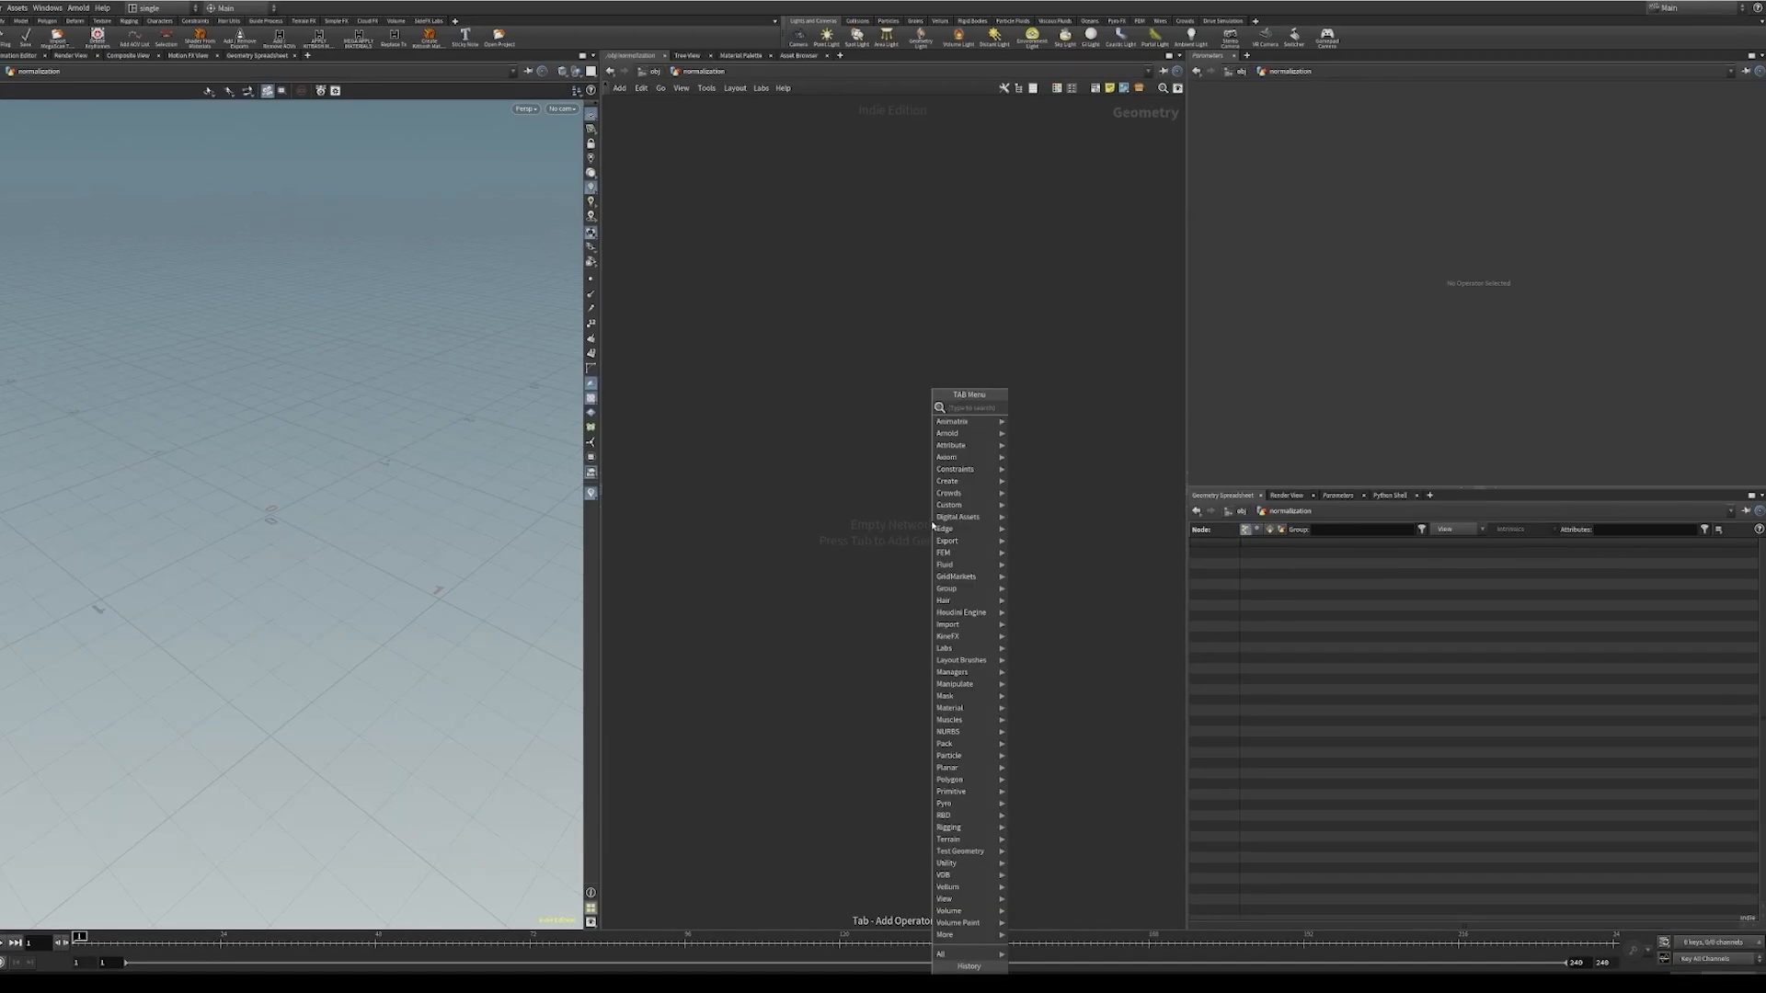
- Place an Add node in the empty geometry network and enable its single point at the origin
type("add")
key("Return")
left_click(871, 521)
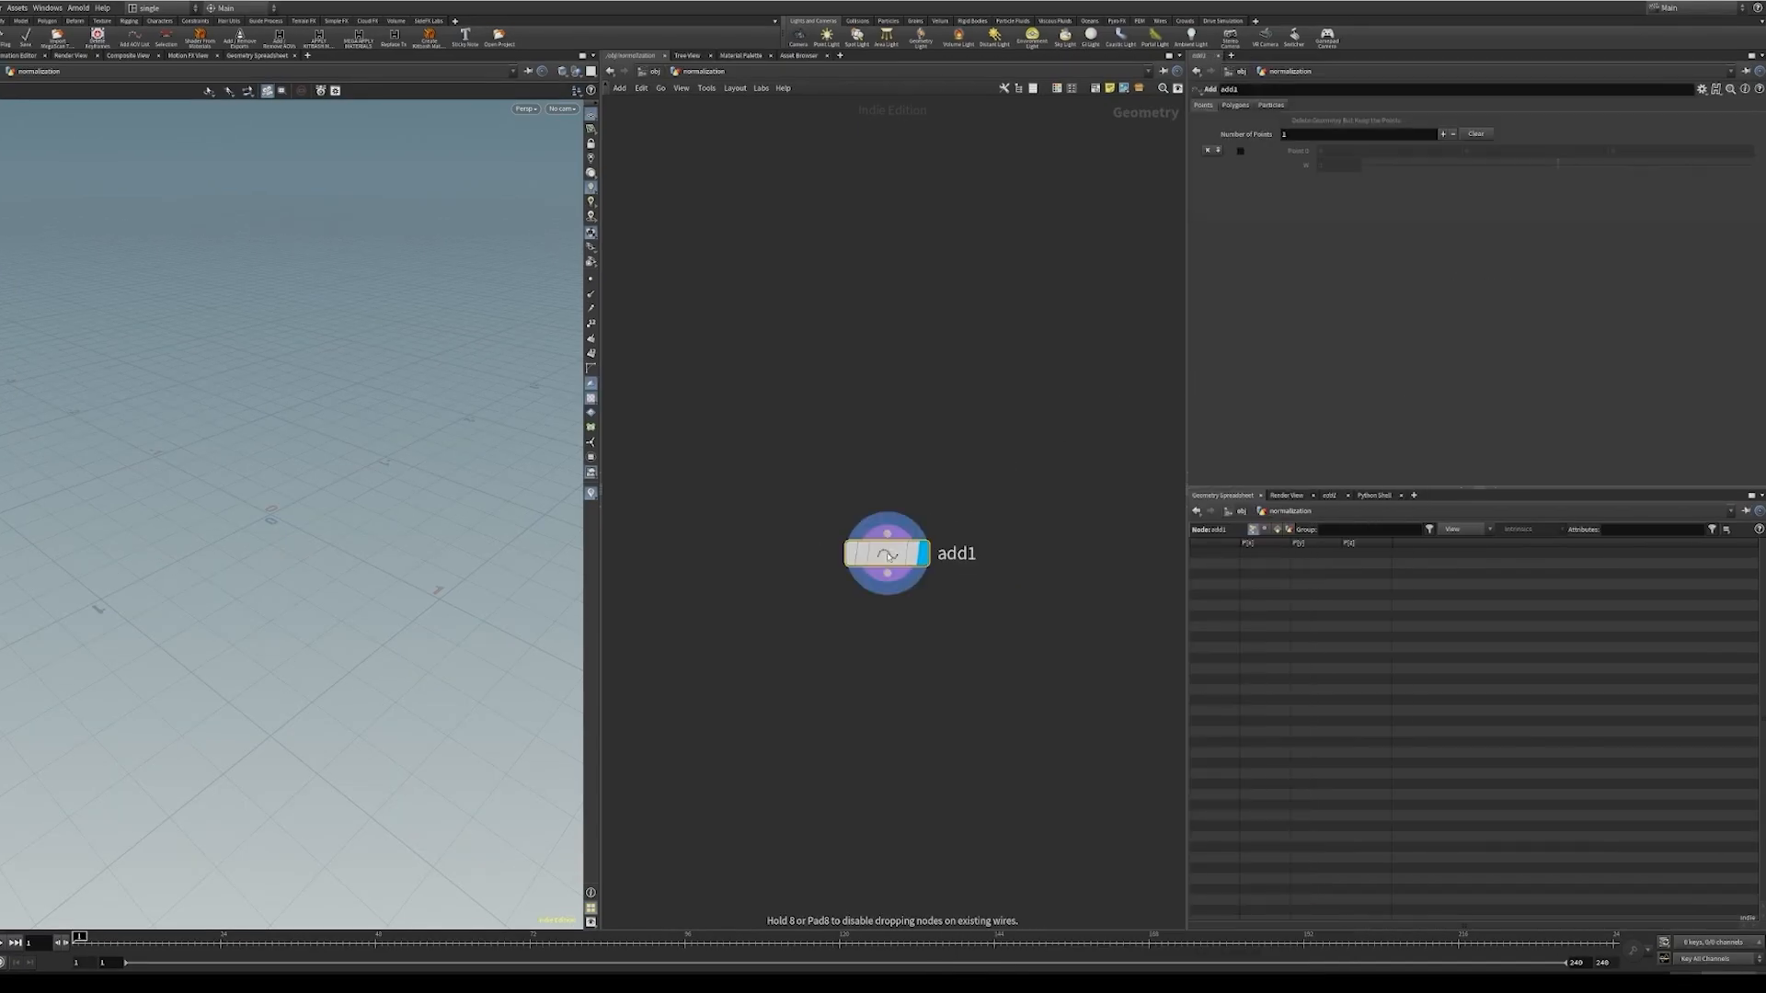
left_click(1240, 150)
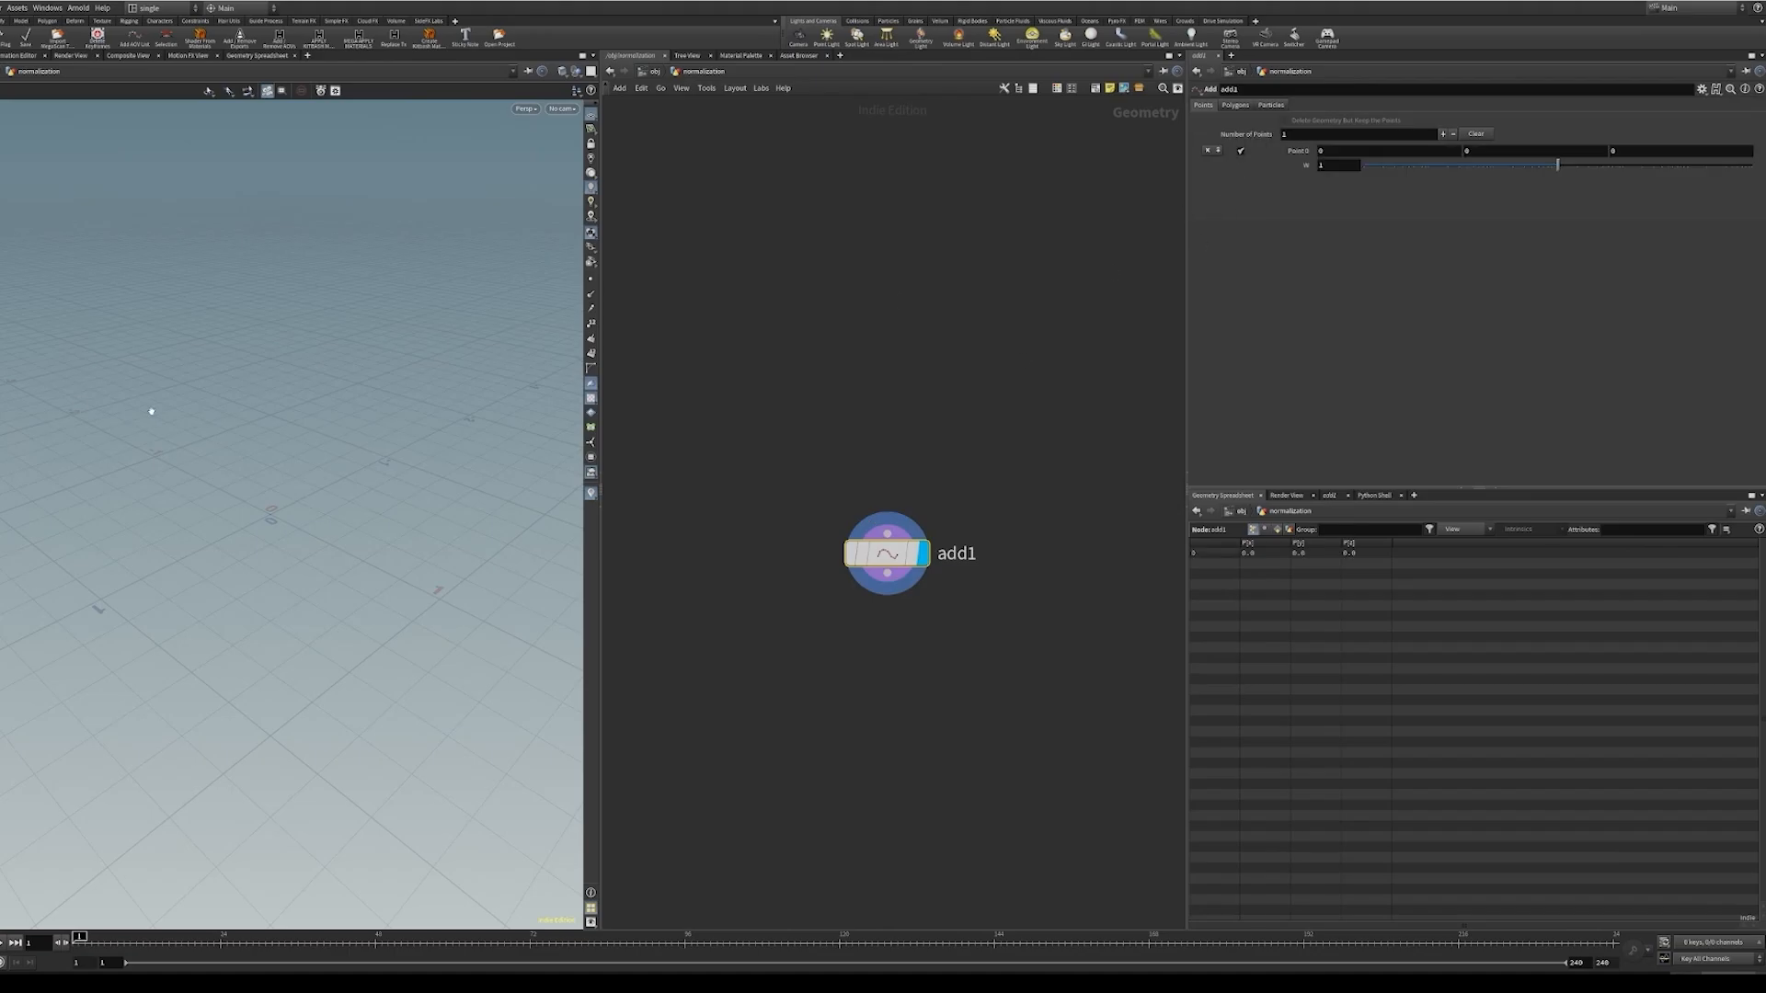
- Connect an Attribute Randomize node to the output of the Add node
left_click_drag(887, 573, 894, 658)
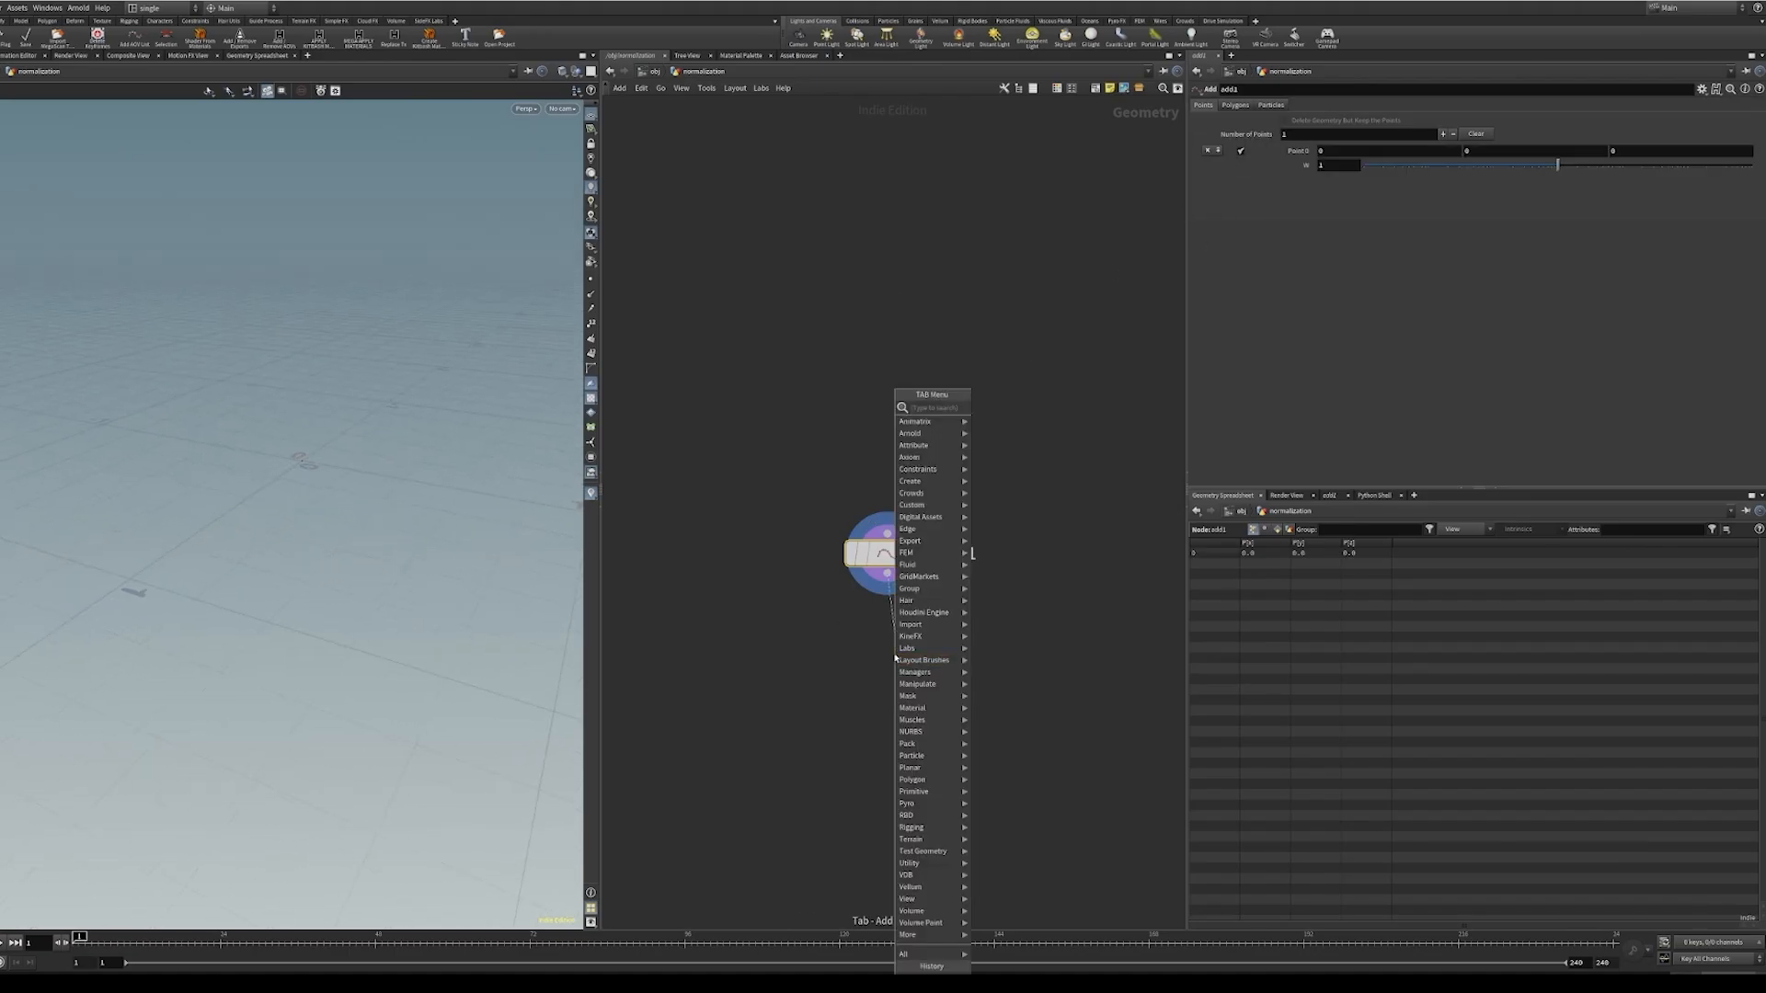
type("line")
key("BackSpace")
key("BackSpace")
key("BackSpace")
key("BackSpace")
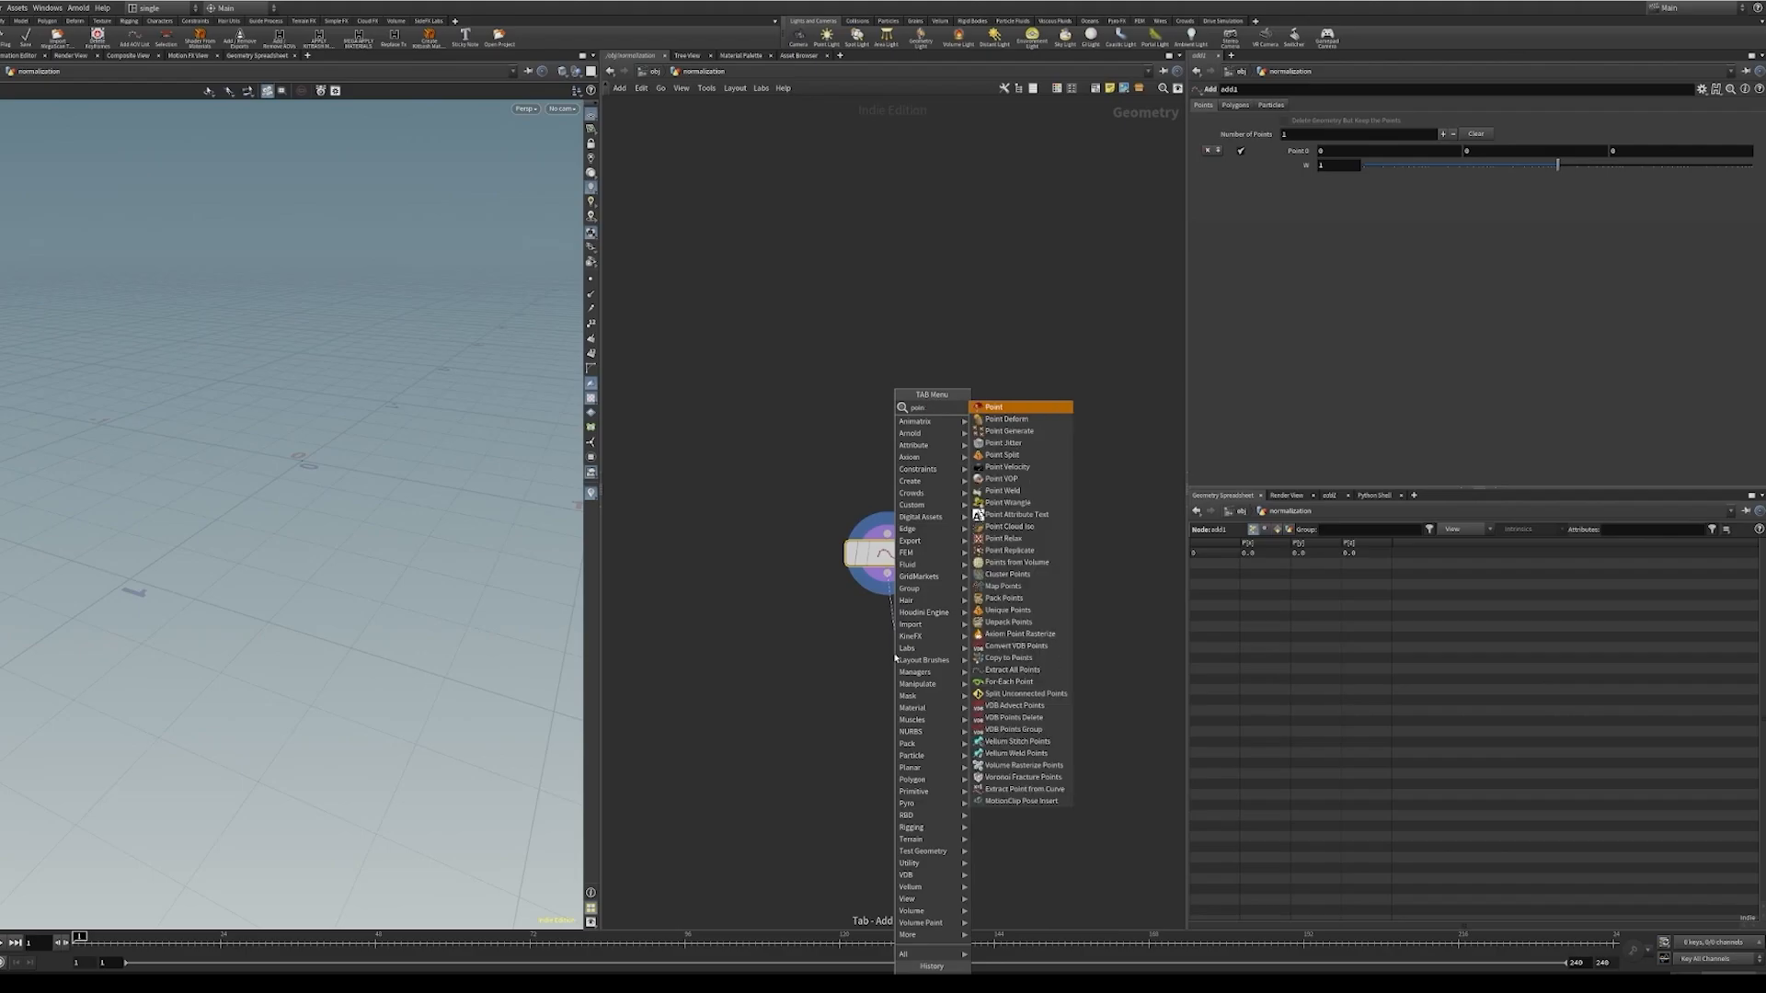
type("attribute")
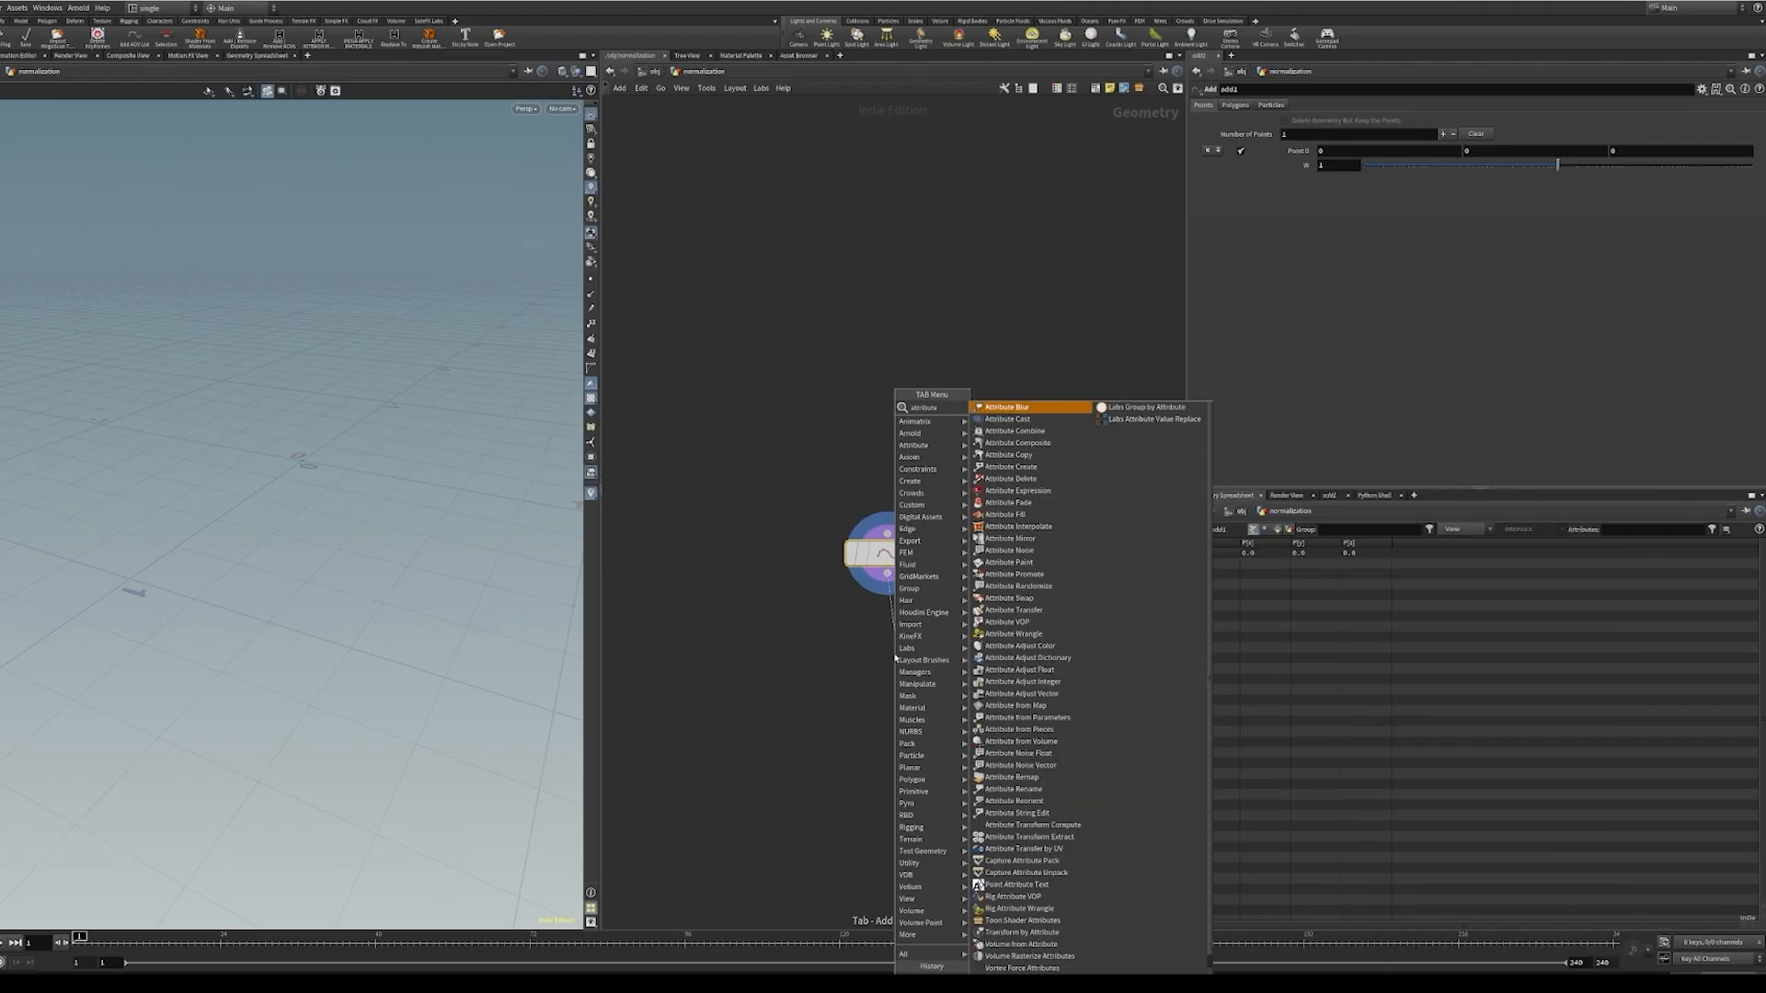
type(" rand")
key("Return")
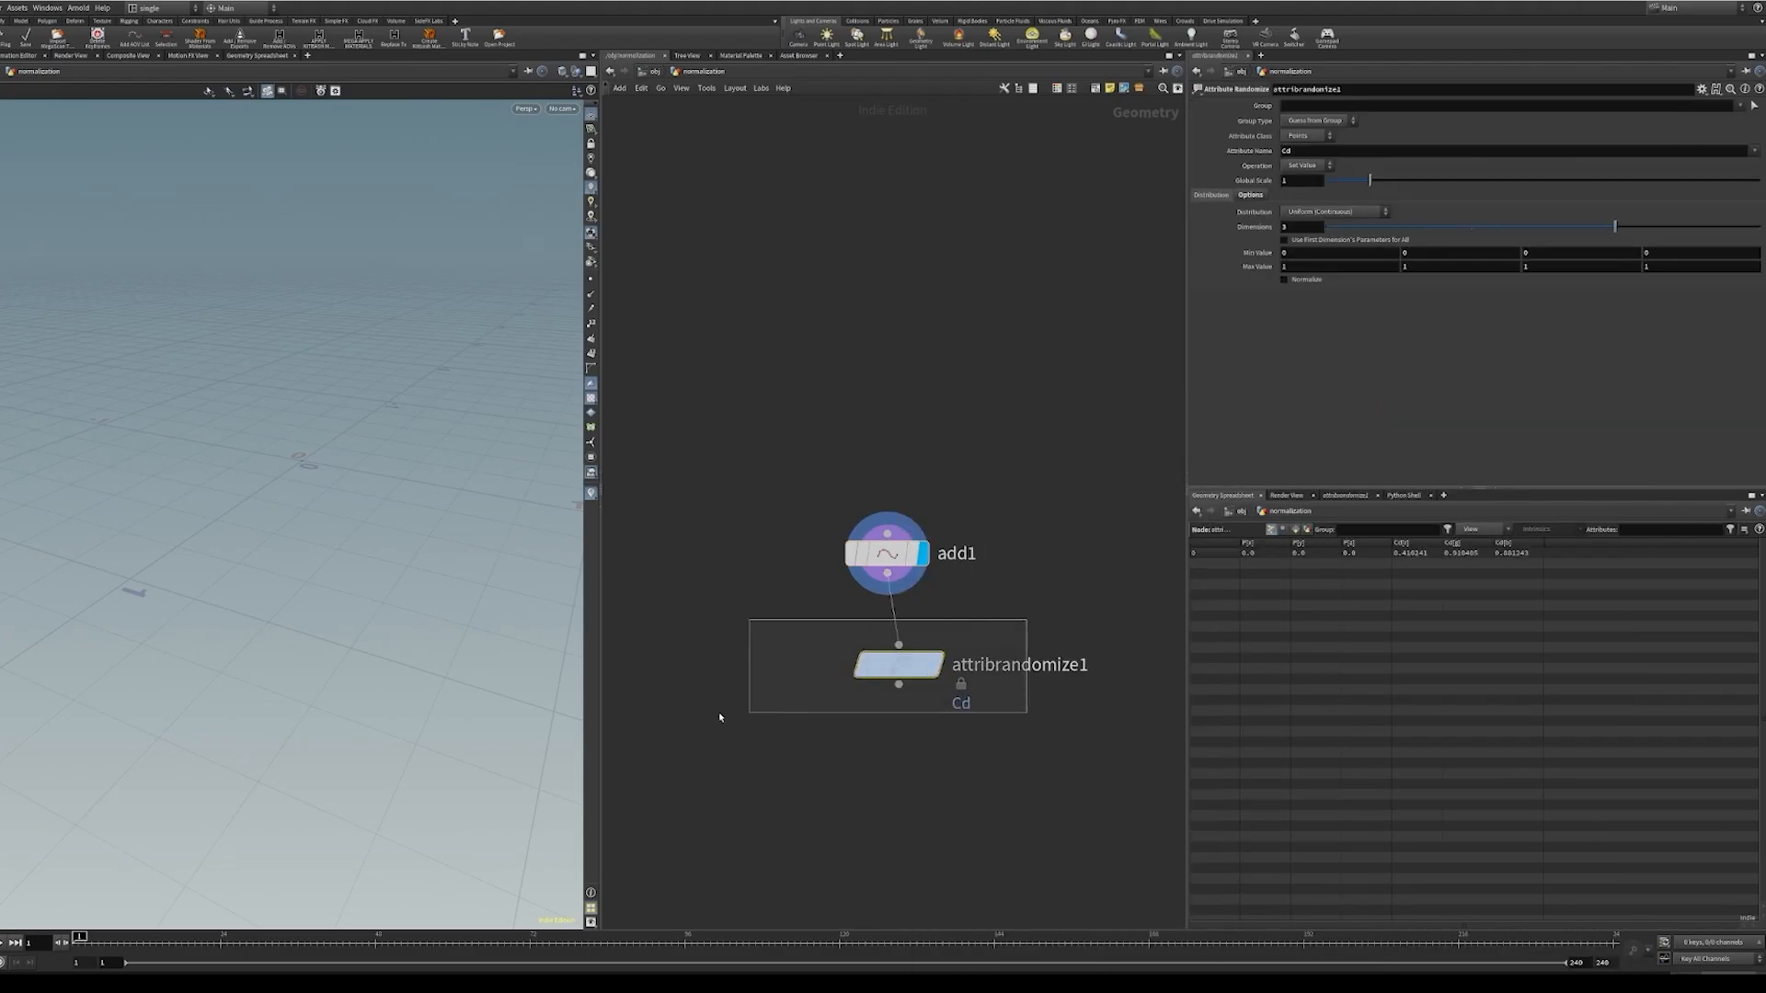
- Display the Attribute Randomize node and set its attribute name to v
left_click(720, 718)
key("BackSpace")
key("BackSpace")
type("c")
left_click(900, 354)
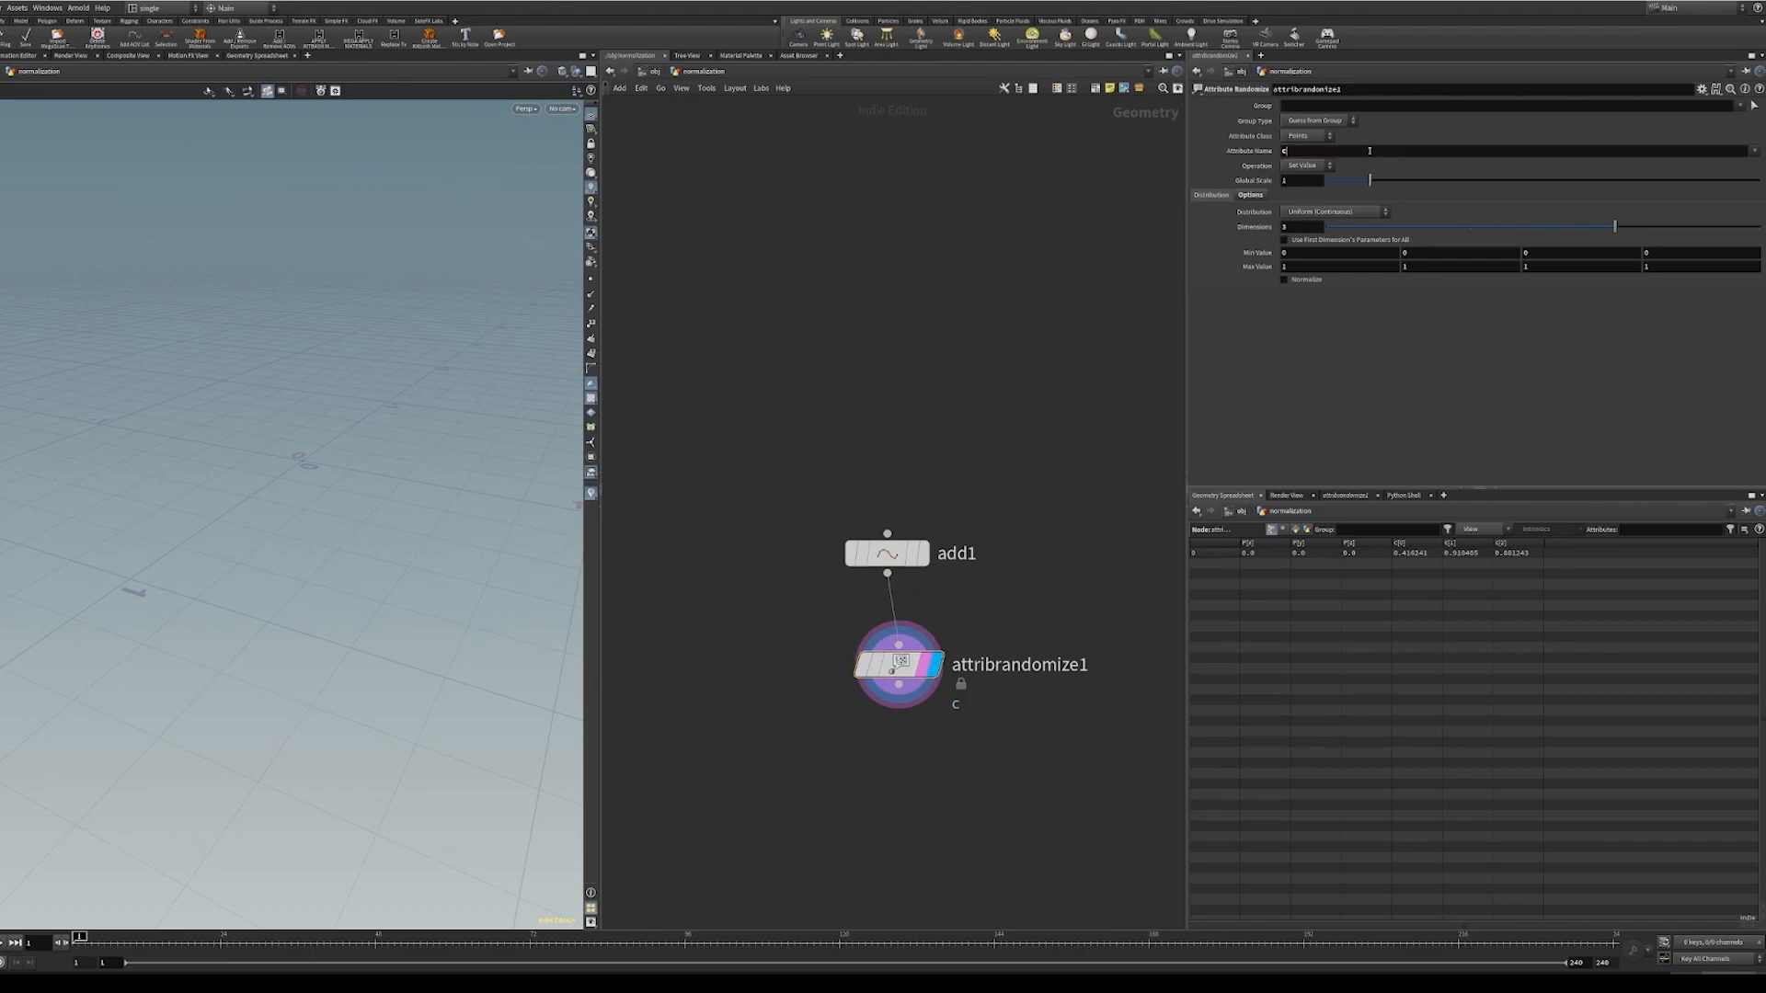
key("BackSpace")
type("v")
scroll(923, 346, "down", 3)
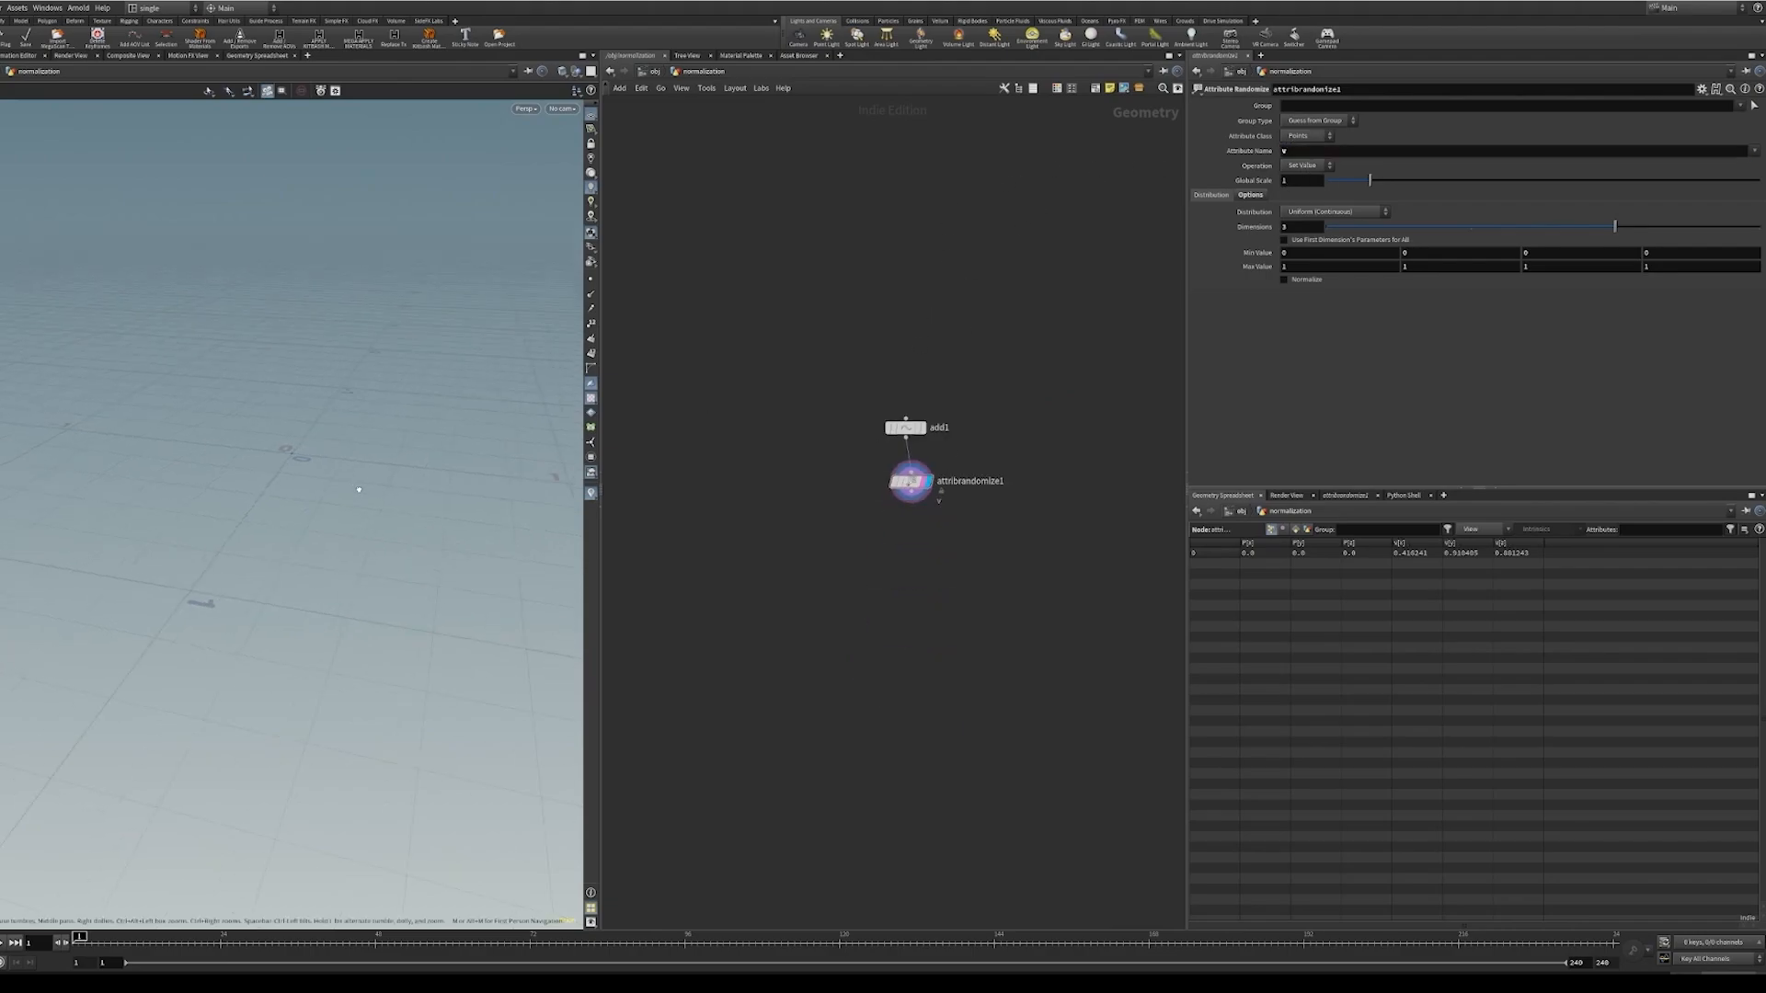
- Turn on point trails in the viewport and set the background color scheme to Dark
scroll(361, 488, "up", 3)
mouse_move(359, 490)
left_mouse_down()
mouse_move(382, 505)
mouse_move(398, 473)
mouse_move(383, 488)
left_mouse_up()
left_click(591, 310)
key("d")
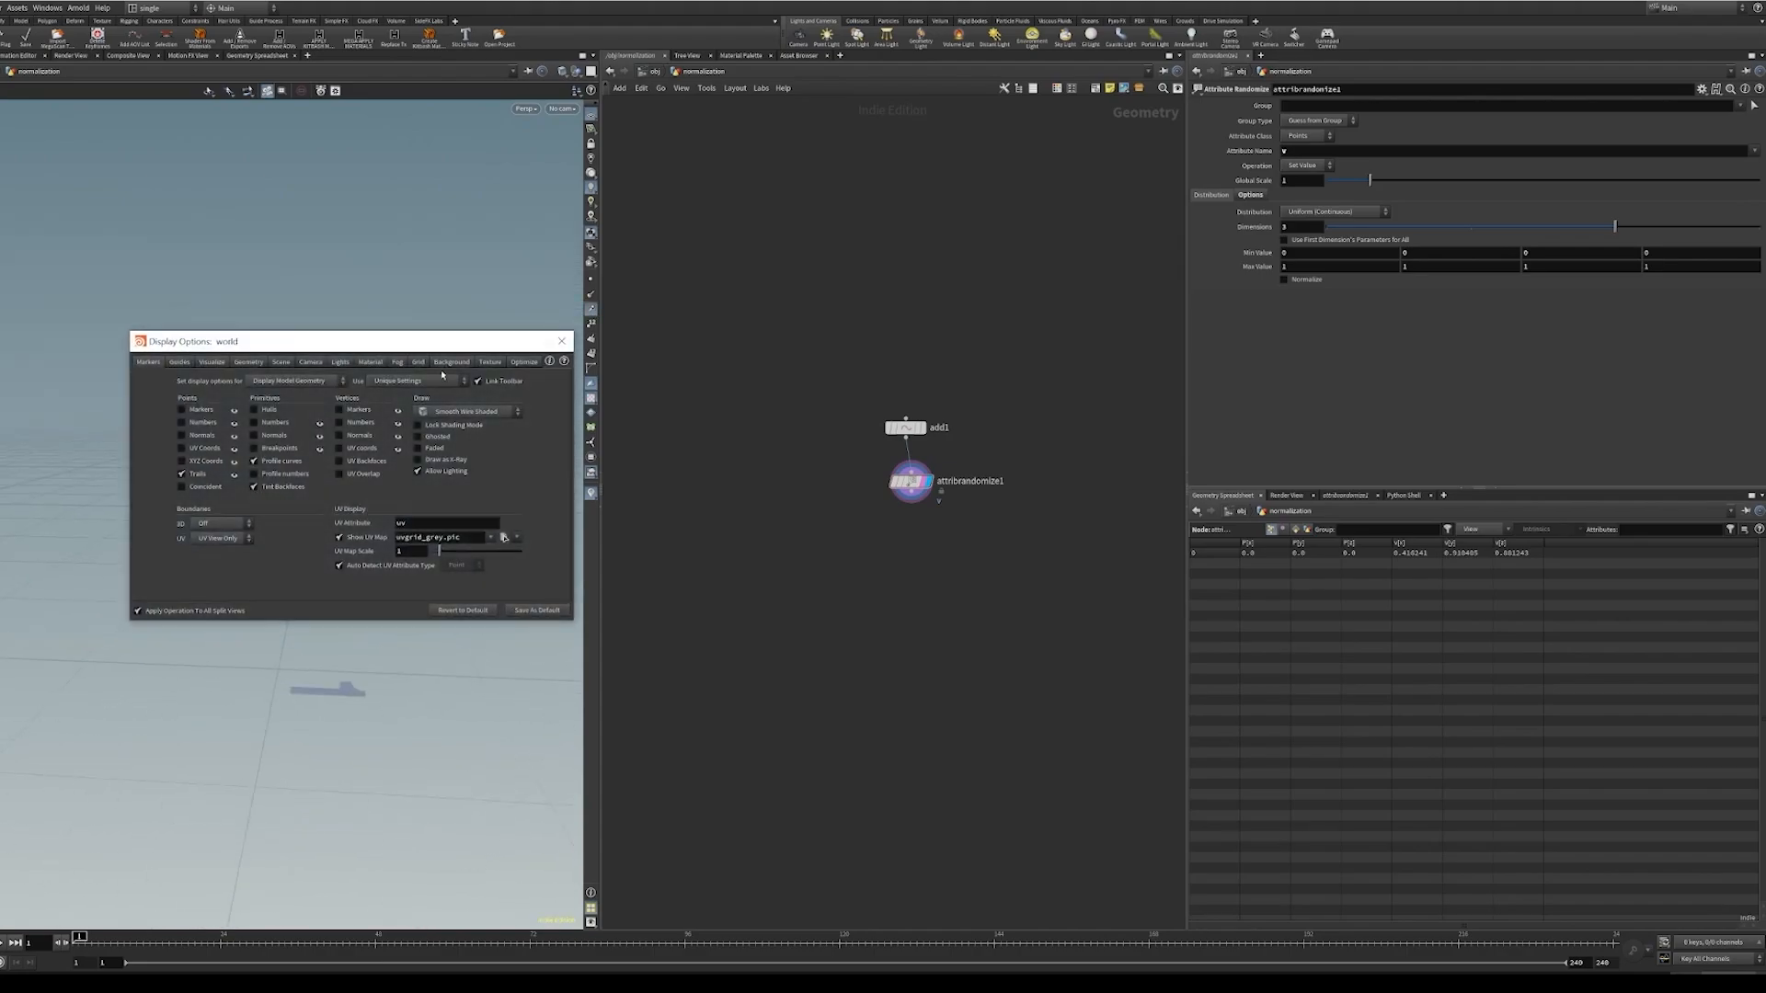
left_click(451, 361)
left_click(224, 381)
left_click(218, 398)
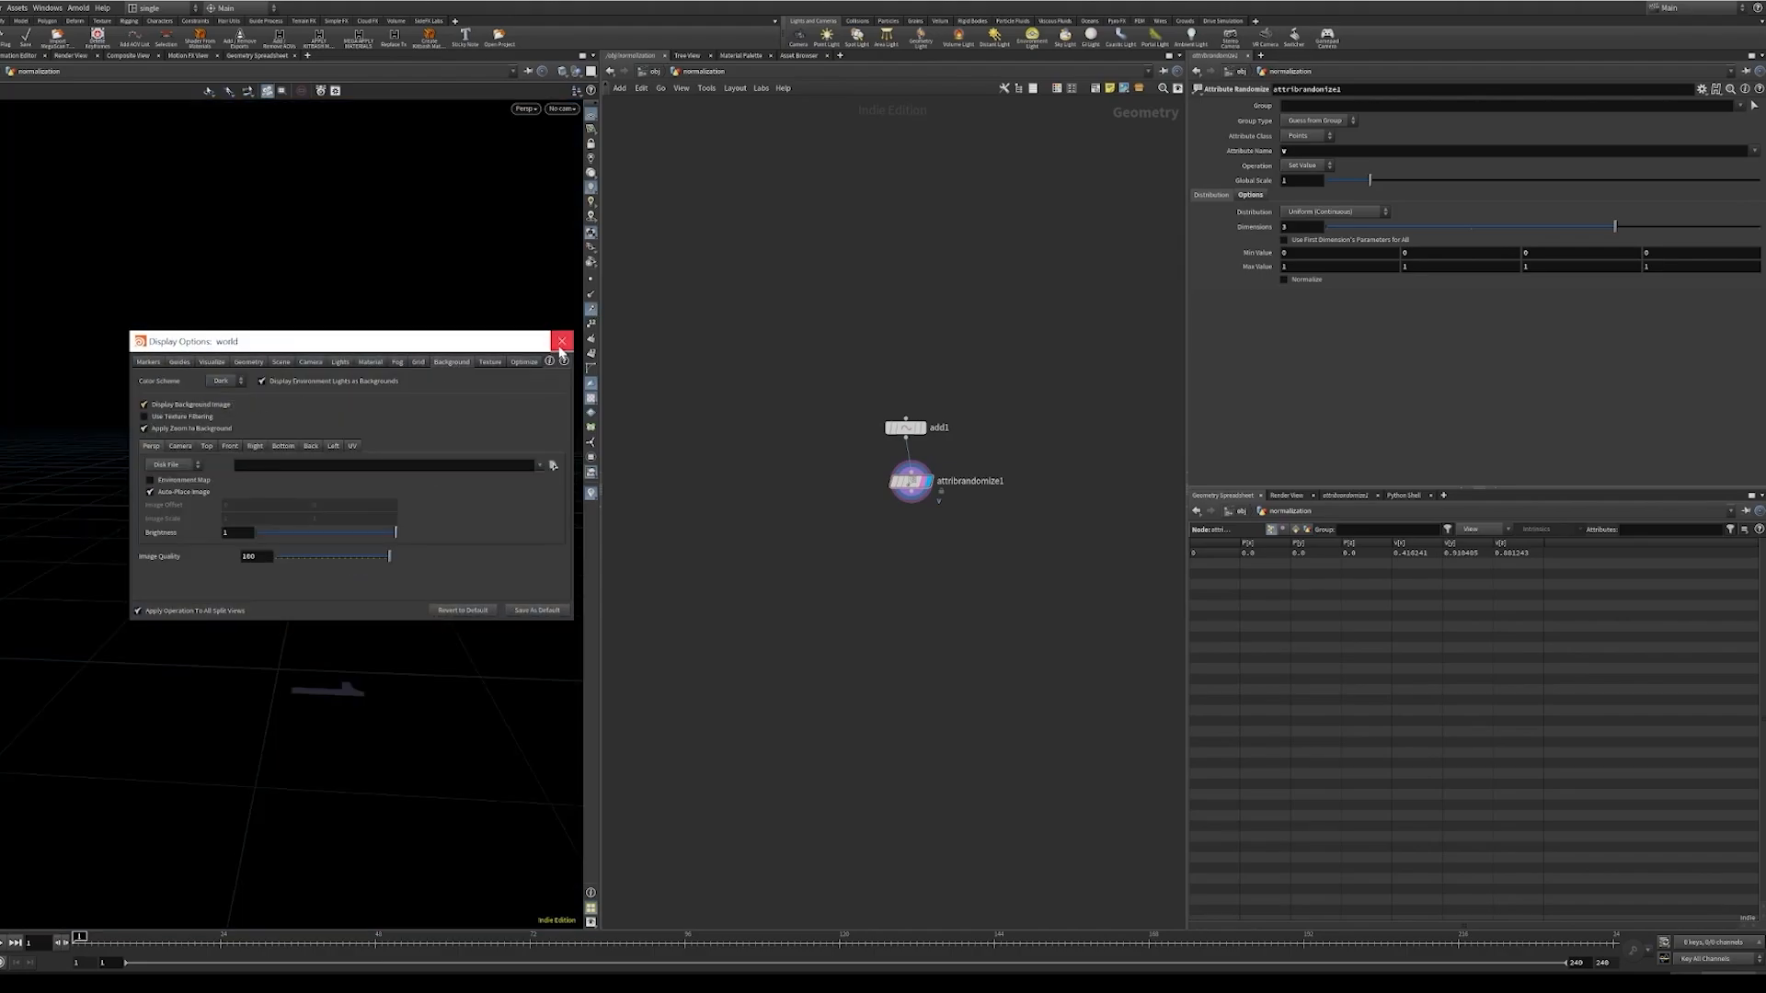
left_click(562, 342)
- Set the Attribute Randomize node's Global Scale to 30
left_click_drag(1370, 180, 1759, 184)
left_click_drag(1312, 183, 952, 153)
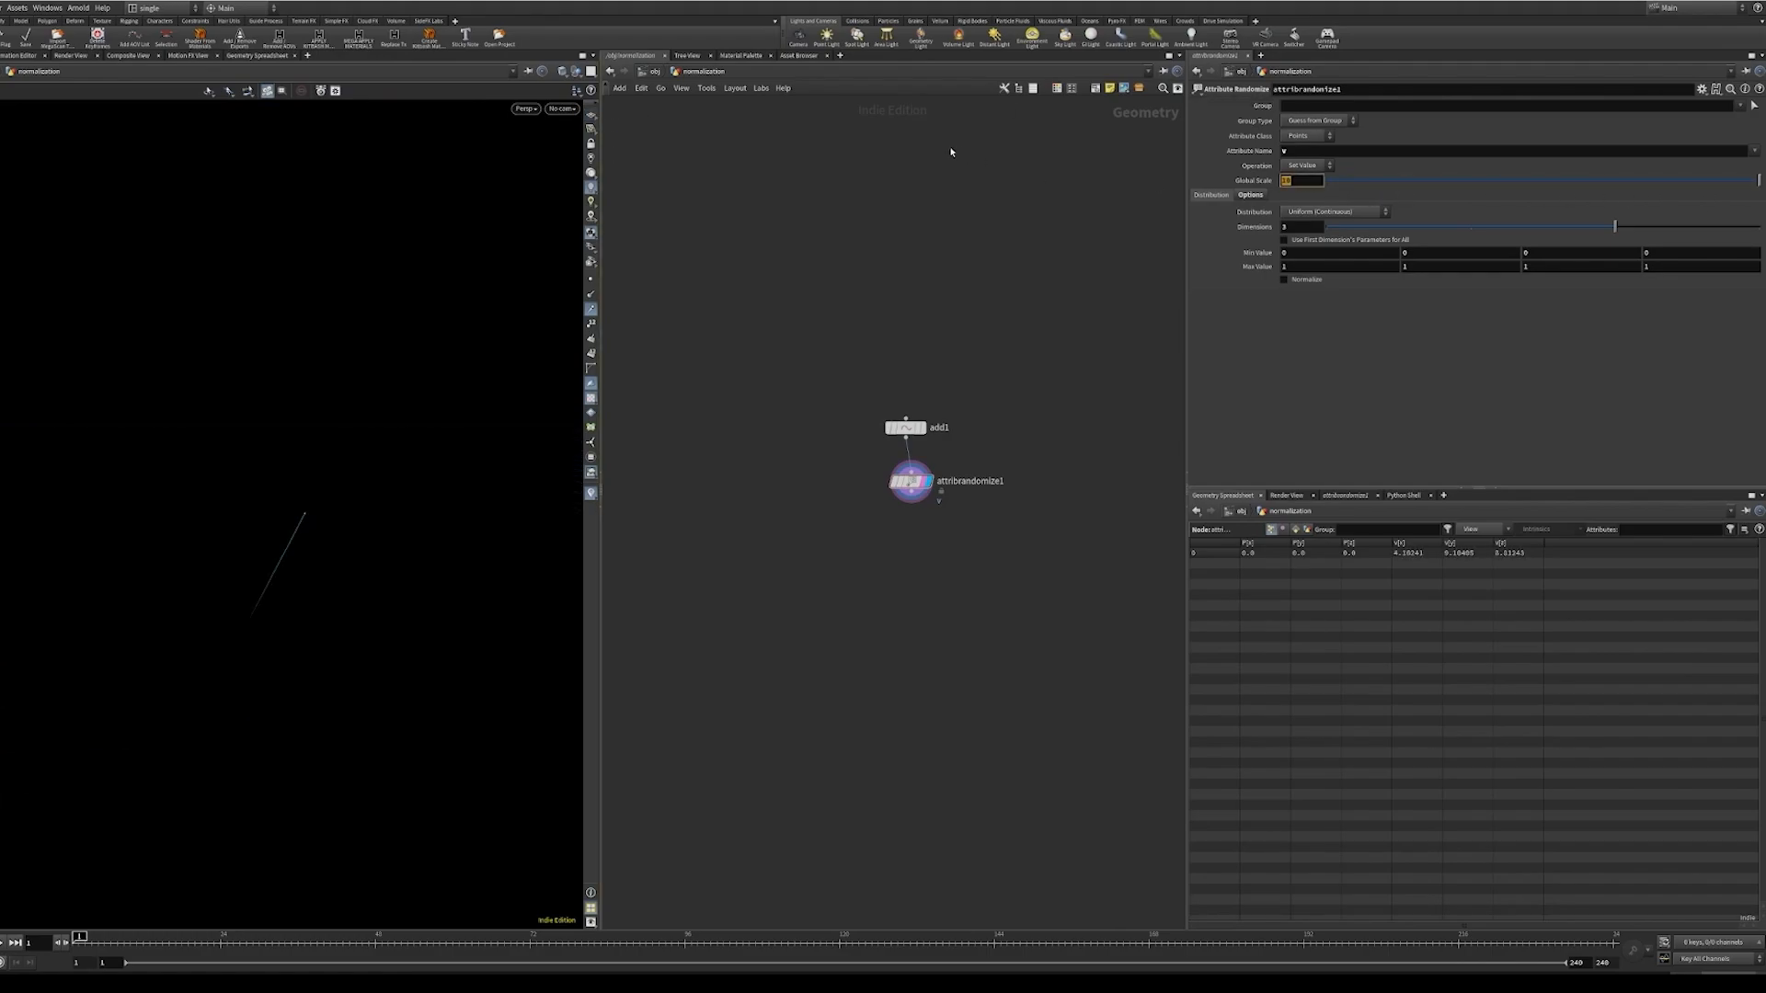
type("30")
key("Return")
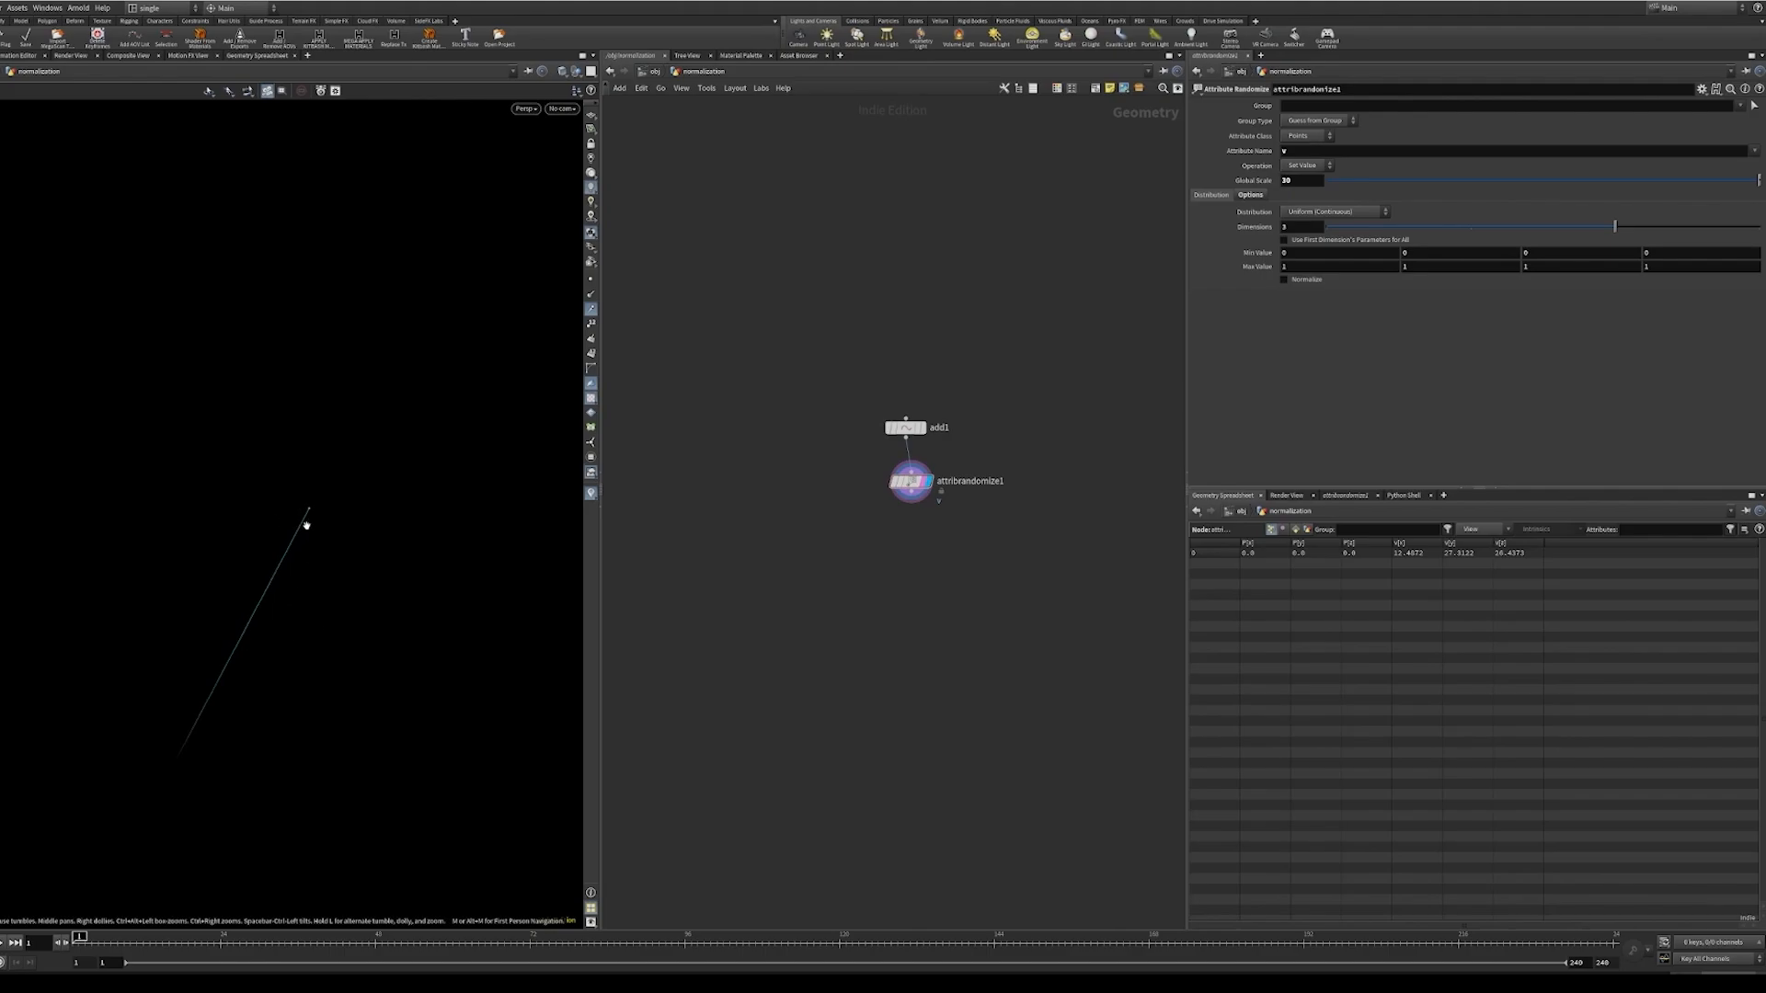
- In the viewport's geometry display options, set Ambient Occlusion to 1 and enlarge the point size
left_click_drag(307, 521, 300, 480)
key("d")
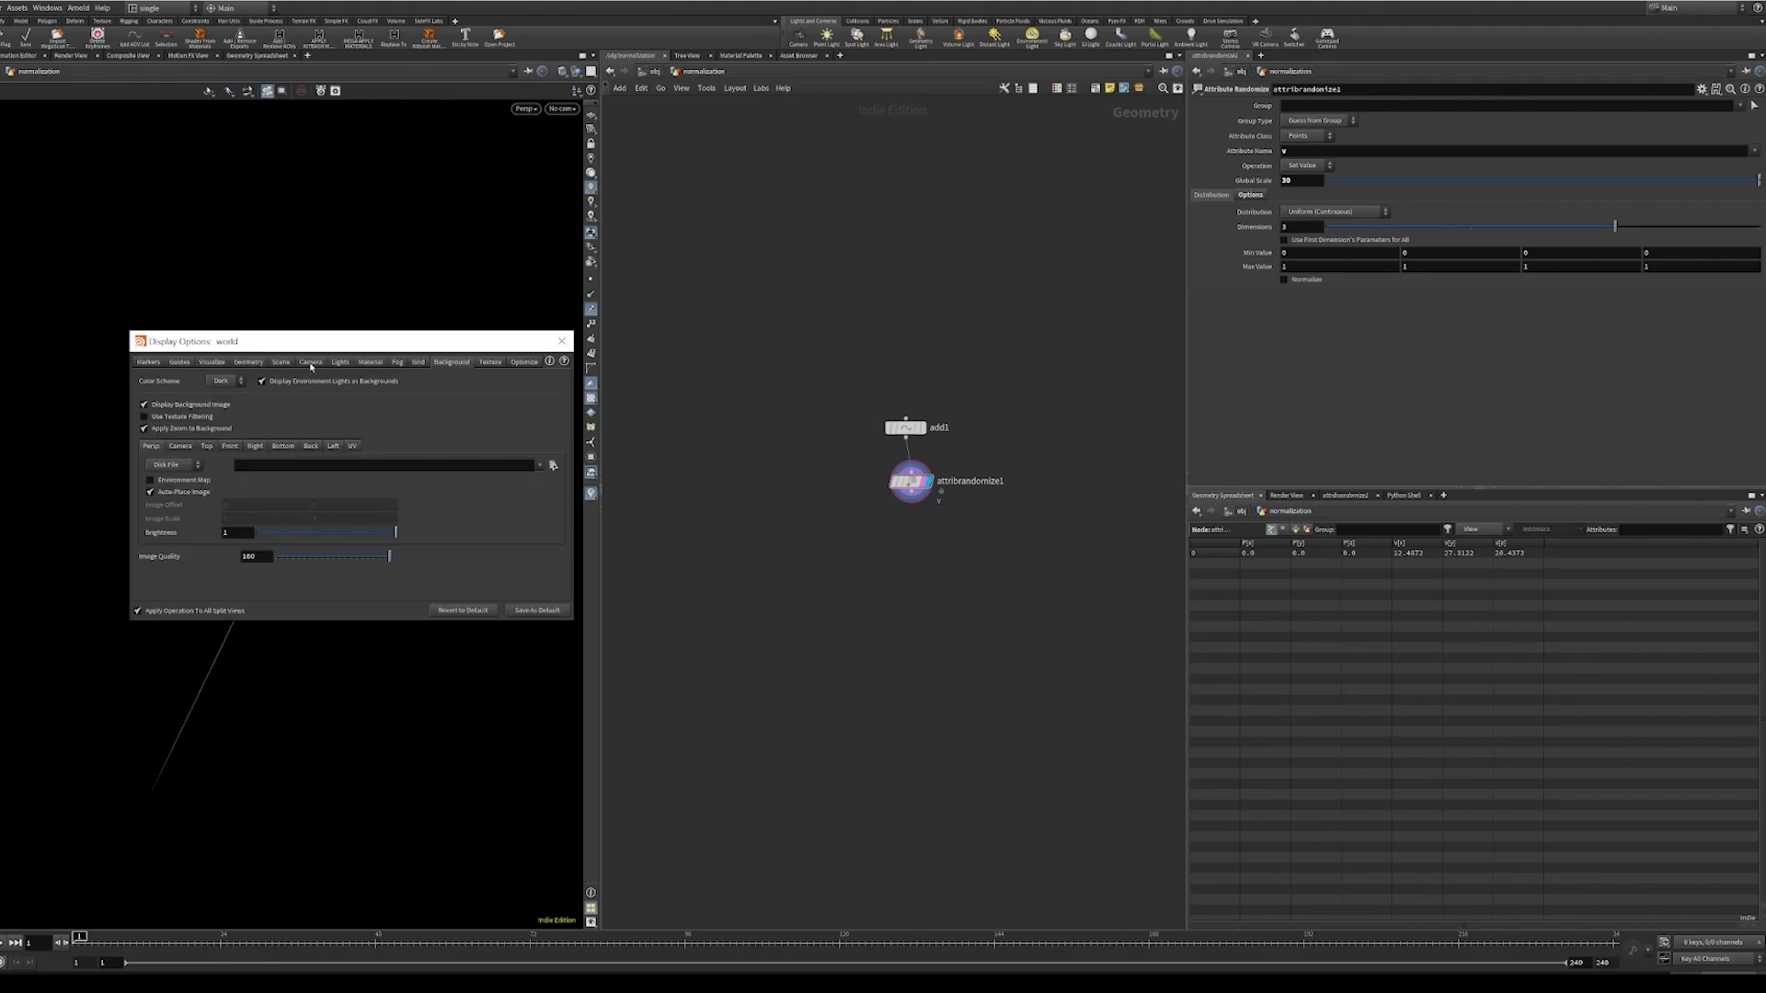
left_click(246, 362)
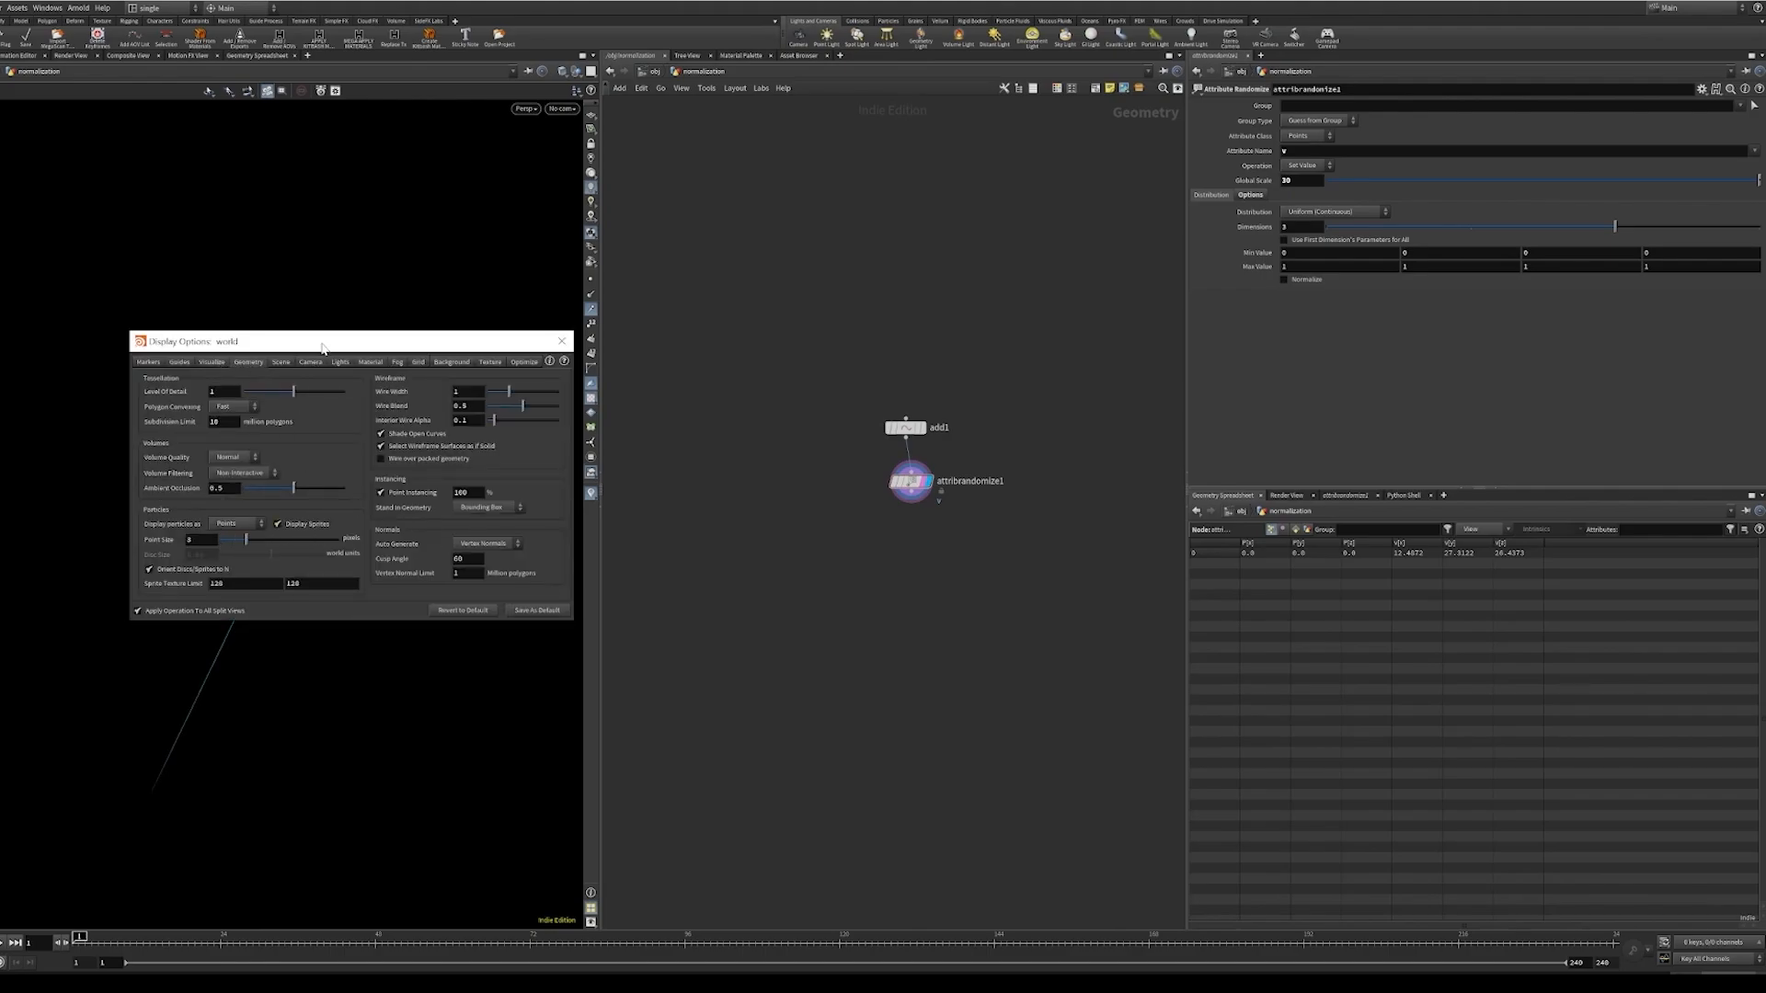
left_click_drag(326, 342, 969, 327)
left_click_drag(937, 473, 1053, 478)
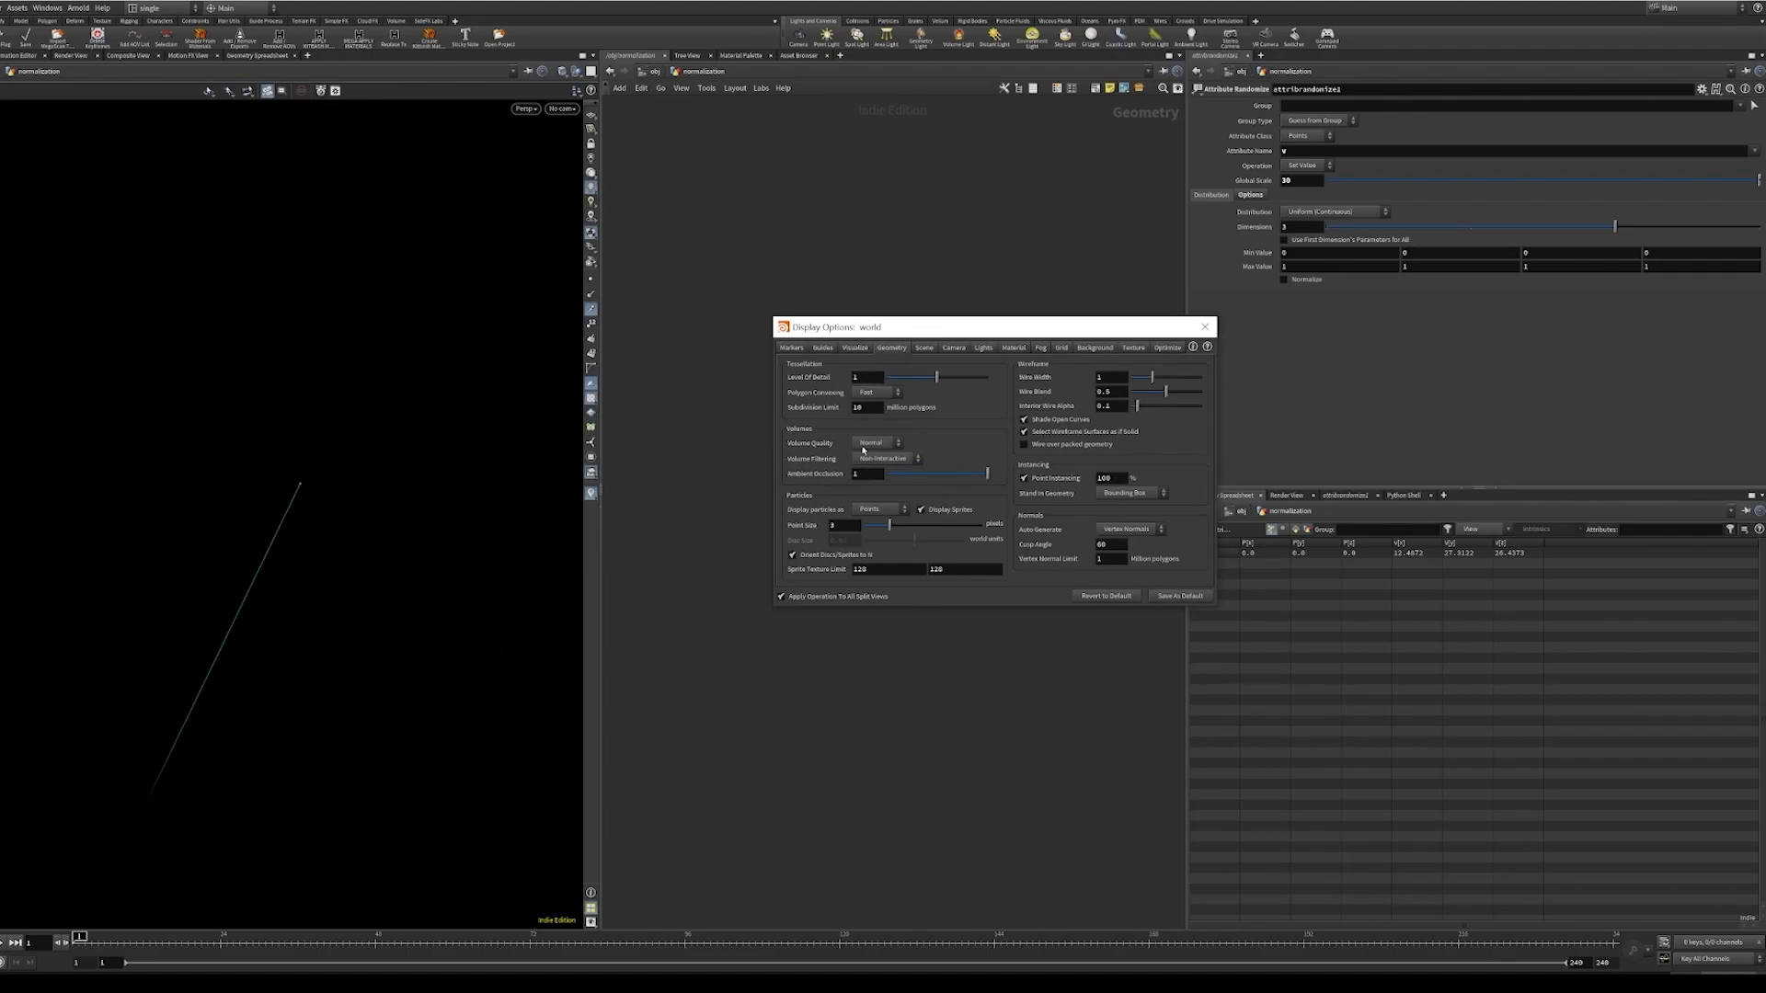
left_click_drag(890, 524, 1001, 532)
left_click(857, 348)
left_click(823, 349)
key("Escape")
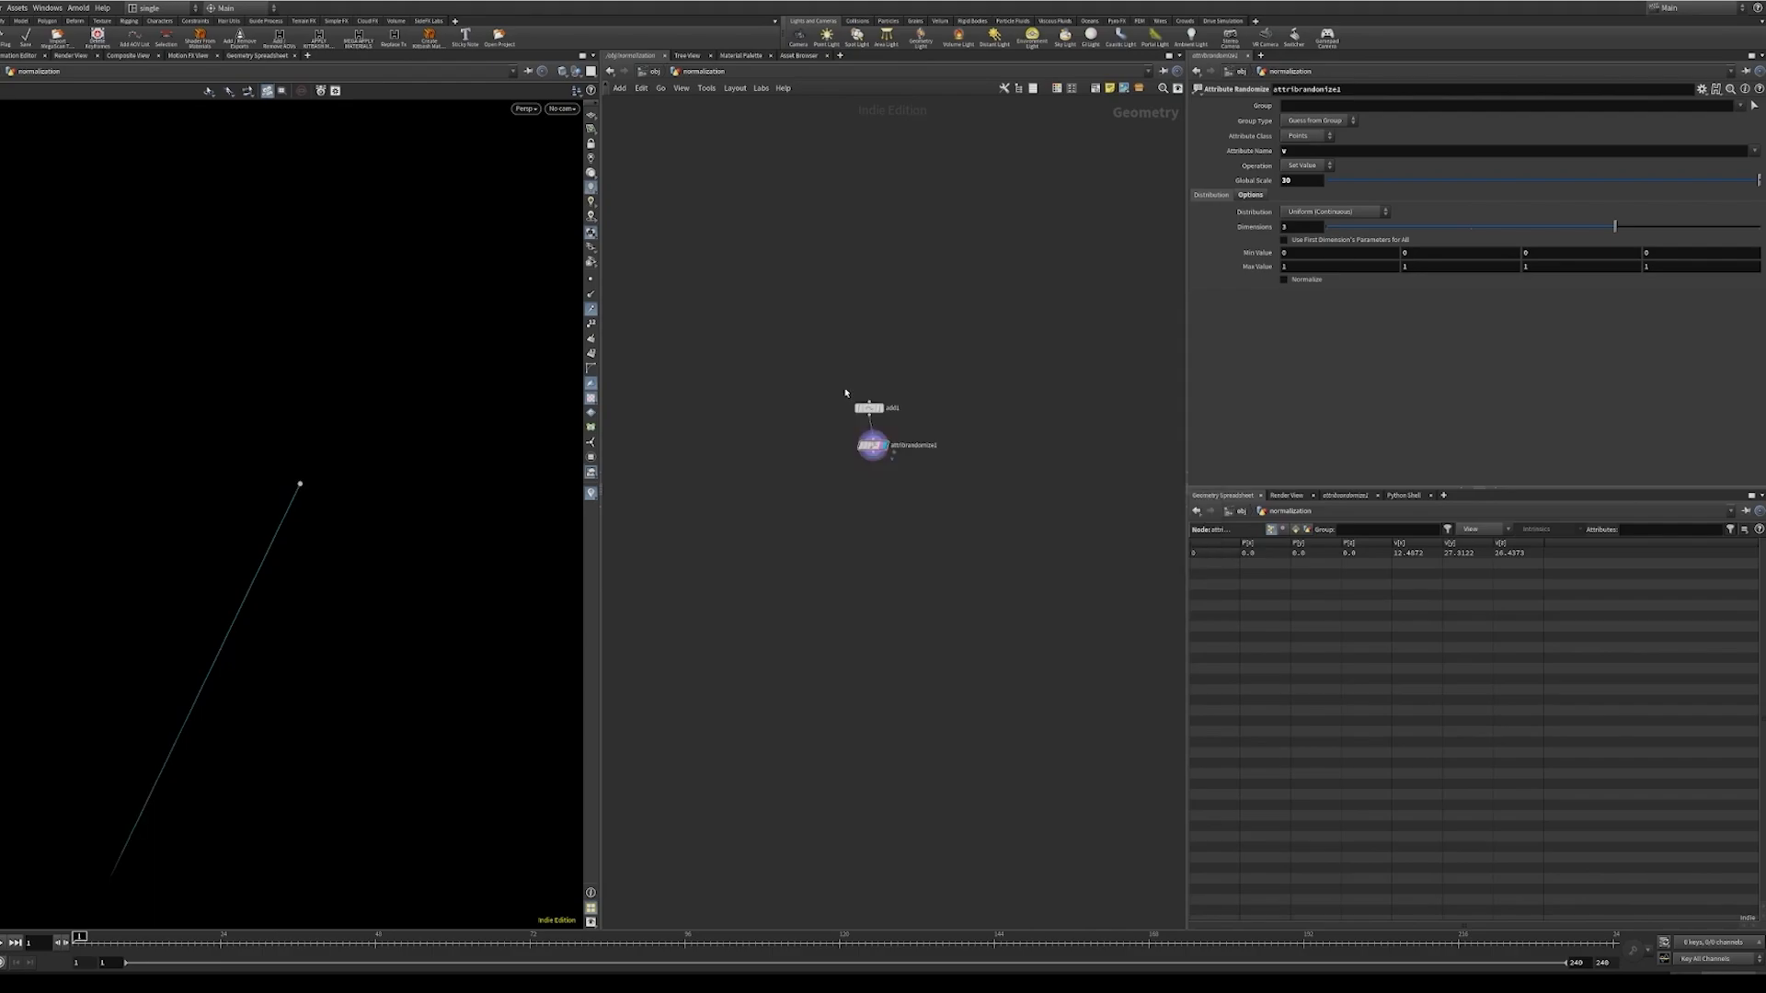
- Add a polygon mesh Sphere node beside the point chain and display it in the viewport
scroll(843, 394, "up", 3)
middle_click_drag(832, 591, 843, 560)
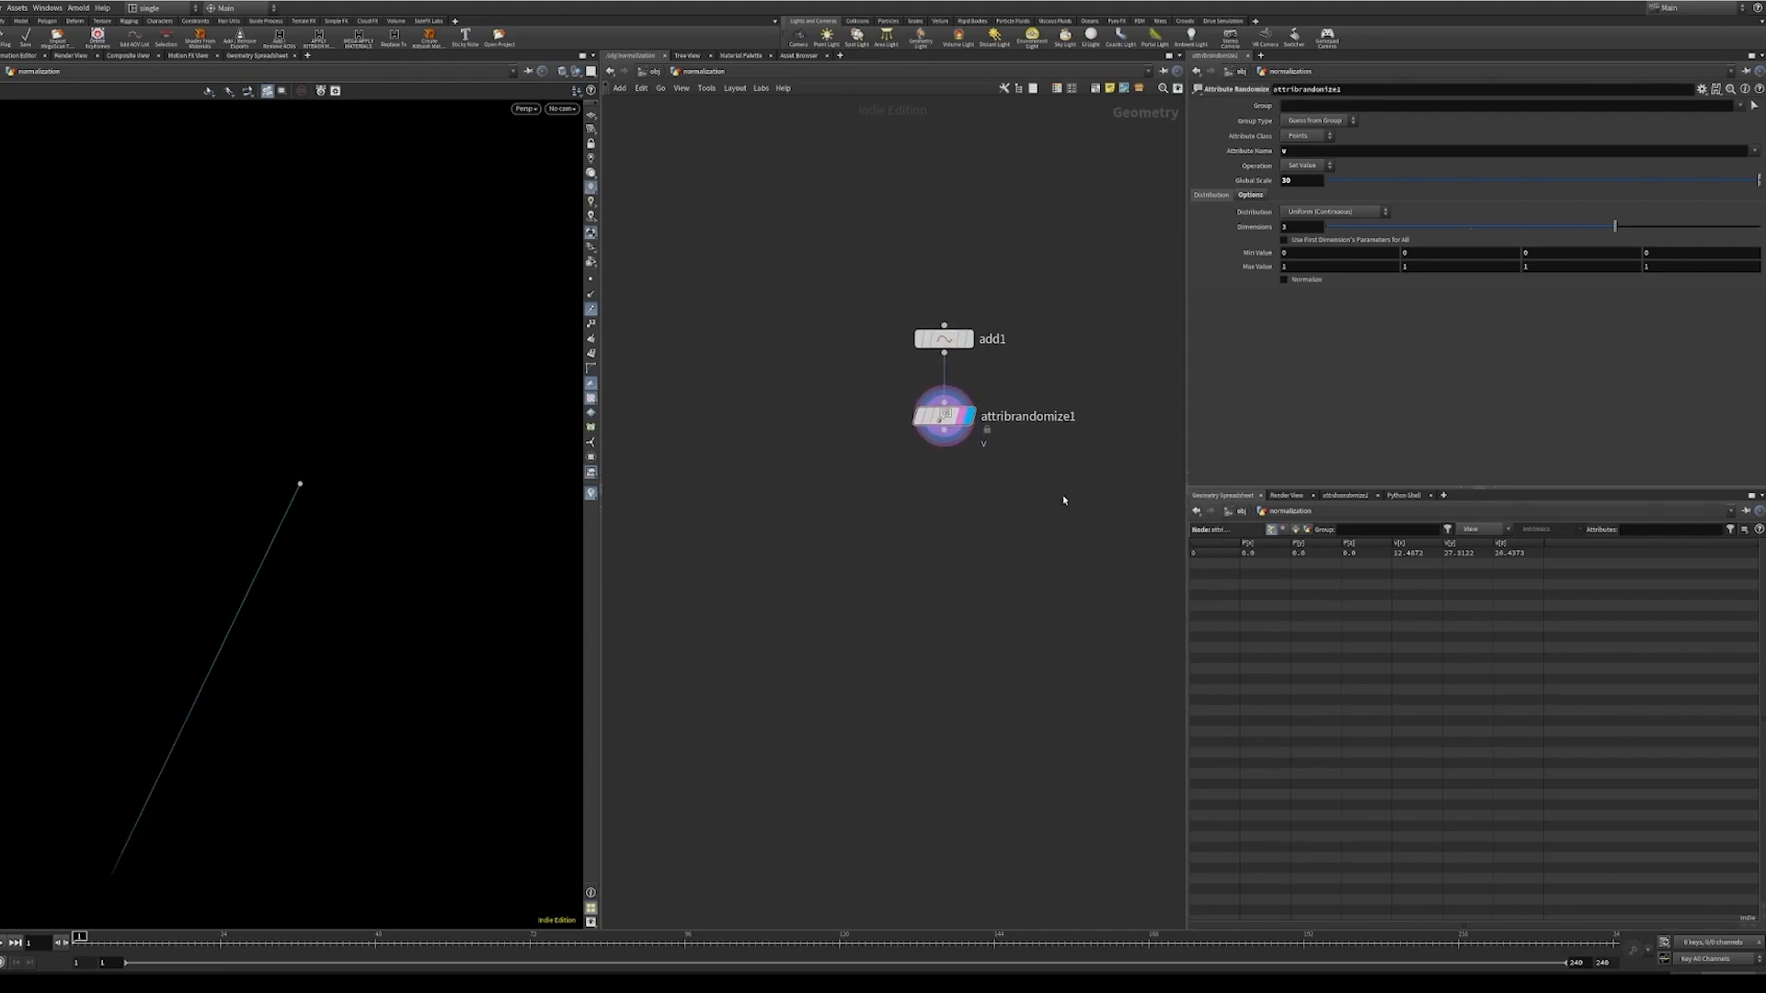
left_click_drag(262, 467, 298, 467, "alt")
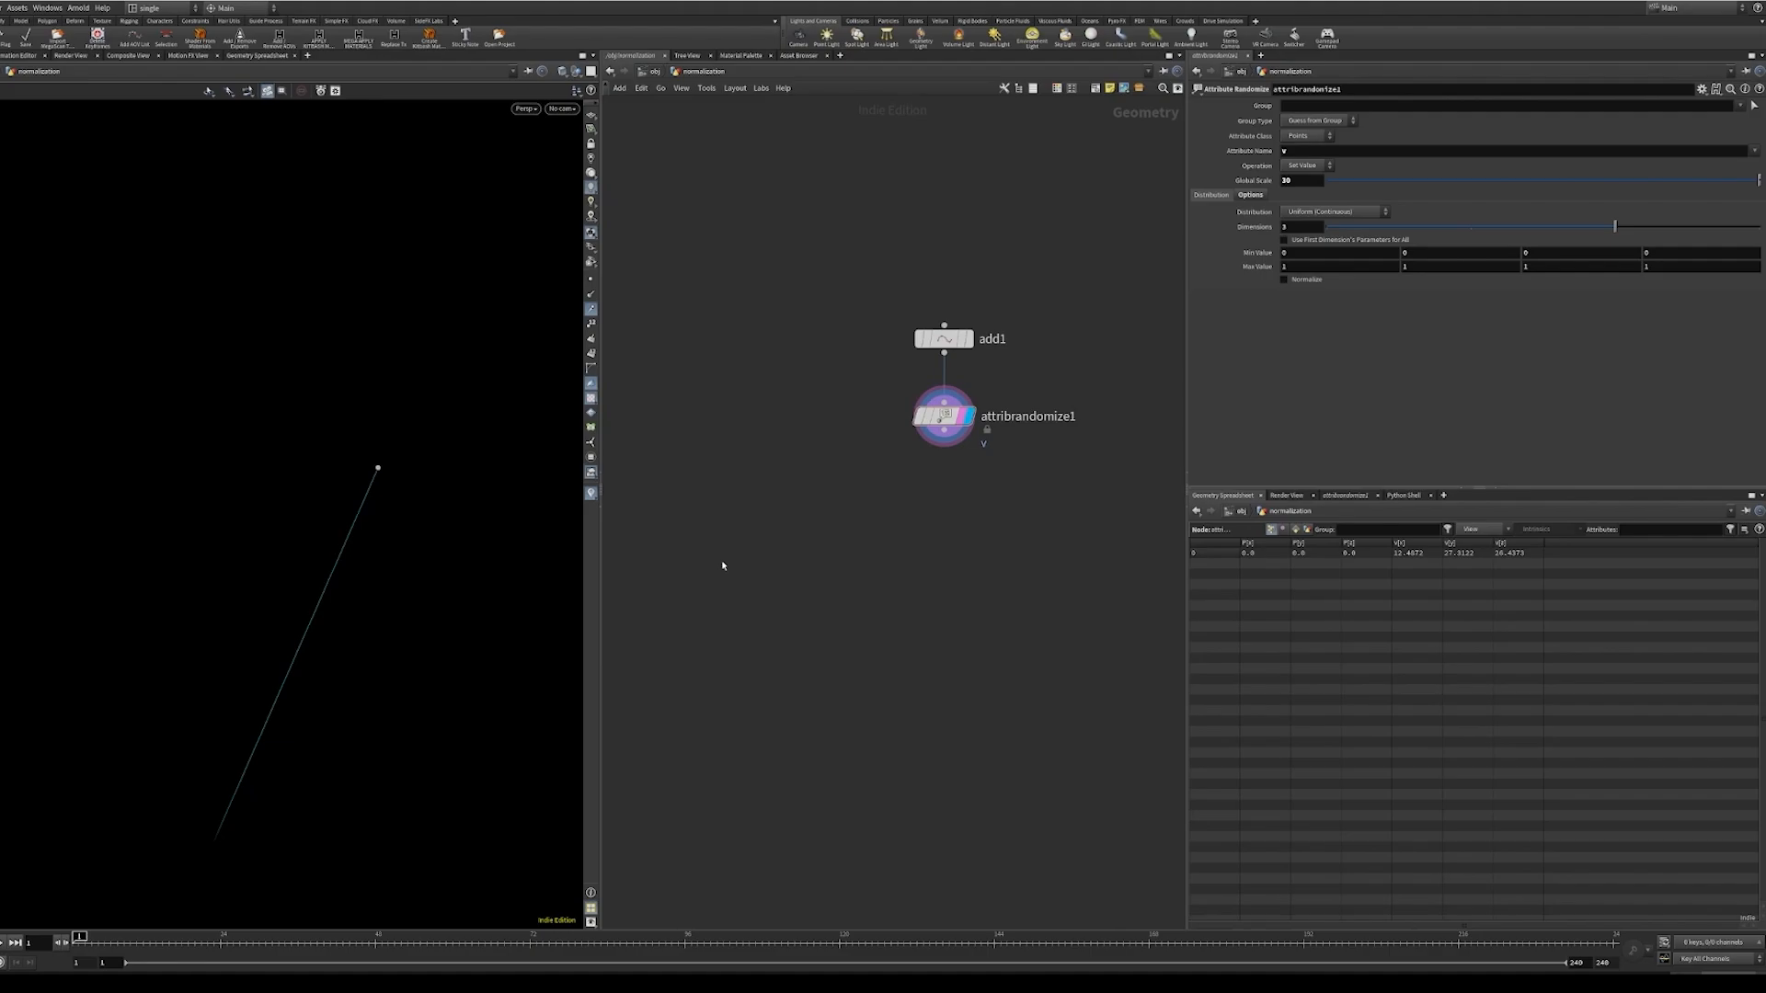
key("Tab")
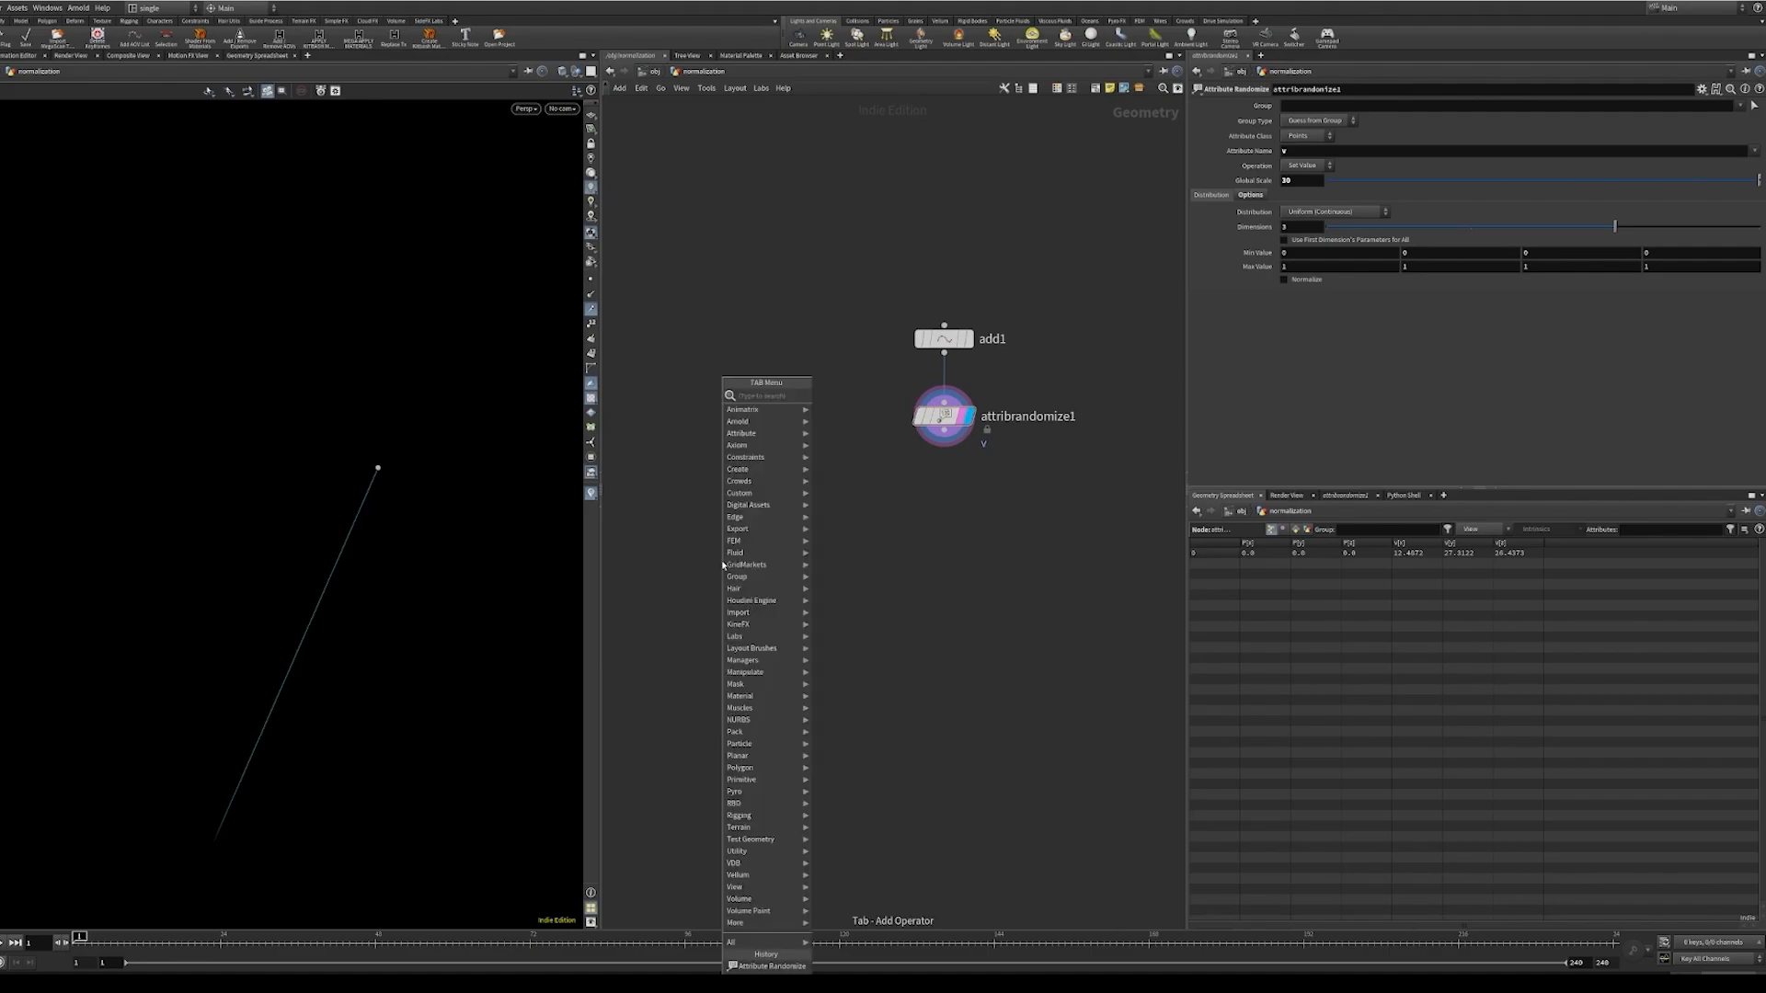
type("wr")
key("Return")
left_click(723, 566)
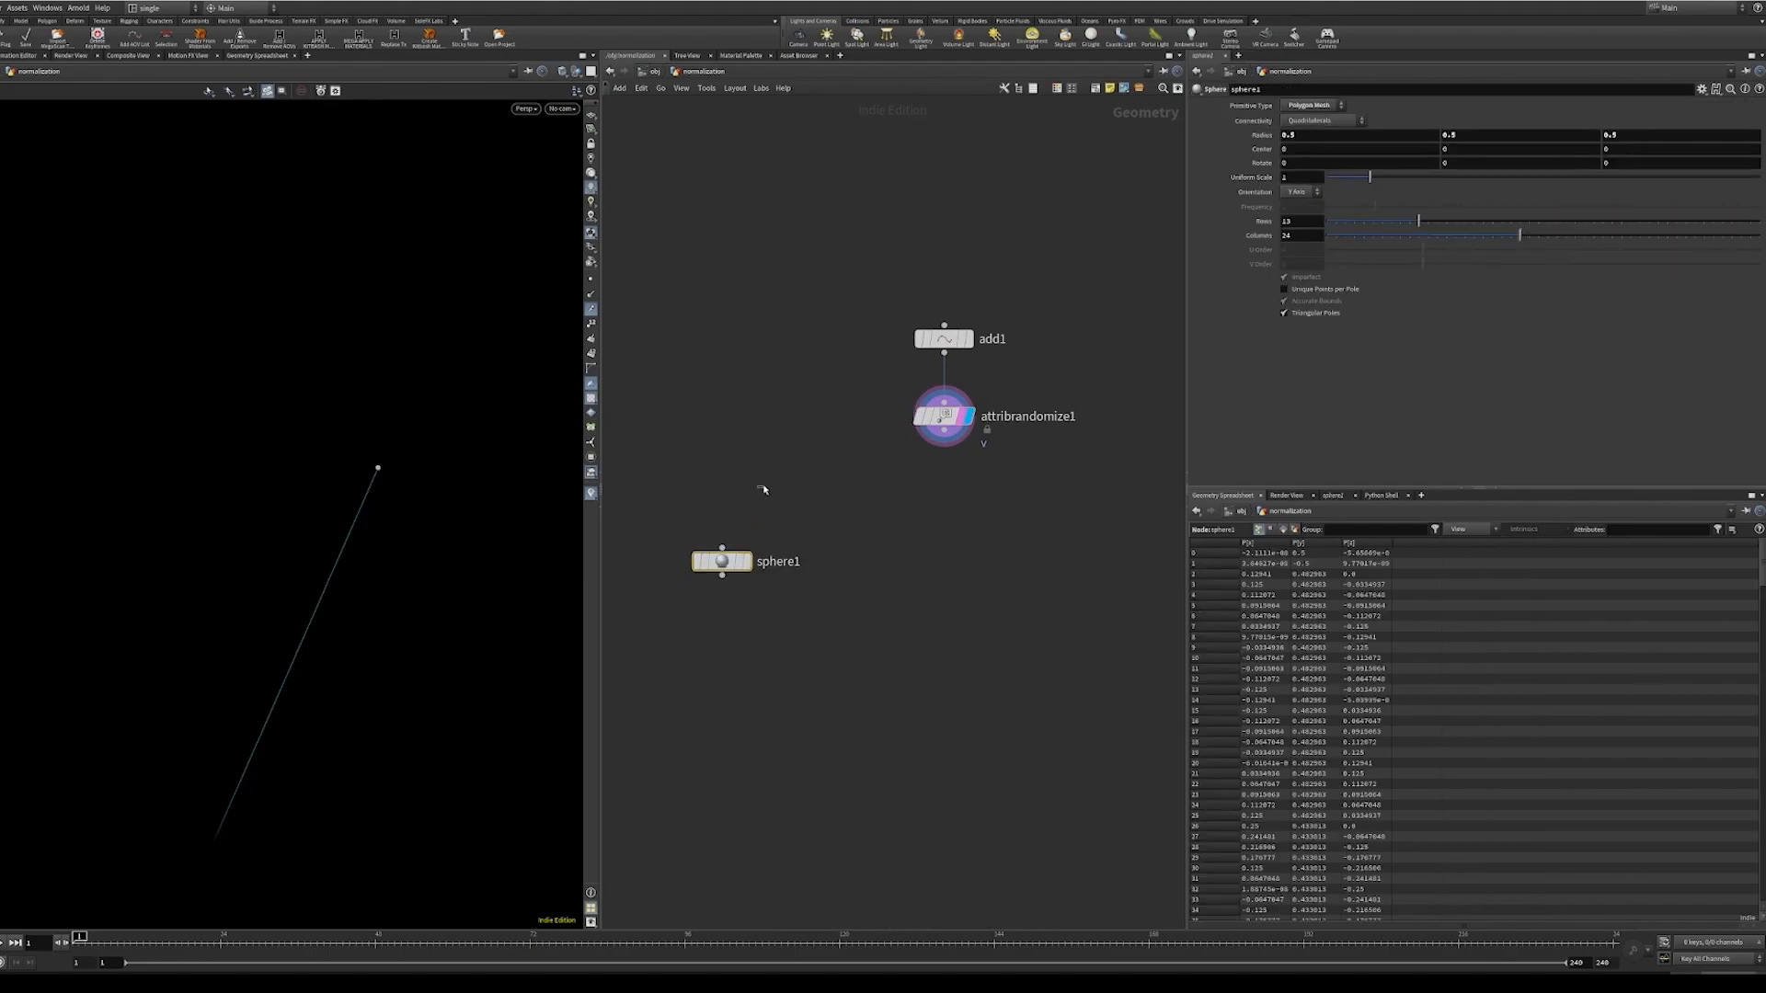
middle_click_drag(642, 679, 811, 613)
key("space+g")
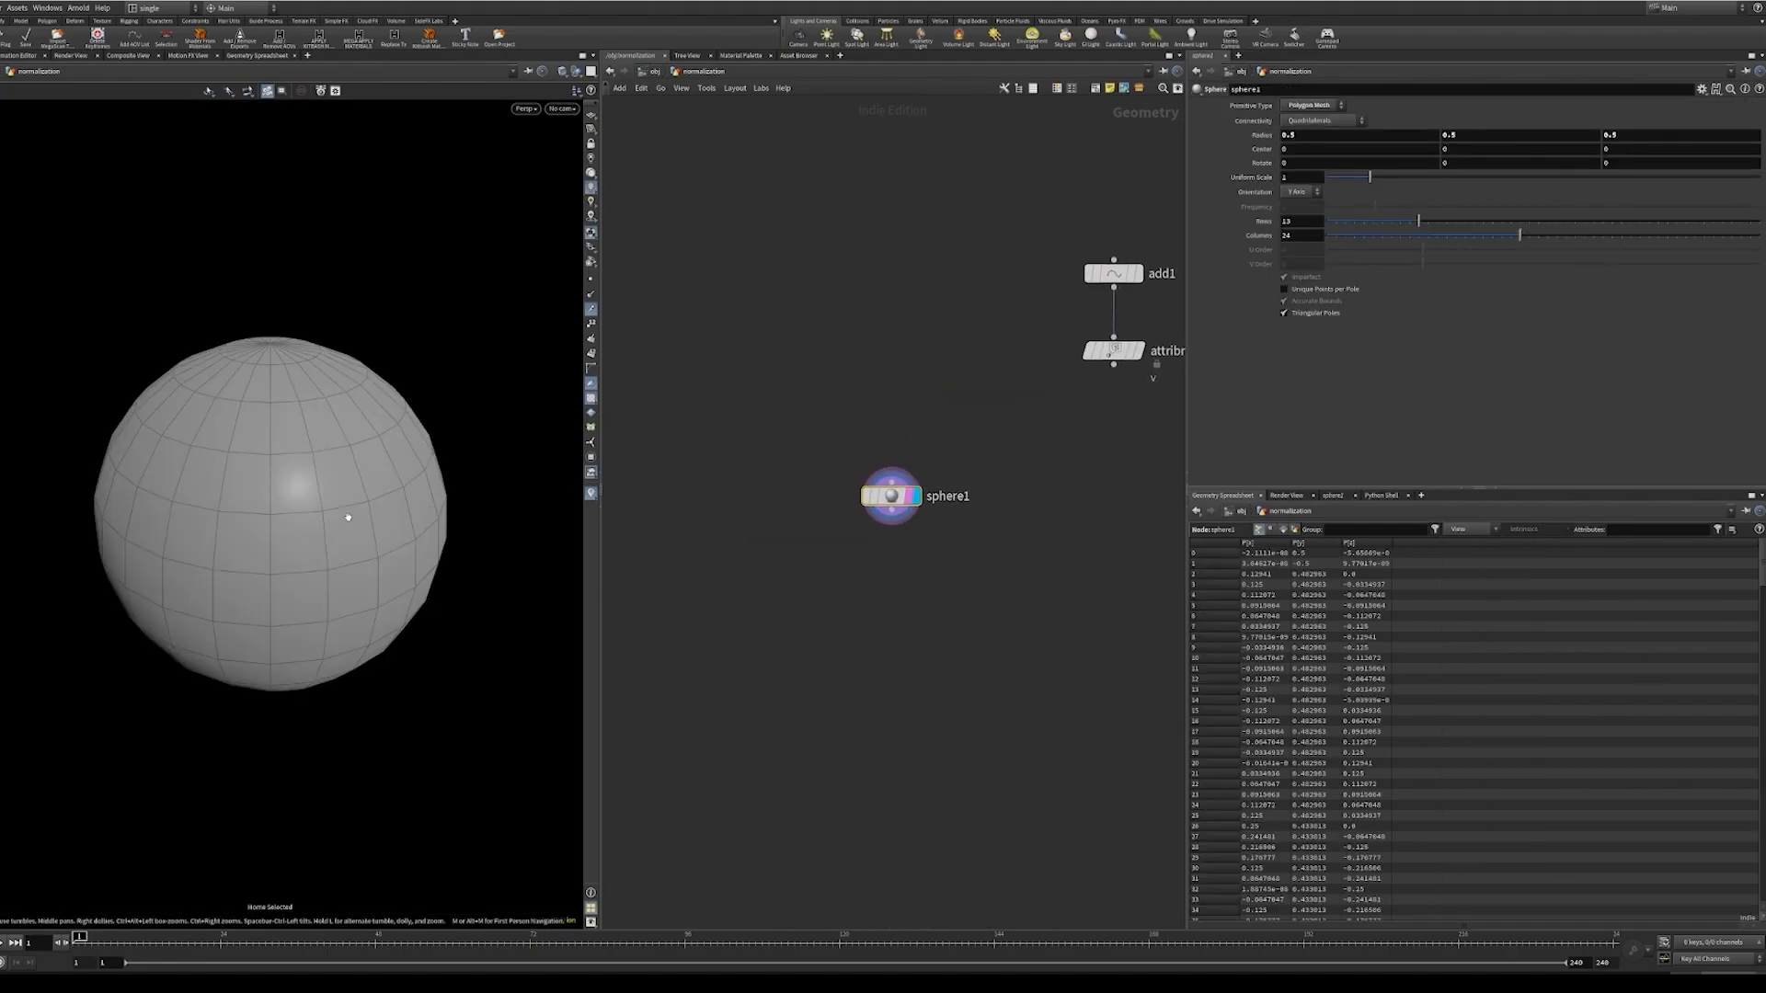
middle_click_drag(447, 459, 433, 512)
- Append a Normal node to the sphere and turn on the display of normals in the viewport
key("Tab")
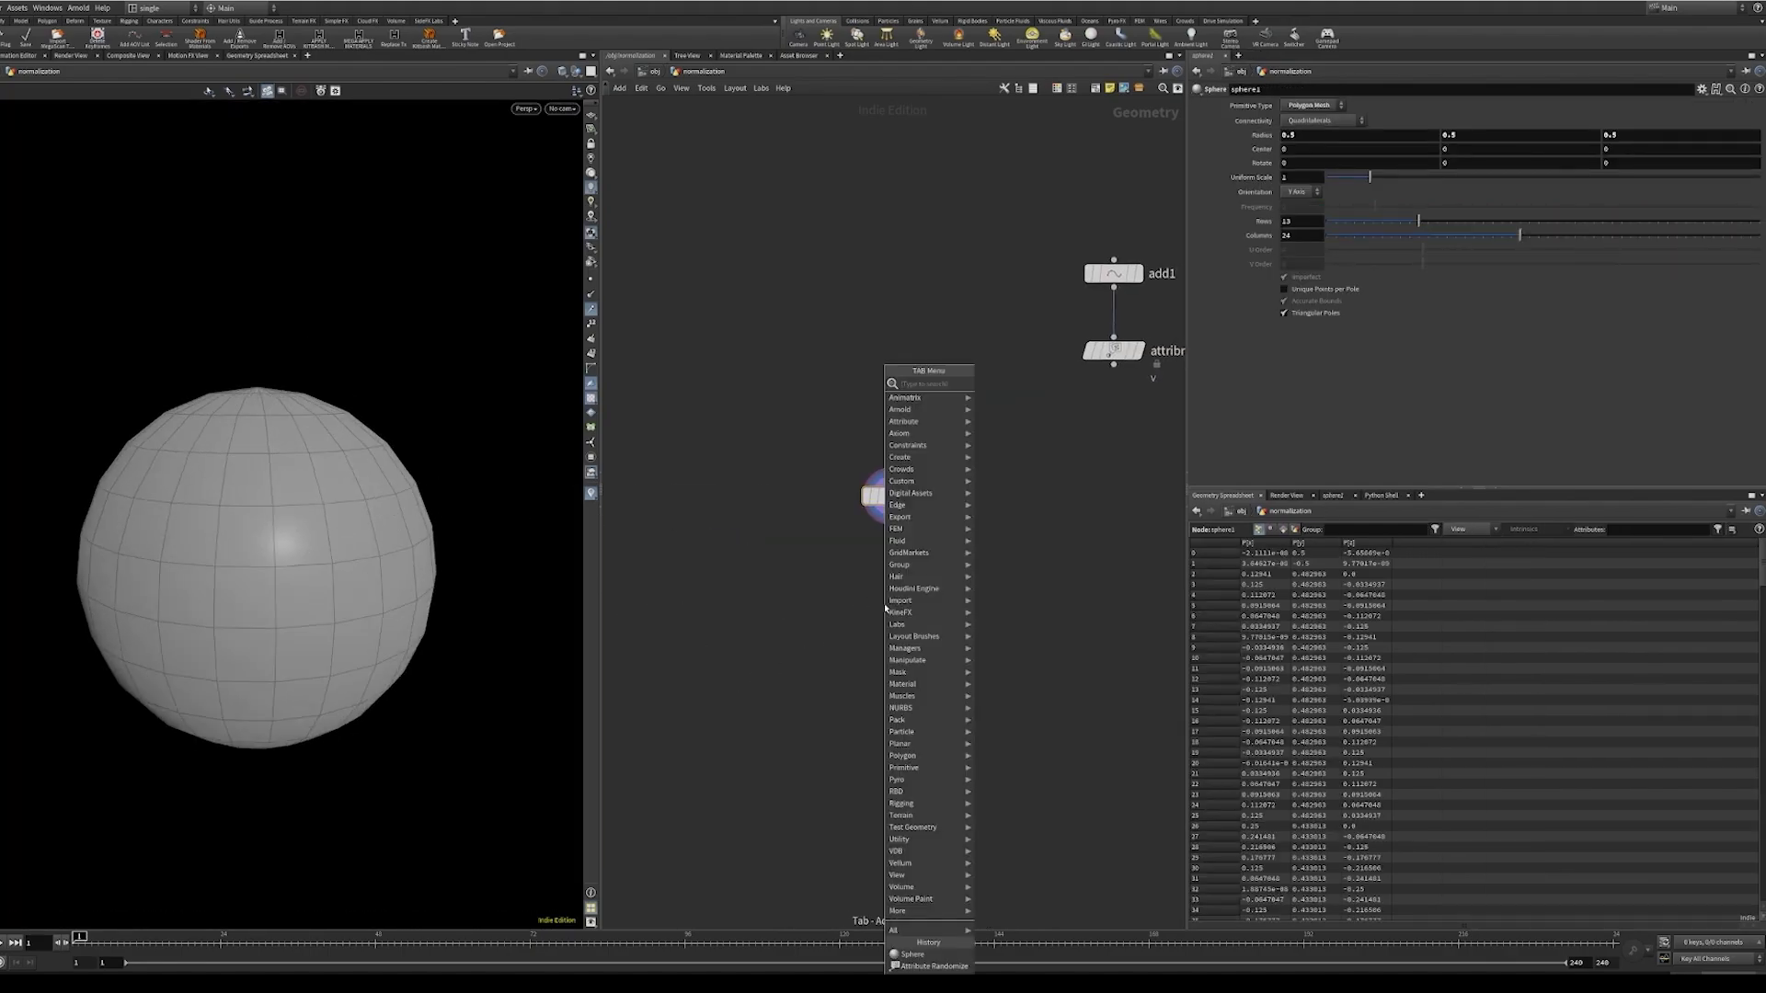
type("normal")
key("Return")
left_click(885, 605)
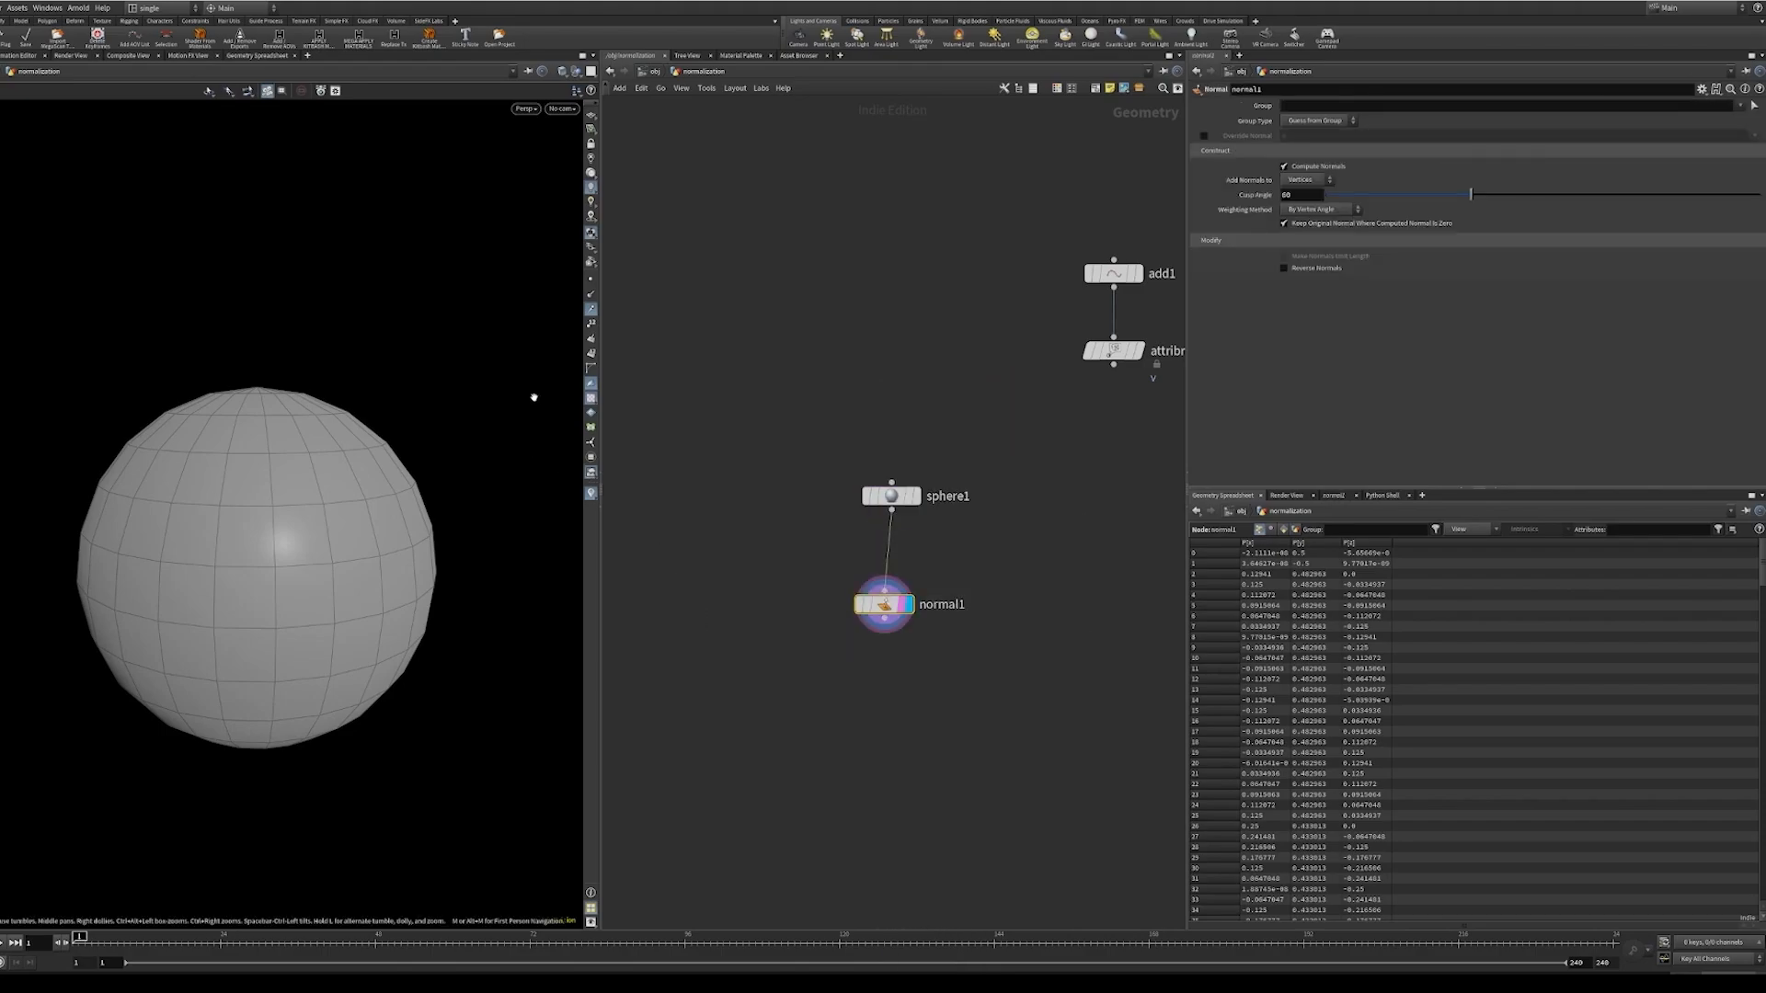
left_click(590, 295)
mouse_move(339, 441)
left_mouse_down()
mouse_move(387, 449)
mouse_move(370, 433)
left_mouse_up()
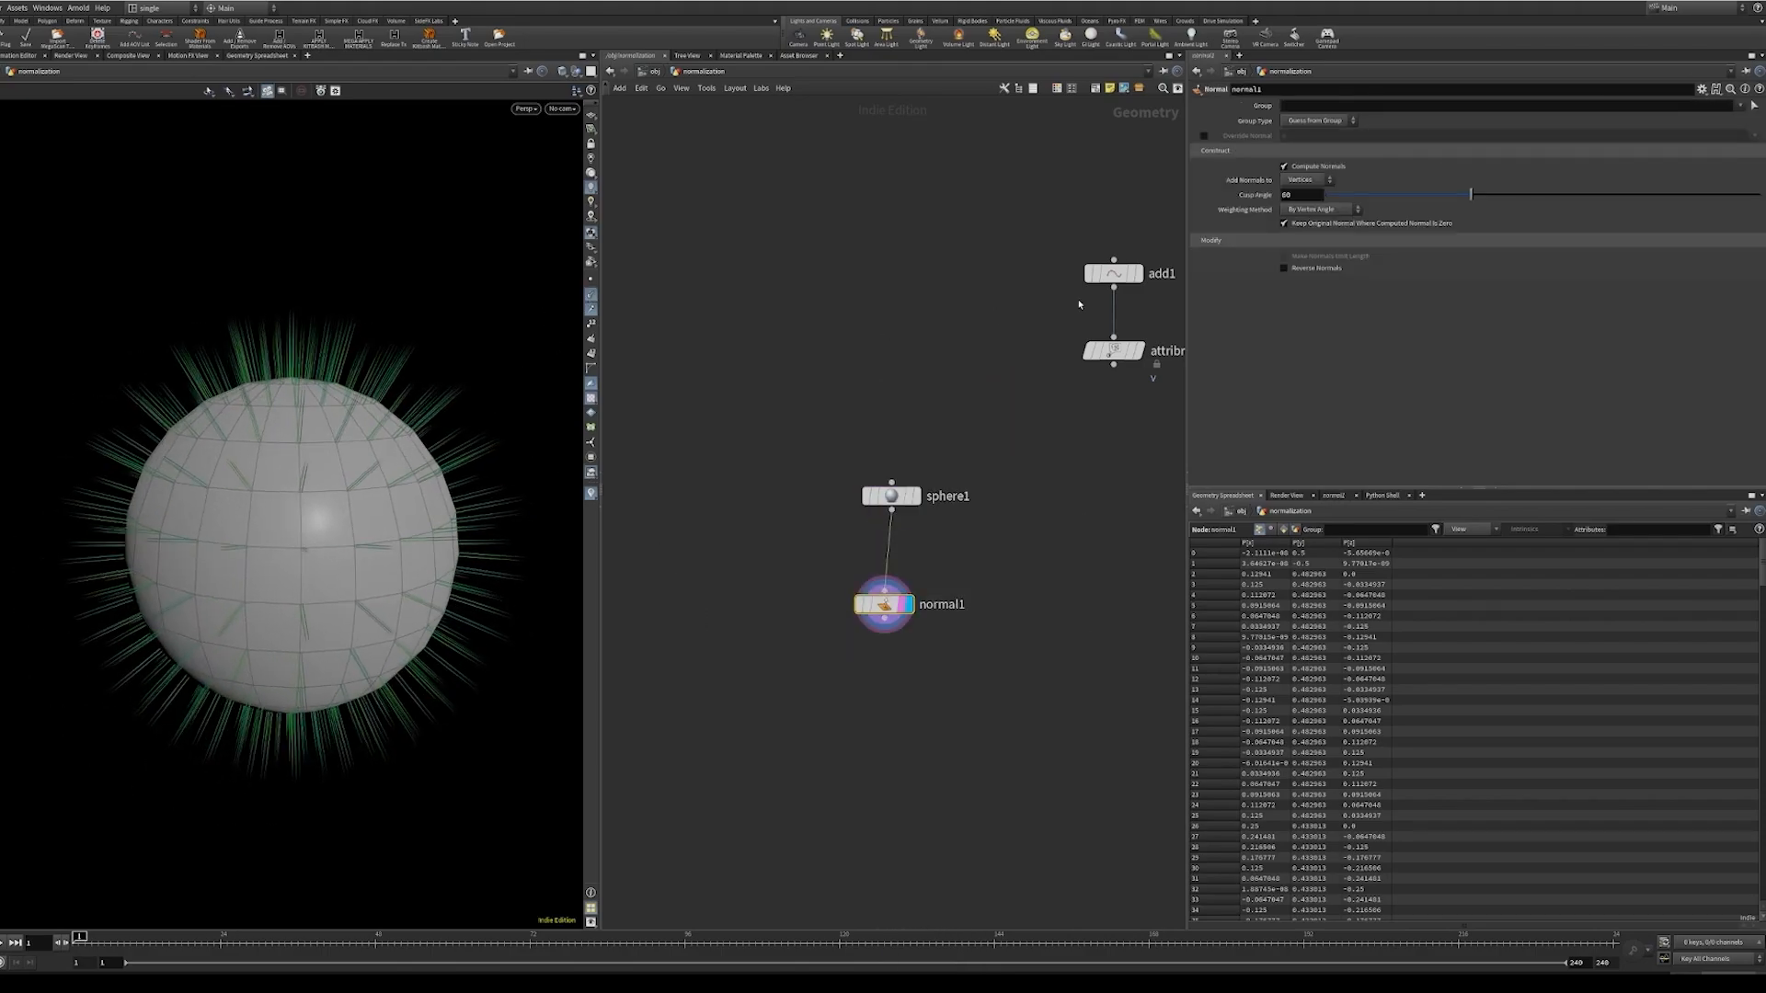
- Set the Normal node to add its normals to points
left_click(1306, 180)
left_click(1300, 189)
scroll(368, 525, "down", 1)
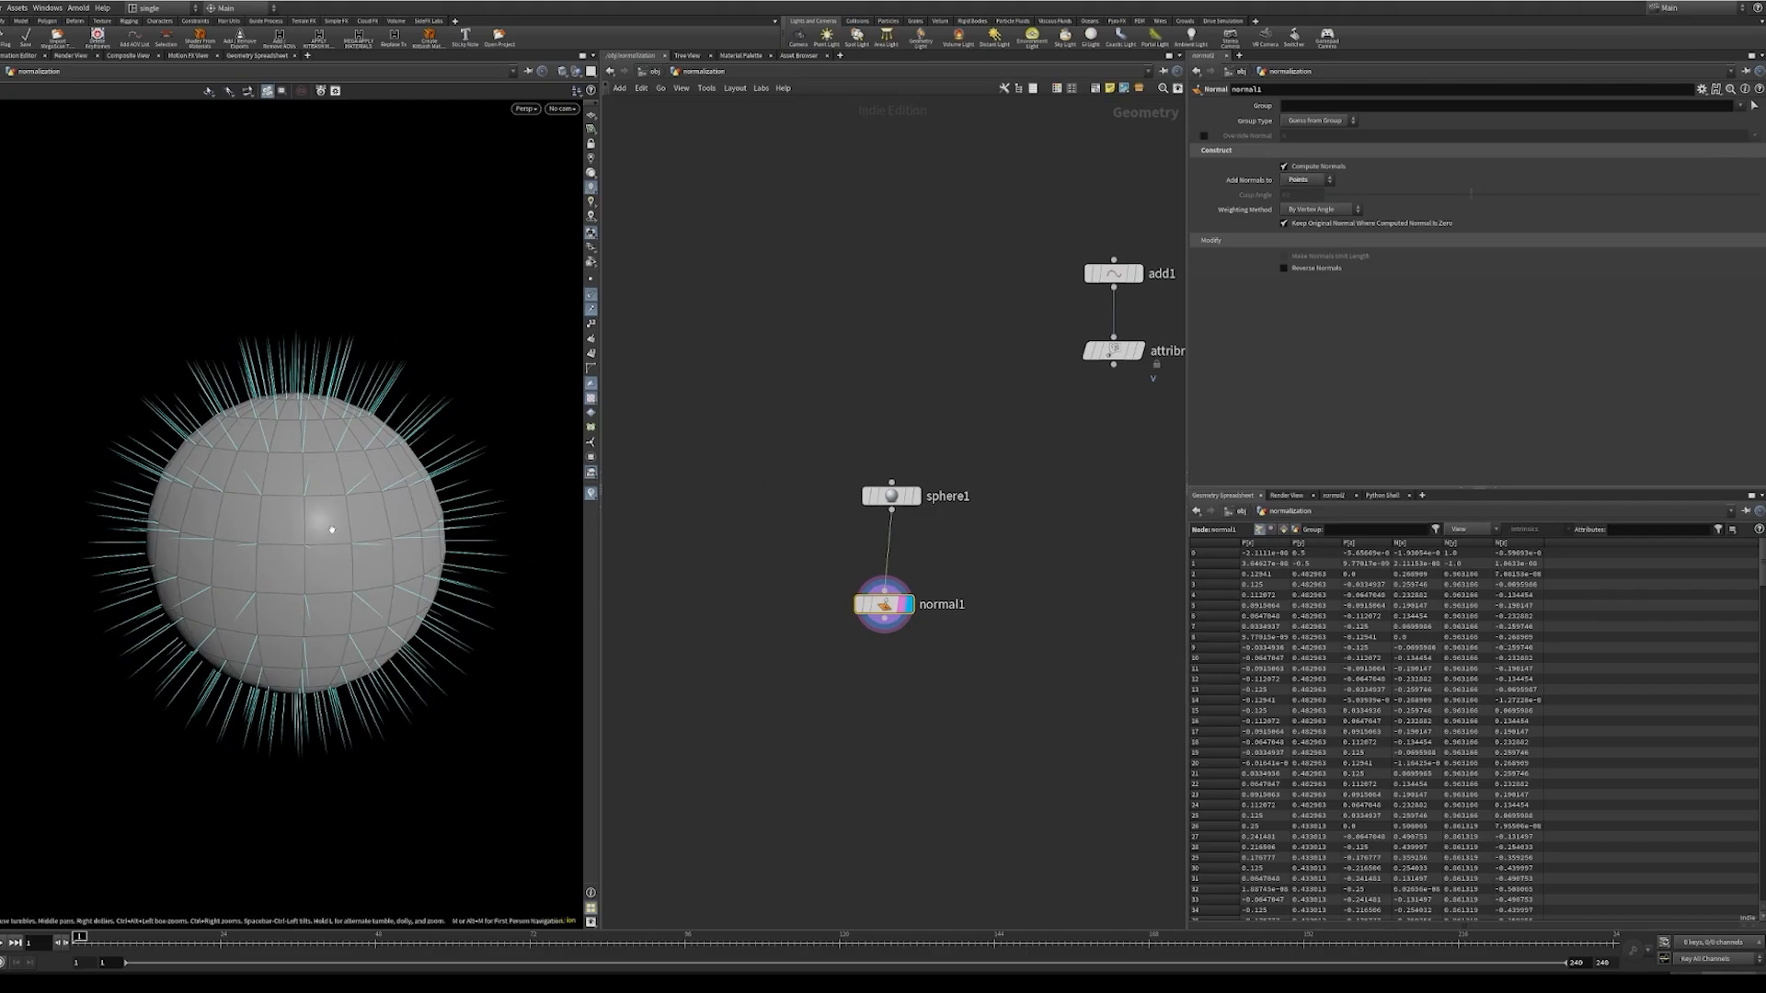
scroll(351, 525, "up", 3)
left_click_drag(350, 525, 259, 507)
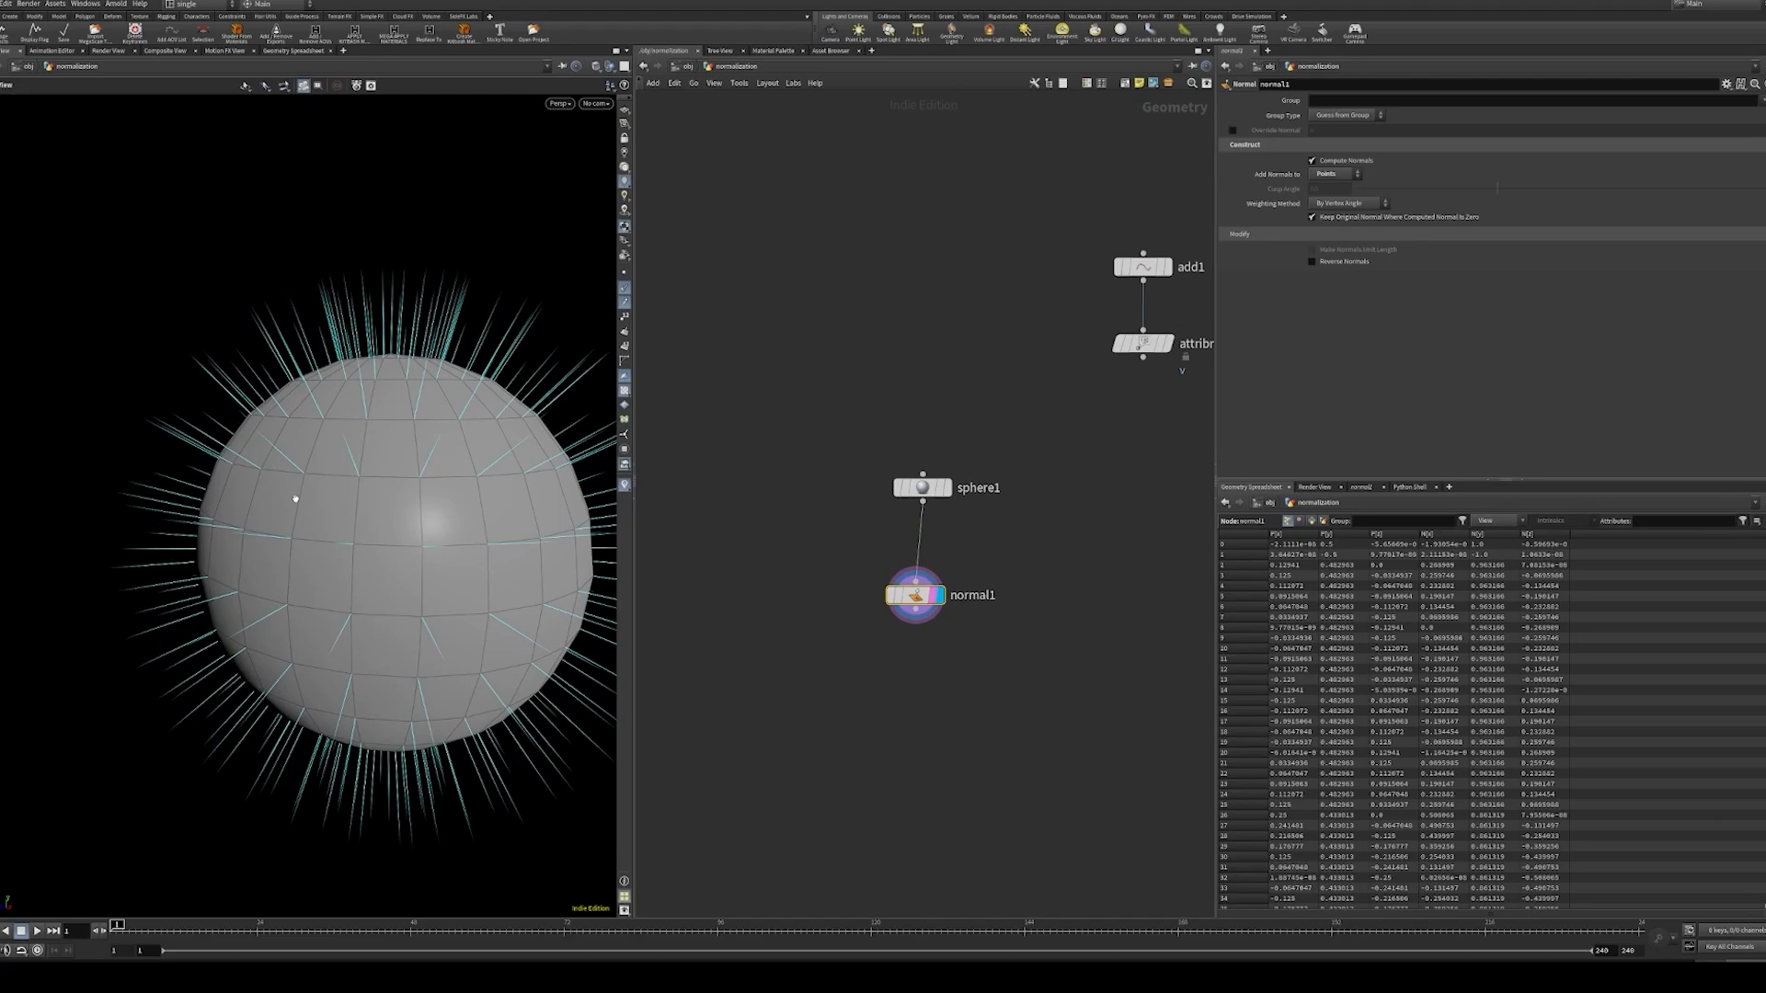
middle_click_drag(589, 470, 506, 520)
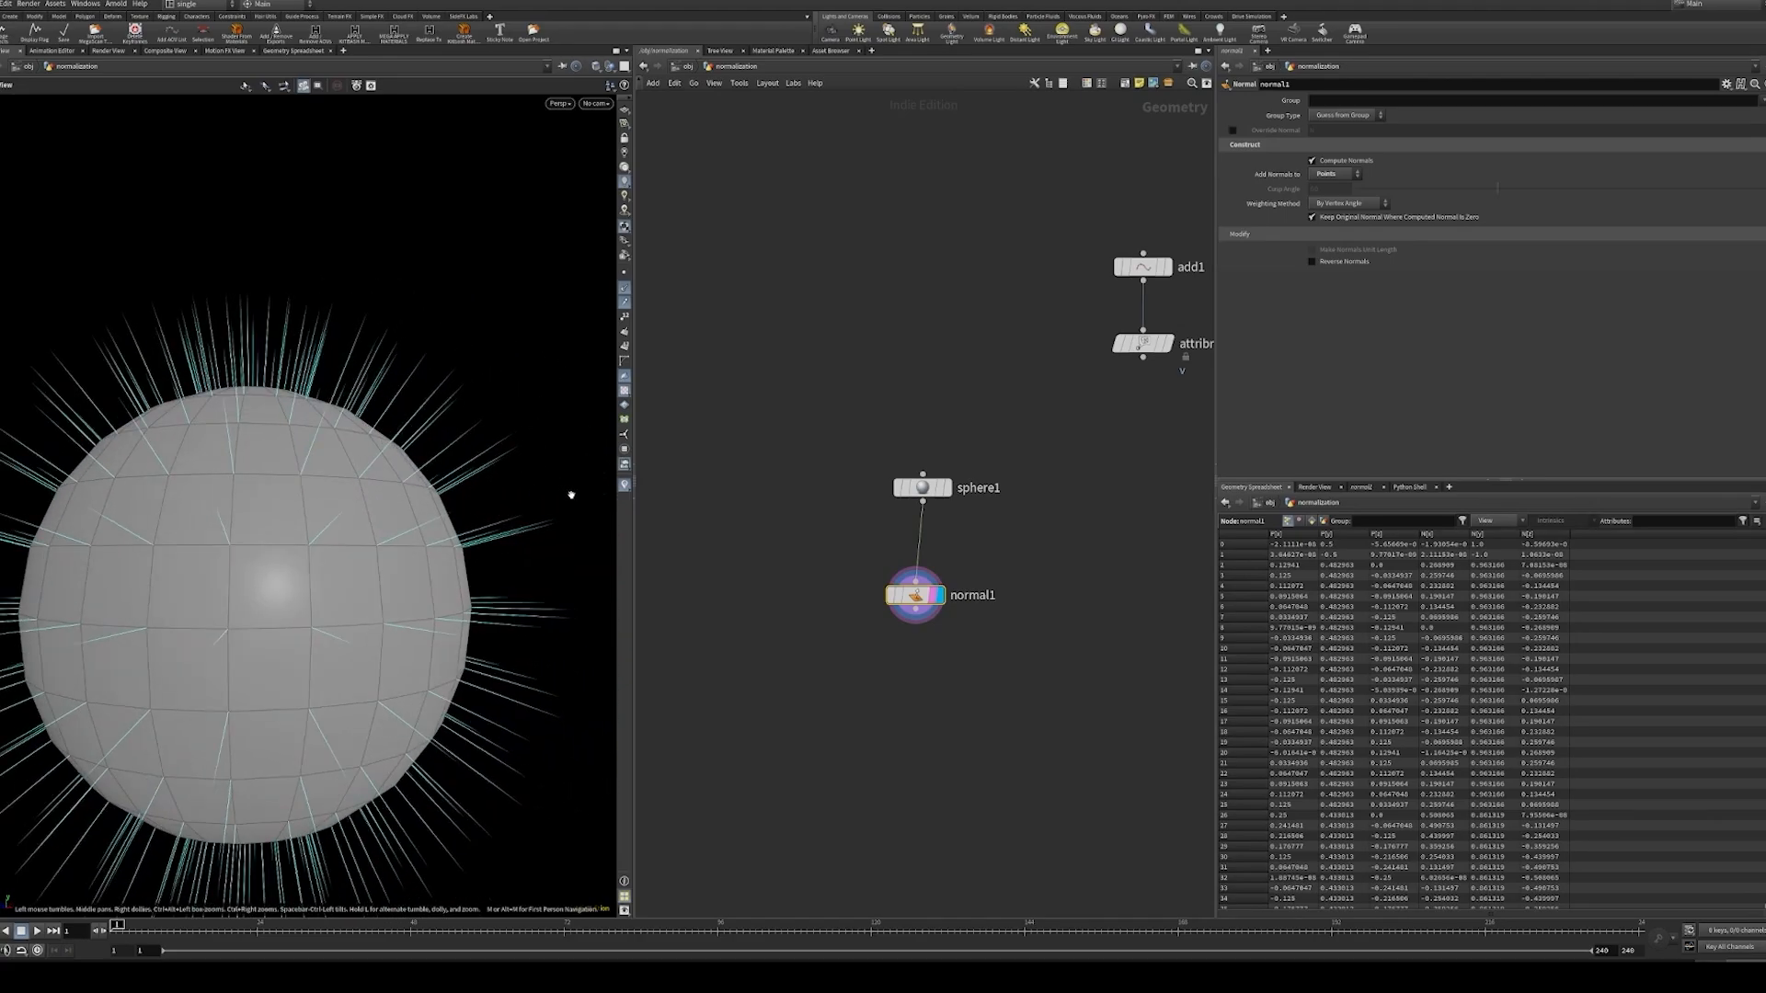
key("Tab")
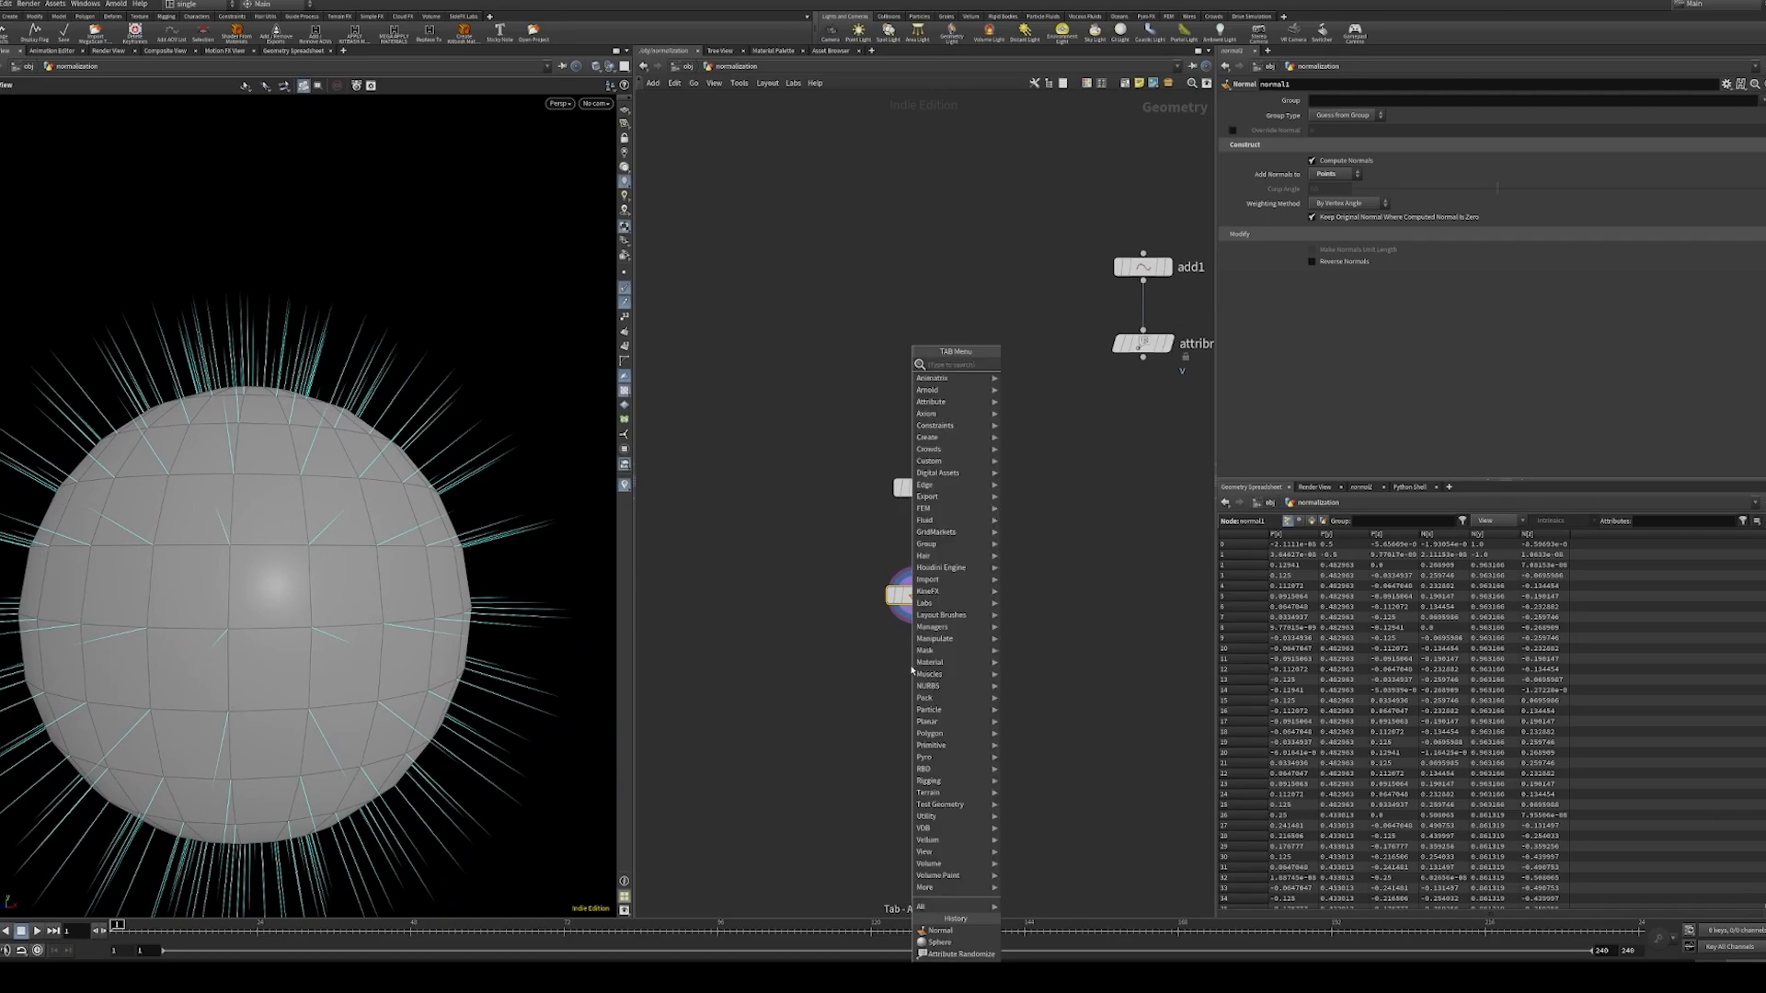
type("pw")
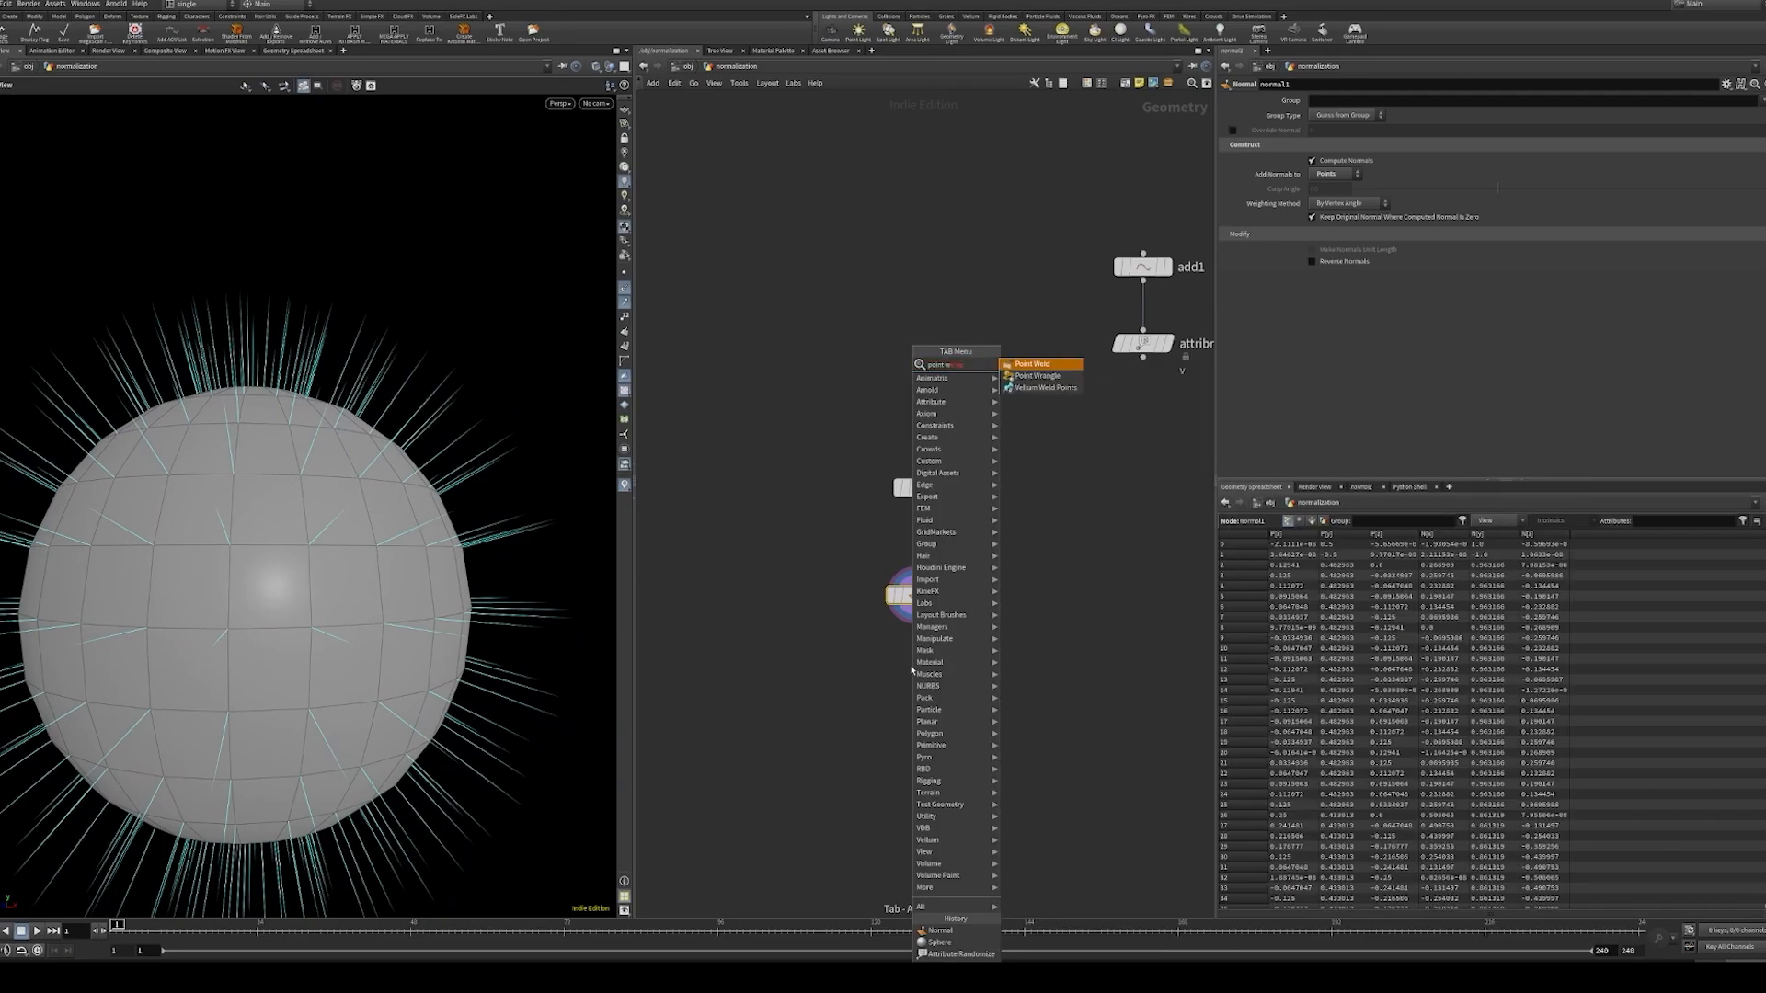
key("Down")
key("Return")
left_click(1371, 210)
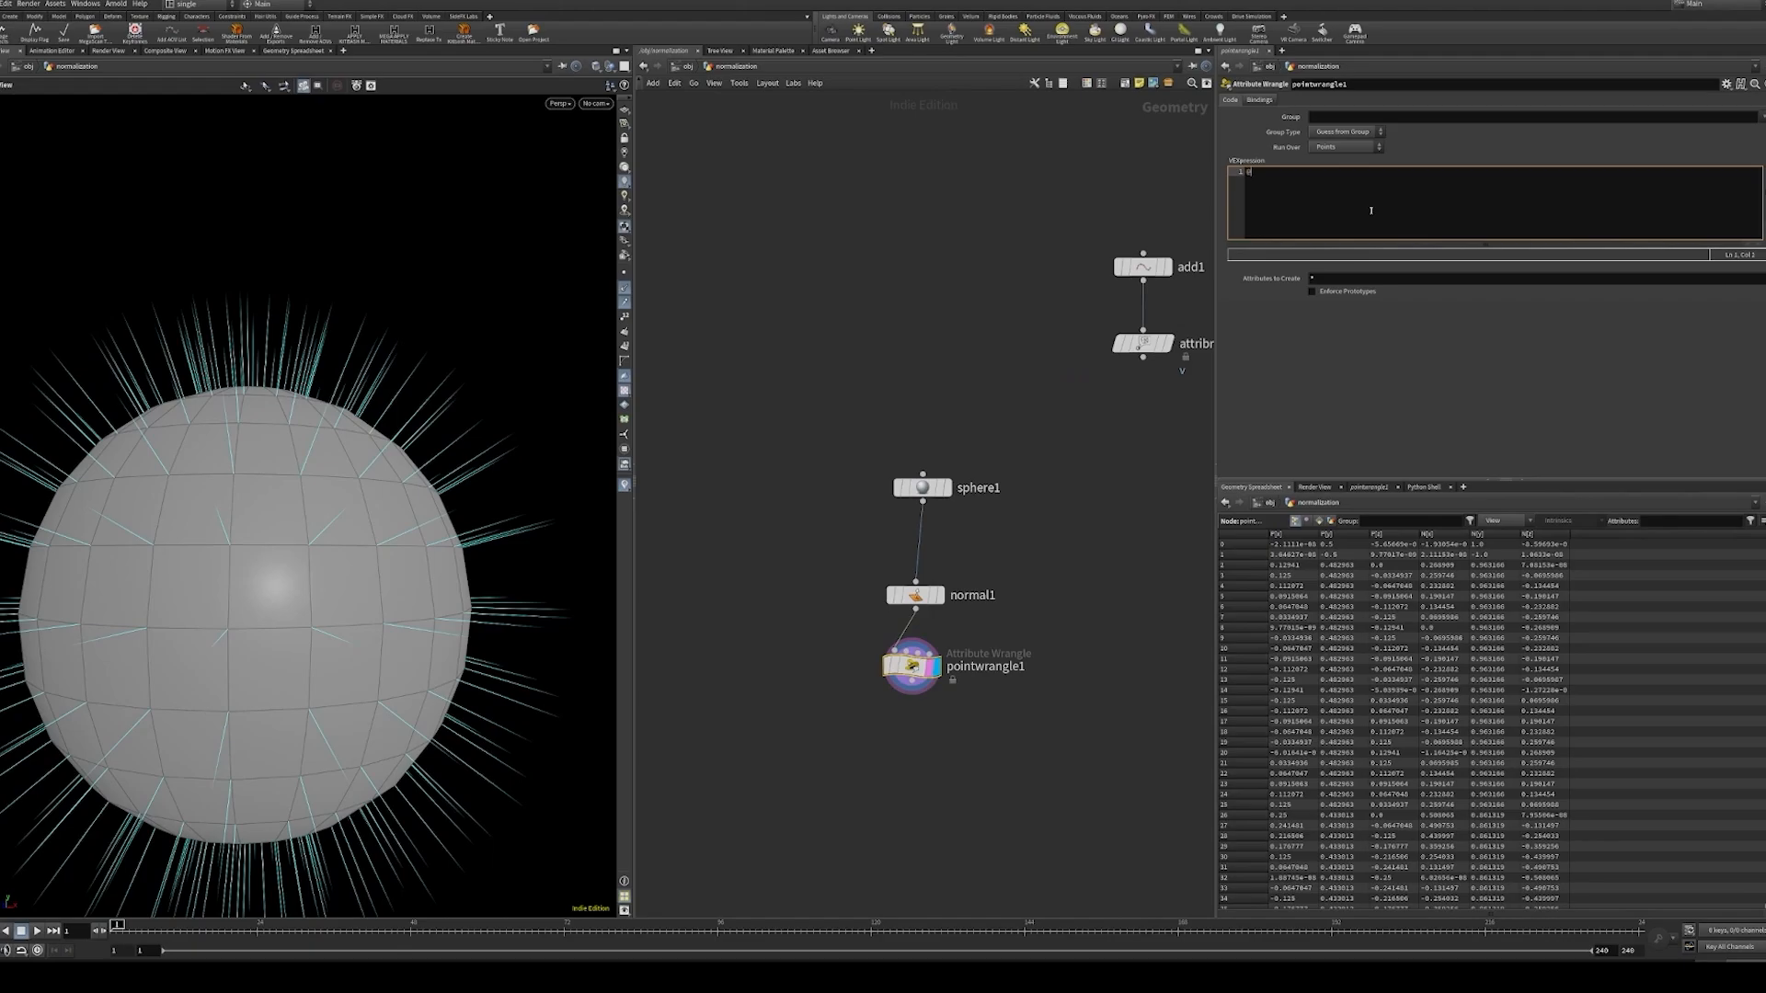
type("@length = length(v@N);")
left_click(1076, 324)
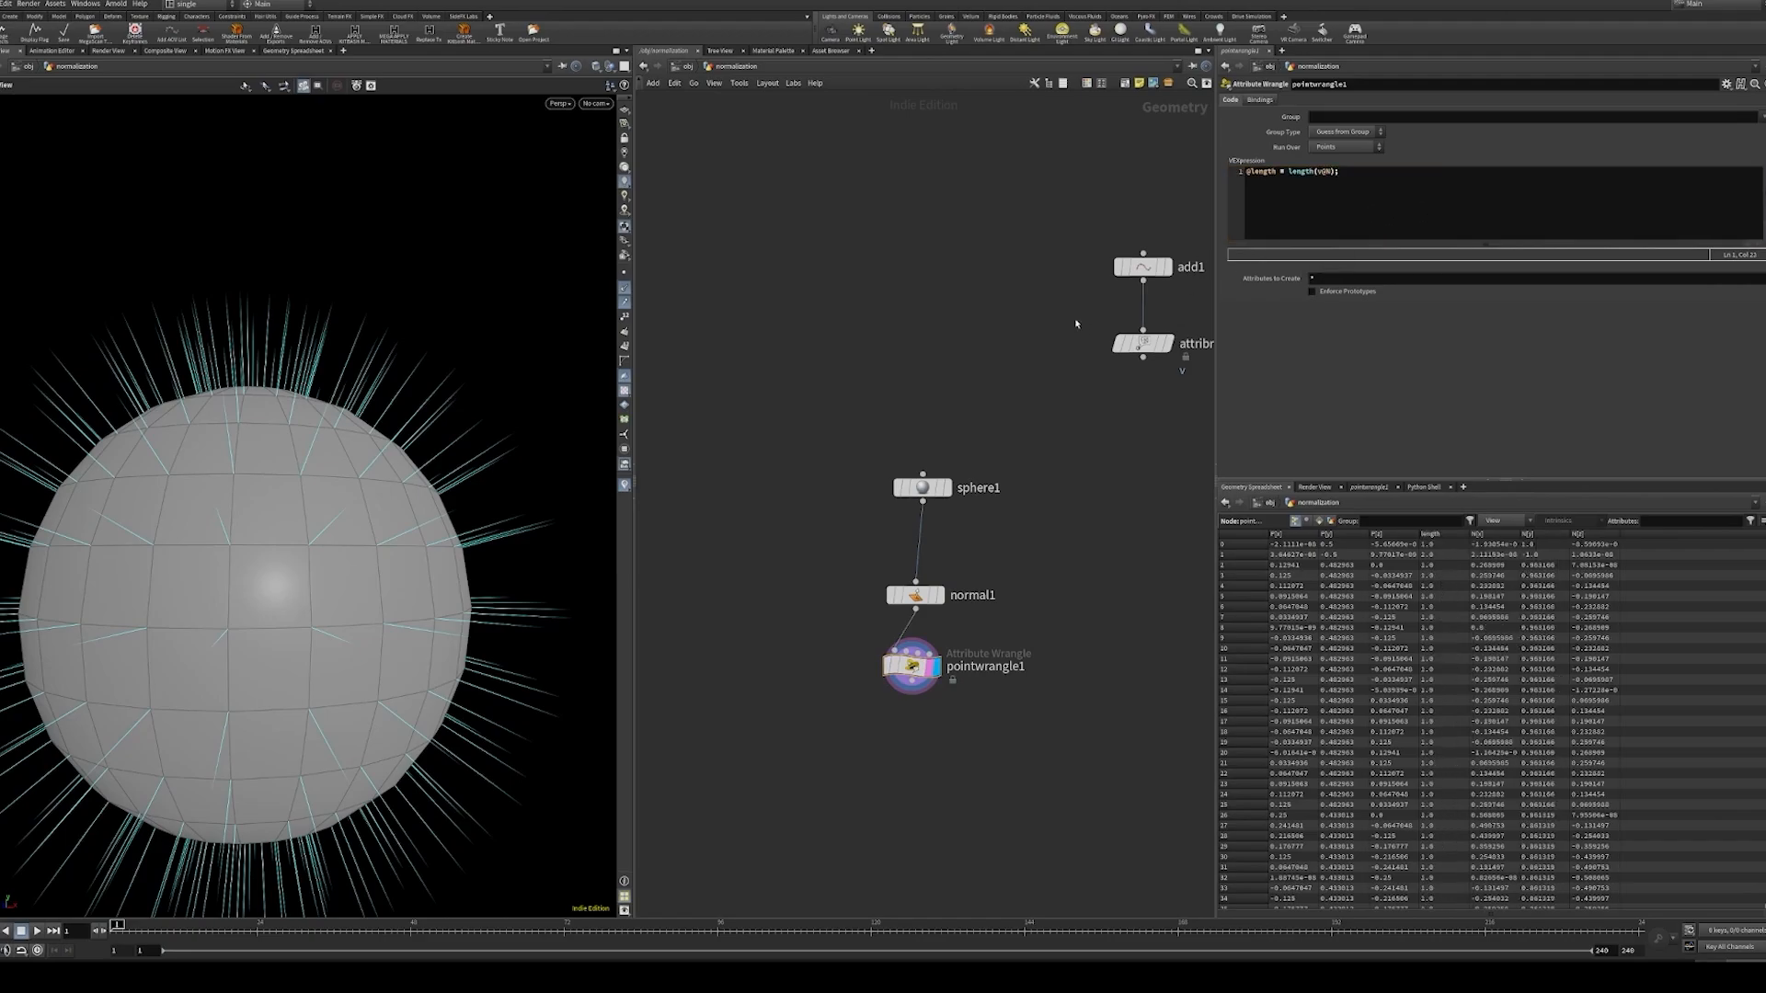
left_click(1440, 537)
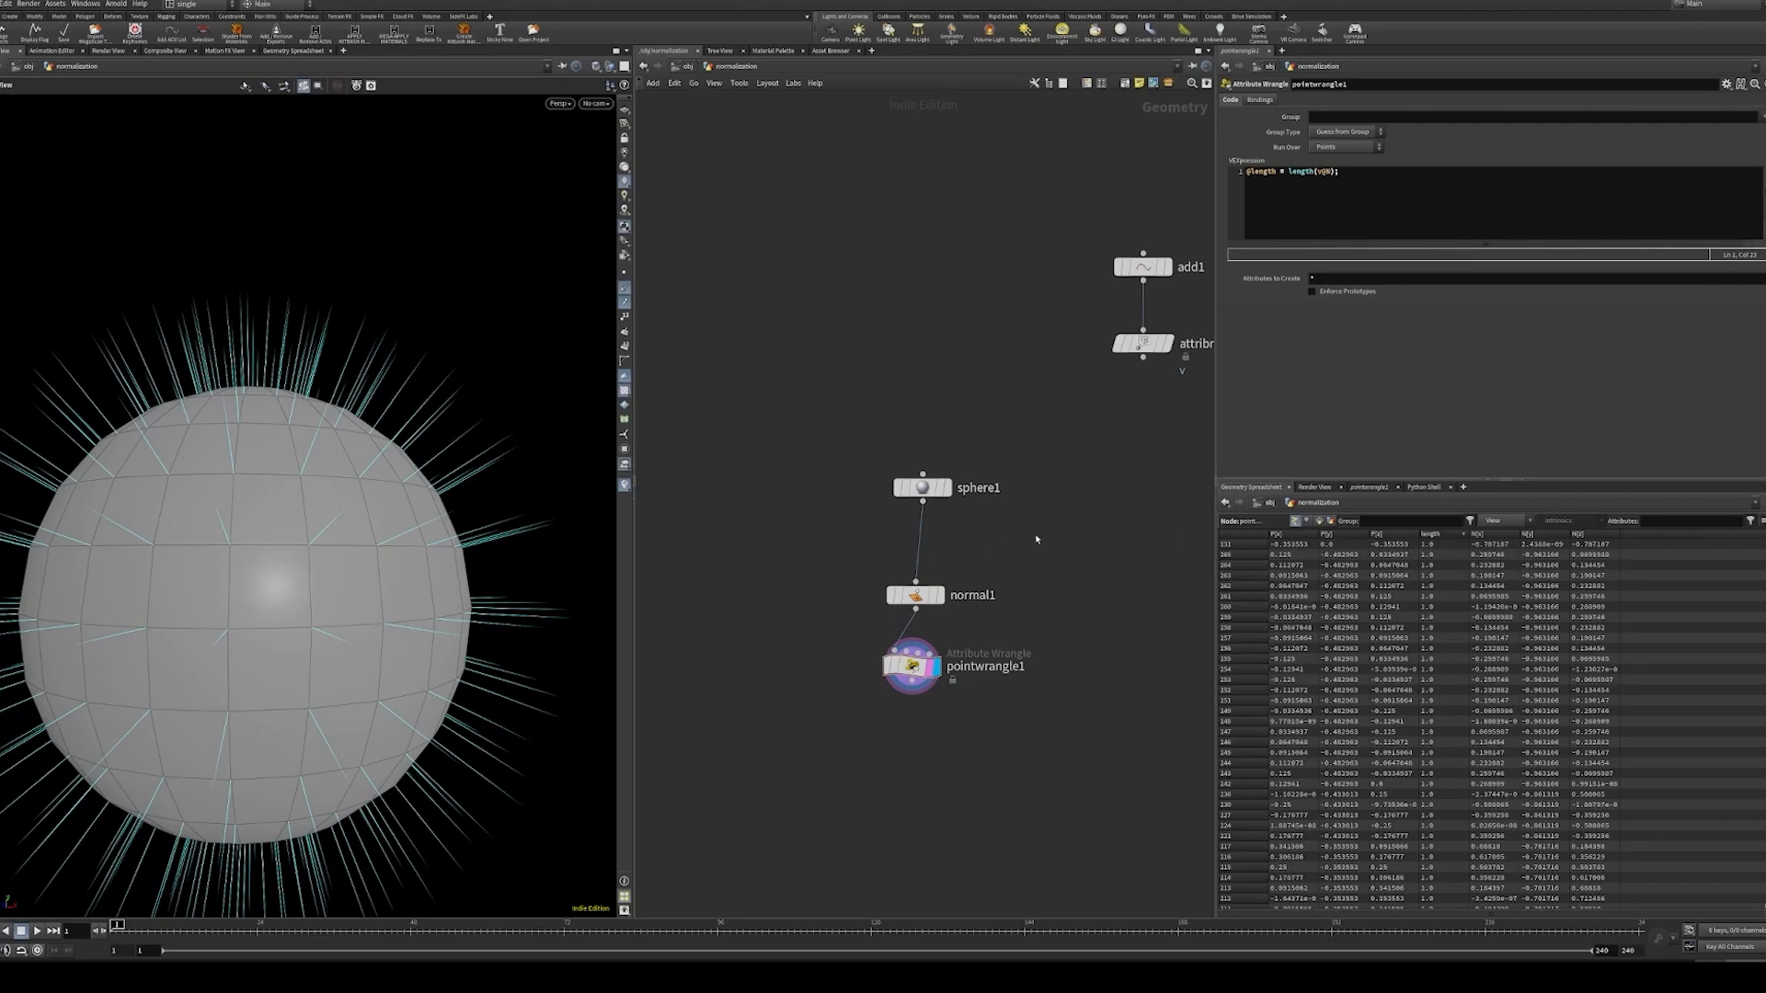
- Duplicate the length wrangle, connect the copy below the Attribute Randomize node and display it
middle_click_drag(1036, 540, 946, 550)
left_click(835, 678)
key("ctrl+c")
key("ctrl+v")
left_click_drag(1077, 435, 1054, 368)
left_click_drag(1158, 391, 1052, 490)
middle_click_drag(1092, 443, 1004, 473)
- Align the Add, Attribute Randomize and copied wrangle nodes vertically and keep only the copied wrangle selected
left_click_drag(1079, 237, 931, 524)
key("a")
left_click_drag(909, 526, 905, 562)
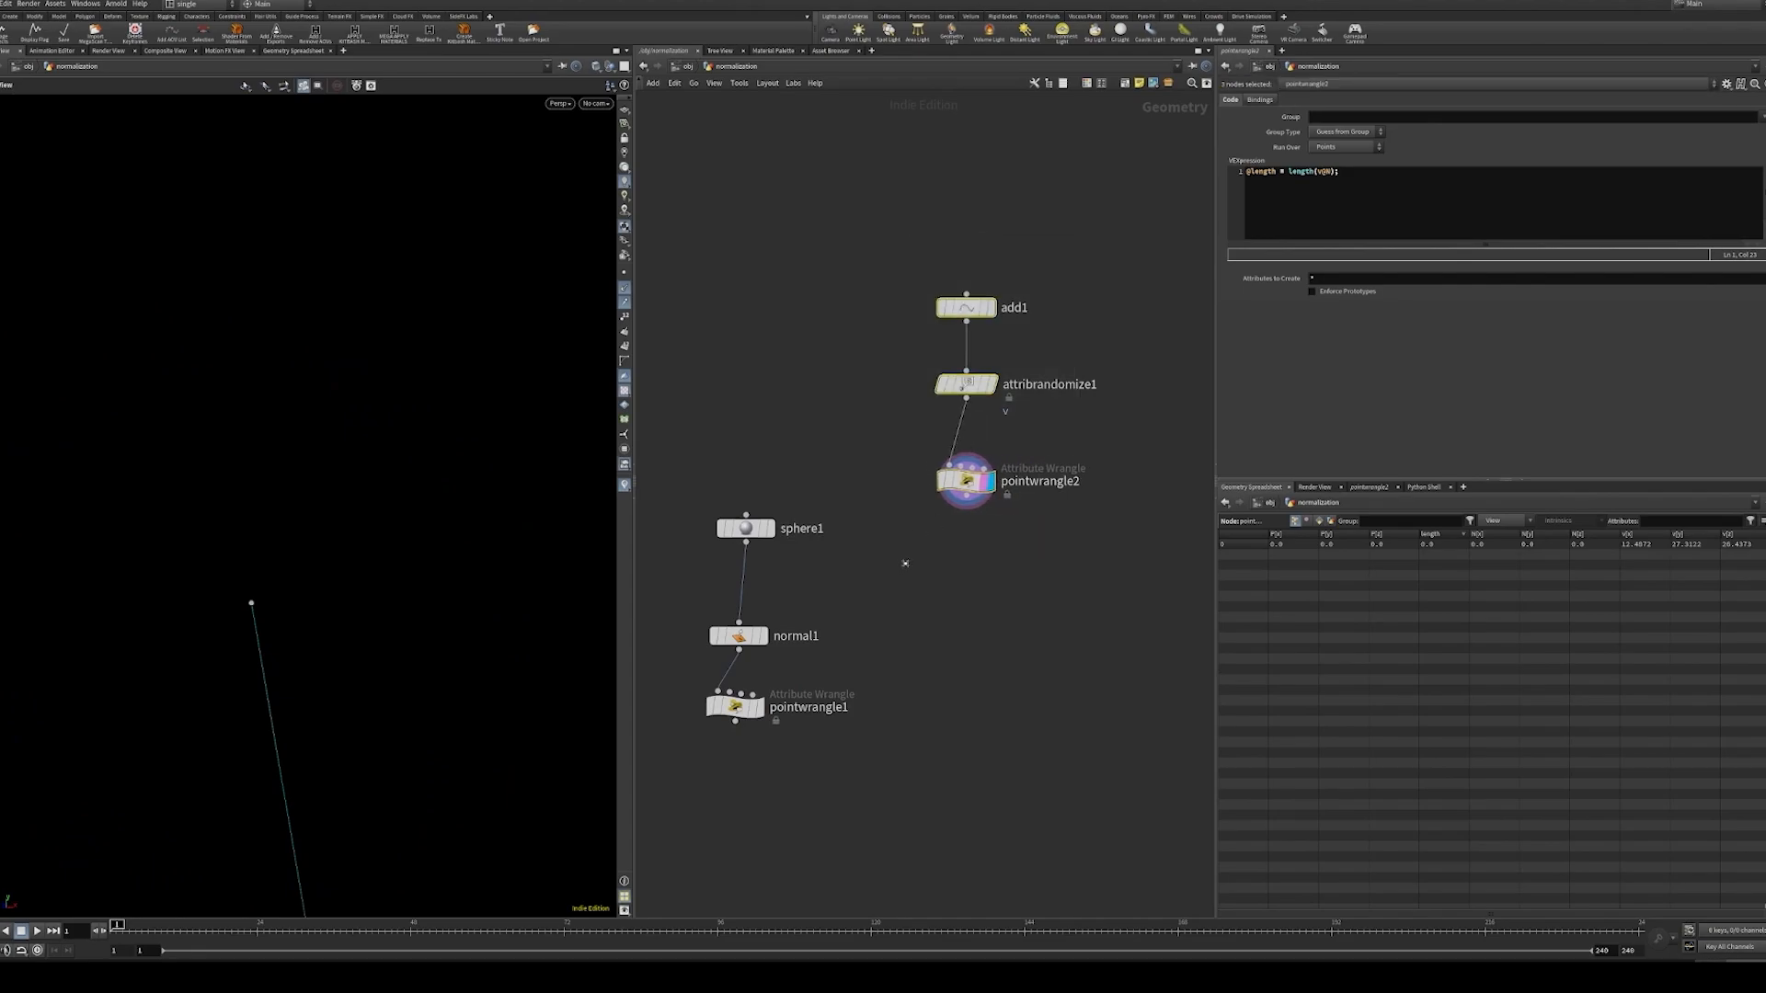
scroll(1003, 512, "down", 2)
scroll(1066, 536, "up", 4)
middle_click_drag(1060, 540, 1182, 478)
left_click(1177, 507)
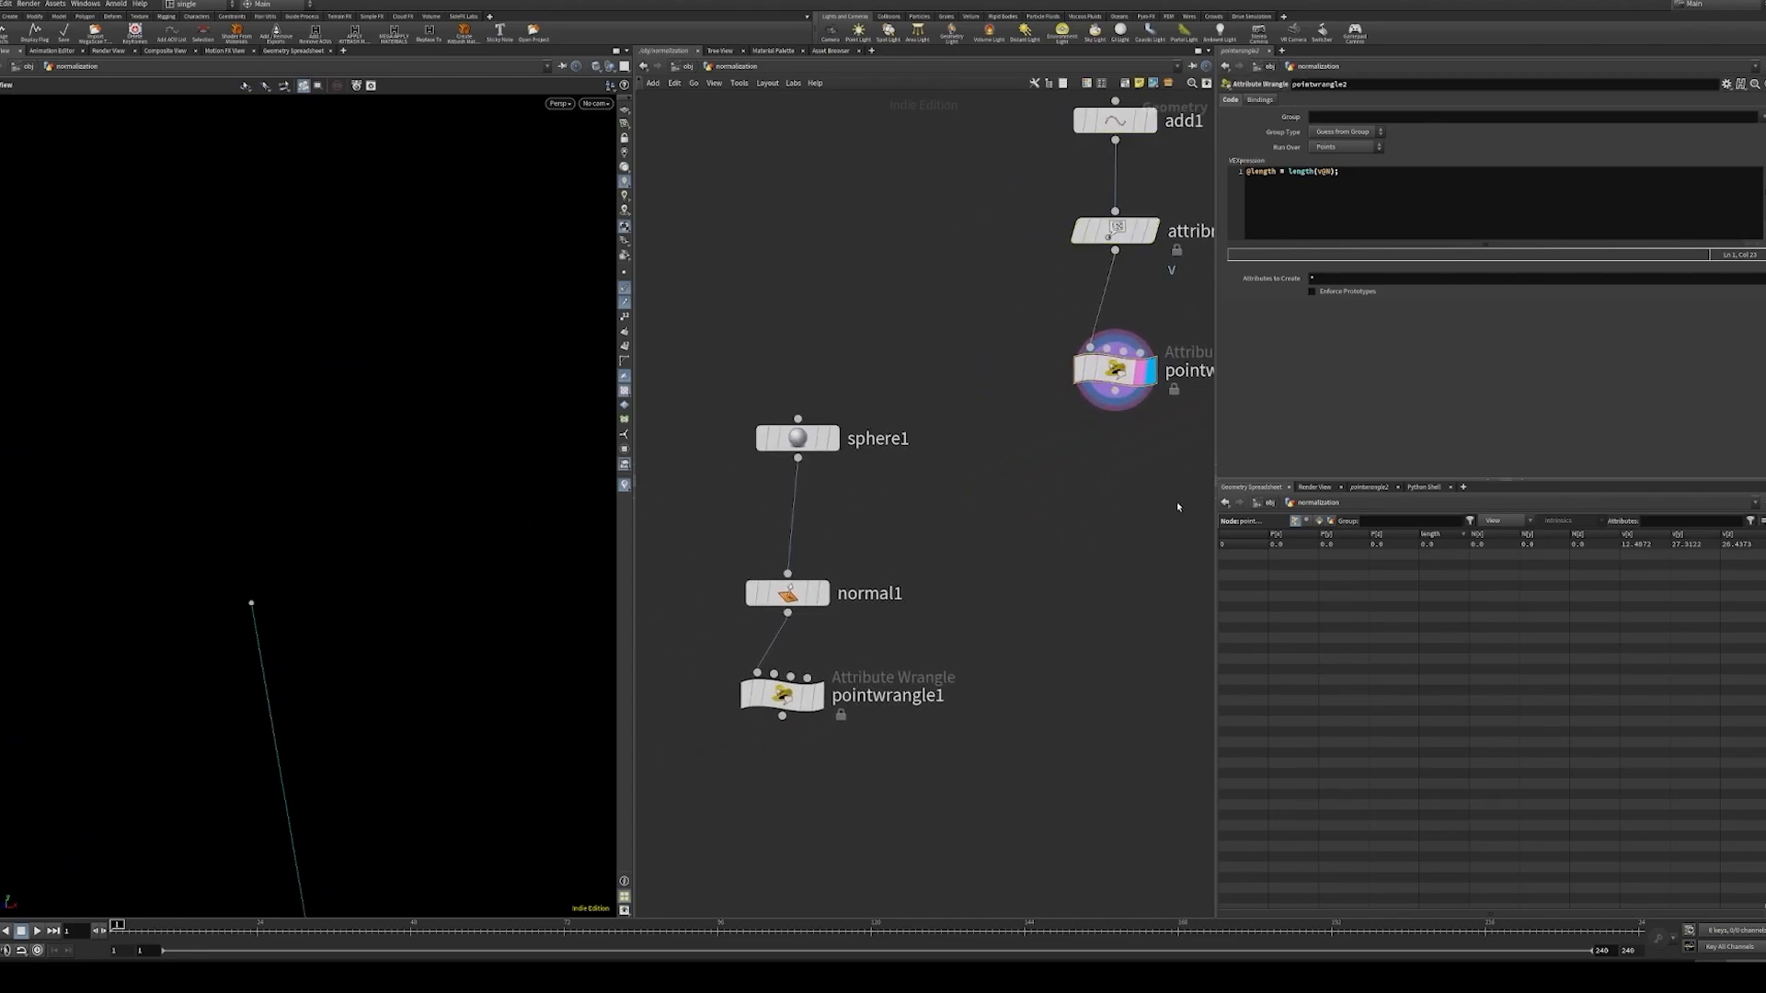
middle_click_drag(973, 363, 909, 451)
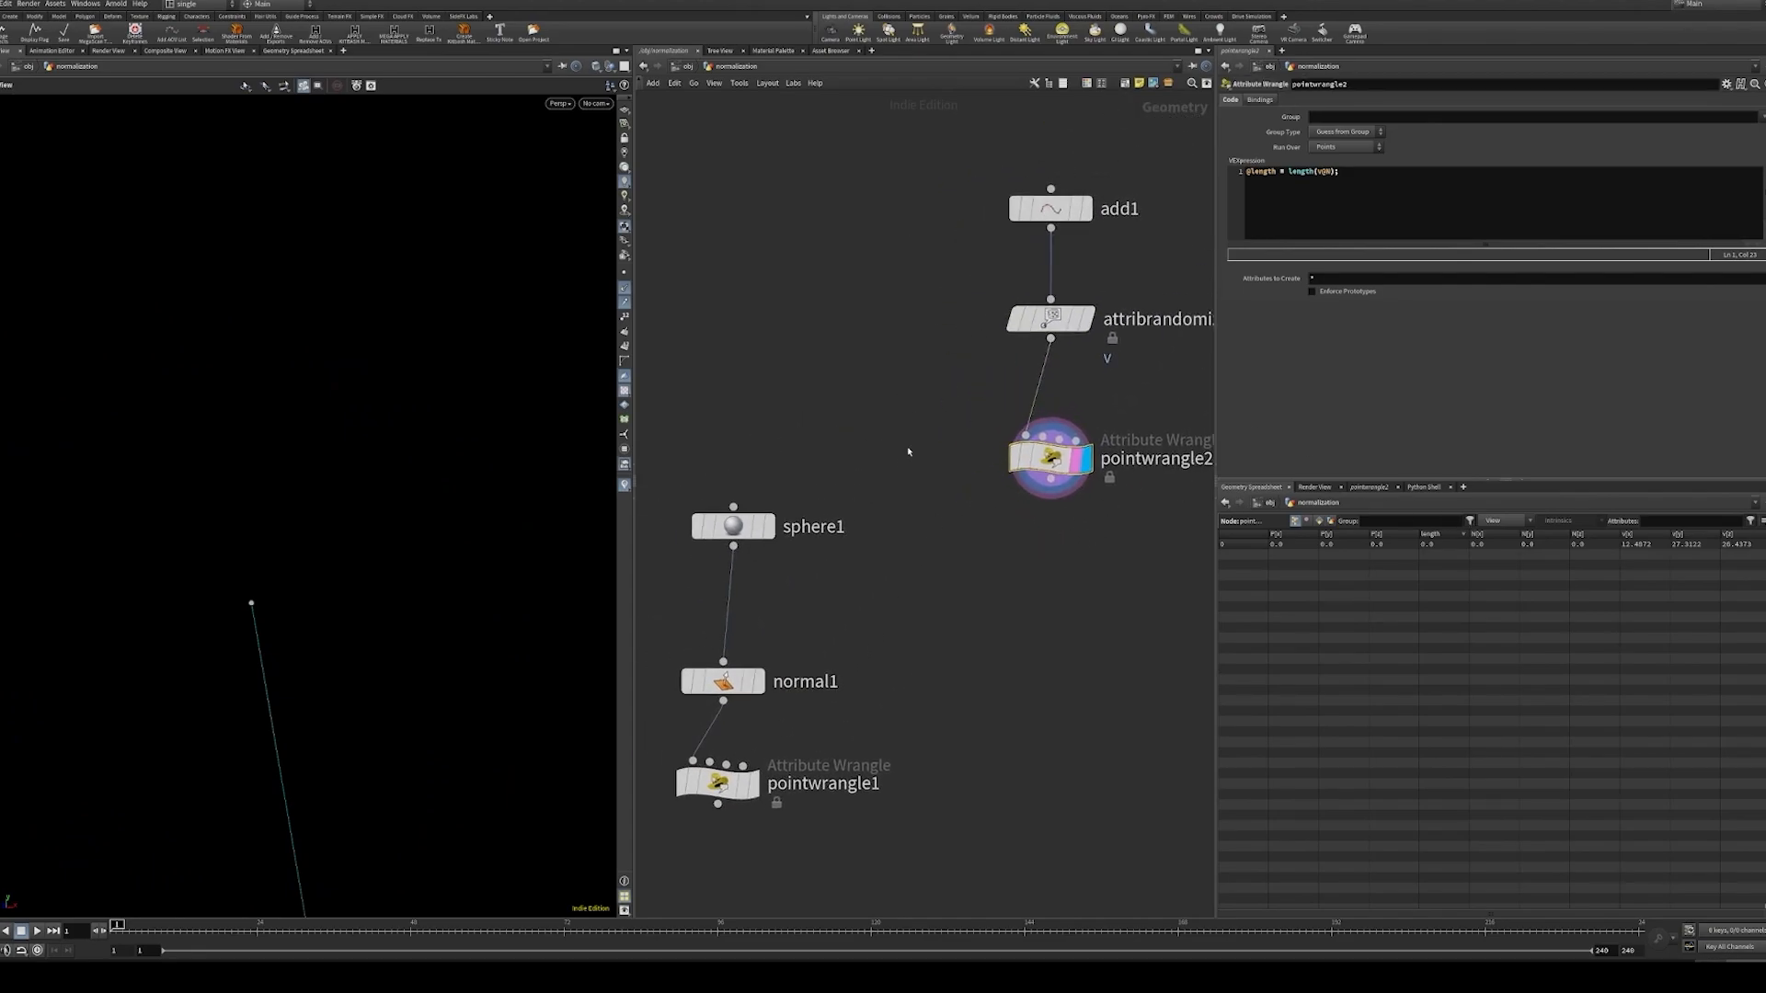
left_click(1328, 171)
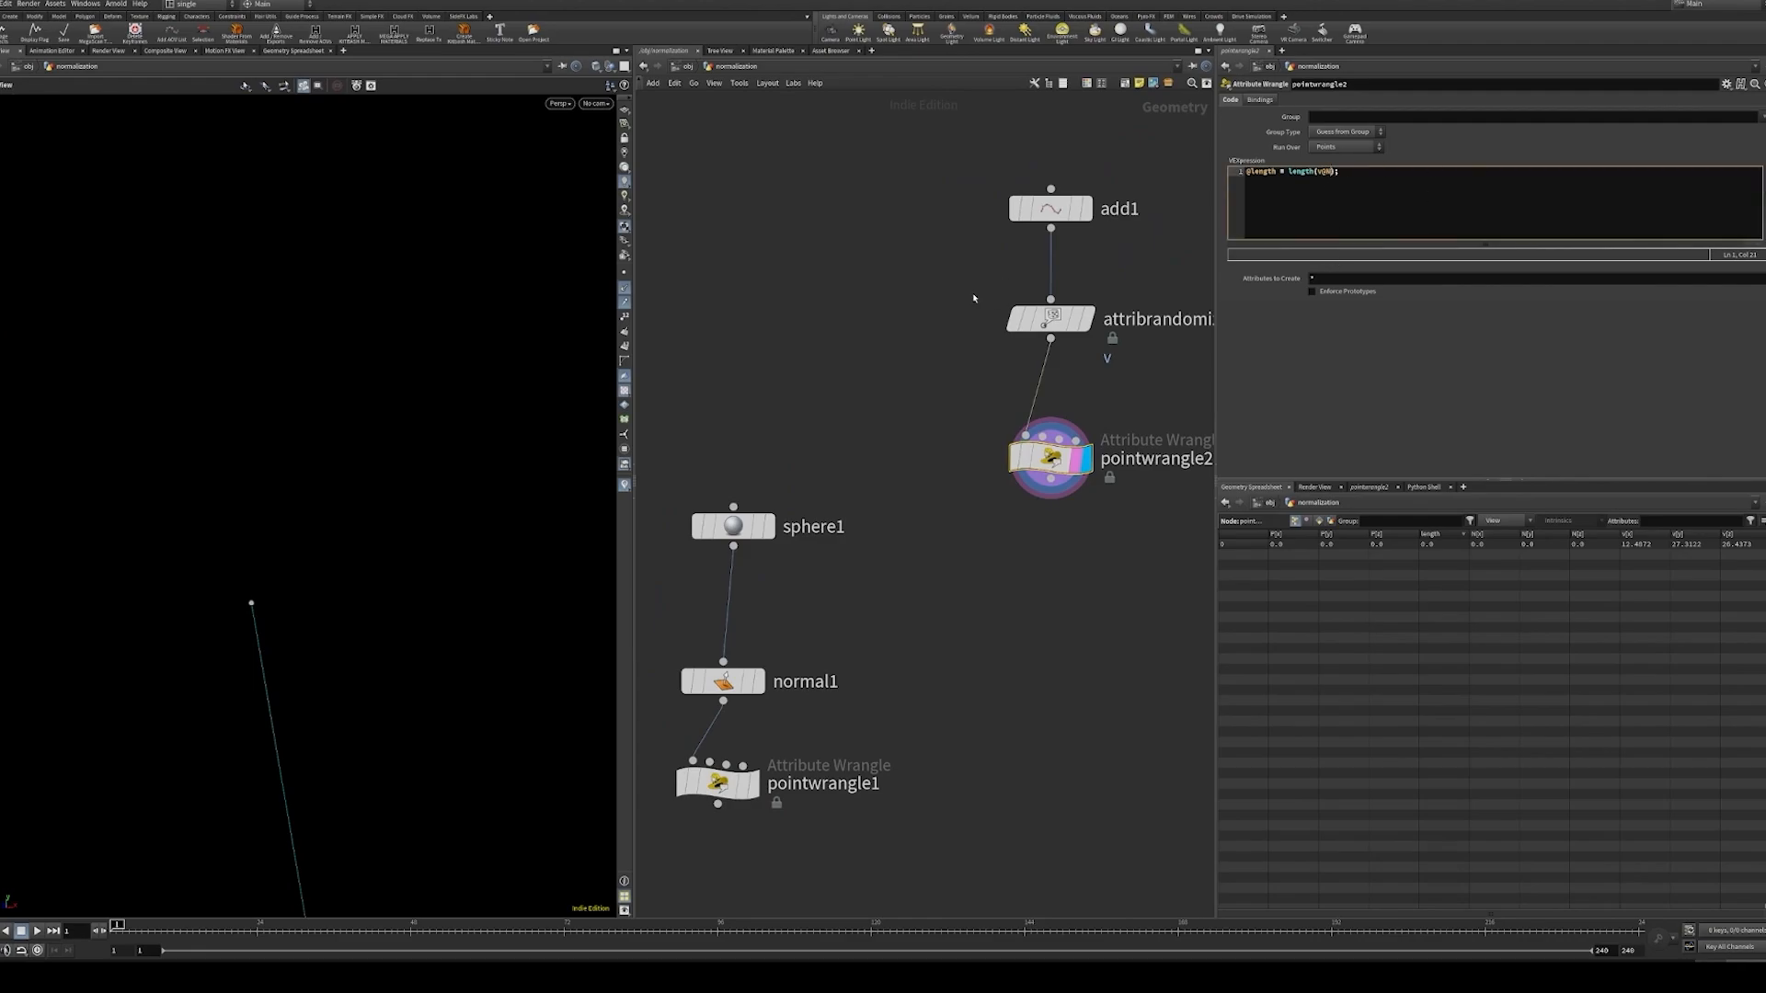
left_click(1035, 319)
middle_click_drag(1151, 362, 1112, 399)
left_click(1017, 495)
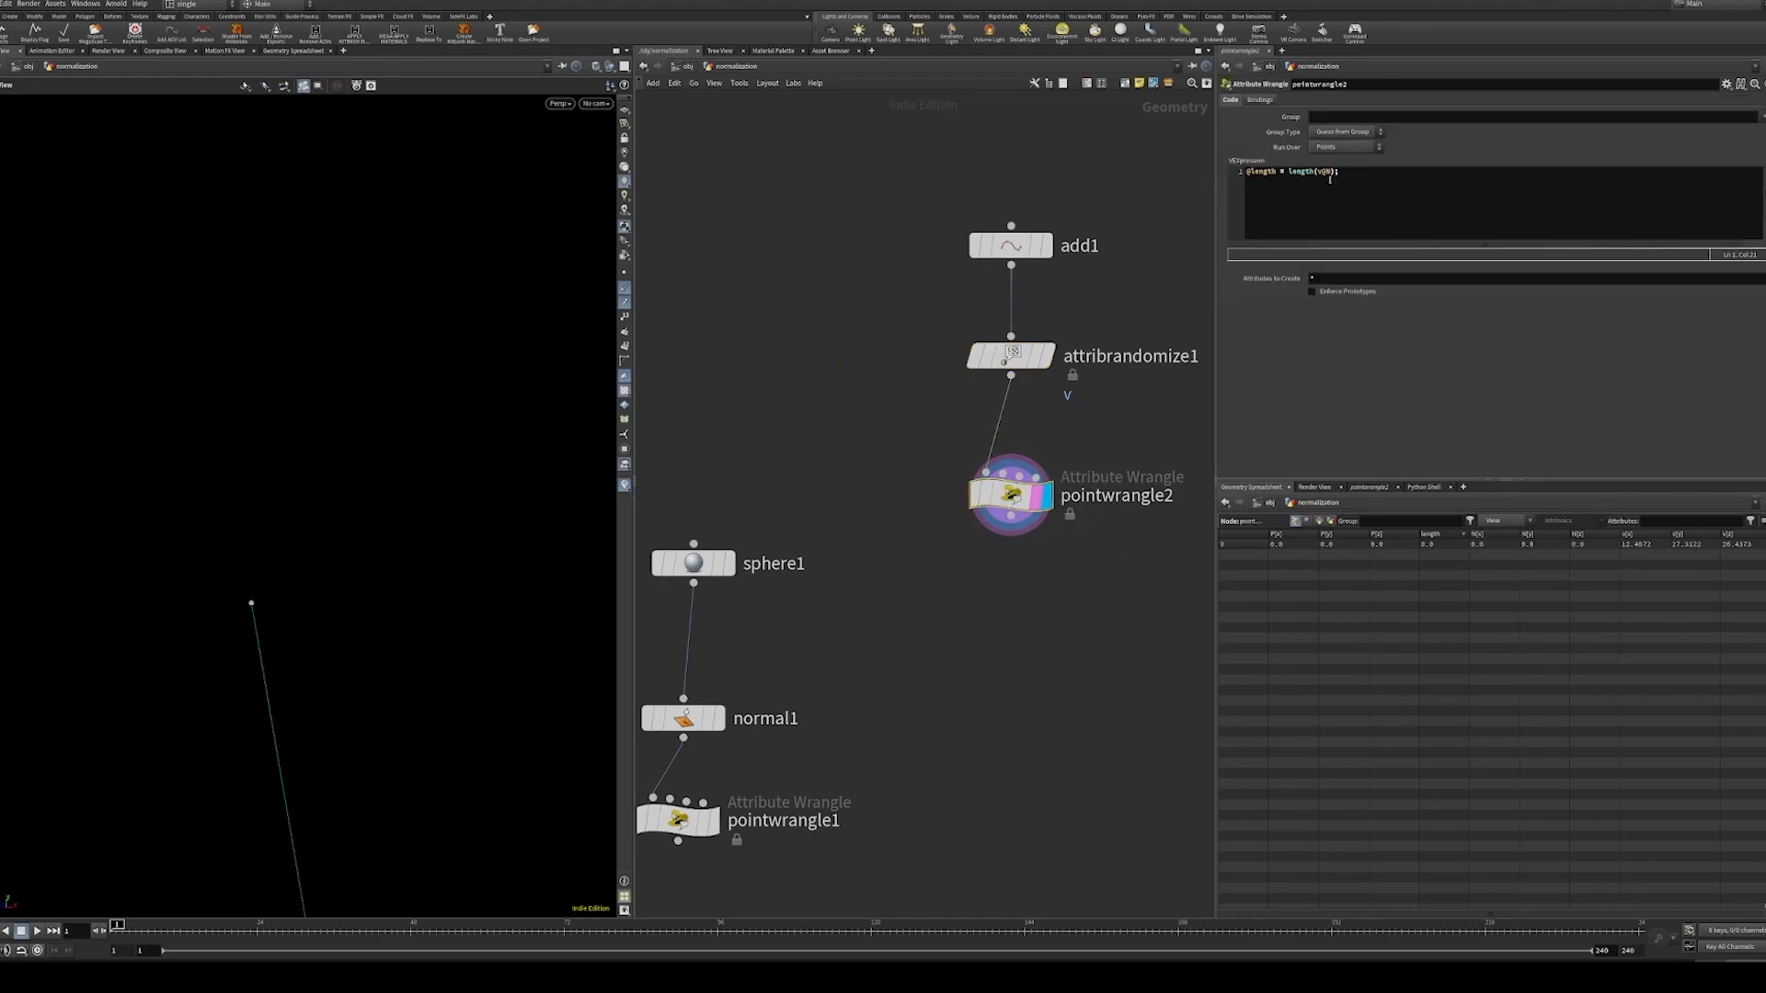
left_click(1330, 172)
type("v")
middle_click_drag(1163, 321, 1136, 238)
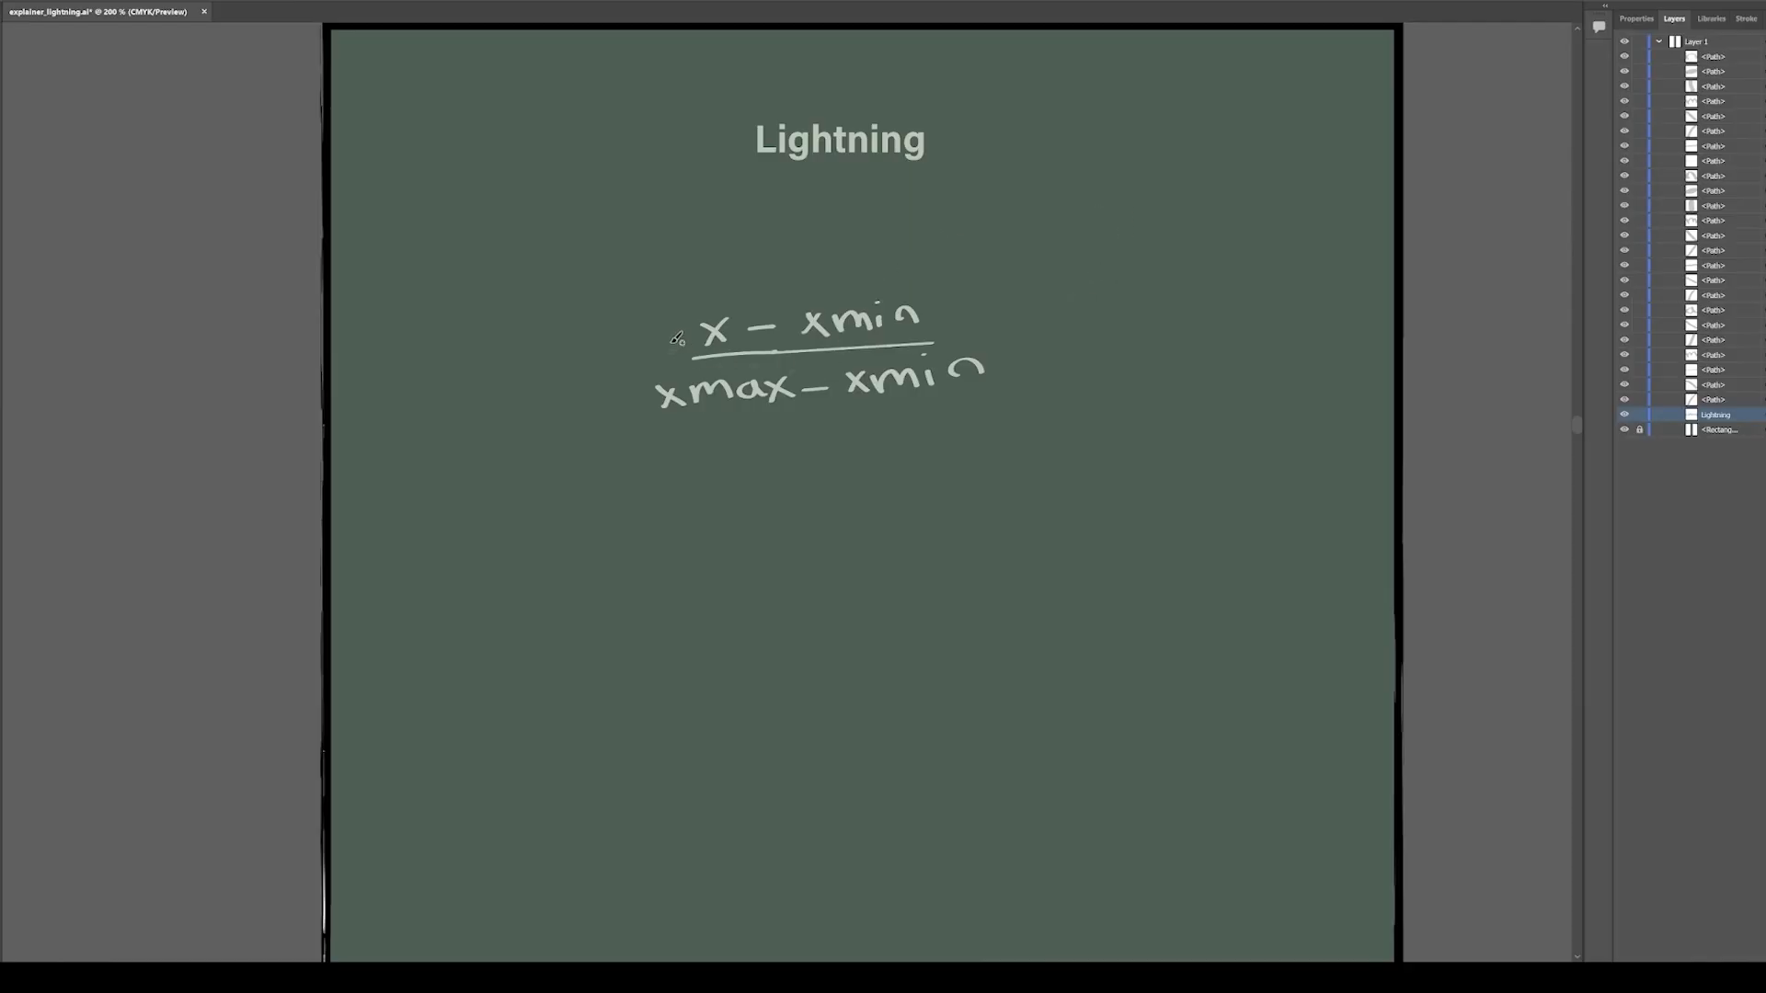
- Switch to the Illustrator sketch, box the min-max fraction and circle xmin in its numerator
mouse_move(613, 319)
left_mouse_down()
mouse_move(621, 417)
mouse_move(1107, 349)
mouse_move(607, 438)
left_mouse_up()
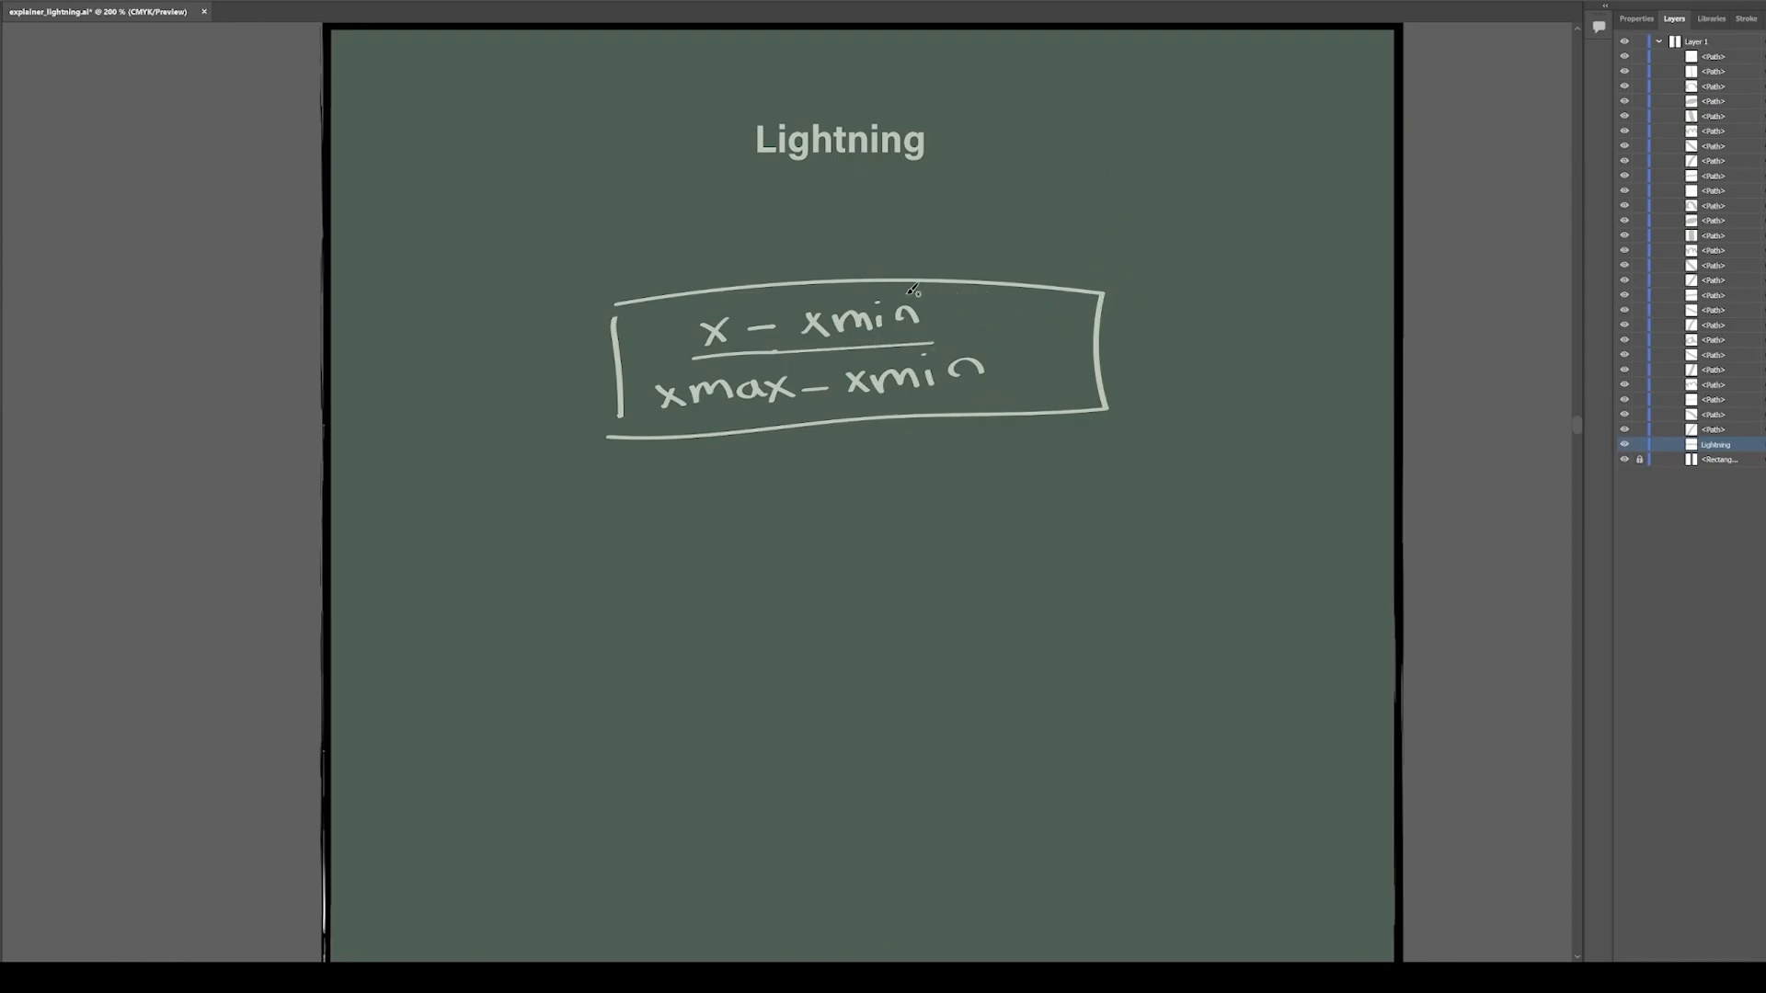
mouse_move(926, 294)
left_mouse_down()
mouse_move(781, 308)
mouse_move(944, 278)
mouse_move(891, 287)
left_mouse_up()
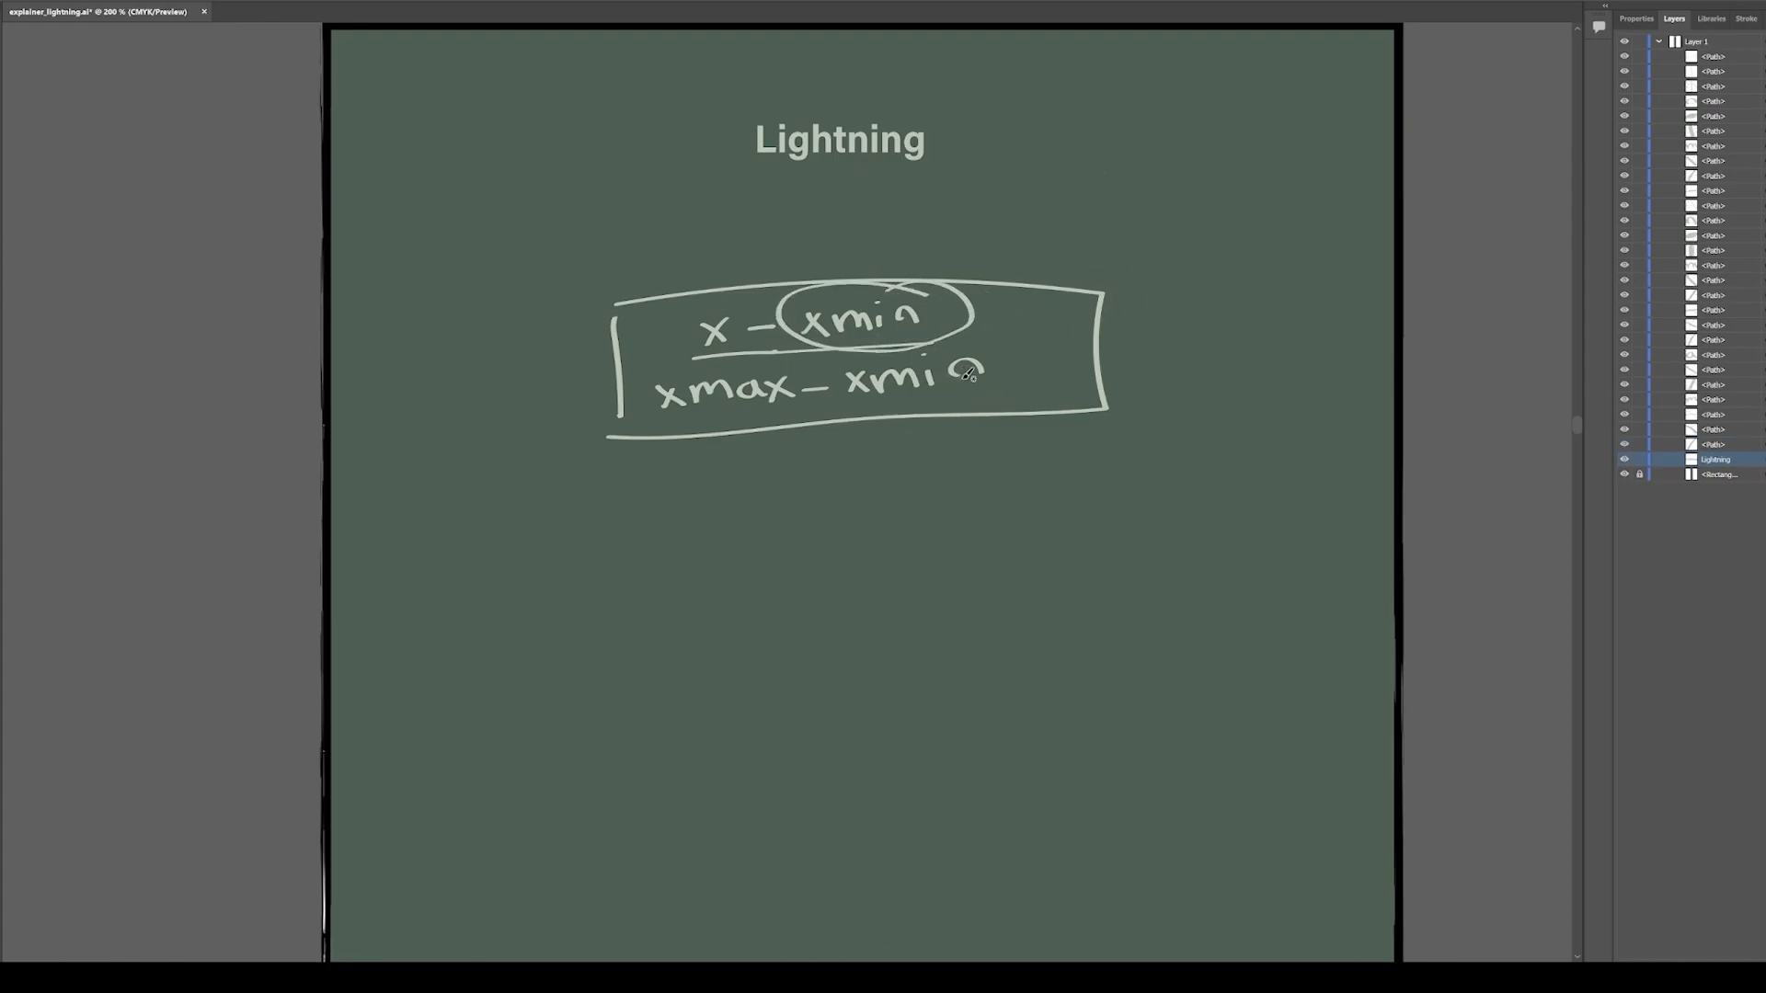
- Handwrite the fraction x / xmax below the boxed formula and x / length beside it
mouse_move(972, 469)
left_mouse_down()
mouse_move(948, 501)
mouse_move(973, 500)
left_mouse_up()
mouse_move(923, 526)
left_mouse_down()
mouse_move(1033, 514)
mouse_move(938, 586)
mouse_move(971, 584)
left_mouse_up()
left_click_drag(982, 582, 1044, 572)
left_click_drag(1067, 547, 1078, 552)
left_click_drag(1074, 539, 1110, 554)
left_click_drag(1100, 533, 1081, 563)
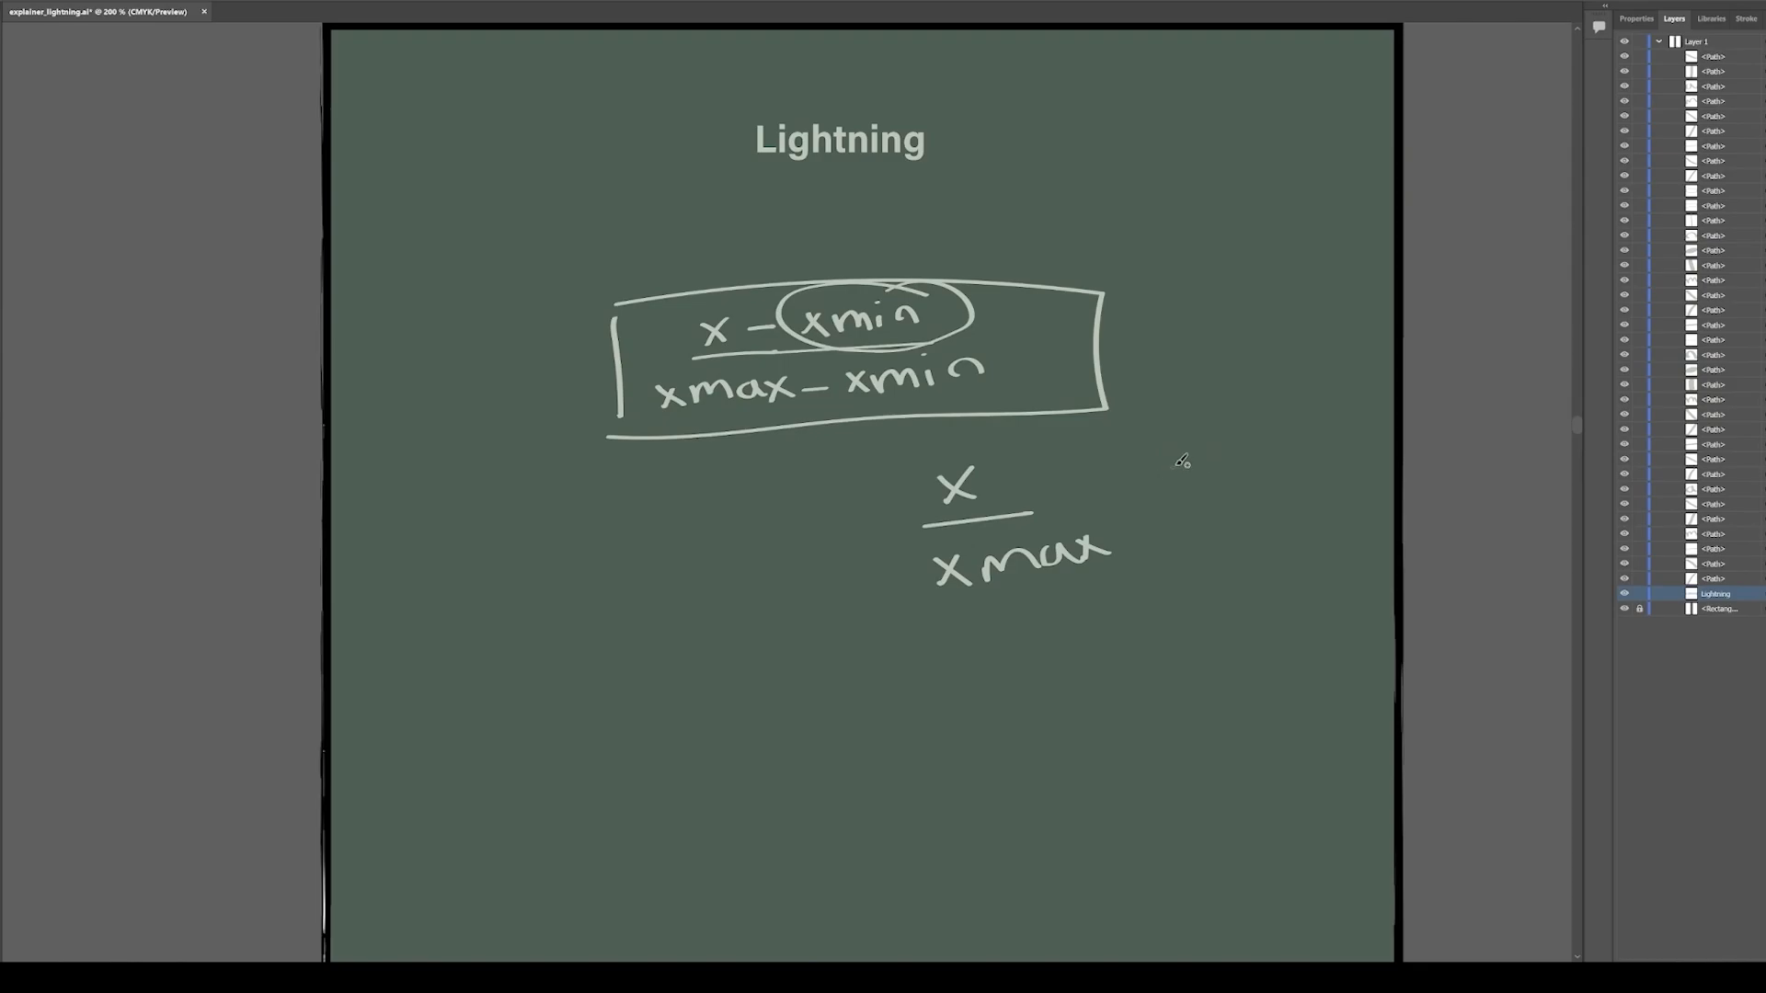
left_click_drag(1171, 453, 1195, 474)
mouse_move(1193, 452)
left_mouse_down()
mouse_move(1174, 478)
mouse_move(1212, 482)
mouse_move(1174, 536)
mouse_move(1223, 515)
mouse_move(1242, 533)
mouse_move(1265, 497)
left_mouse_up()
mouse_move(1268, 487)
left_mouse_down()
mouse_move(1287, 490)
mouse_move(1243, 515)
left_mouse_up()
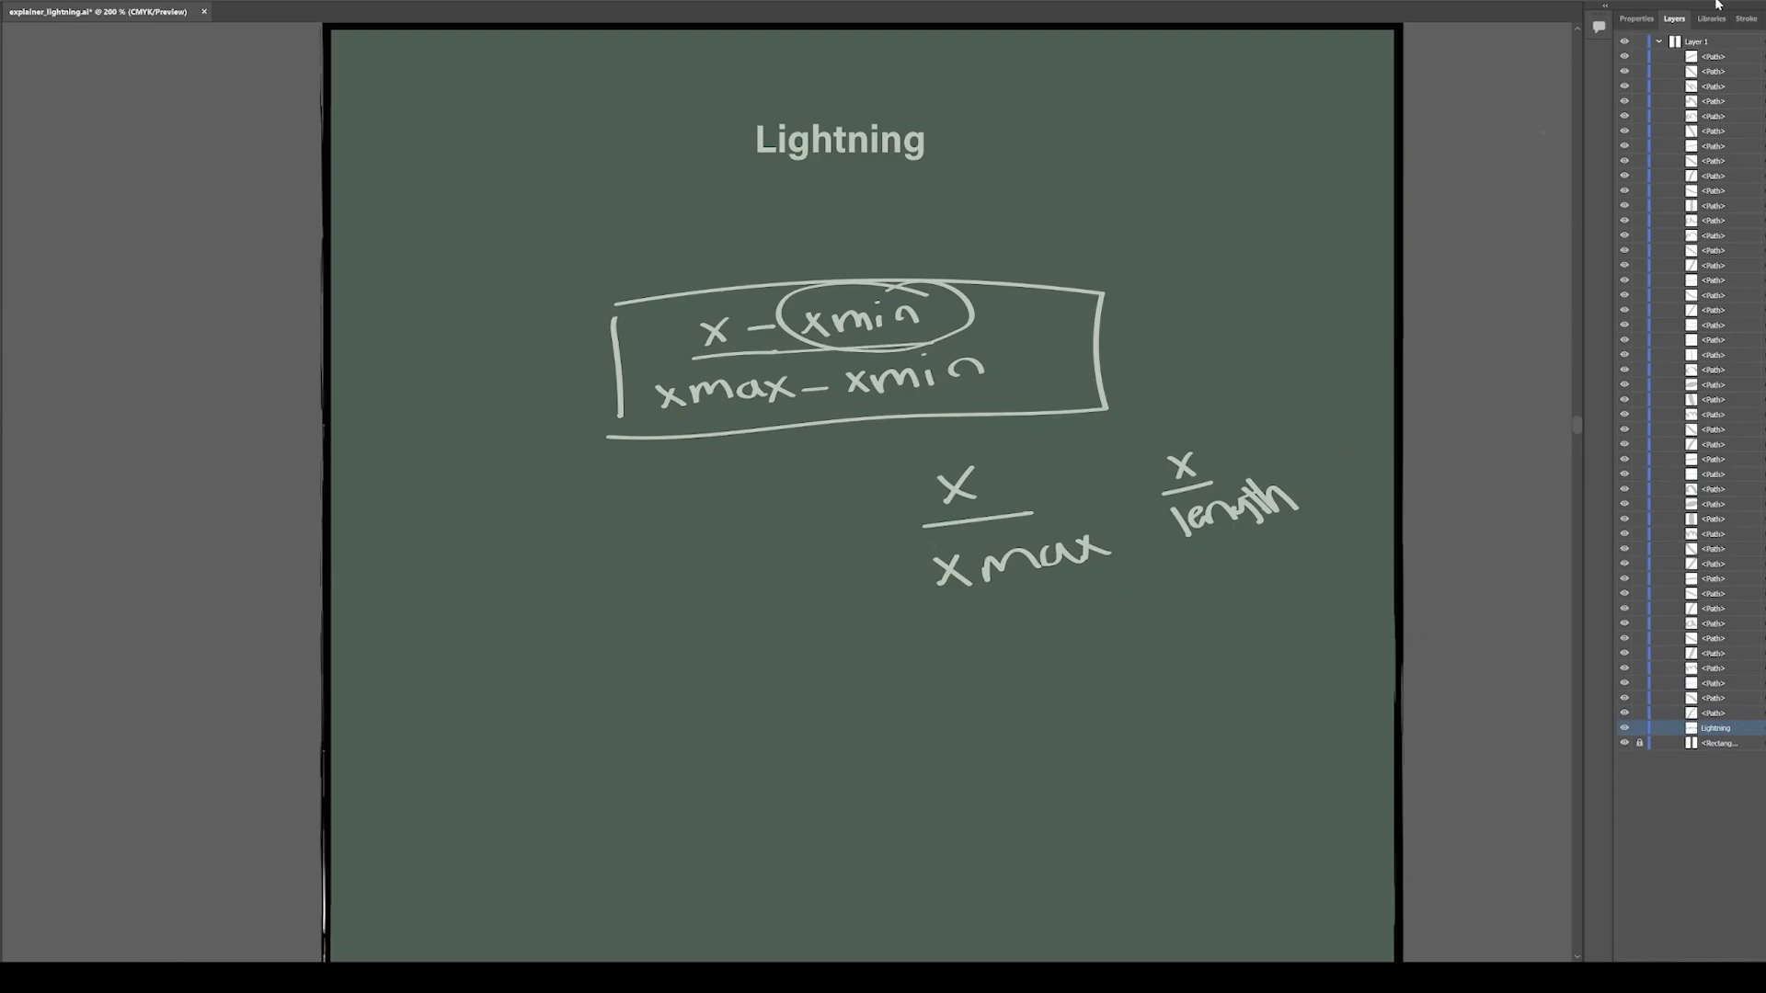
- Return to Houdini and compare the point values of the Attribute Randomize node with those of the velocity length wrangle
left_click(1744, 1)
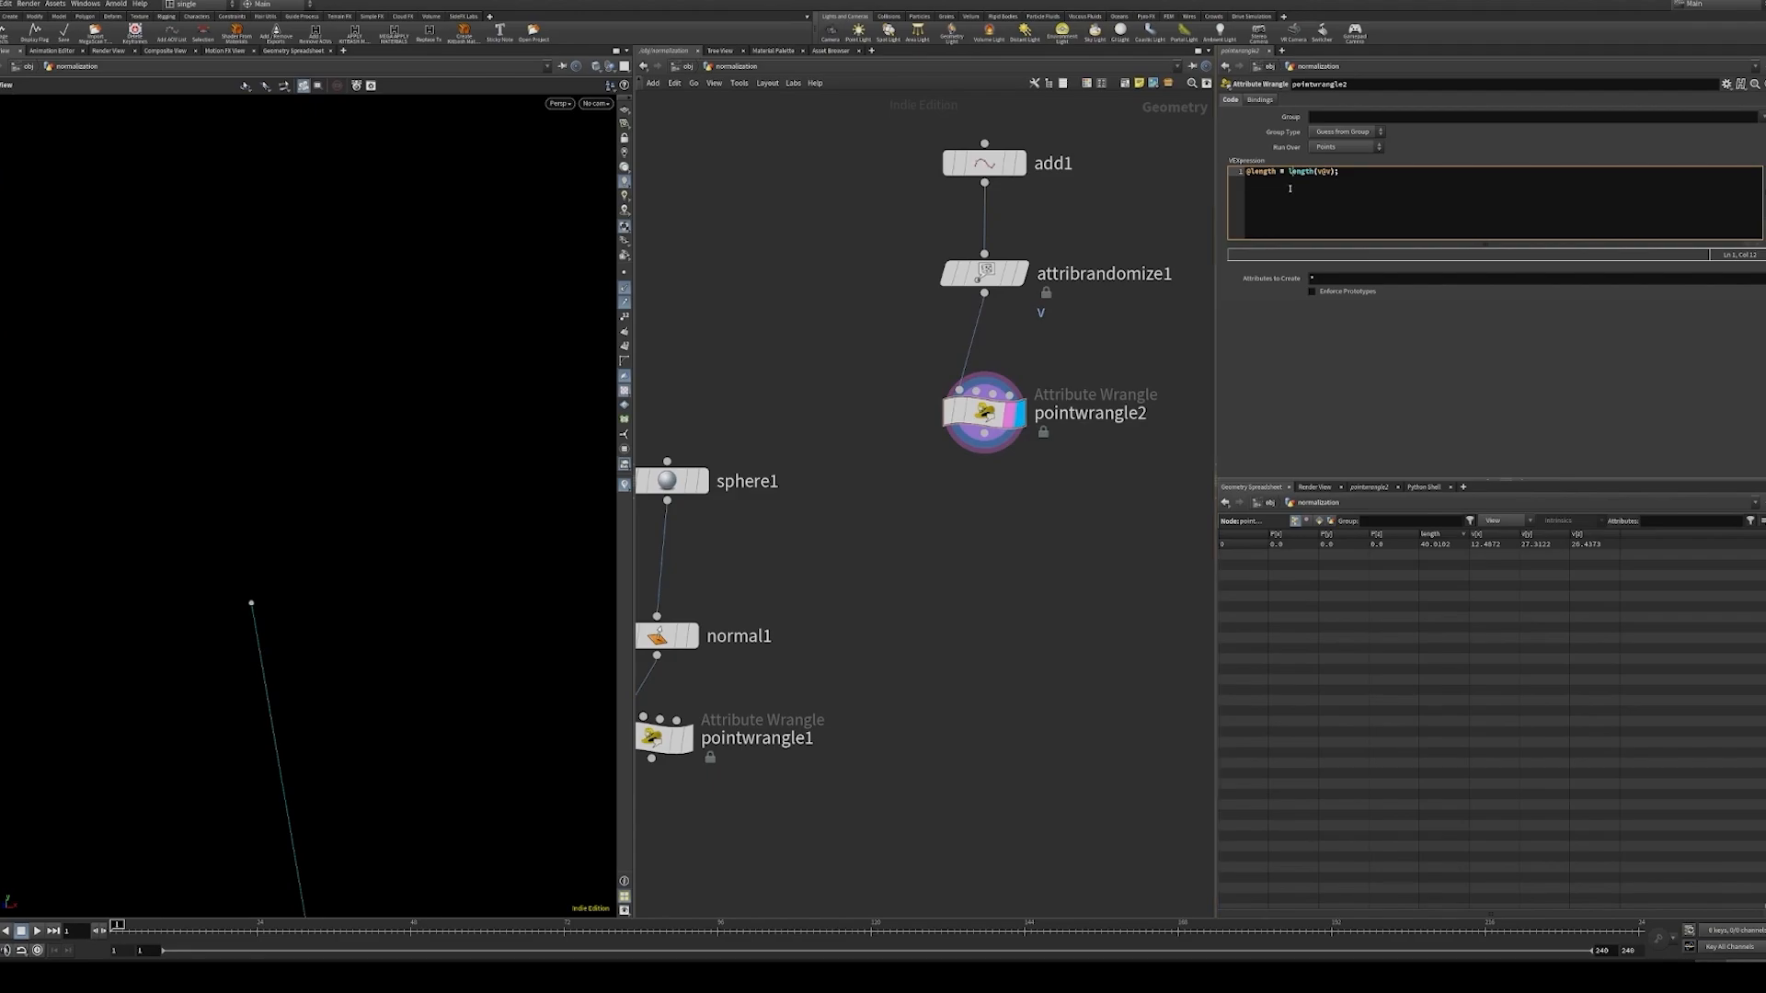
left_click(1296, 189)
key("ctrl+a")
left_click(962, 272)
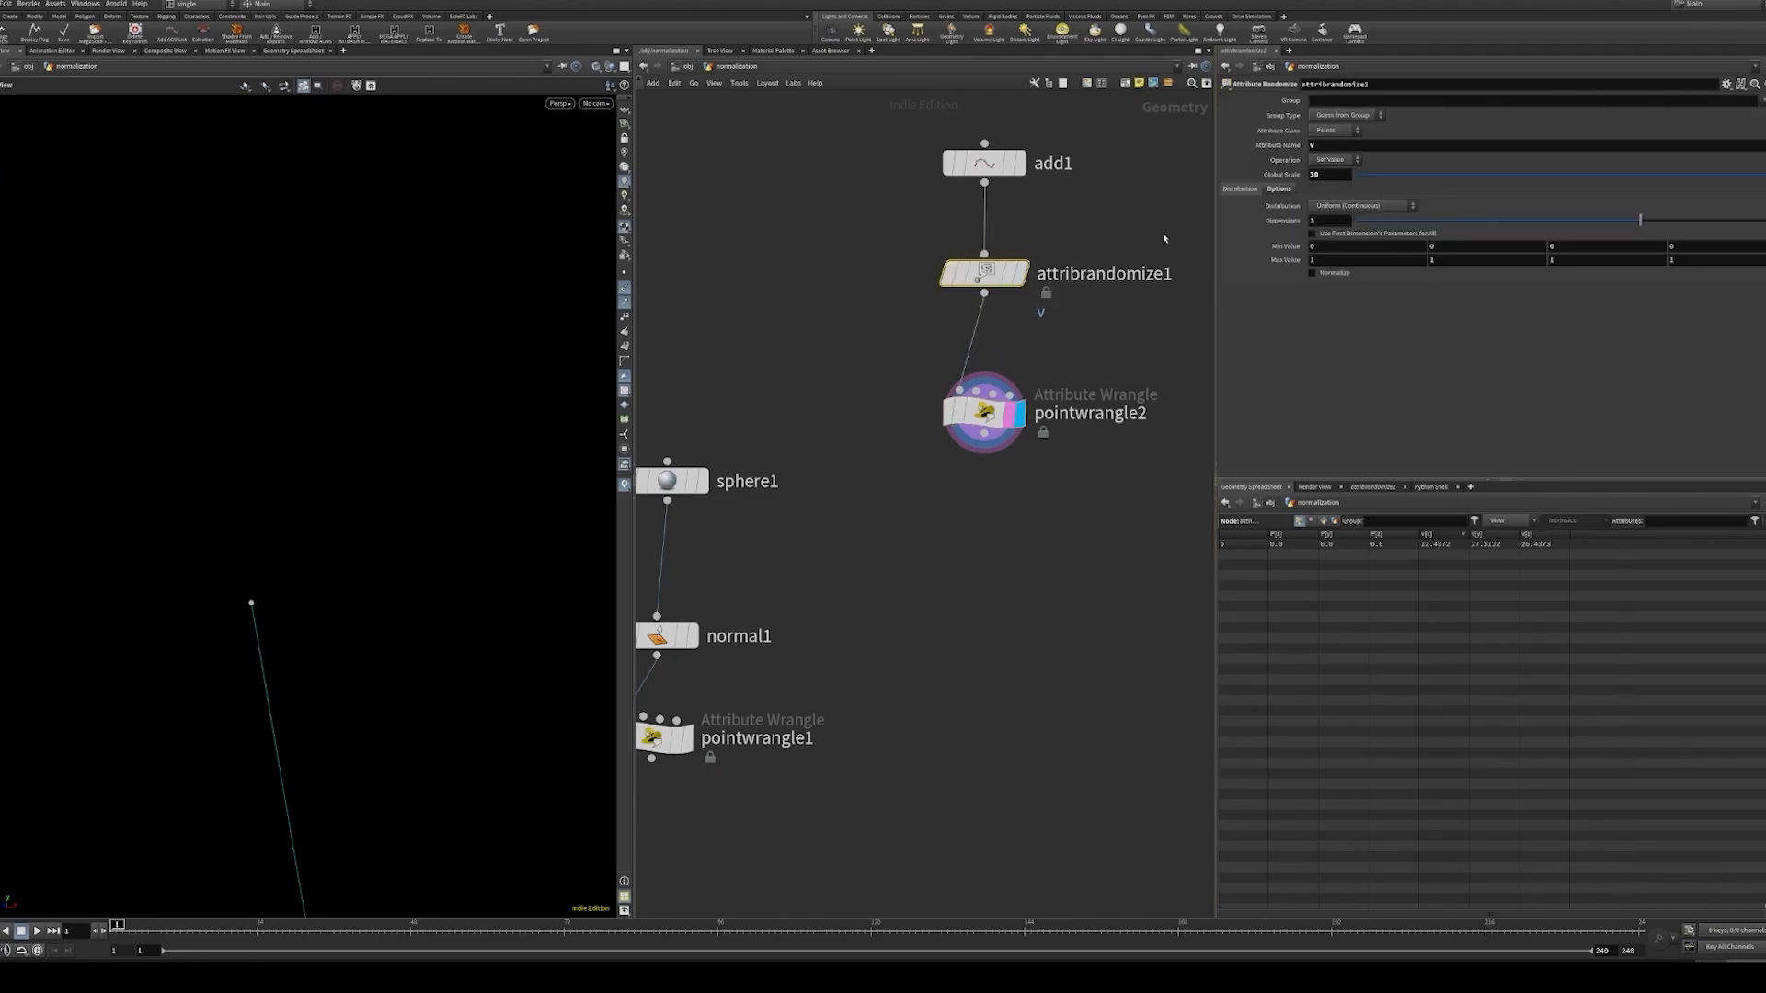
left_click(984, 412)
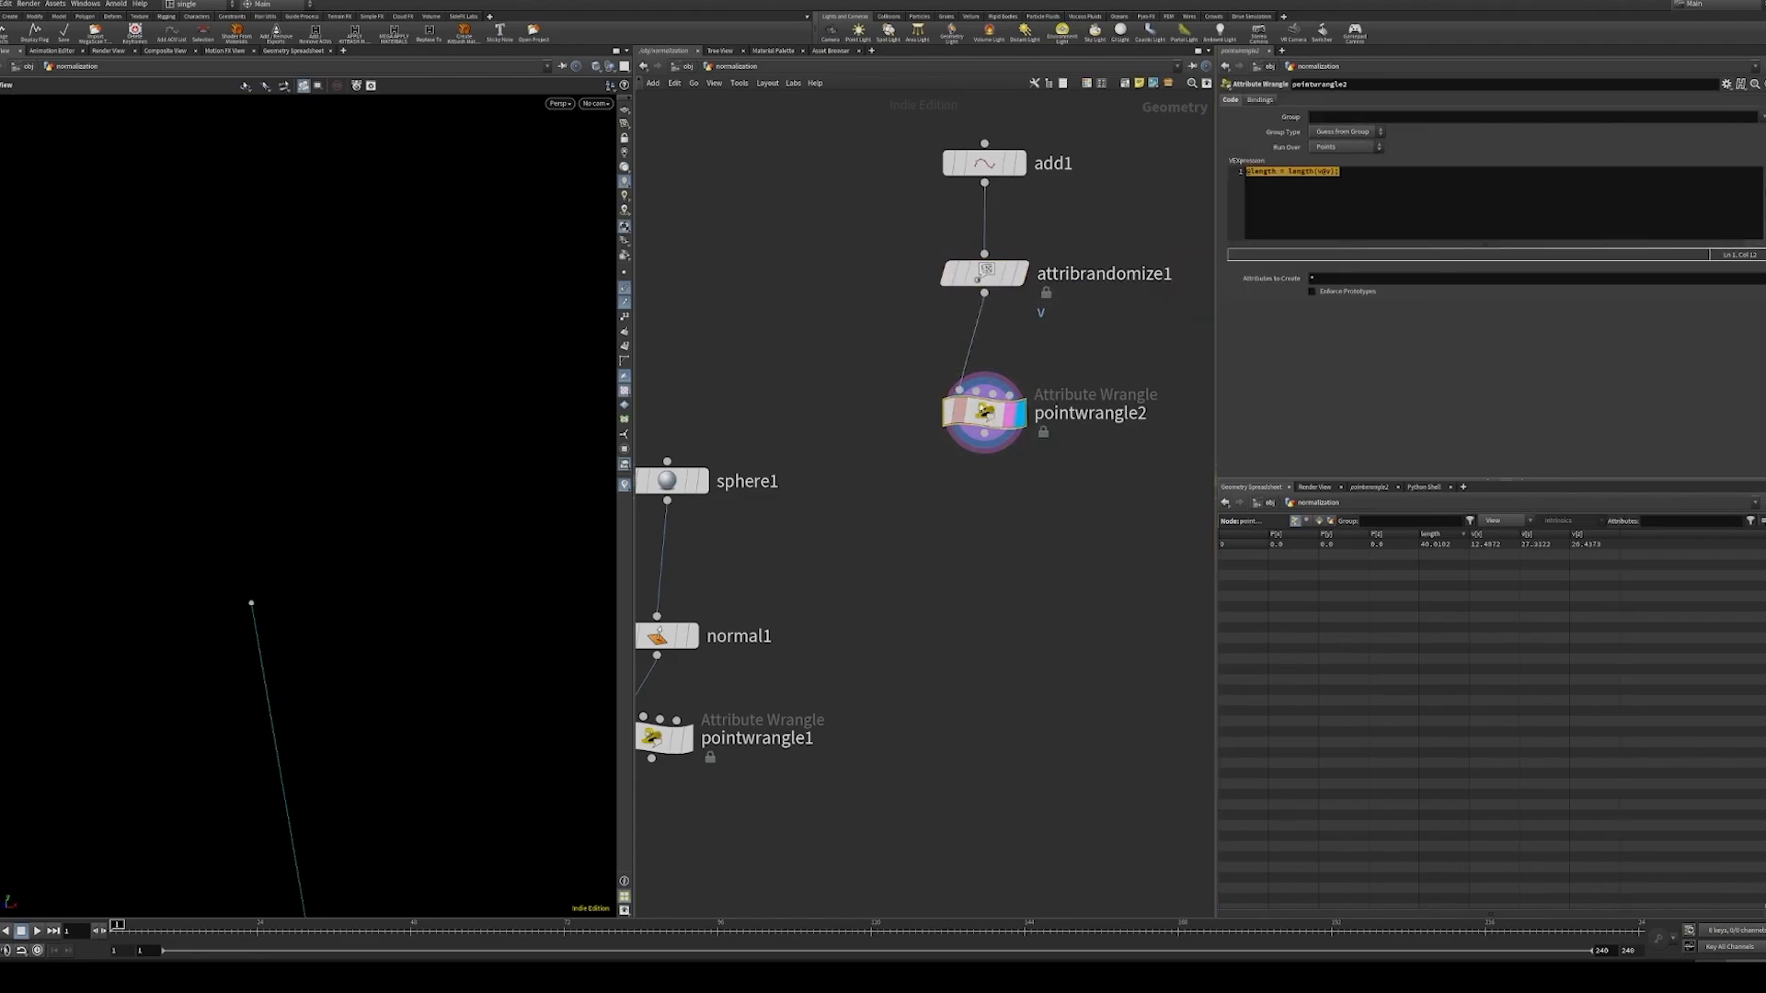
- Replace the velocity wrangle's code with the line float length = length(v@v);
left_click(1394, 199)
key("ctrl+a")
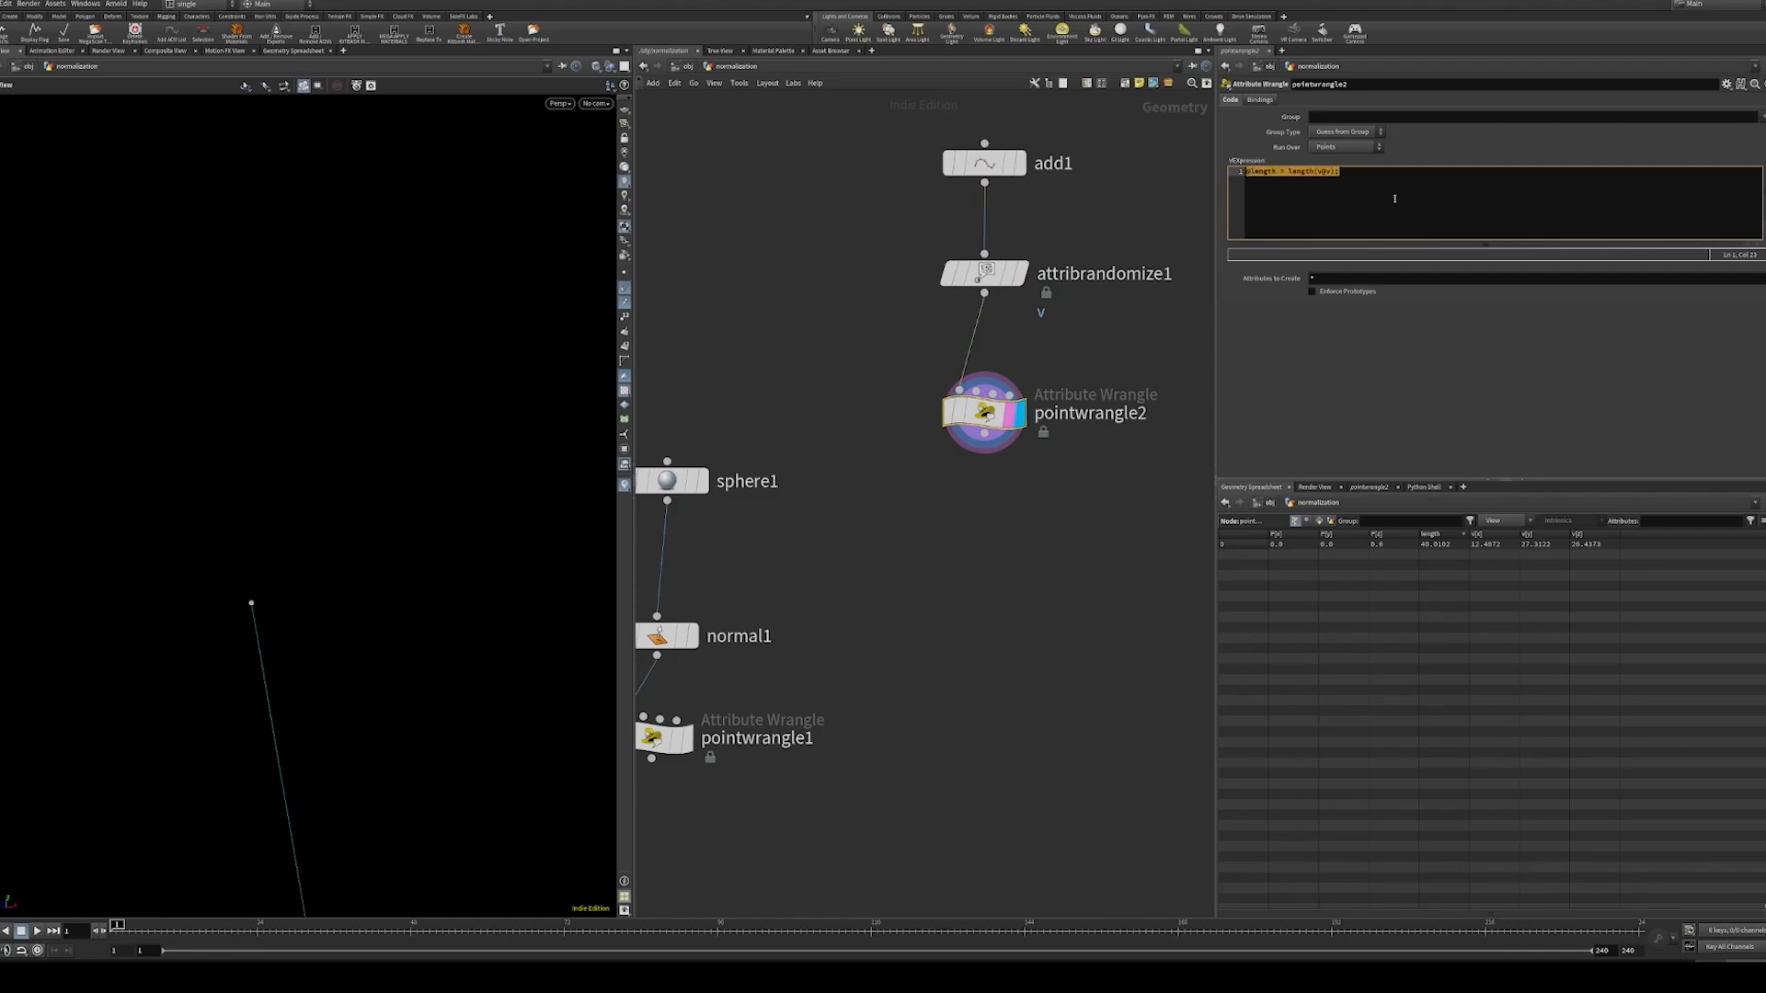
type("float mag")
key("BackSpace")
key("BackSpace")
key("BackSpace")
key("BackSpace")
key("BackSpace")
key("BackSpace")
type("length = length(v@")
key("BackSpace")
key("Return")
- Add the line v@v = v@v / length; to the velocity wrangle and apply the code
type("v@v")
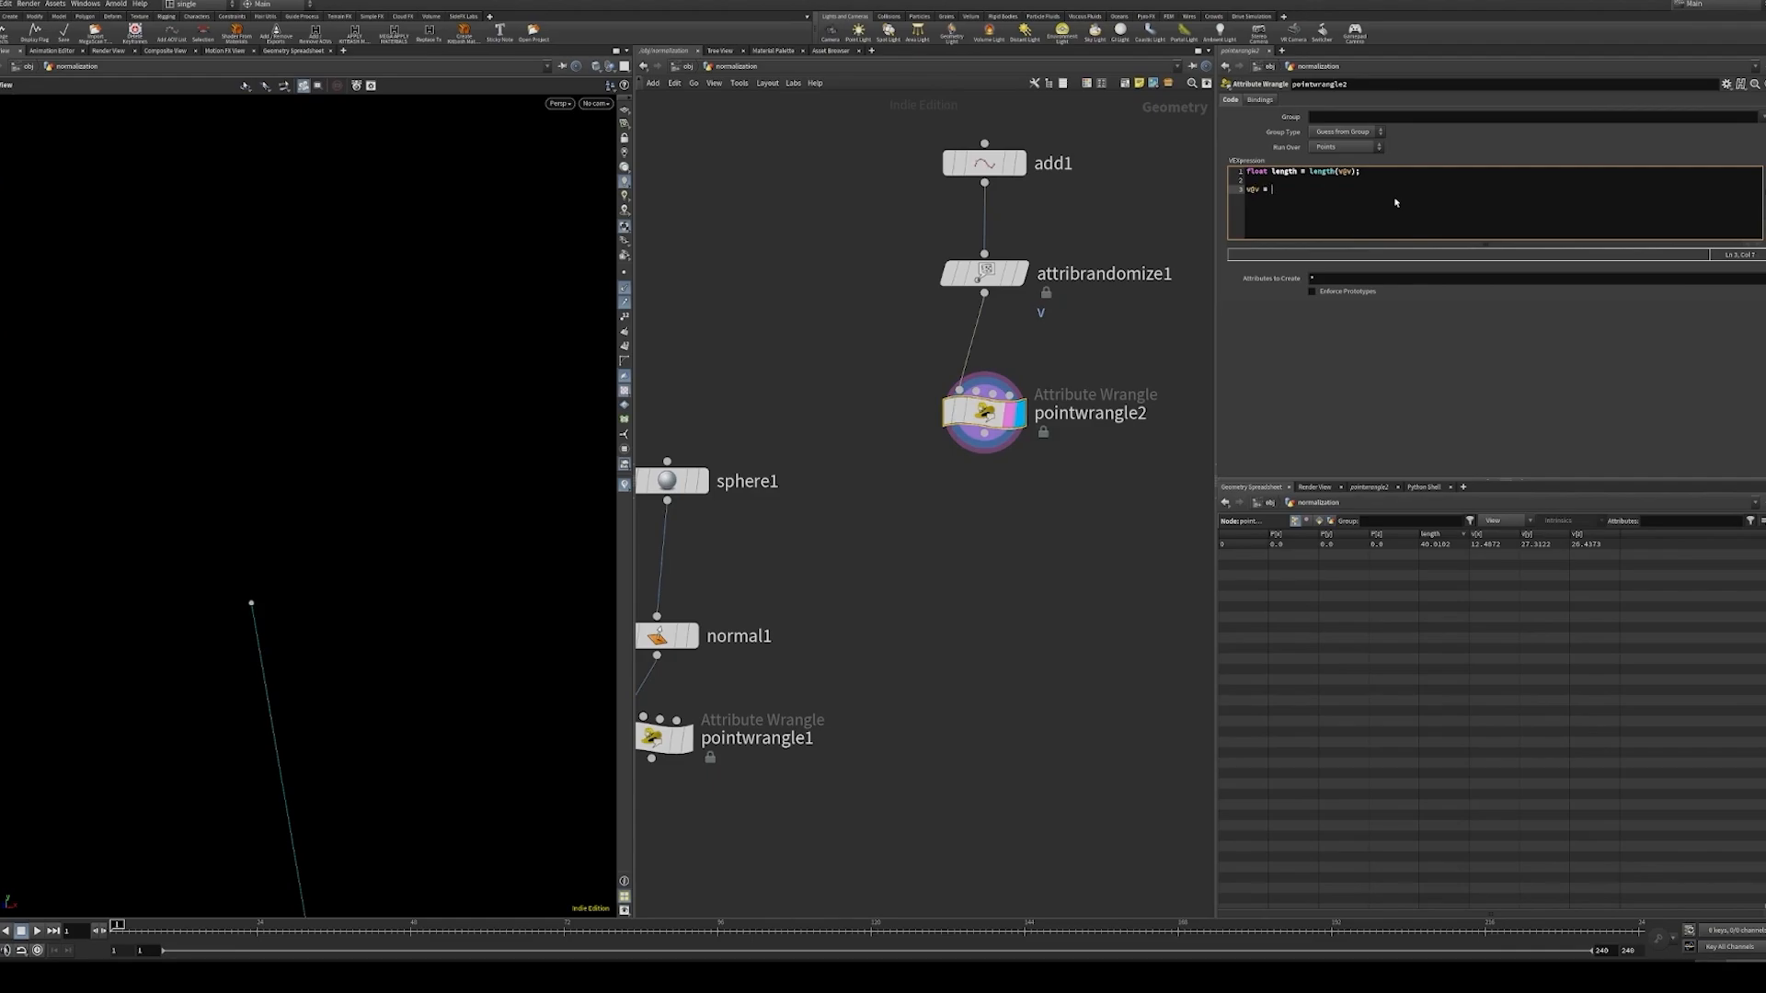
type(" = len")
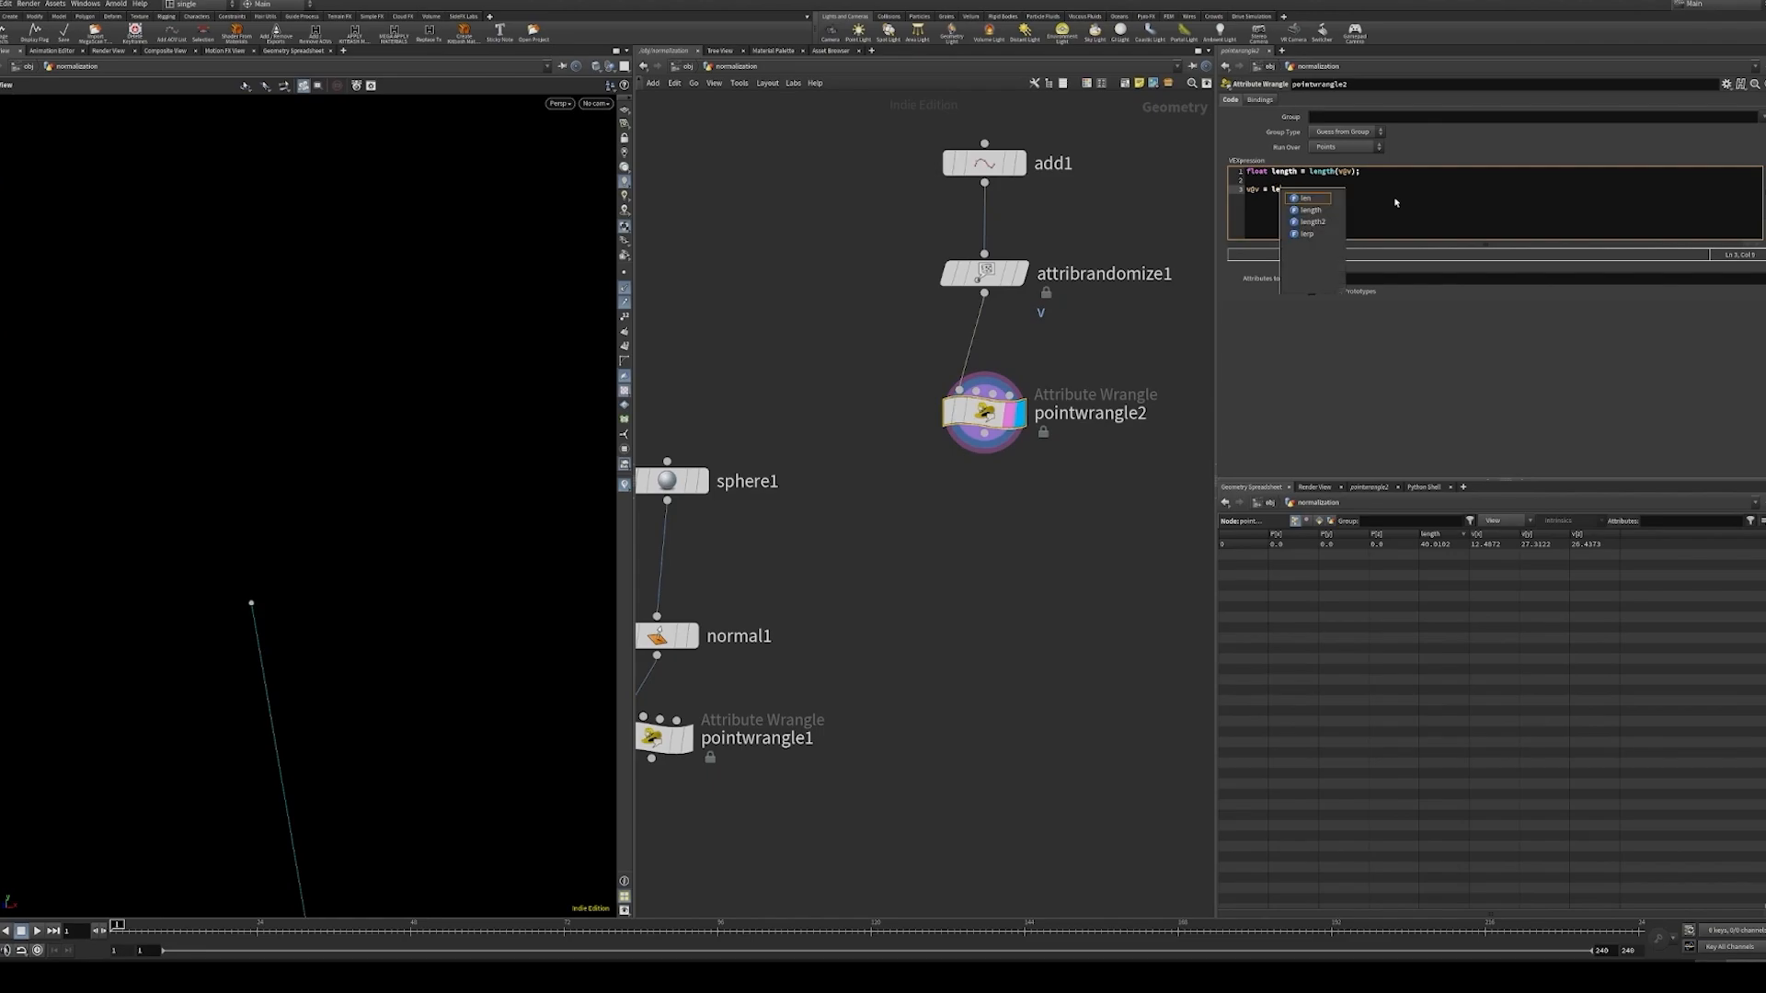
key("BackSpace")
key("BackSpace")
key("BackSpace")
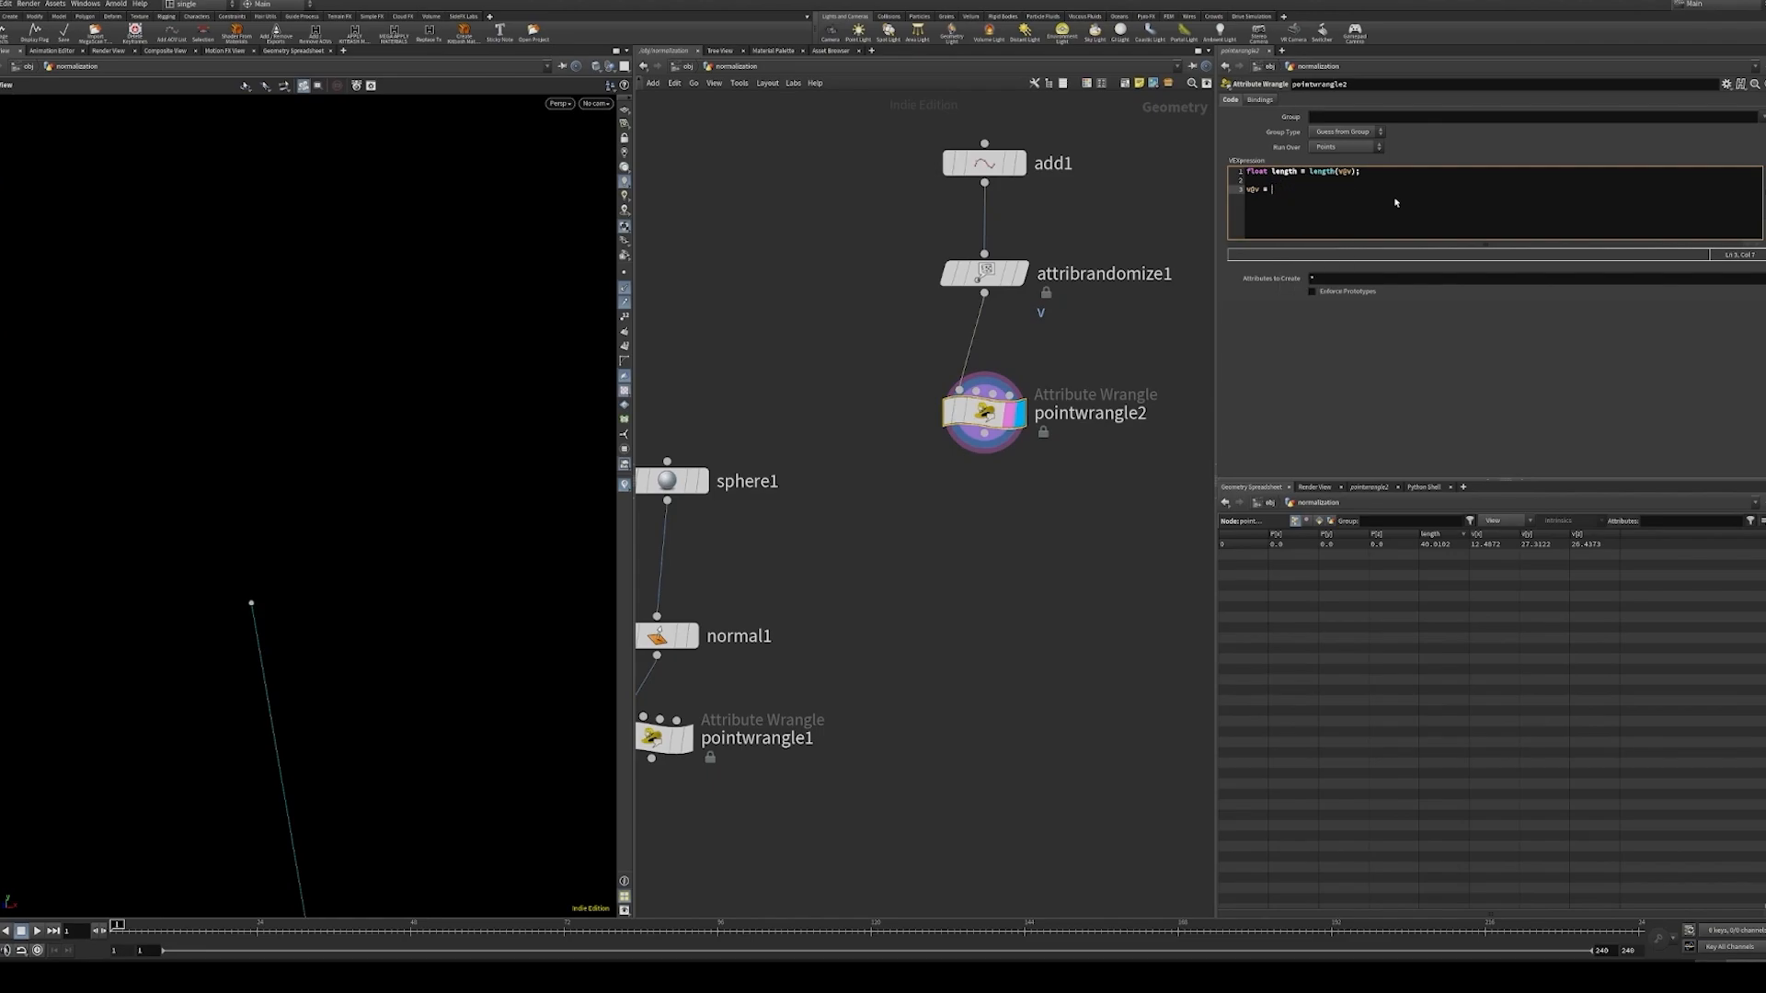
type("v@v / length); ;")
left_click(958, 592)
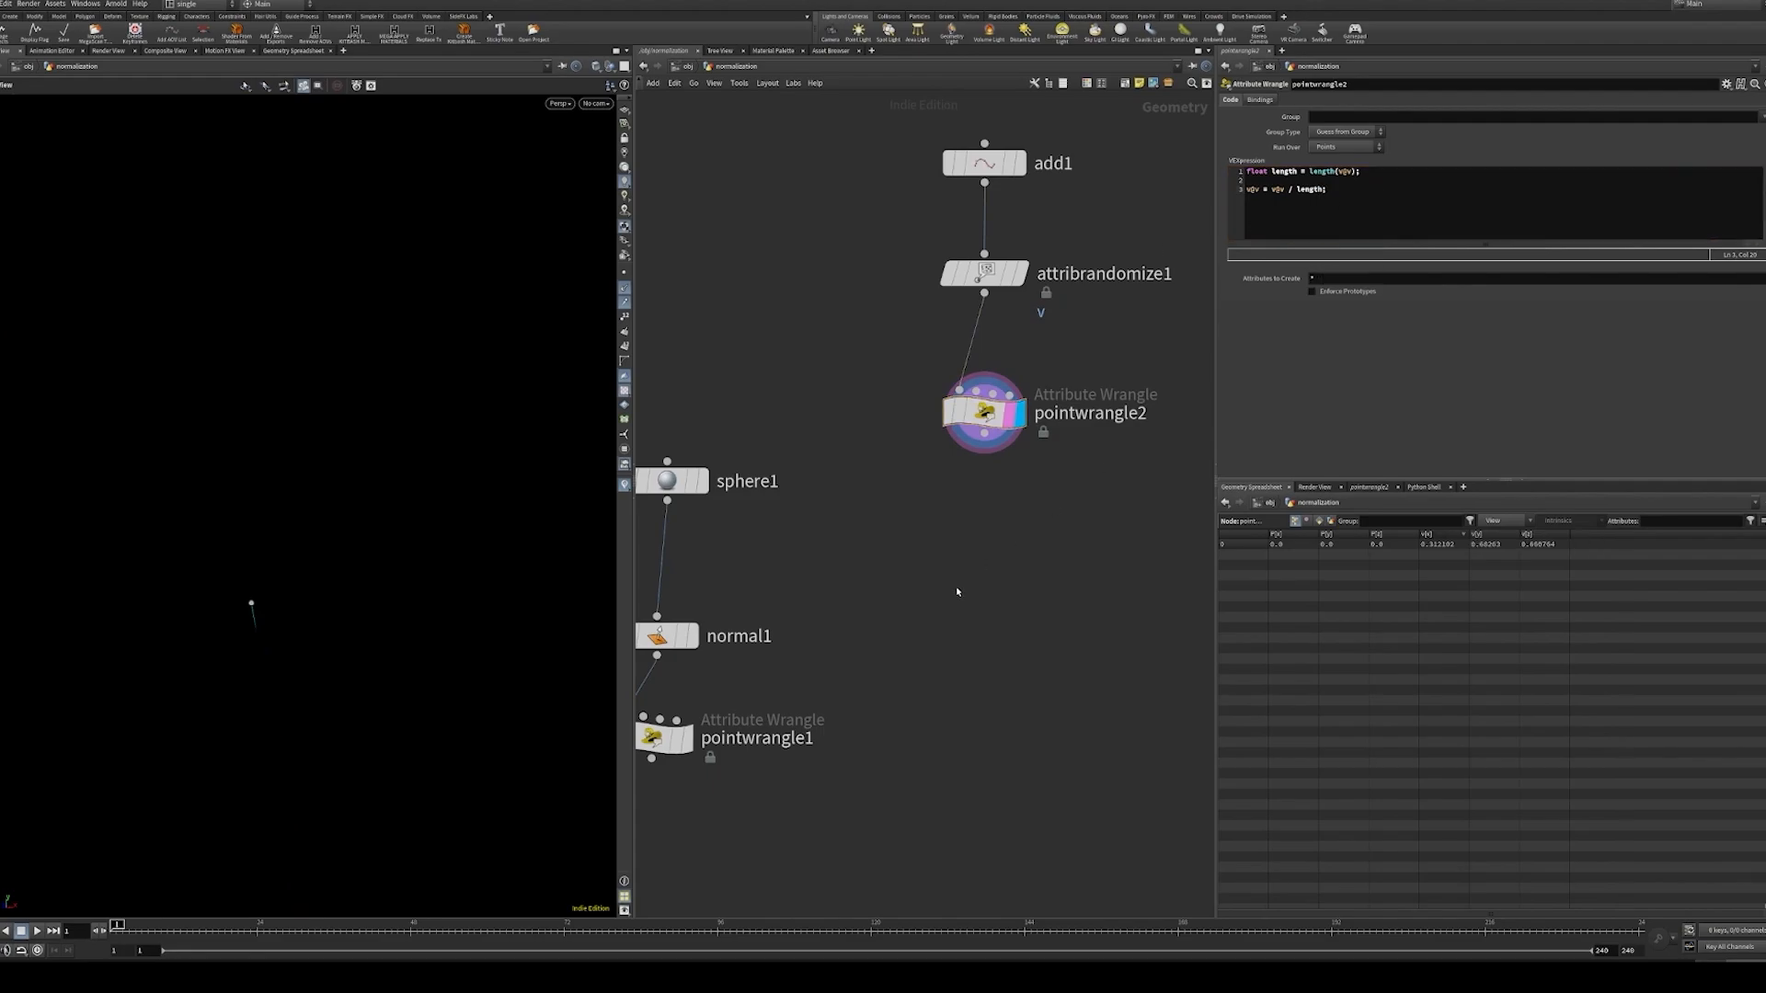
- Add the line v@v = normalize(v@v); below the division line and apply the code
left_click_drag(354, 633, 390, 548)
left_click_drag(1271, 188, 1331, 193)
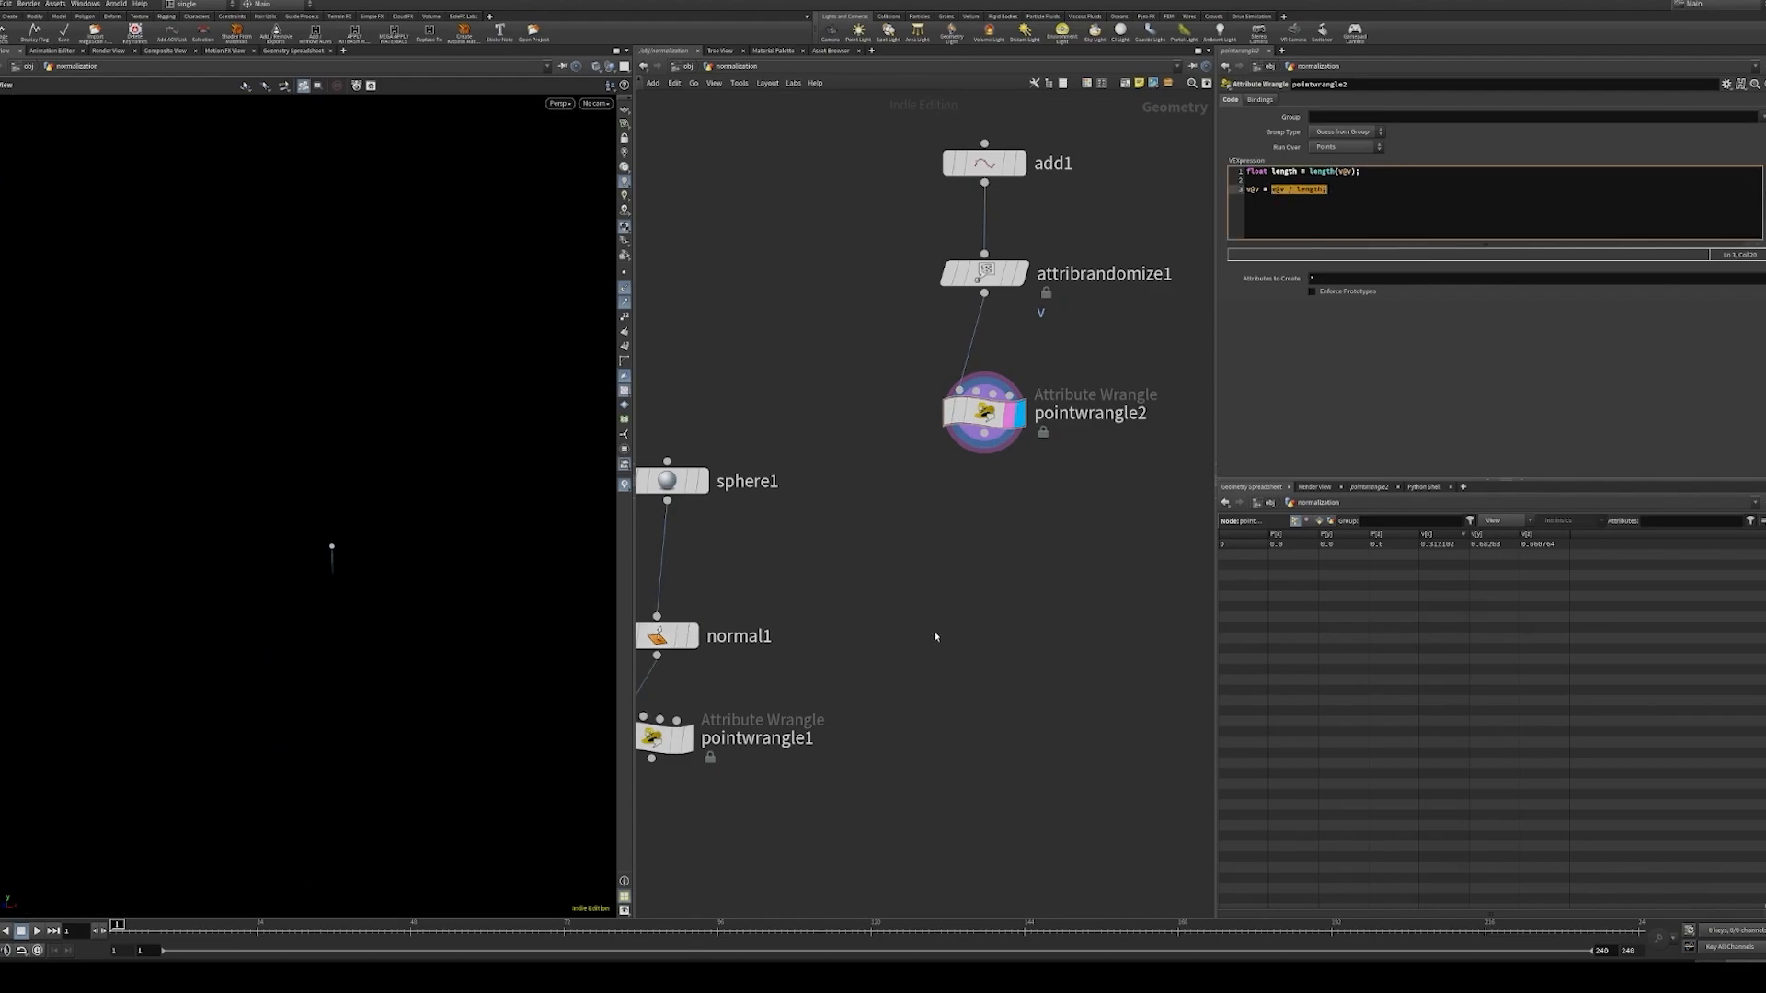
scroll(1012, 603, "up", 2)
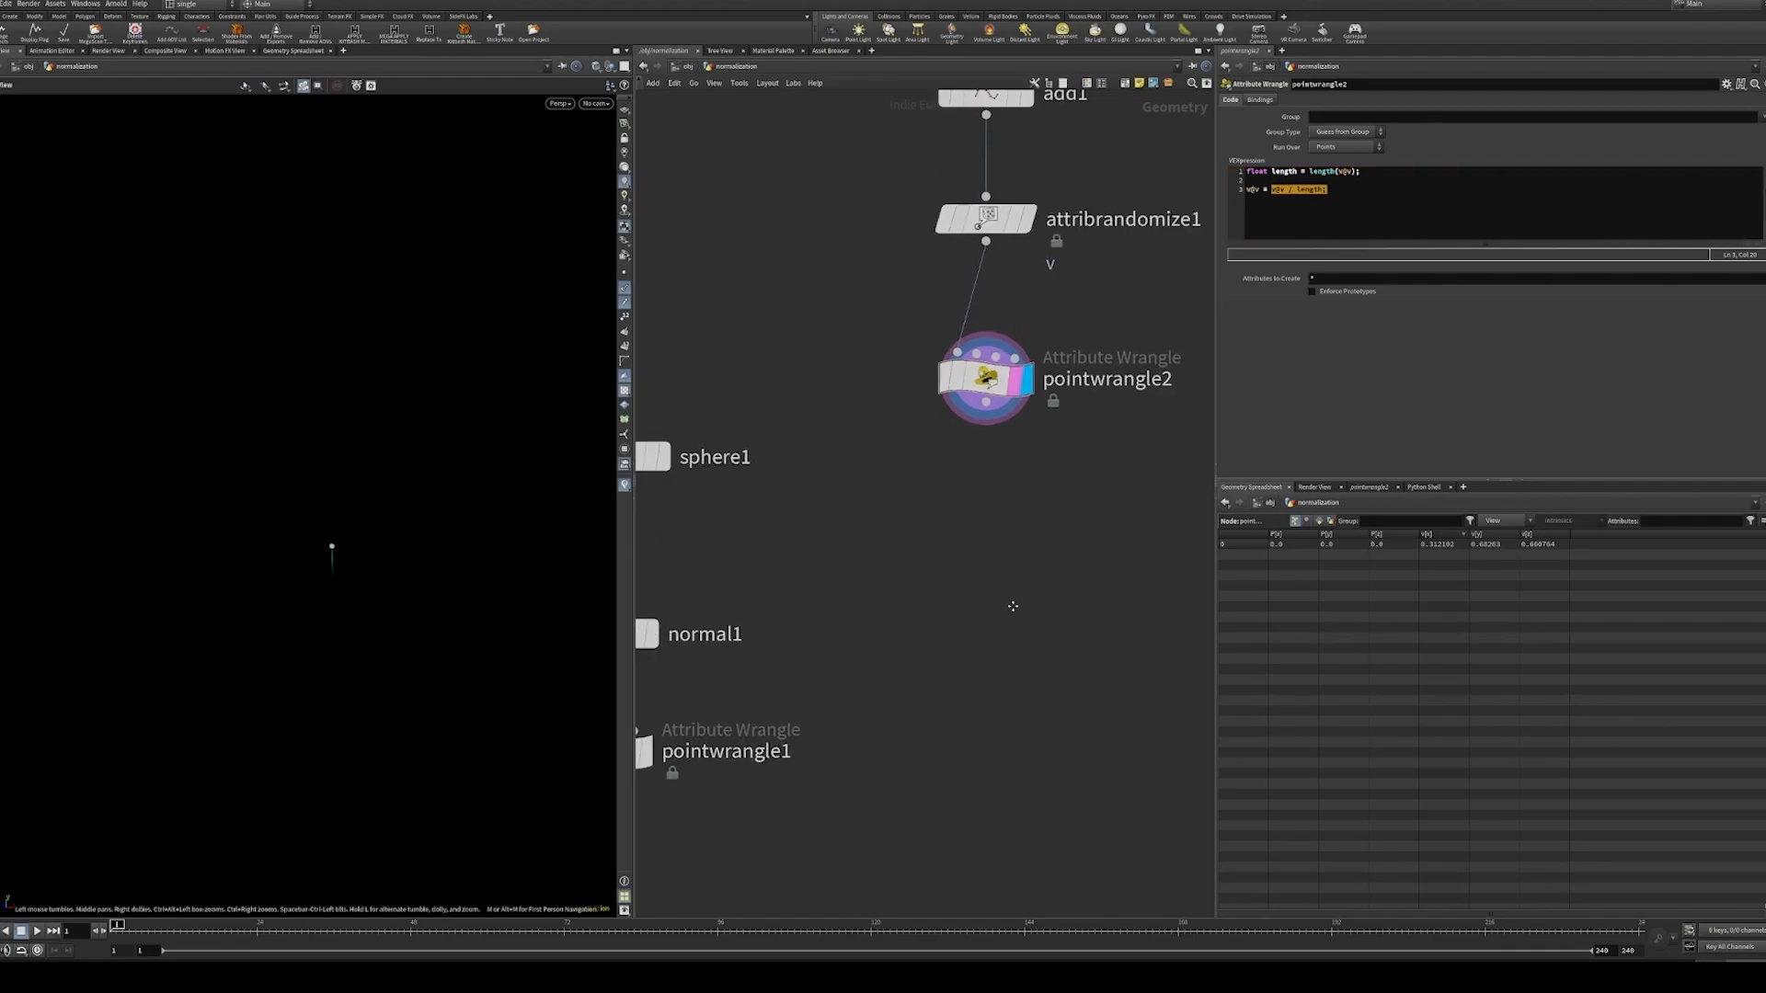
left_click(1384, 218)
key("Return")
key("Return")
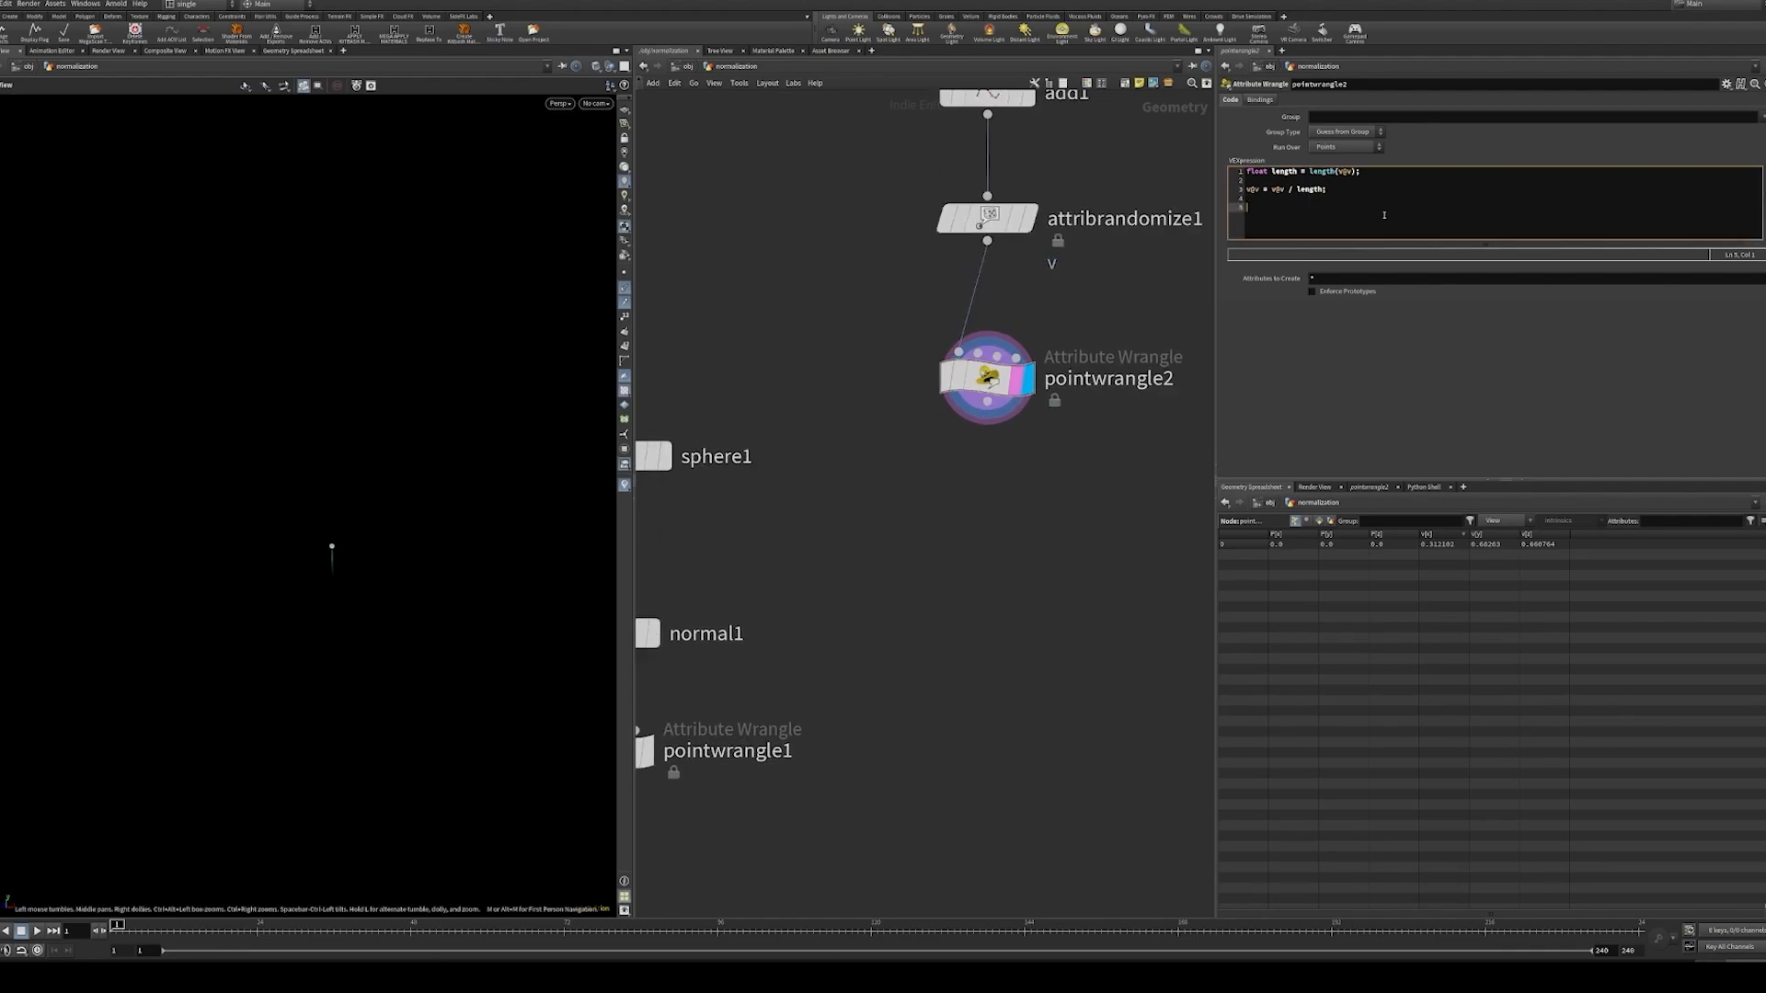
type("v@v = normalize(v")
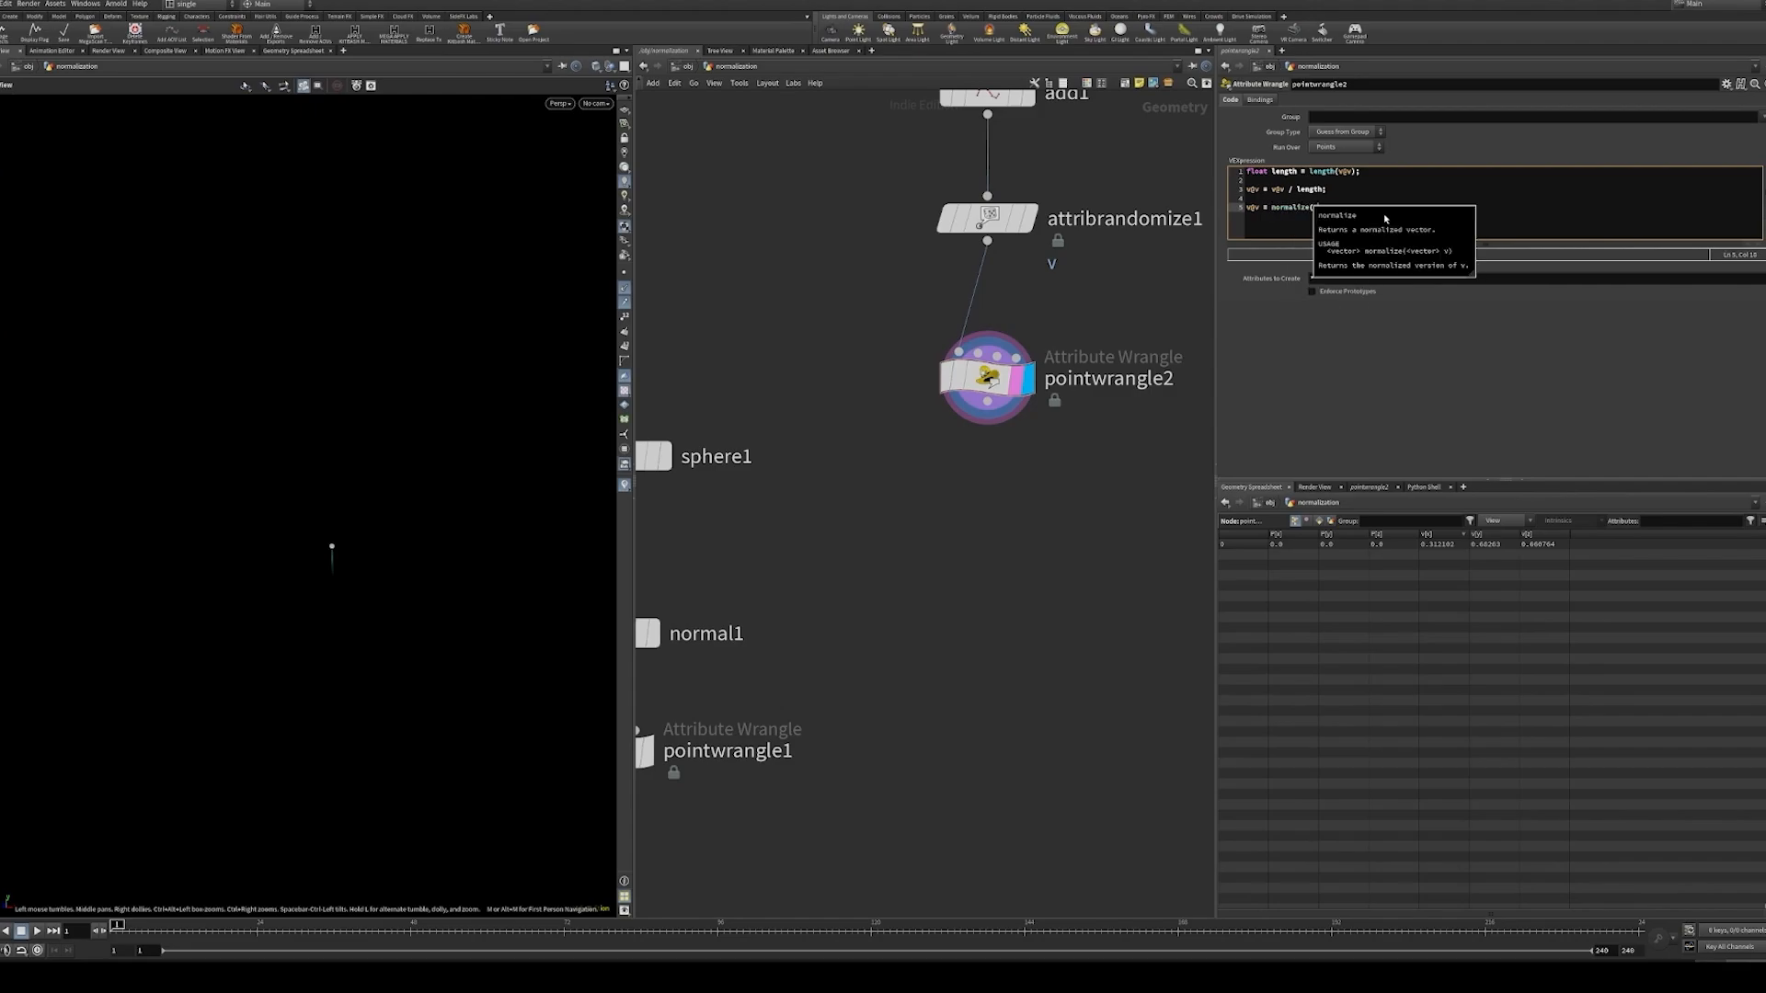
type("@v);")
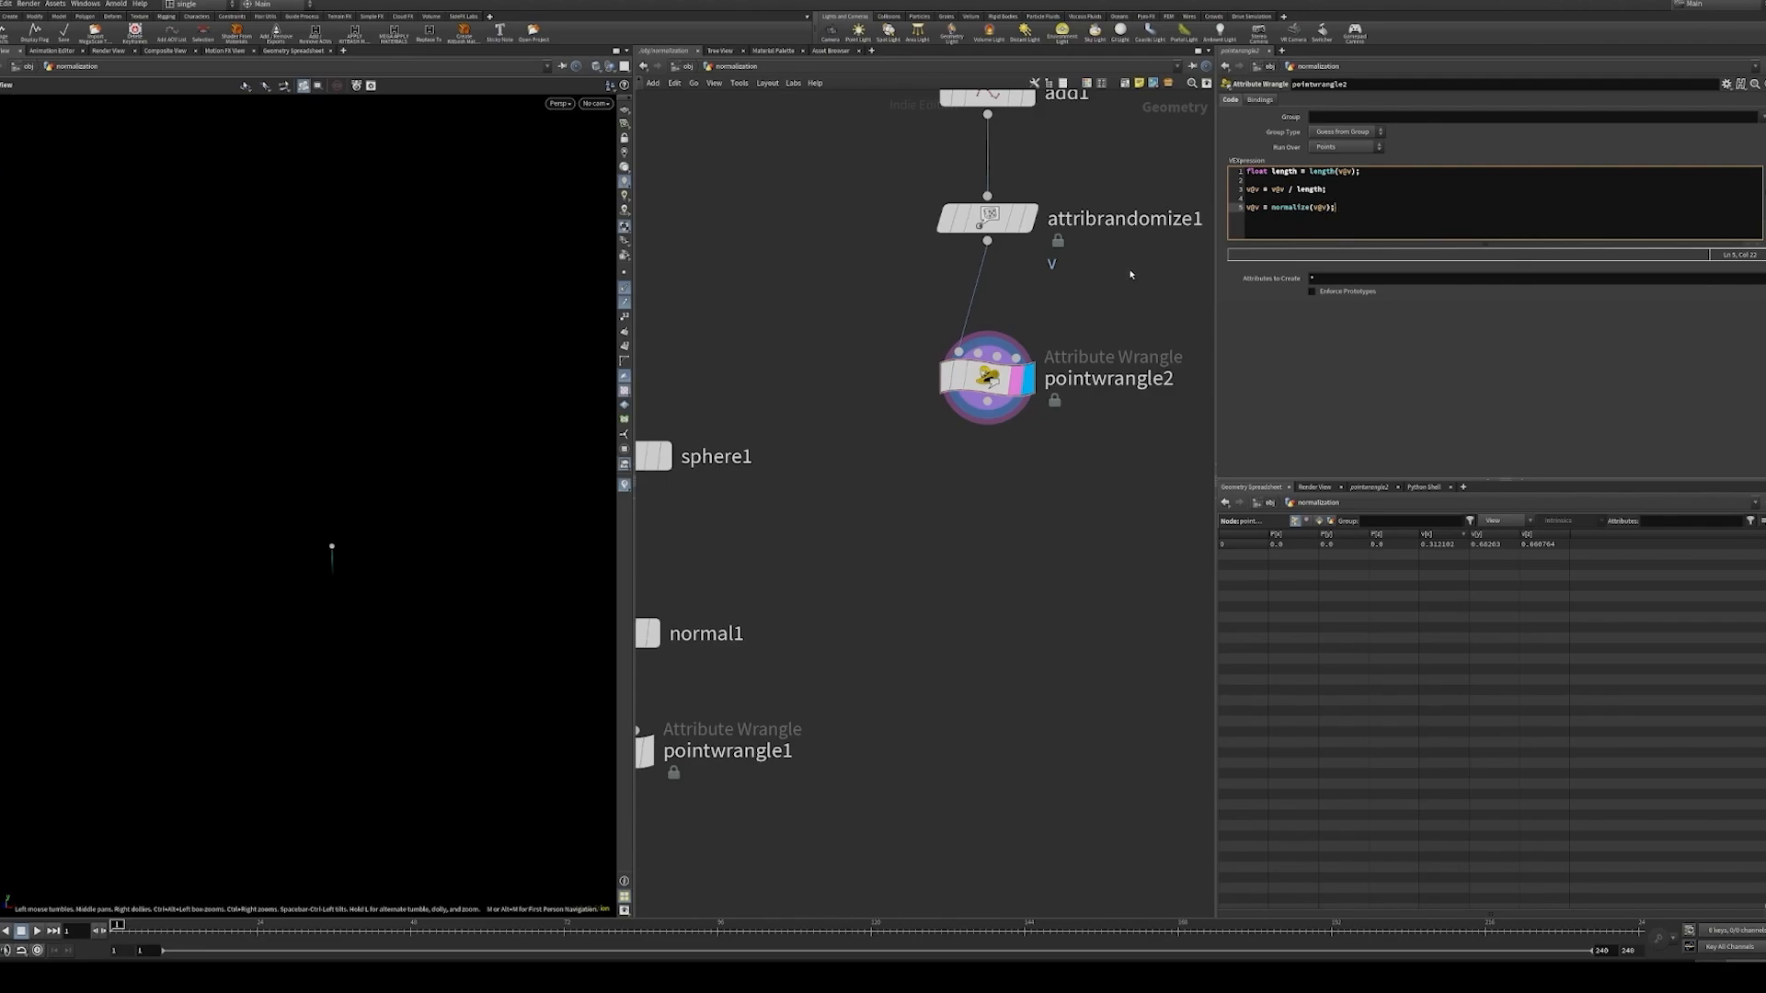
key("ctrl+Return")
- Comment out the v@v = v@v / length; line and apply the code
left_click(1249, 189)
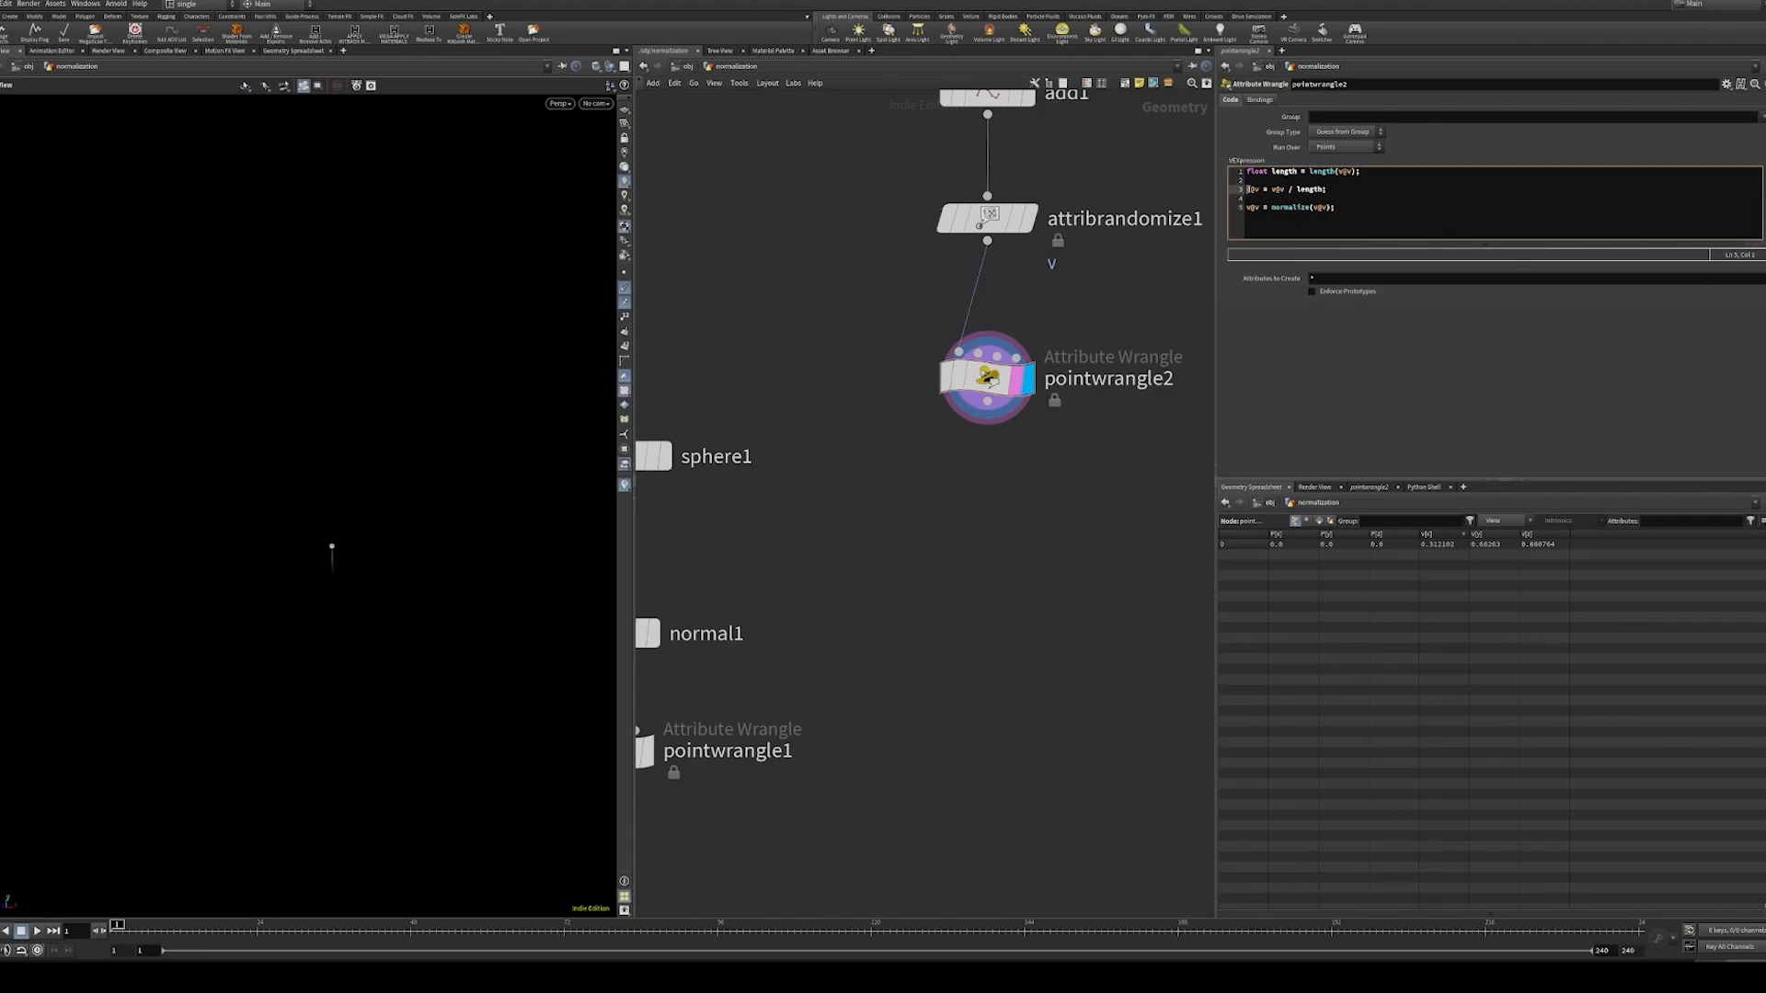
type("//")
key("ctrl+Return")
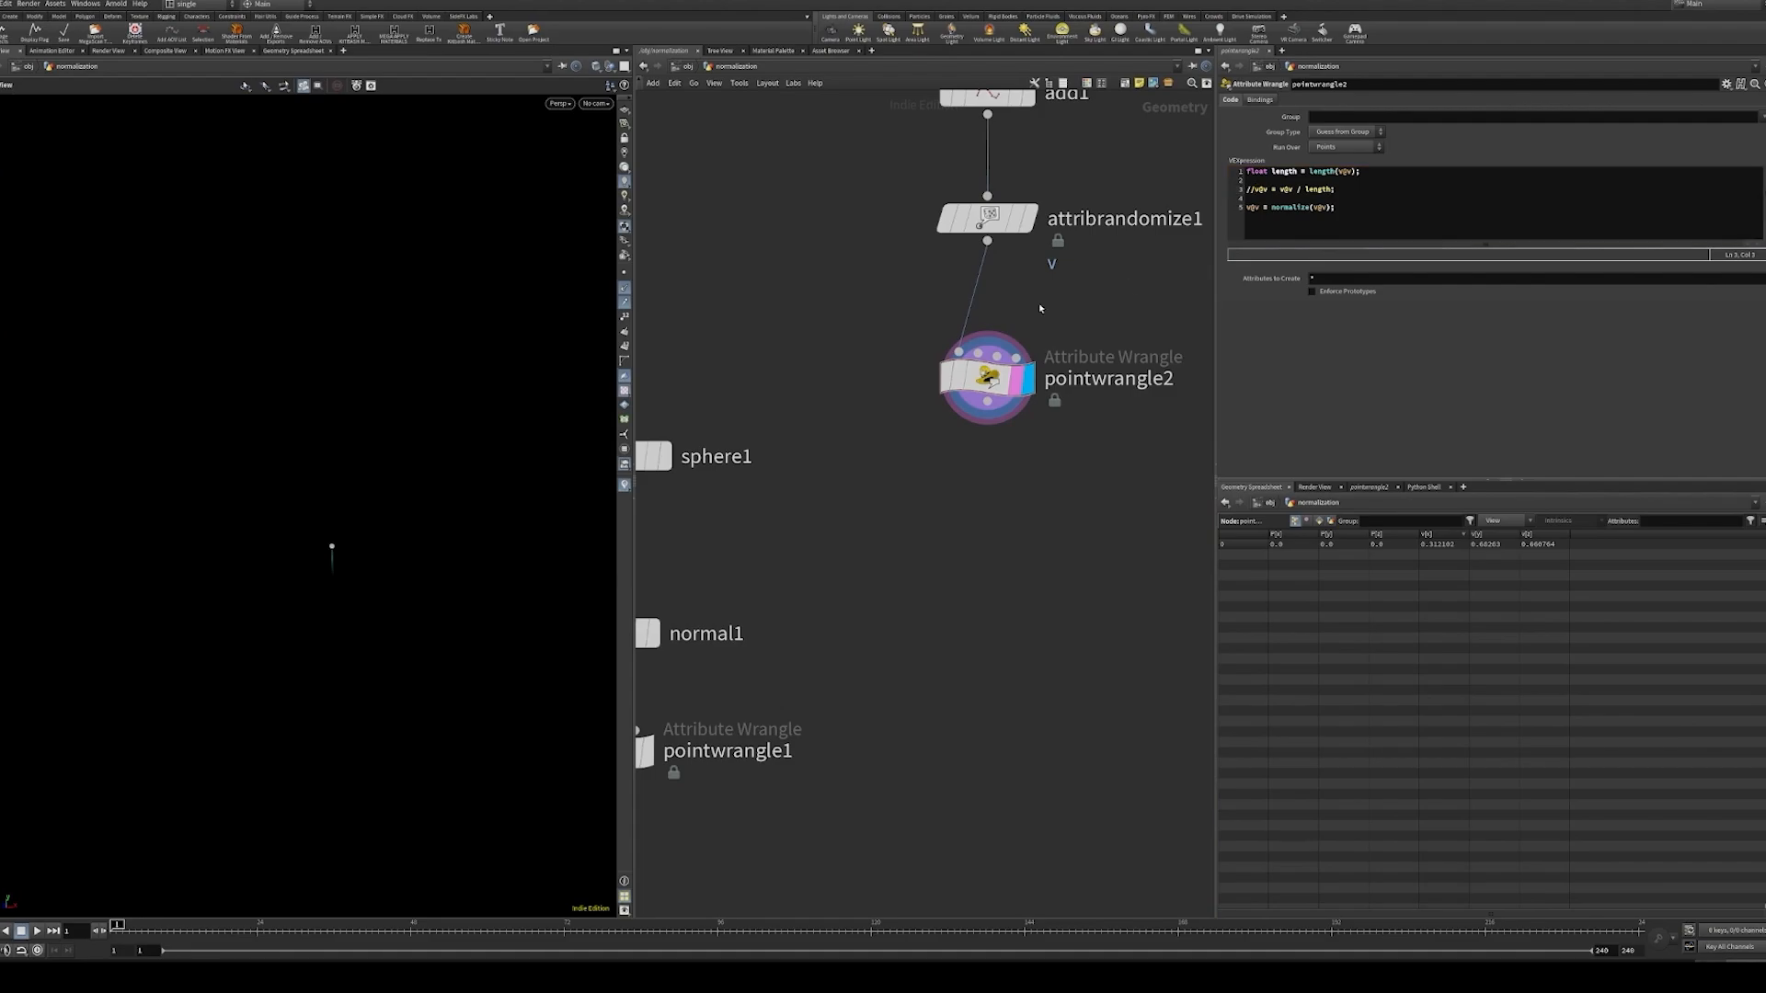
- Add the line v@v *= length; at the end of the velocity wrangle and apply the code
left_click(1290, 176)
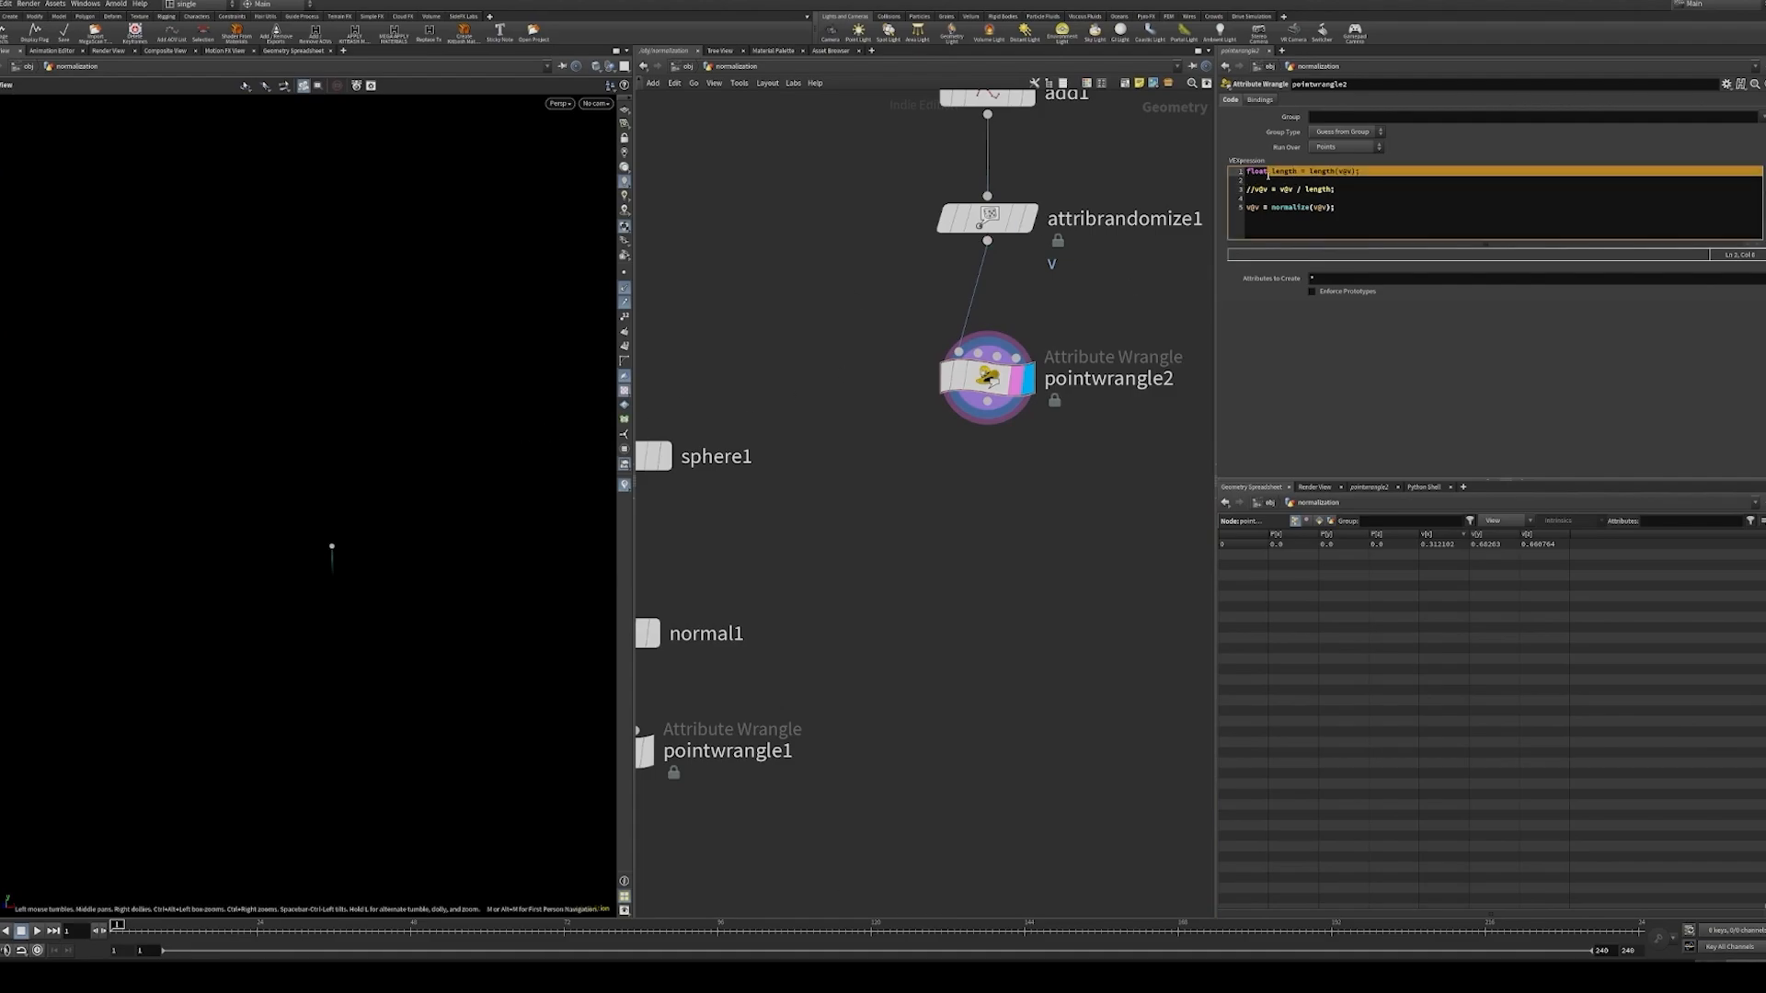
double_click(1288, 173)
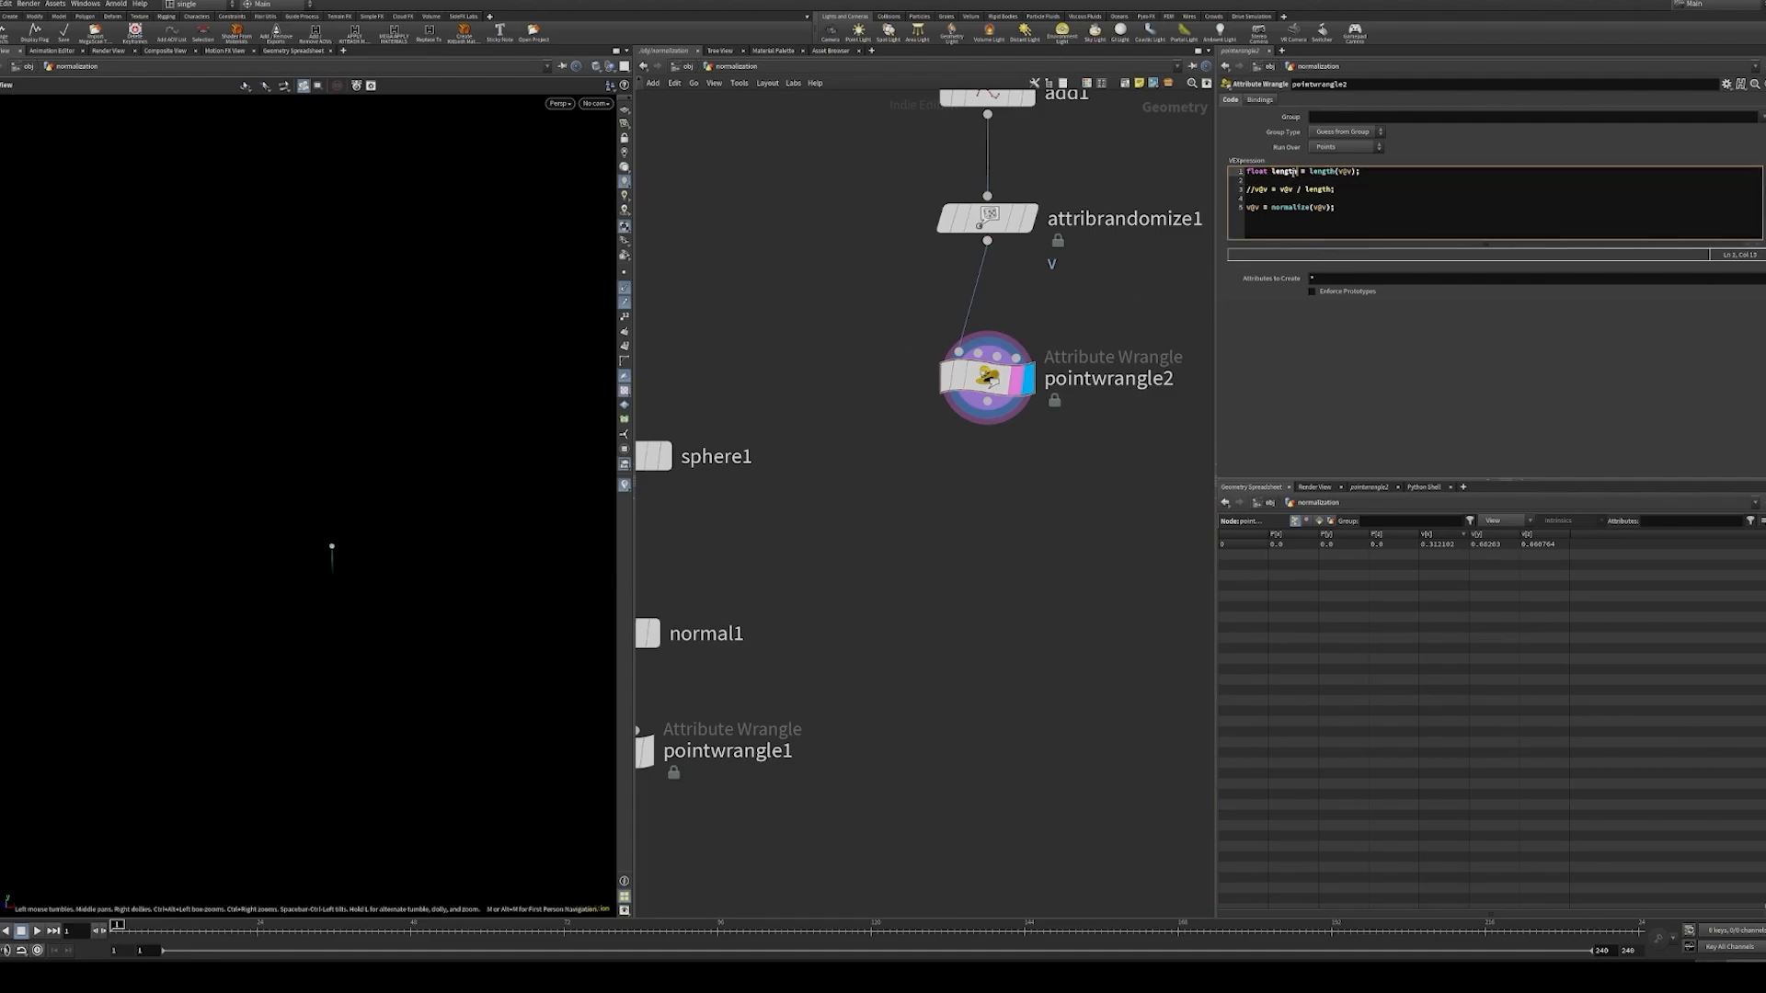
left_click(1351, 177)
left_click_drag(1366, 213, 1237, 214)
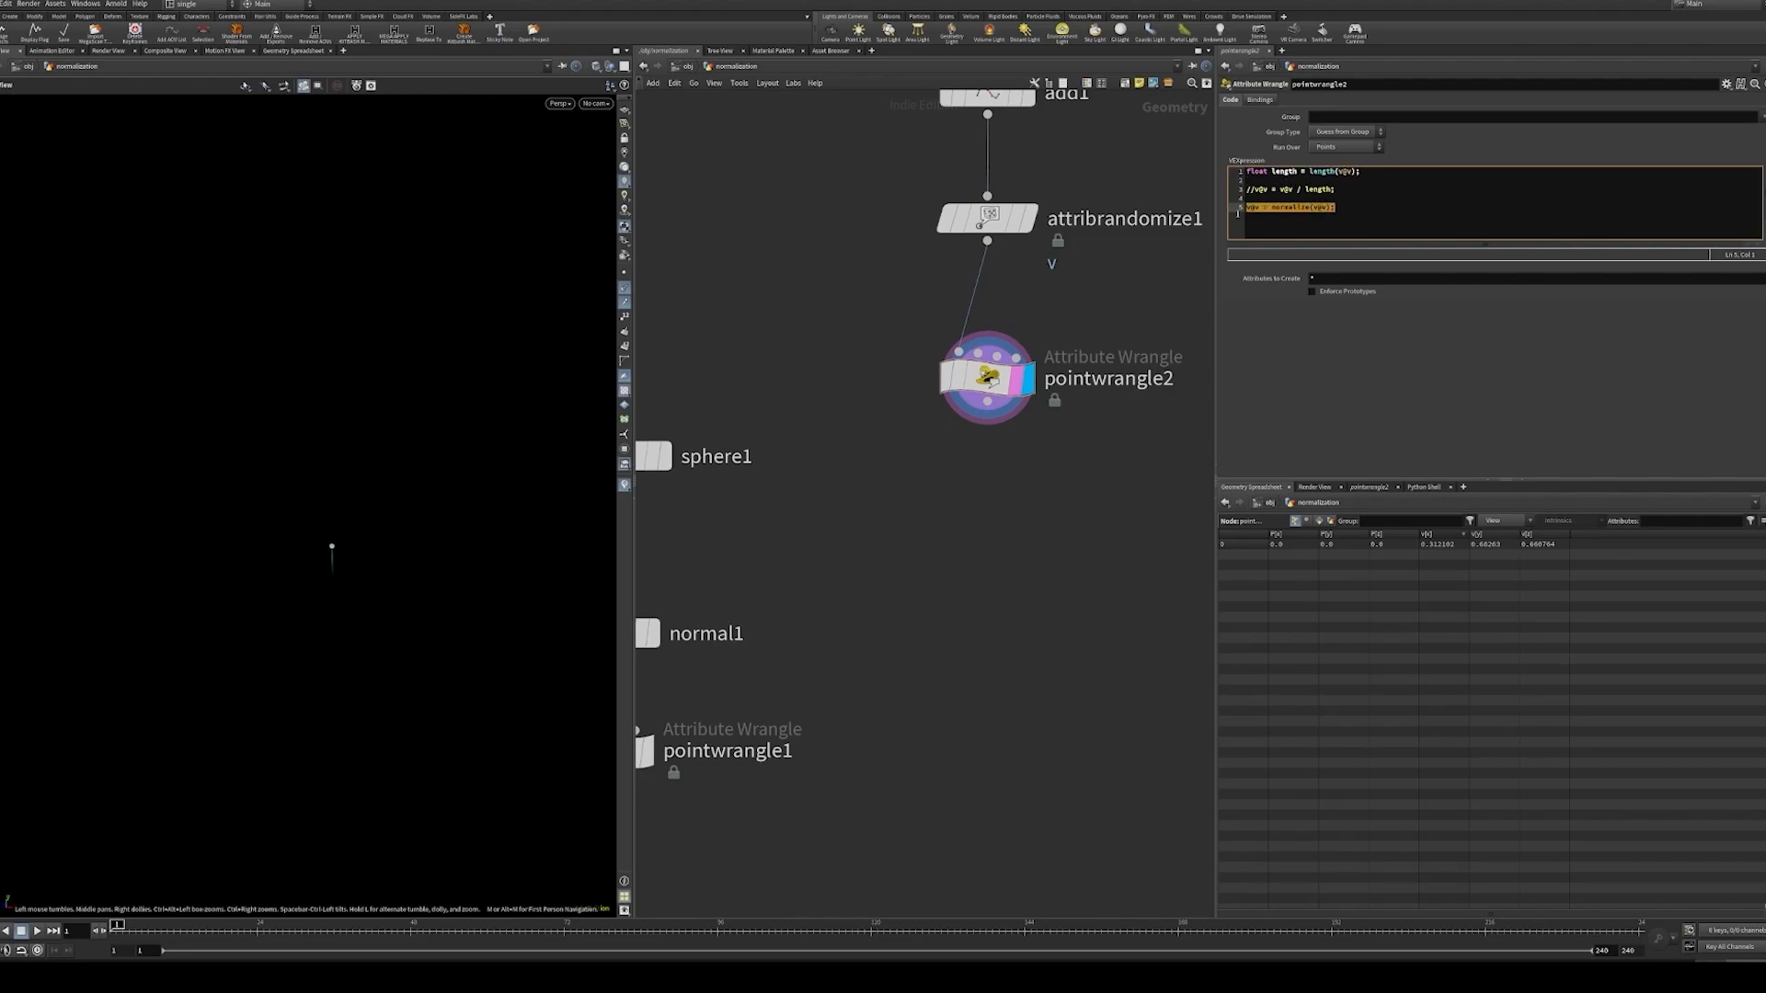
left_click(1344, 204)
key("Return")
key("Return")
type("v@v ")
type("*(")
type("= length")
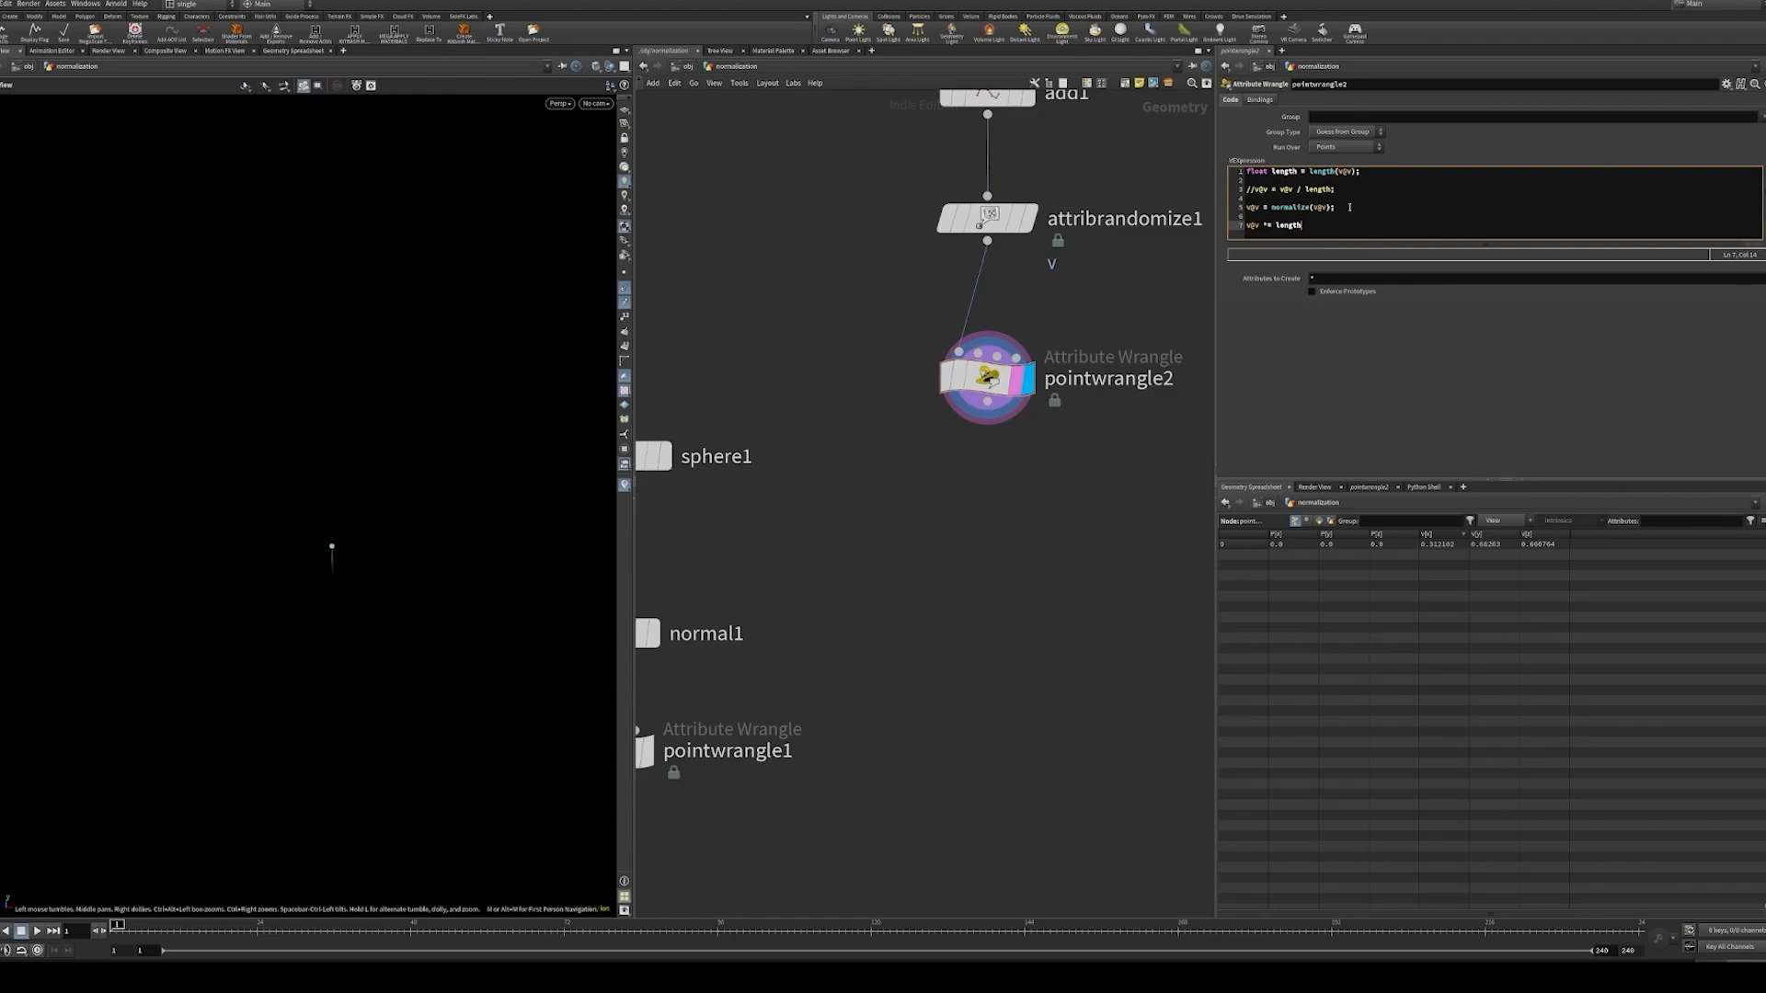
type(";")
left_click(1062, 284)
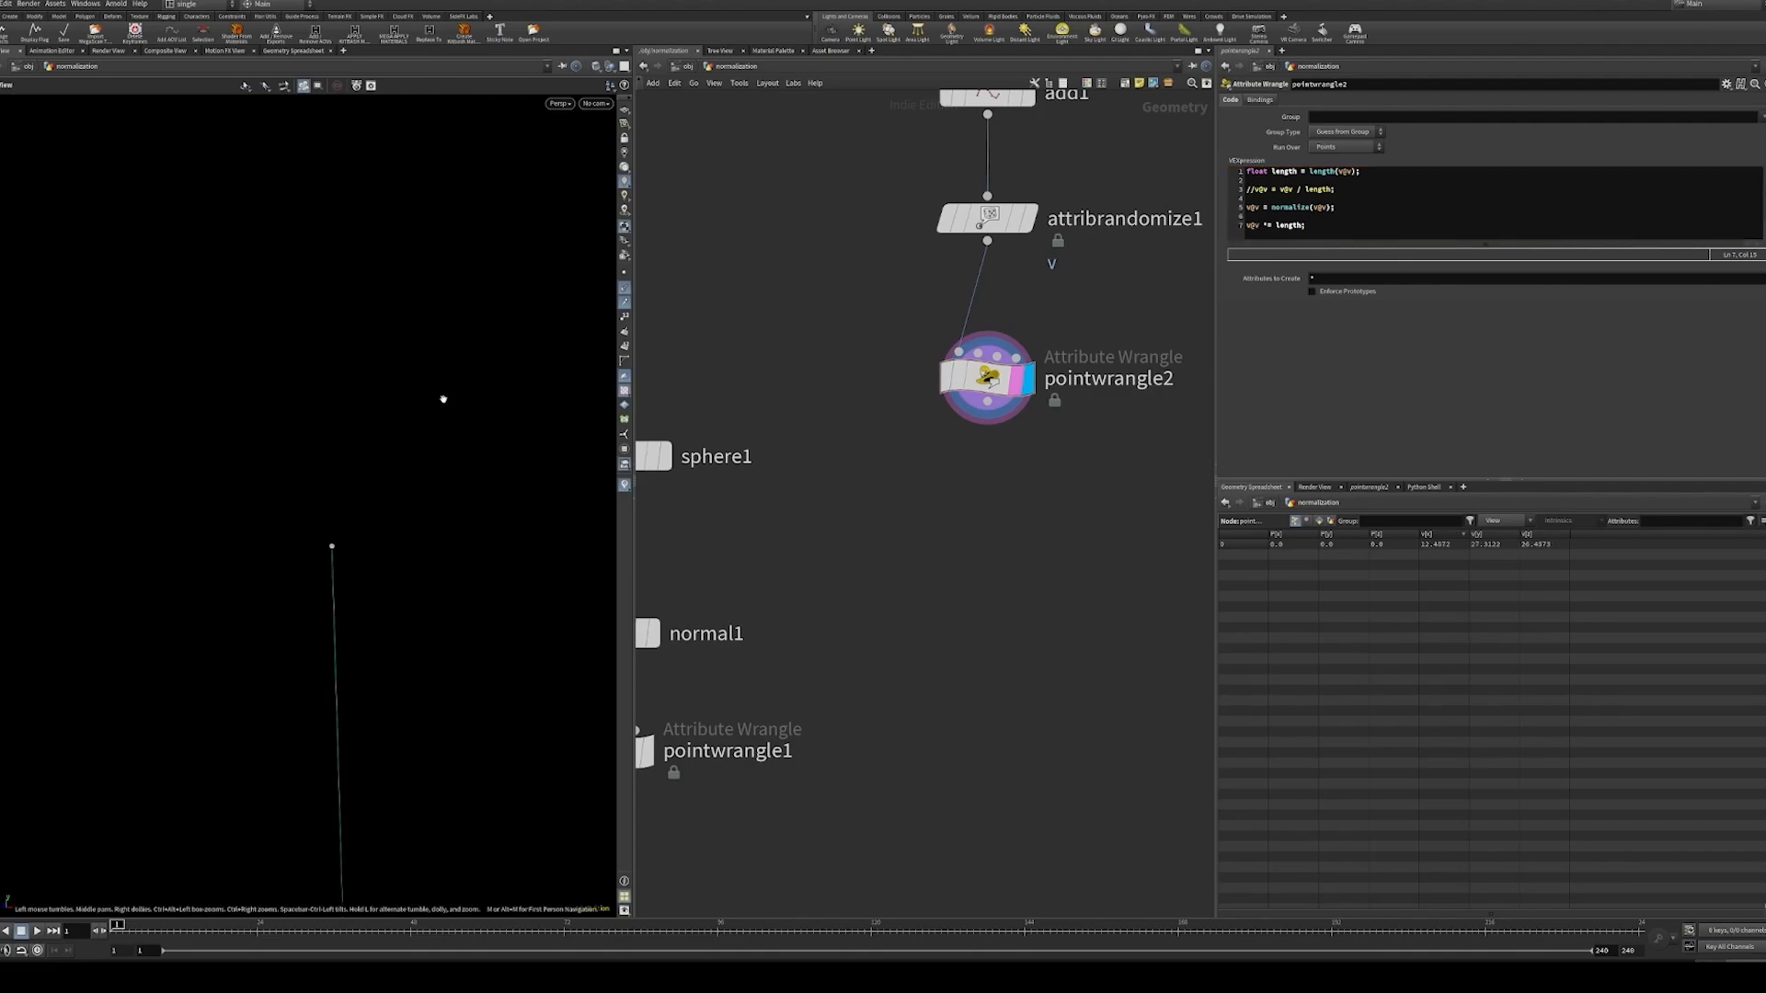
middle_click_drag(345, 601, 458, 364)
left_click_drag(457, 364, 627, 380)
left_click_drag(1090, 329, 902, 443)
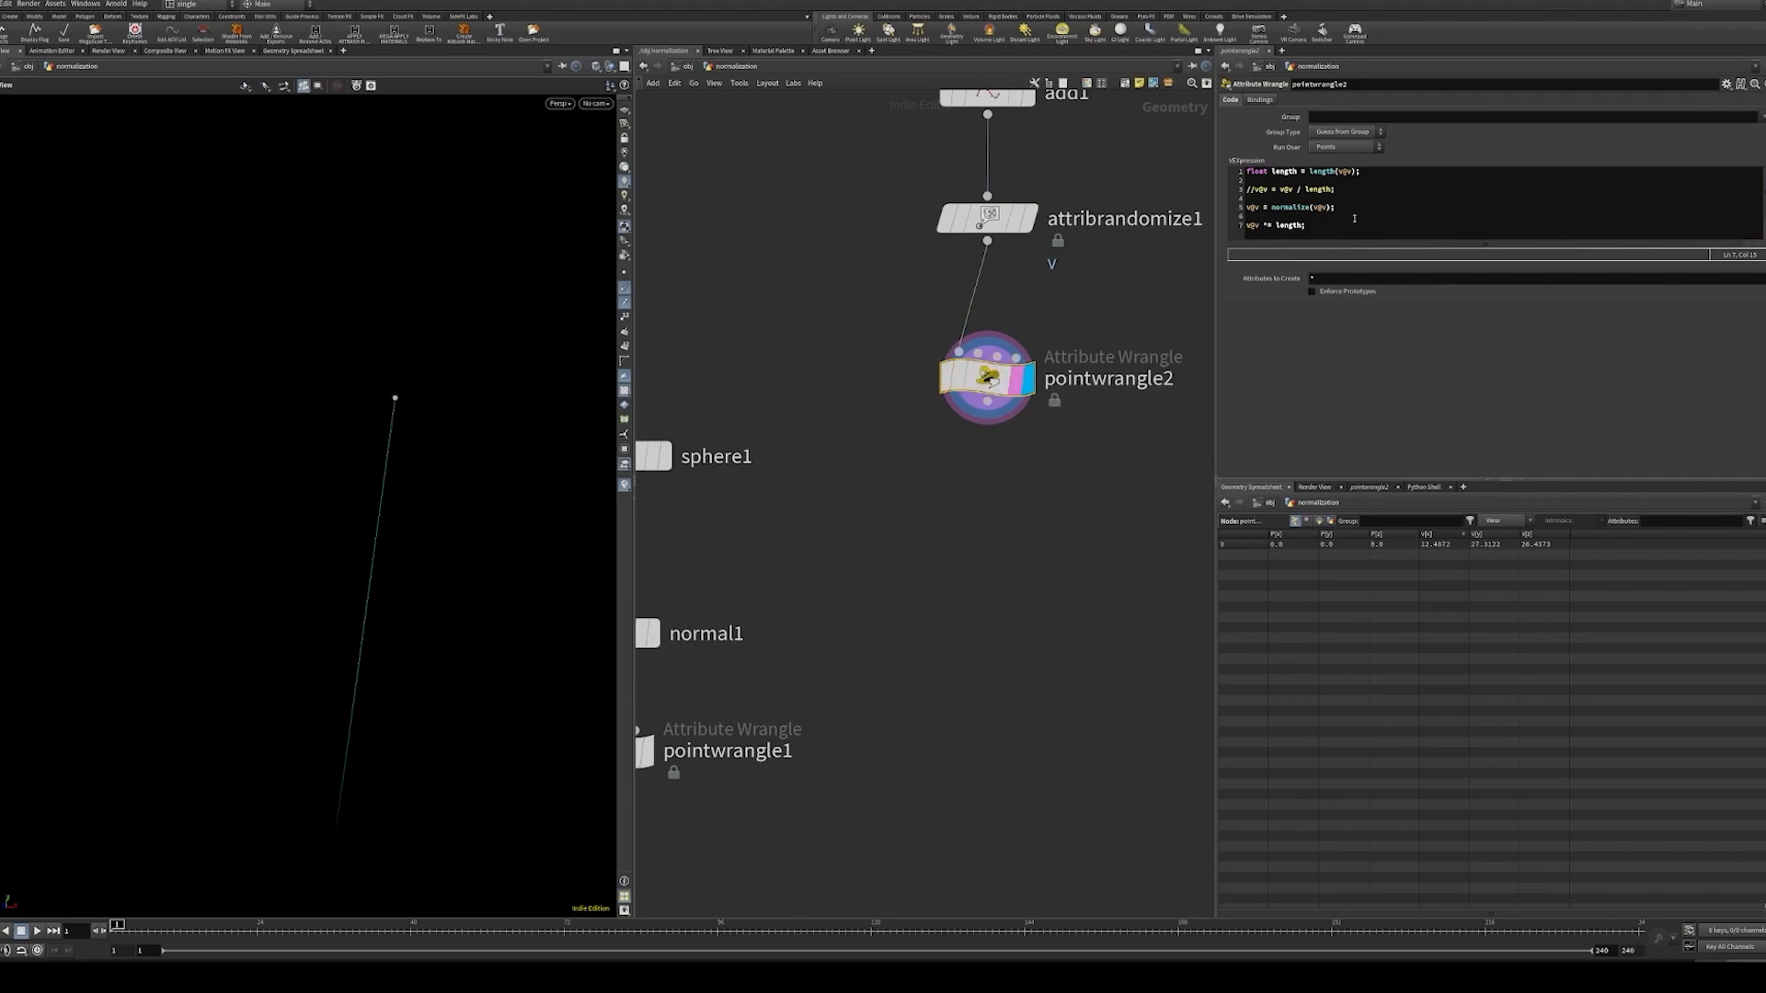
left_click_drag(1341, 189, 1209, 196)
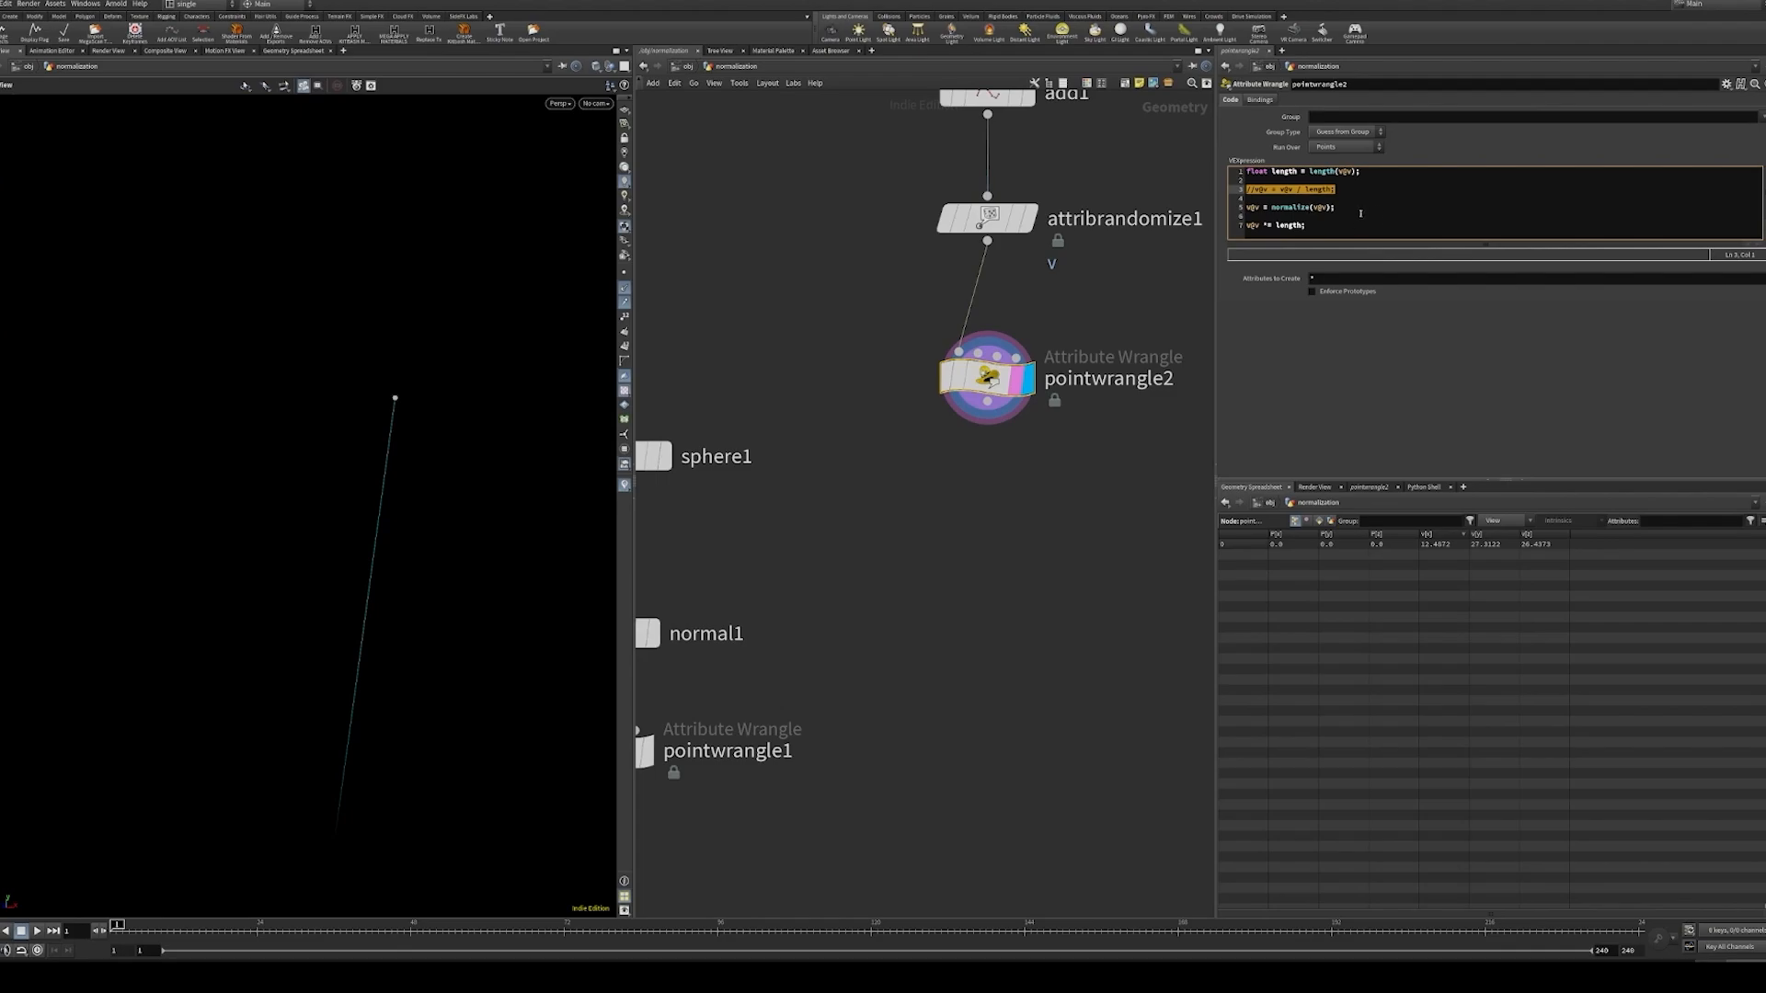
left_click(1361, 213)
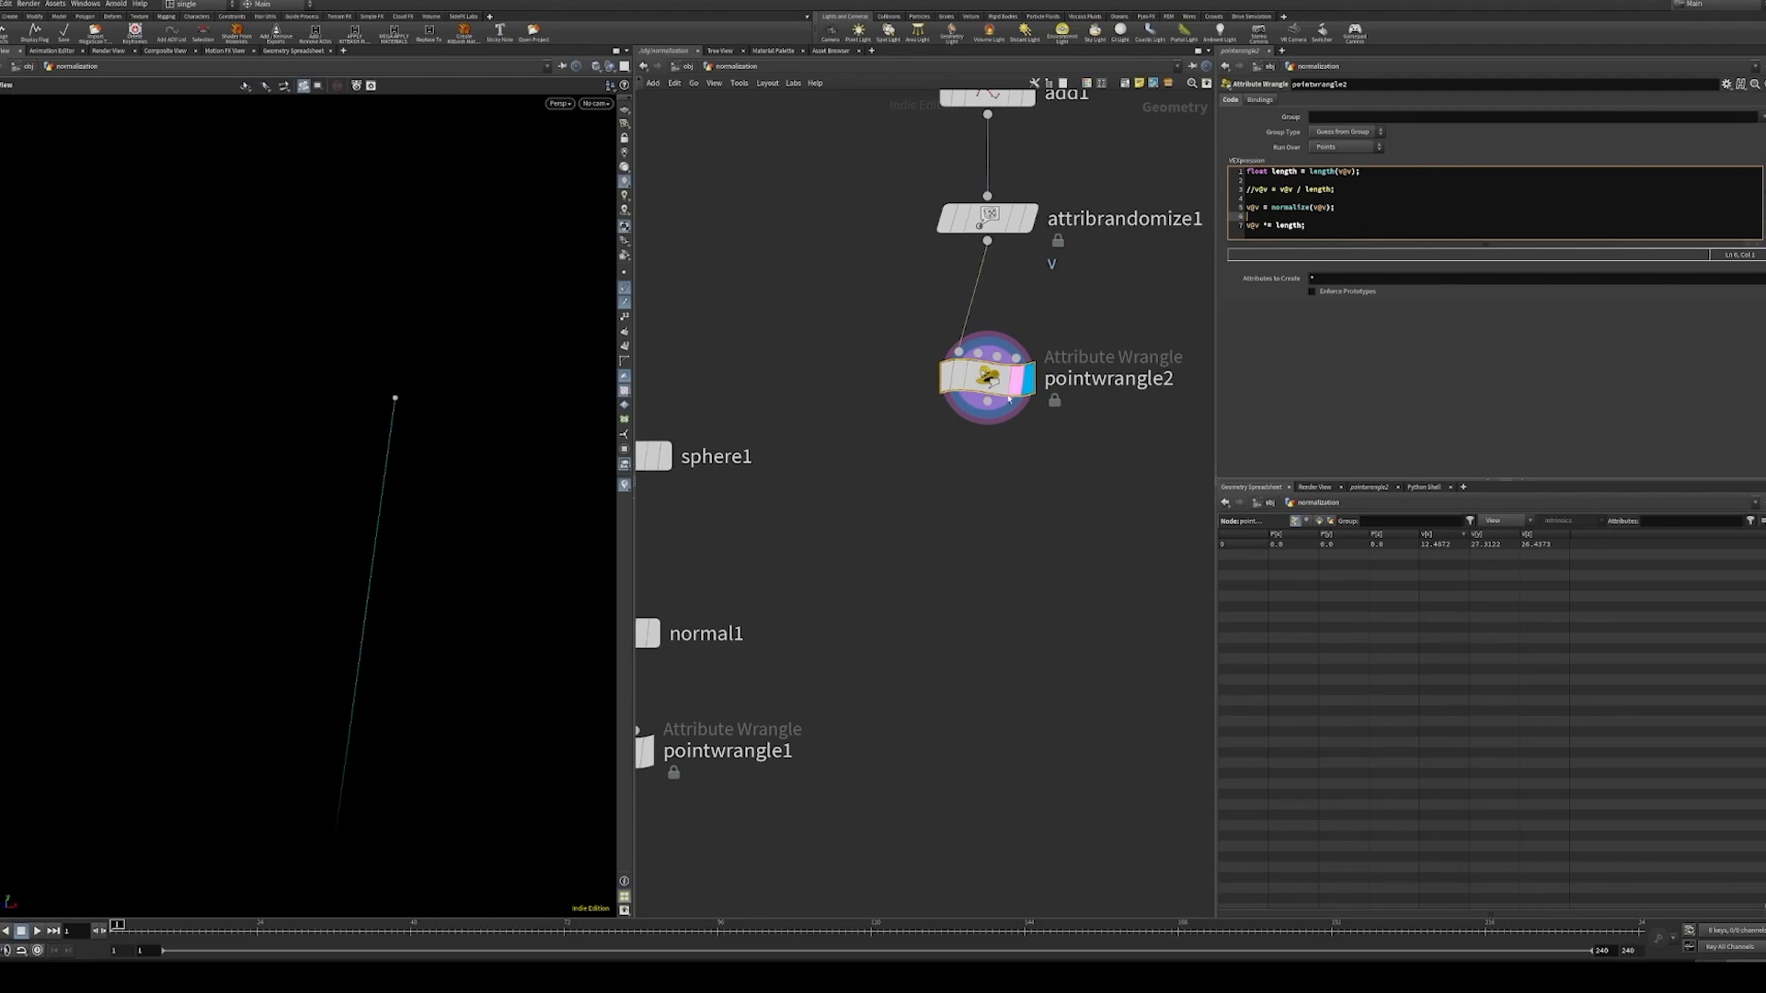
- Branch a Point VOP off the Attribute Randomize node, place it beside the velocity wrangle and open its inner network
scroll(987, 378, "down", 5)
middle_click_drag(1037, 351, 1061, 391)
left_click_drag(977, 383, 827, 588)
left_click_drag(867, 459, 800, 333)
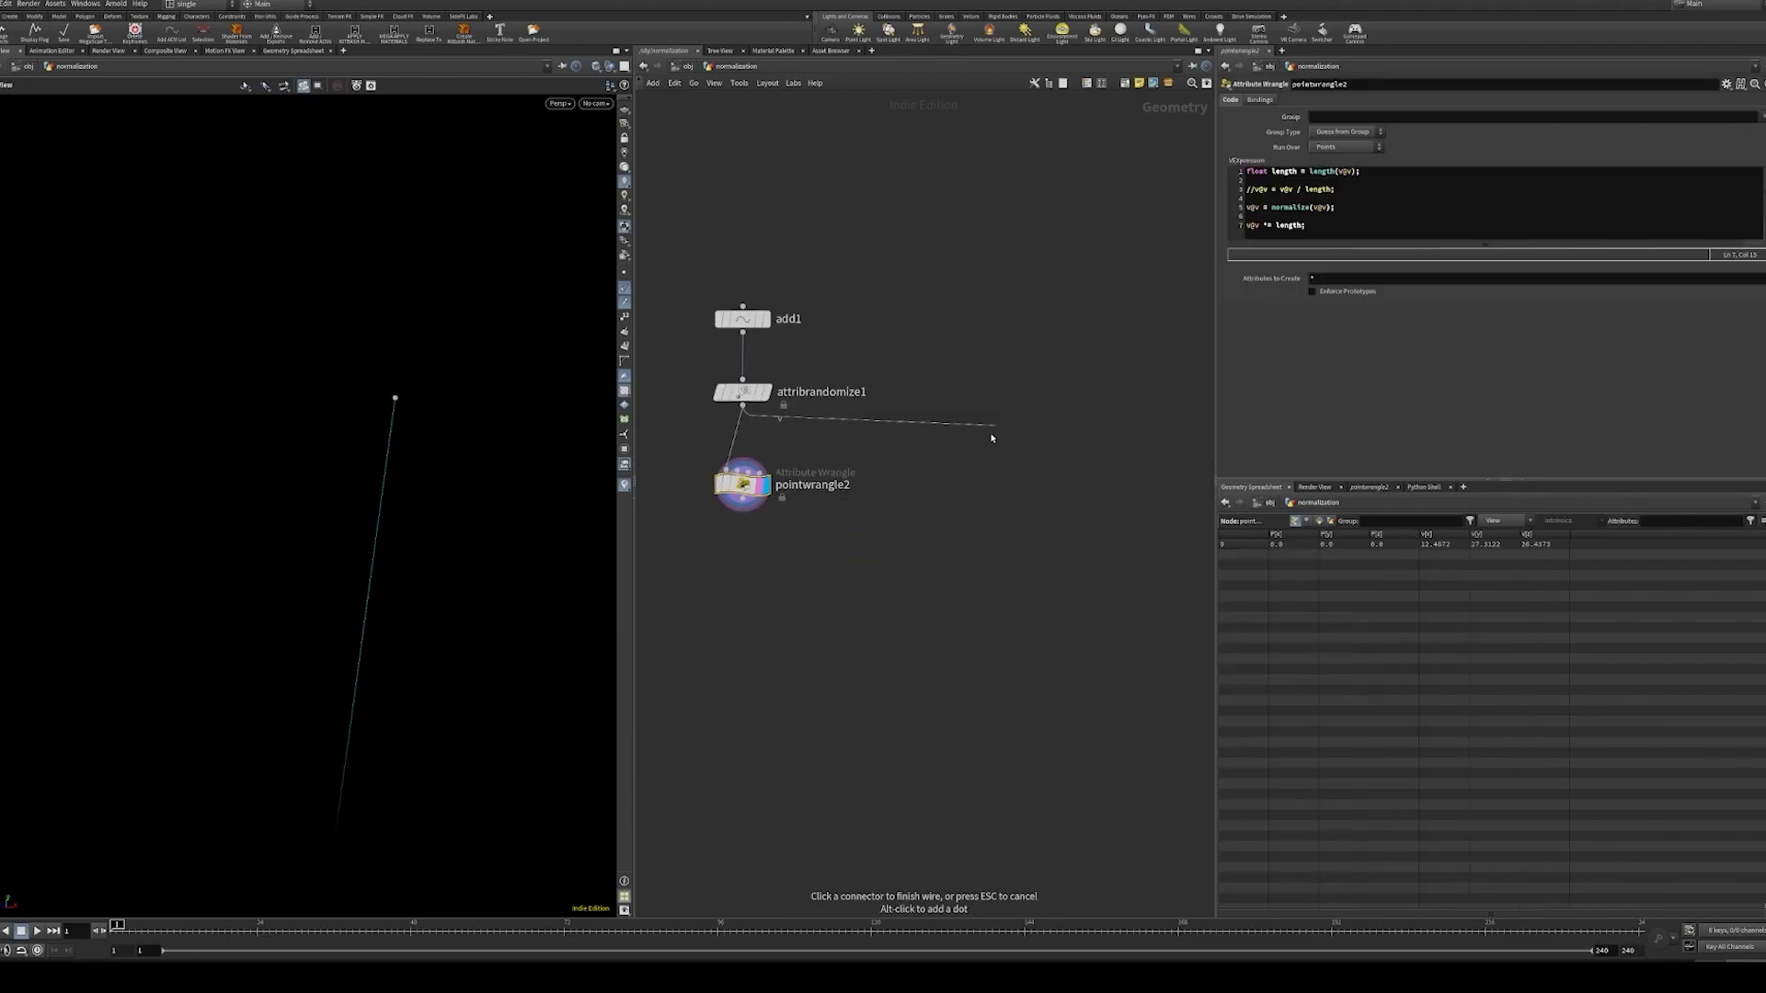
left_click(999, 459)
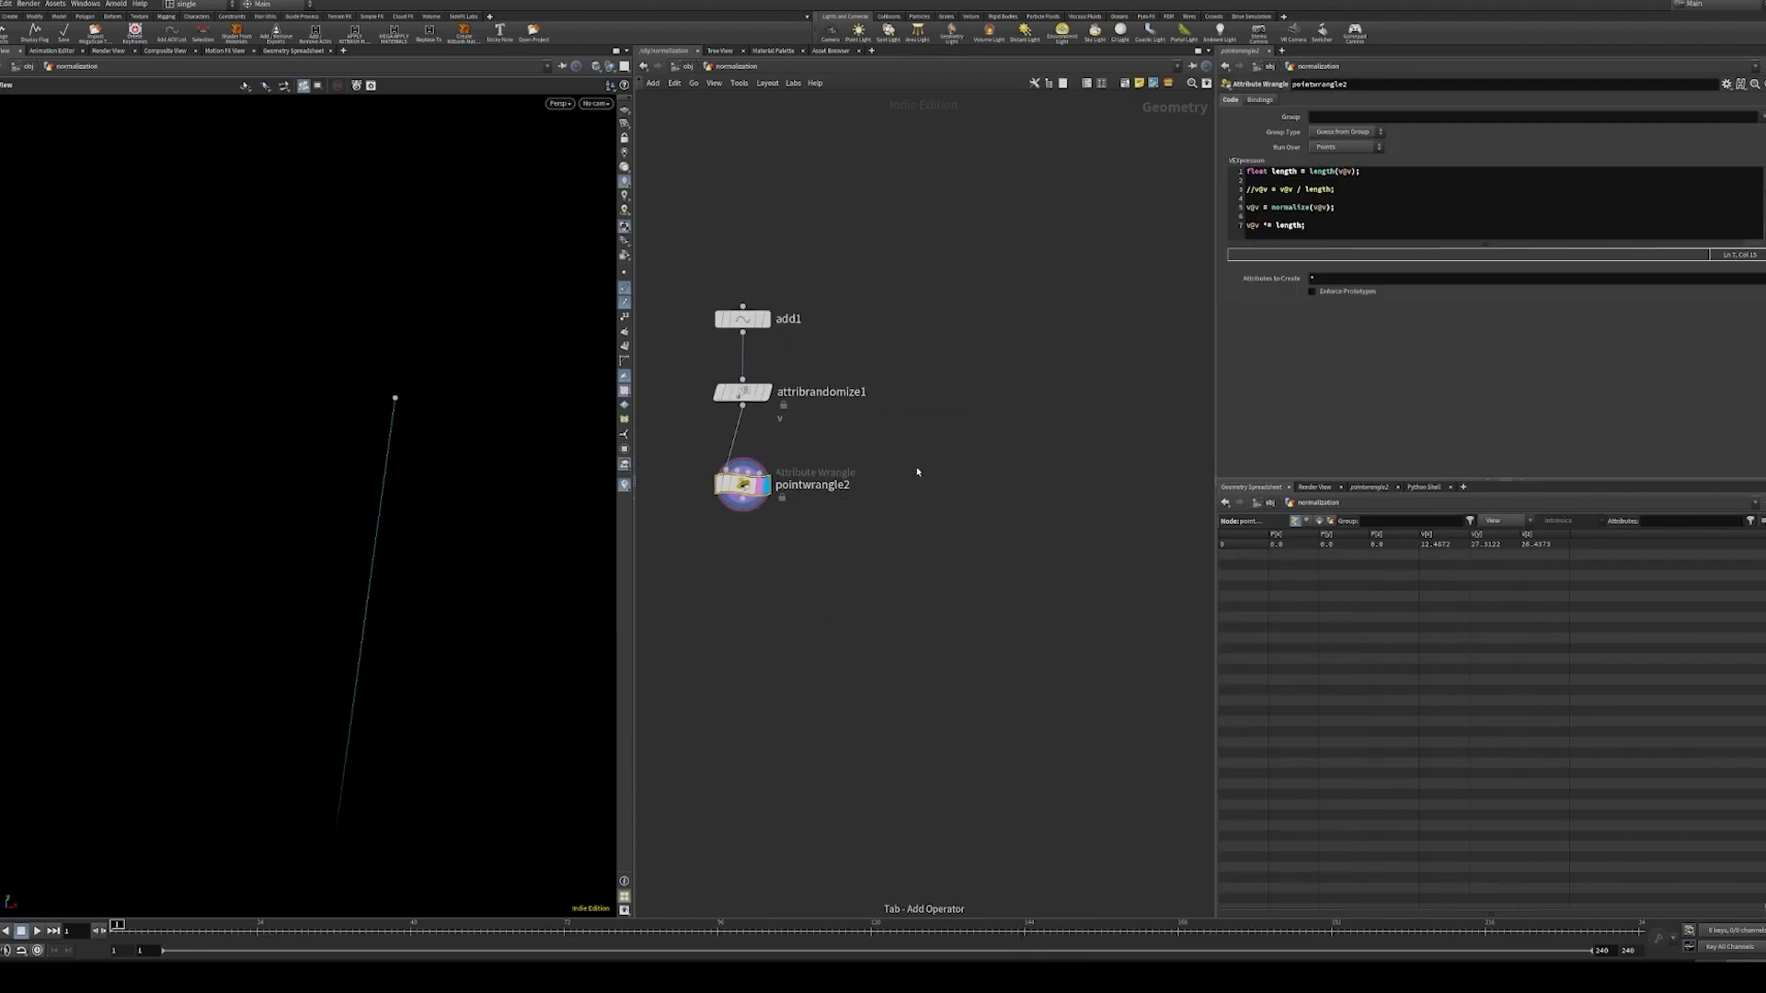
left_click(742, 406)
key("Tab")
type("point vop")
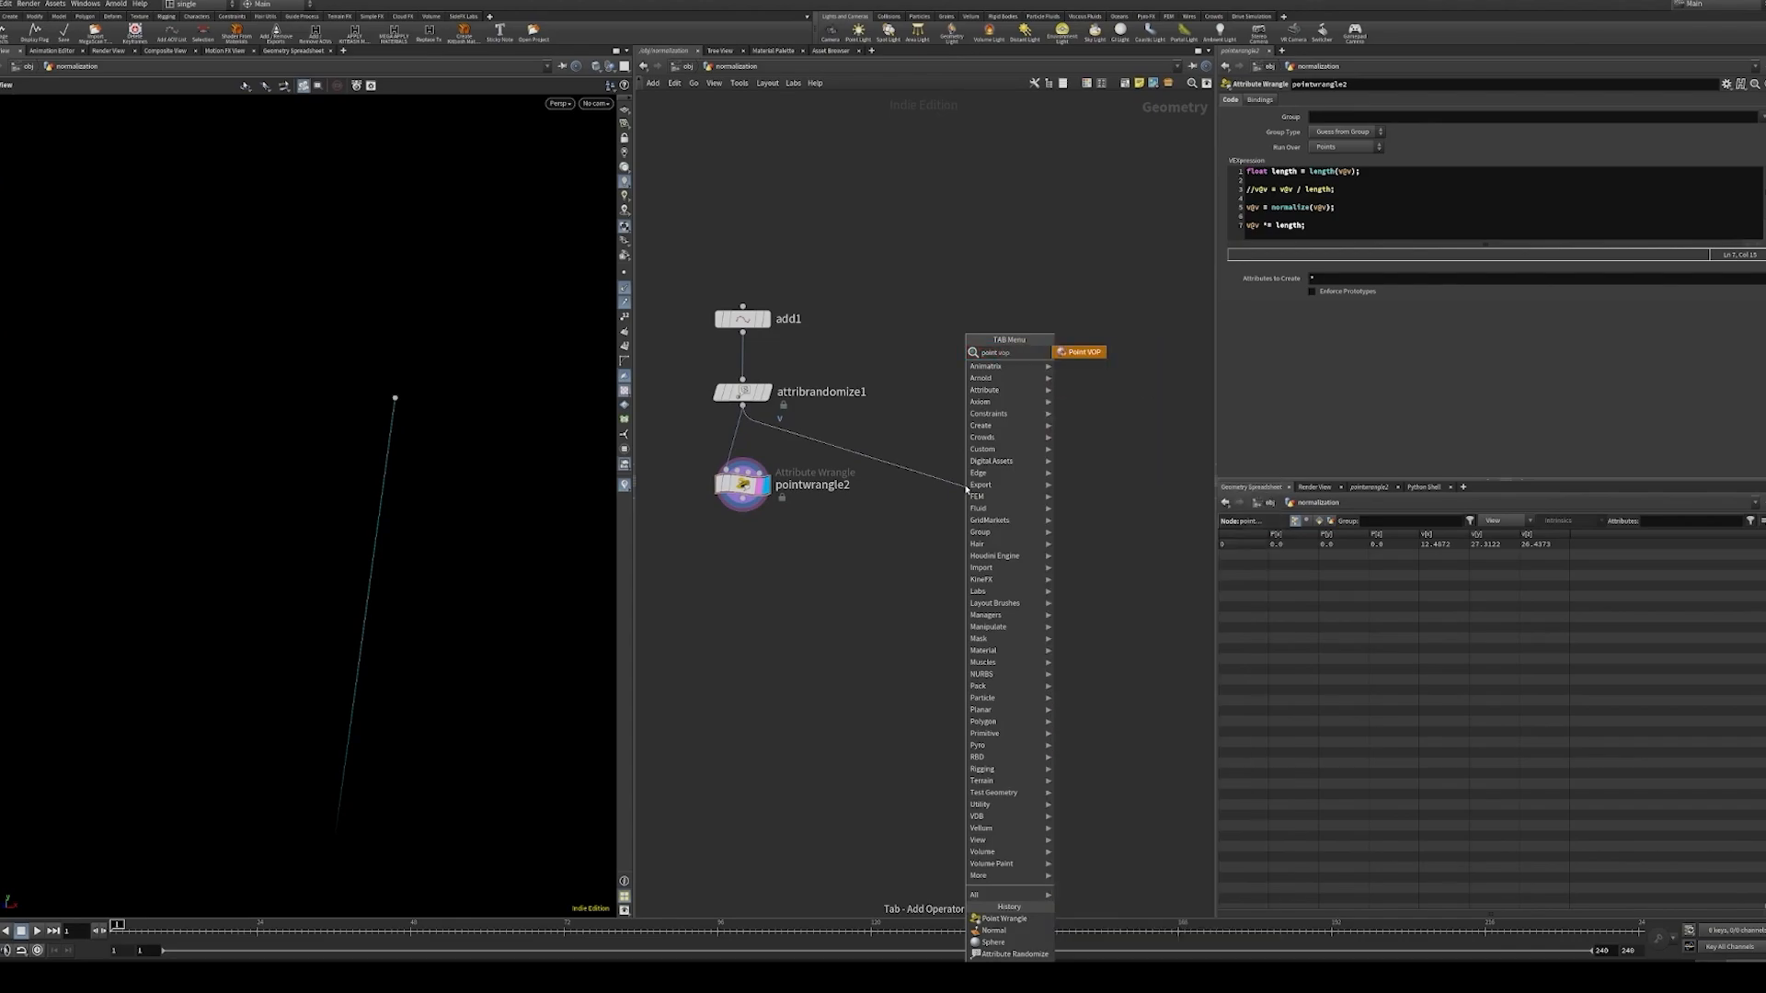
key("Return")
left_click(966, 487)
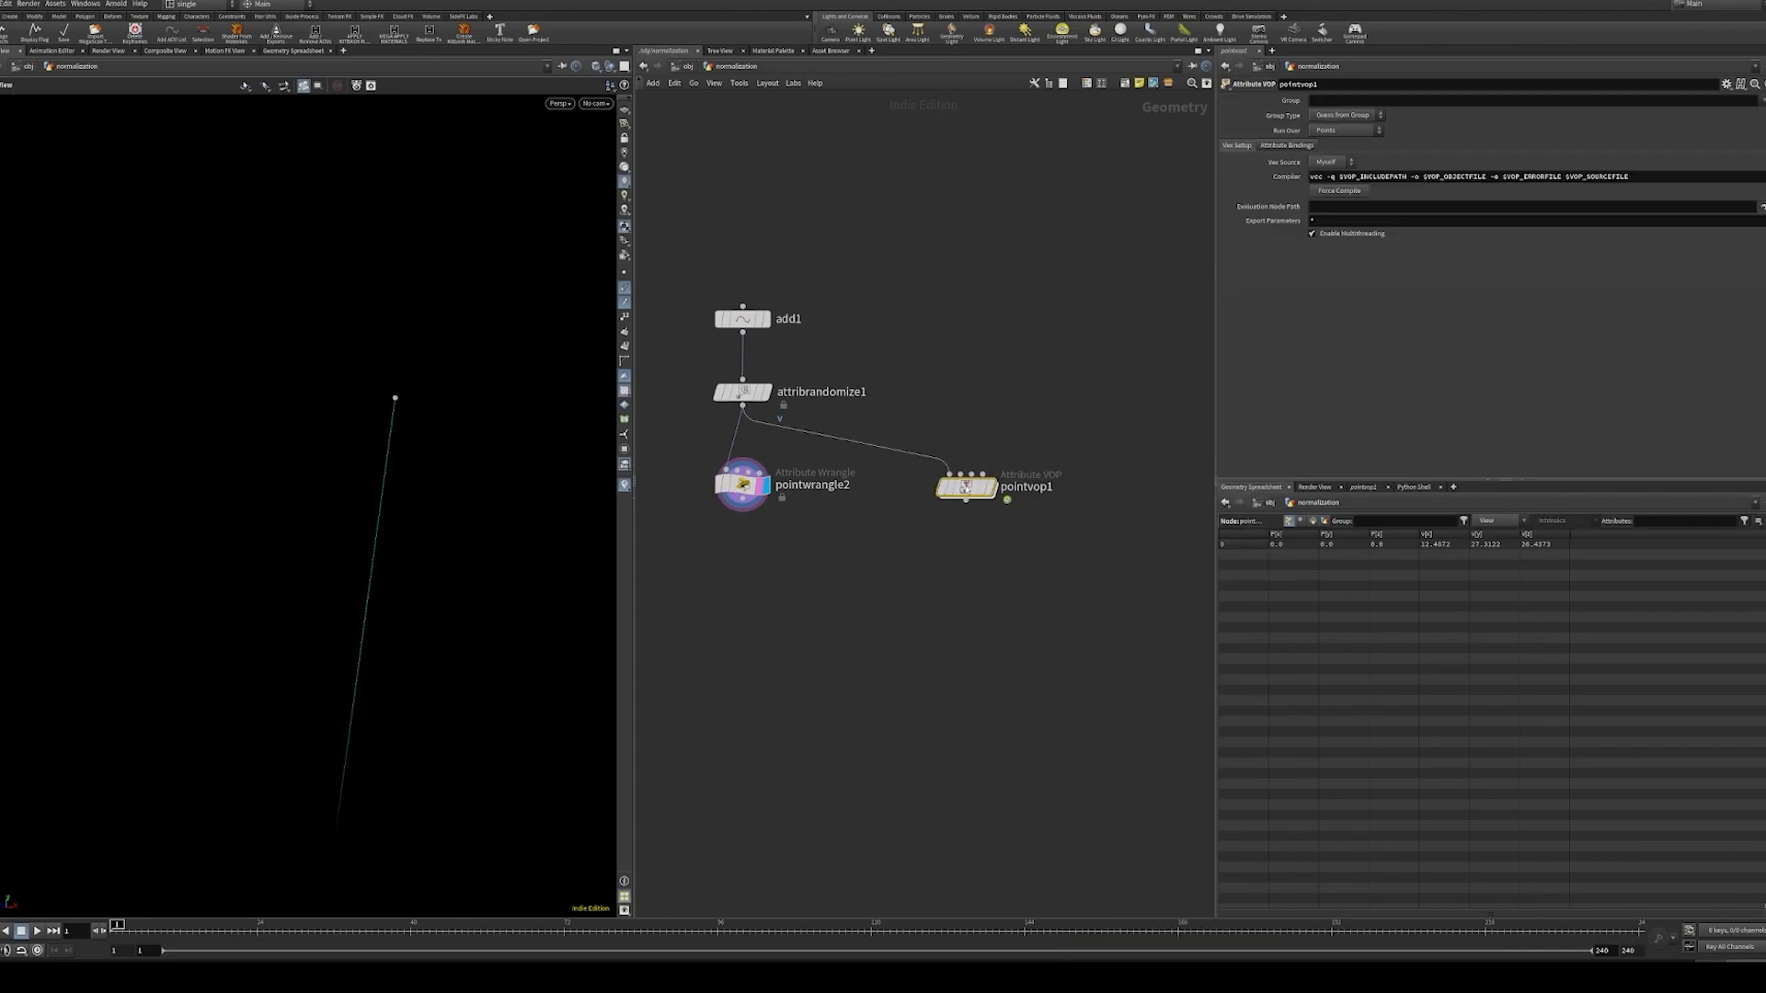
double_click(966, 487)
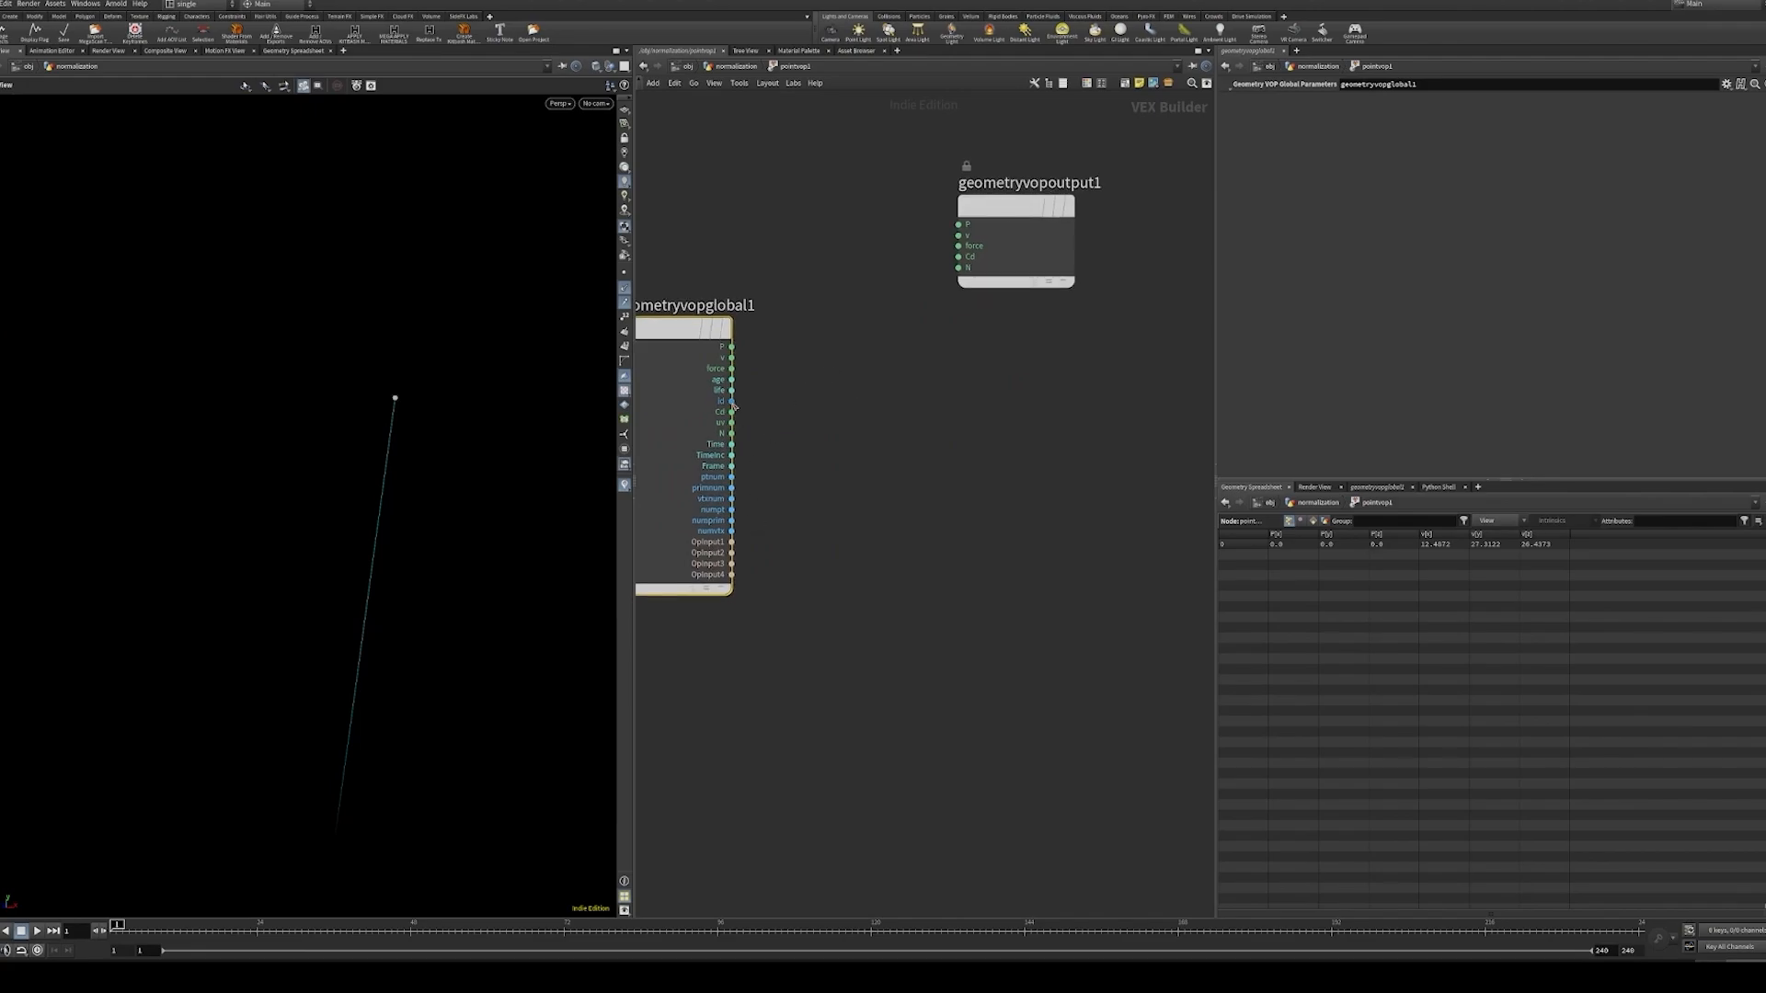
- Add a Length node fed by the global v output and move the geometry output node away to make room
left_click(731, 358)
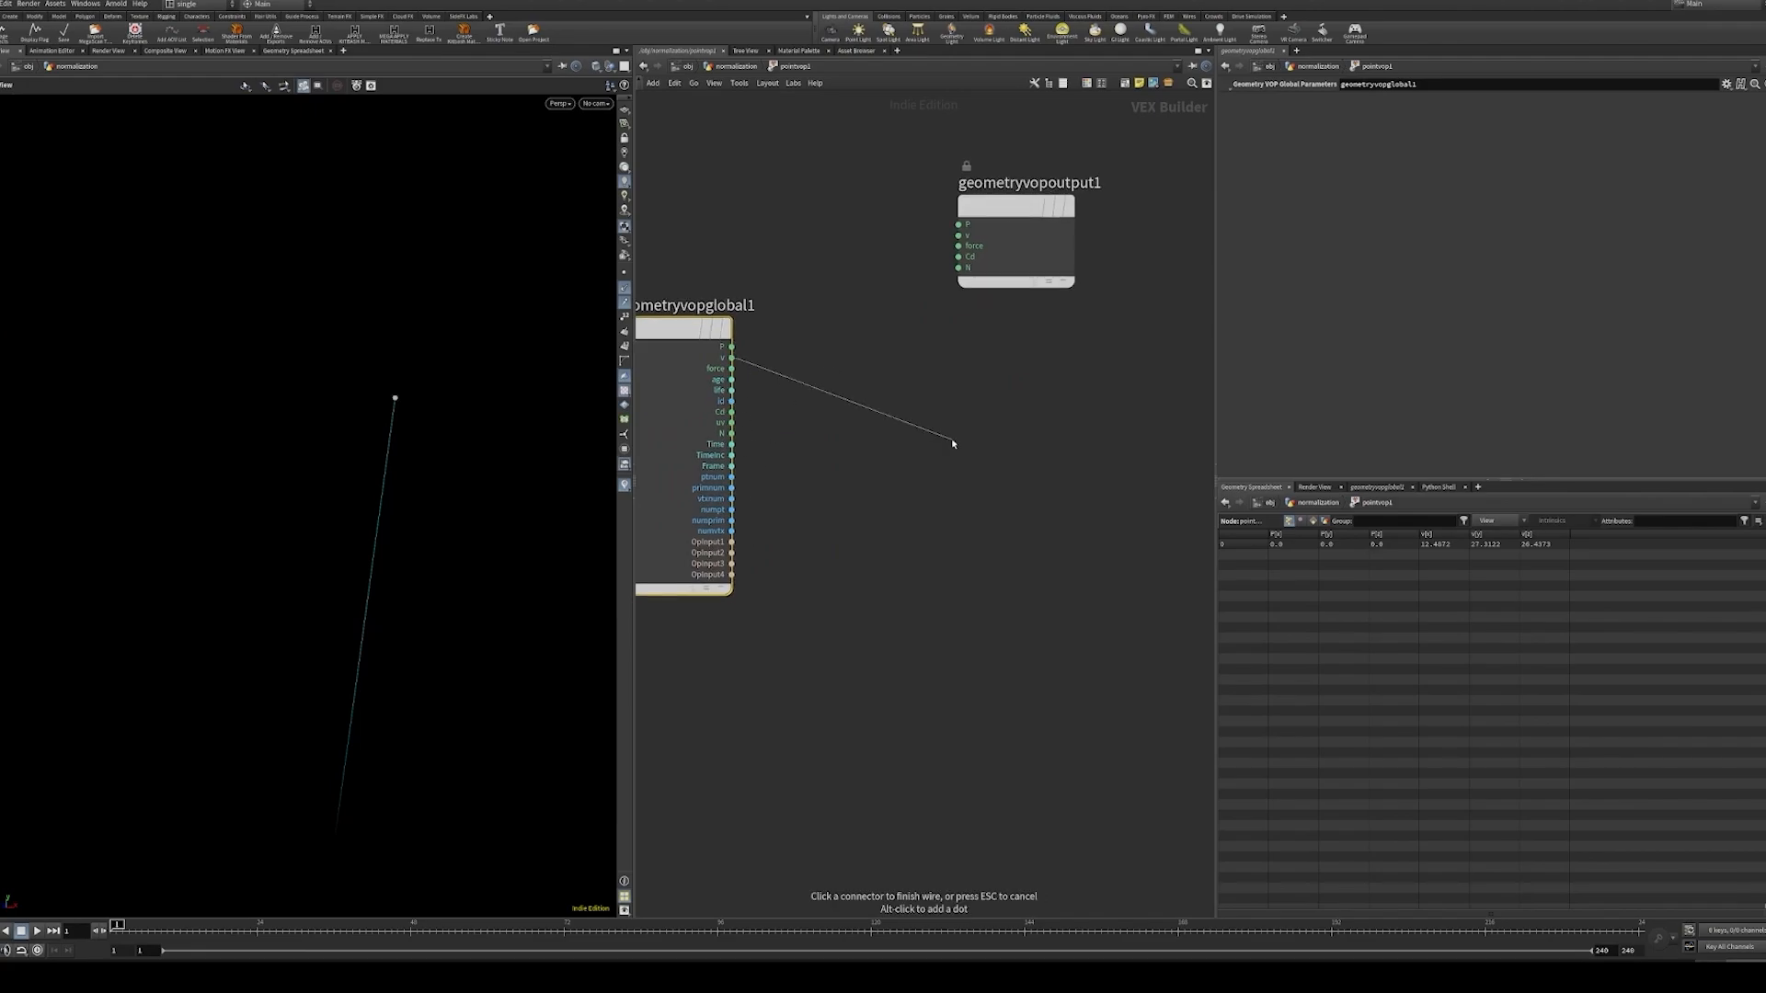
key("Tab")
type("length")
key("Return")
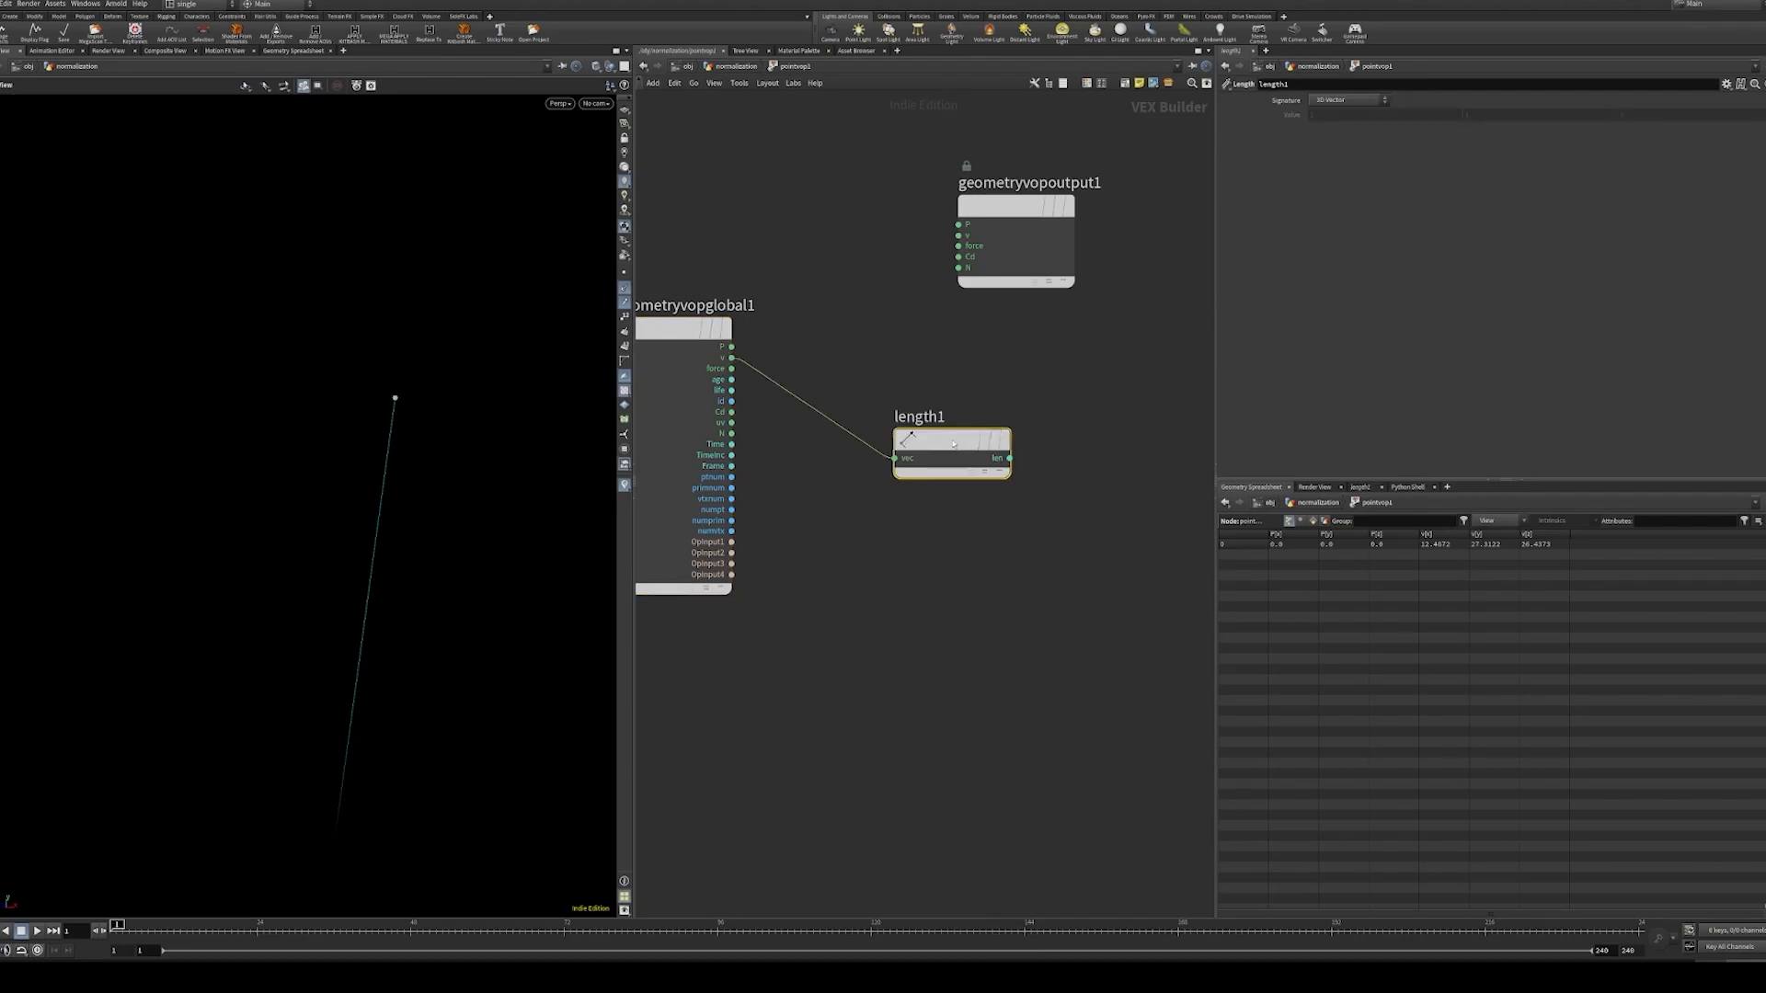
scroll(996, 331, "down", 2)
middle_click_drag(1044, 352, 930, 389)
left_click_drag(853, 440, 929, 373)
left_click_drag(890, 281, 1193, 353)
- Add a Divide node with the global v as first input and the Length result as second, and place the Length node lower
key("Tab")
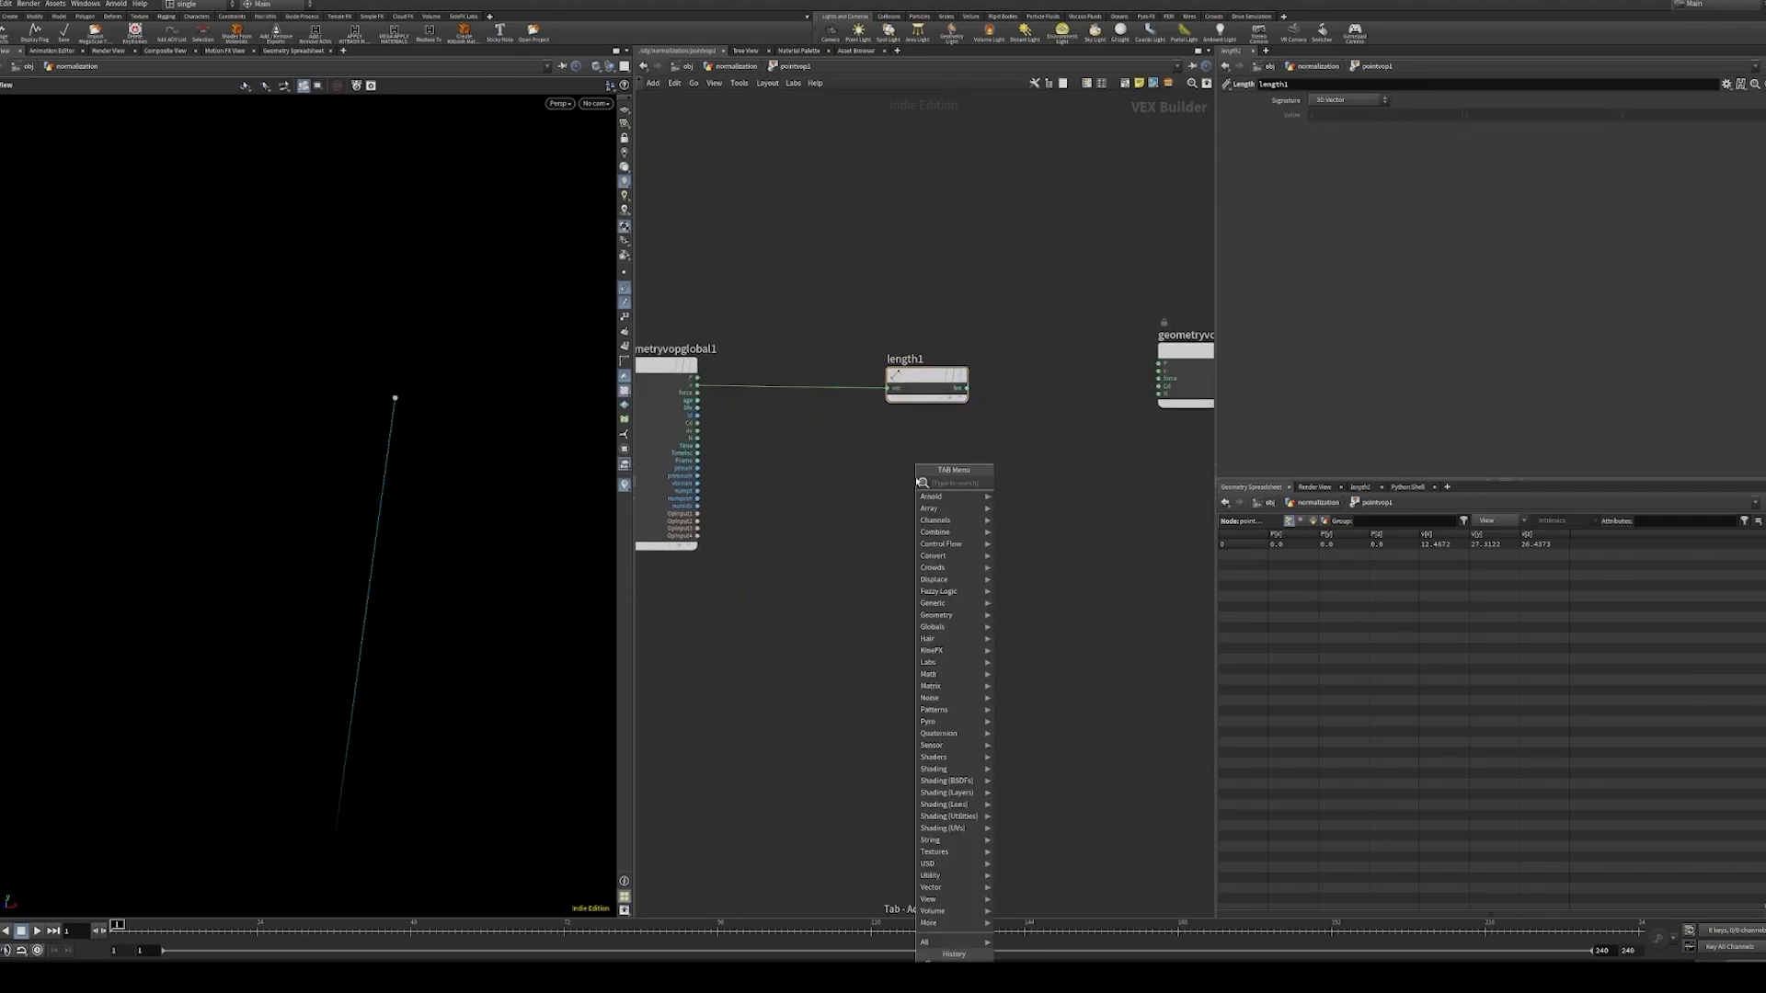
type("divide")
key("Return")
left_click(1016, 491)
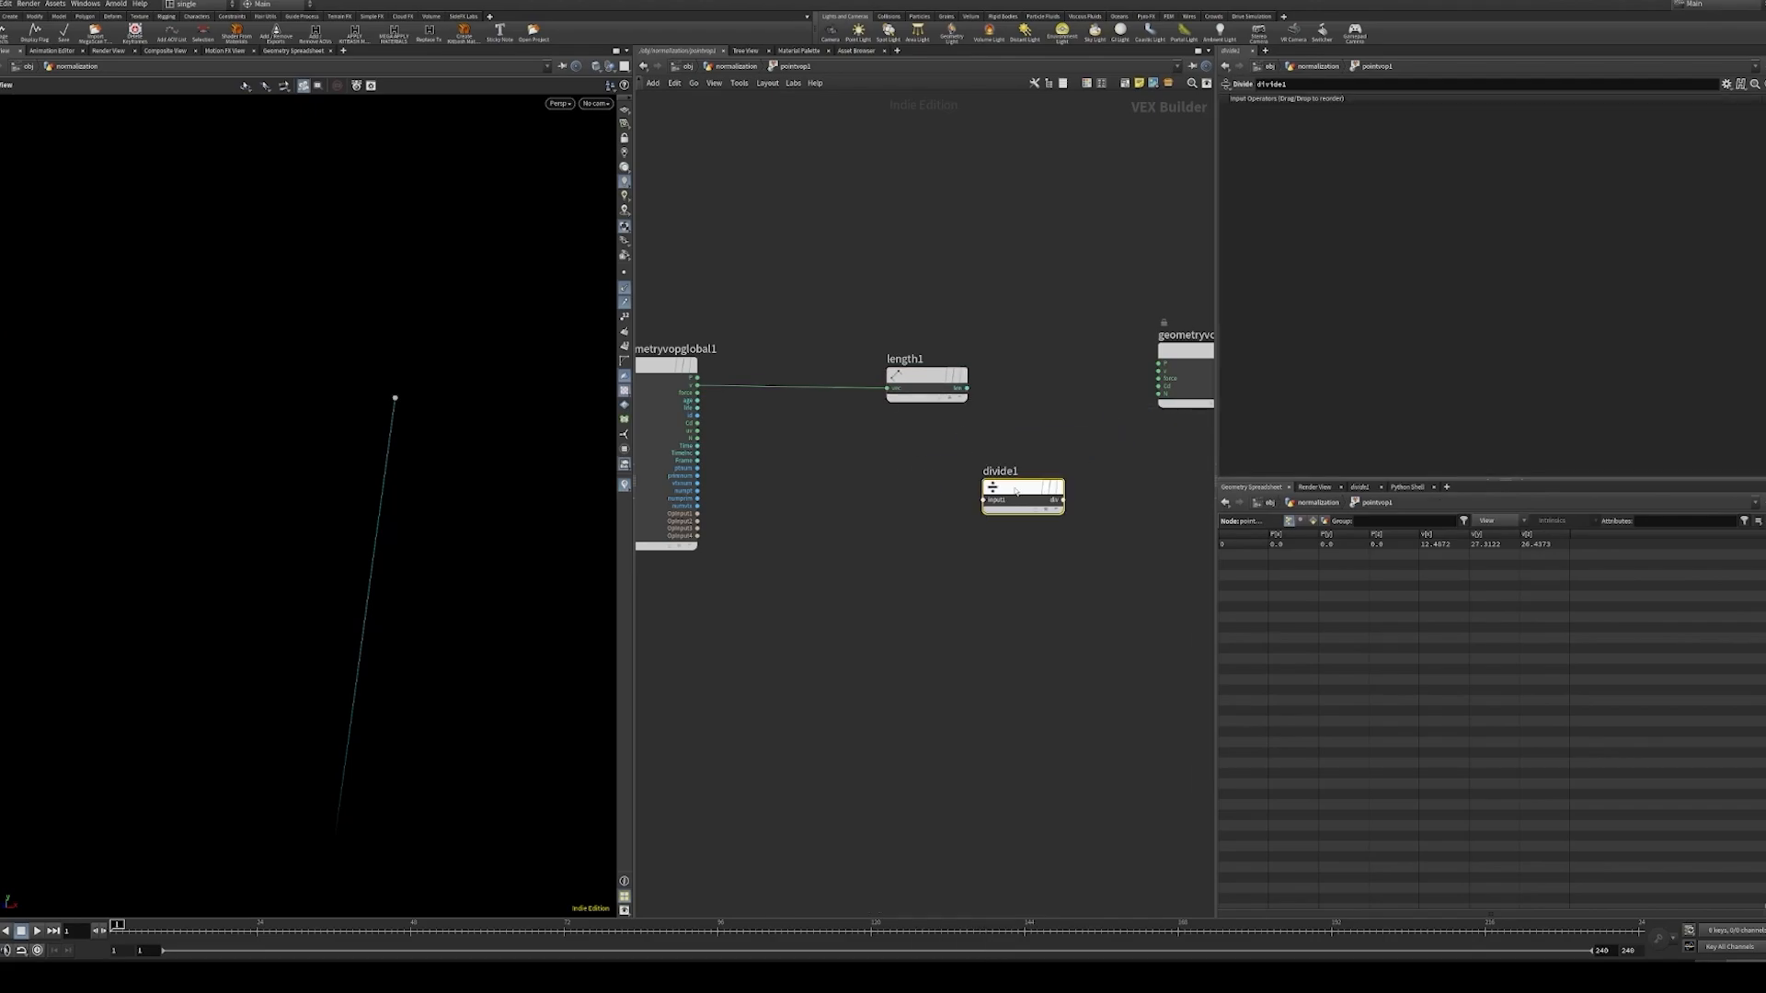
left_click_drag(697, 386, 984, 500)
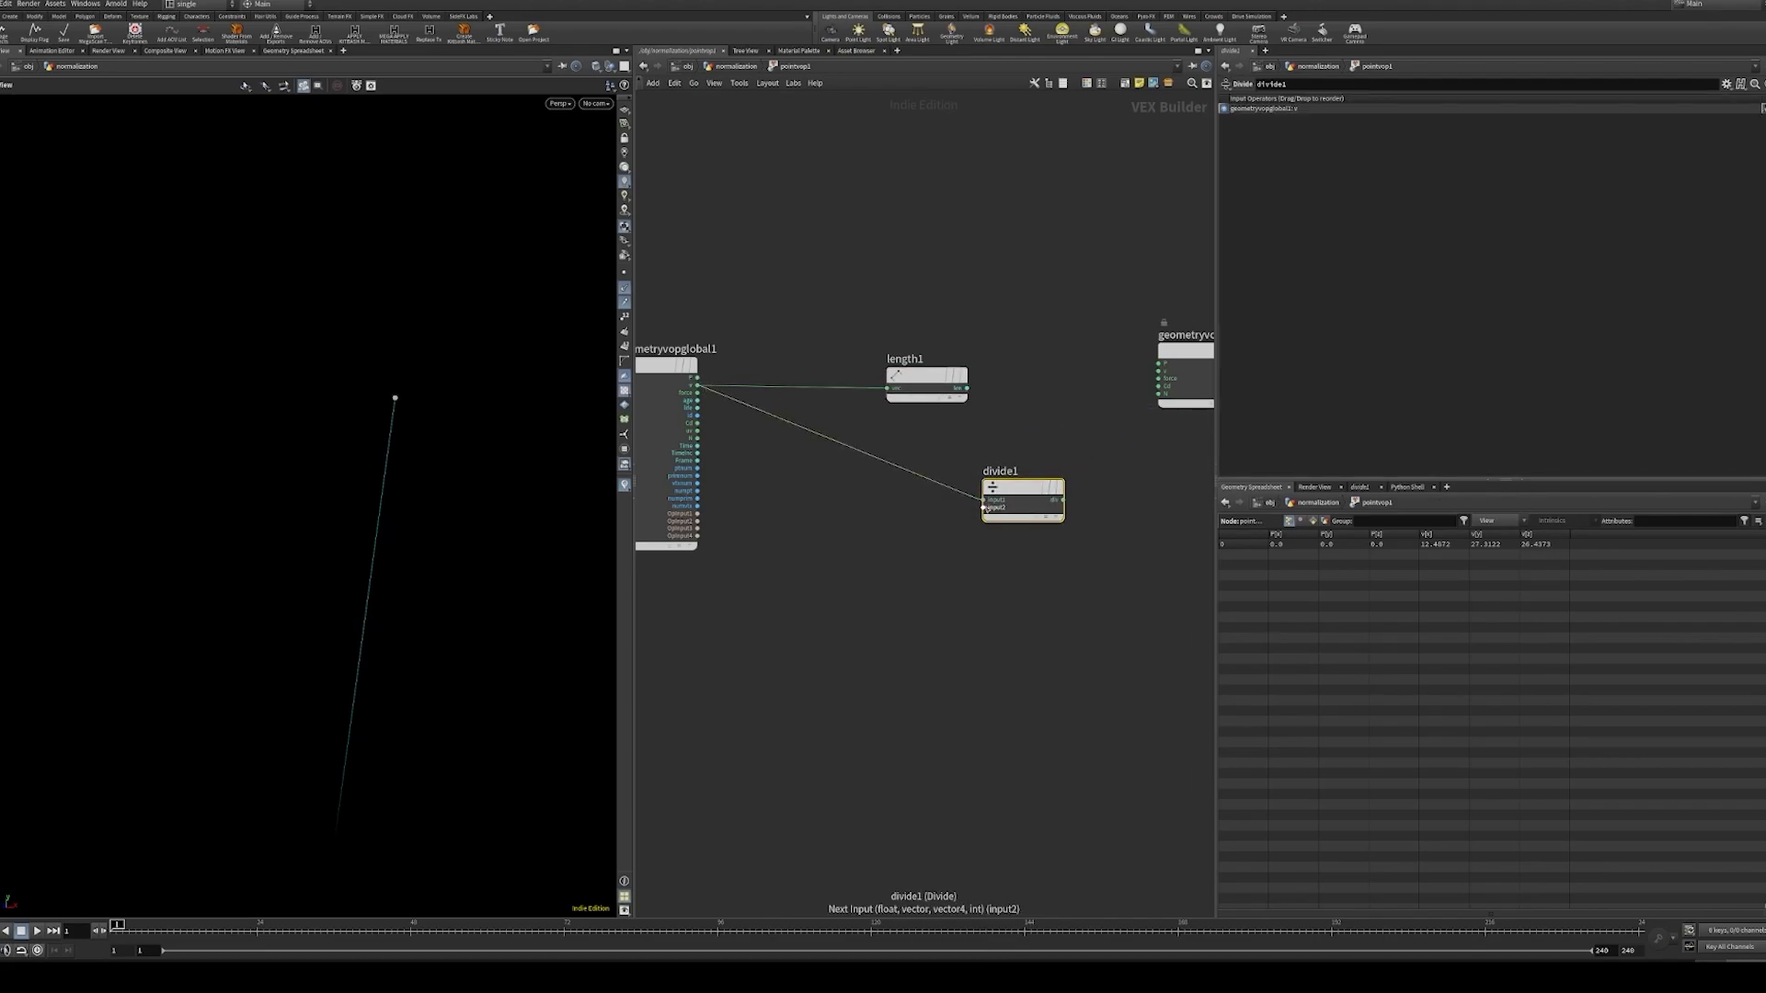
left_click(984, 508)
left_click(972, 388)
left_click_drag(933, 377, 905, 575)
- Wire the Divide result into the v input of the geometry output node
middle_click_drag(959, 573, 811, 582)
scroll(811, 582, "up", 1)
left_click(938, 493)
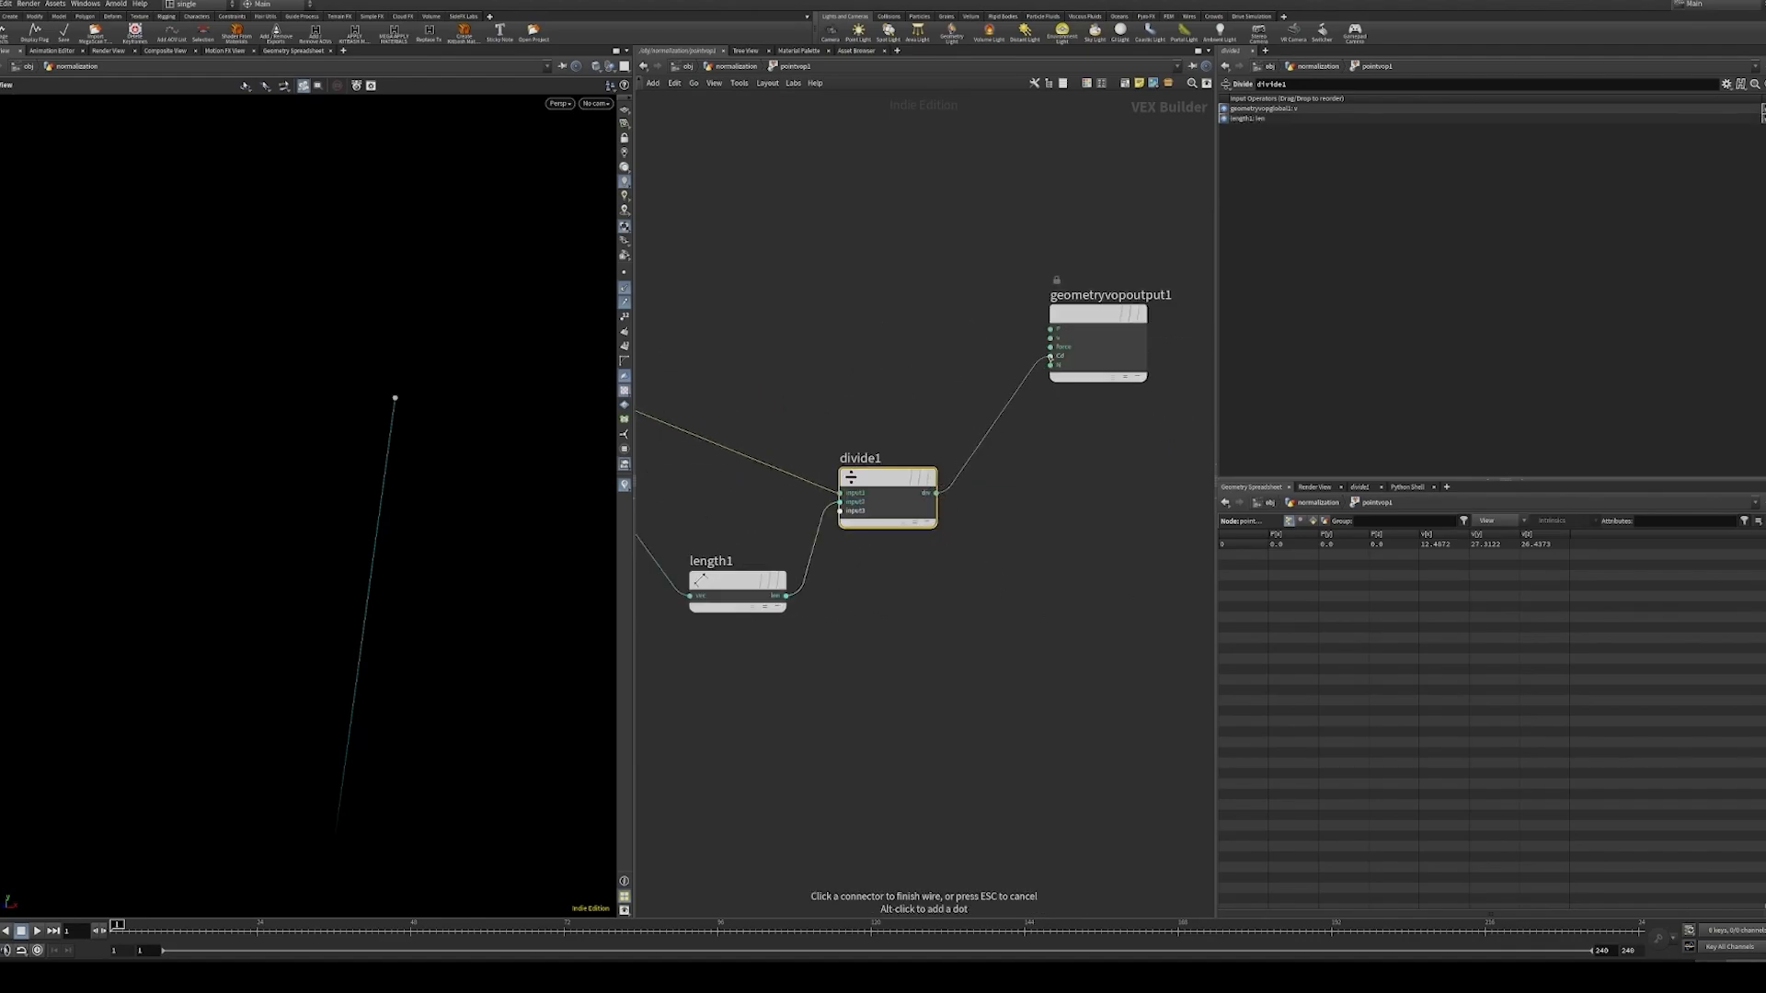
left_click(1046, 342)
scroll(1010, 526, "down", 3)
middle_click_drag(1021, 521, 1027, 462)
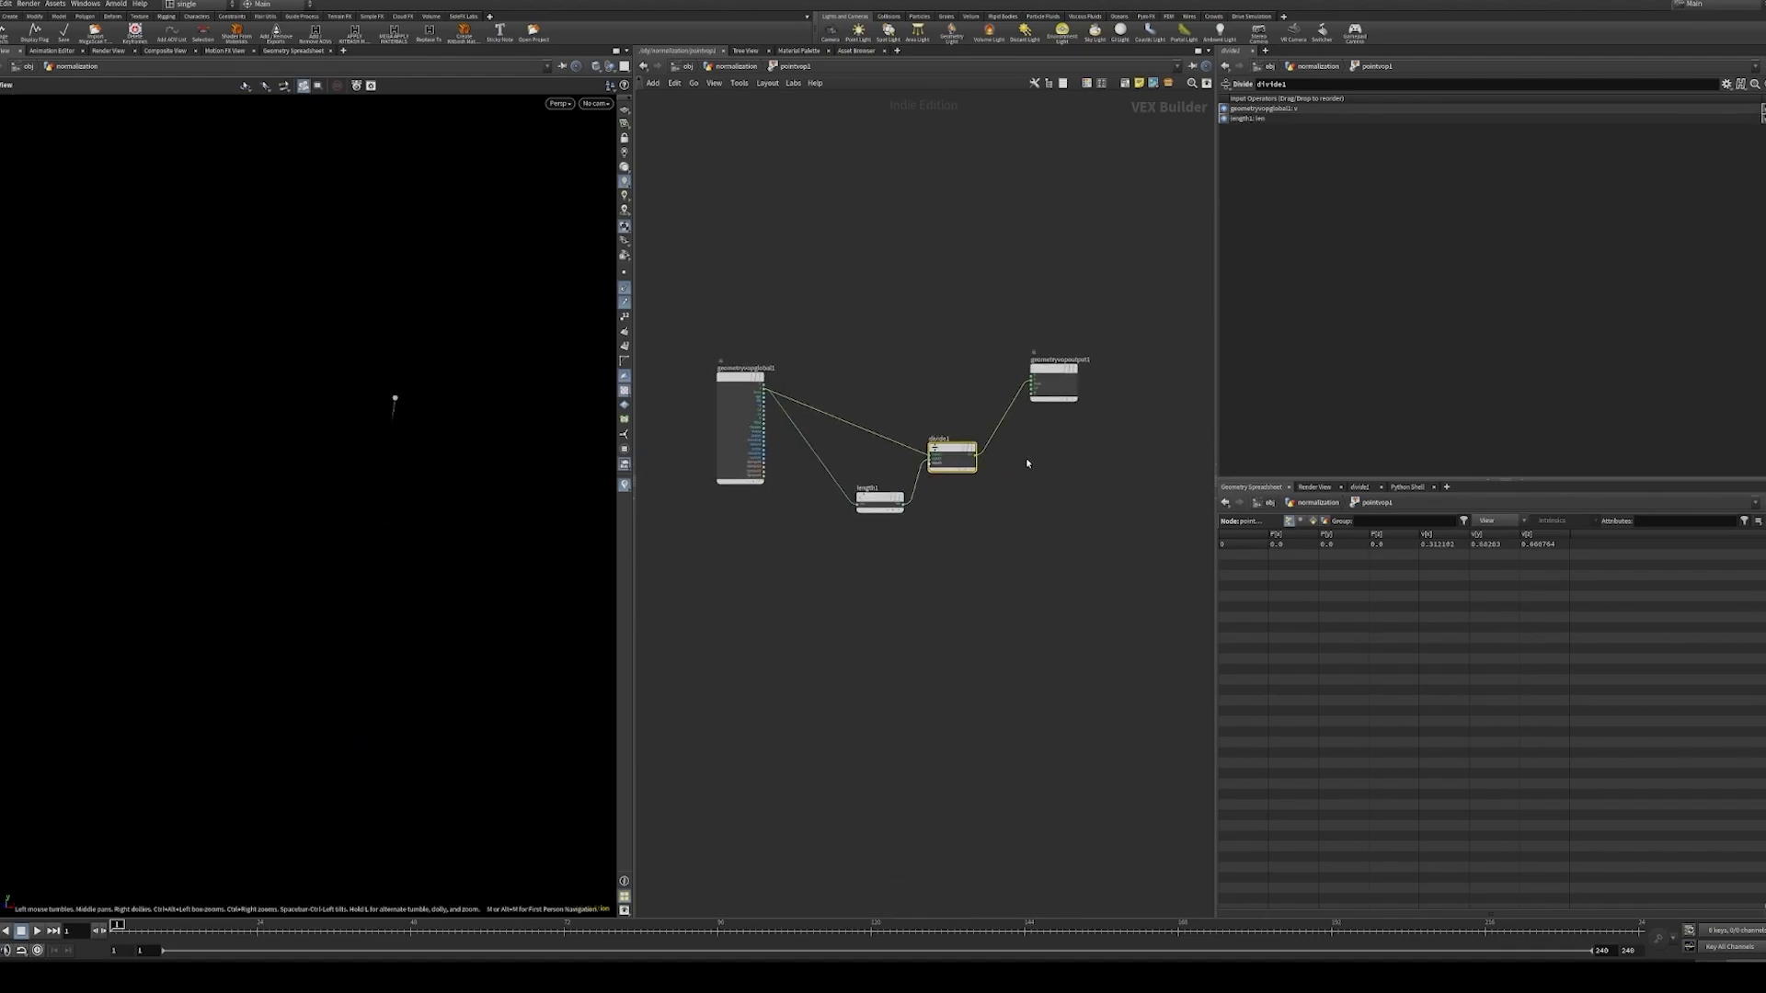
- Rearrange the Length, Divide and geometry output nodes and change the network's wiring style to rounded wires
left_click_drag(970, 387, 874, 534)
left_click_drag(879, 503, 870, 442)
middle_click_drag(1000, 461, 880, 472)
left_click_drag(937, 393, 1048, 507)
key("shift+s")
- Branch a Null node off the Divide output and rename it normalized
left_click(846, 402)
key("Tab")
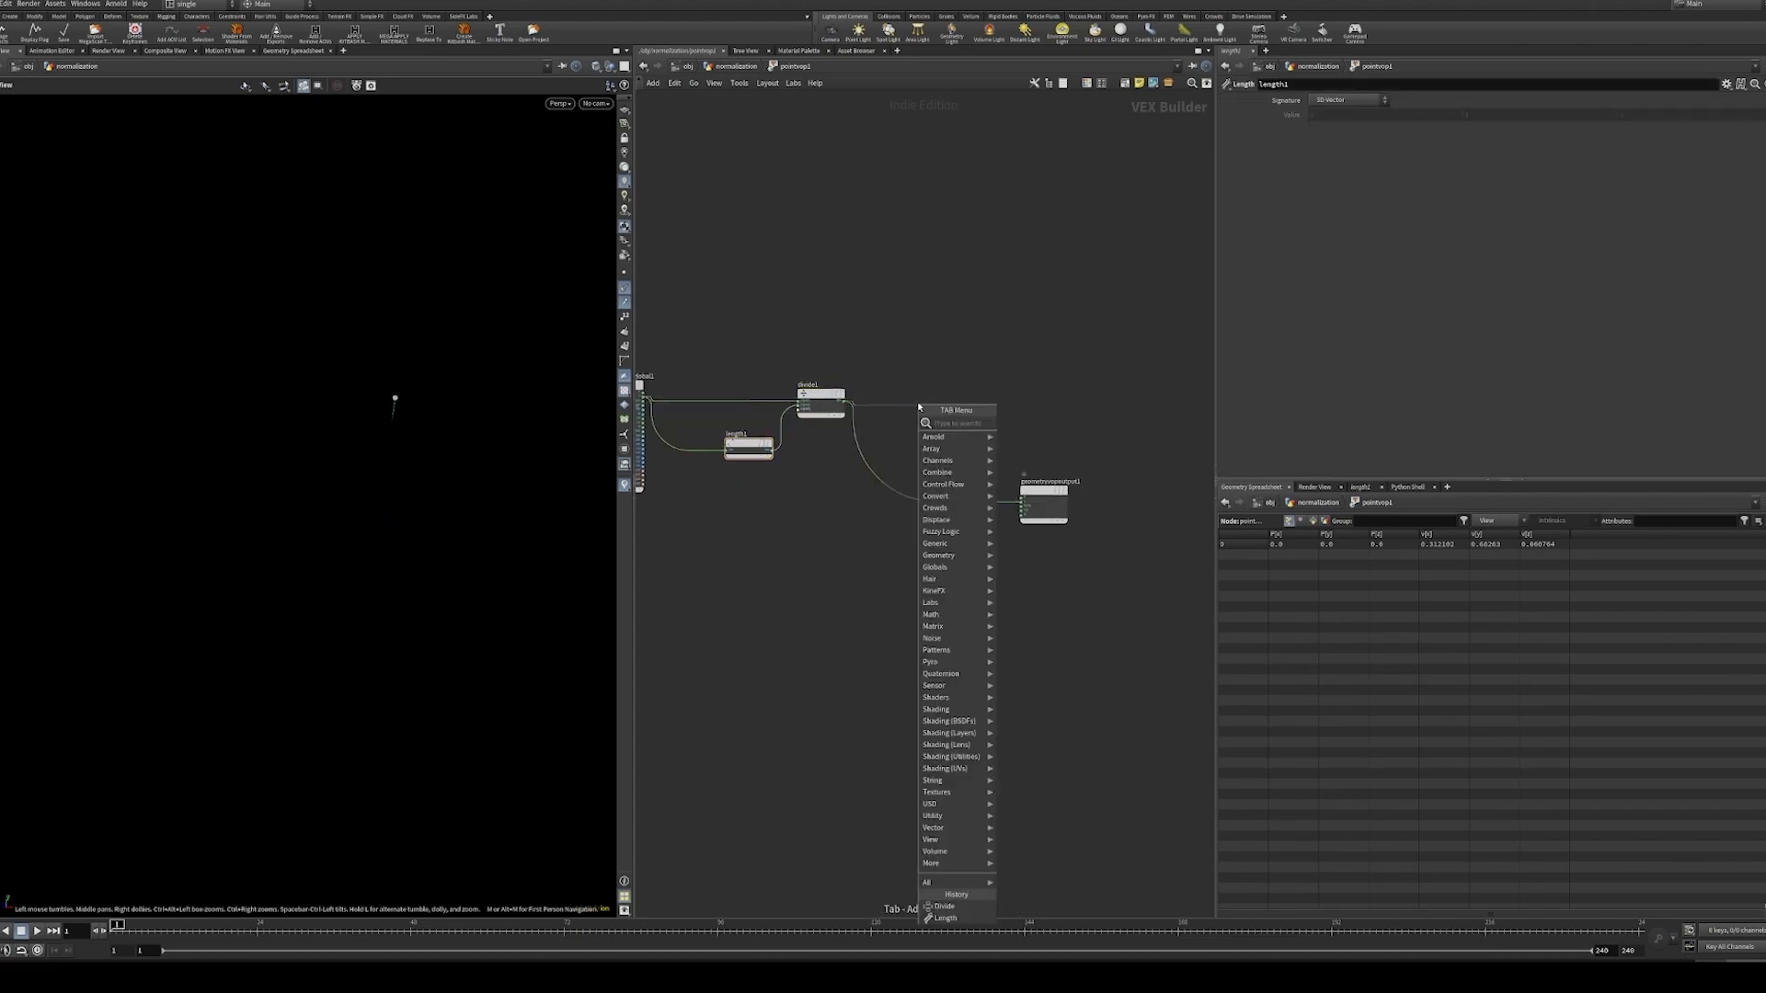
type("nu")
key("Return")
left_click(918, 407)
scroll(918, 407, "up", 2)
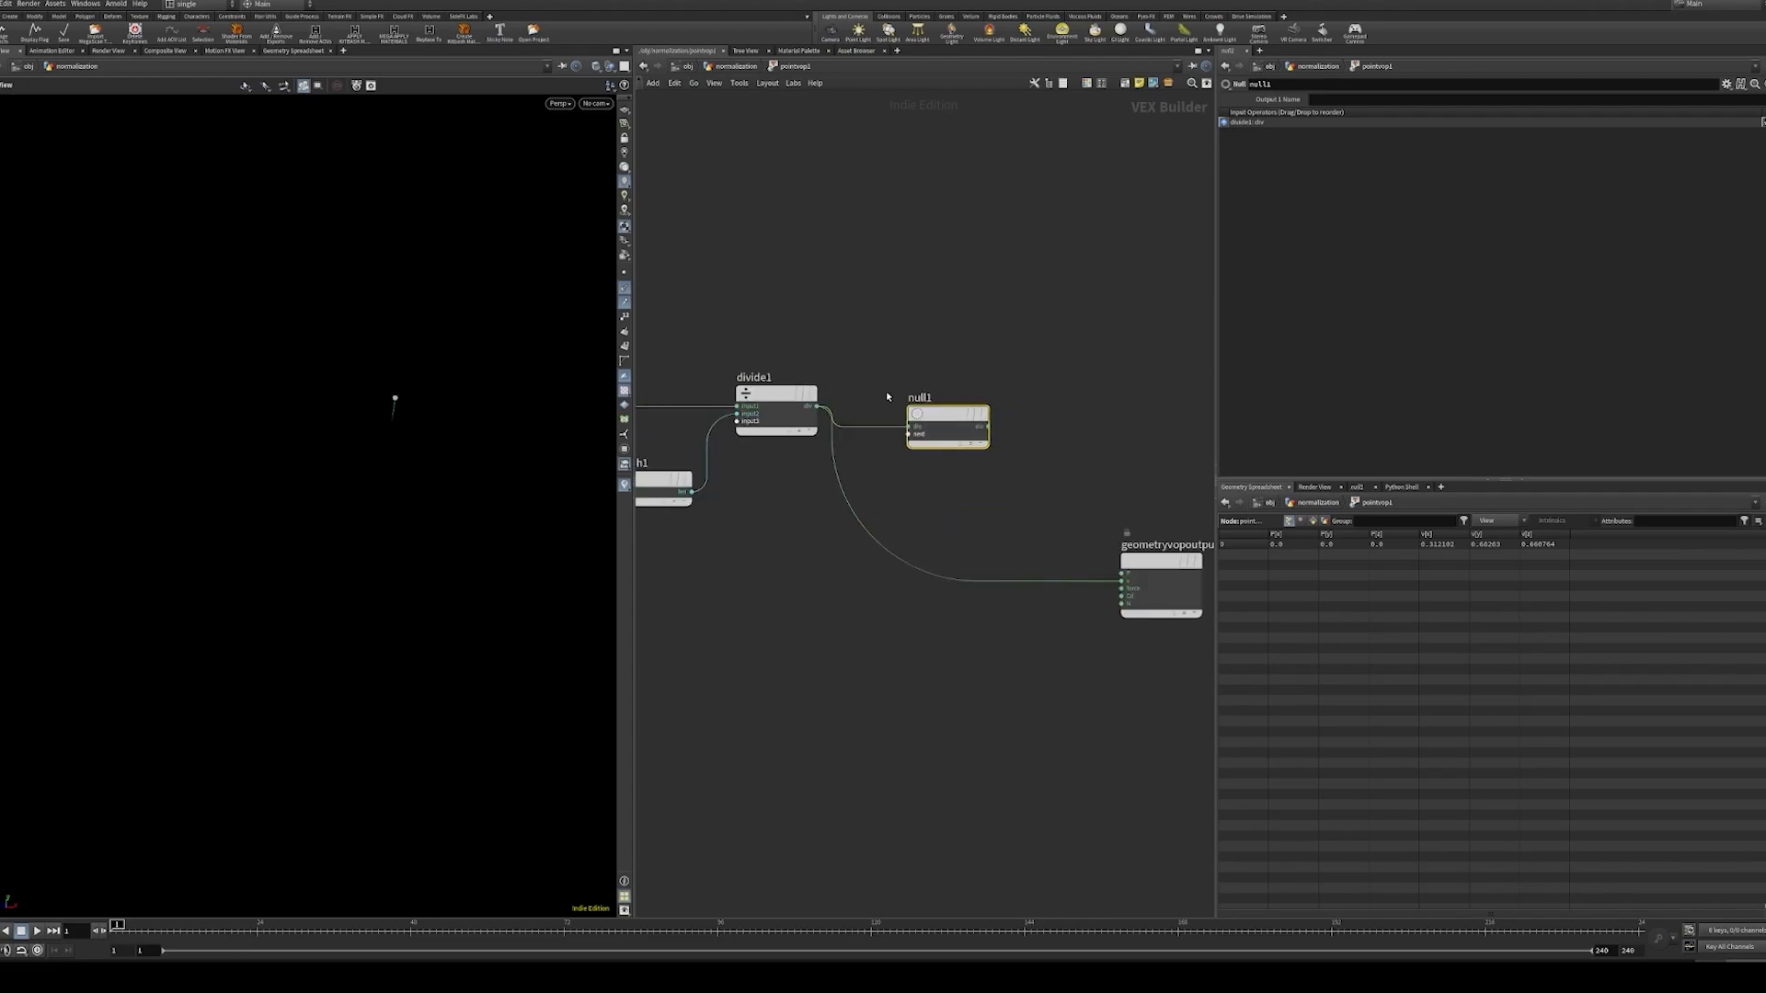
double_click(913, 397)
type("normalized")
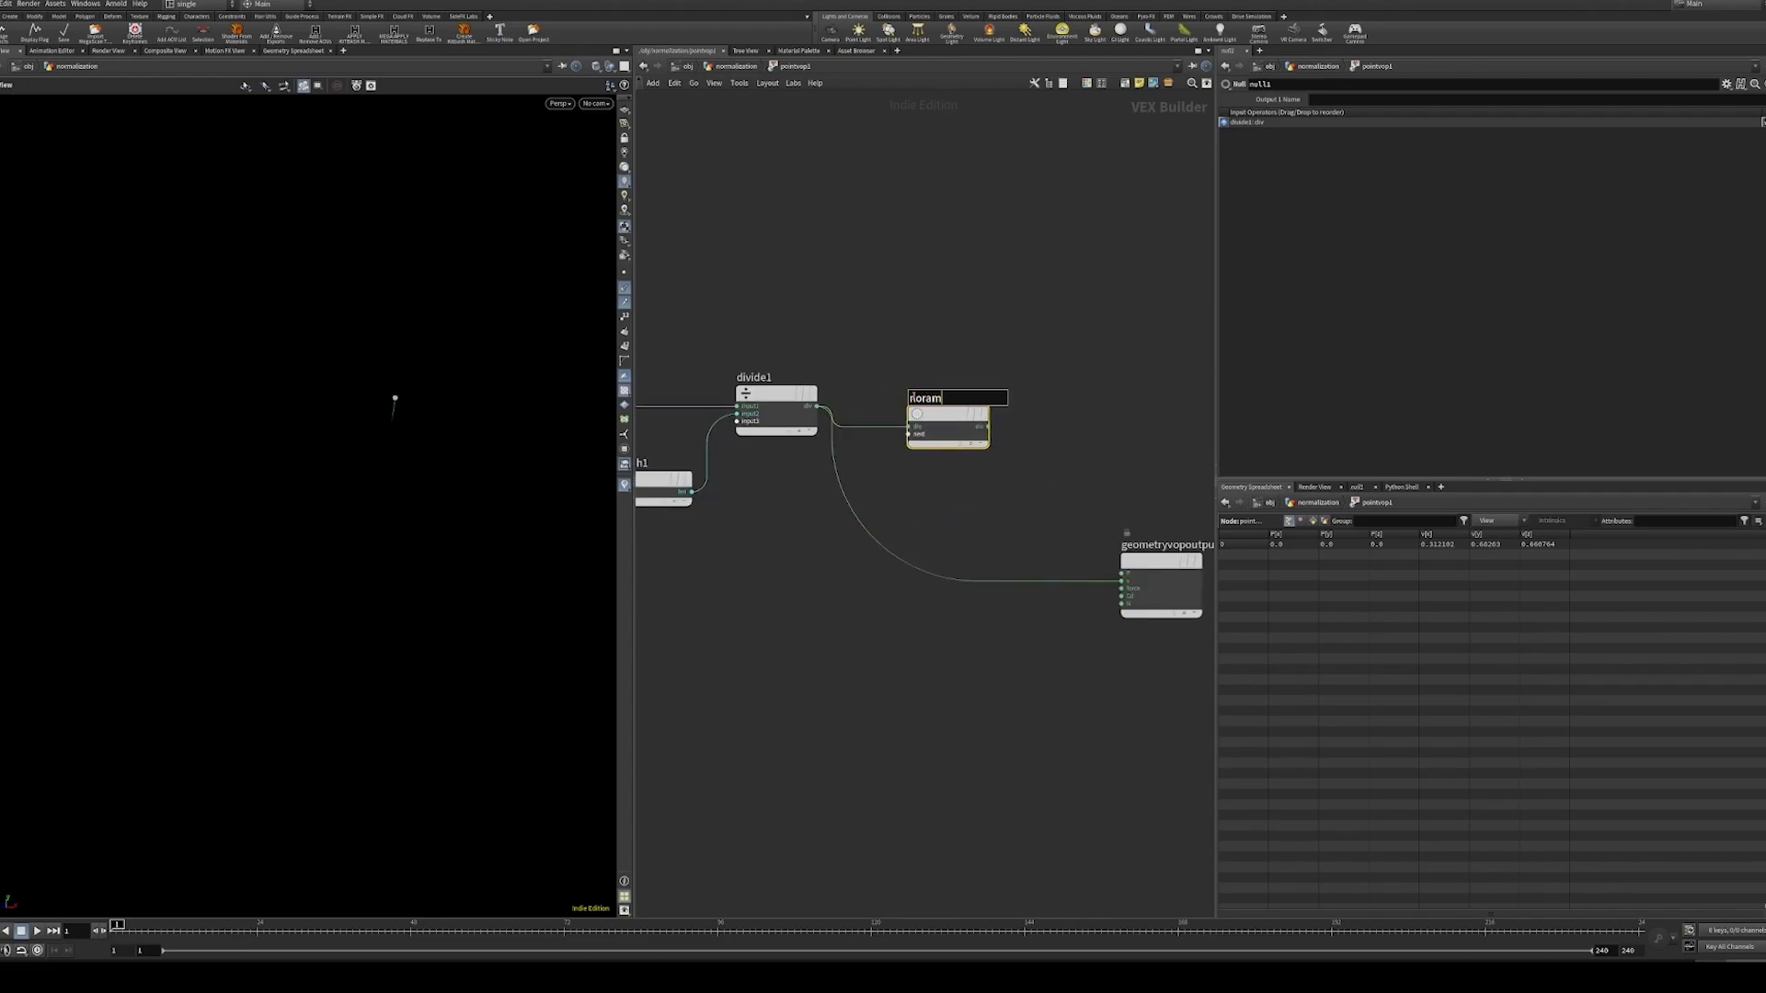
key("Return")
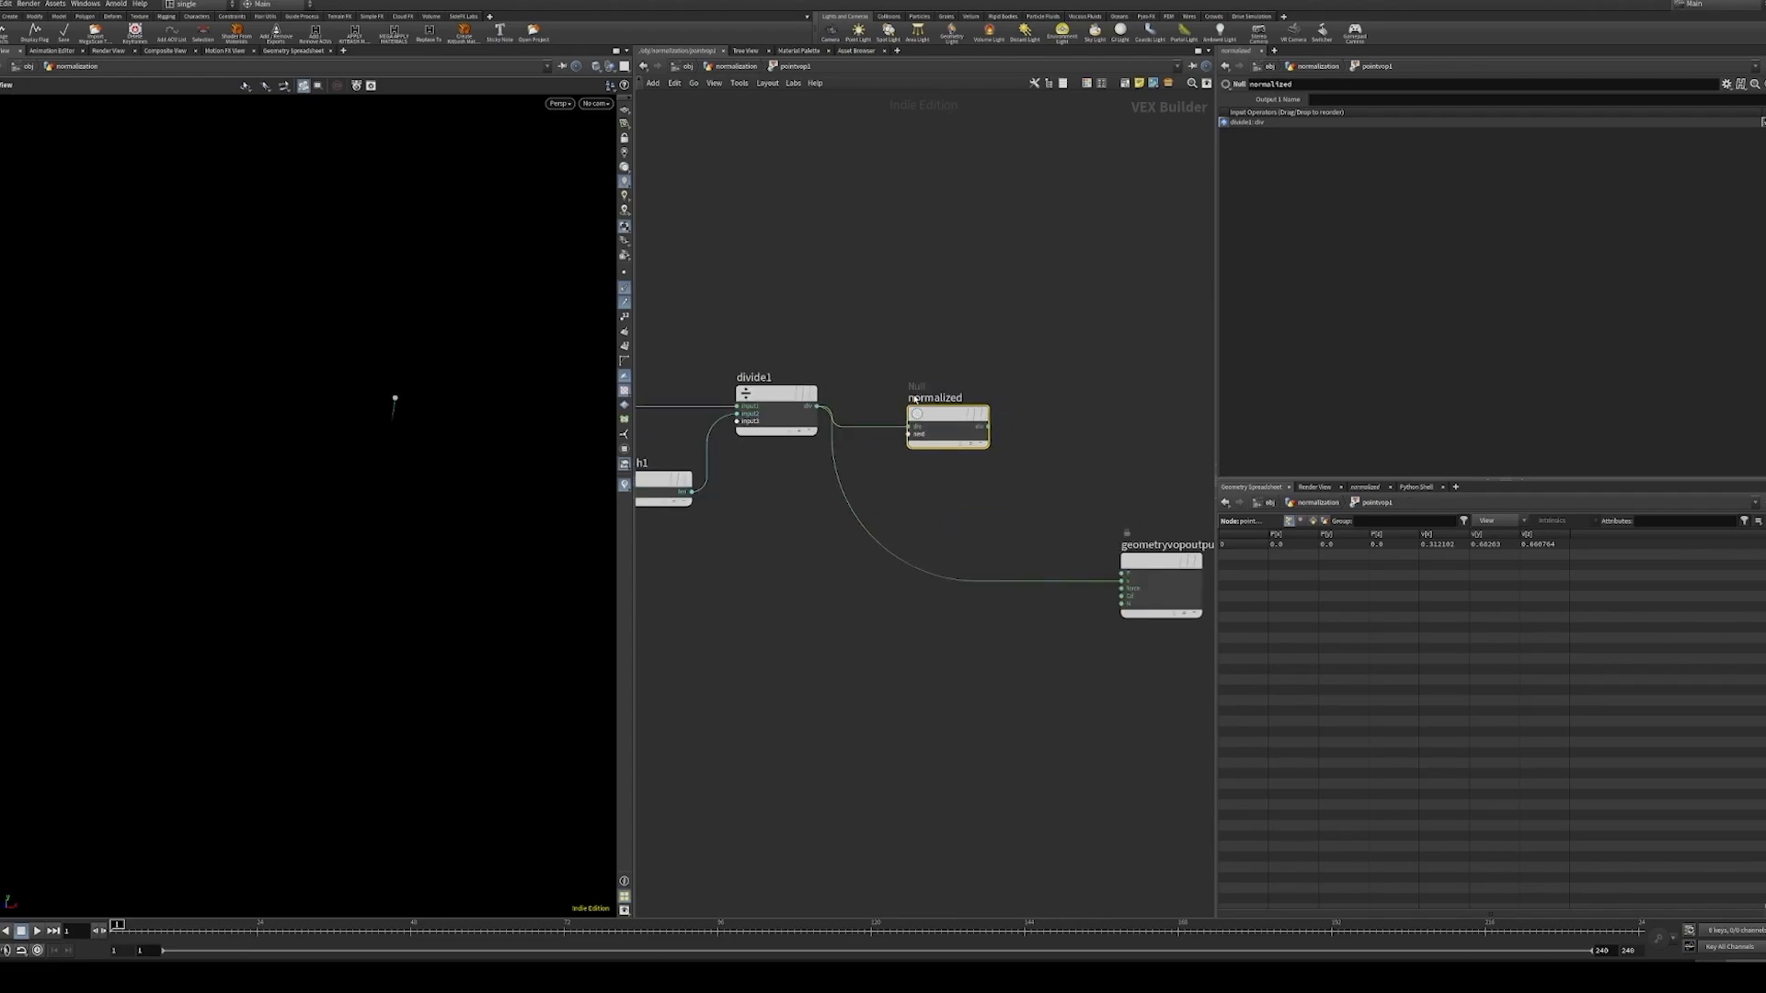
- Branch a Null node off the Length output, rename it length_mag and move it closer to the geometry output
middle_click_drag(977, 538, 1023, 395)
key("Tab")
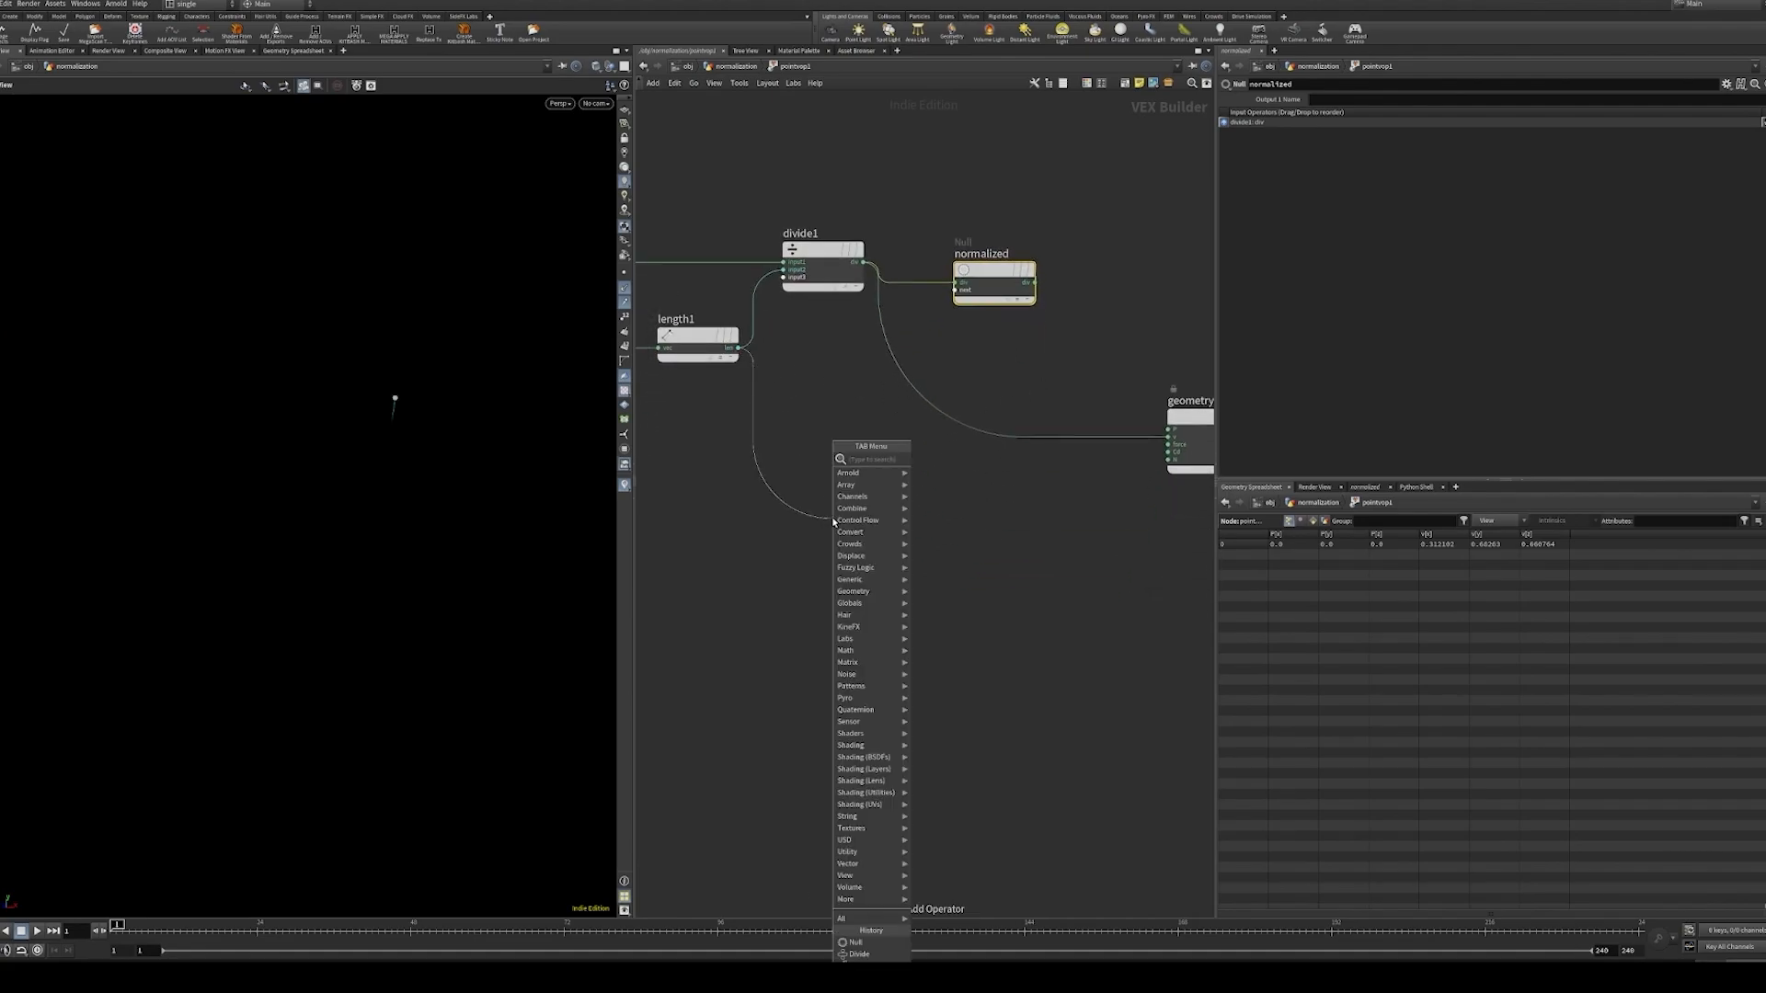
type("null")
key("Return")
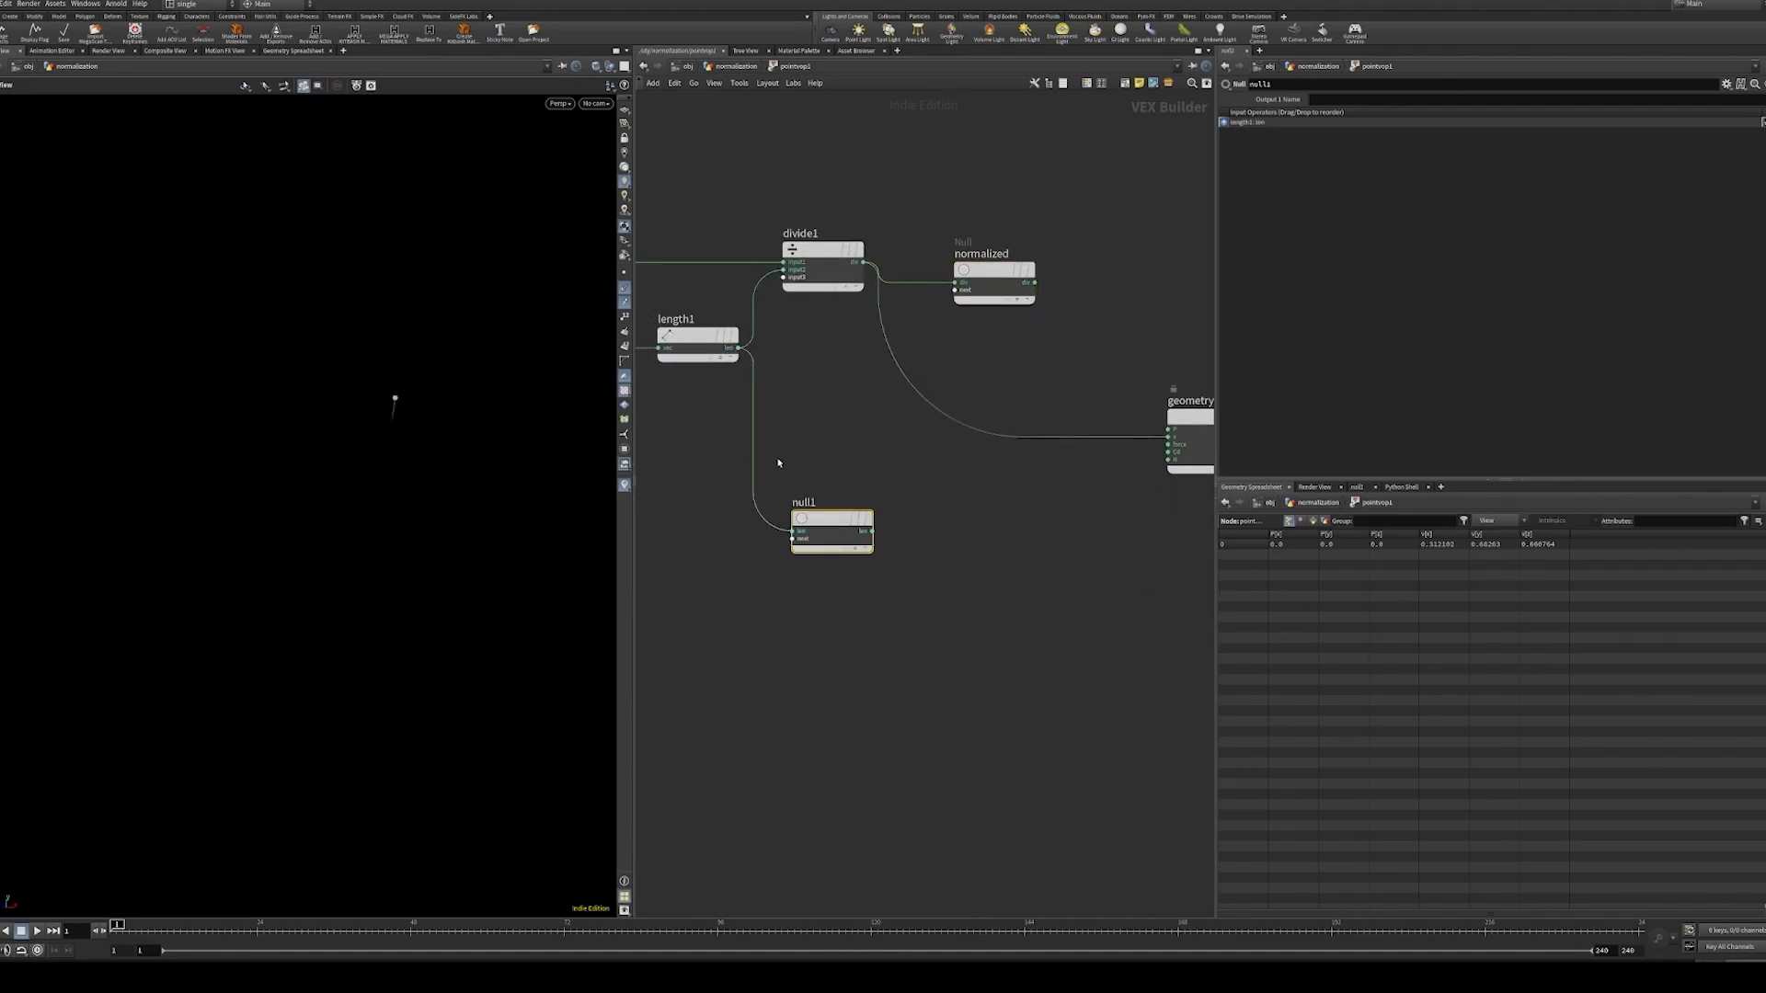
double_click(800, 502)
type("length_mag")
key("Return")
scroll(876, 350, "down", 3)
middle_click_drag(971, 488, 942, 591)
scroll(941, 589, "up", 2)
left_click_drag(765, 556, 869, 560)
middle_click_drag(1007, 548, 931, 545)
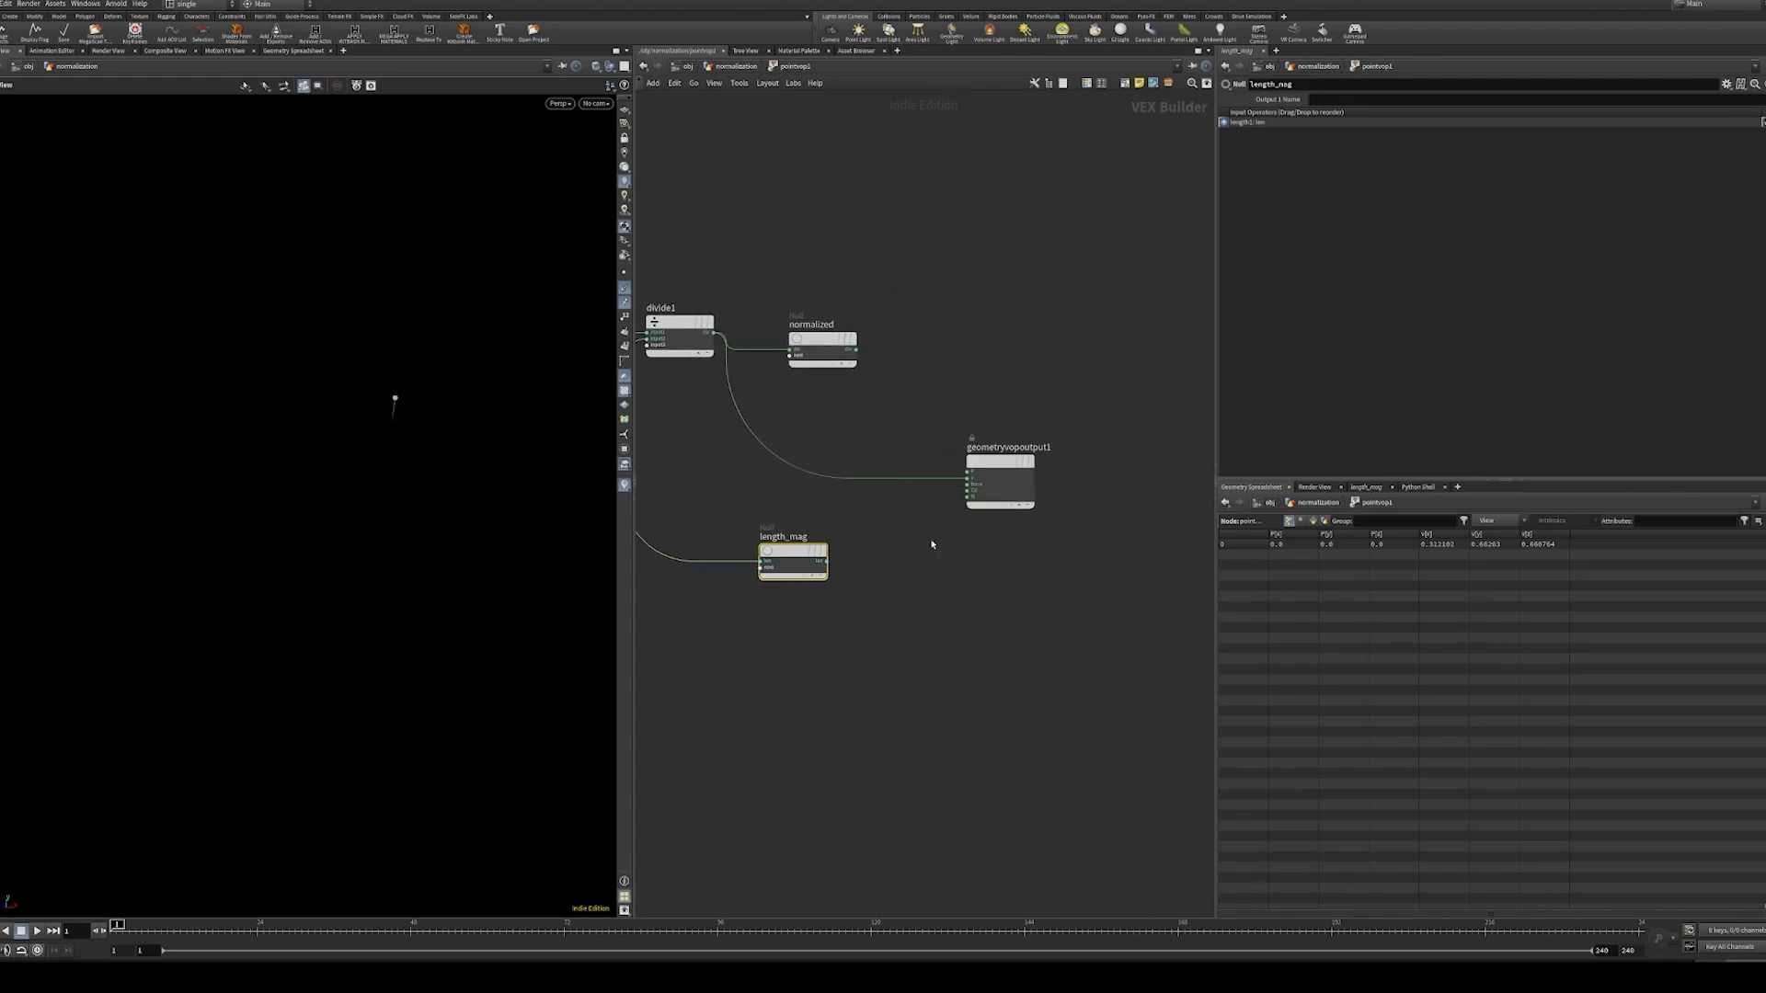
- Insert a Multiply node between Divide and the geometry output, and wire length_mag into its second input
key("Tab")
type("mult")
key("Return")
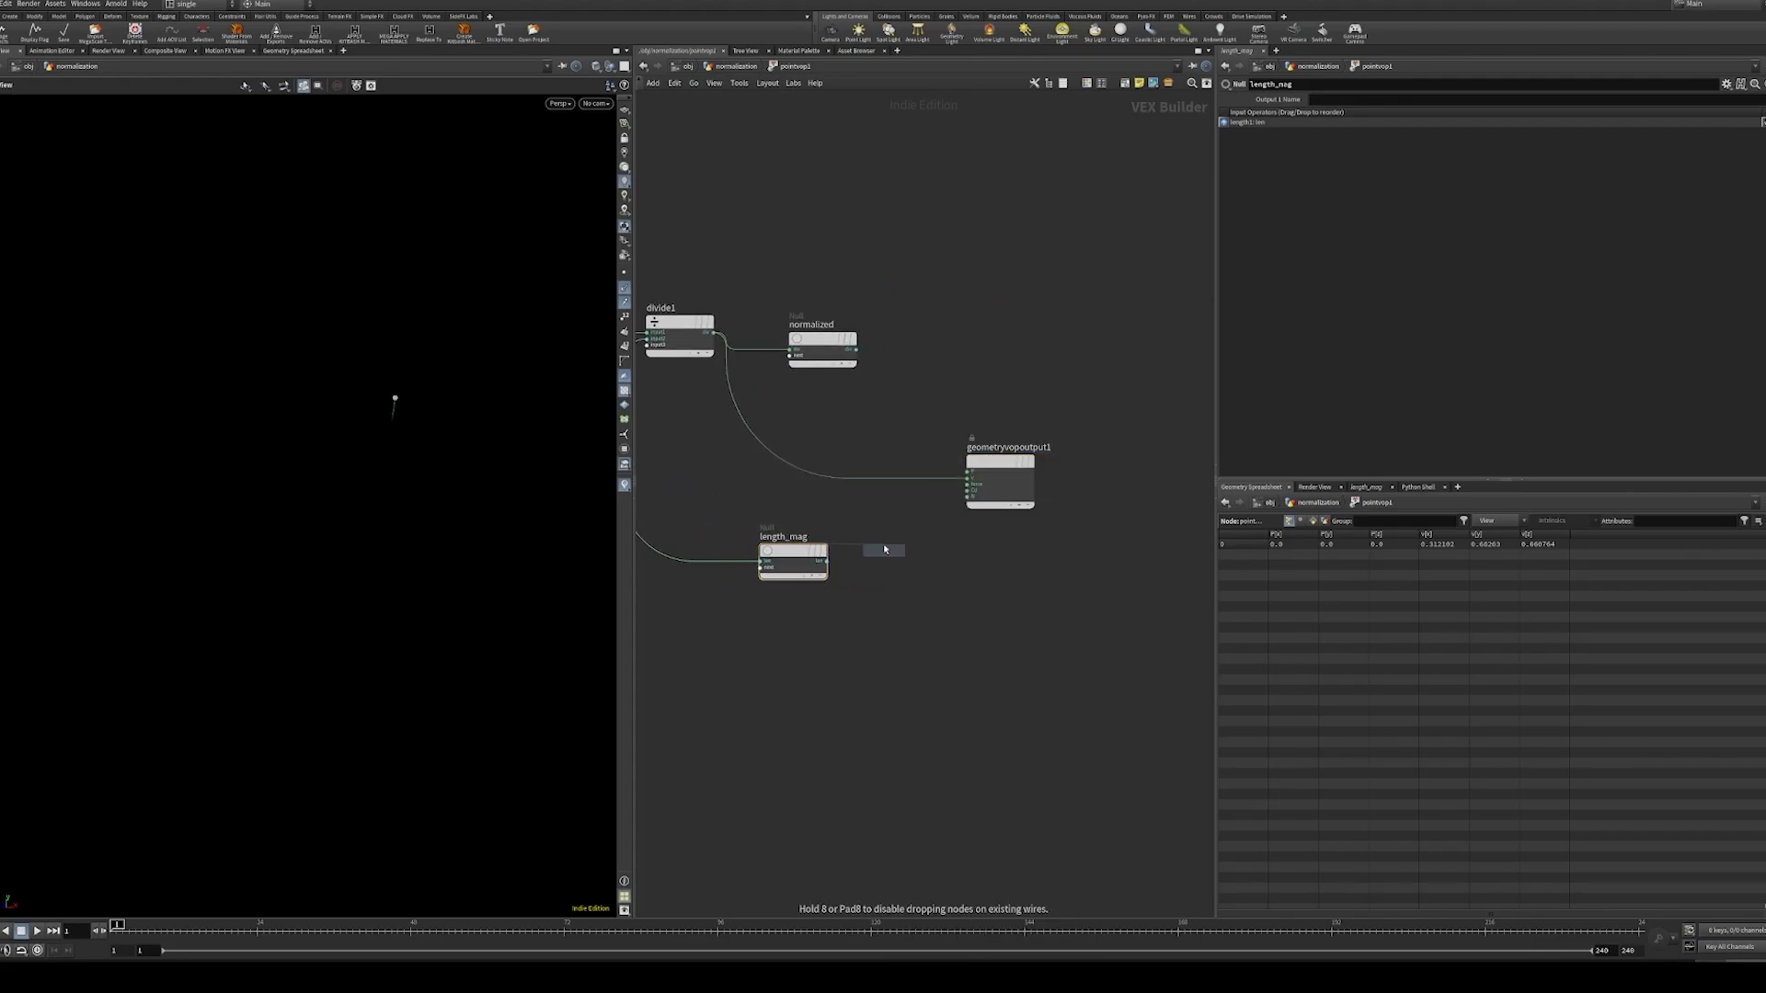
left_click(908, 528)
left_click_drag(908, 528, 916, 471)
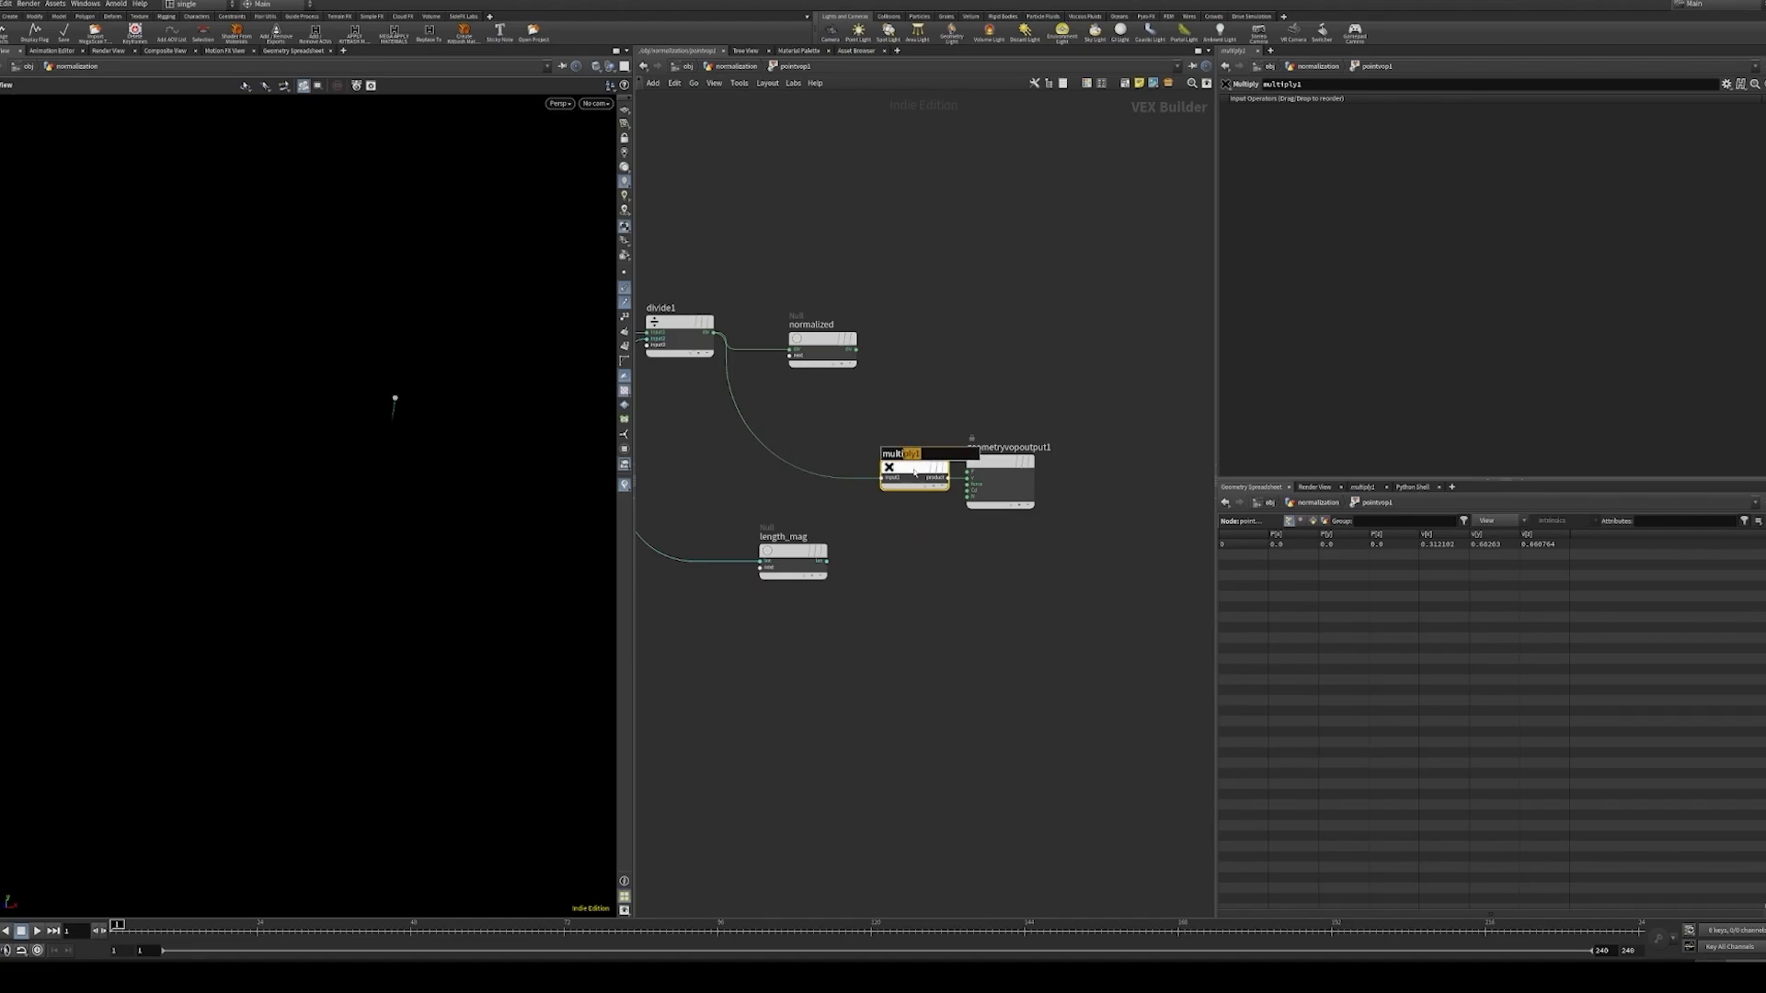
left_click_drag(1001, 471, 1146, 466)
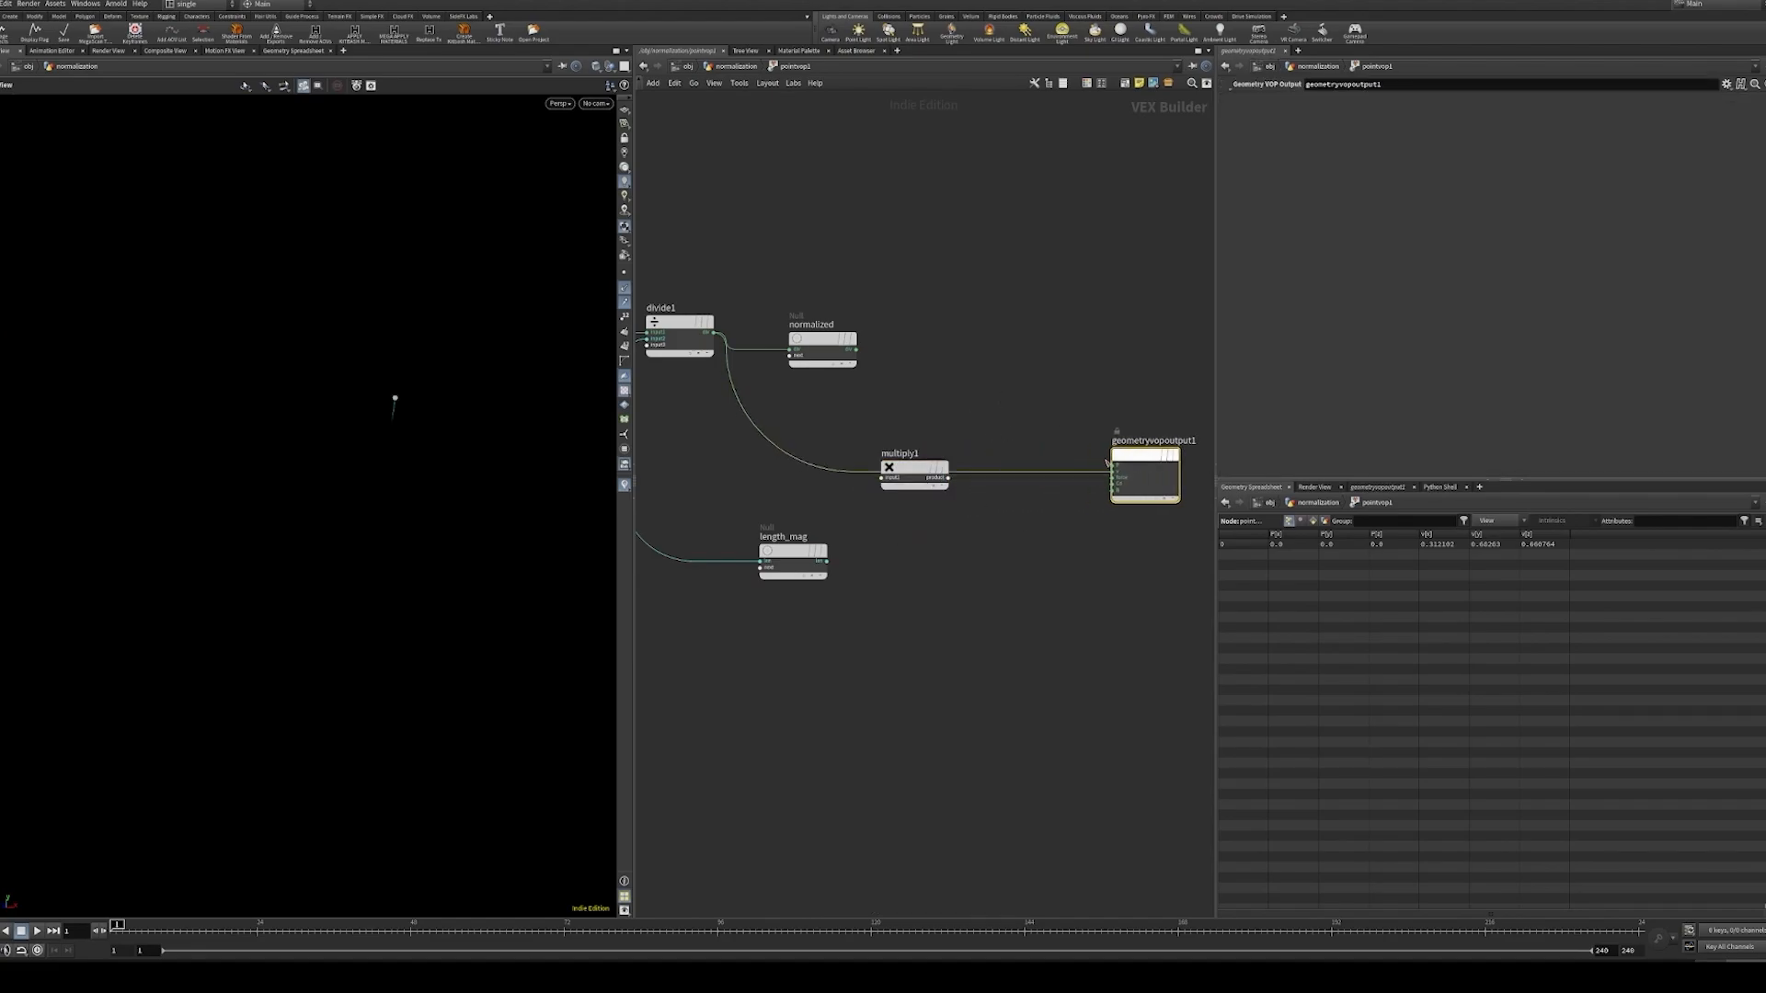
left_click_drag(923, 487, 827, 561)
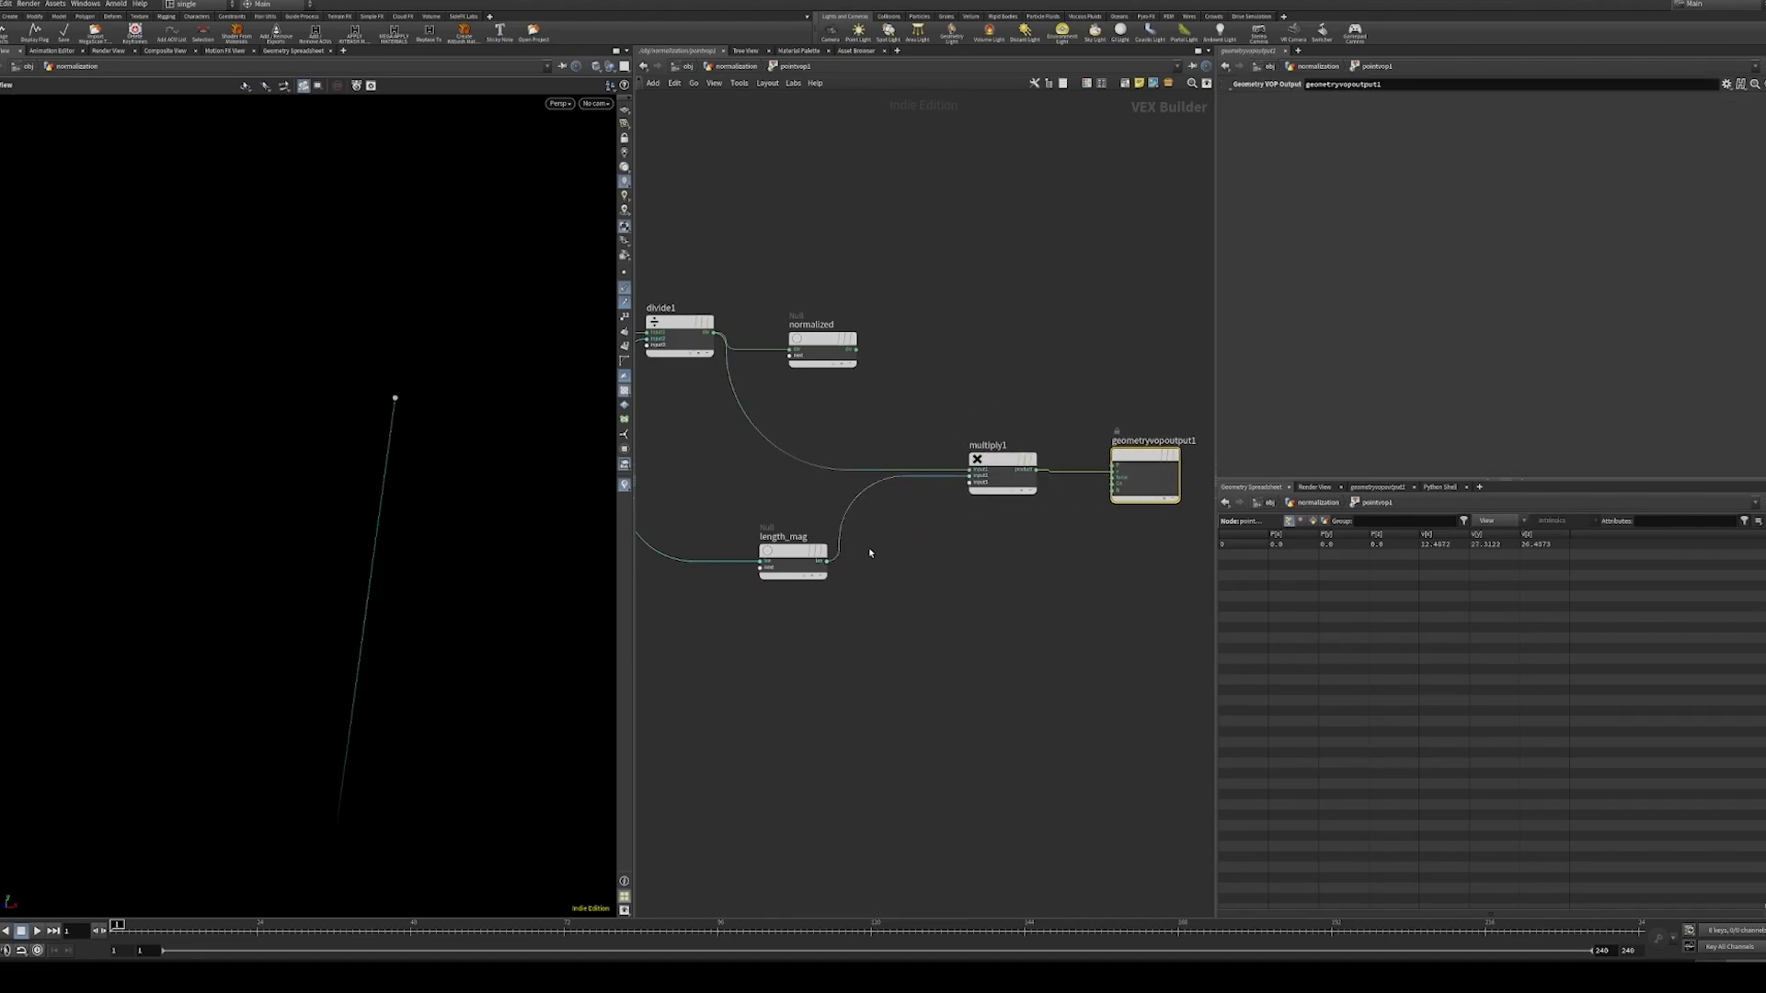
- Collapse the length, divide, null and multiply nodes into one subnetwork and place it between the global and output nodes
left_click(947, 556)
scroll(951, 557, "down", 1)
left_click_drag(381, 487, 408, 515)
middle_click_drag(962, 406, 1064, 394)
scroll(1064, 390, "down", 5)
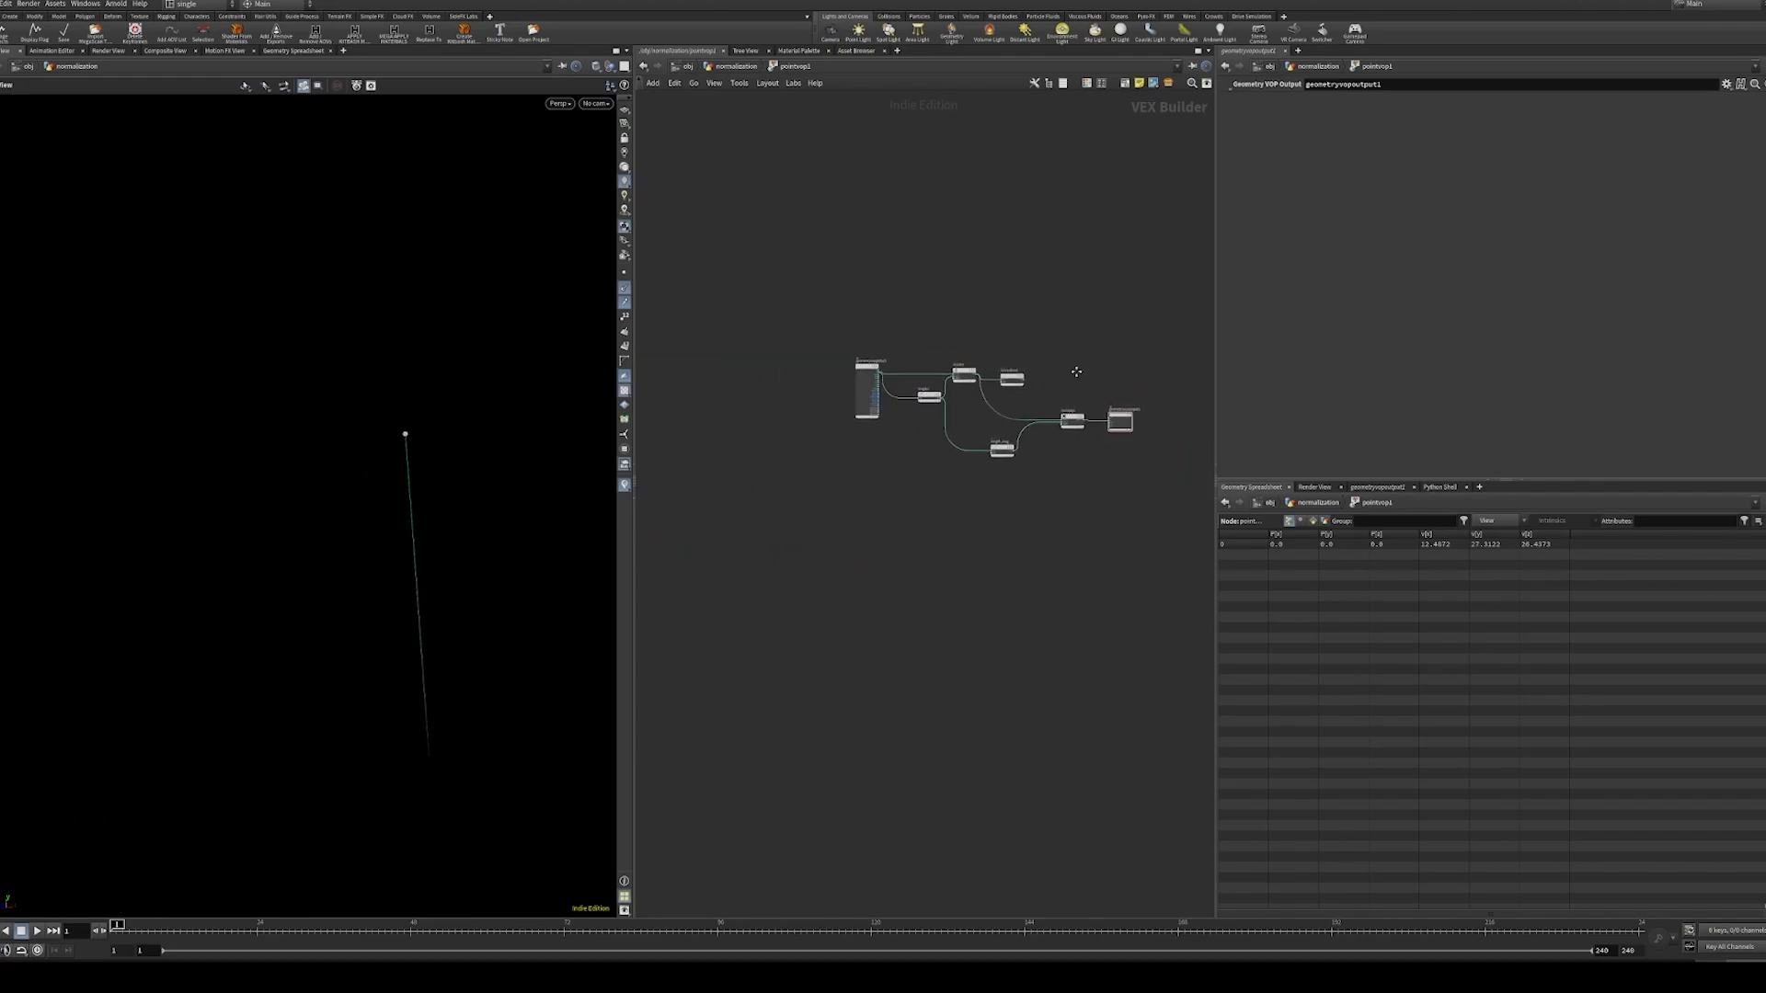
scroll(1072, 370, "up", 4)
left_click_drag(966, 423, 969, 412)
left_click_drag(767, 356, 1115, 620)
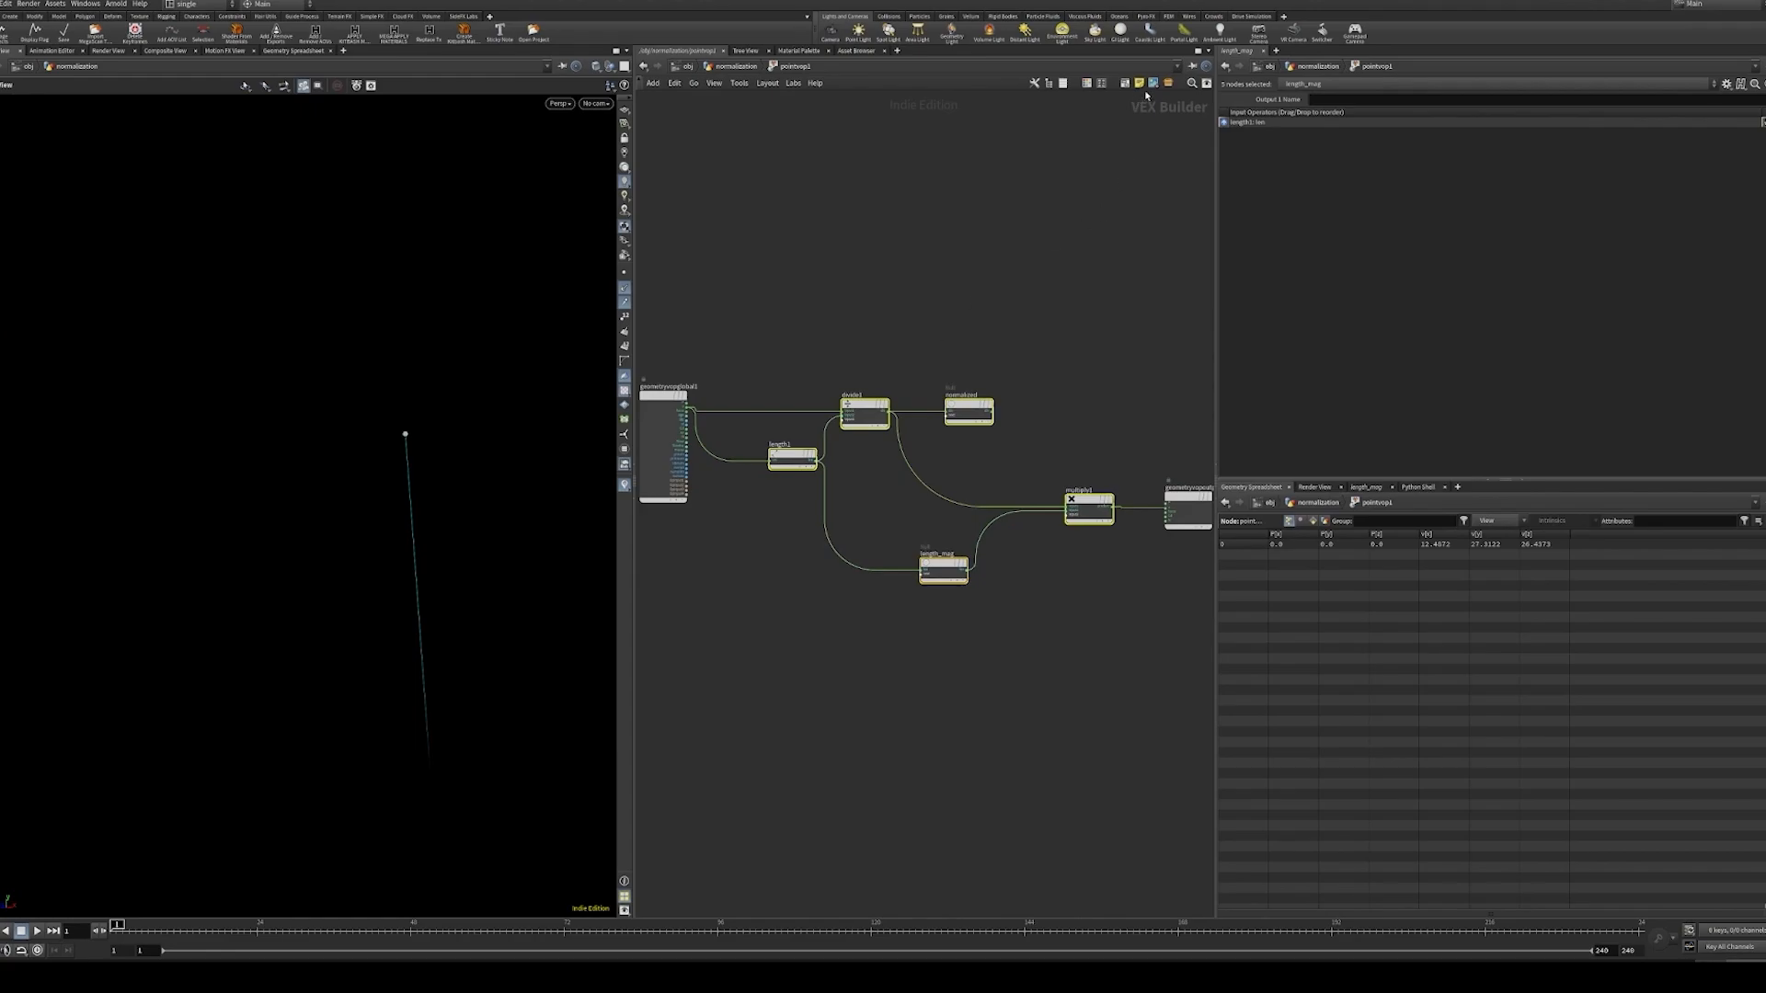
key("shift+c")
left_click_drag(940, 565, 944, 488)
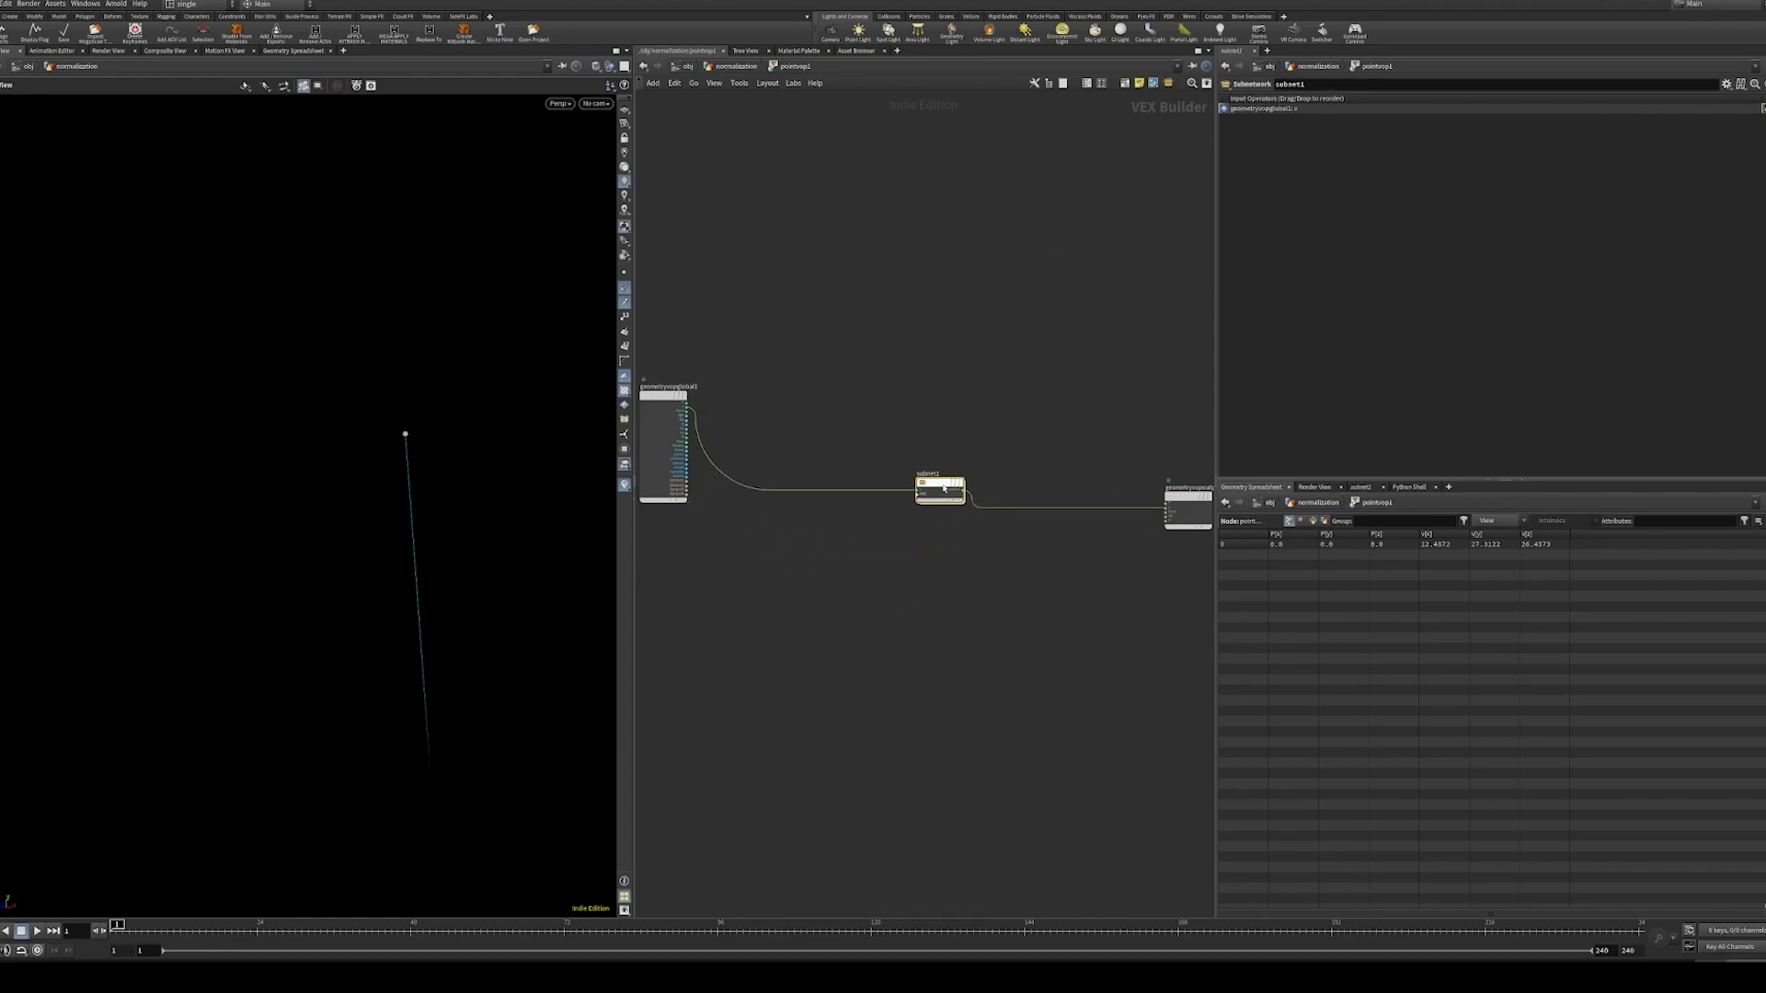
- Open the subnetwork, separate its overlapping input and output nodes, and return to the Point VOP network
double_click(944, 489)
scroll(1085, 525, "down", 3)
middle_click_drag(1079, 528, 1113, 531)
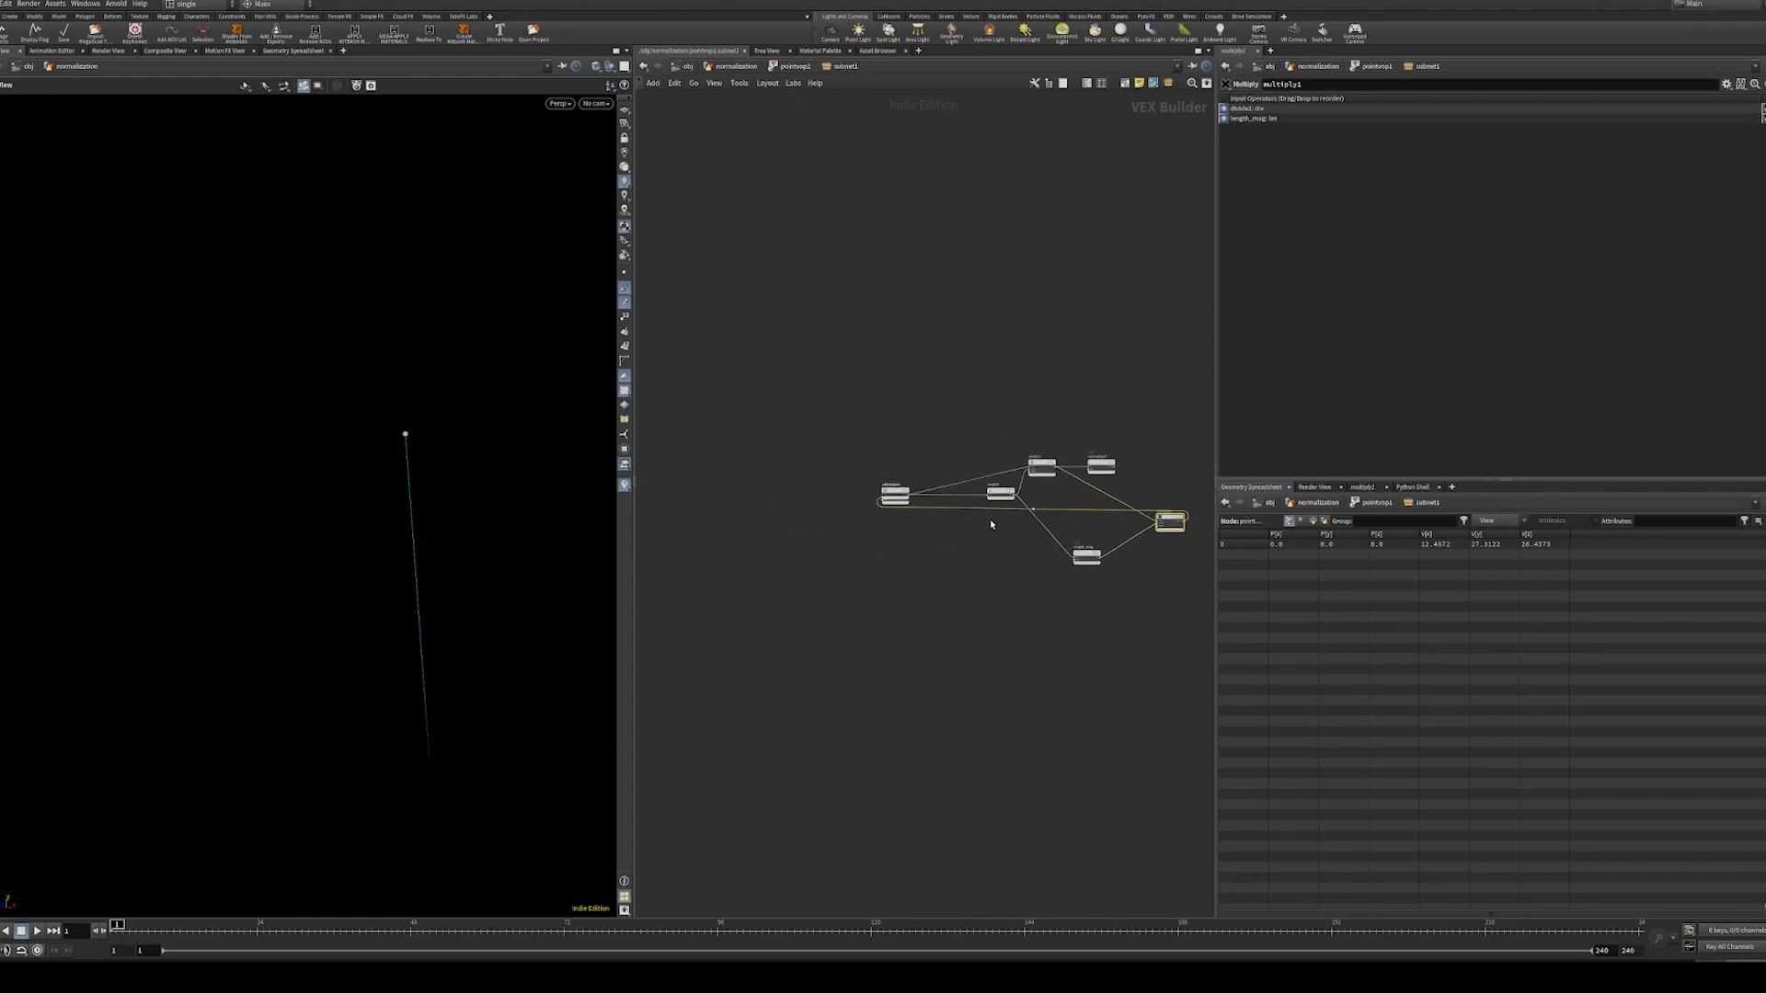
scroll(989, 521, "up", 3)
left_click_drag(822, 469, 925, 420)
scroll(840, 506, "down", 3)
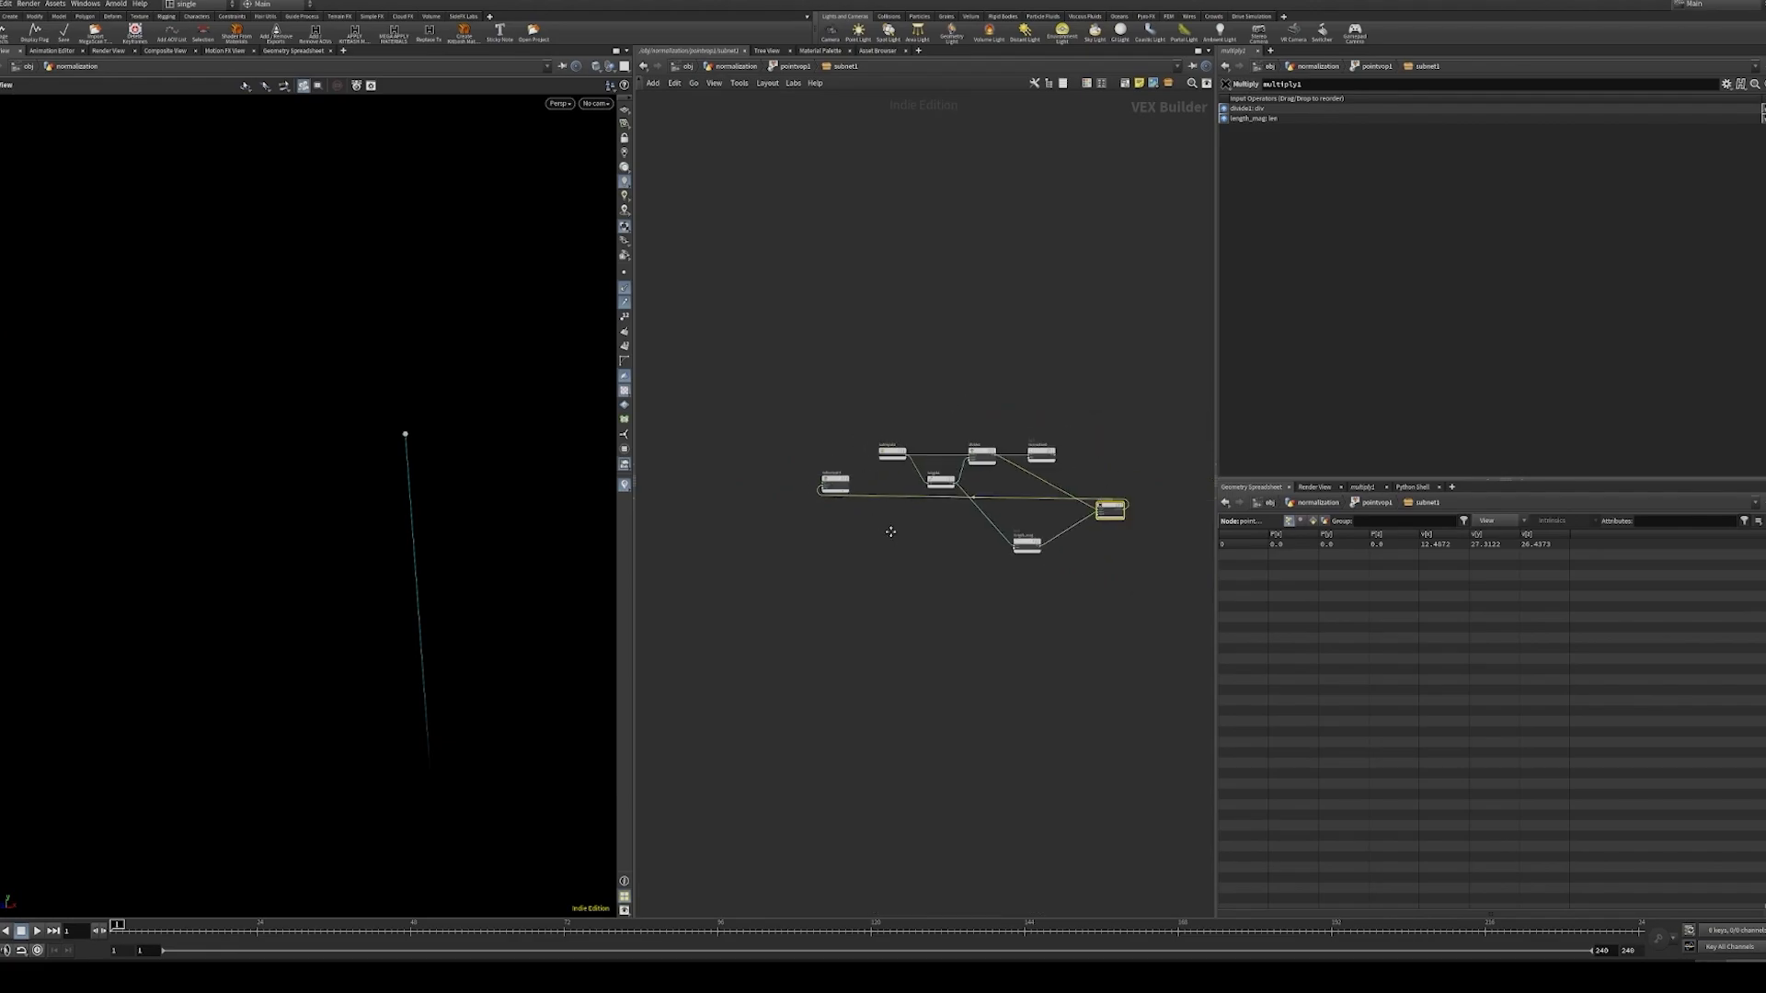
middle_click_drag(840, 506, 749, 480)
left_click_drag(745, 459, 938, 540)
left_click(768, 69)
- Copy the subnetwork and paste five copies of it around the Point VOP network
key("ctrl+c")
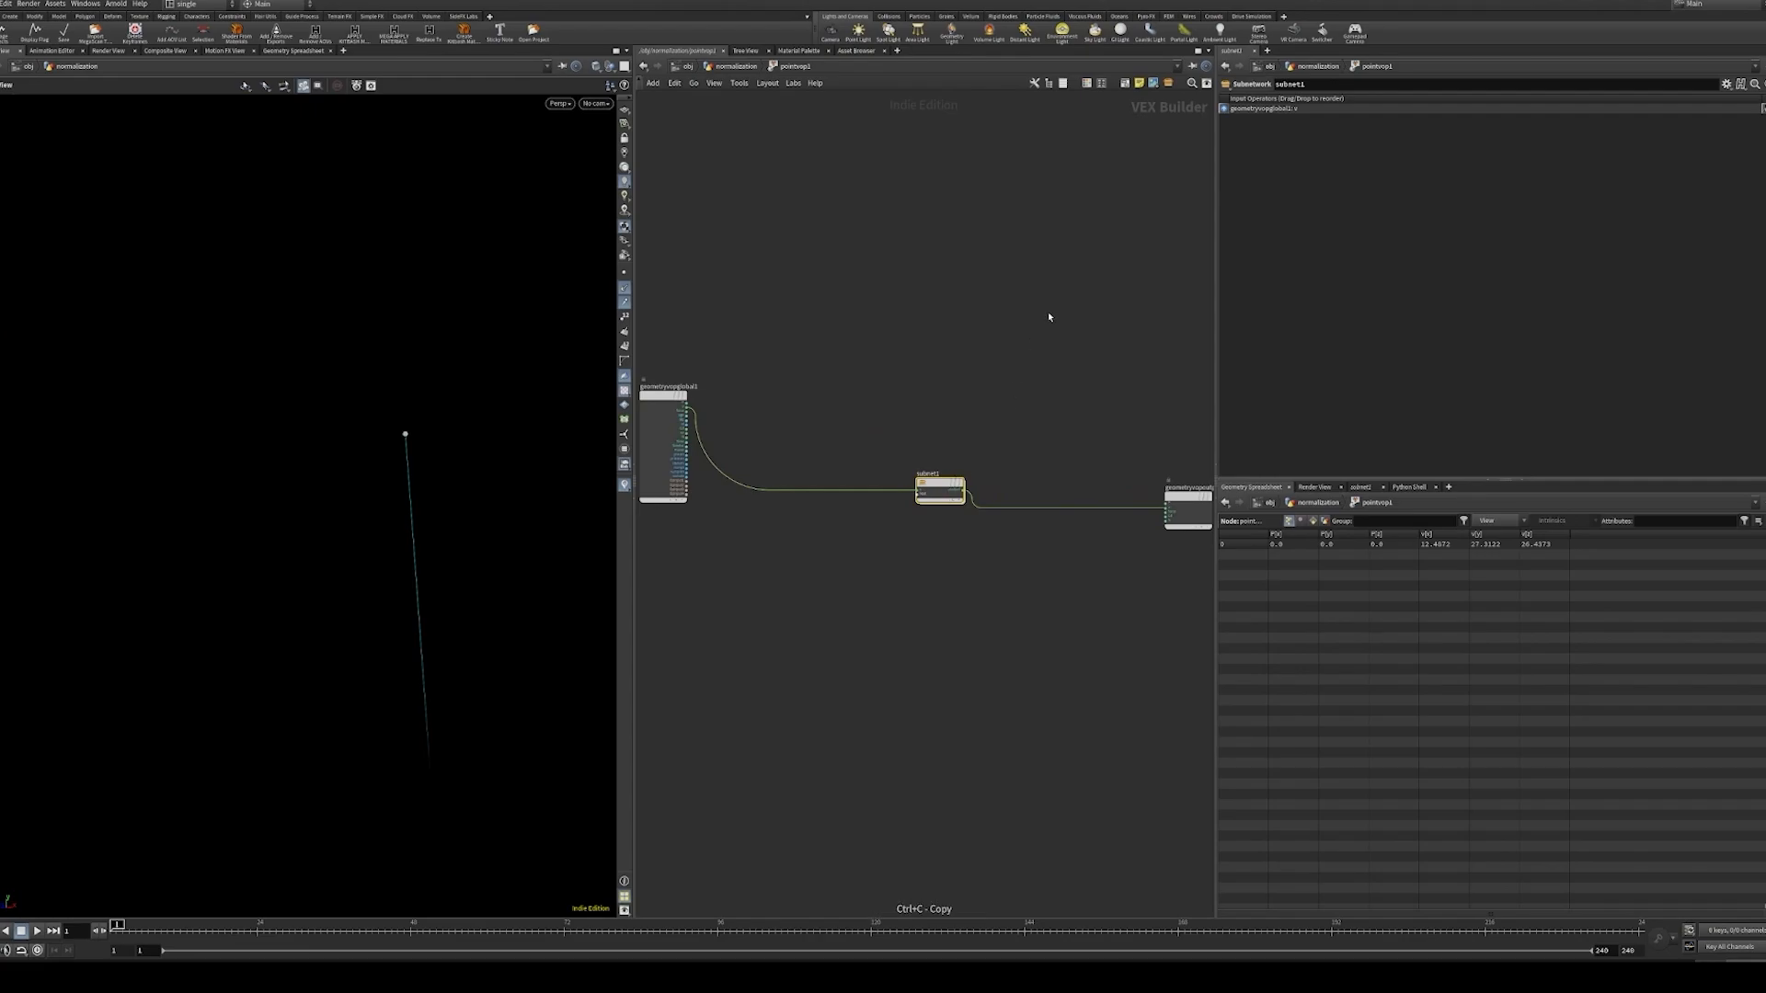
key("ctrl+v")
key("ctrl+v")
key("ctrl+v")
key("ctrl+v")
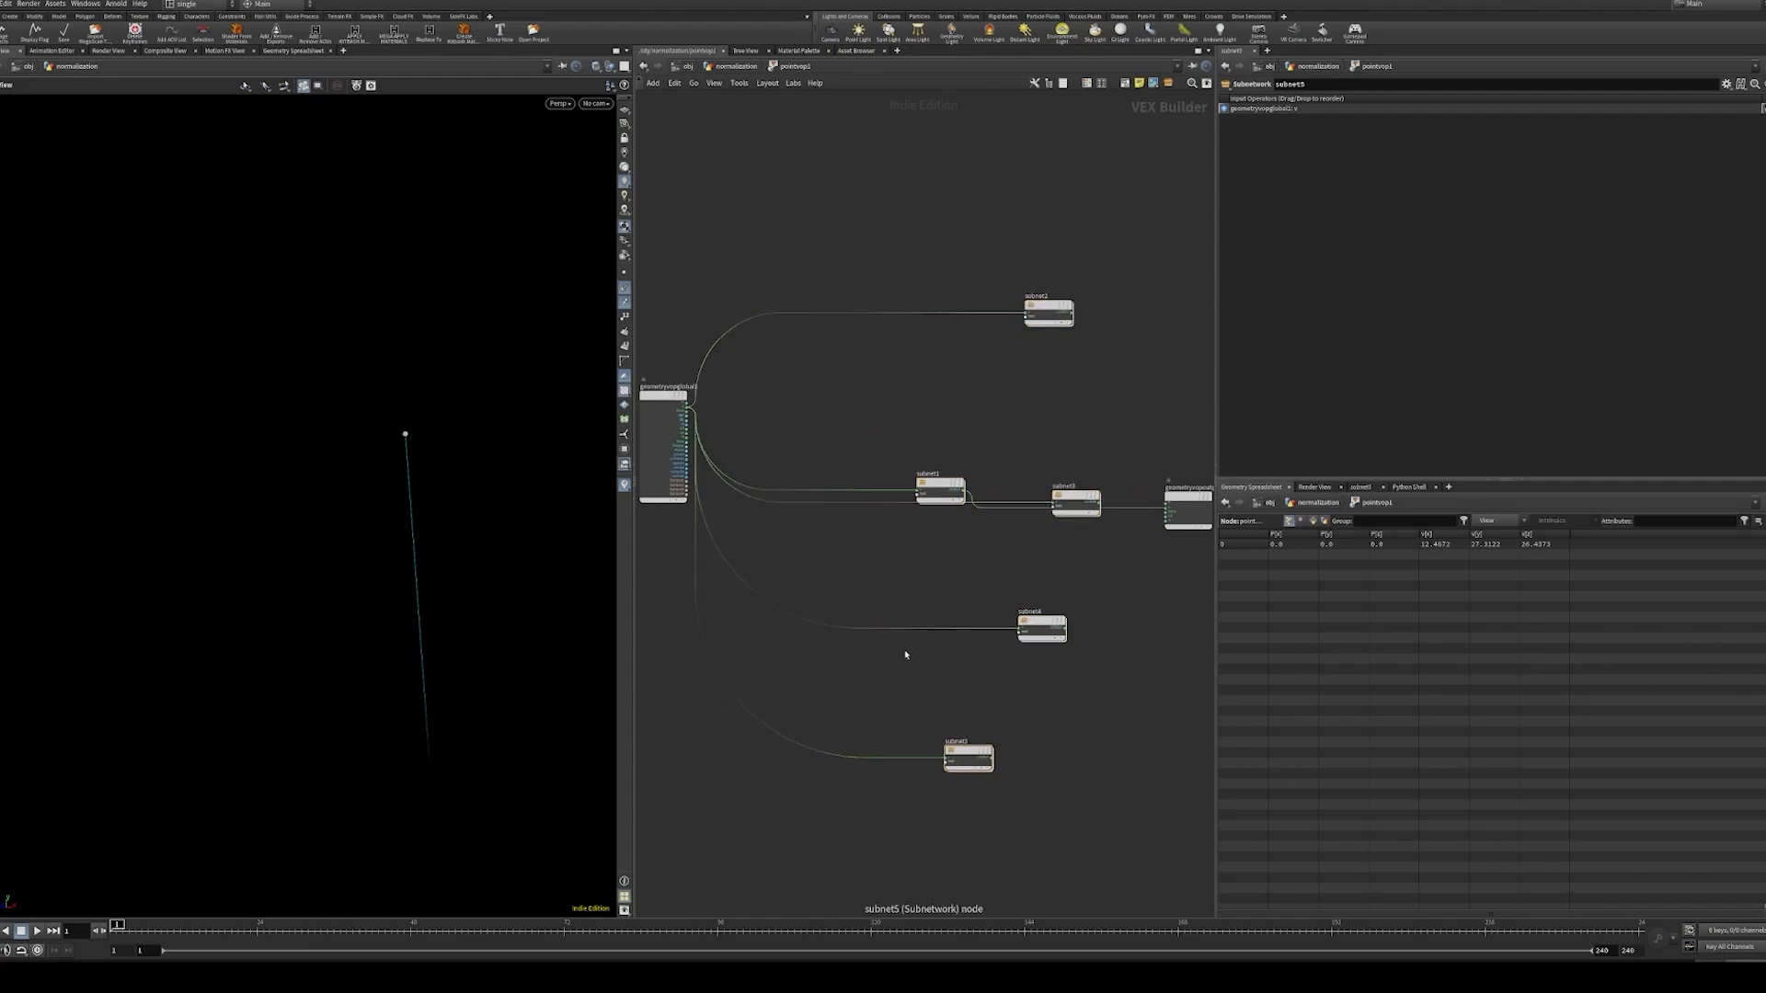
key("ctrl+v")
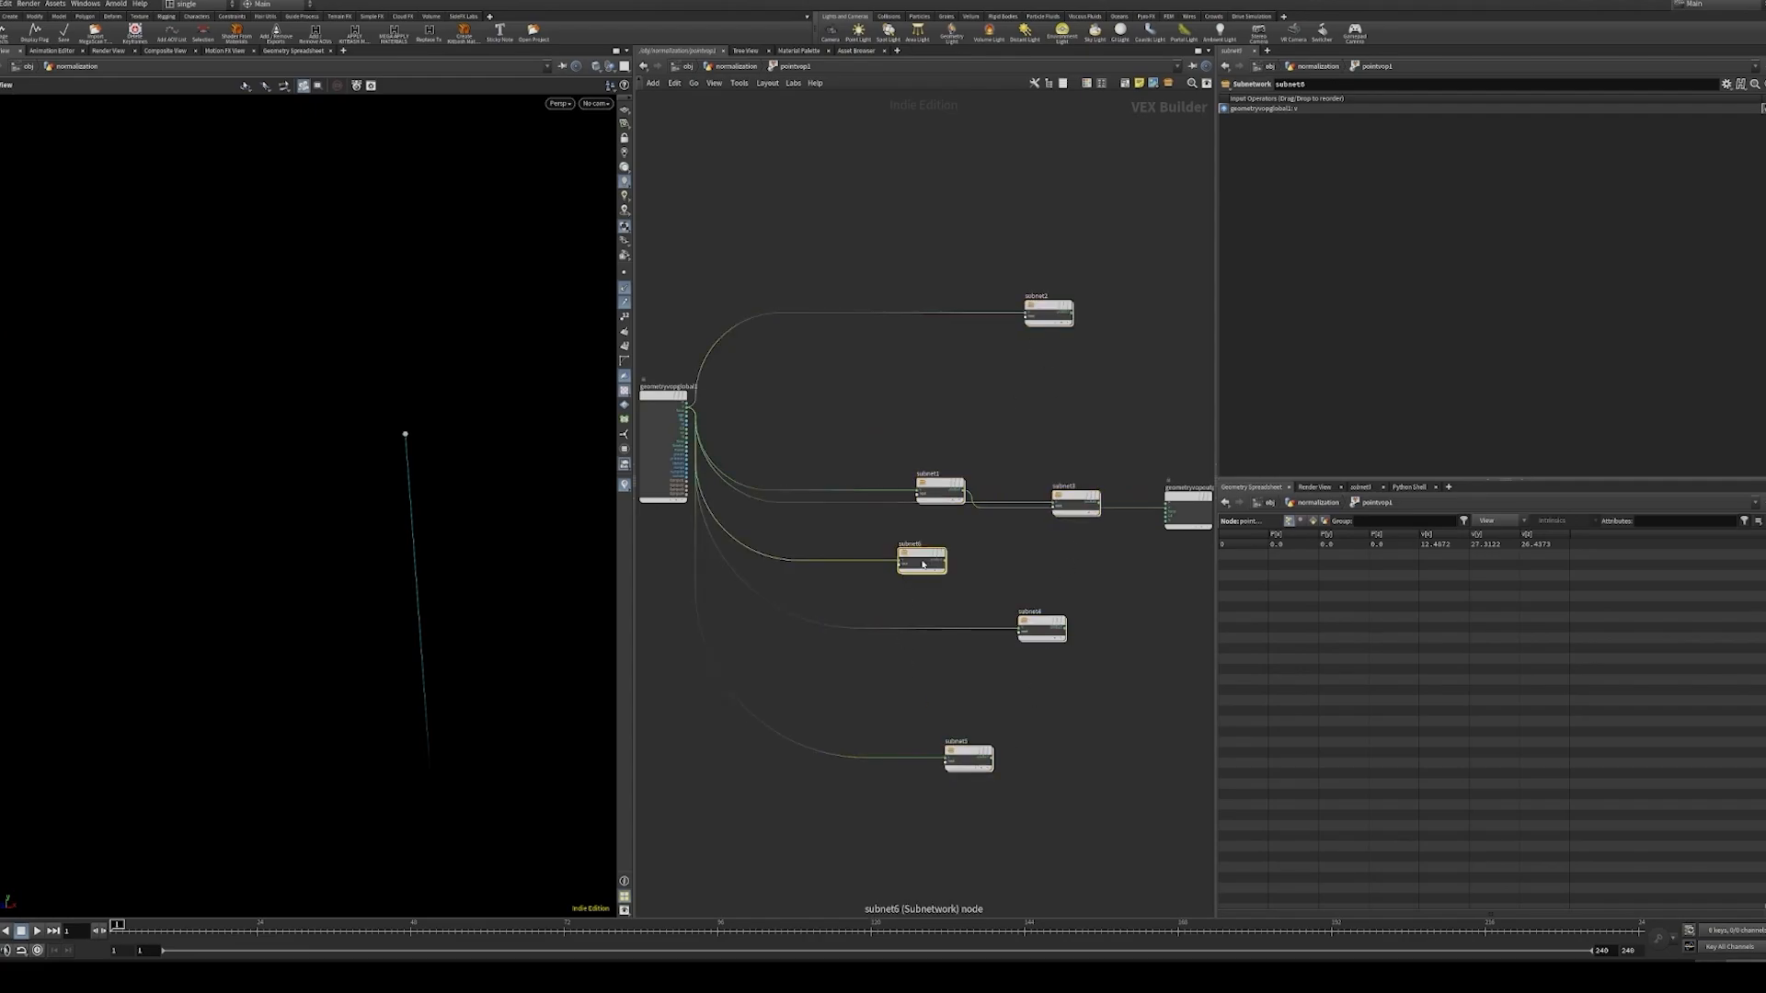
- Delete four of the pasted subnetwork copies, keeping only the uppermost copy and the original
left_click_drag(1064, 567, 858, 803)
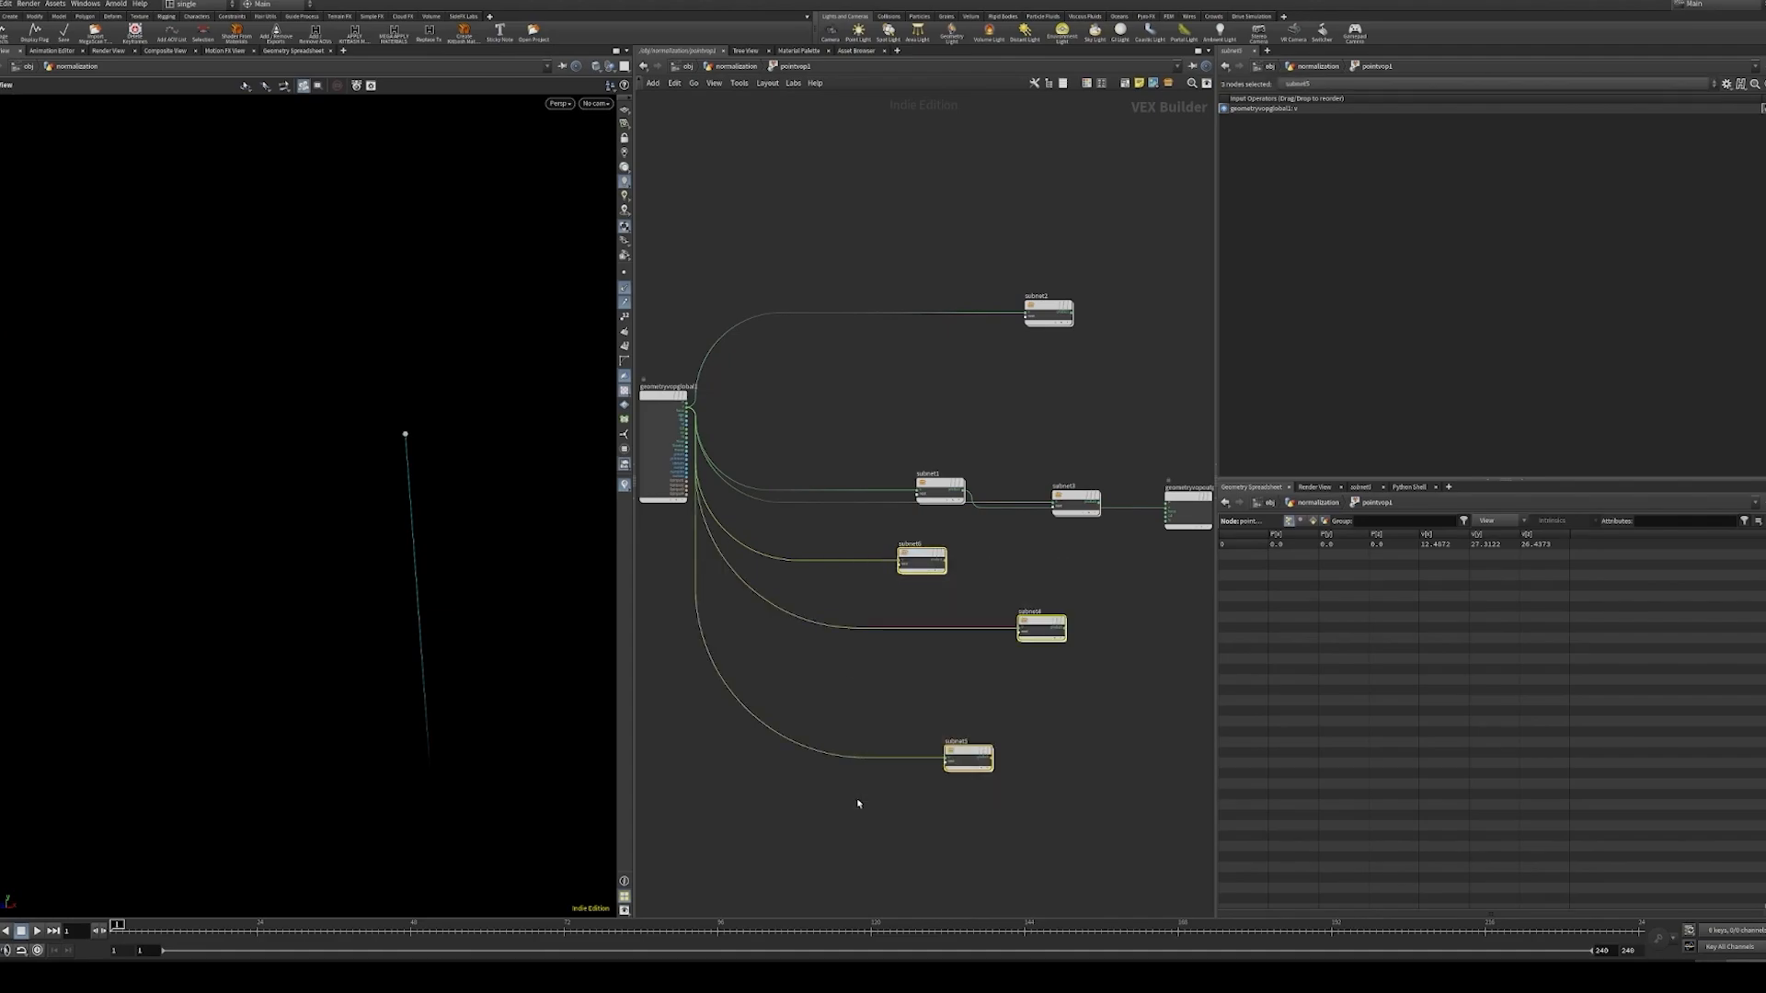
key("Delete")
left_click_drag(1020, 450, 1072, 575)
key("Delete")
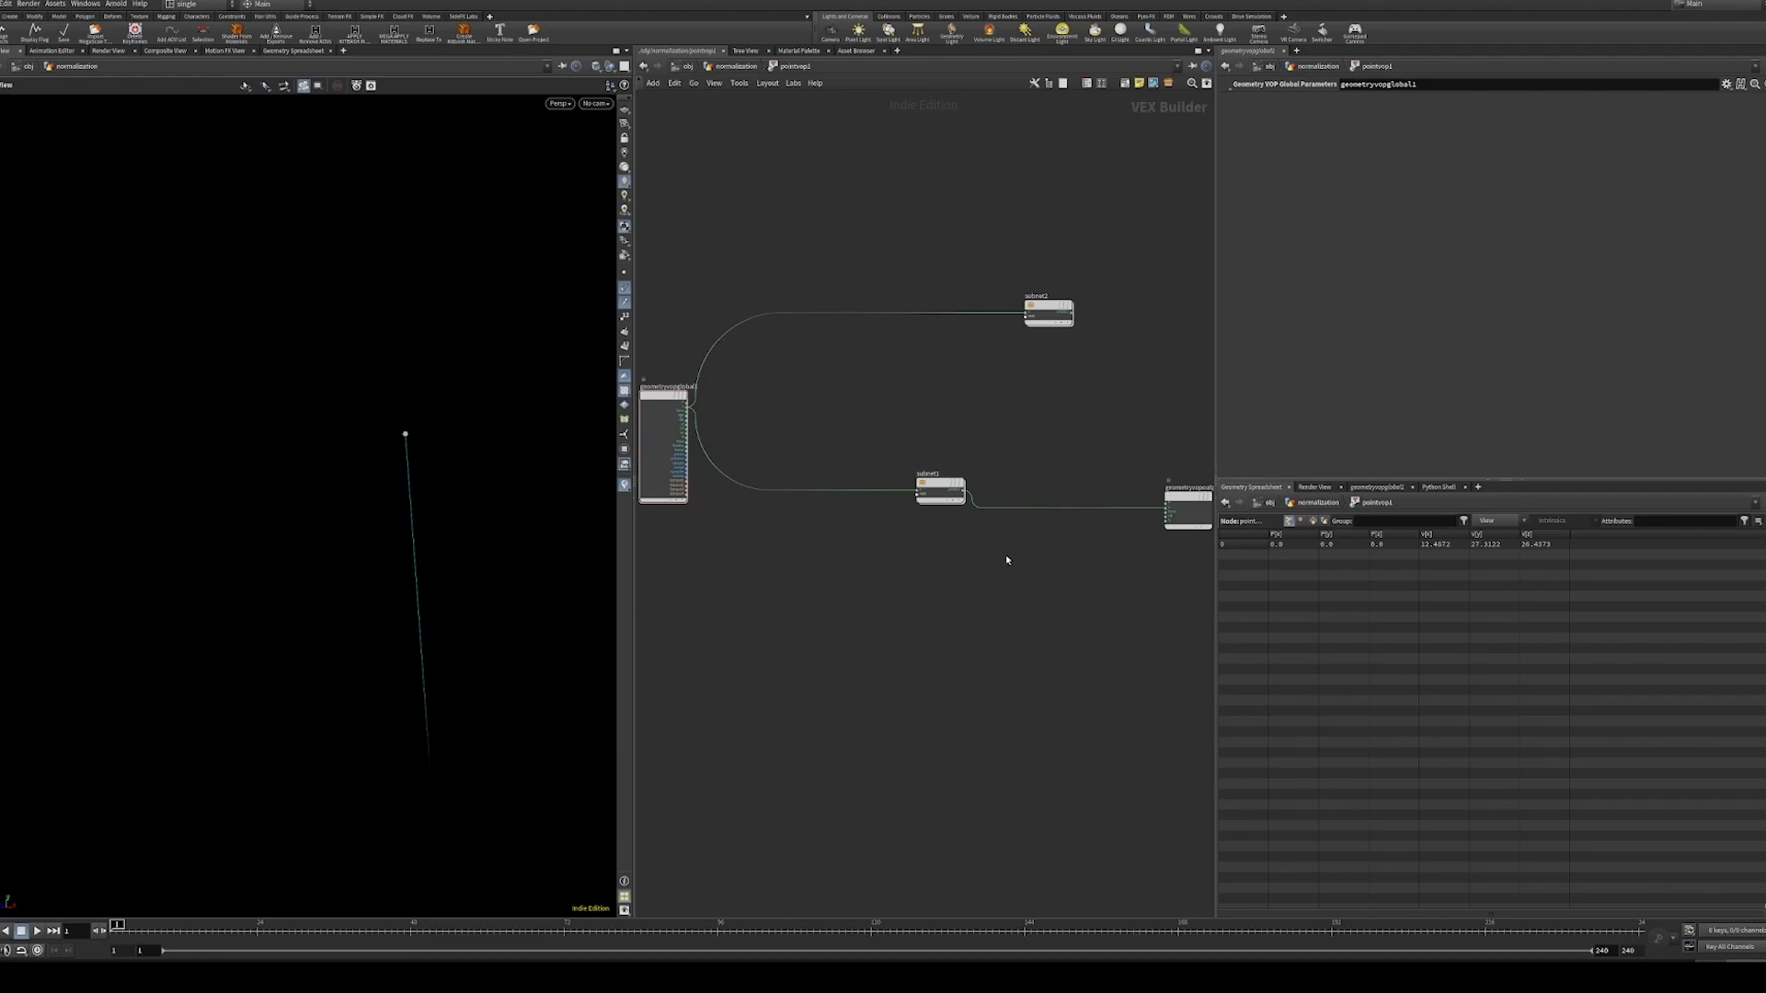
- Go back up to the normalization network and review the length, division and normalize lines in the velocity wrangle
middle_click_drag(1015, 320, 979, 337)
left_click(717, 83)
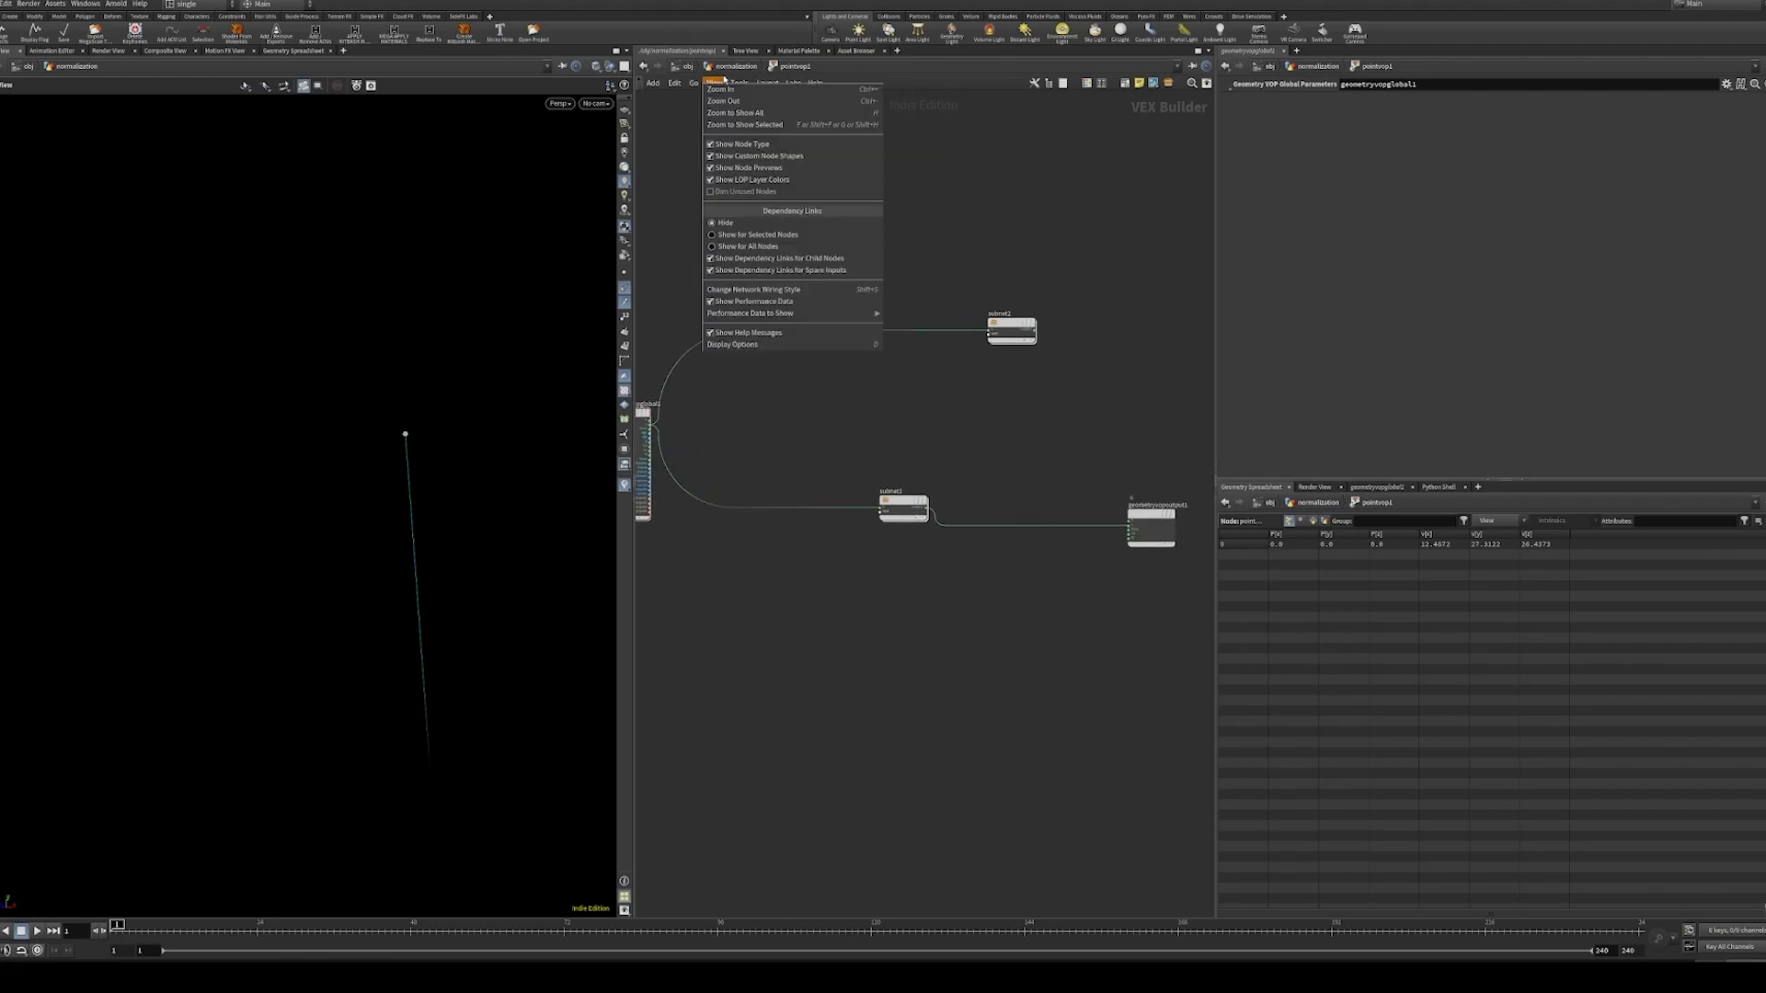
left_click(731, 67)
left_click(731, 68)
middle_click_drag(811, 441, 931, 429)
left_click(860, 472)
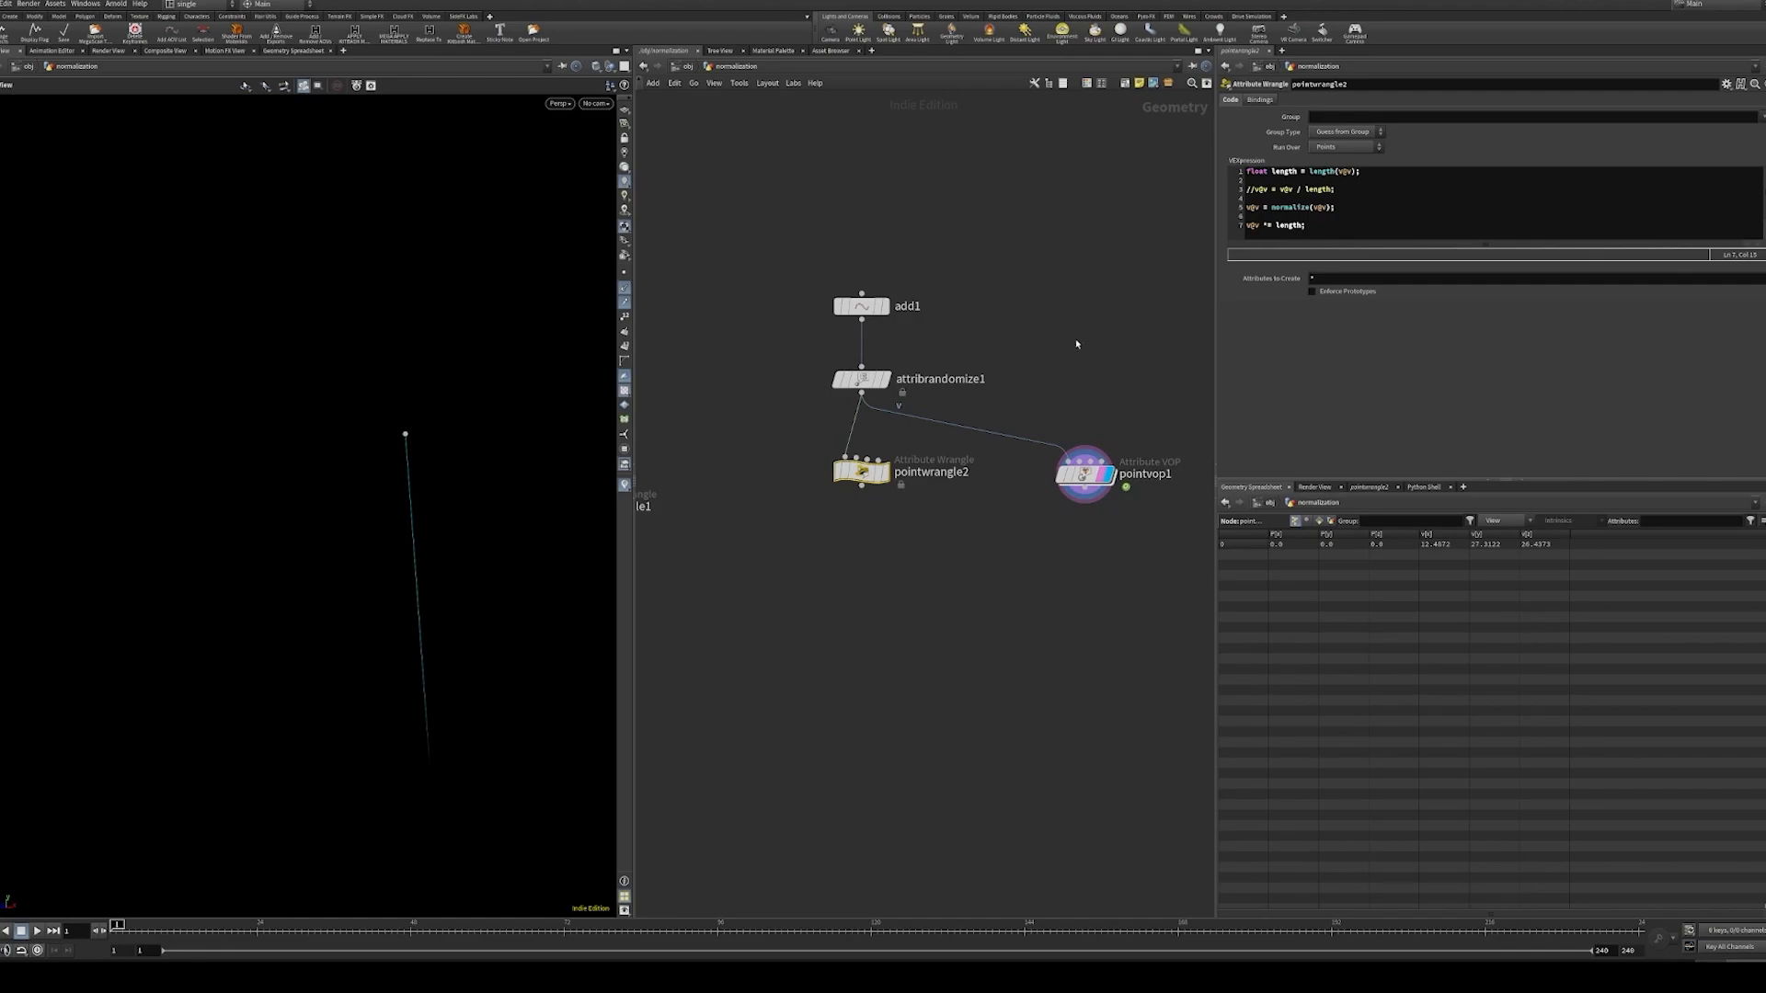
left_click_drag(1351, 219, 1267, 171)
left_click(1296, 190)
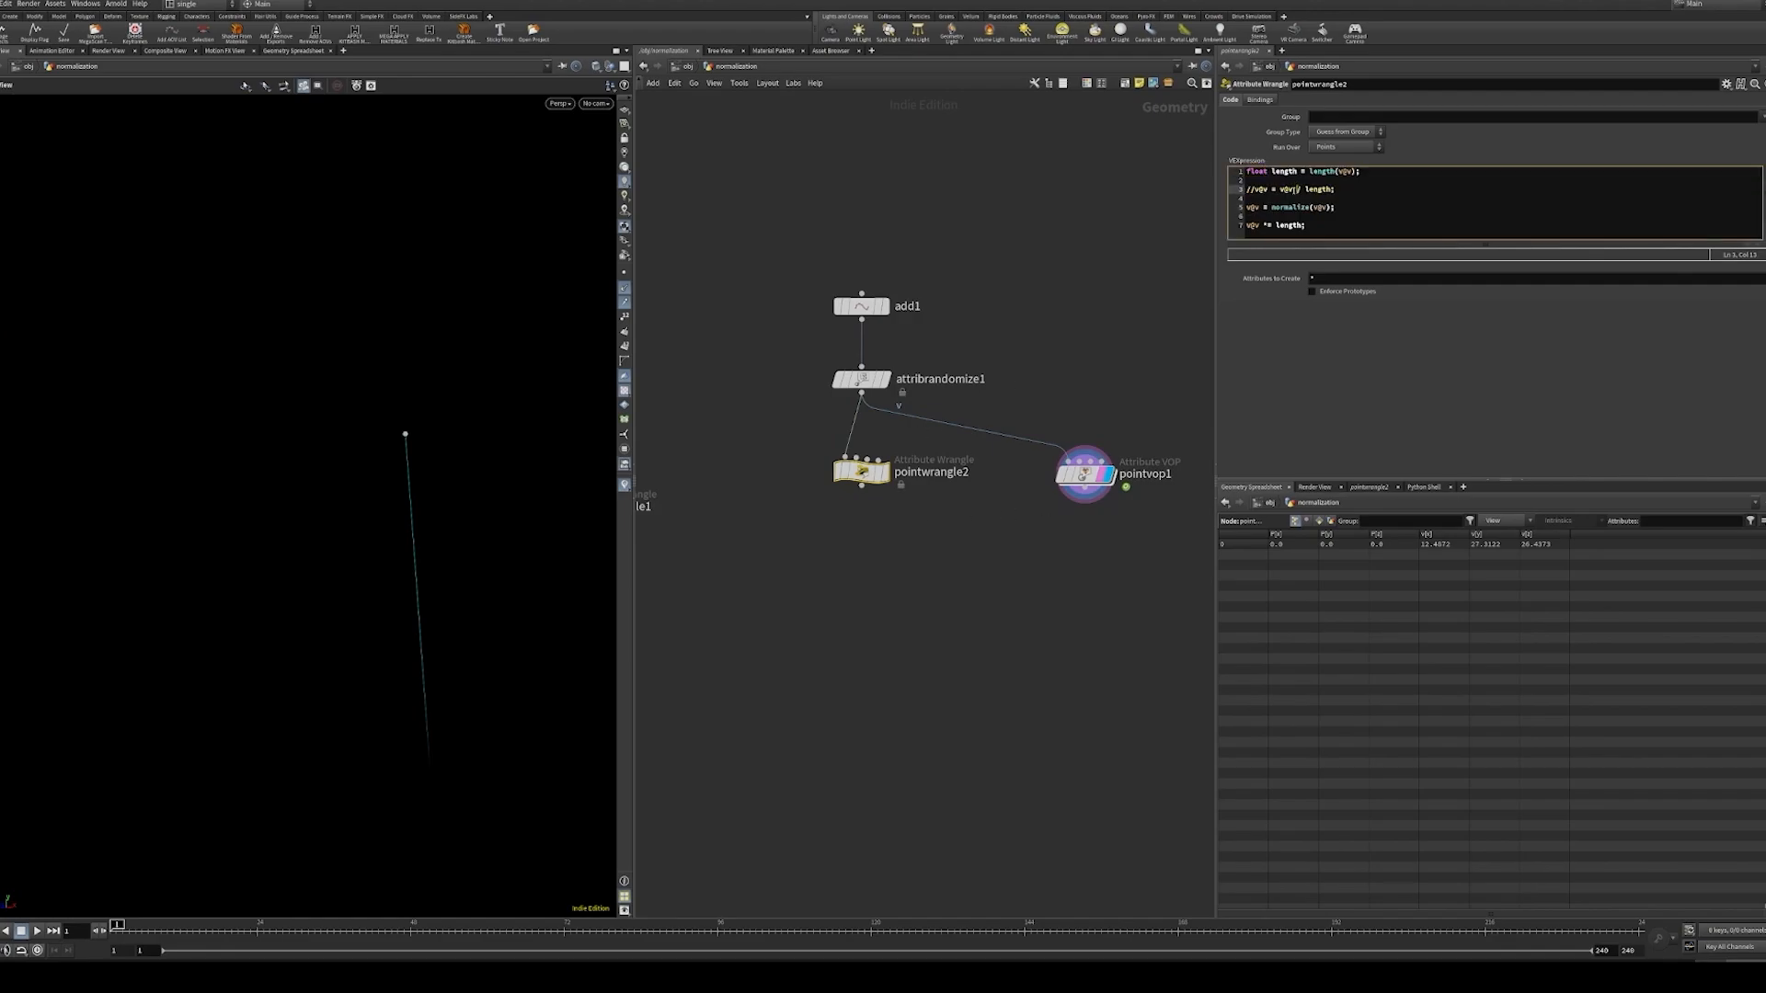
left_click(1085, 474)
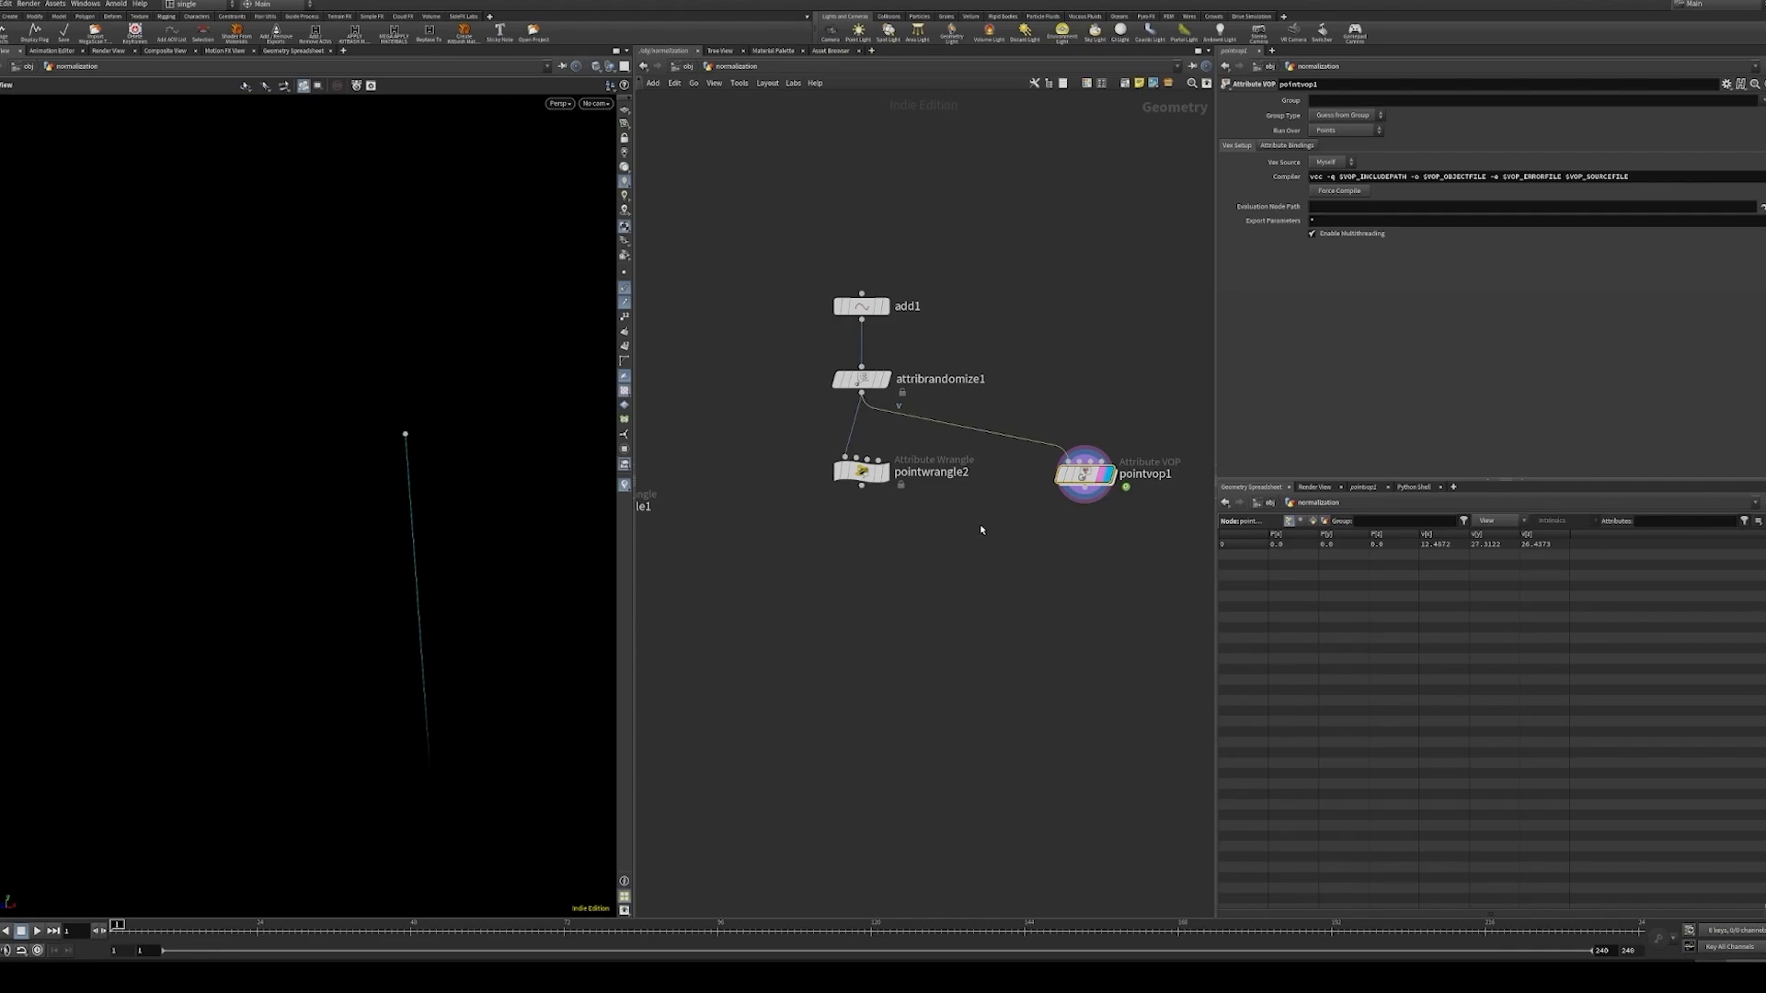
left_click(861, 472)
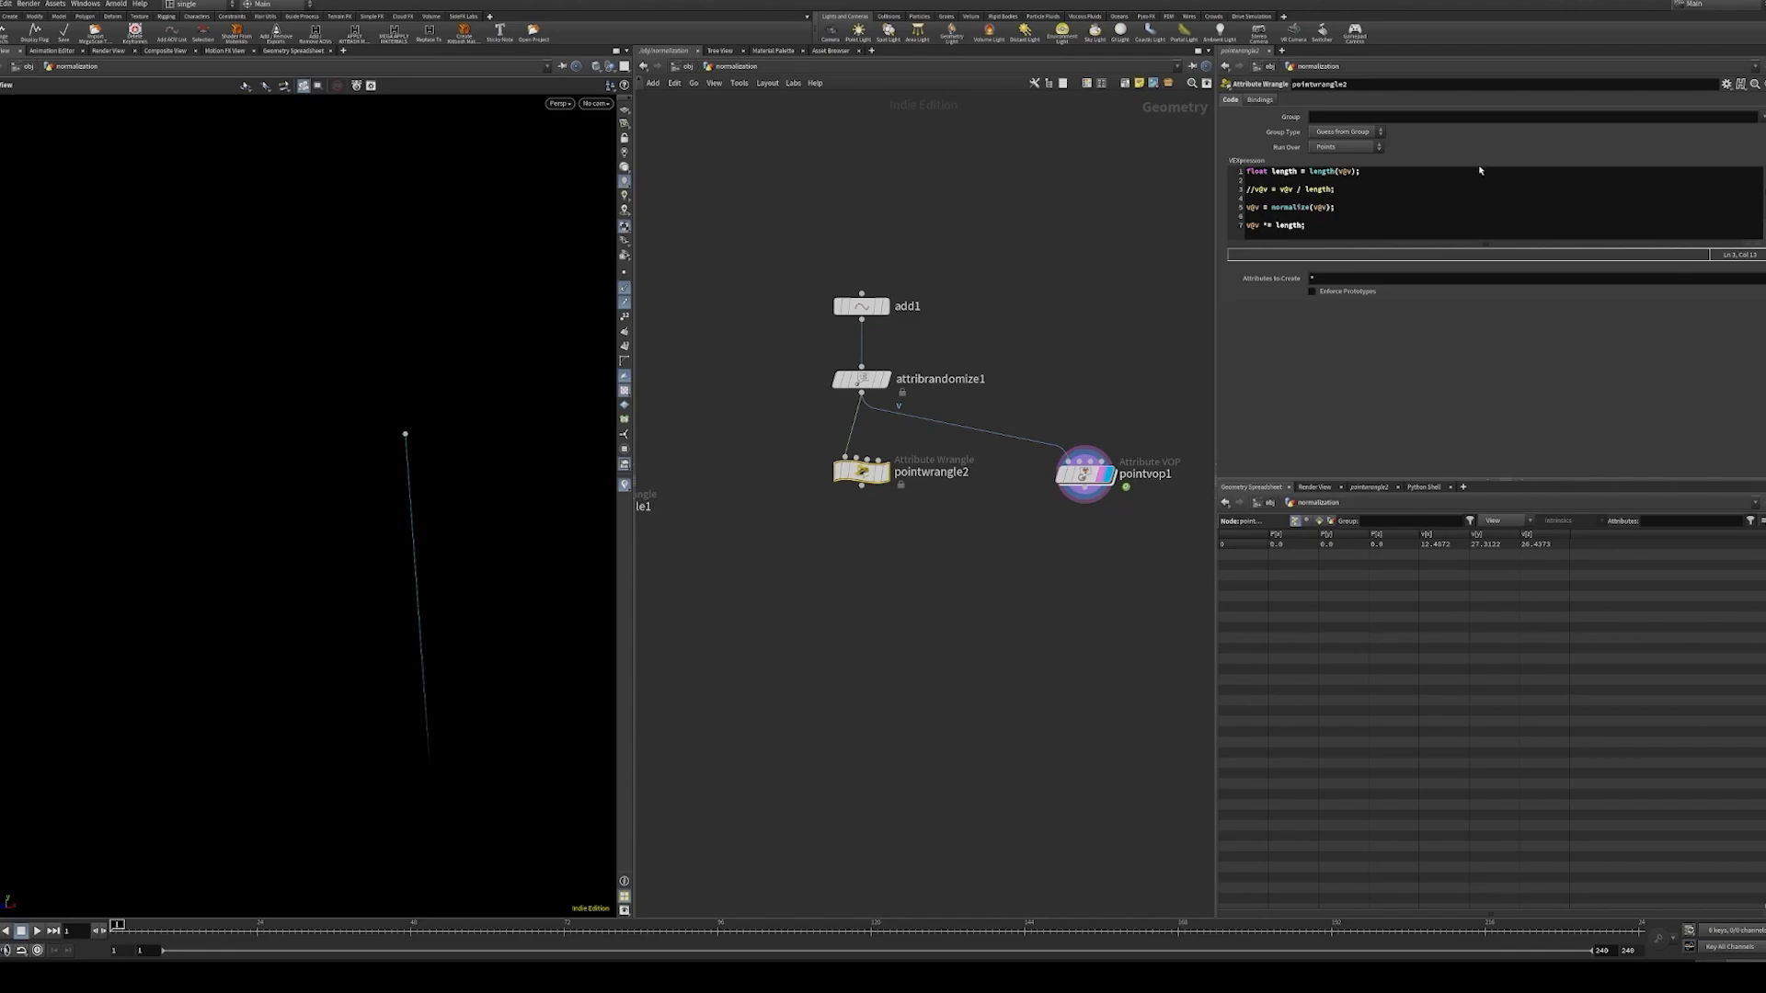
left_click(1295, 208)
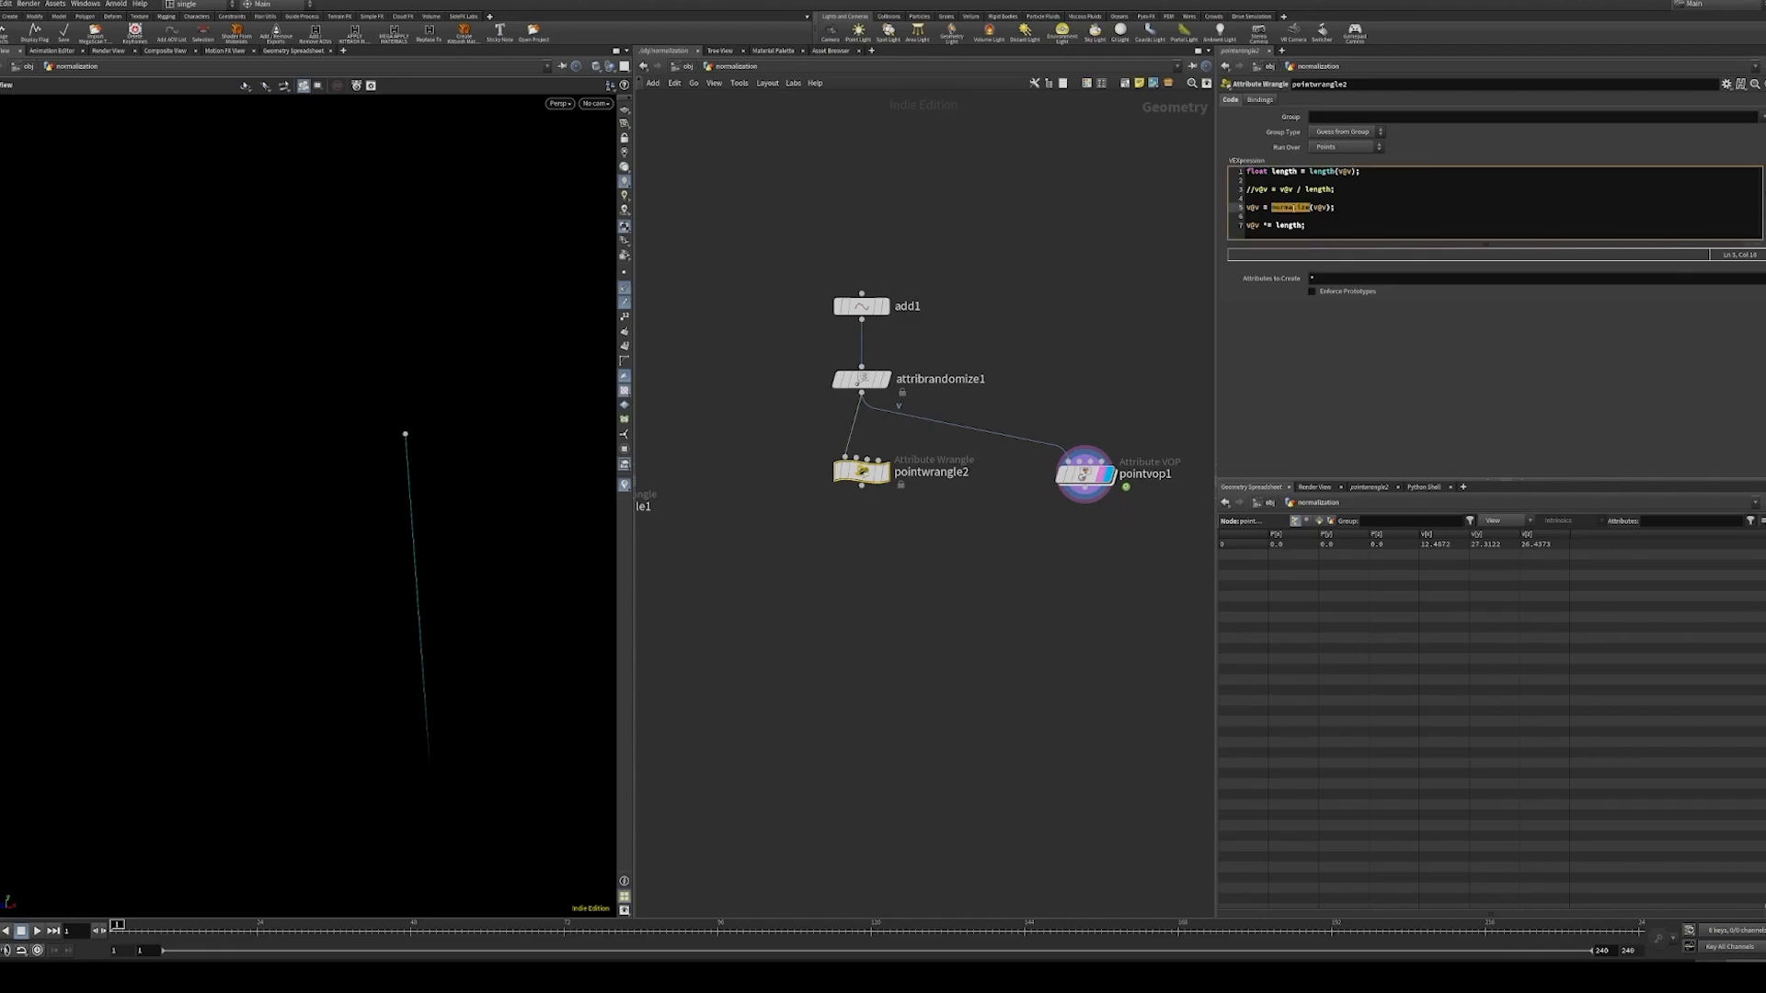
double_click(1294, 208)
- Open the Point VOP and add an unconnected Normalize node below the lower subnetwork
double_click(1085, 474)
key("Tab")
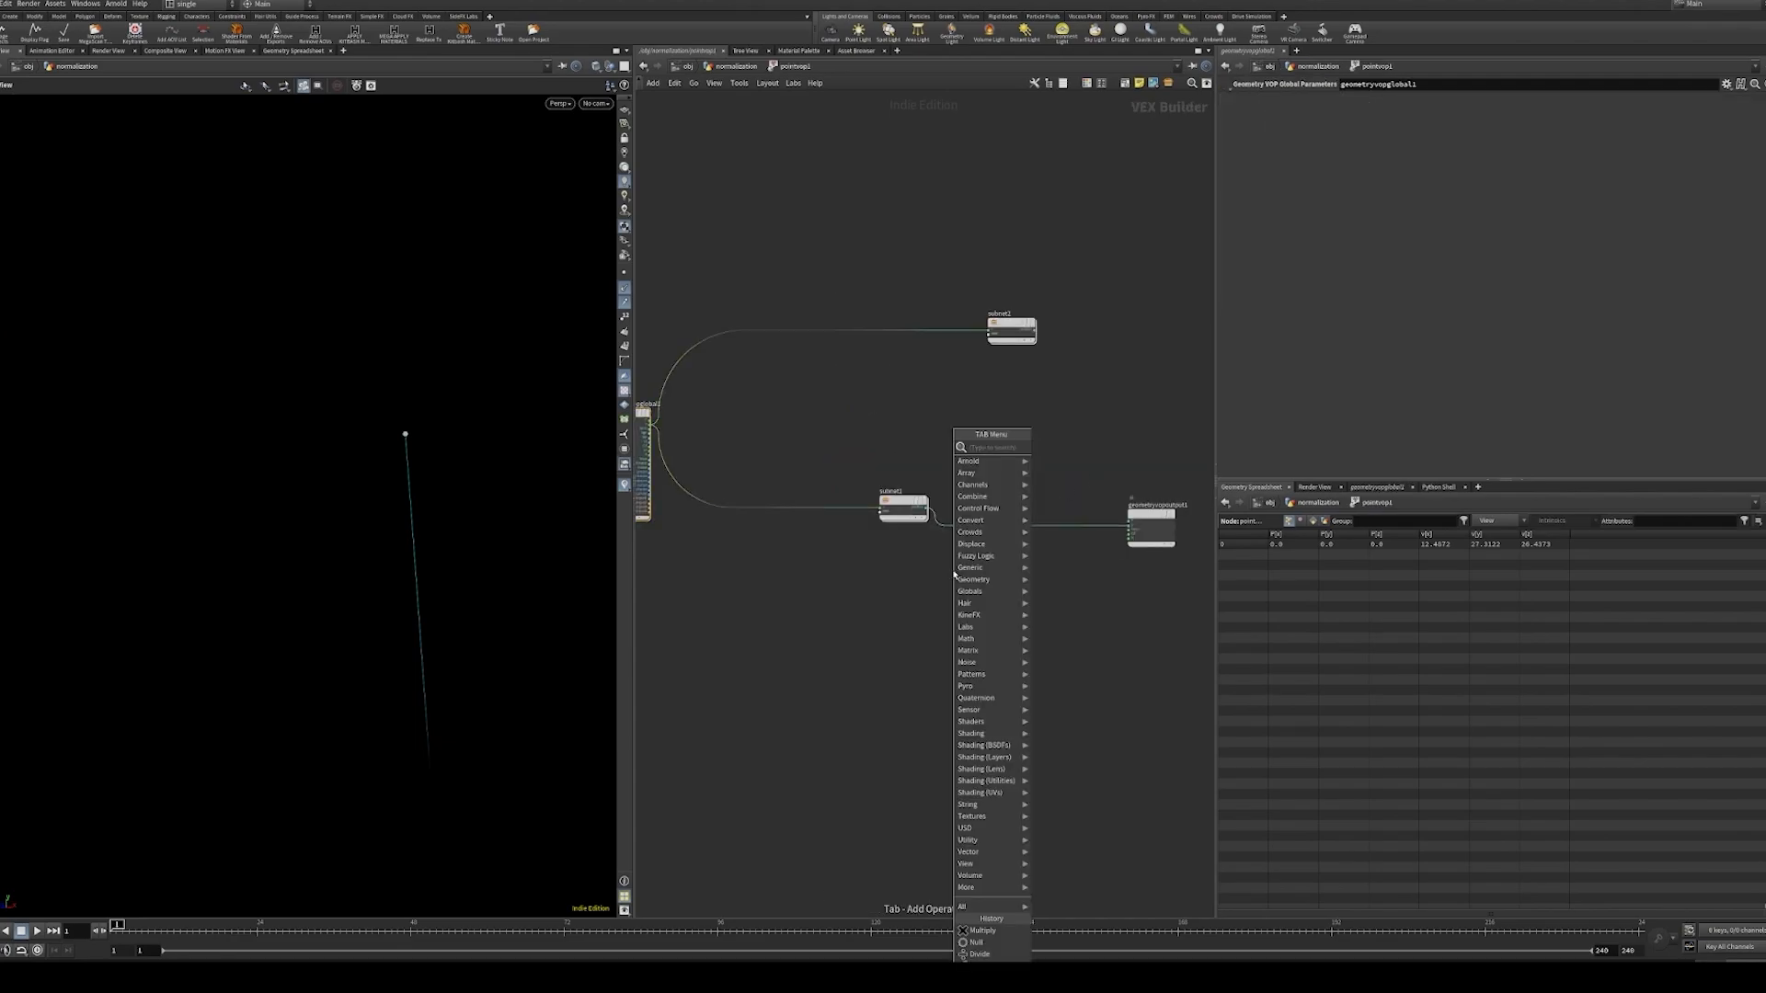
type("norma")
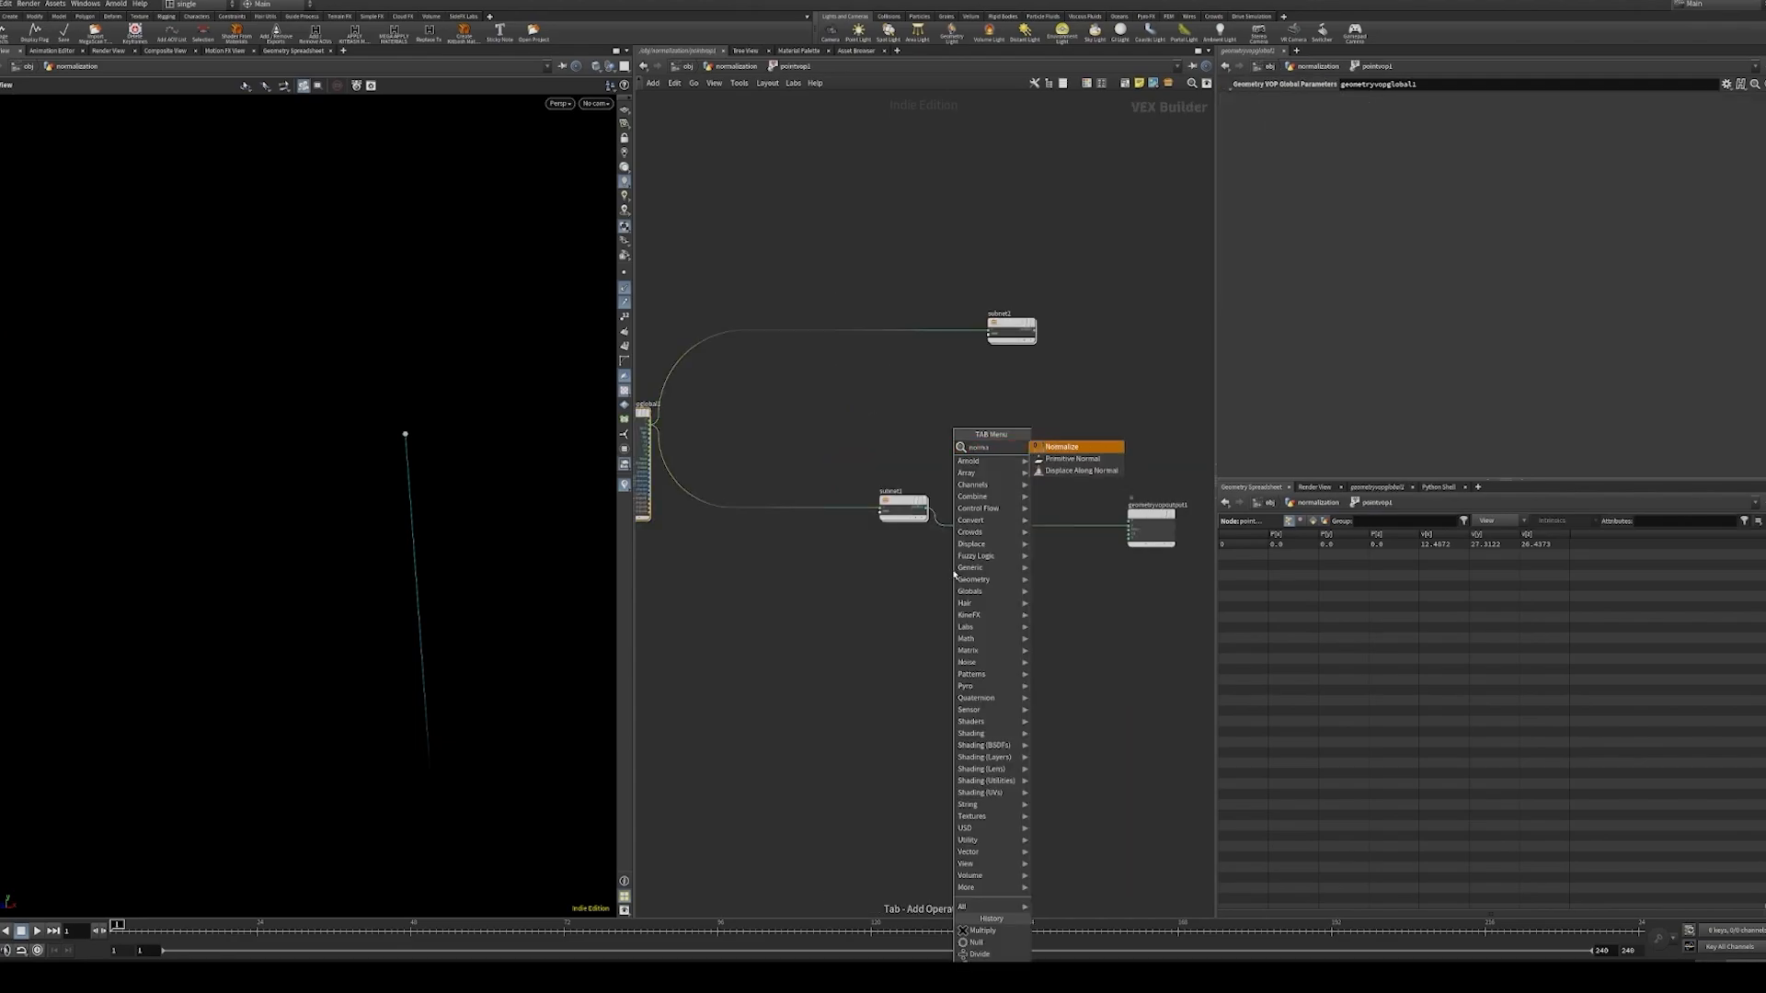
key("Return")
left_click(955, 575)
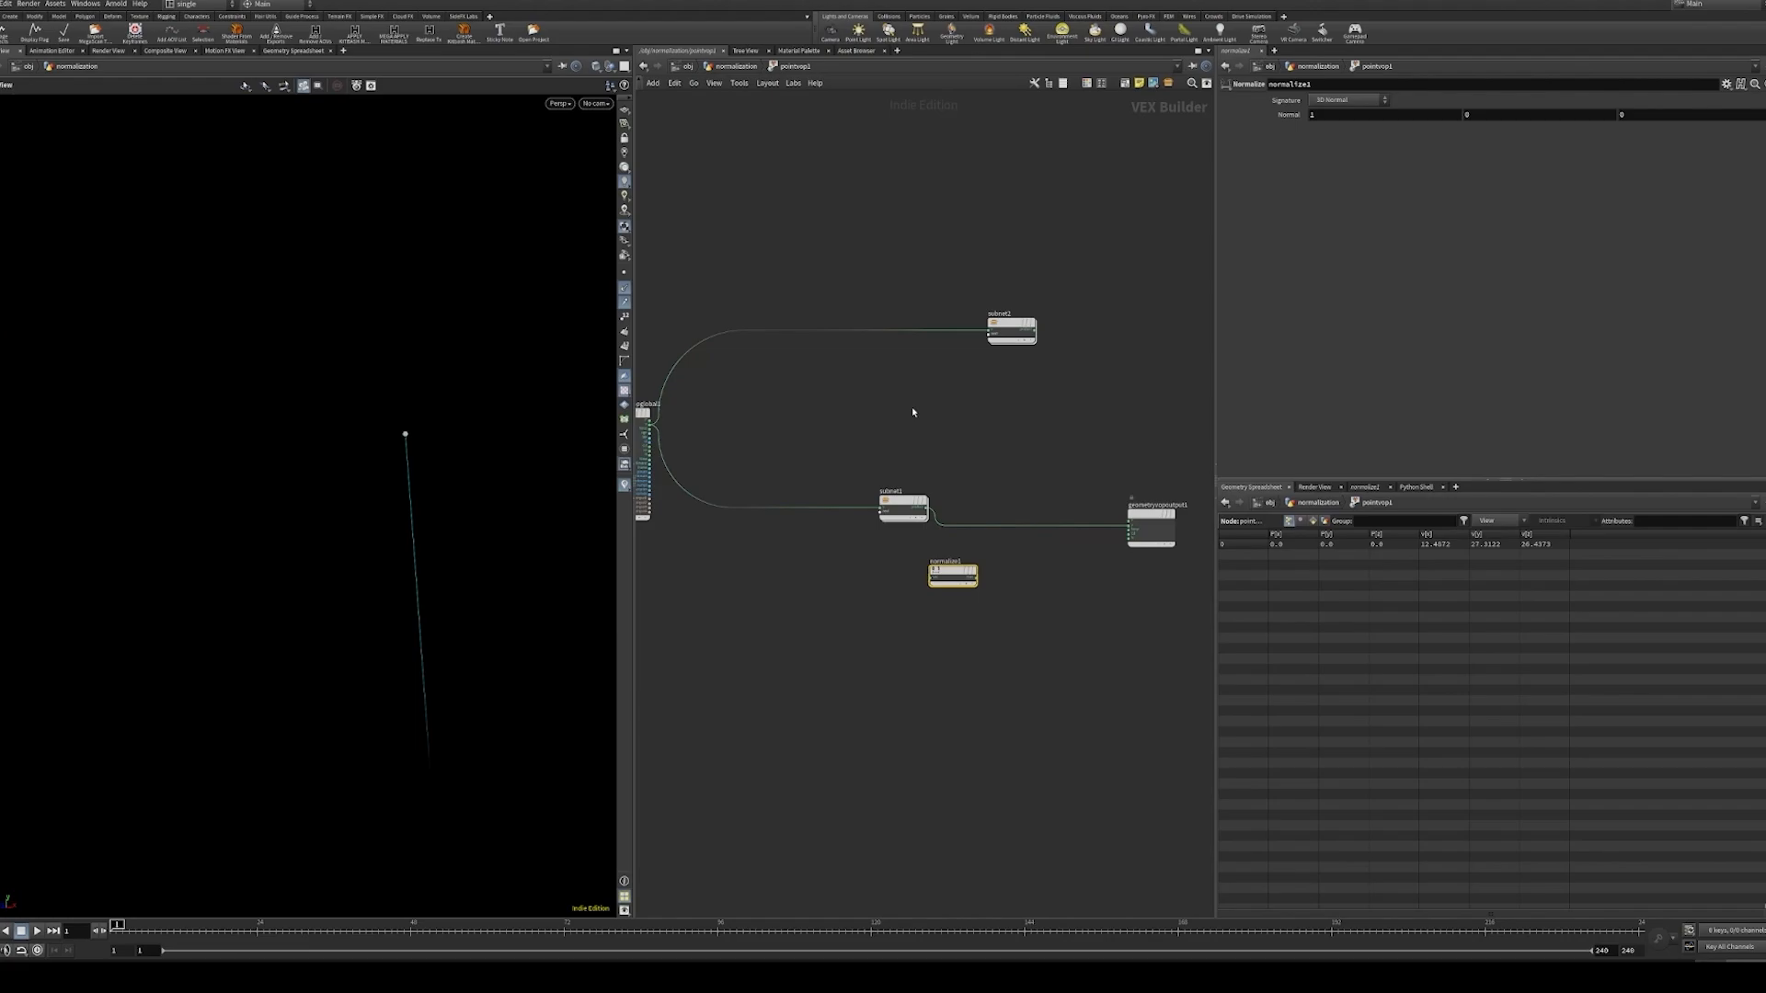
- Return to the normalization network and display the result of pointwrangle2
key("u")
left_click_drag(917, 442, 904, 441)
key("r")
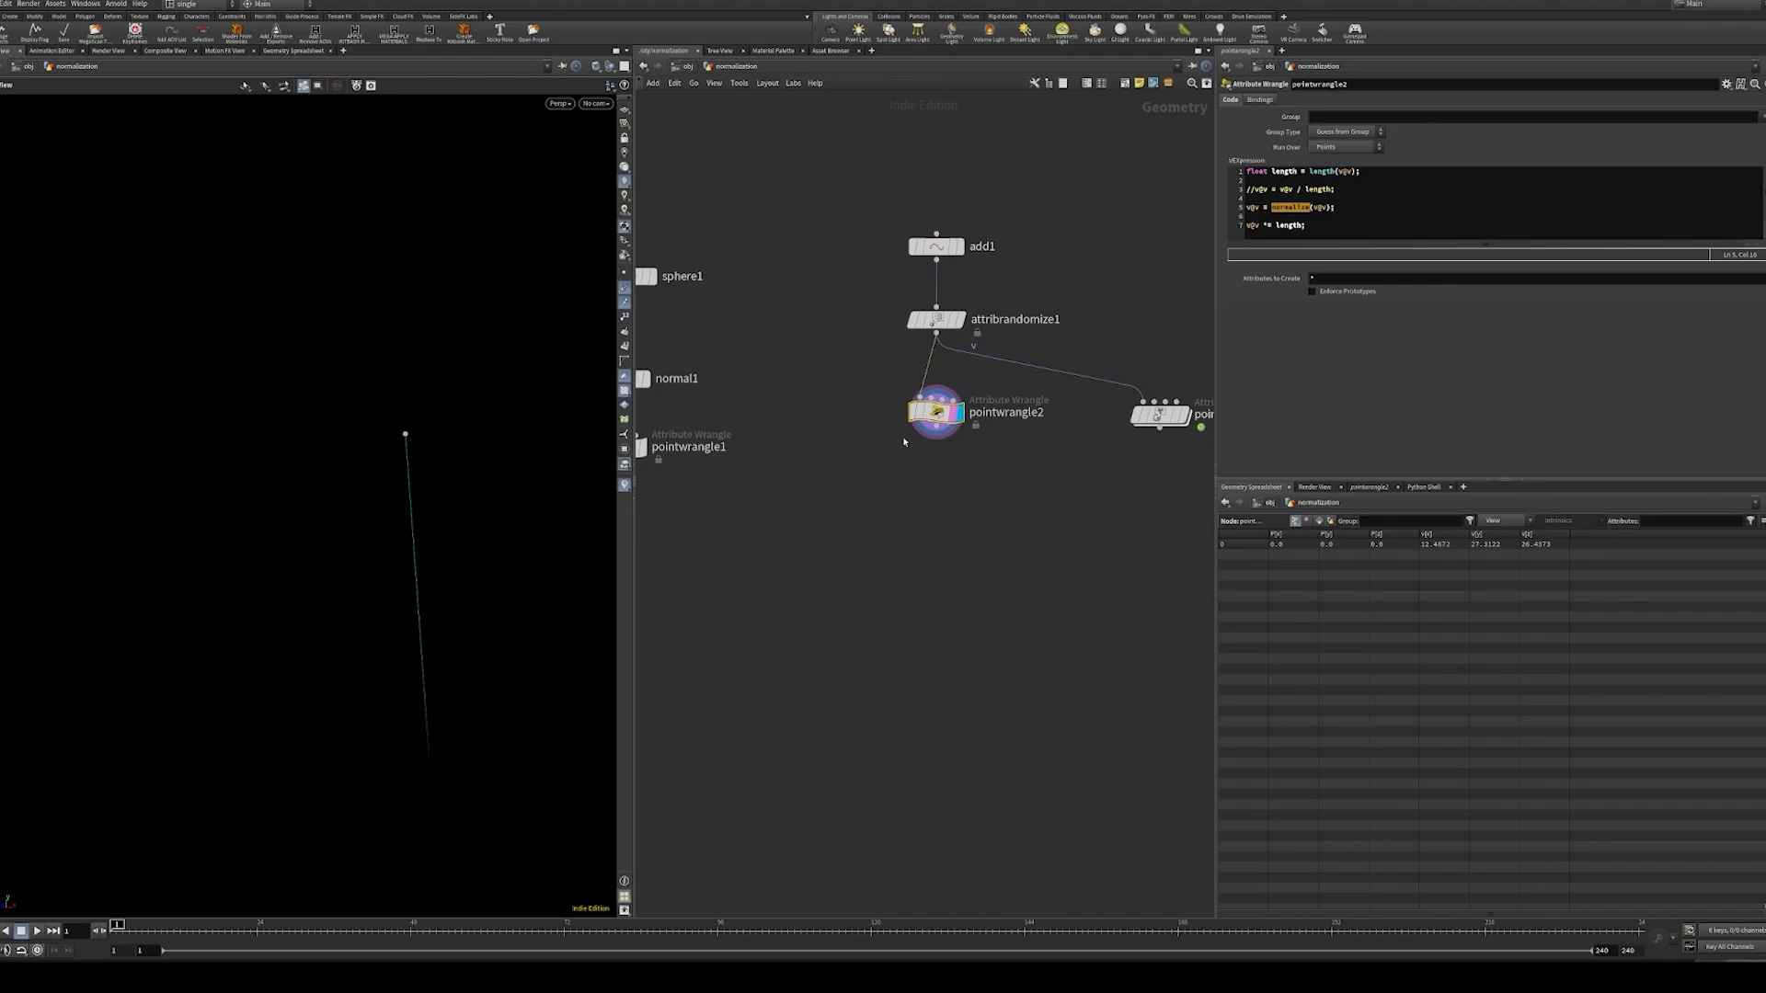
- Go up to the object level, add a Geometry object below normalization, and name it age
key("u")
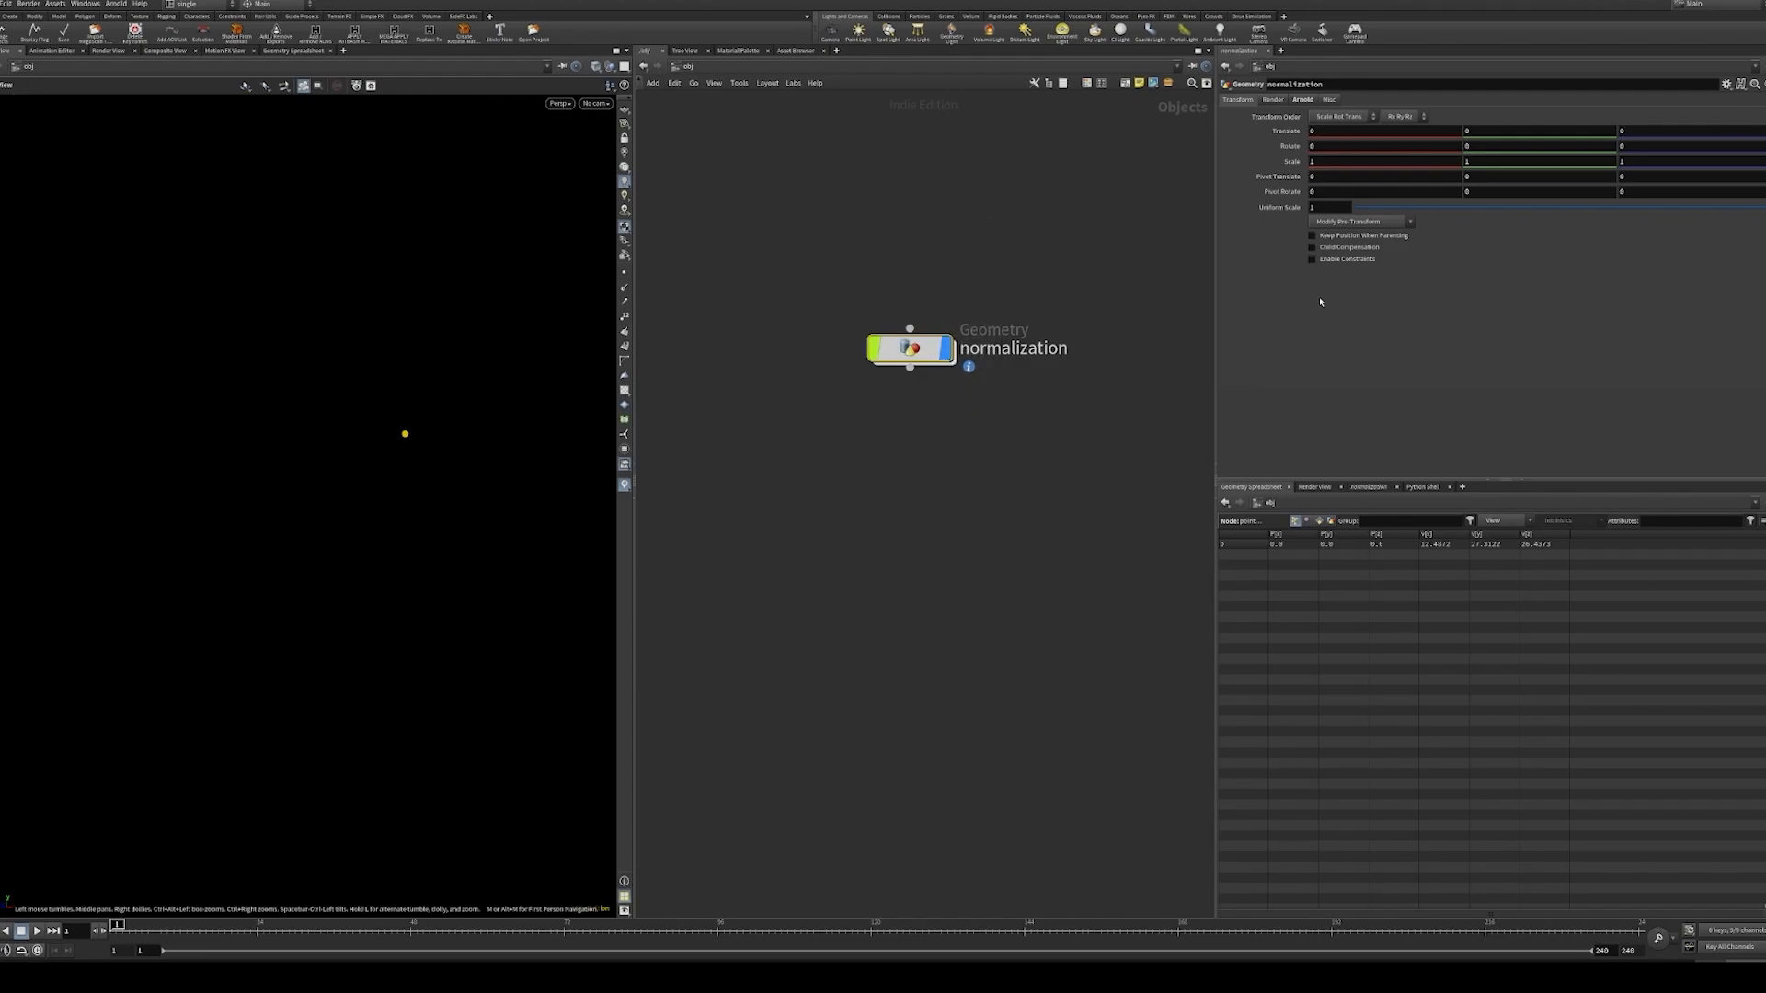
key("Tab")
type("geo")
key("Return")
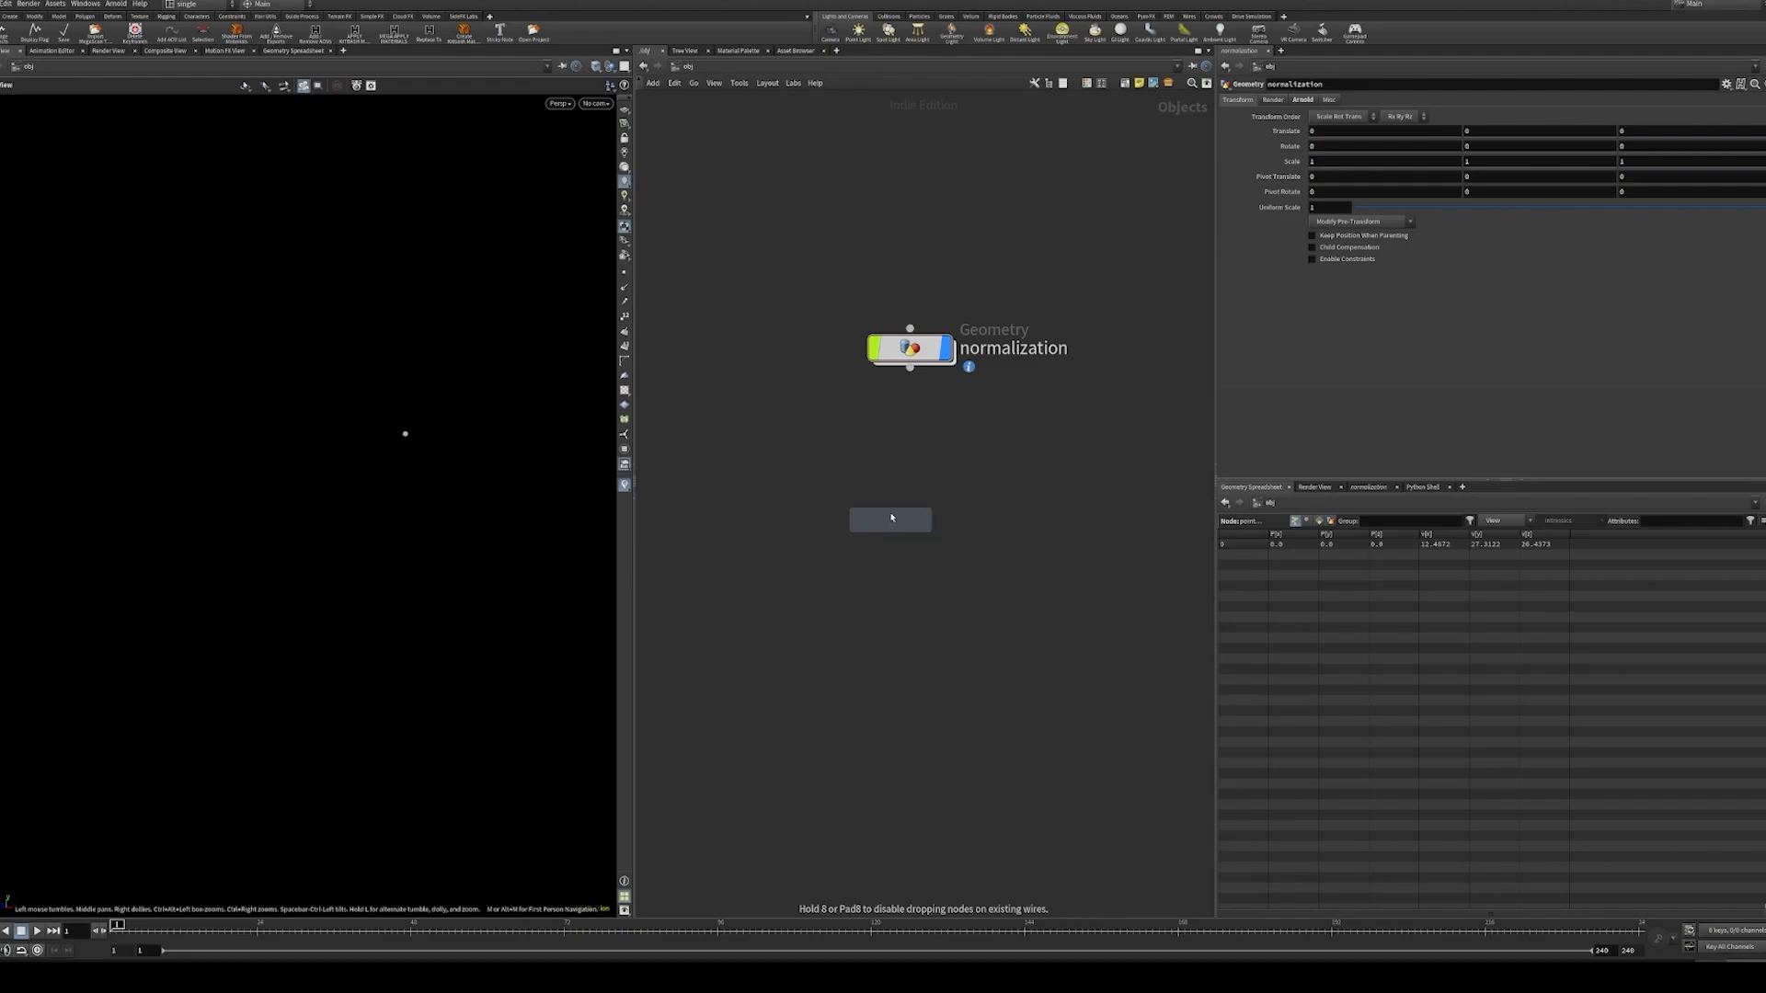
left_click(890, 518)
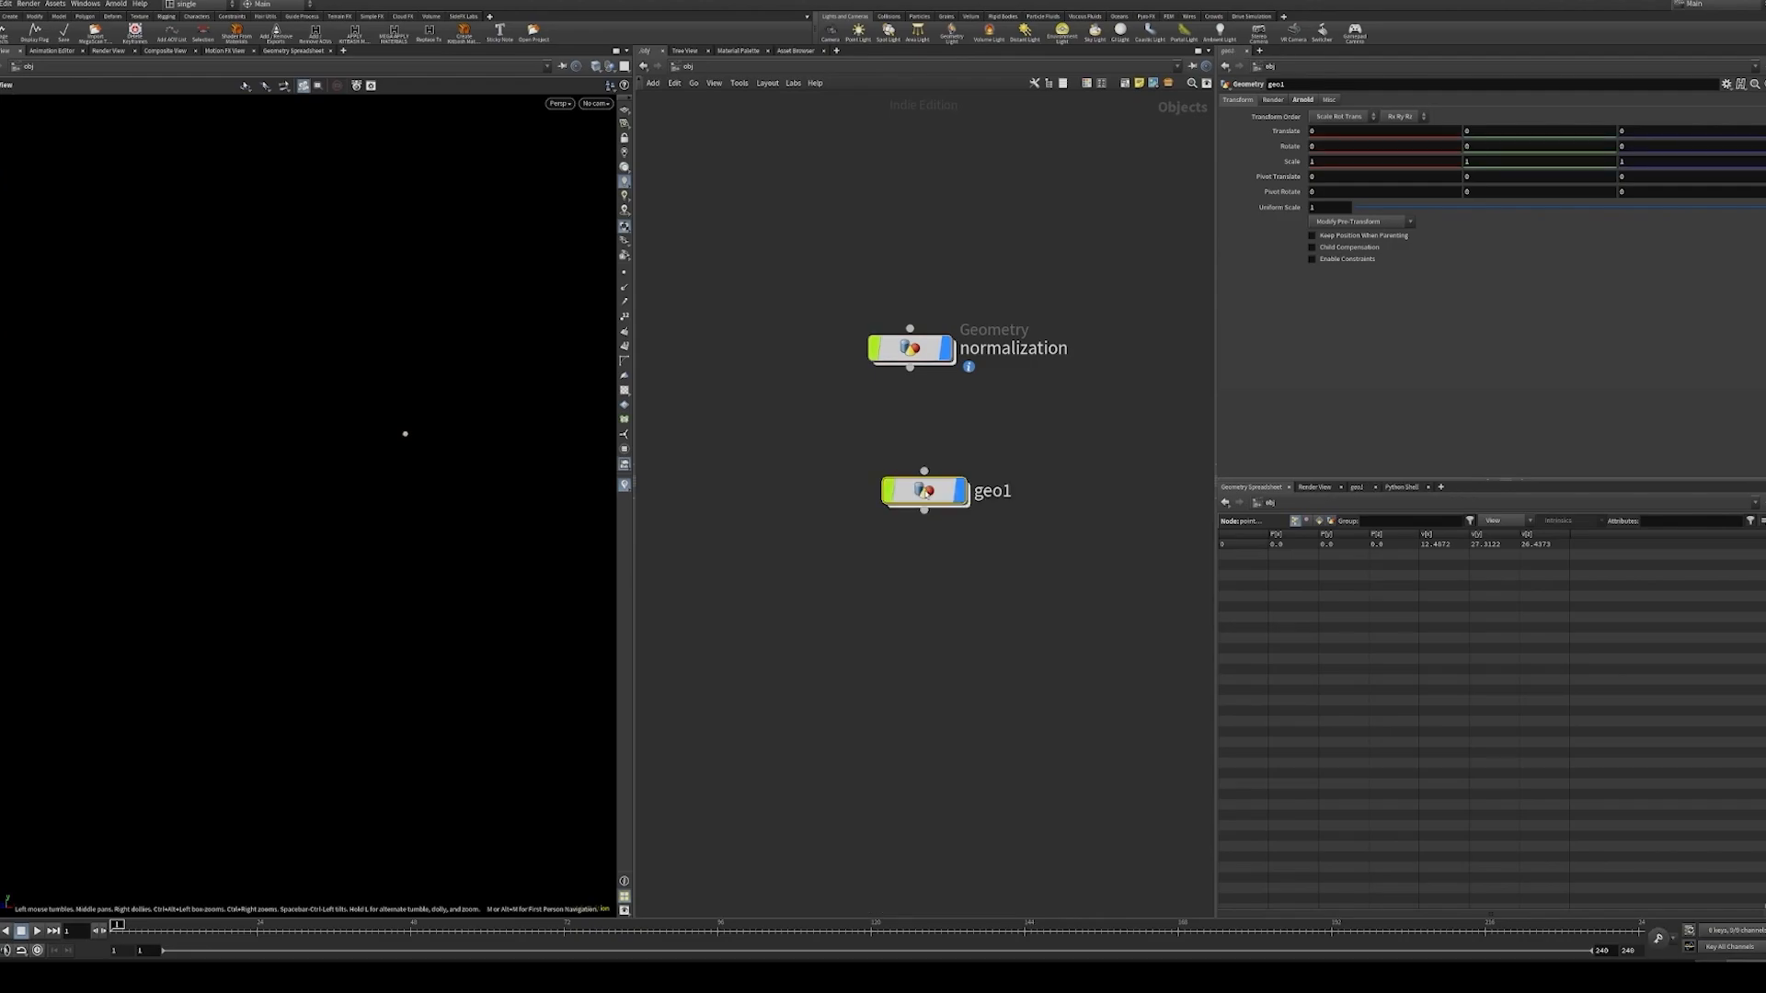
double_click(991, 494)
left_click_drag(993, 499, 1016, 497)
type("age")
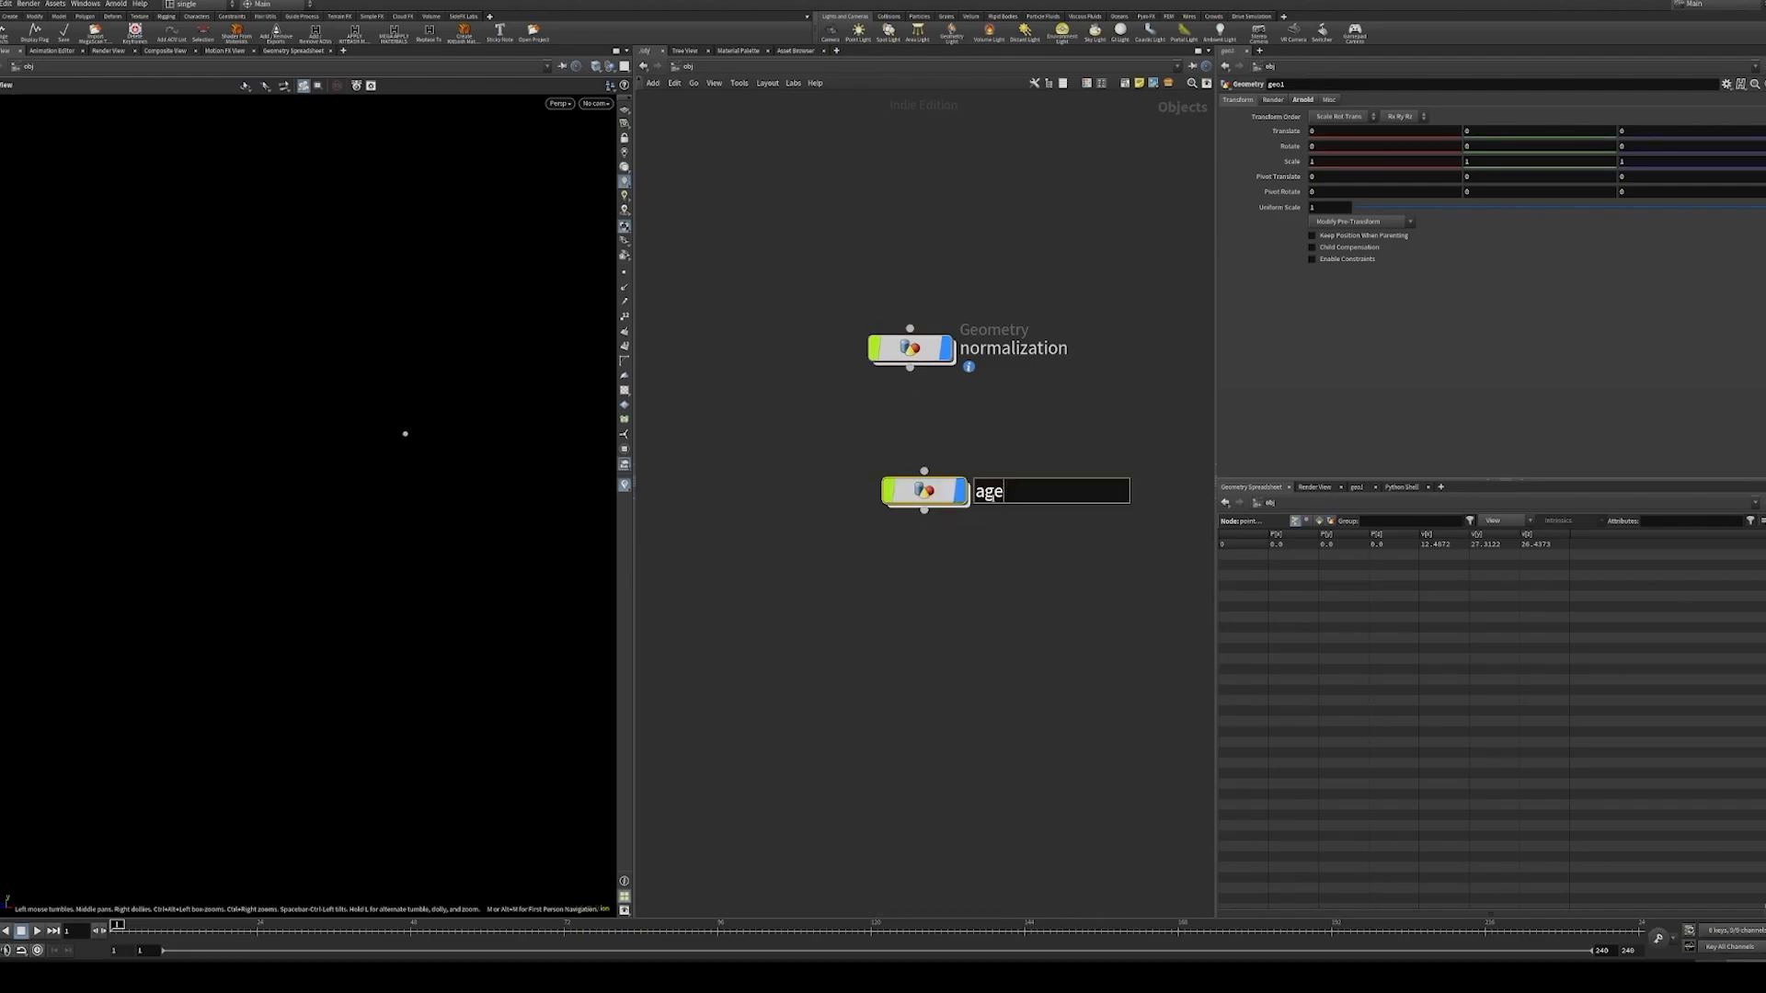
key("Return")
- Open the age object, paste the grid, scatter, point wrangle, popnet and get_norm_age chain, and display popnet
left_click_drag(1101, 445, 847, 550)
double_click(935, 493)
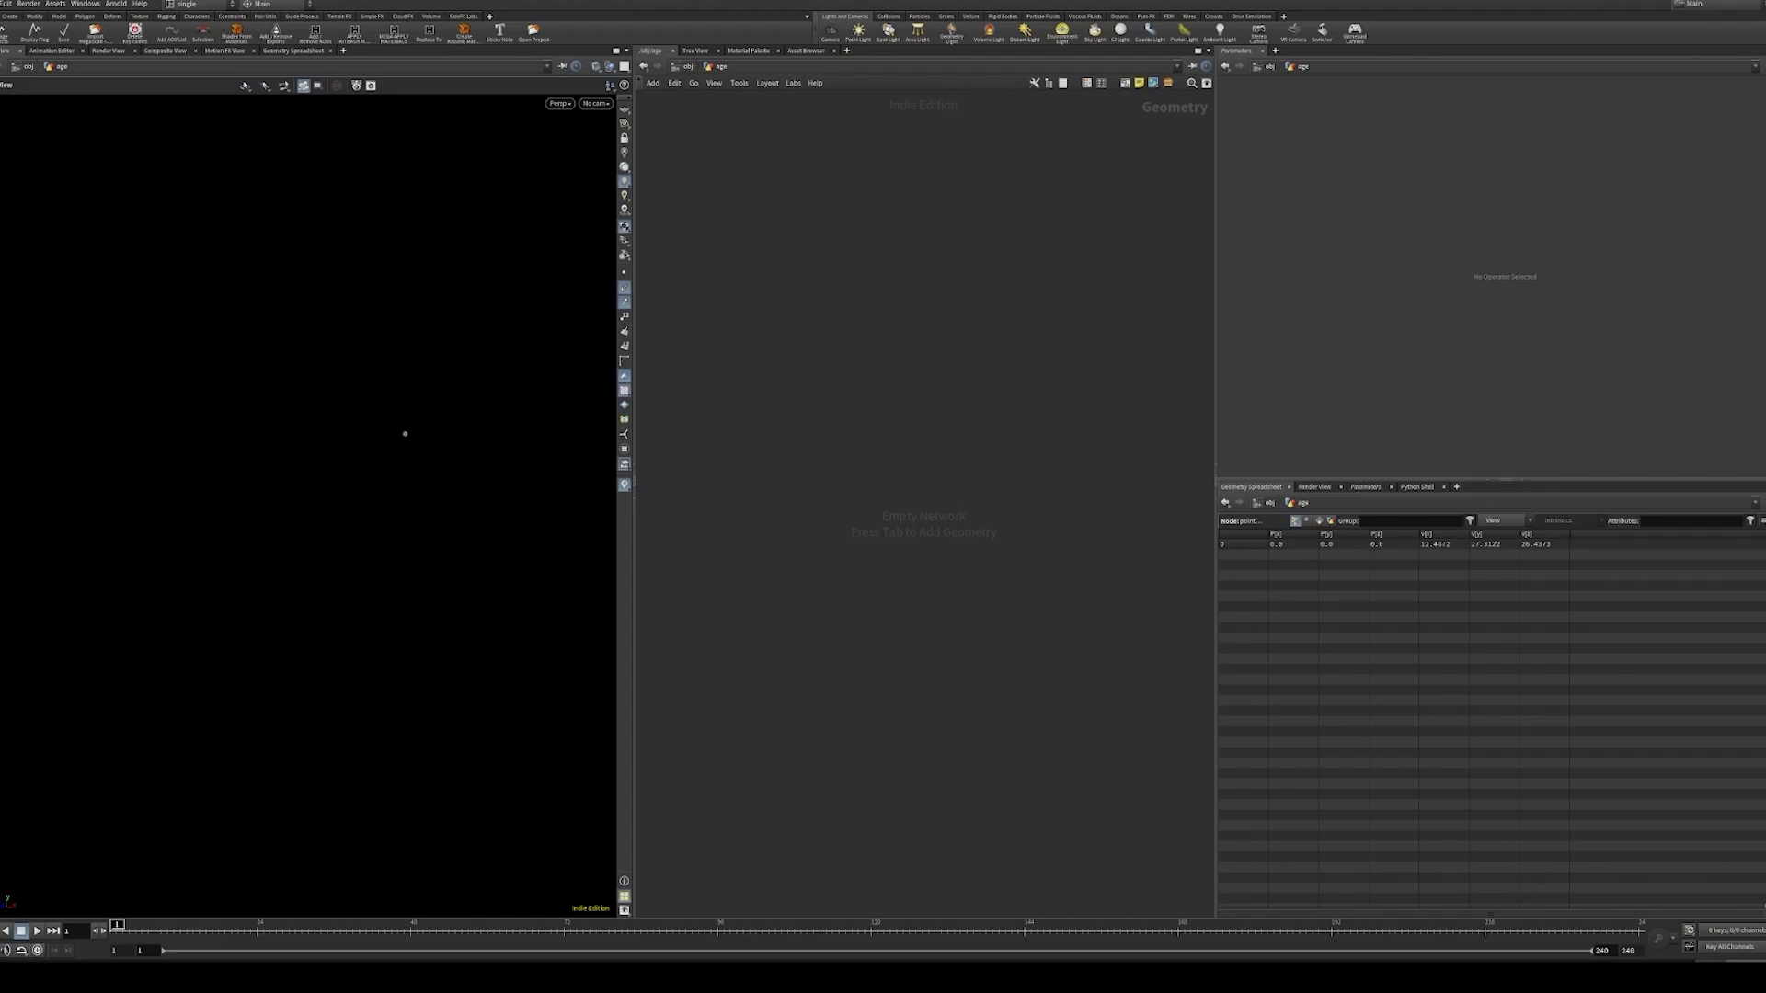
key("ctrl+v")
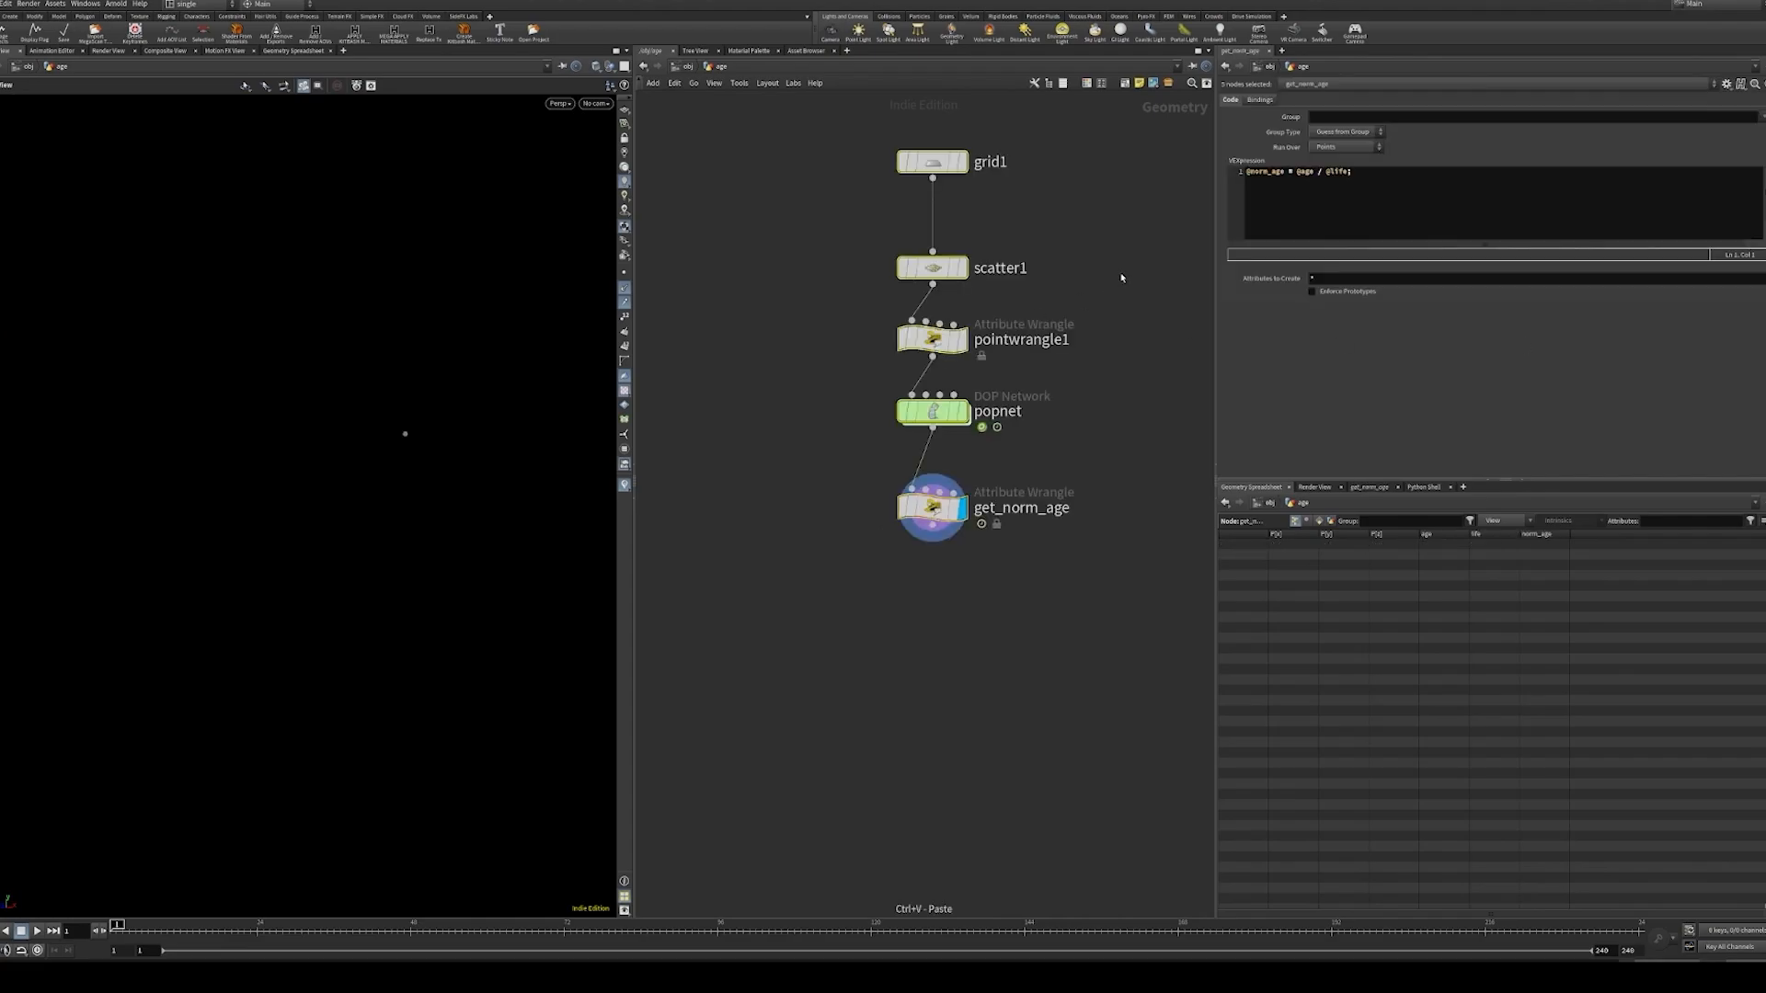
scroll(1121, 276, "down", 3)
middle_click_drag(1121, 276, 1087, 400)
left_click_drag(1113, 497, 894, 575)
left_click(1032, 477)
key("r")
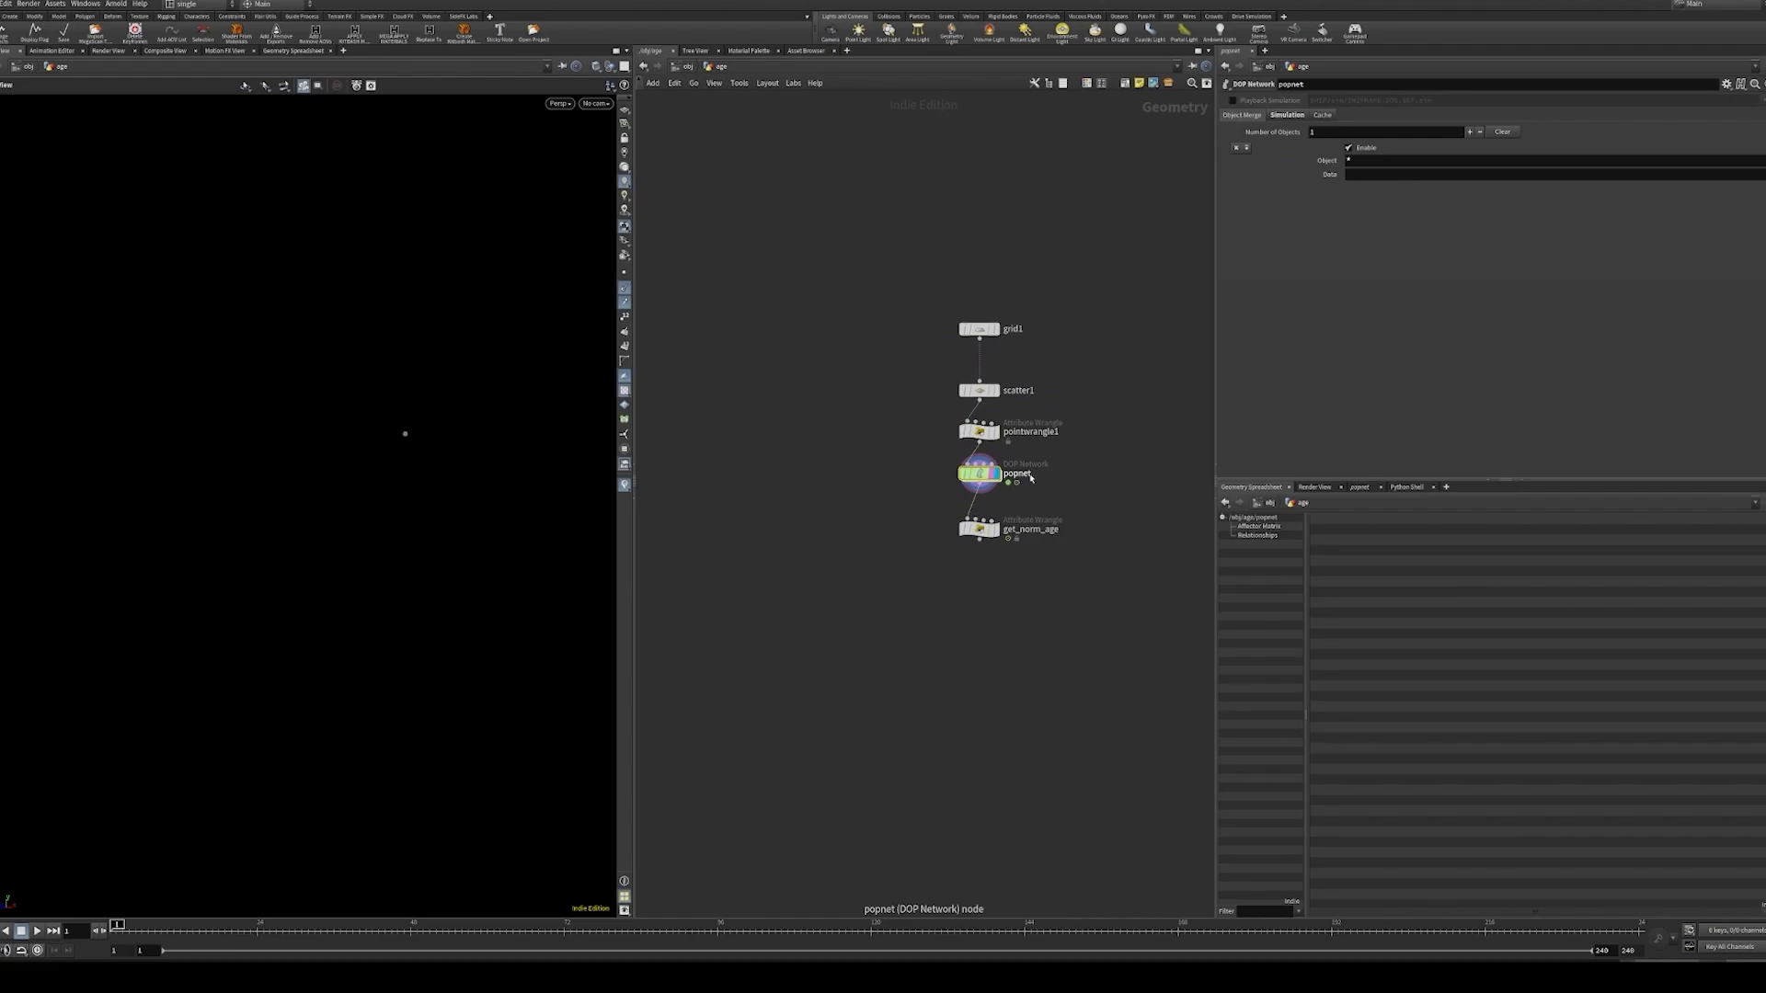
- Display scatter1 followed by pointwrangle1, and examine the wrangle's fit01 expression for the life attribute
scroll(1019, 425, "up", 4)
left_click_drag(1128, 346, 789, 378)
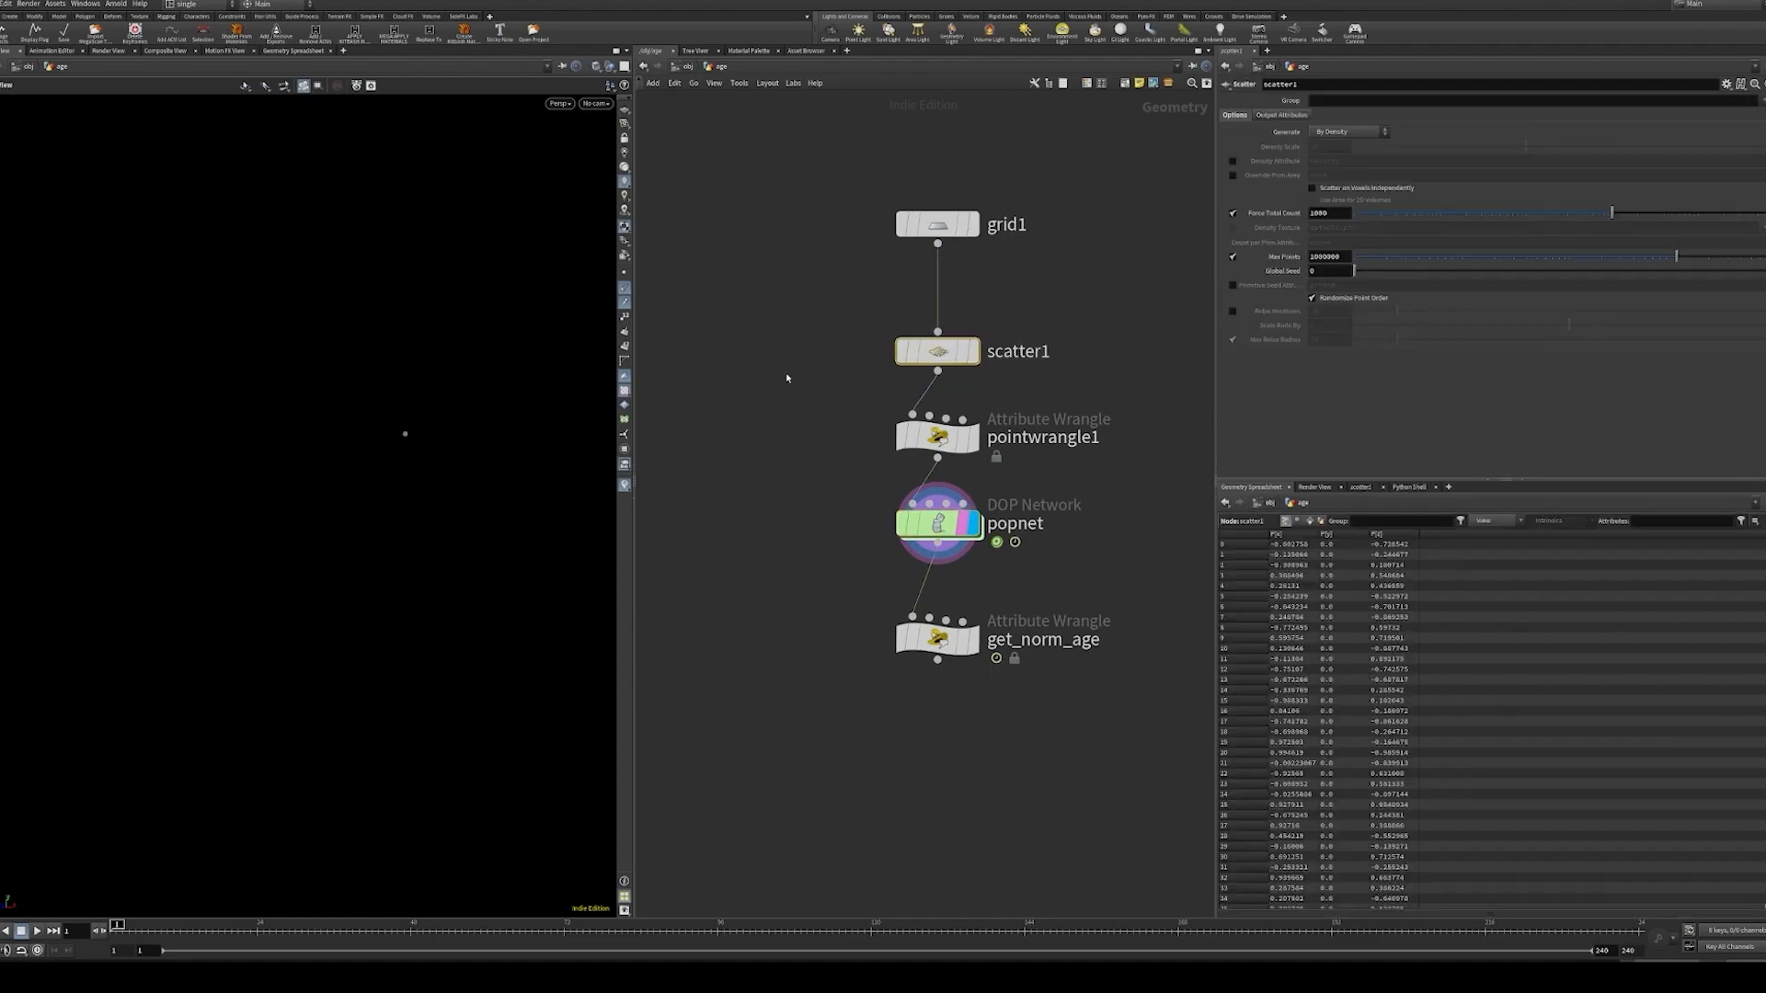
key("r")
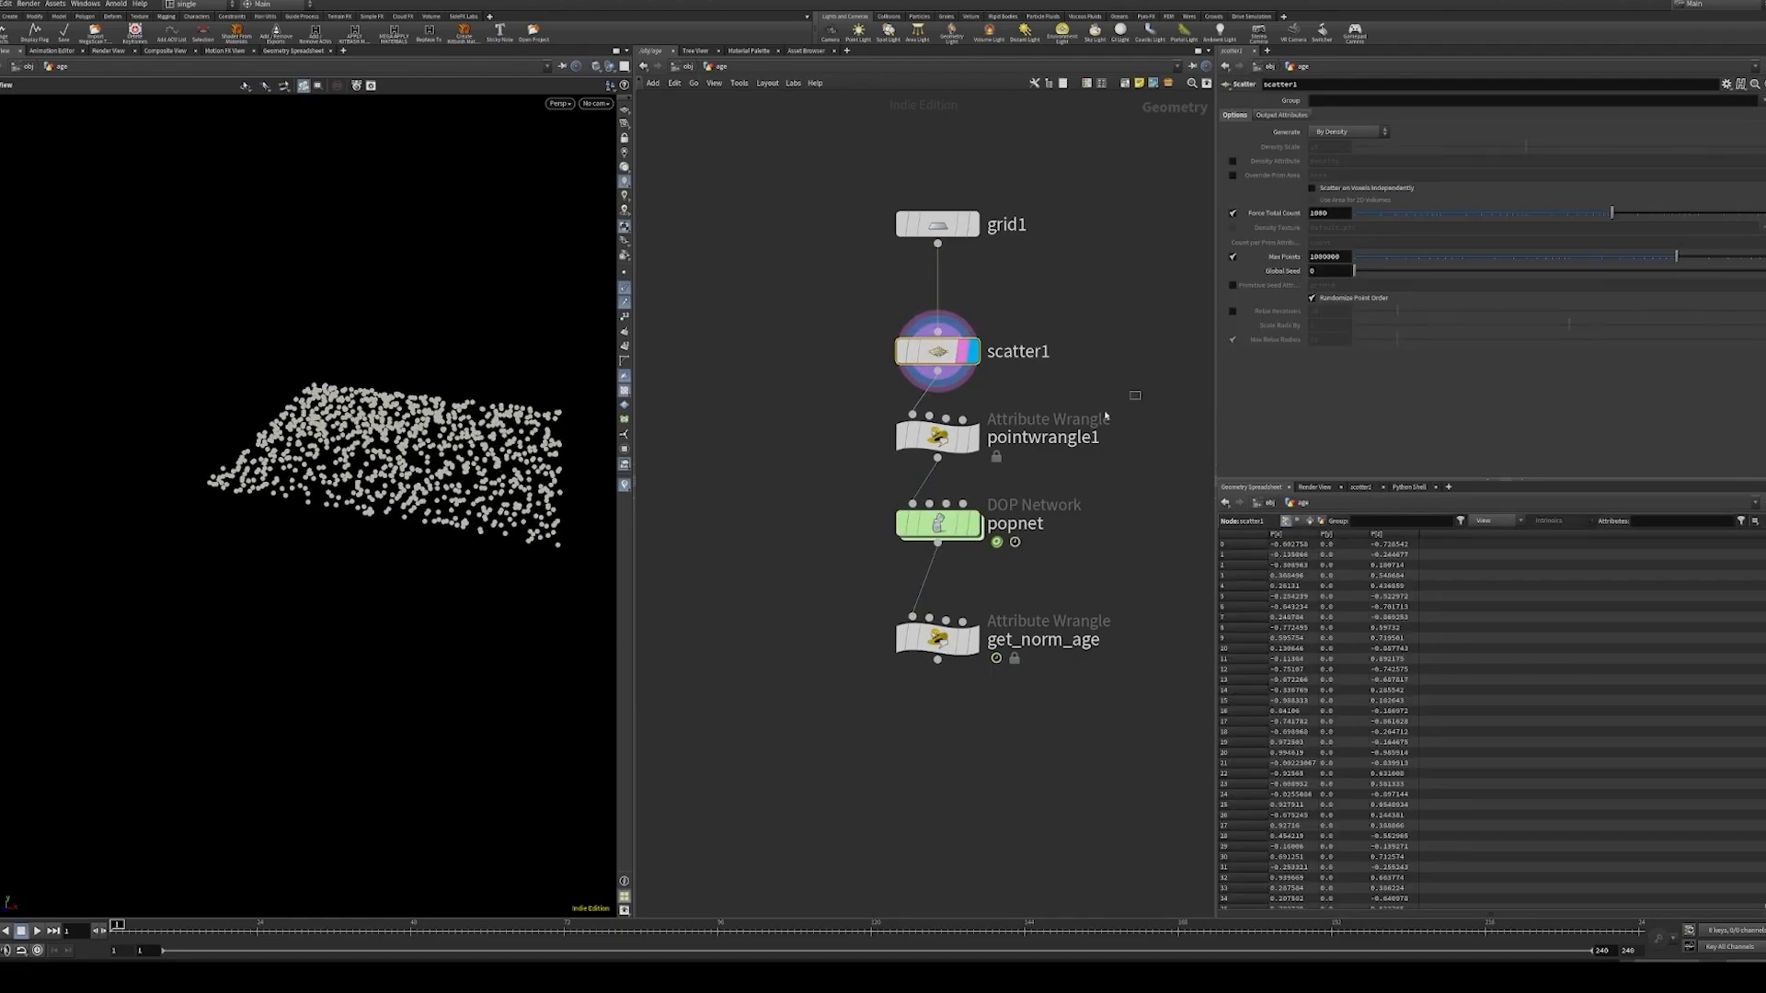
left_click_drag(1135, 394, 871, 473)
key("r")
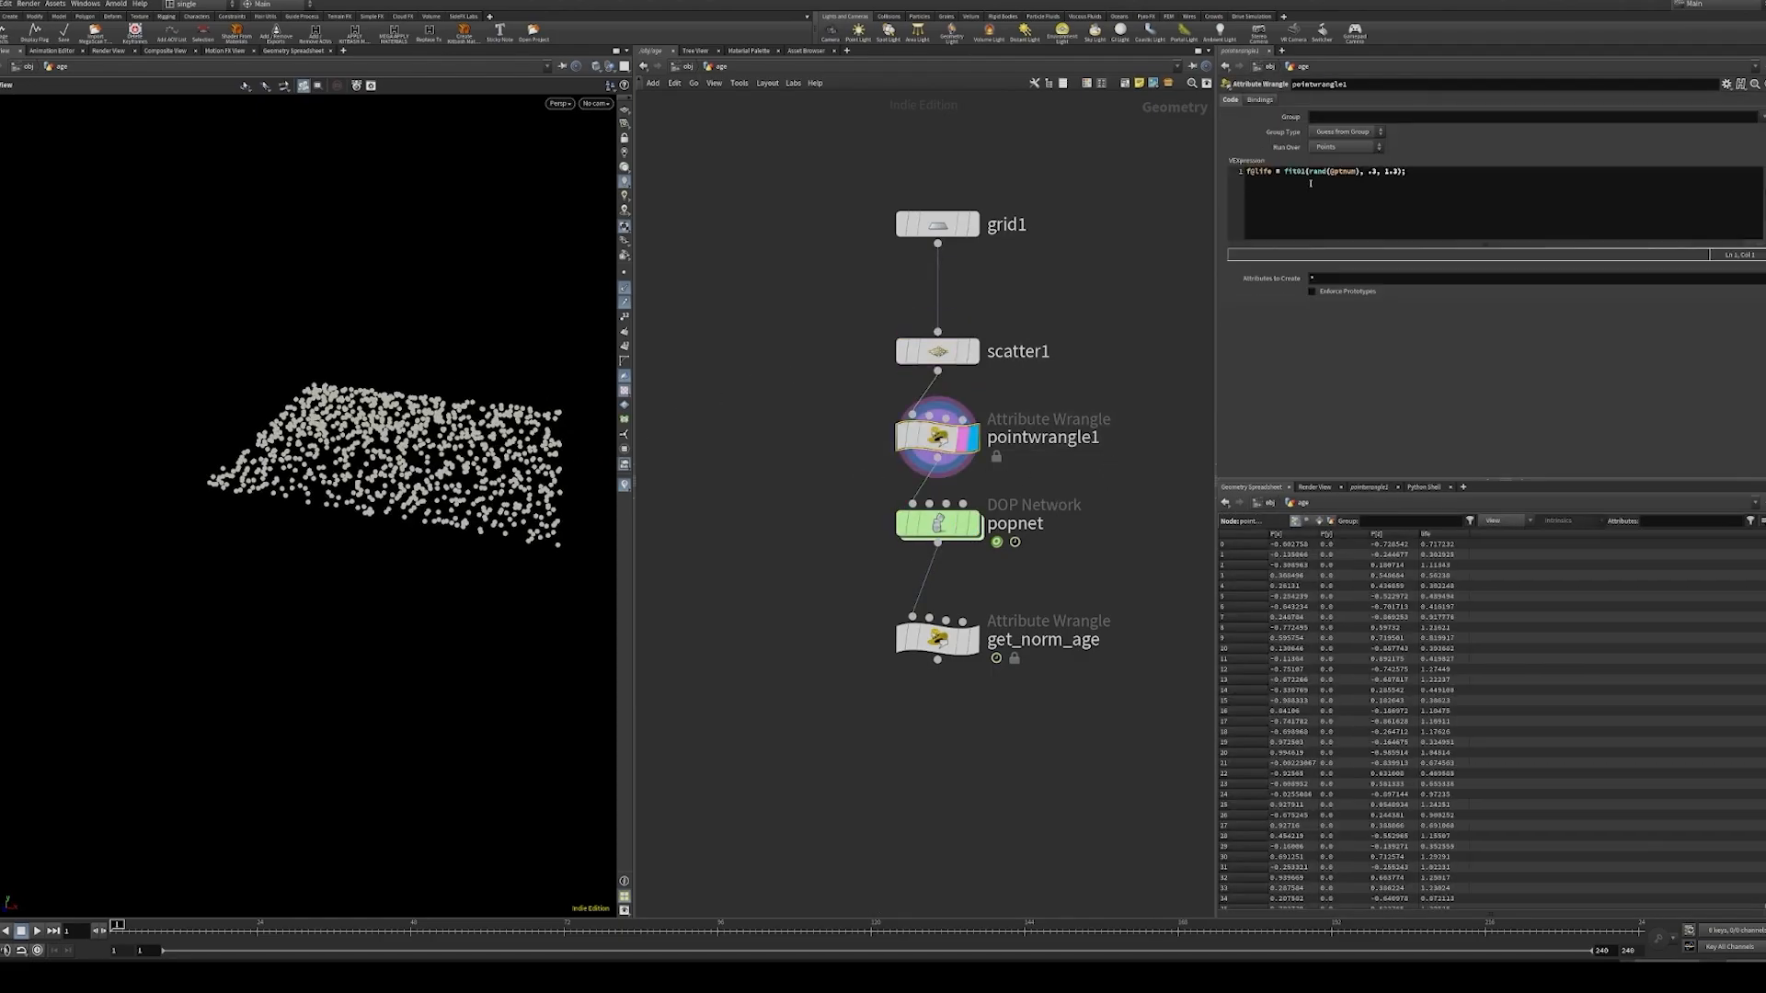
left_click(1354, 172)
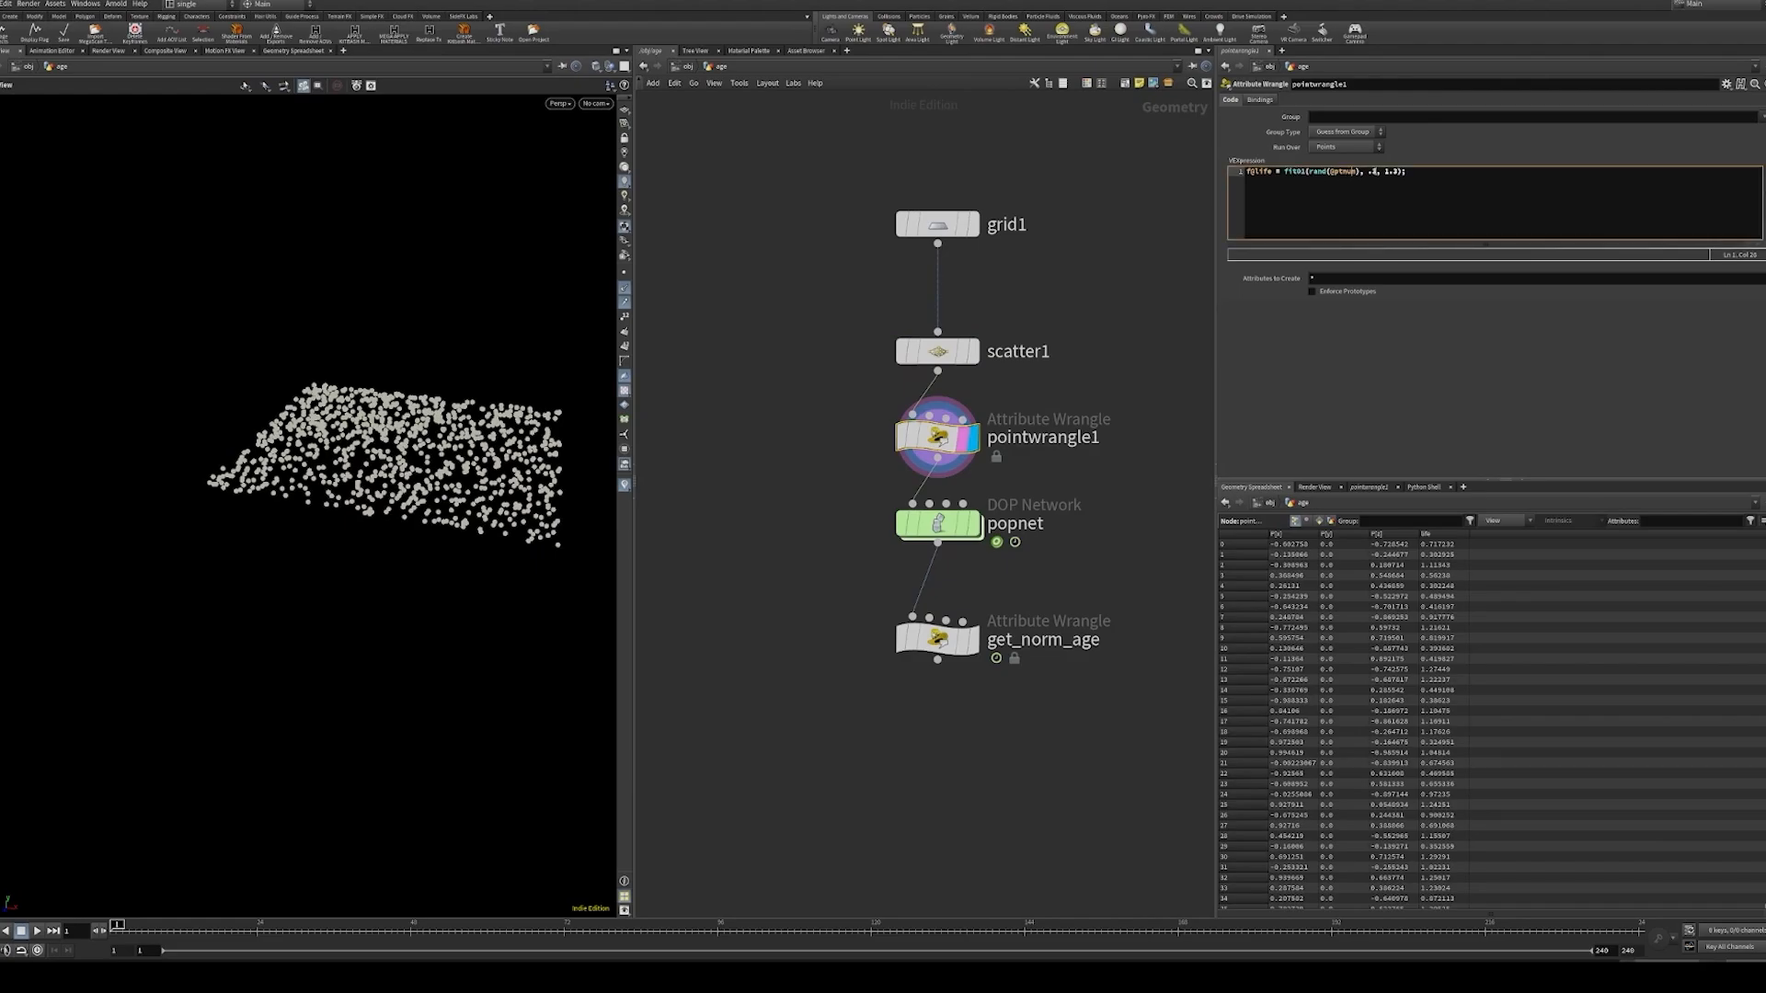
- Review the source, wind and solver nodes inside popnet, and return to the age network with popnet displayed
double_click(956, 525)
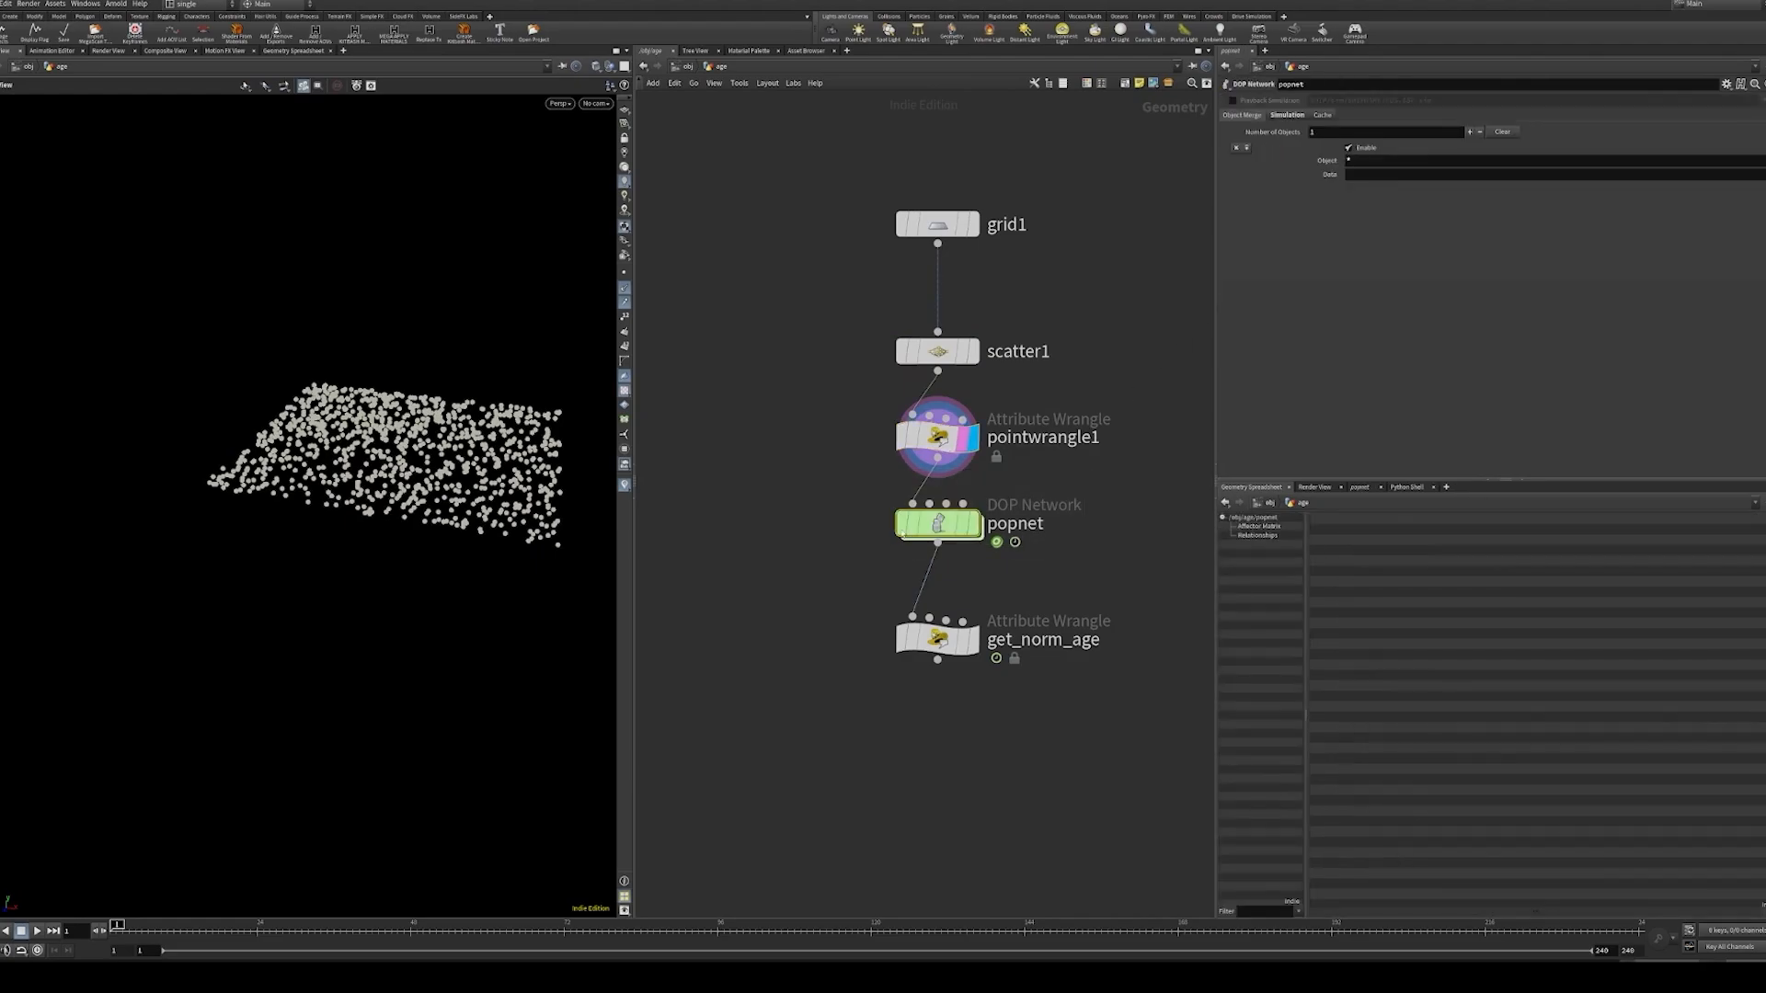
left_click(1038, 502)
scroll(1042, 494, "up", 4)
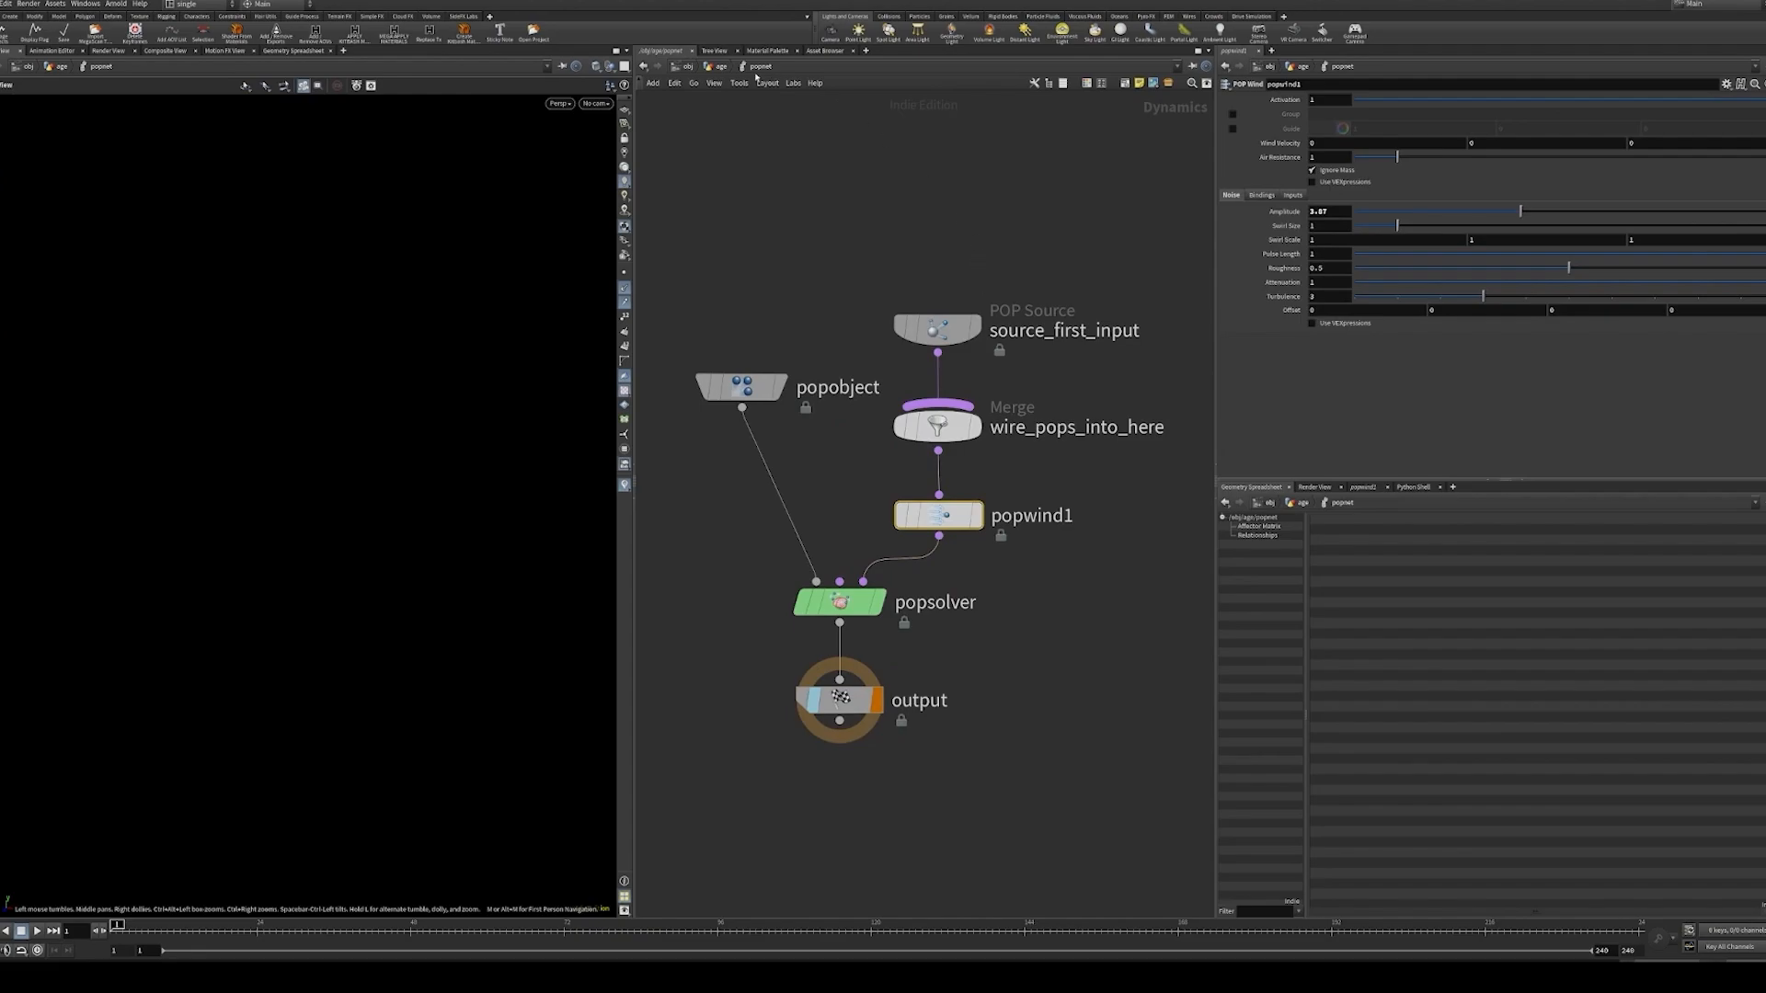
left_click(721, 66)
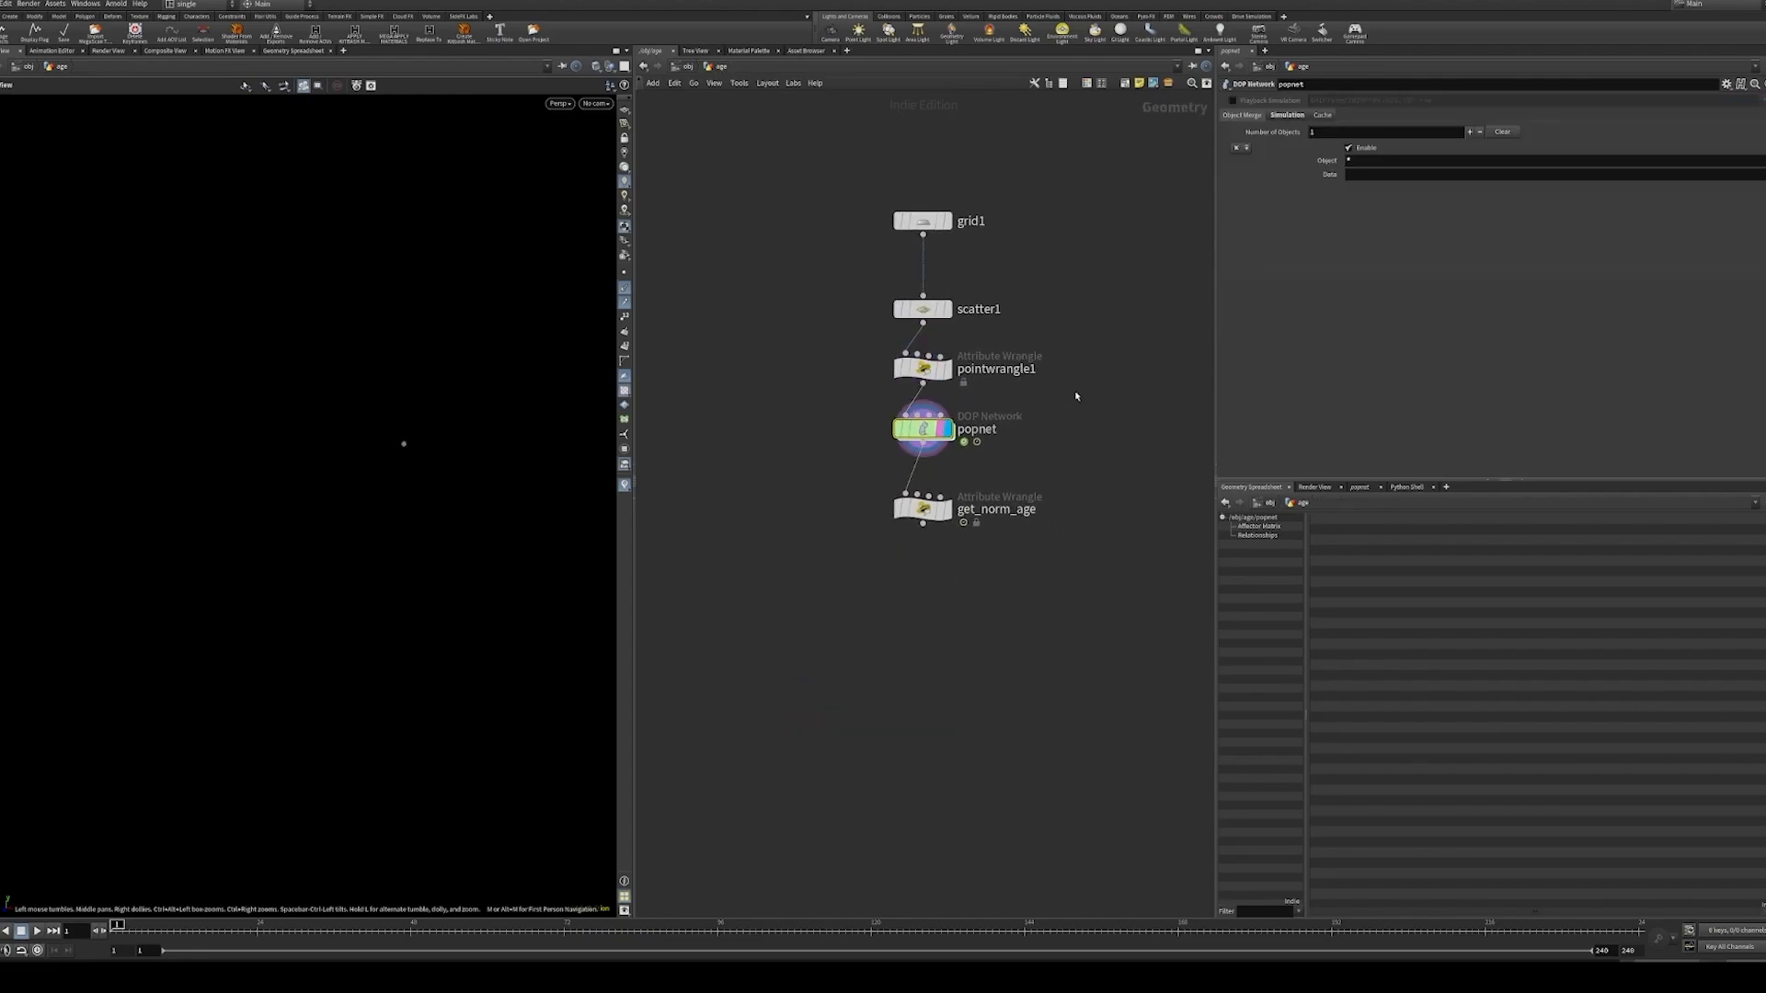
- Set the popnet simulation's start frame to 1 and play the particles from the first frame
left_click(53, 932)
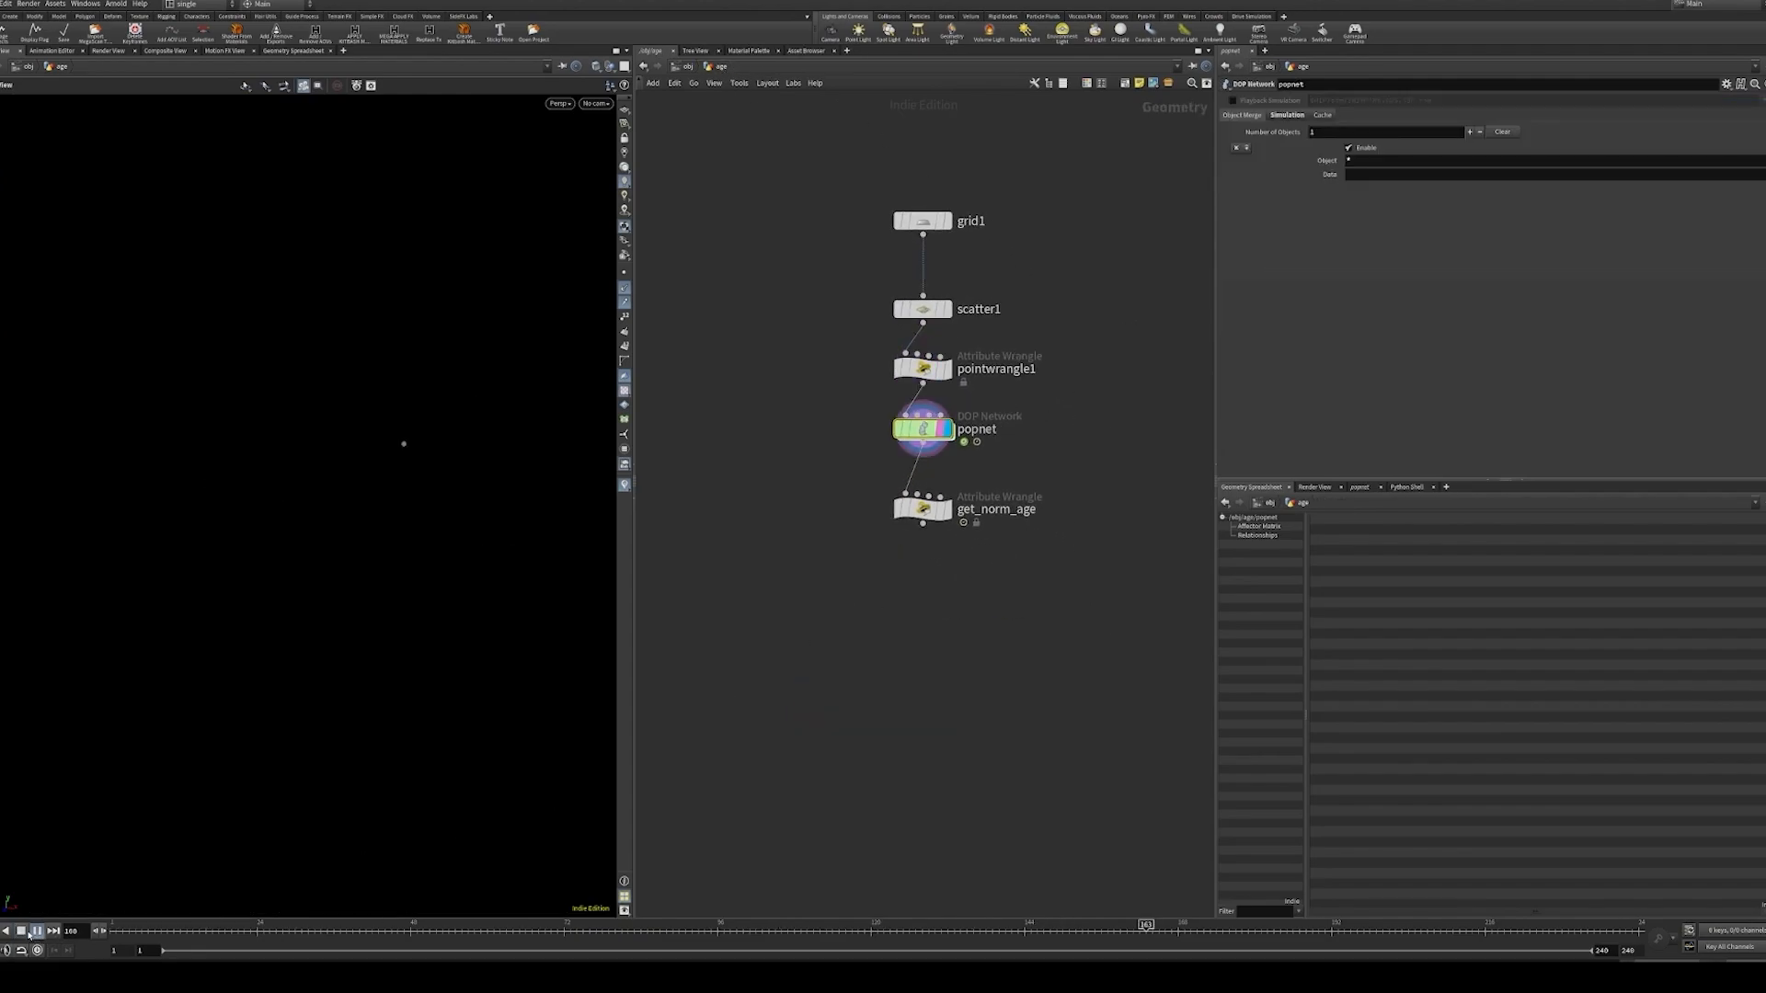
left_click(1286, 115)
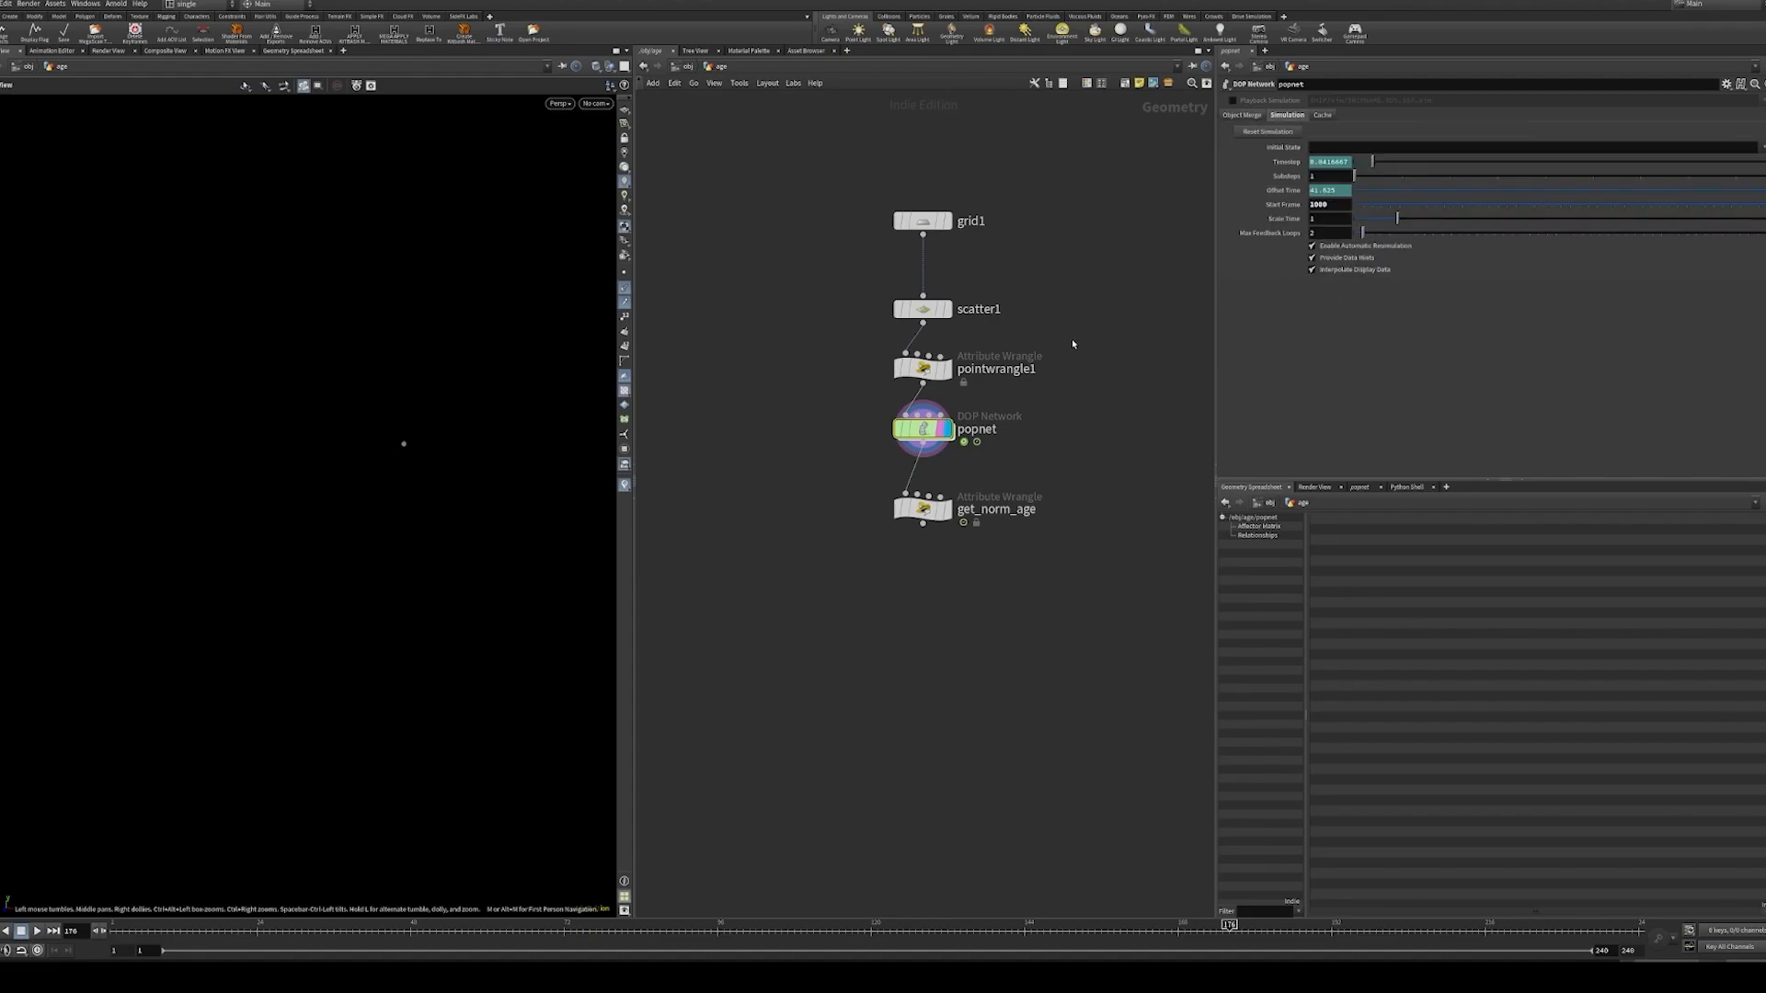
double_click(1321, 204)
type("1")
key("Return")
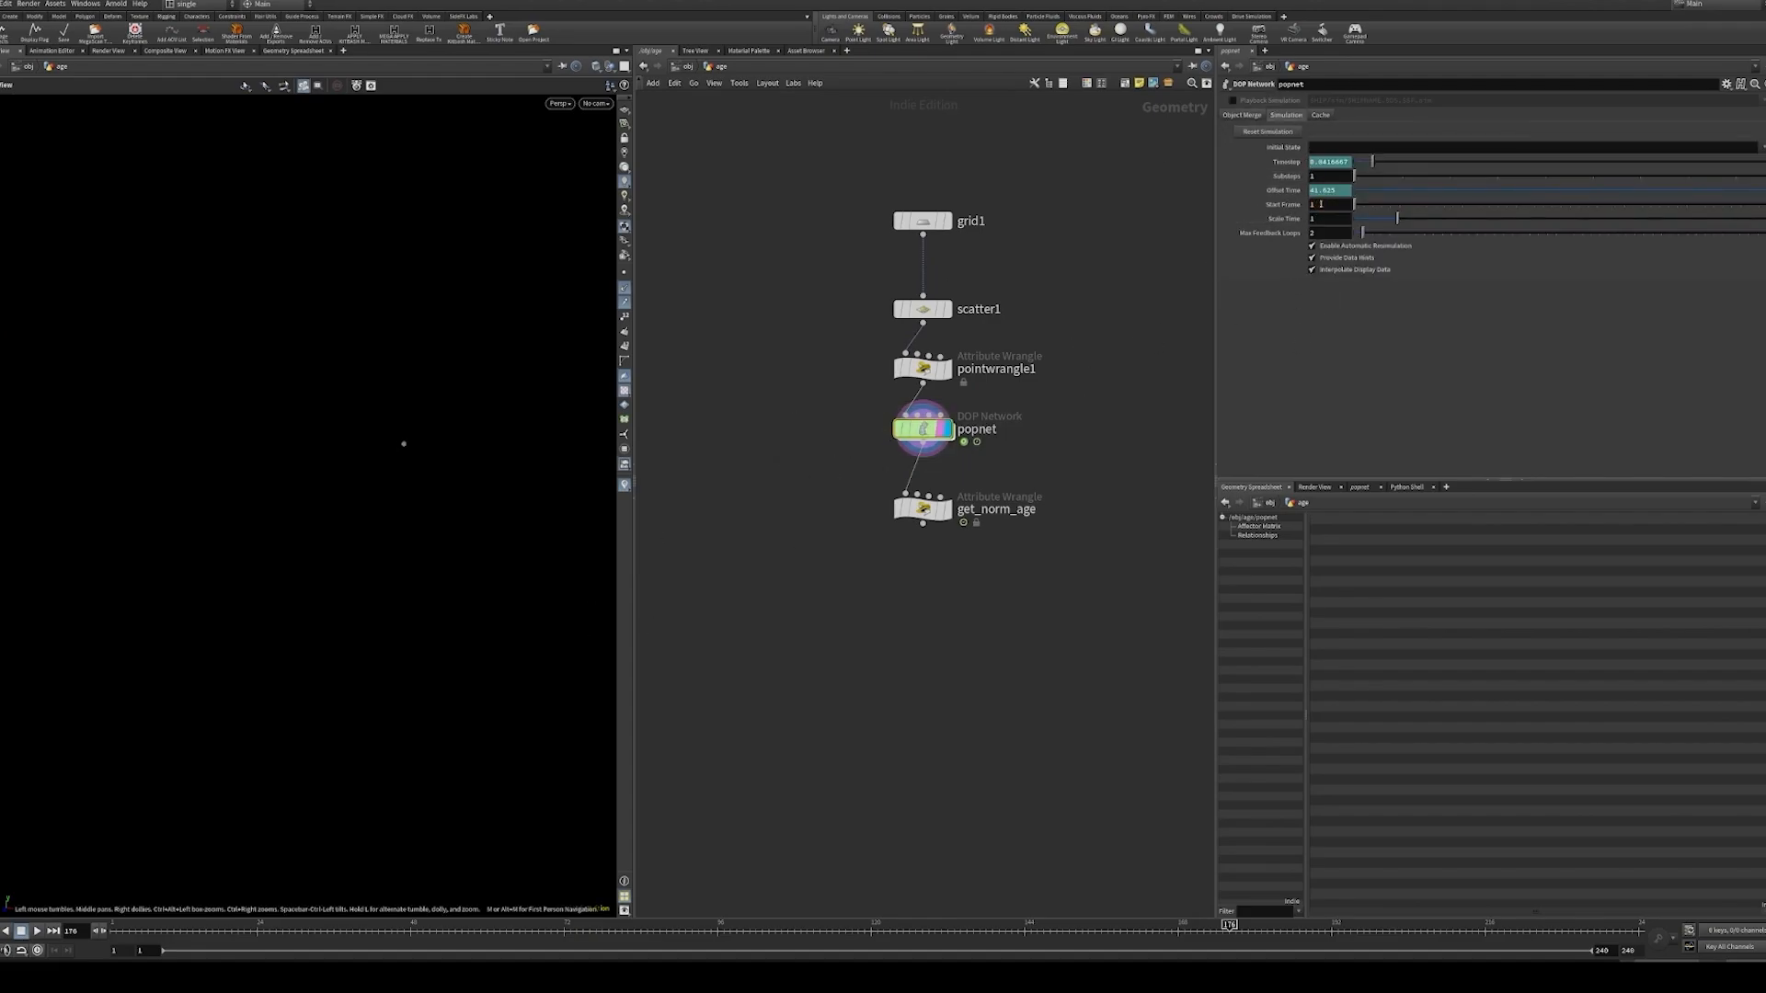
left_click(113, 932)
left_click(37, 931)
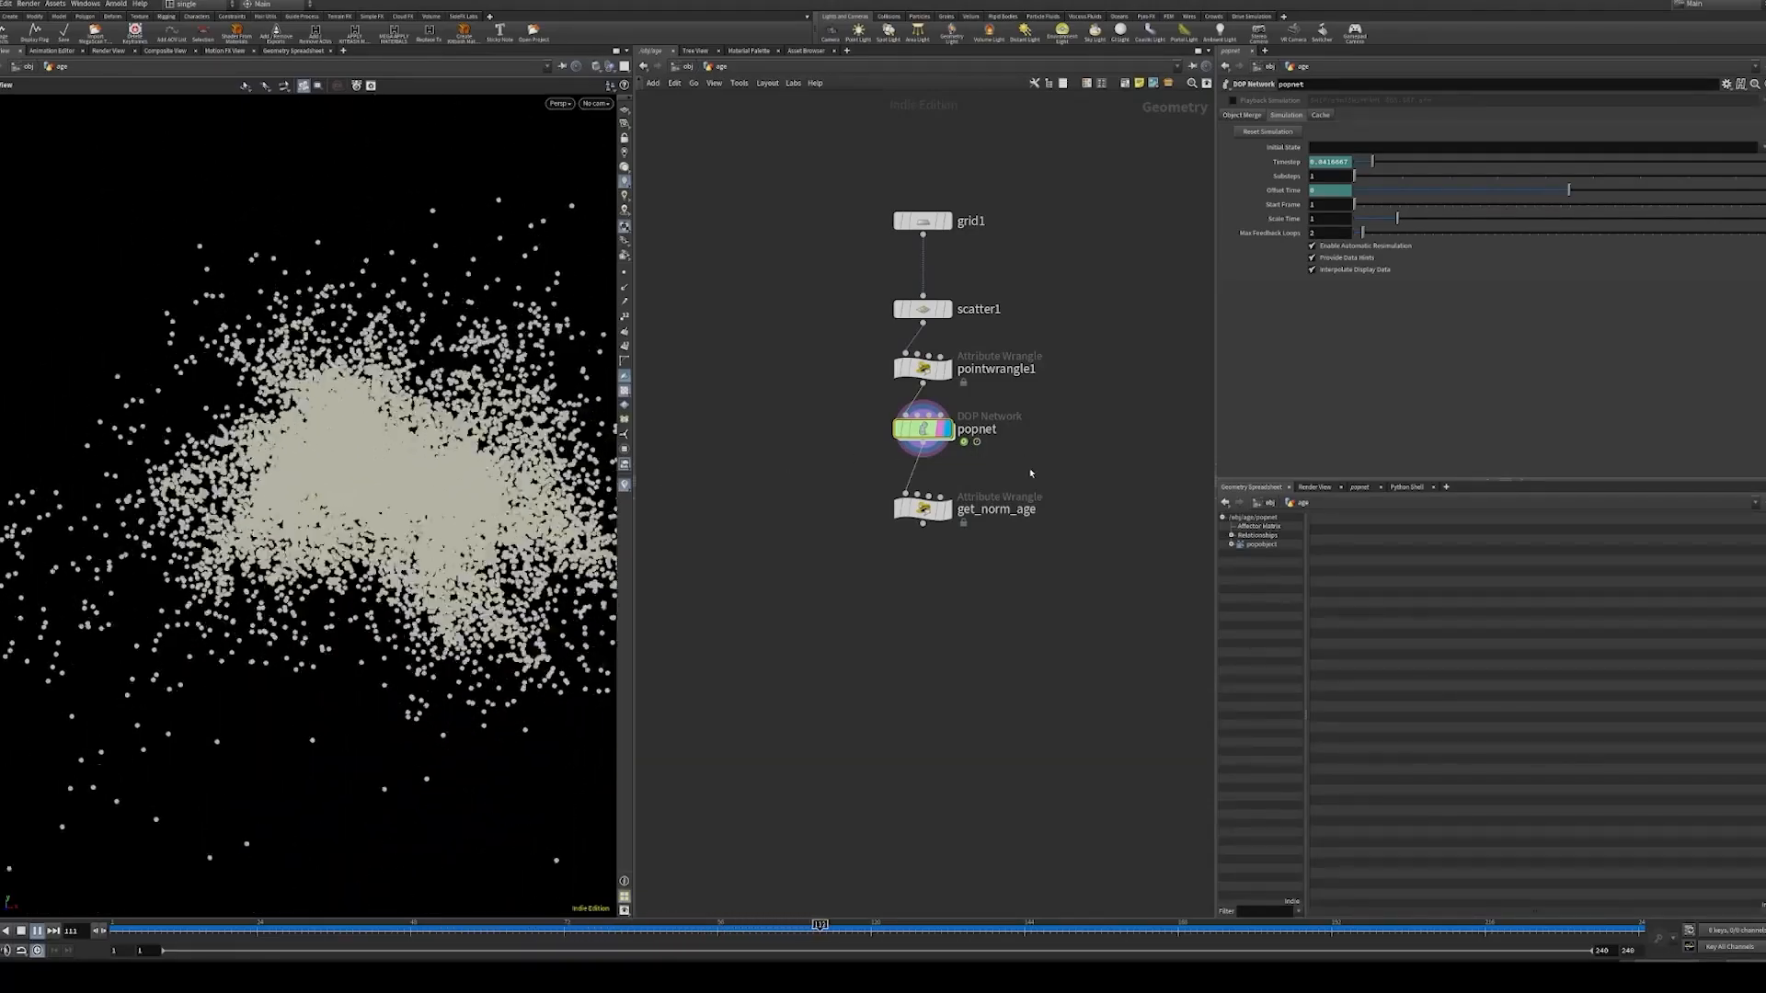
- Select get_norm_age and examine its expression dividing age by life
left_click_drag(1039, 477, 844, 556)
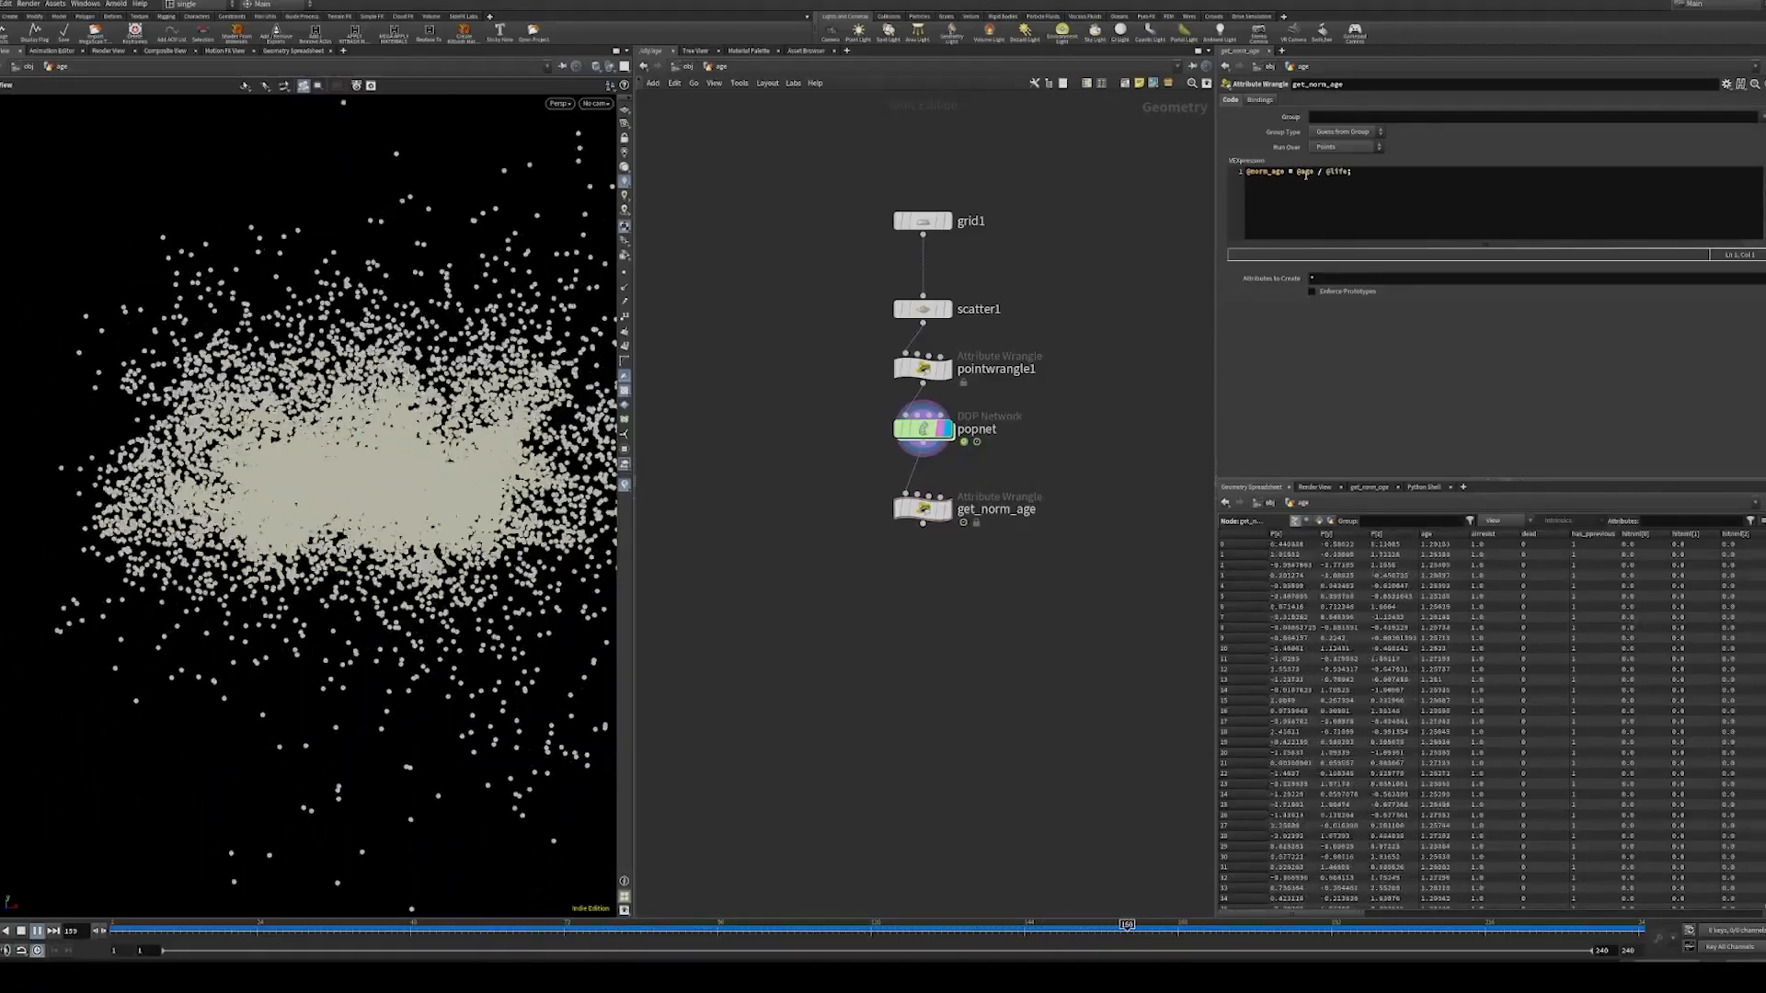
left_click(1305, 174)
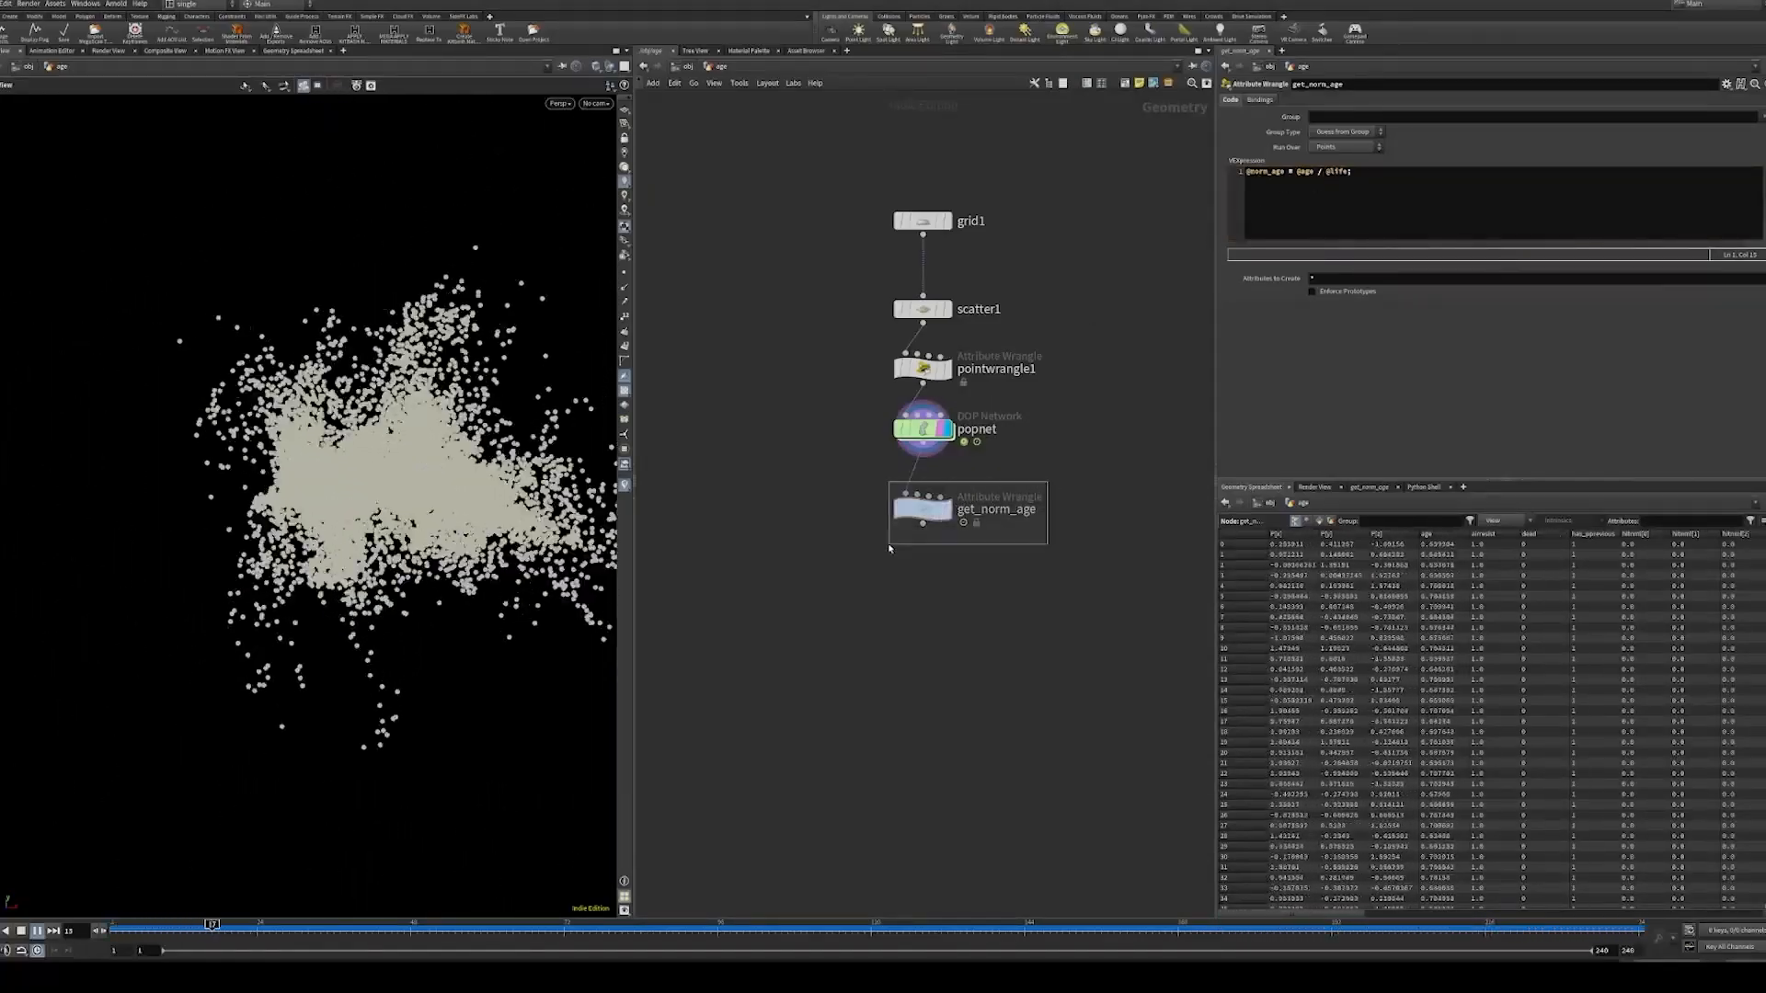
left_click(1274, 174)
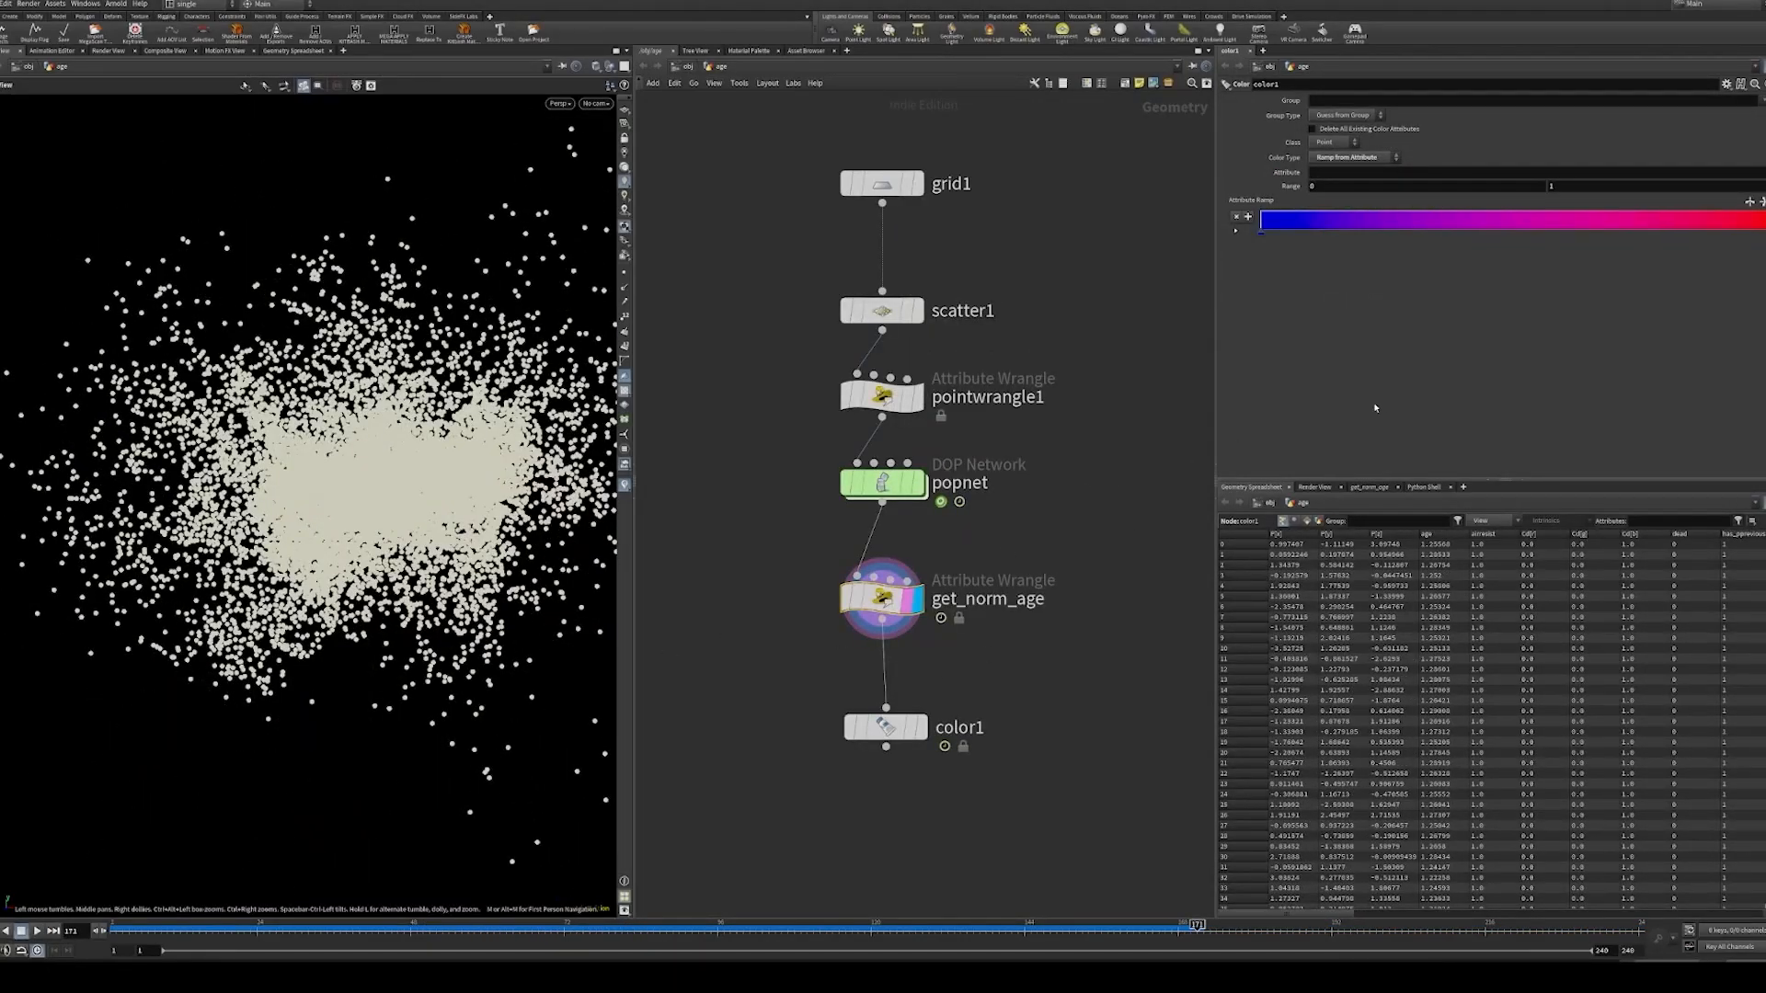
- Display color1, set its ramp attribute to norm_age, and replay the particles from the first frame
left_click(921, 727)
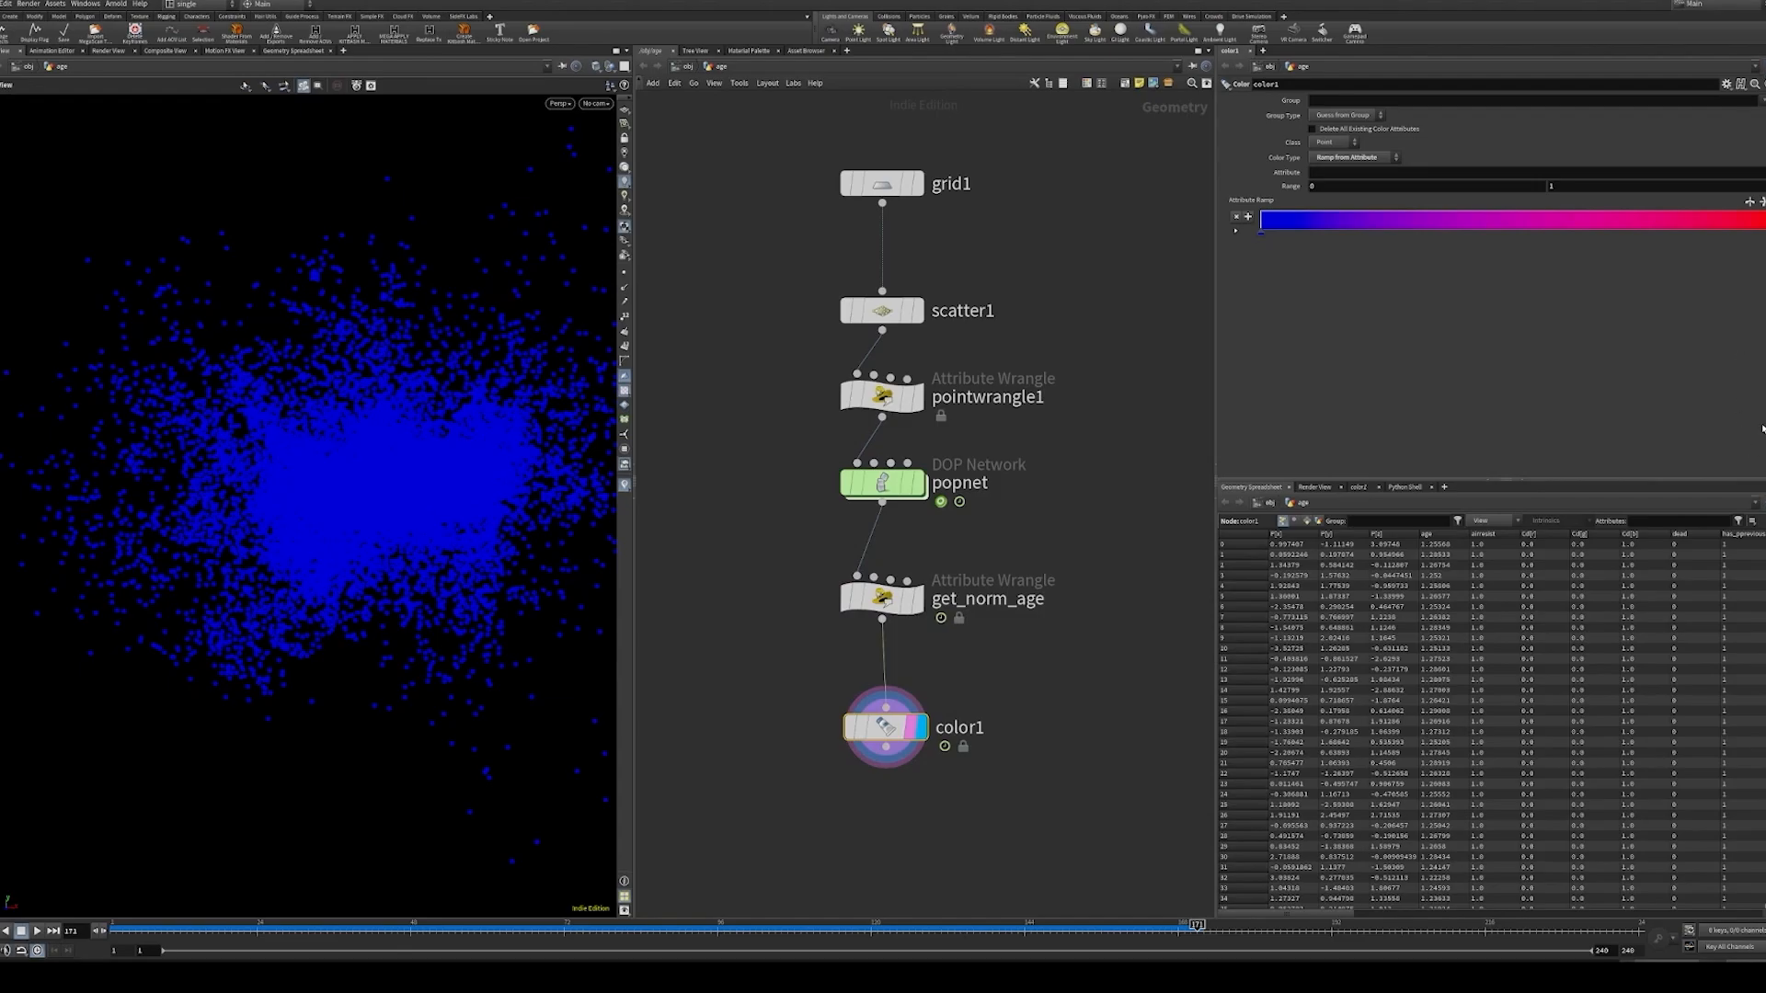
left_click(1763, 173)
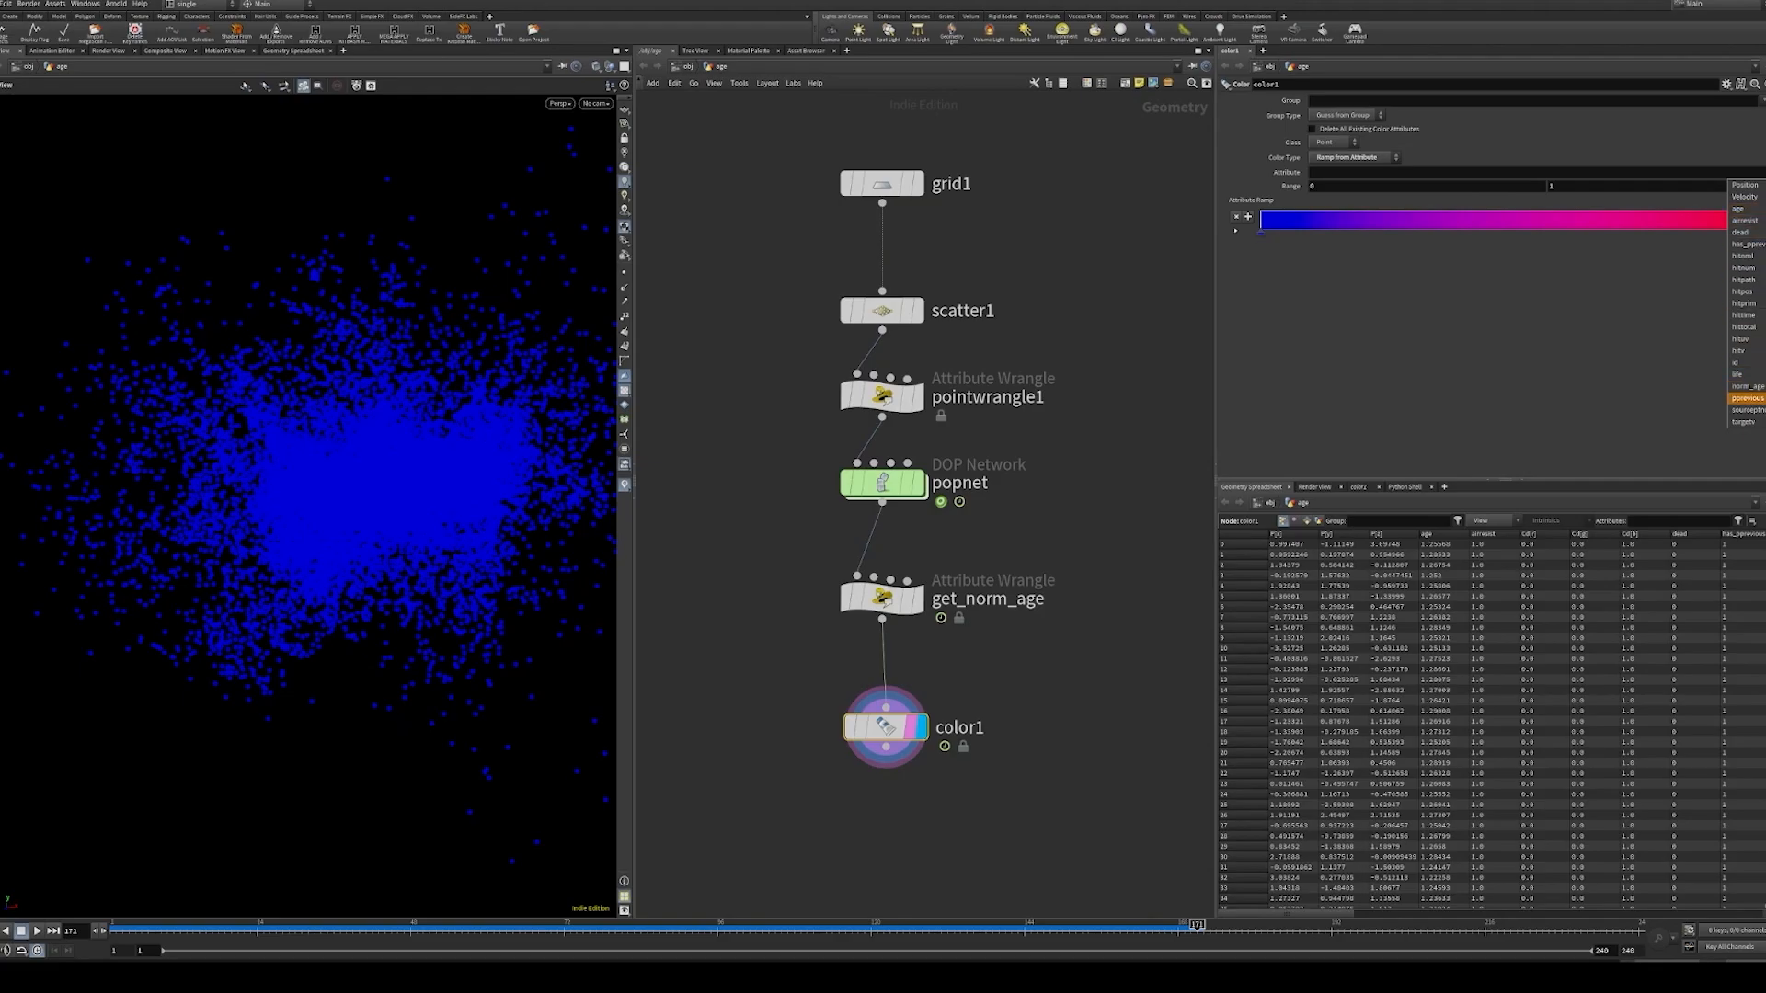
left_click(1745, 386)
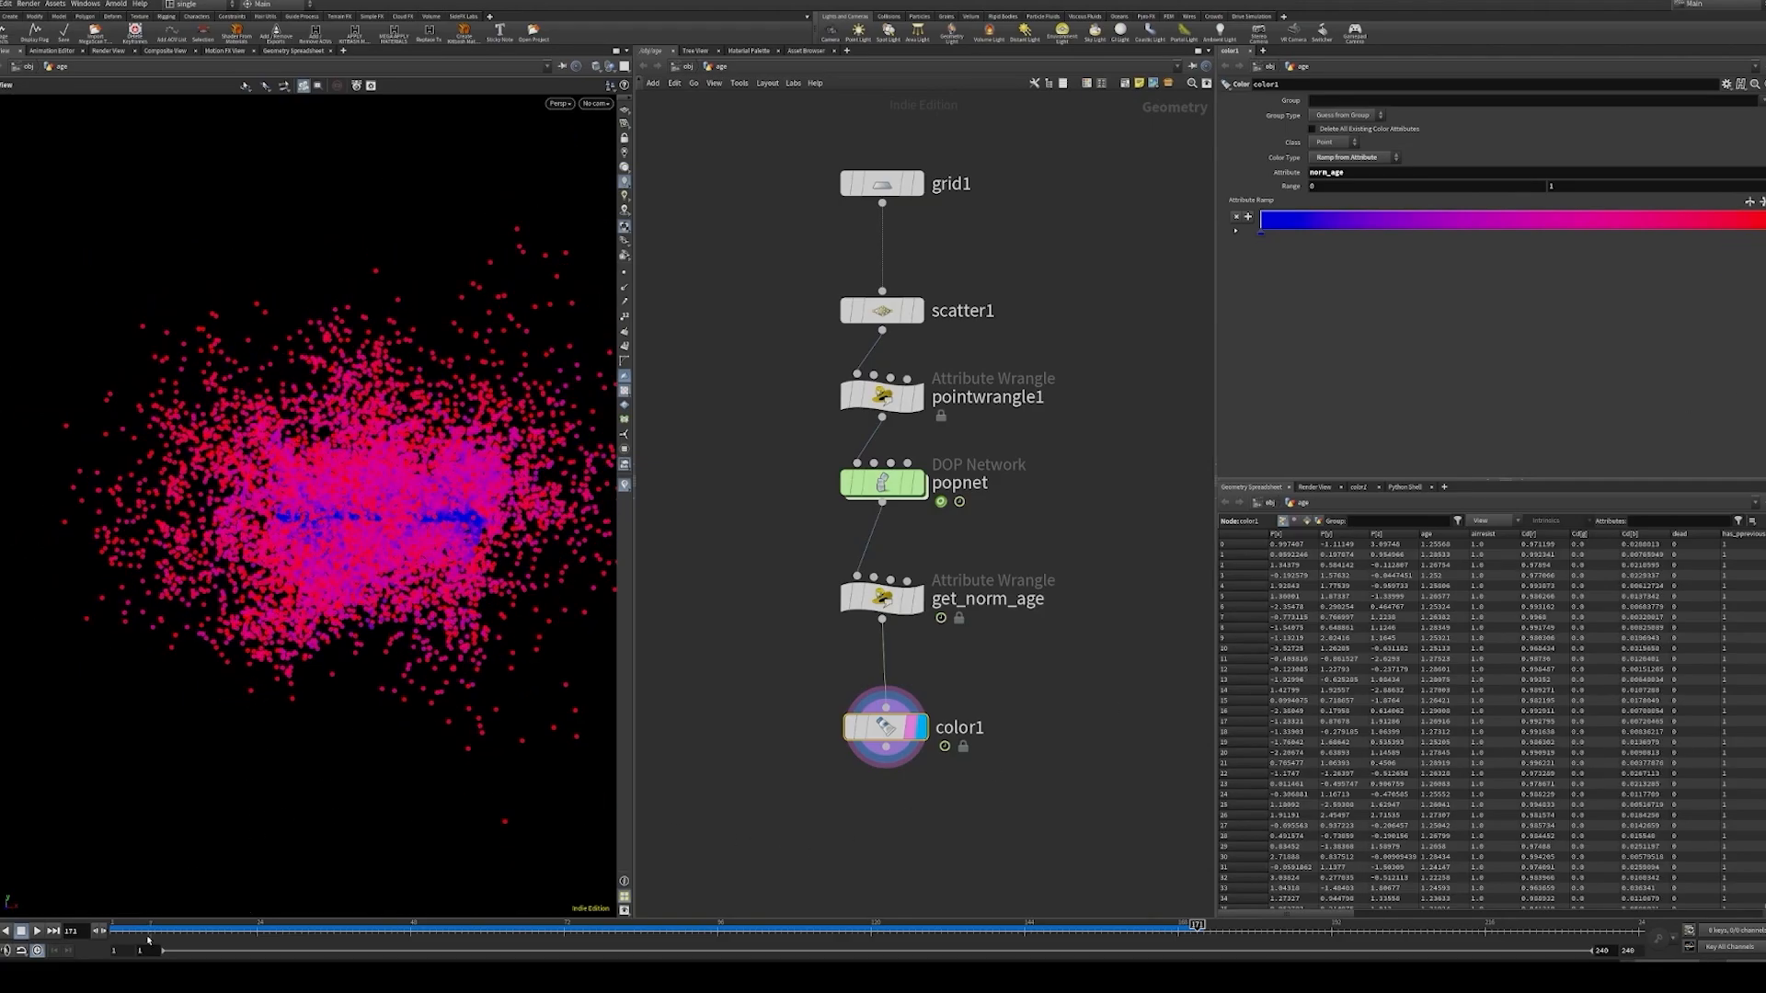
left_click_drag(136, 929, 109, 930)
left_click(35, 932)
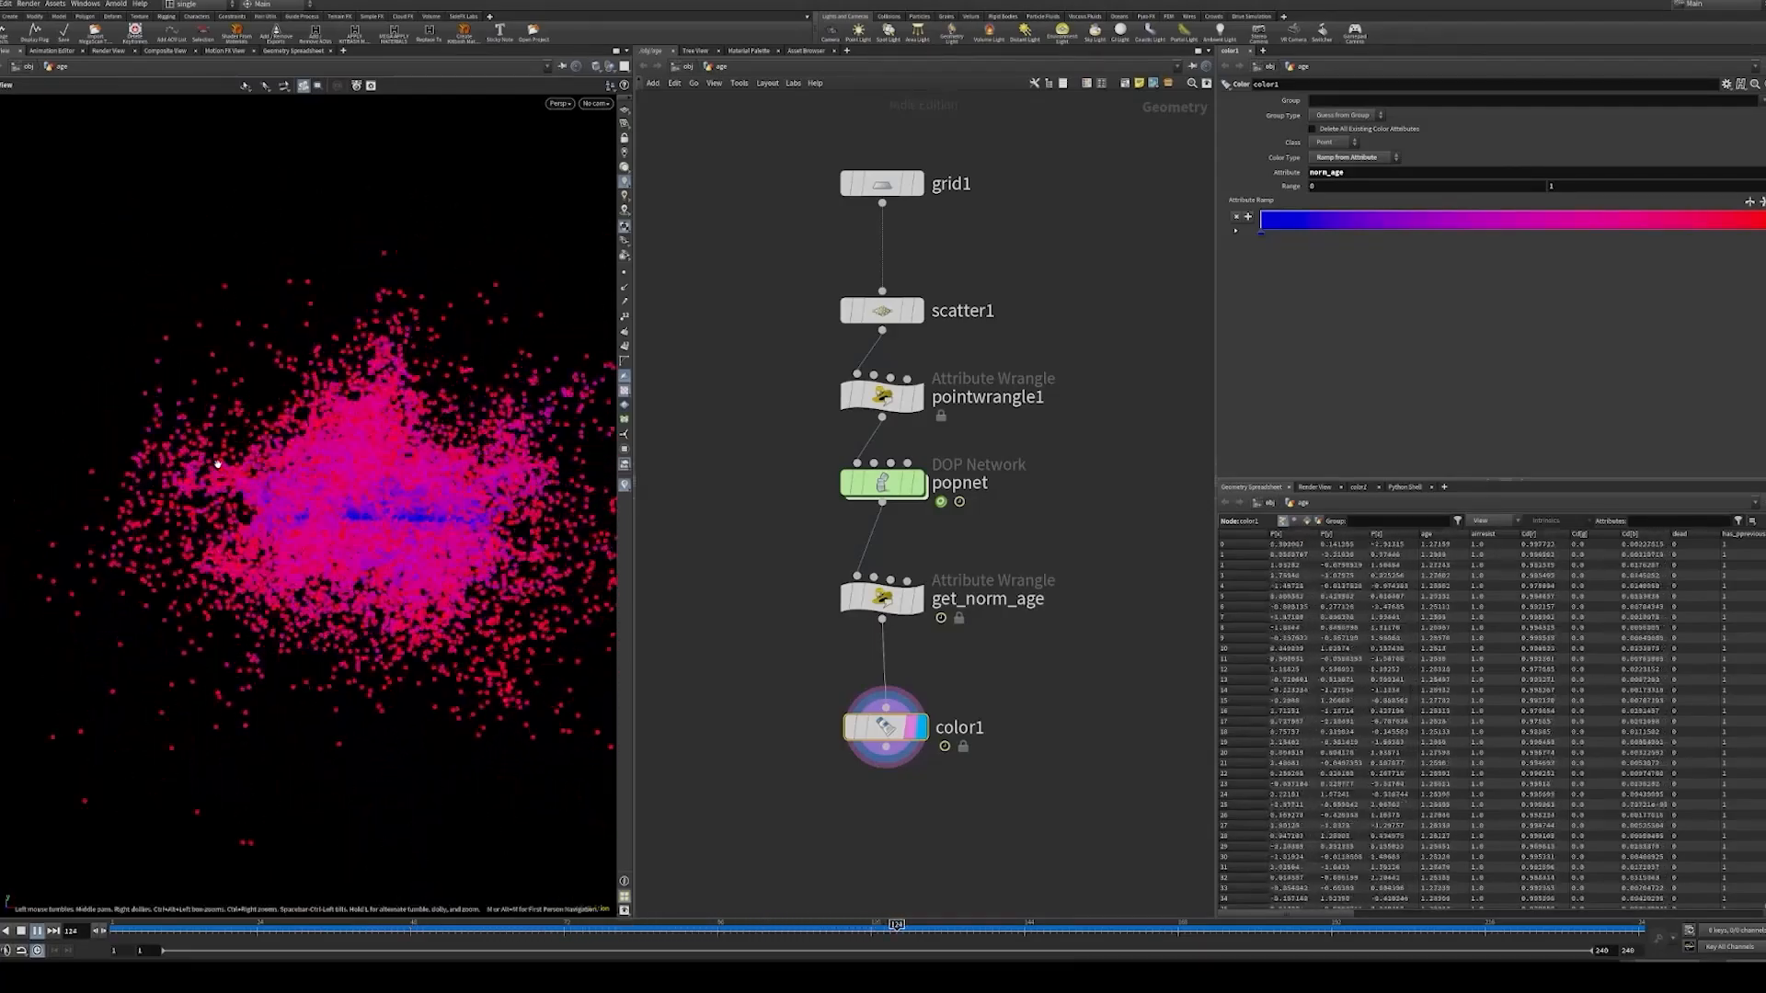
- Compare the particles displayed at get_norm_age with the coloured particles at color1
left_click(975, 602)
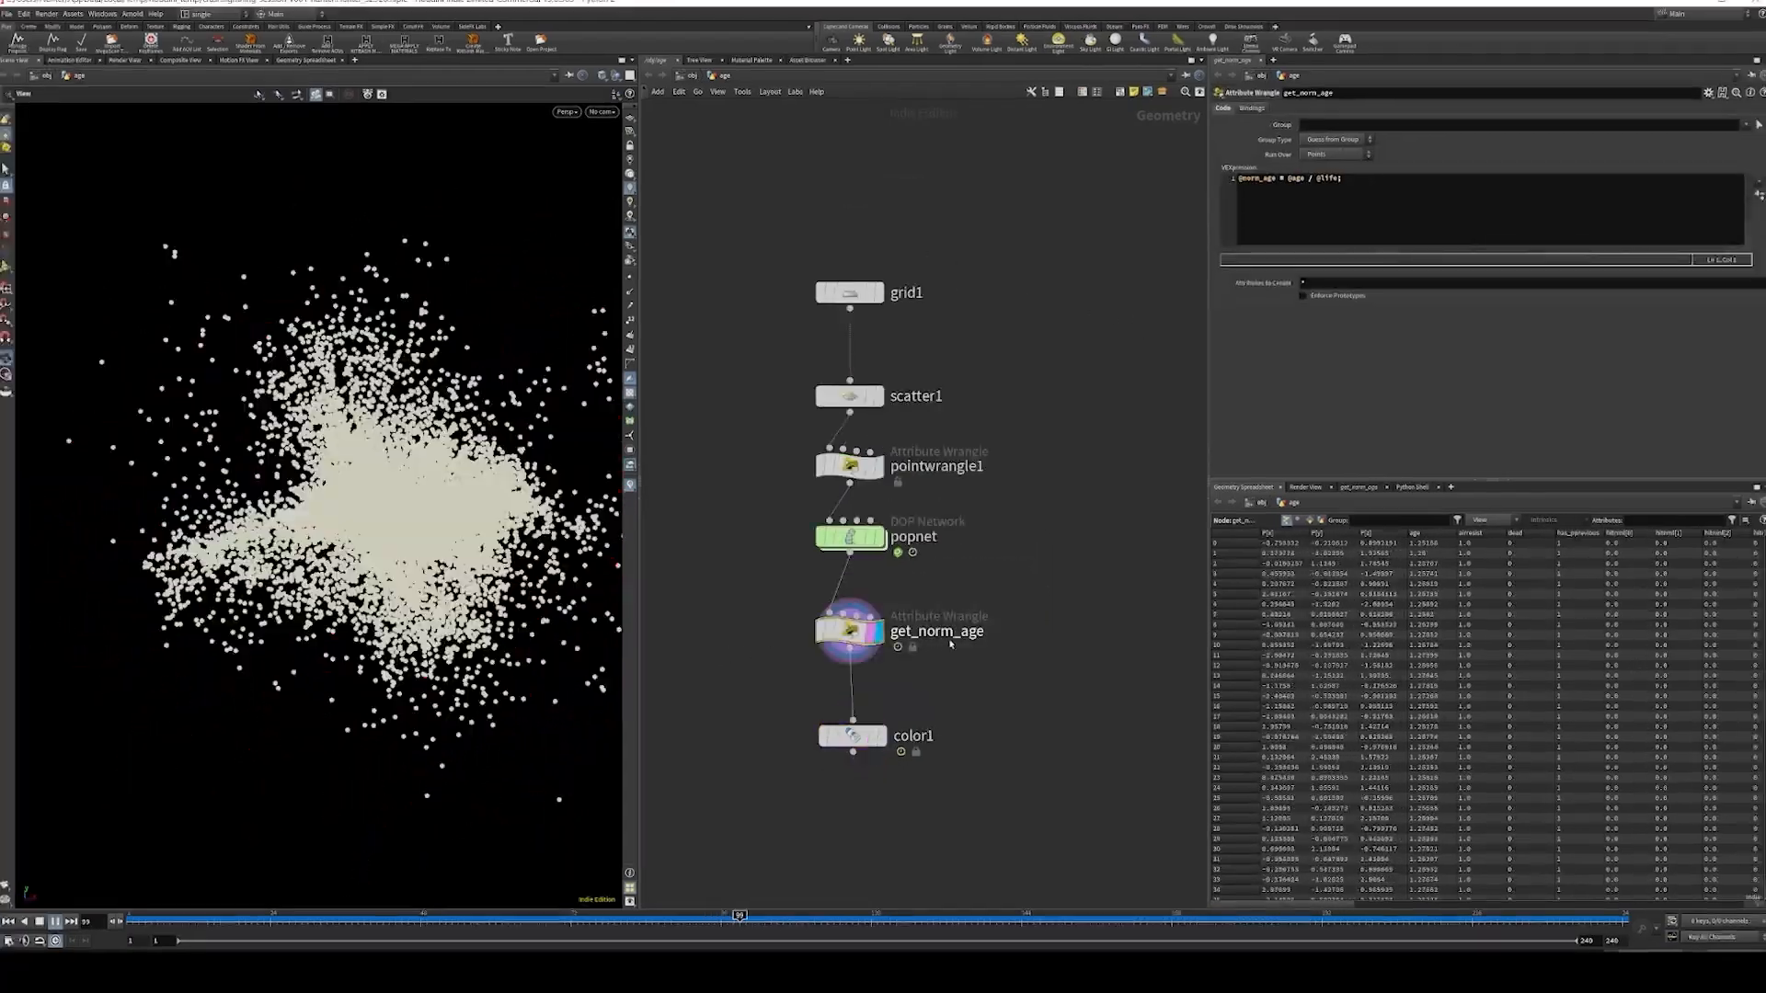
middle_click_drag(994, 694, 987, 662)
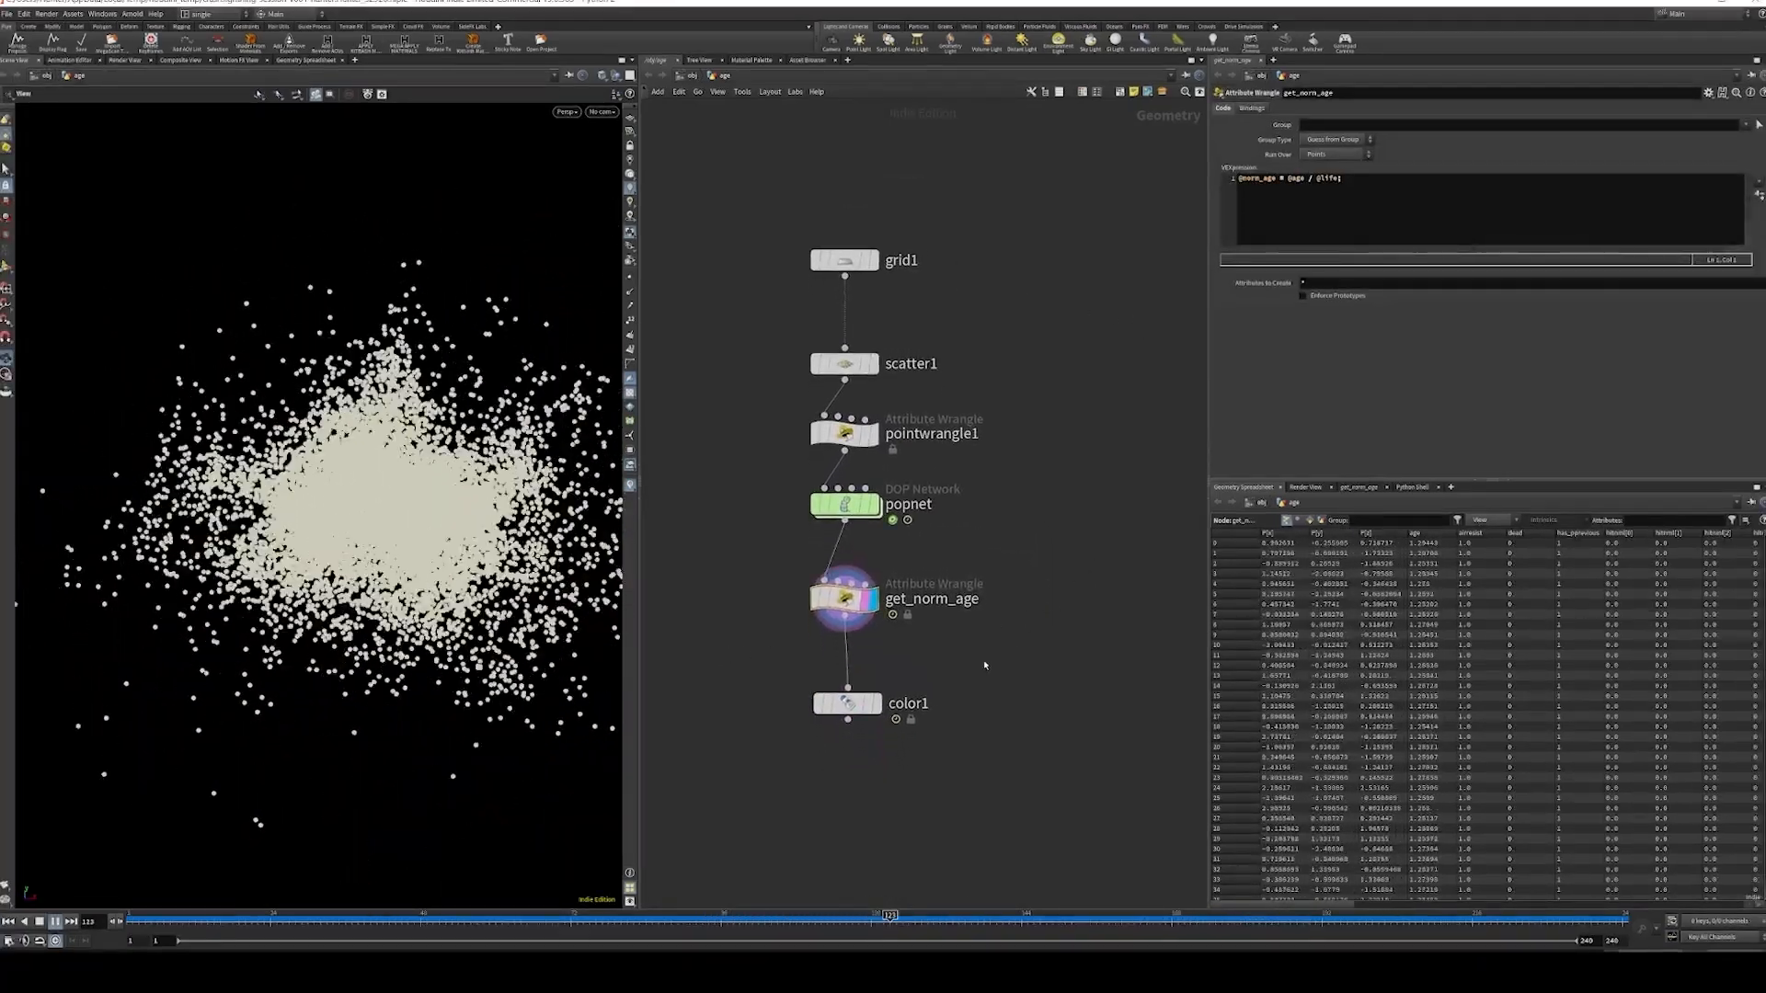
left_click(875, 702)
middle_click_drag(926, 567, 850, 559)
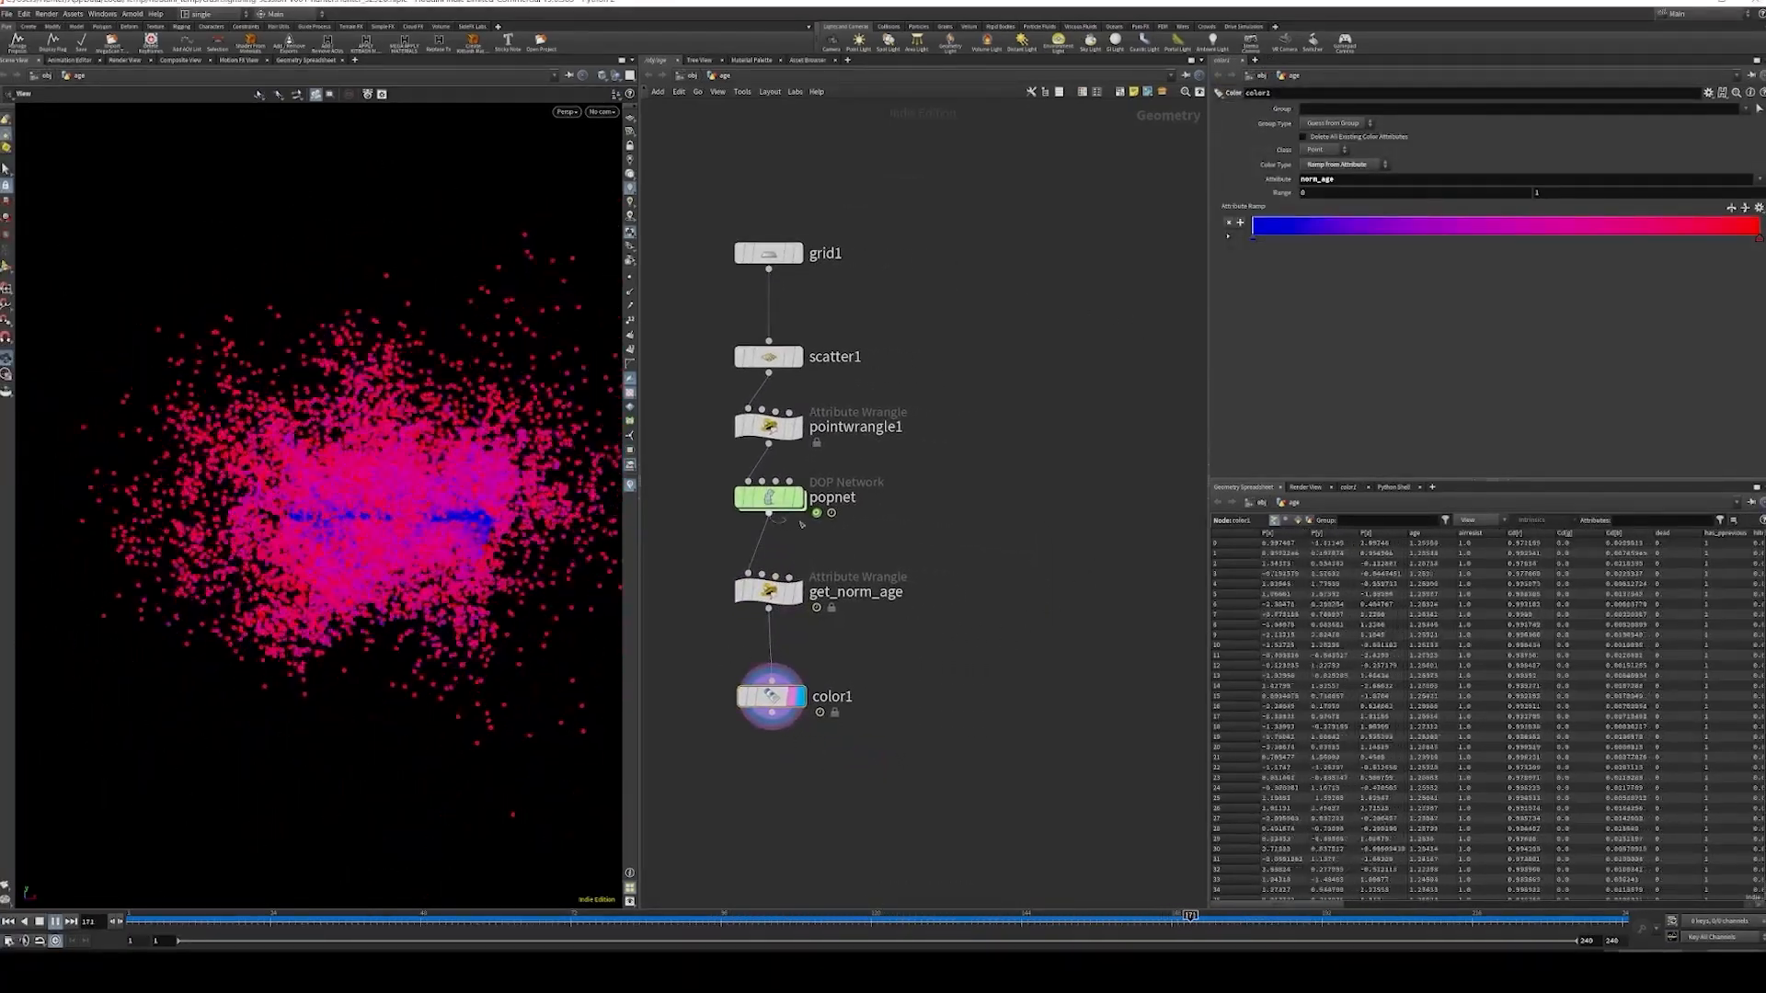
- Add a Point VOP branching off popnet beside get_norm_age and open its network at the global parameters node
left_click(769, 513)
key("Tab")
type("pointvop")
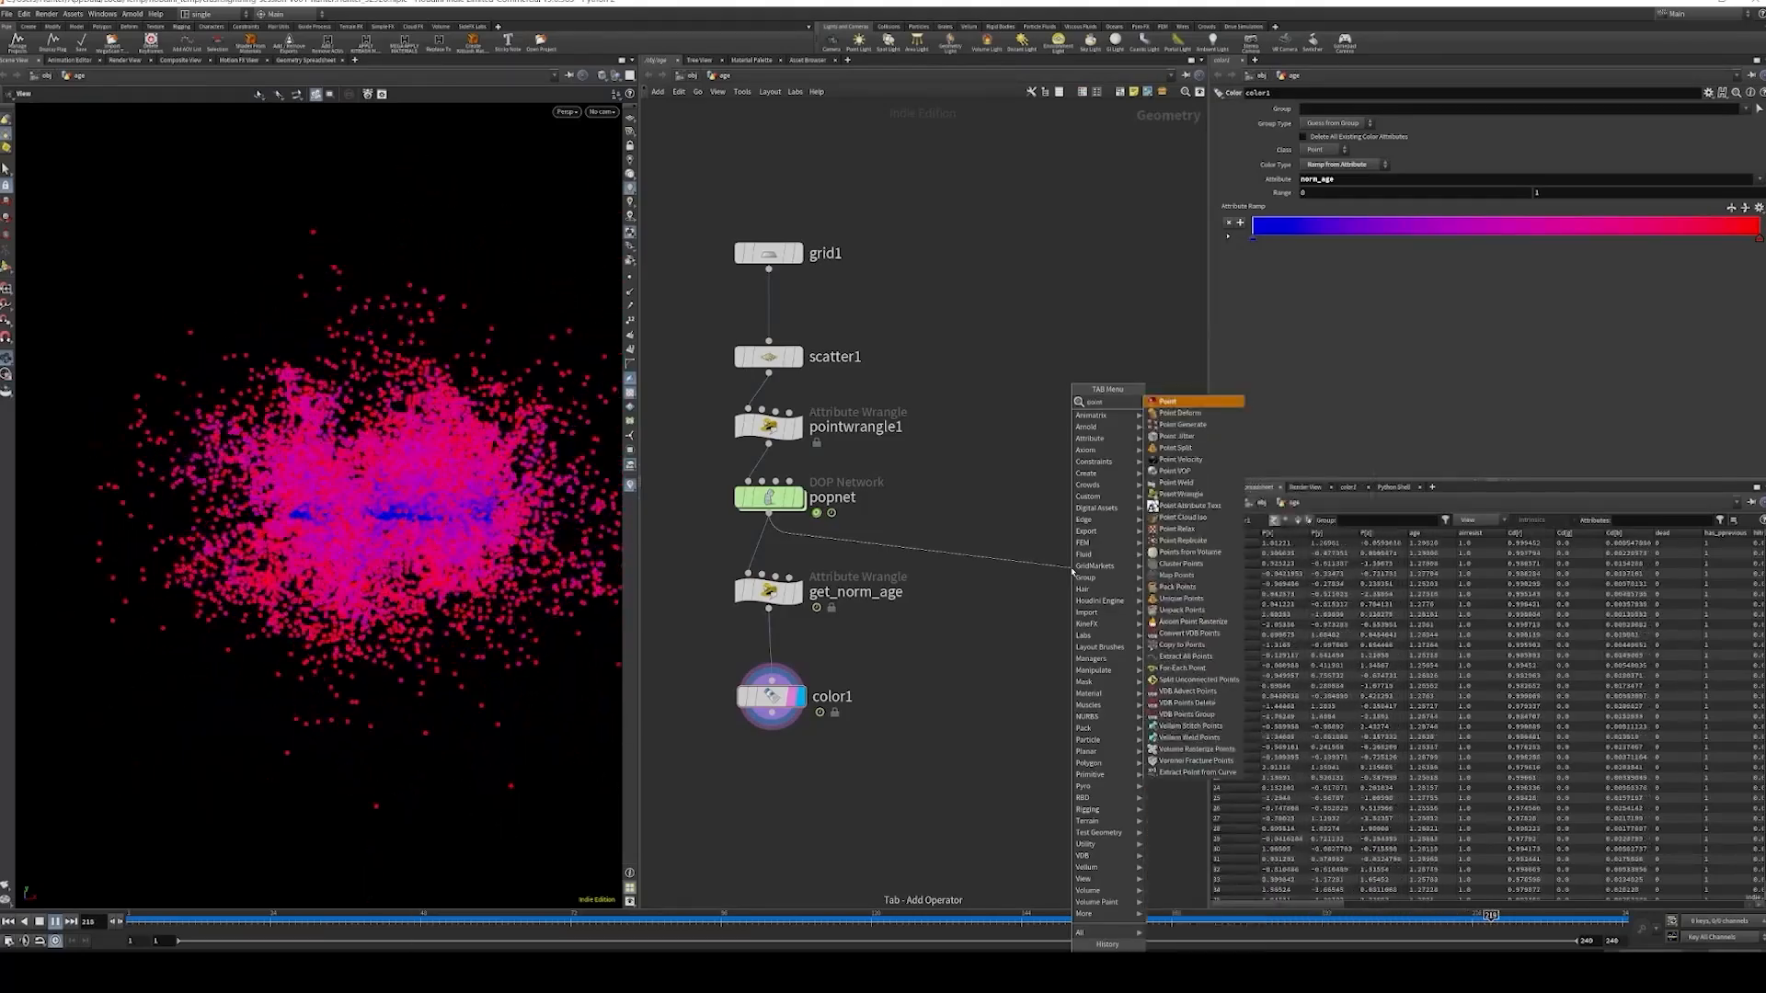
key("Return")
left_click(1102, 569)
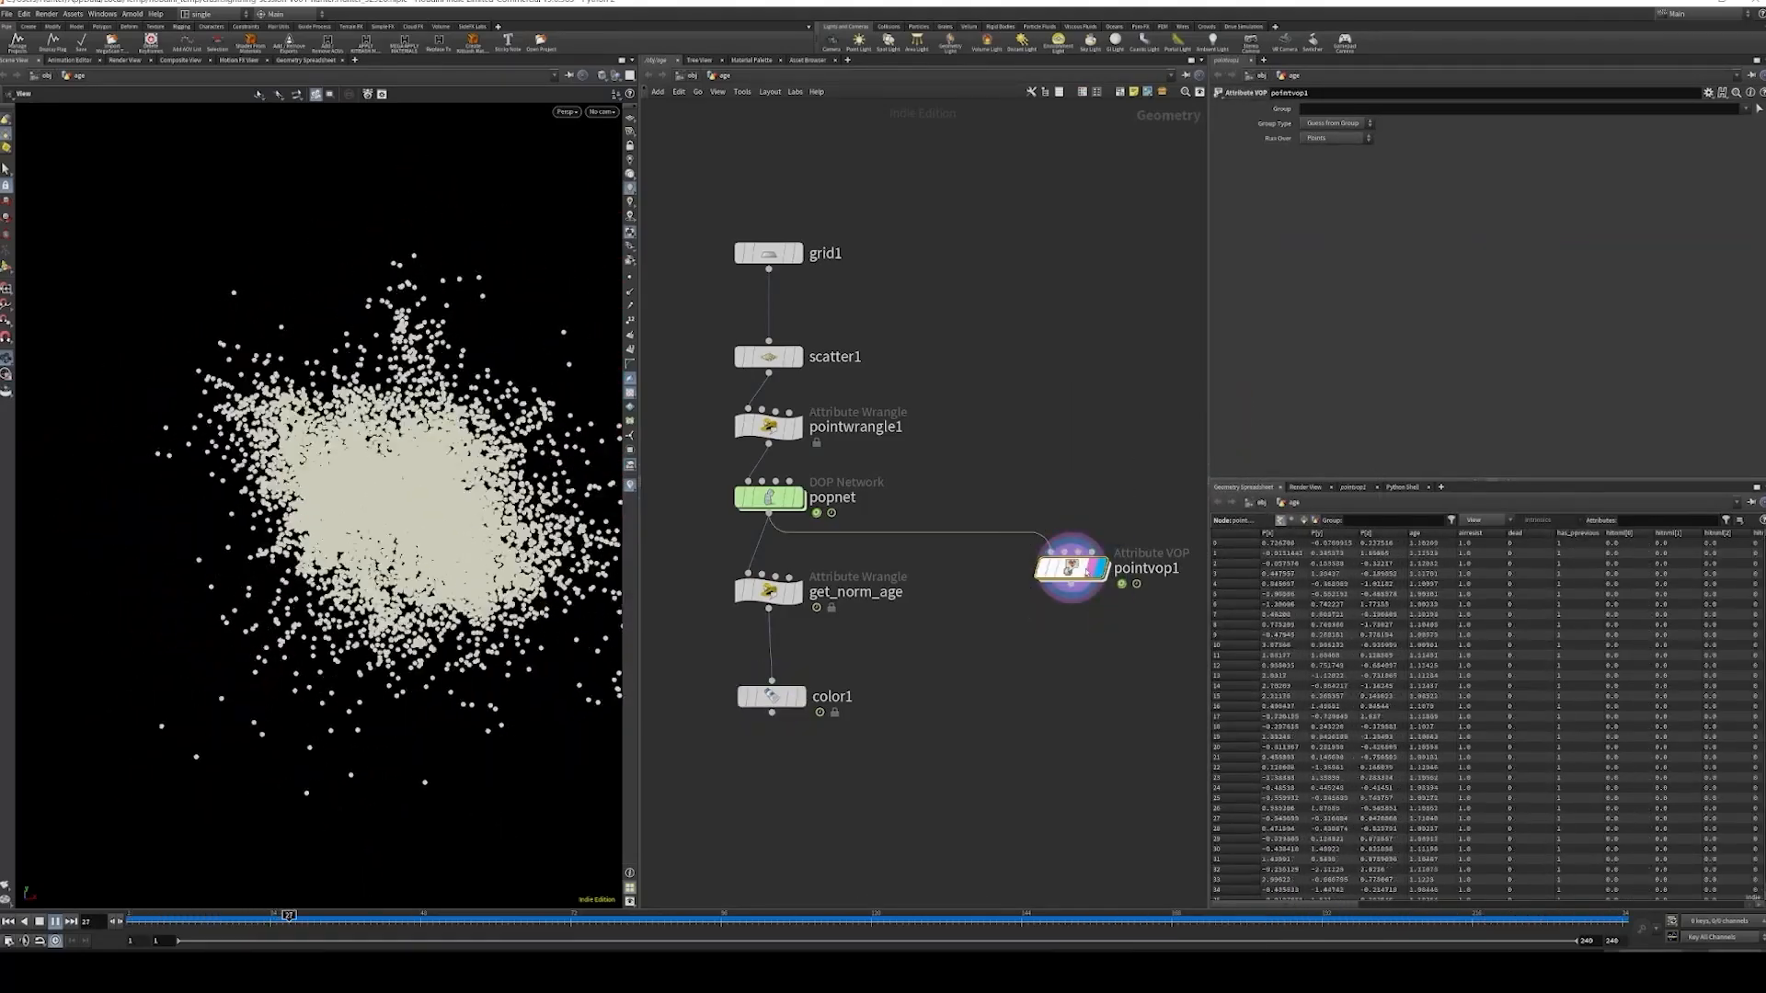
double_click(1073, 570)
scroll(888, 526, "up", 4)
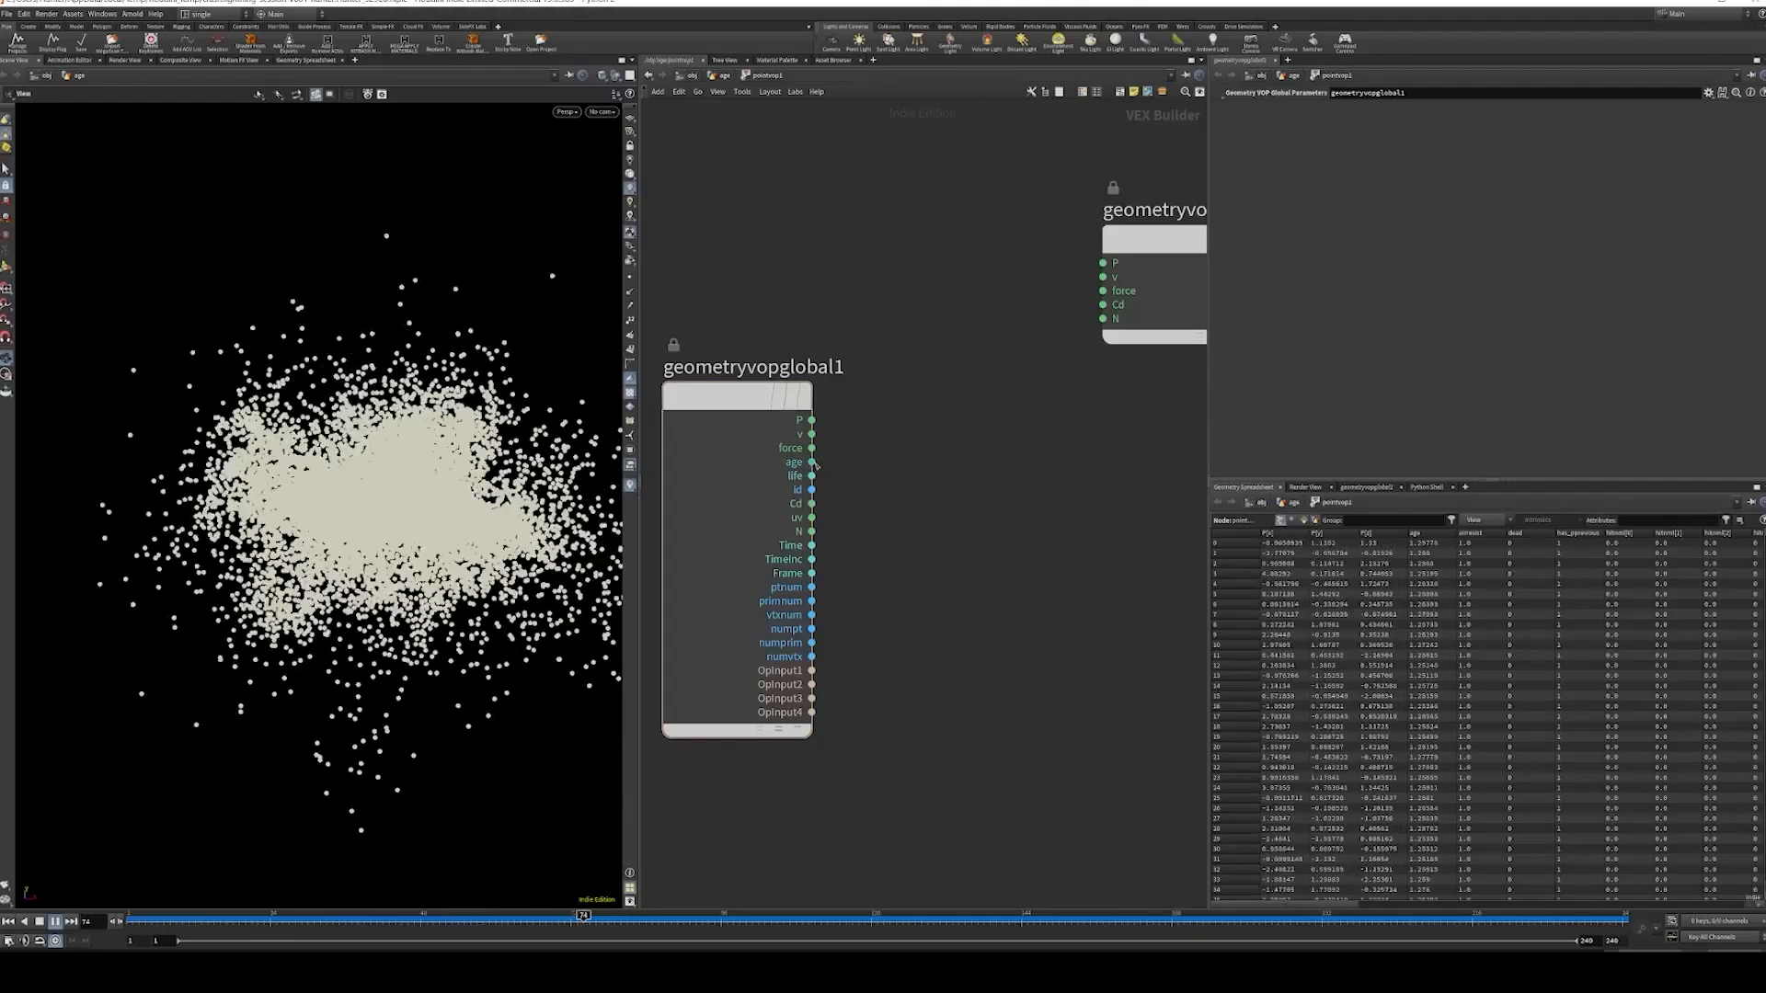
- Add a Divide node that takes the global age as its first input and life as its second
left_click(812, 461)
key("Tab")
type("divide")
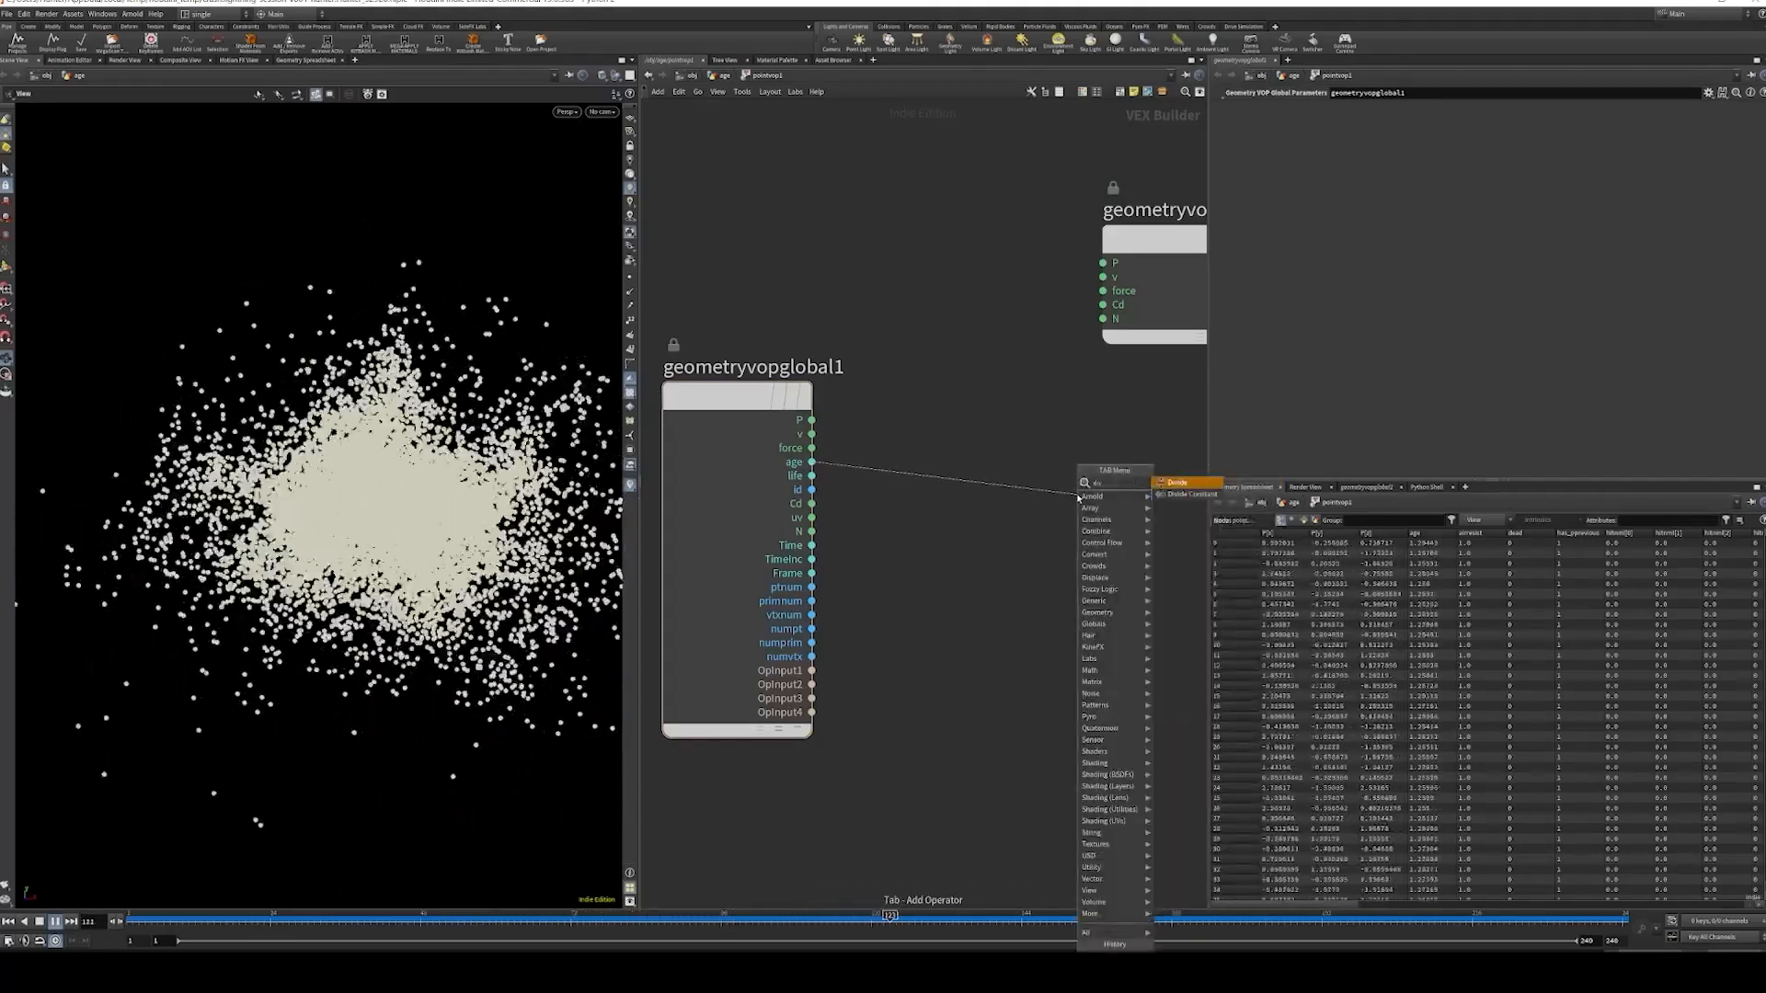
key("Return")
scroll(1023, 660, "down", 3)
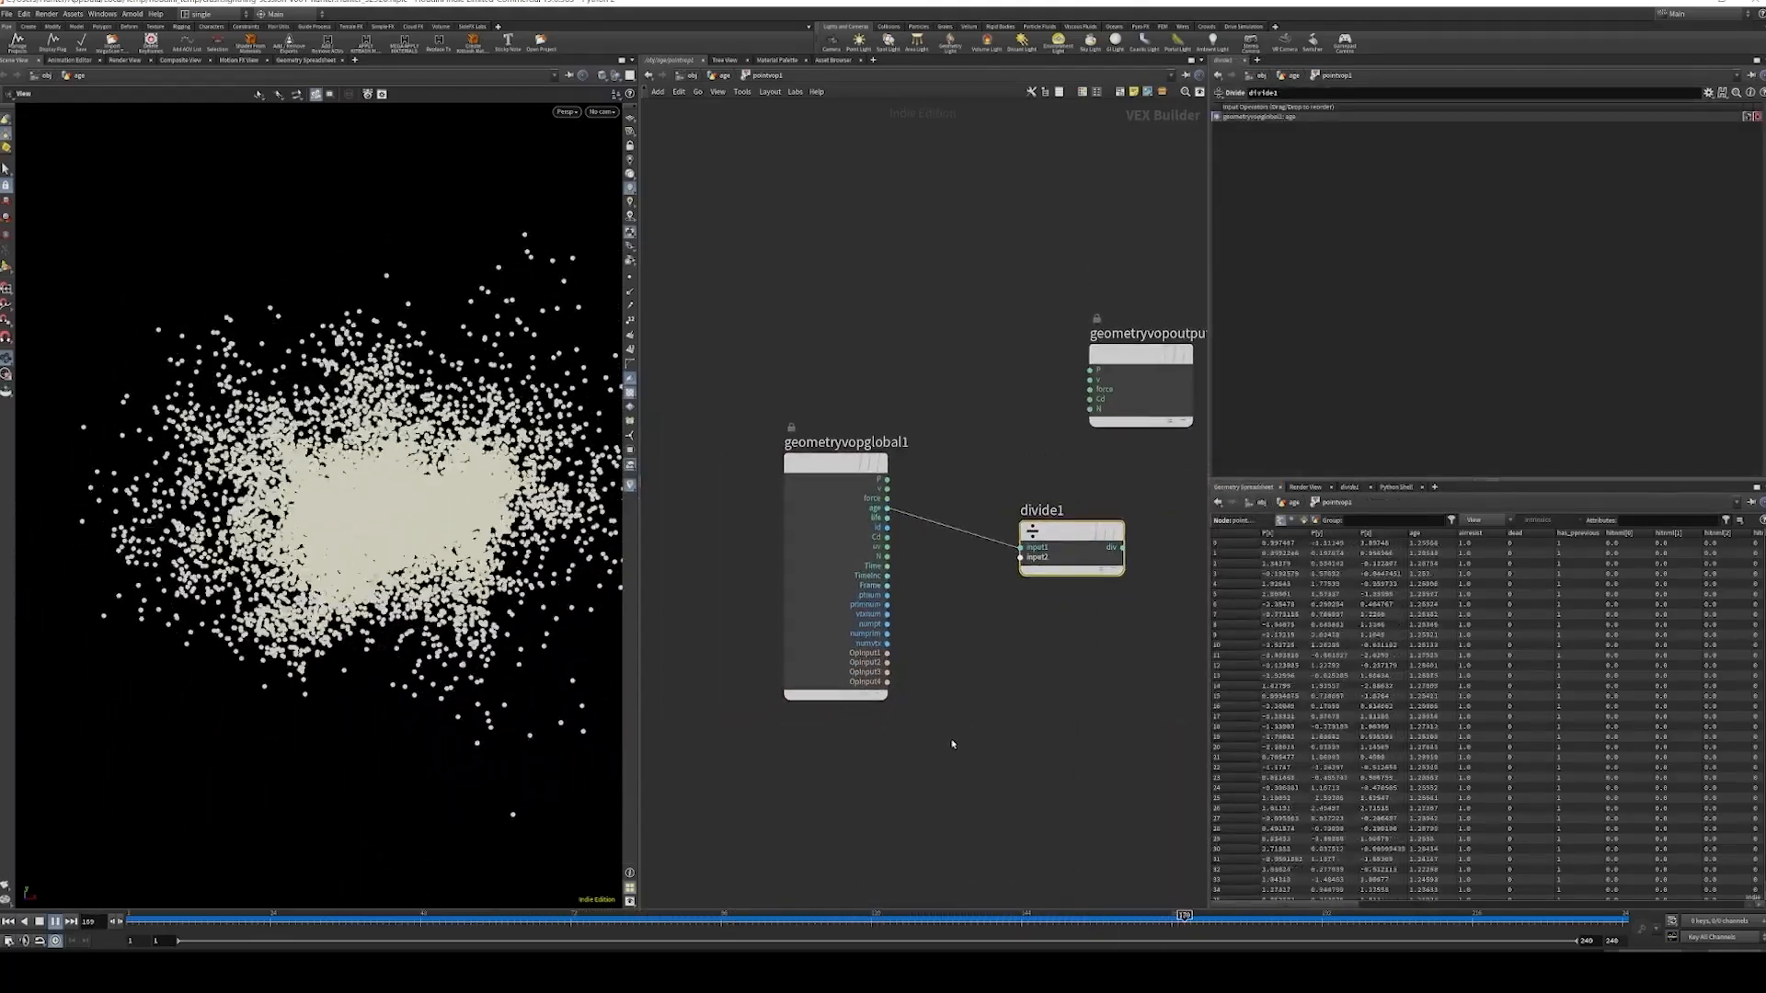
key("Tab")
key("Escape")
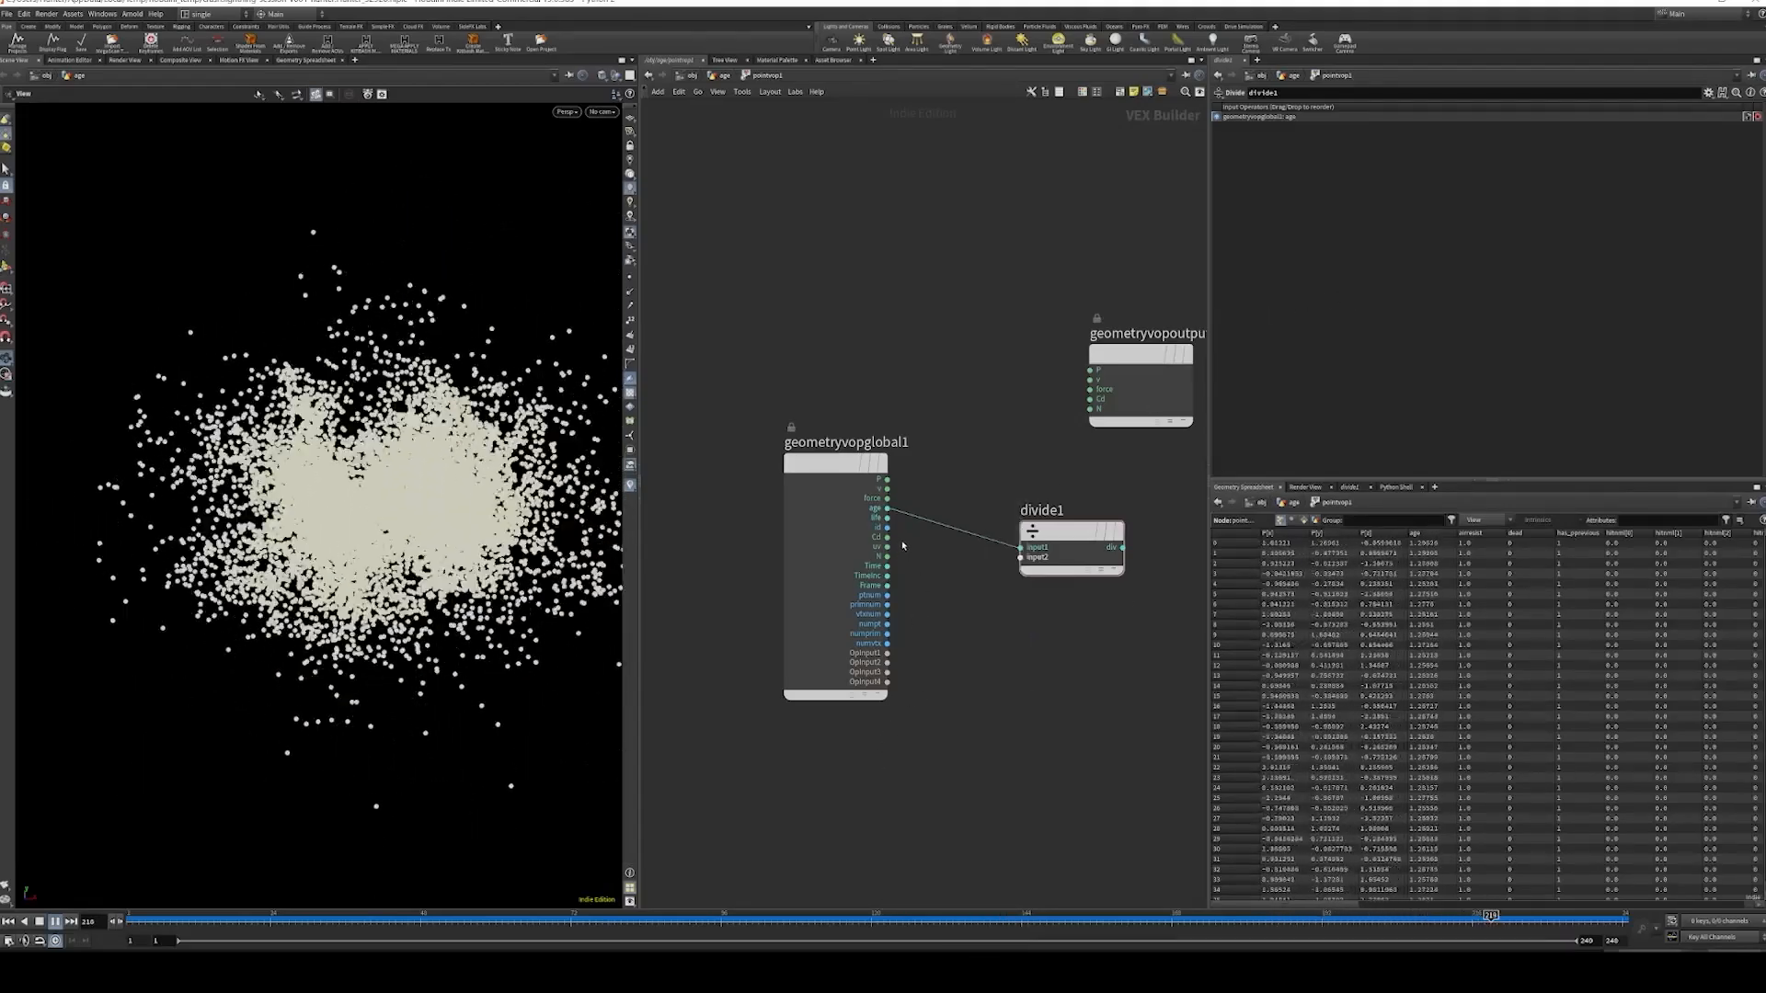
left_click_drag(886, 517, 1047, 559)
middle_click_drag(1134, 519, 946, 516)
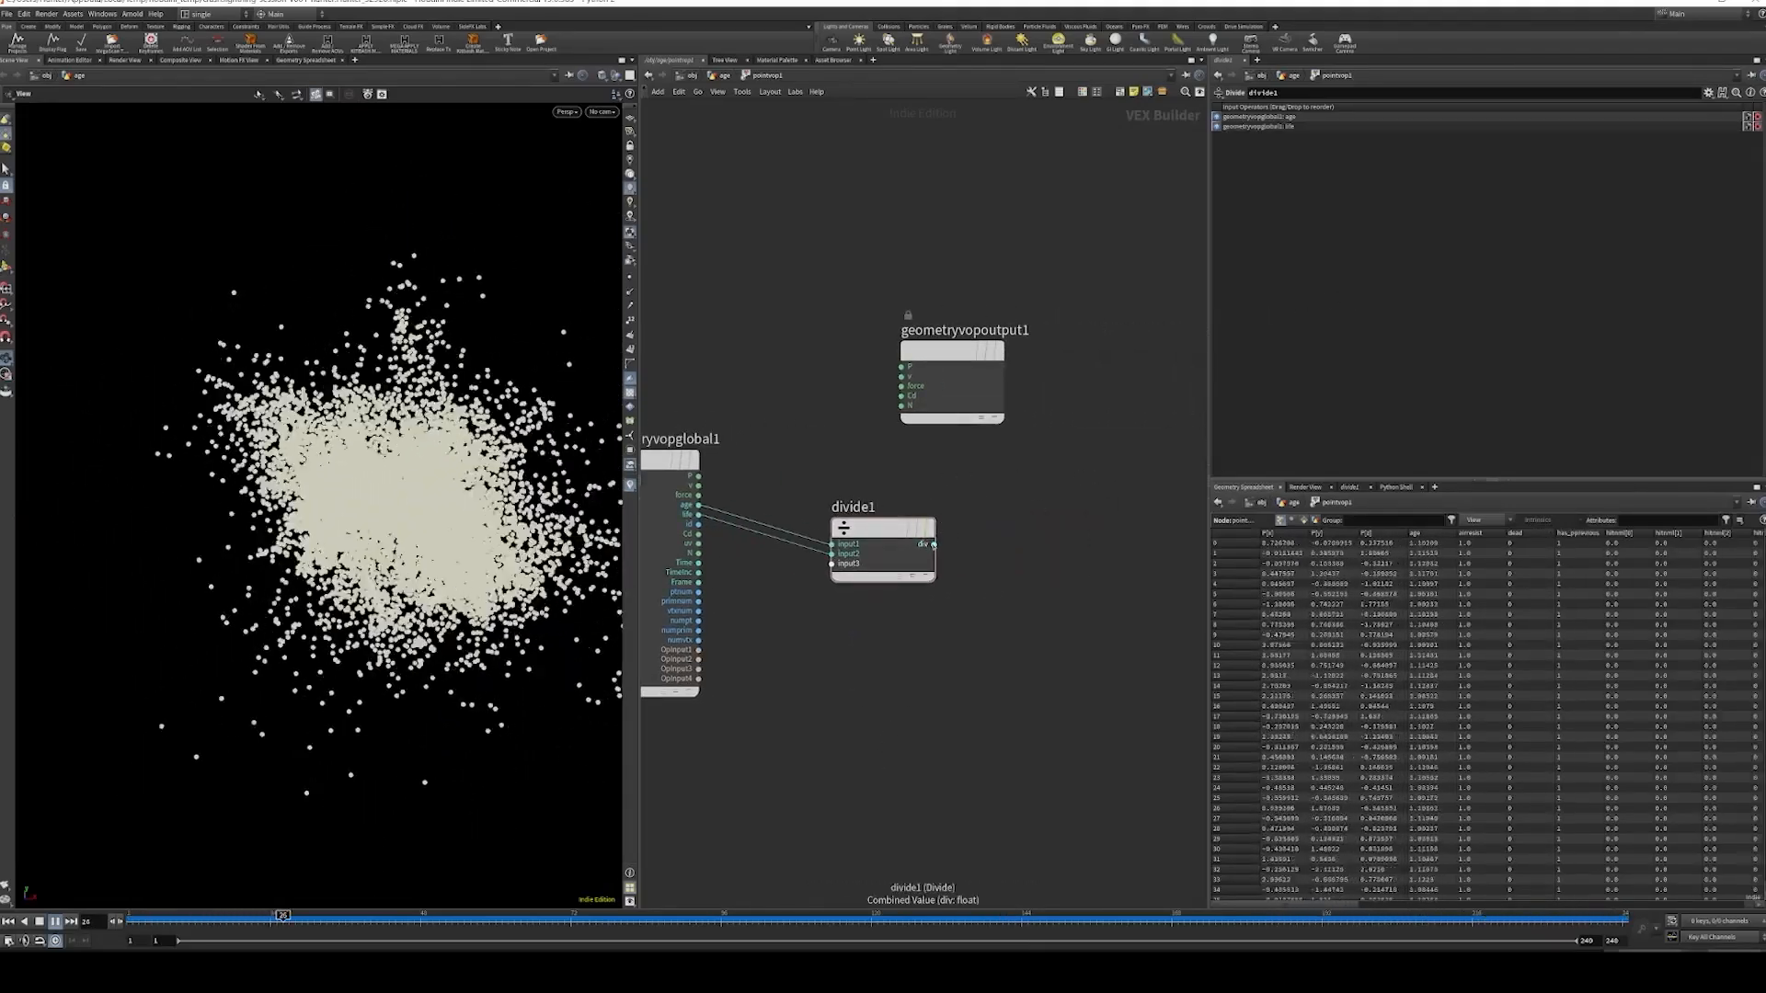
- Feed the divide result into an RGB color Ramp Parameter and connect the ramp output to Cd on geometryvopoutput1
left_click(934, 544)
key("Tab")
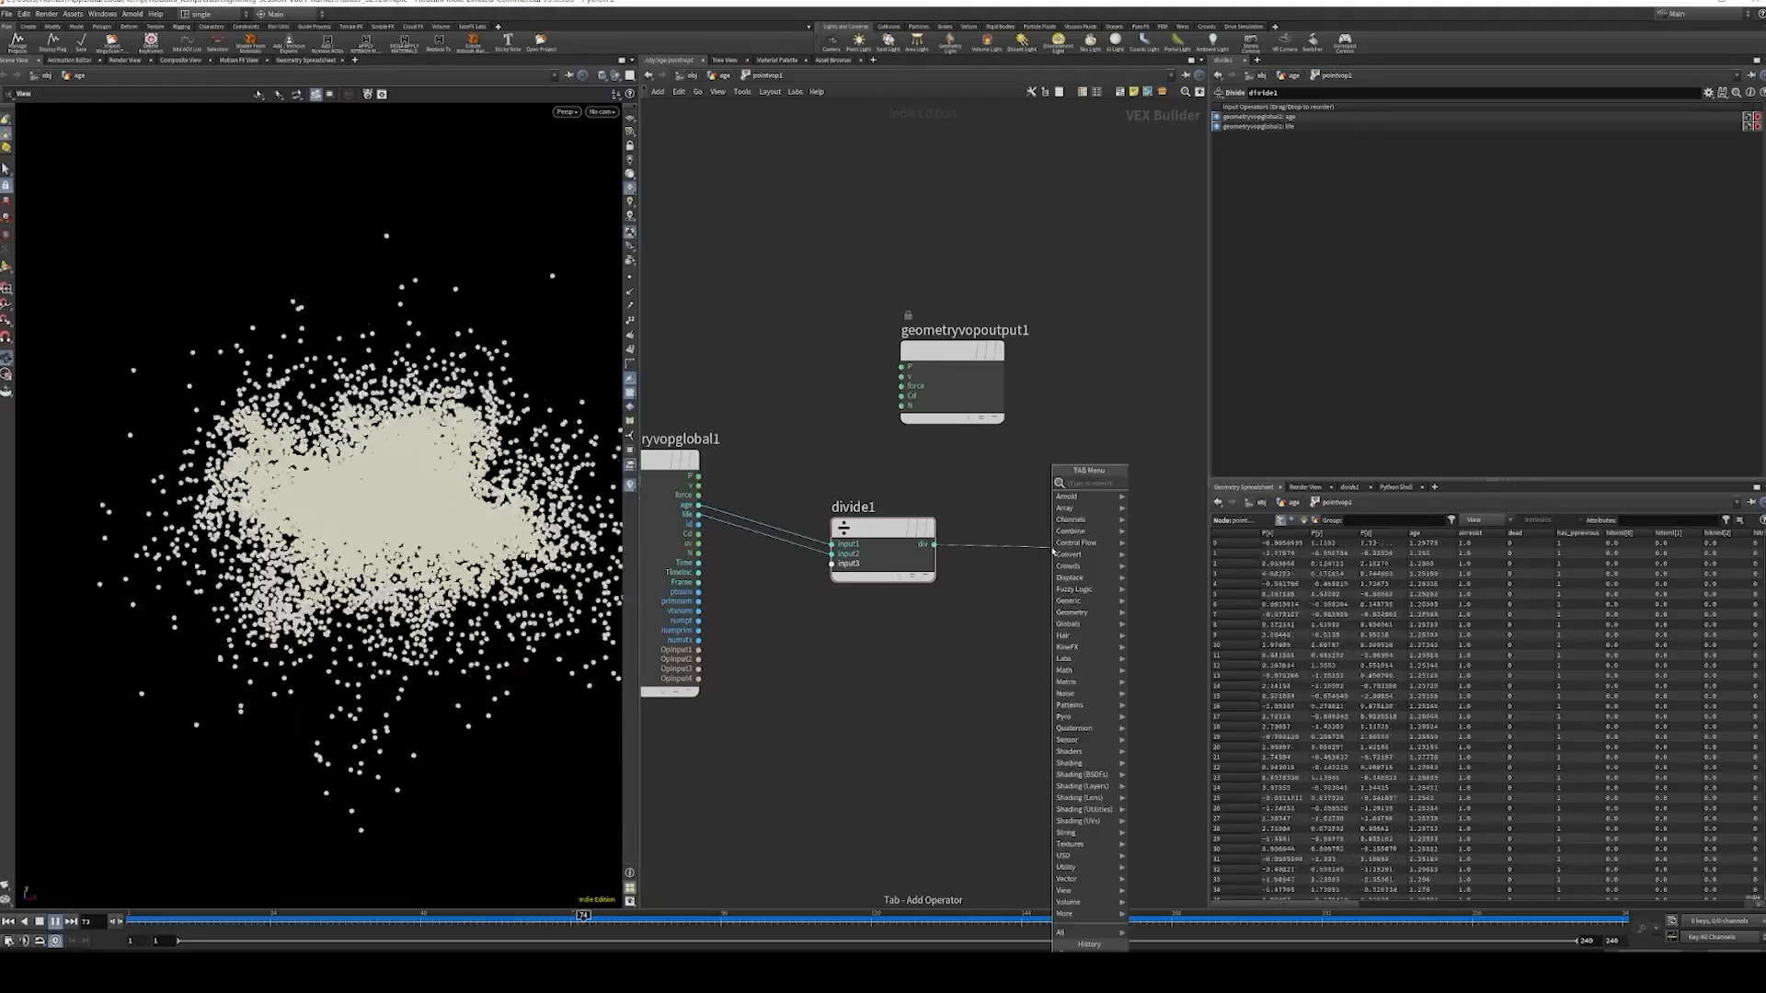
type("chra")
key("BackSpace")
key("BackSpace")
key("BackSpace")
key("BackSpace")
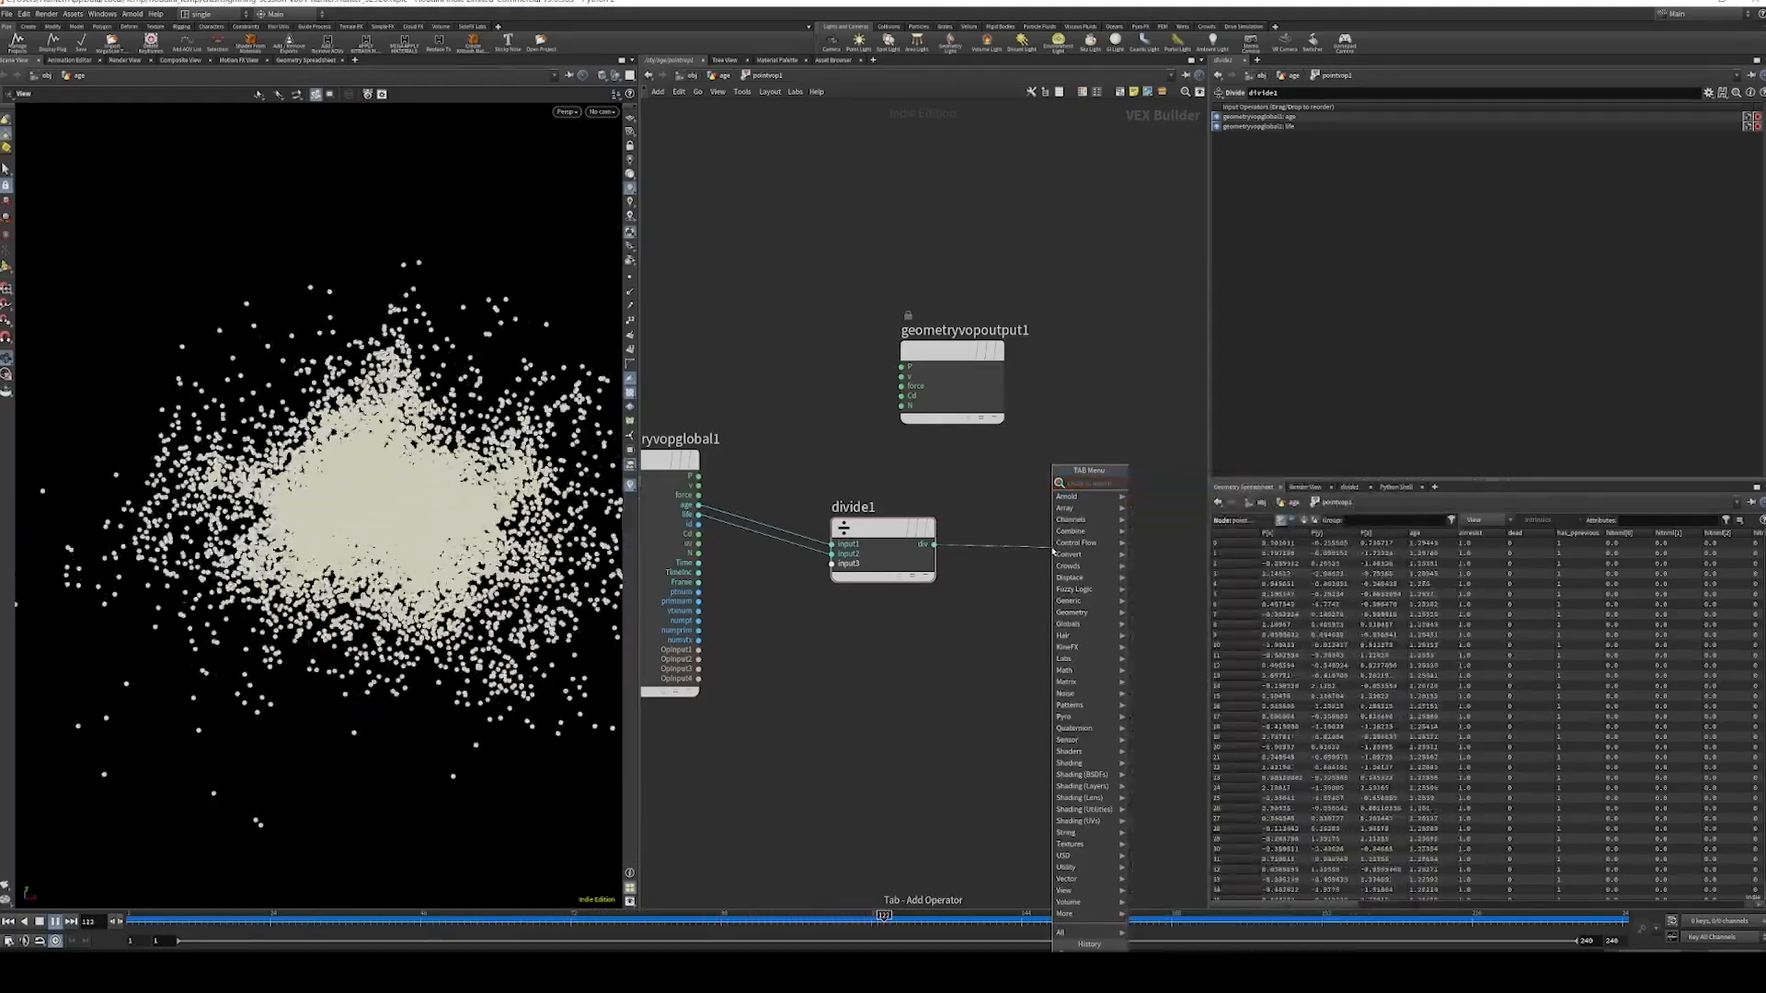
type("ramp")
key("Down")
key("Down")
key("Return")
key("Return")
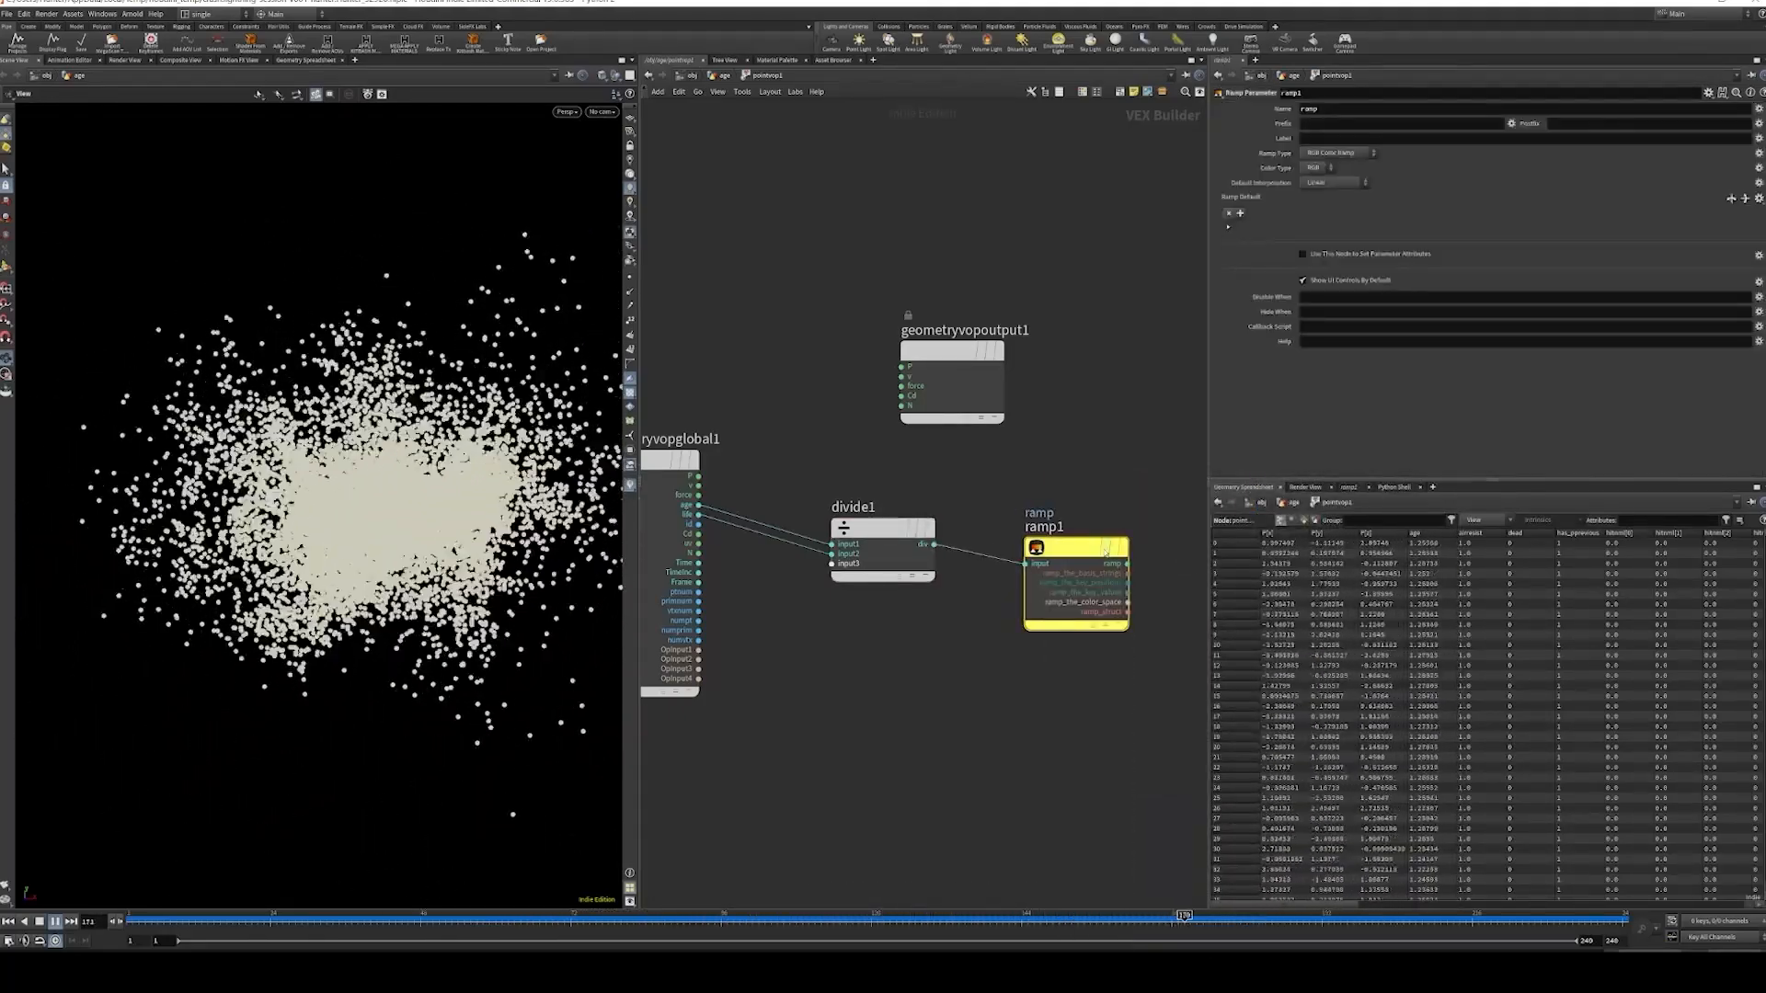
left_click(1127, 564)
left_click(902, 395)
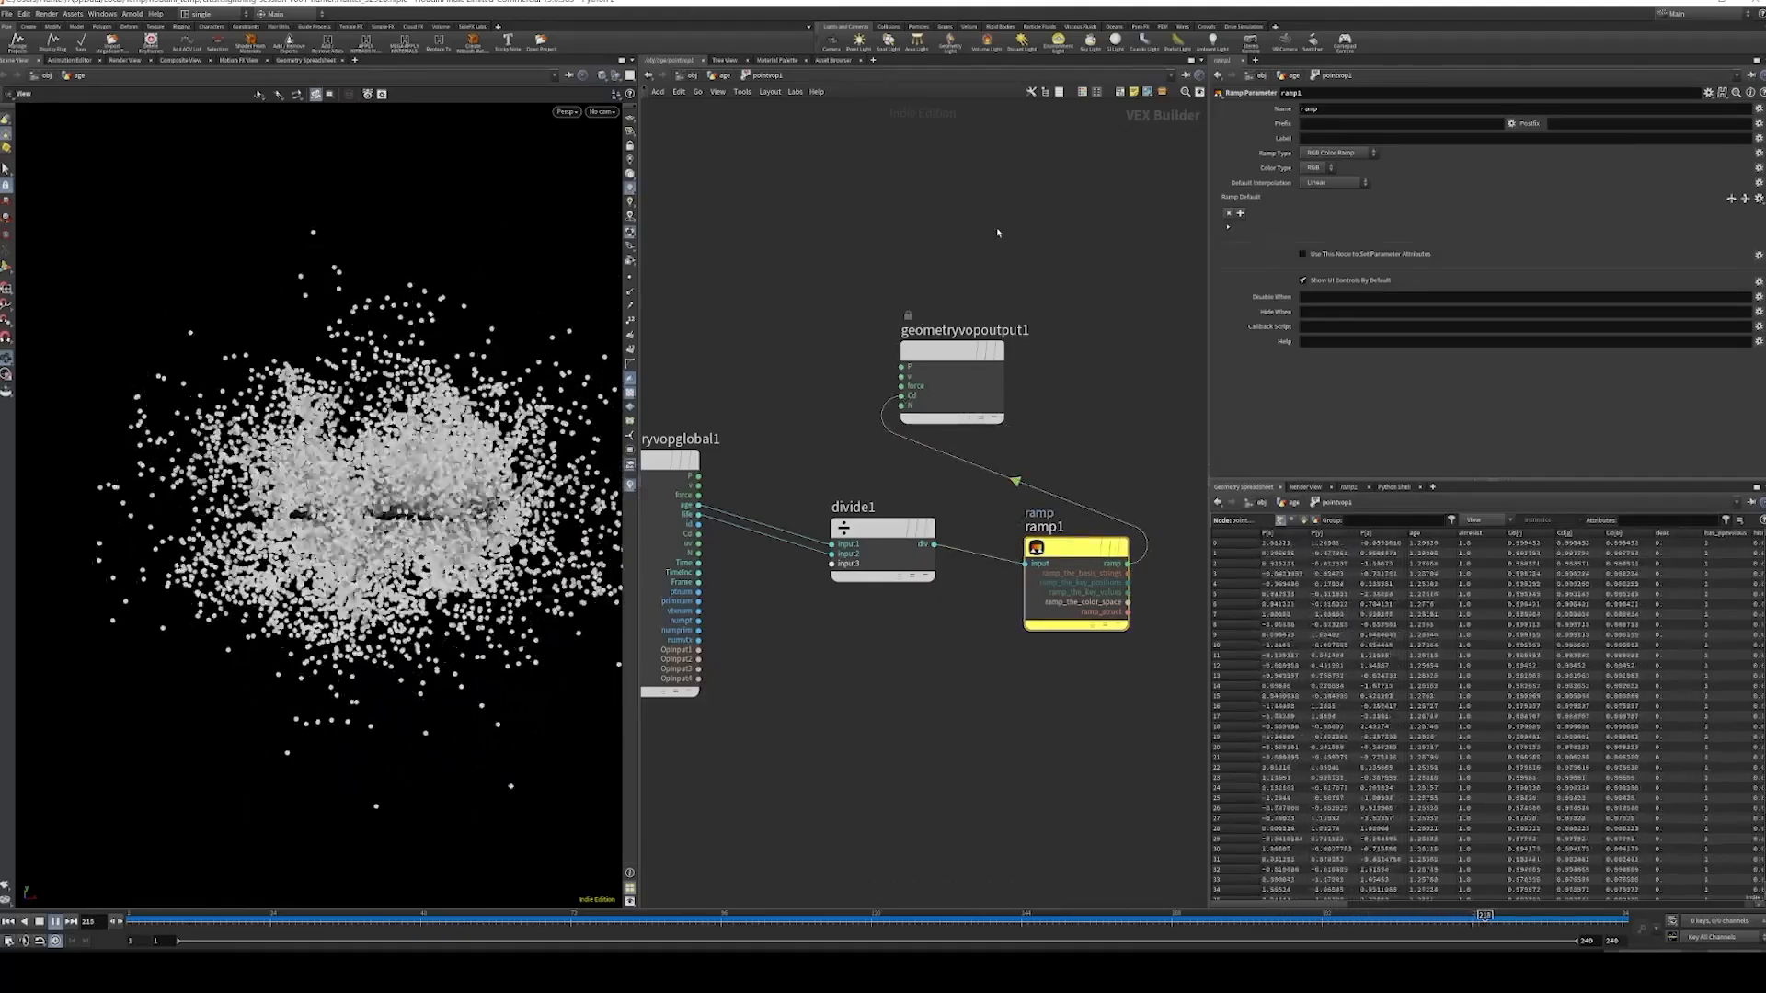
- Return to the age network, stop playback, and colour pointvop1's ramp from blue at the start to red at the end
left_click(722, 76)
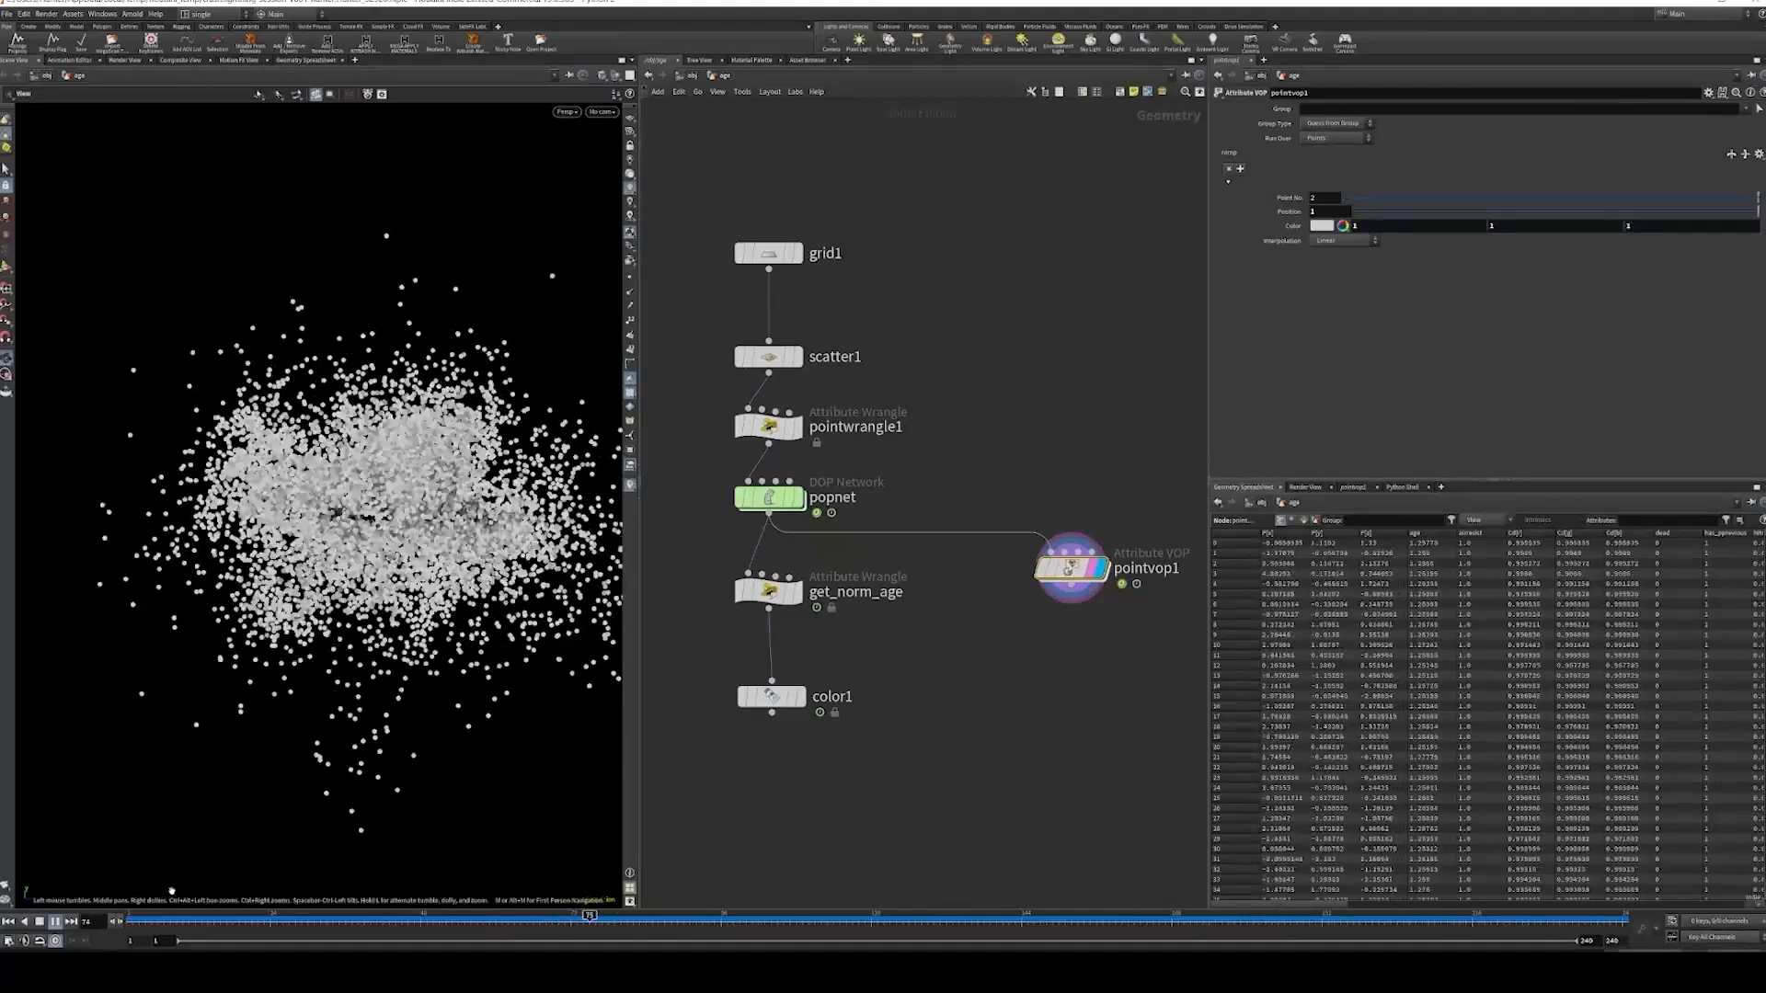
left_click(46, 921)
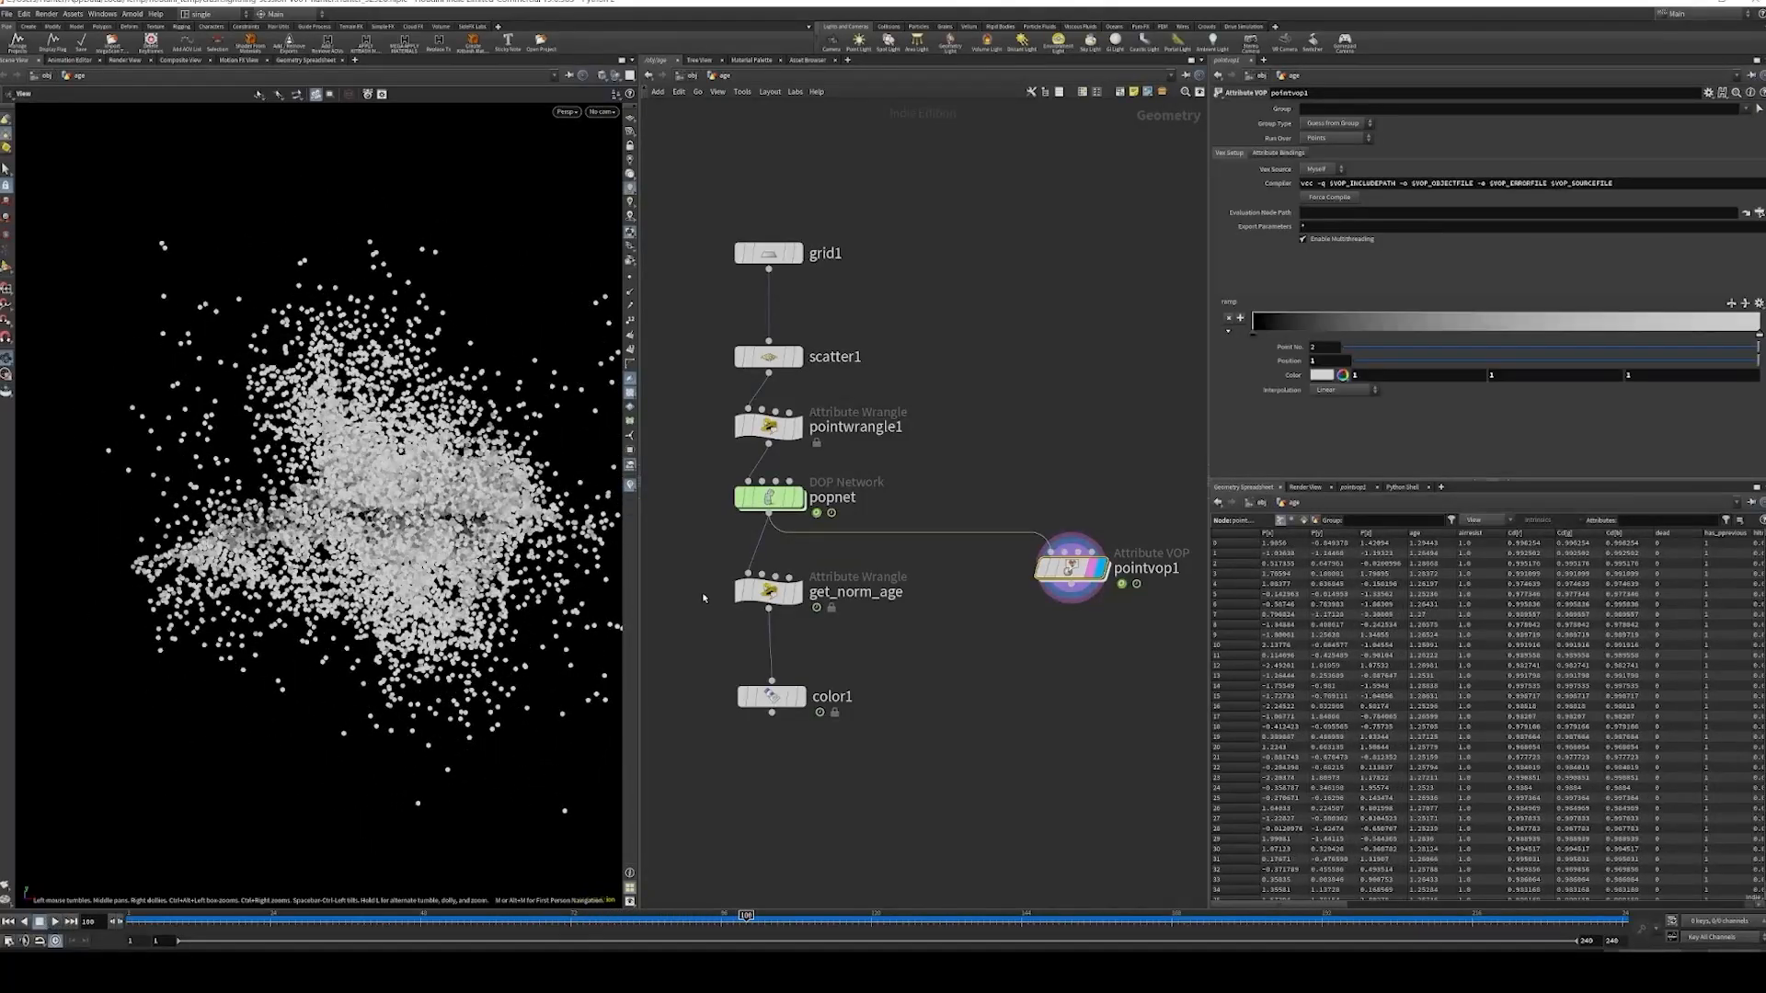
double_click(1254, 336)
left_click(1357, 250)
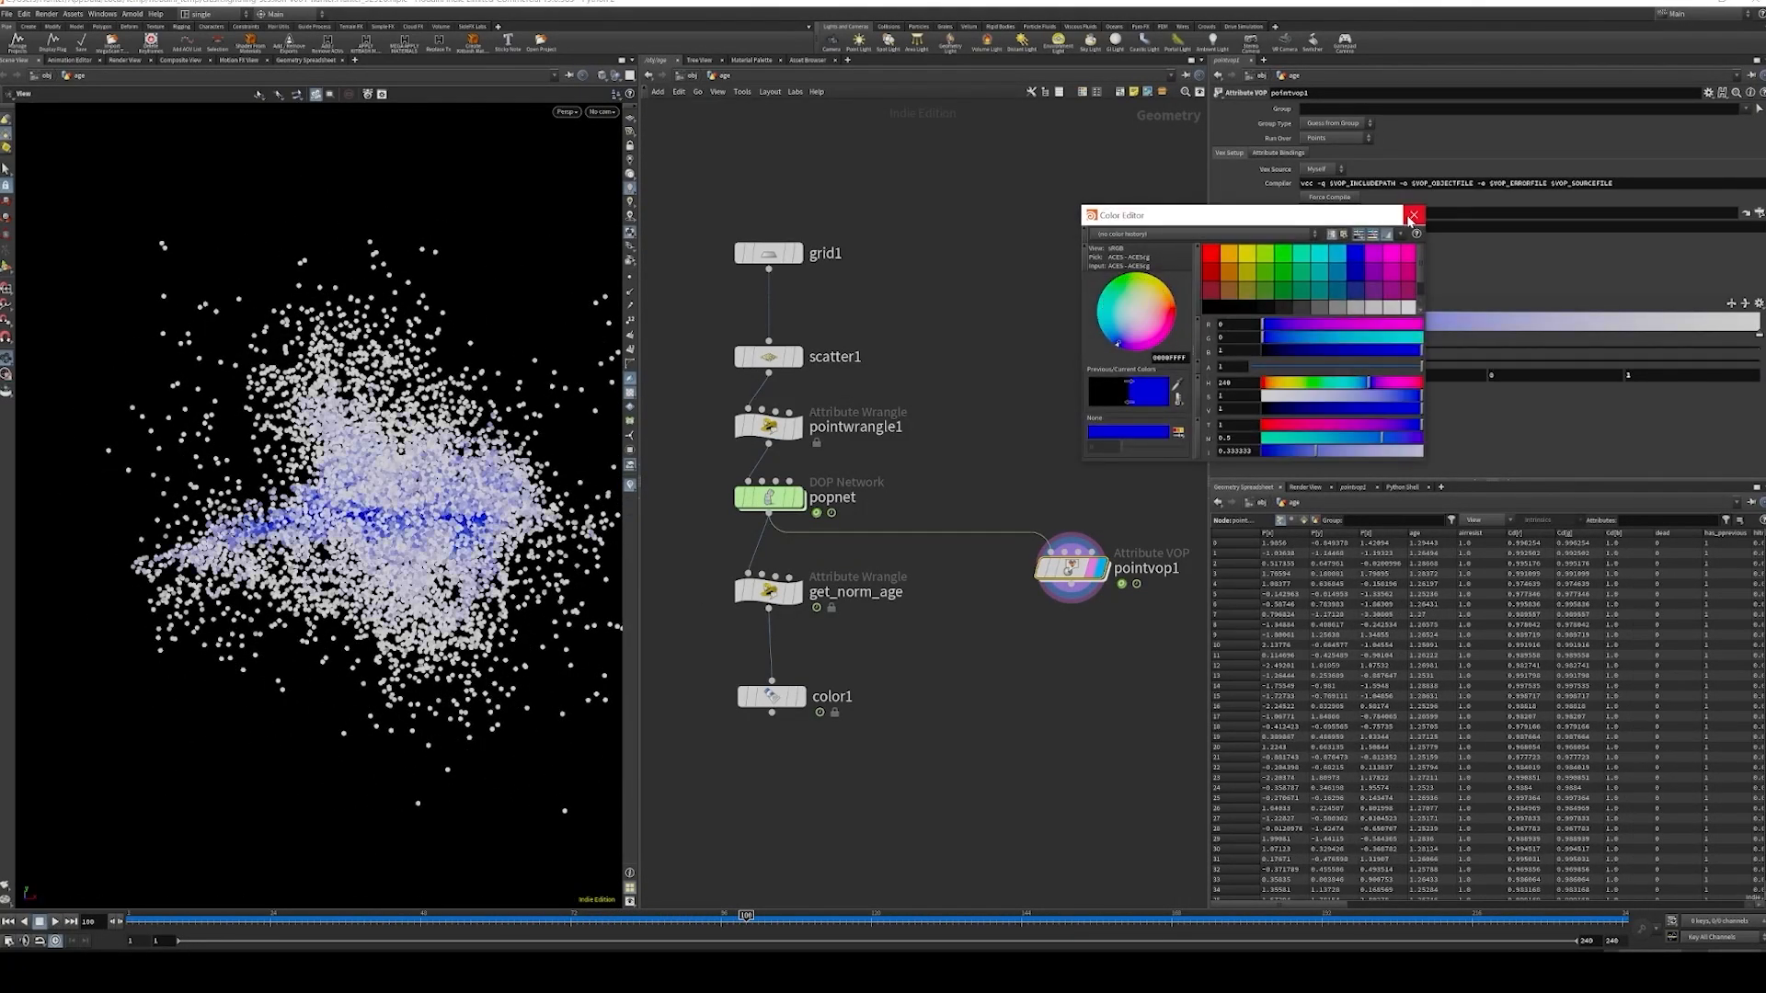
left_click(1413, 215)
double_click(1757, 336)
left_click(1214, 250)
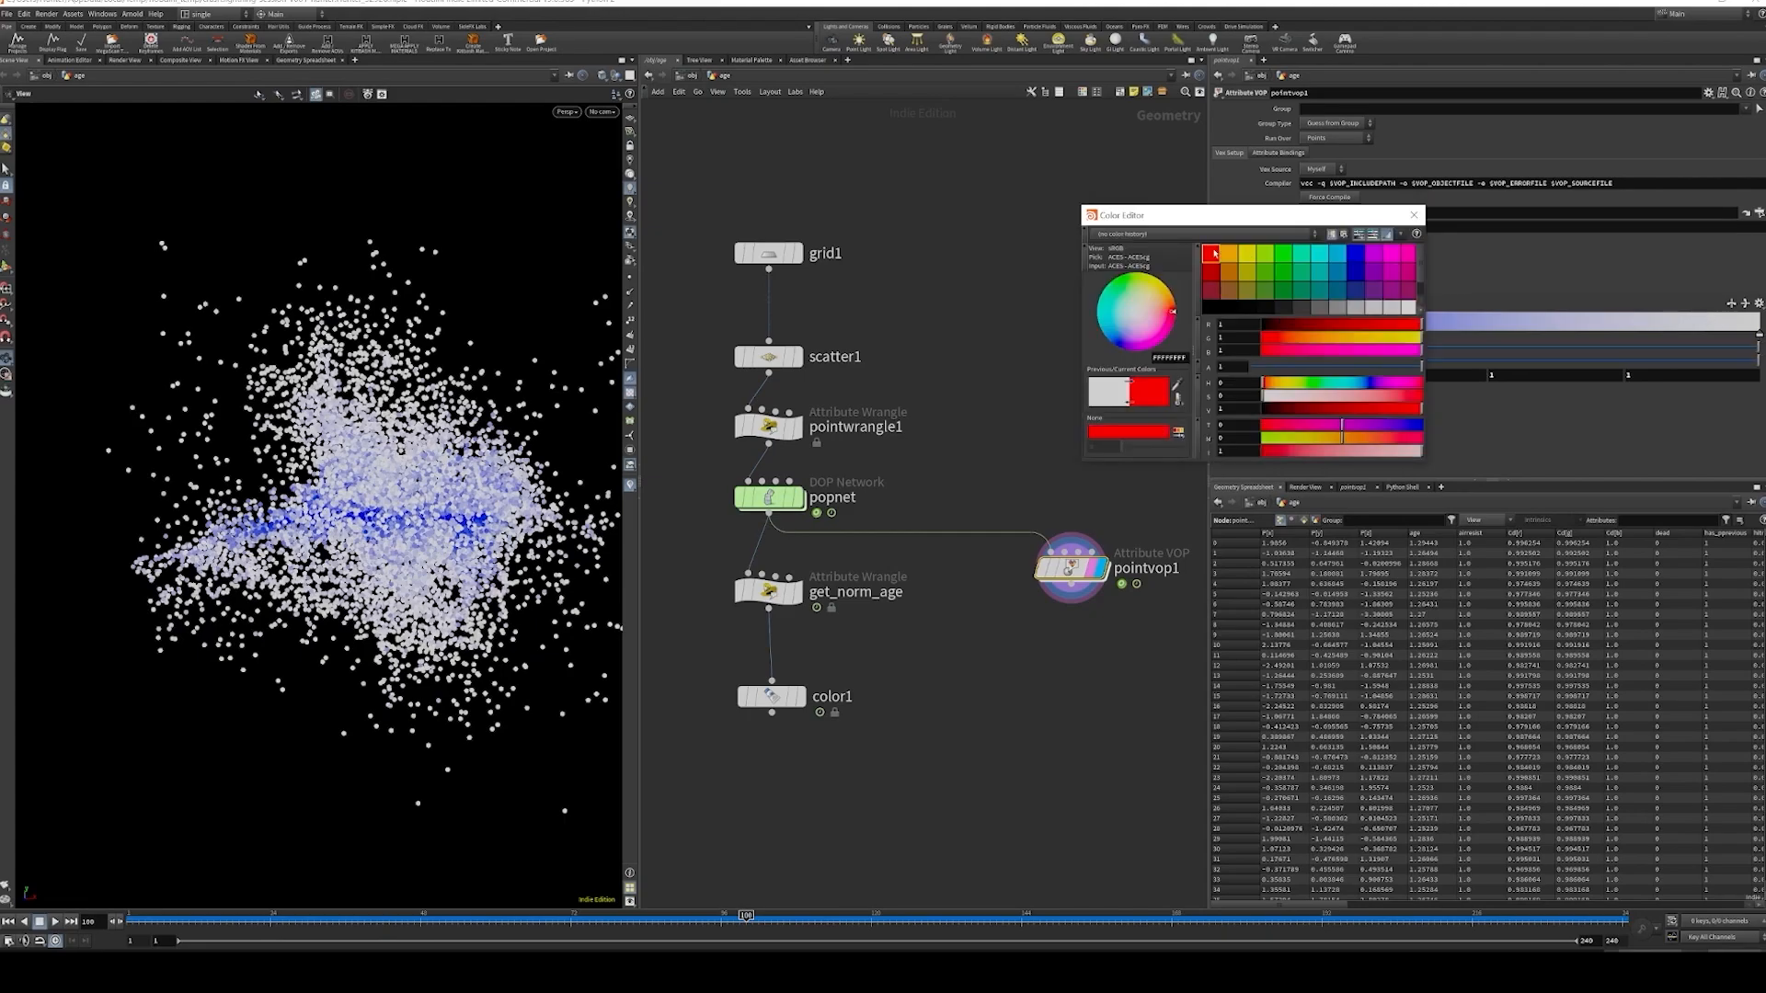
left_click(1413, 214)
- Display get_norm_age and color1, and compare them with the coloured particles at pointvop1
left_click(797, 591)
left_click(801, 697)
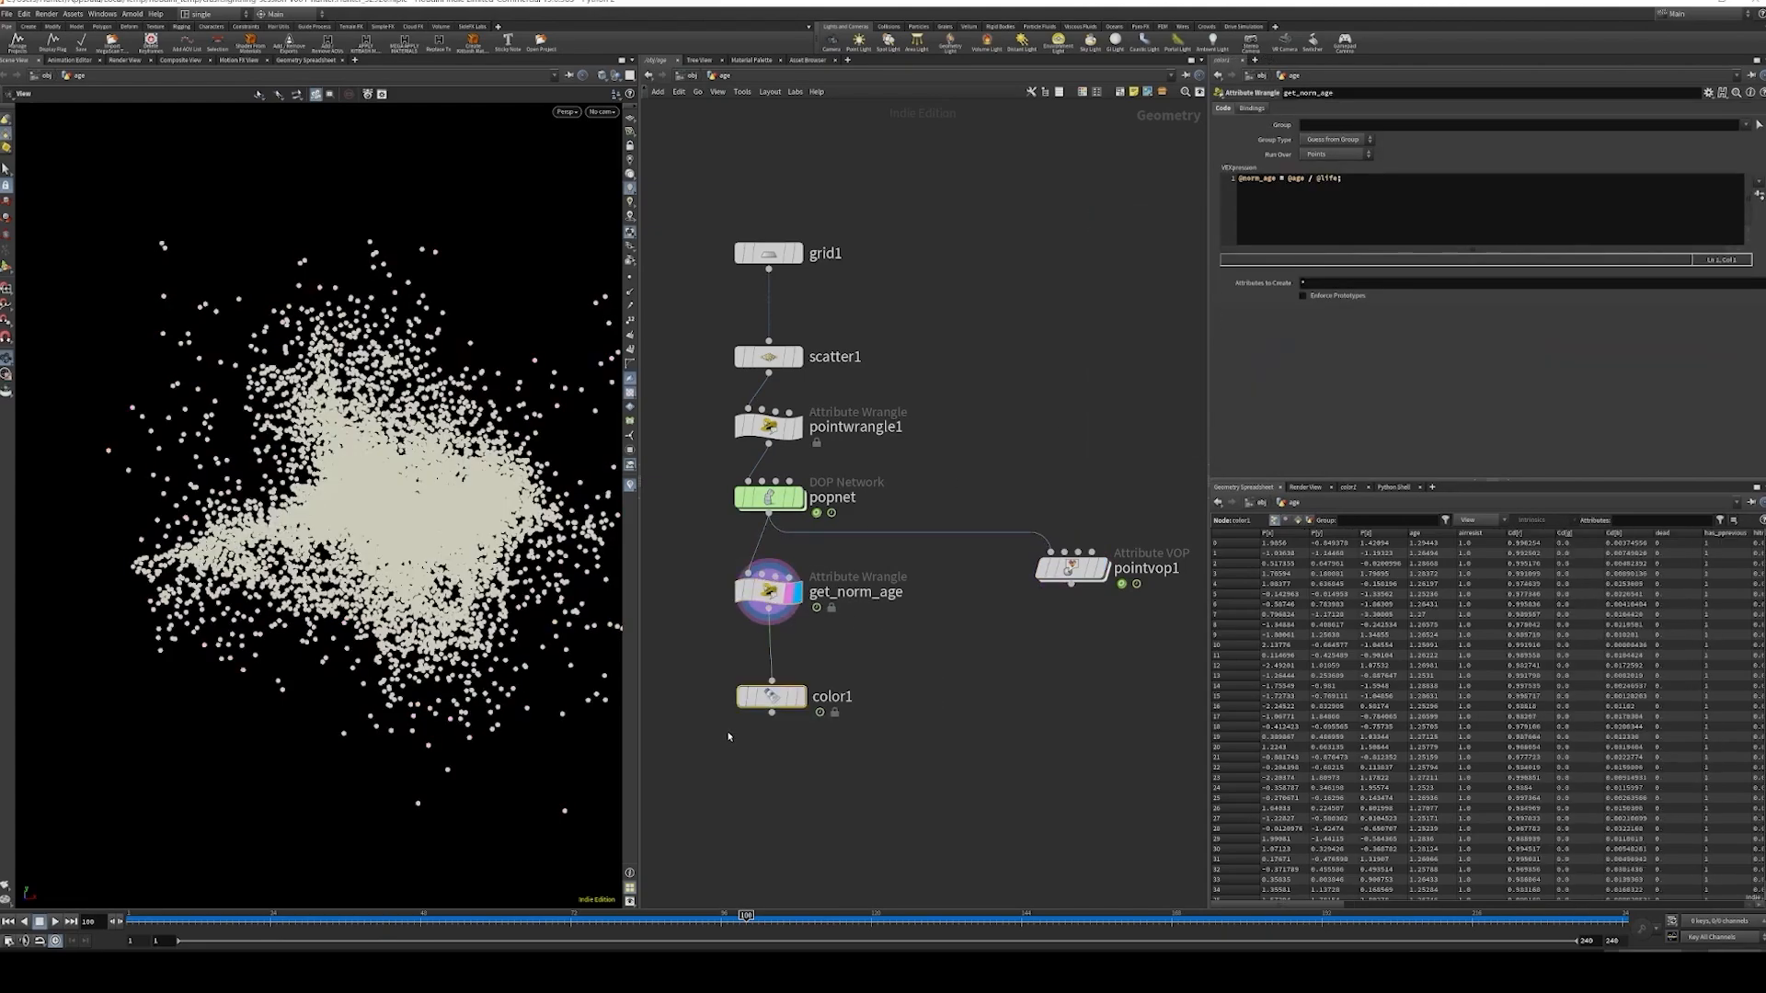
left_click(1101, 569)
middle_click_drag(1087, 680, 1034, 646)
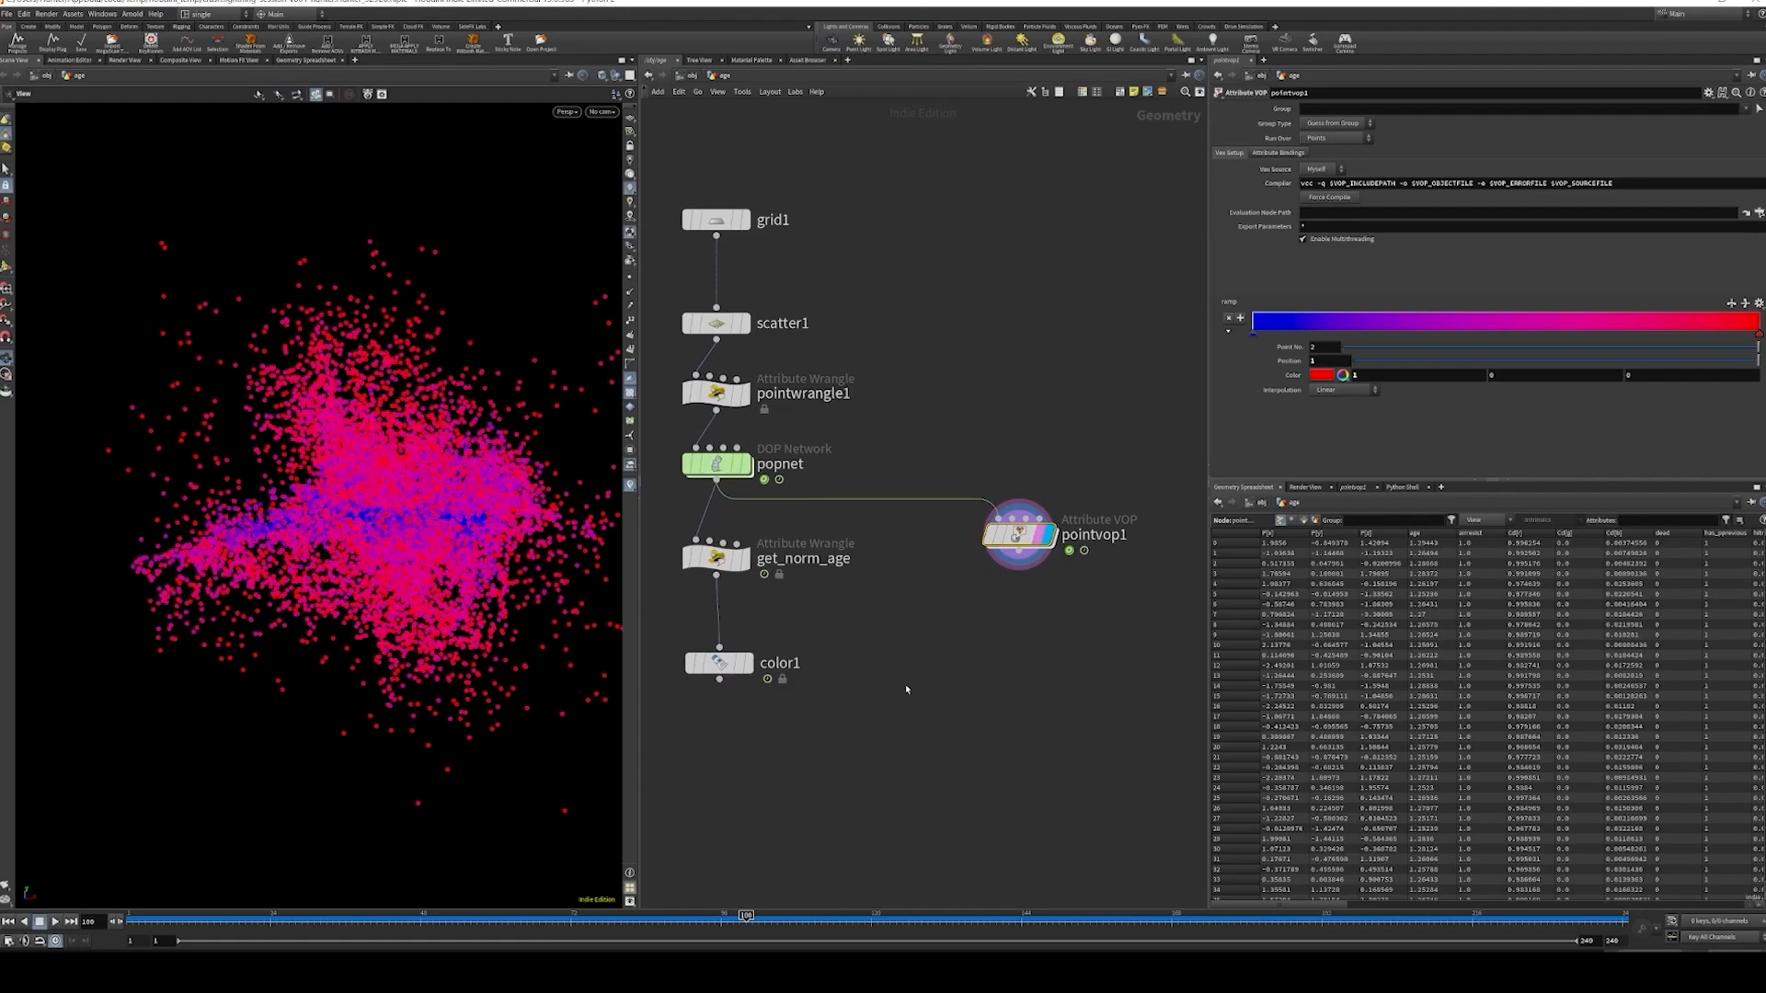
- Reopen pointvop1 and arrange the divide, ramp and output nodes in a row, switching the network wiring style
double_click(1019, 537)
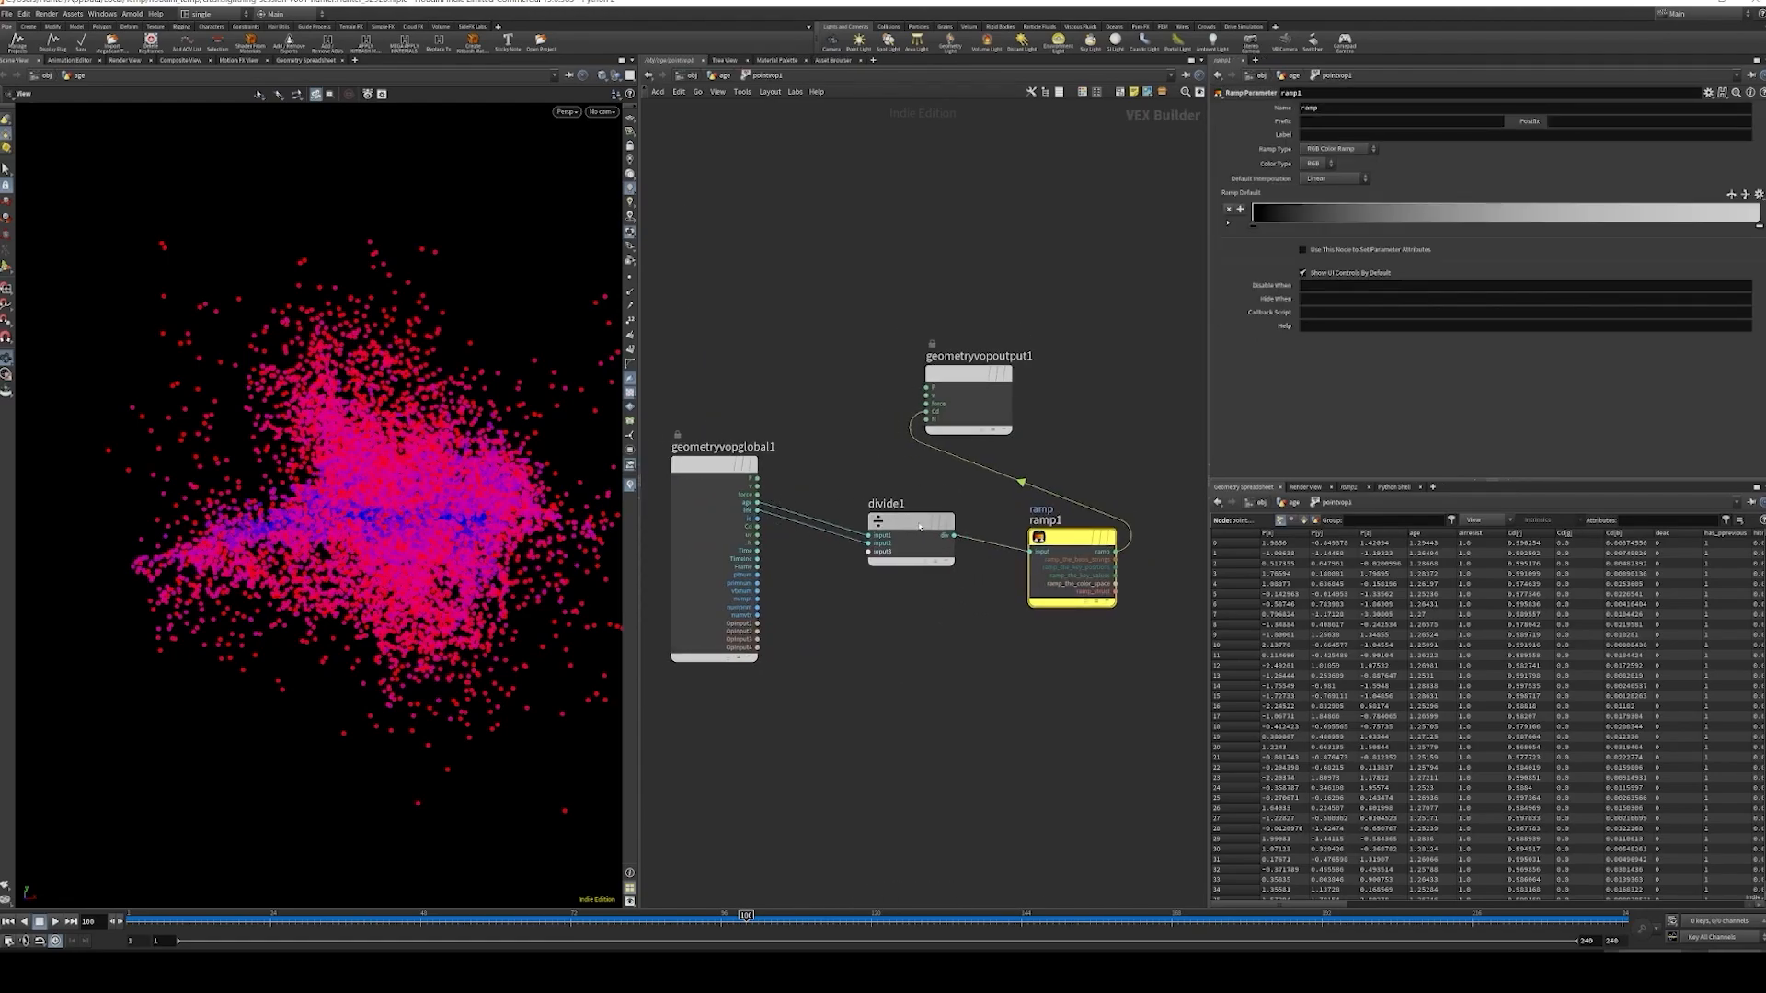
left_click_drag(1063, 550, 1008, 523)
left_click_drag(968, 372, 1166, 501)
key("l")
left_click_drag(761, 414, 1126, 582)
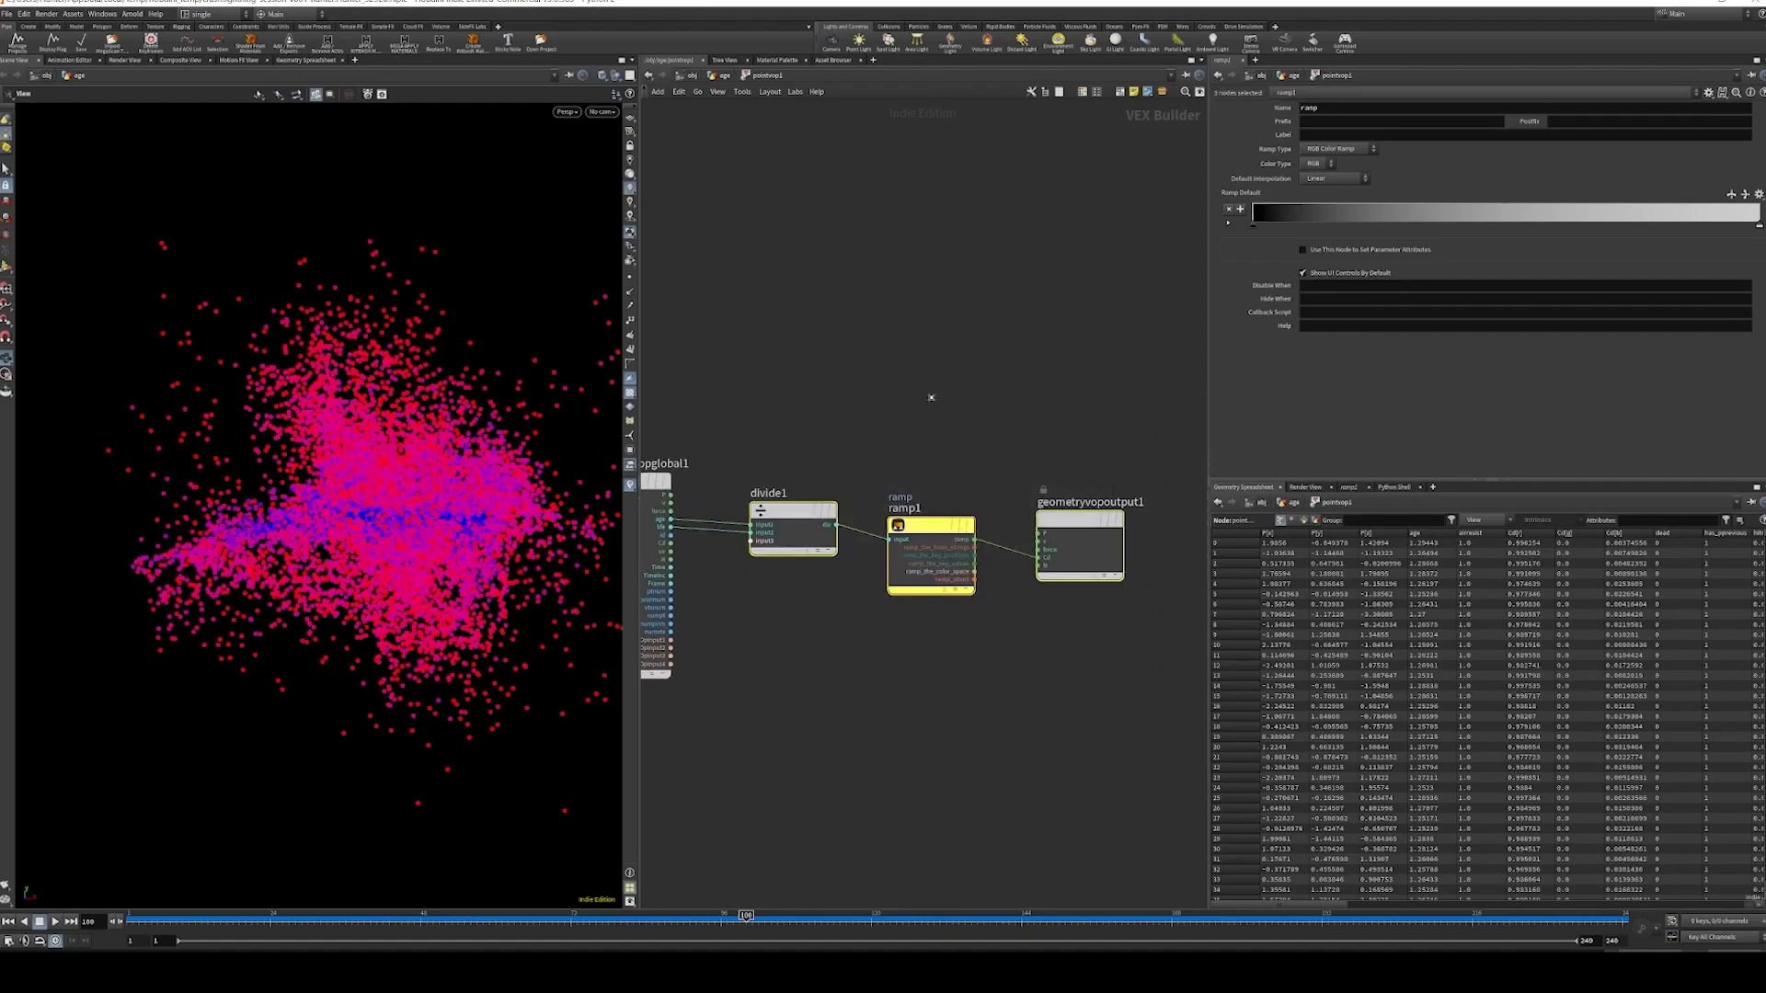
left_click(1030, 392)
middle_click_drag(778, 419, 962, 421)
key("shift+s")
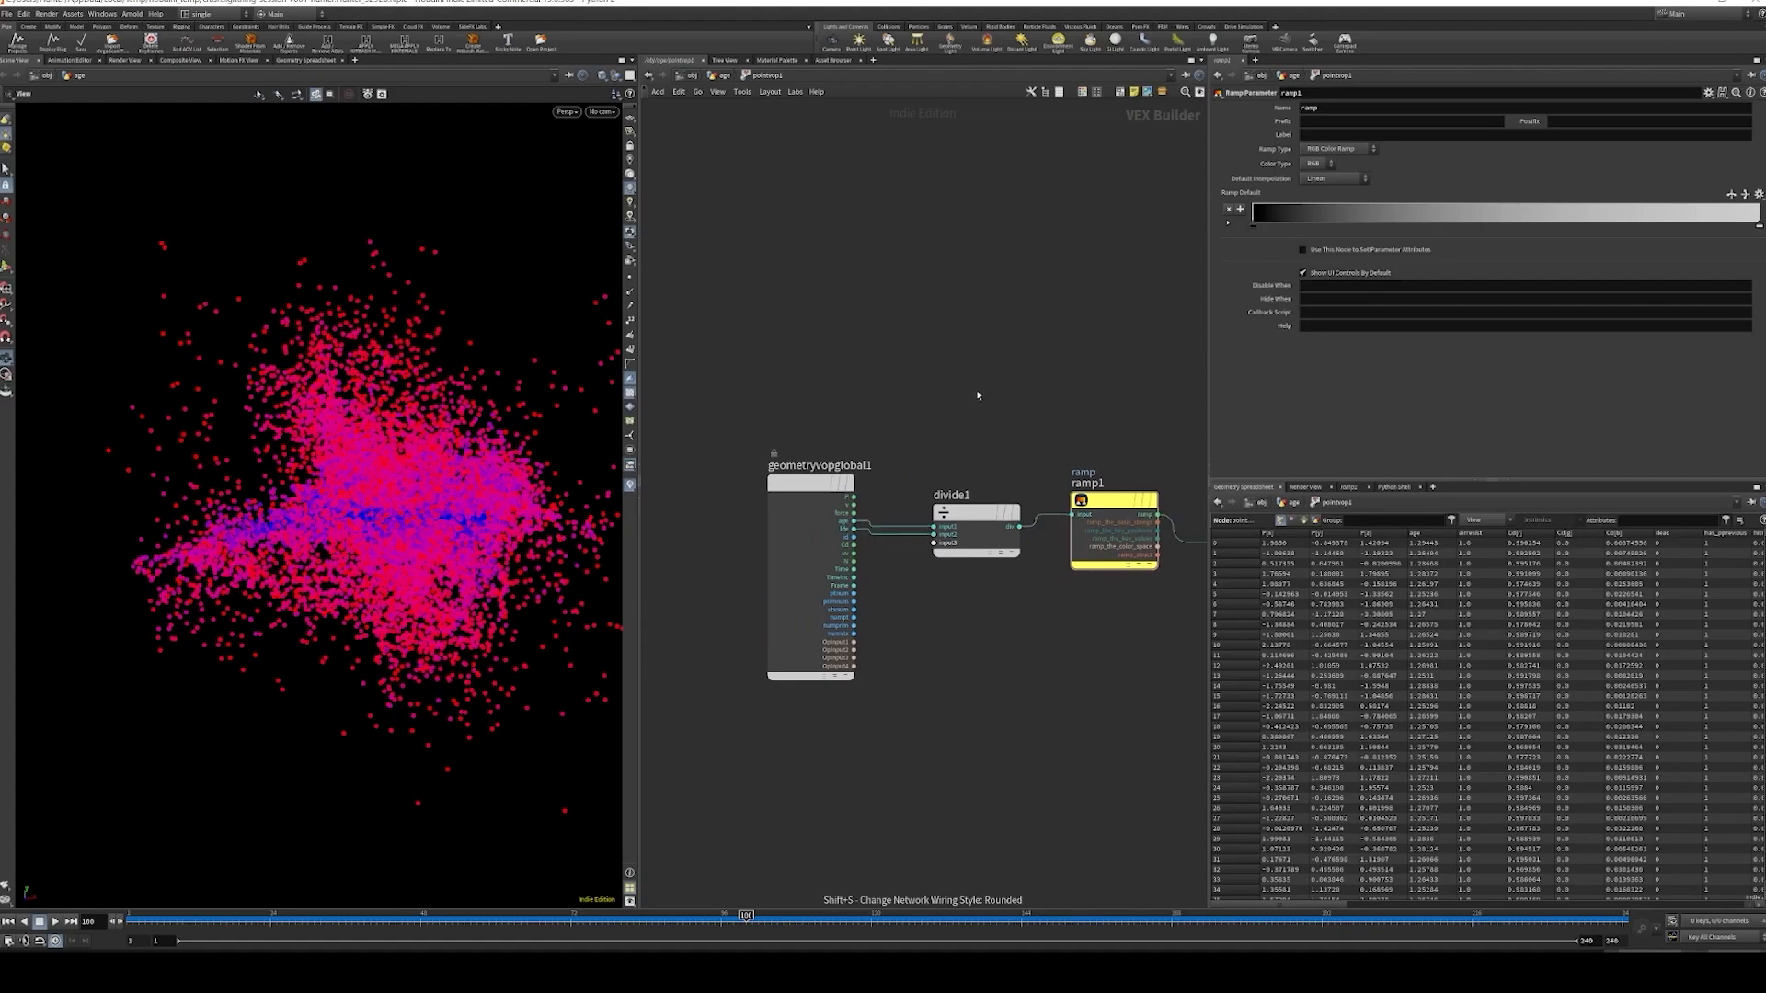
scroll(976, 395, "down", 2)
- Return to the age network and display color1 to compare its colours with the Point VOP result
left_click(725, 76)
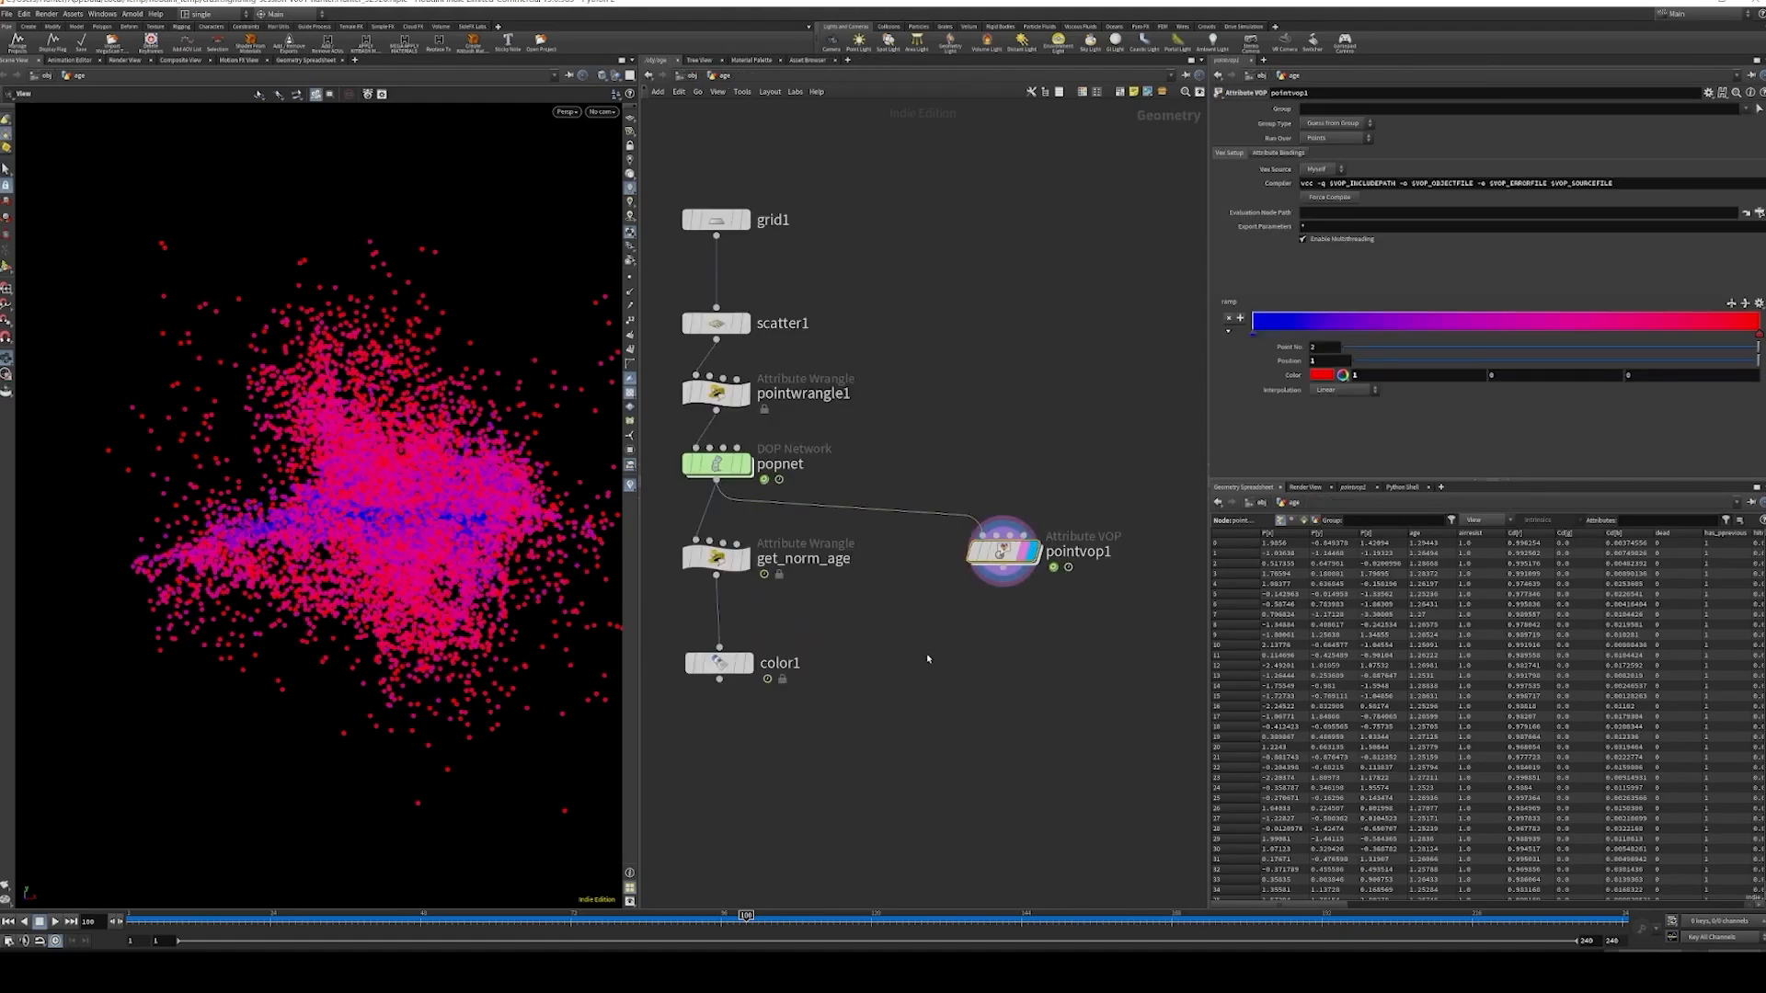
middle_click_drag(927, 658, 1077, 656)
left_click(894, 556)
left_click(896, 660)
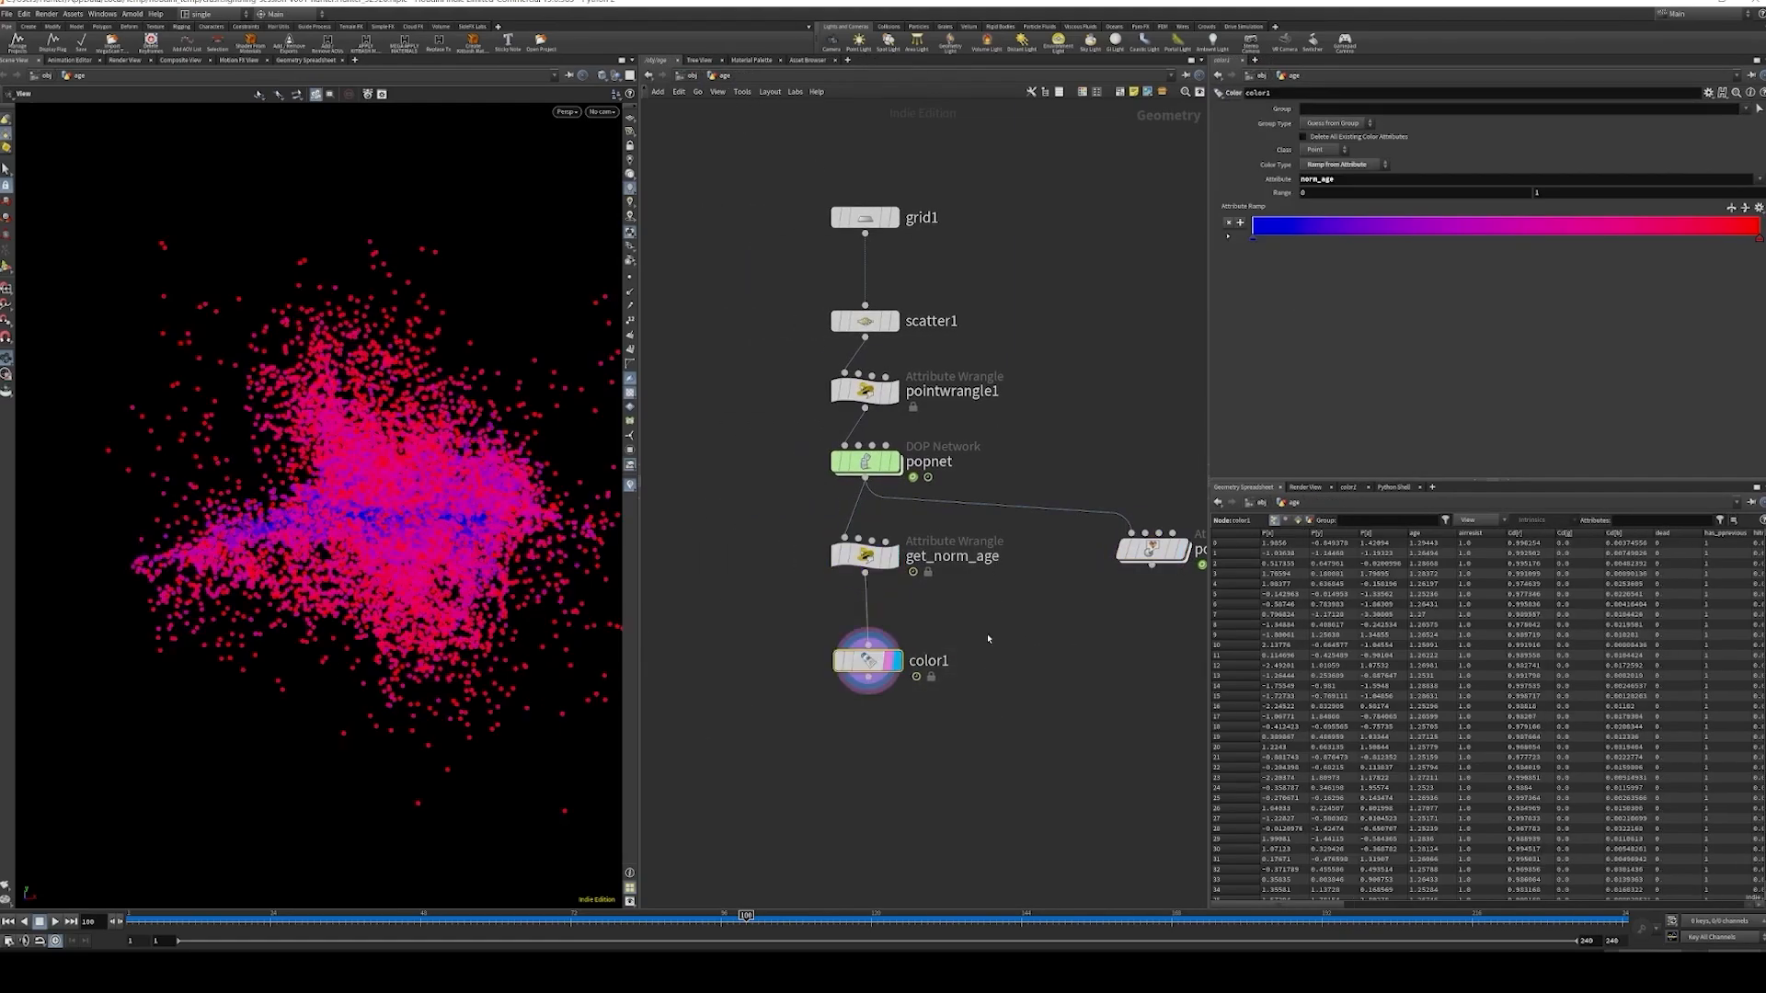
- Go up to the object level and place the age object directly below normalization
left_click(692, 75)
left_click_drag(920, 543, 927, 517)
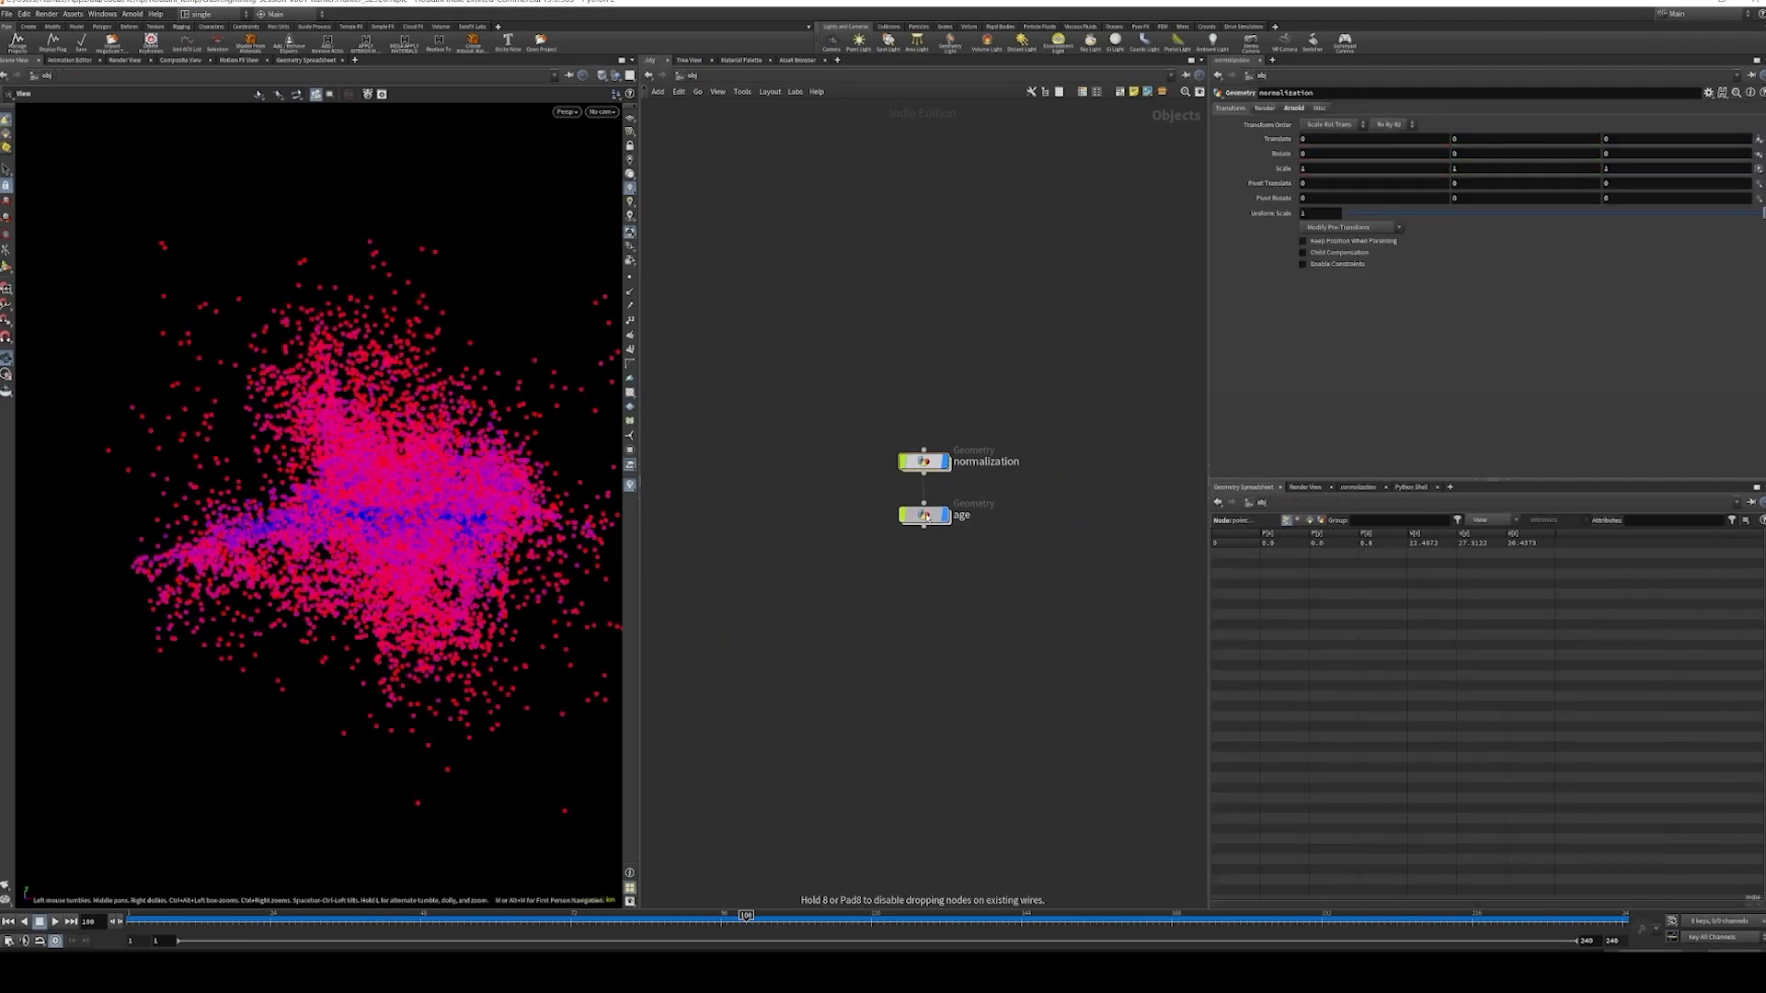
scroll(1120, 583, "down", 2)
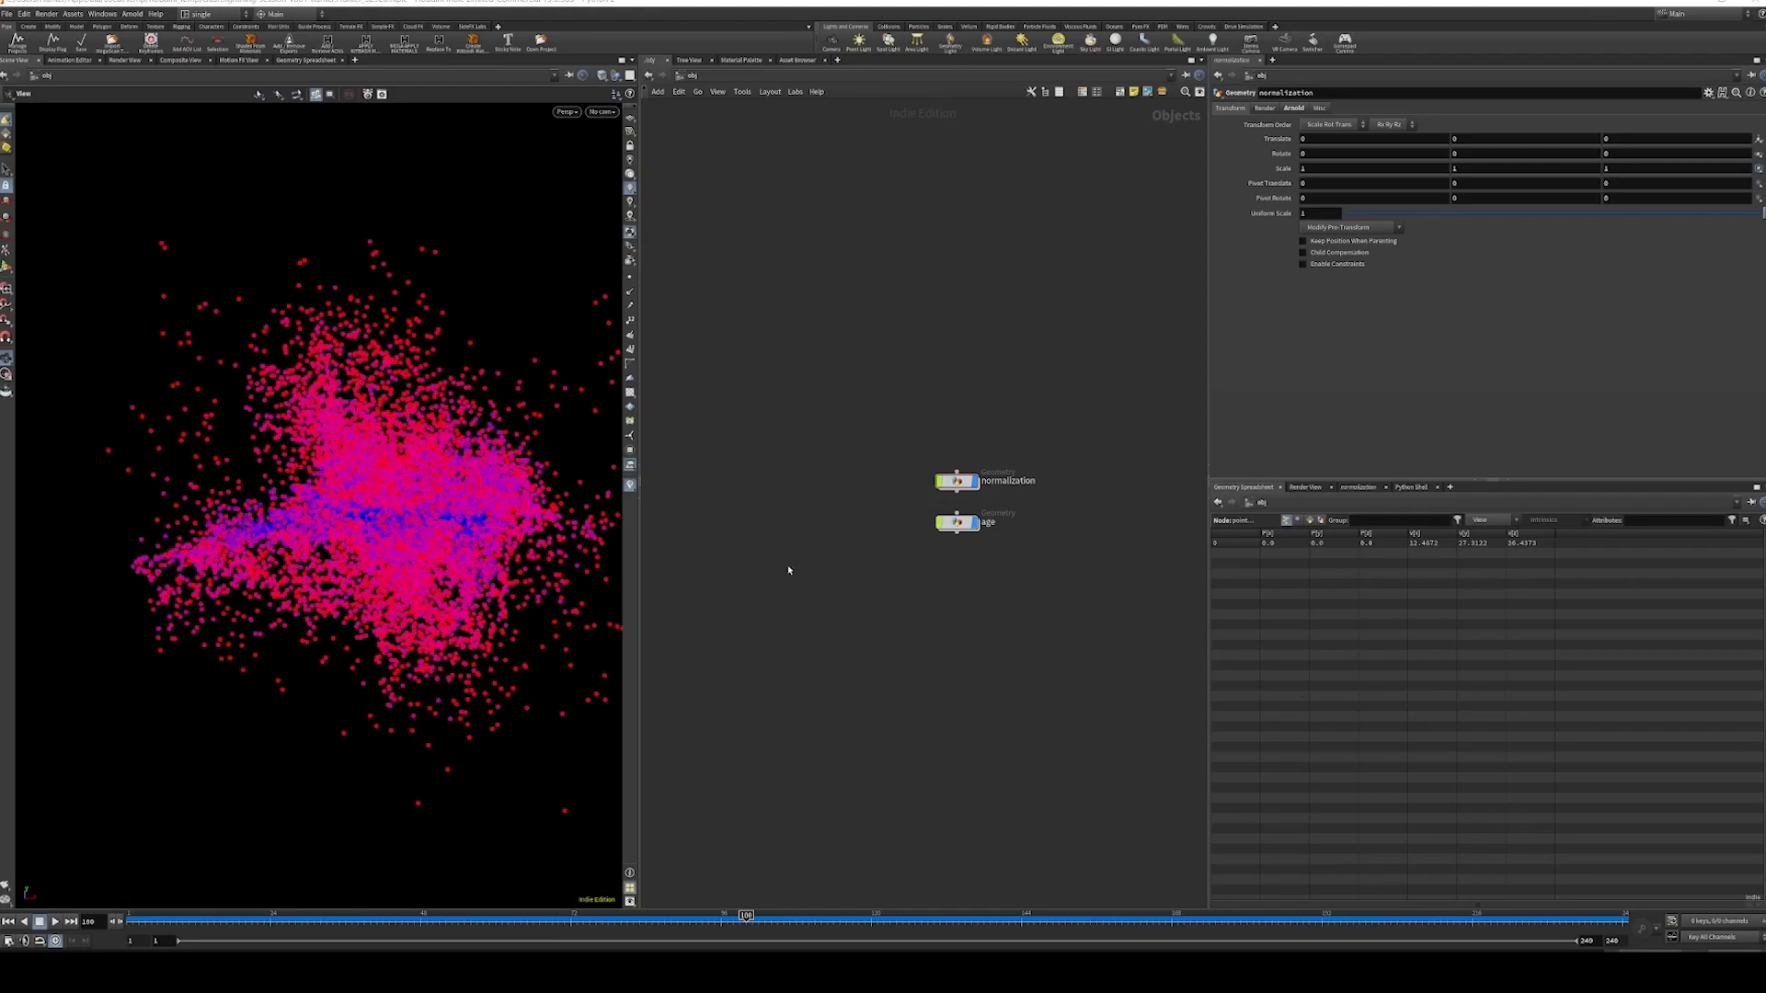
- Add a Geometry object below age and name it curveu
key("Tab")
type("geometry")
key("Return")
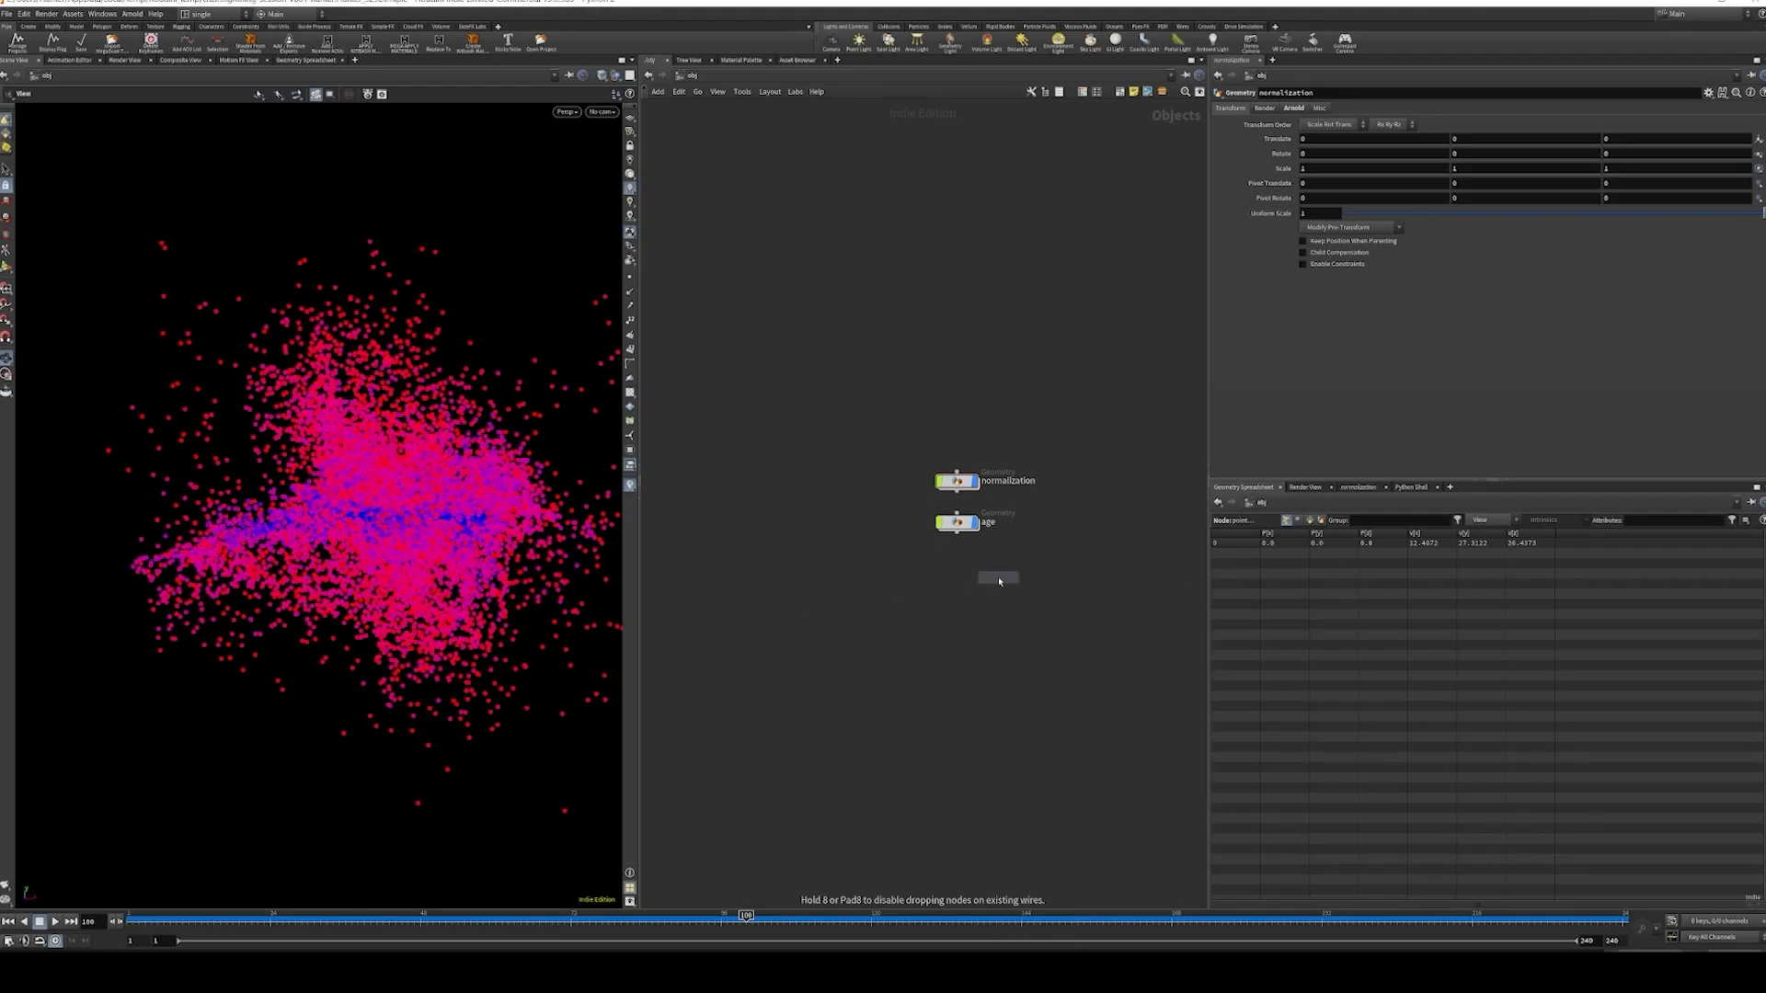
scroll(964, 523, "up", 5)
left_click(947, 653)
double_click(1033, 653)
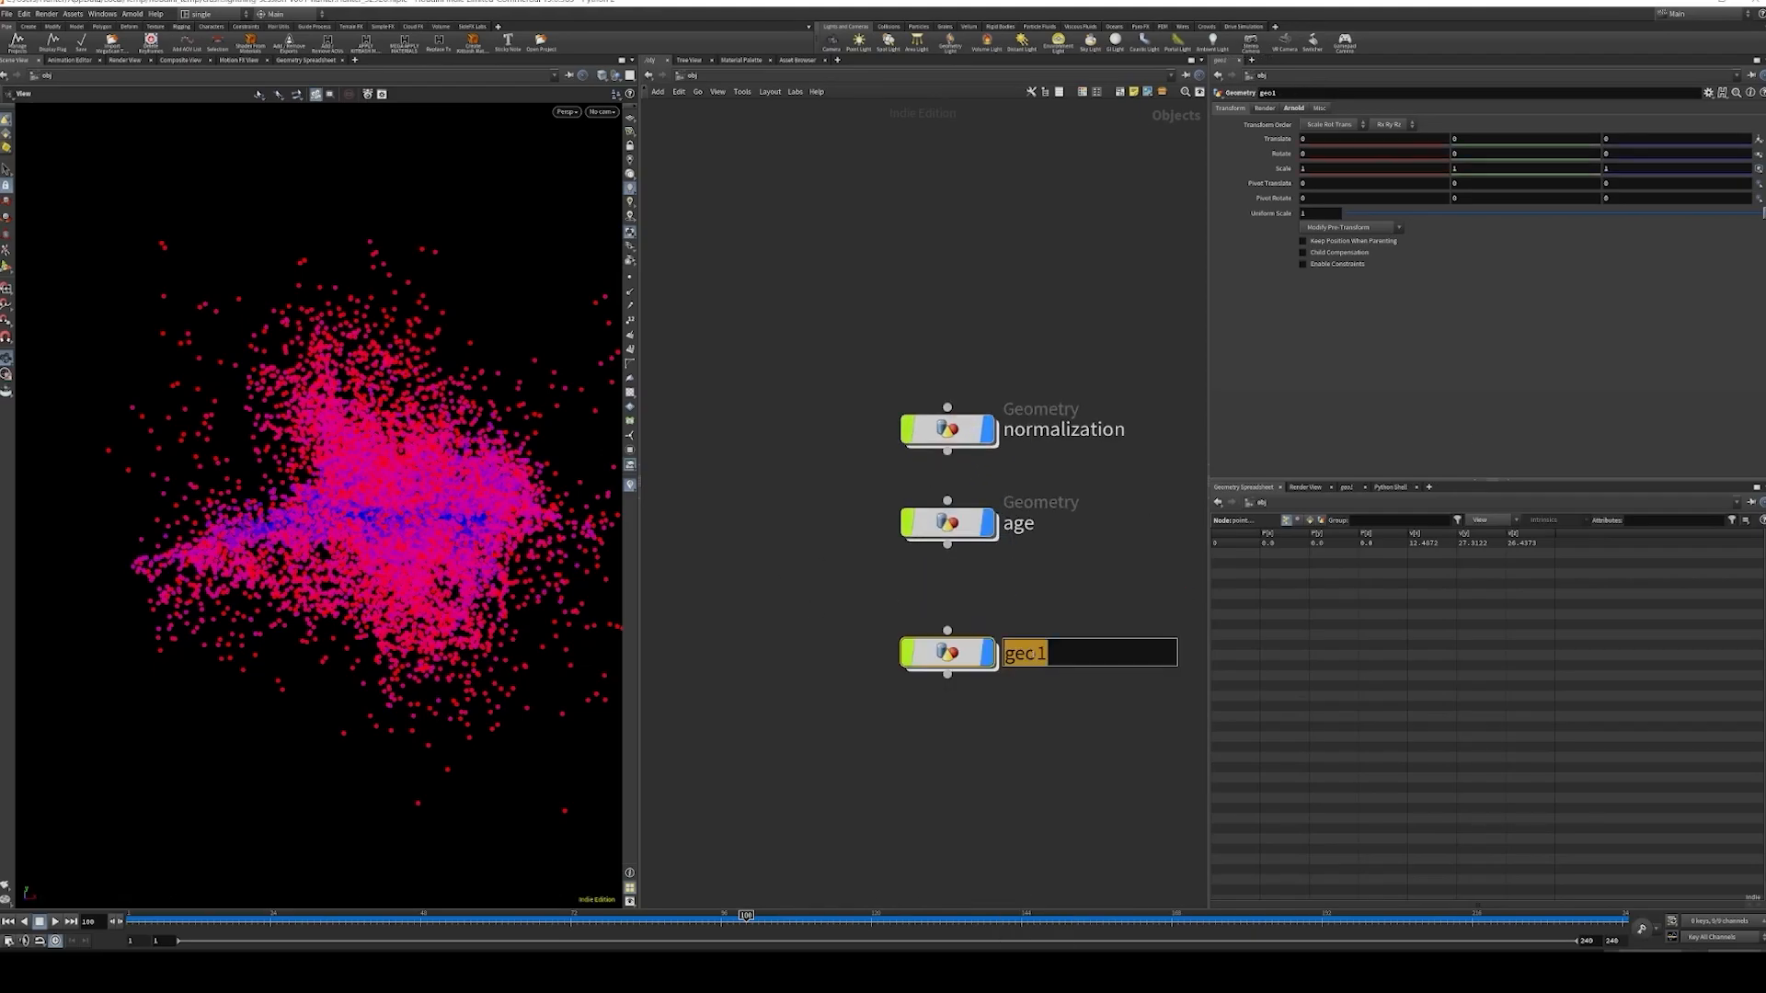
type("curveu")
key("Return")
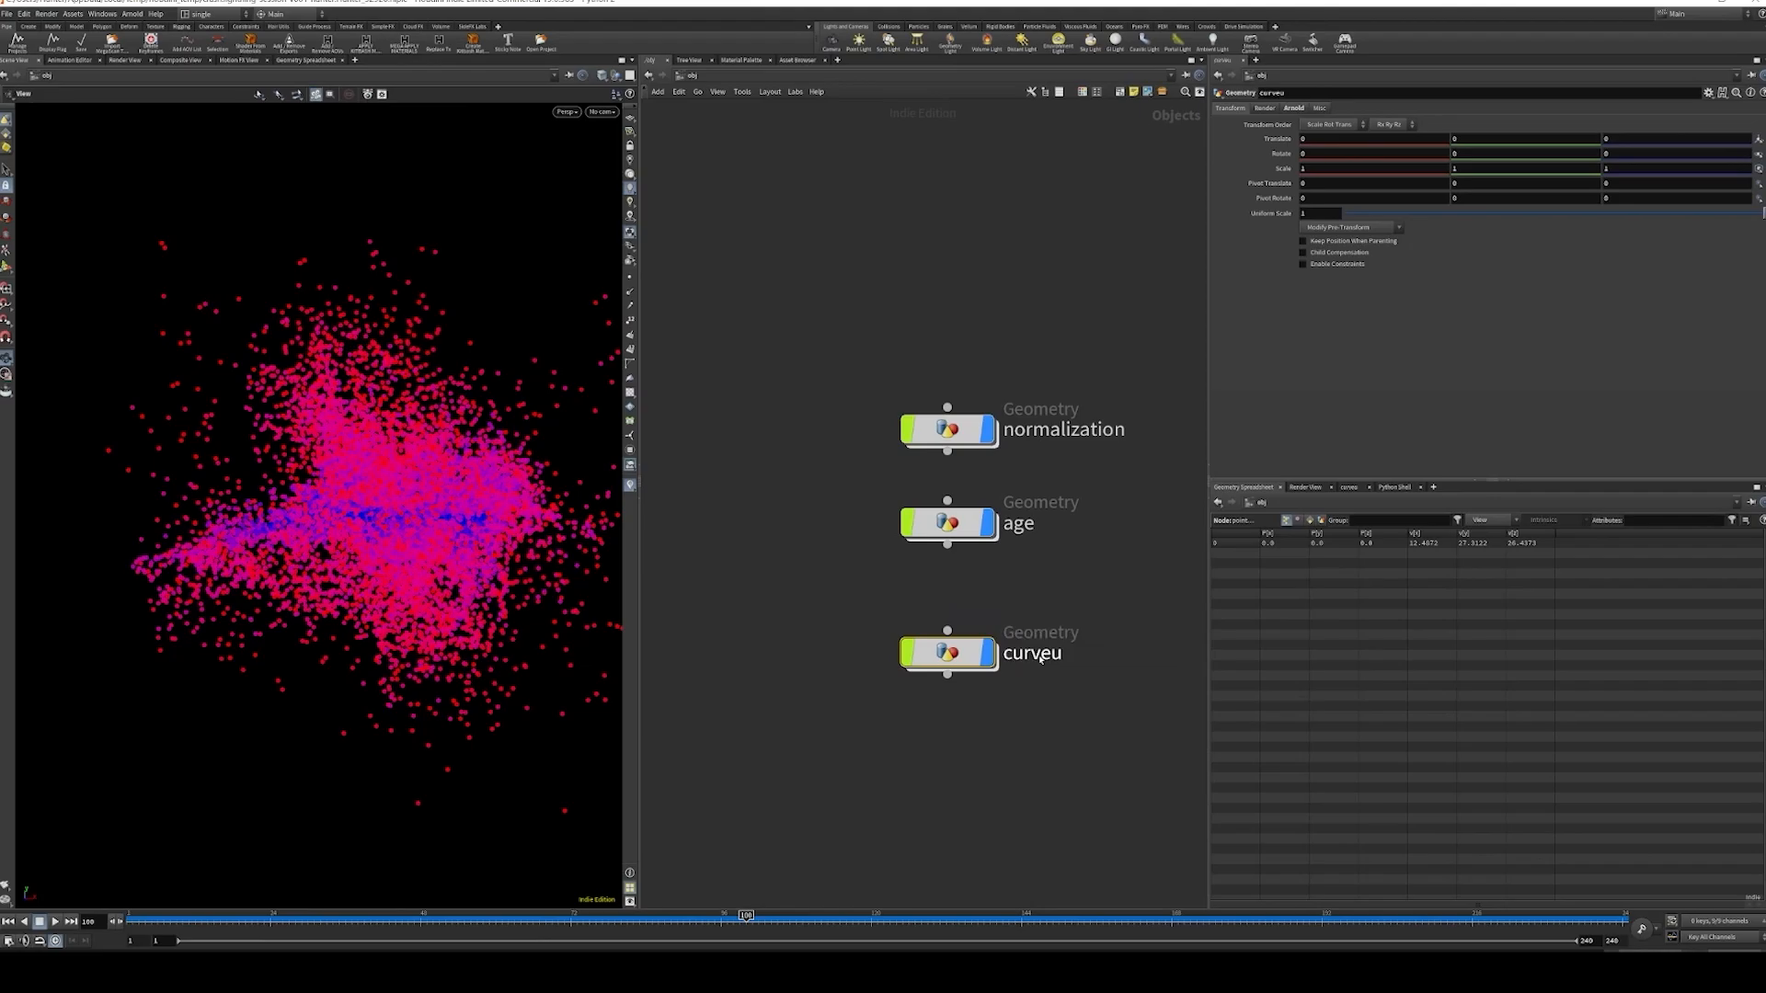
- Enter the curveu object and place a Curve node in its empty network
mouse_move(923, 649)
key("i")
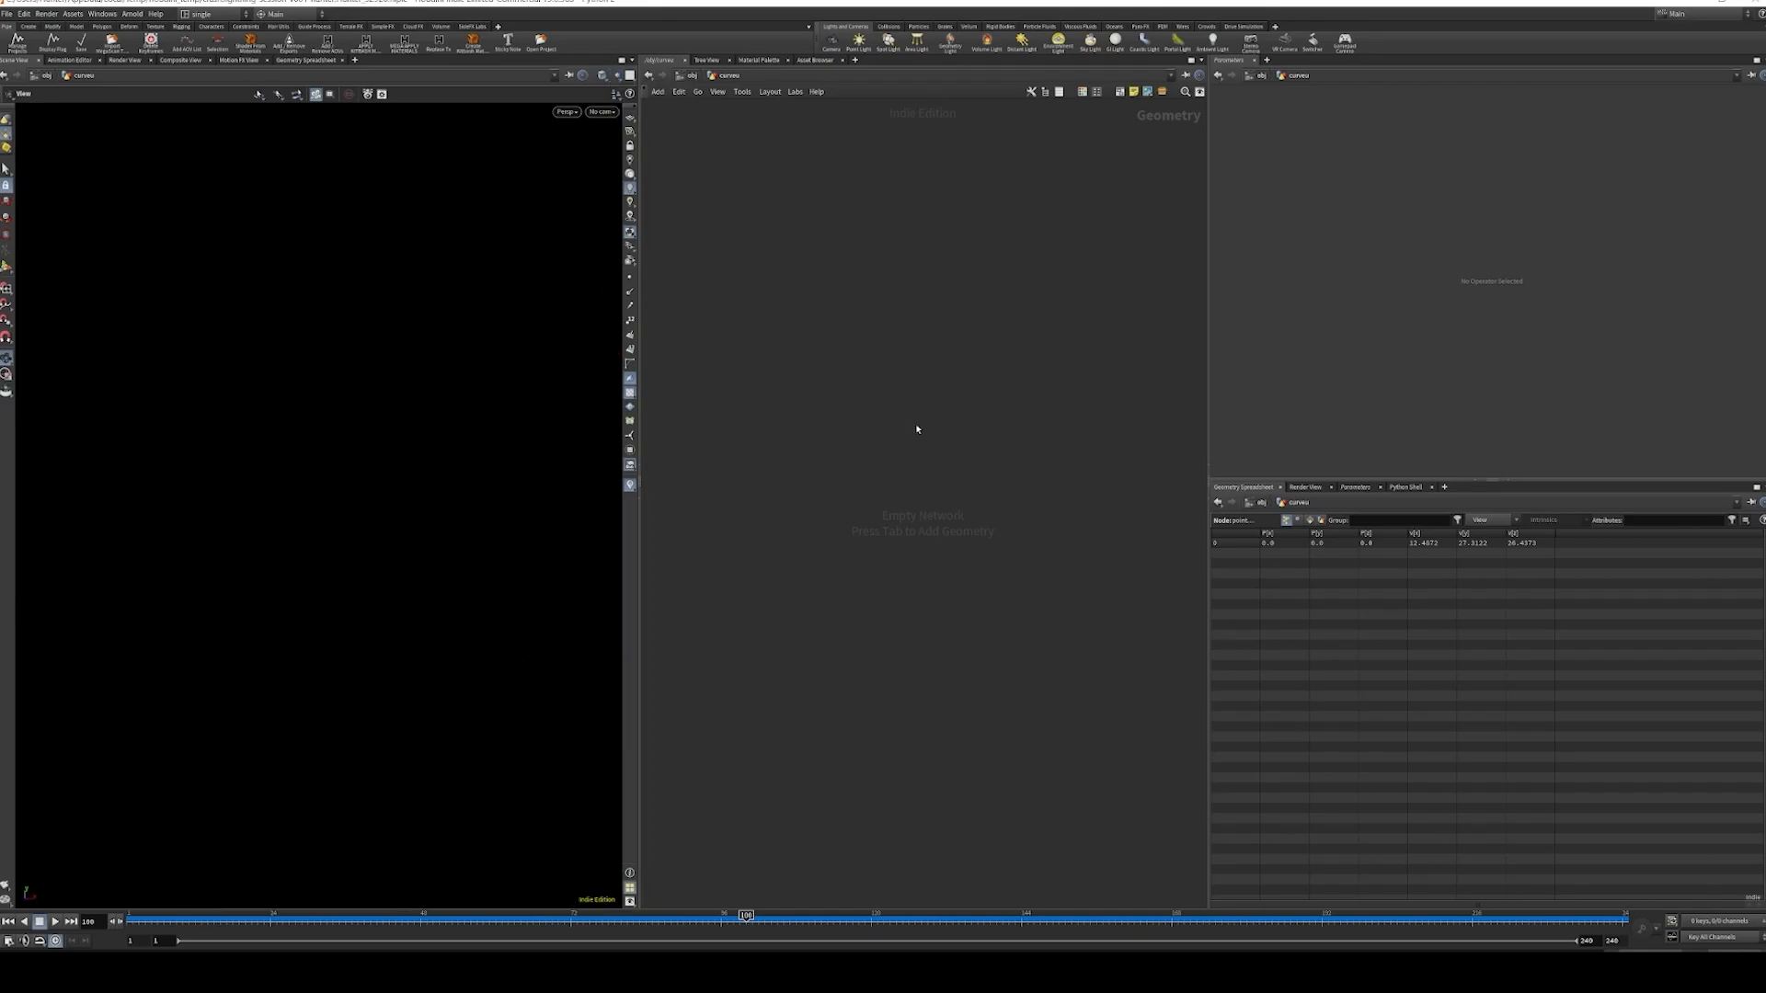
key("Tab")
type("ad")
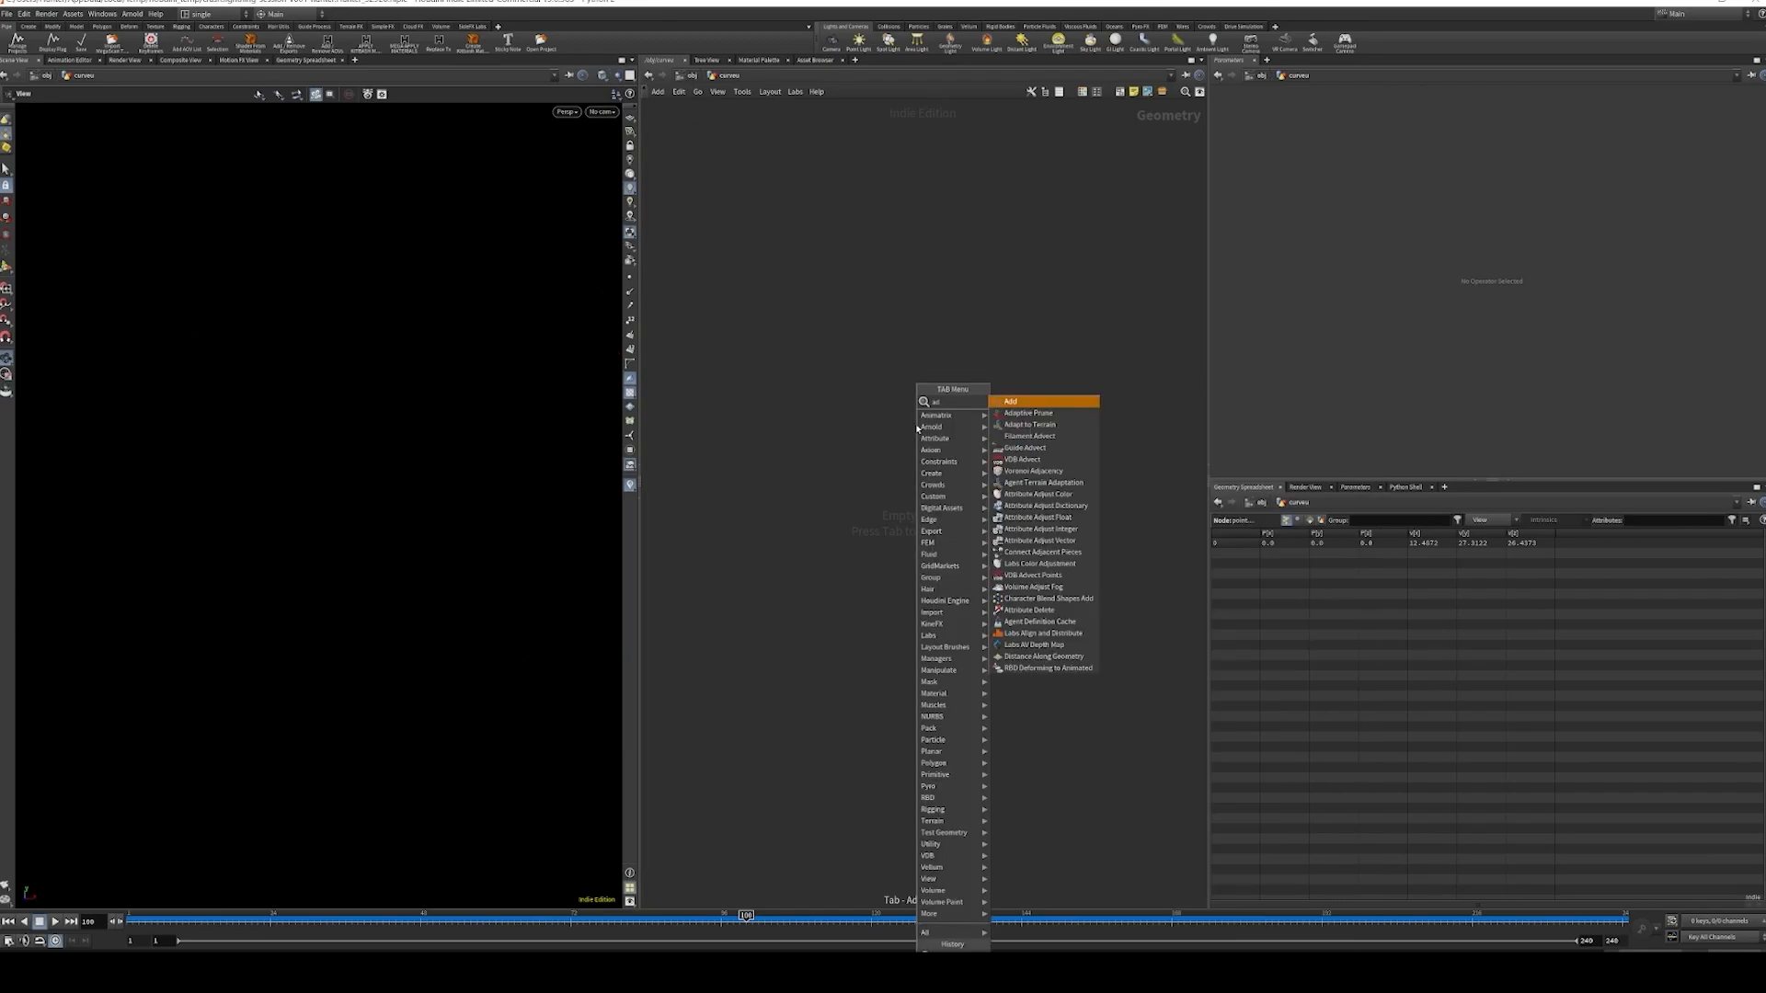
key("Return")
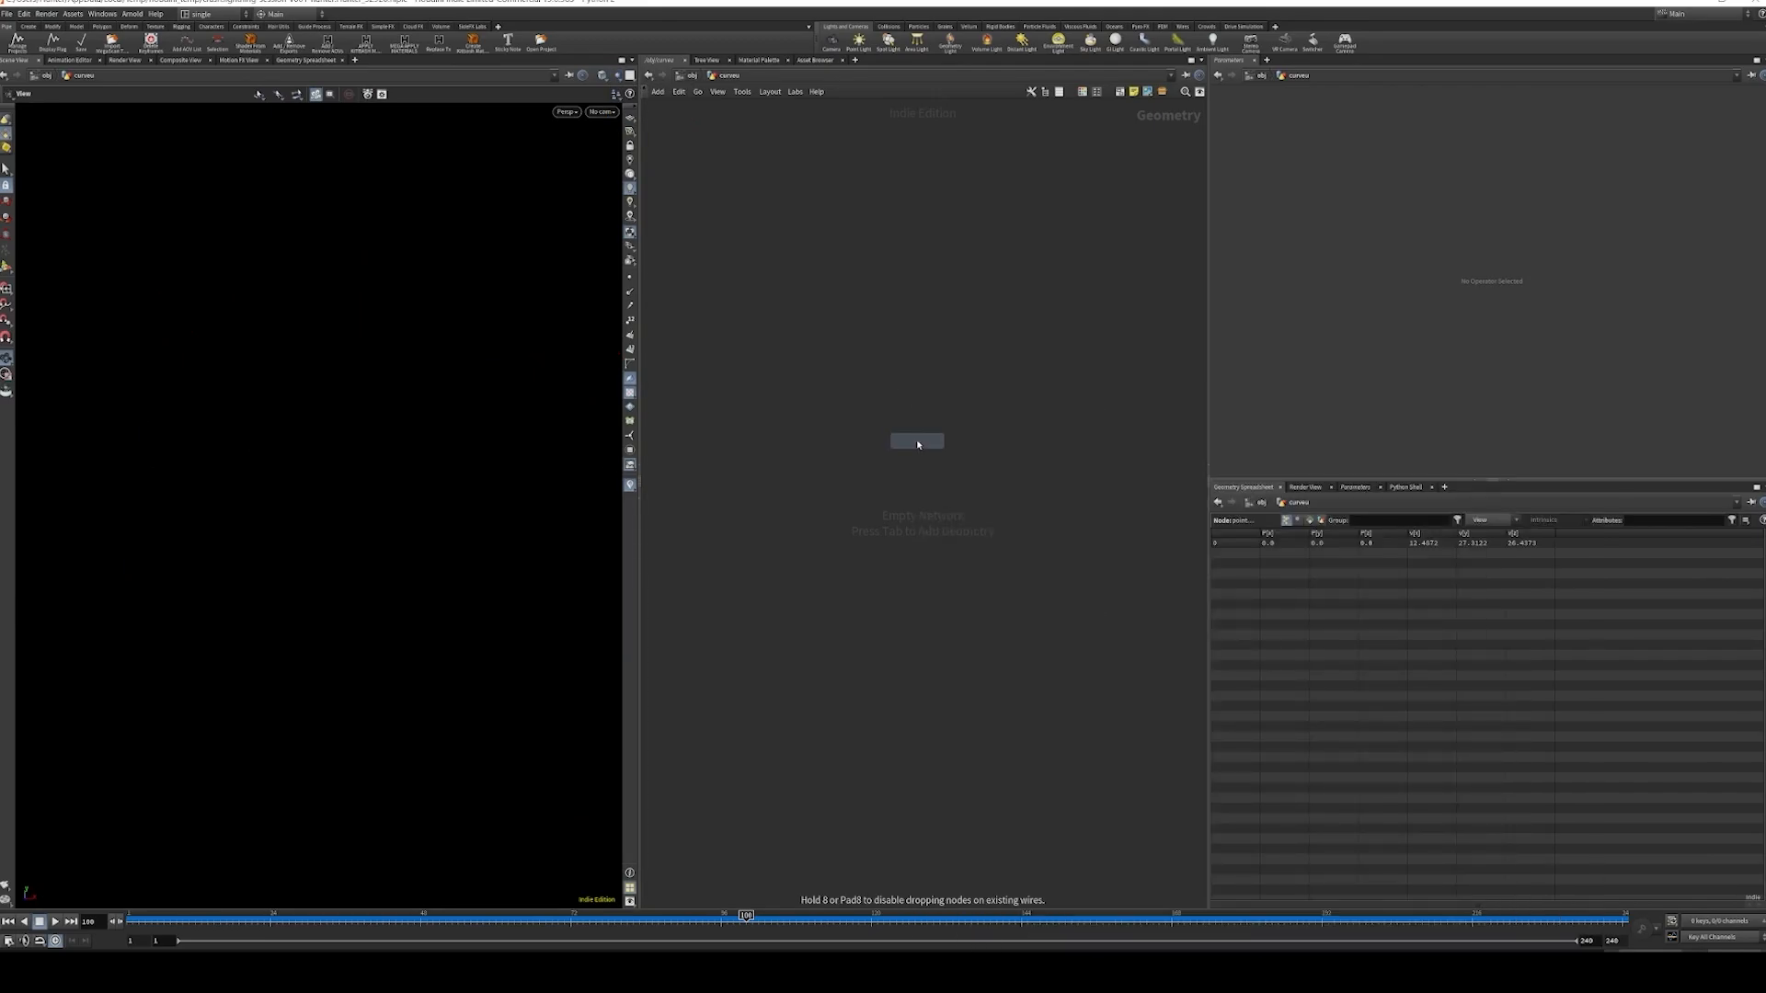
left_click(917, 444)
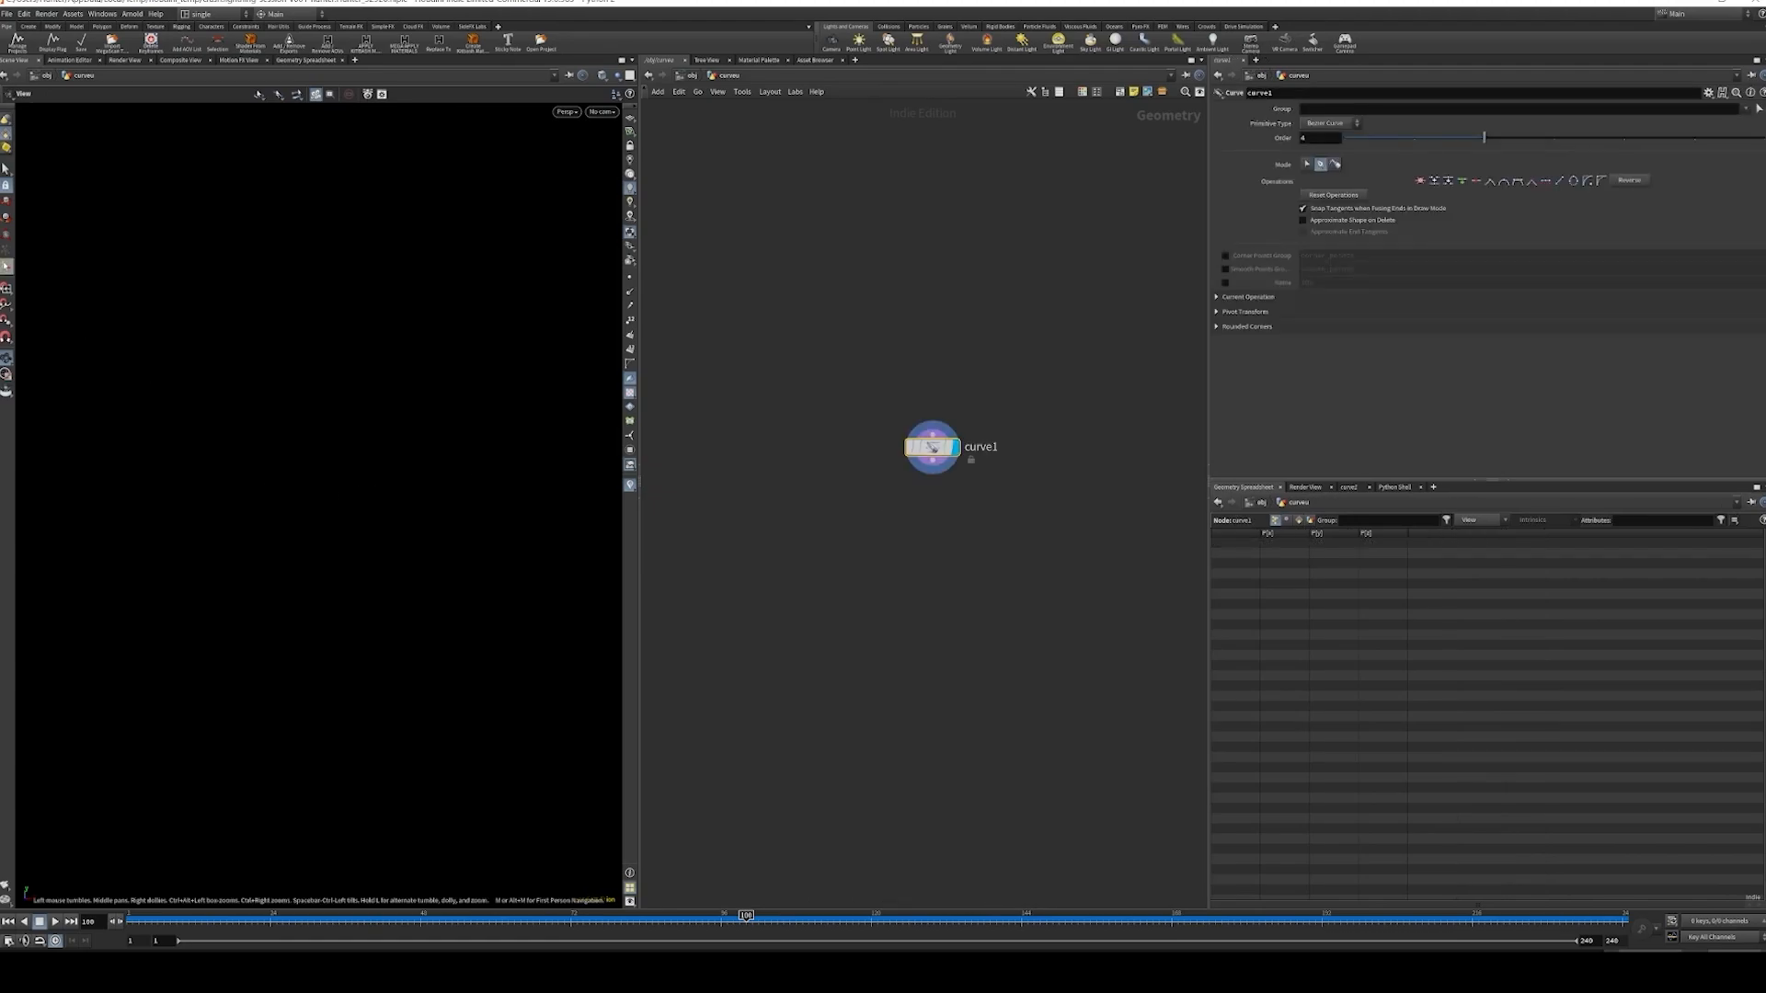
- Draw an open, winding Bezier curve in the viewport that crosses itself once, and finish it
left_click(161, 552)
left_click(244, 485)
left_click_drag(319, 391, 329, 390)
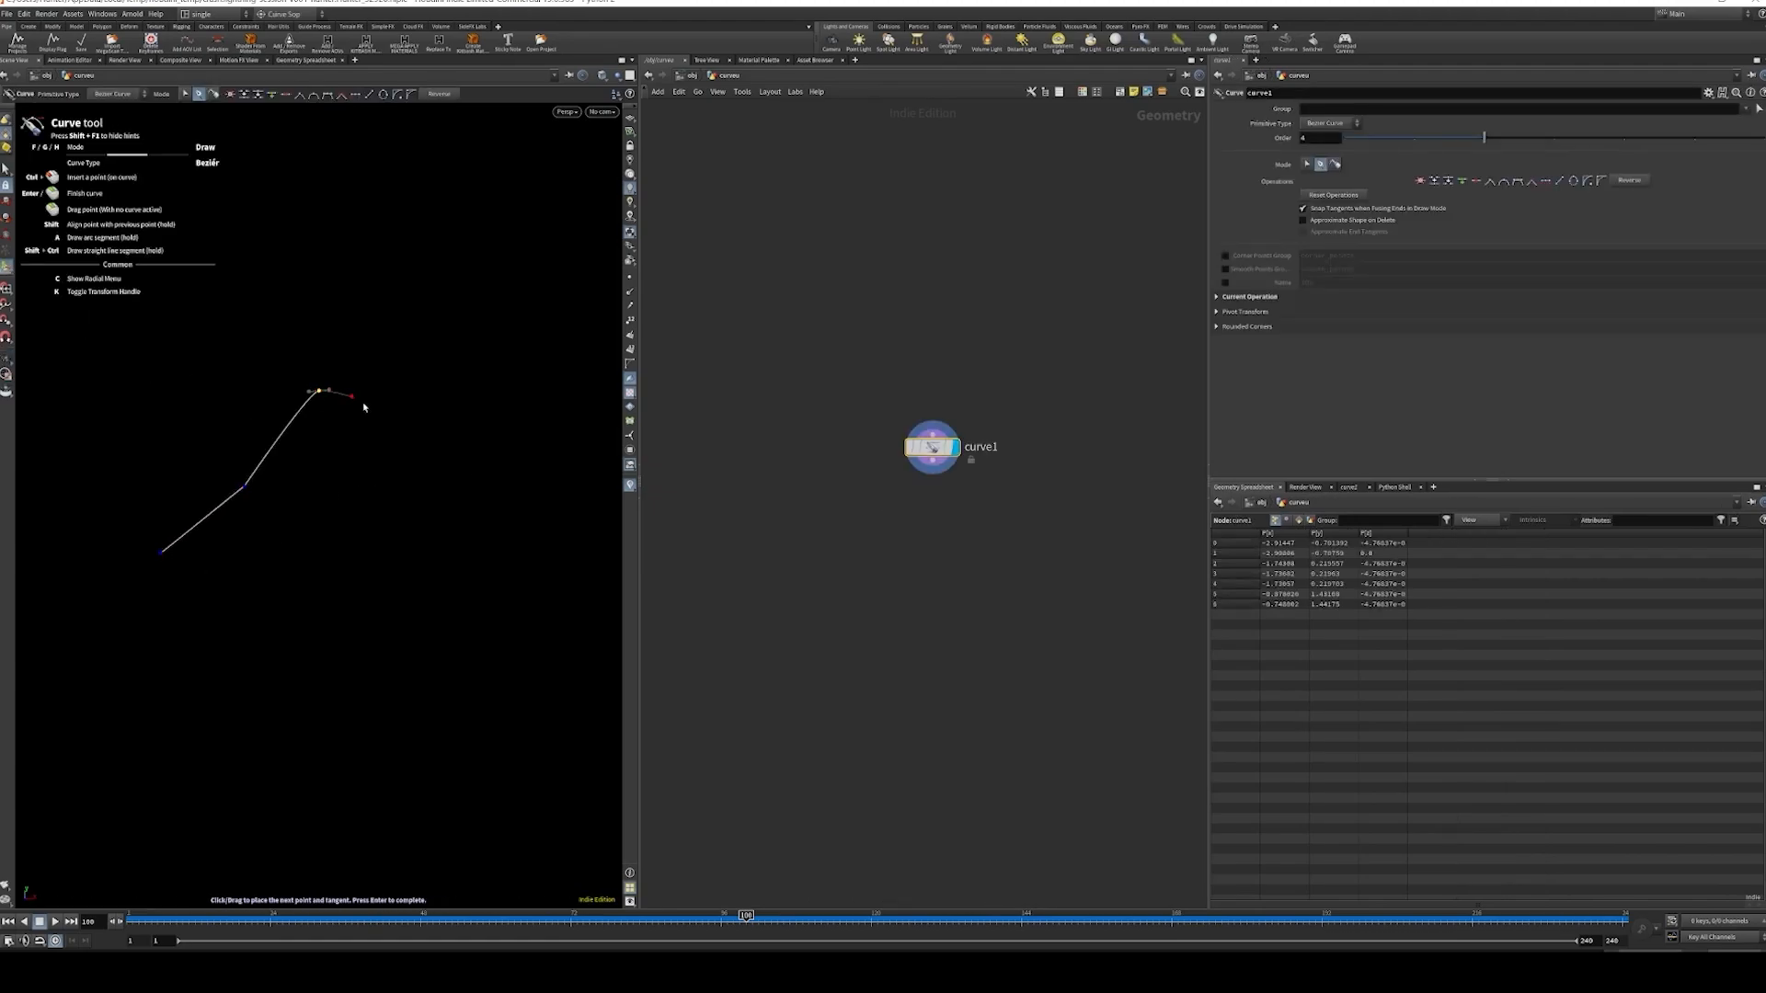
left_click_drag(416, 445, 423, 454)
mouse_move(441, 525)
left_mouse_down()
mouse_move(451, 547)
mouse_move(534, 558)
left_mouse_up()
left_click_drag(558, 486, 562, 472)
left_click_drag(560, 385, 557, 376)
left_click_drag(508, 323, 501, 307)
left_click_drag(454, 298, 449, 306)
left_click_drag(419, 374, 426, 378)
left_click_drag(474, 430, 481, 452)
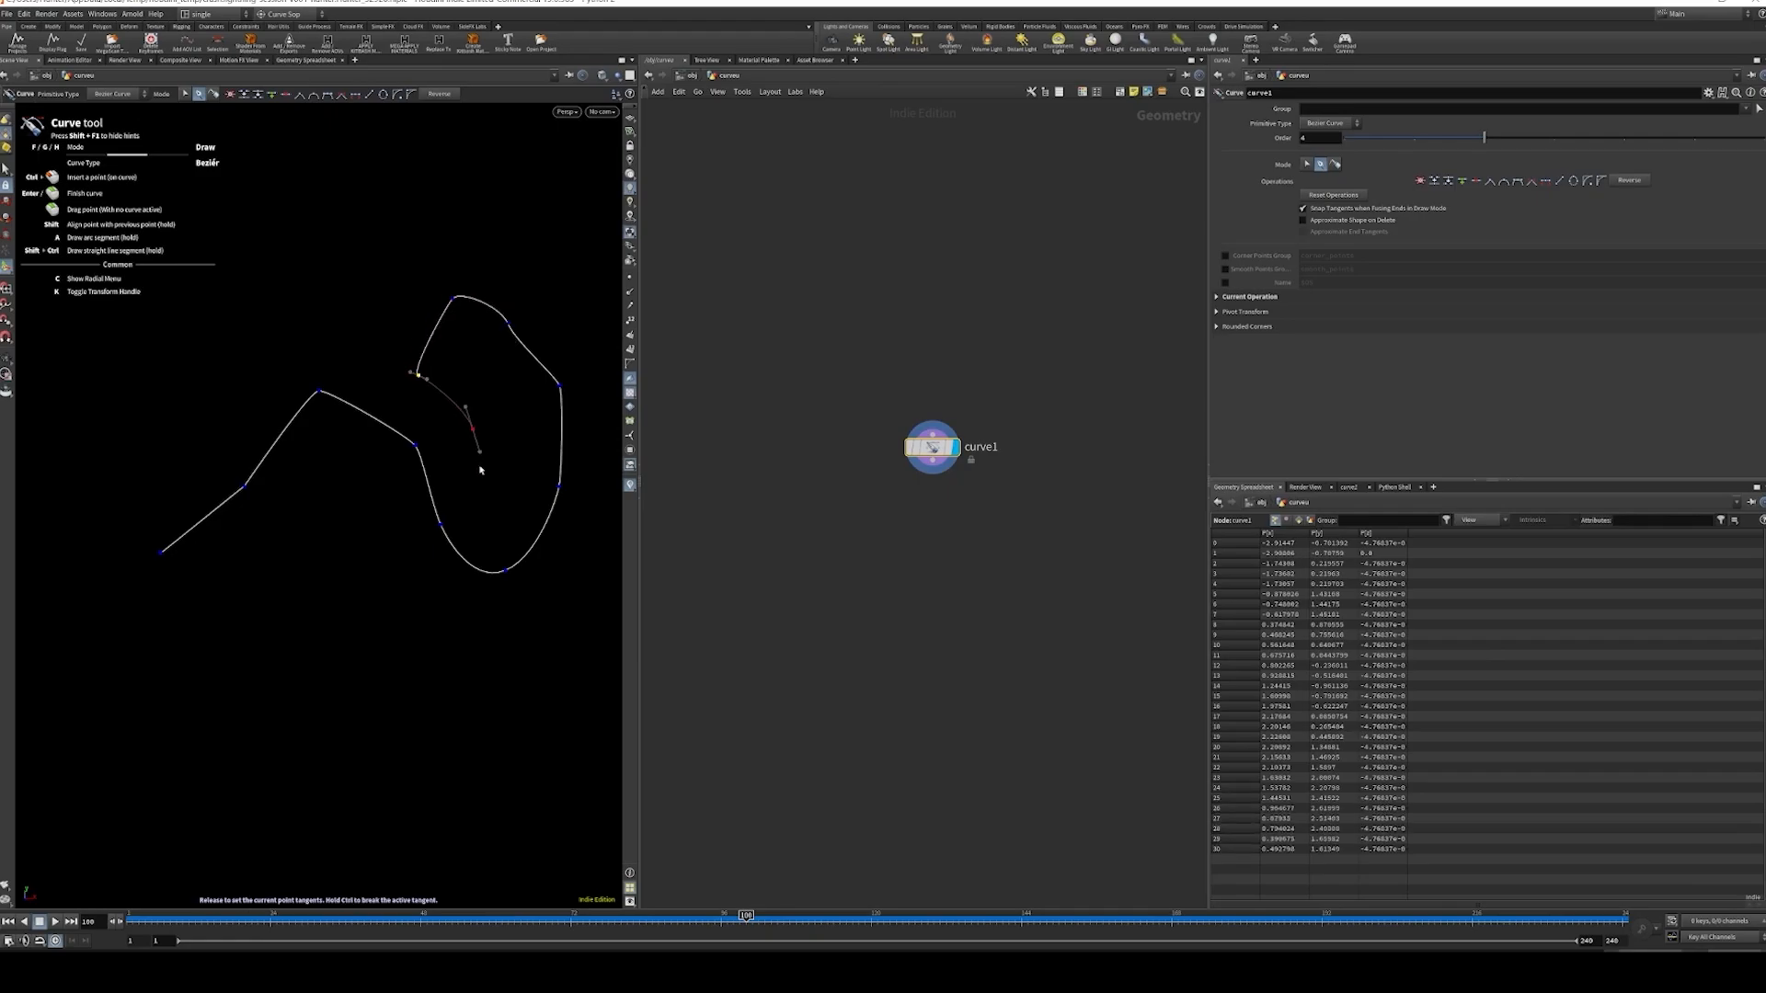
left_click_drag(429, 557, 416, 569)
left_click_drag(320, 617, 314, 623)
left_click(179, 611)
left_click_drag(118, 683, 120, 686)
left_click(141, 732)
left_click_drag(238, 770, 261, 776)
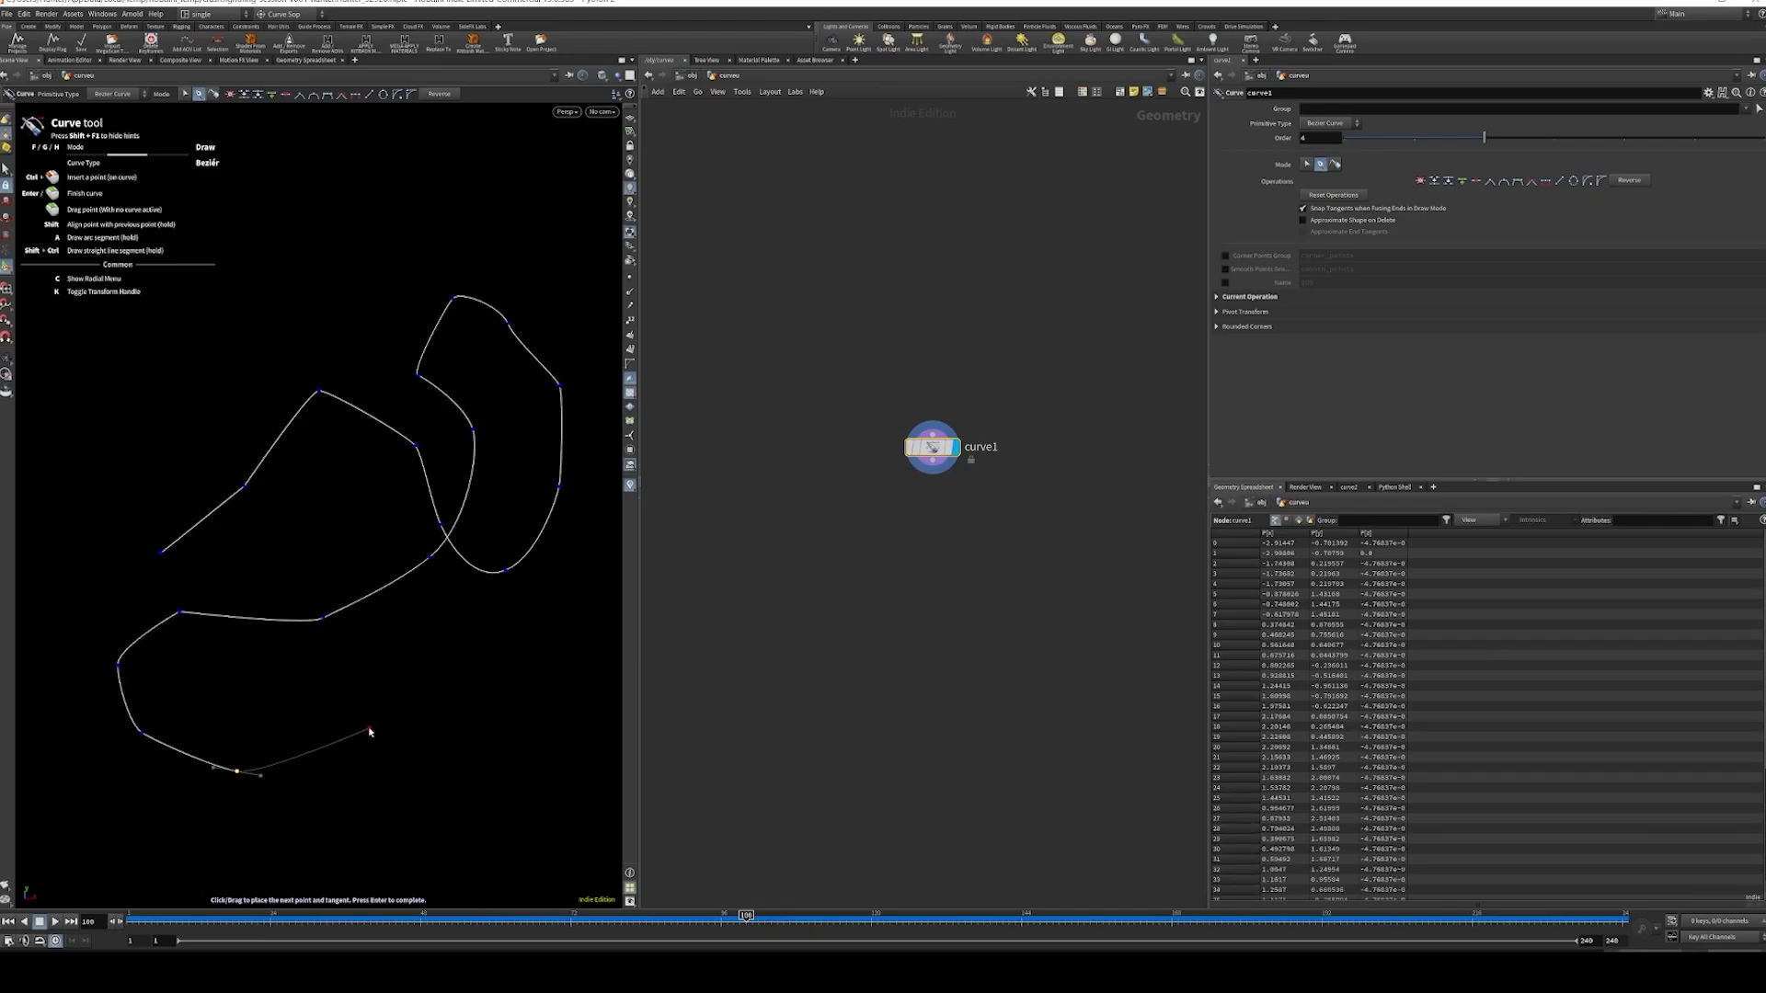
key("Return")
- Add a Resample node below curve1, display it, and position it just under the curve
left_click_drag(1001, 378, 909, 499)
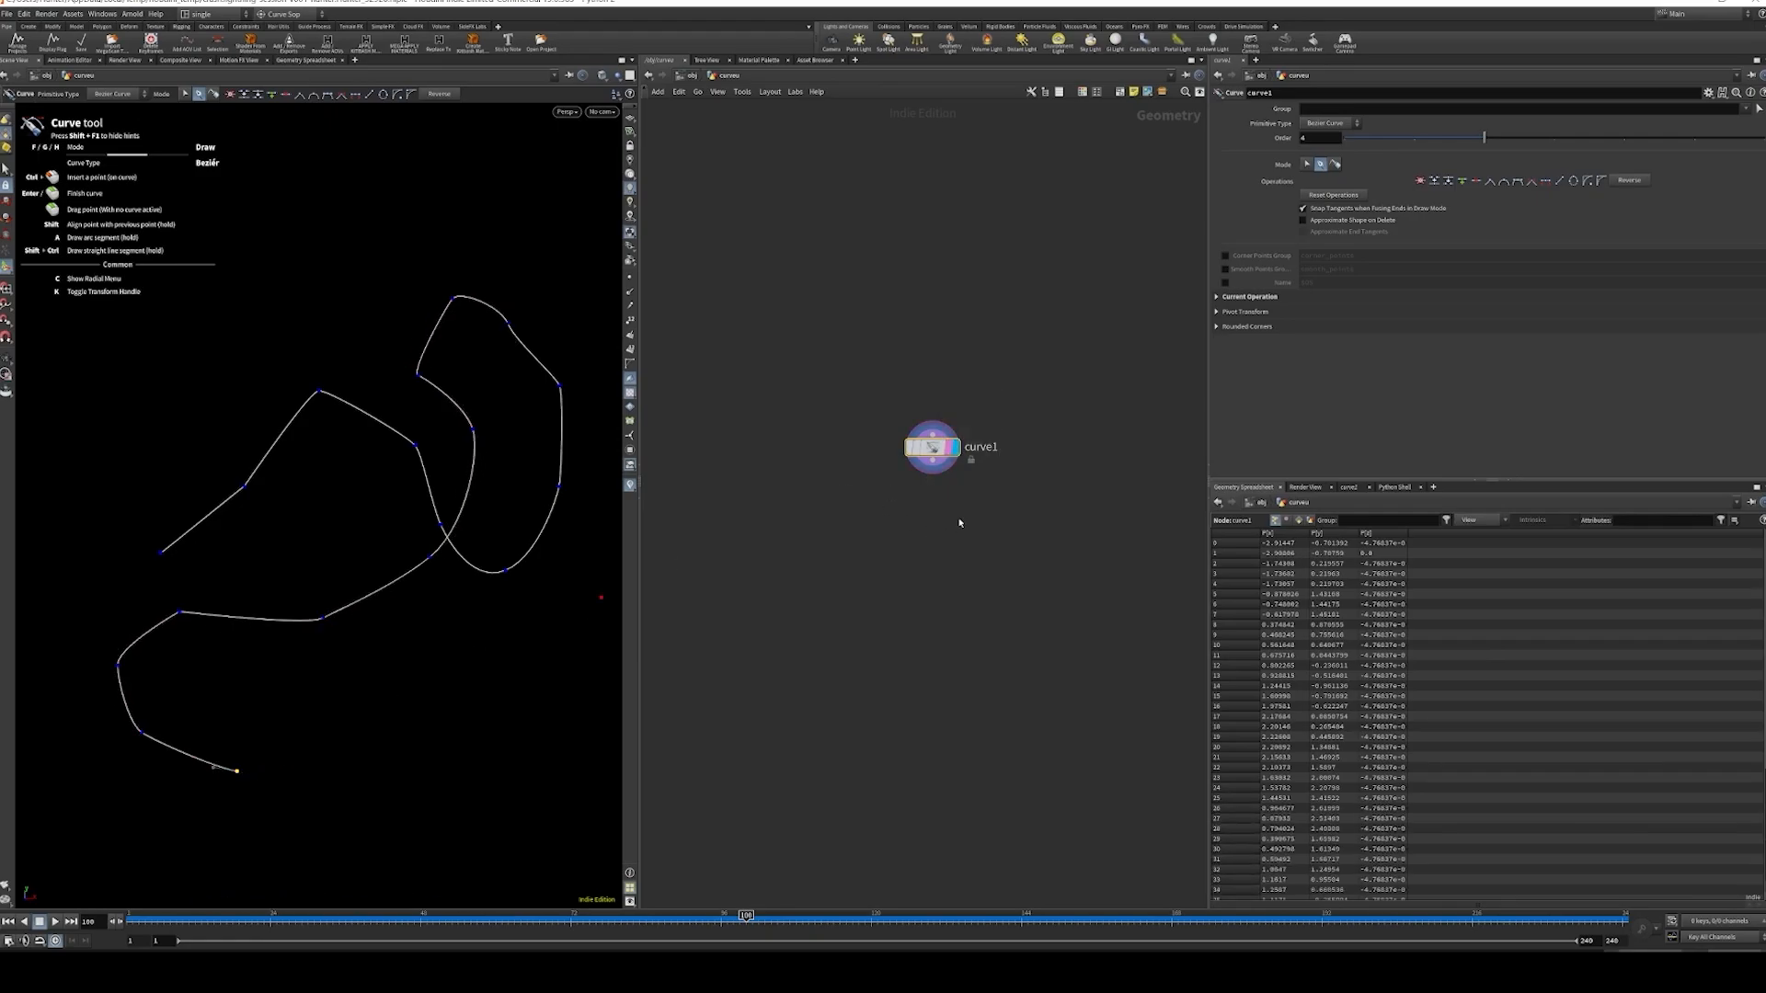
middle_click_drag(939, 501, 919, 465)
left_click_drag(1033, 347, 821, 497)
key("Tab")
type("resample")
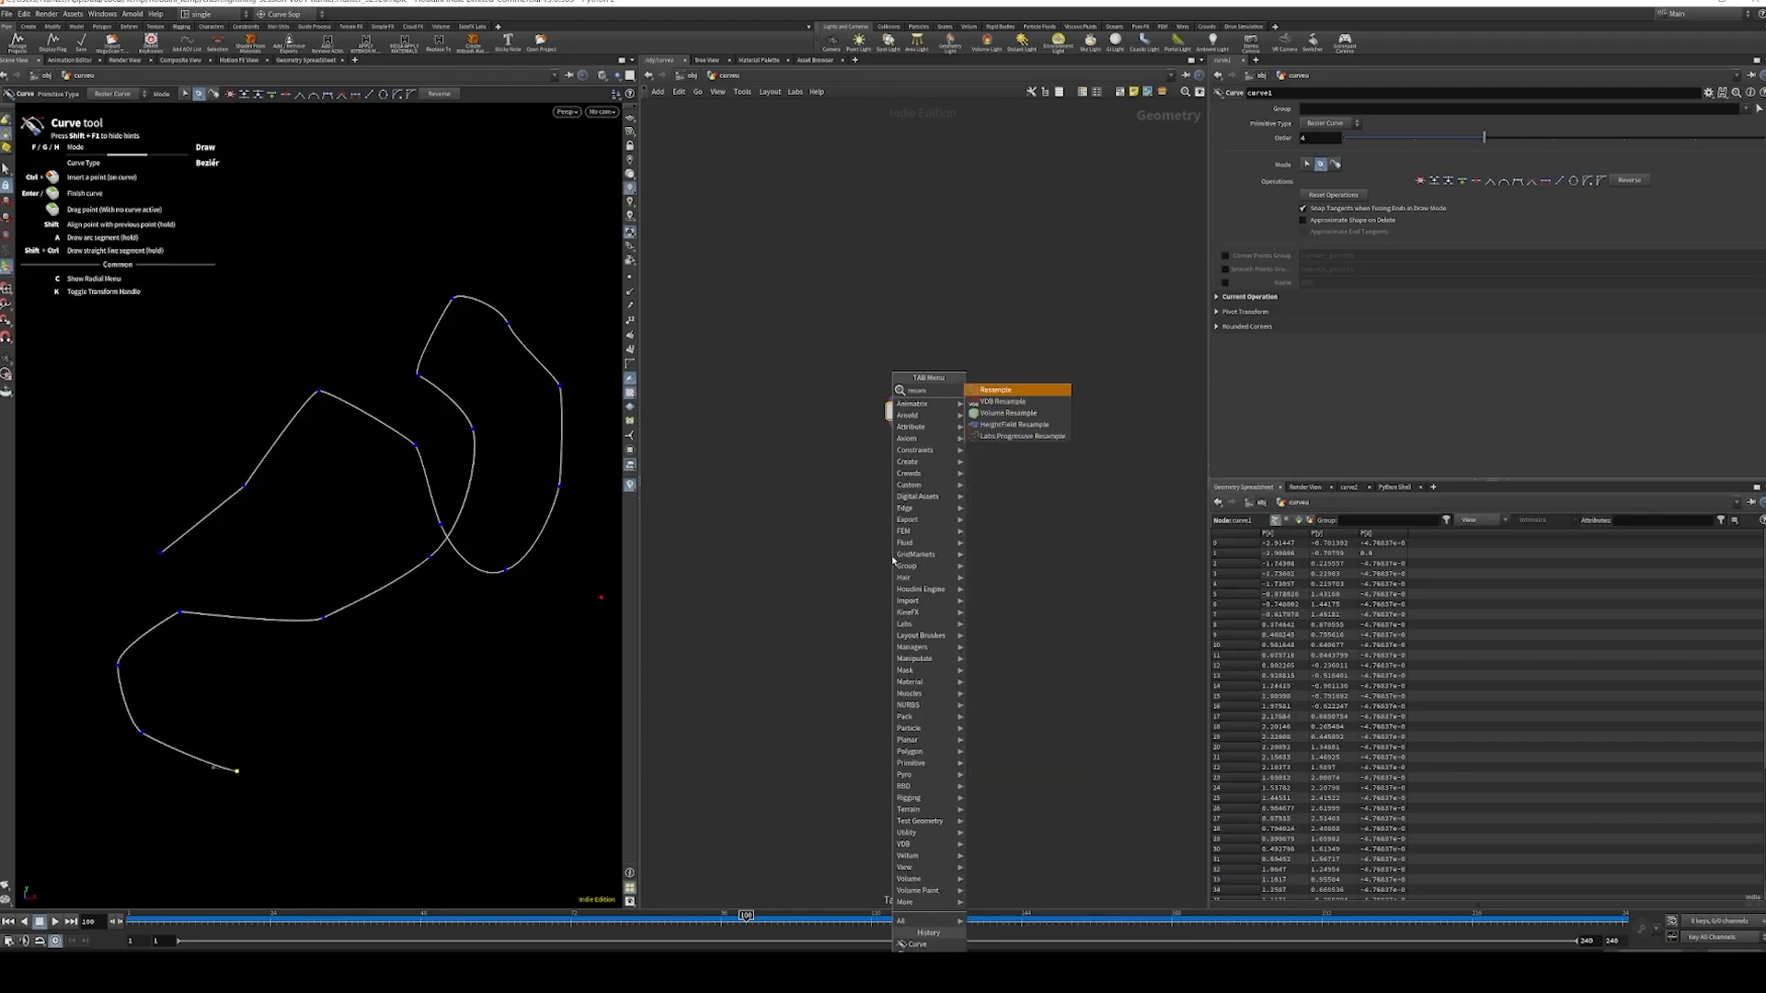
key("Return")
left_click(897, 558)
left_click(914, 556)
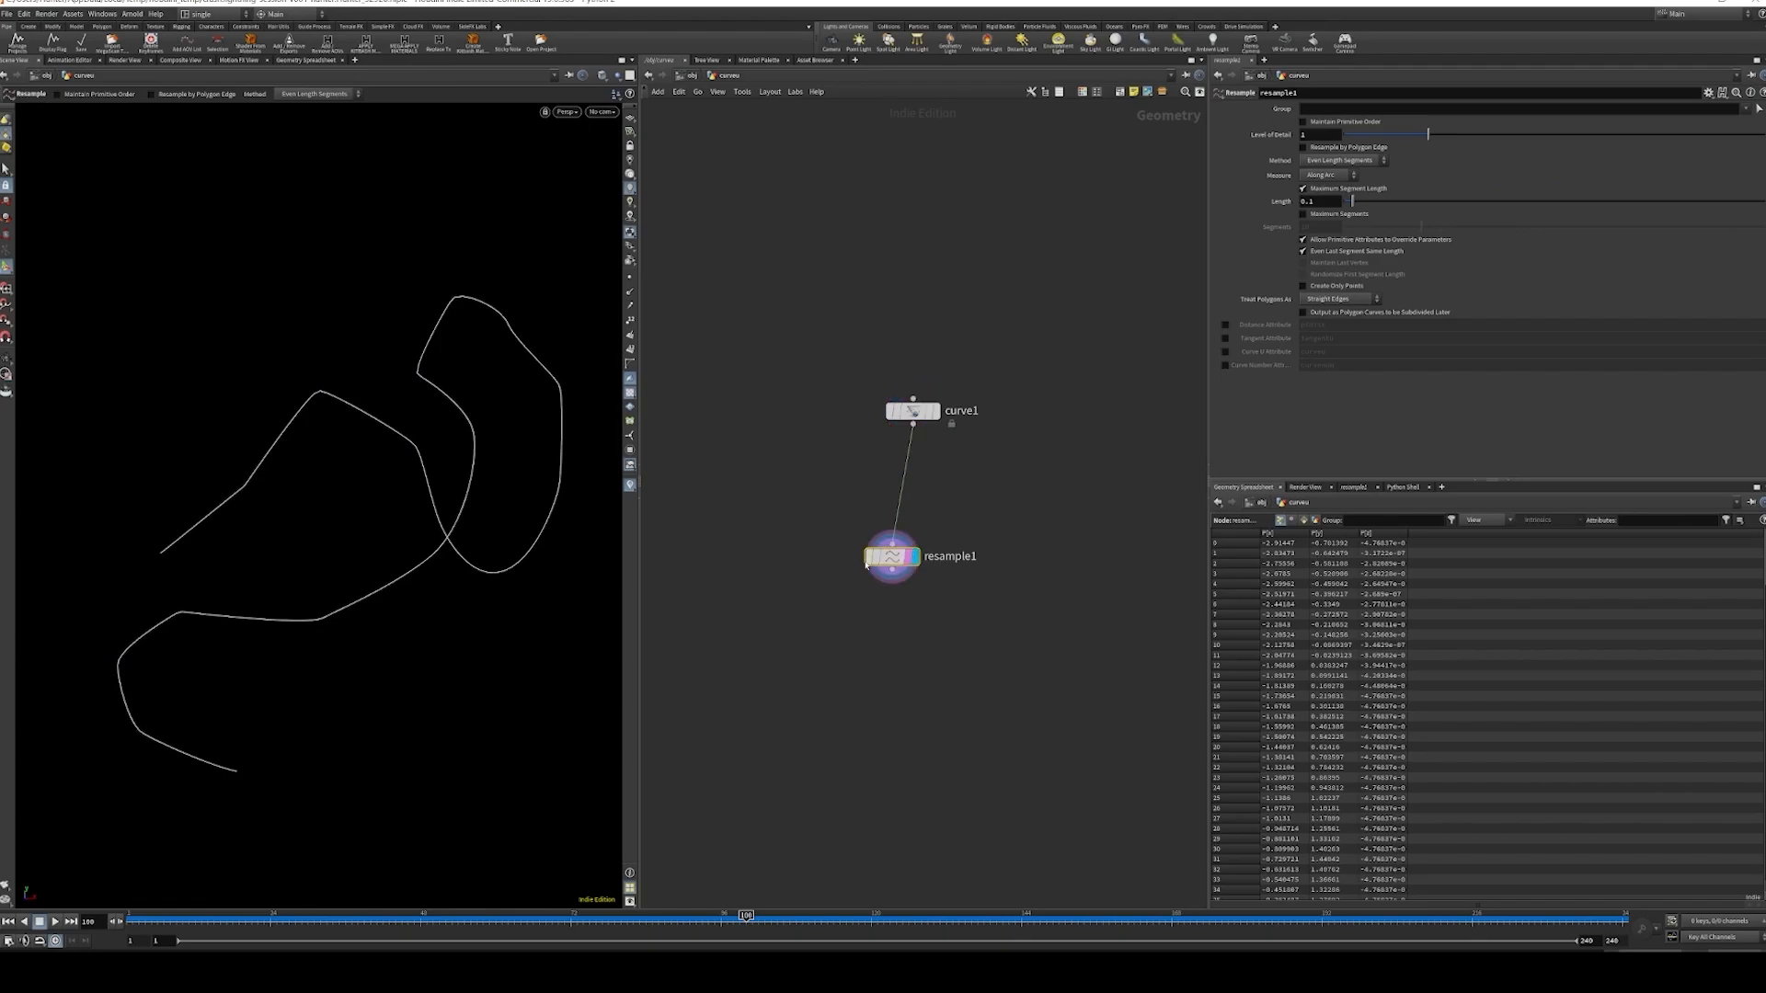
left_click_drag(892, 557, 895, 510)
- Turn on point display in the viewport and select both curve1 and resample1
left_click(629, 278)
right_click_drag(532, 432, 561, 405, "alt")
left_click_drag(822, 345, 982, 587)
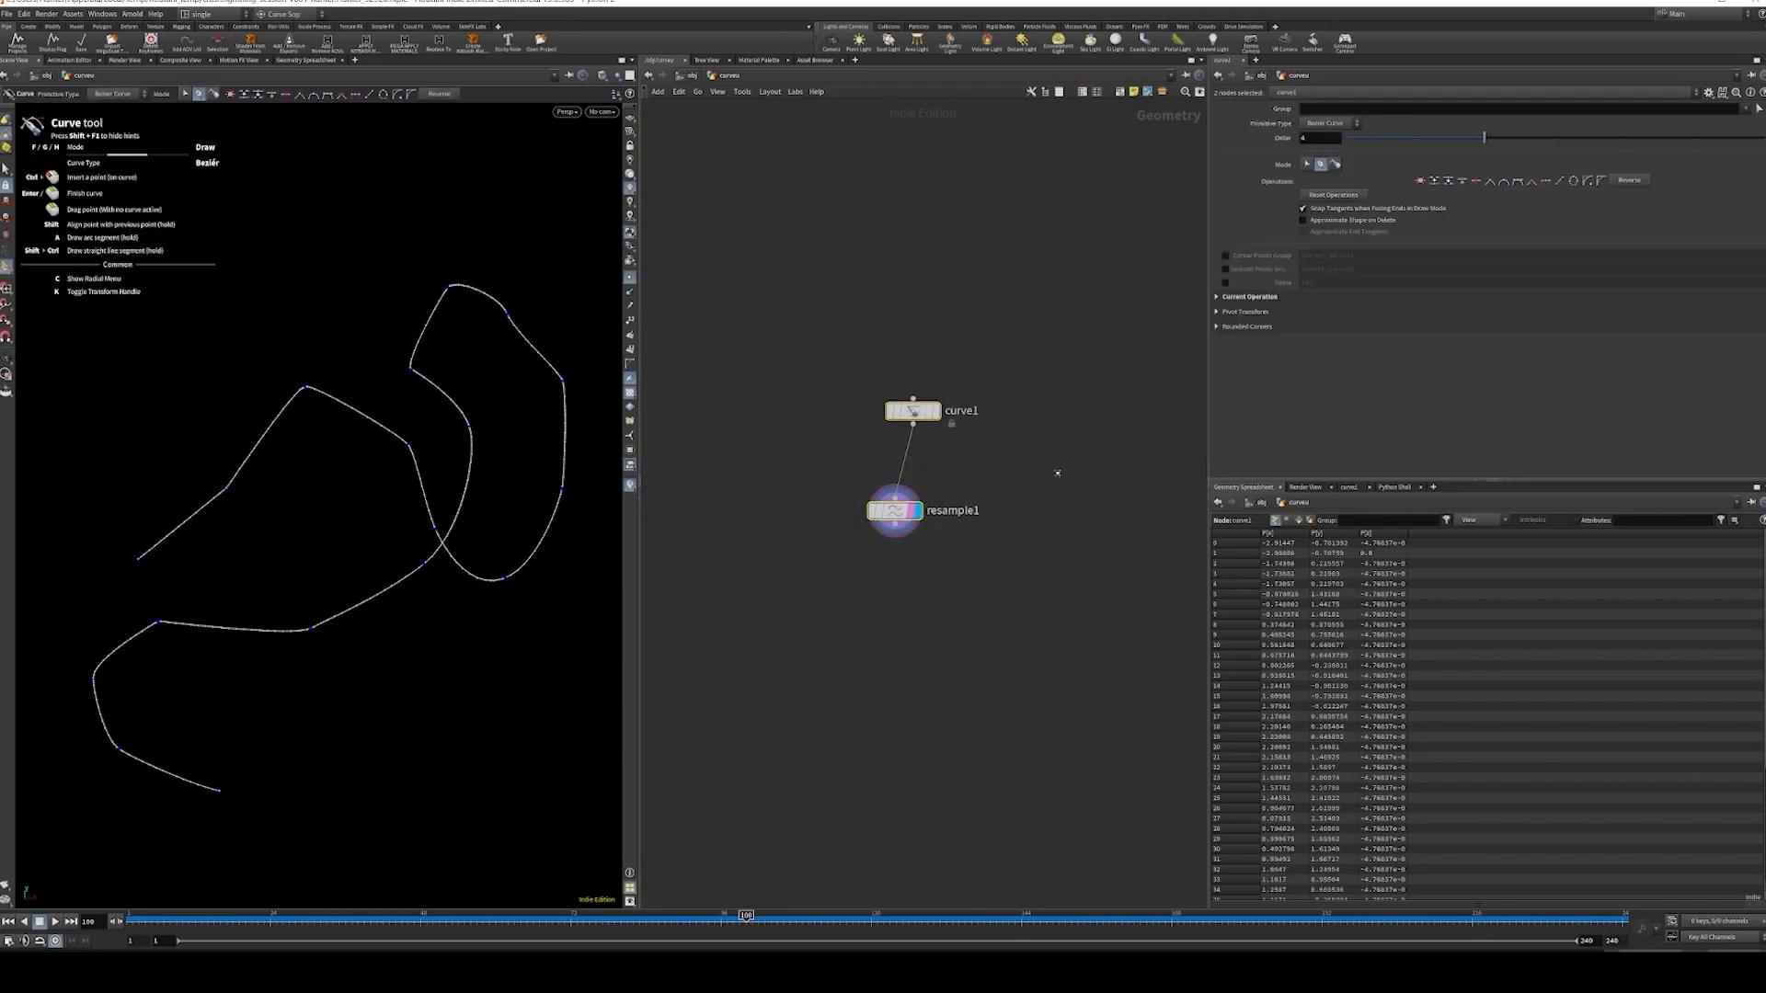
- Align resample1 vertically under curve1 and enable its Curve U Attribute output, named curveu
key("a")
left_click_drag(1057, 473, 1100, 493)
left_click(912, 512)
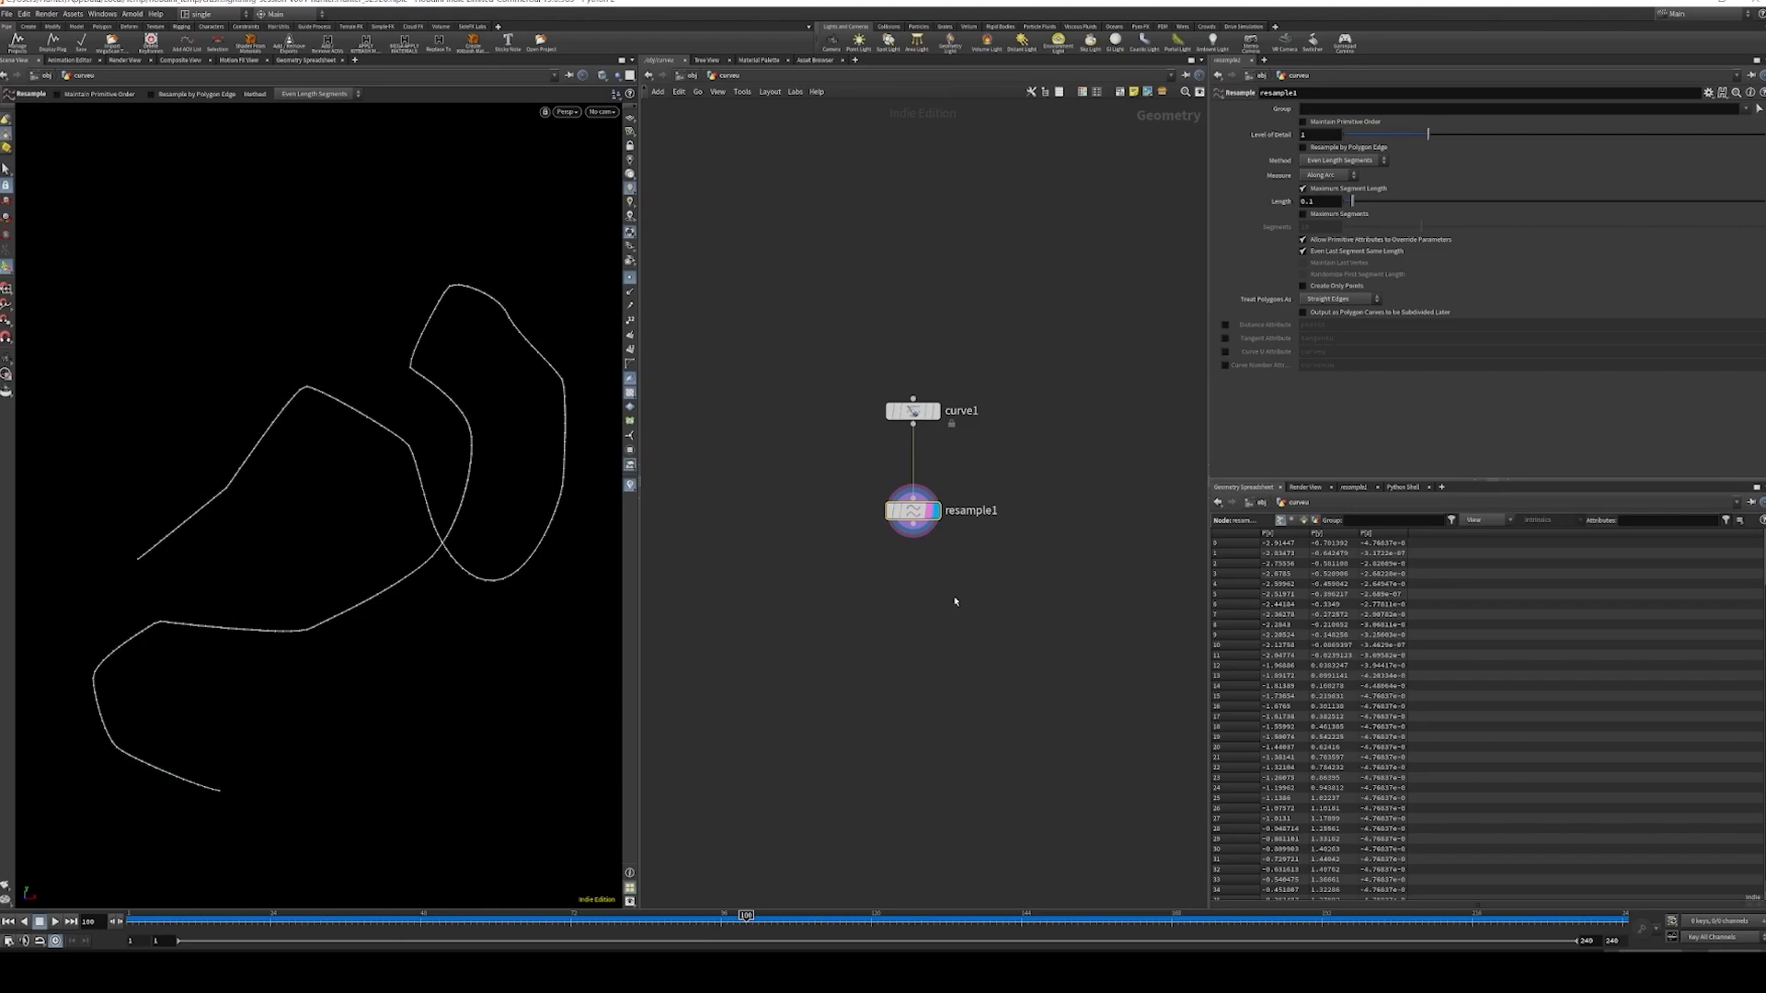
mouse_move(1261, 360)
left_click(1224, 351)
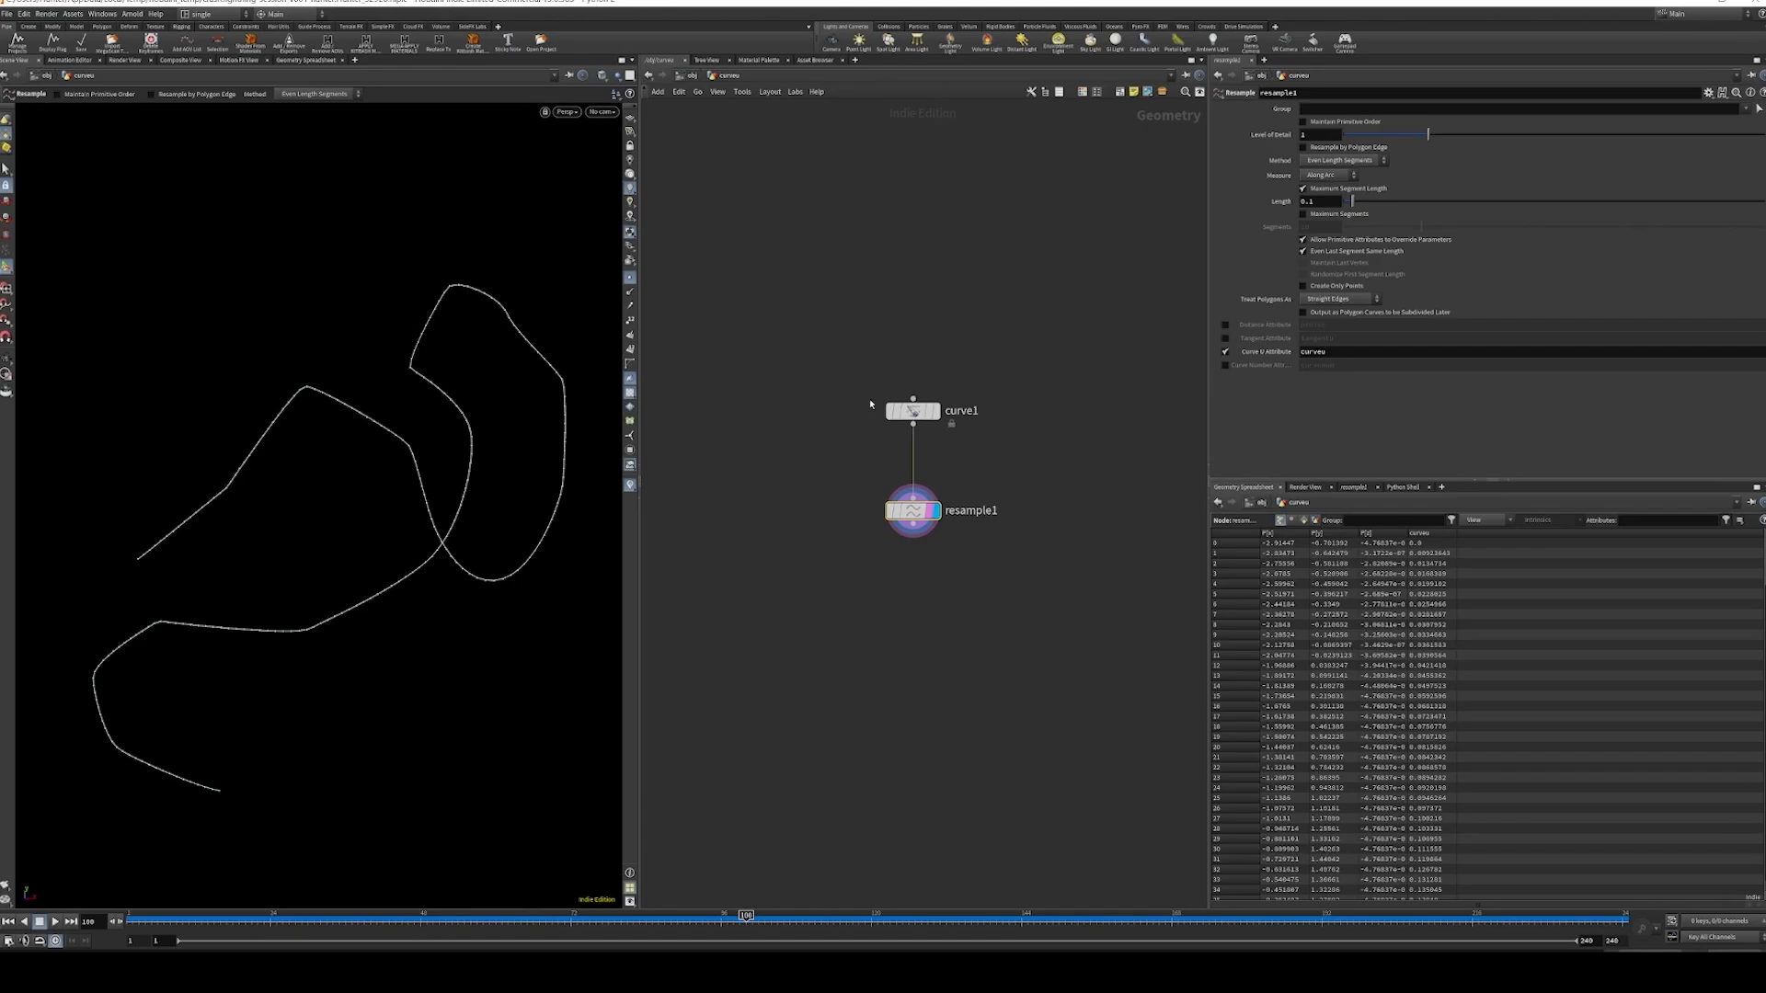
- Add a Color node after resample1, display it, and drive its ramp from the curveu attribute
left_click(915, 525)
key("Tab")
type("col")
key("Return")
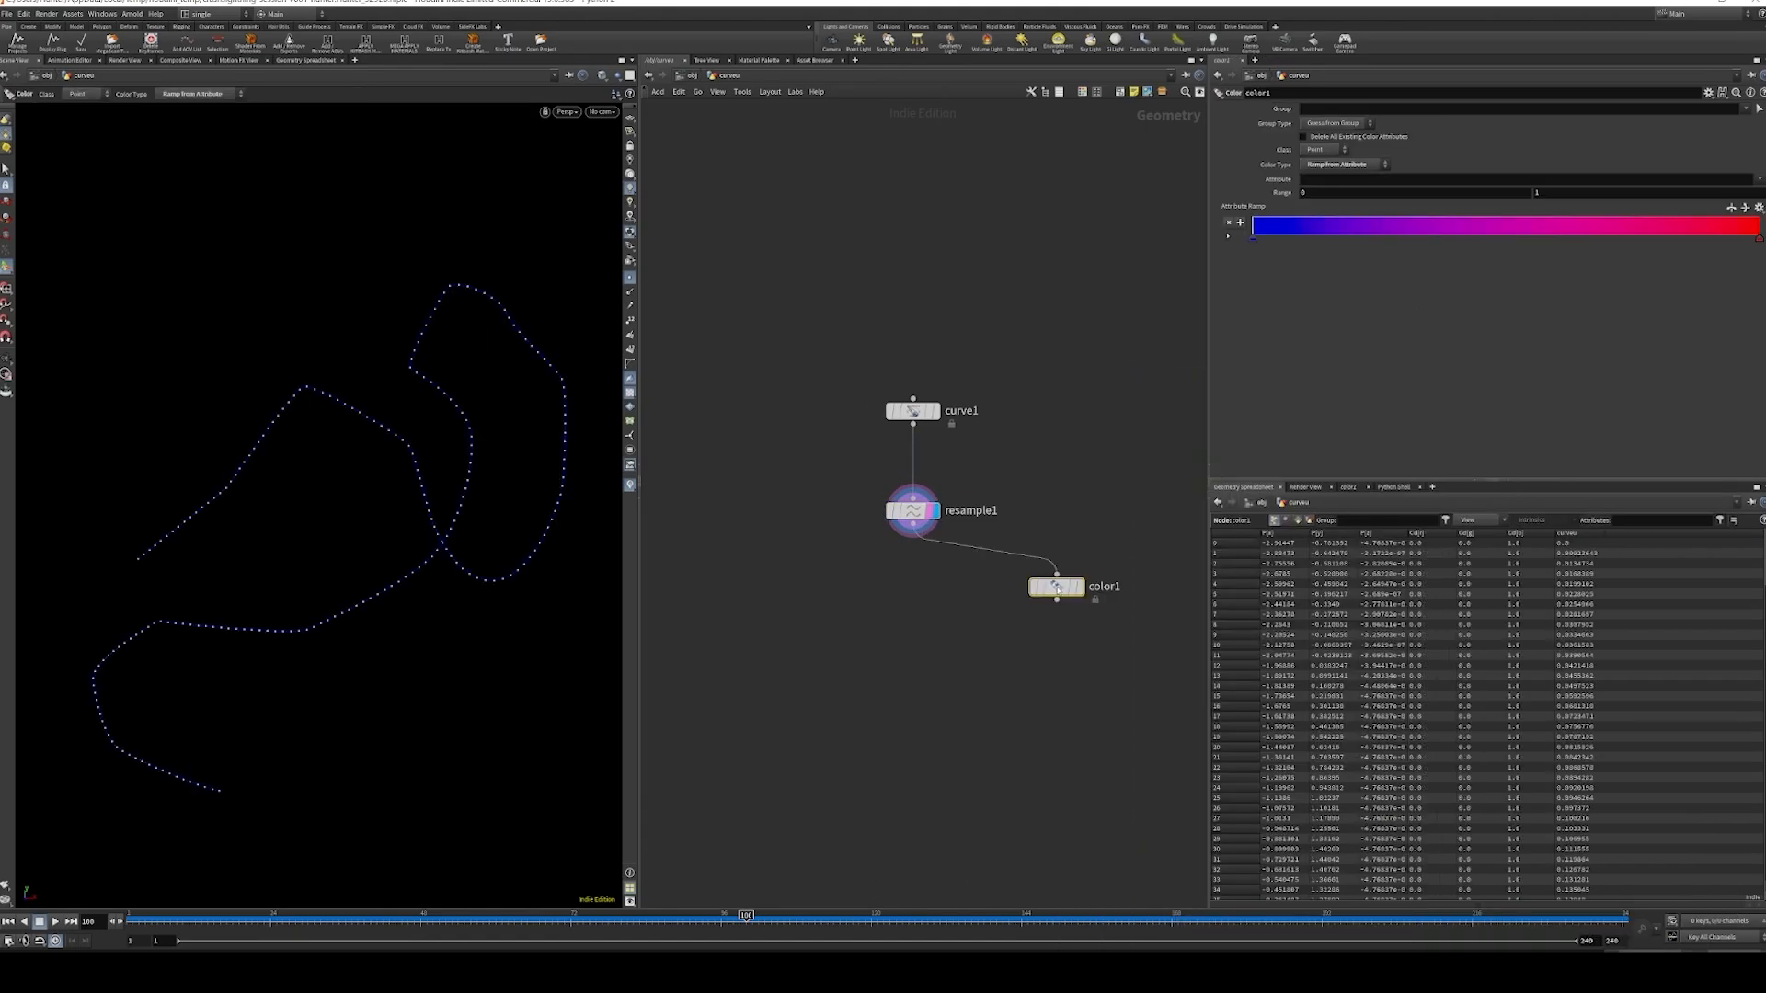
left_click(1355, 179)
type("curveu")
key("Return")
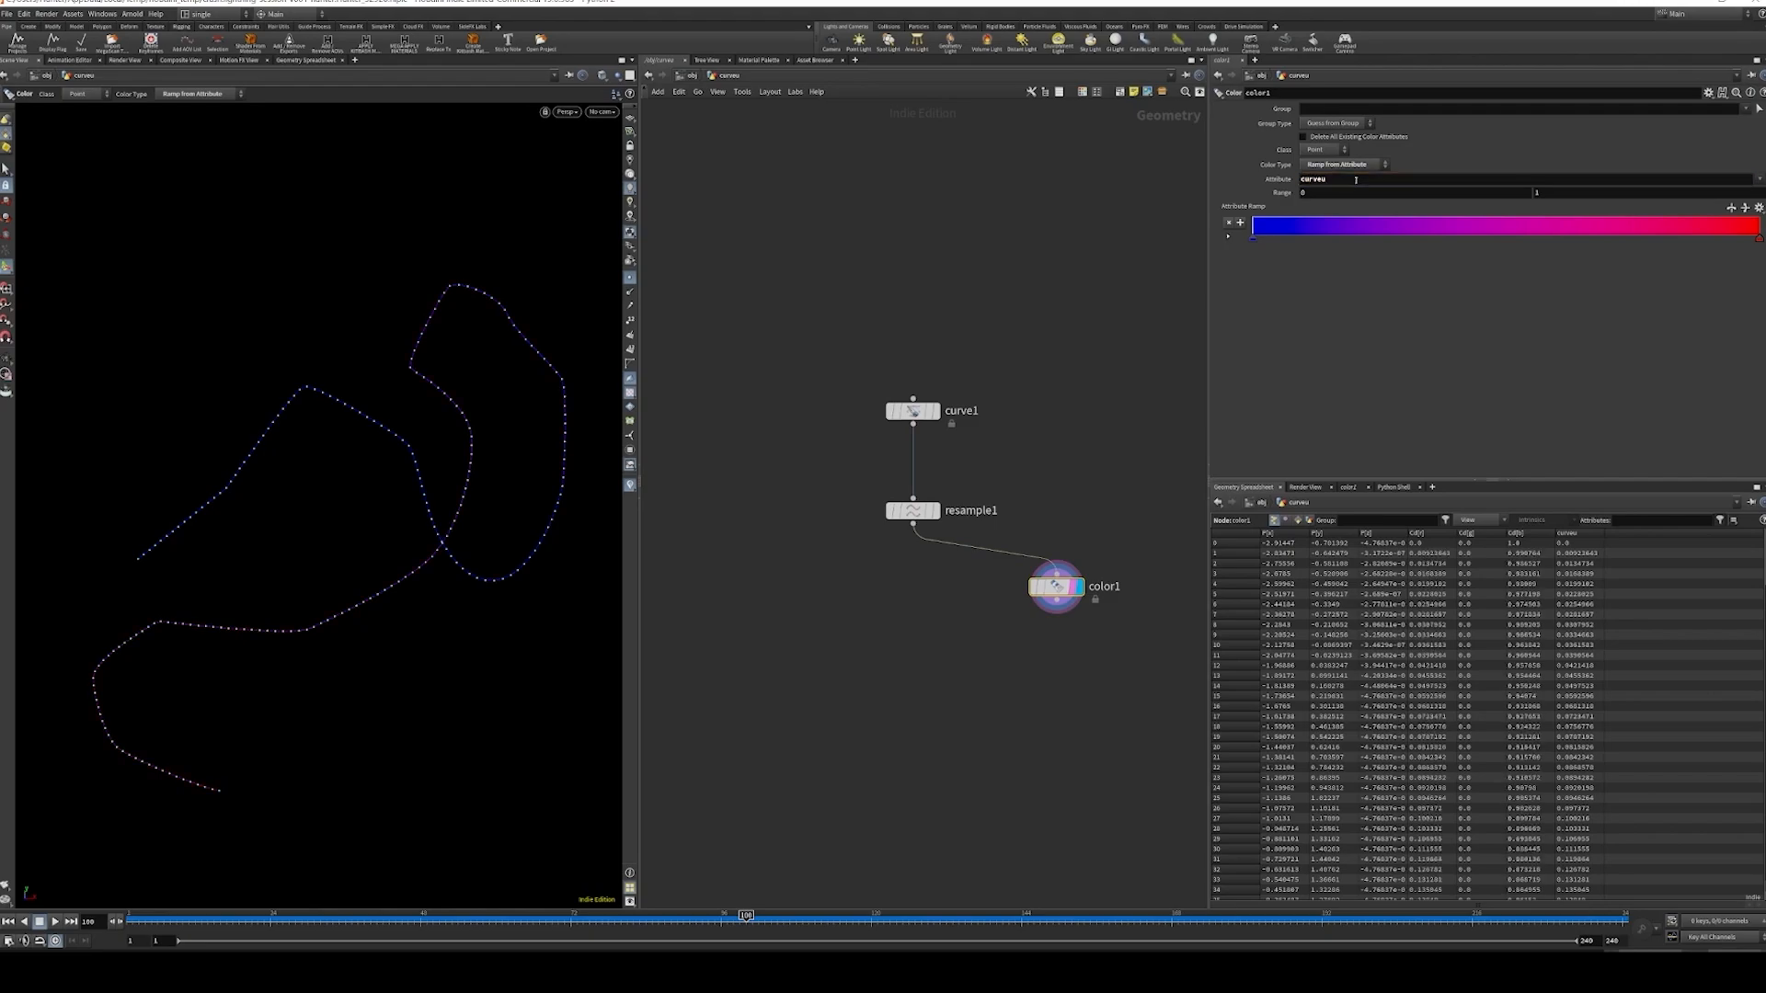
- Increase the viewport's wireframe wire width in the geometry display options so the coloured curve draws thicker
left_click(630, 296)
key("d")
left_click_drag(508, 279, 1011, 317)
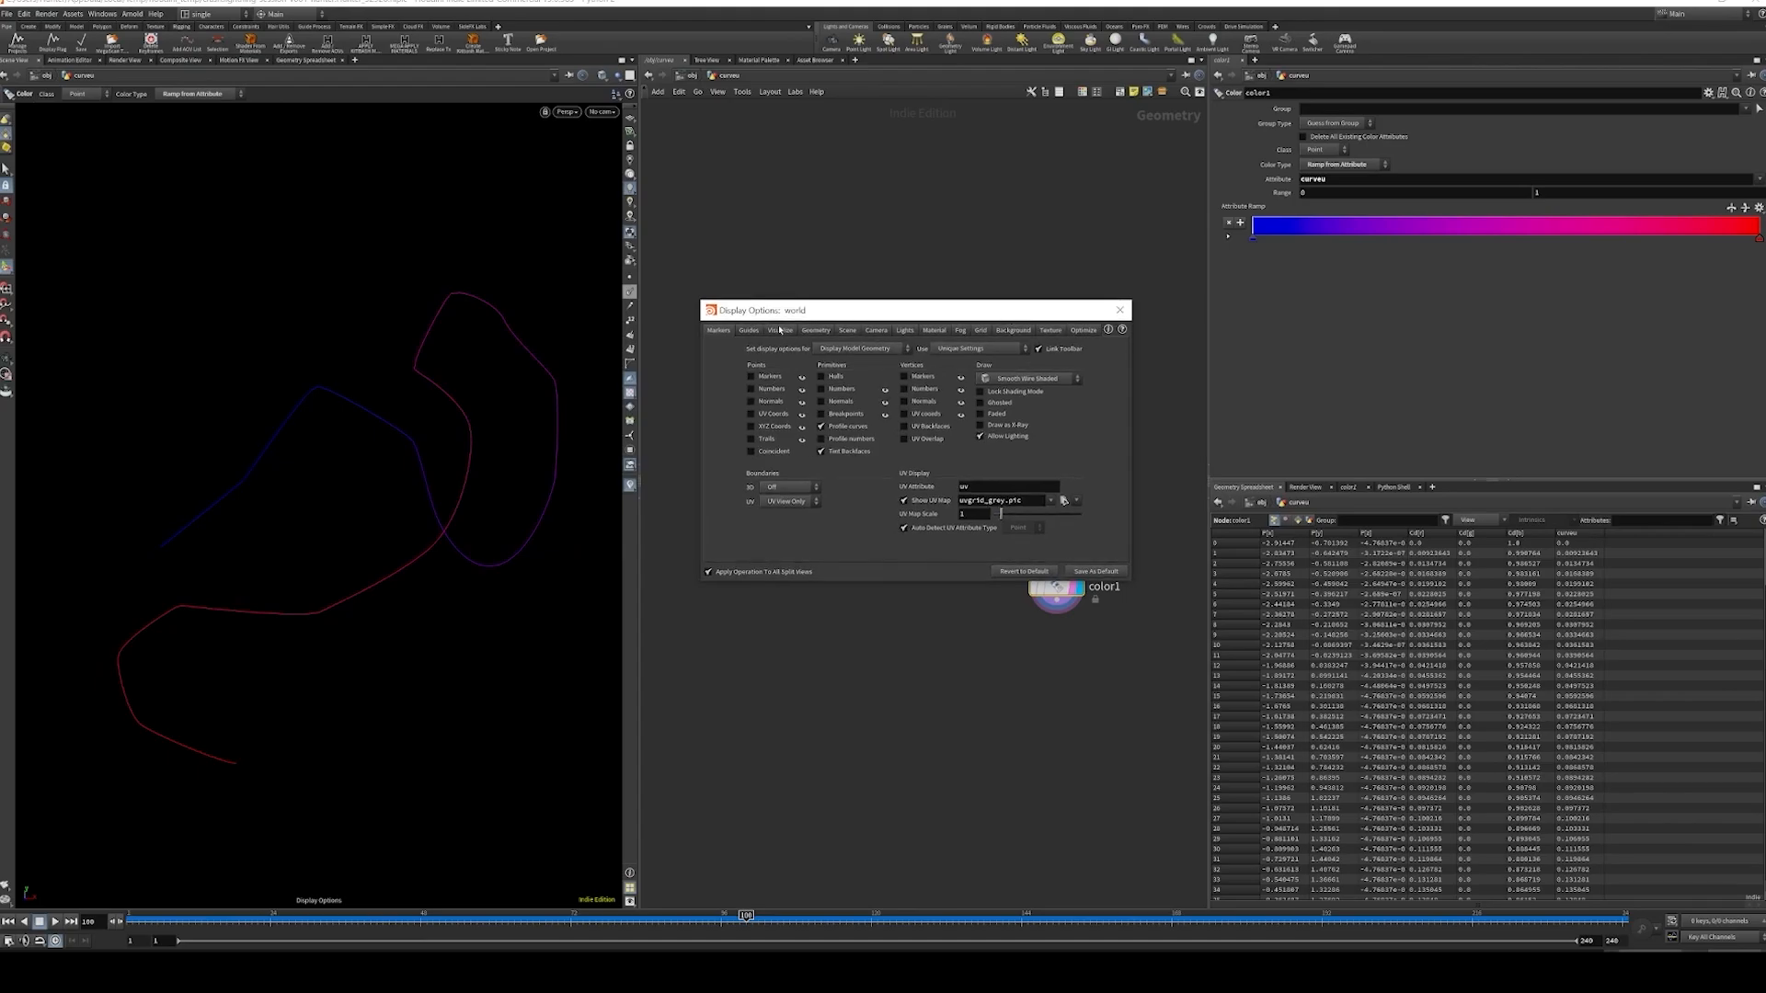
left_click(815, 330)
left_click_drag(1087, 364, 1110, 360)
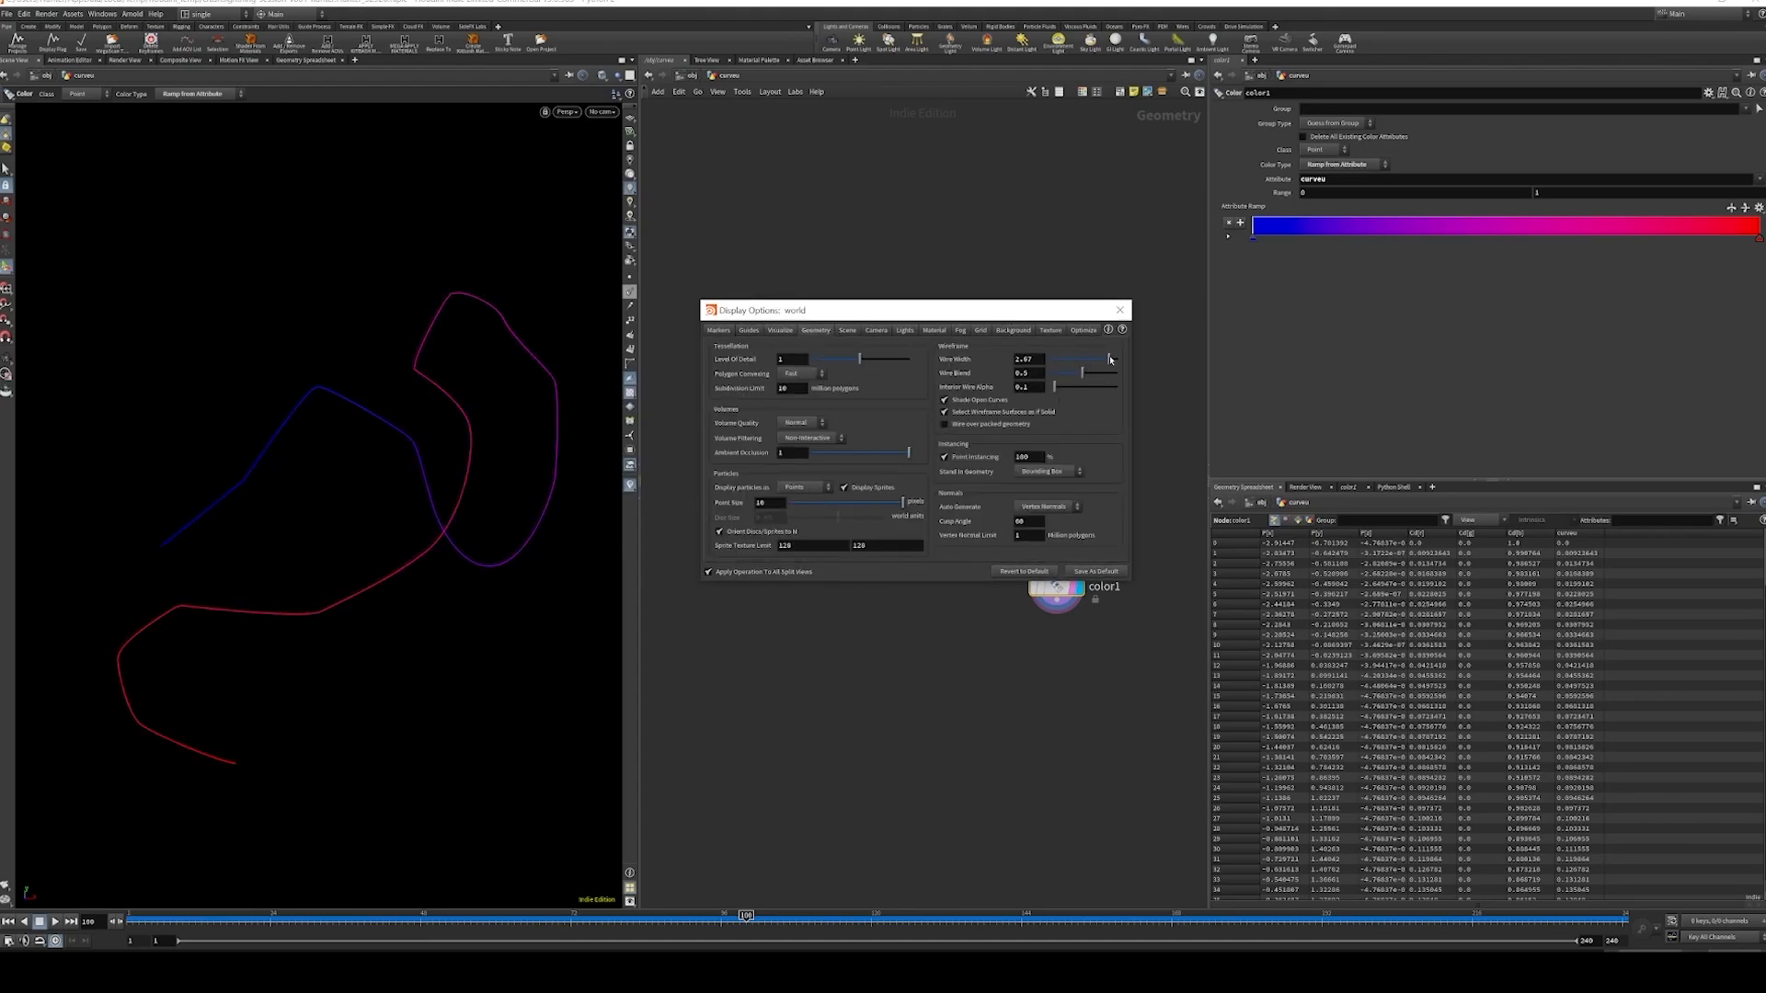
left_click(1119, 310)
key("Escape")
left_click_drag(361, 447, 391, 440)
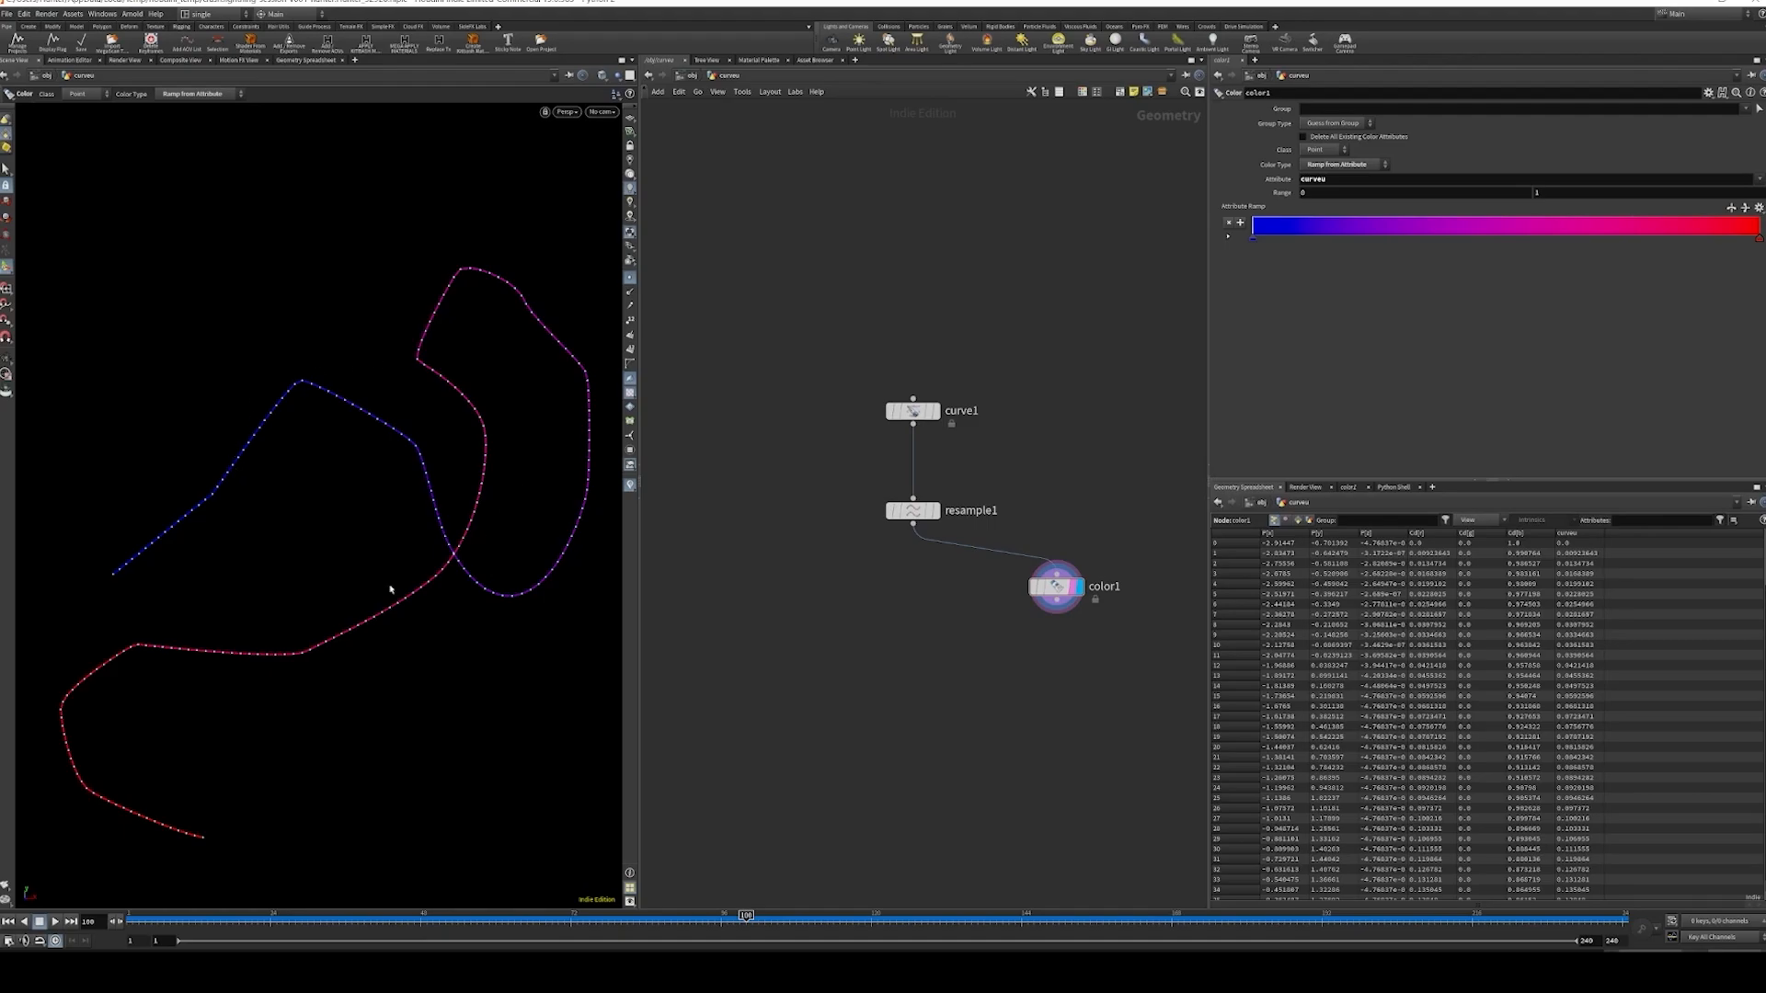
- Branch a Distance Along Geometry node off resample1 and display it
left_click(936, 510)
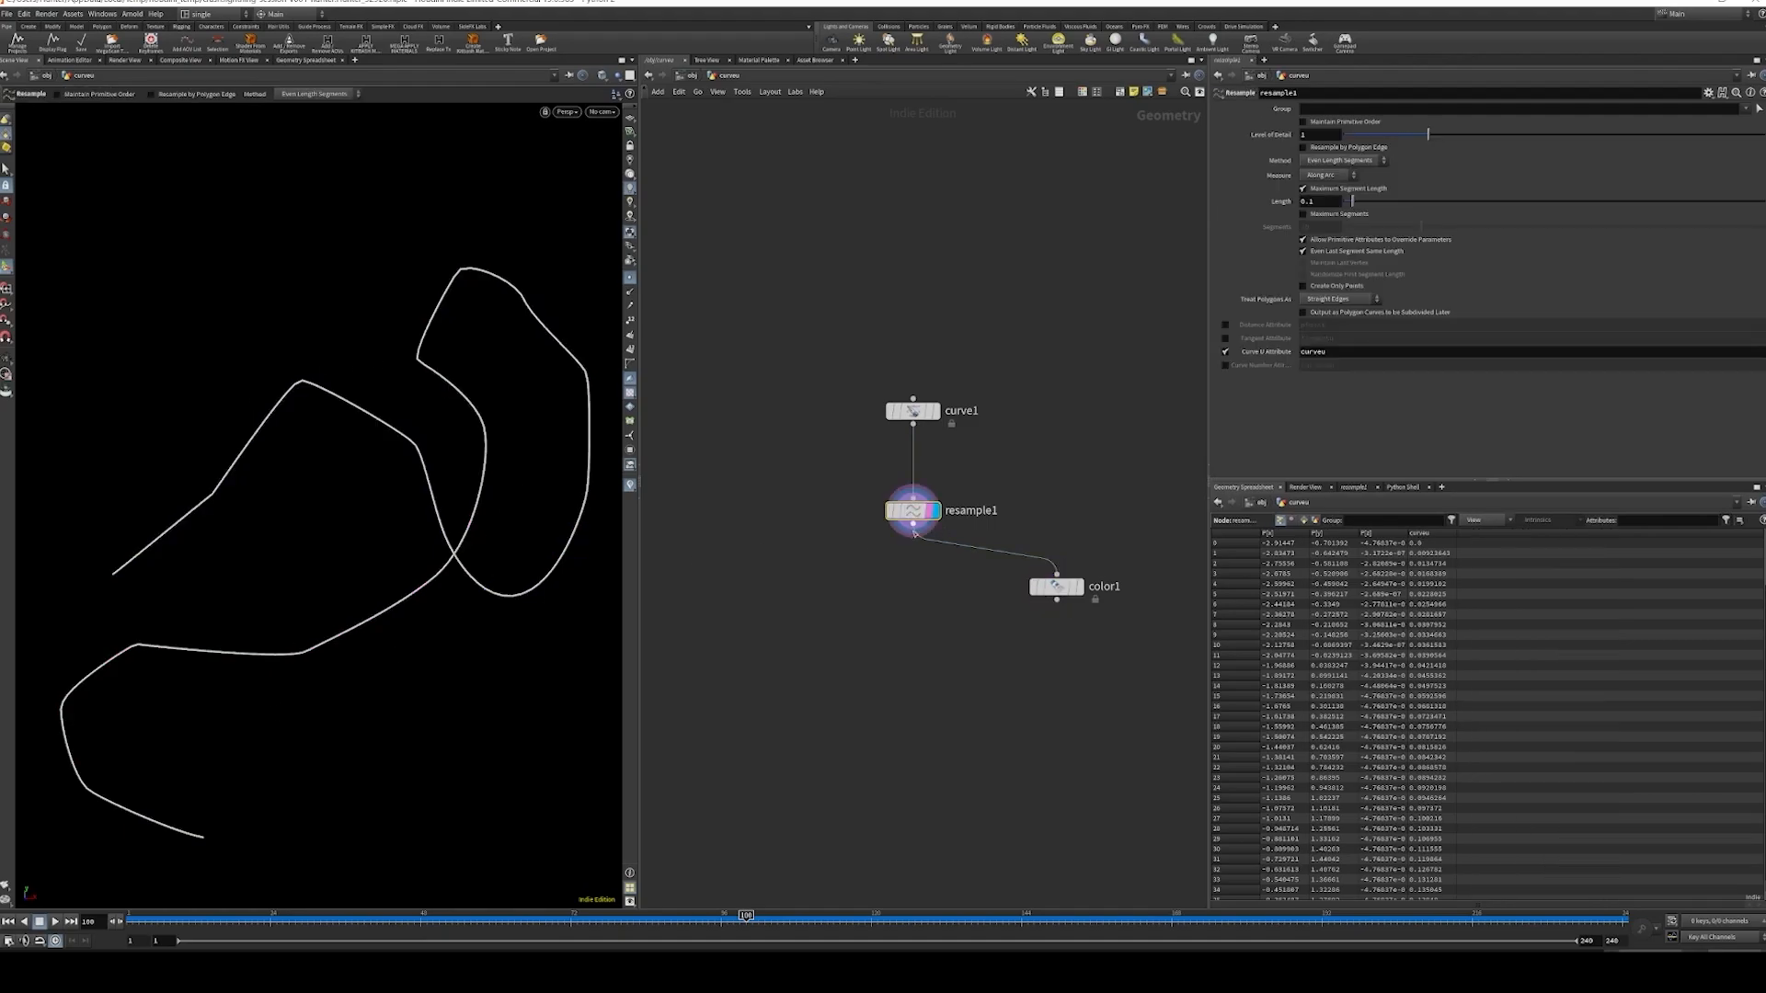
left_click(912, 525)
key("Tab")
type("dist")
key("BackSpace")
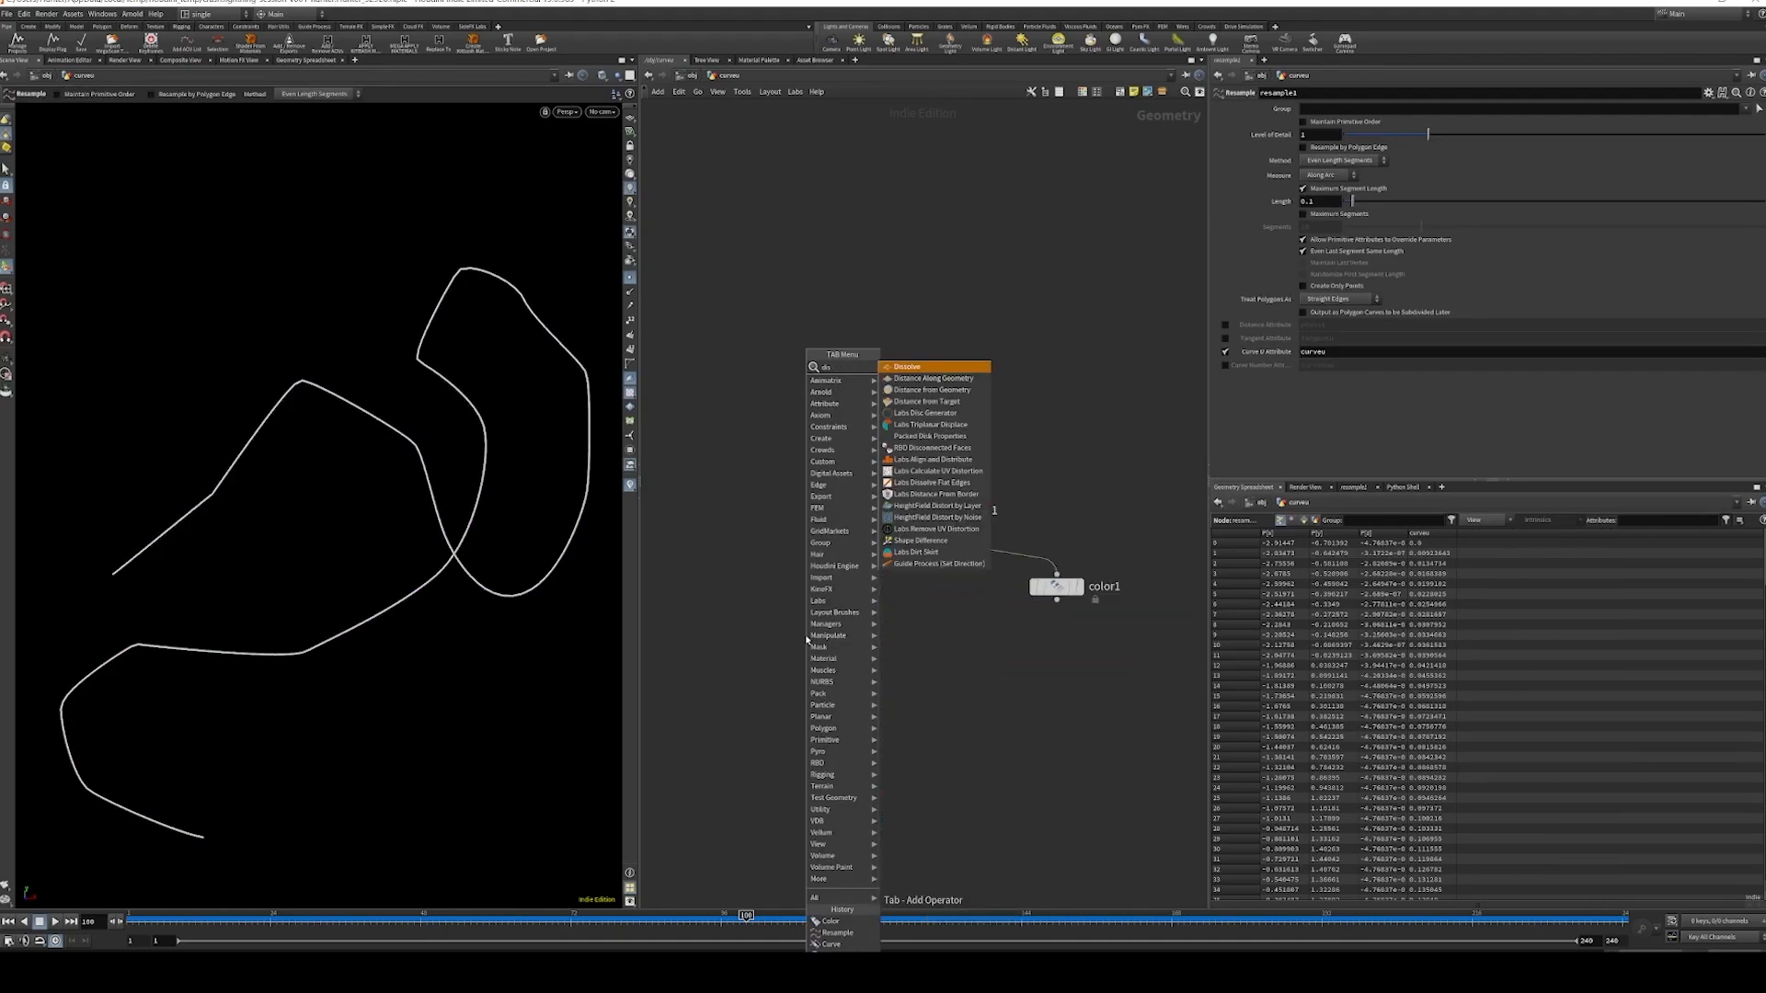
type("a")
key("Return")
left_click(807, 637)
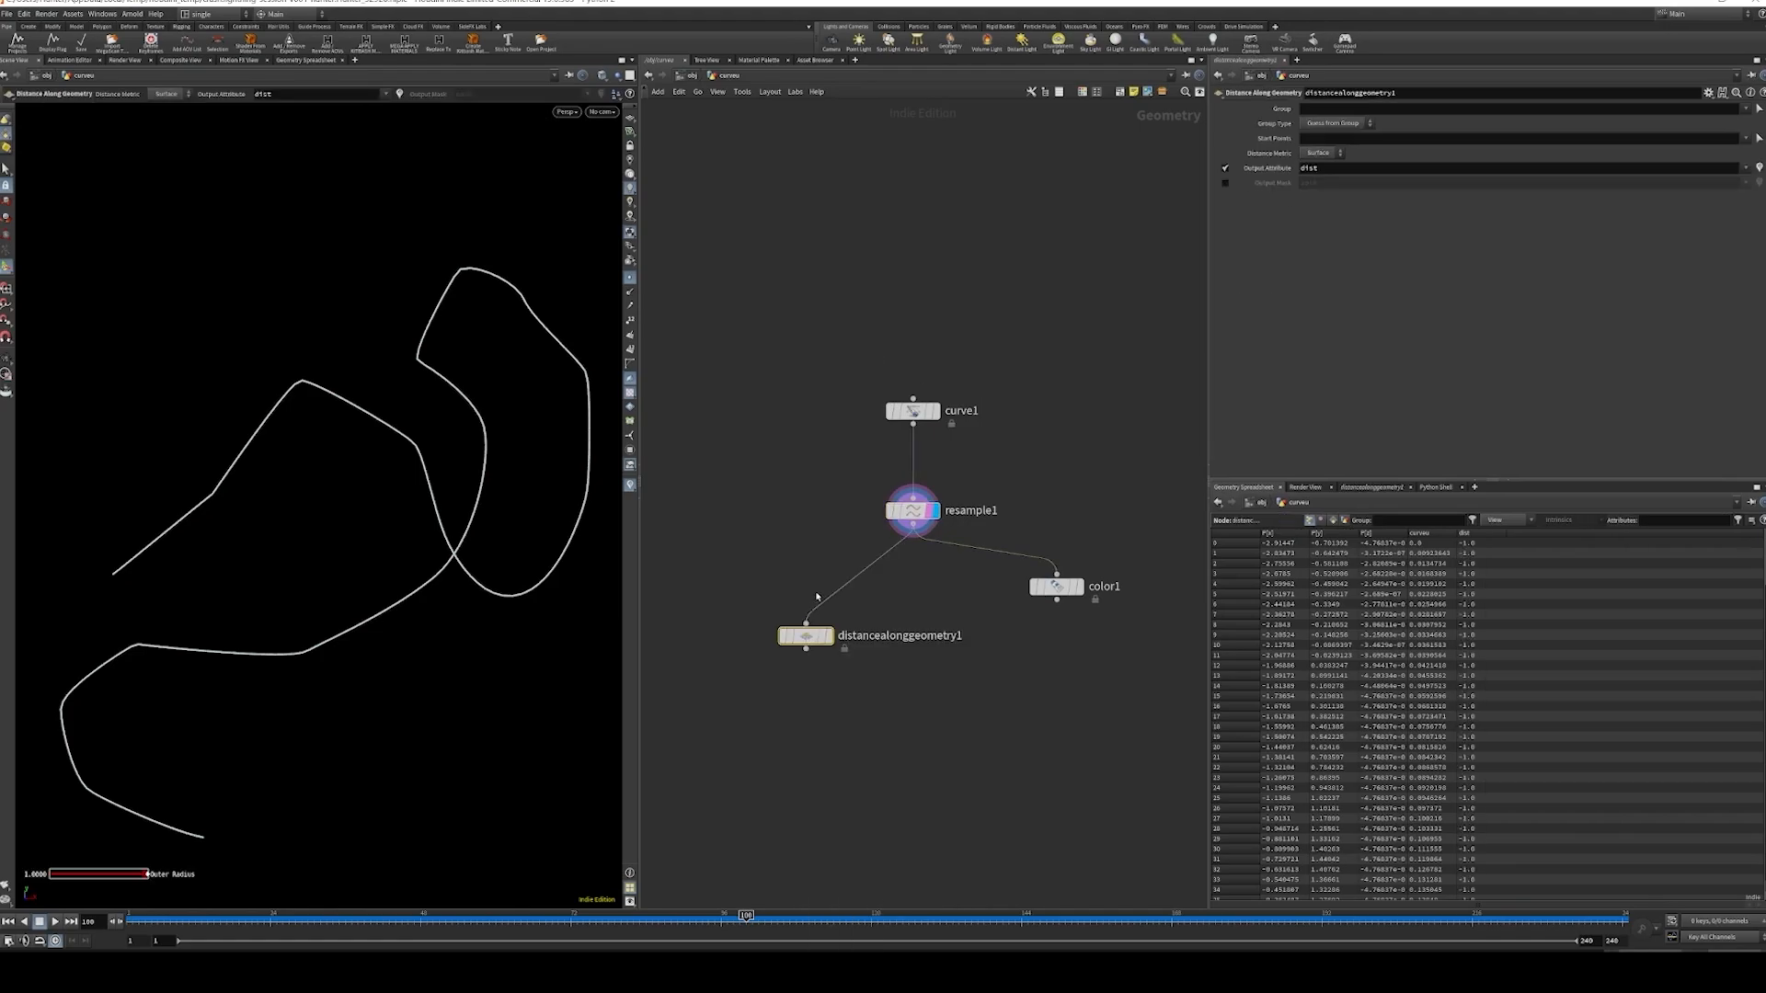
left_click(828, 636)
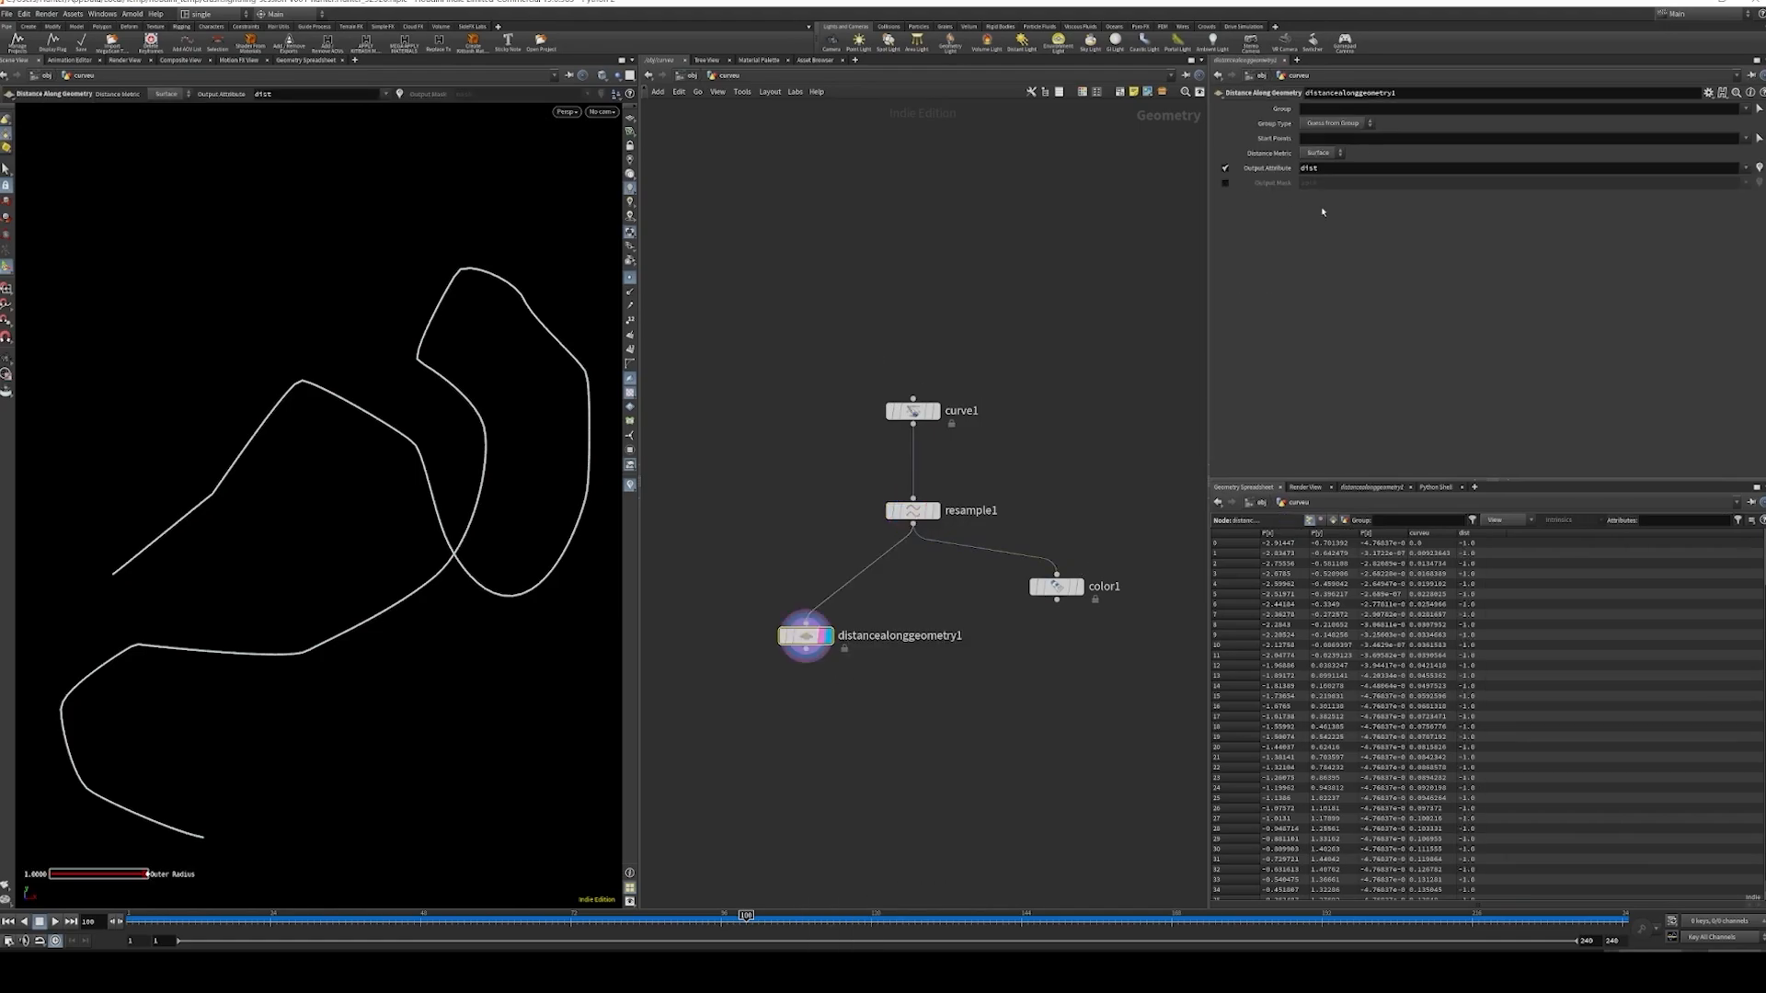
- Set the Start Points of distancealonggeometry1 to point 0
left_click(1341, 108)
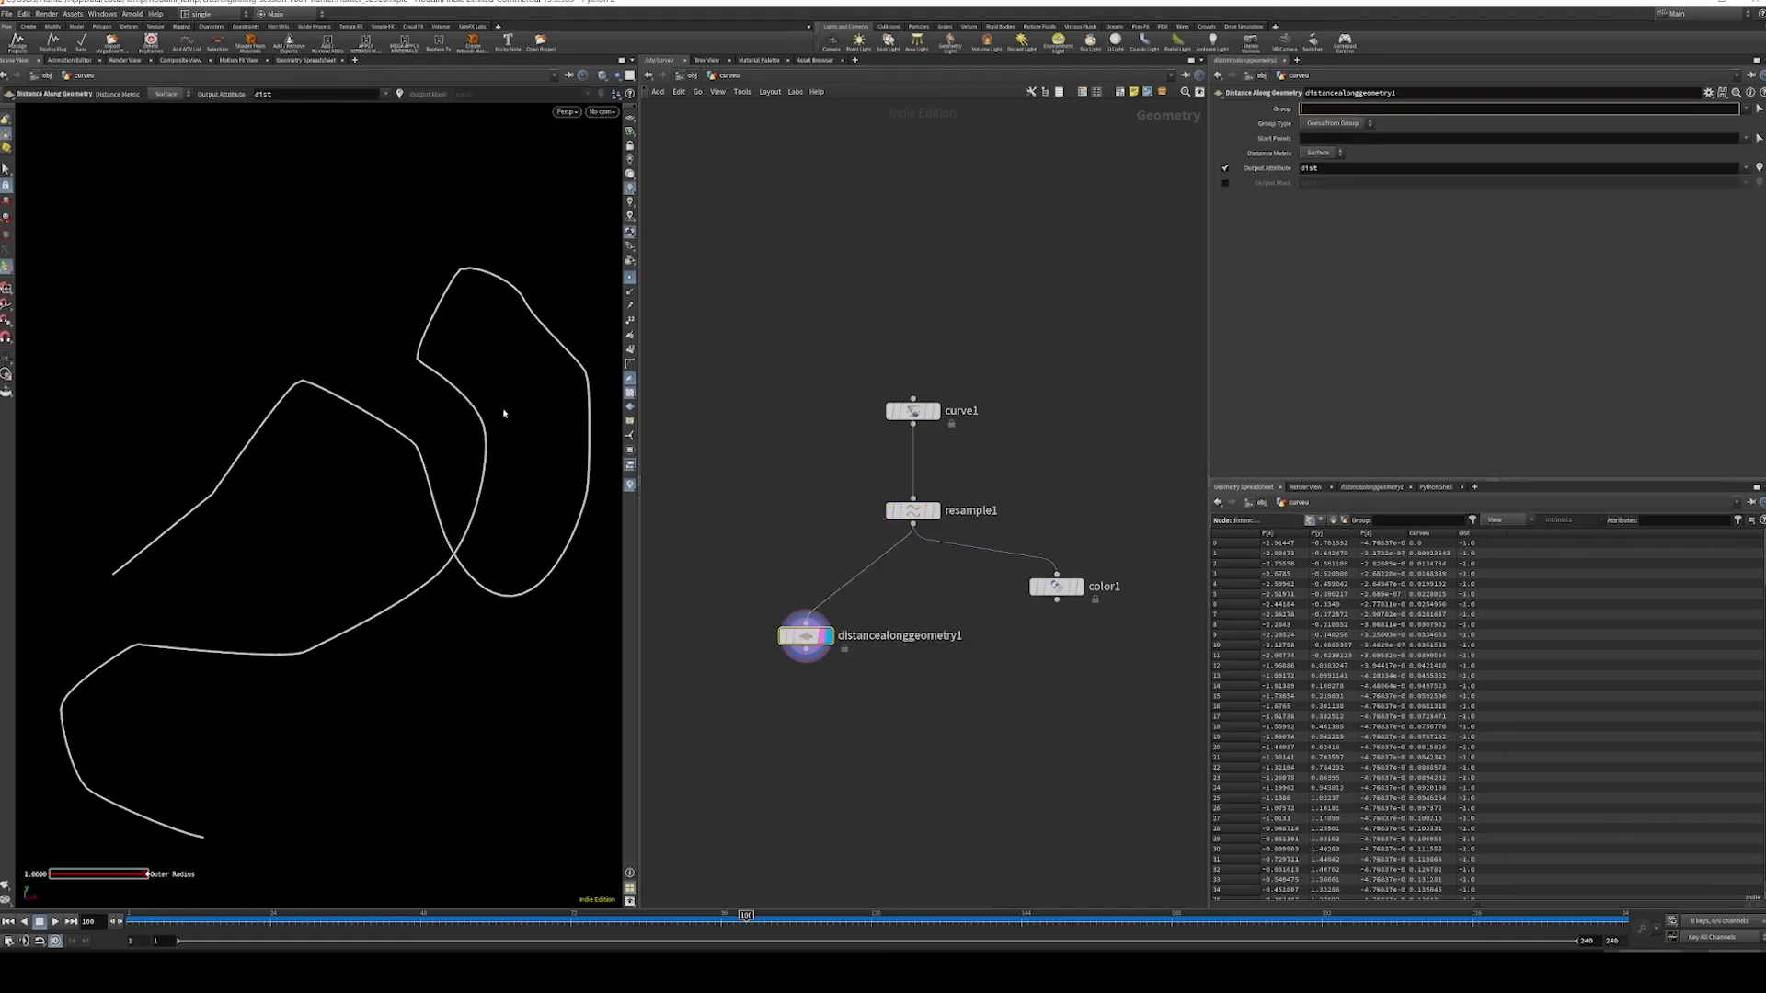
left_click(1307, 137)
type("0")
key("Return")
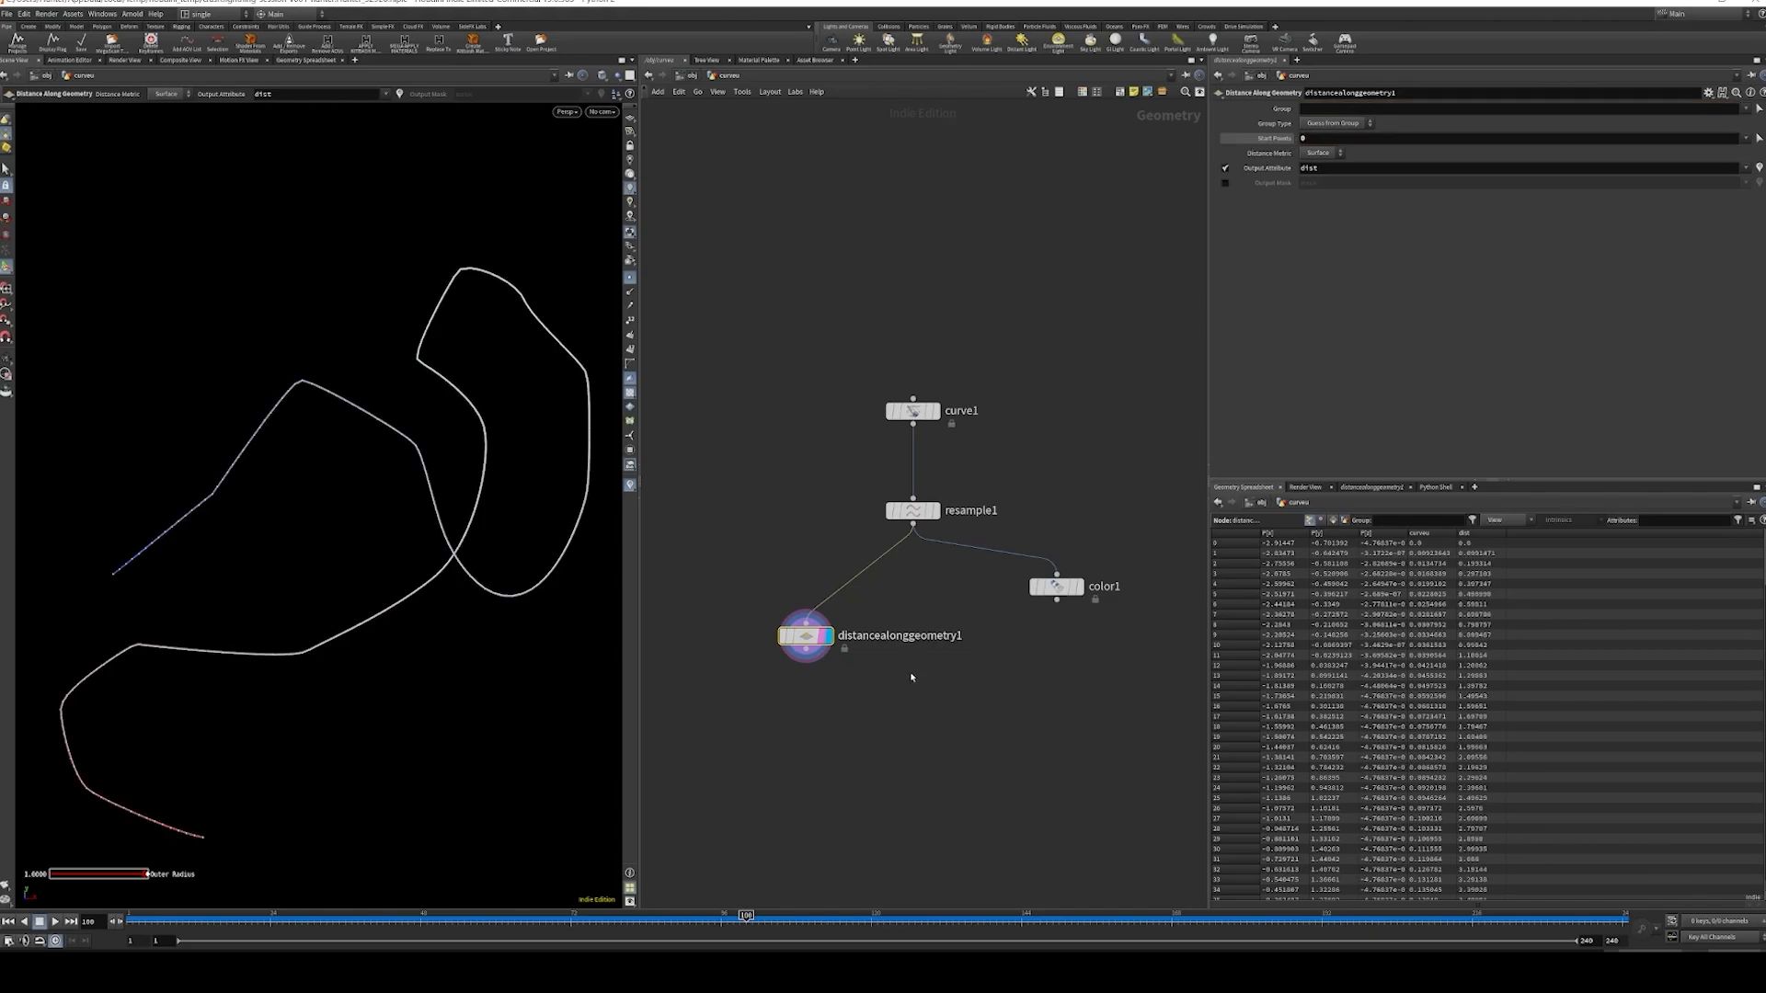
- Add a Measure node below distancealonggeometry1, display it, and set it to measure Perimeter / Length
middle_click_drag(911, 677, 1011, 608)
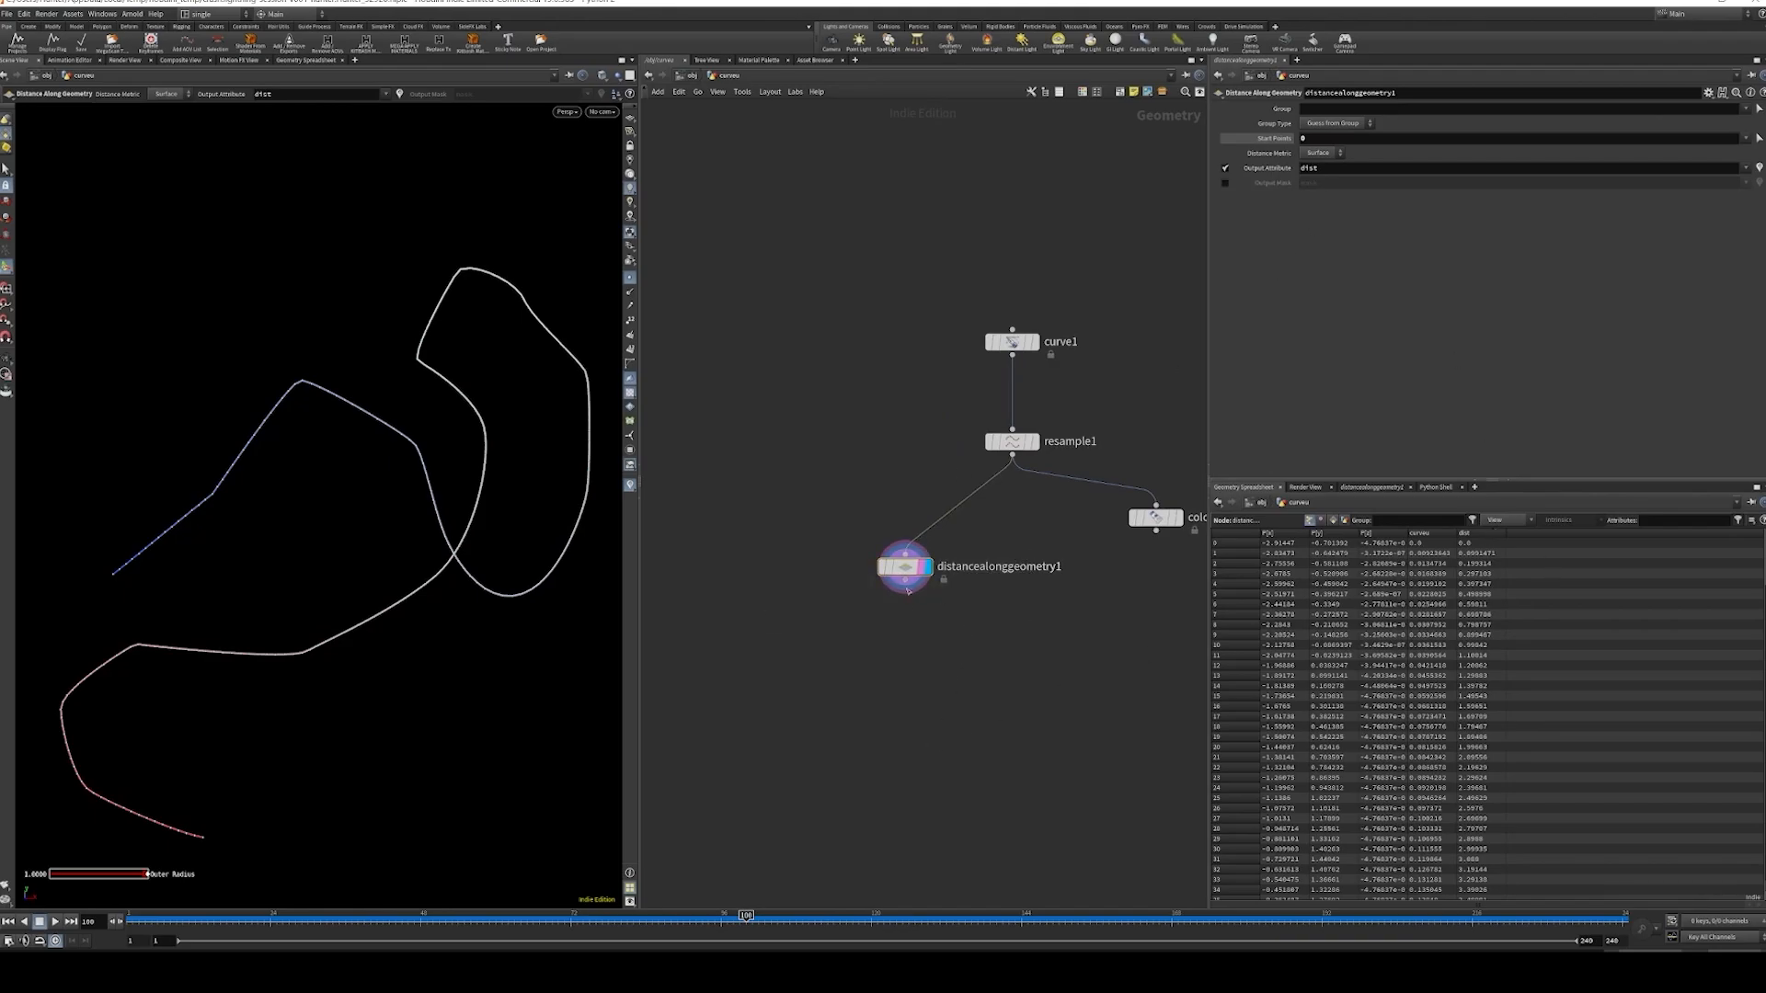
key("Tab")
type("a")
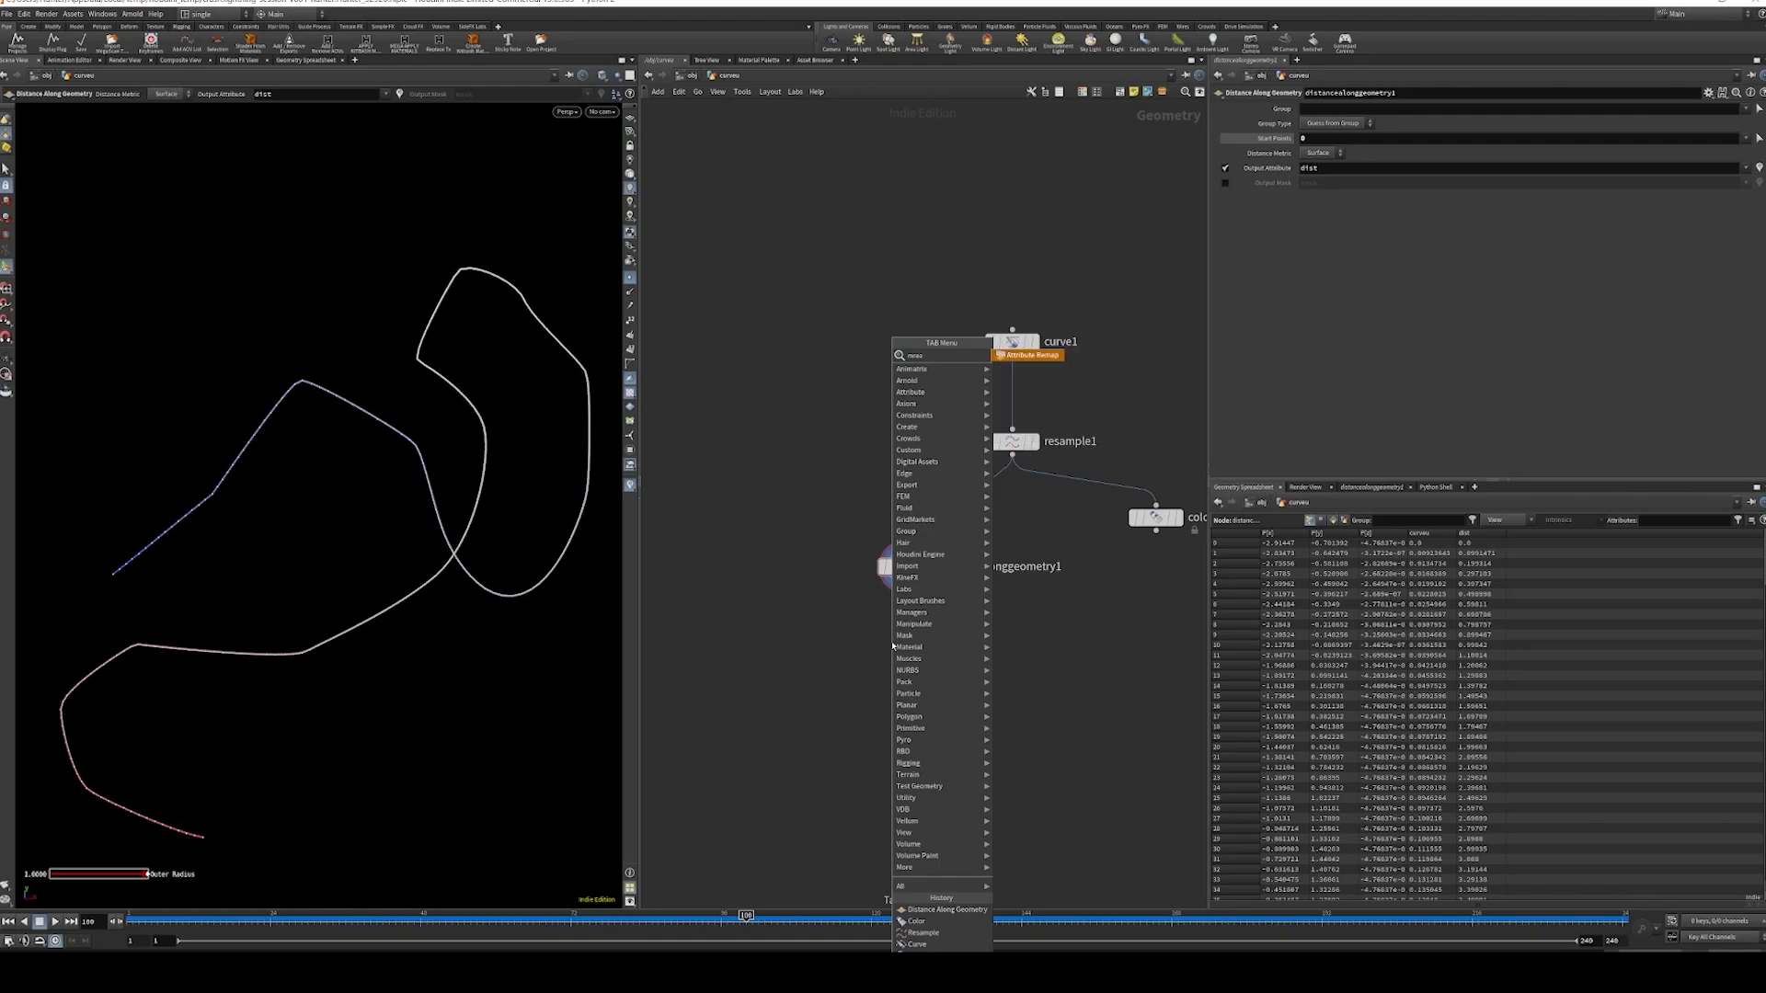
key("BackSpace")
key("BackSpace")
key("BackSpace")
type("ea")
key("Return")
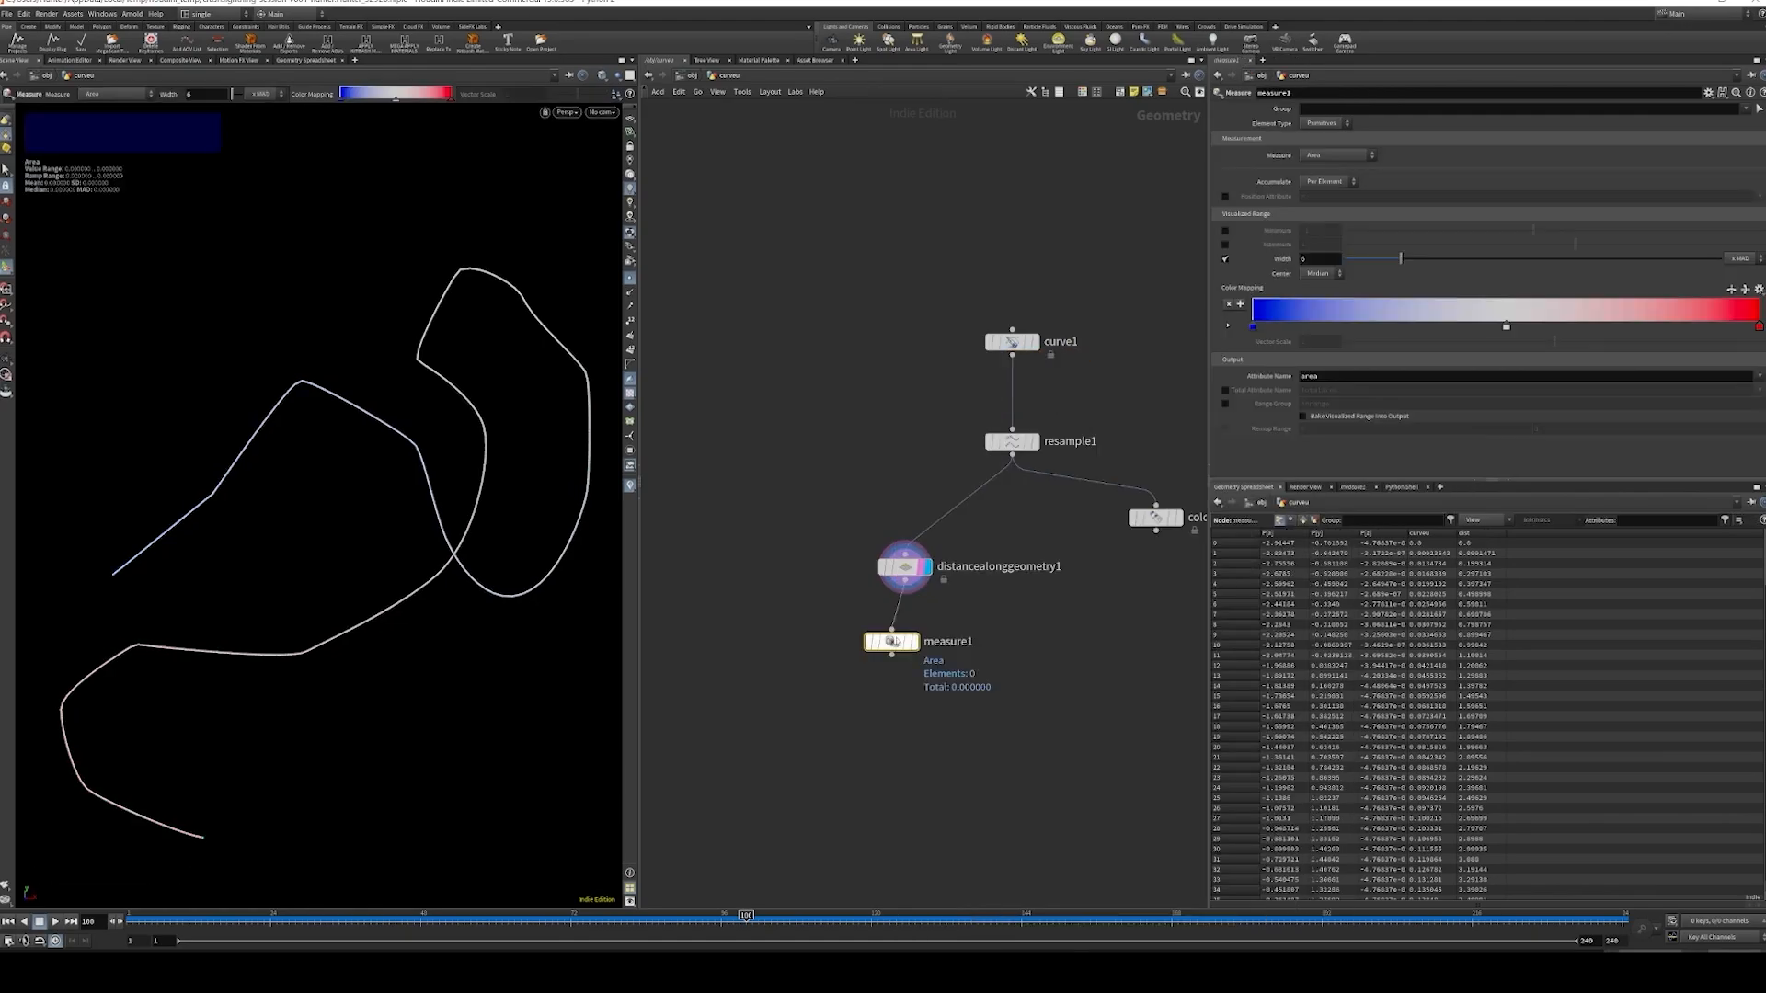
left_click(892, 643)
left_click(1328, 158)
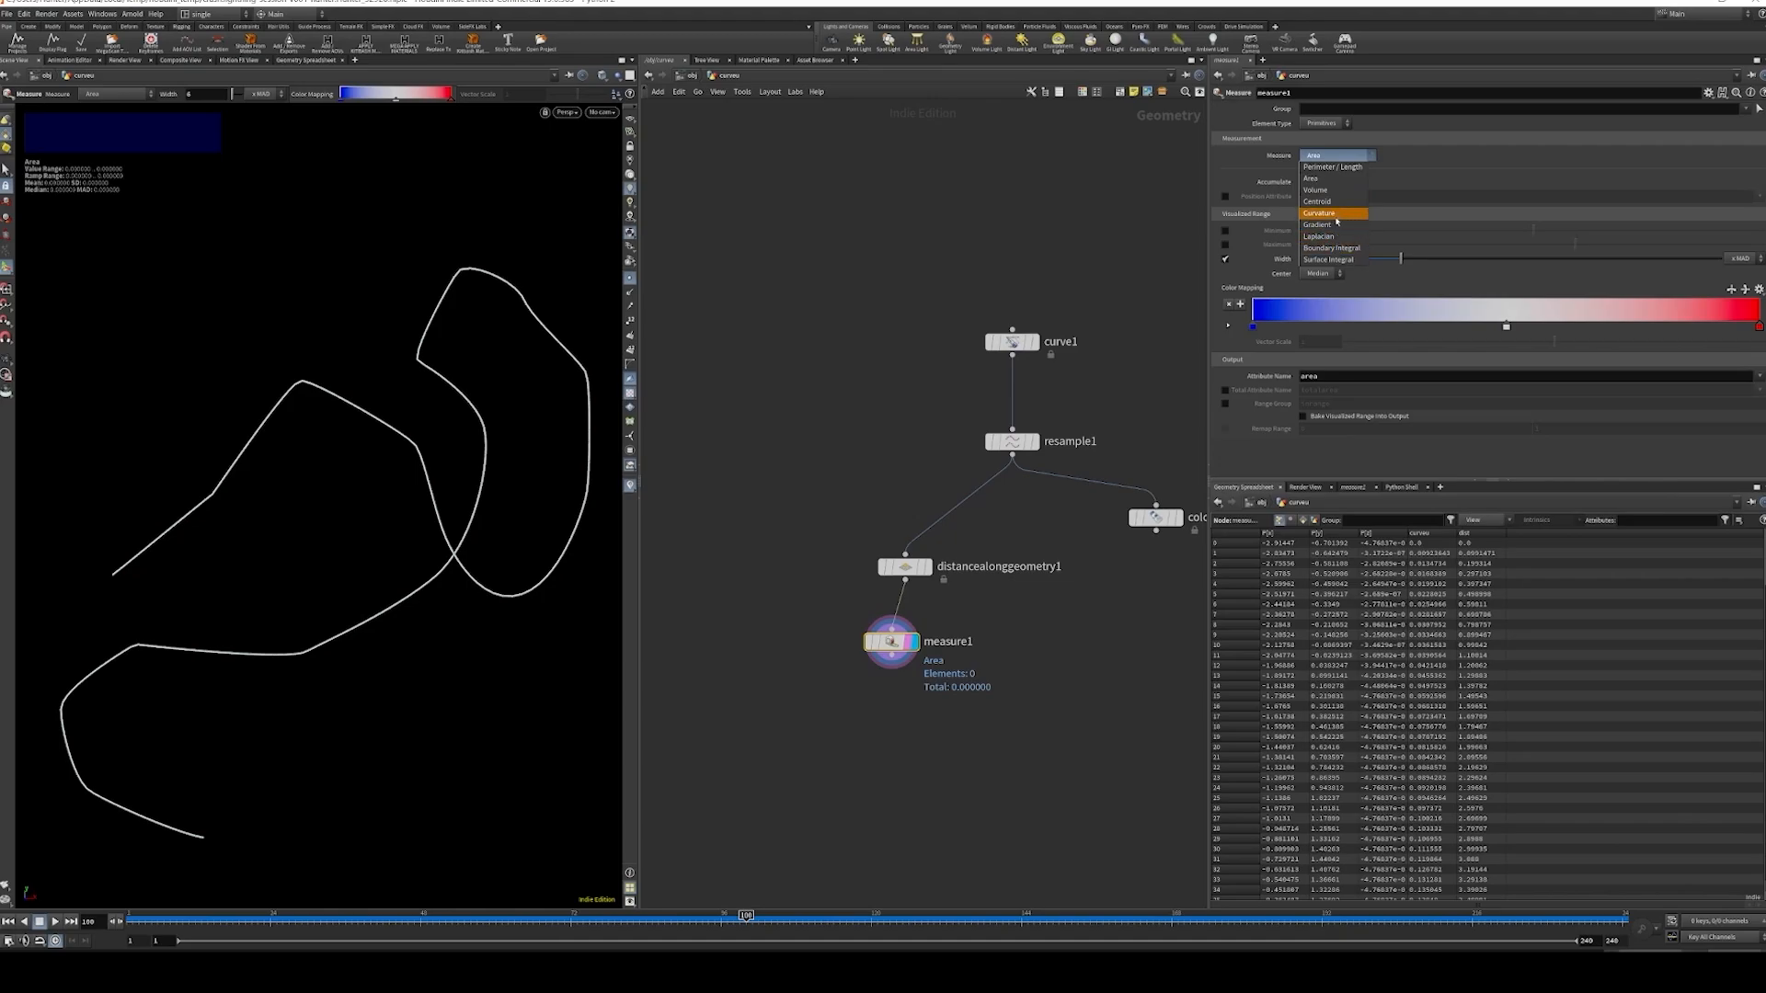
left_click(1336, 167)
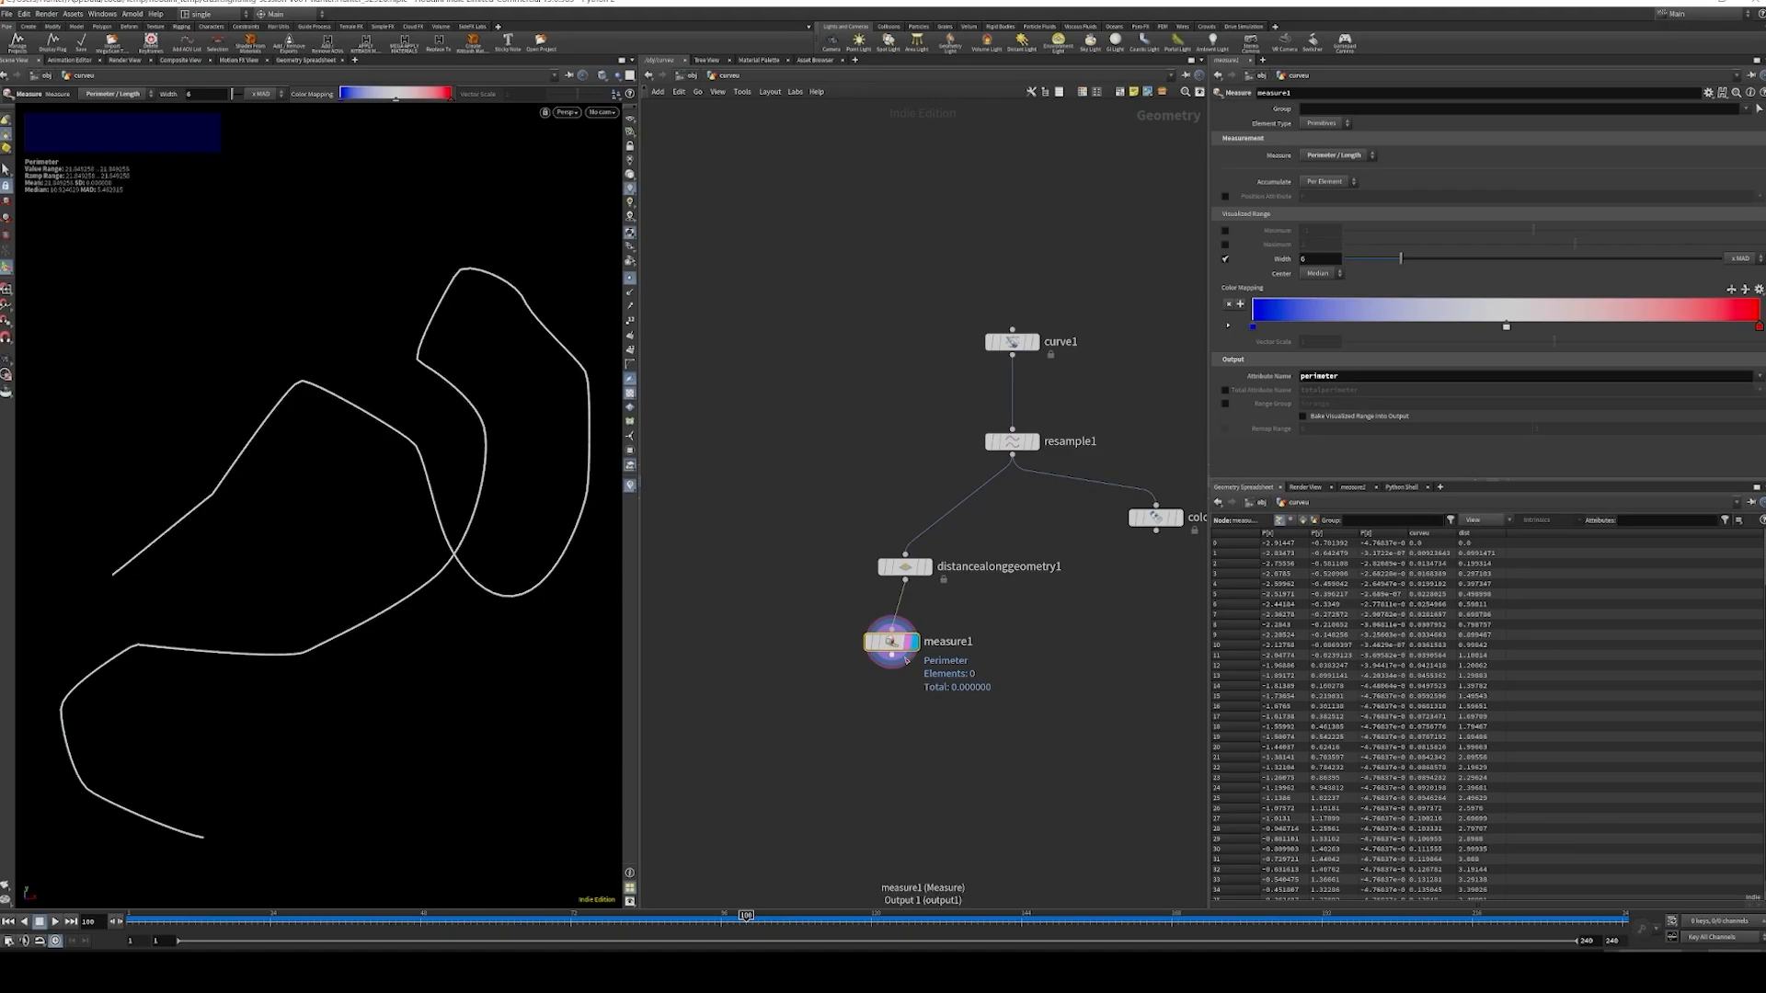
- Add an Attribute Promote node below measure1 that promotes the perimeter attribute from Primitive to Point, and display it
key("Tab")
type("attribute pro")
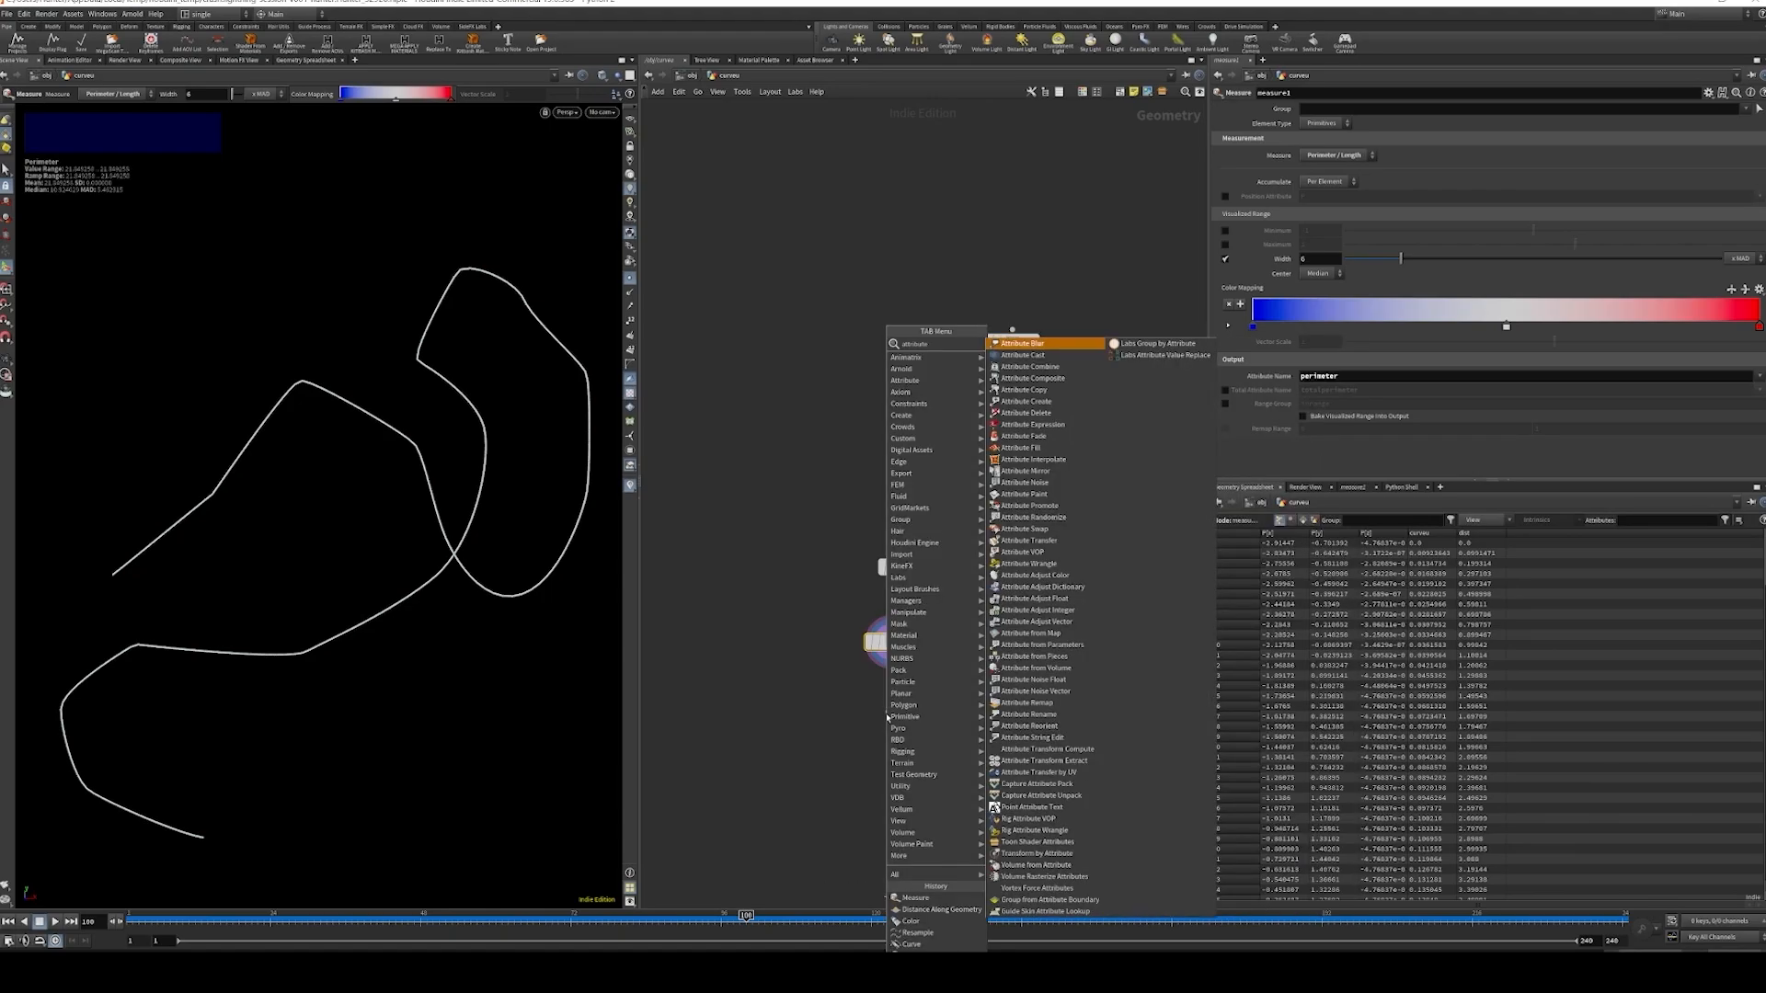
key("Return")
left_click(887, 718)
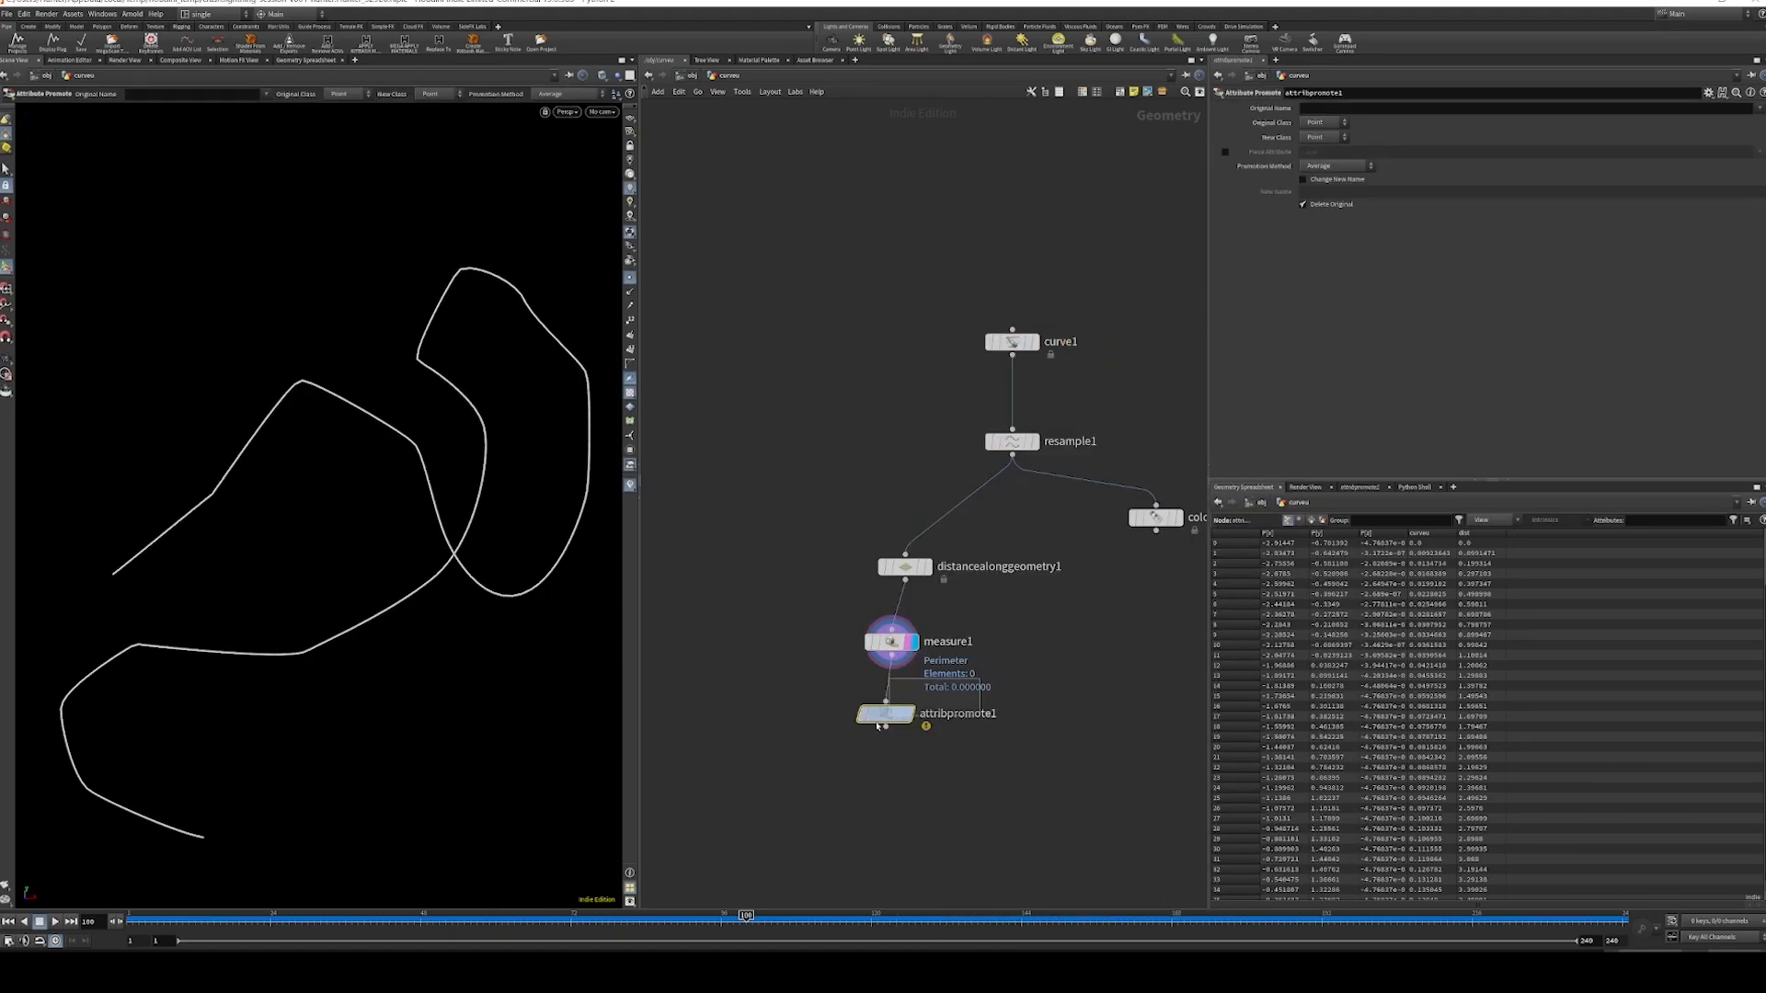
left_click(1356, 109)
type("pe")
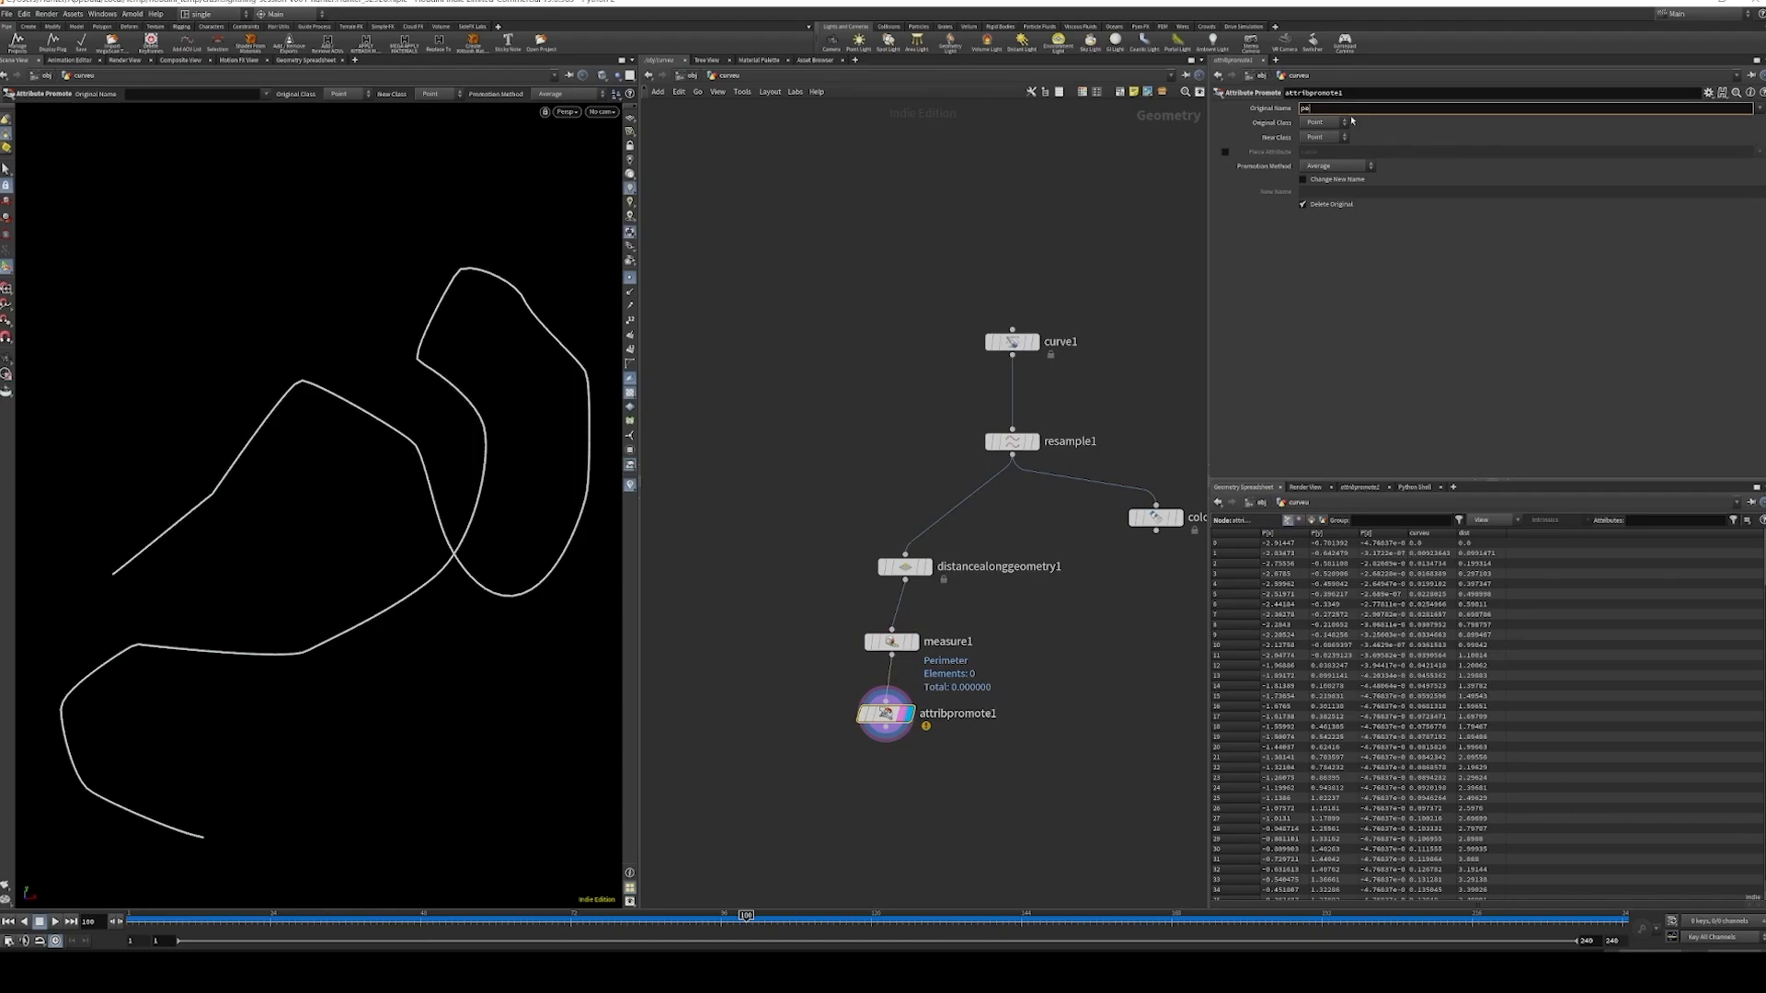
type("rimeter")
key("Return")
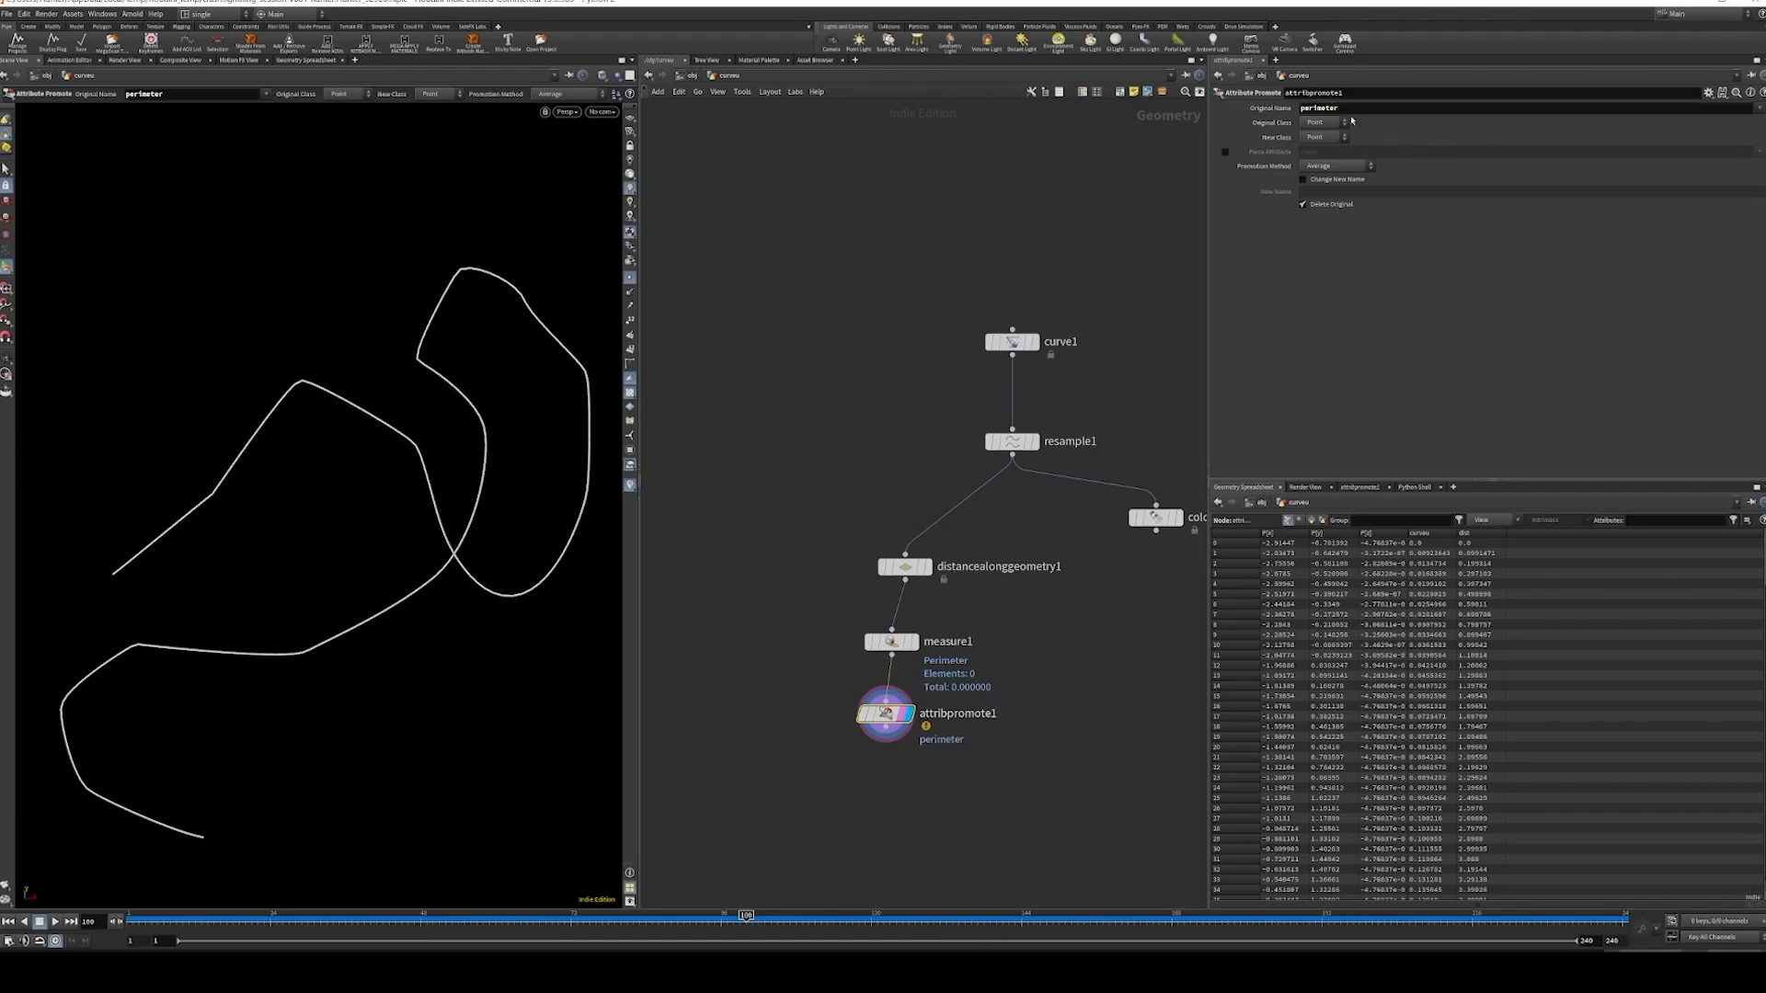
left_click(1325, 122)
left_click(1328, 153)
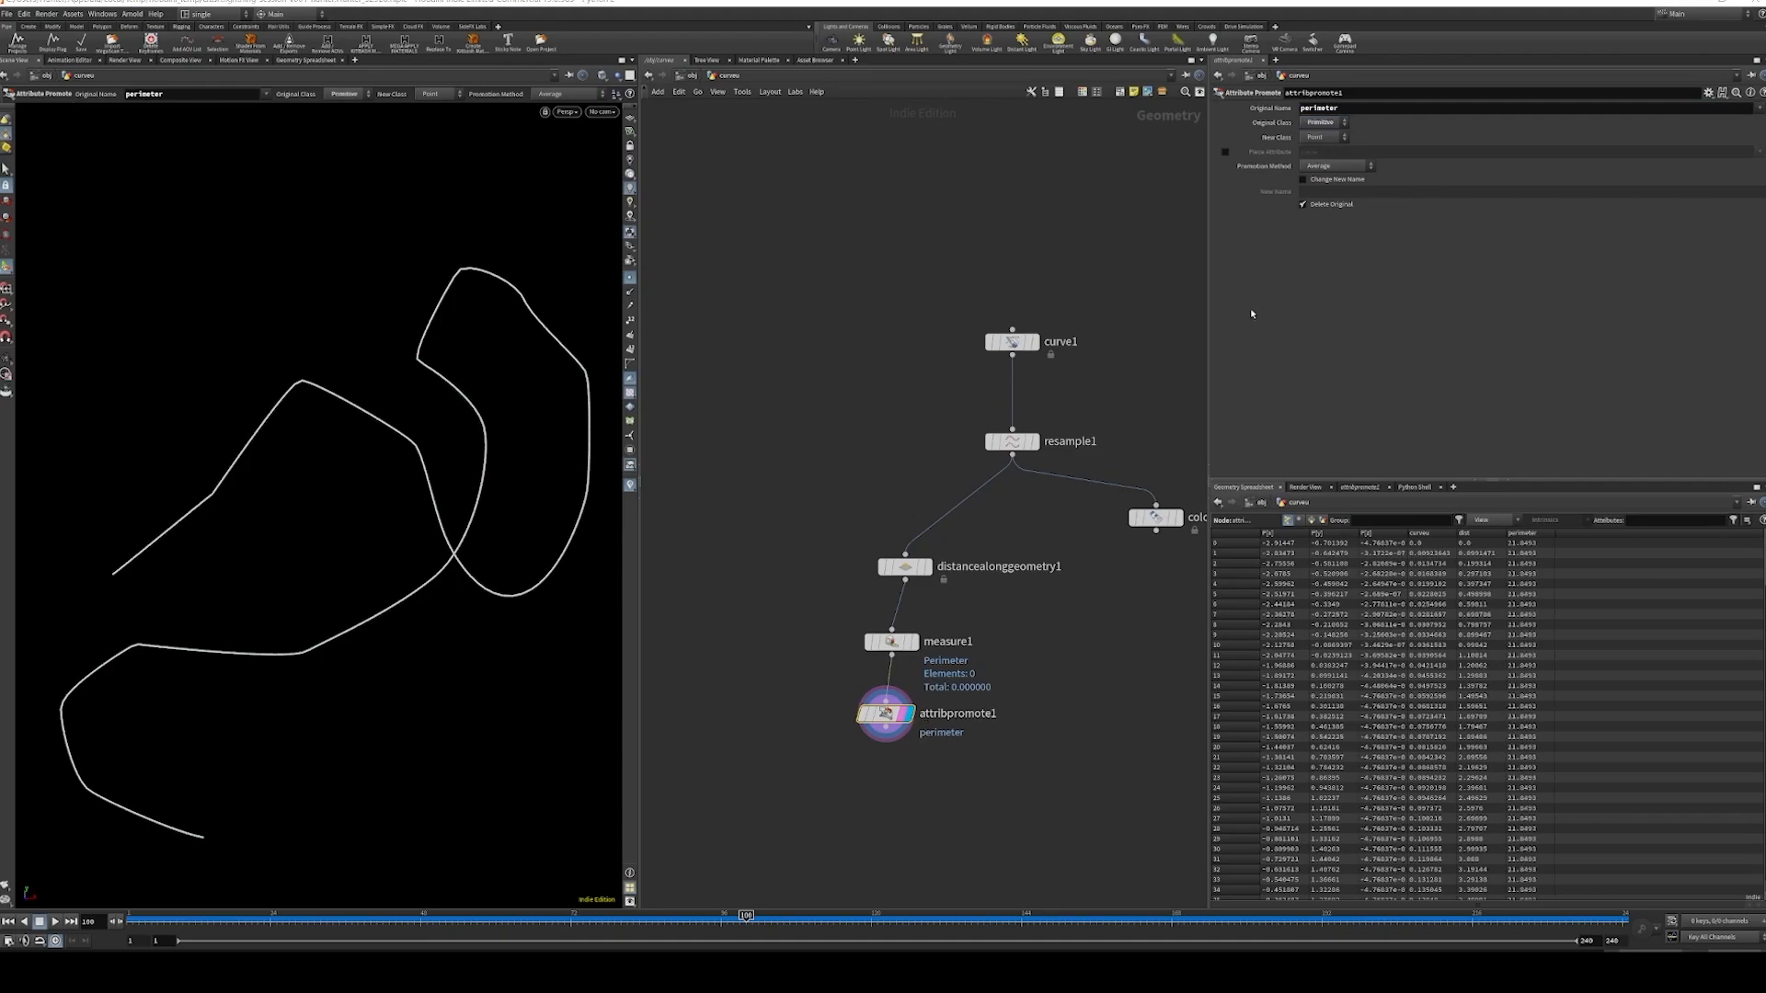
middle_click_drag(1062, 615, 1138, 462)
left_click_drag(1087, 576, 830, 619)
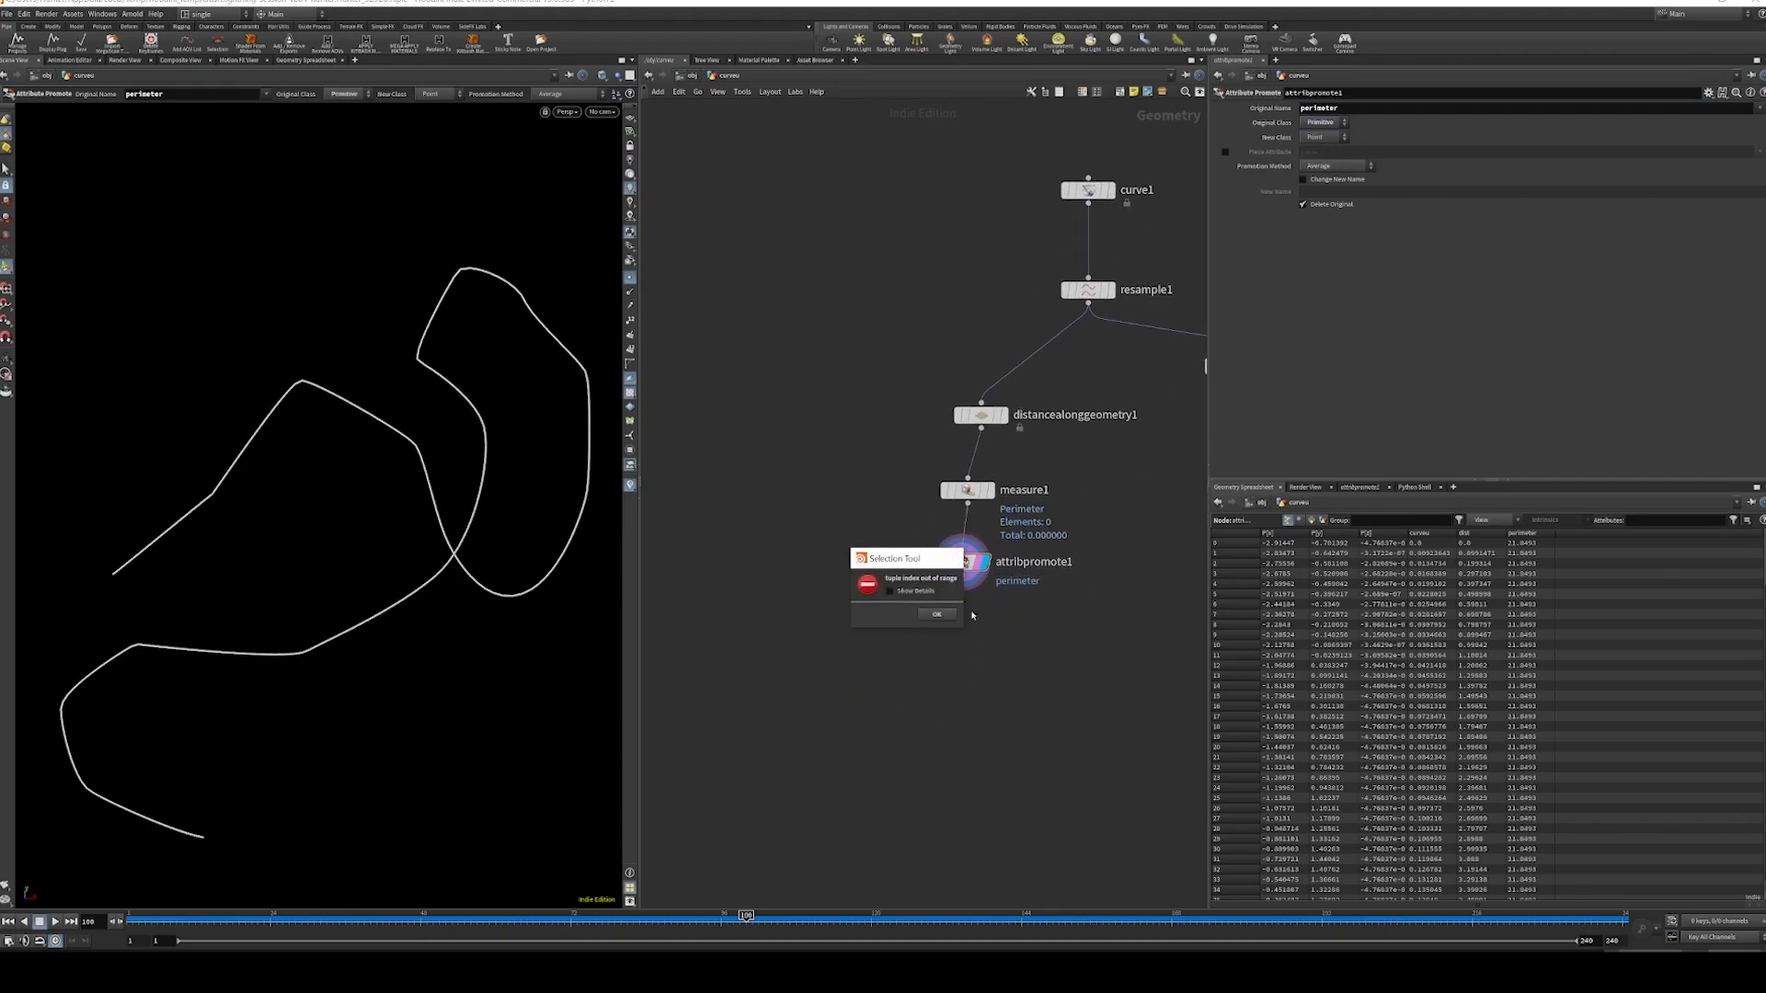
left_click(936, 615)
key("Tab")
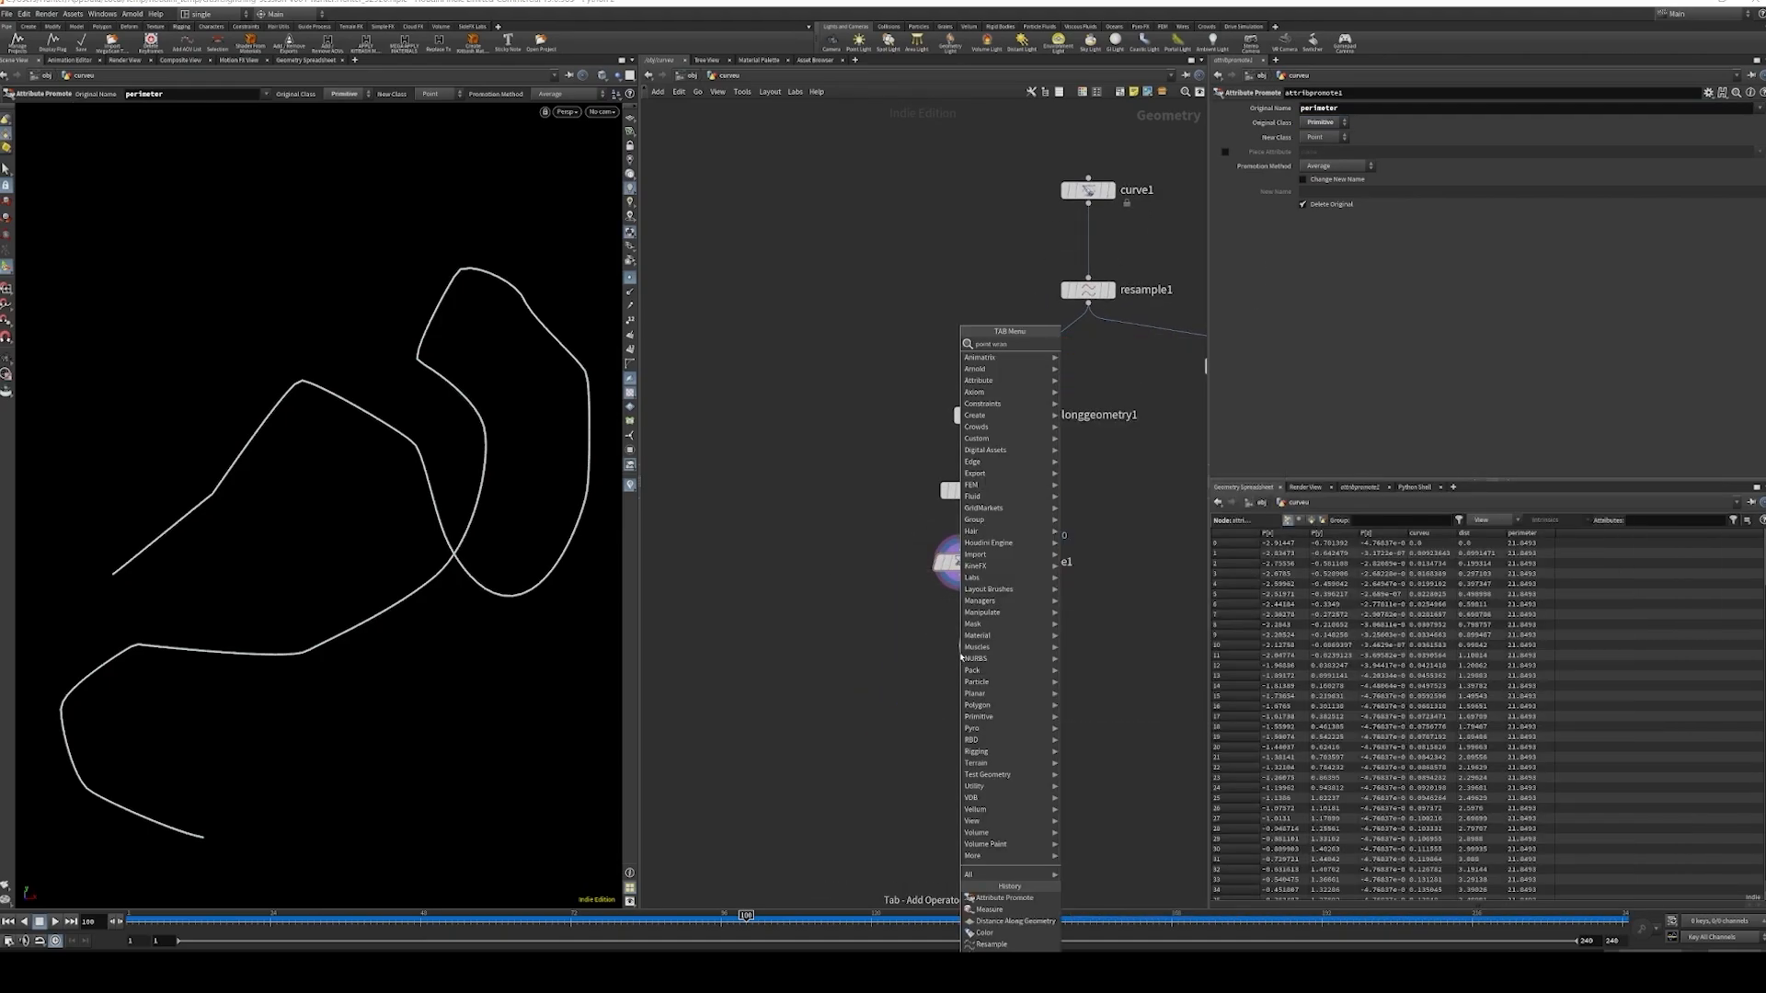
key("Return")
left_click(959, 651)
left_click(1268, 234)
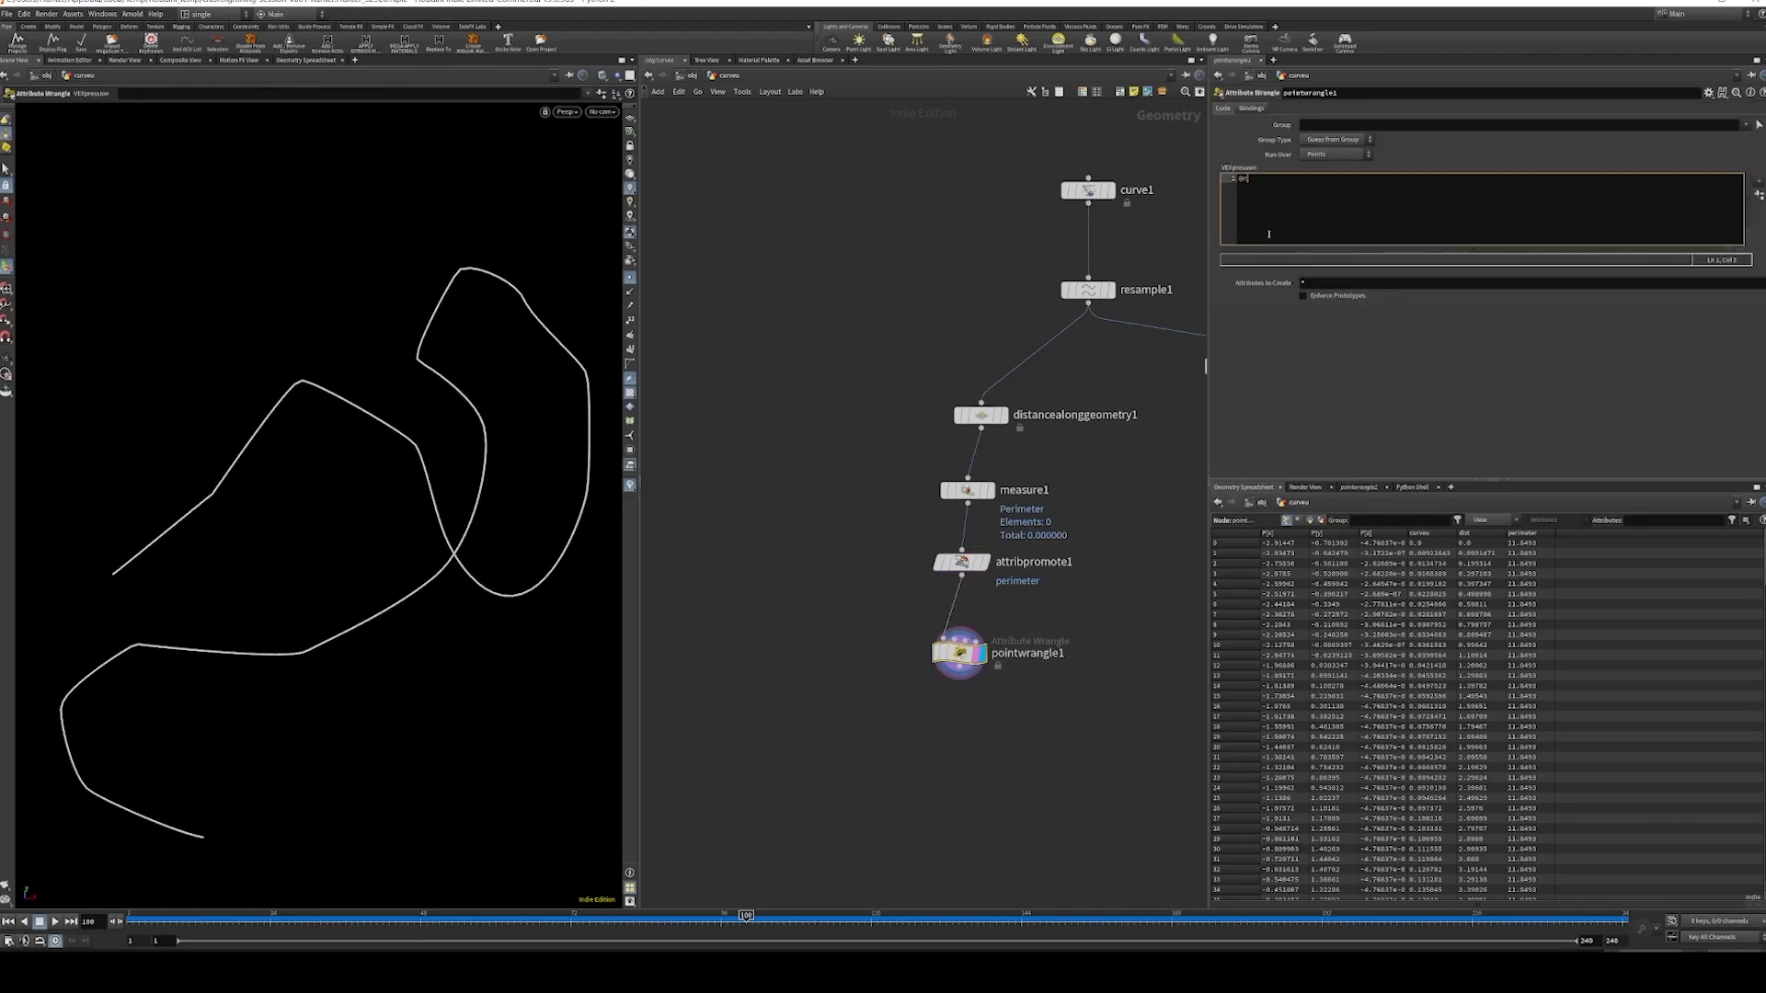
type("@norm_length = @dist / @peri")
type("meter;")
- Move color1 below pointwrangle1, connect the wrangle's output to it, and display color1
left_click(1041, 607)
scroll(1067, 611, "down", 3)
middle_click_drag(1068, 610, 888, 520)
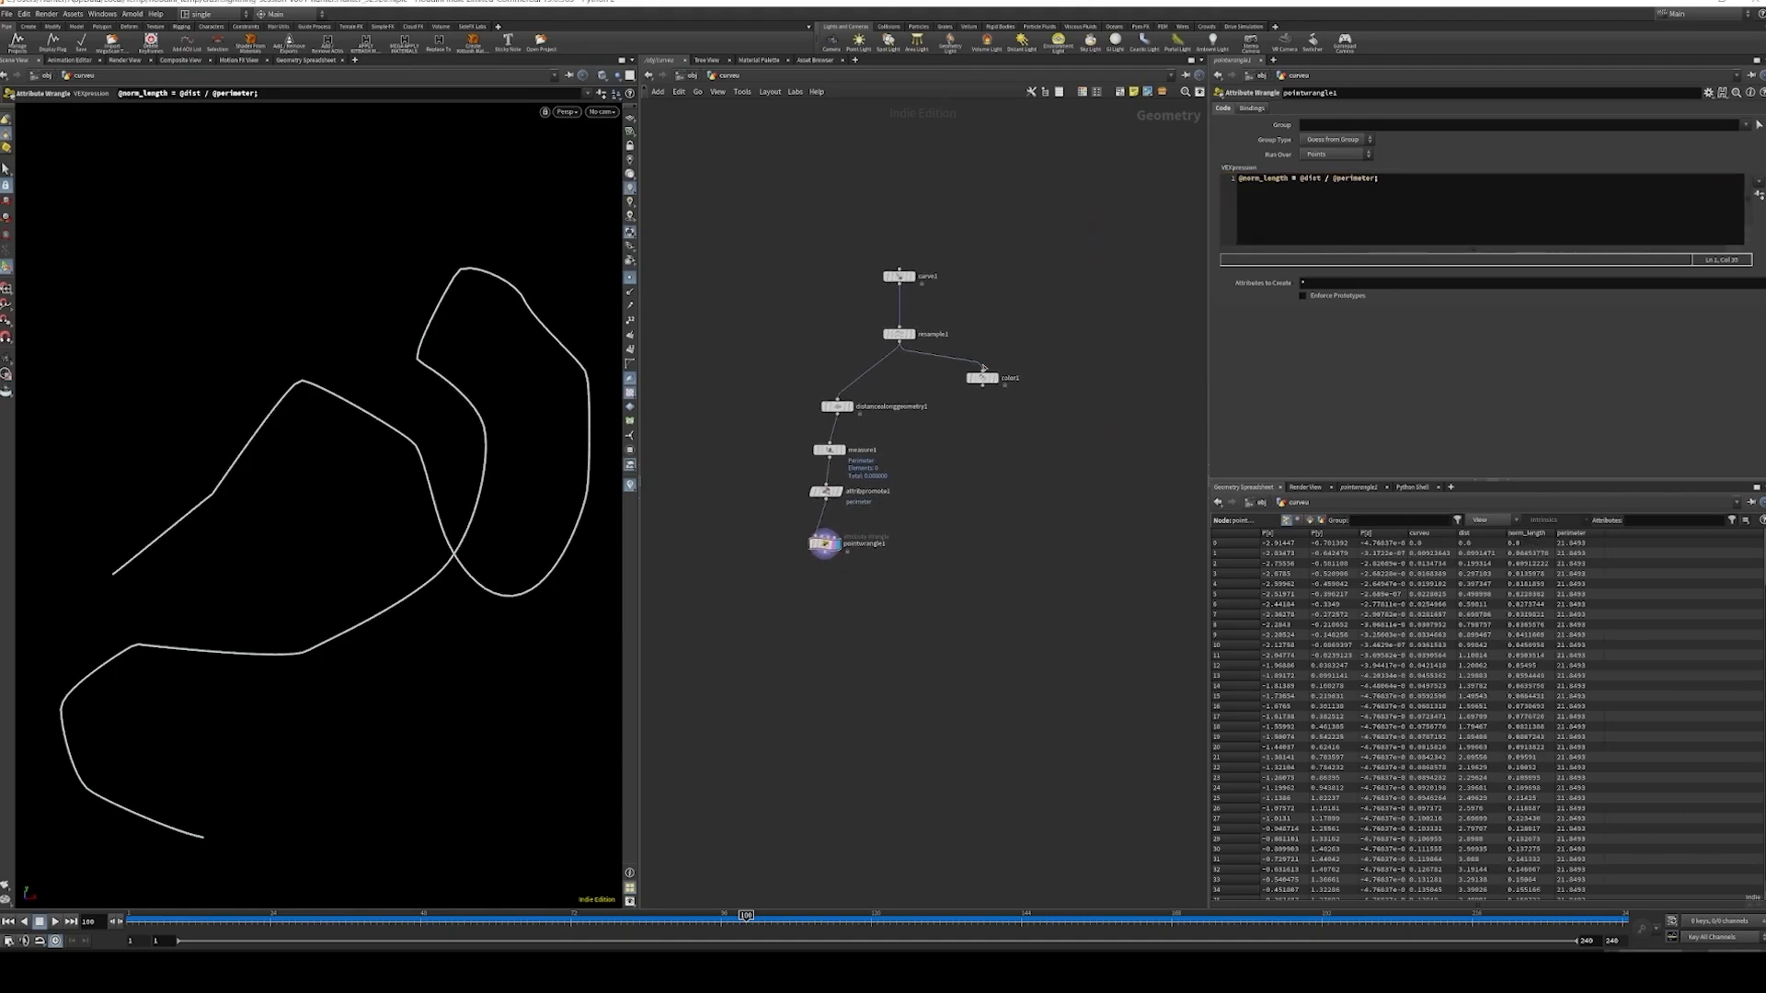
left_click_drag(979, 414, 907, 646)
left_click_drag(825, 553, 908, 638)
left_click(921, 647)
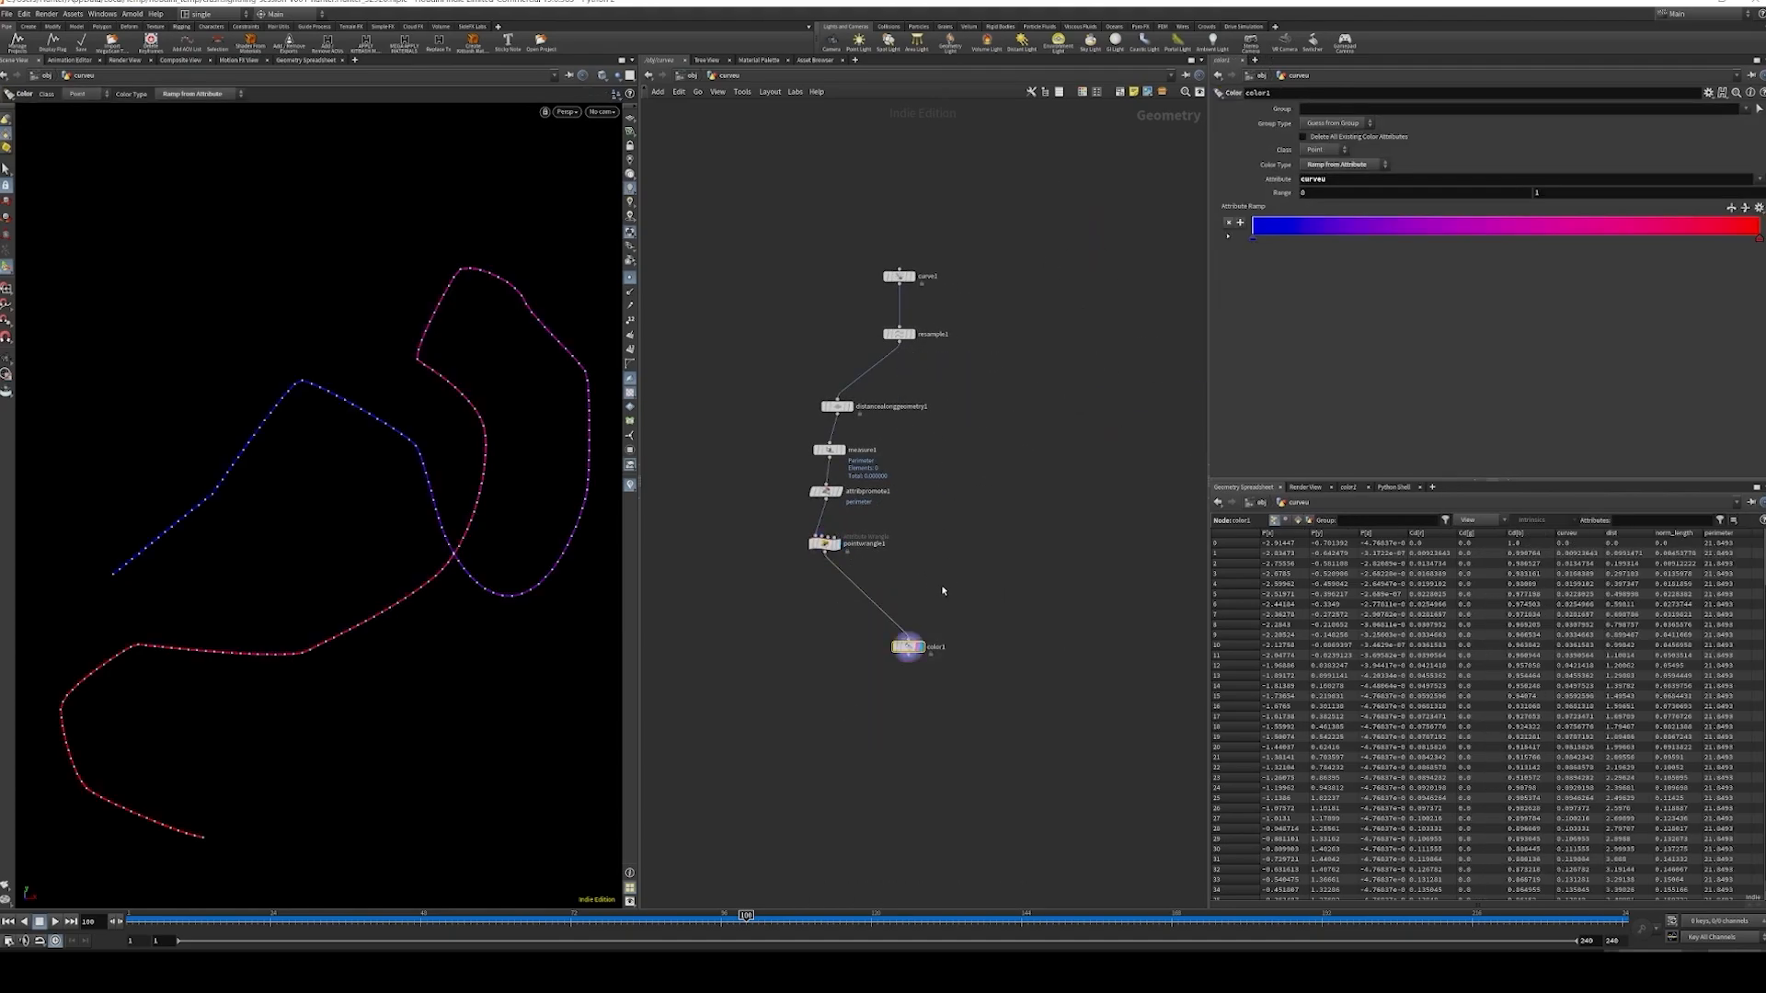
- Set the ramp attribute of color1 to norm_length and inspect the coloured curve
left_click_drag(1325, 179, 895, 192)
type("norm_")
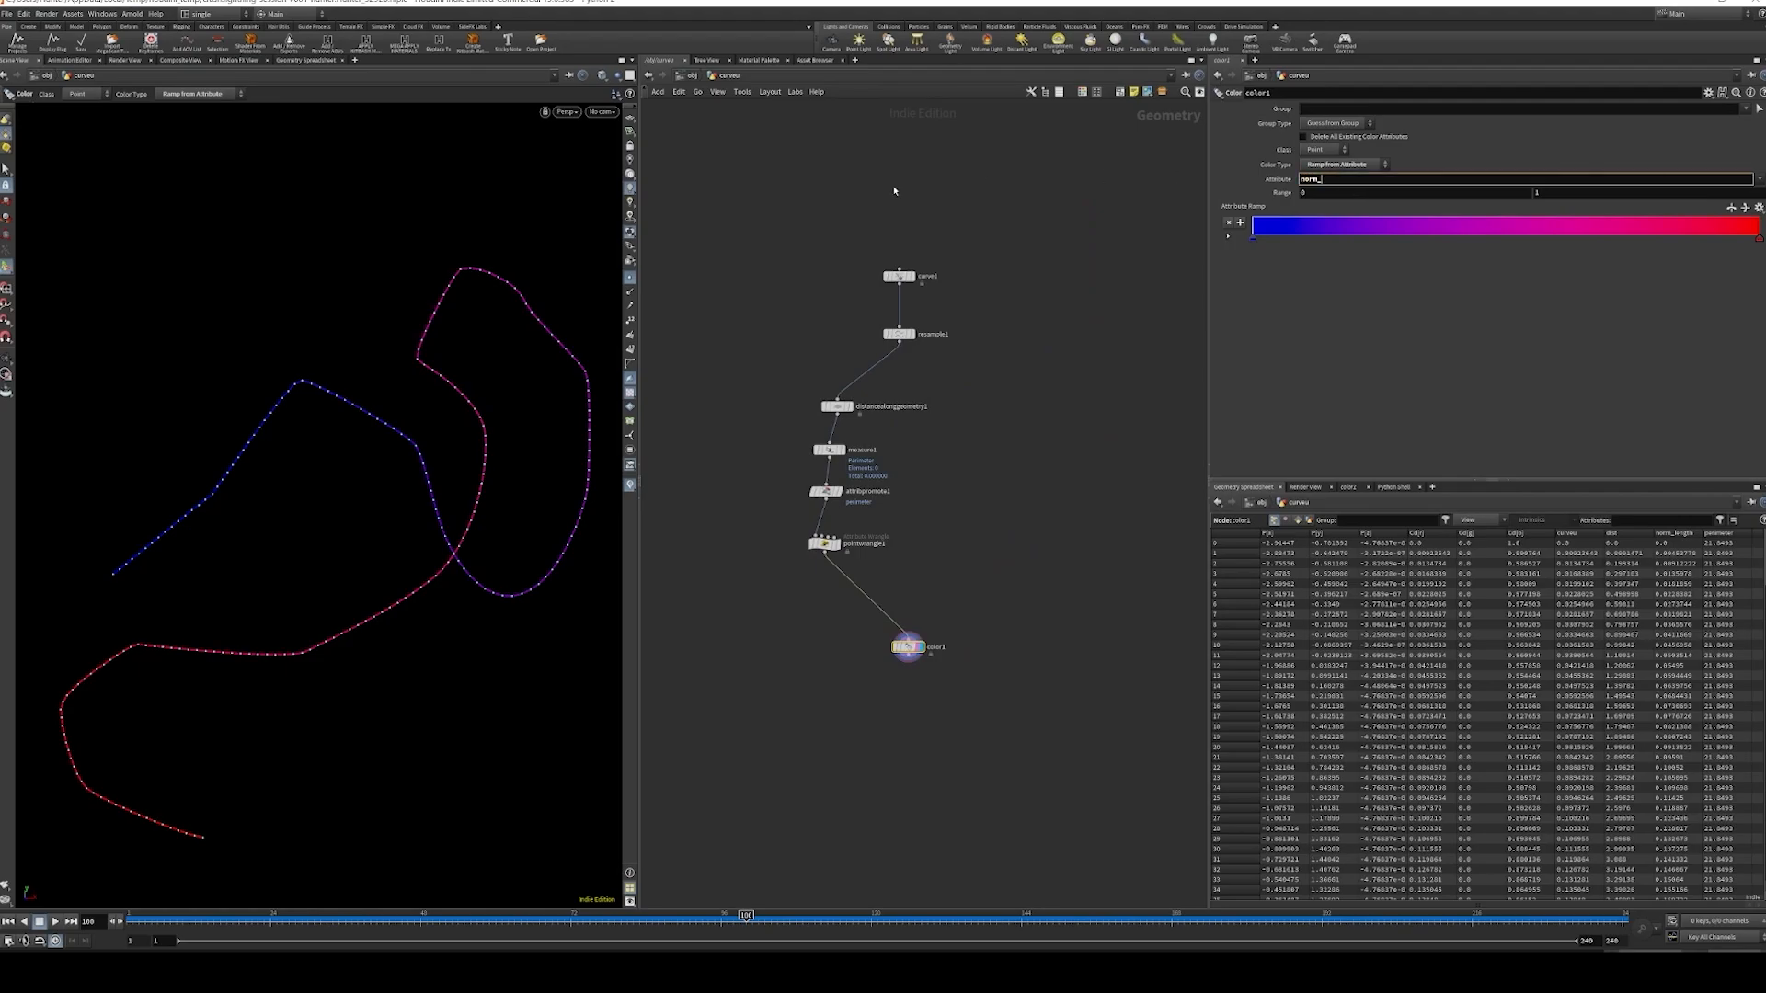
type("length")
key("Return")
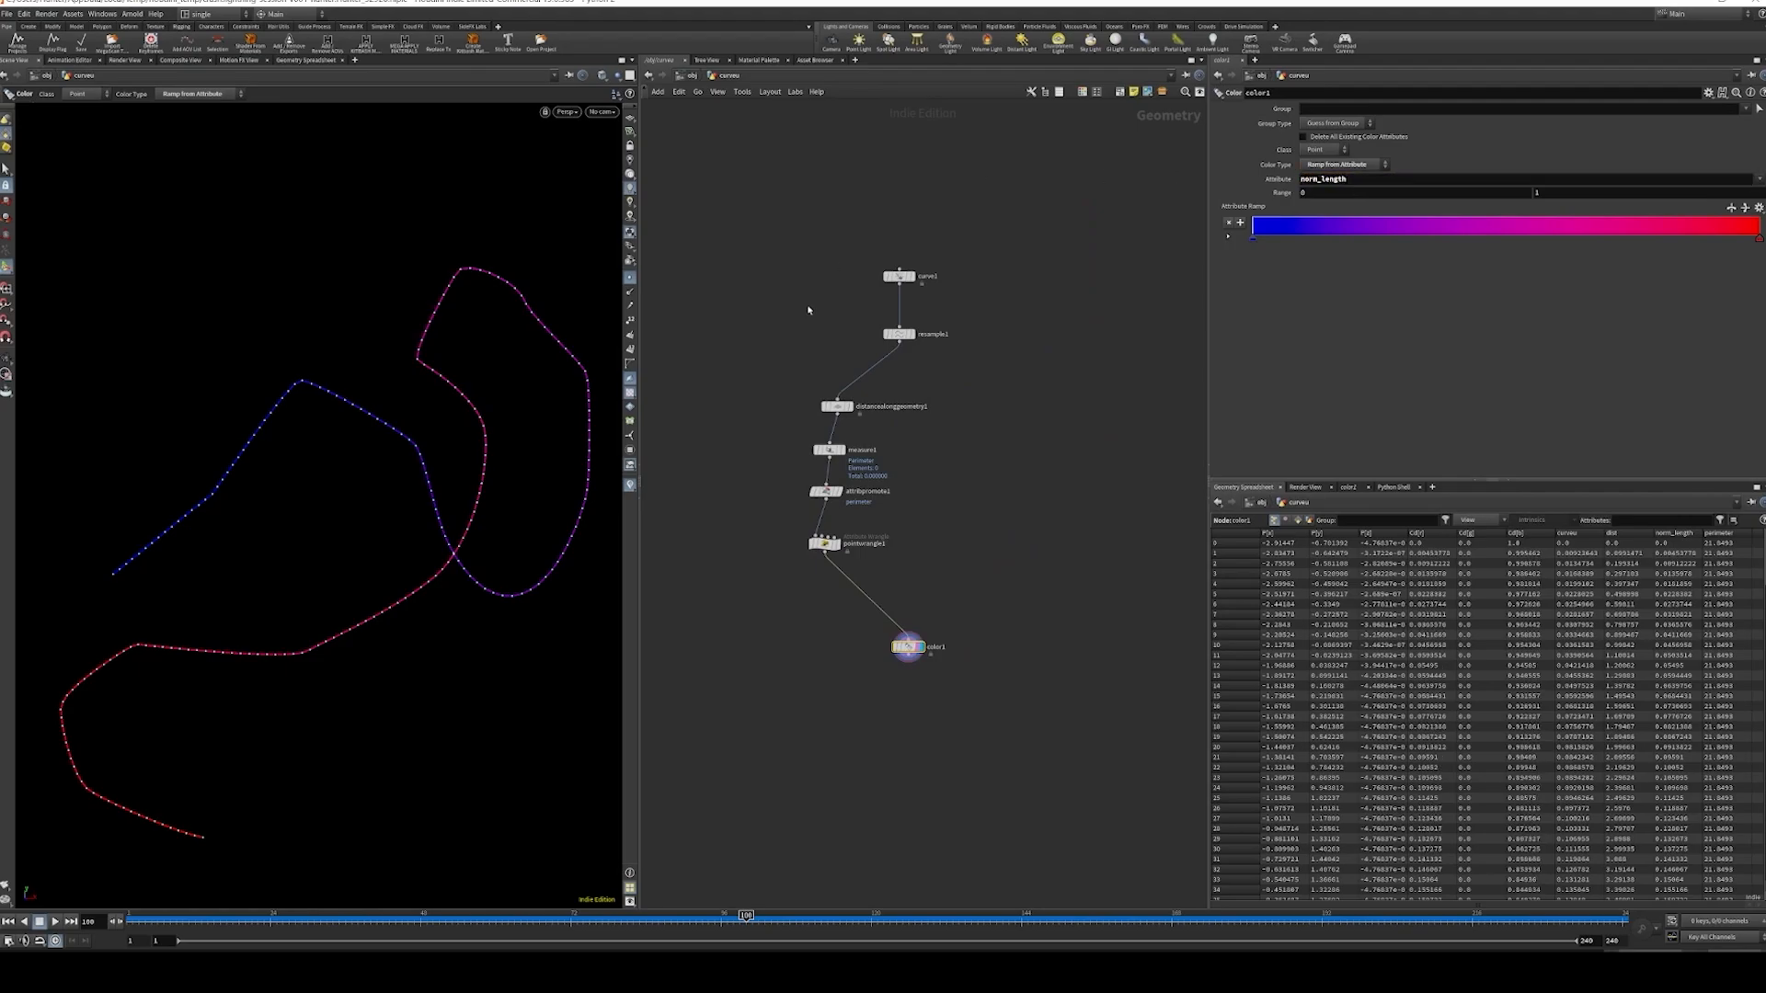
left_click(979, 557)
scroll(284, 559, "down", 1)
left_click_drag(285, 559, 379, 514, "alt")
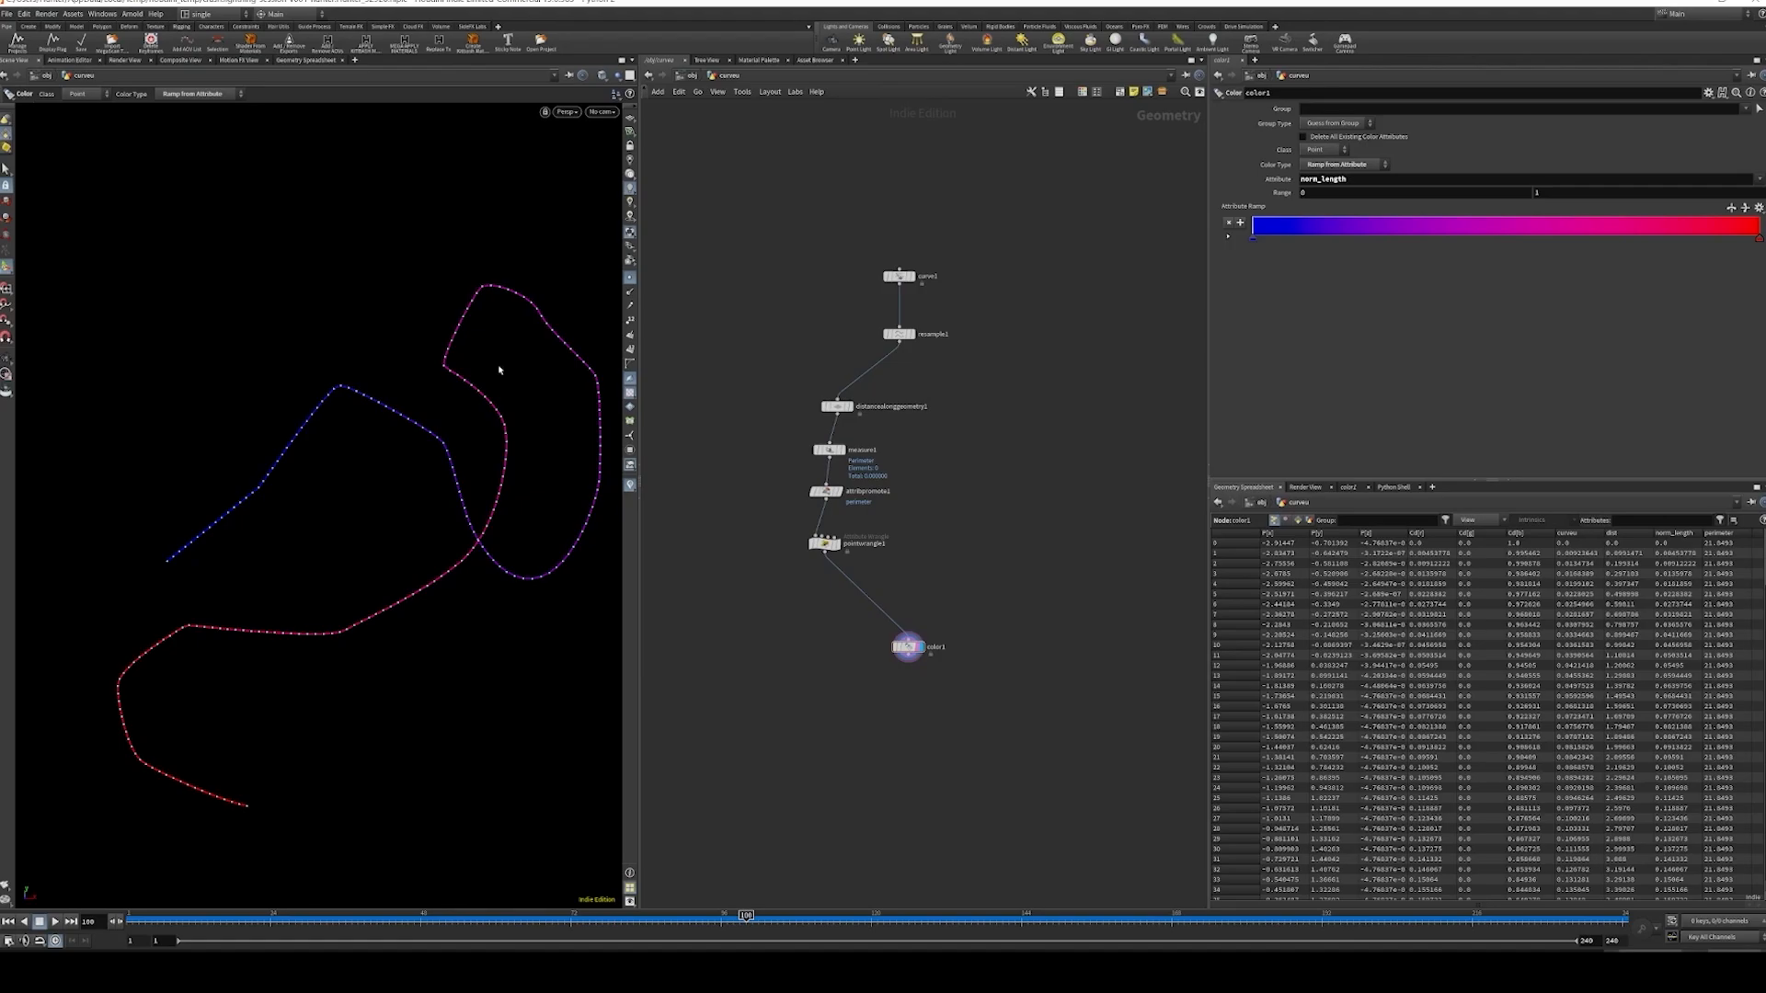
- Align the nodes from curve1 to pointwrangle1 vertically, move the four length-normalizing nodes aside, and select resample1
left_click_drag(775, 237, 929, 572)
key("l")
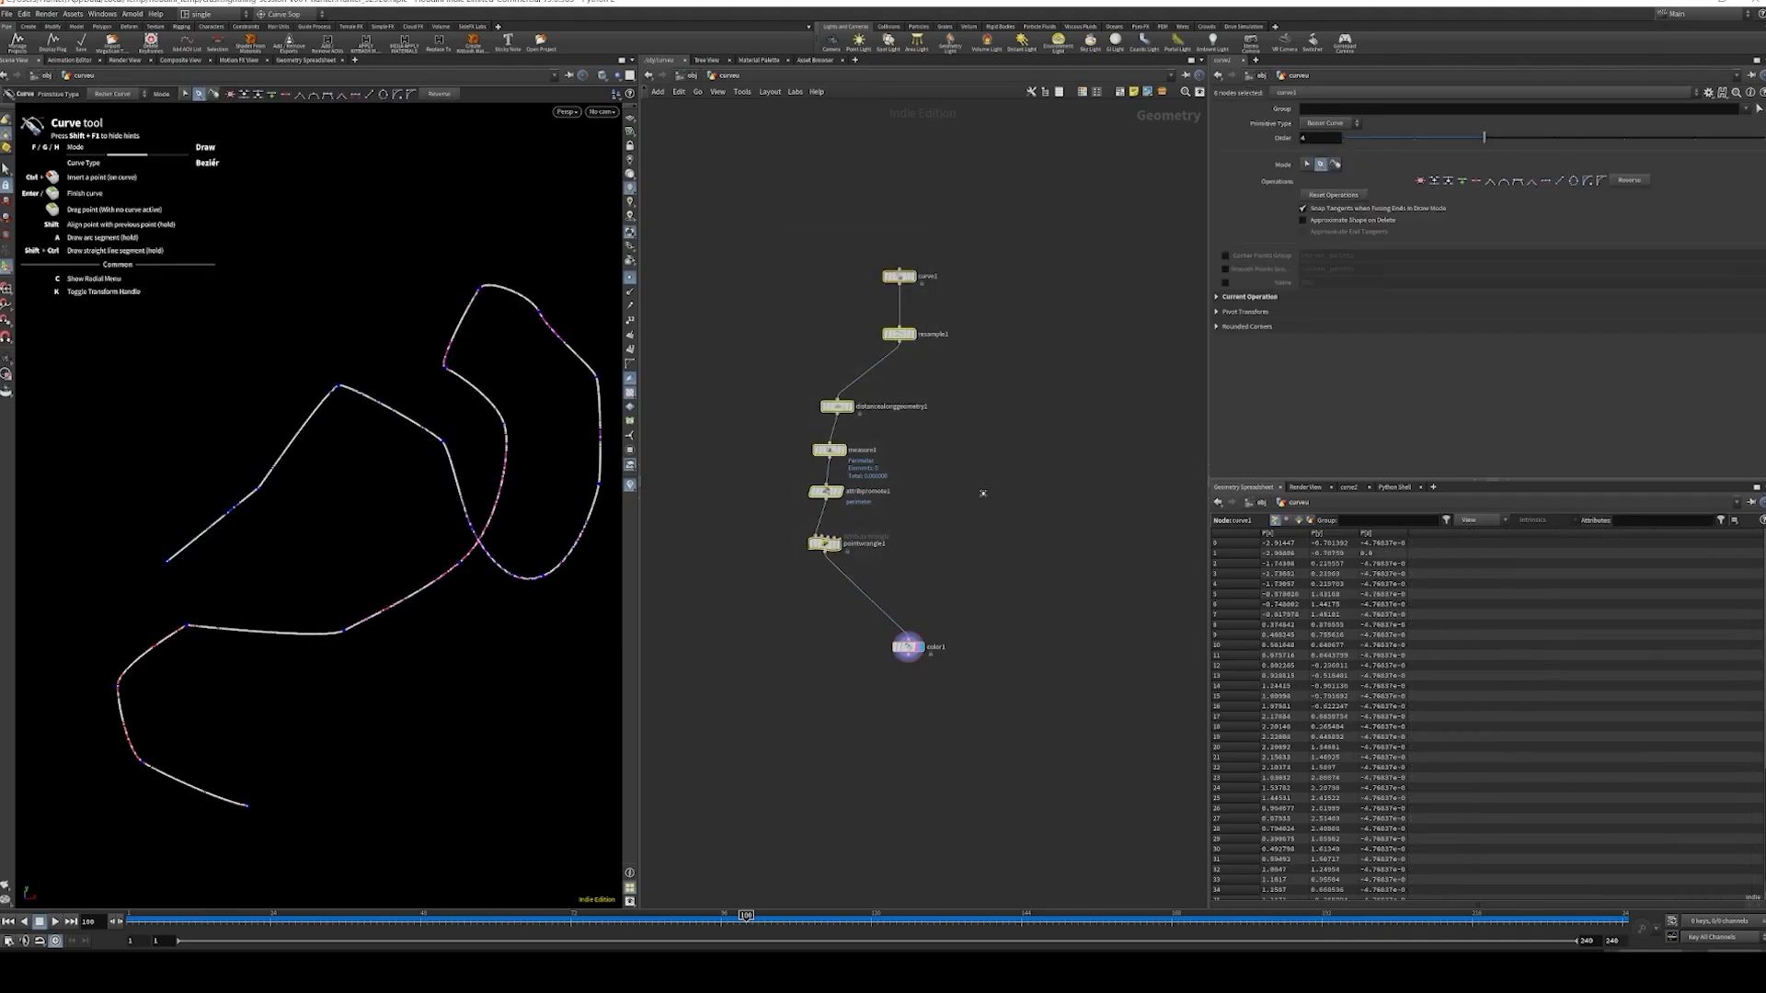
left_click(899, 334)
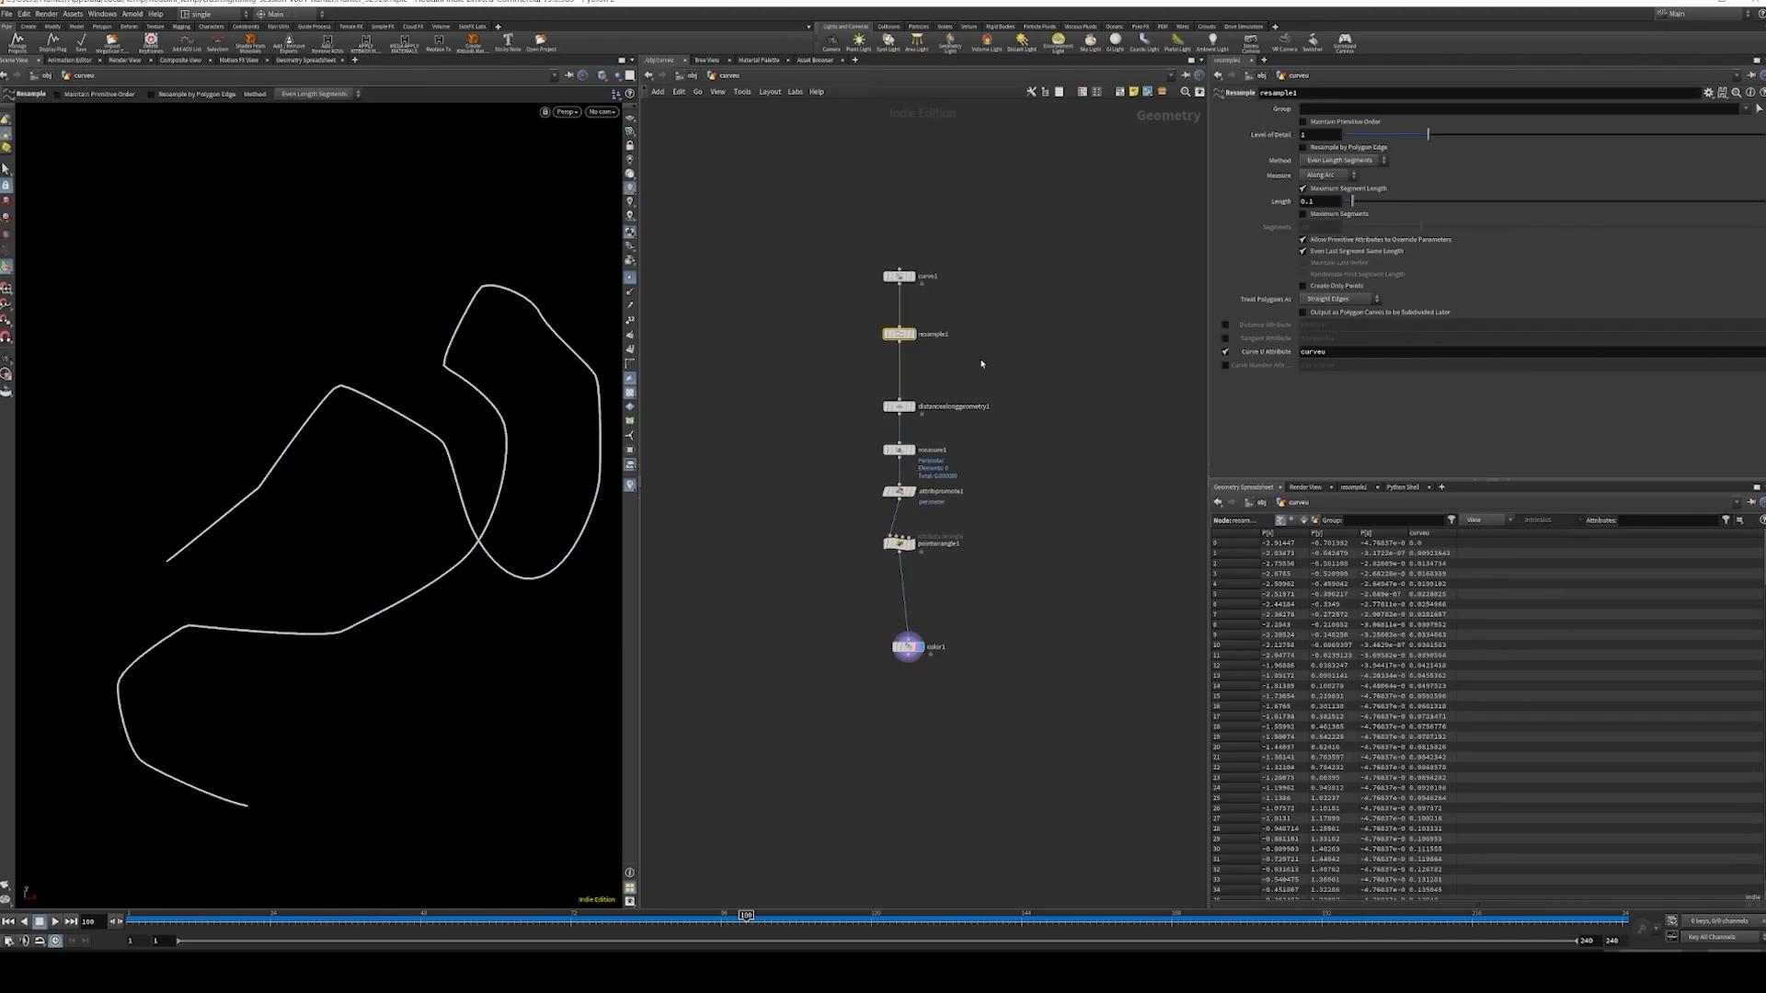
left_click_drag(991, 372, 756, 540)
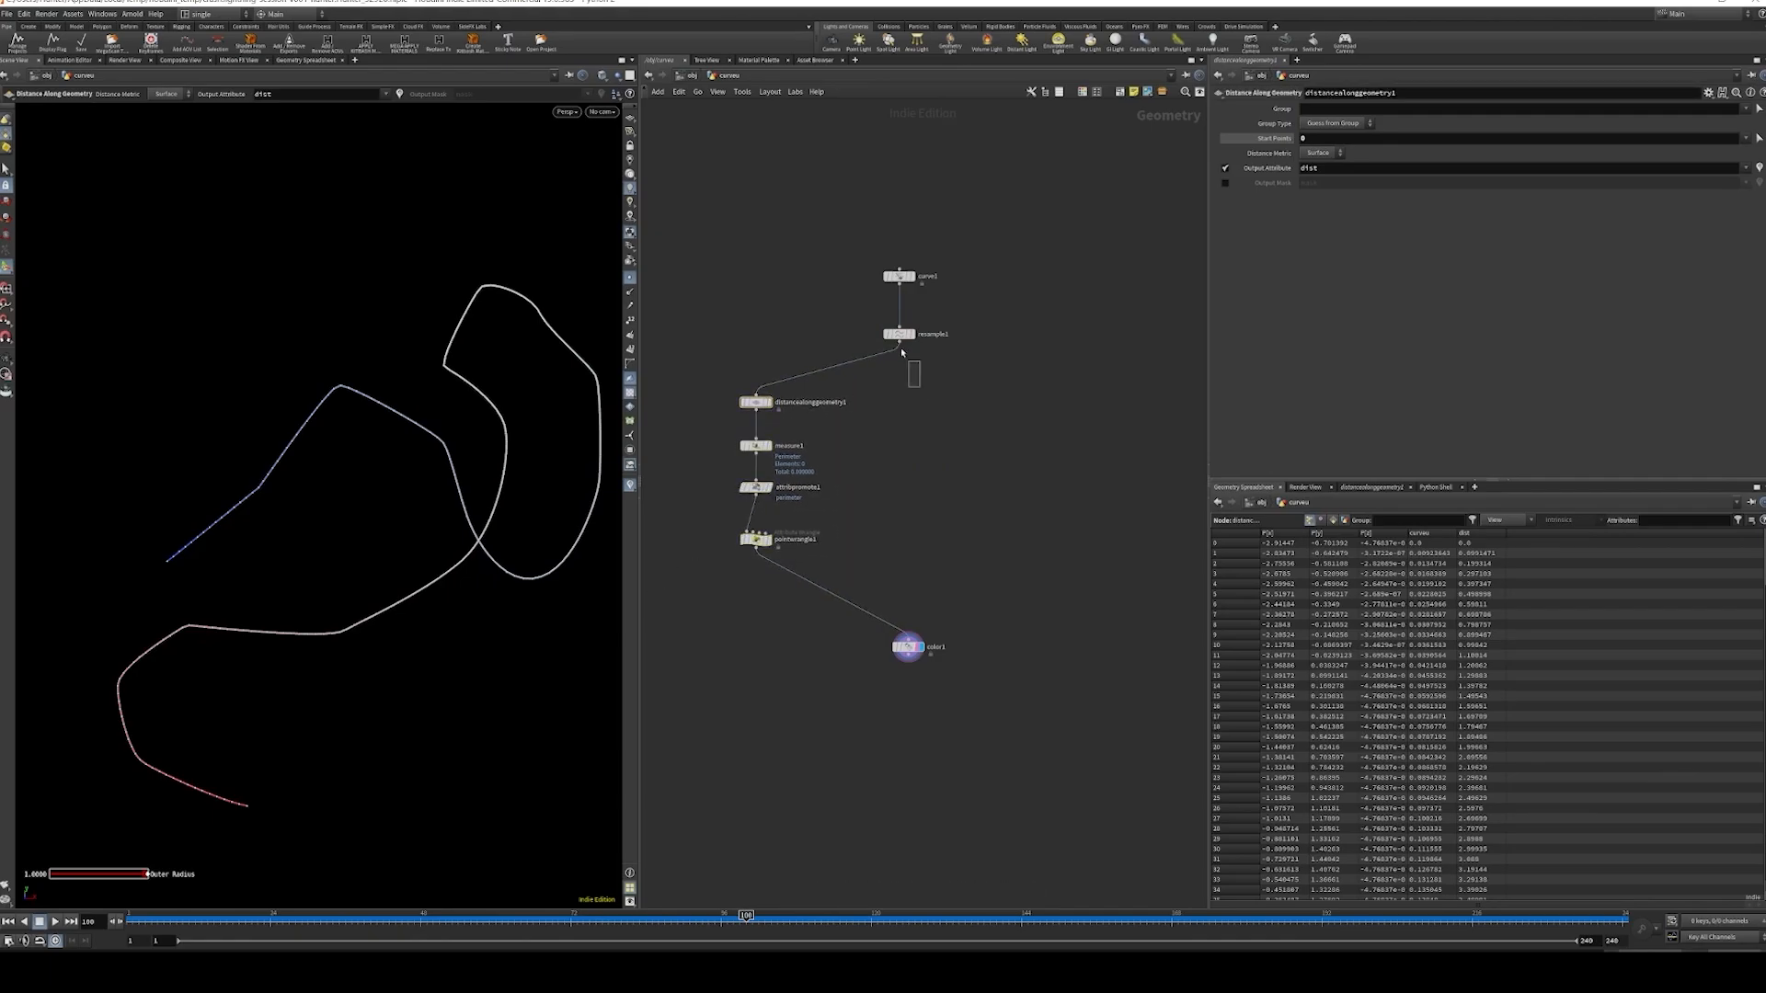
left_click(937, 334)
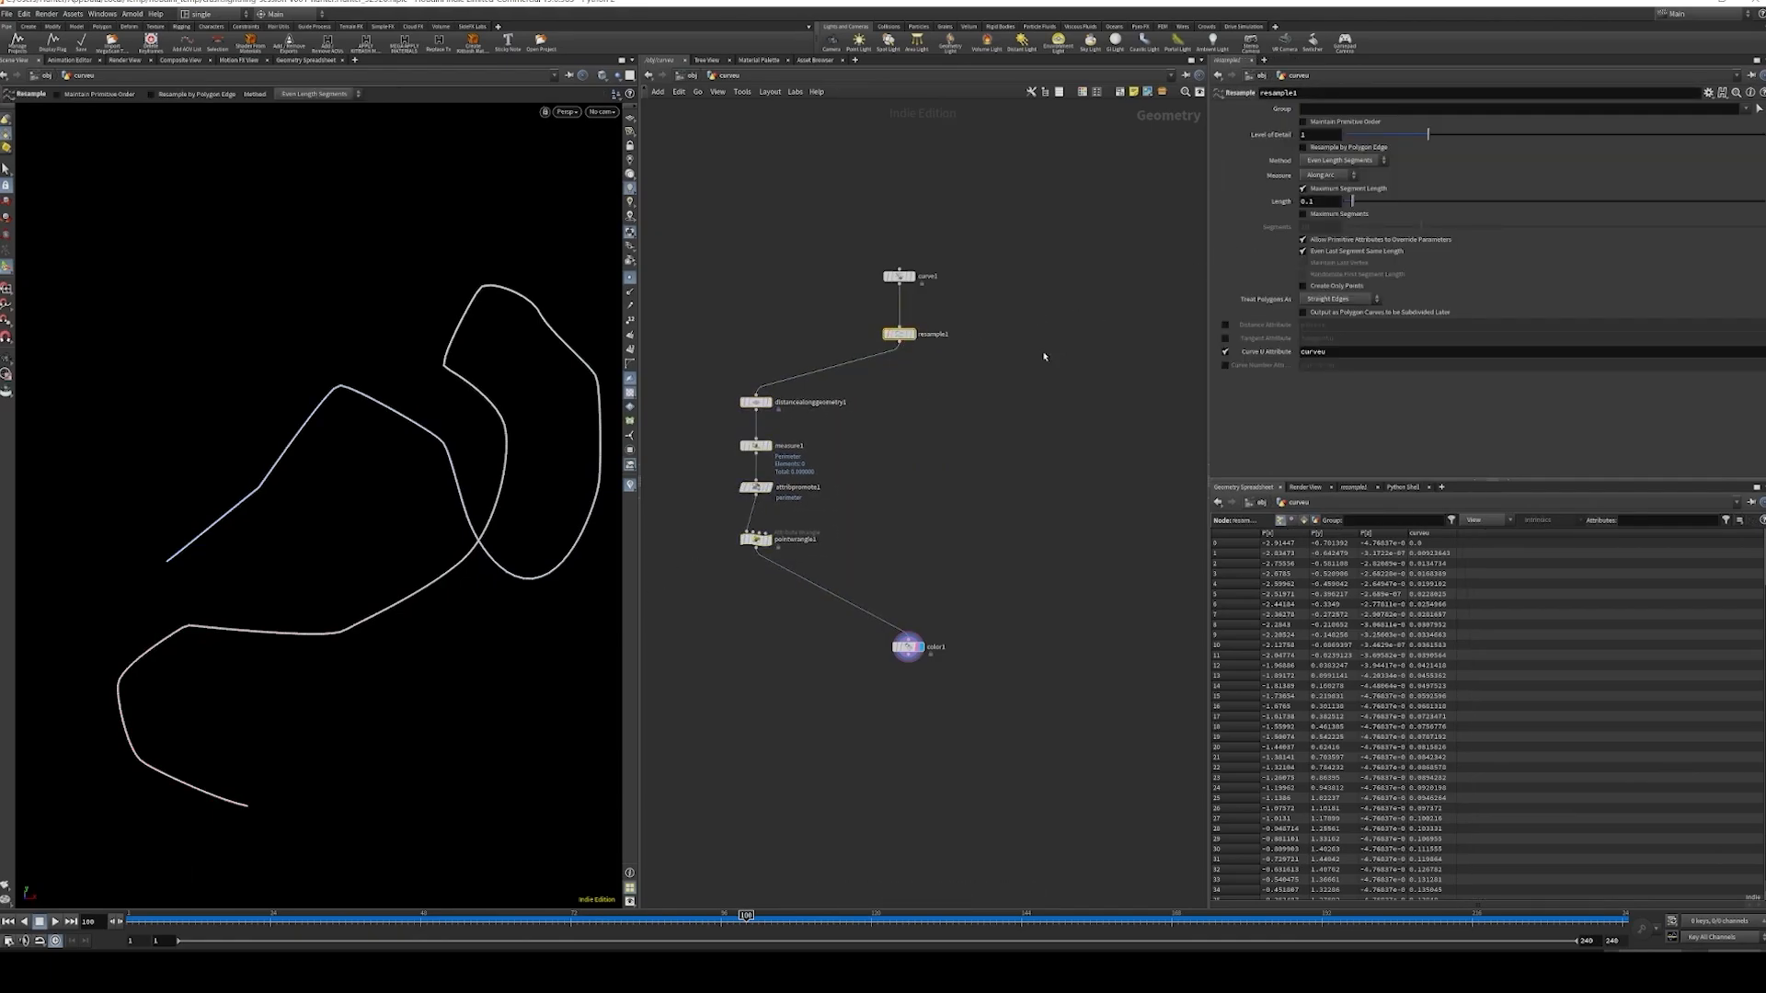
- Turn off the maximum segment length limit on resample1
left_click_drag(990, 359, 910, 320)
middle_click_drag(977, 311, 990, 335)
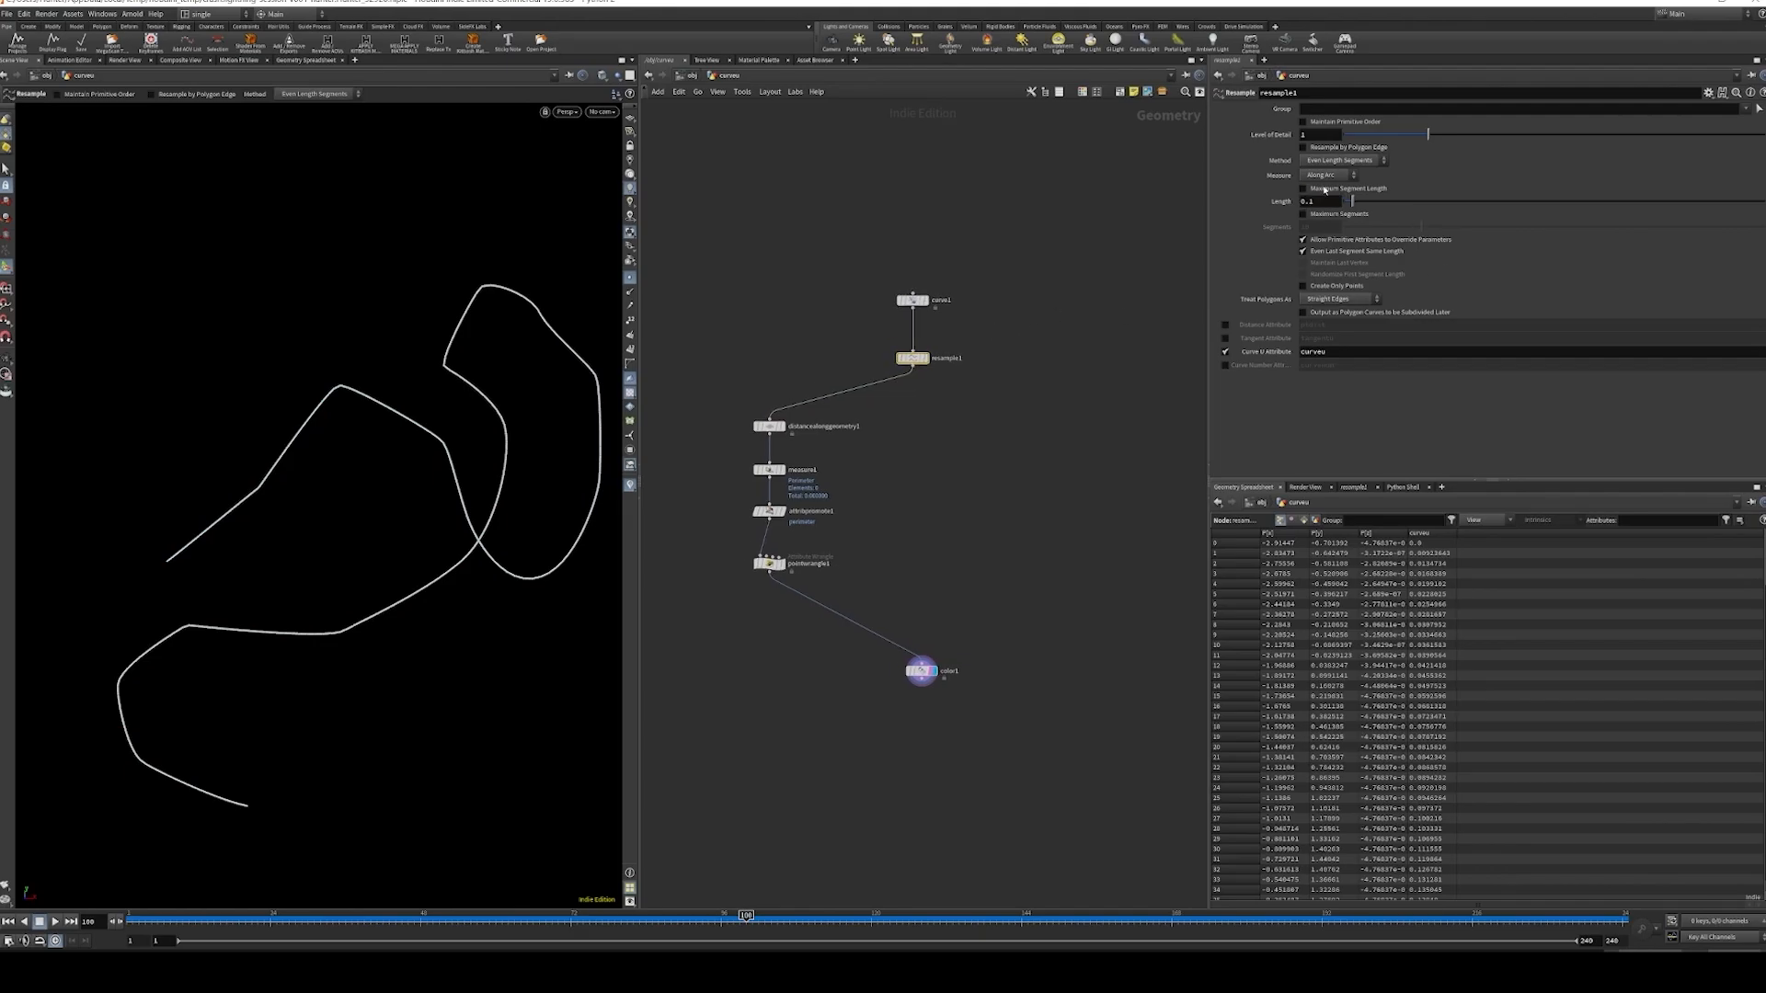
left_click(1302, 188)
scroll(935, 322, "up", 3)
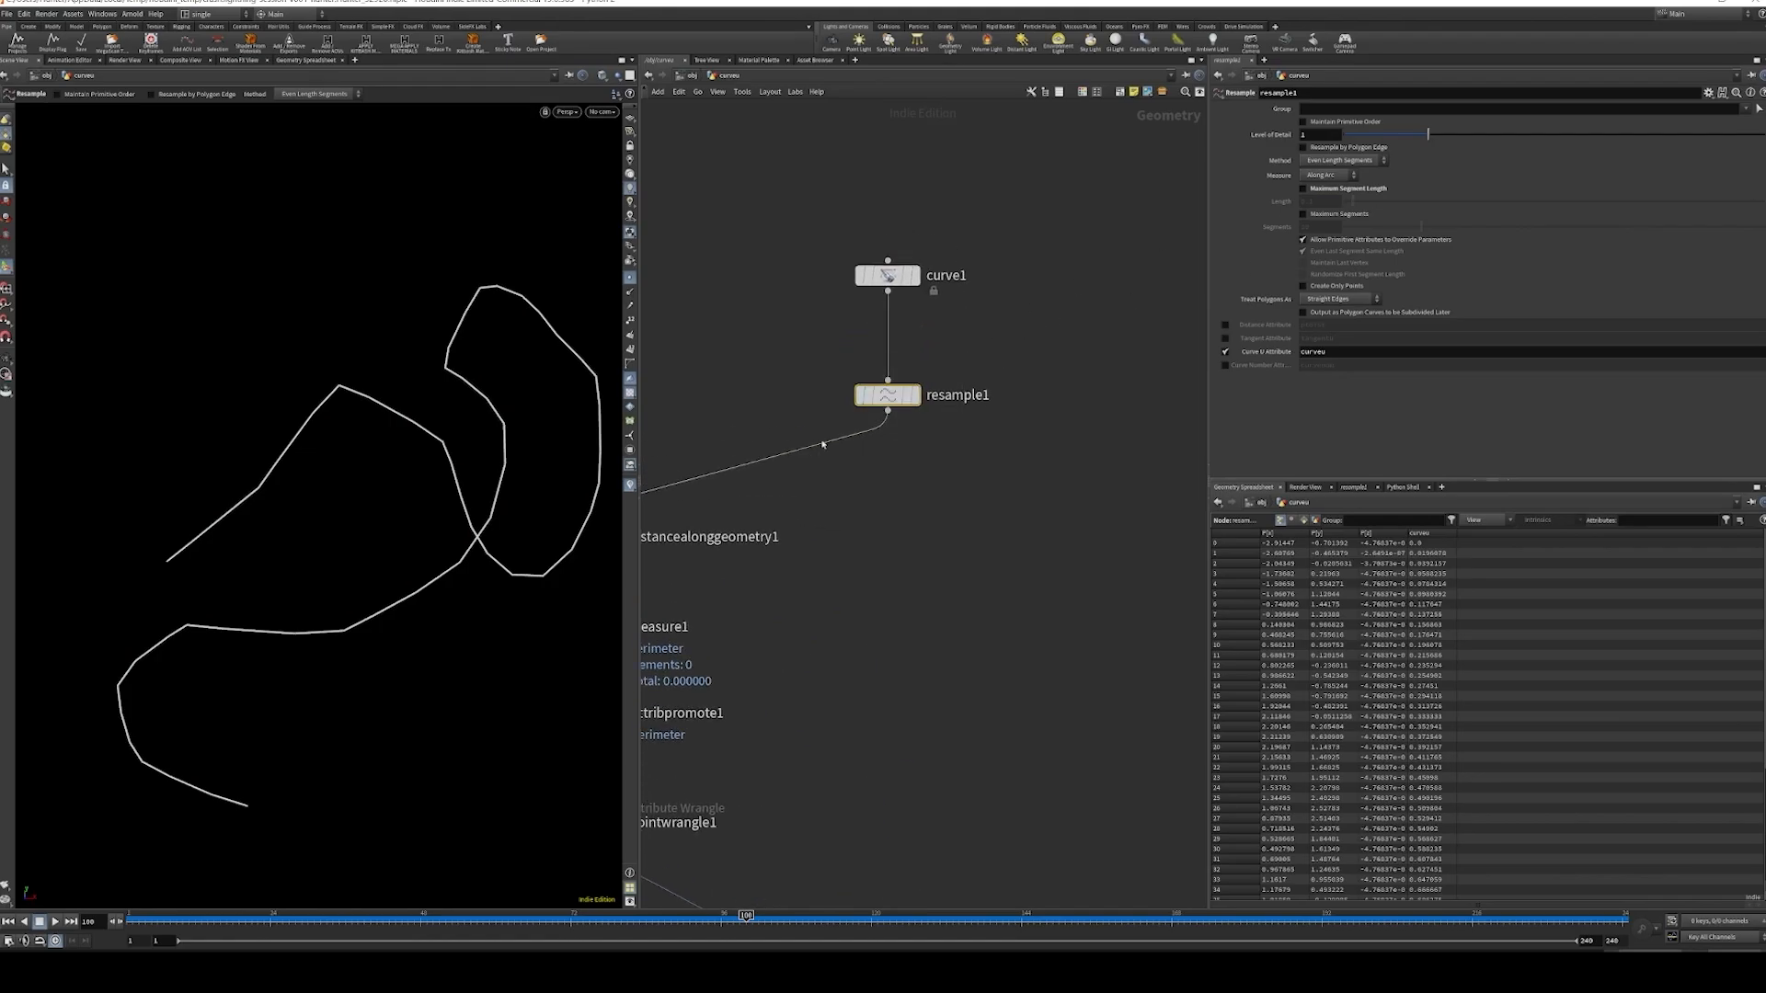
- Insert a displayed copy of resample1 between curve1 and resample1, and disable the curve U attribute on both nodes
left_click_drag(887, 396, 887, 338, "alt")
left_click(915, 340)
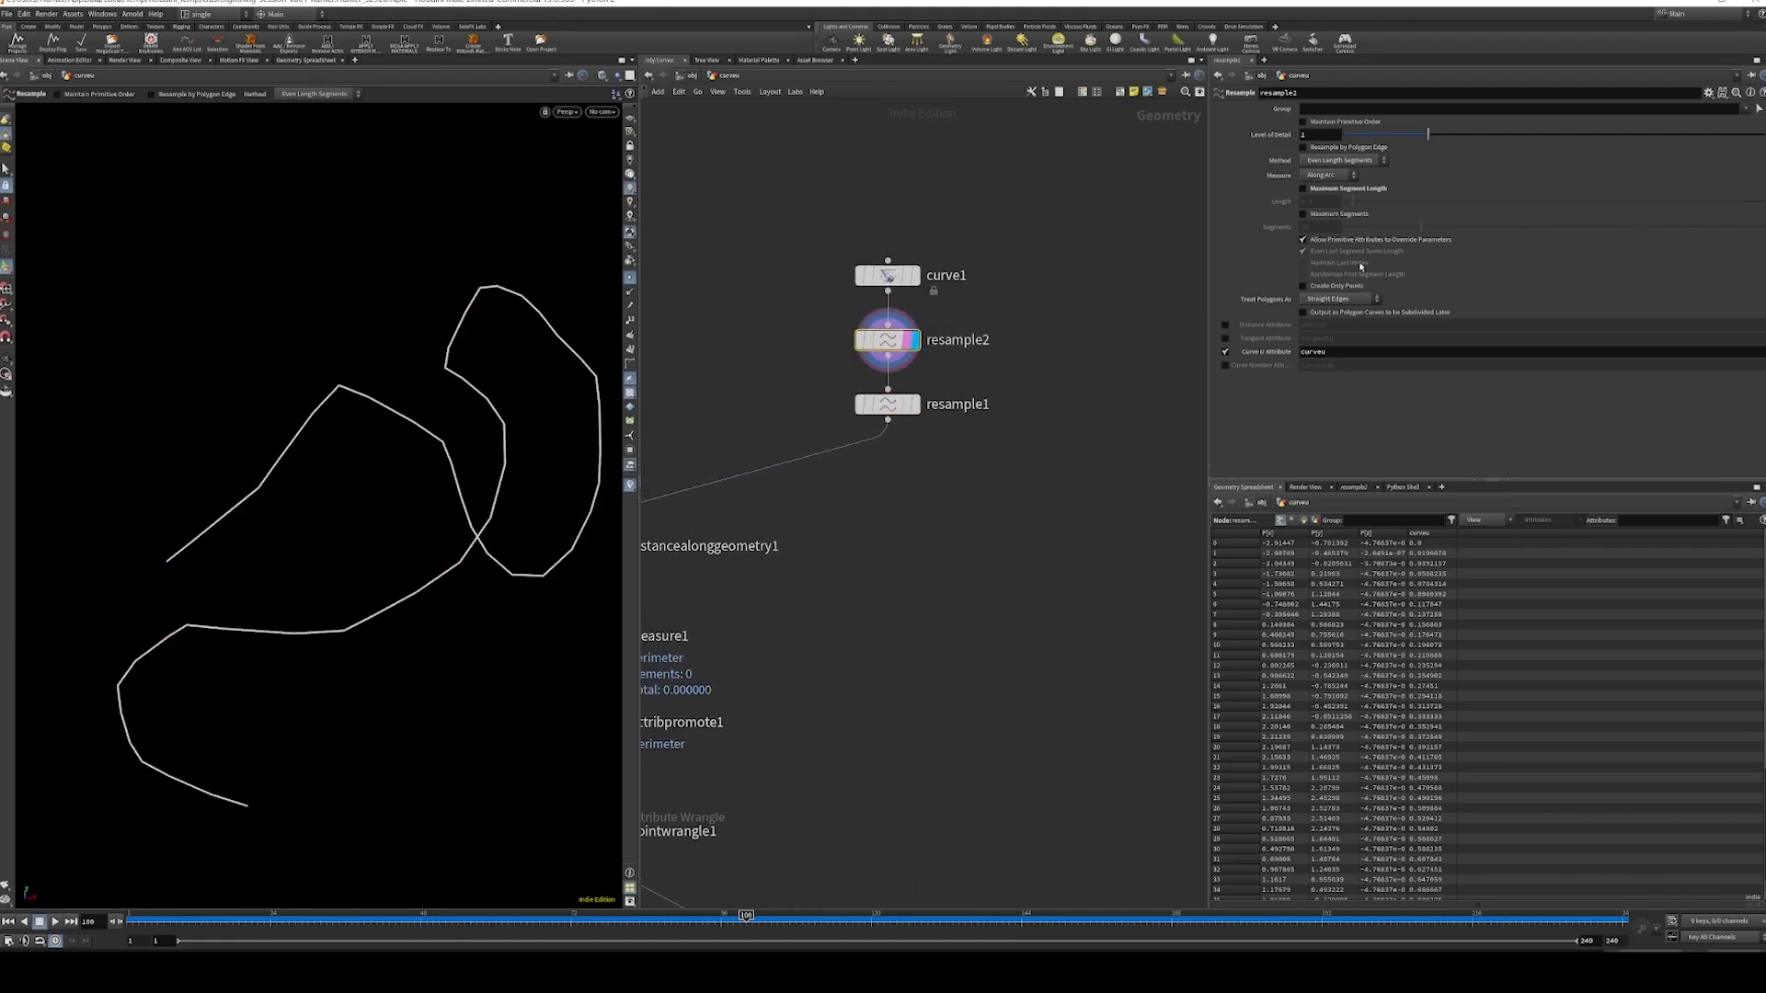
left_click(1225, 352)
left_click(898, 404)
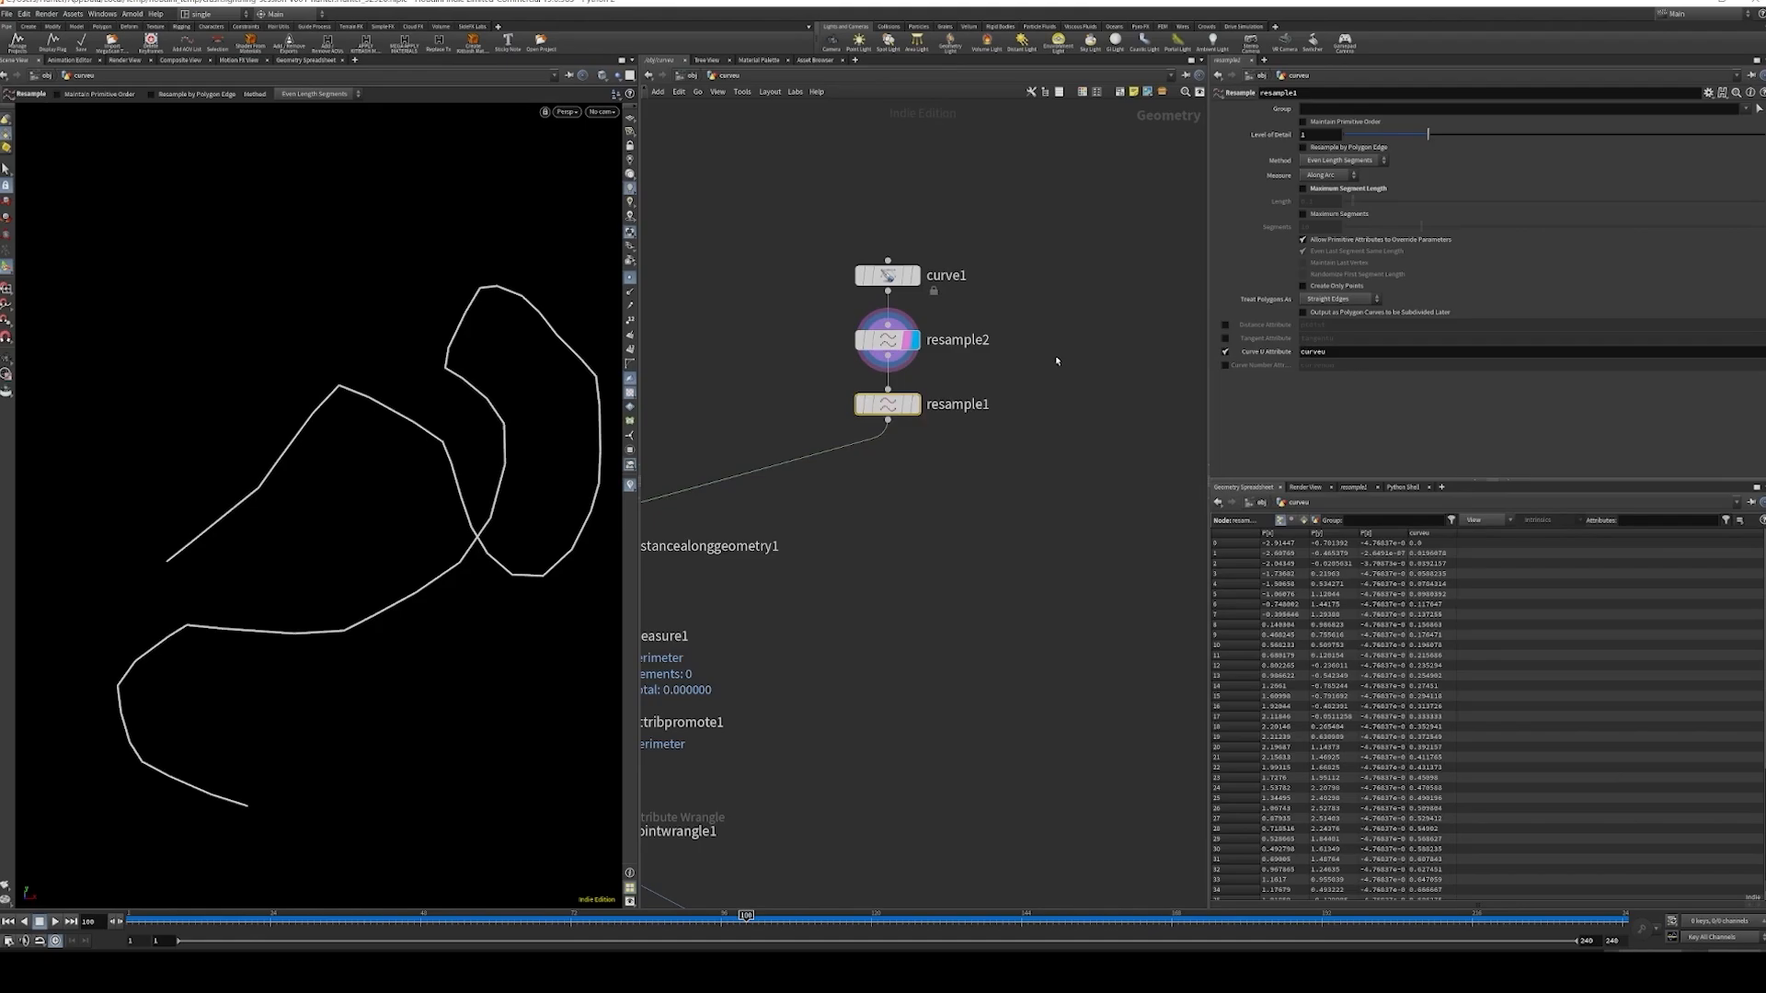
left_click(1225, 353)
- Enable Maximum Segments on resample2 and set it to 100 segments
left_click_drag(1049, 329, 828, 355)
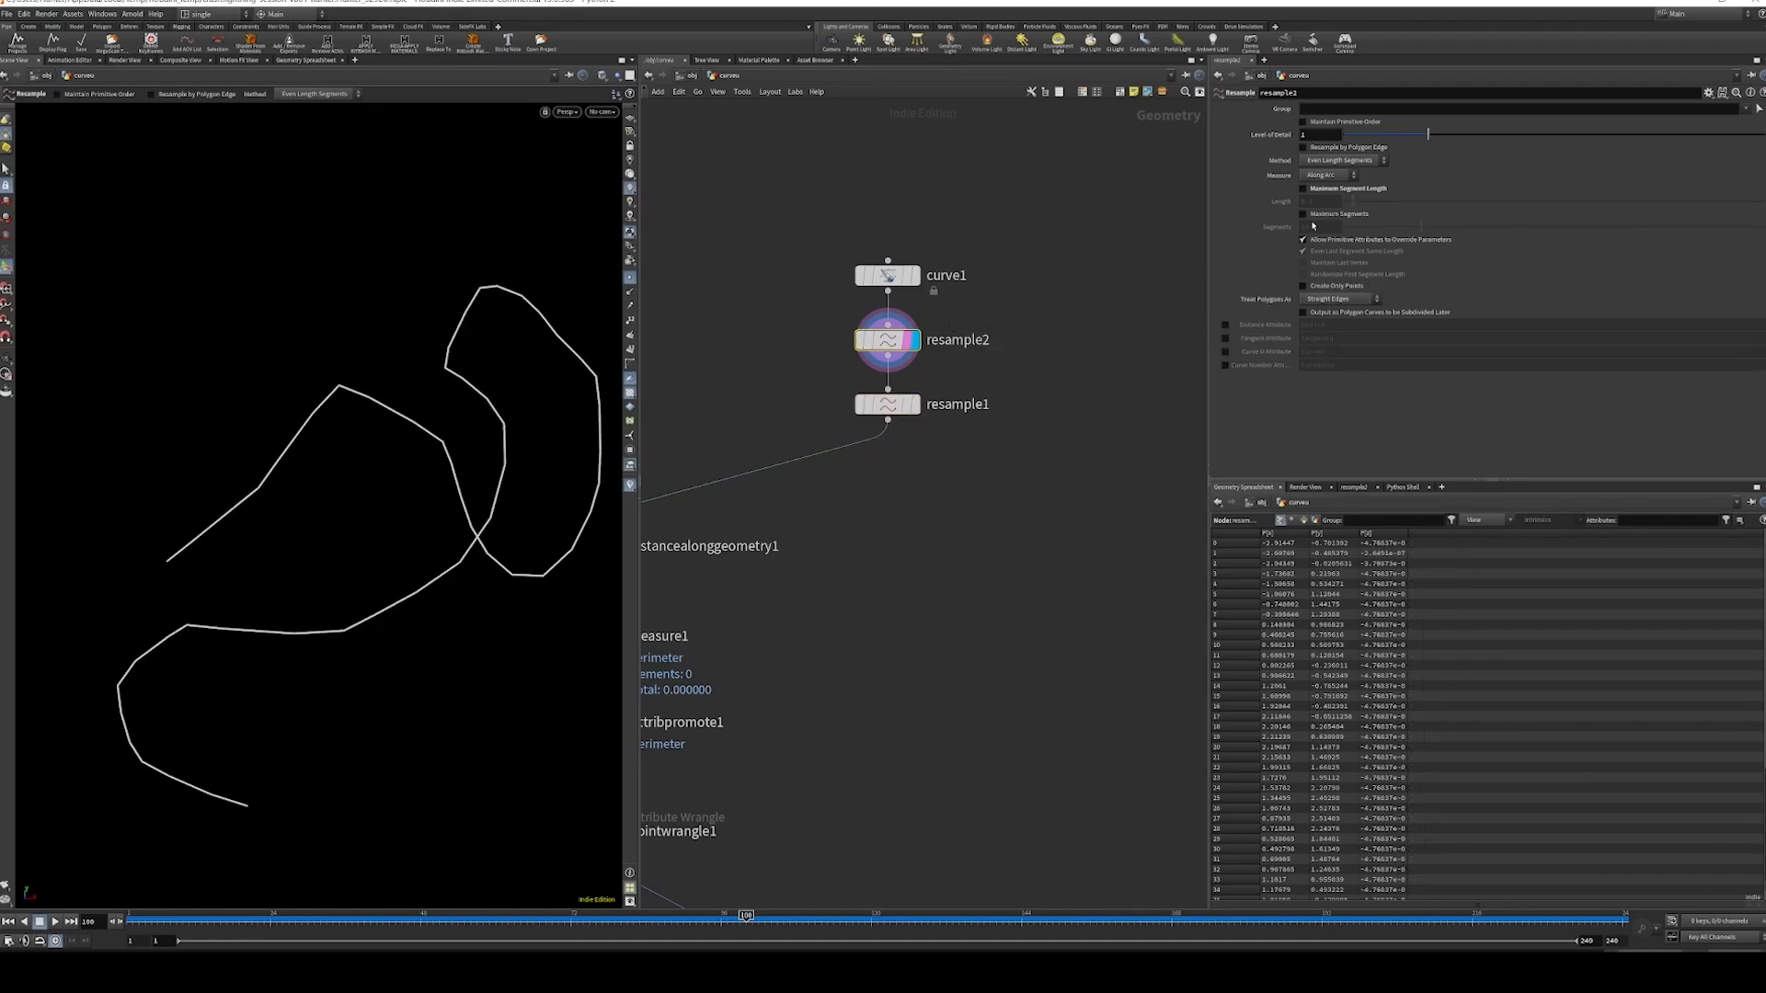
left_click(1303, 214)
double_click(1335, 229)
type("100")
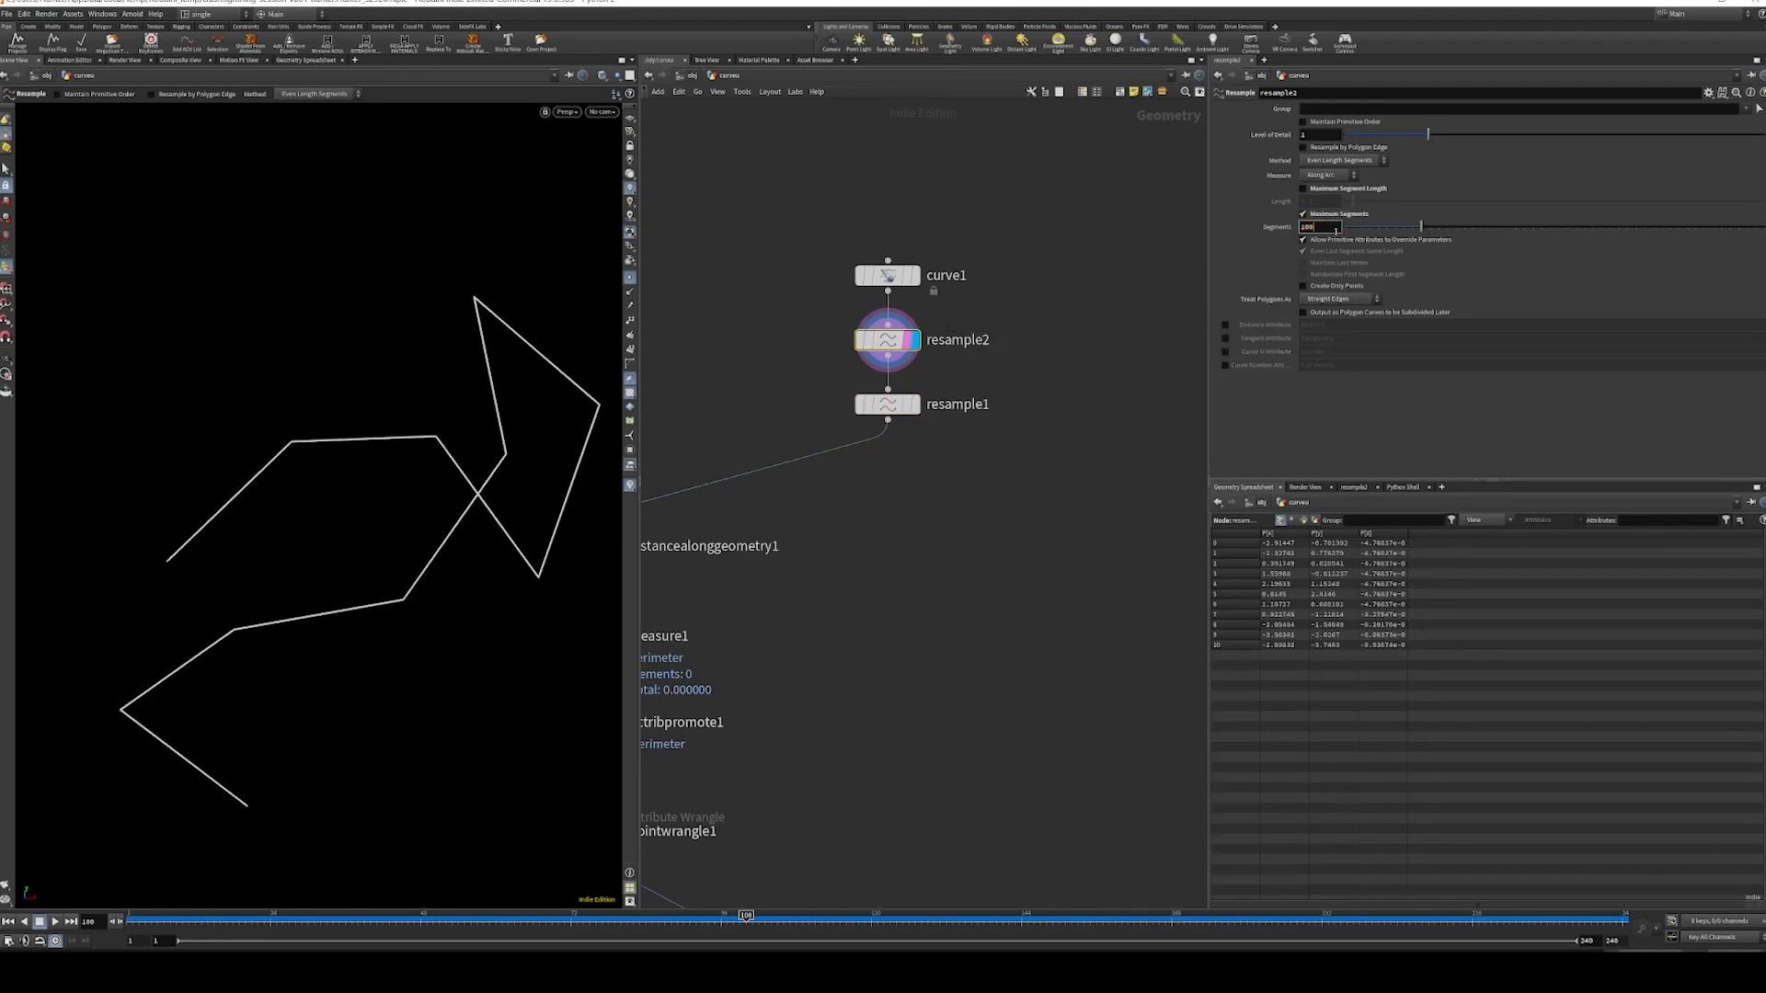
key("Return")
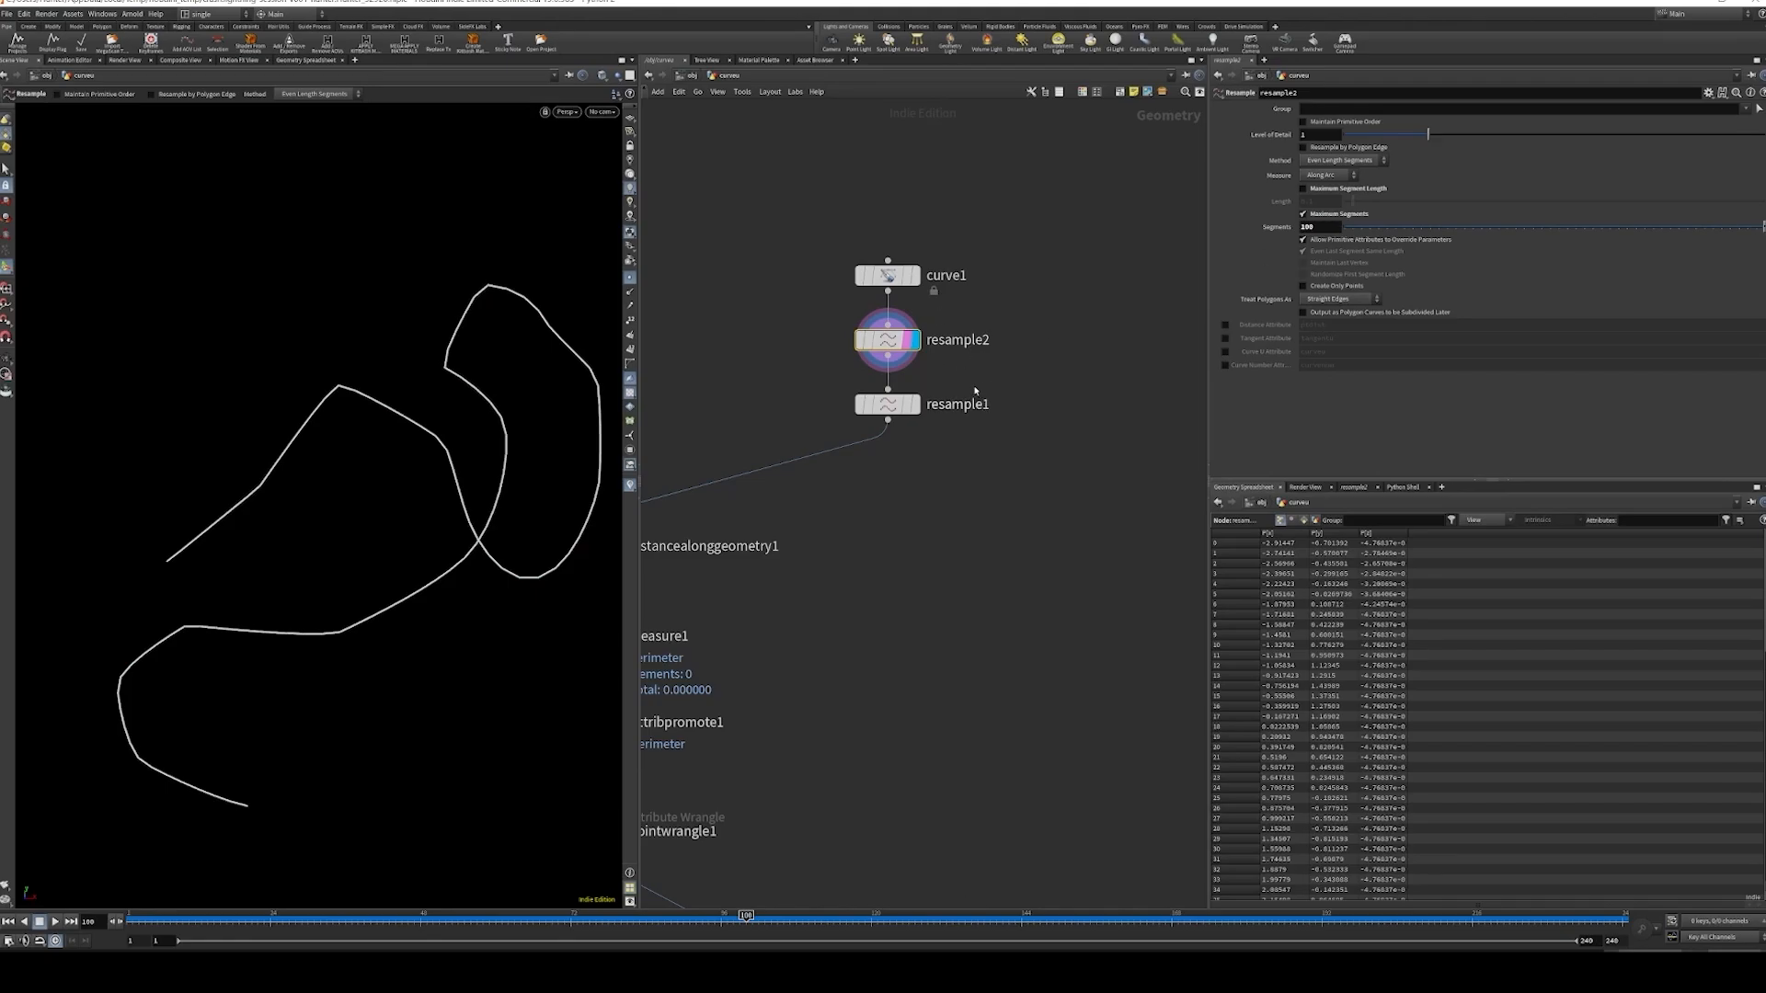
- Display the output of resample1 to check the curve and its point attributes
left_click(897, 405)
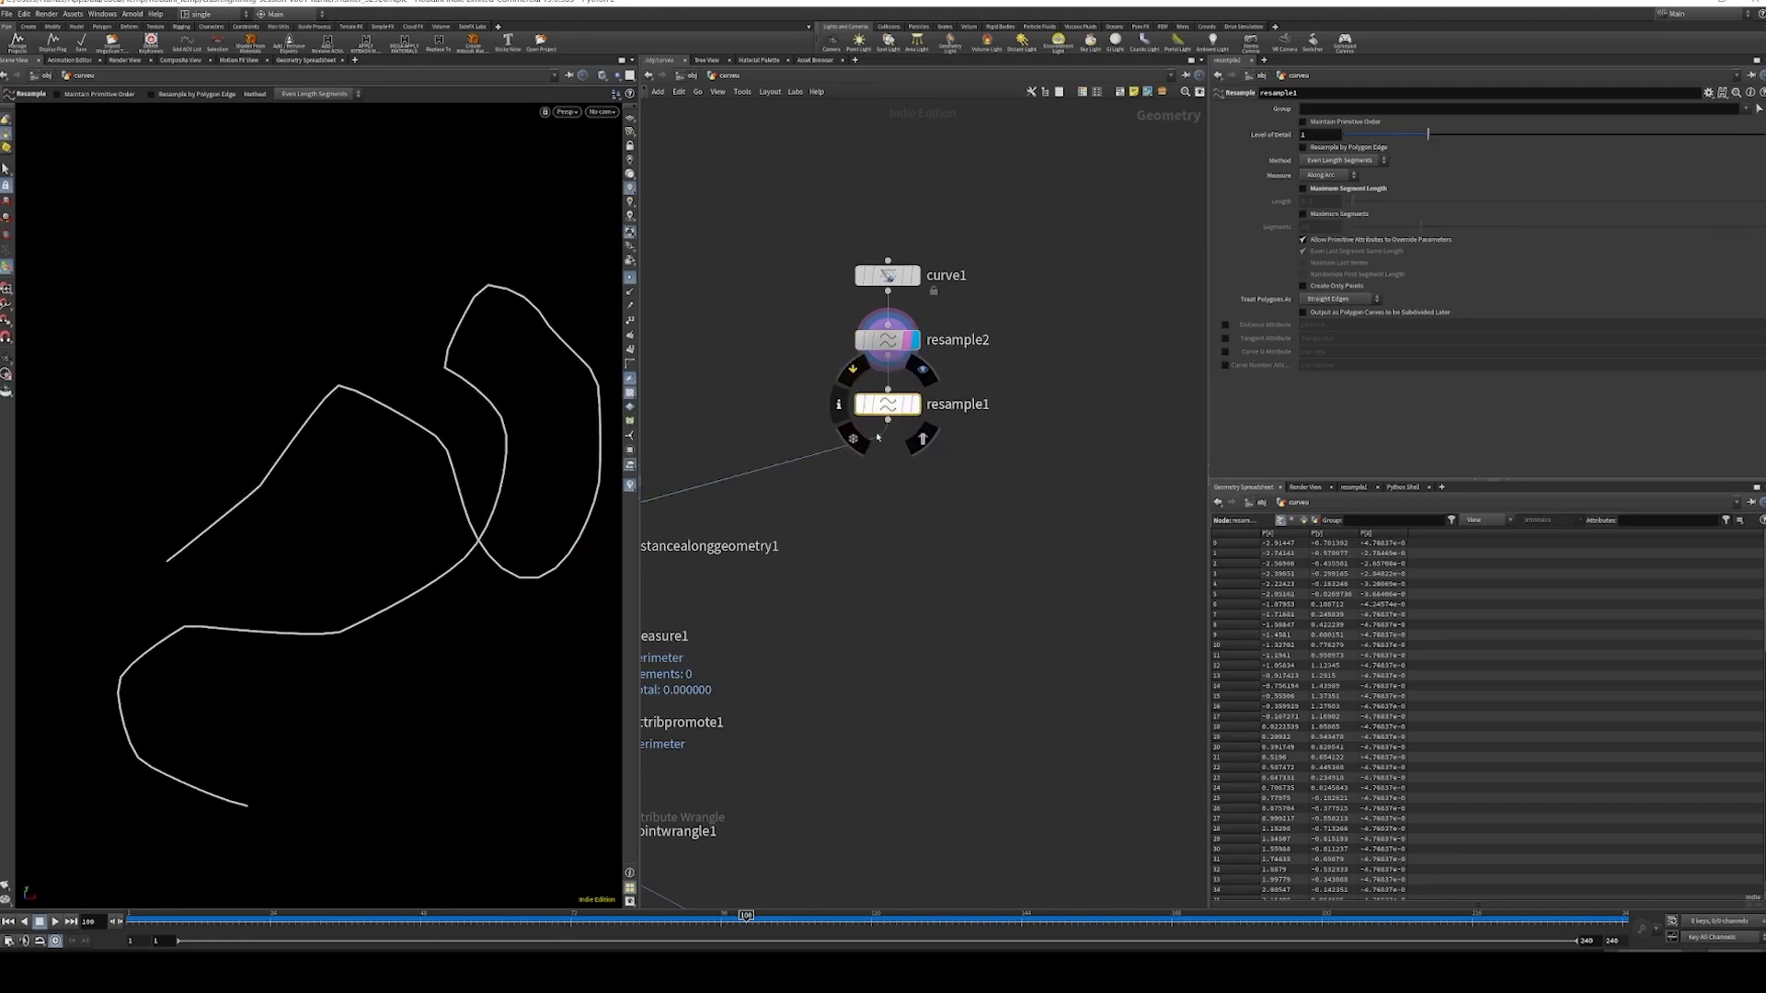
left_click(923, 439)
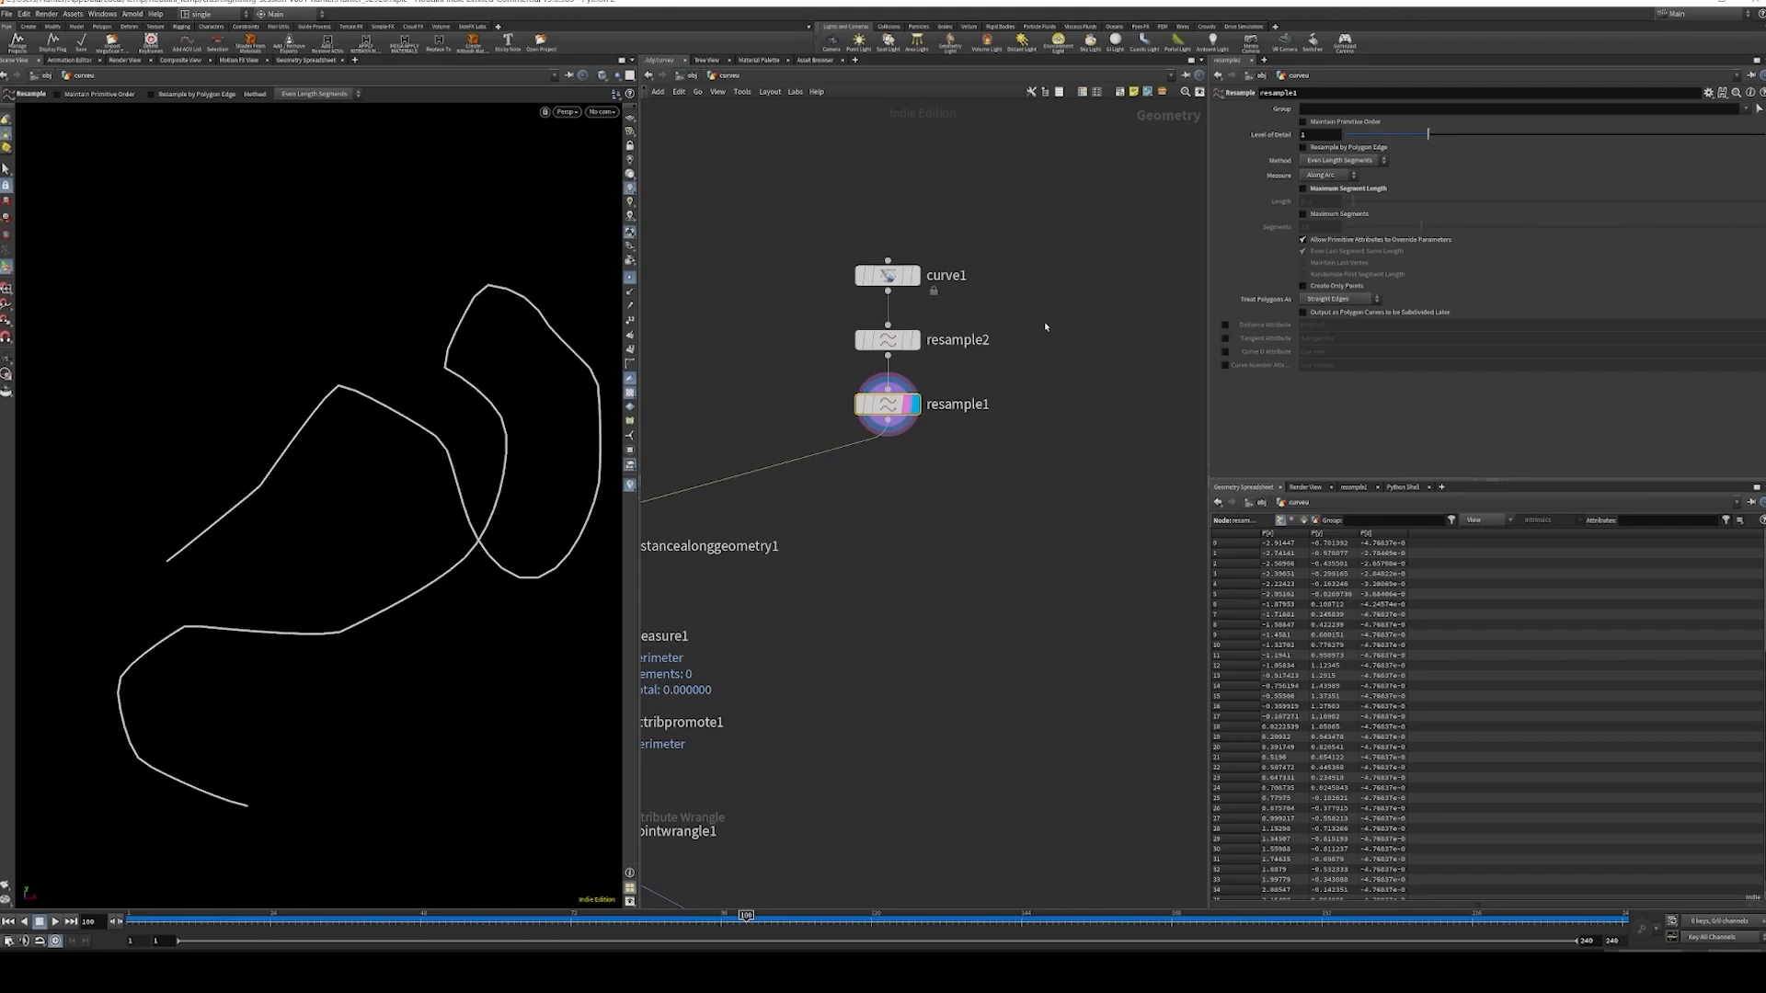
middle_click_drag(1033, 364, 898, 379)
mouse_move(820, 428)
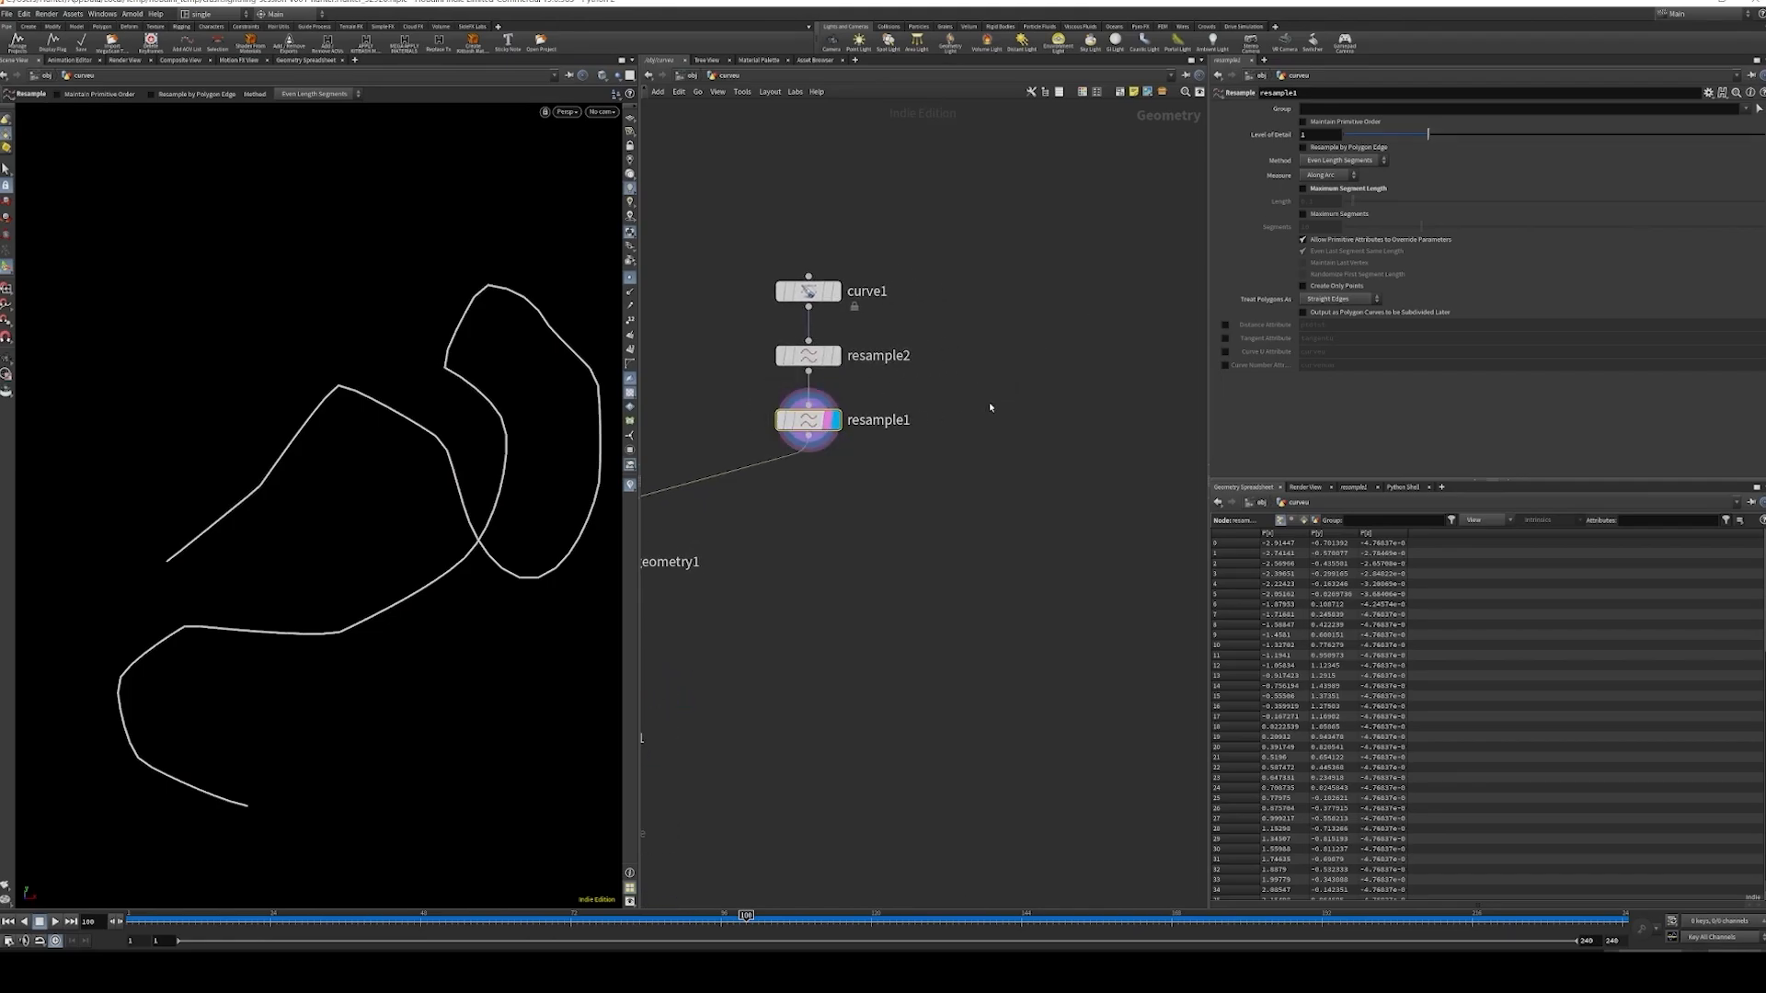
- Review the node chain that computes normalized length, from distancealonggeometry1 to pointwrangle1
middle_click_drag(966, 370, 1026, 255)
scroll(1026, 255, "down", 3)
left_click_drag(721, 296, 694, 660)
left_click_drag(732, 246, 686, 695)
middle_click_drag(847, 434, 1027, 437)
left_click_drag(949, 309, 820, 694)
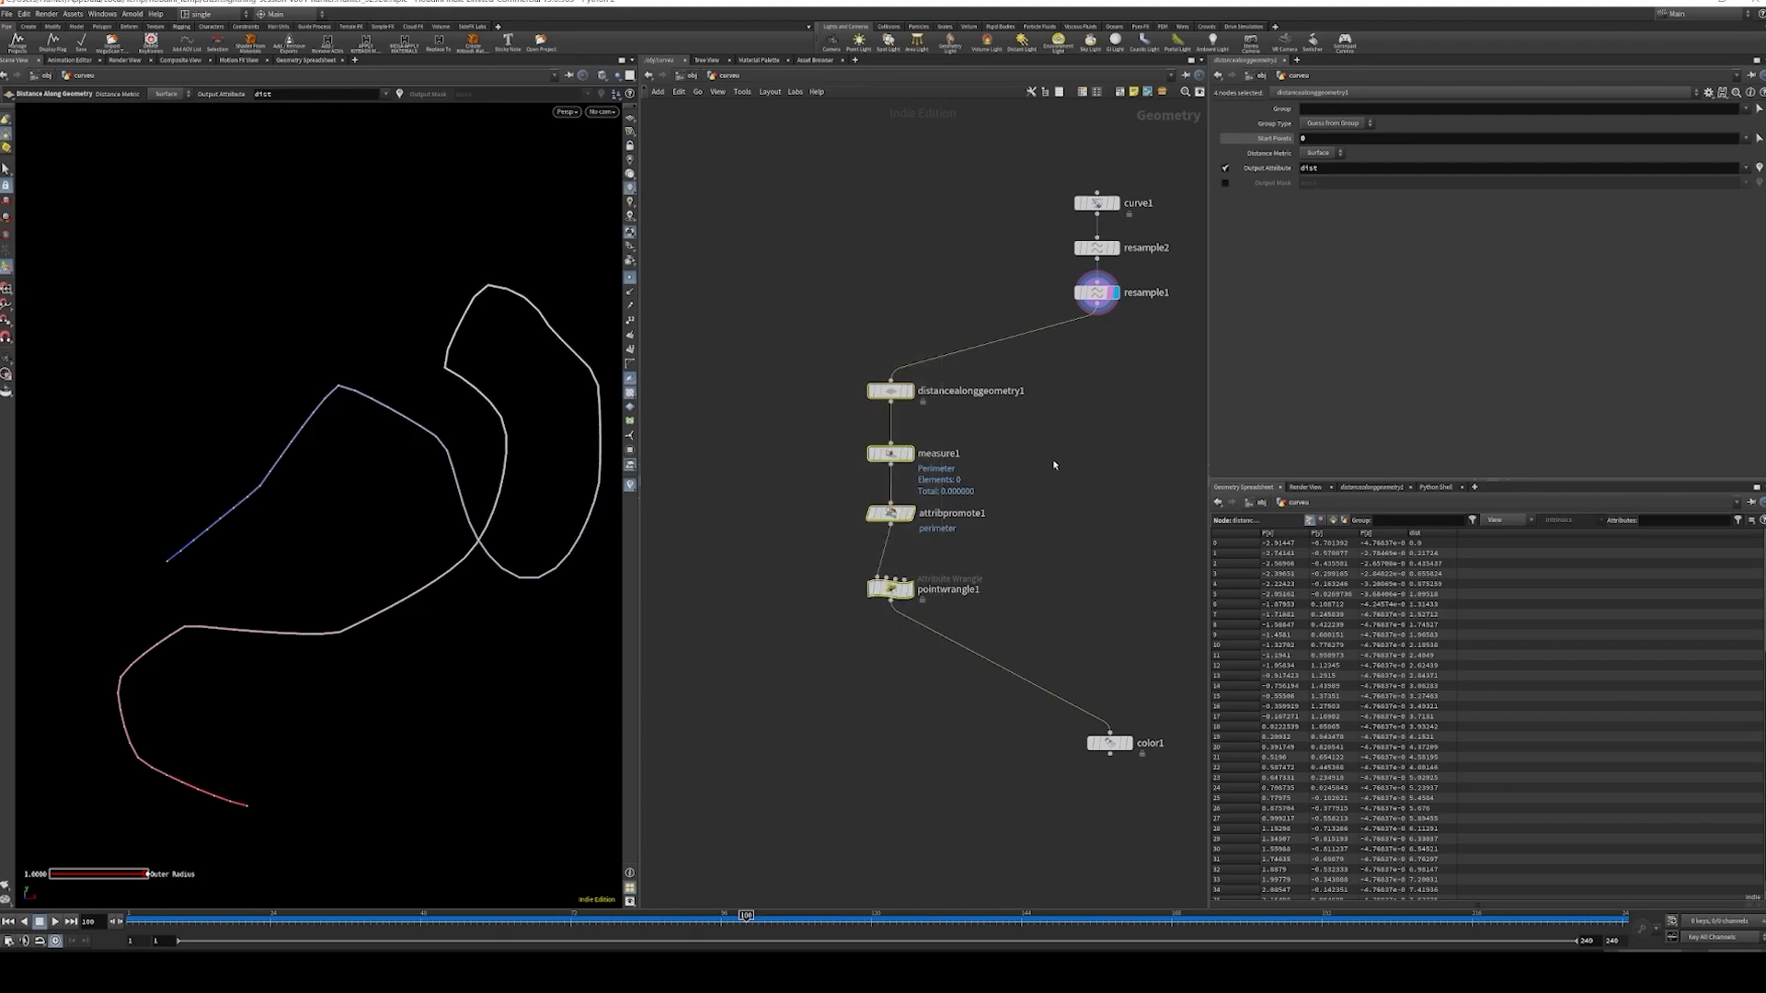
middle_click_drag(1058, 464, 843, 536)
scroll(927, 365, "up", 4)
- Check the parameters of resample1, select resample2 and display its output
left_click(778, 397)
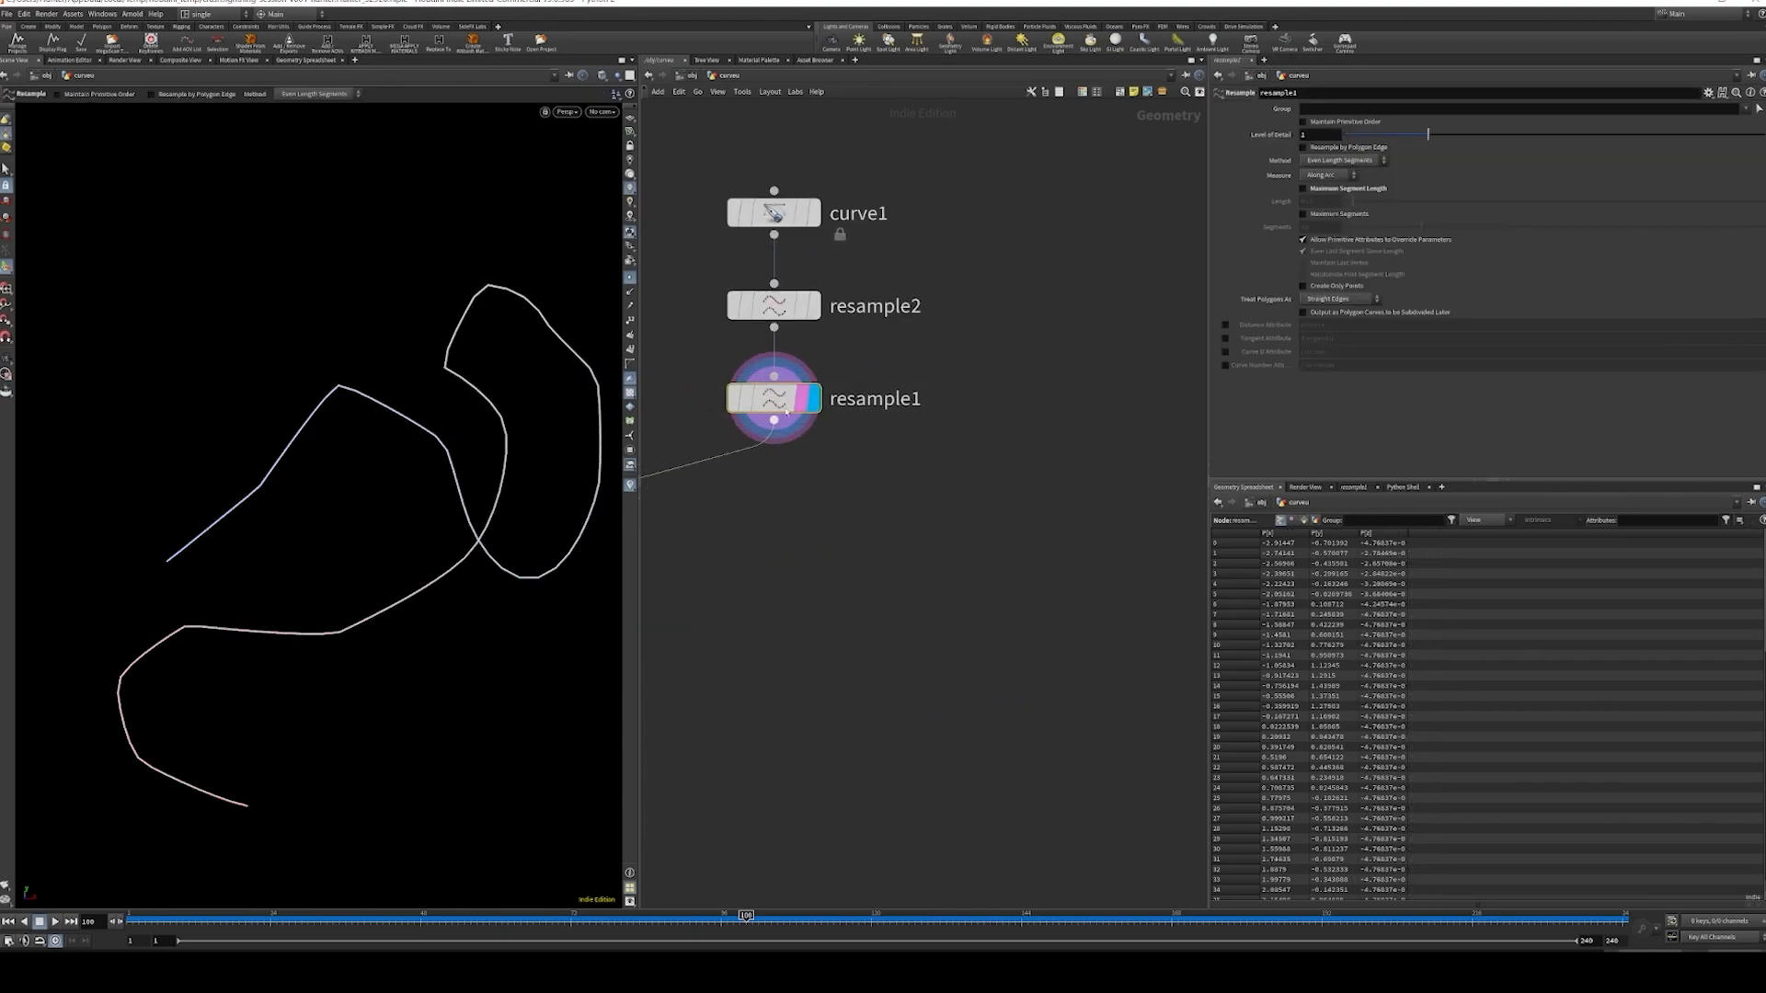
middle_click_drag(896, 374, 973, 359)
scroll(1065, 346, "down", 4)
left_click_drag(1017, 359, 818, 325)
key("r")
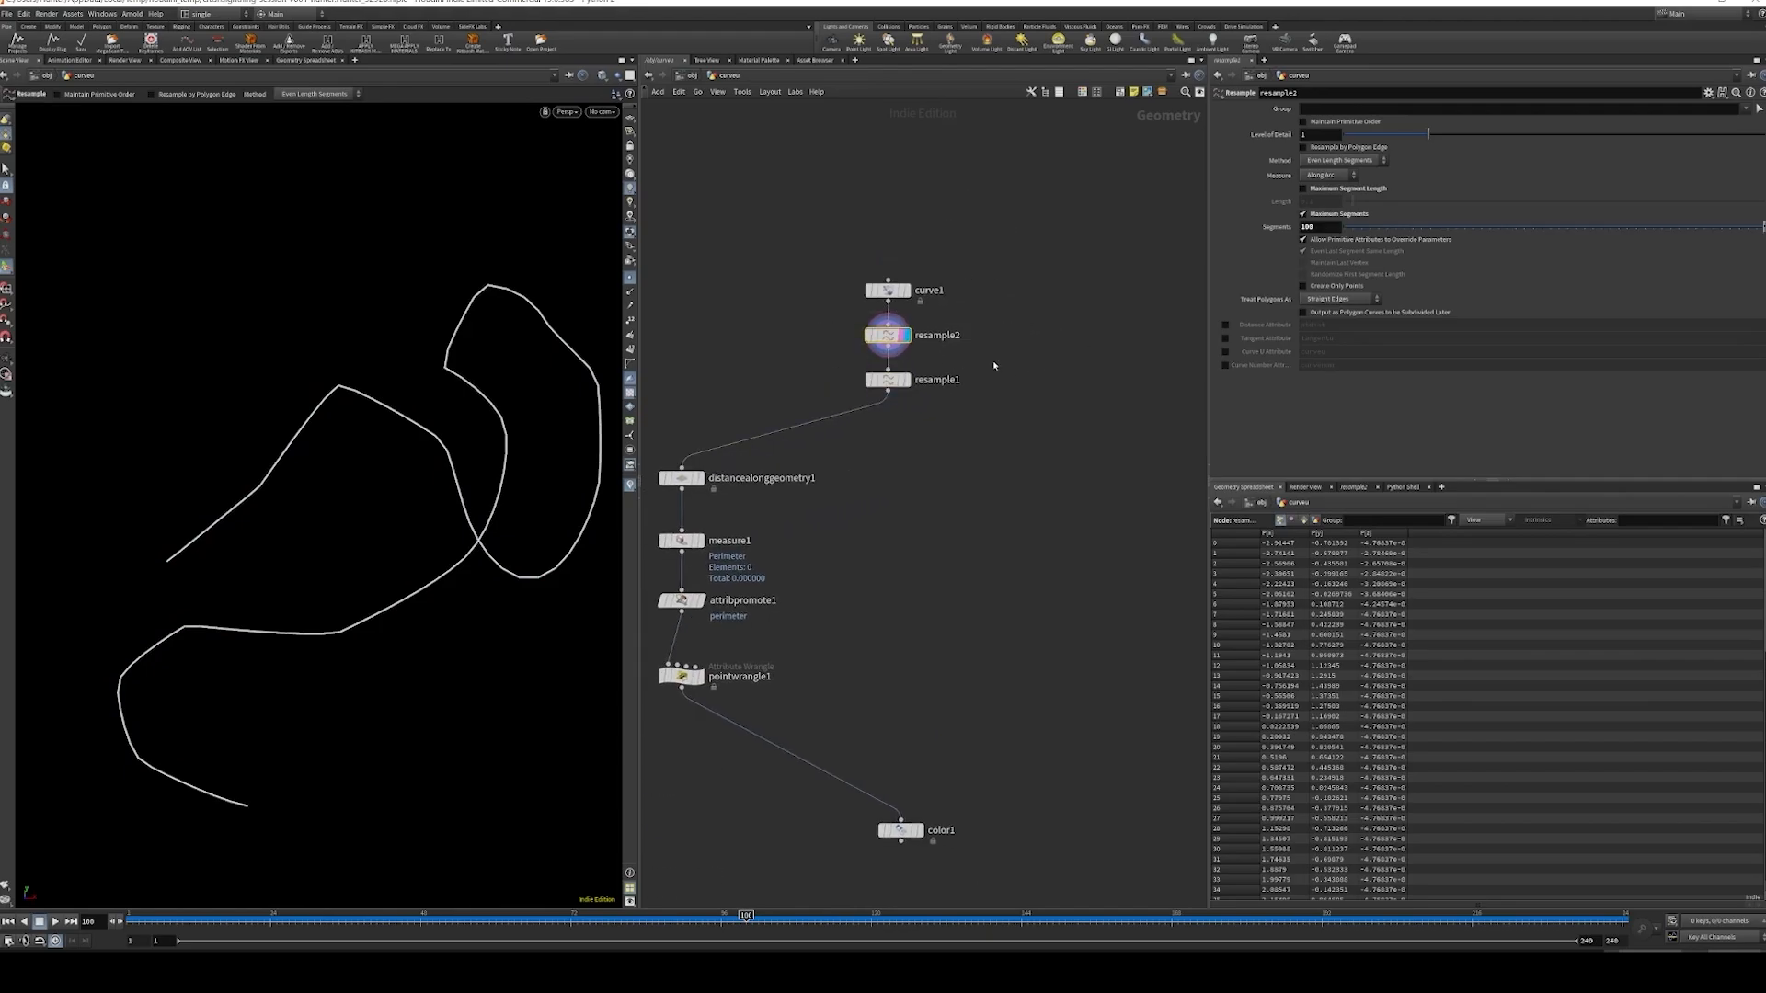
- Branch a UV Texture node off resample2 and display it
left_click(896, 352)
key("Tab")
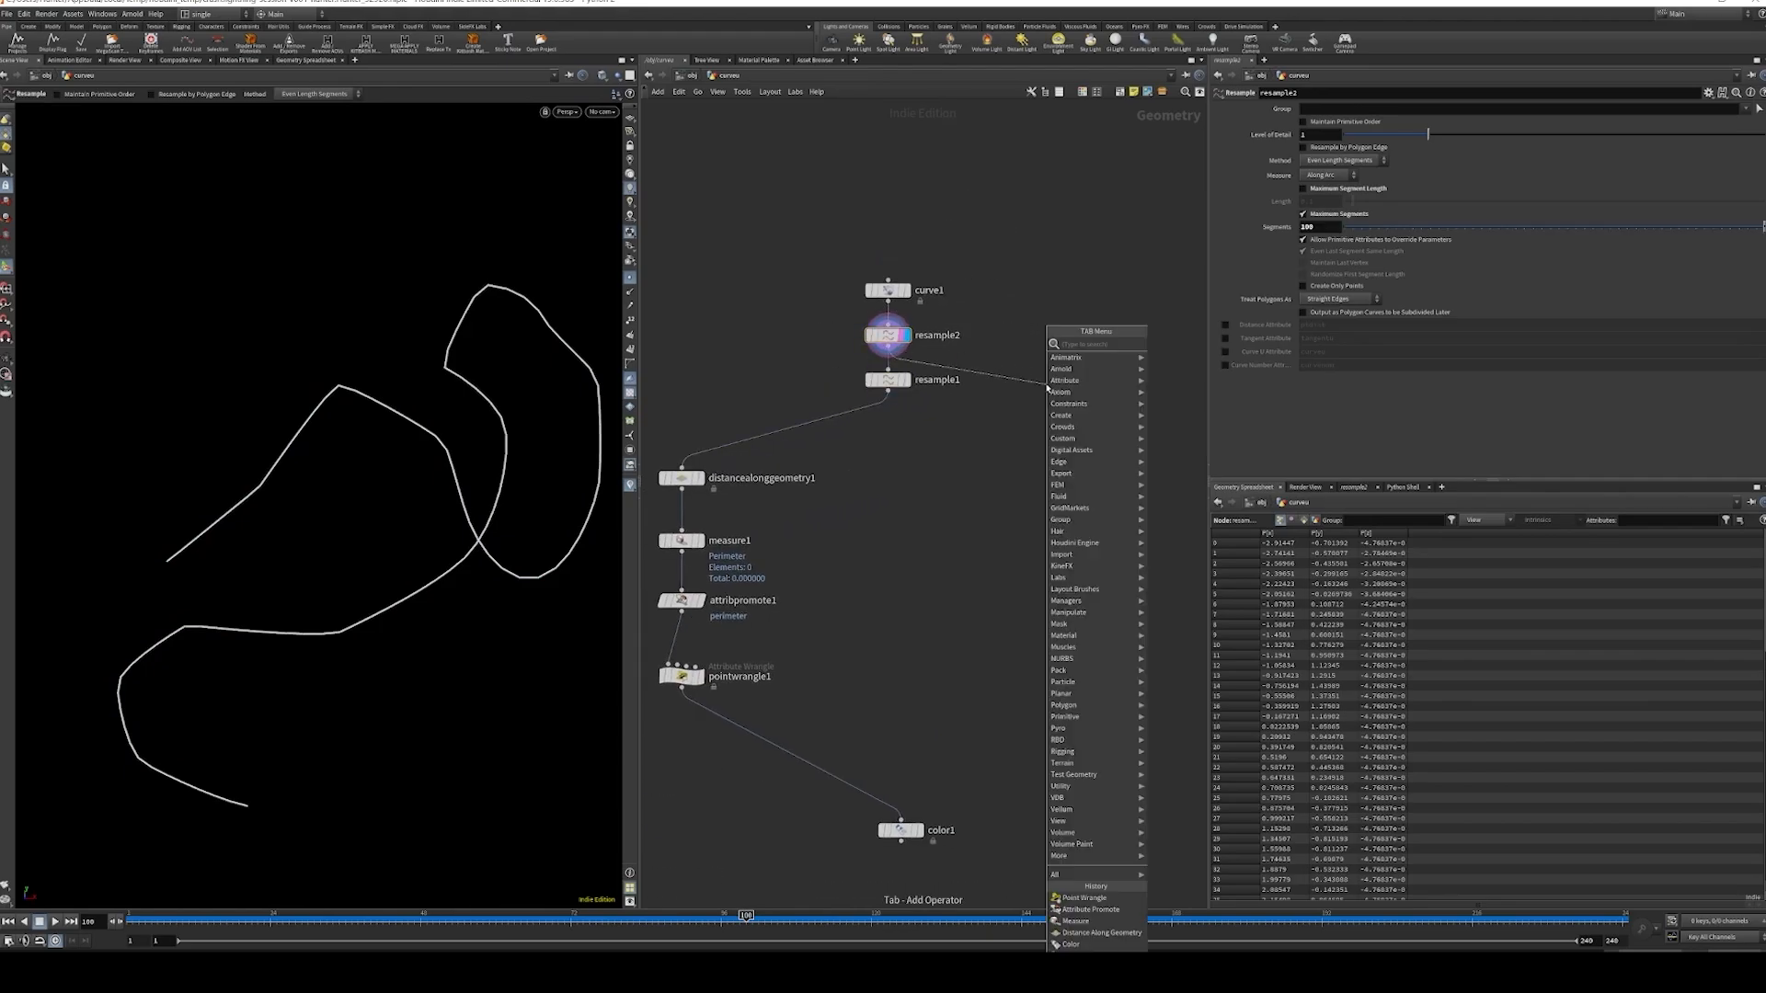
type("uvt")
key("Return")
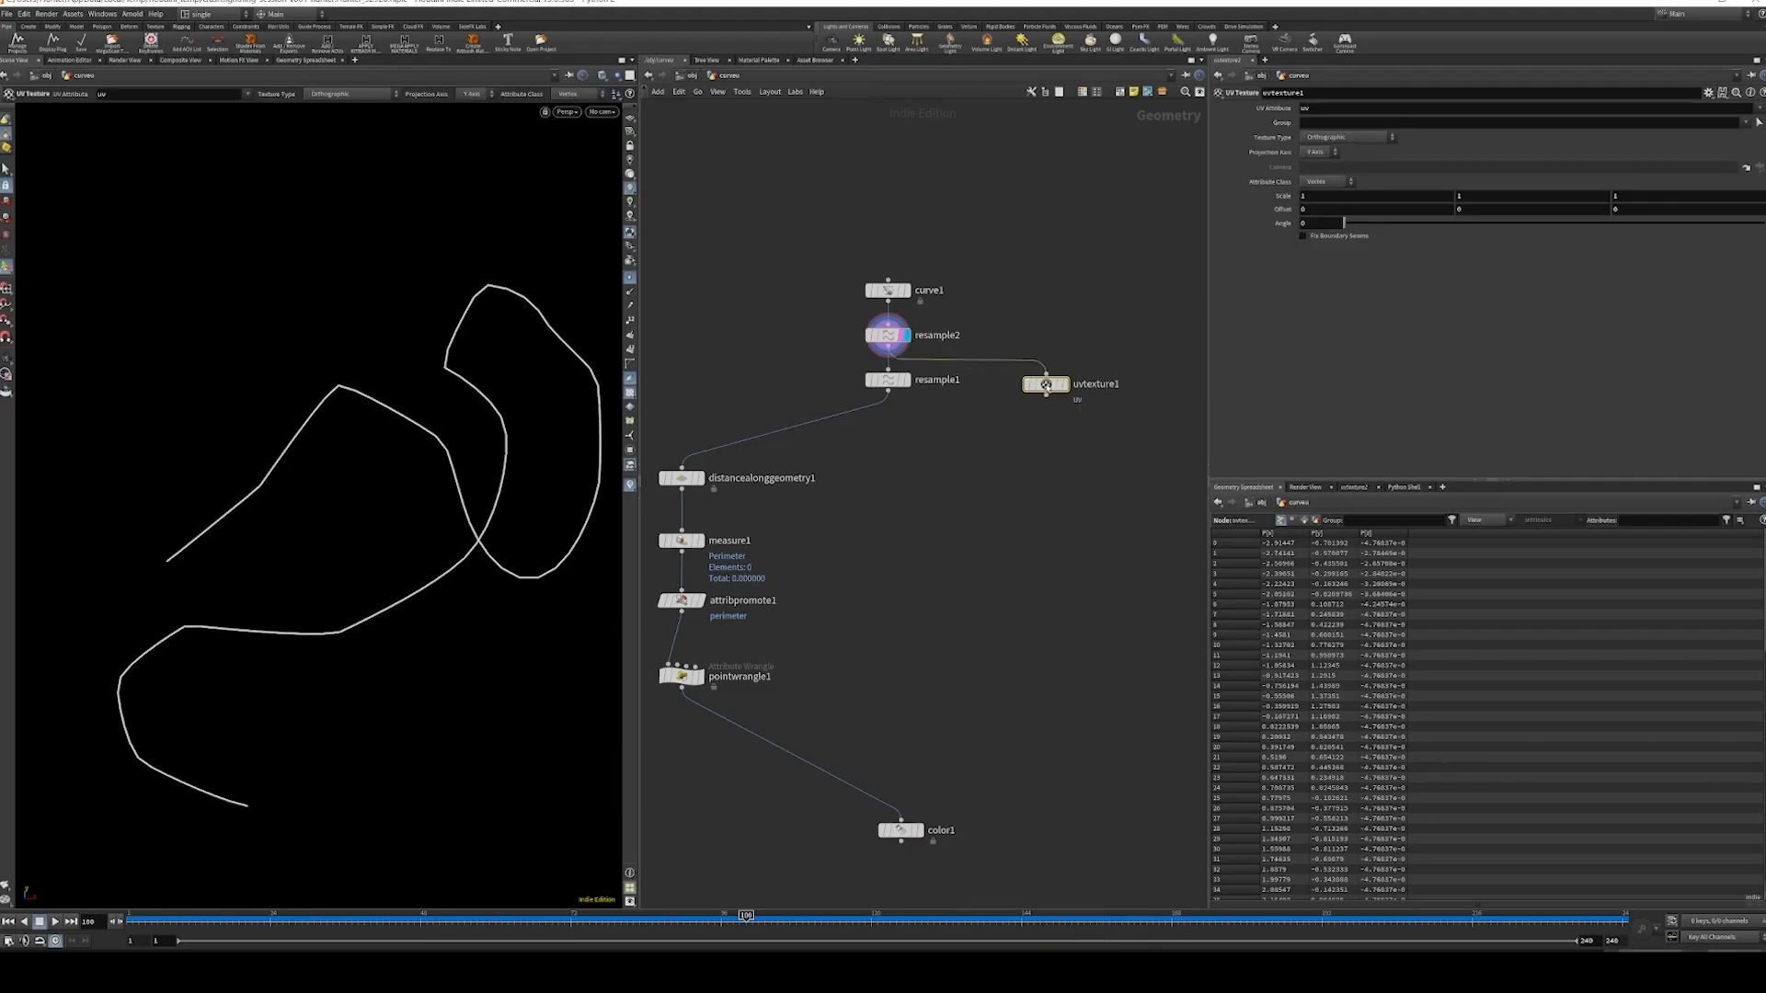
left_click(1064, 383)
- Set the texture type of uvtexture1 to Arc Length Spline and its attribute class to Point
left_click(1348, 137)
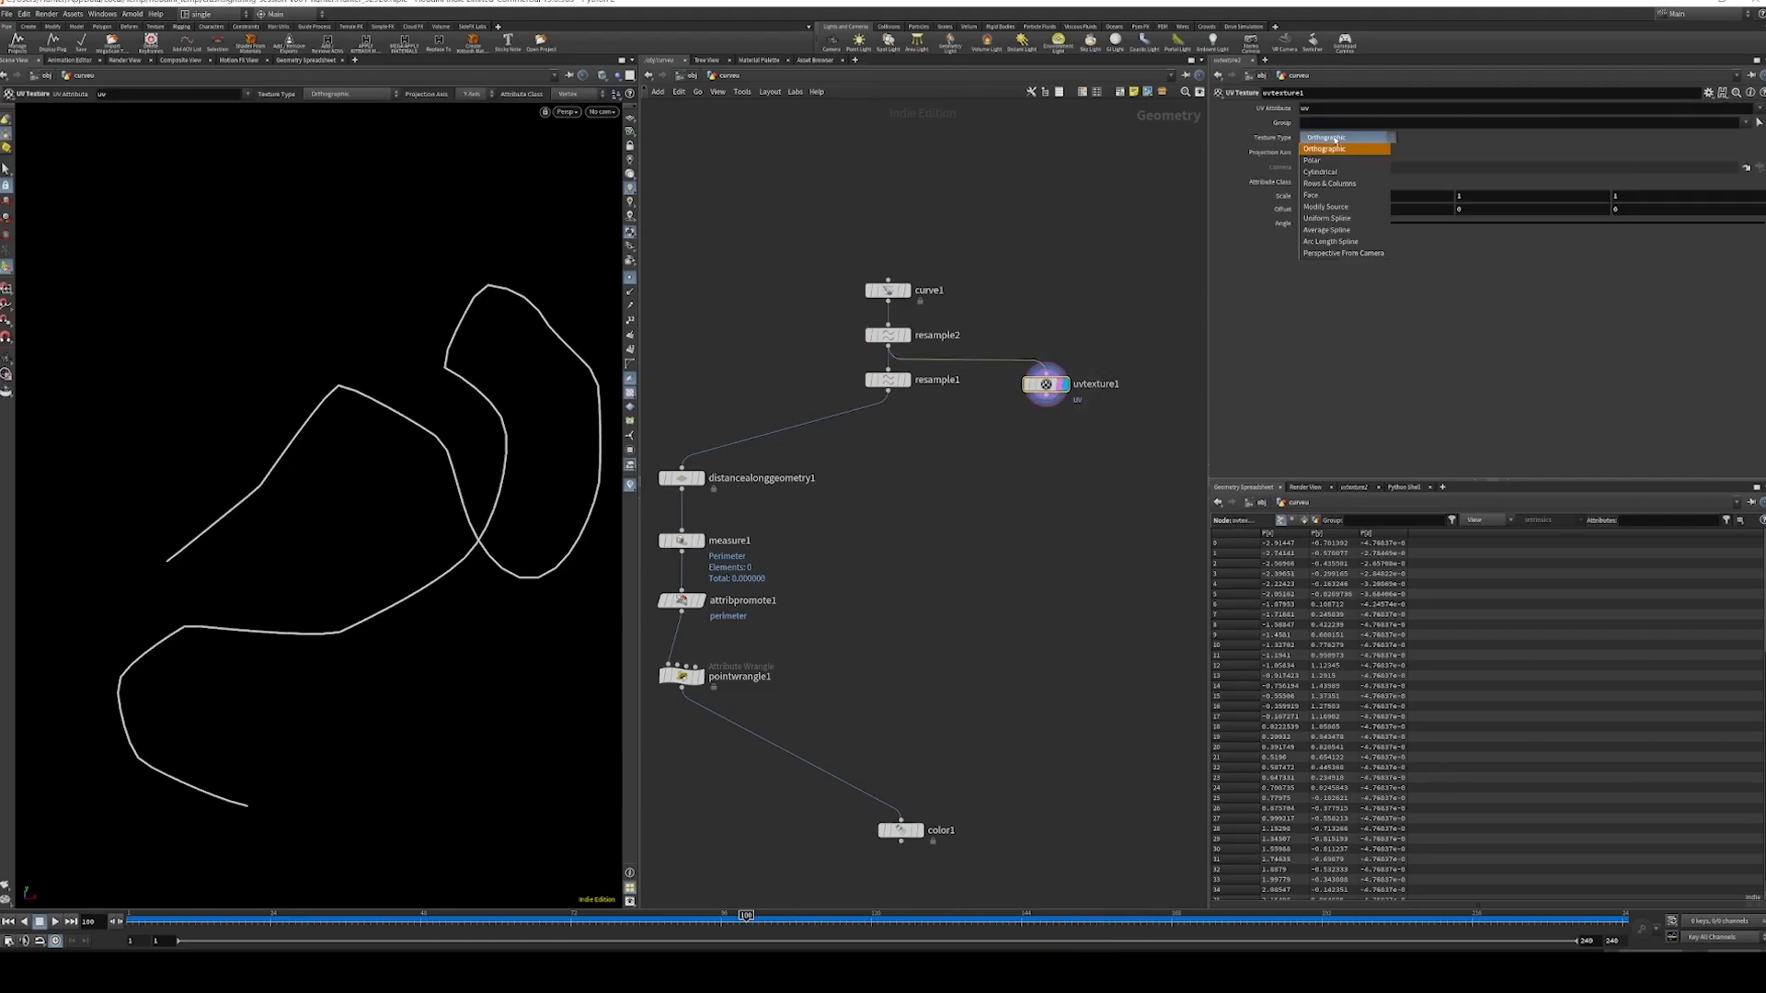
left_click(1344, 242)
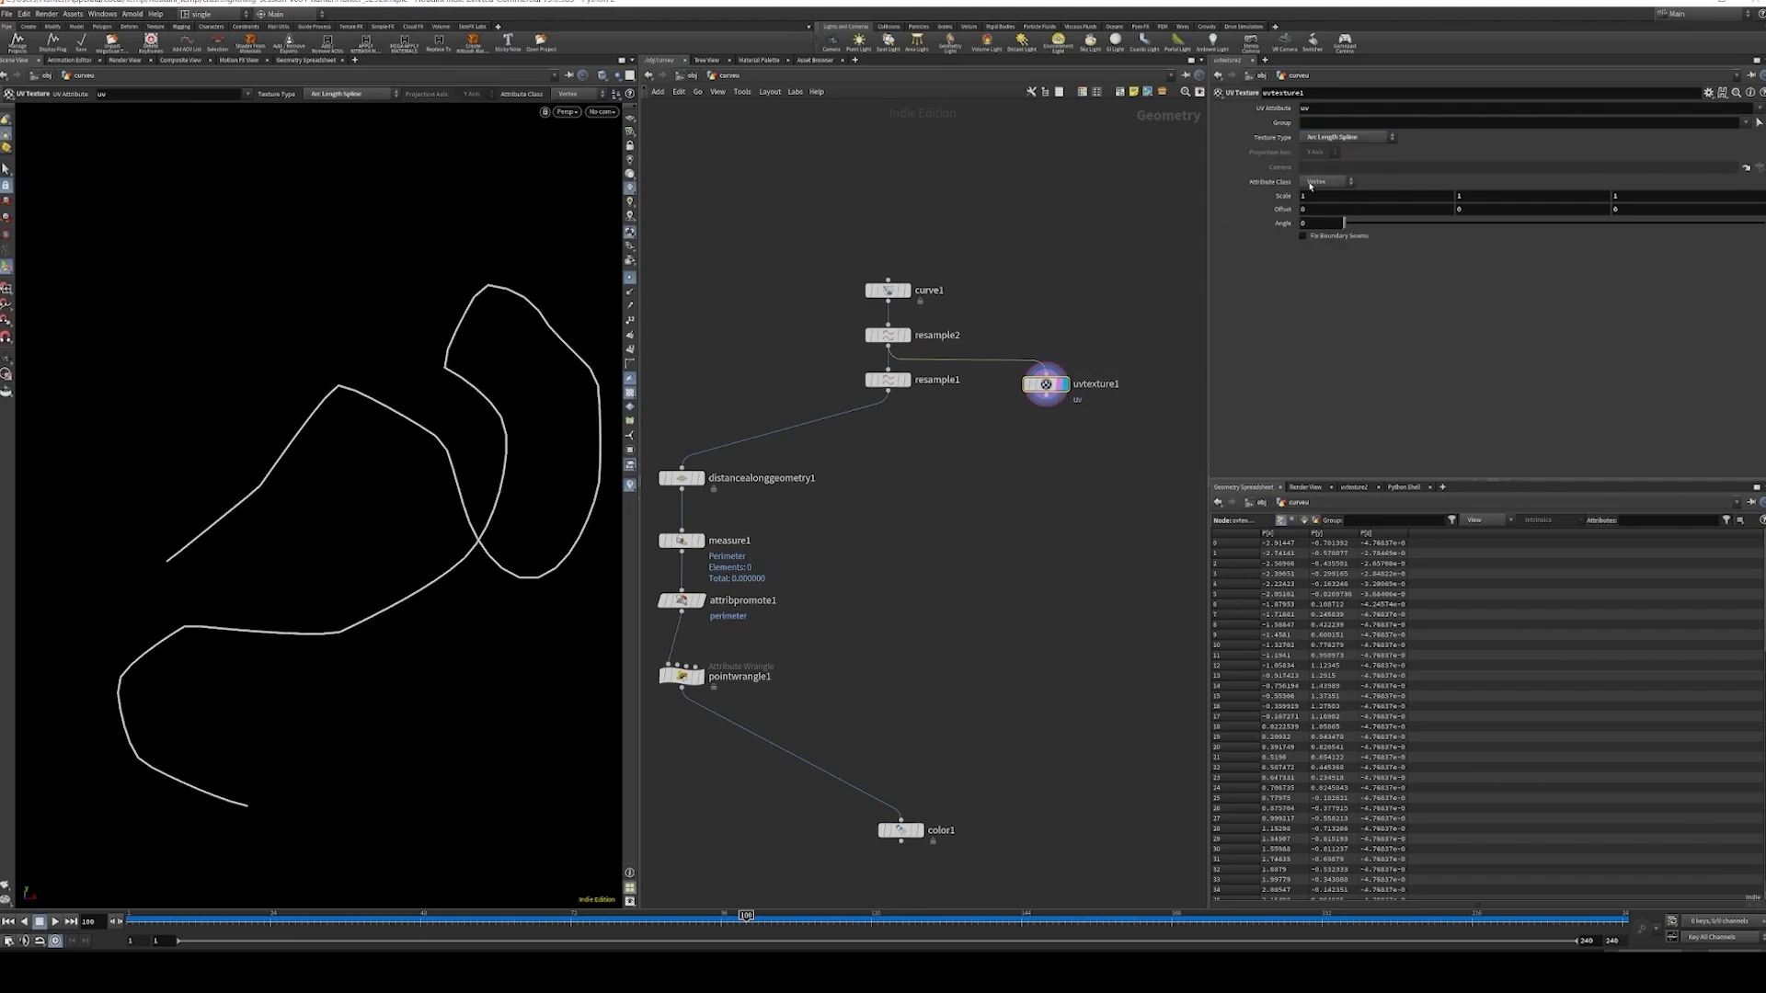
left_click(1328, 181)
left_click(1324, 185)
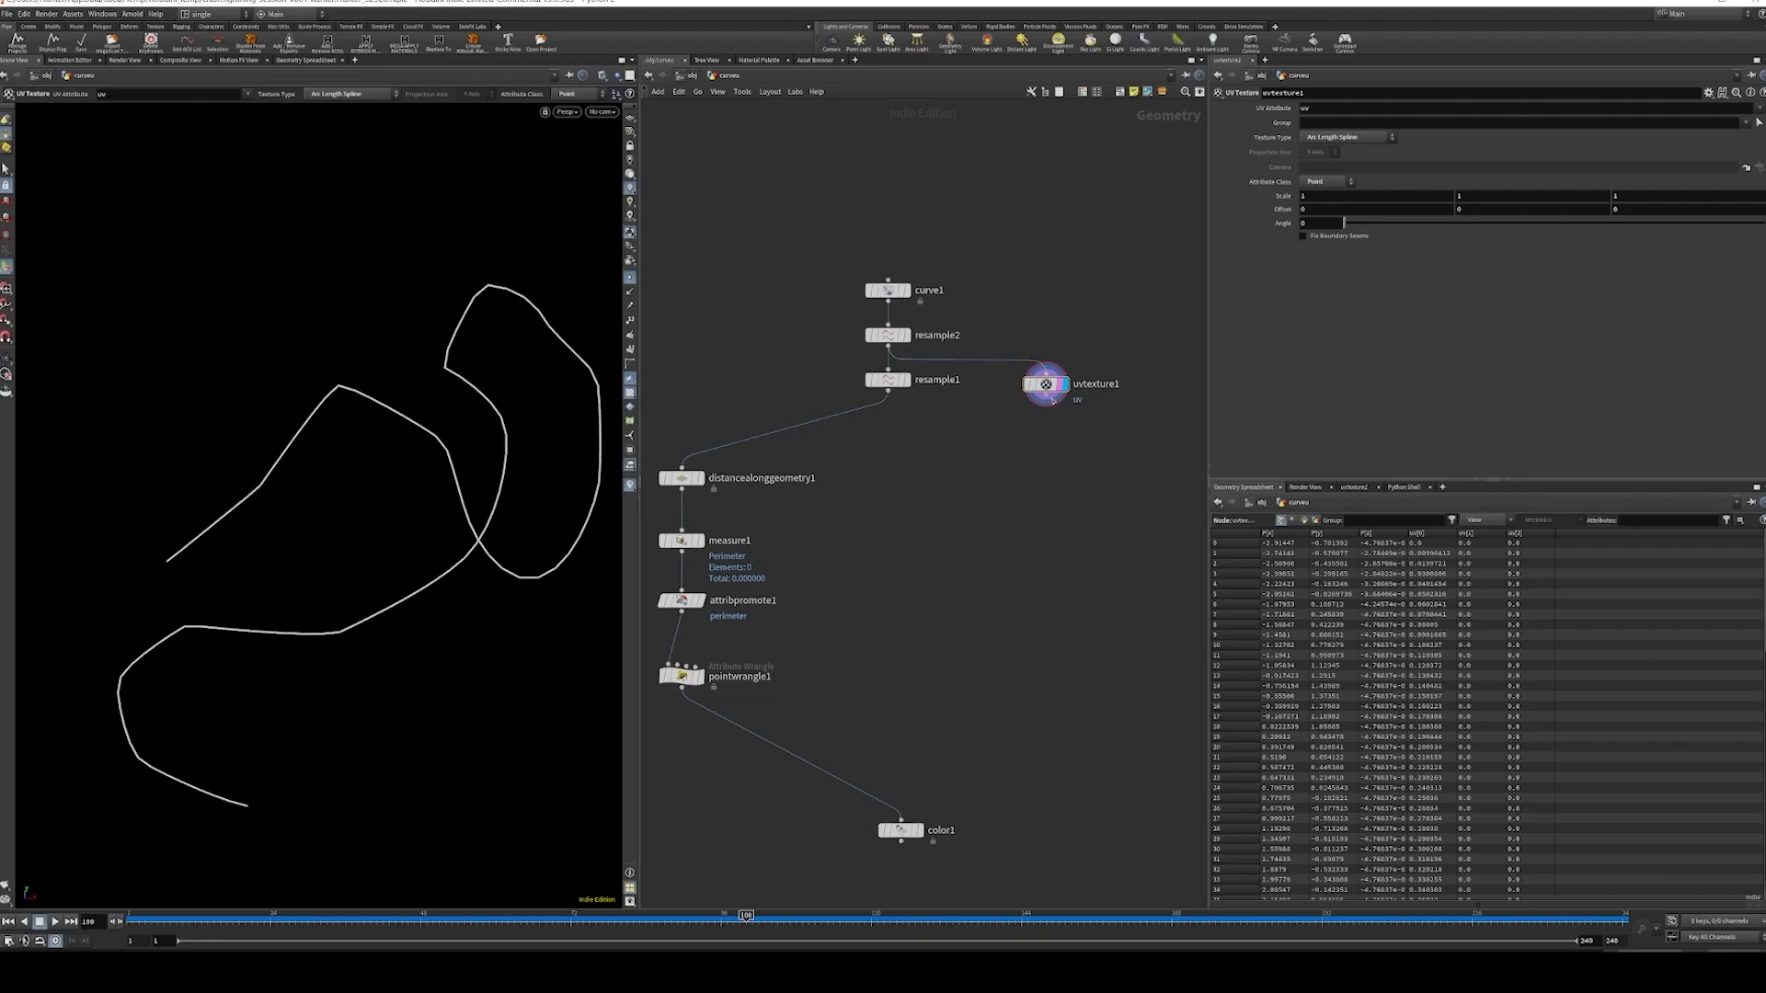
key("Tab")
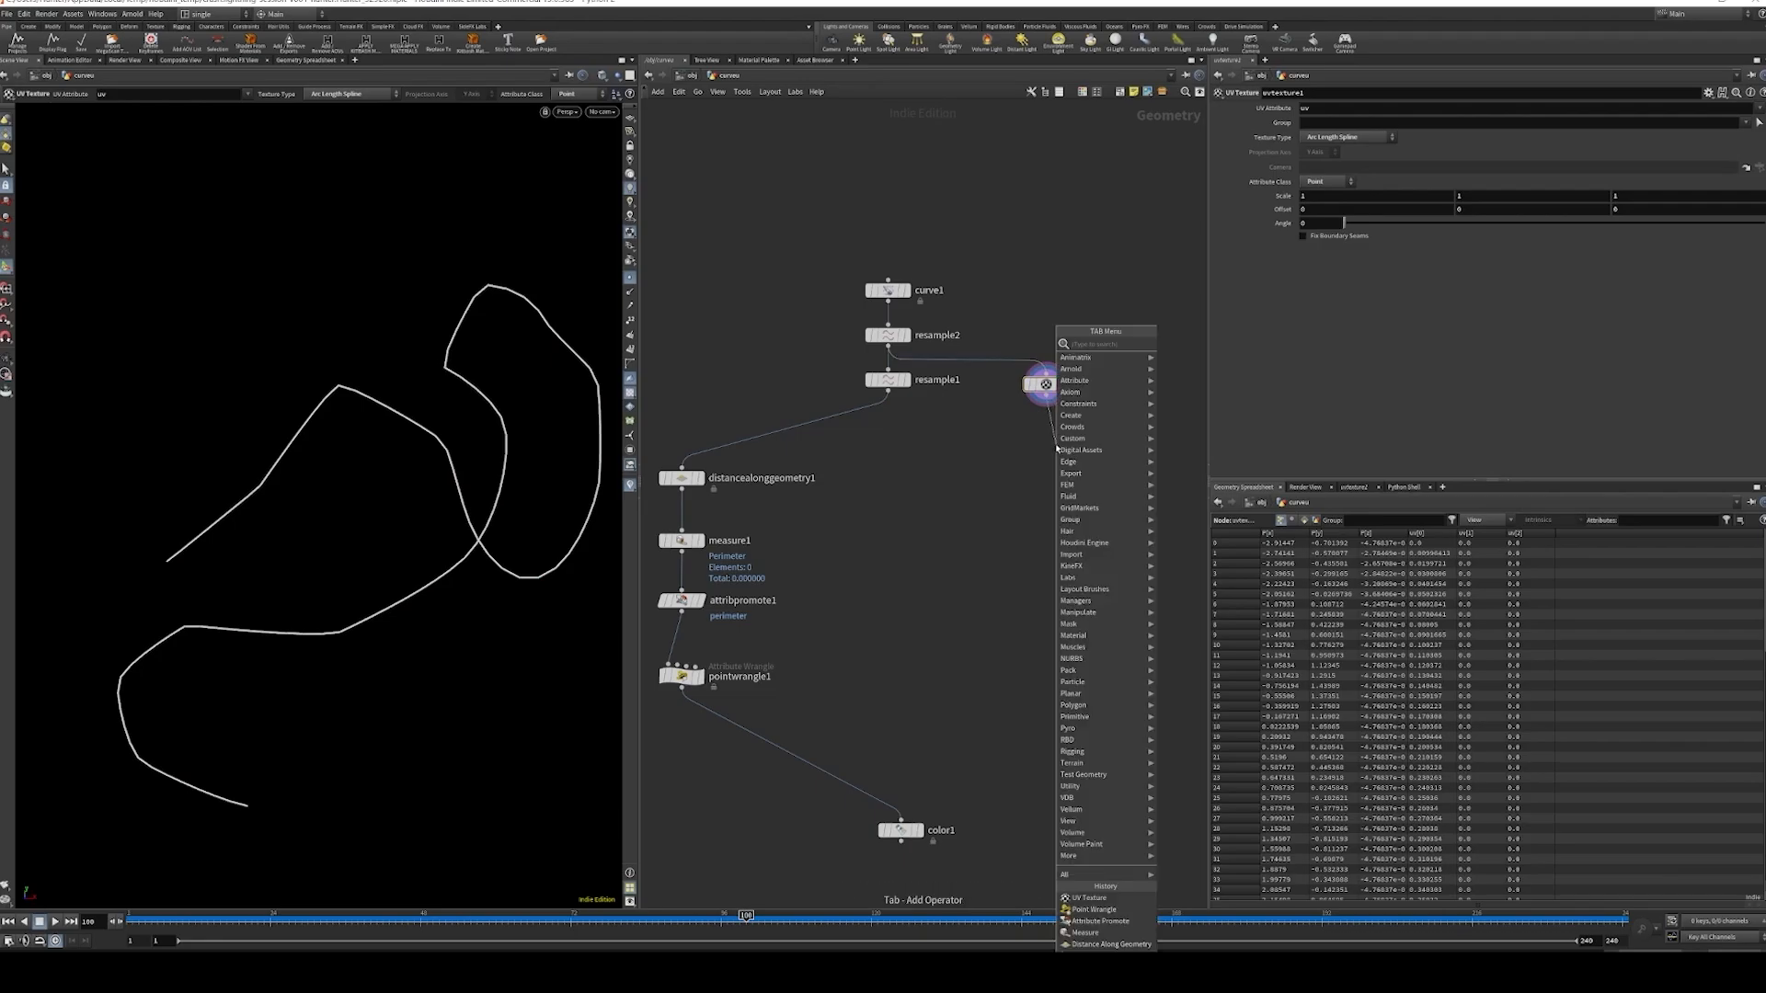
type("point wr")
key("Return")
key("Return")
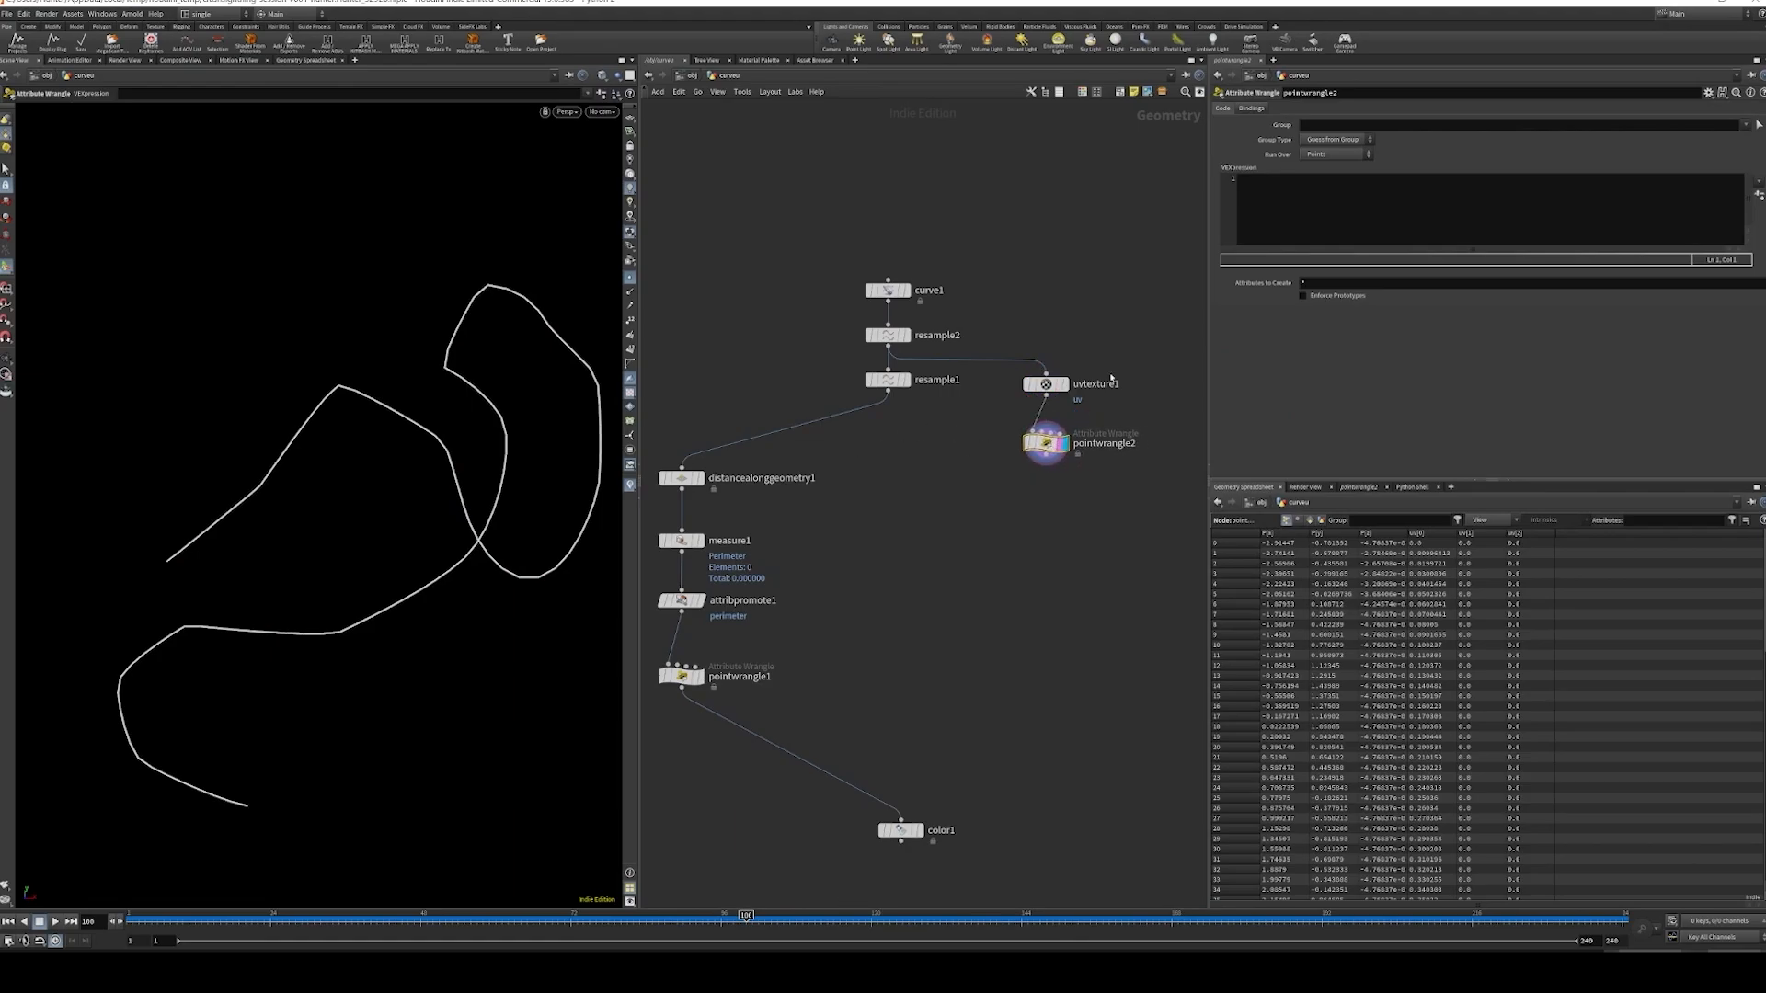
left_click(1303, 191)
type("@curveu = @uv")
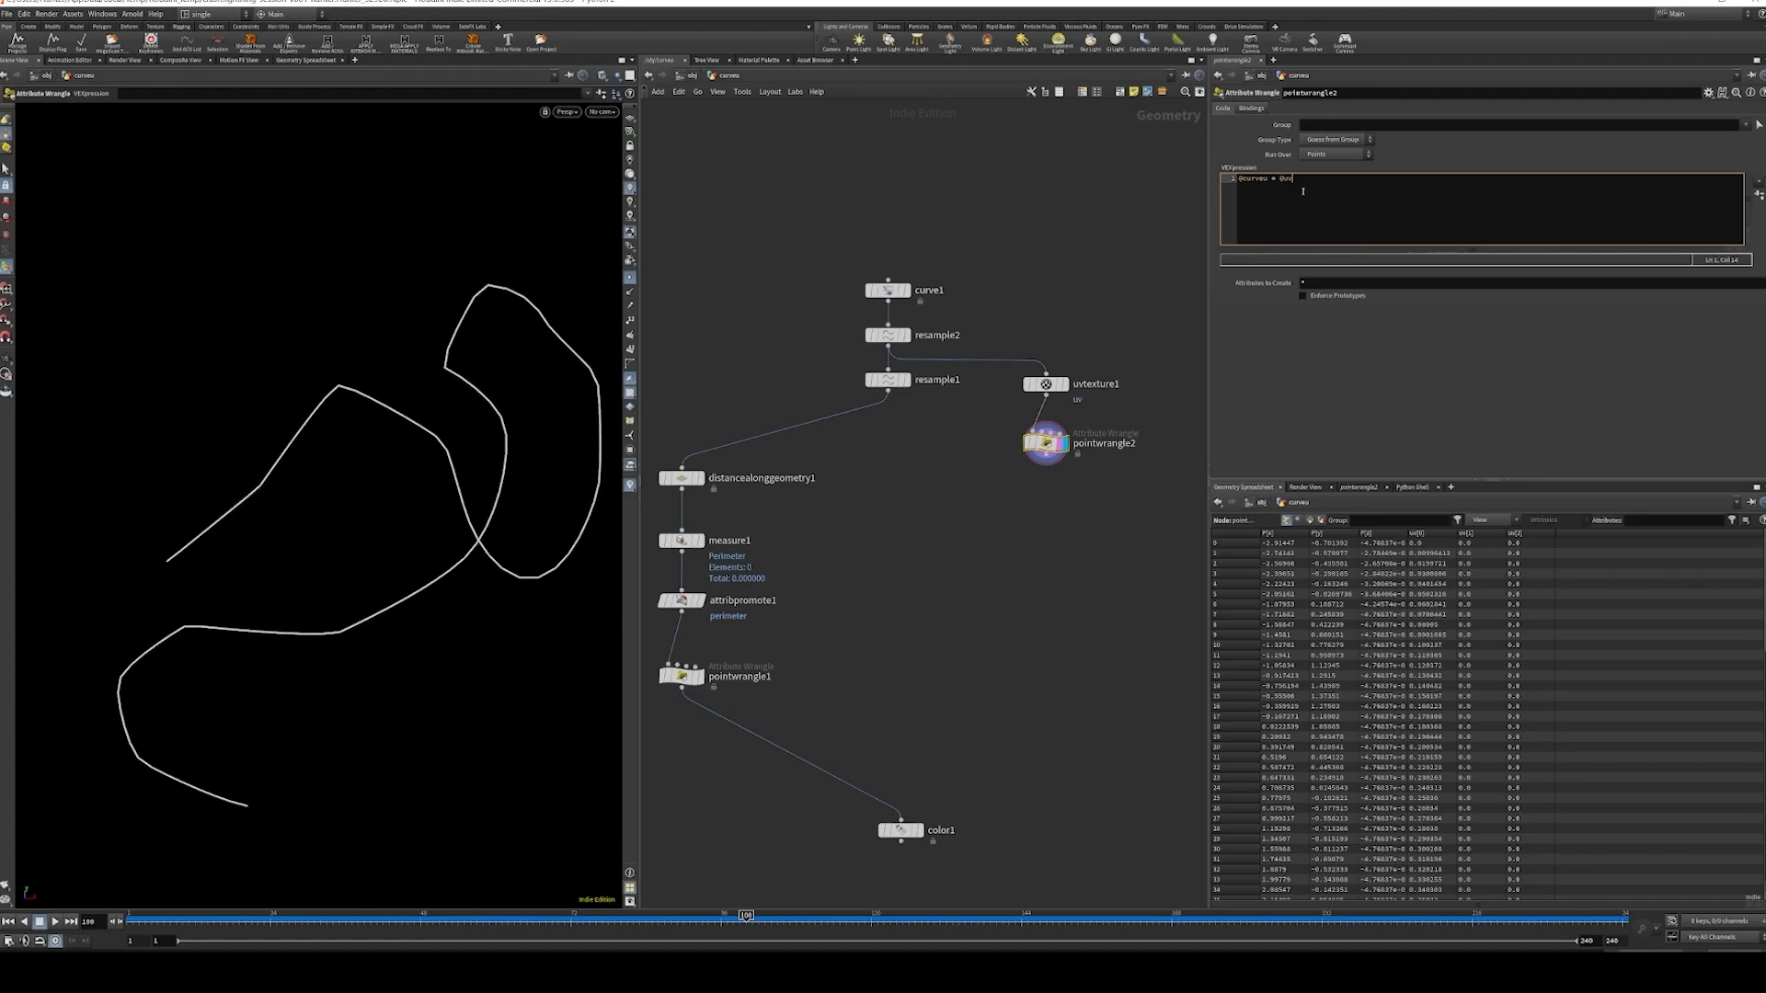
type(".x;")
left_click(1077, 256)
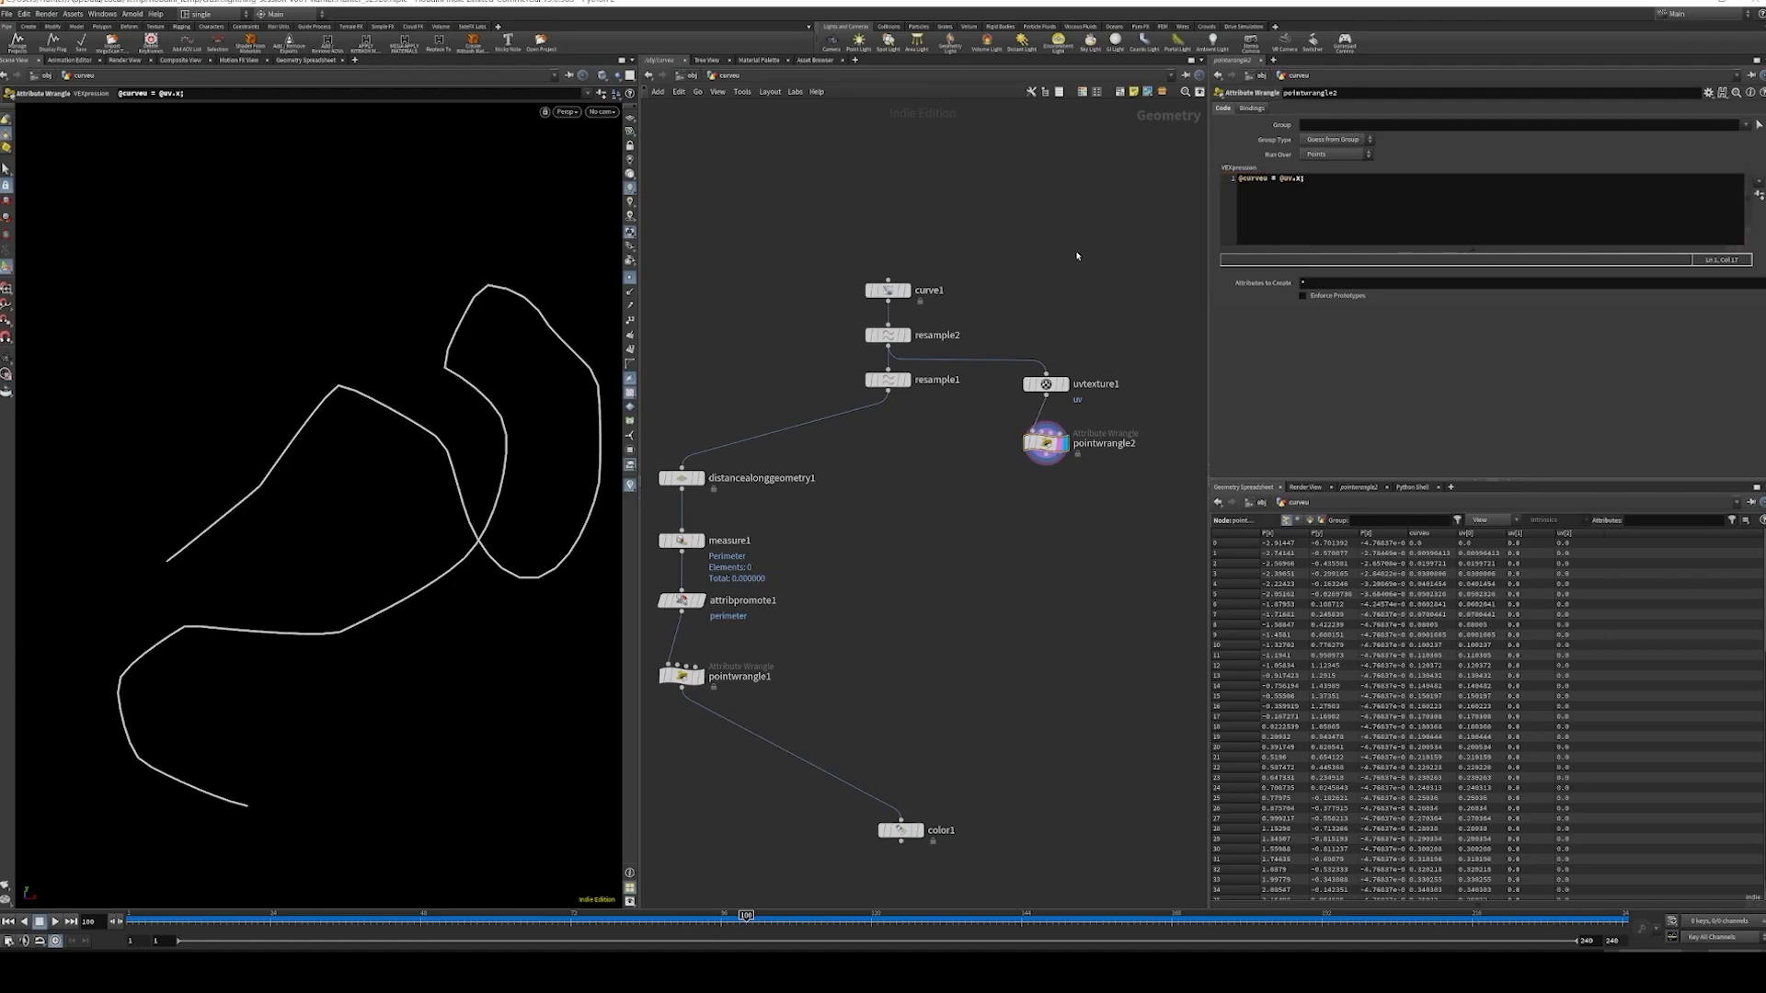
- Sort the points by curveu in both directions to check its range, and trace the branch back to resample2
left_click(1438, 535)
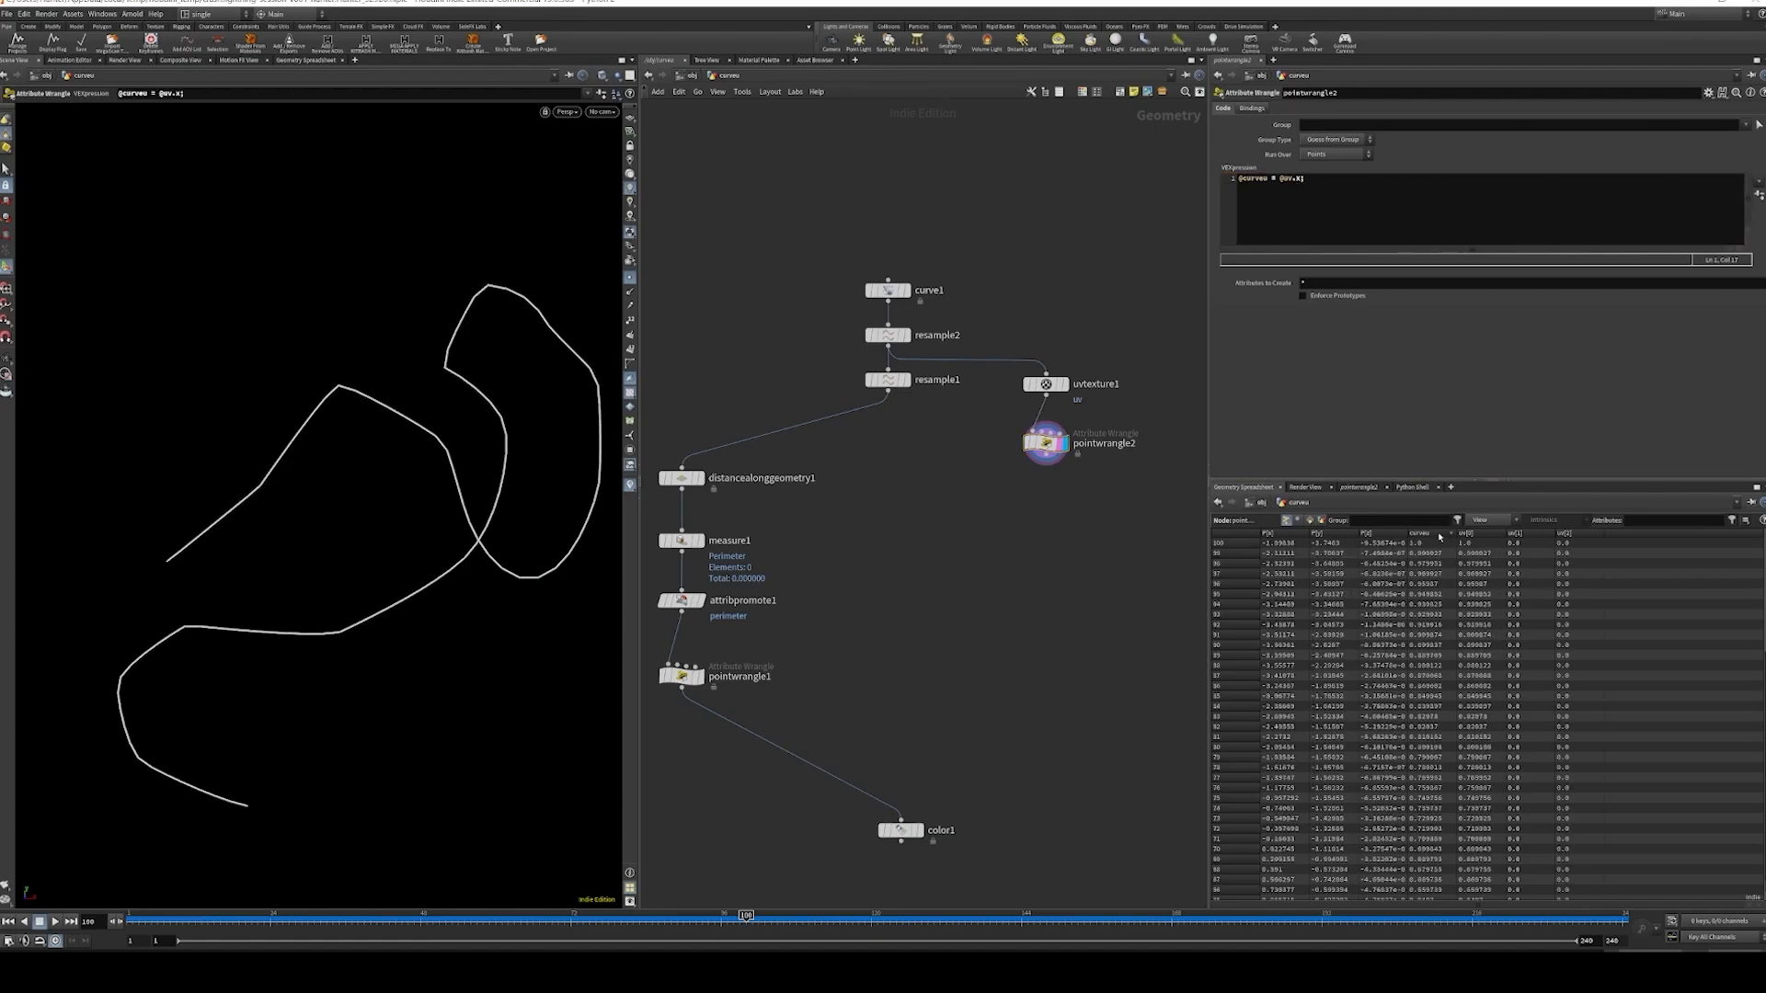
left_click(1438, 535)
left_click_drag(1053, 498, 1057, 309)
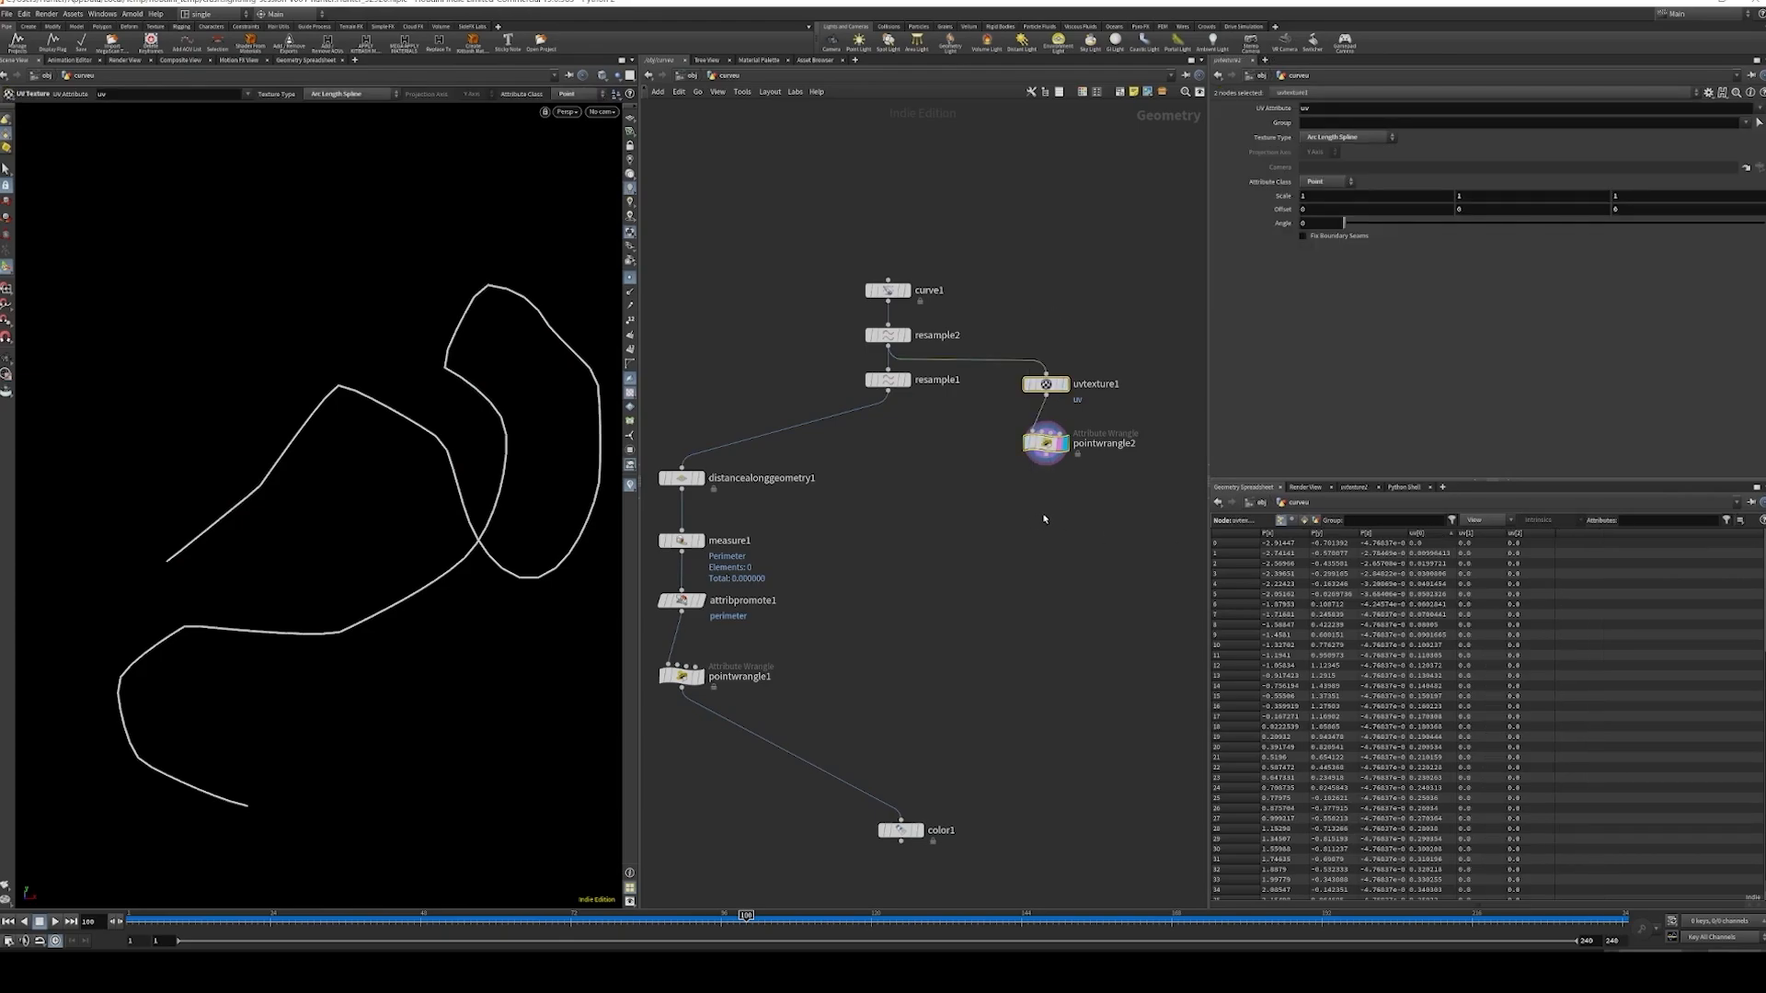
key("Up")
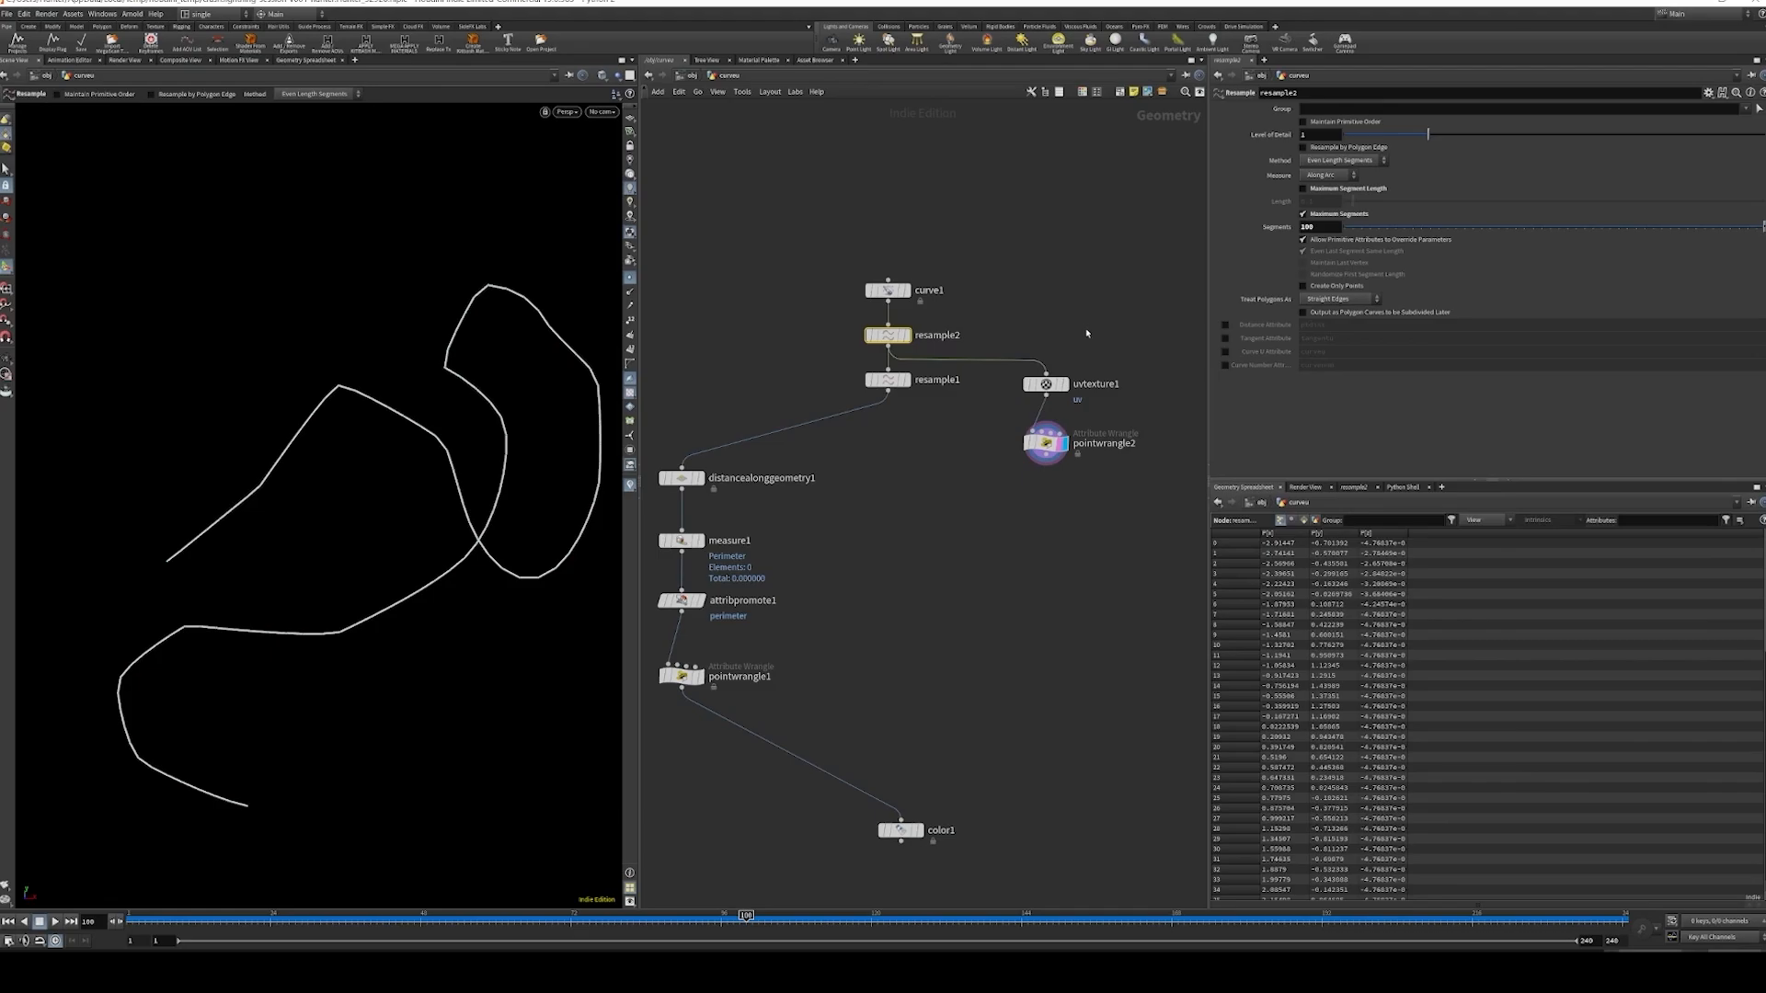
- Move resample1 out of the main column to directly above distancealonggeometry1, separating the two branches under resample2
middle_click_drag(914, 432, 1021, 422)
left_click_drag(995, 382, 876, 390)
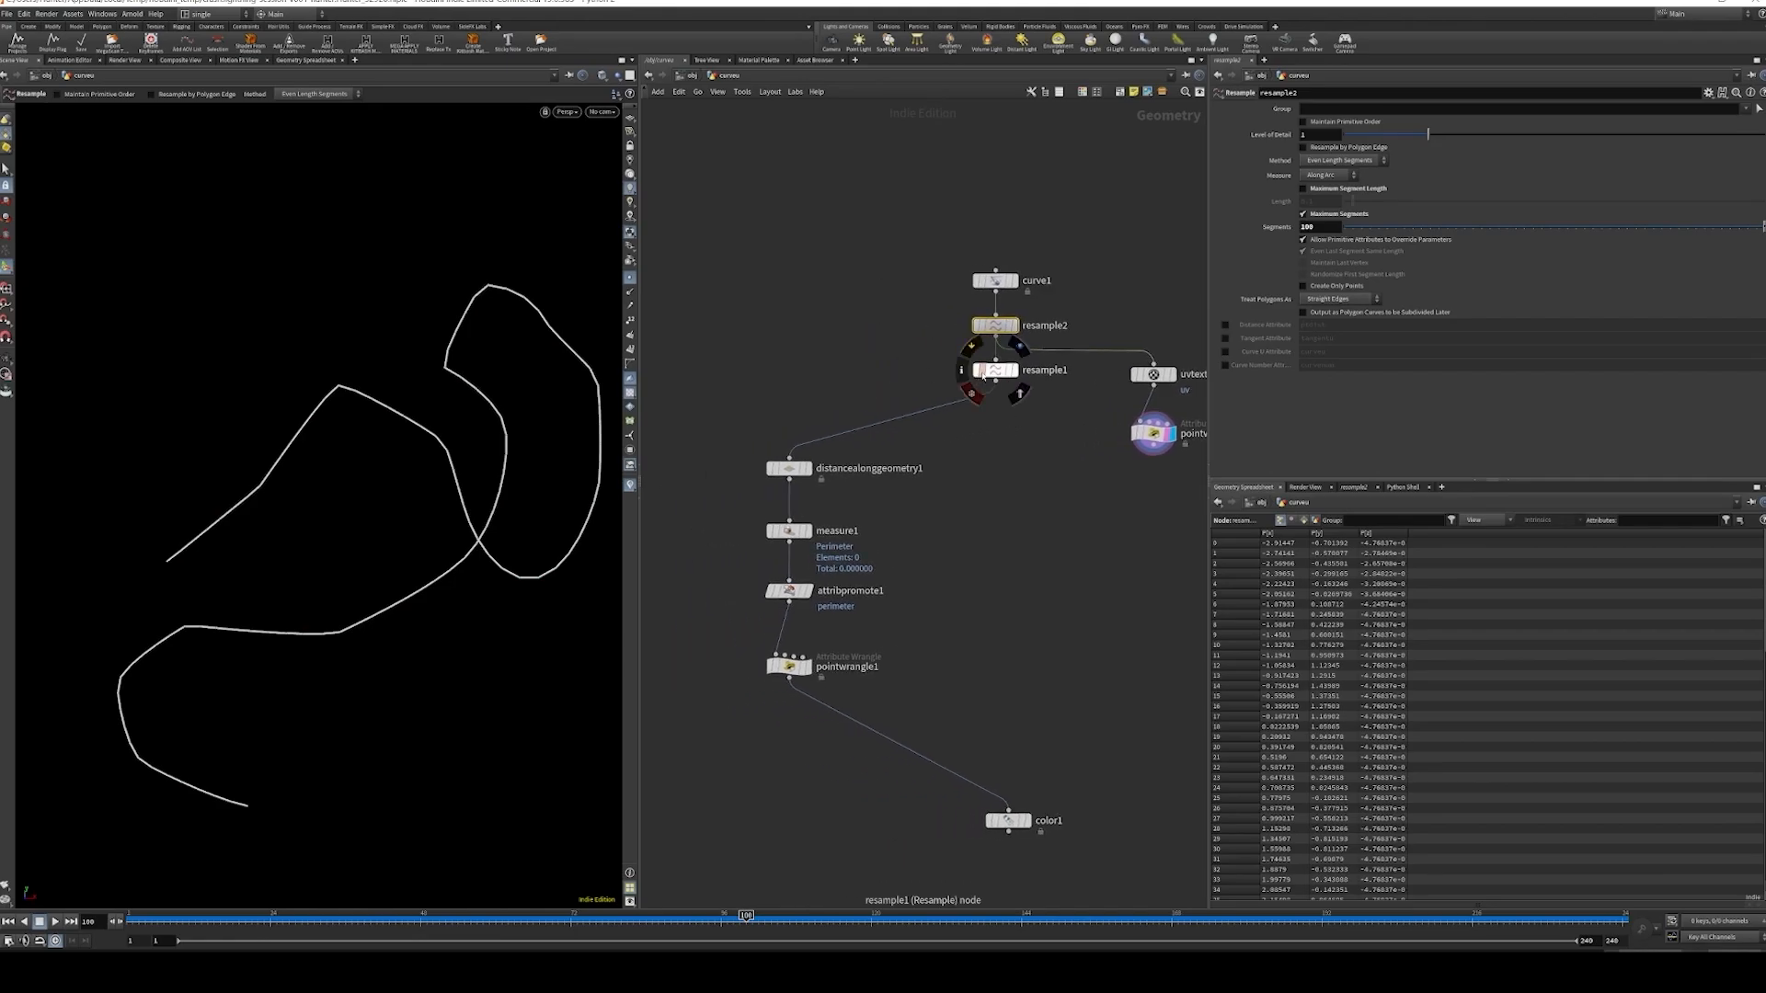
left_click(986, 371)
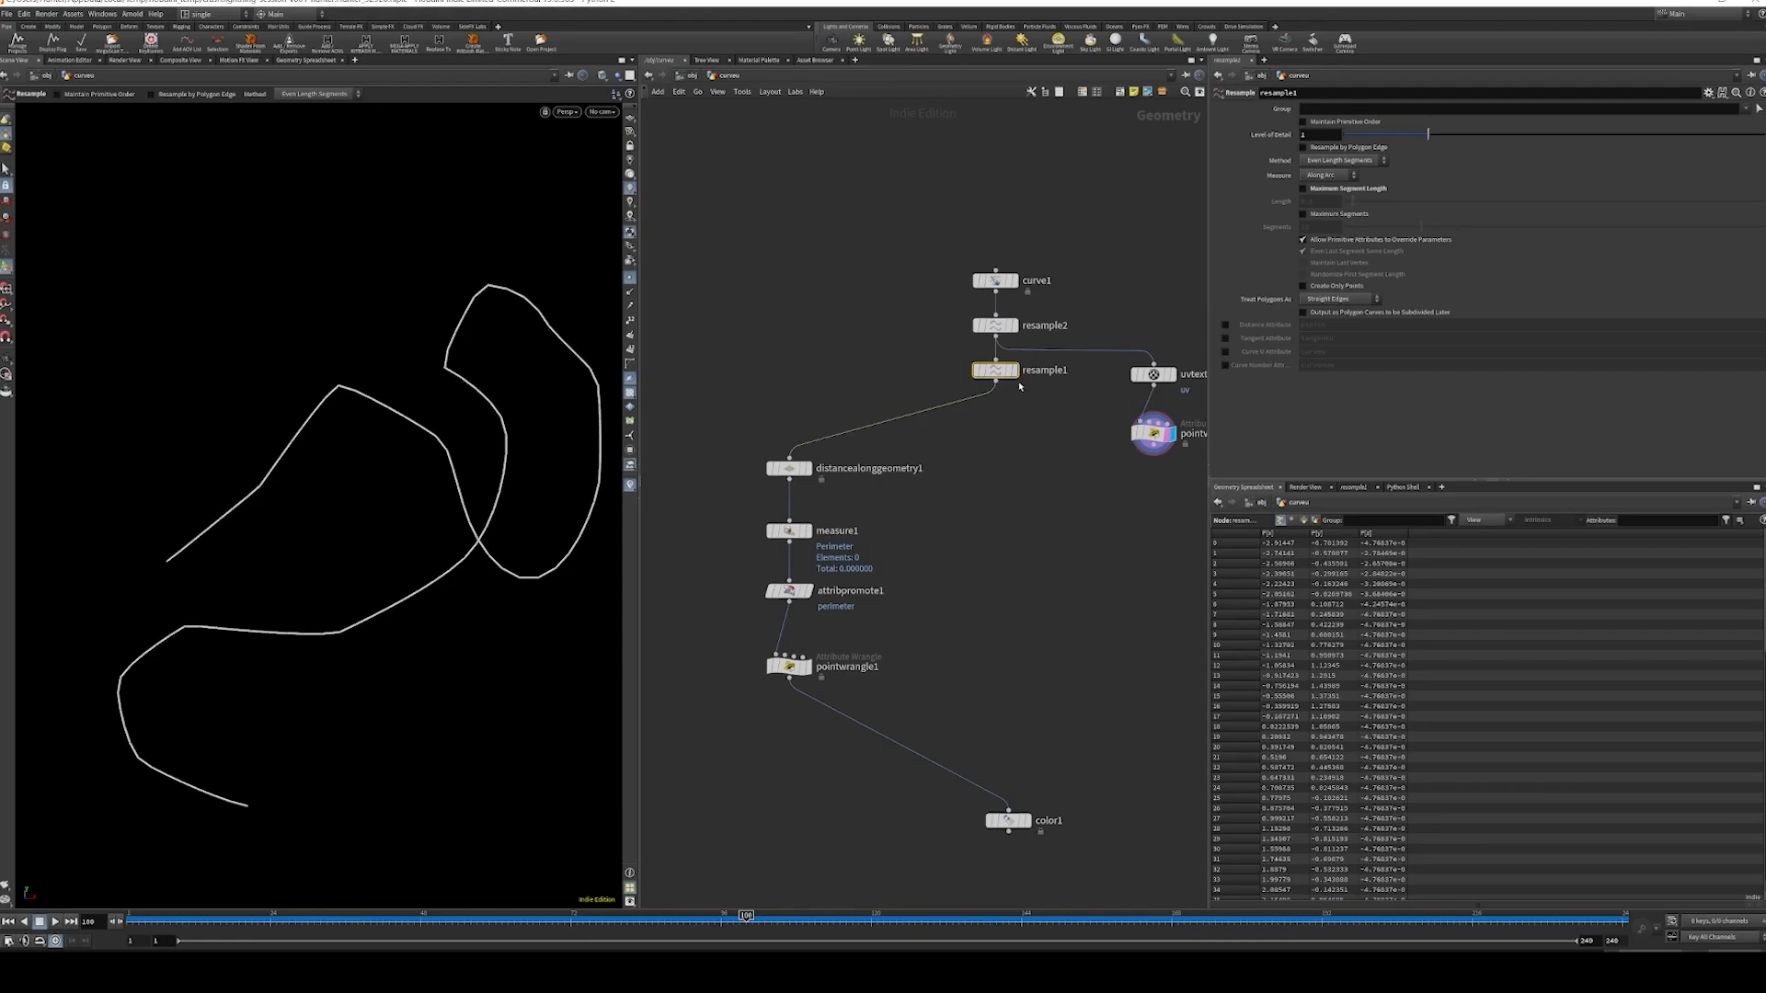
middle_click_drag(1022, 382, 1008, 427)
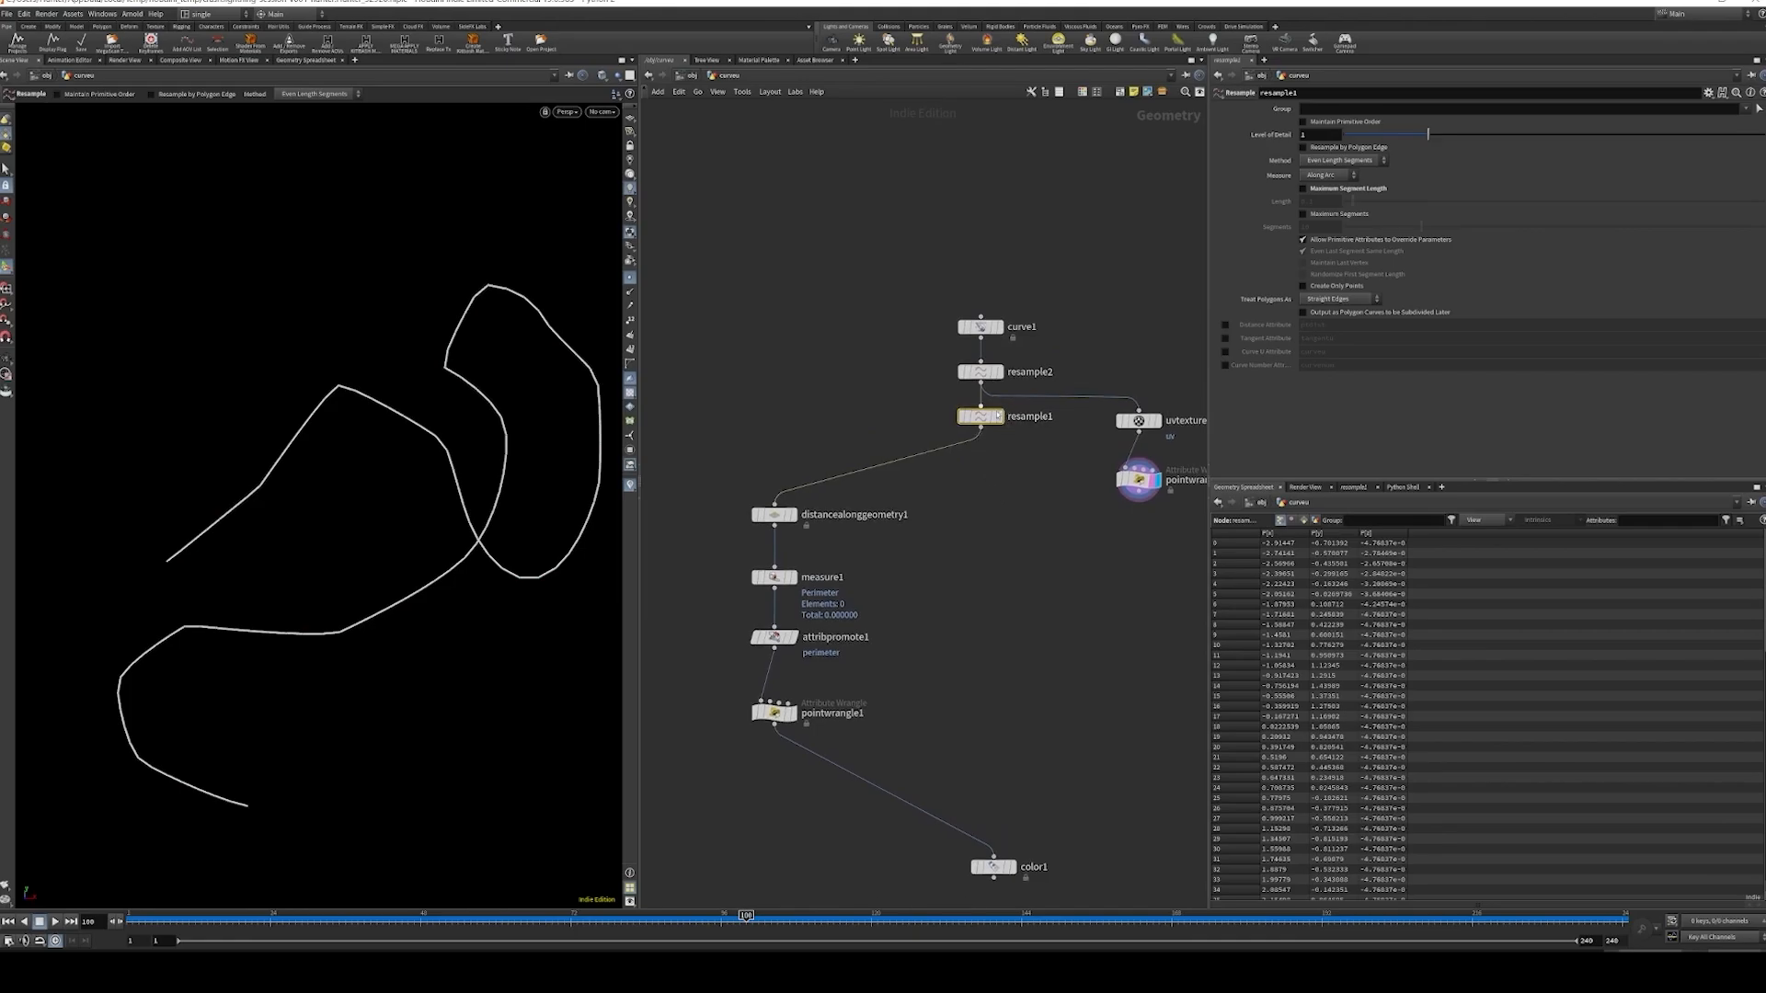
left_click_drag(983, 418, 776, 435)
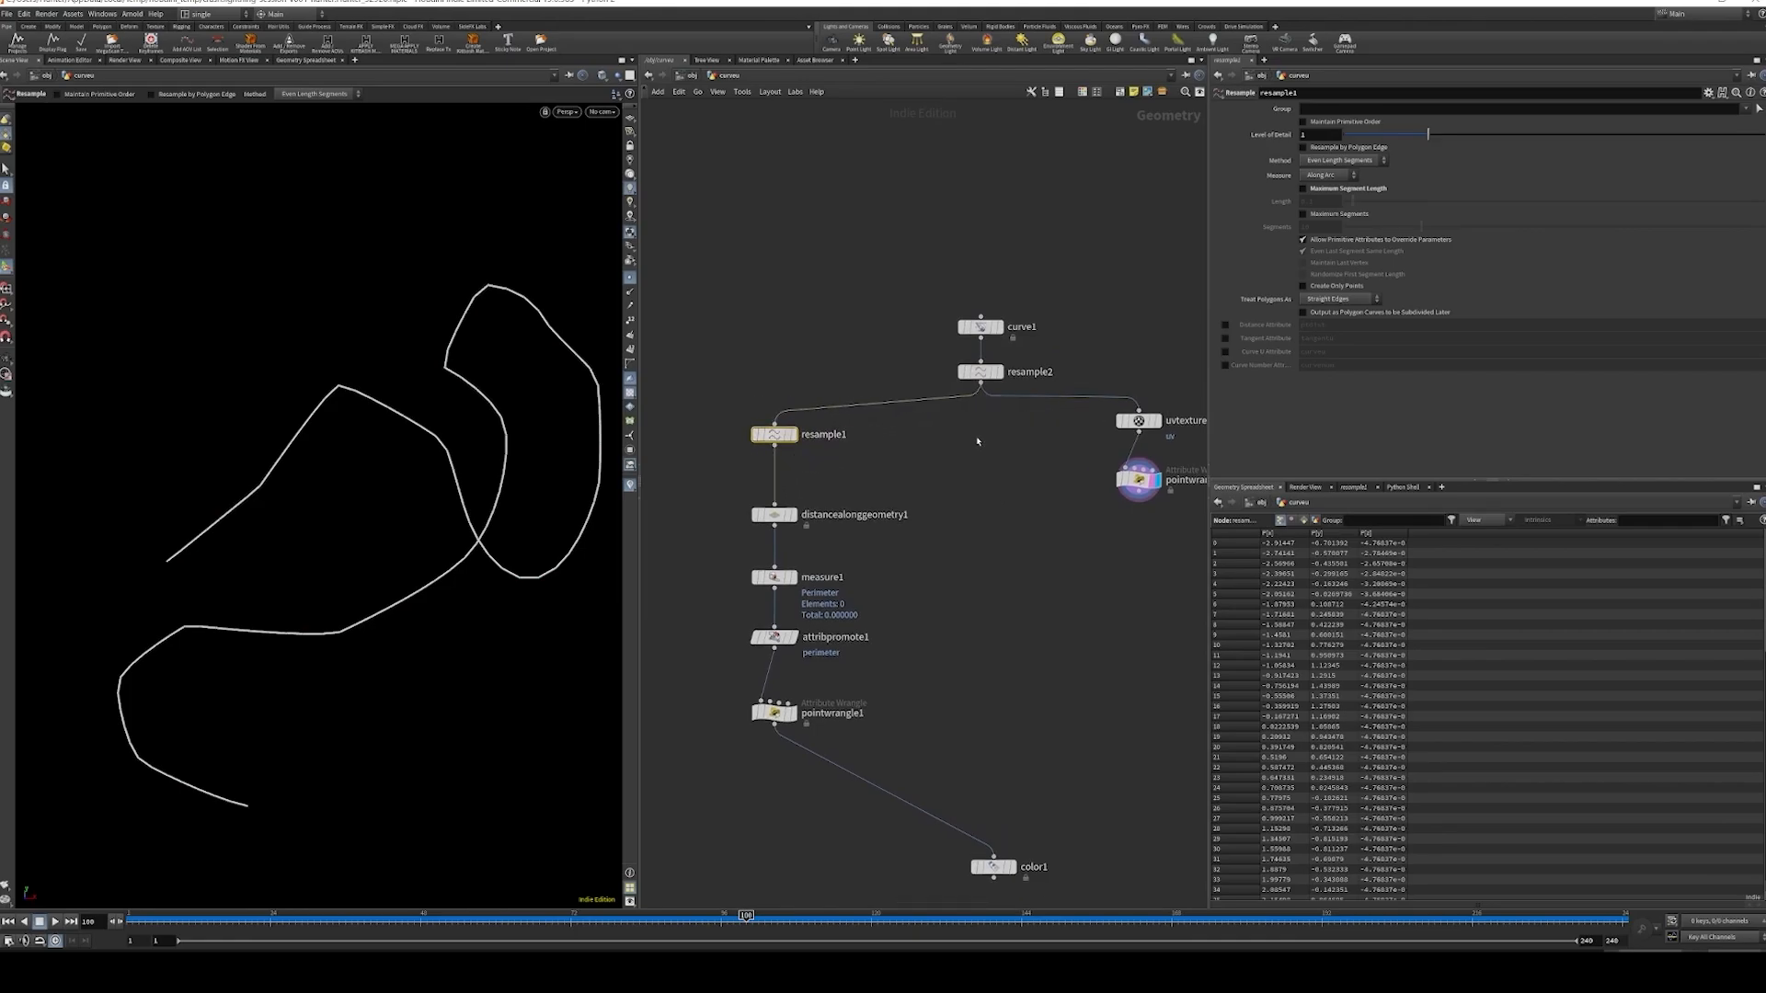
middle_click_drag(981, 441, 934, 453)
left_click_drag(744, 360, 703, 454)
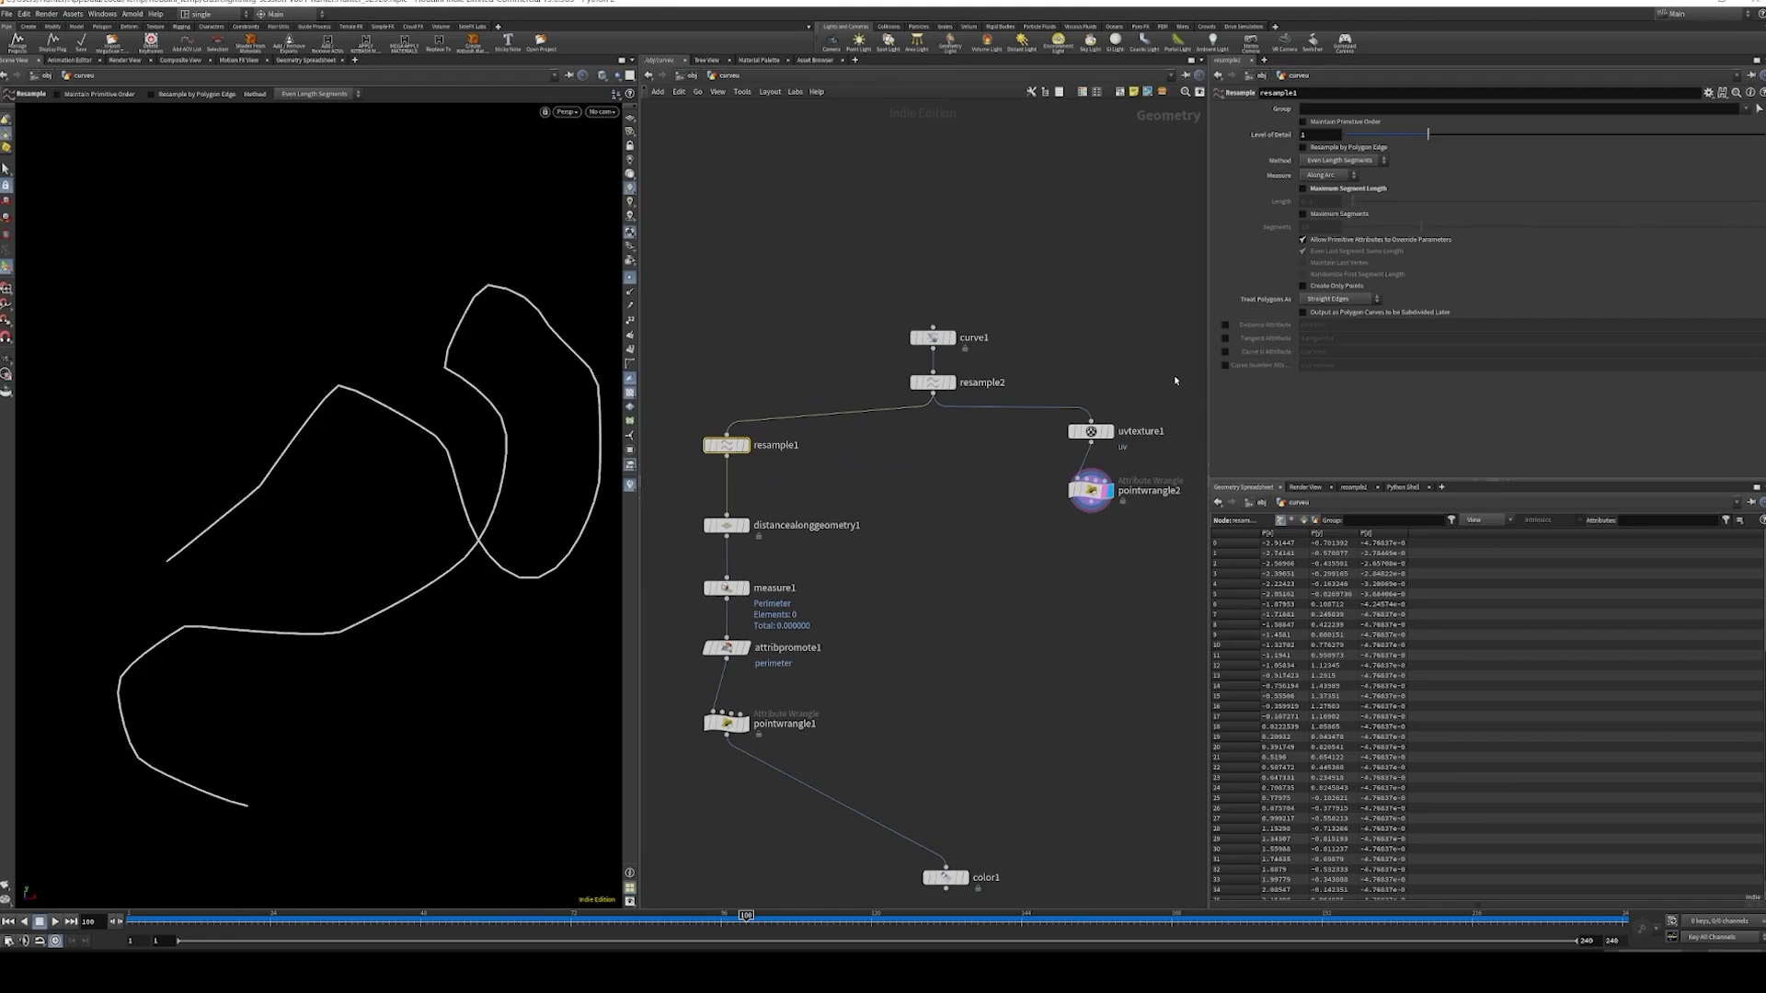
- Add an Attribute Delete node below pointwrangle2, keeping the wrangle's name
scroll(842, 542, "down", 3)
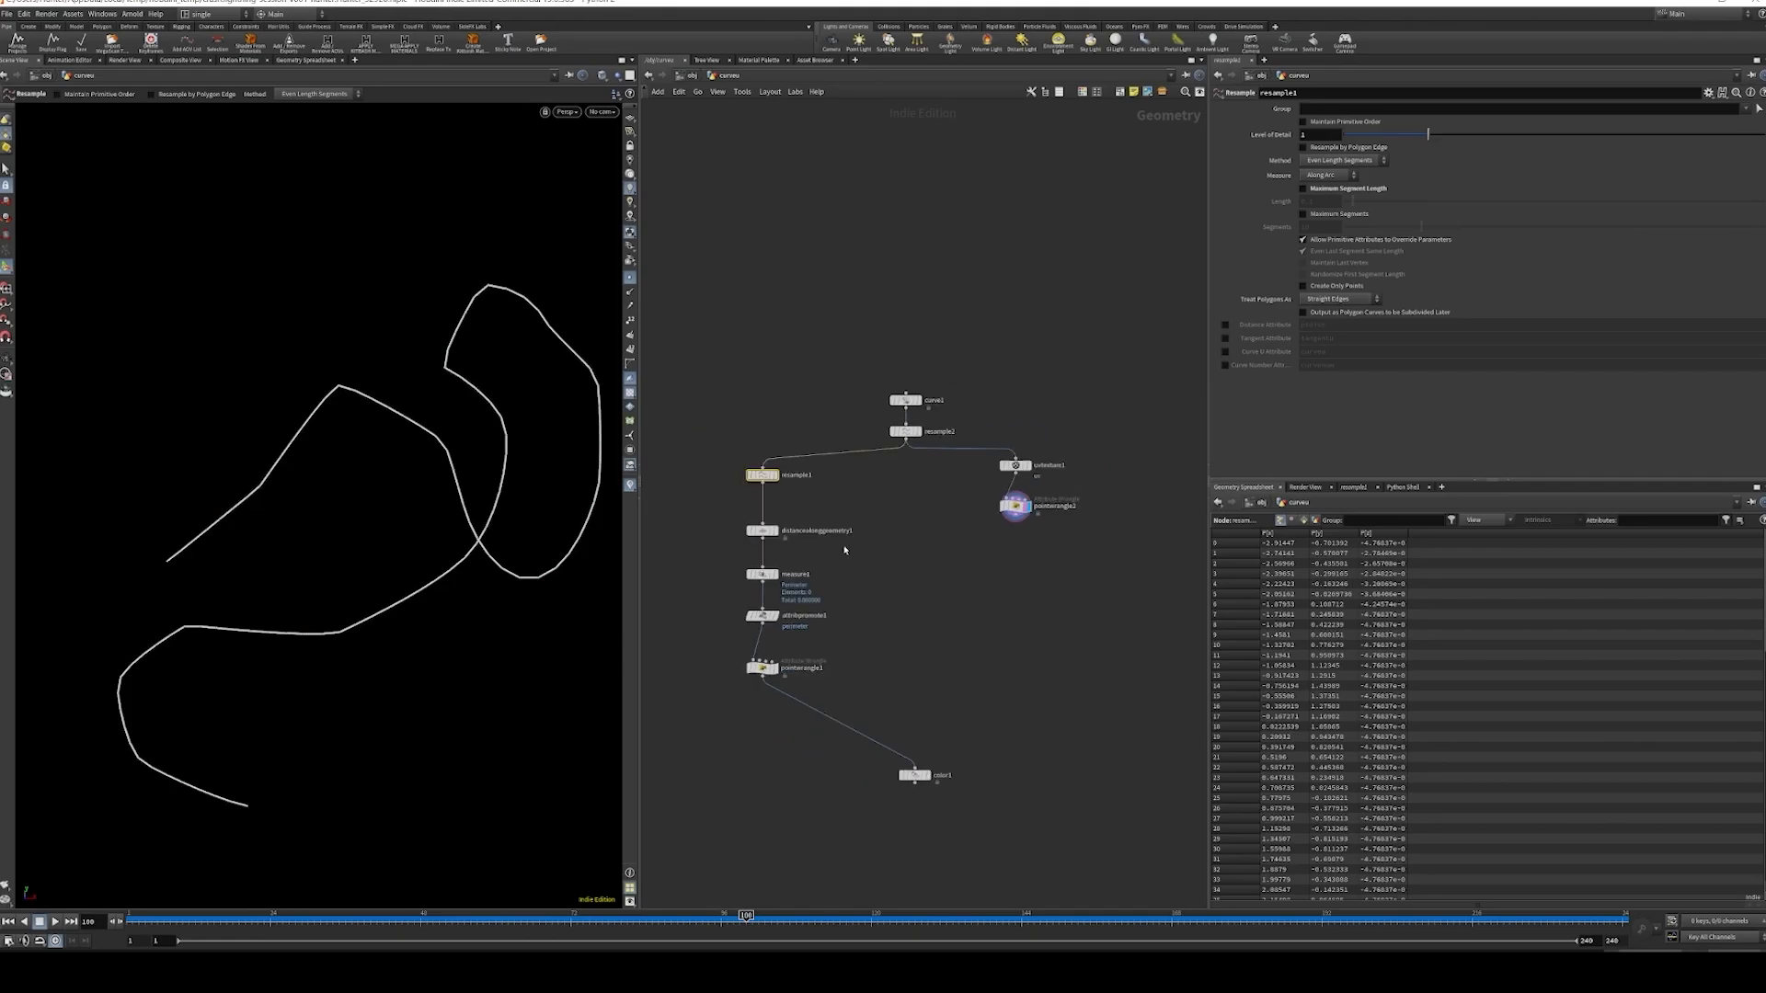
middle_click_drag(1039, 452, 977, 453)
left_click_drag(978, 452, 945, 512)
scroll(975, 507, "up", 3)
double_click(975, 507)
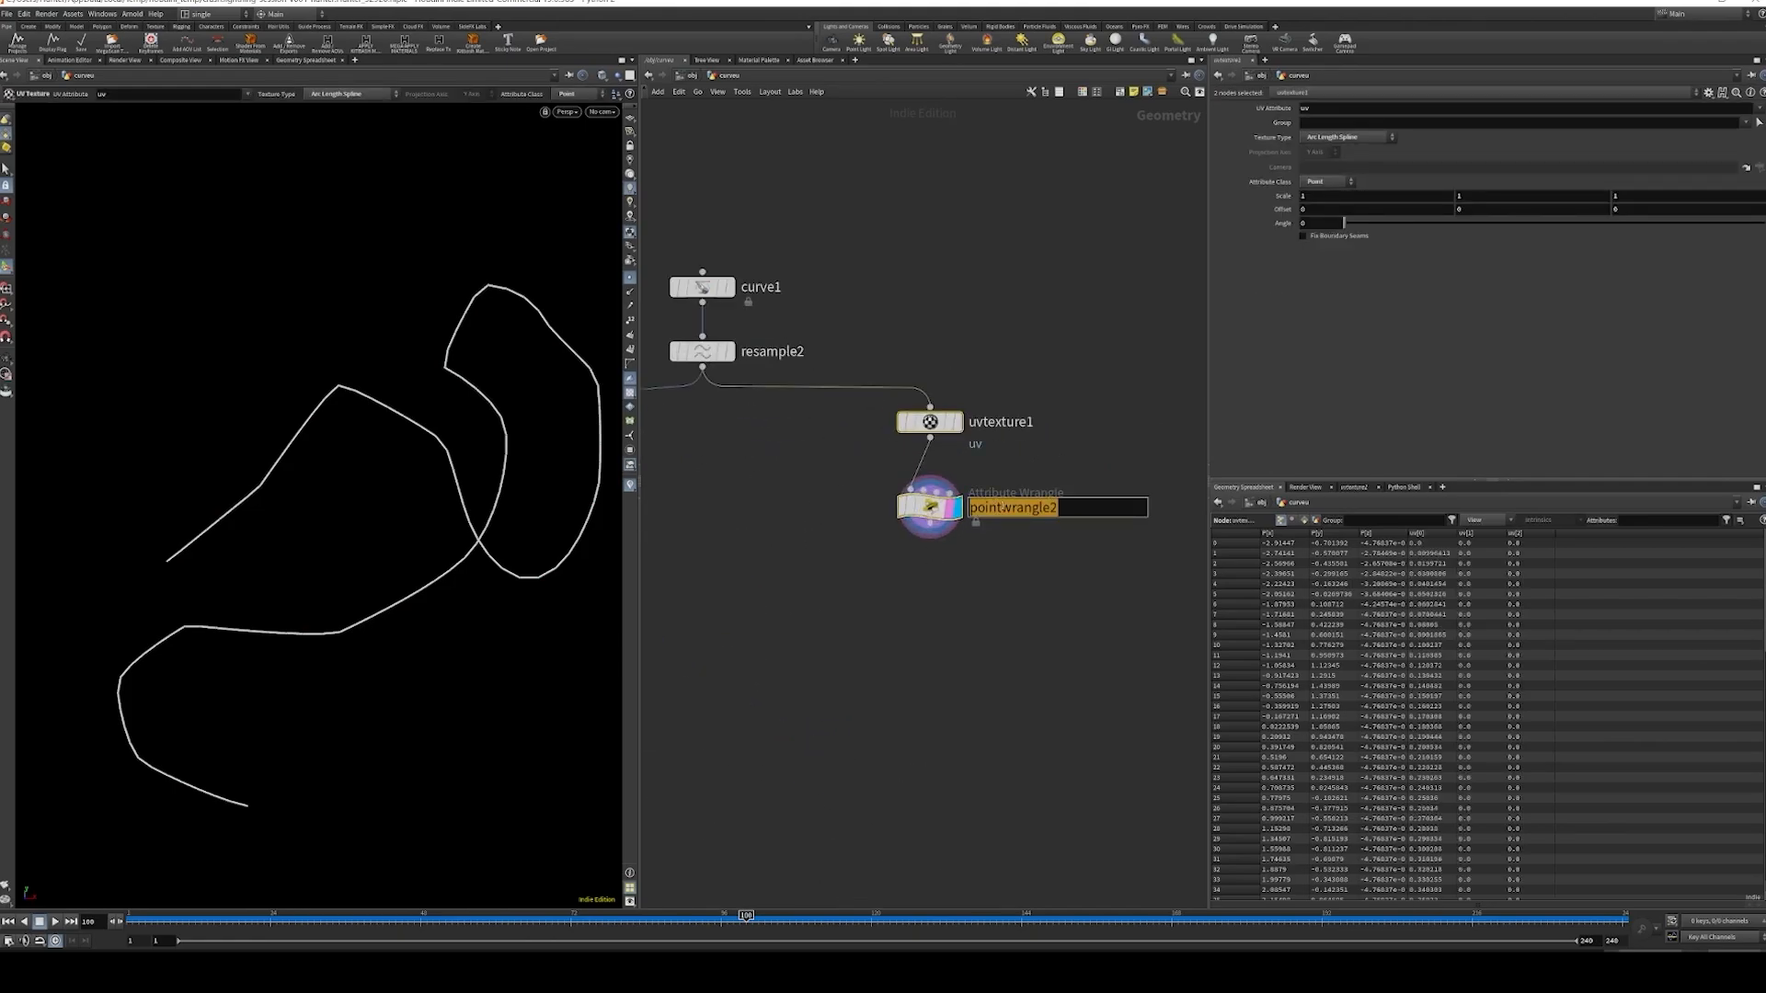
key("Return")
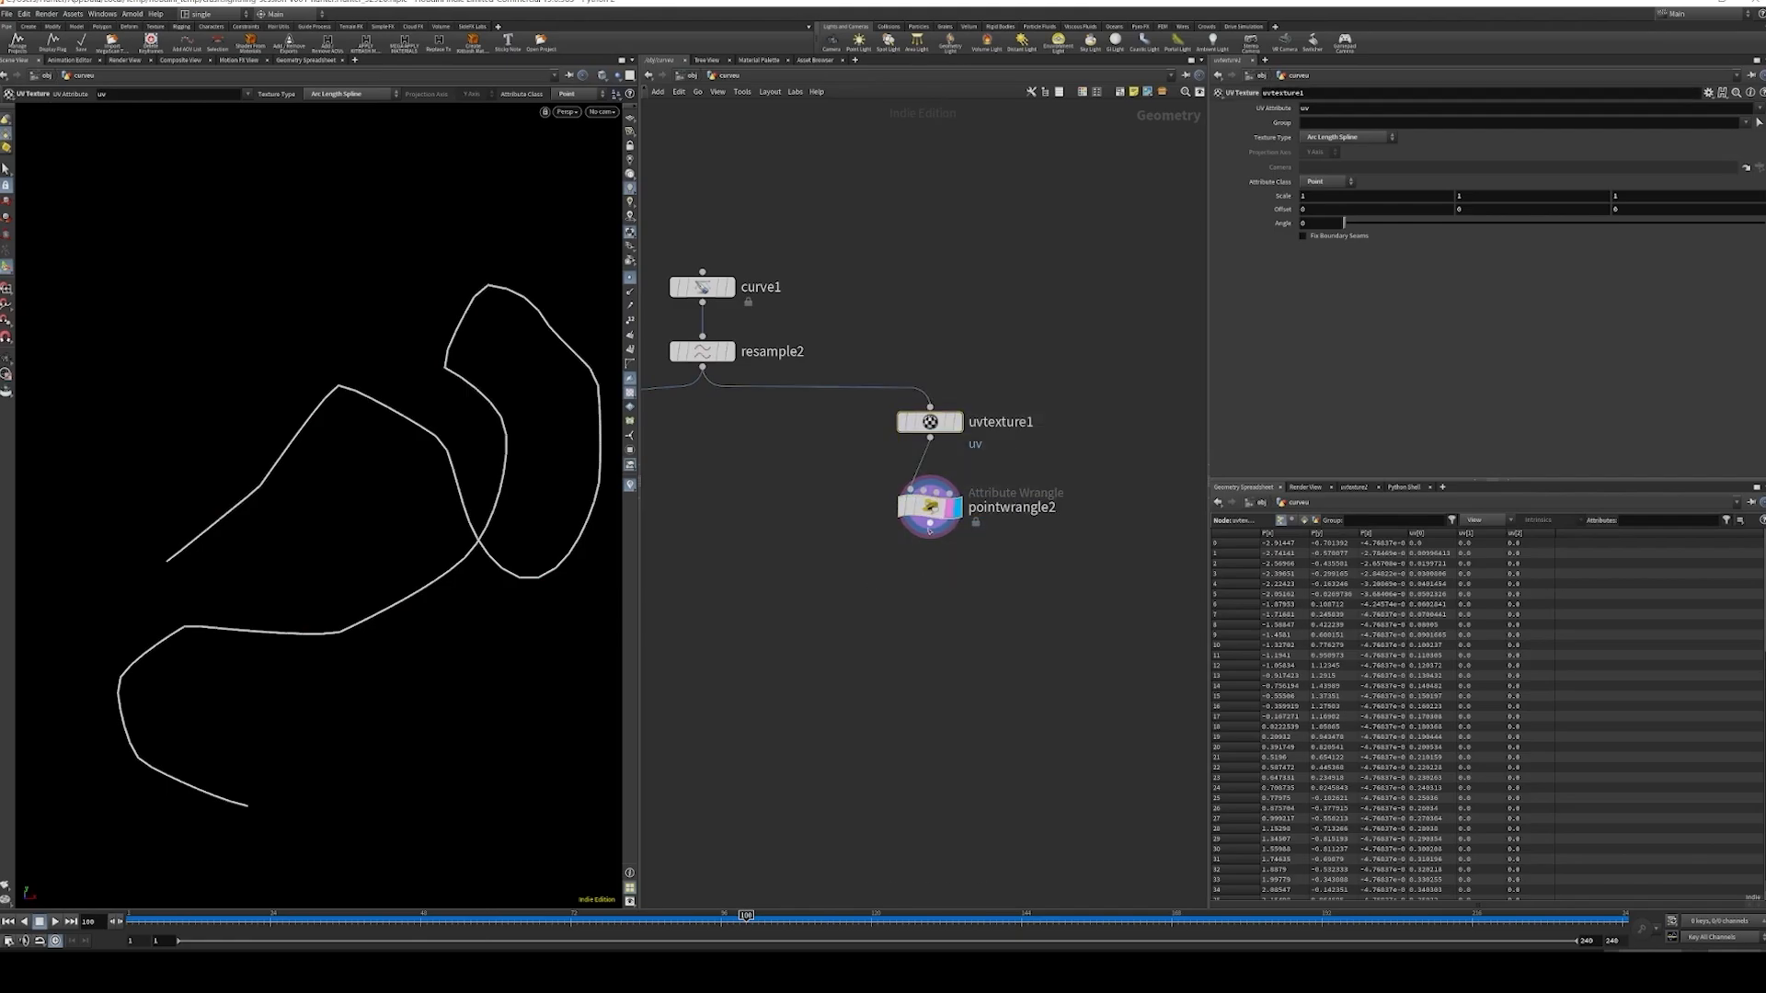
key("Tab")
type("attribute")
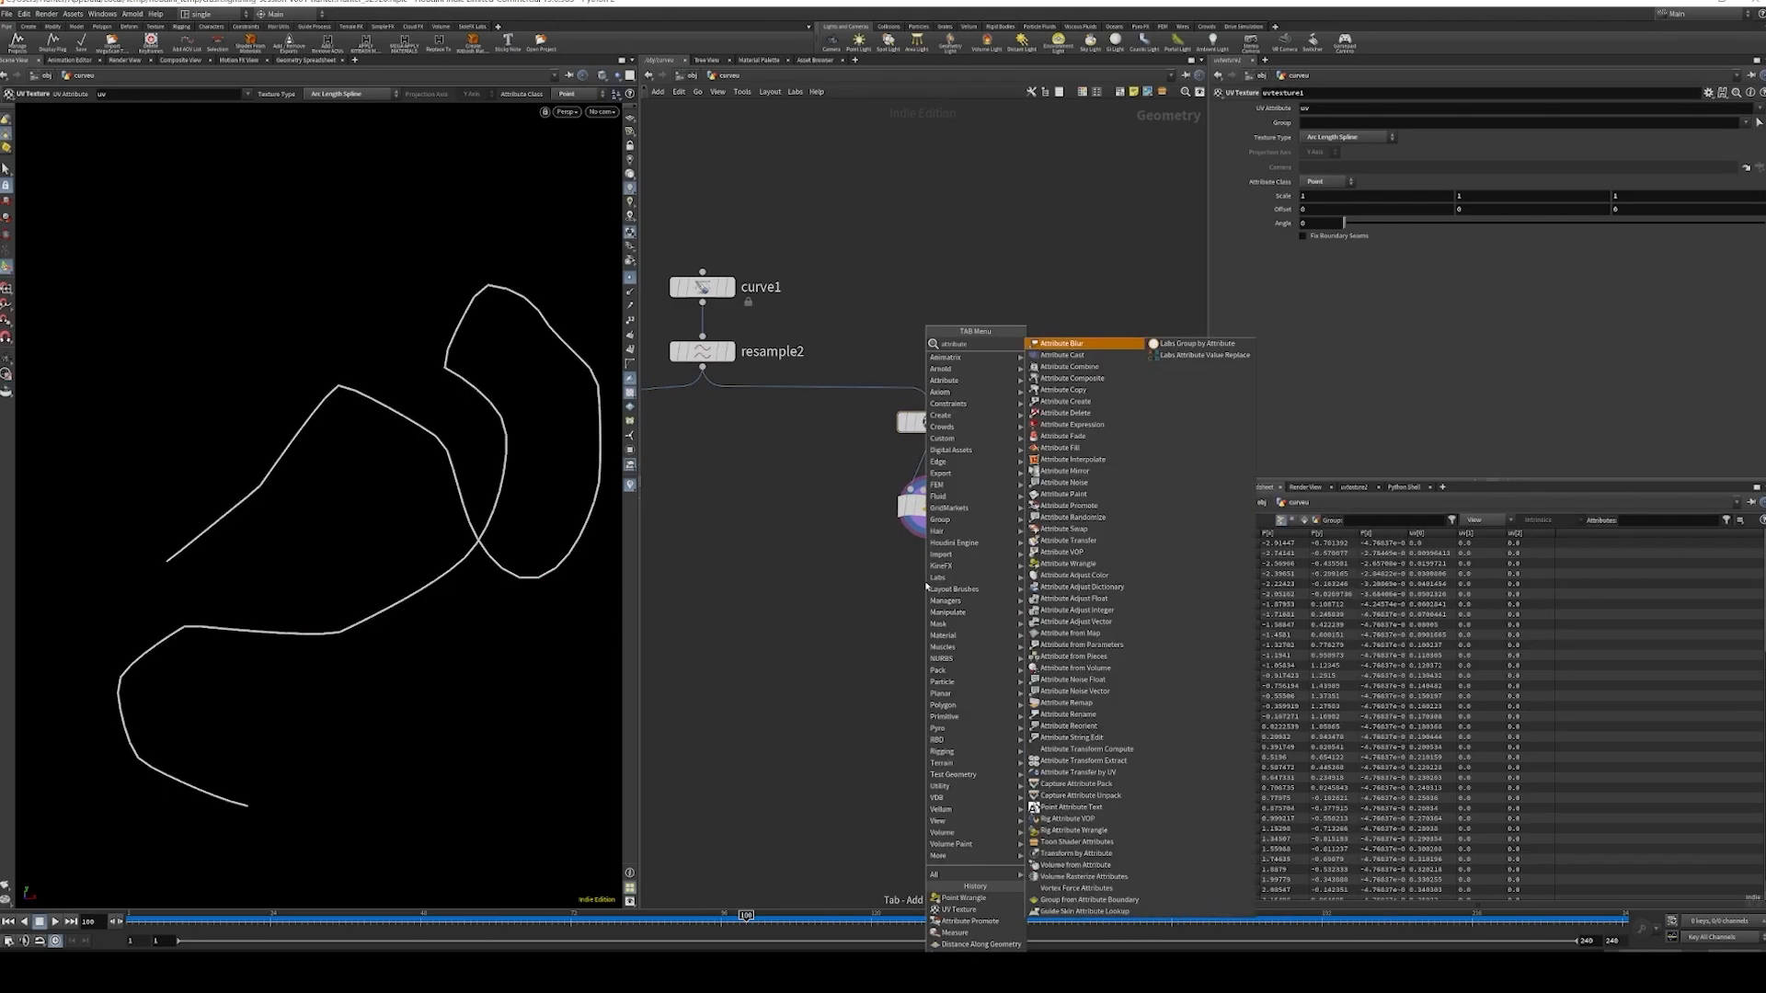
type(" del")
key("Return")
key("Return")
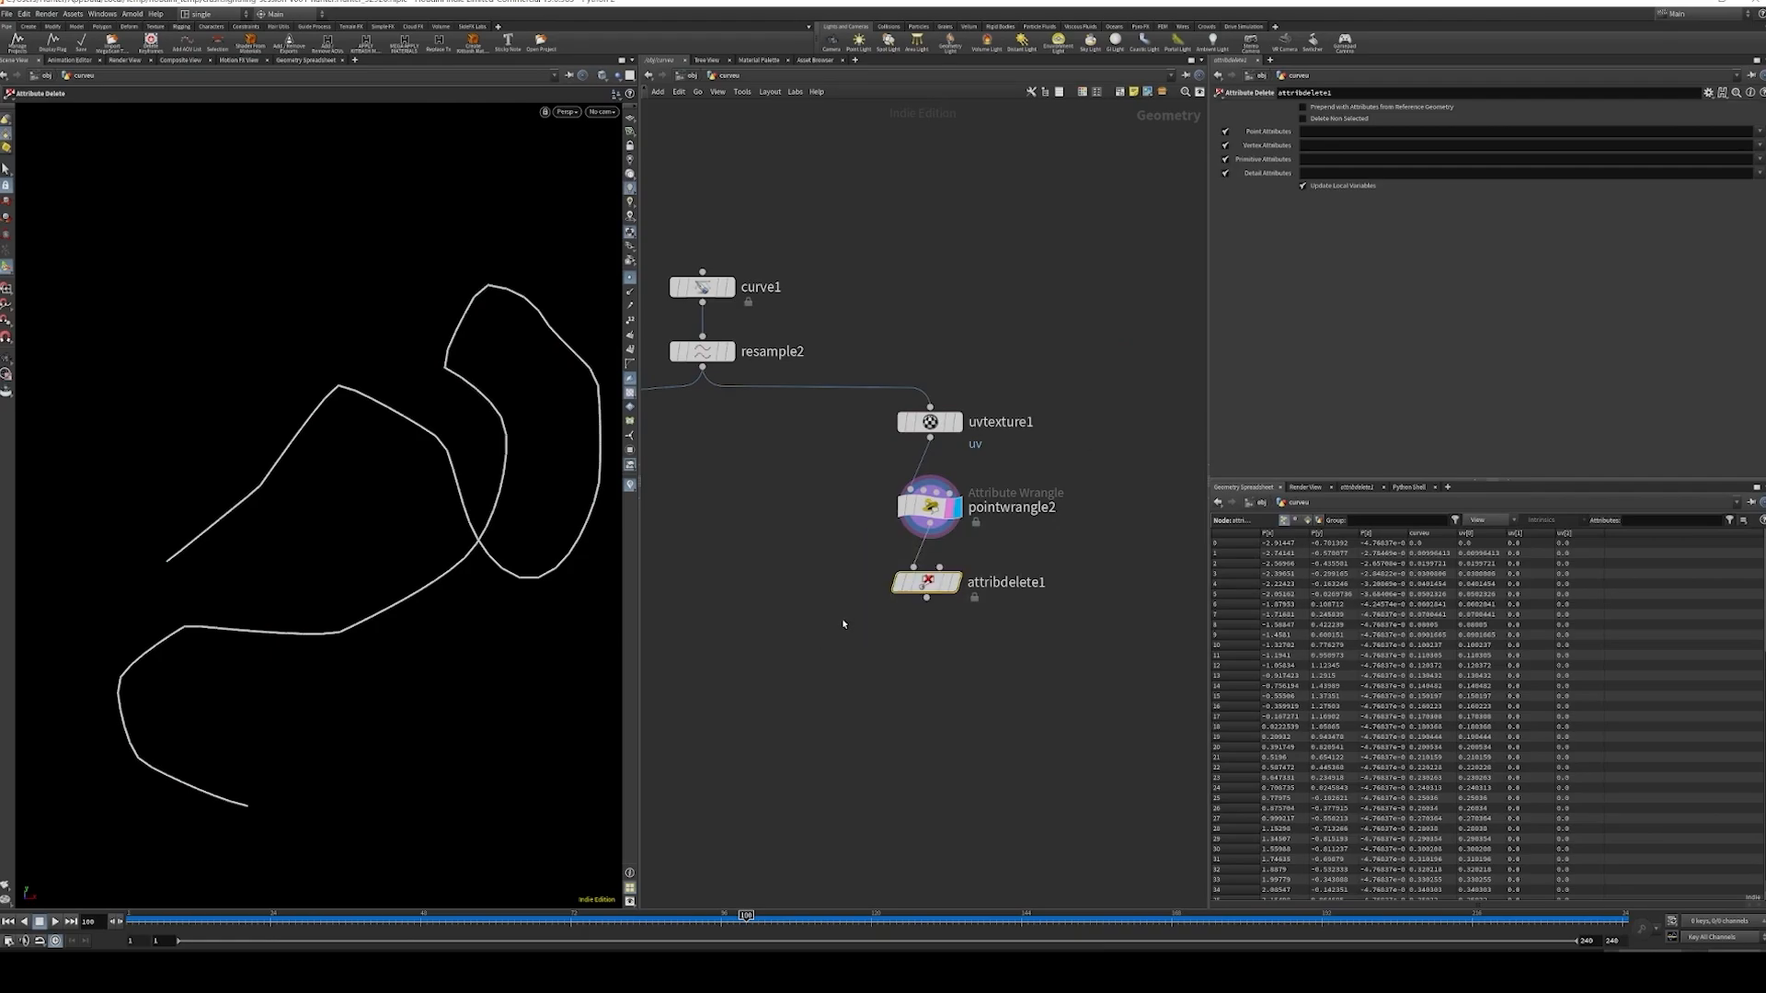
- Display the Attribute Delete node's result and have it remove the uv point attribute
left_click(1321, 134)
type("u")
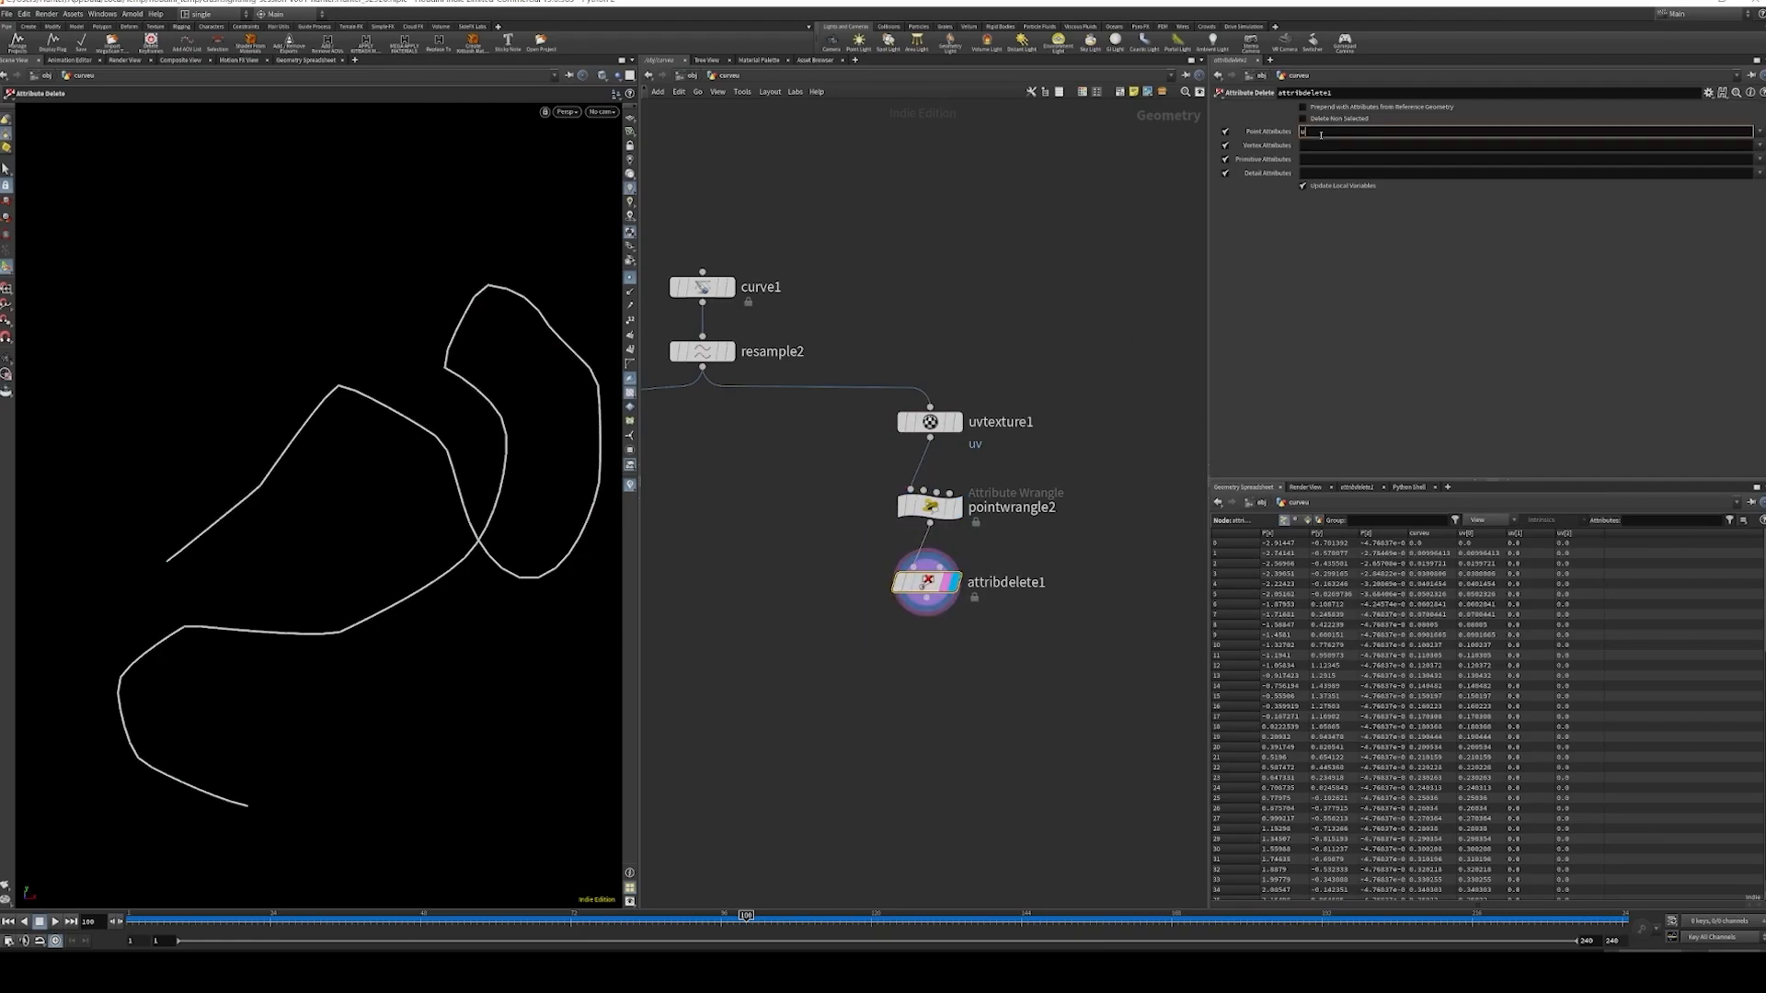
type("v")
key("Return")
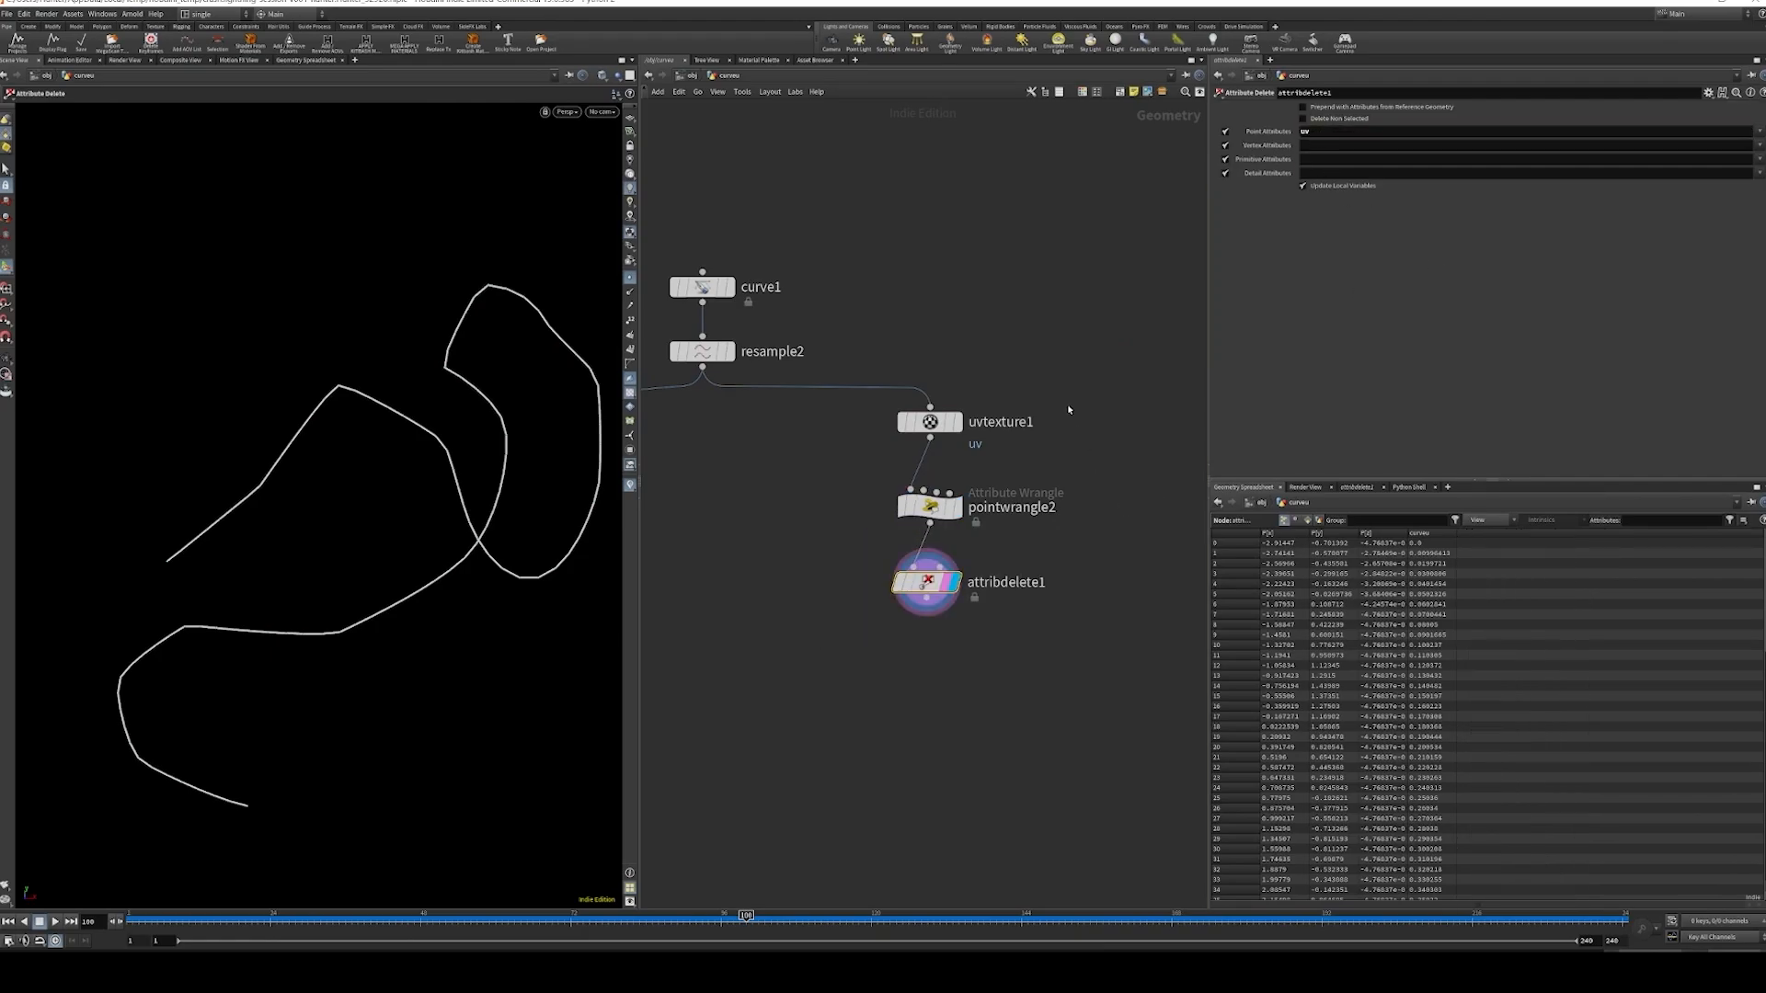
left_click_drag(1069, 409, 847, 555)
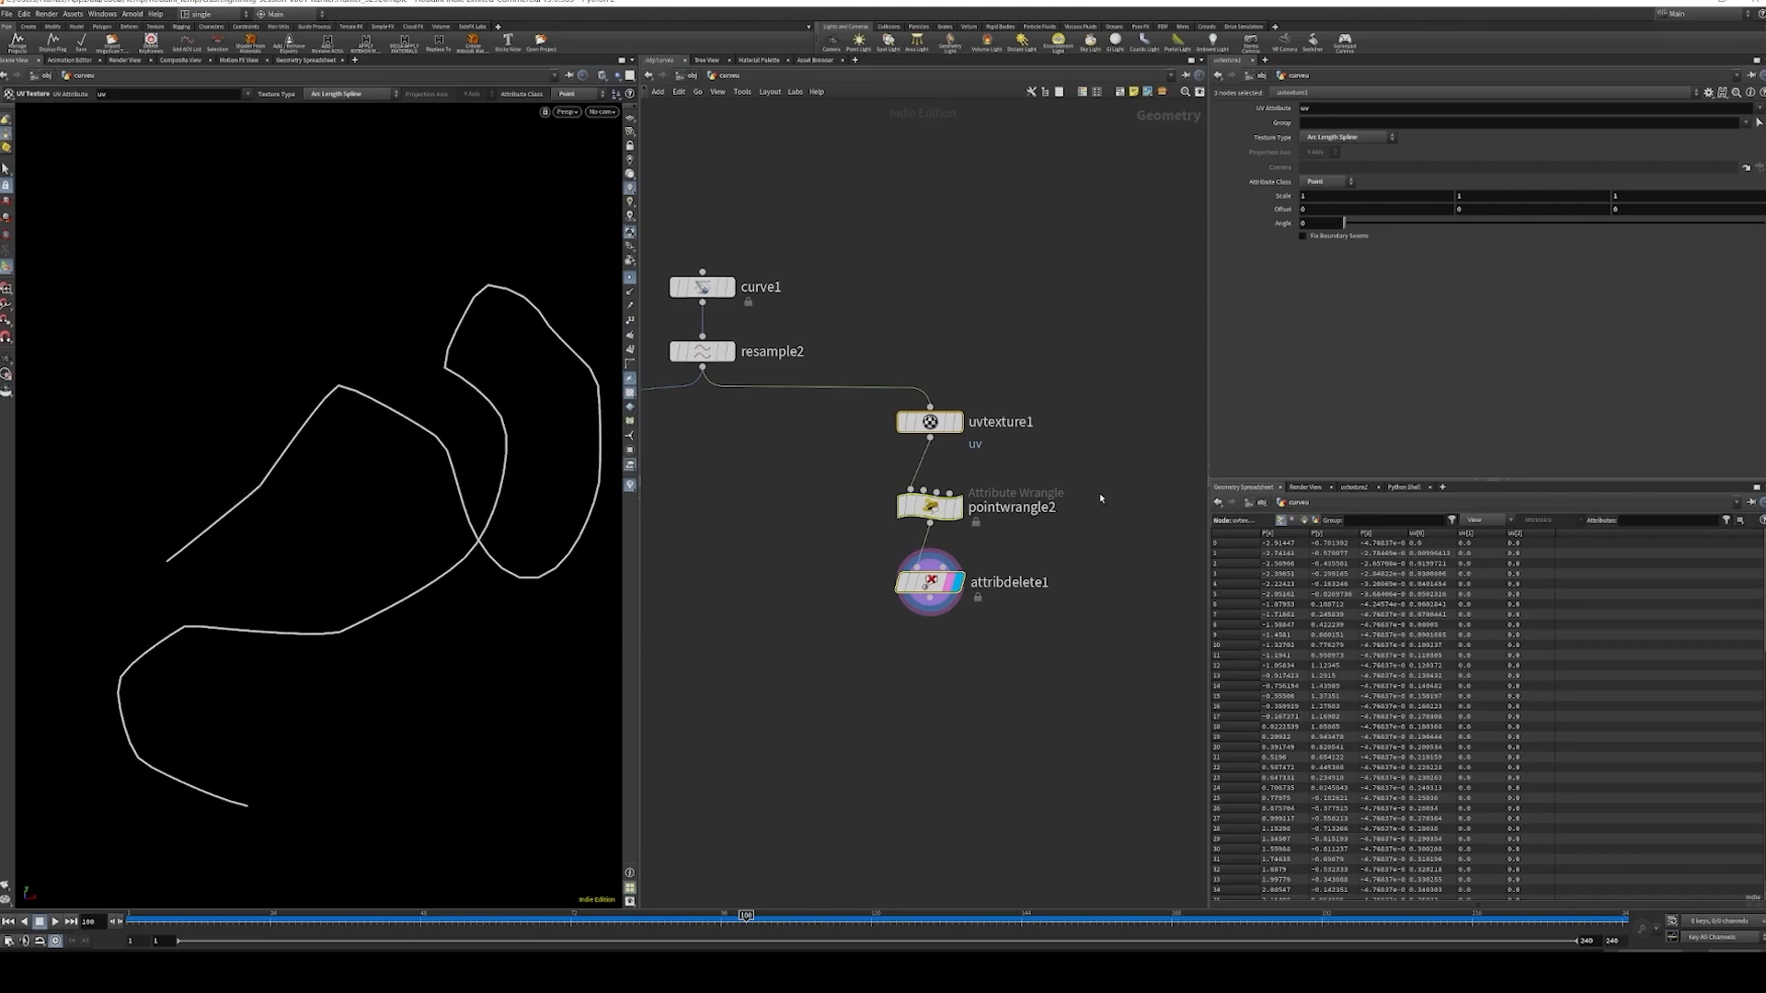
scroll(1082, 476, "down", 2)
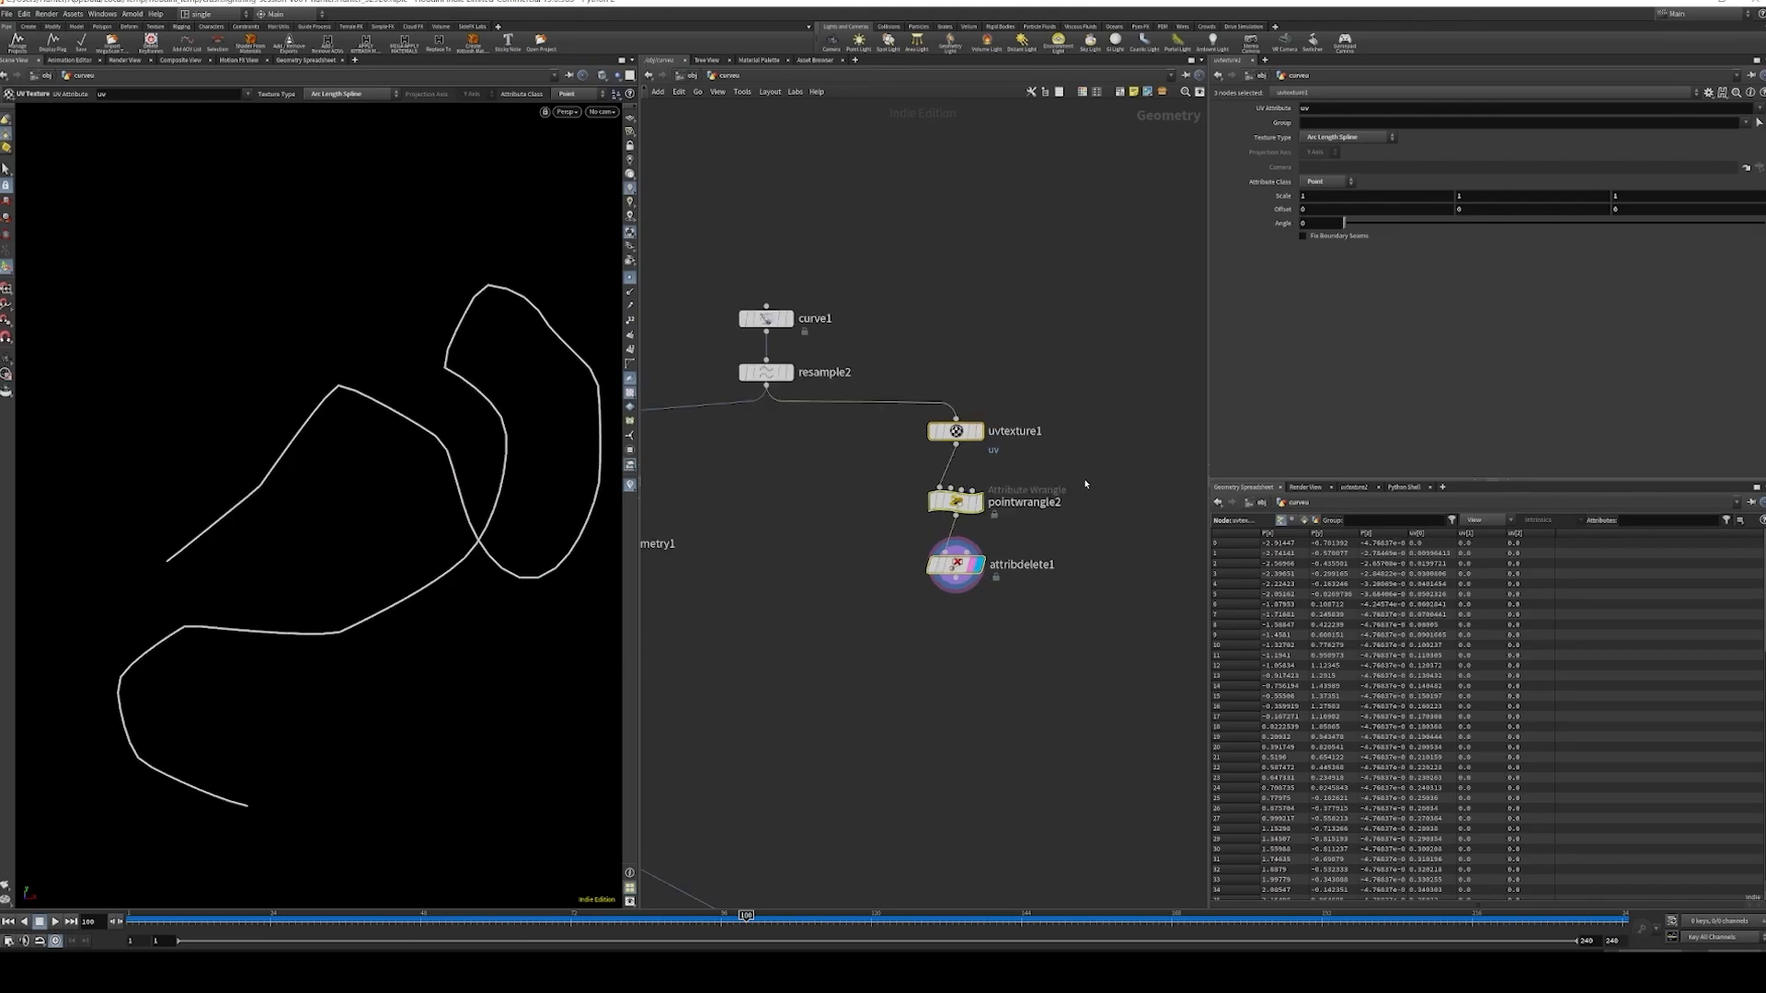
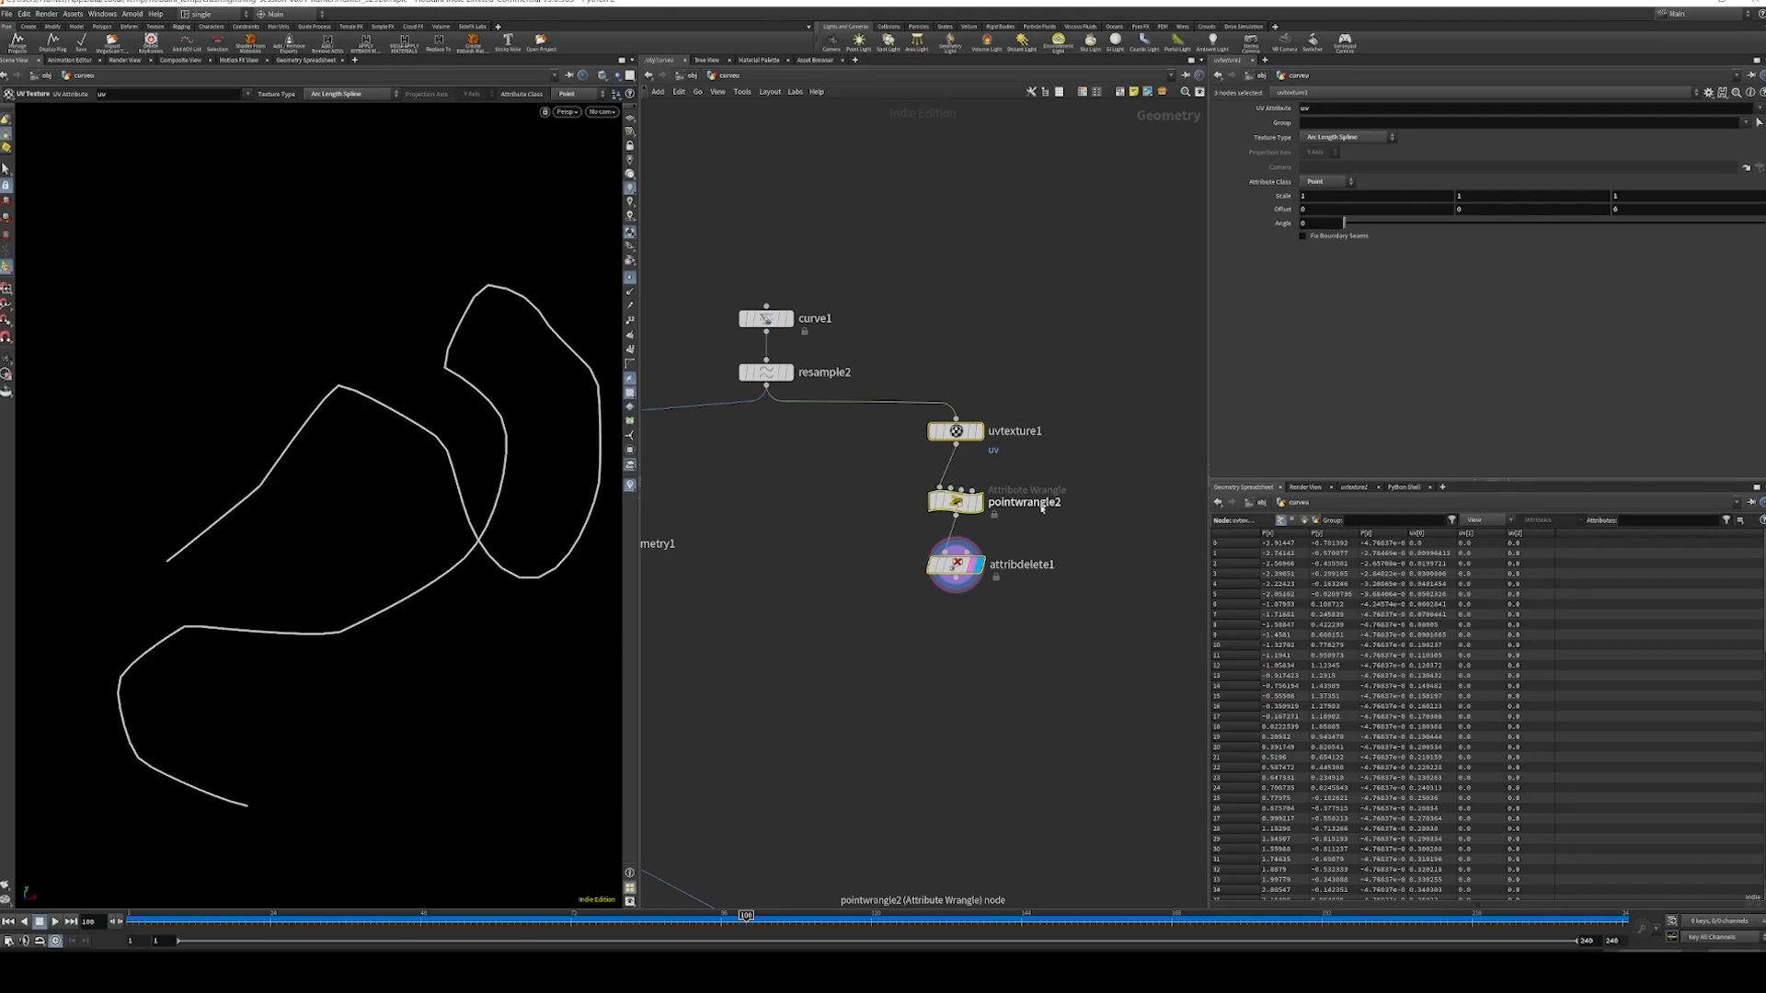
scroll(1058, 446, "up", 3)
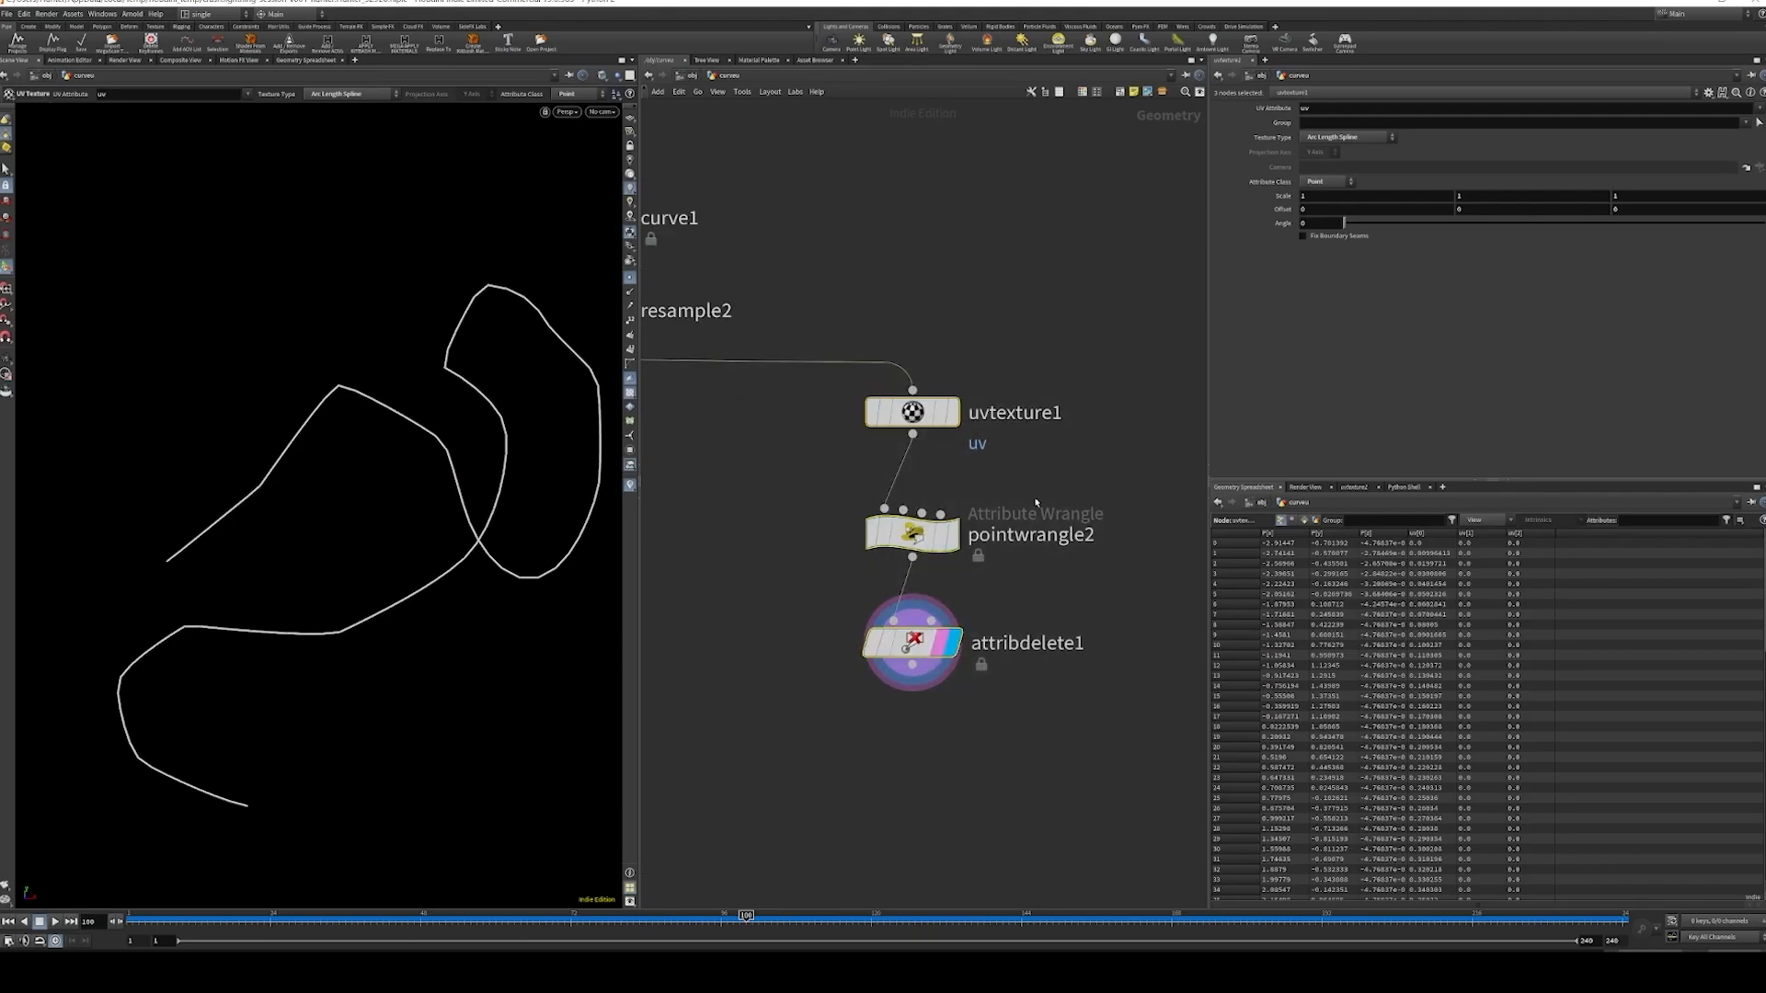
scroll(1036, 502, "down", 3)
left_click(947, 522)
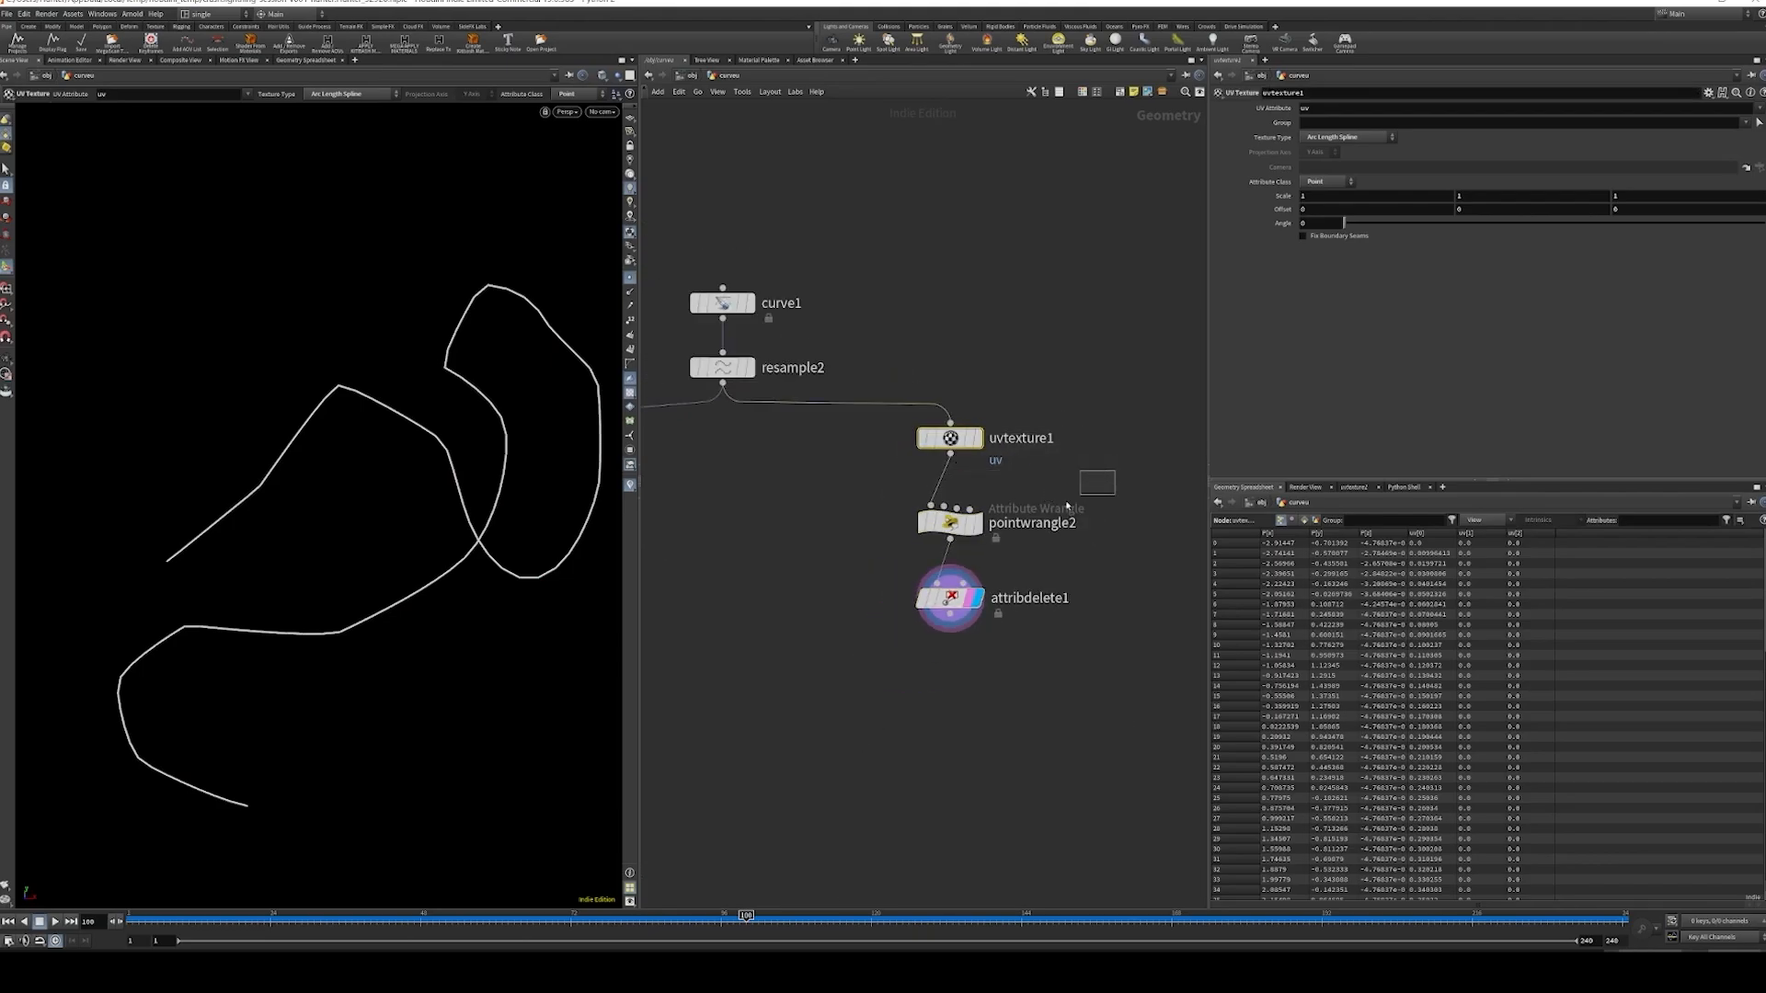
left_click(957, 618)
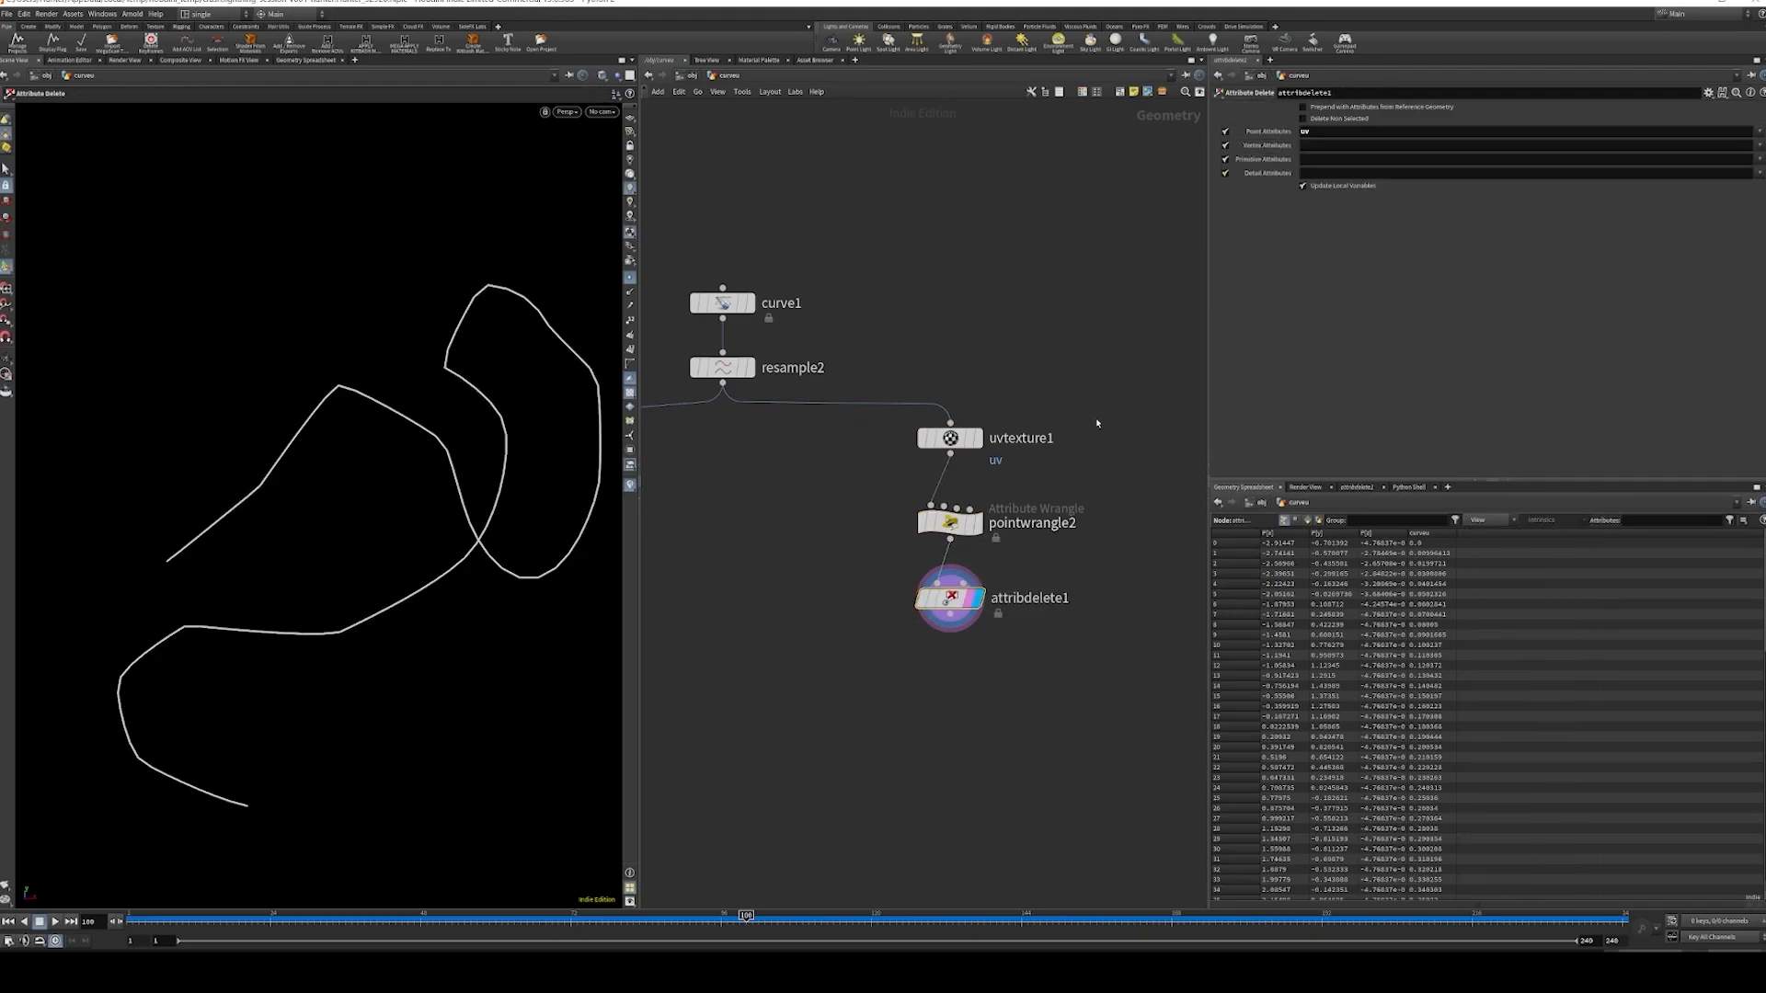
- Set the UV attribute name of uvtexture1 to _uv
left_click(950, 438)
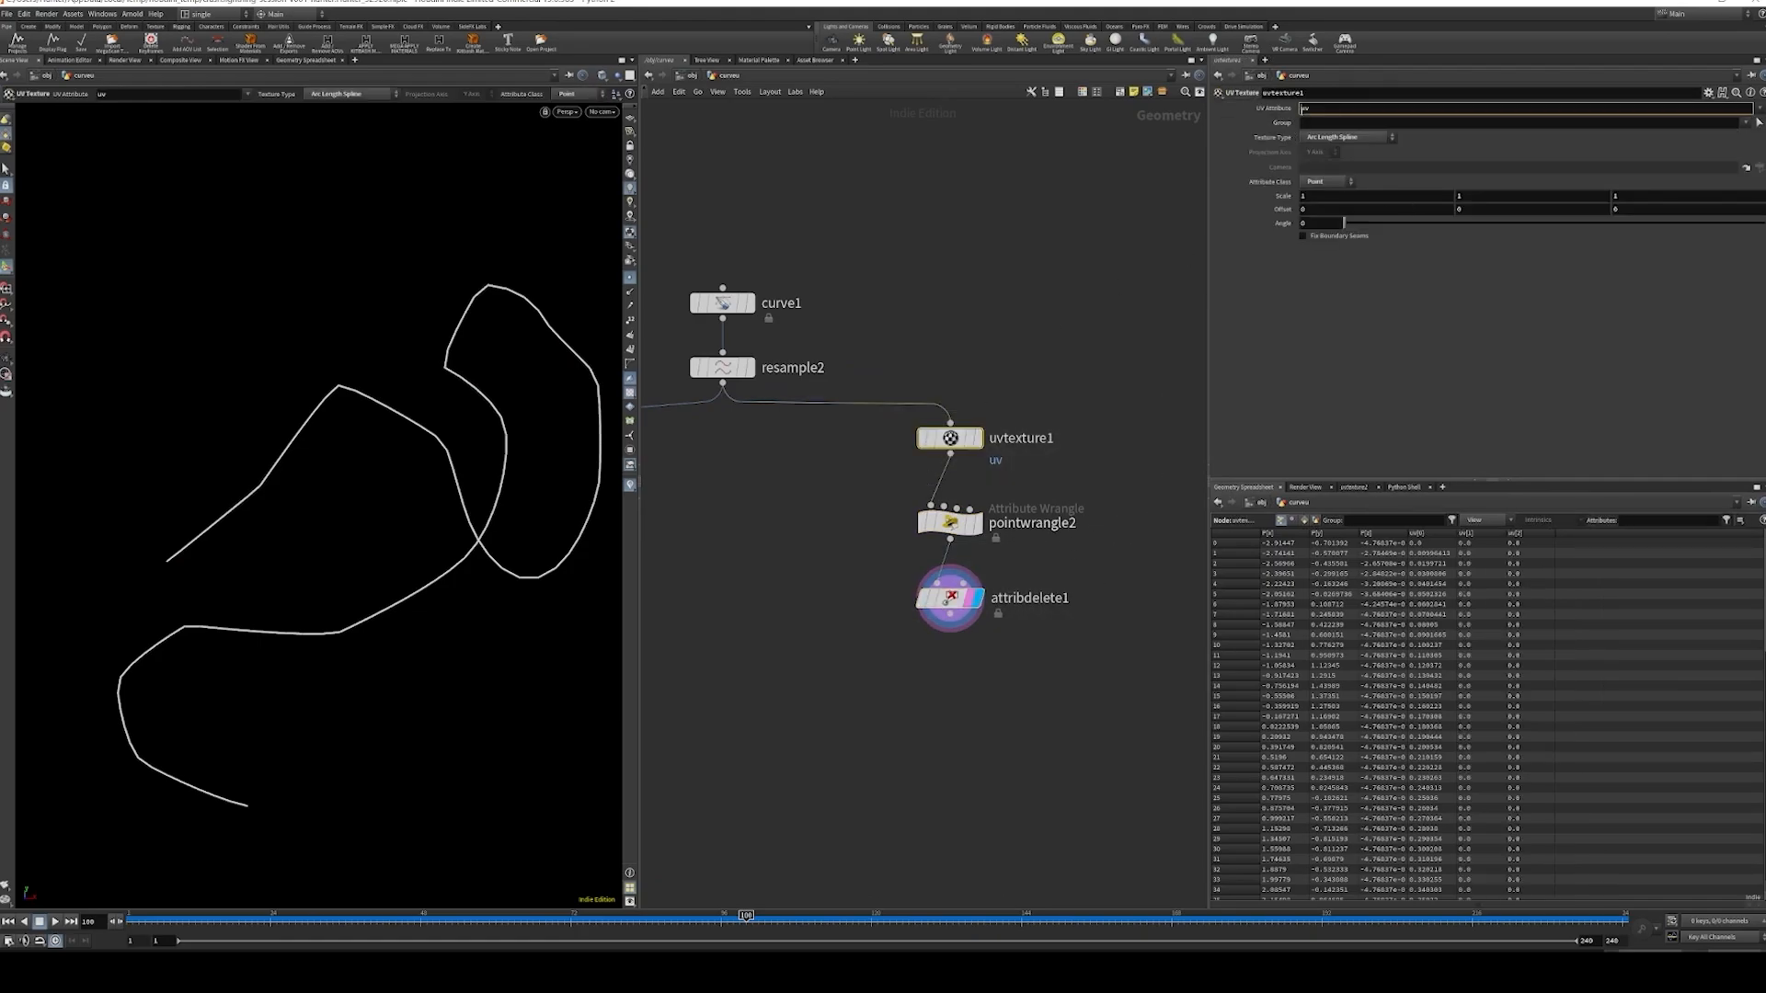
type("_")
key("Return")
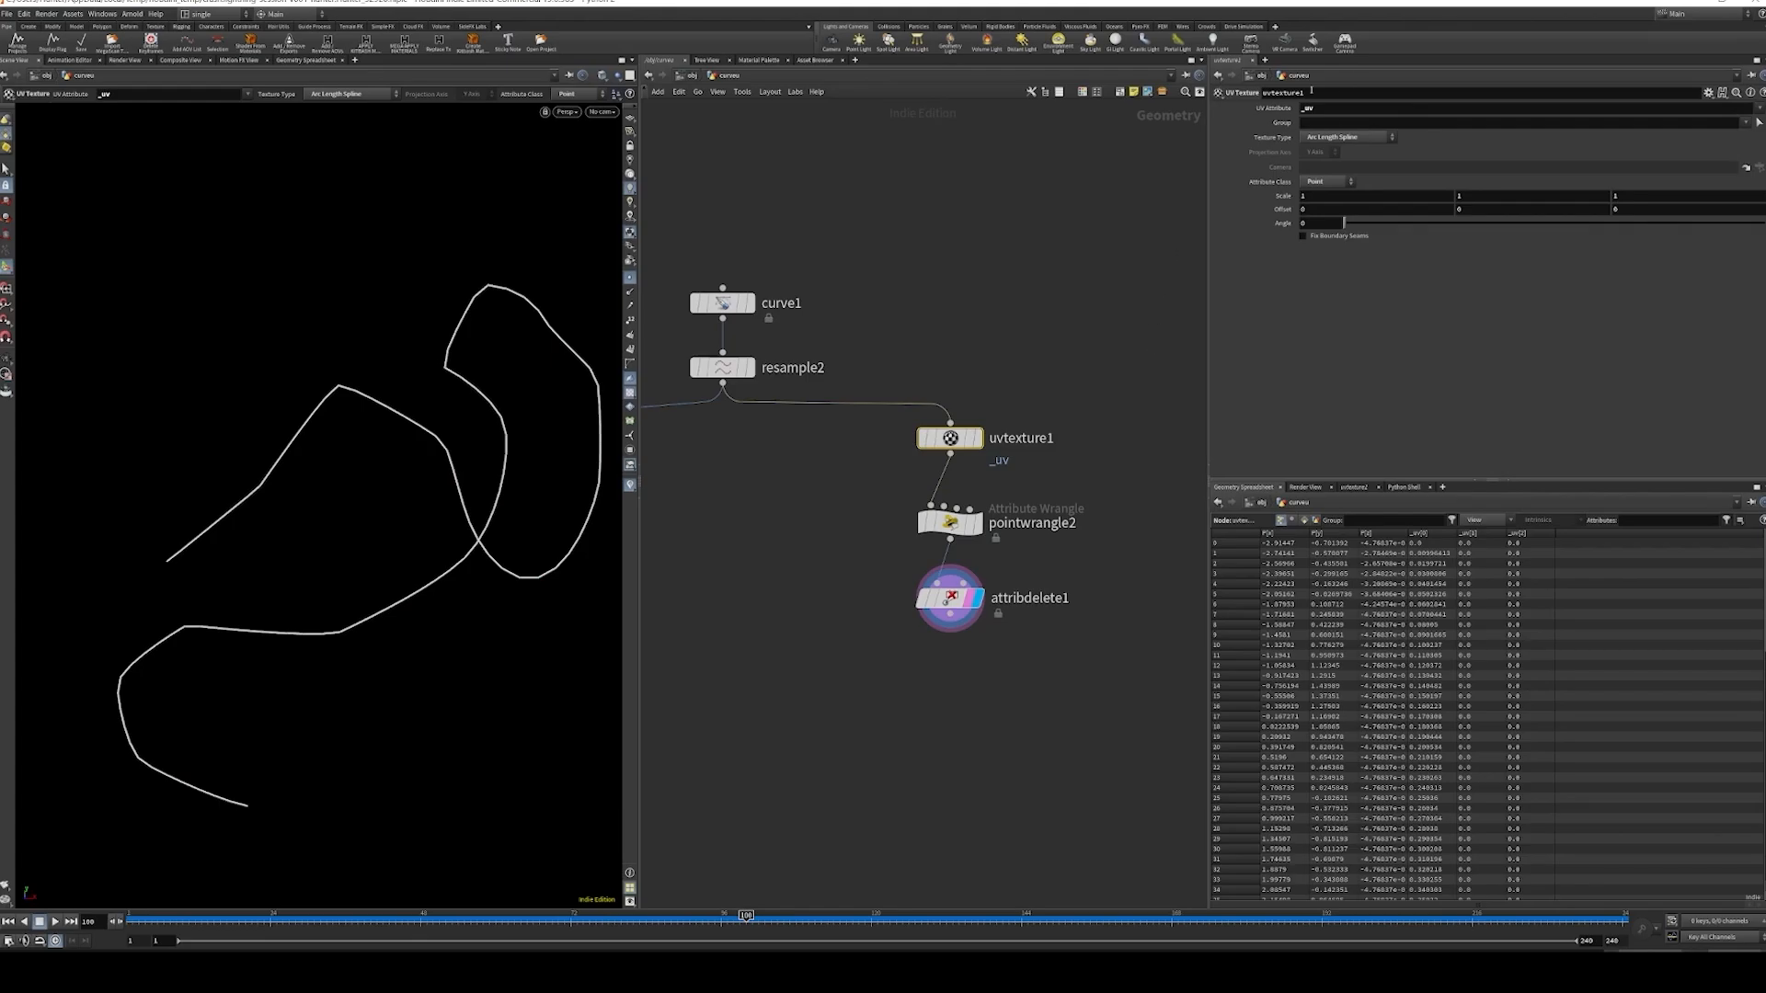
left_click(1320, 112)
key("Left")
key("BackSpace")
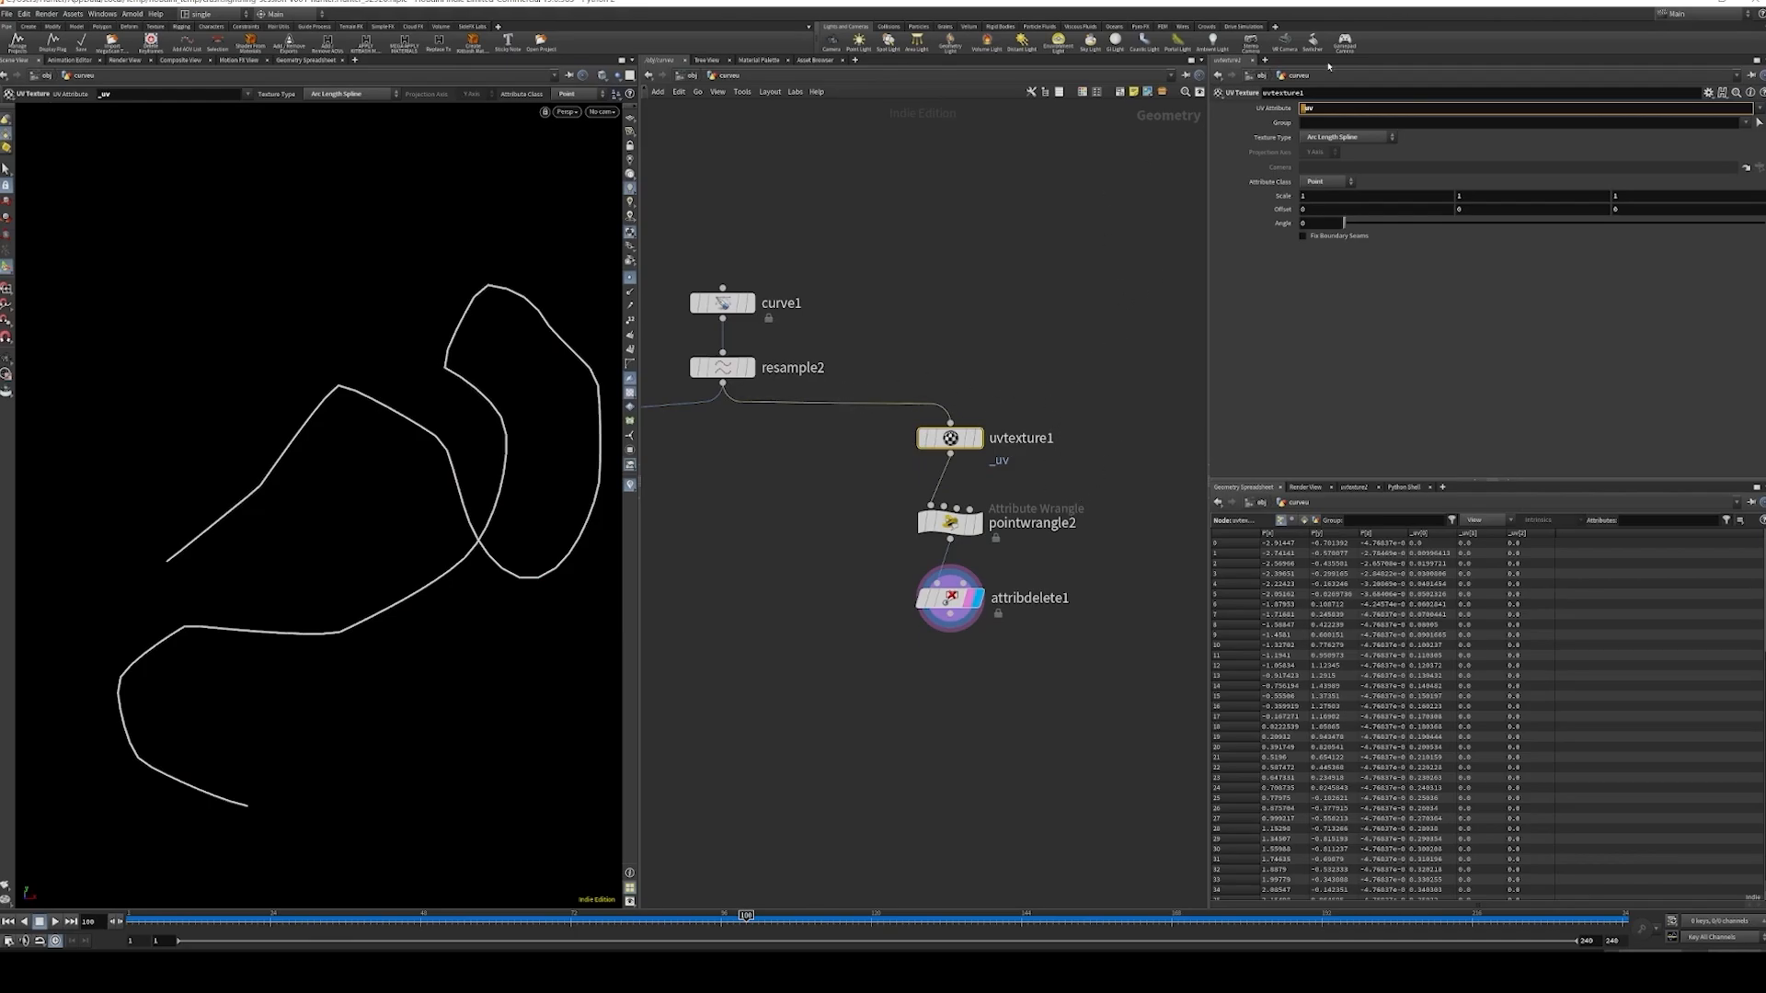
left_click(950, 523)
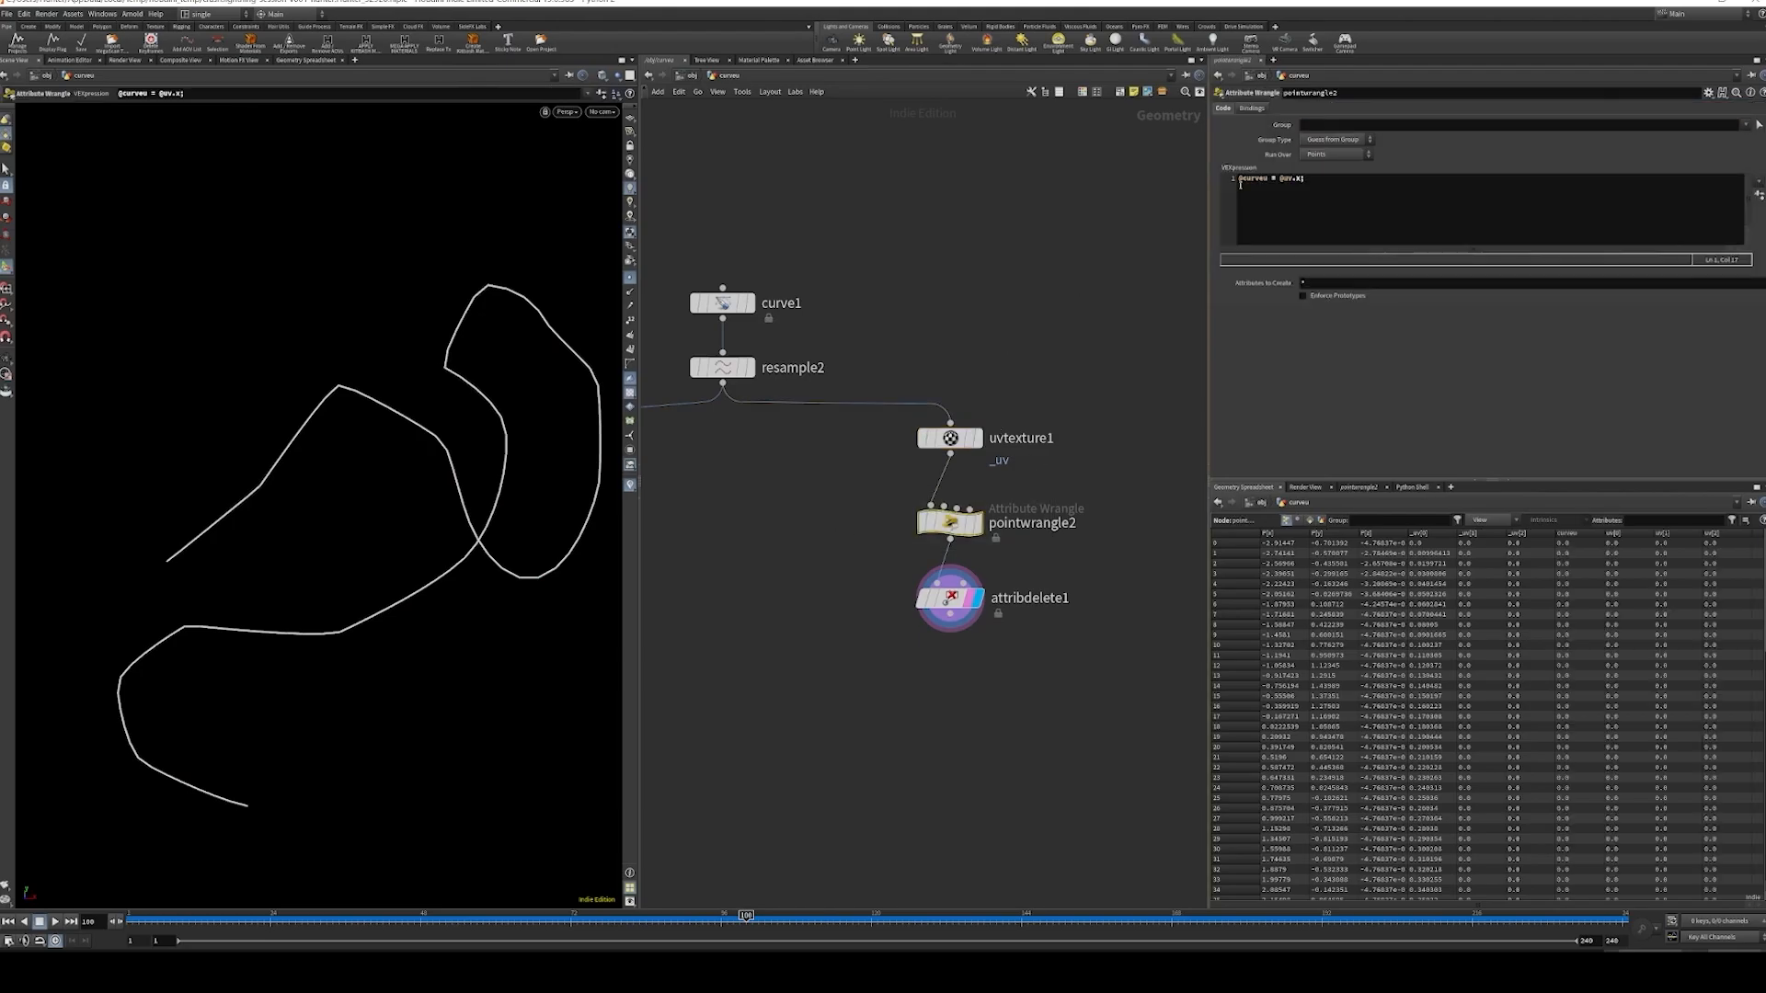
left_click(1280, 178)
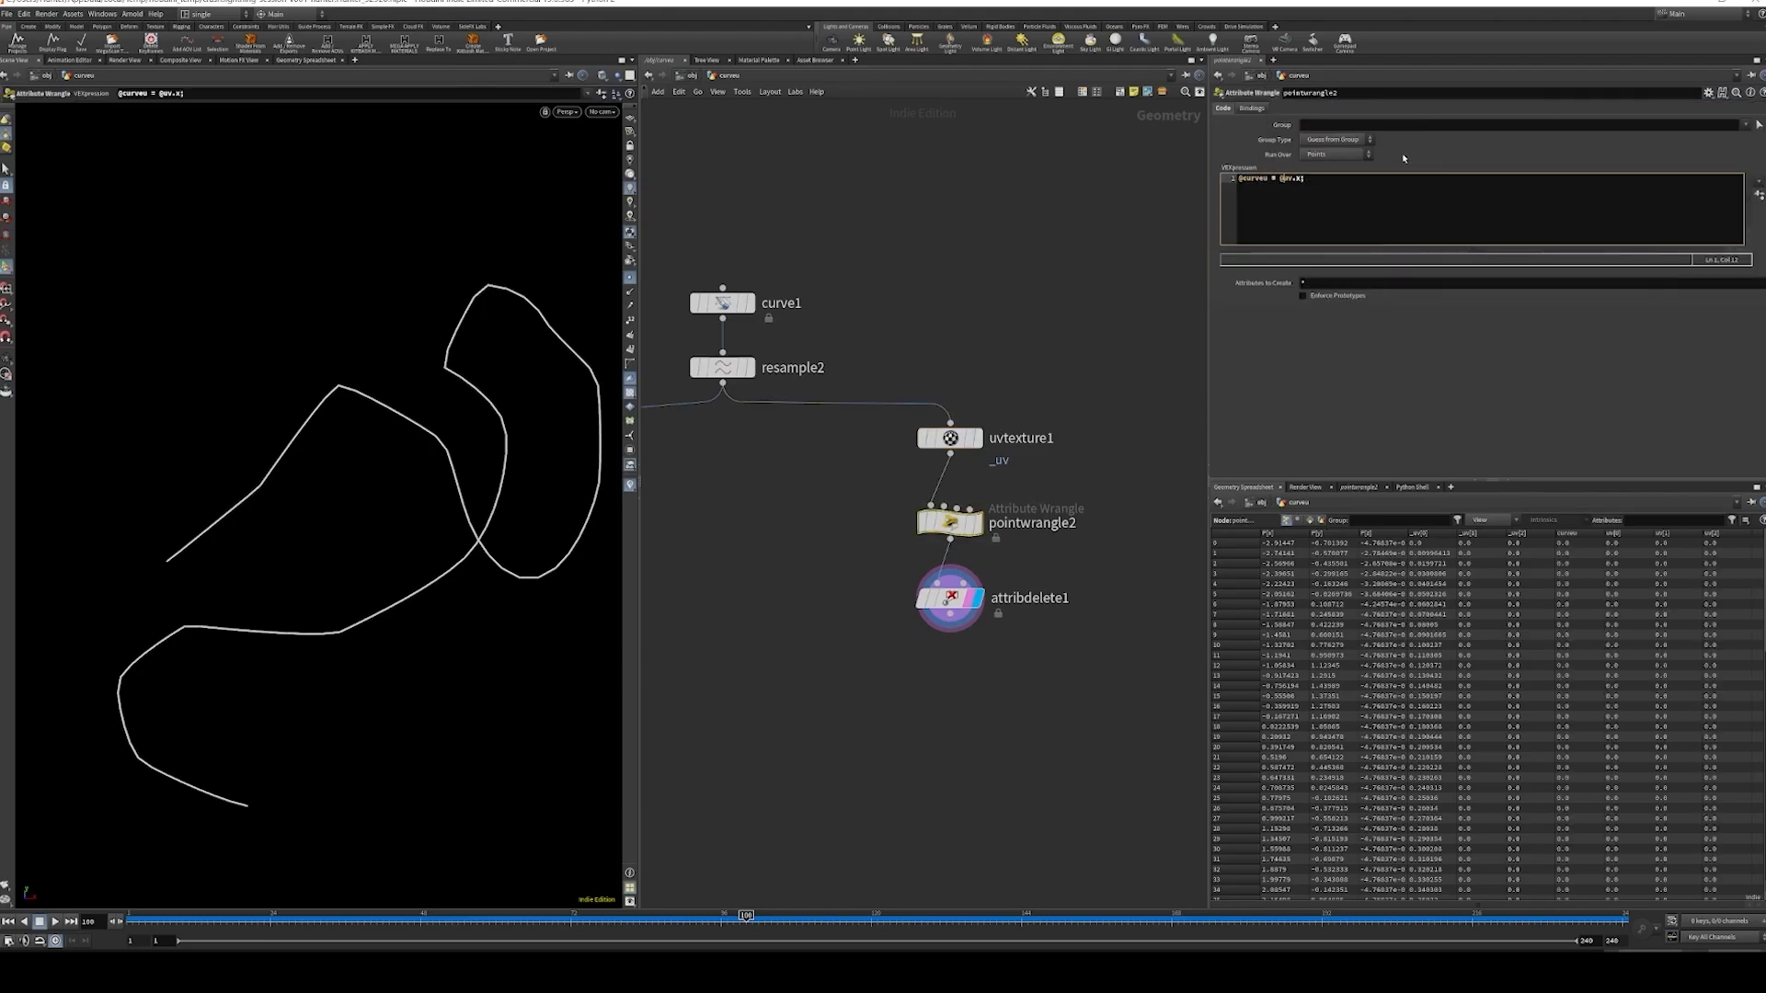
type("_")
left_click(992, 218)
middle_click_drag(1076, 322, 1082, 243)
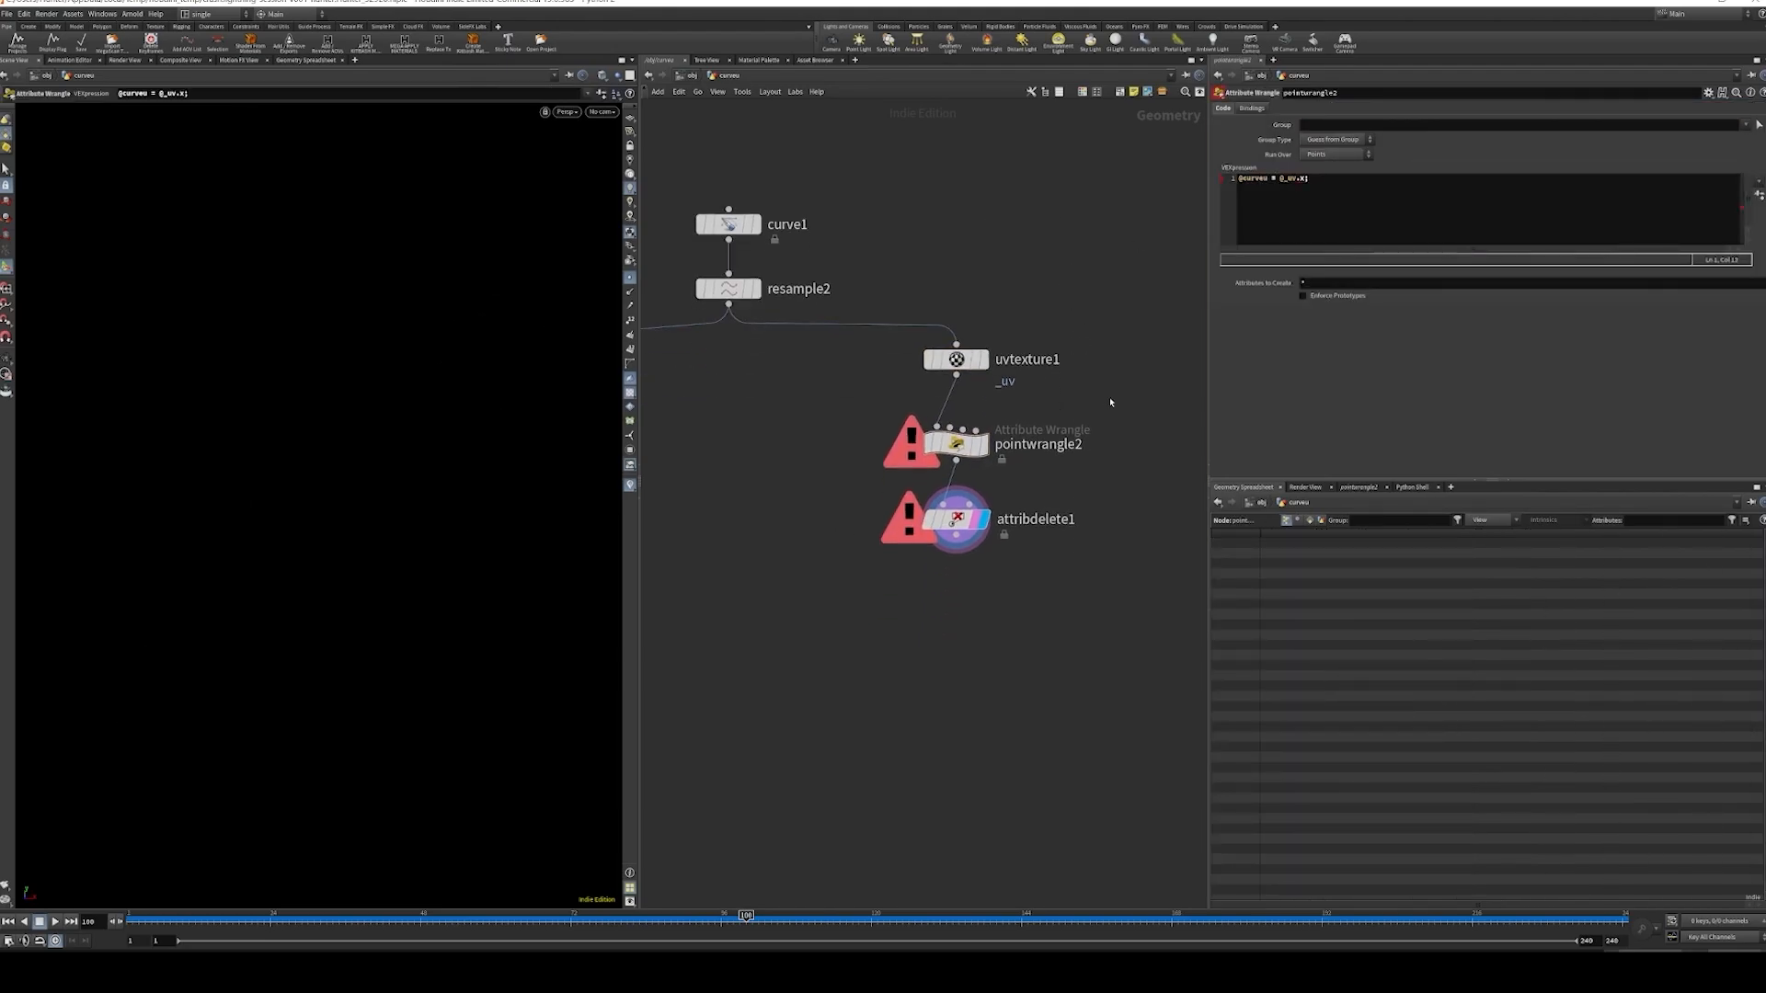
left_click(1316, 180)
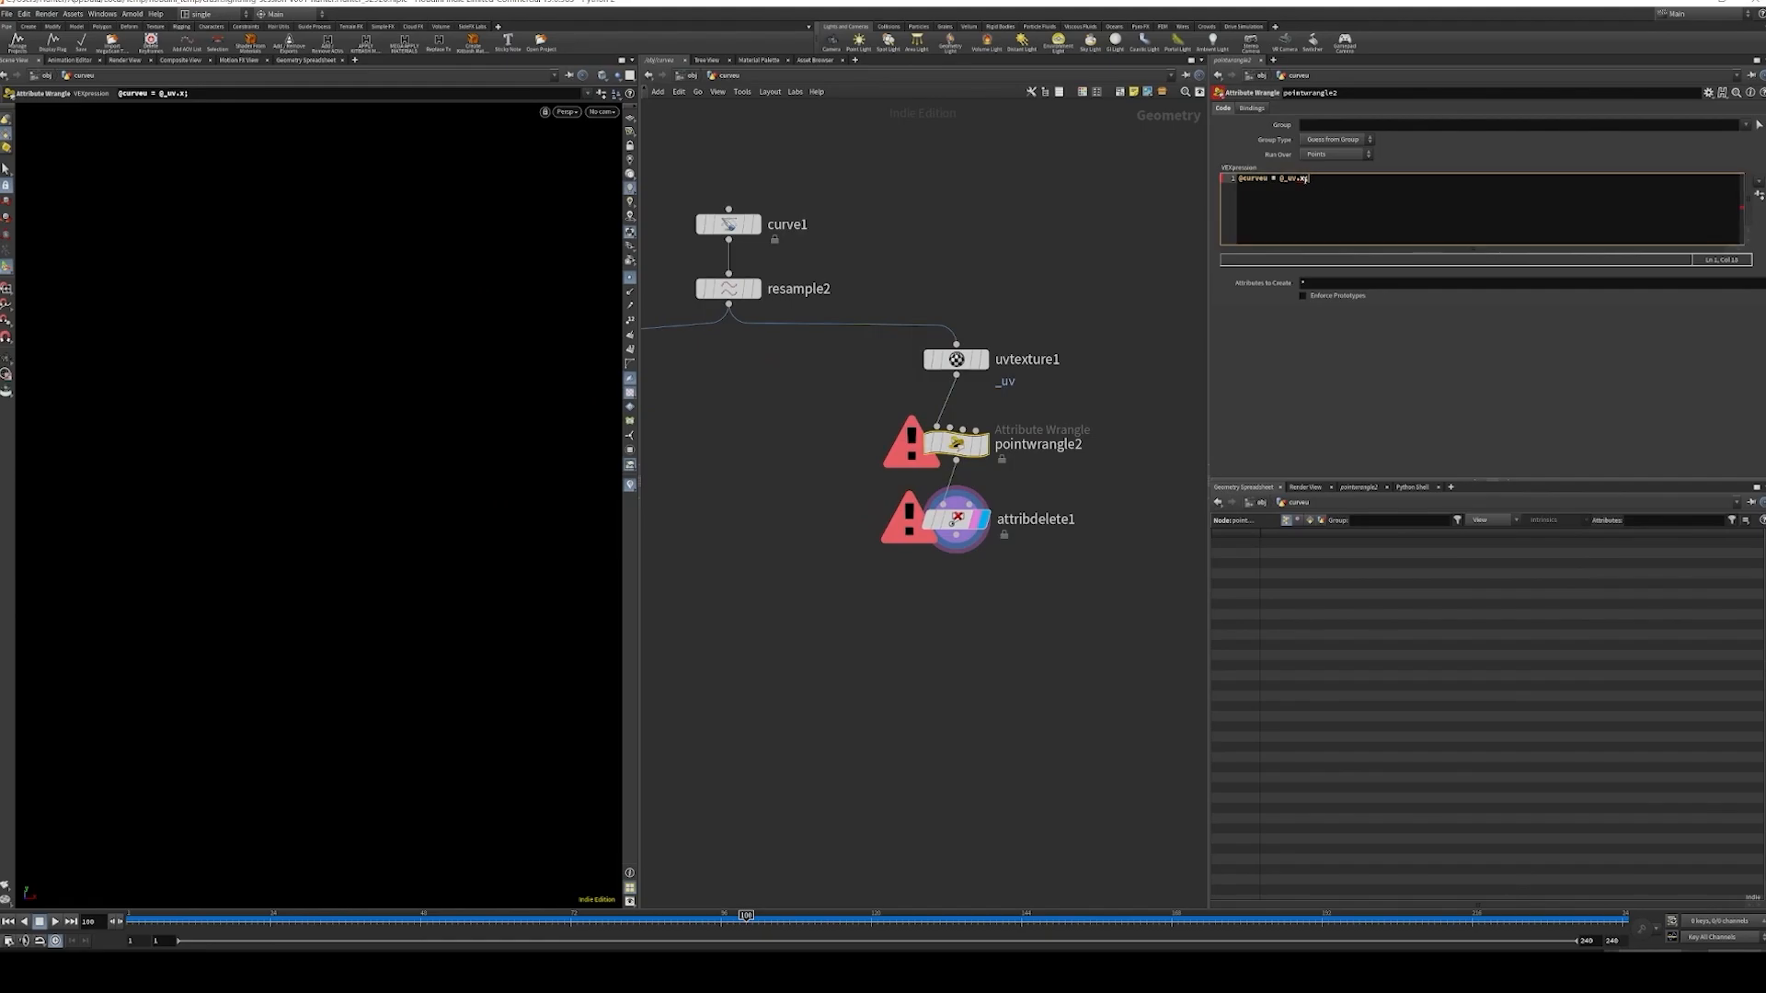
mouse_move(1298, 179)
left_click(1279, 178)
type("v")
left_click(1140, 209)
middle_click_drag(1112, 280, 1107, 236)
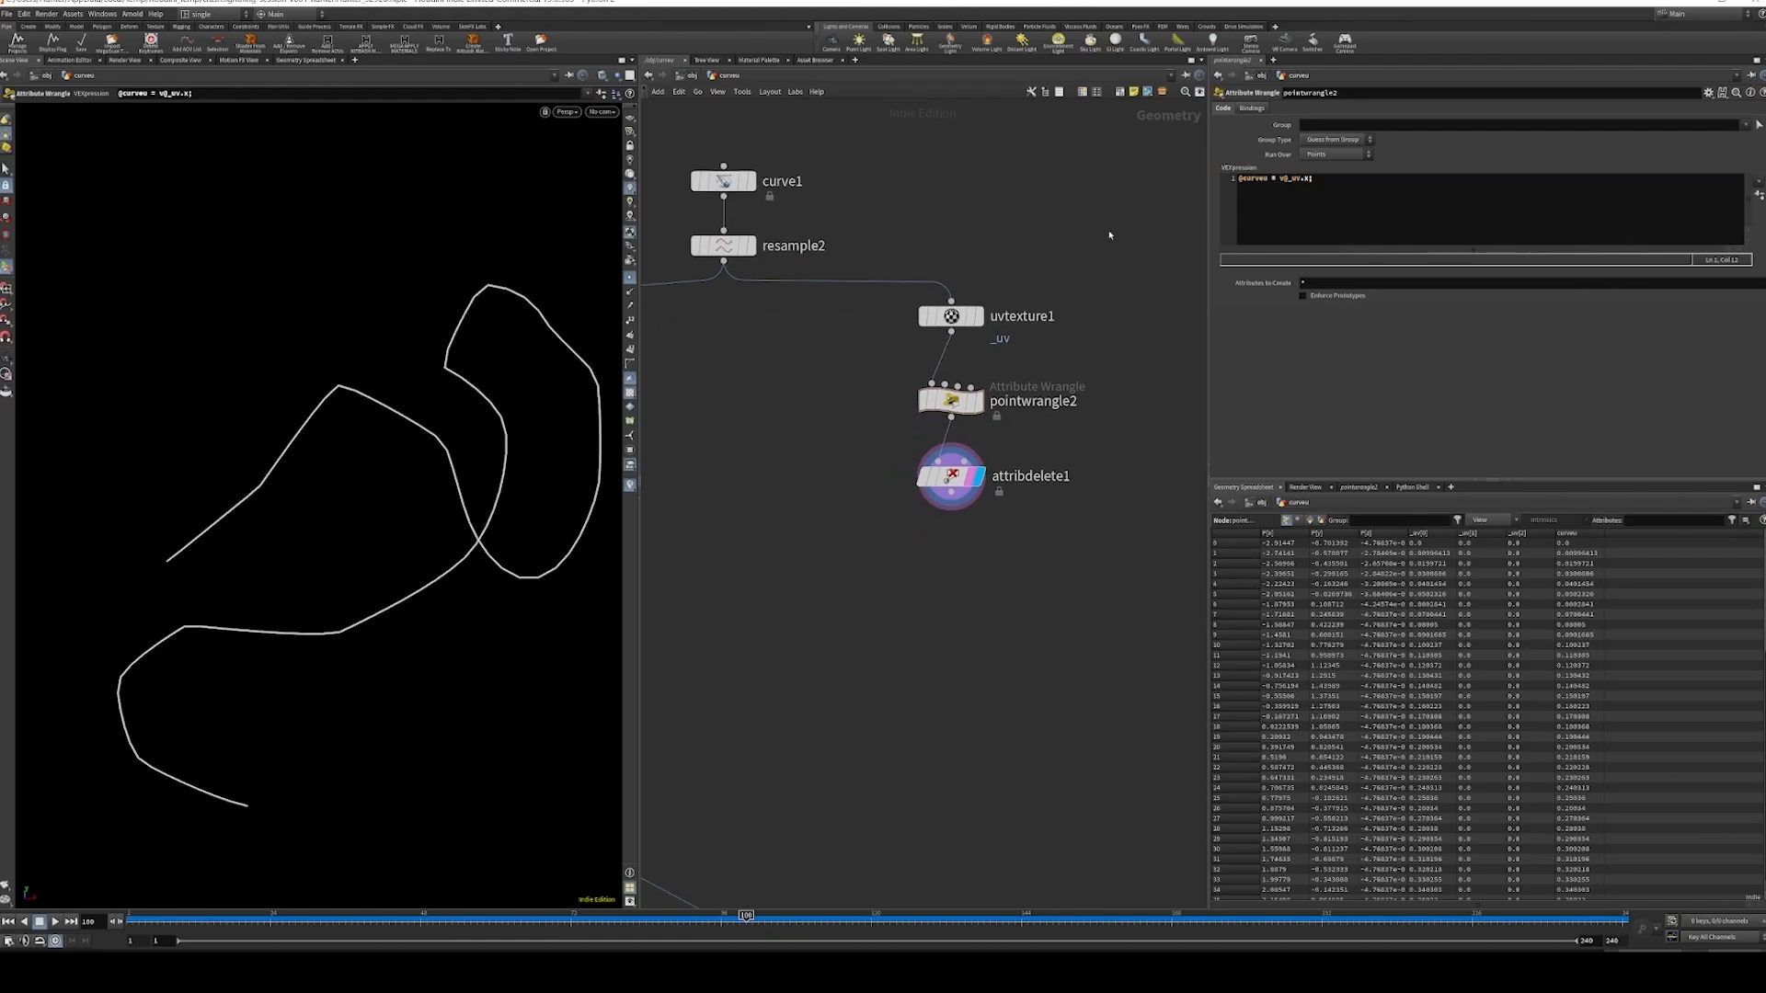
- Set the Attribute Delete node's point attribute pattern to _* to remove all underscore-prefixed attributes
left_click_drag(1083, 423, 904, 522)
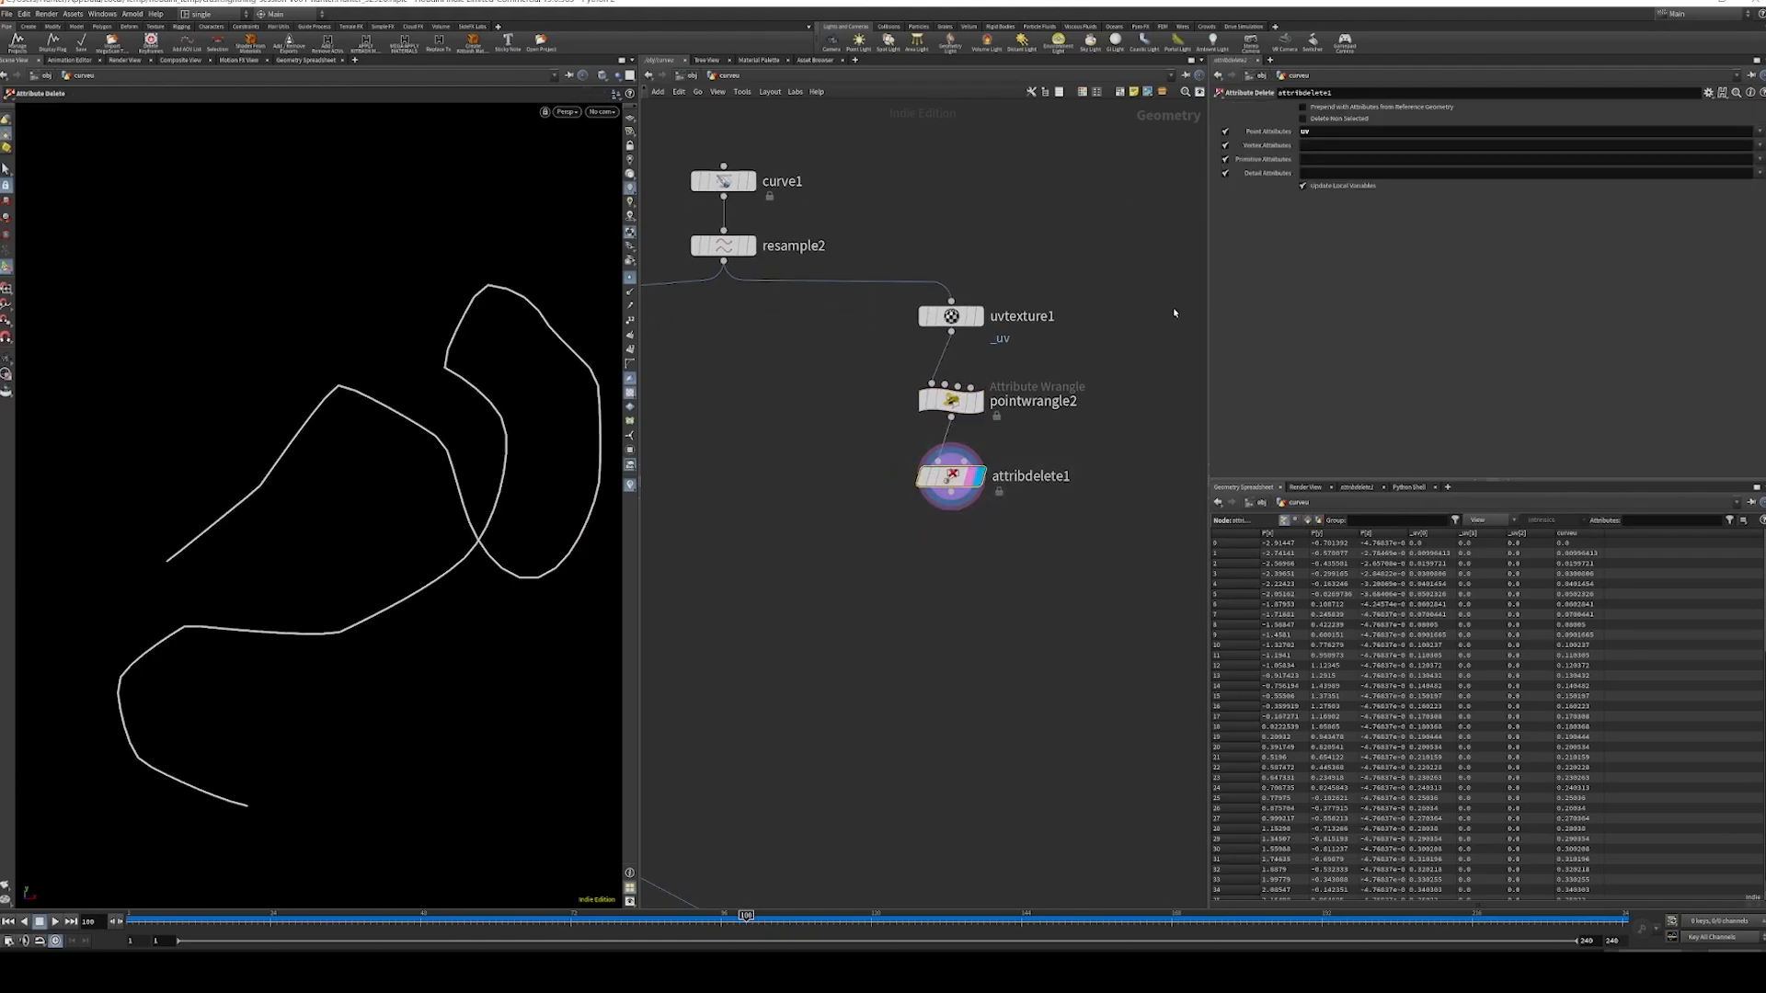
left_click(1302, 132)
type("_")
key("Return")
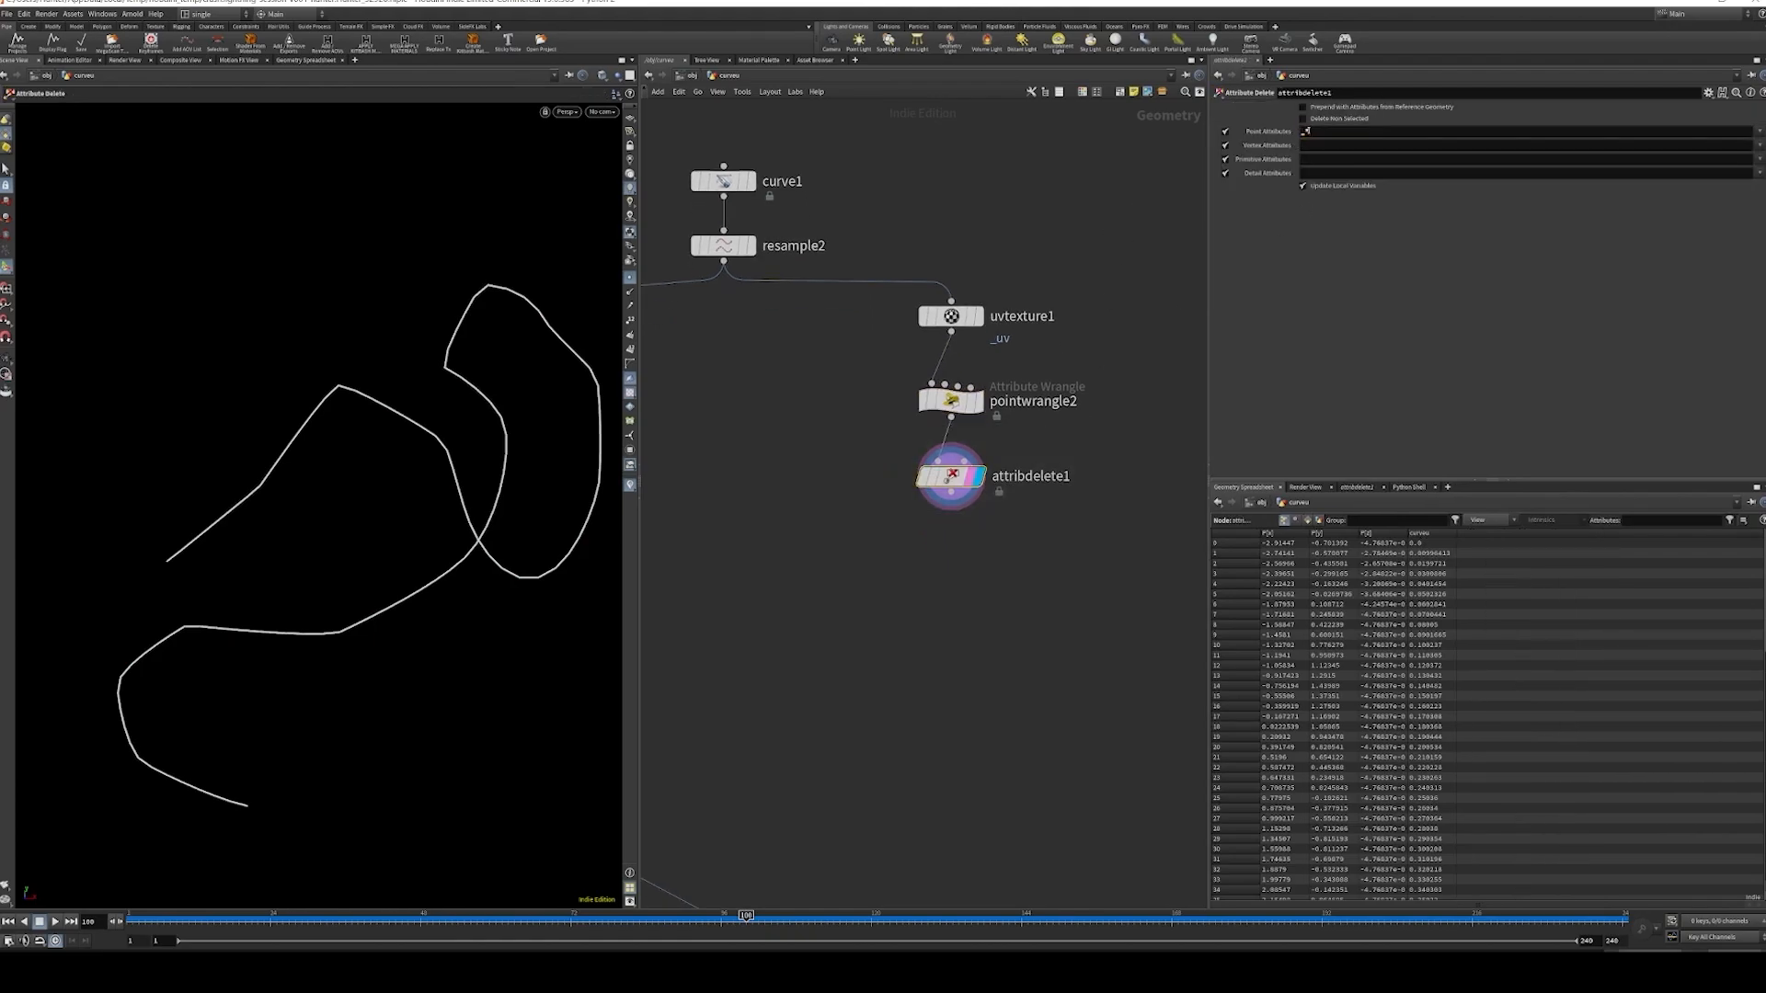
left_click_drag(1051, 255, 930, 511)
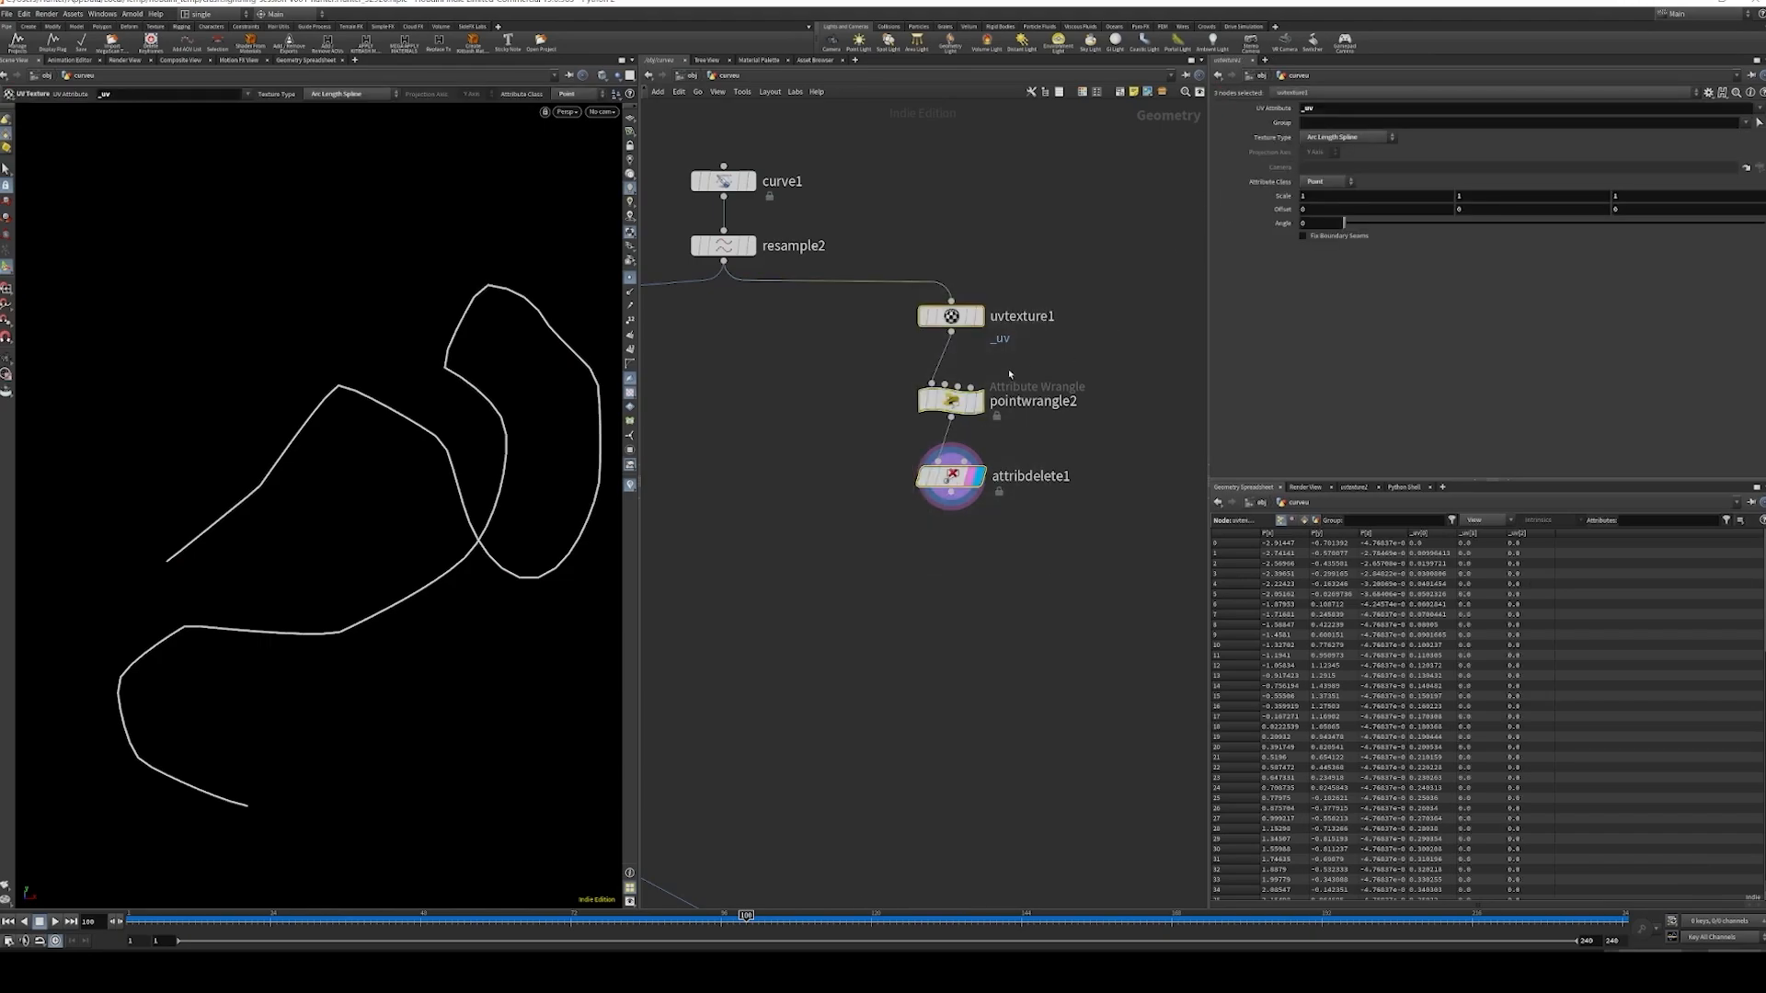
left_click_drag(1092, 439, 951, 548)
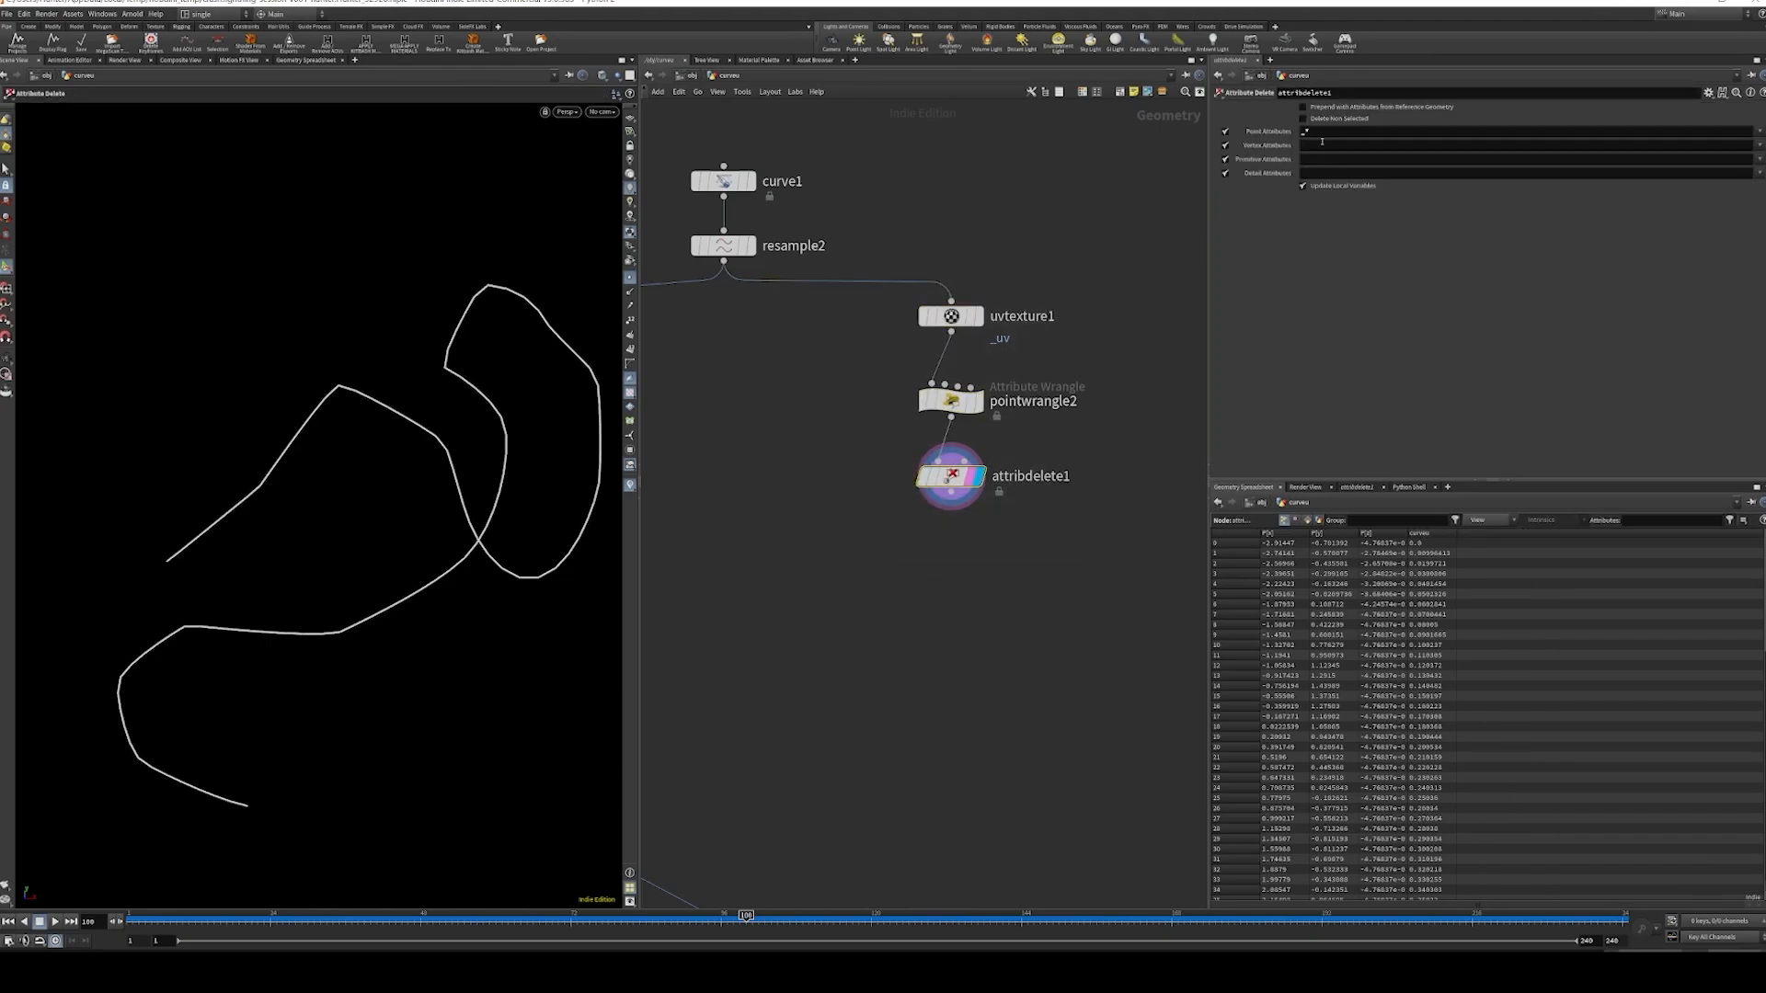
left_click(1304, 131)
- Collapse uvtexture1, pointwrangle2 and attribdelete1 into a subnetwork and rename it curveu
left_click_drag(914, 279, 1112, 565)
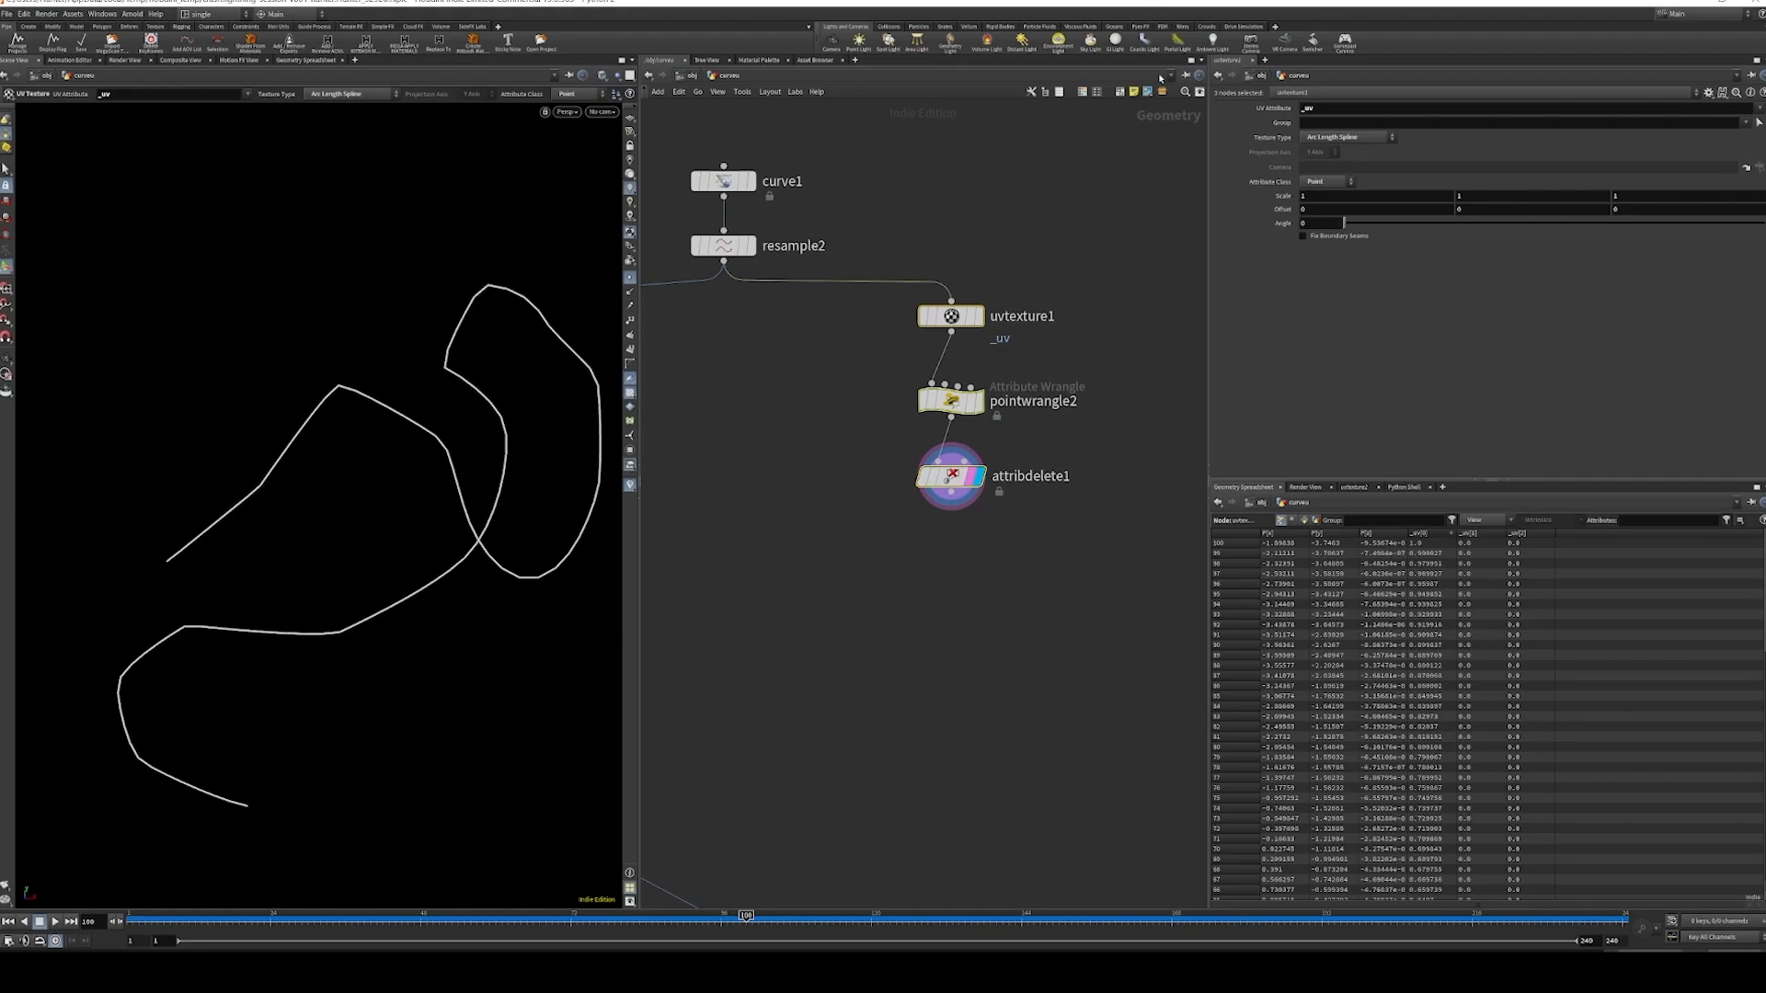
key("shift+c")
double_click(1042, 319)
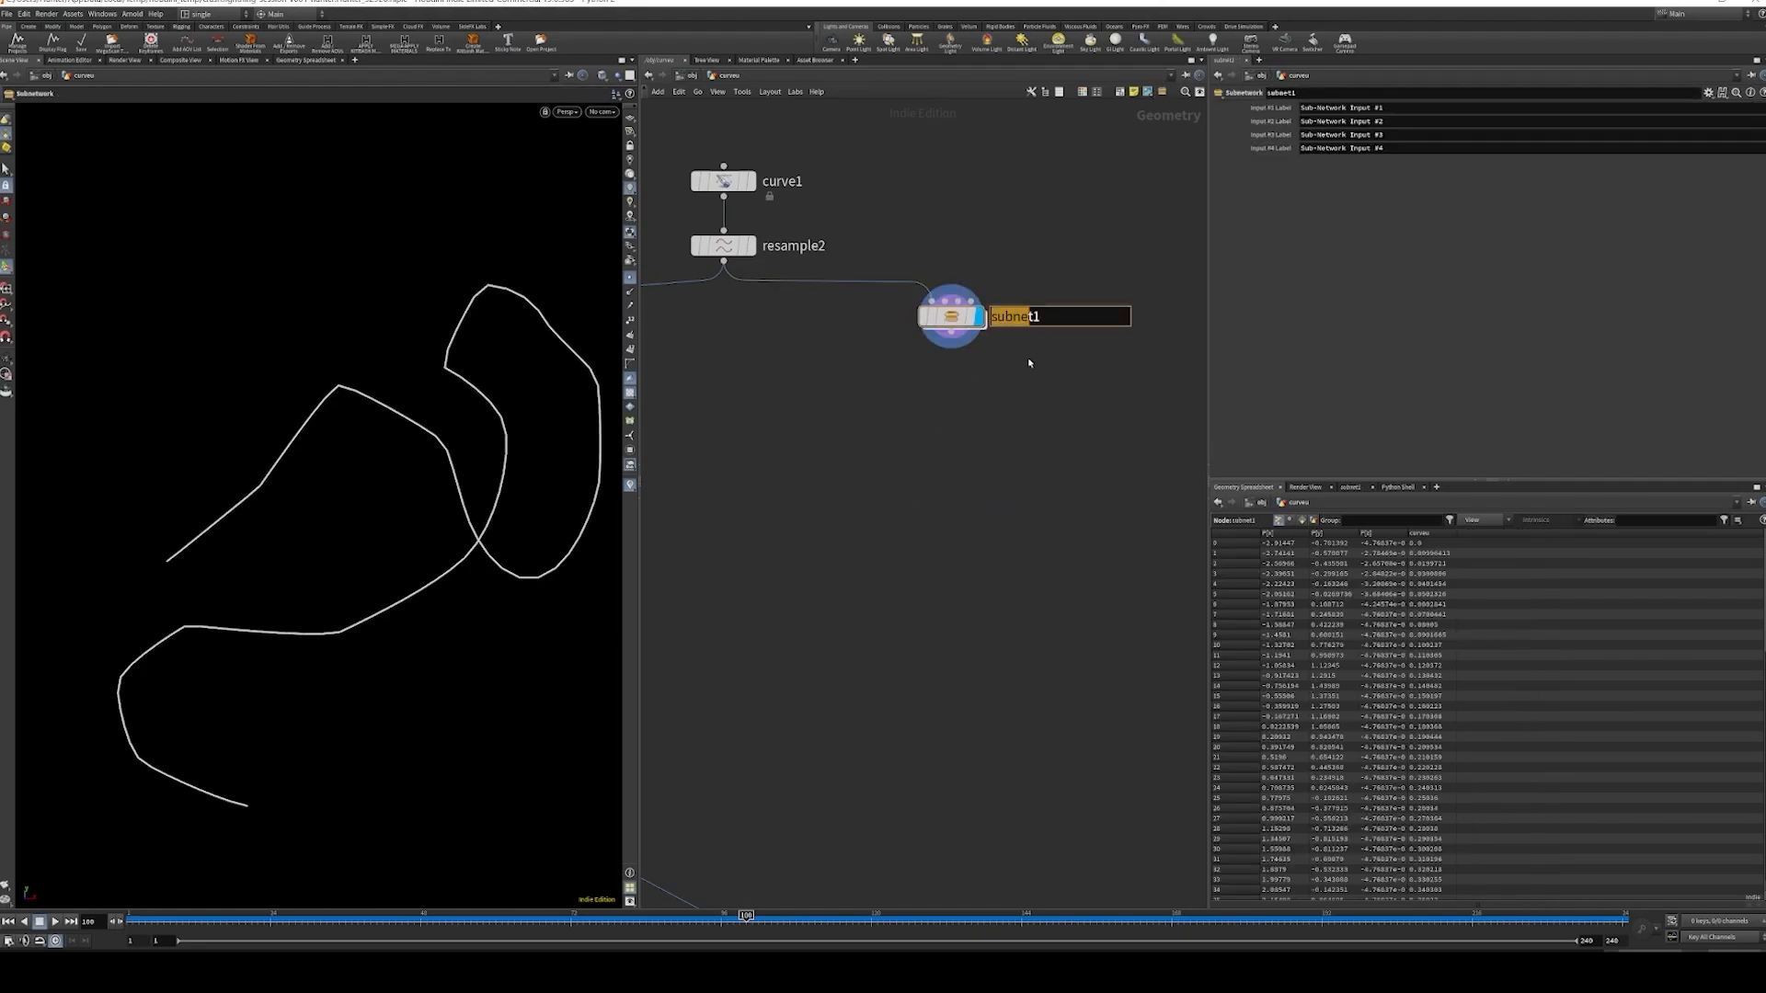
type("curveu")
key("Return")
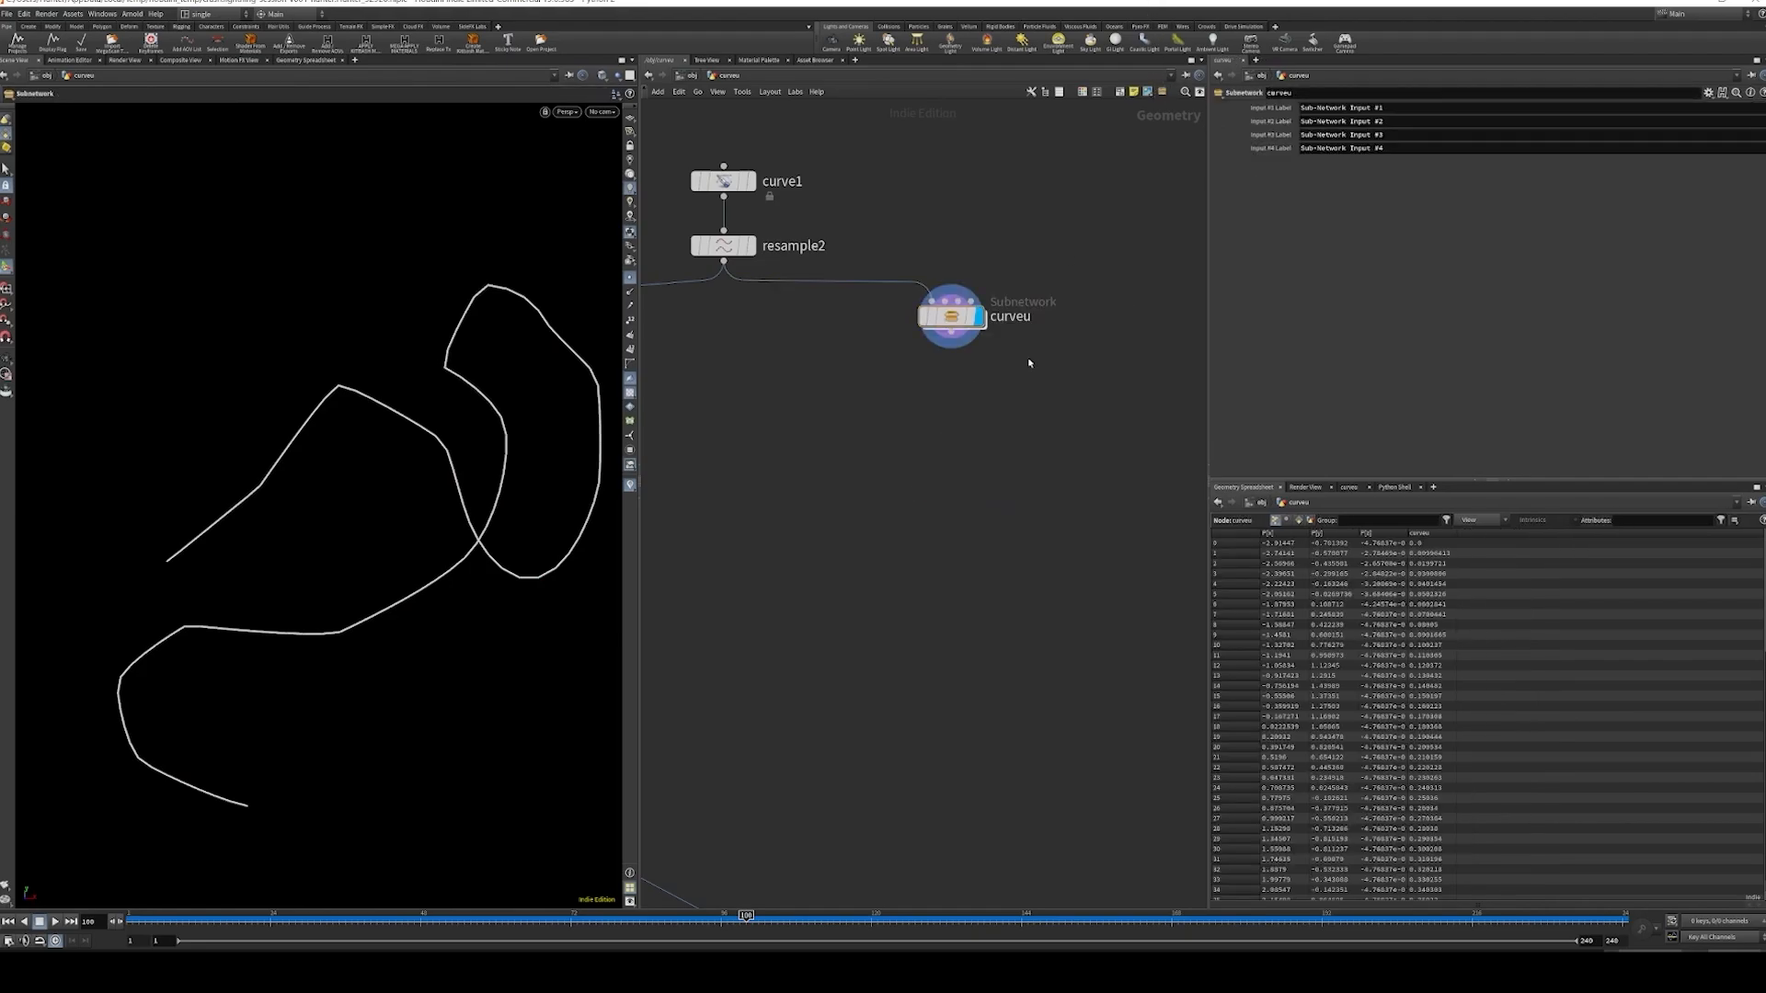
scroll(969, 370, "down", 4)
middle_click_drag(985, 390, 1013, 409)
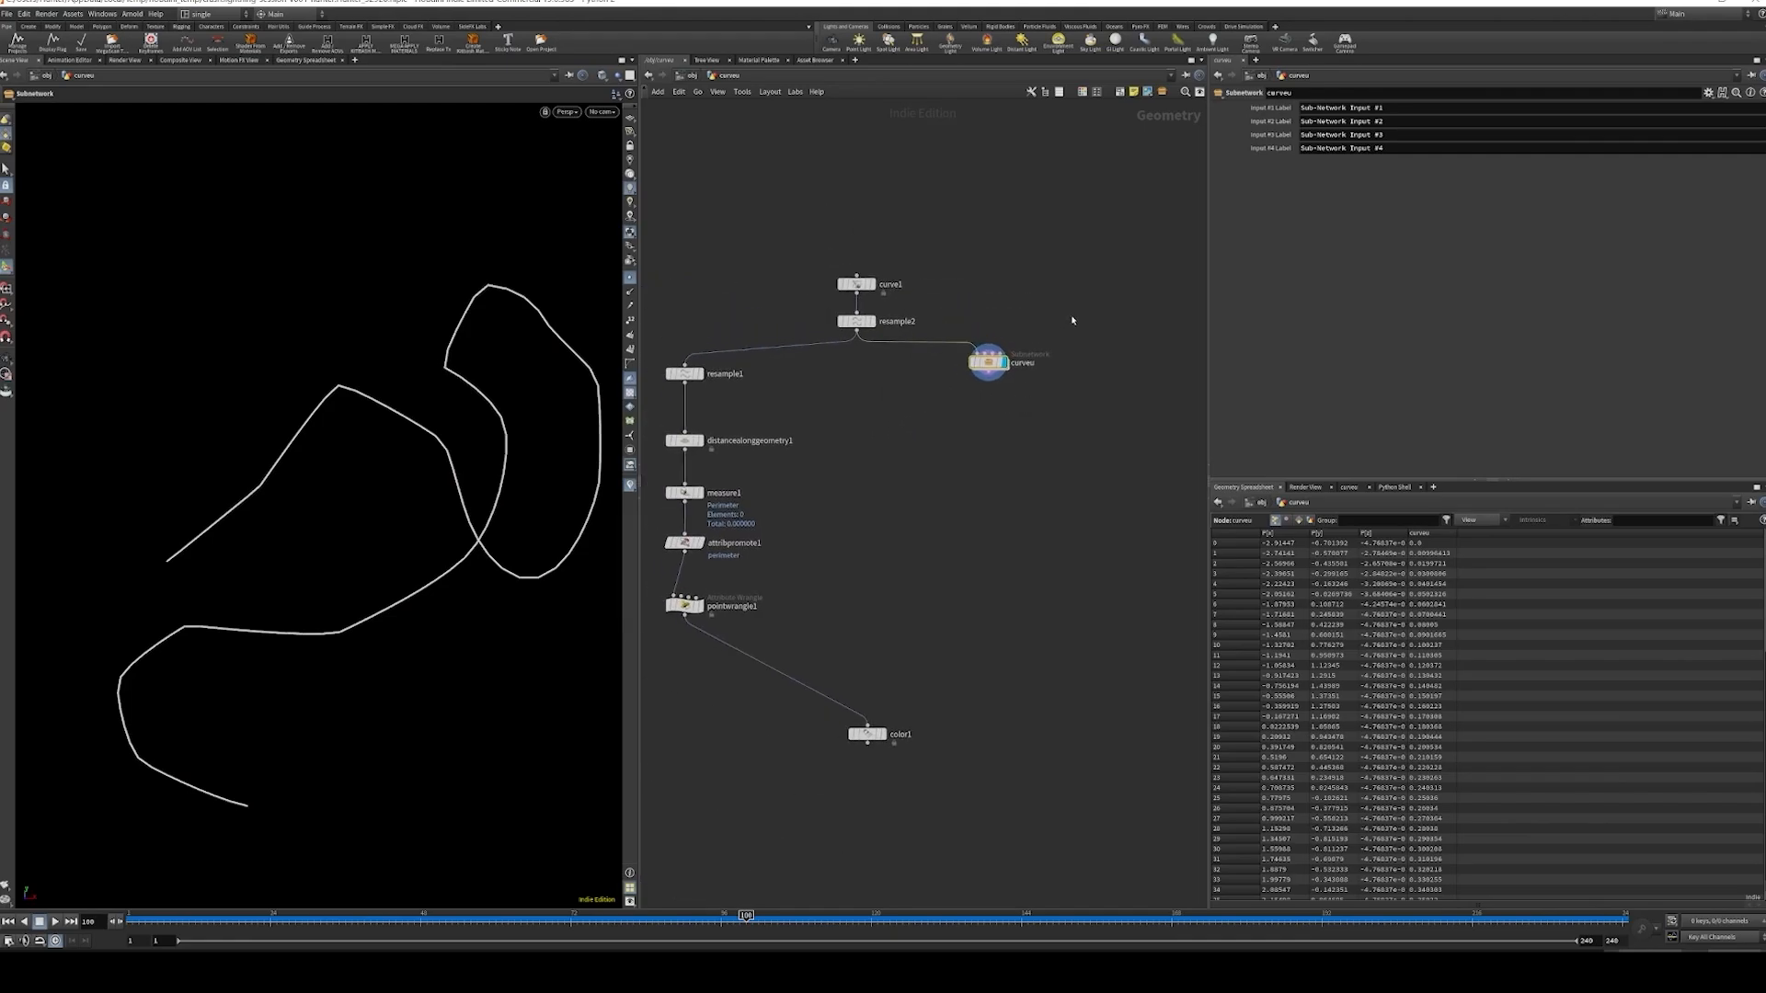
middle_click_drag(904, 417, 1016, 410)
middle_click_drag(1131, 336, 993, 359)
scroll(991, 359, "up", 3)
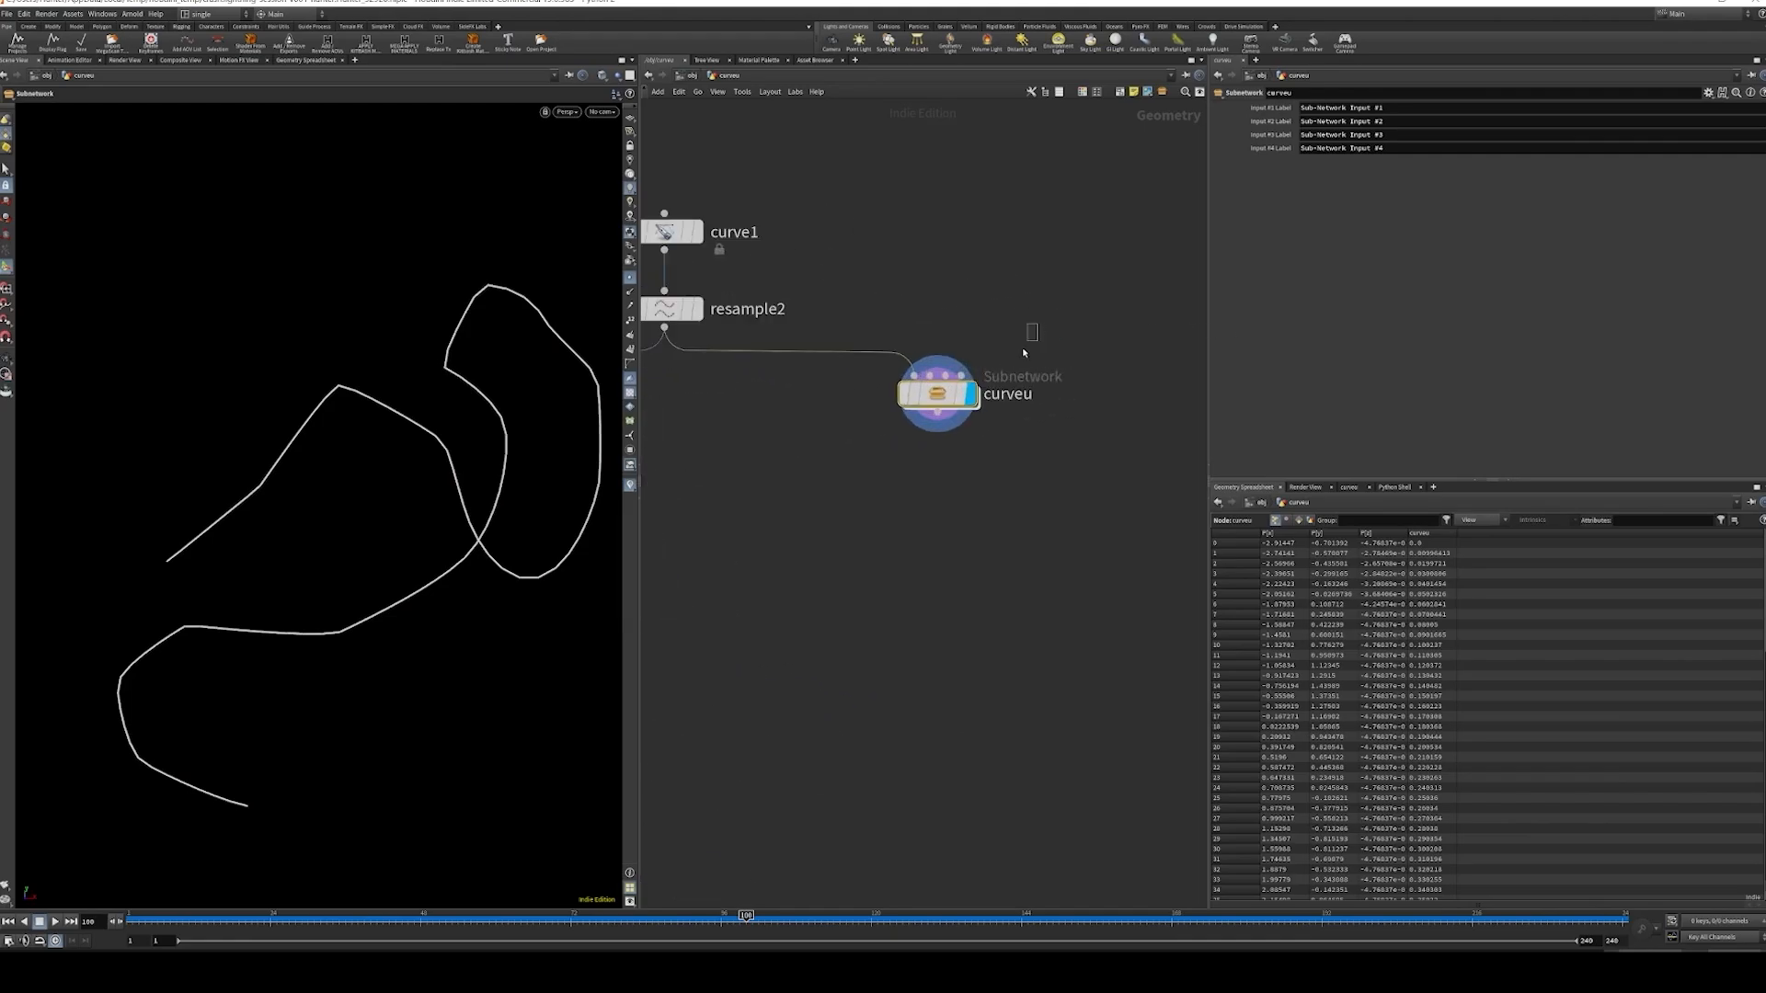
right_click(936, 402)
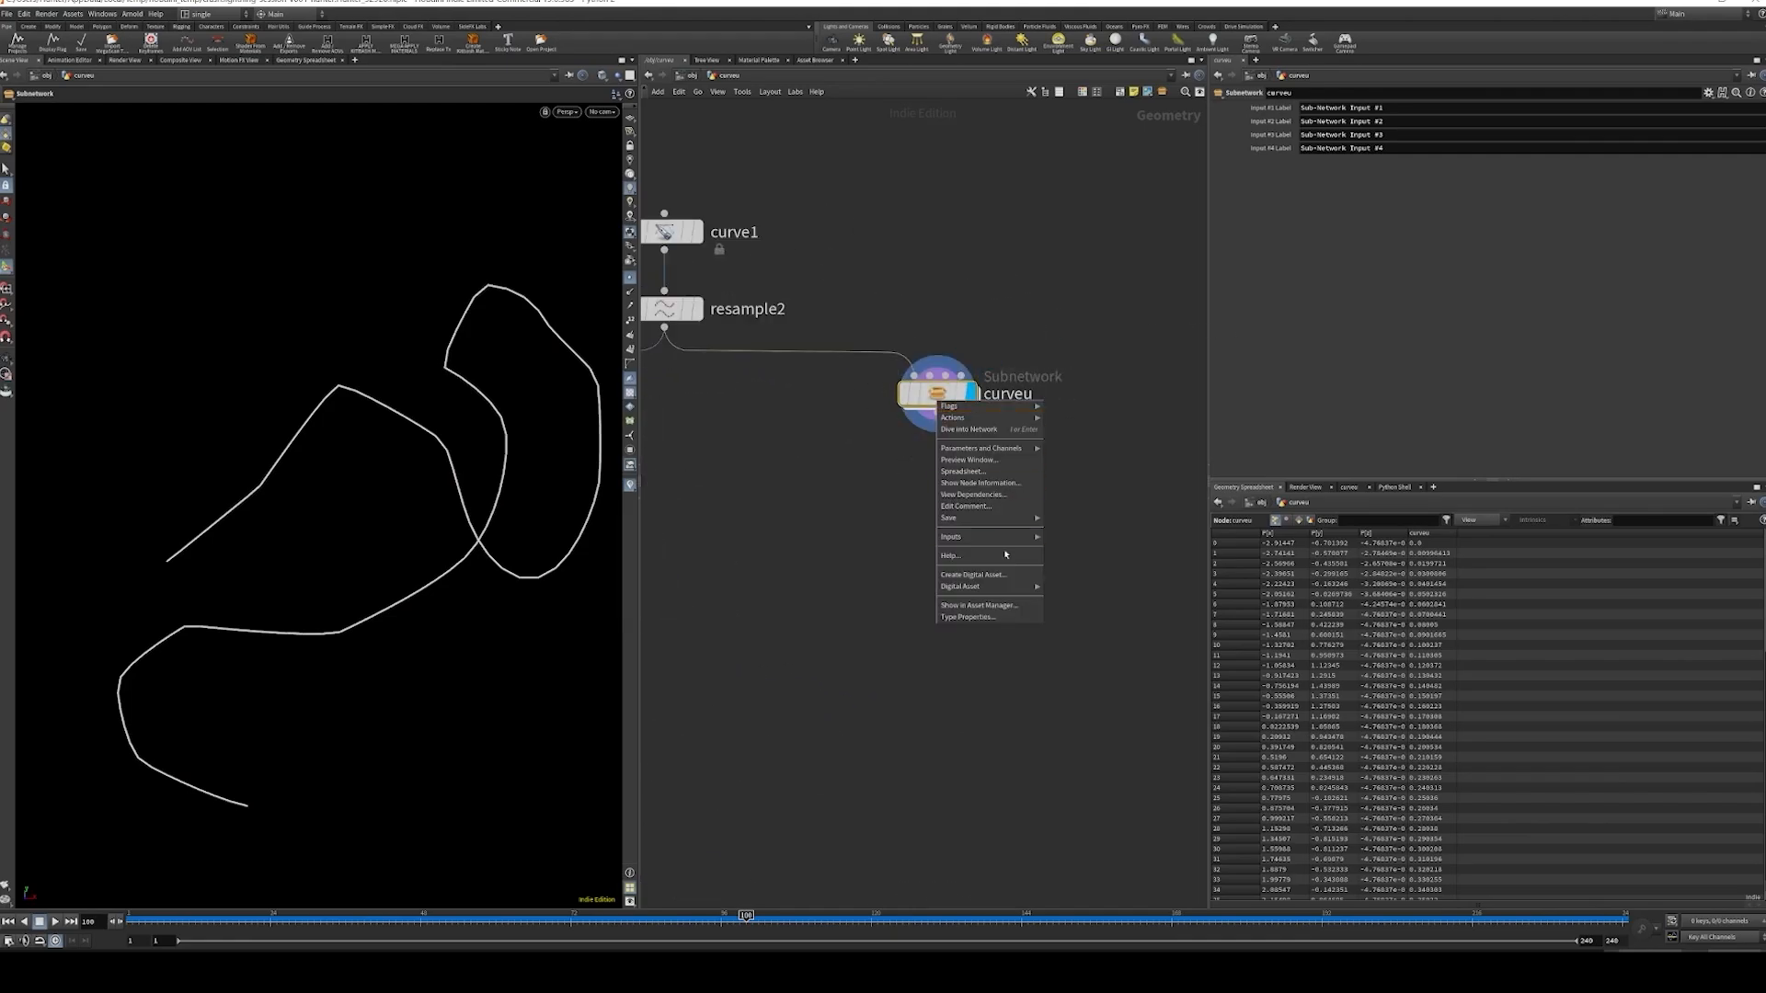
left_click(1130, 329)
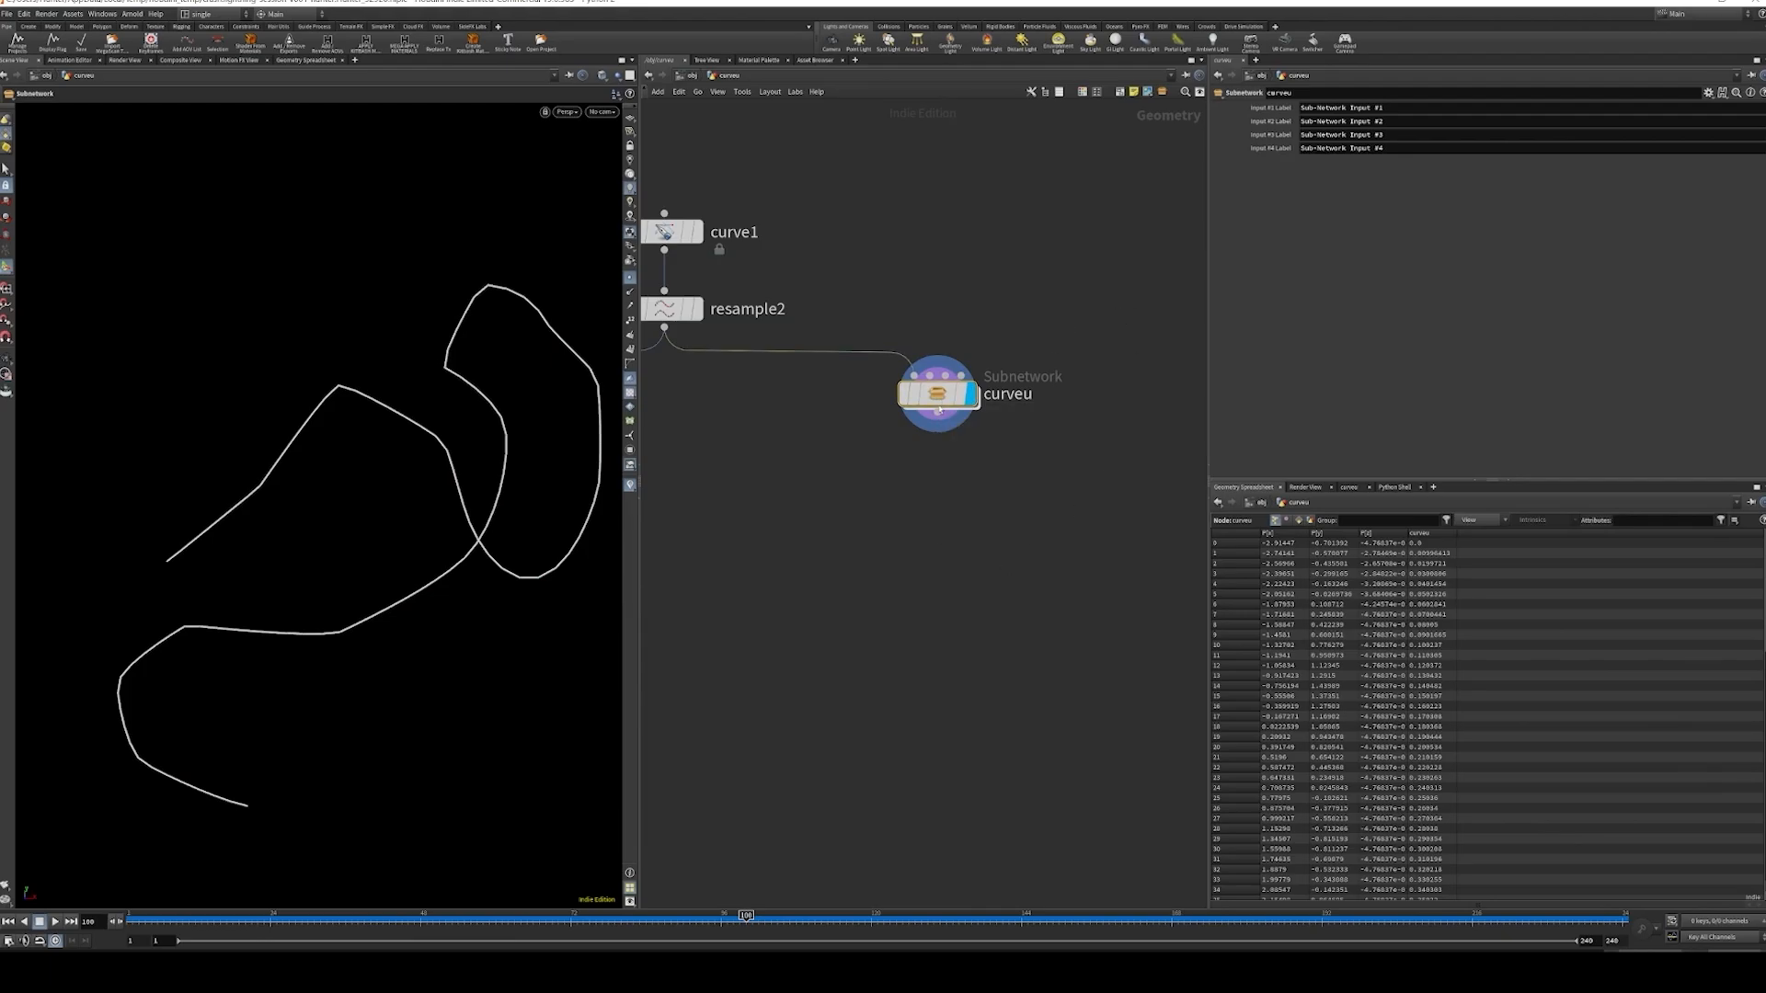
key("h")
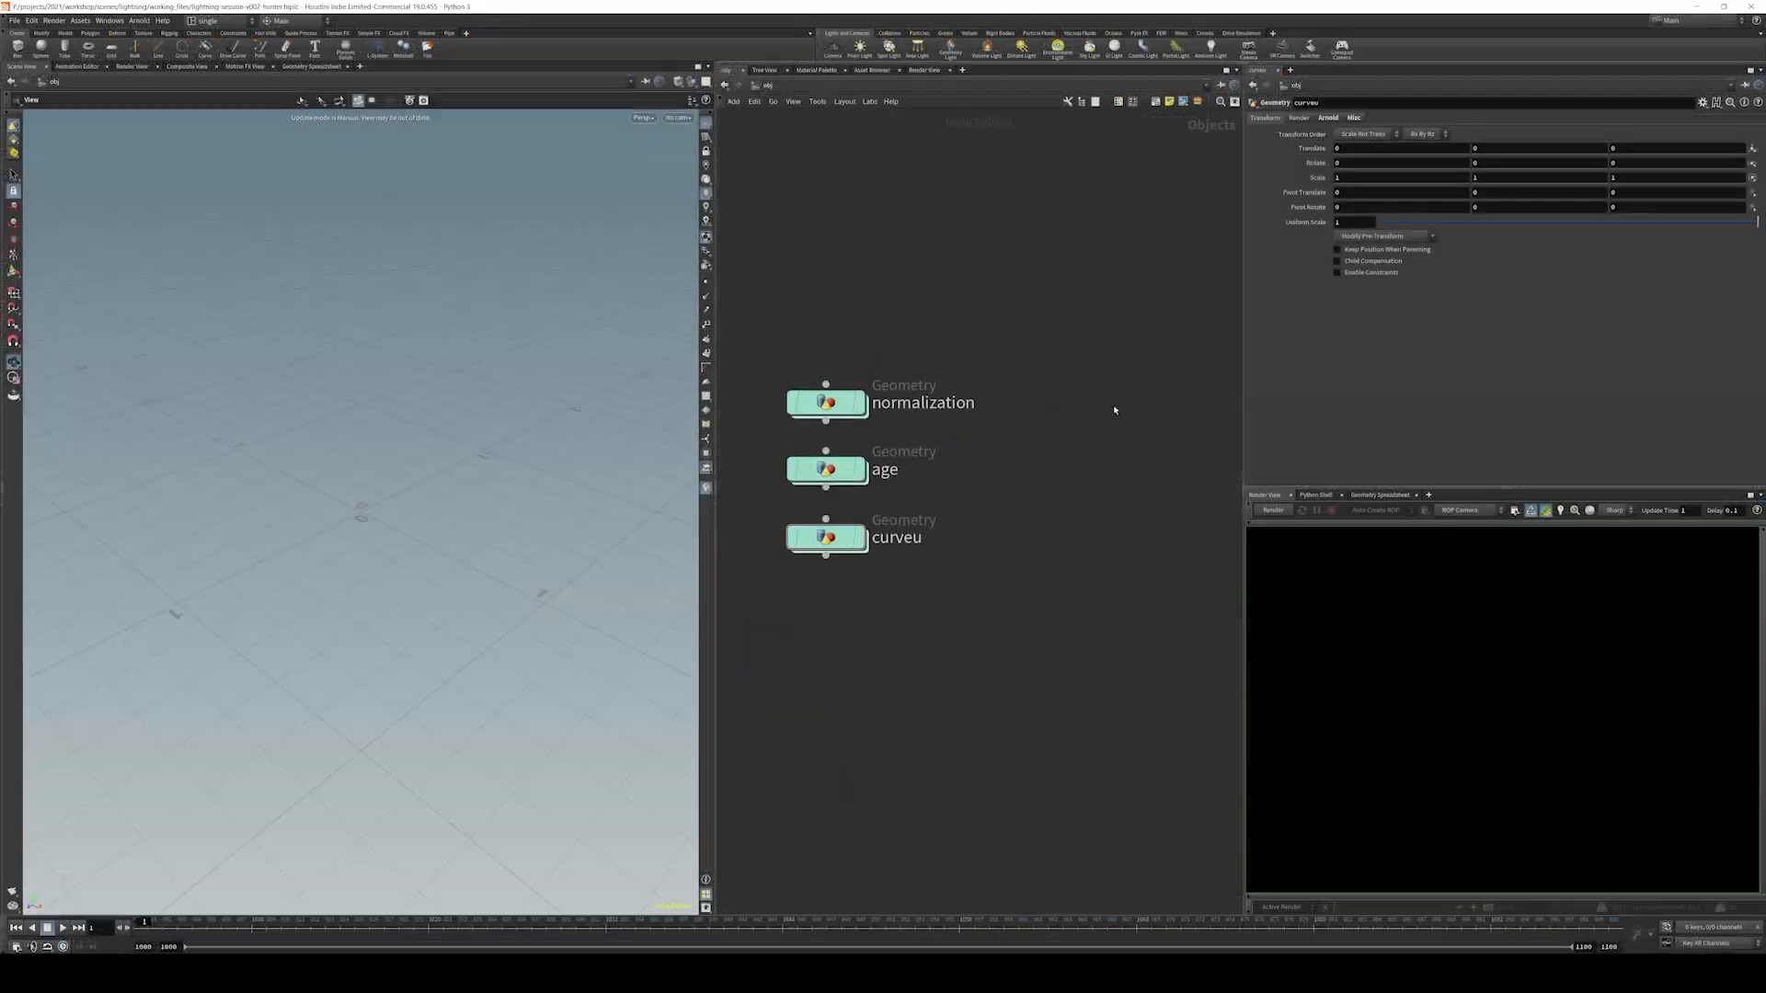
- Add a Geometry object at the object level beside normalization and rename it anim
key("Tab")
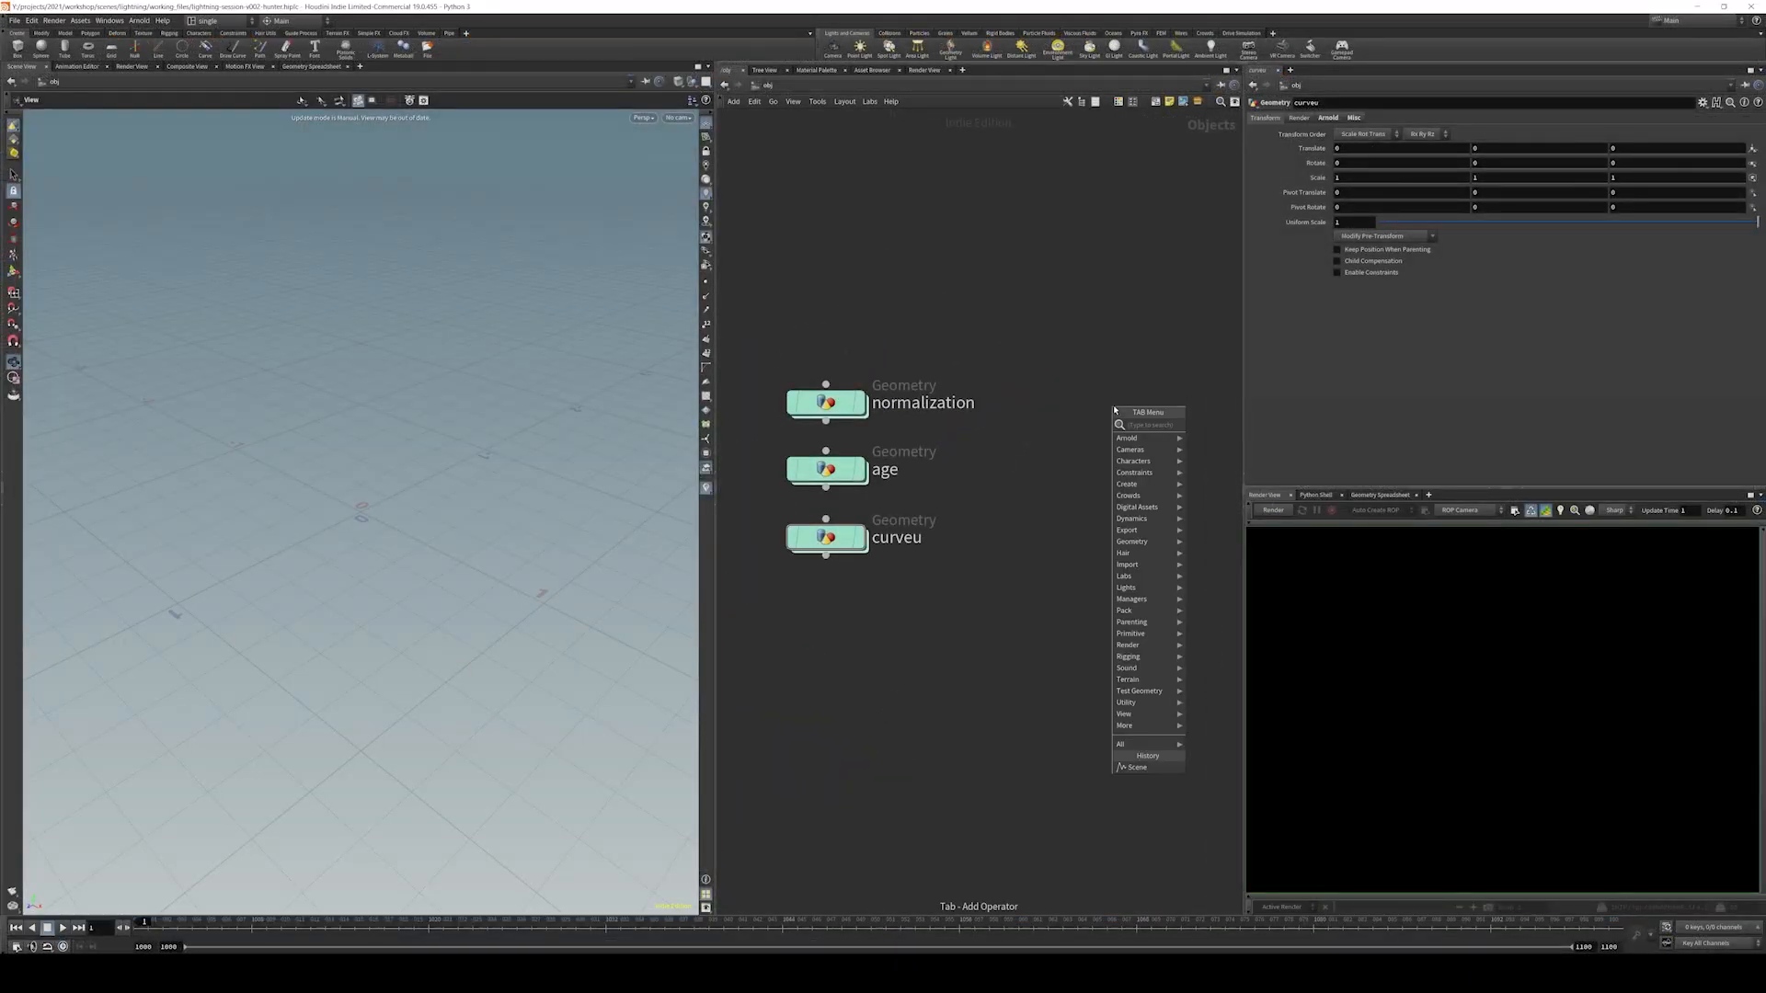
type("geo")
key("Return")
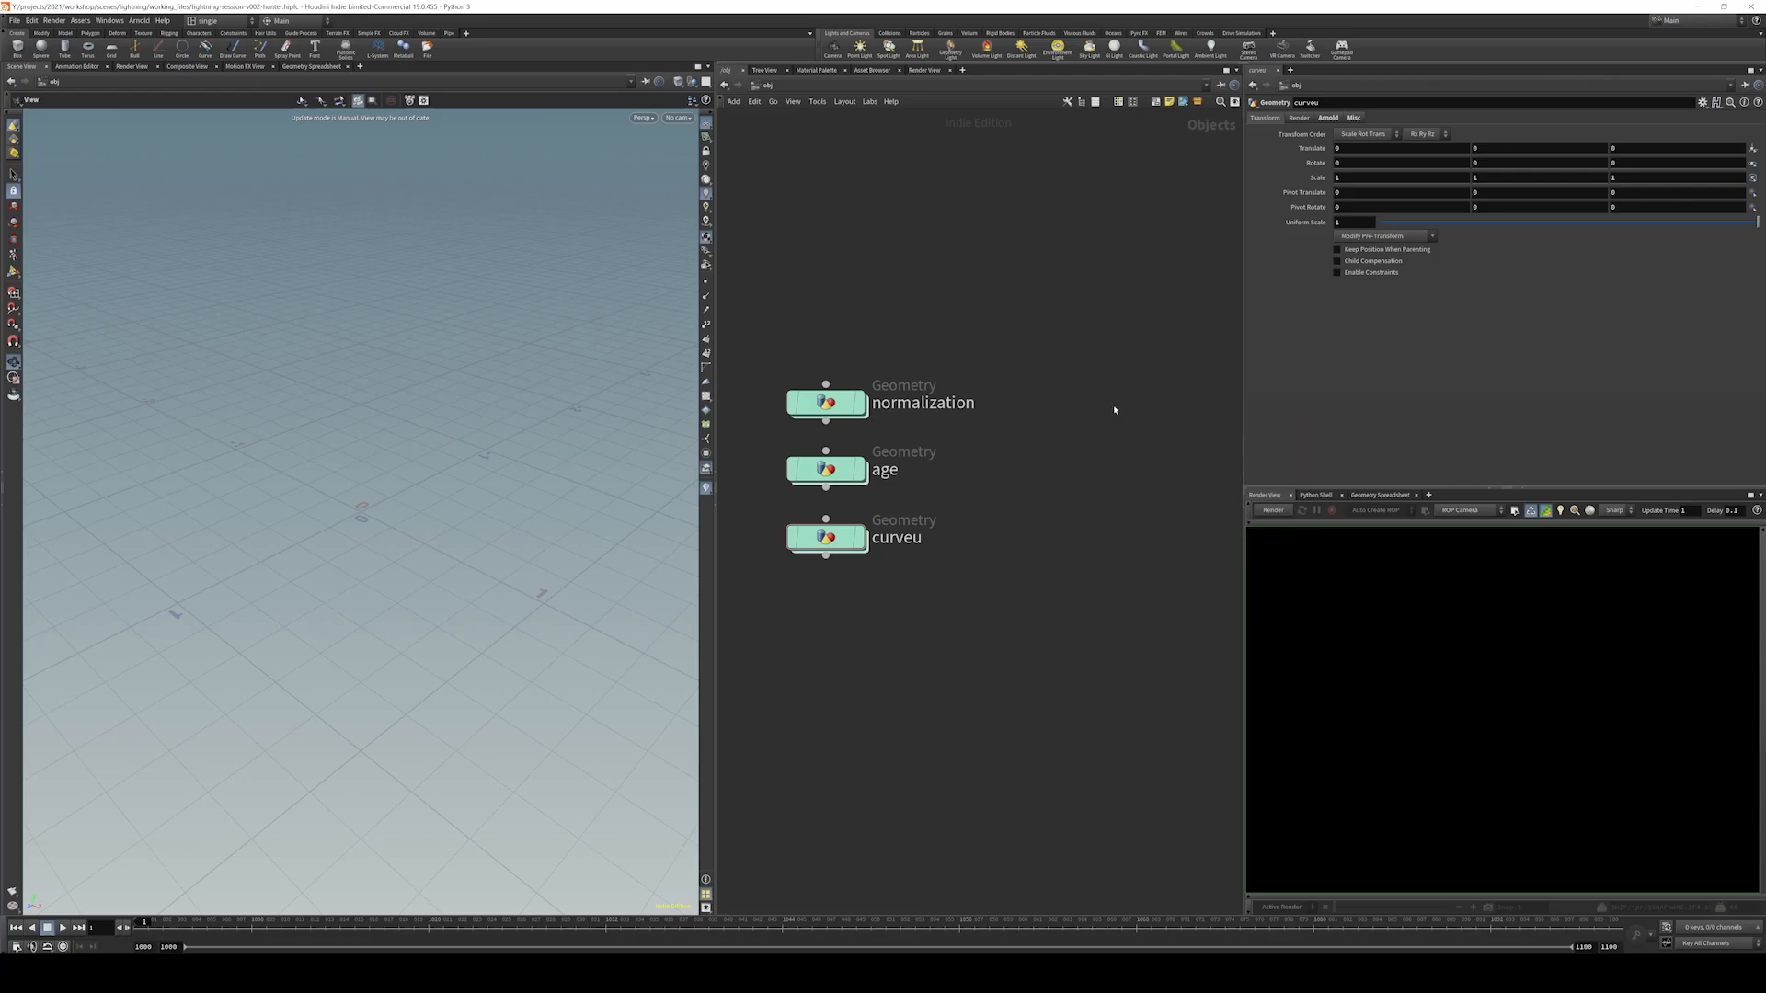
left_click(1115, 410)
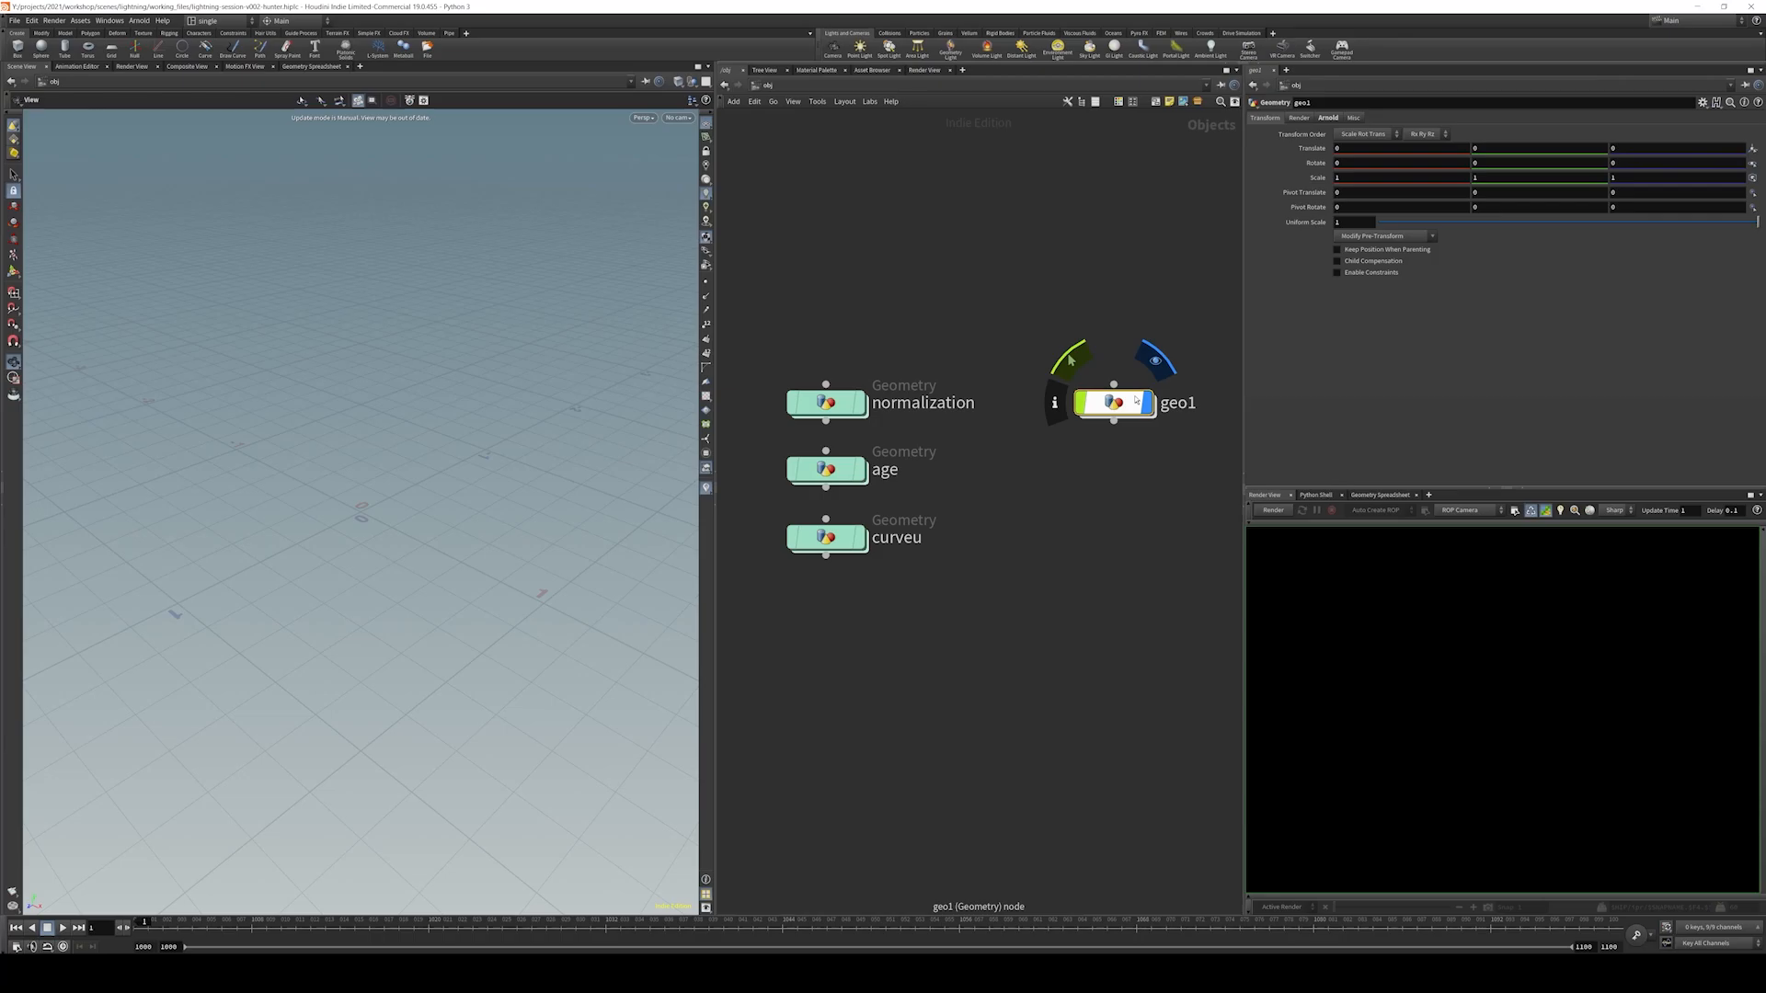
double_click(1189, 404)
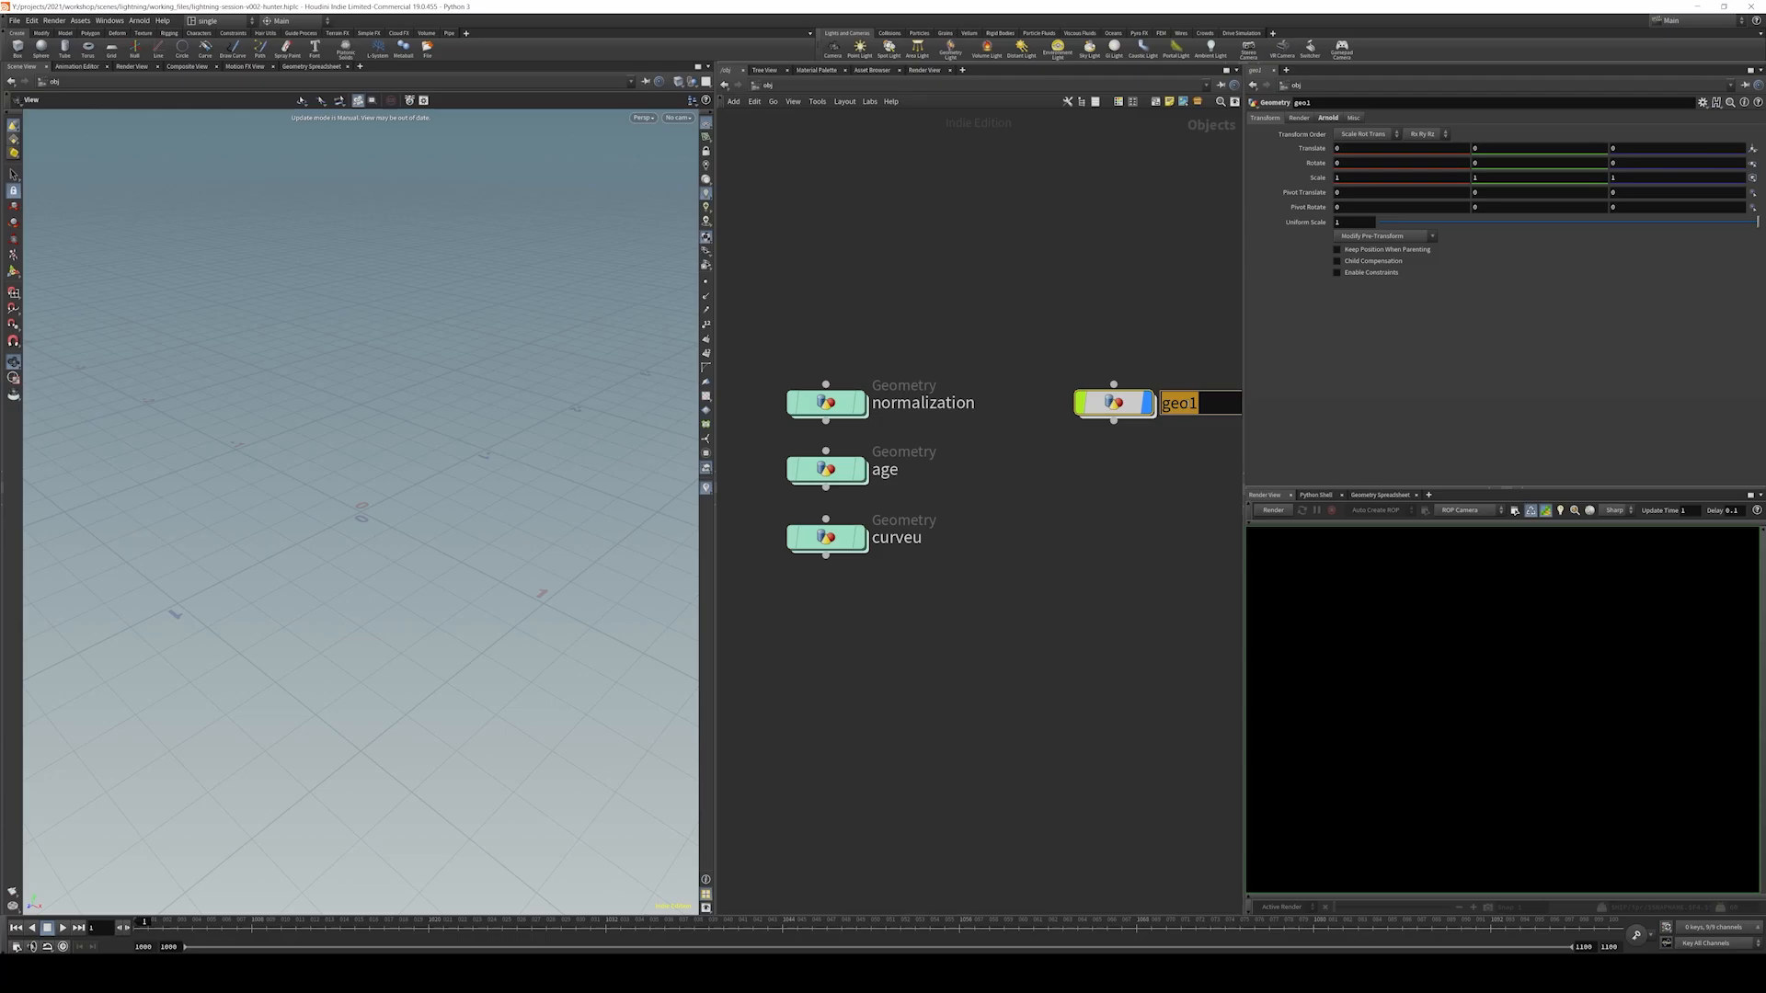
type("anim")
key("Return")
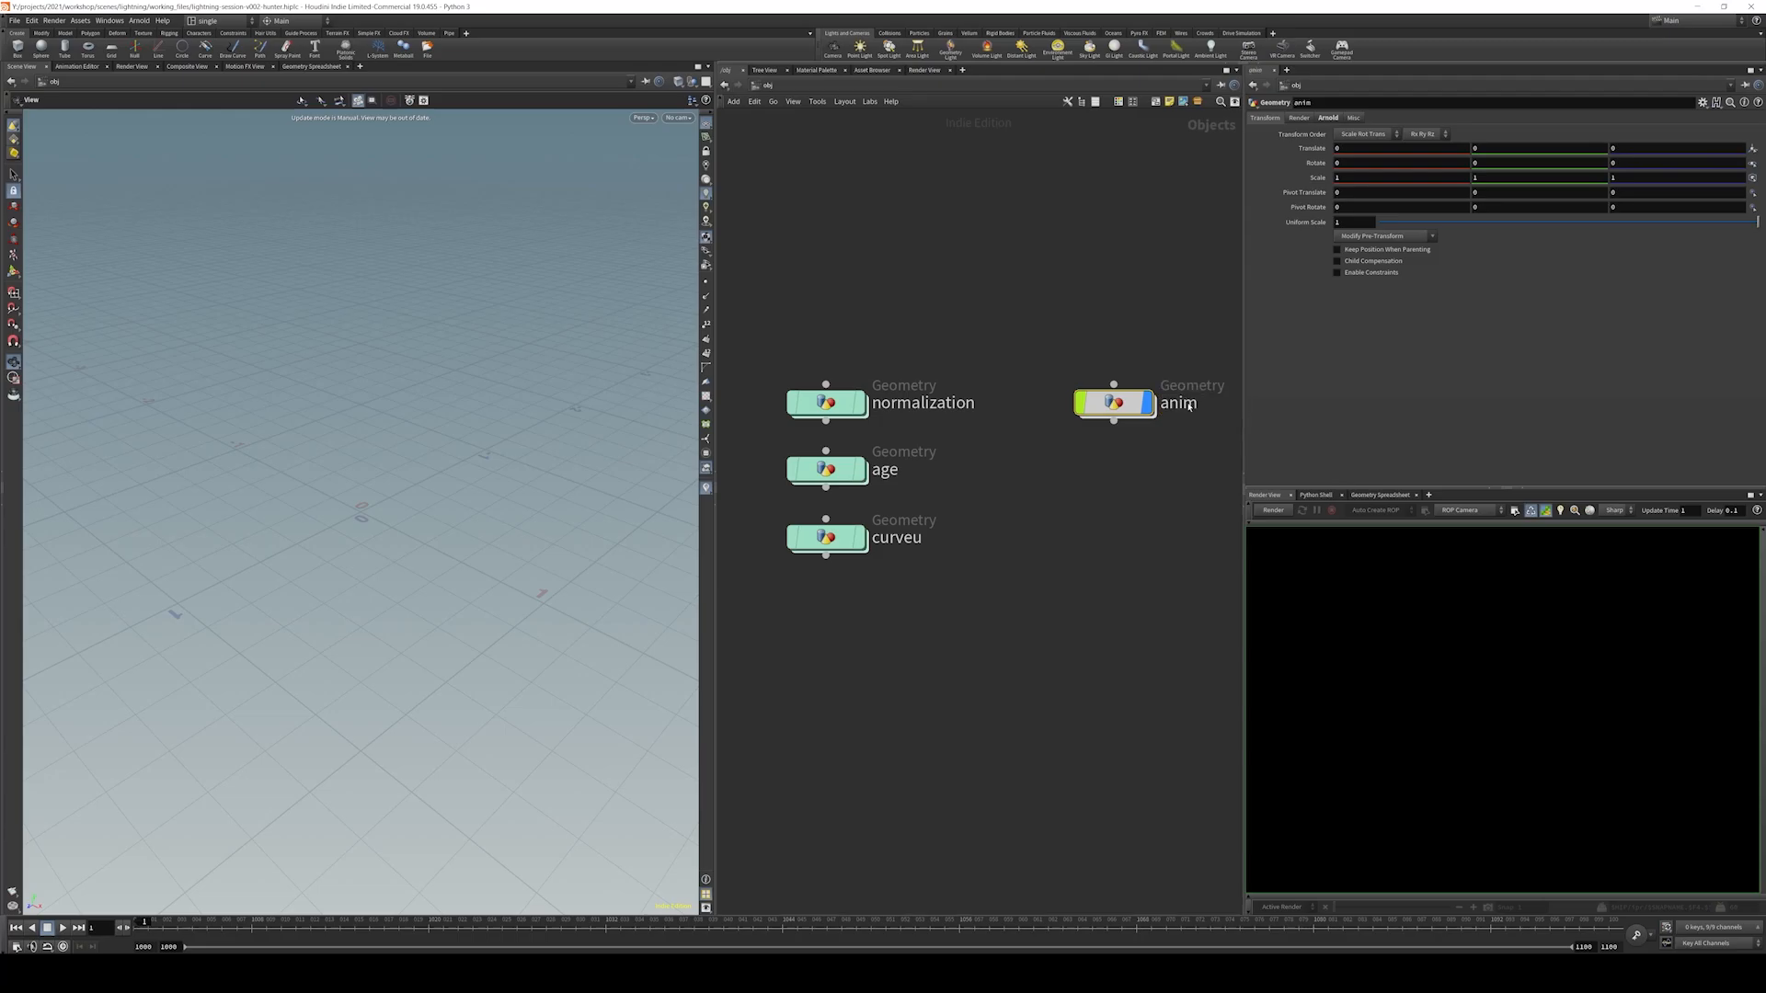
- Enter the anim object's geometry network
middle_click_drag(1231, 365, 1155, 327)
right_click(1056, 381)
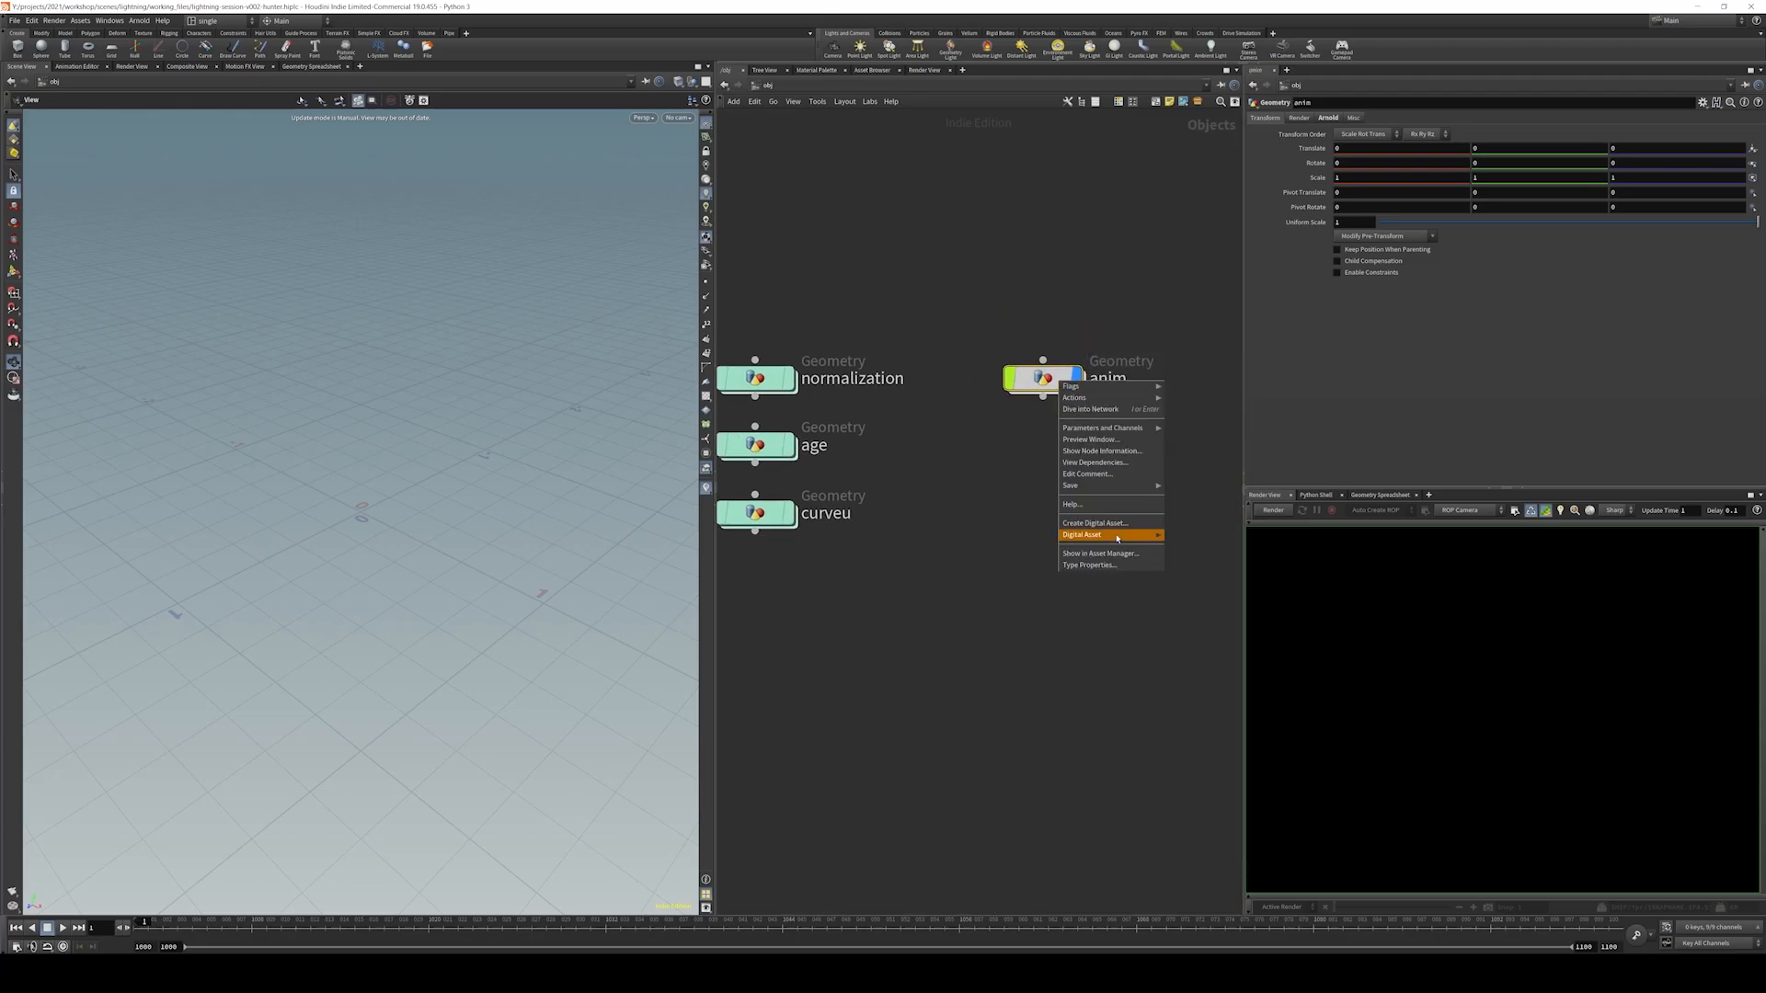
key("Escape")
double_click(1042, 380)
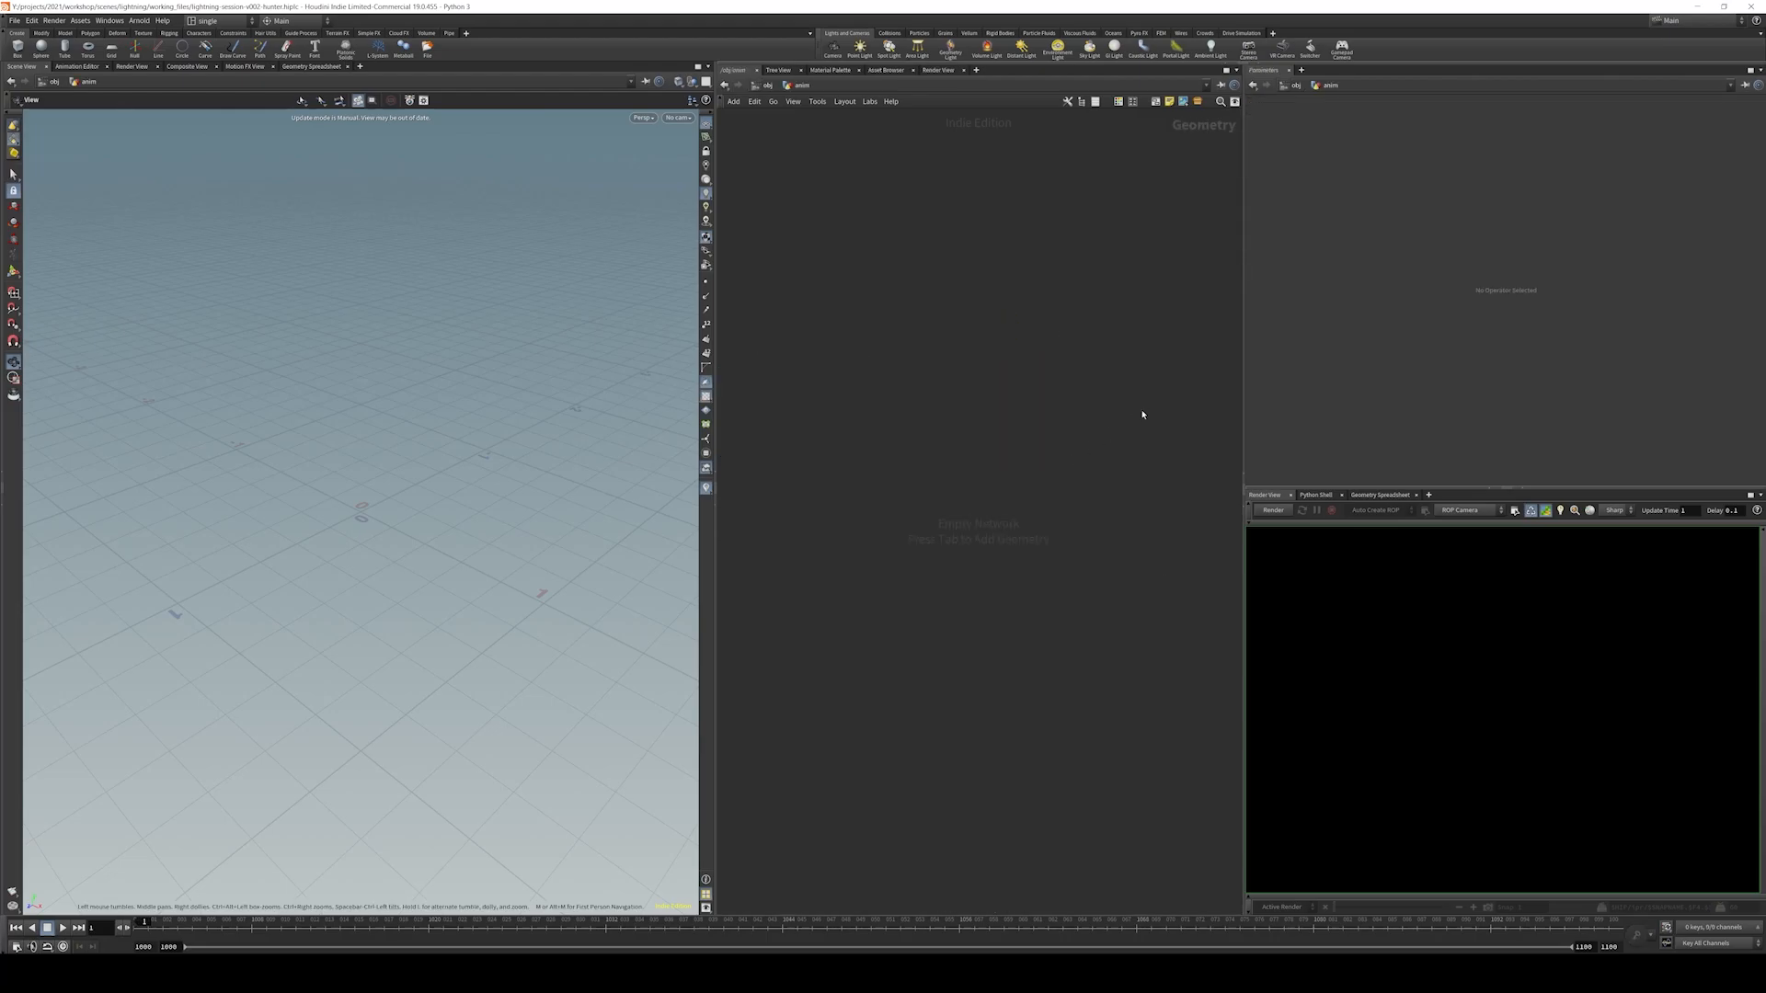
- Paste the copied curve subnetwork into the anim network
key("Tab")
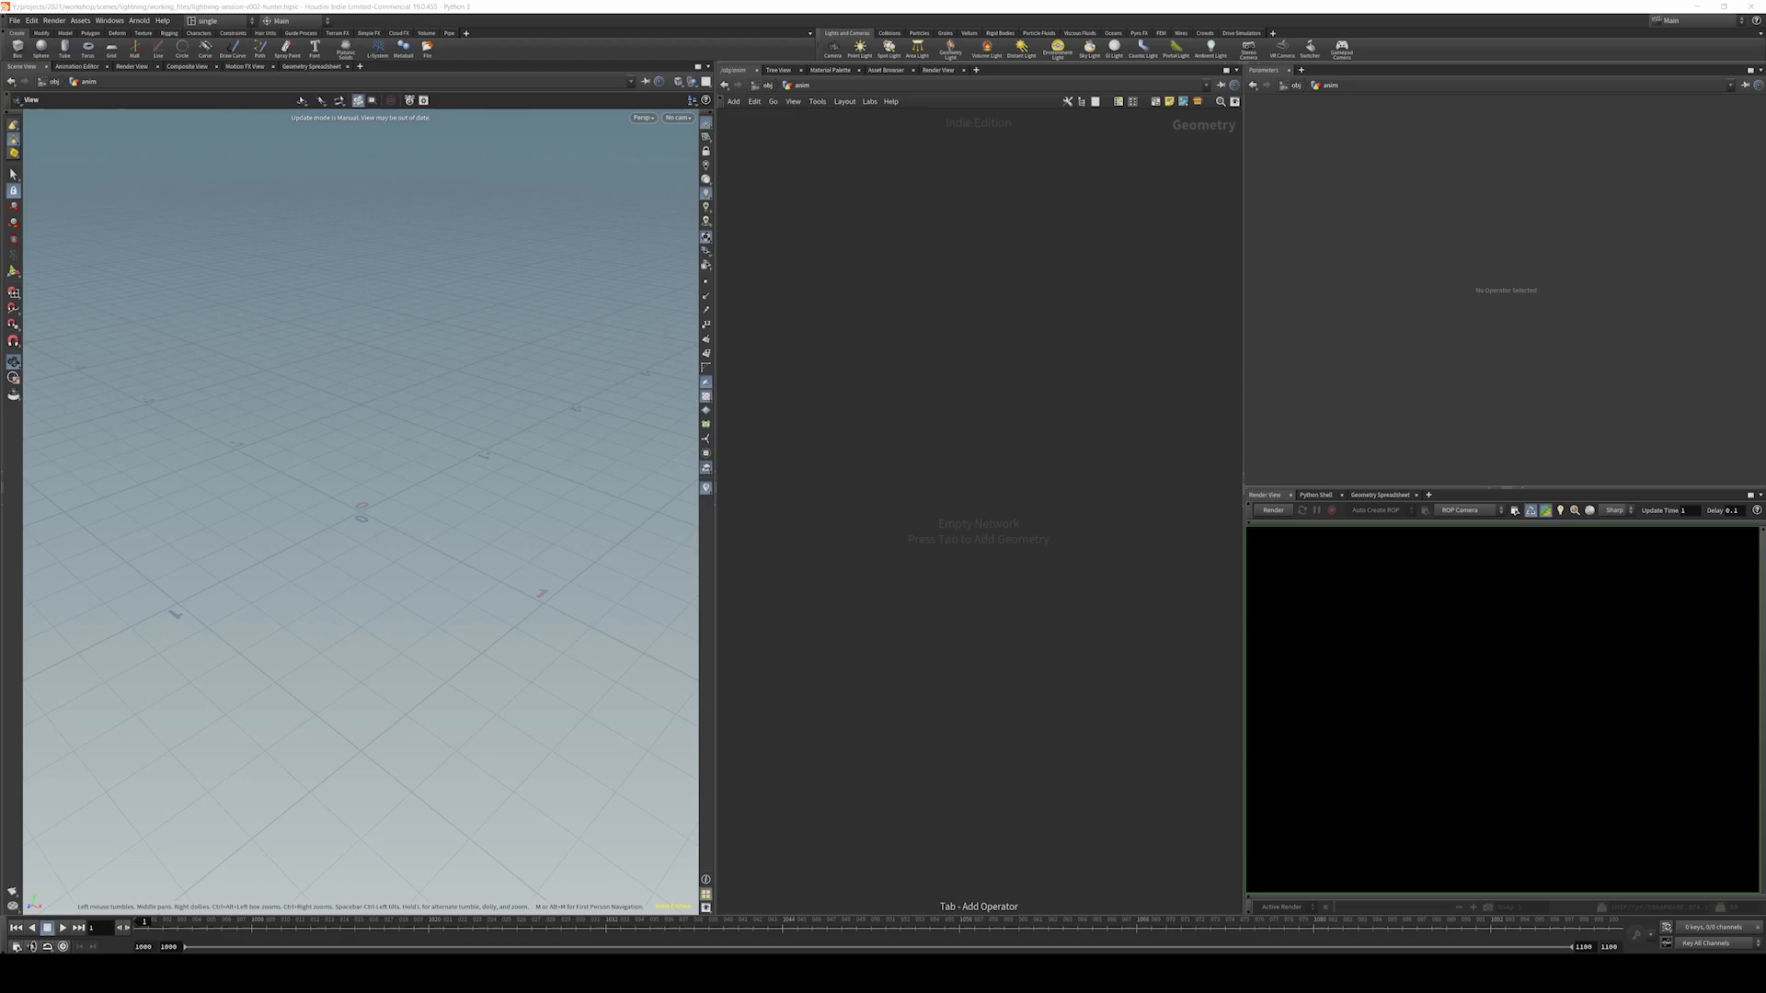
key("ctrl+v")
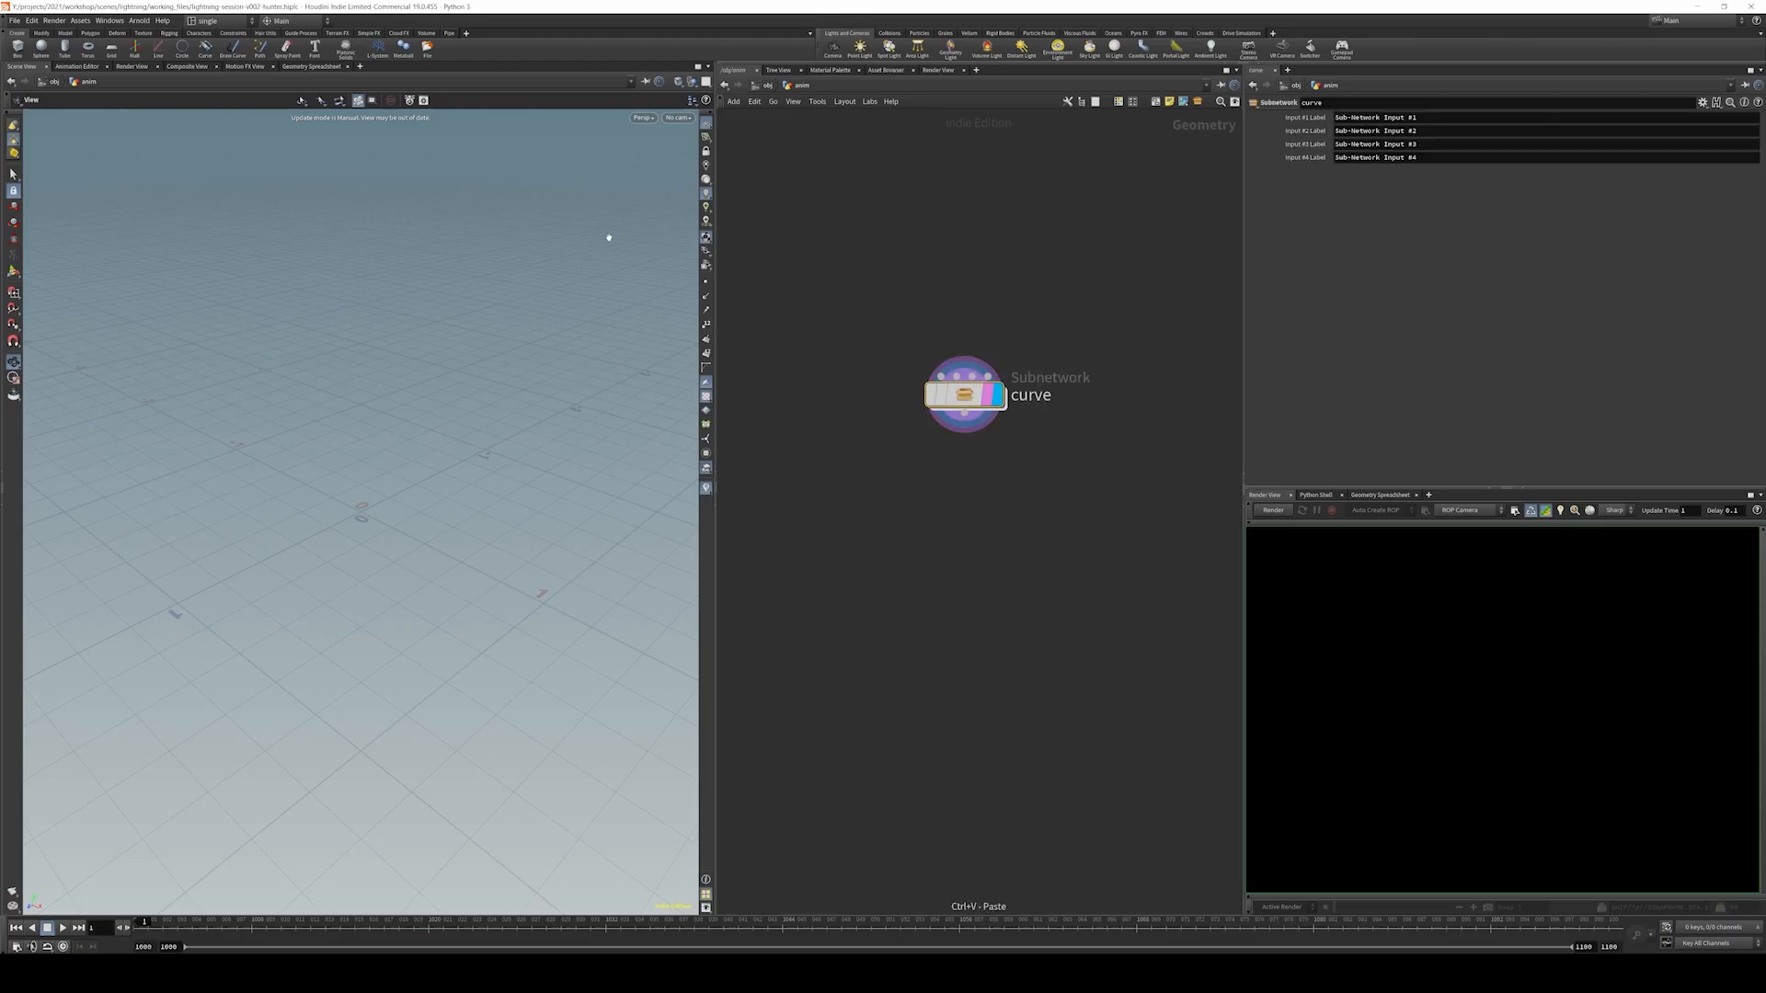
- Set the viewport background color scheme to Dark and frame the curve in the view
key("d")
left_click(550, 283)
left_click(329, 302)
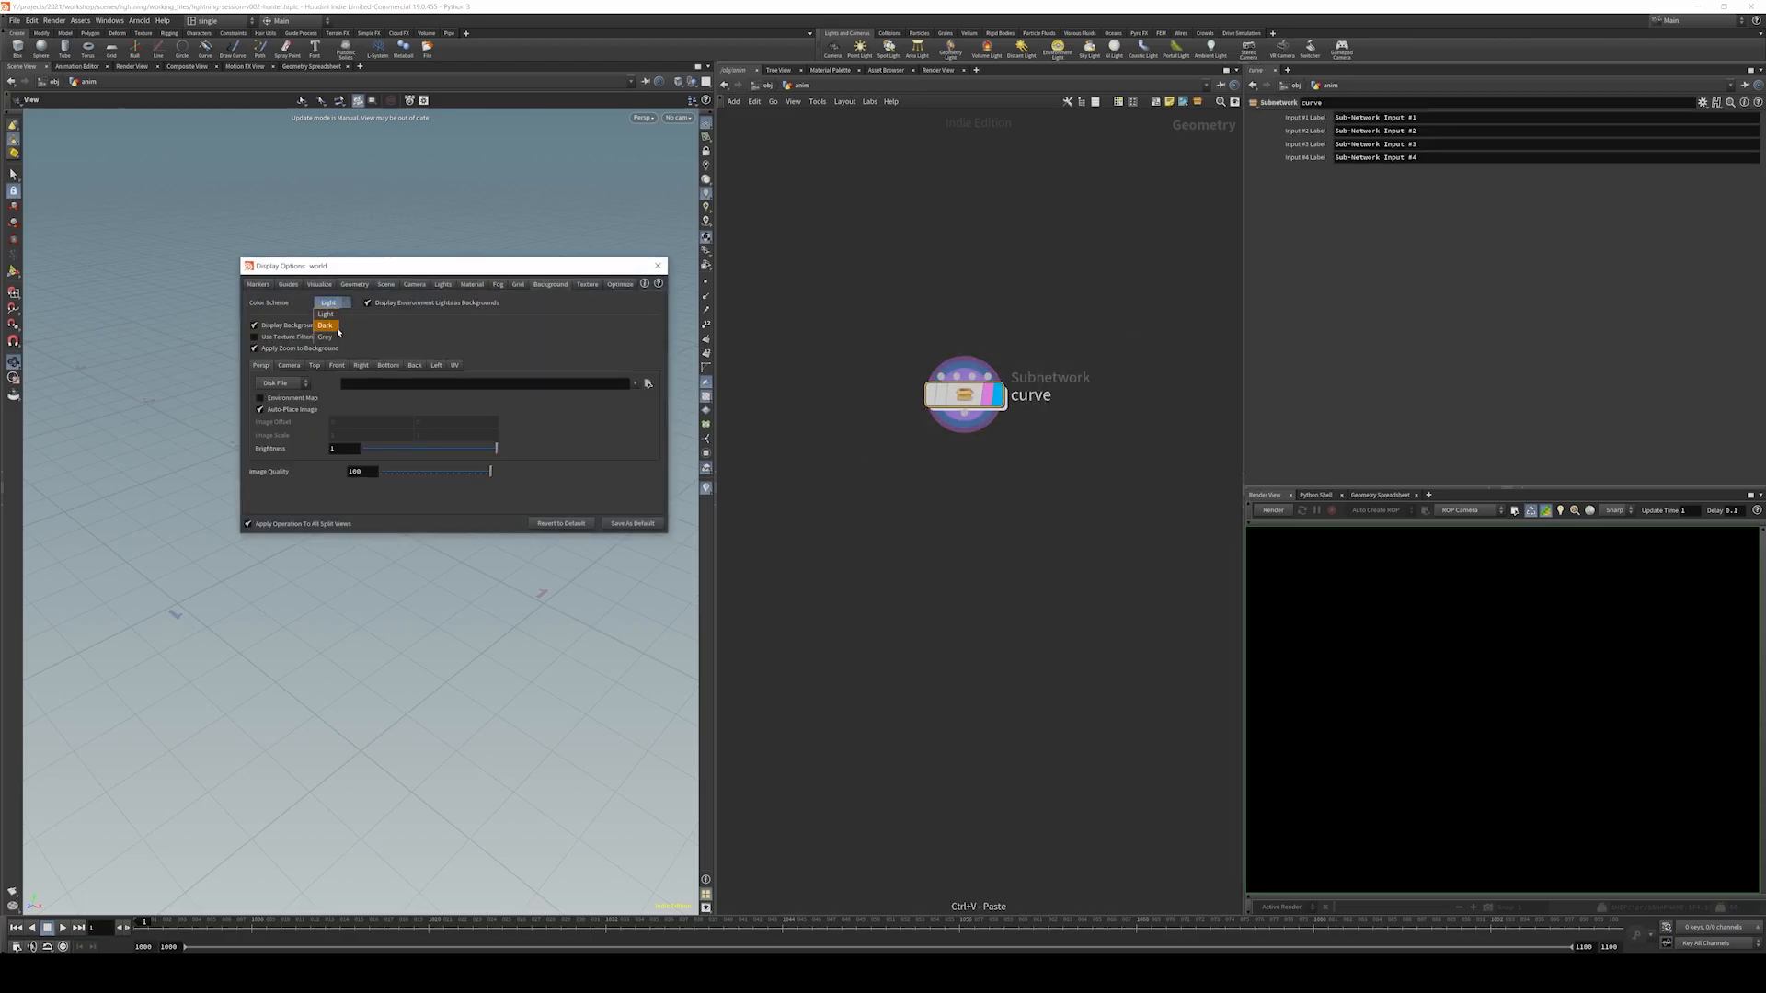
left_click(335, 327)
left_click(658, 265)
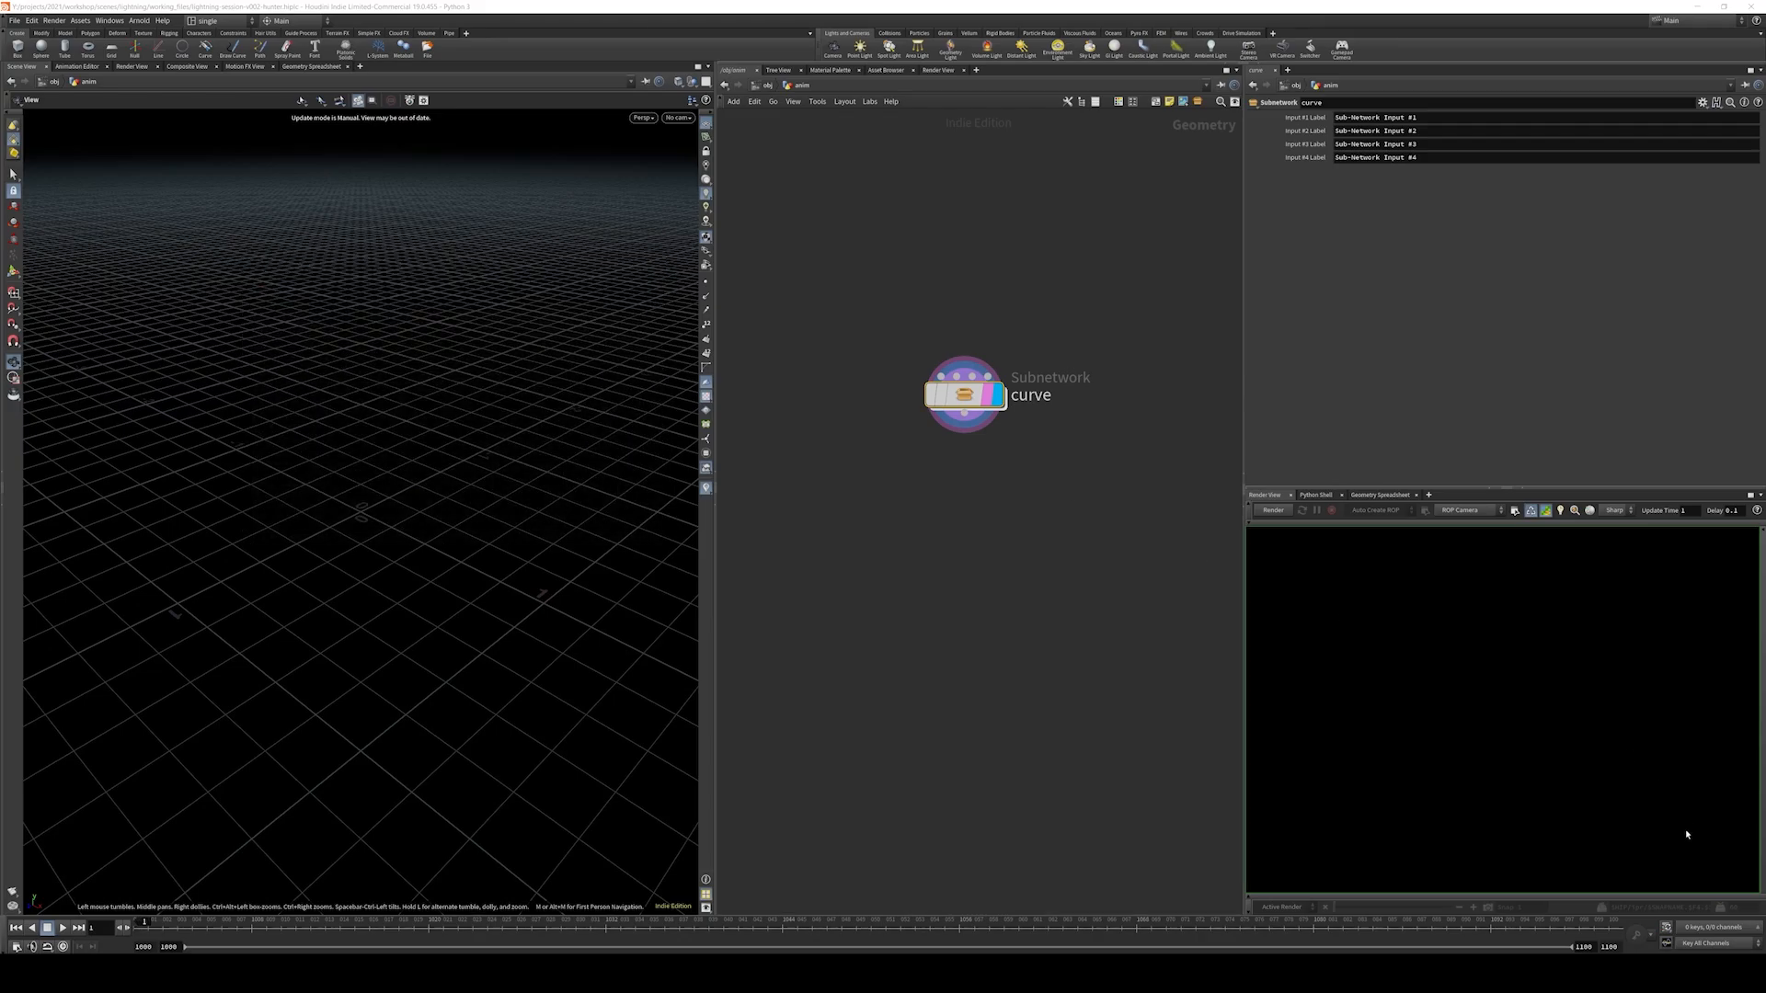
key("g")
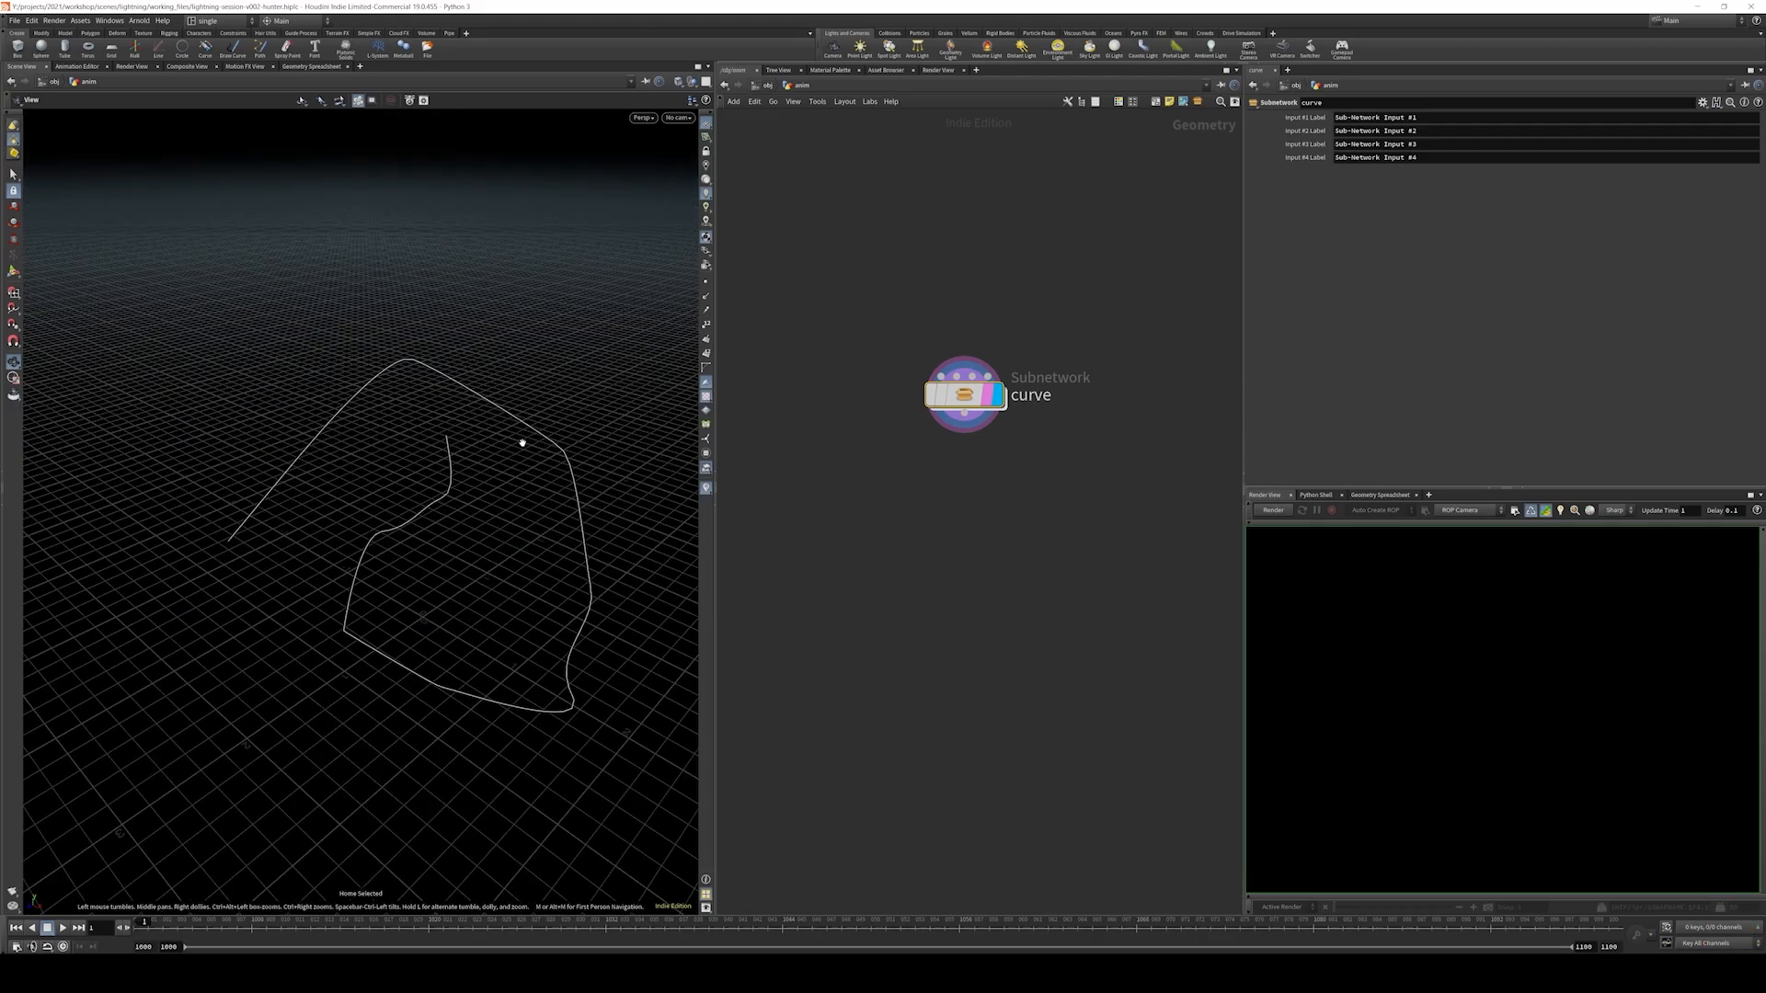
left_click_drag(515, 431, 507, 477)
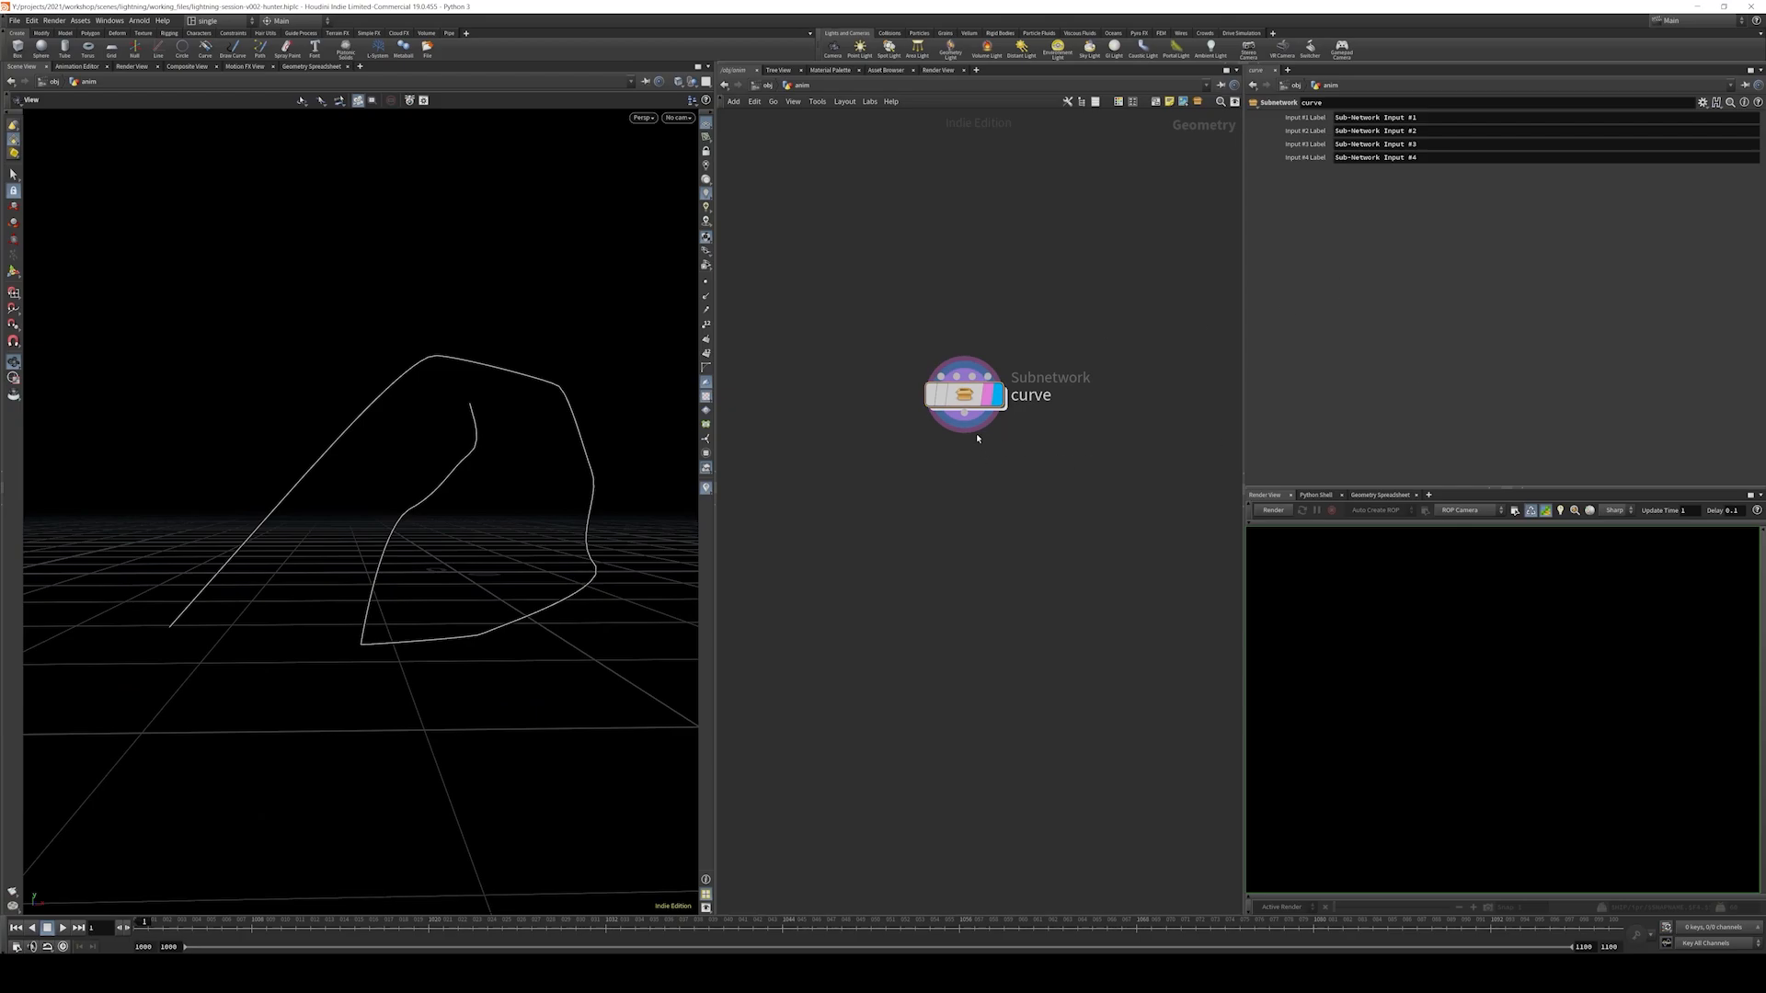
middle_click_drag(973, 456, 1022, 447)
left_click(1013, 415)
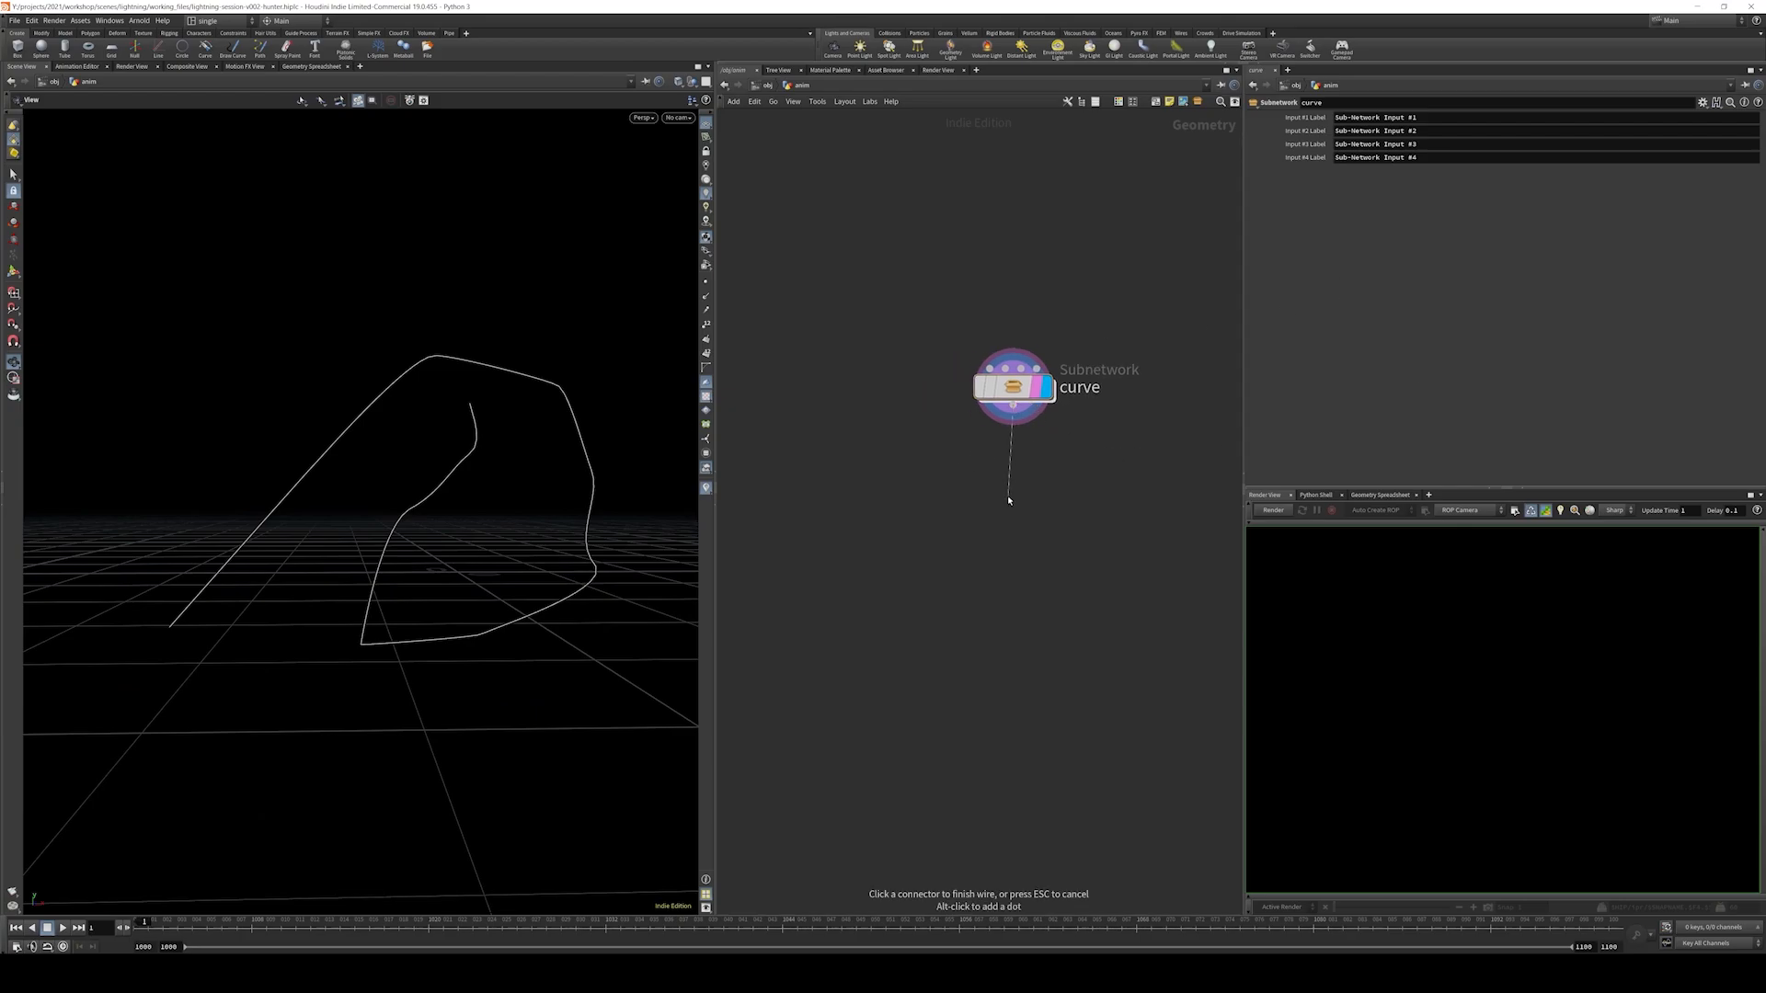
key("Tab")
type("curve")
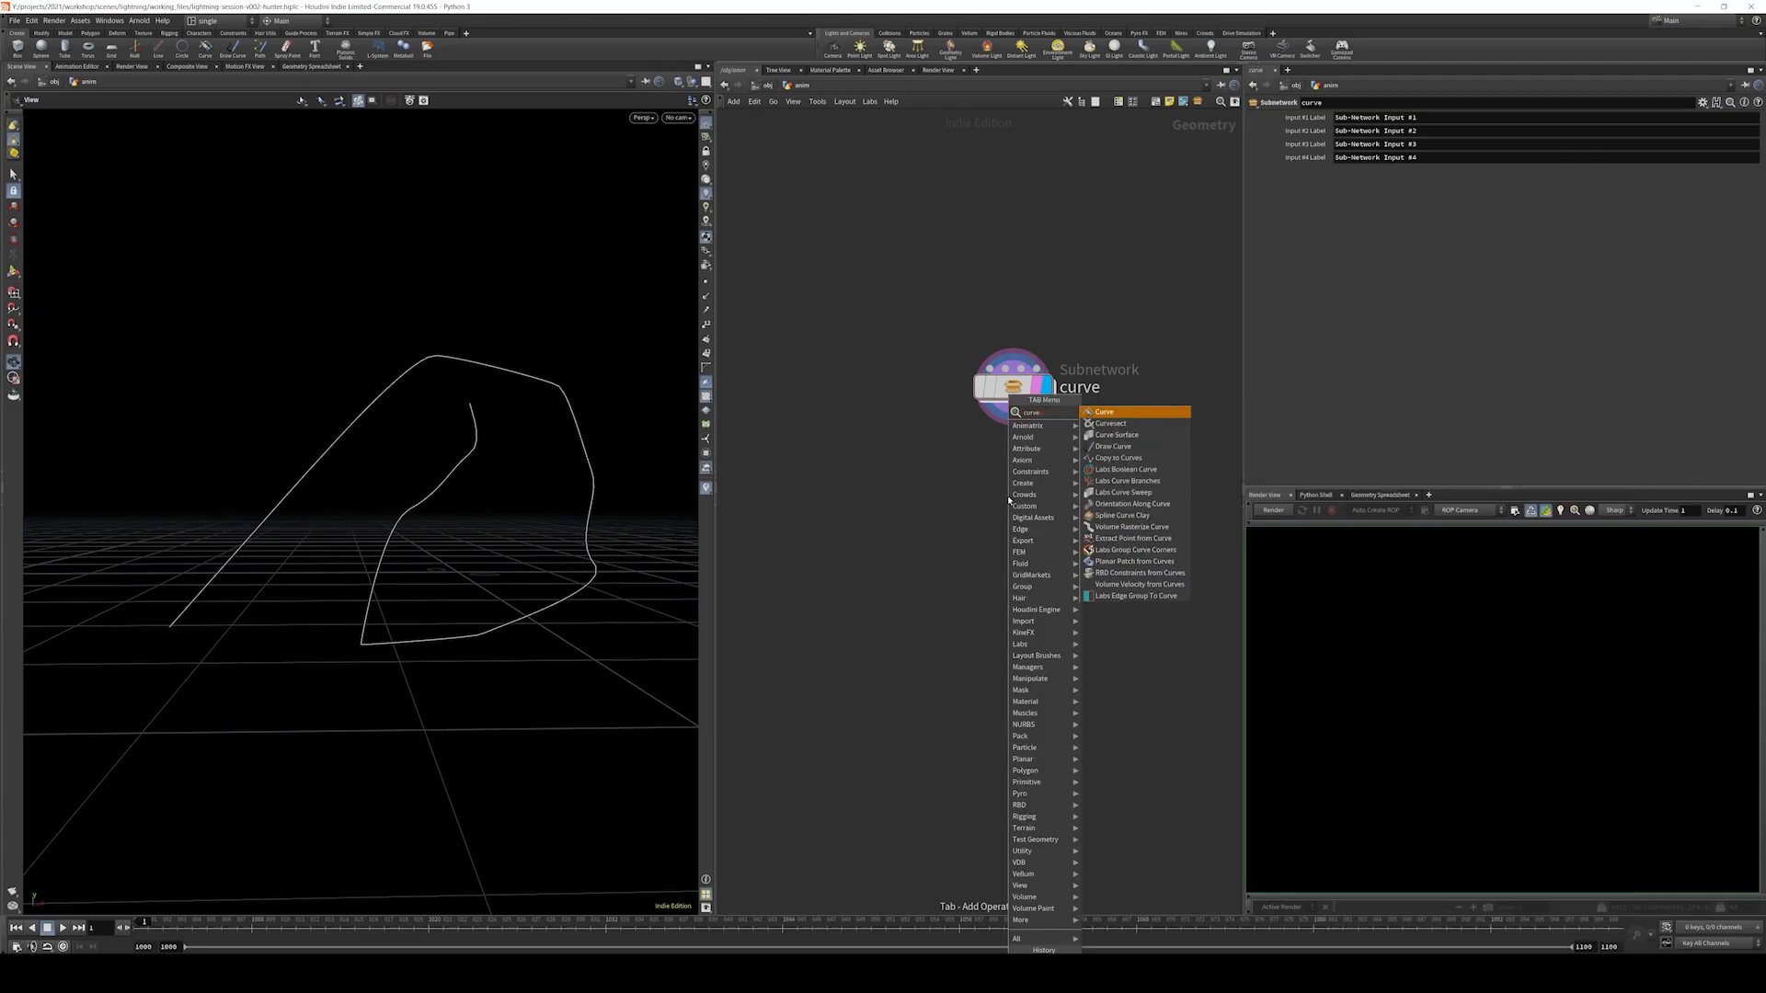
key("BackSpace")
type("e")
left_click(849, 497)
- Copy the curveu subnetwork from the curveu object and paste it into the anim network below the curve node, wired to its output
left_click(761, 86)
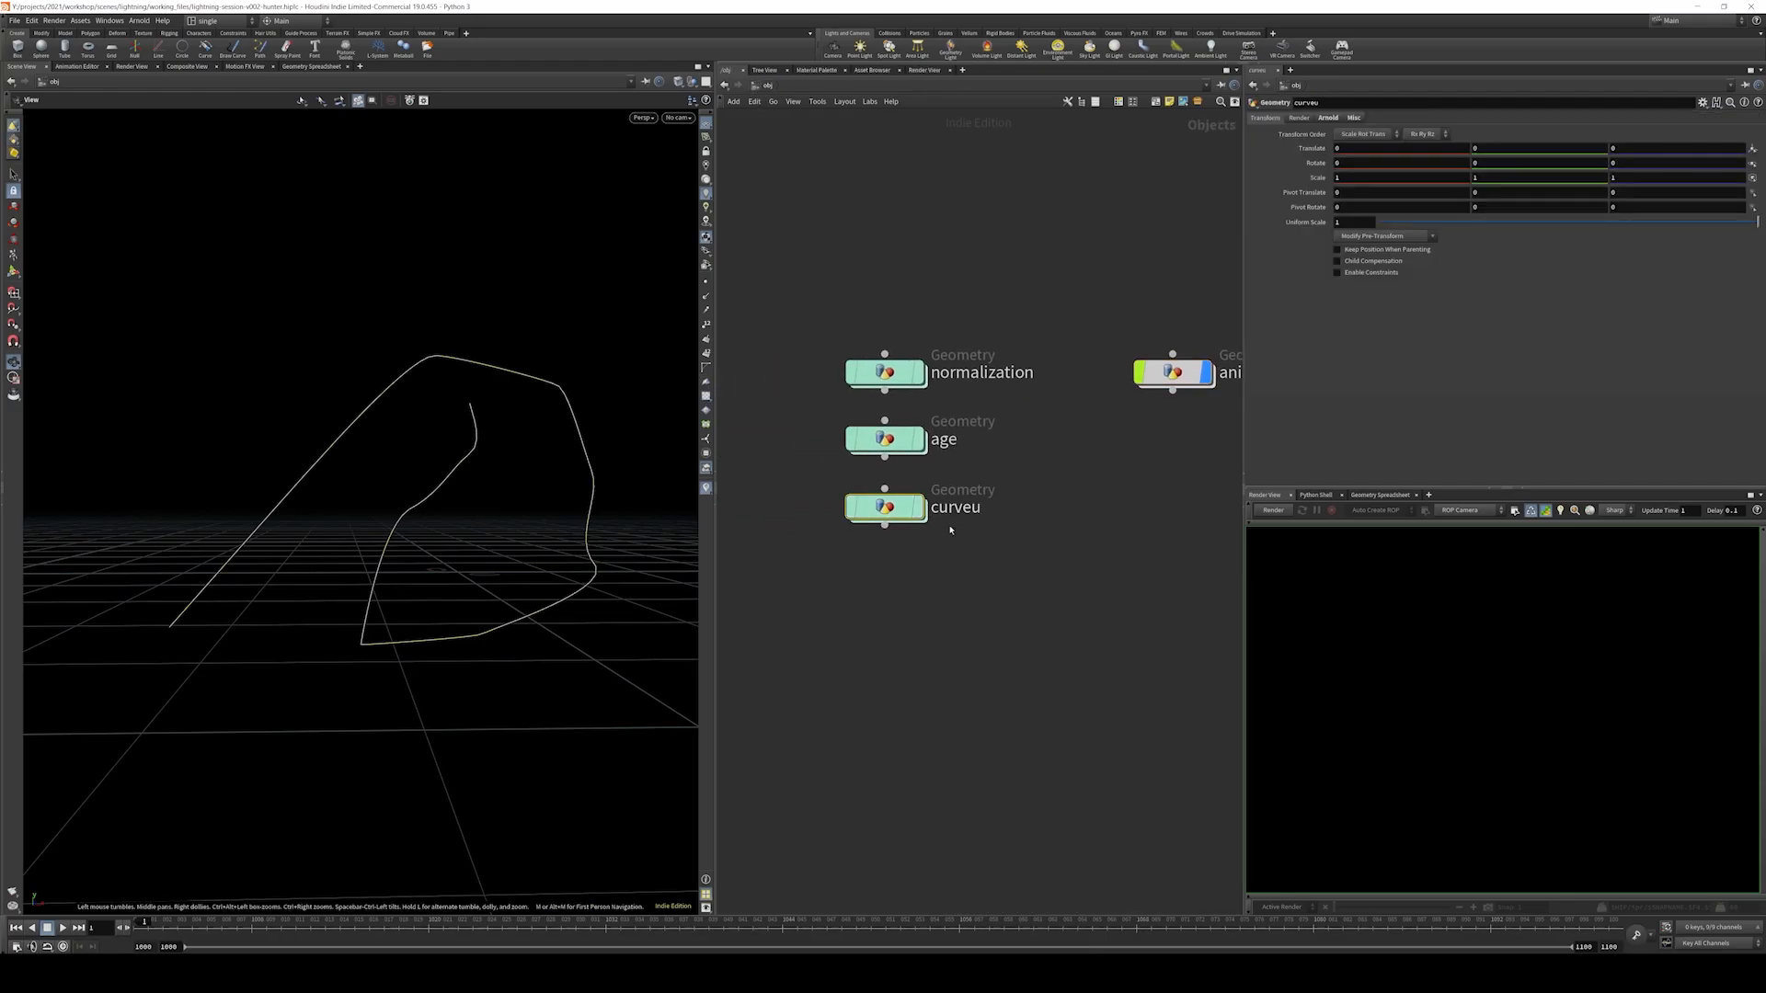
double_click(885, 507)
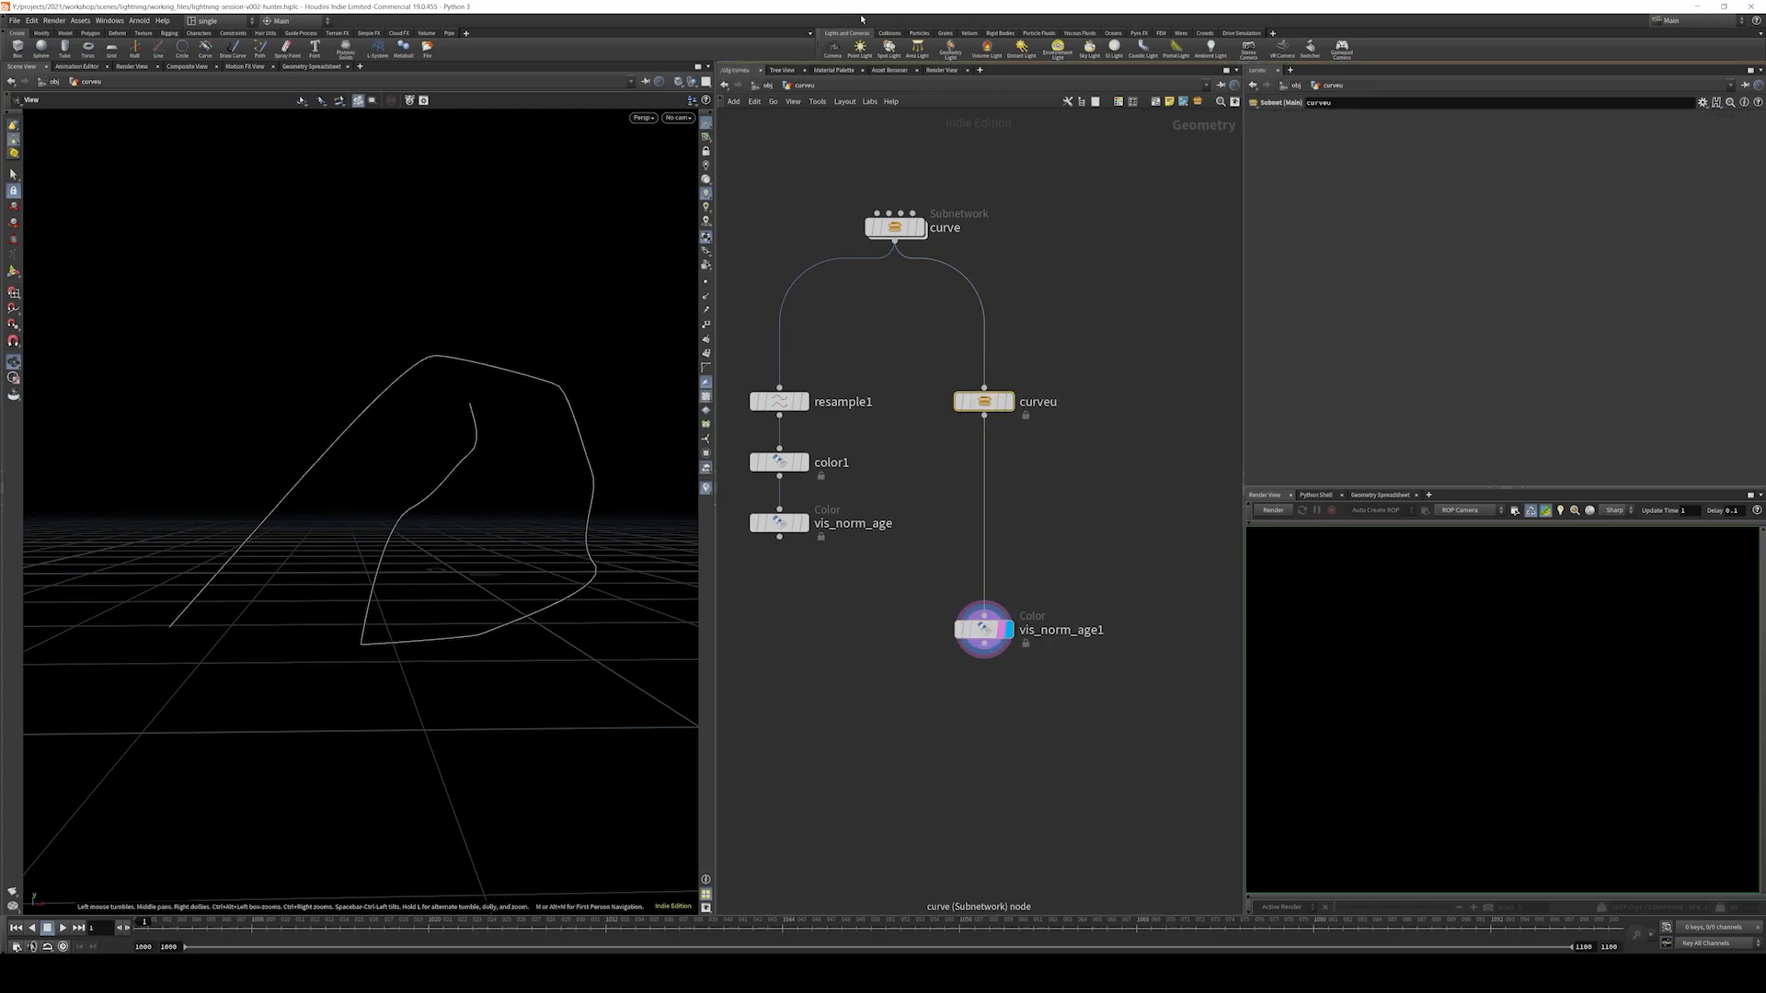
left_click(768, 86)
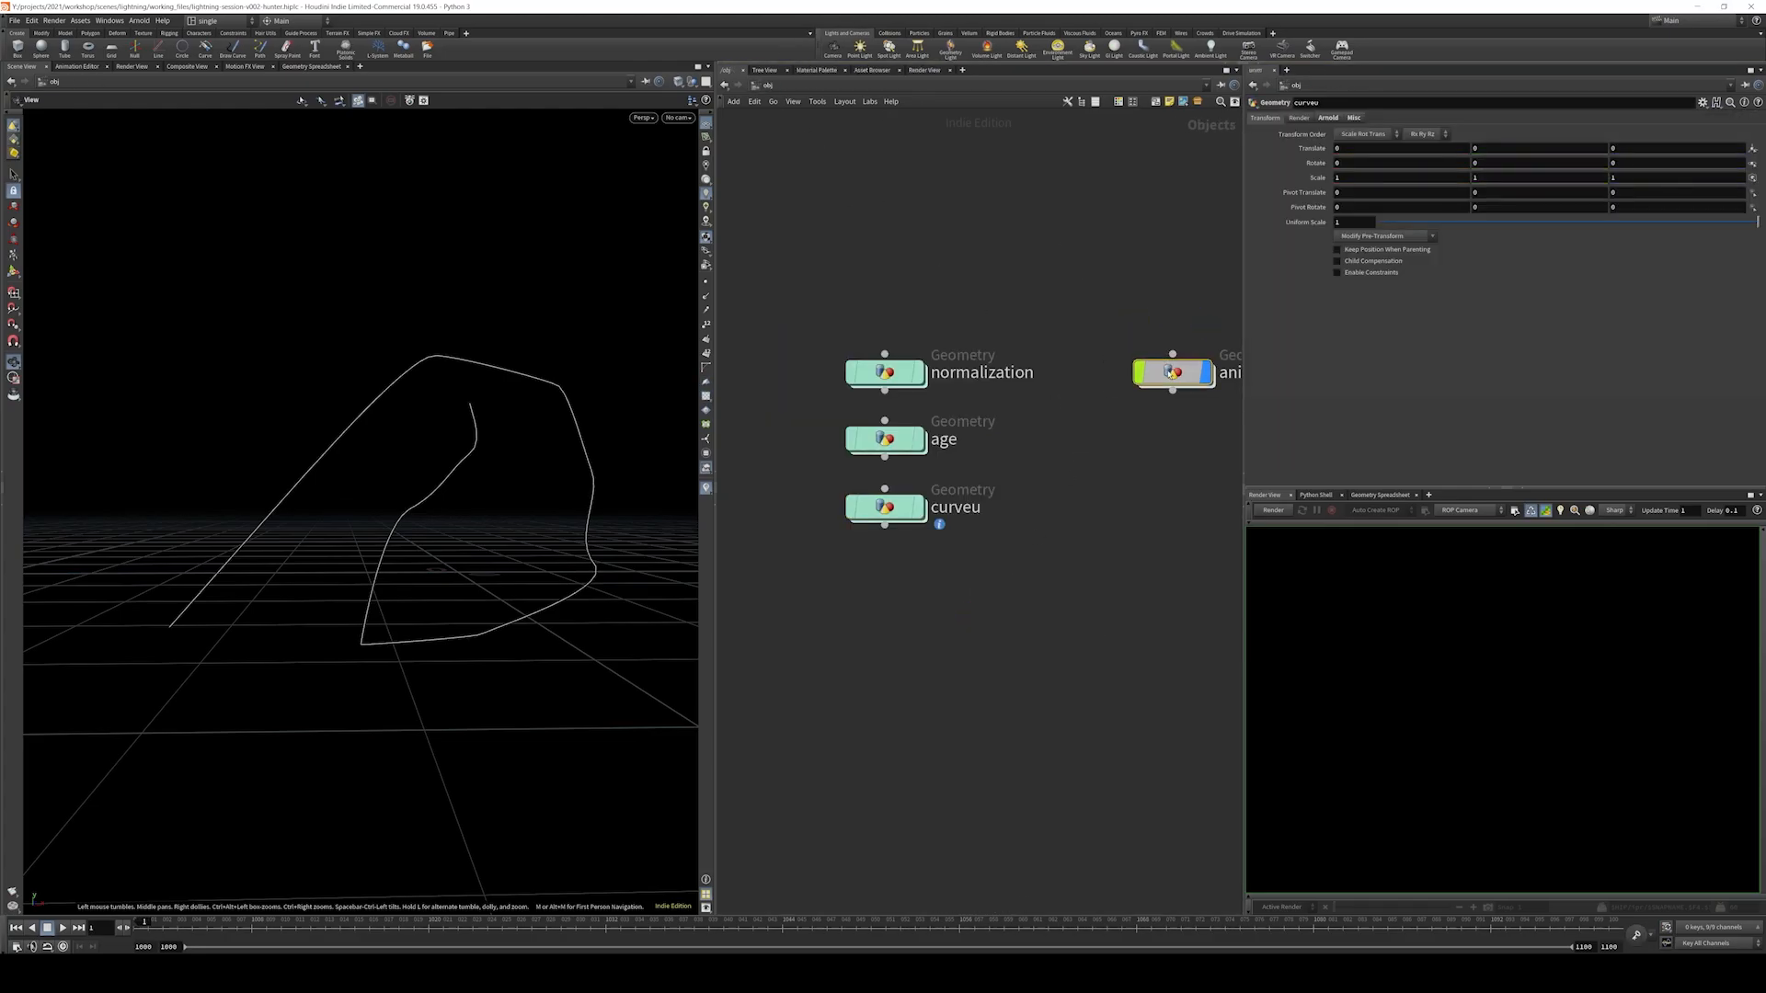
double_click(1173, 372)
key("ctrl+v")
left_click(1041, 552)
- Branch a Color node off the output of the curveu node
scroll(1071, 509, "down", 1)
middle_click_drag(1072, 506, 1057, 453)
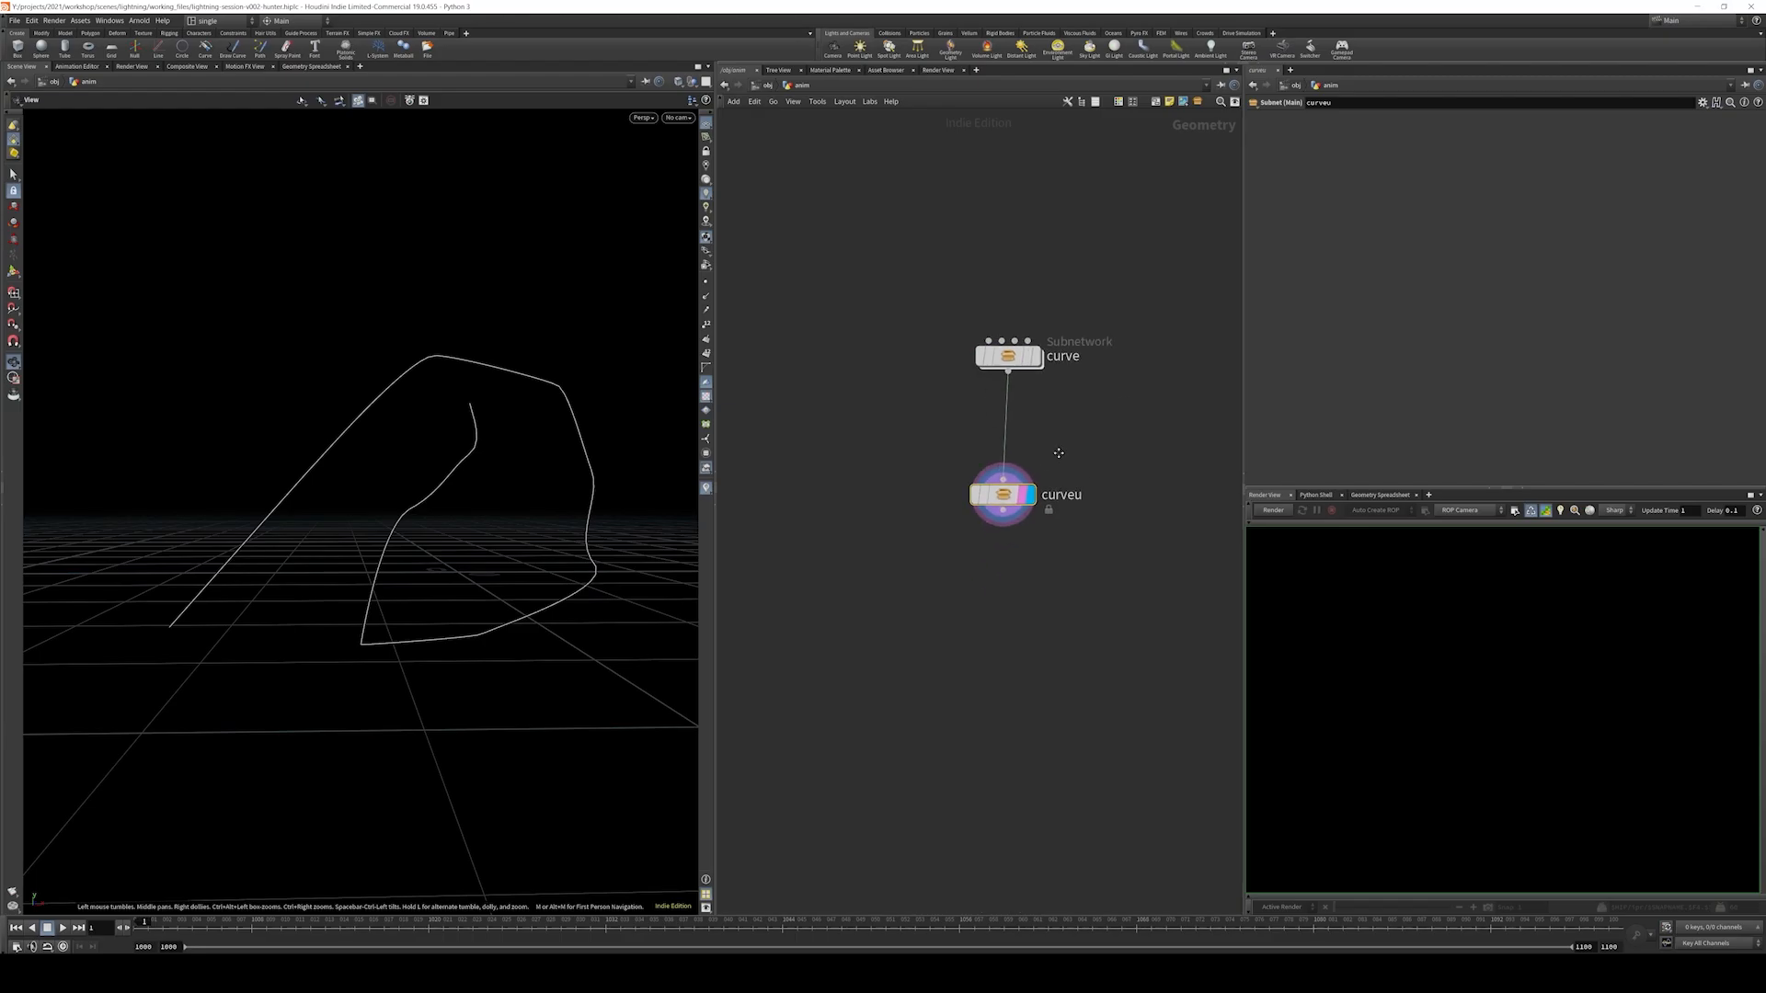
left_click_drag(1000, 527, 1124, 598)
type("color")
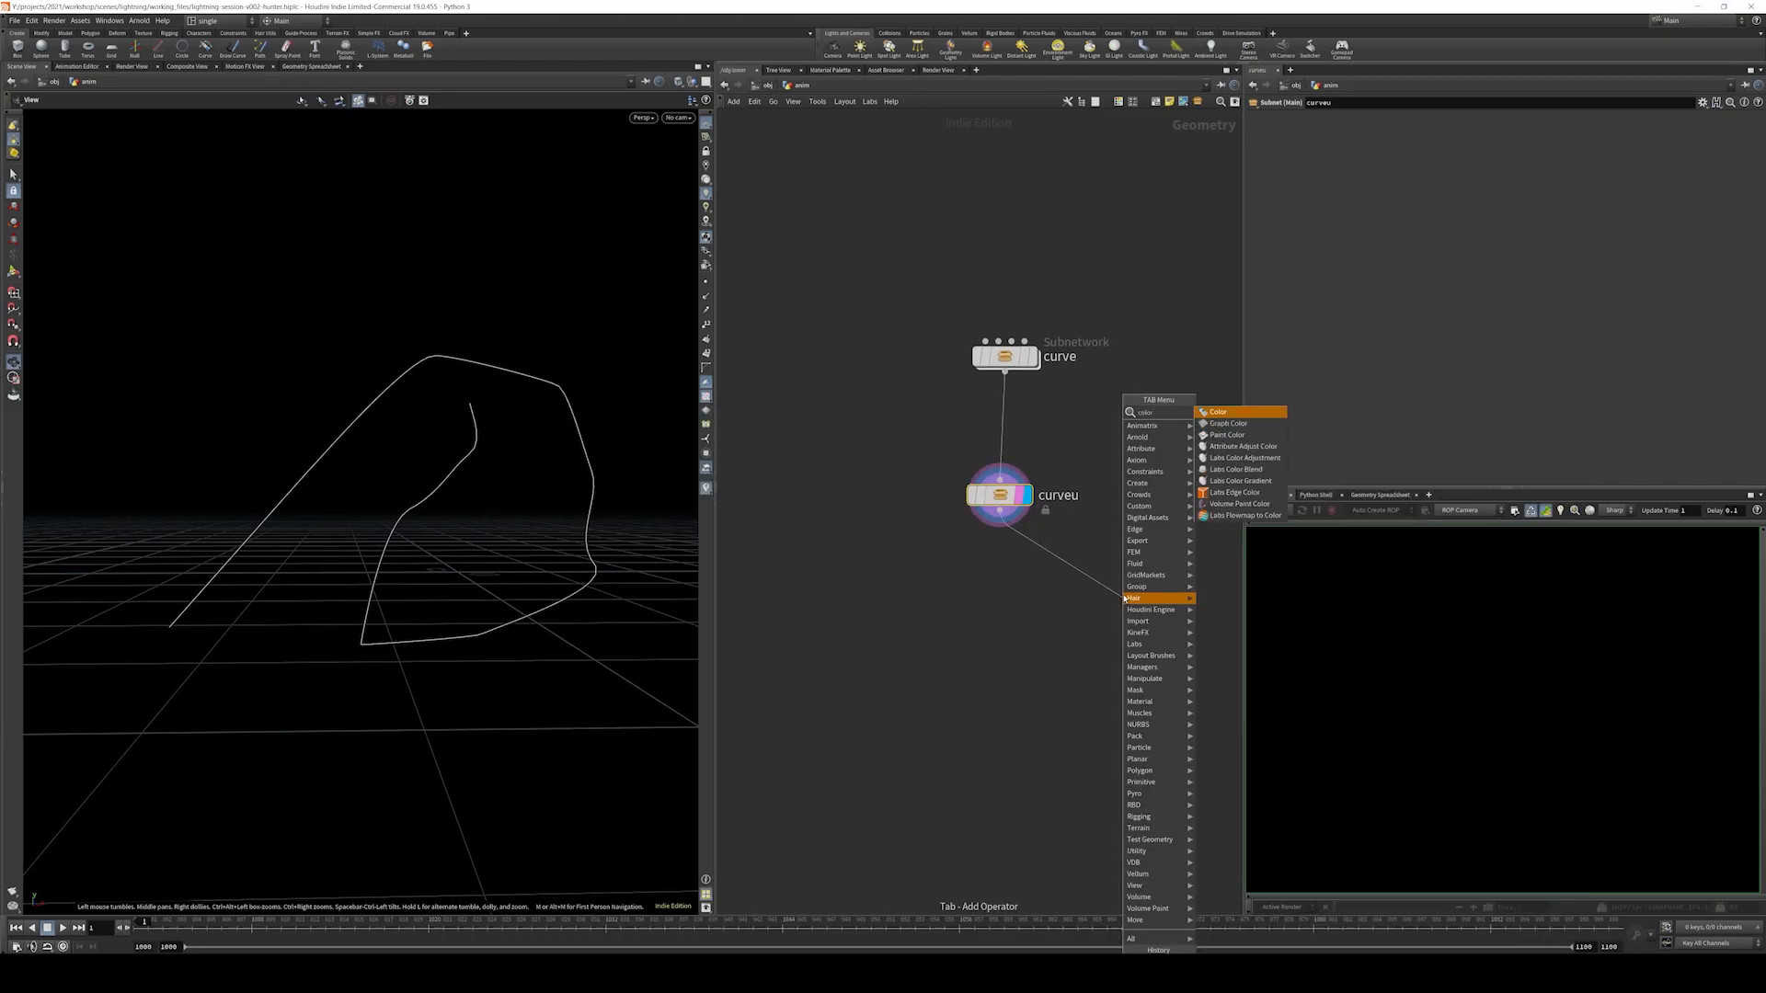
key("Down")
key("Up")
key("Return")
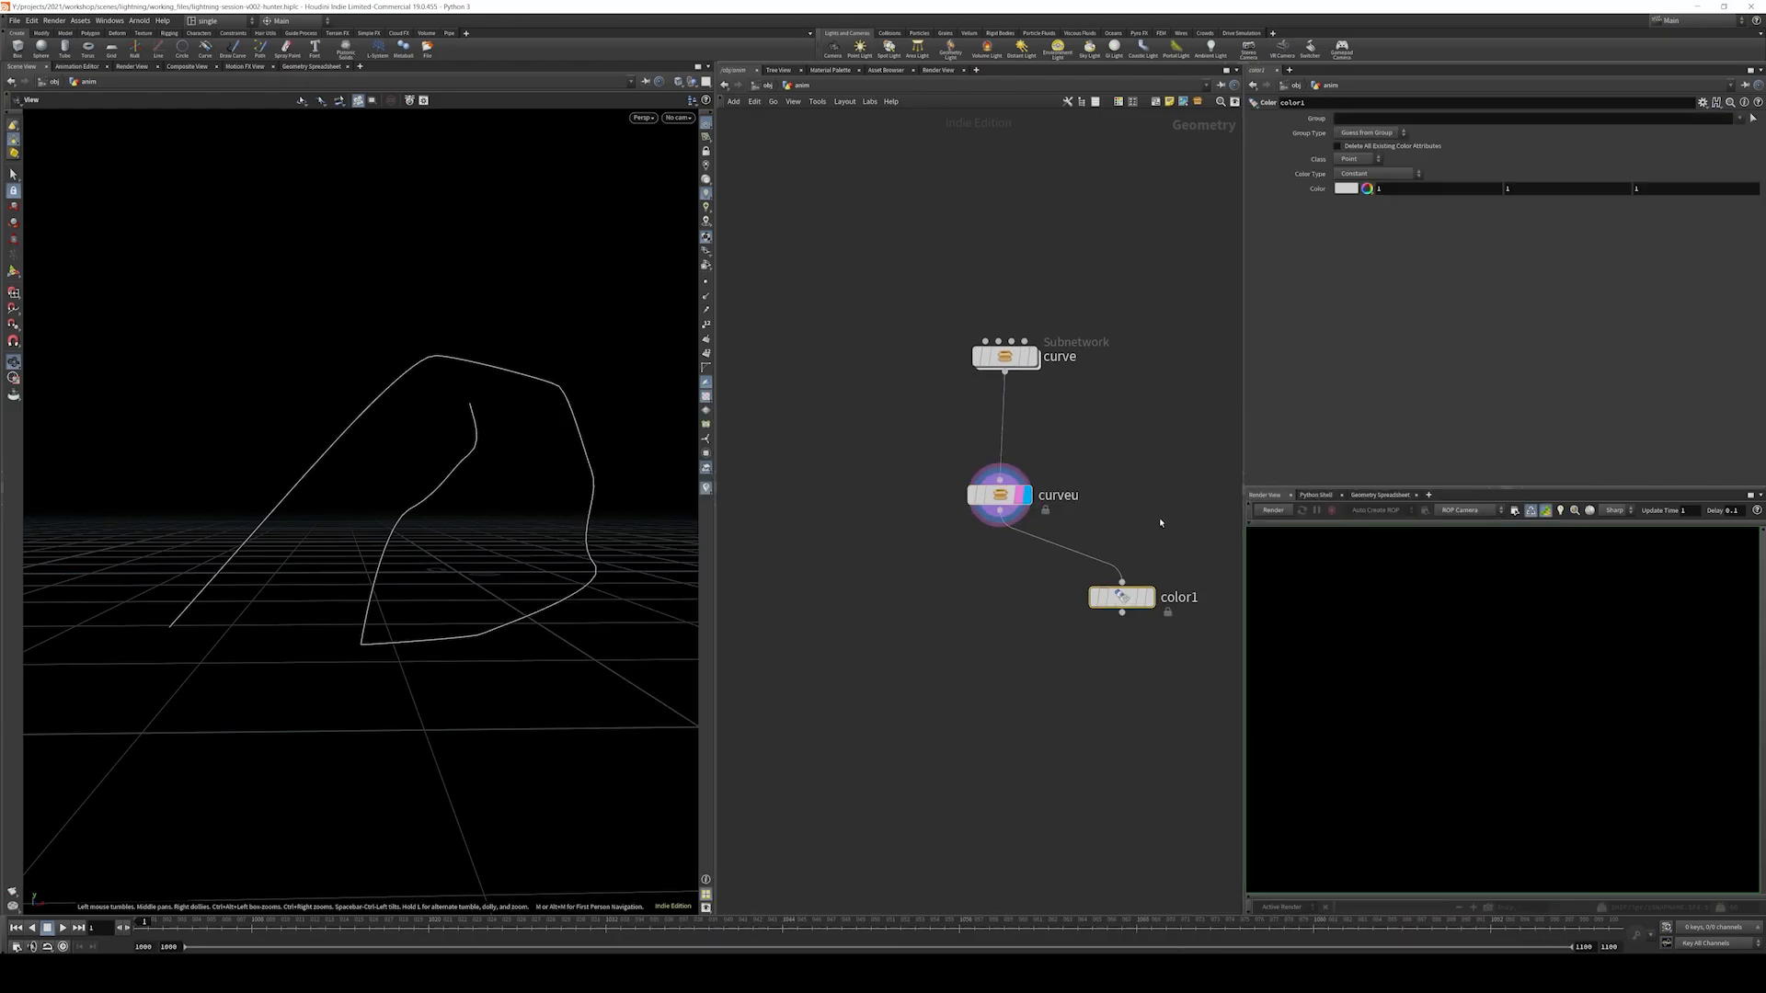
- Set the Color node's color type to Ramp from Attribute and its attribute to curveu
left_click(1377, 173)
left_click(1388, 187)
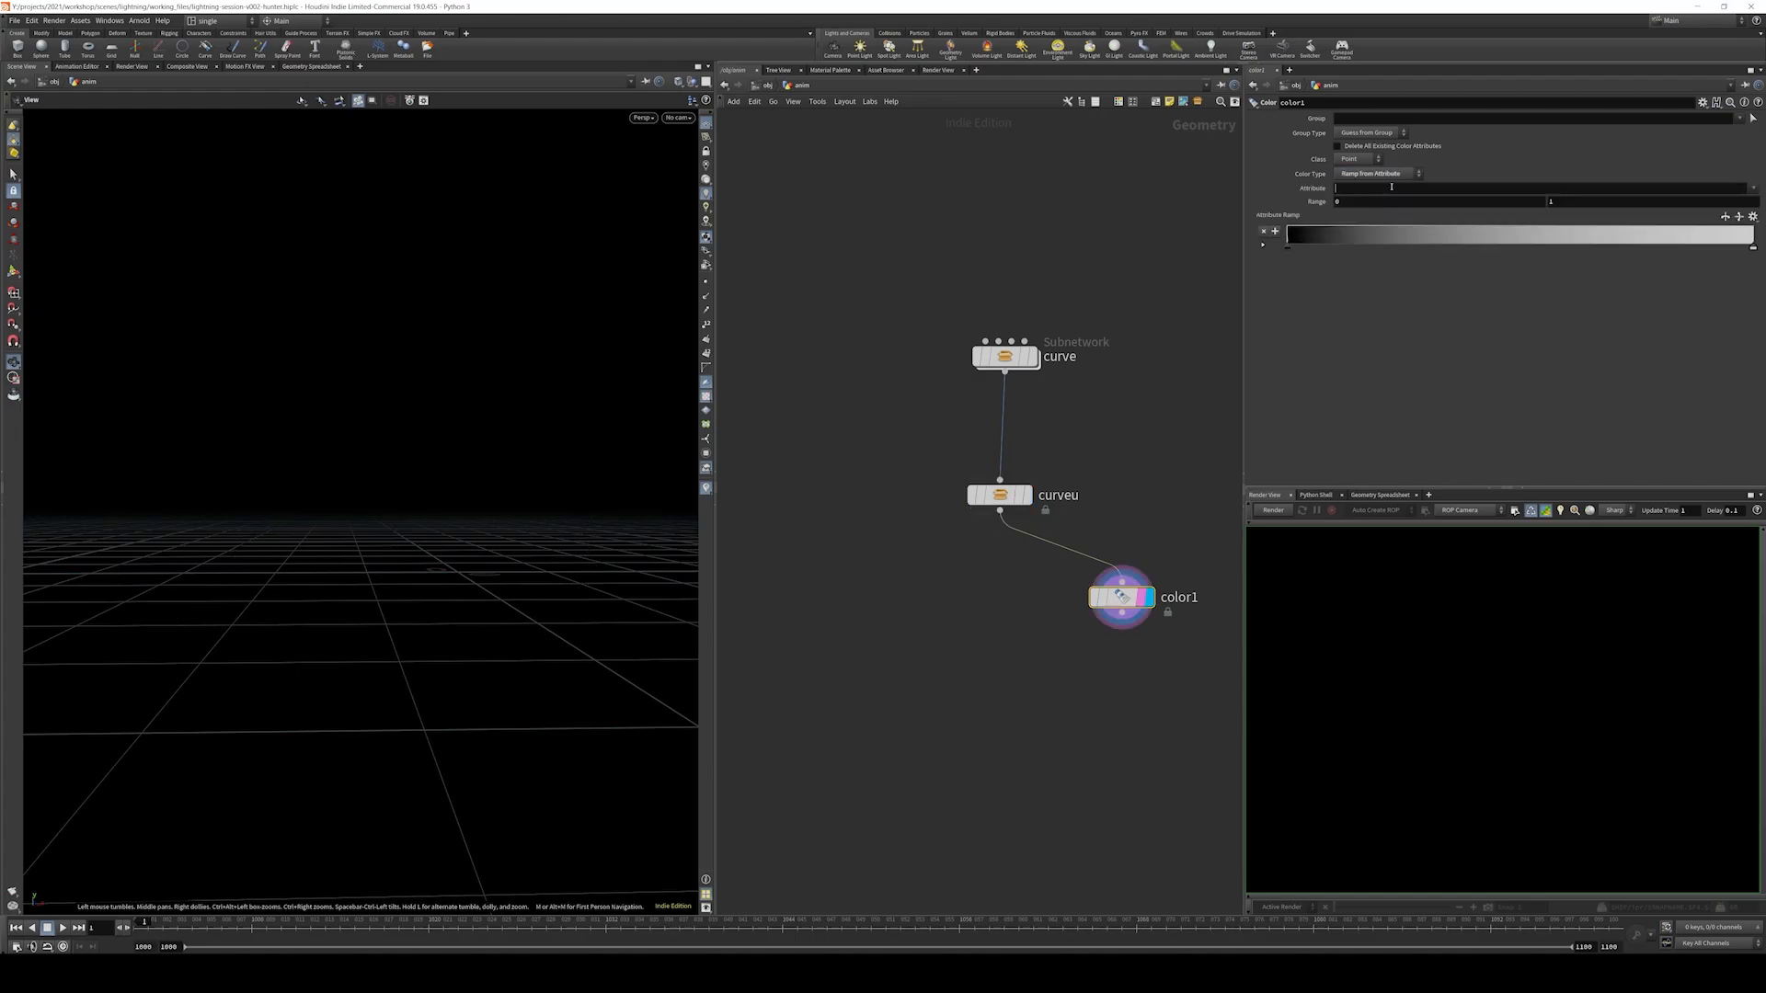
type("curveu")
key("Return")
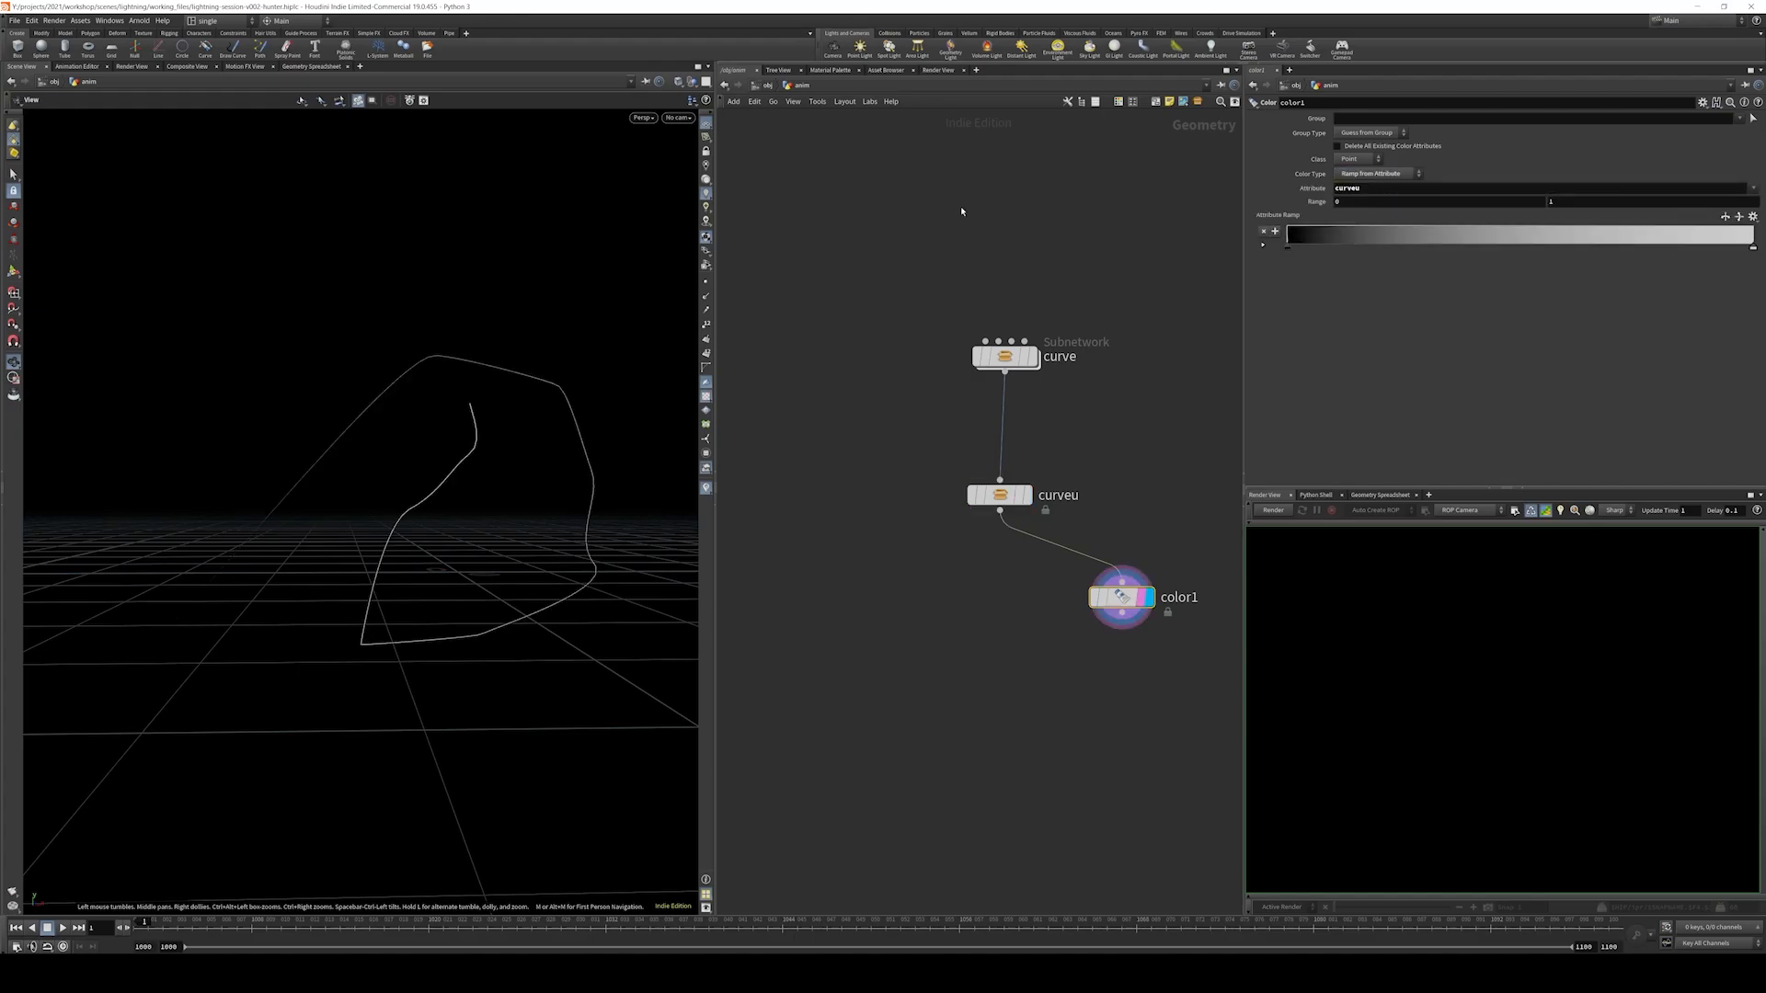
- Recolor the attribute ramp to run from red at the start to blue at the end
left_click_drag(366, 483, 387, 478)
double_click(1286, 248)
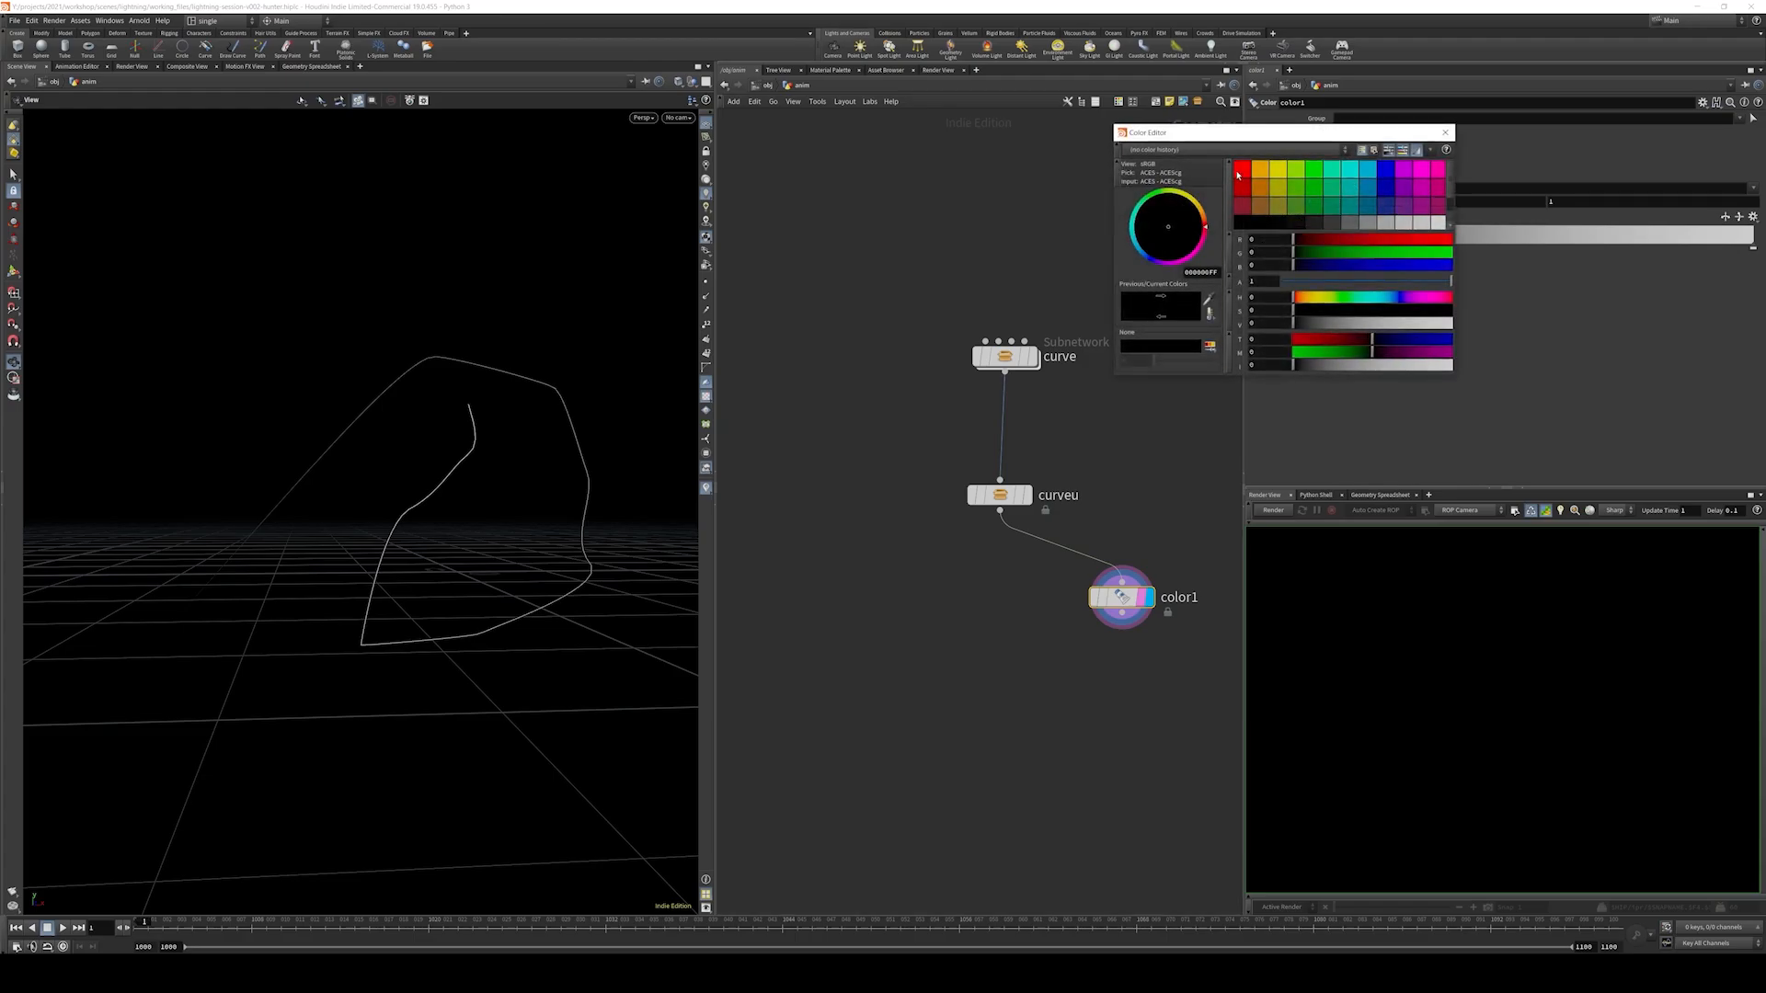
left_click(1238, 174)
double_click(1751, 246)
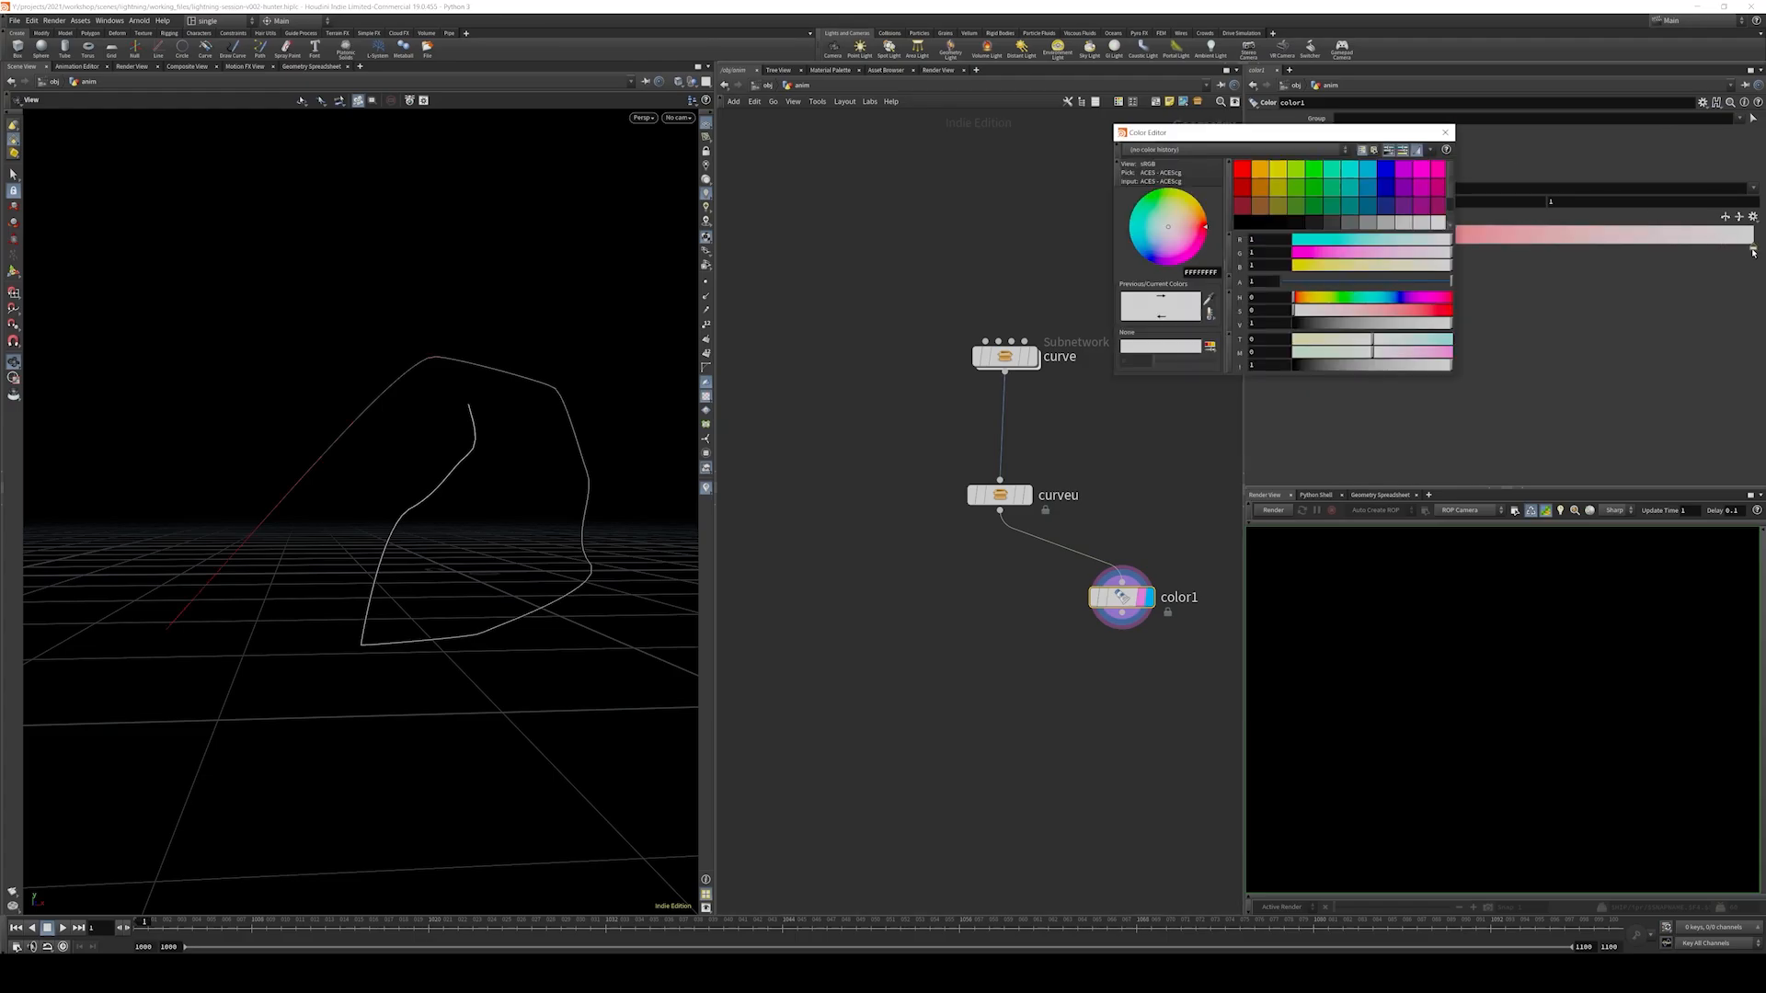
left_click(1349, 175)
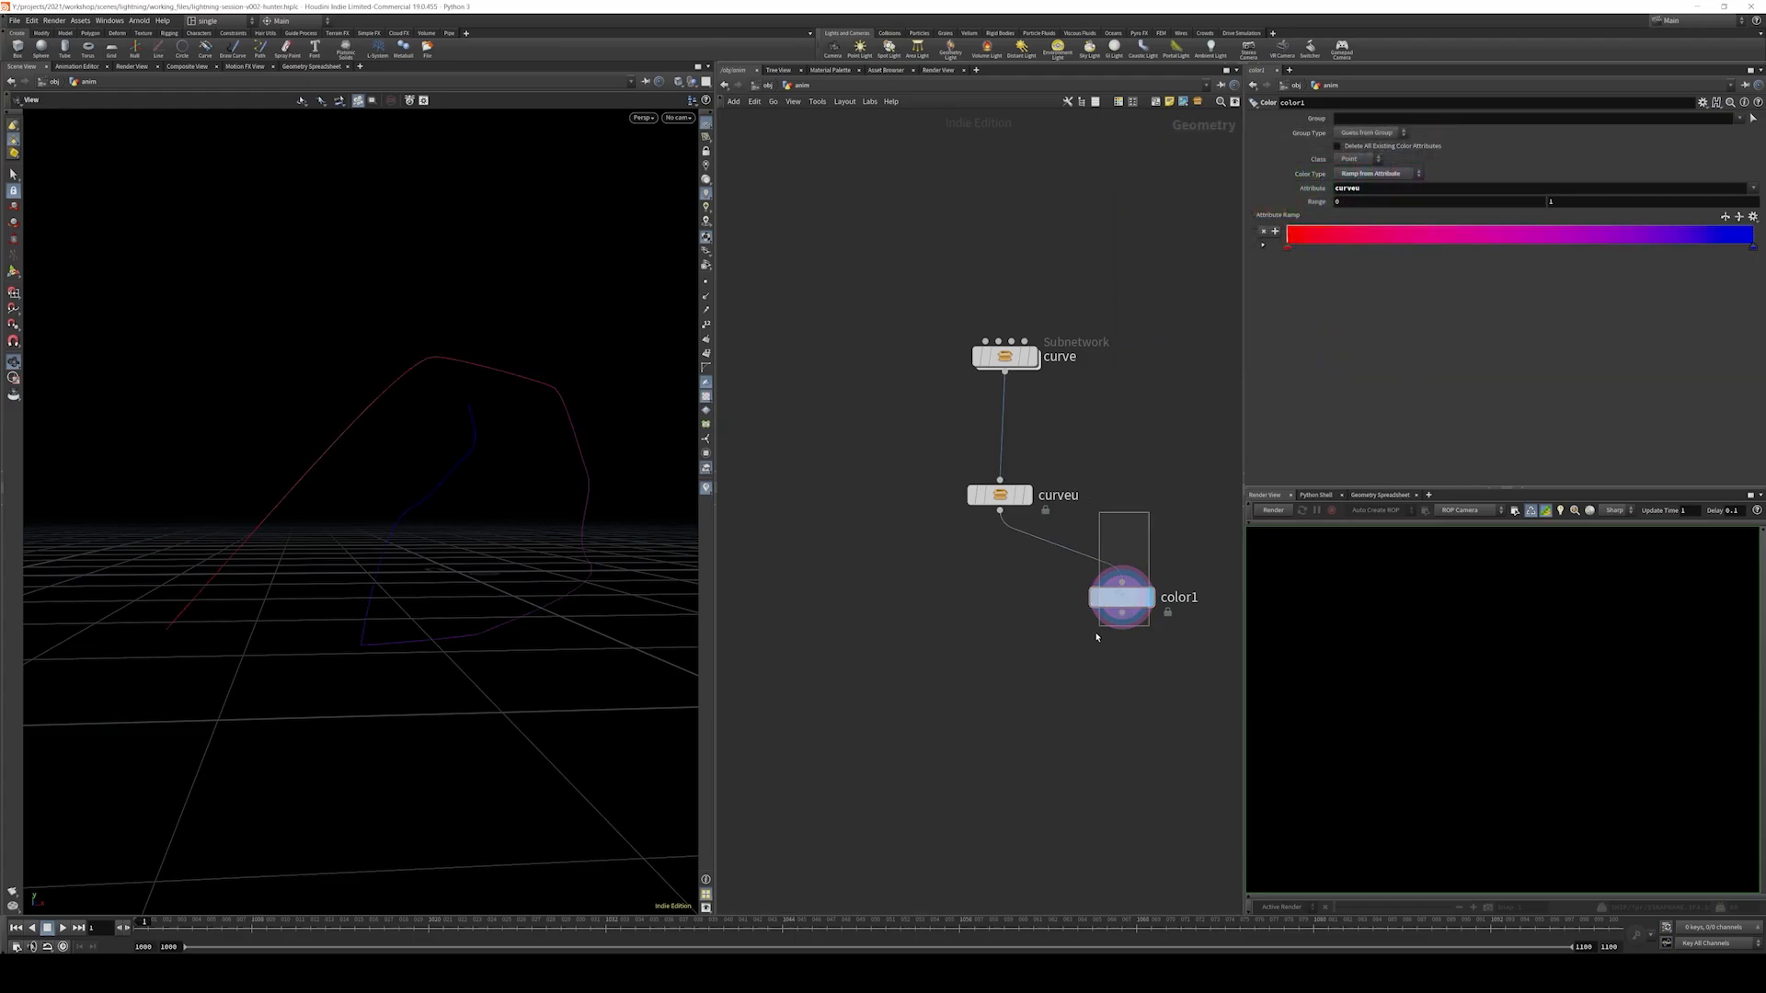
left_click_drag(552, 482, 473, 497)
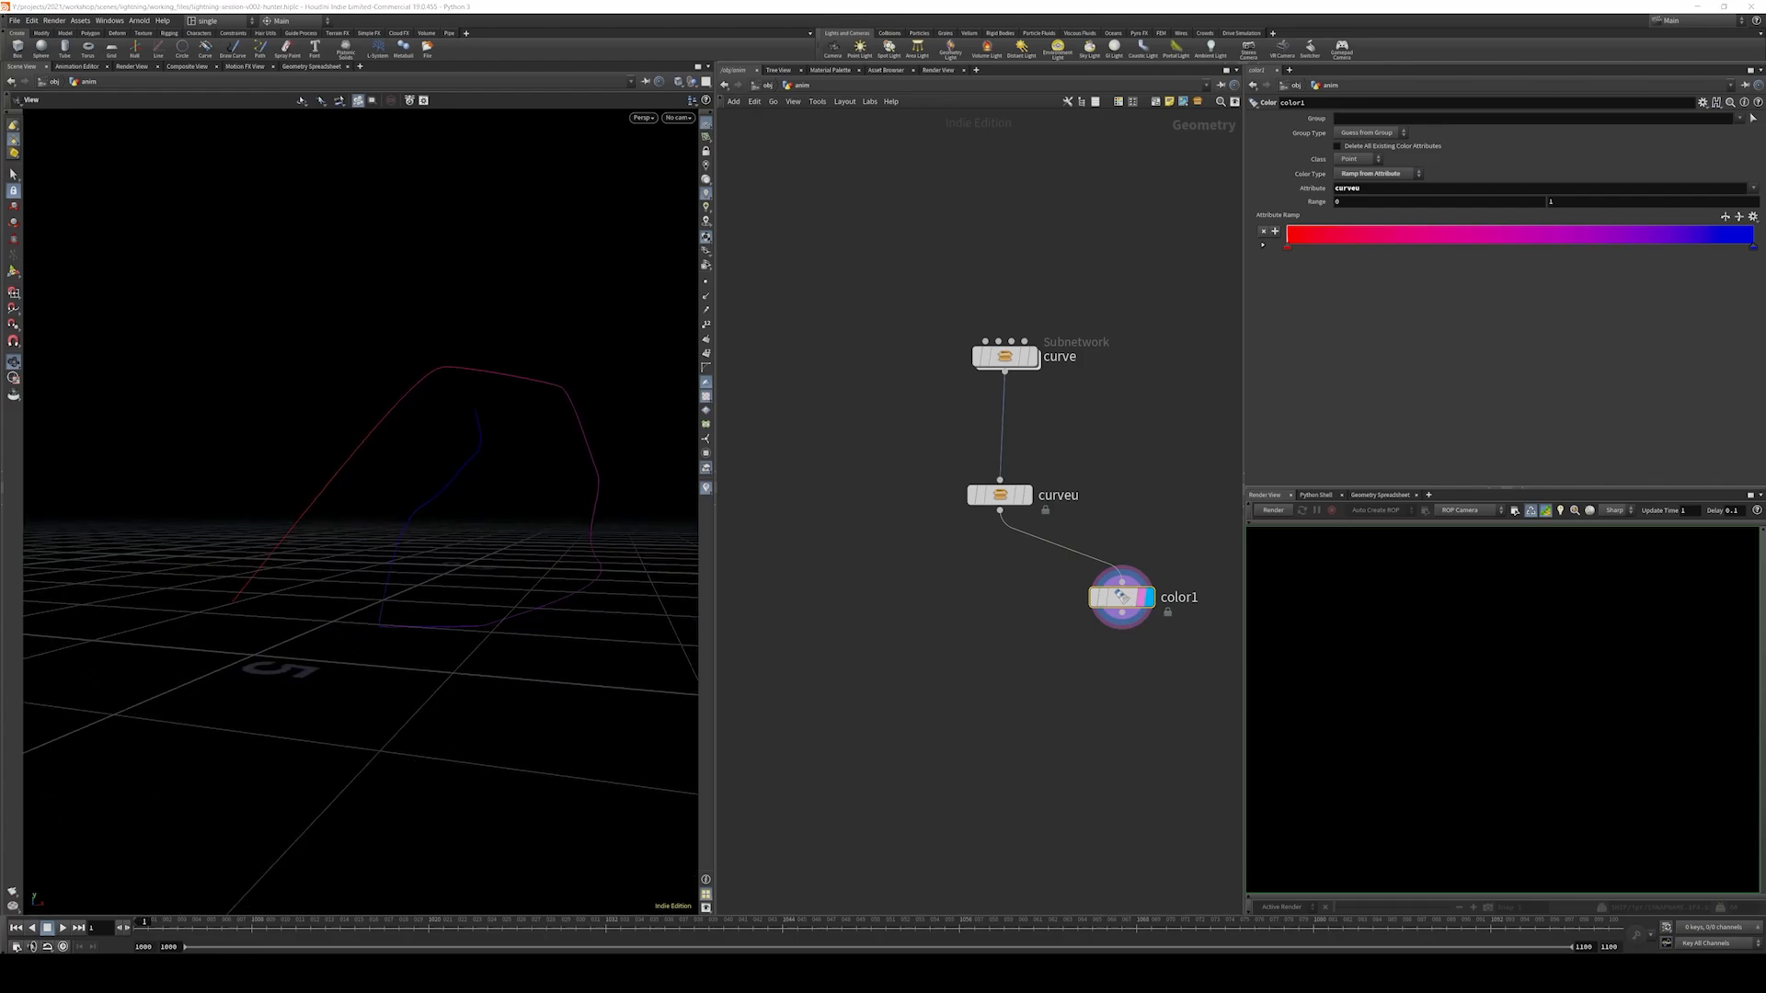
- Align the curveu node vertically beneath the curve node and turn on curveu's display
middle_click_drag(1092, 481, 1065, 360)
middle_click_drag(1056, 223, 1069, 289)
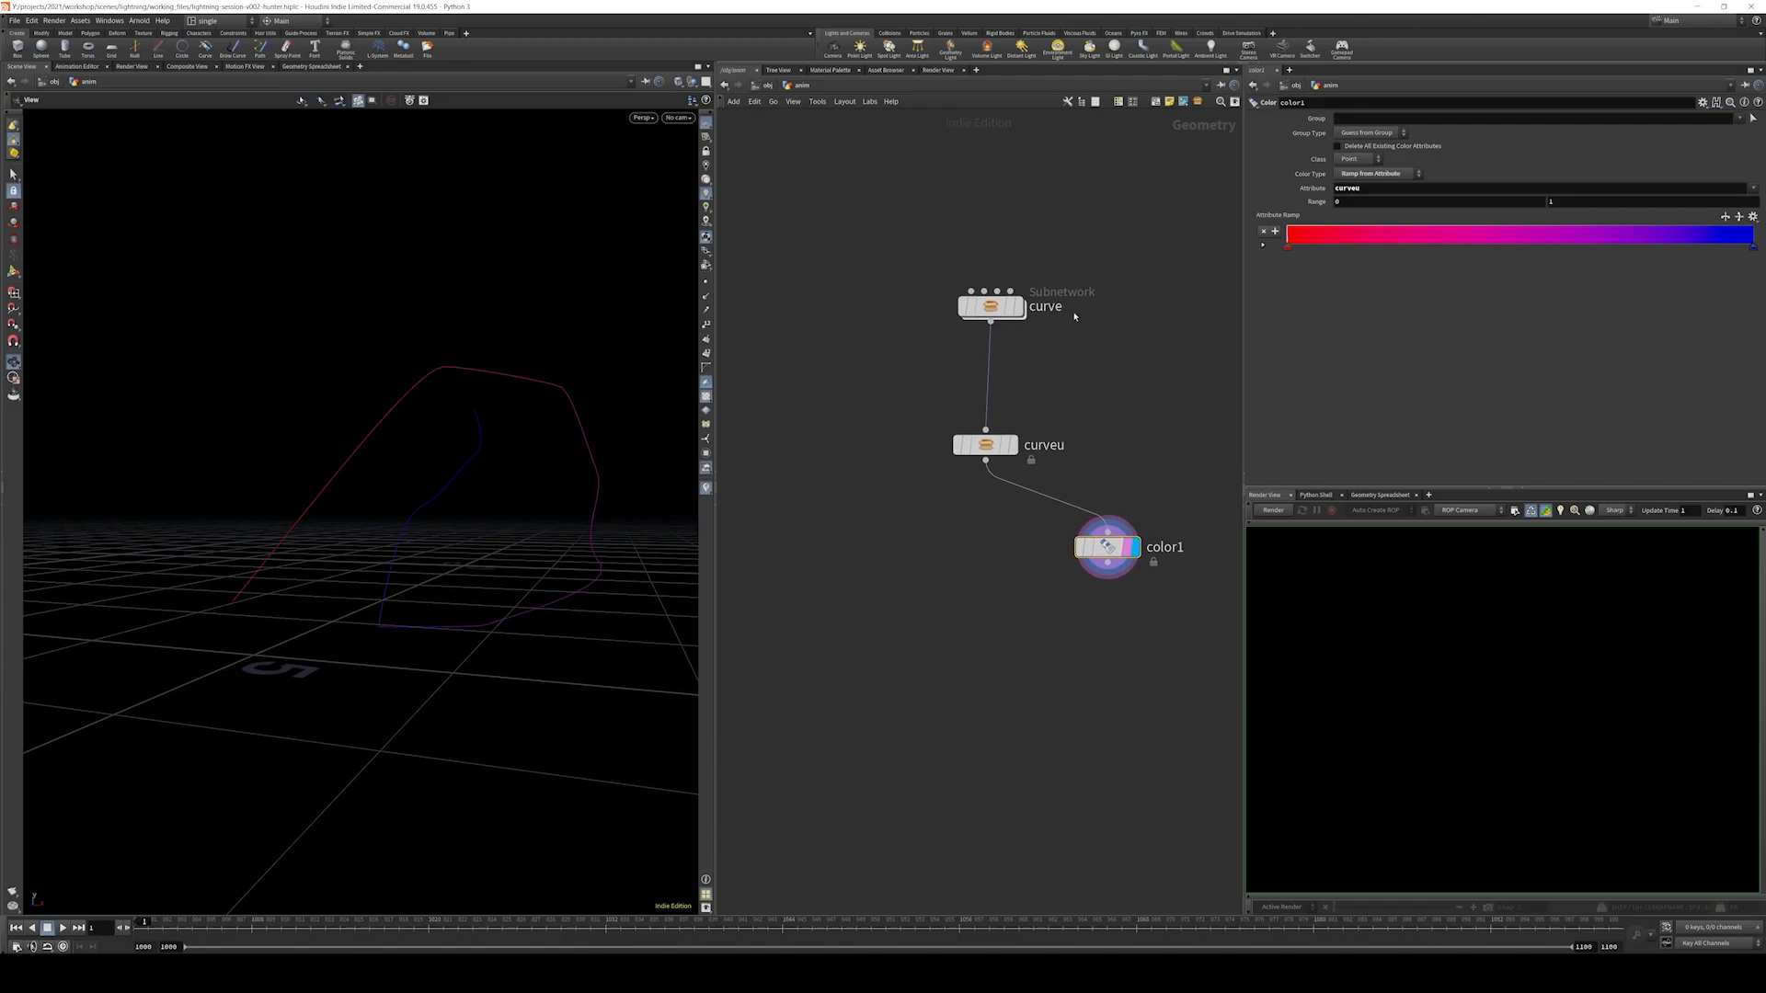
left_click_drag(1087, 260, 971, 465)
left_click(1095, 453)
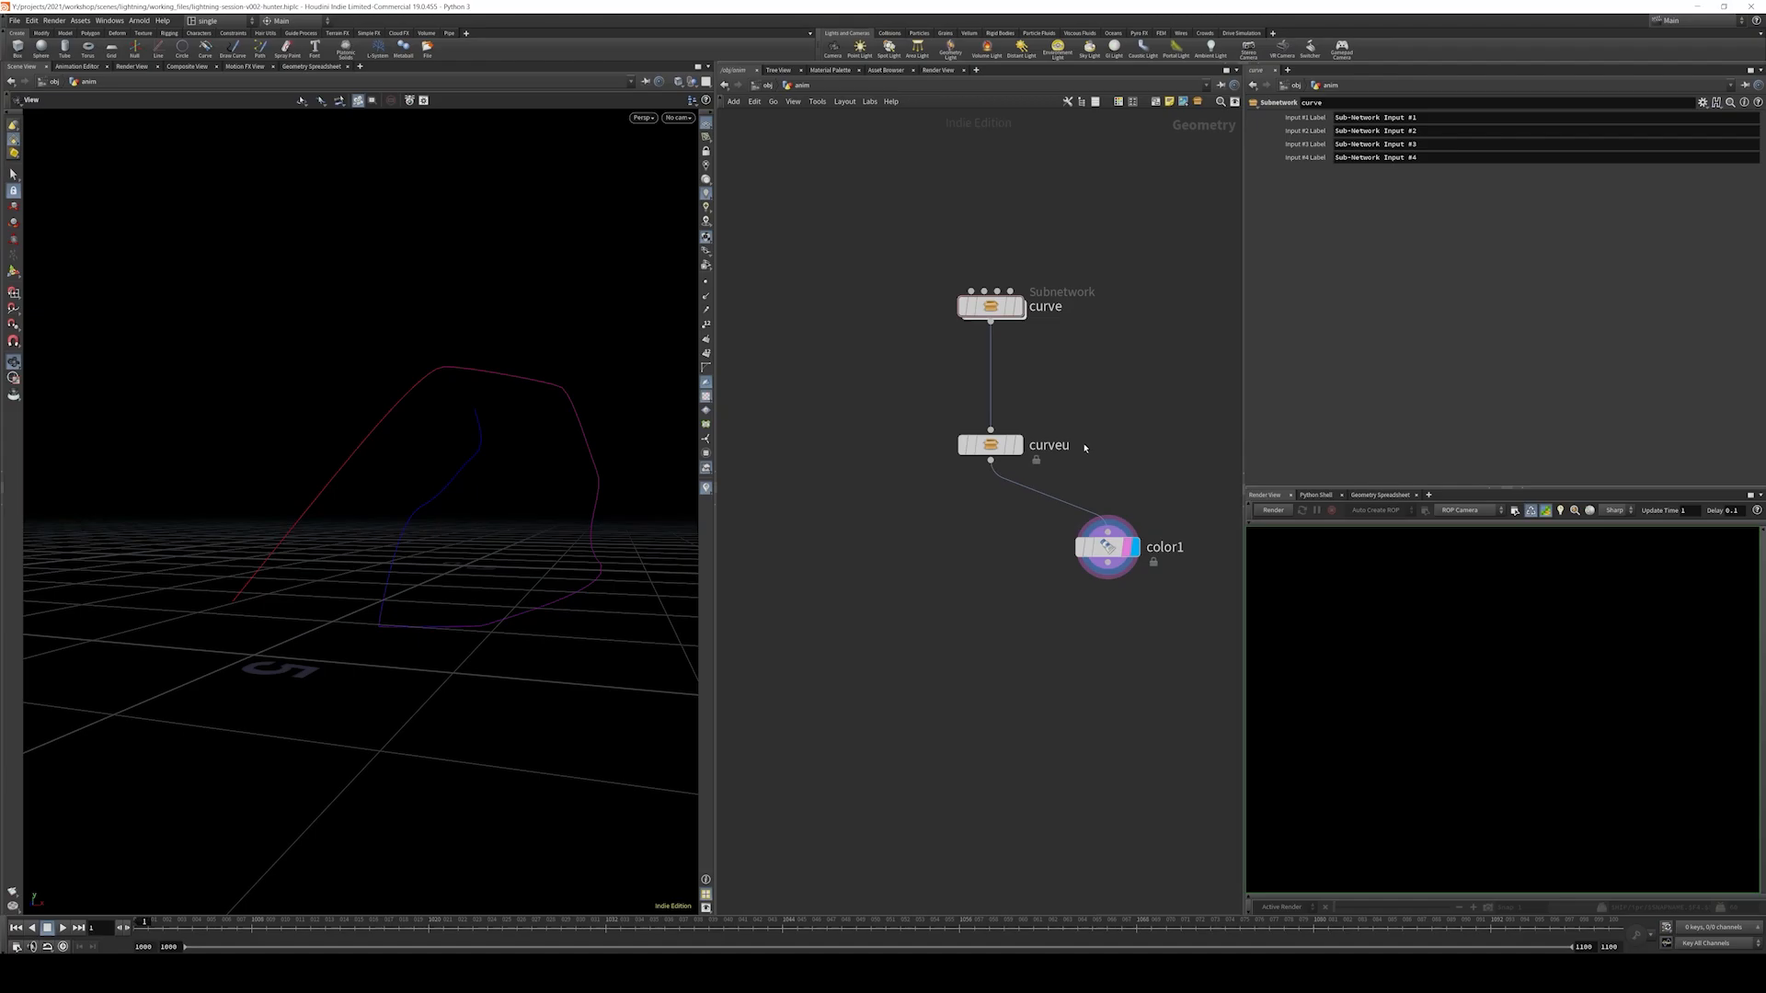
left_click(1016, 445)
- Append a Point Wrangle node to the curveu output and display it
scroll(927, 516, "down", 2)
middle_click_drag(926, 516, 1013, 483)
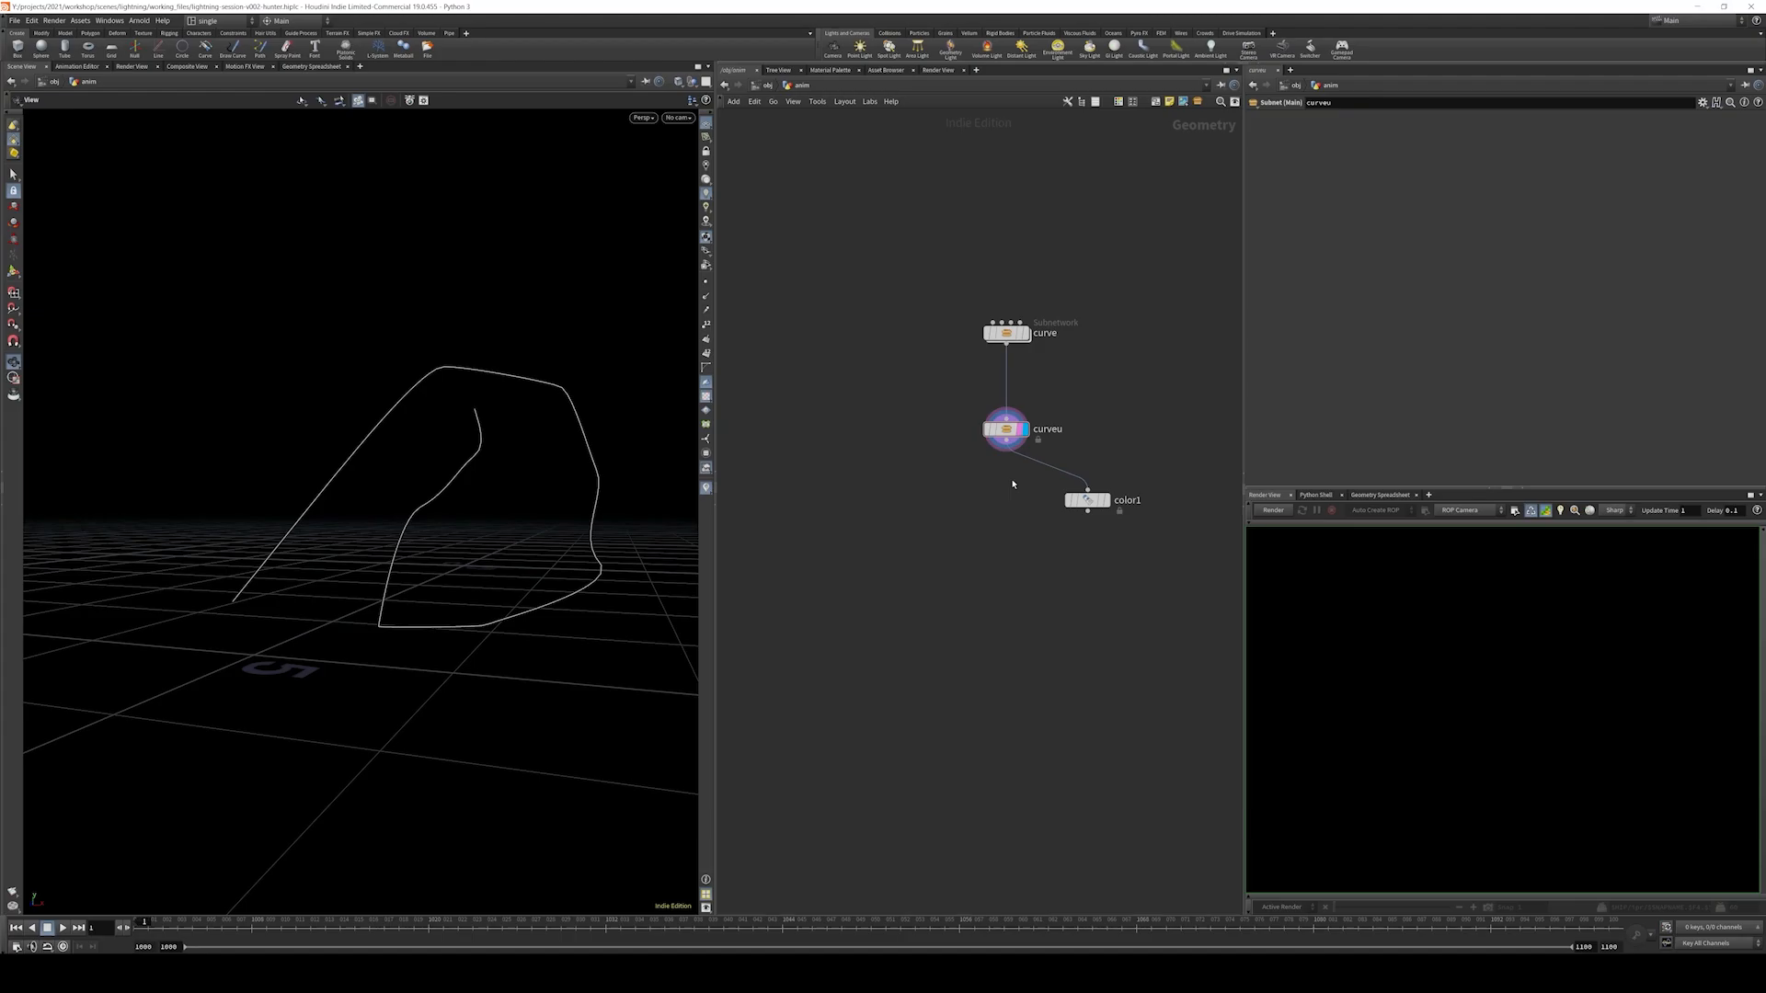
scroll(1012, 483, "up", 3)
left_click_drag(999, 398, 1005, 699)
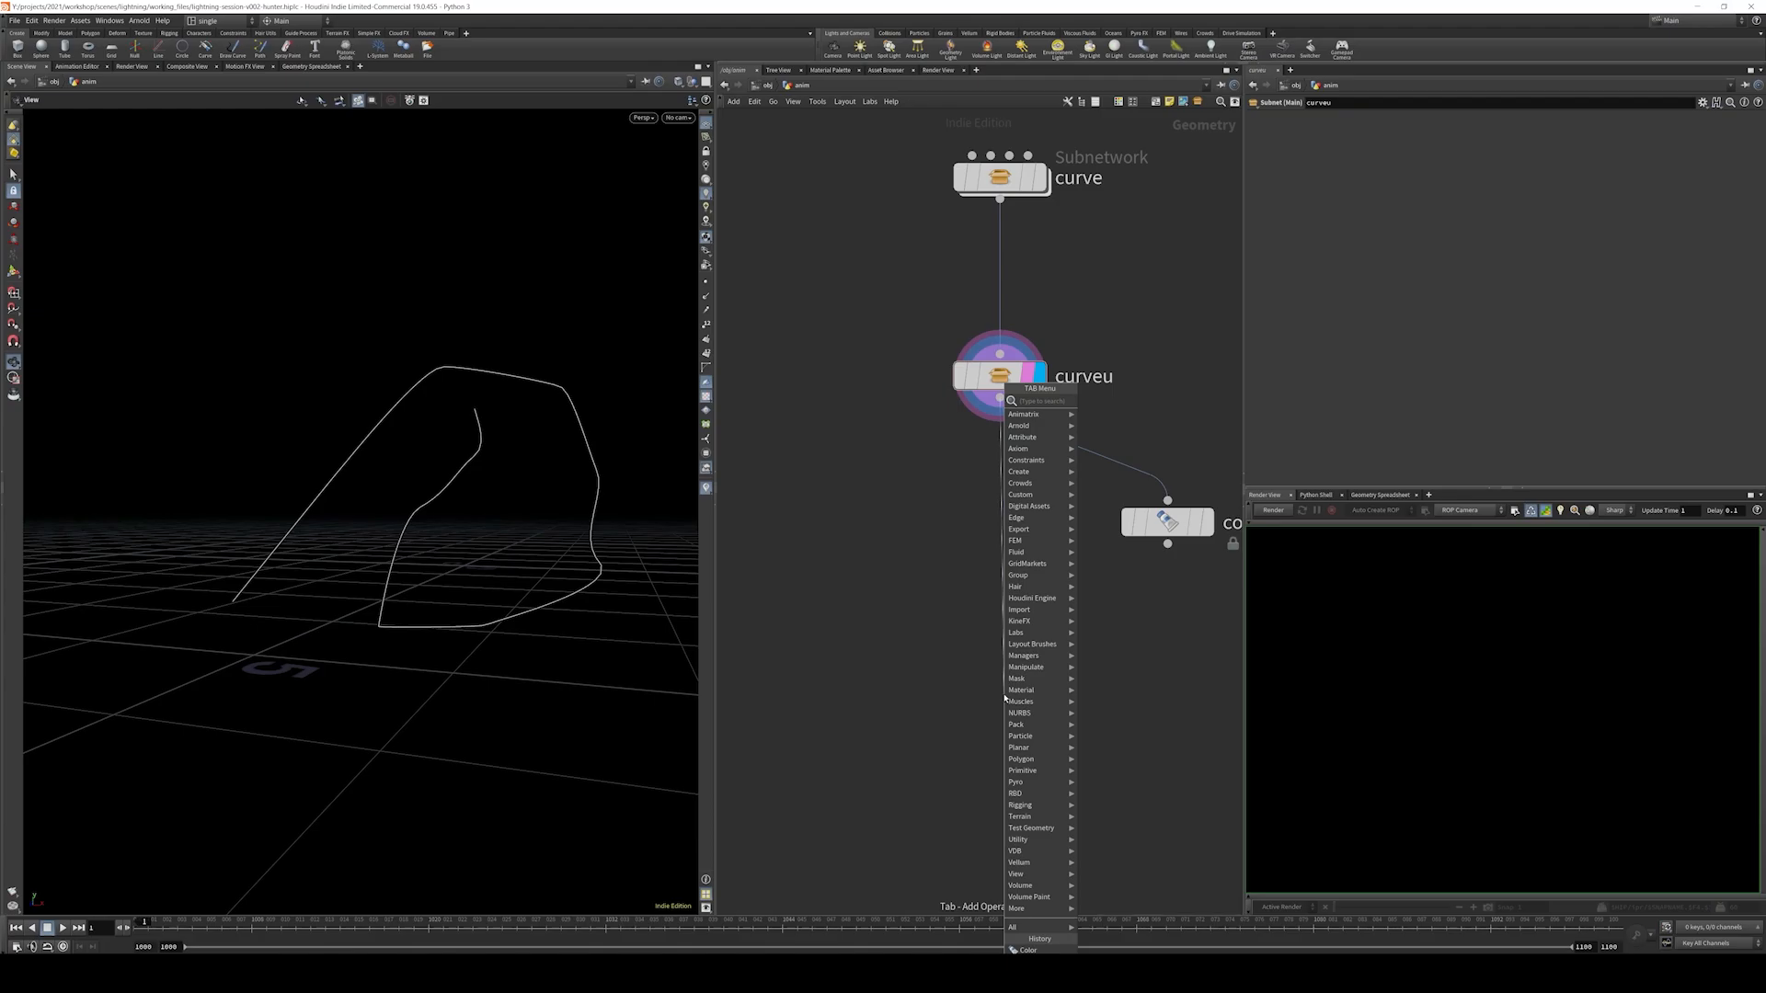
type("point we")
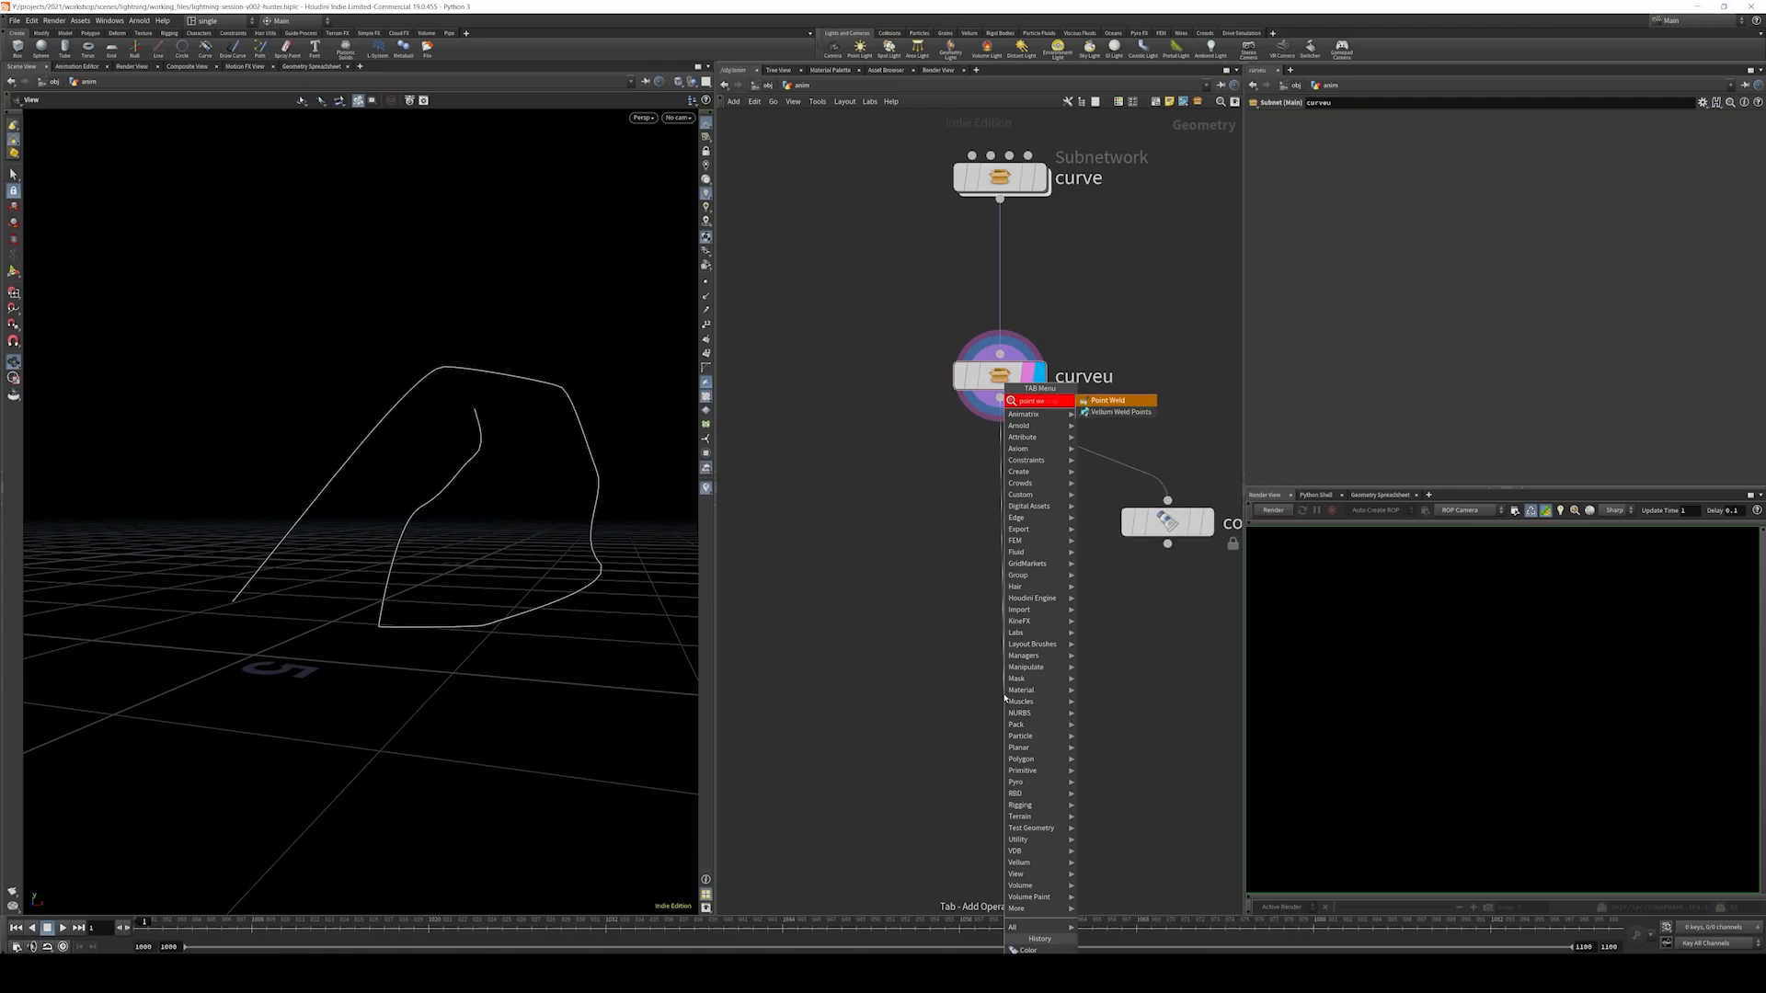
key("BackSpace")
type("r")
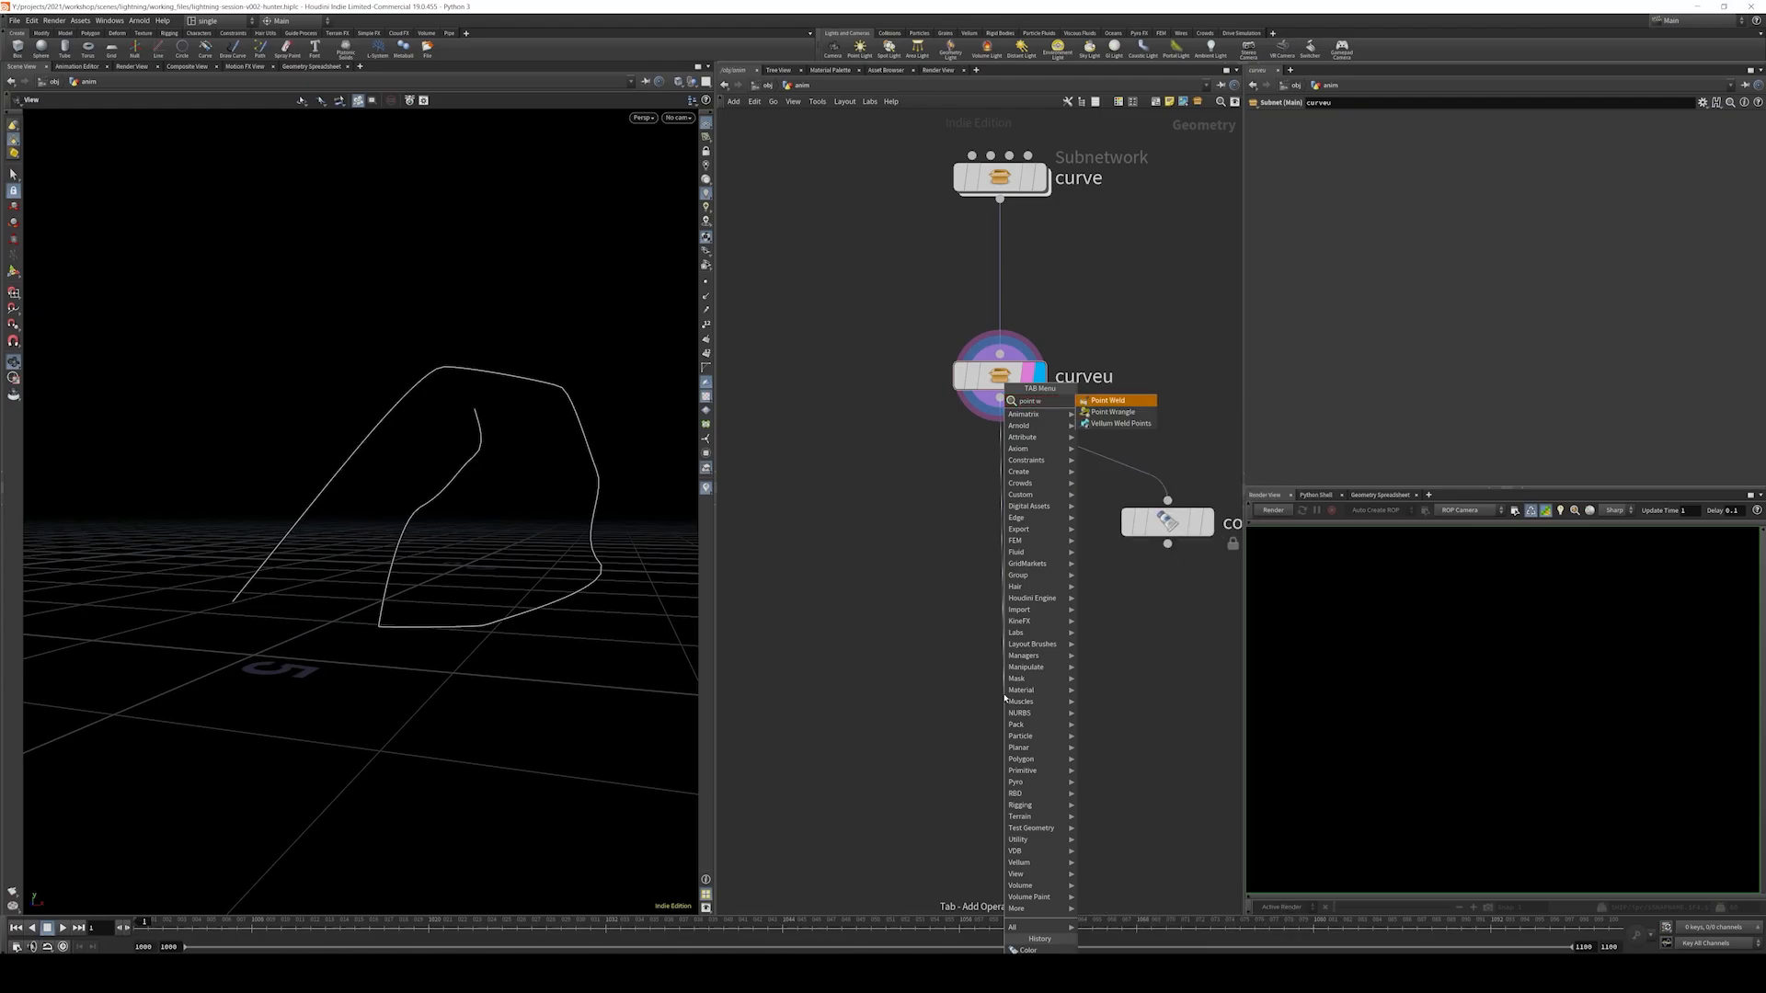
key("Return")
left_click(1005, 697)
left_click(1043, 695)
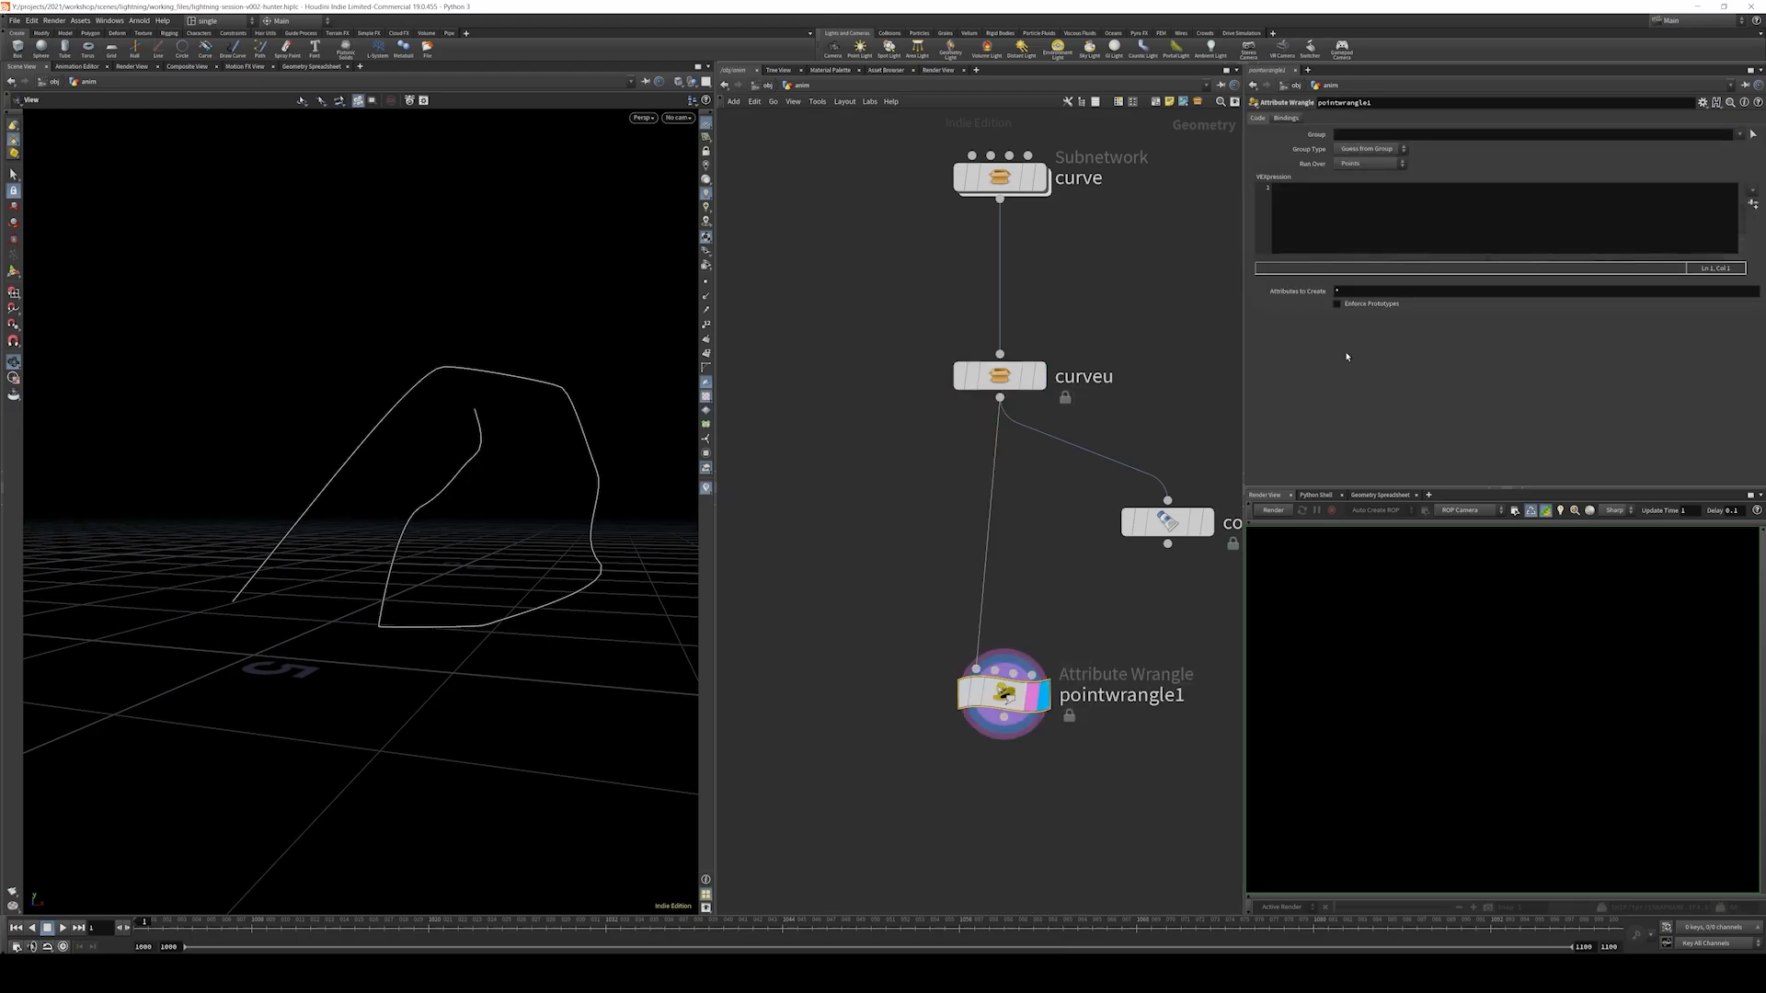
left_click(1343, 245)
type("@age =")
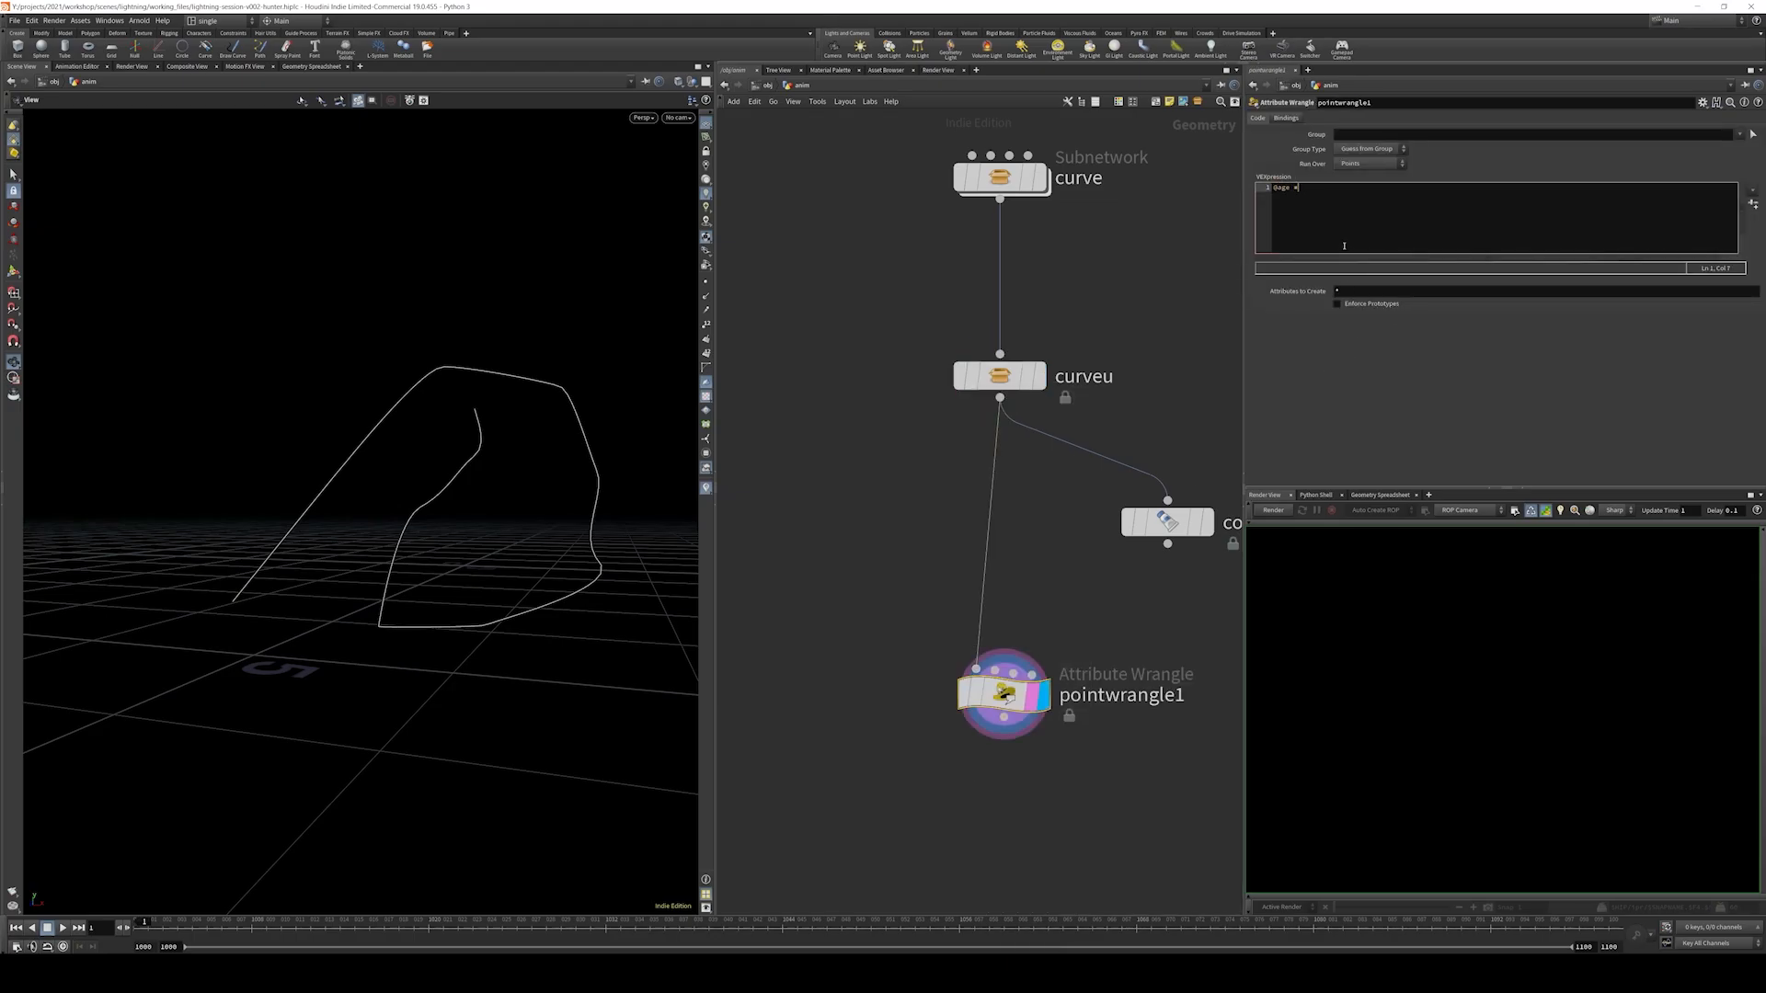
type(" chf('age')")
key("BackSpace")
type("'age');")
key("Return")
type("@life = chf();")
key("Left")
key("Left")
type("'life")
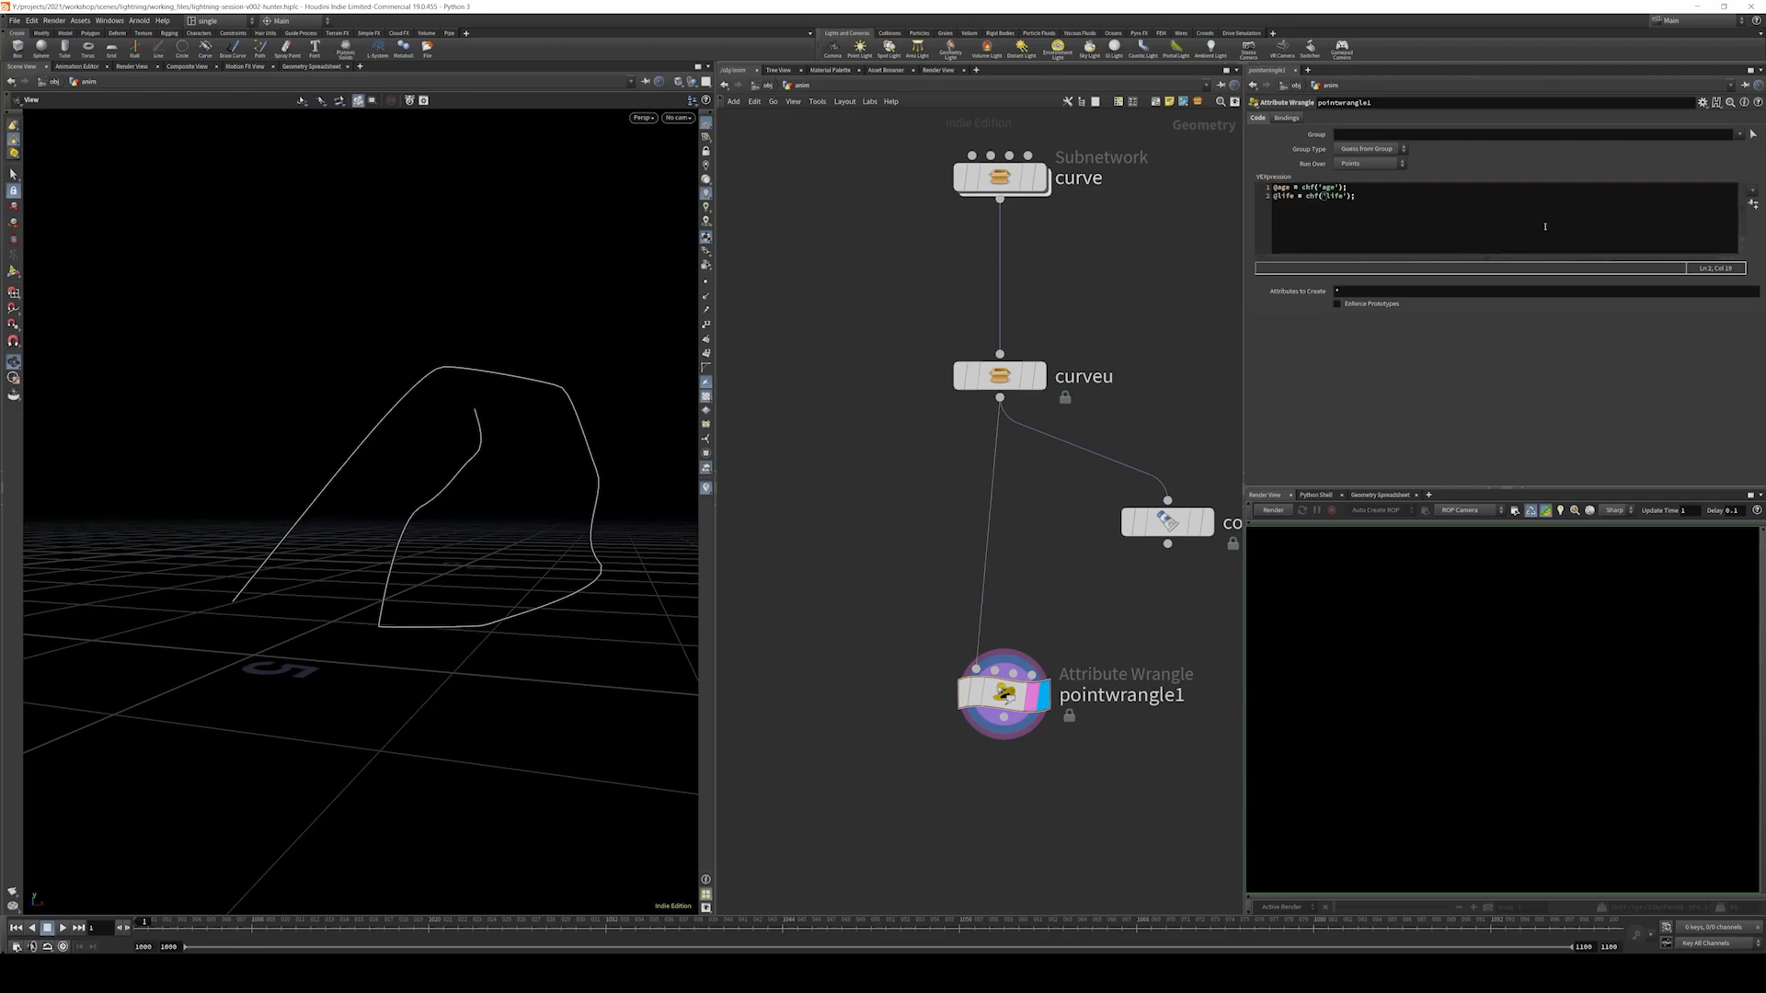
left_click(1753, 205)
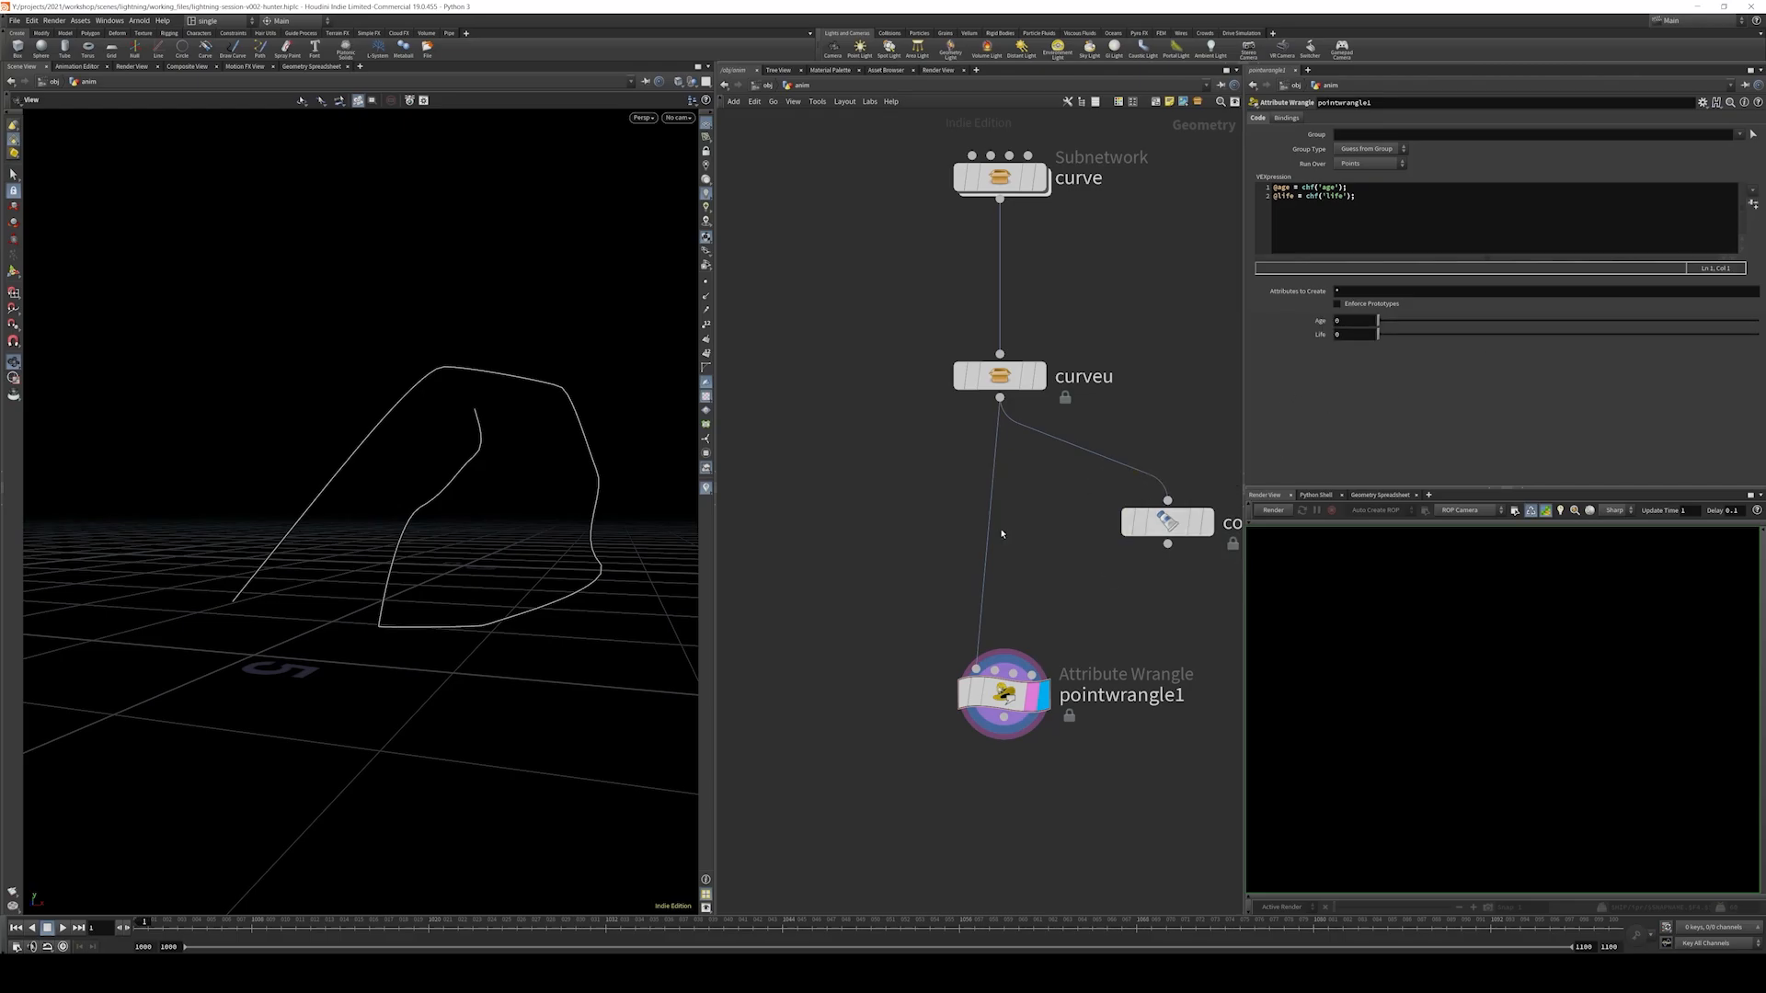
- Keyframe the wrangle's Age parameter at 0 on frame 1000 and at 1 on frame 1100
left_click(124, 928)
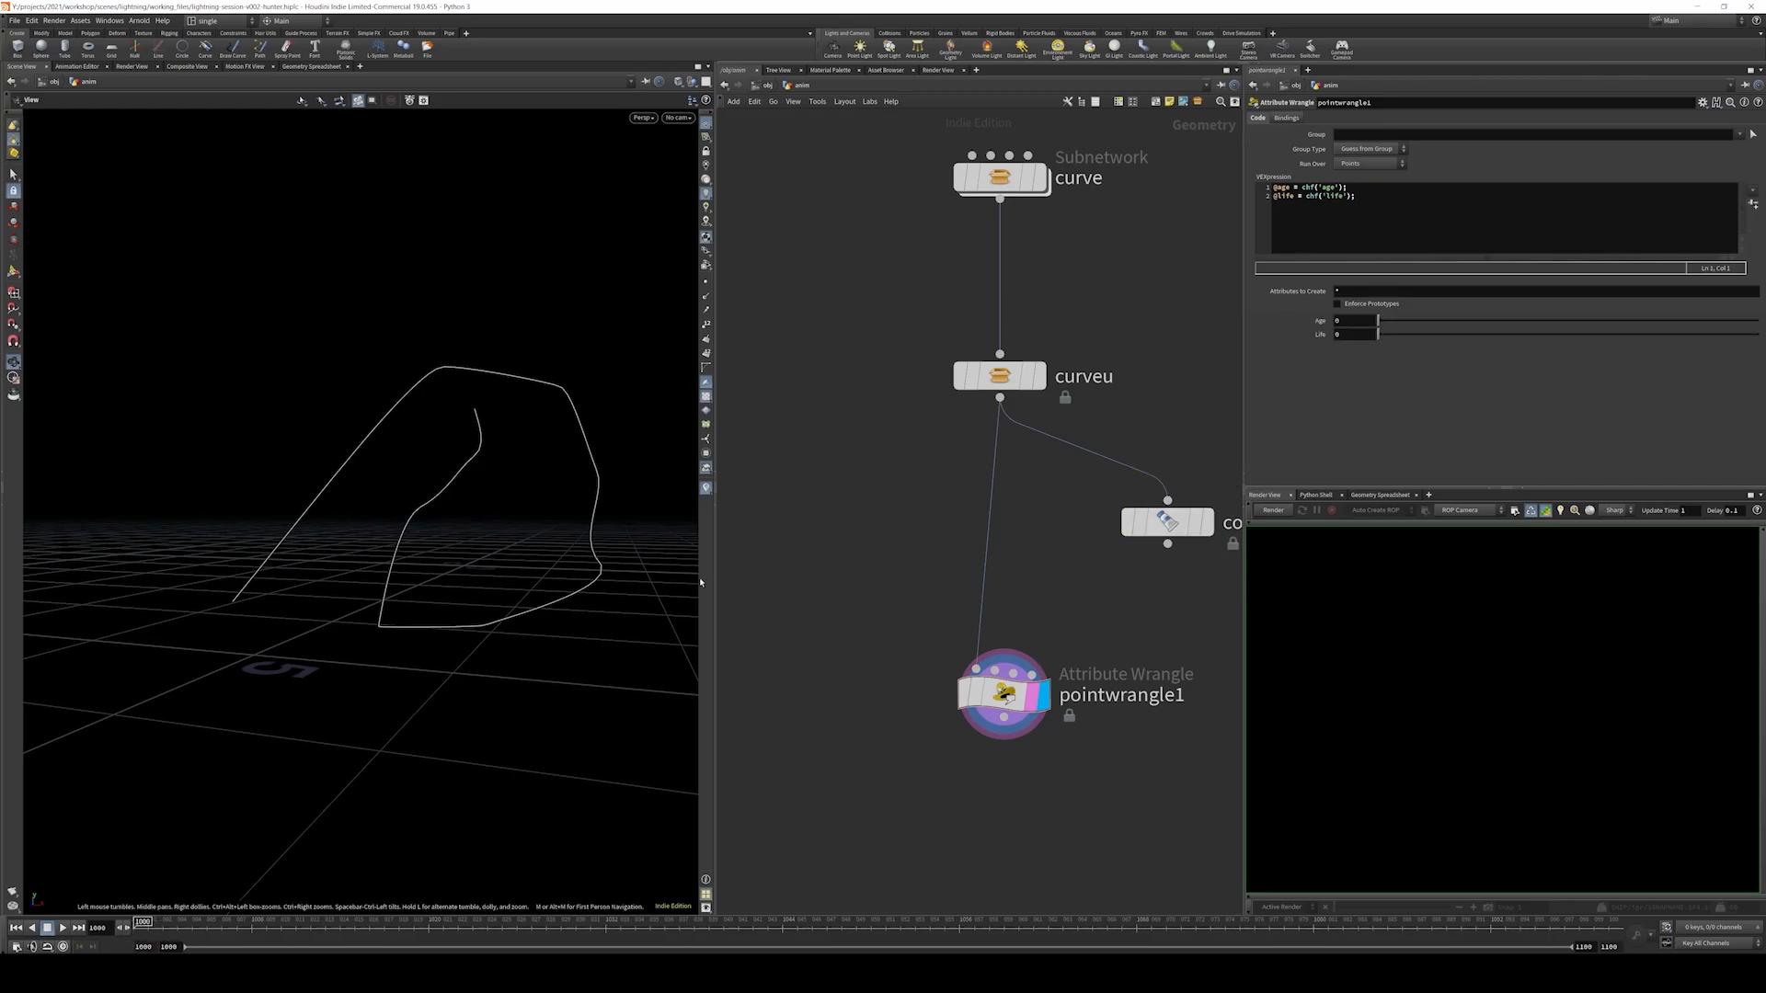
left_click(1352, 321, "alt")
left_click_drag(1461, 927, 1640, 930)
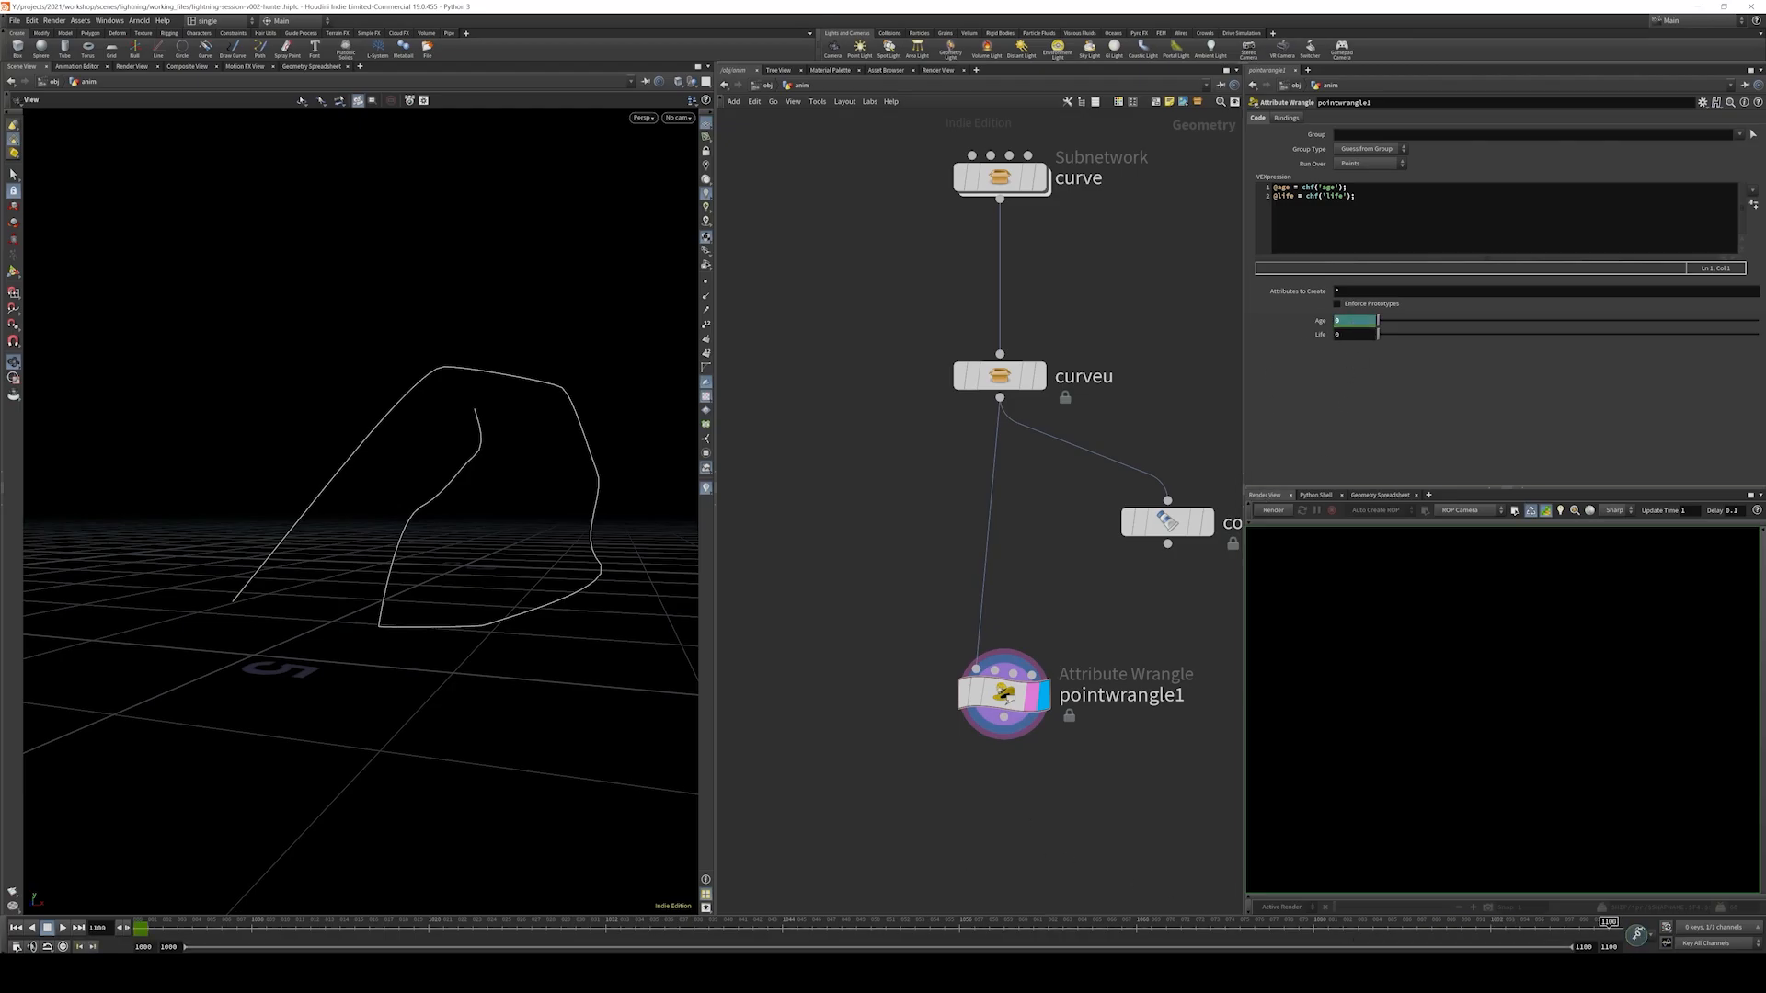
left_click(1363, 320)
type("1")
key("Return")
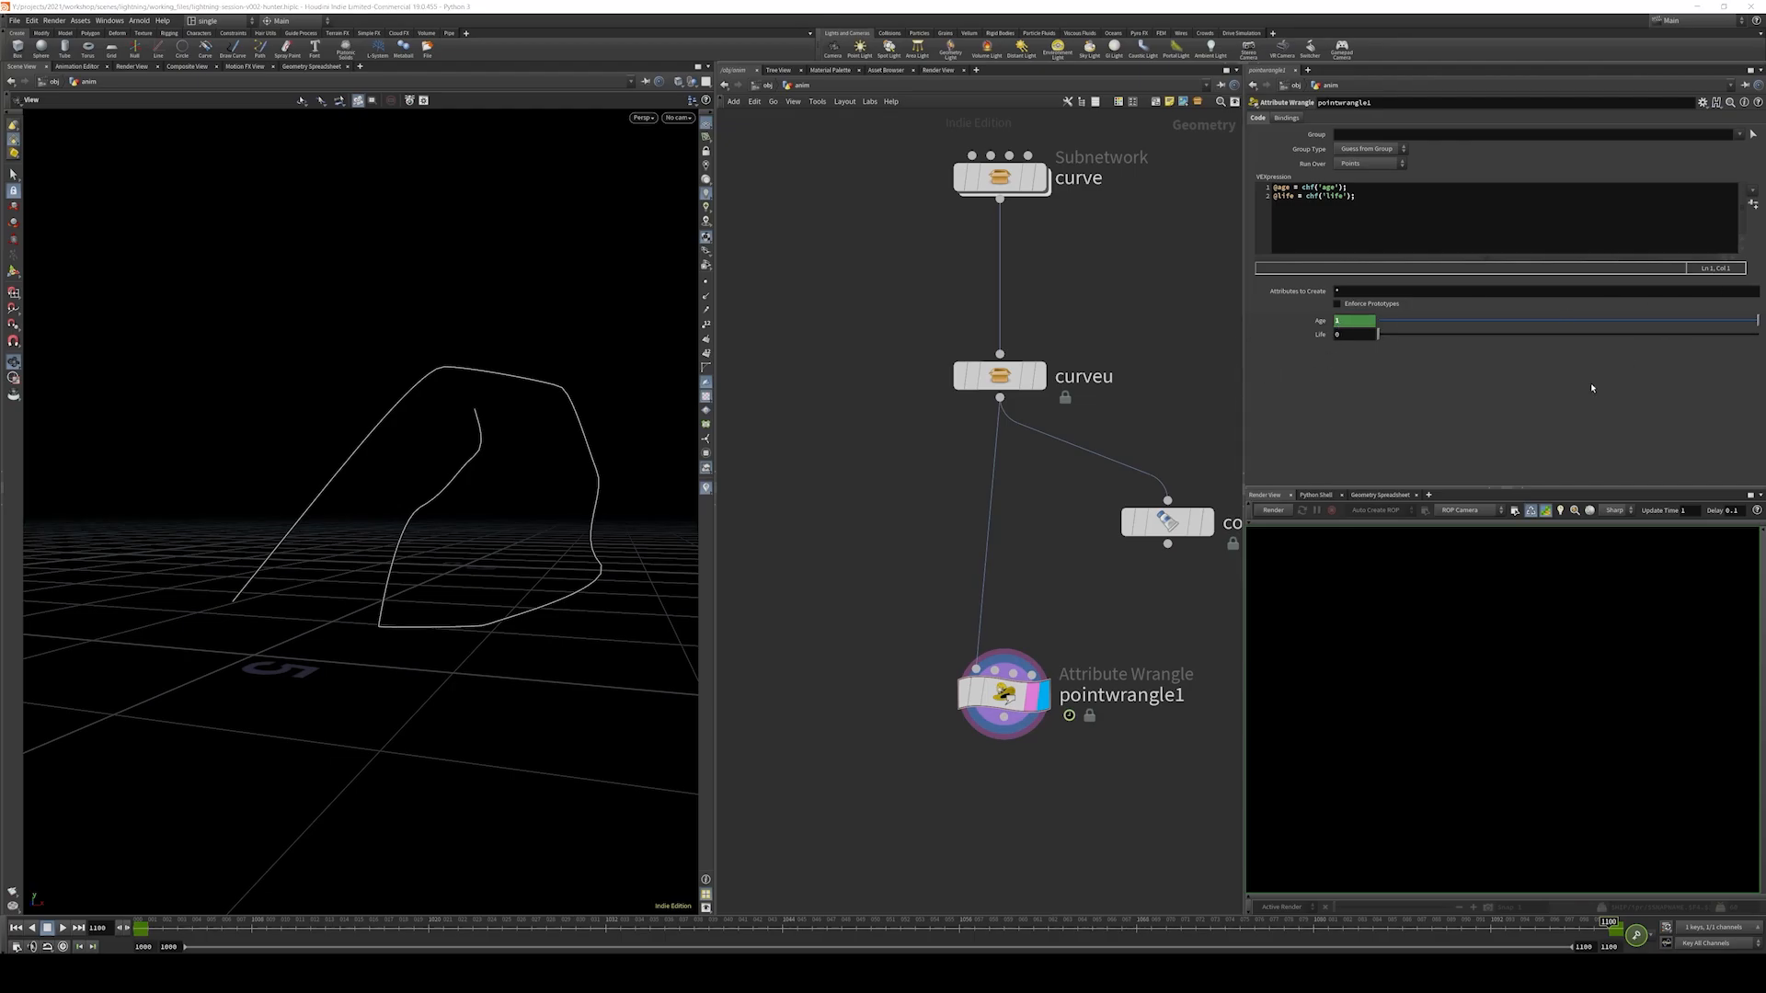
- Set the wrangle's Life parameter to 1
left_click_drag(1352, 335, 1298, 353)
type("1")
key("Return")
scroll(1053, 497, "down", 3)
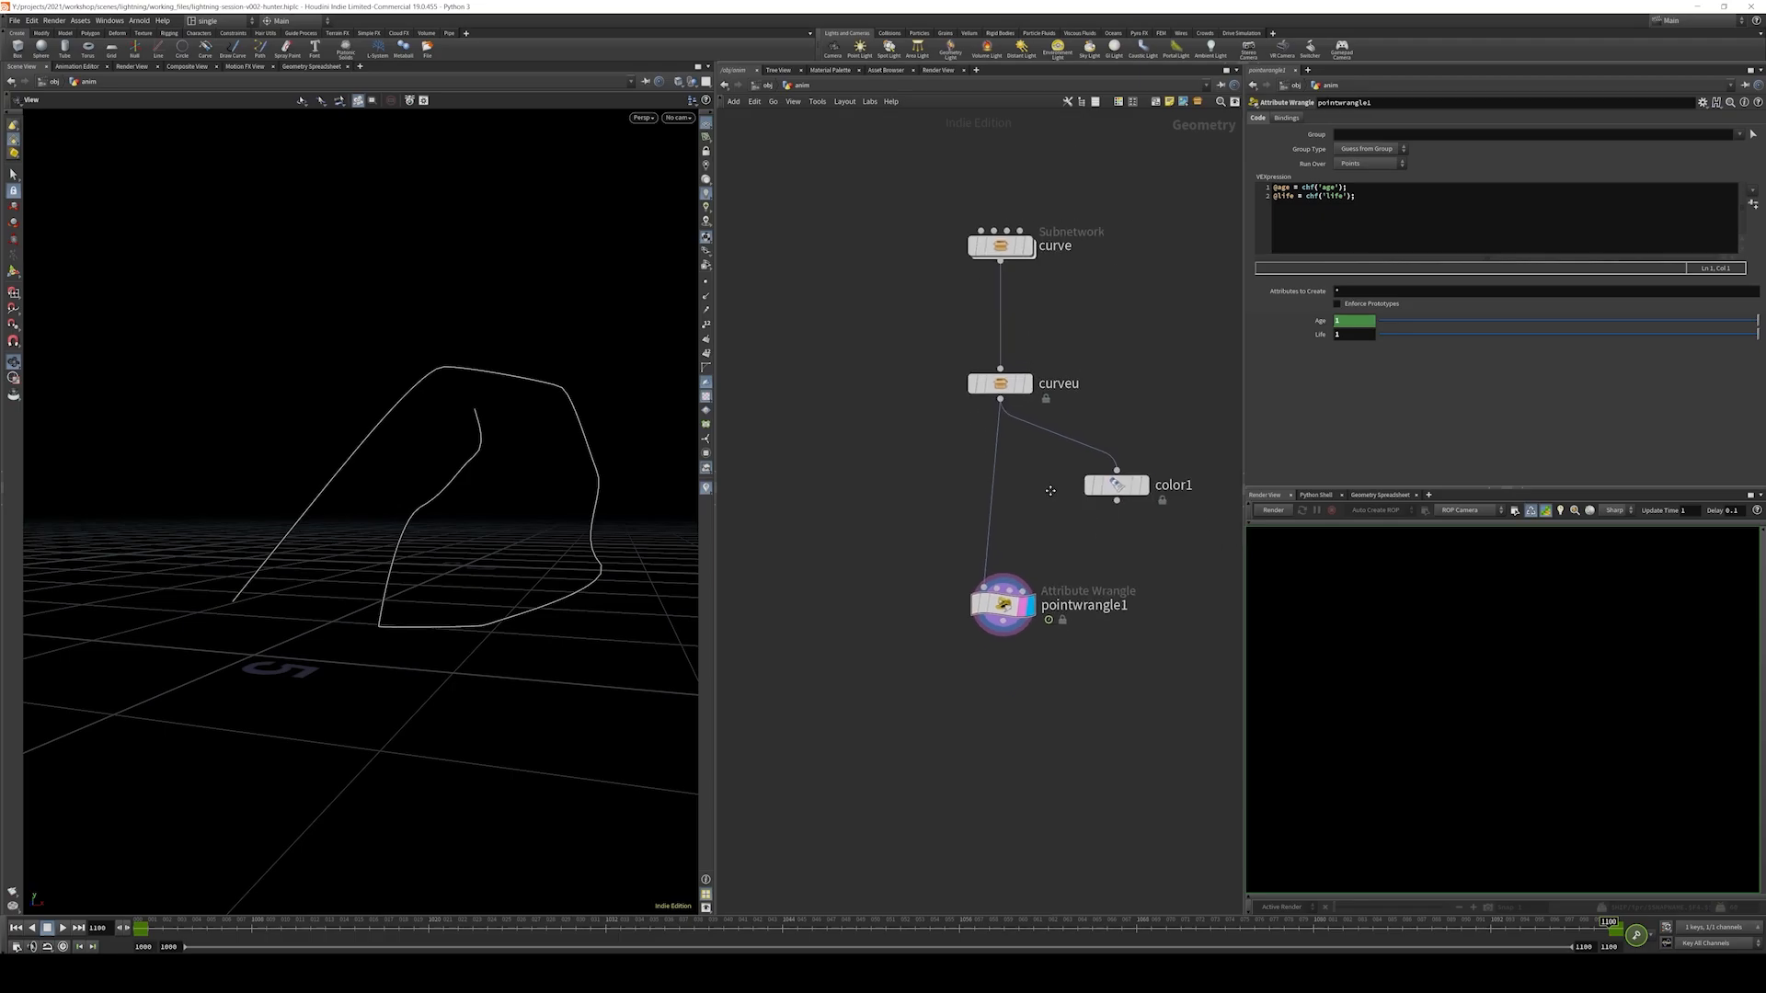
middle_click_drag(1048, 488, 1082, 297)
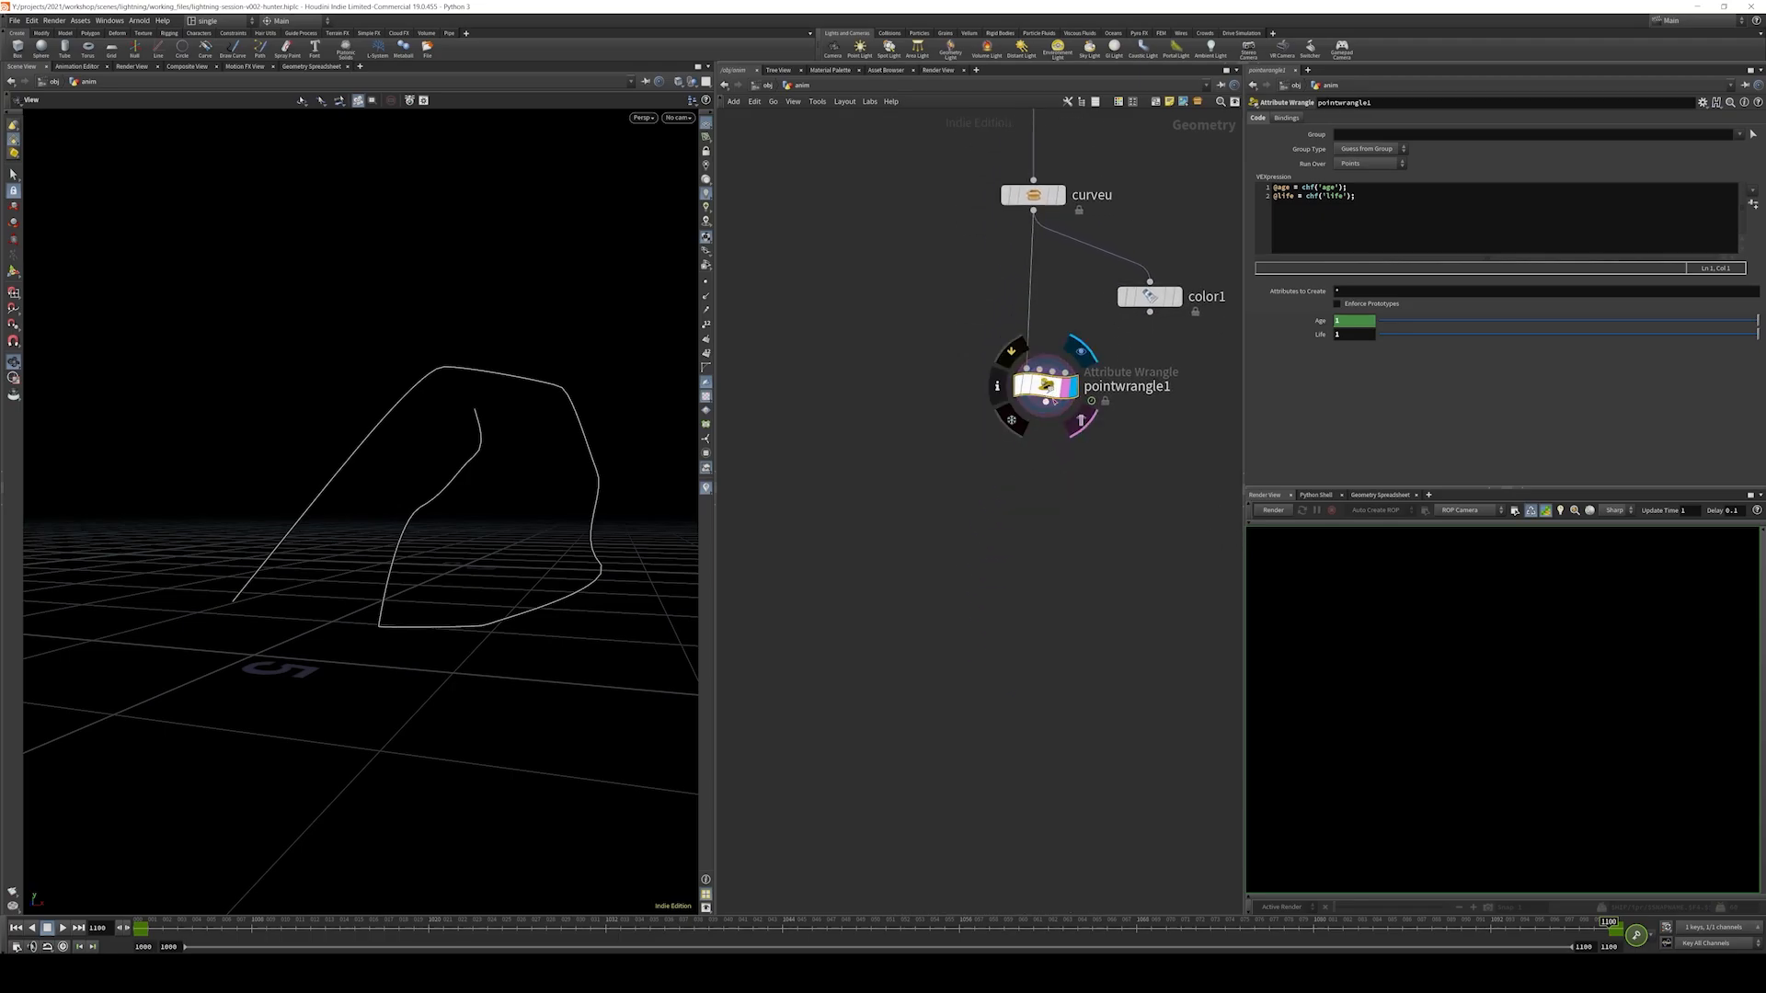
- Rename the point wrangle holding the age and life attributes as age
scroll(1139, 445, "down", 3)
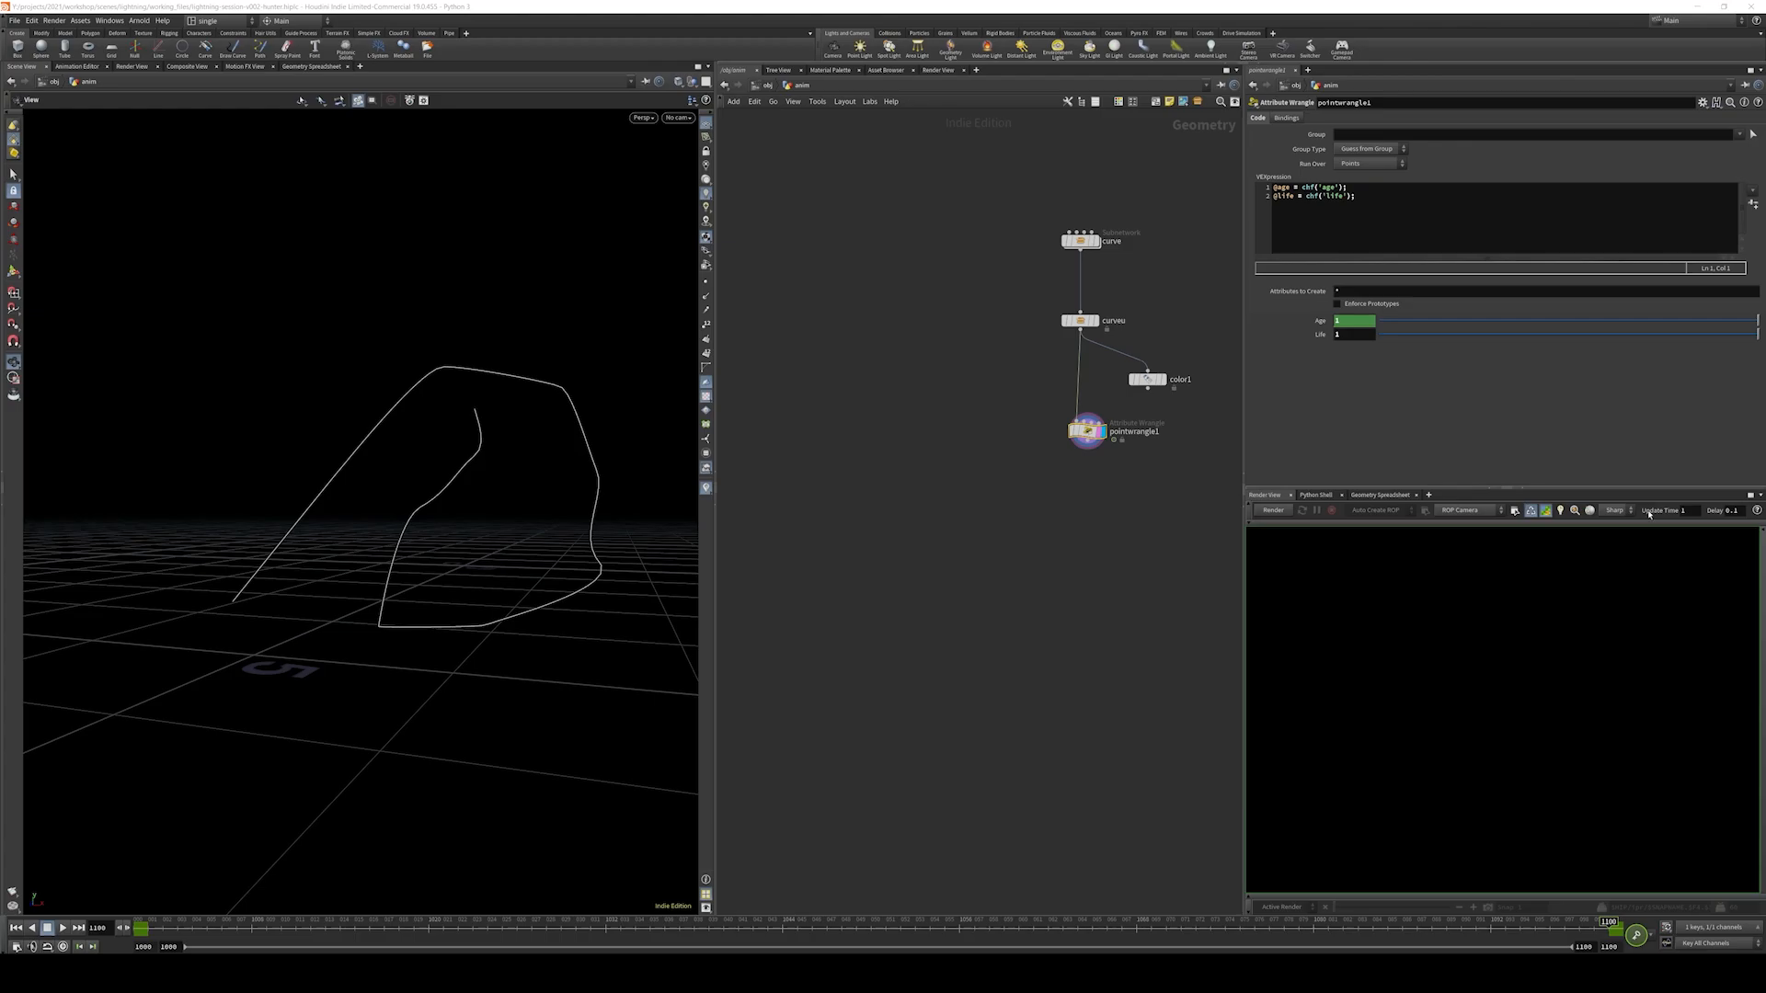
scroll(1008, 509, "up", 2)
double_click(1077, 405)
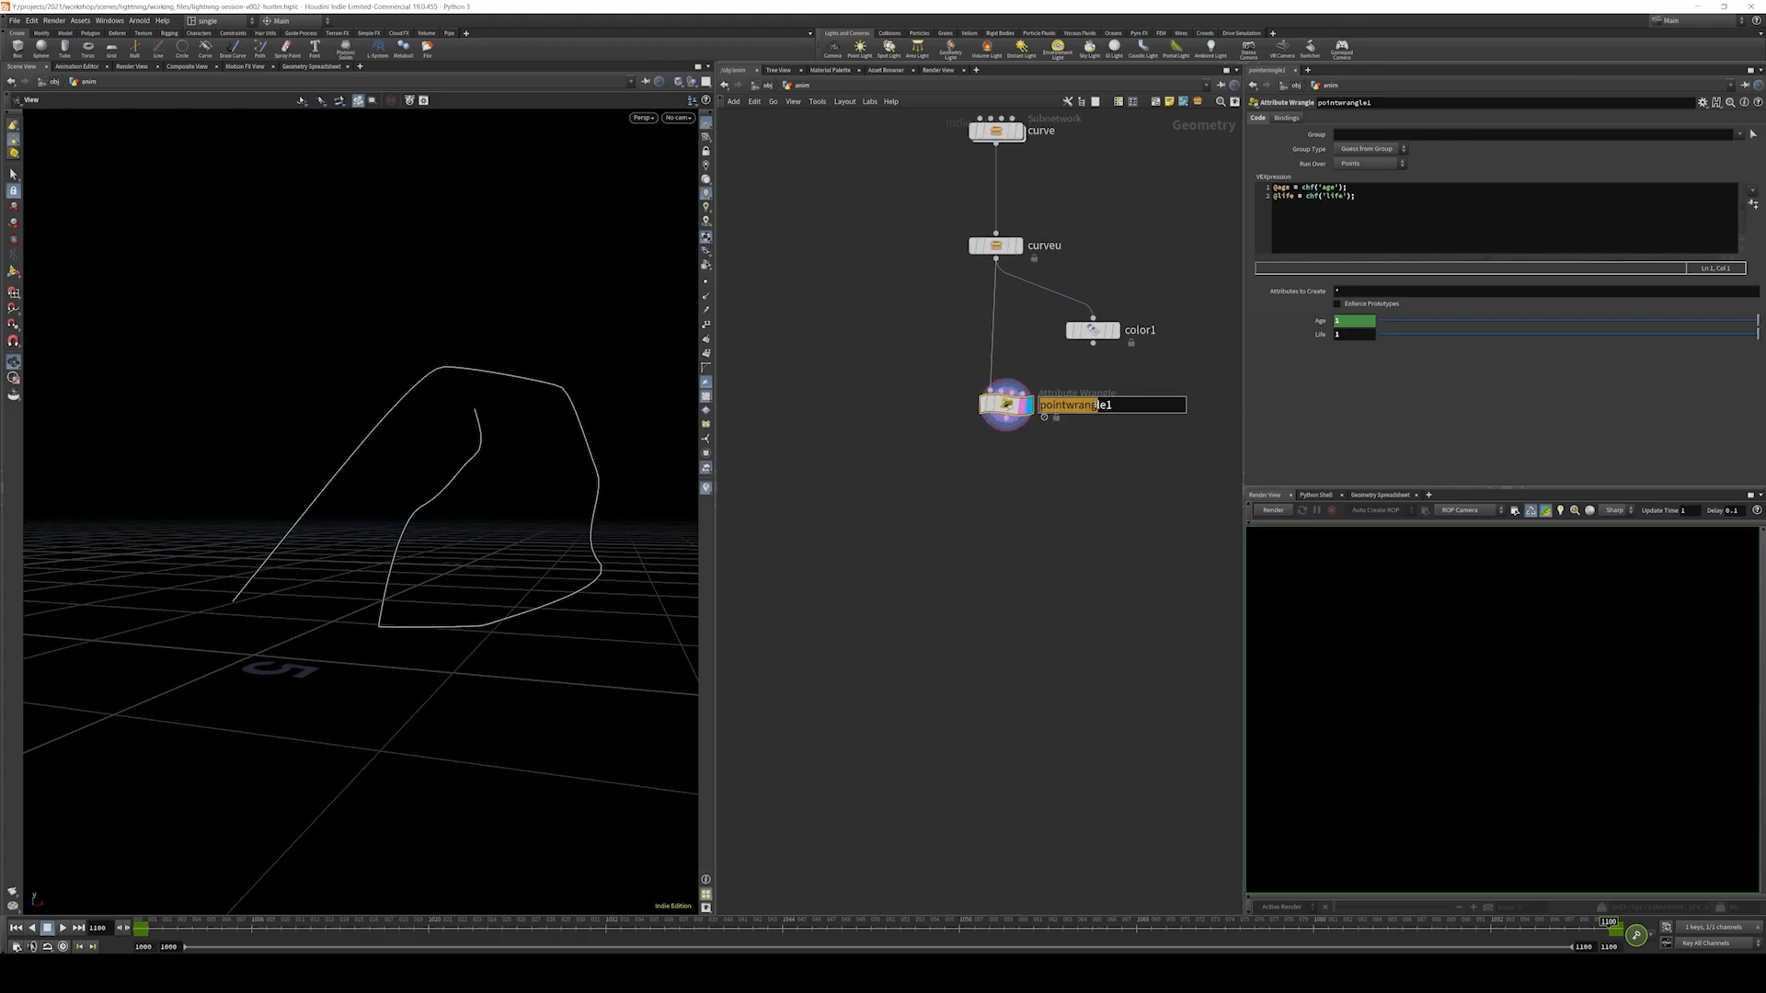
type("age")
key("Return")
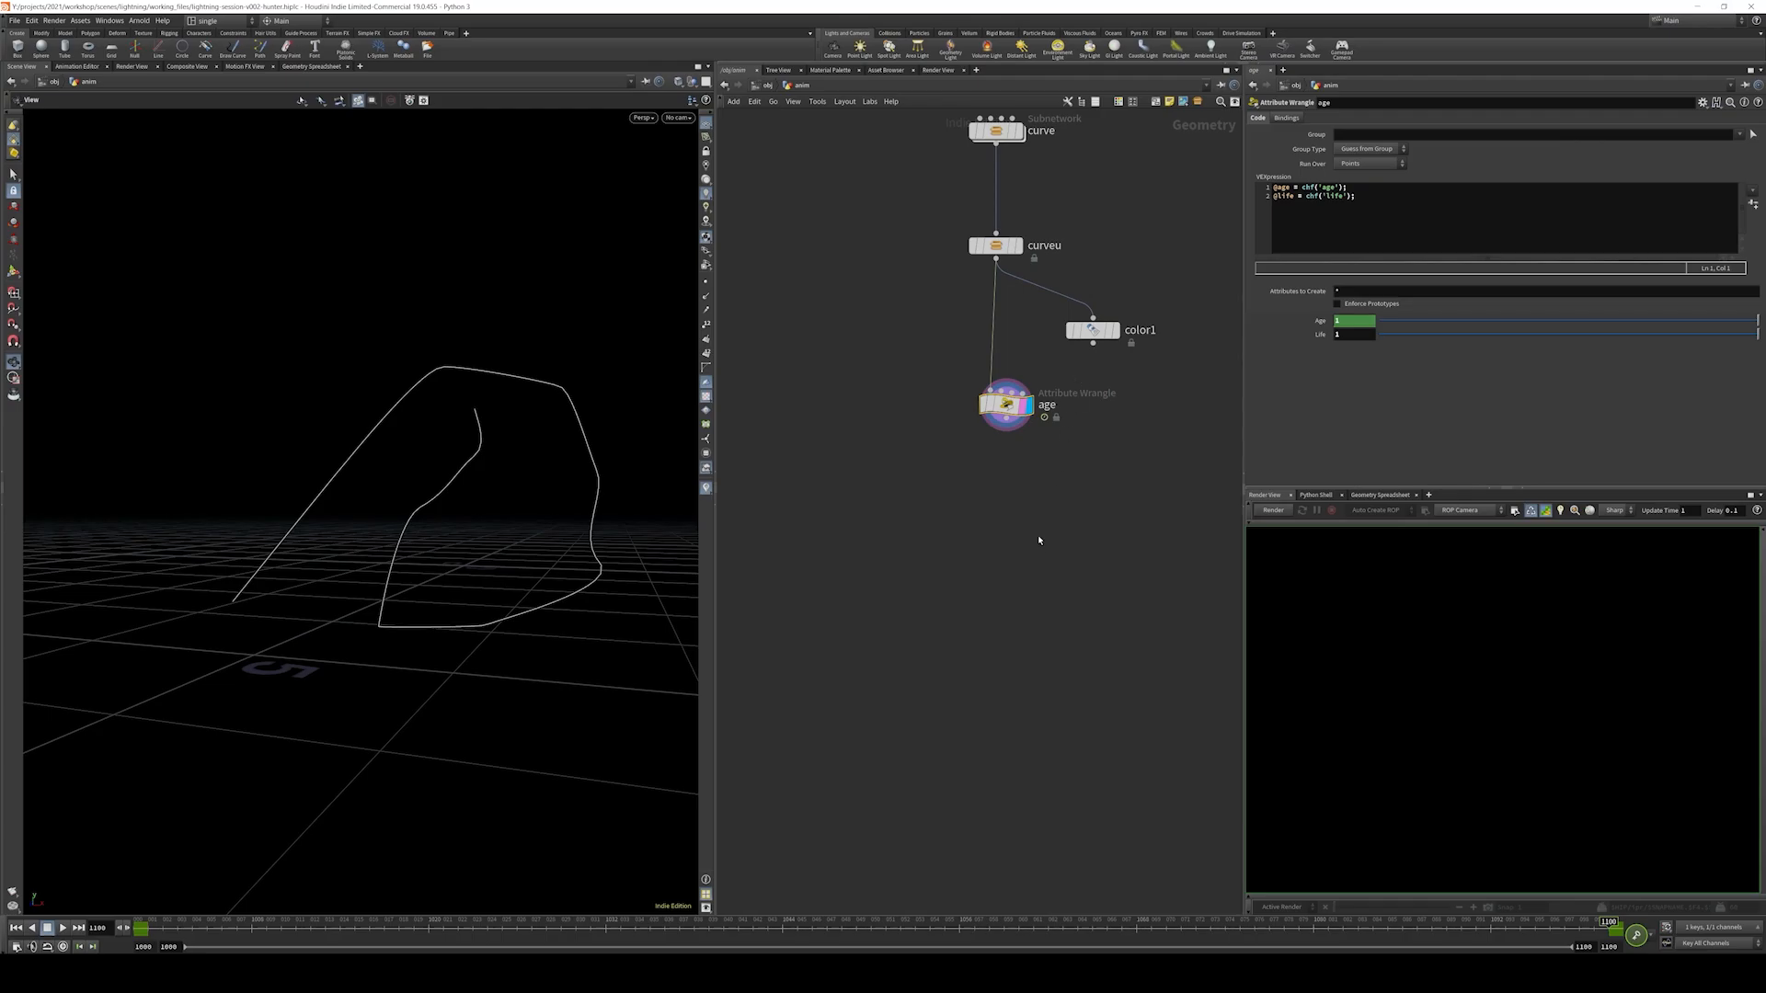
- Append a second Point Wrangle node to the age wrangle's output and place it directly below
middle_click_drag(1037, 533, 1106, 464)
left_click_drag(1076, 361, 1070, 492)
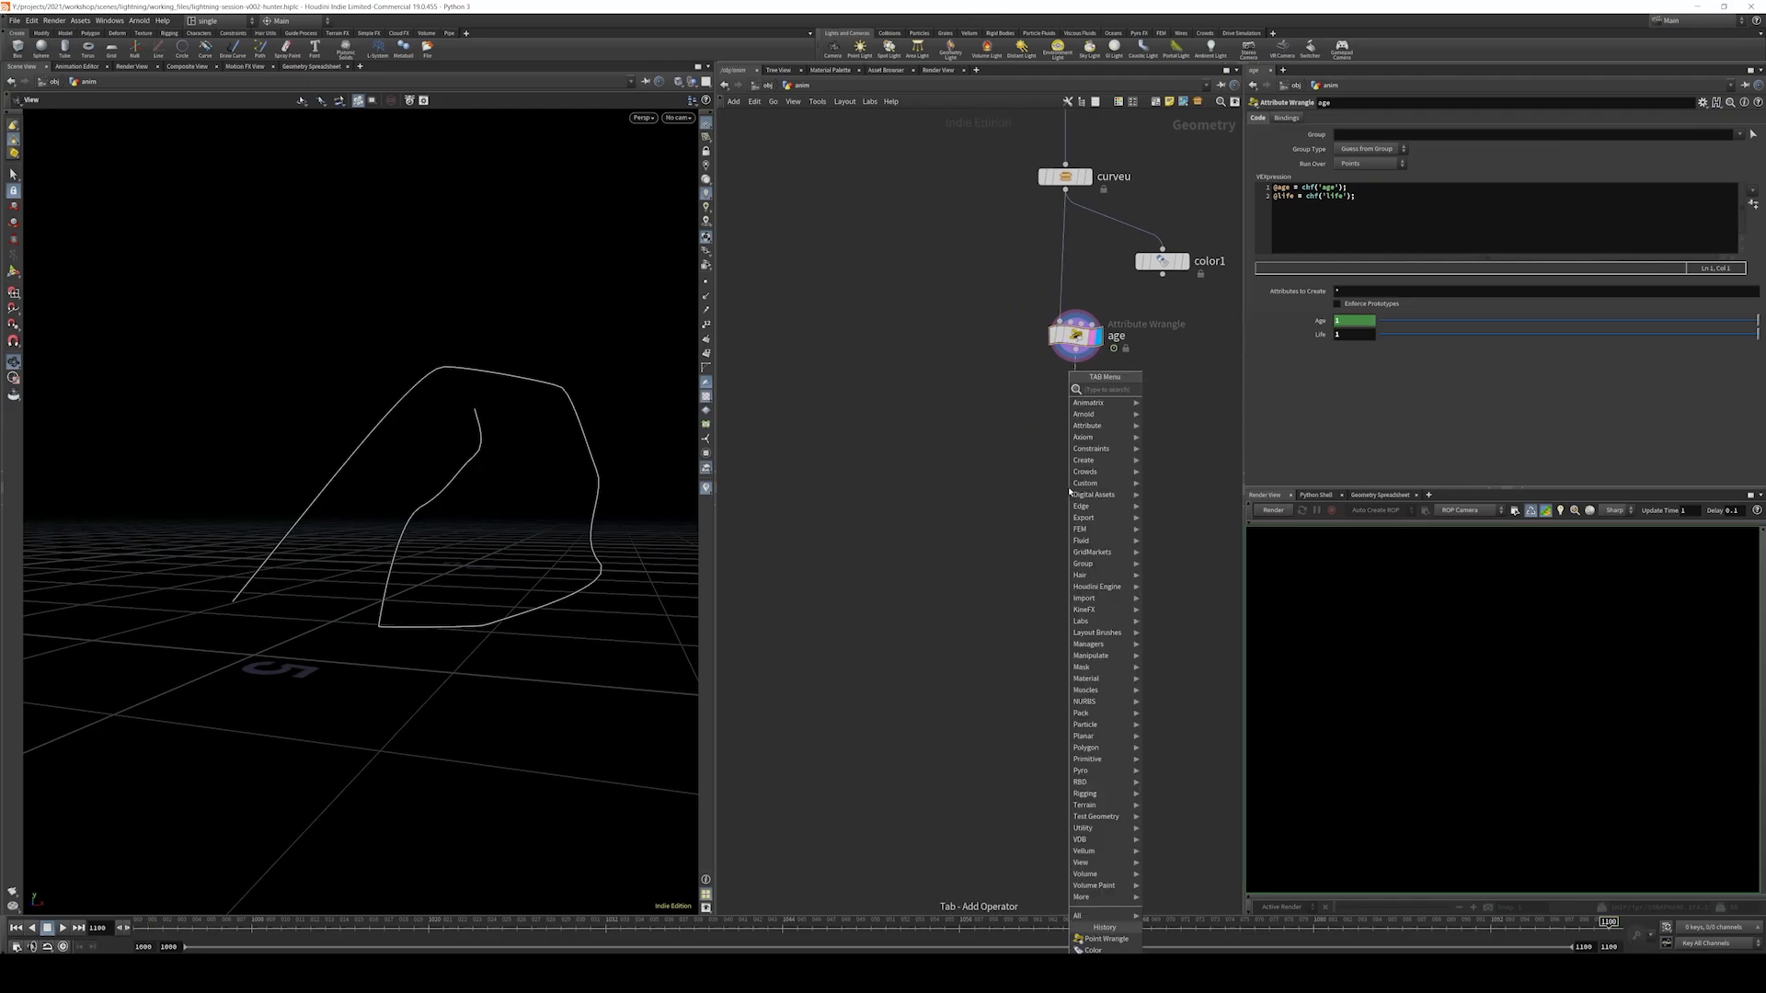
type("poi")
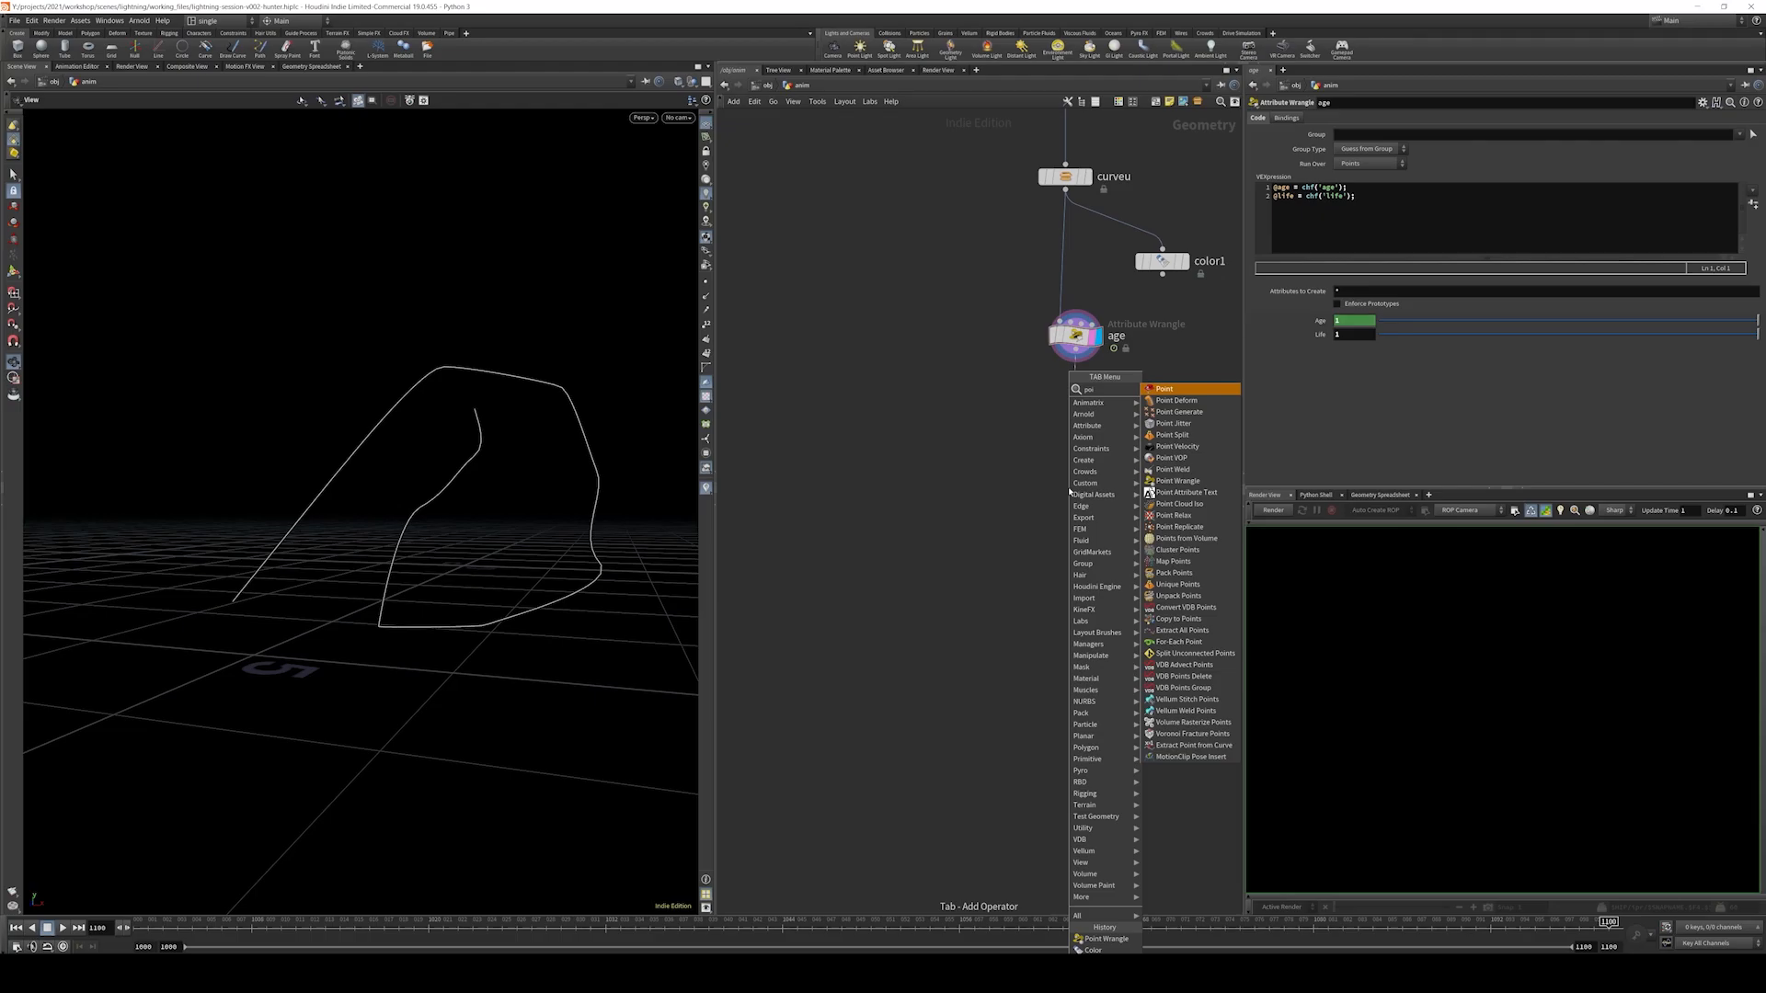
type("nt wrang")
key("Return")
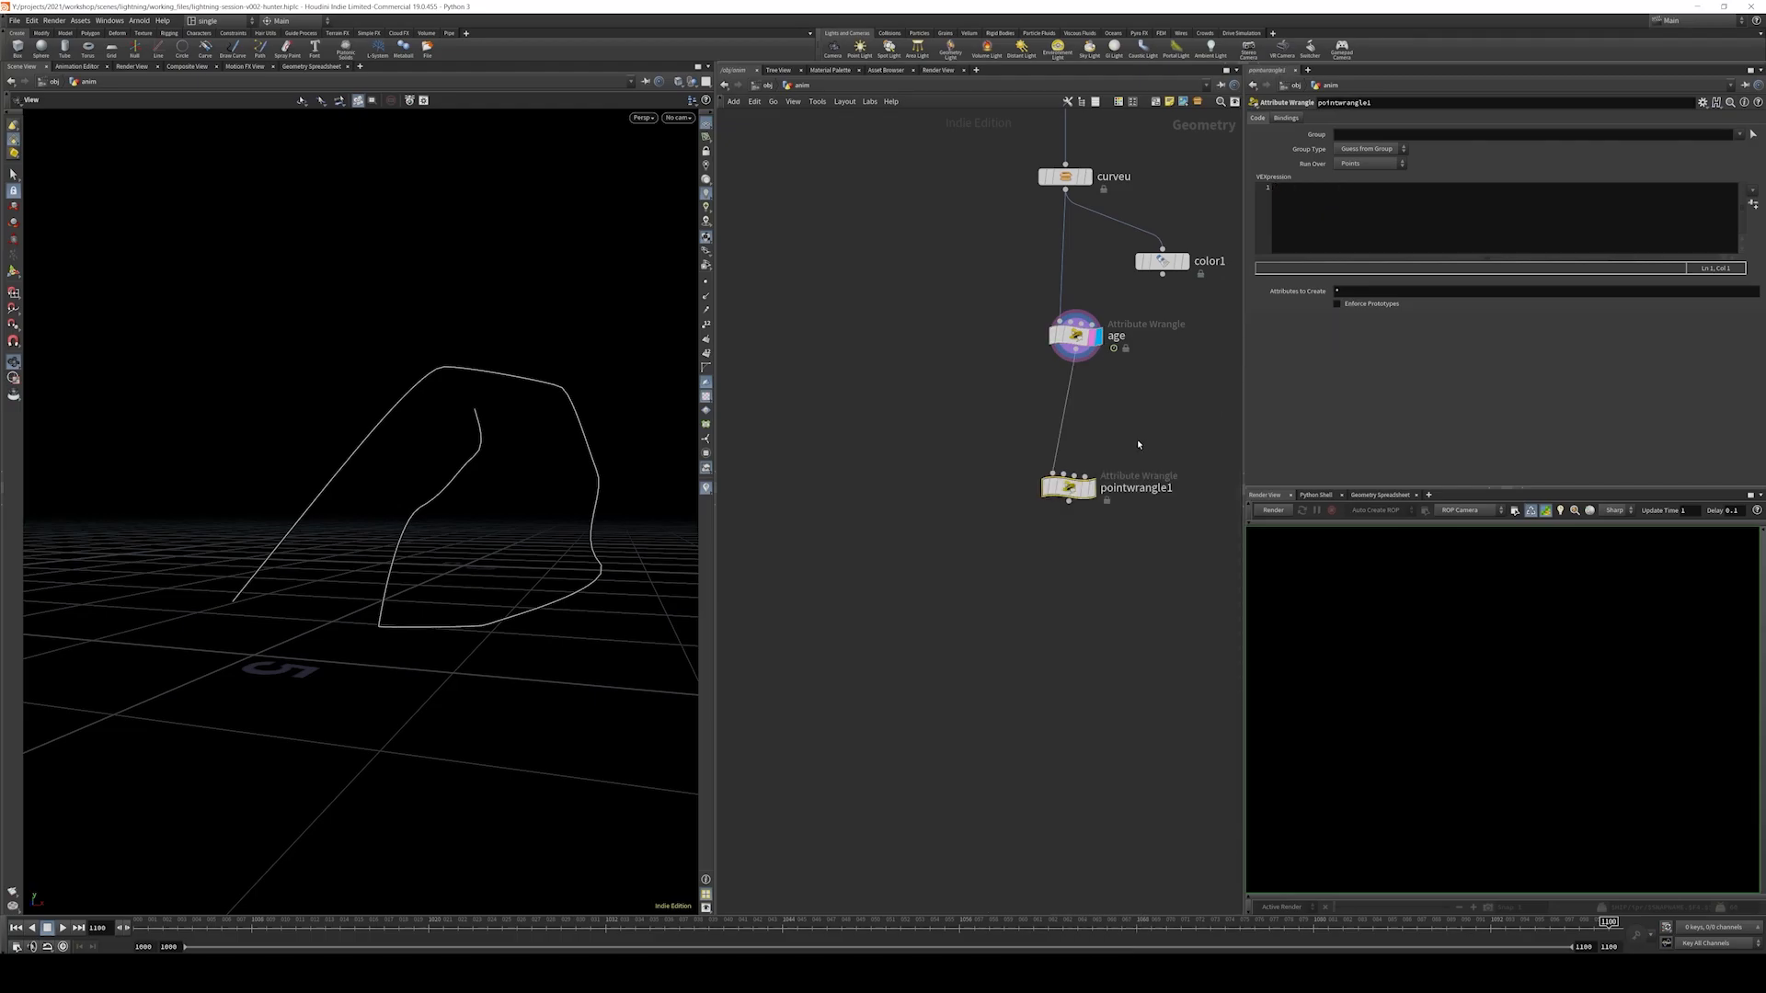
middle_click_drag(1166, 411, 1077, 367)
left_click_drag(981, 446, 989, 462)
middle_click_drag(1079, 278, 1011, 365)
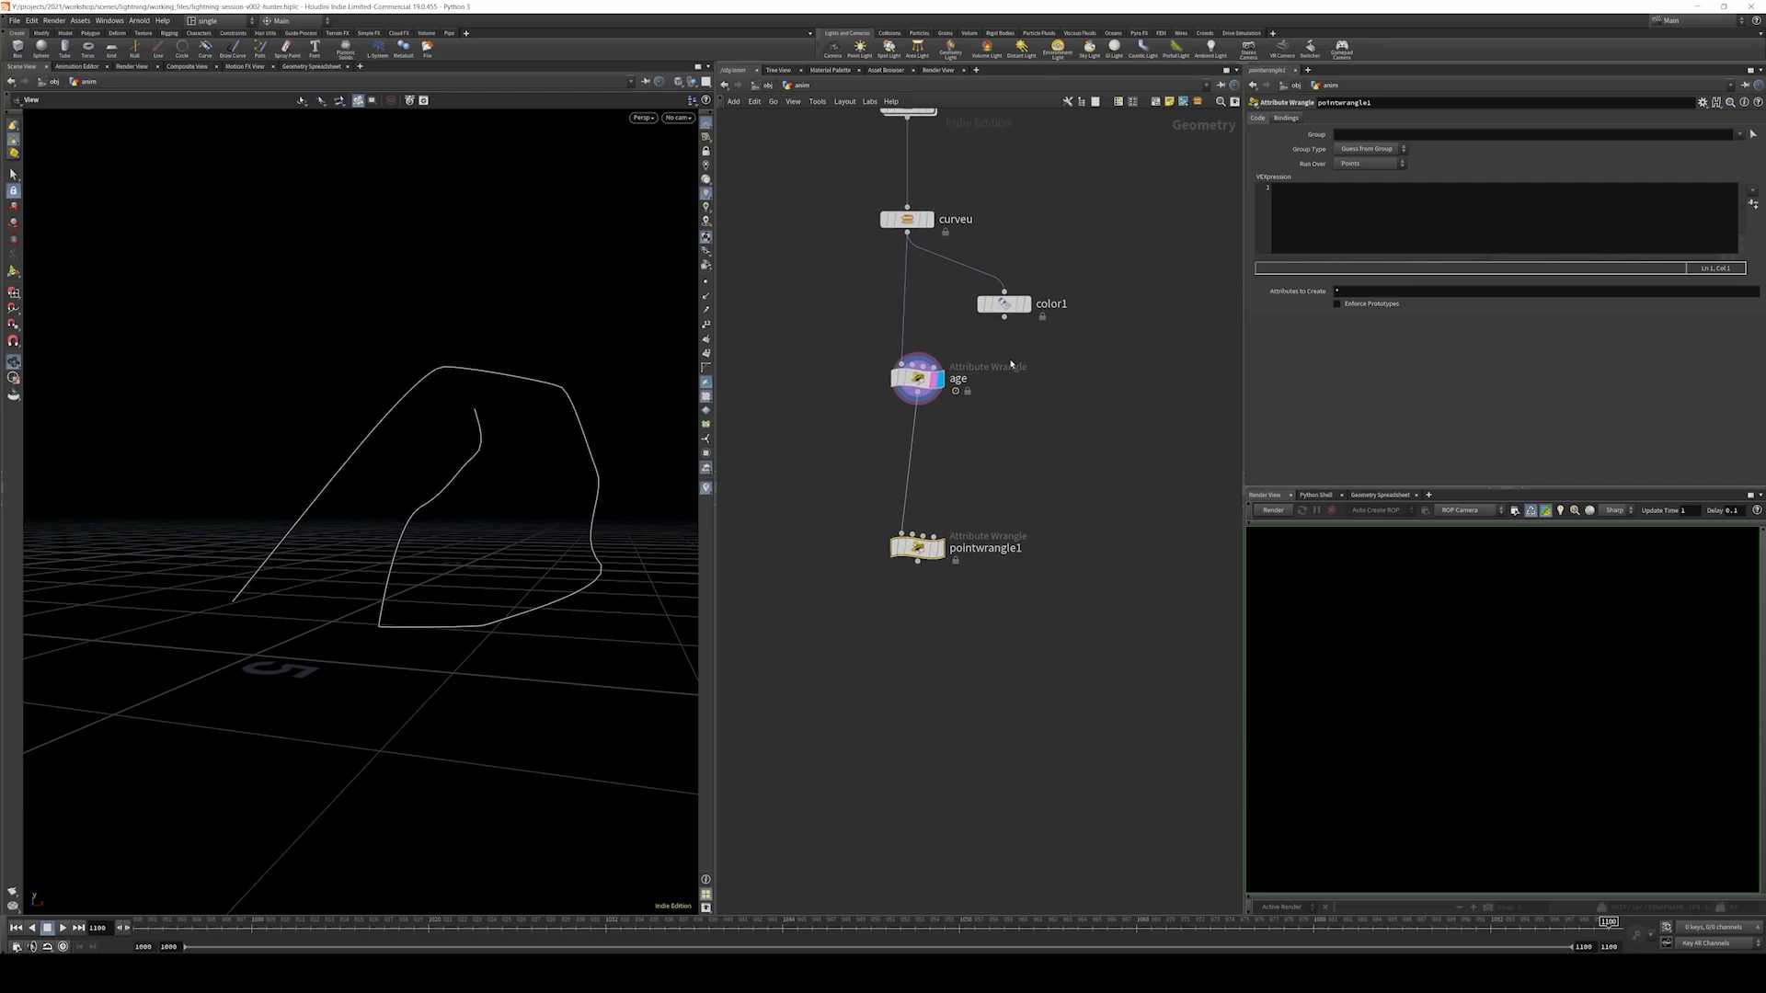
- Move the color1 node farther away from the main node chain and switch the network wires to the angular style
left_click_drag(1004, 308, 1121, 290)
key("shift+s")
scroll(1045, 384, "down", 2)
middle_click_drag(1045, 391, 1070, 375)
- Display the new point wrangle and rename it as animate
left_click_drag(1065, 416, 986, 487)
double_click(1023, 481)
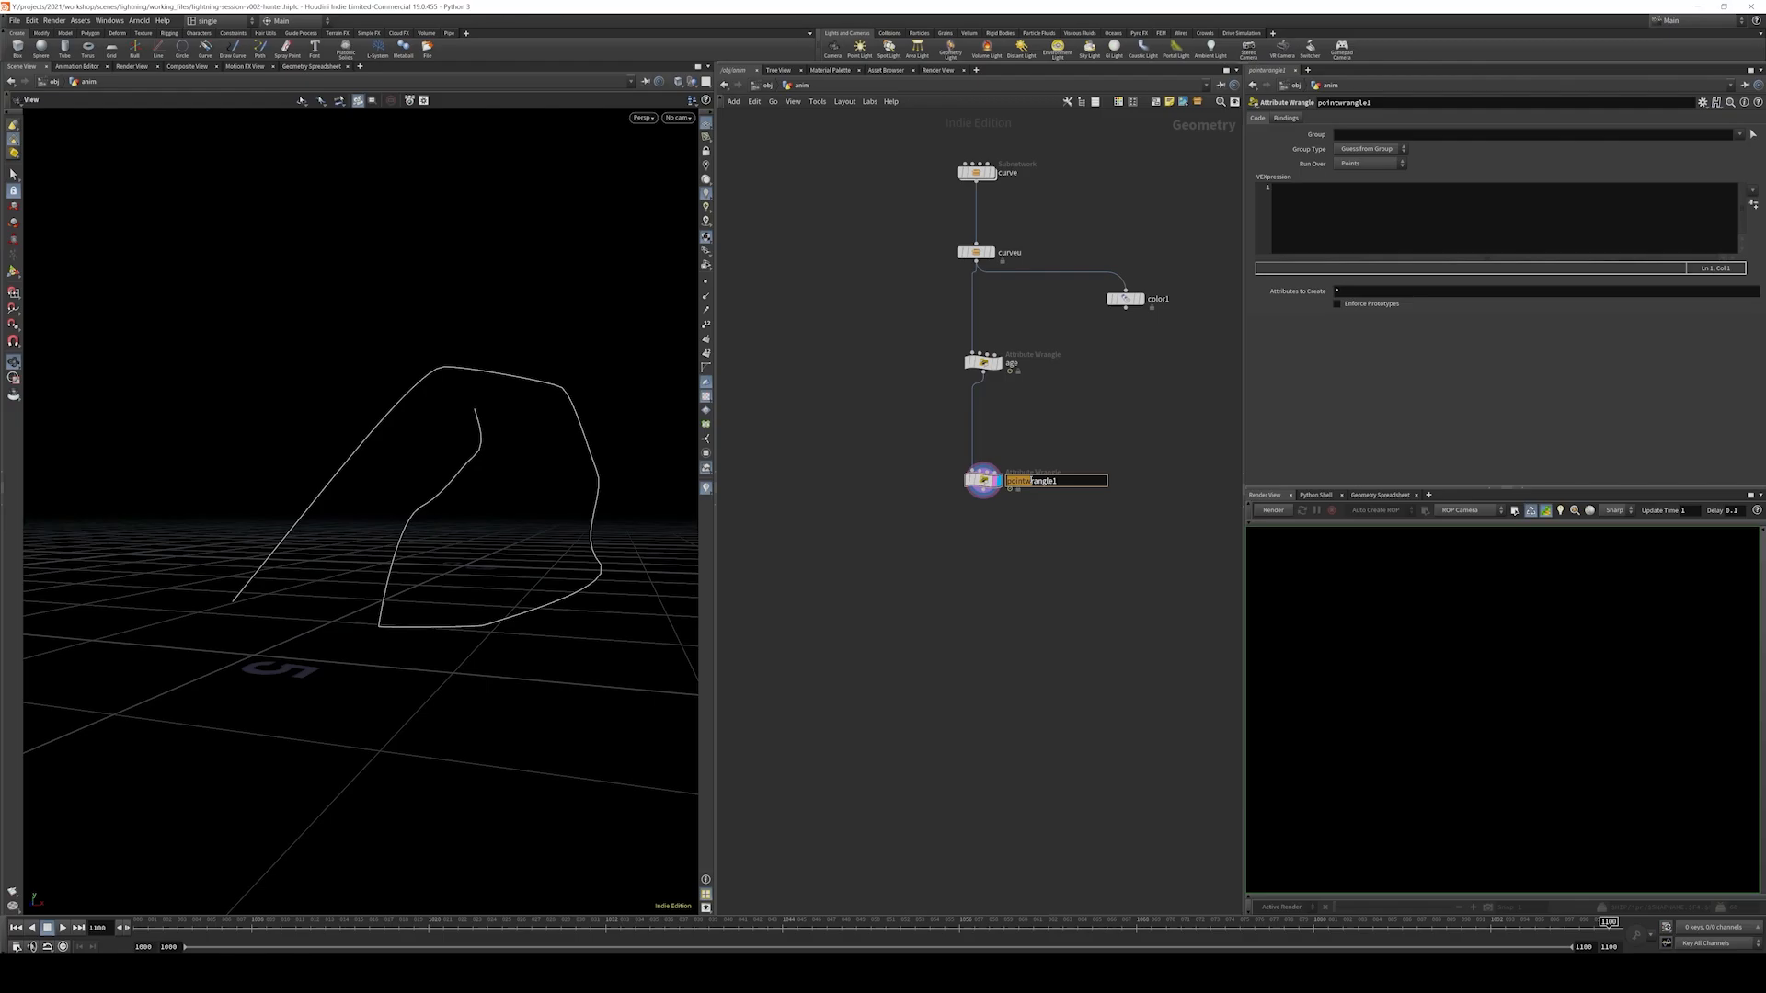
double_click(1031, 480)
type("animate")
key("Return")
left_click(1511, 207)
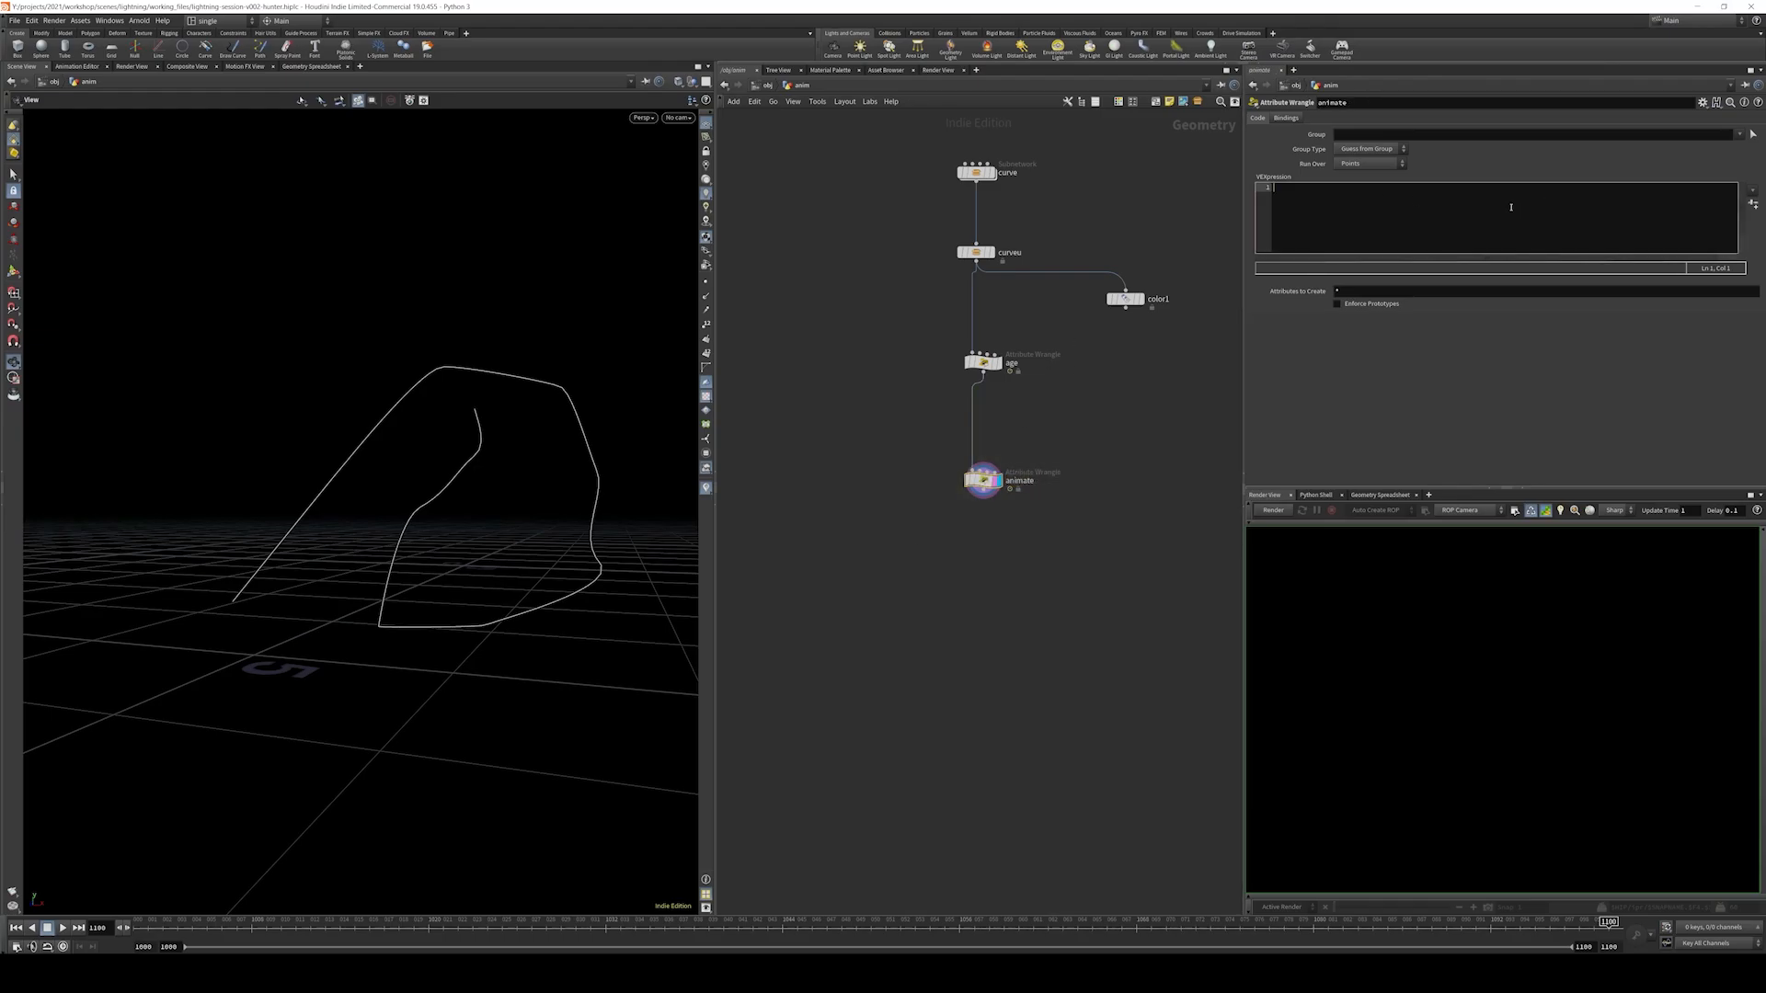
type("float normAge ")
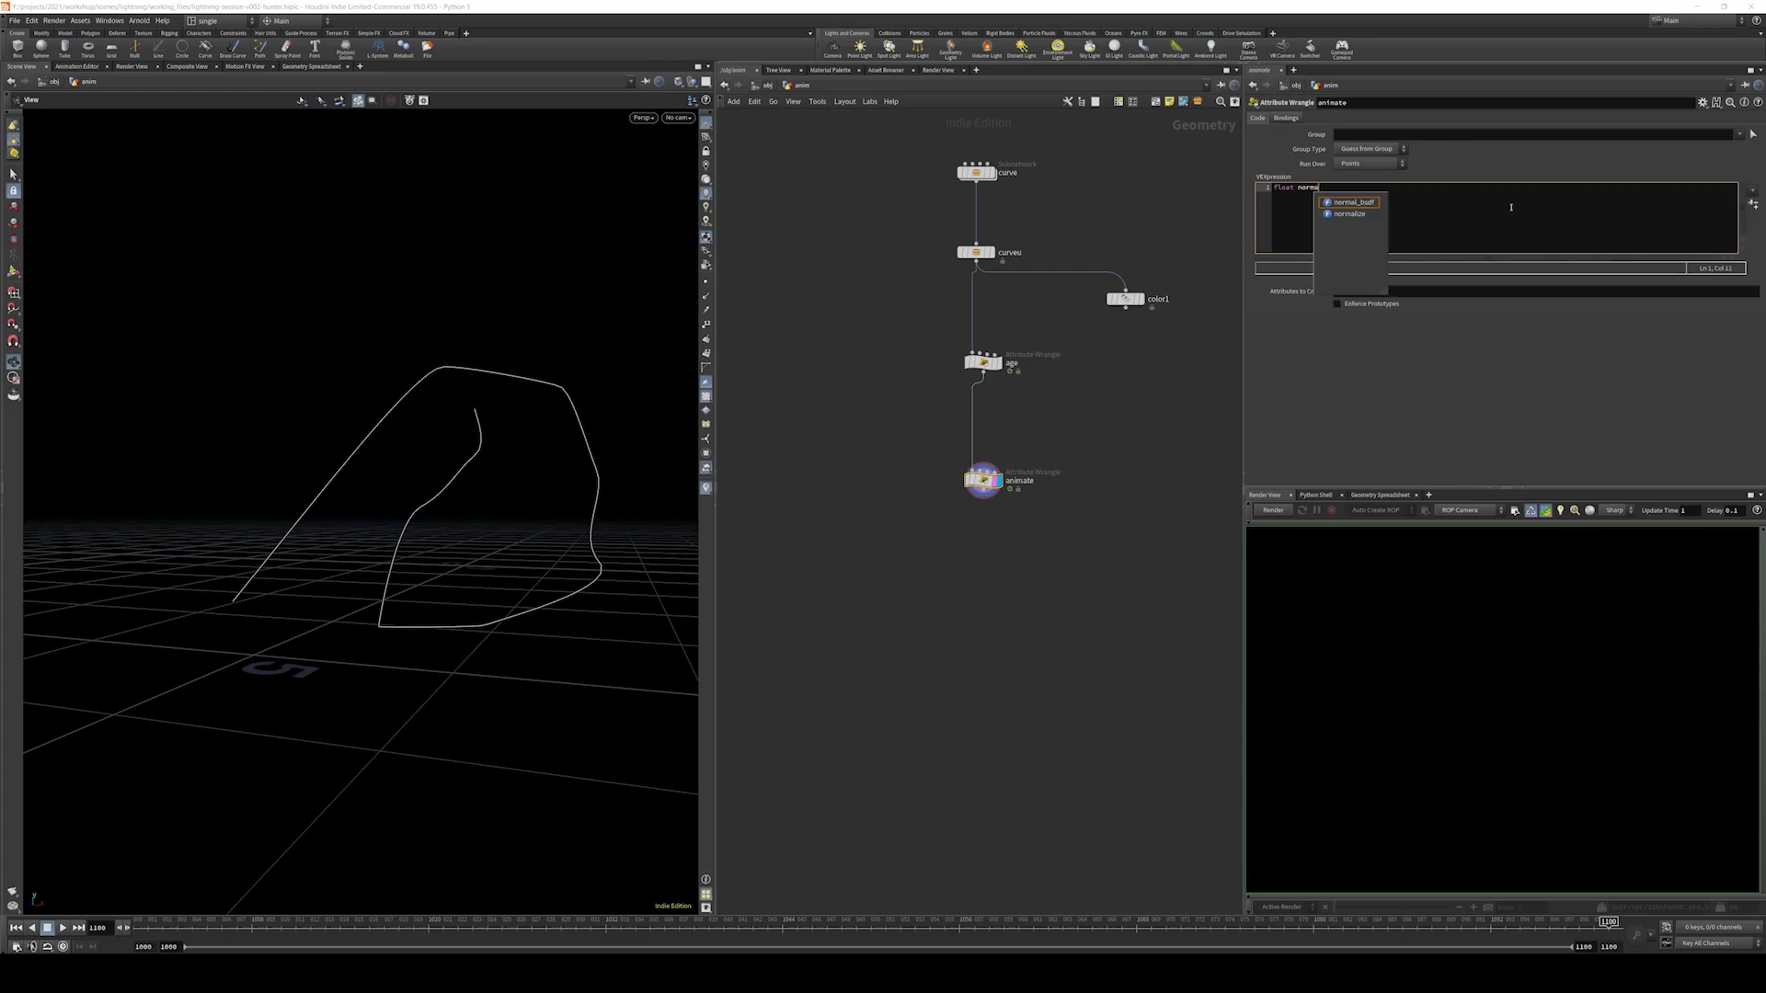
type("= ")
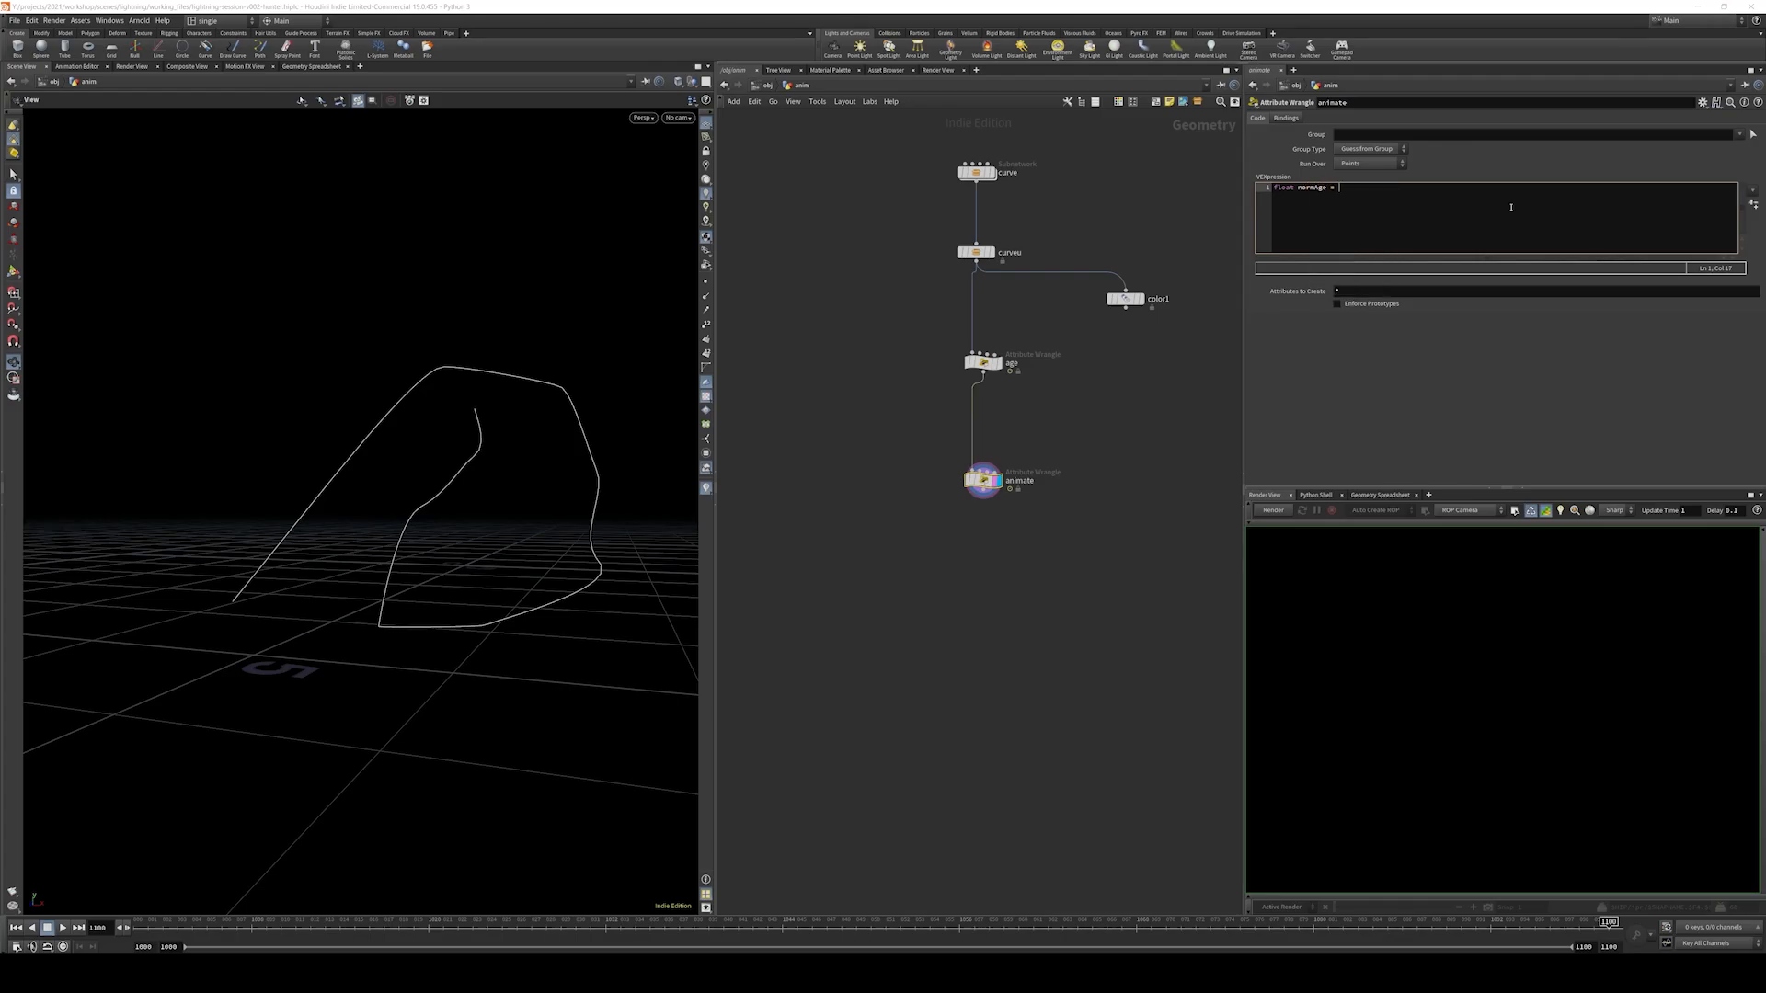
type("@age/@life;")
key("Return")
key("Return")
type("@anim = fit(")
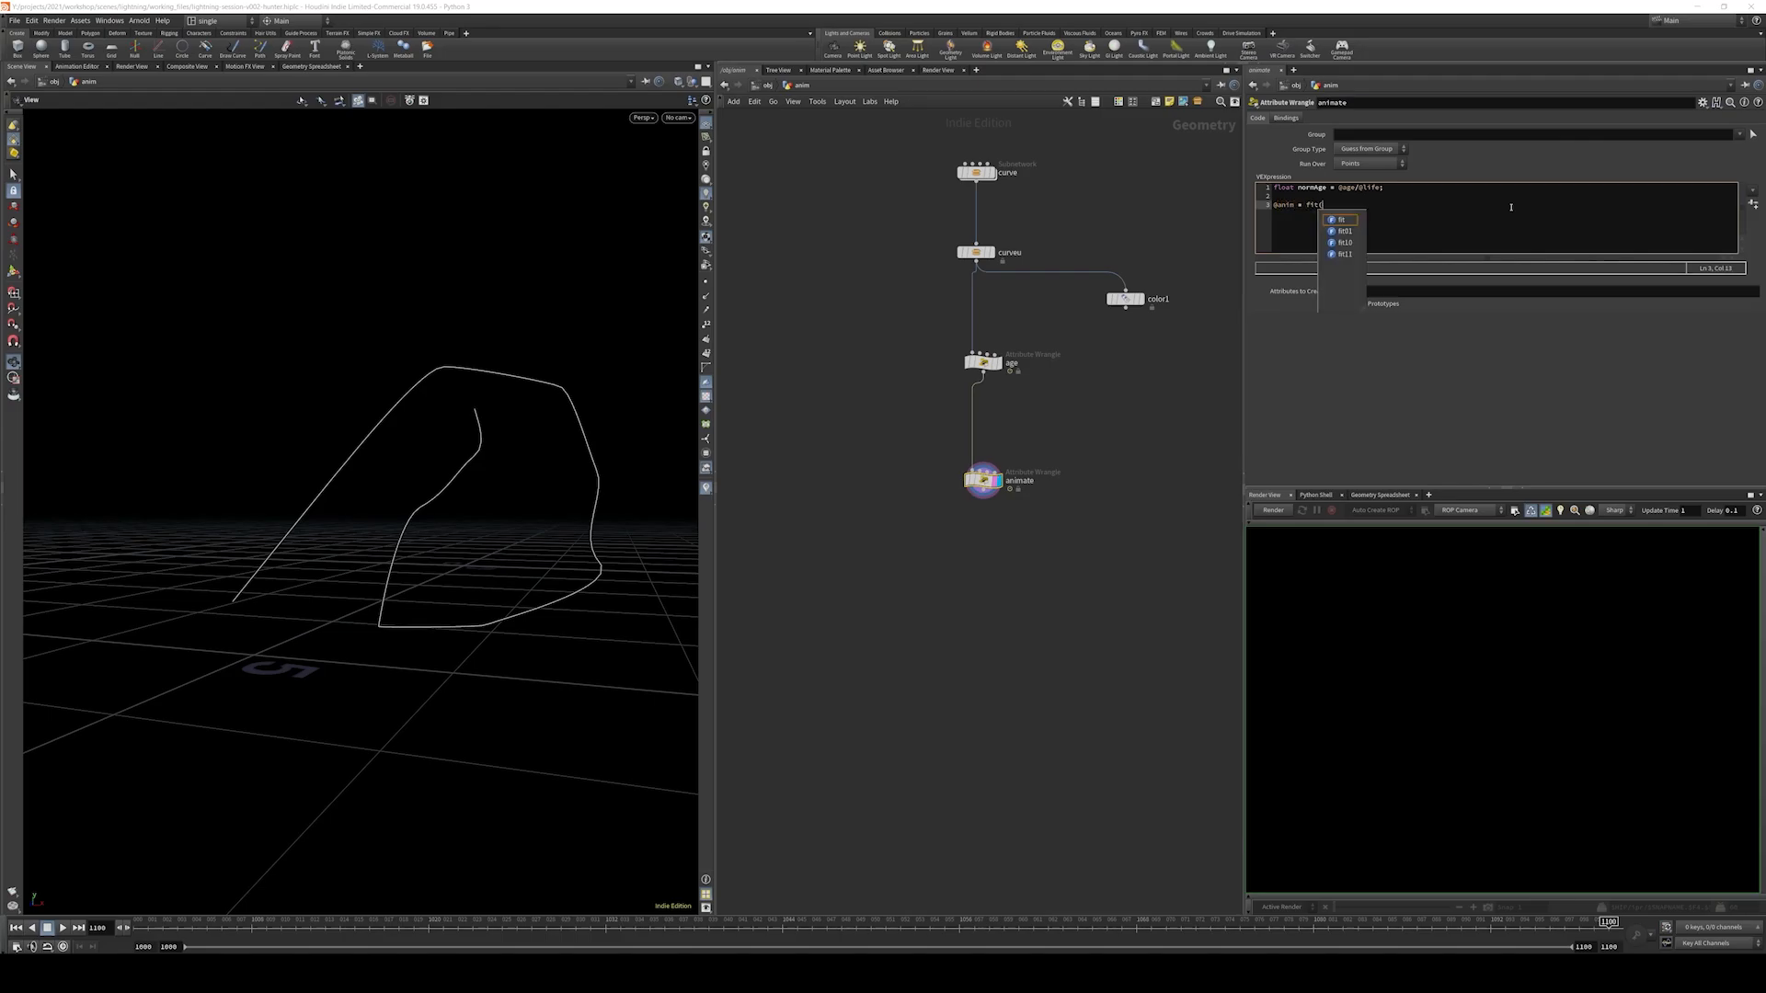
type("@curveu")
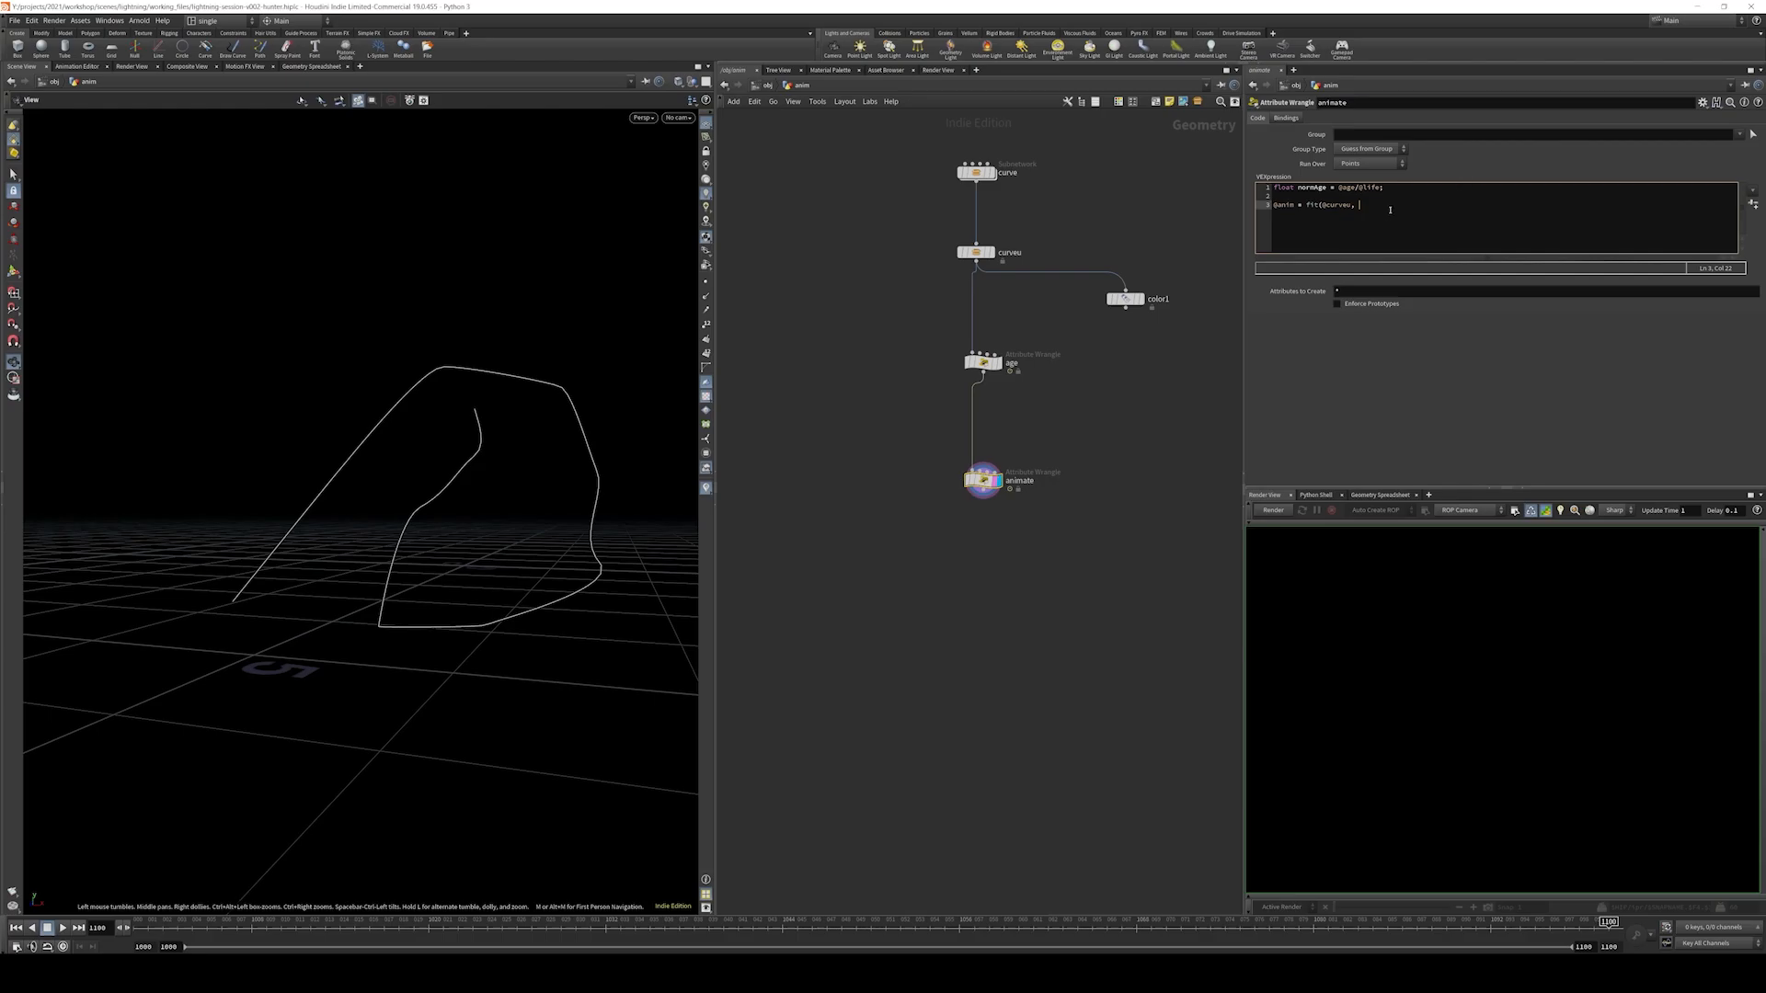
type(", nomra")
type("idth")
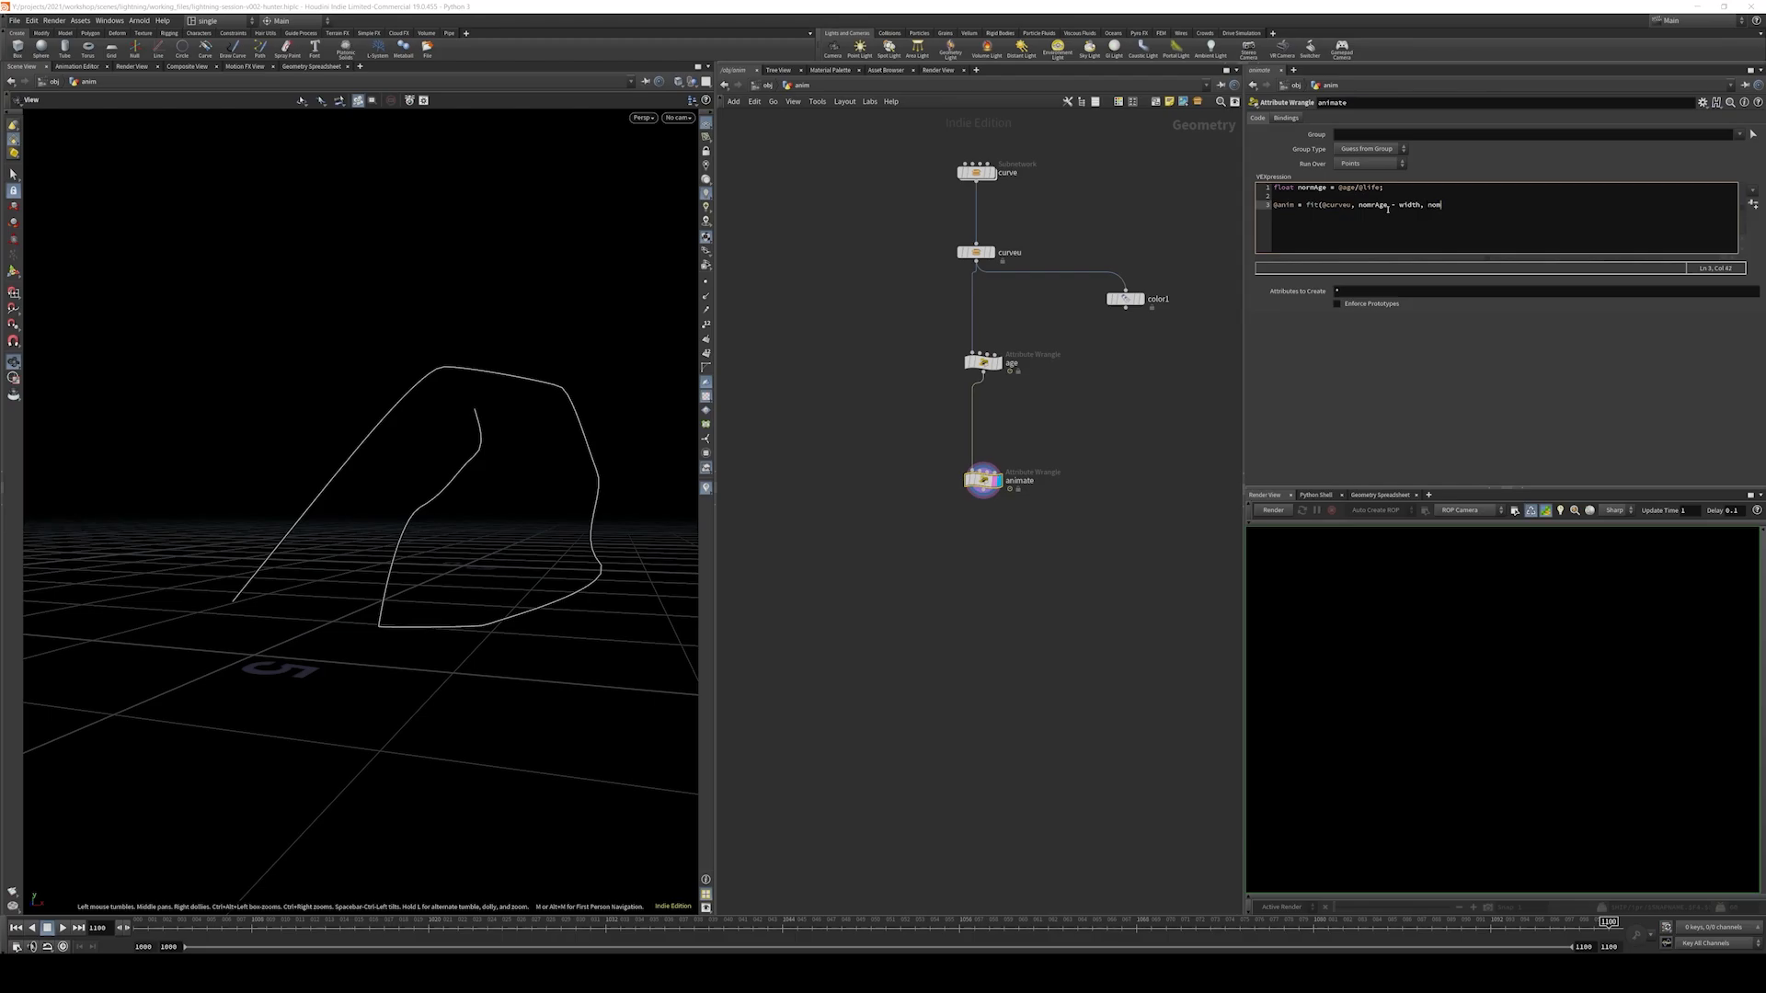
key("BackSpace")
type("rm")
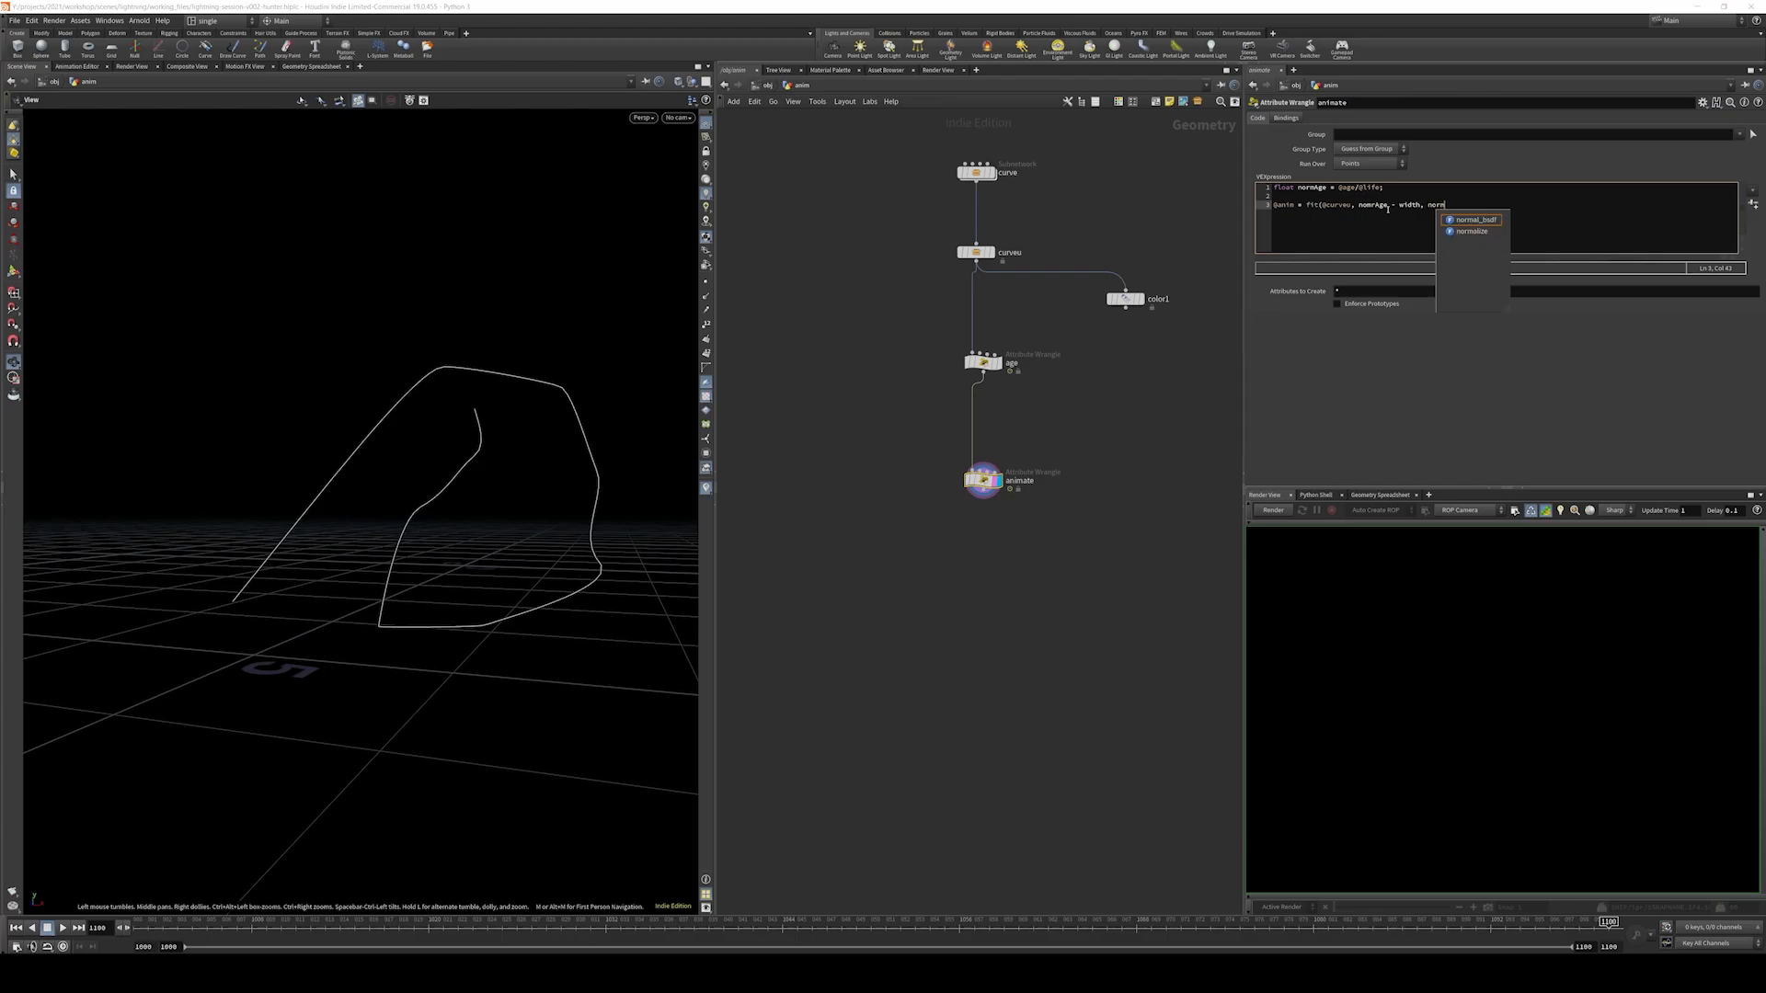
type("Age, 1,")
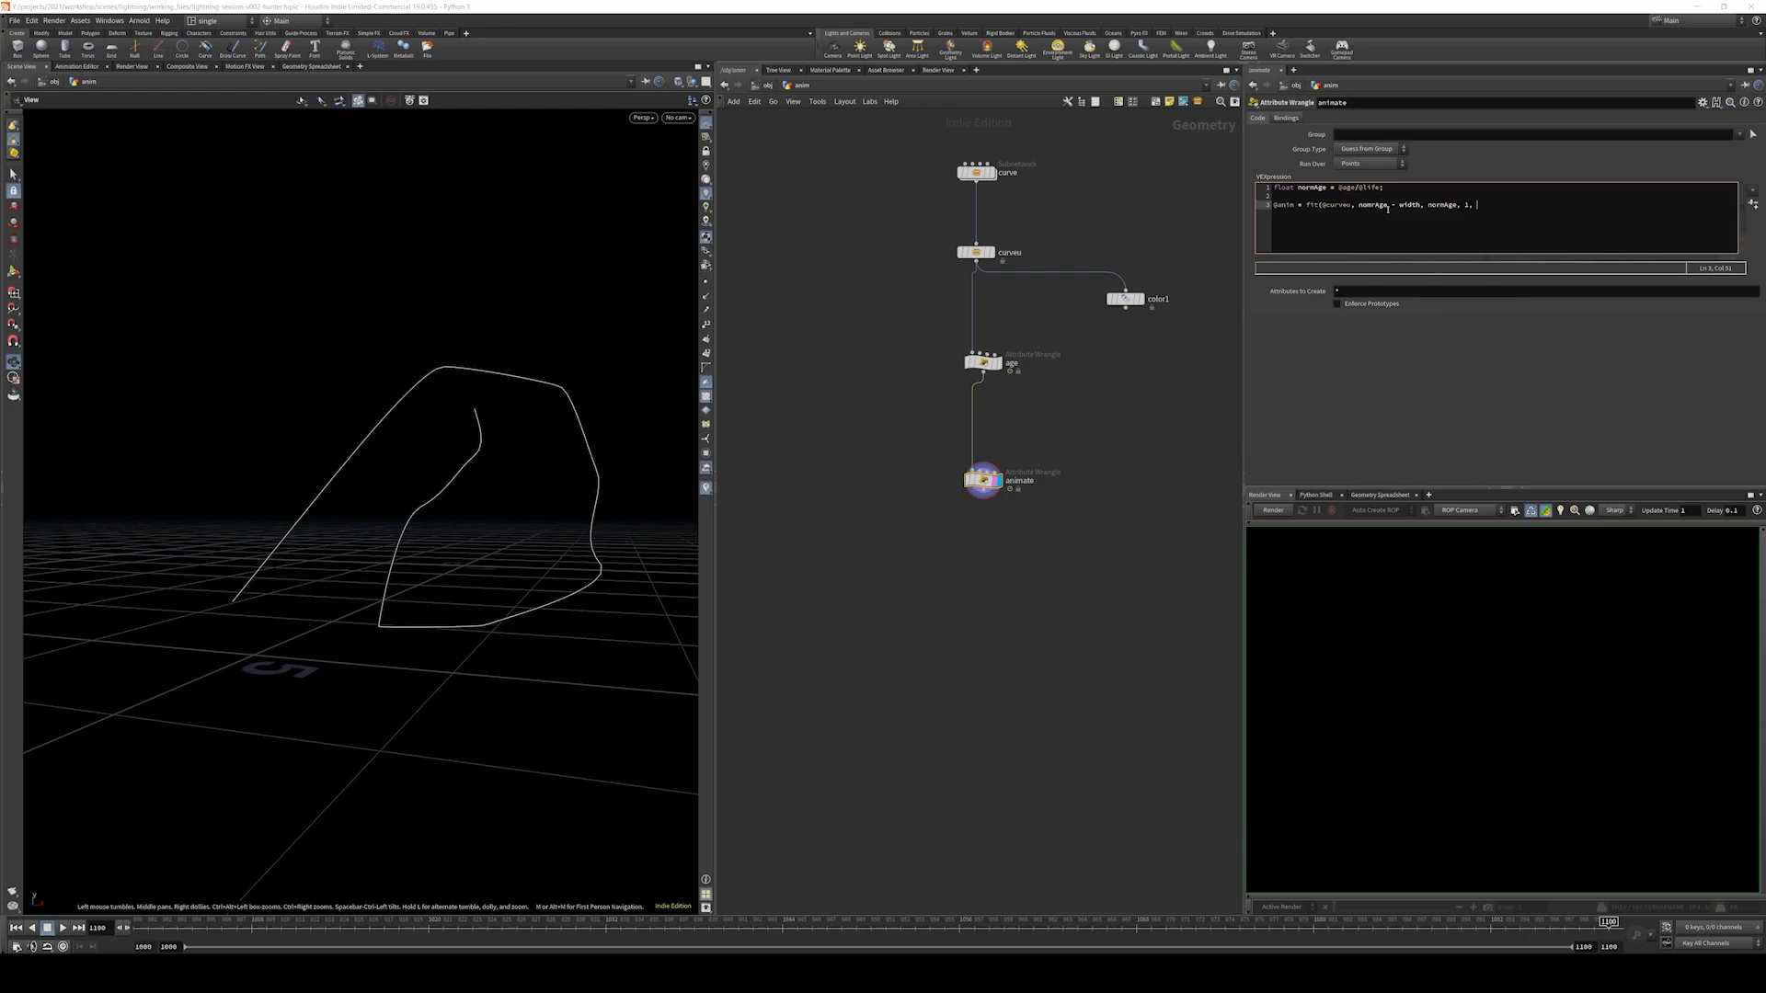
type(" 0);")
key("Return")
left_click(1418, 189)
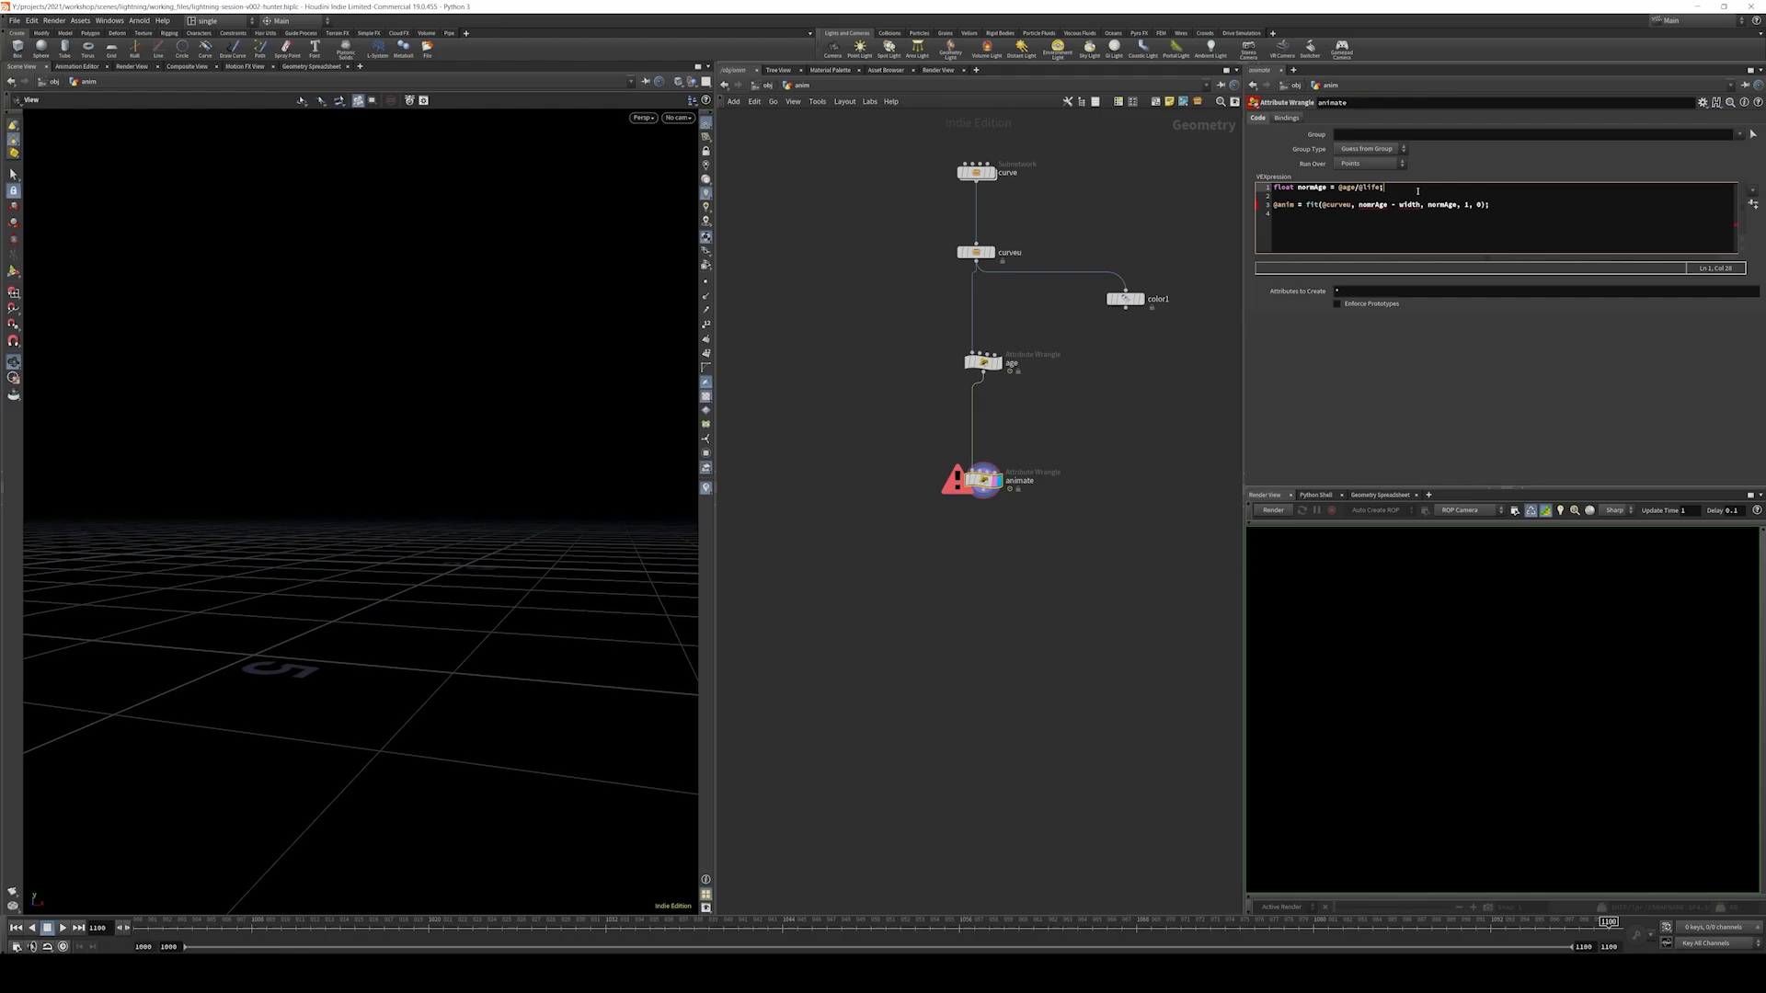
key("Return")
key("Down")
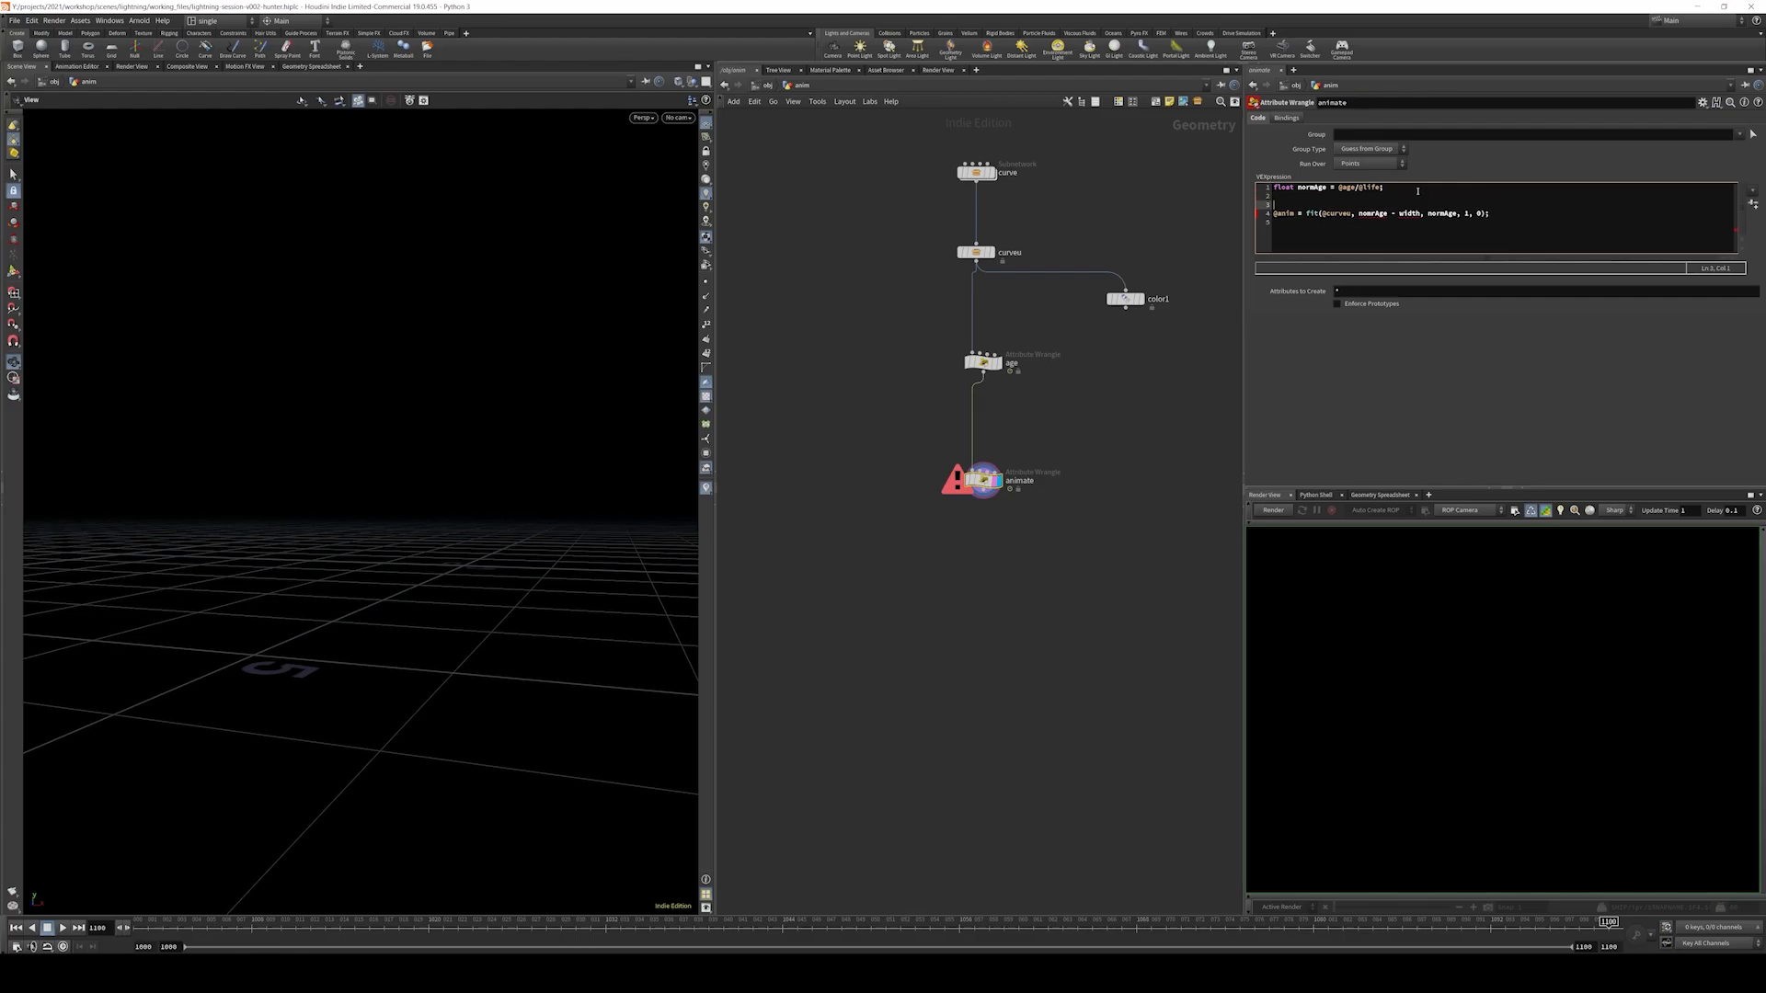
type("float wid")
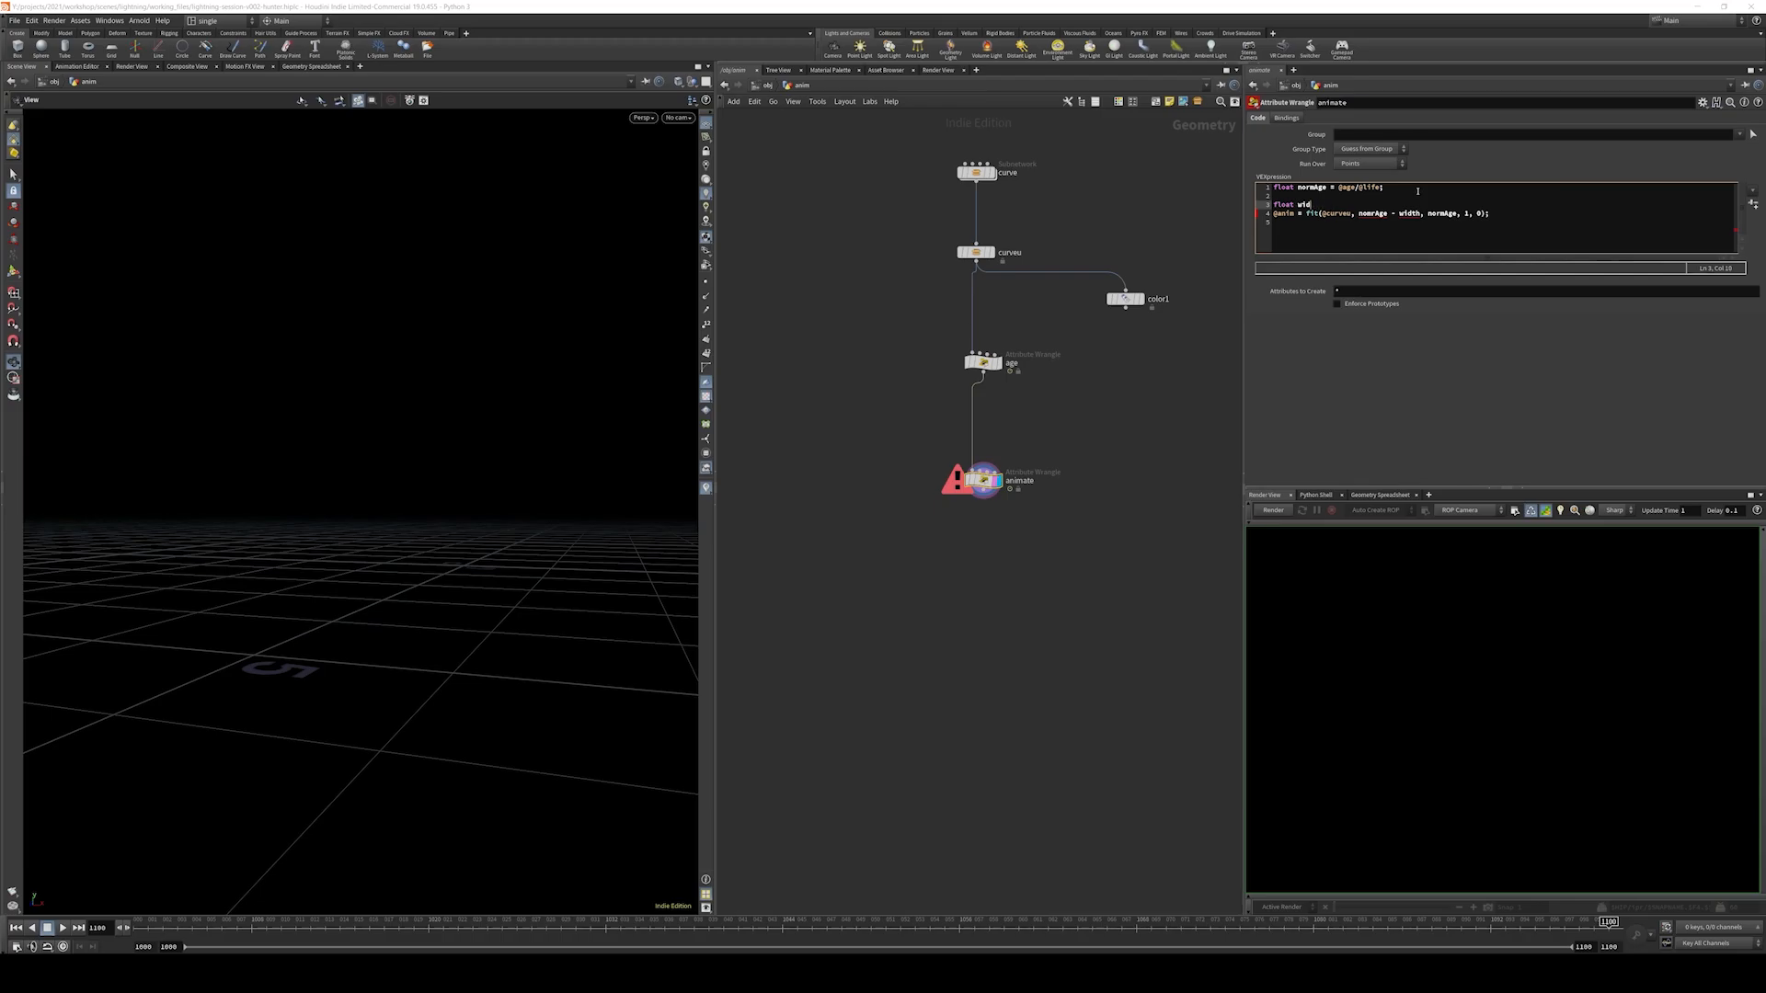
type("ht  1;1;=")
middle_click_drag(1159, 205, 1144, 227)
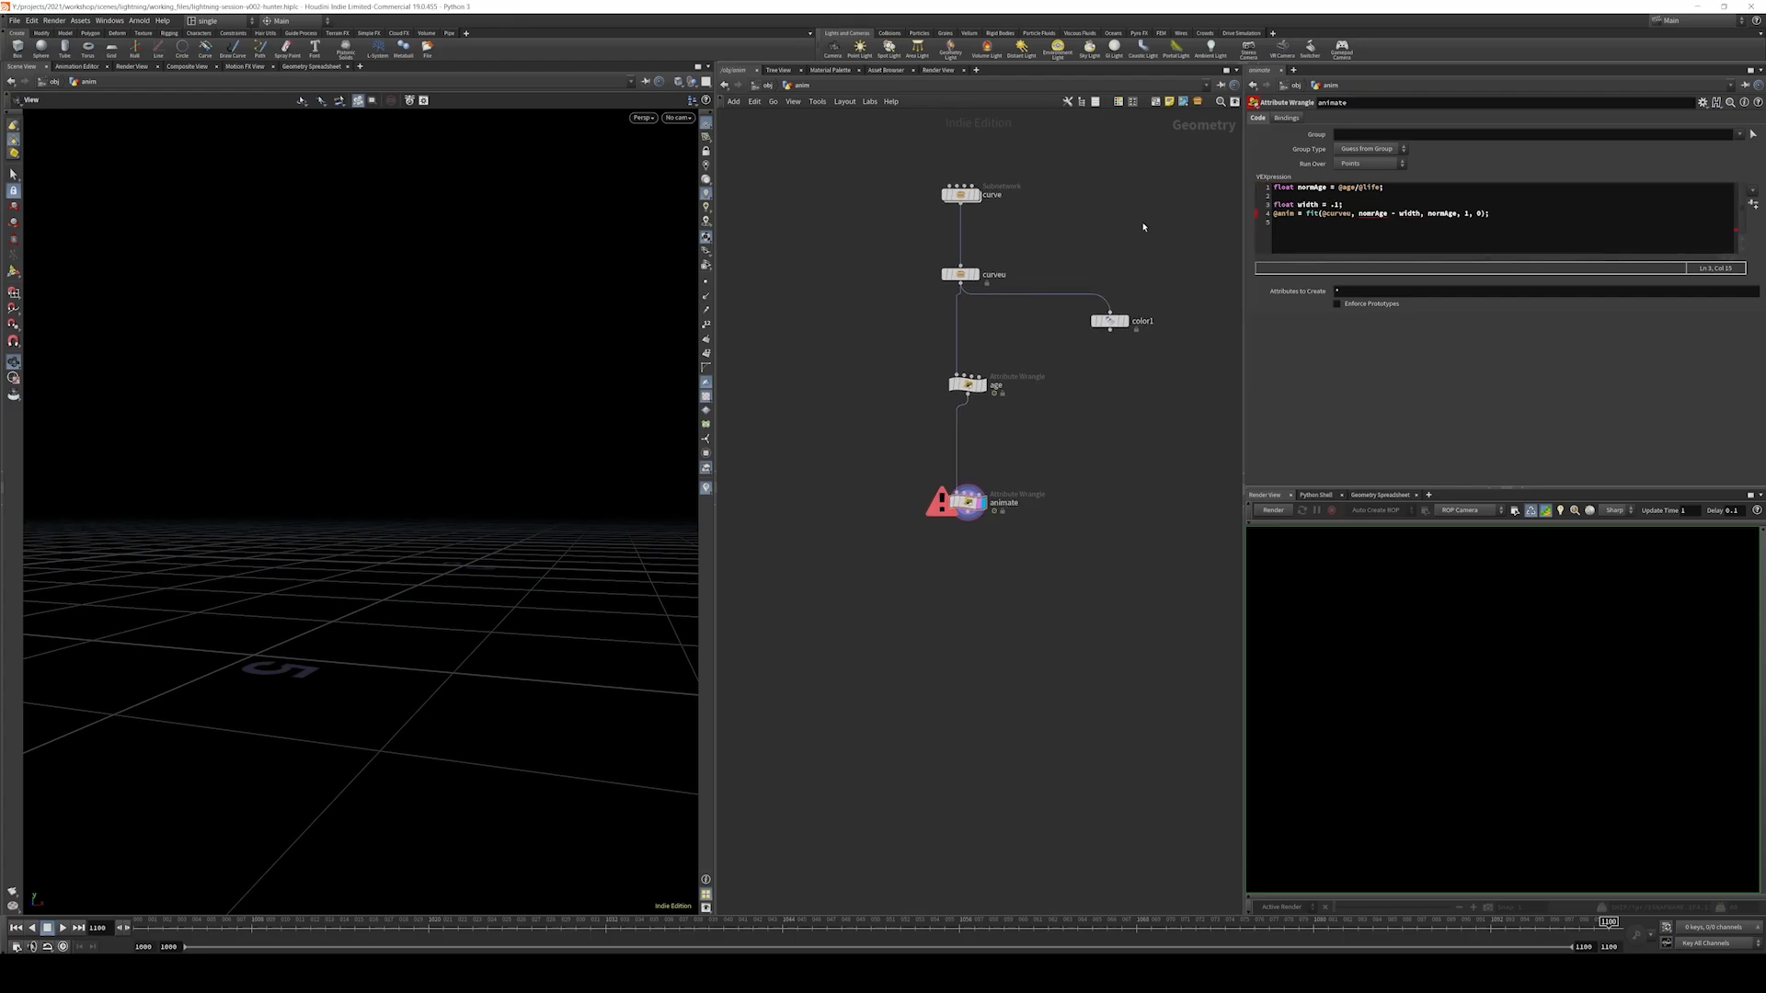
left_click(1379, 203)
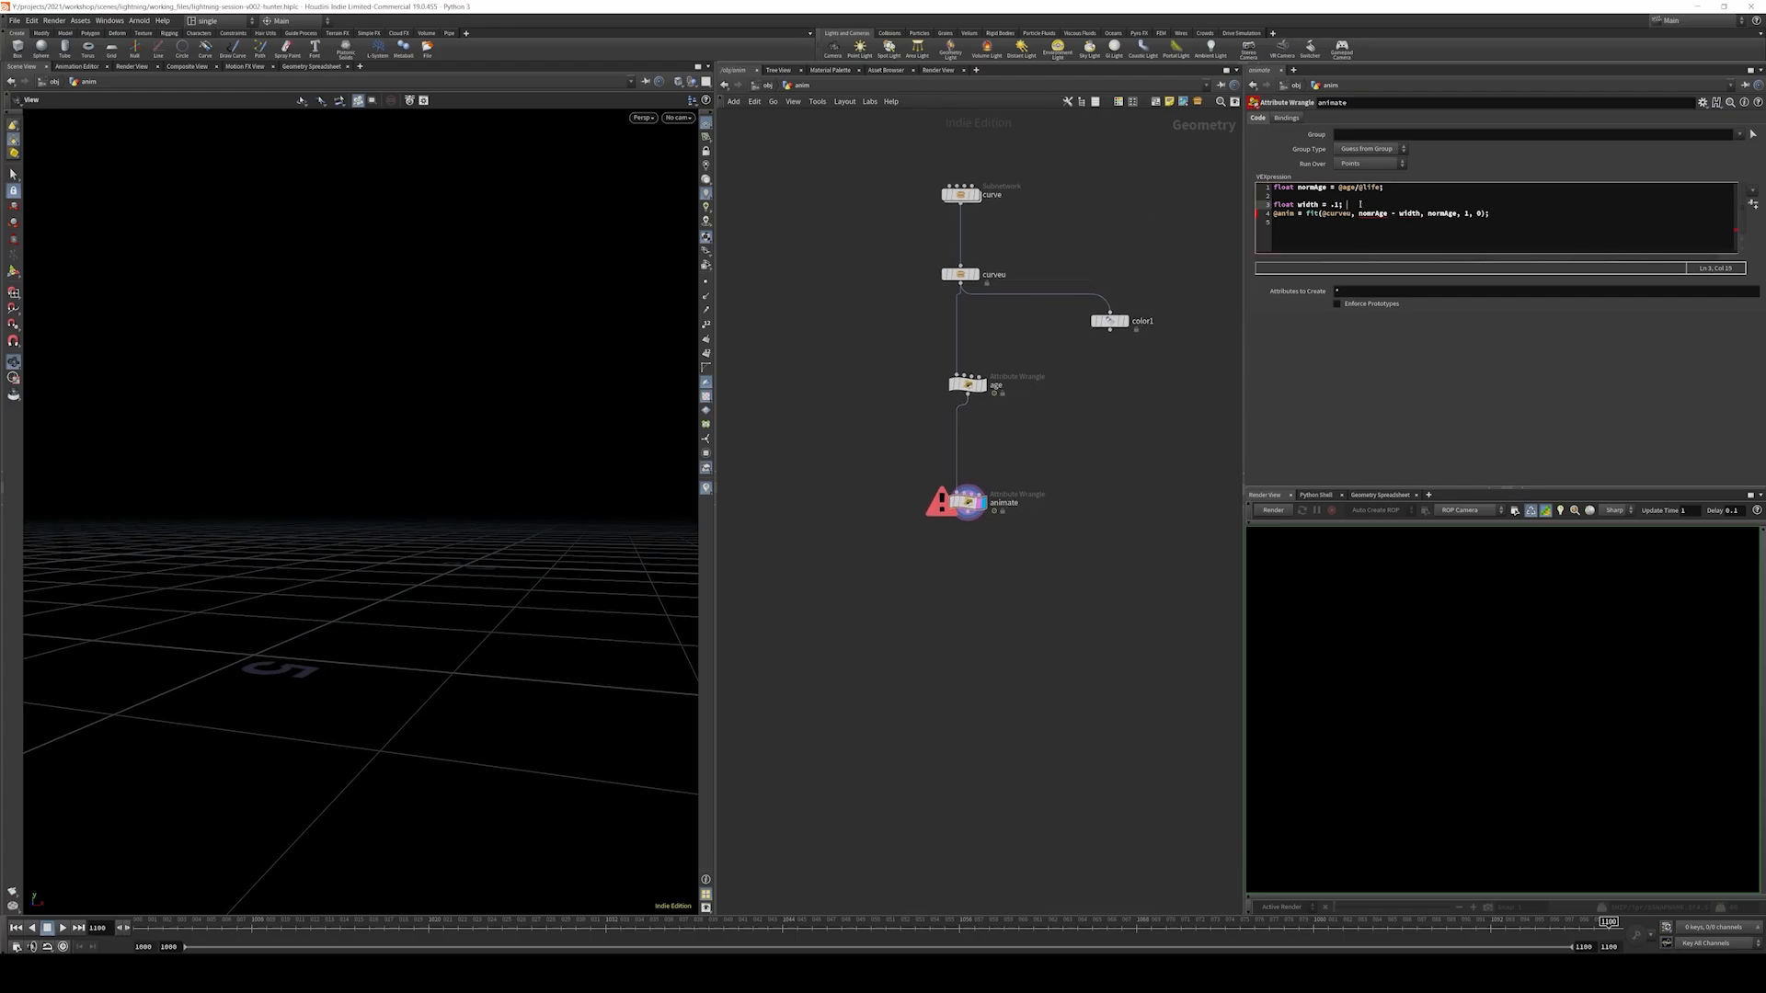
key("Return")
key("Return")
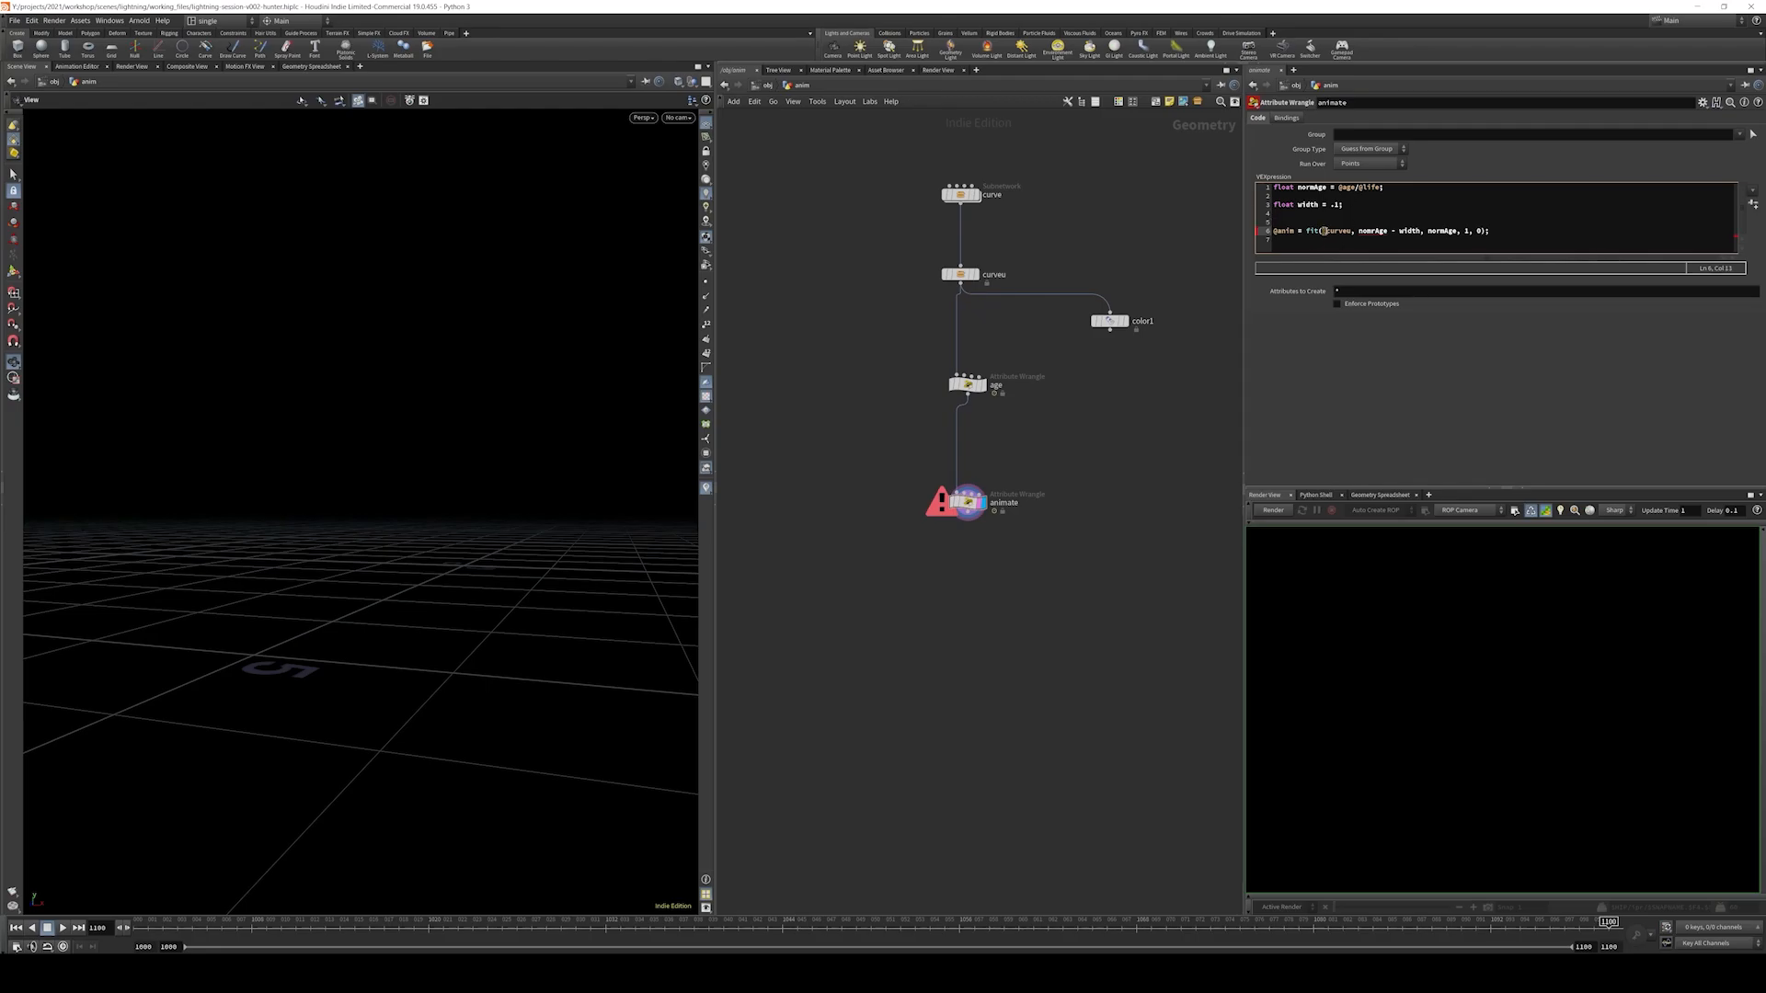
- Correct the misspelled nomrAge to normAge in the fit() function's minimum argument
double_click(1328, 231)
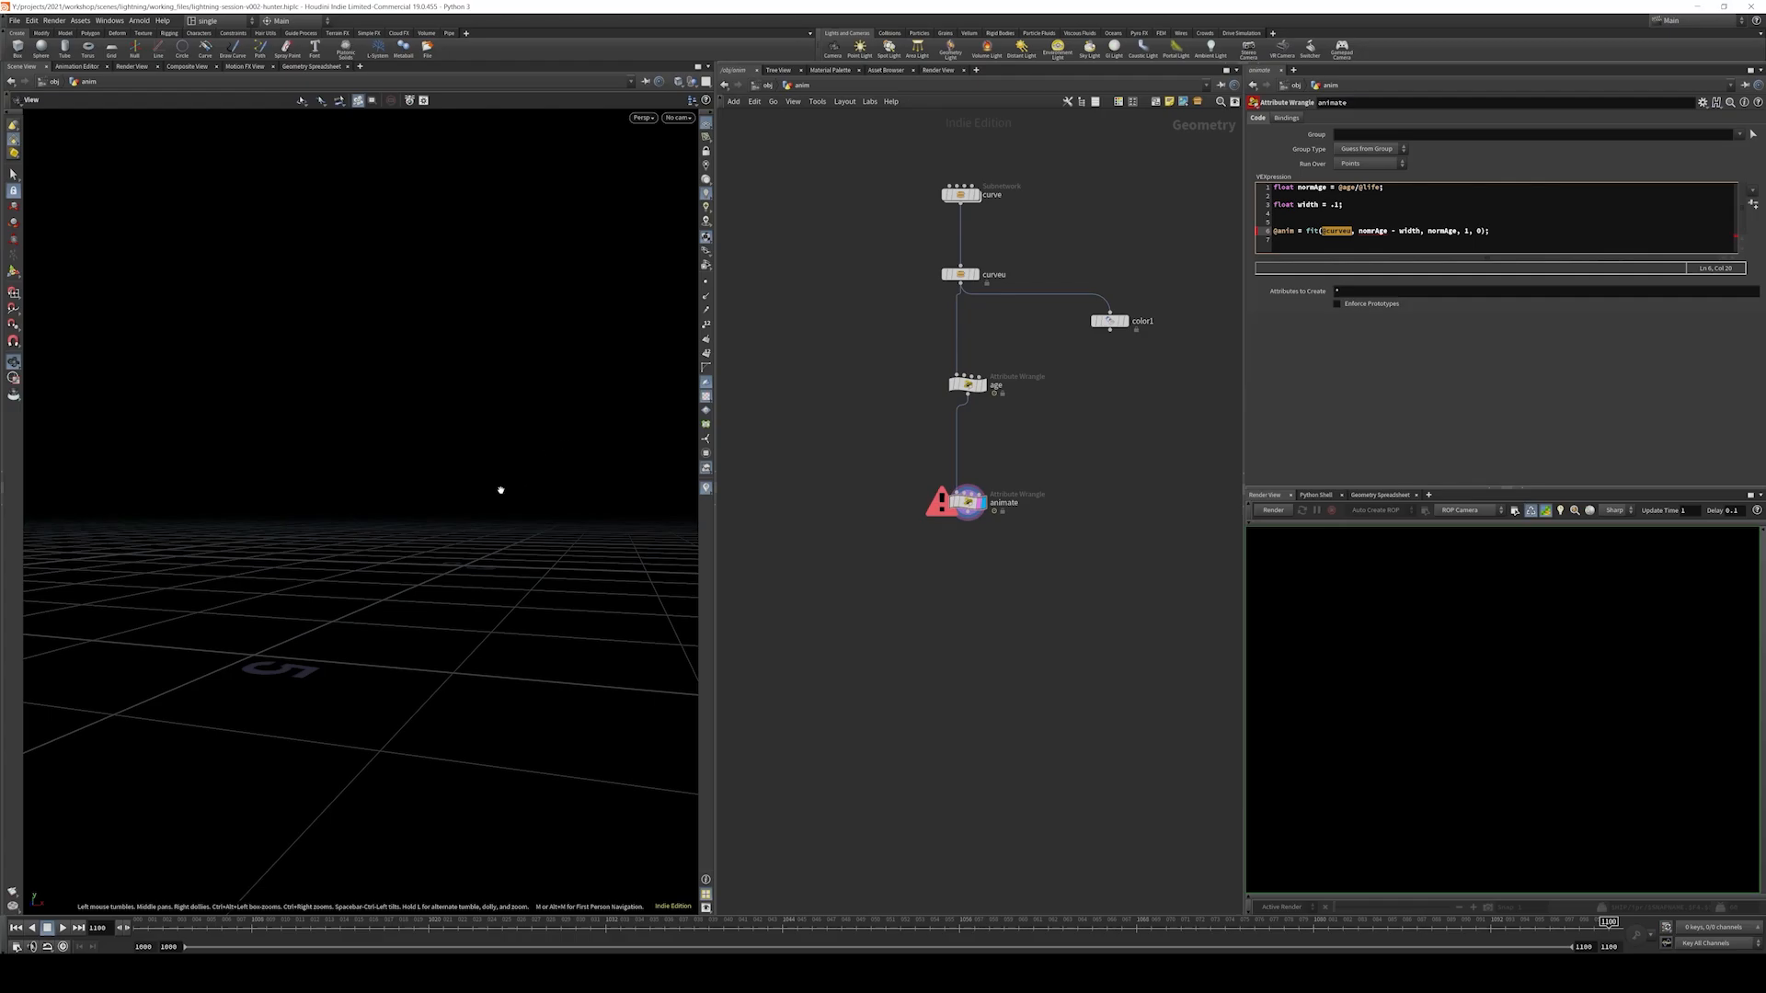
double_click(1440, 231)
left_click(1374, 231)
key("BackSpace")
key("BackSpace")
type("rm")
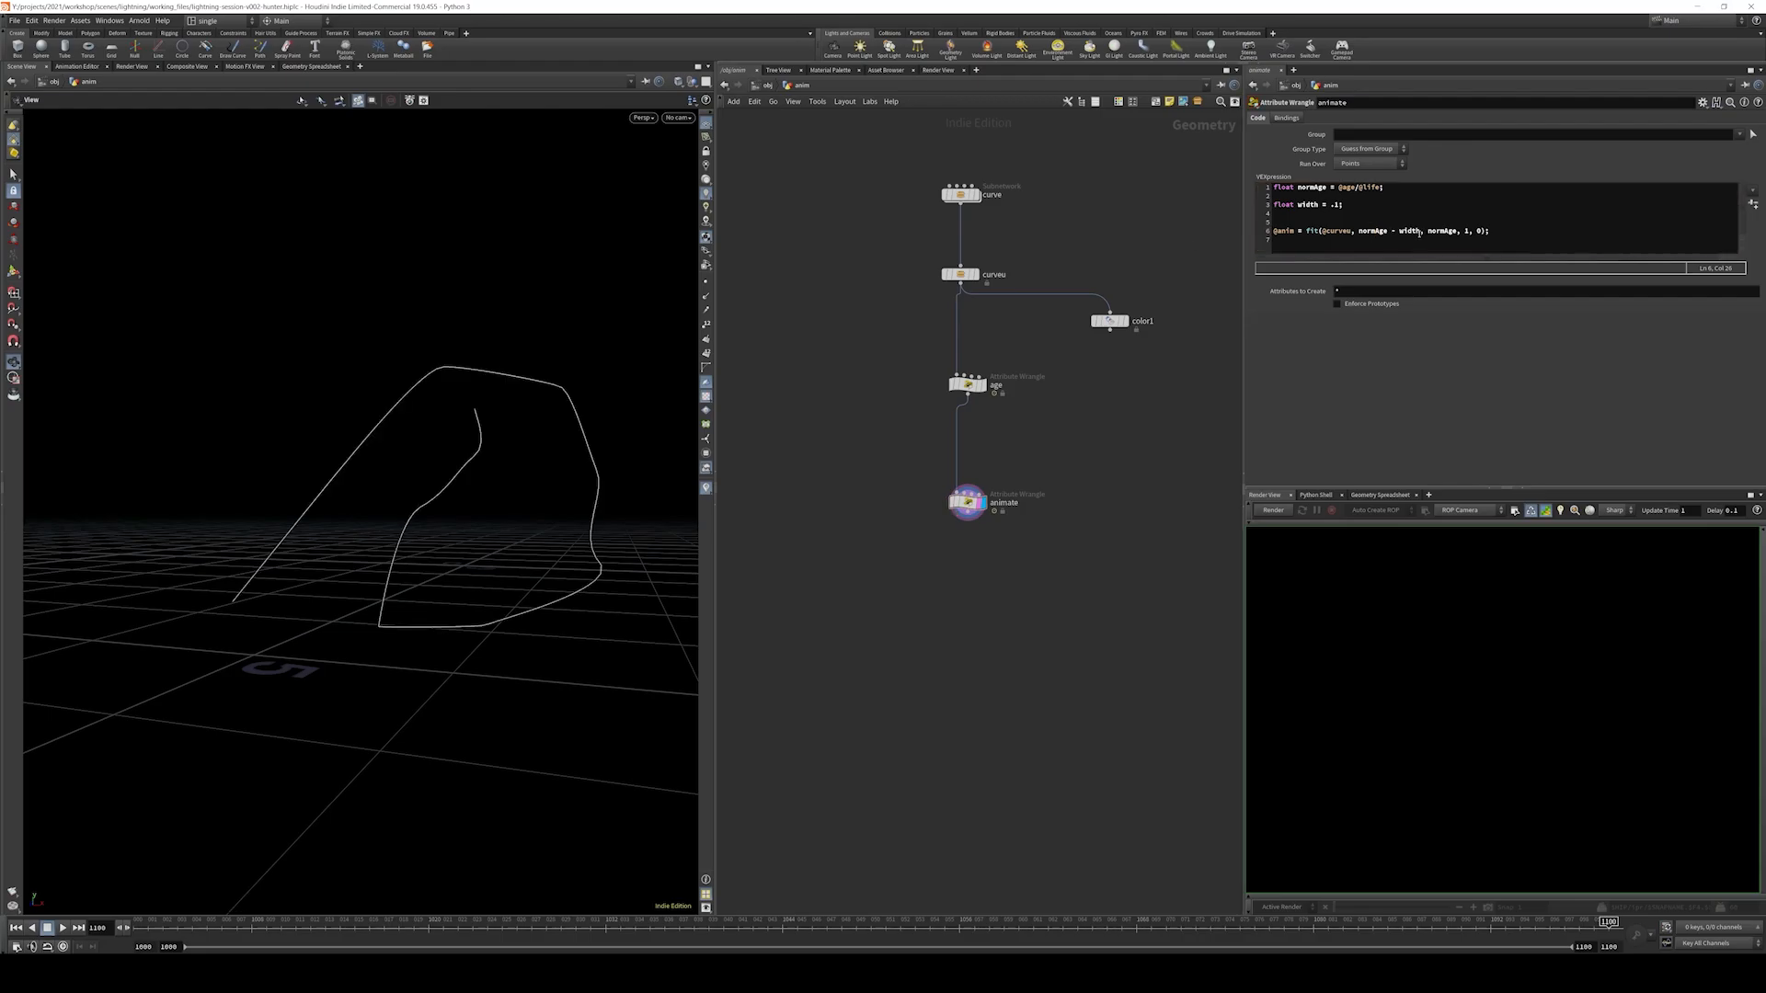
- Append a Color node to the animate wrangle's output and display it
left_click_drag(1395, 230, 1399, 231)
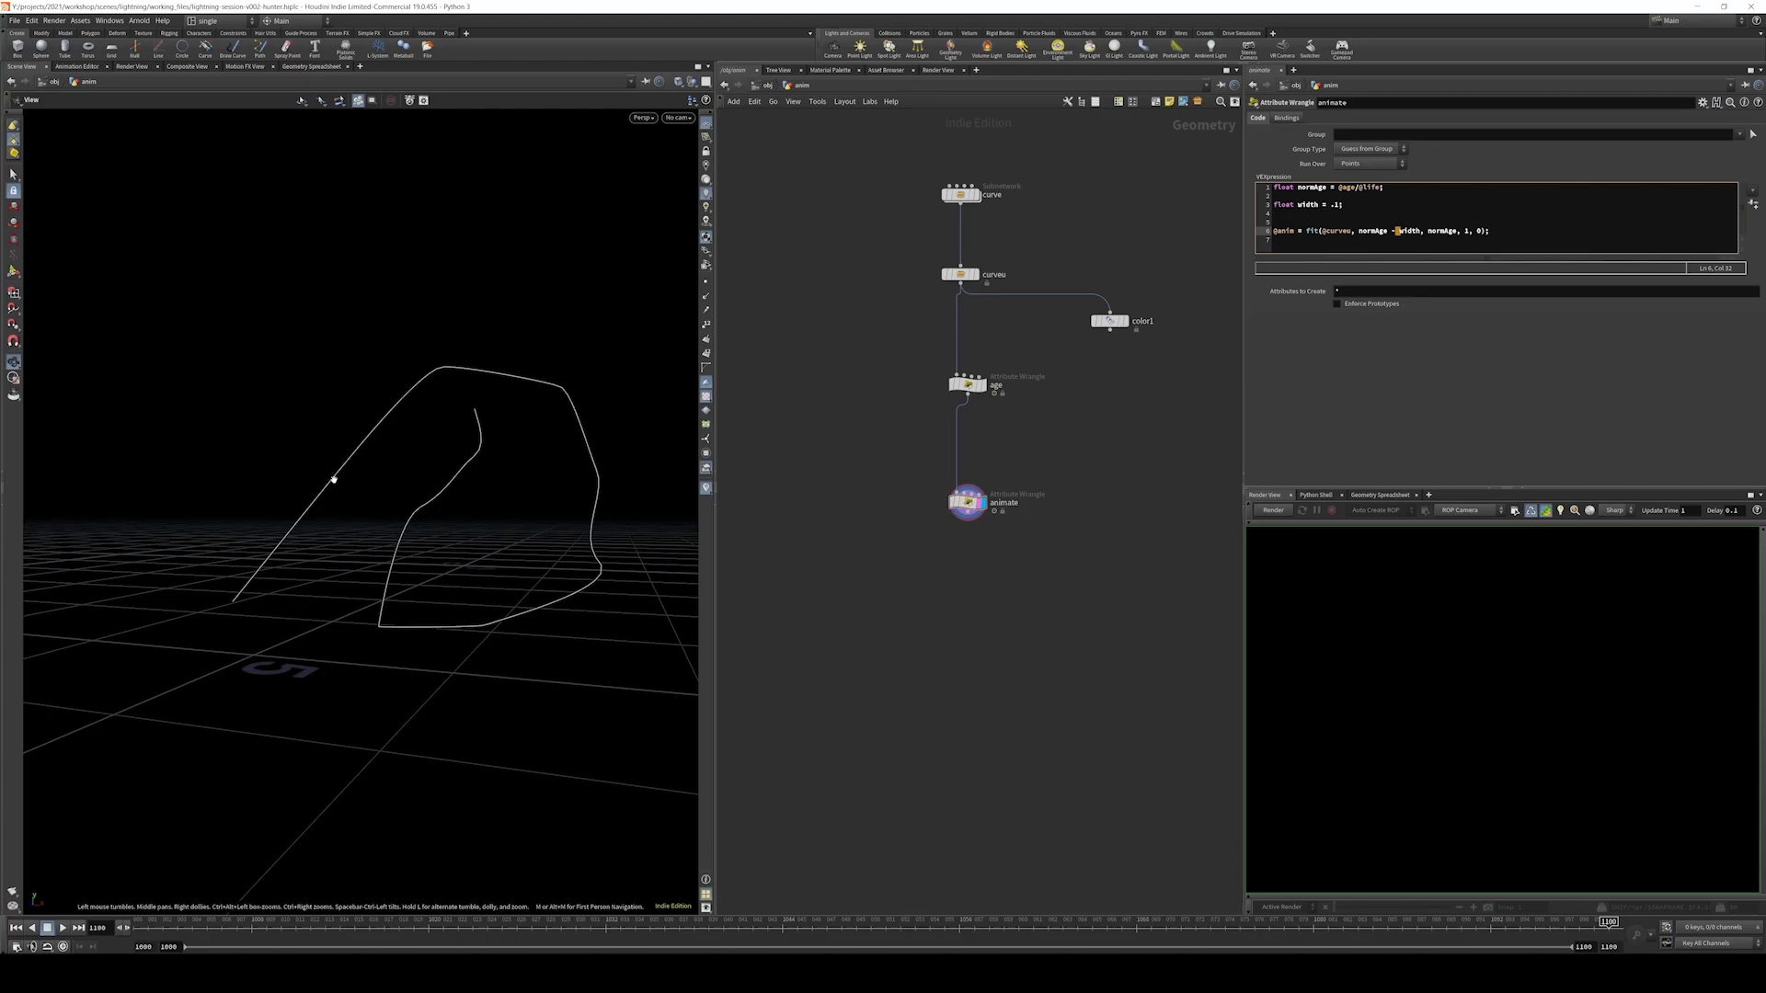
left_click_drag(334, 479, 379, 475)
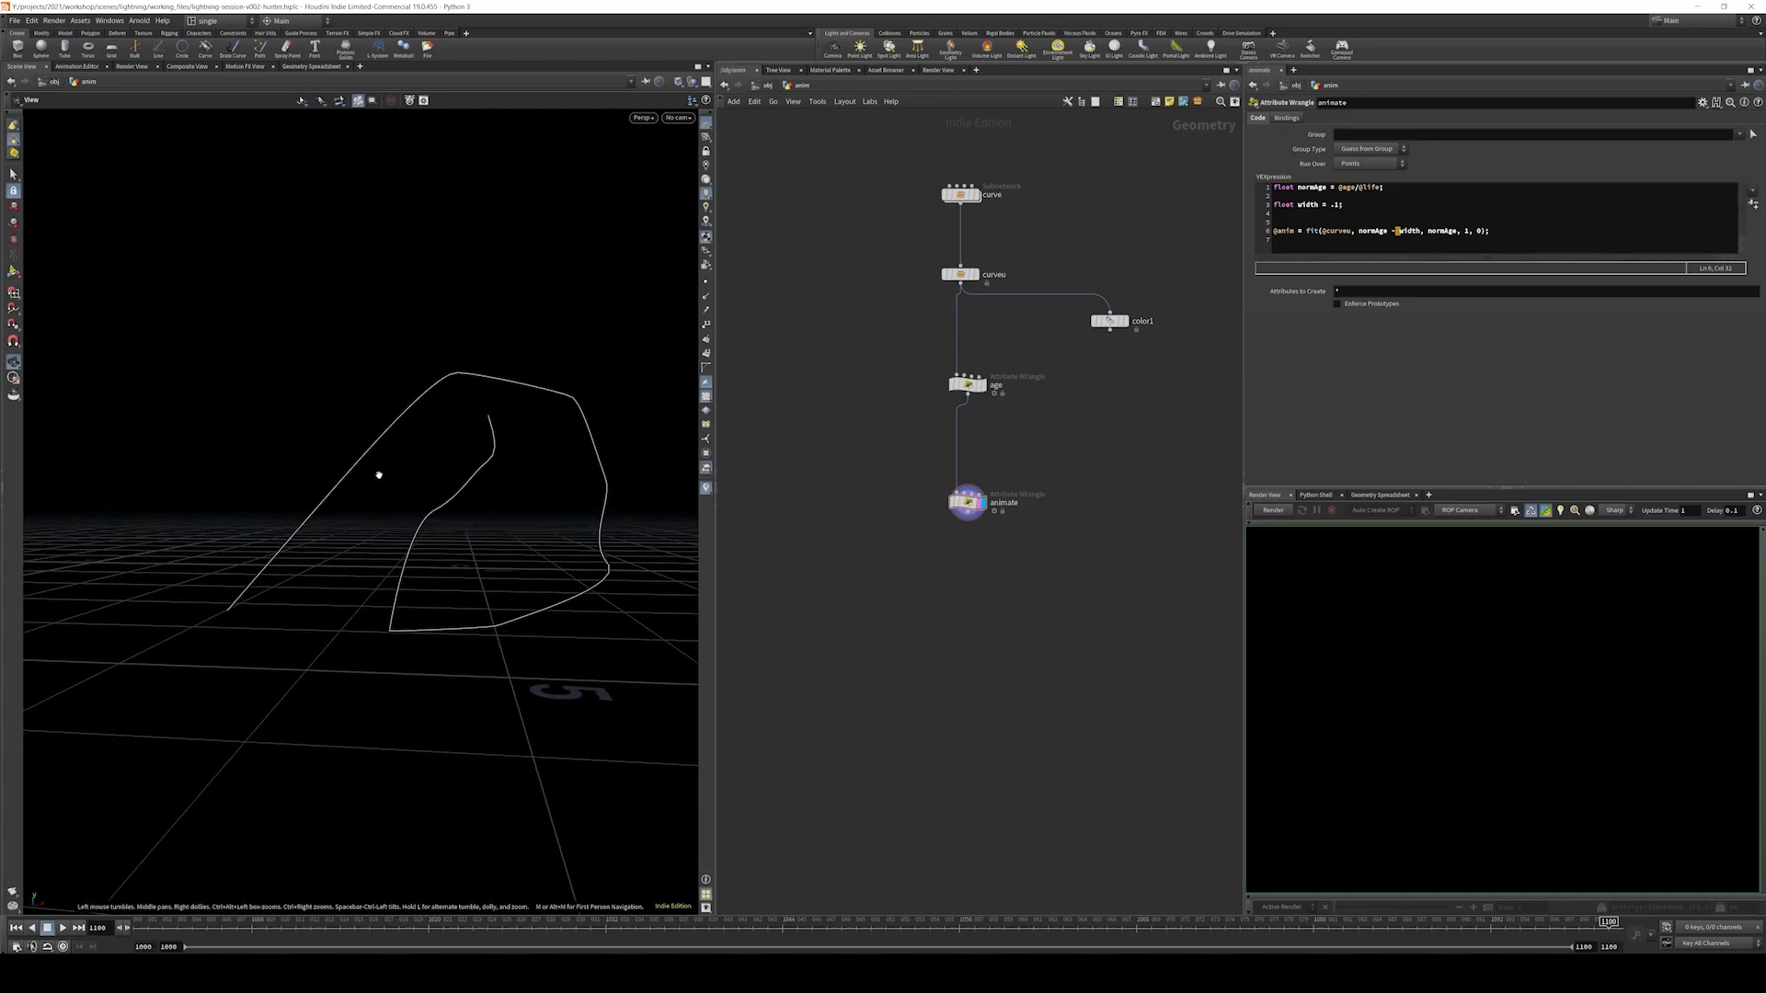
left_click_drag(968, 519, 1090, 556)
type("color")
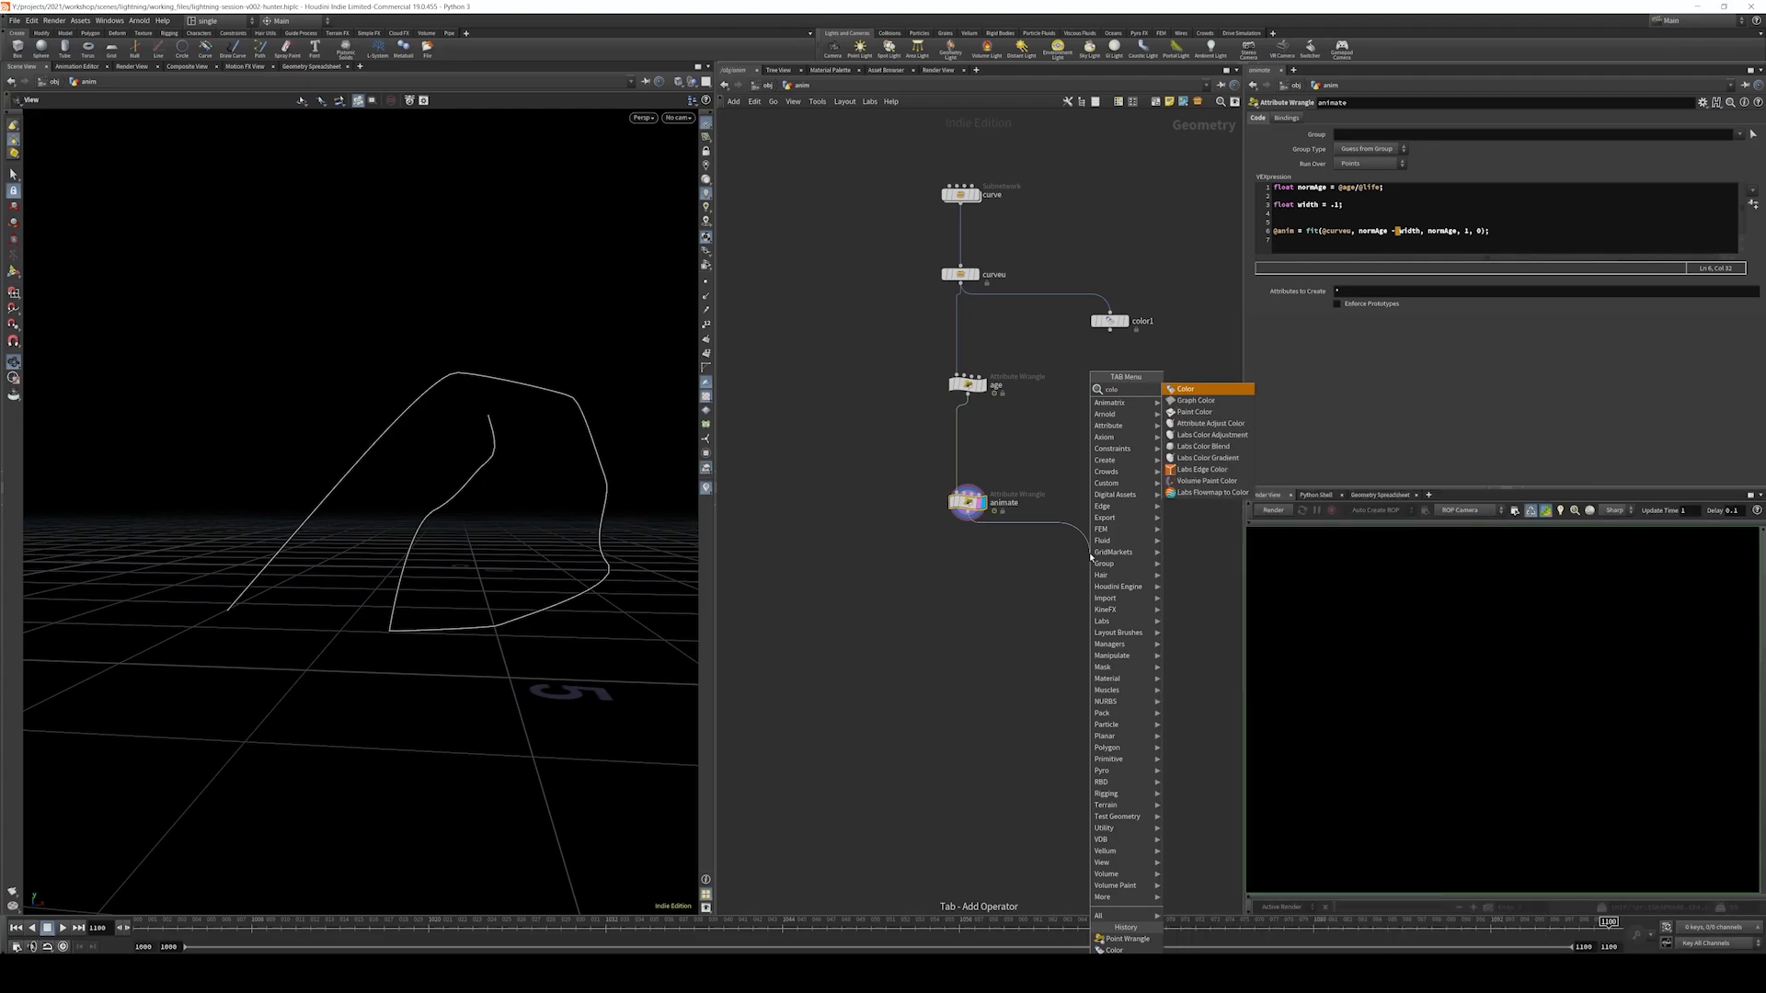
key("Return")
left_click(1107, 553)
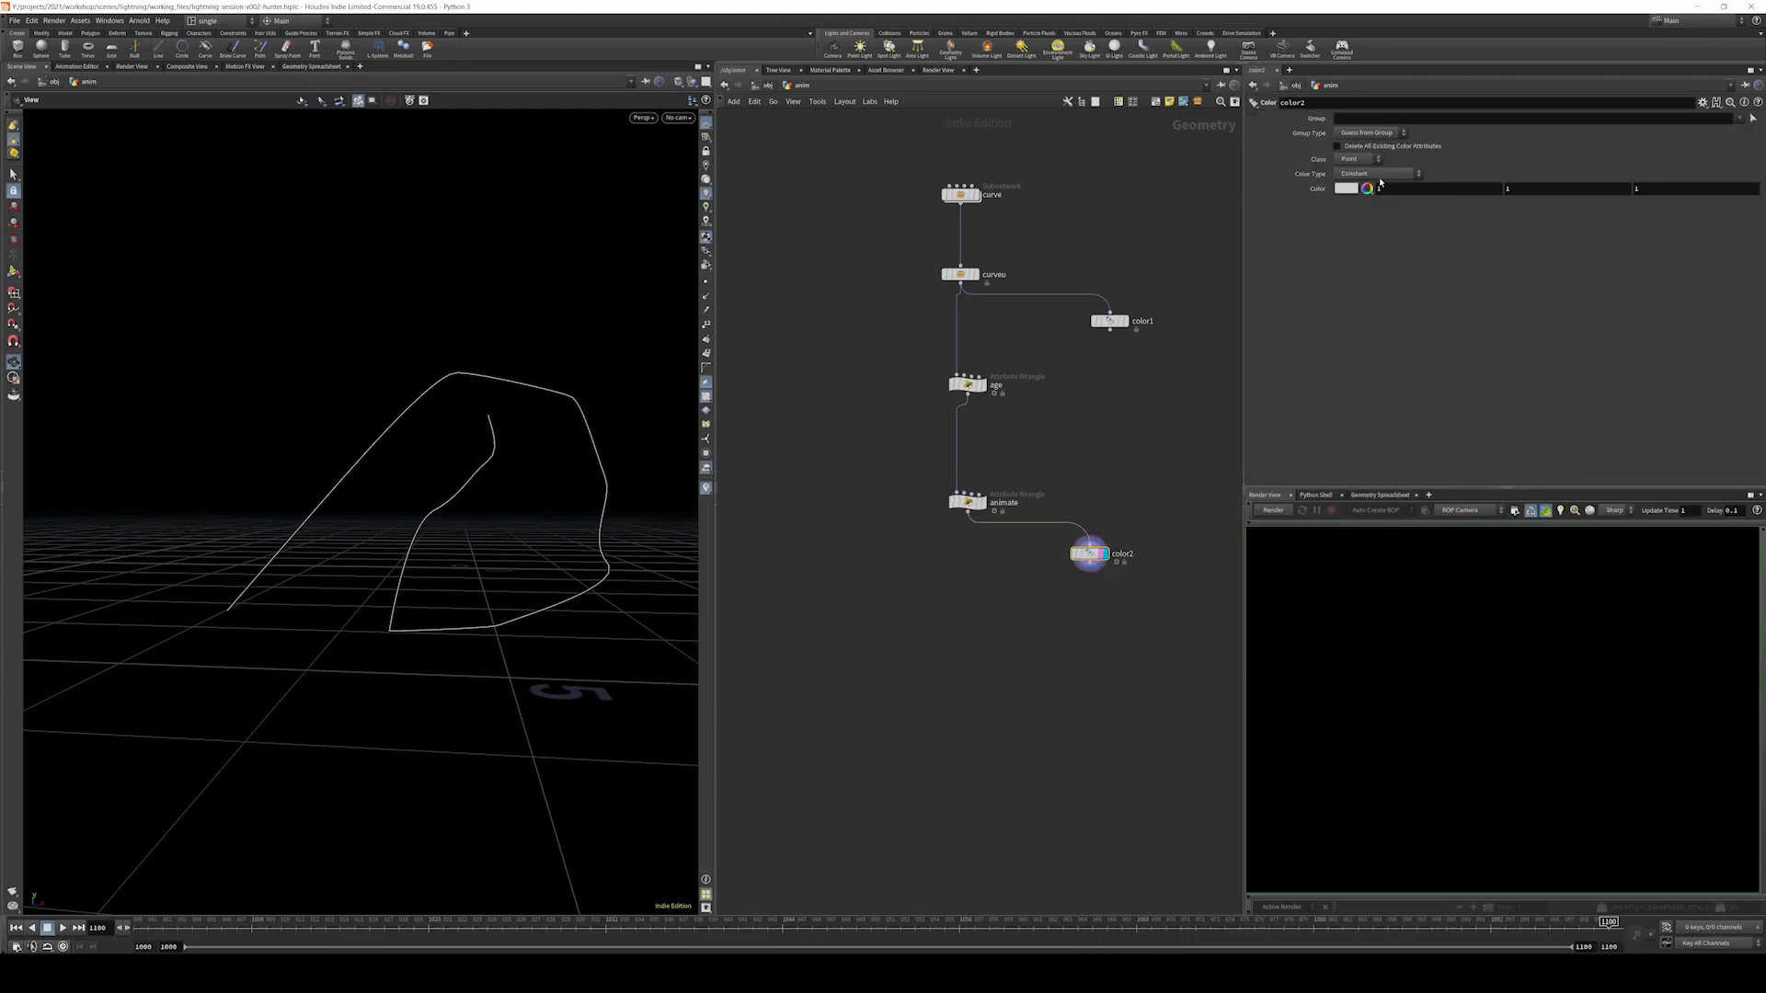
- Set the new Color node's type to Ramp from Attribute and its attribute to anim
left_click(1378, 174)
left_click(1373, 217)
left_click(1416, 188)
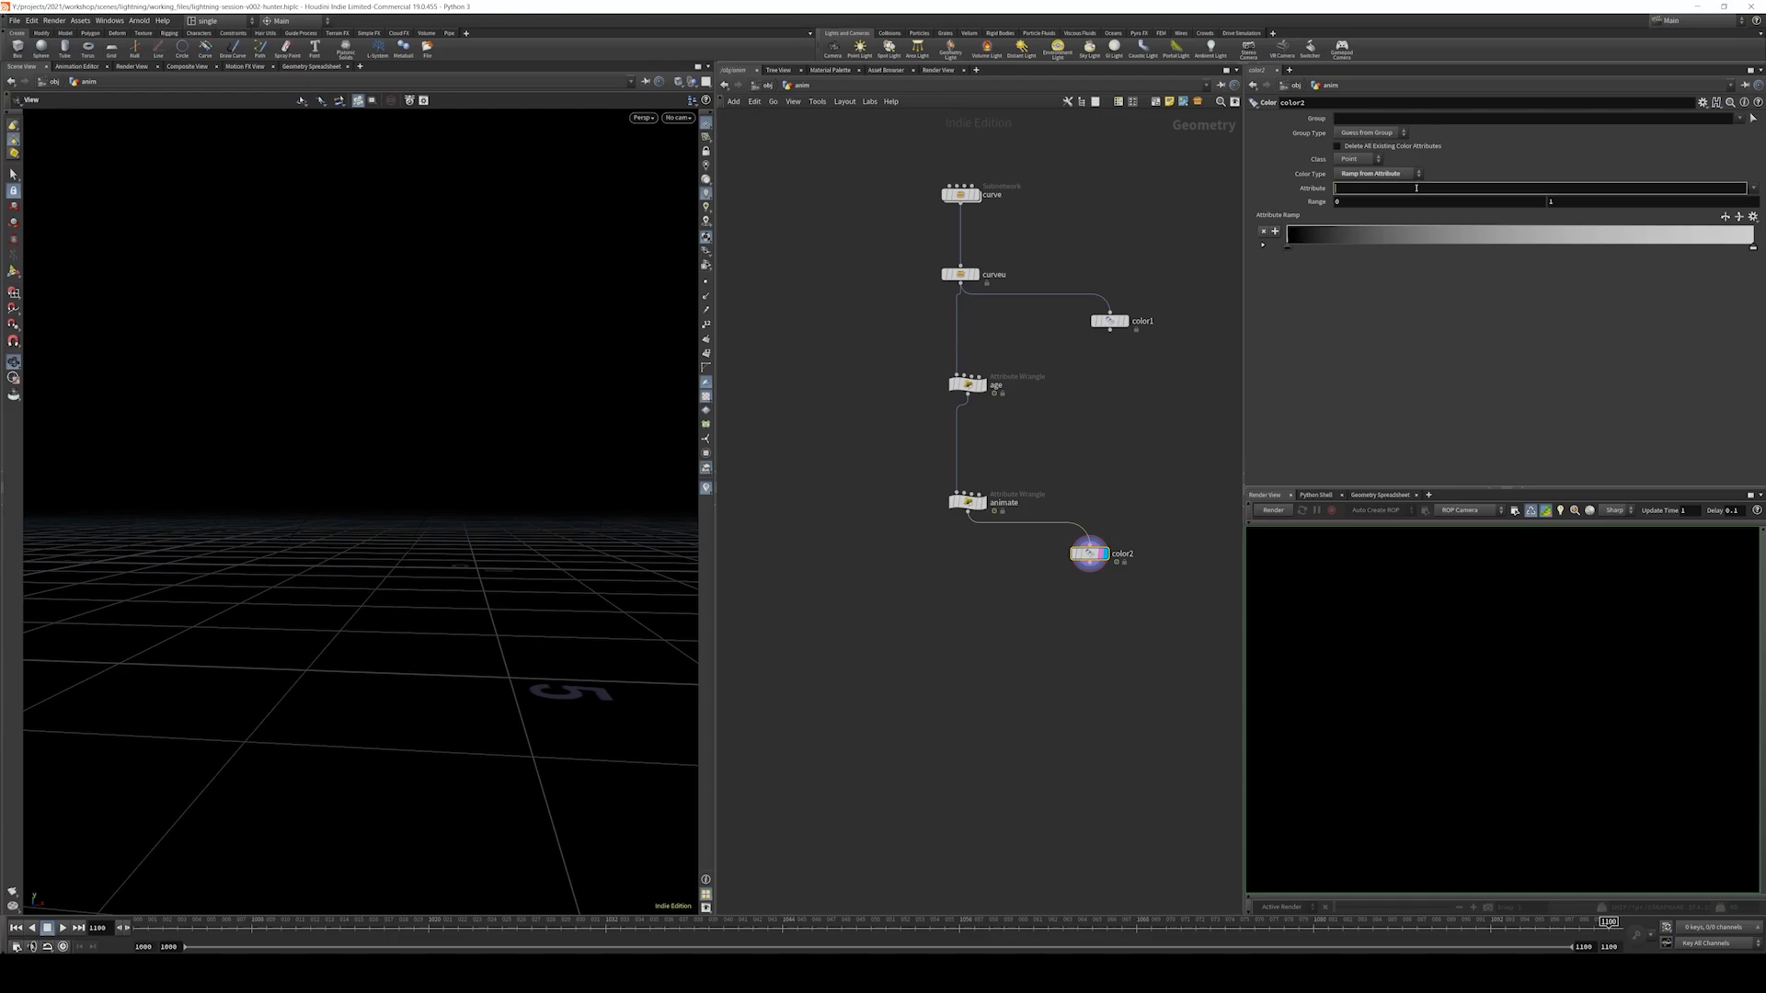
type("anim")
key("Return")
- Display the animate wrangle for comparison and switch the display back to the color2 node
left_click_drag(1048, 466, 1039, 524)
left_click(983, 503)
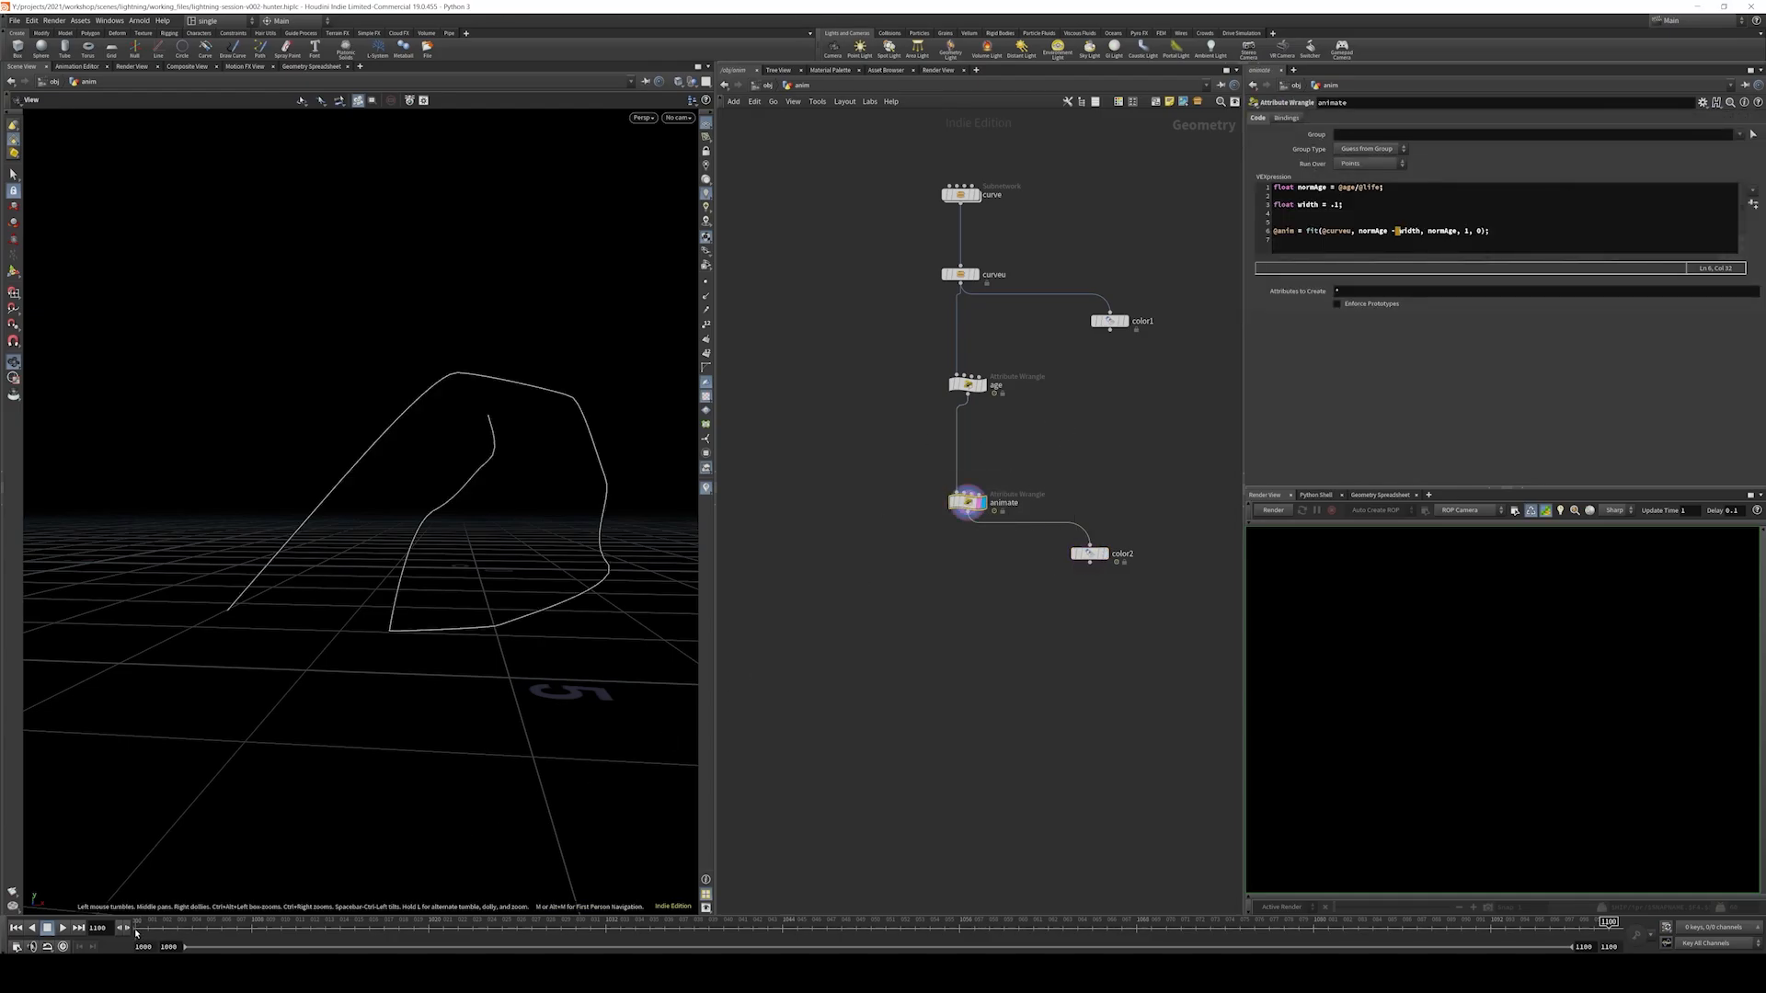
left_click_drag(1165, 487, 1076, 597)
key("r")
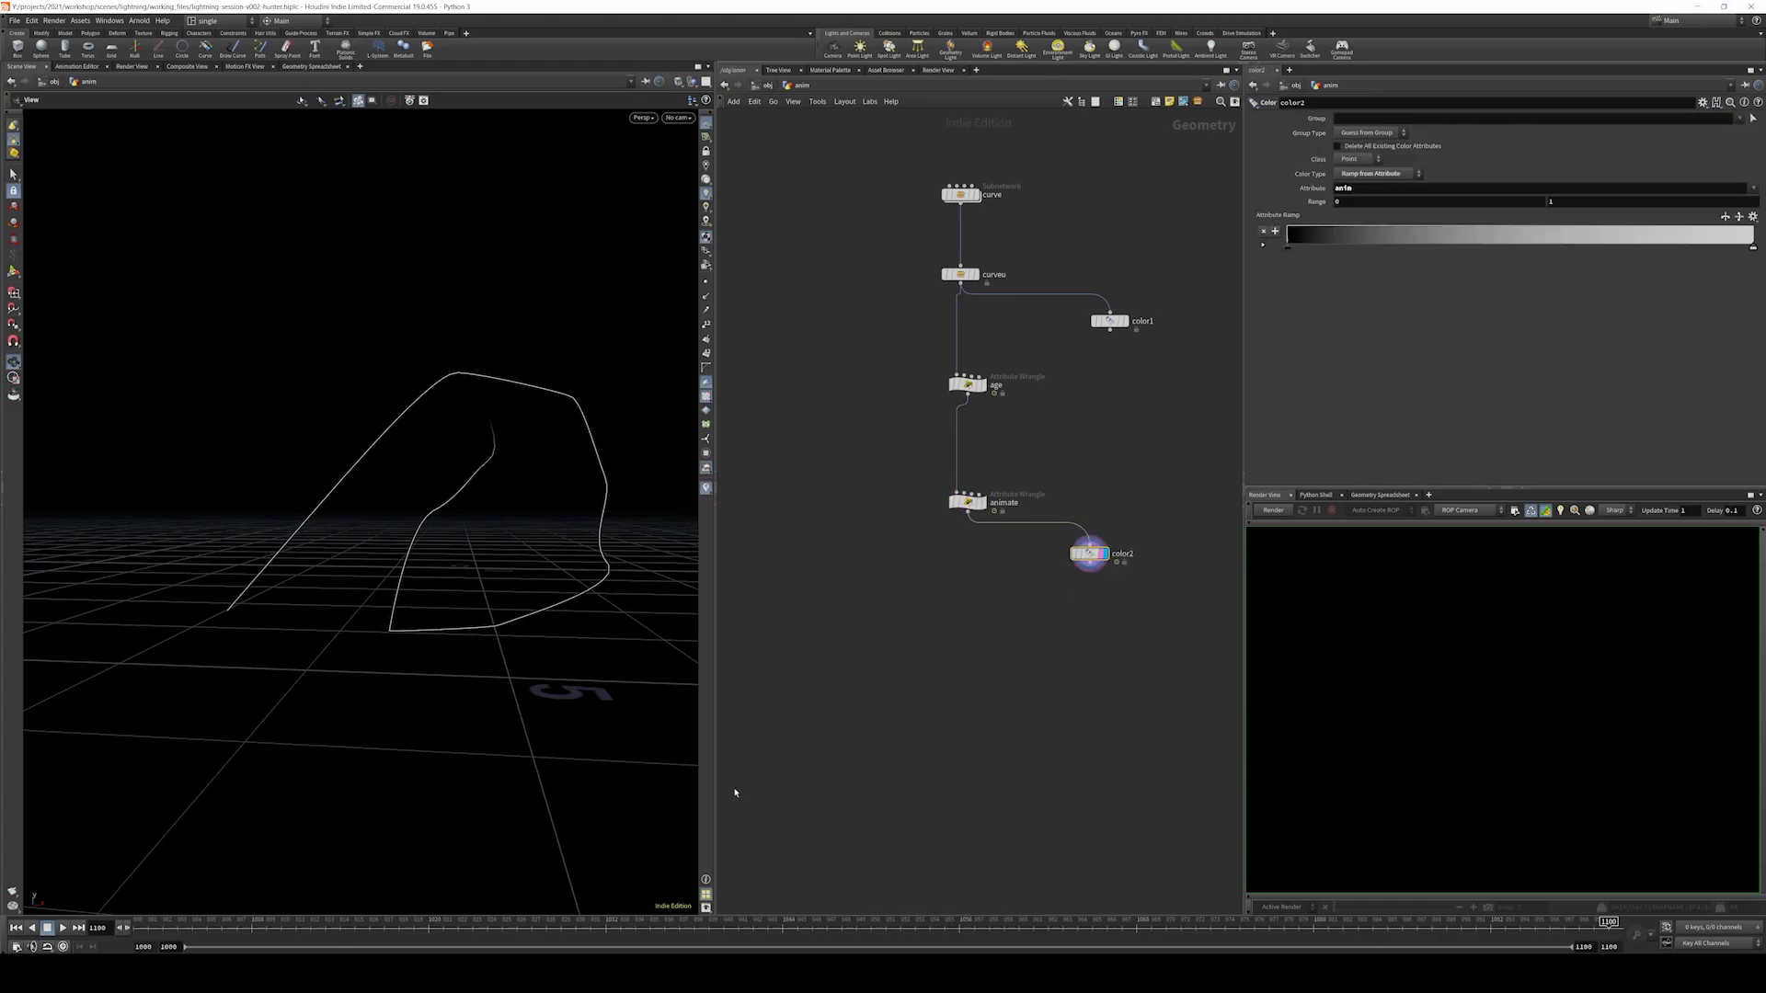
- Color the start of color2's attribute ramp blue and its end red
left_click(1286, 247)
left_click(1385, 173)
left_click(1445, 133)
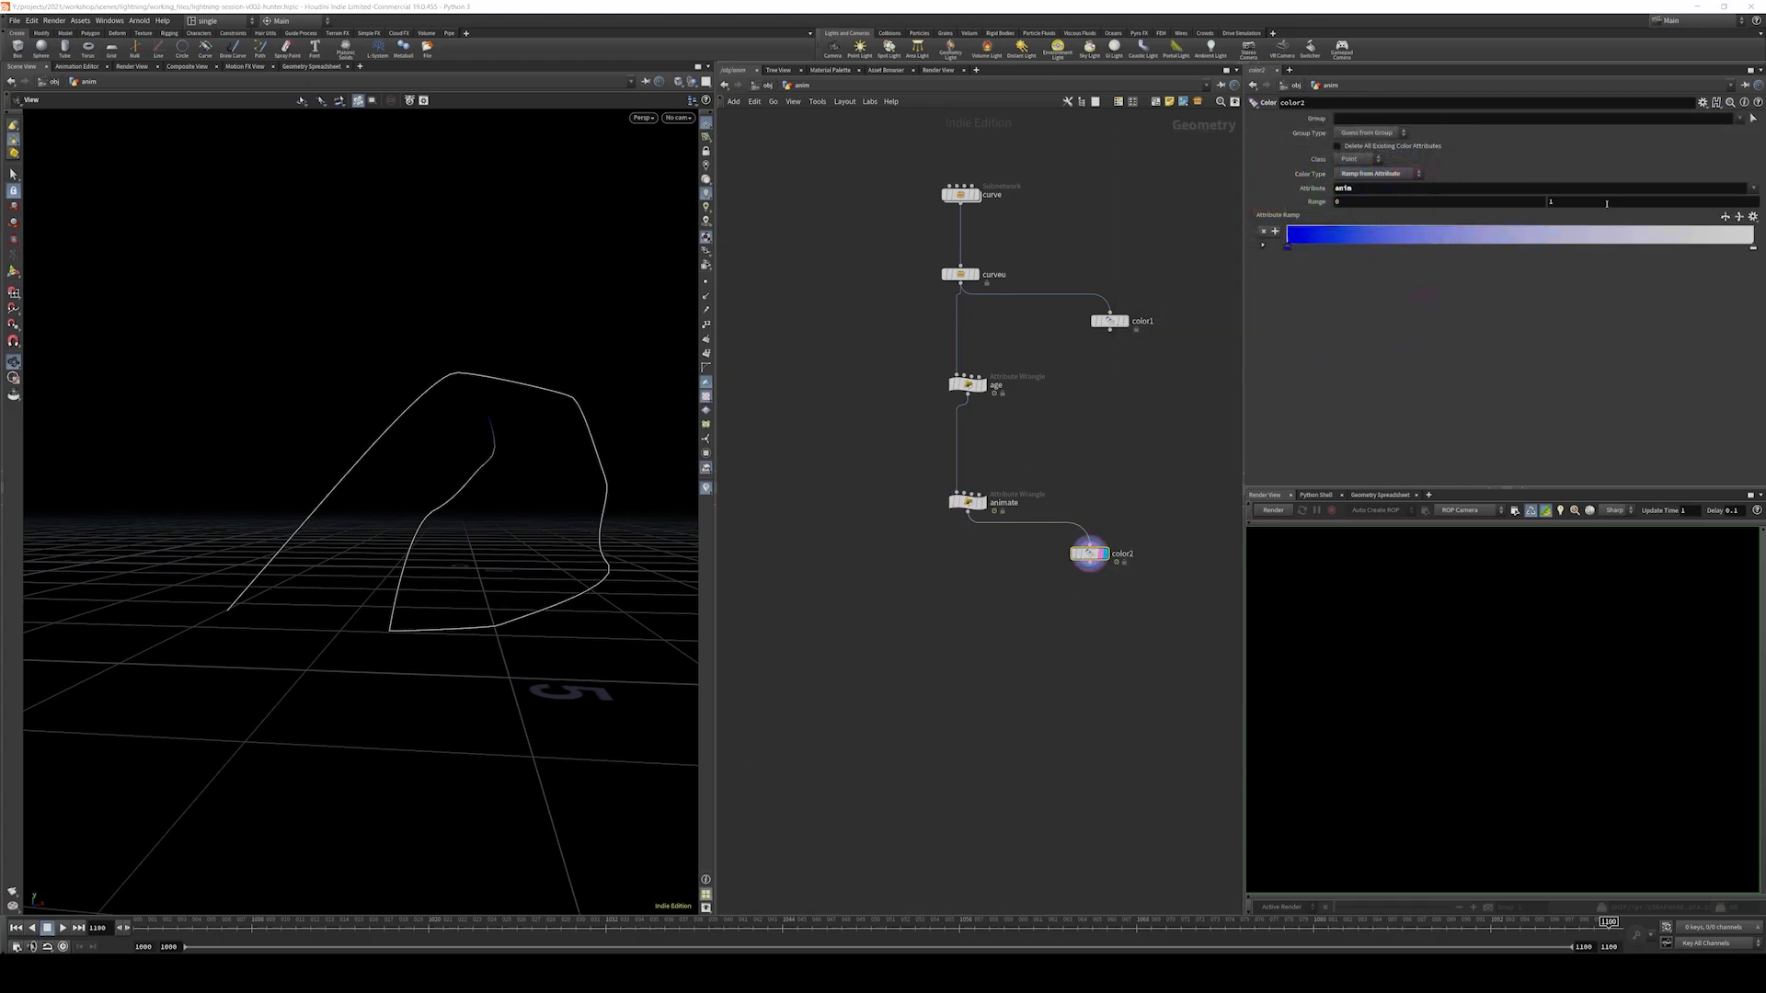
double_click(1753, 248)
left_click(1245, 172)
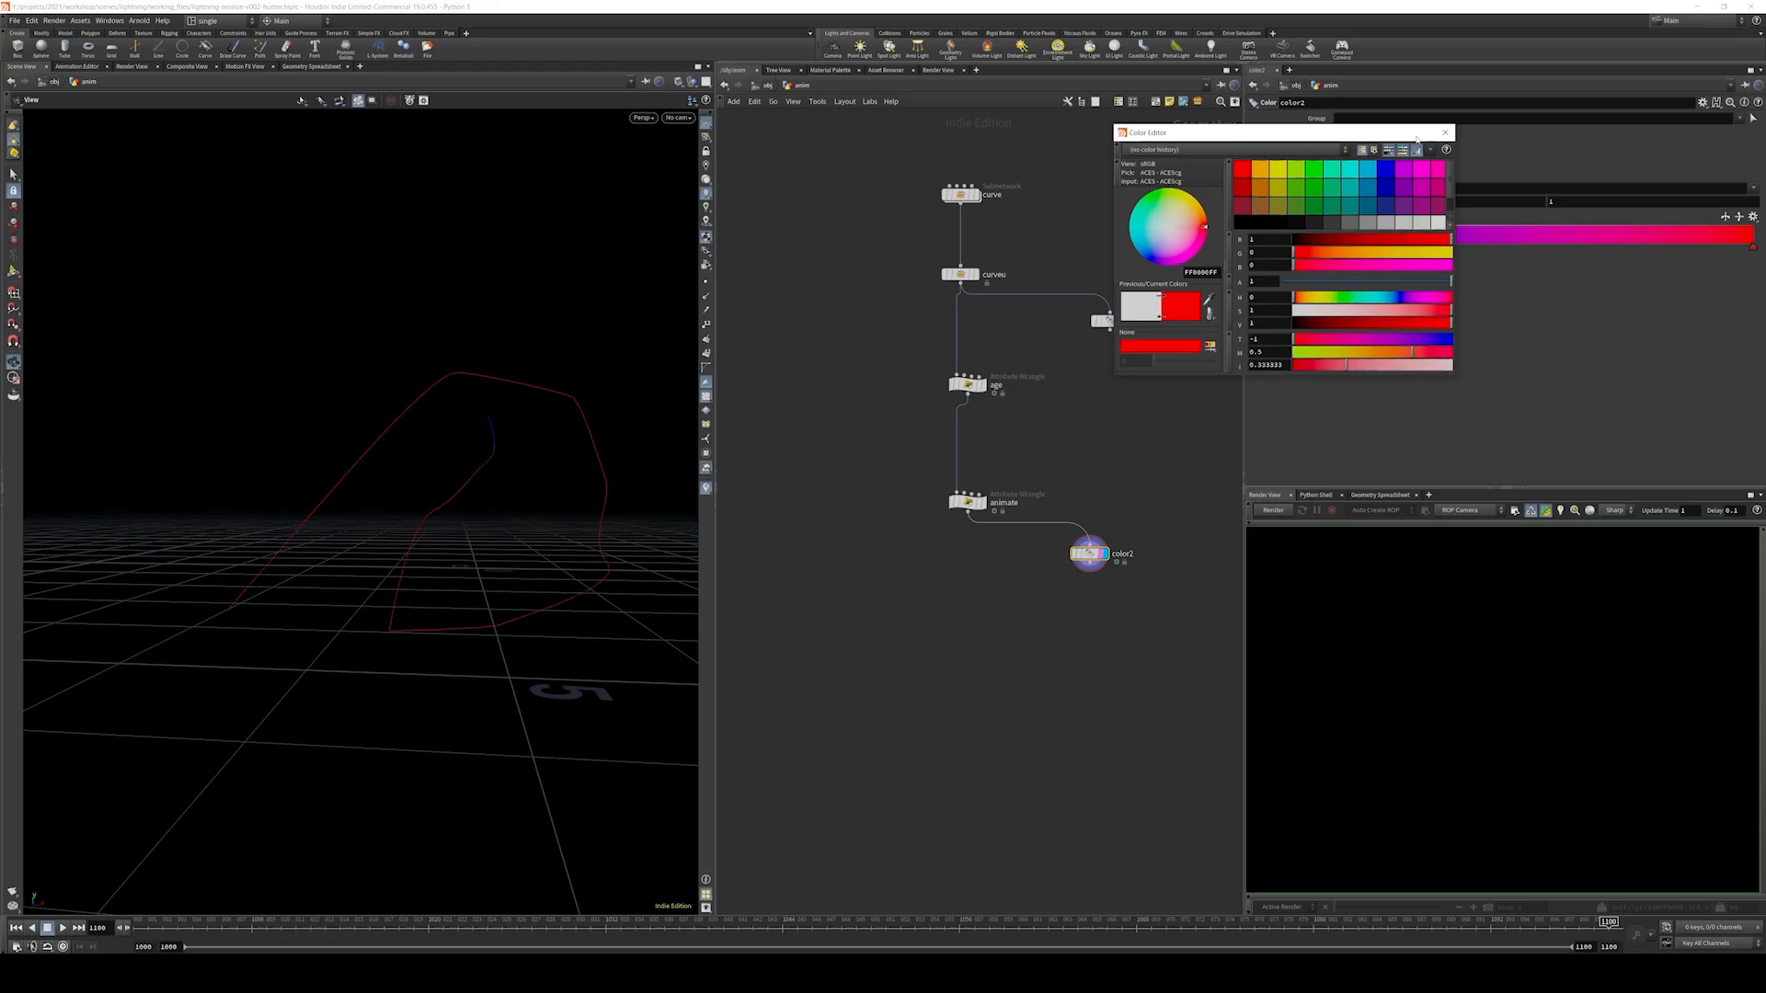
left_click(1445, 132)
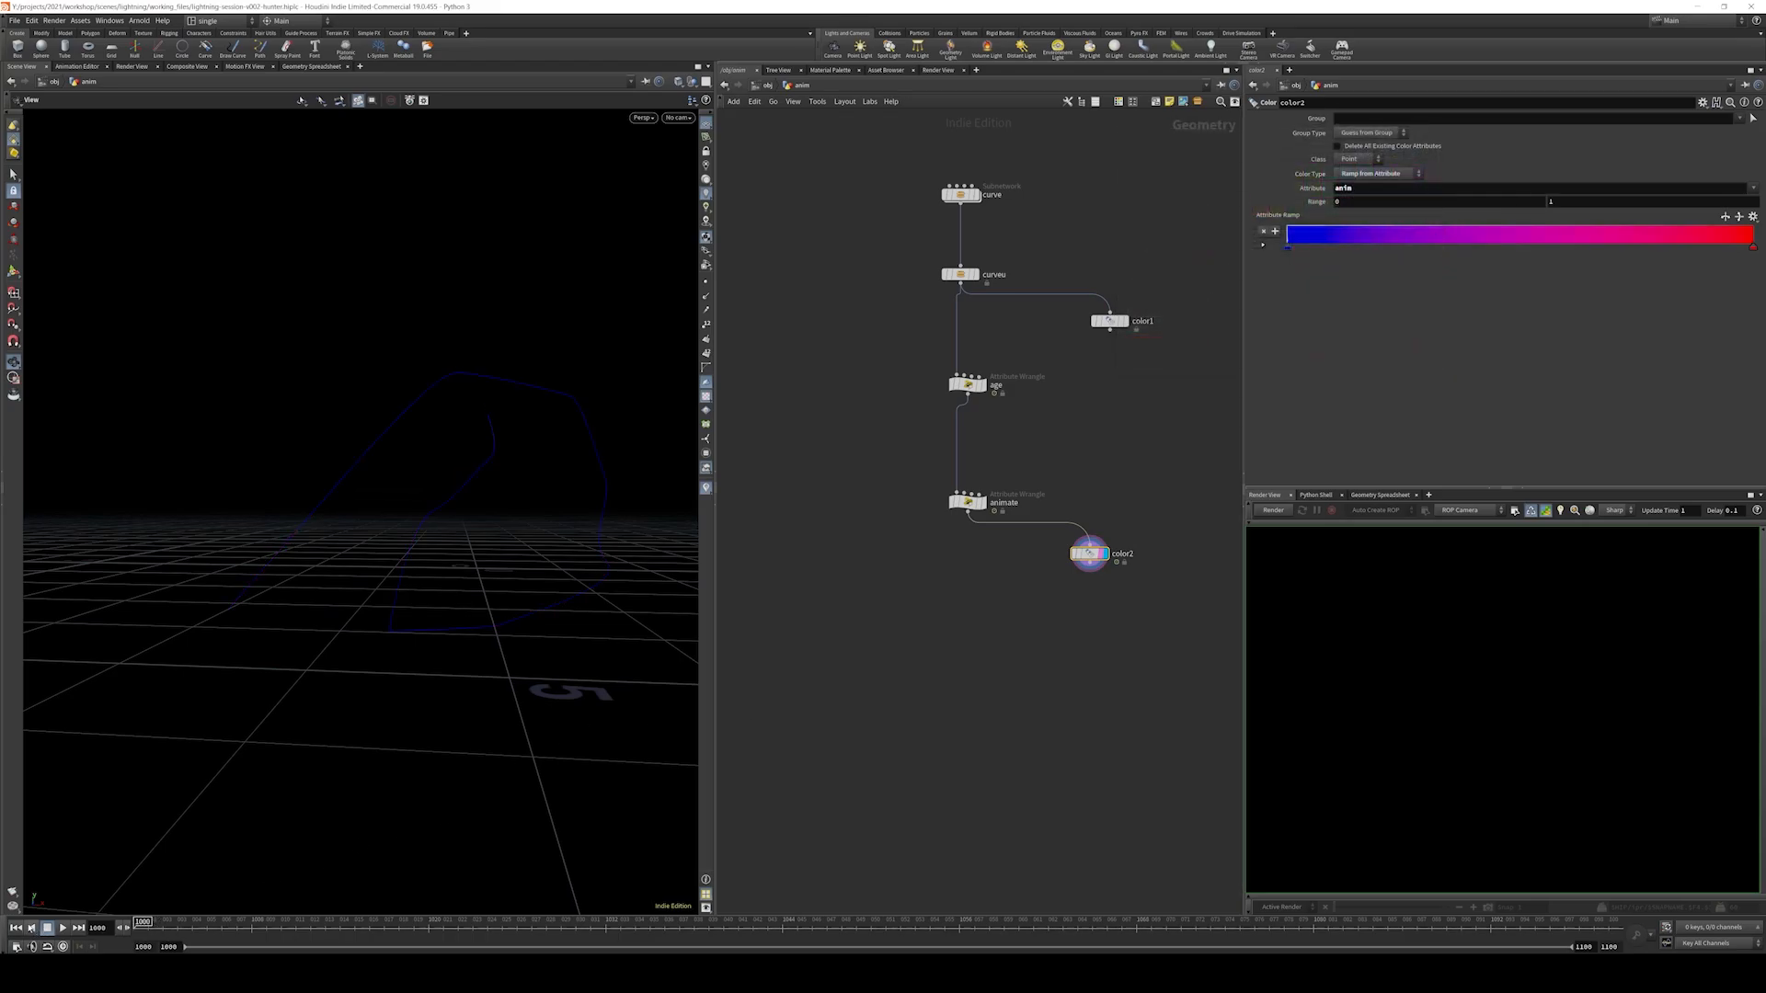
- Play the animation from frame 1000 to examine how the anim colors move along the curve
left_click(61, 927)
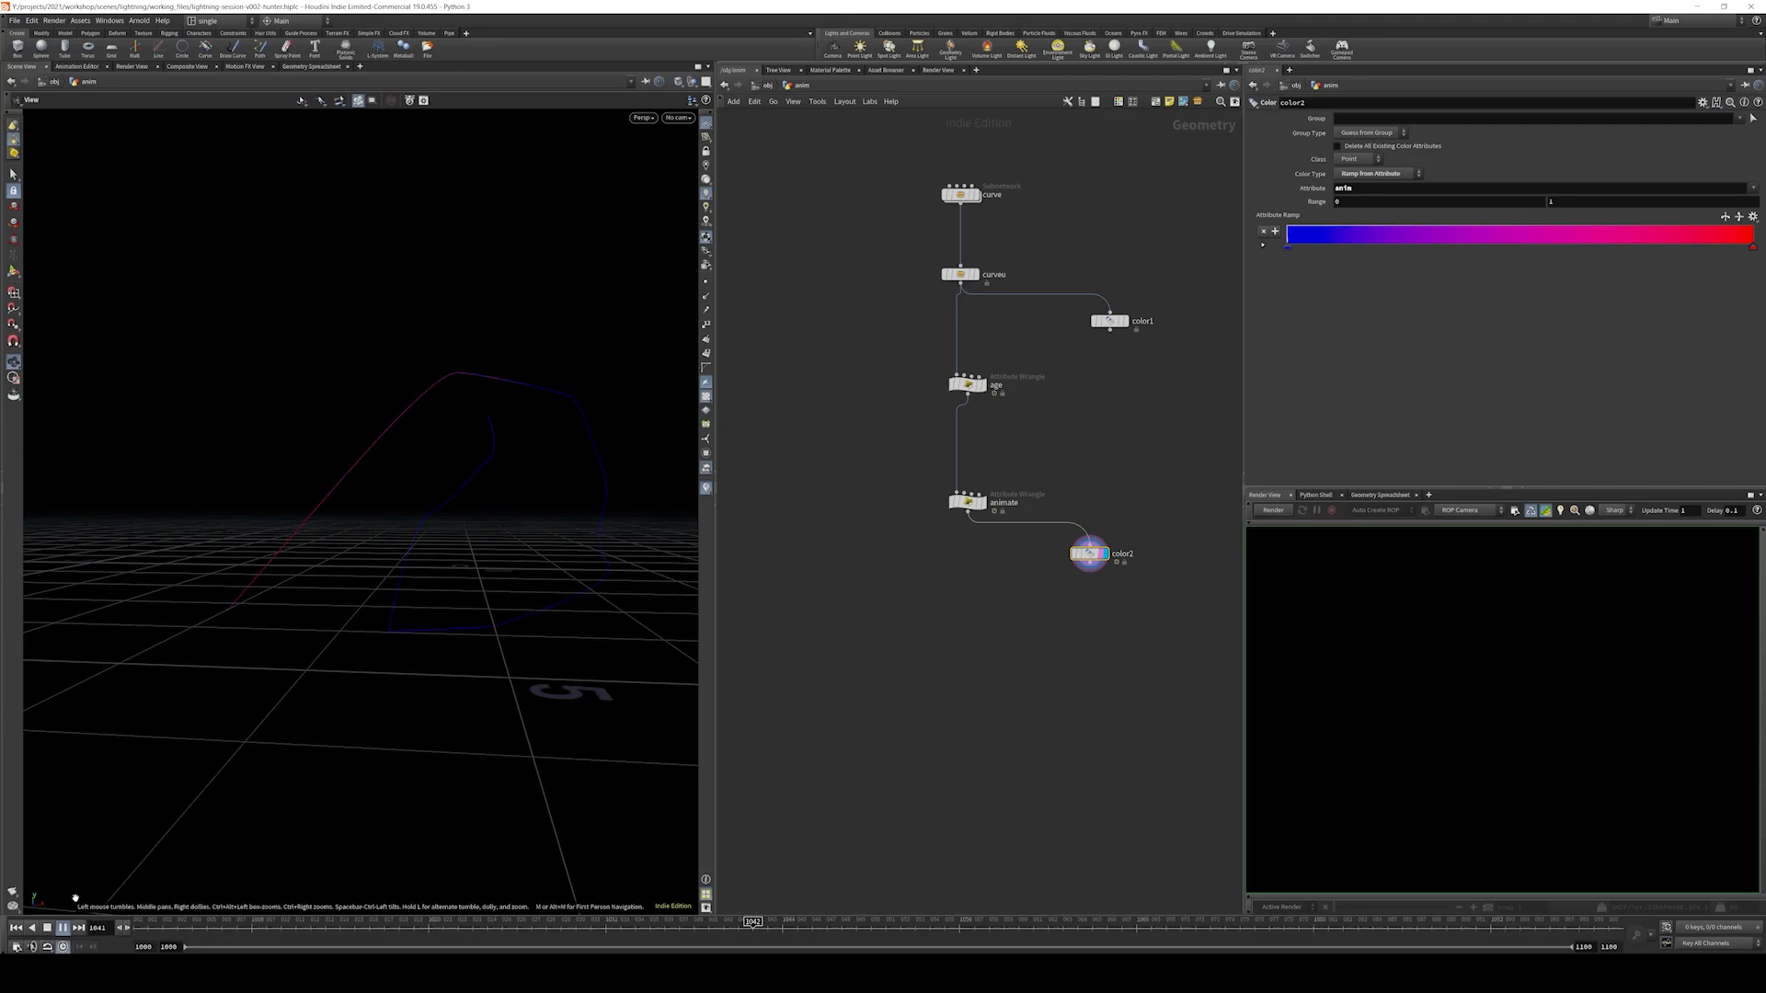
left_click(61, 928)
left_click(62, 927)
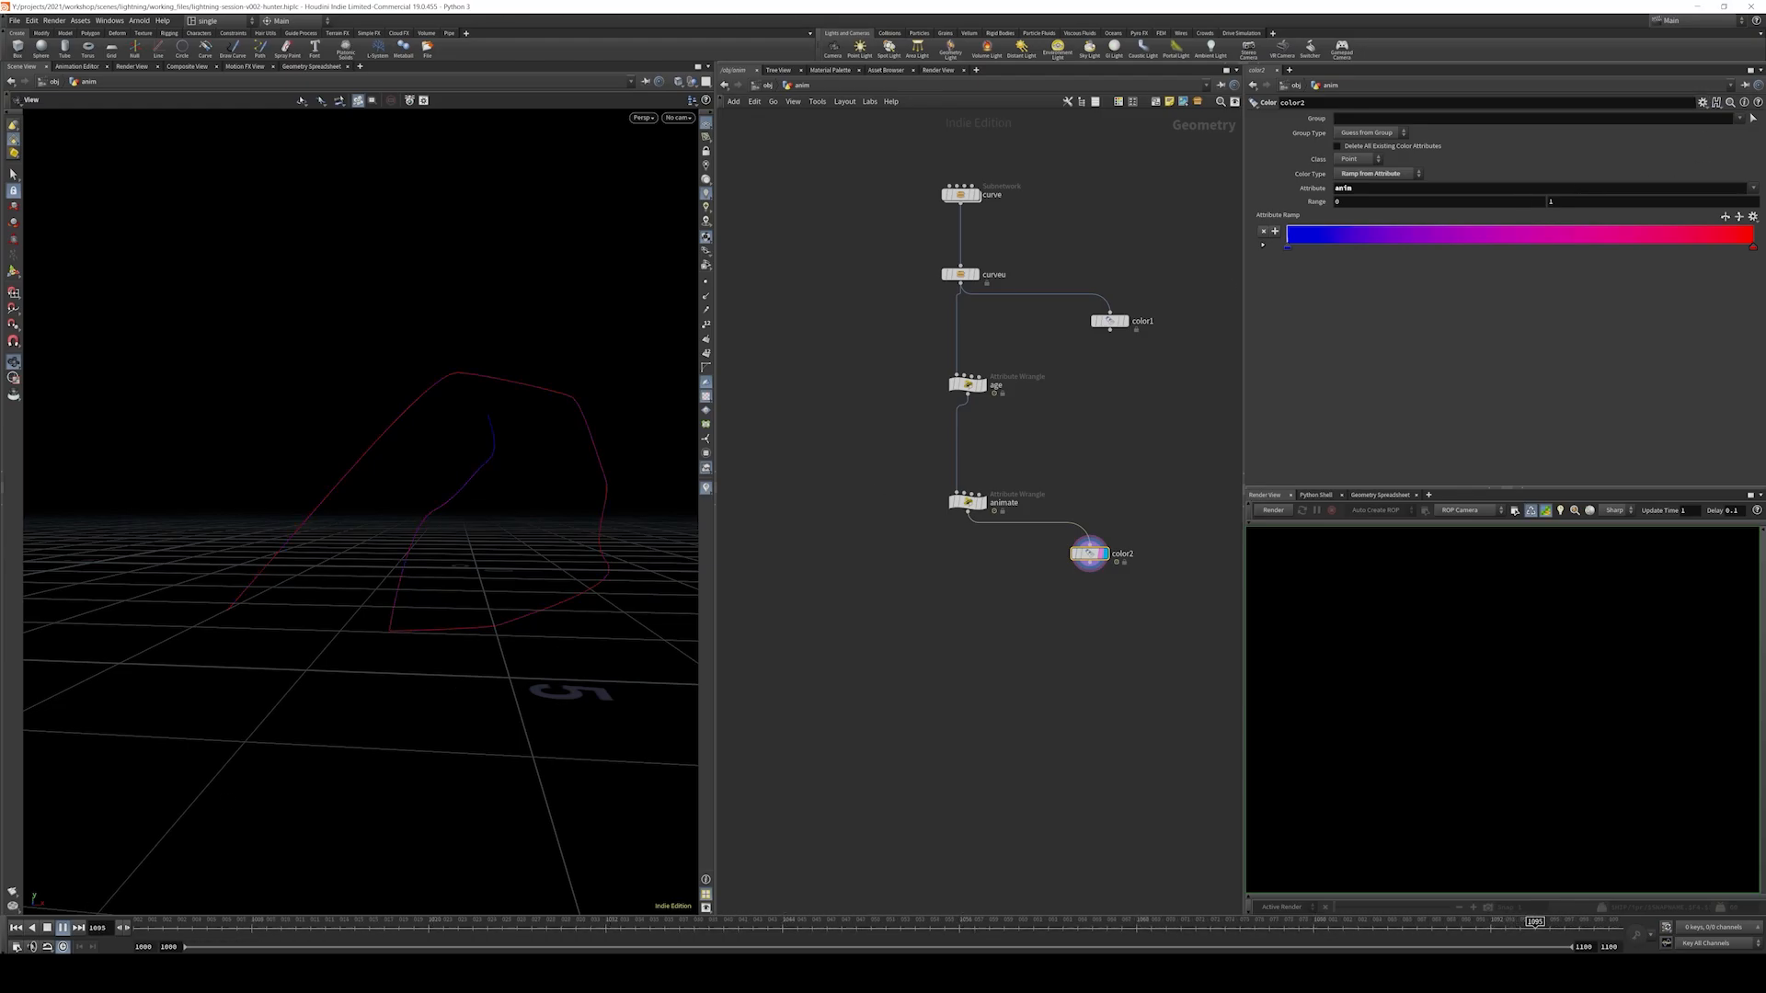
key("Up")
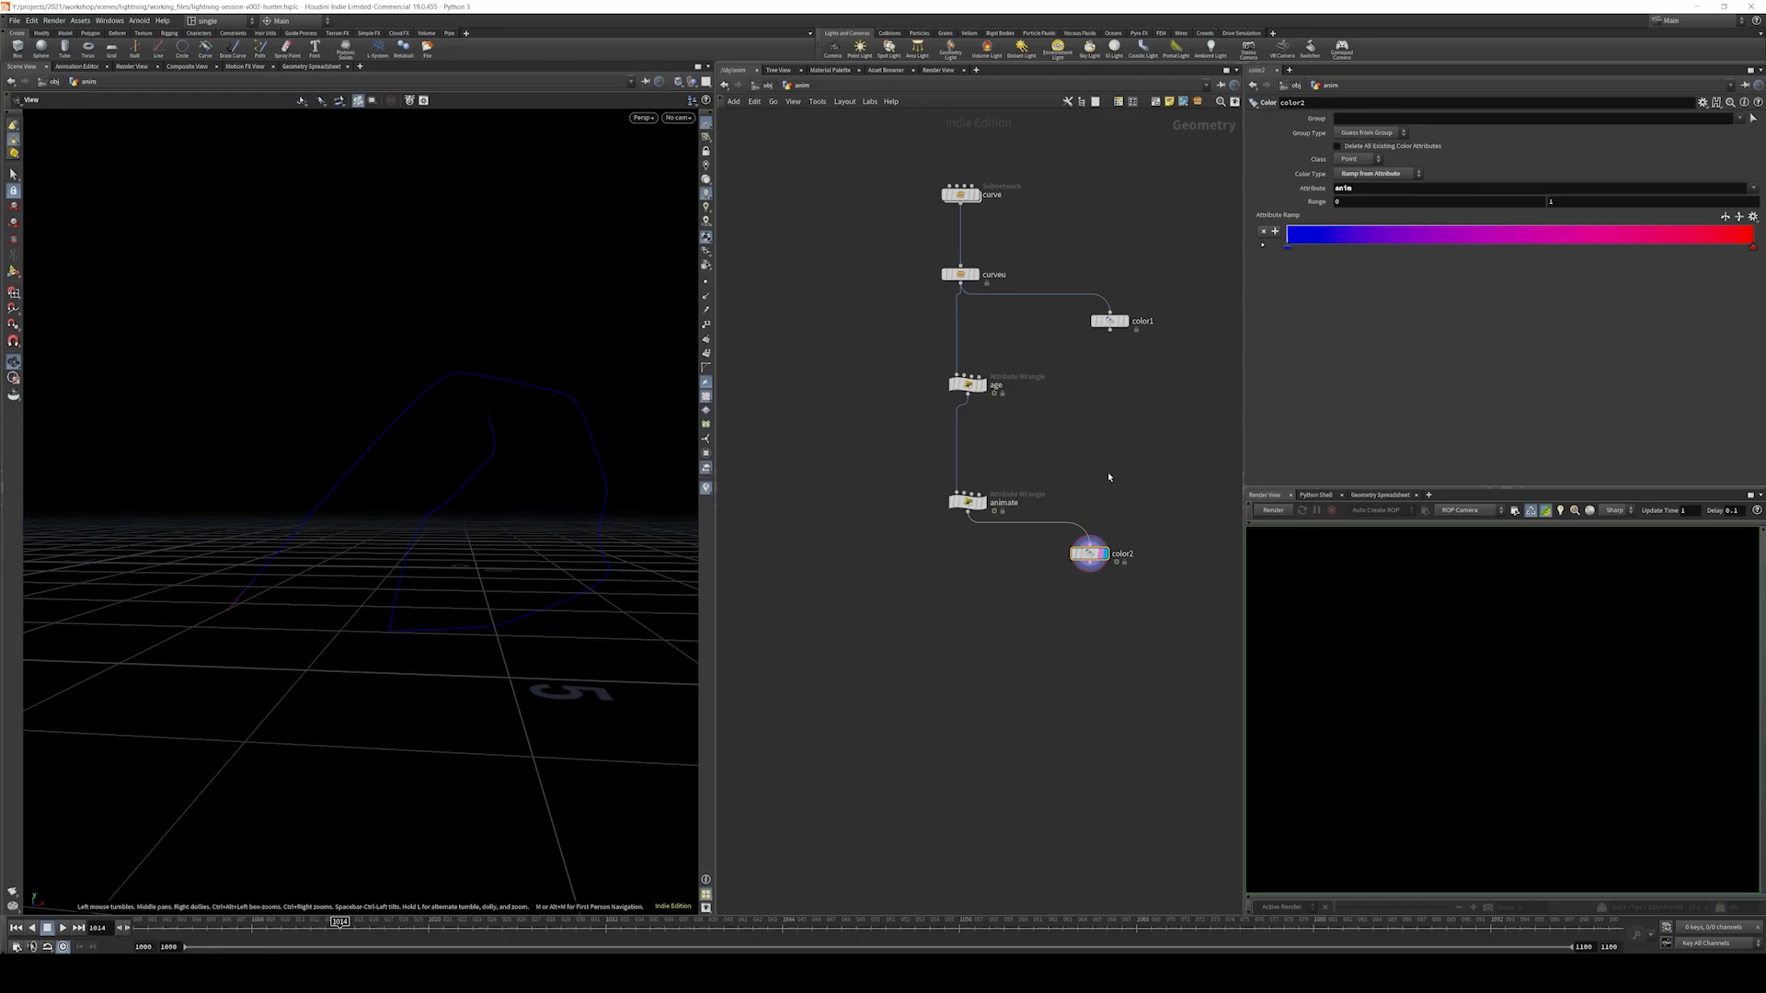
left_click(967, 501)
left_click(1524, 234)
key("Return")
key("Return")
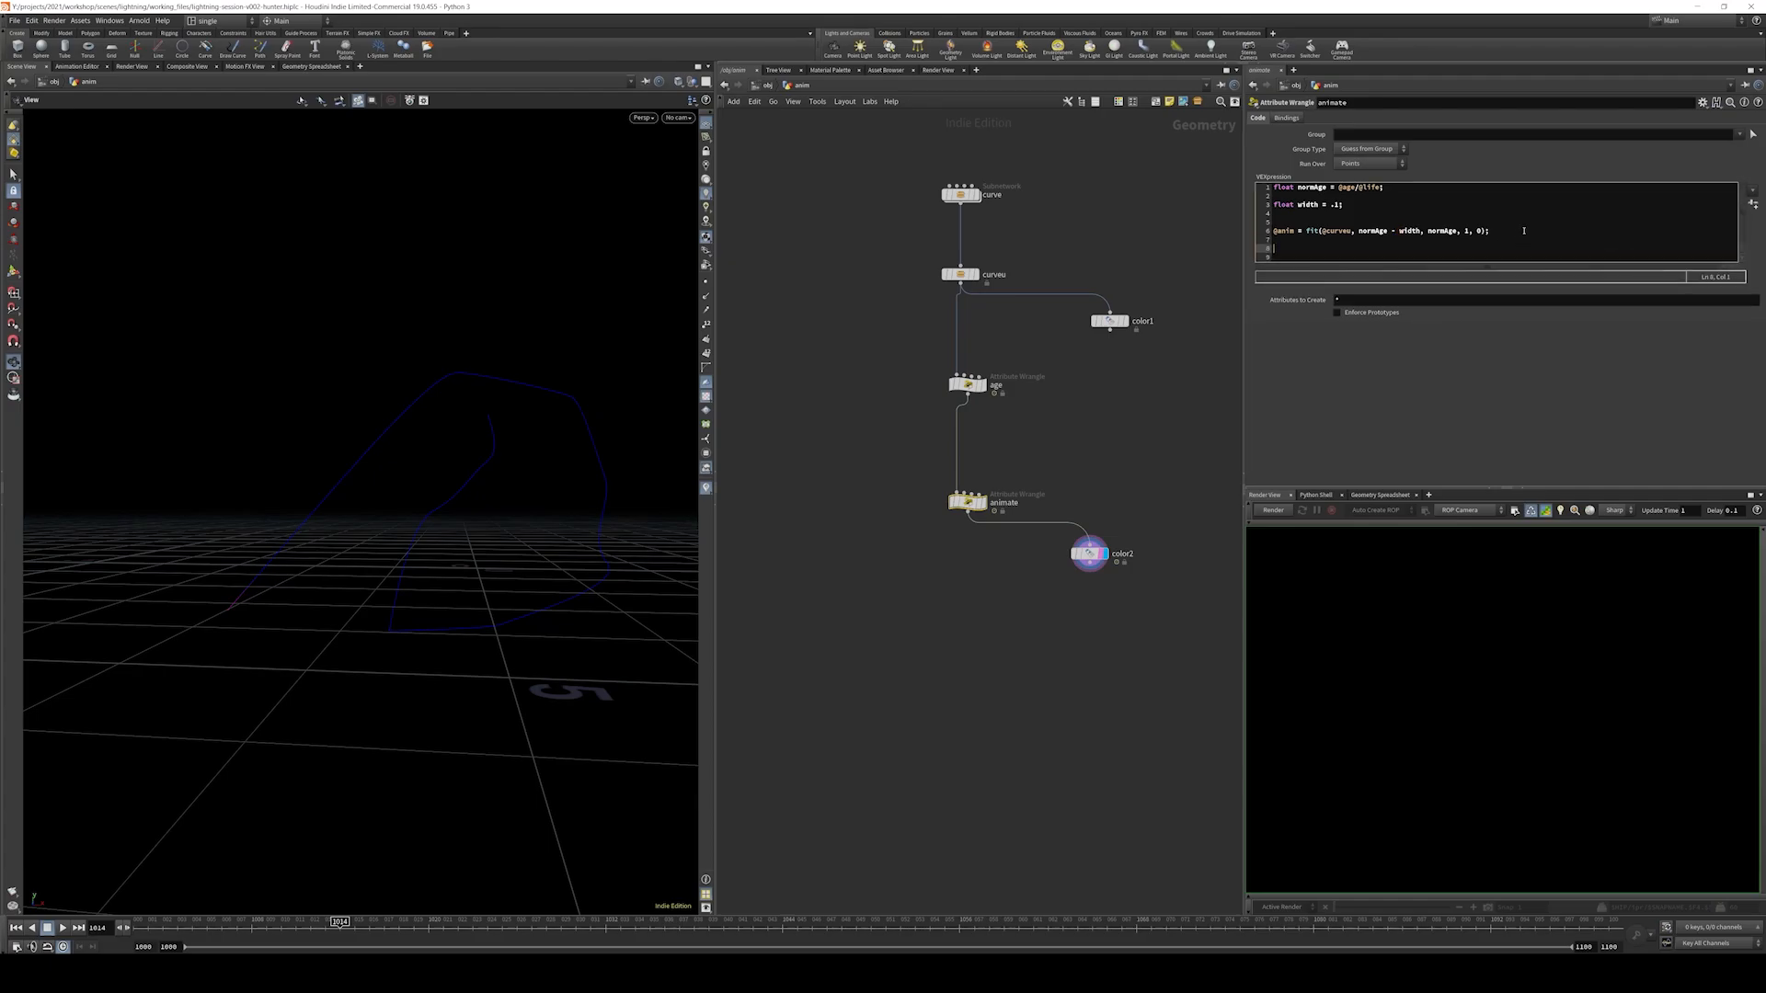
type("@anim = chramp()")
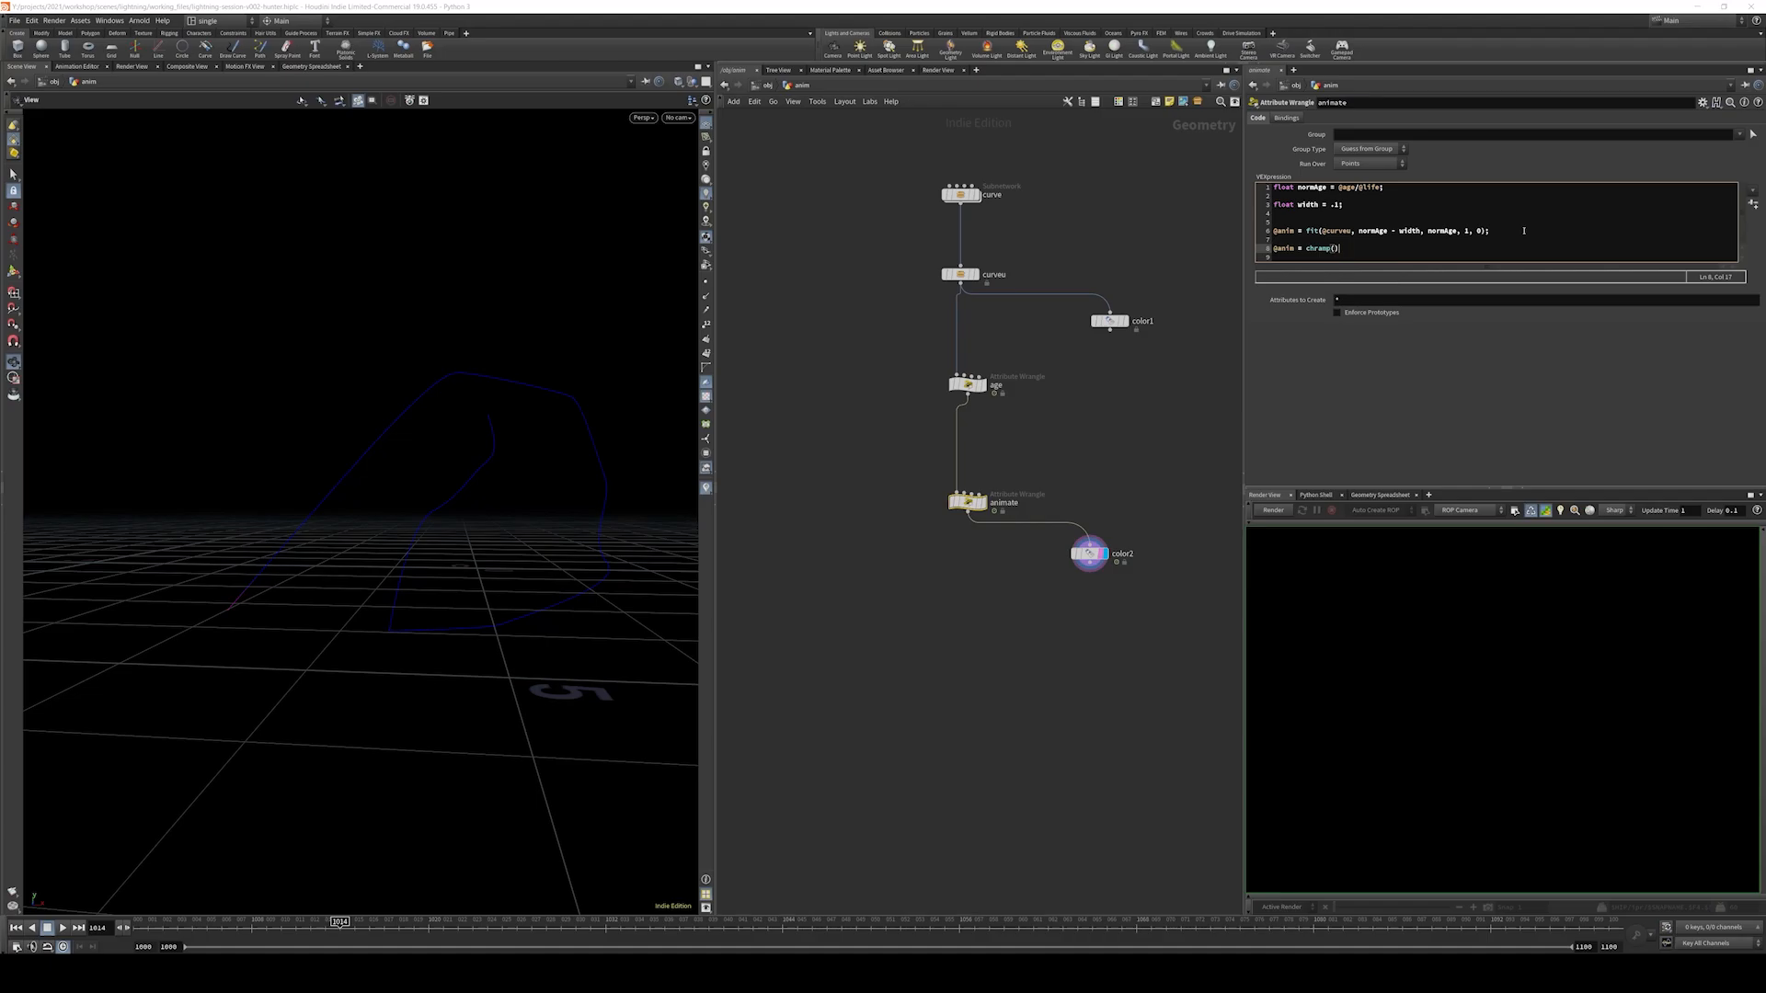
key("Left")
type("'anim', anim")
left_click(1368, 248)
type("@")
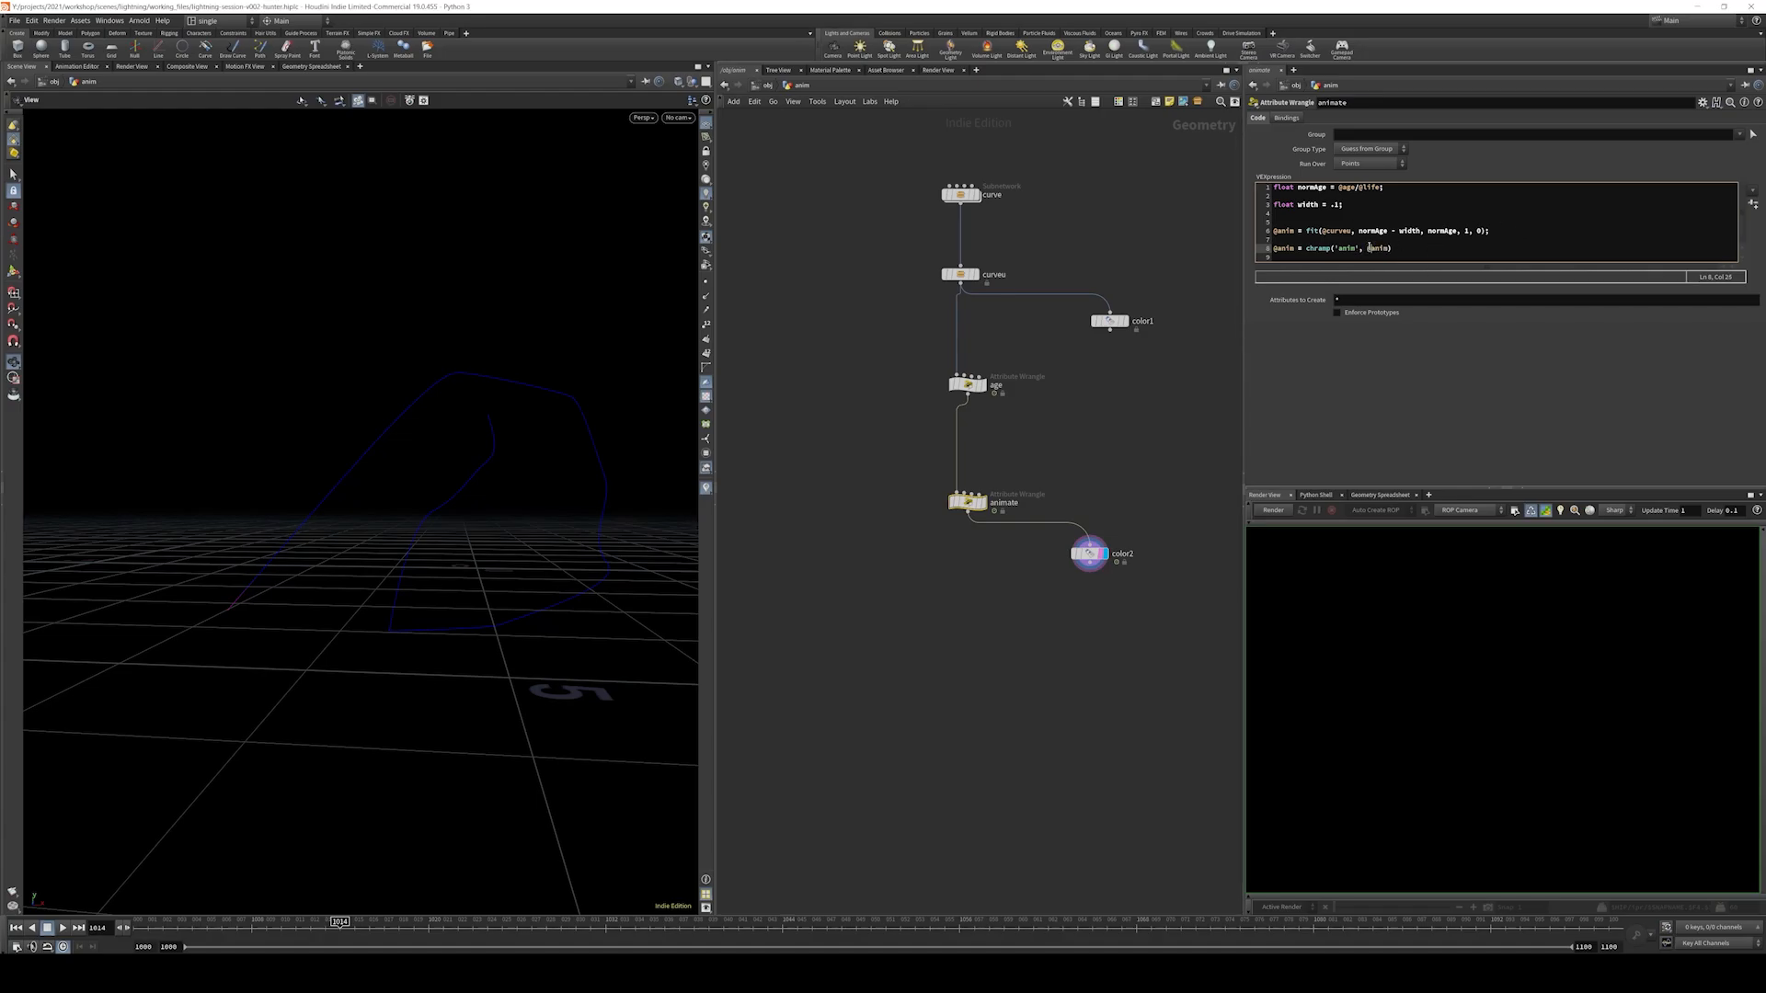
type(";")
left_click(1753, 206)
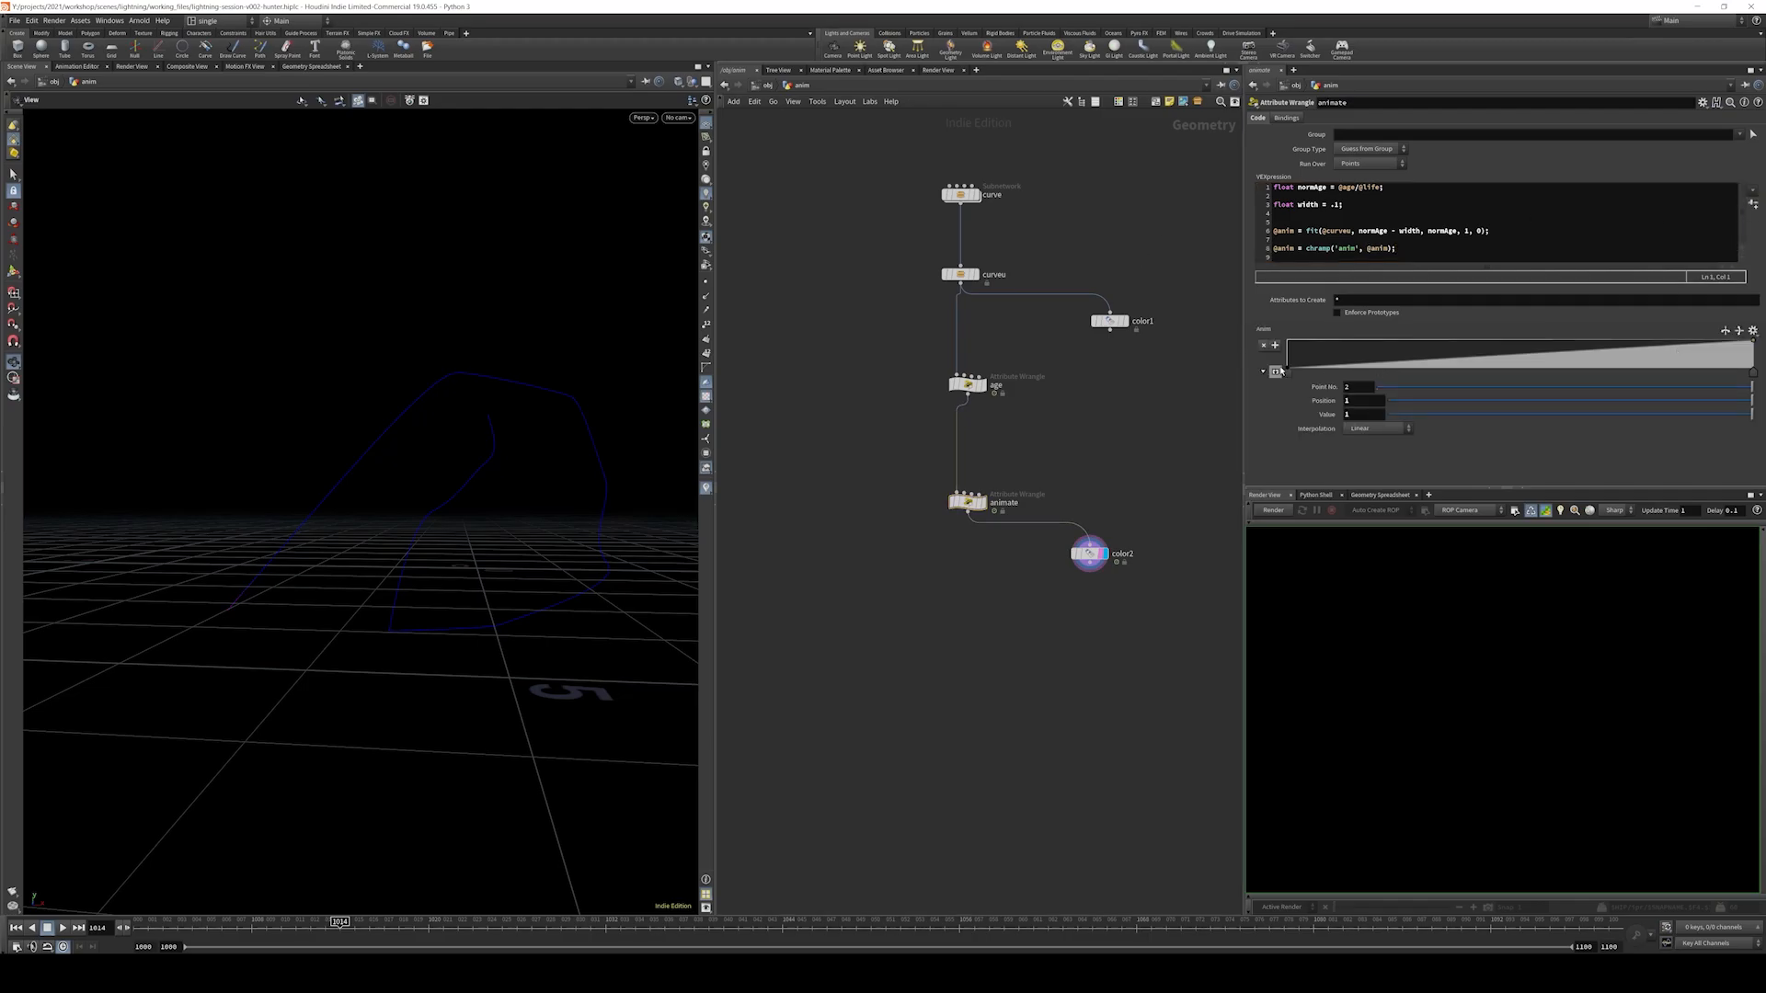
- Enlarge the anim ramp graph and set its first point's interpolation to B-Spline
scroll(1274, 419, "down", 1)
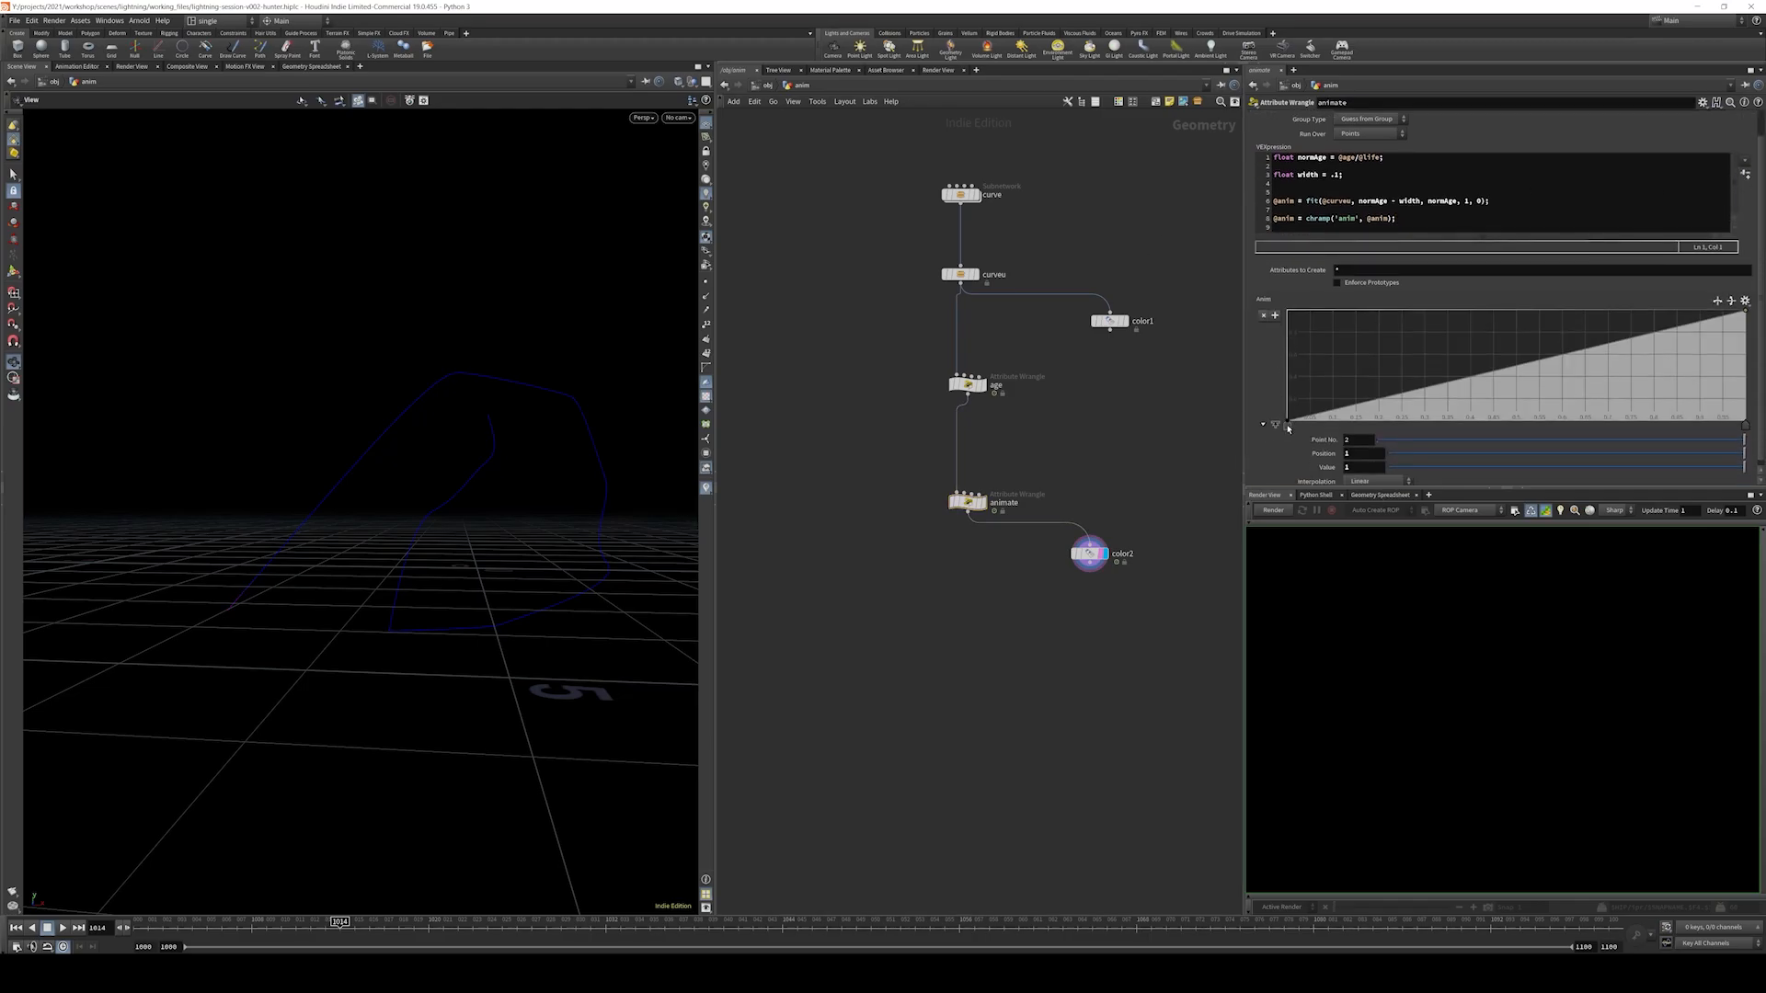
left_click(1288, 423)
left_click(1375, 481)
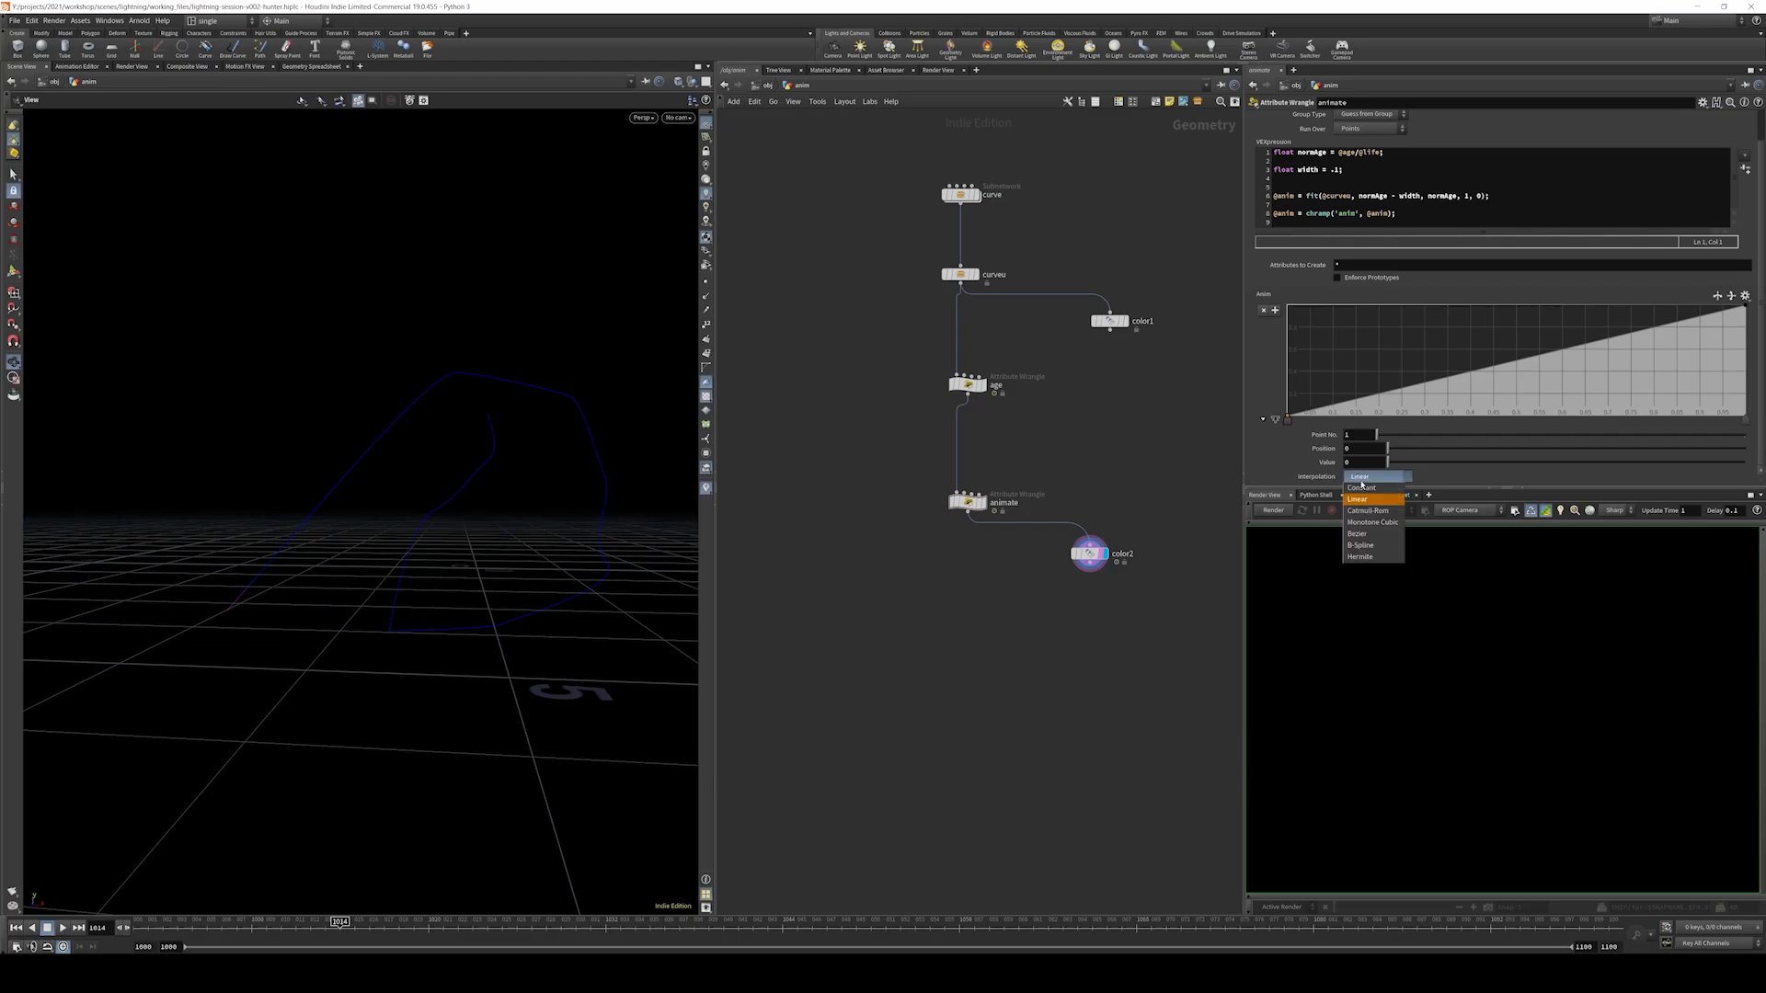
left_click(1374, 548)
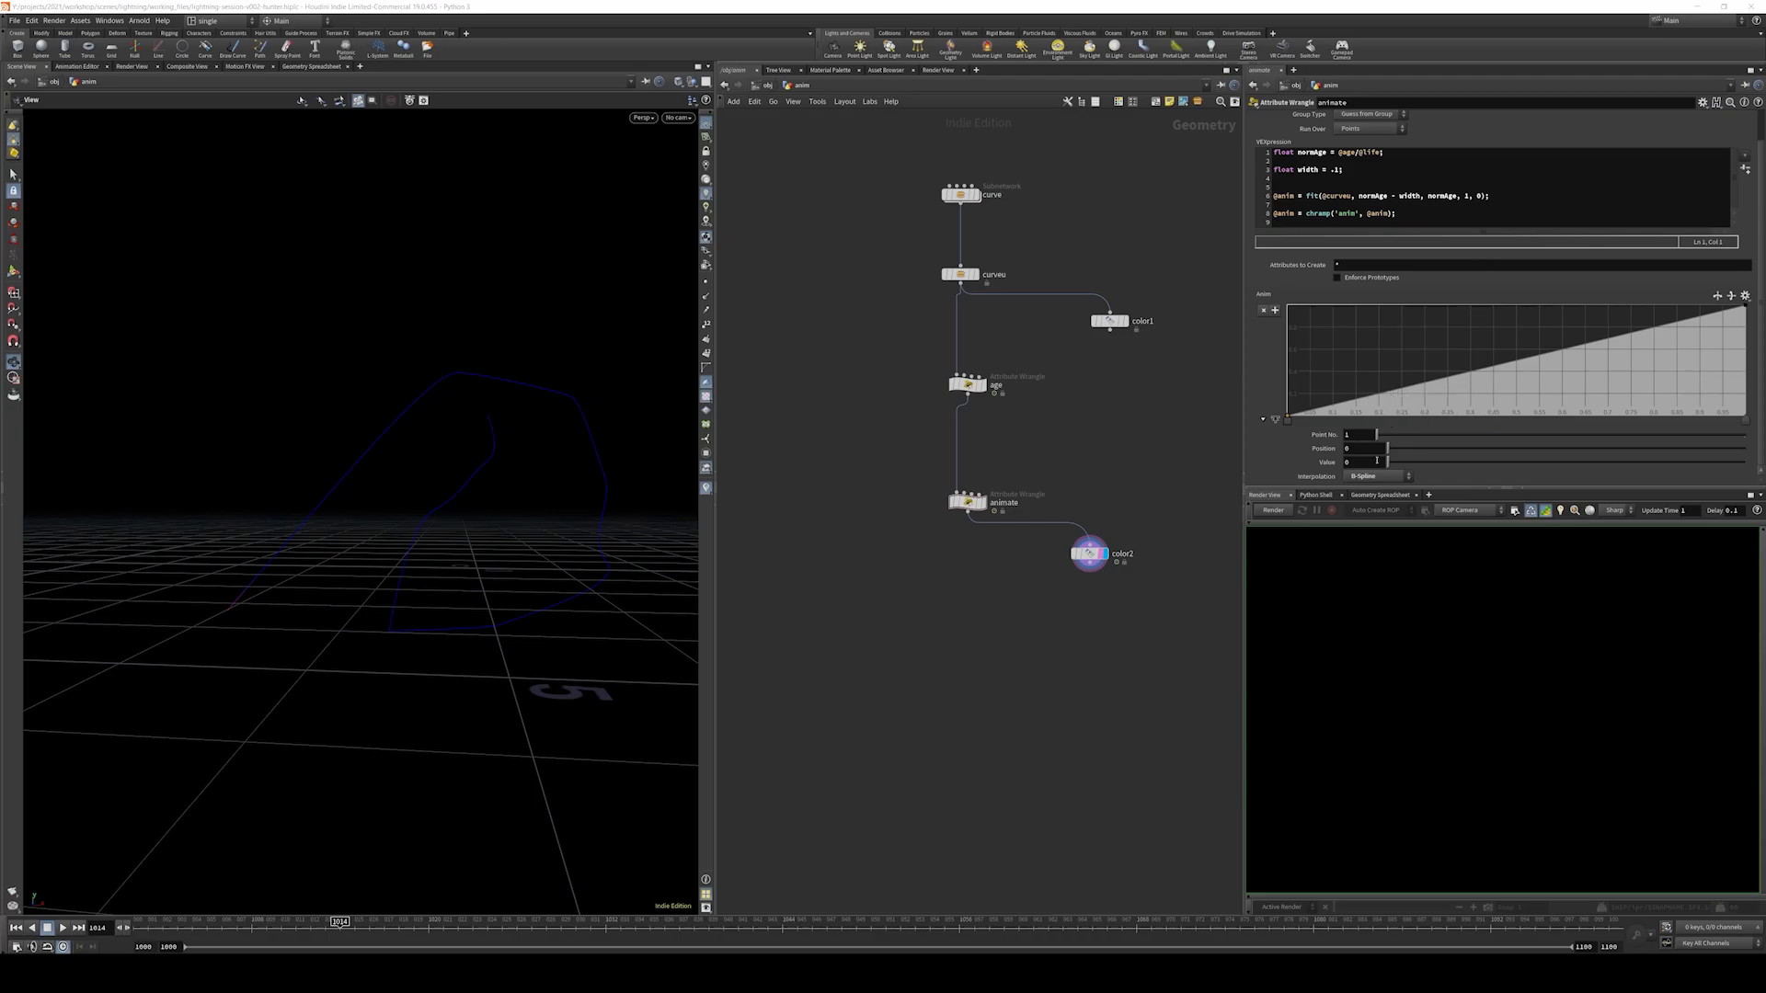
left_click(1376, 476)
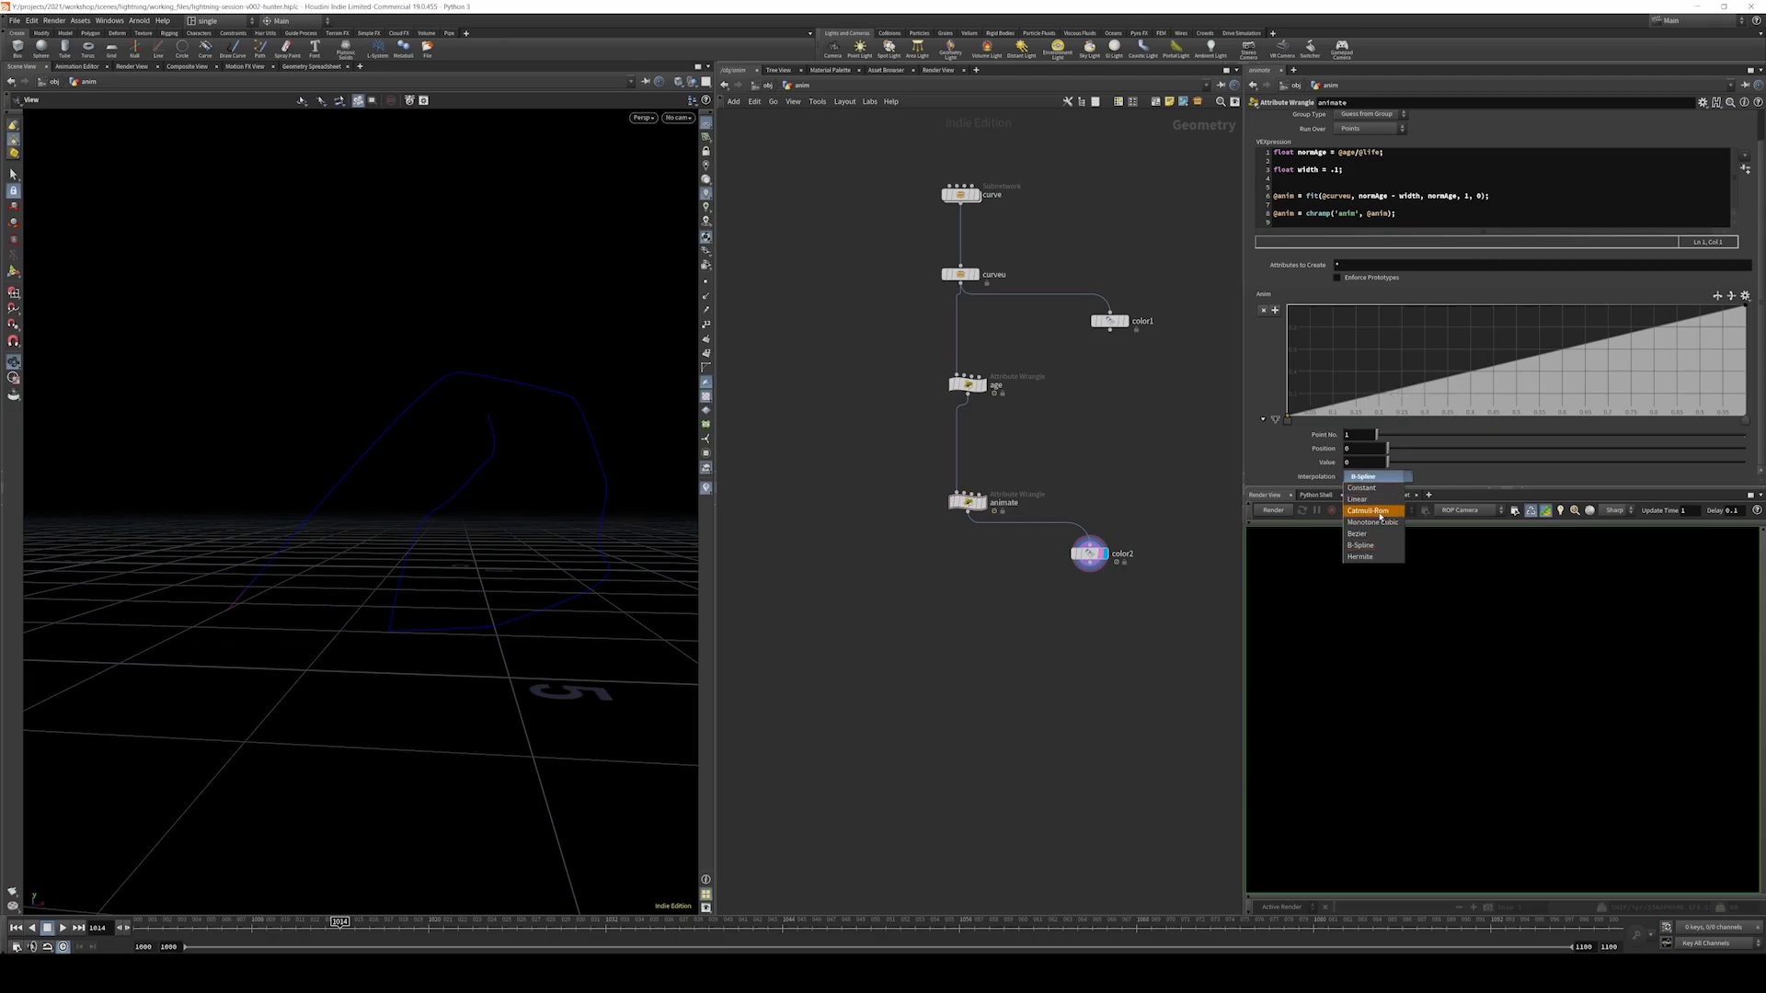
left_click(1211, 472)
- Shape the anim ramp into a hump with added points near positions 0.28 and 0.70 and end value 0, and play the animation
left_click_drag(1427, 370, 1415, 311)
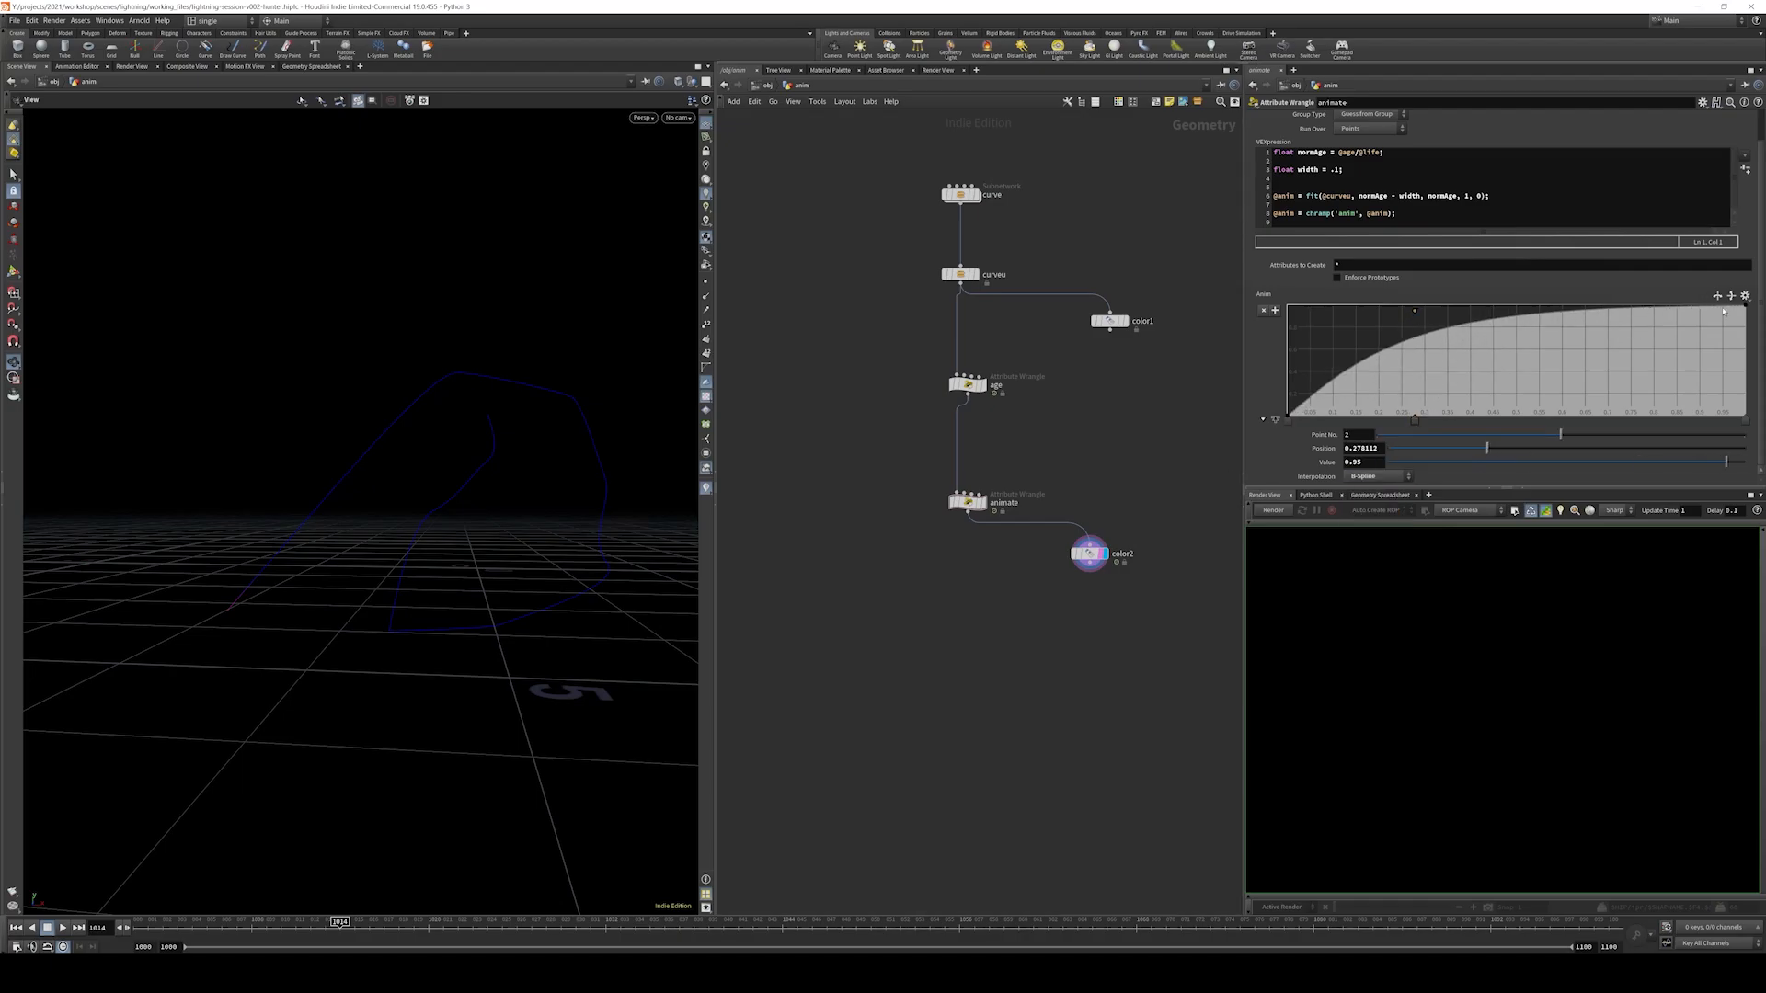
left_click_drag(1743, 311, 1744, 418)
left_click_drag(1614, 354, 1608, 309)
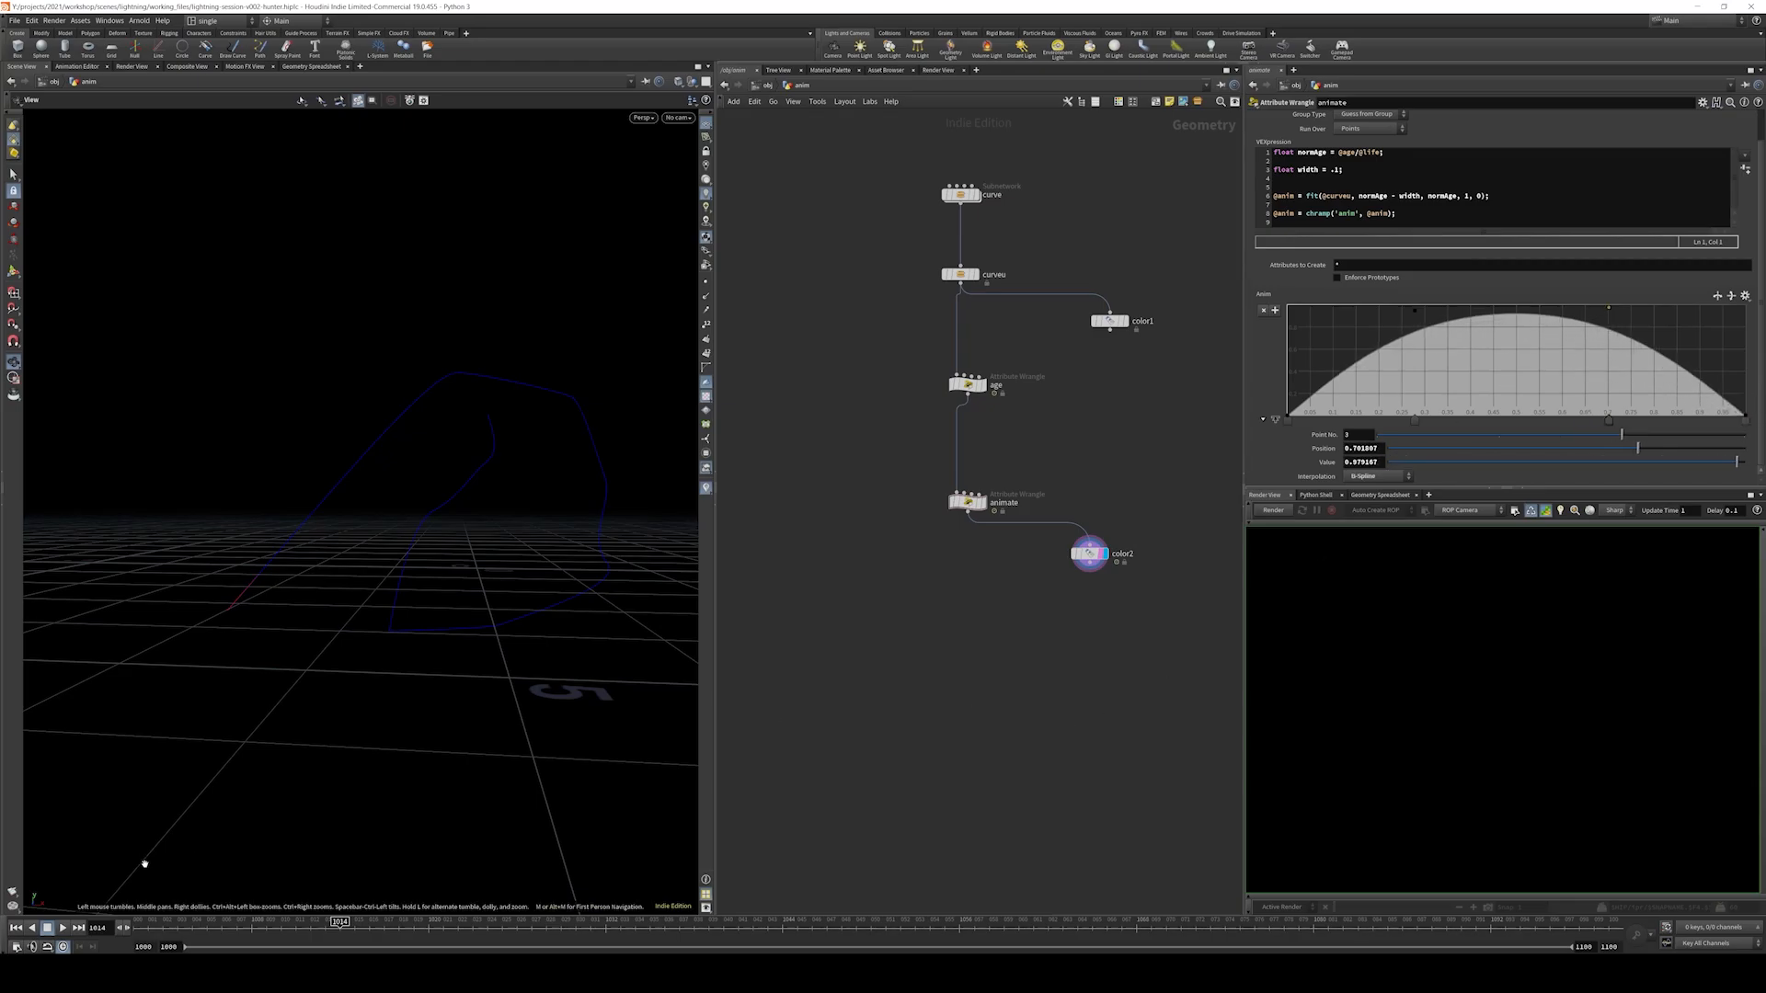
left_click(64, 927)
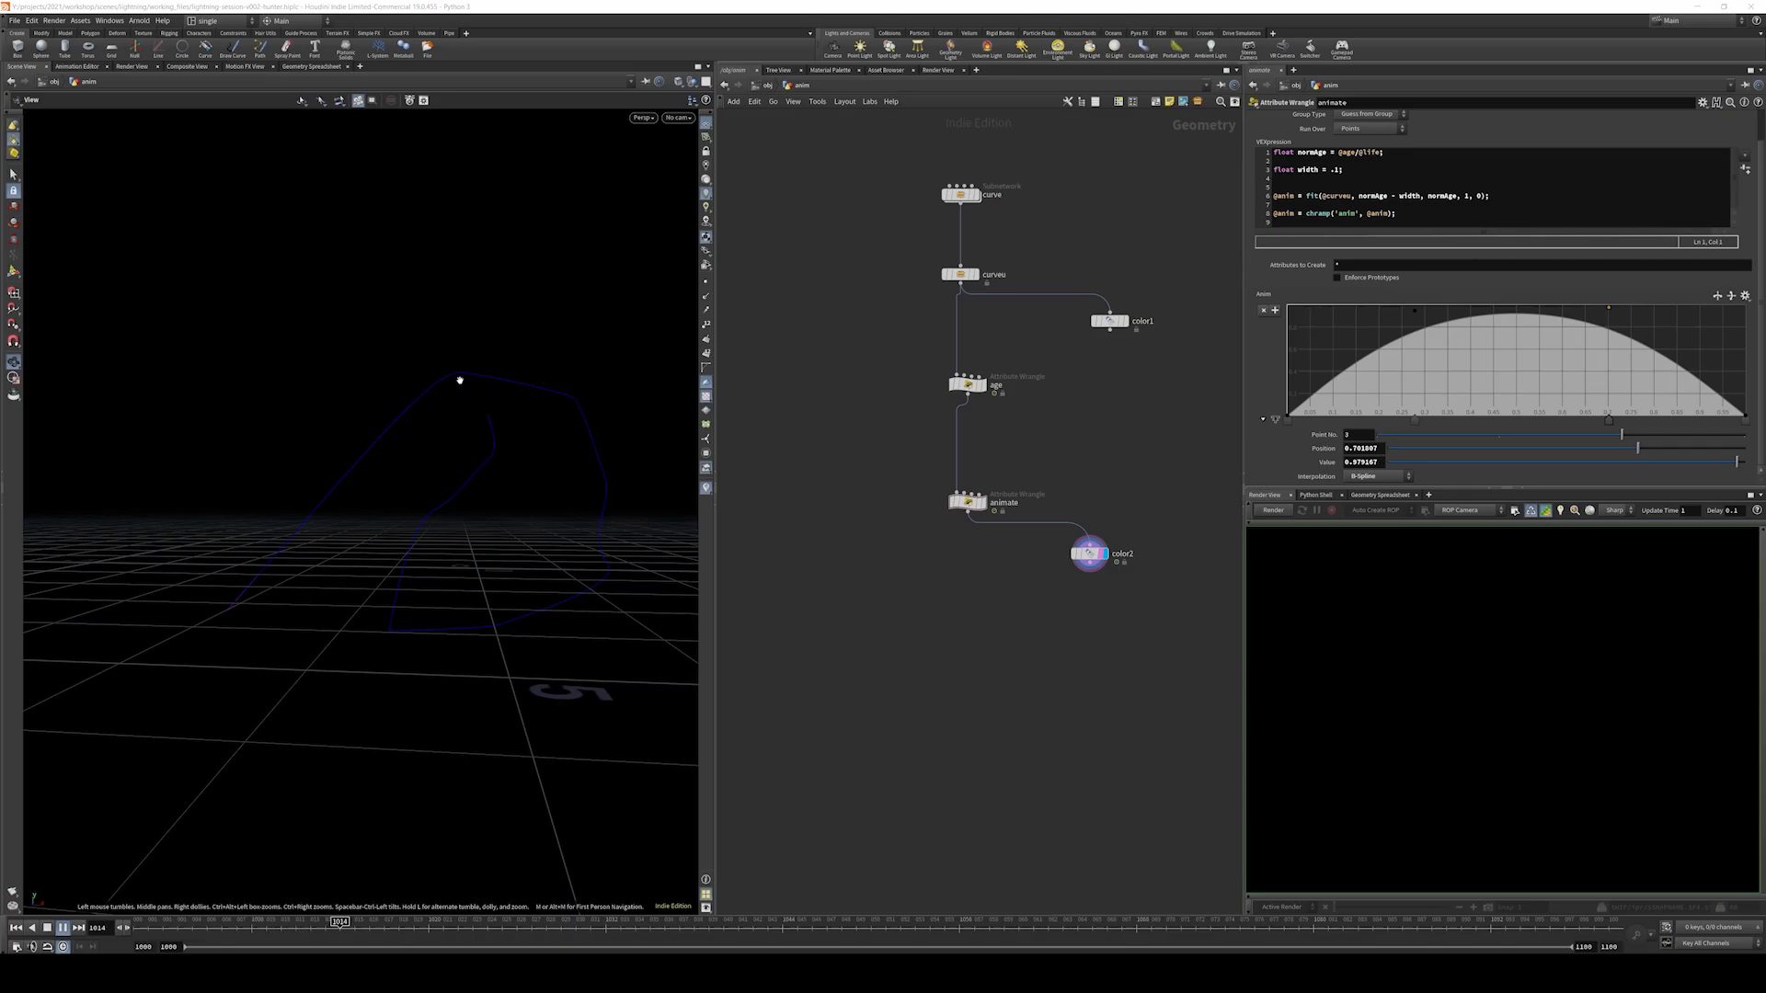
left_click(59, 929)
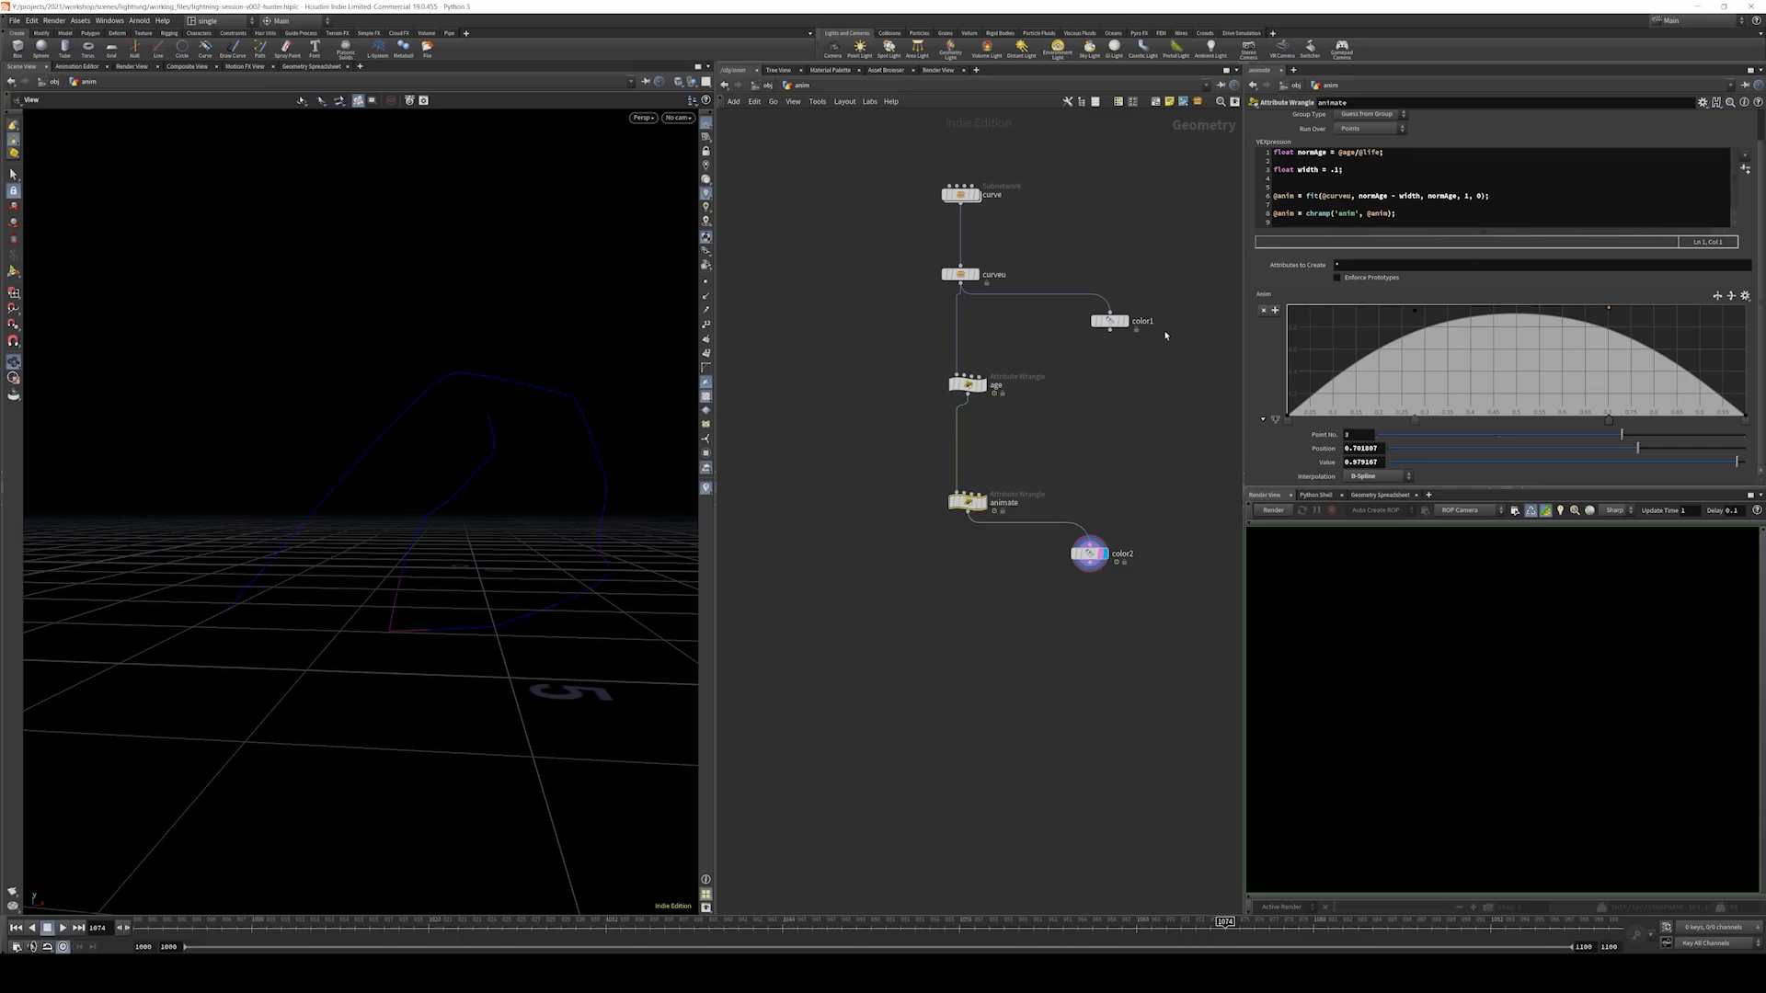
- Below the normAge declaration in the animate wrangle, add the line normAge = chramp('age', normAge);
left_click(1418, 151)
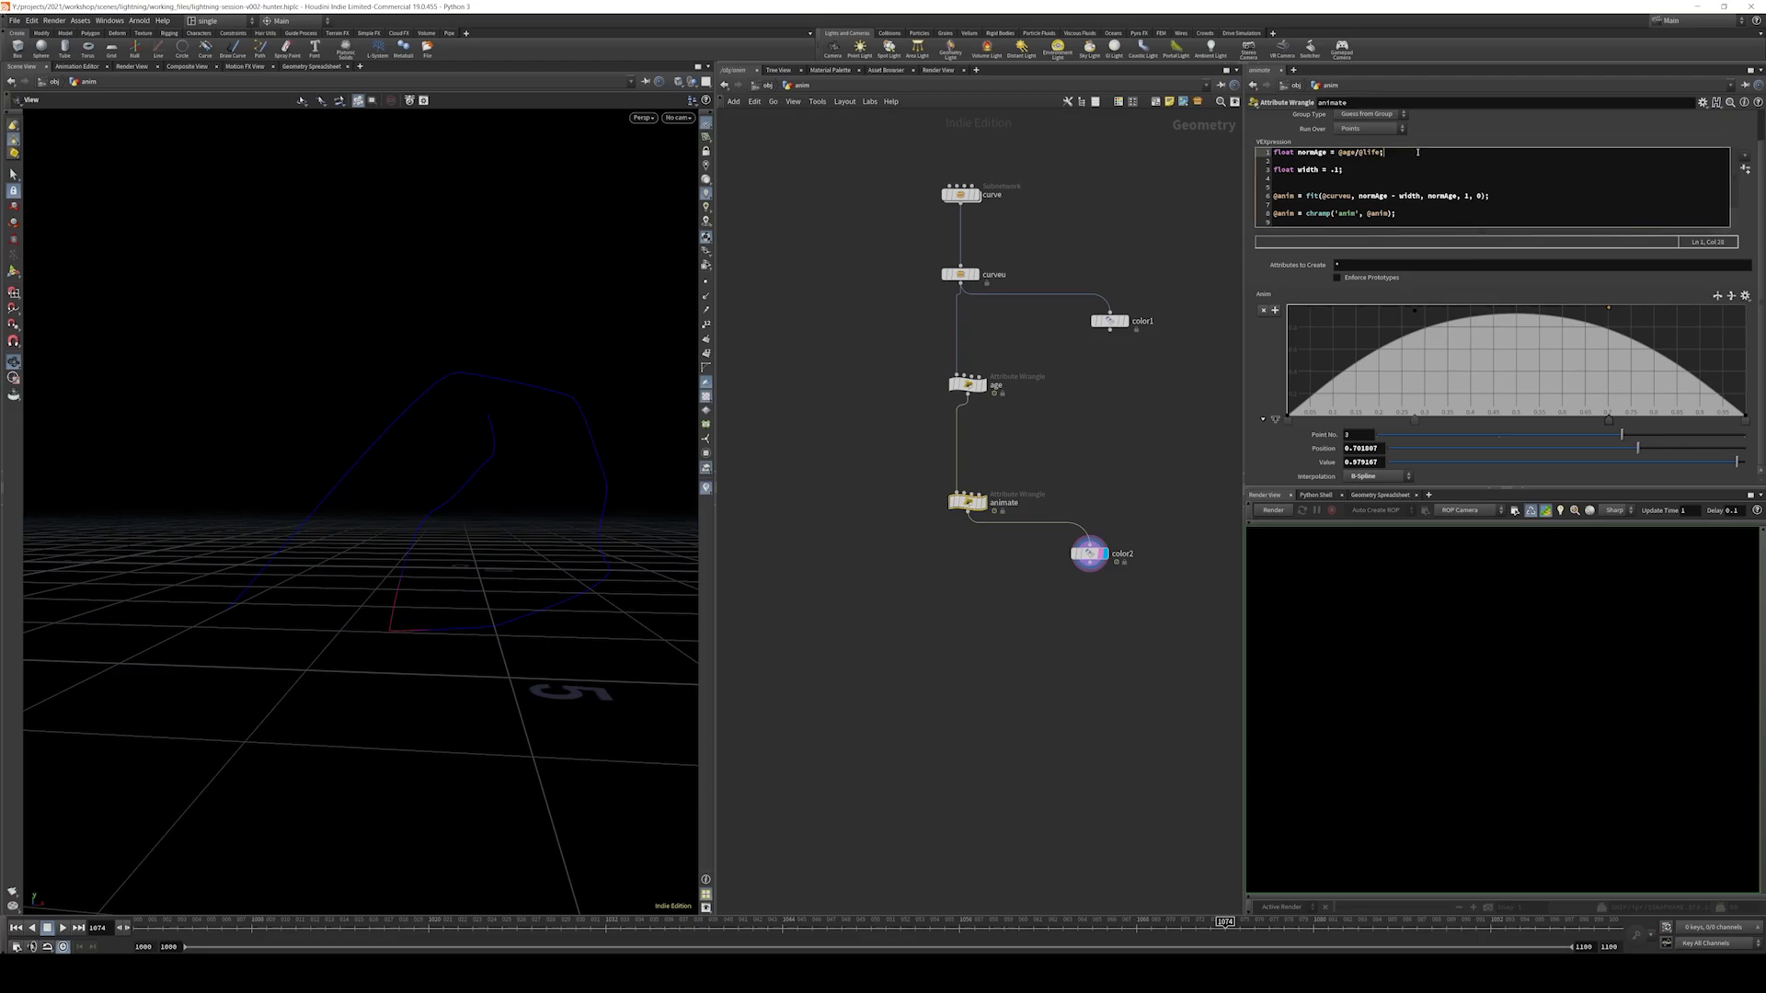
key("Return")
key("Return")
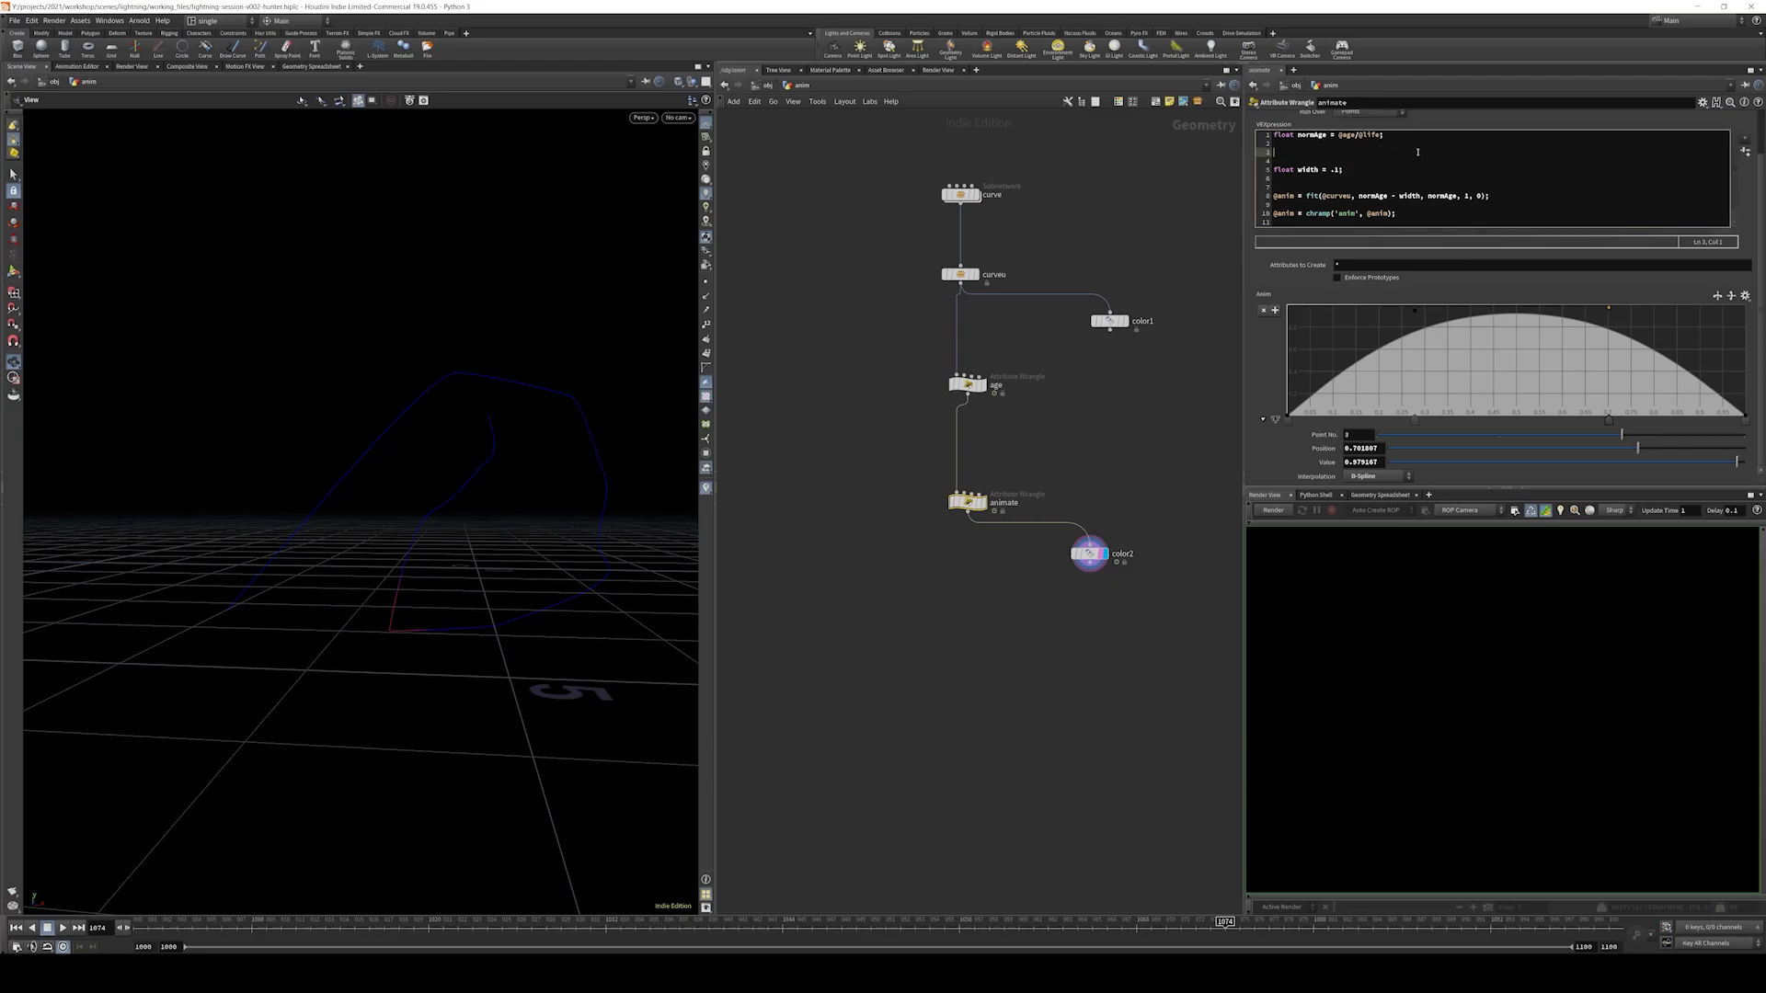
type("float")
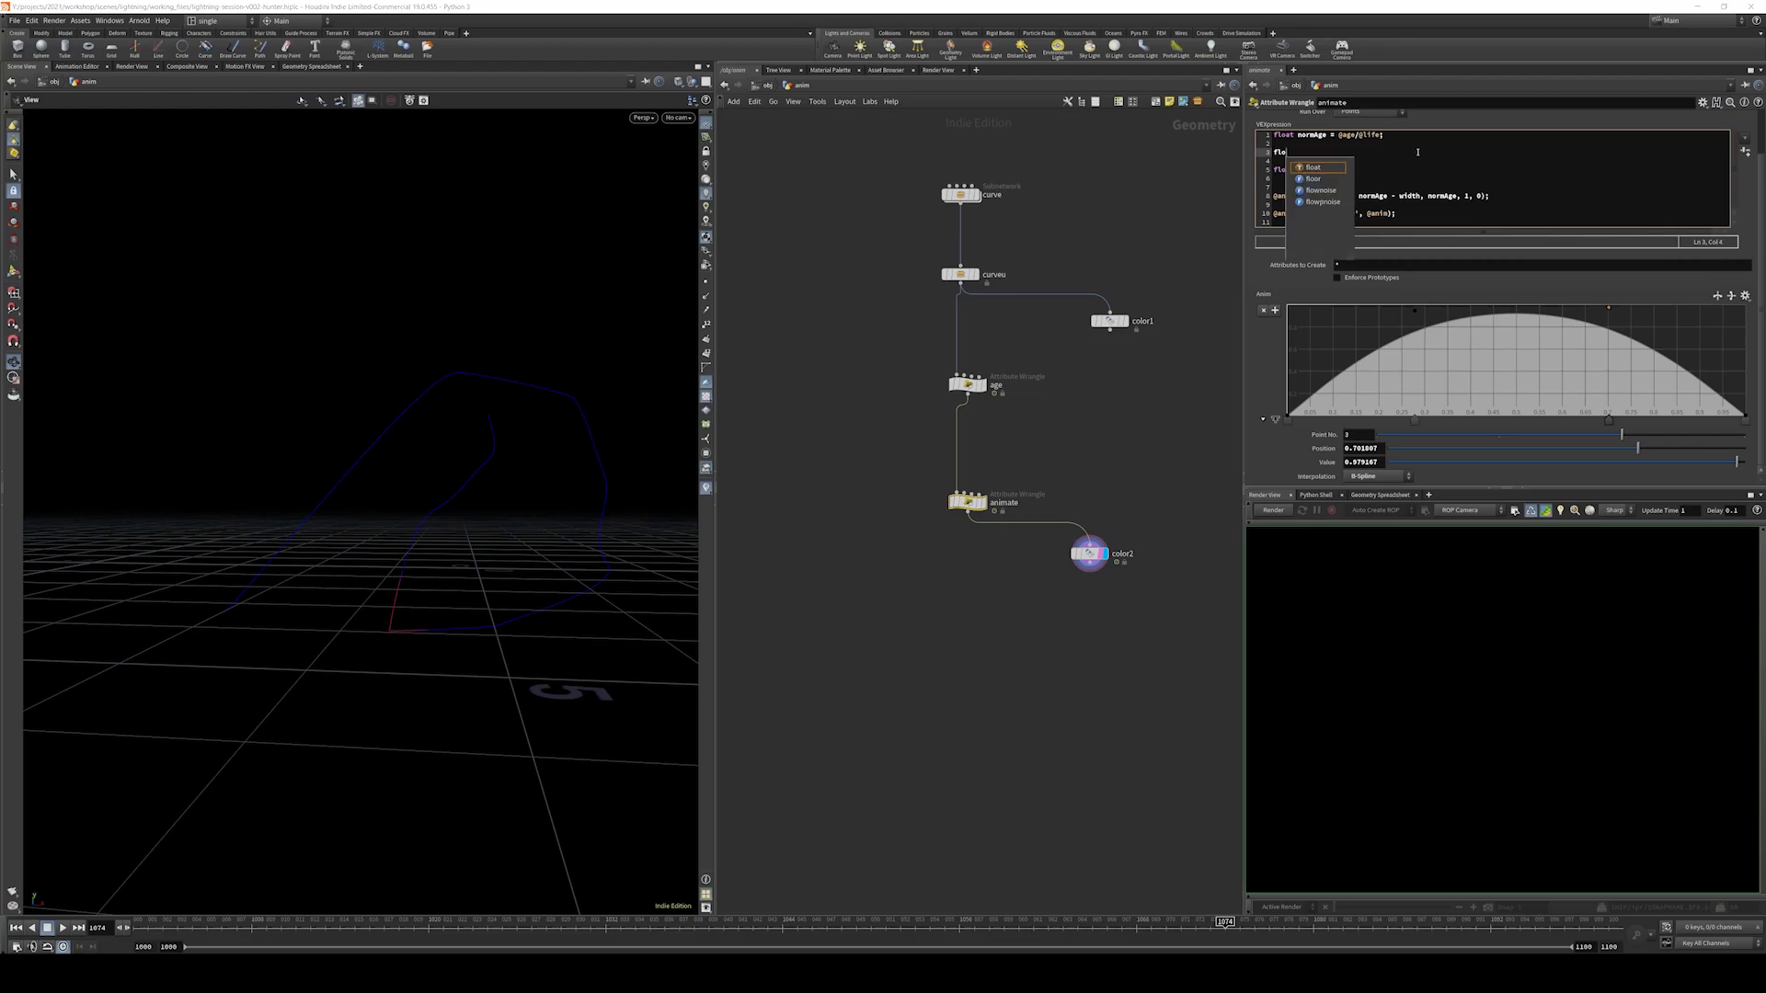
key("BackSpace")
key("BackSpace")
key("BackSpace")
key("BackSpace")
key("BackSpace")
key("BackSpace")
type("normAge")
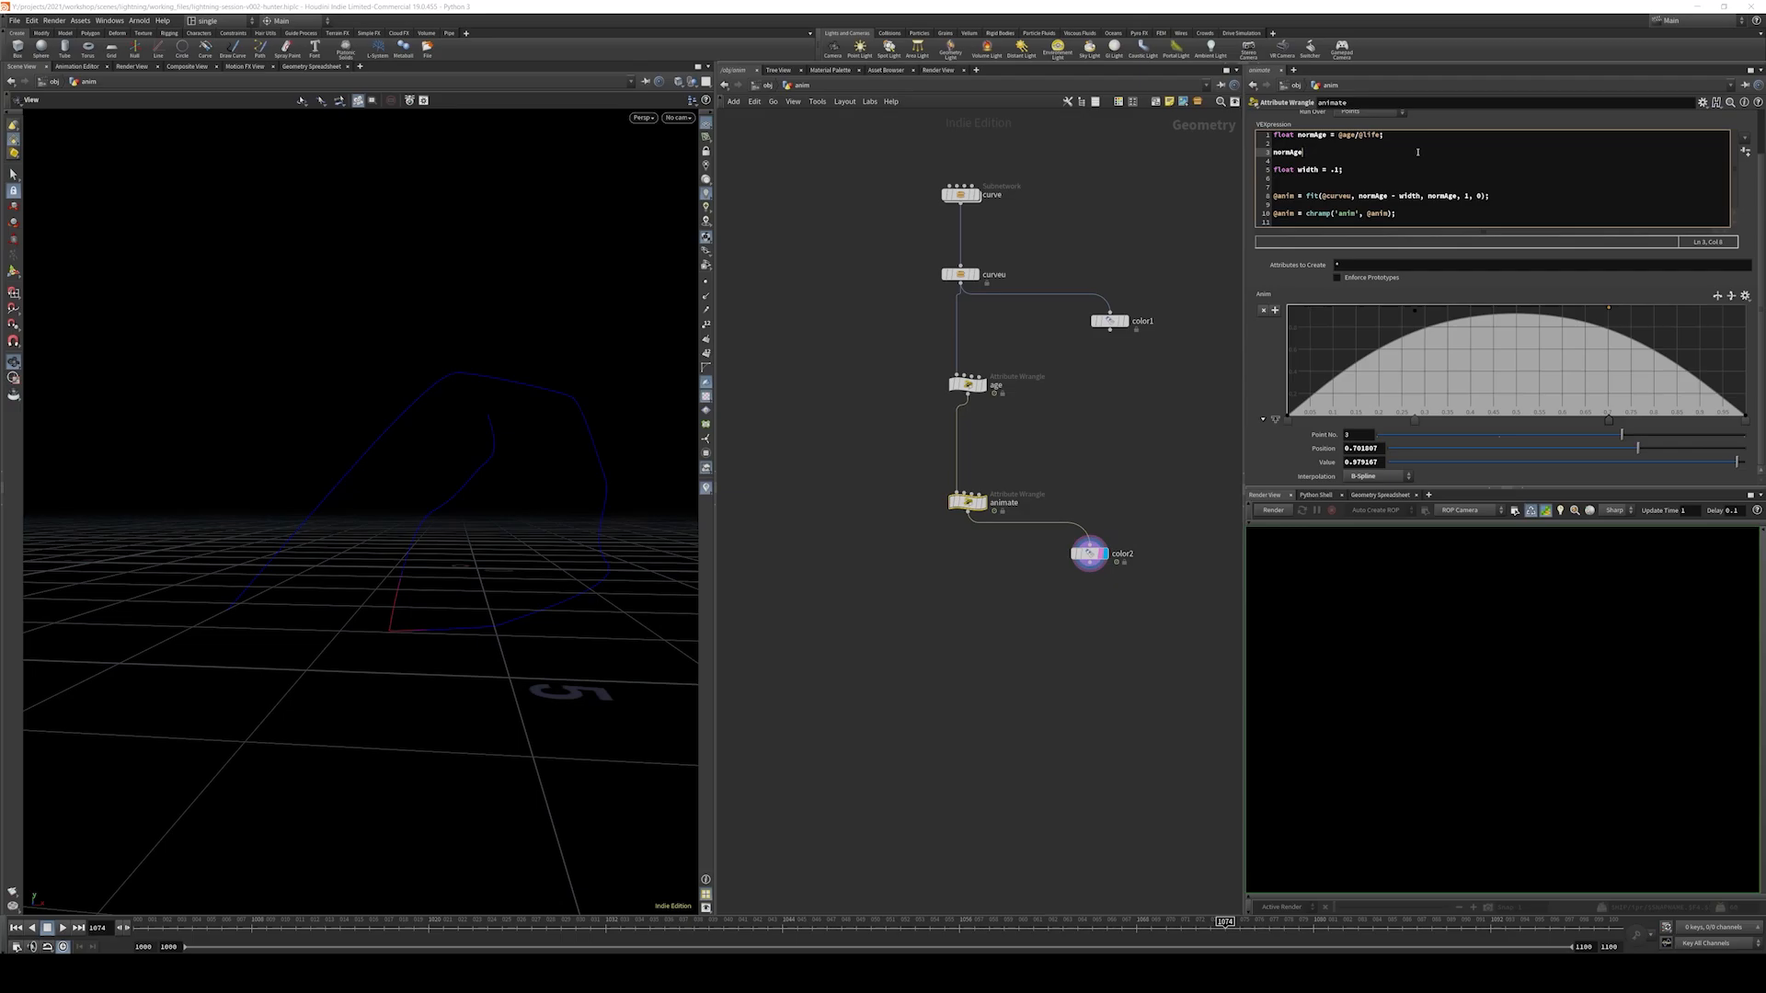
type(" = chramp(")
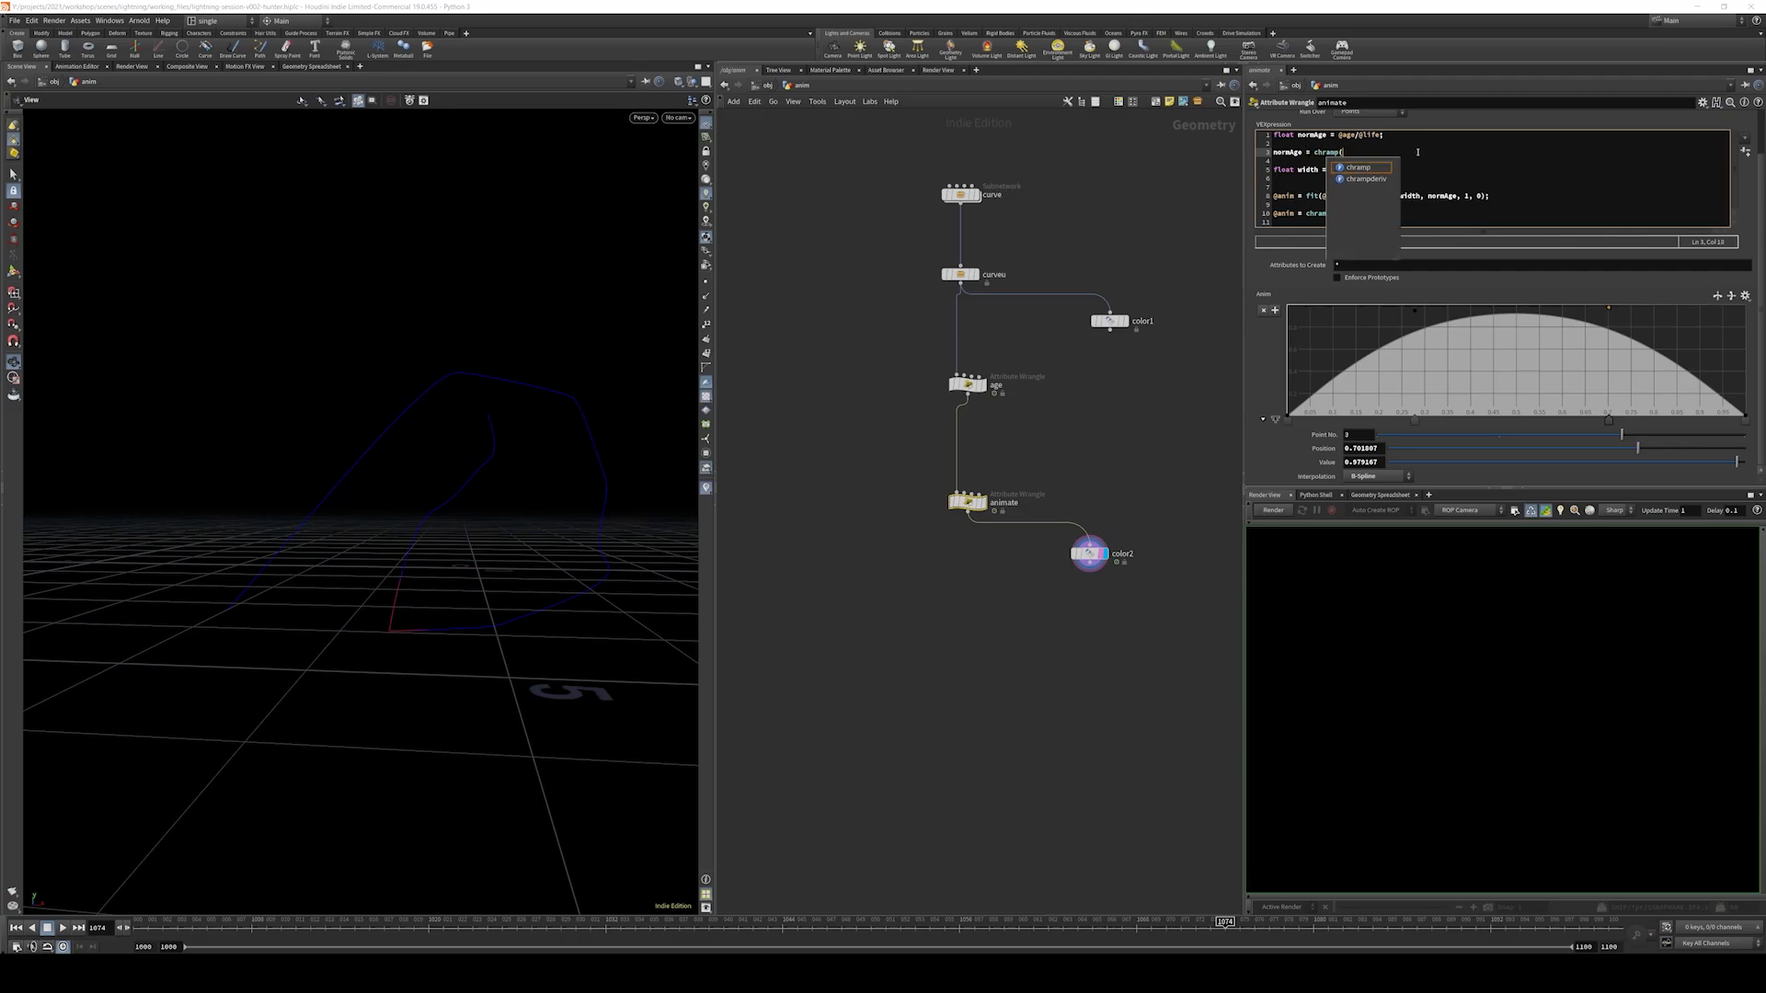
type(");")
key("Left")
key("Left")
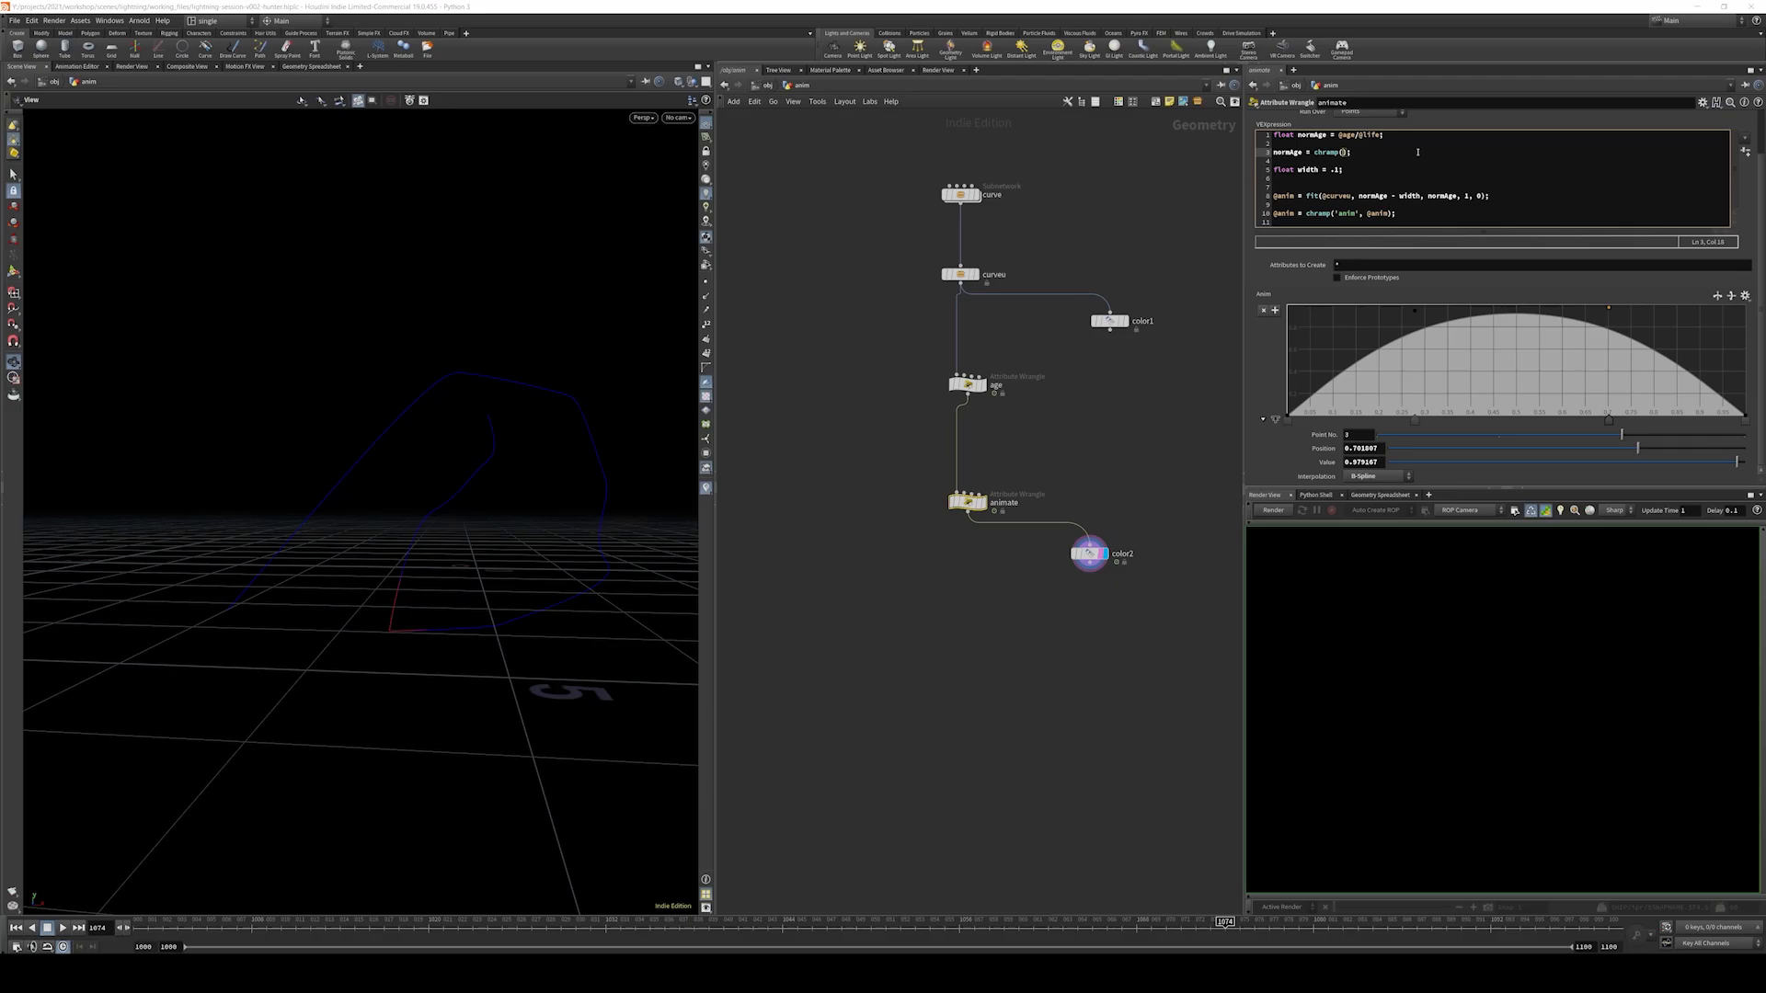
type("'age', normAge")
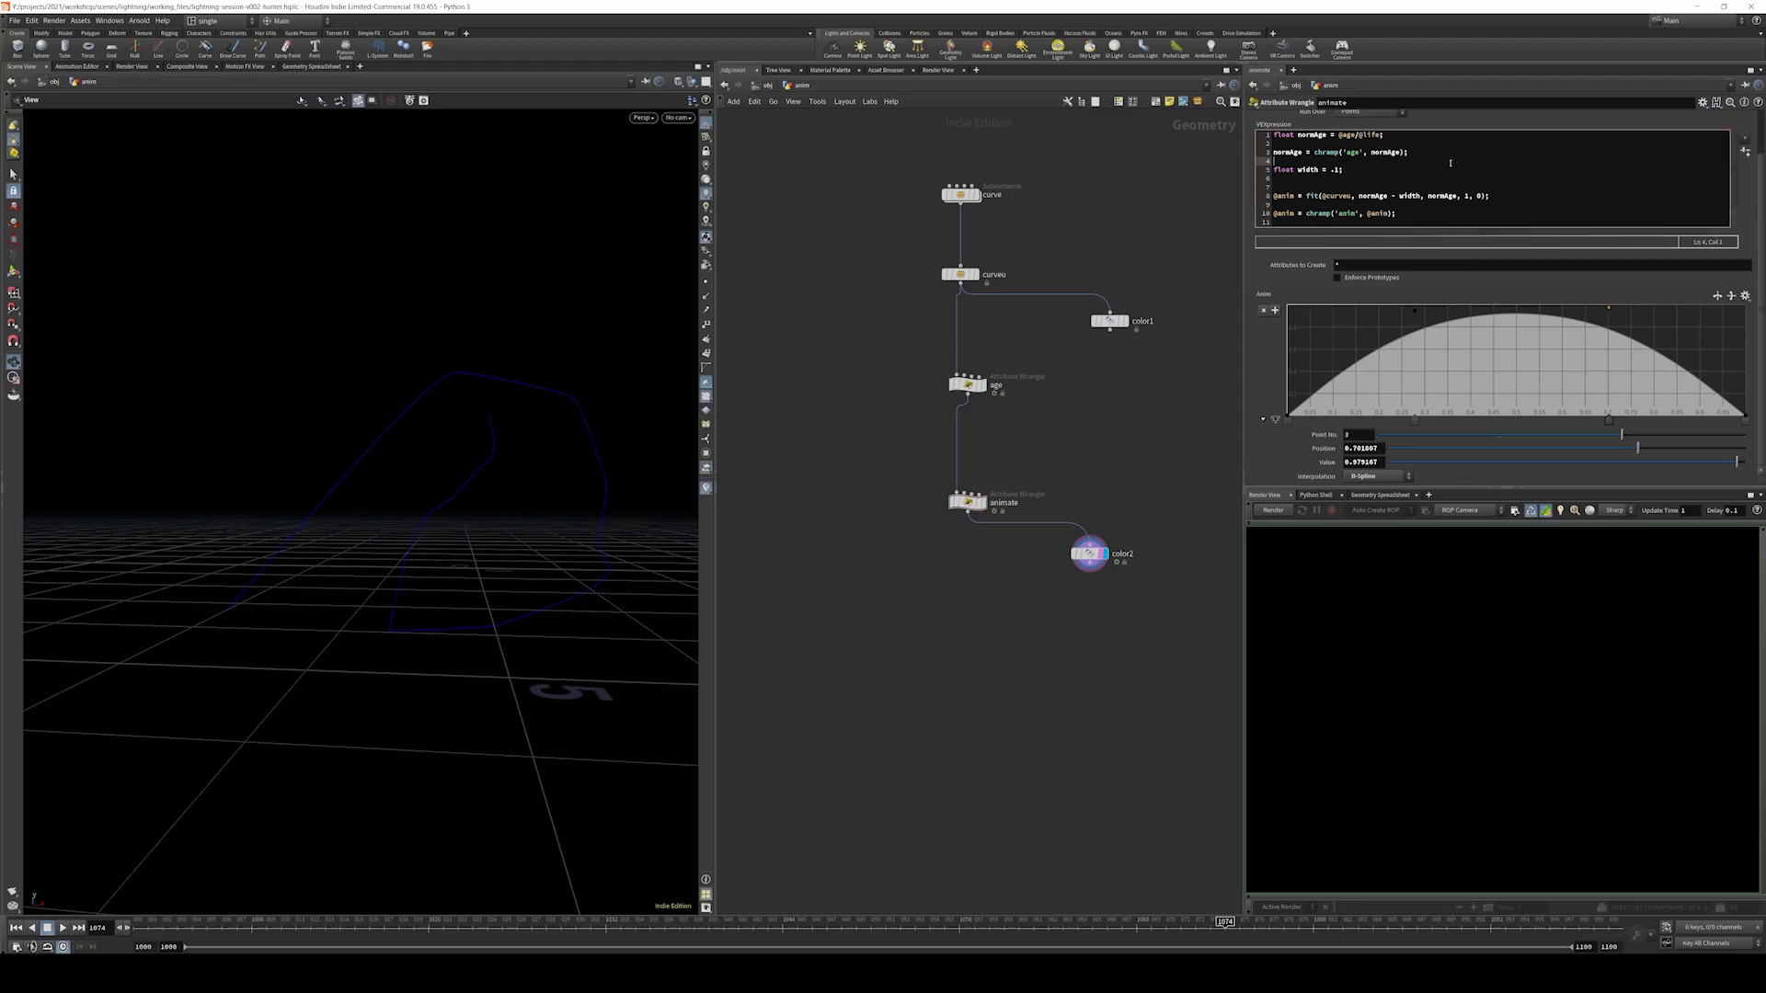
- Create the ramp parameter for the new age channel and enlarge its graph
left_click(1404, 174)
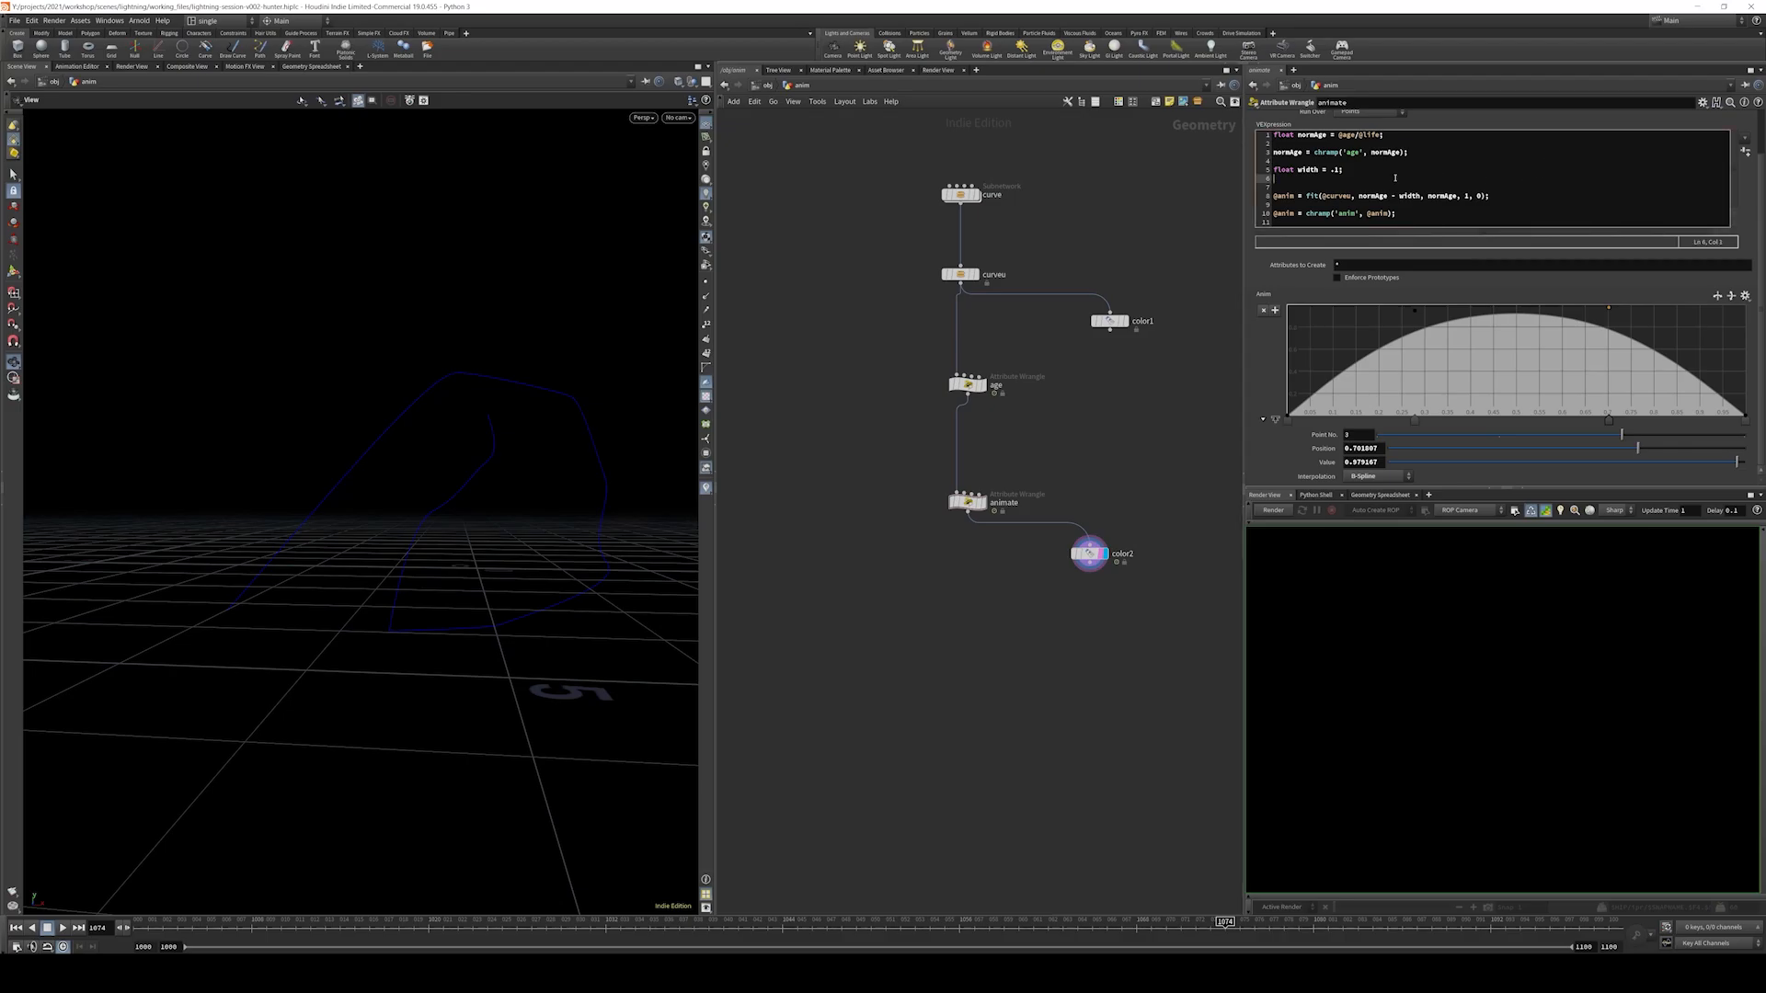
left_click(1535, 139)
left_click(1745, 152)
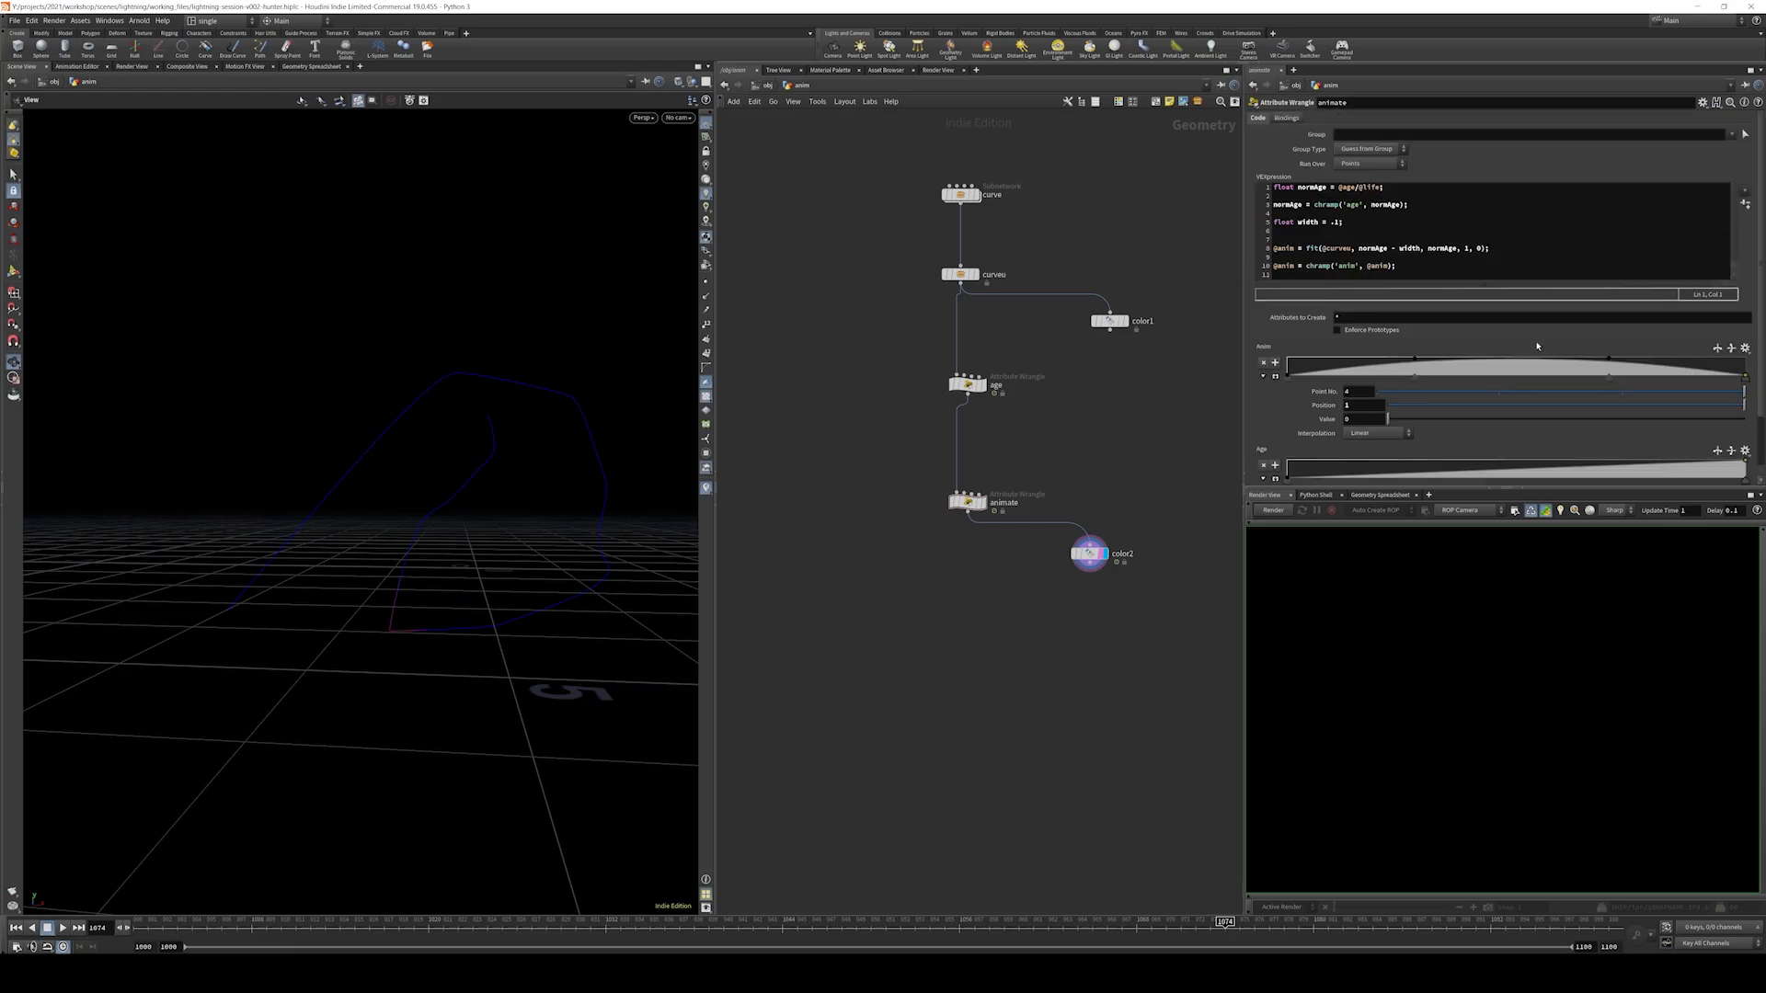
left_click(1275, 478)
scroll(1286, 395, "down", 3)
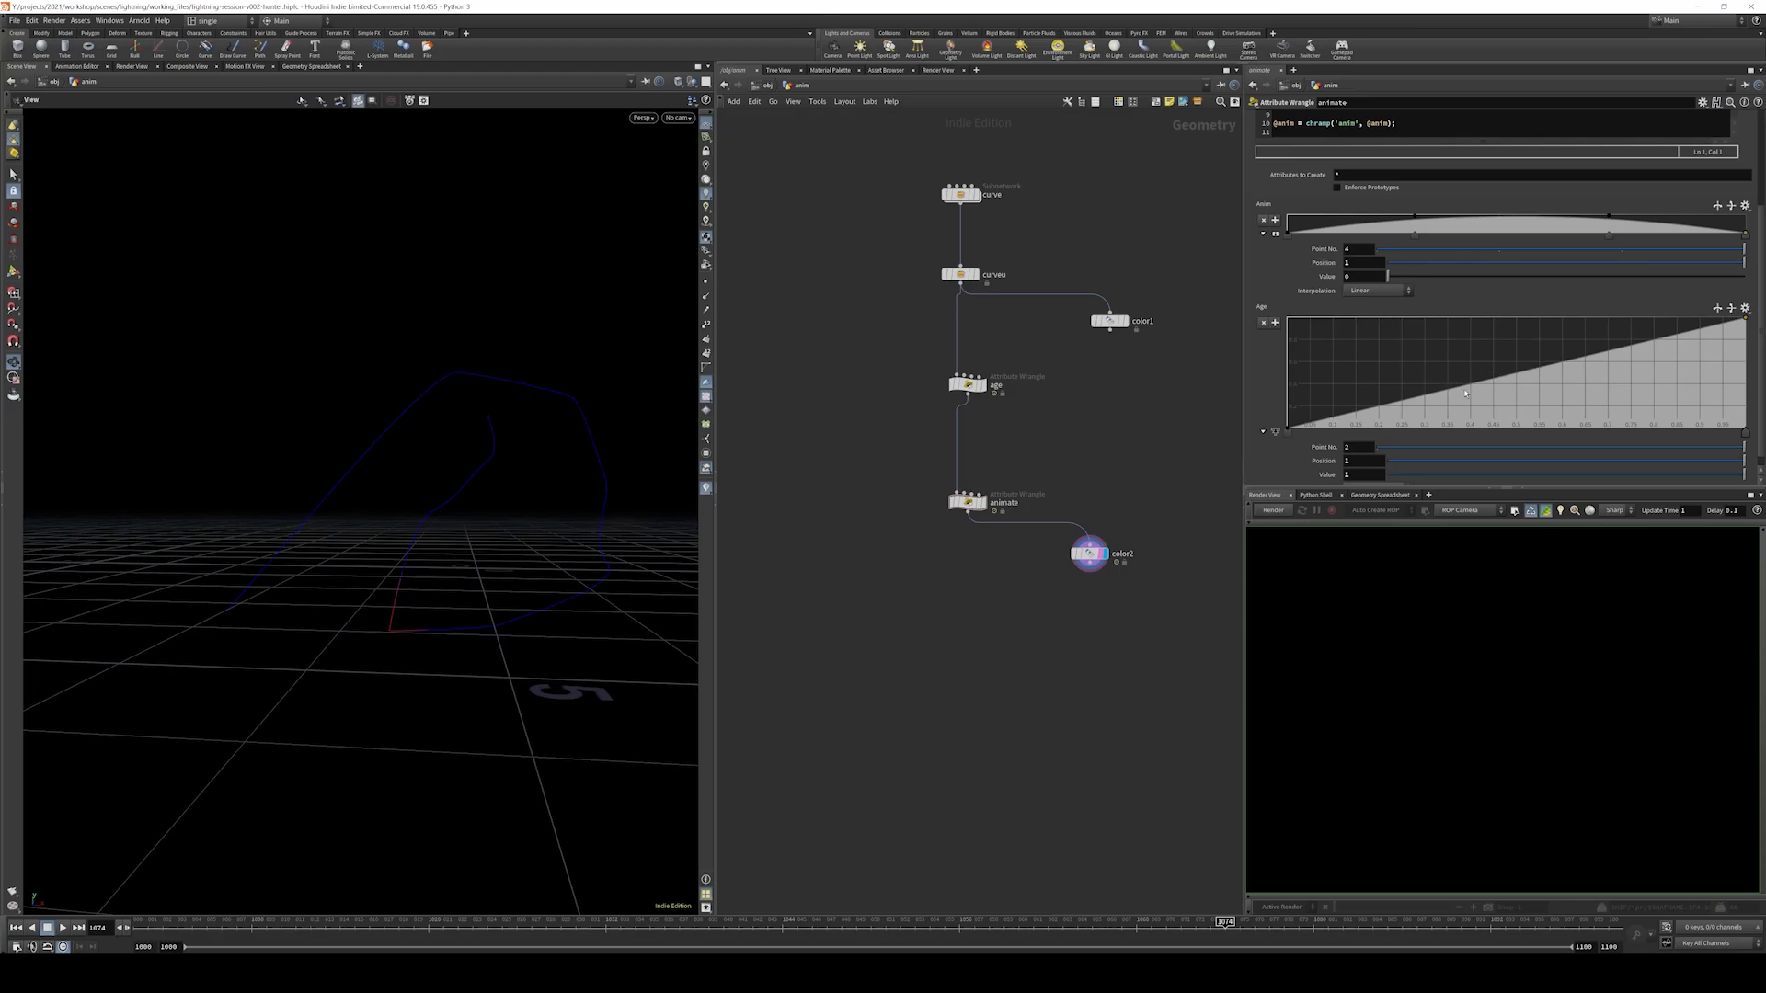
- Set the age ramp's first point to B-Spline, add a point near position 0.12 with value 0.94, and play the animation
left_click(1287, 436)
left_click(1377, 477)
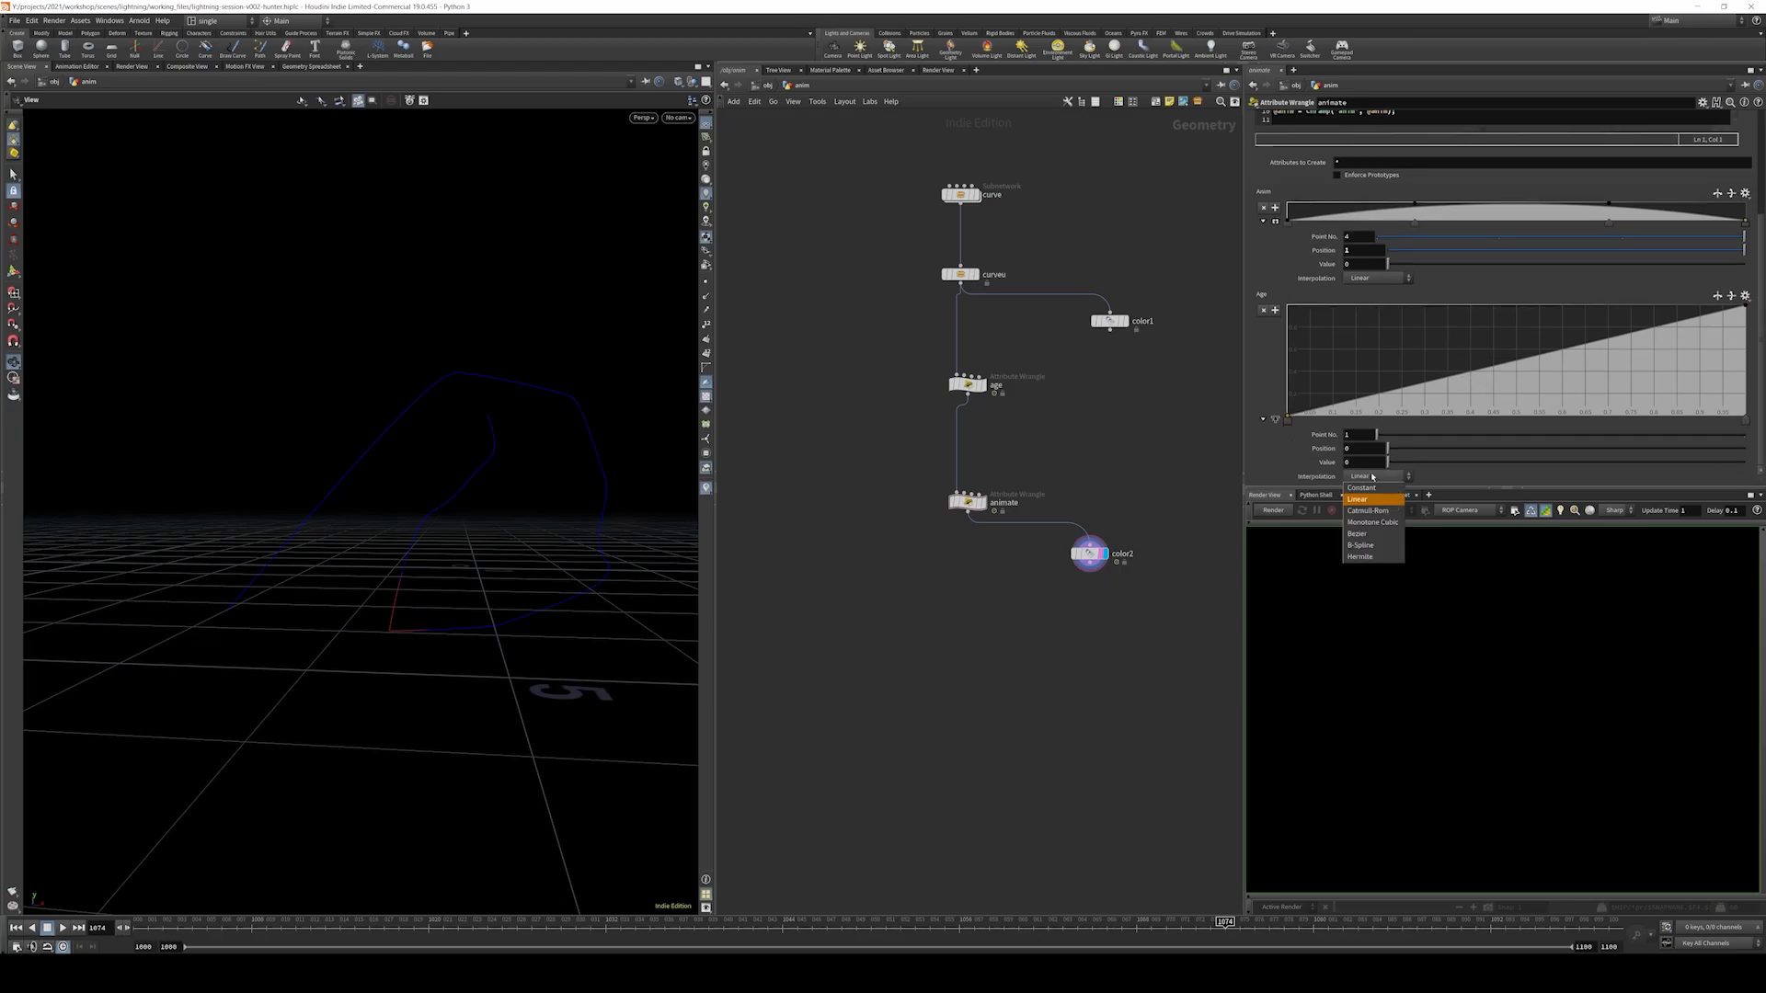
left_click(1377, 477)
left_click(1377, 476)
left_click(1360, 545)
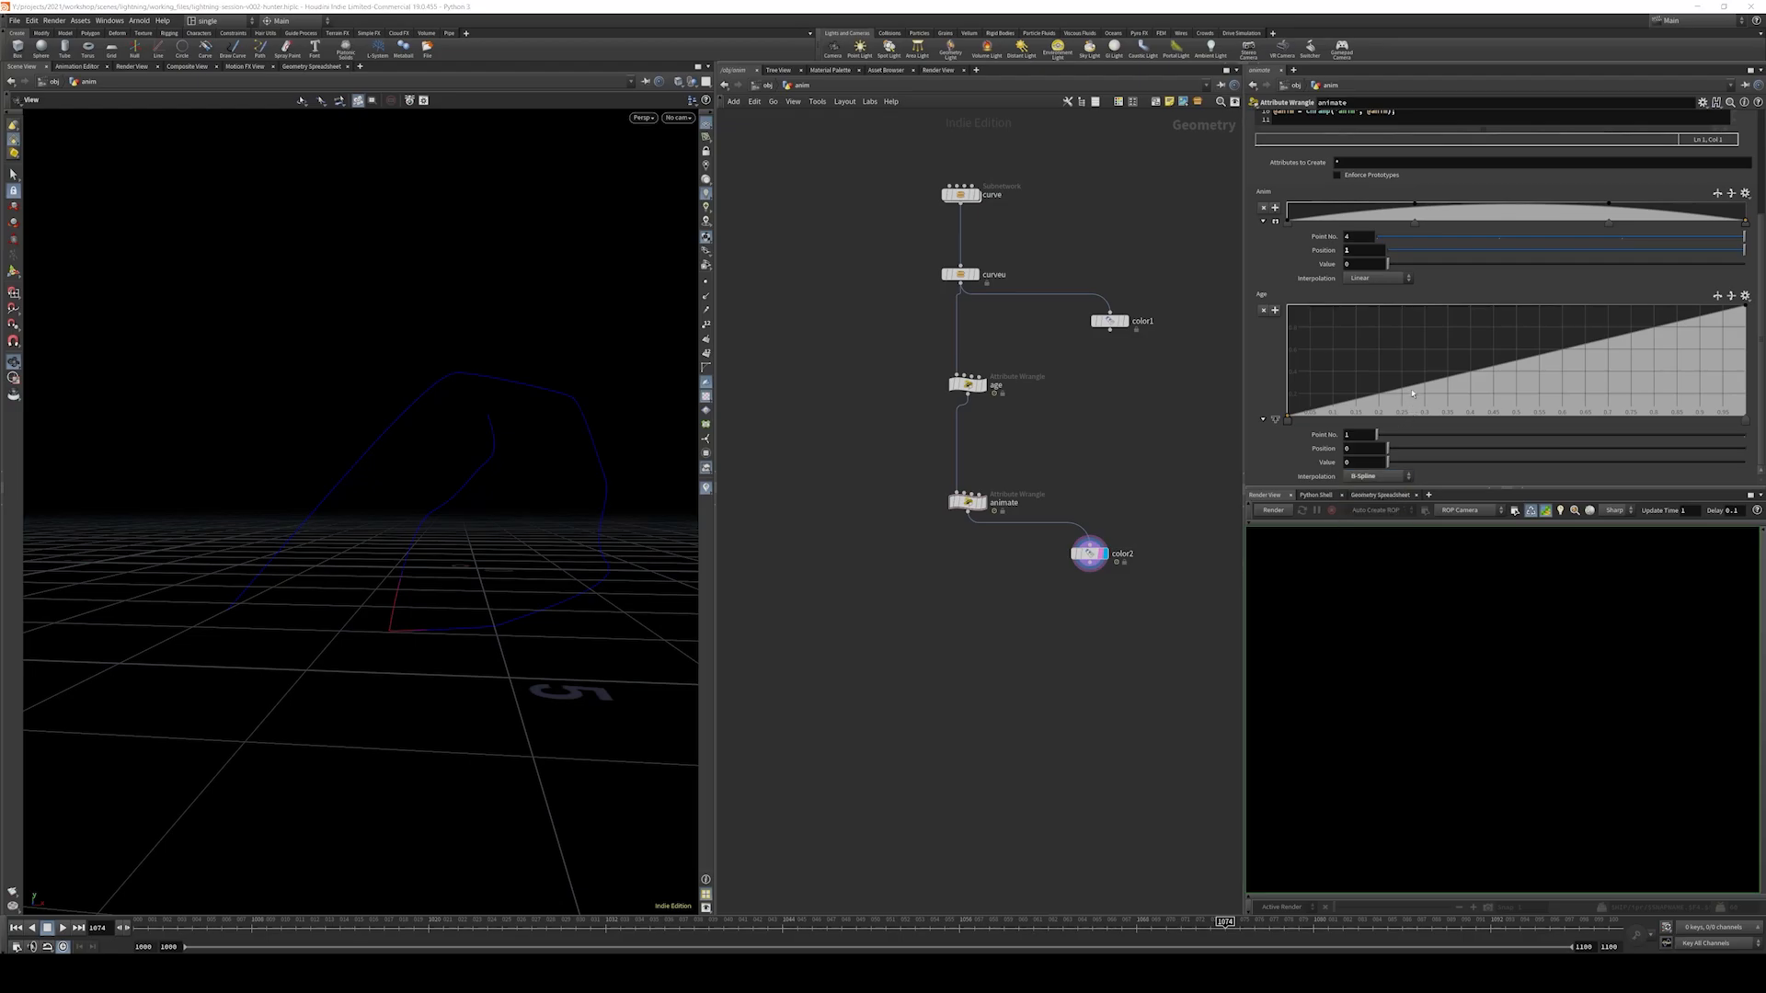
left_click_drag(1331, 405, 1341, 311)
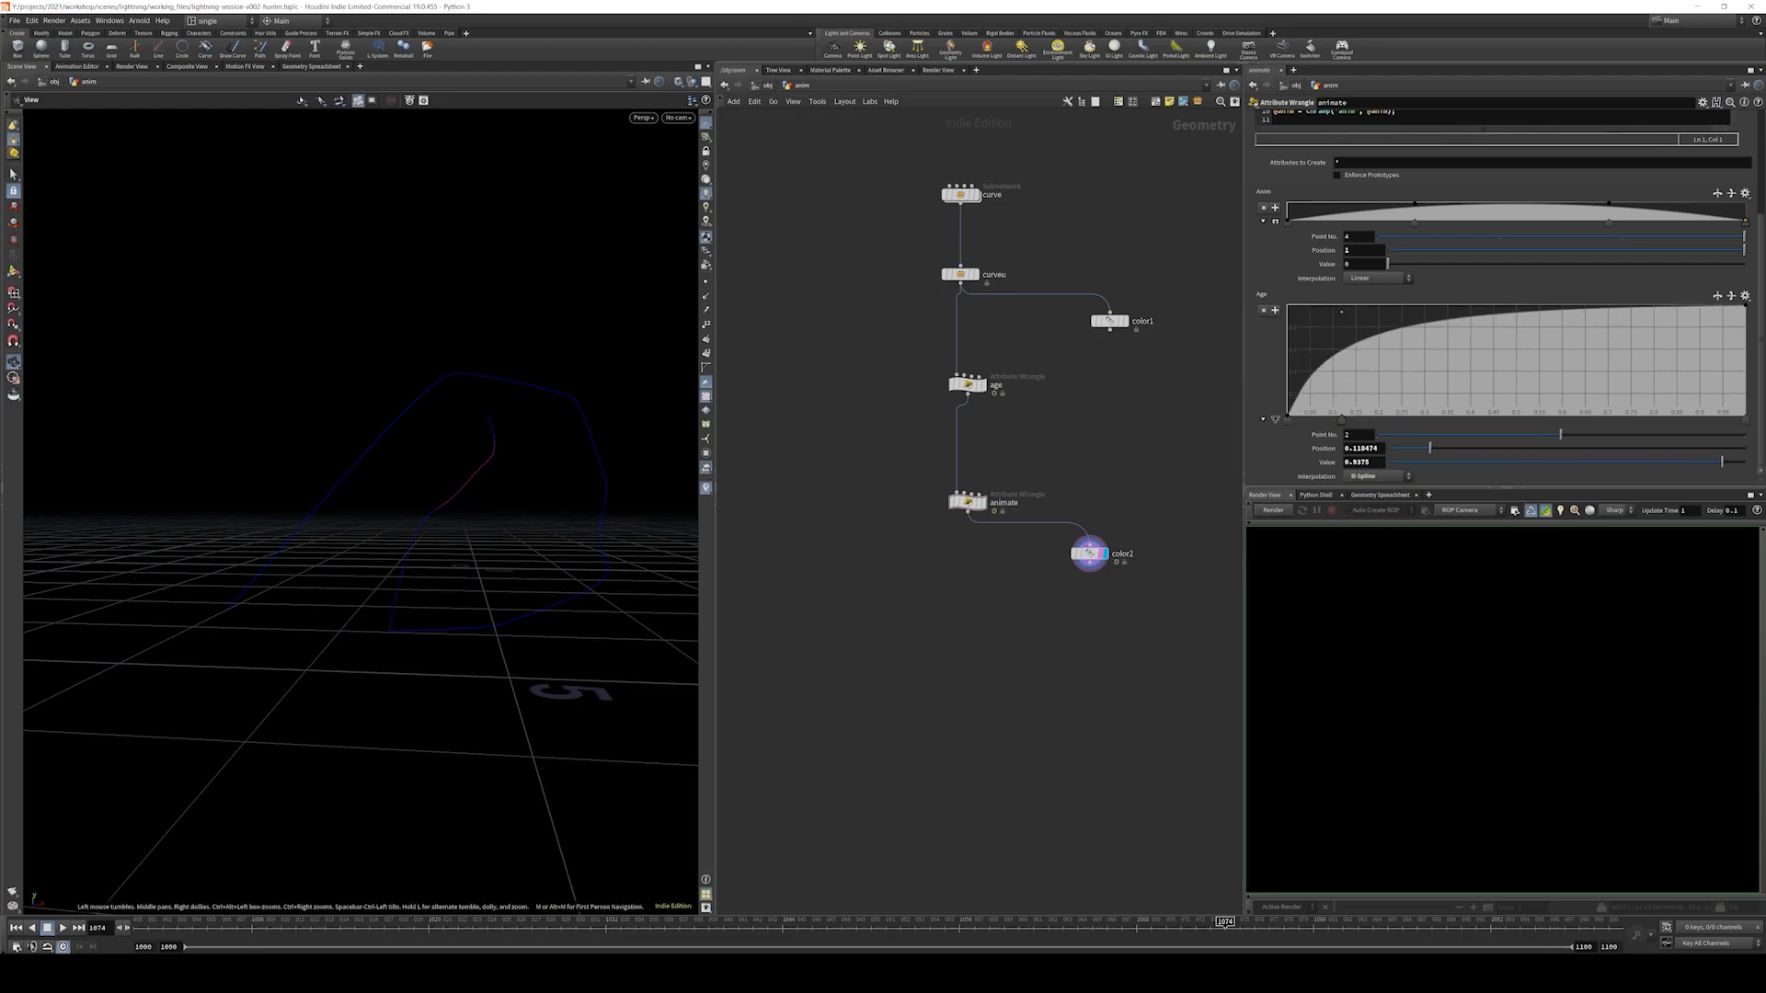
left_click(62, 927)
left_click(62, 927)
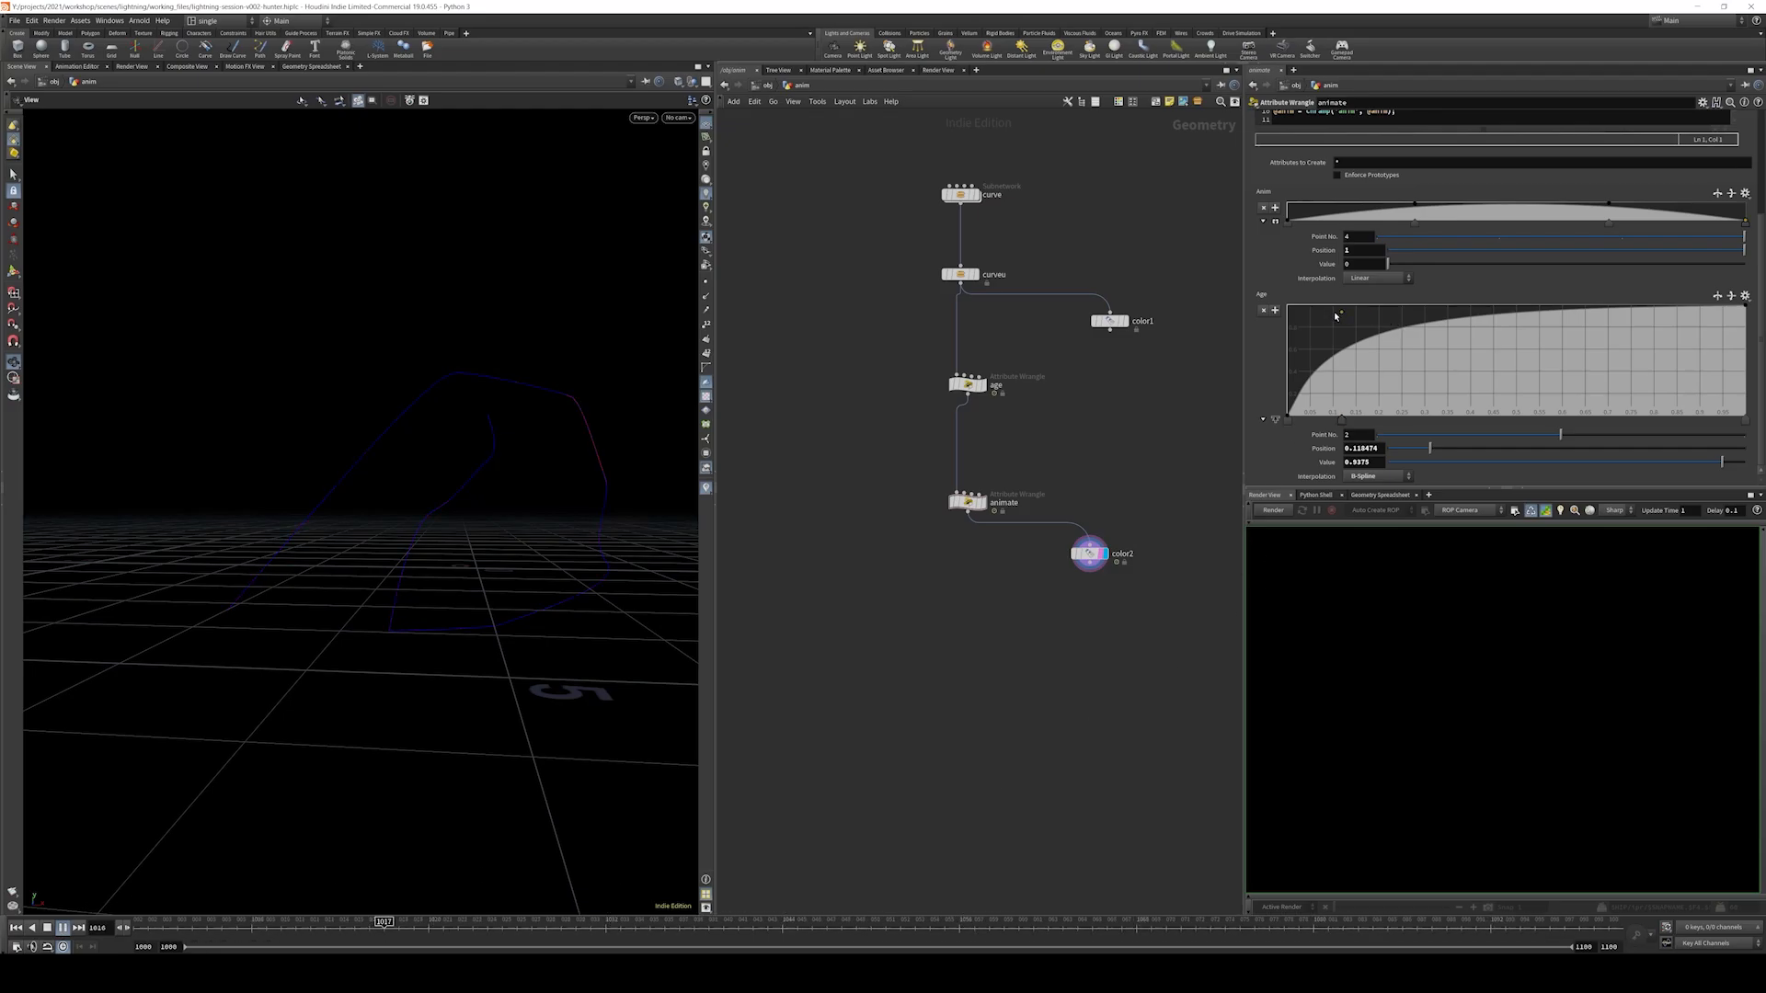
- Move the age ramp's middle point to about position 0.86, value 0.08, and review the slow-start animation on the curve
left_click_drag(1341, 311, 1680, 408)
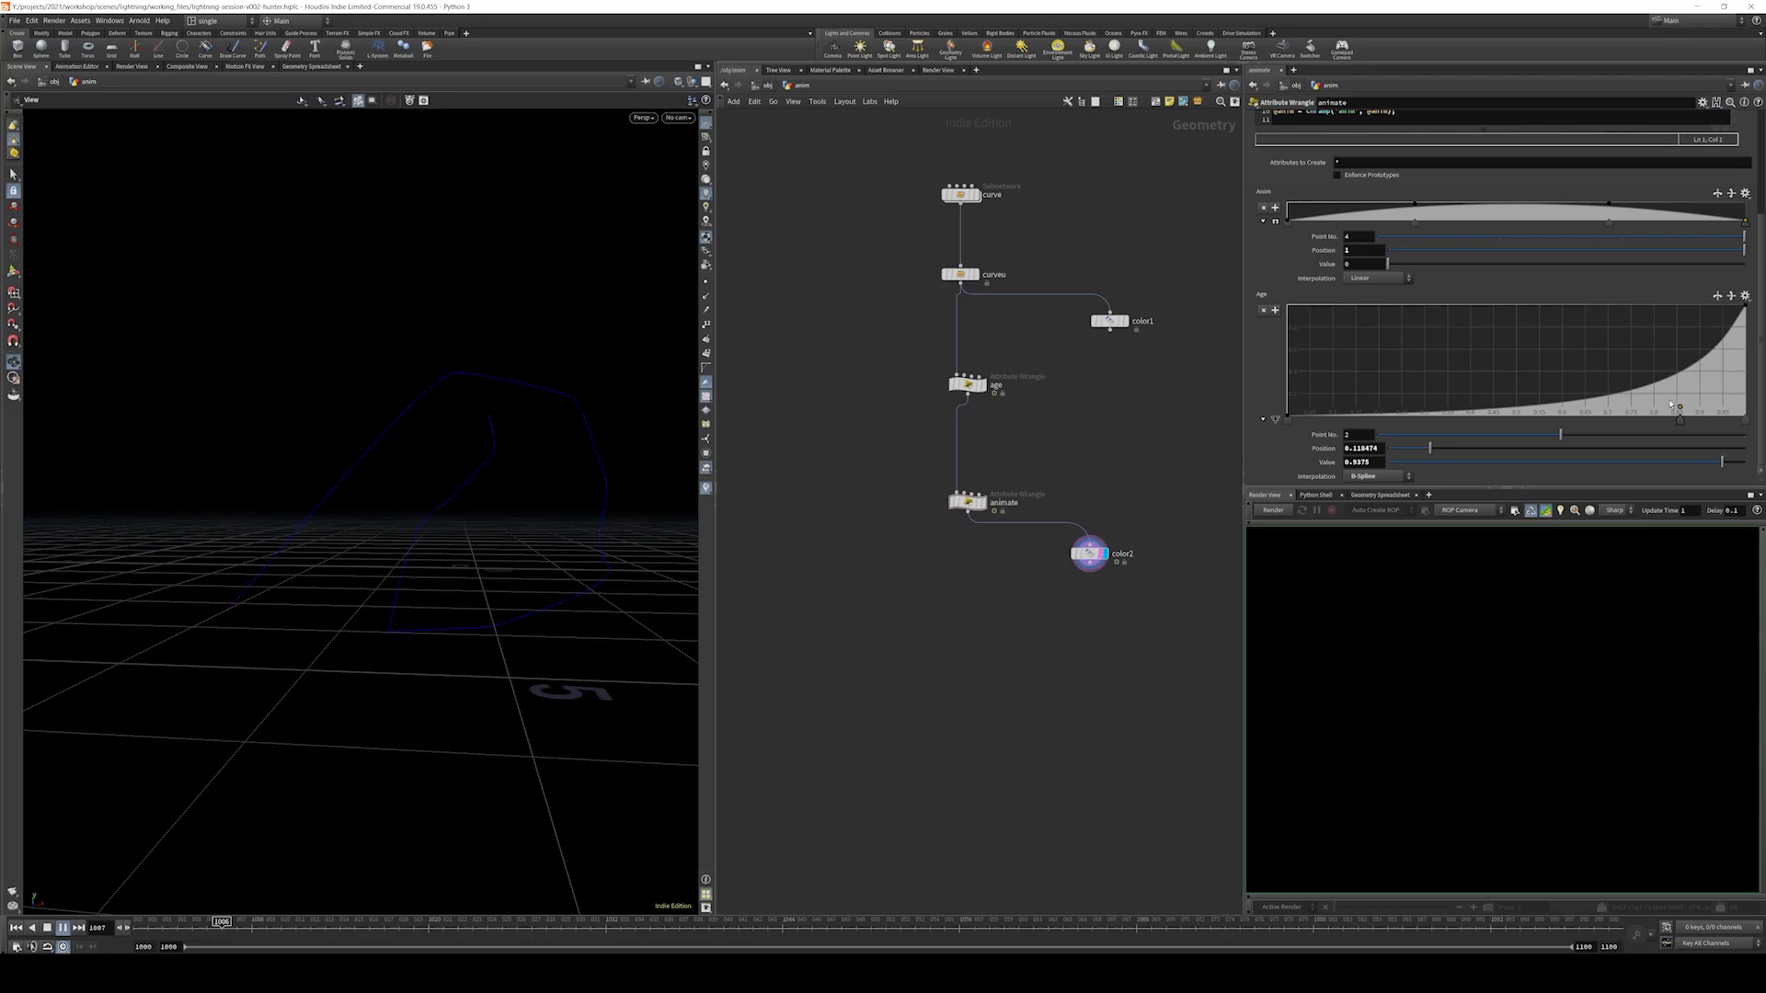
left_click_drag(425, 565, 420, 609)
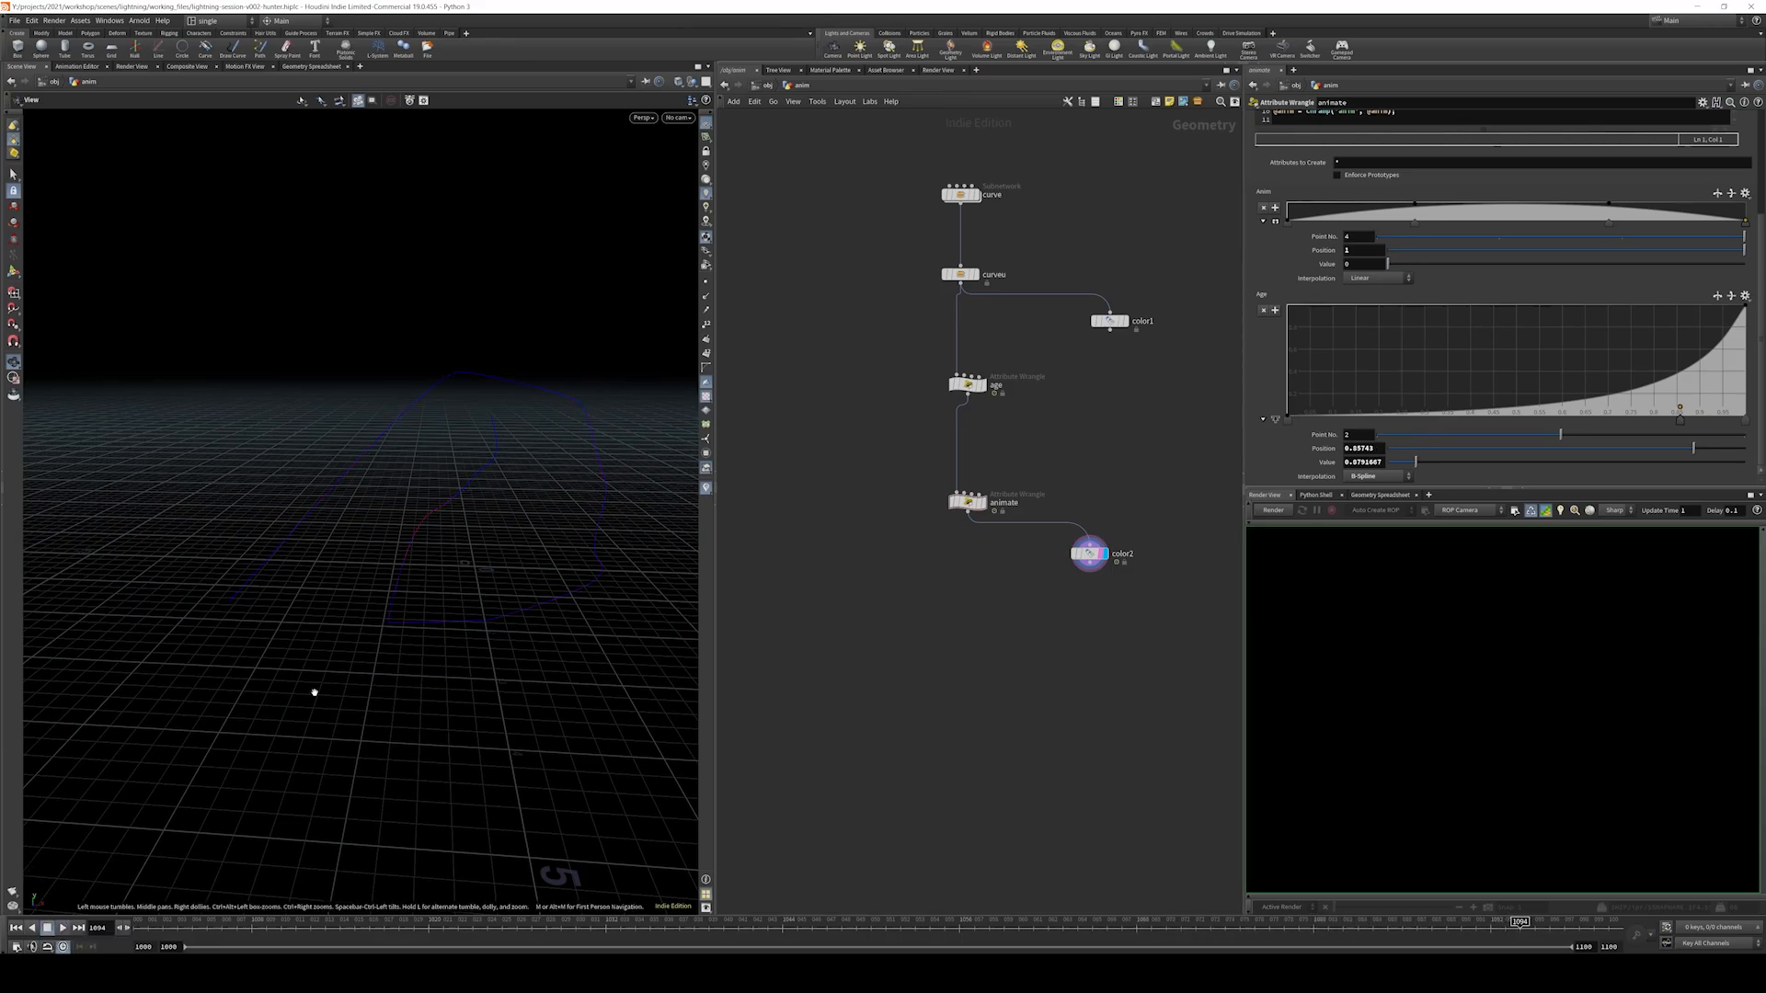
middle_click_drag(893, 417, 893, 463)
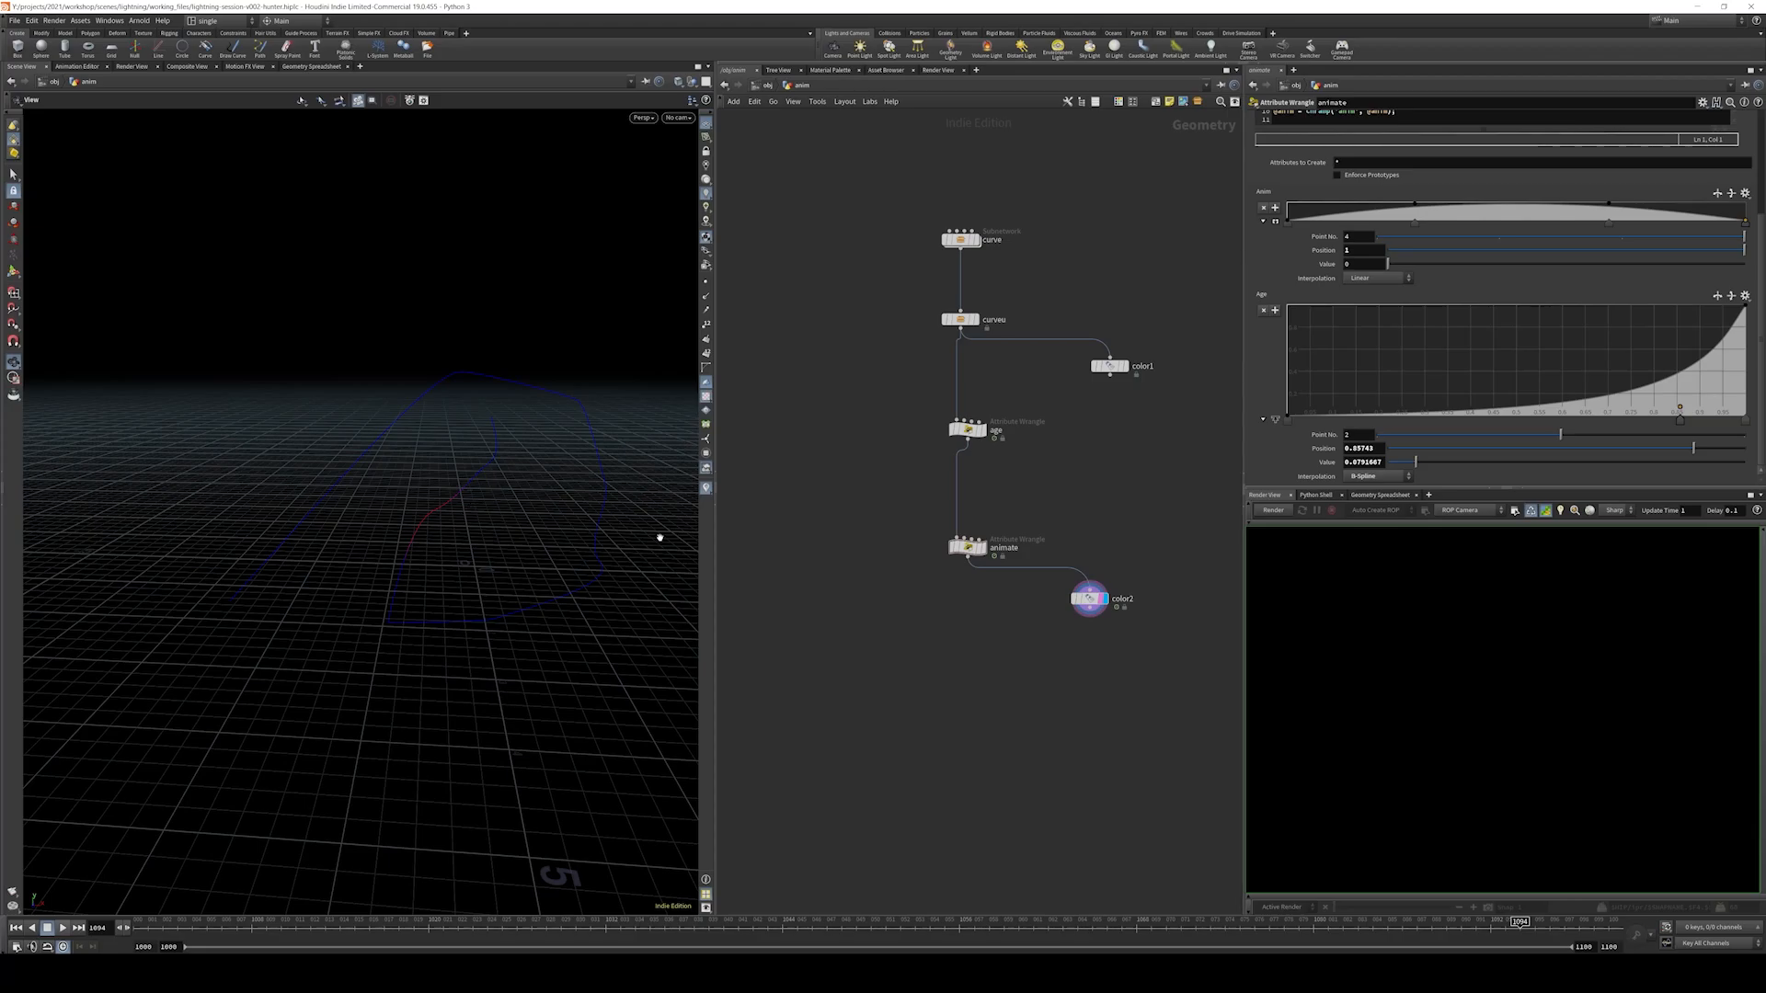
left_click(1090, 599)
left_click_drag(515, 626, 591, 643)
left_click_drag(428, 923, 1399, 922)
- Move the age ramp's middle point to about position 0.62, value 0.53, and scrub through the frames
left_click(967, 548)
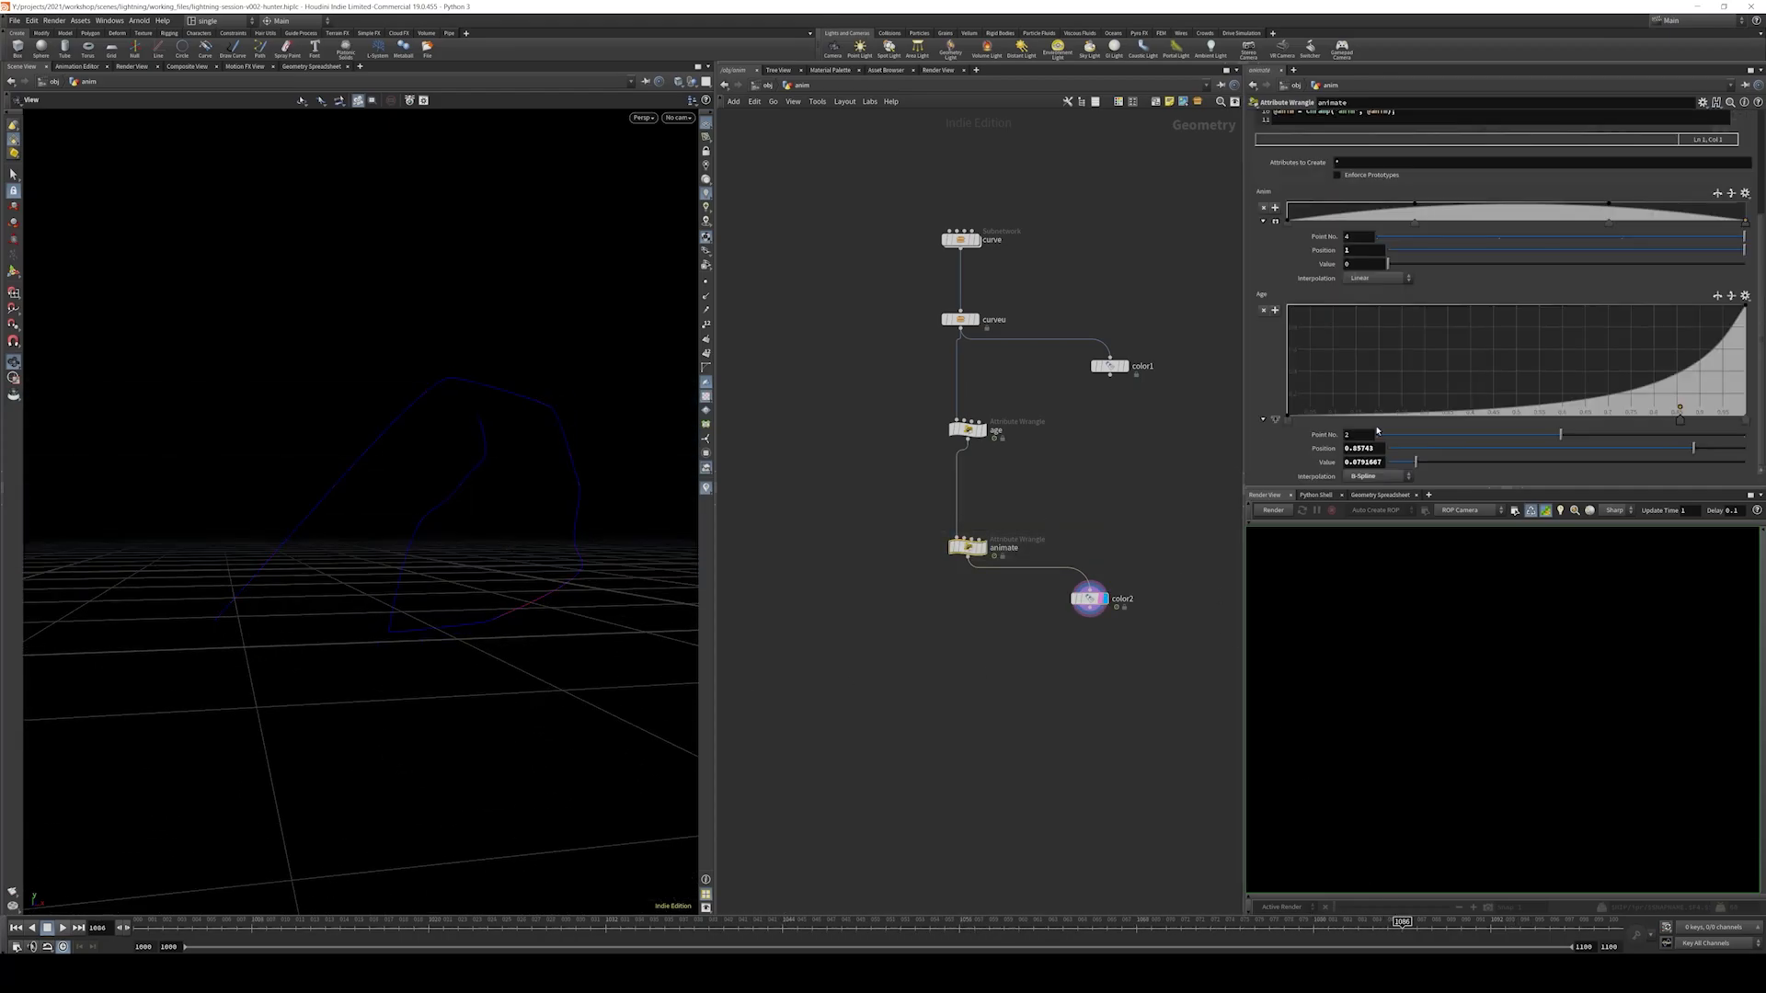
left_click_drag(1688, 407, 1571, 359)
left_click_drag(258, 927, 1535, 929)
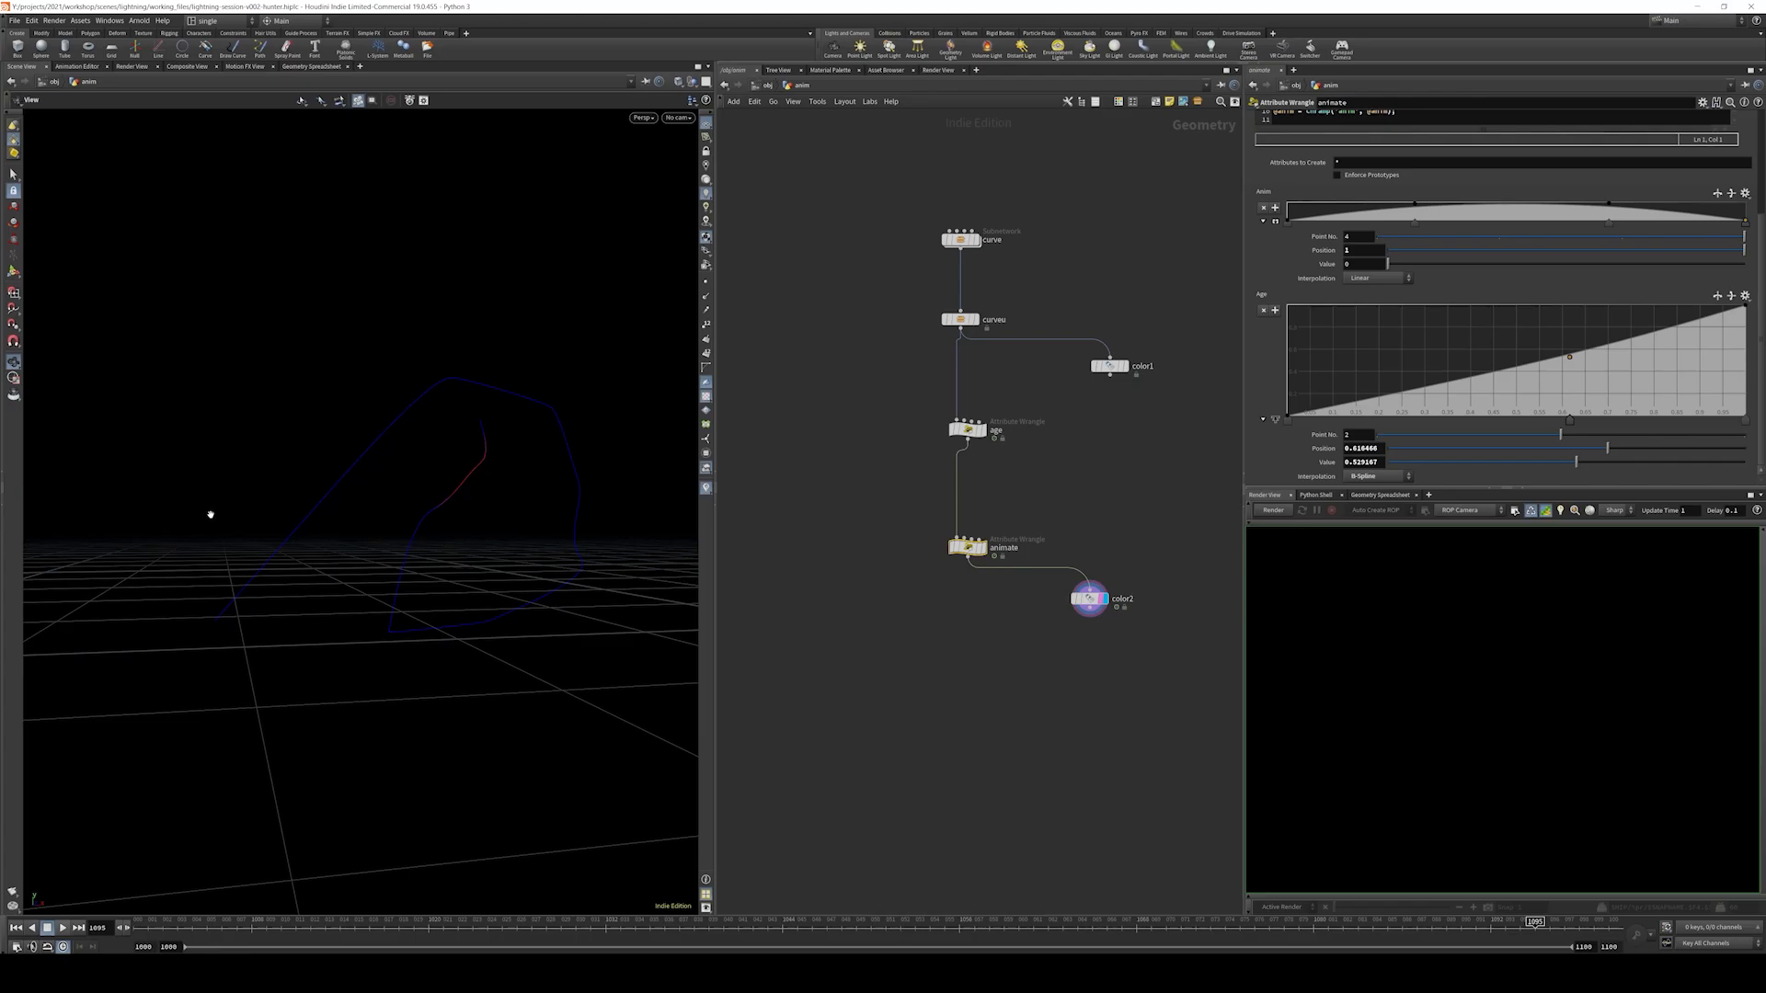
- Move color2 aside, branch a new Point Wrangle off the animate node, and display the wrangle
middle_click_drag(1076, 501, 985, 459)
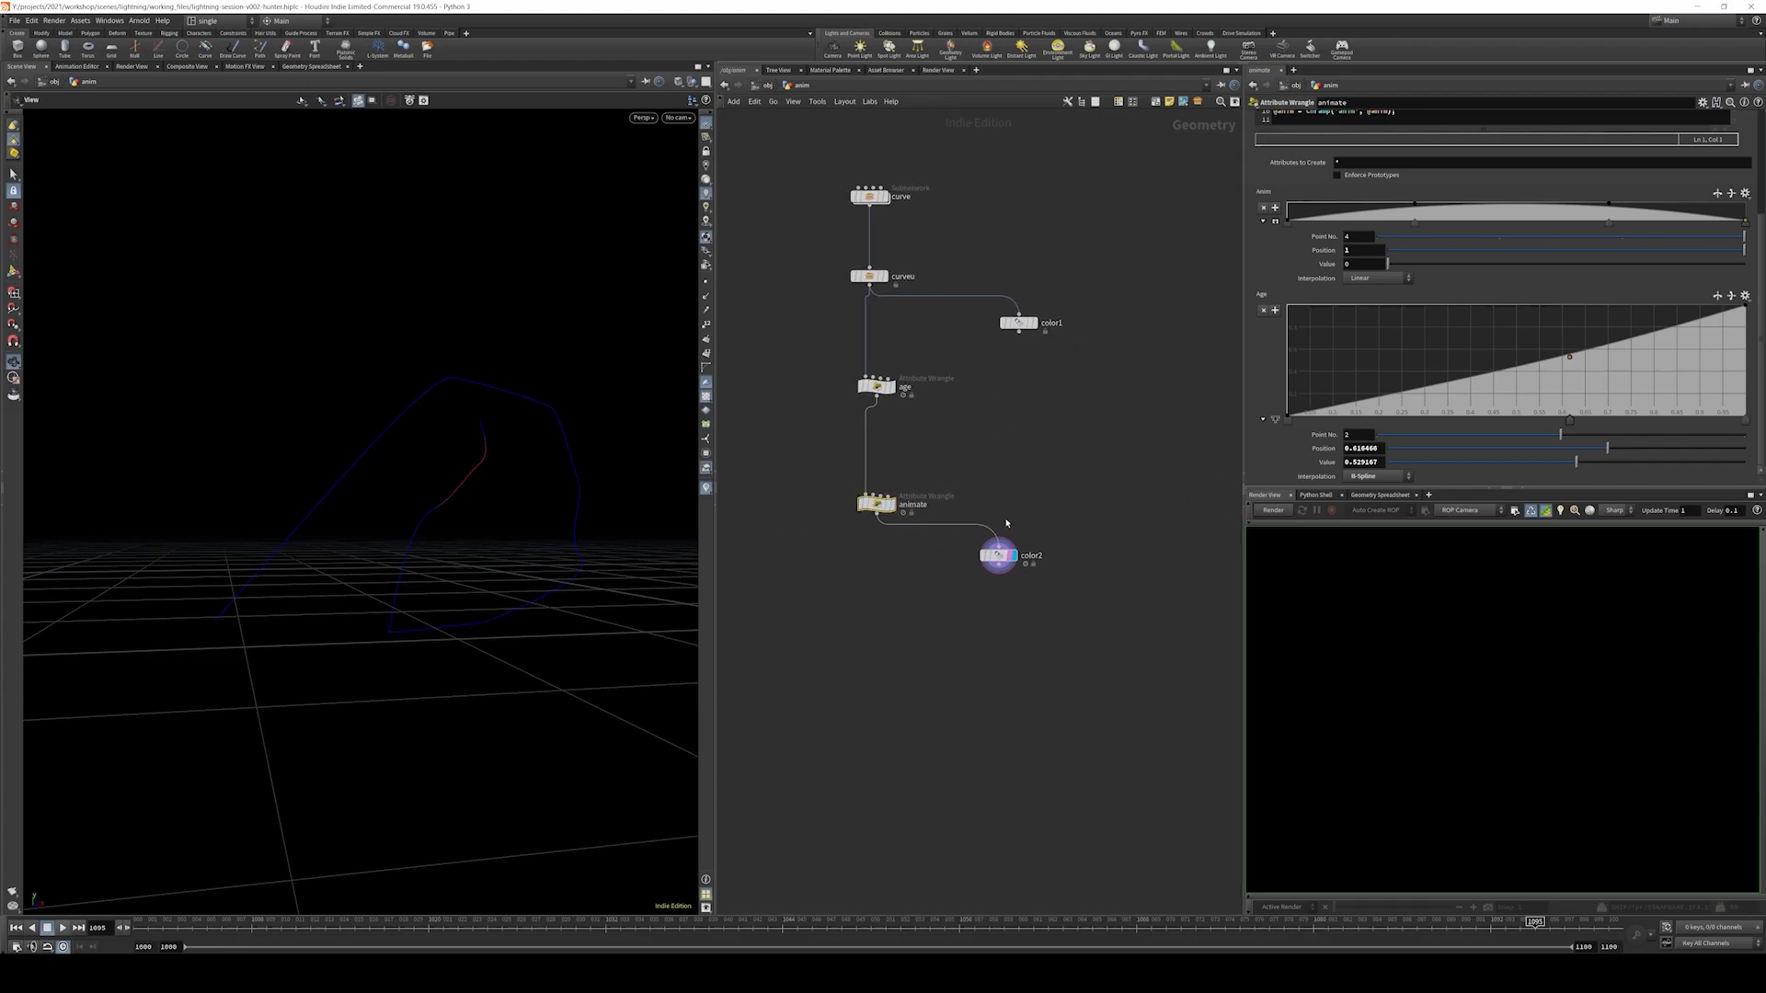
left_click_drag(996, 556, 1071, 546)
left_click_drag(962, 465, 829, 549)
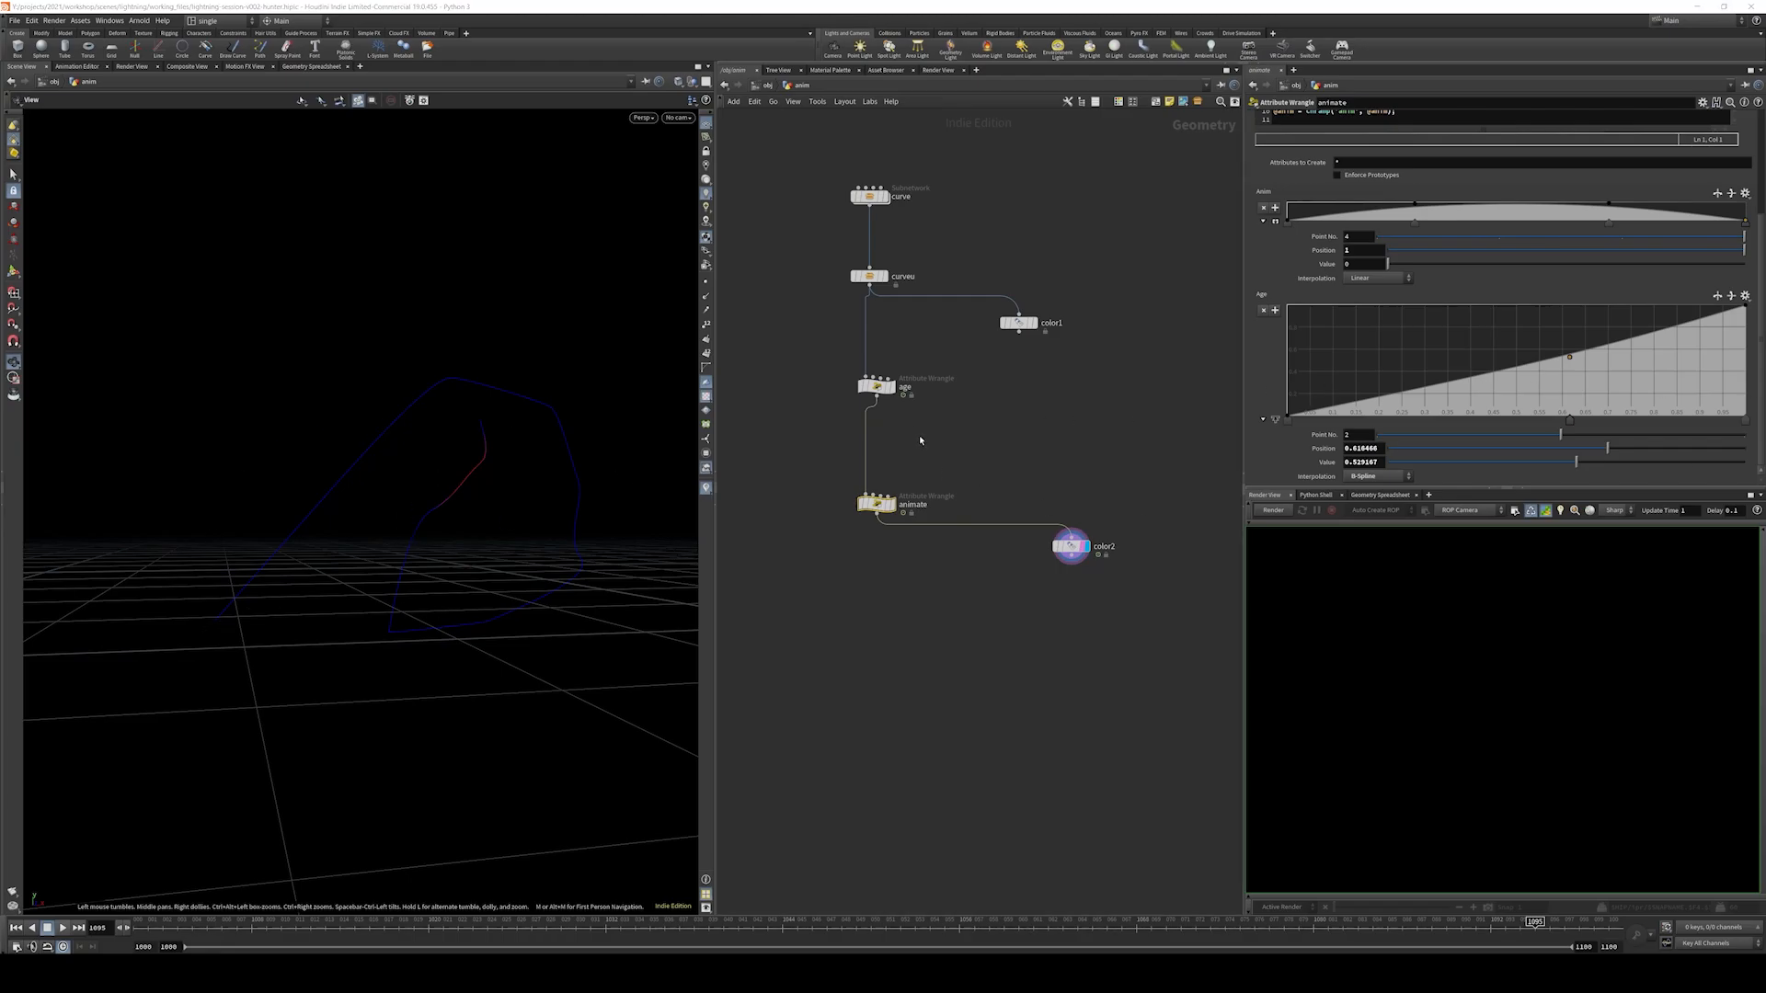
left_click_drag(877, 518, 1000, 667)
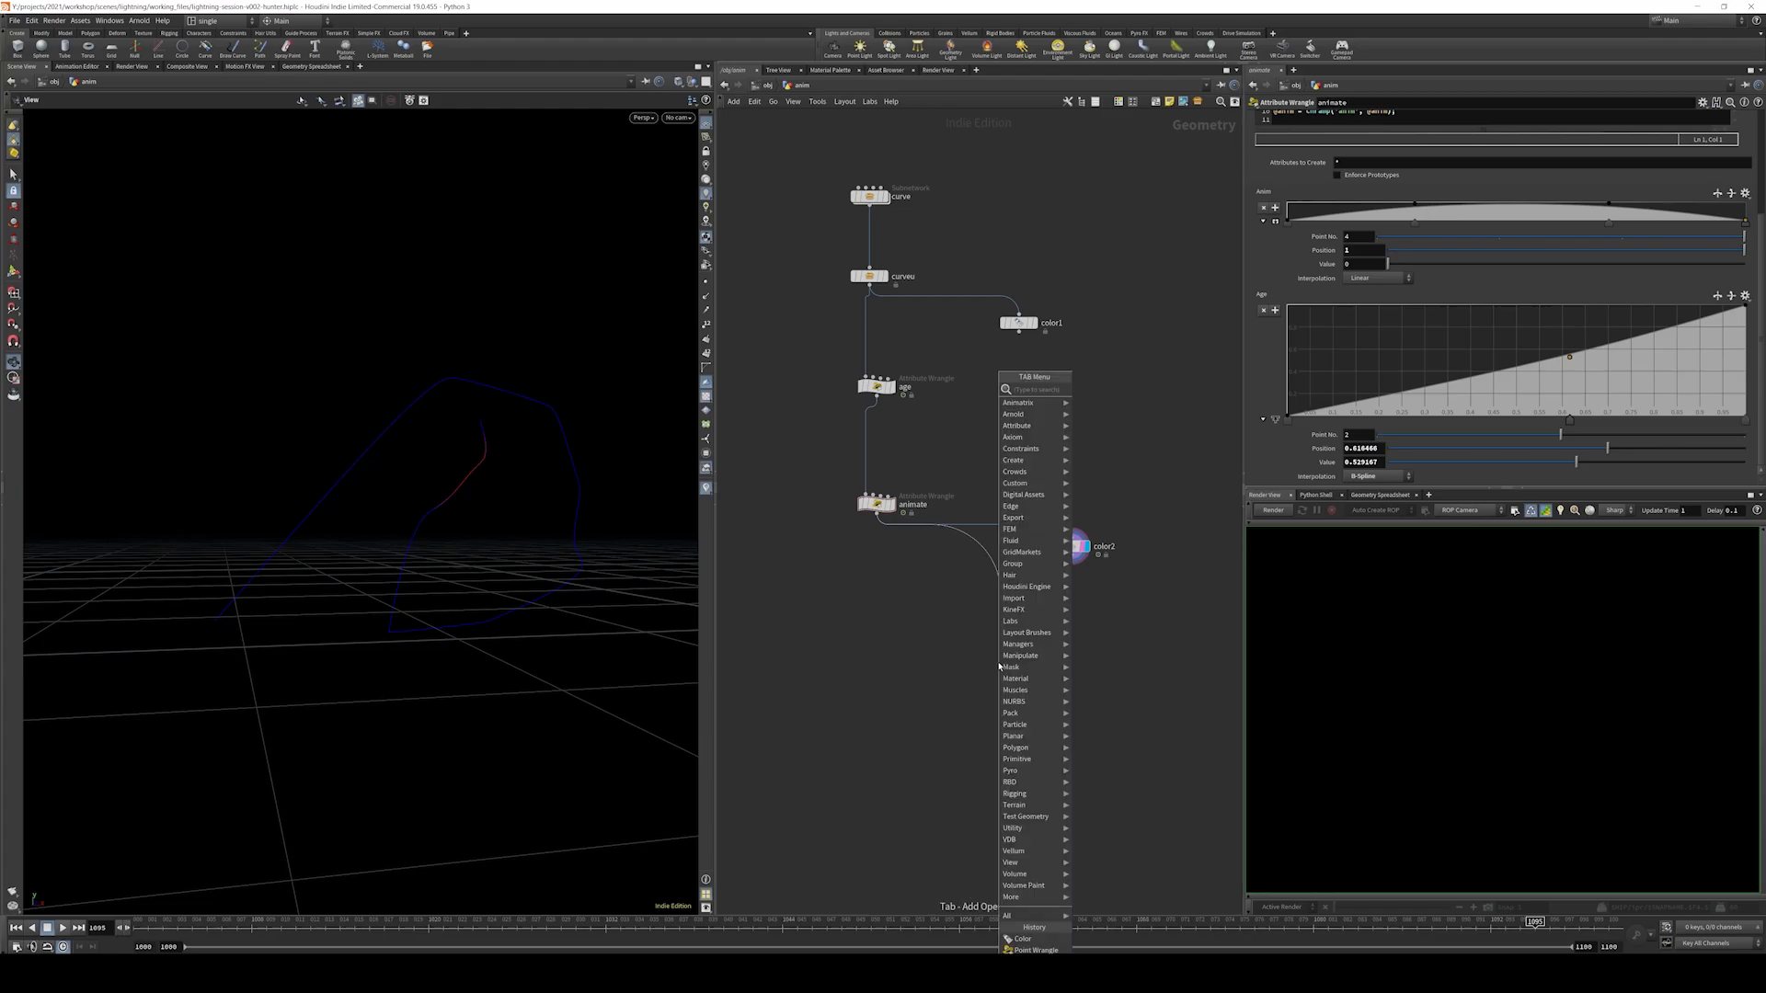
type("pointw")
key("Return")
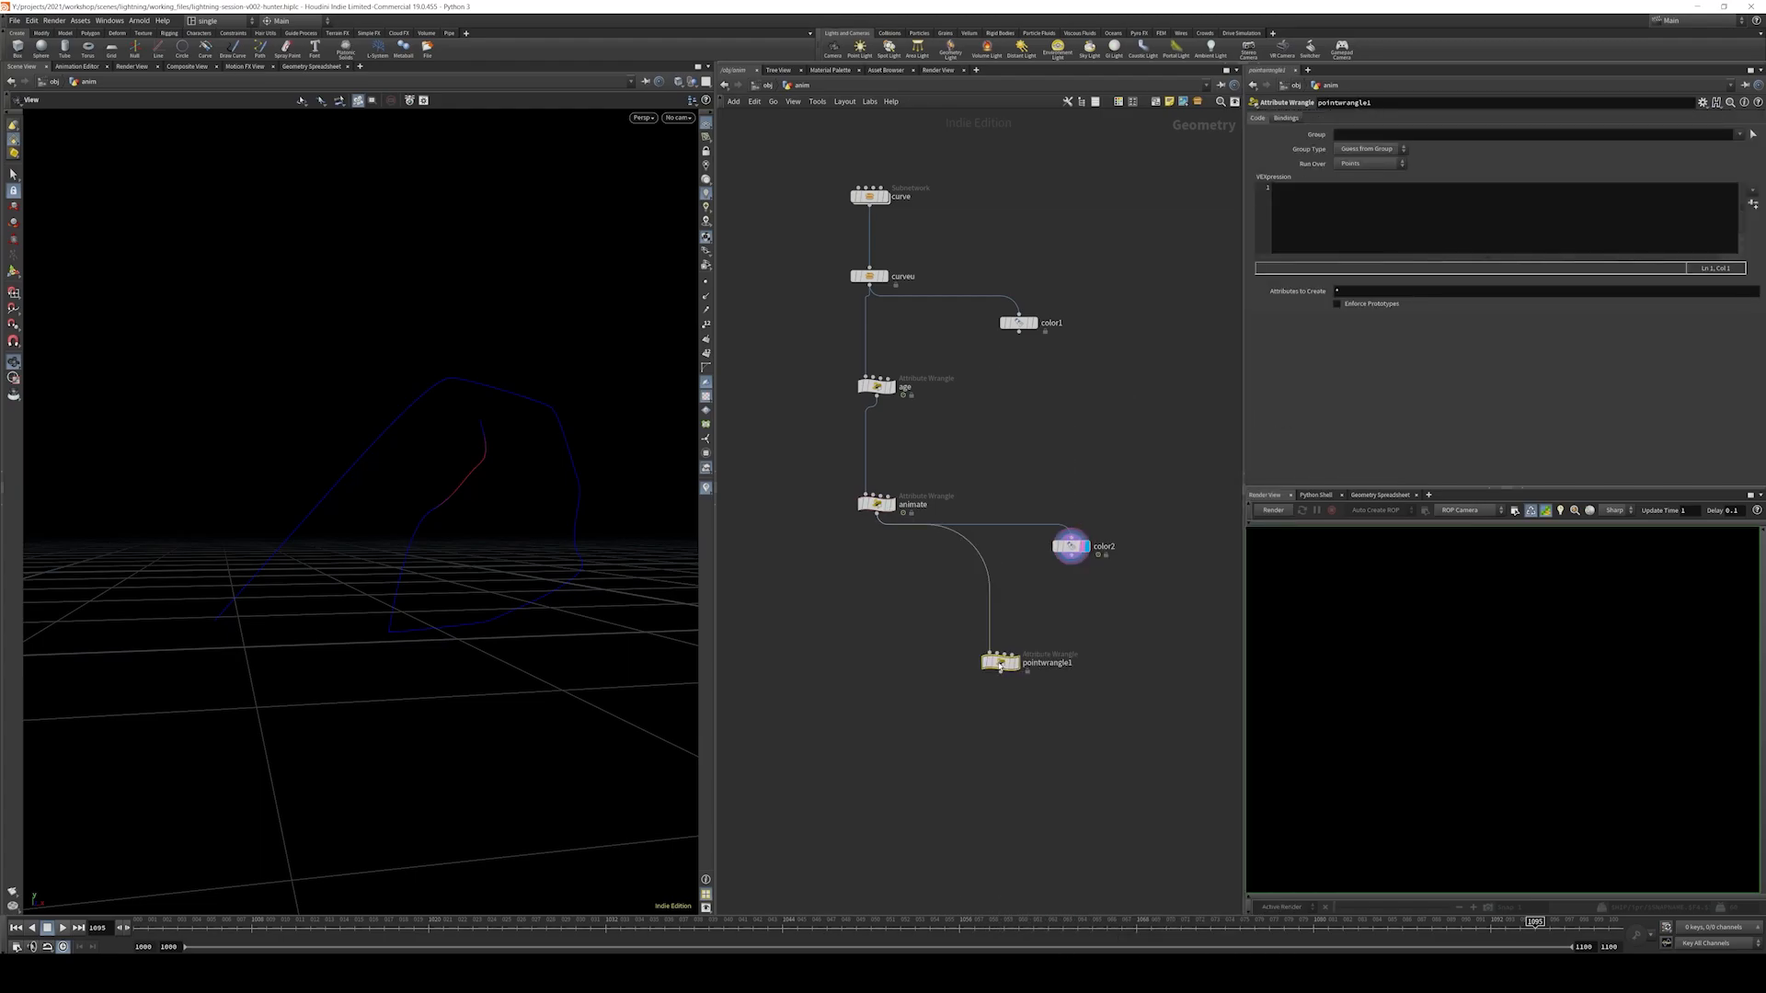
left_click(1015, 662)
- Rename the new point wrangle as event
double_click(1070, 662)
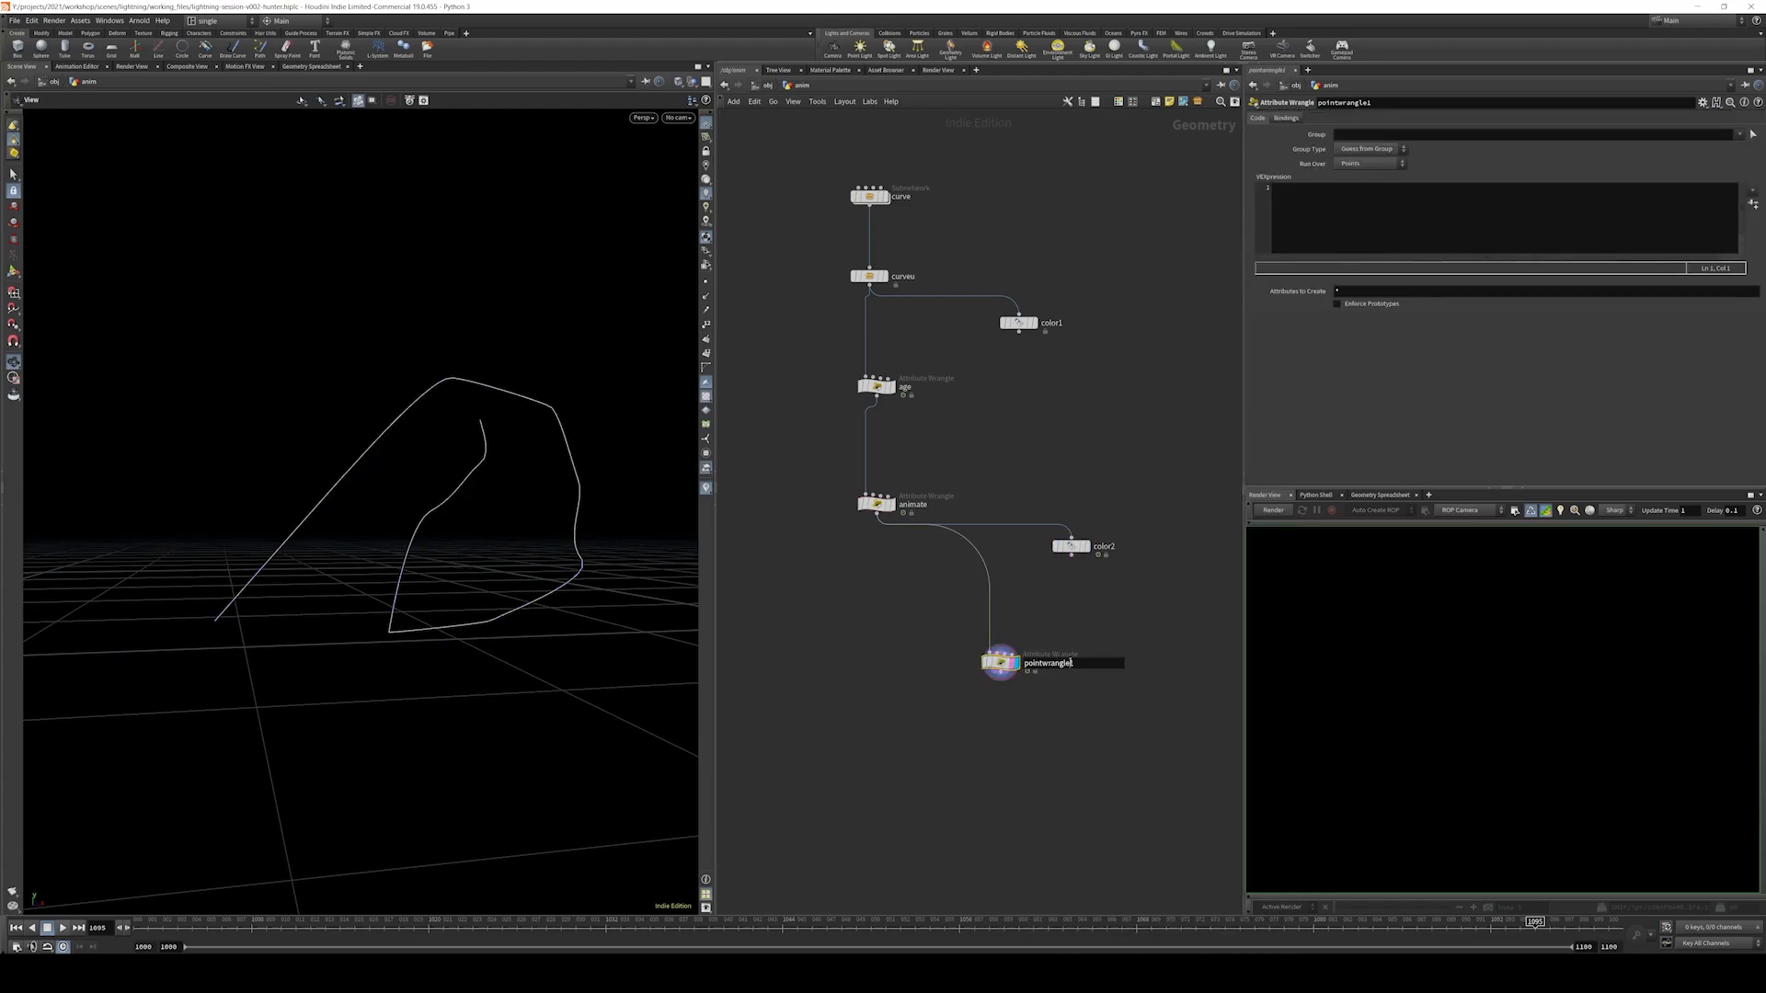
key("ctrl+a")
type("ew")
type("vent")
key("Return")
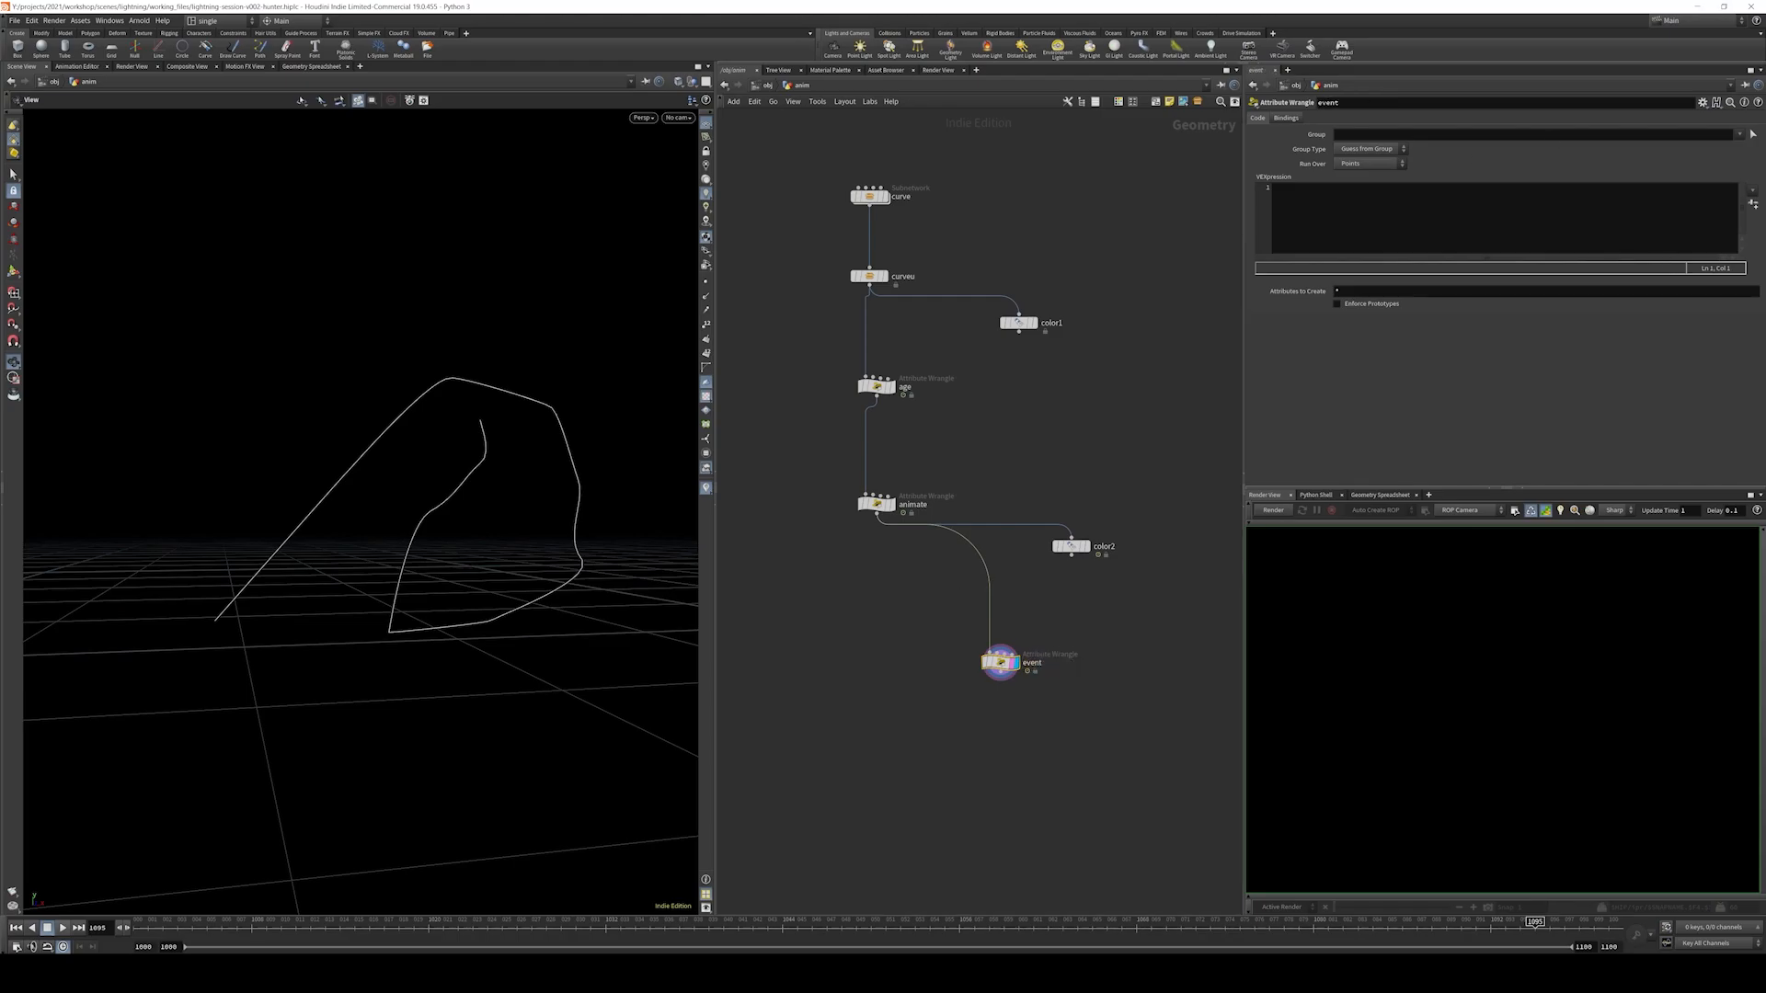
left_click(1375, 206)
type("if(")
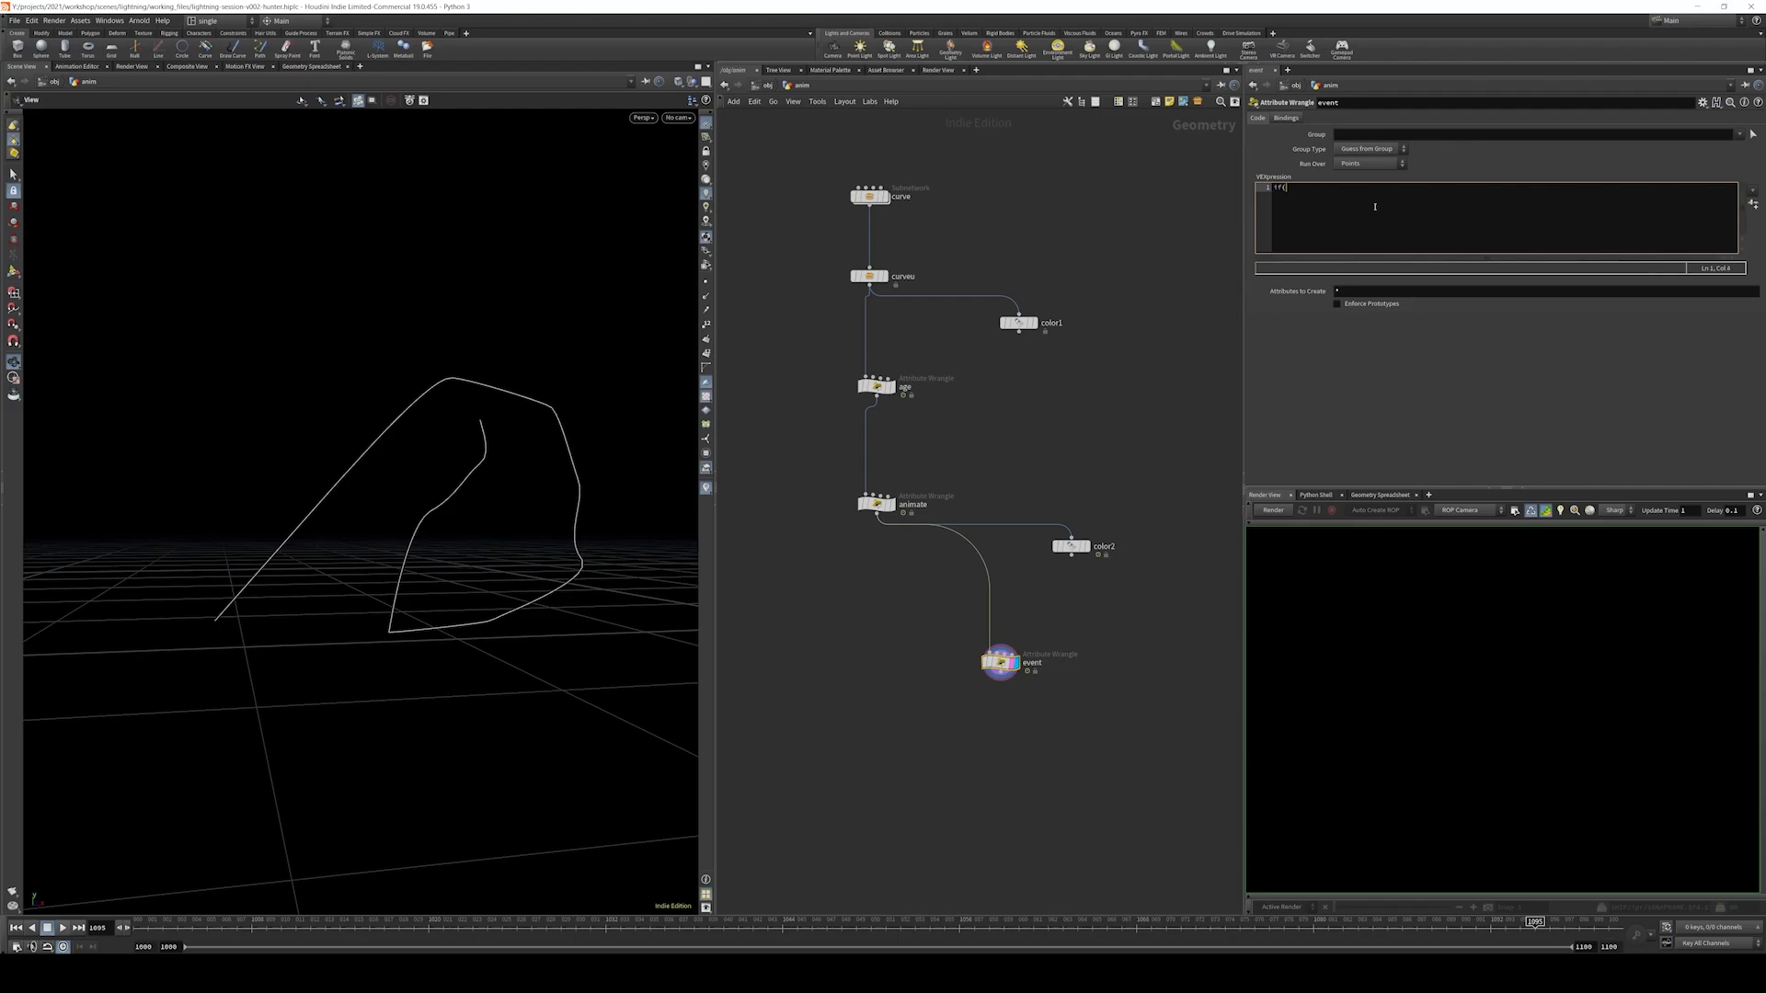
type("@anim")
type(">.8")
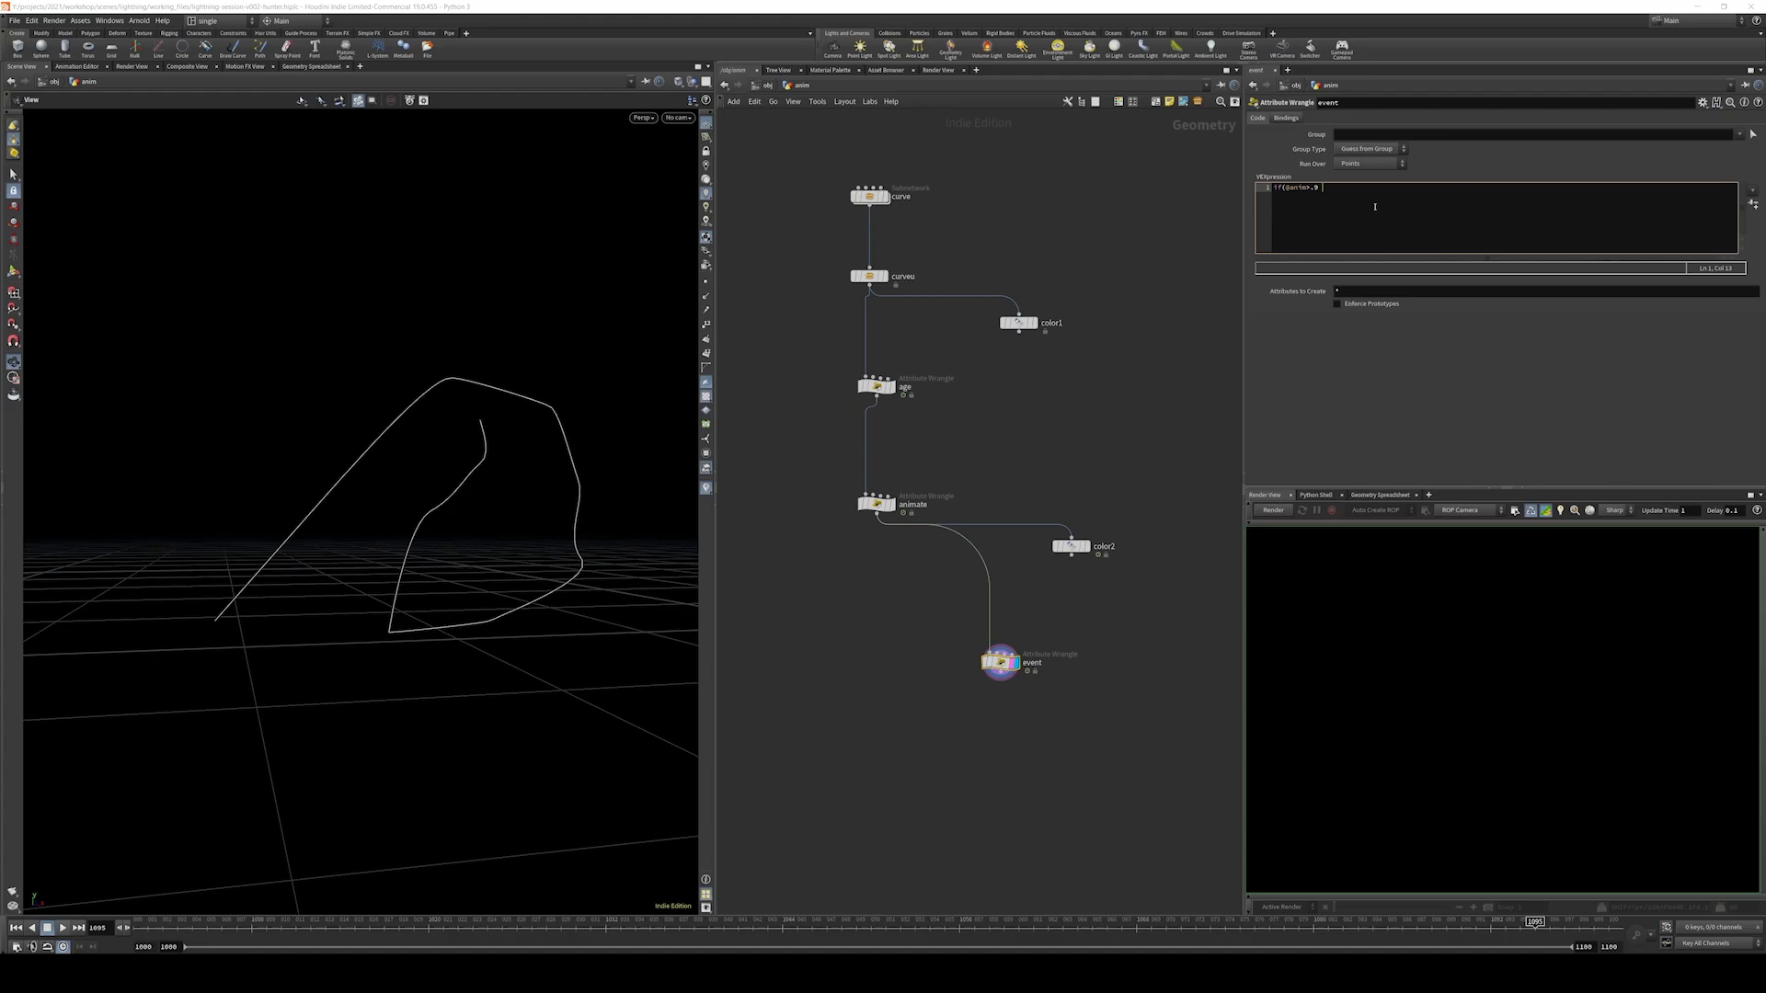
type("&&")
type("{")
key("Return")
key("Return")
type("}")
key("Up")
key("Tab")
key("Return")
key("BackSpace")
key("BackSpace")
key("ctrl+Return")
- Filter the geometry spreadsheet to the connection, curveu and anim attributes, and scrub back to frame 1020
middle_click_drag(1140, 411, 1116, 364)
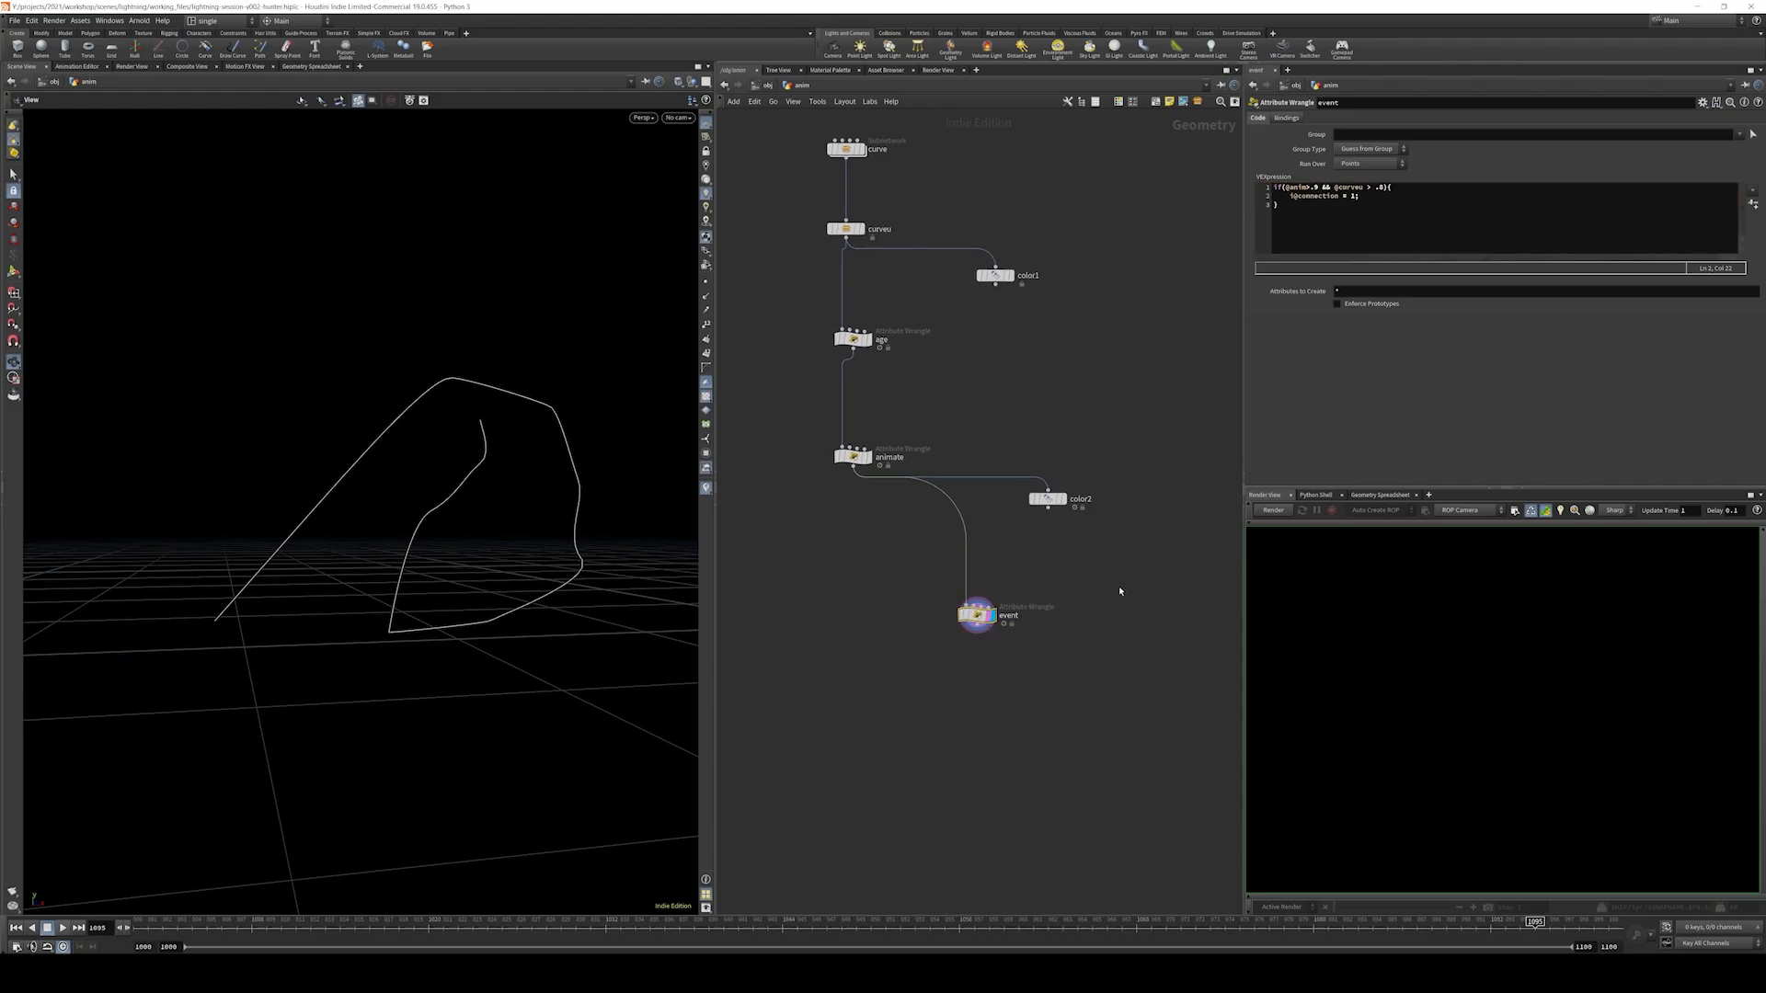
left_click(1354, 495)
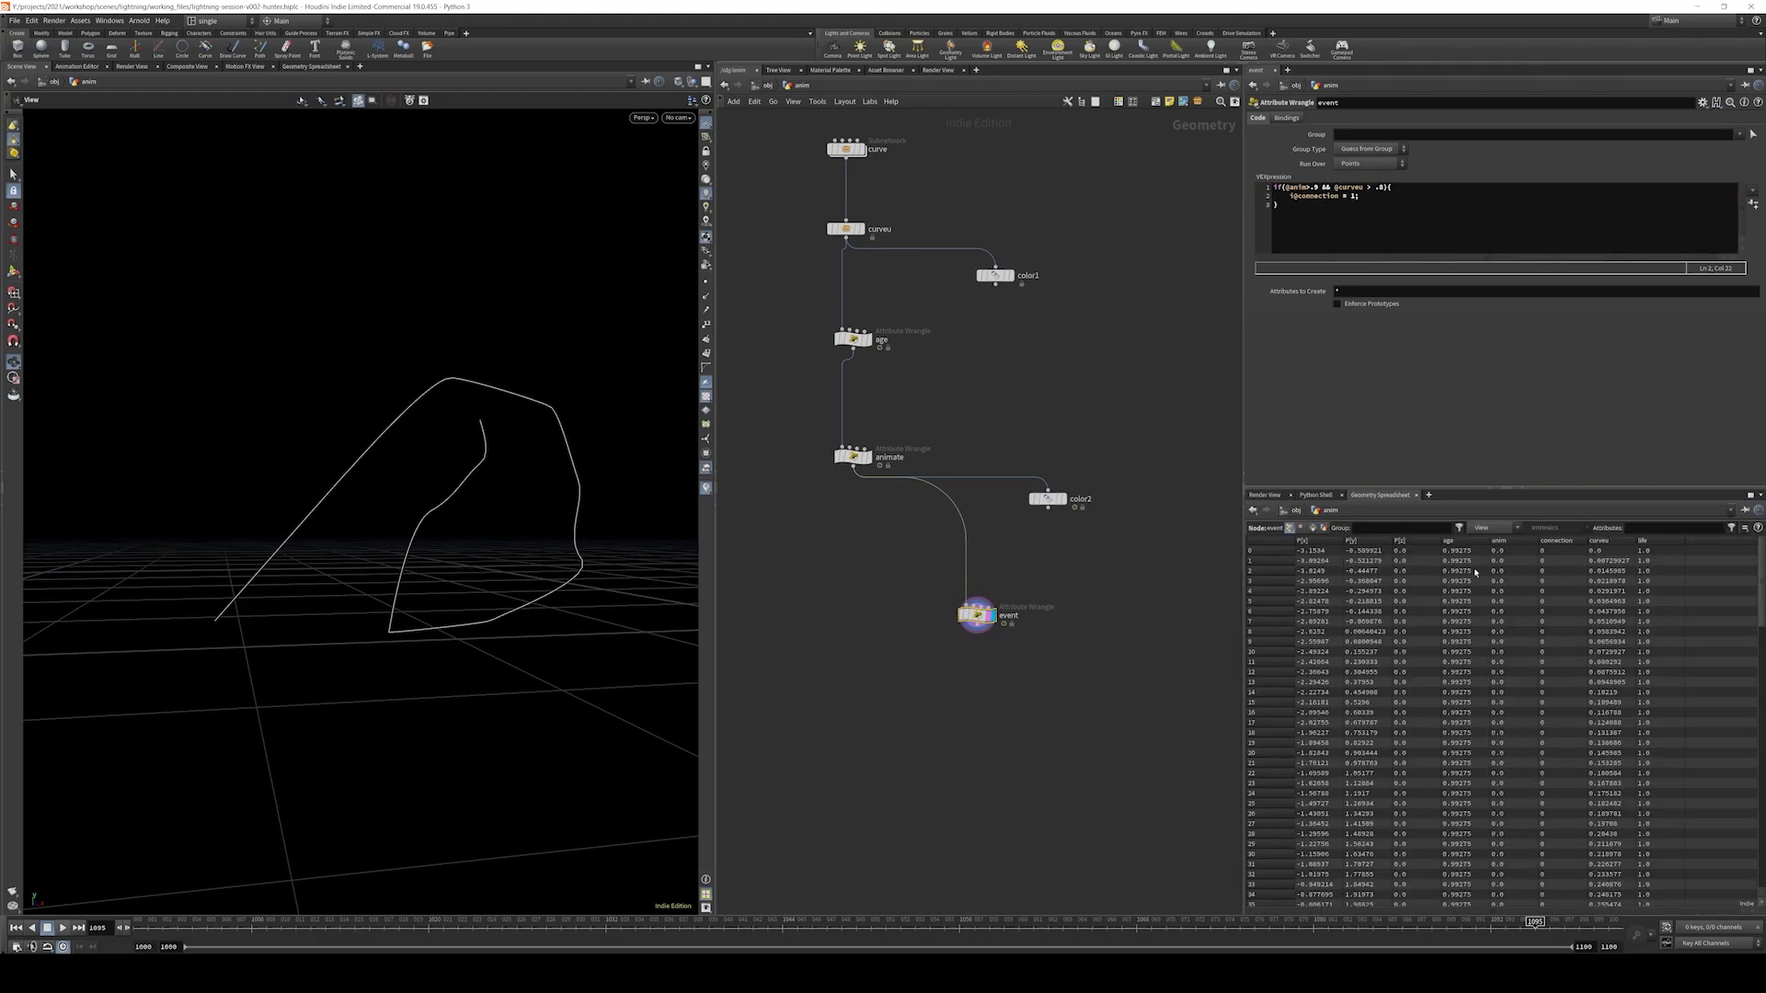
left_click(1646, 529)
type("connection")
key("Return")
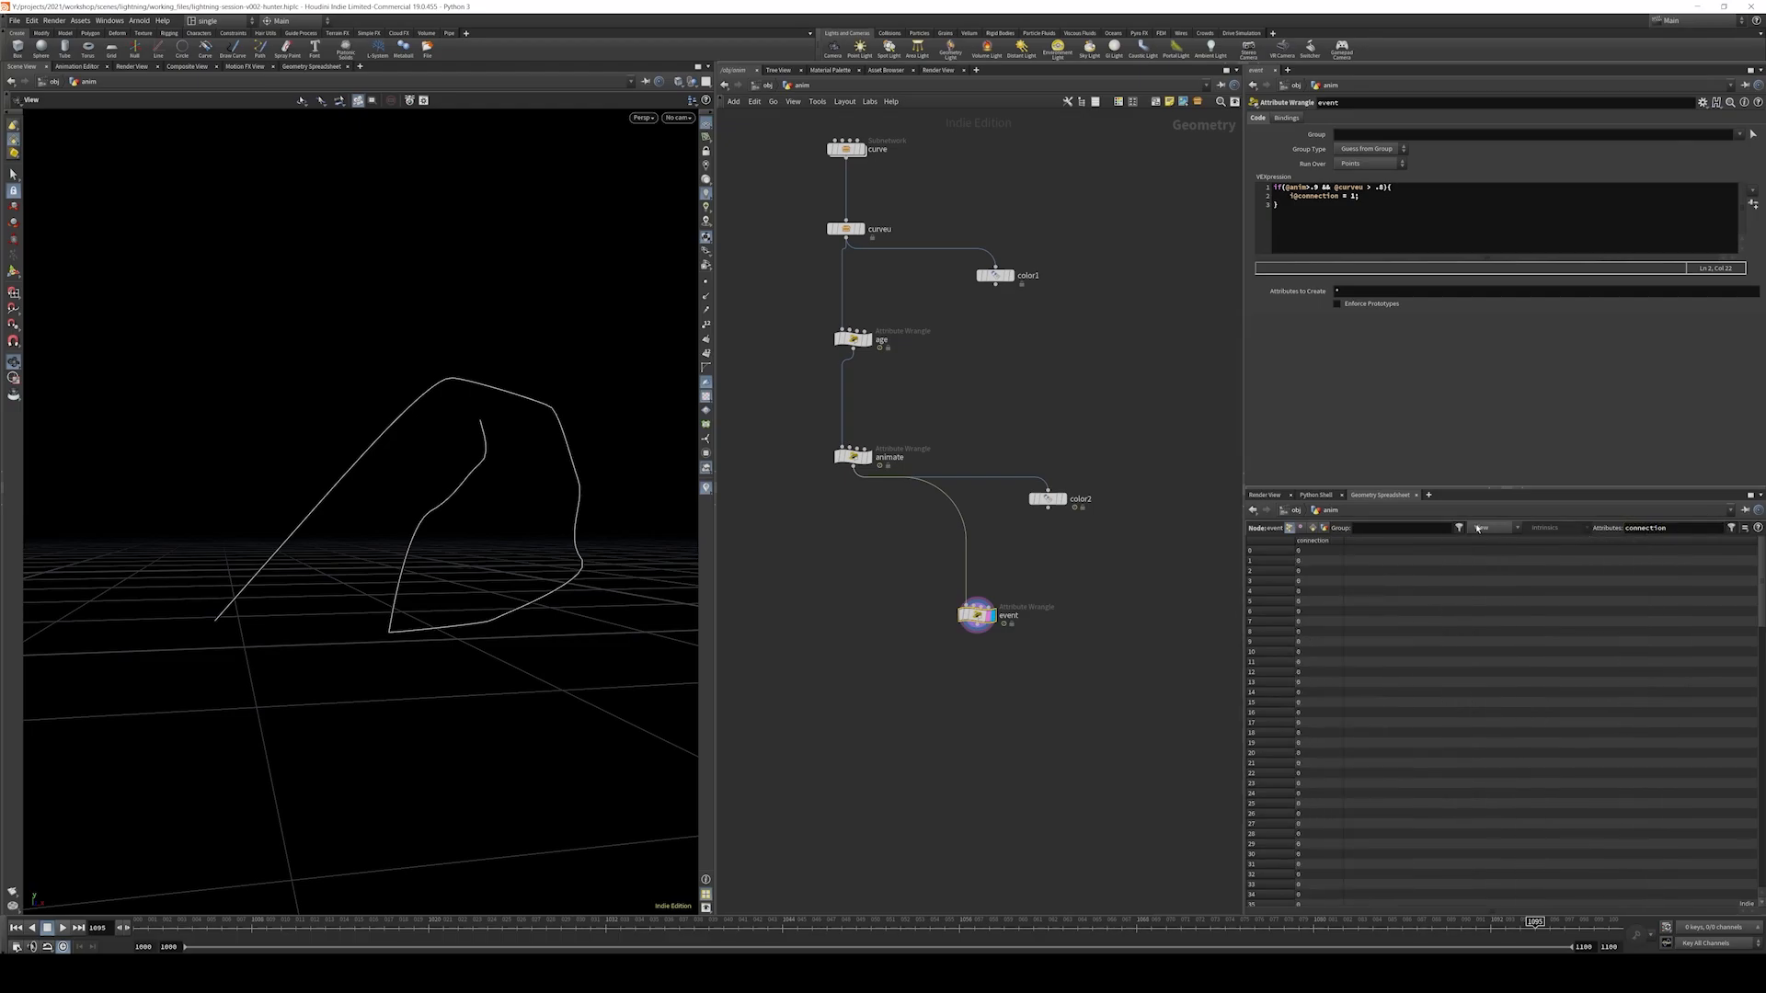
left_click_drag(399, 922, 1002, 915)
left_click(1672, 526)
key("Return")
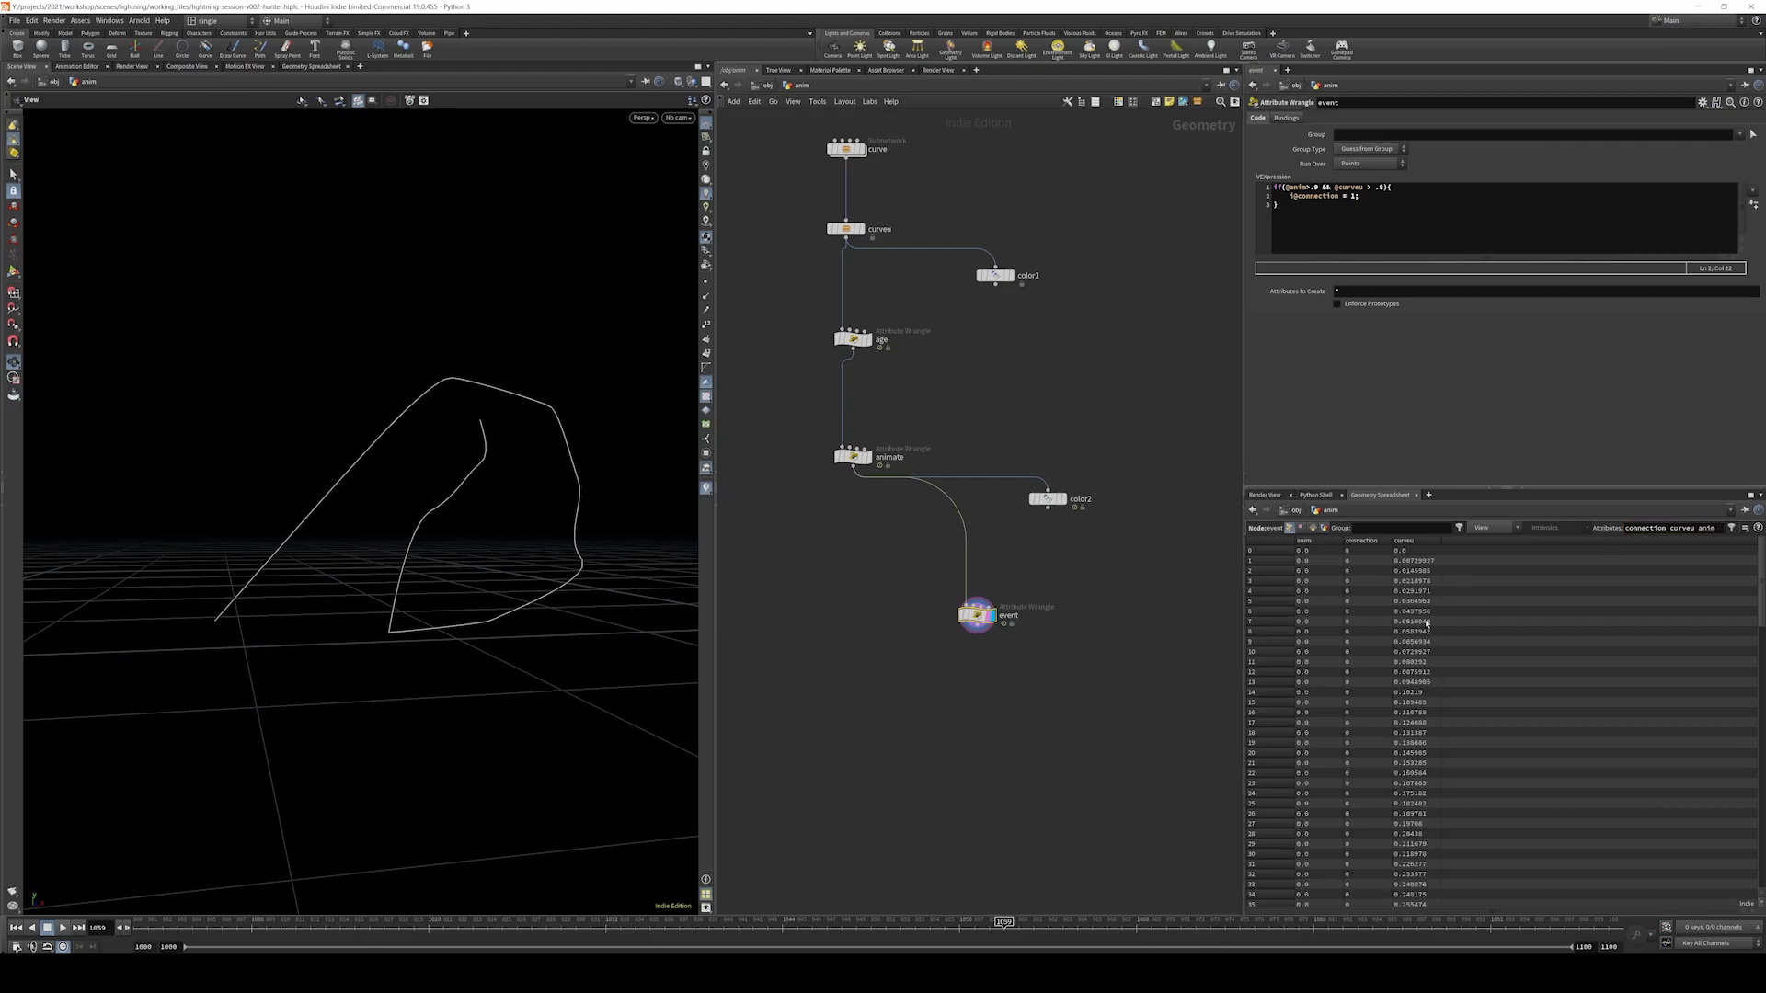
left_click_drag(547, 922, 502, 923)
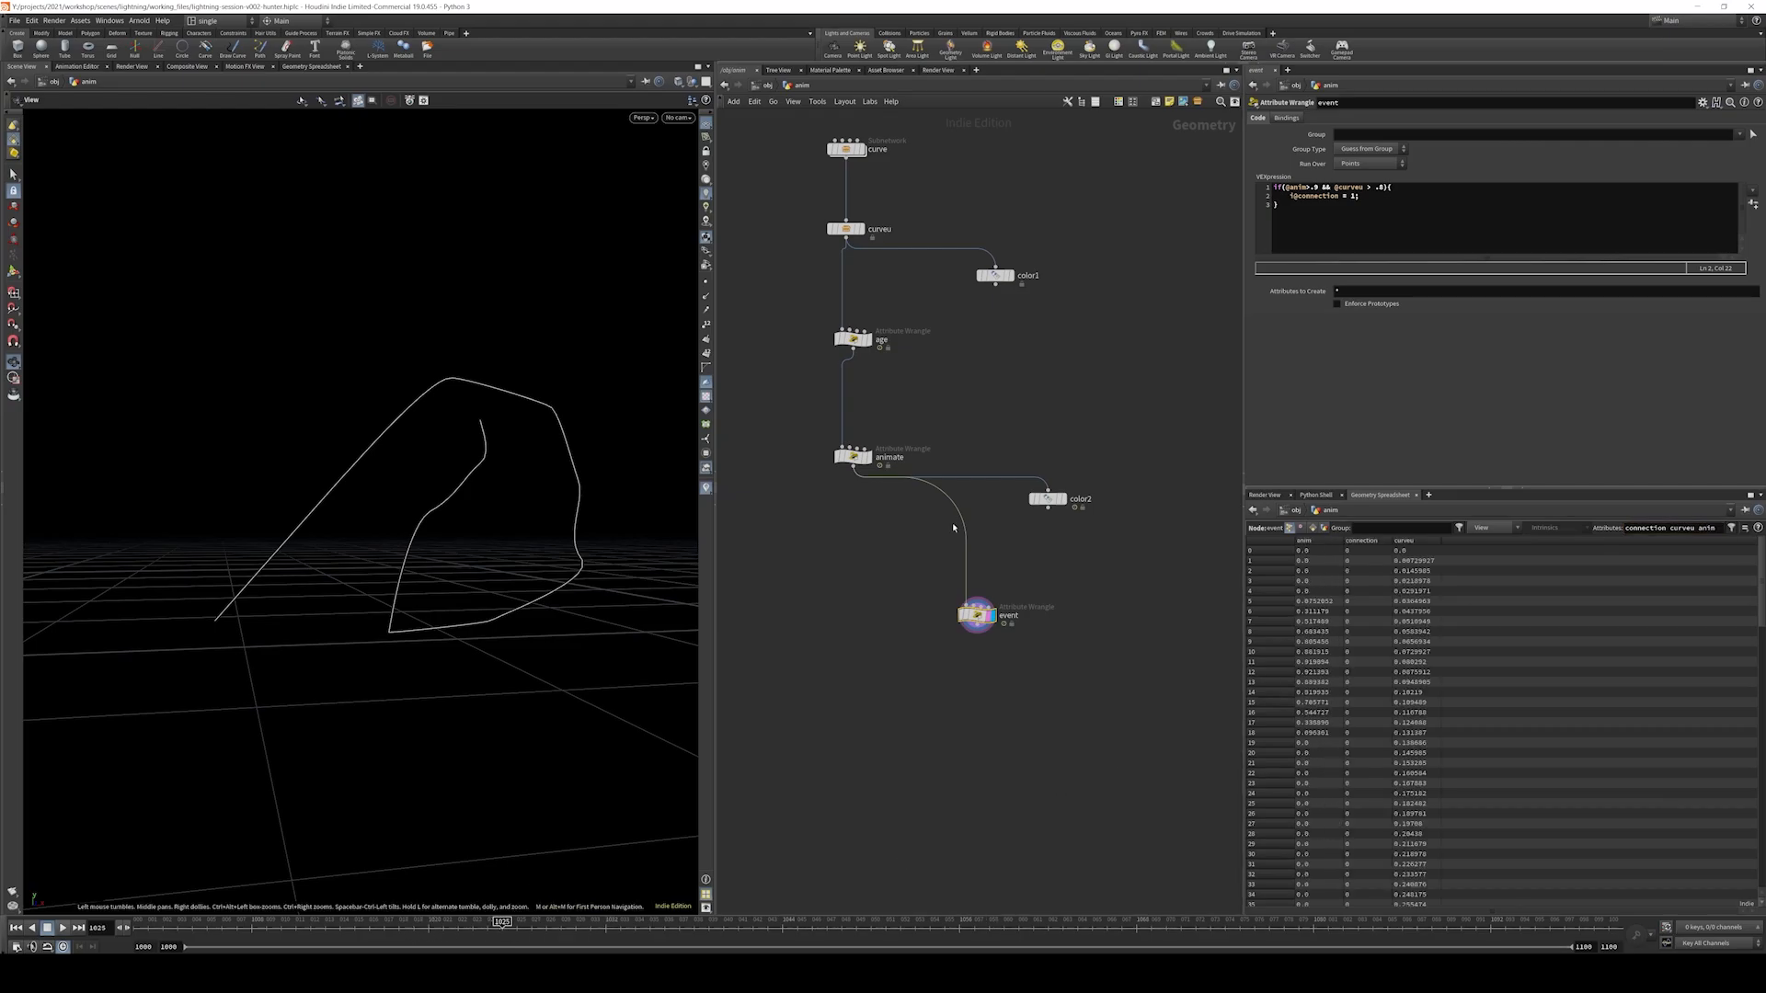
- Rewire the color2 node to follow the event wrangle and display it
left_click(1048, 498)
left_click_drag(1059, 507, 1066, 647)
left_click(1081, 656)
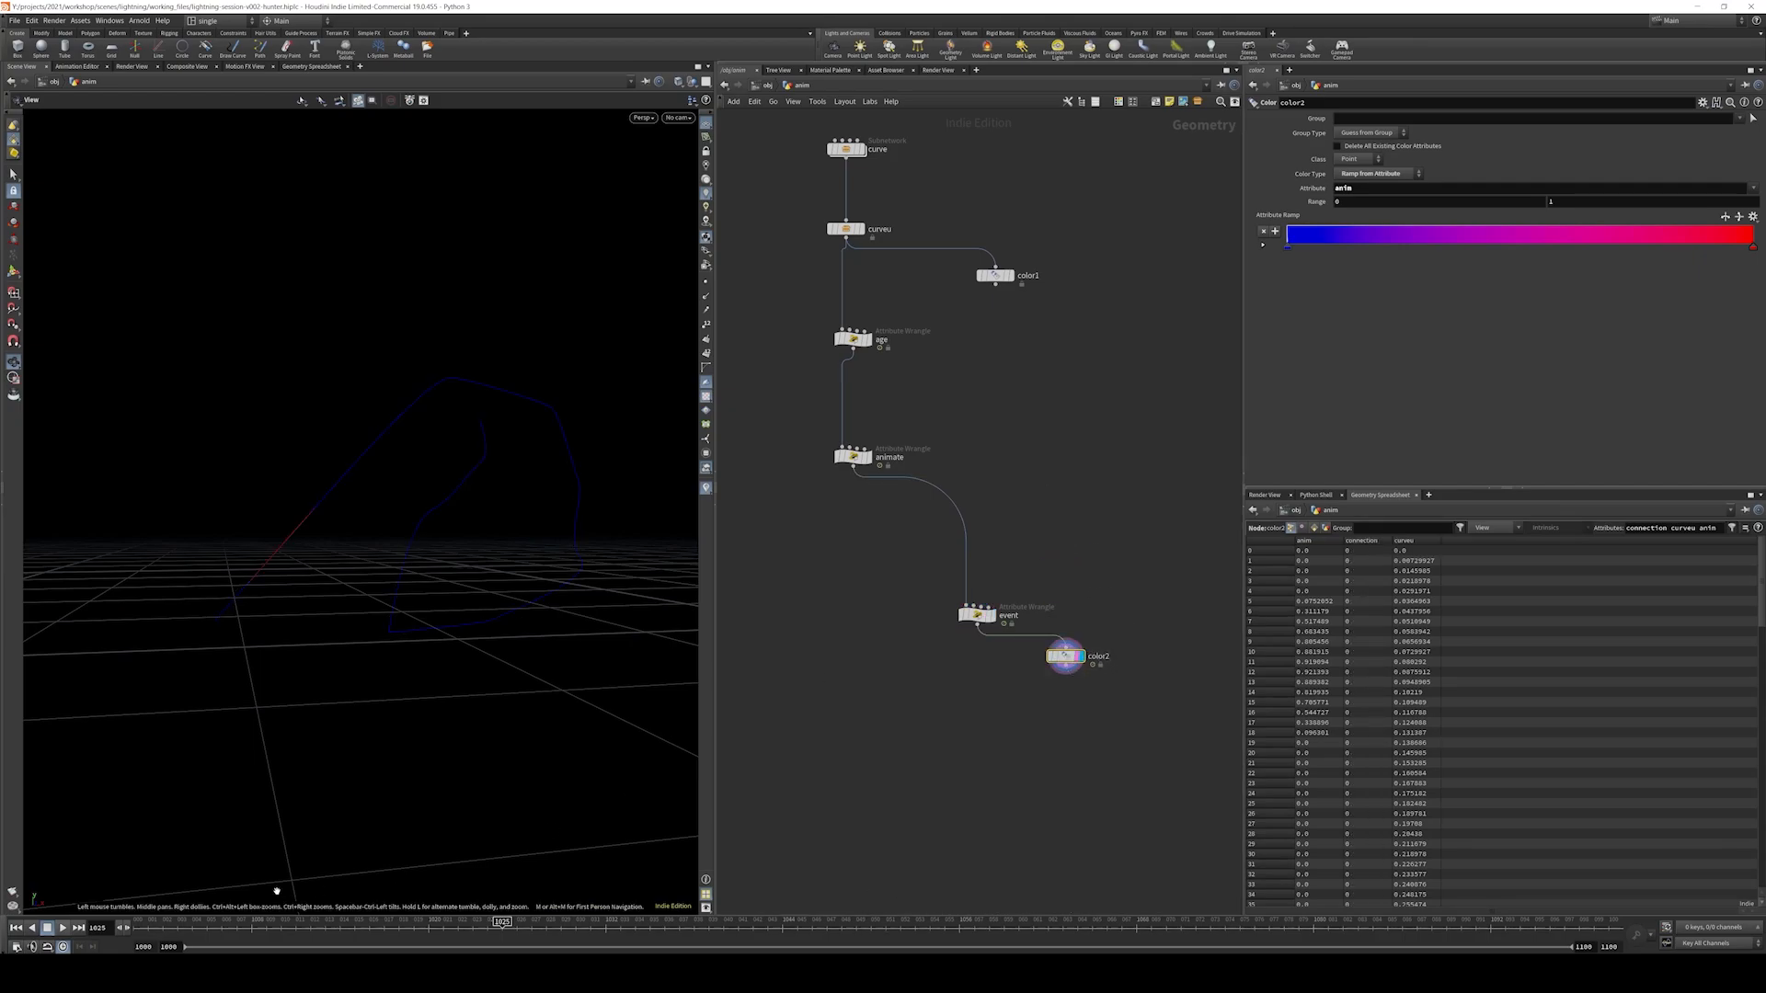
- Scrub to frame 1091 and examine the connection values of the last curve points in the spreadsheet
left_click_drag(398, 923, 664, 934)
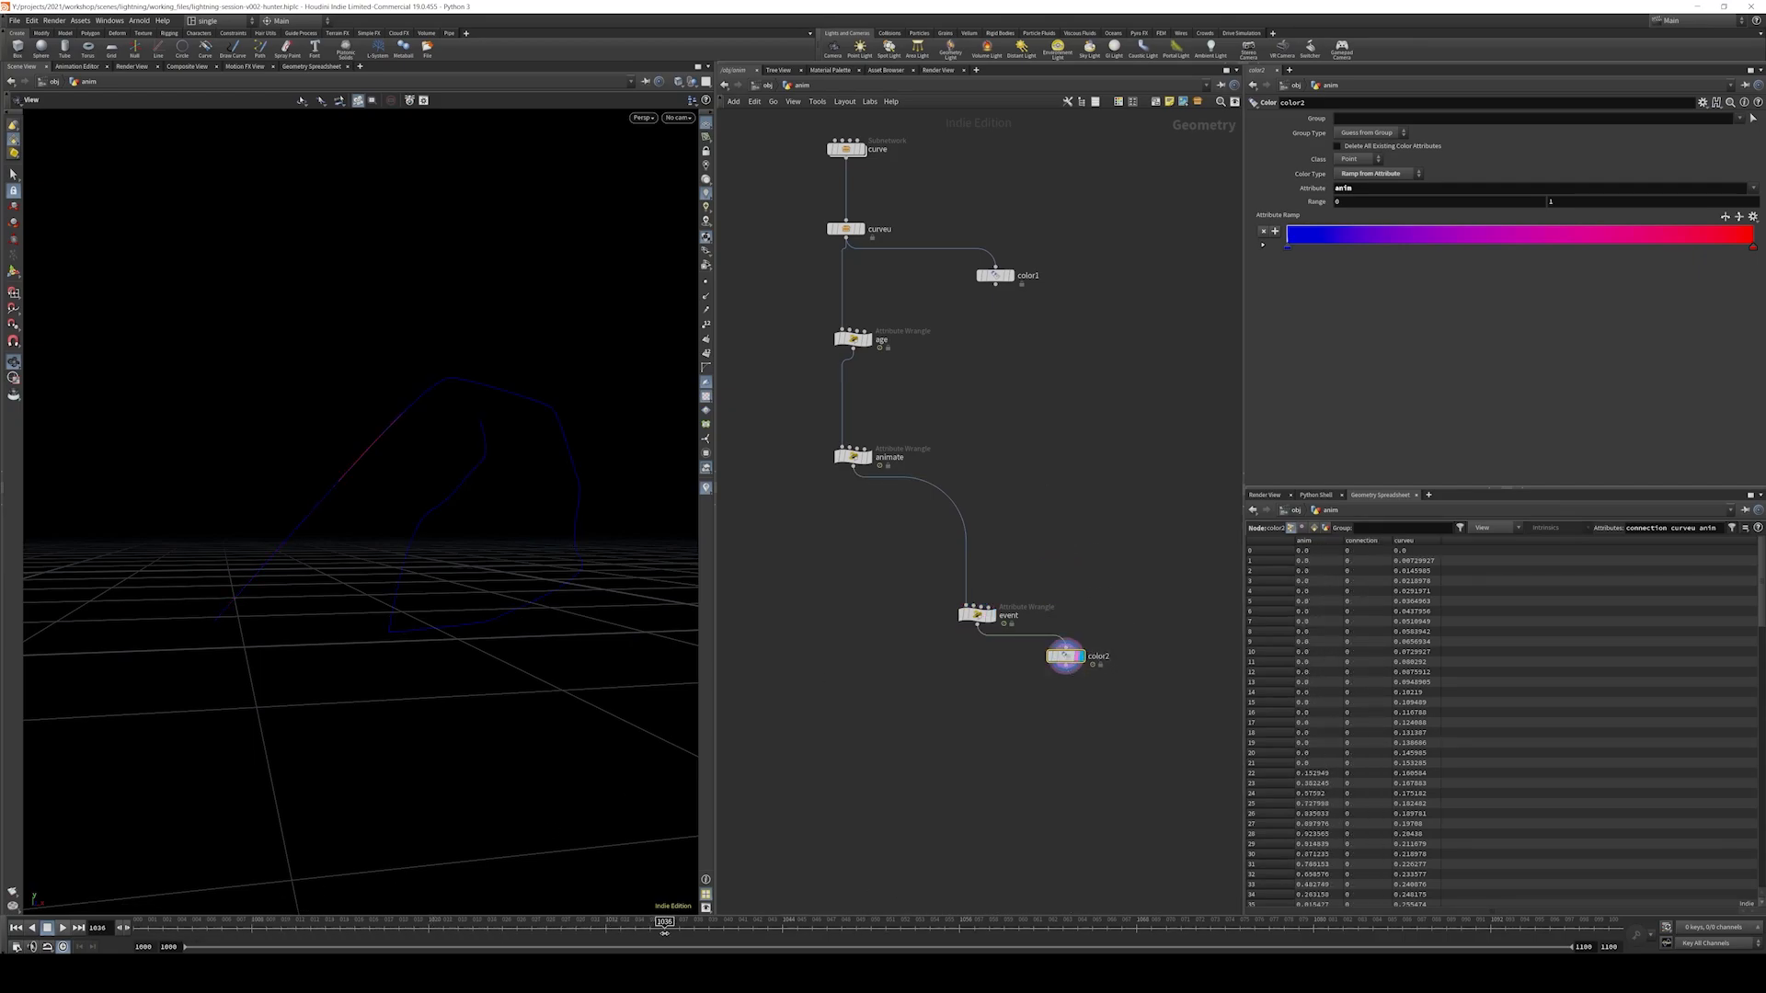
scroll(1287, 661, "down", 5)
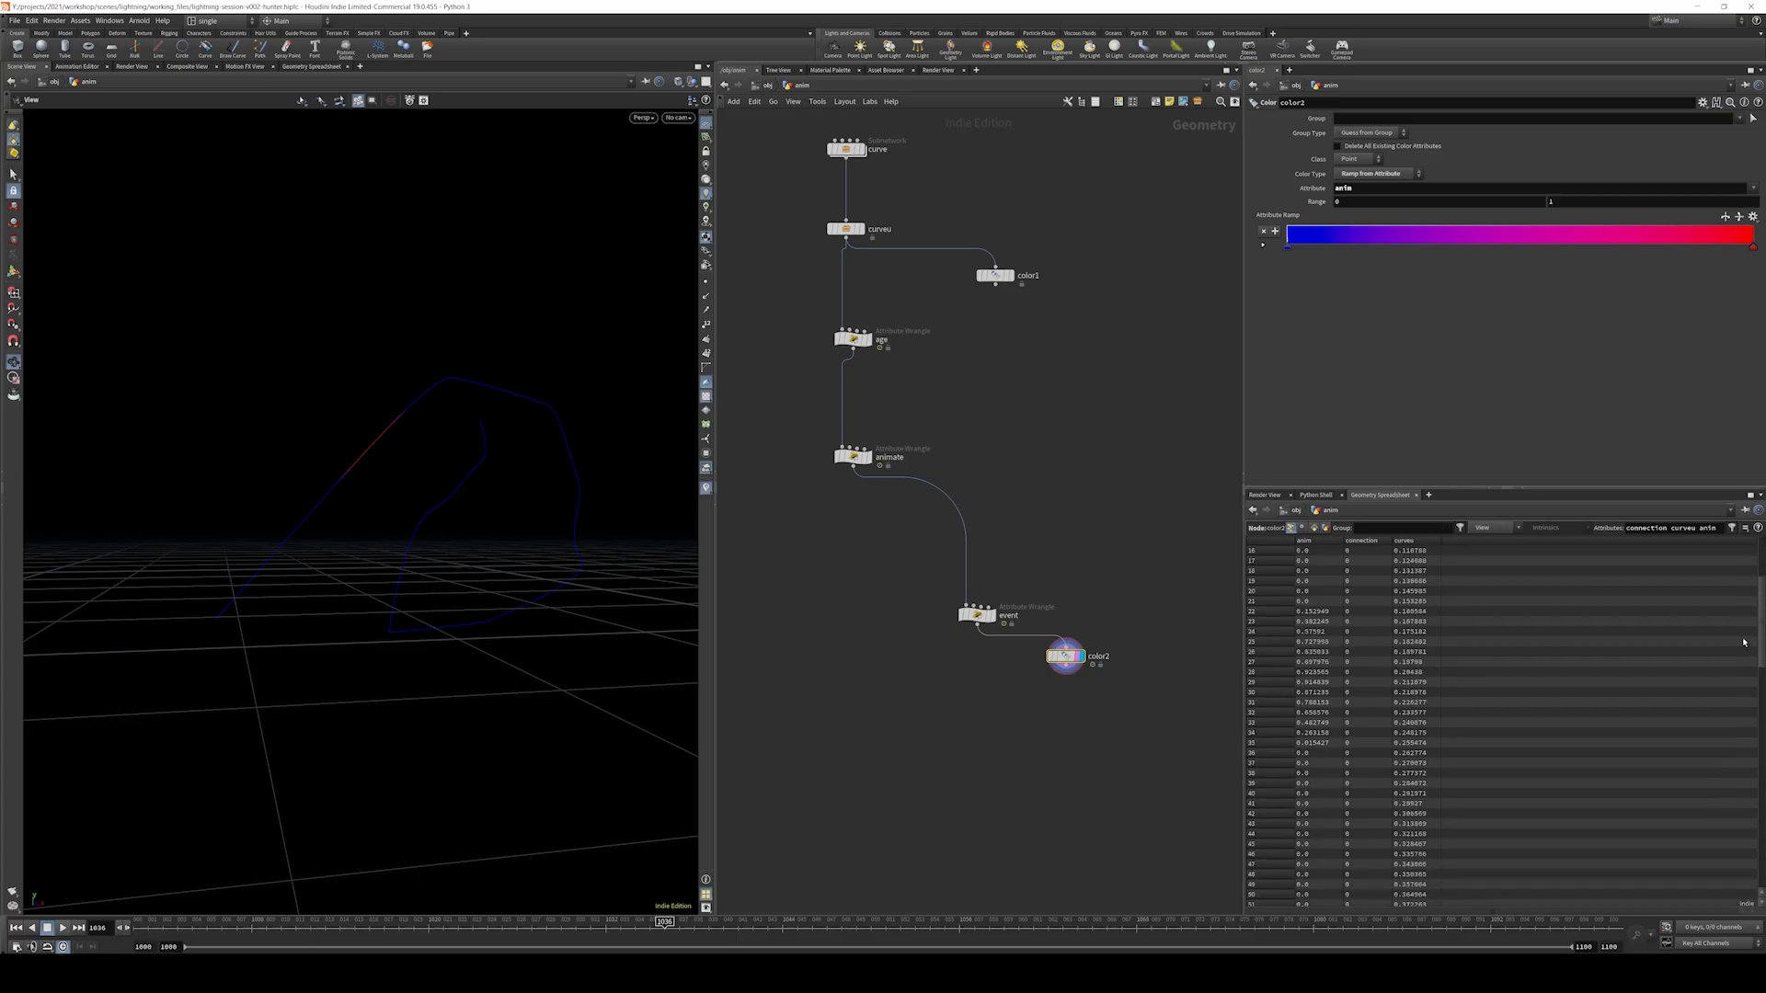
left_click_drag(1759, 621, 1737, 855)
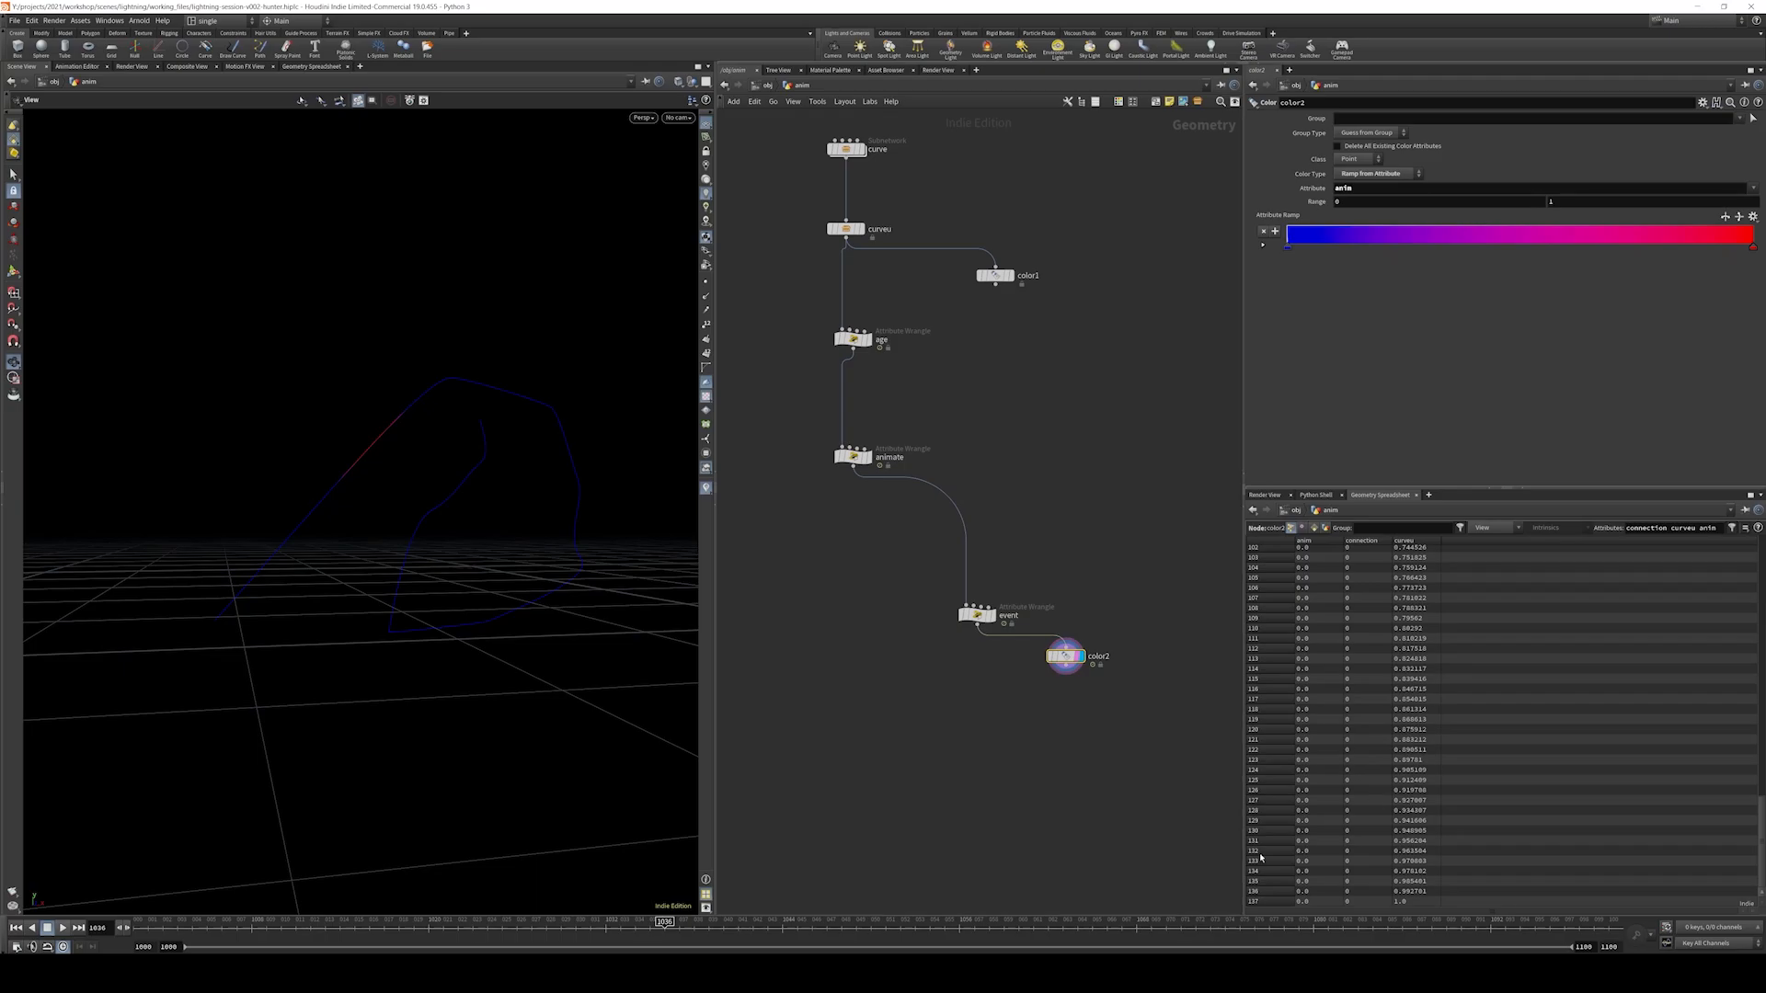
left_click_drag(655, 932, 1248, 933)
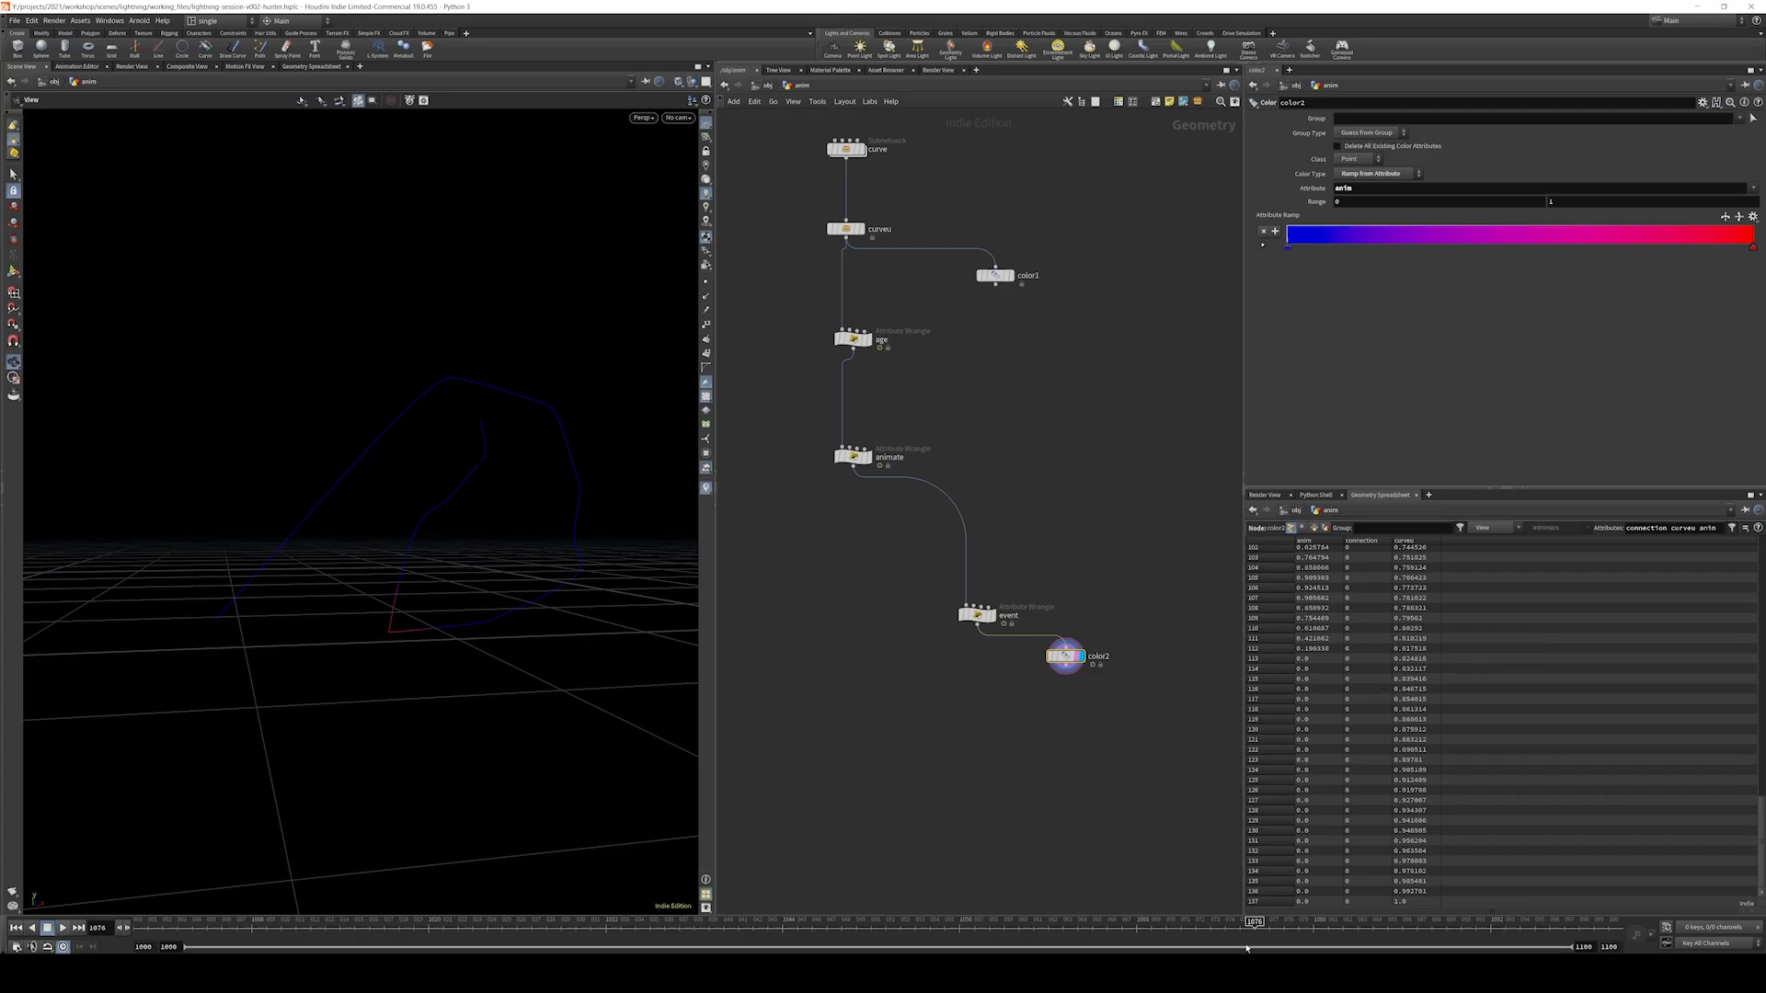
left_click_drag(1253, 922, 1477, 923)
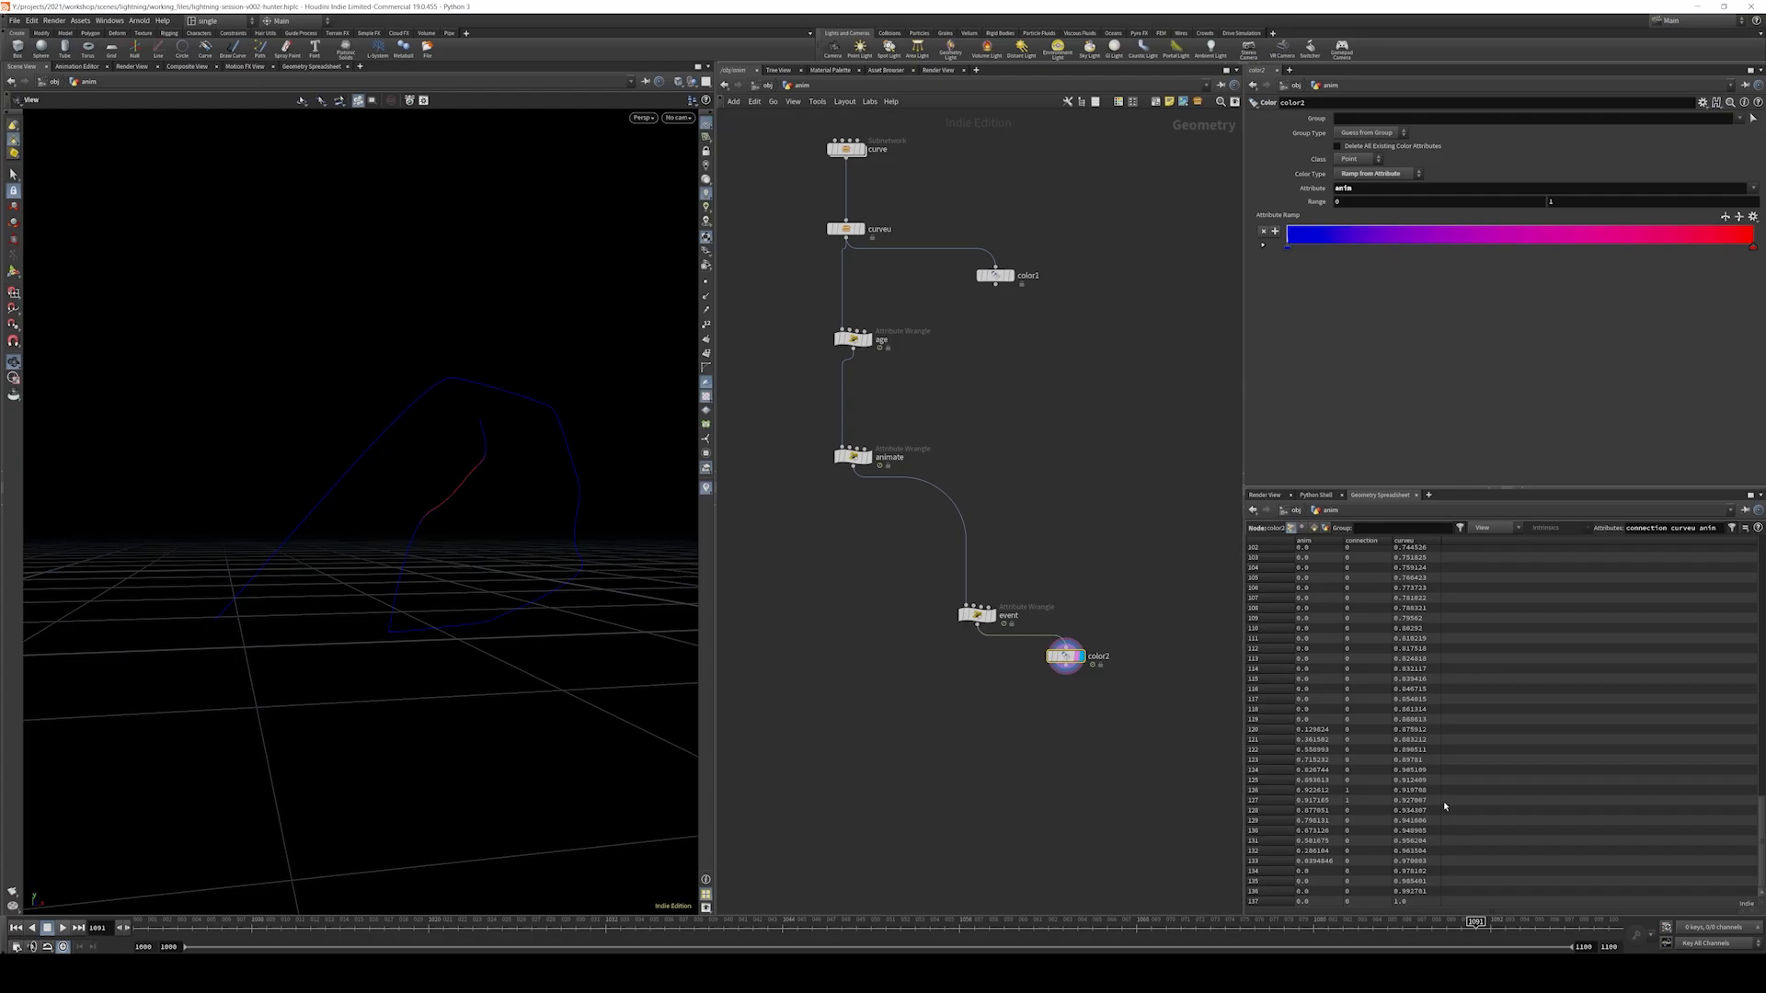
- Select the event wrangle and display its output instead of color2's
left_click(977, 614)
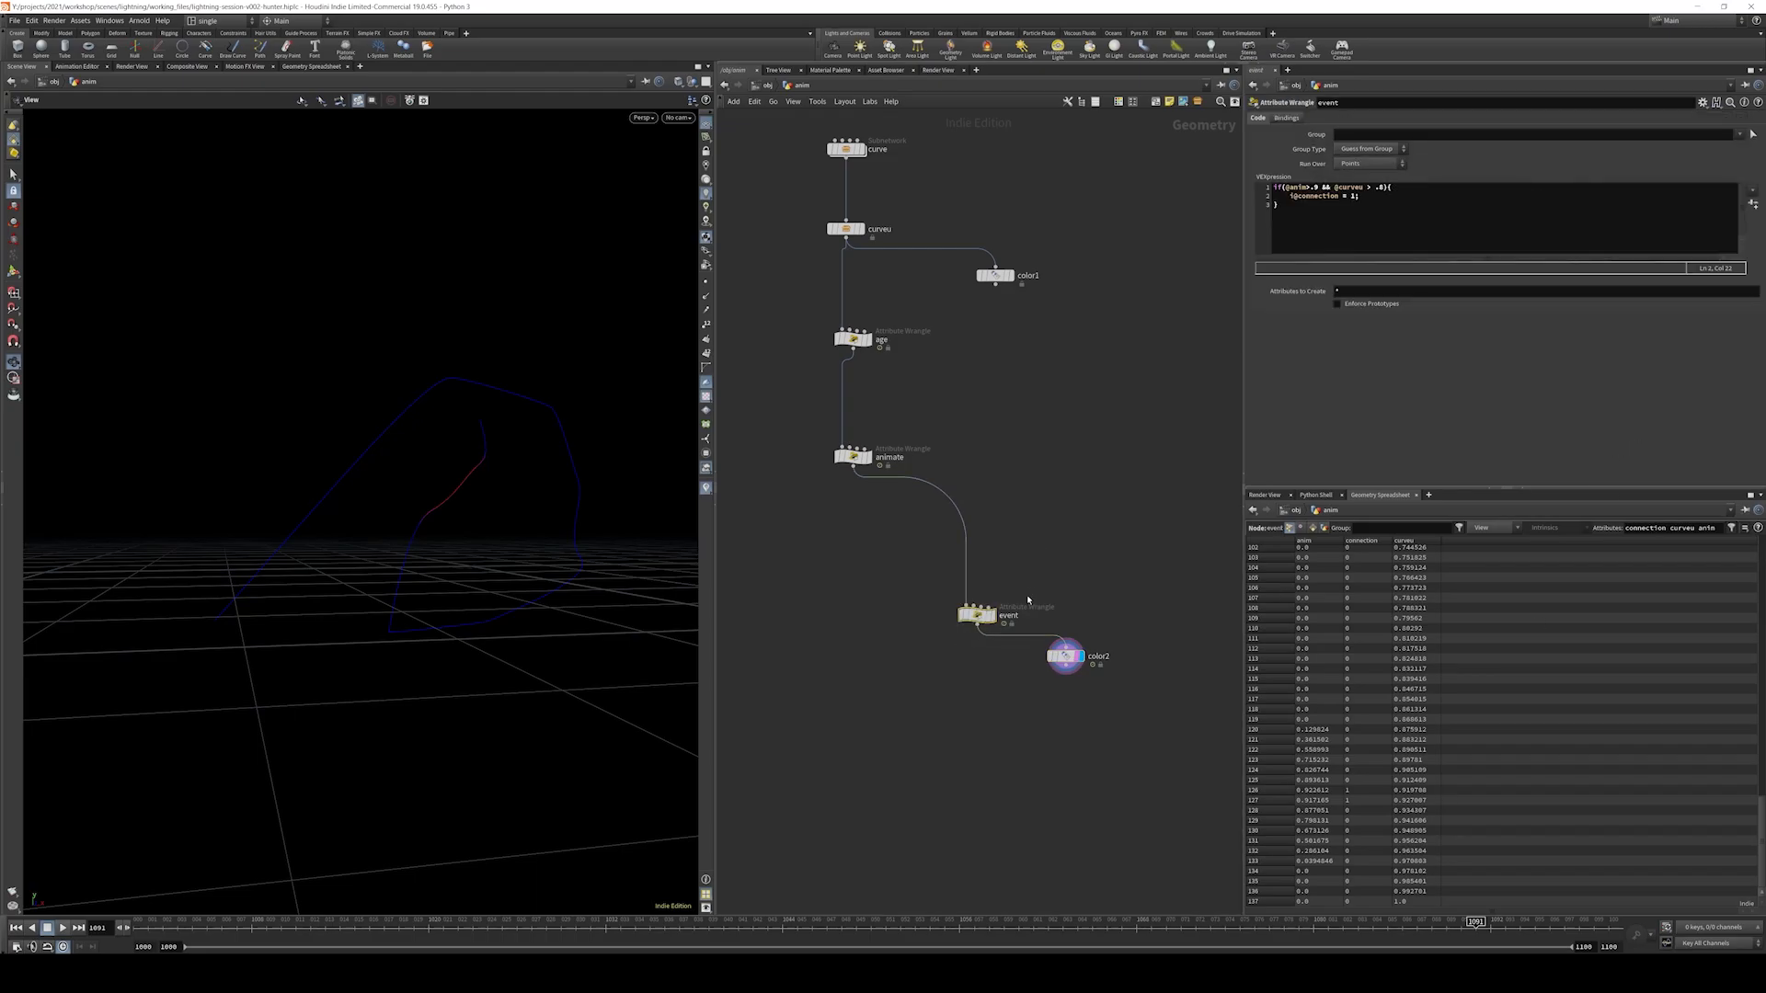
middle_click_drag(1029, 504, 1070, 465)
left_click_drag(1064, 500, 1021, 589)
key("r")
- Add an Attribute Promote node wired below the event wrangle
middle_click_drag(1116, 489, 1017, 368)
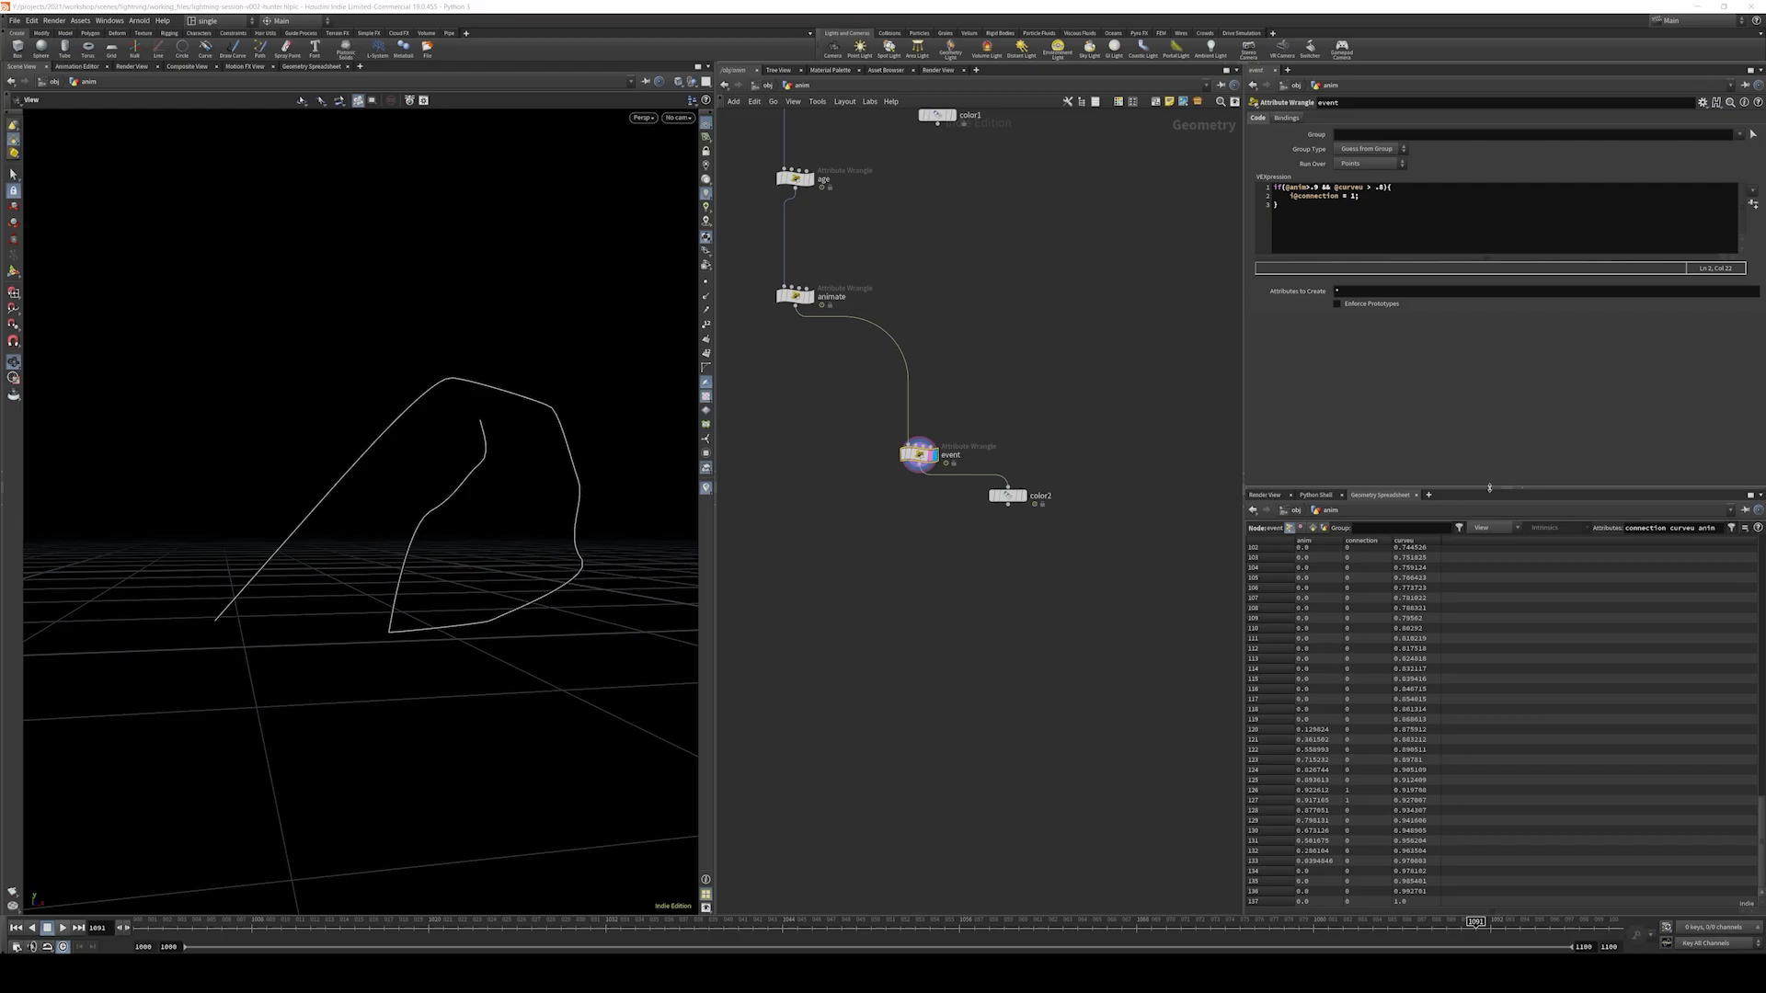
scroll(942, 555, "up", 4)
key("Tab")
mouse_move(919, 570)
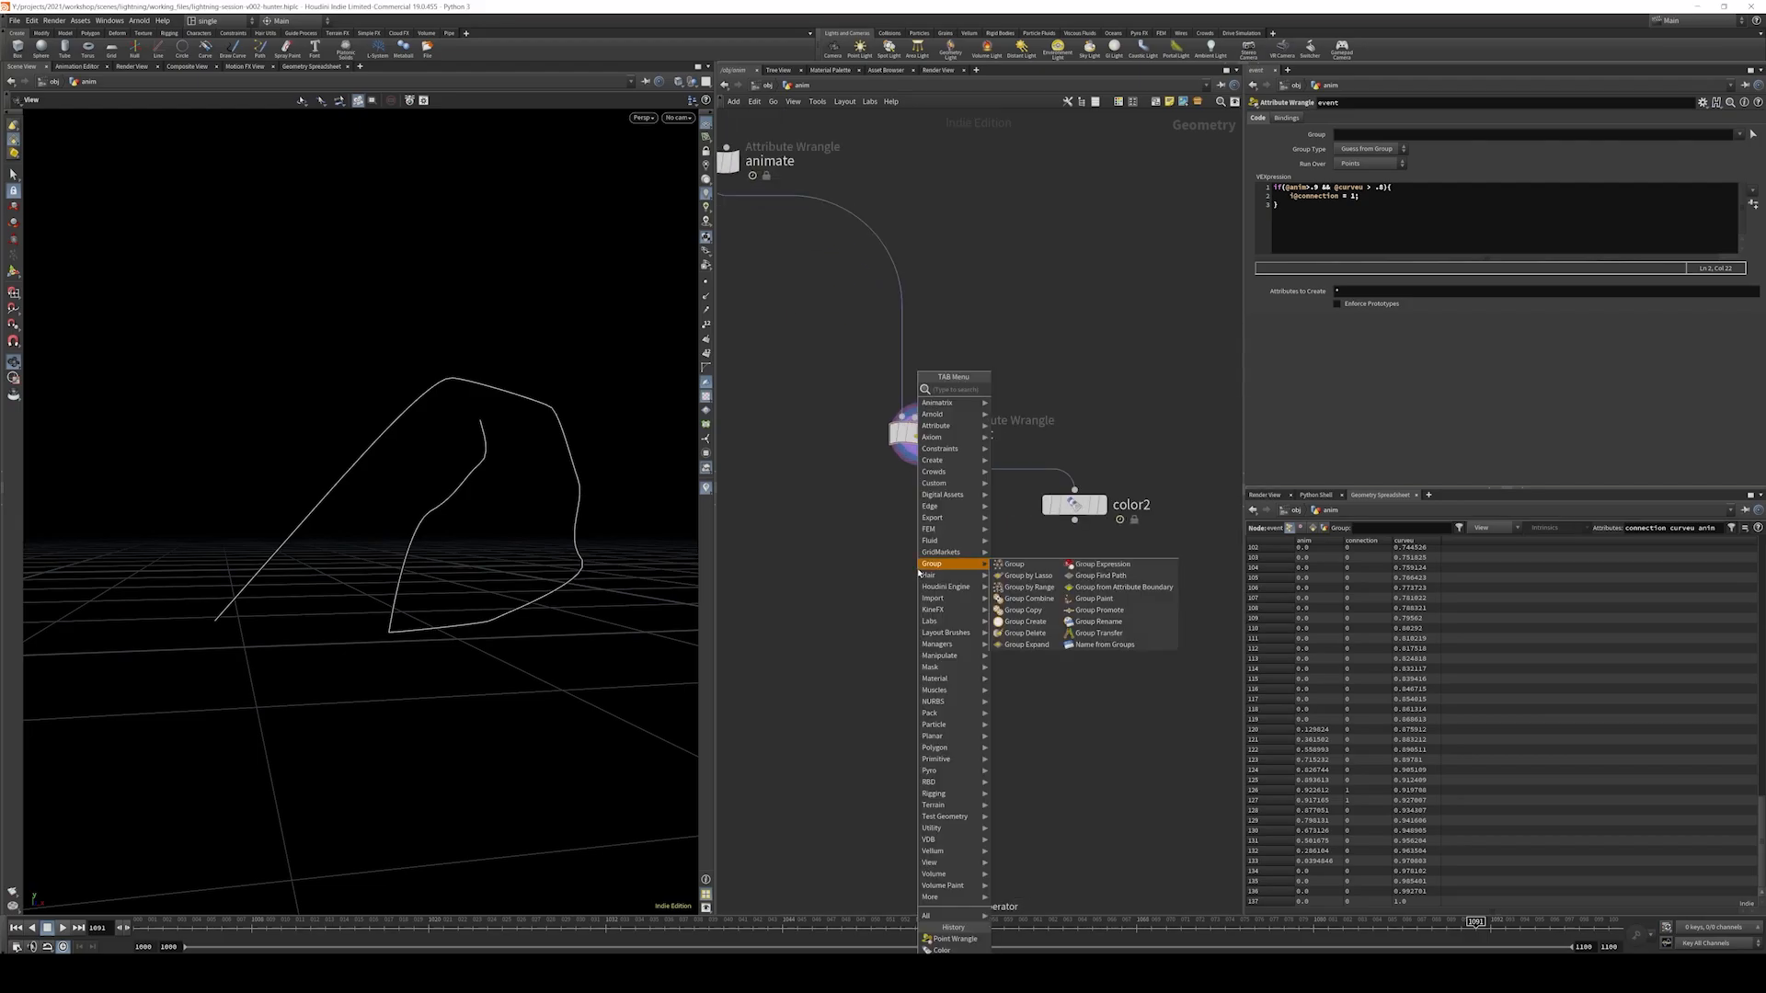
type("attribute promot")
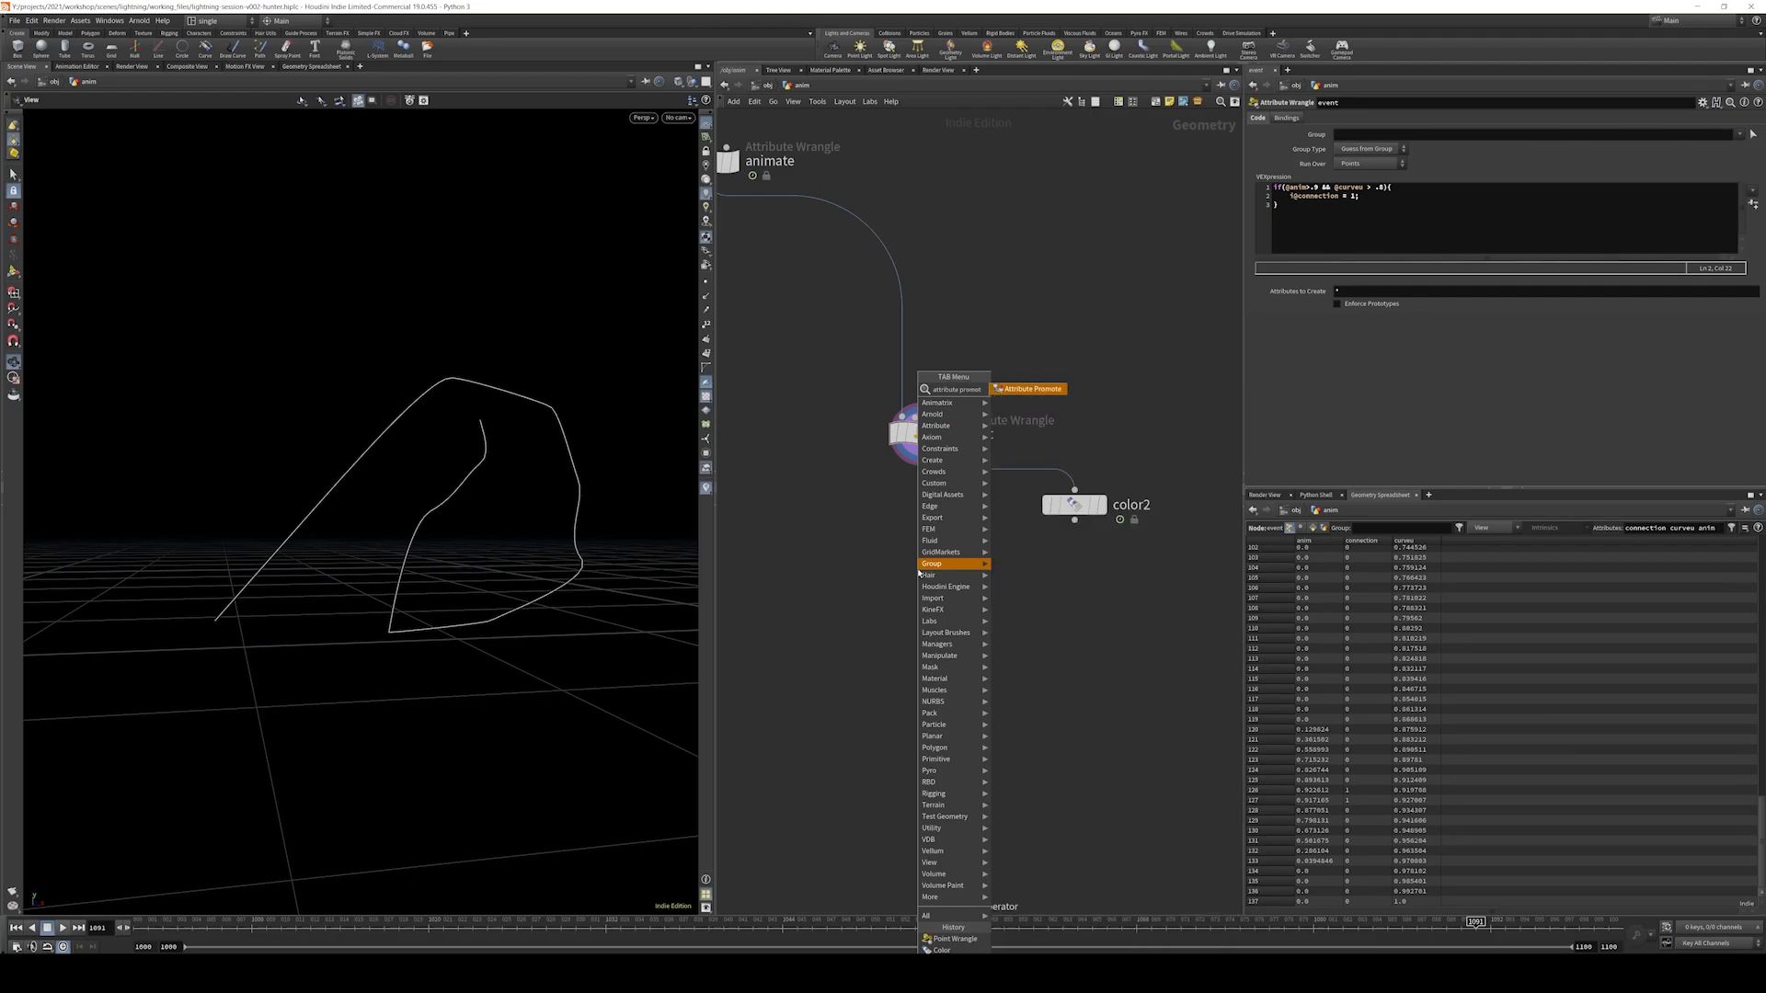
key("Return")
key("Return")
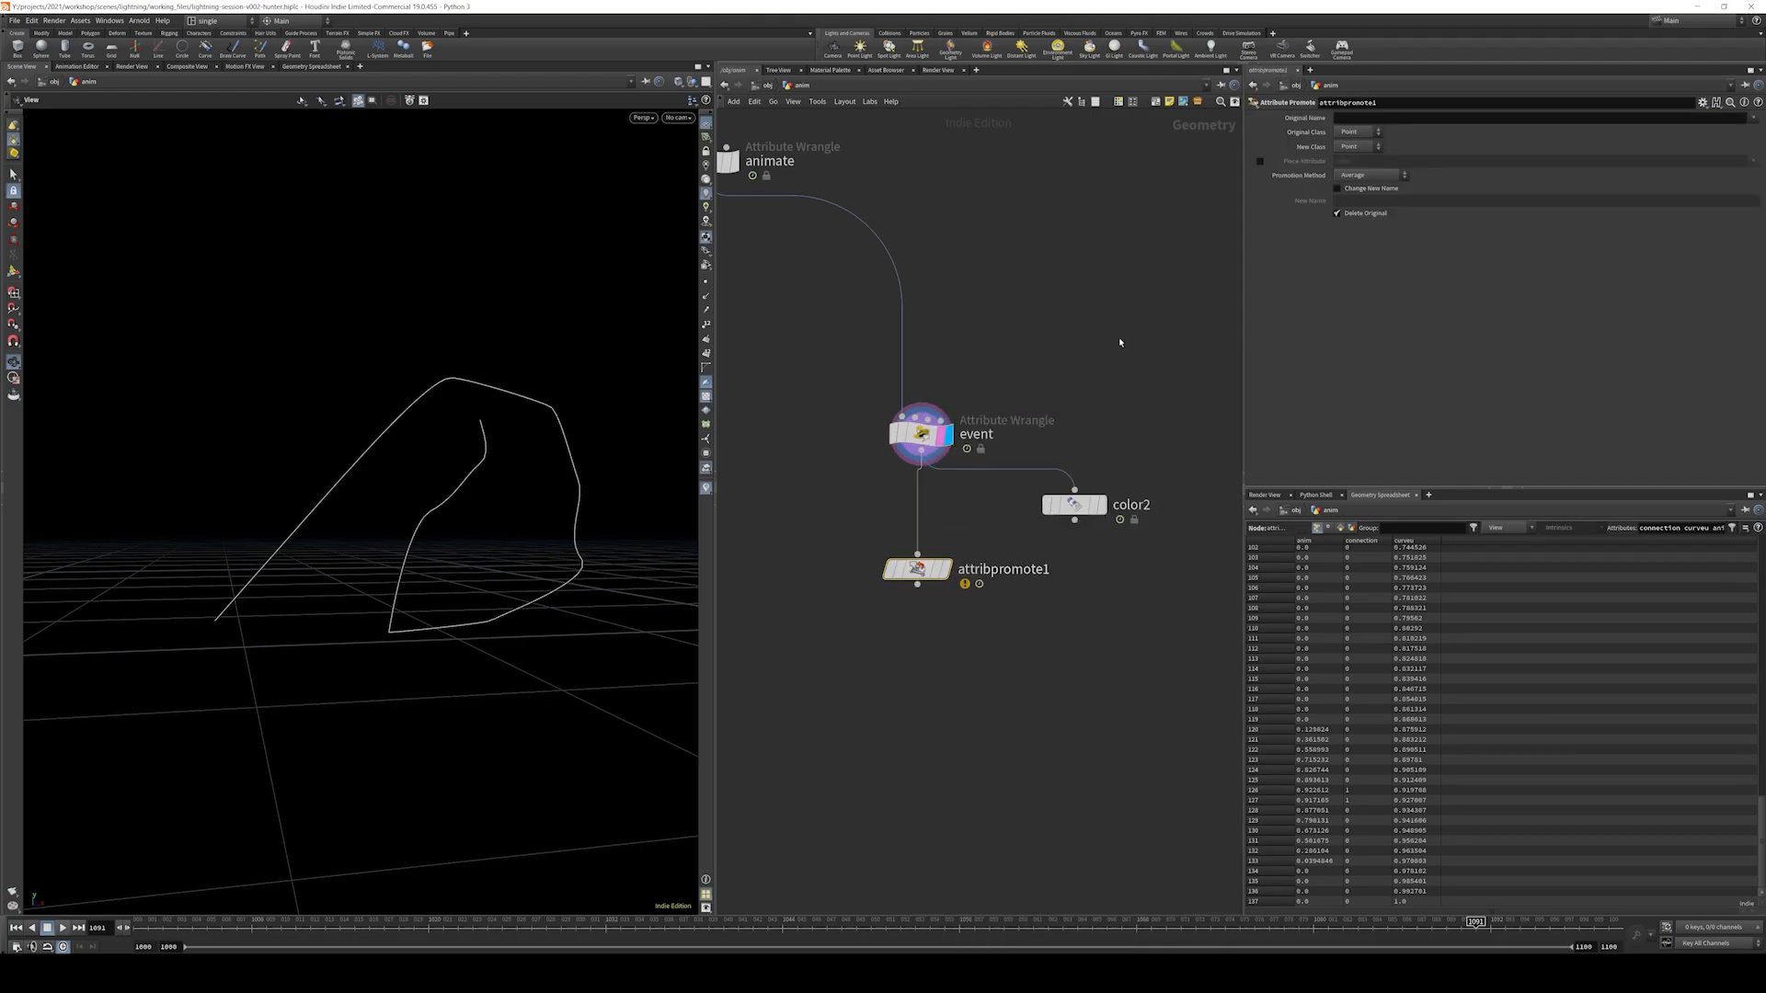
- Display the promote node and have it promote connection from Point to Primitive using the Maximum method
left_click(1358, 147)
left_click(1352, 175)
left_click(1354, 120)
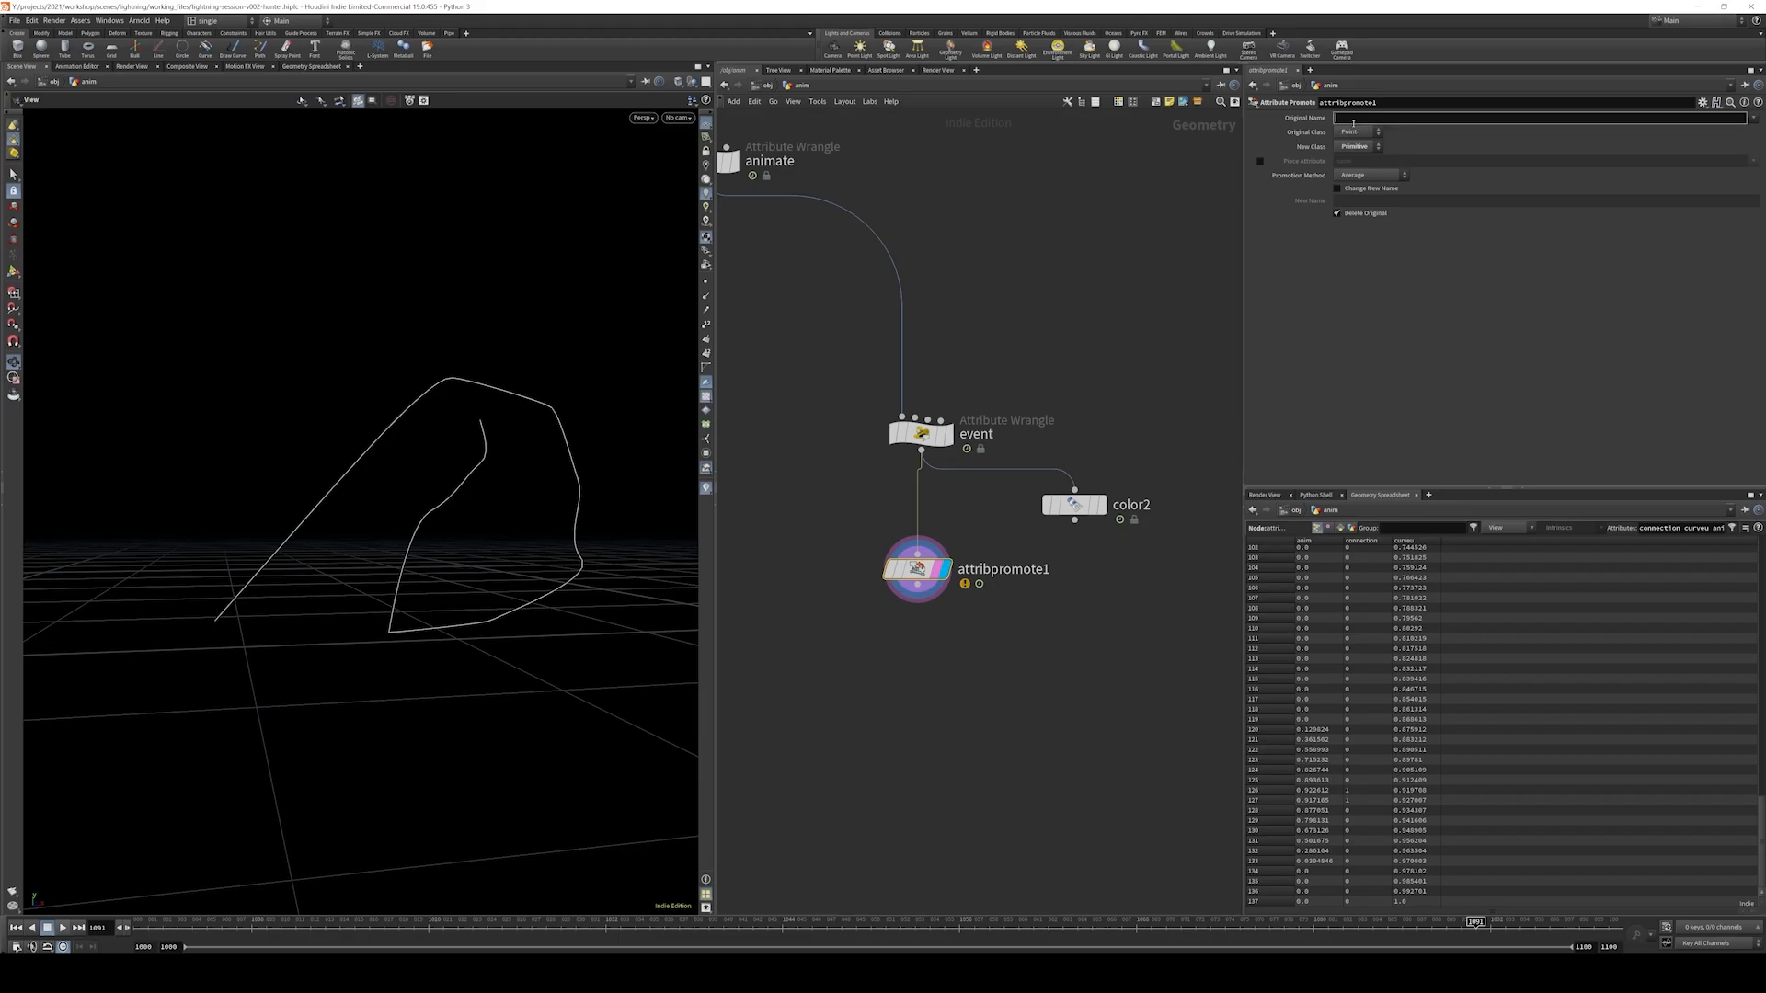
type("connection")
key("Return")
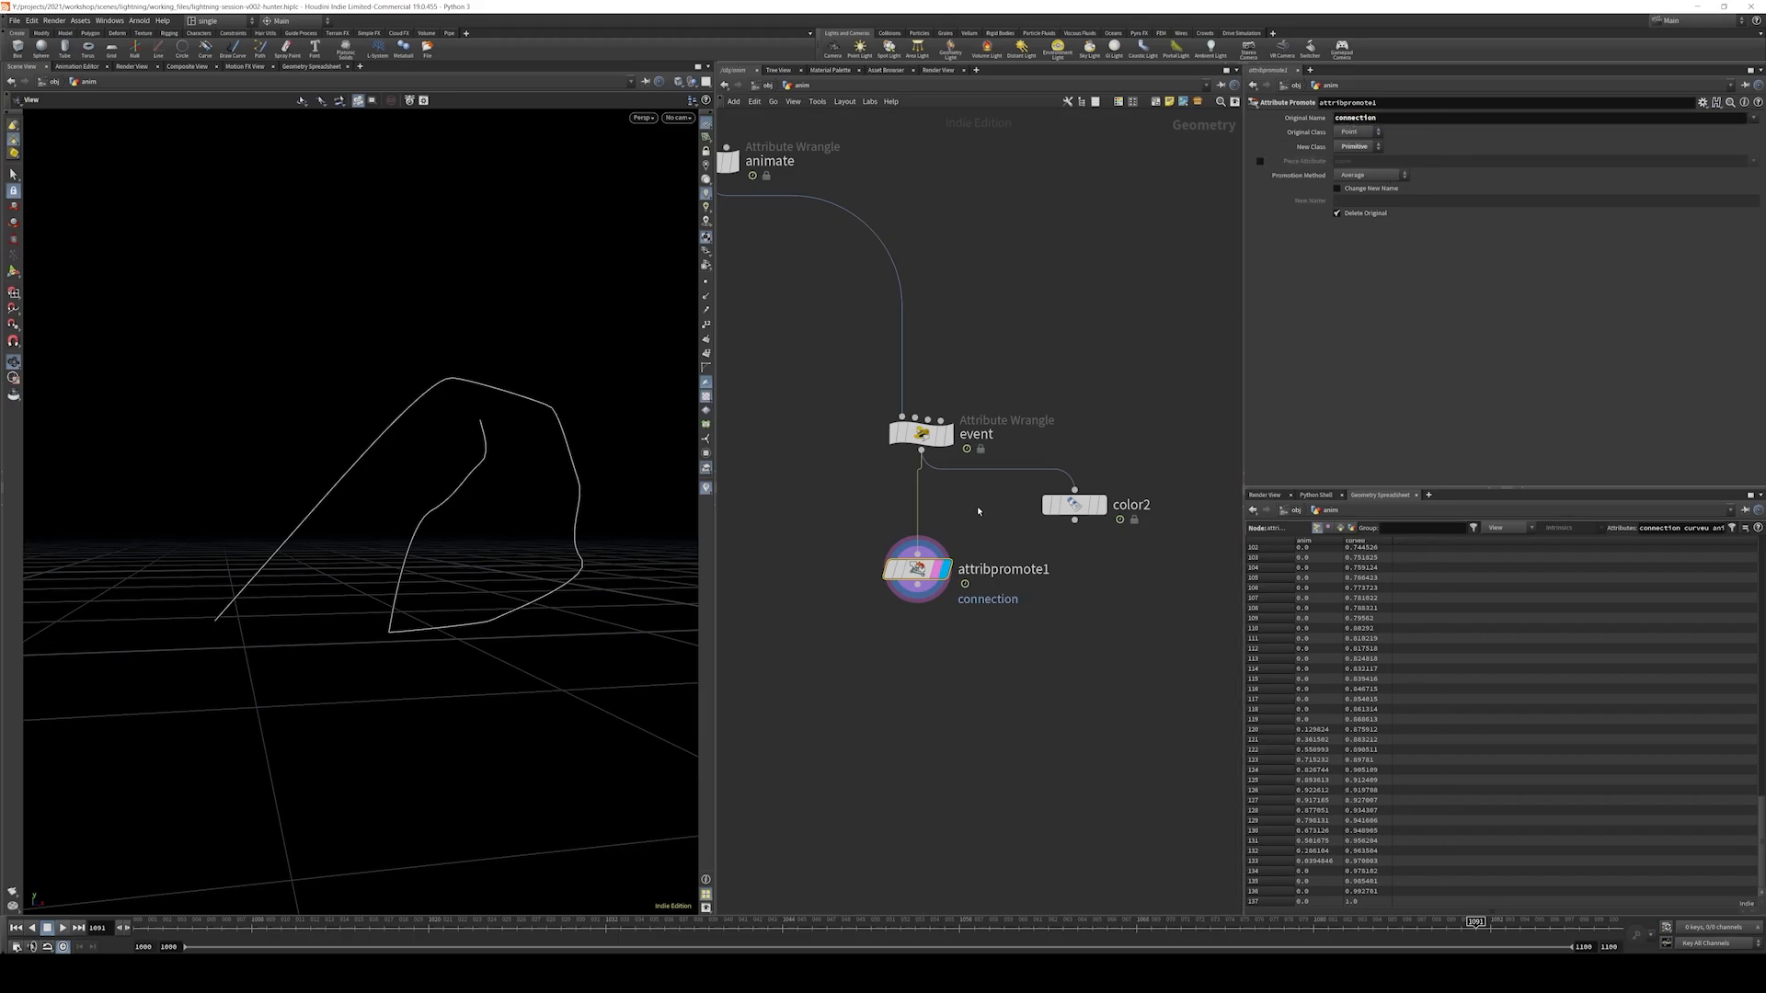
left_click(1370, 174)
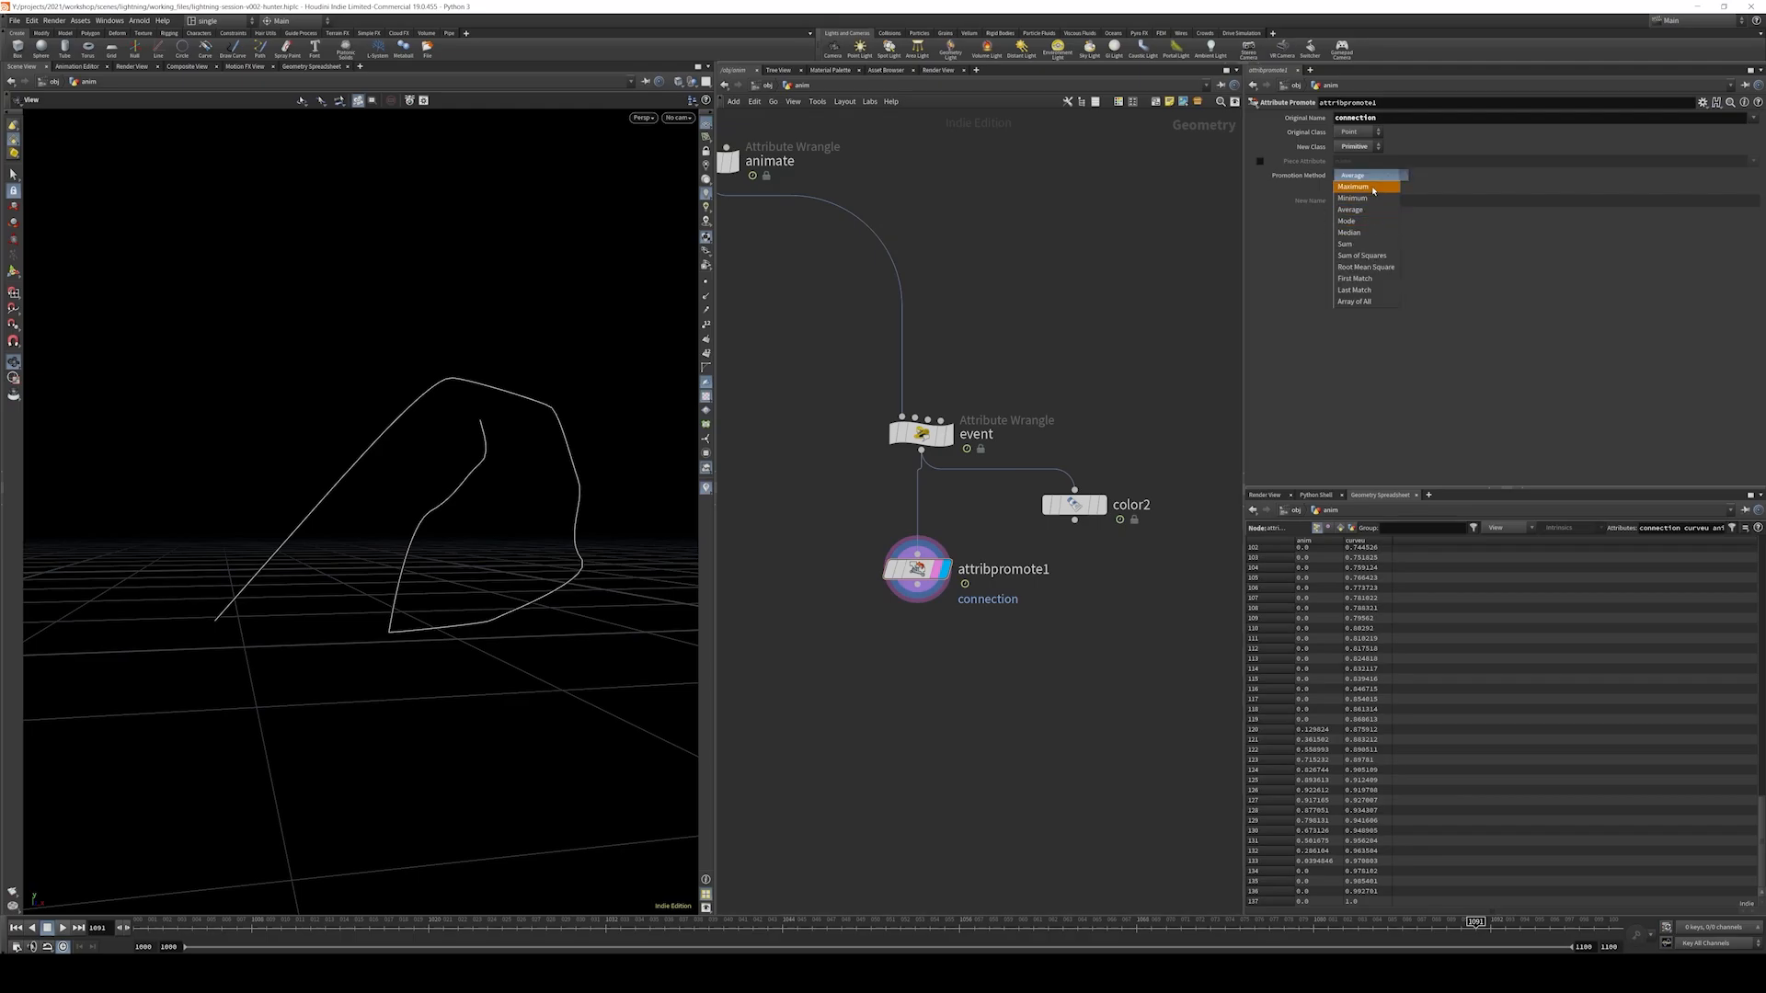
left_click(1363, 174)
- Duplicate the promote node below the first and set the copy to promote connection from Primitive back to Point
middle_click_drag(997, 527, 1041, 462)
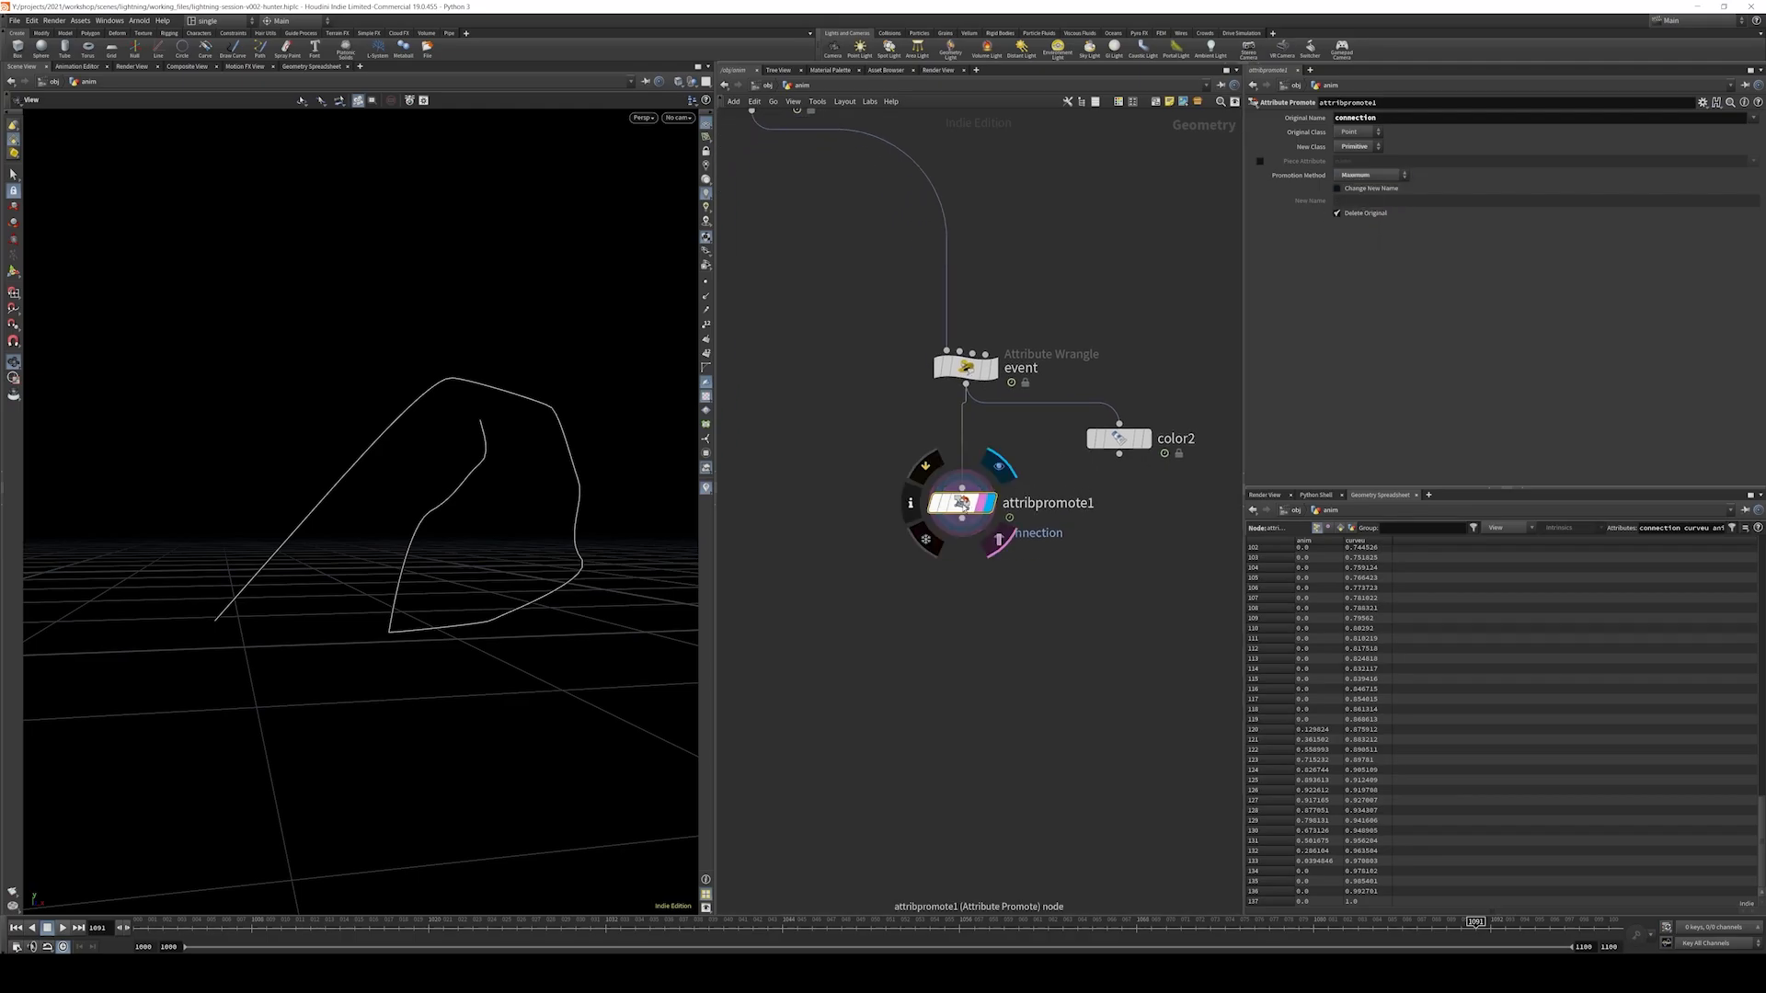
left_click_drag(962, 505, 919, 635, "alt")
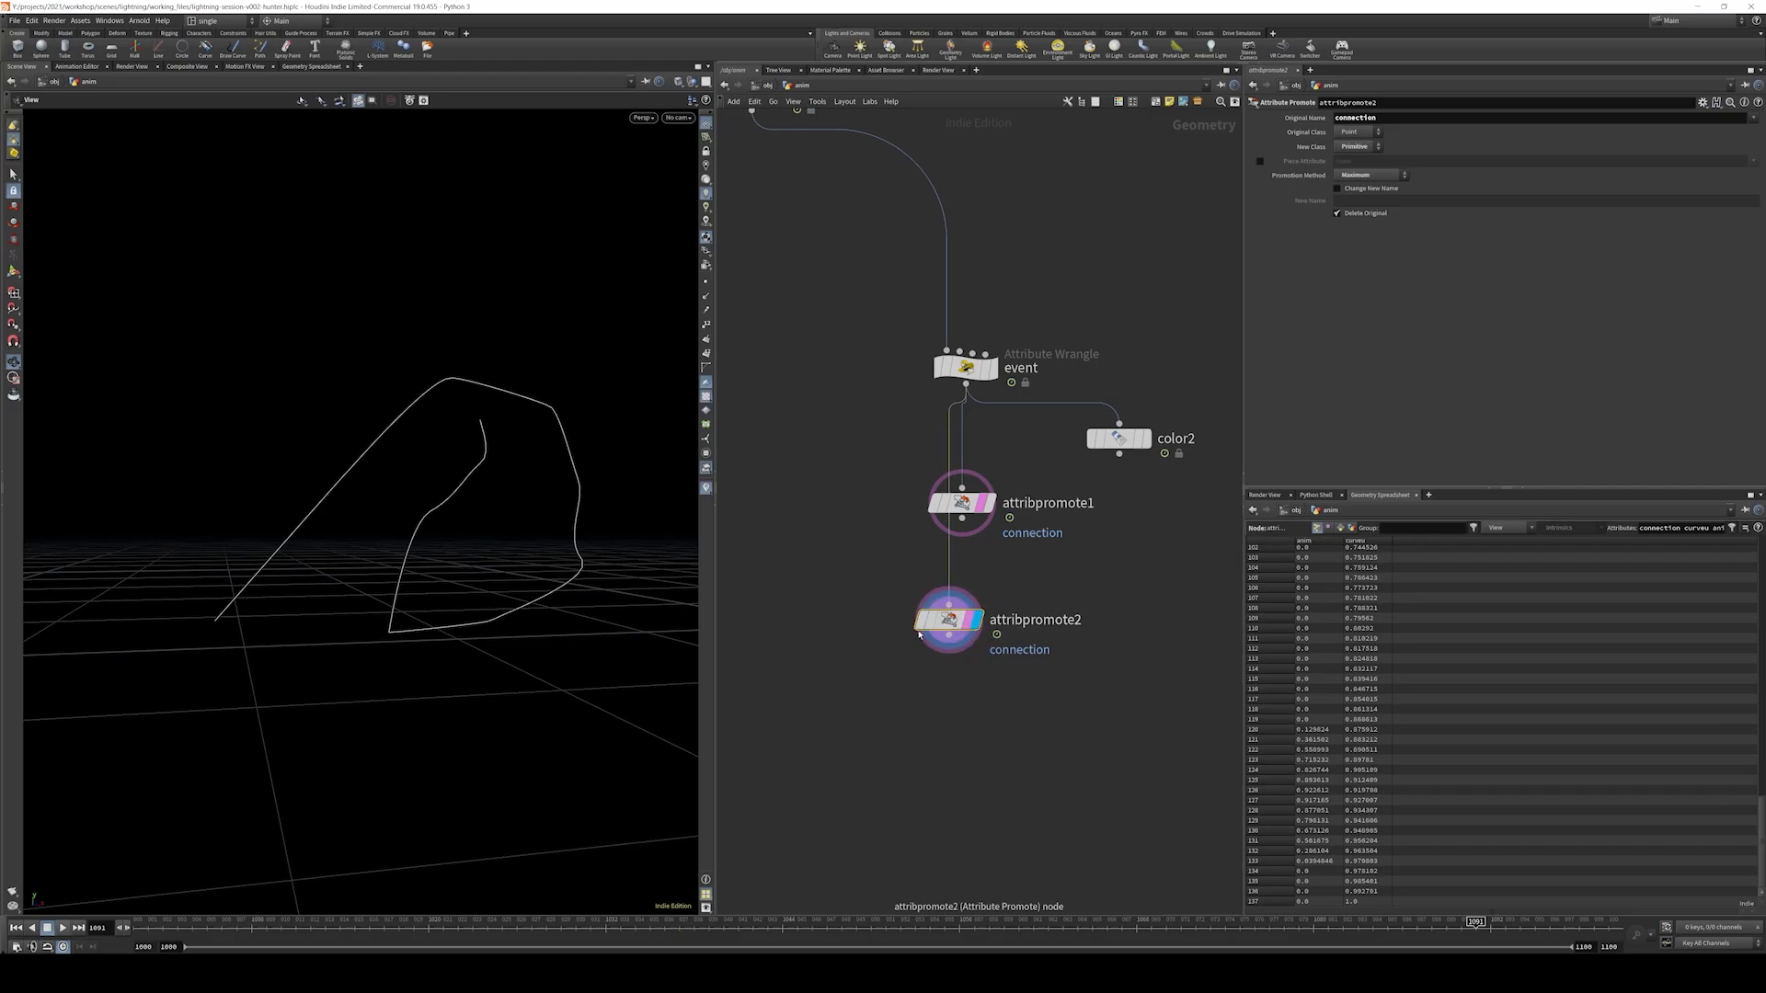
left_click(1361, 135)
left_click(1356, 146)
left_click(1358, 146)
left_click(1374, 176)
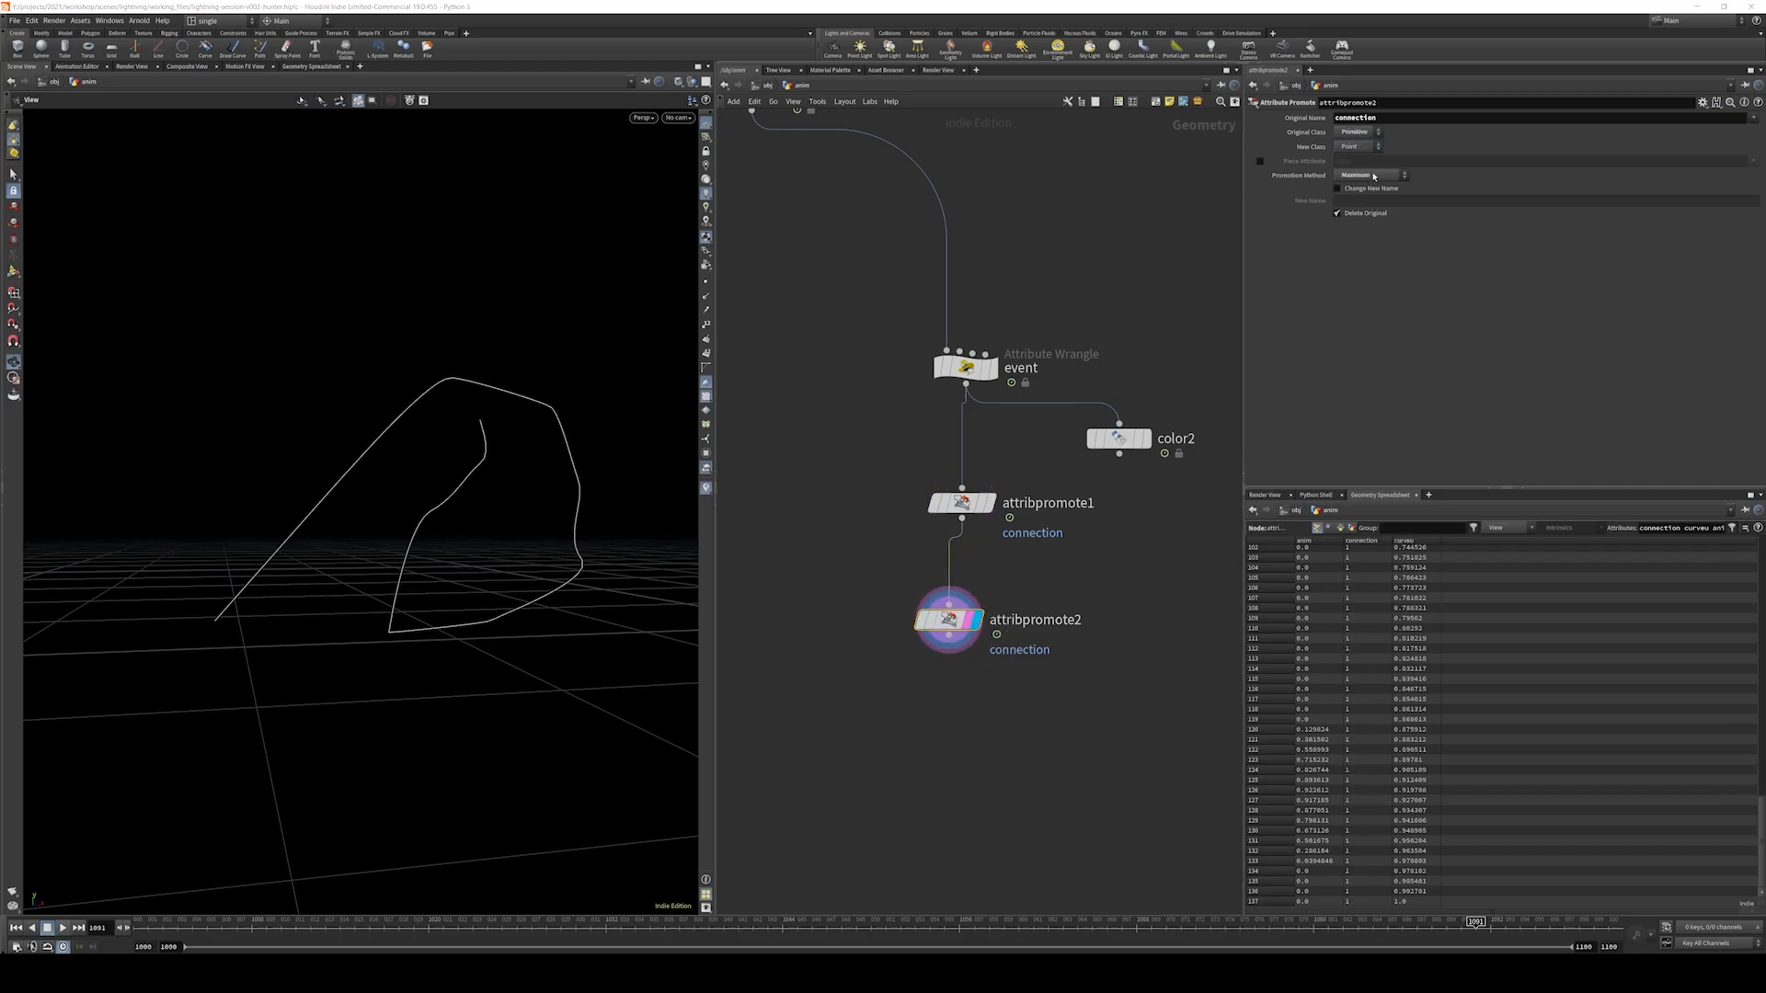
- Scrub between frames 1059 and 1079 and check in the spreadsheet when the points' connection value switches
left_click_drag(1301, 922, 1004, 922)
scroll(1471, 735, "up", 7)
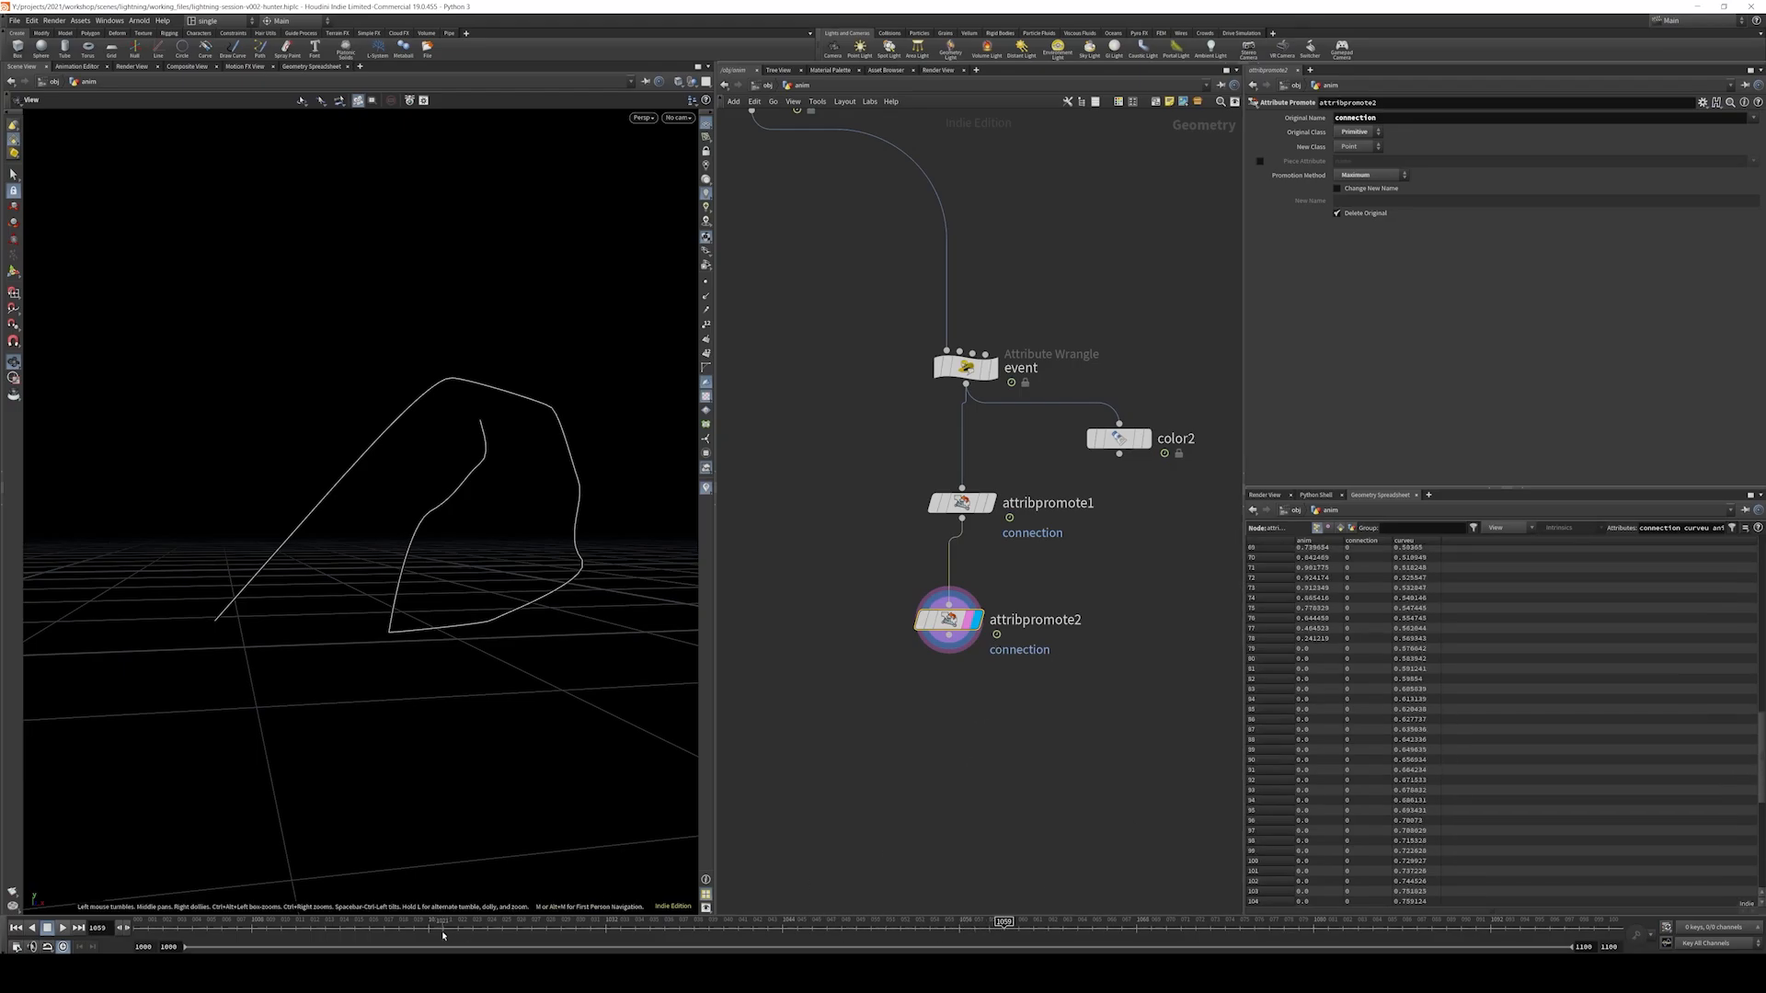
left_click_drag(1007, 925, 1240, 929)
scroll(1400, 736, "down", 9)
scroll(1400, 736, "down", 2)
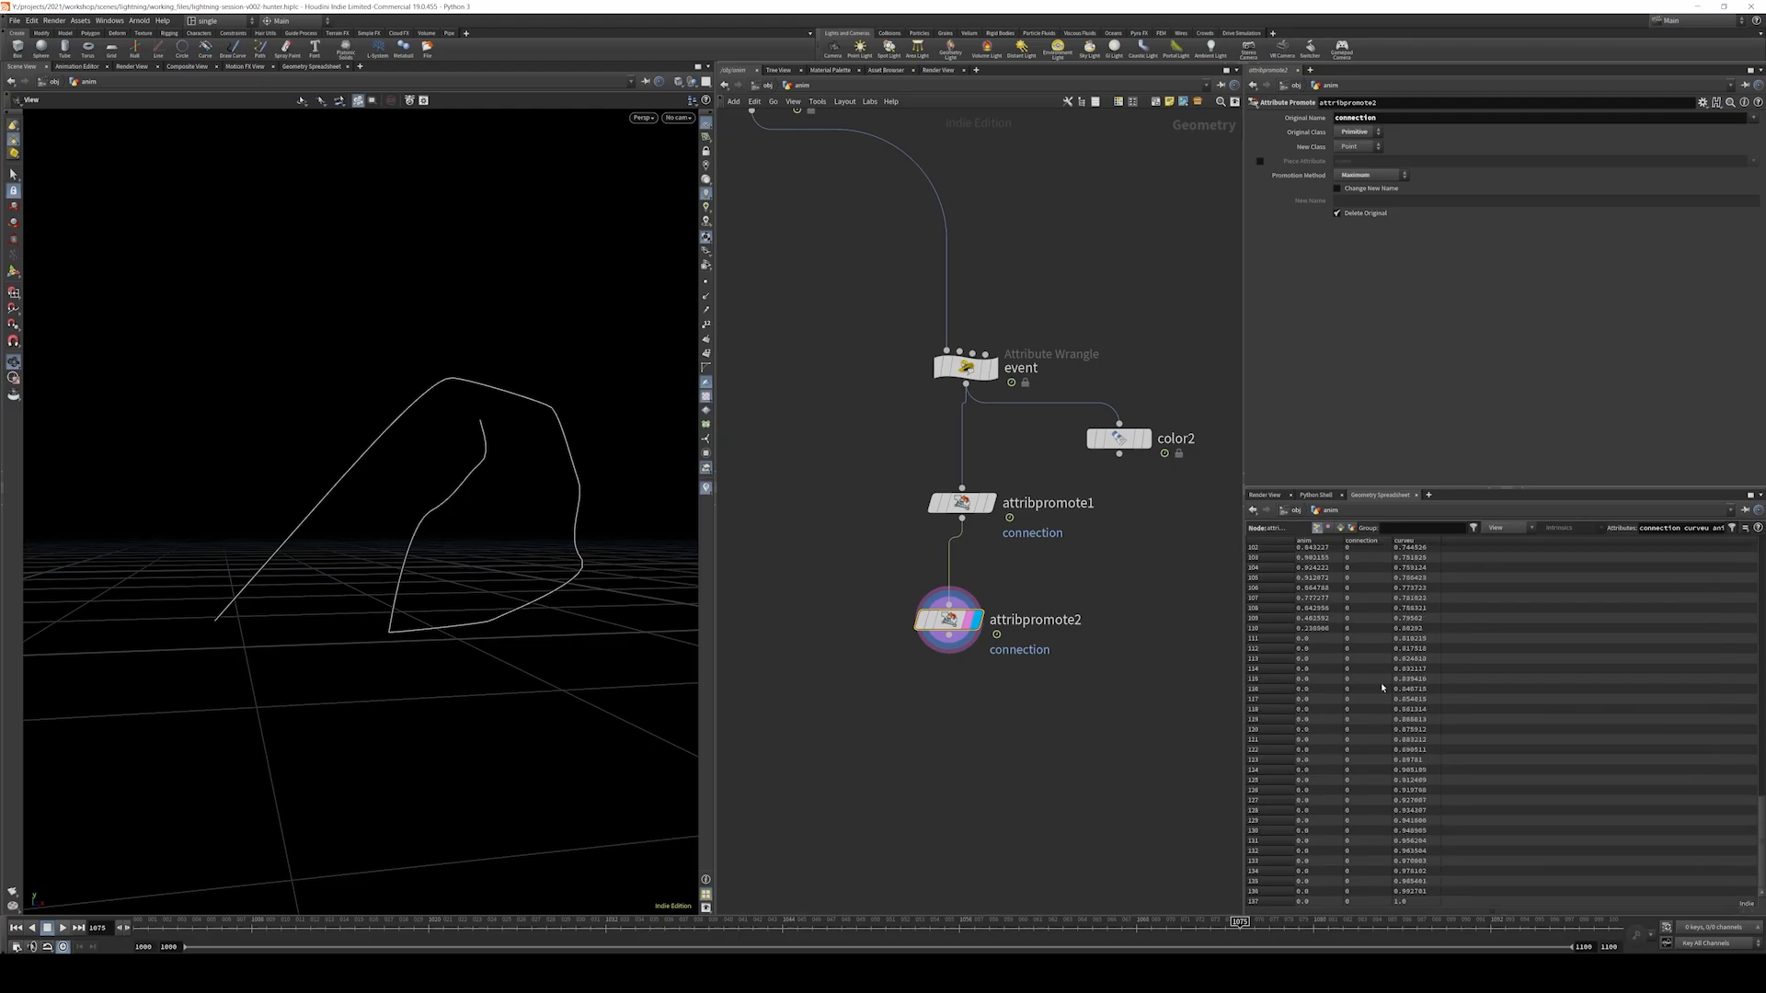
left_click_drag(1240, 925, 1307, 931)
scroll(1411, 694, "up", 4)
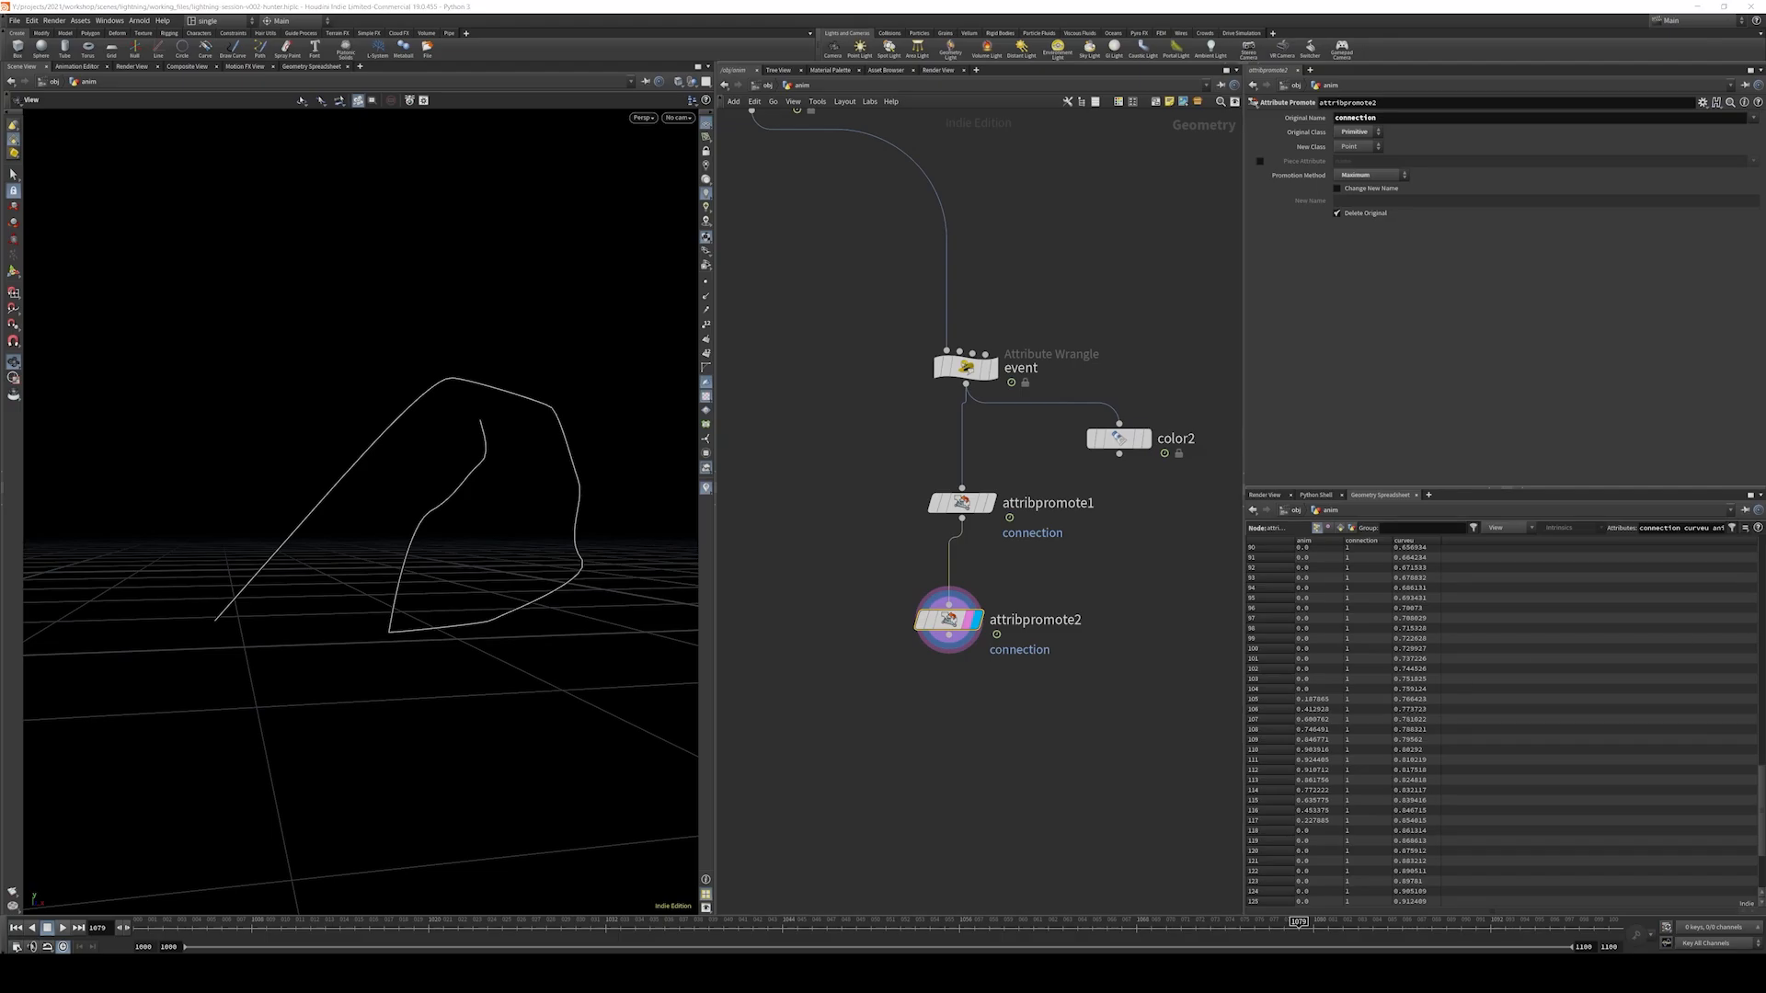
- Add a Point Wrangle wired below the second attribute promote node and display it
middle_click_drag(1100, 595, 1181, 485)
left_click(1031, 525)
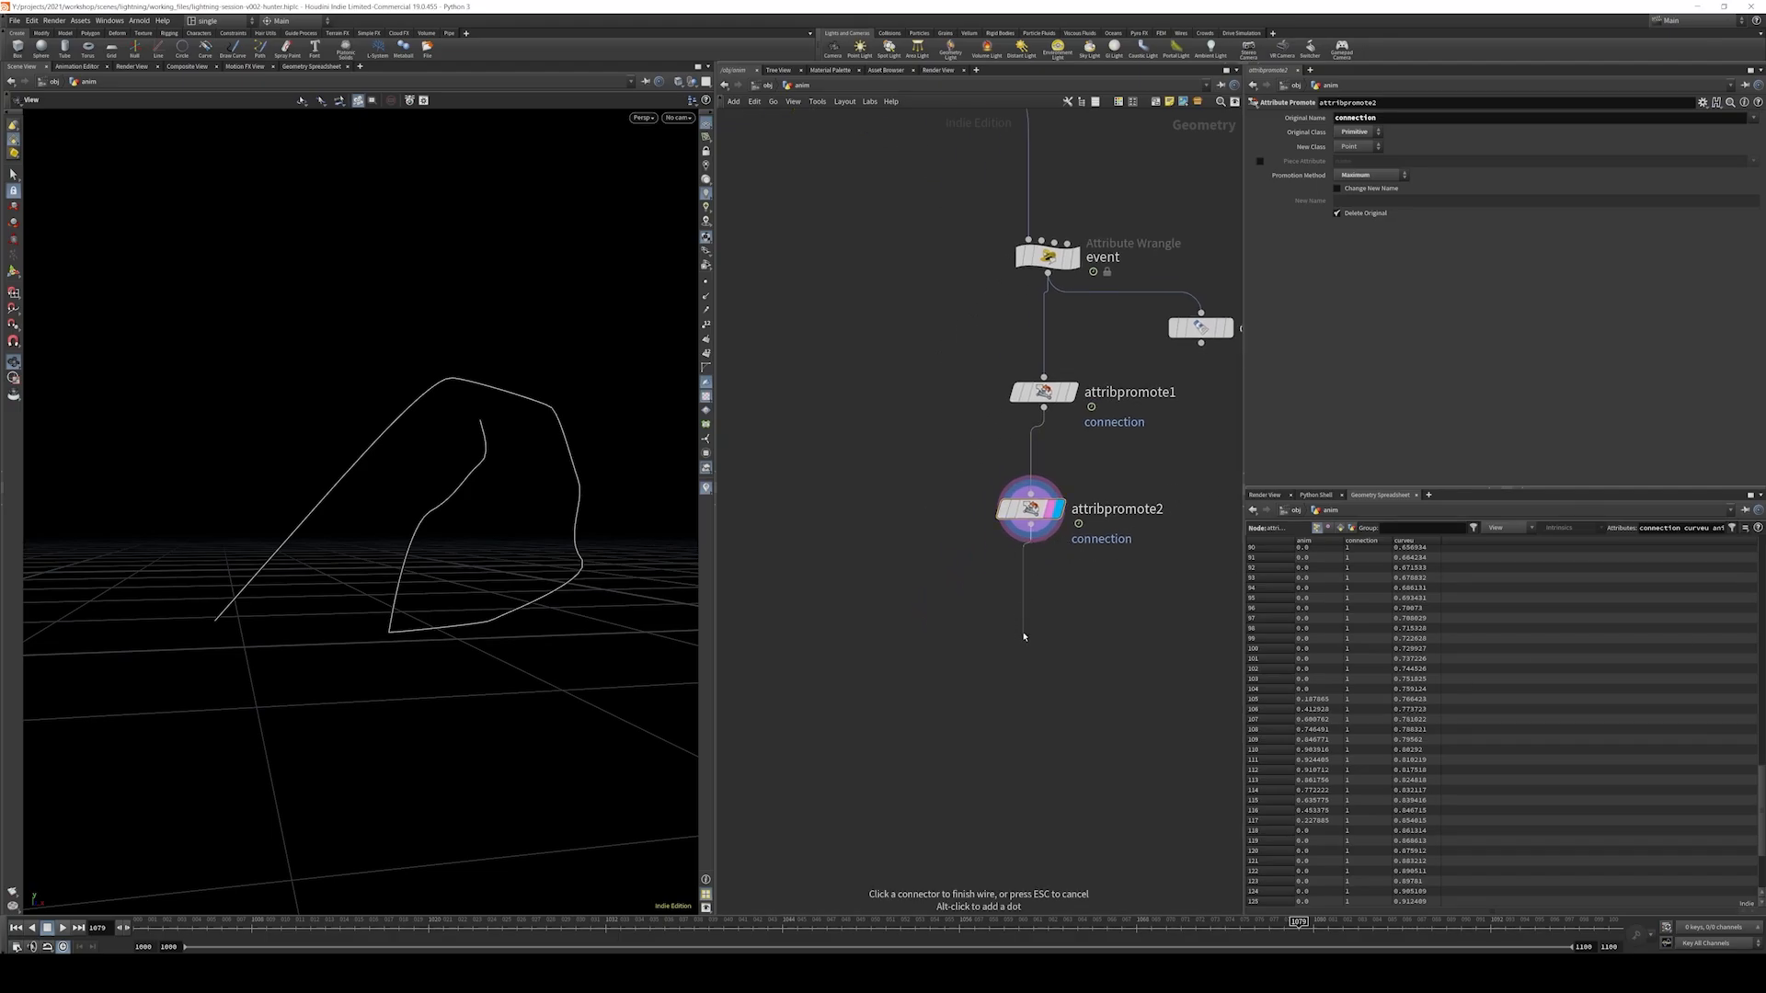
key("Tab")
type("poi un")
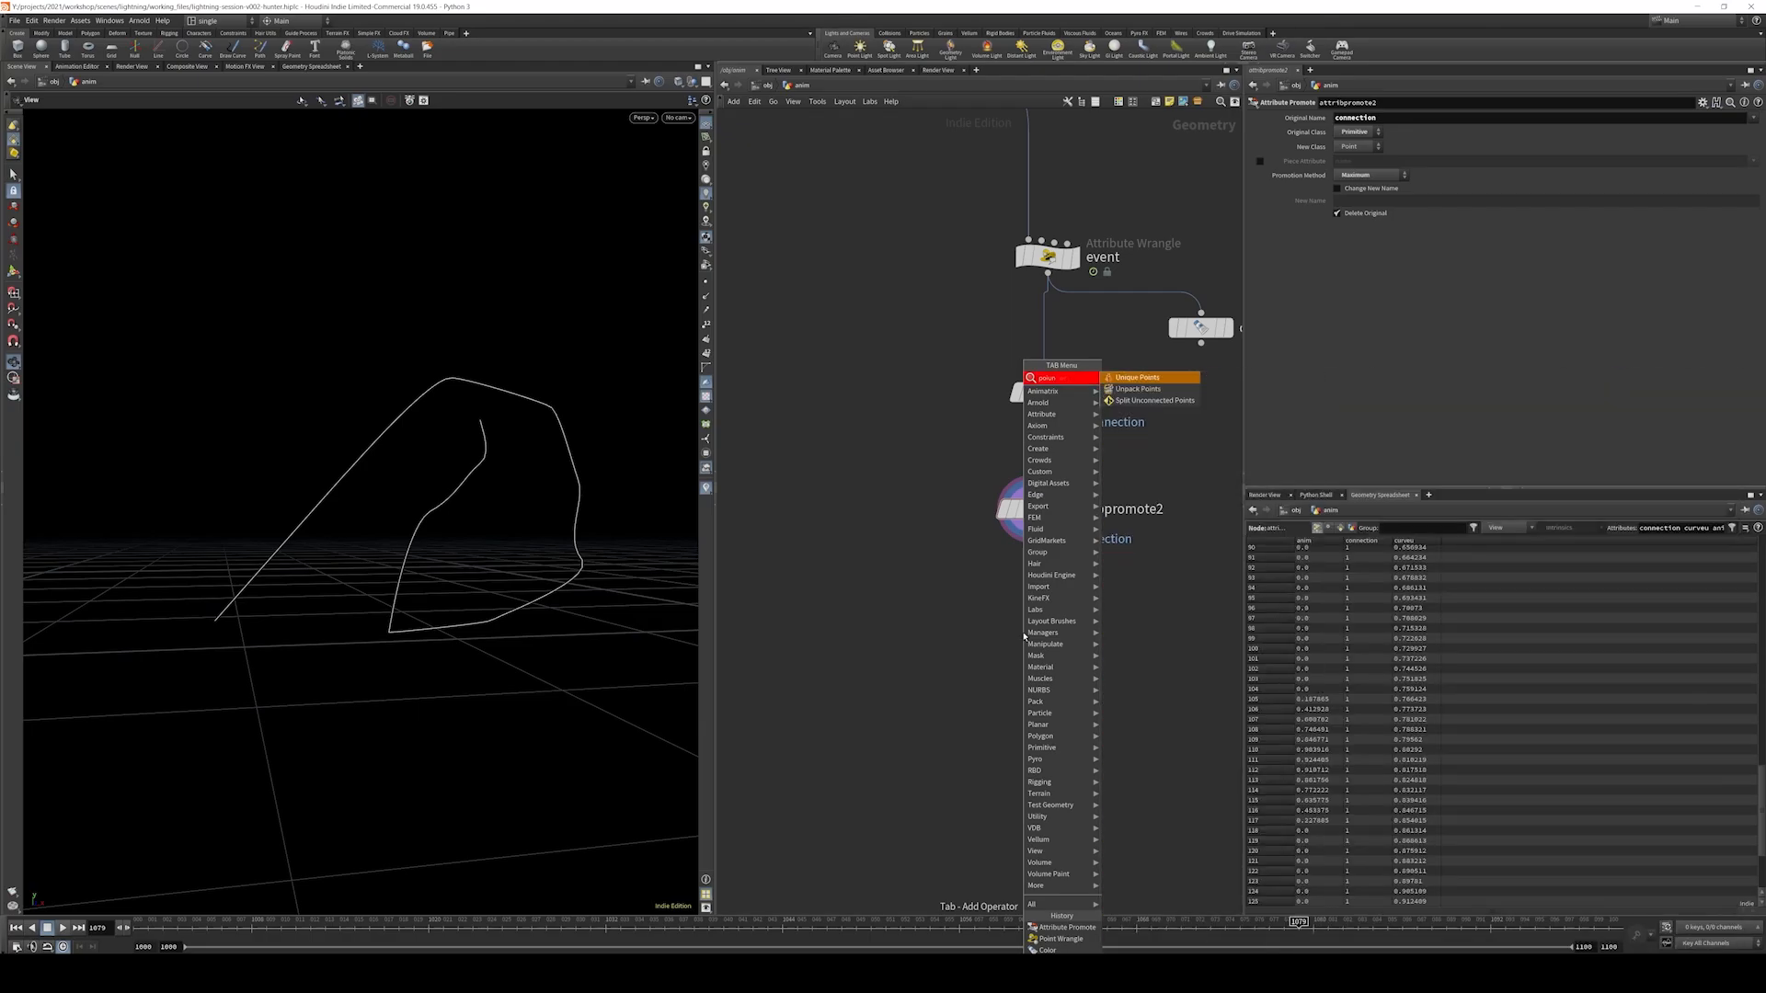
key("BackSpace")
key("BackSpace")
key("BackSpace")
key("BackSpace")
key("BackSpace")
key("BackSpace")
type("poi wr")
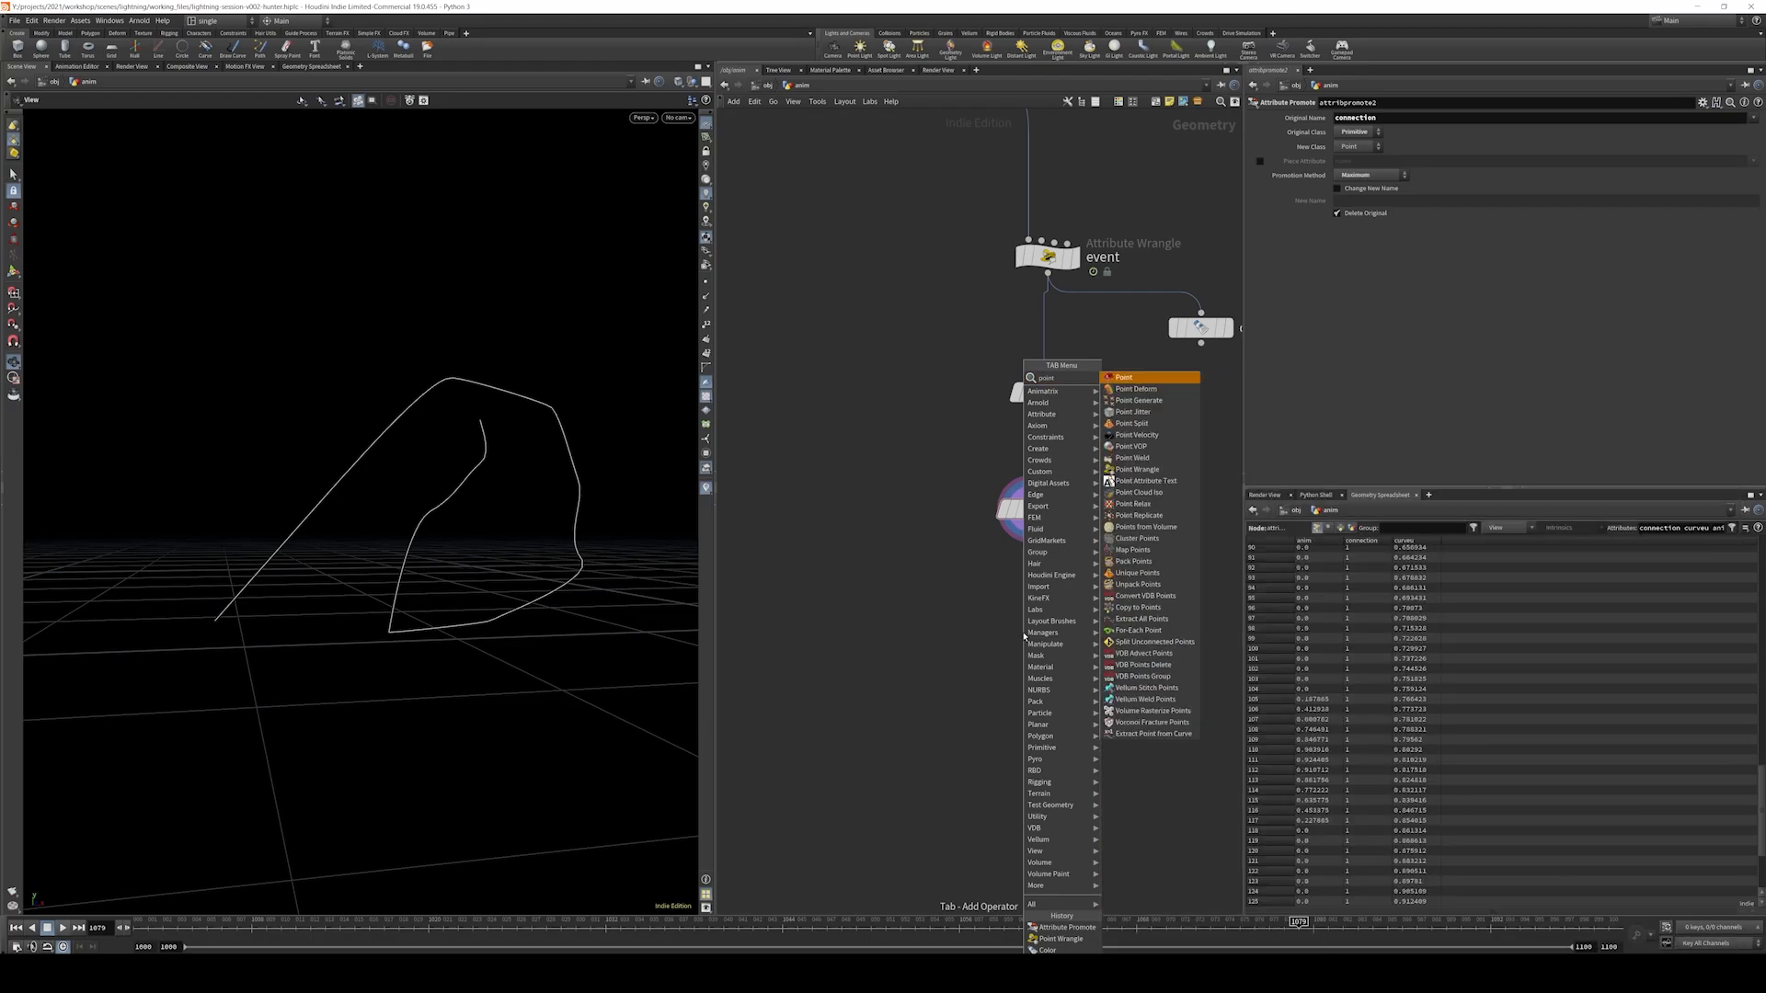
key("Return")
key("Return")
left_click_drag(1158, 582, 980, 681)
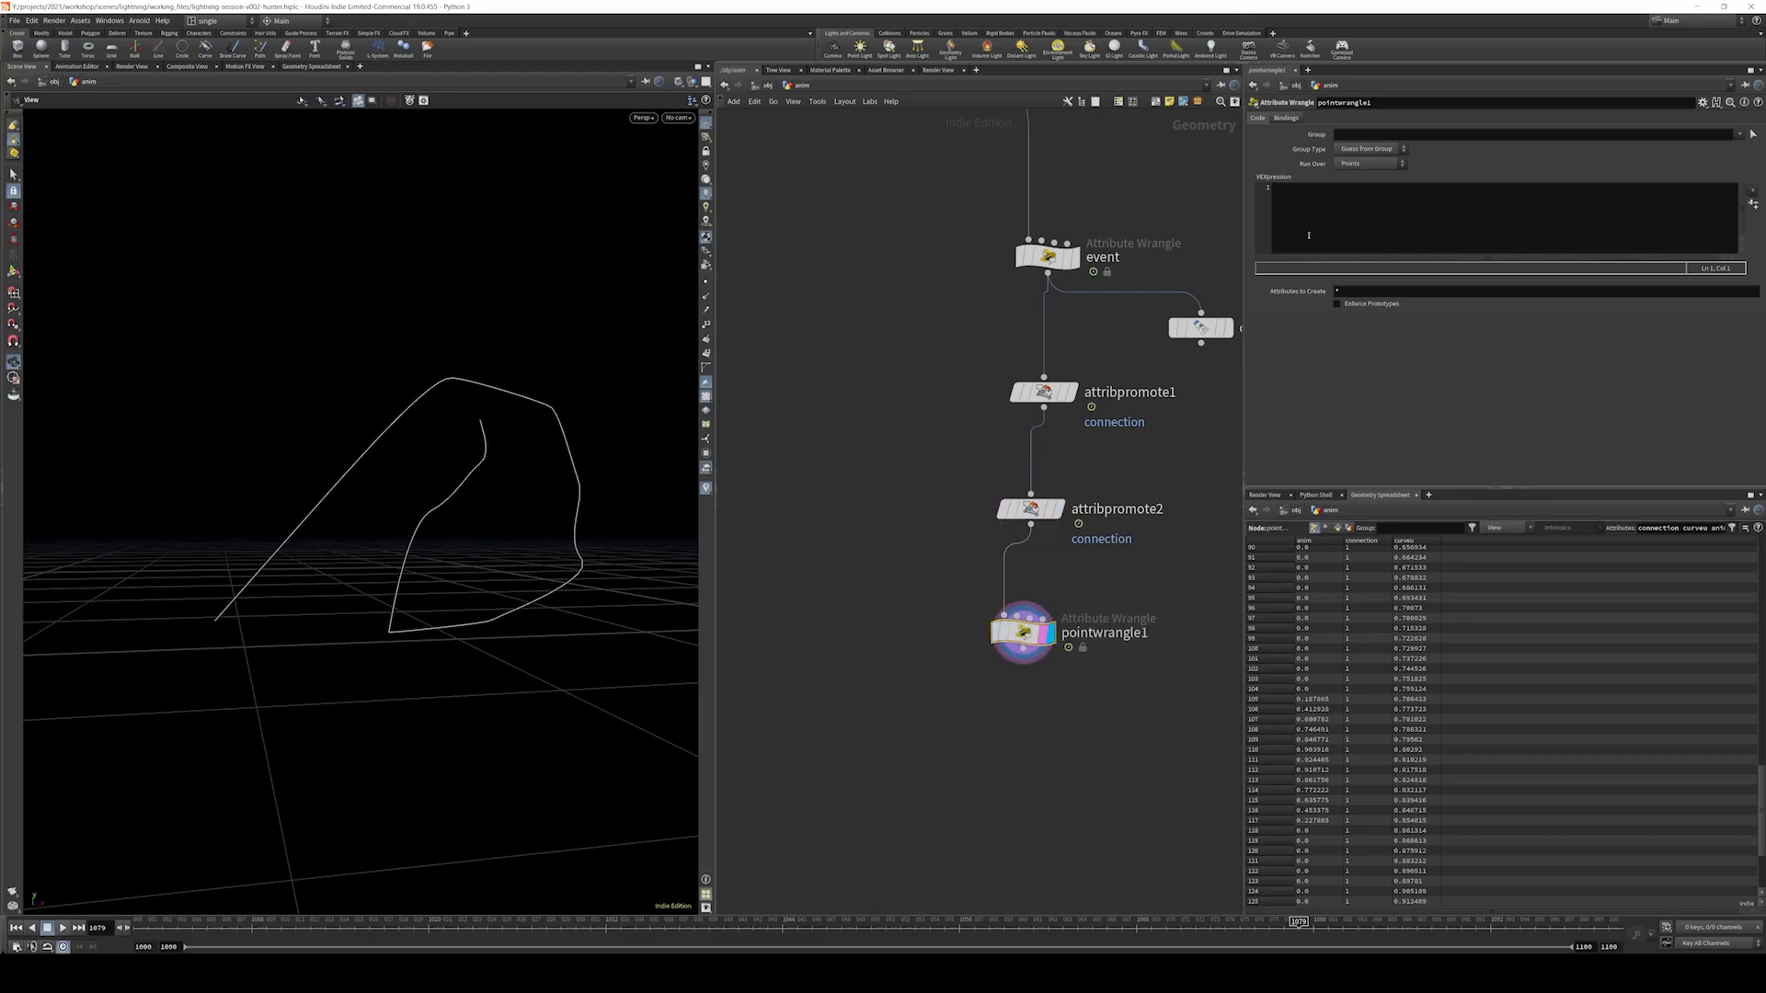
- Write VEX in the new point wrangle that sets f@anim = 1 when i@connection==1
left_click(1306, 250)
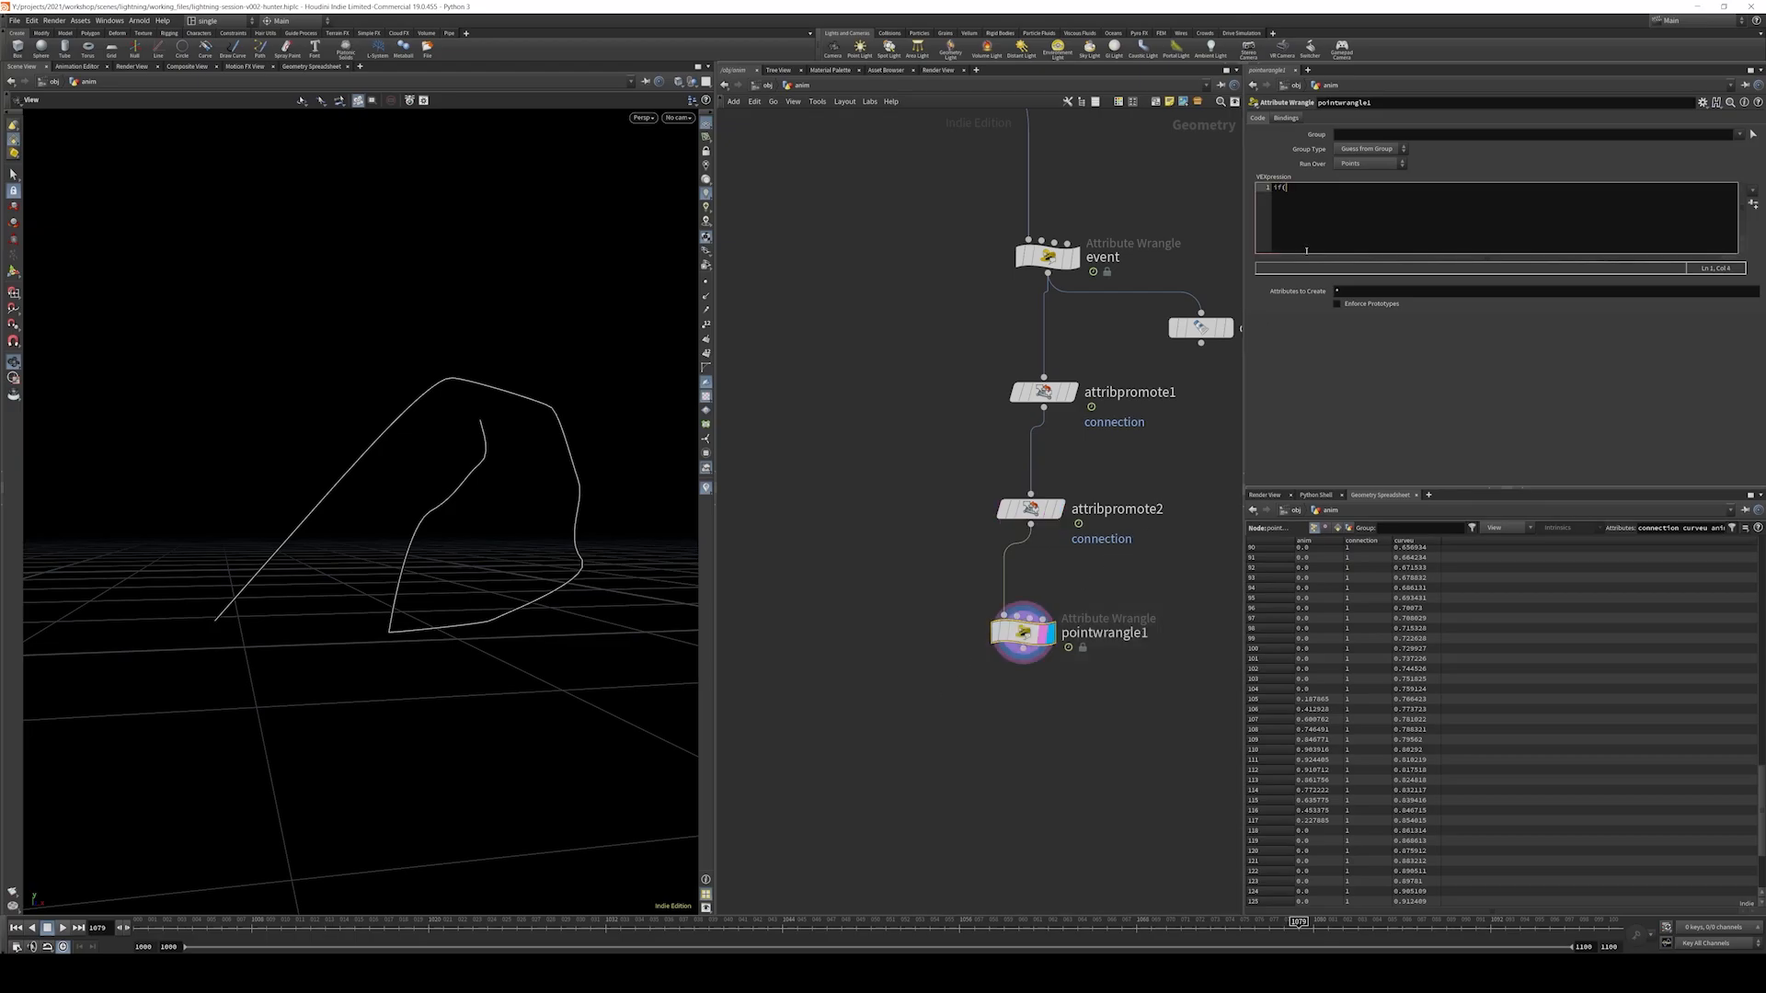
type("if(i@connection==1")
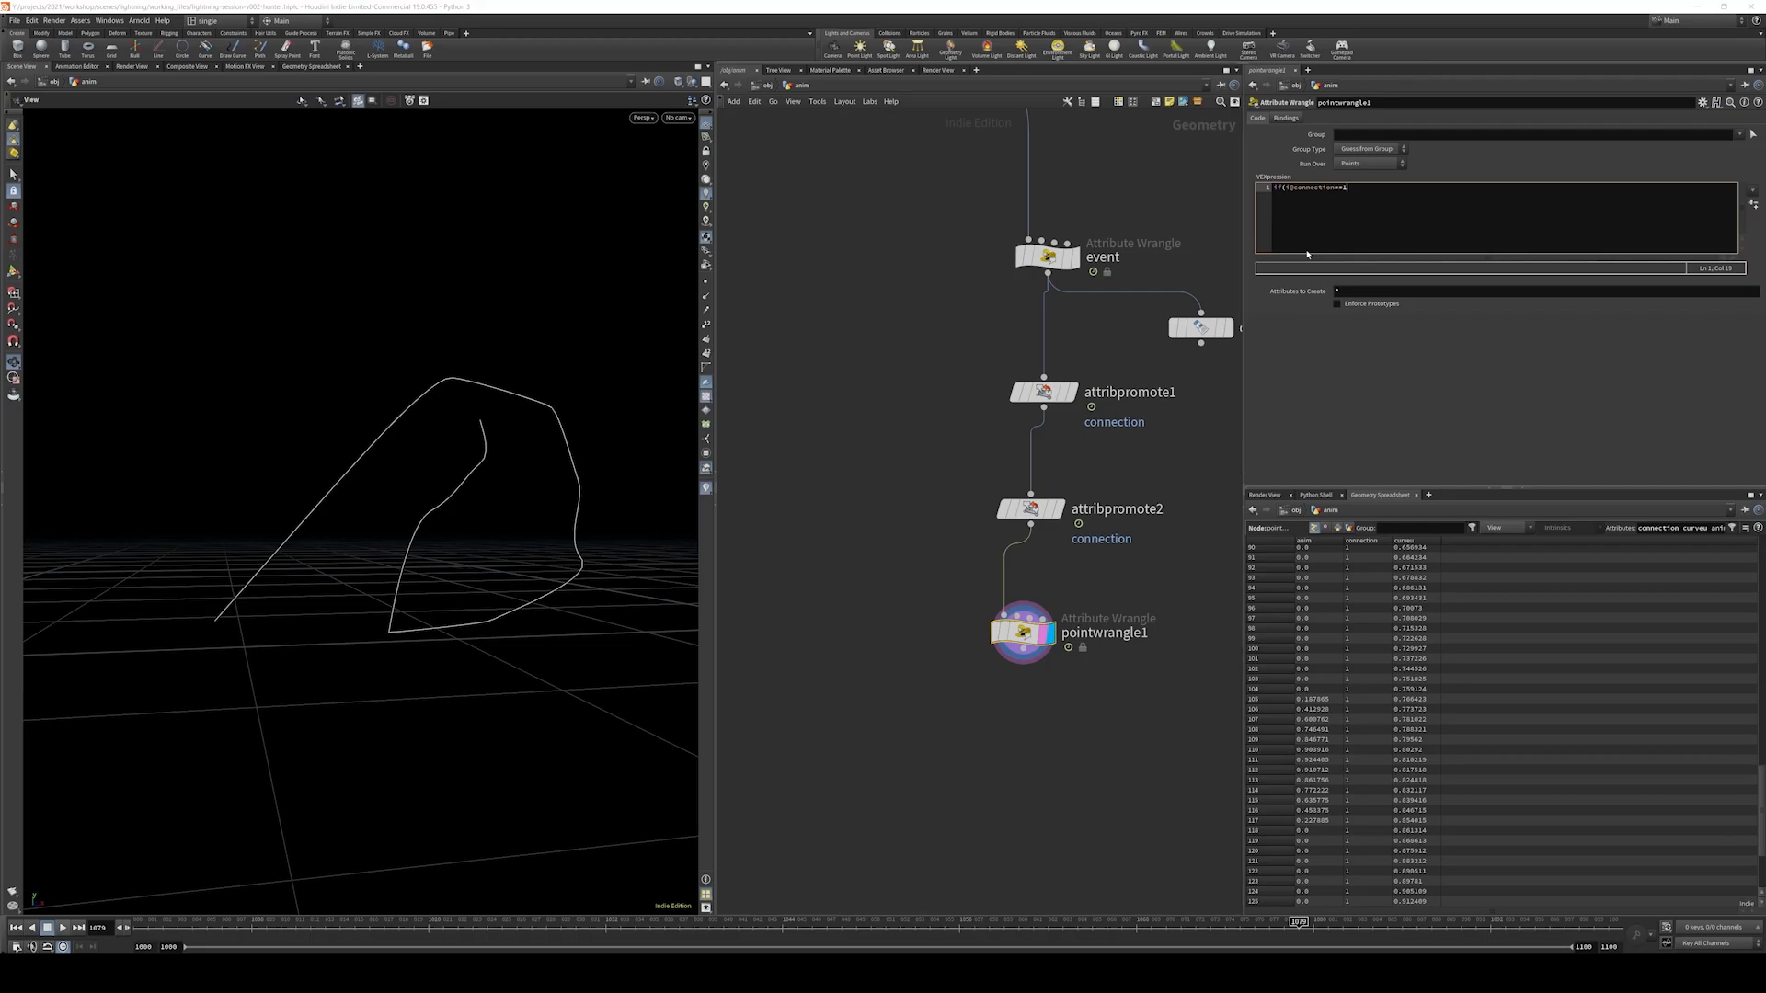
type("){")
key("Return")
type("f@anim = 1;")
left_click(1019, 565)
- Rewire the color2 node to follow the new point wrangle and display it
middle_click_drag(1040, 557, 928, 479)
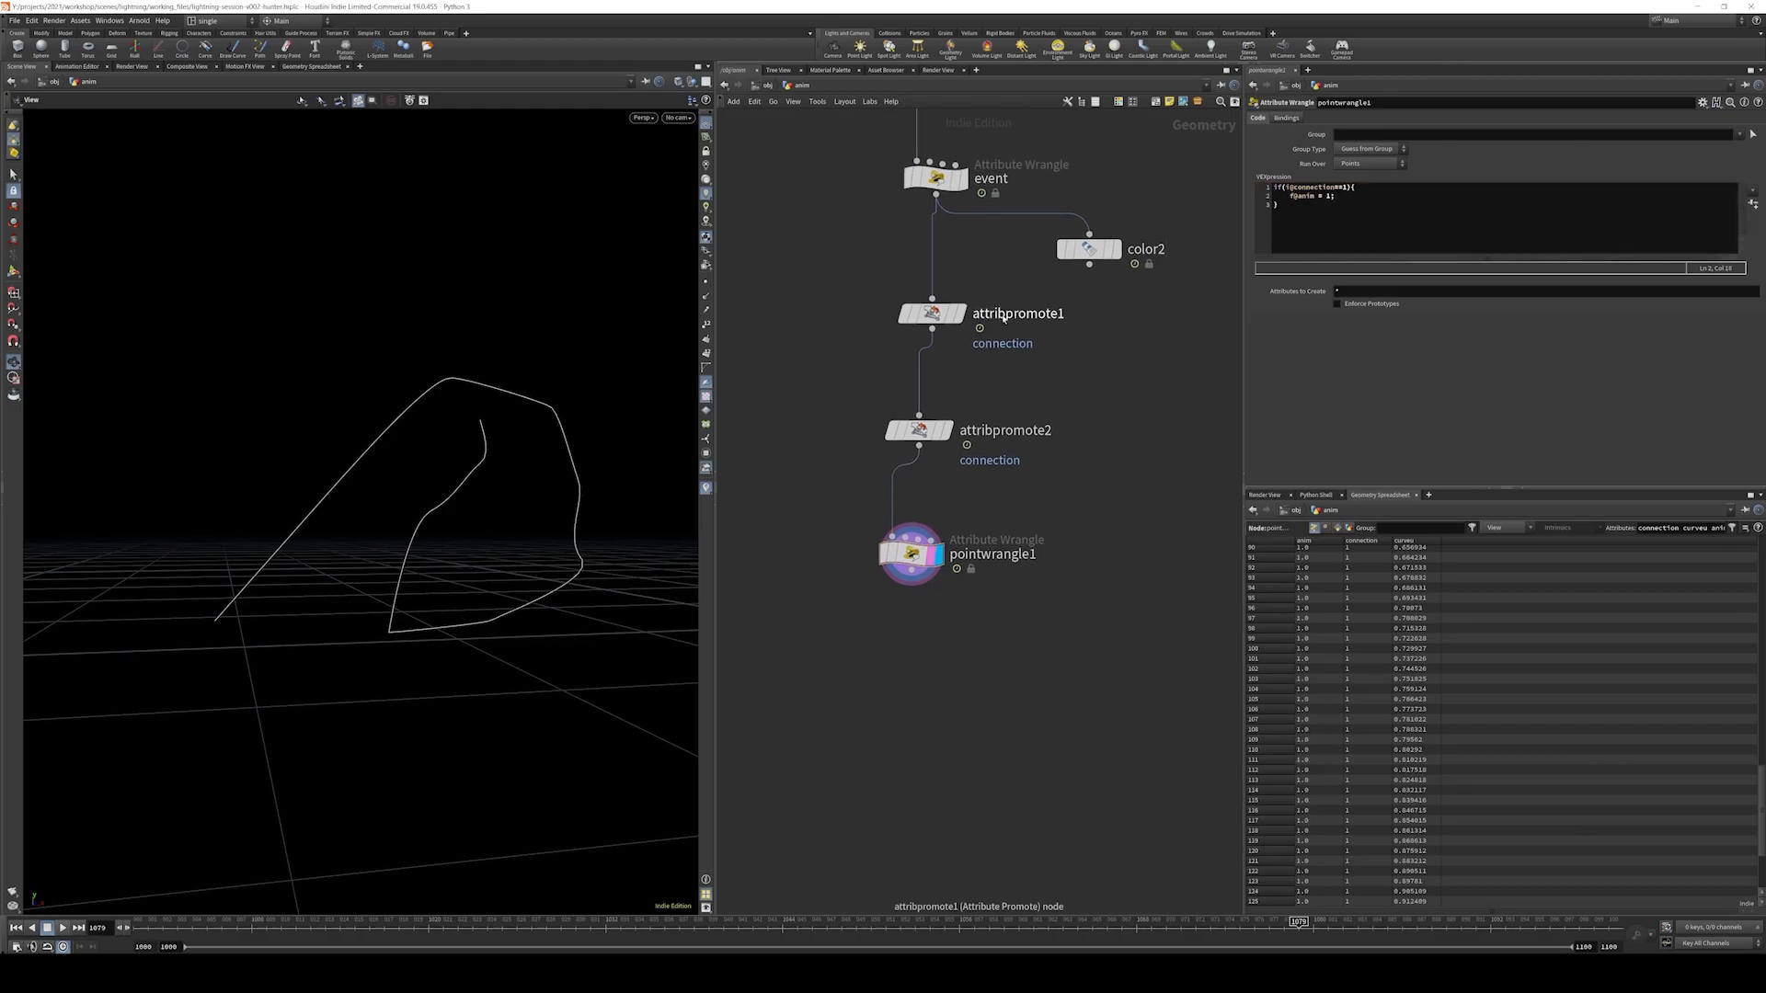
left_click_drag(1089, 240, 1021, 656)
left_click(1021, 665)
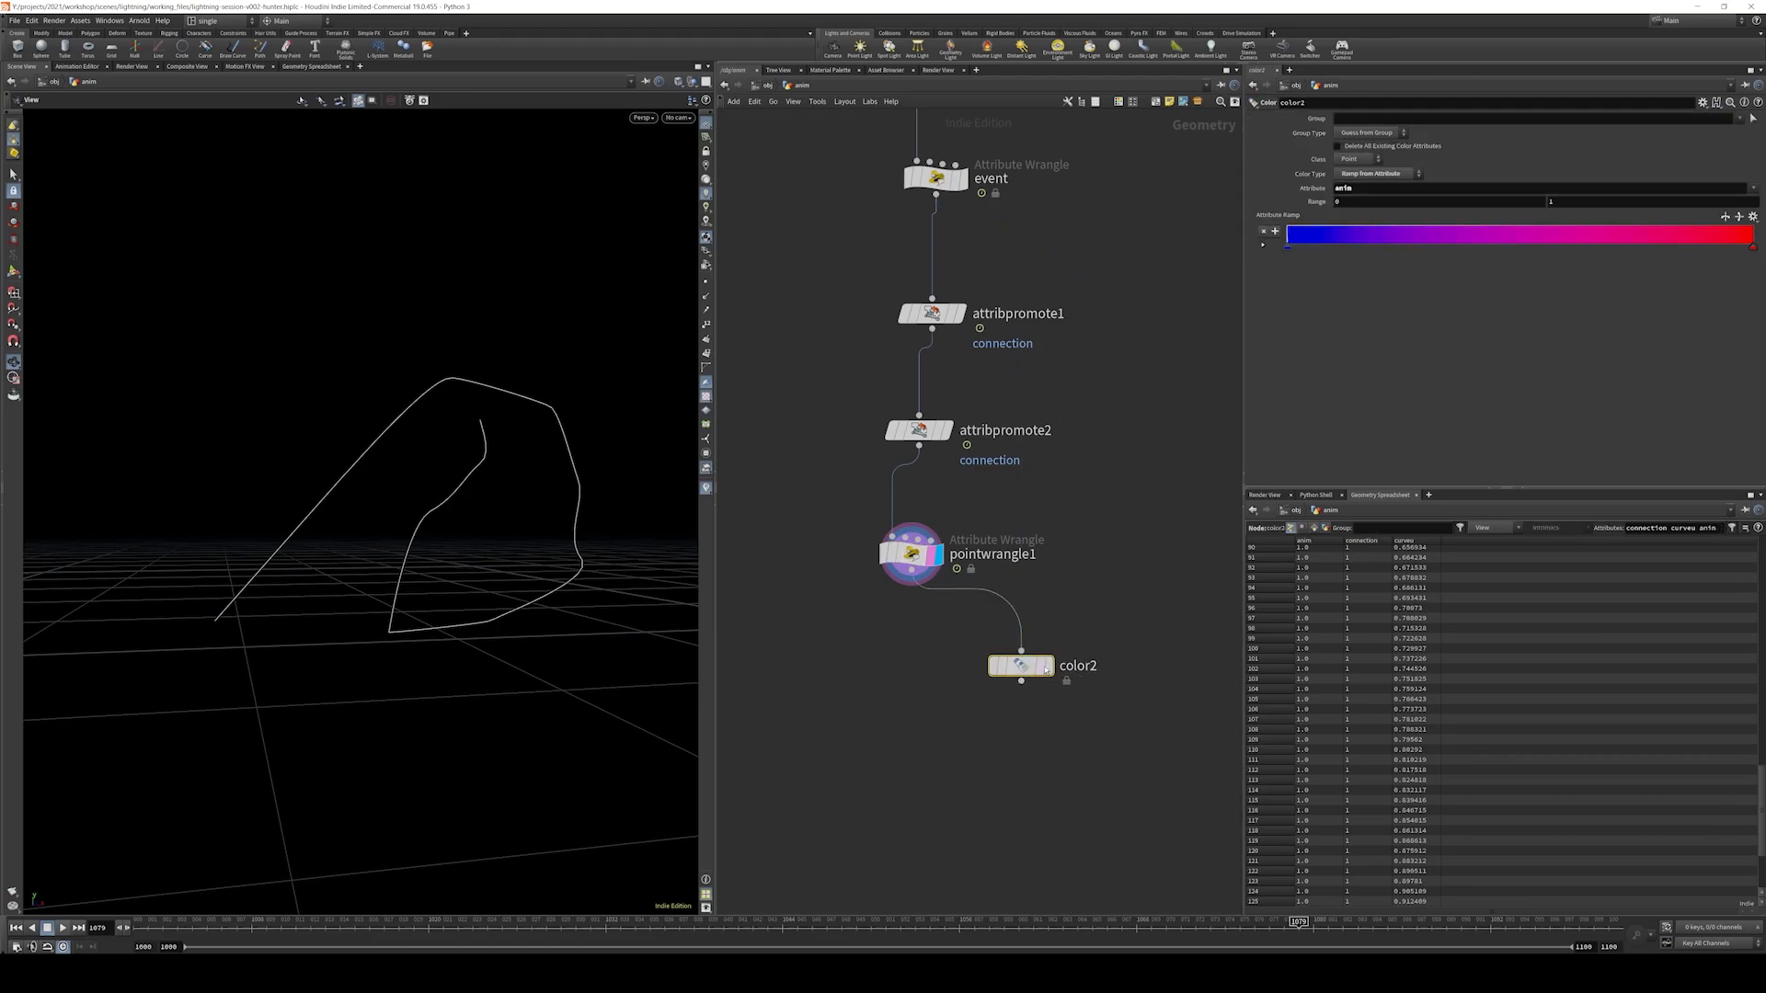
left_click(1049, 665)
- Align the event wrangle, both promote nodes and the point wrangle in a vertical column
scroll(1012, 359, "down", 4)
left_click_drag(1001, 377, 1023, 339)
key("a")
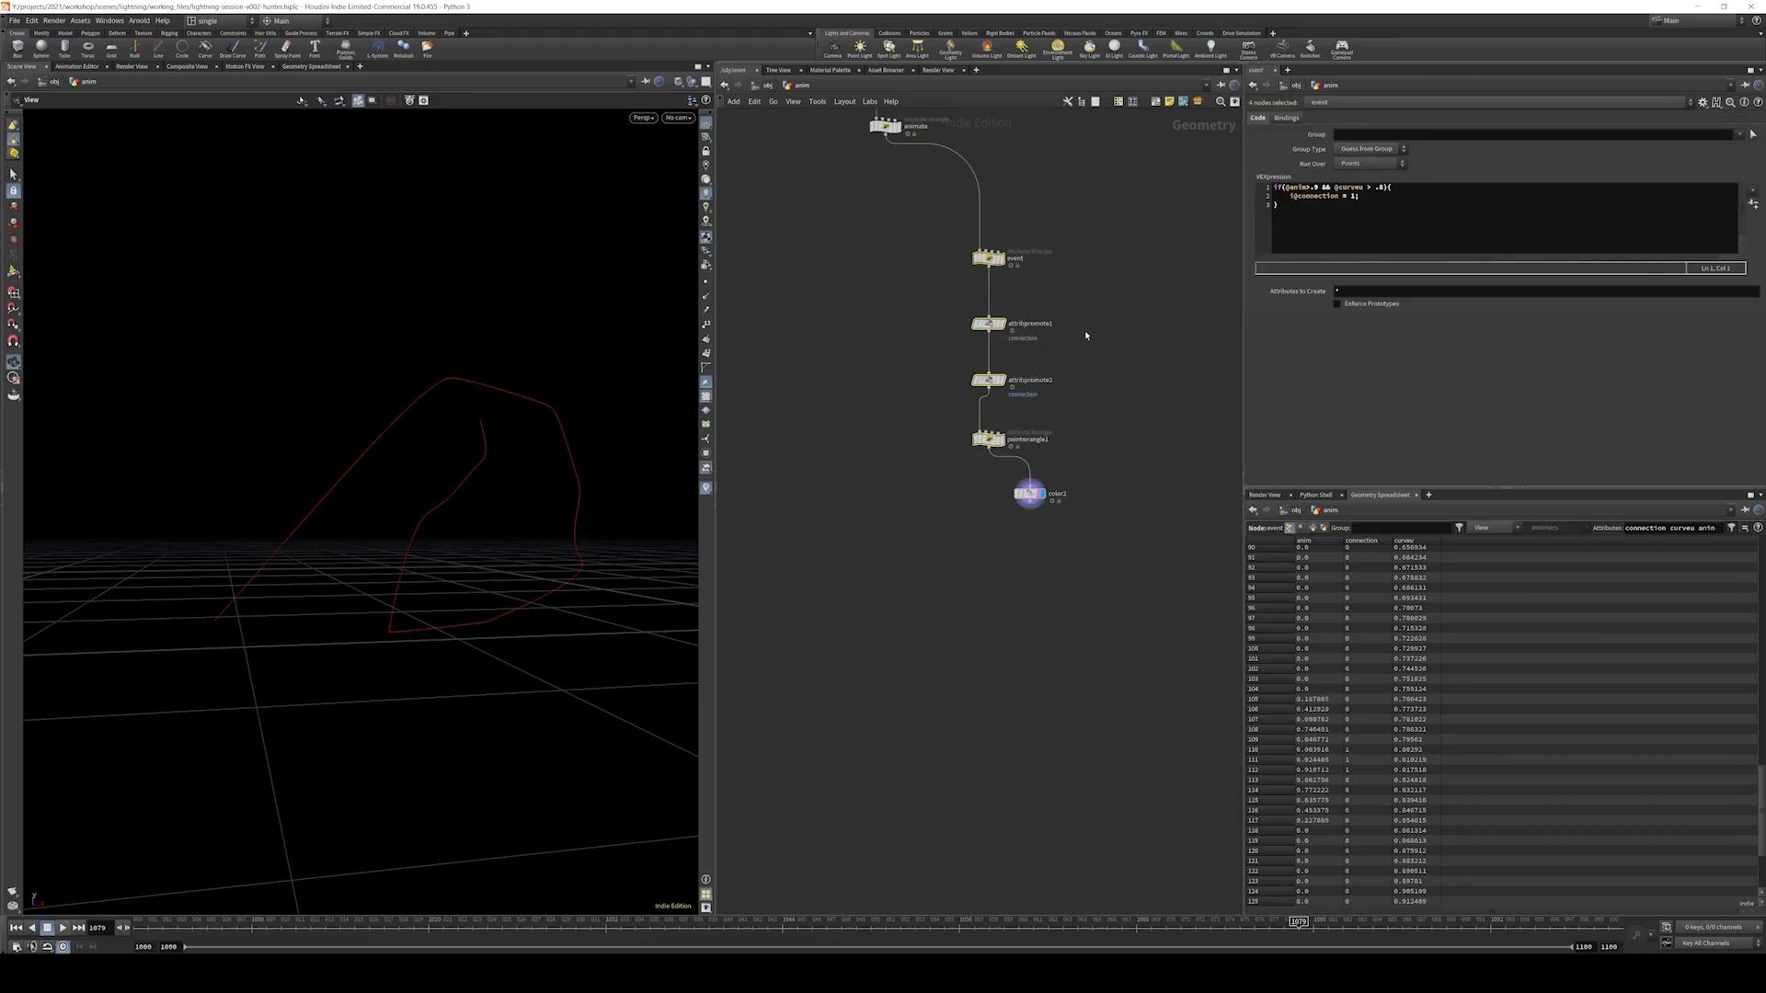
- Select color2 and play the animation from frame 1000 to check the coloured pulse on the curve
left_click_drag(1109, 467, 1030, 521)
left_click_drag(208, 923, 88, 923)
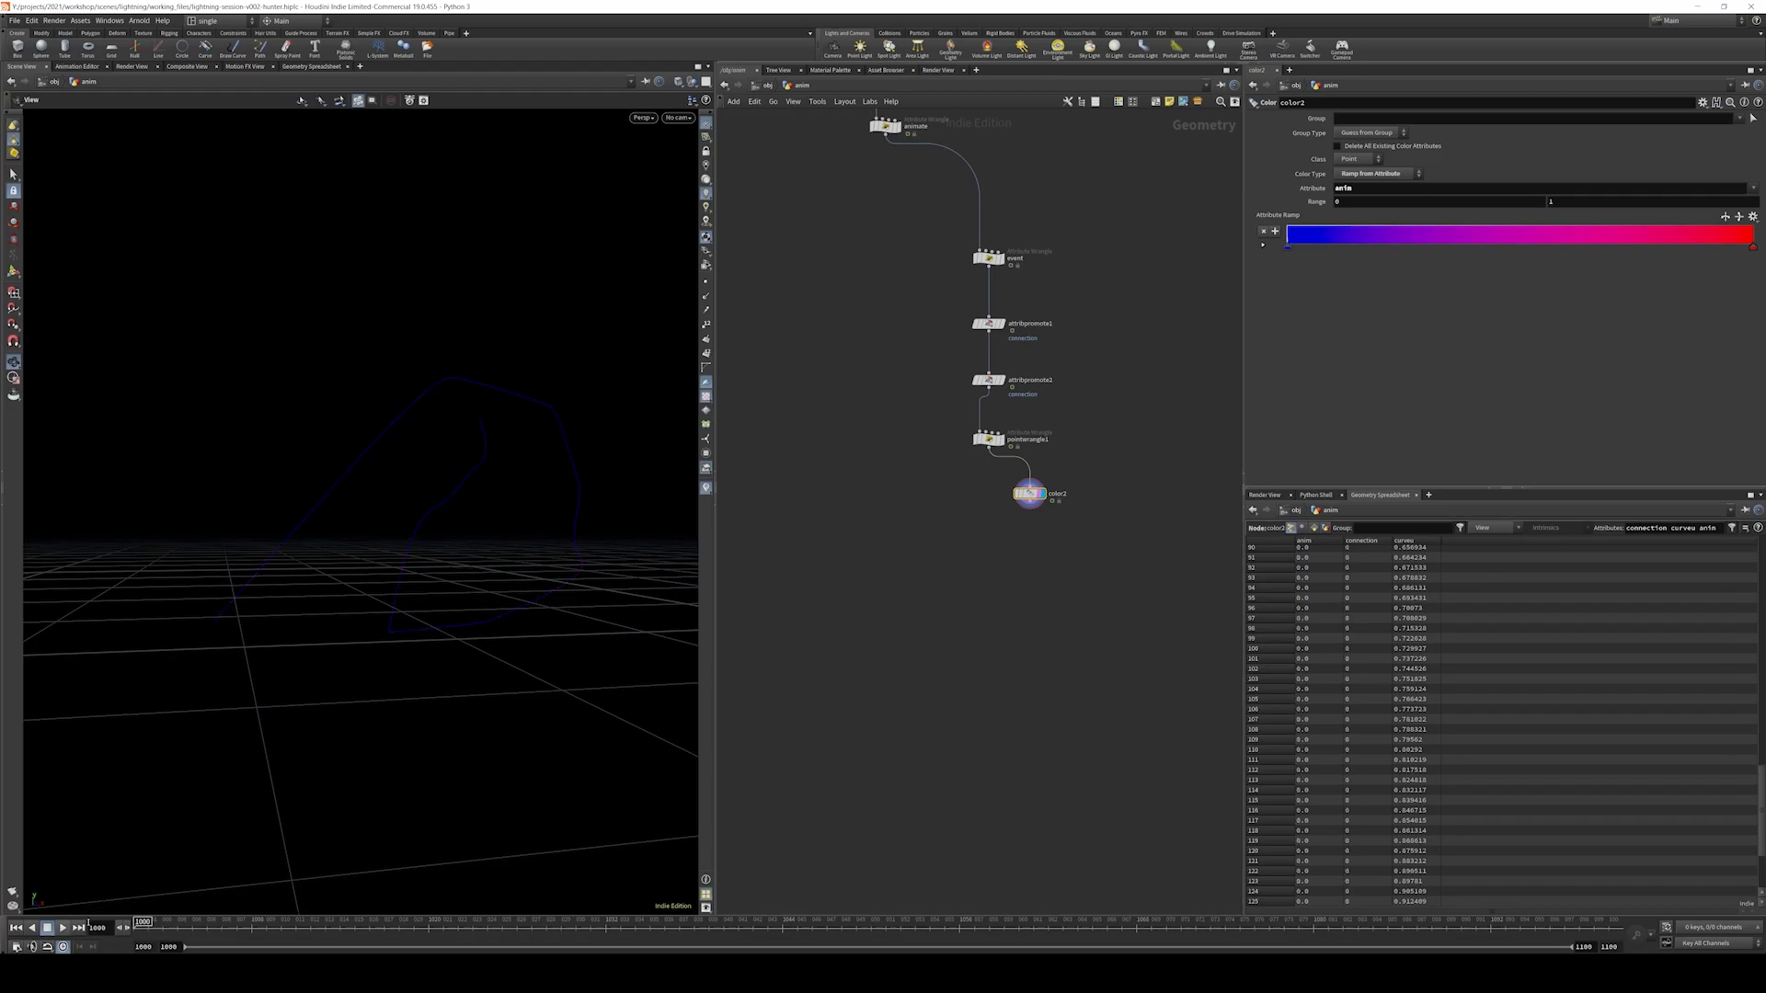
left_click(64, 928)
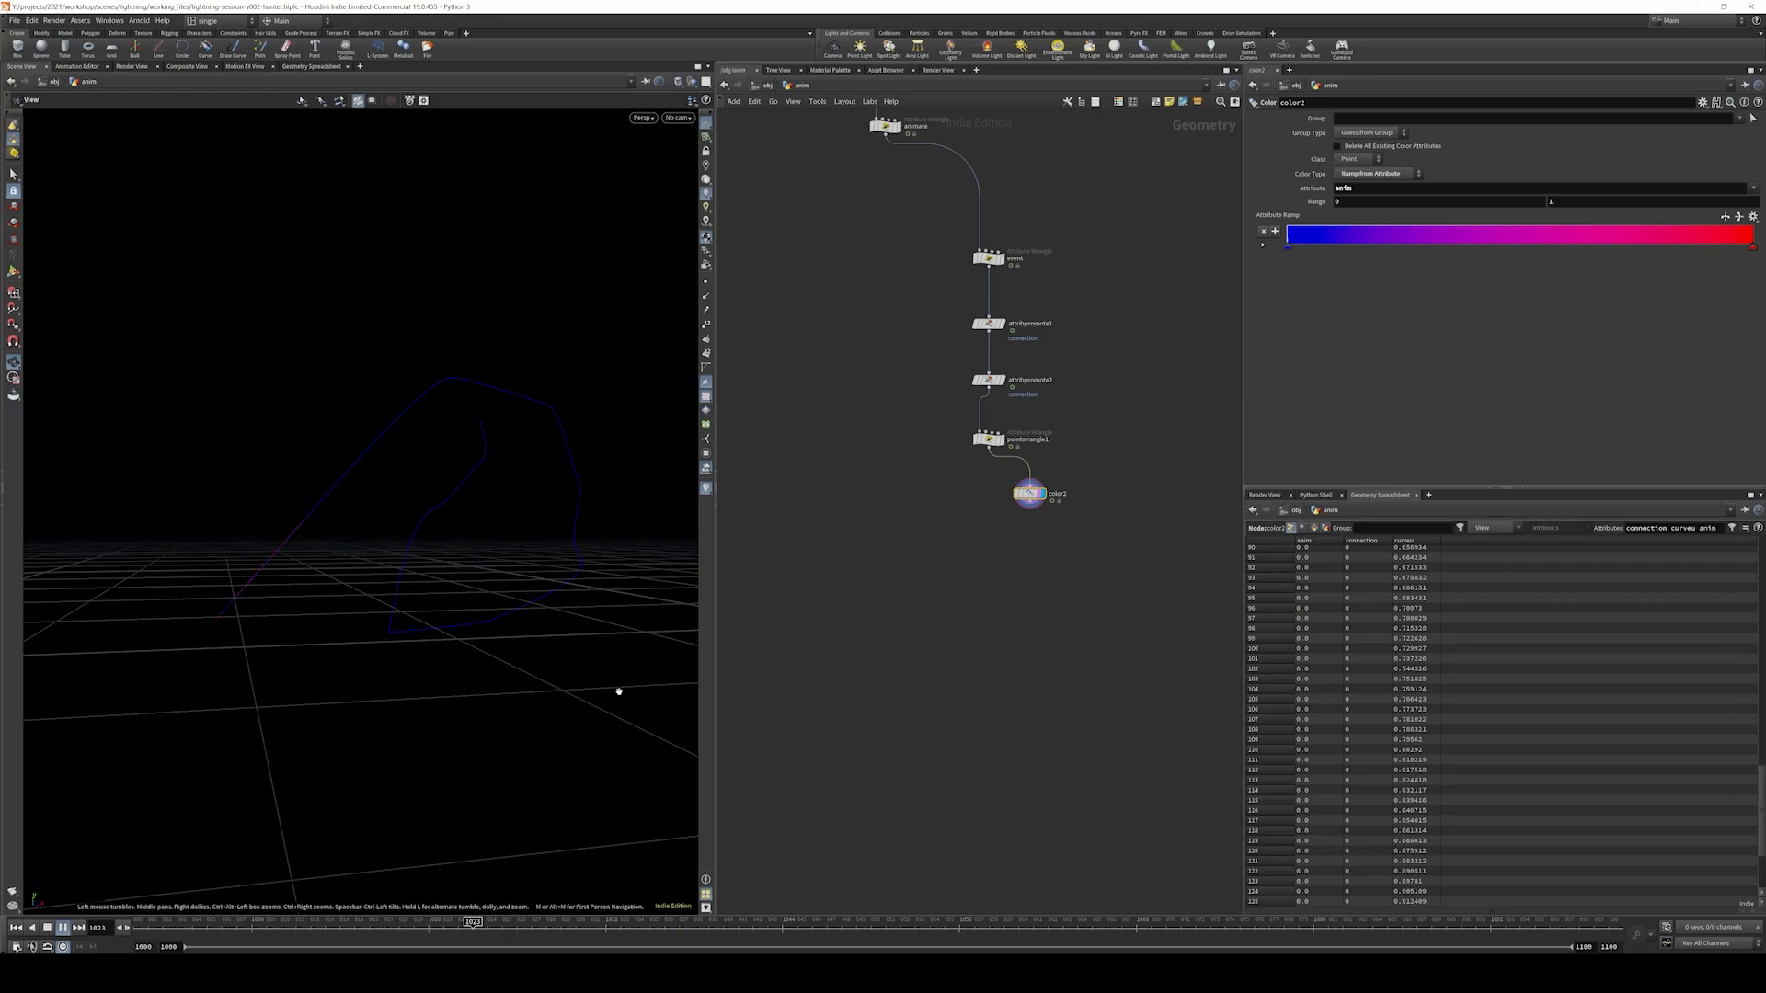
- Set the color2 node's ramp attribute to connection
left_click_drag(1363, 188, 1092, 187)
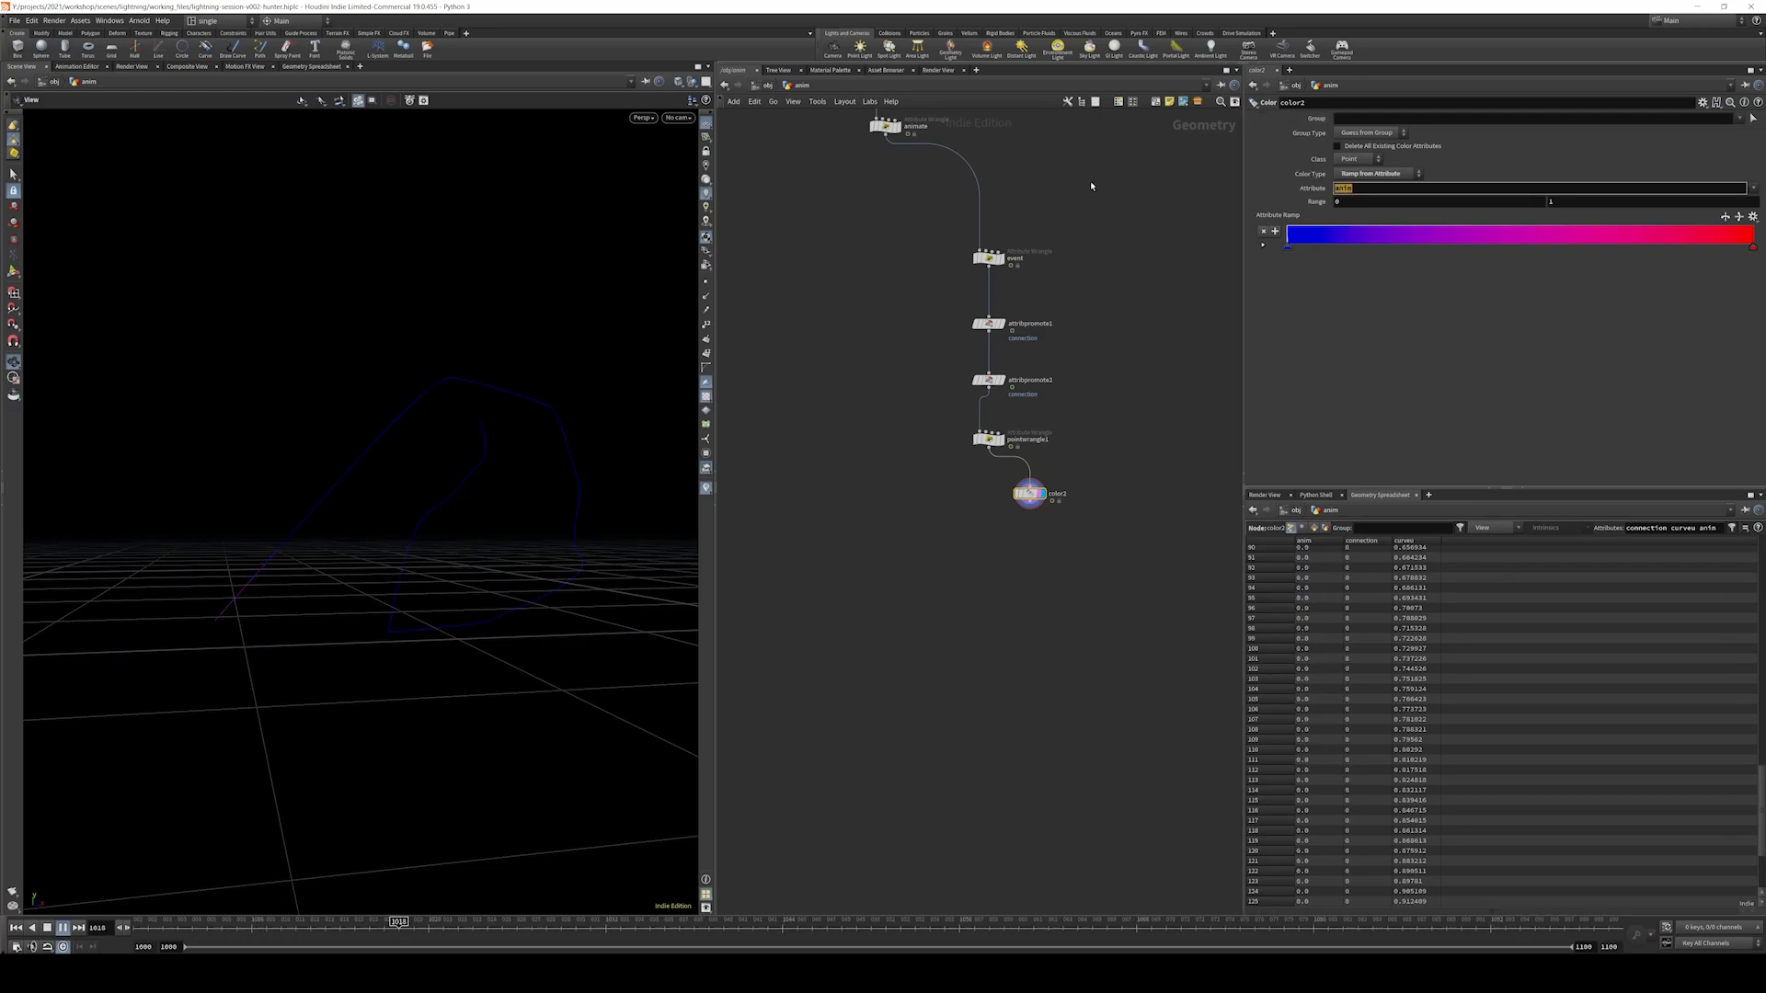
type("connection")
key("Return")
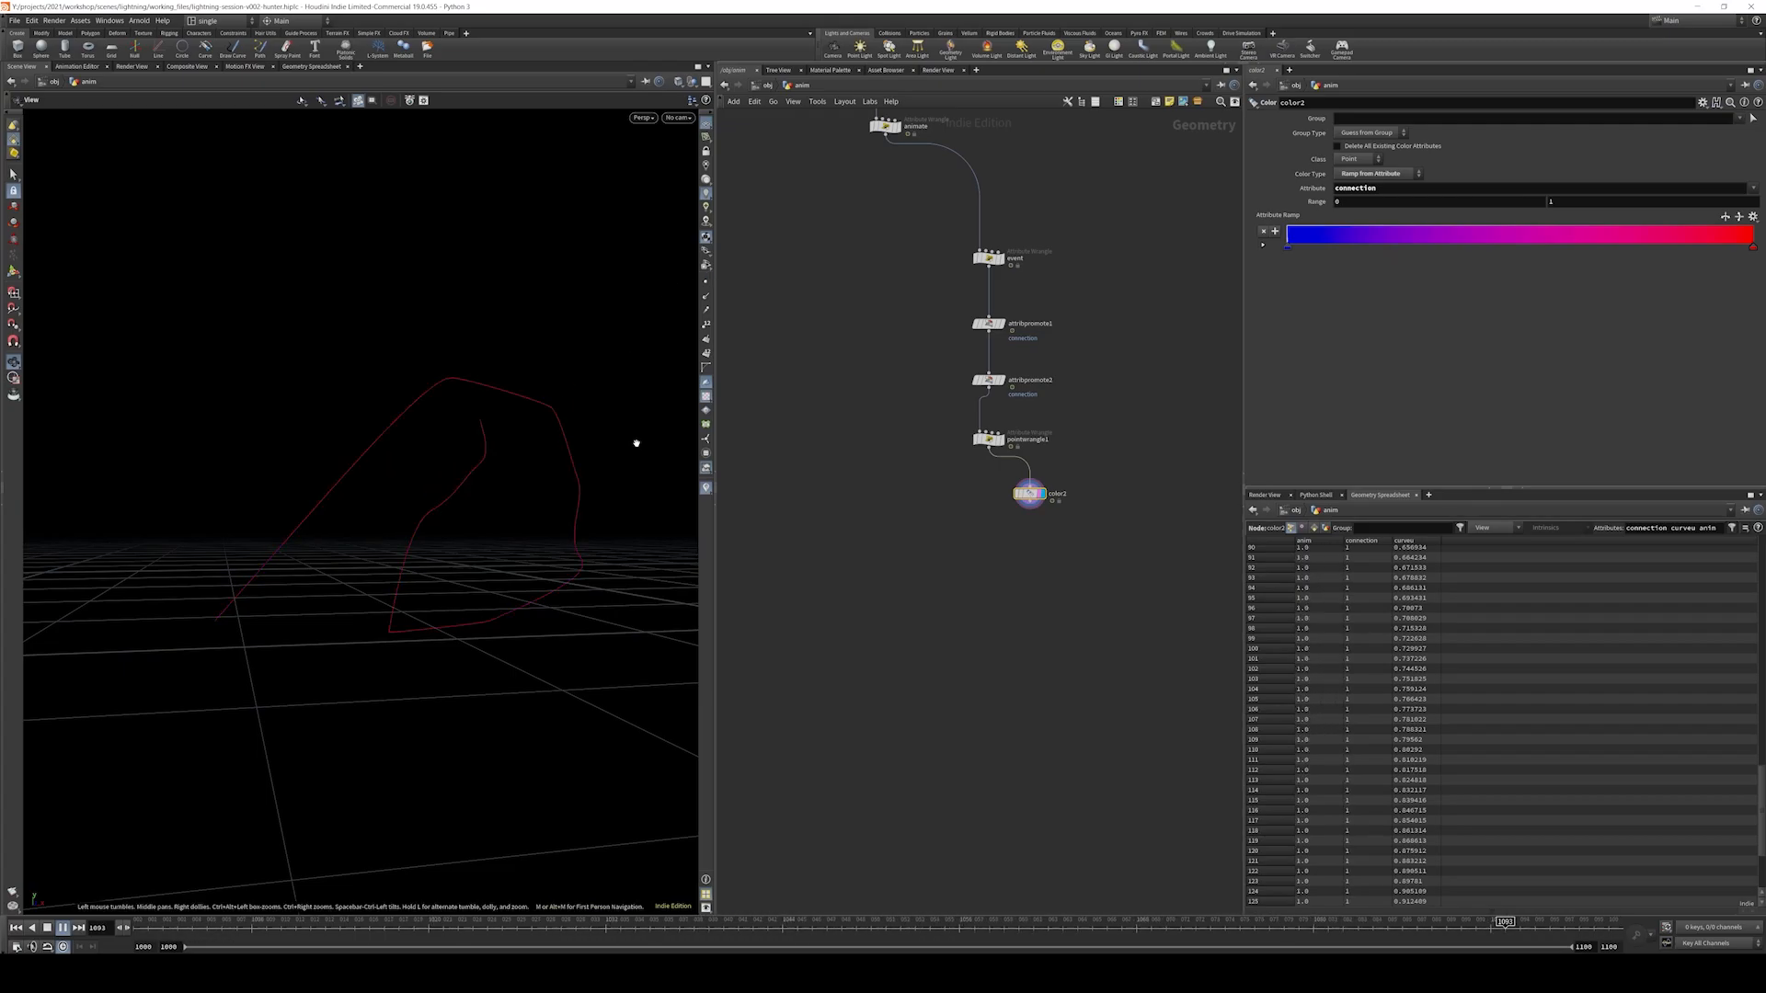
- Straighten the node chain into a vertical column from the curve node down to the point wrangle
scroll(879, 348, "down", 3)
middle_click_drag(877, 351, 902, 540)
left_click_drag(1059, 437, 939, 639)
left_click_drag(970, 490, 908, 440)
scroll(998, 423, "down", 2)
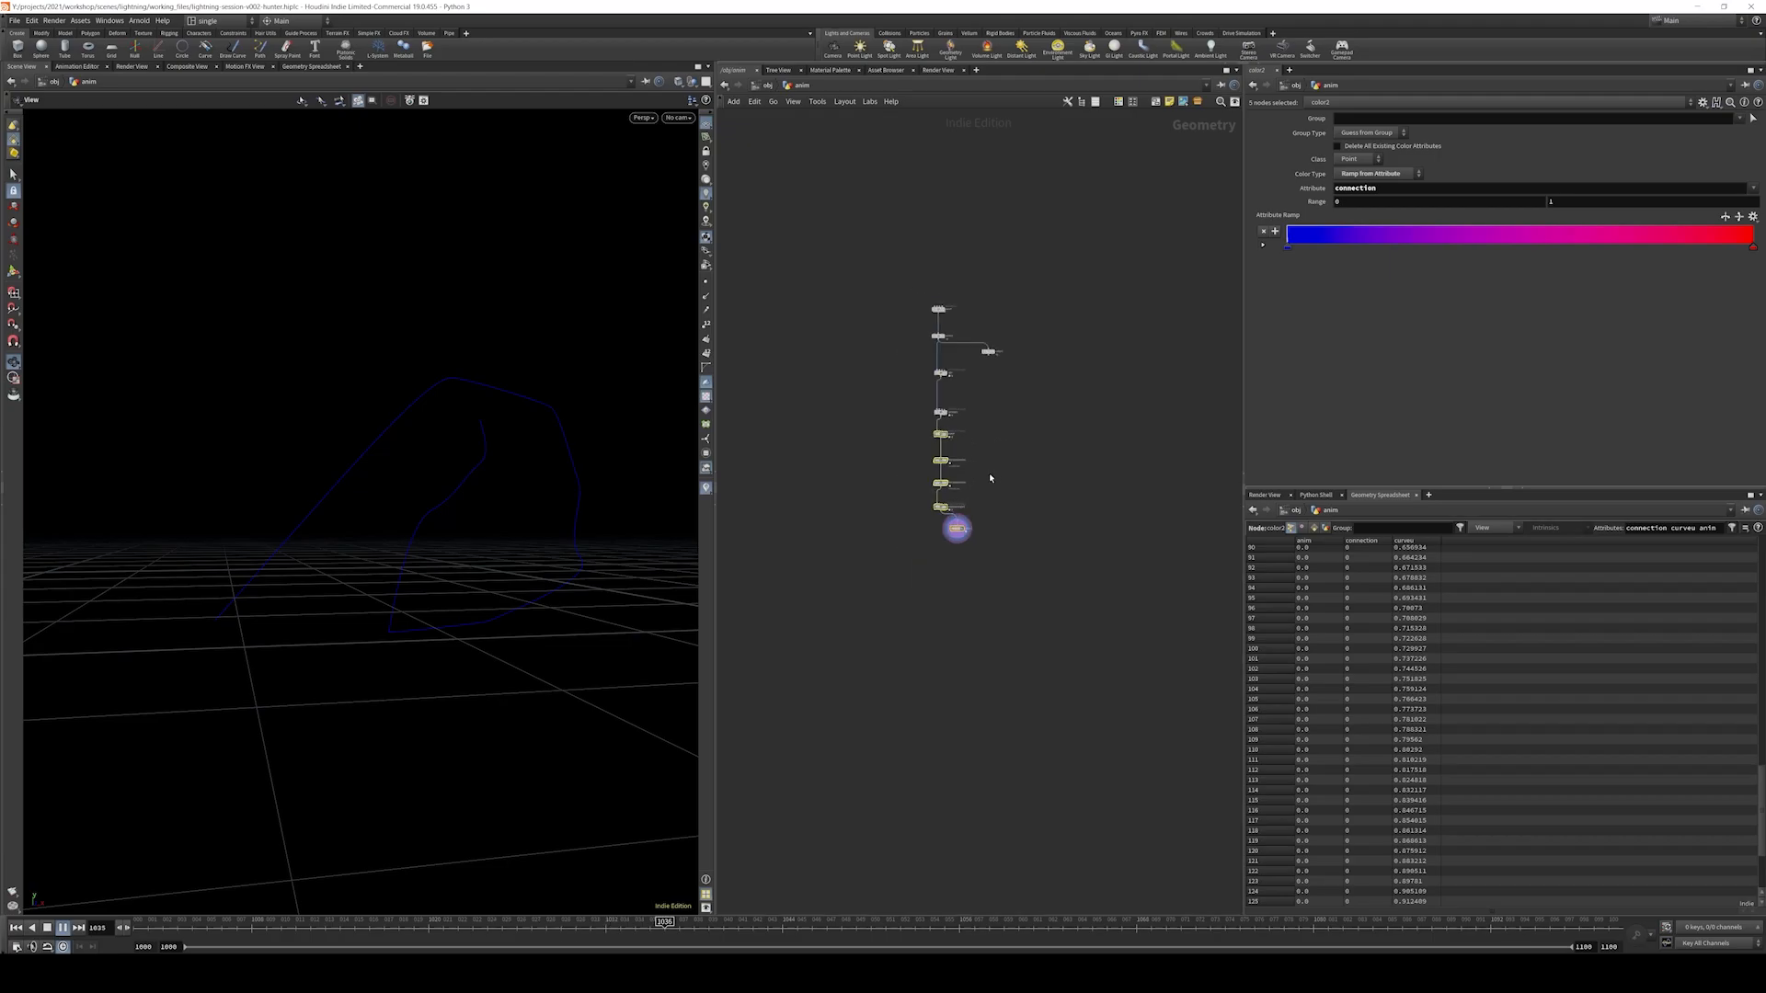
scroll(955, 494, "up", 4)
middle_click_drag(954, 498, 982, 512)
left_click(952, 530)
left_click(869, 641)
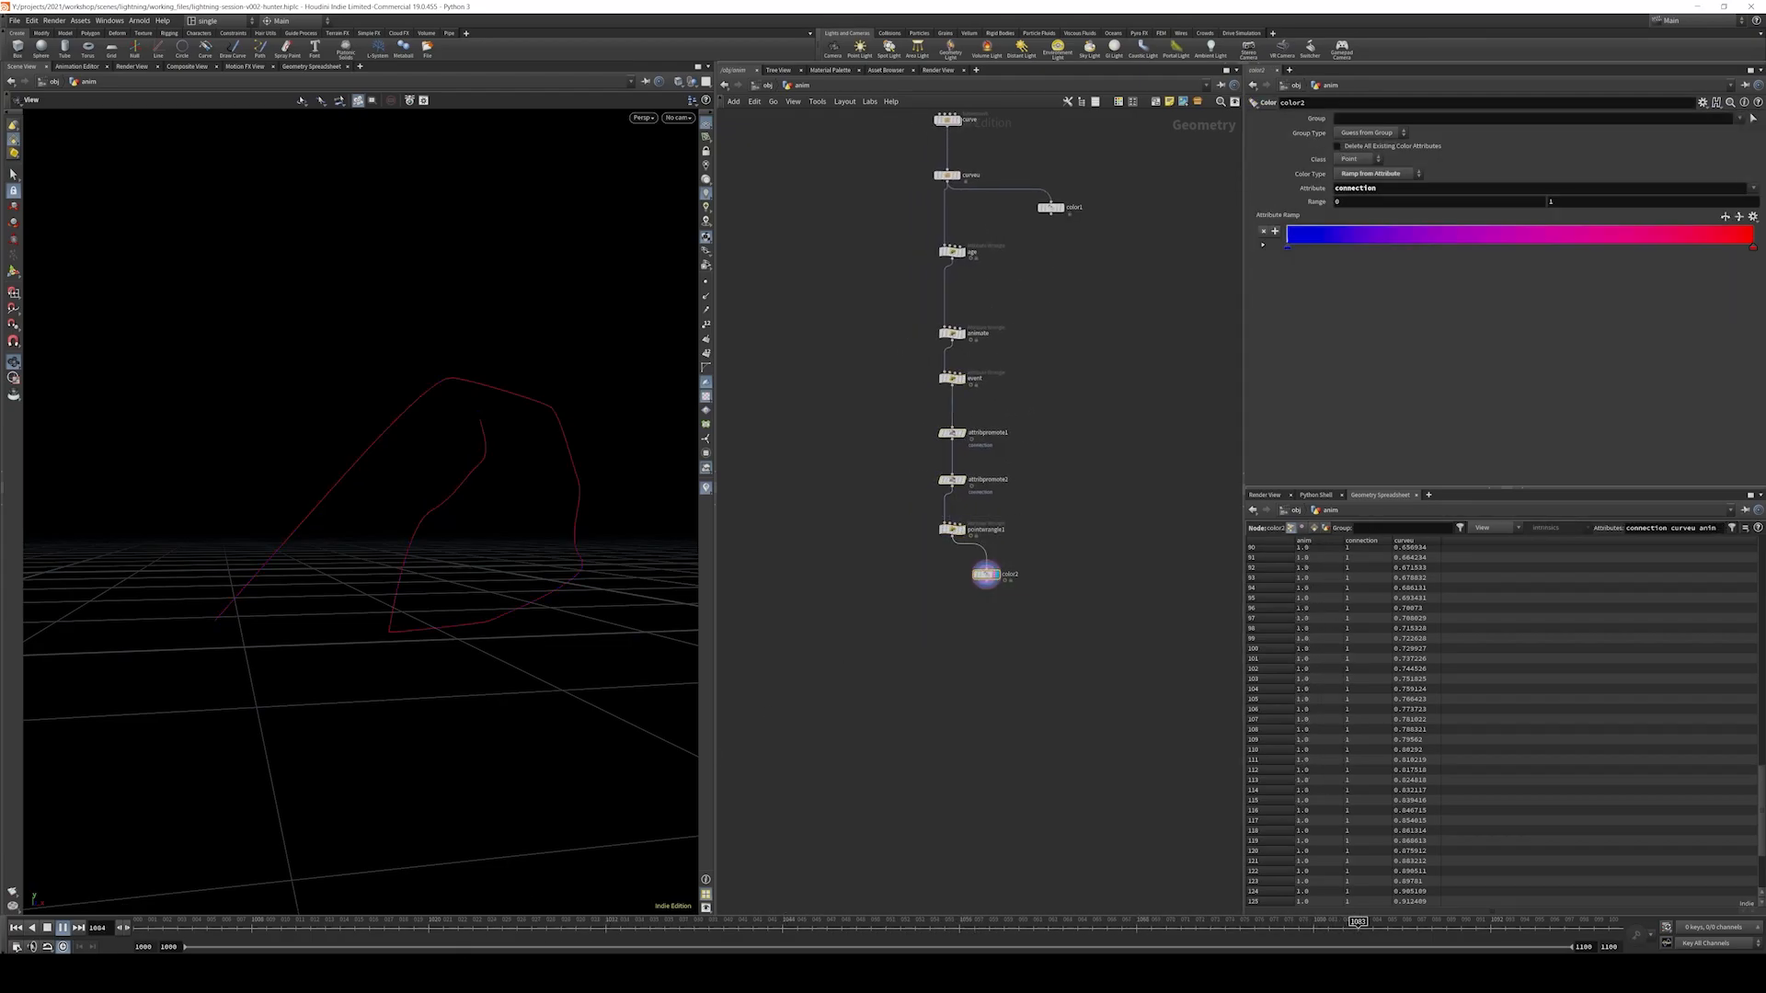
- Stop the playback and rename the point wrangle to connection_to_anim
left_click(48, 933)
scroll(938, 498, "up", 5)
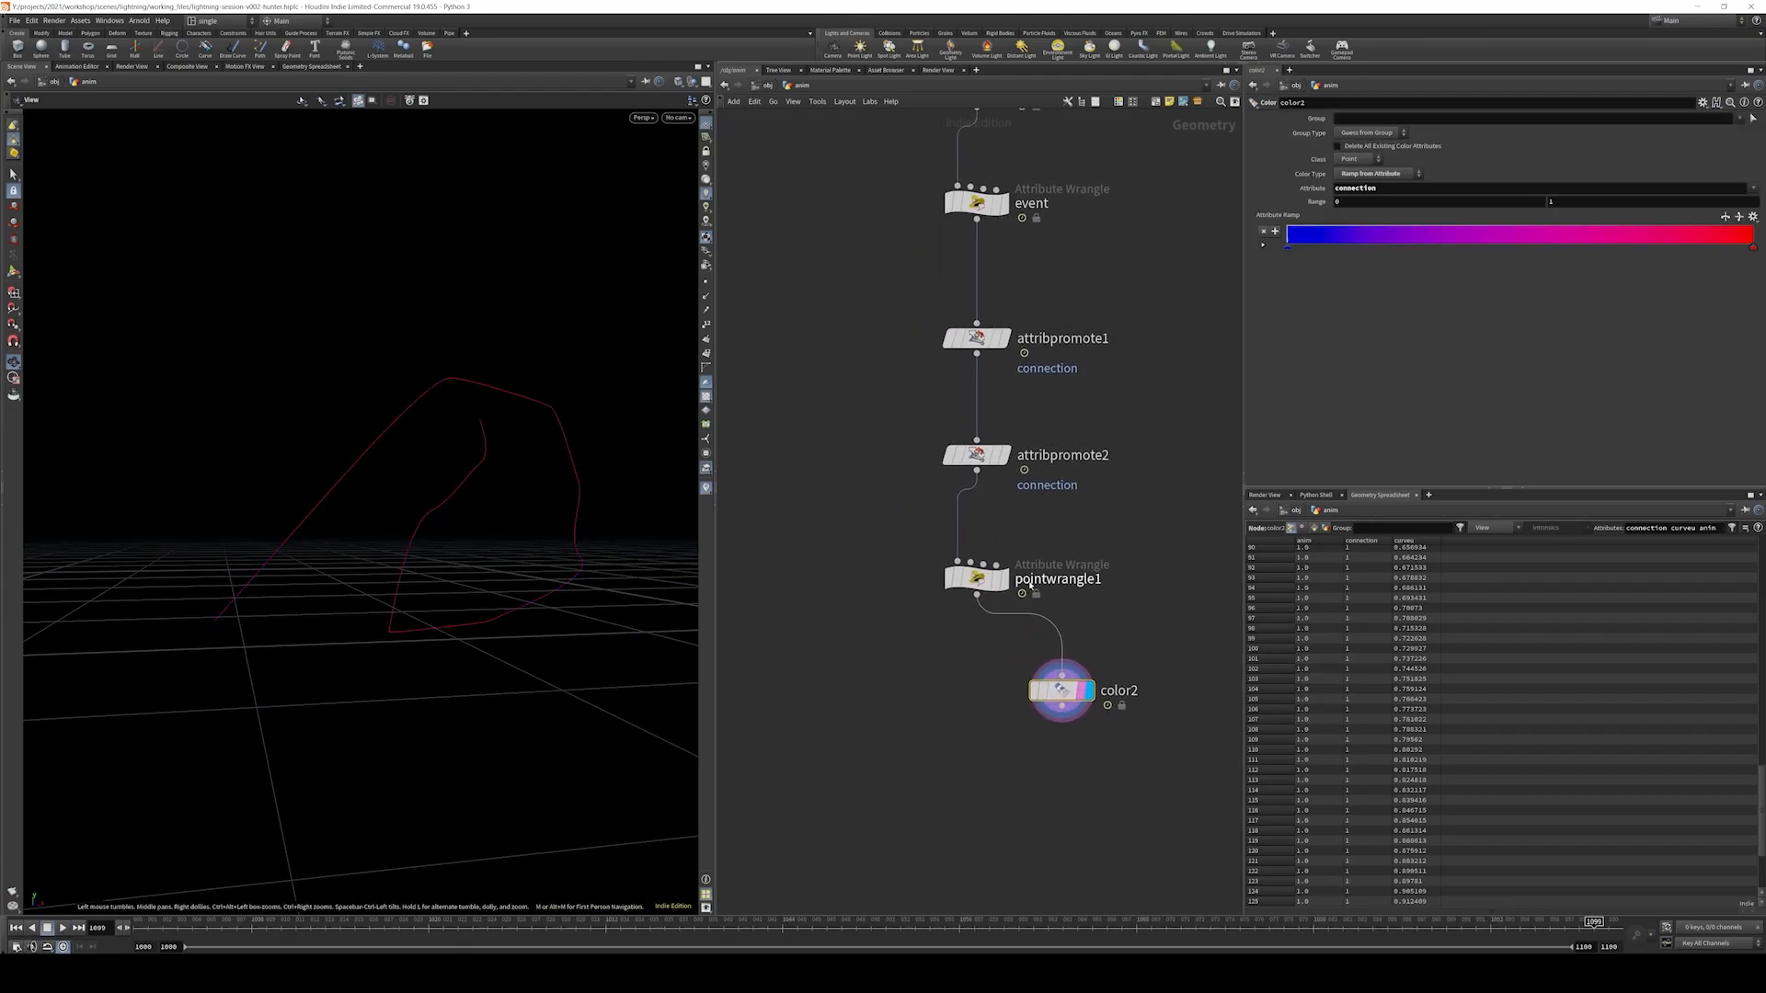
scroll(1046, 546, "down", 1)
middle_click_drag(1046, 547, 1018, 618)
left_click(1023, 653)
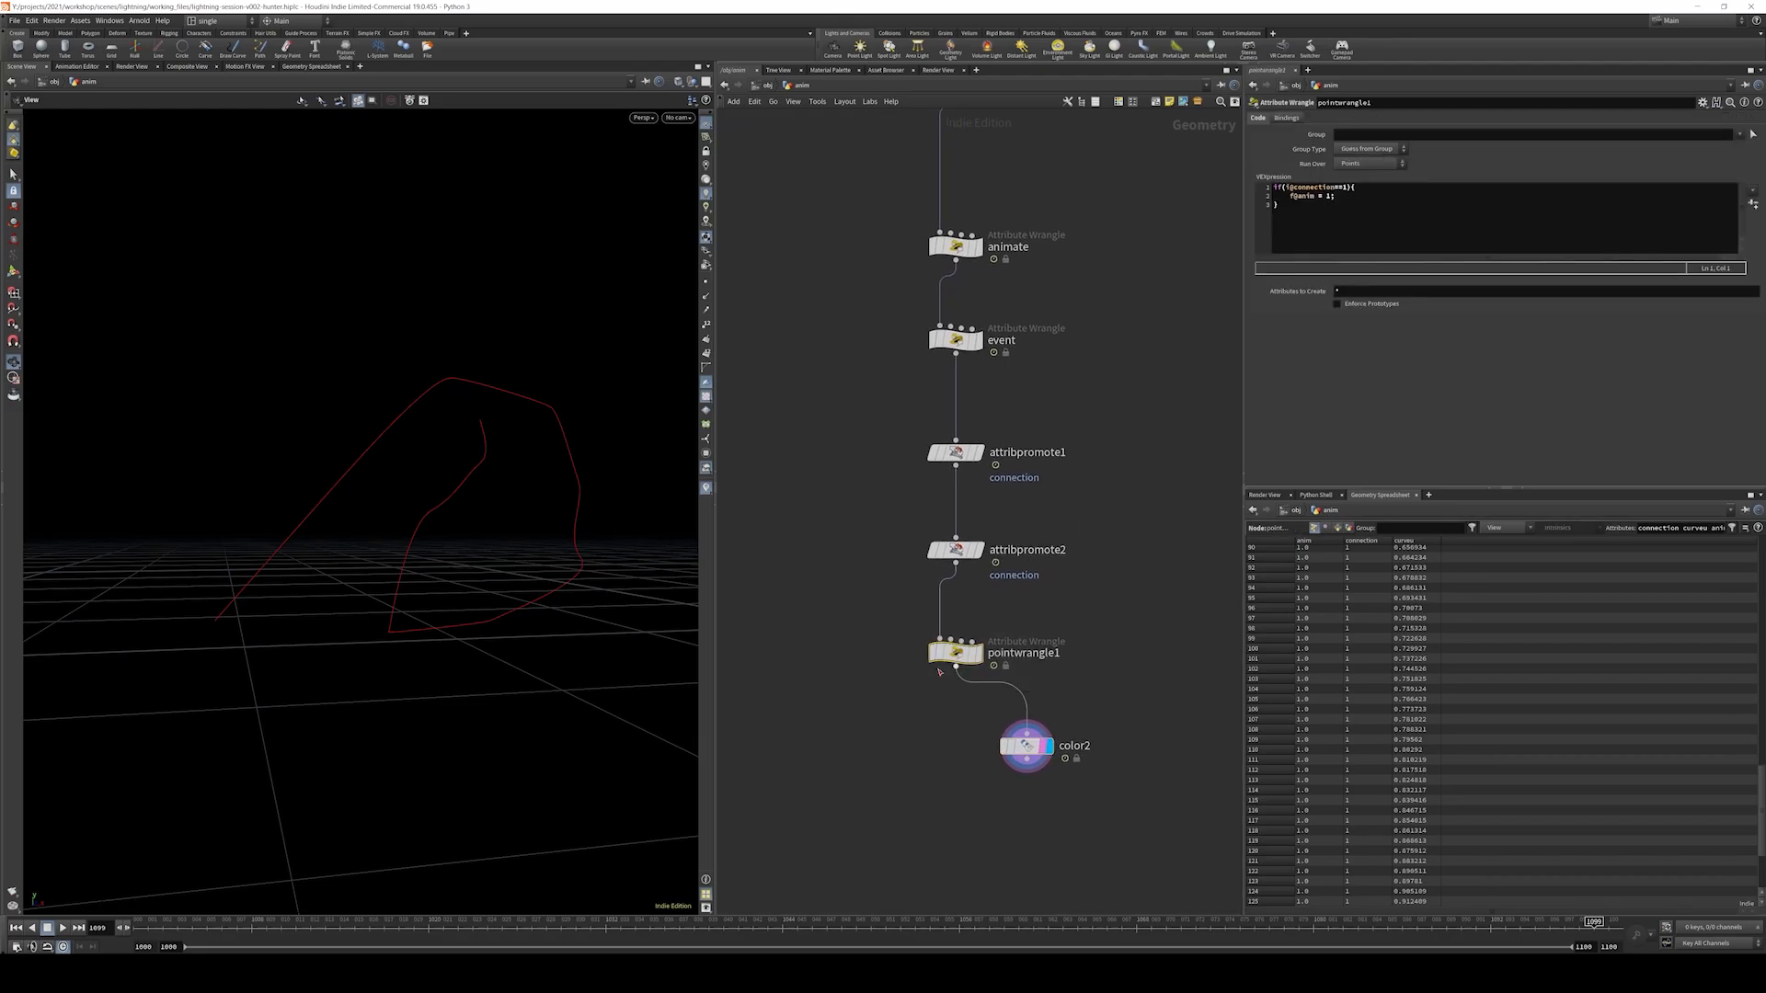
double_click(1023, 653)
type("conne")
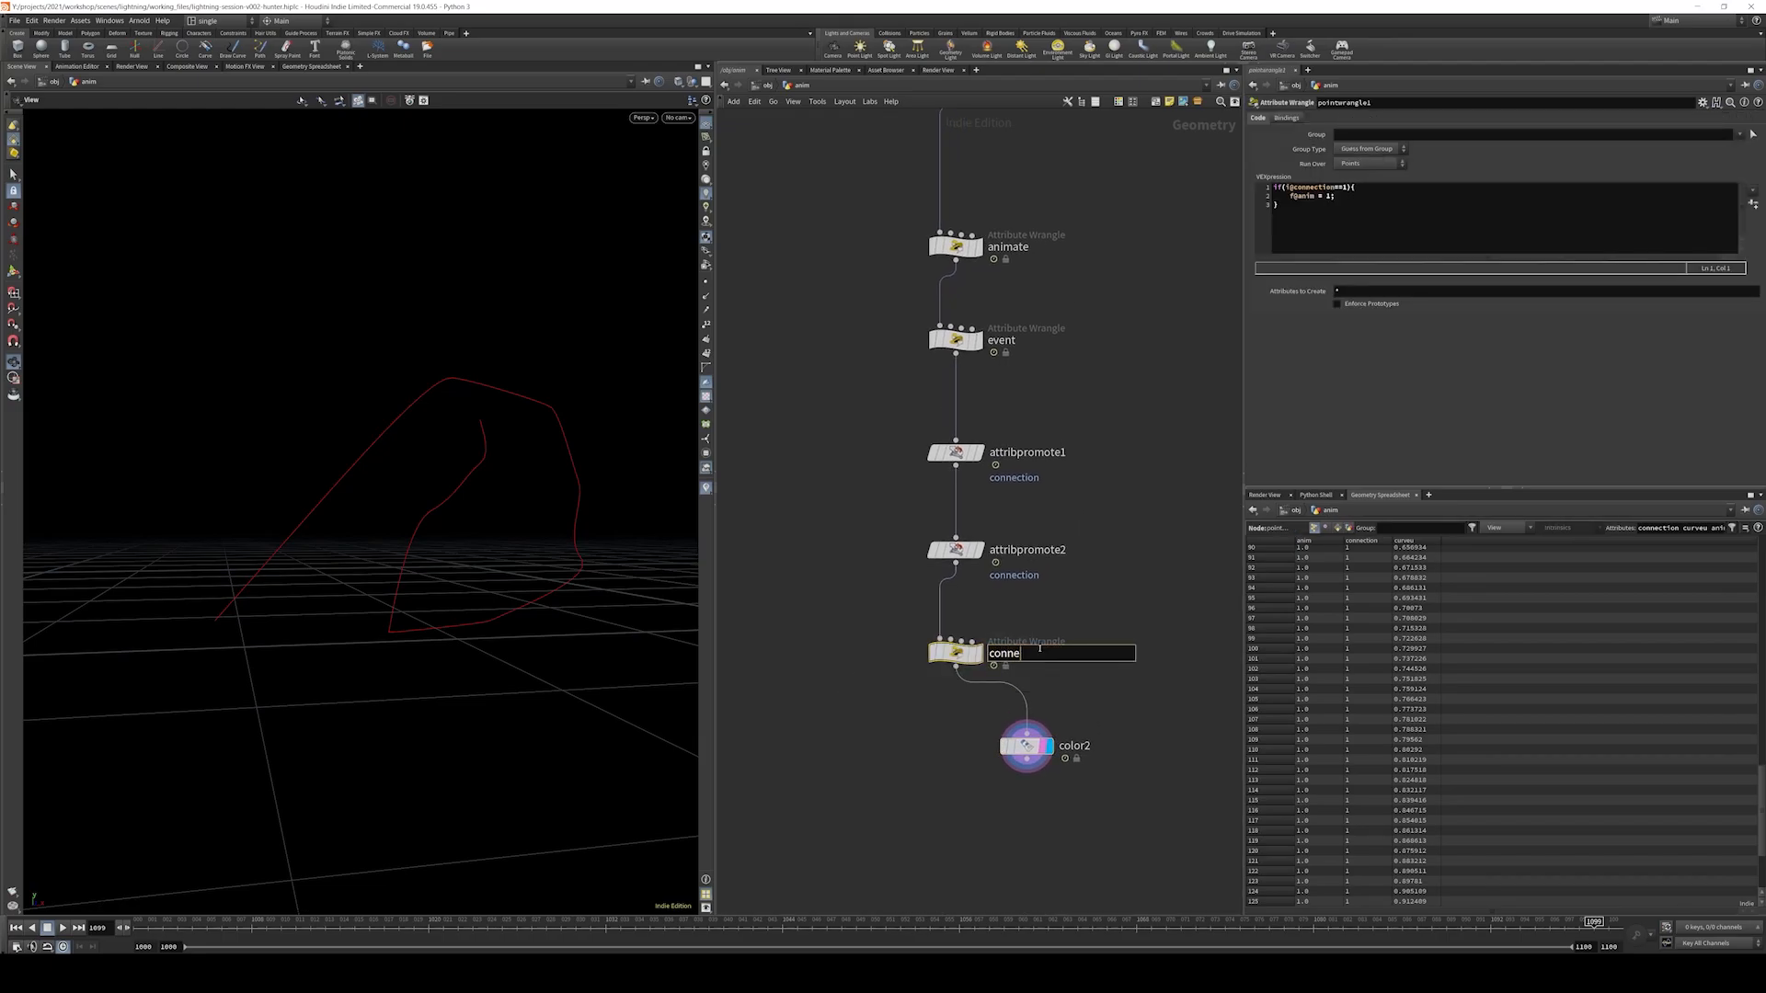
type("im")
key("Return")
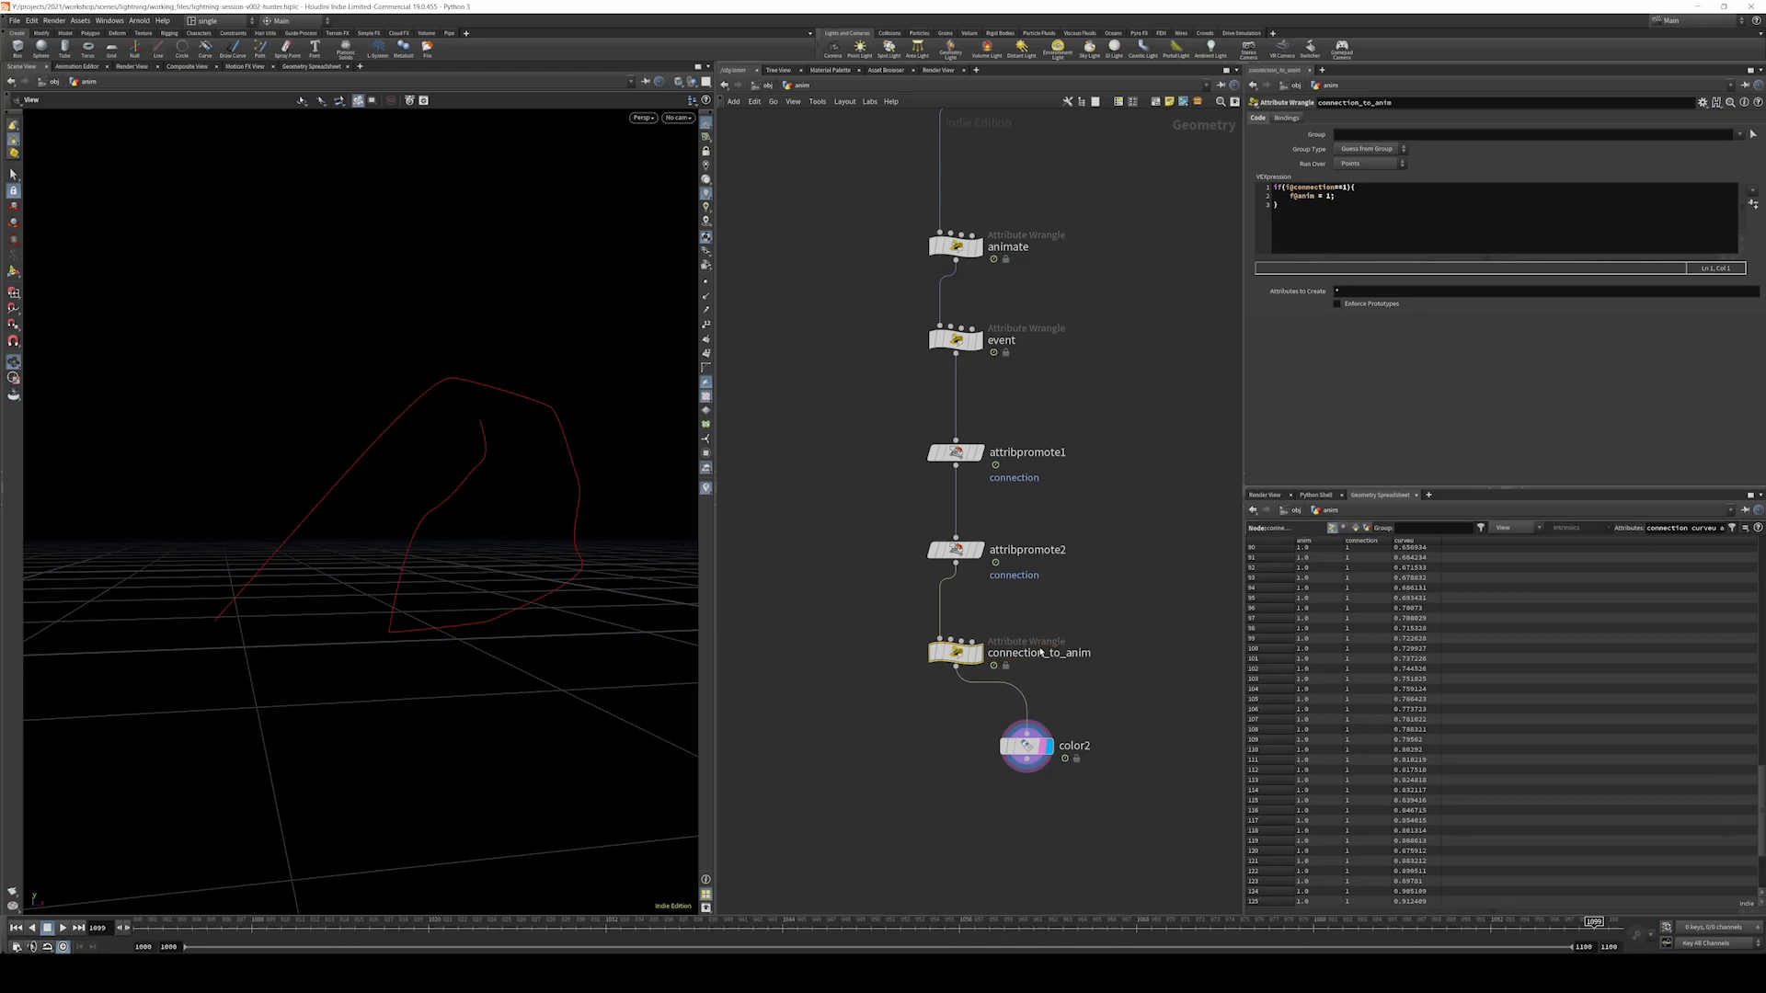
- Review the age wrangle's parameters and the animate wrangle's code and ramps
scroll(1021, 580, "down", 3)
middle_click_drag(1026, 470, 1037, 590)
left_click(995, 405)
middle_click_drag(940, 441, 1029, 501)
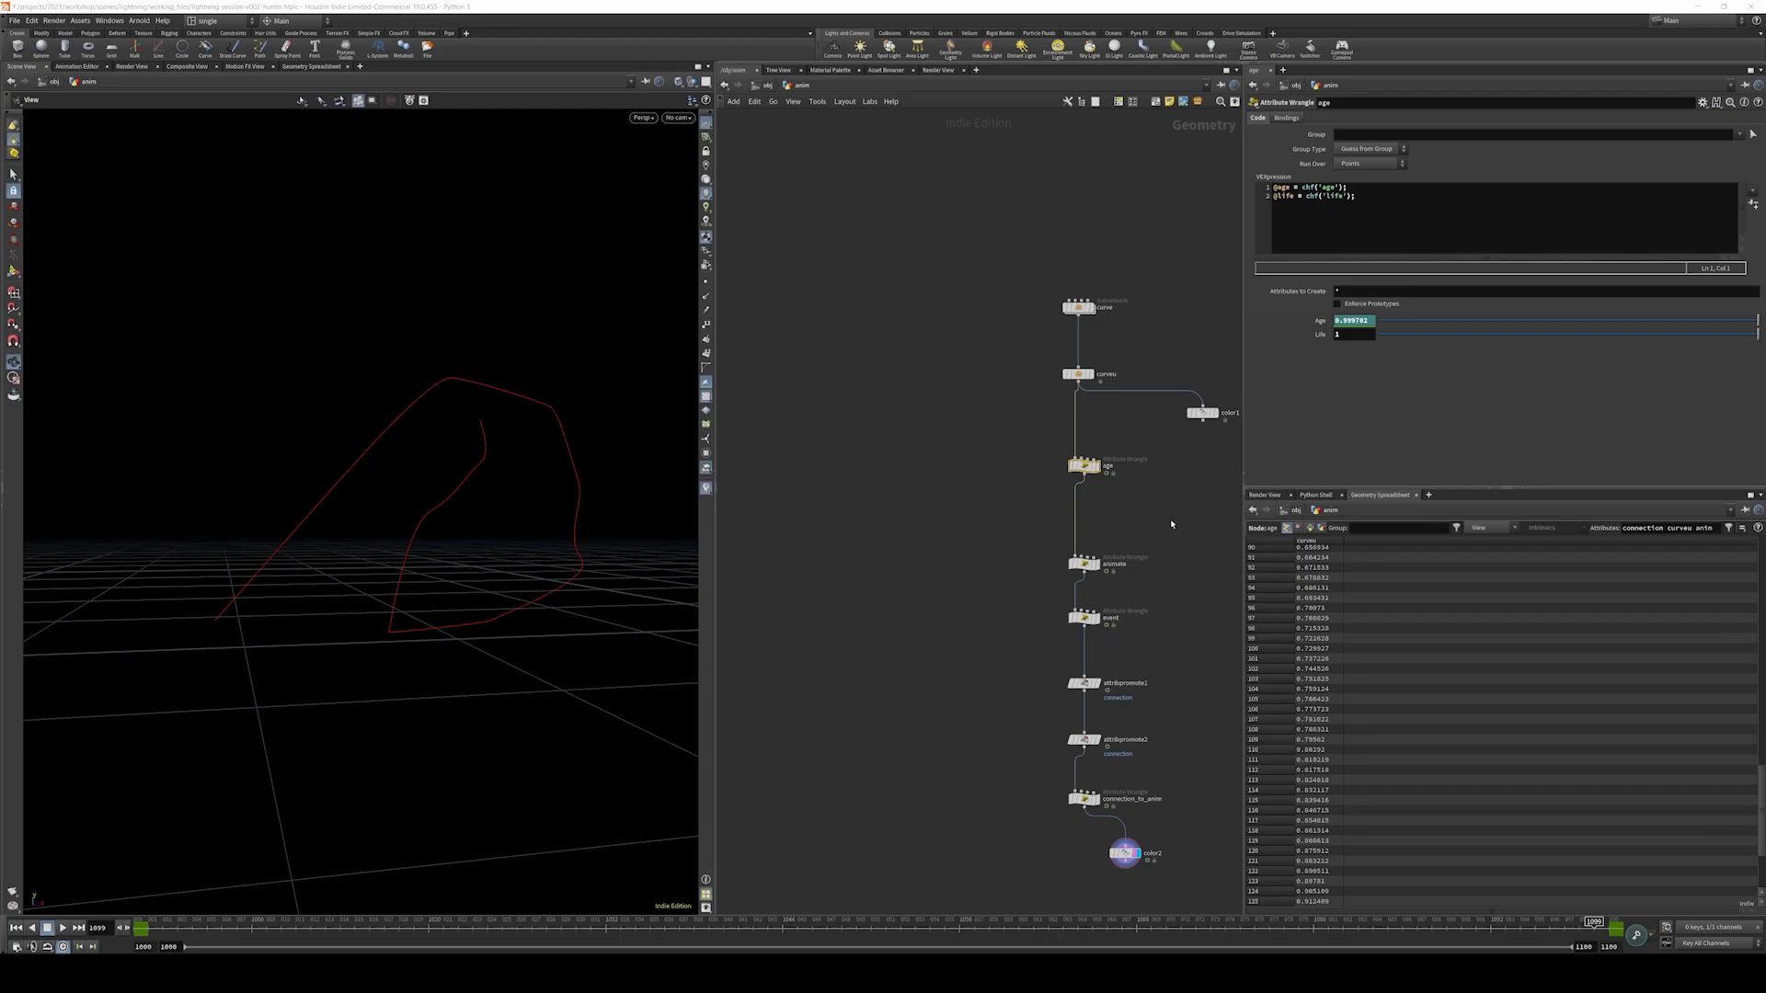
middle_click_drag(1172, 524, 1100, 471)
scroll(1062, 432, "up", 5)
left_click(1025, 489)
scroll(1263, 342, "up", 4)
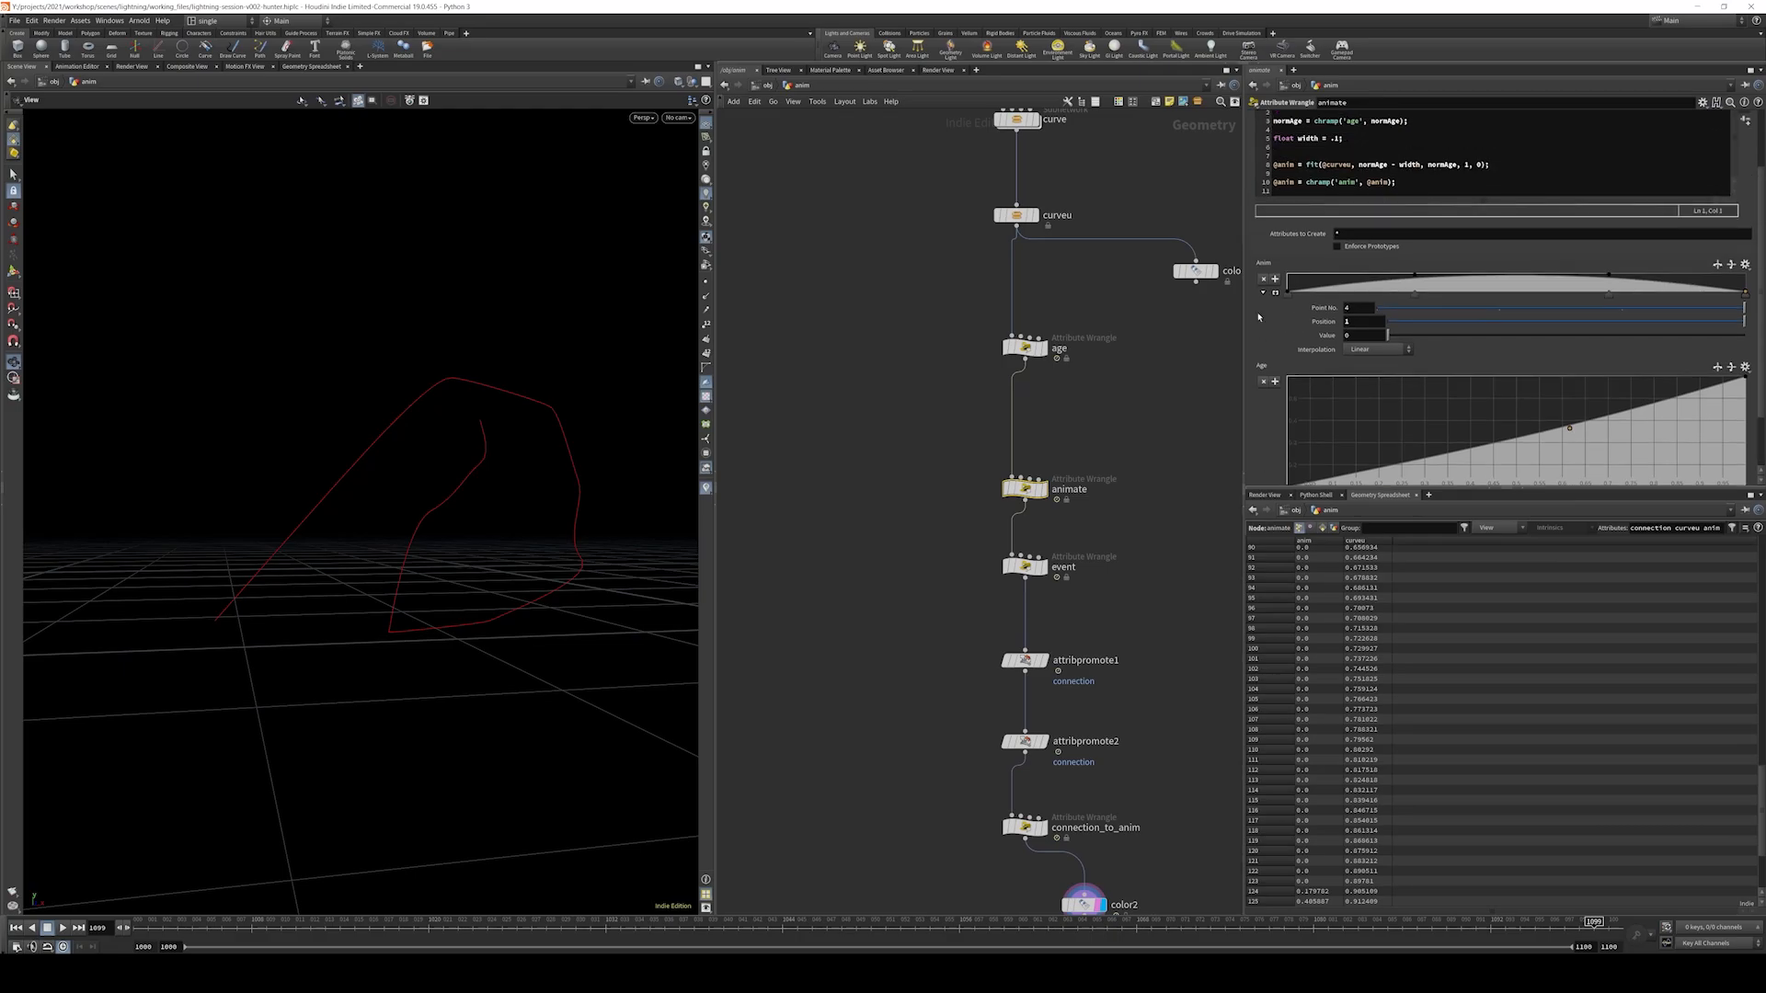
- Add a Point VOP beside the animate wrangle, wire it from the age wrangle and display it
key("Tab")
type("cop")
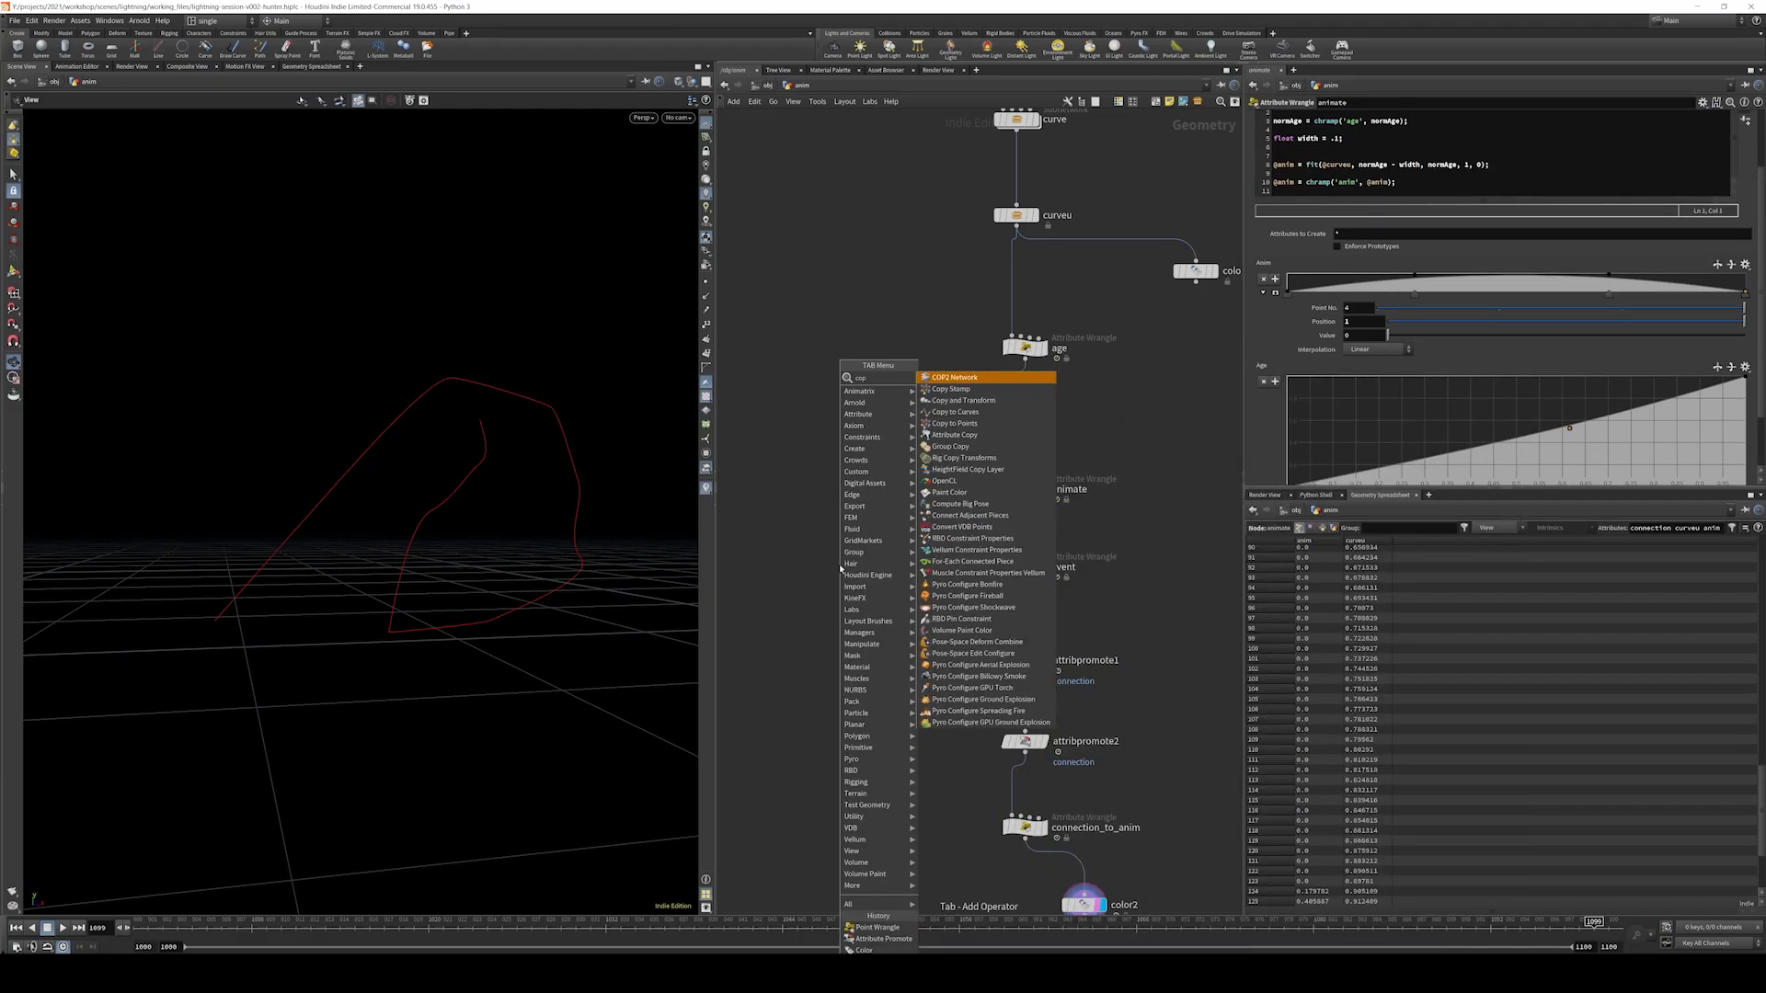
key("BackSpace")
key("BackSpace")
key("BackSpace")
type("times")
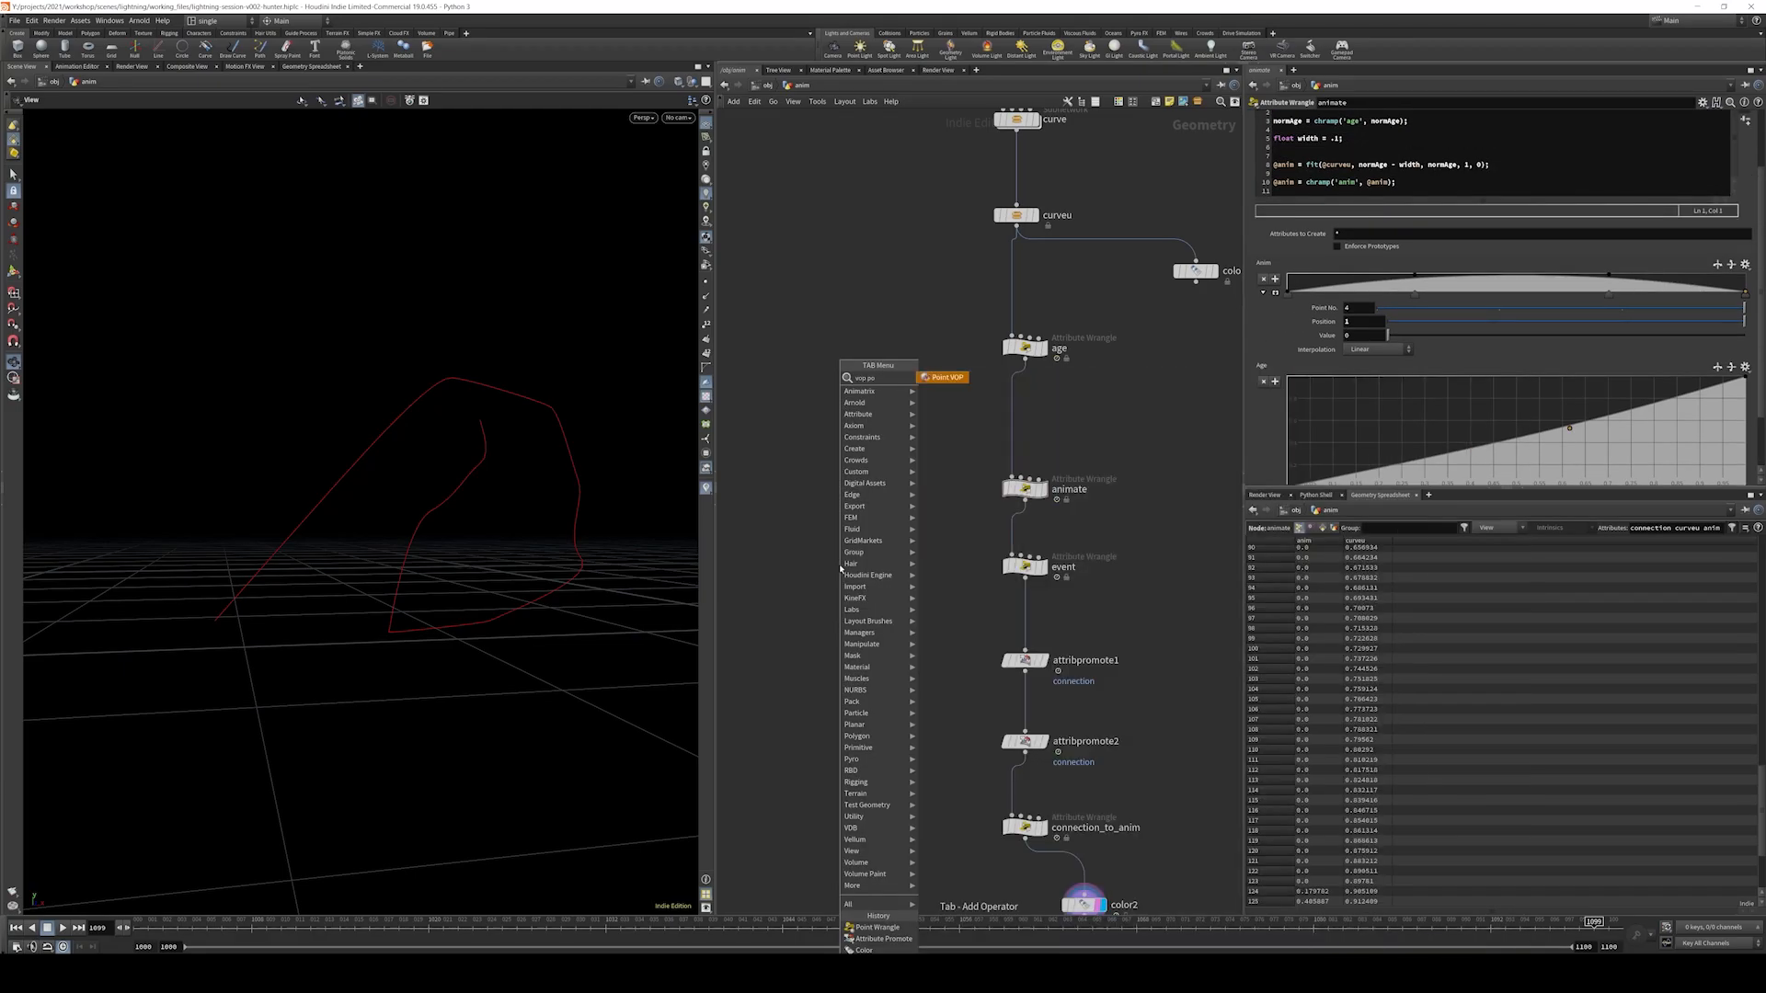
key("Return")
left_click(908, 500)
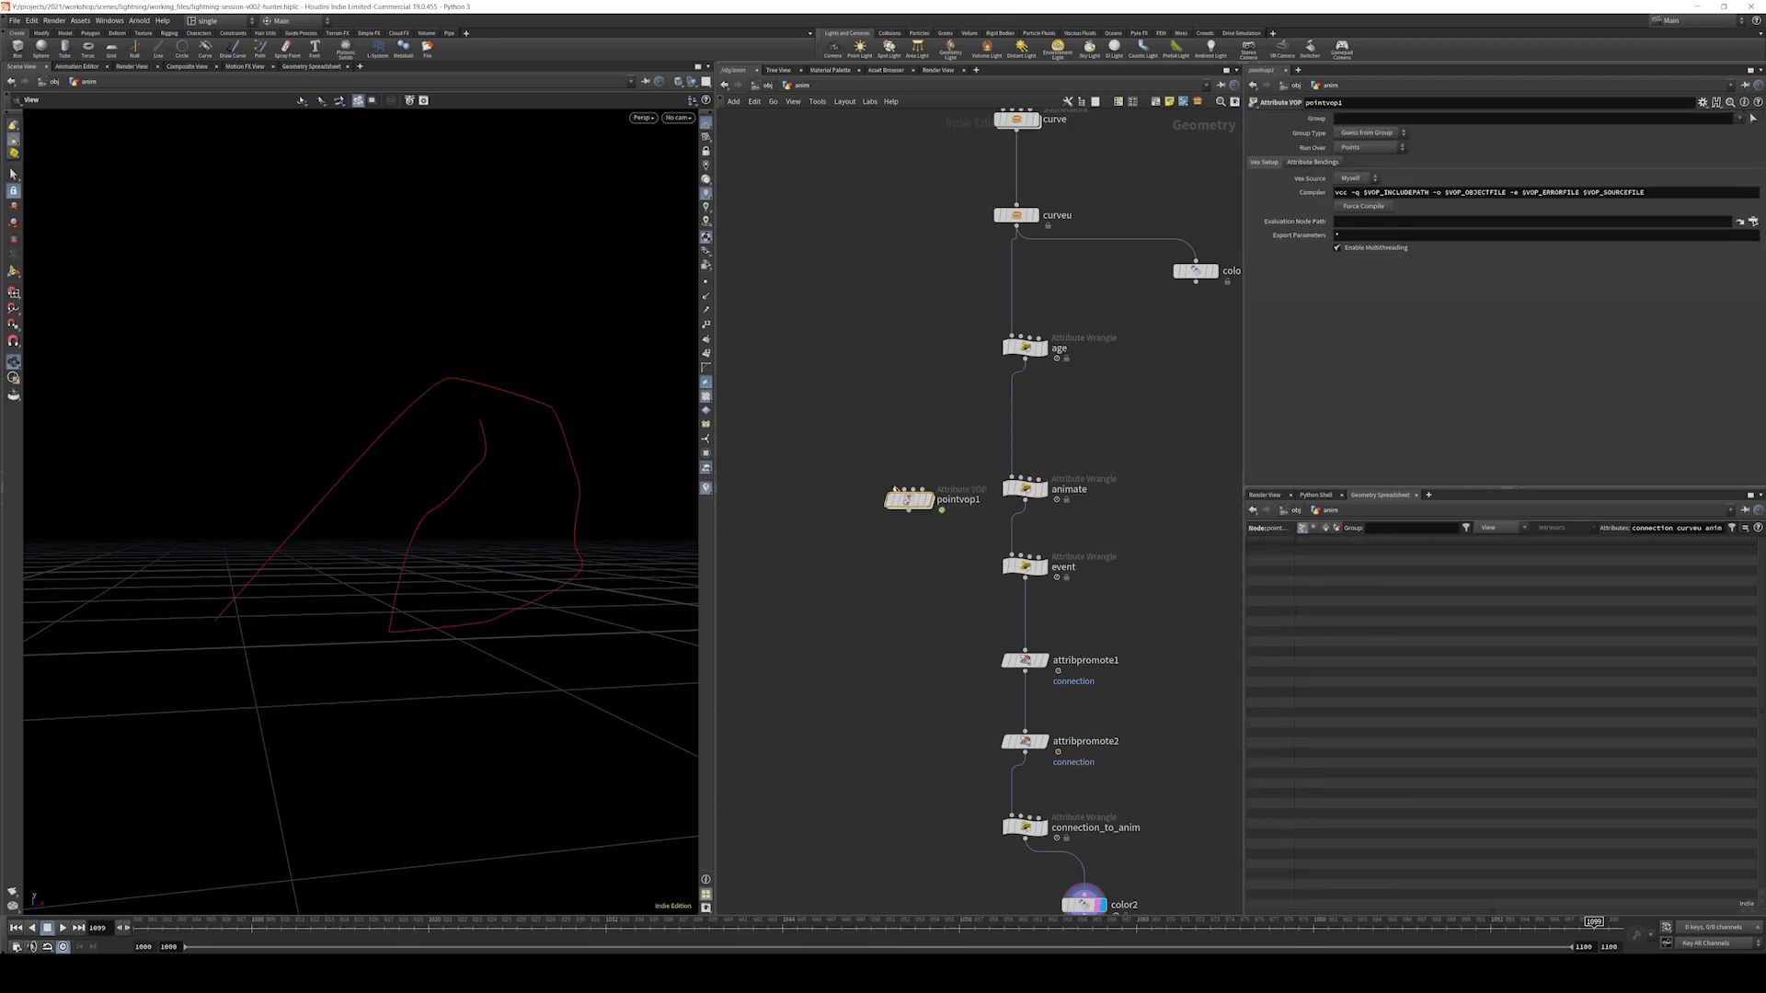
left_click_drag(895, 490, 1023, 363)
left_click(927, 500)
left_click_drag(907, 501, 872, 491)
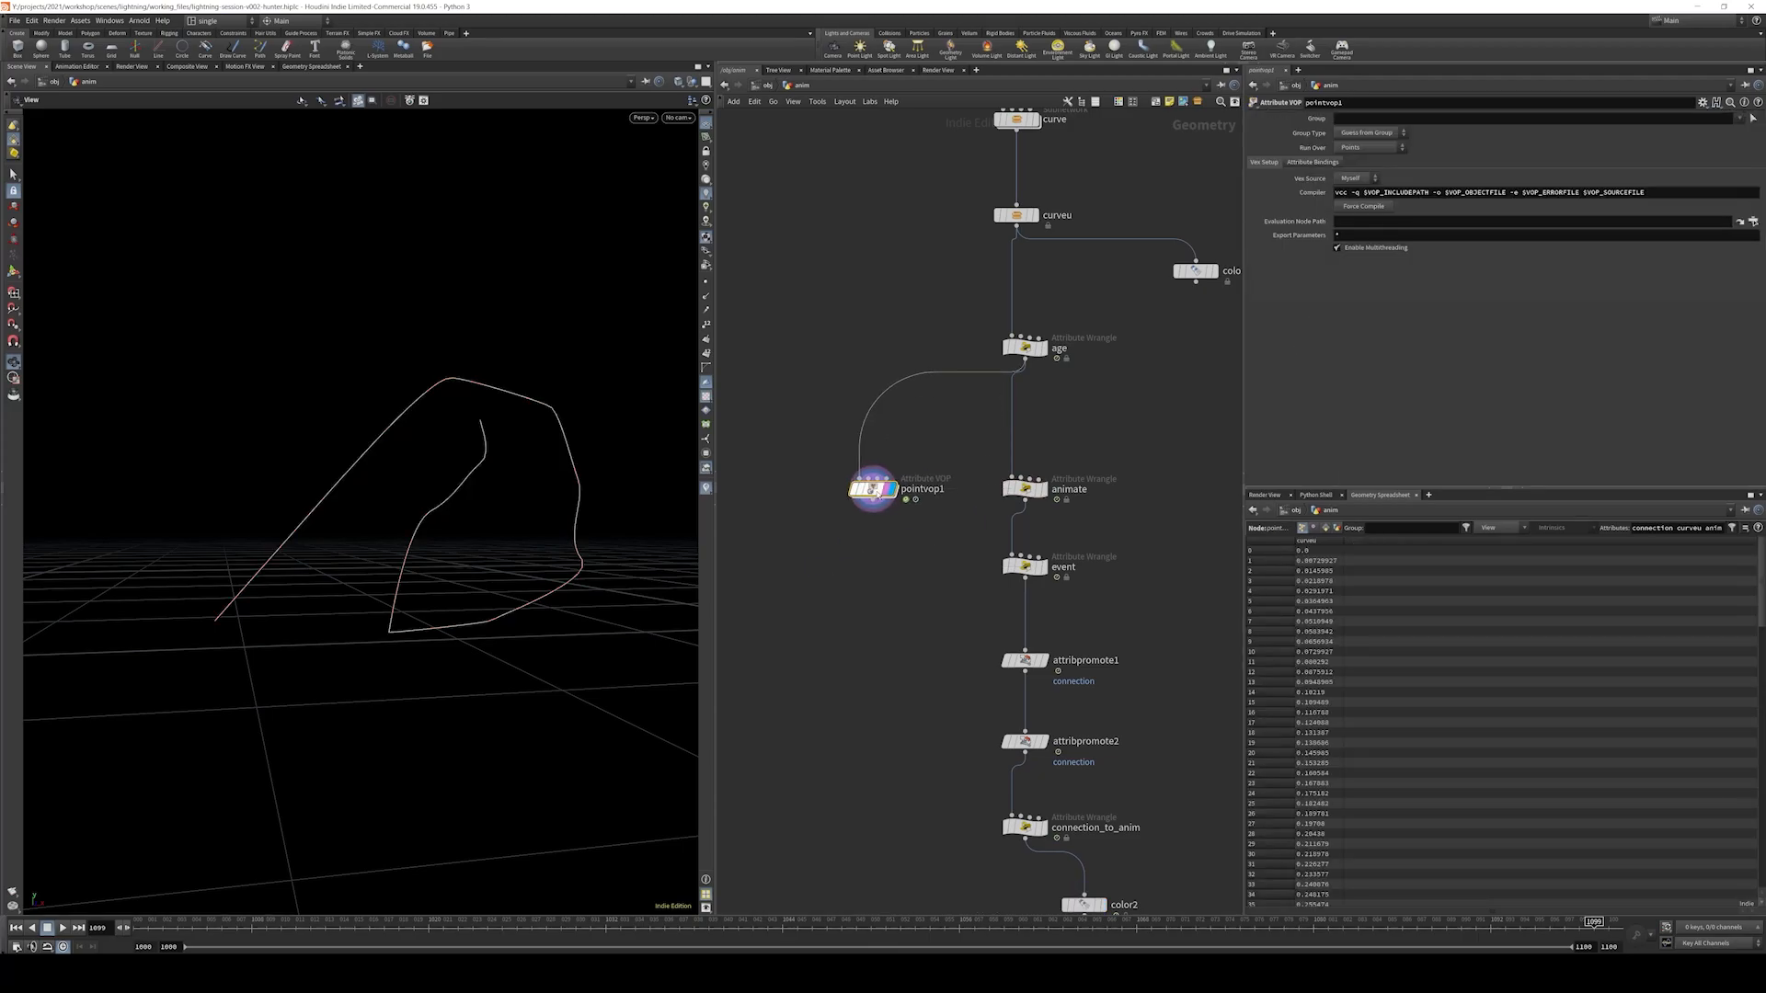
- Rename the Point VOP to animate_vops
left_click(912, 490)
type("animate_vops")
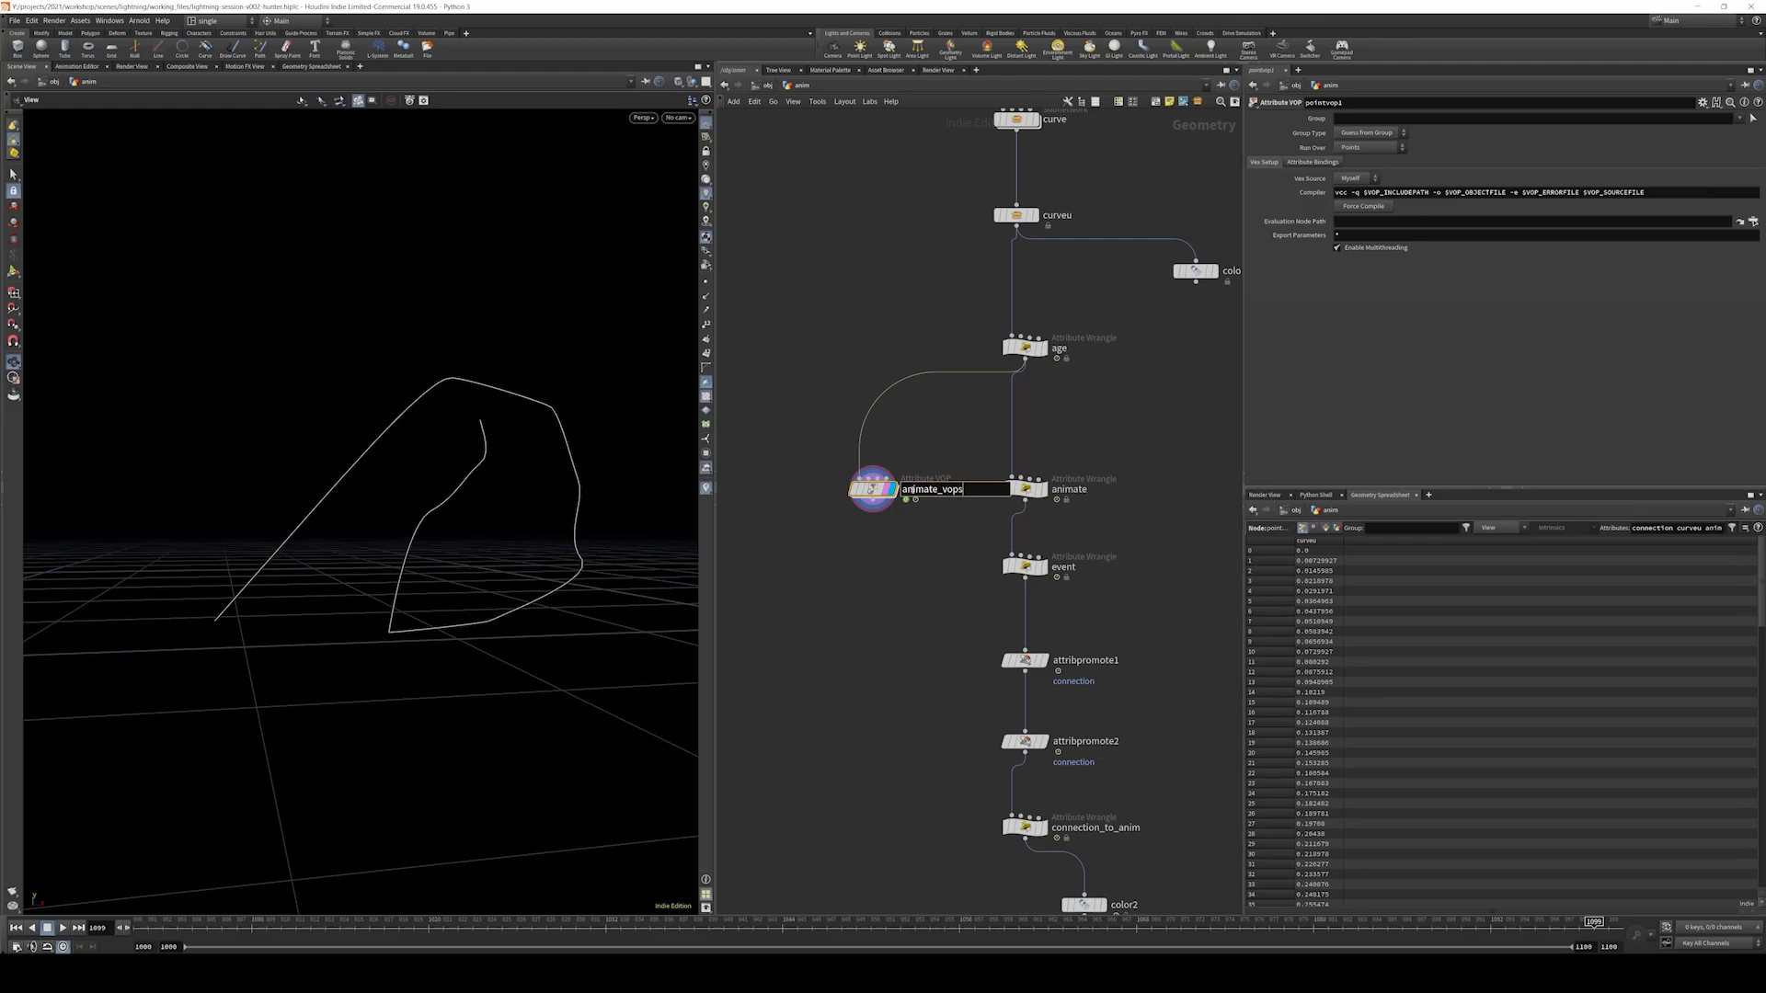
key("Return")
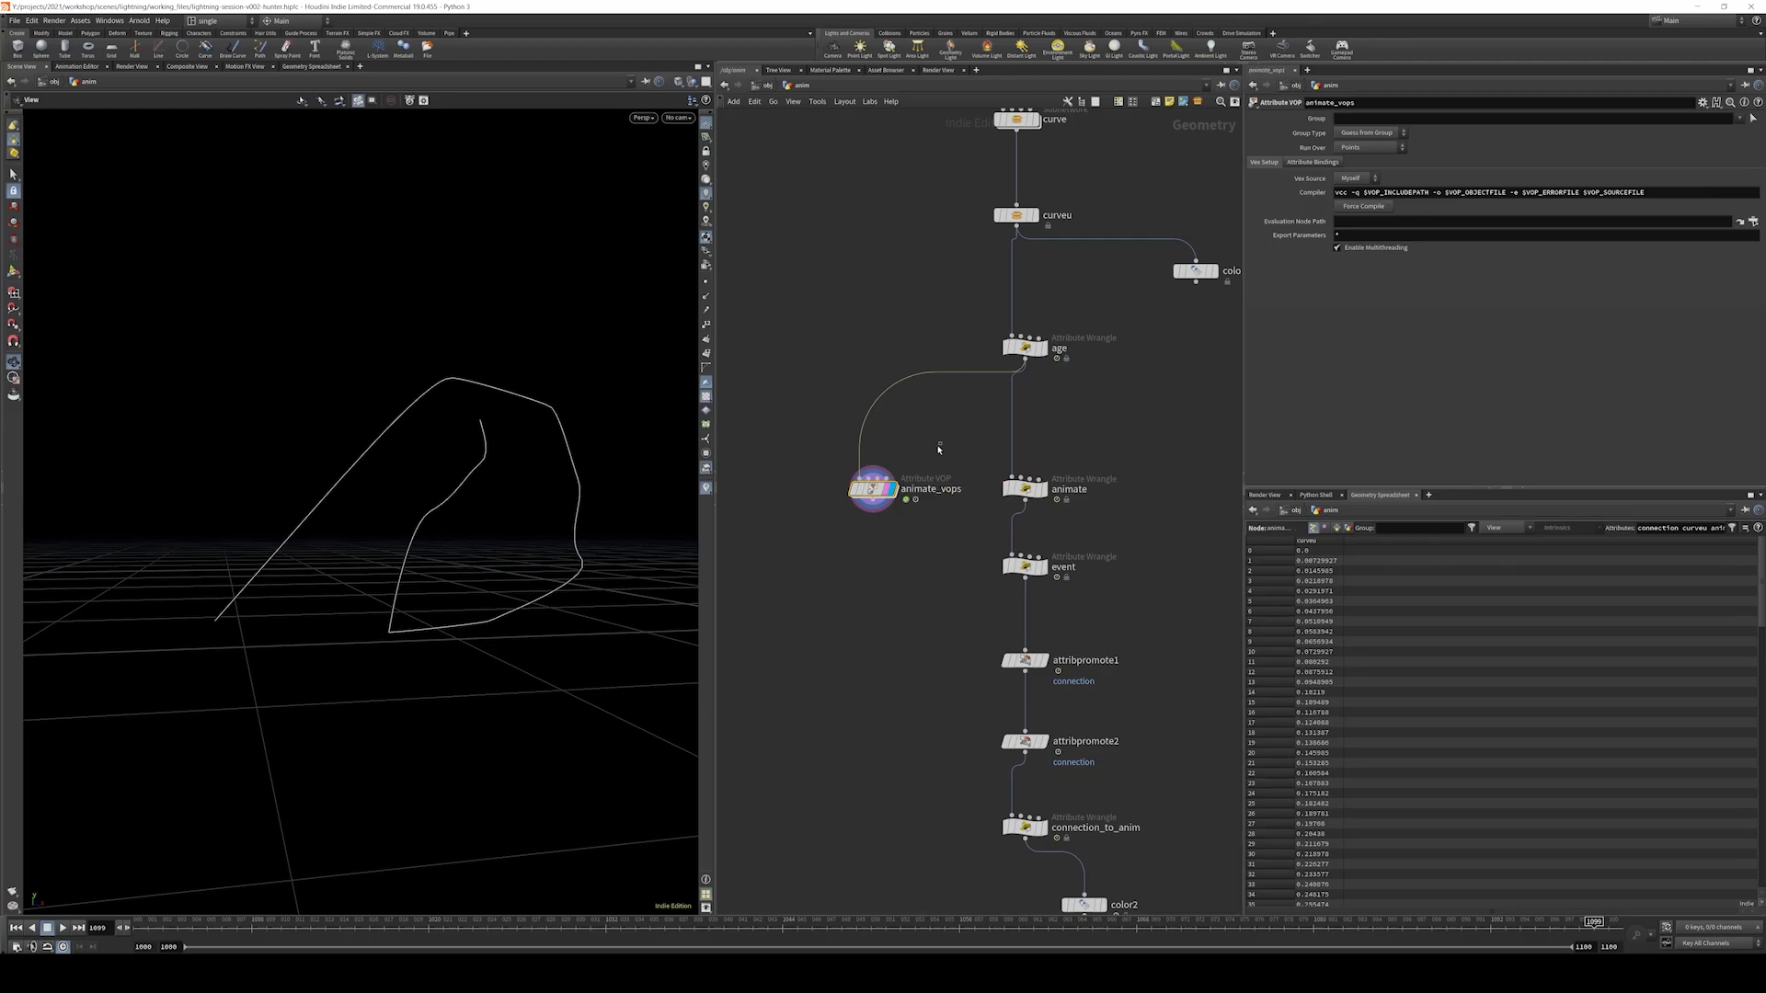
- Enter the animate_vops network and reposition its geometry output node
double_click(871, 488)
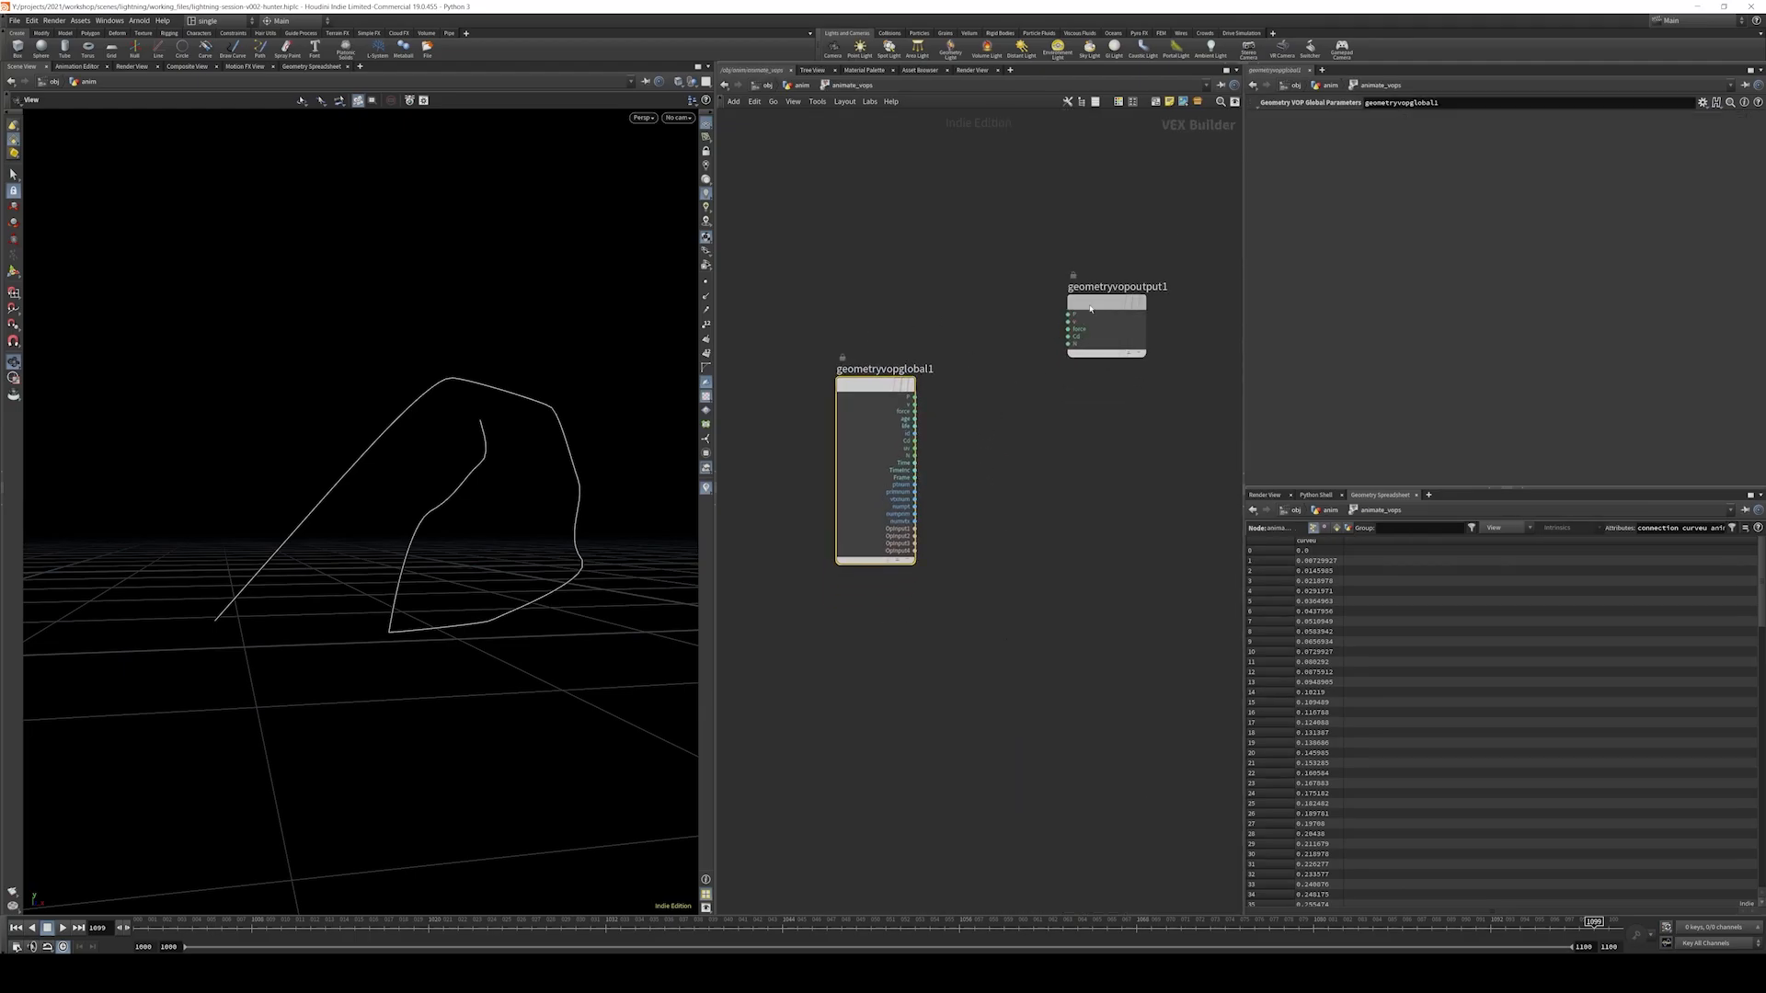
left_click_drag(1090, 309, 1167, 390)
scroll(1096, 350, "down", 3)
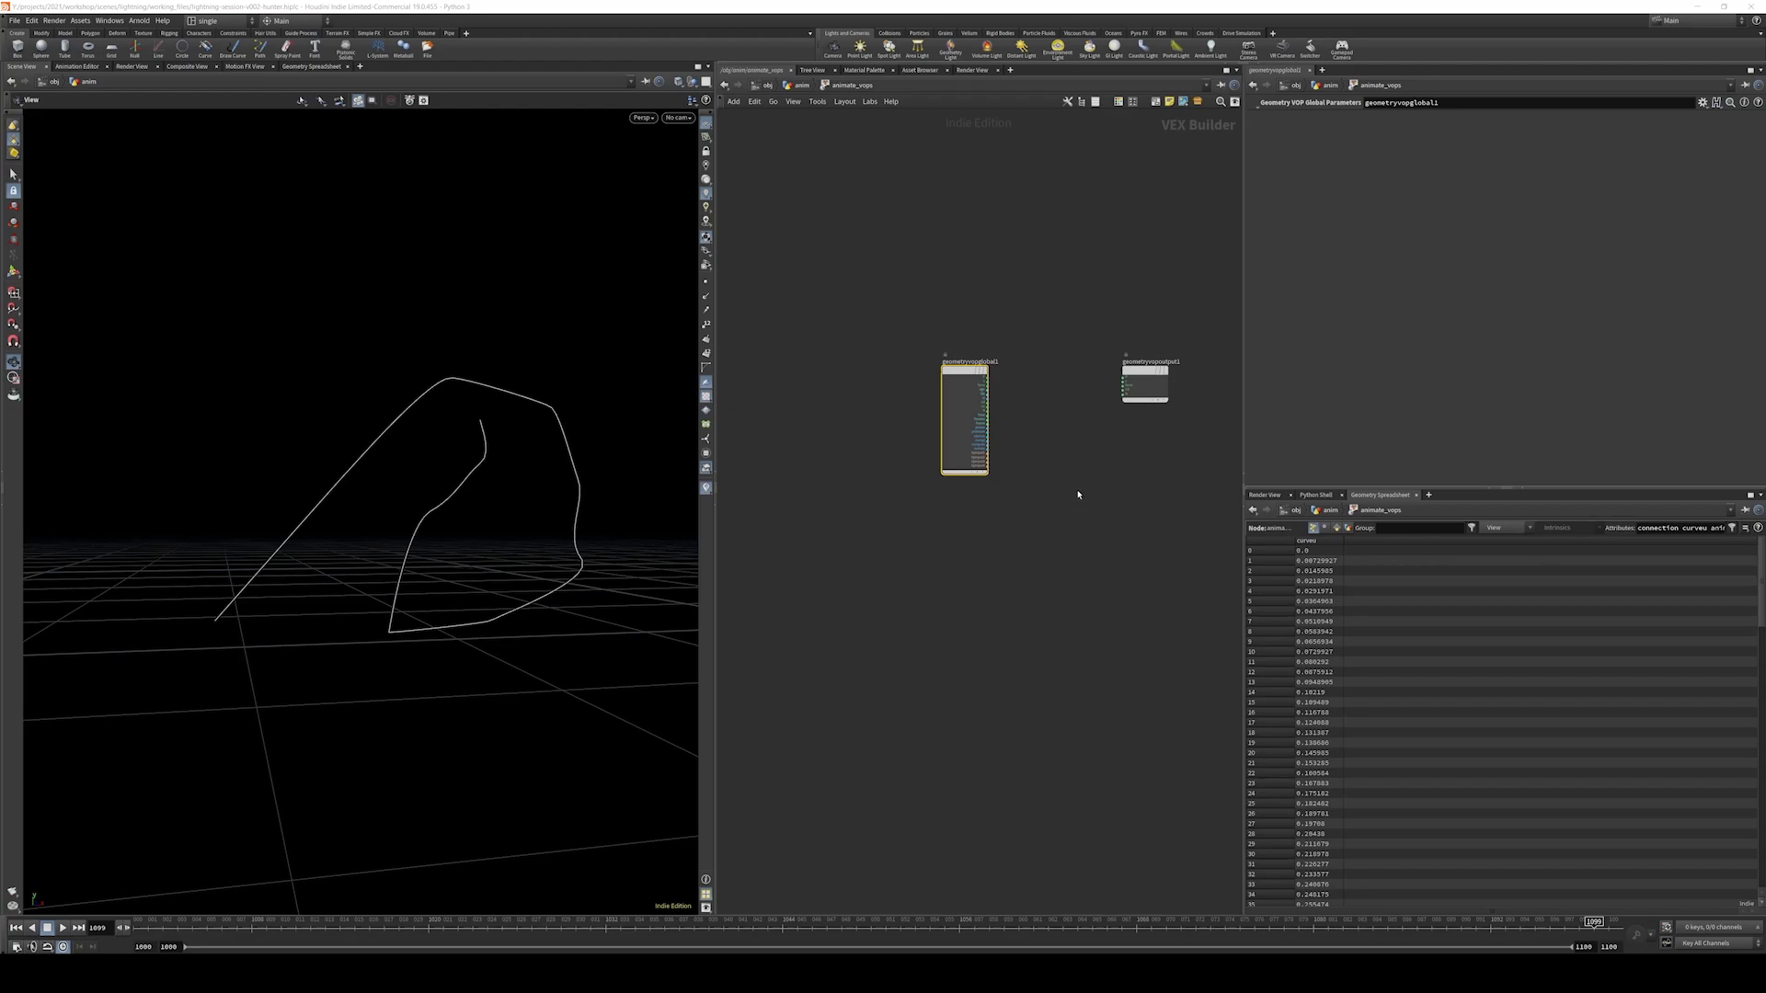
- Add a Bind node below the global parameters node and name its attribute age
middle_click_drag(1006, 493, 950, 441)
key("Tab")
type("bind")
key("Return")
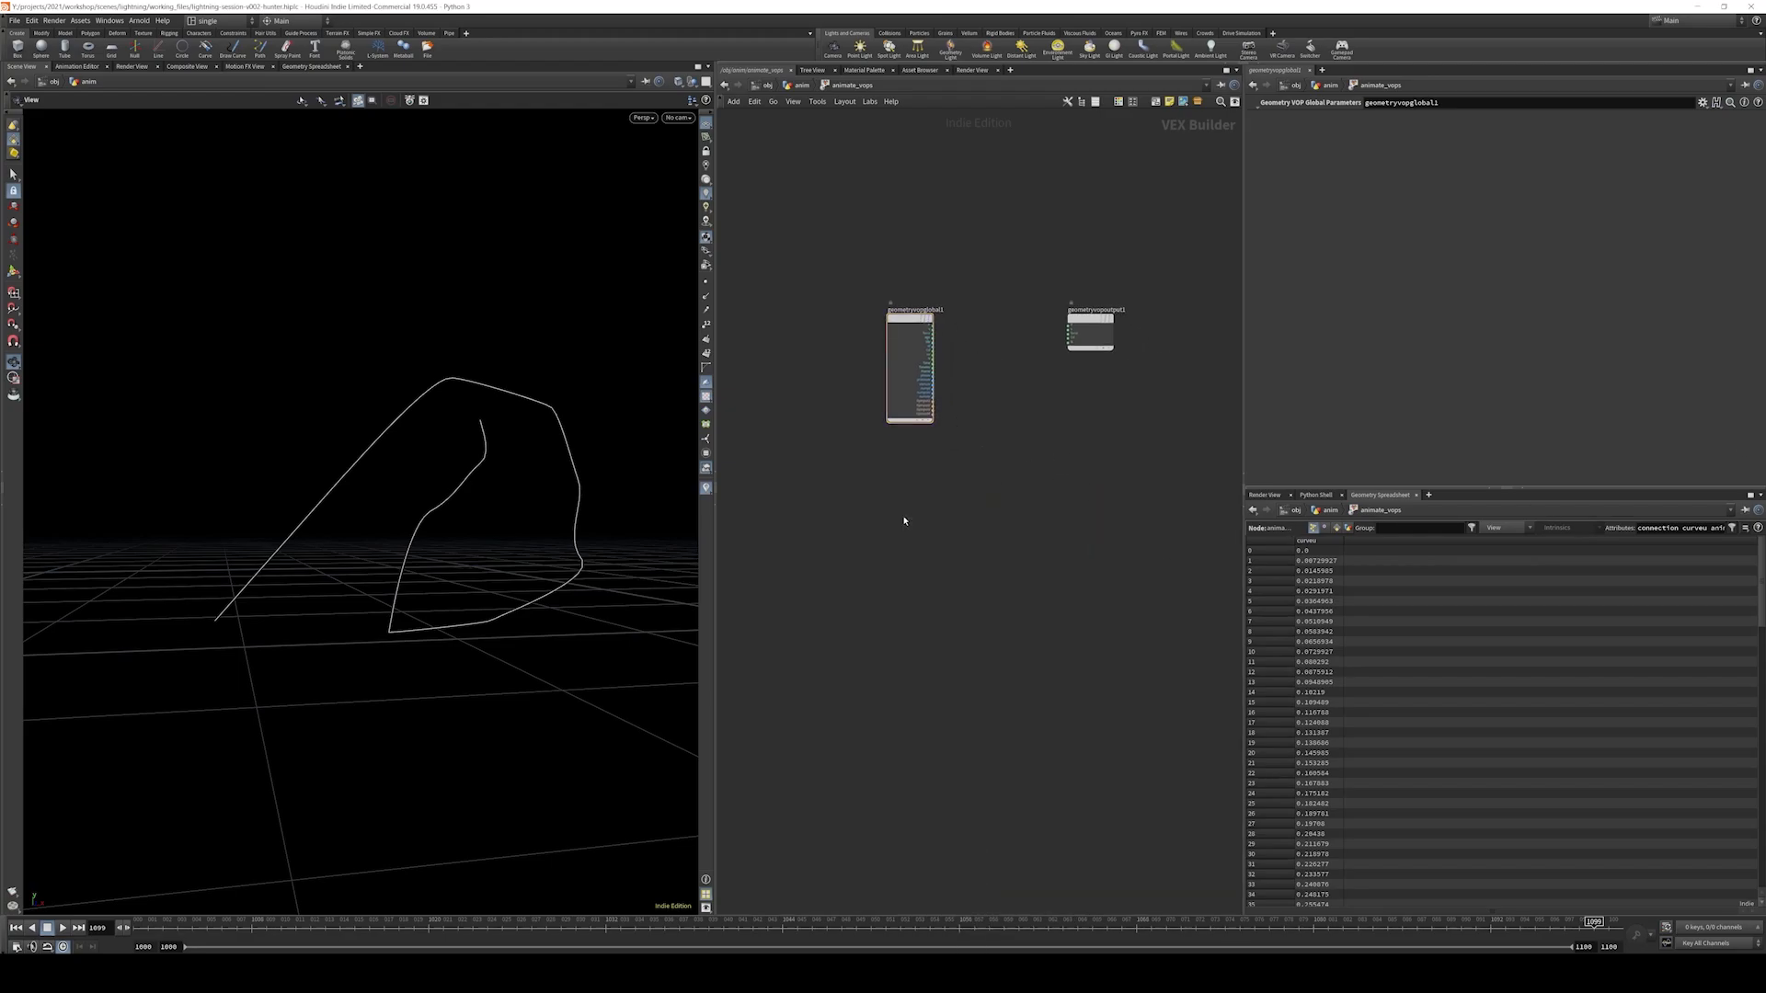
left_click(903, 521)
type("age")
key("Return")
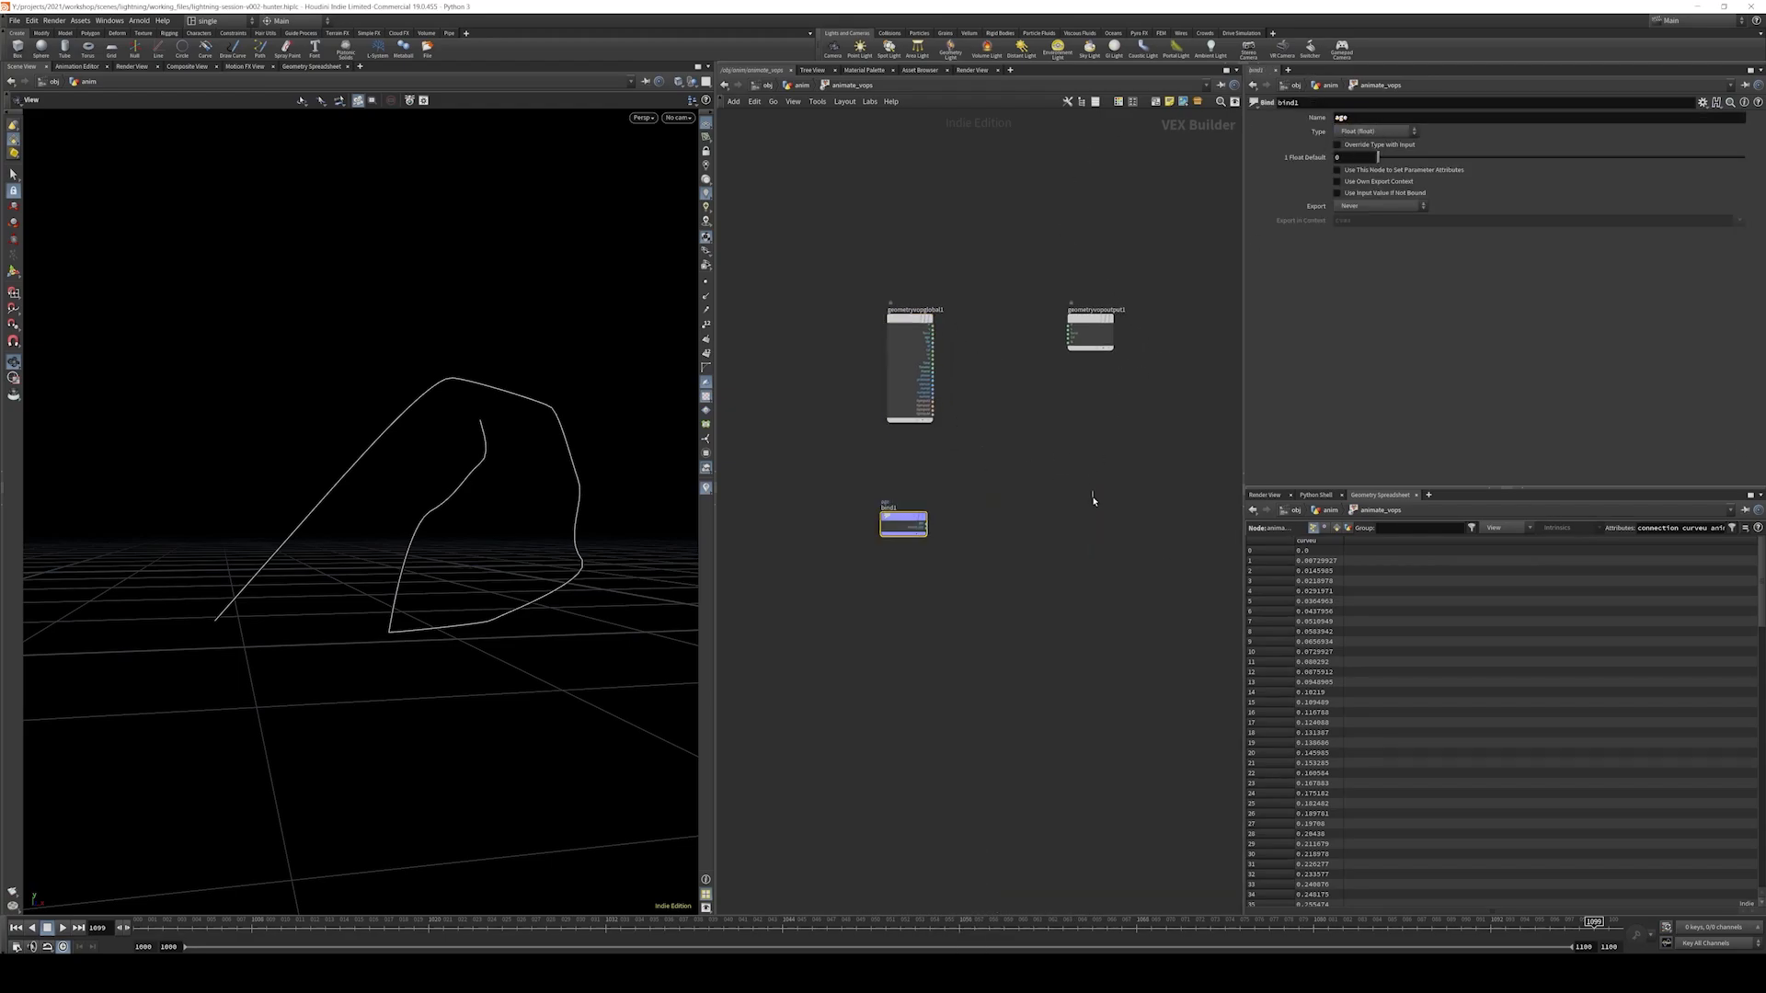
- Add a second Bind node below the first and name its attribute life
key("Tab")
type("bin")
key("Return")
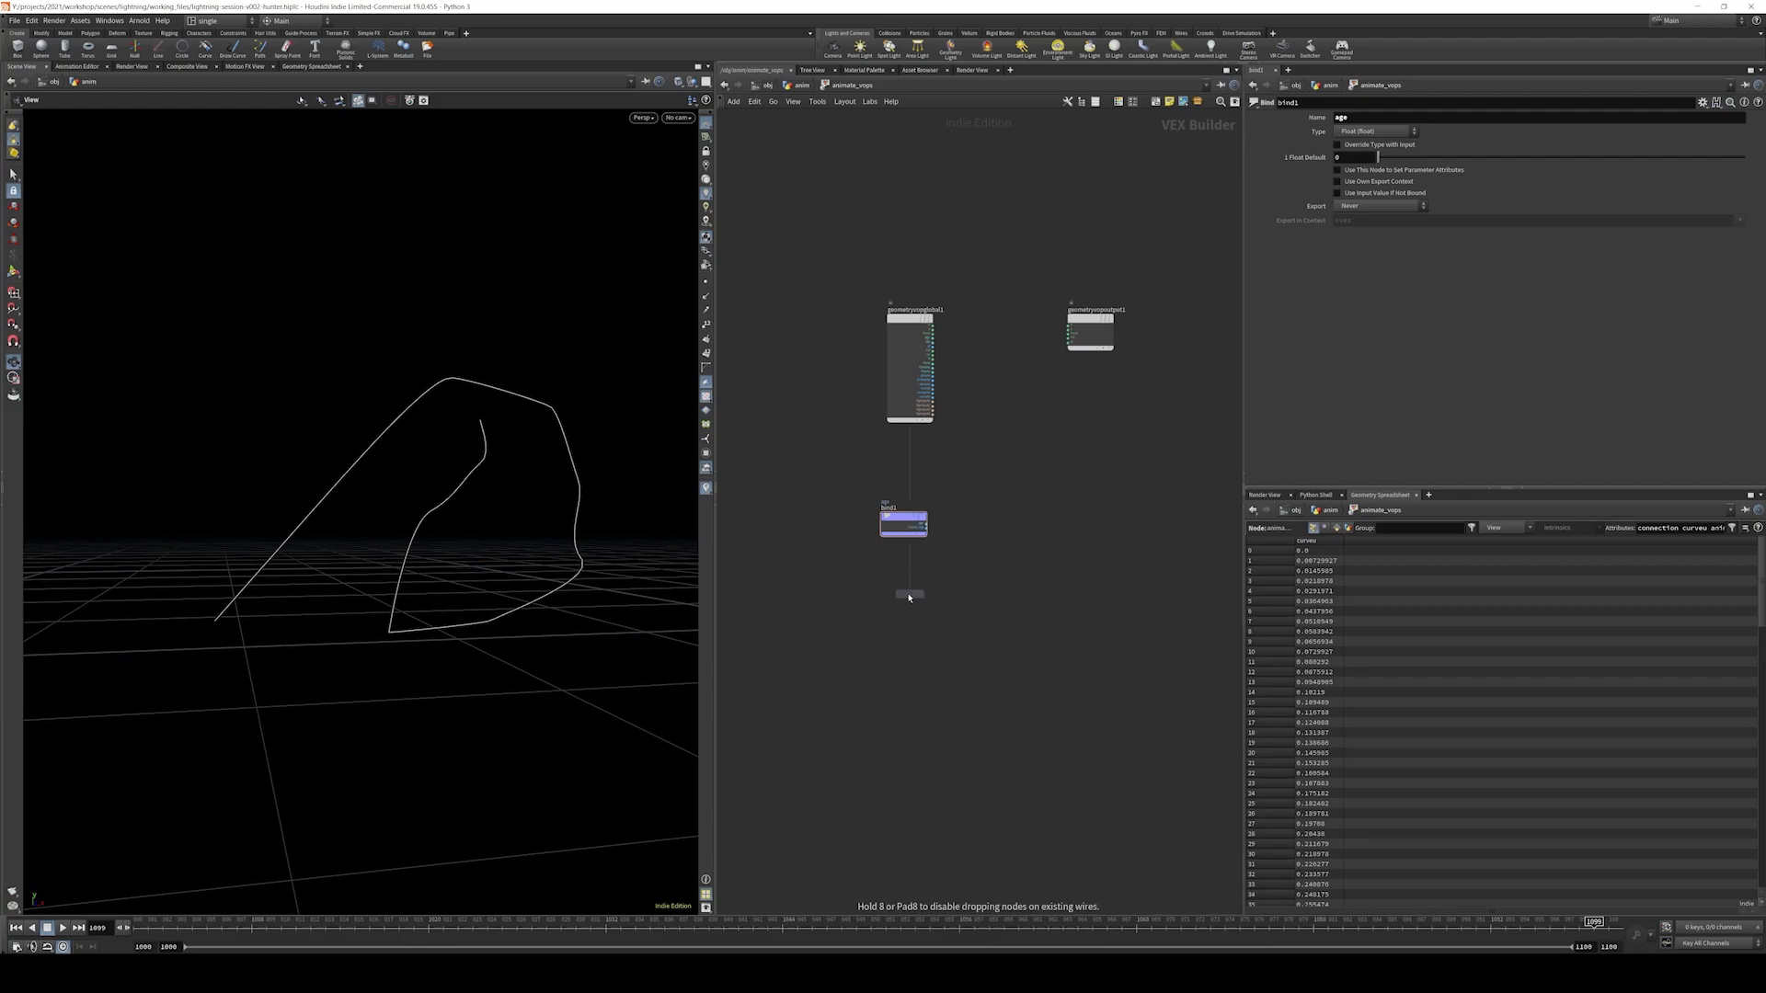
left_click(935, 603)
left_click_drag(1076, 122, 1035, 115)
type("l")
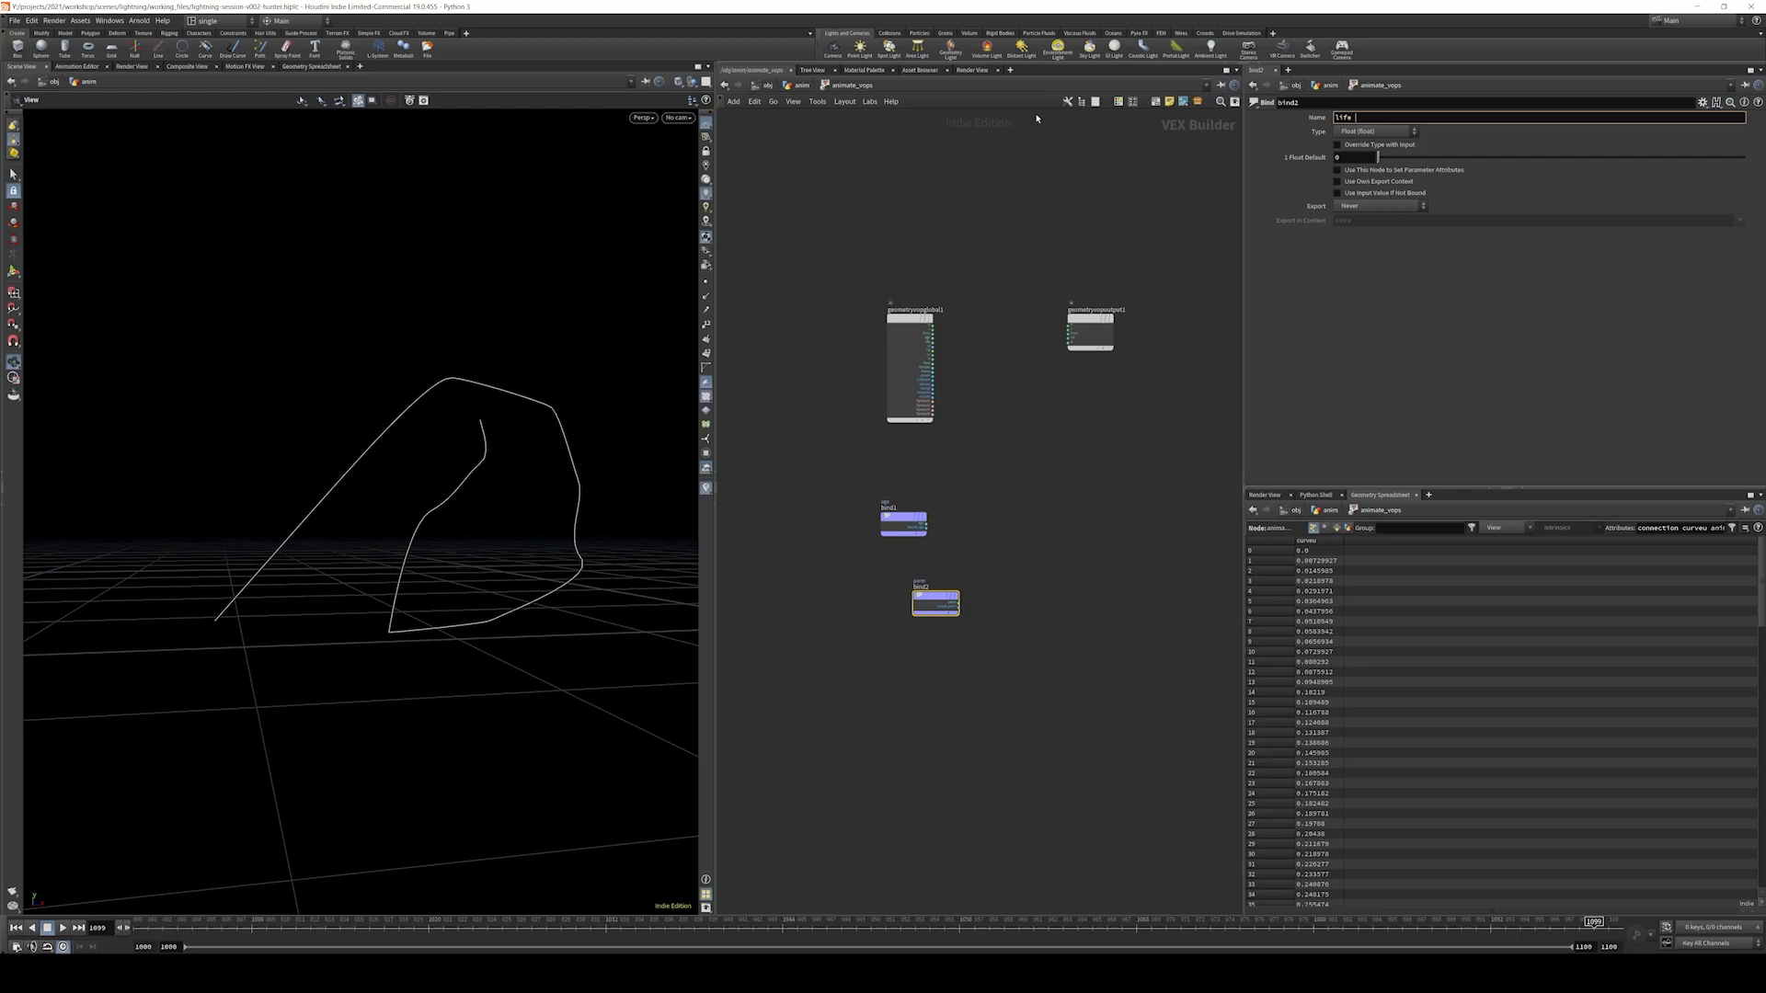
type("ife")
key("Return")
- Examine which outputs the global parameters node offers
left_click(911, 368)
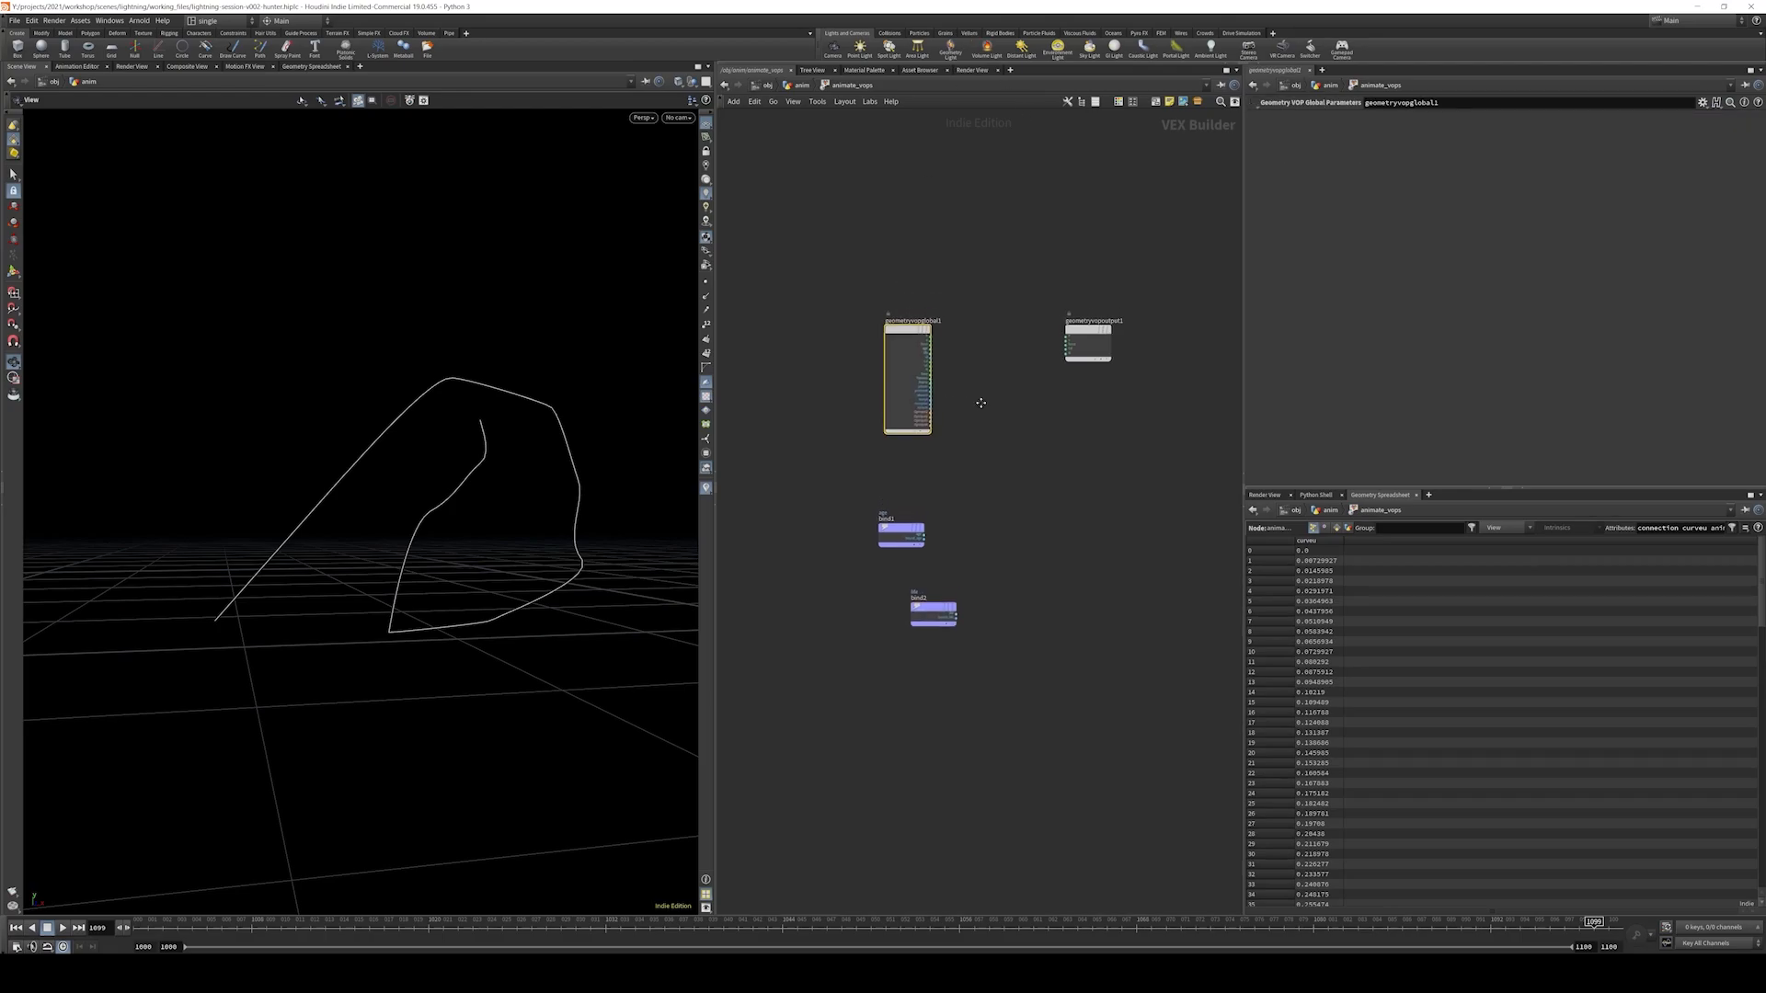
scroll(957, 460, "up", 5)
scroll(993, 481, "down", 3)
middle_click_drag(993, 481, 966, 358)
left_click_drag(1058, 467, 807, 639)
scroll(1006, 311, "down", 3)
middle_click_drag(1006, 311, 1095, 394)
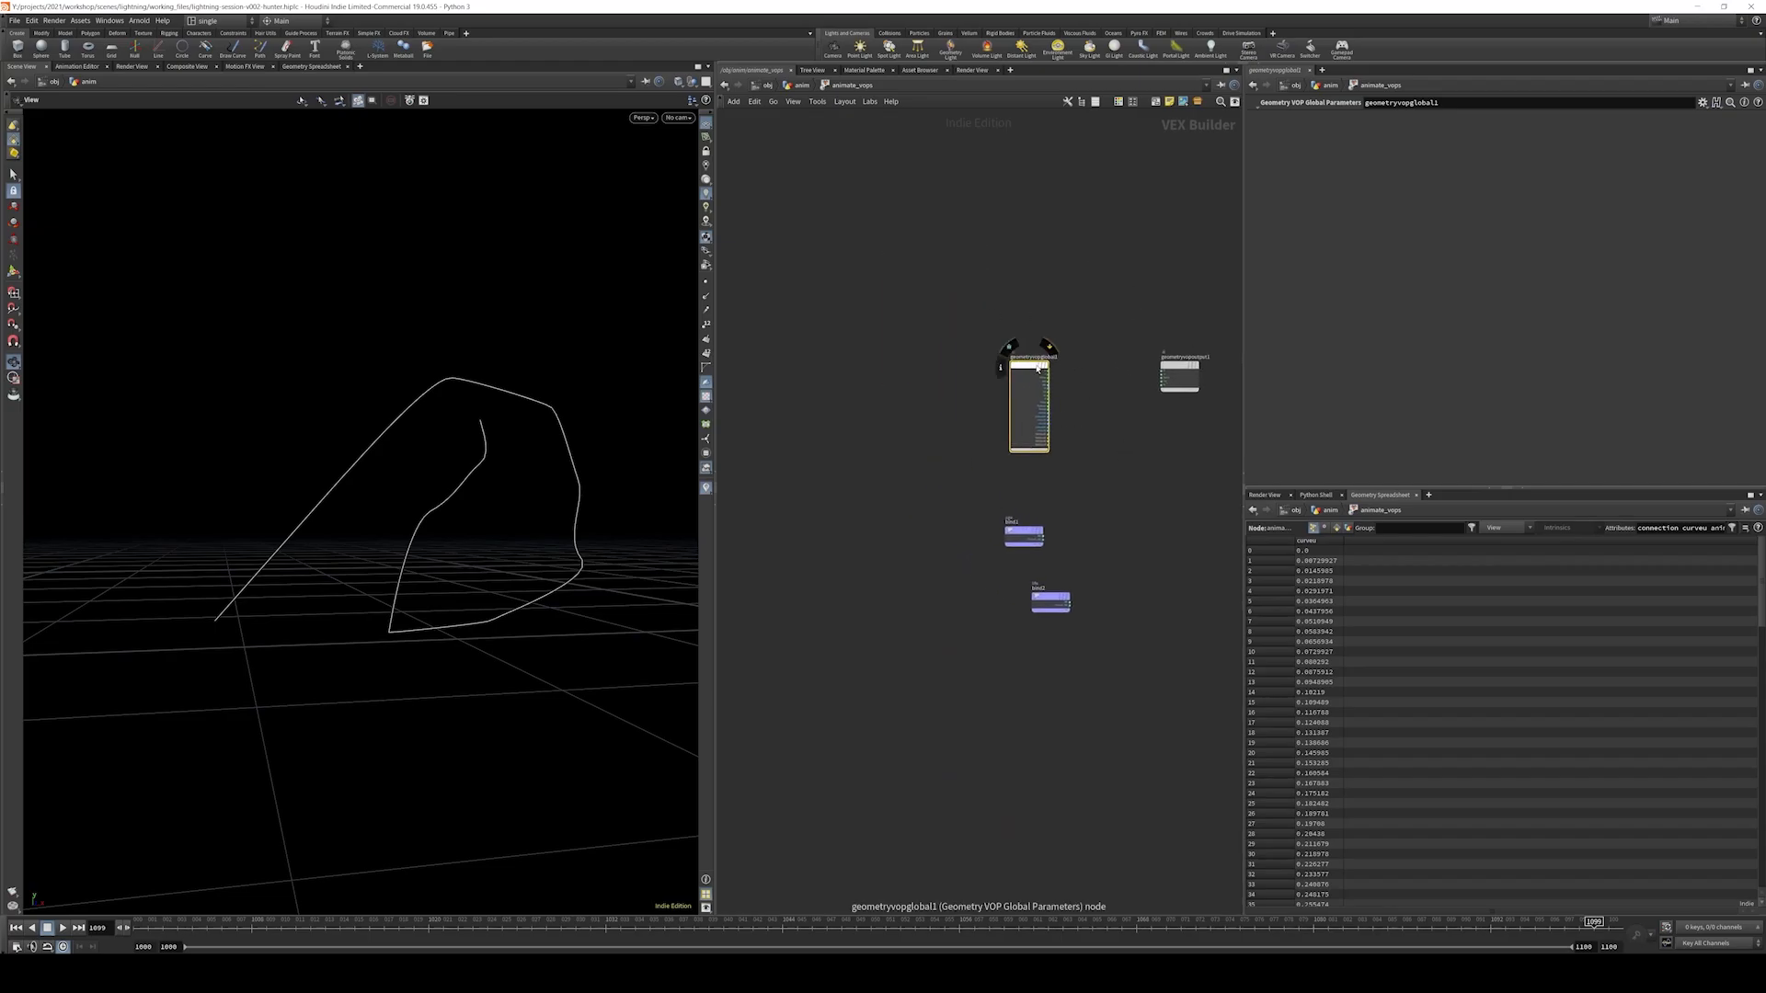
- Move the global parameters node and geometry output node clear, and line up the two Bind nodes below the global parameters
left_click_drag(1036, 368, 874, 315)
left_click_drag(1162, 505, 1010, 621)
key("a")
left_click_drag(1091, 517, 926, 449)
middle_click_drag(1099, 389, 1041, 417)
left_click_drag(1121, 404, 1157, 493)
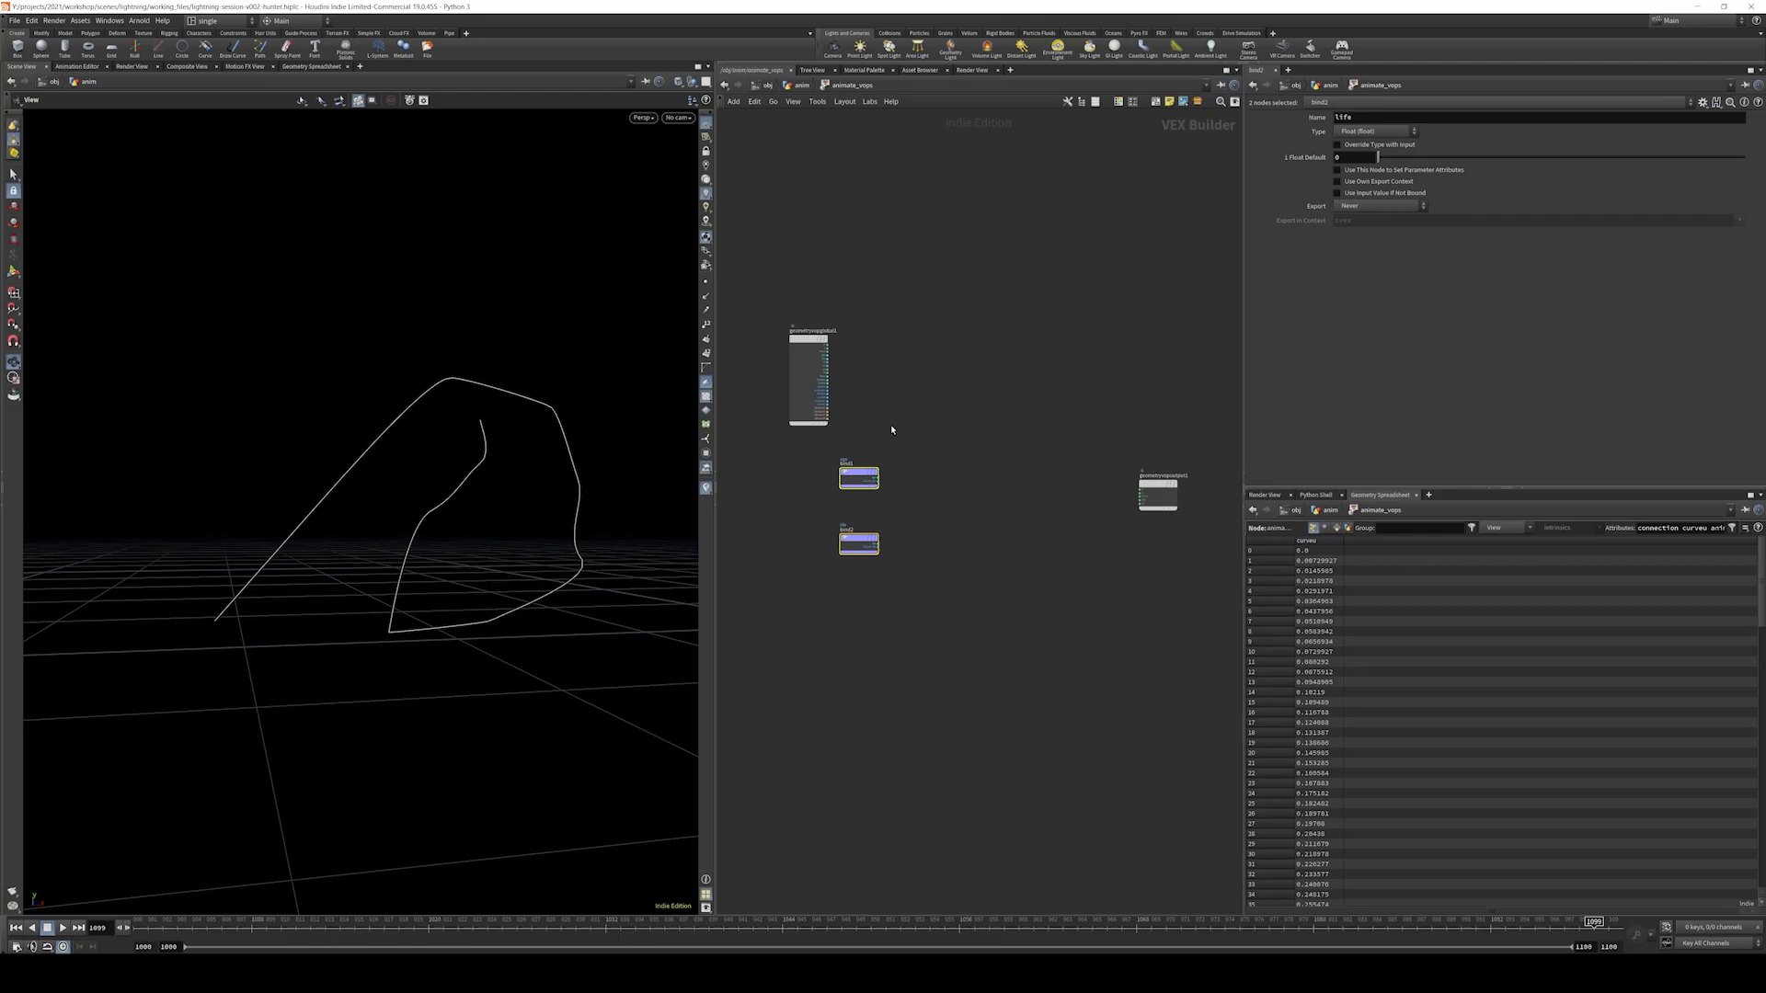
- Move the global parameters node higher above the Bind nodes and the geometry output node farther away from them
middle_click_drag(888, 479, 902, 402)
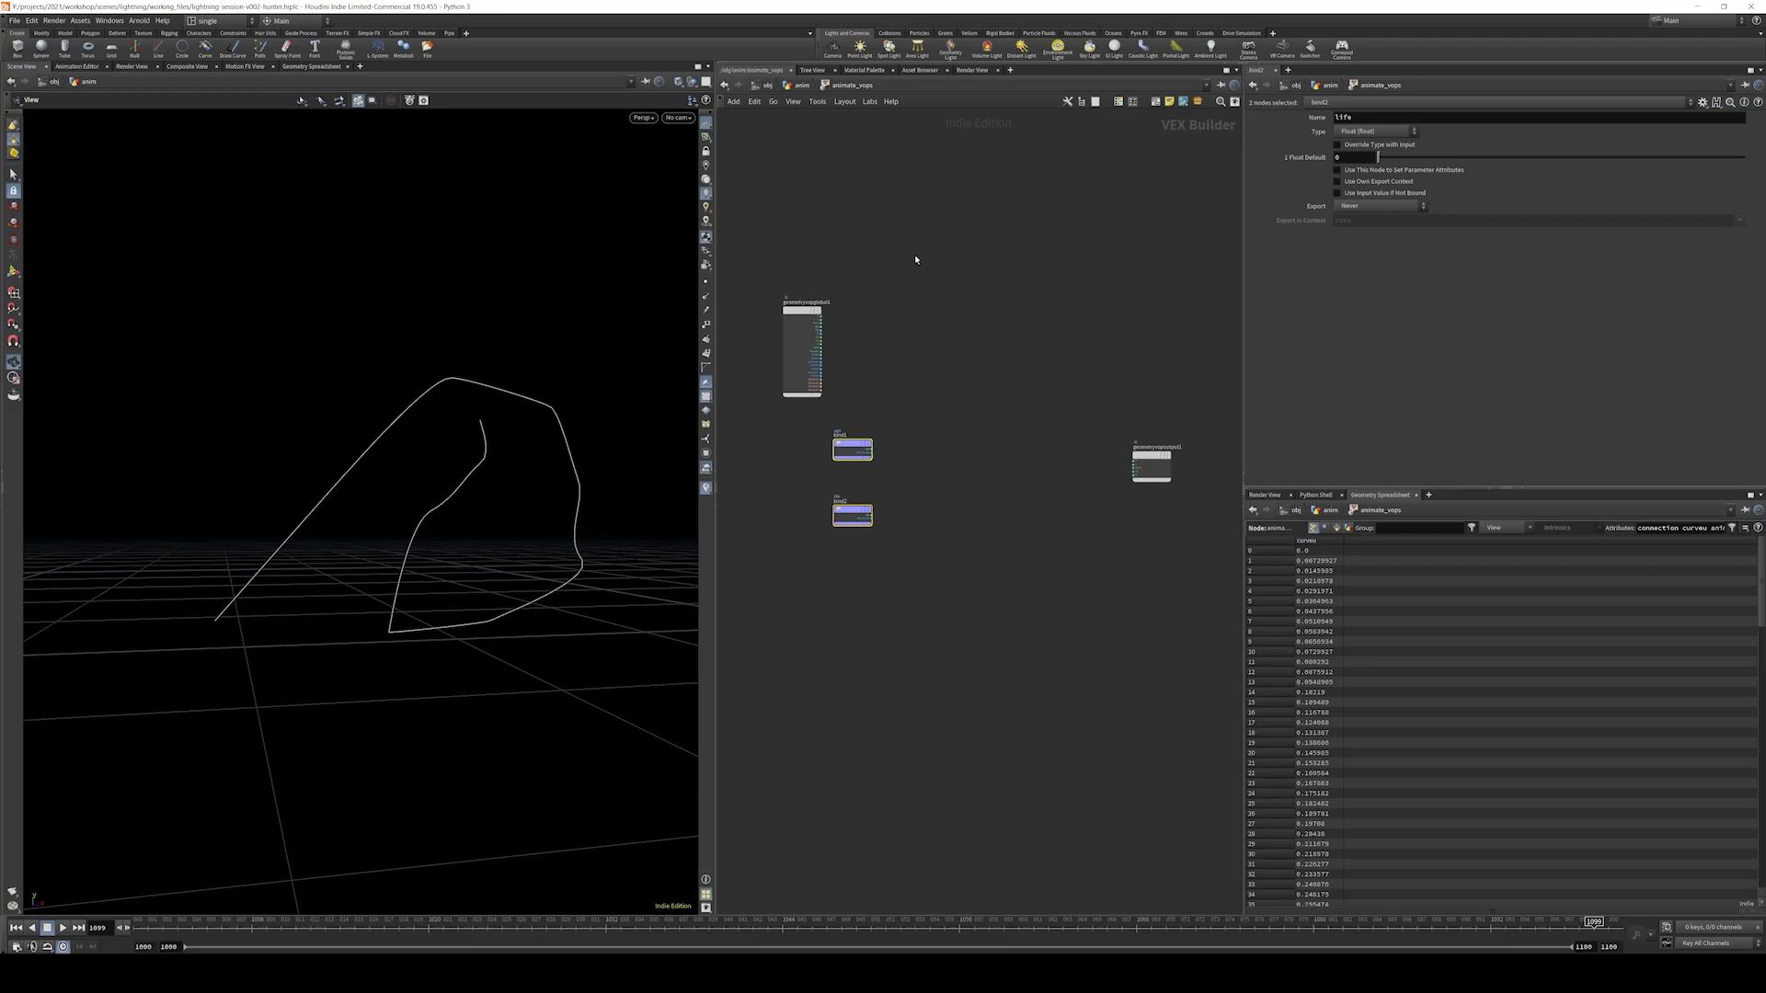
middle_click_drag(958, 265, 976, 314)
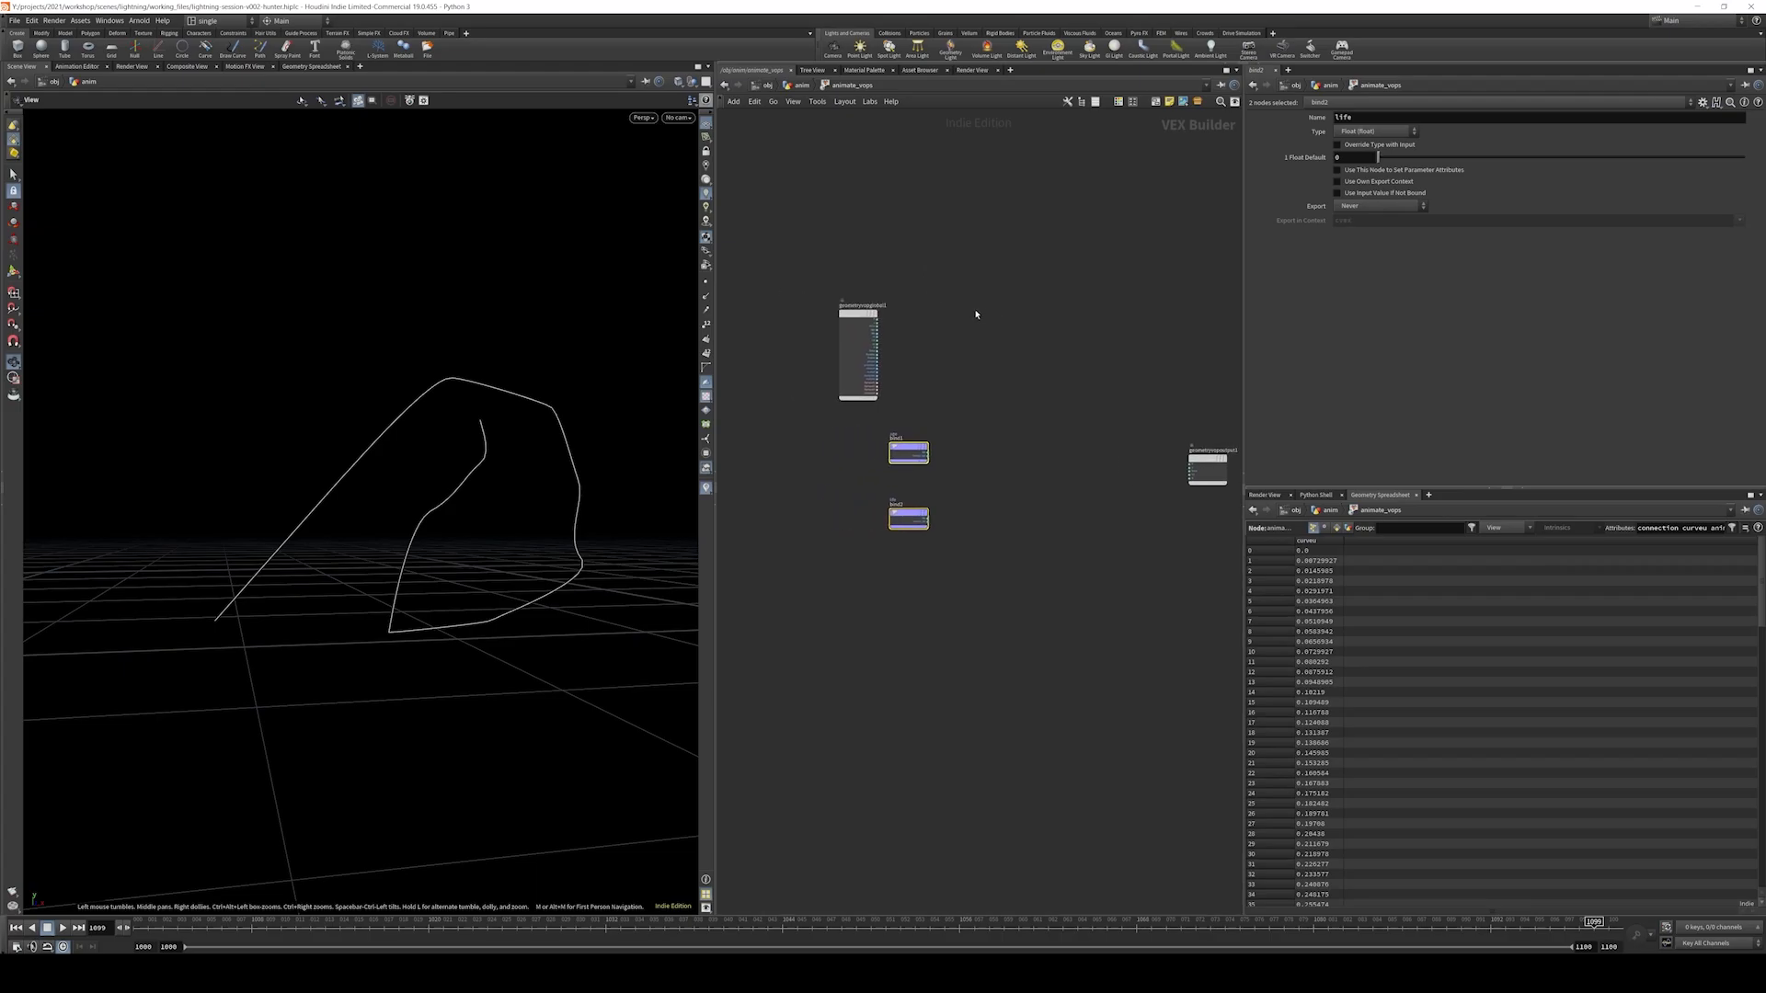
middle_click_drag(953, 423, 948, 367)
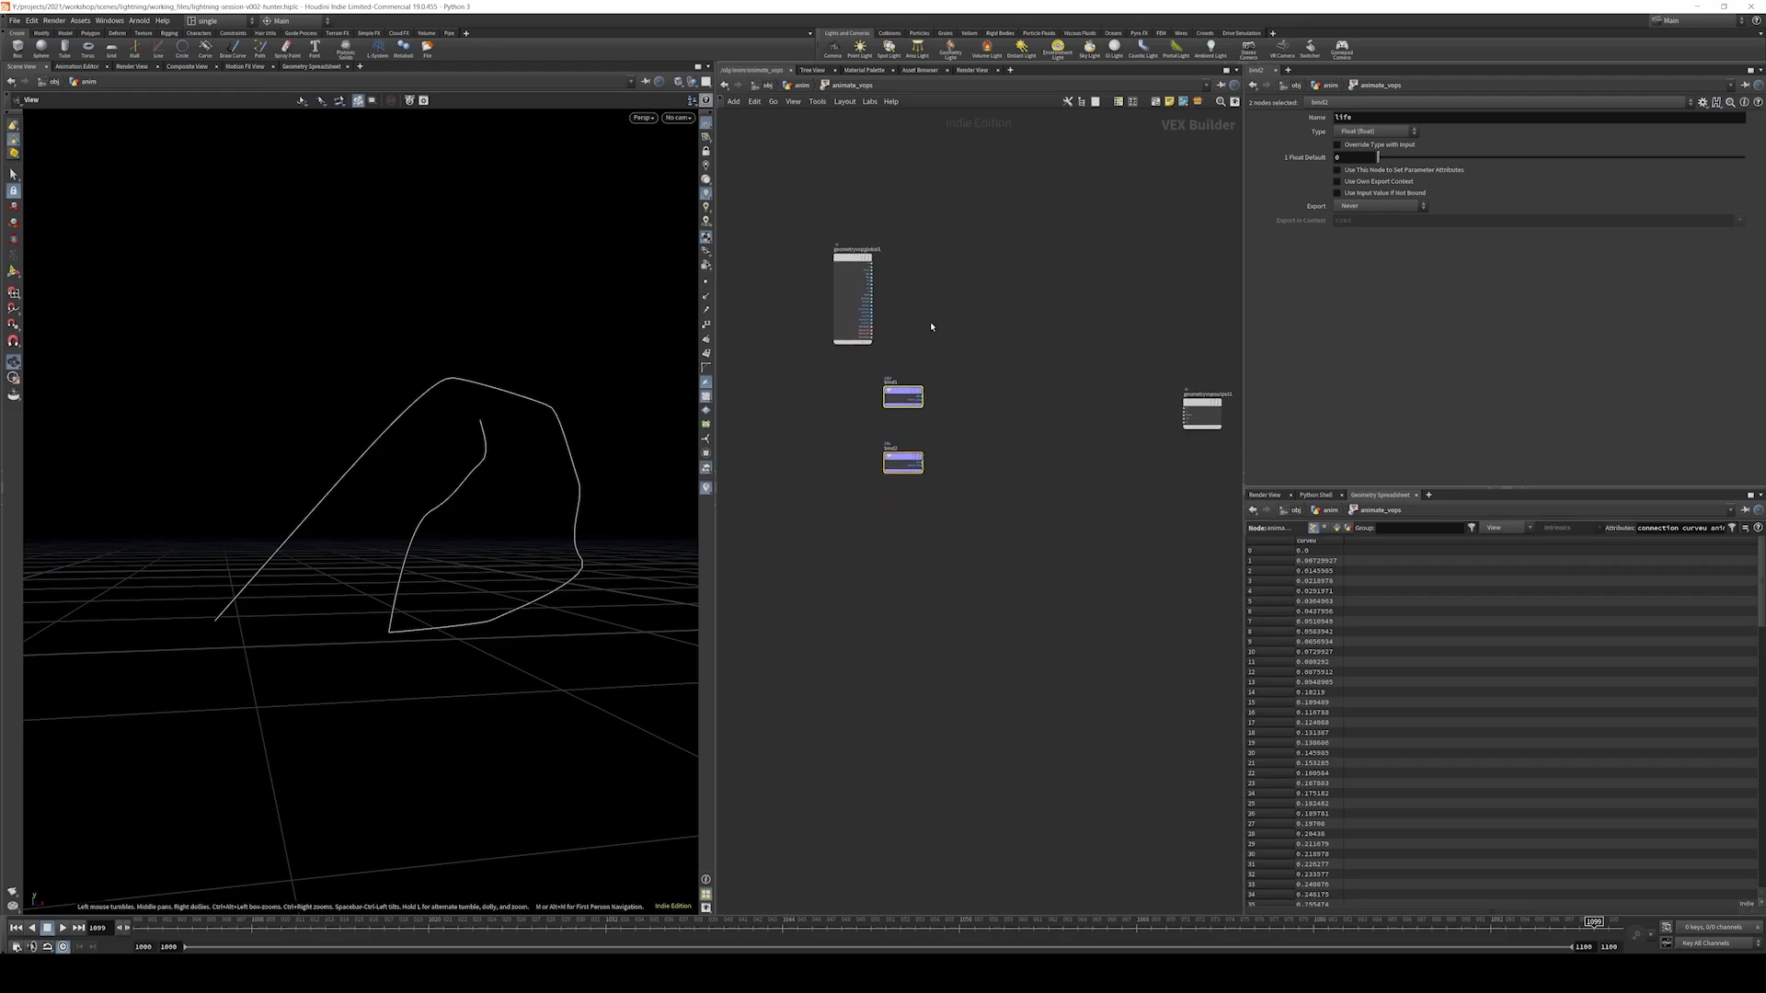
left_click_drag(853, 265, 829, 165)
middle_click_drag(980, 327, 835, 271)
left_click_drag(1058, 355, 1088, 372)
middle_click_drag(936, 340, 938, 382)
- Add a Divide node that takes the age bind as first input and the life bind as second
scroll(749, 361, "up", 4)
left_click(803, 436)
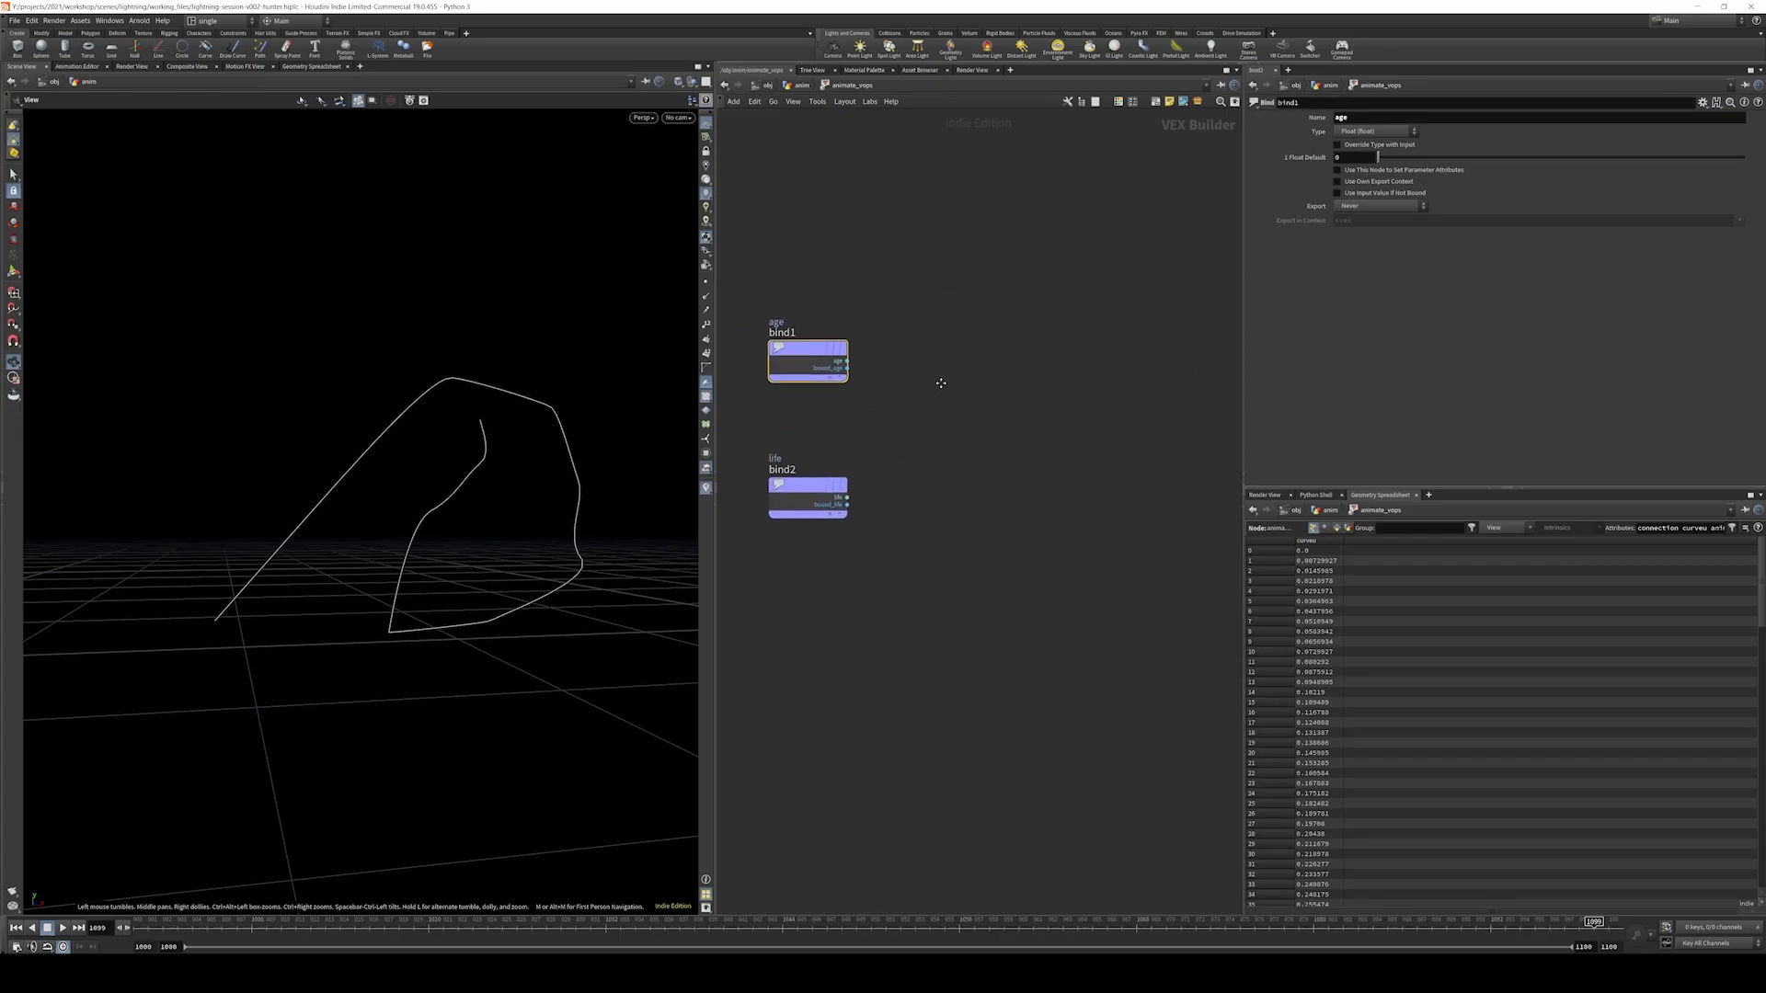
left_click(848, 362)
key("Tab")
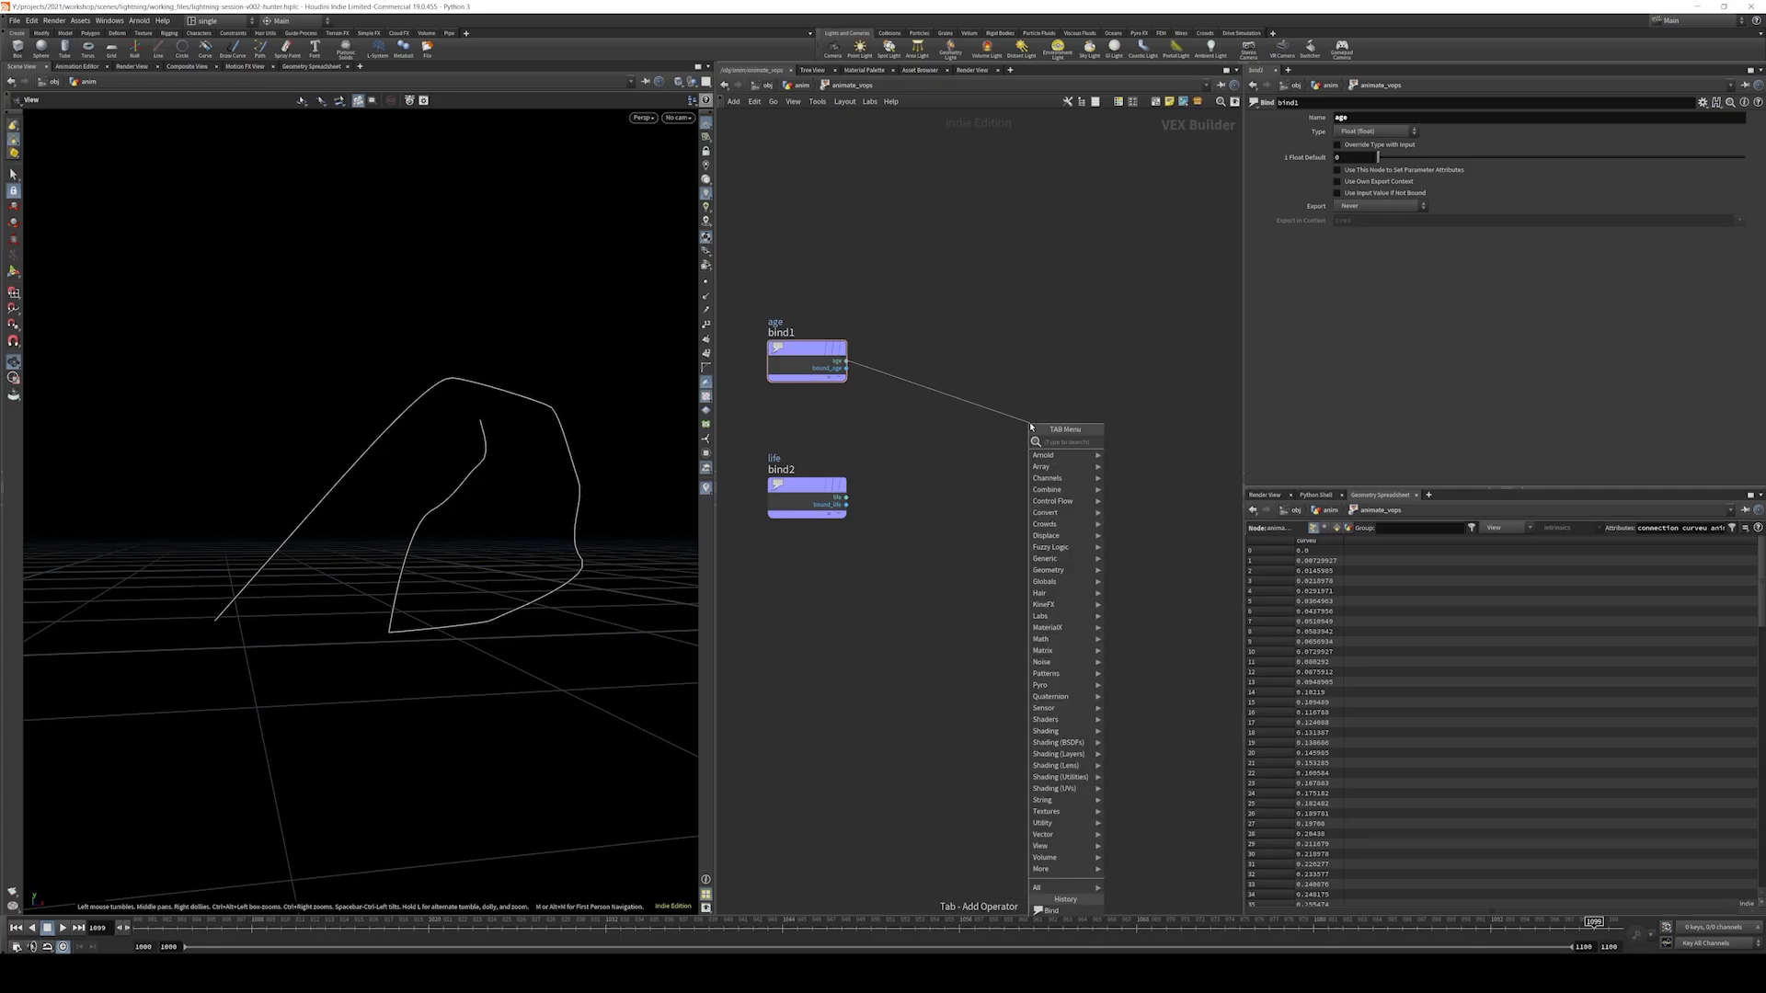
type("div")
key("Return")
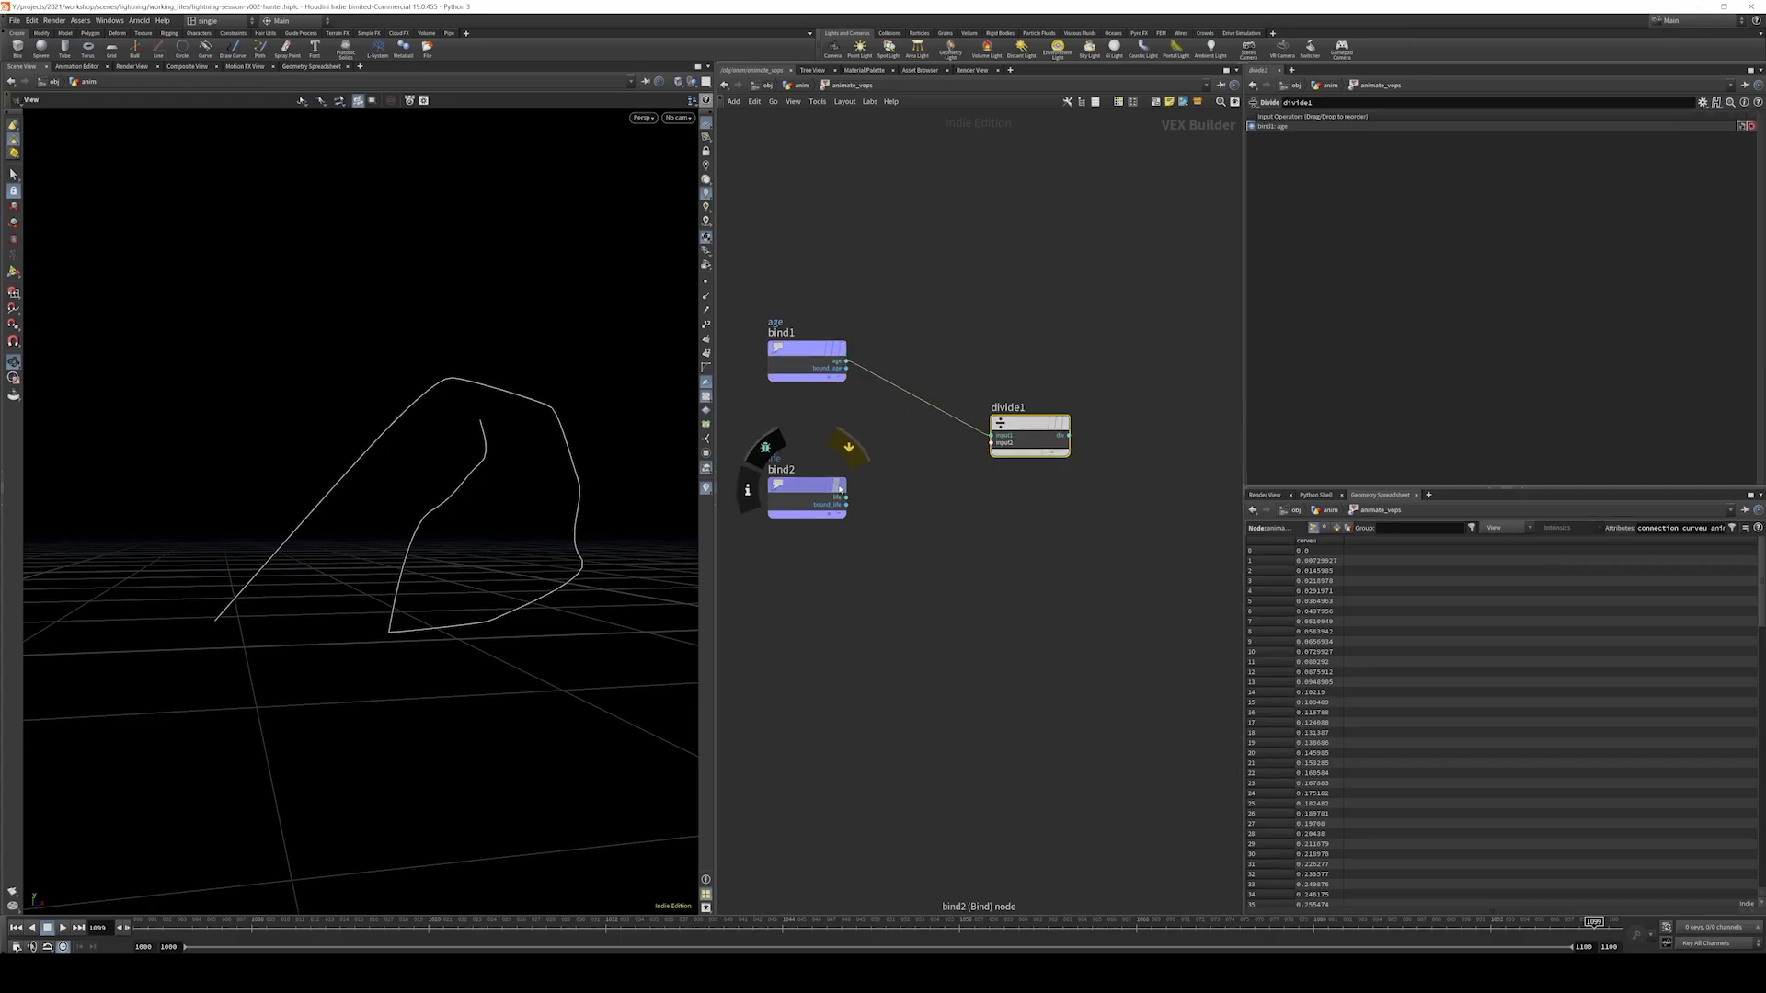
left_click_drag(845, 498, 991, 443)
- Add a Null node fed by the Divide node's output
middle_click_drag(999, 479, 891, 494)
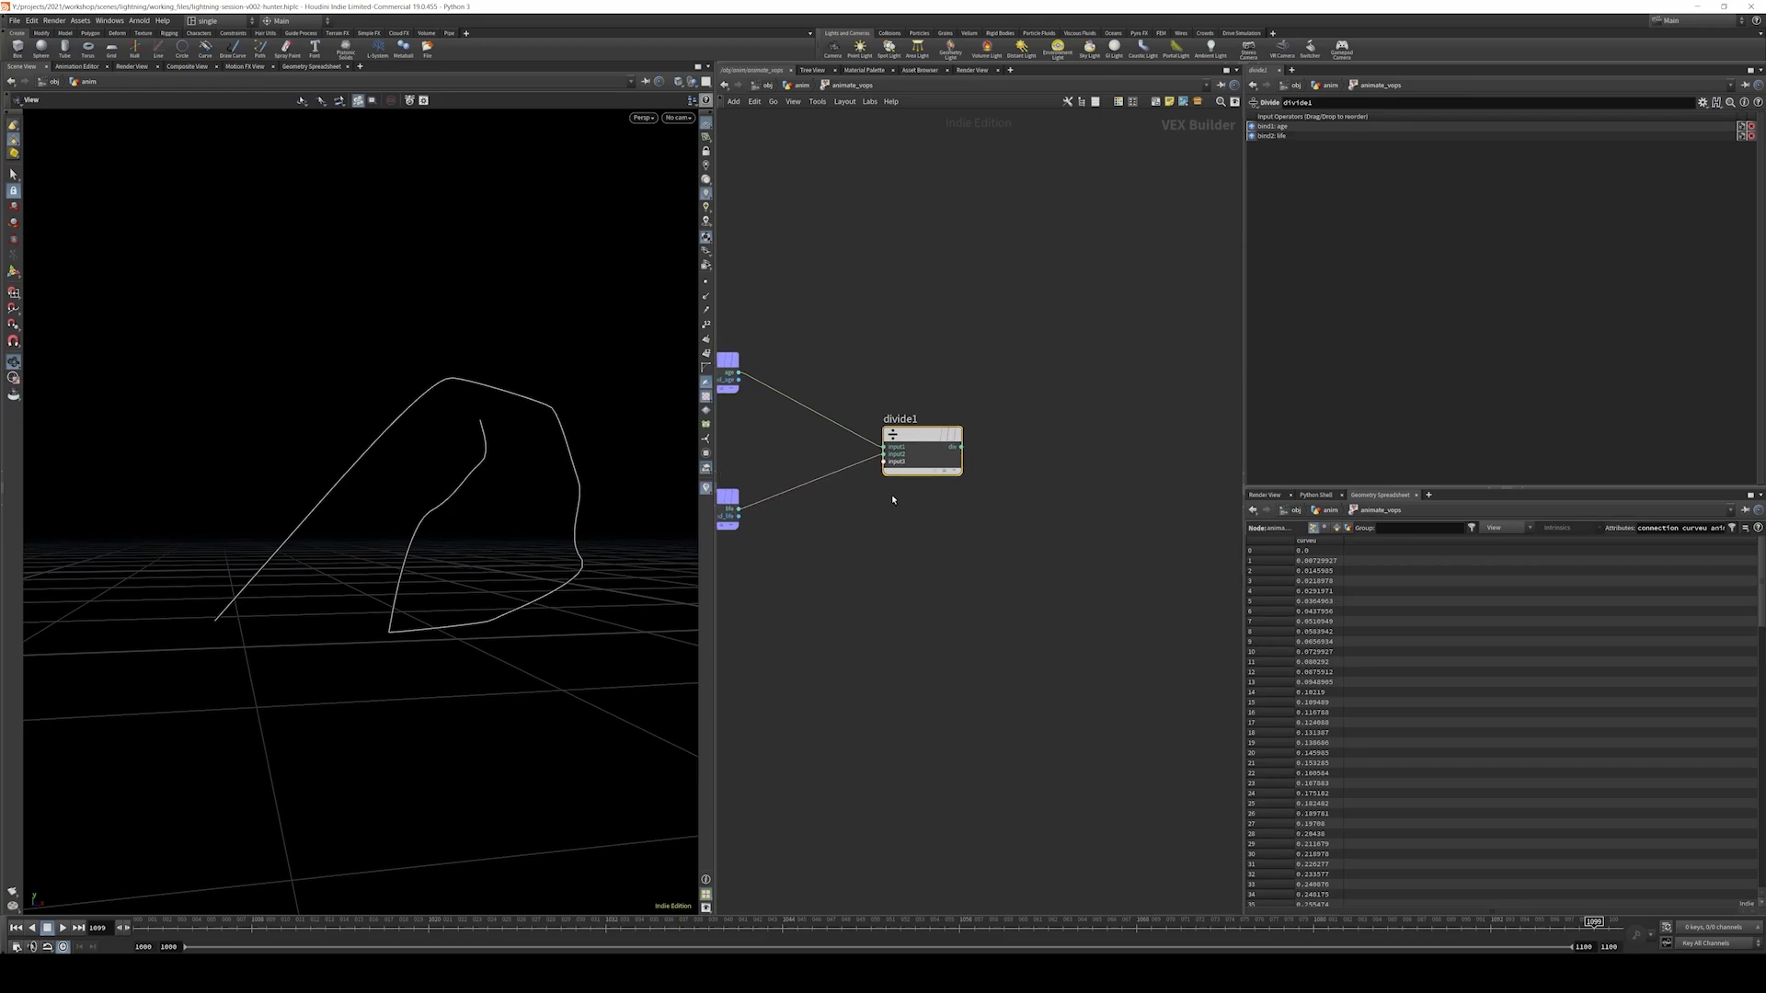
left_click(960, 446)
key("Tab")
type("nu")
key("Return")
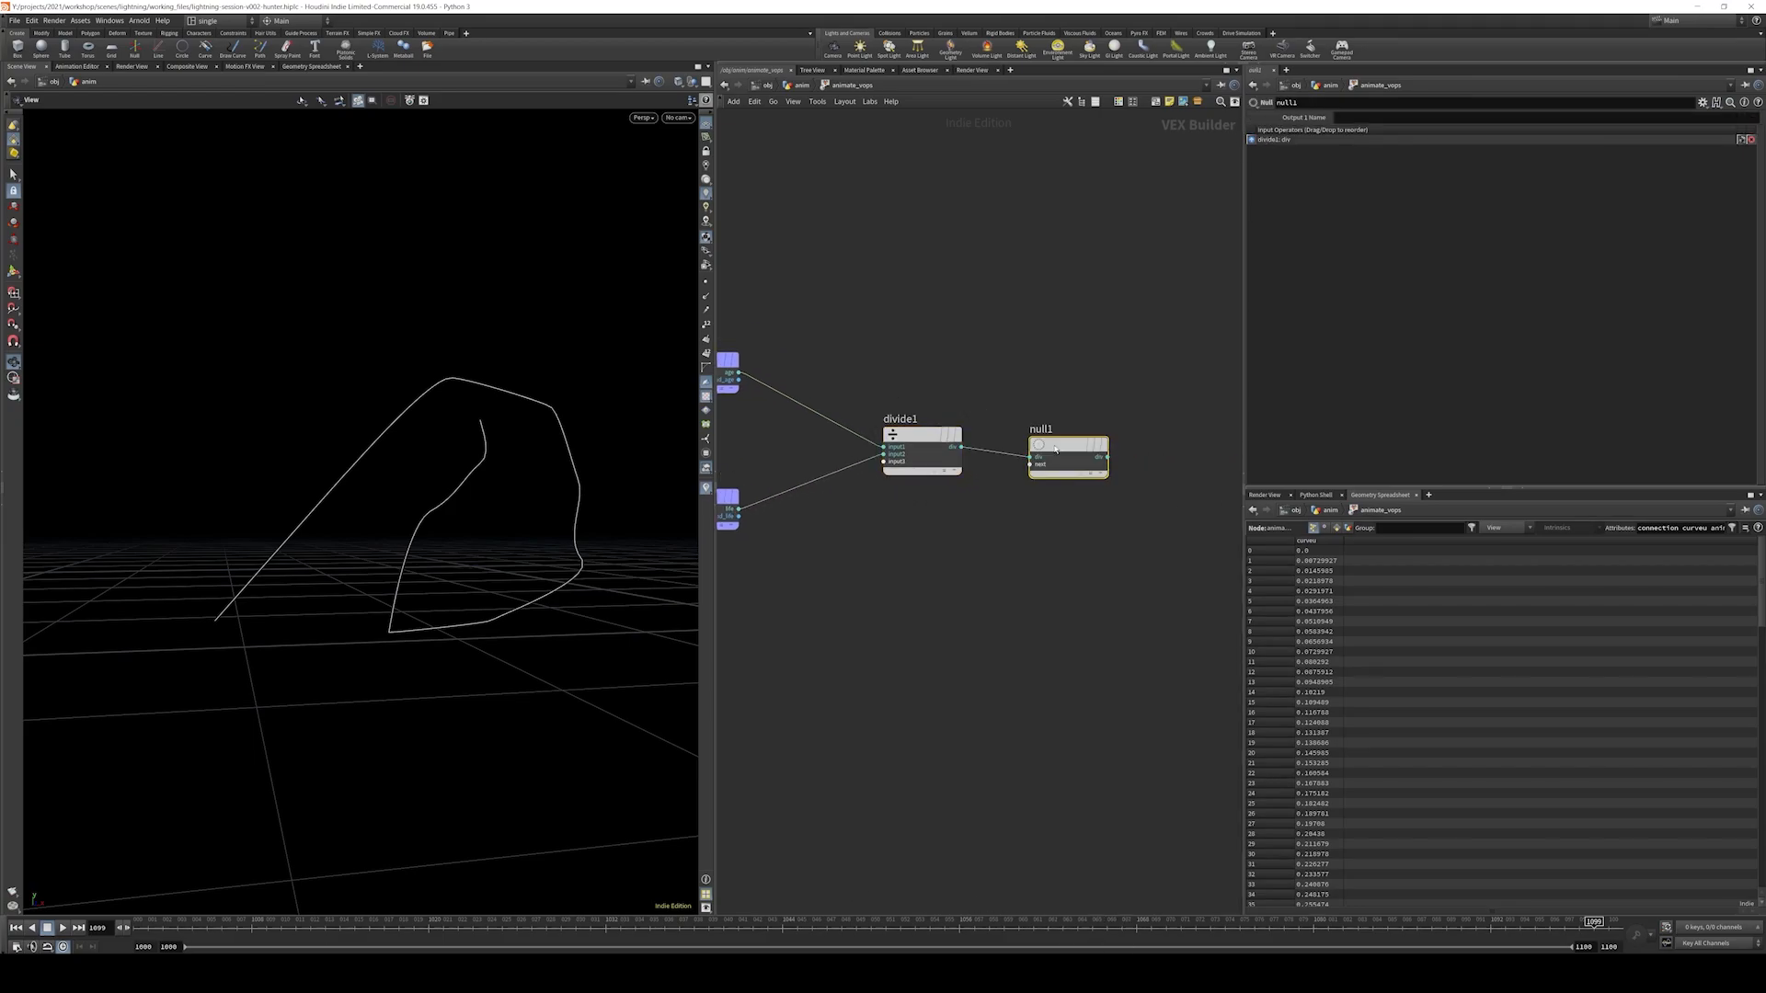
- Align the Null node with the Divide node and rename it normAge
double_click(1053, 420)
double_click(1055, 419)
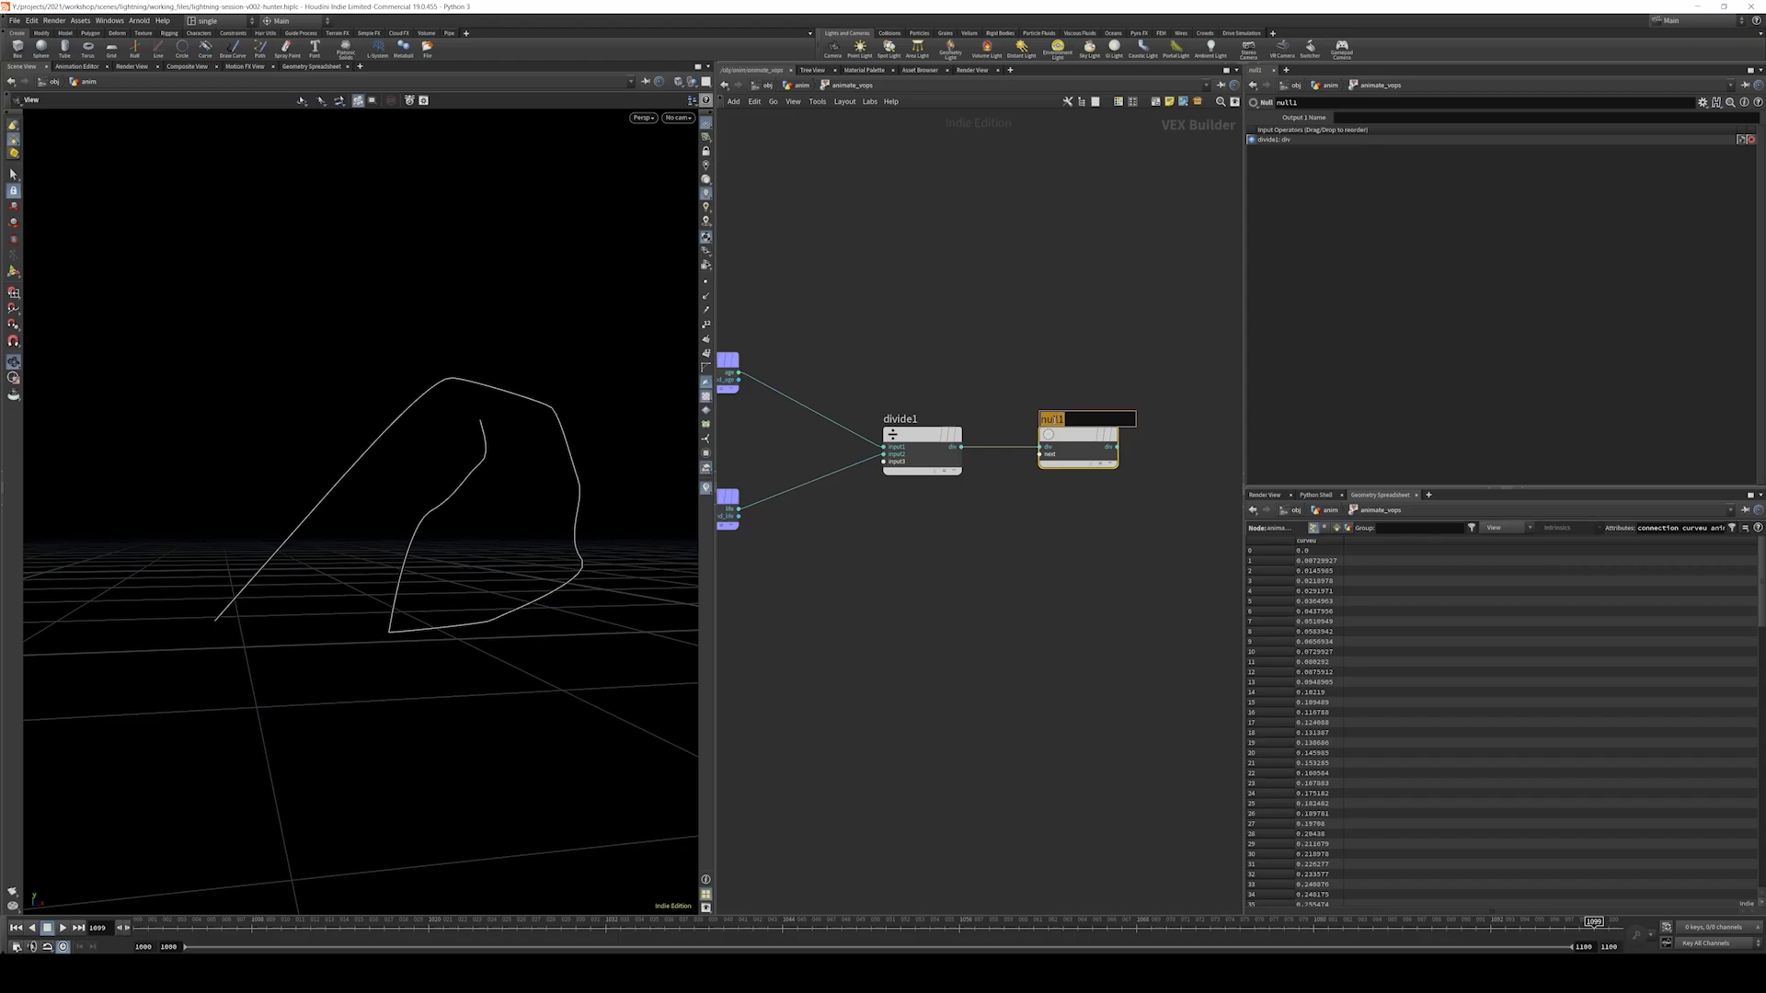
type("NAGE")
key("BackSpace")
key("BackSpace")
key("BackSpace")
key("BackSpace")
type("normAge_")
key("Return")
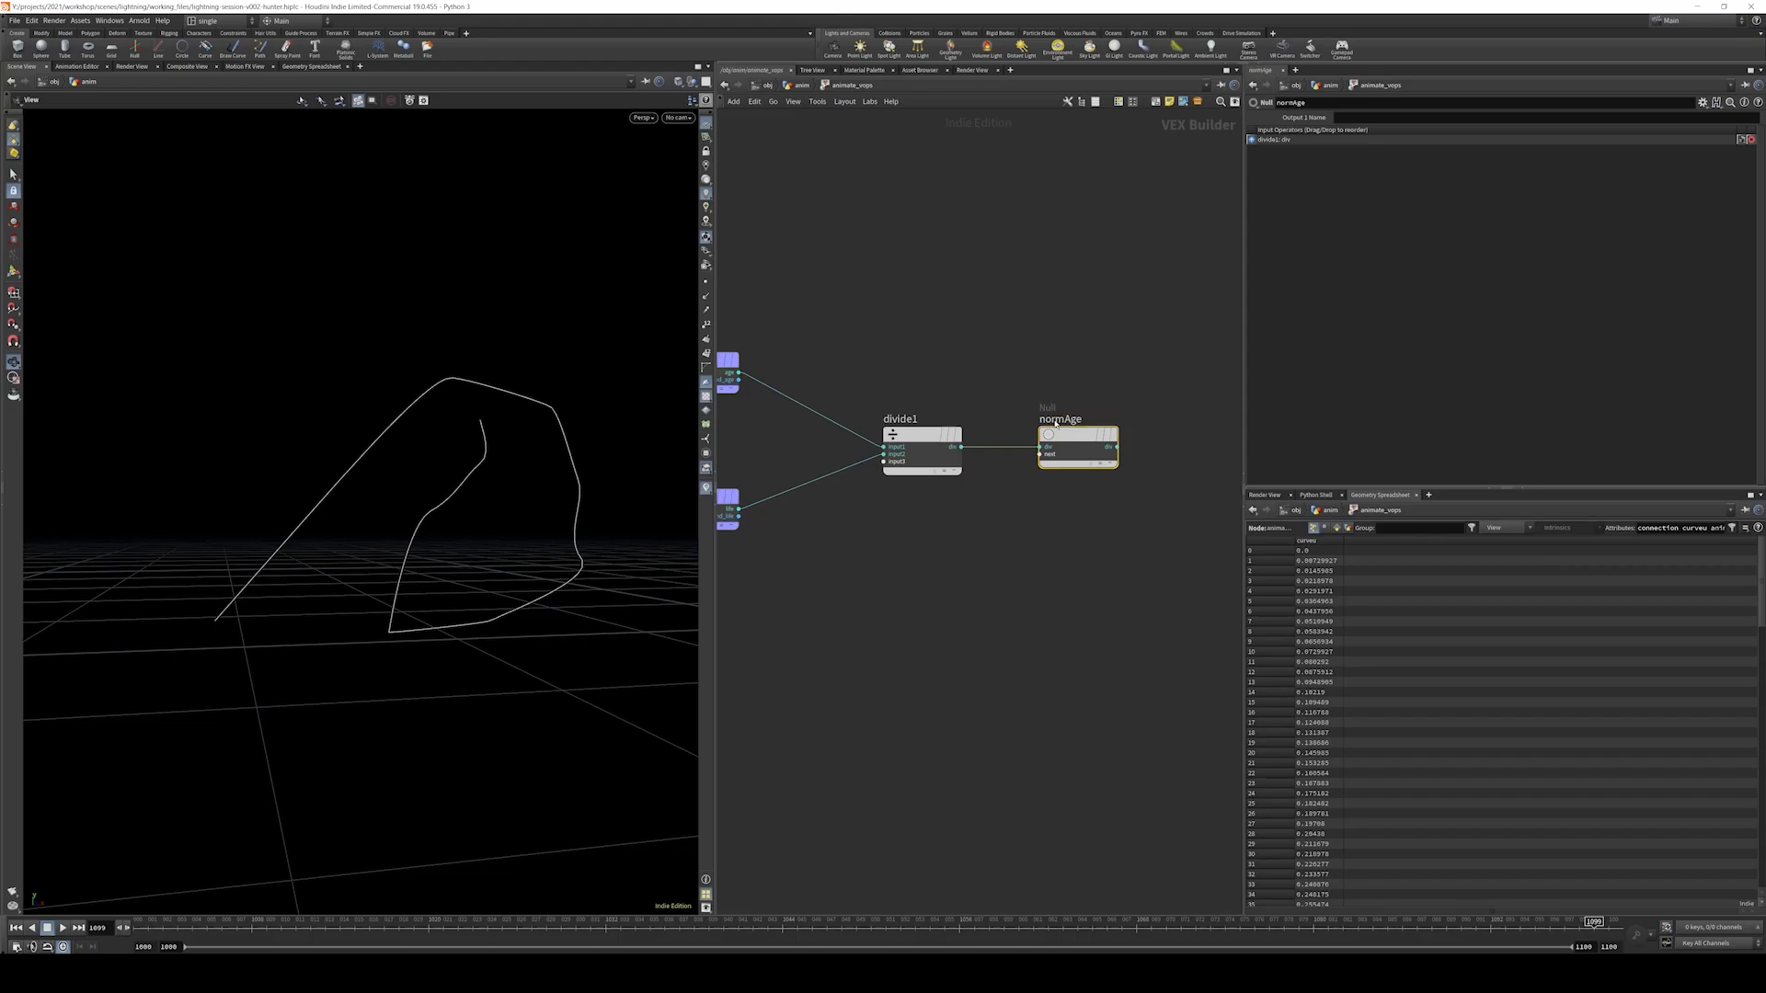
- Move the geometry output node farther downstream of normAge to make room for more nodes
middle_click_drag(1063, 360, 879, 329)
left_click(962, 410)
middle_click_drag(986, 401, 878, 399)
left_click_drag(1092, 391, 1210, 397)
scroll(1040, 348, "down", 3)
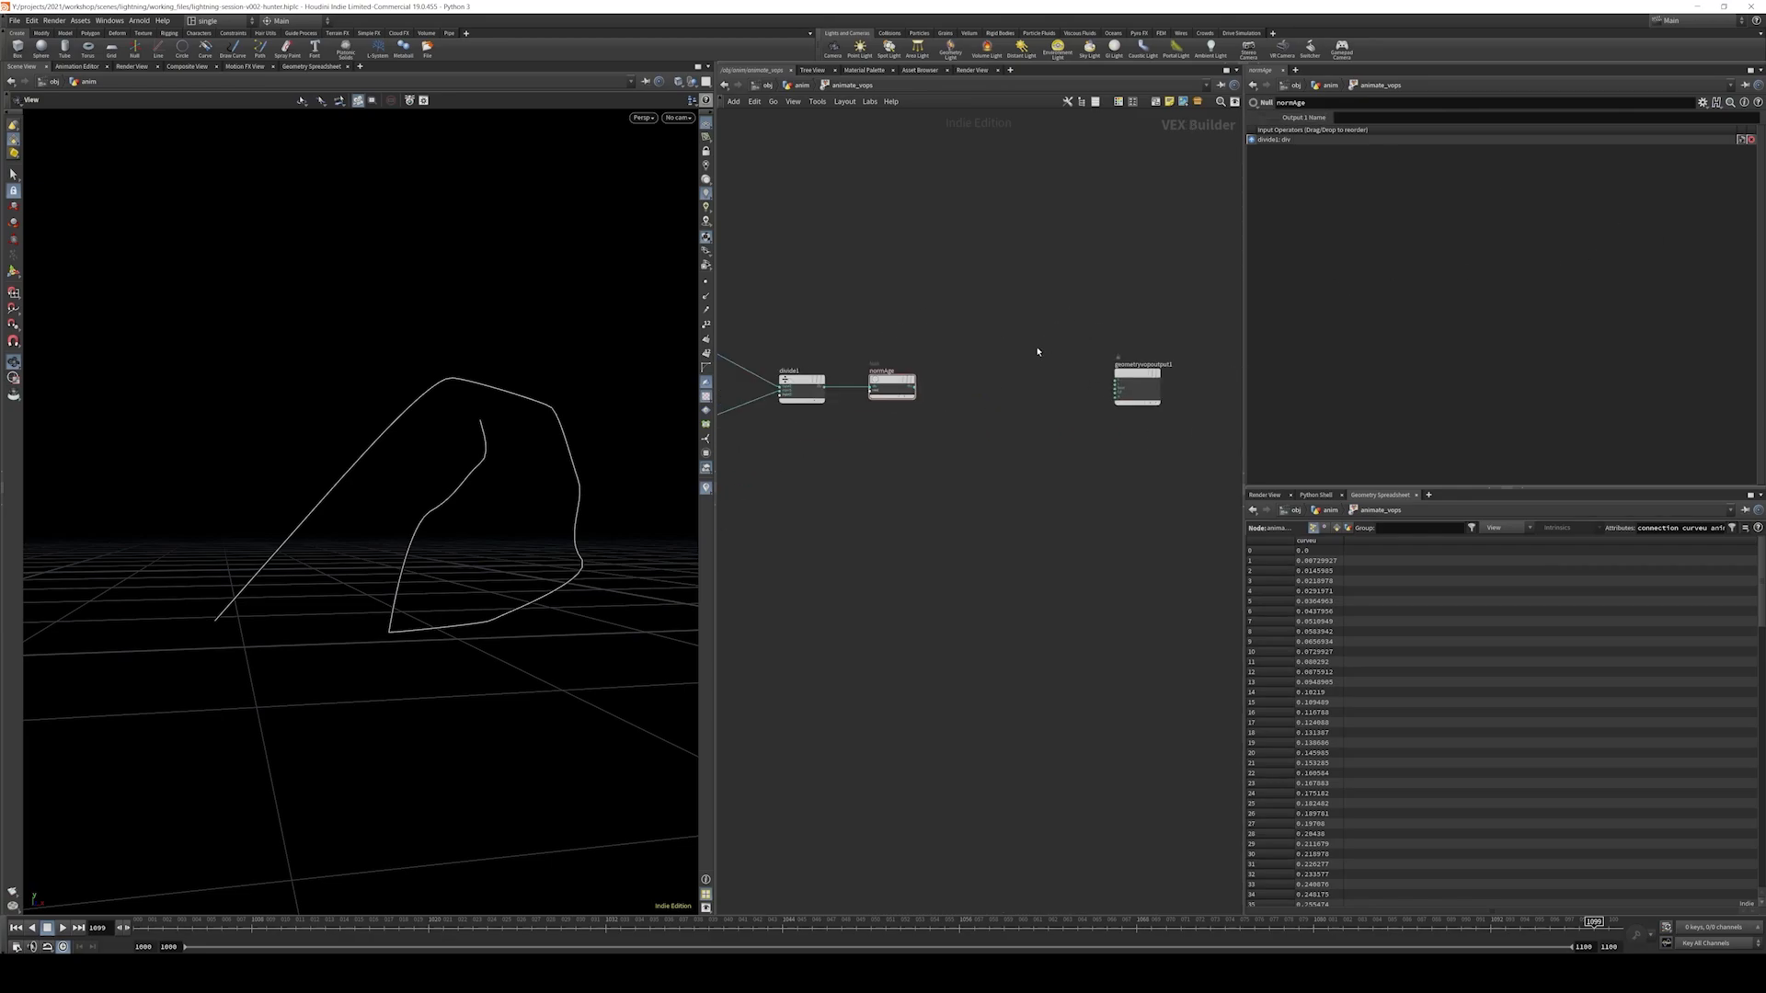
middle_click_drag(1032, 361, 918, 383)
left_click_drag(1027, 402, 1178, 403)
scroll(787, 405, "up", 2)
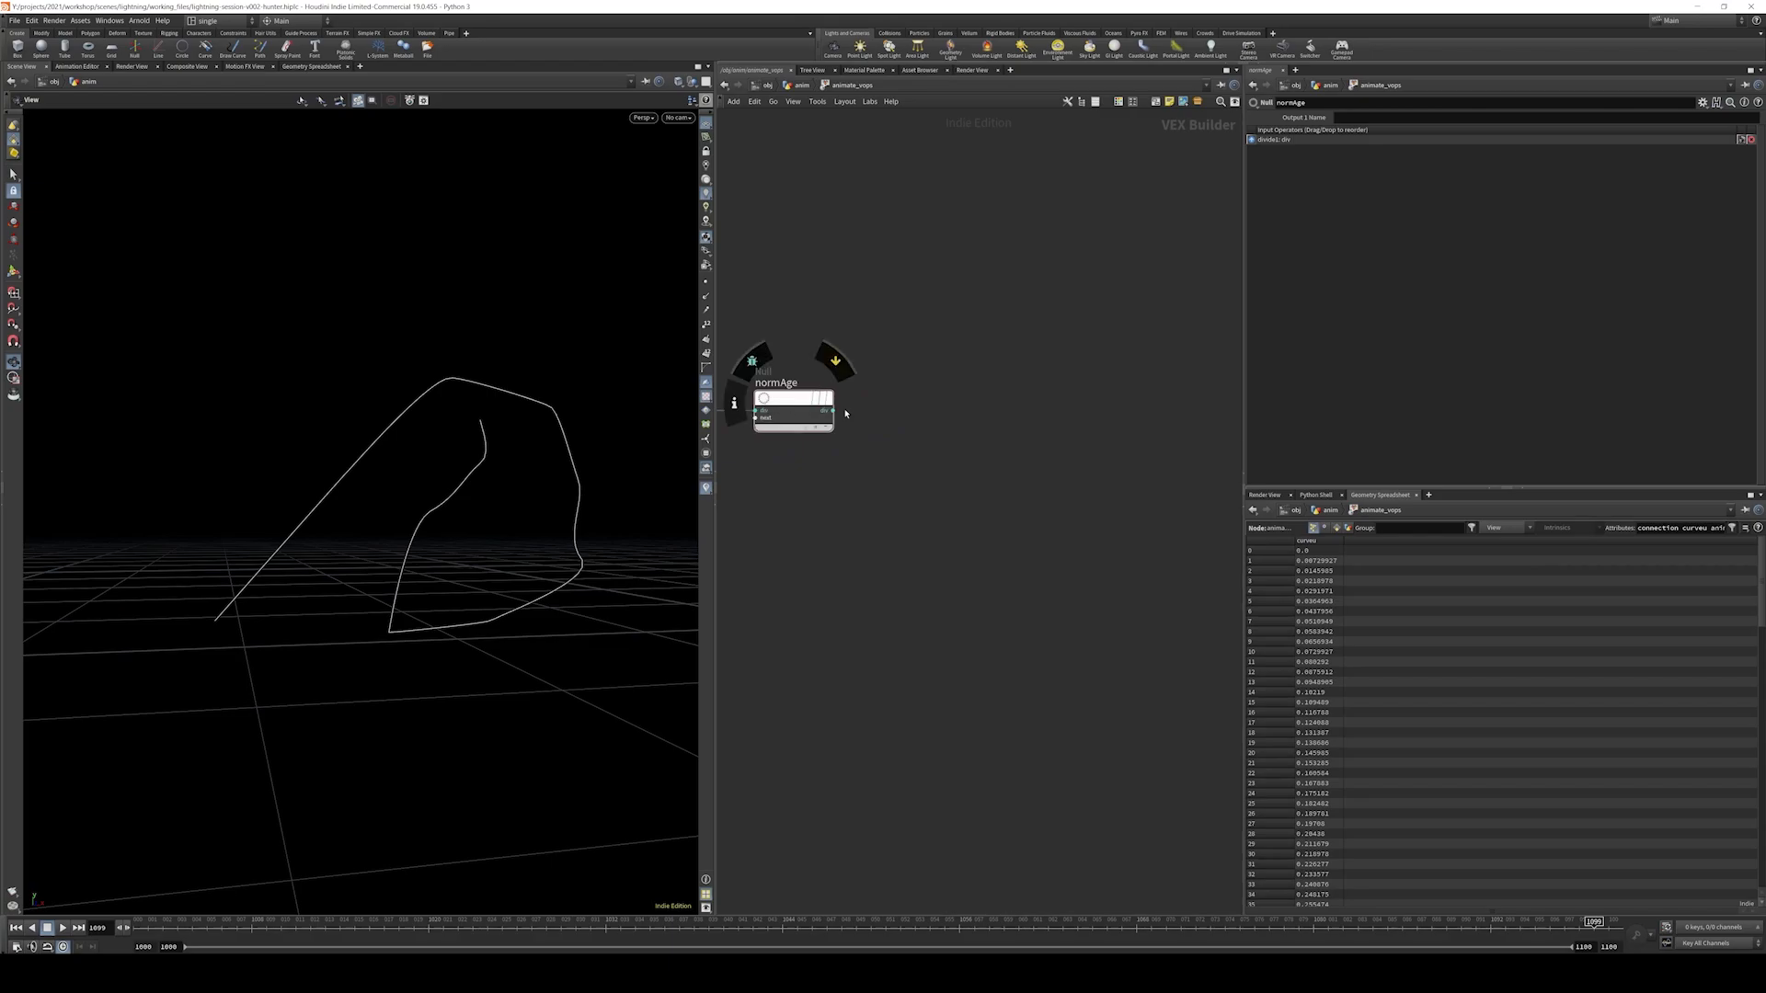
left_click_drag(835, 411, 924, 410)
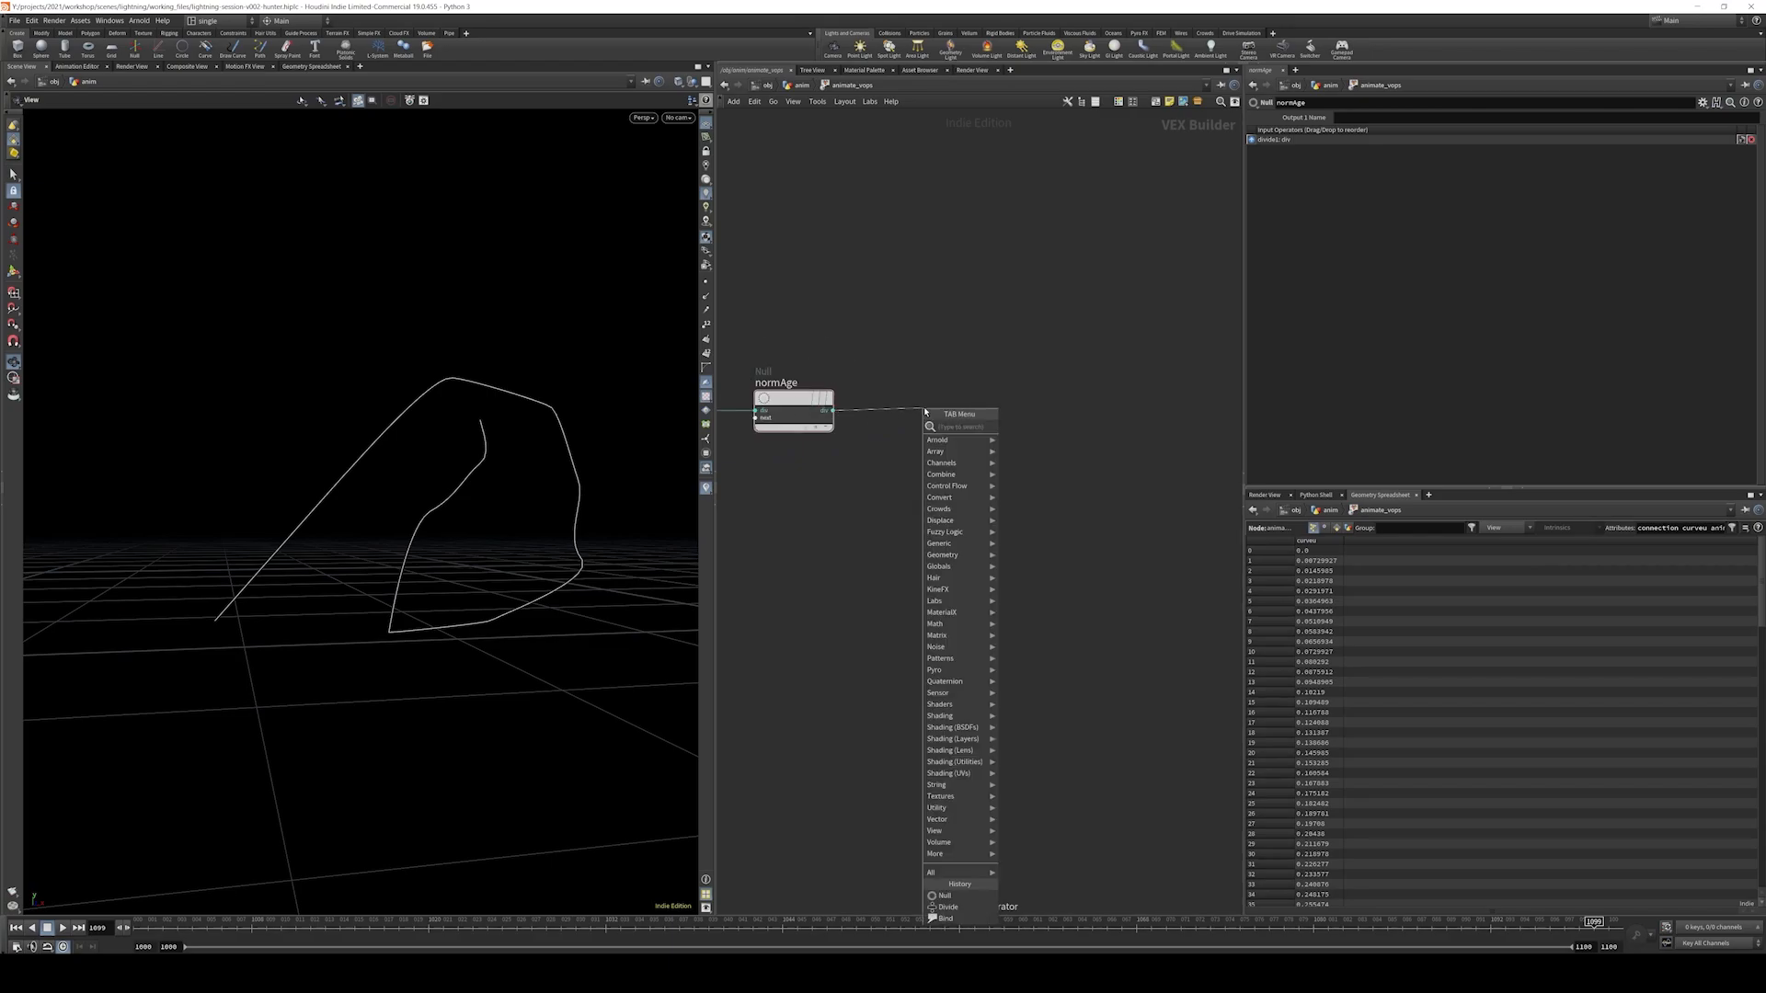
type("chr")
key("BackSpace")
key("BackSpace")
key("BackSpace")
key("BackSpace")
key("BackSpace")
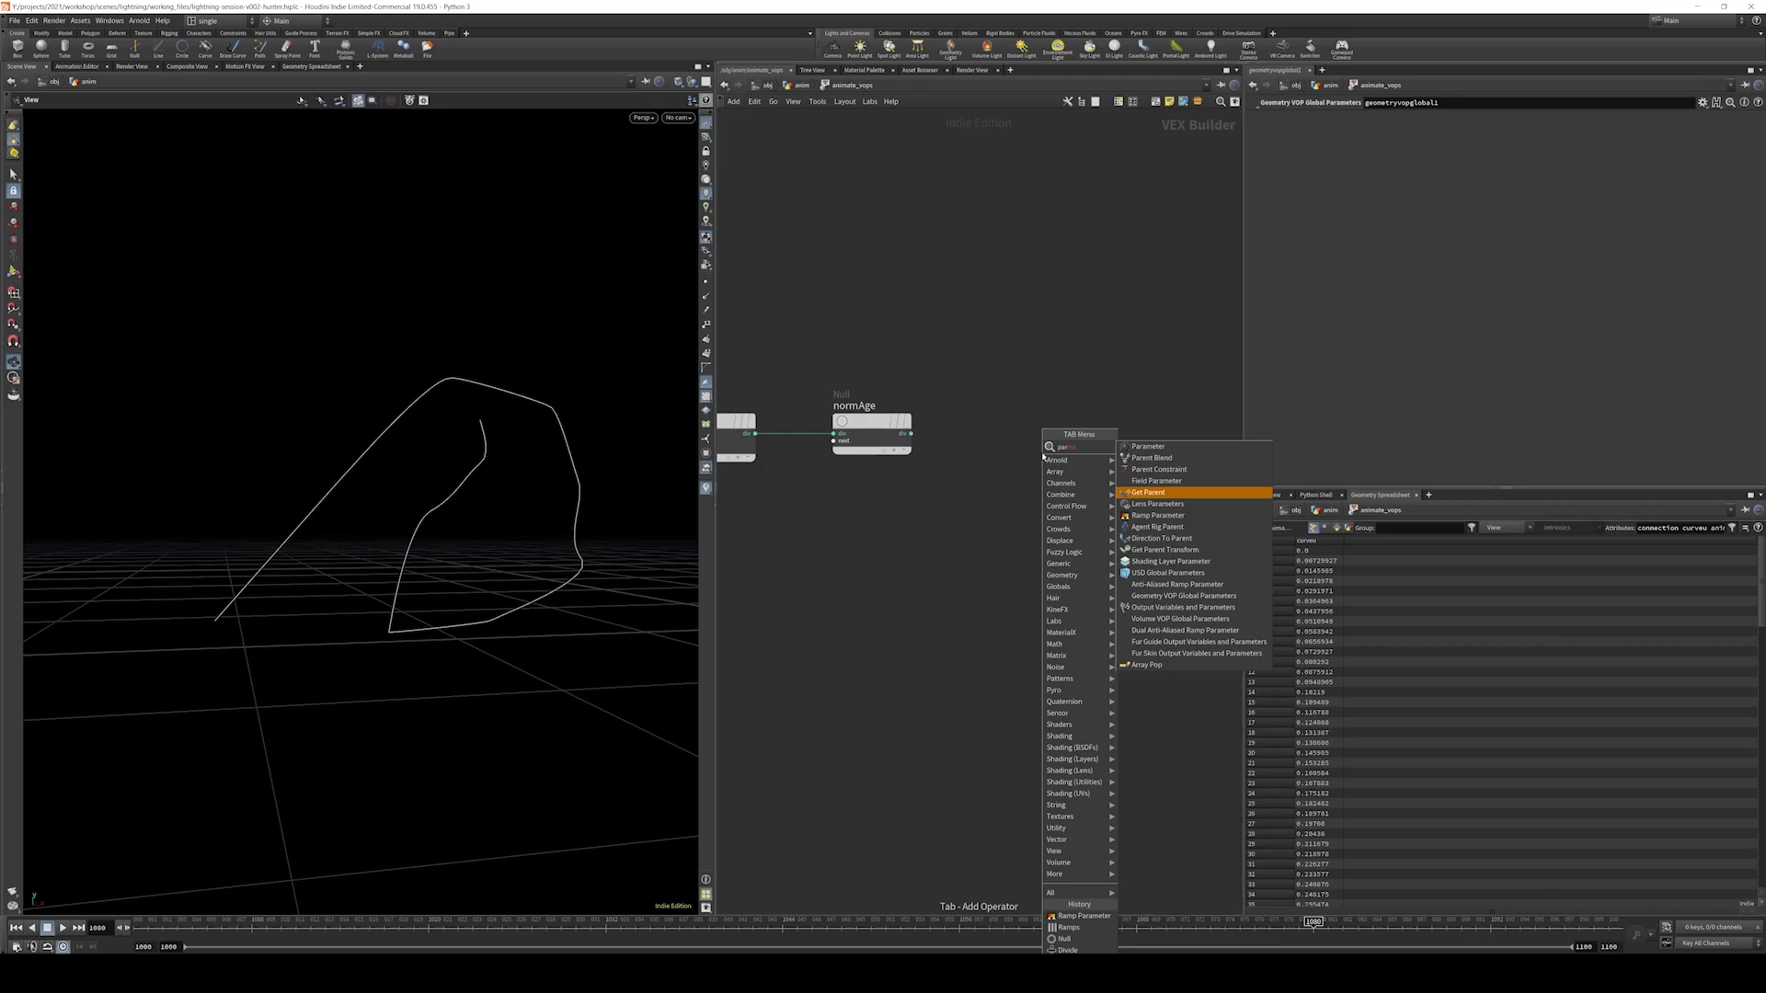
- Add a Ramp Parameter node beside the normAge node
key("Down")
key("Down")
key("Return")
left_click(1016, 454)
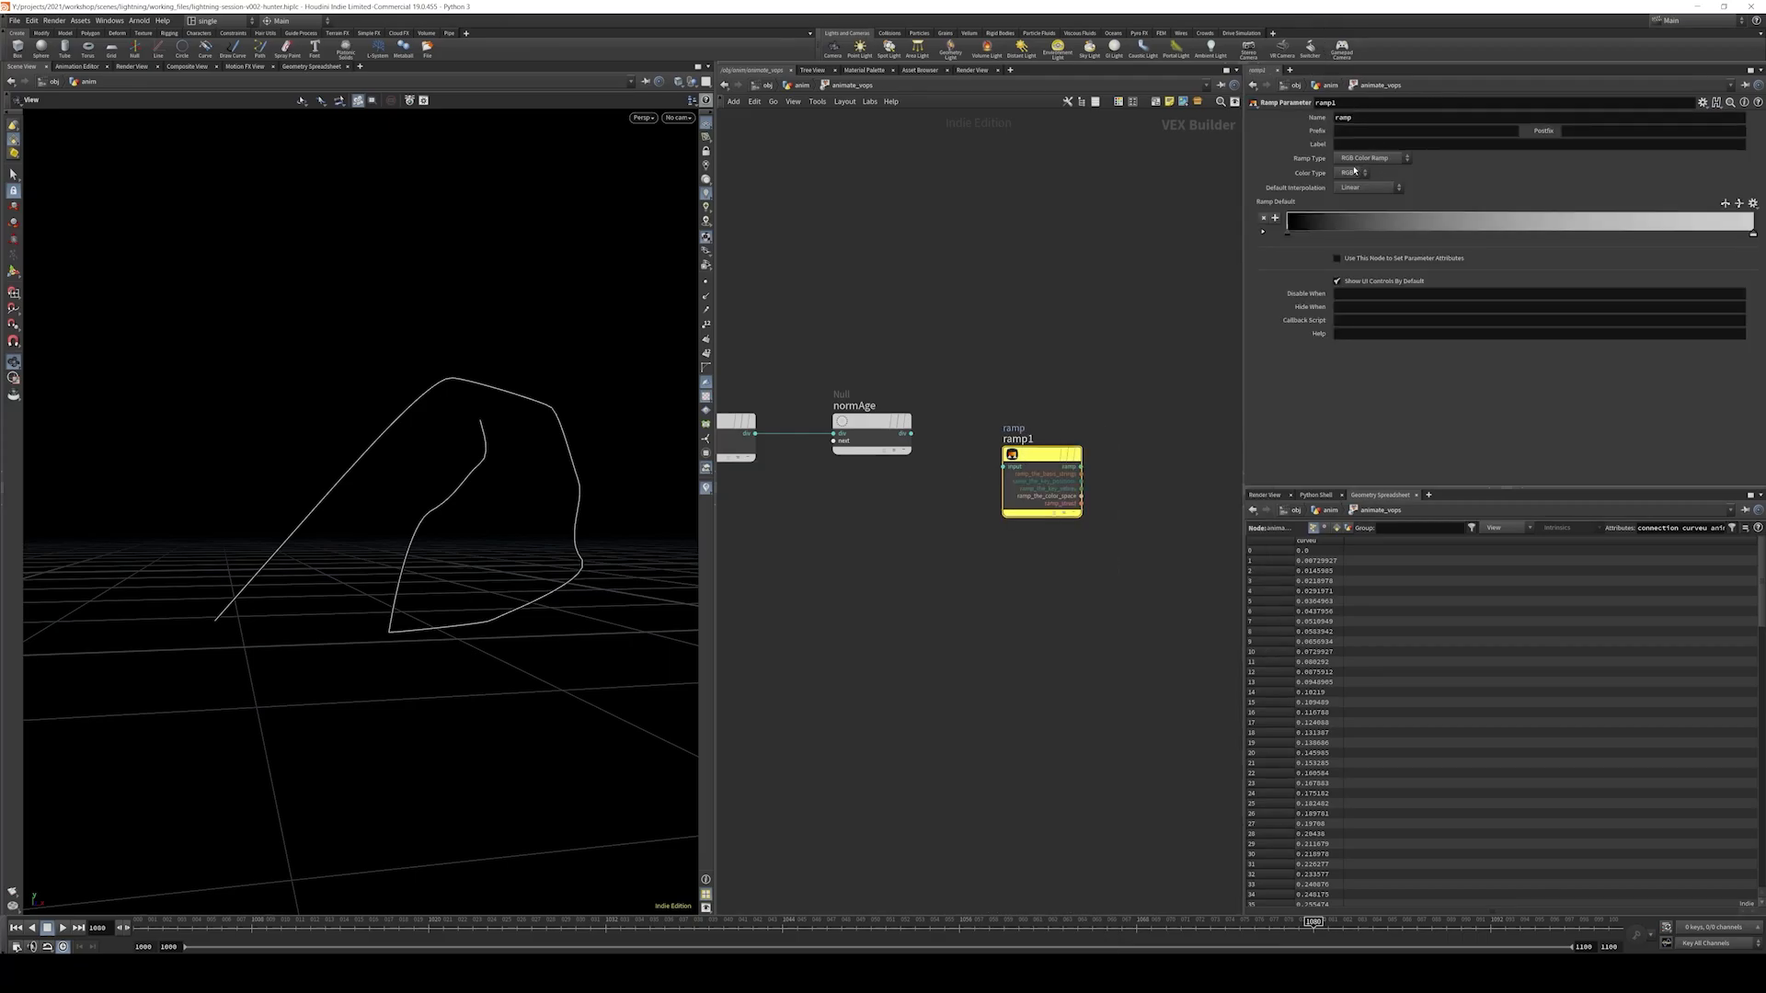
- Name the ramp parameter ramp_Age and set its ramp type to Spline Ramp (float)
left_click(1349, 117)
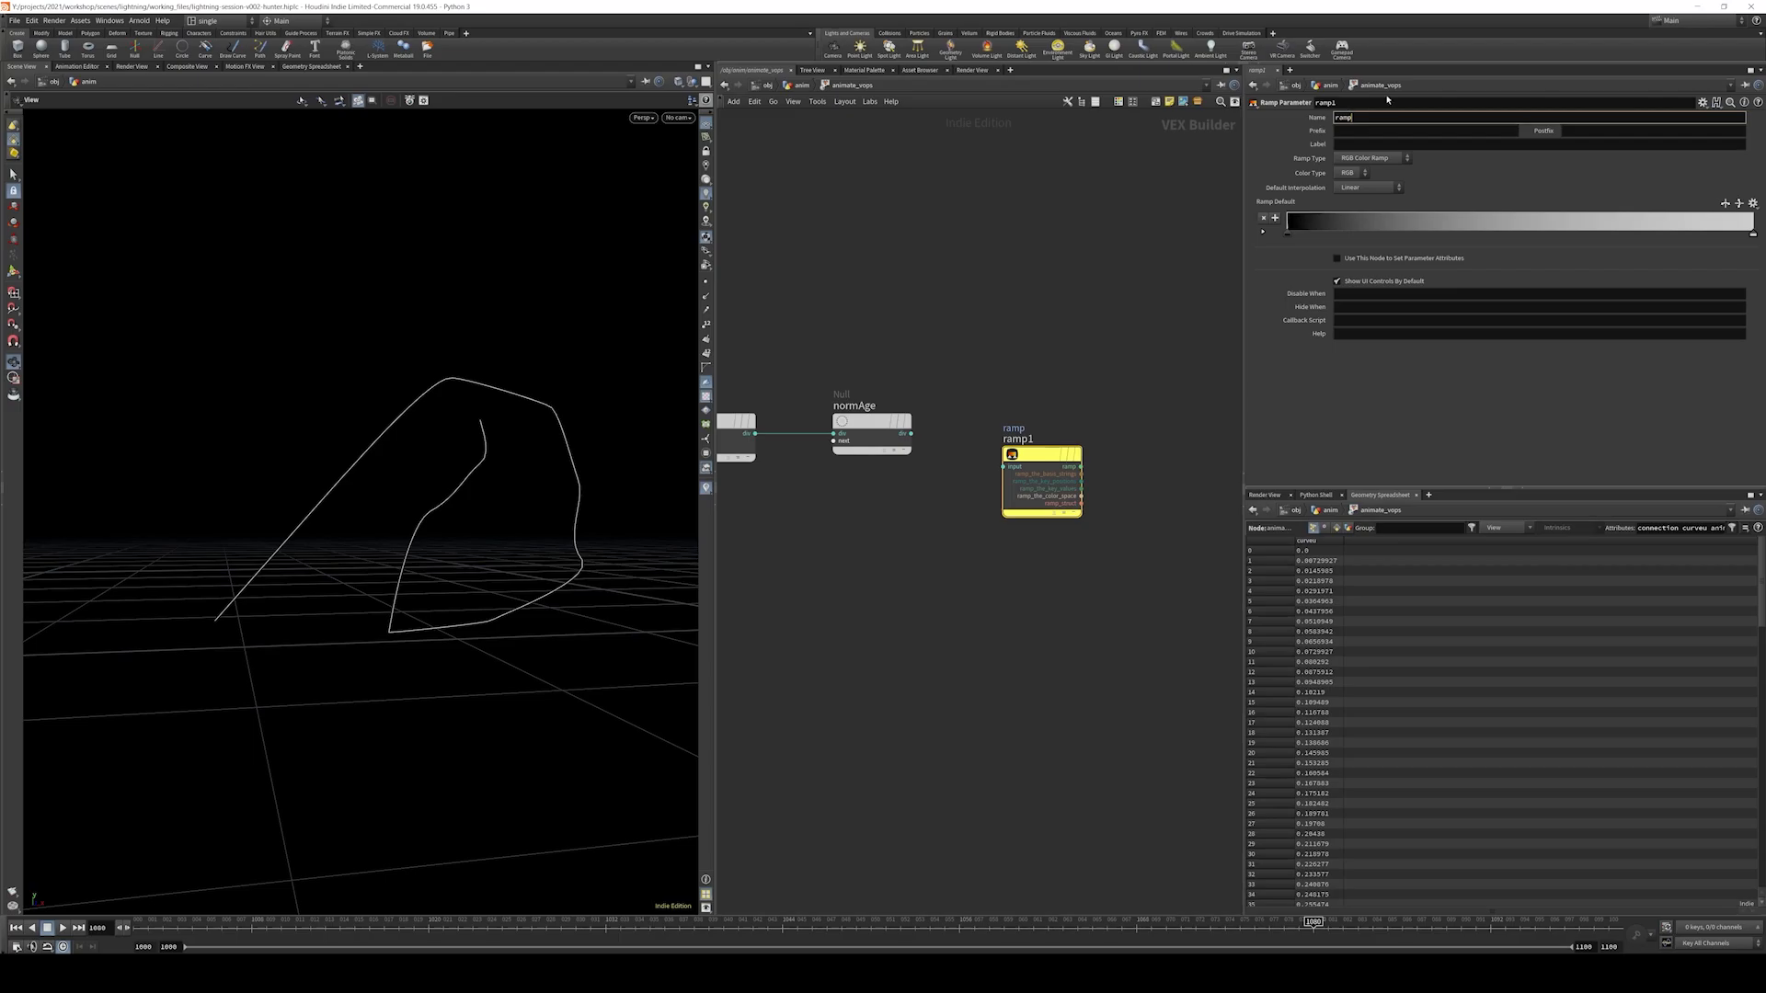
type("_Agew")
key("Return")
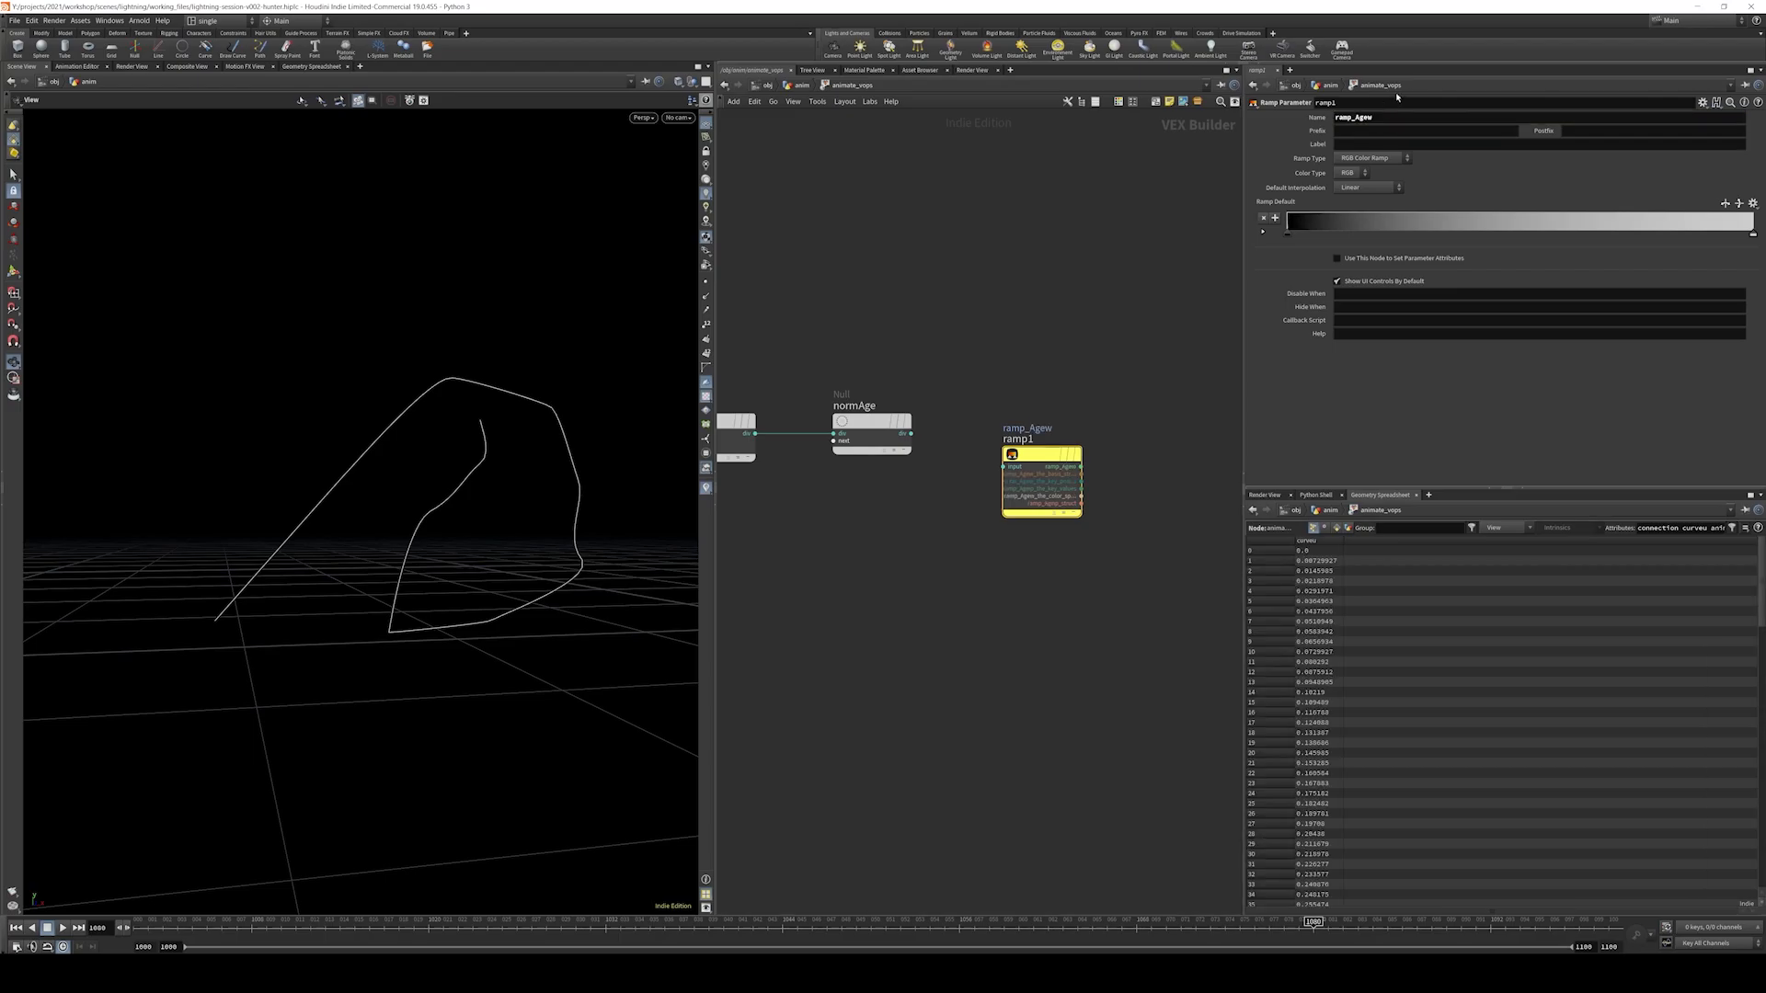
left_click(1391, 119)
key("BackSpace")
key("Return")
left_click(1370, 158)
left_click(1365, 155)
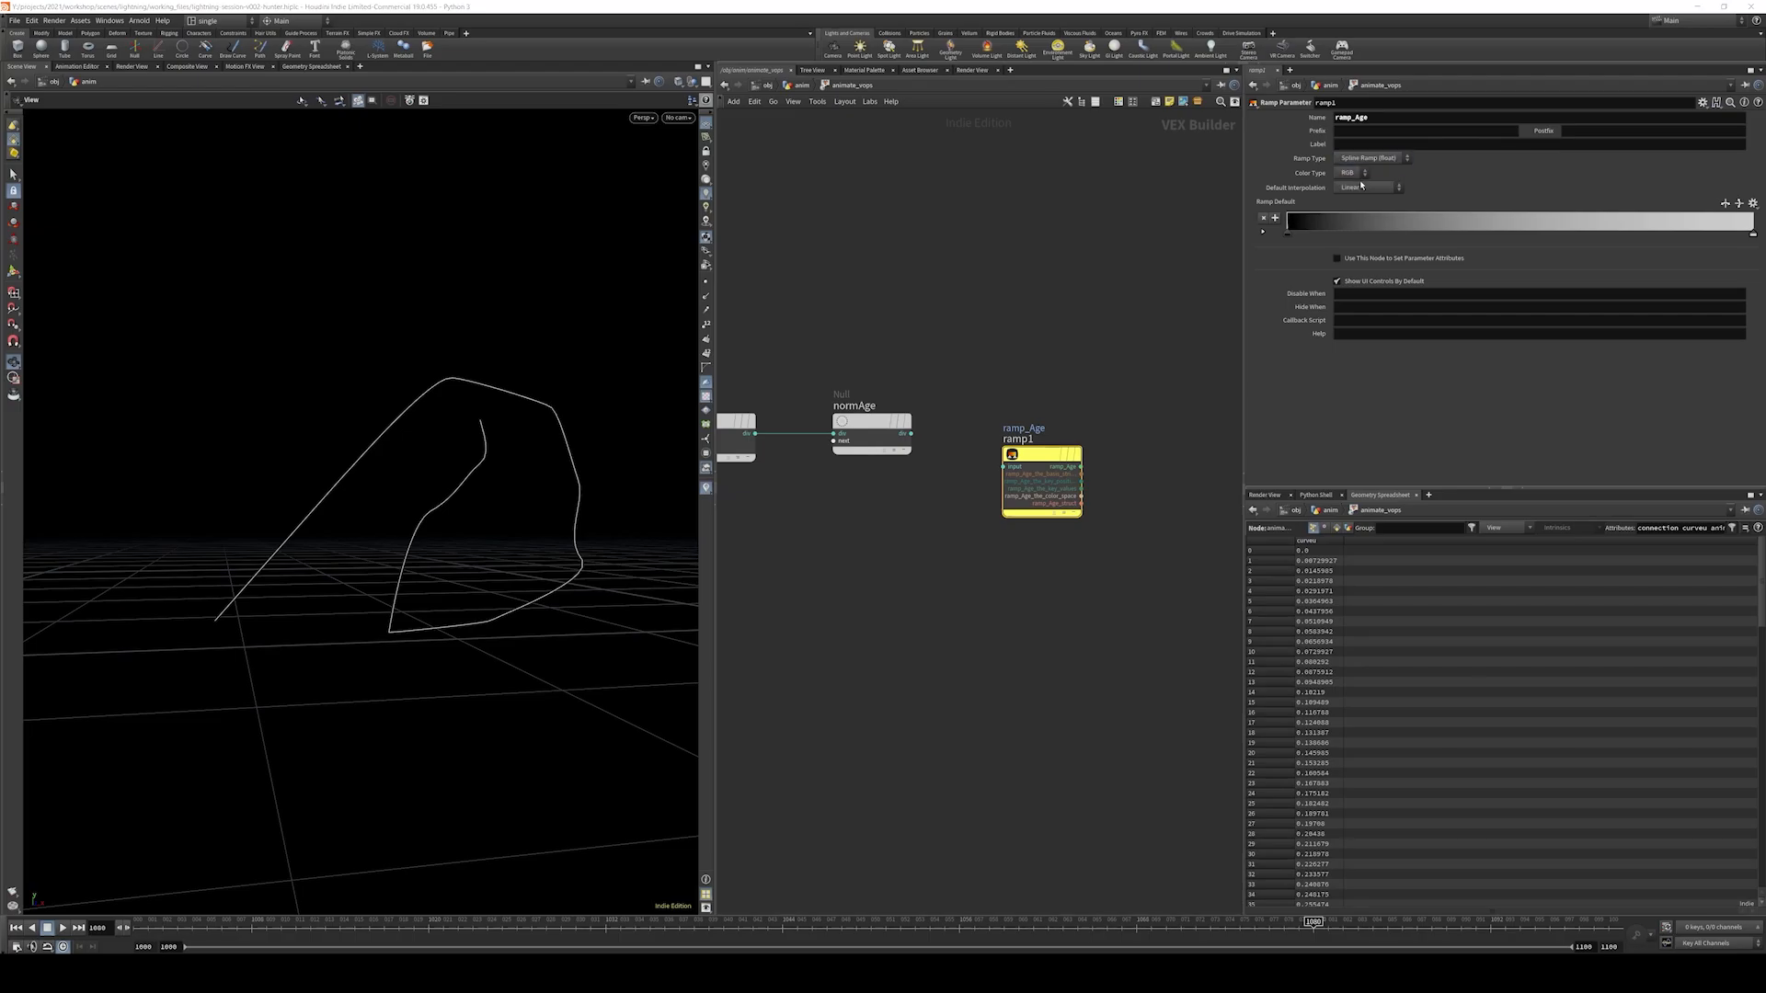
- Connect the normAge output to the ramp's input and align the ramp node with normAge
left_click(1017, 467)
left_click(911, 433)
left_click(1081, 467)
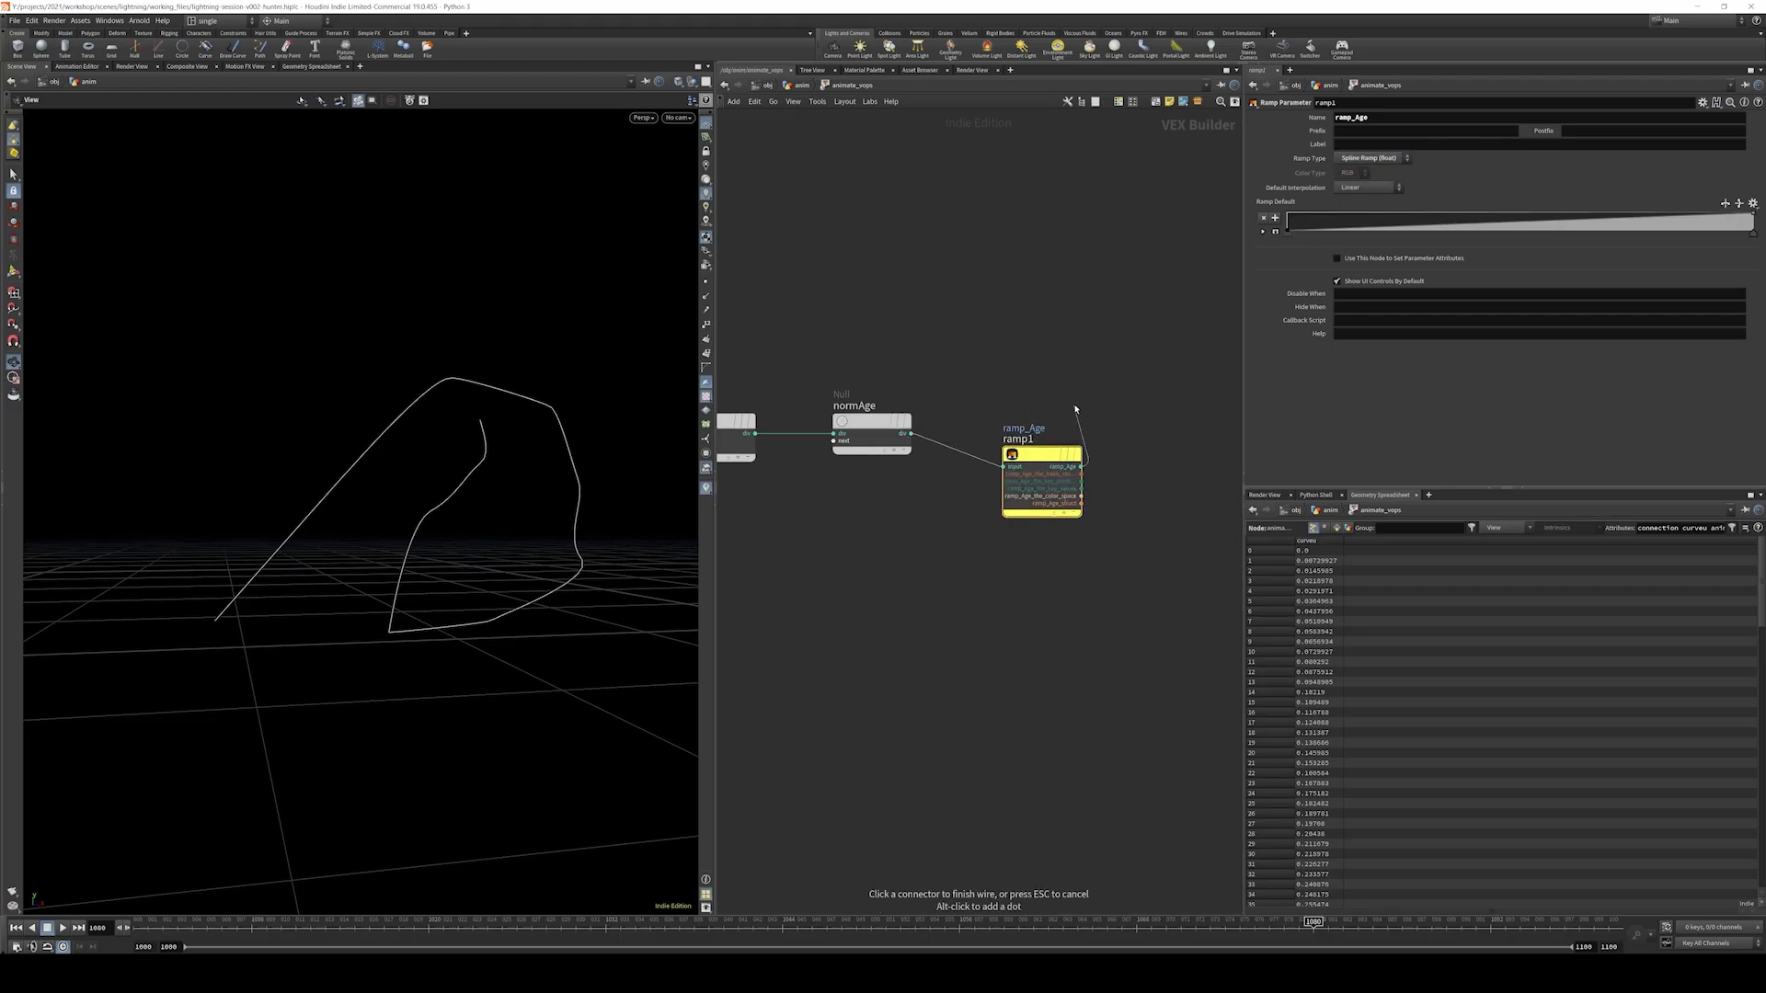
key("Escape")
left_click_drag(1045, 456, 1016, 423)
- Add a third Bind node below the life bind and name its attribute curveu
scroll(1094, 378, "down", 4)
middle_click_drag(1096, 378, 980, 370)
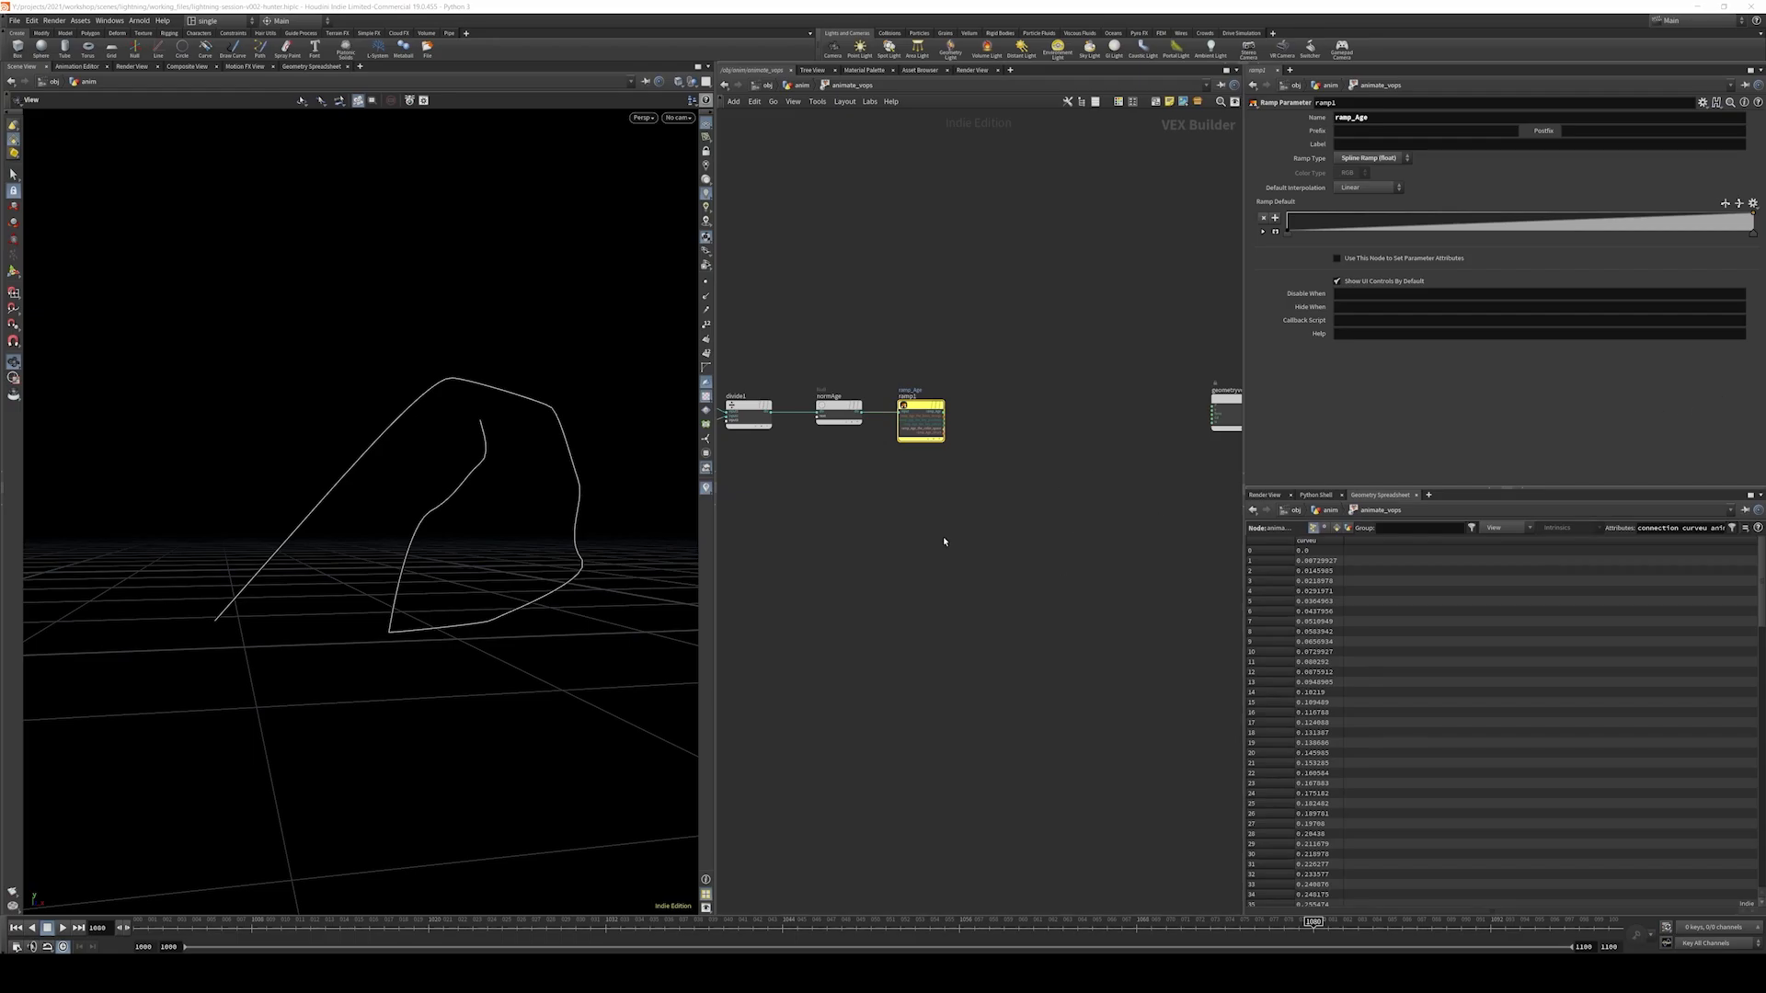
middle_click_drag(944, 541, 1082, 539)
middle_click_drag(942, 497, 887, 498)
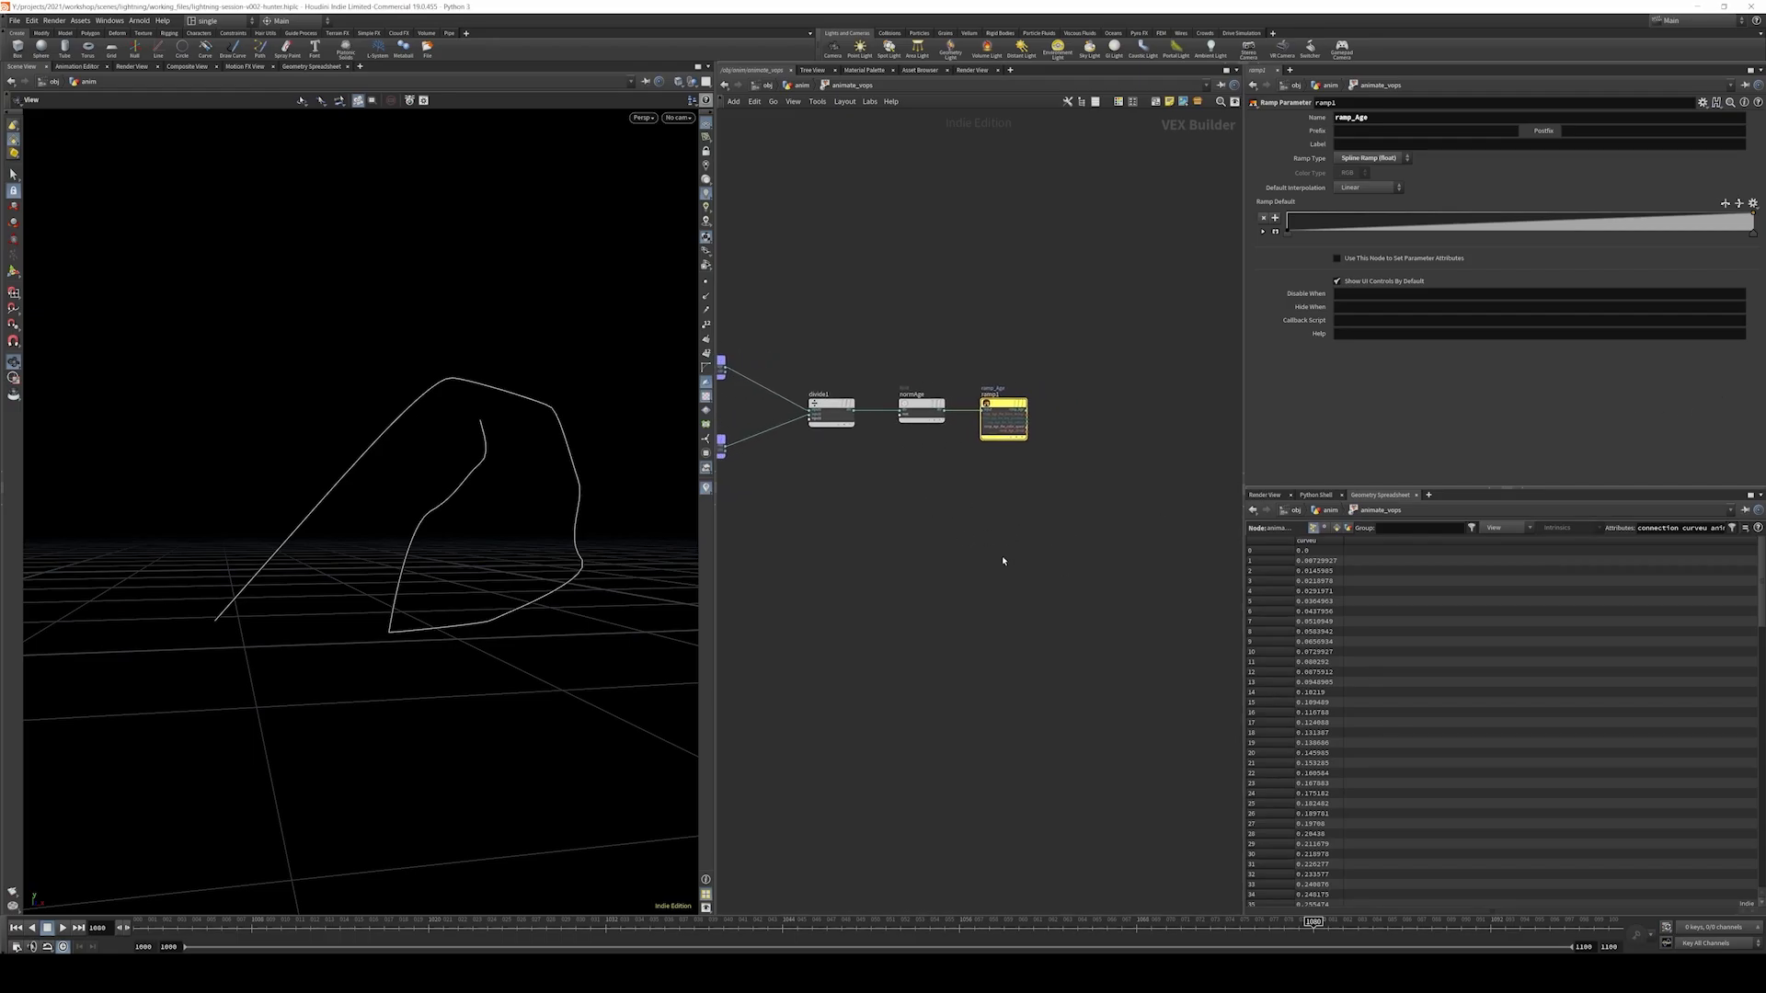
key("Tab")
type("bind")
key("Return")
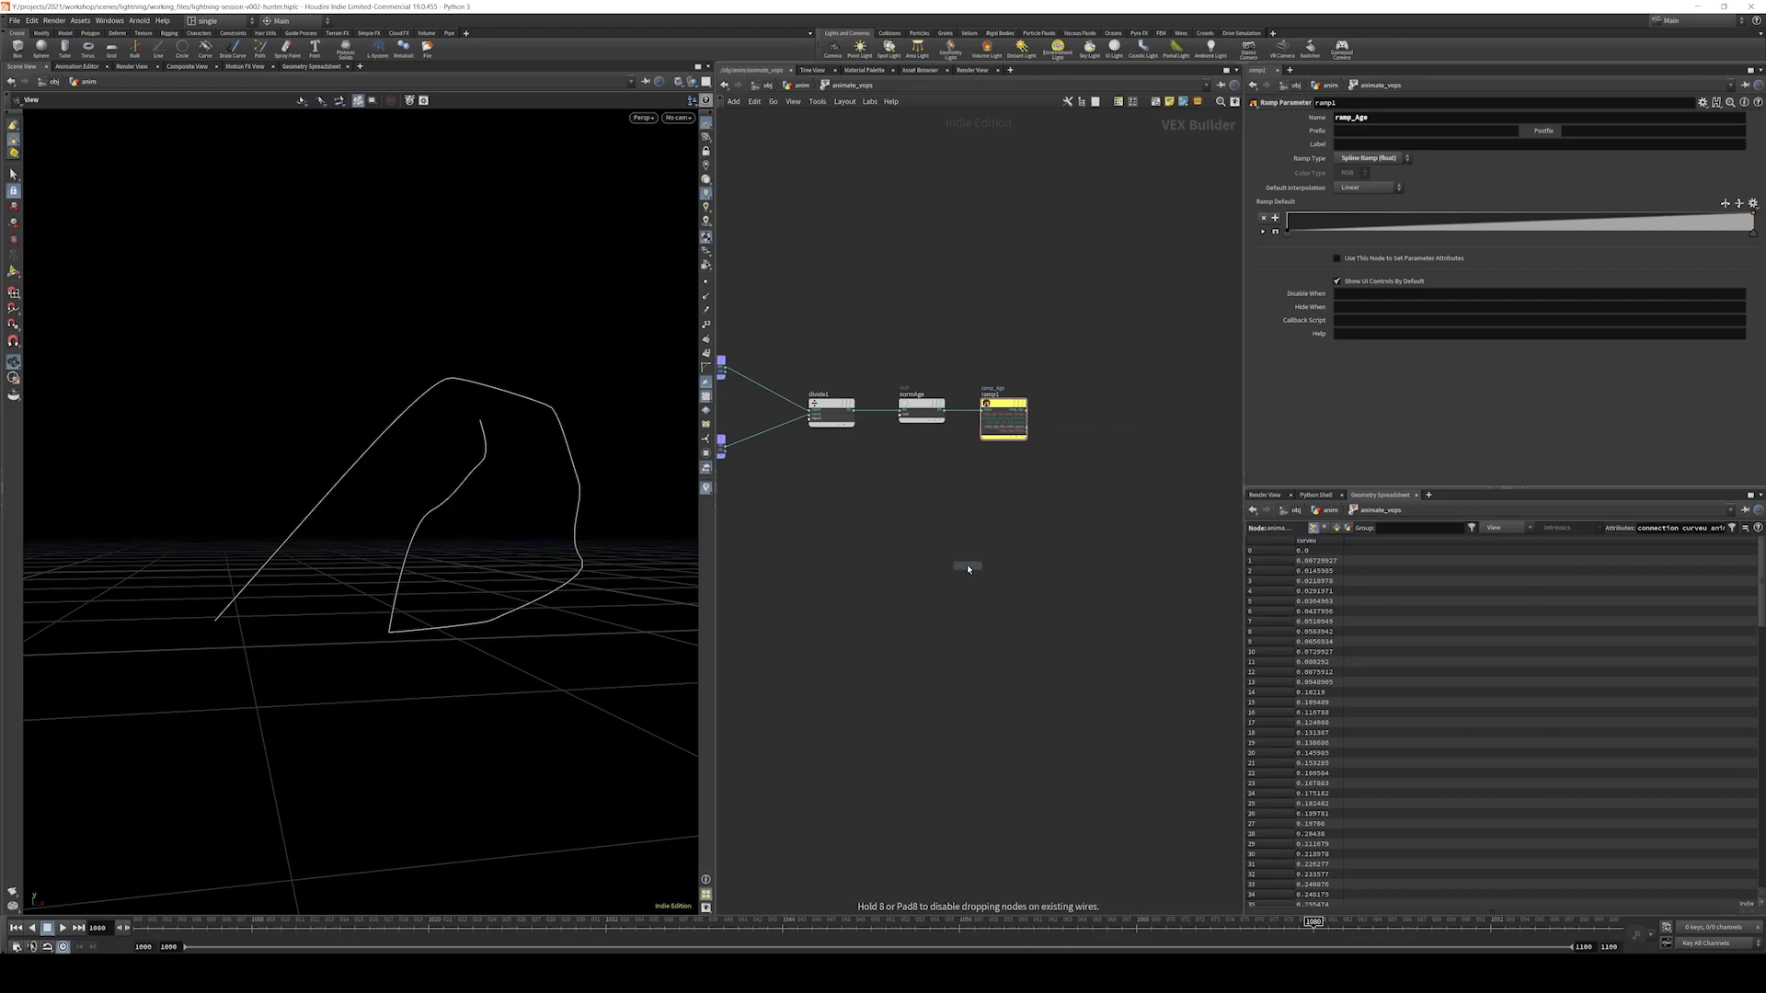
middle_click_drag(828, 569, 968, 567)
left_click(850, 564)
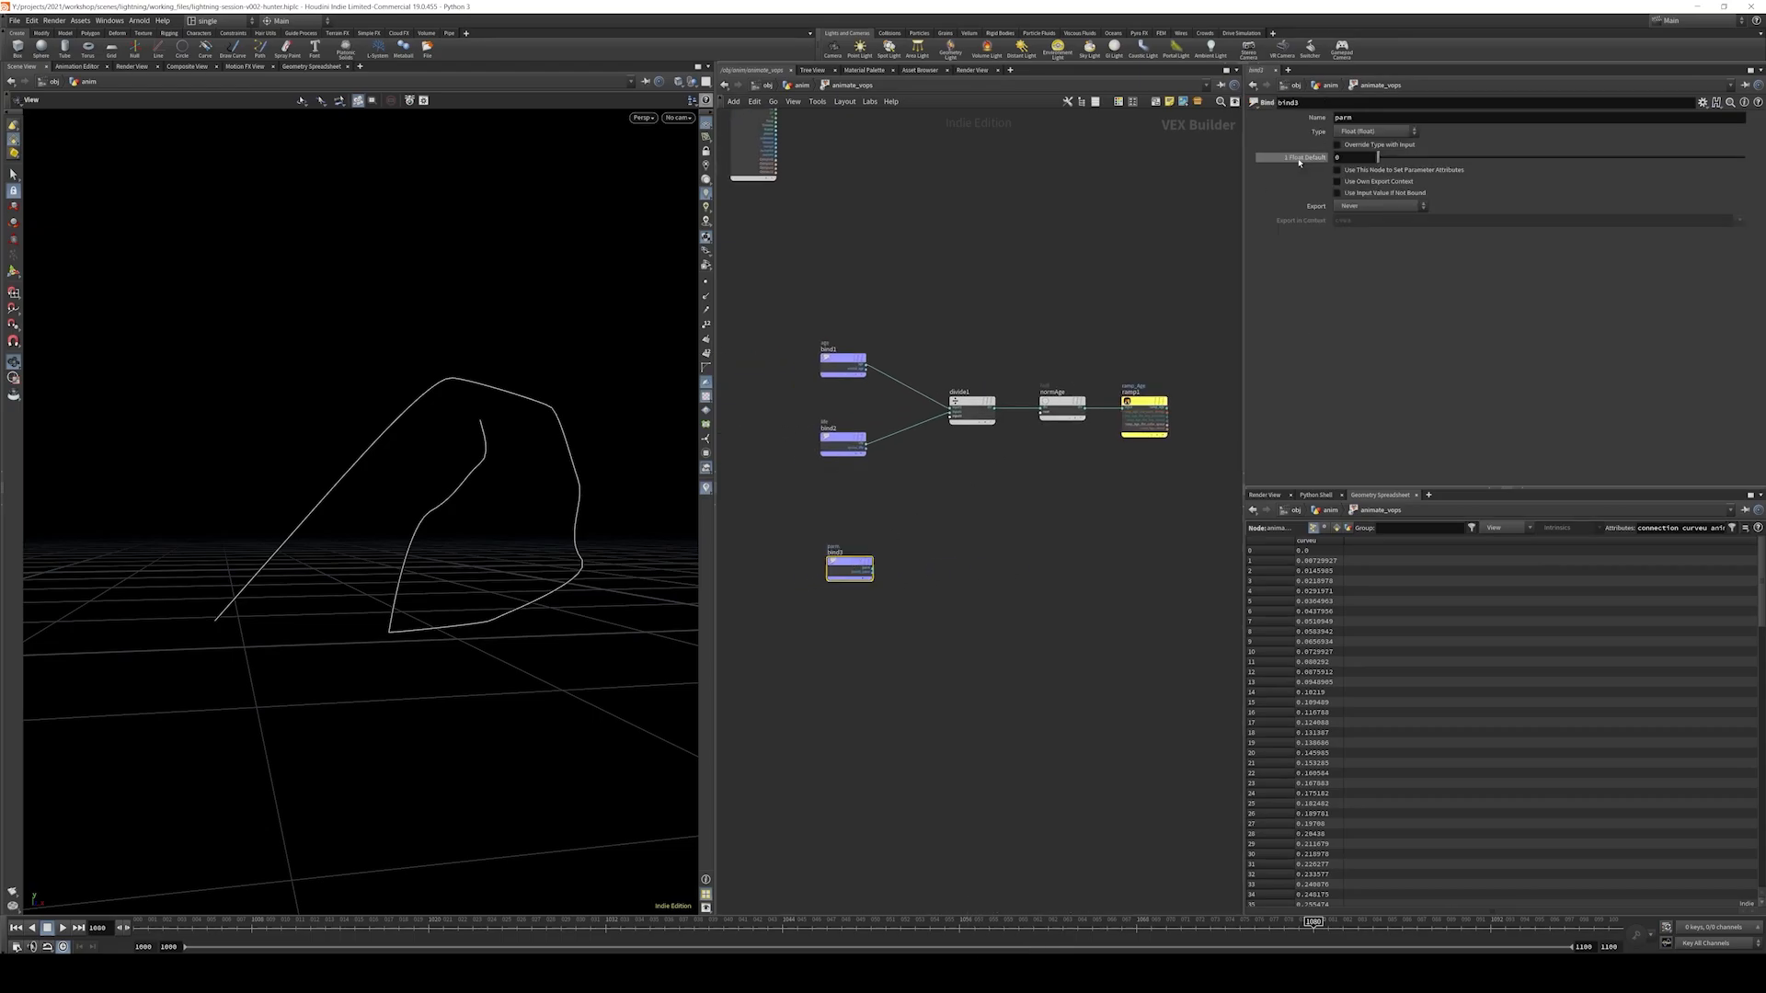
type("curveu")
key("Return")
- Feed the curveu bind into a new Fit Range node and place it downstream beyond the age ramp
scroll(841, 492, "up", 4)
left_click_drag(775, 558, 1029, 551)
type("fit")
key("Return")
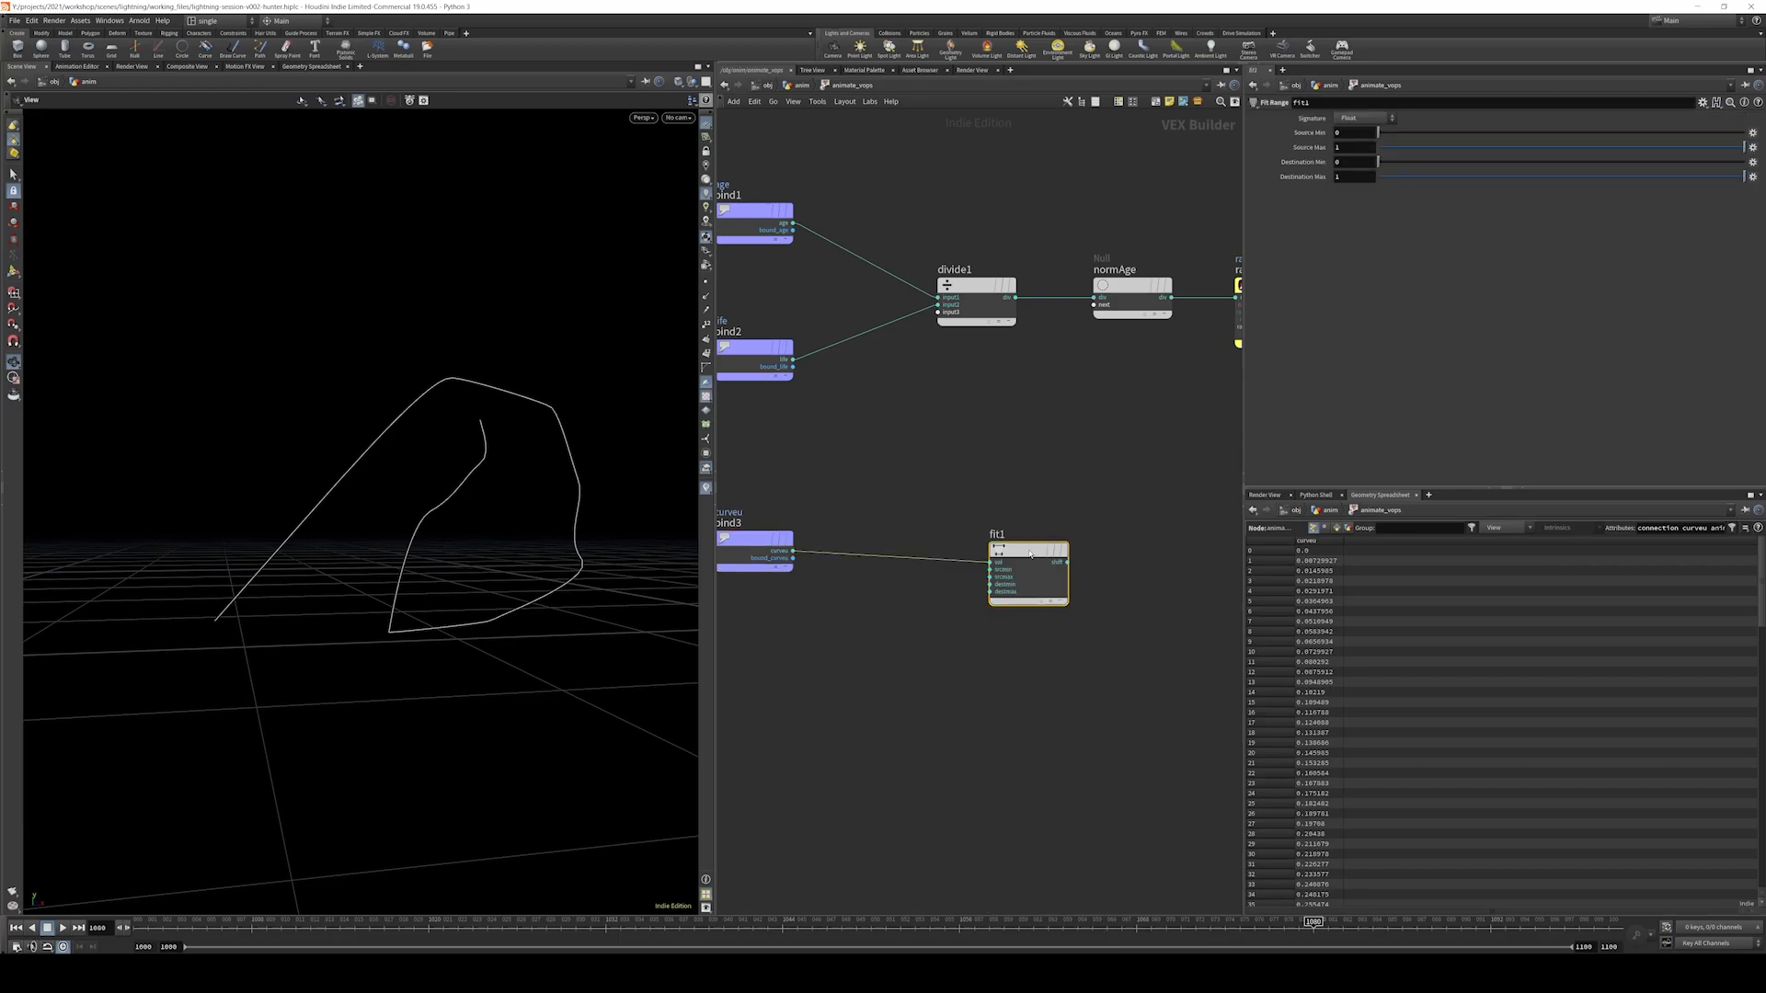
middle_click_drag(1120, 454, 1068, 463)
left_click_drag(993, 559, 1002, 548)
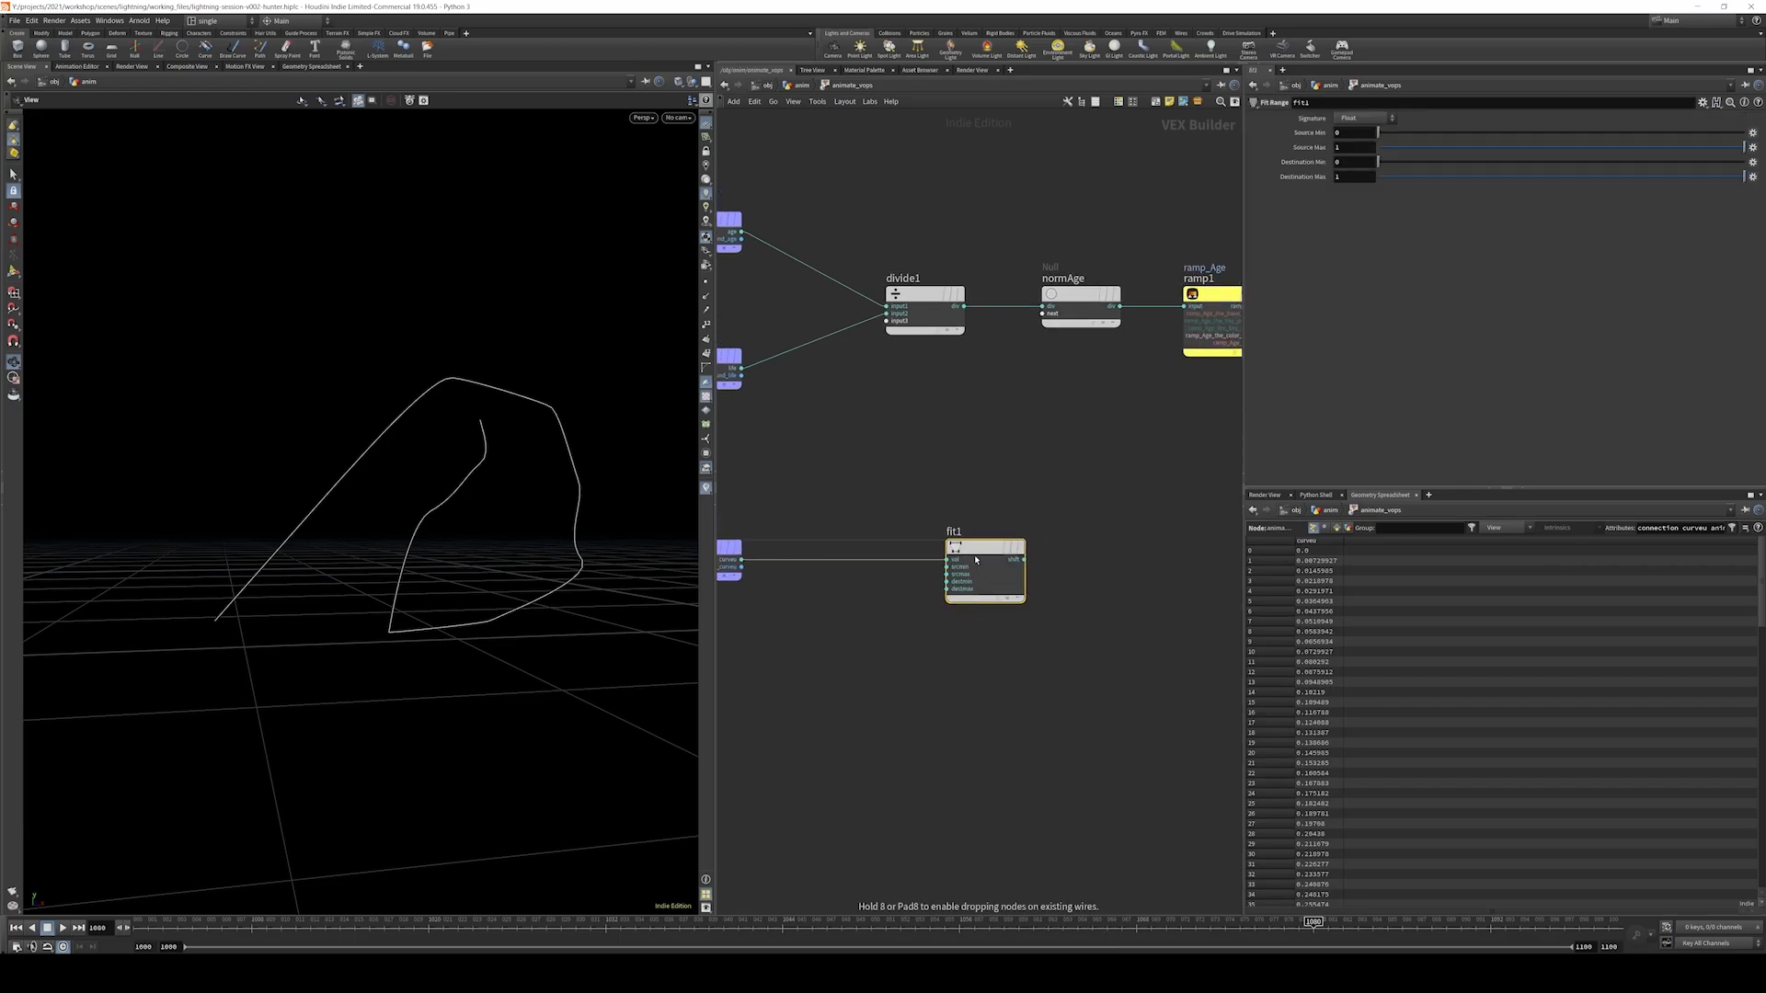
middle_click_drag(893, 529, 671, 446)
left_click_drag(747, 504, 1211, 502)
middle_click_drag(1152, 461, 1112, 446)
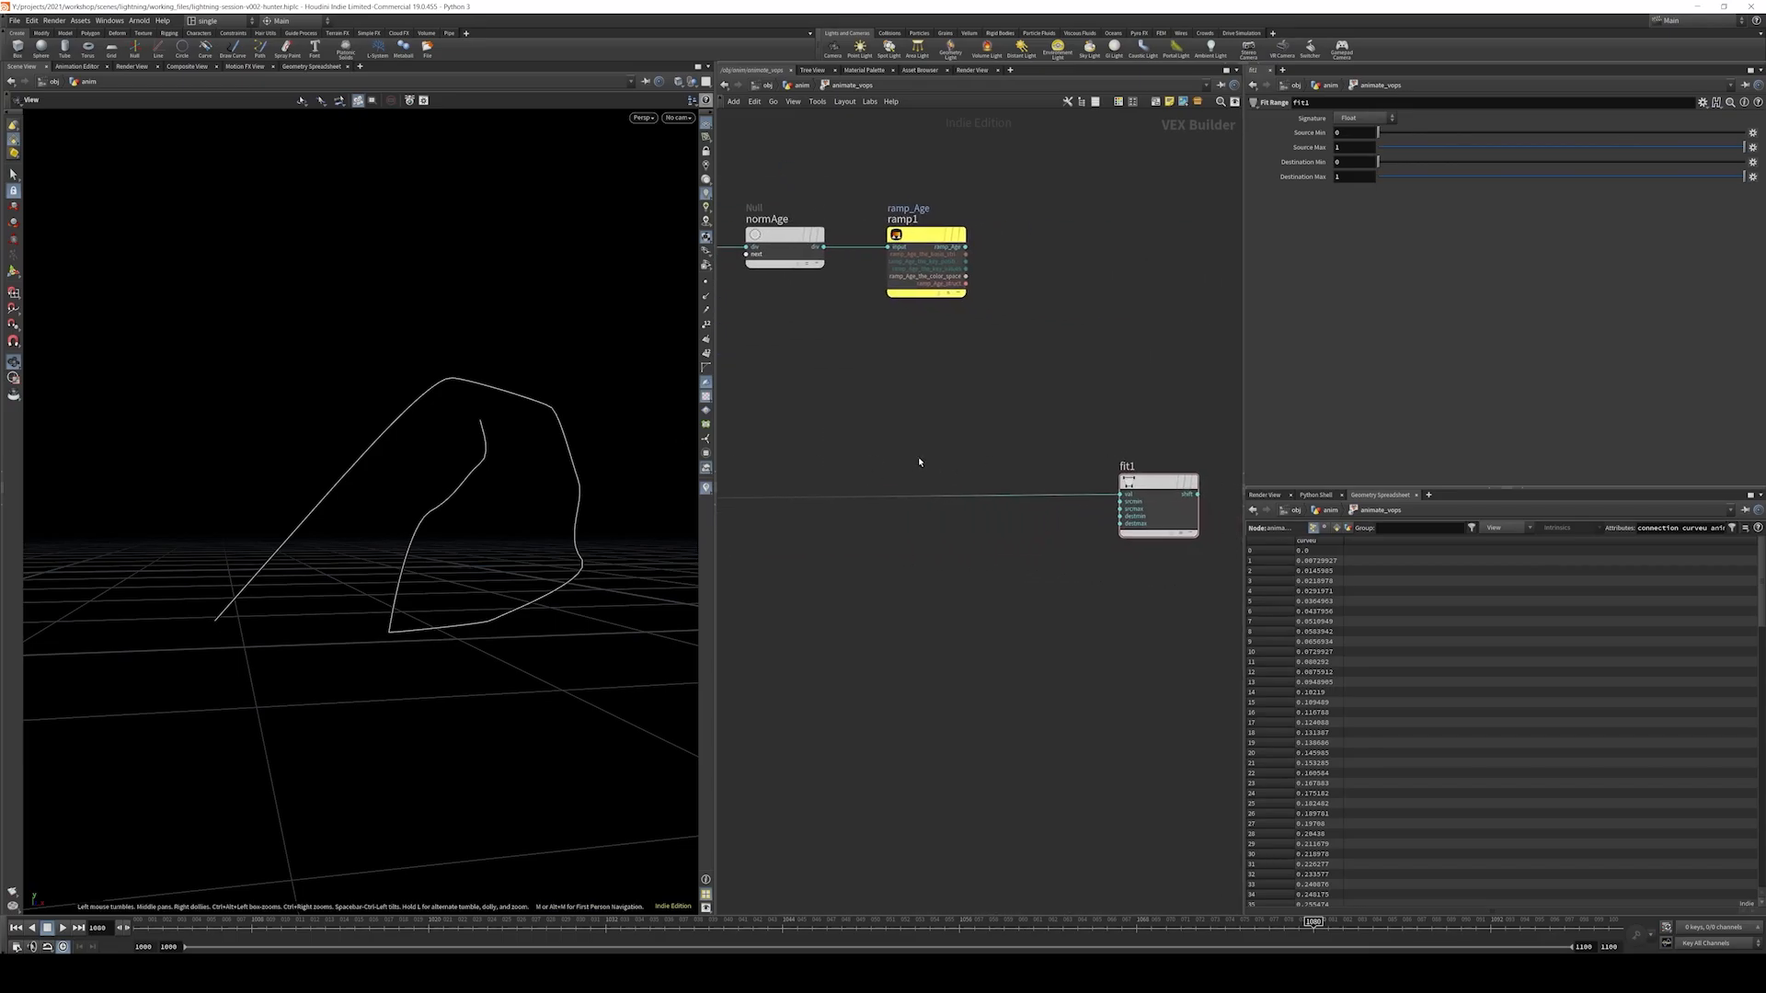
- Add a Constant node below the wire feeding the Fit Range node
key("Tab")
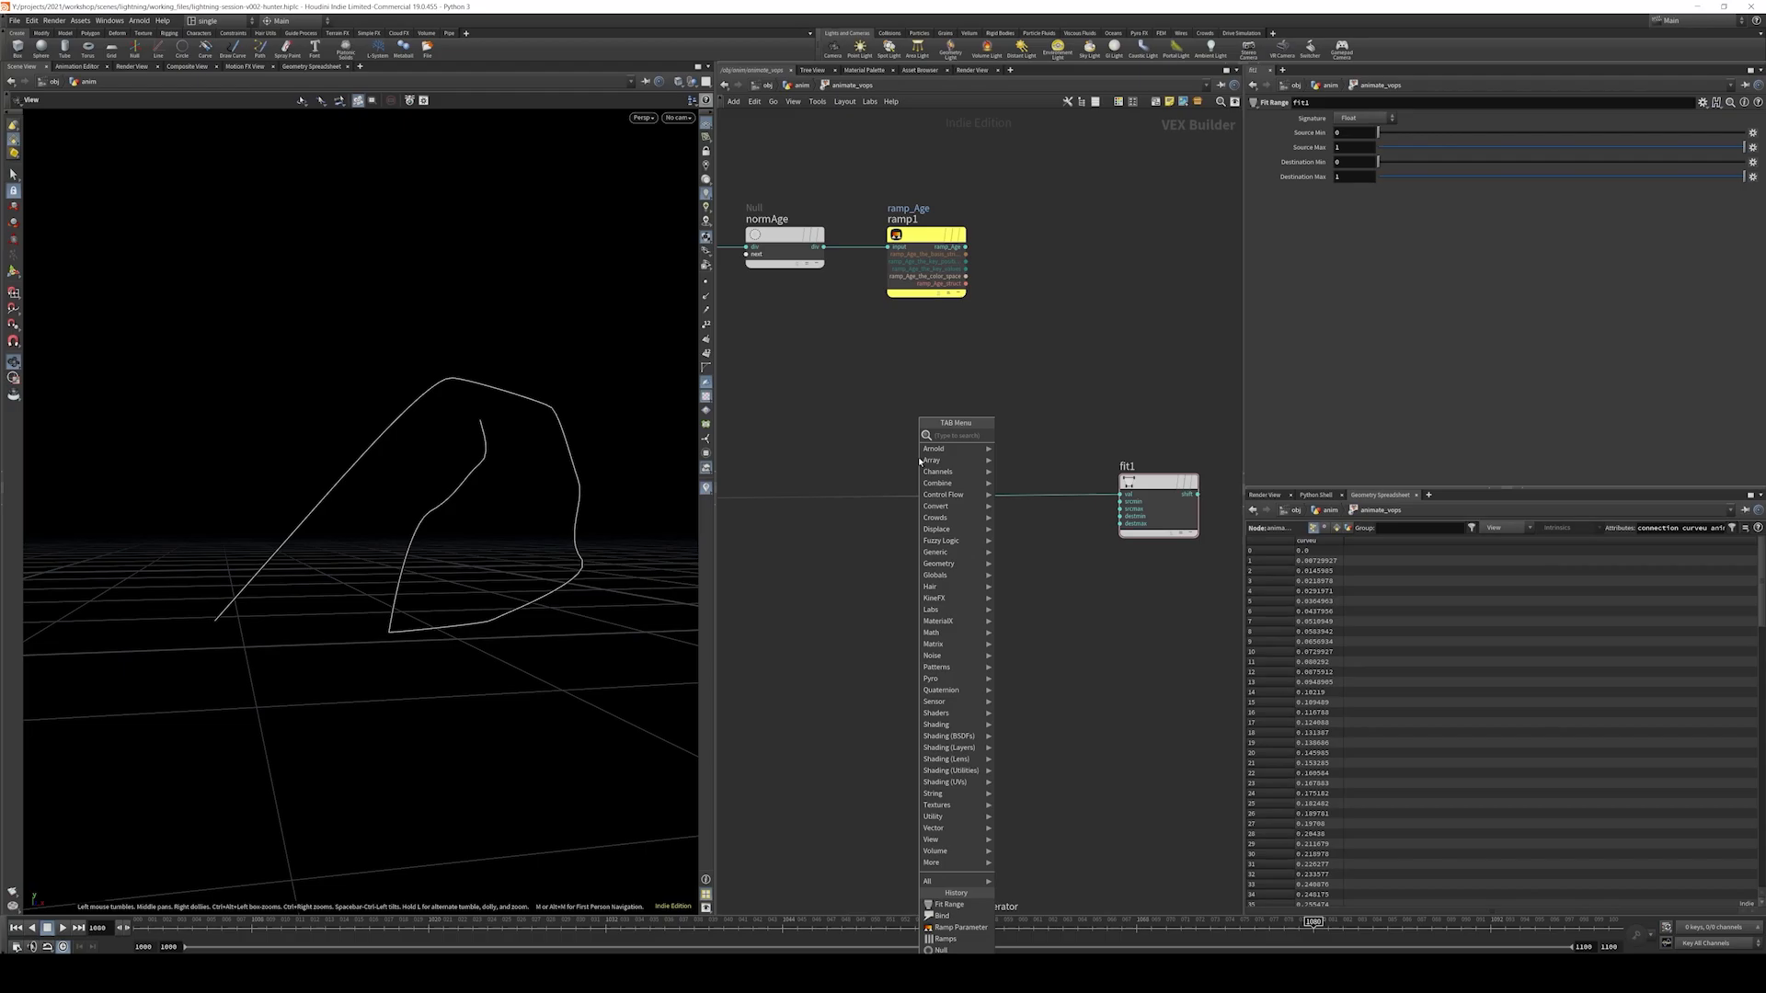
type("consta")
key("Return")
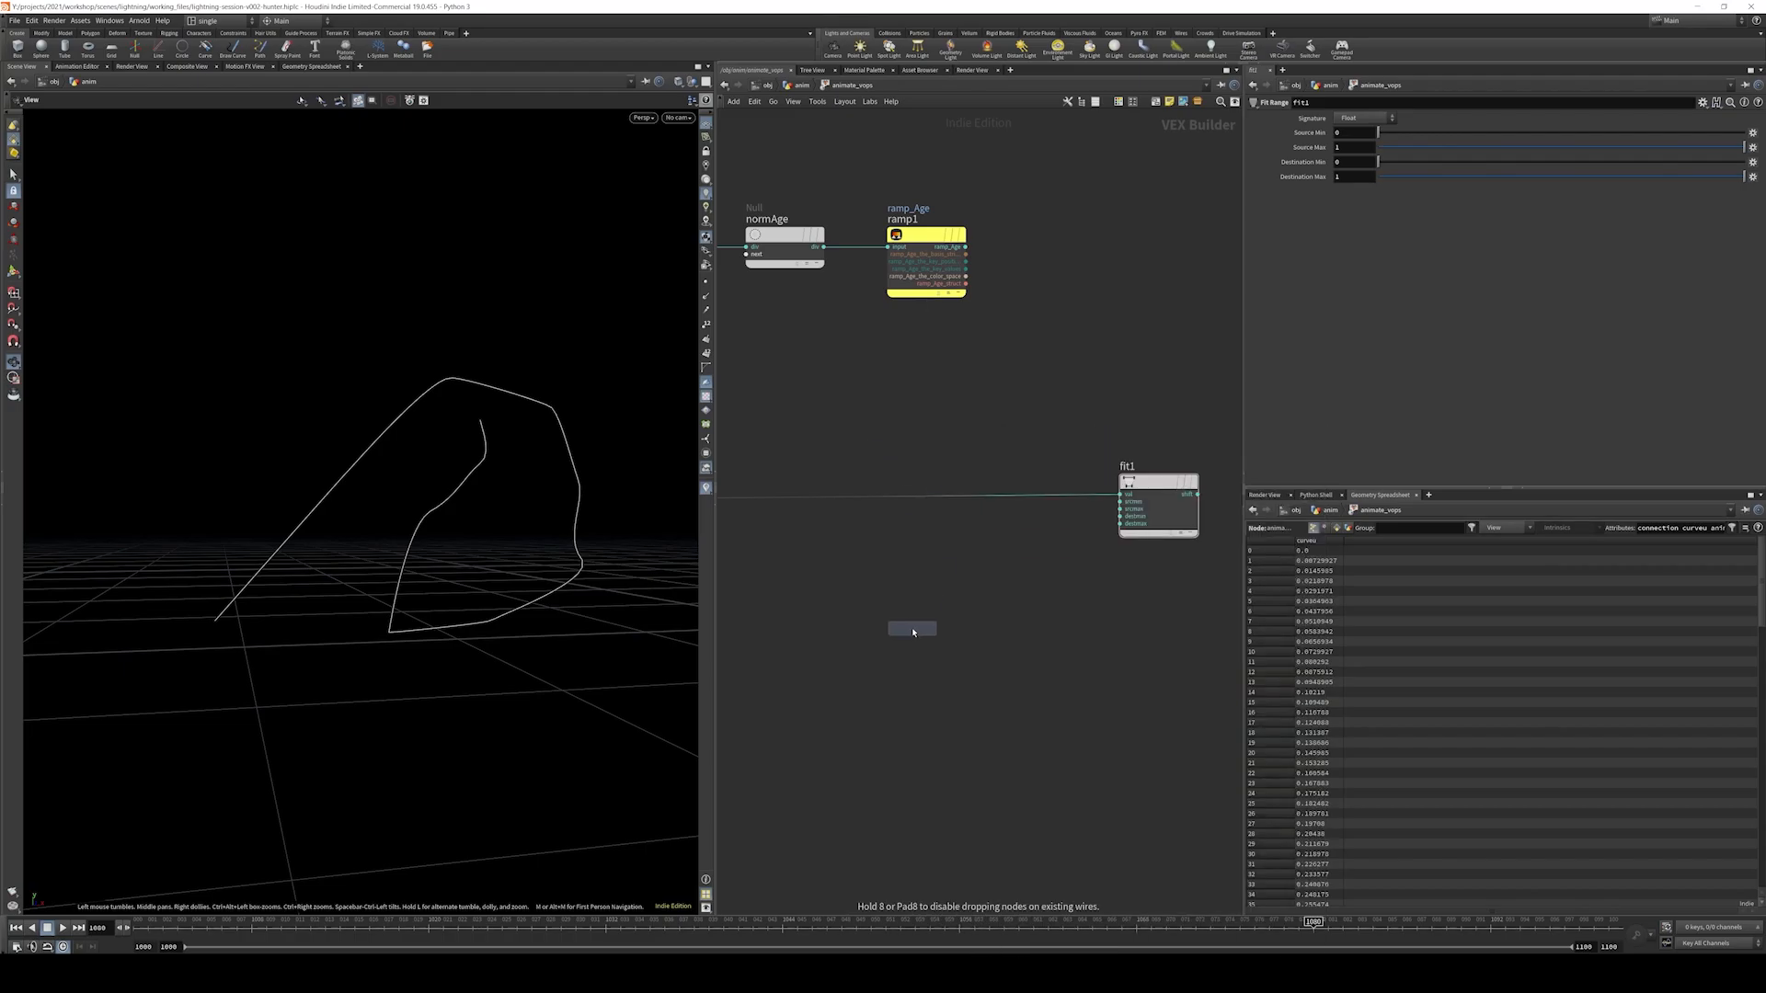
left_click(913, 632)
- Add a Subtract node just above the Constant node, below the Fit Range input wire
key("Tab")
type("sub")
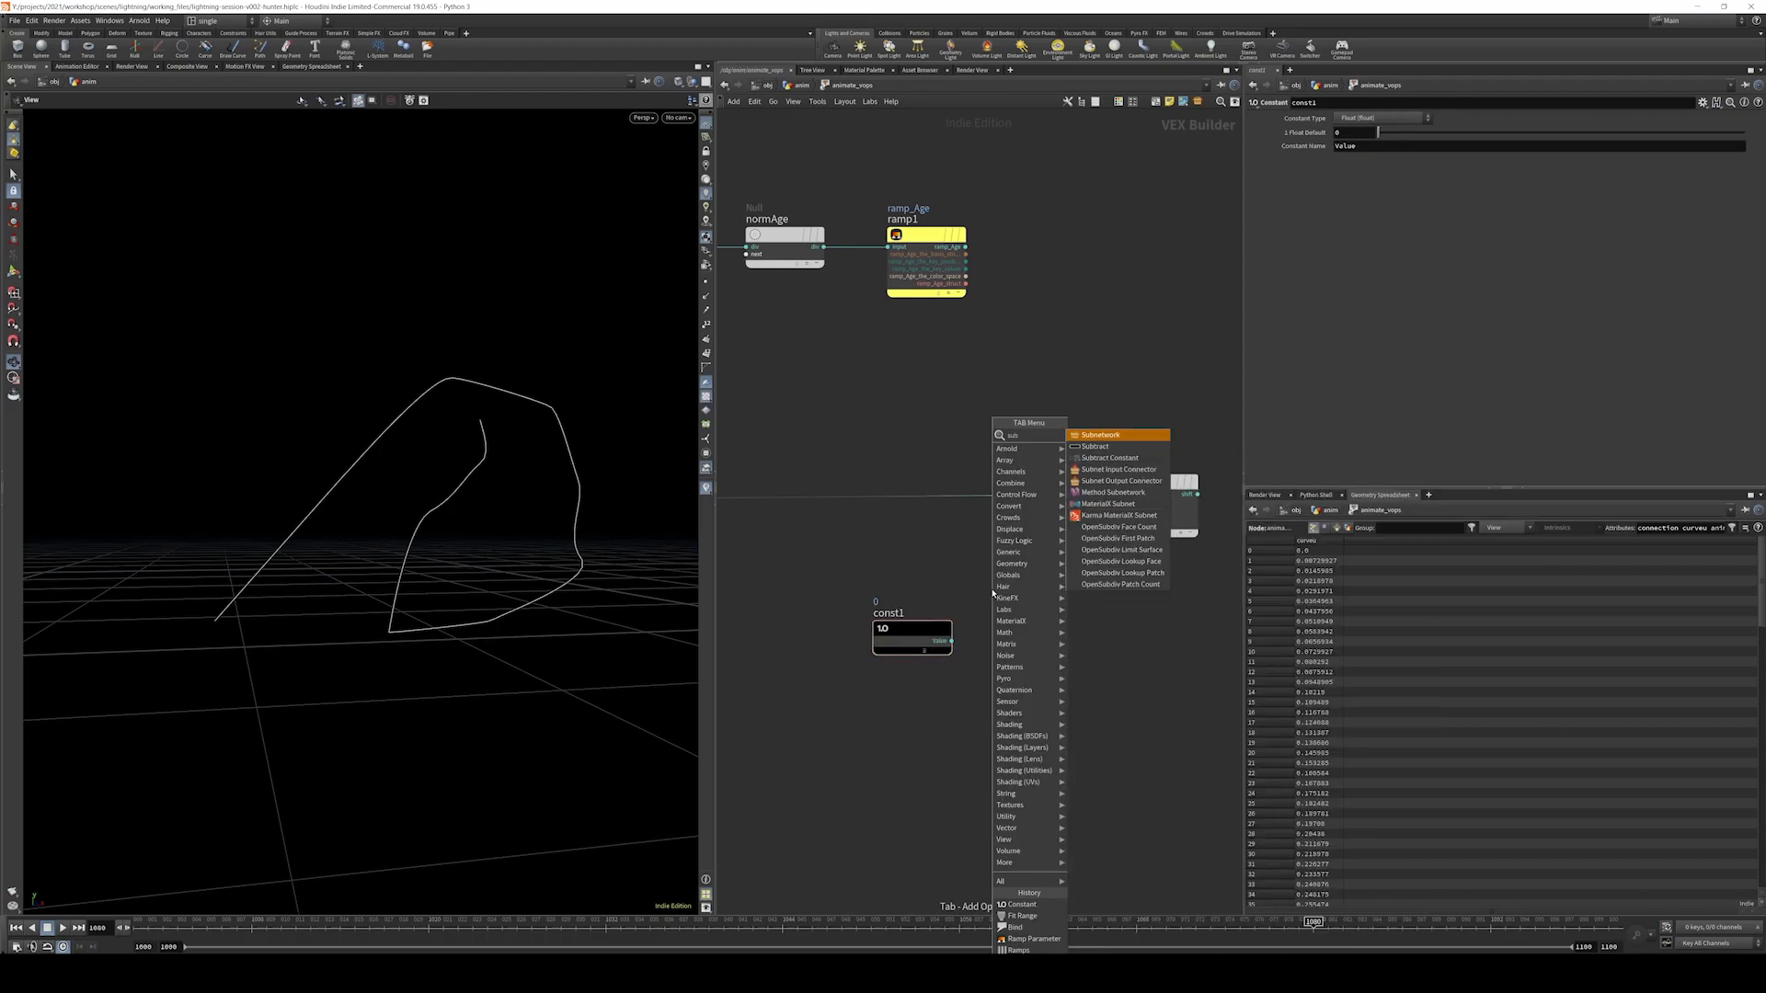
type("tract")
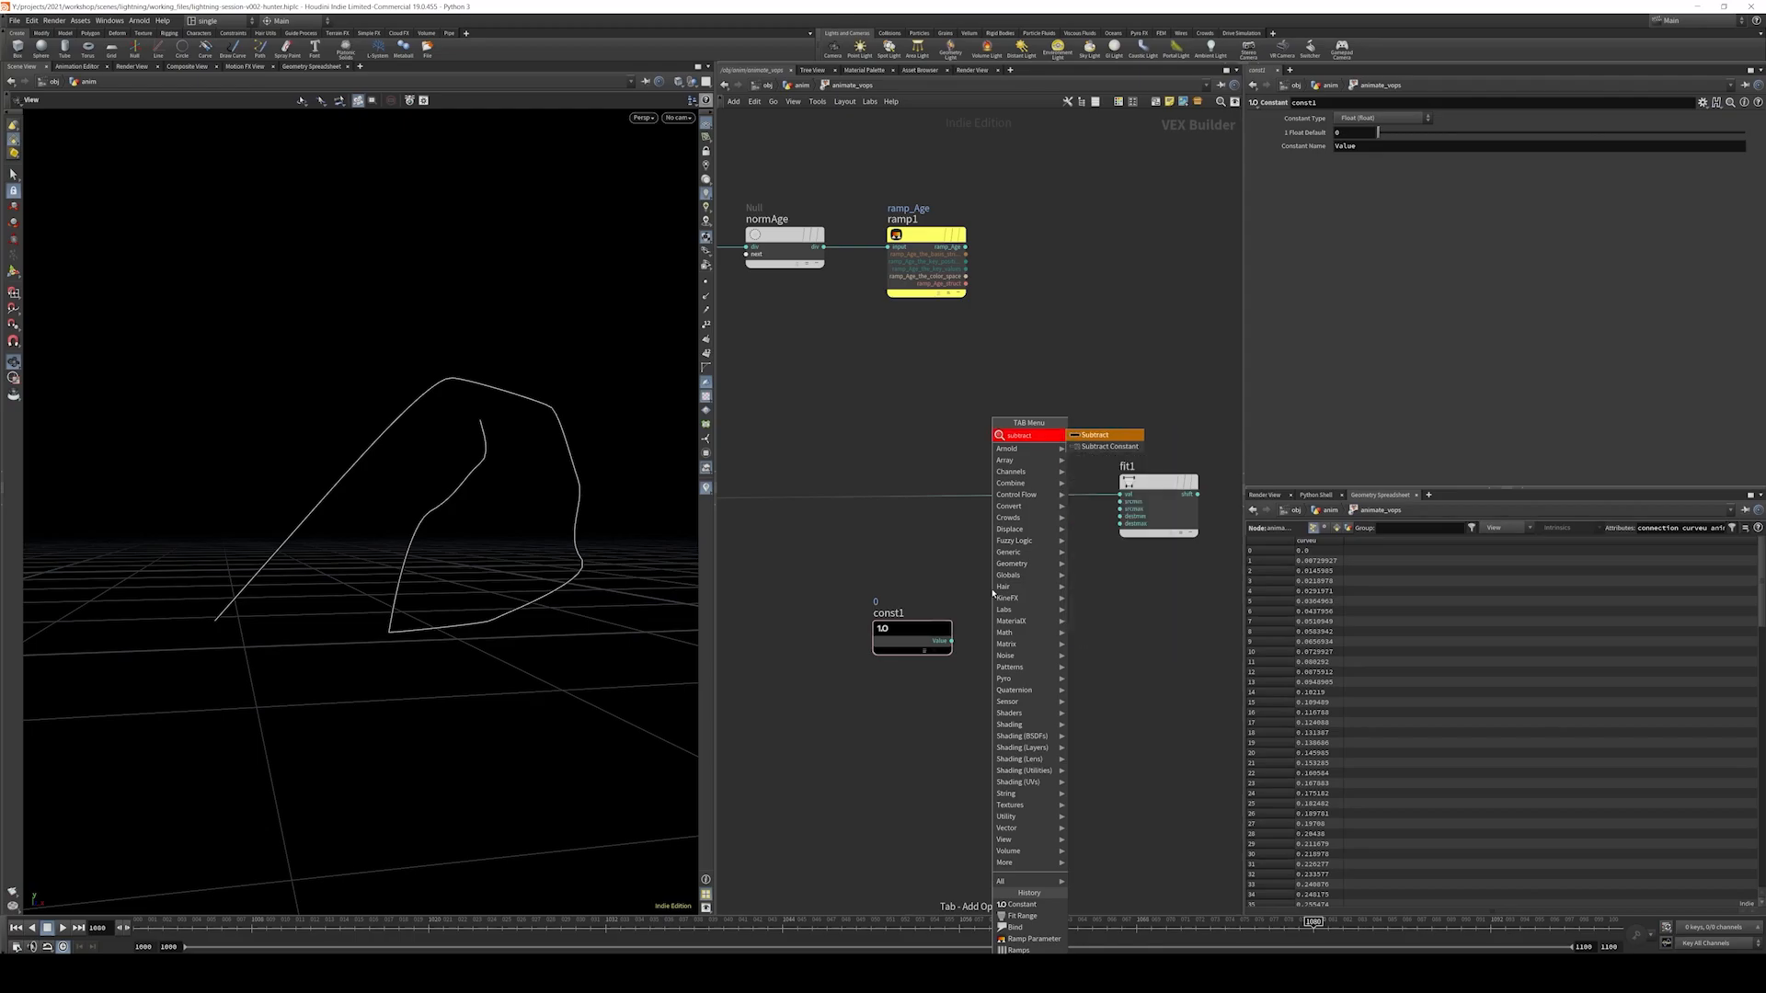
key("Return")
left_click(943, 598)
- Replace the Constant node with a Parameter node named width, and shift the Subtract node closer to the Fit Range node
left_click(897, 648)
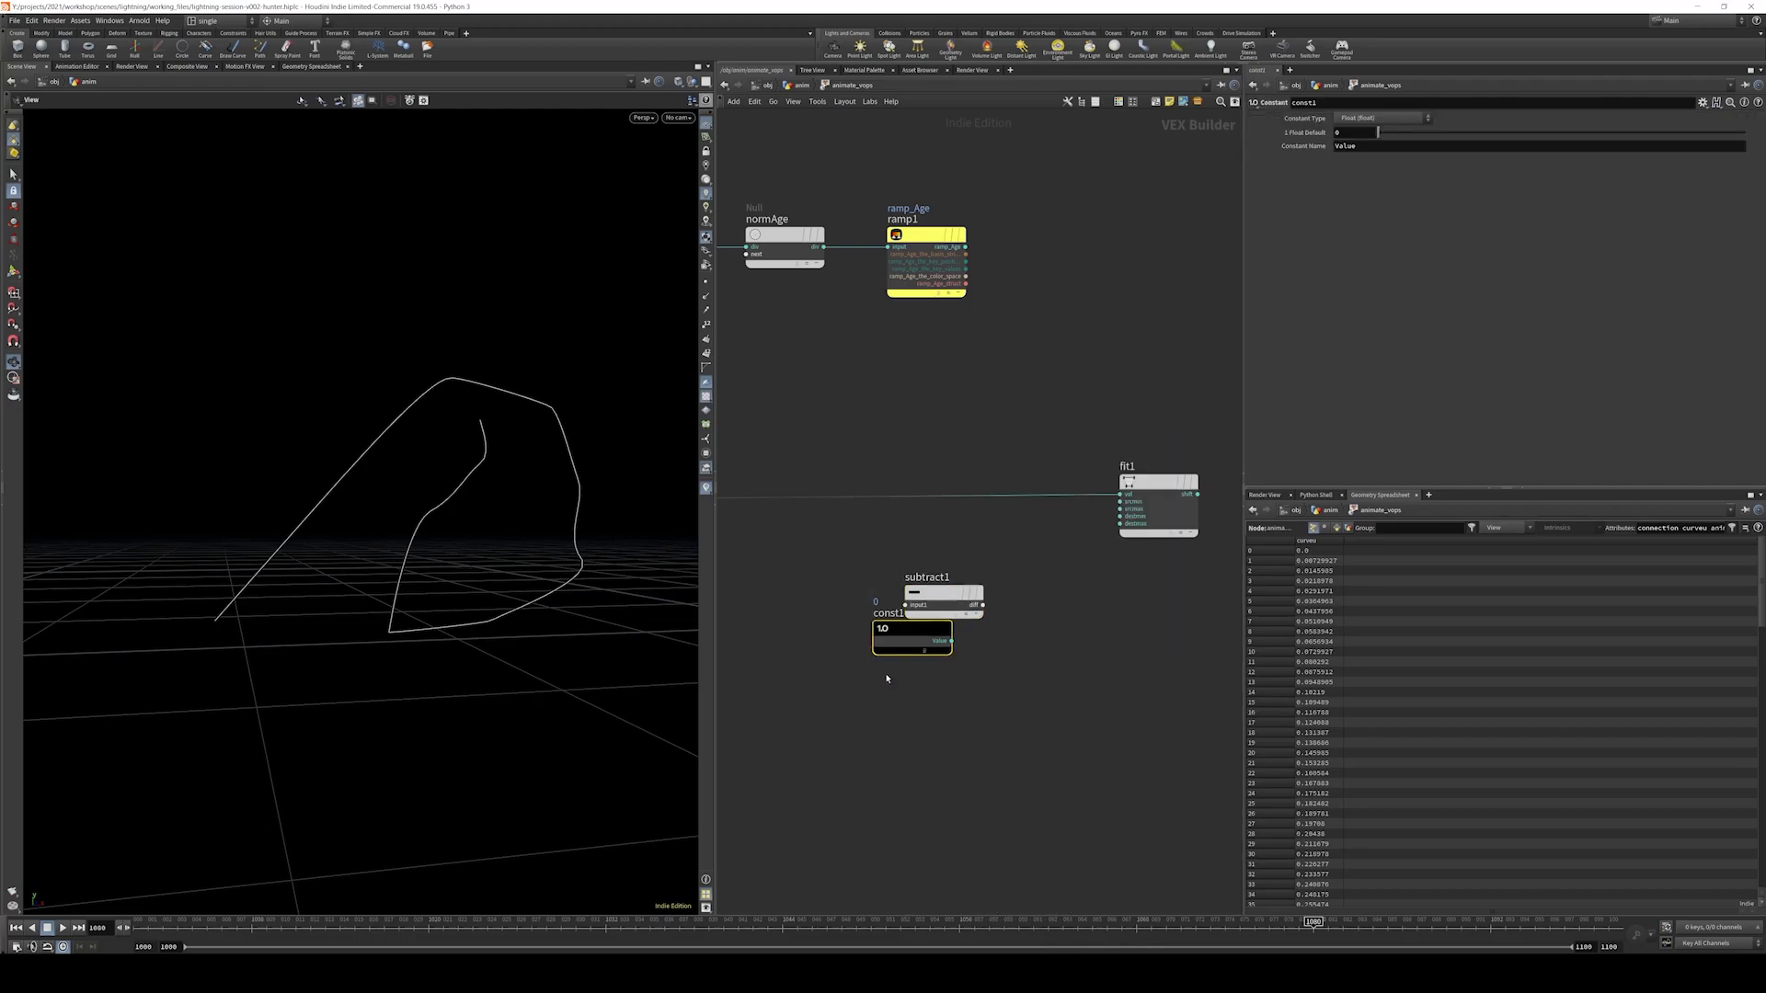
key("Delete")
key("Tab")
type("par")
key("Return")
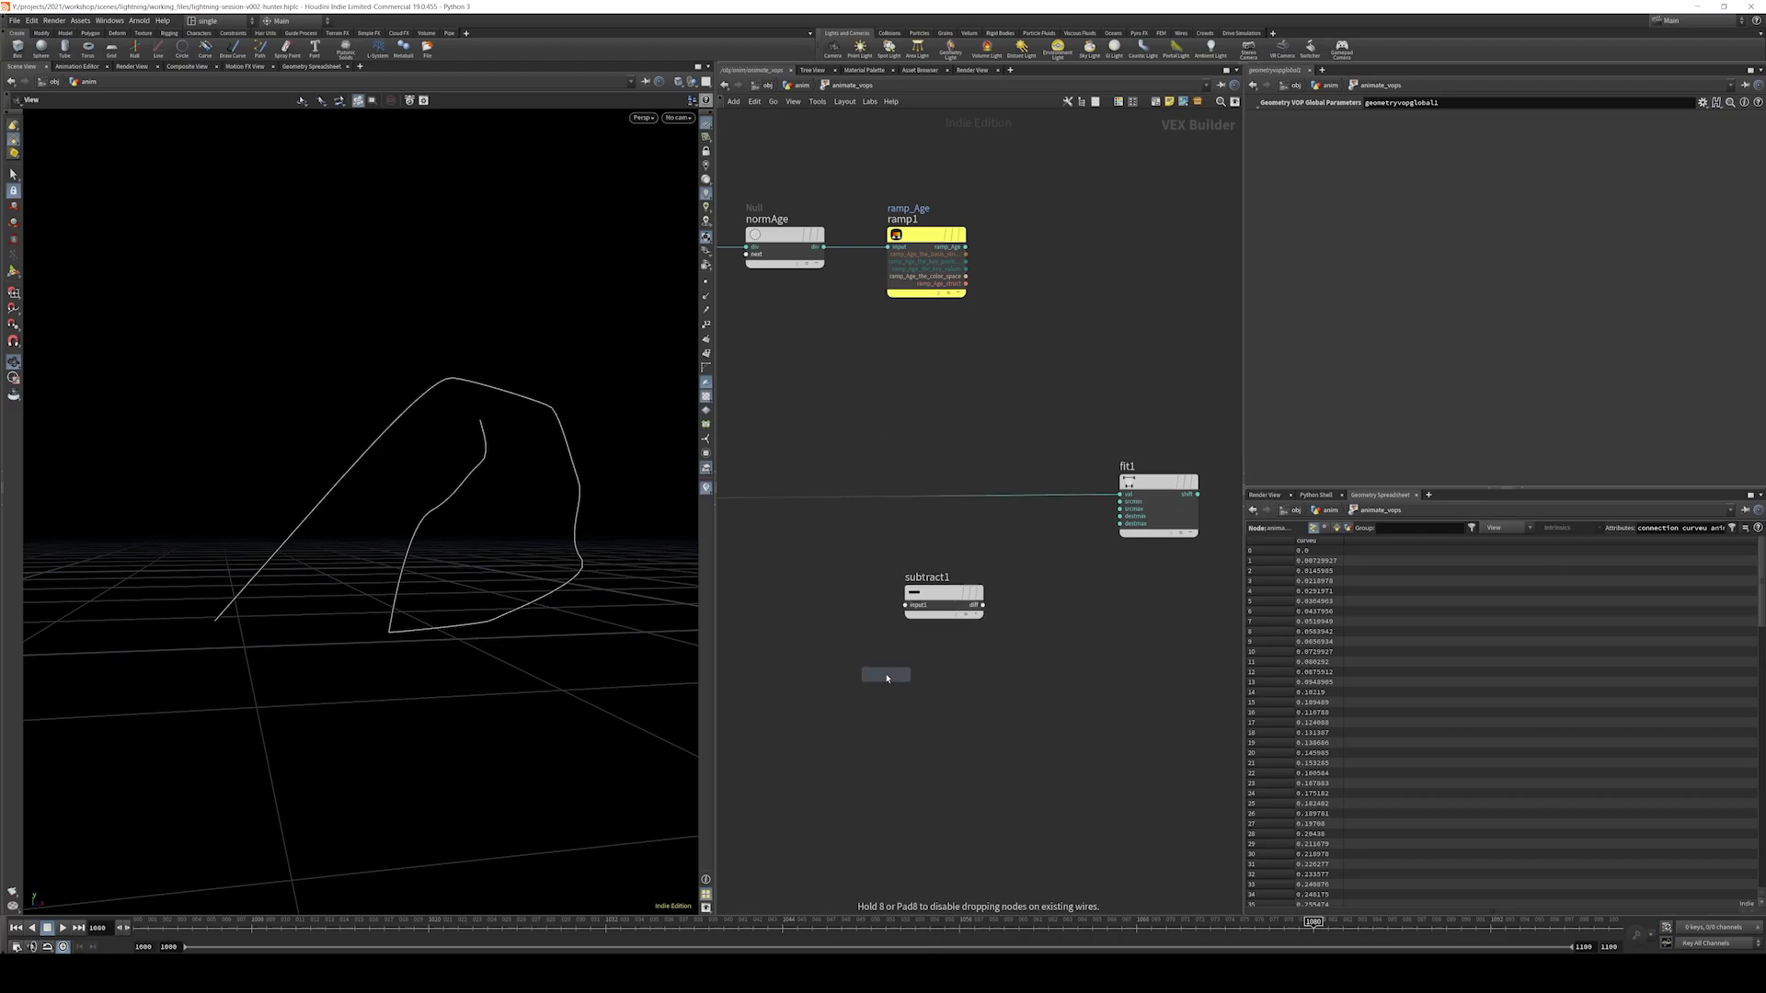
left_click(767, 669)
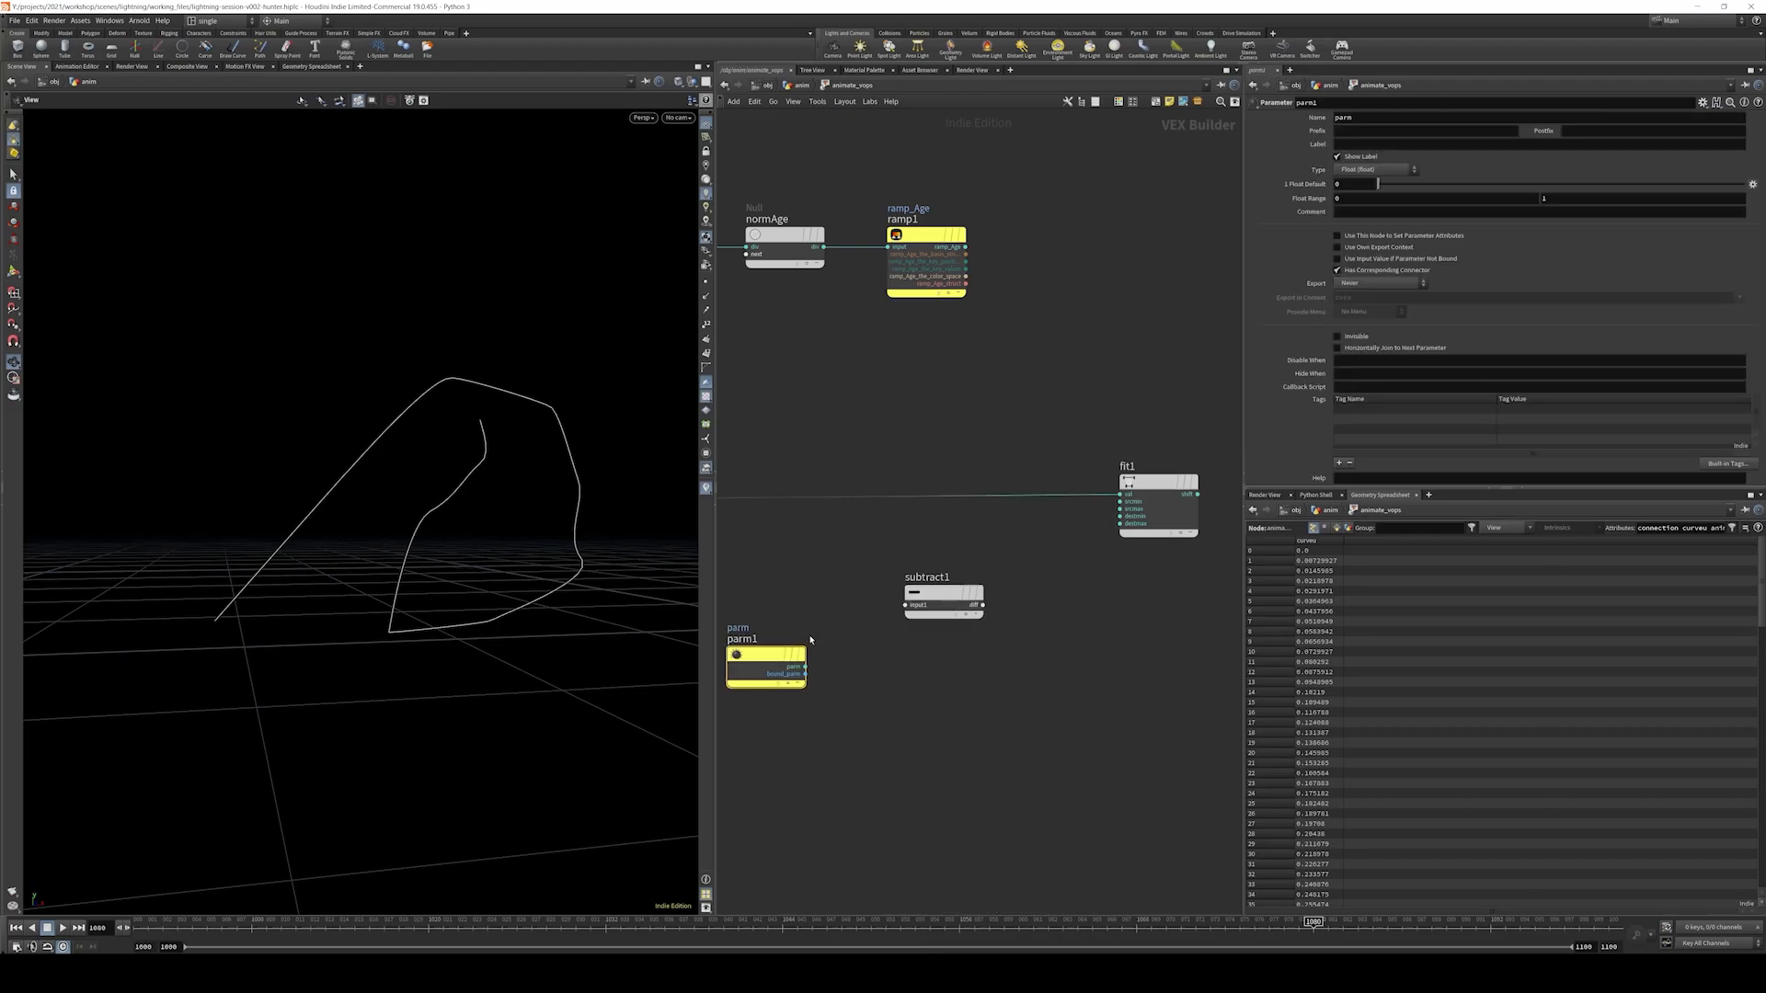
double_click(1395, 117)
type("width")
key("Return")
left_click_drag(938, 593, 995, 580)
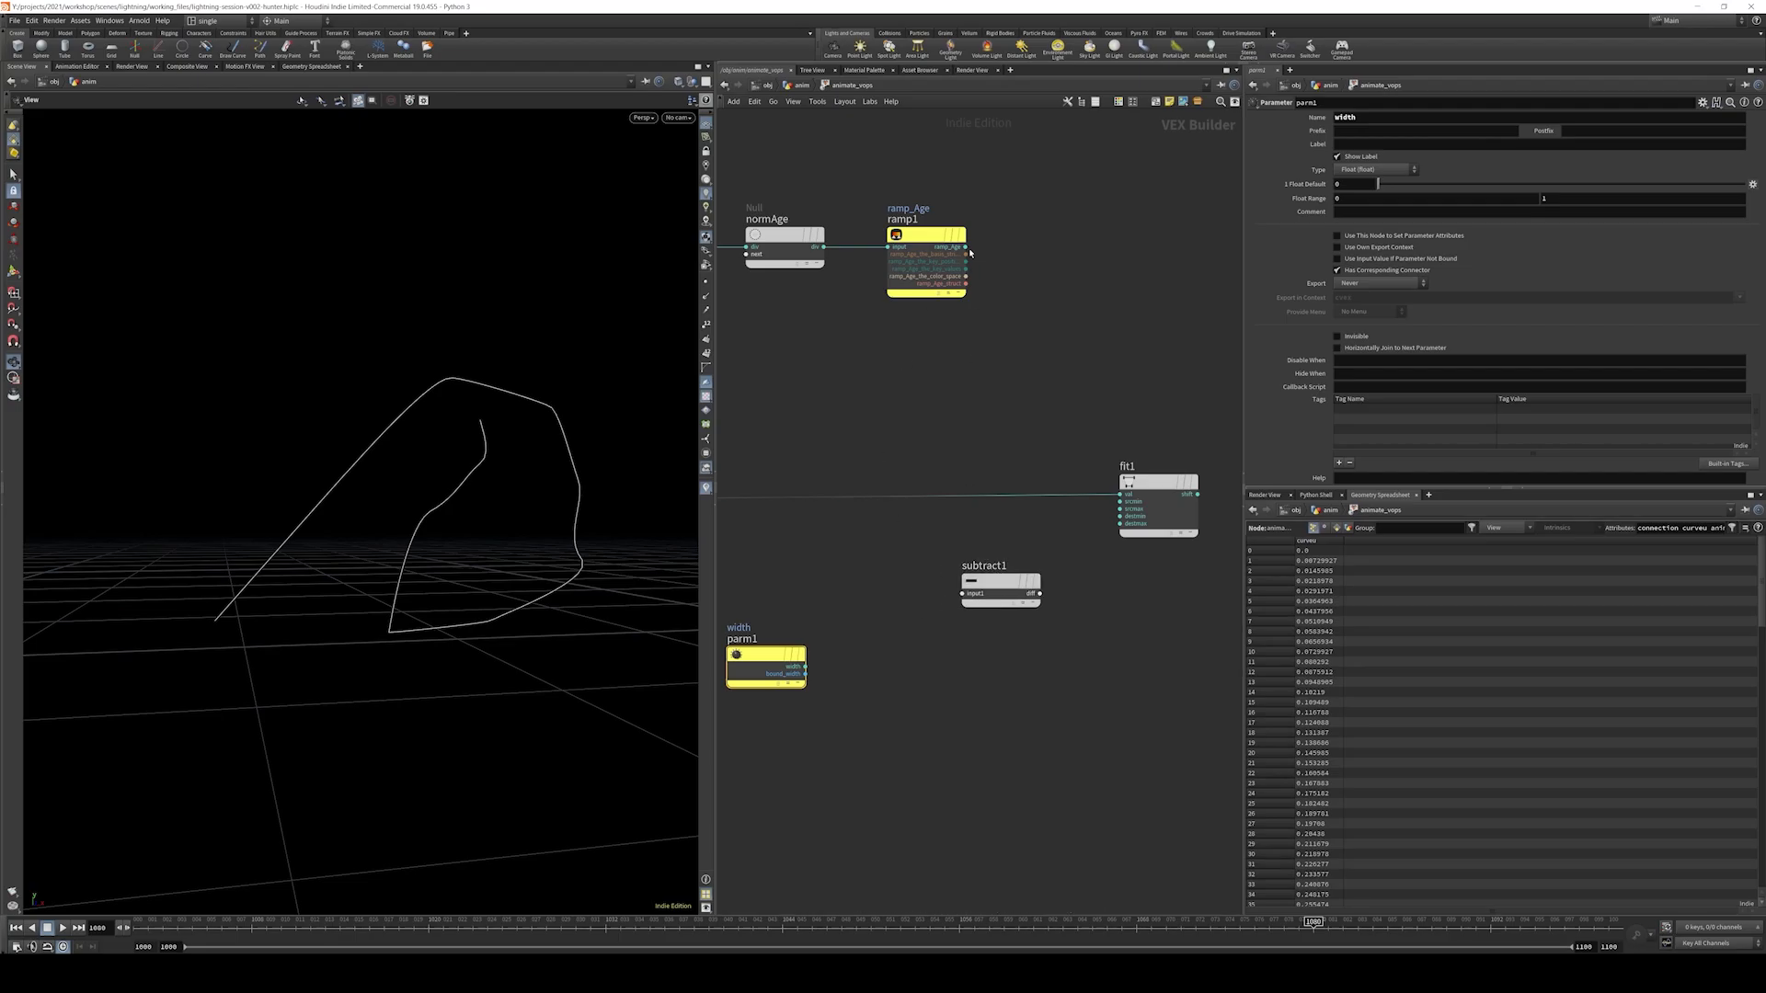
- Connect ramp_Age and width to the Subtract node's first and second inputs, and move the width parameter beside the Subtract node
left_click_drag(965, 246, 962, 593)
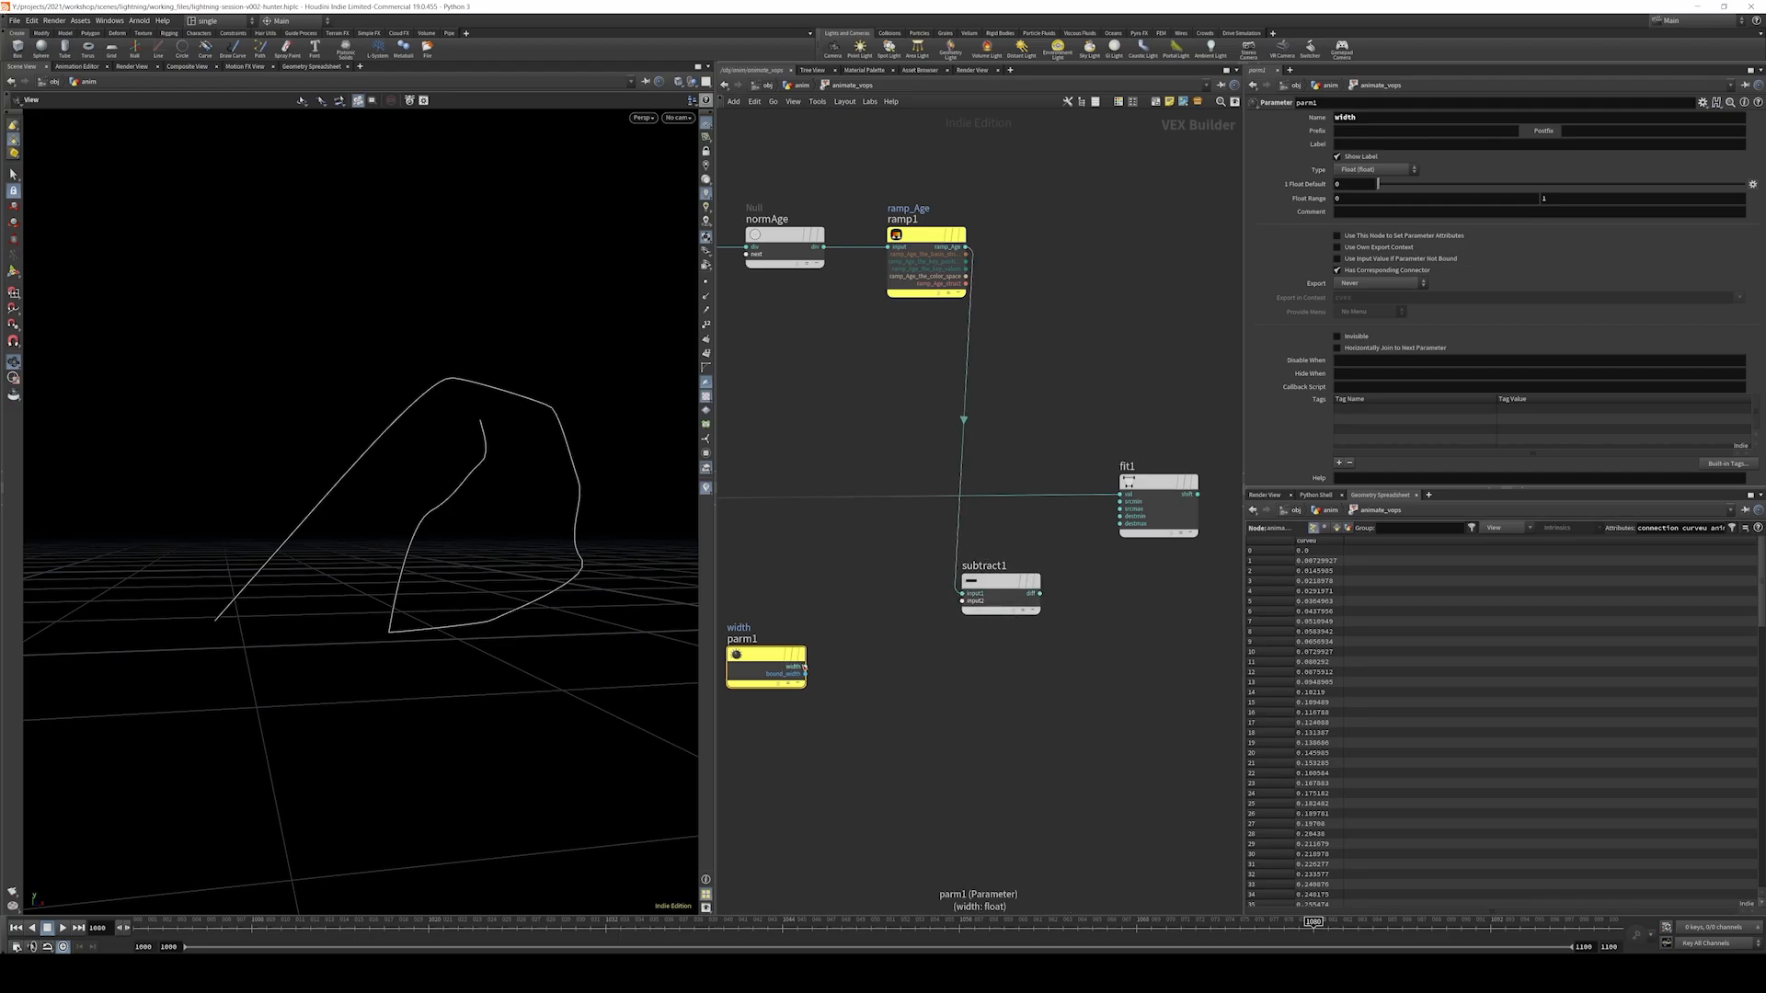
left_click_drag(804, 666, 962, 600)
middle_click_drag(1026, 681, 1046, 694)
left_click_drag(798, 701, 910, 651)
- Connect the Subtract output to the Fit Range node's srcmin input and the ramp_Age output to its srcmax input
middle_click_drag(1058, 611, 959, 624)
left_click(958, 618)
scroll(1010, 552, "up", 3)
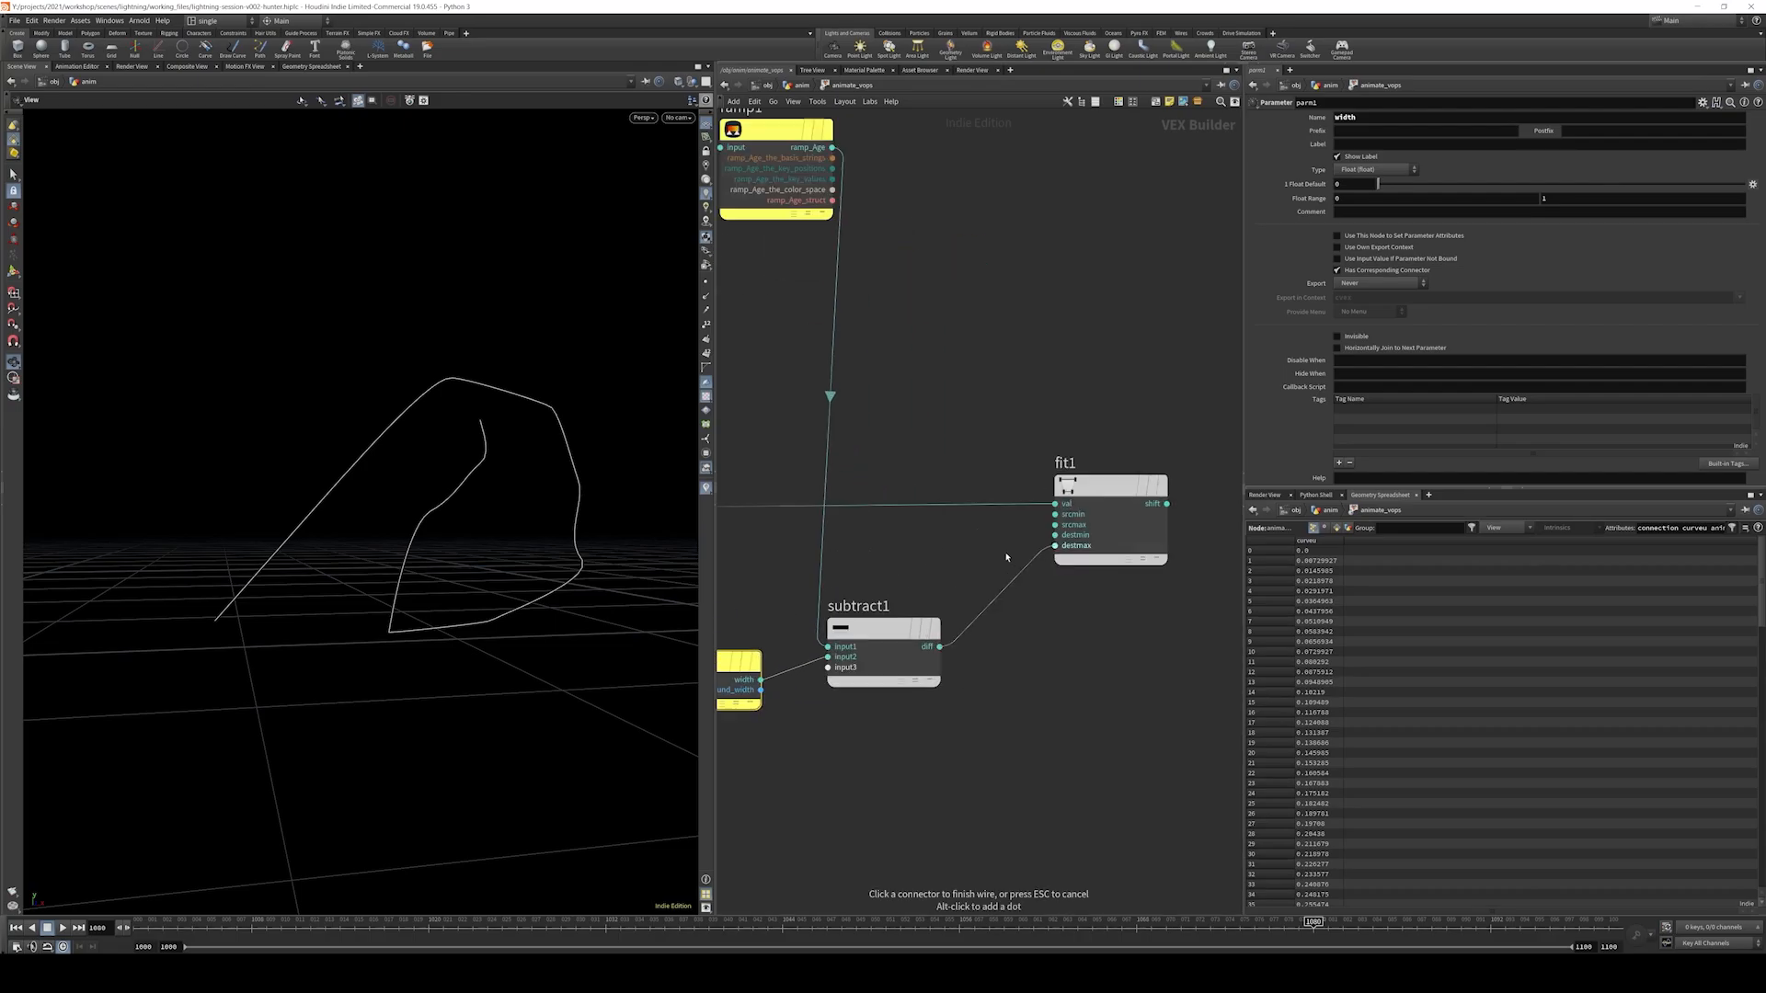
left_click(1067, 508)
left_click(1066, 520)
middle_click_drag(1051, 276, 1102, 629)
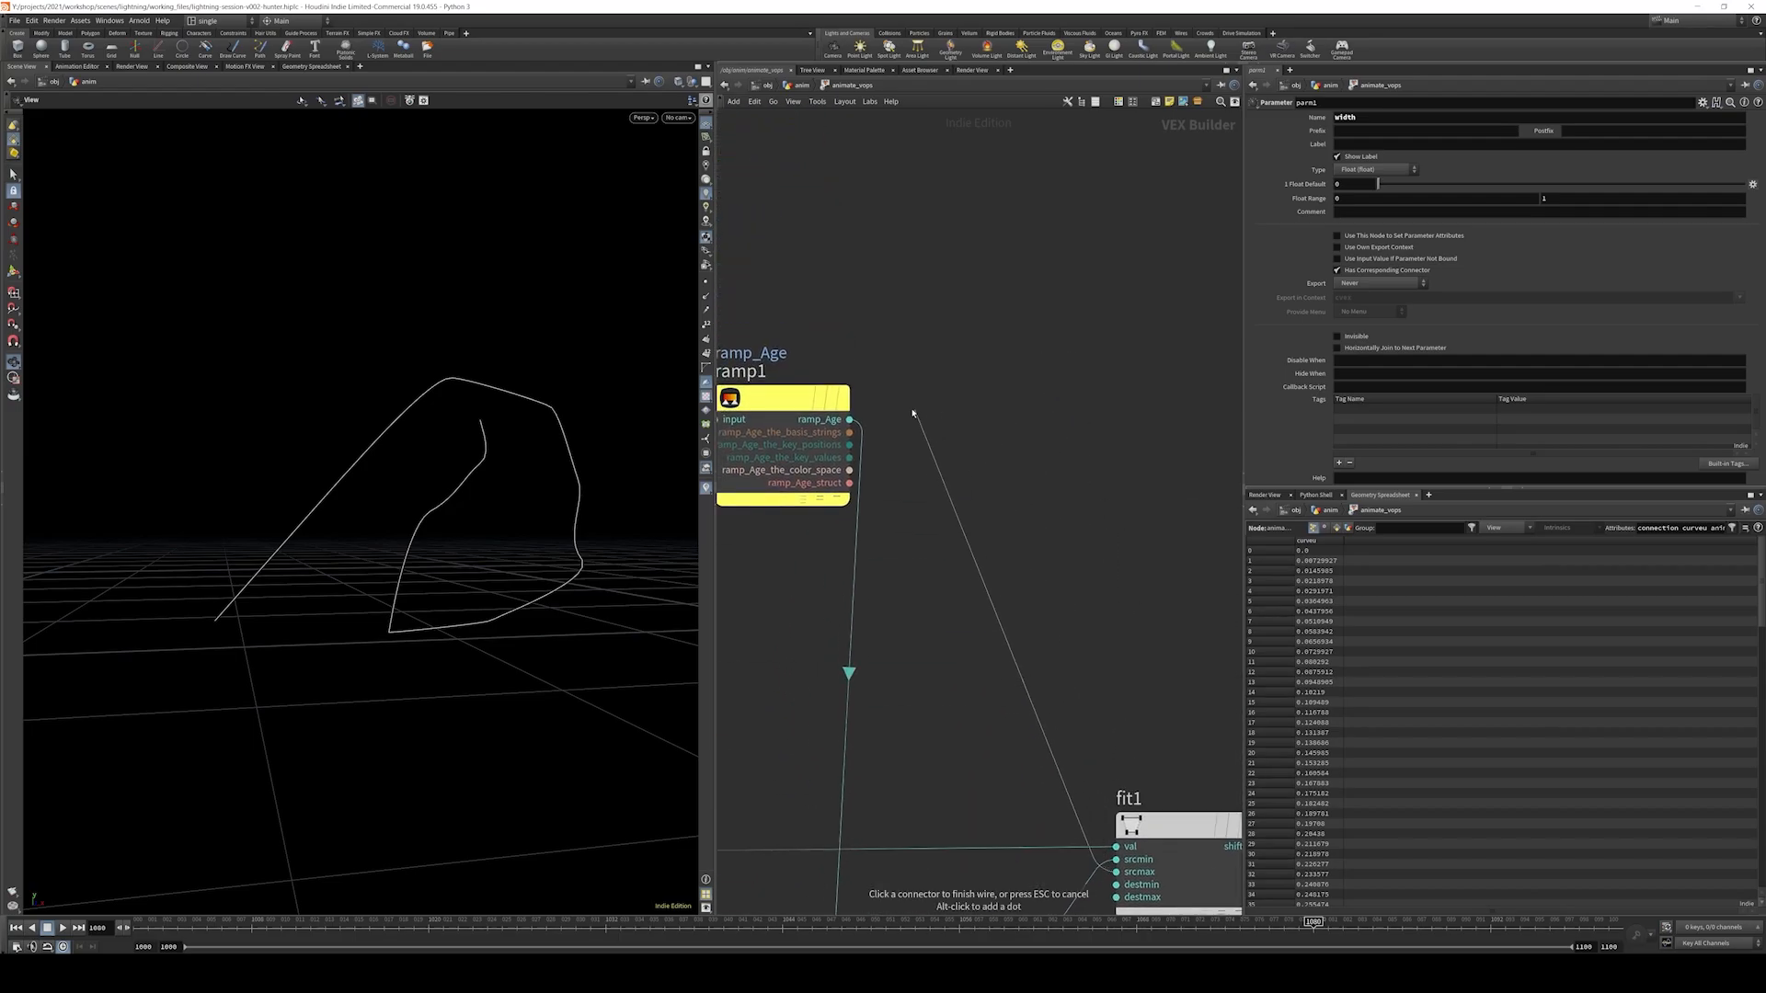
left_click(857, 419)
- Switch the network wires to the curved style and align the width parameter with the Subtract node
middle_click_drag(1025, 484, 950, 141)
scroll(973, 189, "down", 3)
key("shift+s")
middle_click_drag(1045, 216, 982, 241)
scroll(1095, 210, "down", 2)
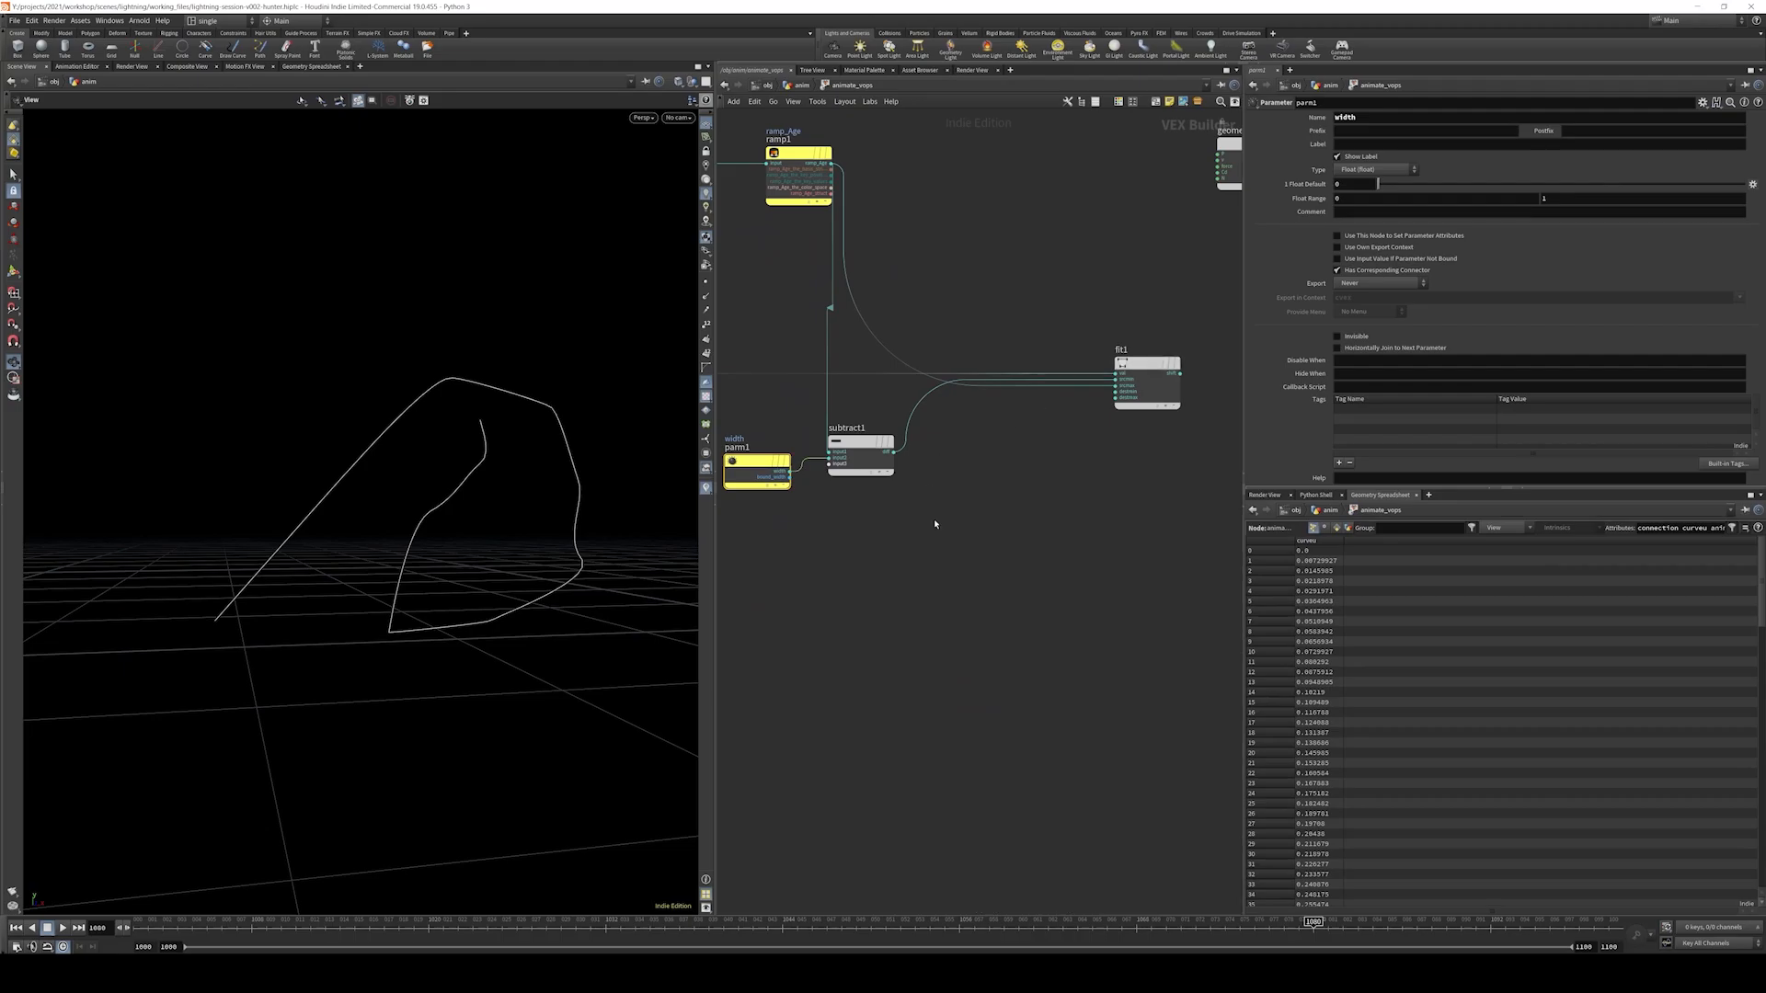
left_click_drag(936, 523, 770, 453)
key("a")
left_click_drag(870, 498, 975, 520)
middle_click_drag(971, 509, 962, 555)
- Insert a Null node into the ramp_Age wire to srcmax, placing it below the Subtract node
left_click(993, 545)
key("Tab")
type("null")
key("Return")
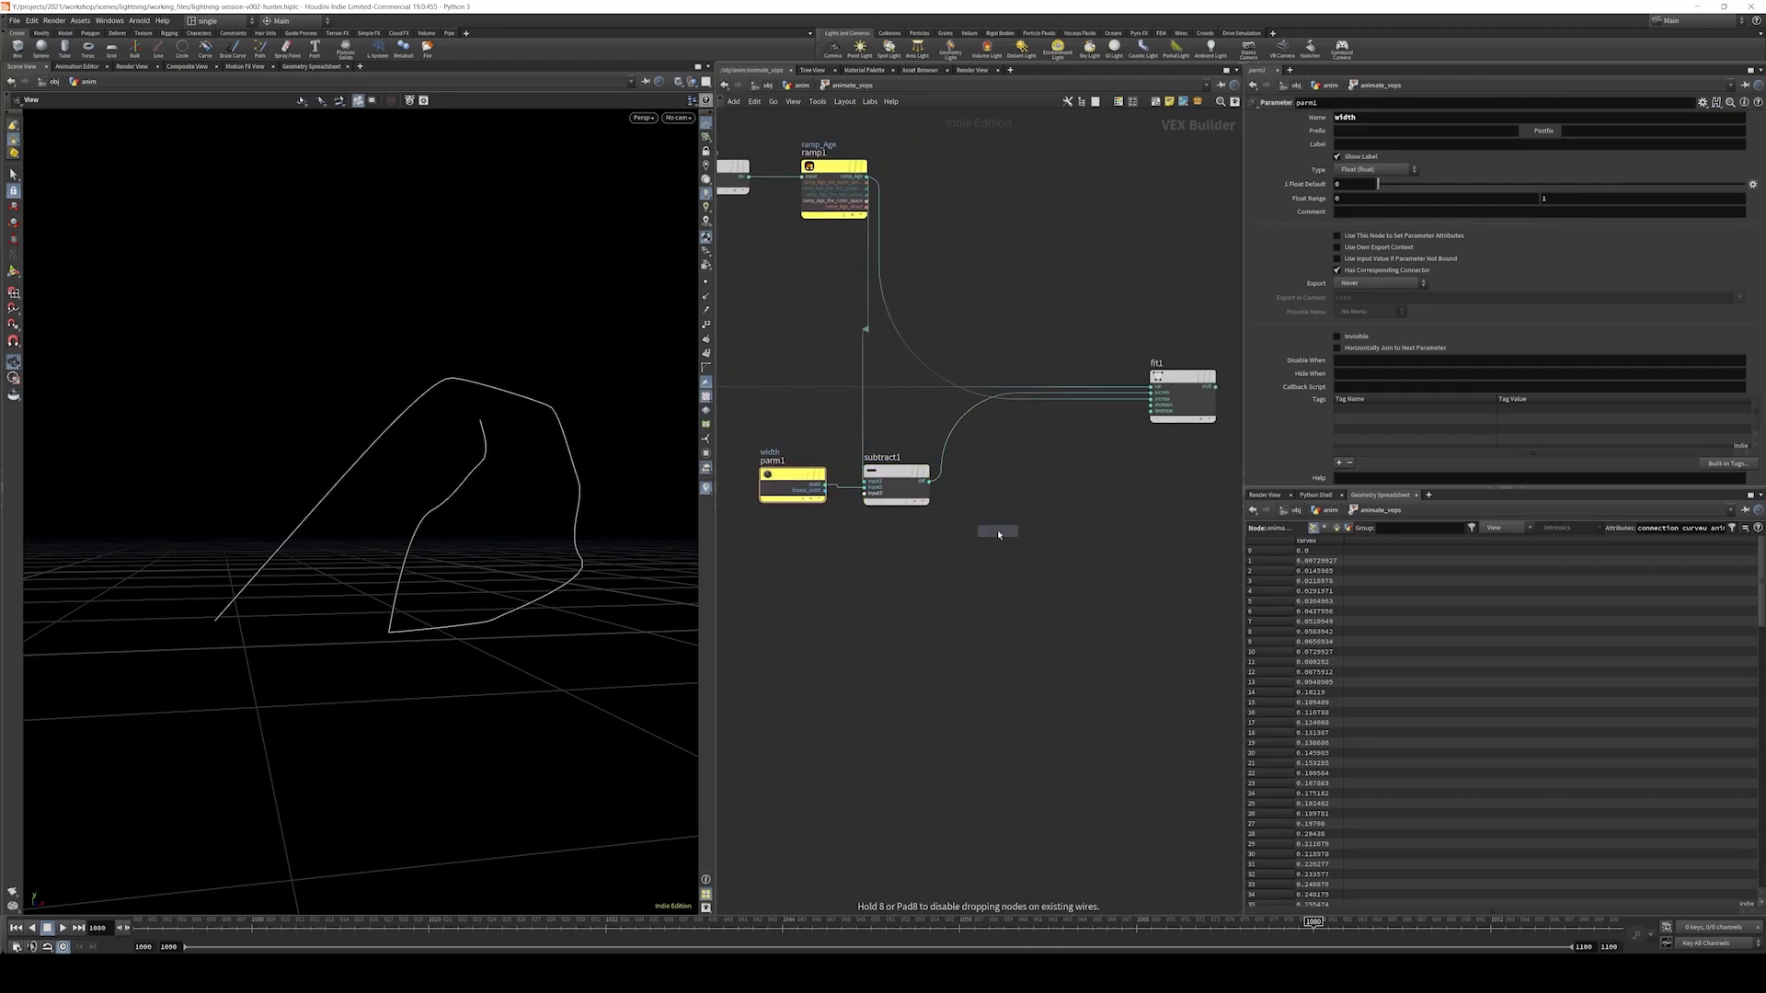
left_click(999, 534)
left_click_drag(999, 533, 890, 594)
- Move the Fit Range node further downstream and place the width and Subtract nodes just beyond the age ramp
middle_click_drag(962, 513, 1139, 543)
left_click_drag(912, 471, 1140, 543)
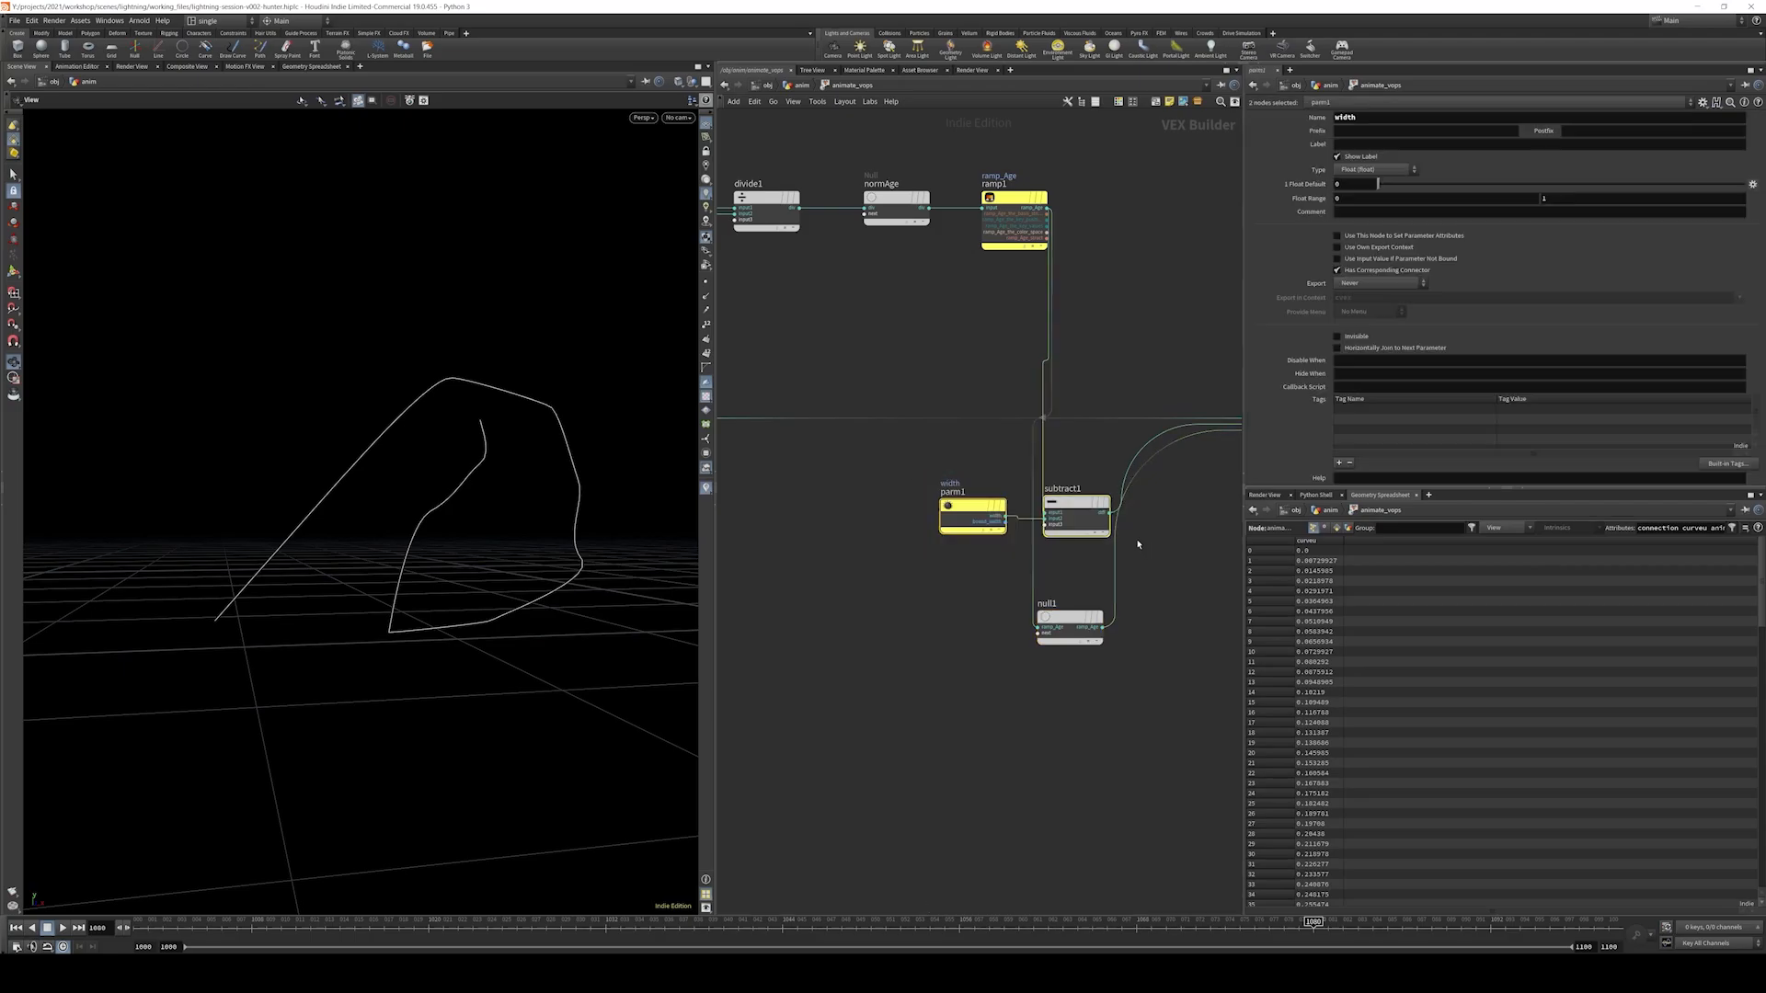
middle_click_drag(1201, 464, 1082, 566)
scroll(1002, 337, "down", 3)
middle_click_drag(1025, 343, 906, 360)
left_click_drag(1018, 465, 1010, 395)
left_click_drag(1077, 331, 1232, 451)
left_click_drag(1011, 390, 1155, 372)
left_click_drag(796, 515, 898, 317)
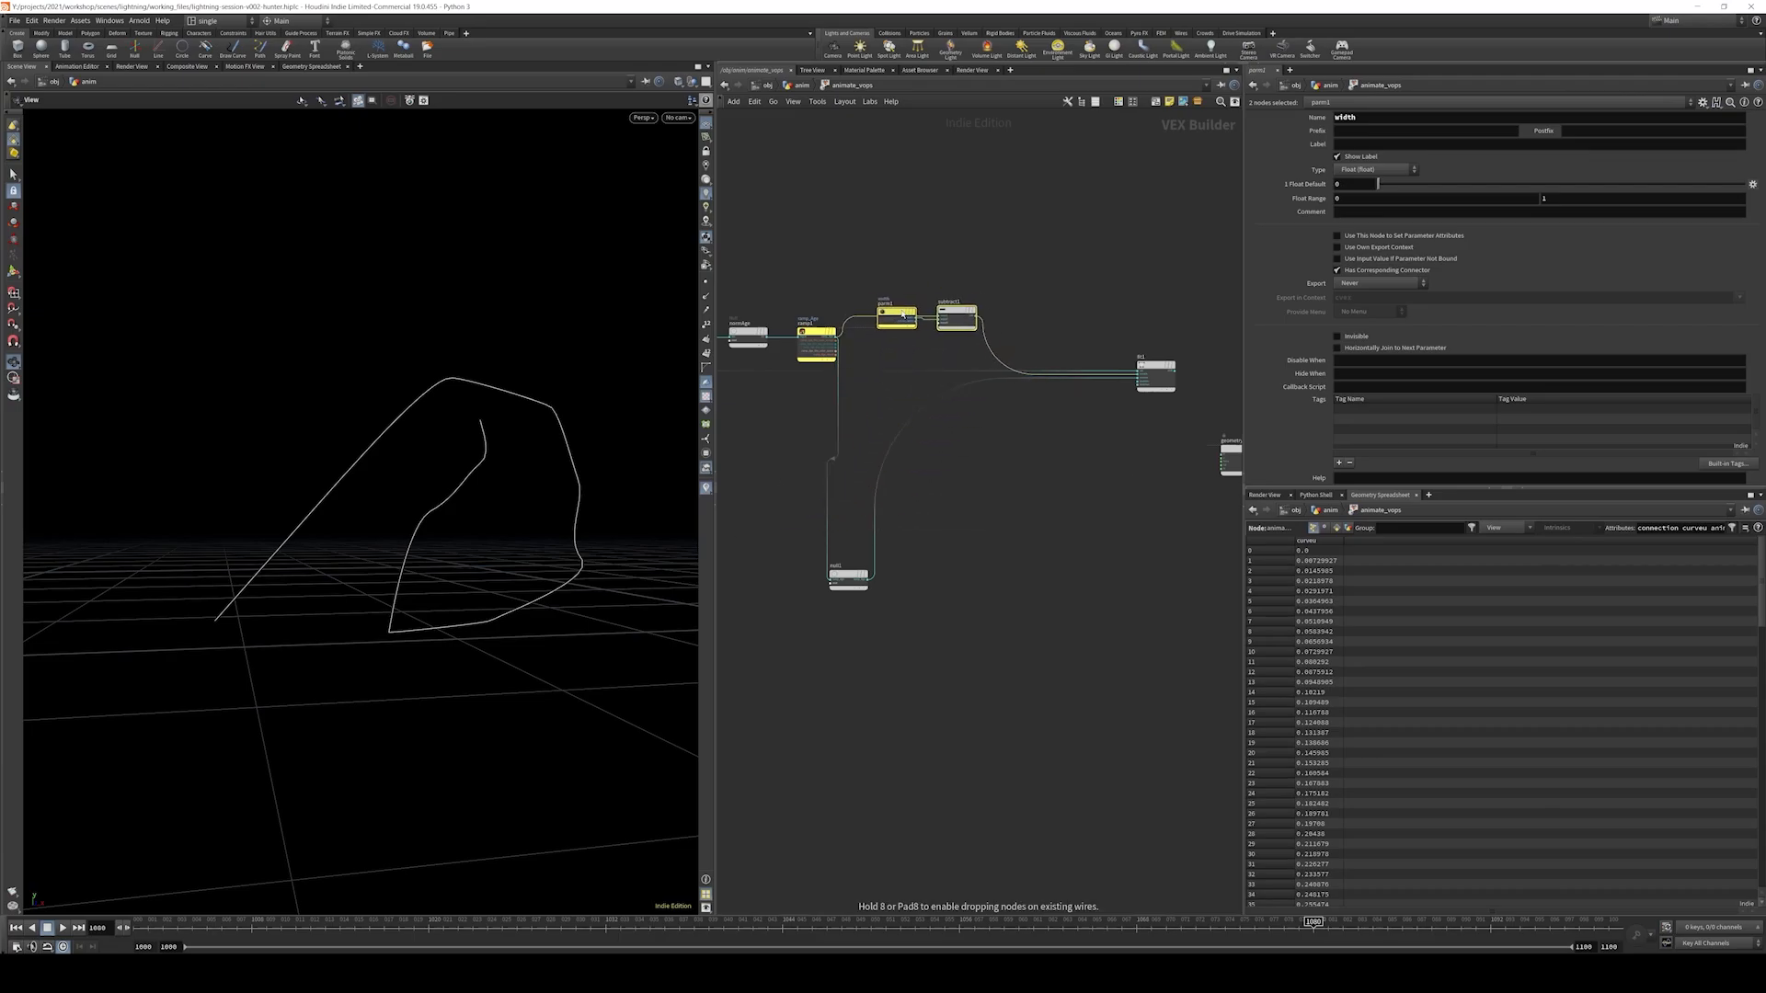
- Move the Null node up beneath the width parameter and bring the Fit Range node closer to the Subtract node
middle_click_drag(946, 525, 964, 525)
left_click_drag(864, 574, 922, 415)
scroll(1027, 457, "down", 3)
middle_click_drag(1033, 460, 979, 467)
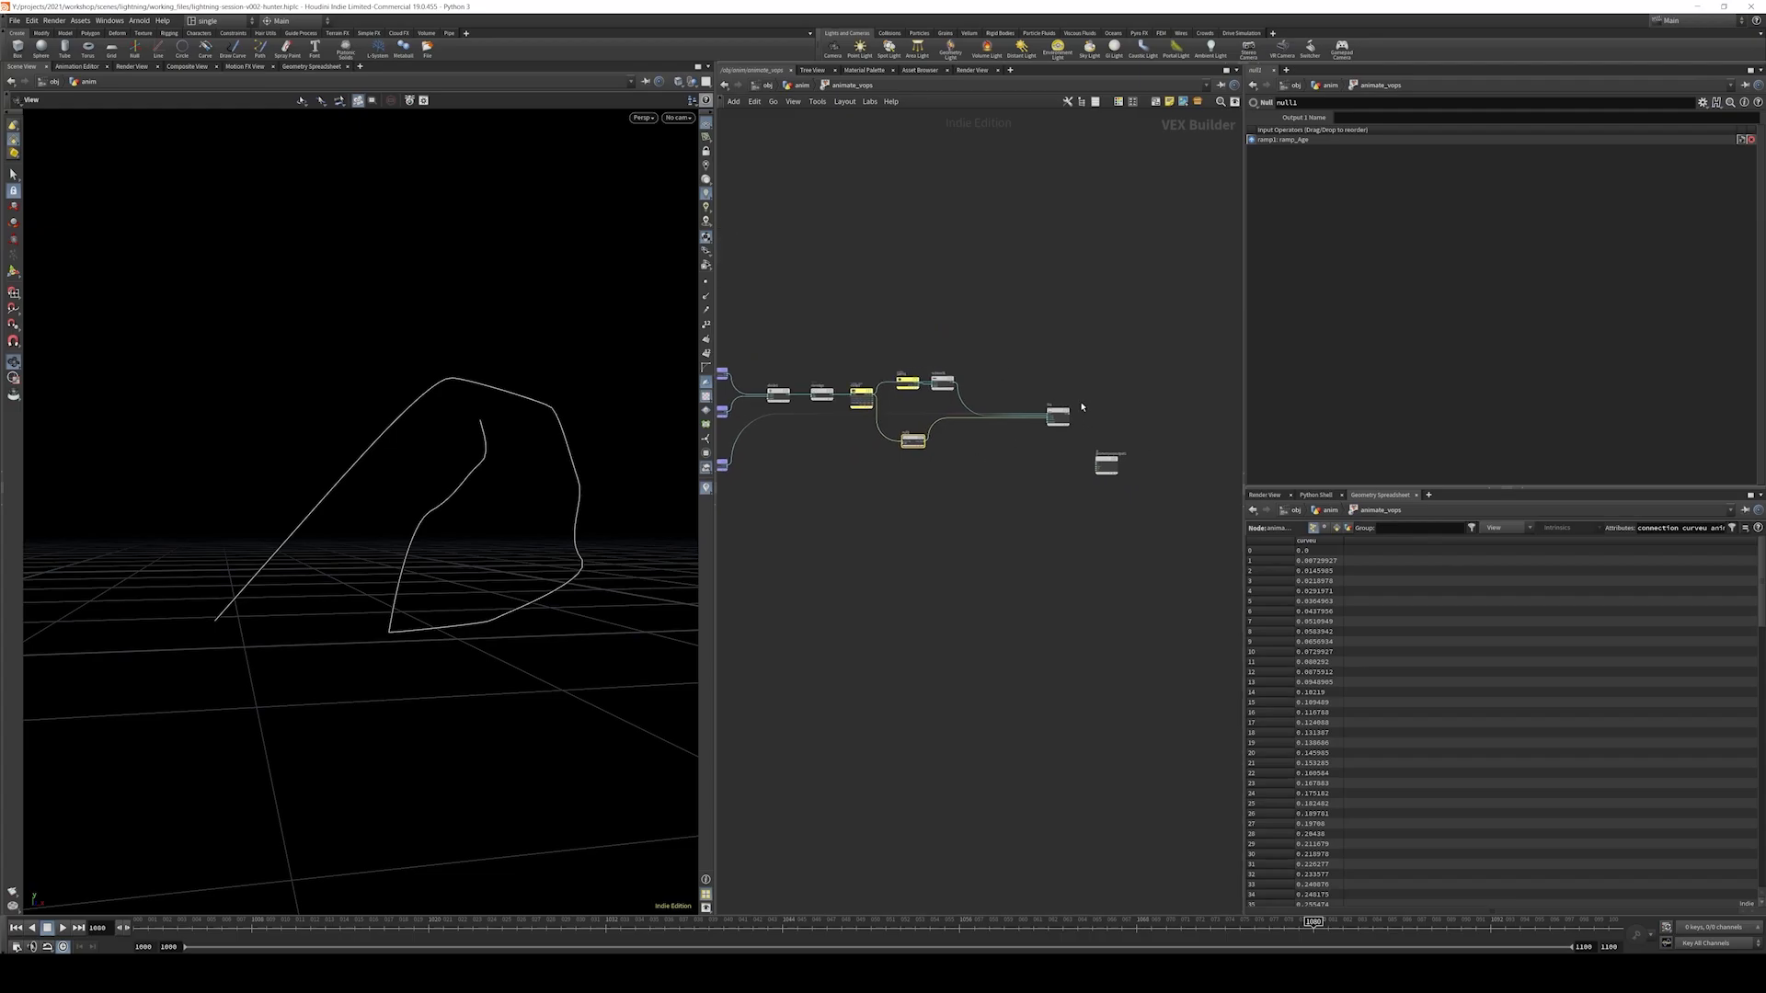
left_click_drag(1050, 414, 1008, 415)
- Set the Fit Range node's destination minimum to 1 and destination maximum to 0
type("1")
key("Tab")
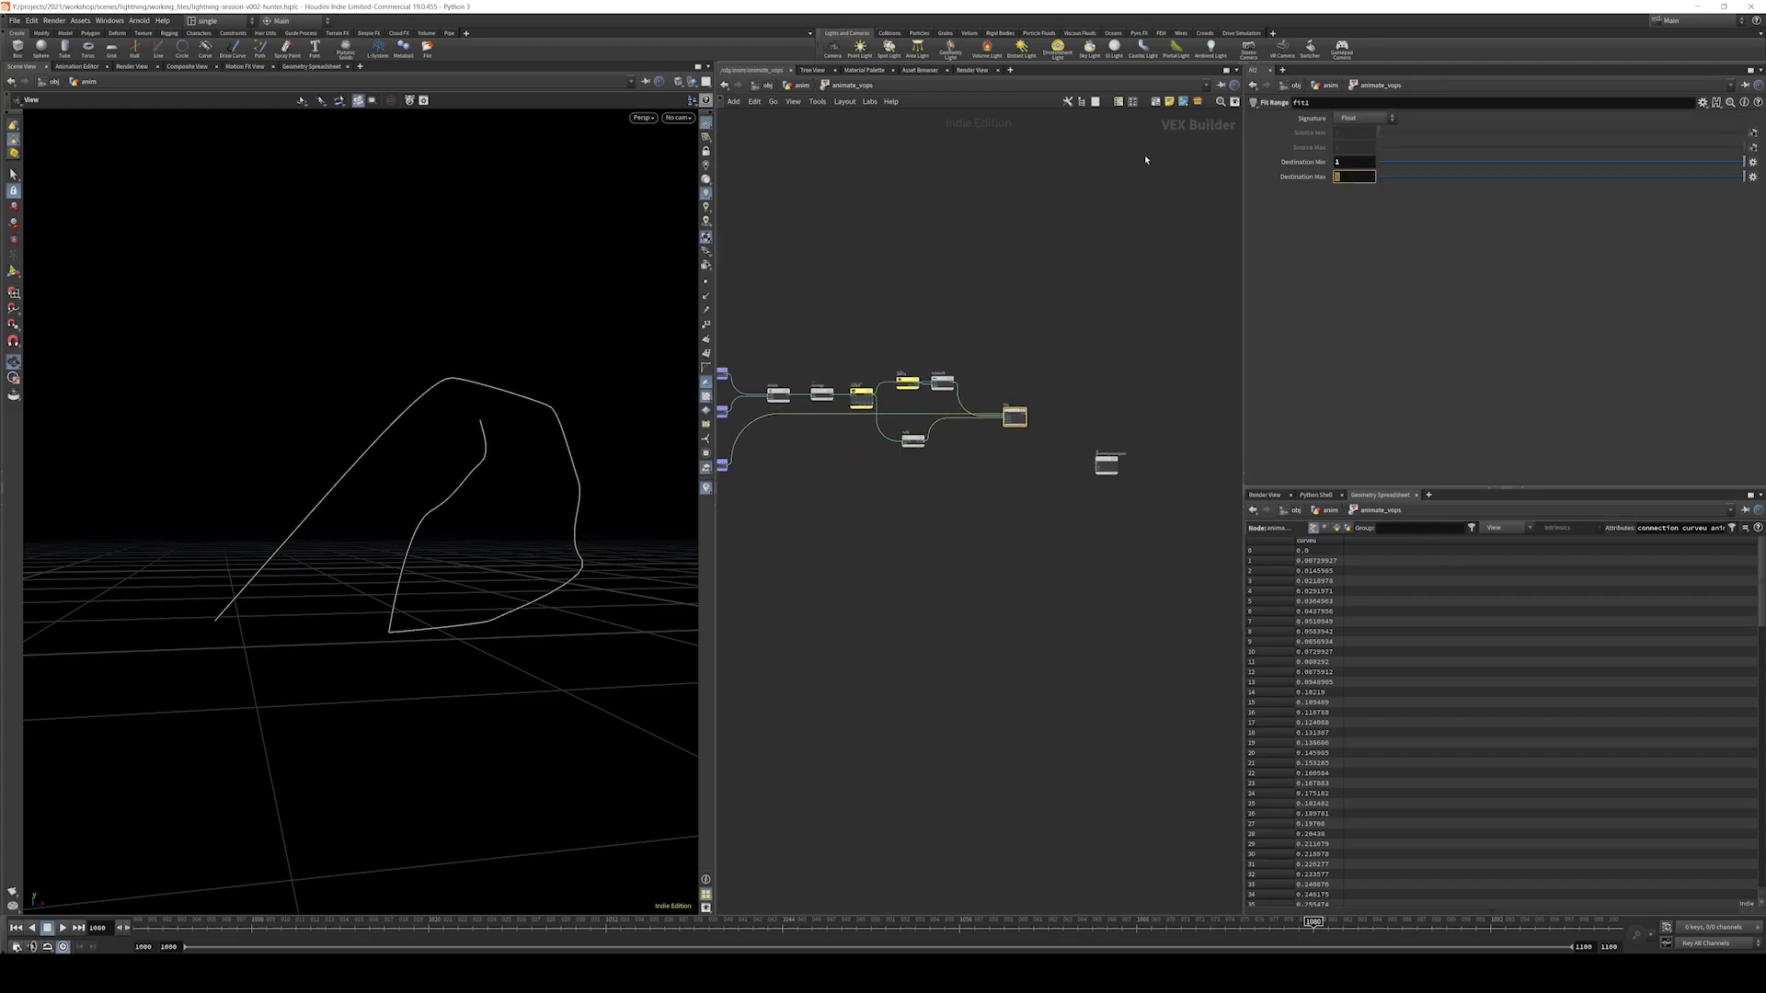
type("0")
key("Return")
scroll(1022, 415, "up", 8)
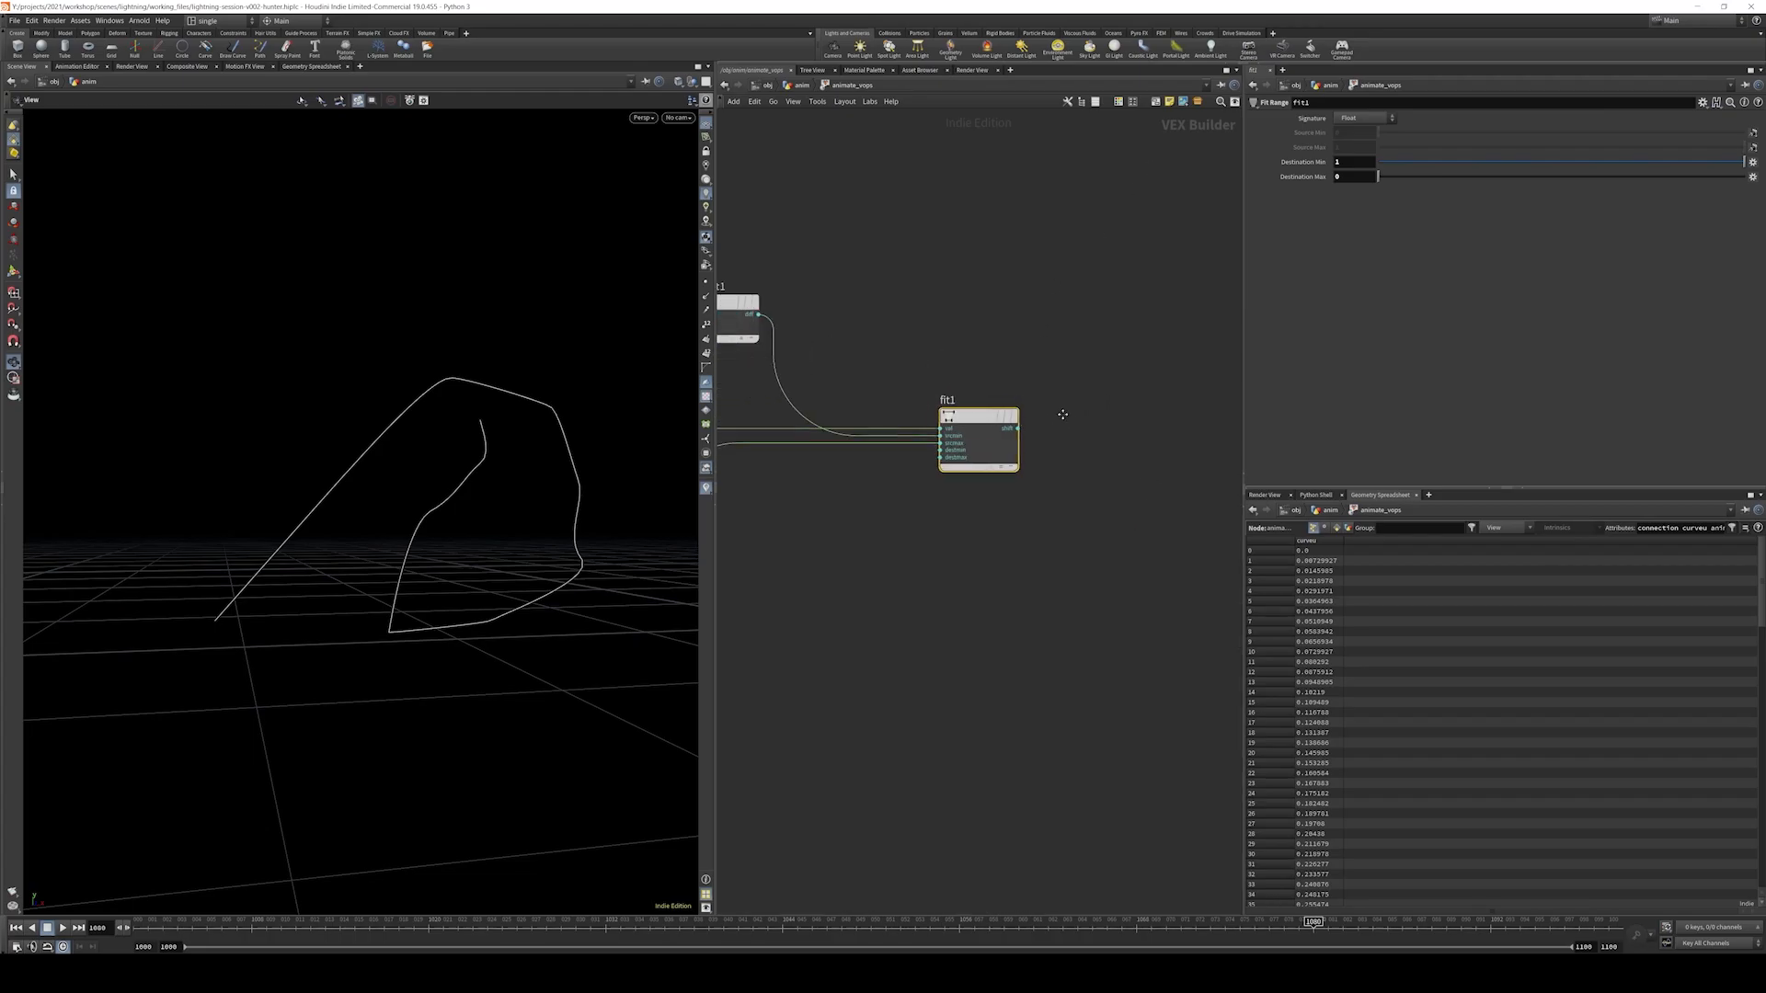
- Feed the Fit Range output into a new Ramp Parameter node placed after it
left_click(981, 417)
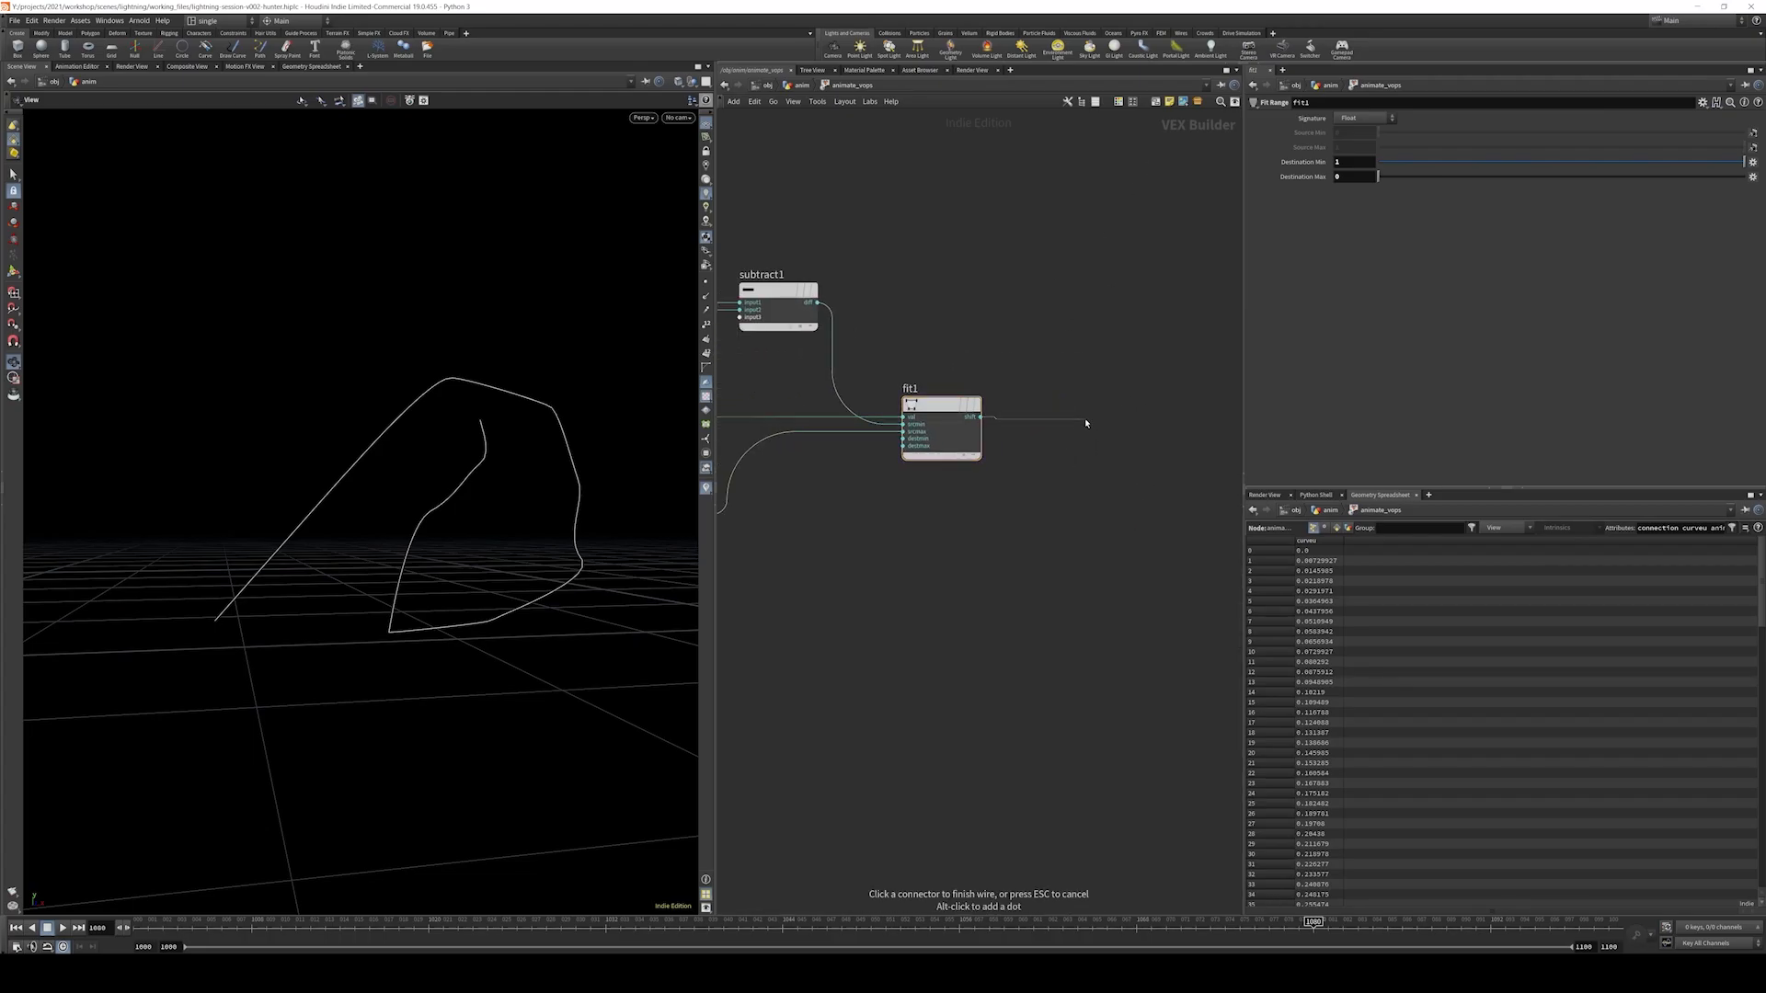
key("Tab")
type("ramp")
key("Down")
key("Down")
key("Return")
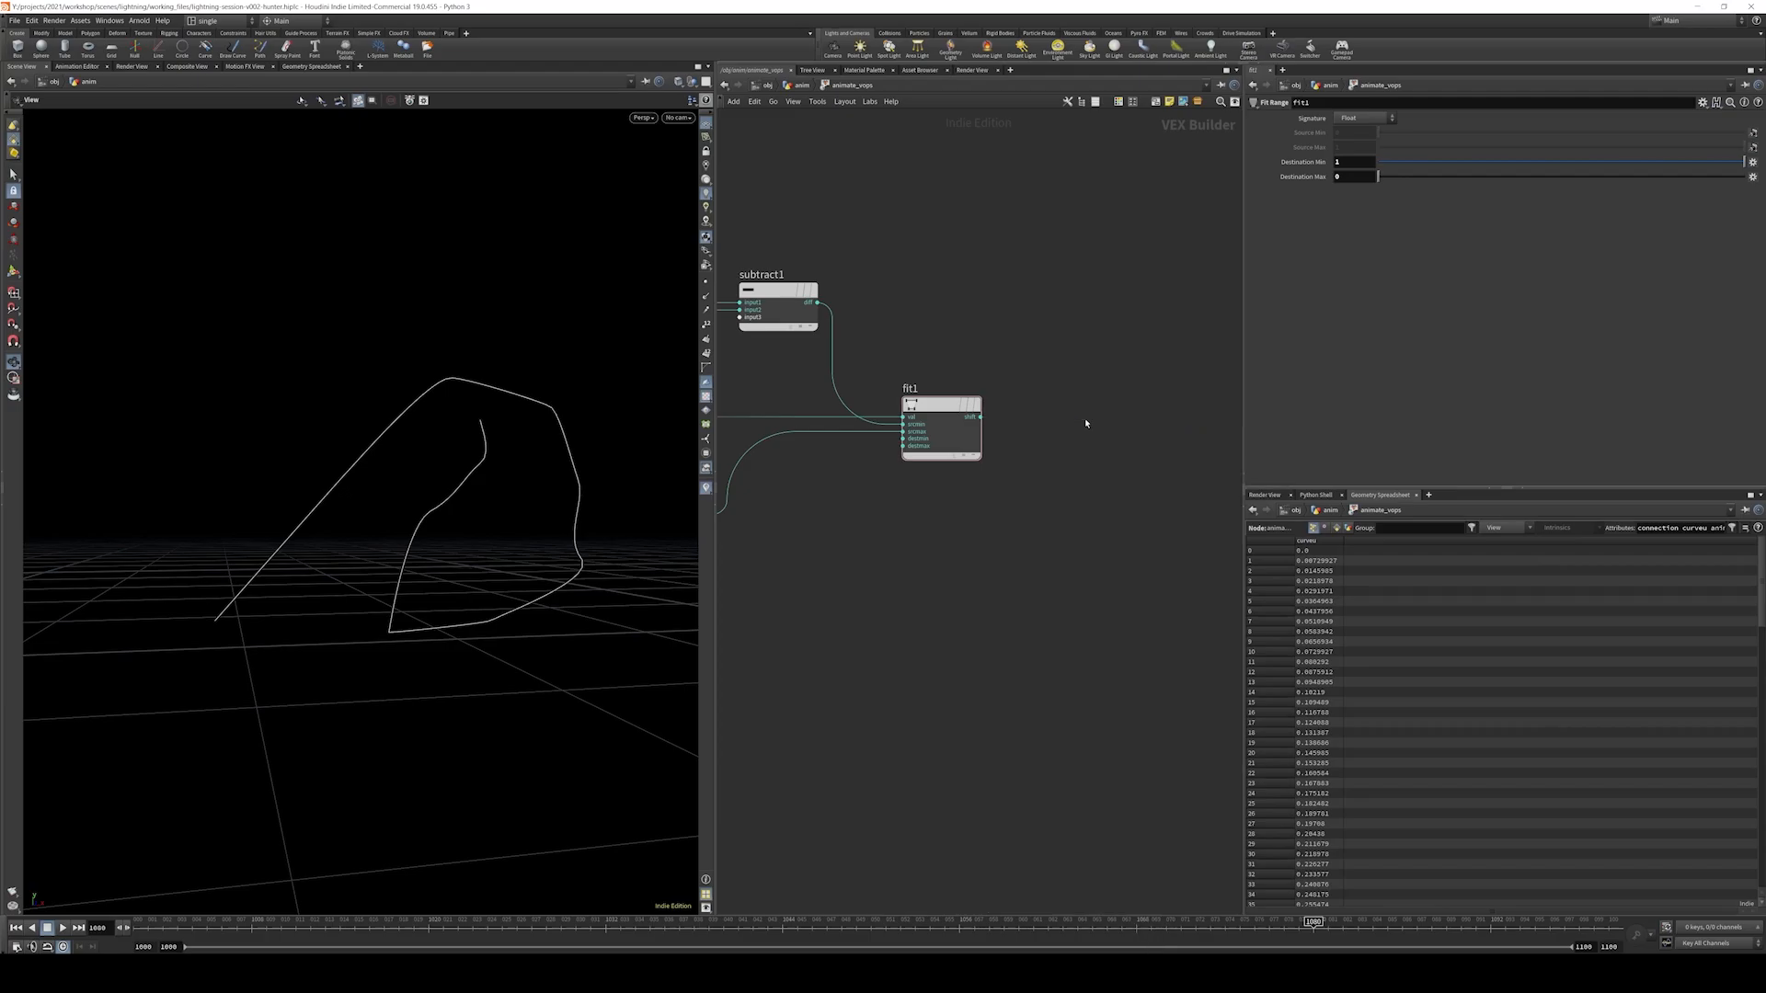
left_click(1085, 421)
middle_click_drag(1033, 407, 853, 482)
- Name the new ramp parameter ramp_anim, align it with the Fit Range node, and set its type to Spline Ramp (float)
left_click(1373, 116)
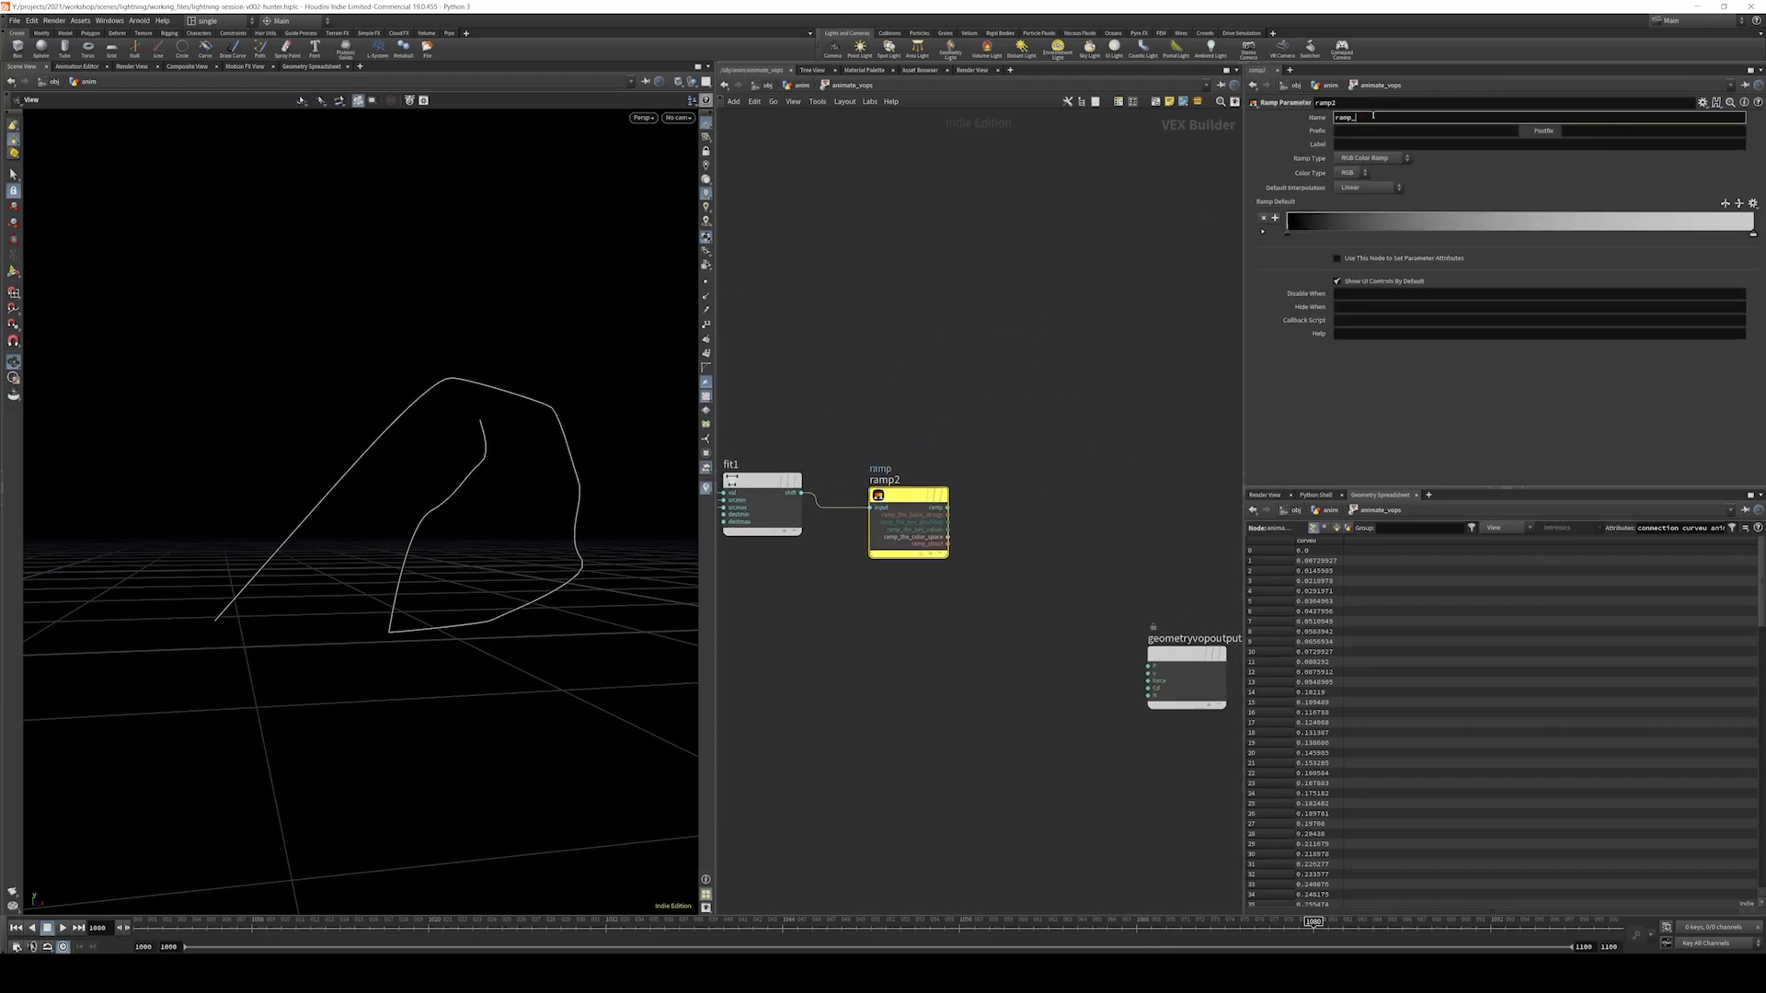
type("_anim")
key("Return")
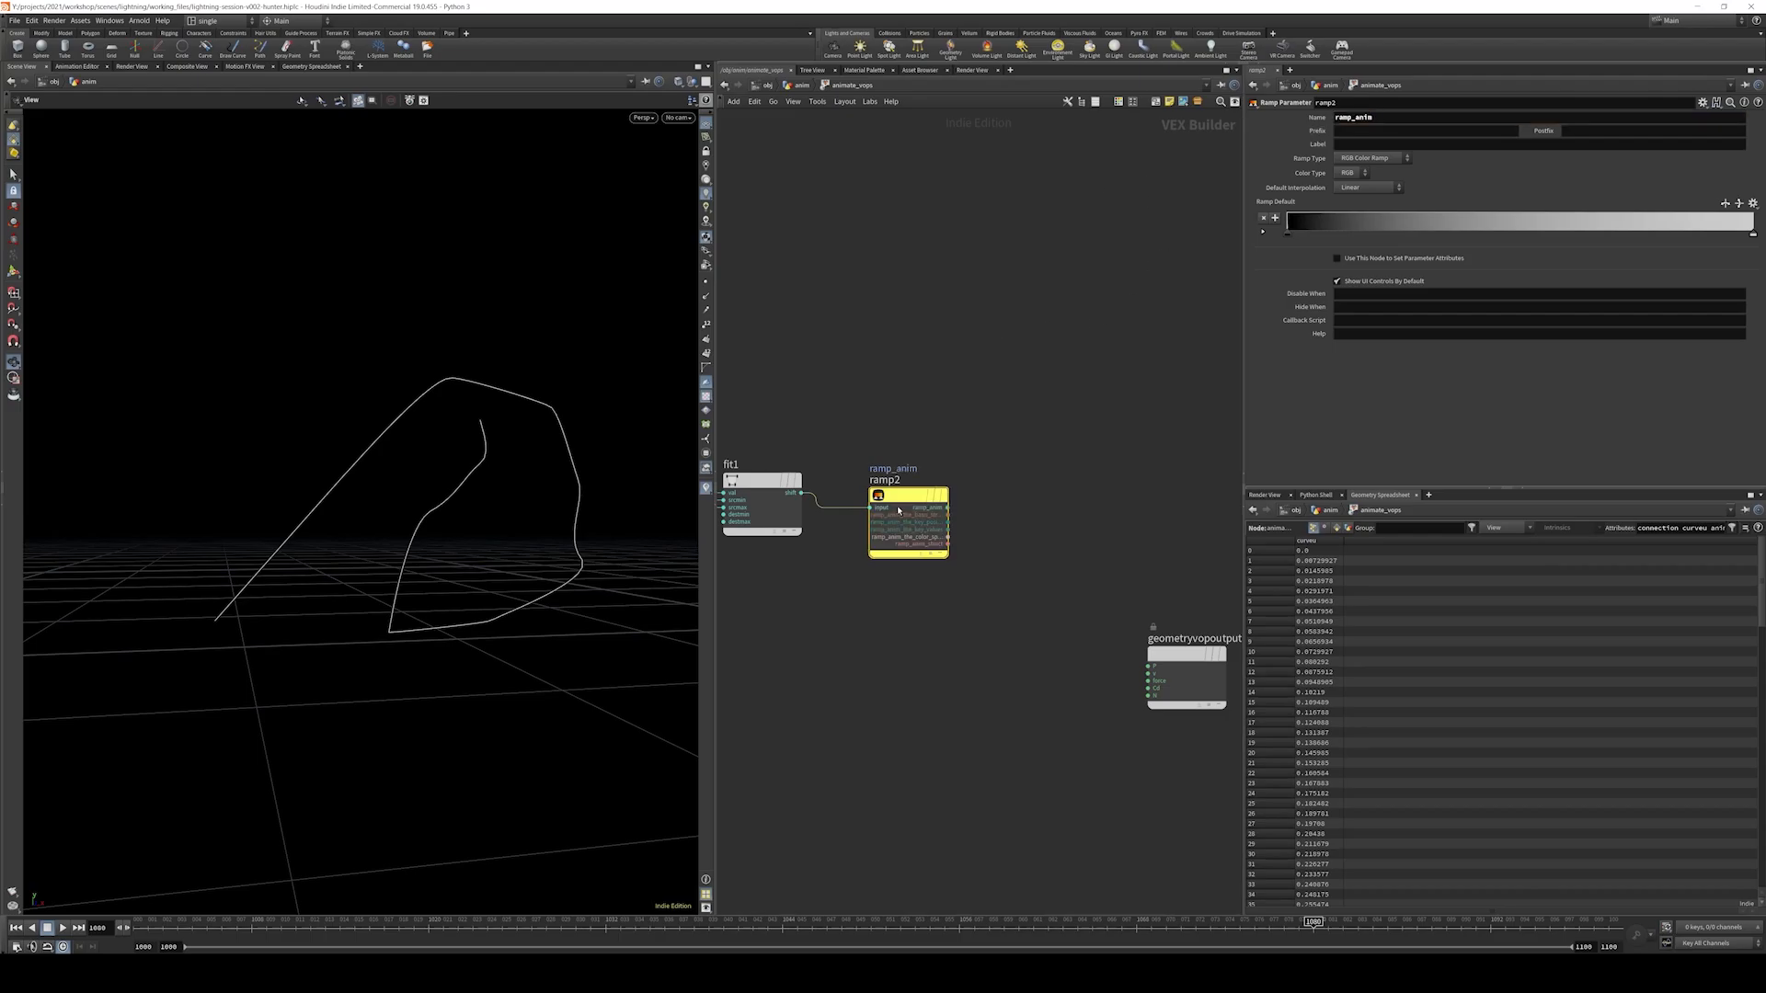
left_click_drag(896, 504, 887, 490)
left_click(1370, 158)
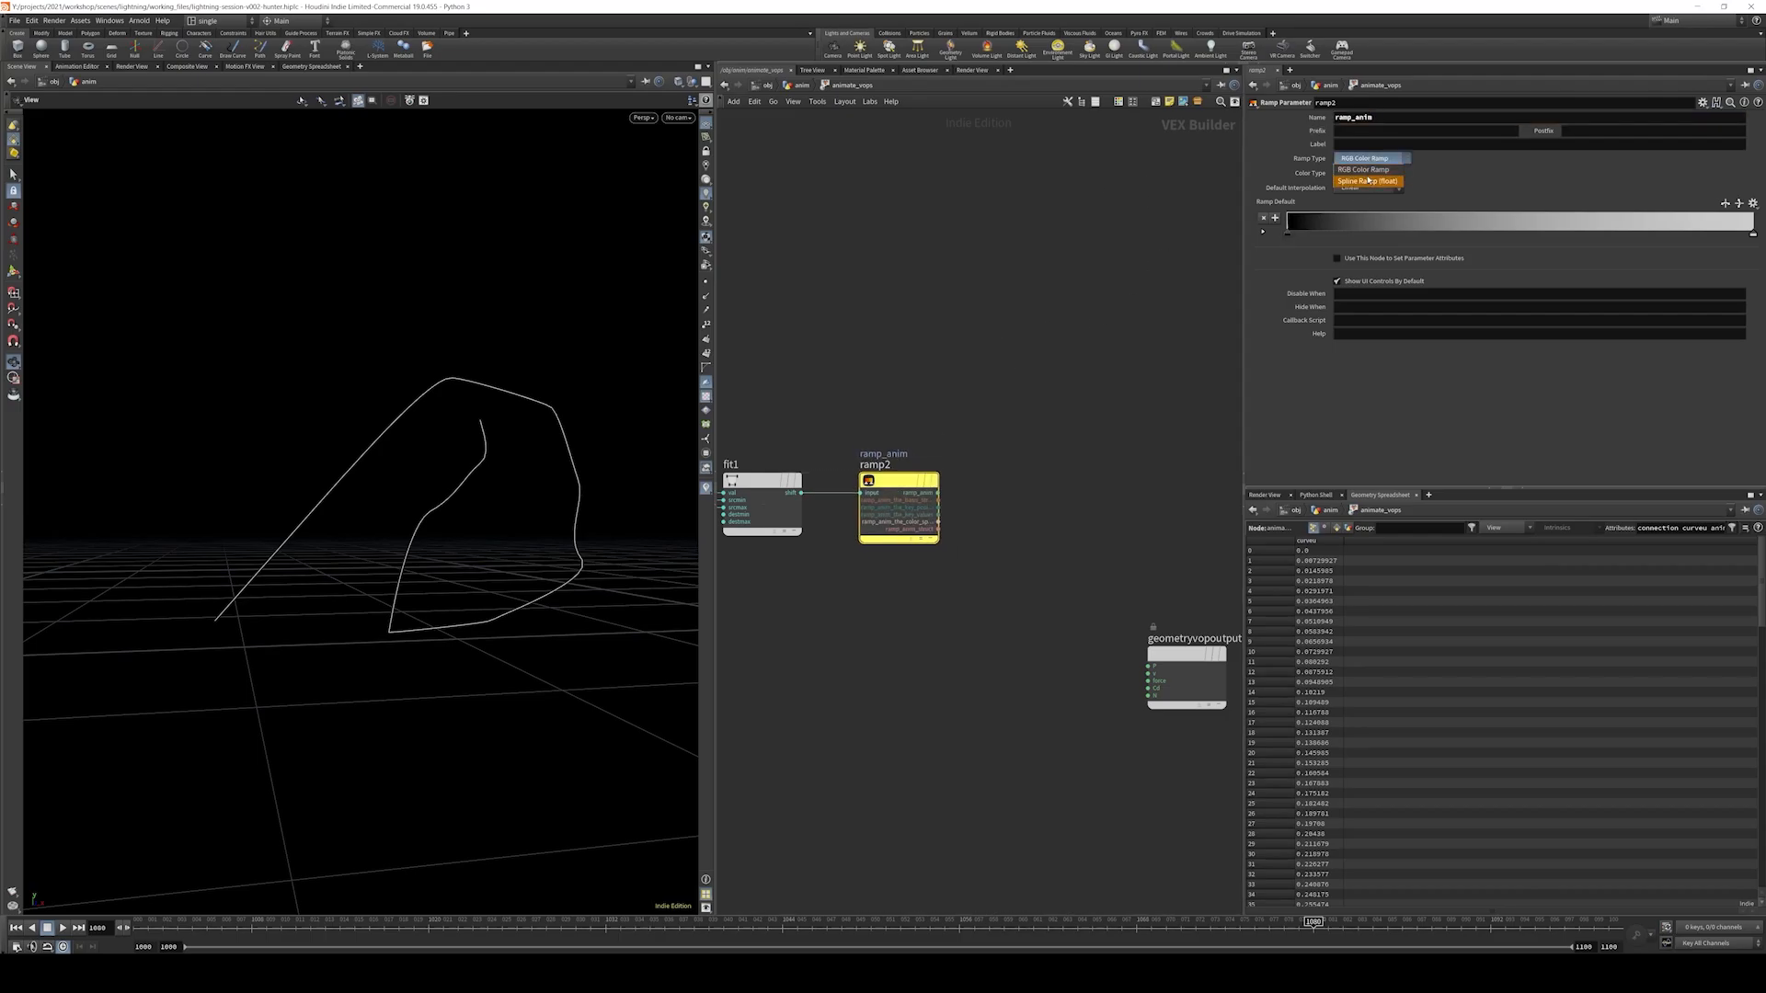
left_click(1369, 181)
- Feed the ramp_anim output into a new Bind Export node named anim and line it up with the ramp
middle_click_drag(990, 500, 919, 471)
key("Tab")
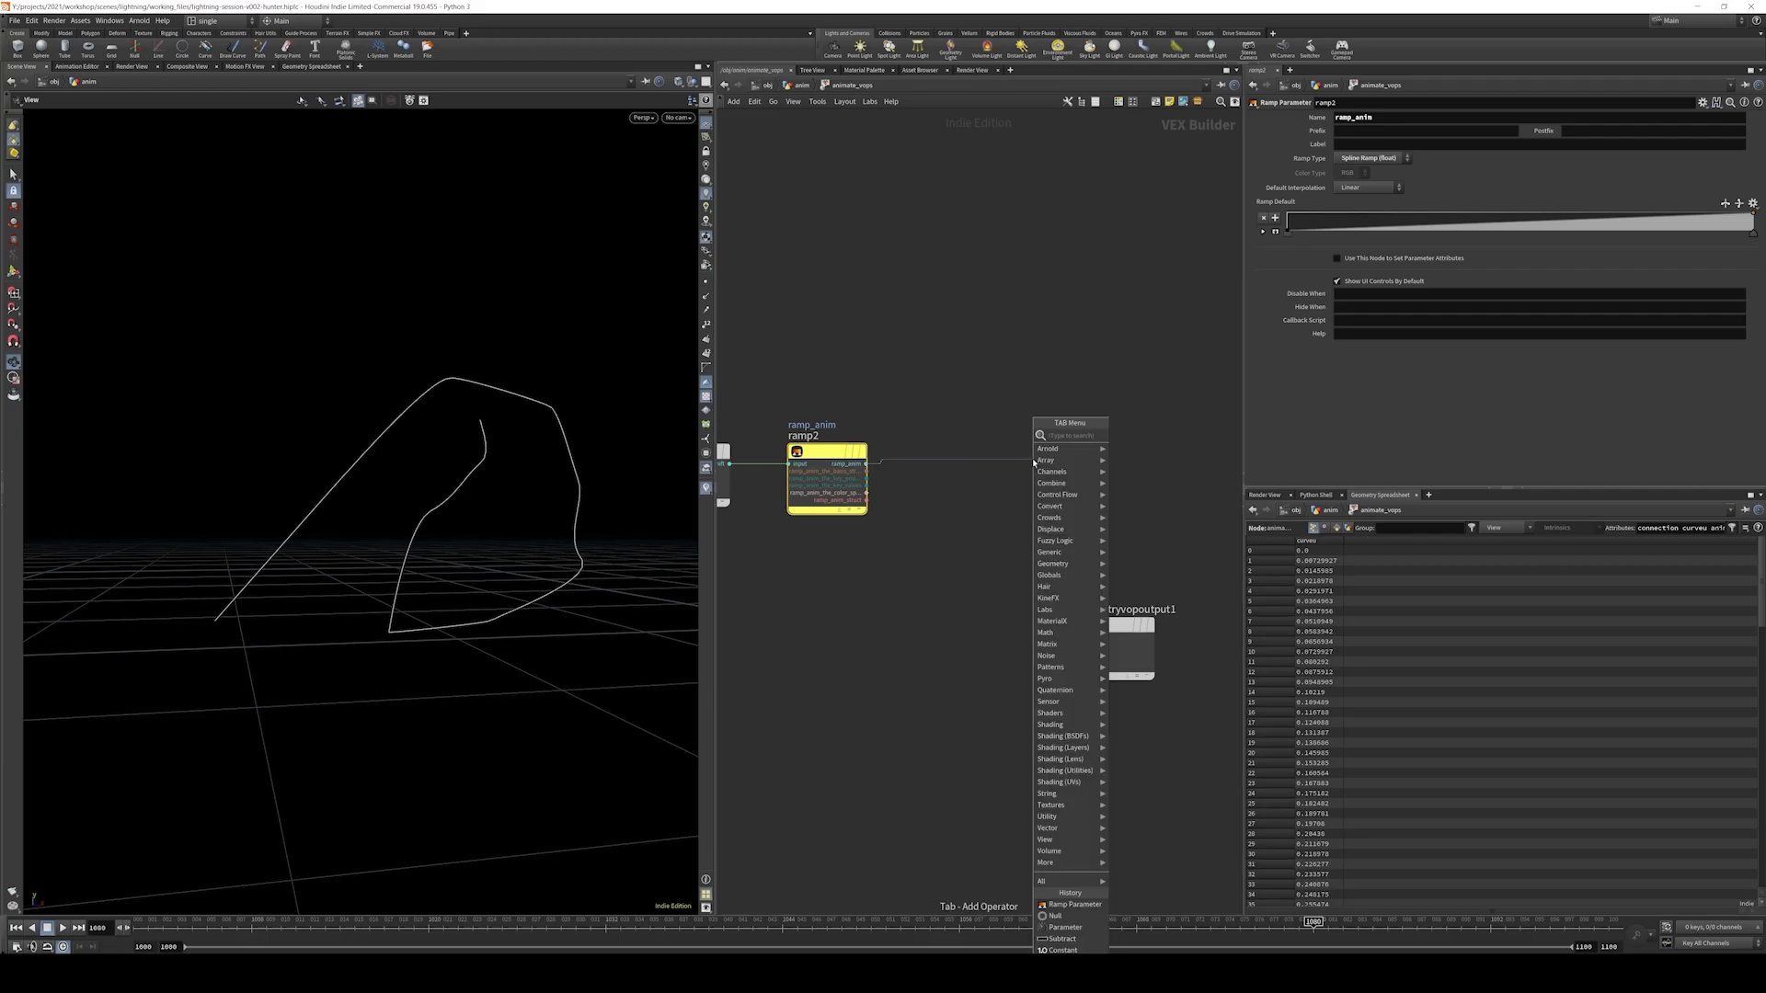
type("bind ex")
left_click(1115, 438)
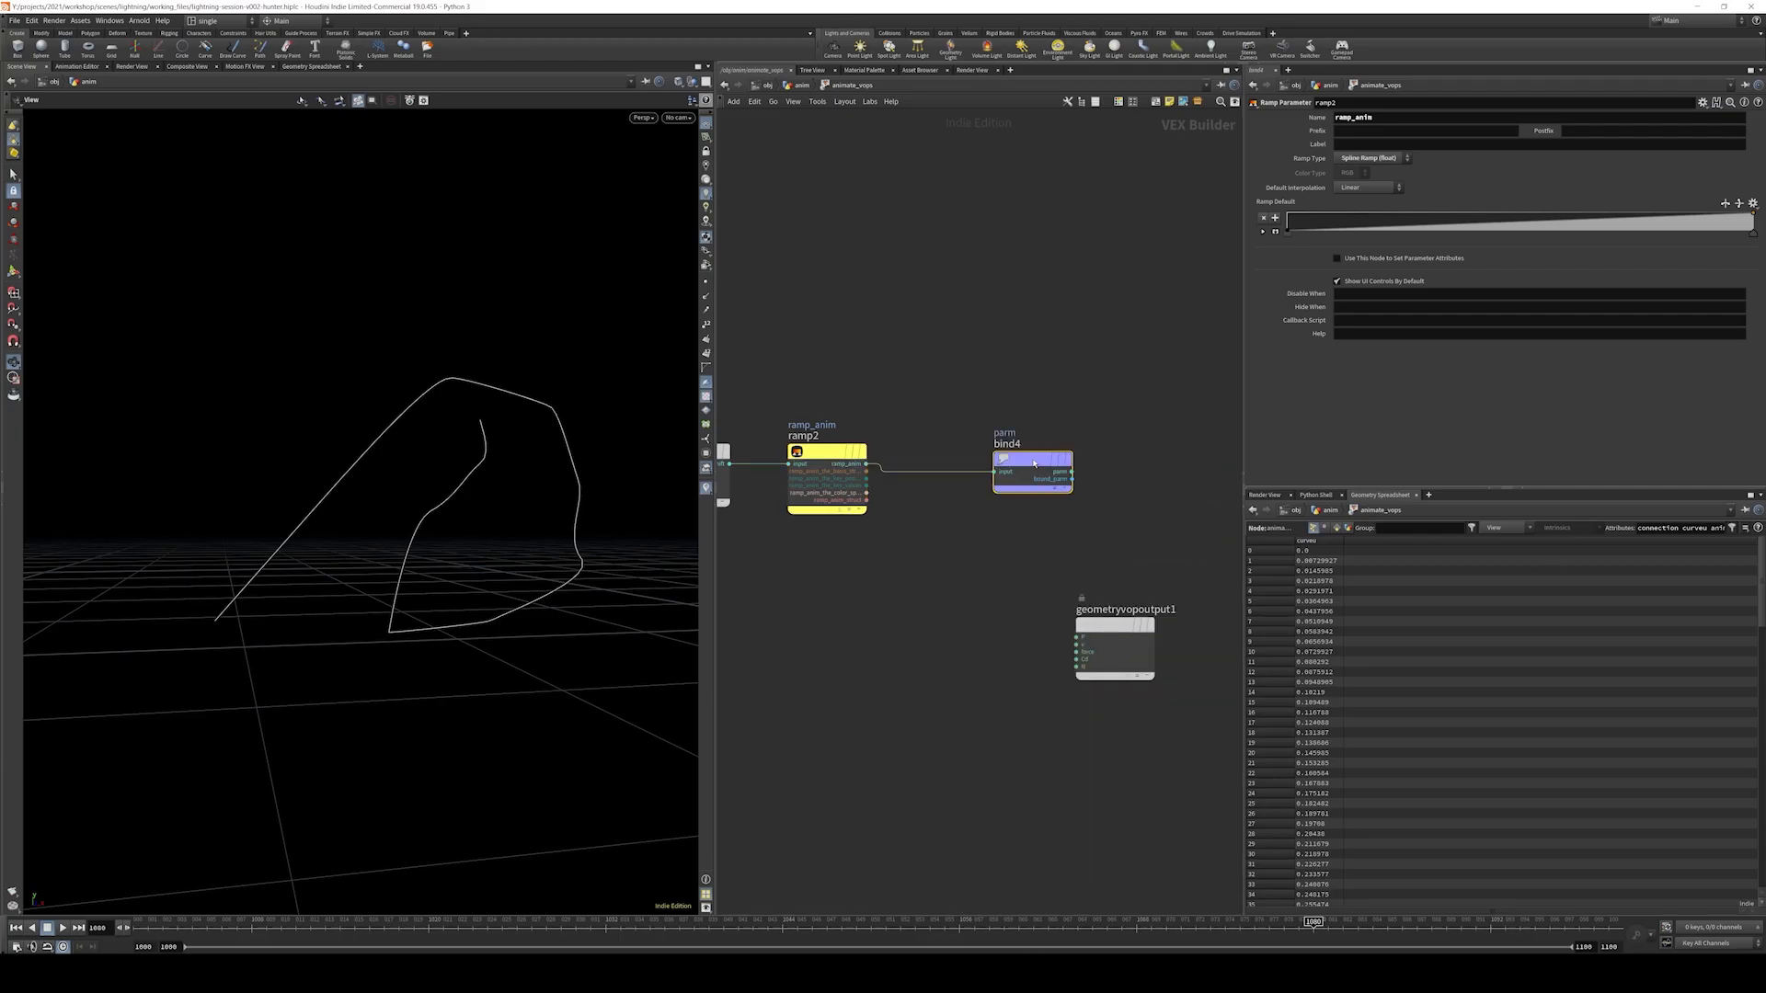
double_click(1369, 114)
type("a")
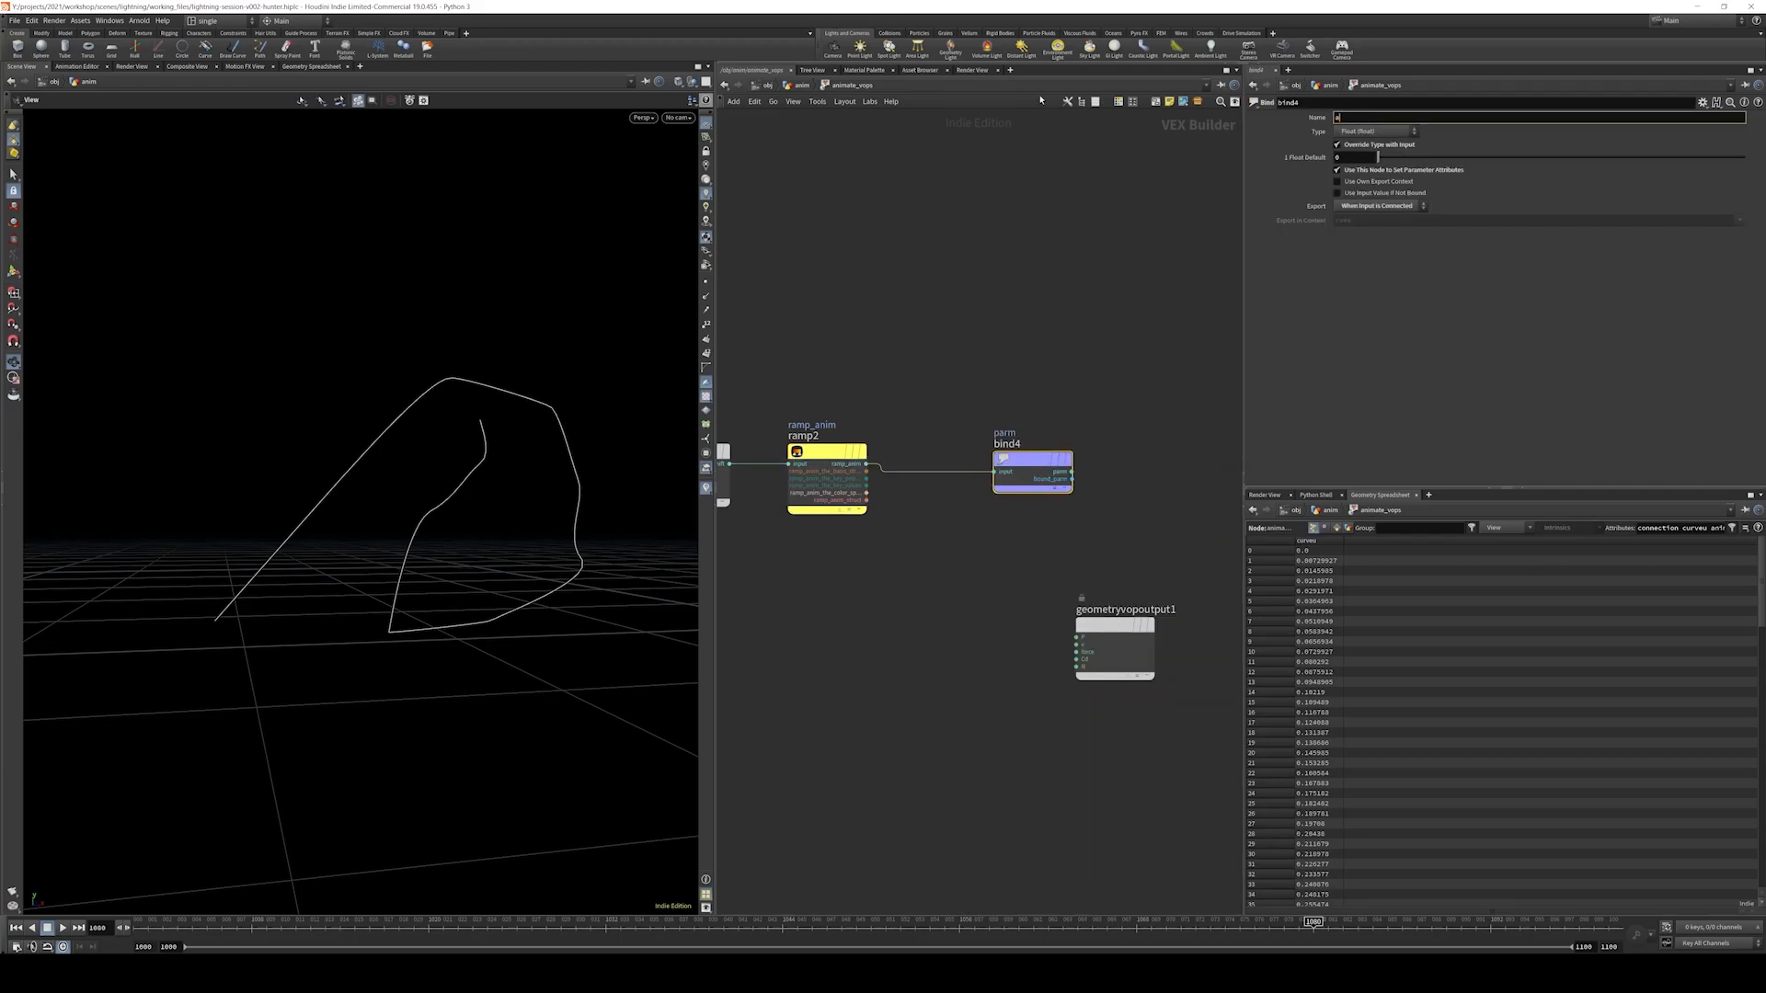
type("nim")
key("Return")
scroll(1060, 298, "down", 3)
middle_click_drag(1060, 300, 1086, 313)
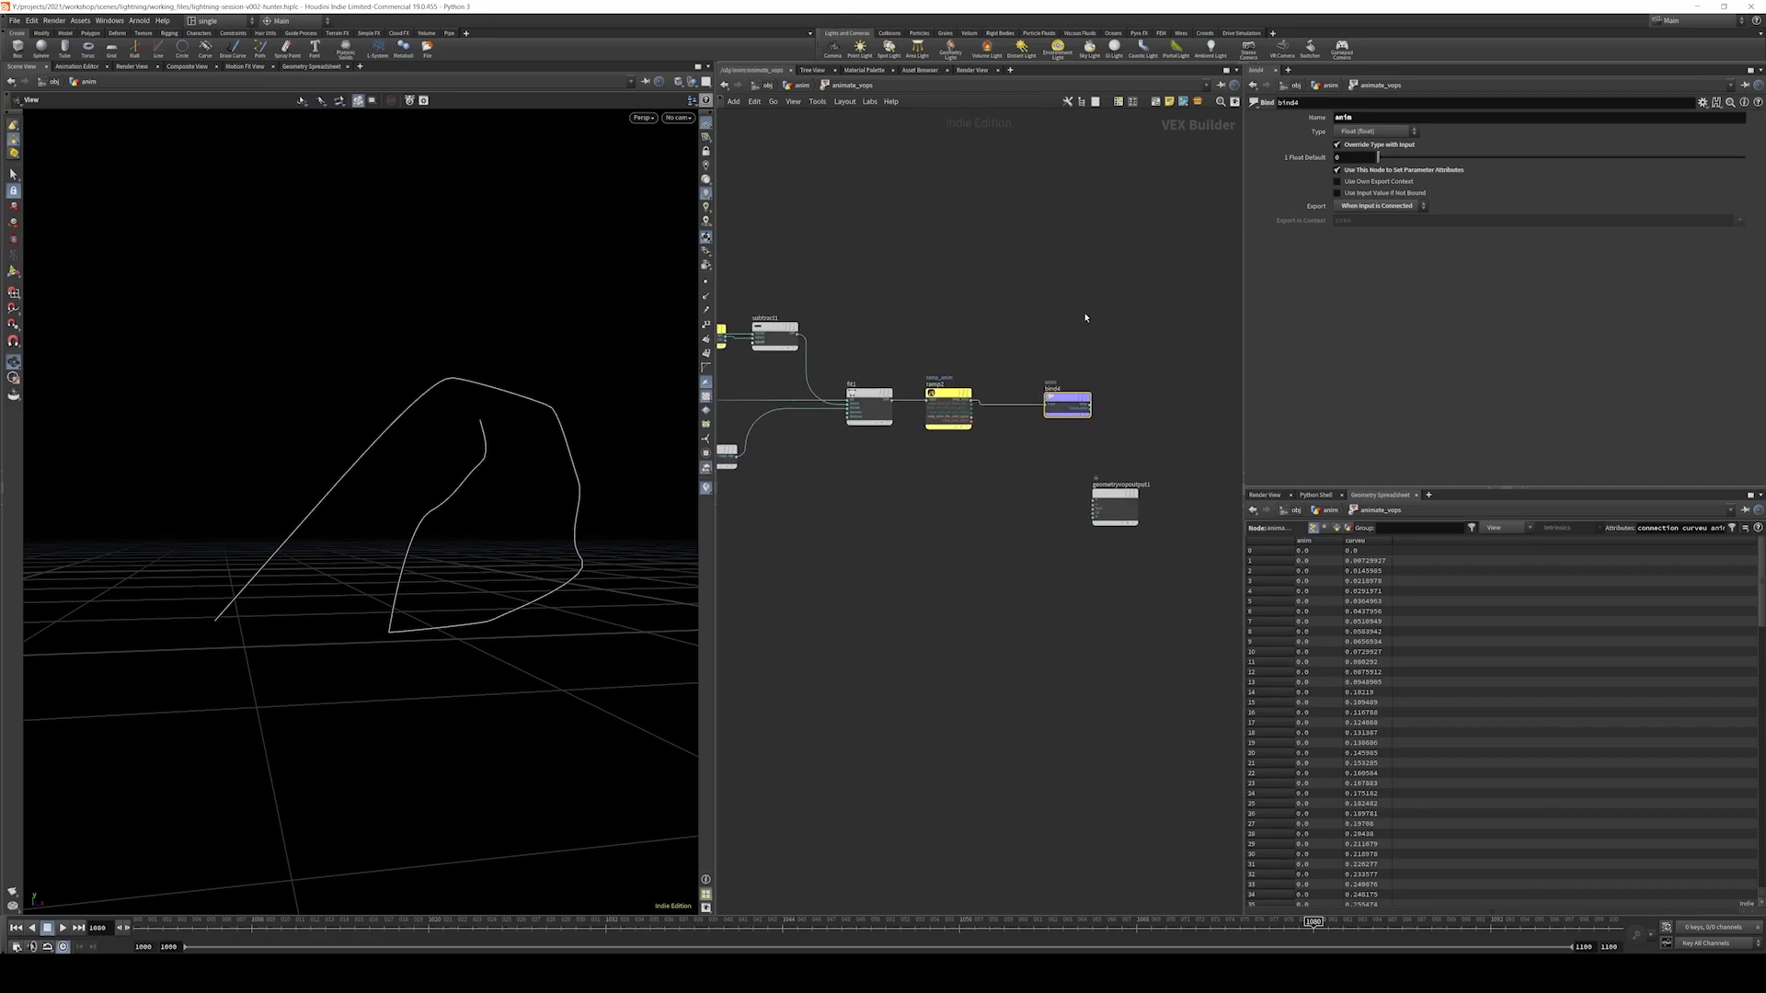
left_click_drag(1075, 405, 1043, 398)
- Return to the geometry network and raise the end point of animate_vops' age ramp to a value of 1
left_click(1114, 504)
key("h")
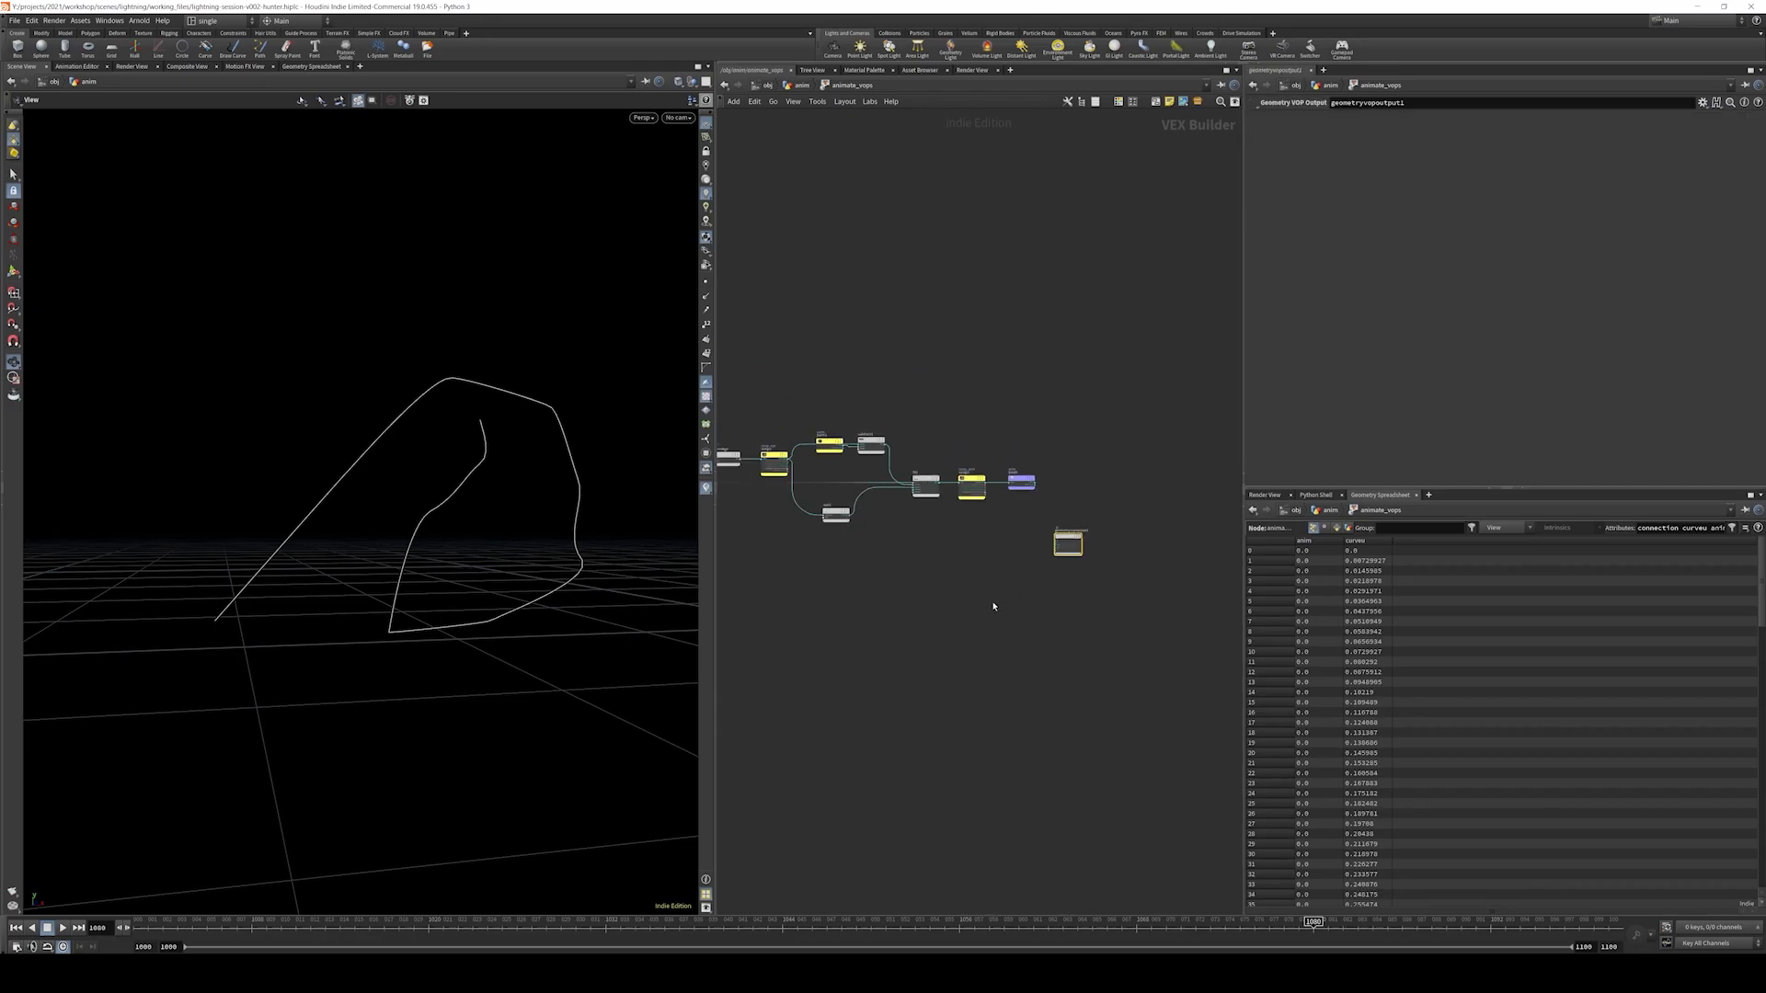
left_click_drag(780, 446, 1182, 593)
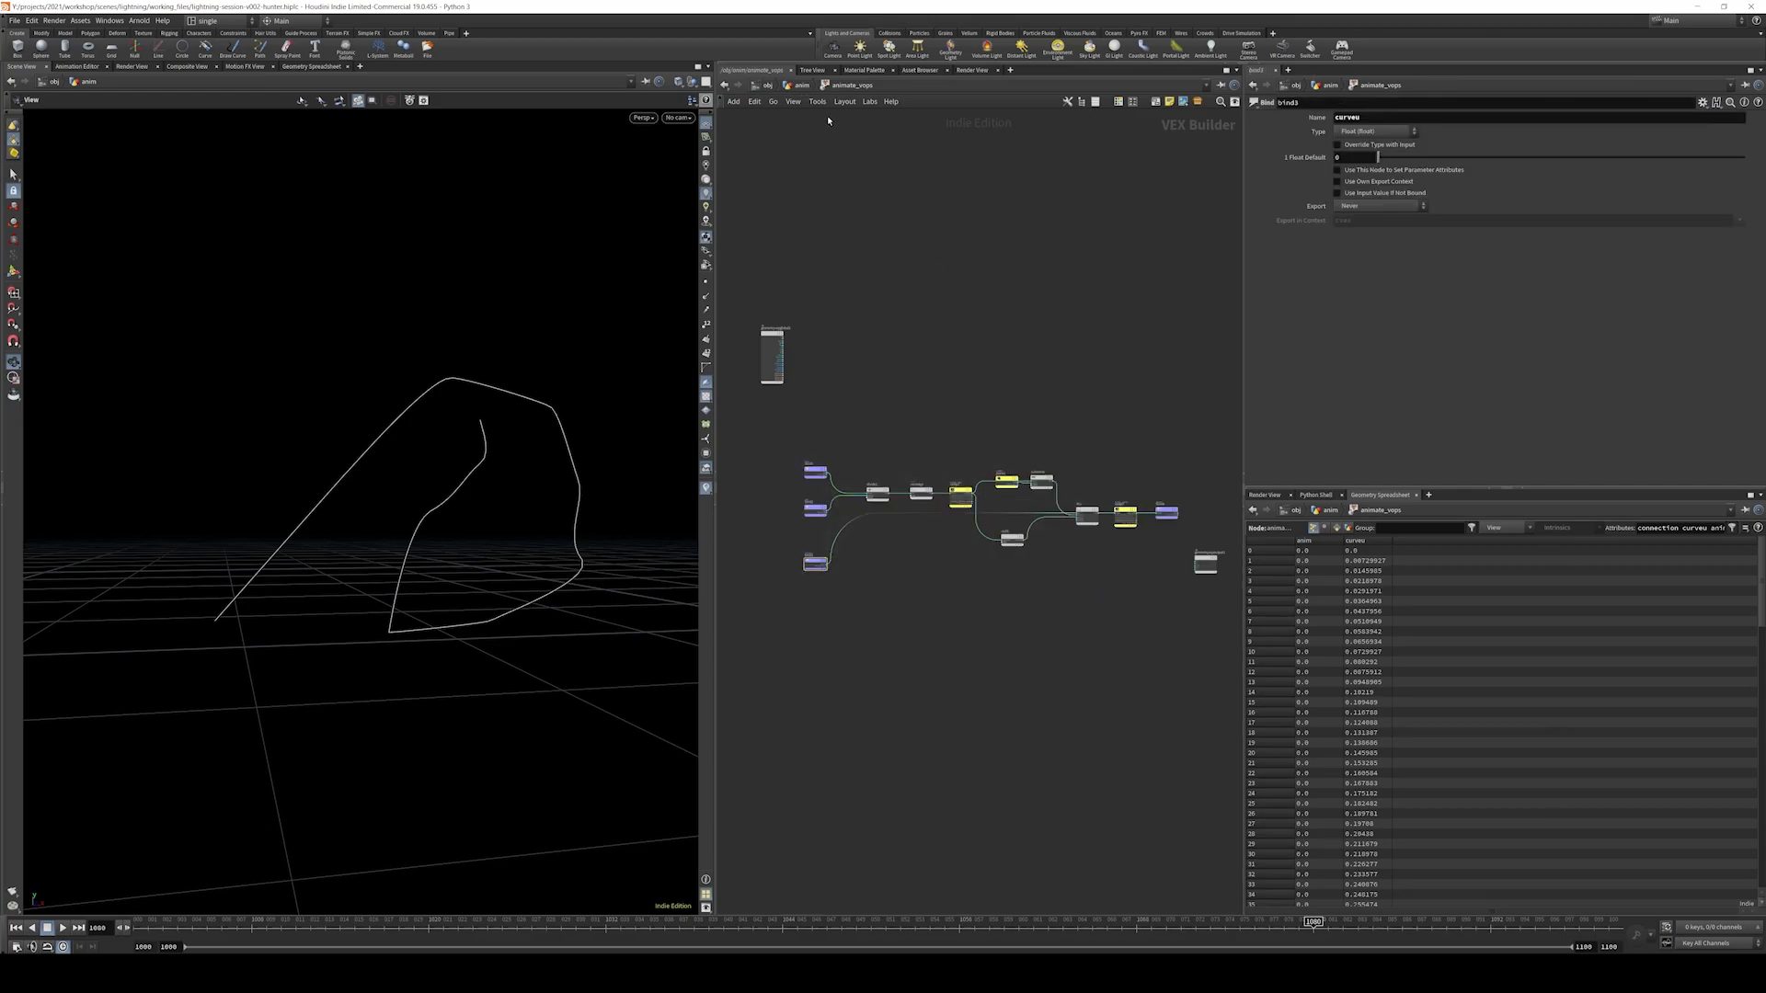
key("u")
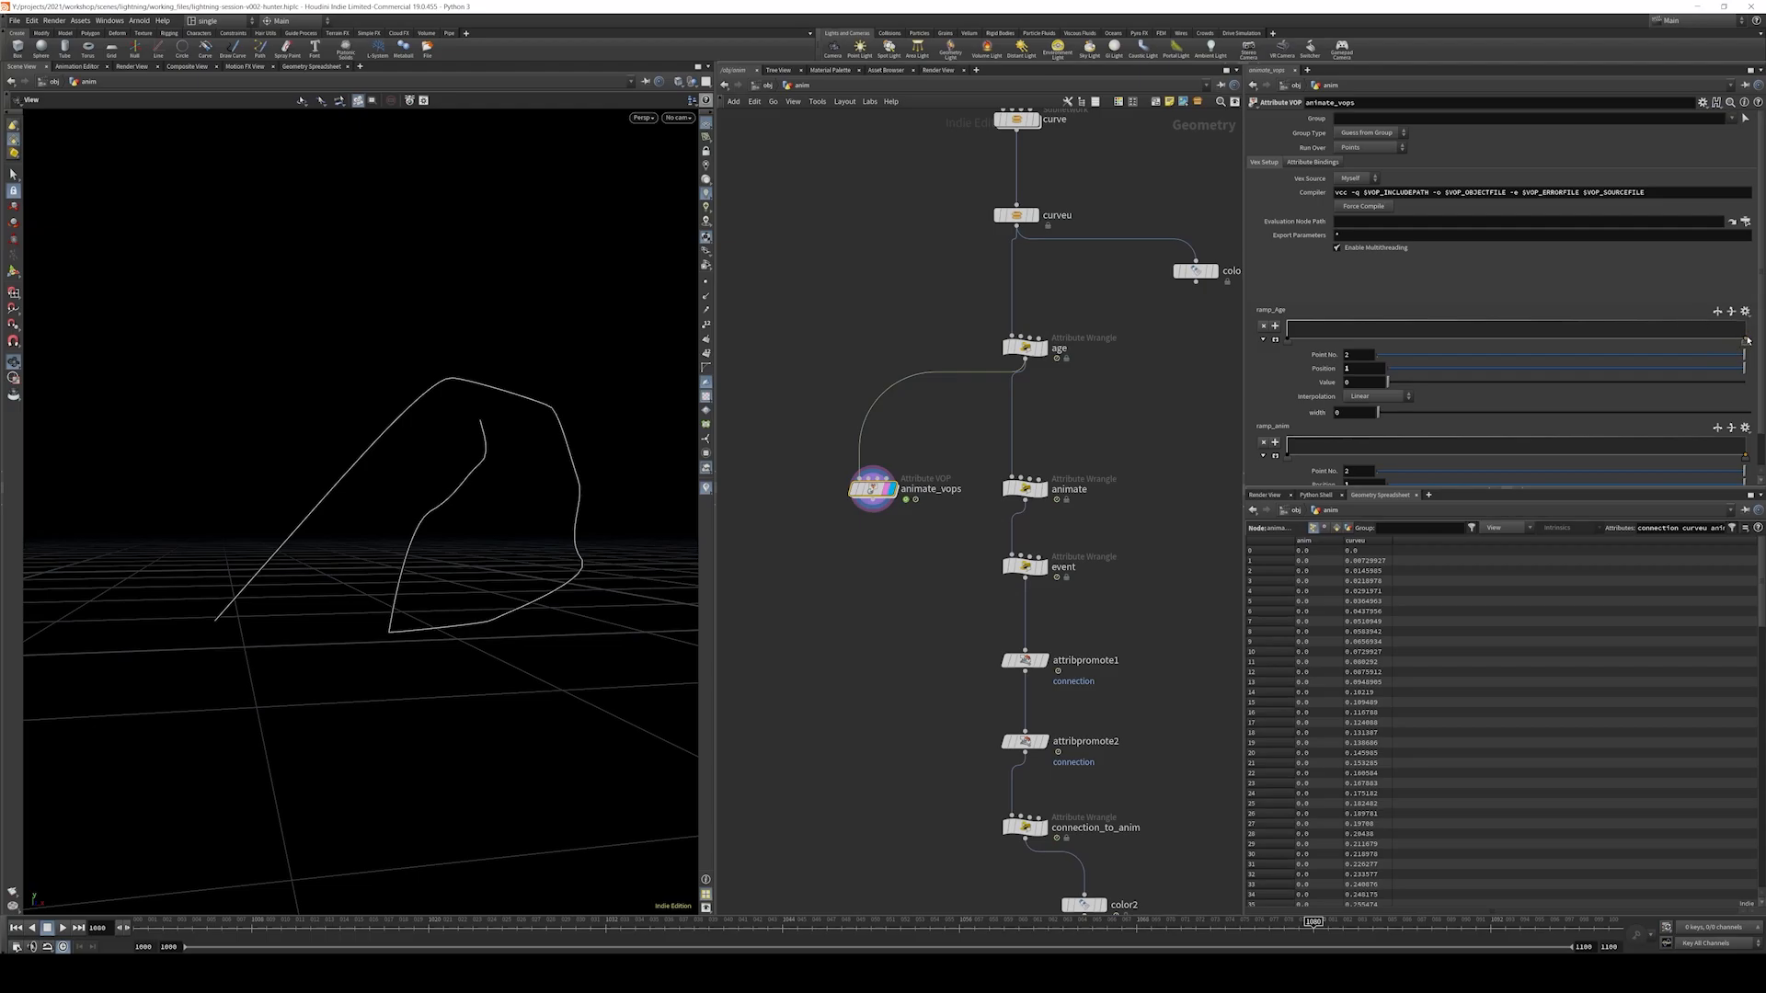
left_click_drag(1747, 340, 1748, 322)
- Expand the ramp_anim editor and raise the ramp's end point to a value of 1
left_click(1274, 457)
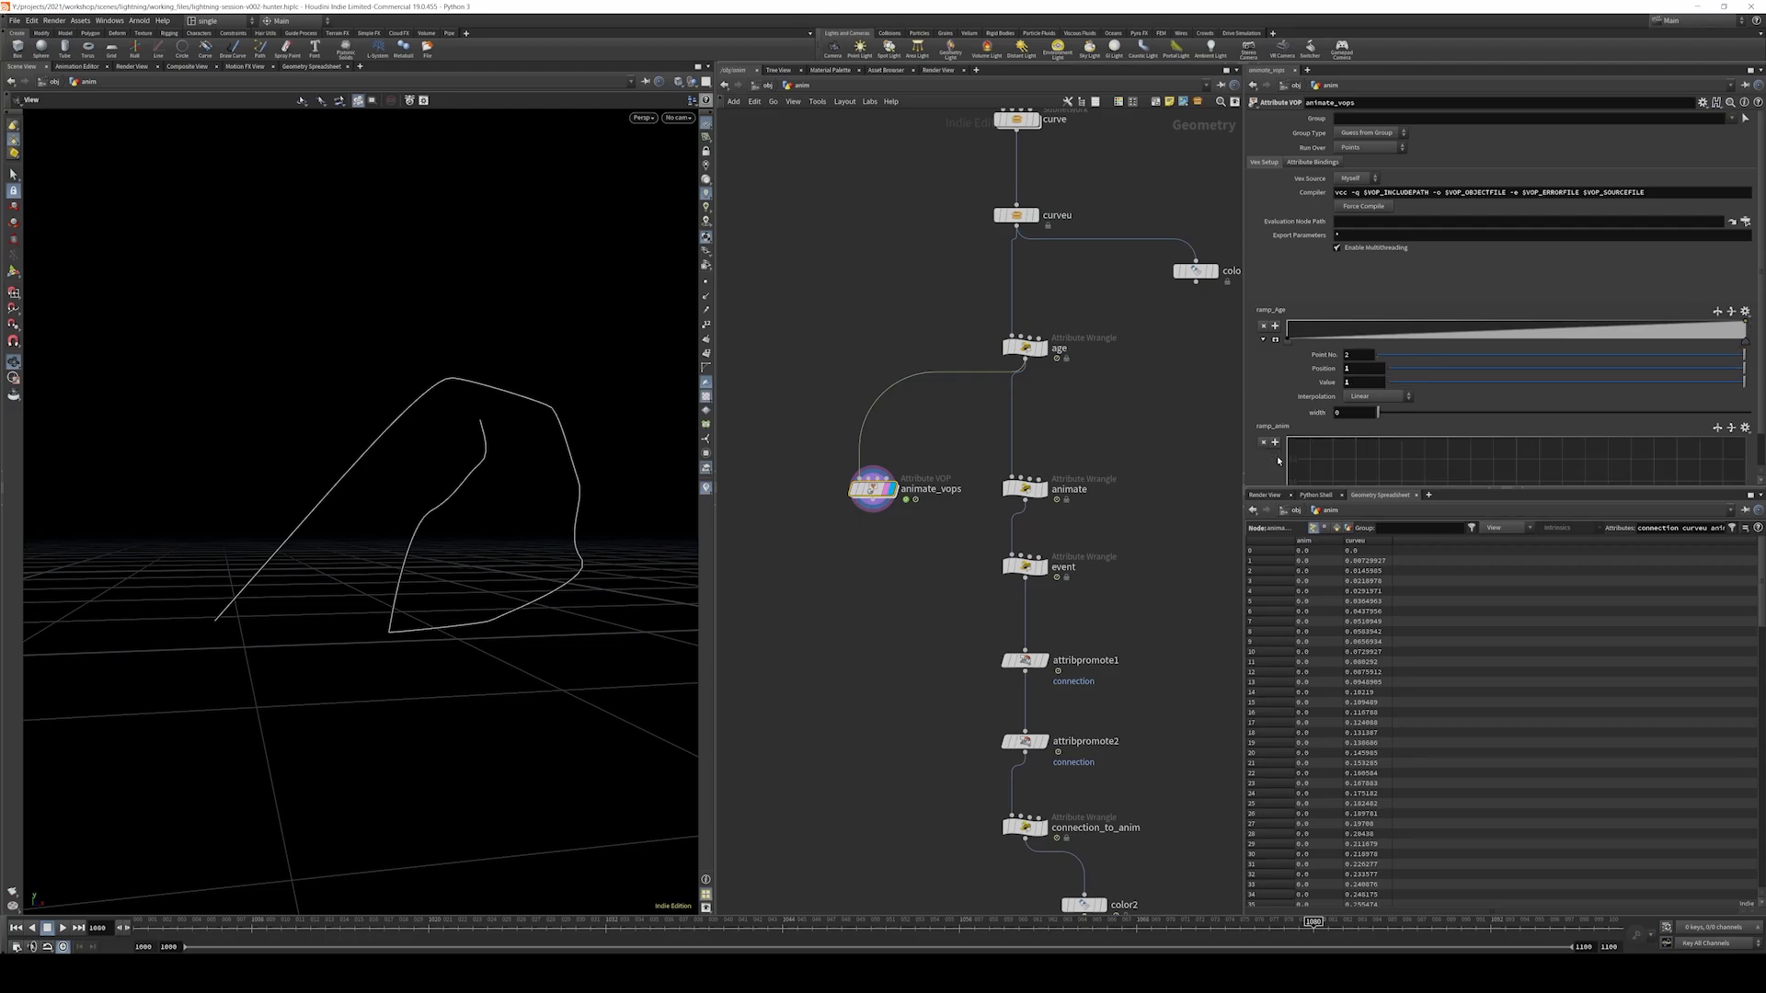
scroll(1265, 367, "down", 2)
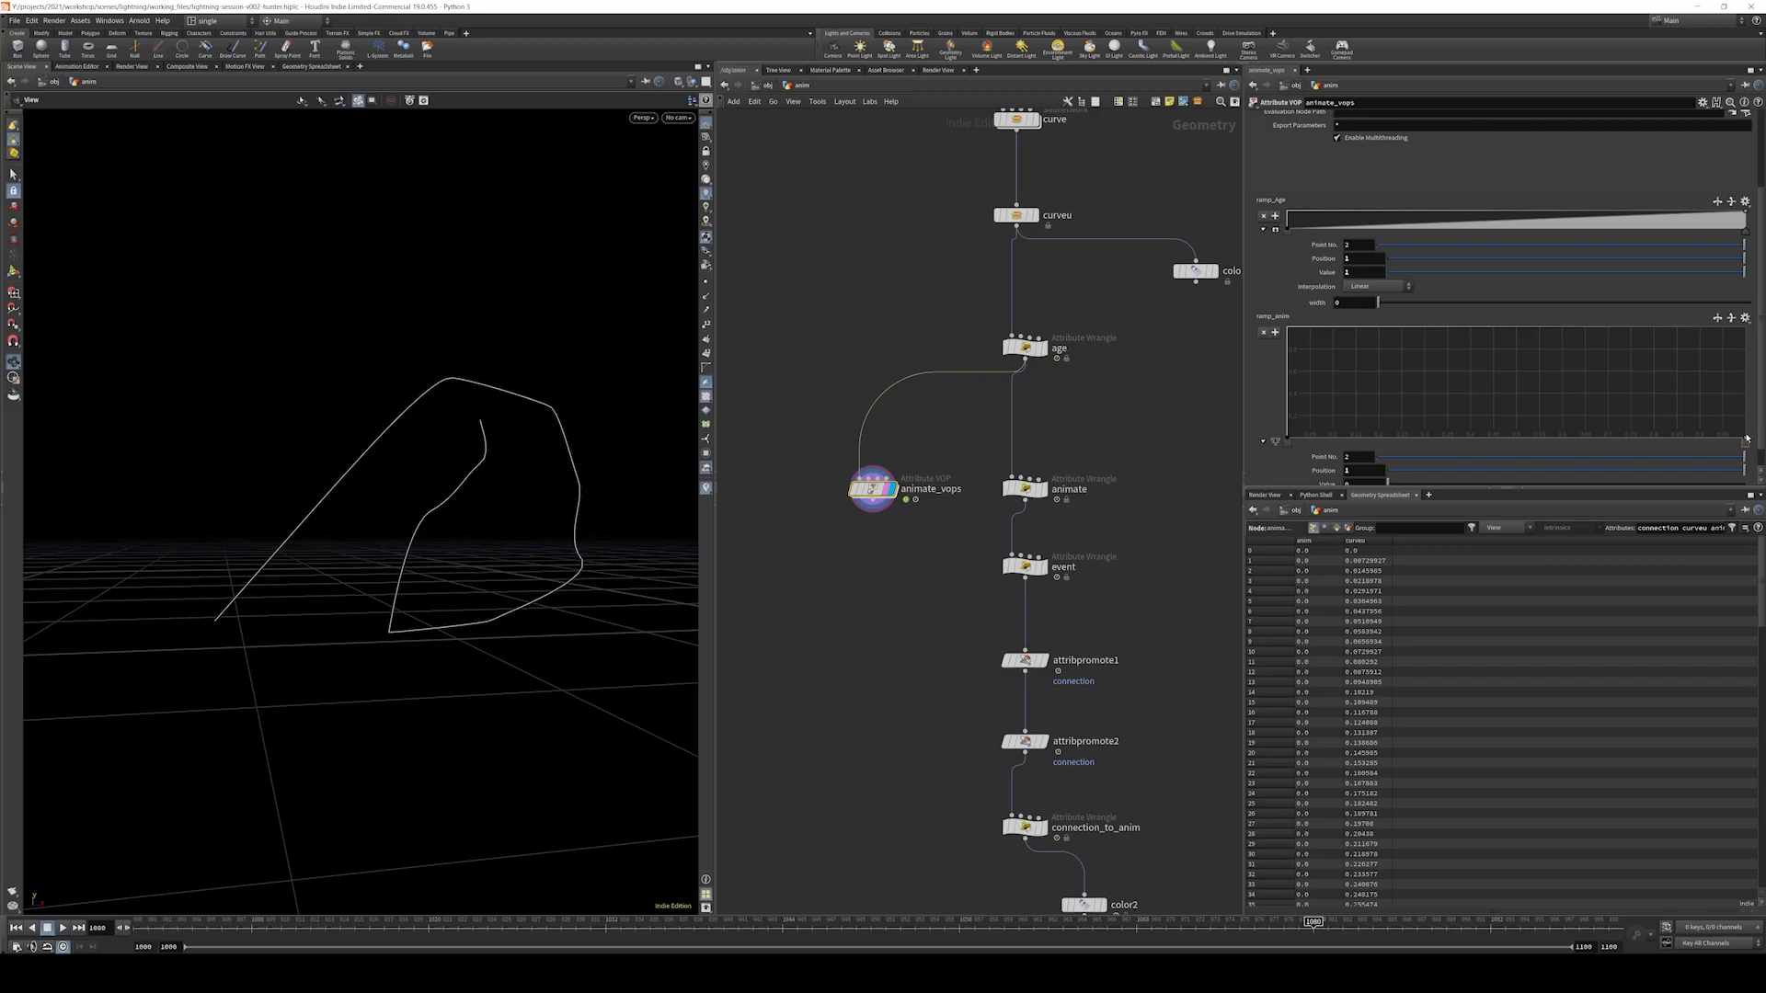
left_click_drag(1746, 441, 1746, 326)
scroll(1297, 453, "down", 1)
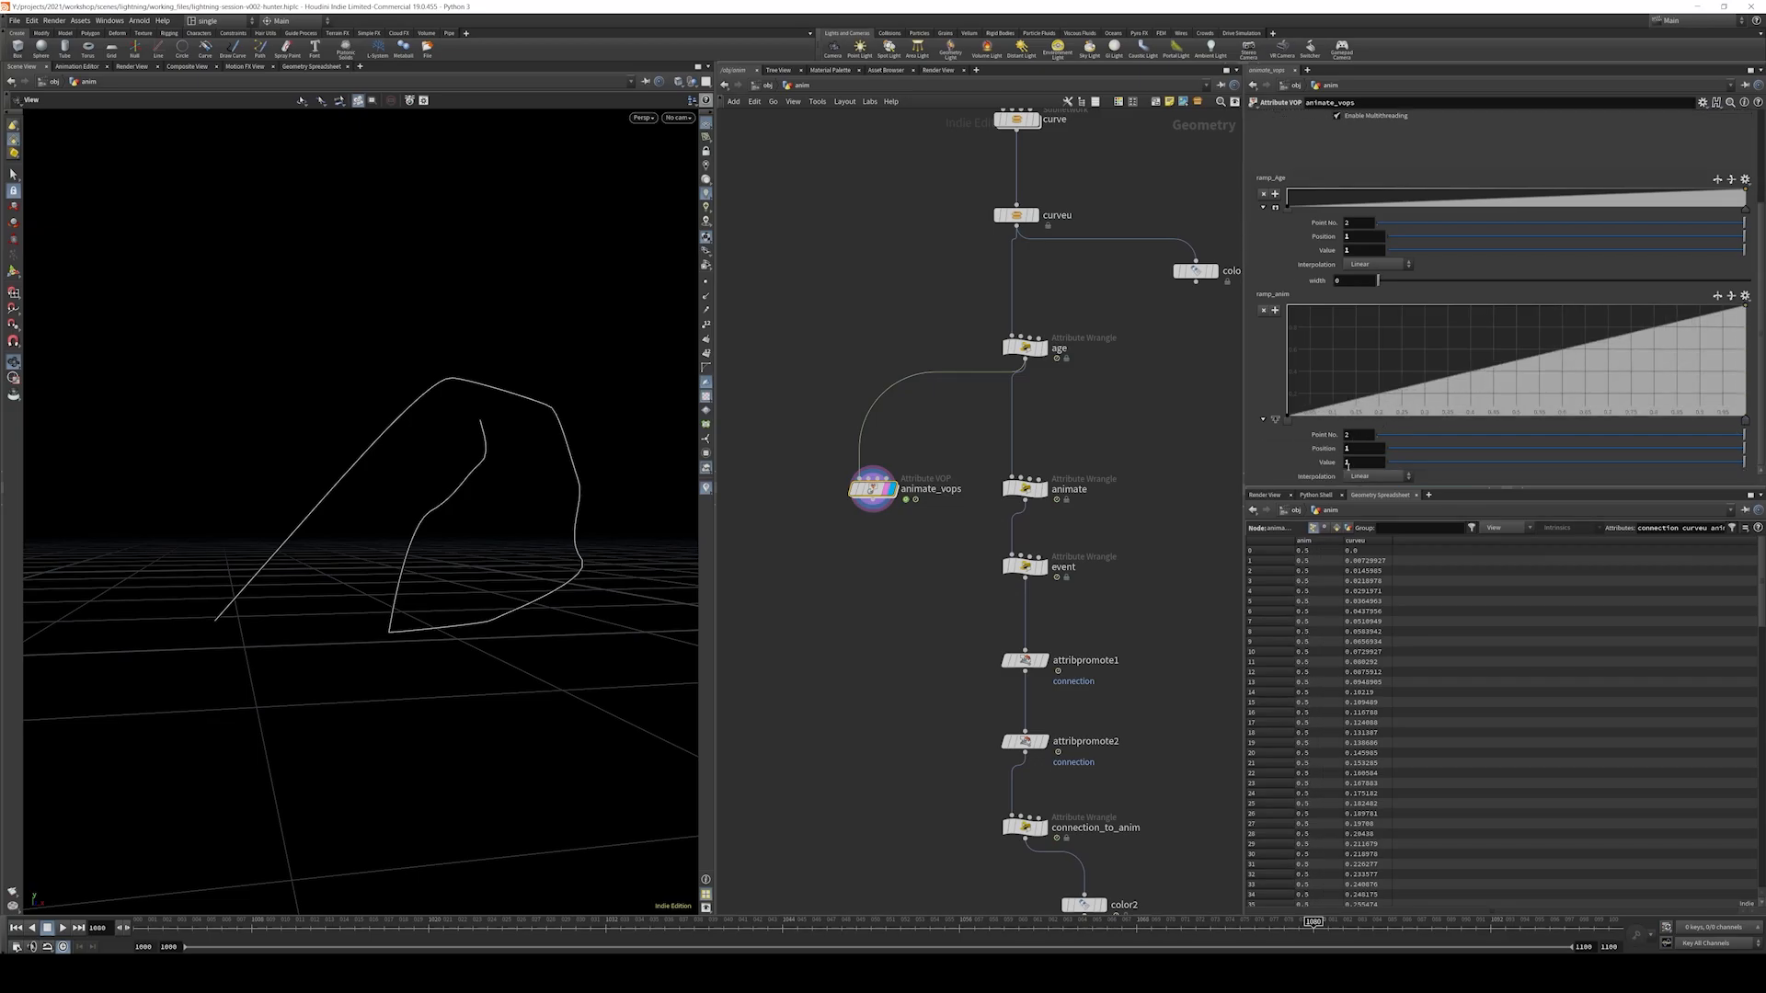
- Set the interpolation of the ramp_anim points to B-Spline
left_click(1377, 476)
left_click(1373, 504)
left_click(1377, 476)
left_click(1372, 549)
left_click(1286, 418)
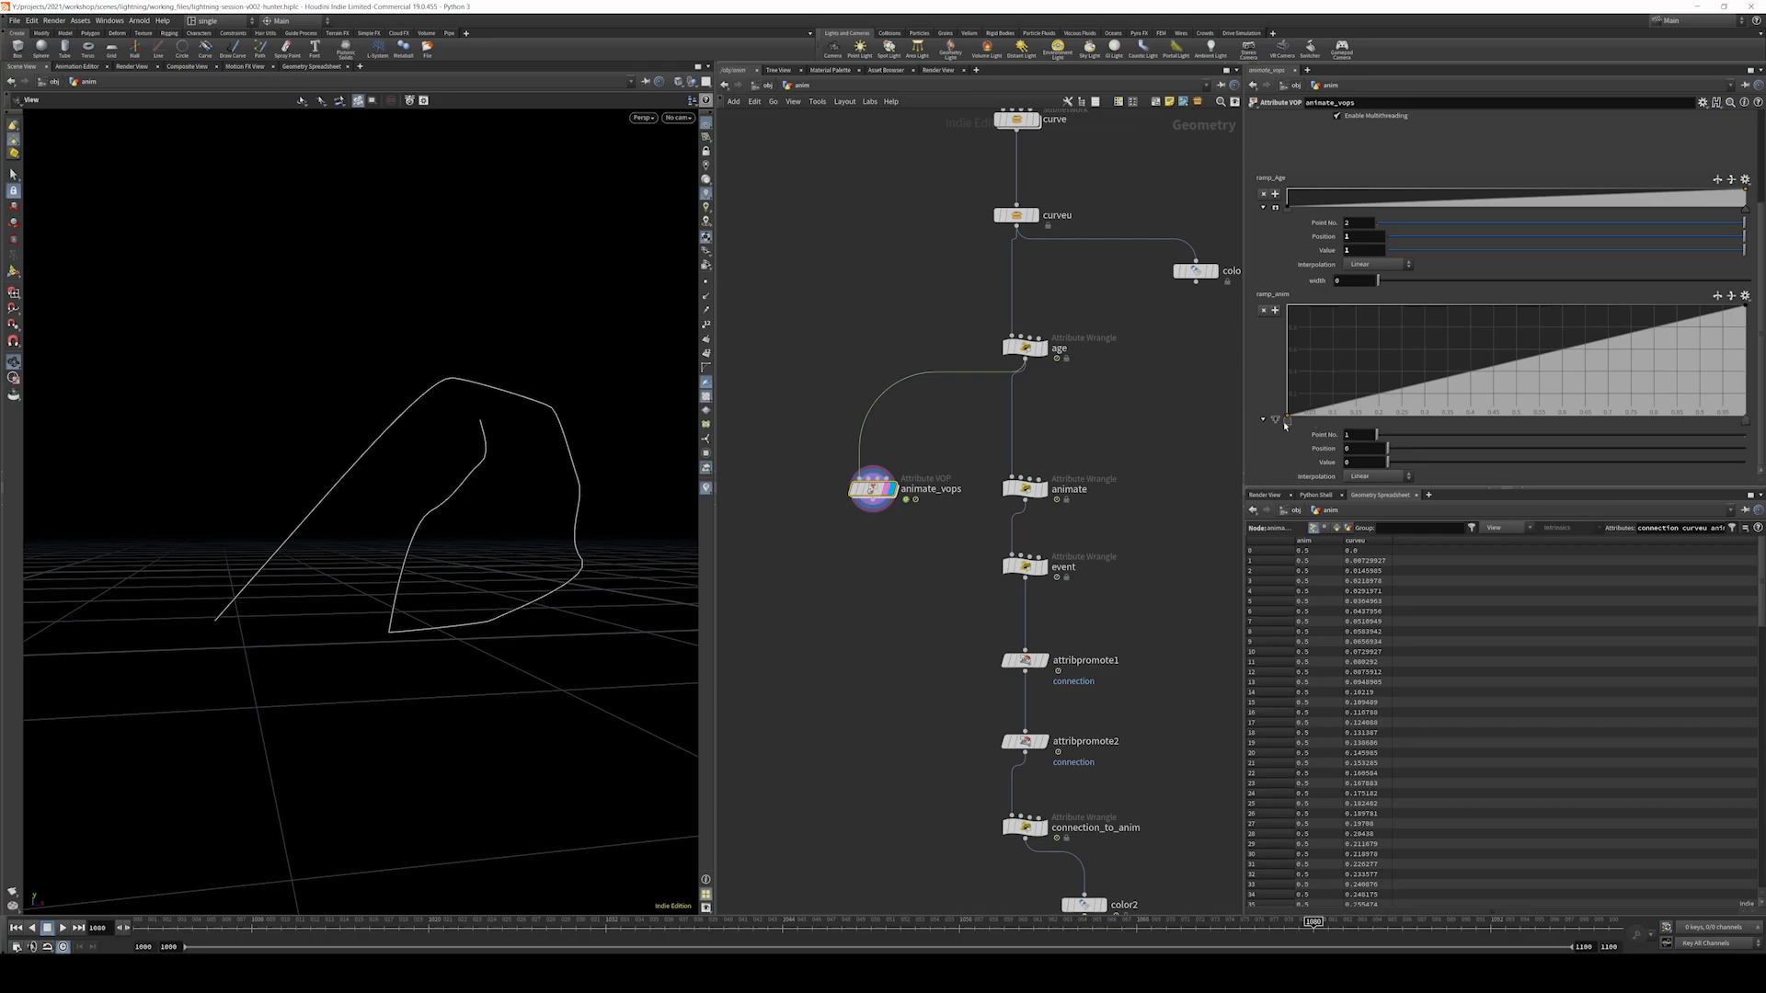
left_click(1355, 478)
left_click(1365, 542)
- Shape ramp_anim into a dome: lower the end point to about 0.07 and add high points at about 0.23 and 0.74
left_click_drag(1425, 384, 1469, 318)
left_click_drag(1746, 310, 1745, 408)
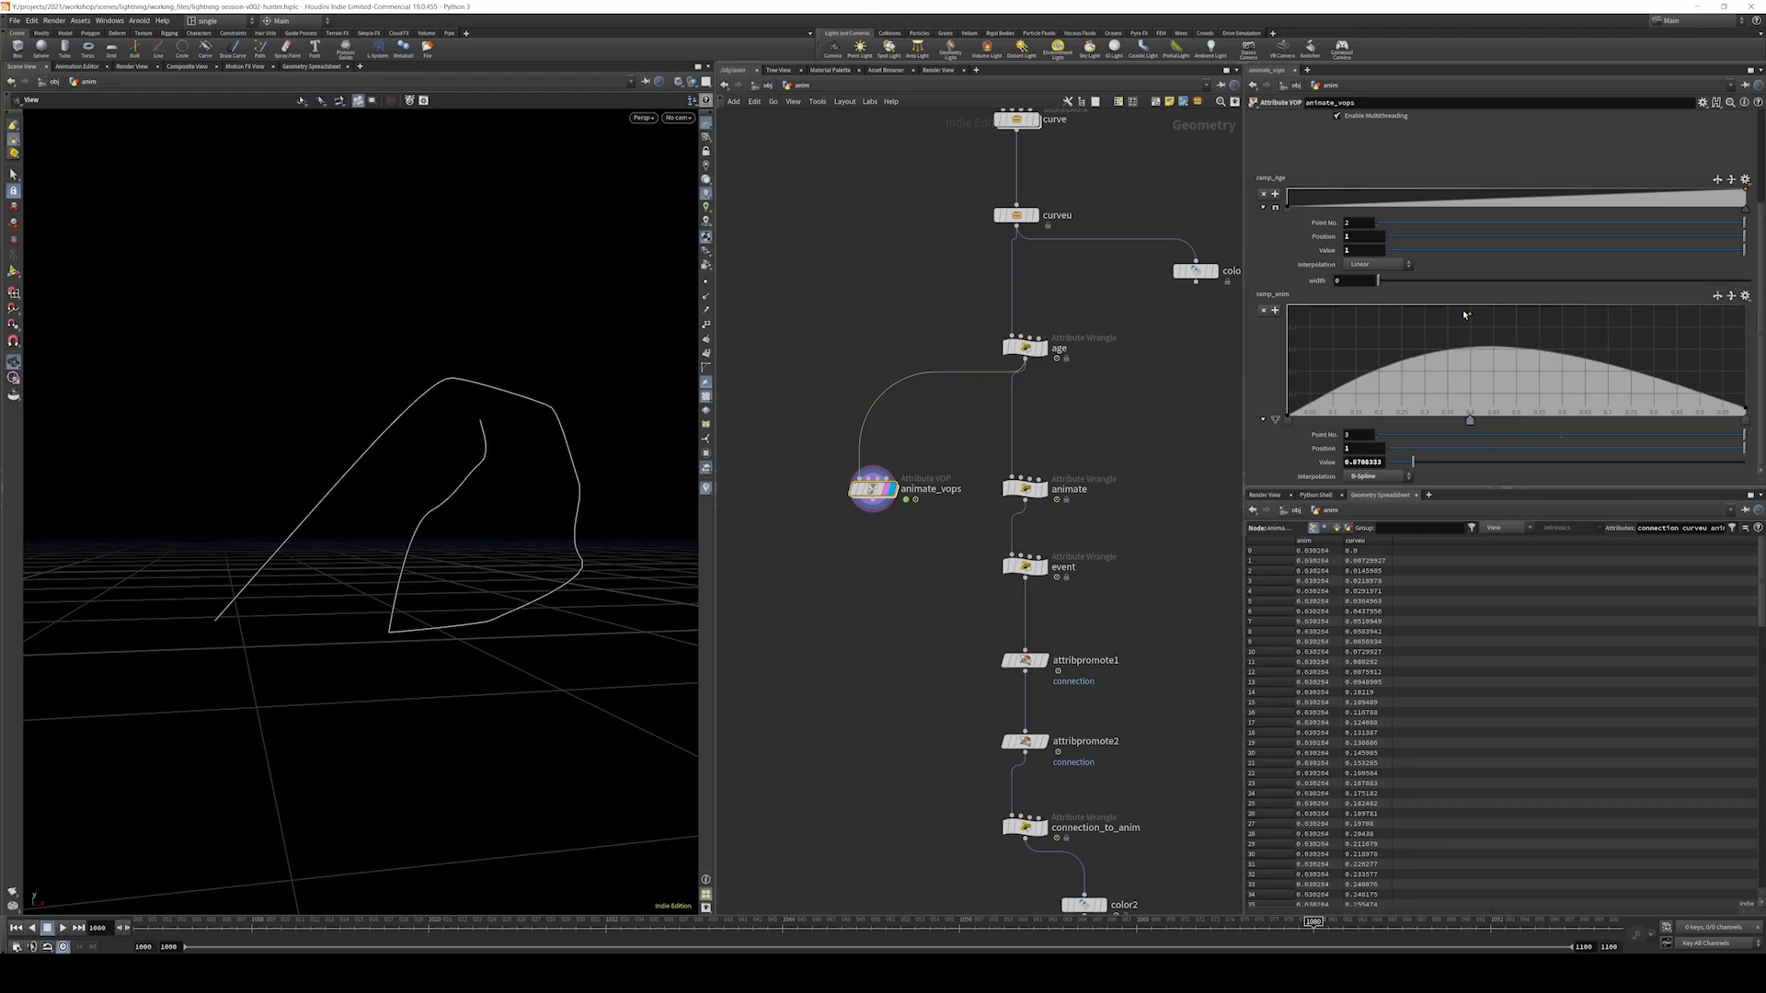
left_click_drag(1464, 314, 1601, 313)
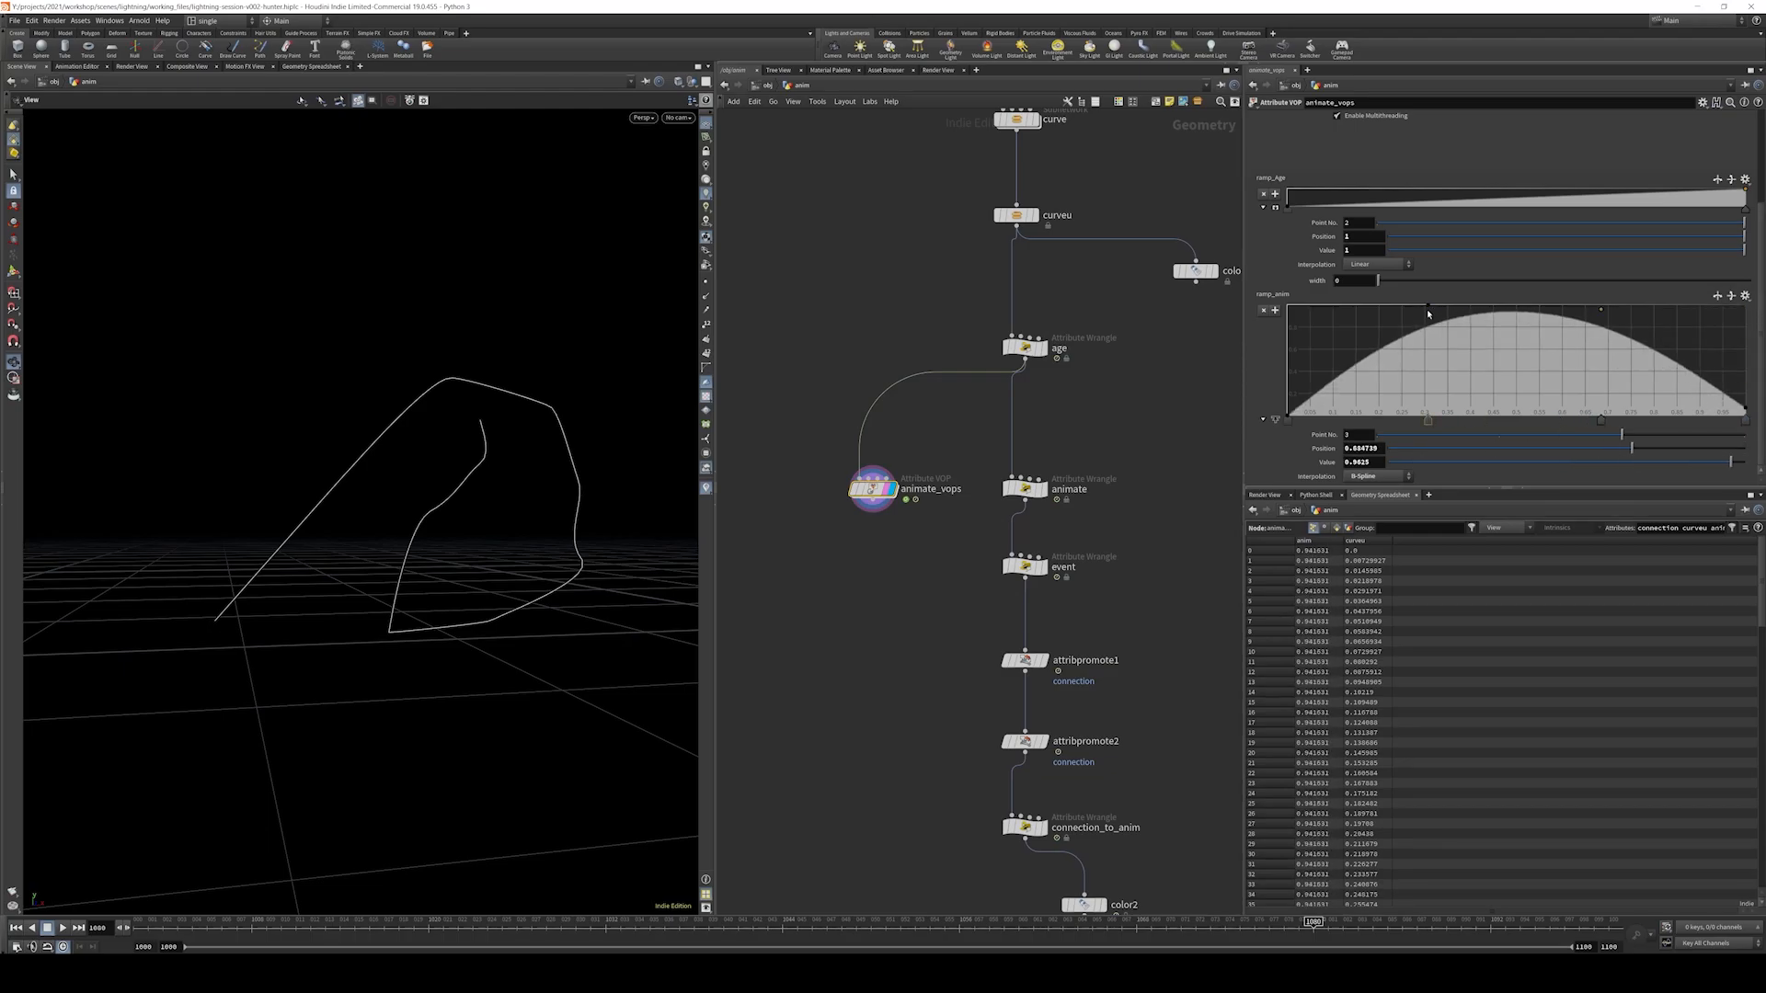
left_click_drag(1429, 310, 1392, 306)
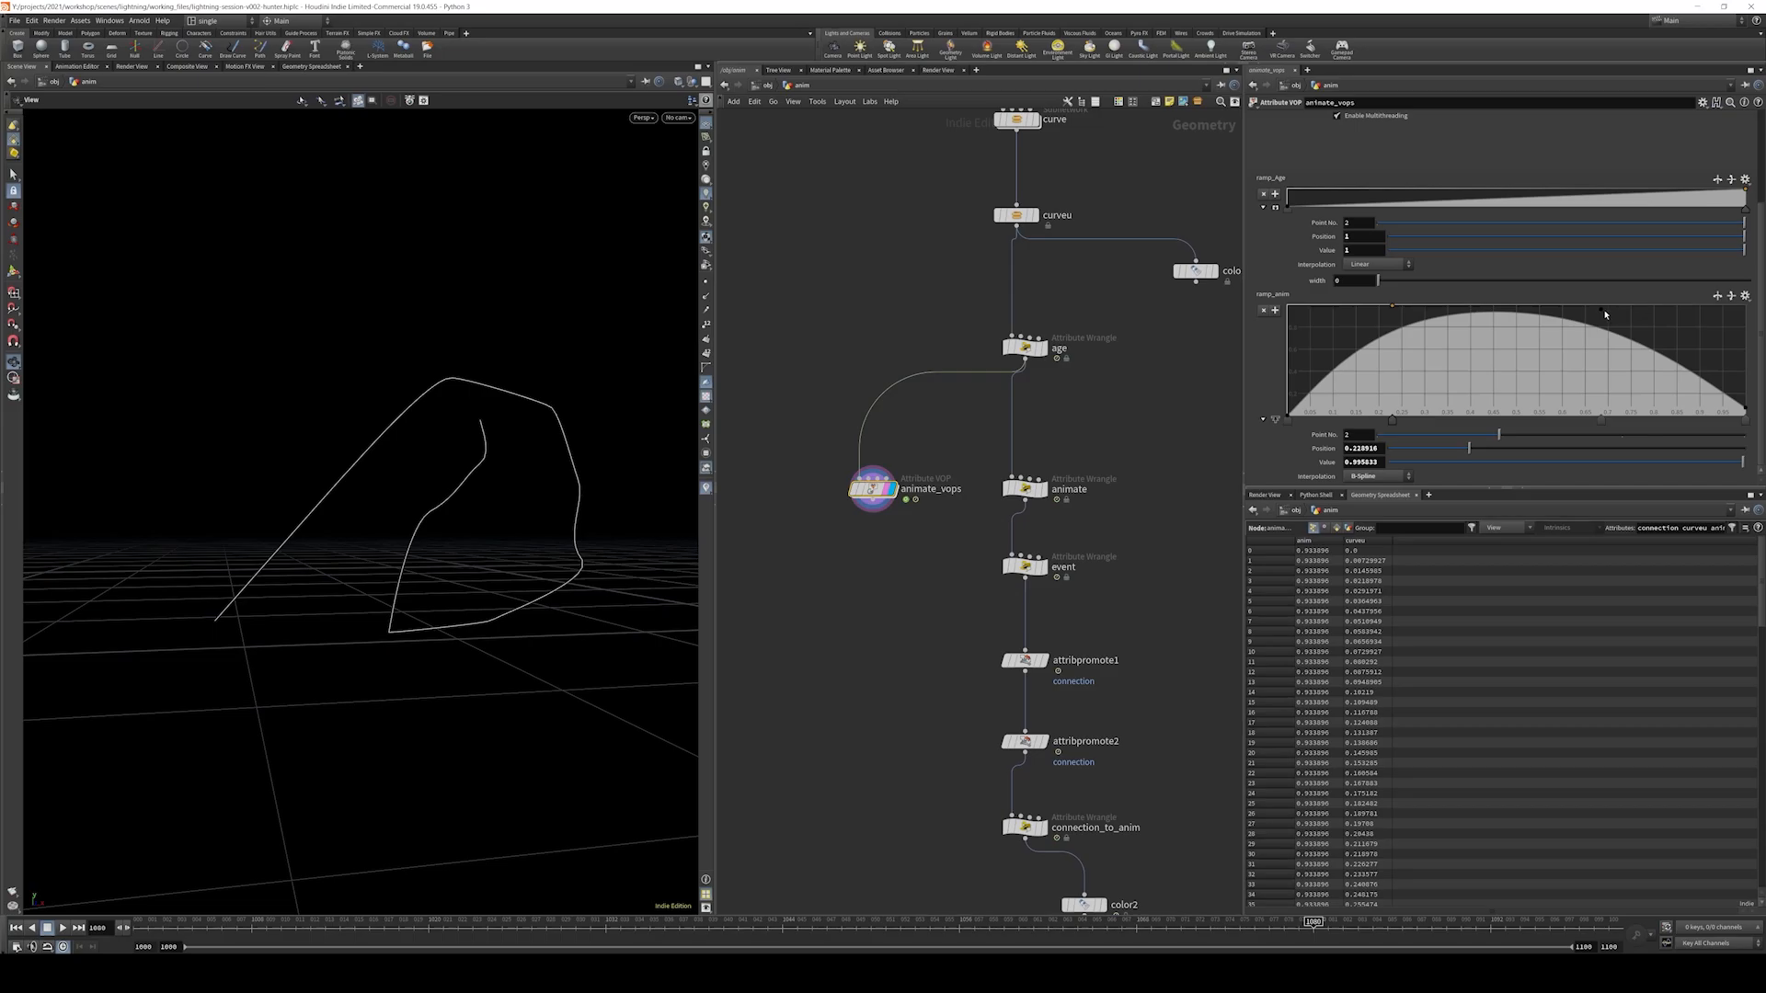
left_click_drag(1605, 315, 1624, 312)
left_click(1636, 311, "ctrl")
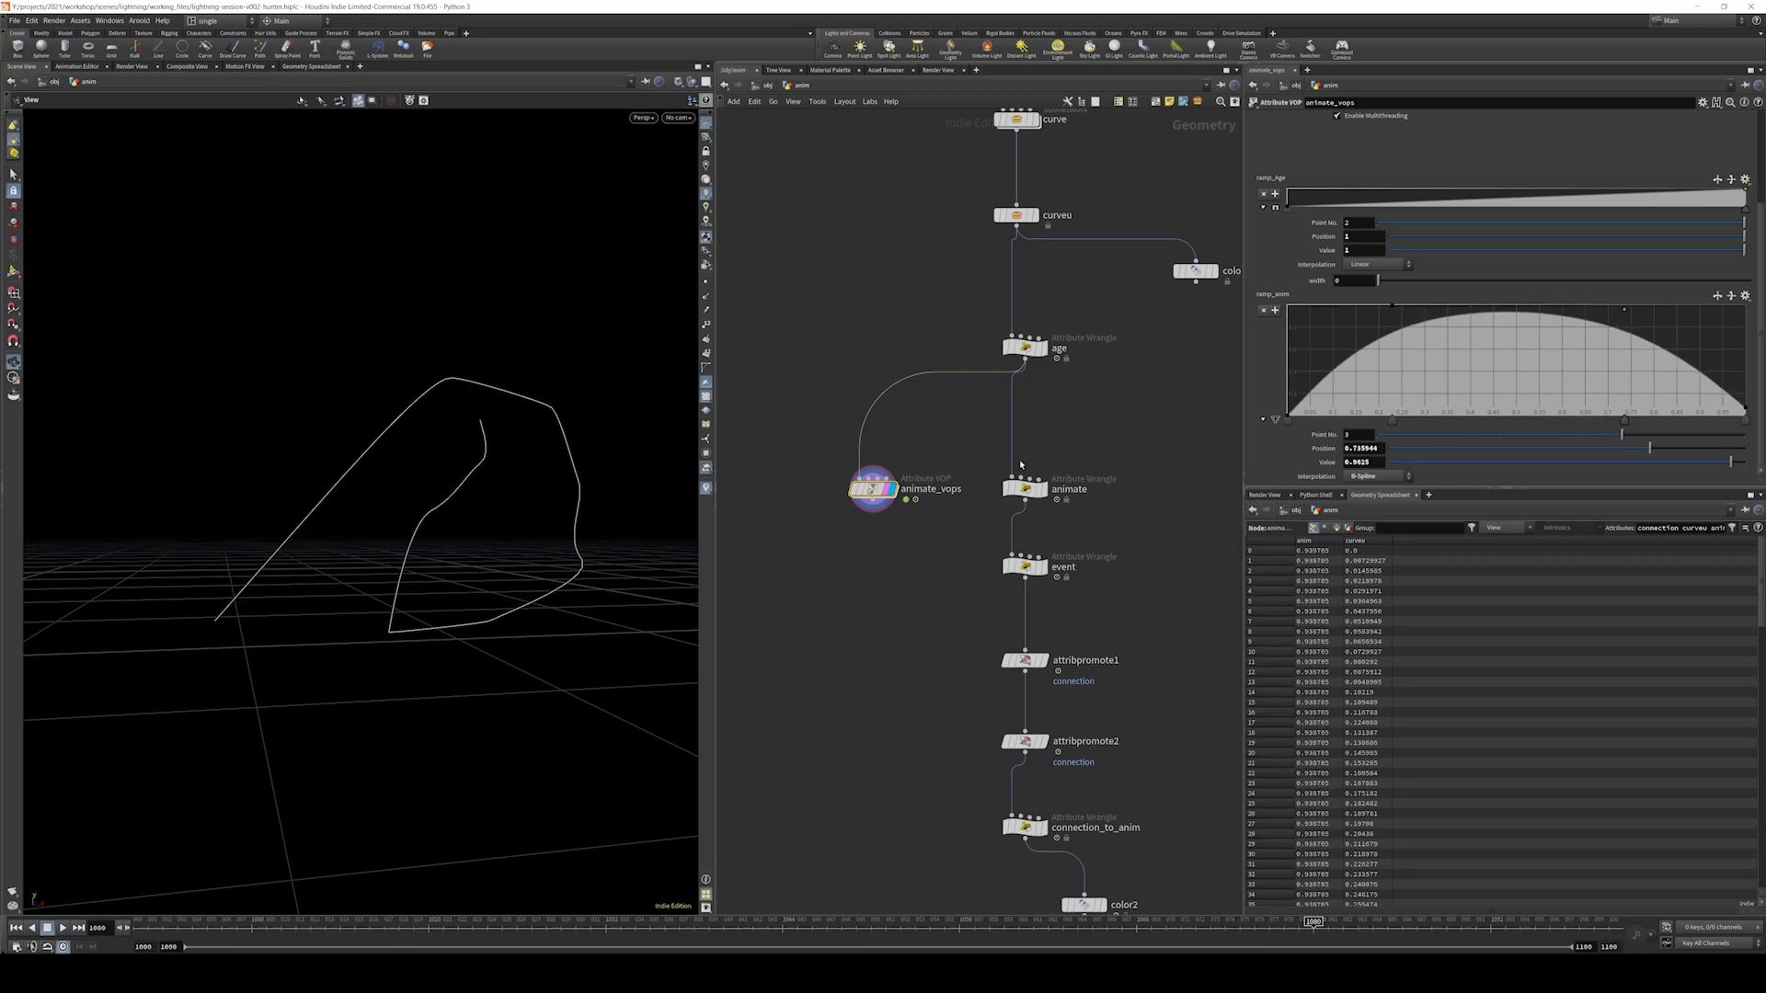
- Wire the animate_vops output into the event and color2 nodes, and display color2
left_click_drag(1011, 556, 874, 501)
scroll(1060, 538, "down", 1)
middle_click_drag(1059, 537, 1042, 497)
left_click_drag(949, 437, 855, 499)
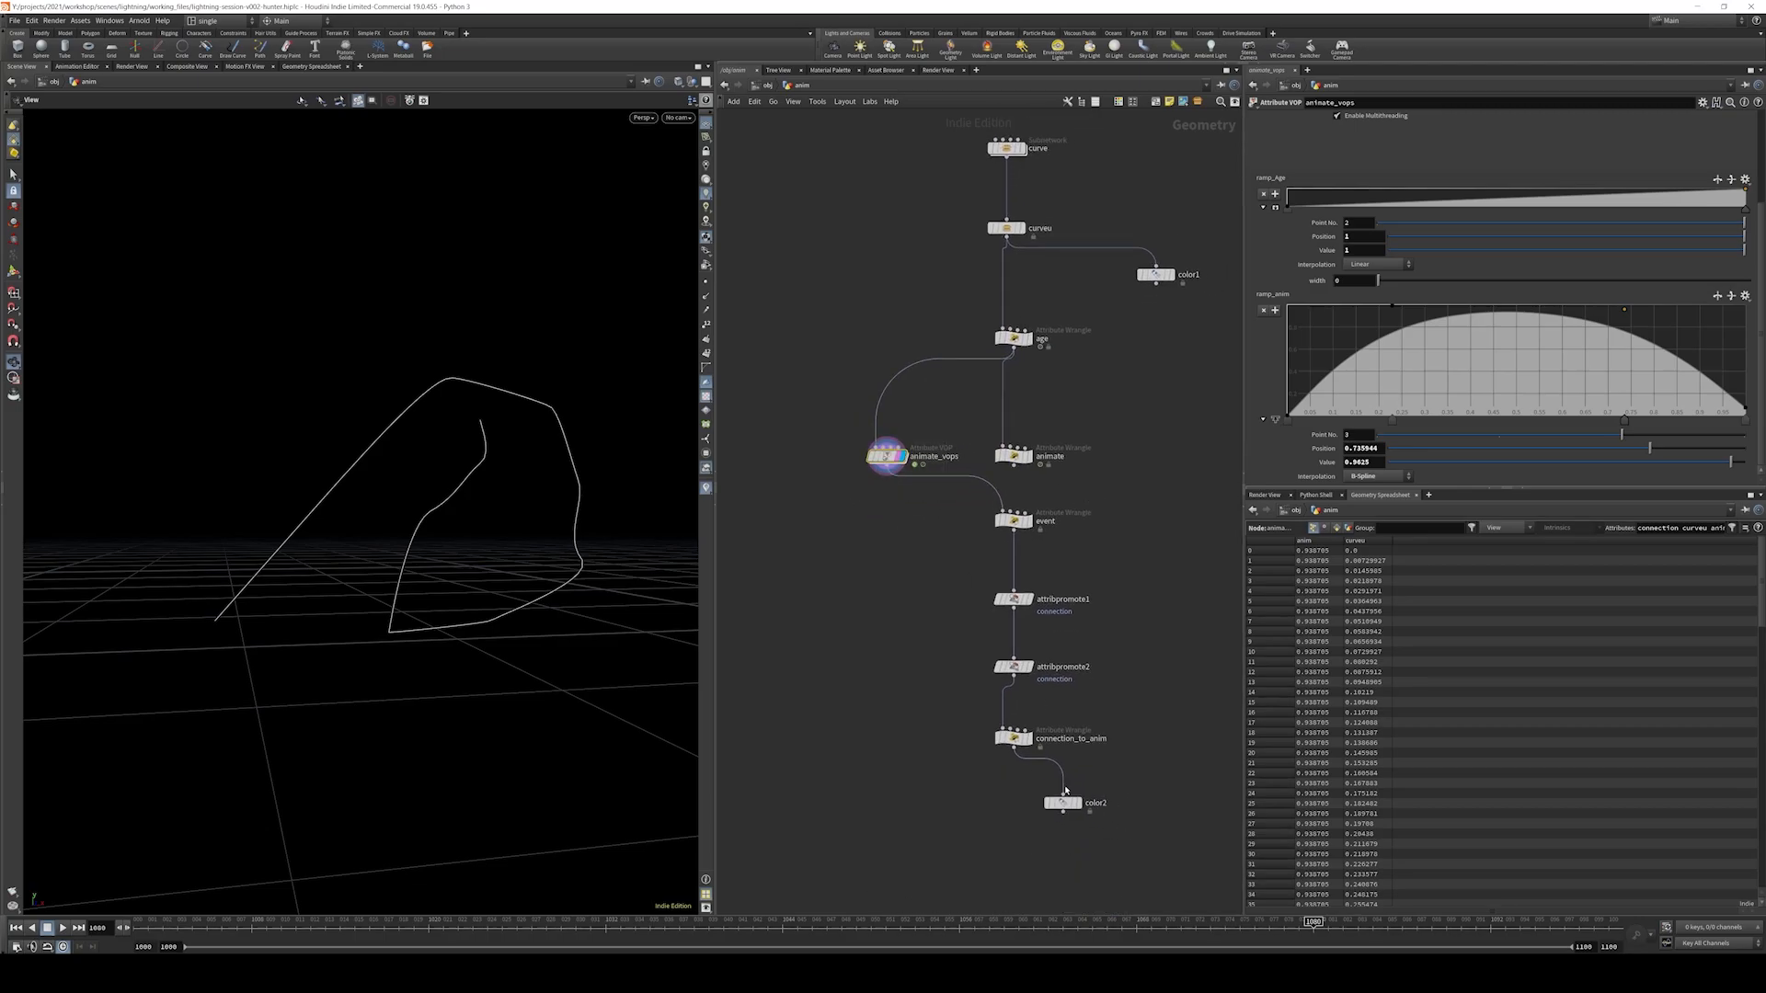
left_click_drag(1062, 795, 887, 468)
left_click_drag(1119, 740, 1053, 828)
key("r")
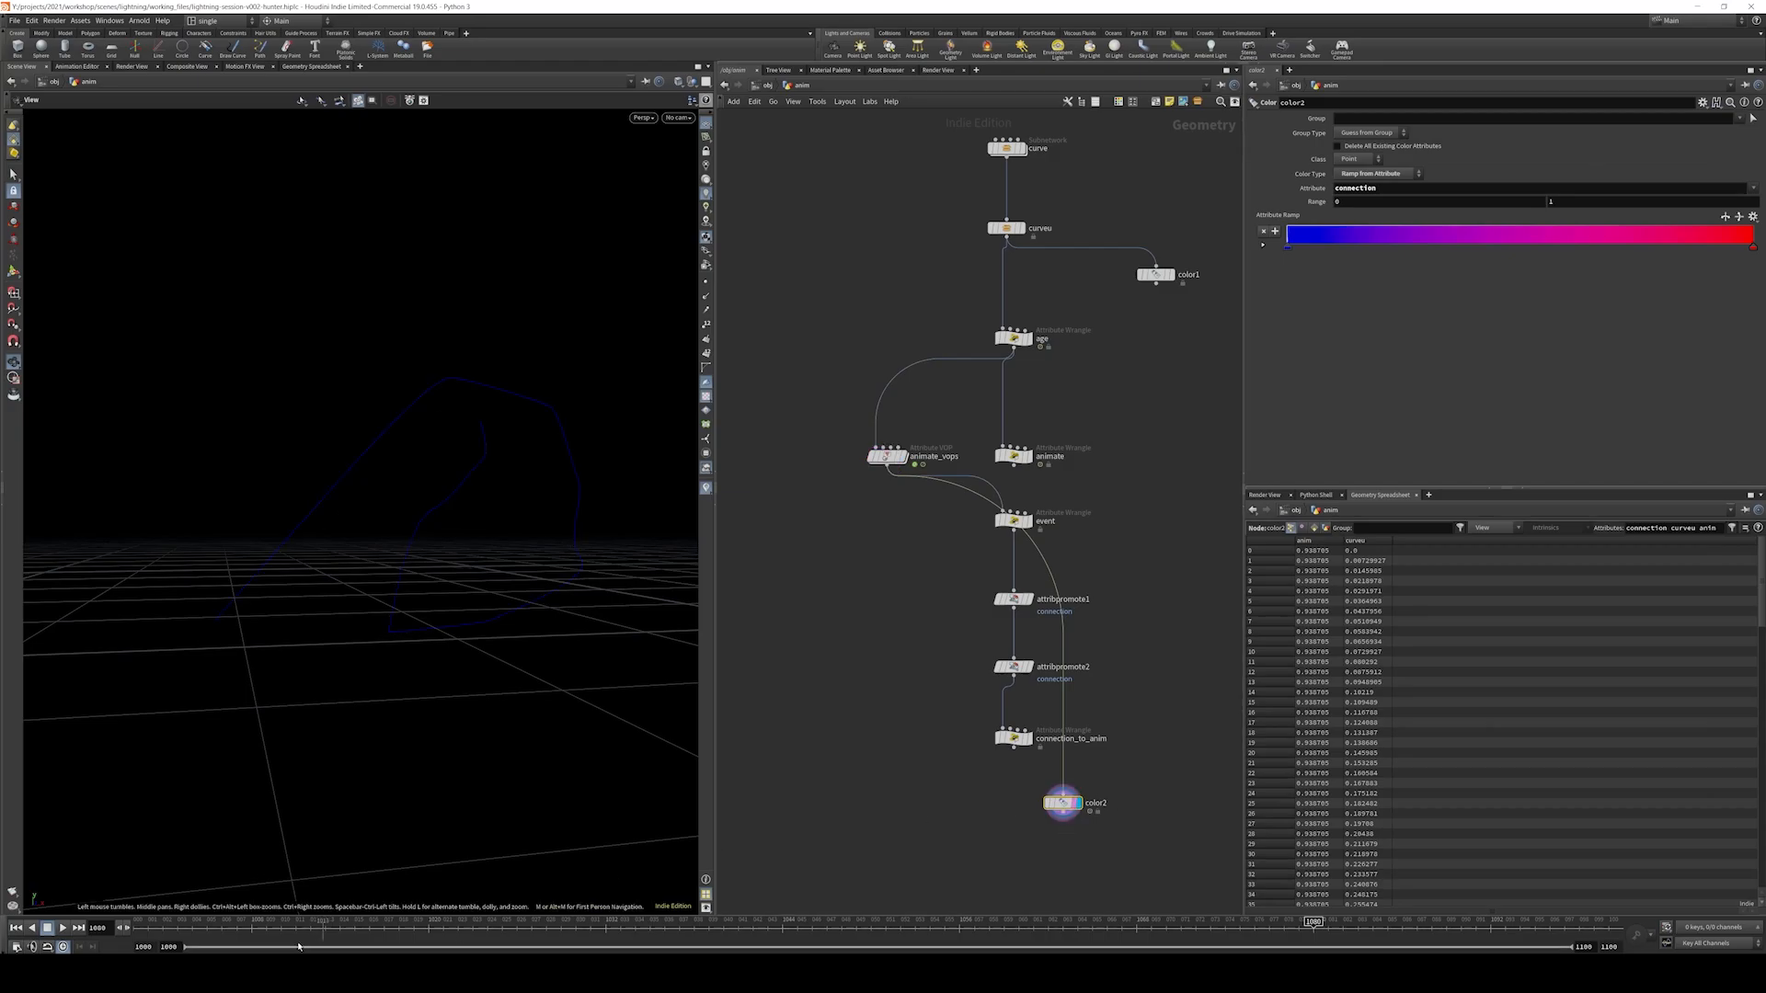
- Scrub the timeline back to the start and set color2's ramp attribute to anim
left_click_drag(224, 926, 870, 925)
left_click_drag(741, 931, 143, 925)
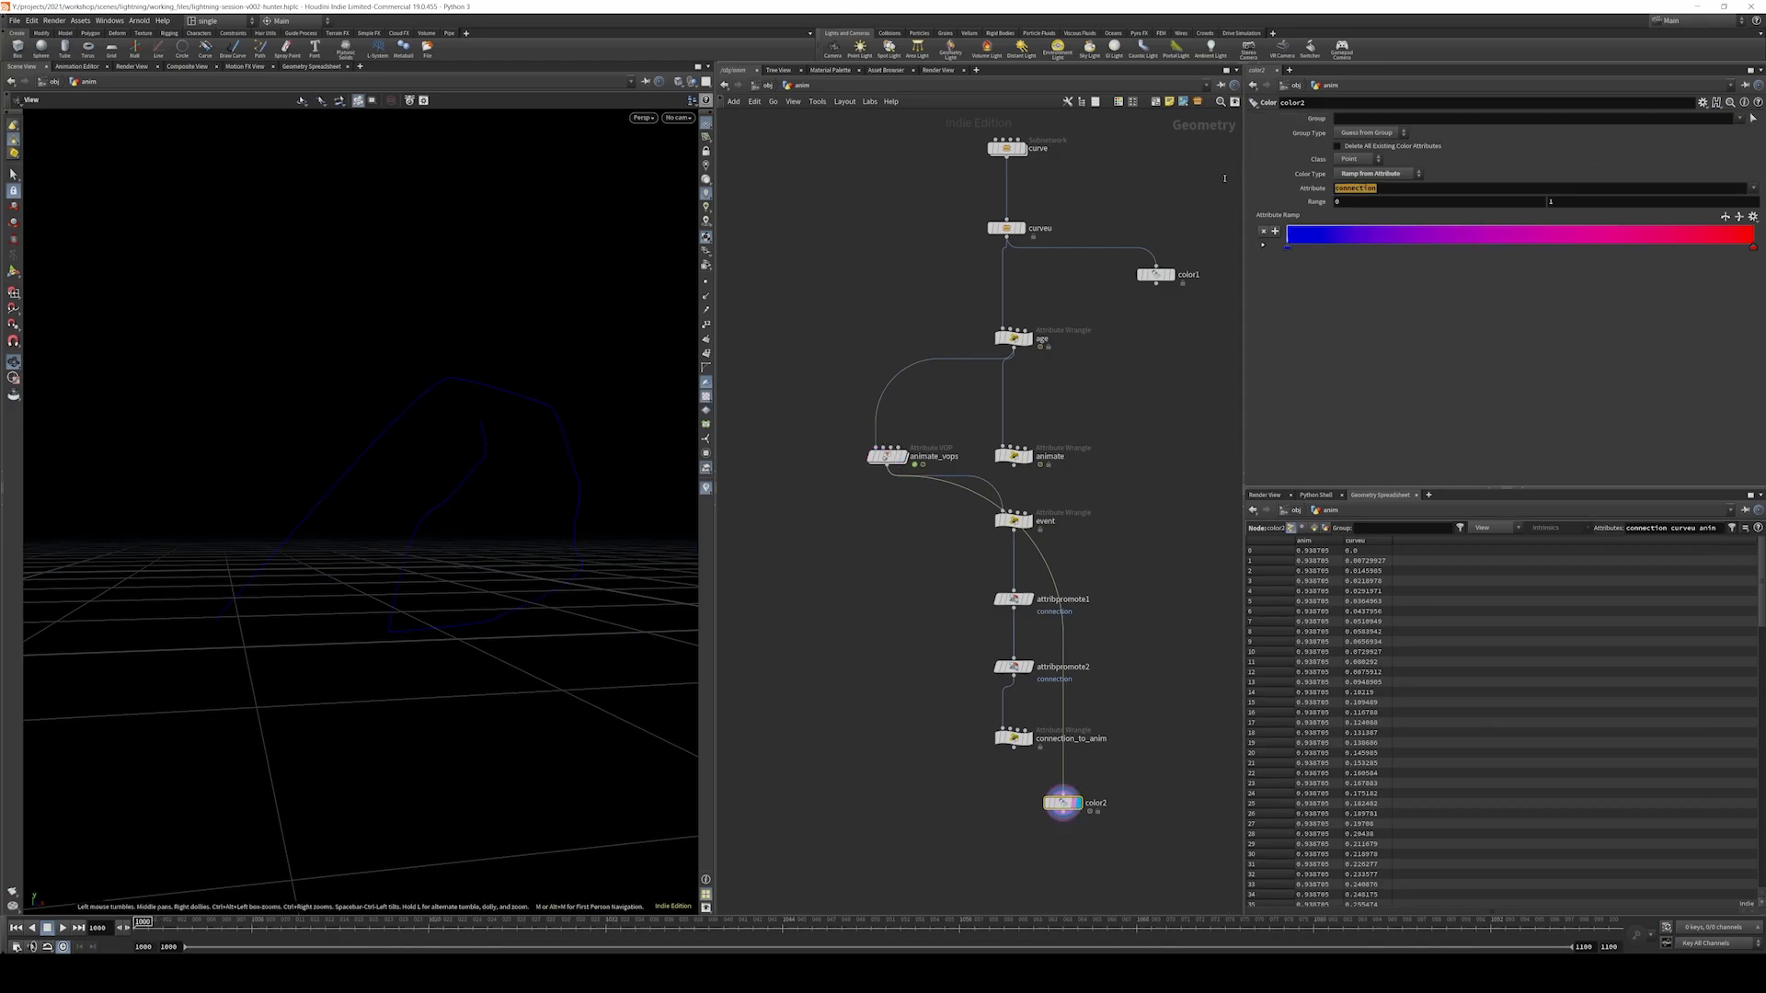
type("anim")
key("Return")
key("Up")
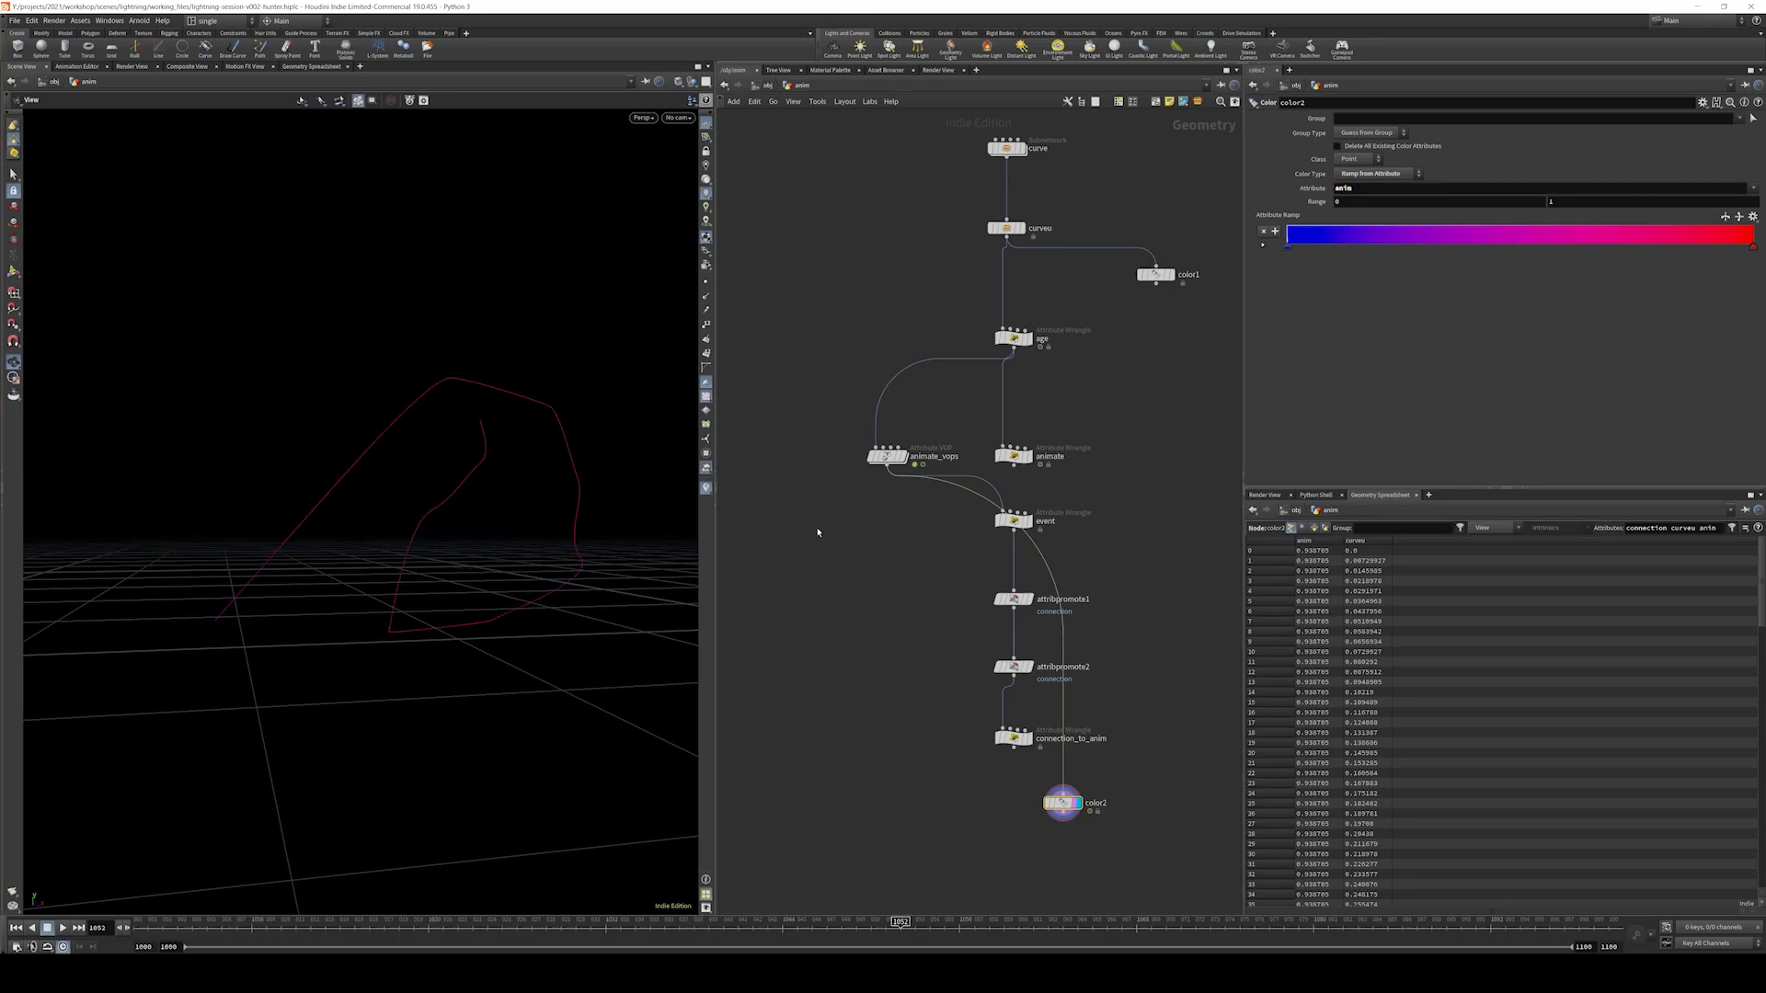
- Move the color2 node down beside animate_vops and scrub the timeline back to frame 1035
left_click(881, 458)
scroll(1292, 438, "up", 3)
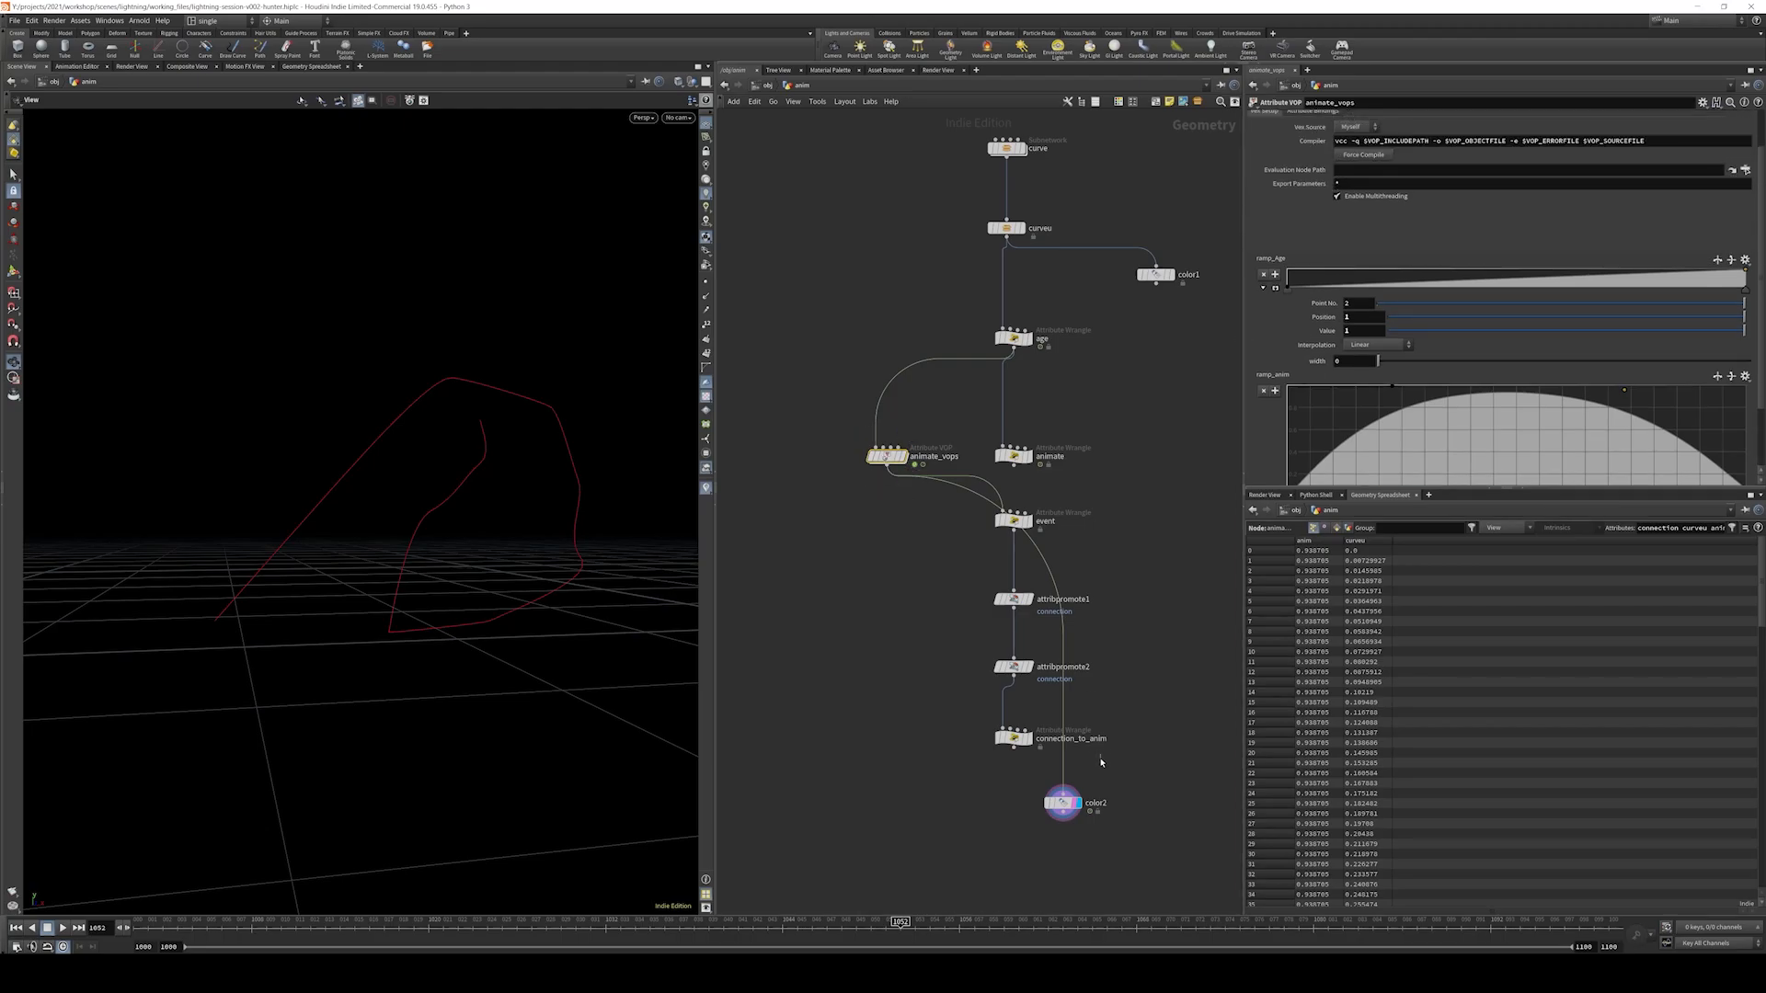
left_click_drag(1062, 802, 810, 515)
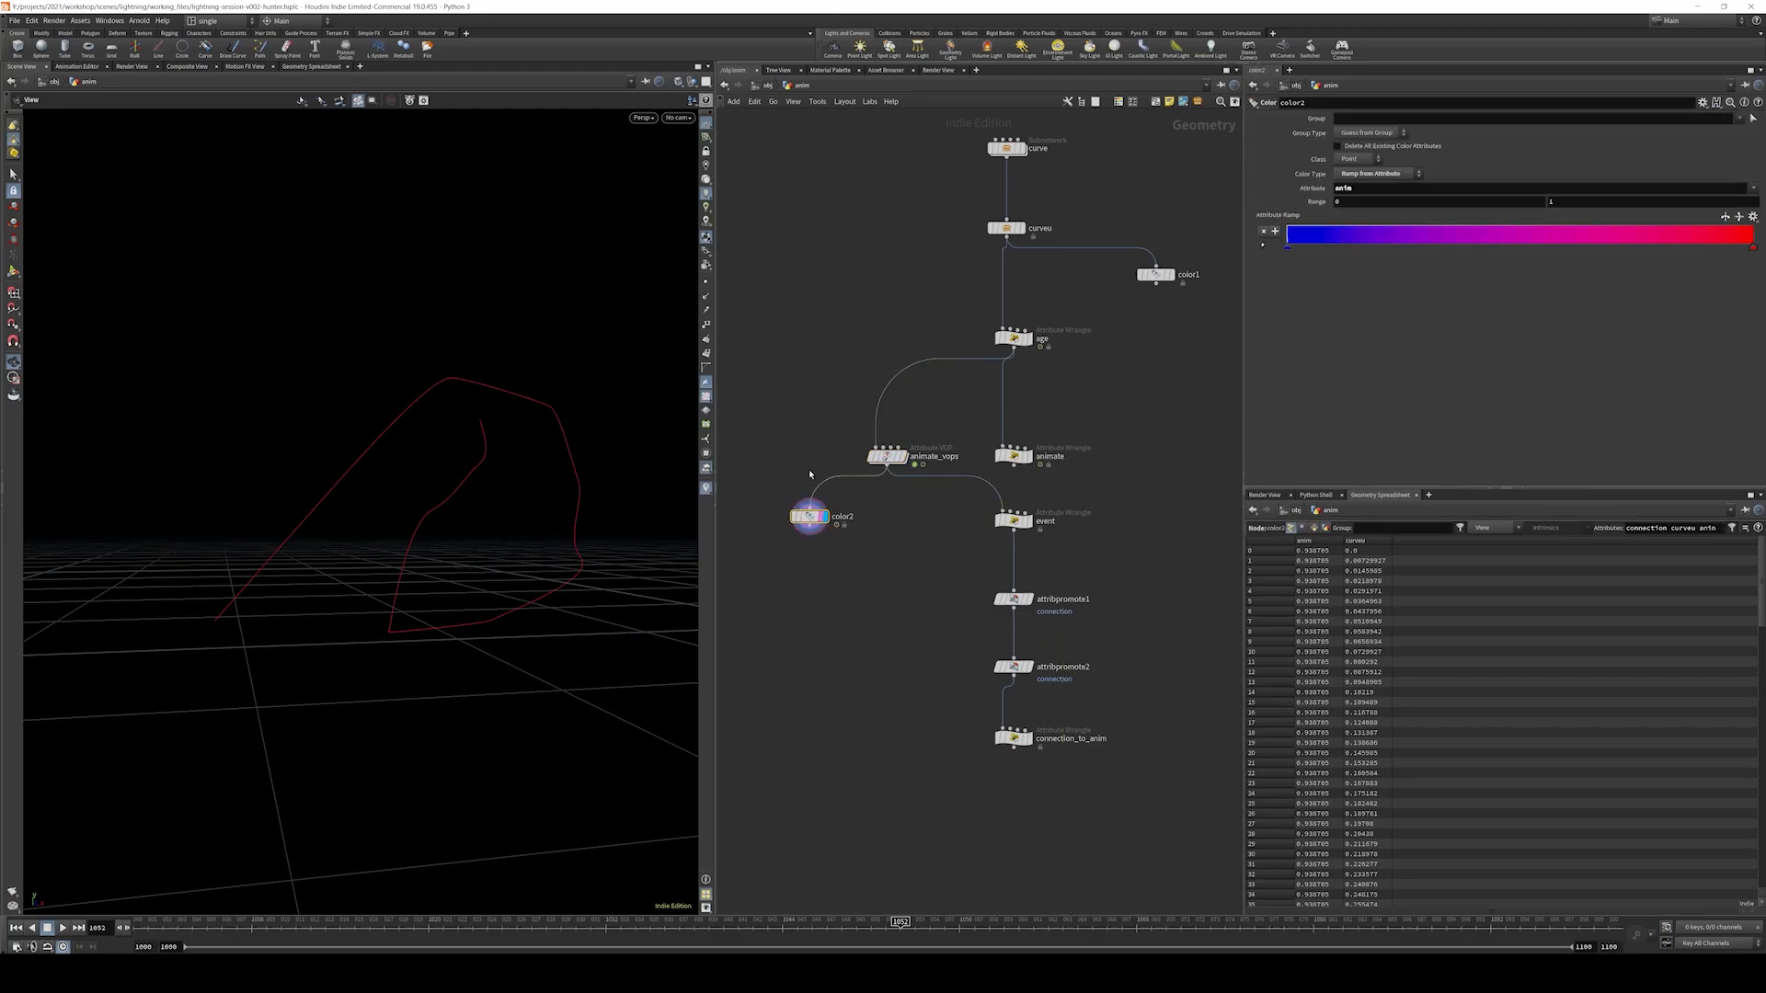
left_click_drag(858, 756, 795, 757)
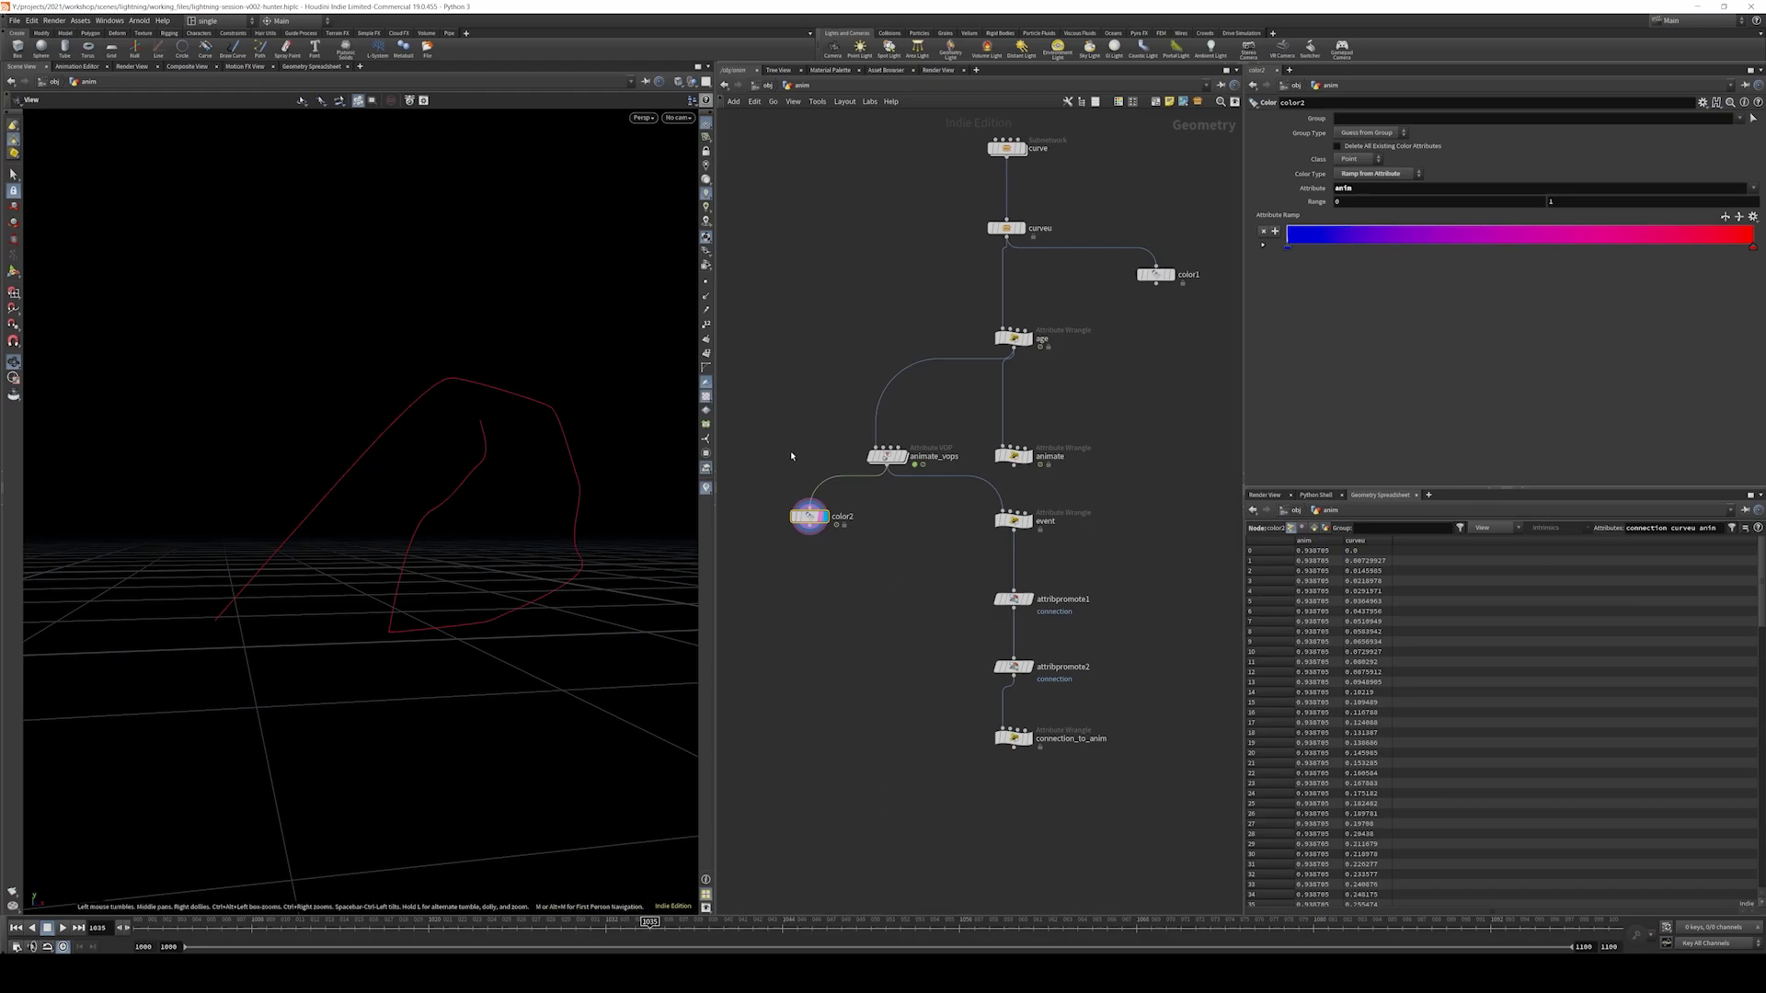
- Set the width parameter of animate_vops to about 0.064
double_click(888, 456)
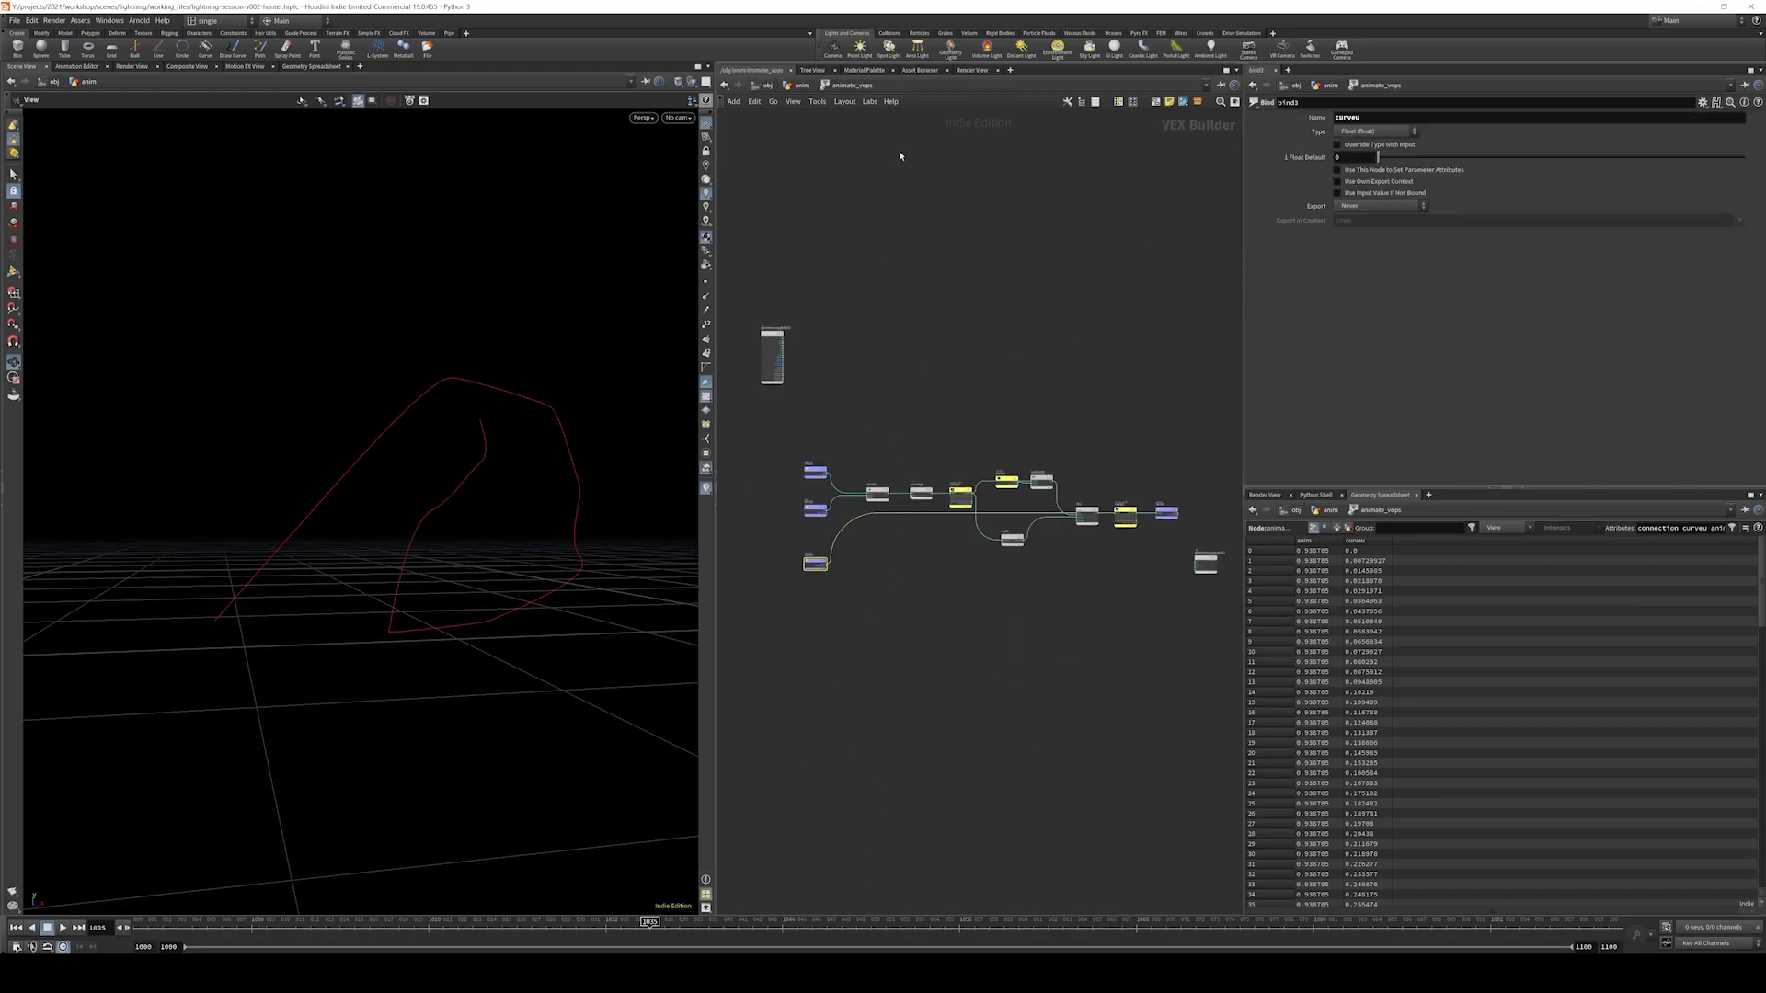
left_click(801, 86)
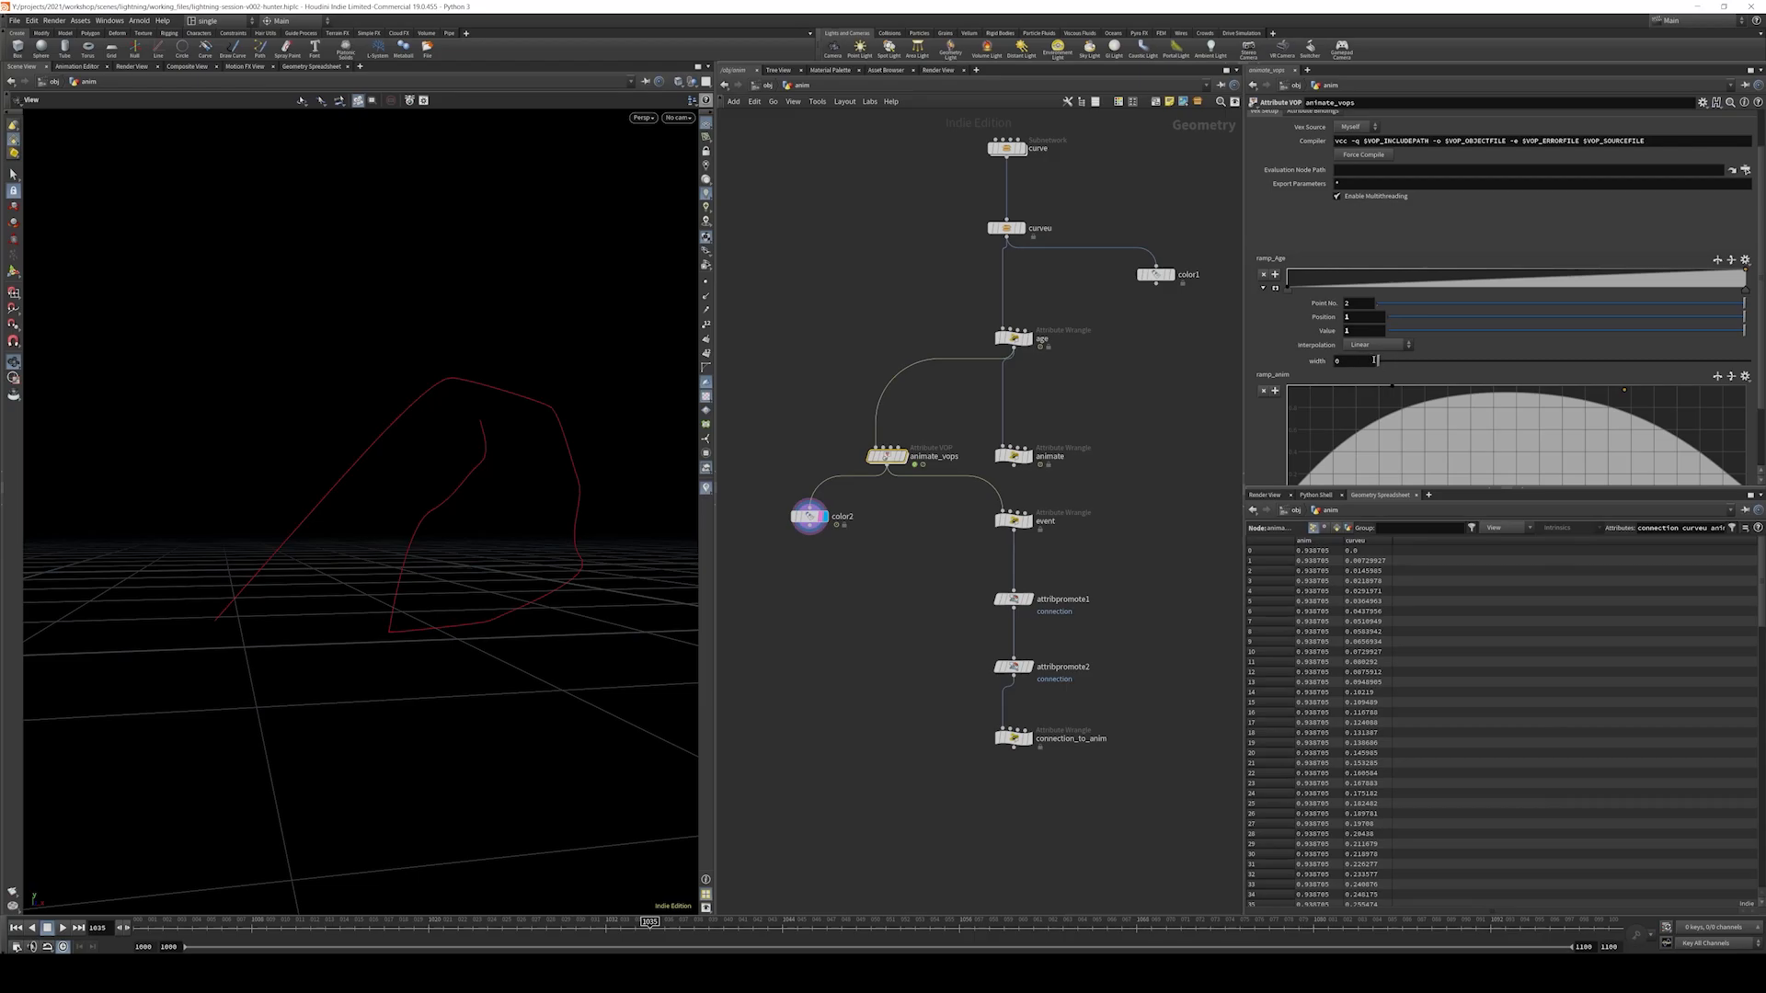
left_click_drag(1389, 362, 1399, 362)
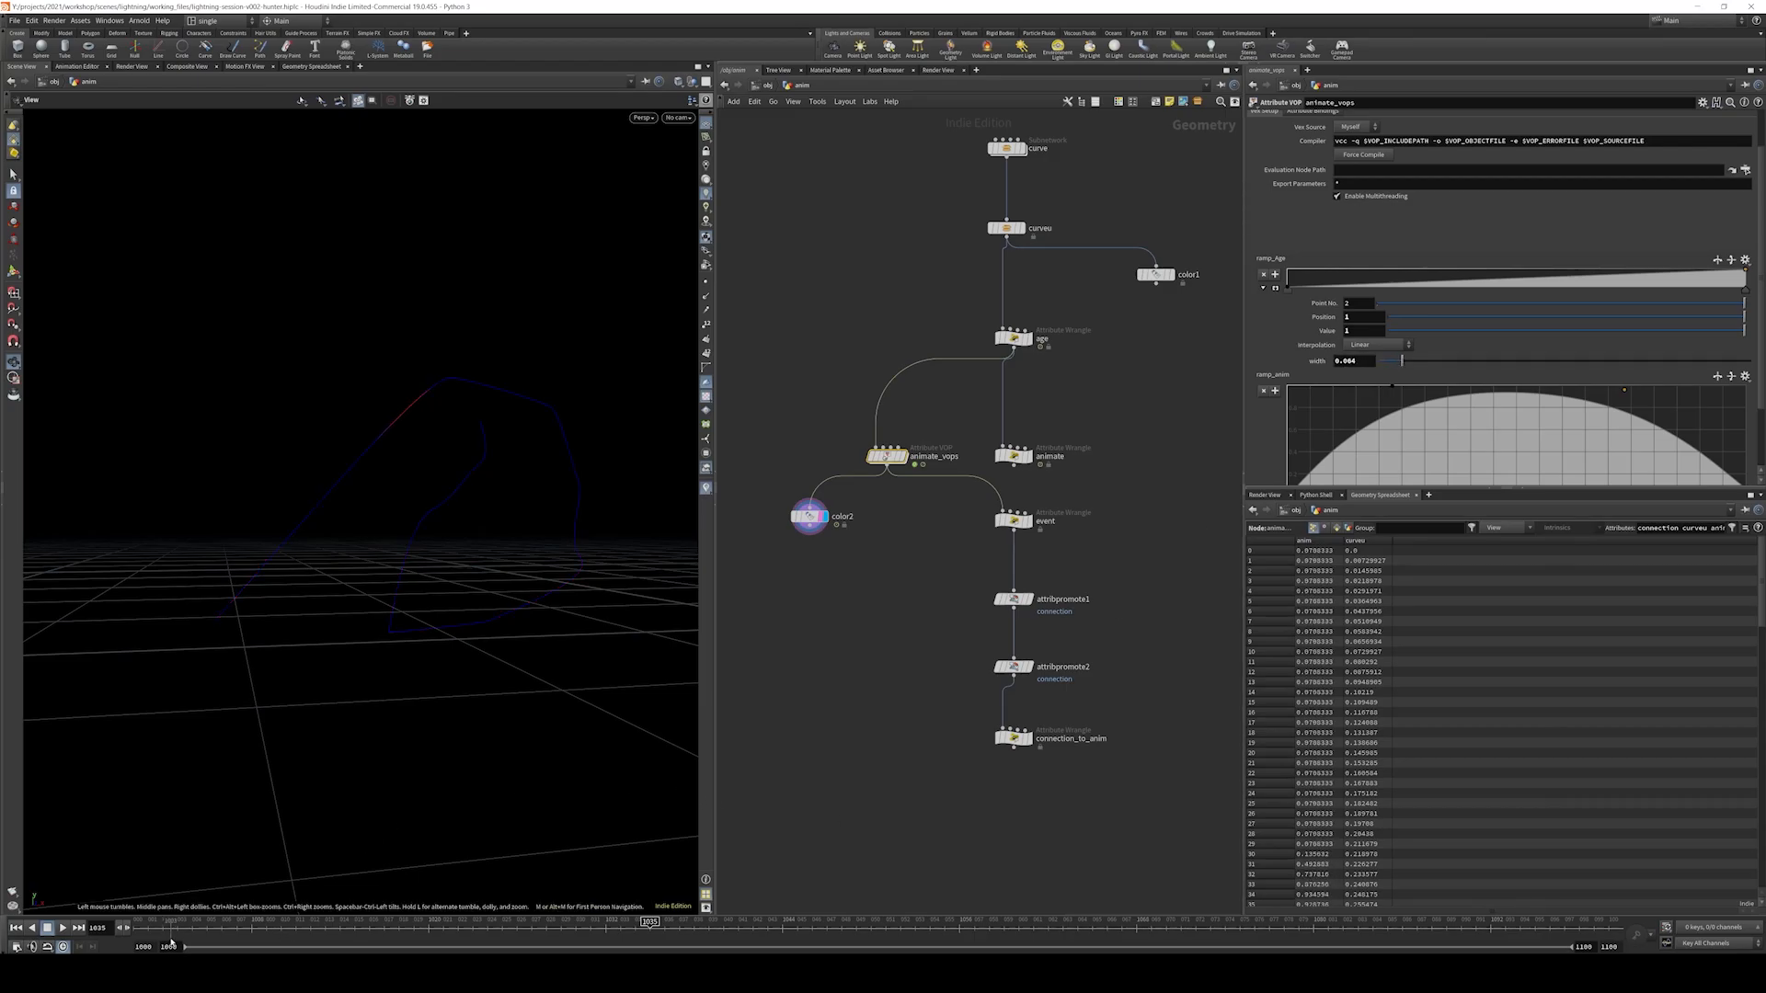
- Play the animation from the start to check the coloured pulse, and bring up the event wrangle's code
left_click_drag(165, 922, 136, 923)
left_click(62, 929)
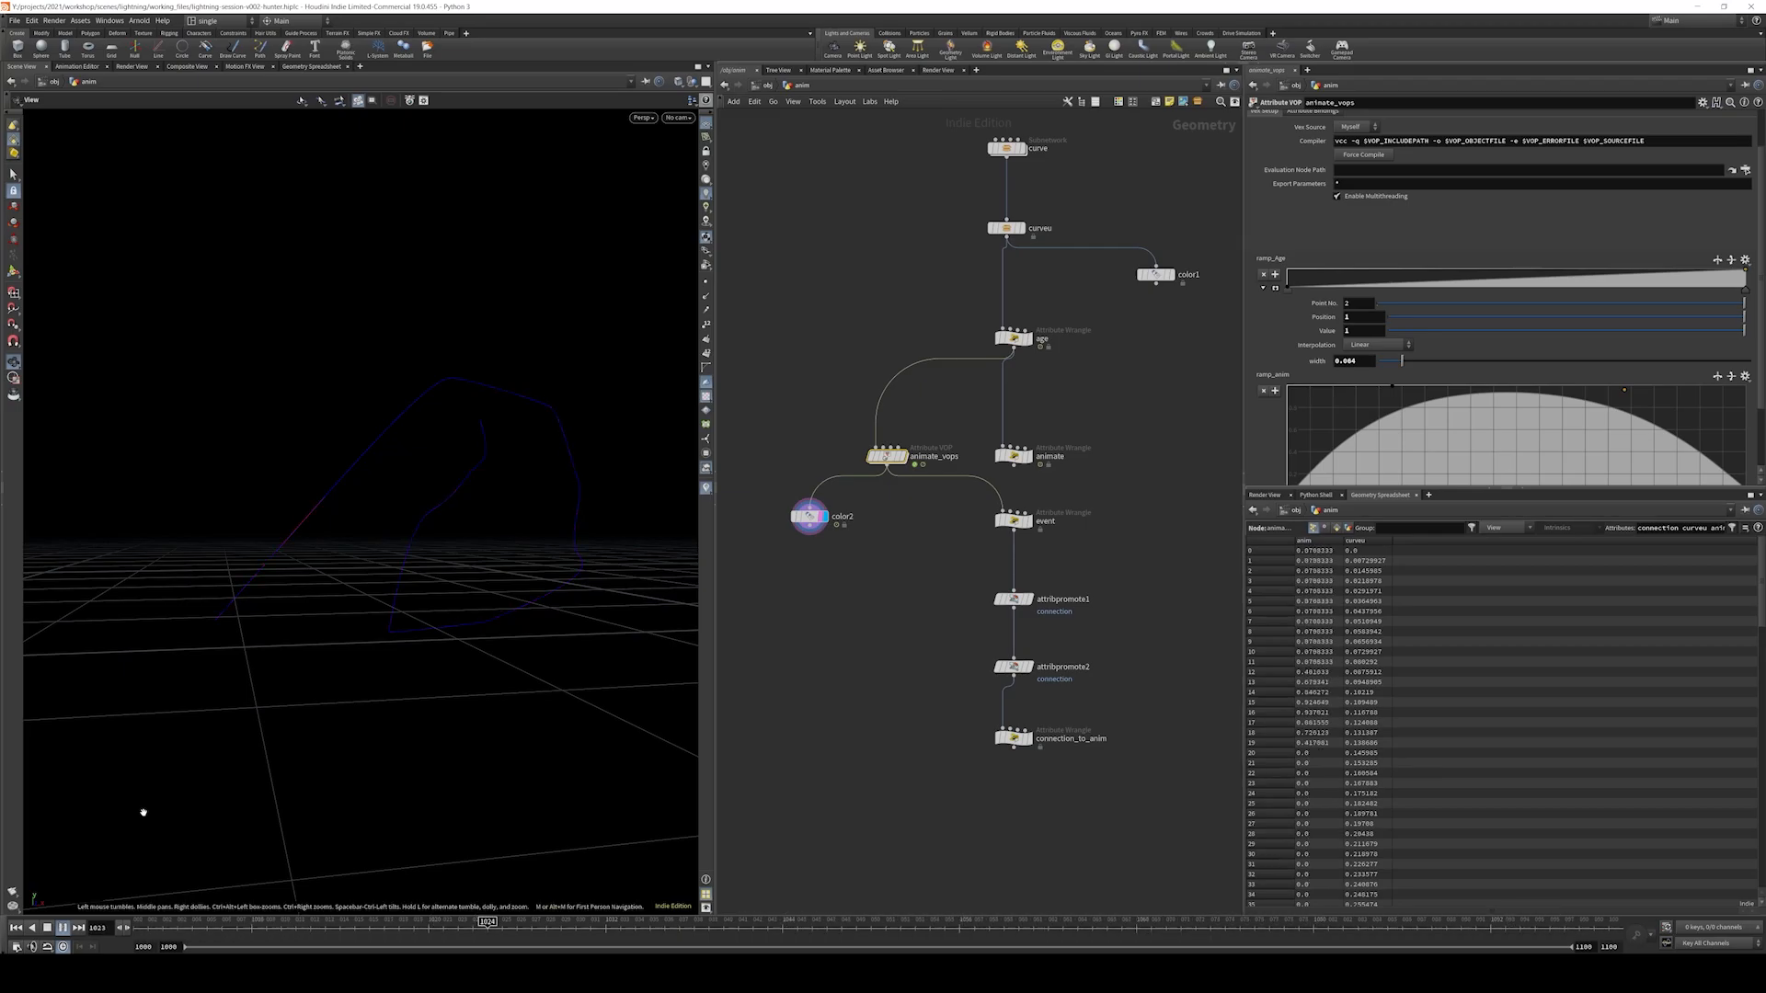
left_click(1014, 521)
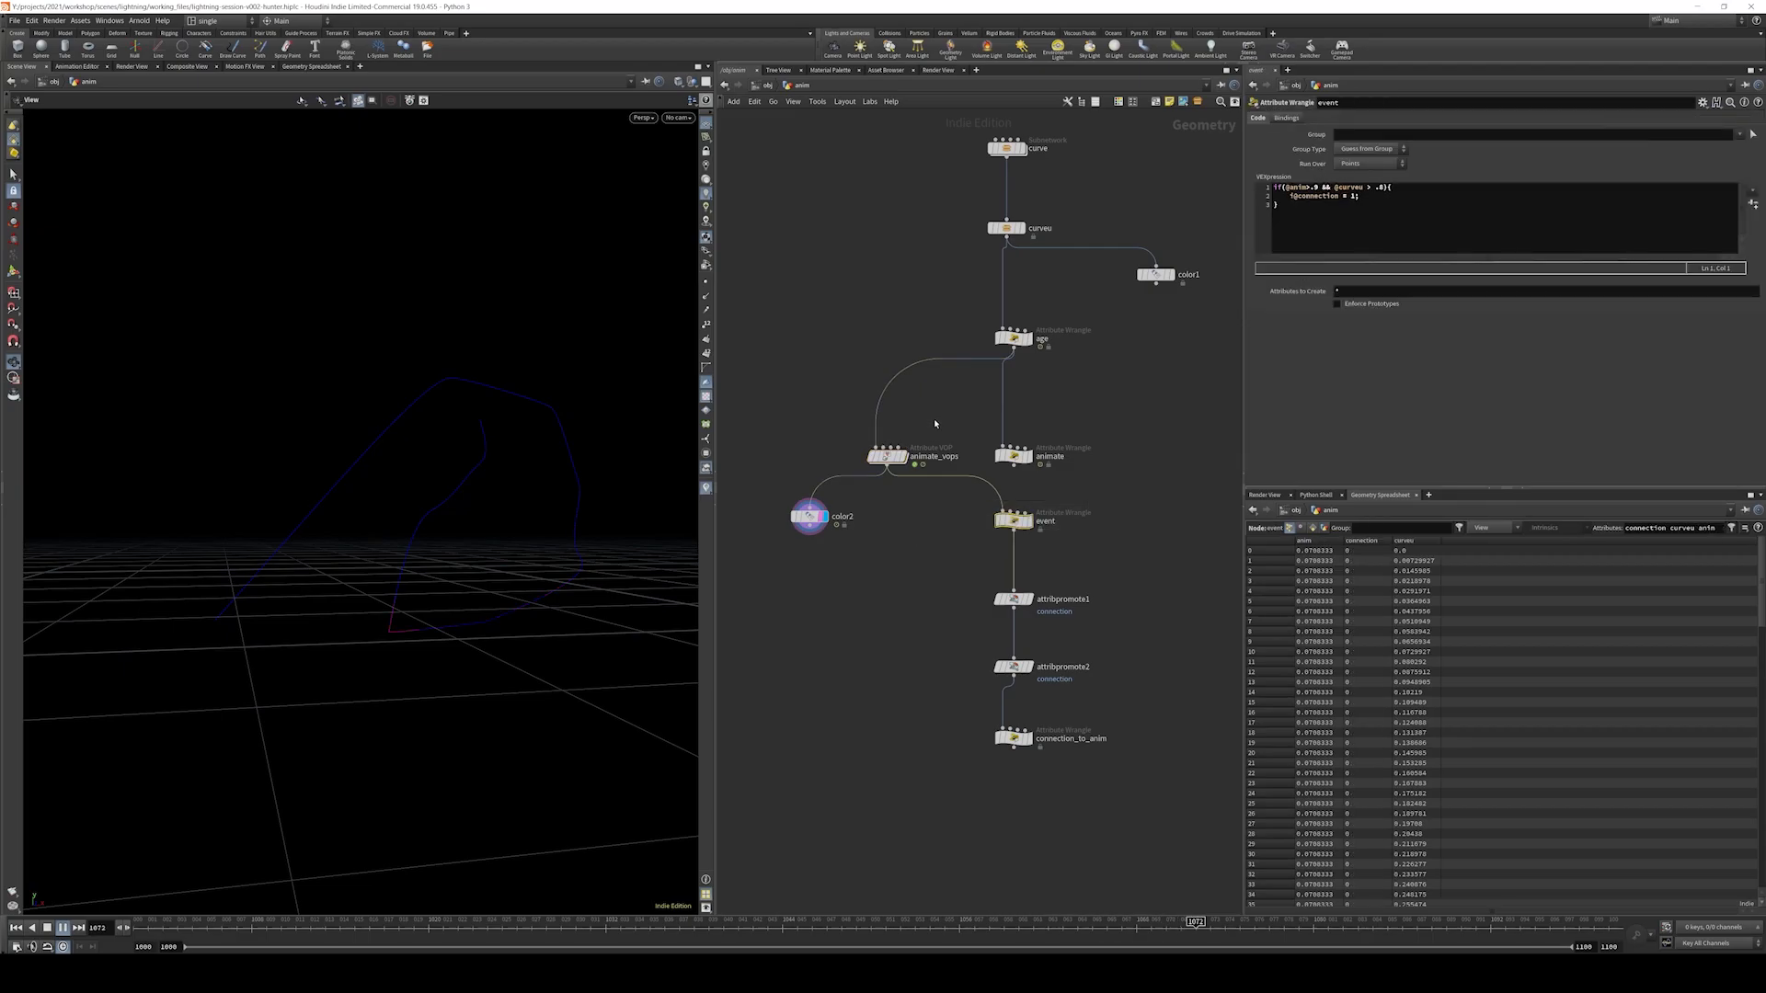
left_click(60, 929)
- Remove the extra blank line below the width declaration in the animate wrangle's code
scroll(930, 573, "down", 2)
scroll(930, 571, "up", 2)
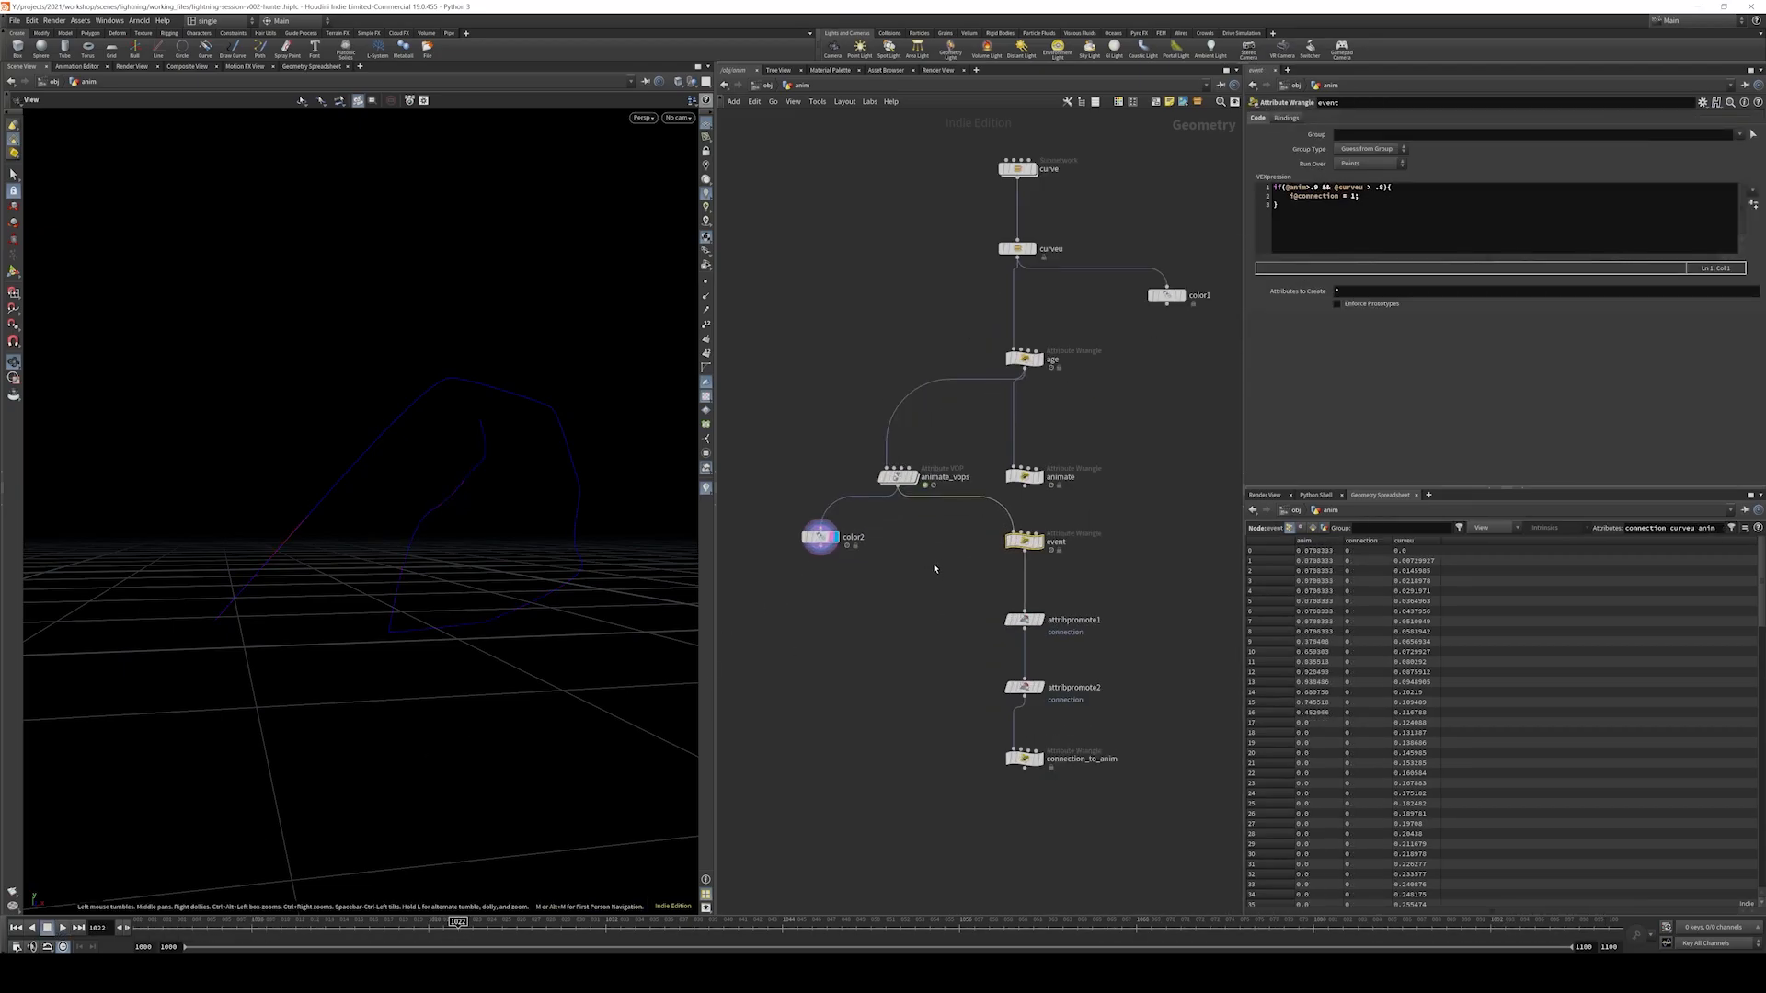
left_click(897, 476)
left_click_drag(1101, 436, 1007, 486)
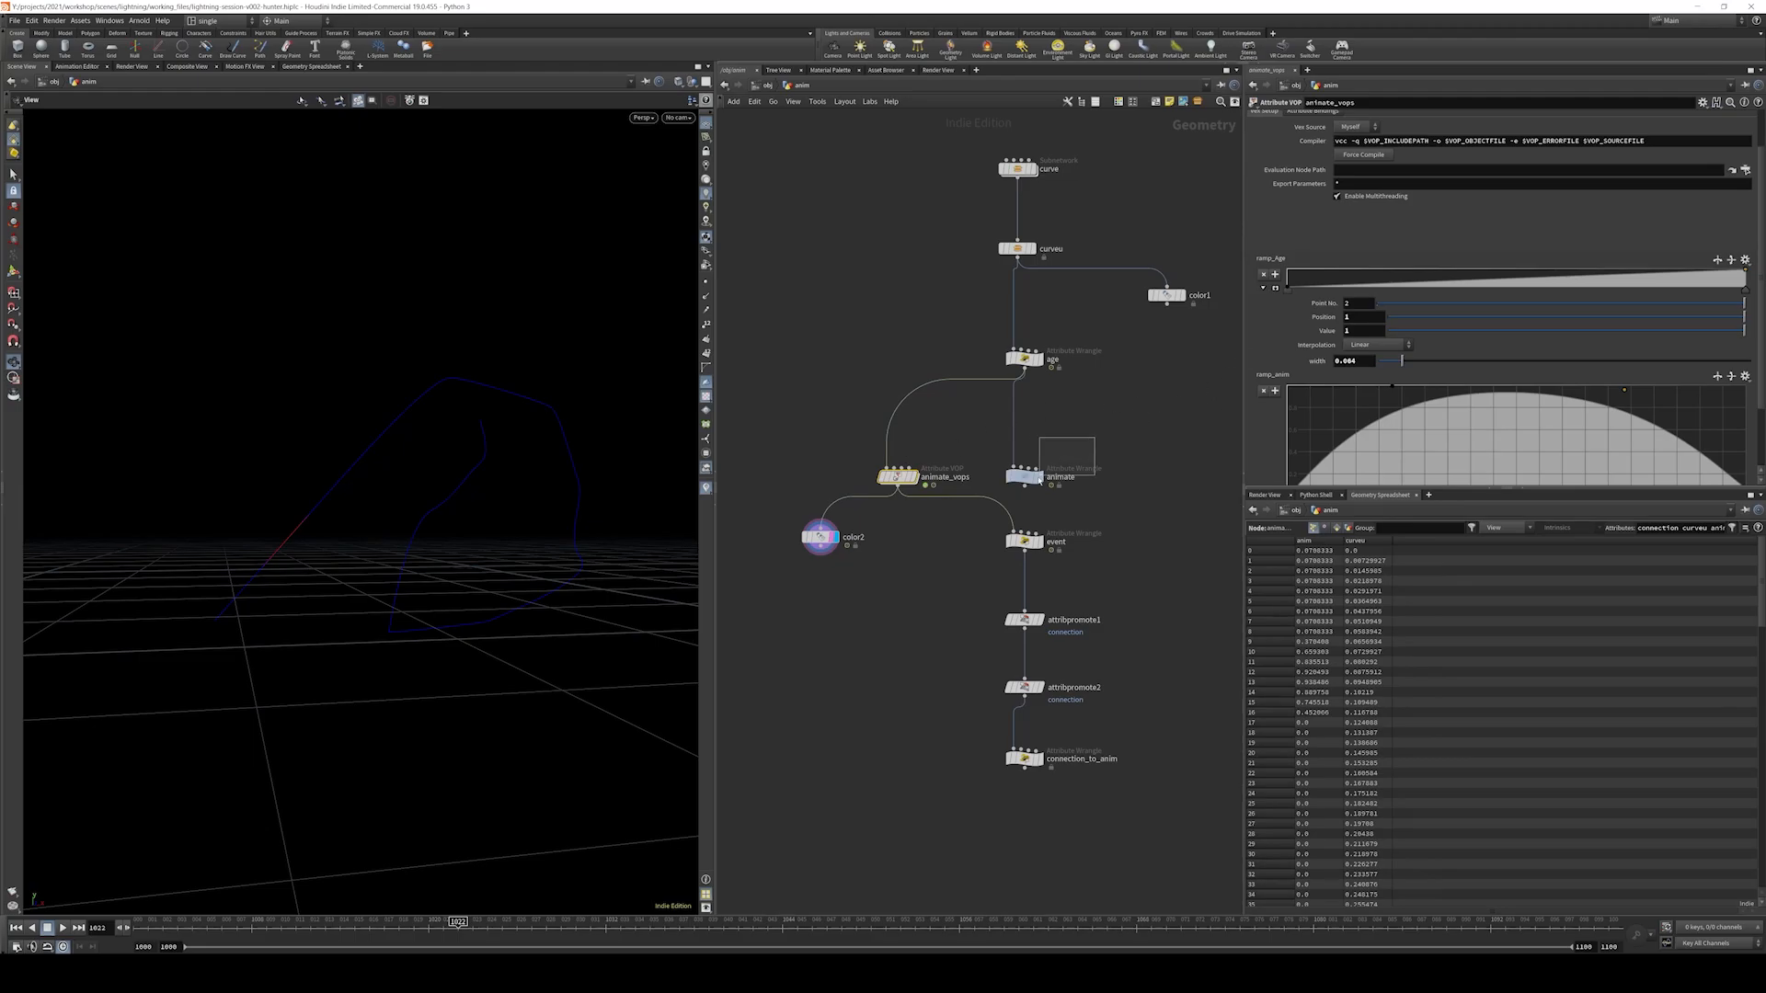
left_click(1308, 161)
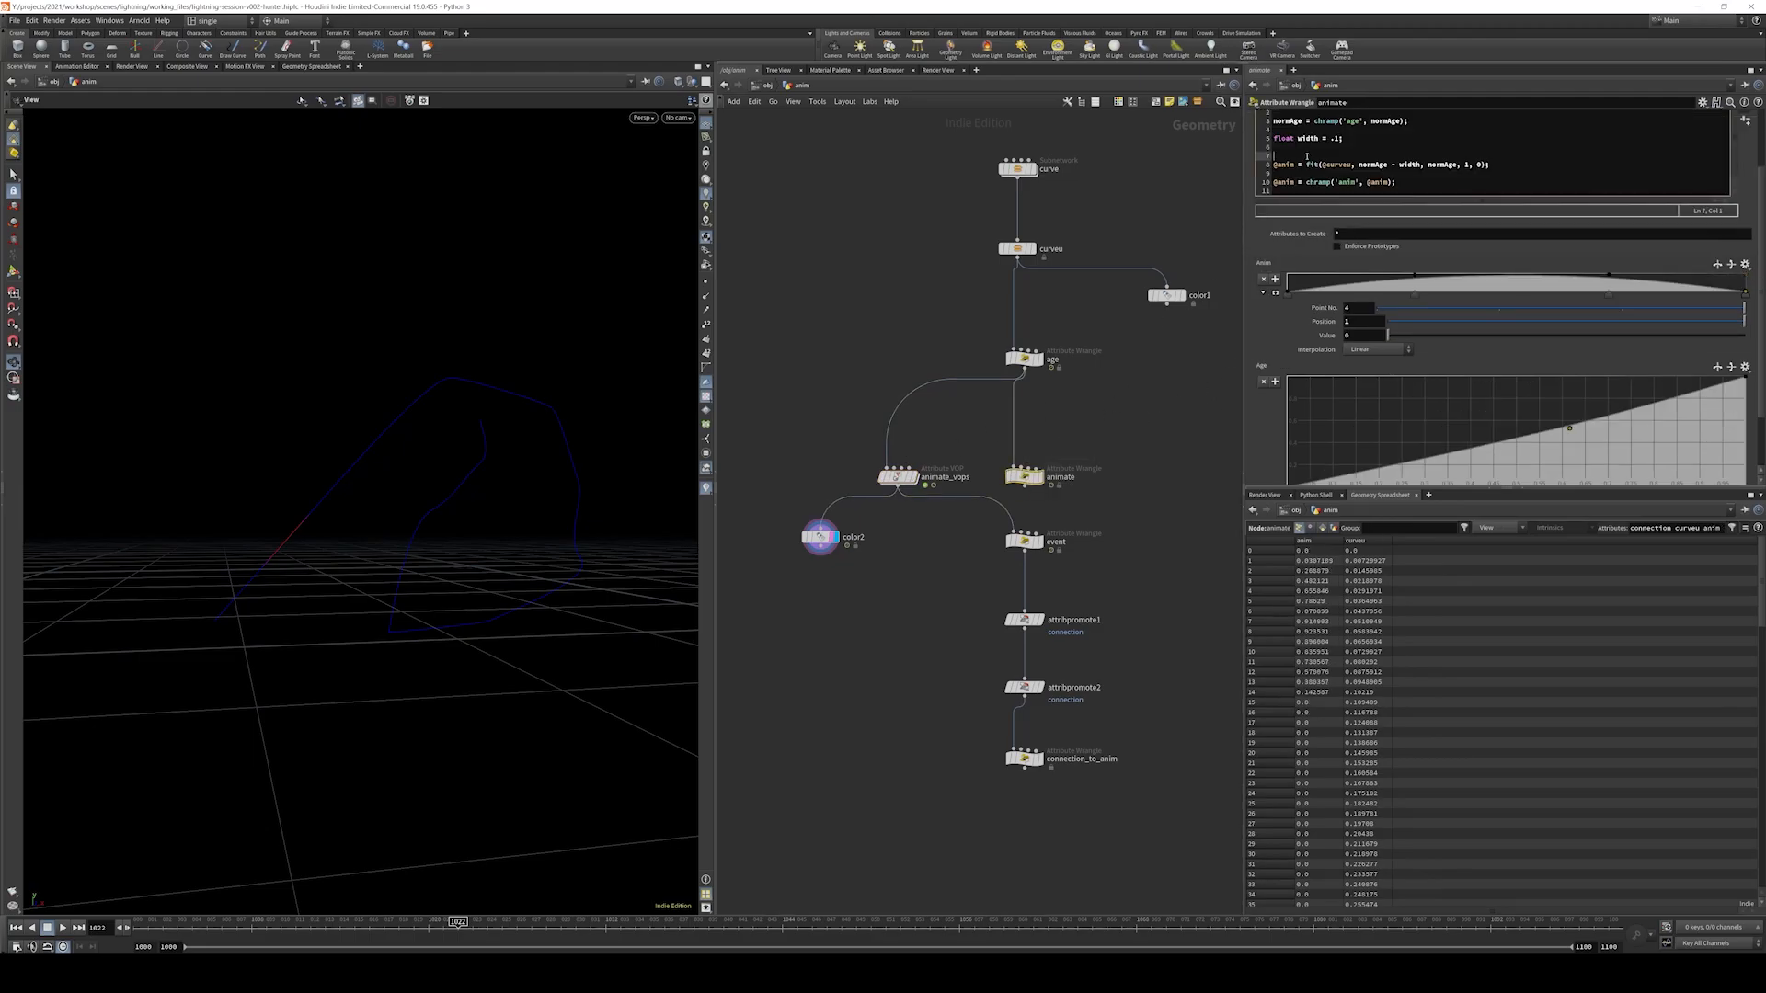
key("BackSpace")
scroll(1299, 208, "up", 3)
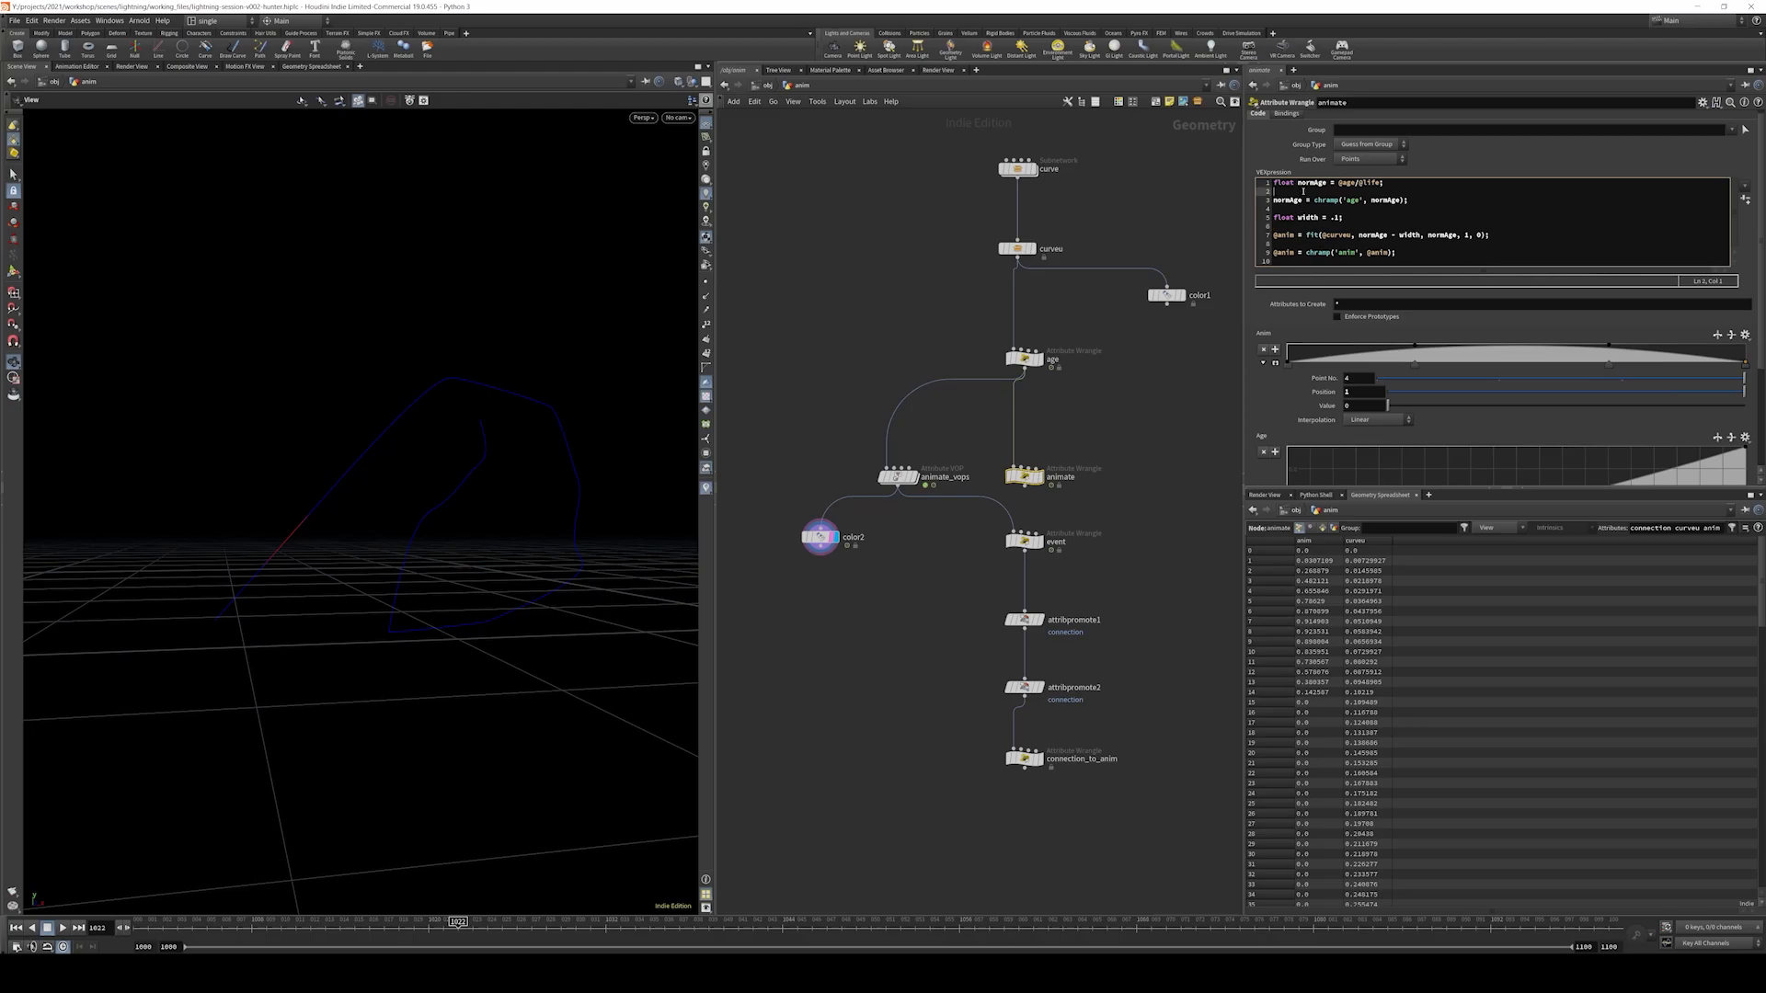
left_click(1150, 212)
middle_click_drag(1162, 203, 1143, 202)
left_click(1401, 251)
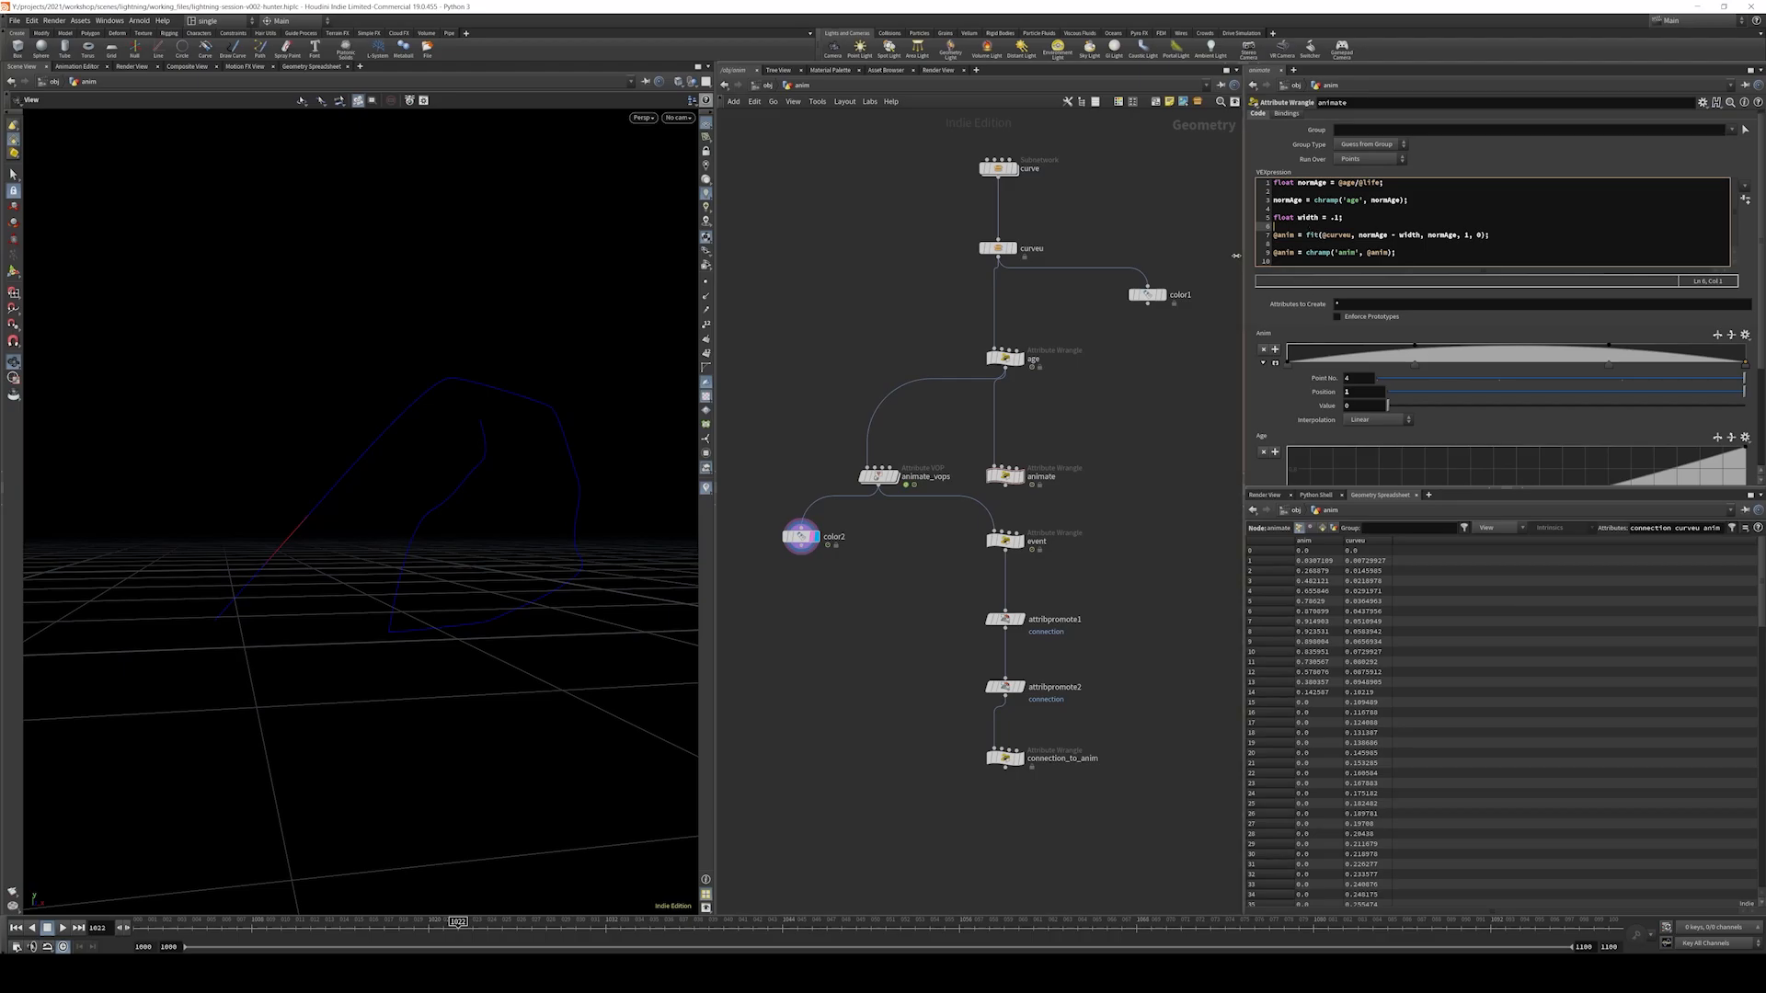
- Examine the node network inside animate_vops against the wrangle code and return to the anim network
double_click(881, 476)
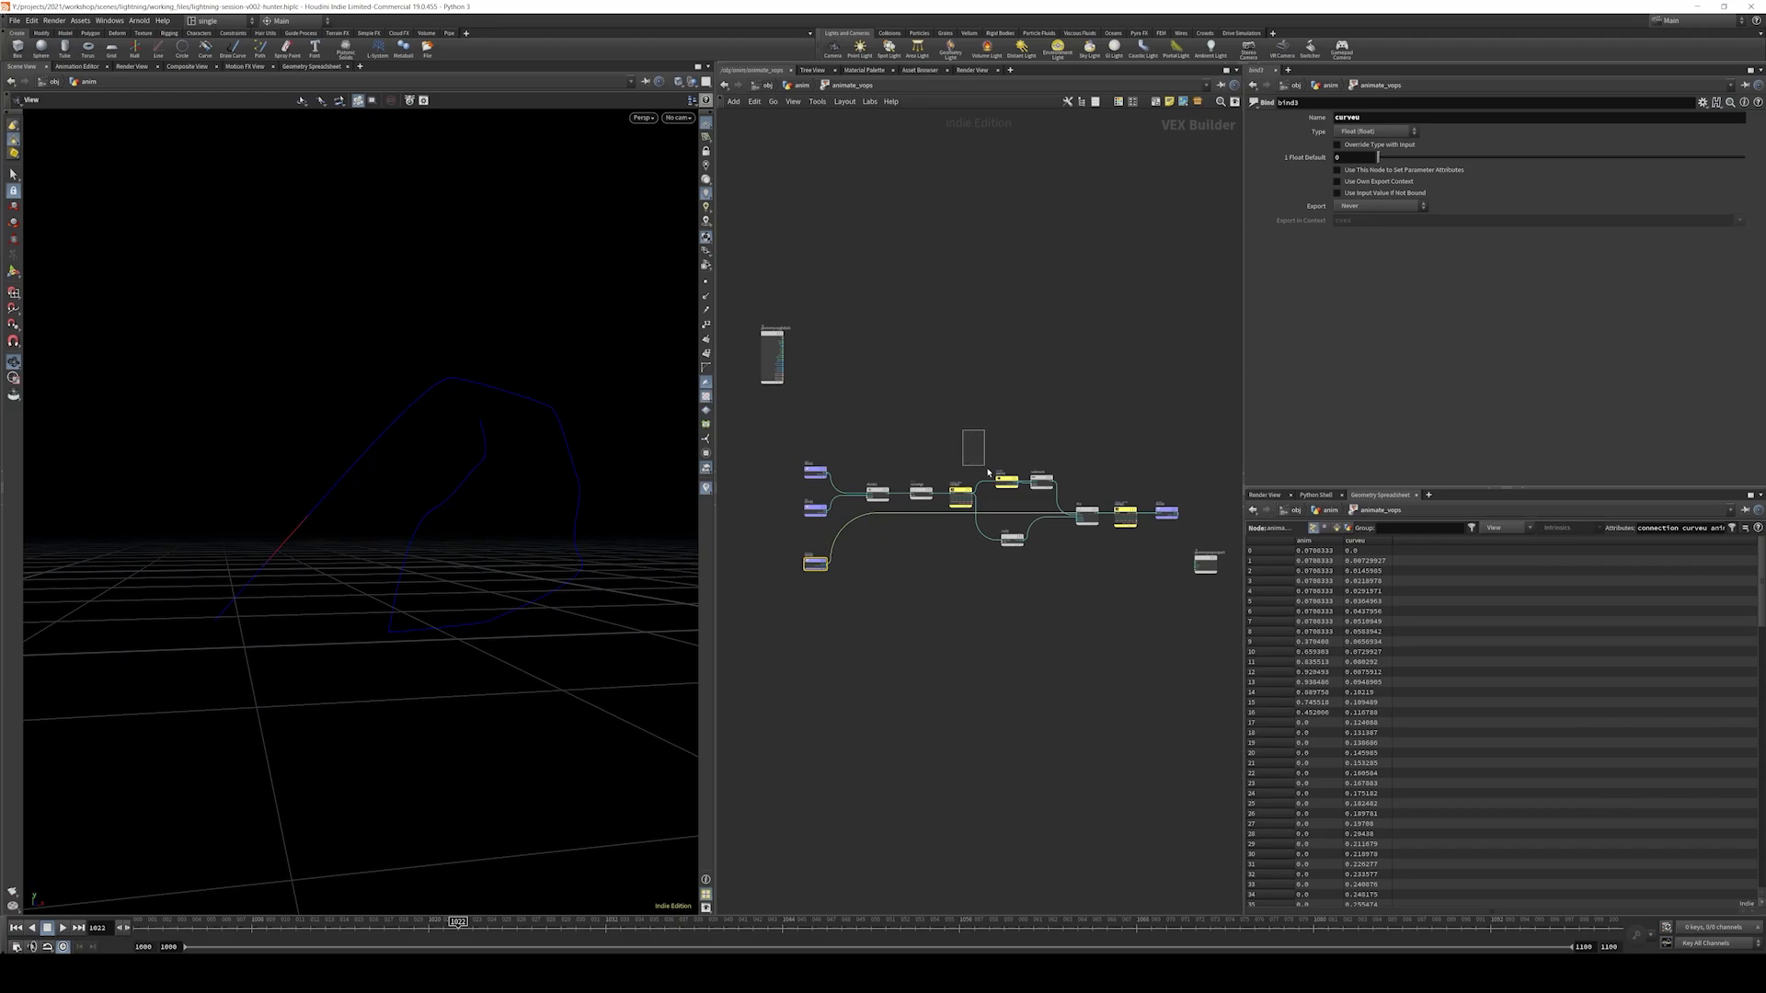
left_click_drag(988, 472, 1087, 585)
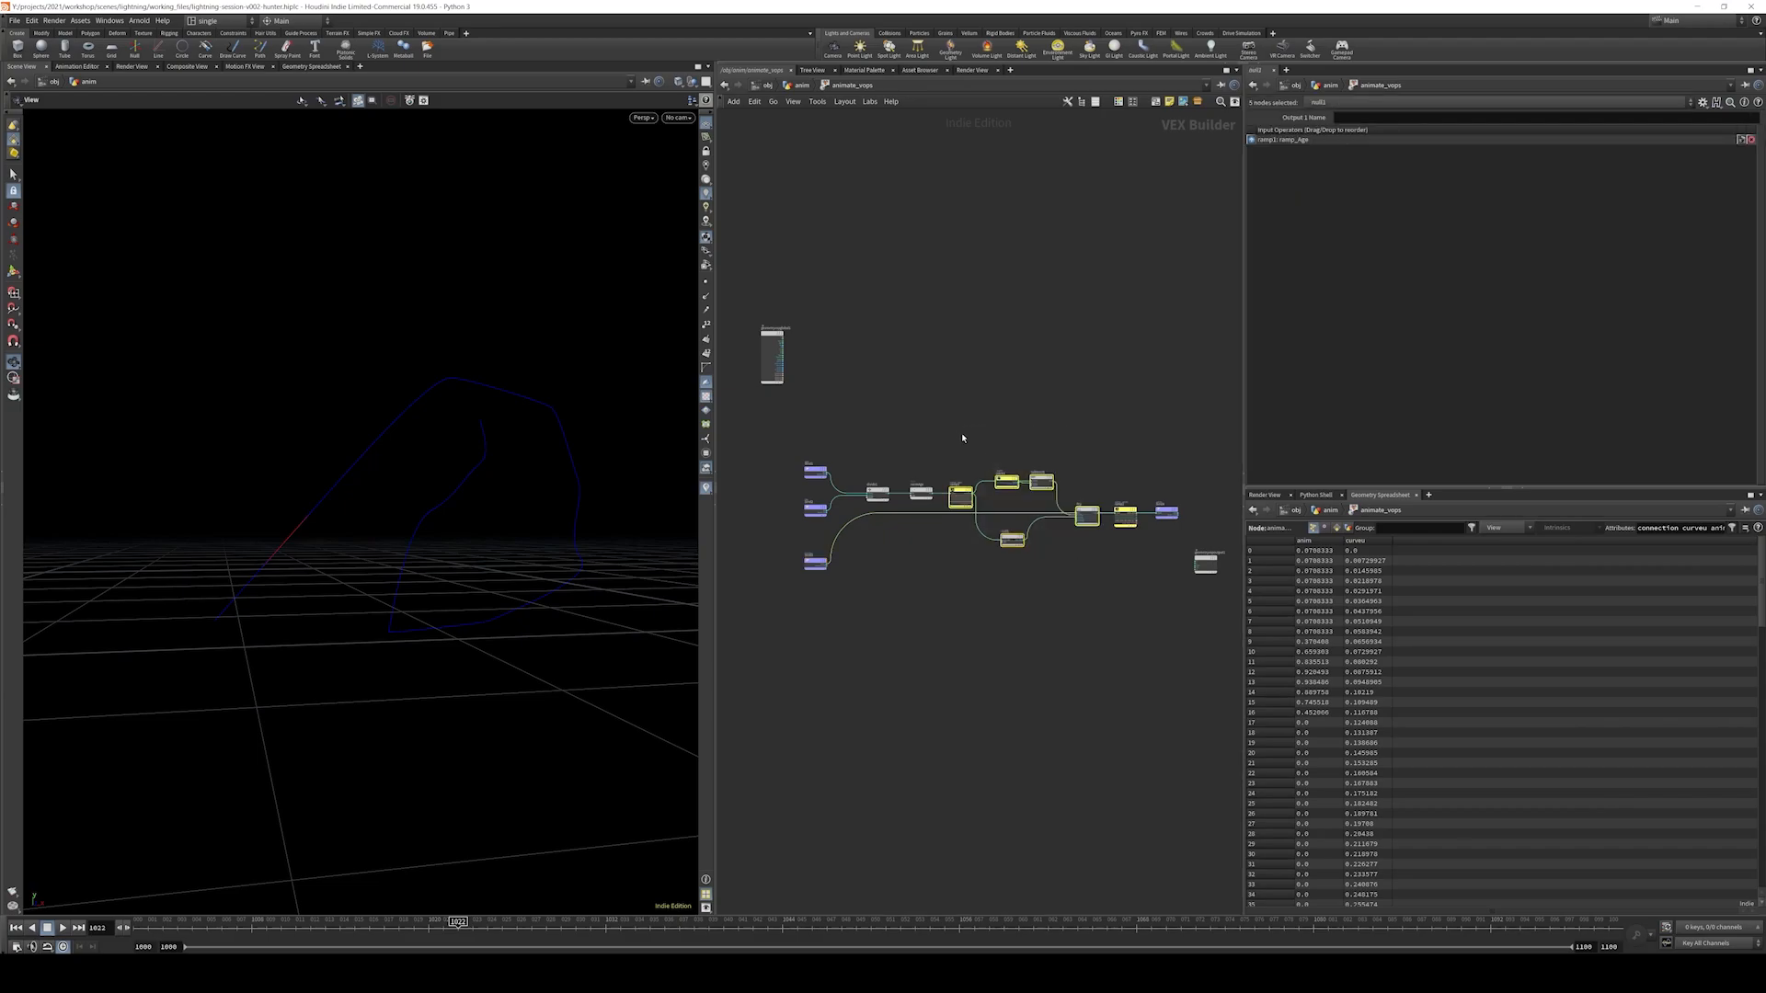
left_click(1005, 404)
middle_click_drag(949, 408, 924, 319)
left_click_drag(872, 322, 1093, 499)
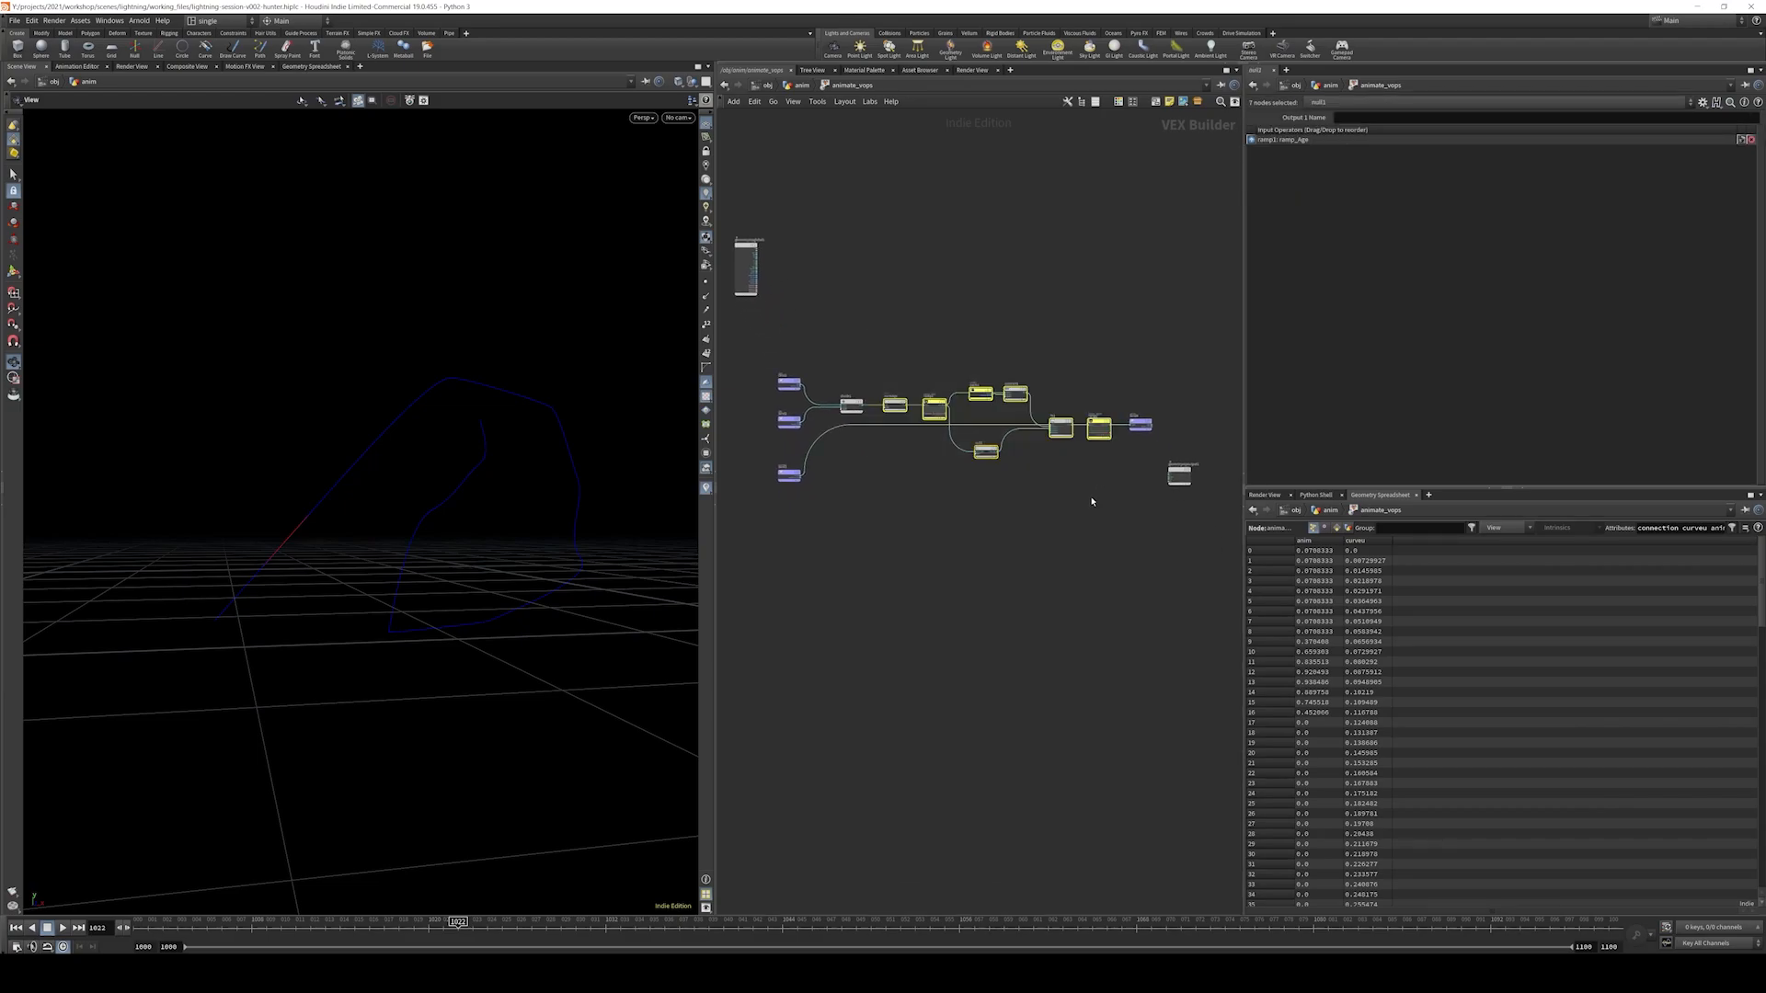
left_click(1090, 501)
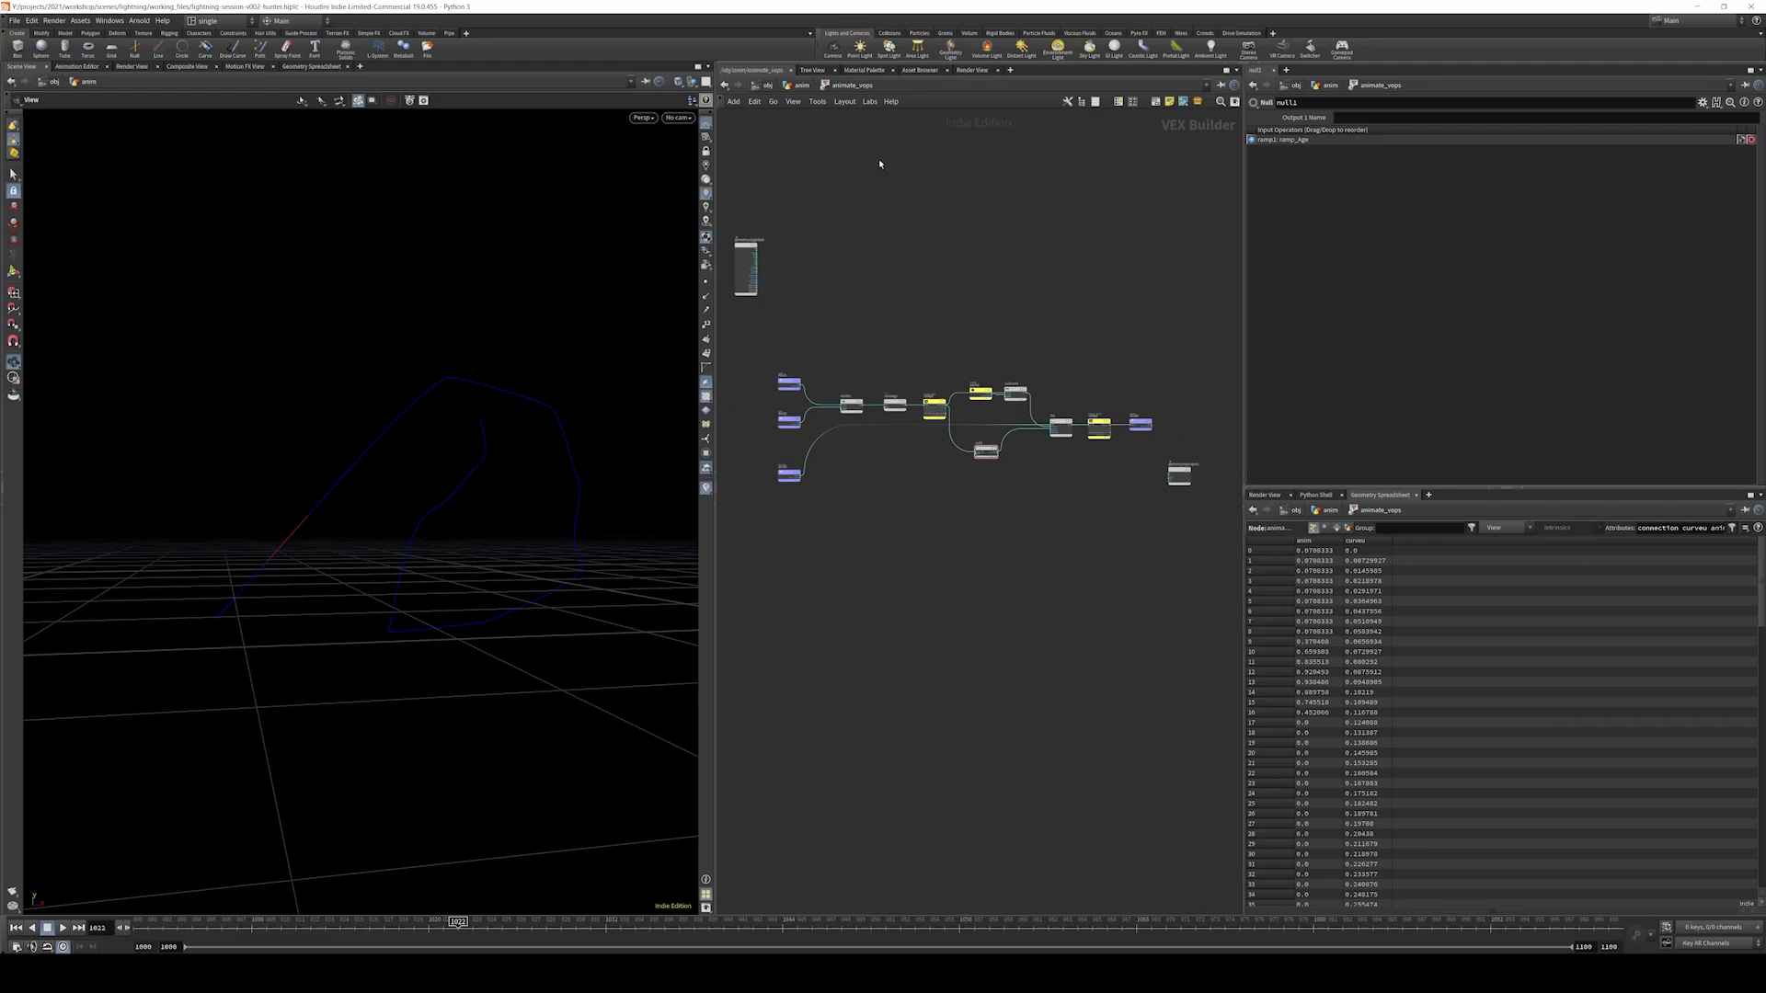
left_click(815, 84)
left_click(802, 85)
- Shift the second high point of ramp_anim on animate_vops closer to the end of the ramp
left_click_drag(370, 579, 465, 500)
scroll(1216, 449, "down", 3)
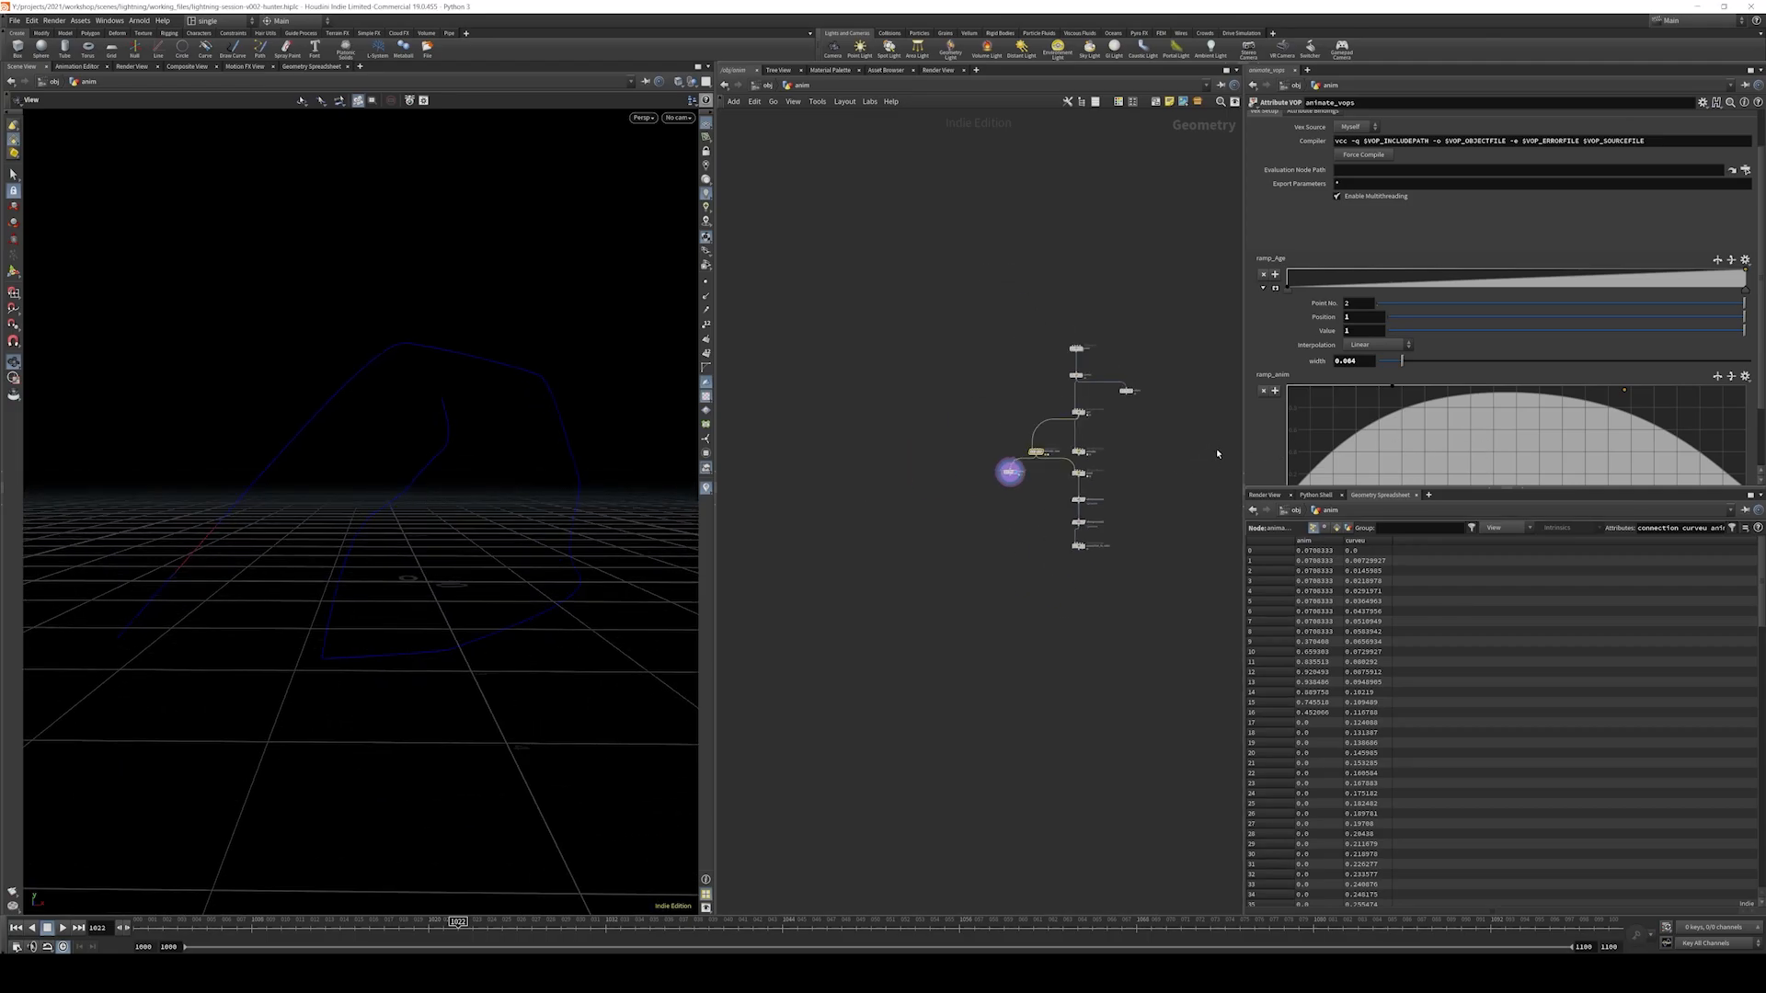
scroll(1215, 449, "up", 5)
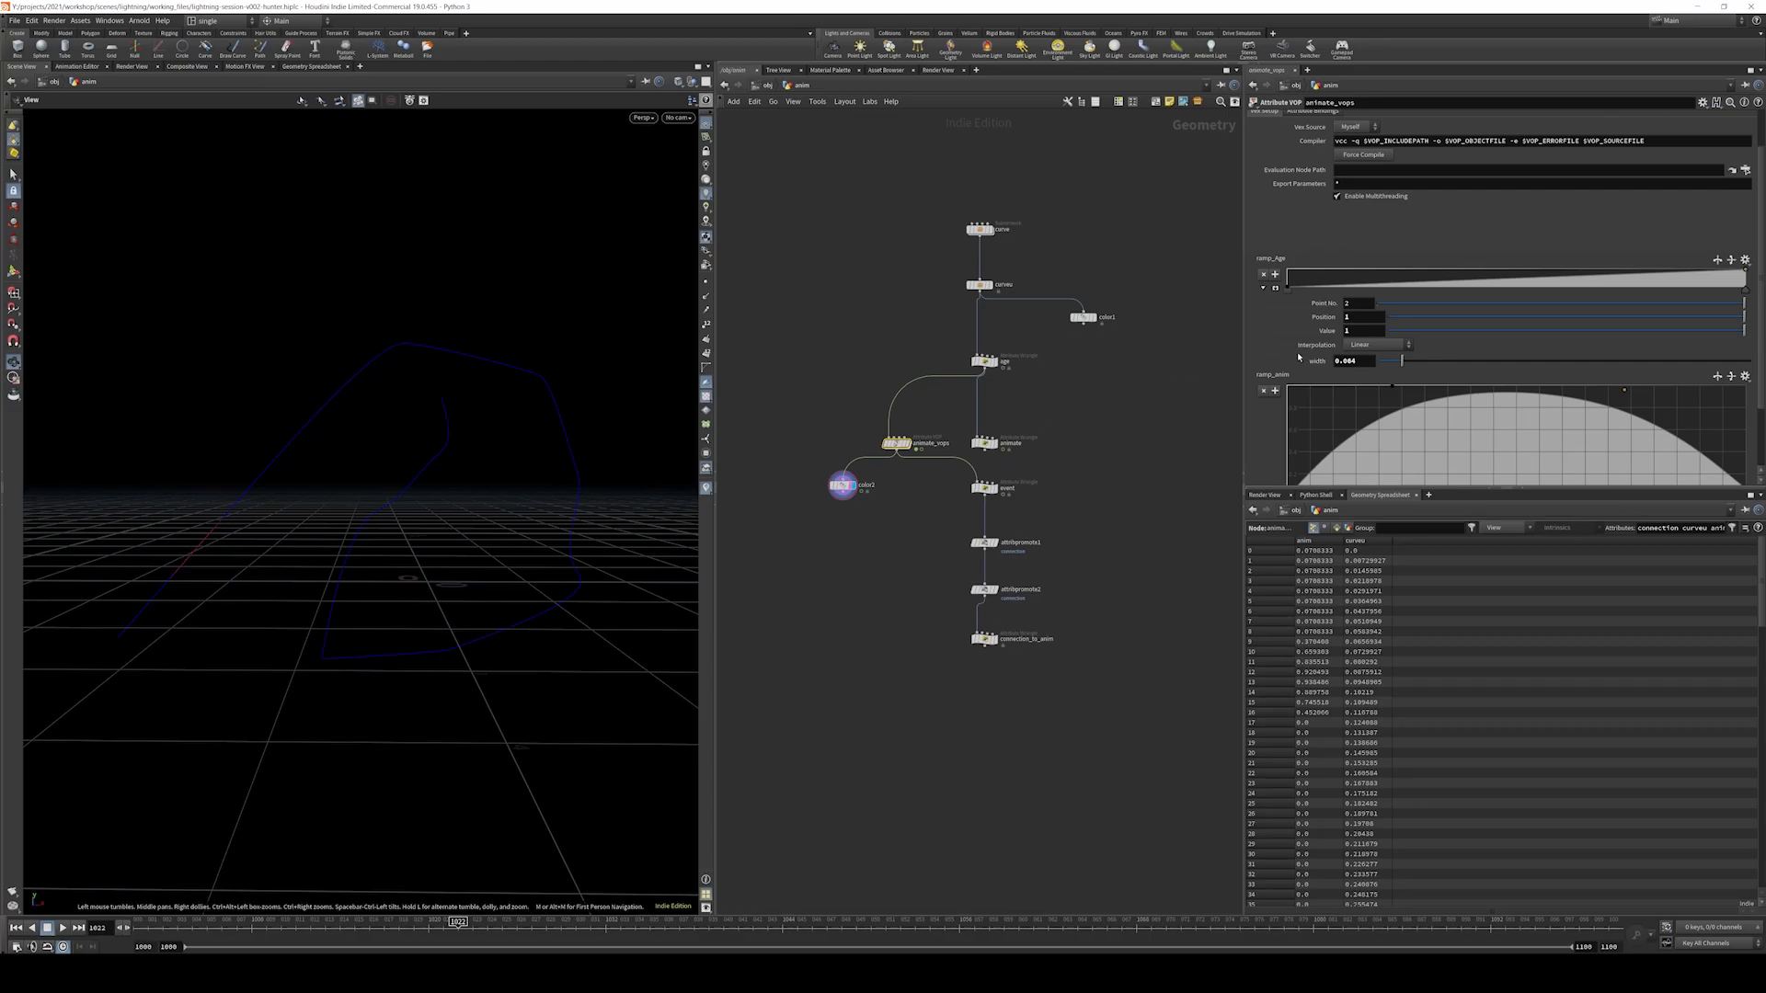
scroll(1155, 454, "down", 2)
scroll(1429, 359, "down", 2)
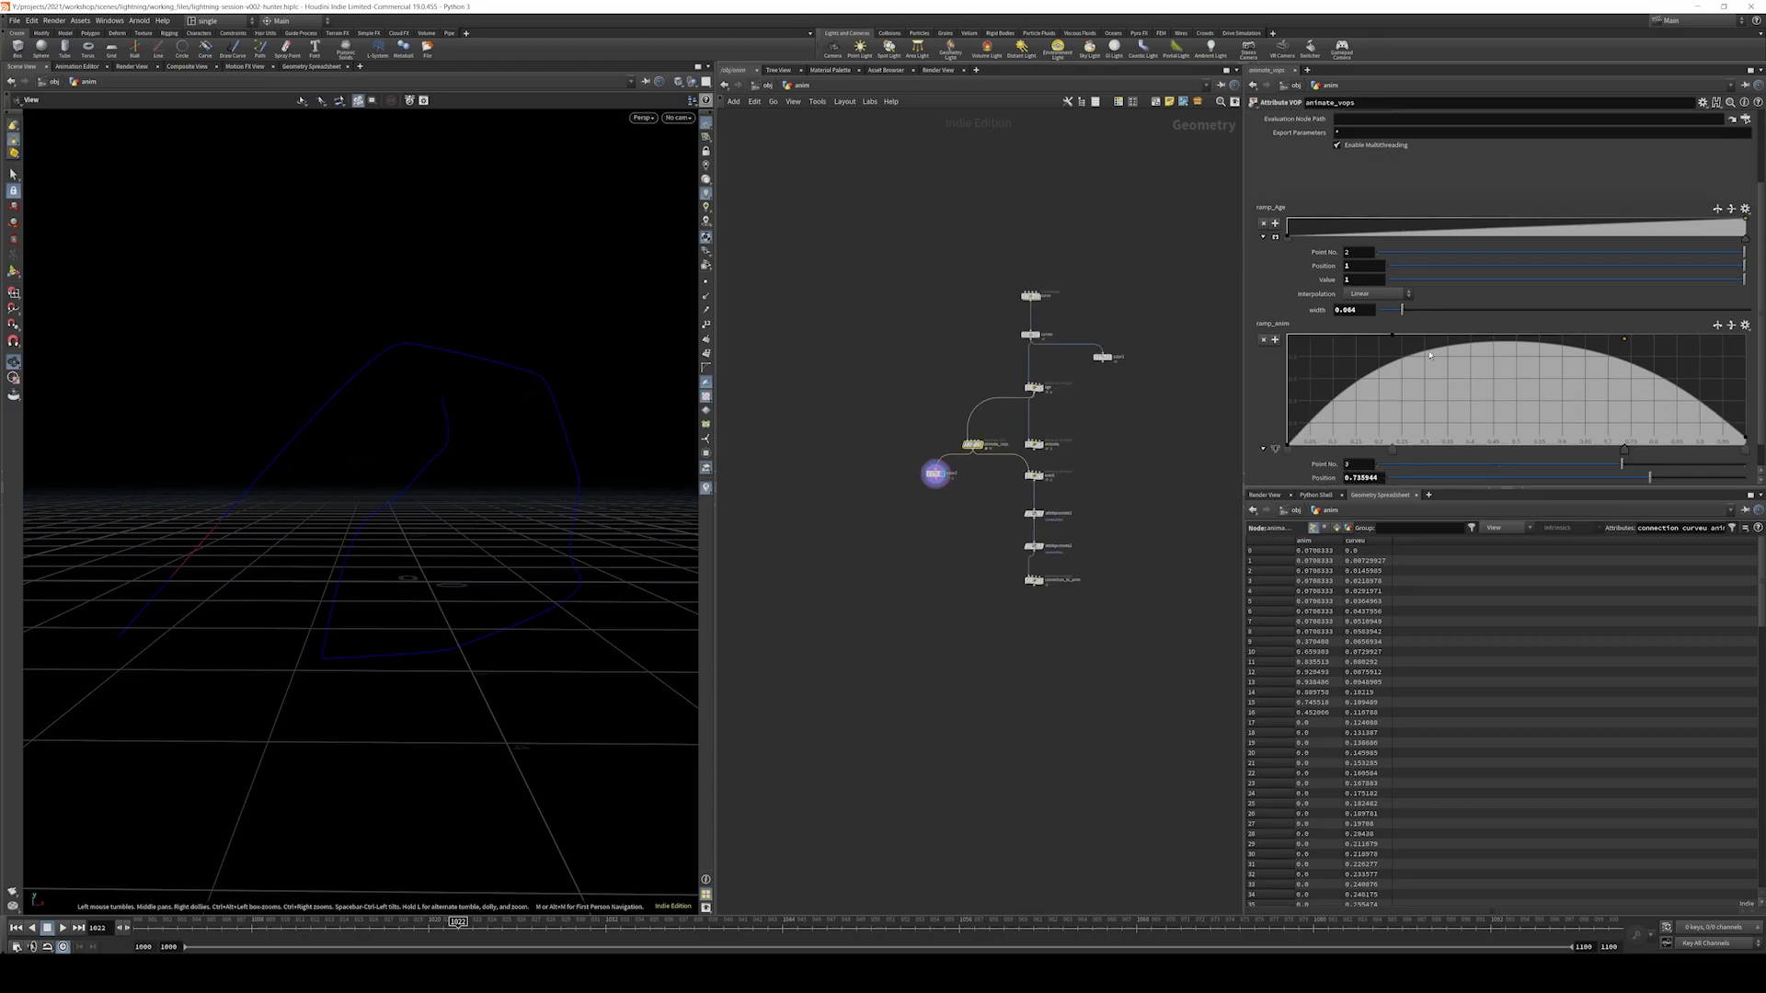
scroll(1012, 460, "up", 3)
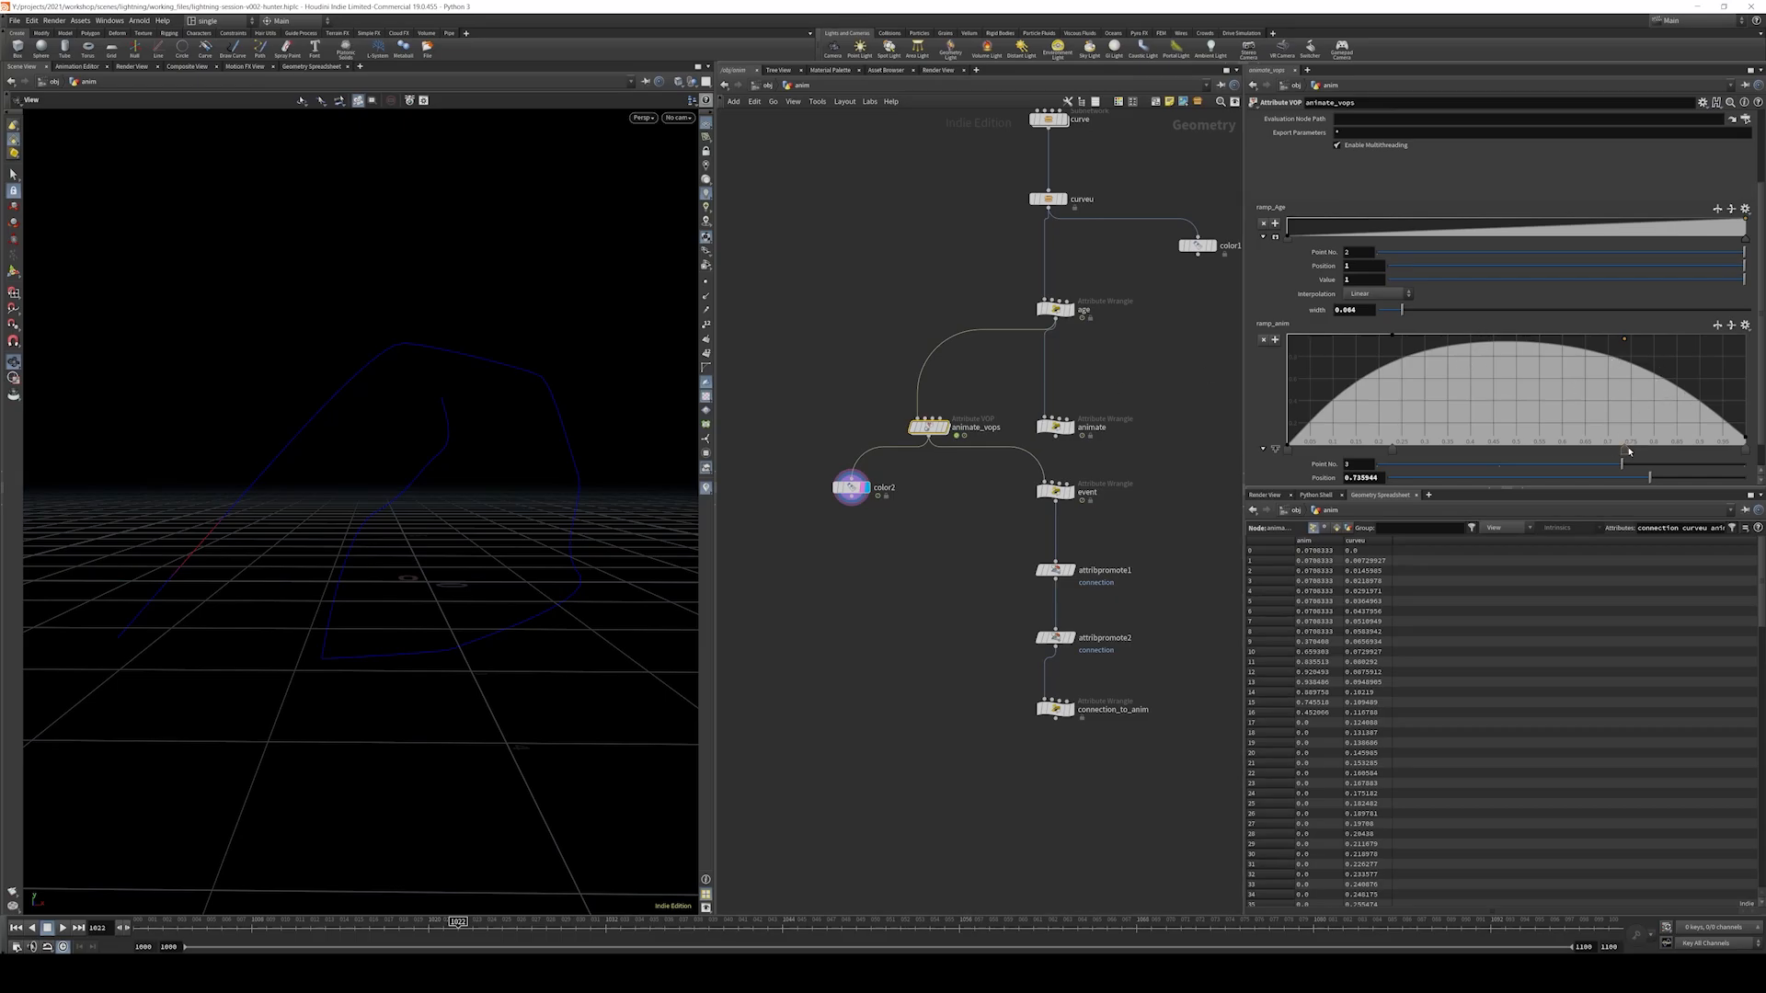
left_click_drag(1629, 451, 1682, 448)
left_click(1288, 449)
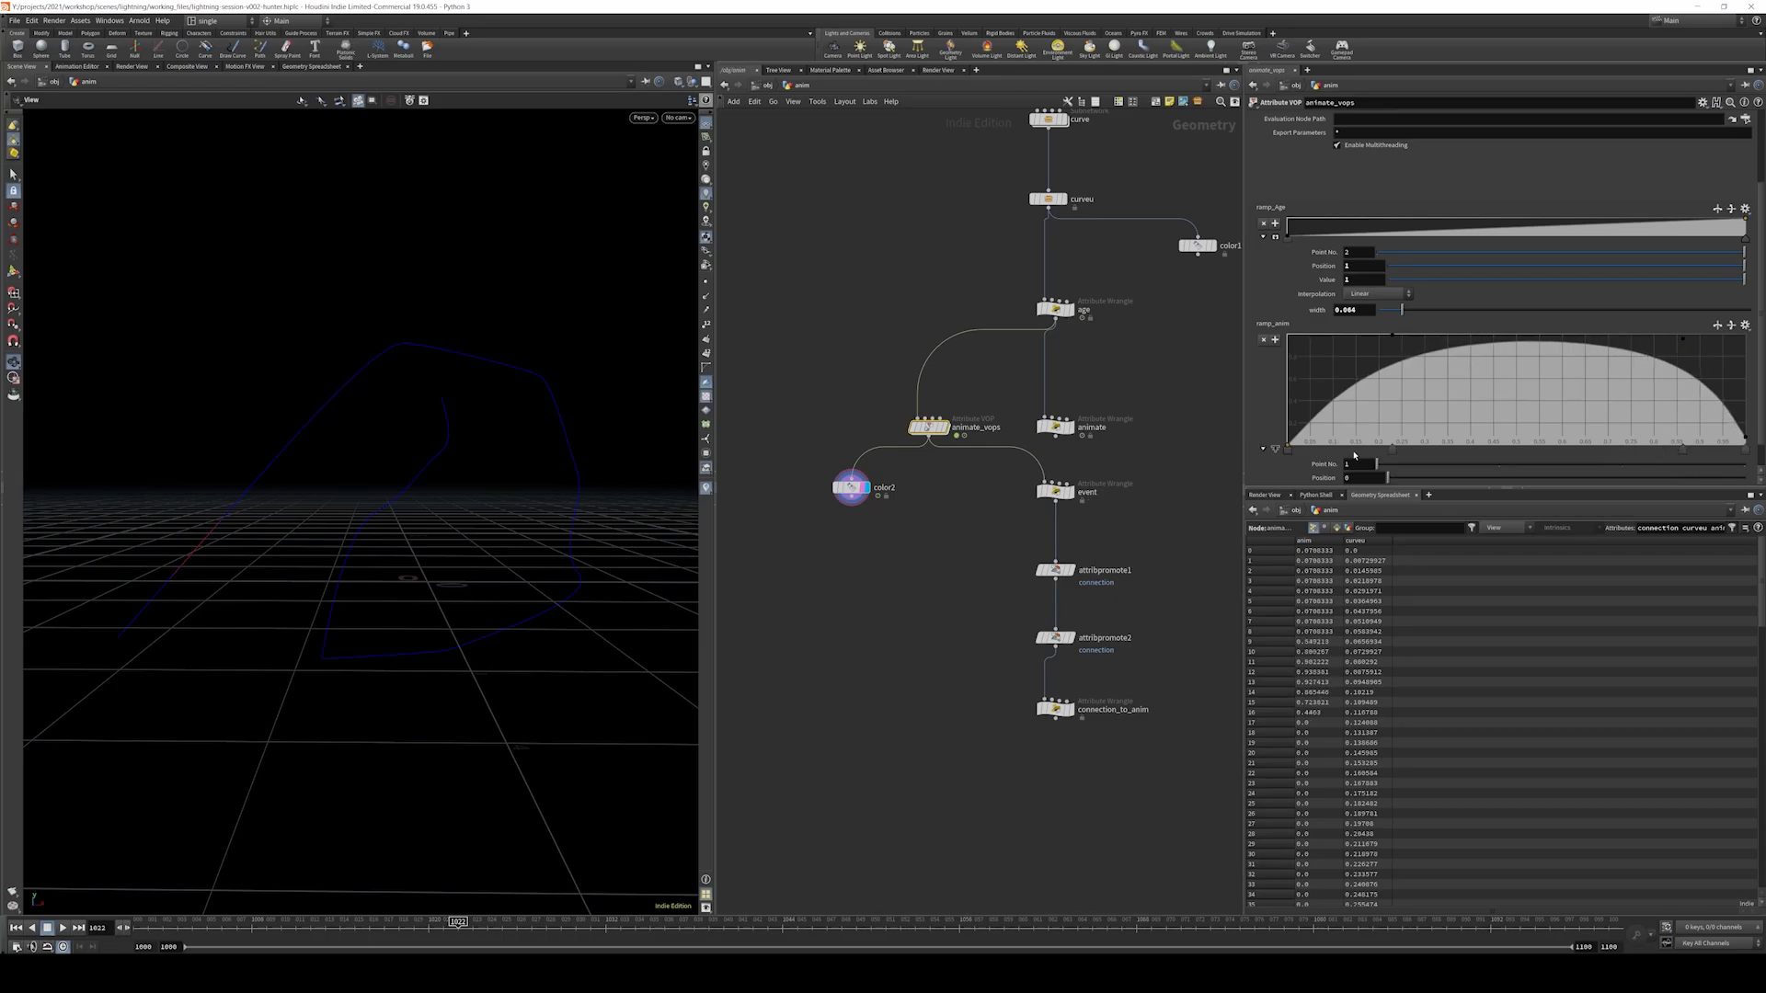
- Reset ramp_anim to the Linear preset and add alternating high and zero-value points to form three peaks
left_click(1731, 326)
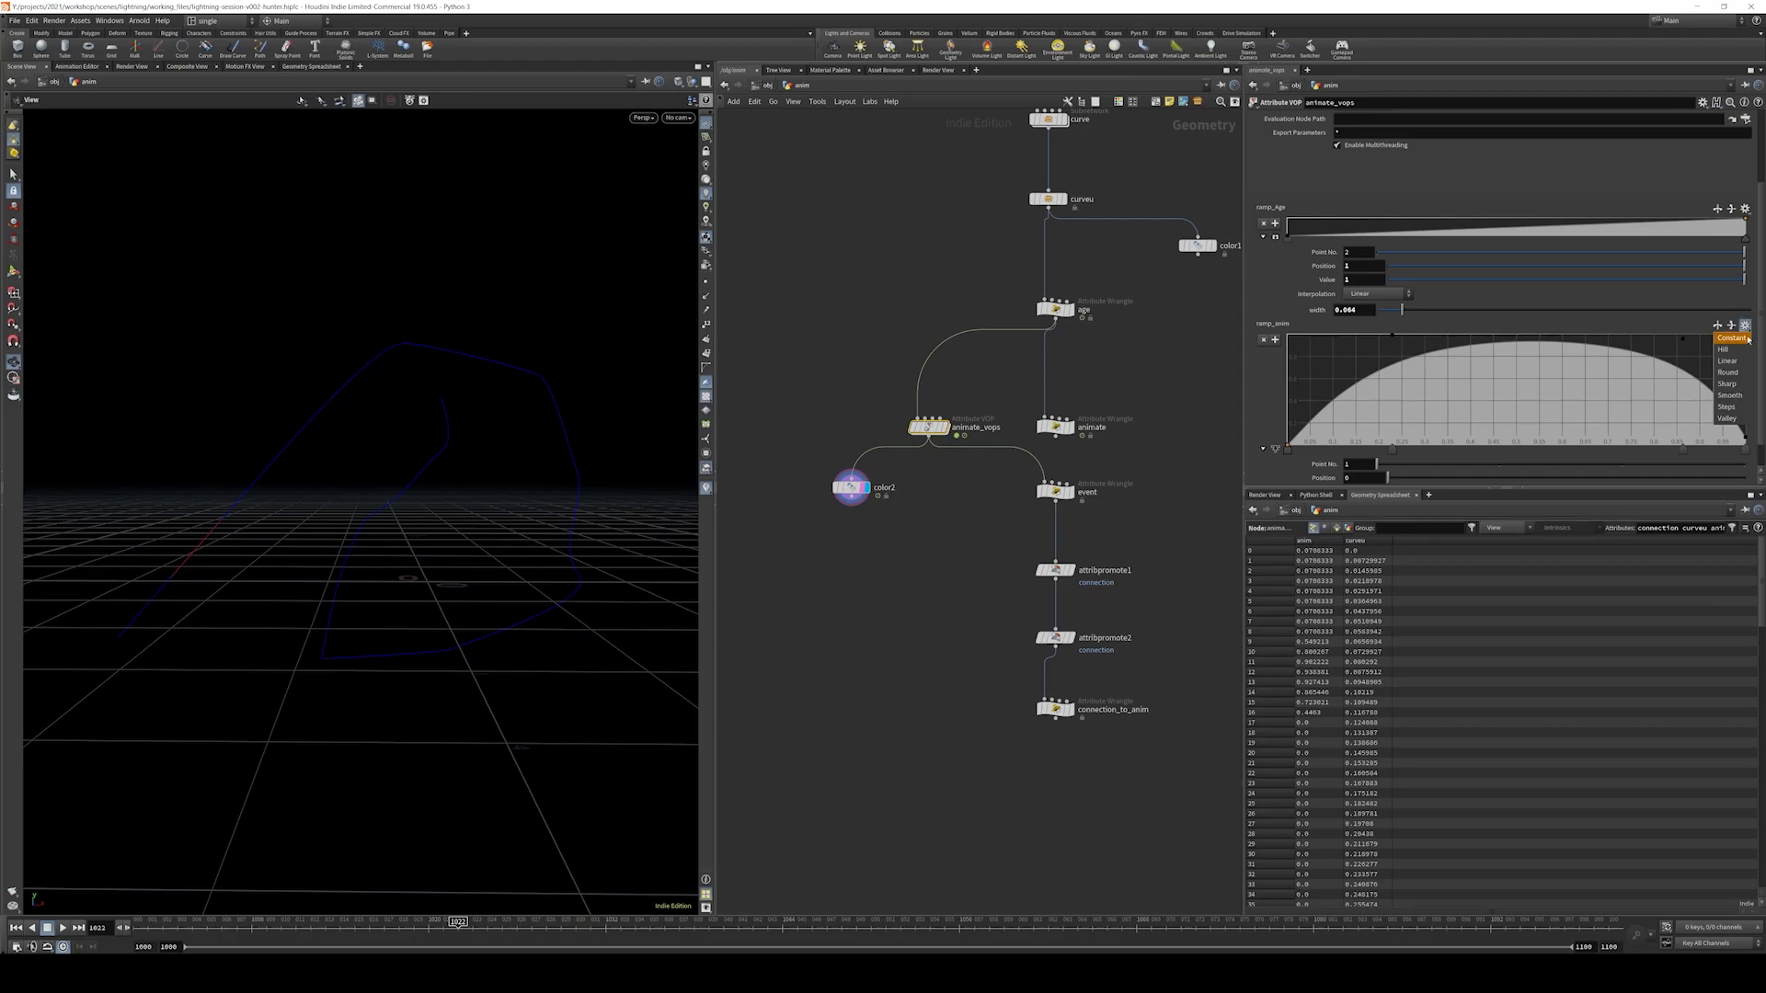
left_click(1739, 367)
scroll(1734, 368, "down", 1)
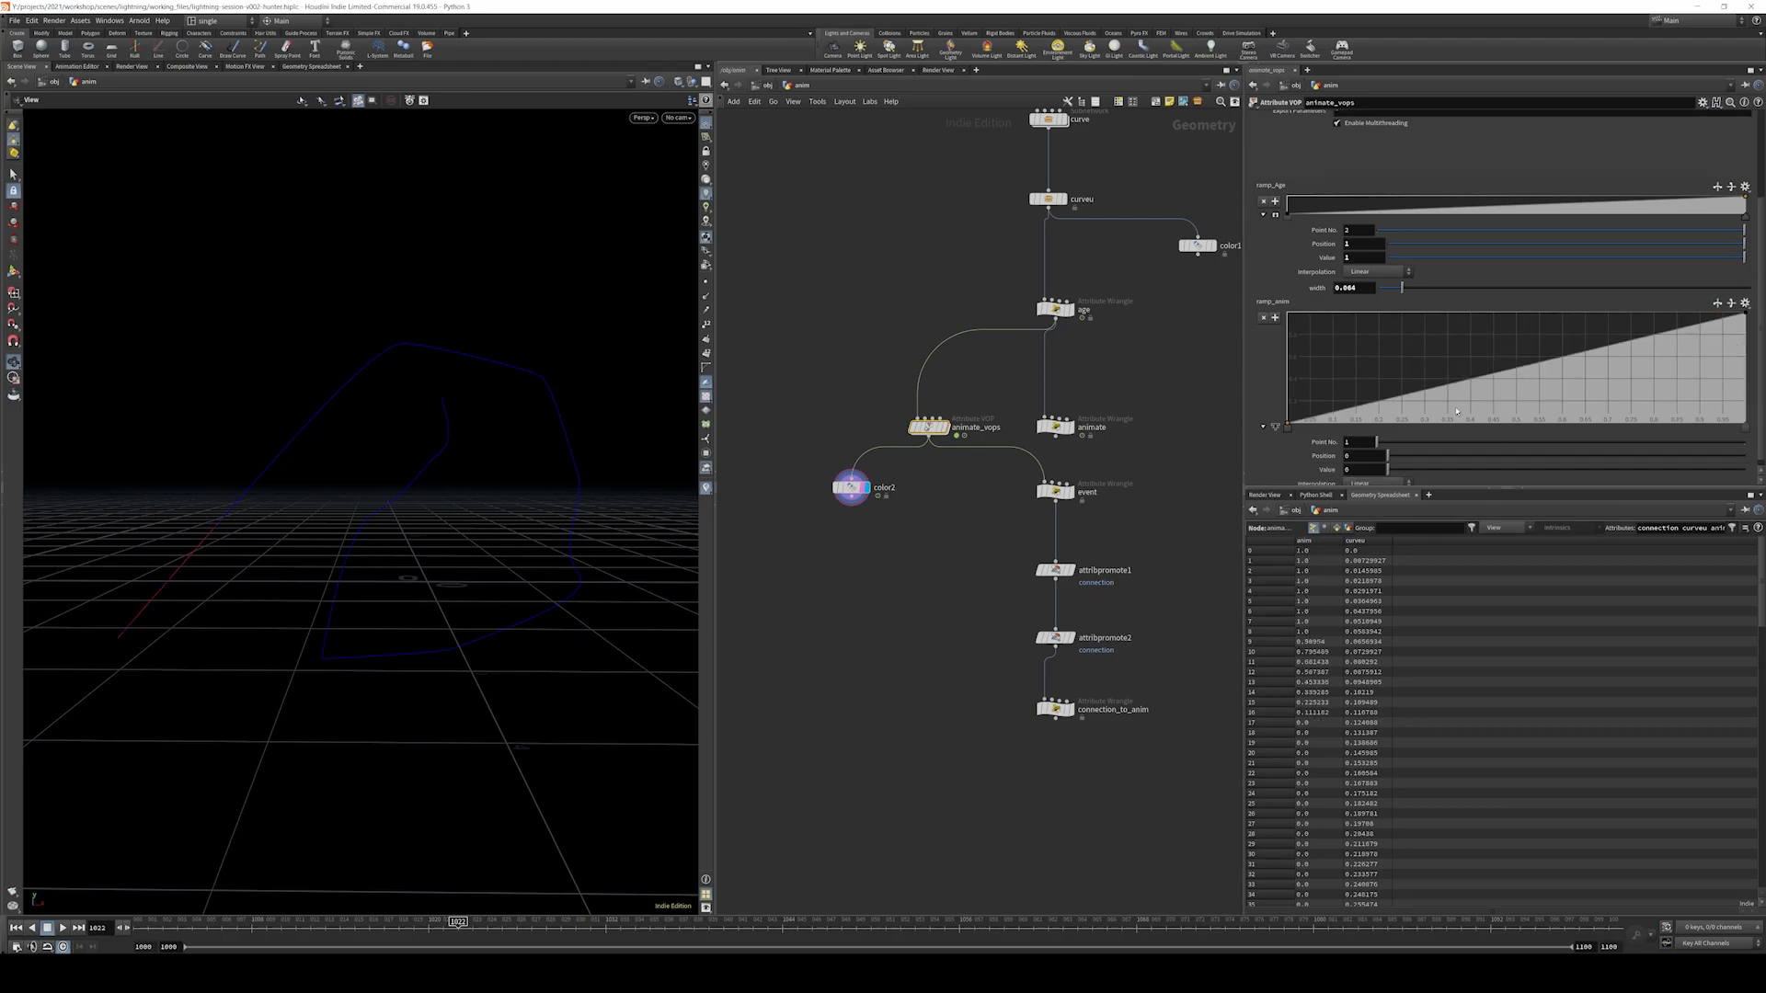
left_click(1376, 476)
left_click(1363, 500)
left_click_drag(1339, 382, 1493, 355)
left_click_drag(1585, 335, 1717, 433)
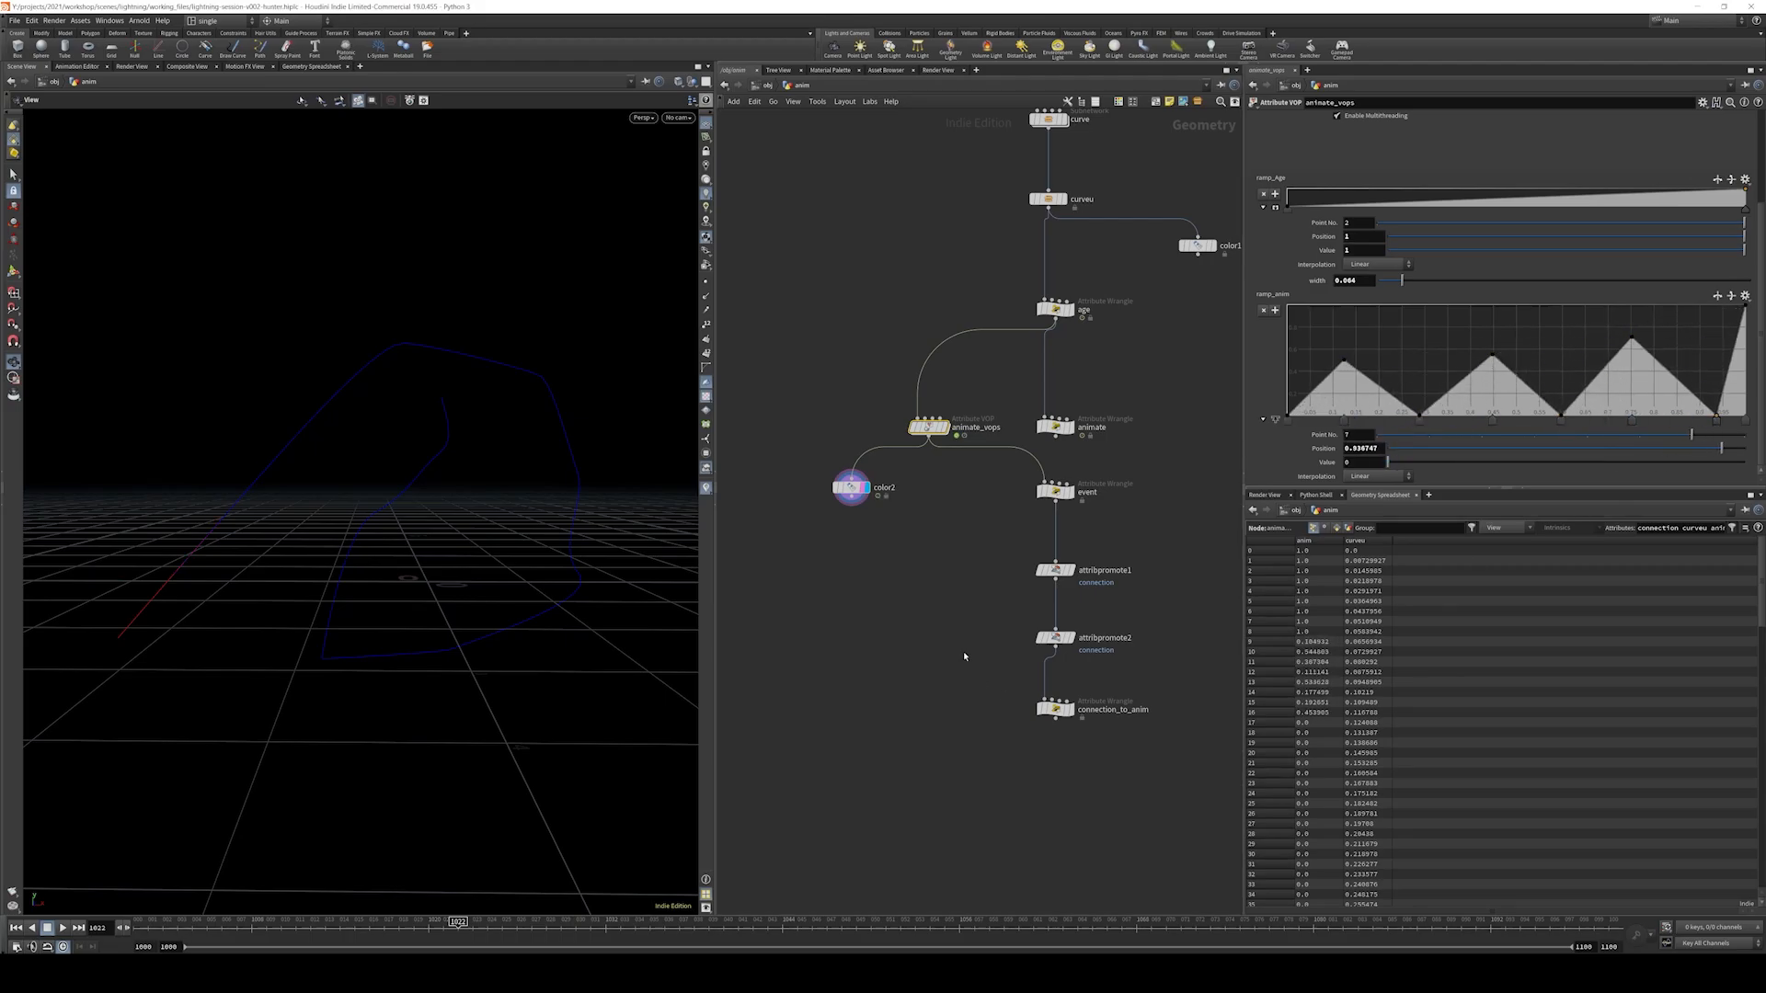
- Lower the end point of ramp_anim to 0 and space out the third peak and the valley points
left_click_drag(1748, 309, 1730, 416)
left_click_drag(1560, 424, 1653, 423)
left_click_drag(1420, 424, 1426, 424)
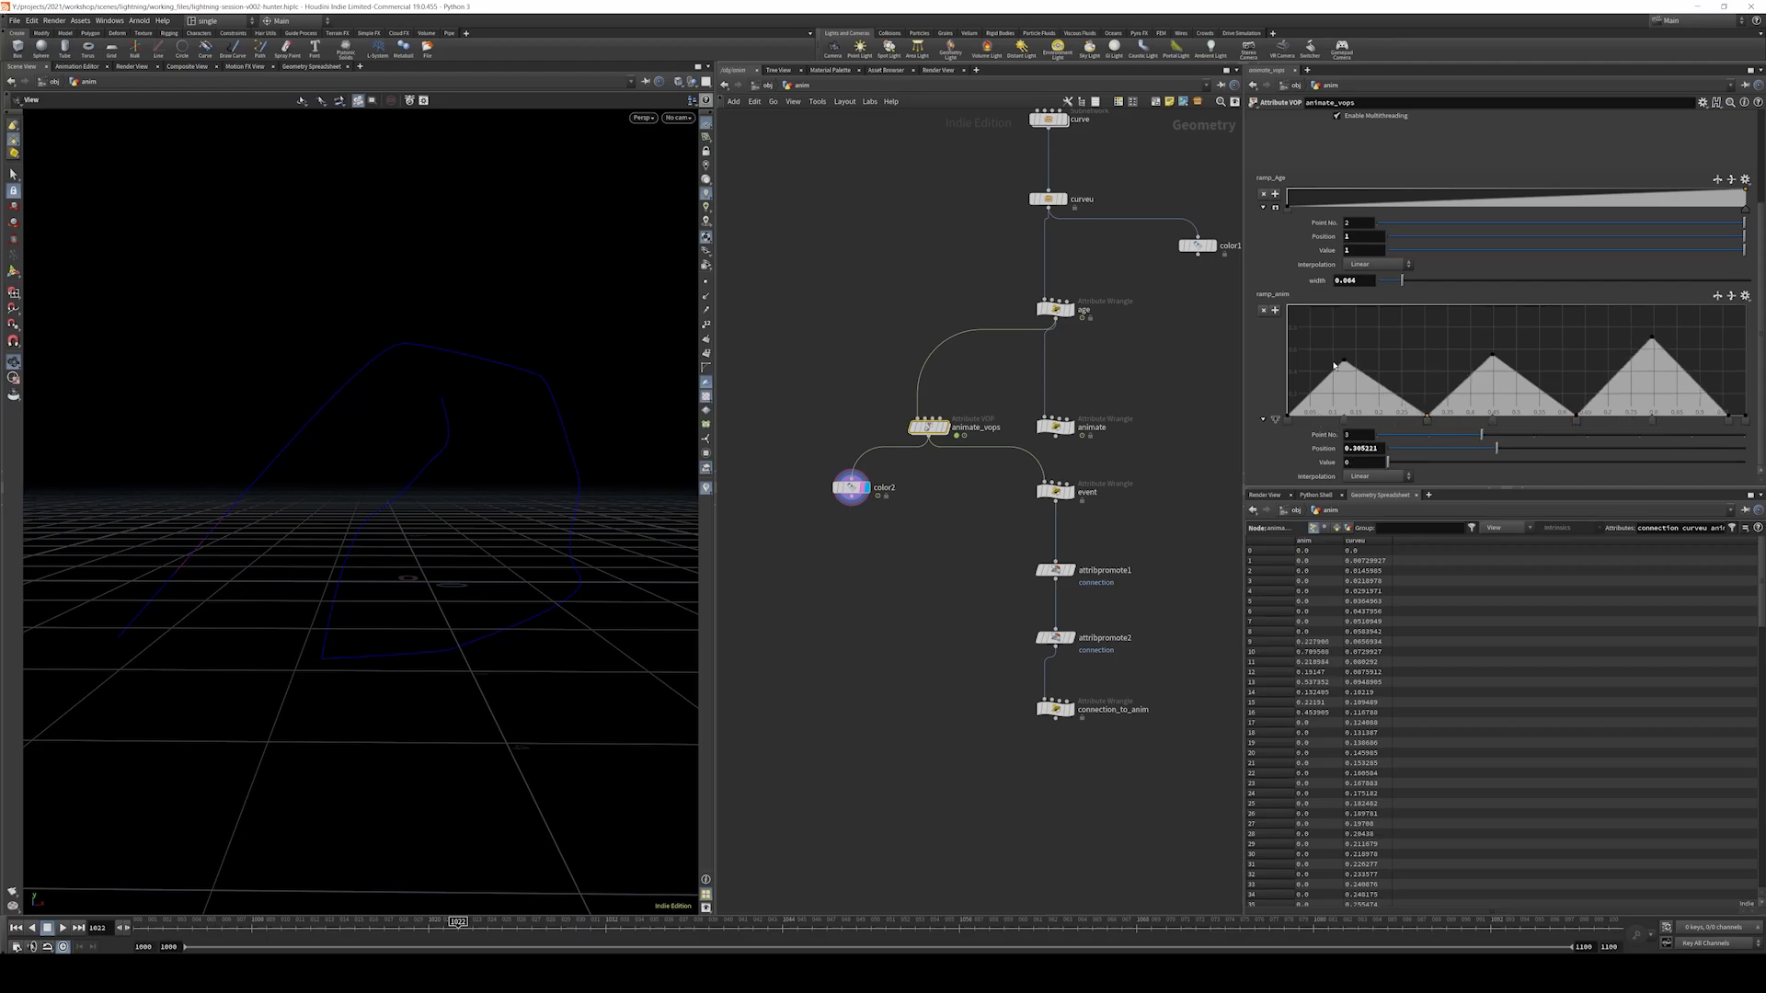
- Raise all three peaks of ramp_anim to a value of 1
left_click(1343, 363)
left_click_drag(1344, 365, 1346, 304)
left_click_drag(1492, 356, 1492, 305)
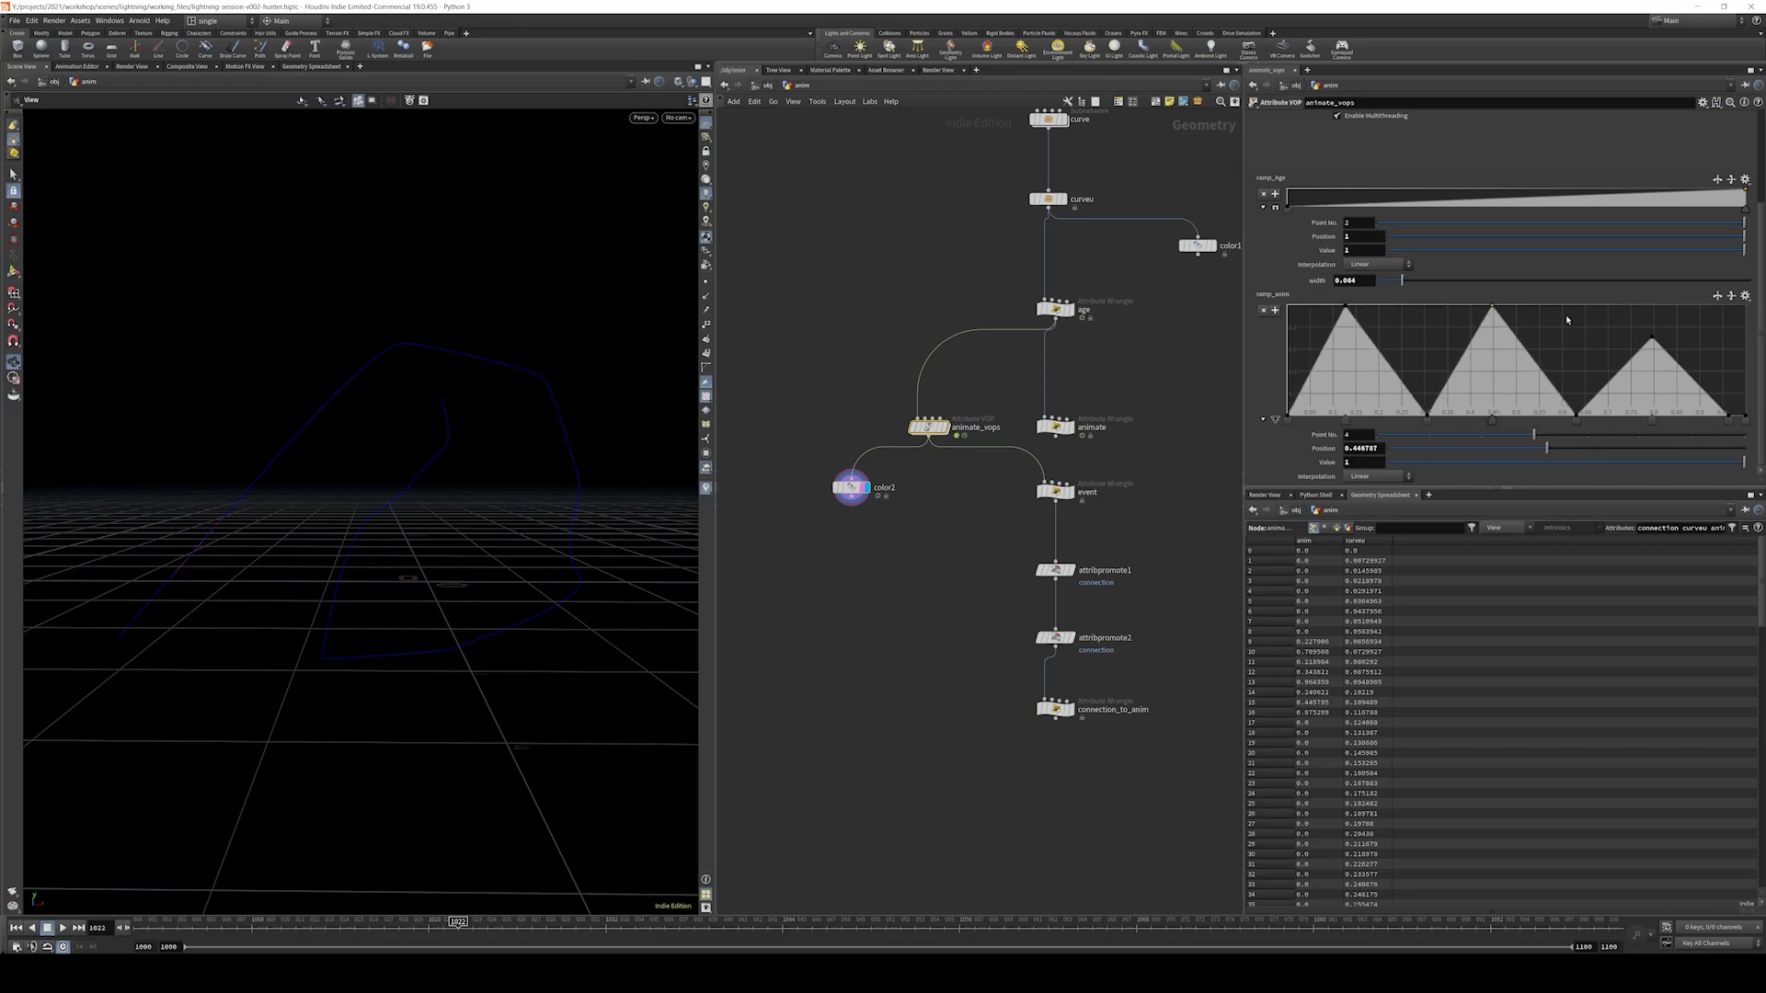
left_click_drag(1652, 340, 1653, 308)
- Add zero-value points to ramp_anim at about 0.23 and 0.57, and set the width to 0.248
left_click_drag(363, 571, 197, 623)
left_click_drag(345, 920, 590, 903)
left_click_drag(1390, 392, 1390, 417)
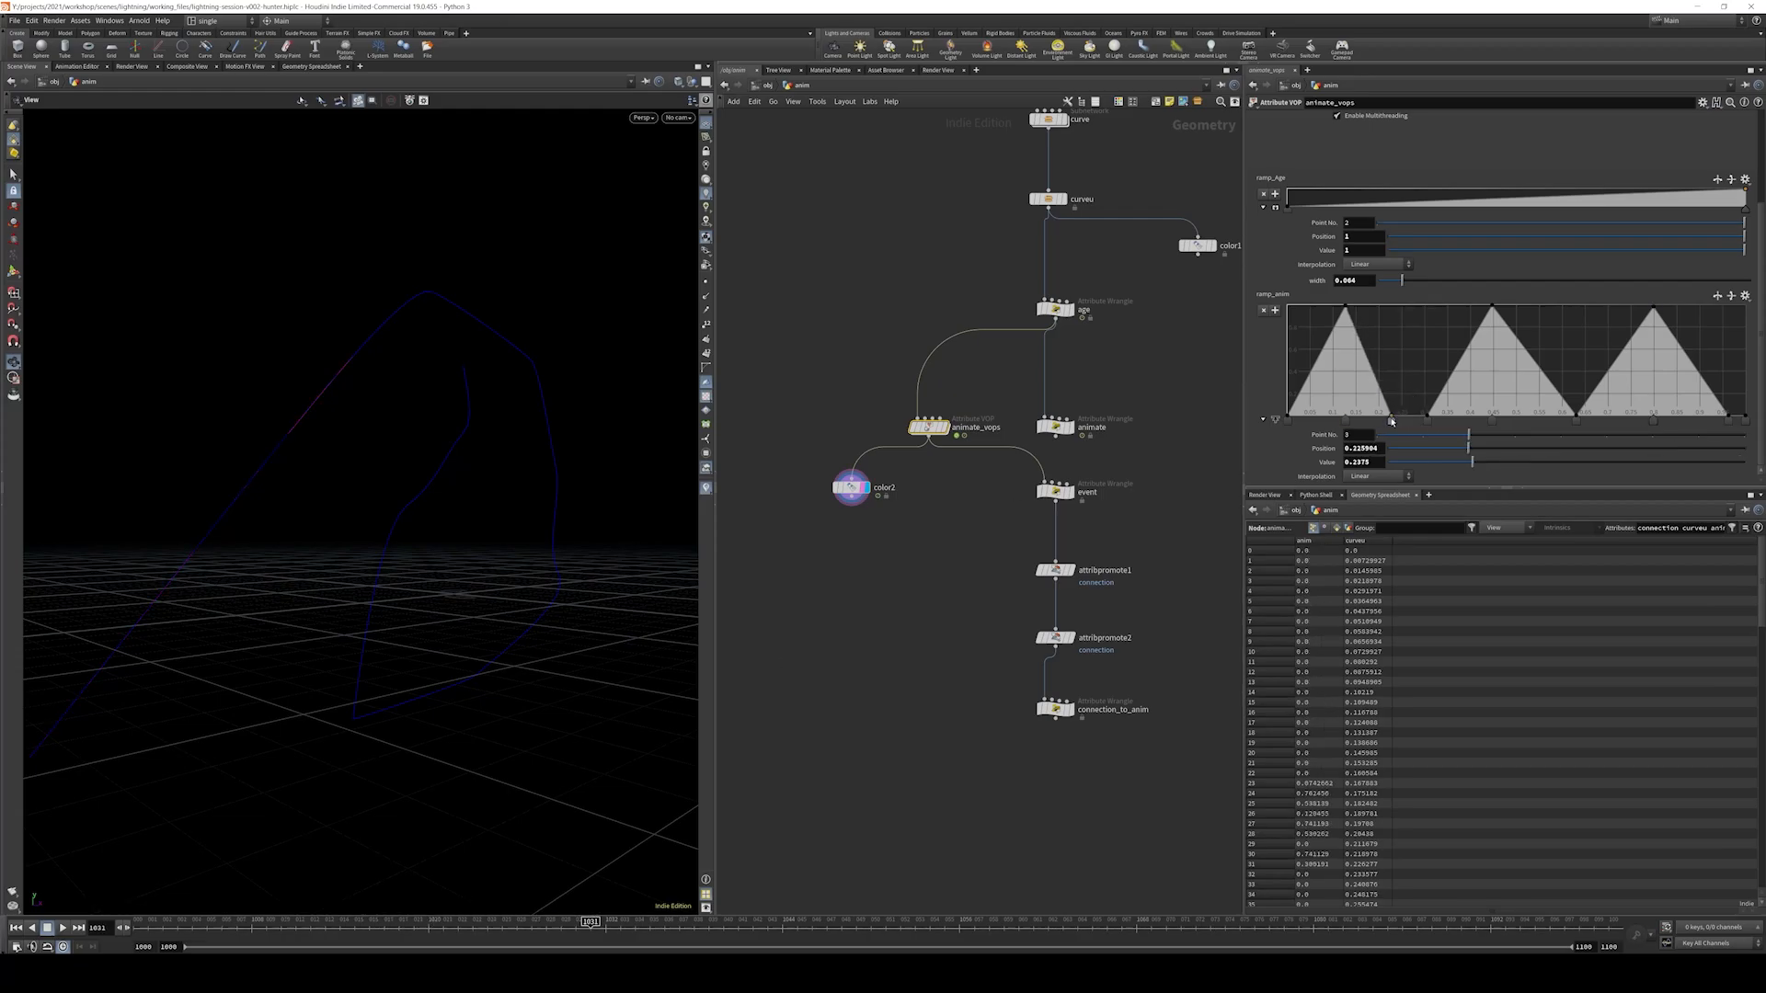
left_click_drag(1552, 386, 1550, 417)
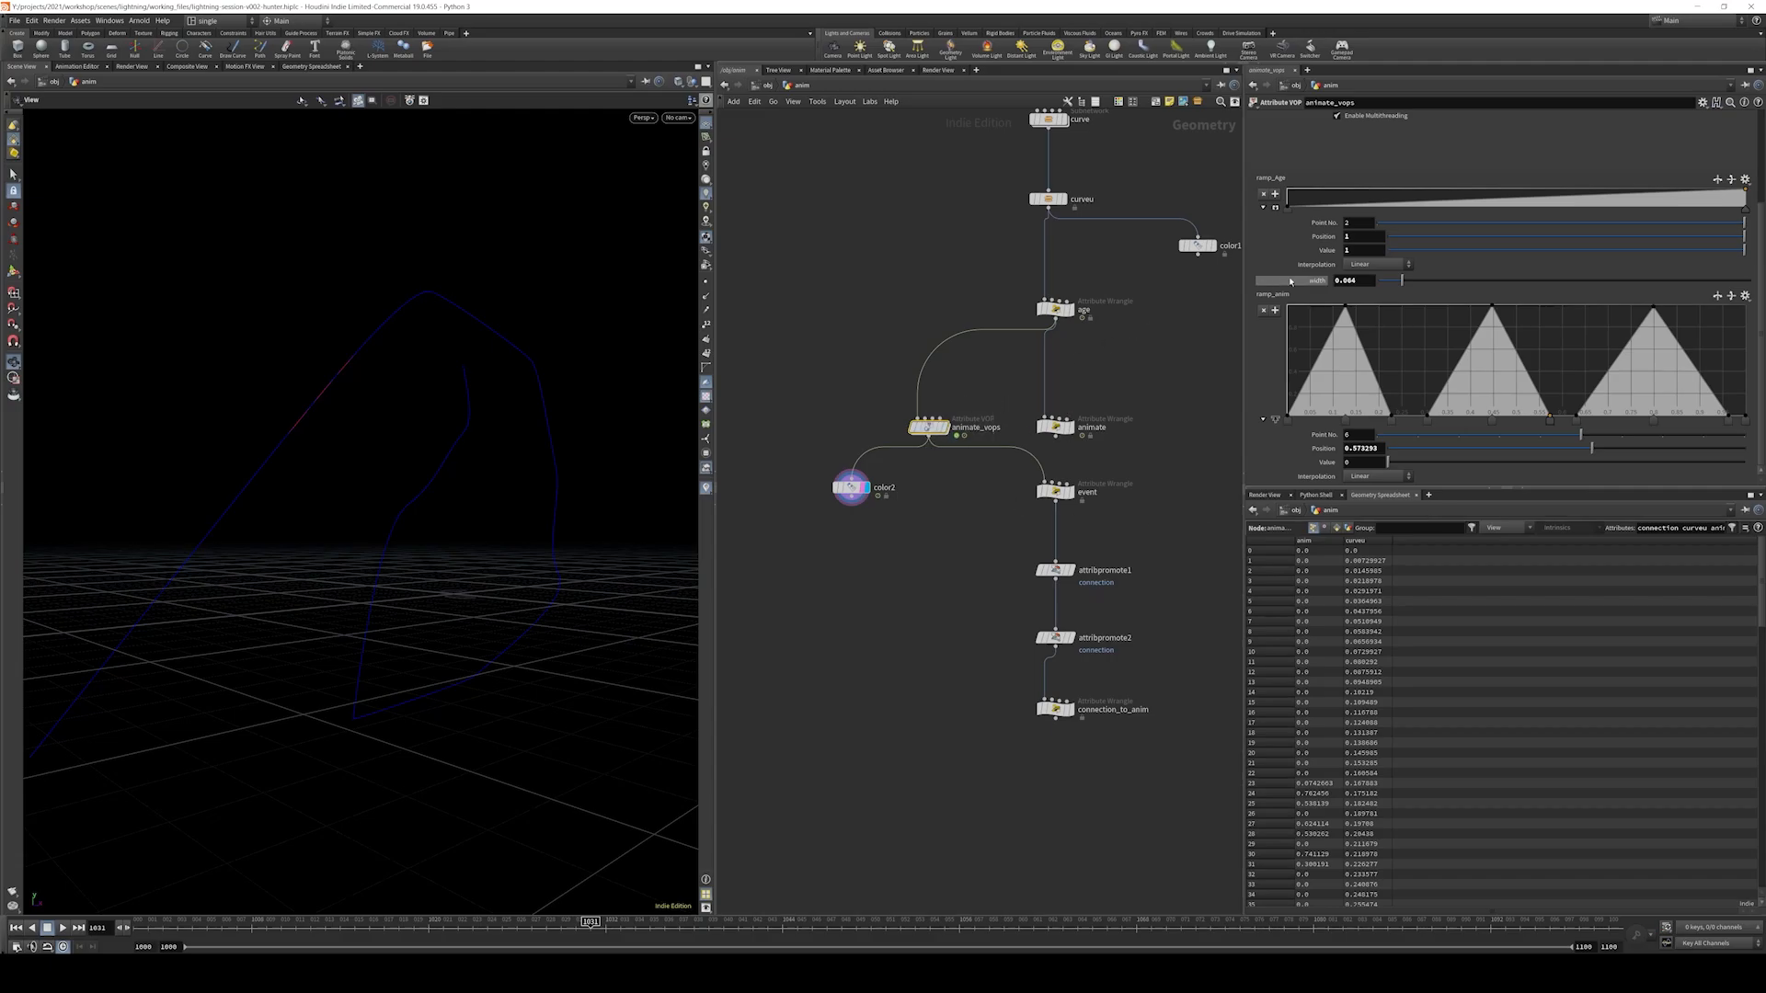
left_click_drag(1426, 282, 1469, 283)
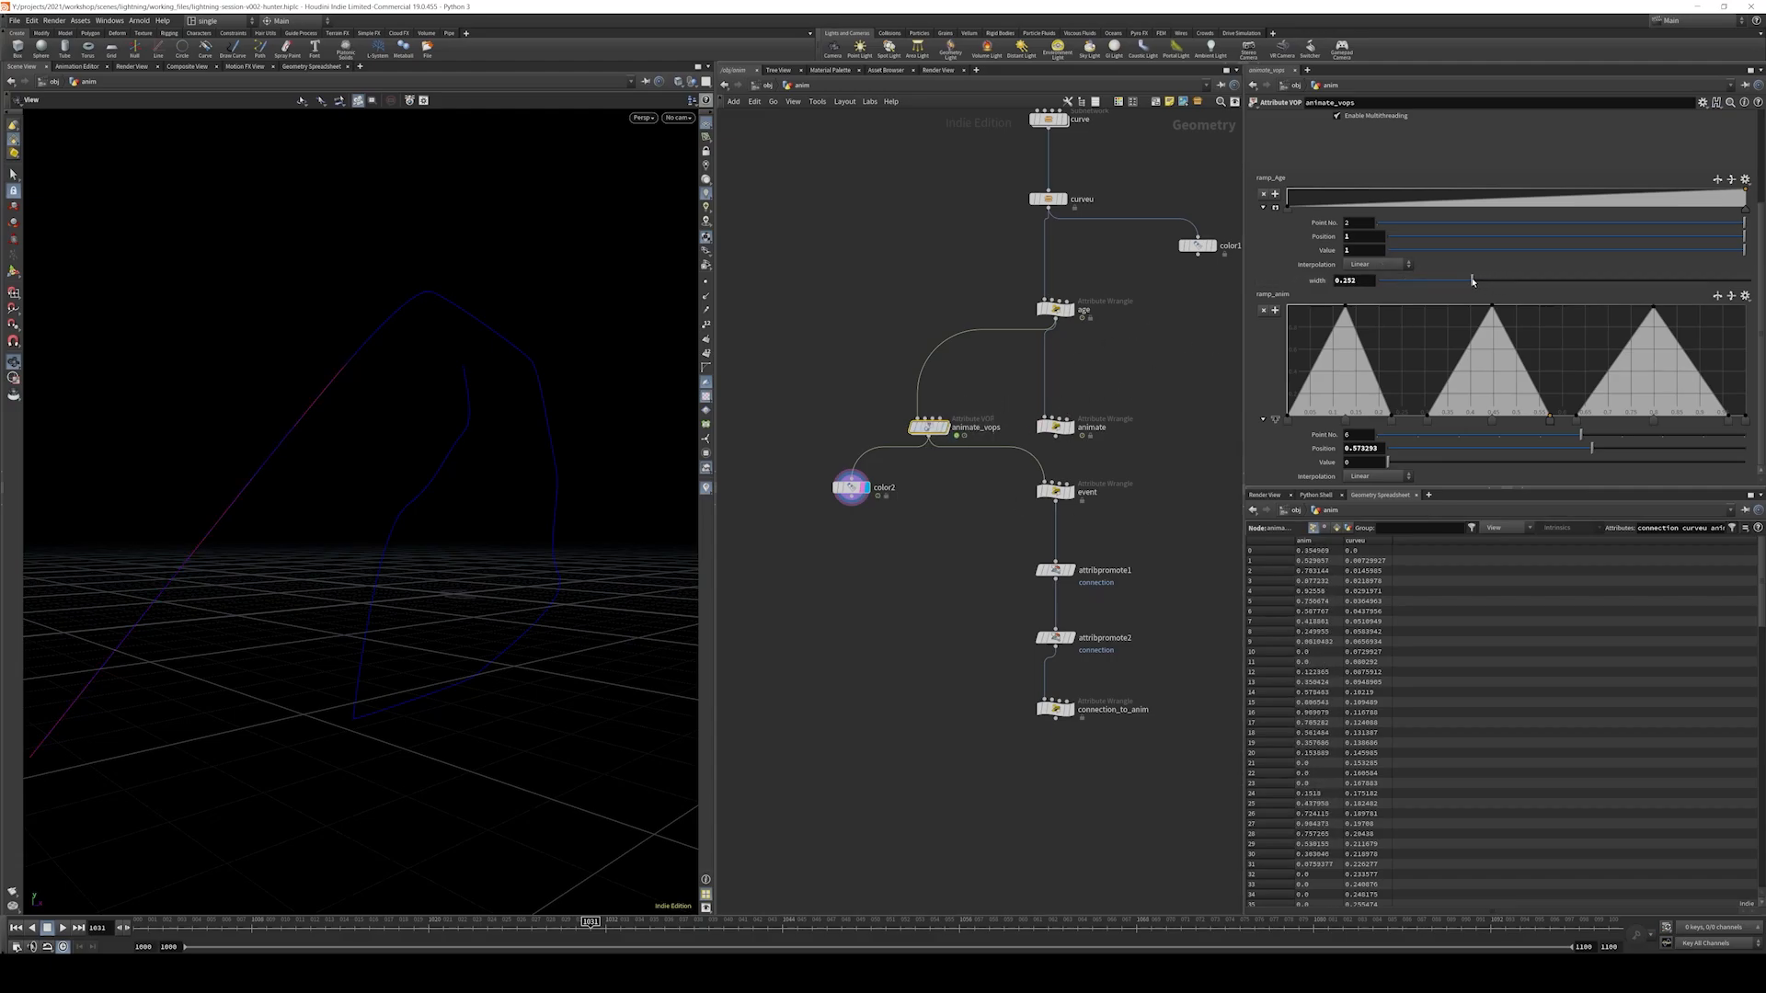
left_click_drag(387, 432, 352, 434)
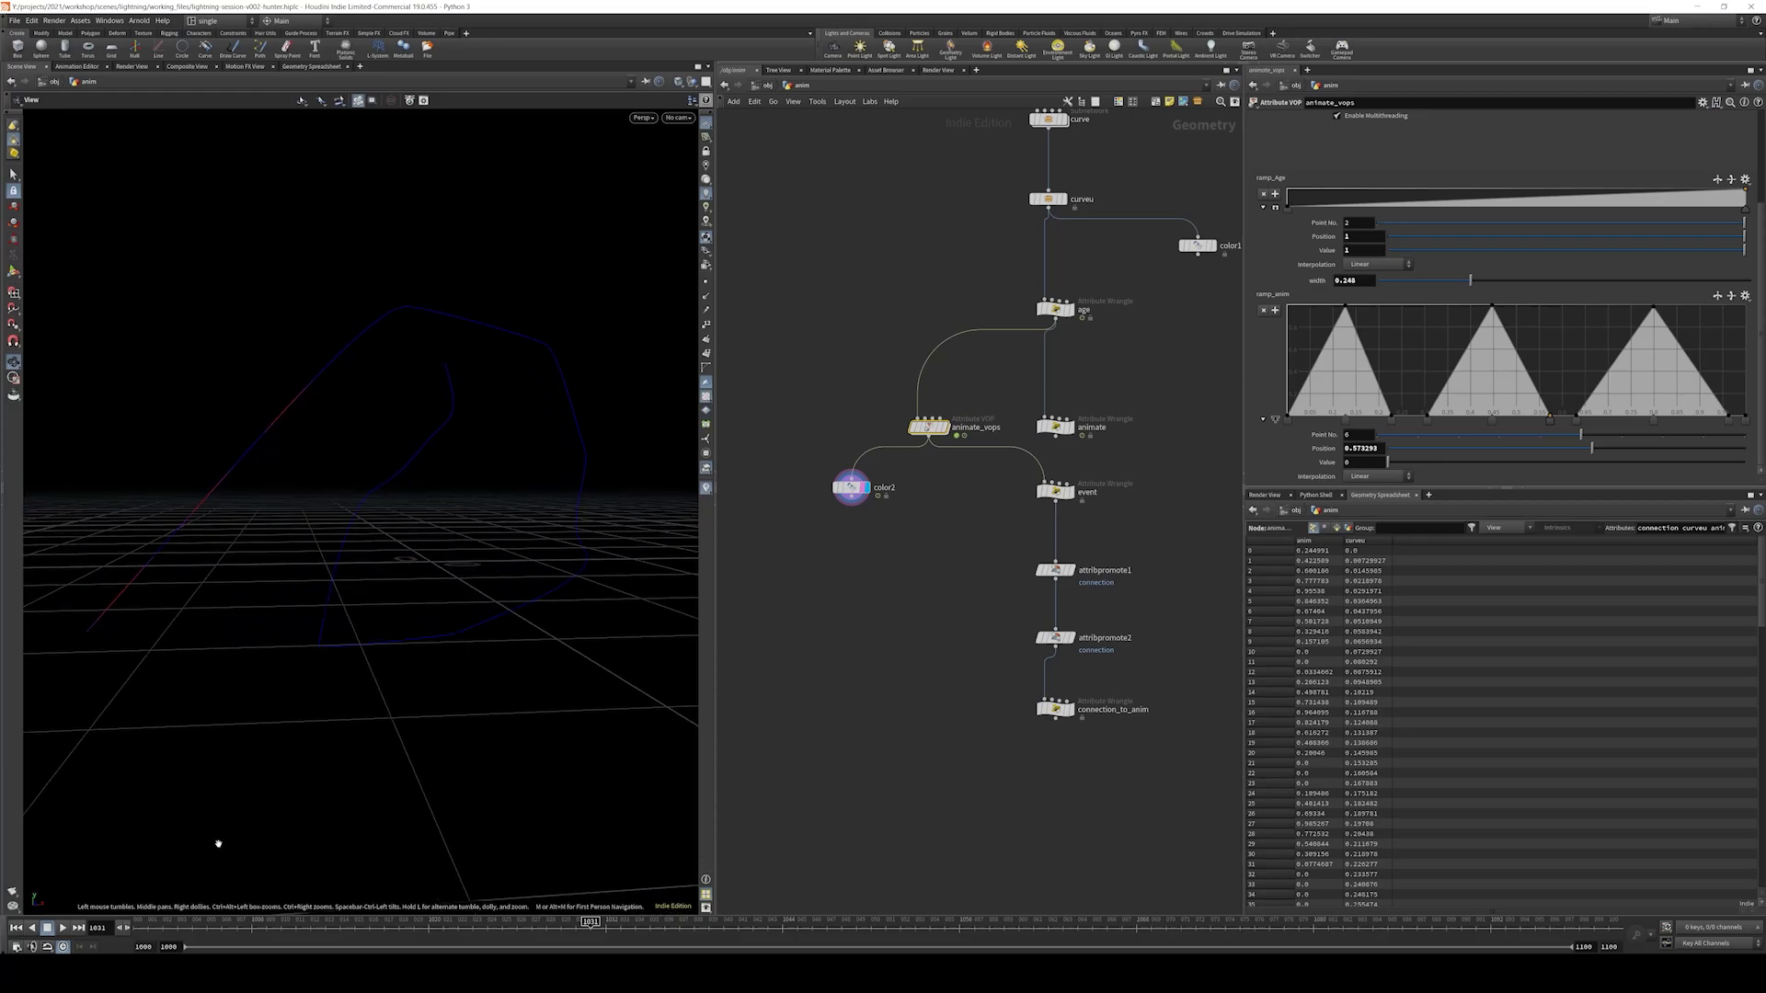
- Play back the three-peak pulse along the curve and hide the viewport's reference grid
left_click(61, 928)
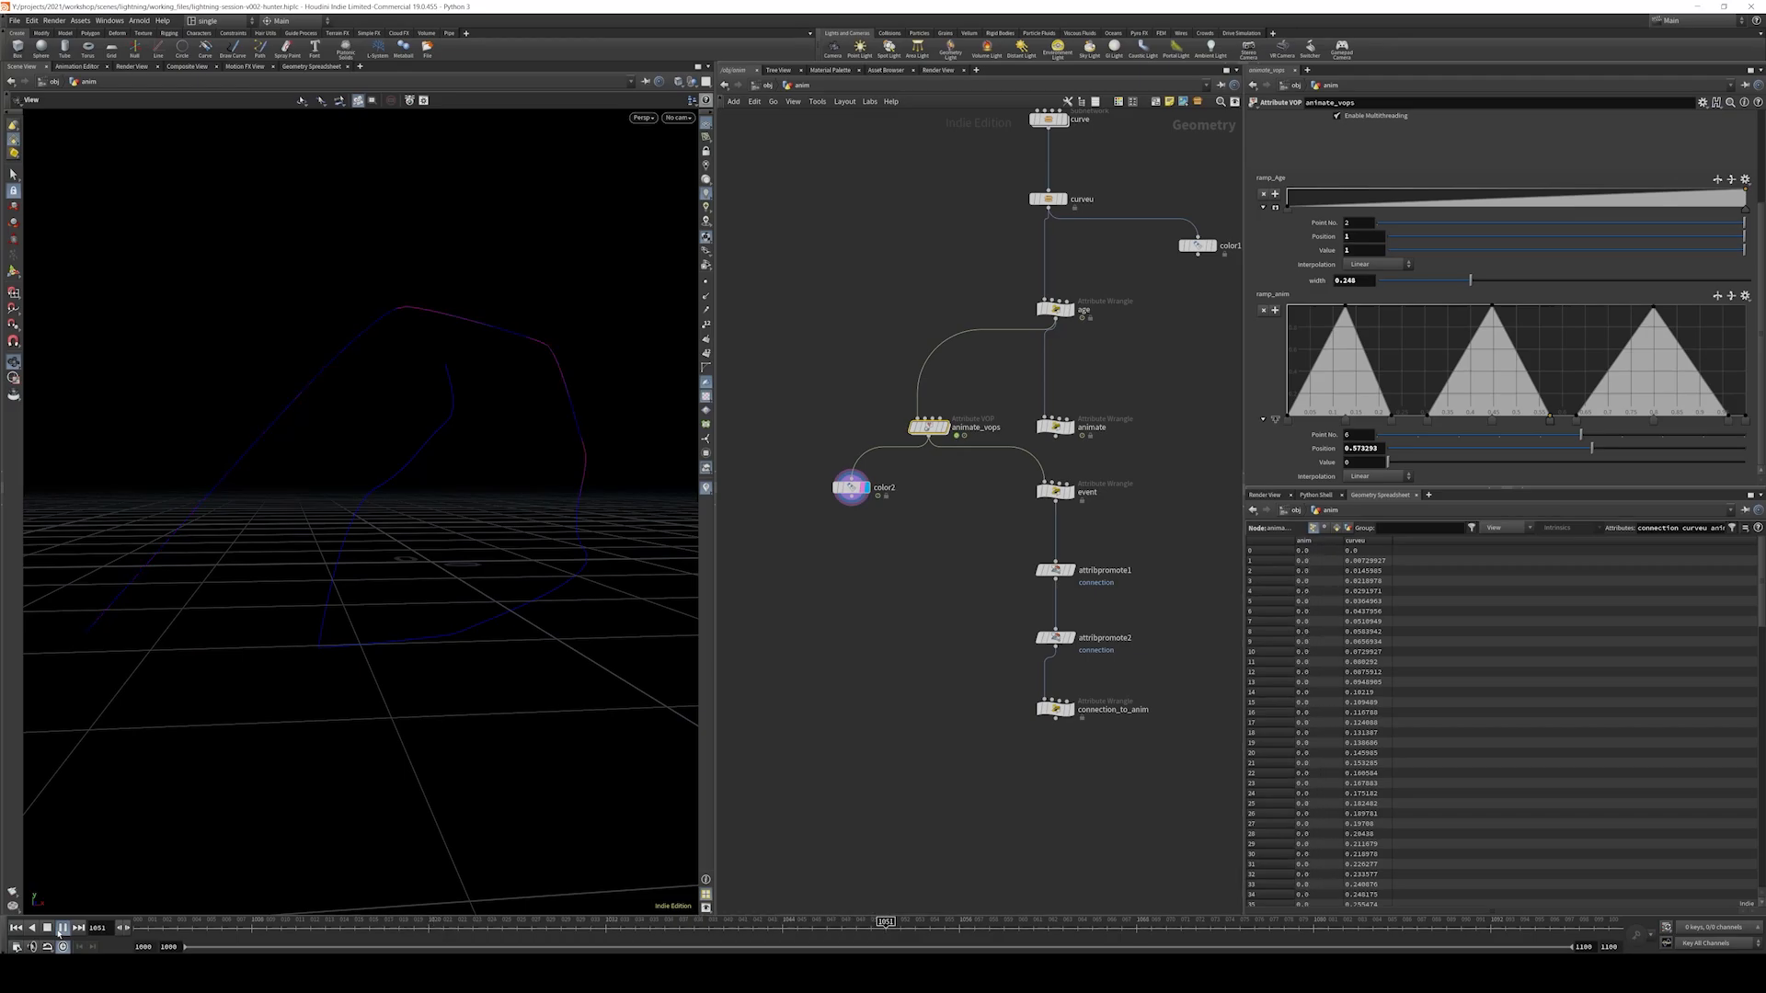
middle_click_drag(969, 362, 963, 405)
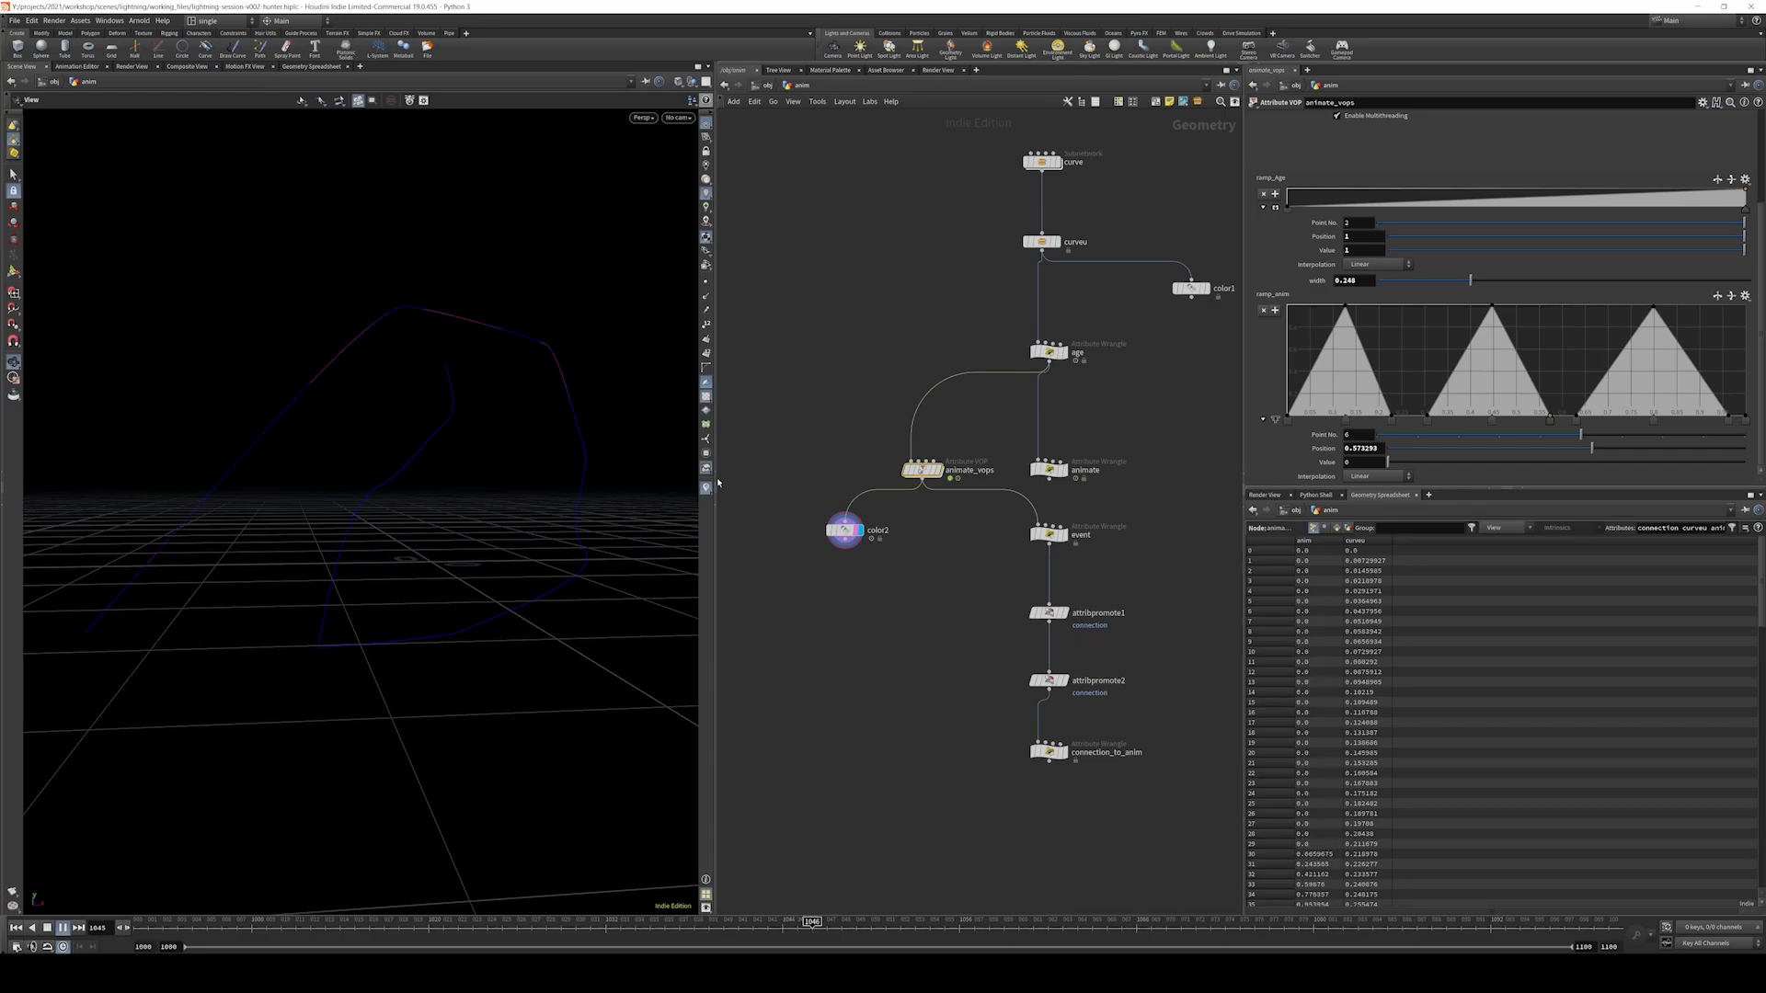
left_click_drag(488, 463, 466, 466)
left_click(707, 123)
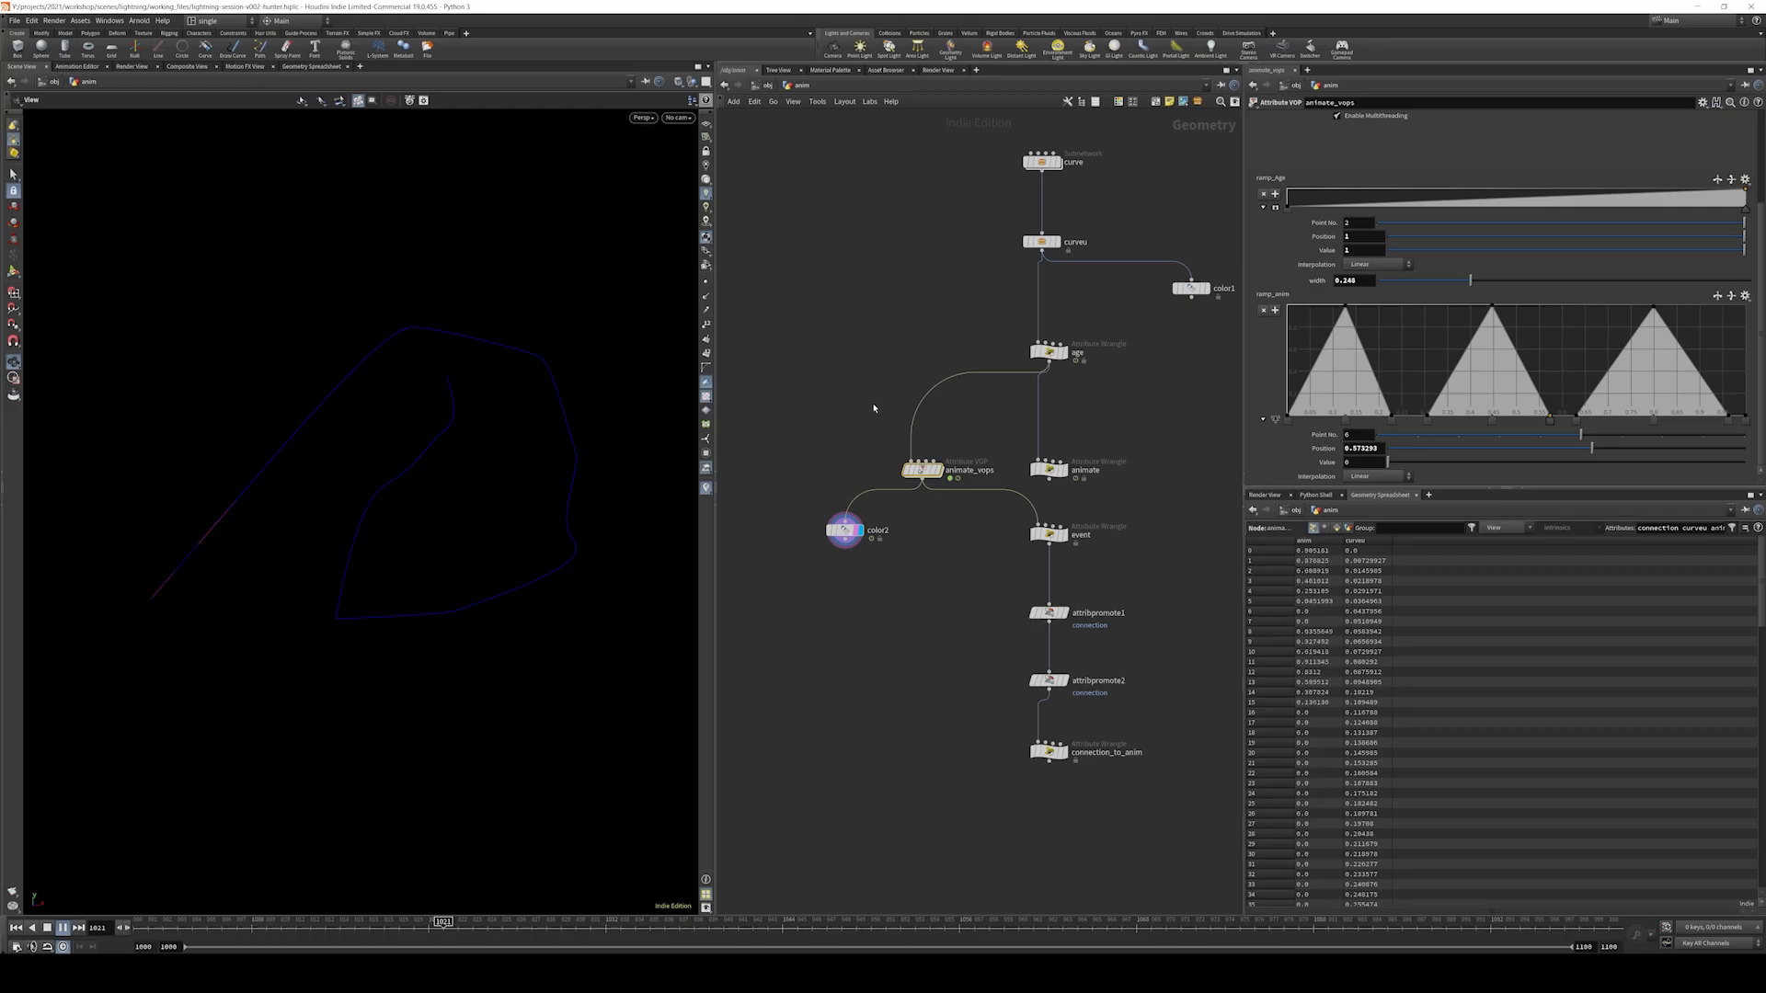
left_click(63, 929)
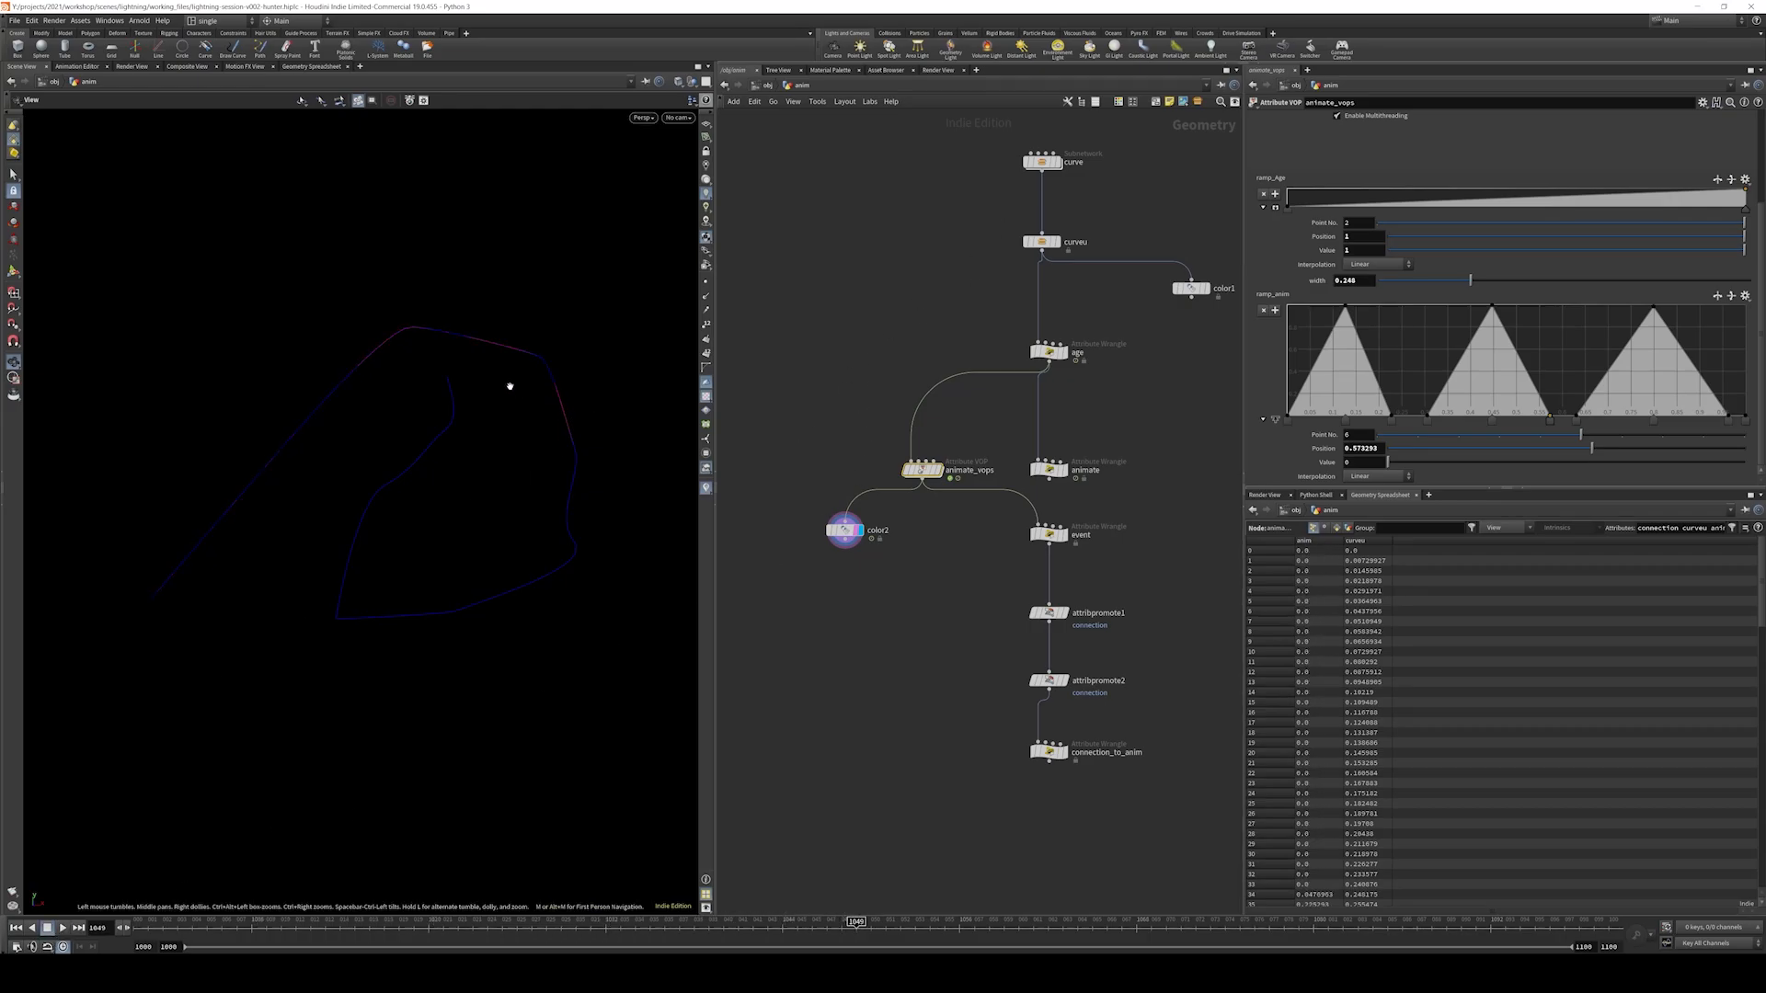
- Make room below the age node, add a Carve node connected to it and display the result
left_click_drag(884, 754, 977, 536)
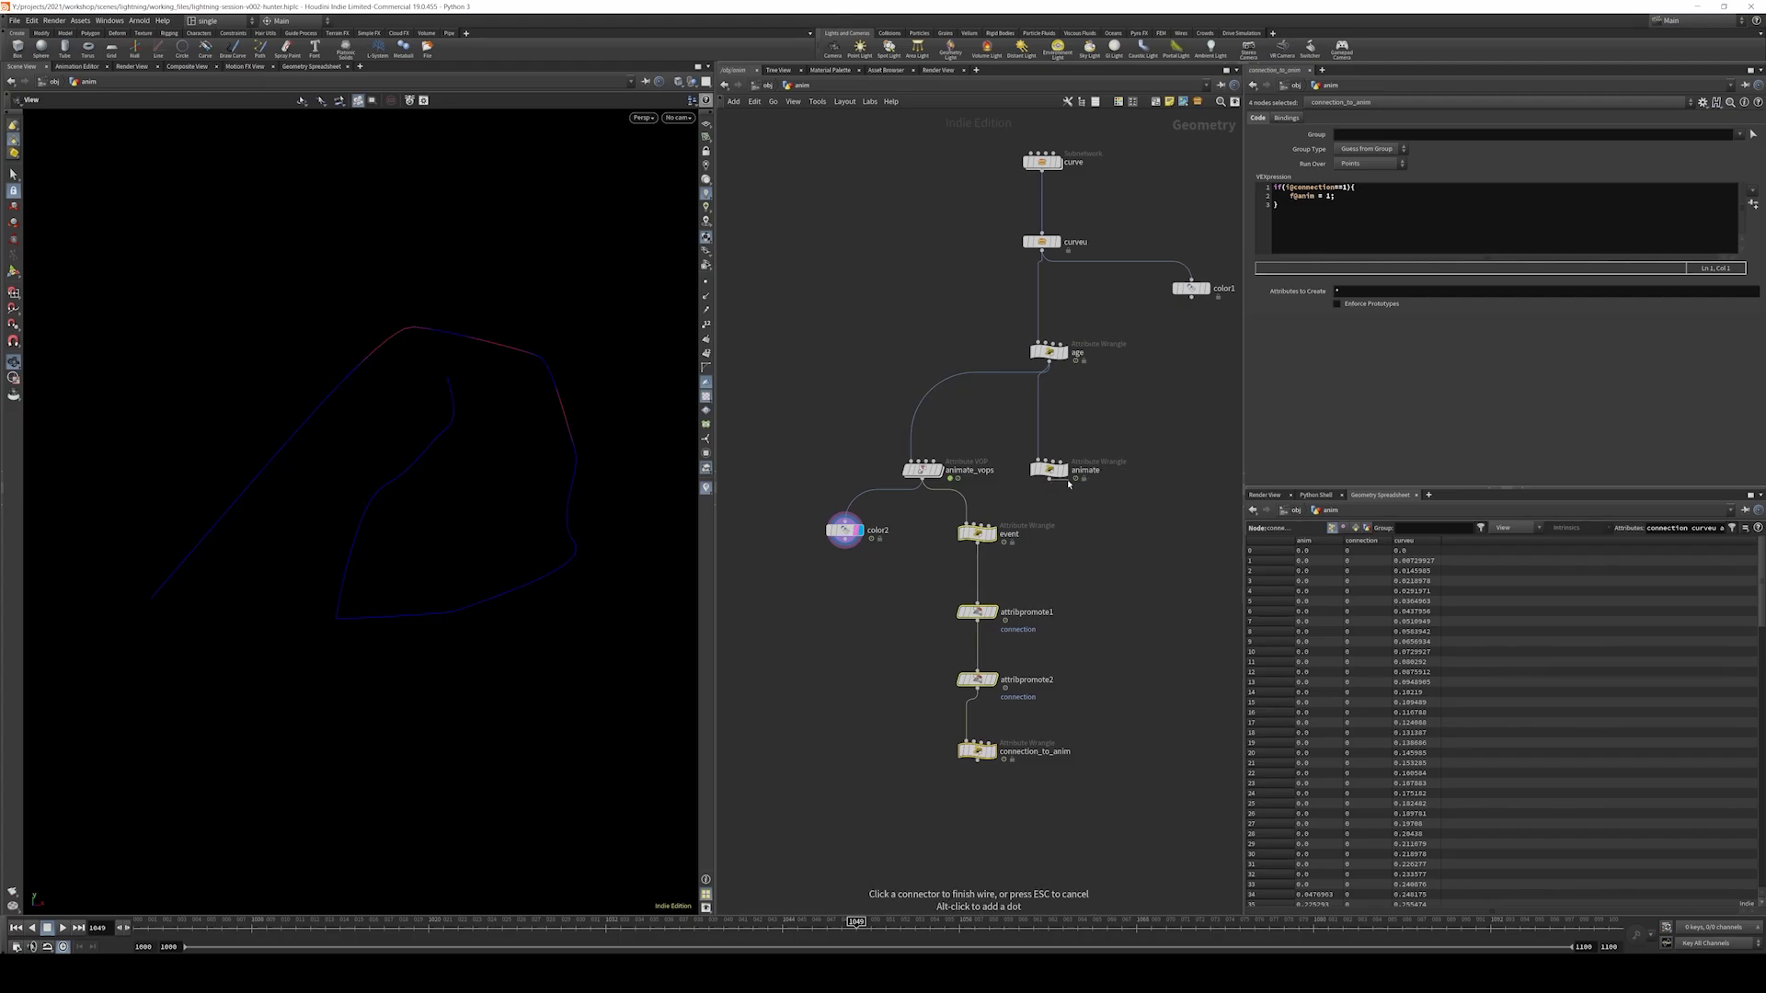
left_click_drag(1049, 471, 1195, 476)
key("Tab")
type("null")
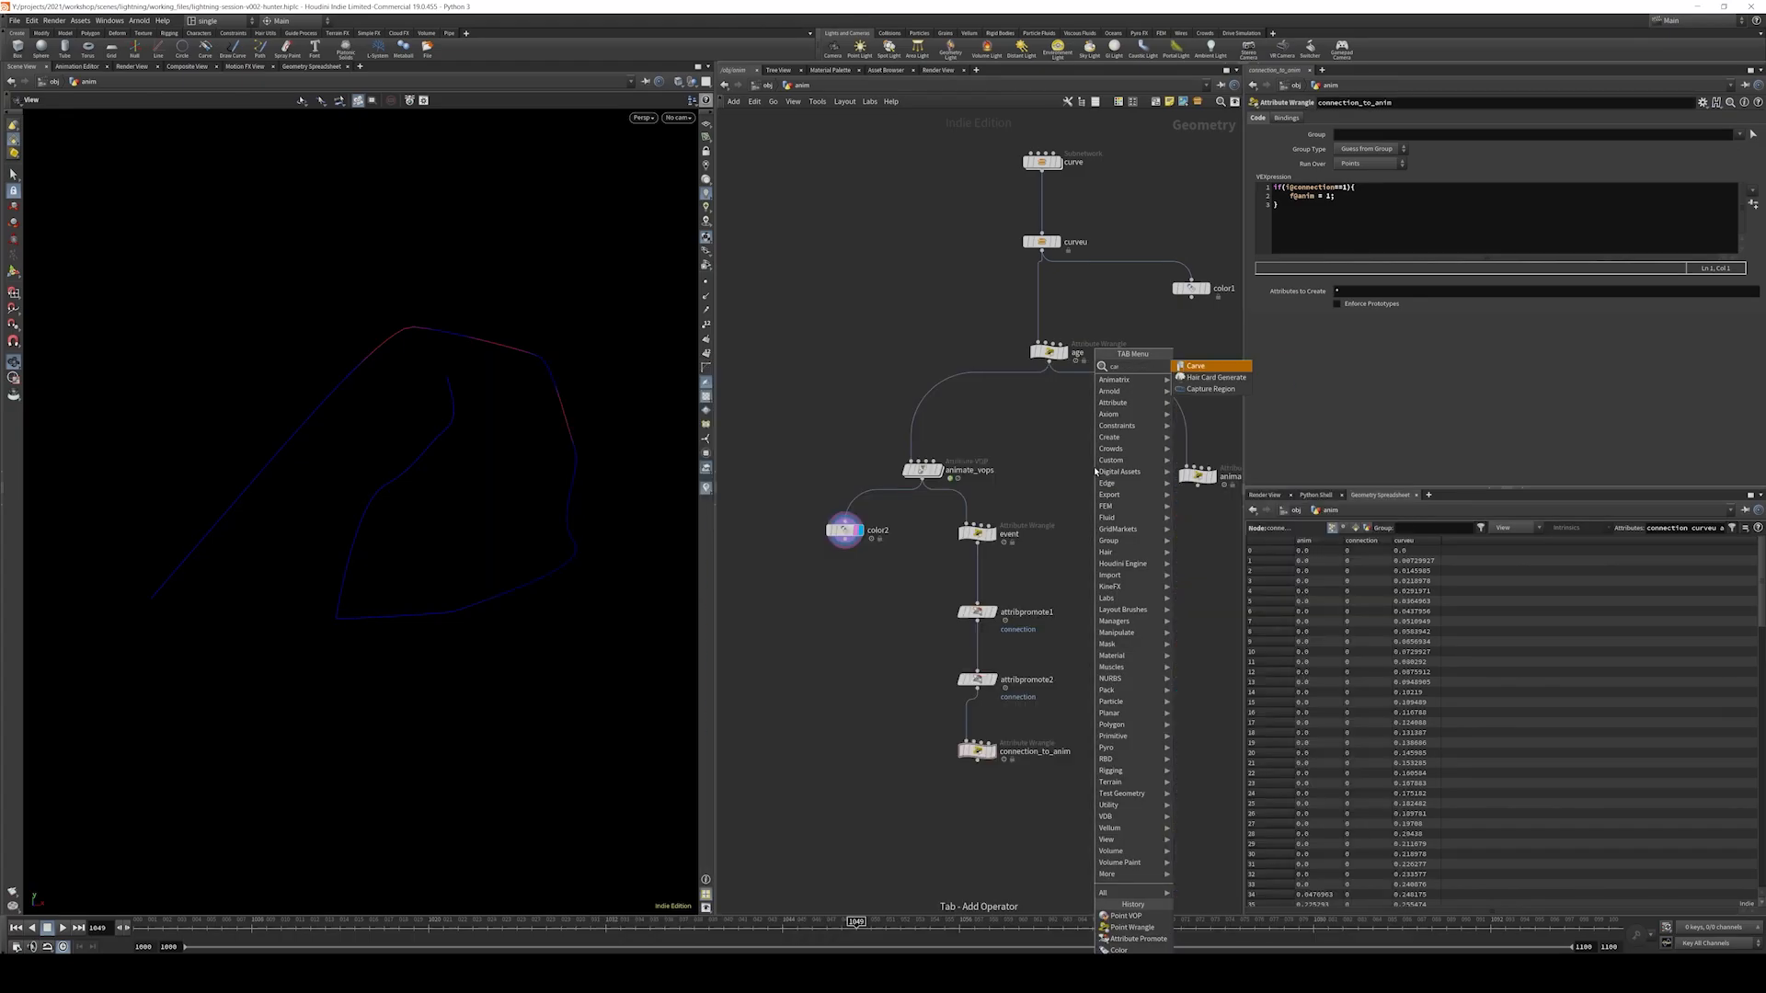
key("Return")
left_click(1049, 465)
left_click(1049, 456)
left_click(1048, 362)
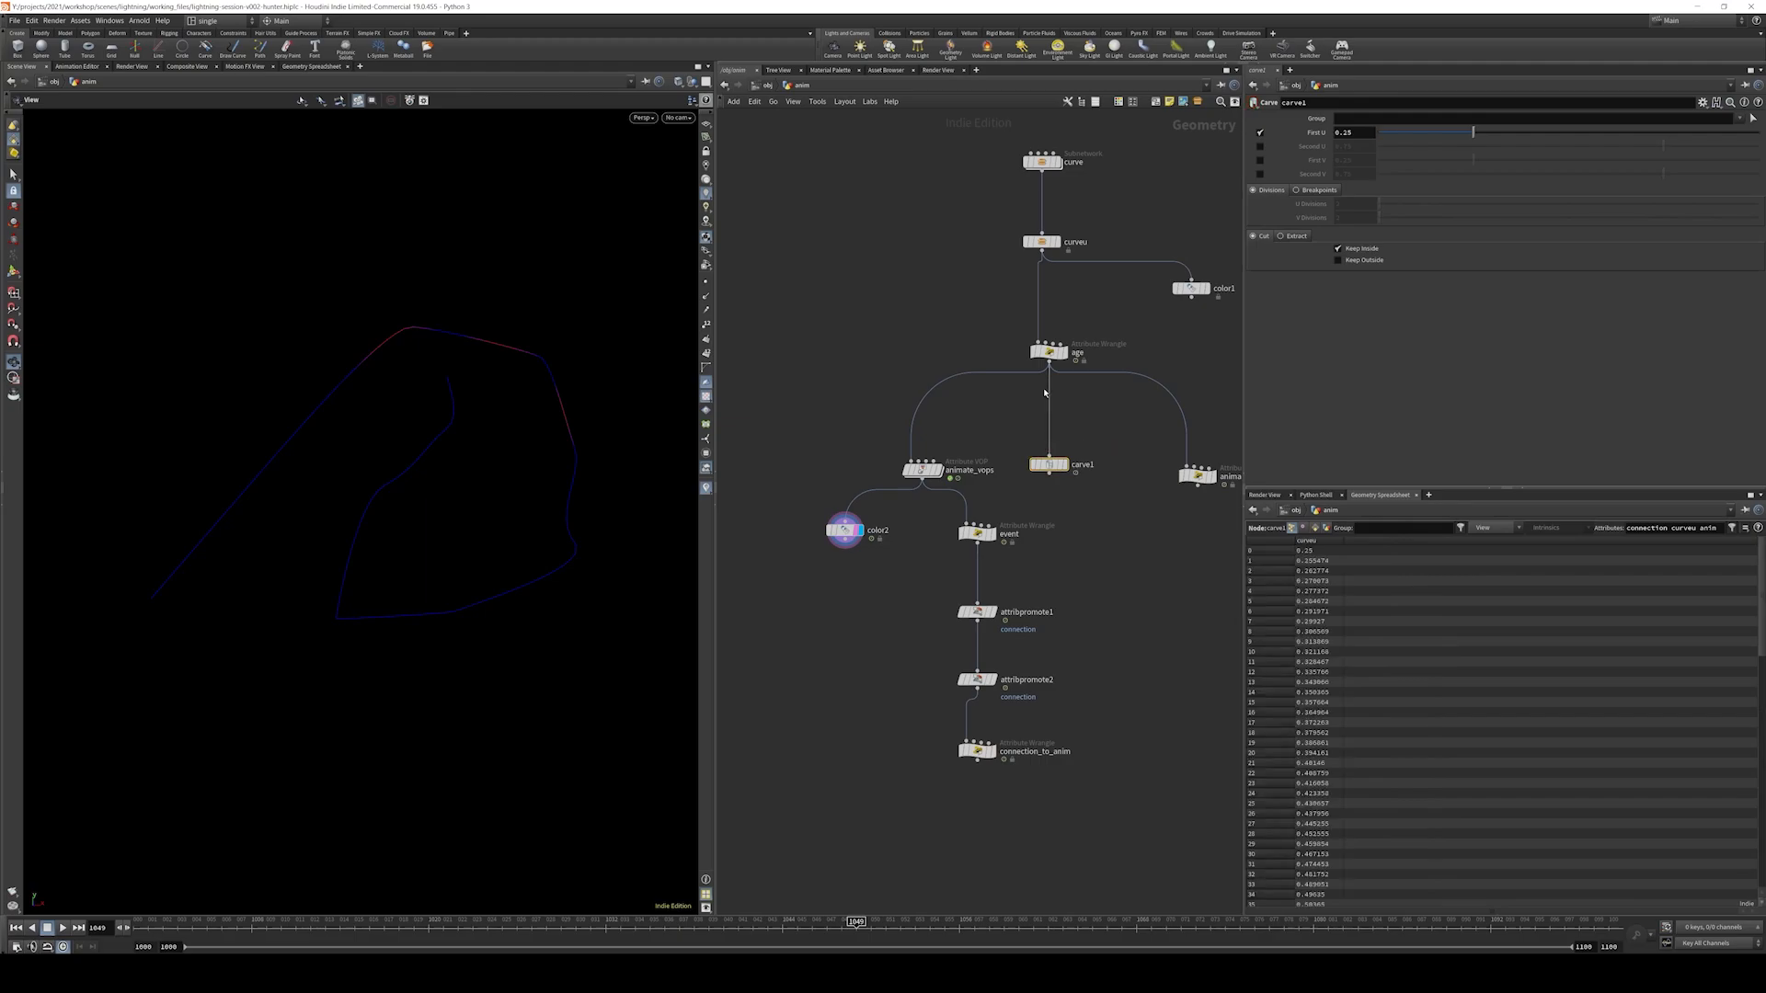
left_click(1048, 456)
key("Escape")
key("r")
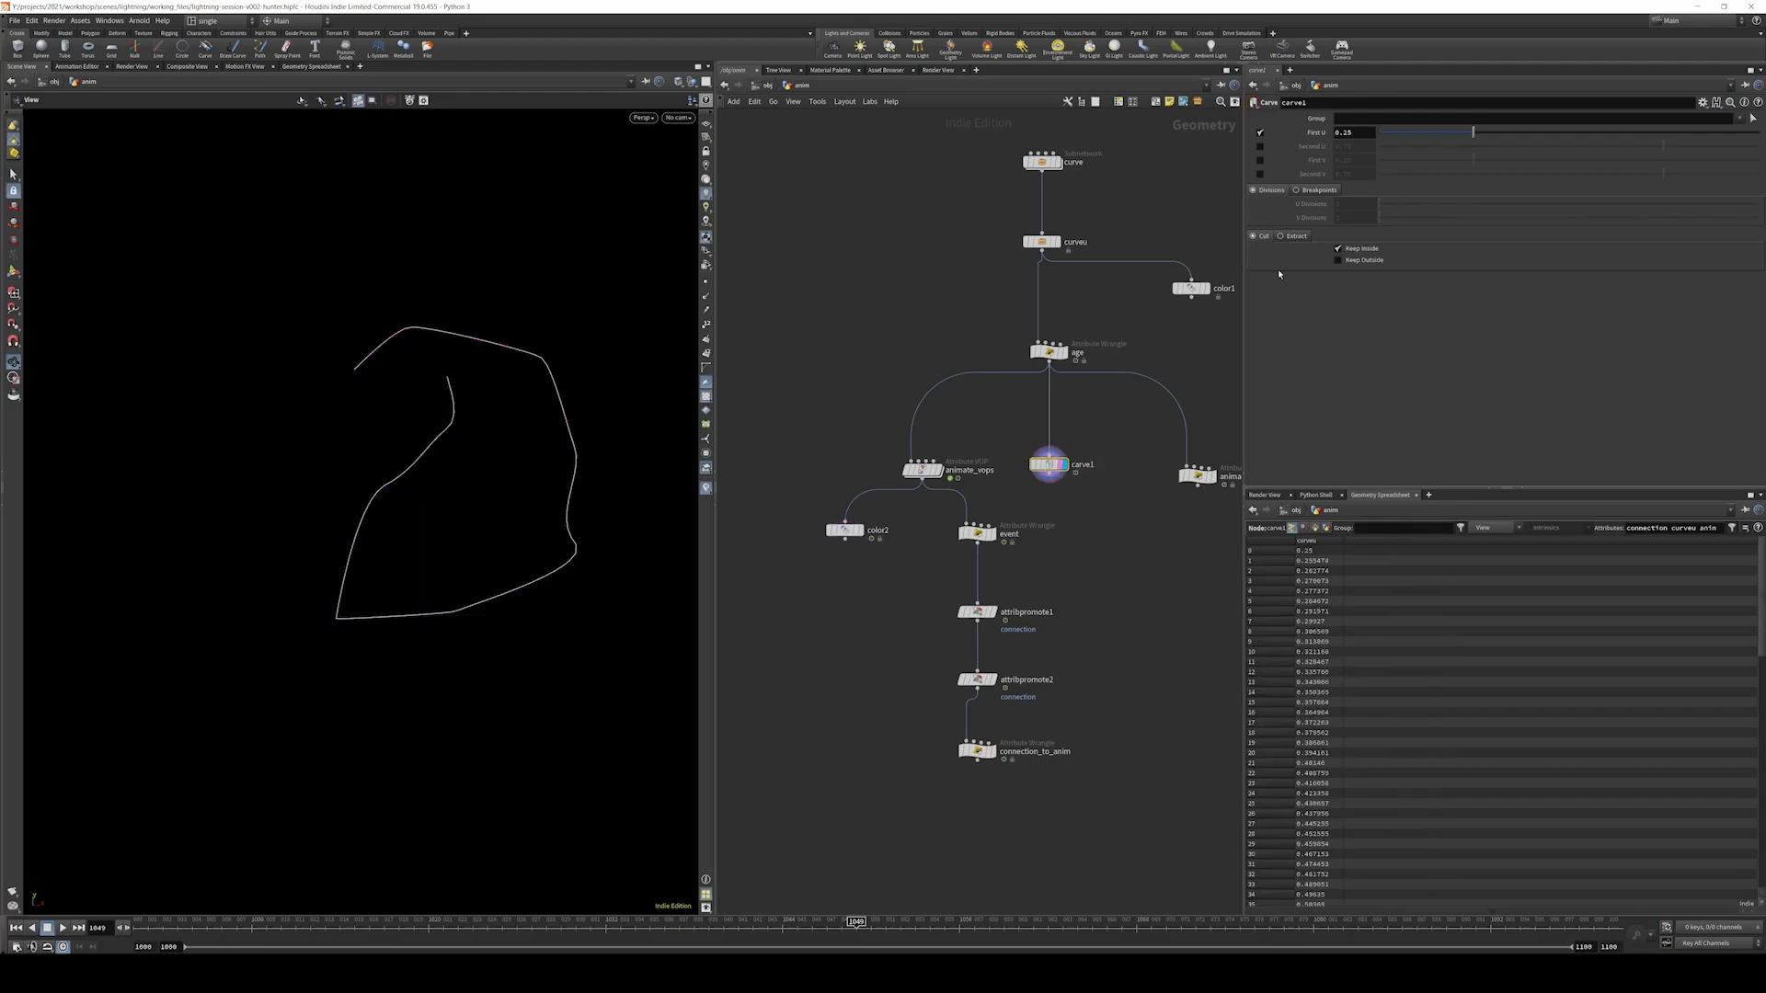
- Enable the Carve node's Second U and set First U to 0.496 and Second U to 0.331
left_click(1260, 146)
left_click(1449, 146)
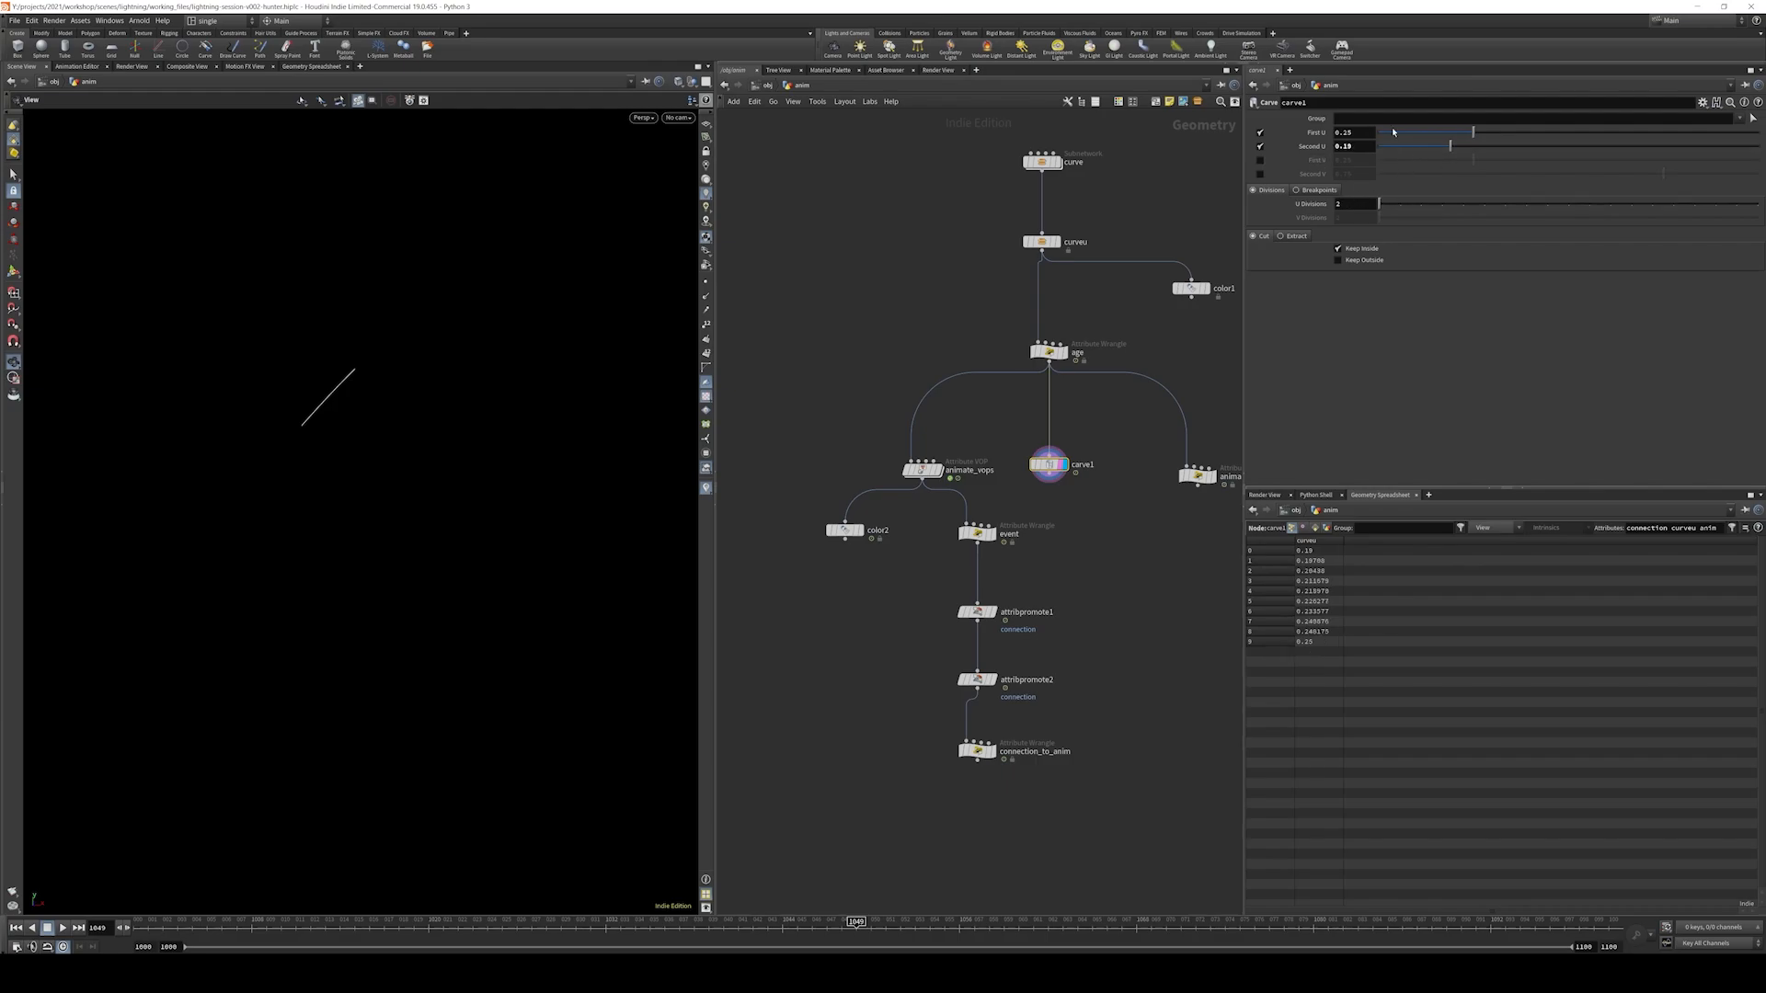
mouse_move(1482, 135)
left_mouse_down()
mouse_move(1566, 135)
mouse_move(1504, 147)
left_mouse_up()
- Drive the Carve node's Second U with ch("domainu1")-.2 and vary First U to slide the segment along the curve
right_click(1350, 131)
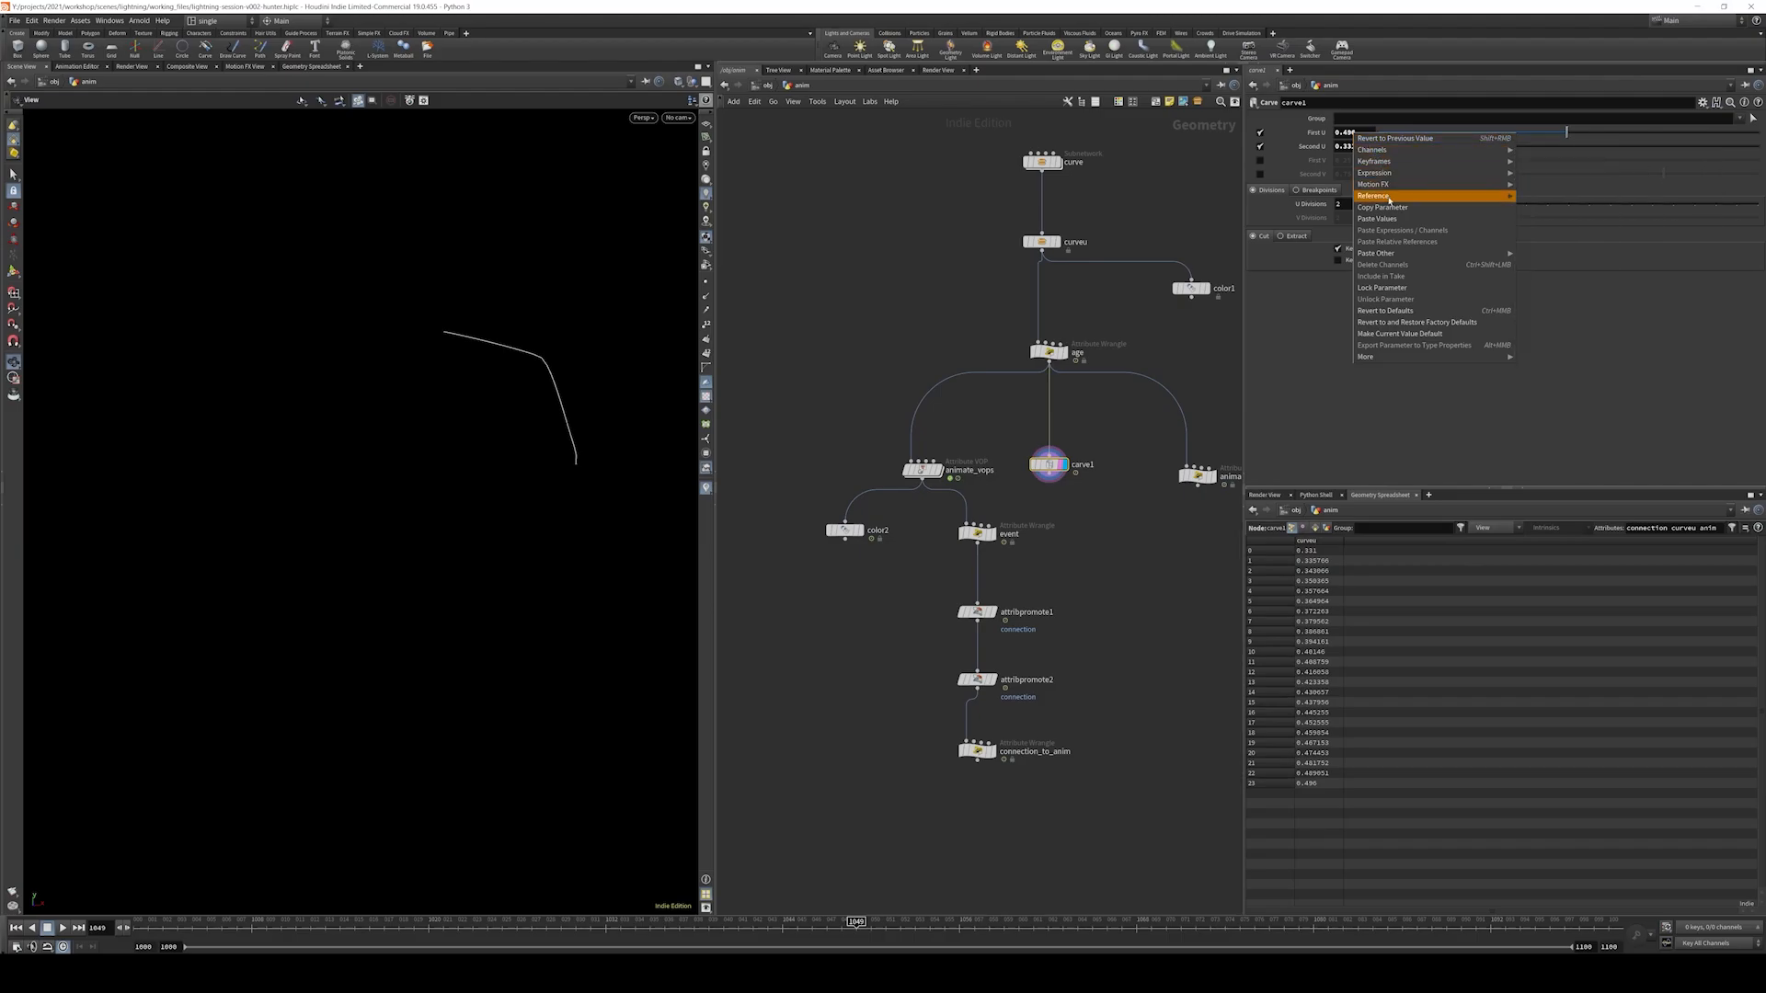
left_click(1376, 207)
right_click(1361, 144)
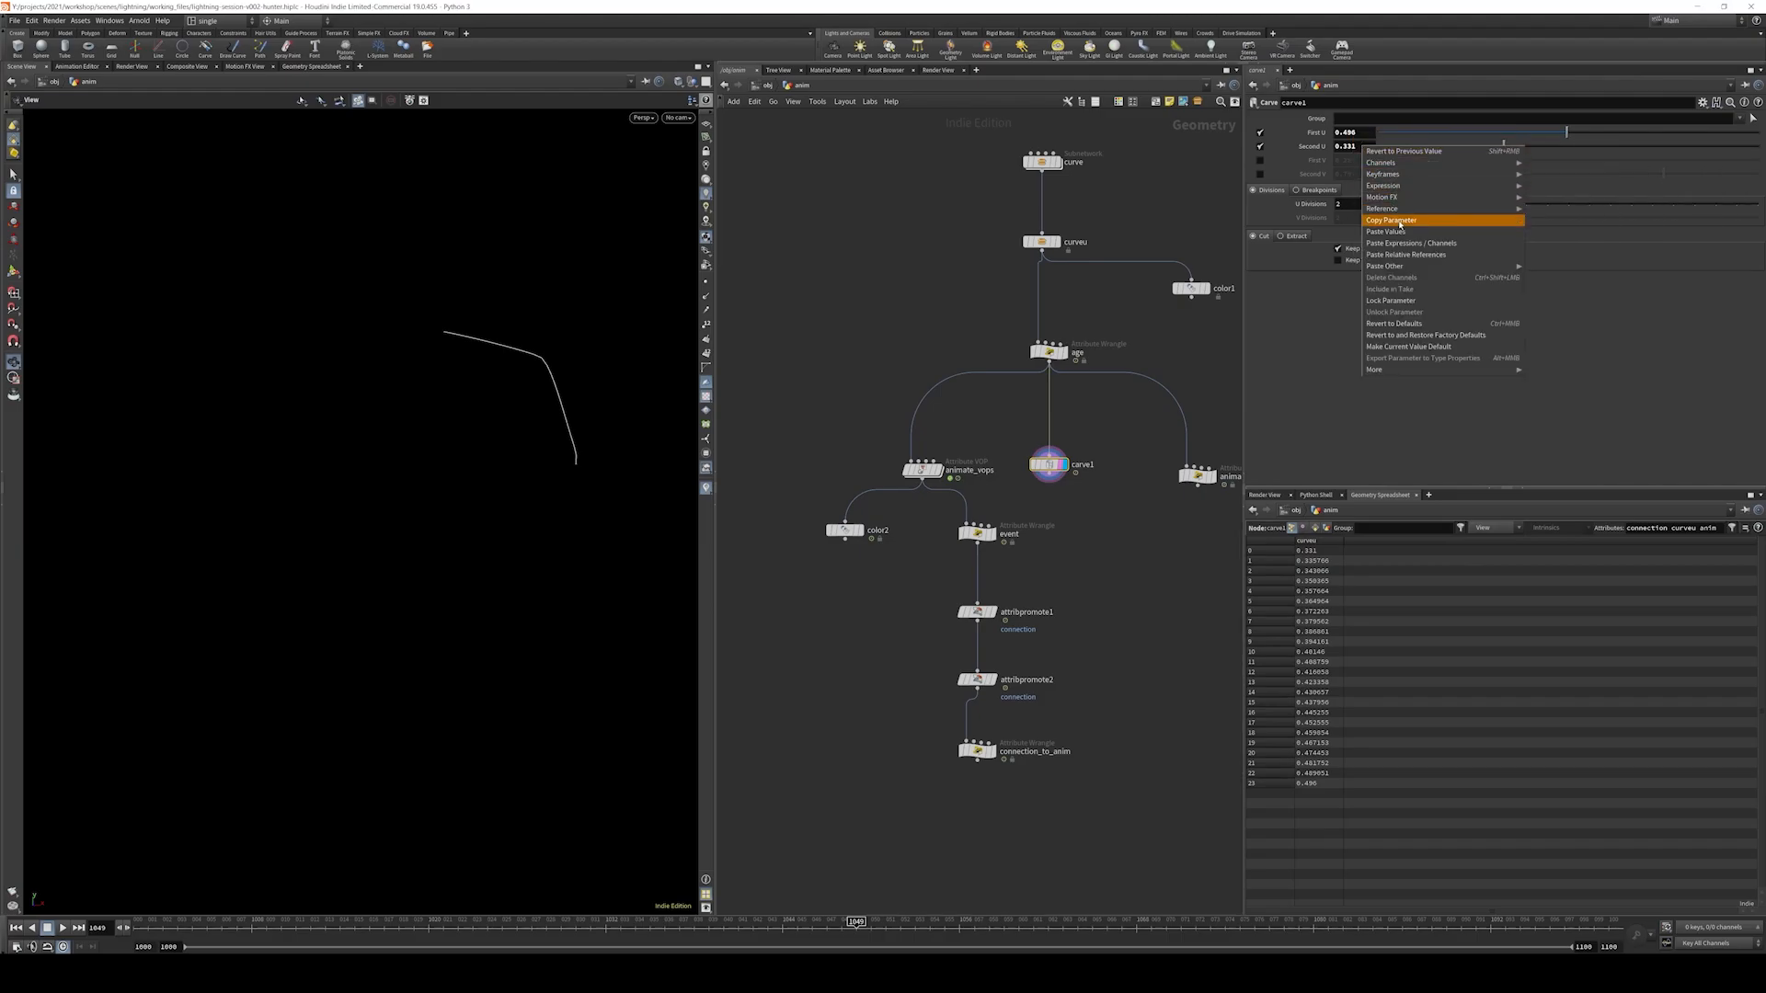
left_click(1393, 255)
left_click(1411, 147)
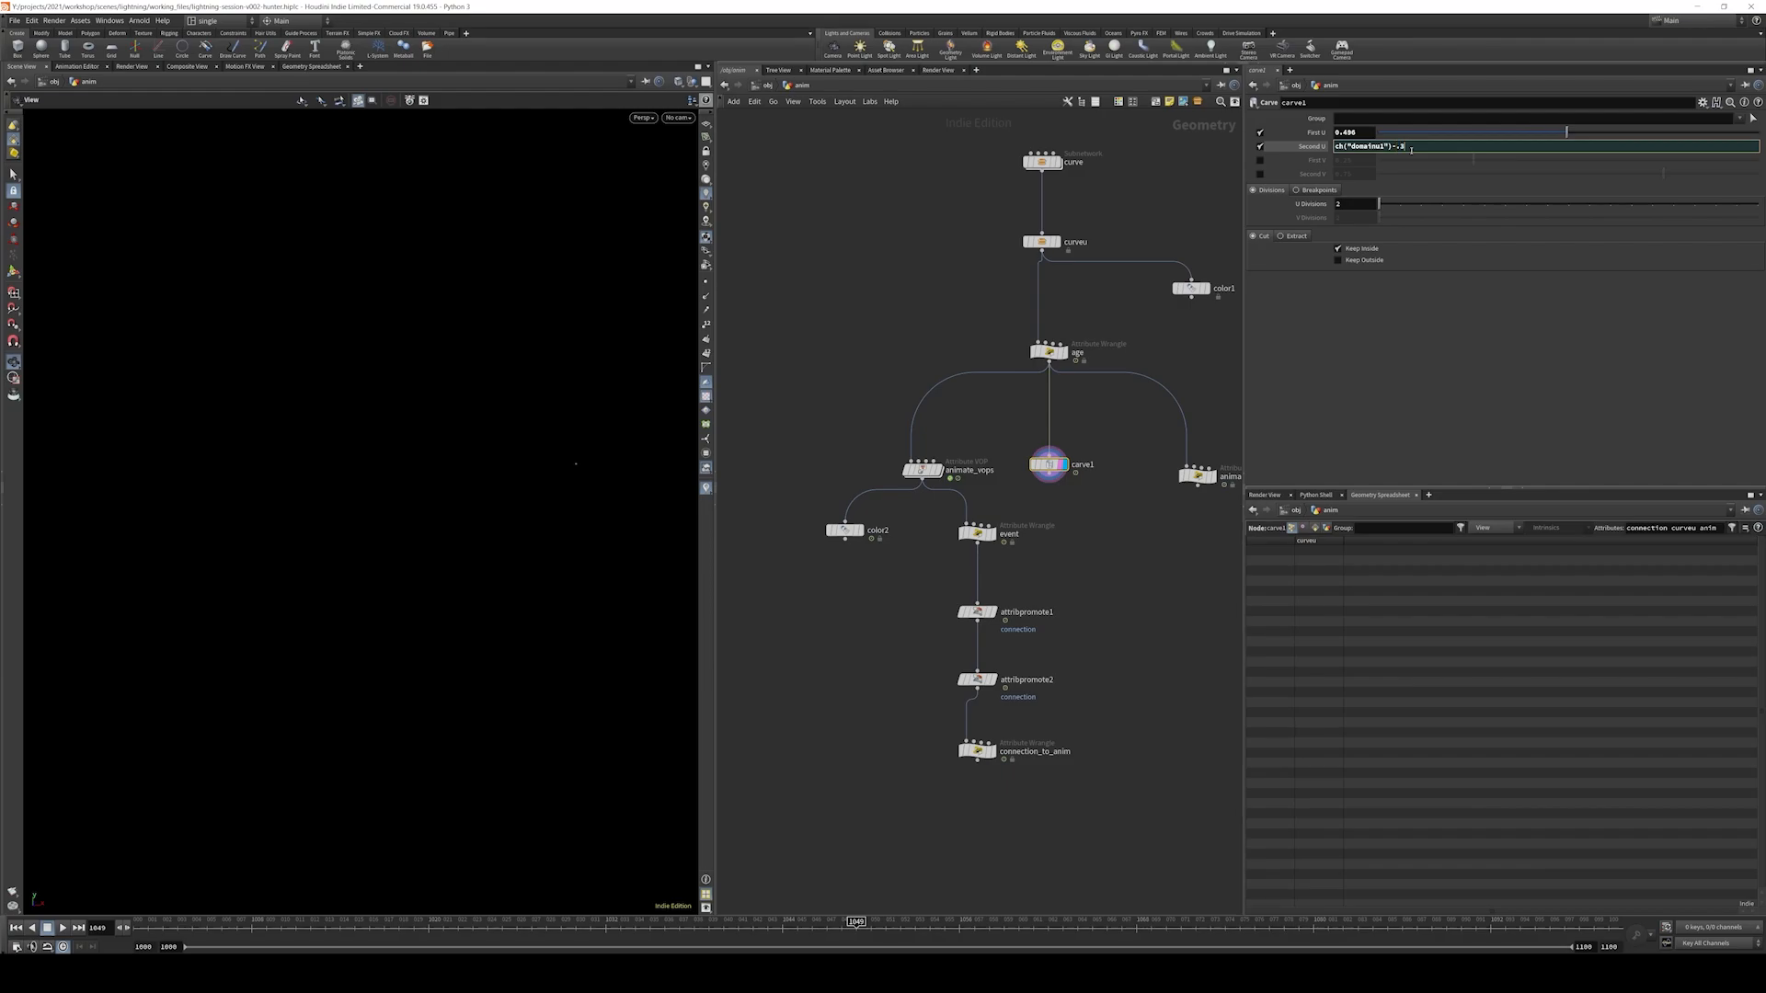
key("Return")
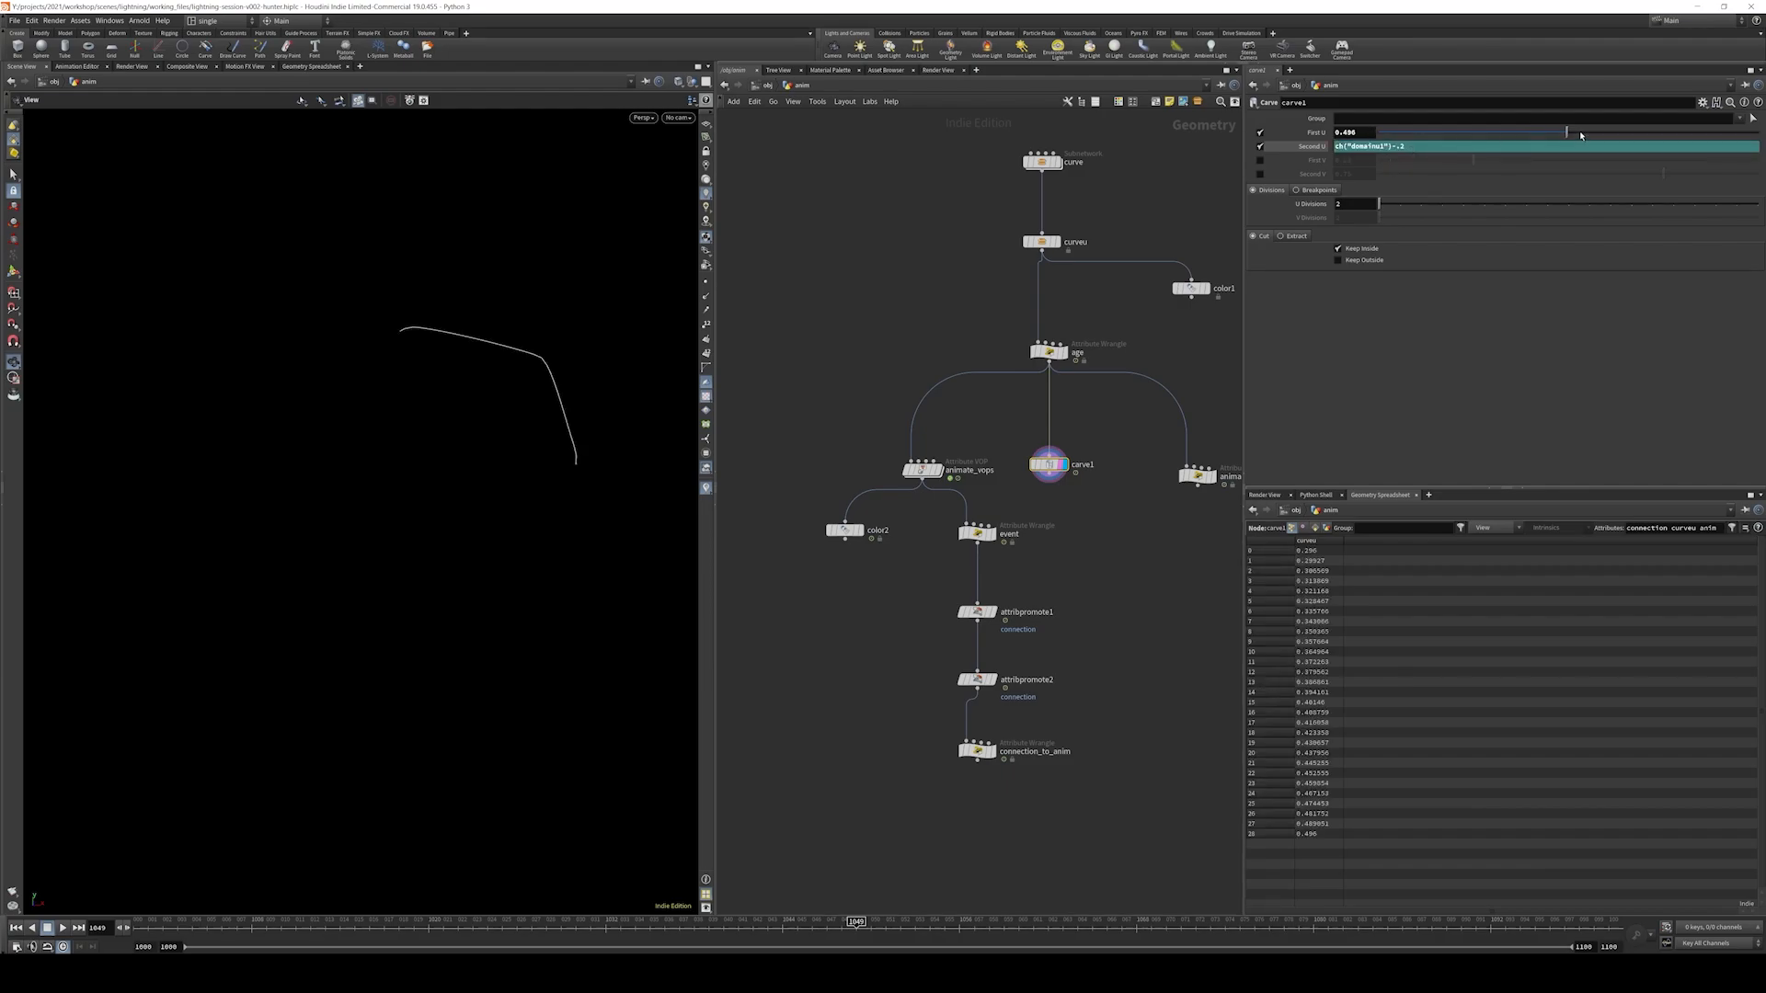
left_click_drag(1580, 135, 1476, 165)
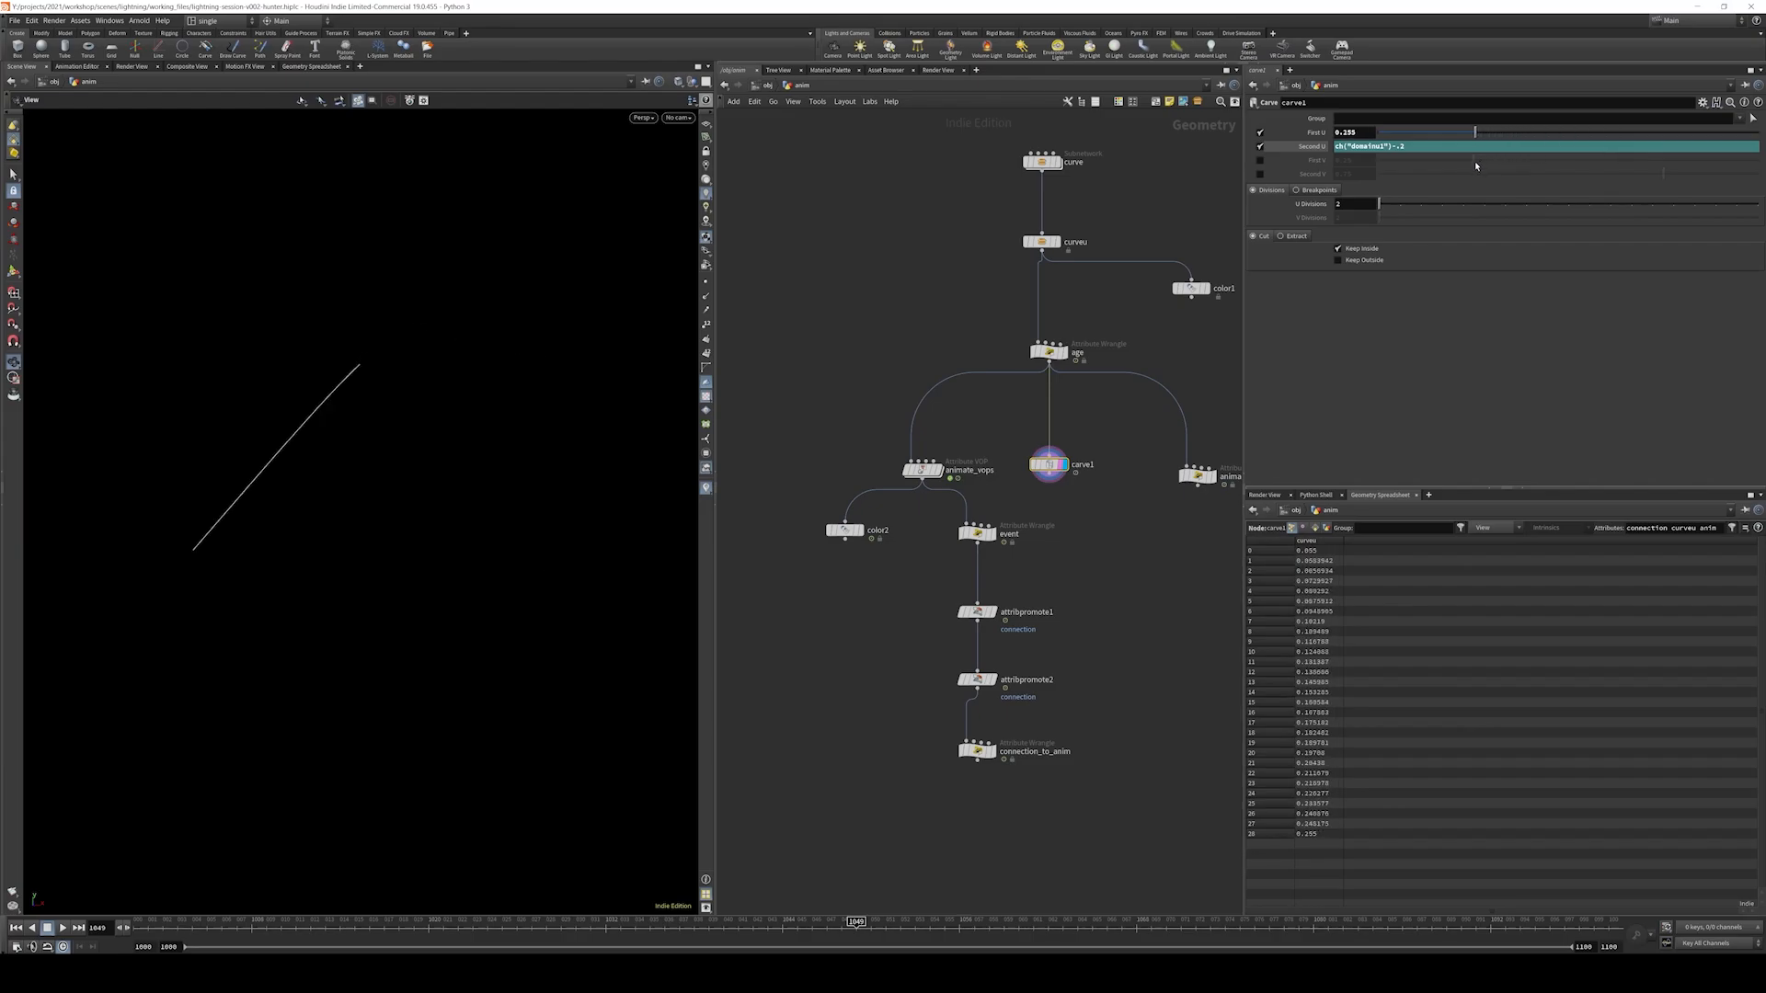
left_click_drag(1476, 166, 1517, 191)
- Align the event-to-connection_to_anim node chain beneath animate_vops and display connection_to_anim
left_click_drag(1087, 516, 938, 786)
left_click_drag(988, 538, 940, 539)
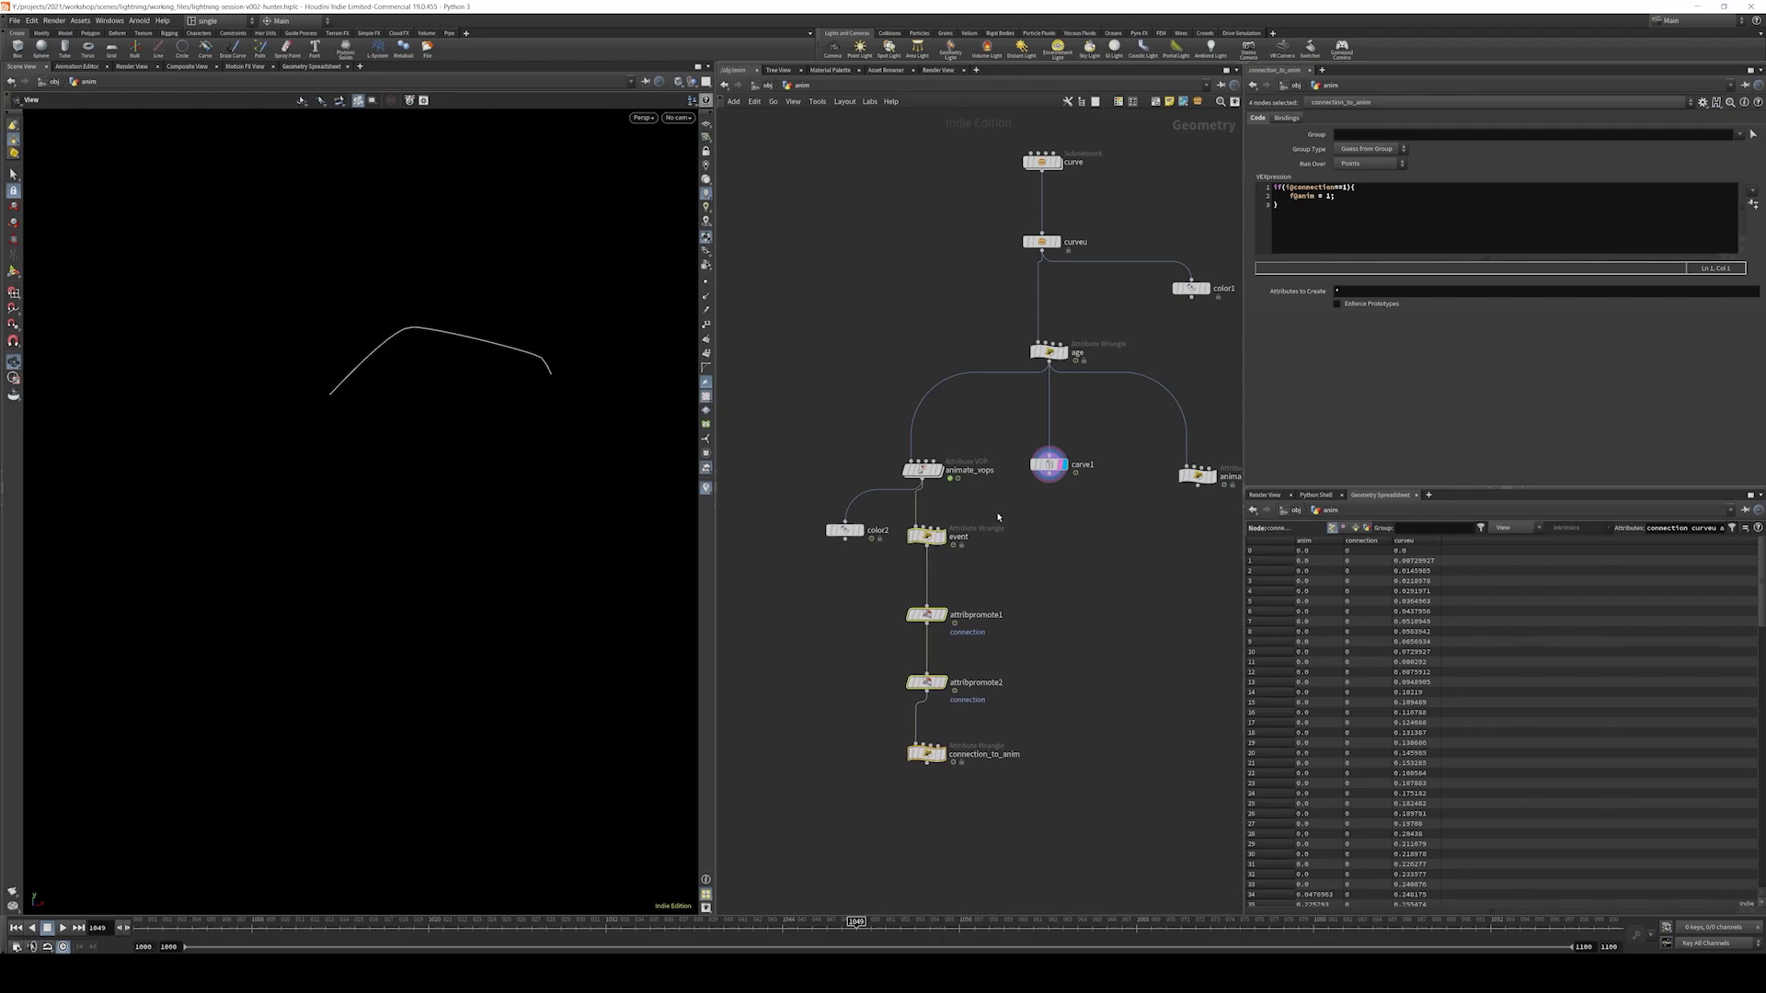
left_click(972, 530)
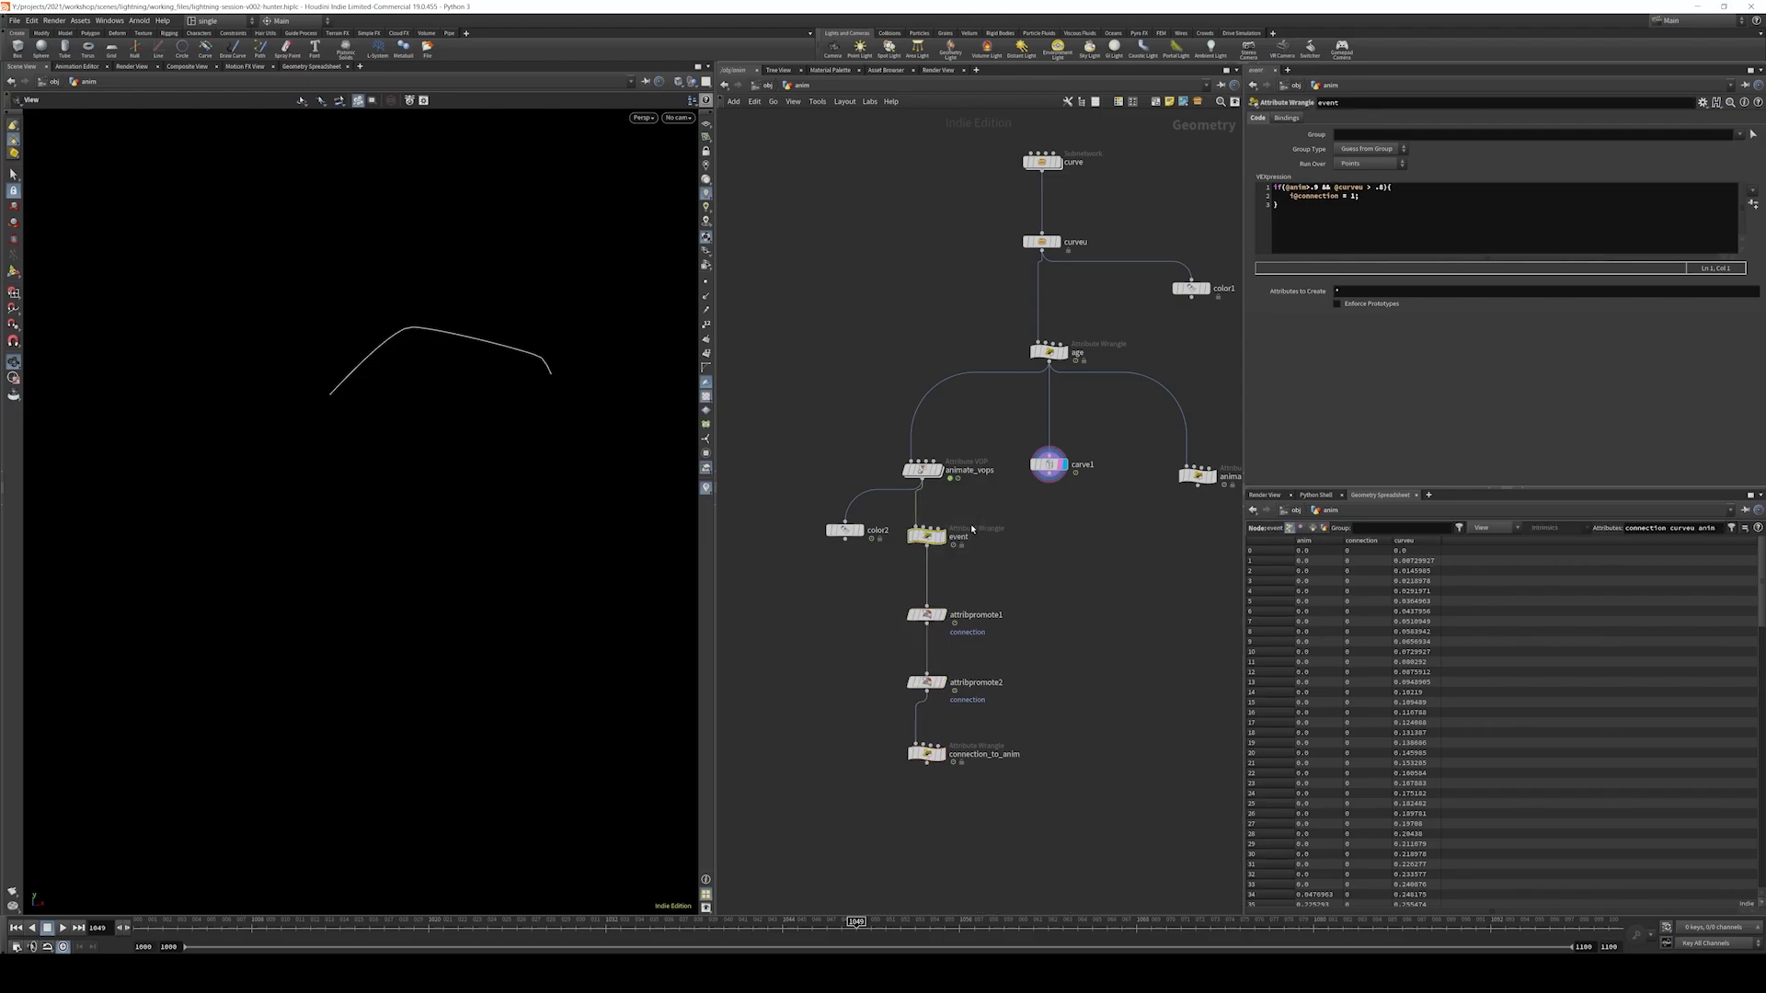
left_click_drag(1025, 724, 940, 760)
key("r")
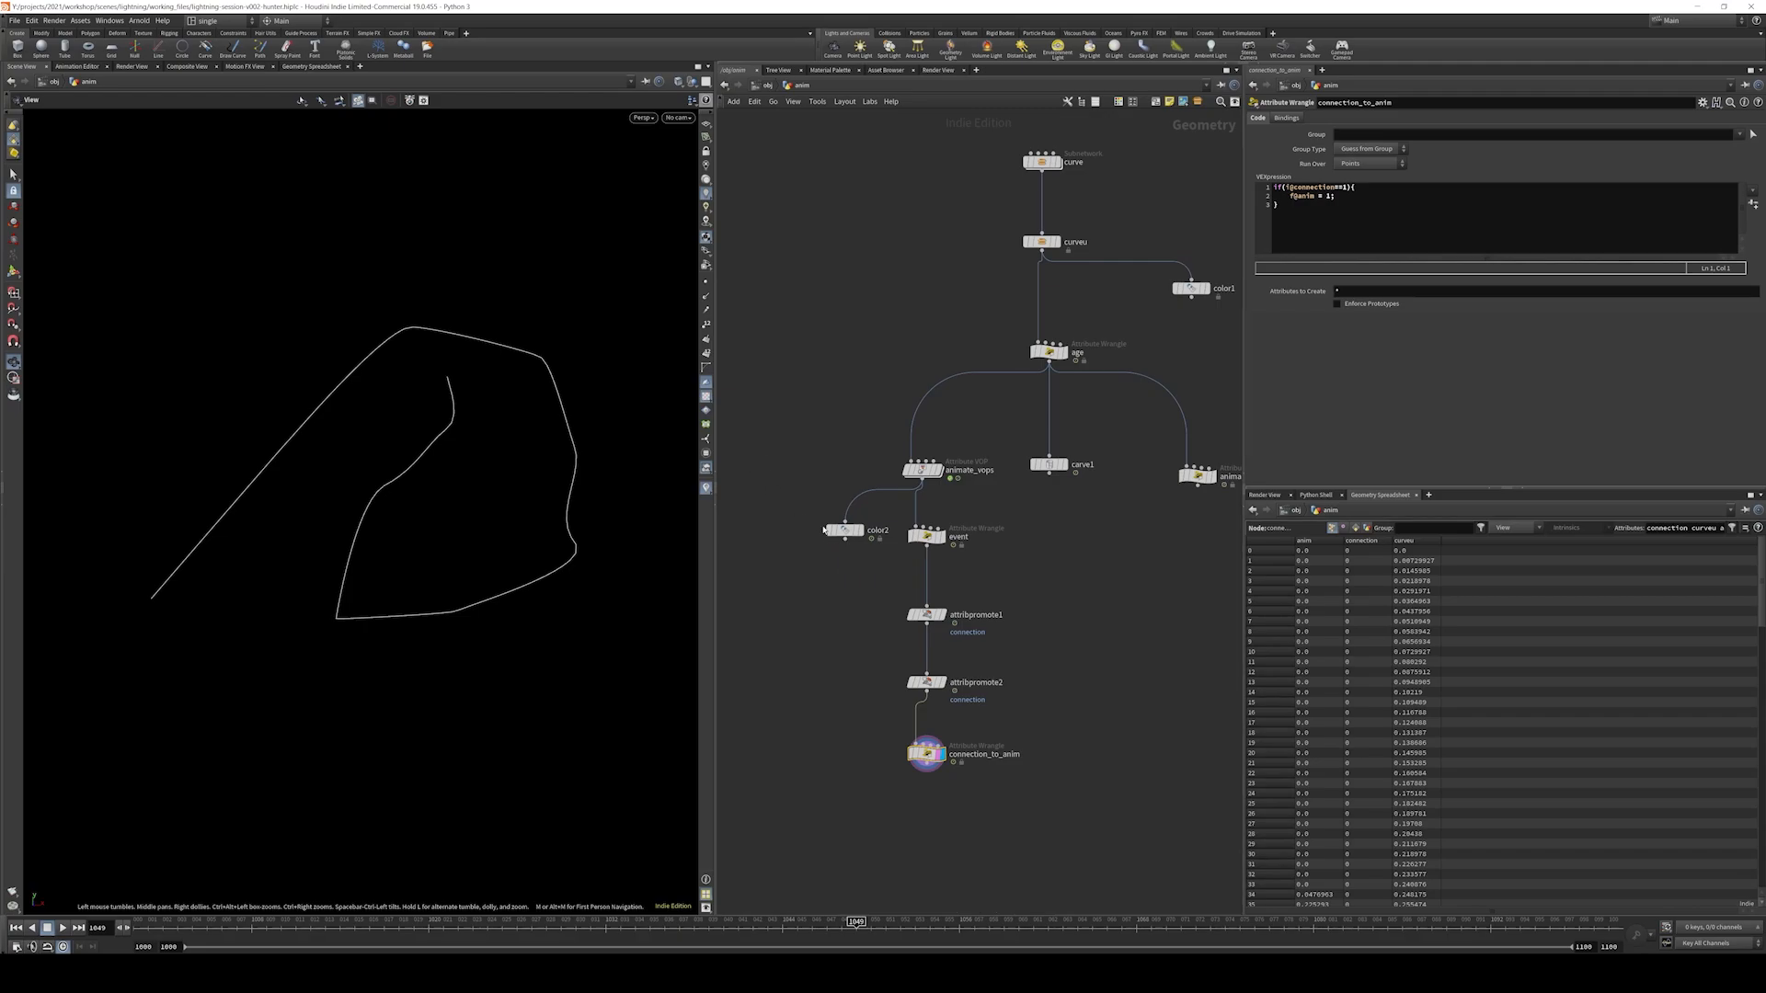
- In the modulus network, add a Point Wrangle below the age node and display it
scroll(1053, 621, "down", 4)
scroll(1047, 690, "up", 3)
middle_click_drag(1044, 693, 907, 735)
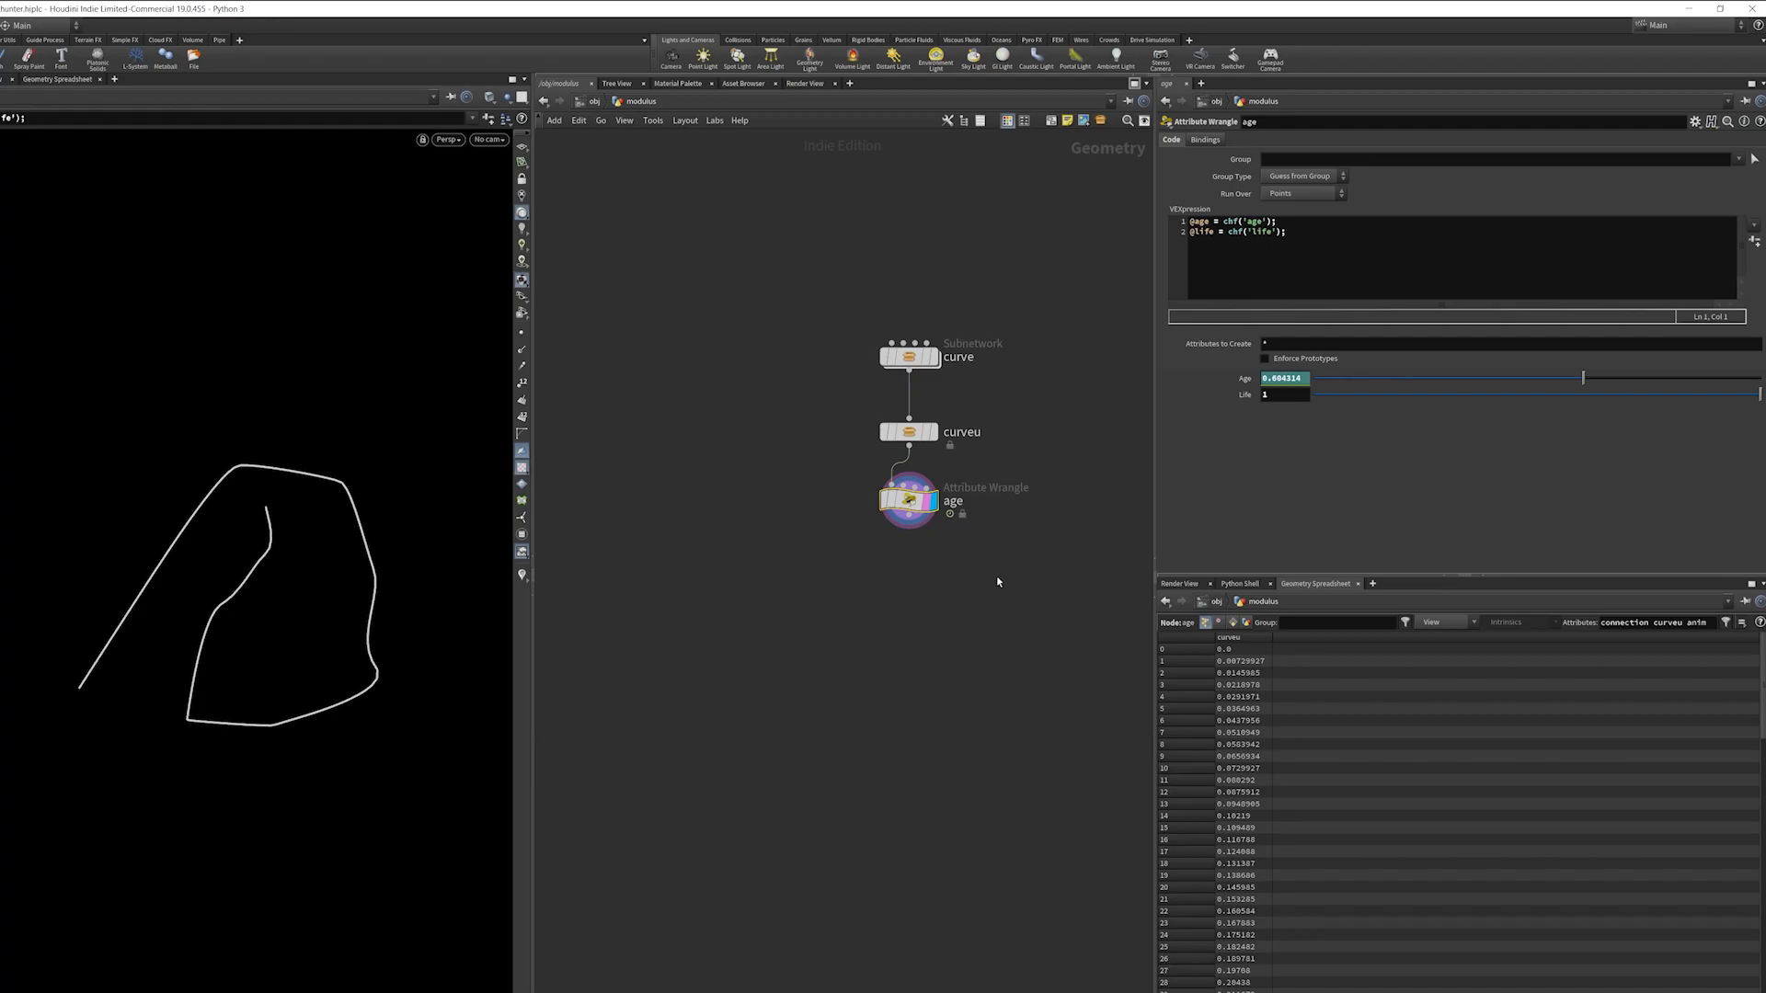
scroll(916, 599, "up", 3)
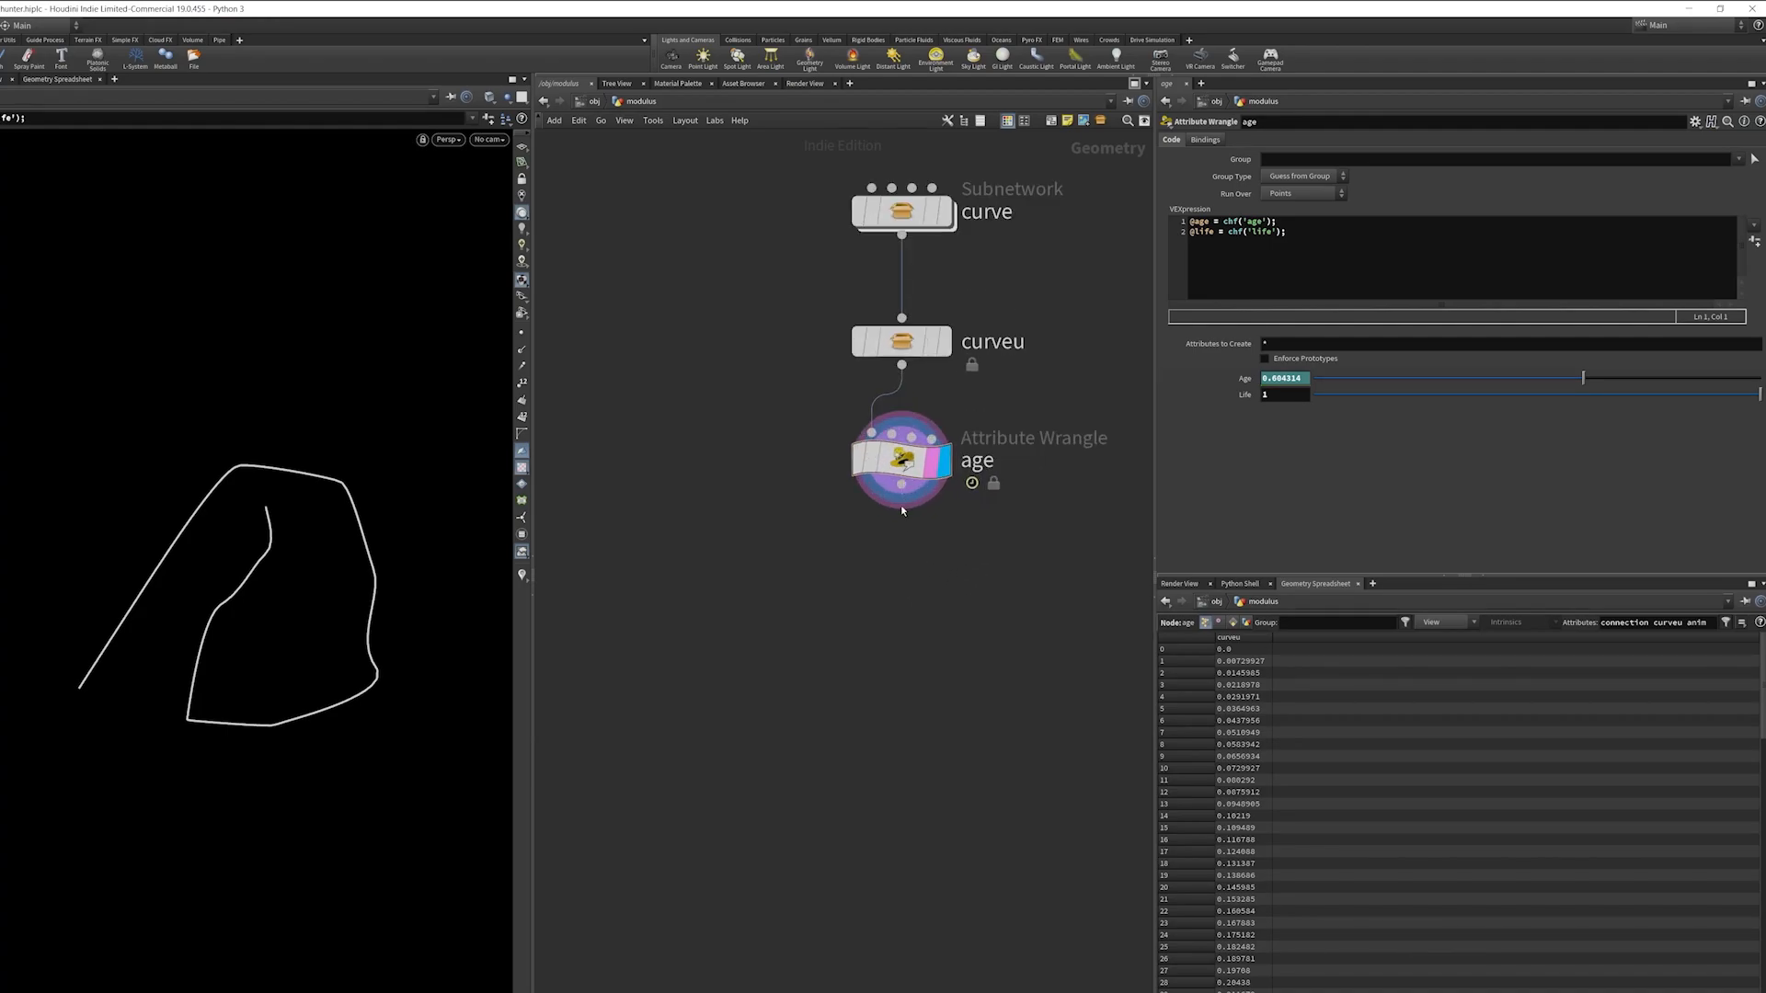
key("Tab")
type("point wra")
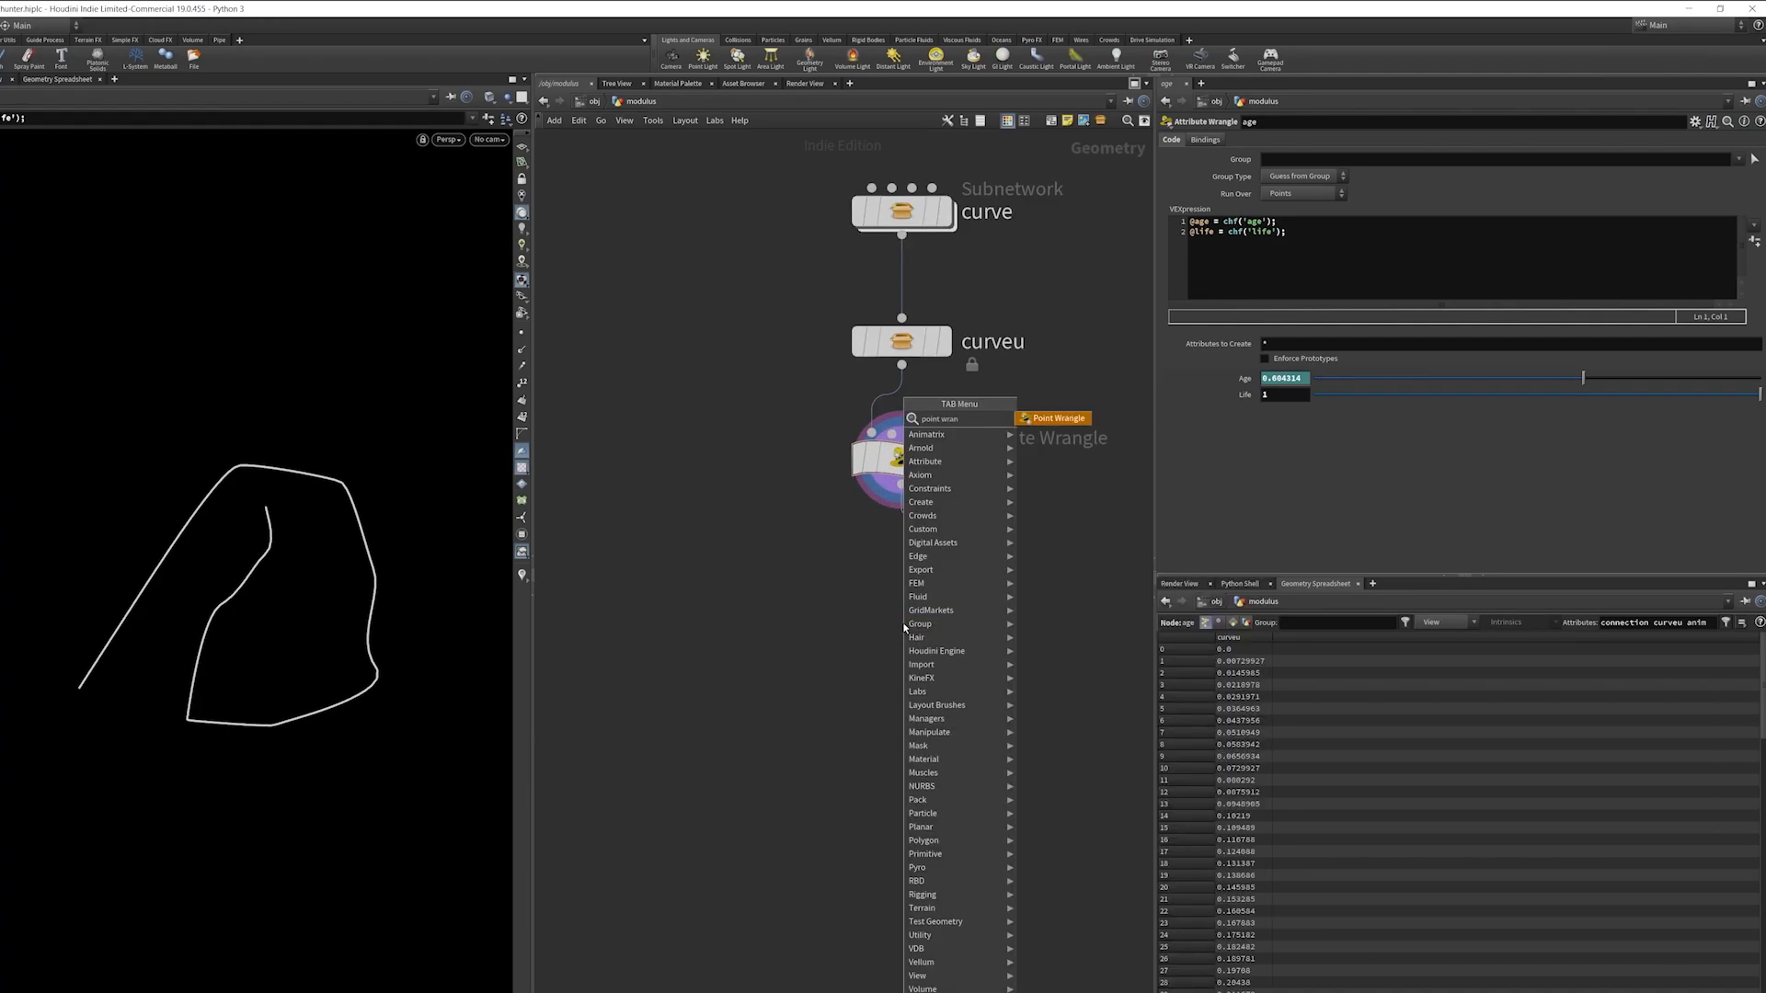
key("Return")
left_click(909, 625)
key("r")
left_click(1257, 257)
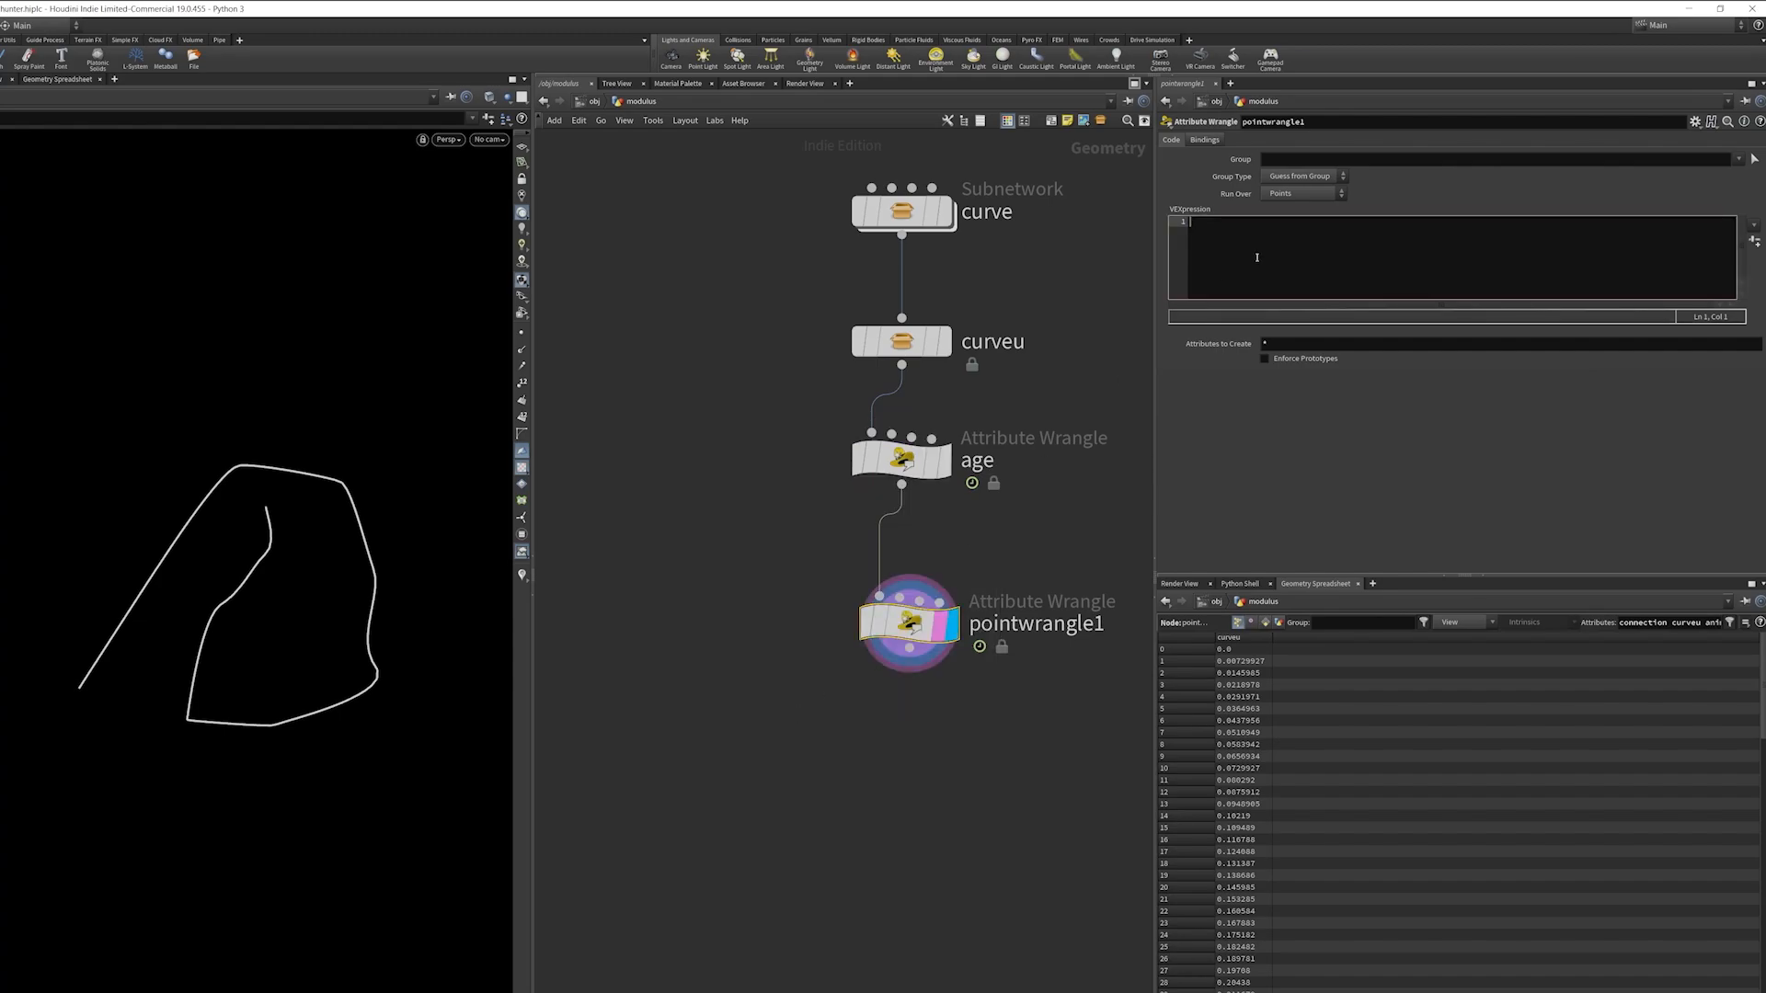
type("// %")
key("Return")
key("Return")
type("foo = 2%")
left_click(1055, 507)
left_click(1668, 621)
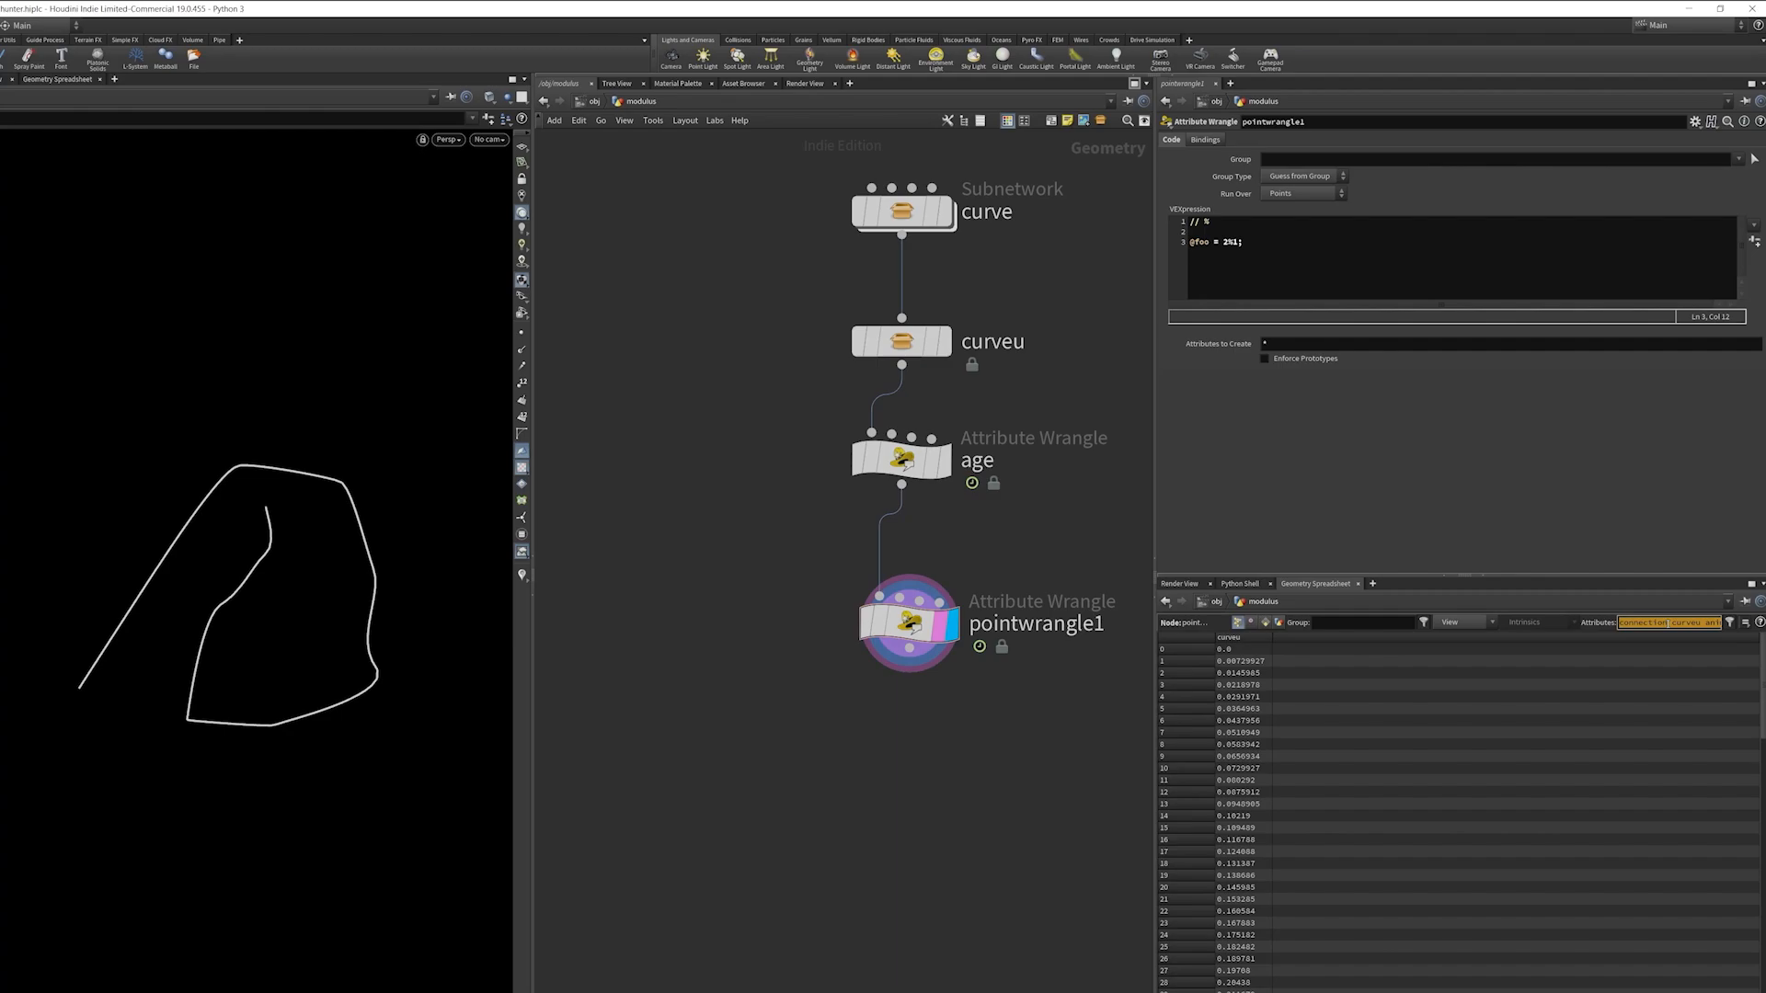
type("foo")
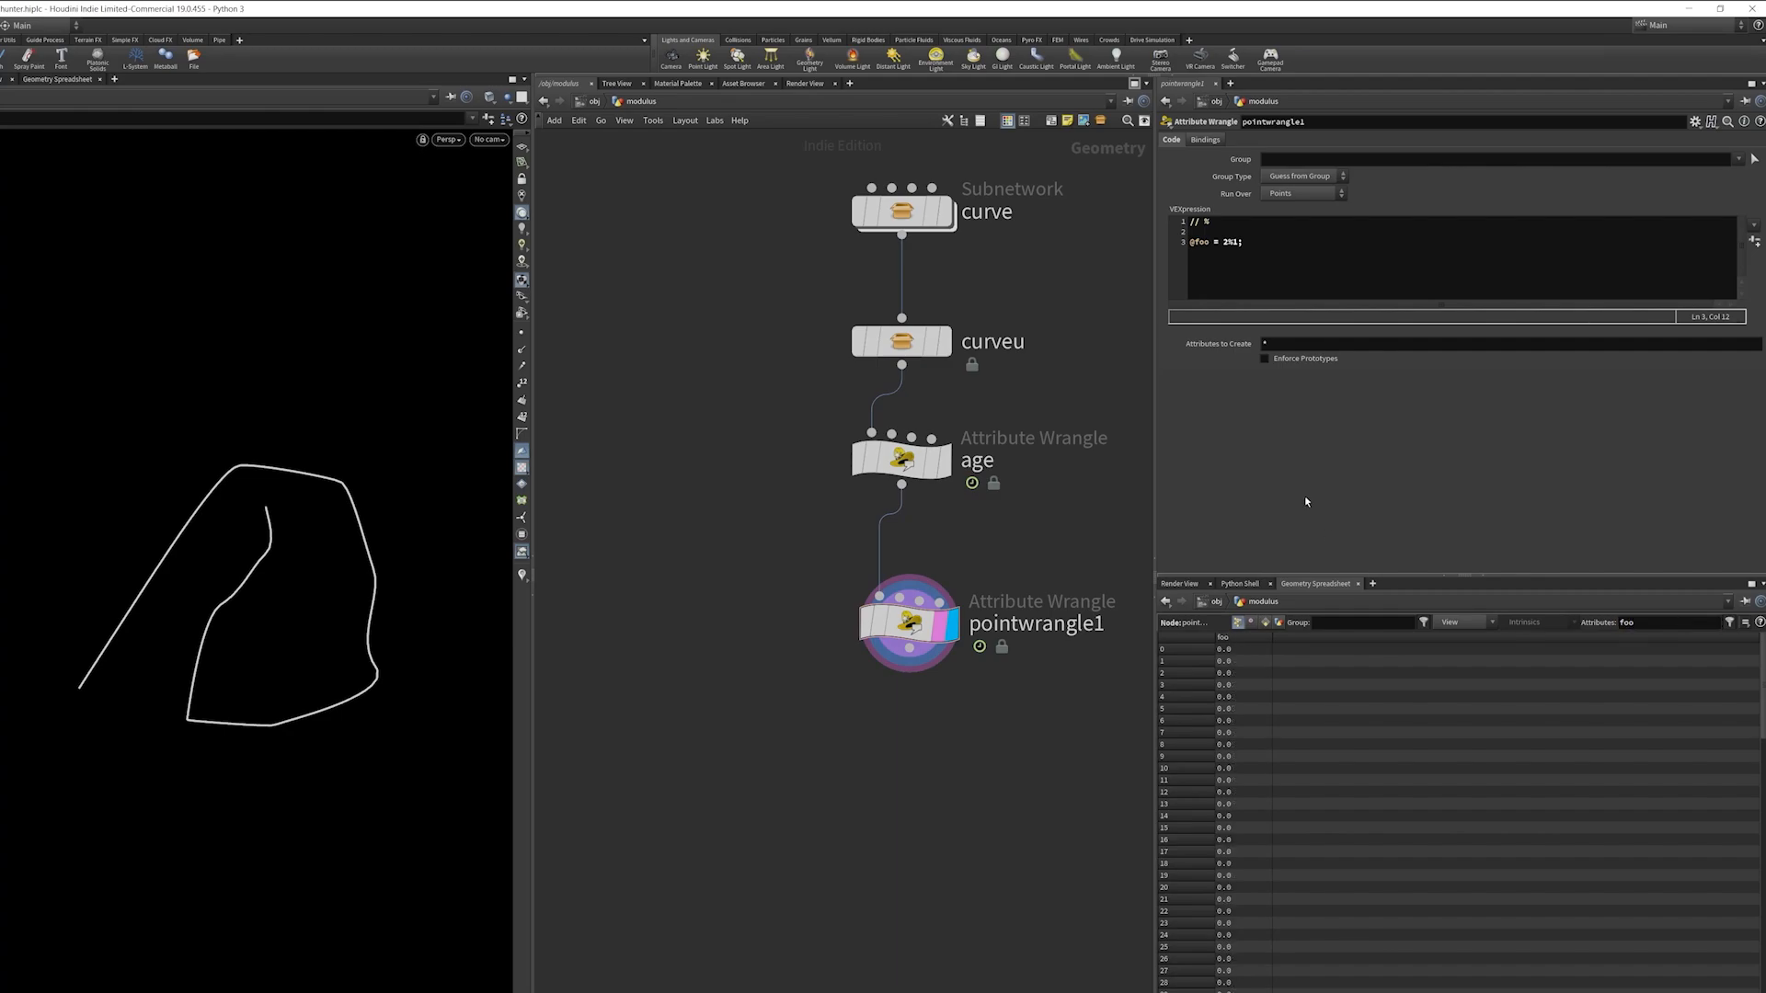
left_click(1229, 258)
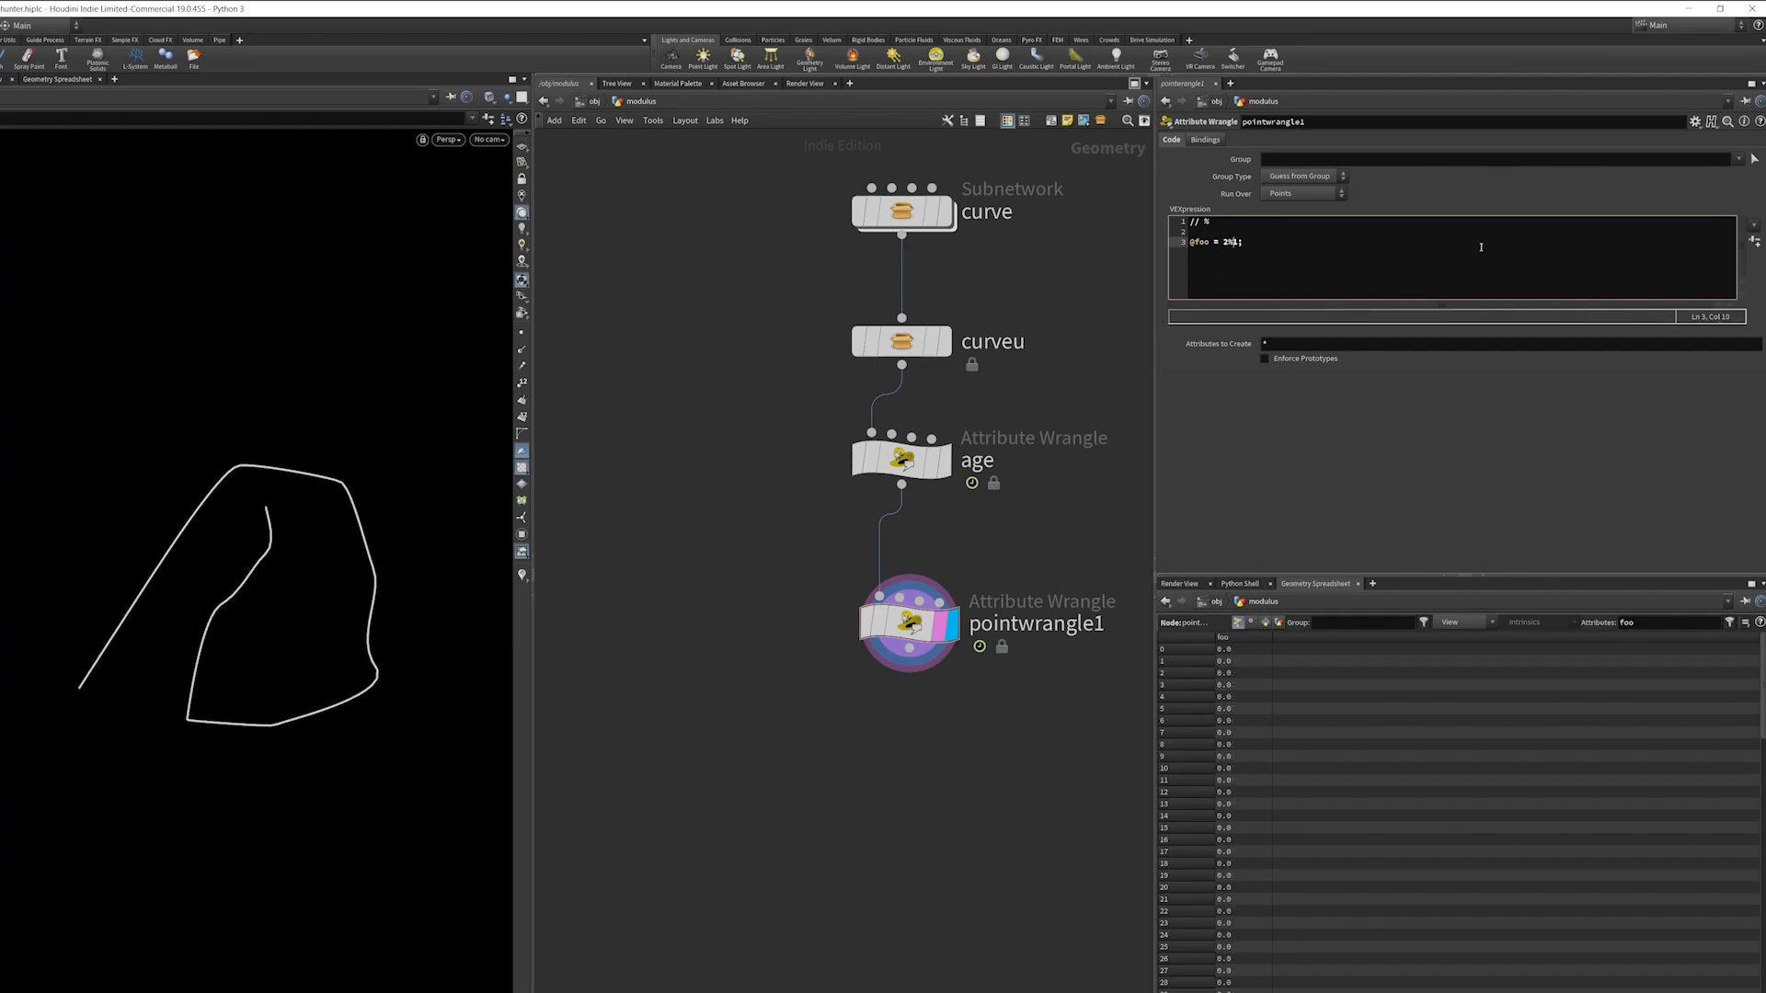
key("Left")
type(".5")
left_click(1065, 504)
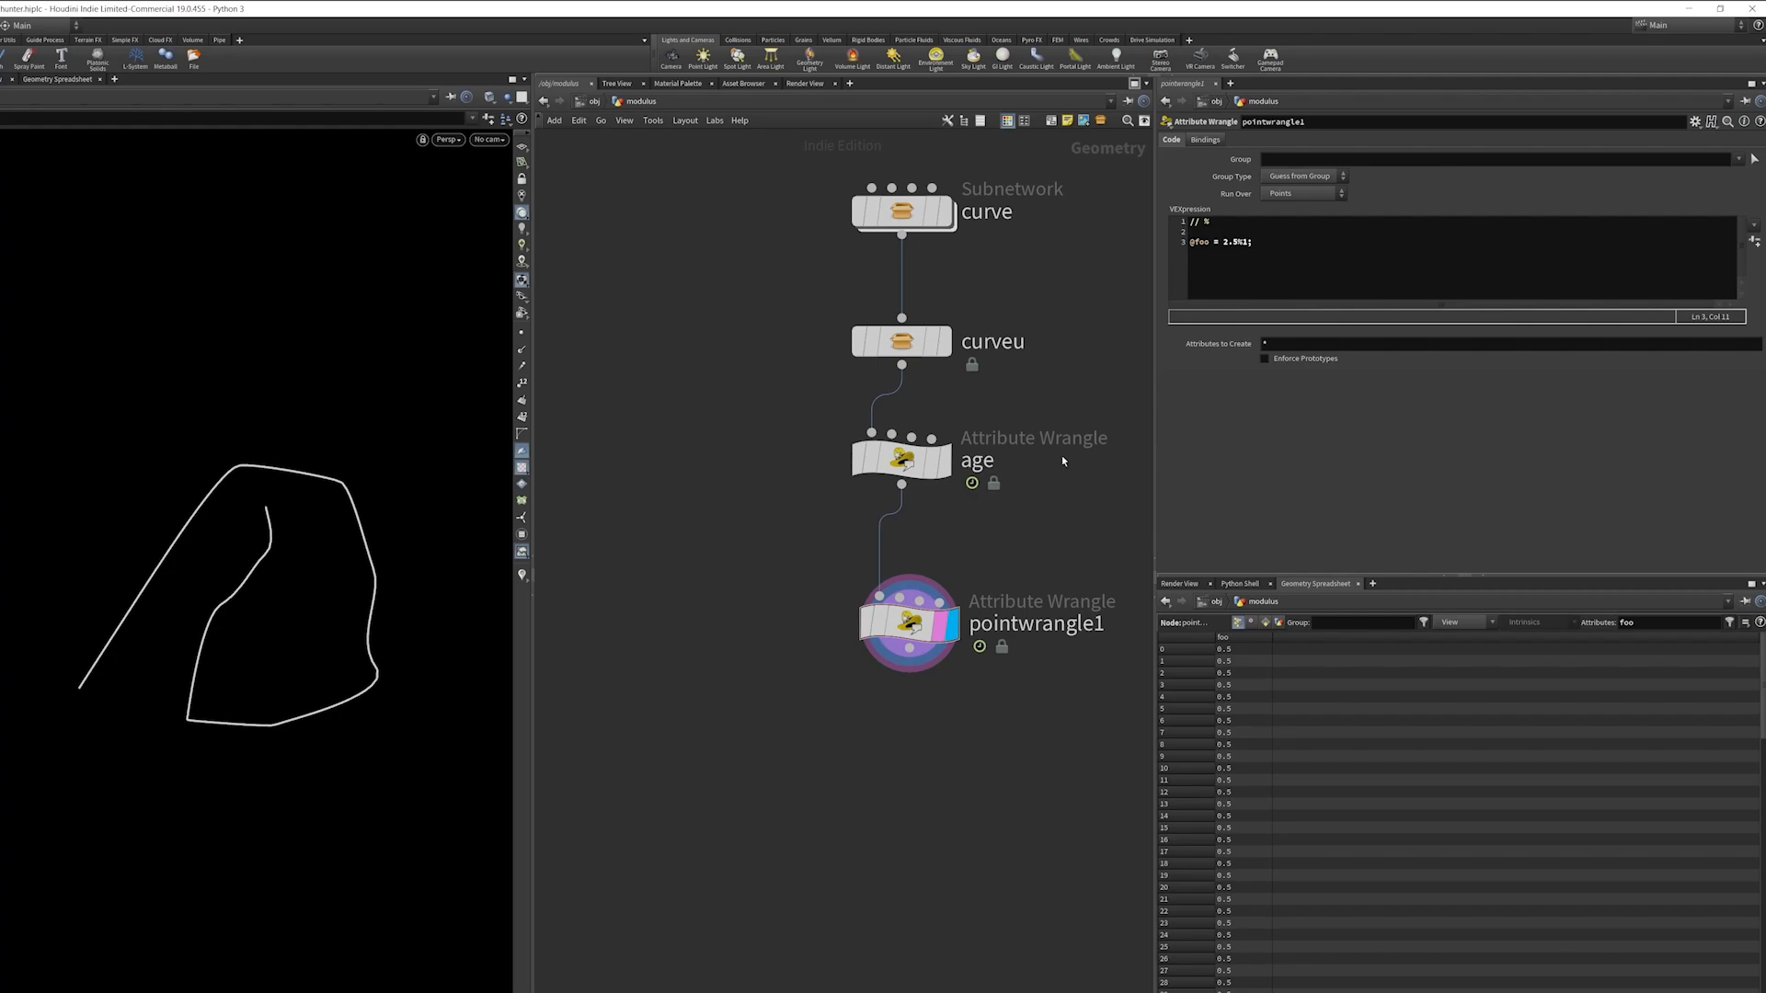
left_click_drag(1256, 242, 1149, 242)
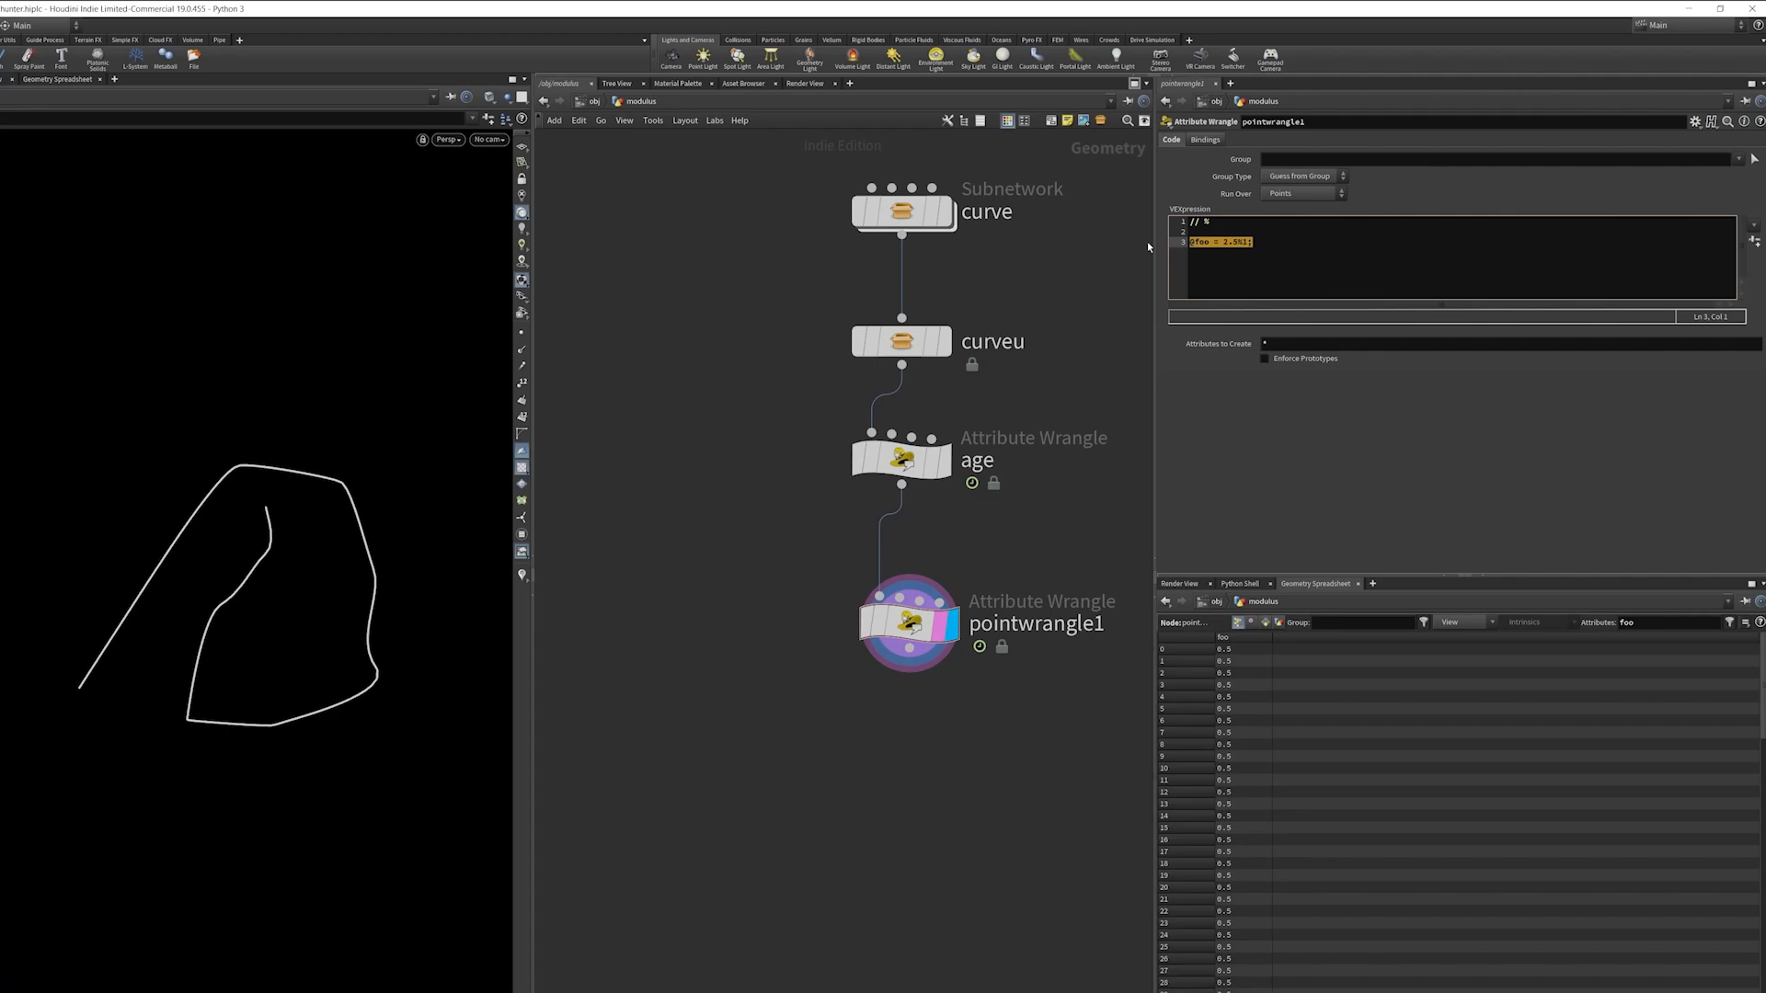
type("if(")
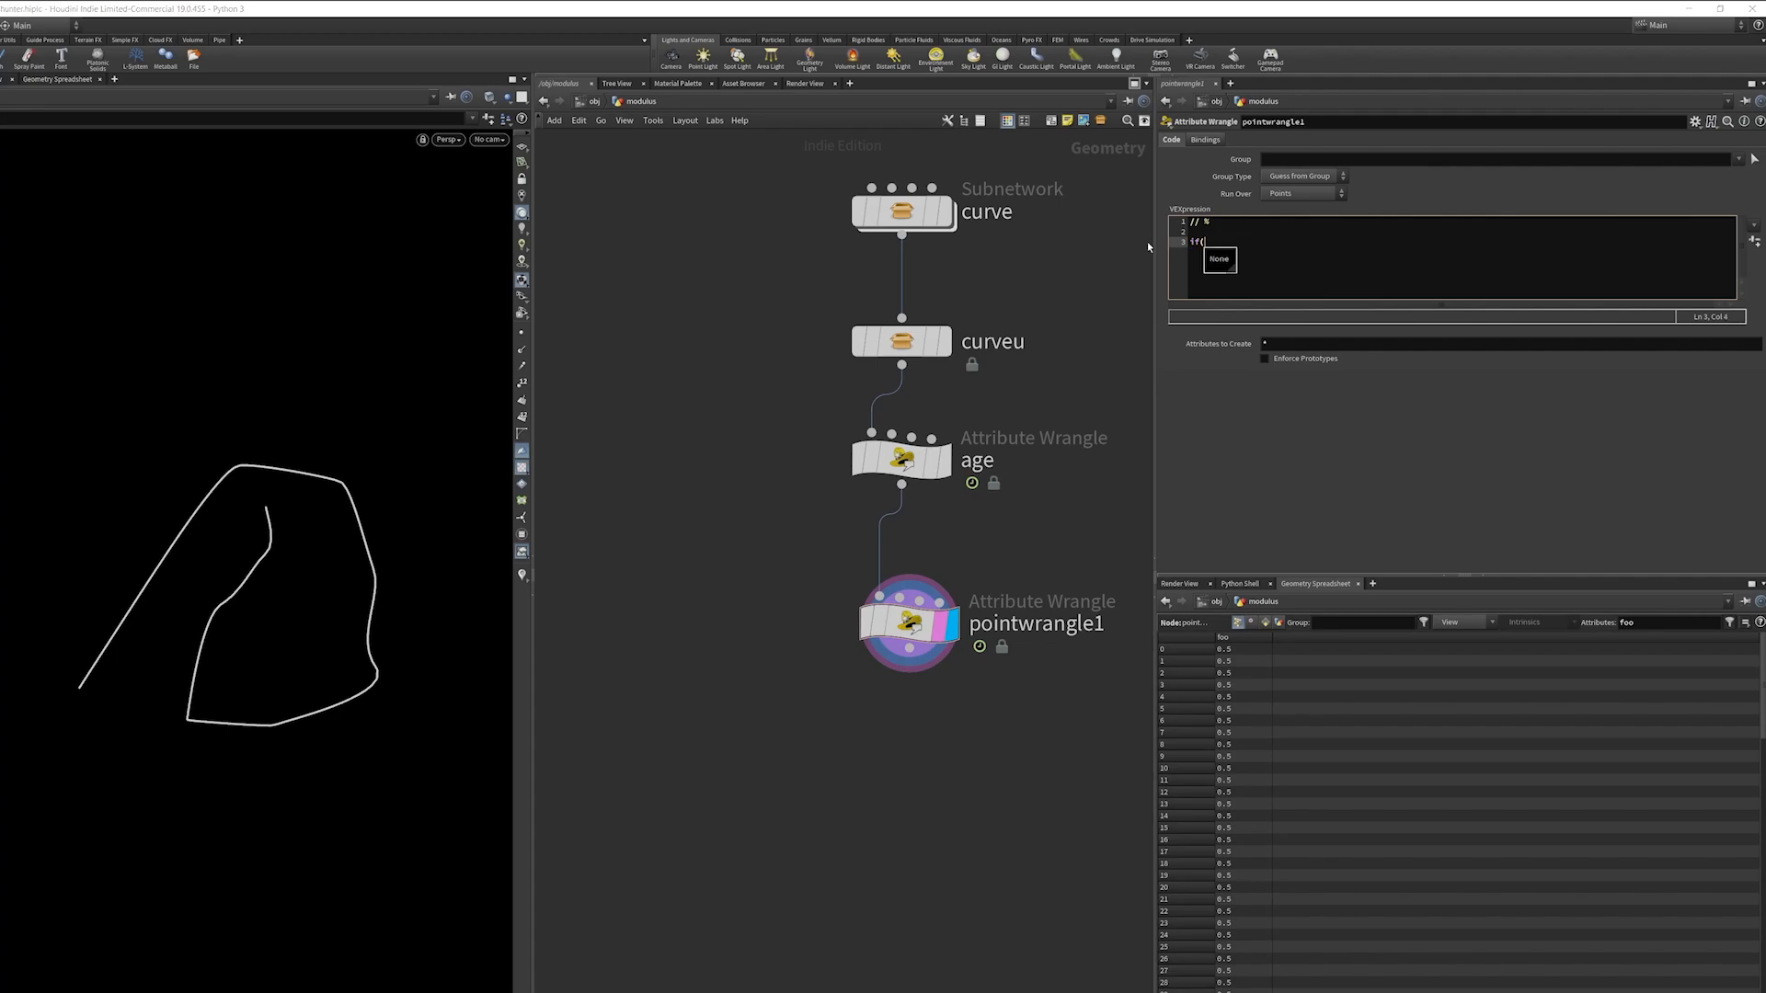
type("@Time%3==0){")
key("Return")
key("Return")
type("i@foo = 1;")
double_click(1014, 342)
key("Escape")
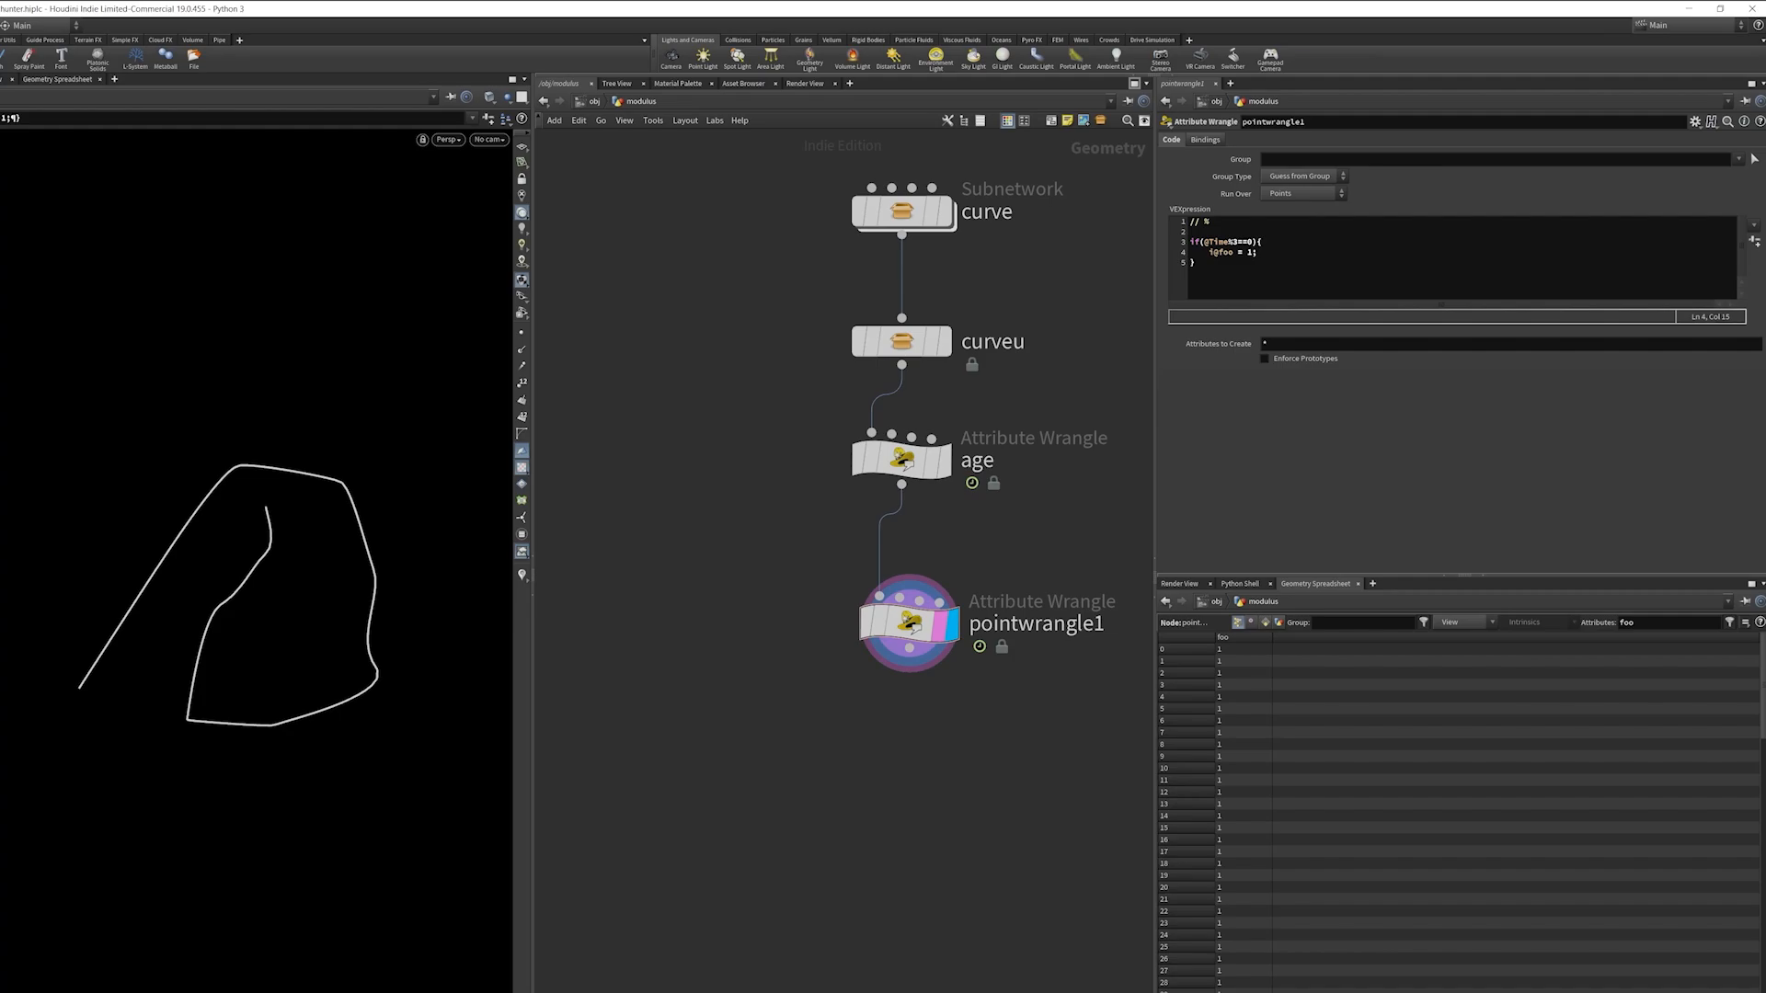
left_click_drag(1289, 273, 1119, 239)
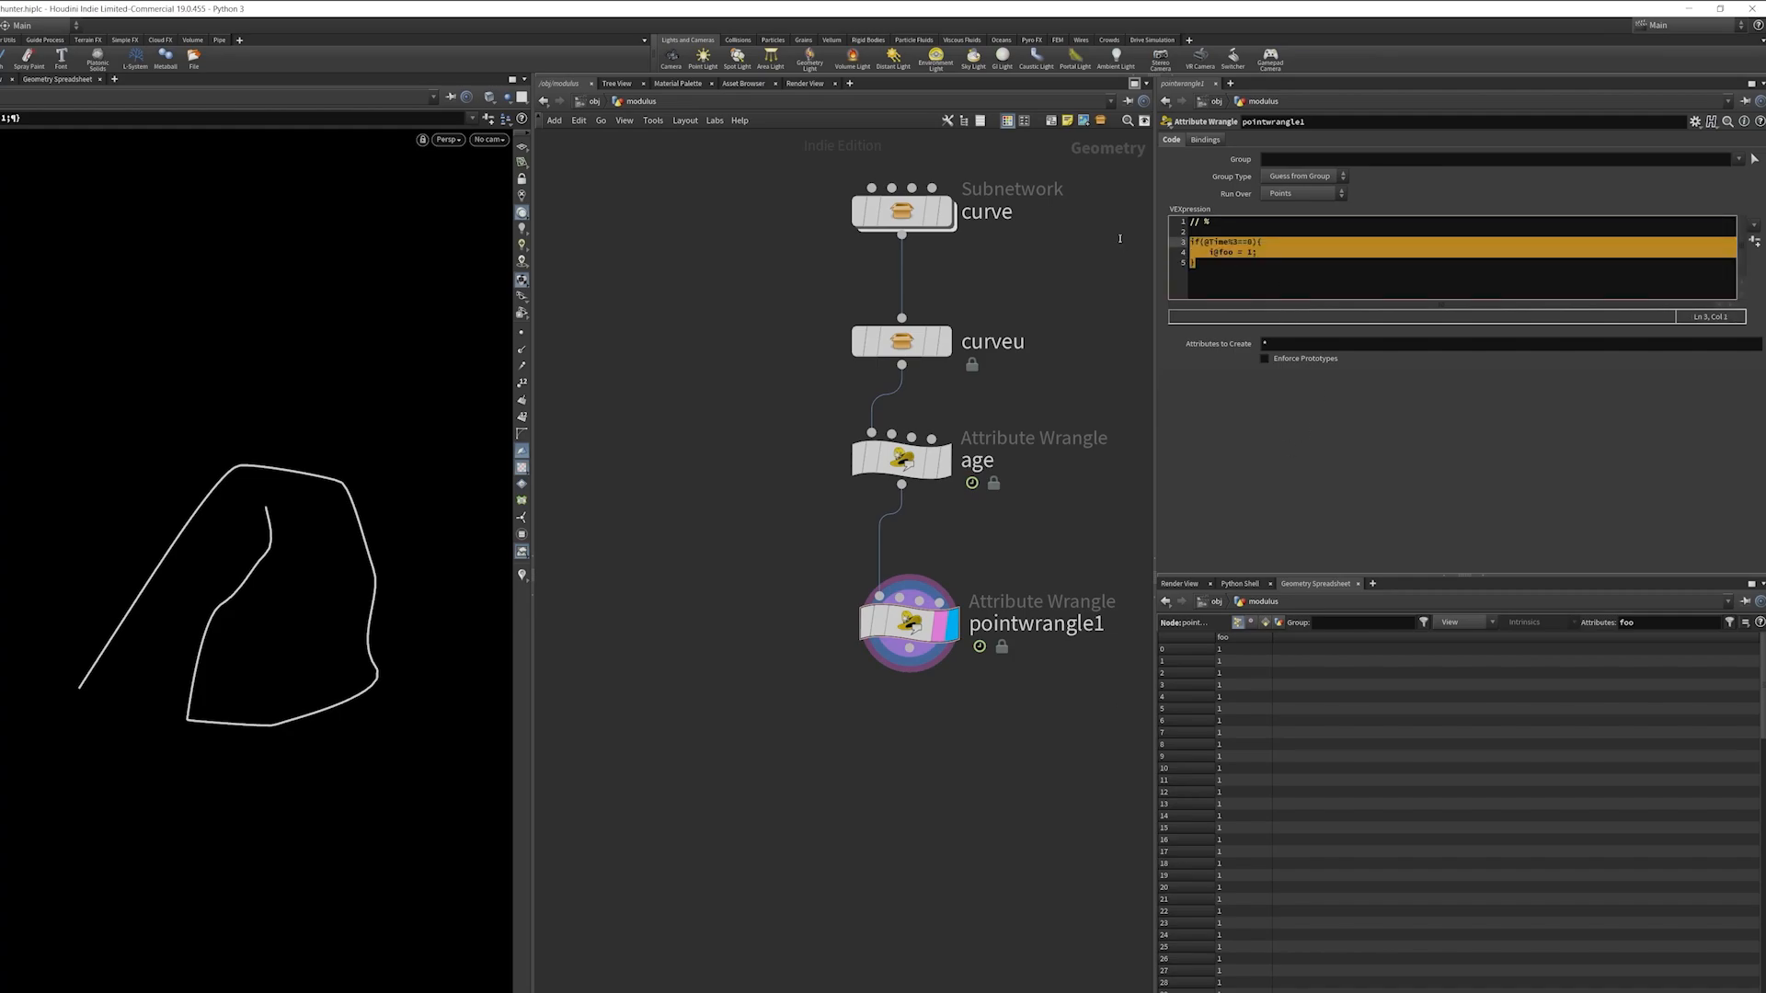
left_click(1299, 279)
left_click_drag(1293, 279, 1153, 239)
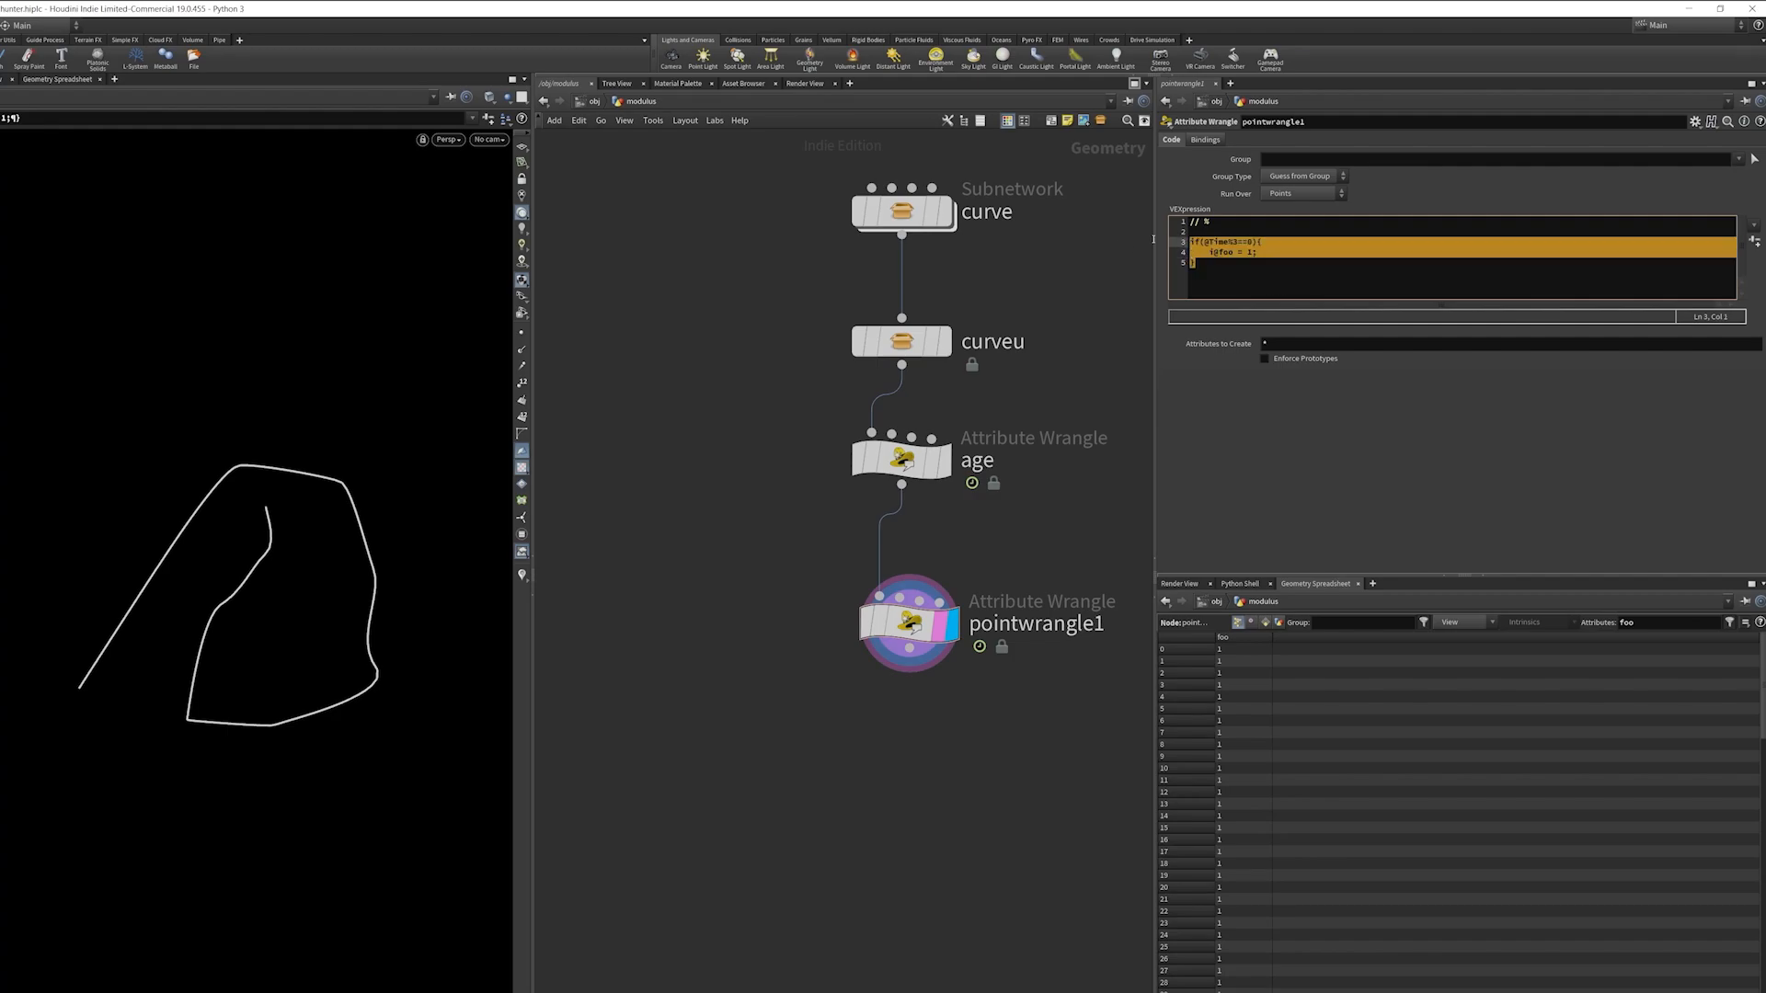
left_click(1273, 274)
left_click_drag(1273, 274, 1172, 238)
left_click_drag(1276, 274, 1183, 244)
key("BackSpace")
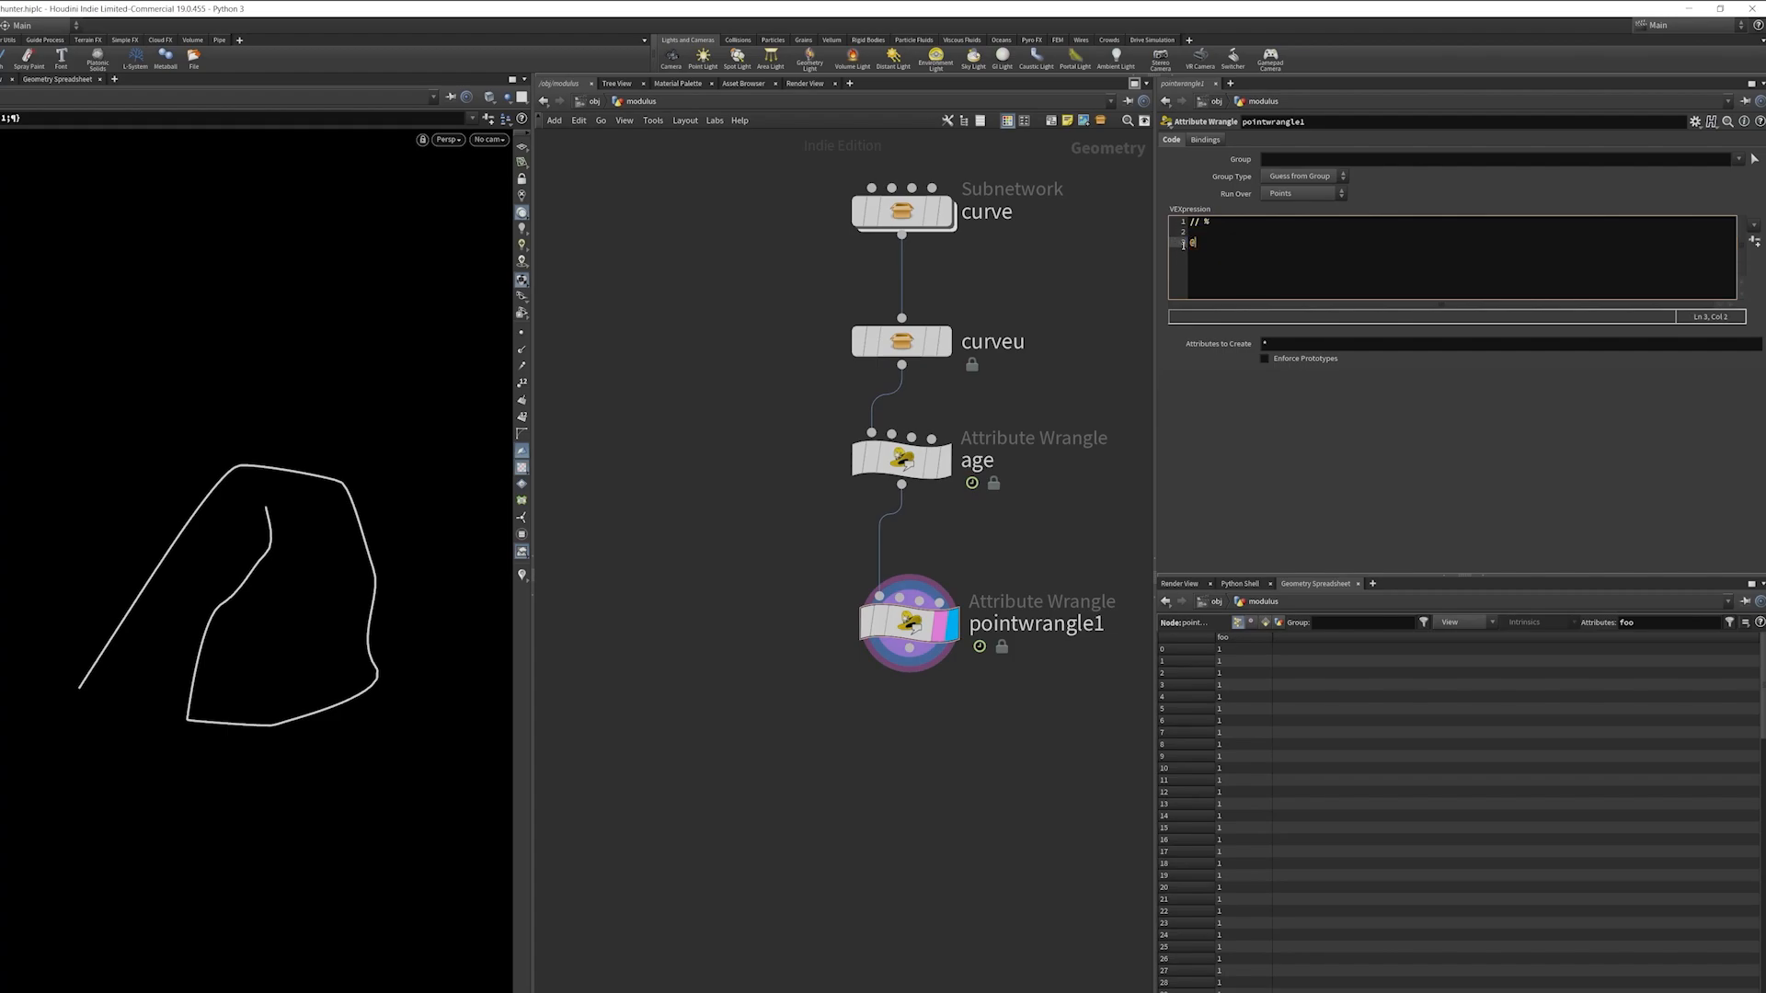
type("@foo ")
type("= @Tiome")
type("me")
left_click(1111, 500)
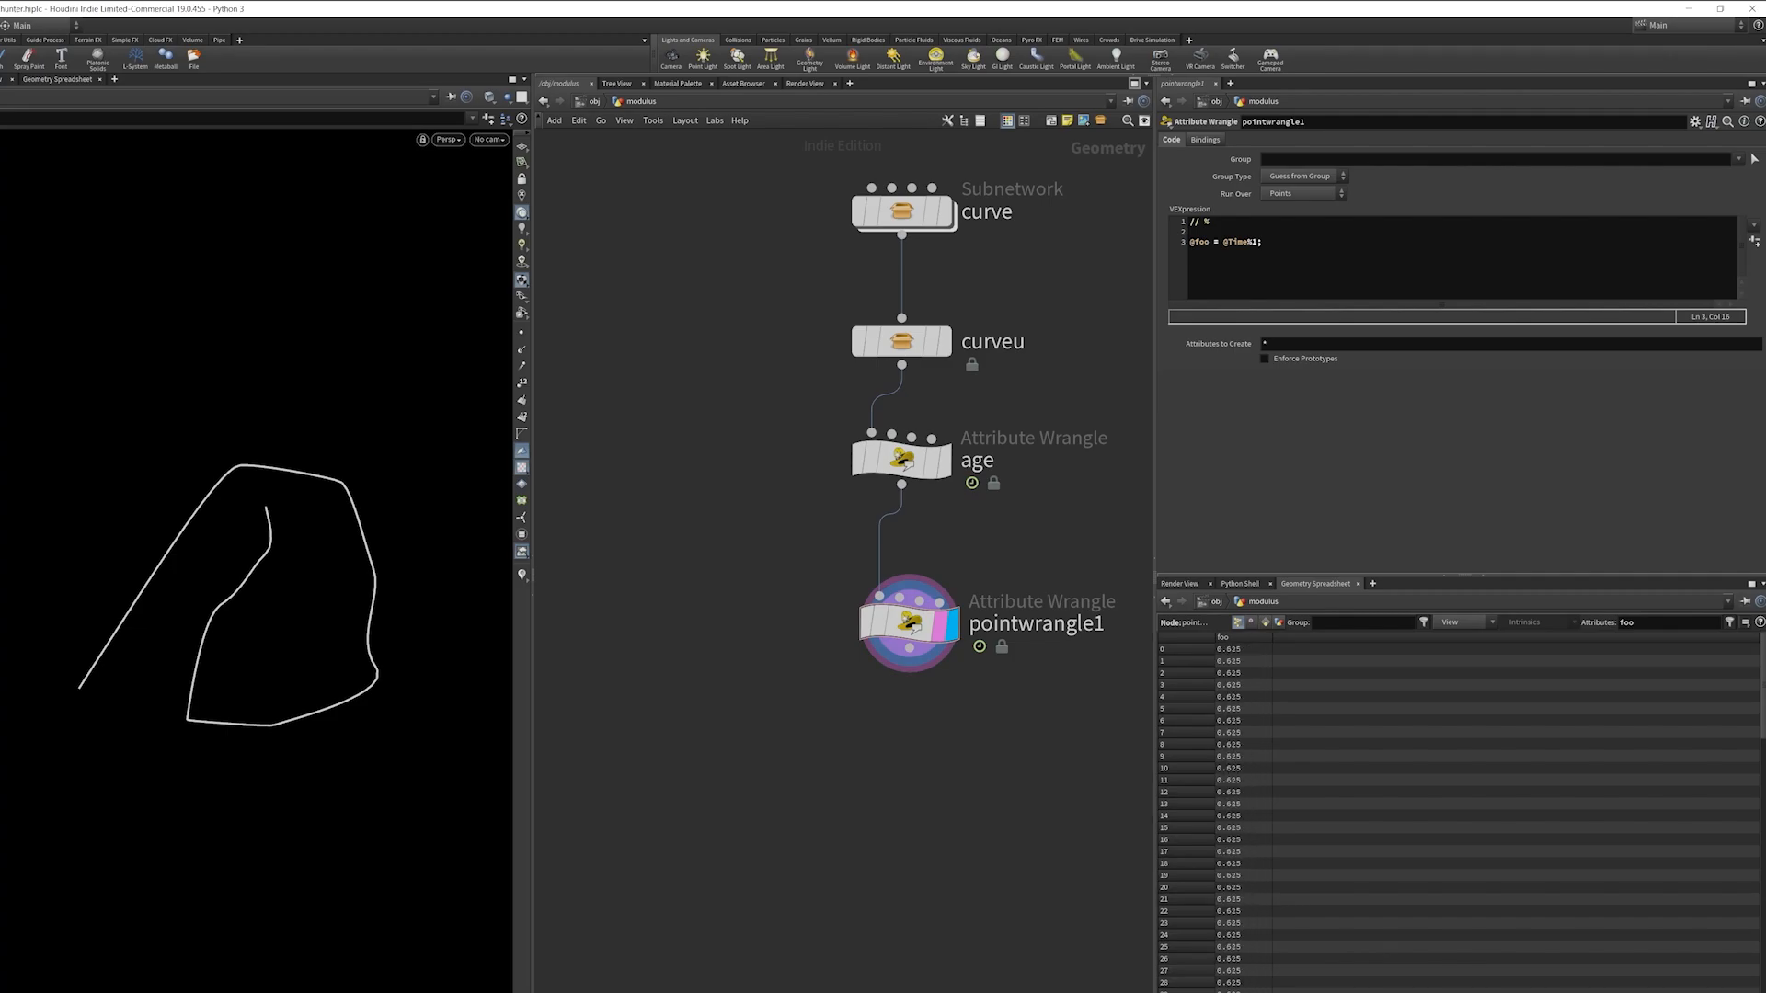
scroll(998, 694, "down", 3)
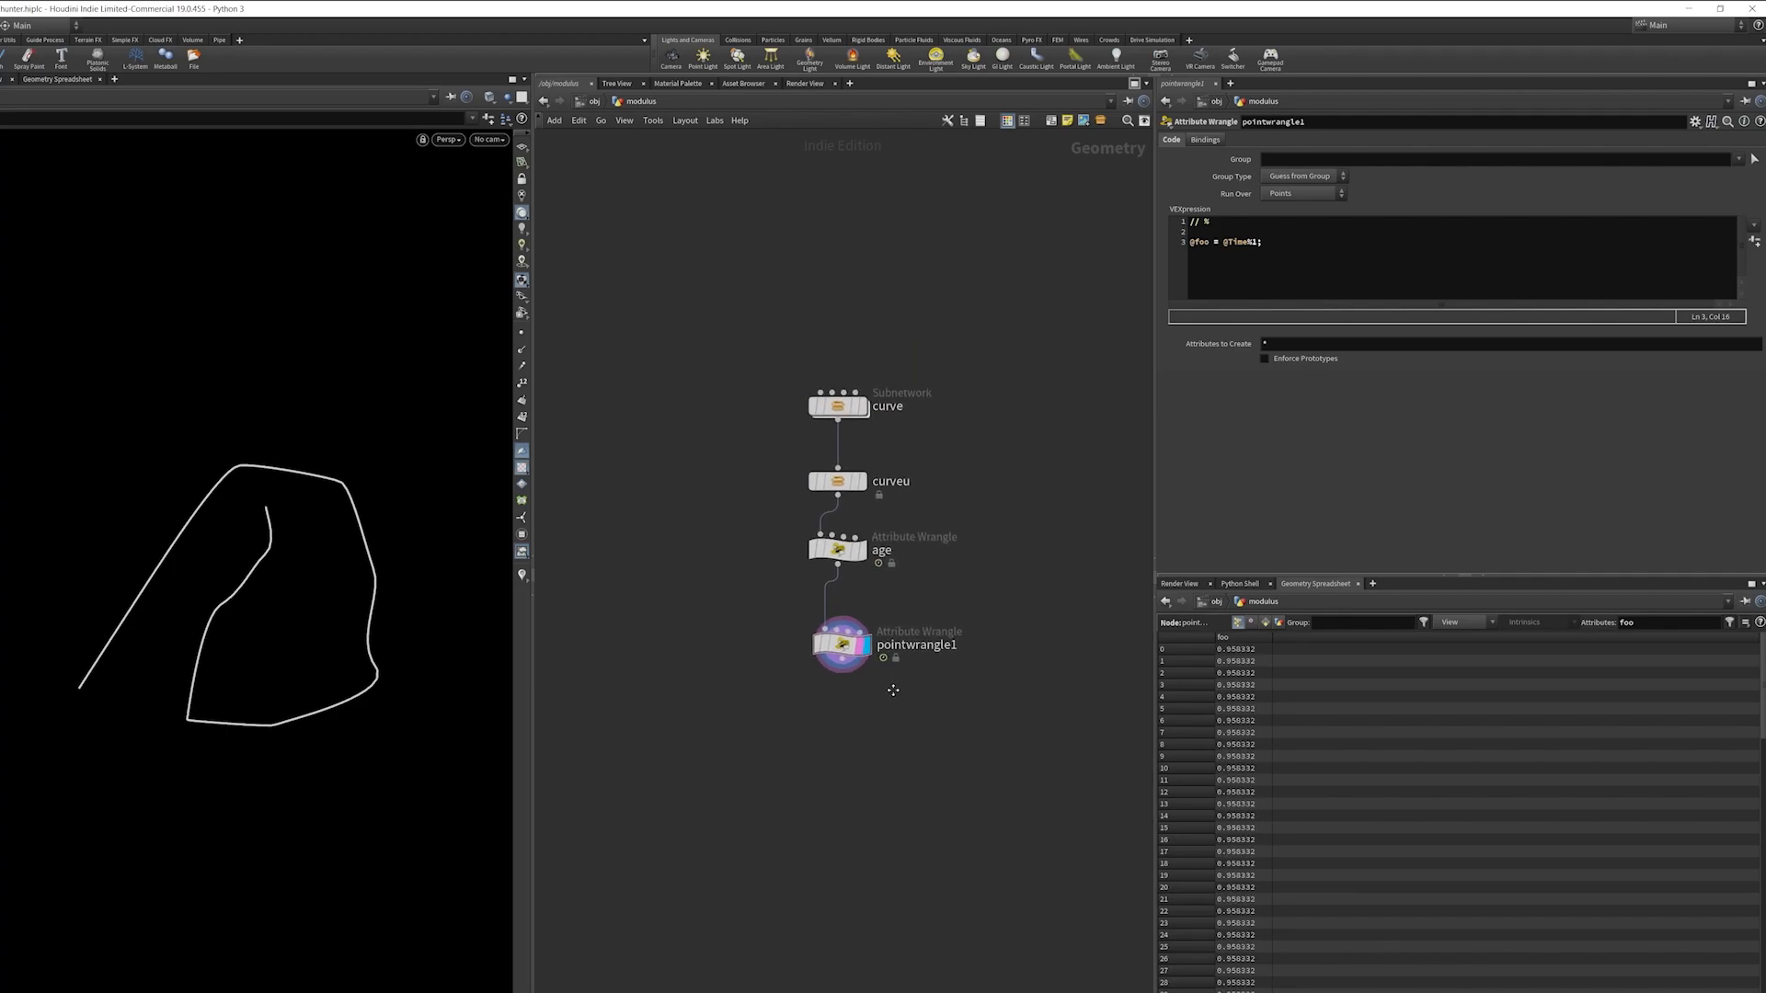
left_click(1285, 256)
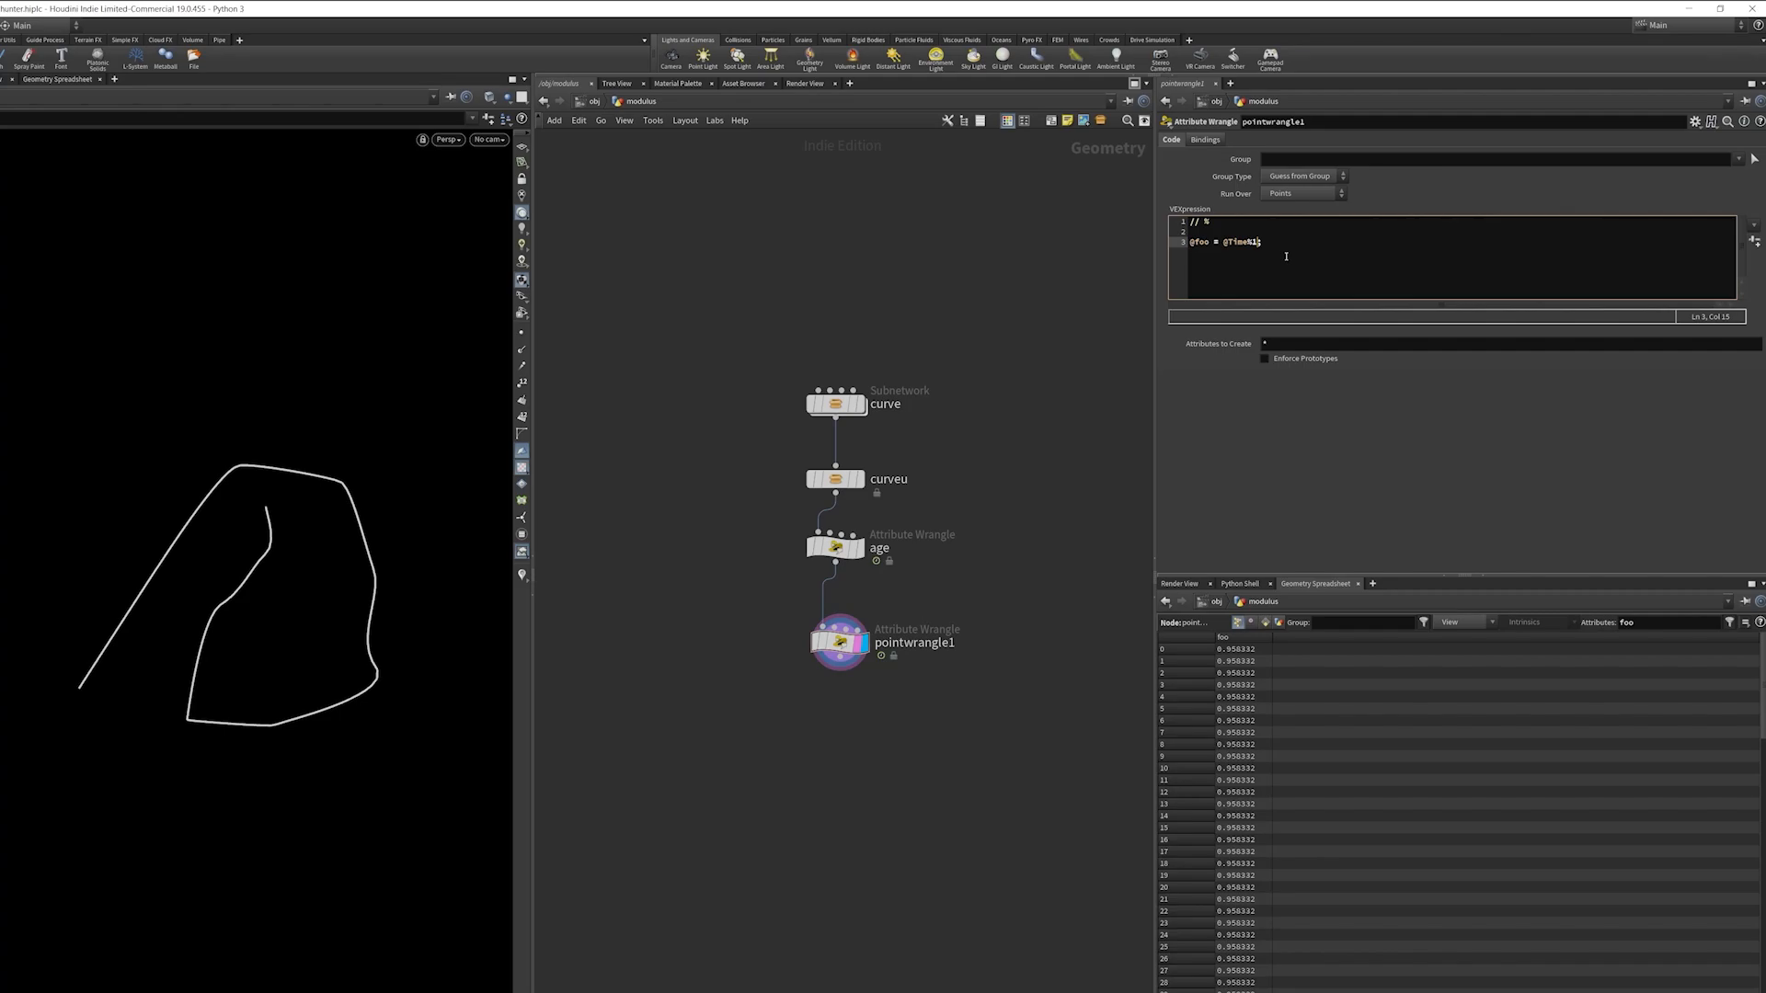
left_click_drag(1286, 256, 1037, 250)
type("@")
type("foo")
key("BackSpace")
key("BackSpace")
key("BackSpace")
key("BackSpace")
key("BackSpace")
key("Return")
type("if(@Time%.1 < .03")
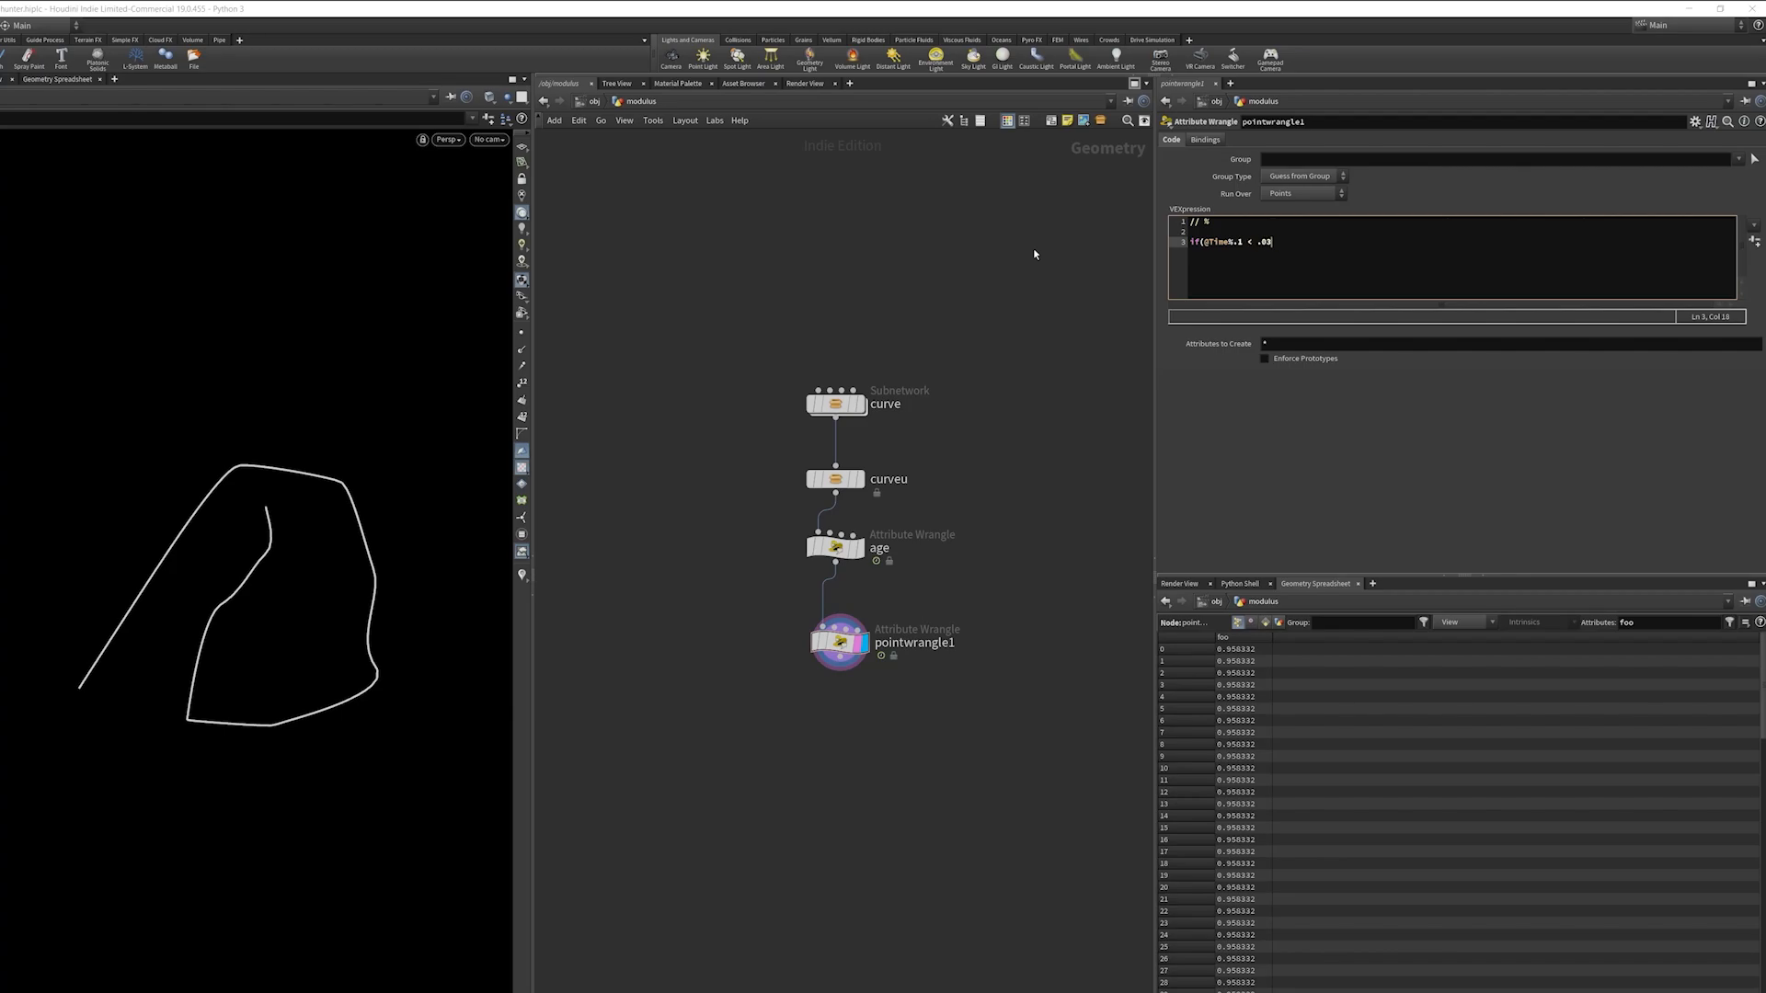
- Complete the conditional block with i@foo = 1; as its body and apply the code
type("){")
key("Return")
key("Return")
key("Up")
type("i@foo = 1;")
left_click(913, 271)
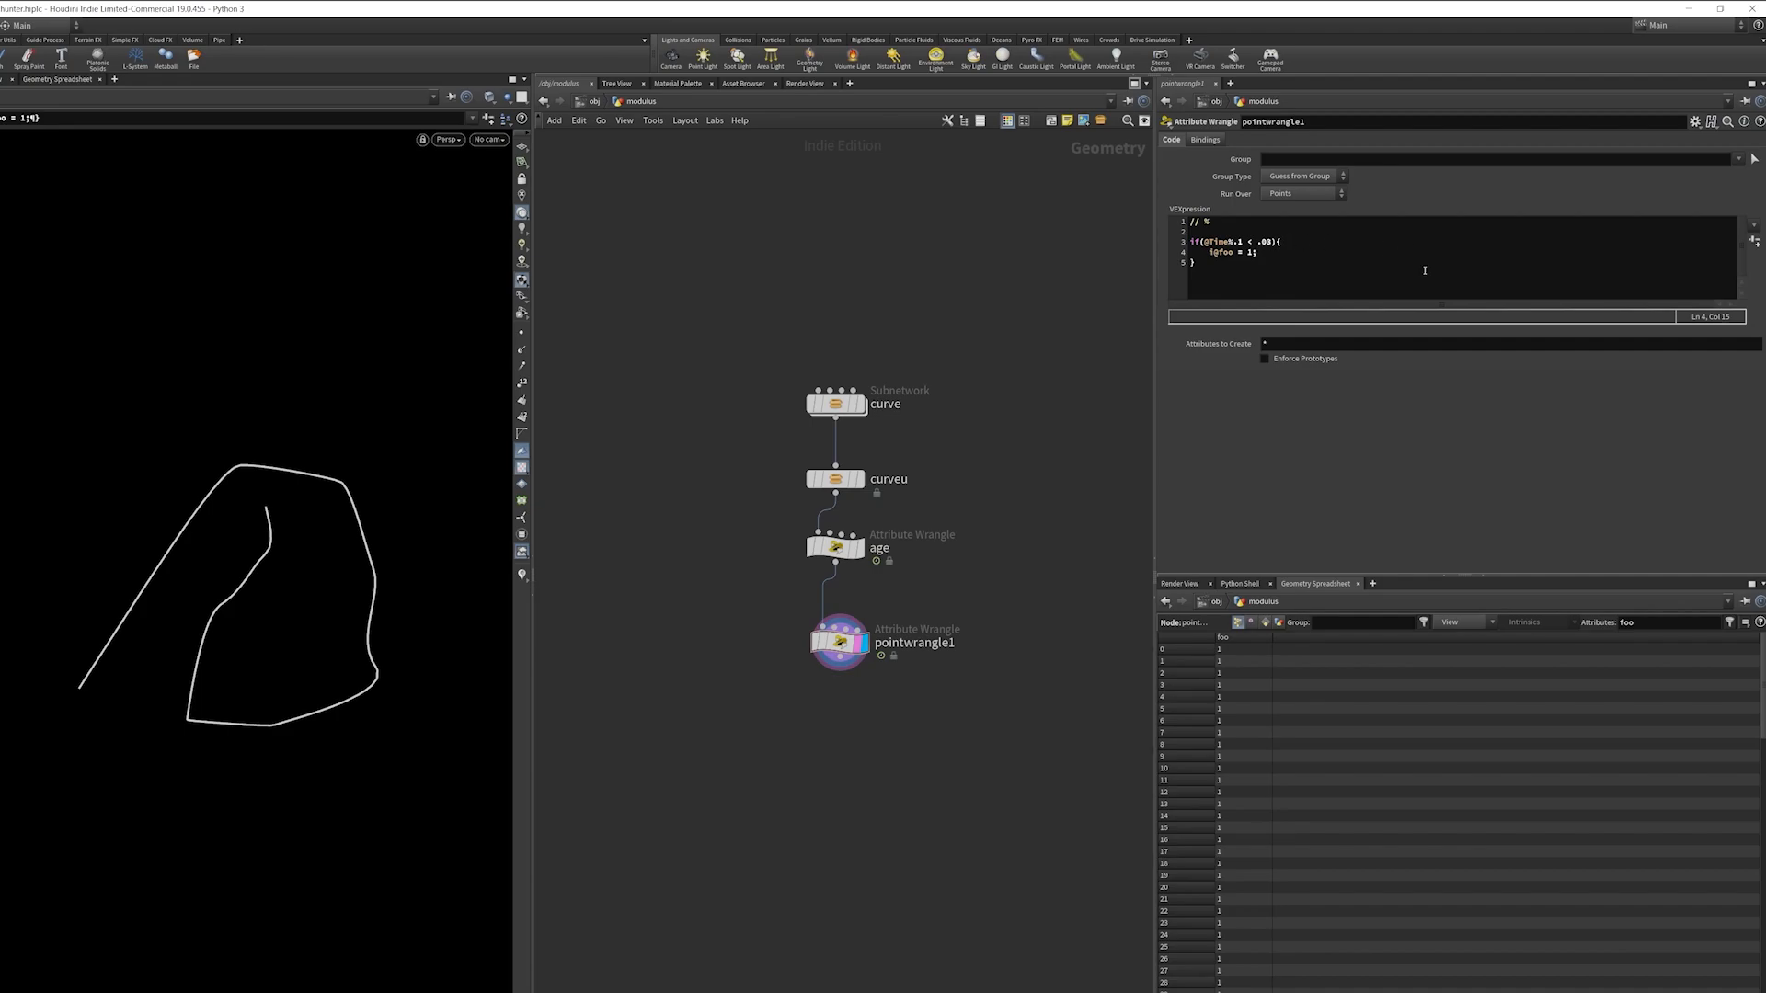
left_click(1226, 264)
left_click_drag(1237, 242, 1173, 237)
left_click(1281, 252)
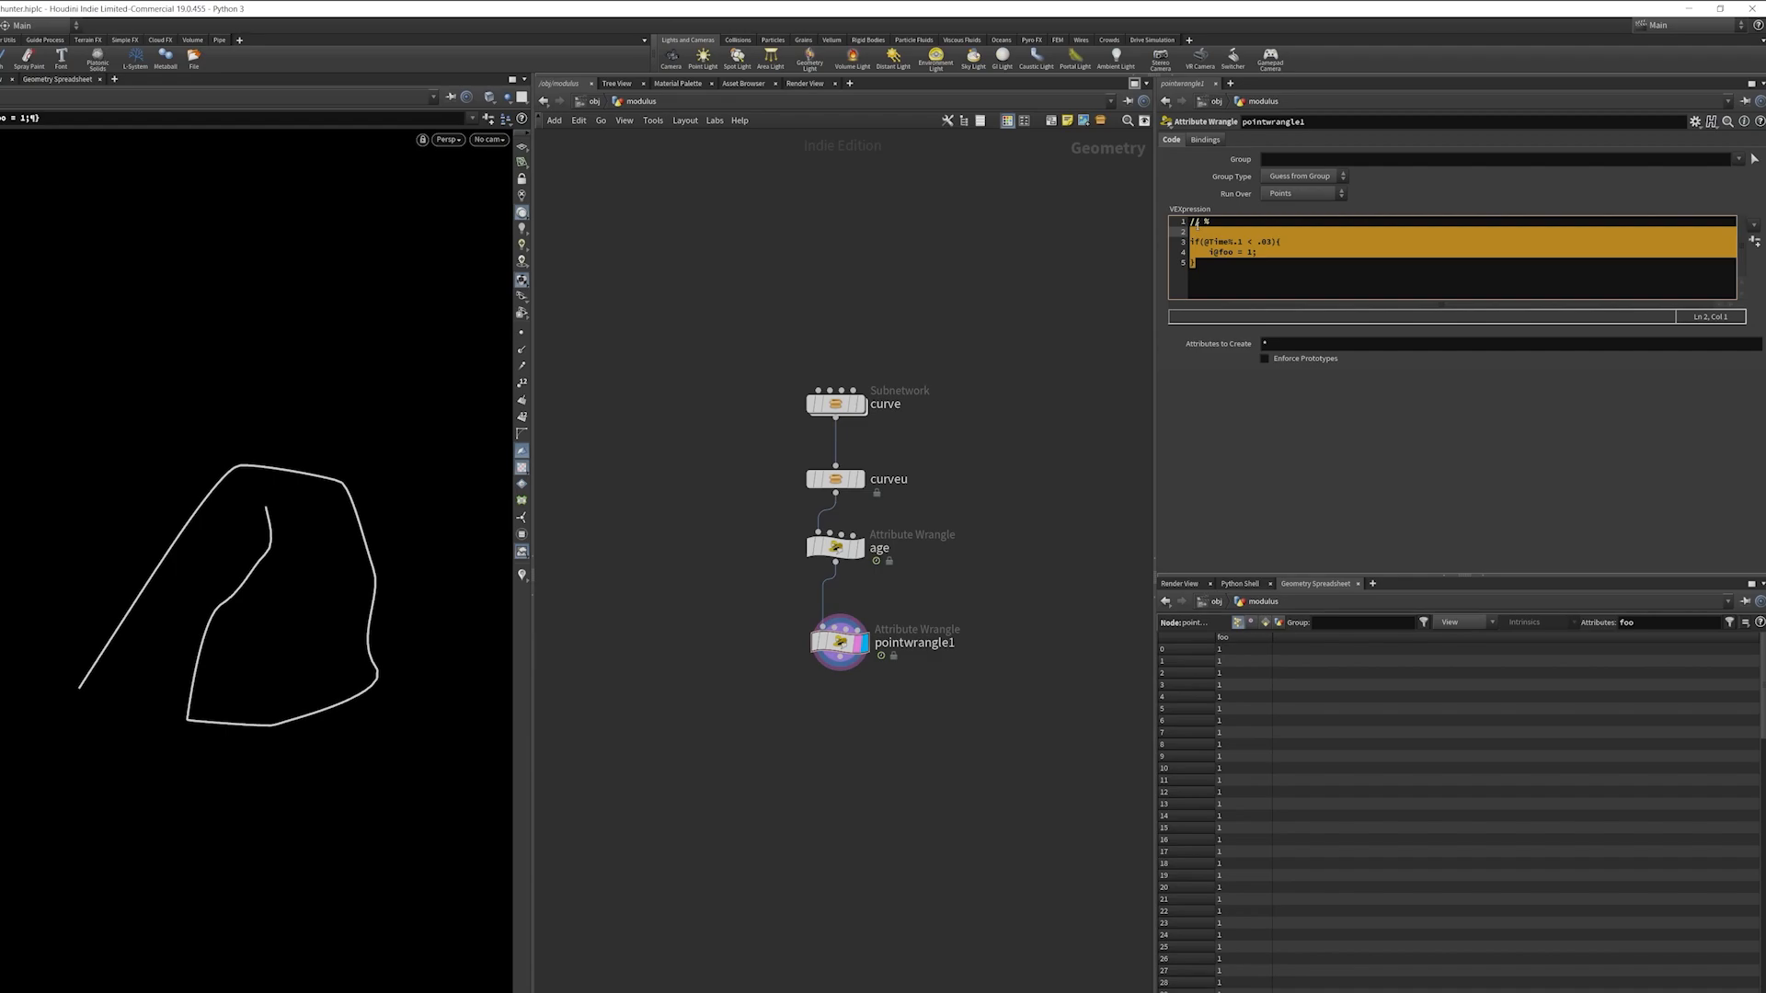
key("BackSpace")
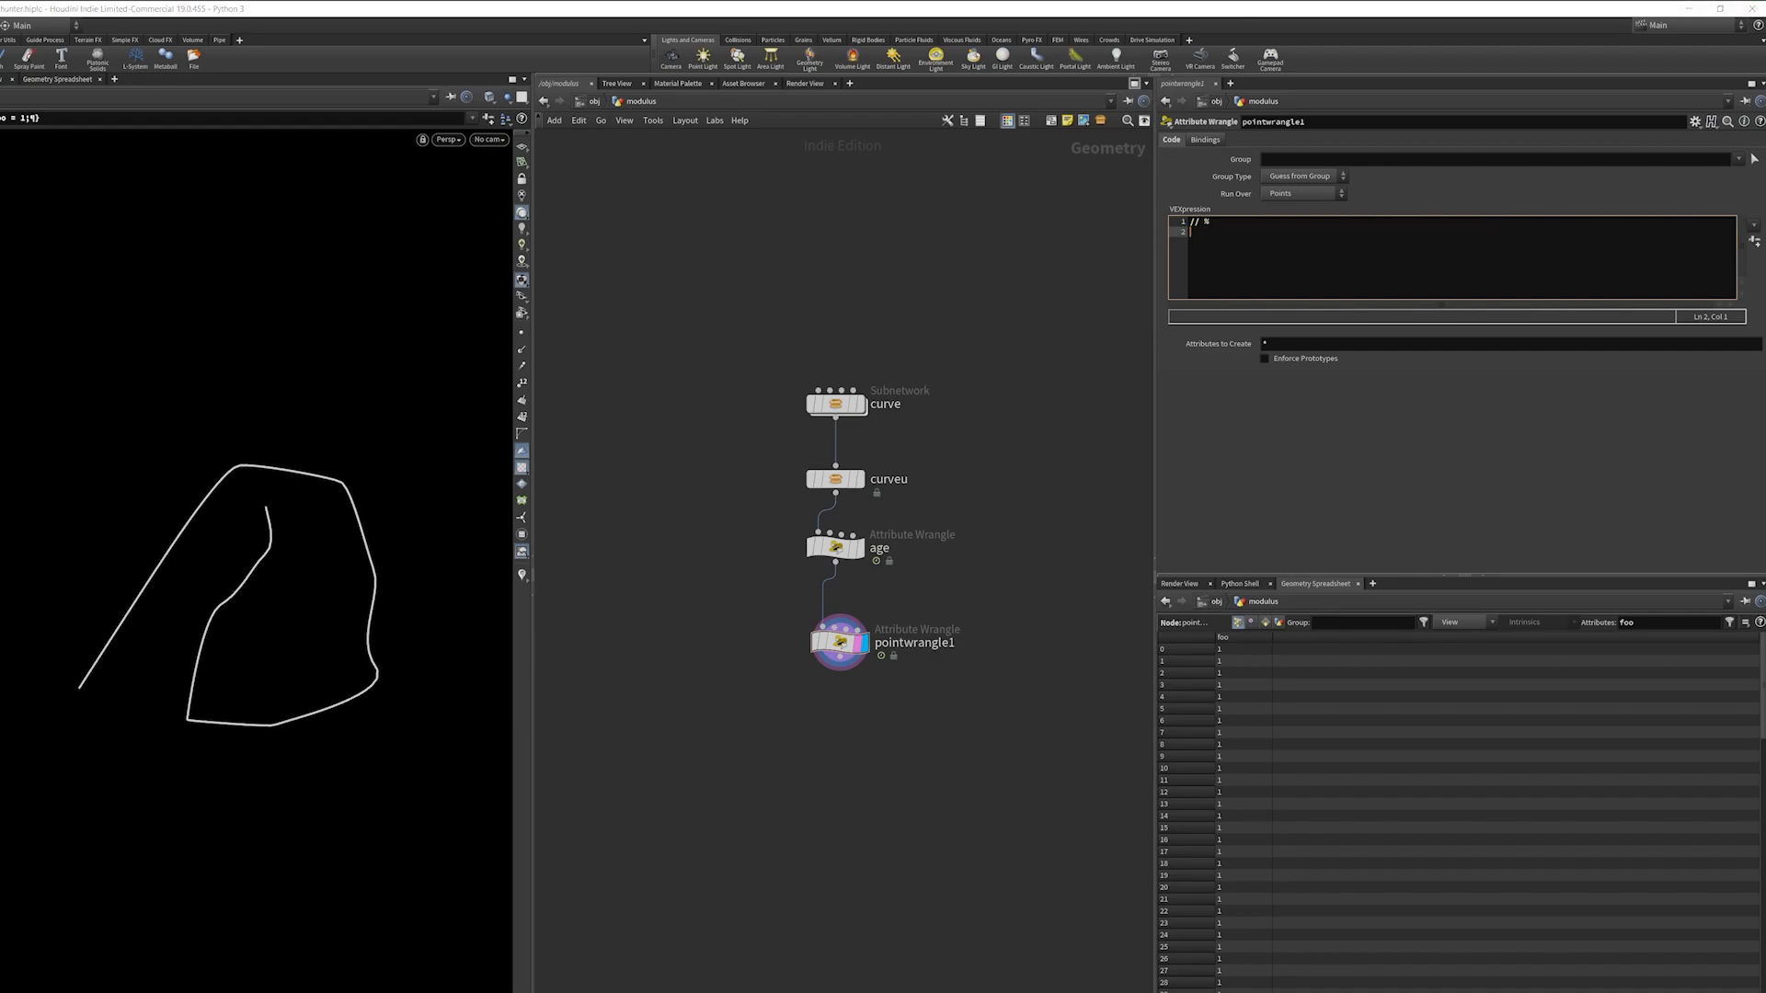
key("Return")
type("@pulse = fit(@Time")
key("BackSpace")
key("BackSpace")
type(",")
type(", 0, 1")
middle_click_drag(890, 787, 901, 682)
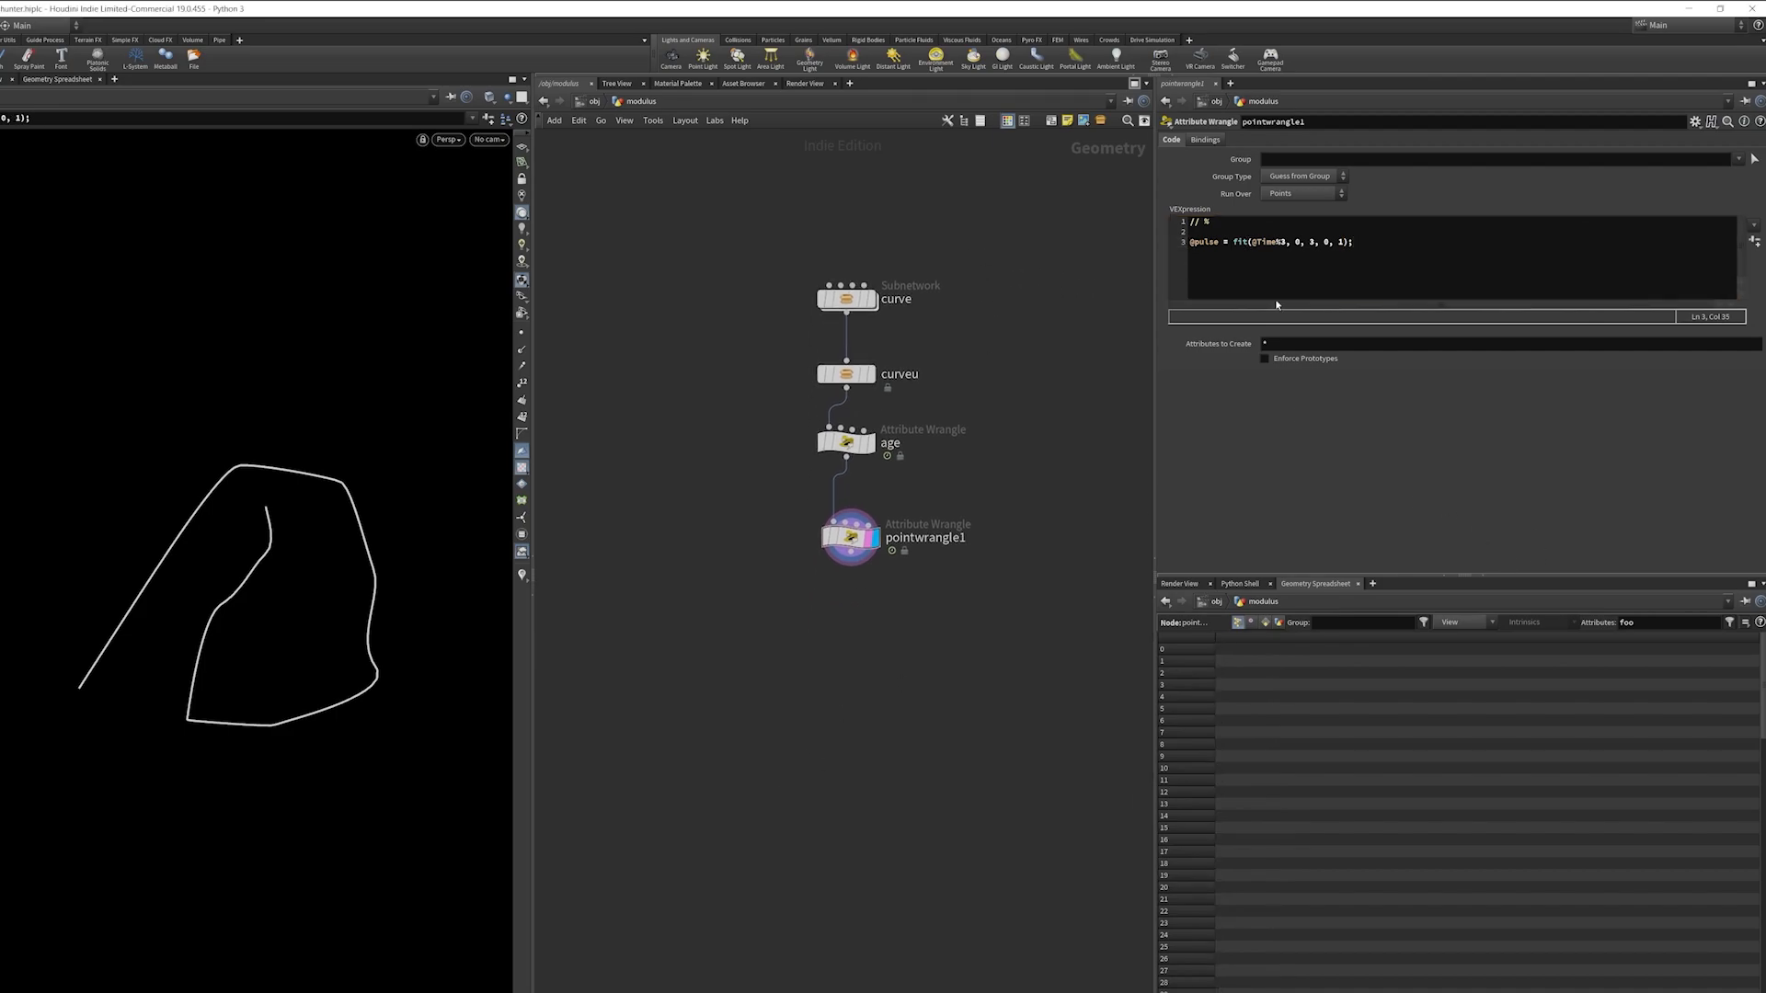
- Filter the Geometry Spreadsheet to the pulse attribute
double_click(1673, 622)
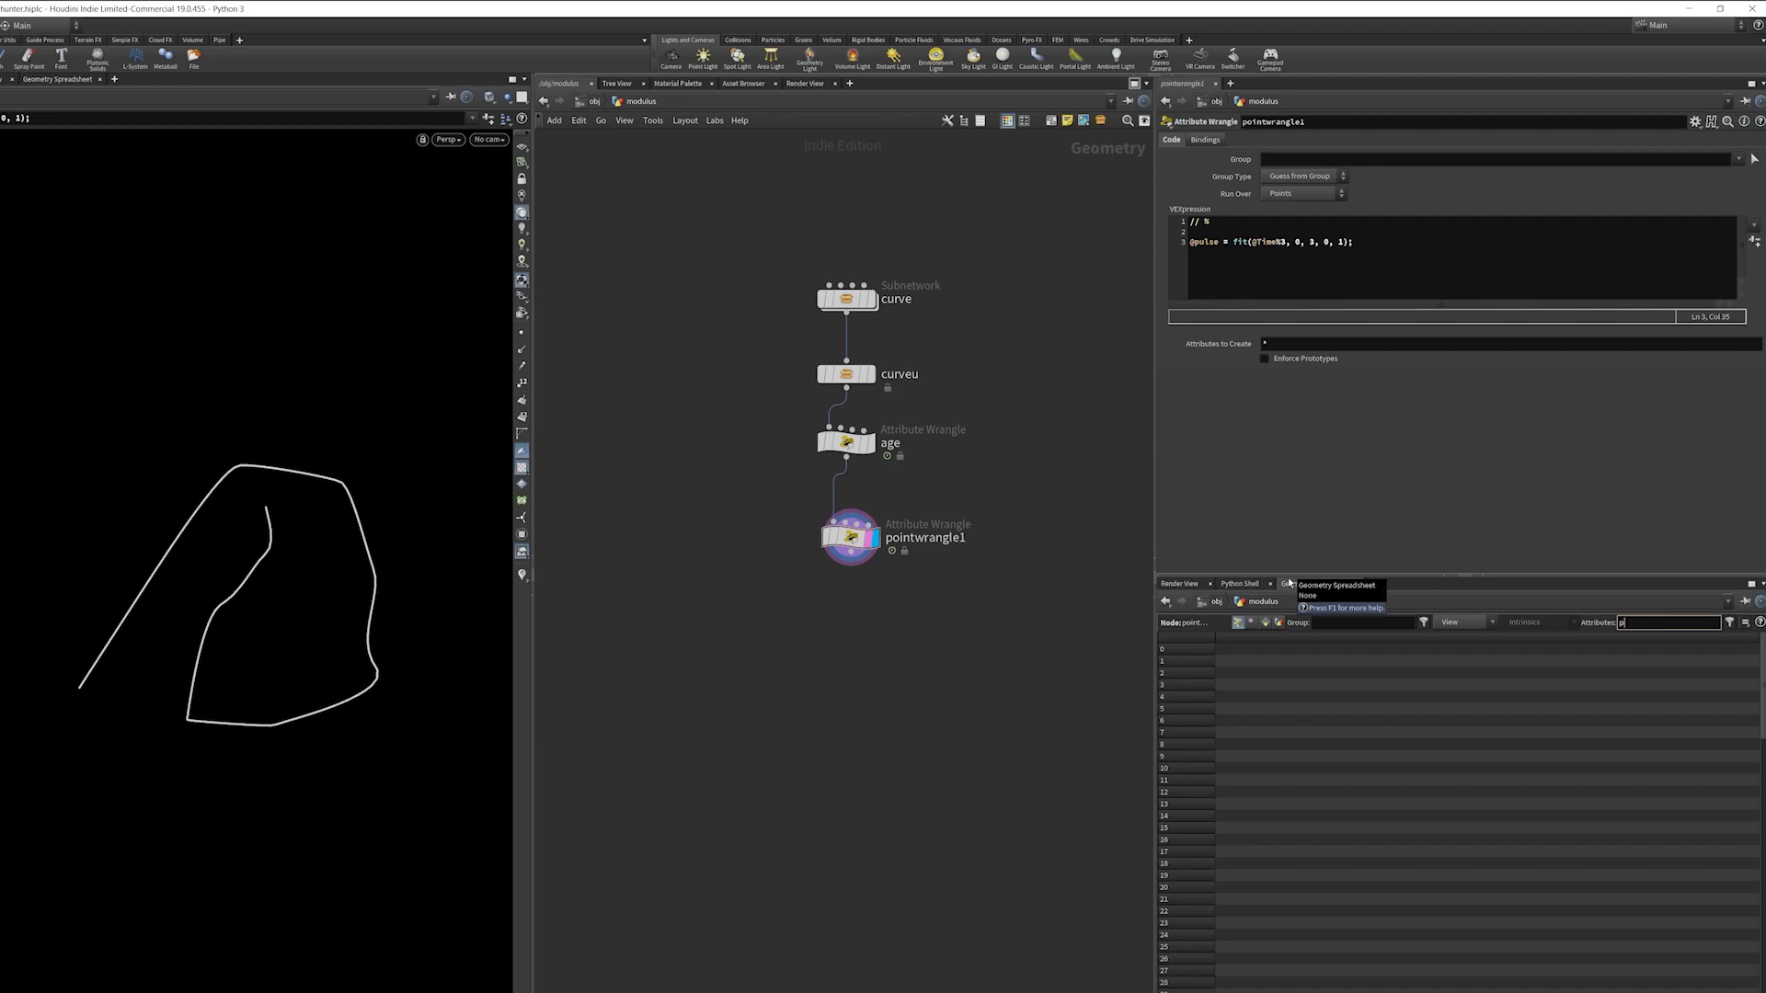
type("pulse")
key("Return")
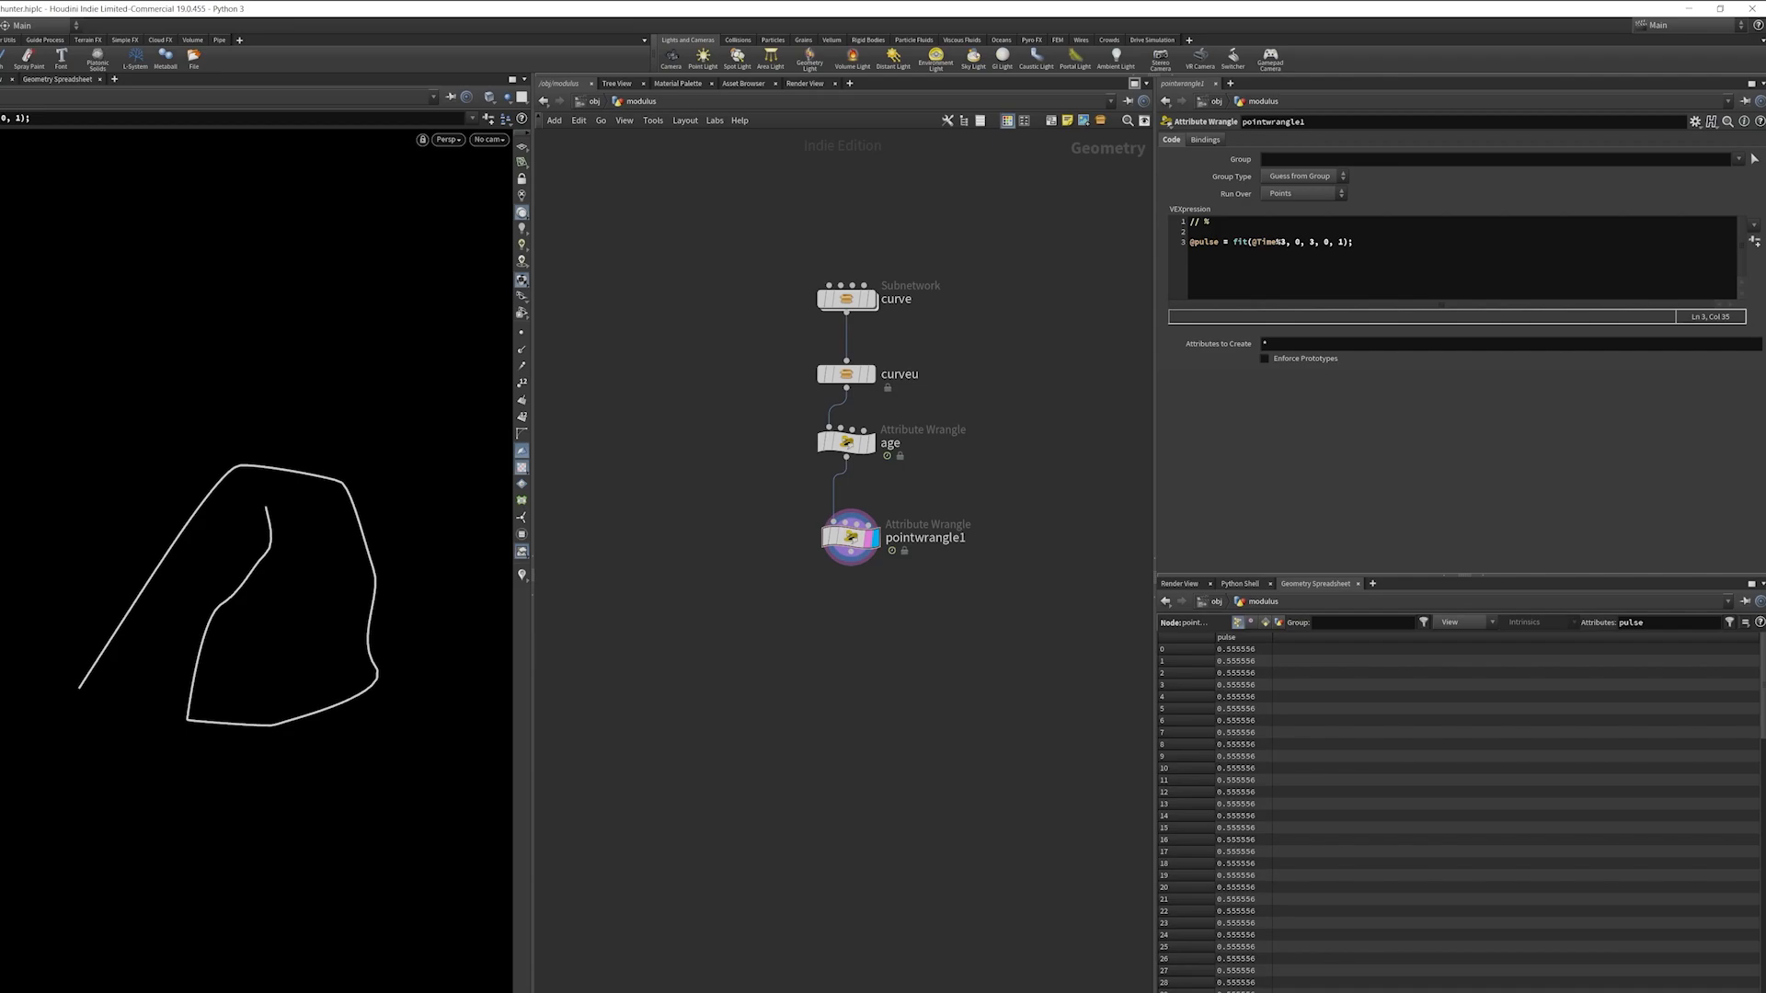
- Declare float timinc = chf('timinc') on the empty line above the pulse assignment
left_click(1288, 241)
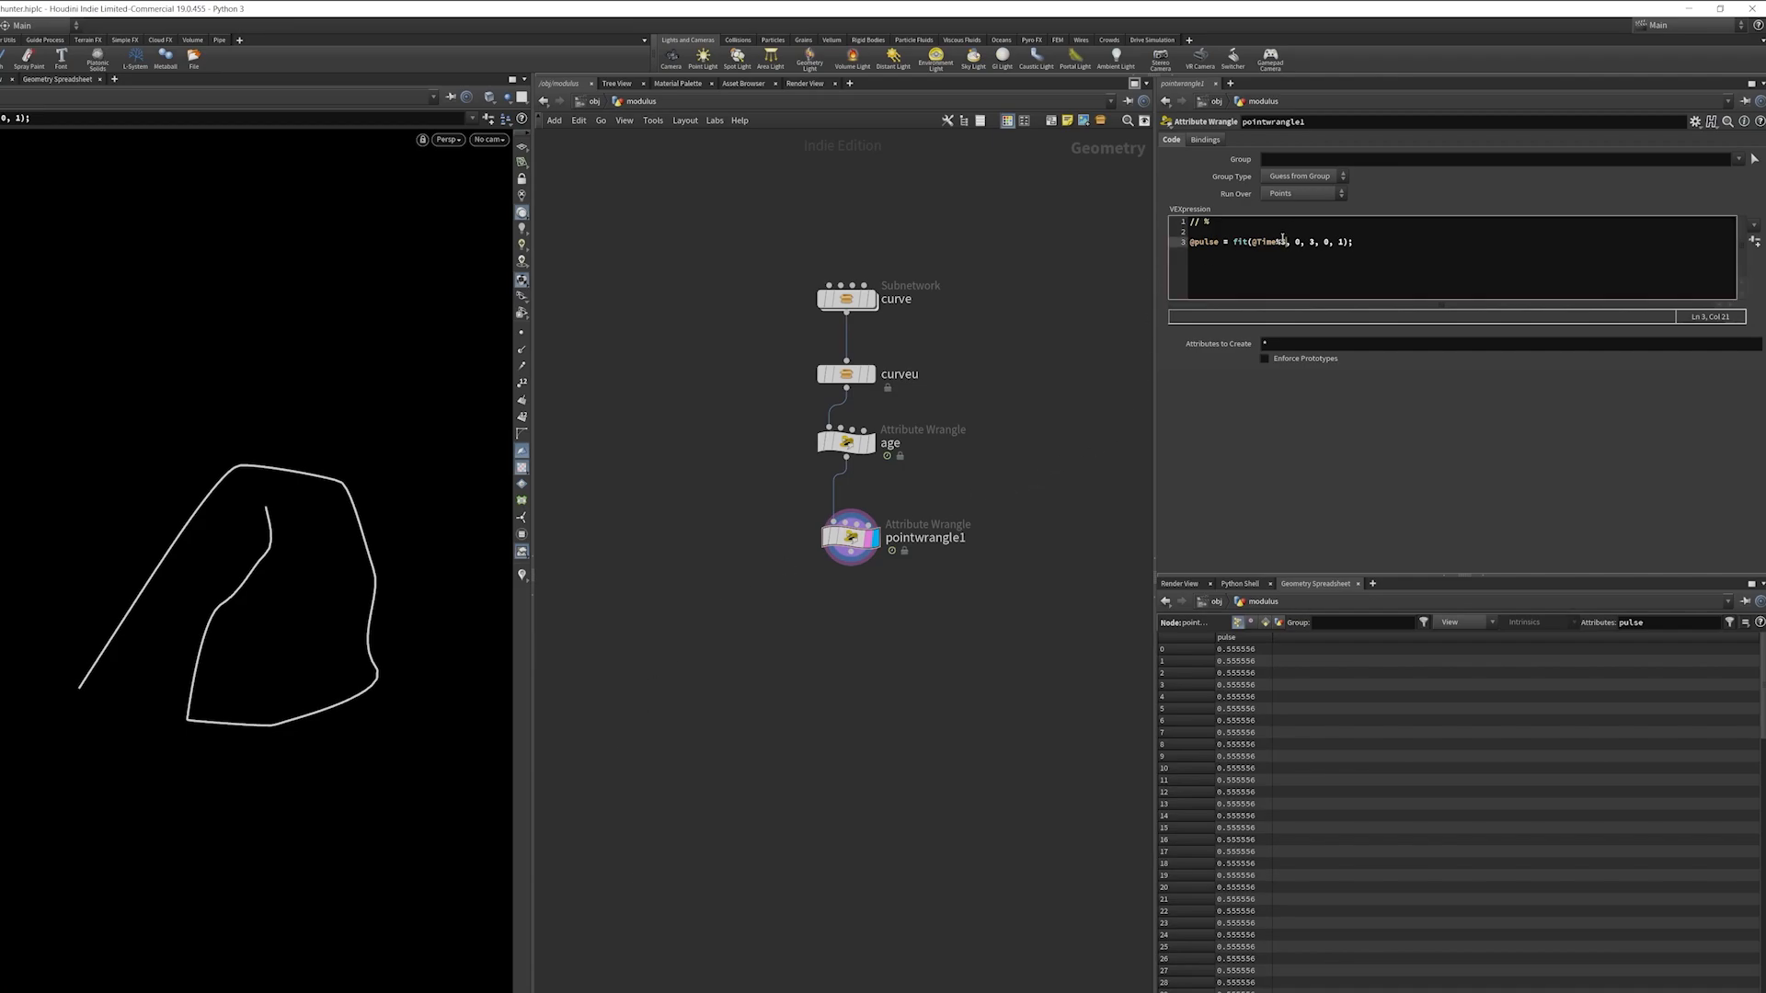
left_click(1233, 232)
type("float timinc = ")
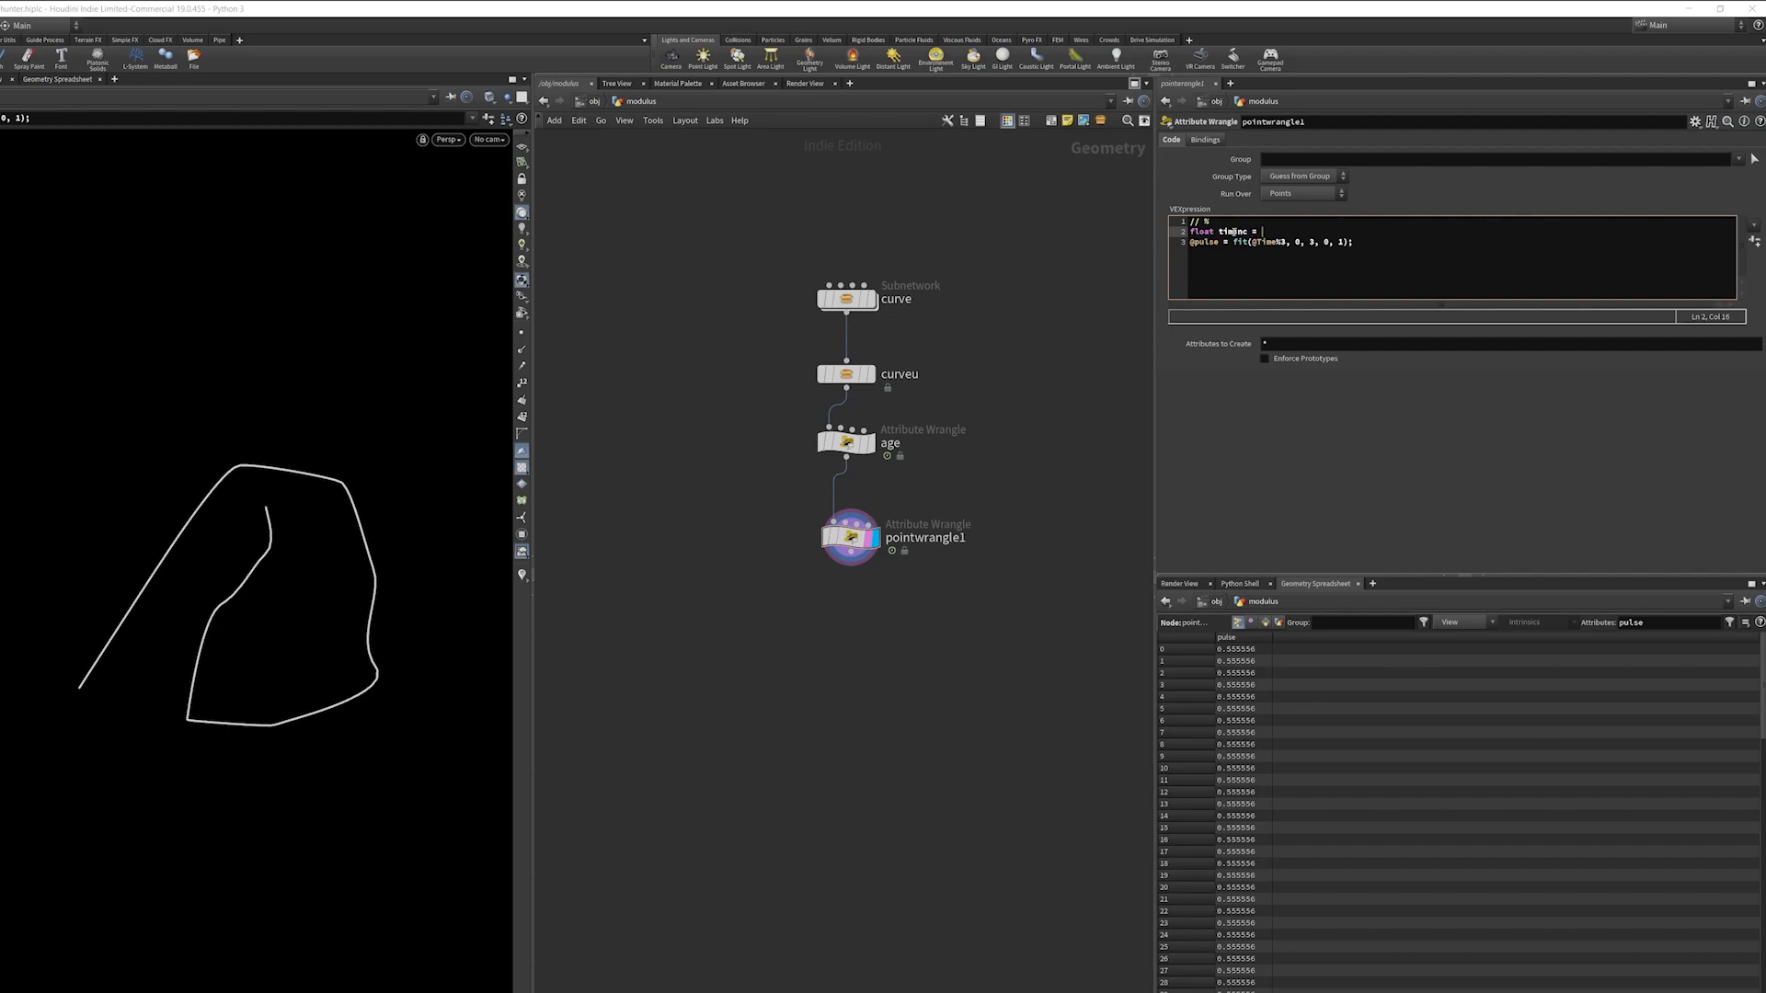
type("chf('timinc")
- Replace both 3s in the fit expression with timinc, end the timinc declaration with a semicolon, and apply the code
left_click(1322, 242)
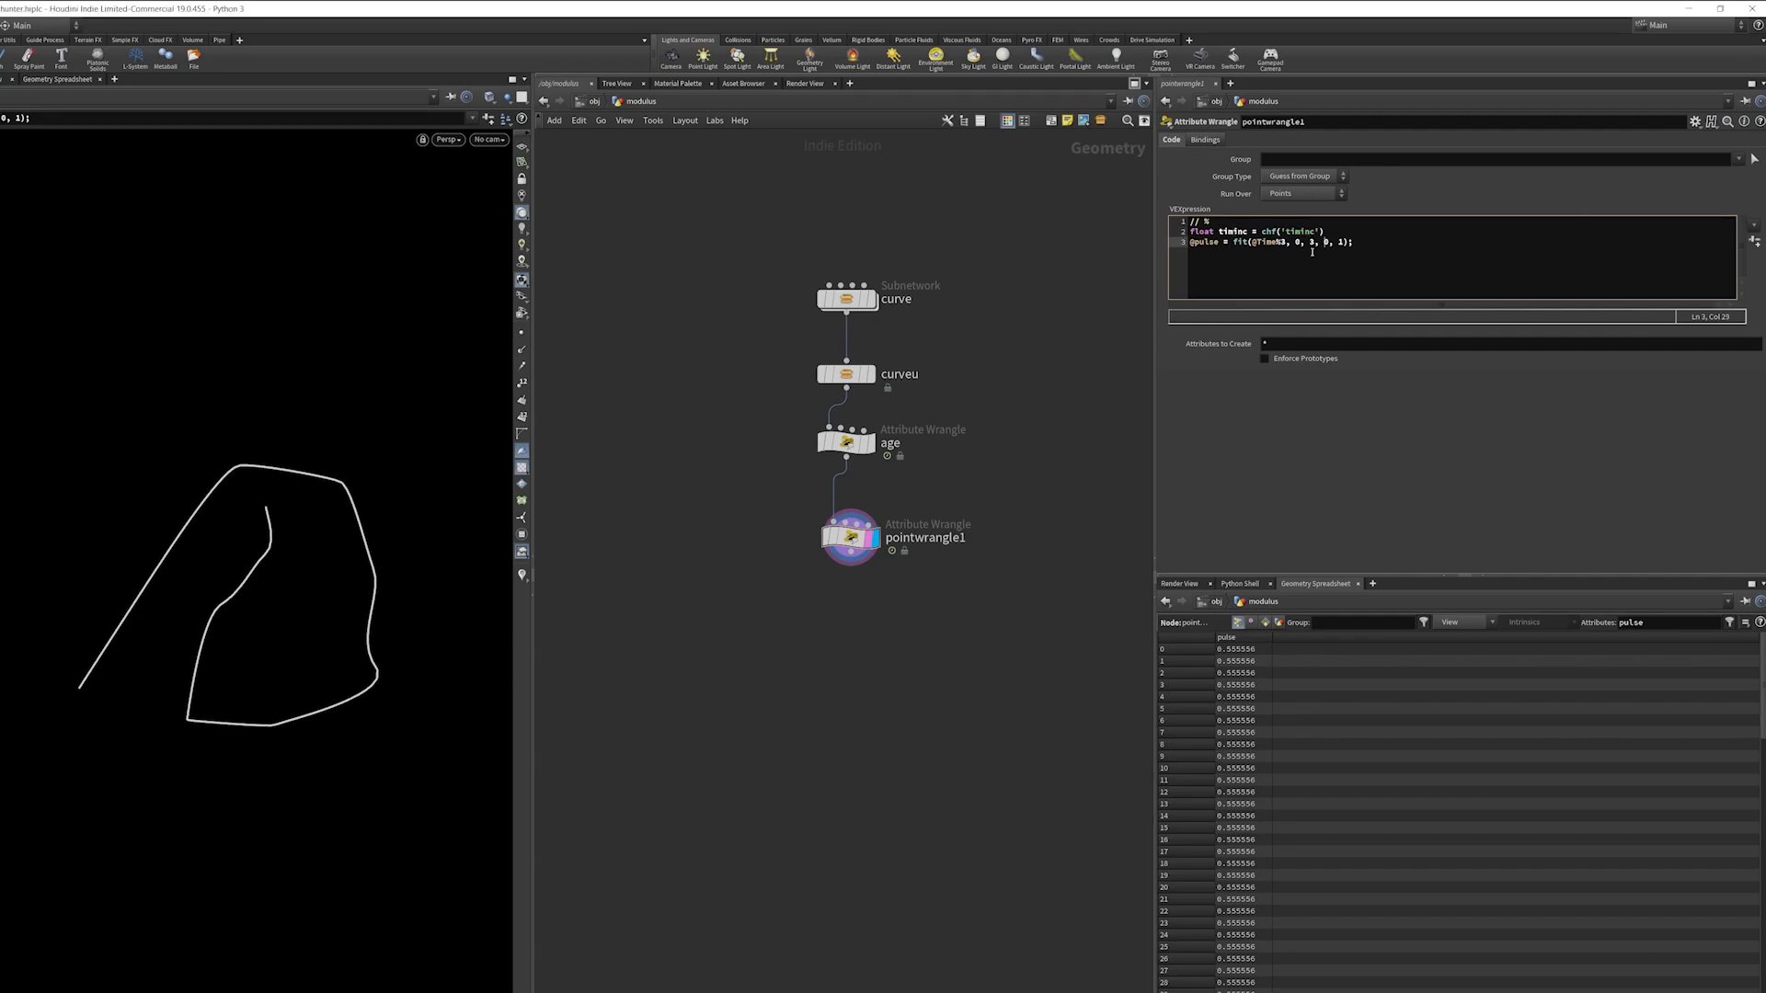
left_click(1310, 244)
left_click(1285, 243)
key("BackSpace")
type("timinc")
left_click_drag(1341, 246, 1330, 243)
type("timinc")
left_click(973, 273)
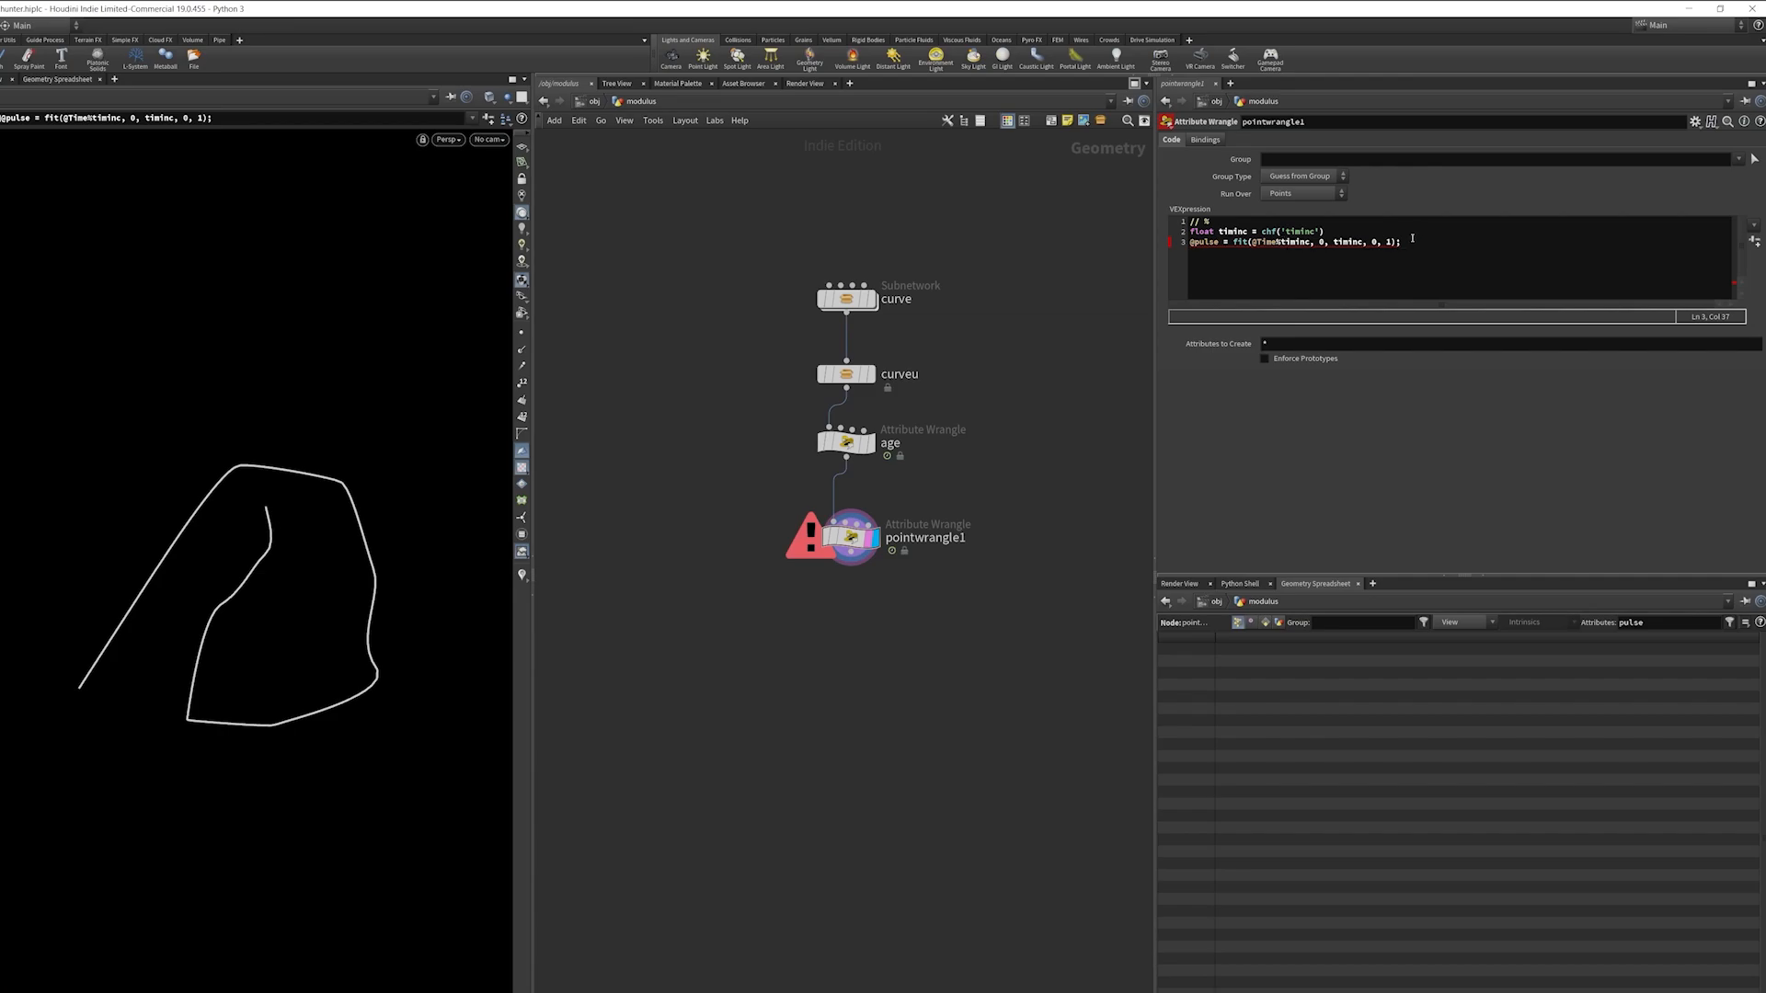
left_click(1355, 235)
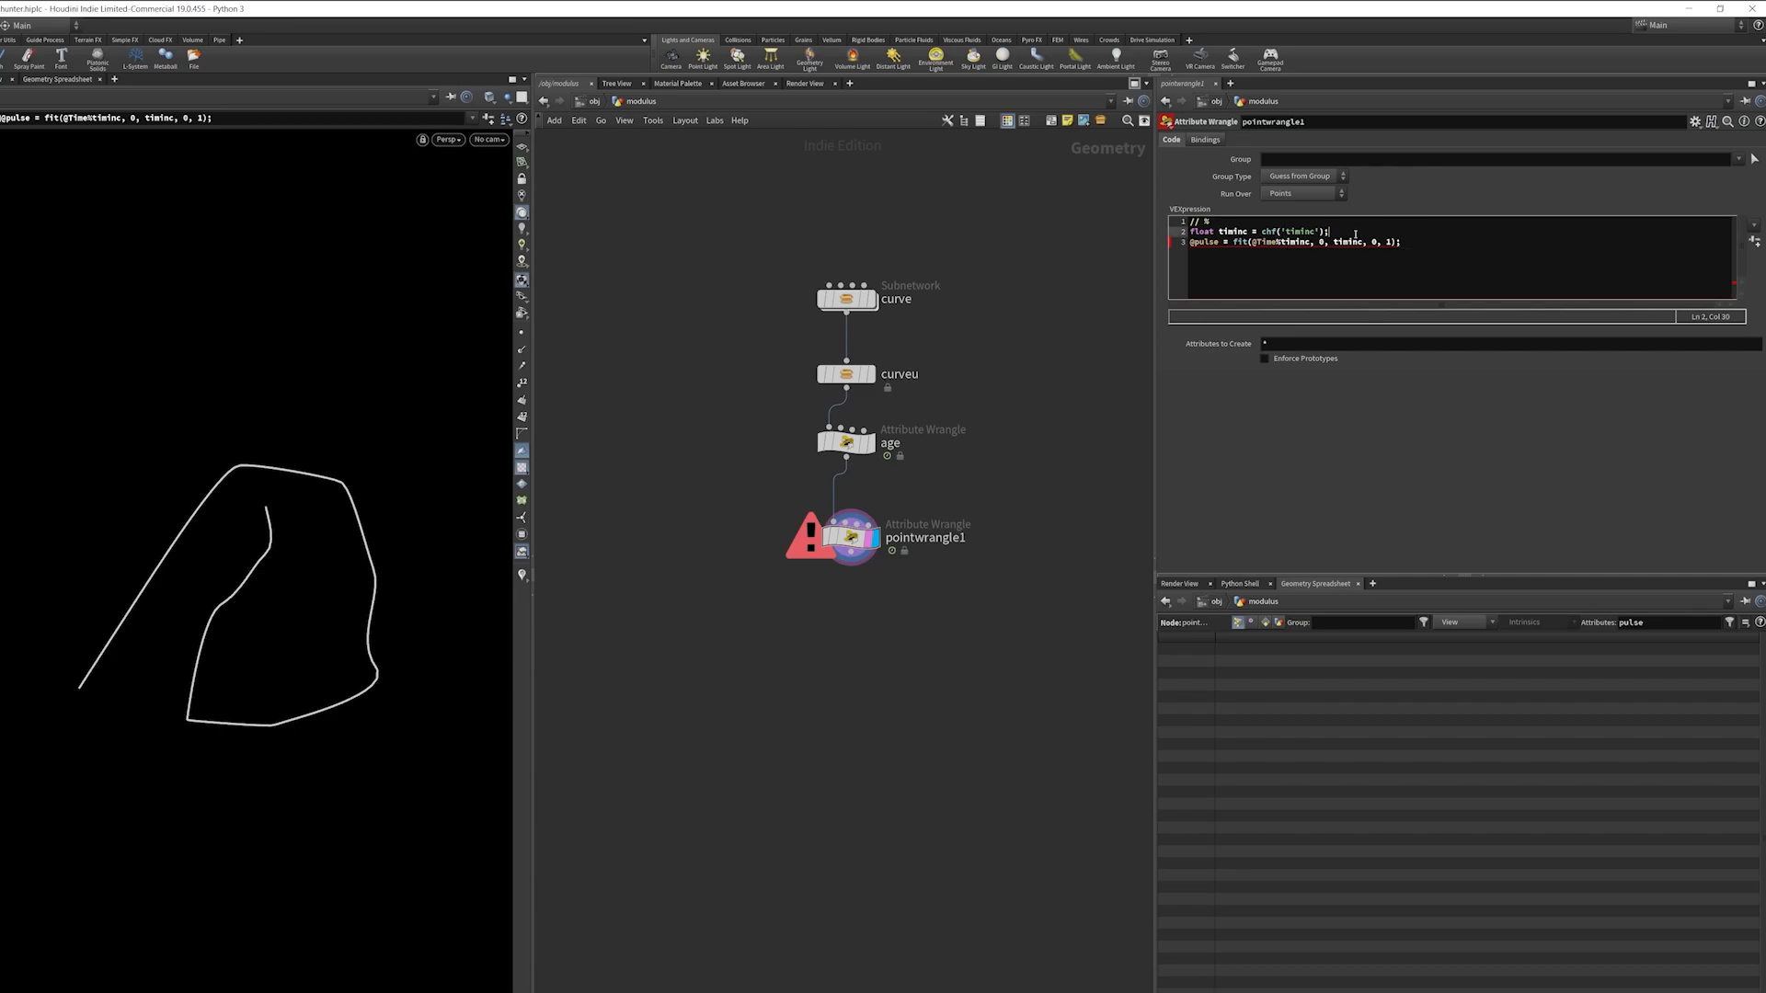
left_click(1167, 232)
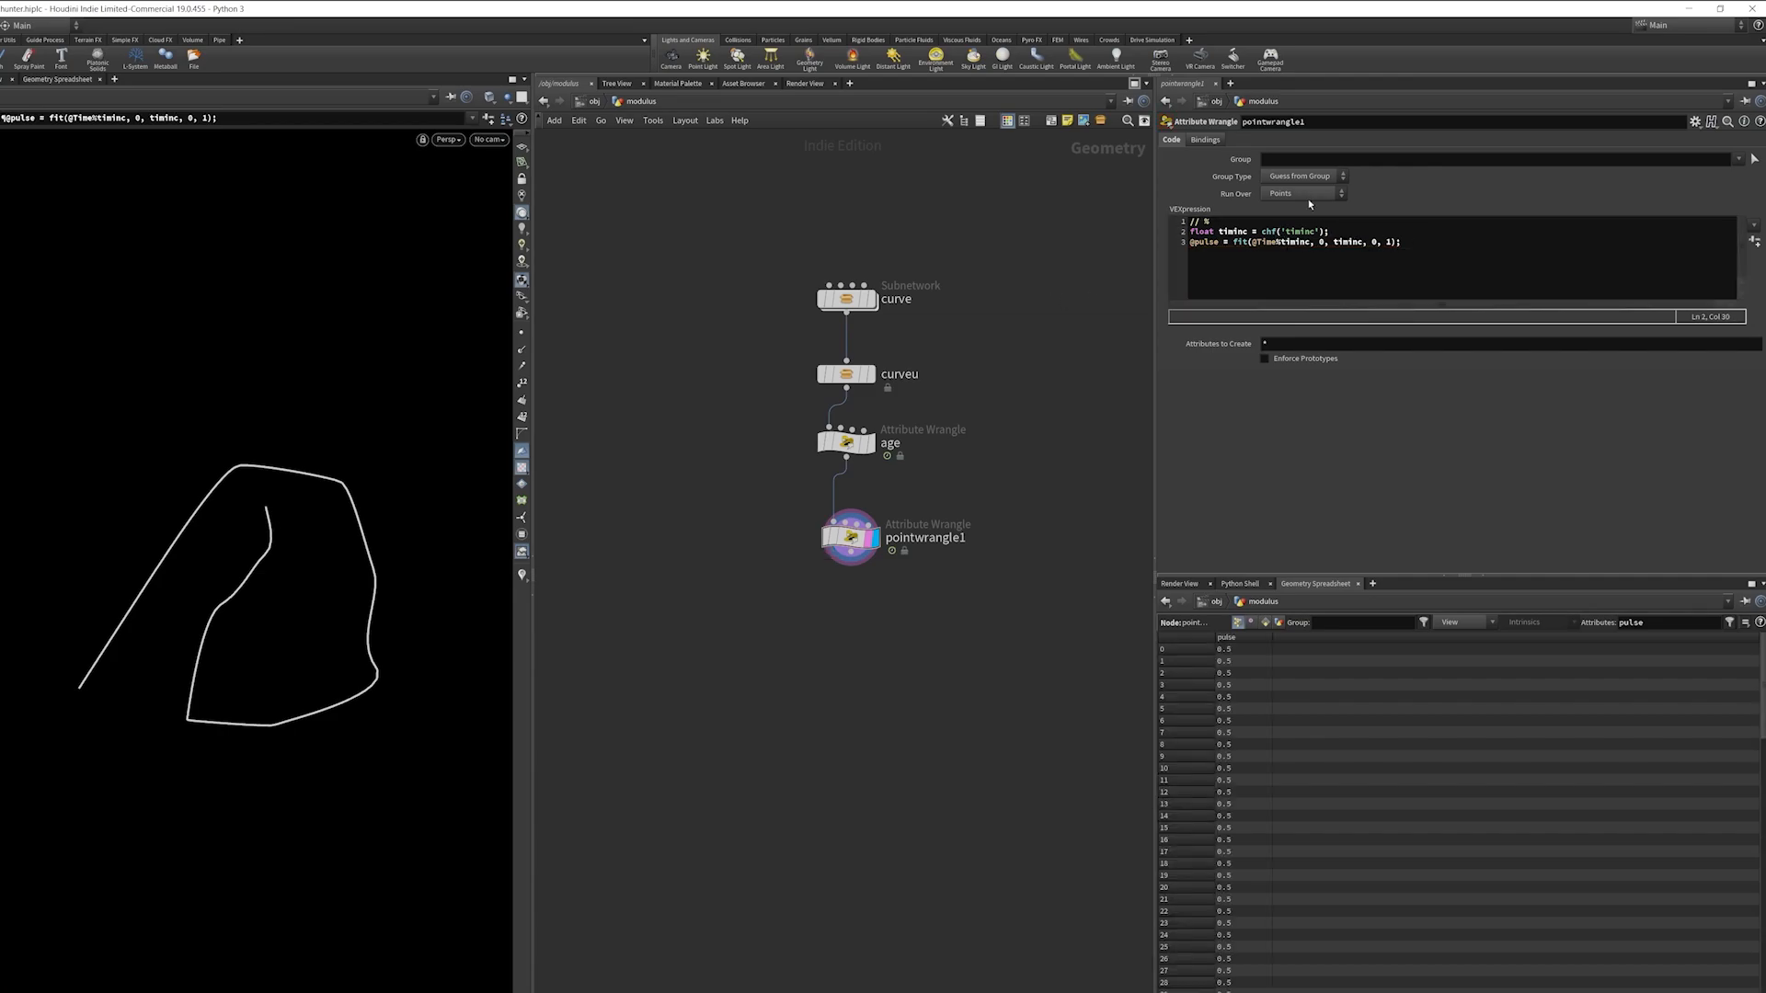
- Generate the wrangle's timinc channel parameter from the code and set it to about 0.38
left_click(1755, 240)
left_click_drag(1315, 378, 1475, 380)
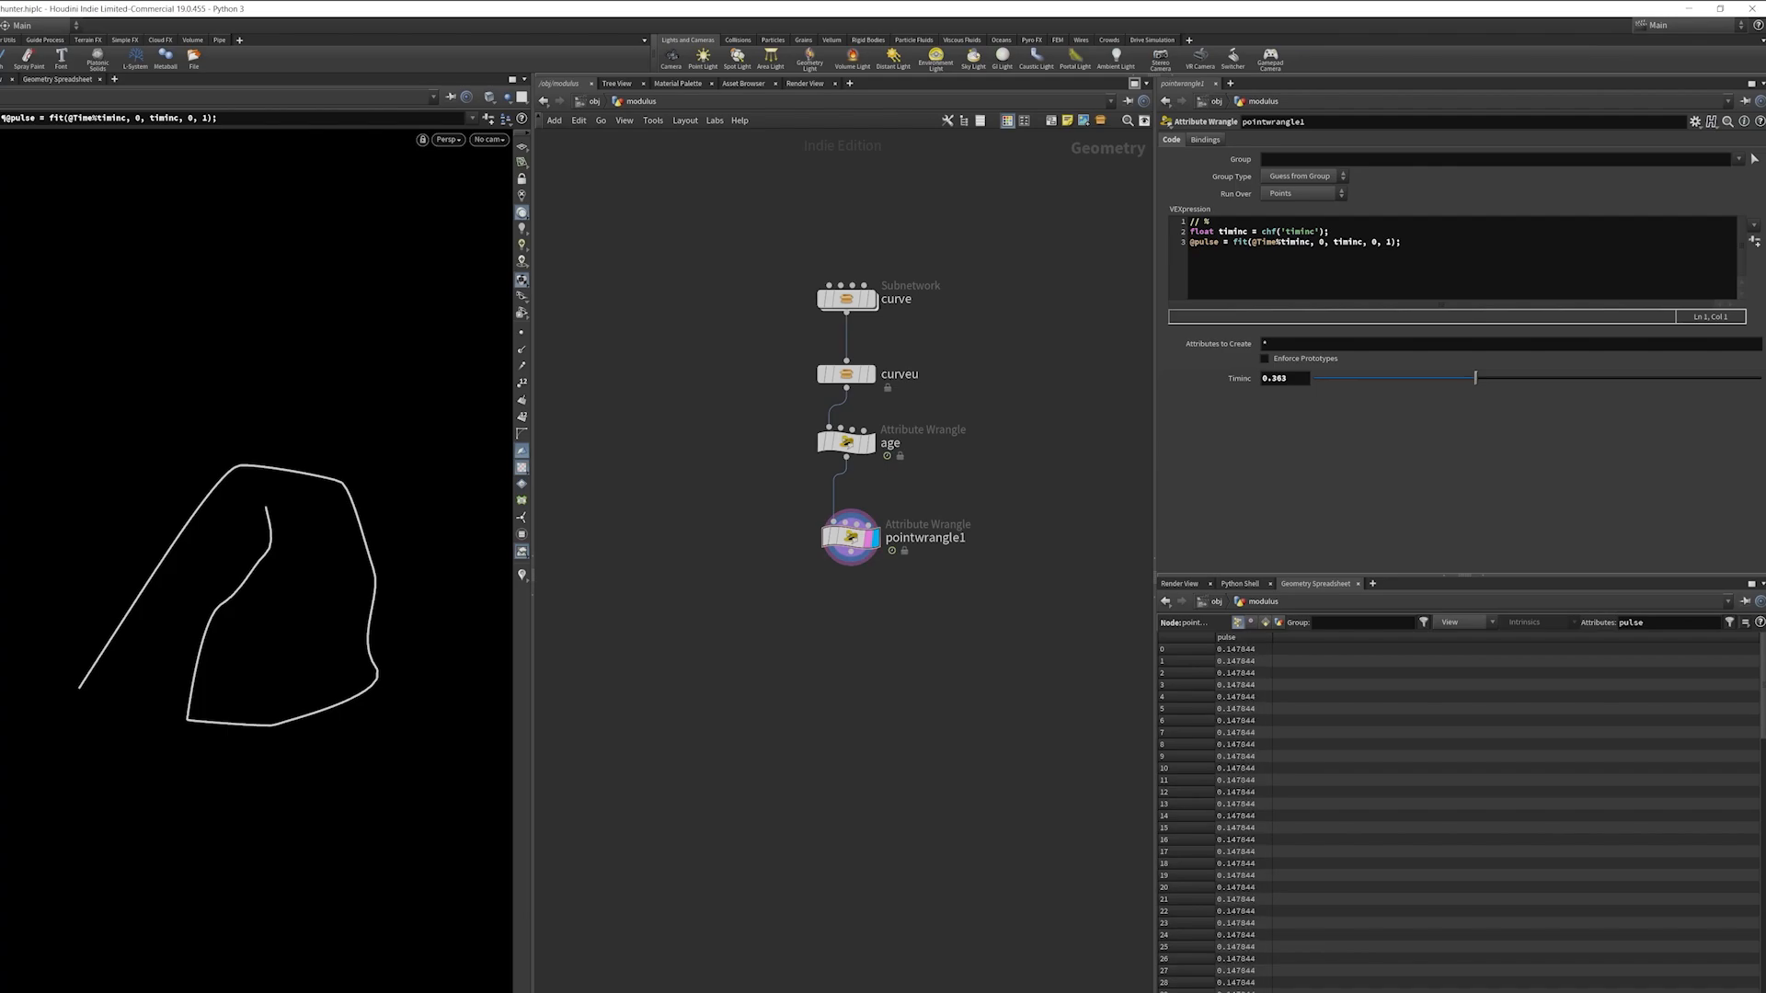
middle_click_drag(962, 383, 978, 486)
left_click_drag(989, 322, 811, 664)
key("a")
left_click_drag(960, 510, 954, 649)
scroll(957, 647, "down", 4)
middle_click_drag(979, 623, 967, 526)
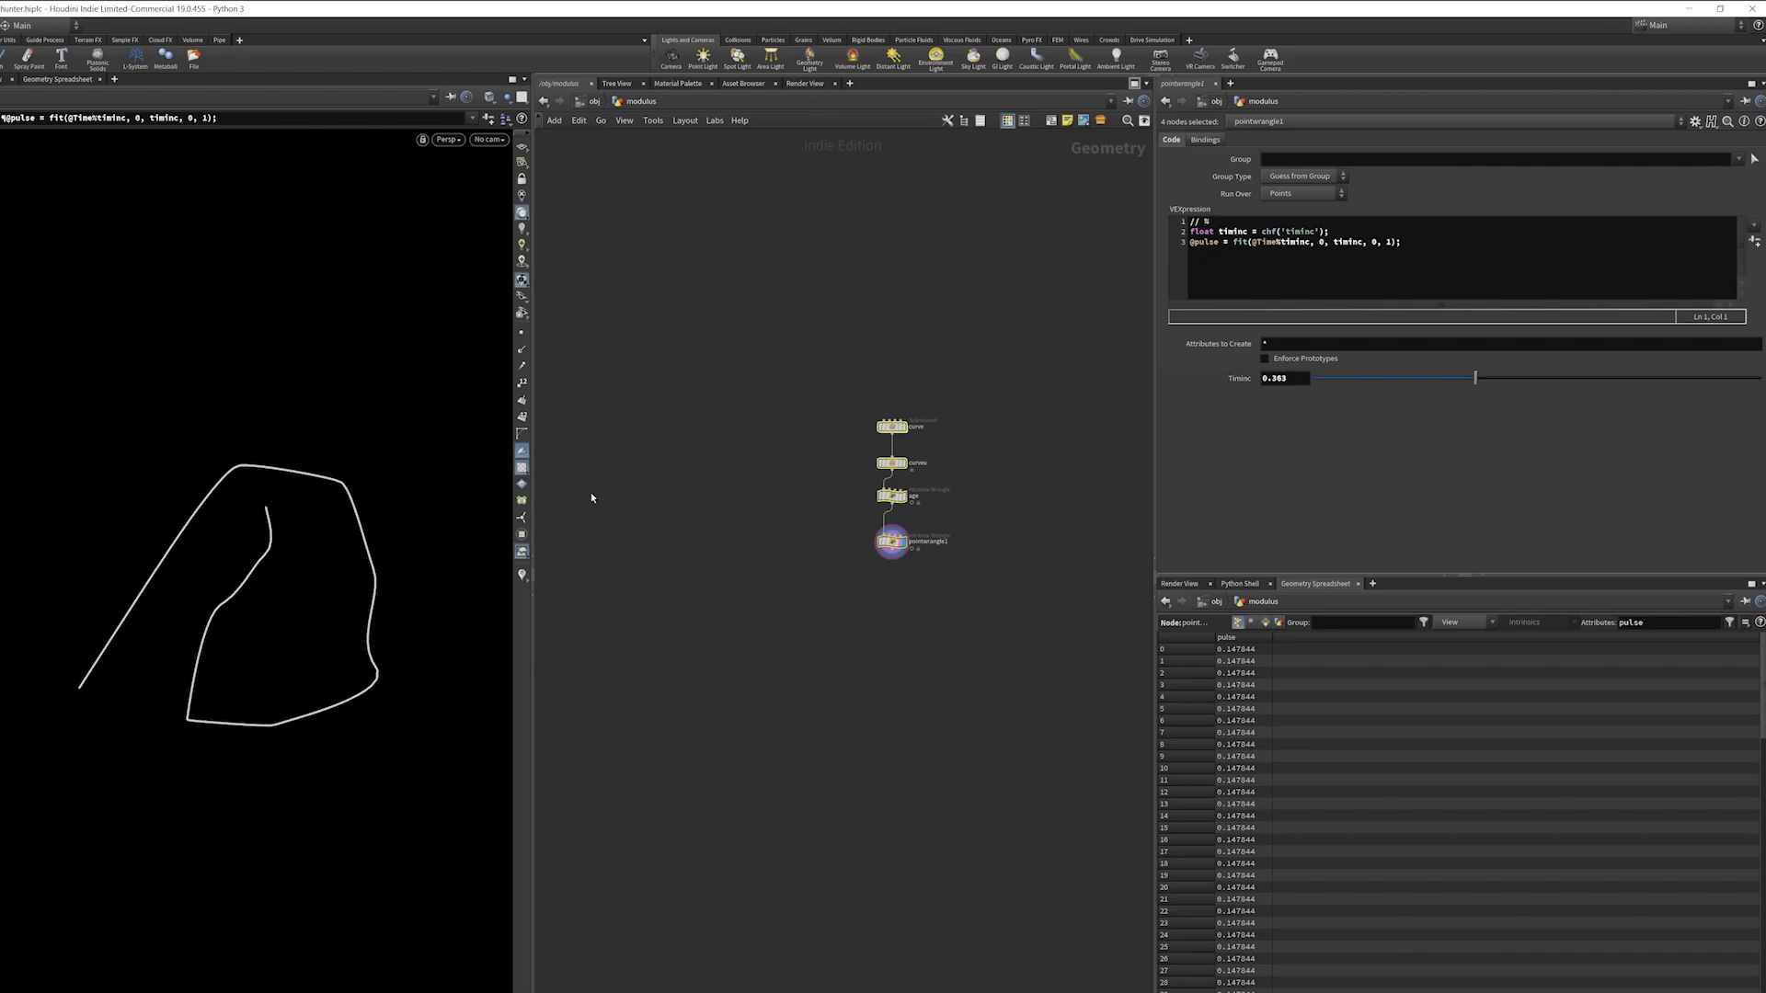
left_click(1497, 255)
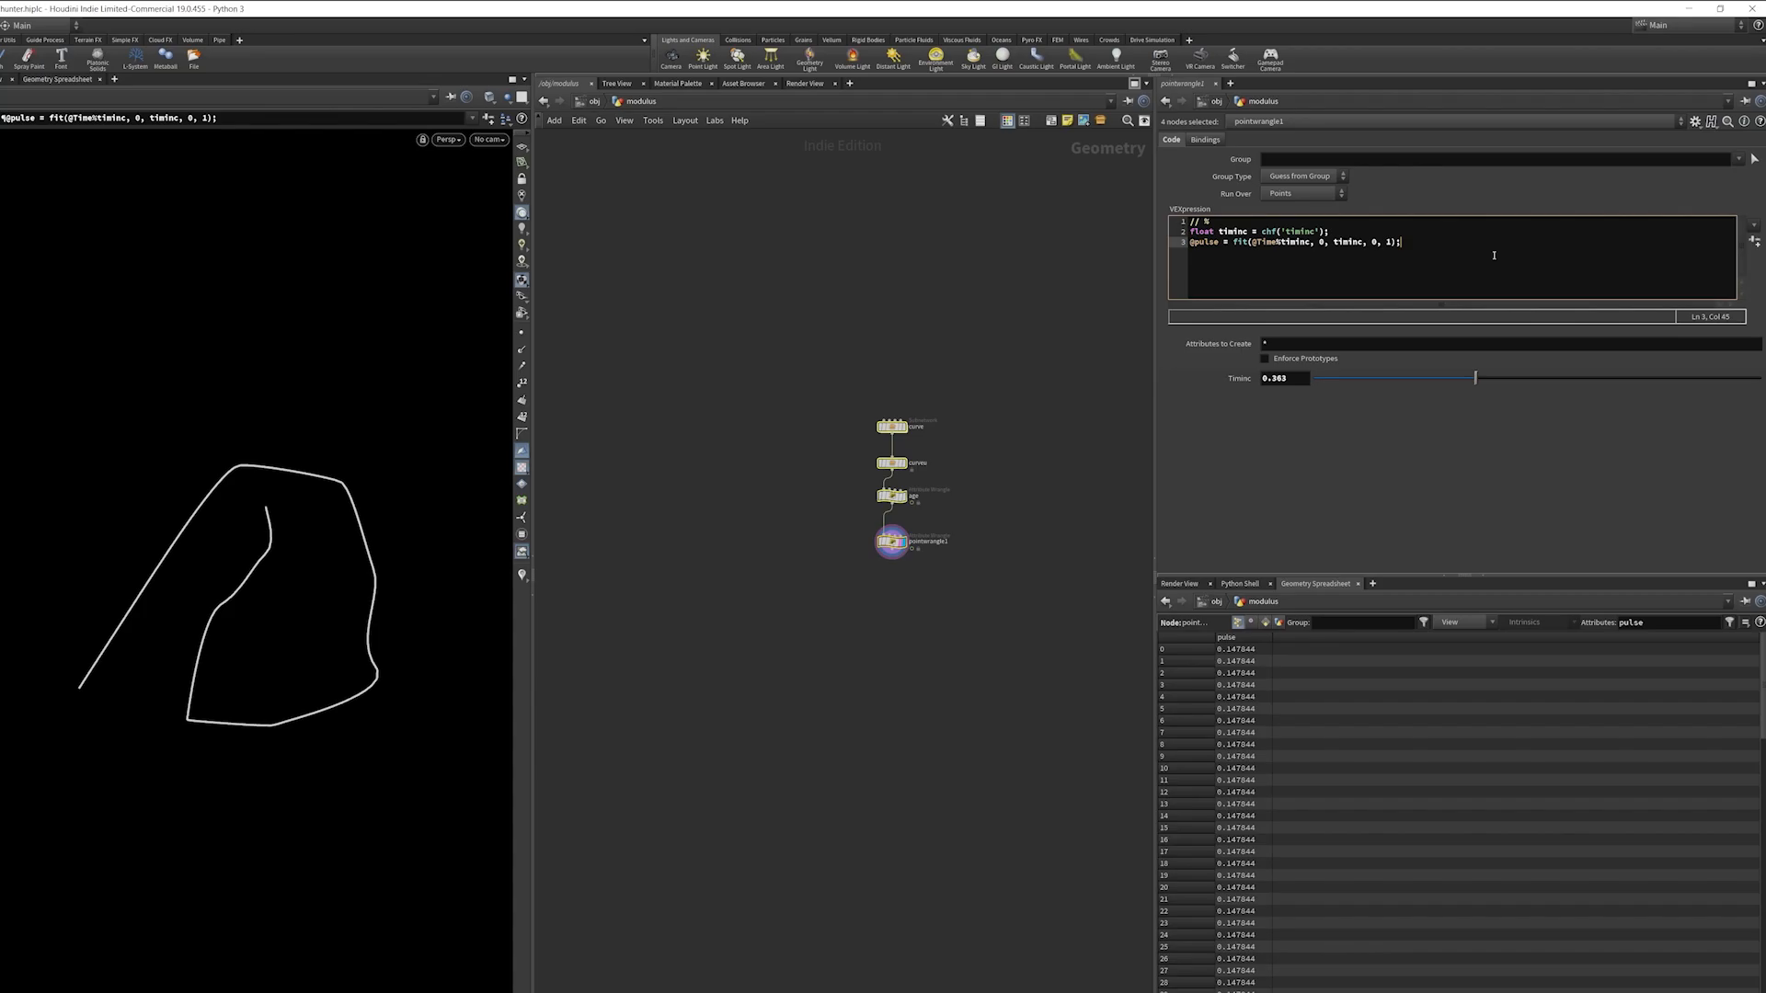
scroll(1051, 468, "up", 3)
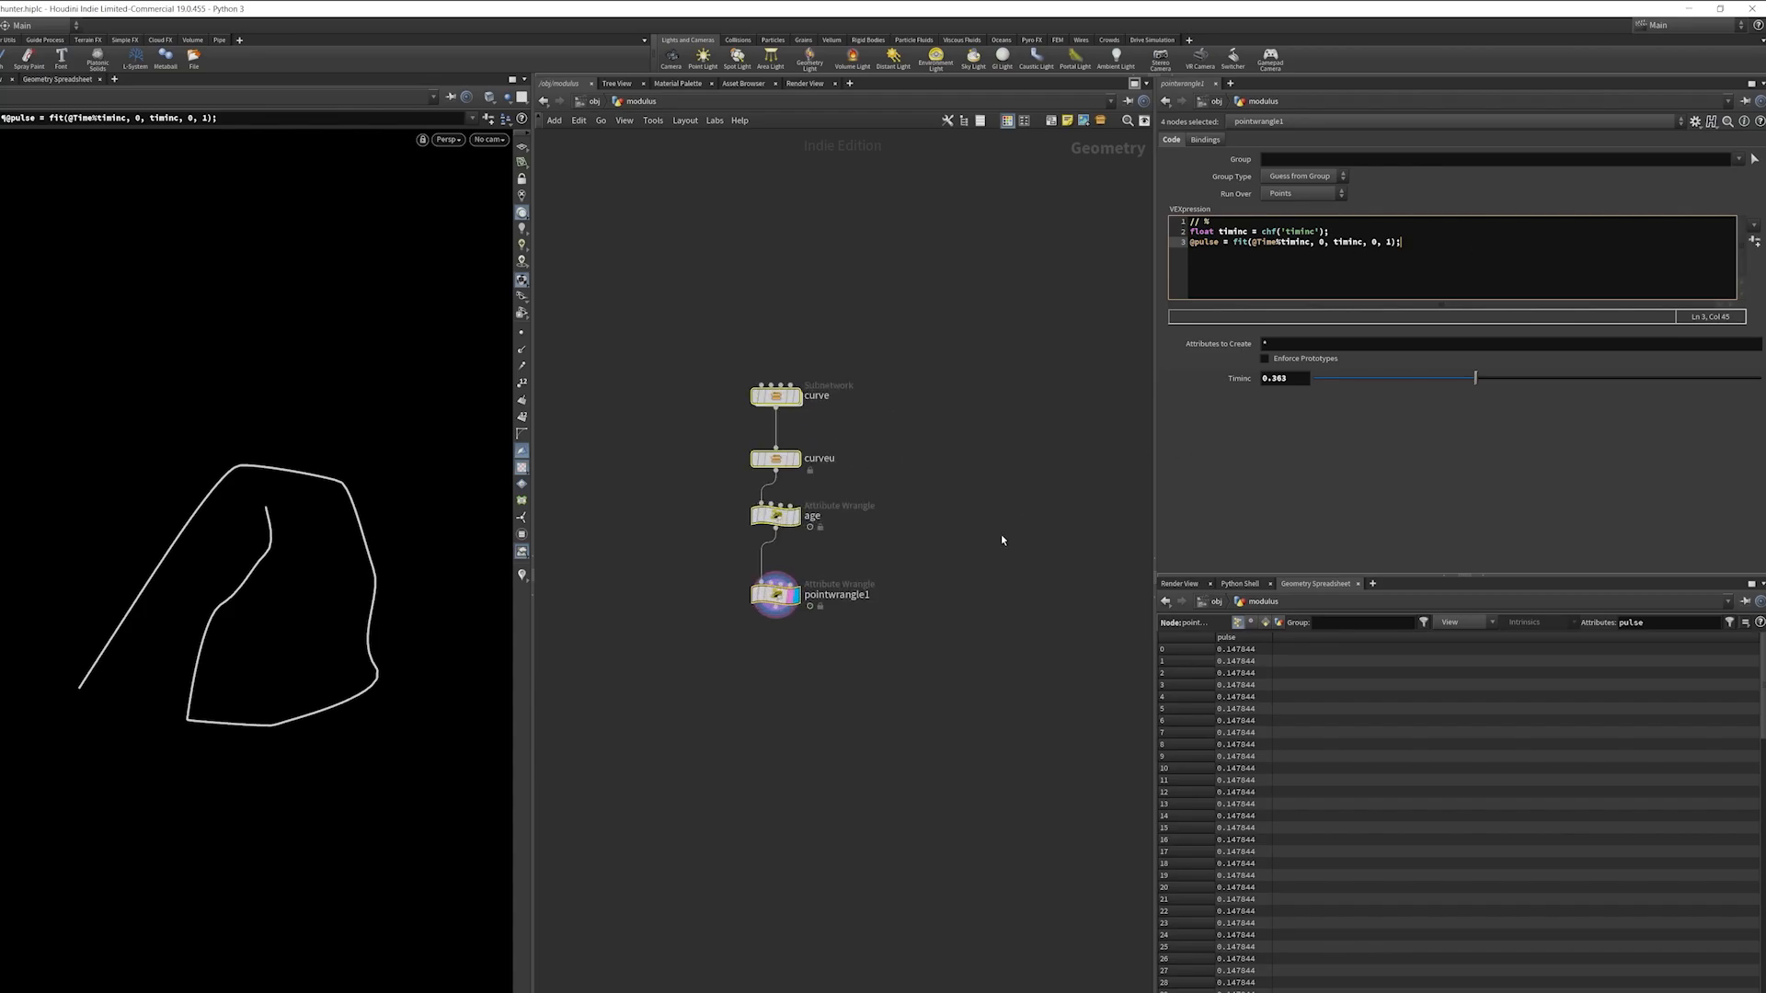
- Add a Point VOP beside pointwrangle1 in the modulus network and enter it
left_click(1000, 538)
key("Tab")
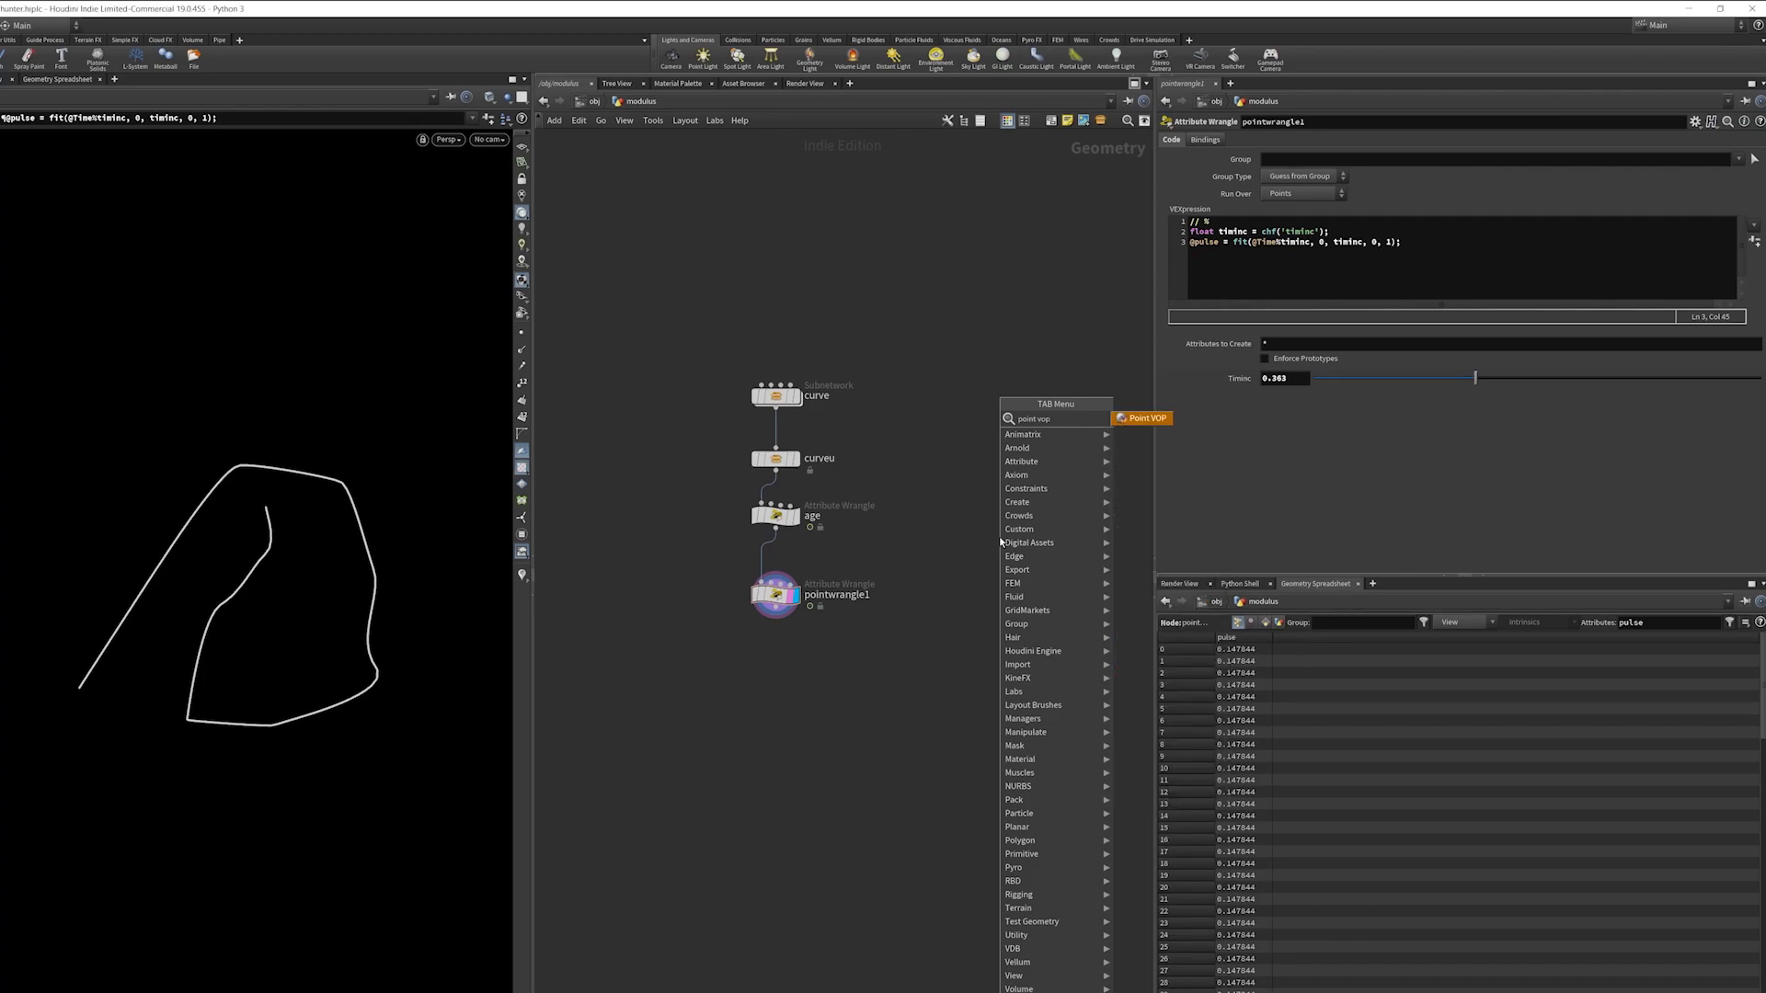
key("Escape")
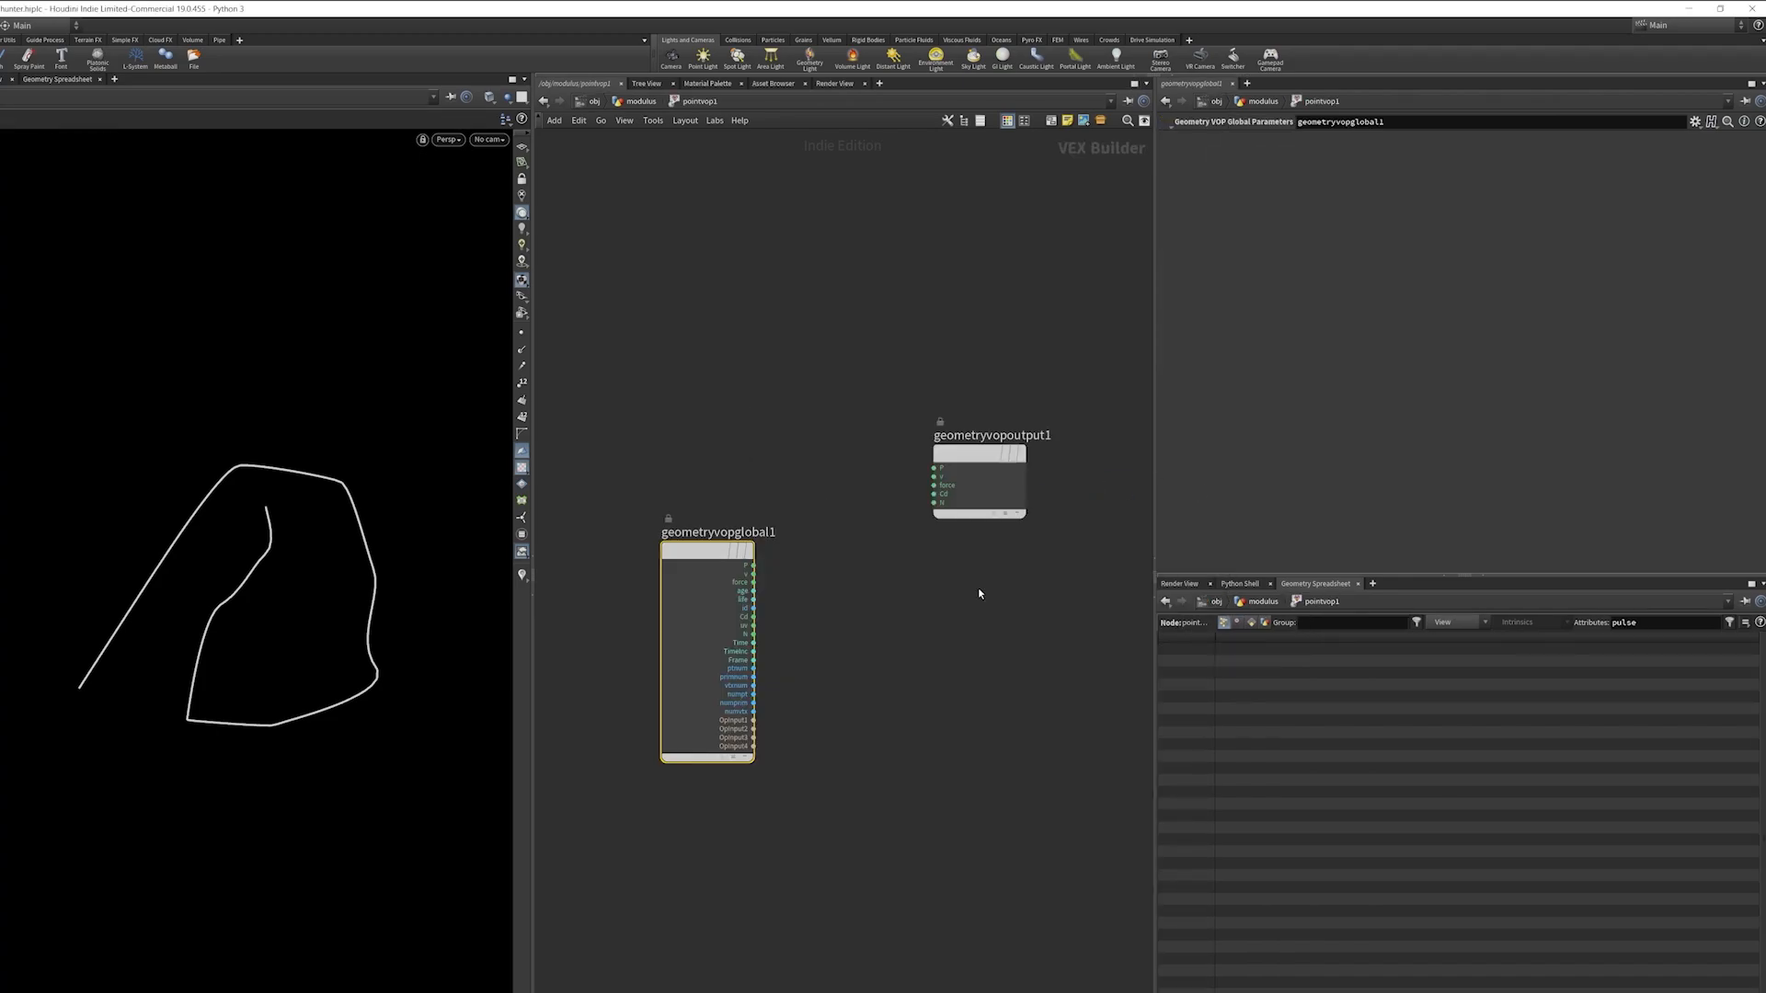
- Add a Modulo node between the global parameters and the output node in the VOP network
key("Tab")
type("mod")
key("Return")
left_click(958, 653)
middle_click_drag(948, 608, 911, 578)
left_click_drag(911, 618, 800, 562)
left_click_drag(934, 618, 835, 673)
- Add a Fit Range node fed by the Modulo's output
left_click(1027, 609)
middle_click_drag(1064, 598, 853, 604)
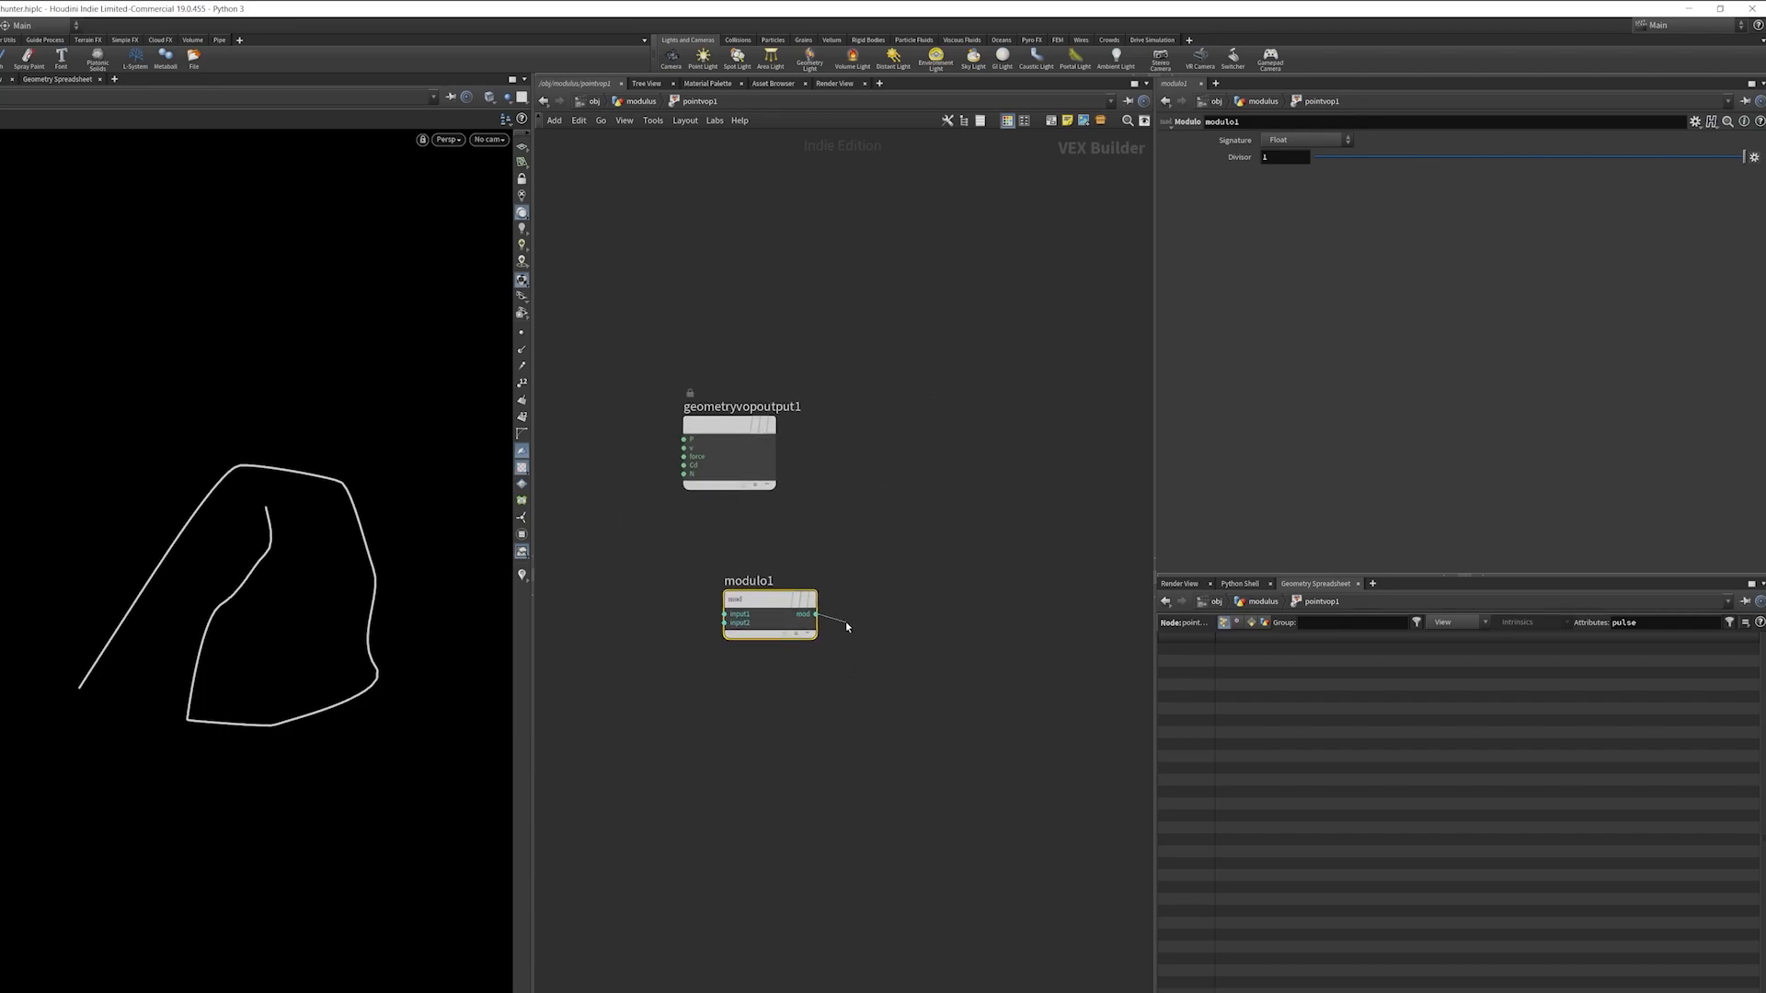
key("Tab")
type("fit")
key("Return")
key("Return")
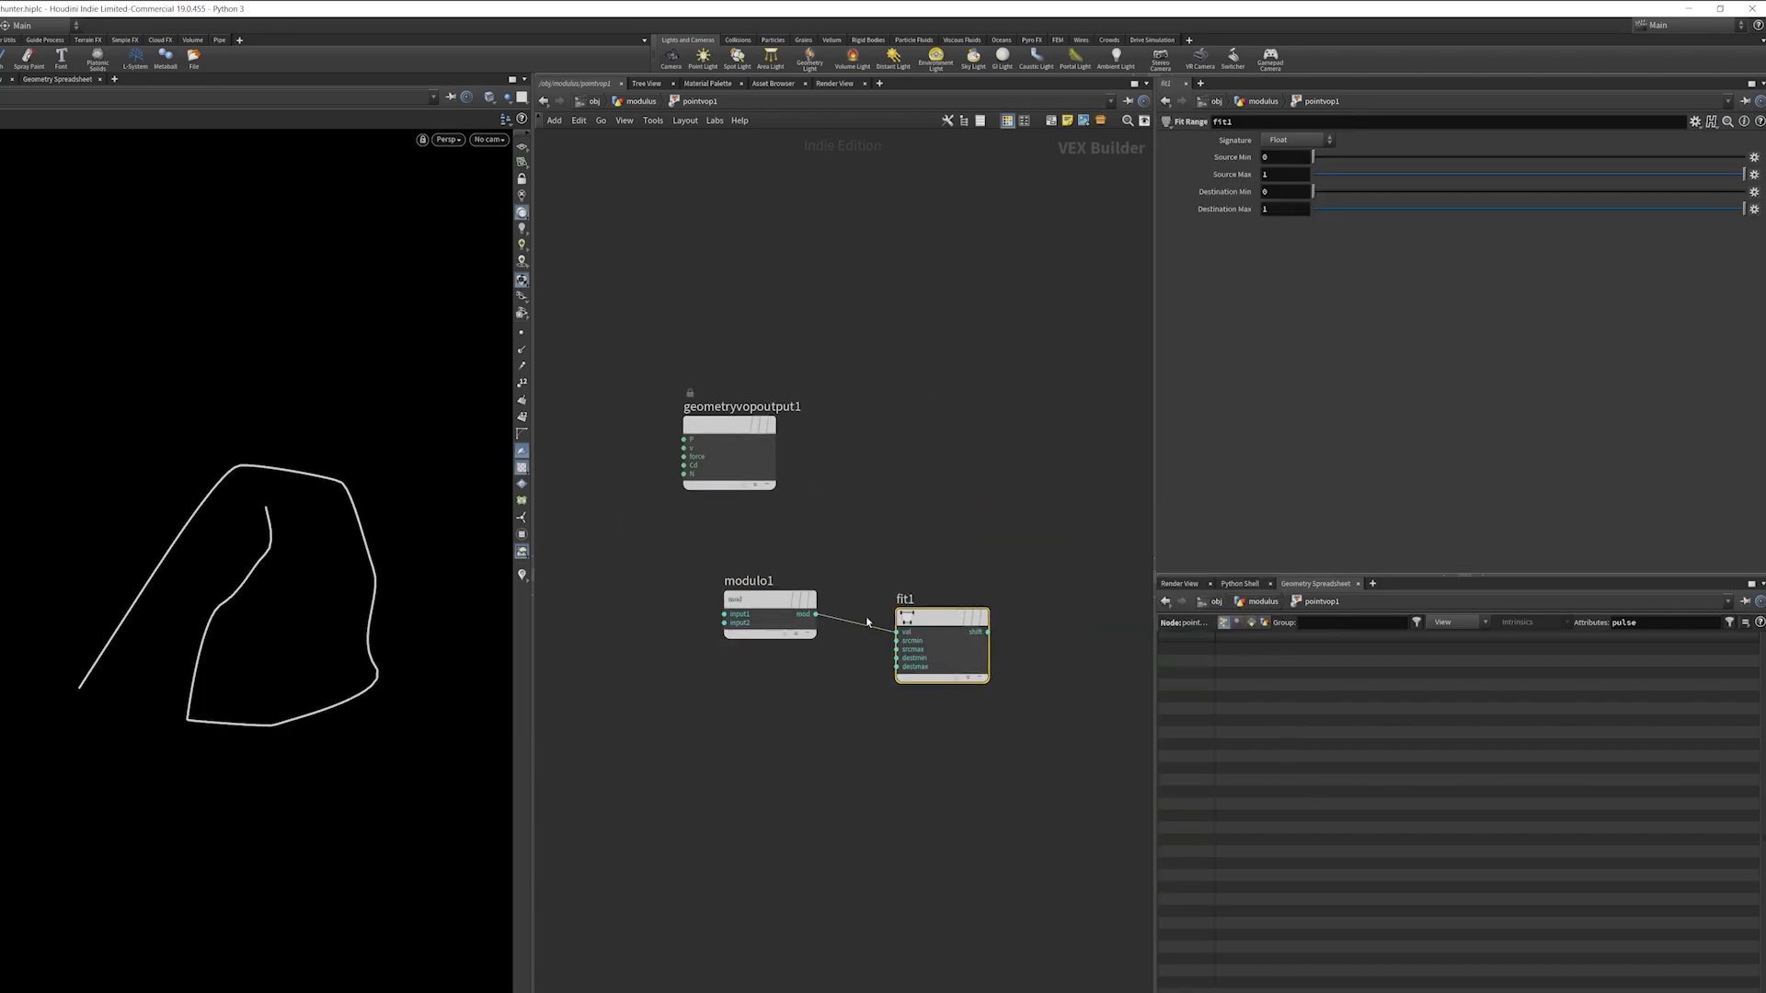
- Add a Constant node and wire it into the Modulo's second input
key("h")
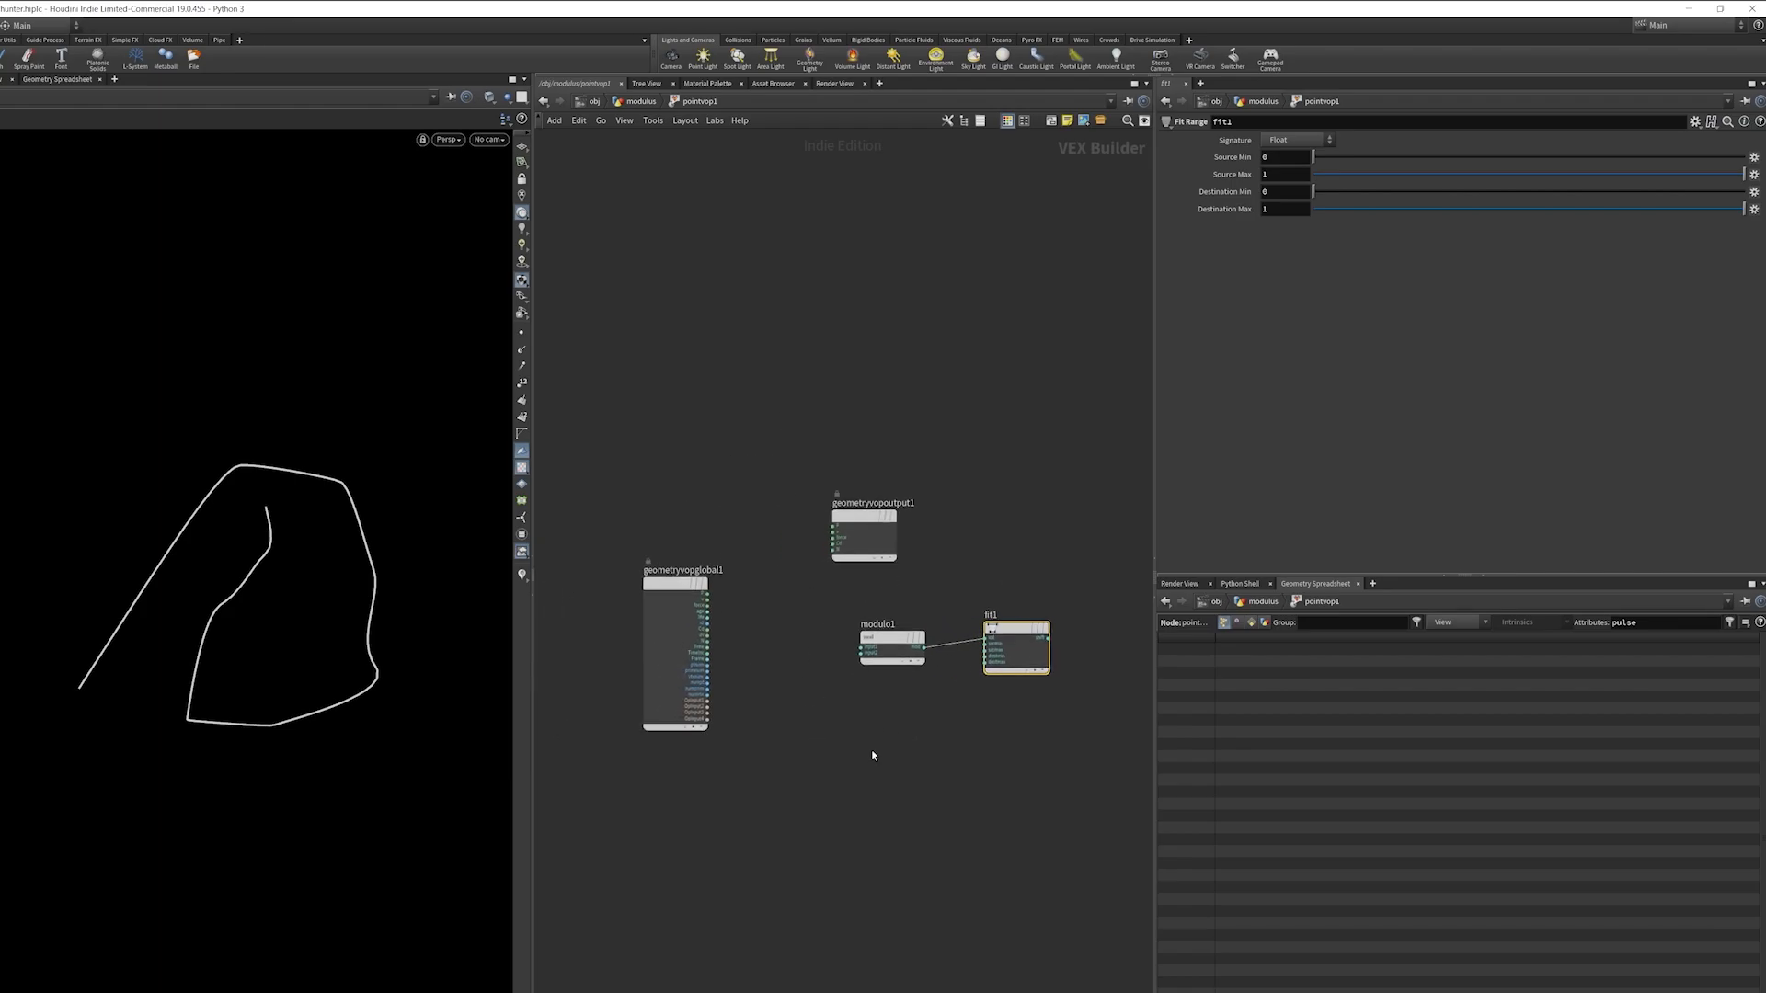
key("Tab")
type("const")
key("Return")
left_click(814, 736)
left_click_drag(825, 768, 822, 644)
- Add a Bind node feeding the Modulo's first input and name its attribute foo
key("Tab")
type("bind")
key("Return")
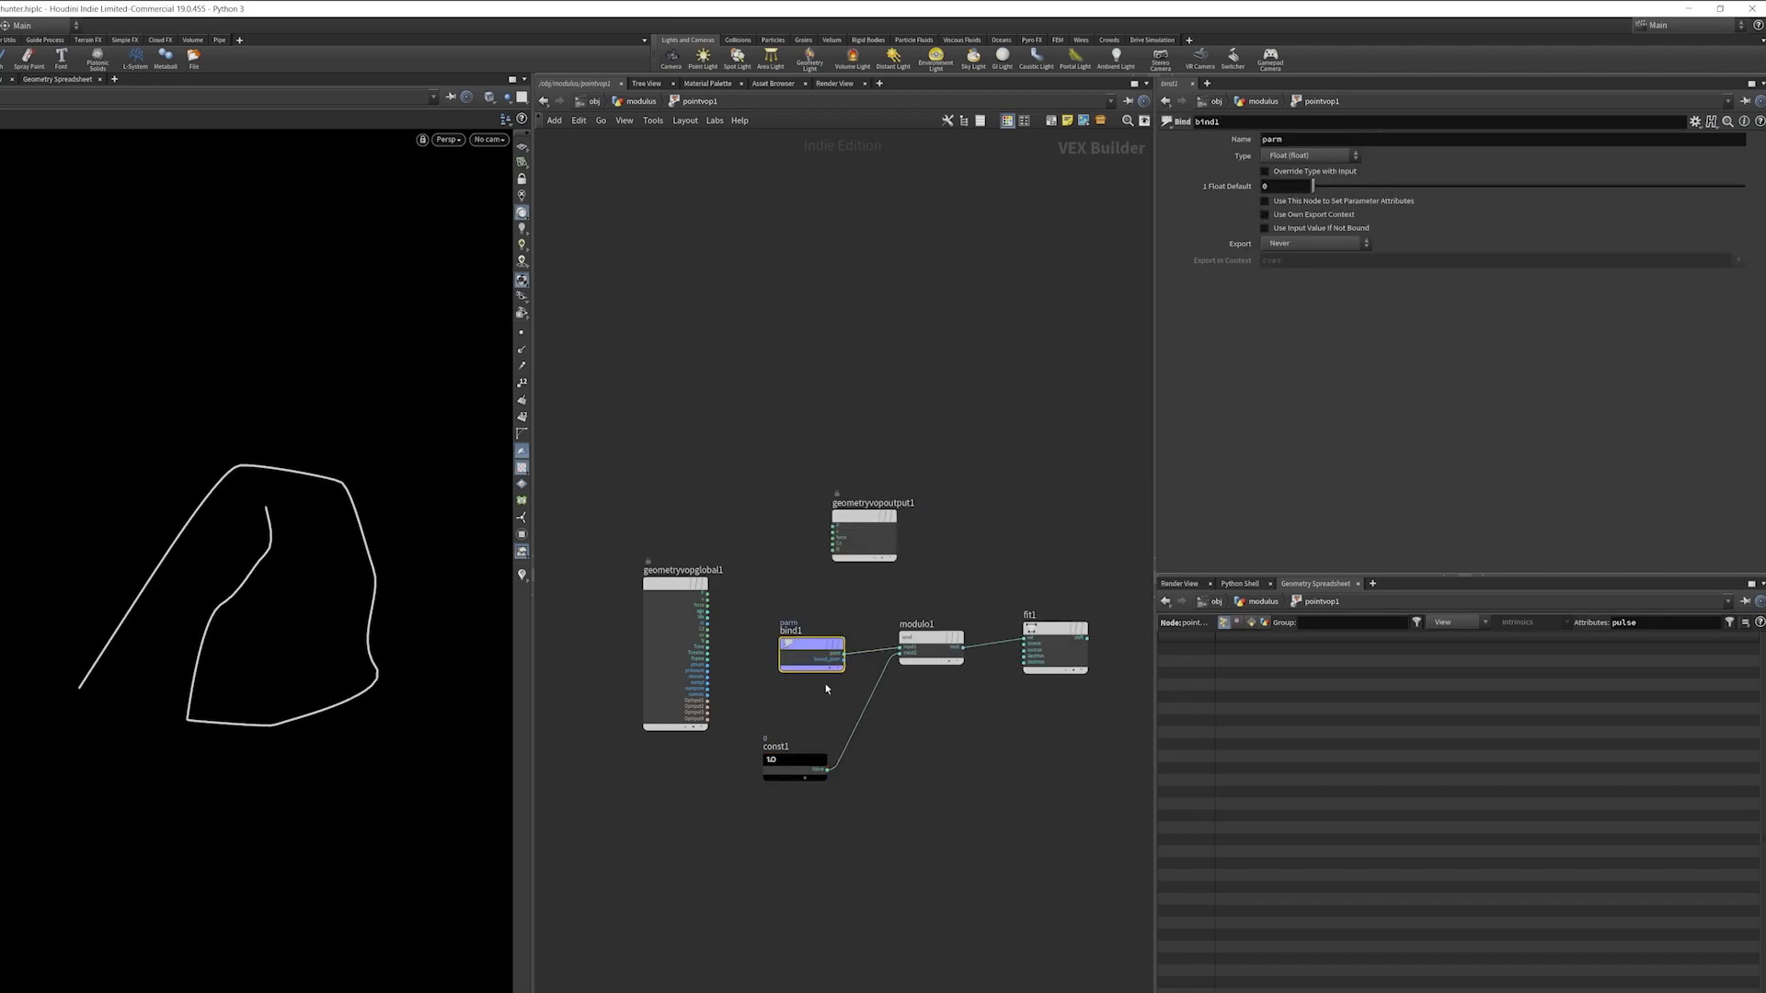
left_click_drag(1315, 140, 1106, 153)
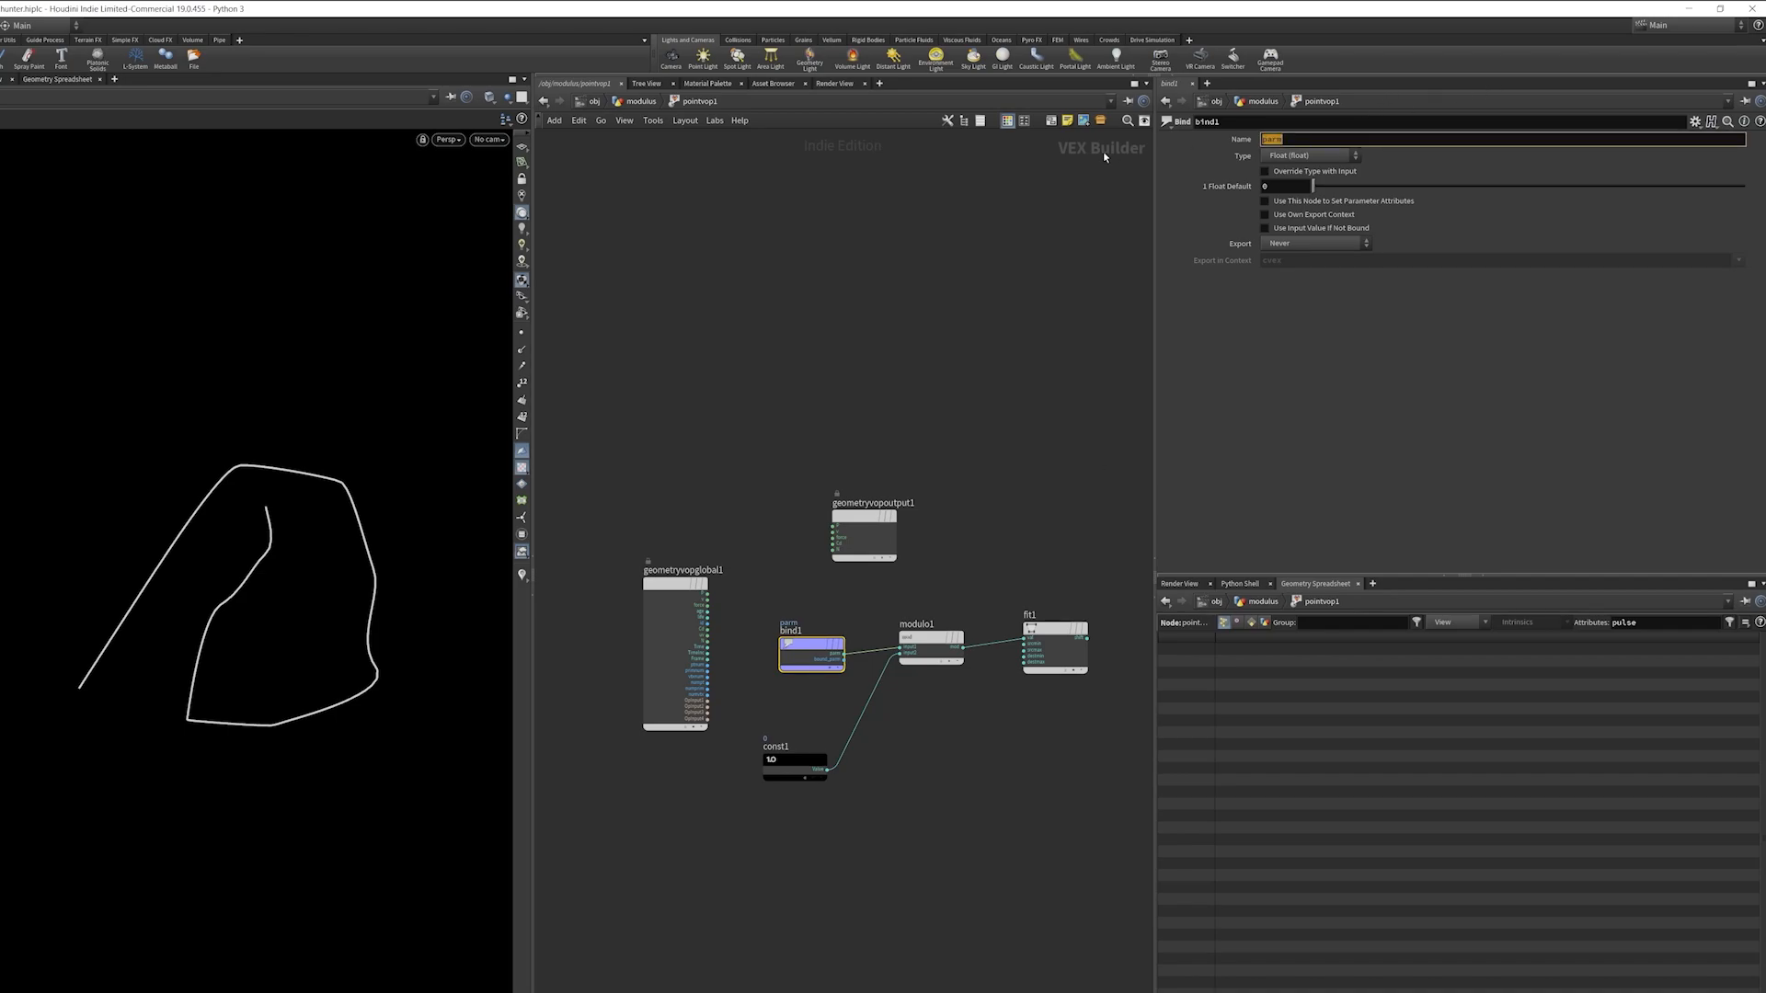
type("foo")
key("Return")
- Wire the Constant into the Fit Range's source maximum and set the constant's value to 3
scroll(865, 777, "up", 3)
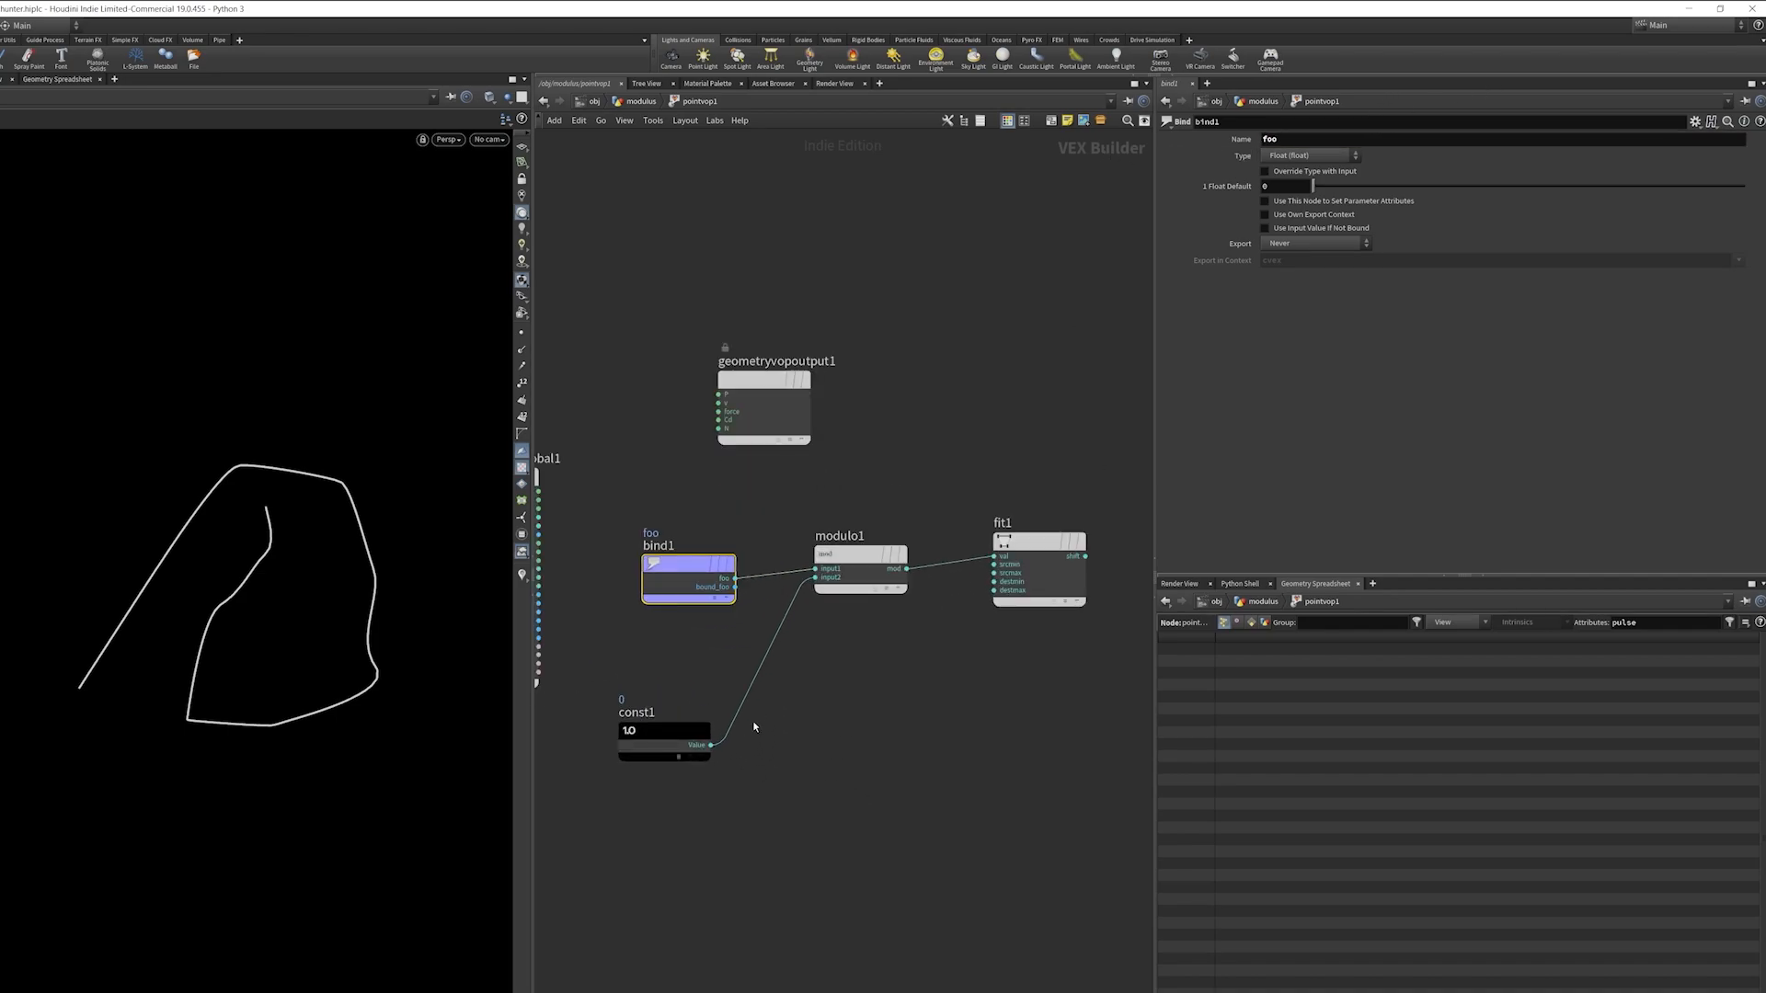
mouse_move(682, 727)
left_click_drag(748, 745, 995, 572)
middle_click_drag(998, 677, 882, 656)
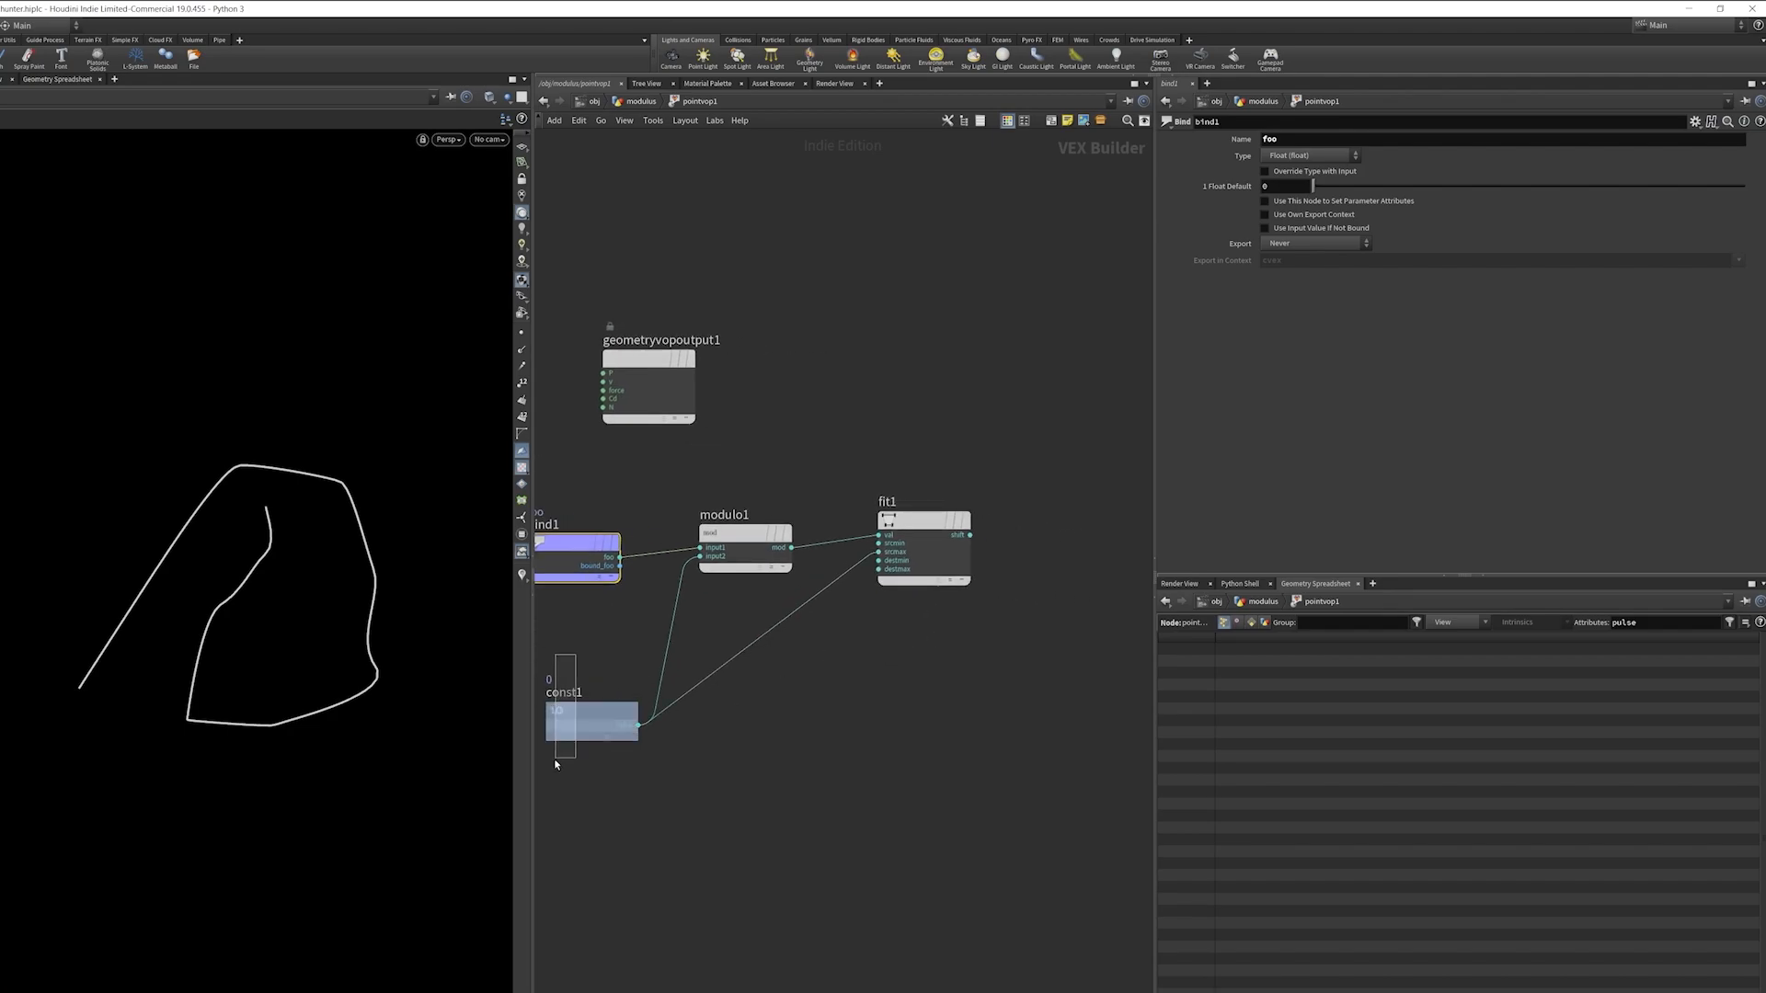
left_click(923, 550)
middle_click_drag(846, 733, 993, 731)
left_click_drag(725, 657, 730, 773)
type("3")
key("Return")
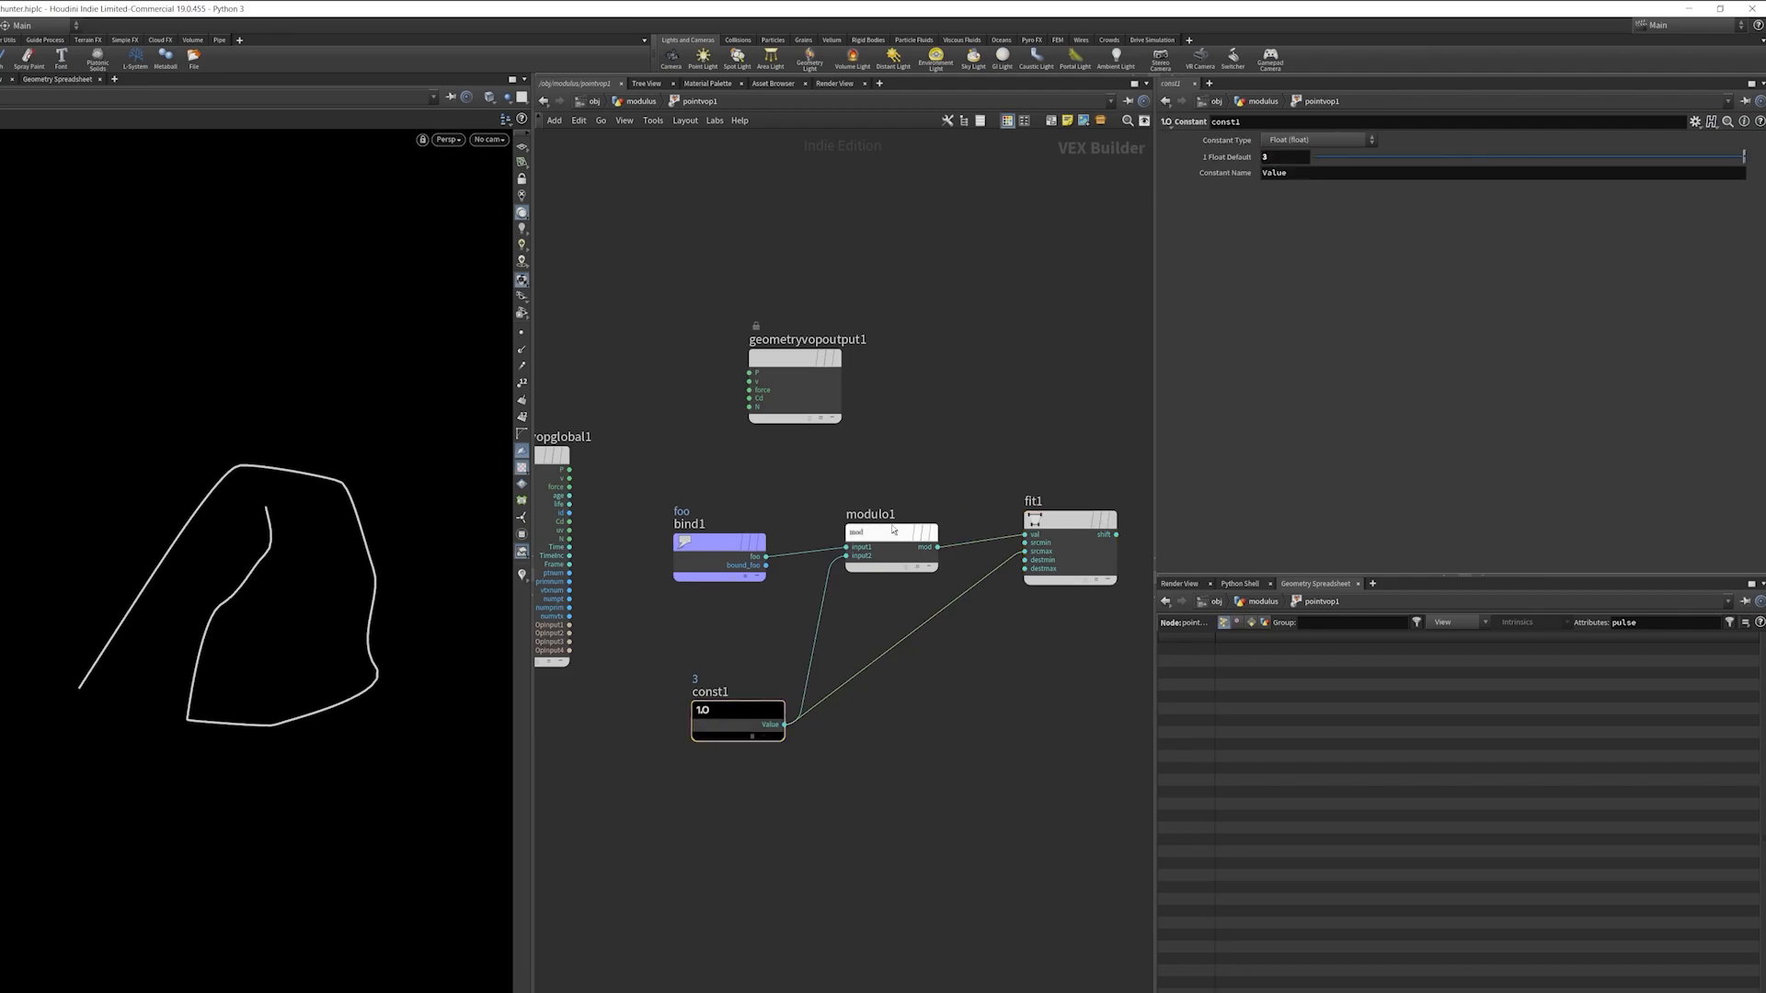
- Connect the global Time to the Modulo's first input and attach a Bind Export to the Fit Range's output
left_click_drag(846, 547, 571, 548)
middle_click_drag(1140, 565, 946, 561)
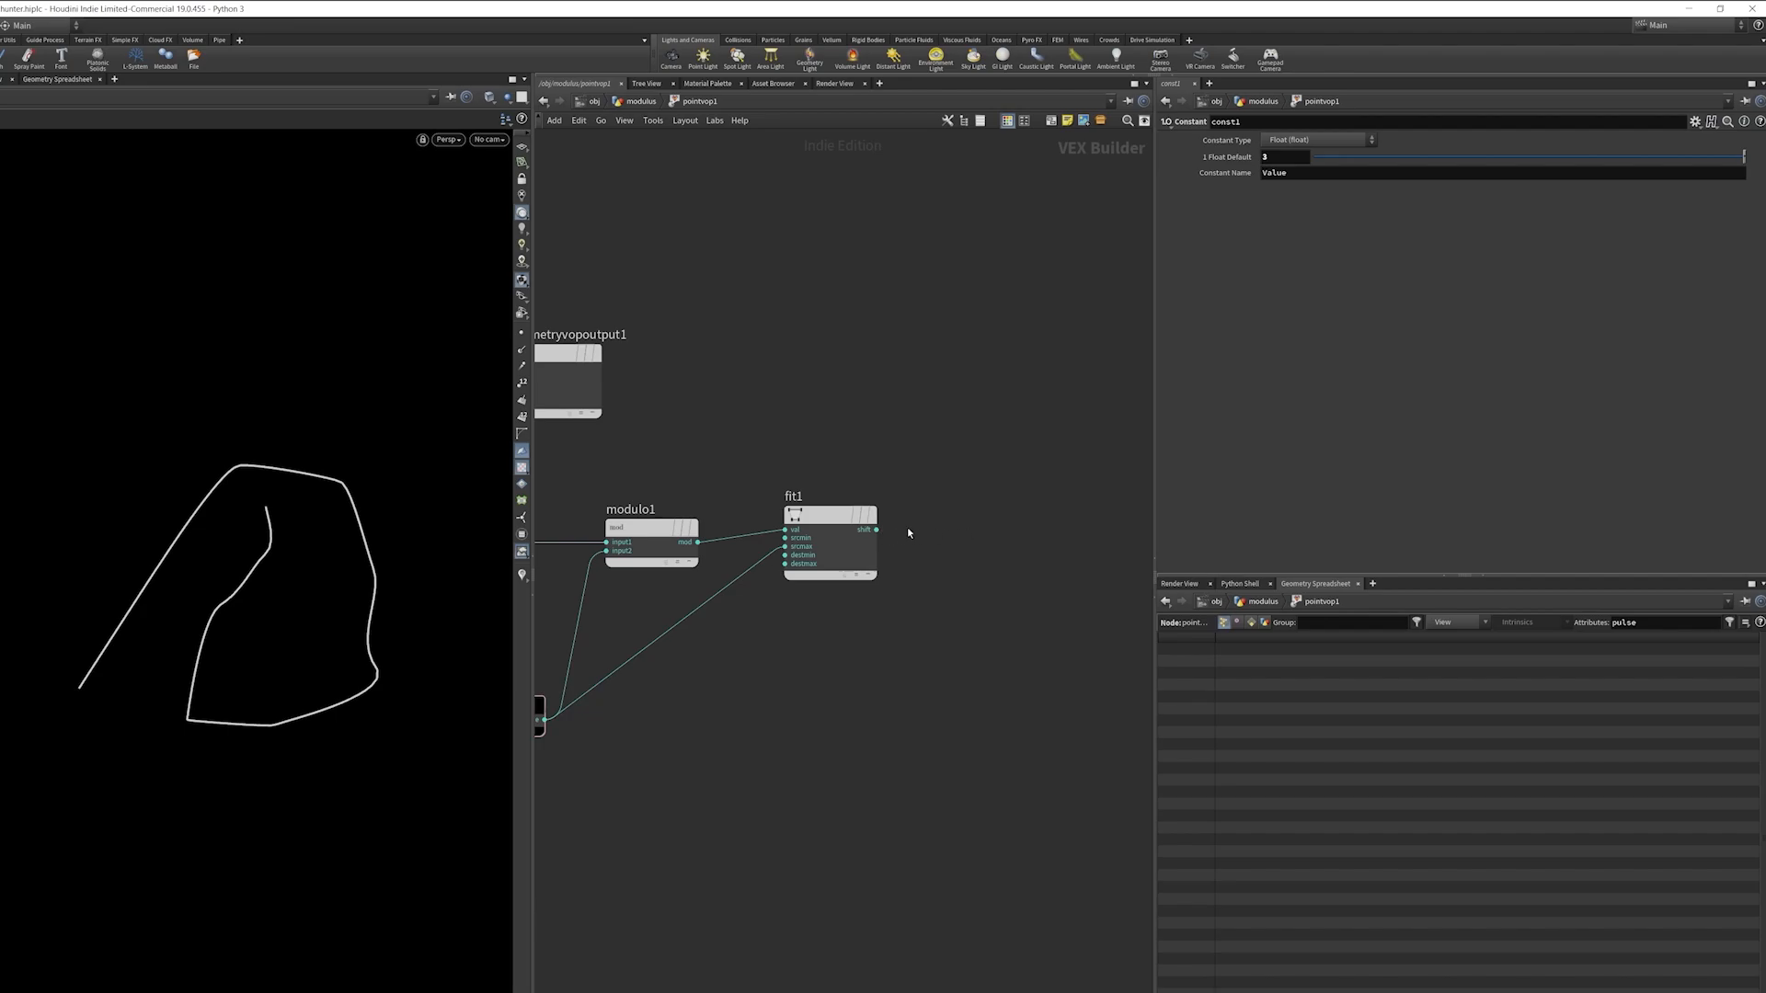
left_click_drag(961, 533, 979, 527)
type("bind ex")
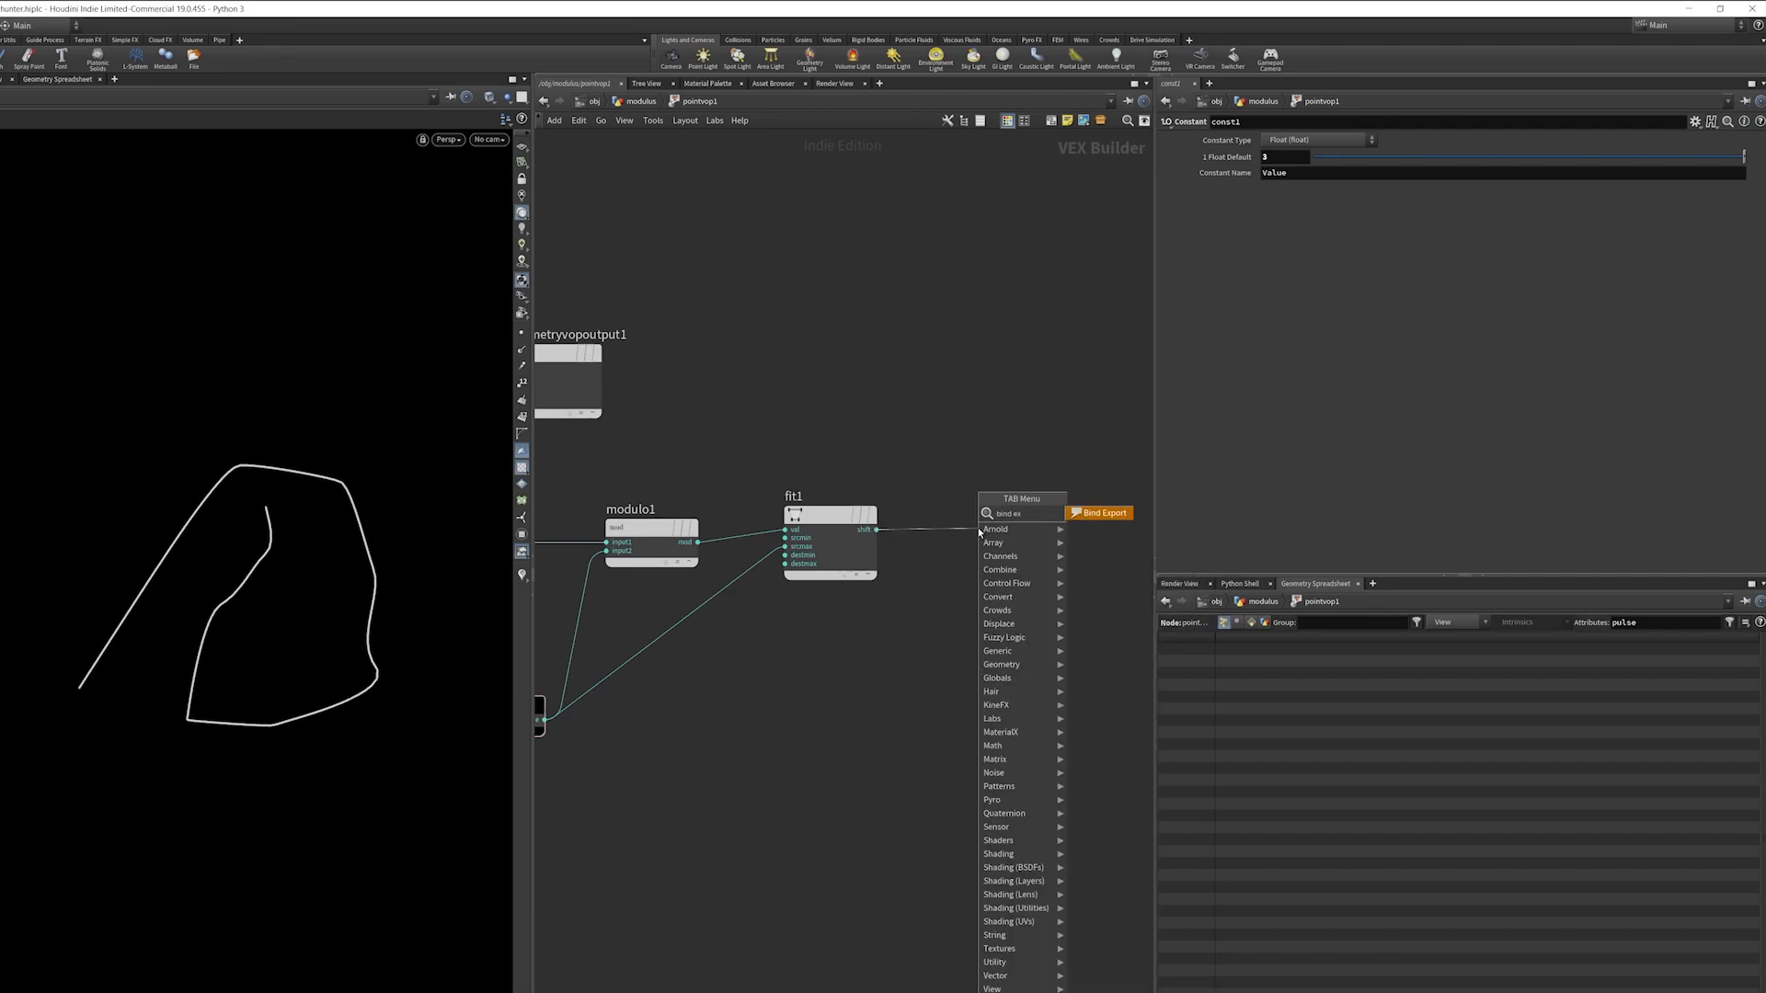
key("Return")
left_click(979, 527)
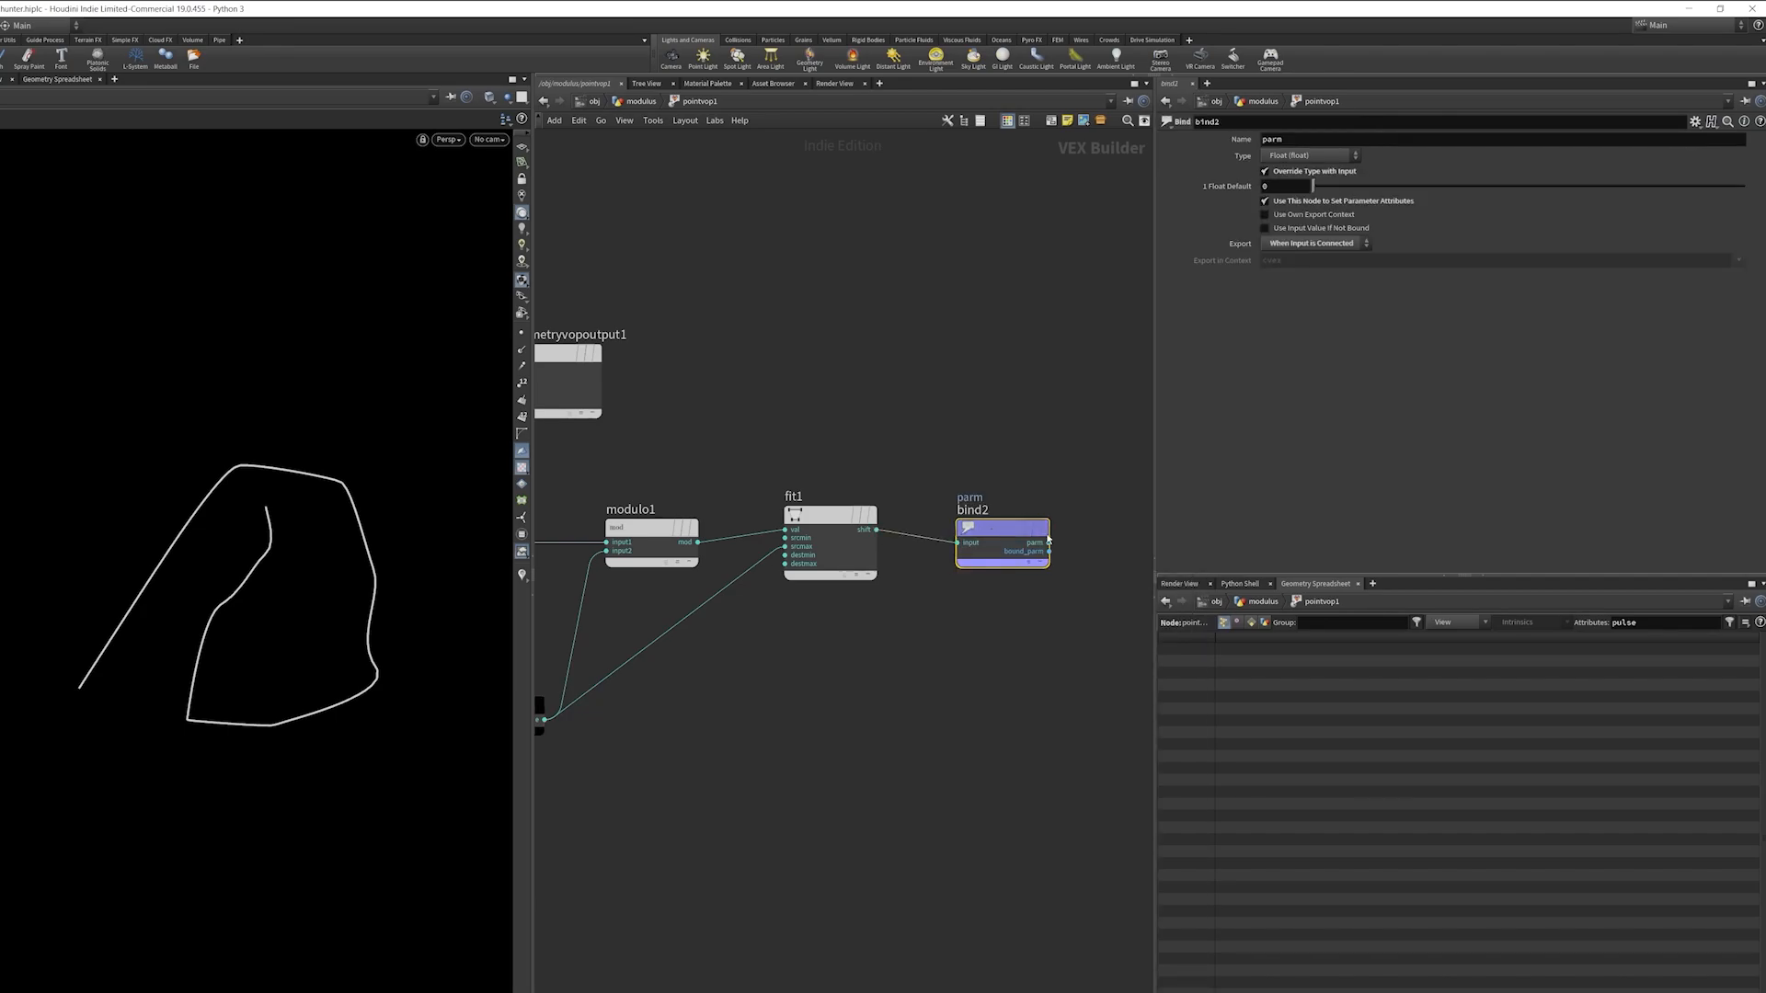
- Delete the disconnected foo Bind node beside the Modulo
middle_click_drag(926, 703, 1170, 702)
left_click(717, 563)
key("Delete")
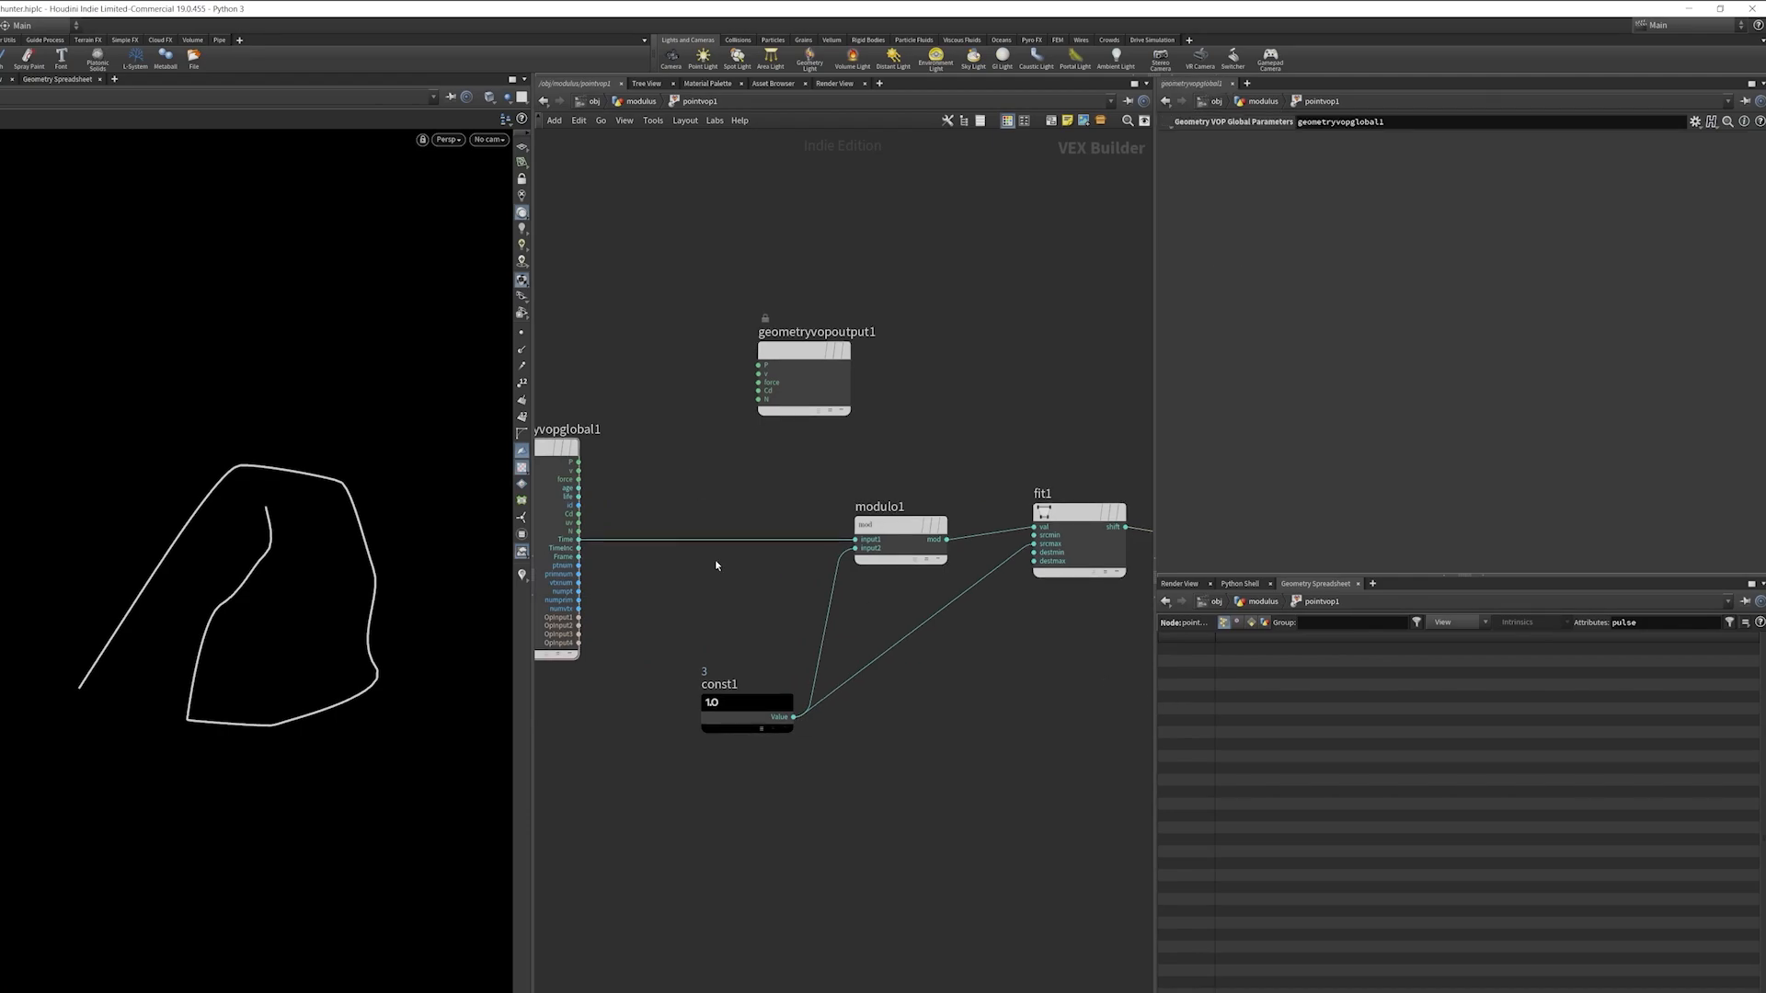
- Name the Bind Export's attribute foo and return to the modulus network
middle_click_drag(818, 526, 594, 490)
left_click(1027, 492)
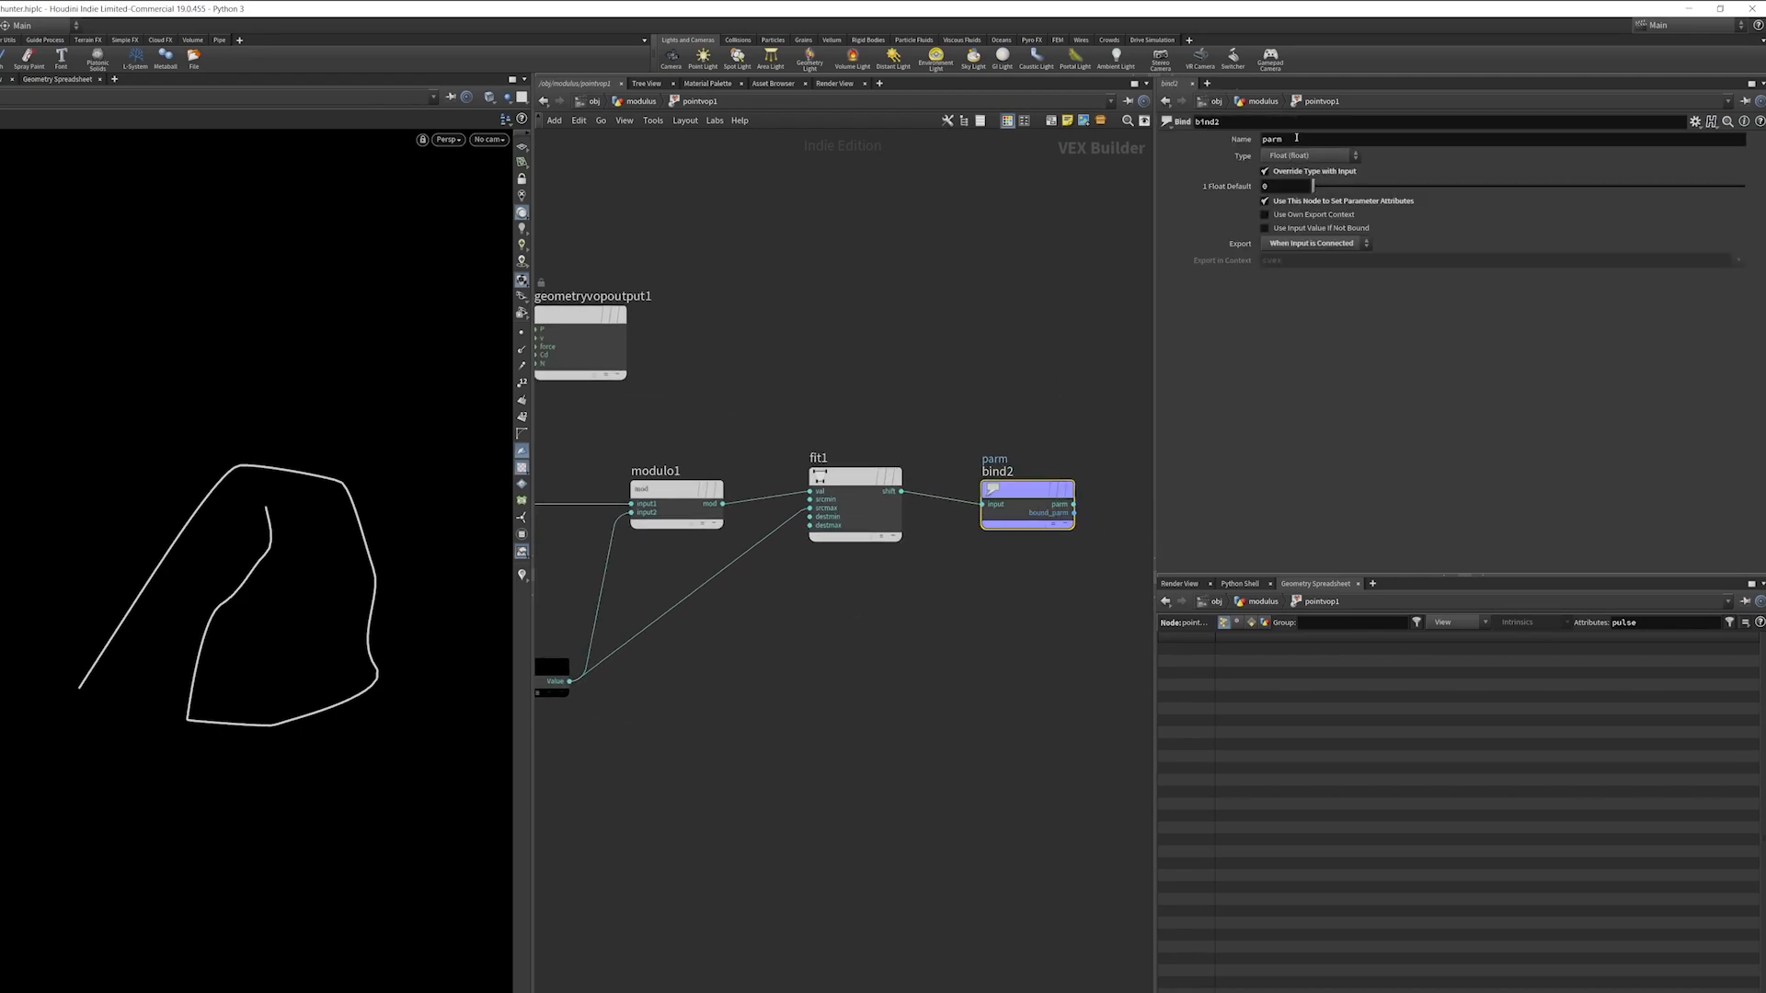
double_click(1296, 138)
type("foo")
key("Return")
key("u")
- Filter the spreadsheet to foo, connect the age wrangle to the Point VOP, and display the Point VOP
double_click(1623, 624)
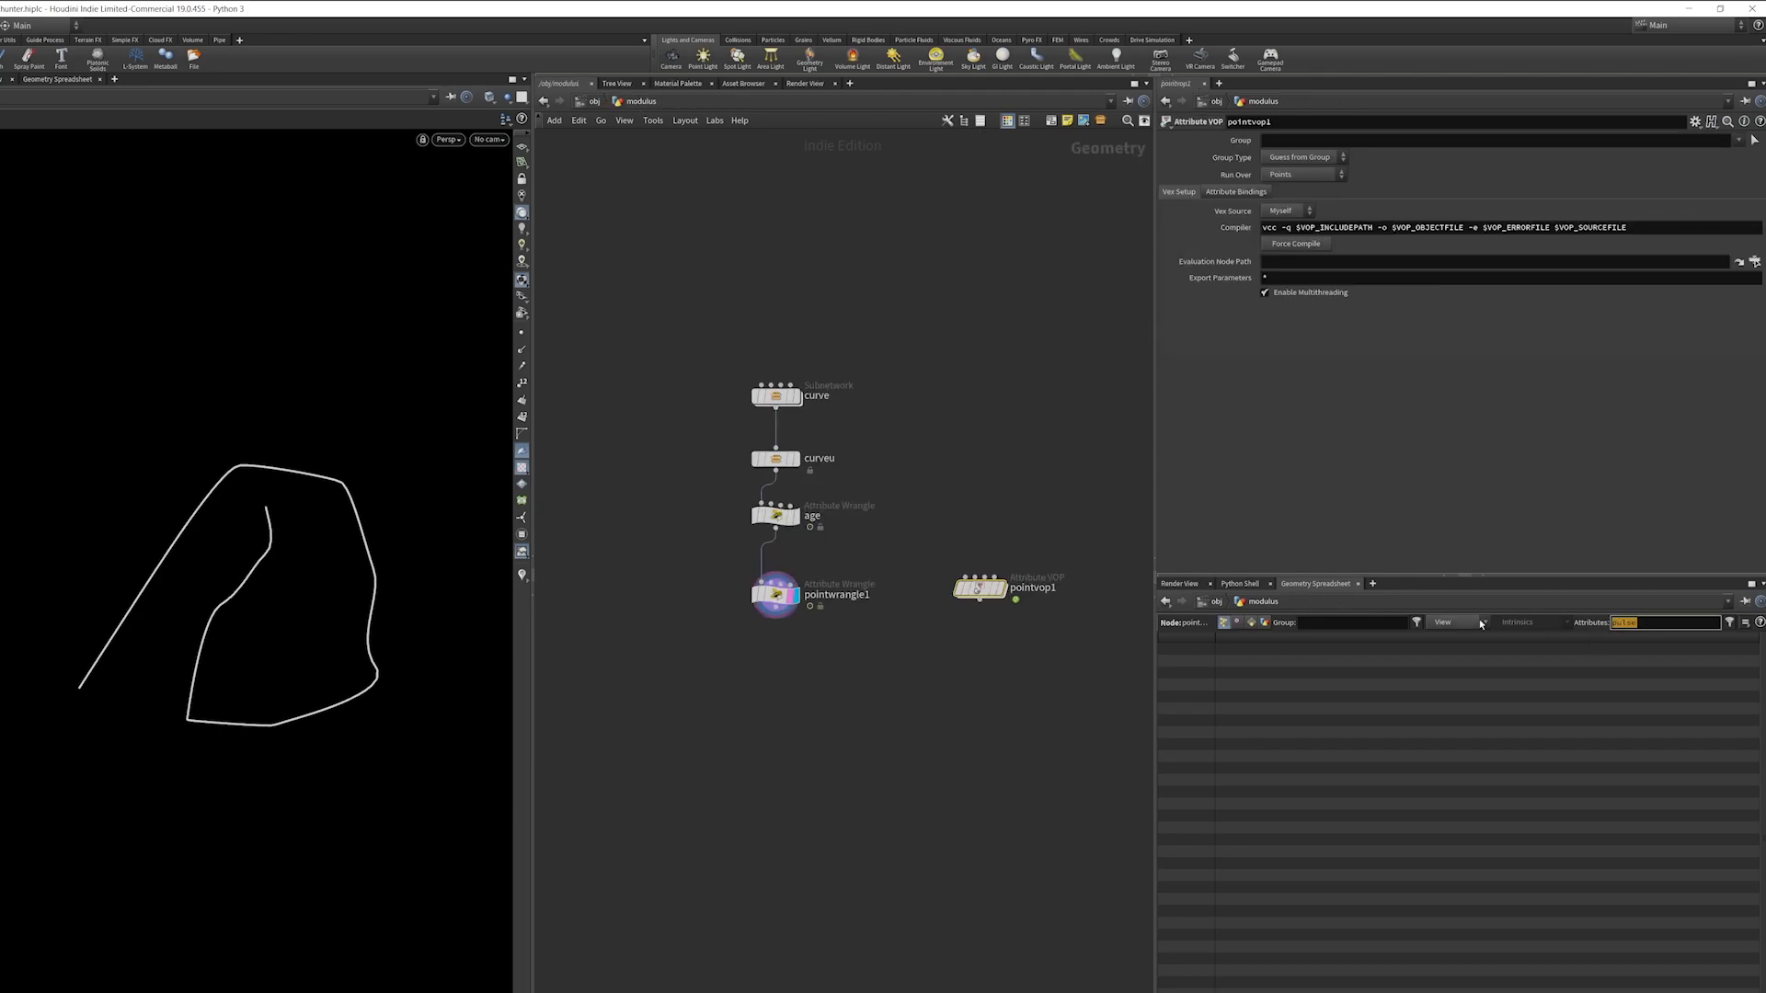
type("foo")
key("Return")
left_click_drag(965, 578, 777, 529)
left_click(1002, 588)
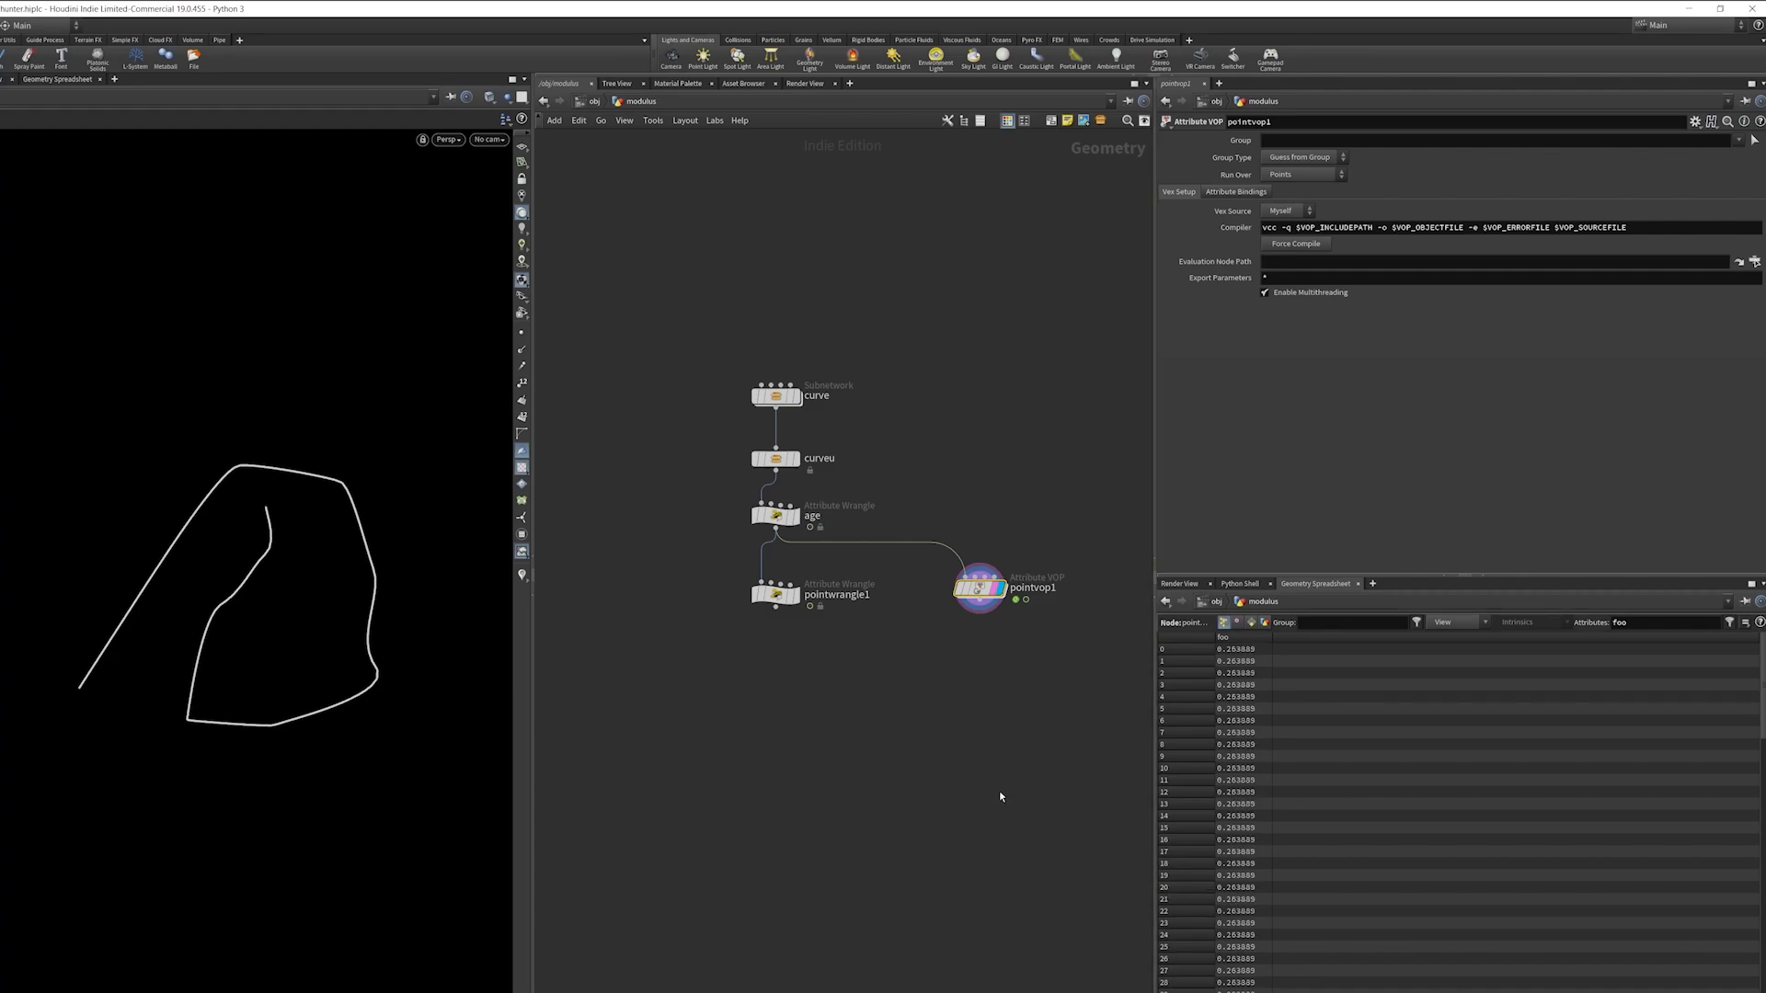
scroll(1002, 801, "down", 3)
scroll(935, 690, "up", 3)
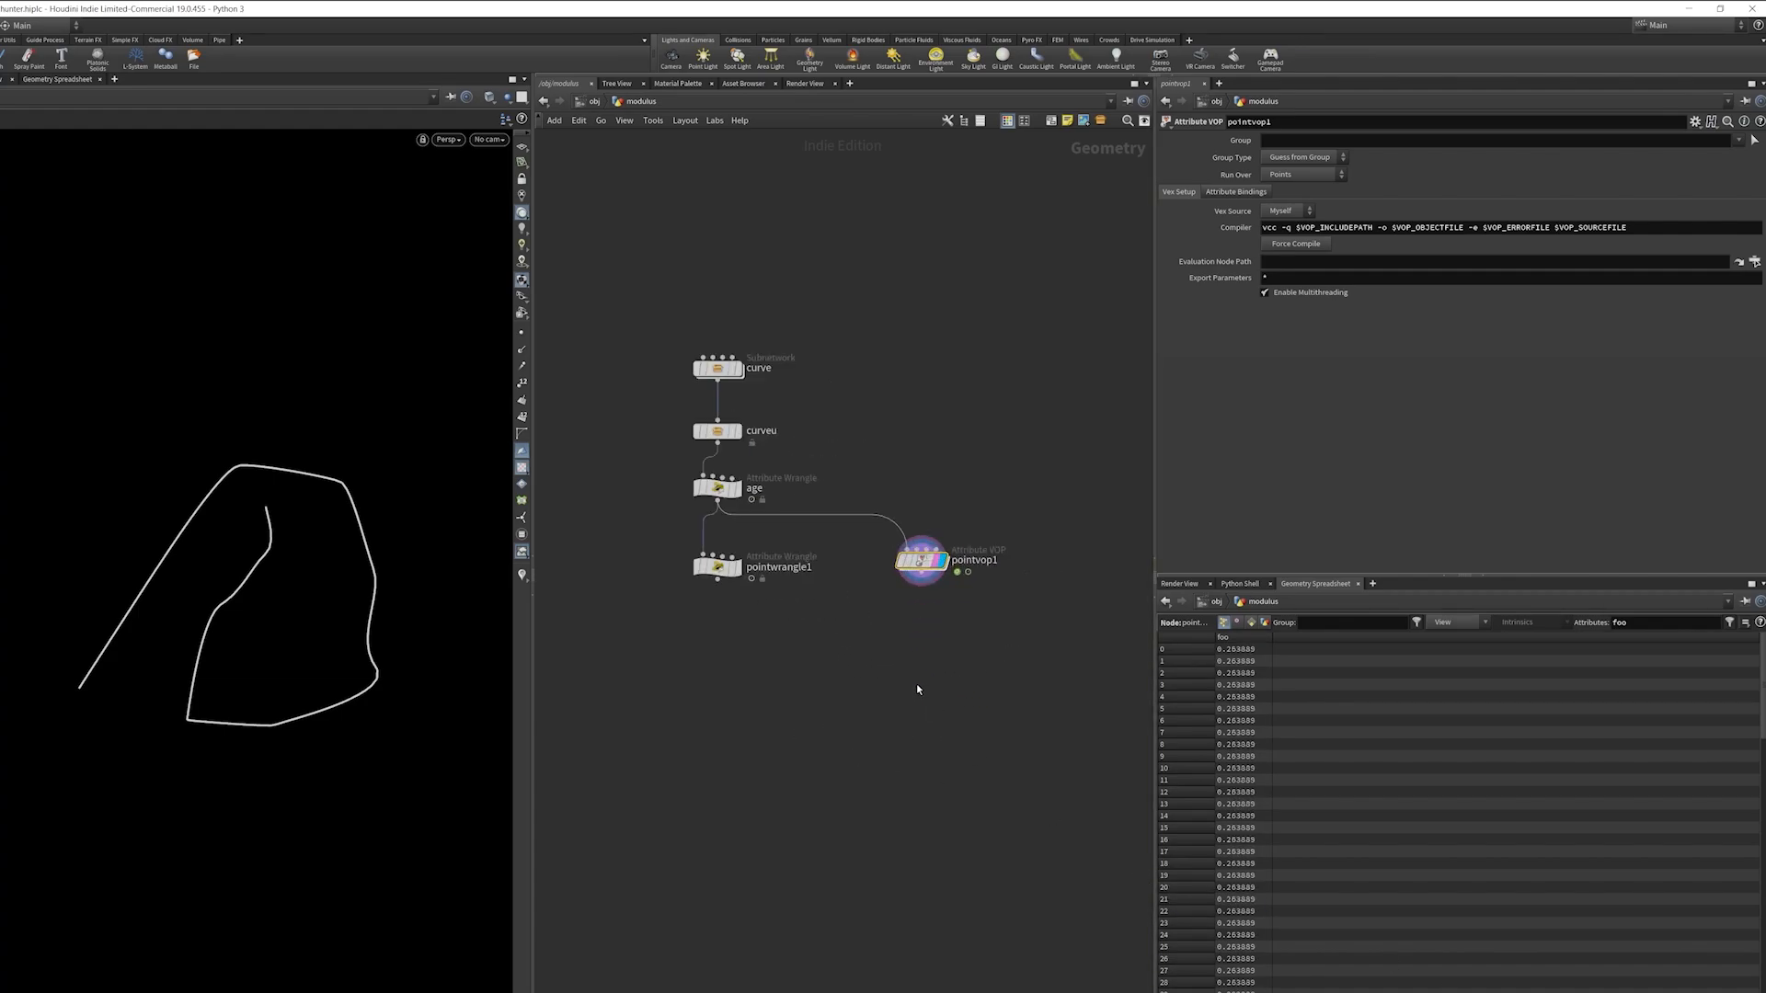
middle_click_drag(919, 686, 980, 705)
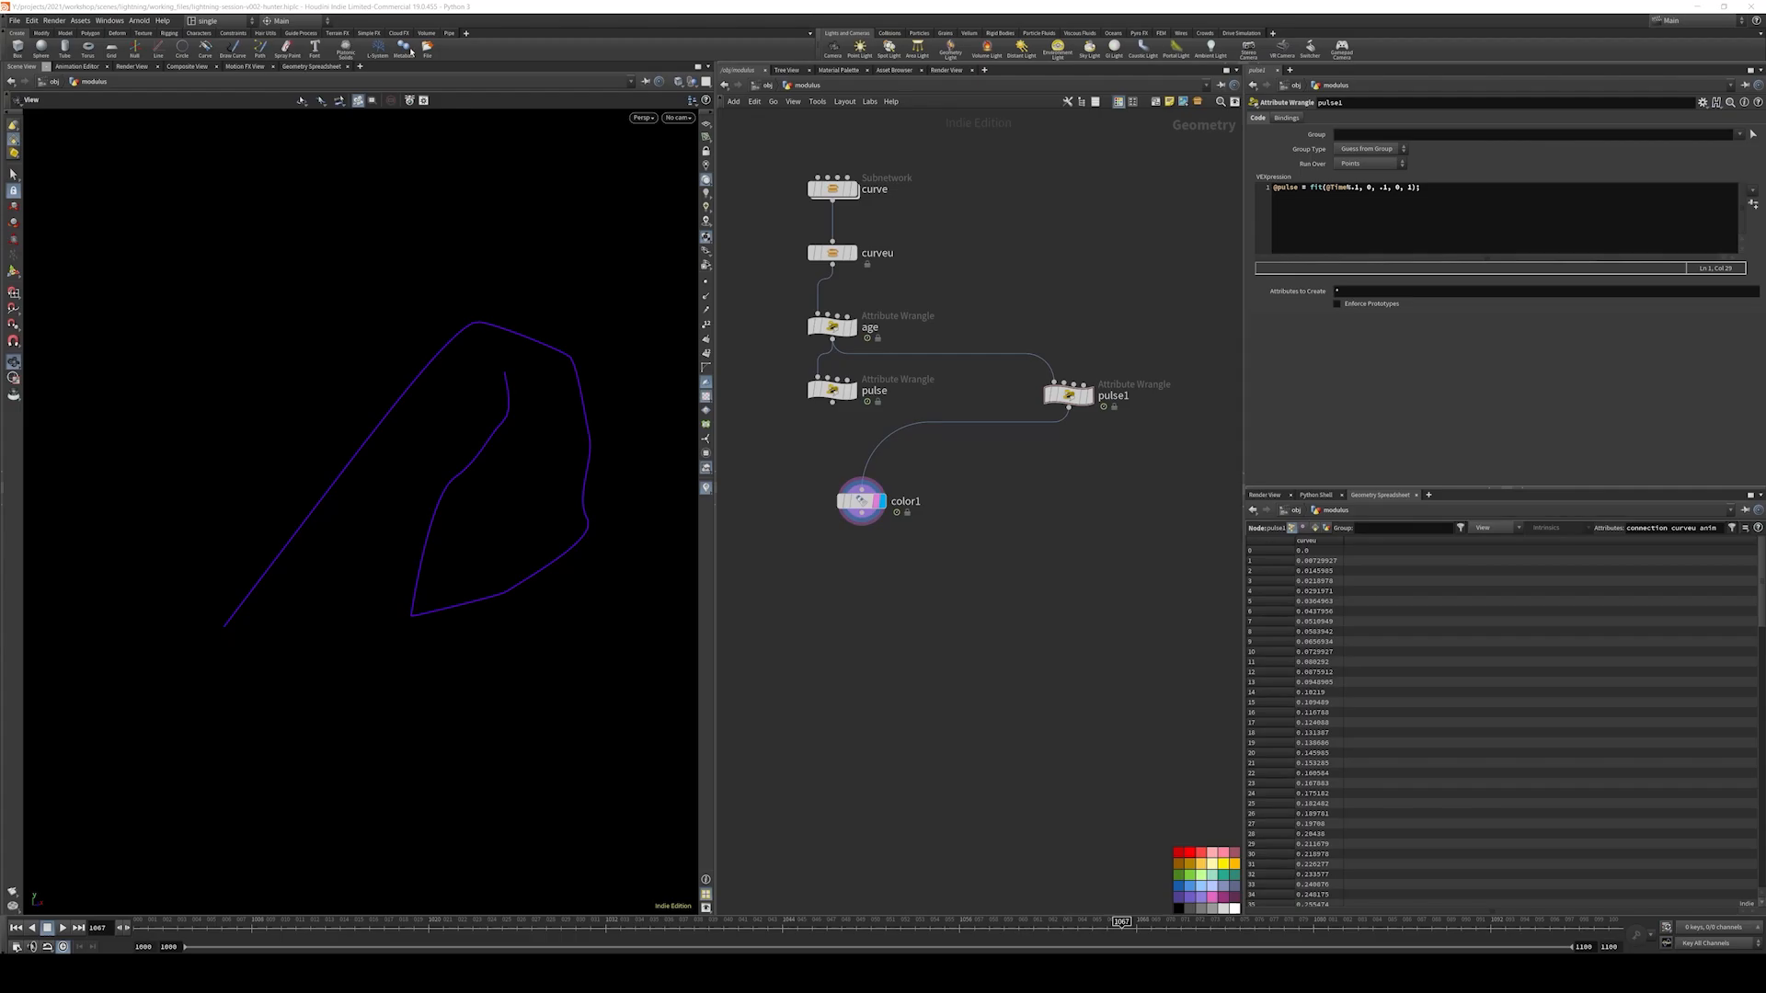
- Go up to the object level, add a Geometry object below modulus, and select the modulus object
key("u")
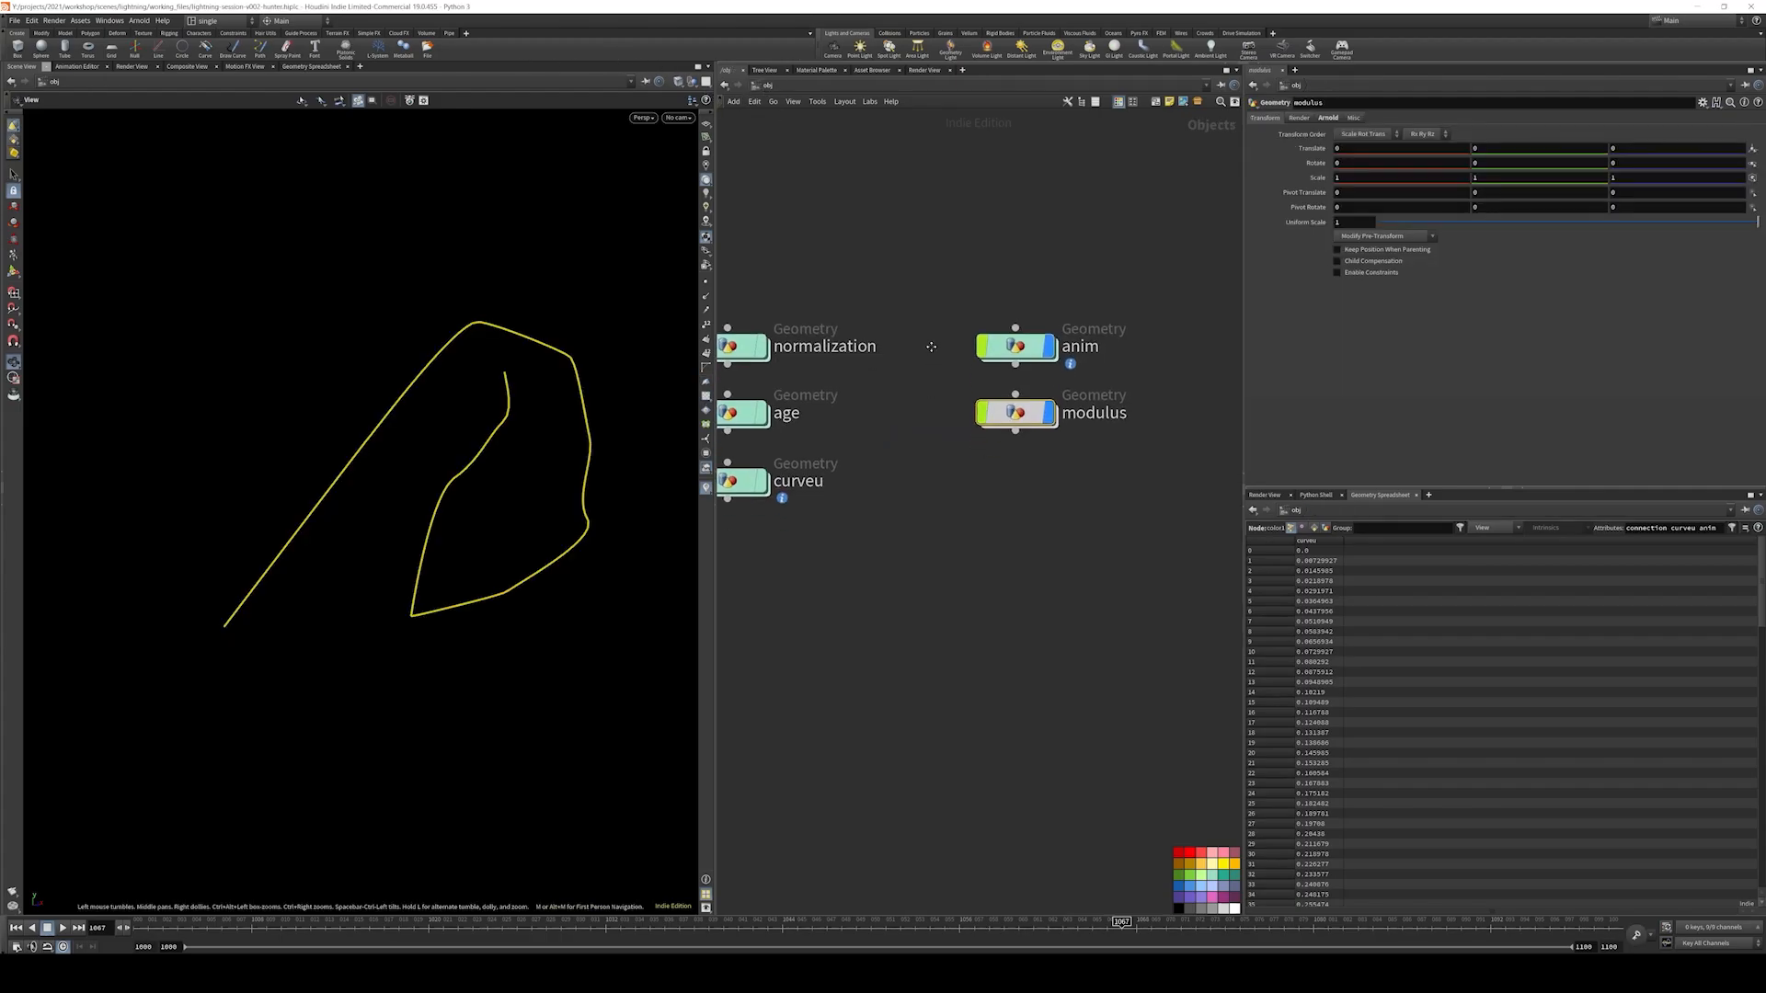
key("Tab")
type("geo")
key("Return")
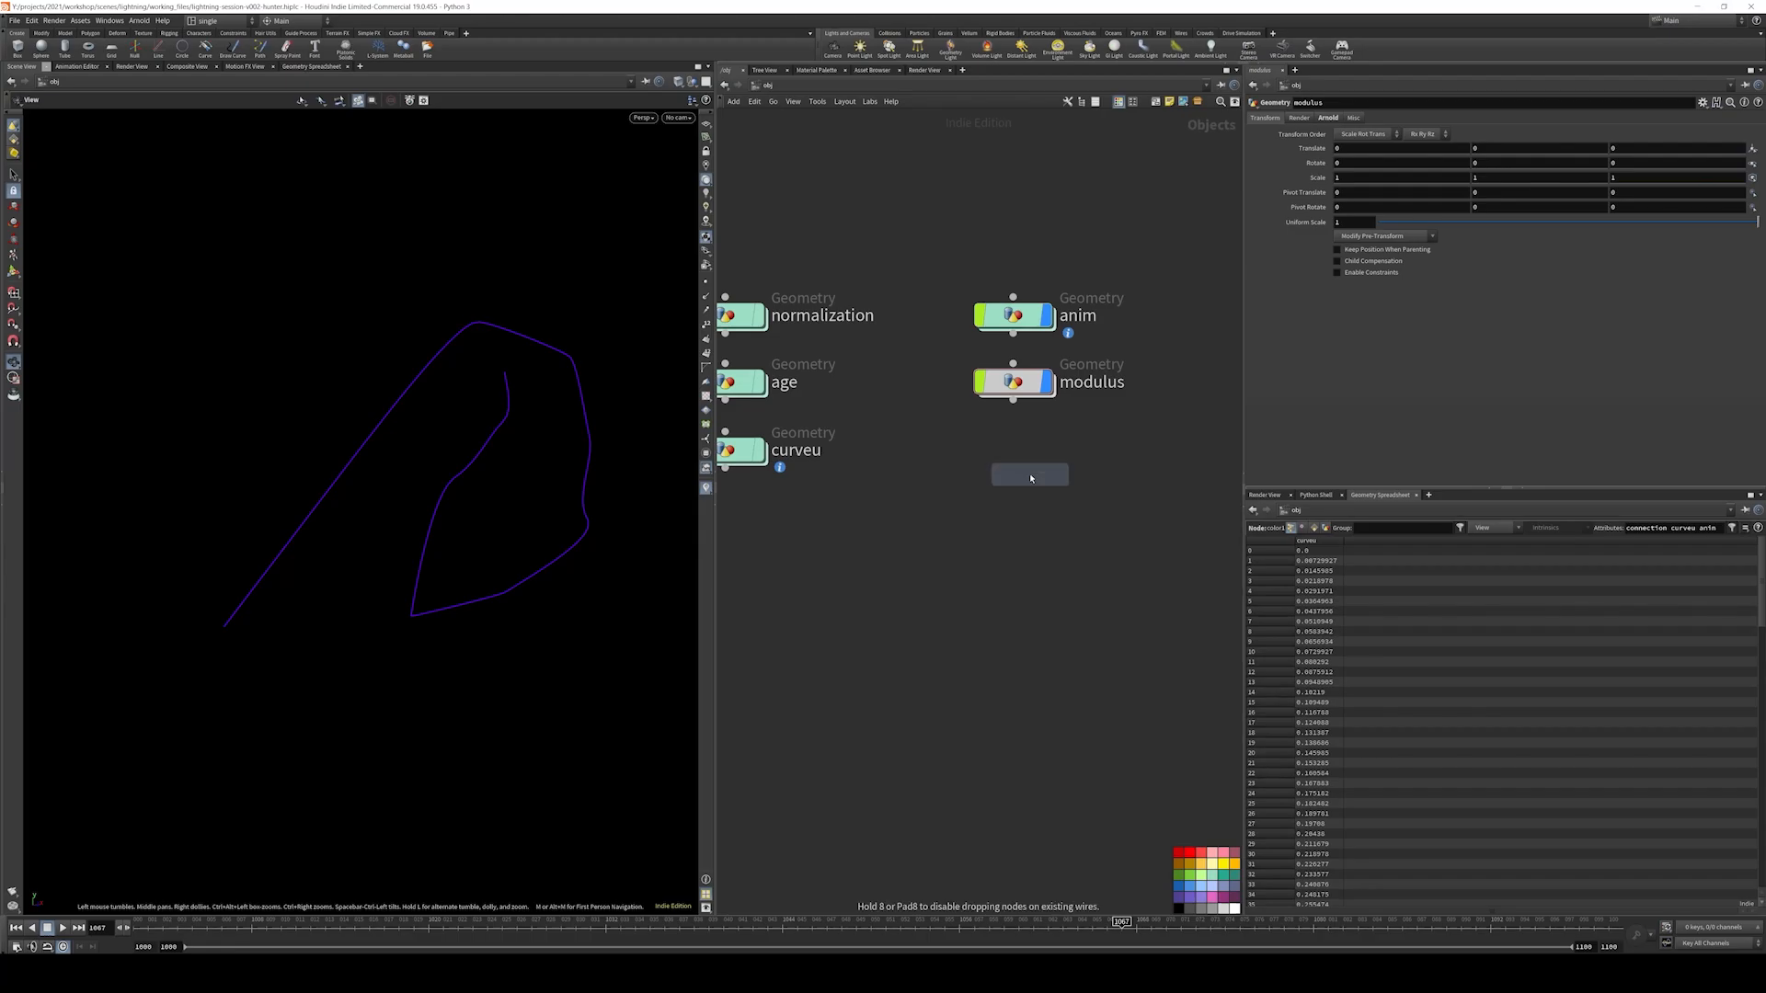
left_click(1015, 453)
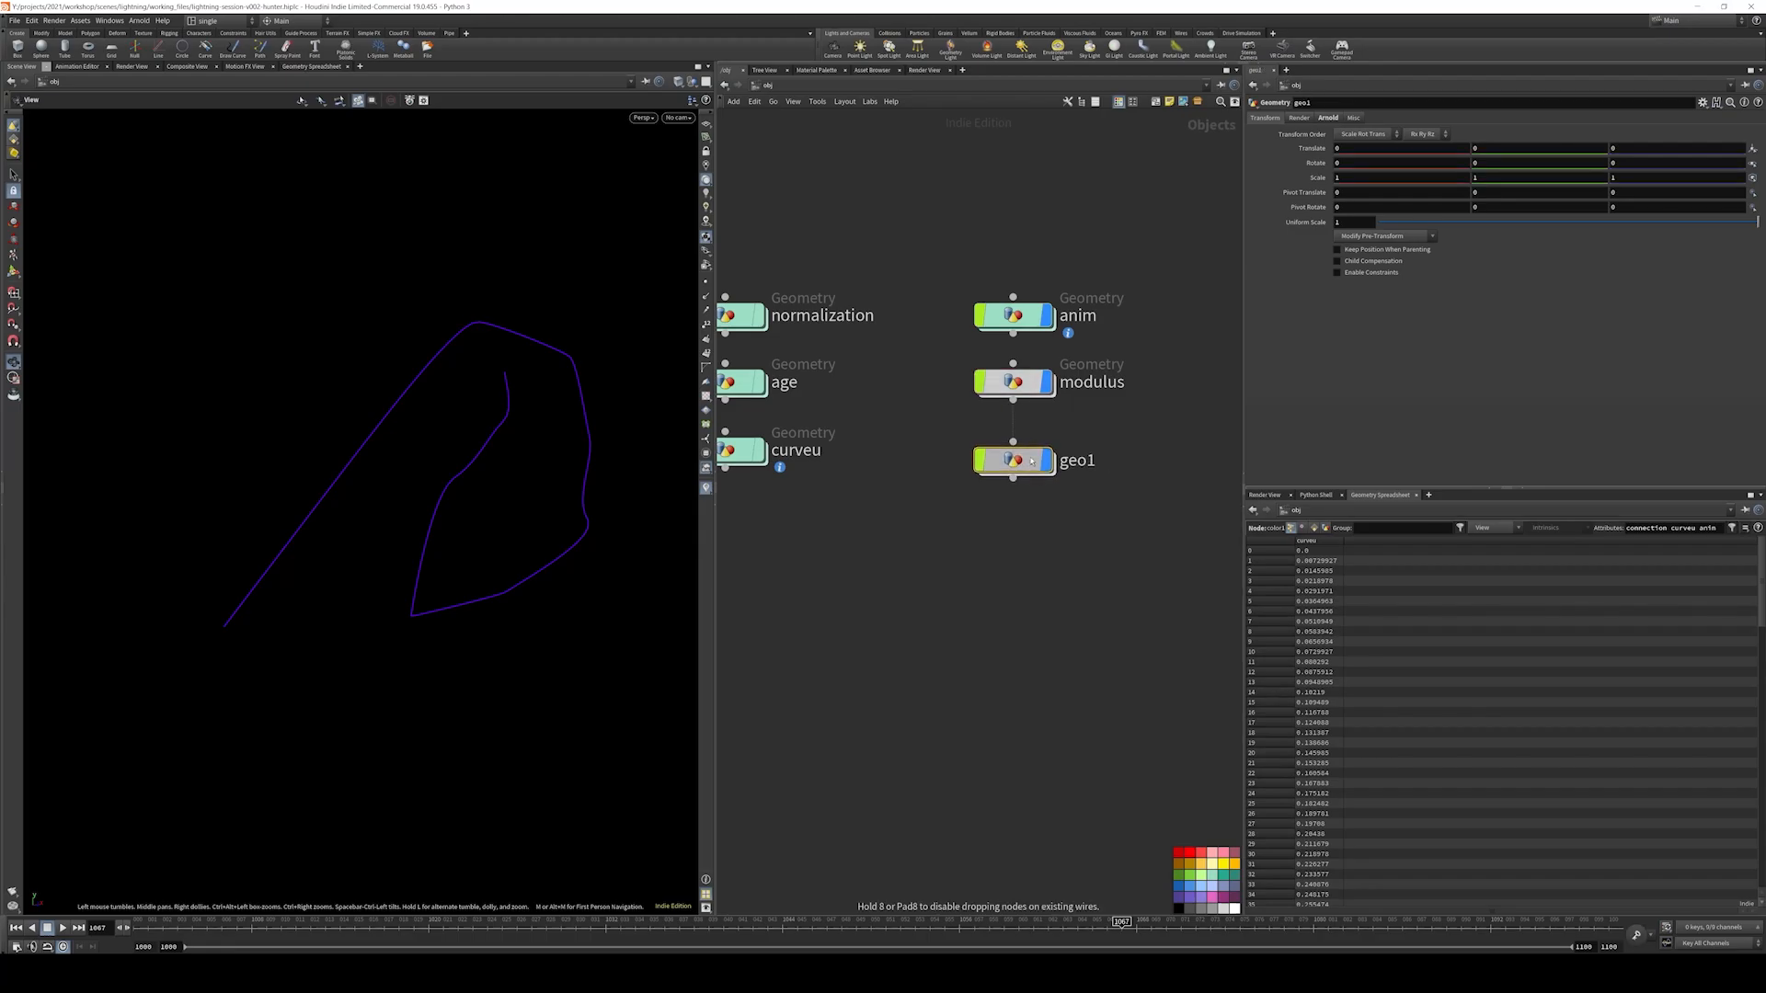
left_click(1013, 382)
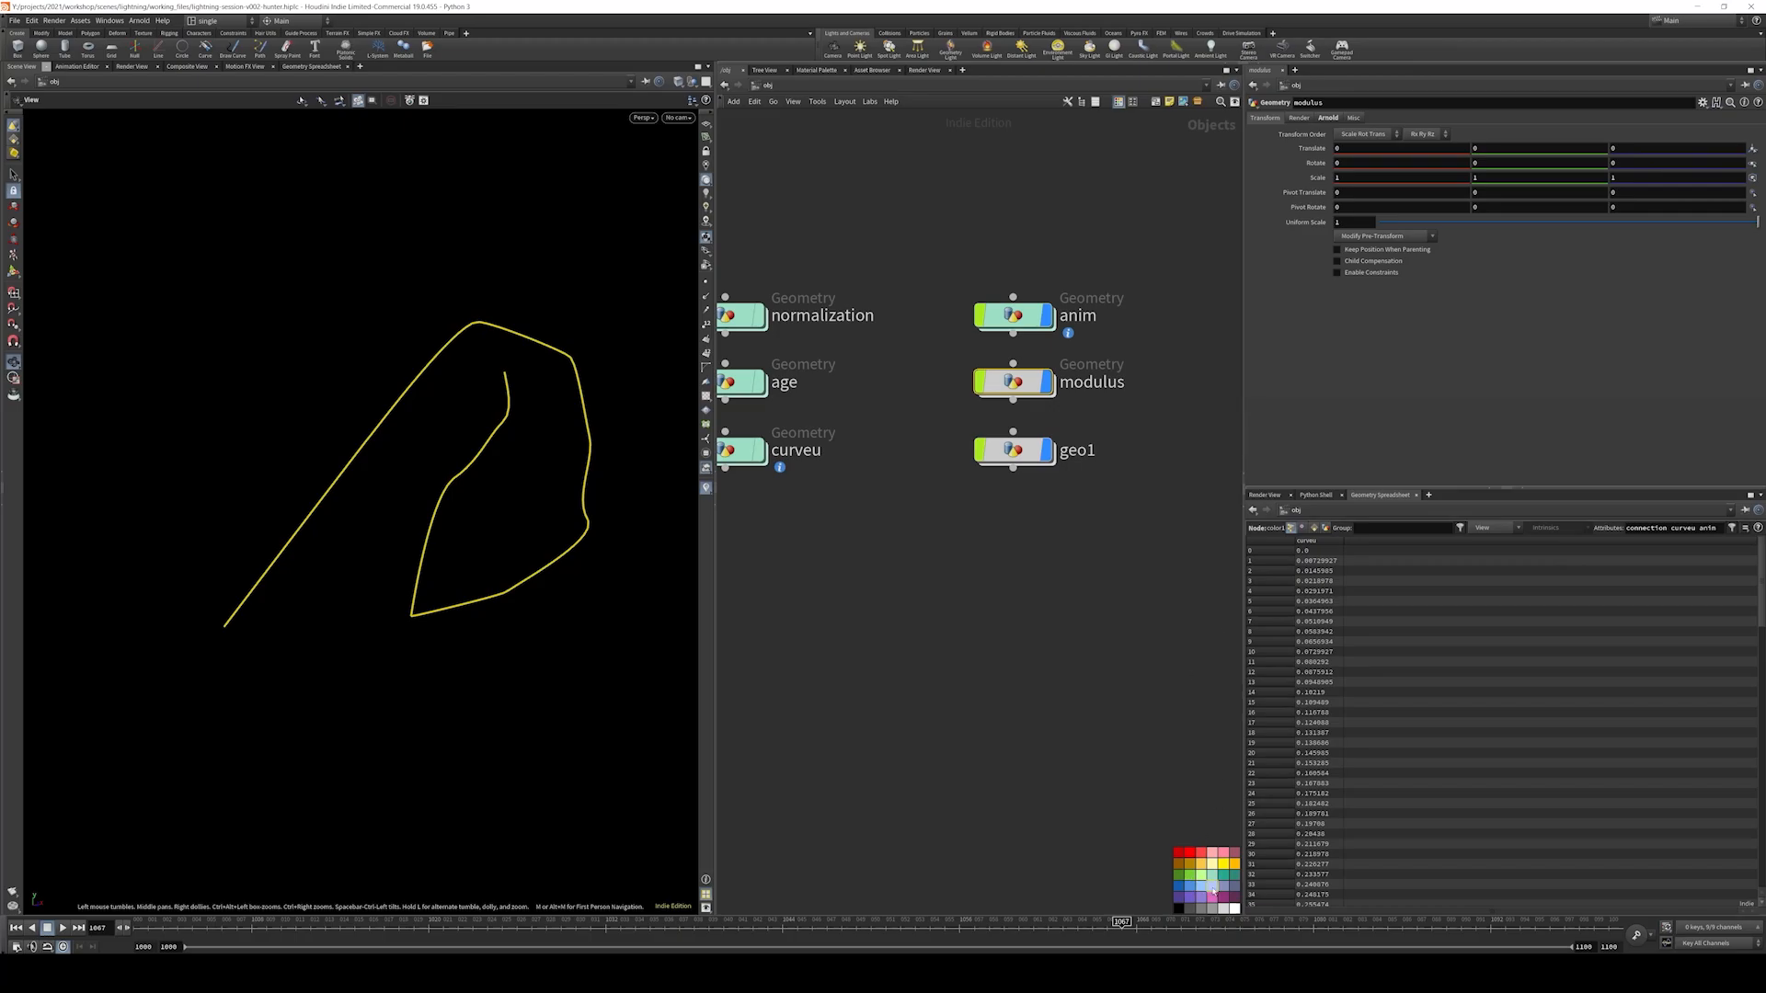
- Color the modulus object teal and rename the geo1 object below it as twirl_around_strand
left_click(1219, 883)
left_click(1012, 450)
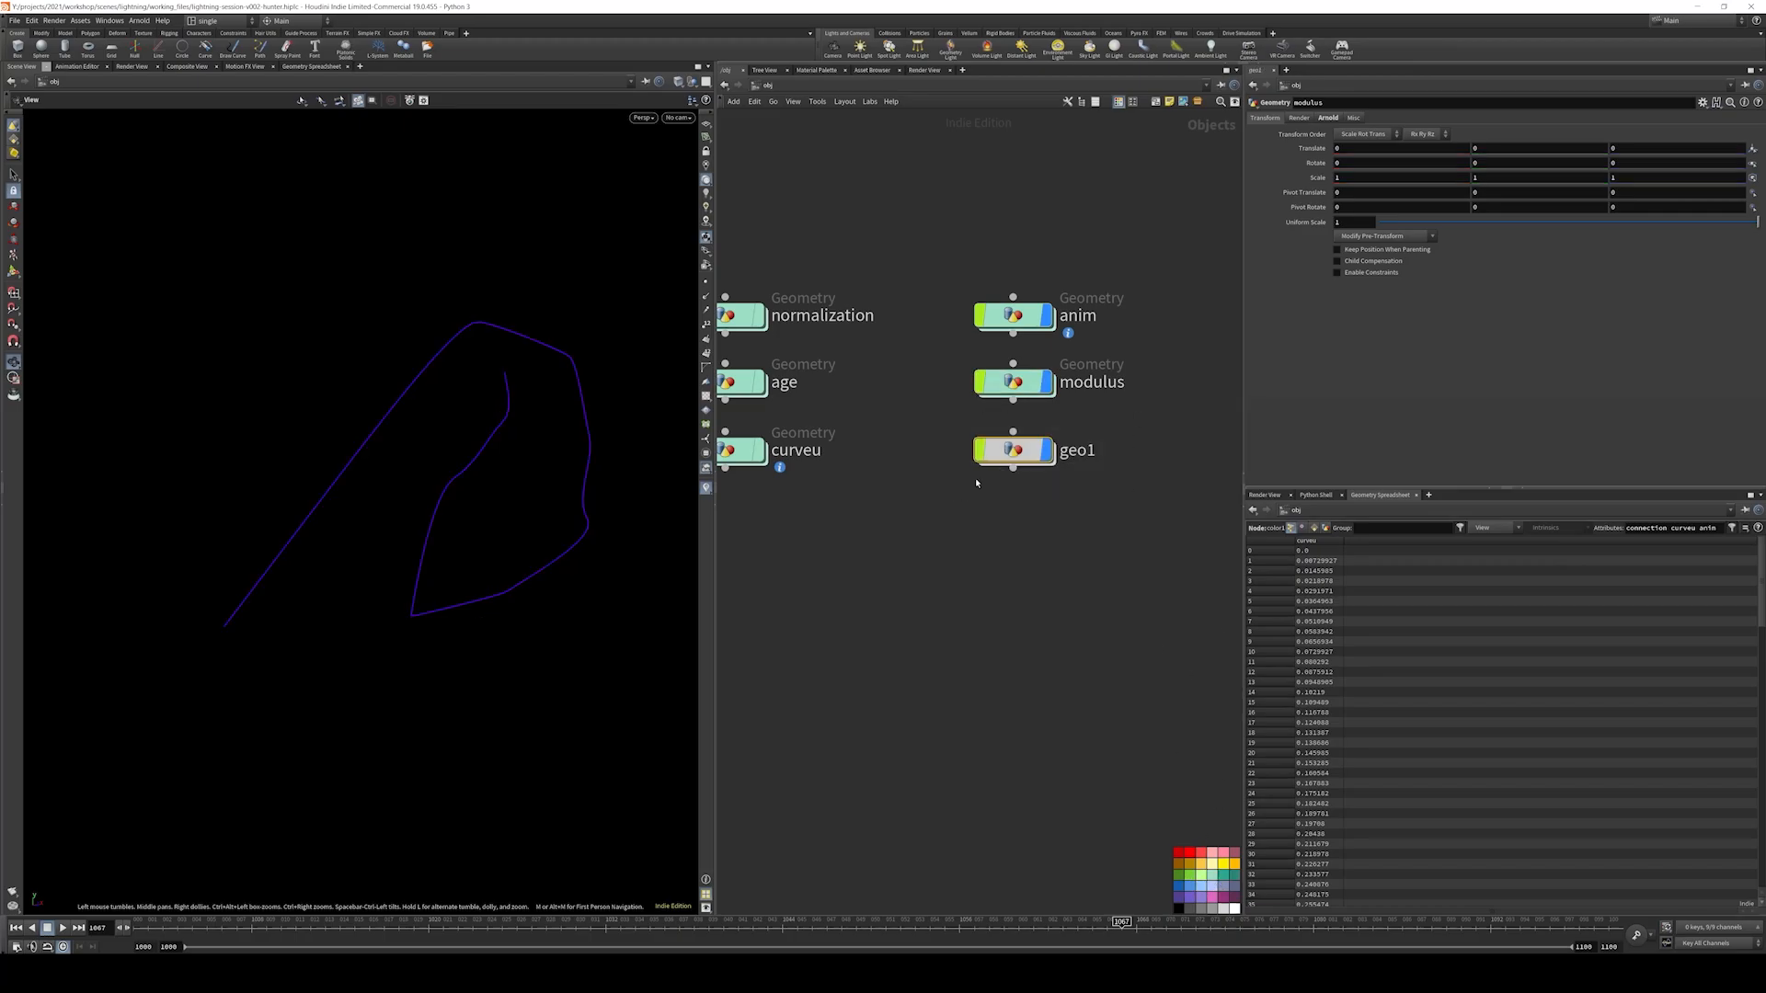
double_click(1077, 450)
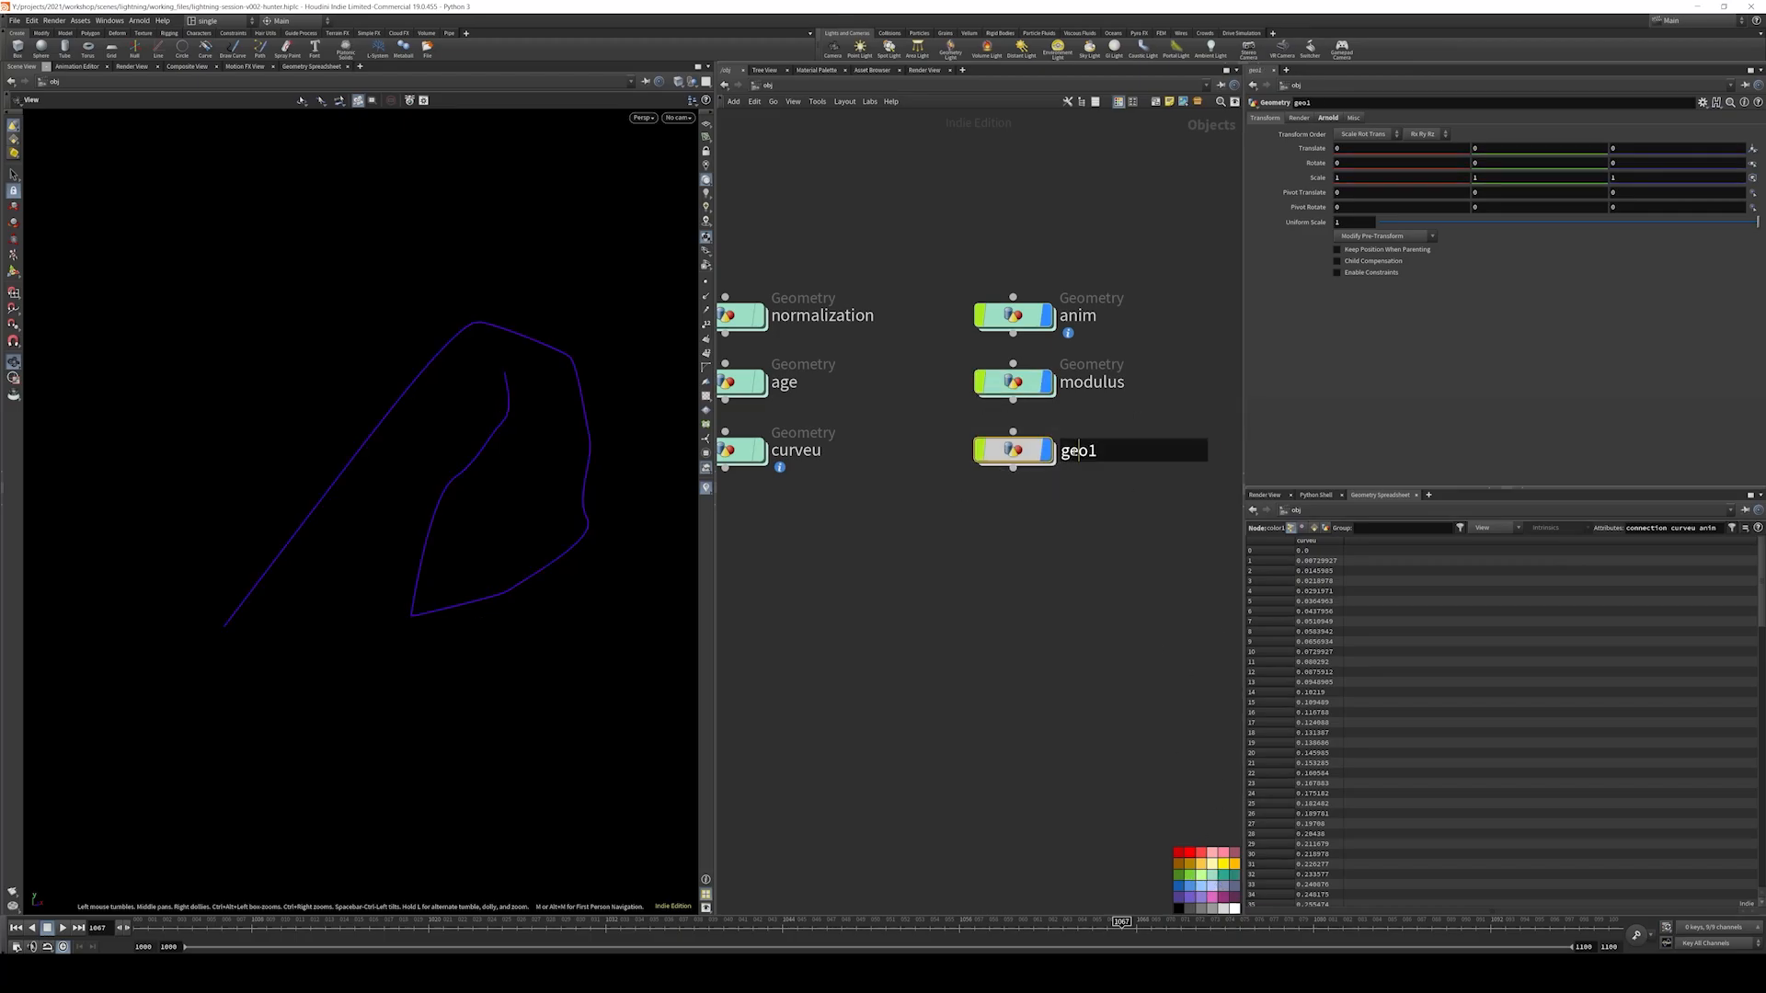
double_click(1076, 451)
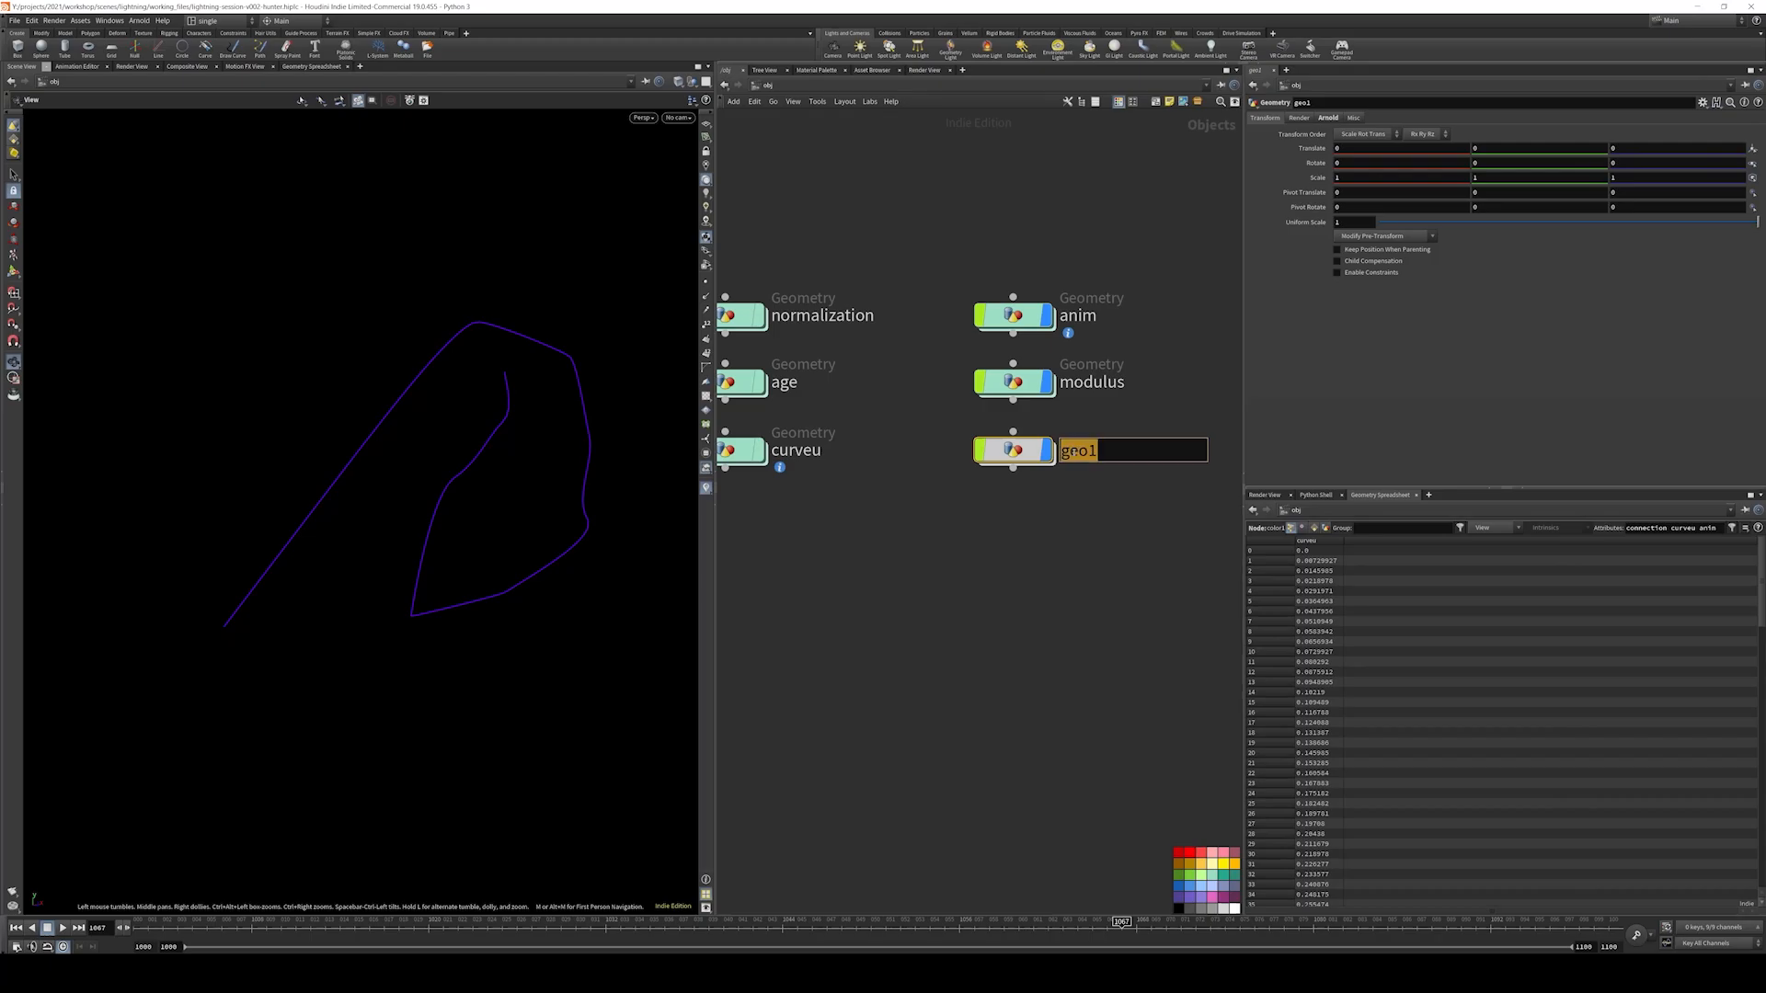
type("twirl_")
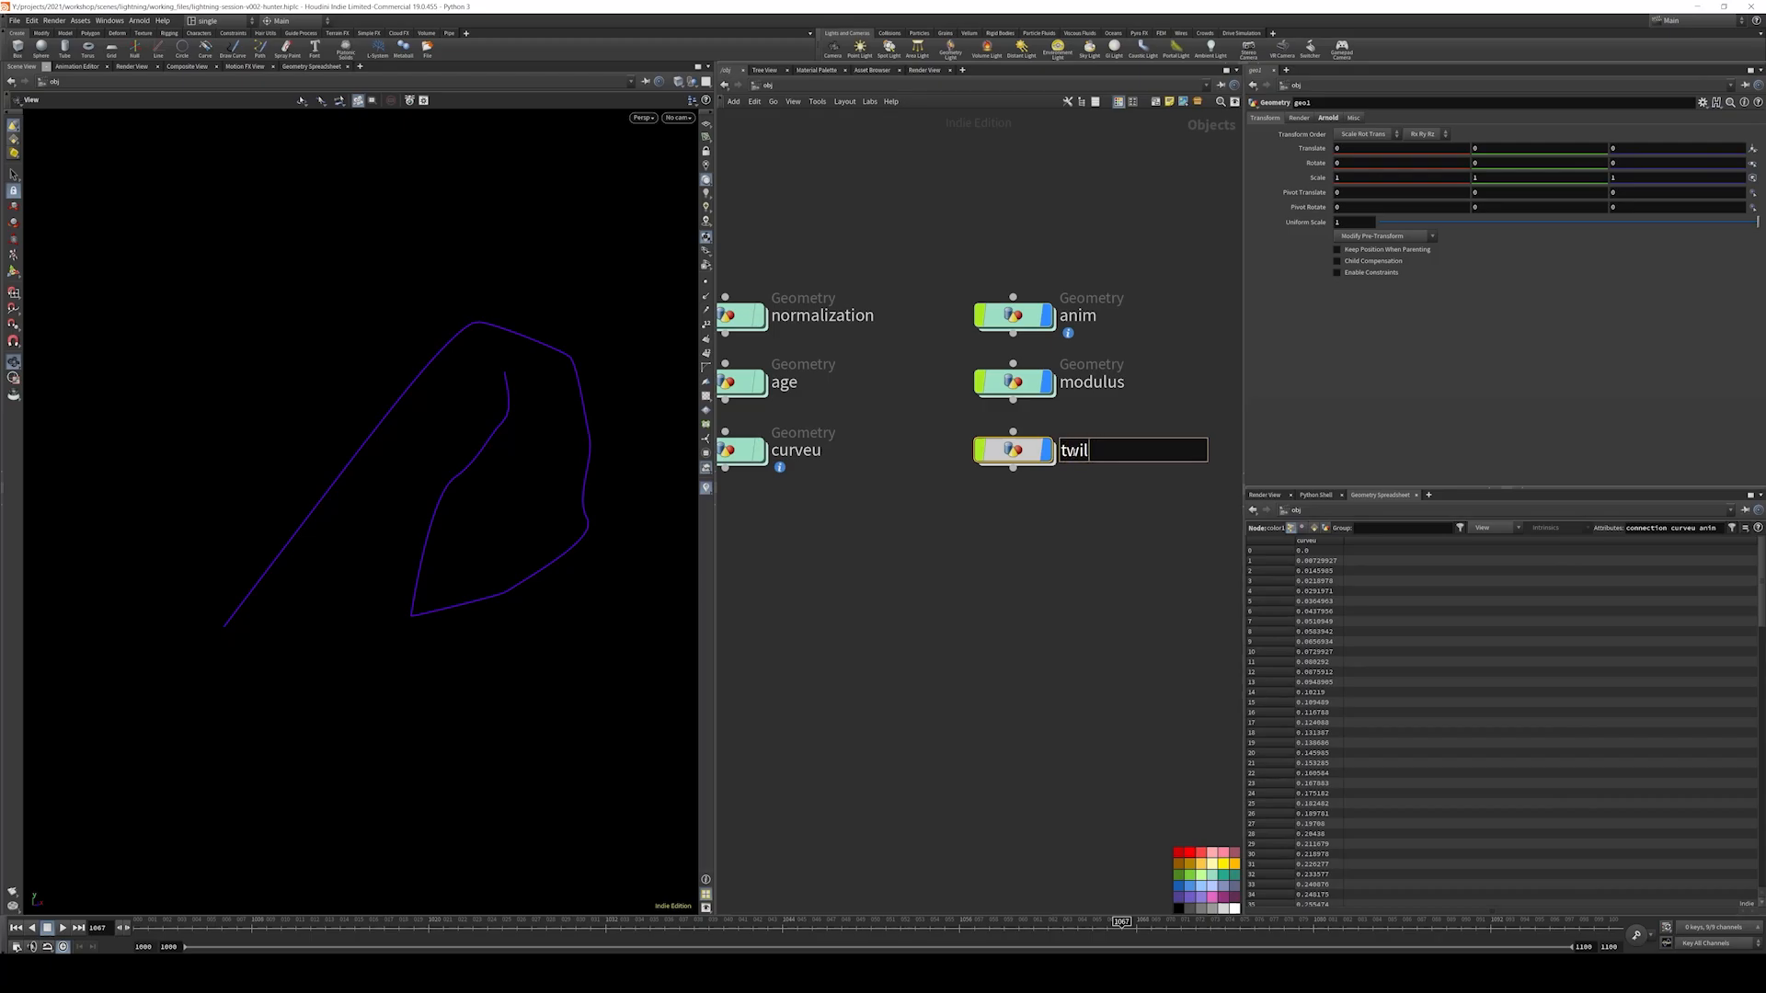
type("around_strand")
key("Return")
- Paste the curve network box inside twirl_around_strand and delete the three nodes below its curve subnetwork
left_click_drag(1091, 420, 998, 448)
double_click(1001, 445)
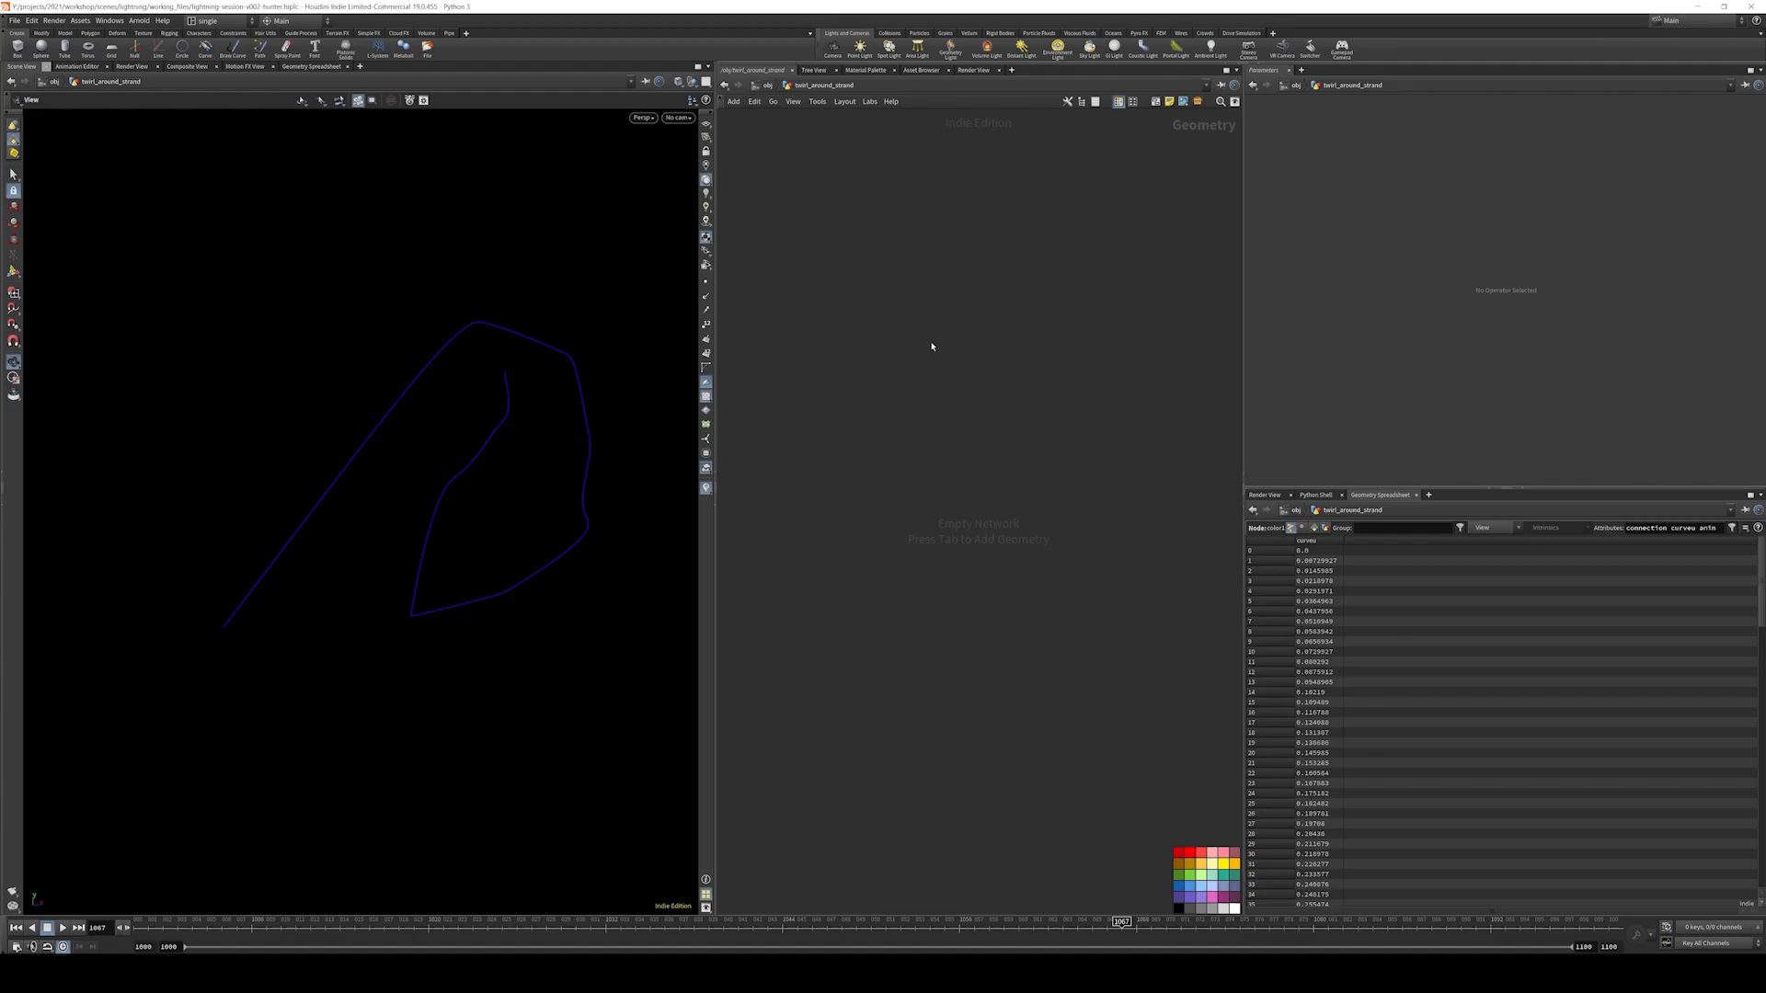
key("ctrl+v")
scroll(1127, 479, "down", 3)
left_click_drag(1128, 422, 938, 523)
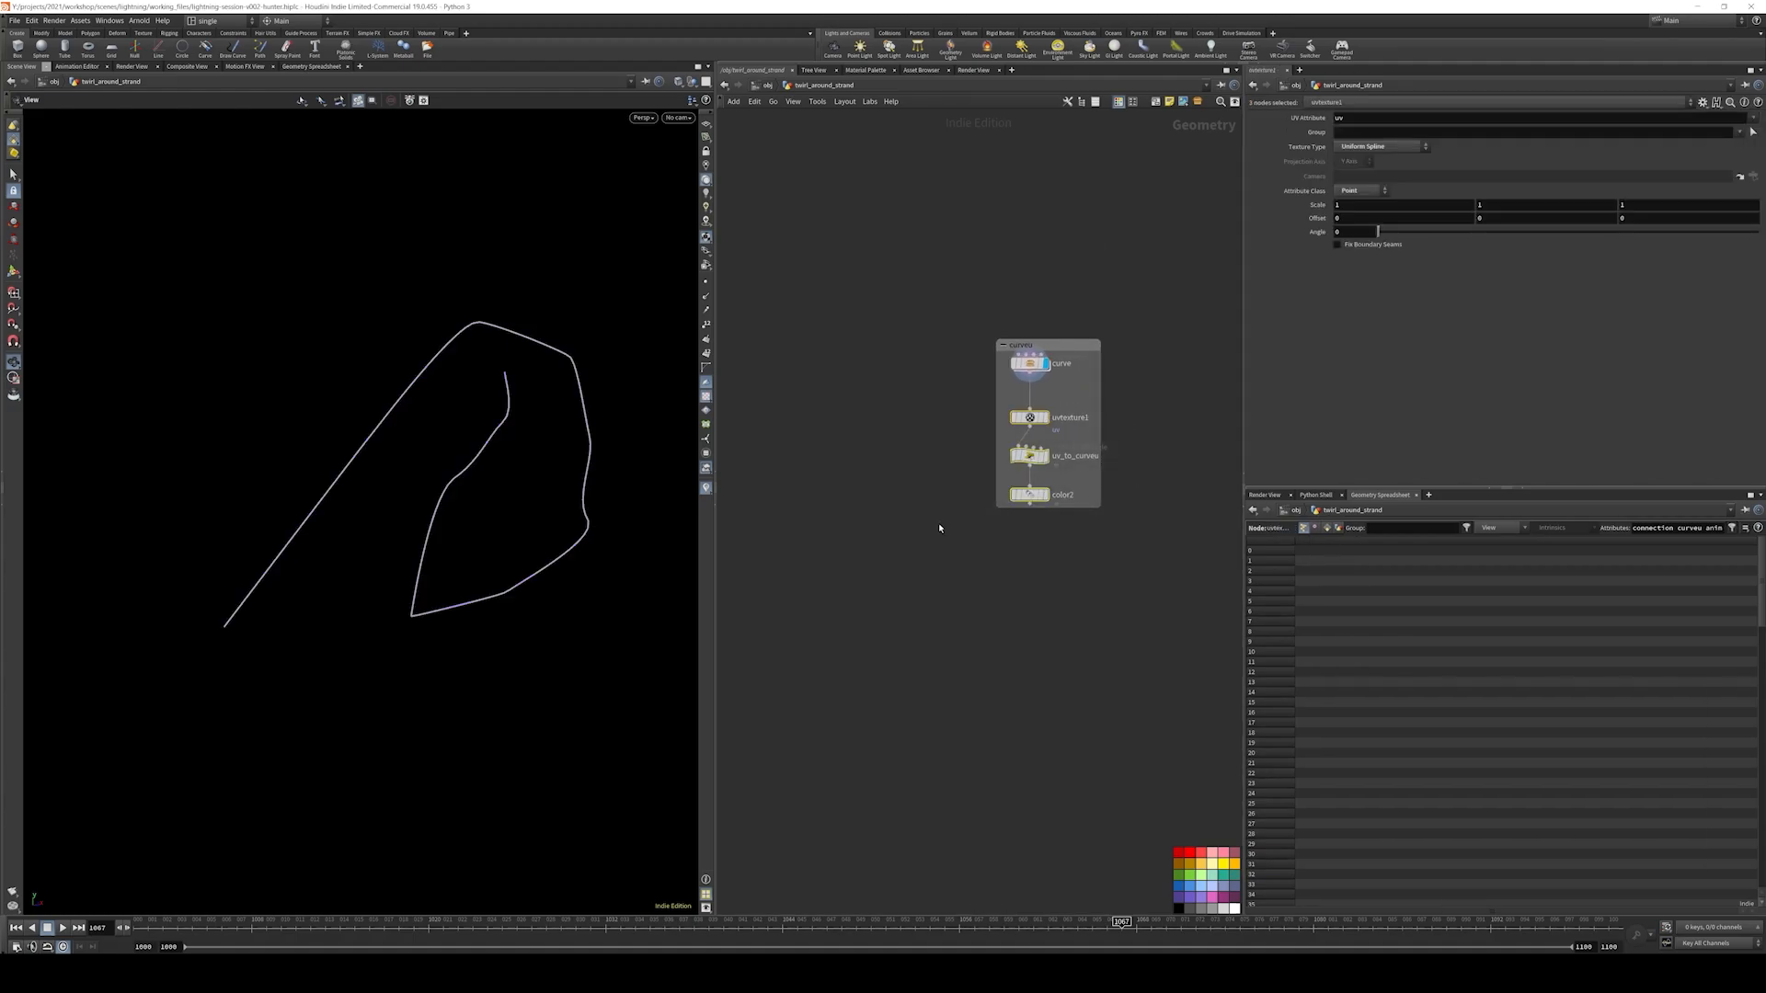
key("Delete")
key("Tab")
type("curve")
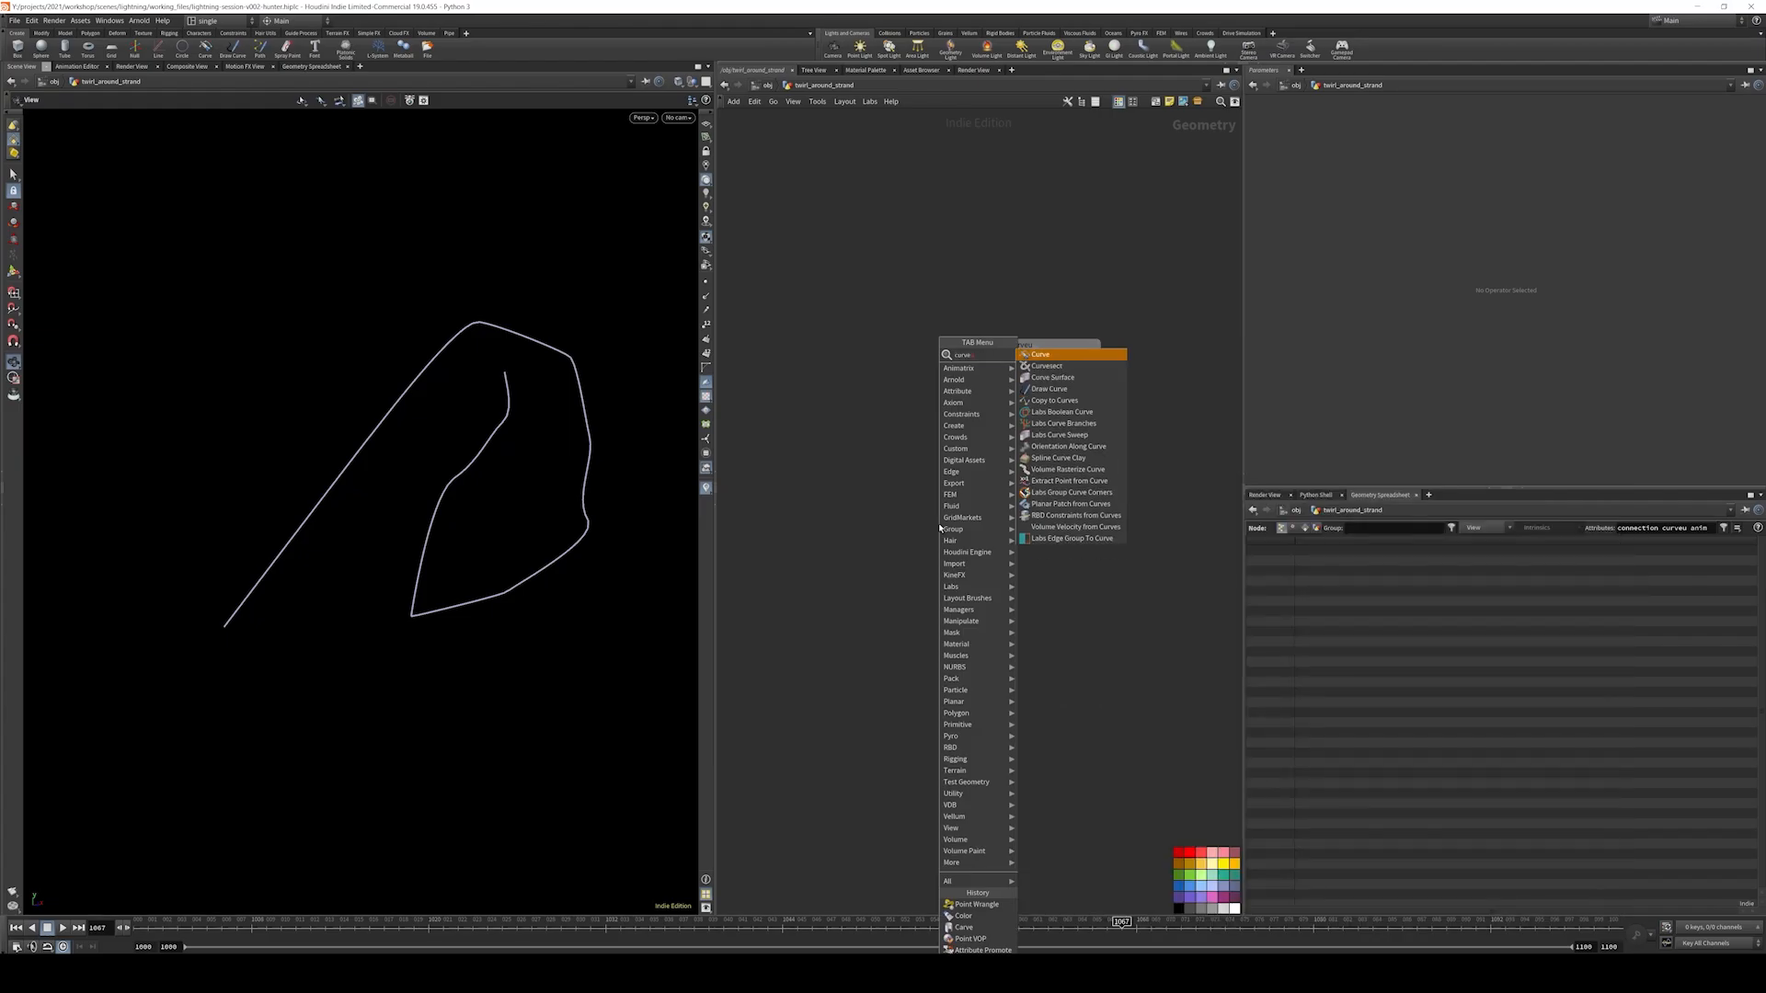
key("Return")
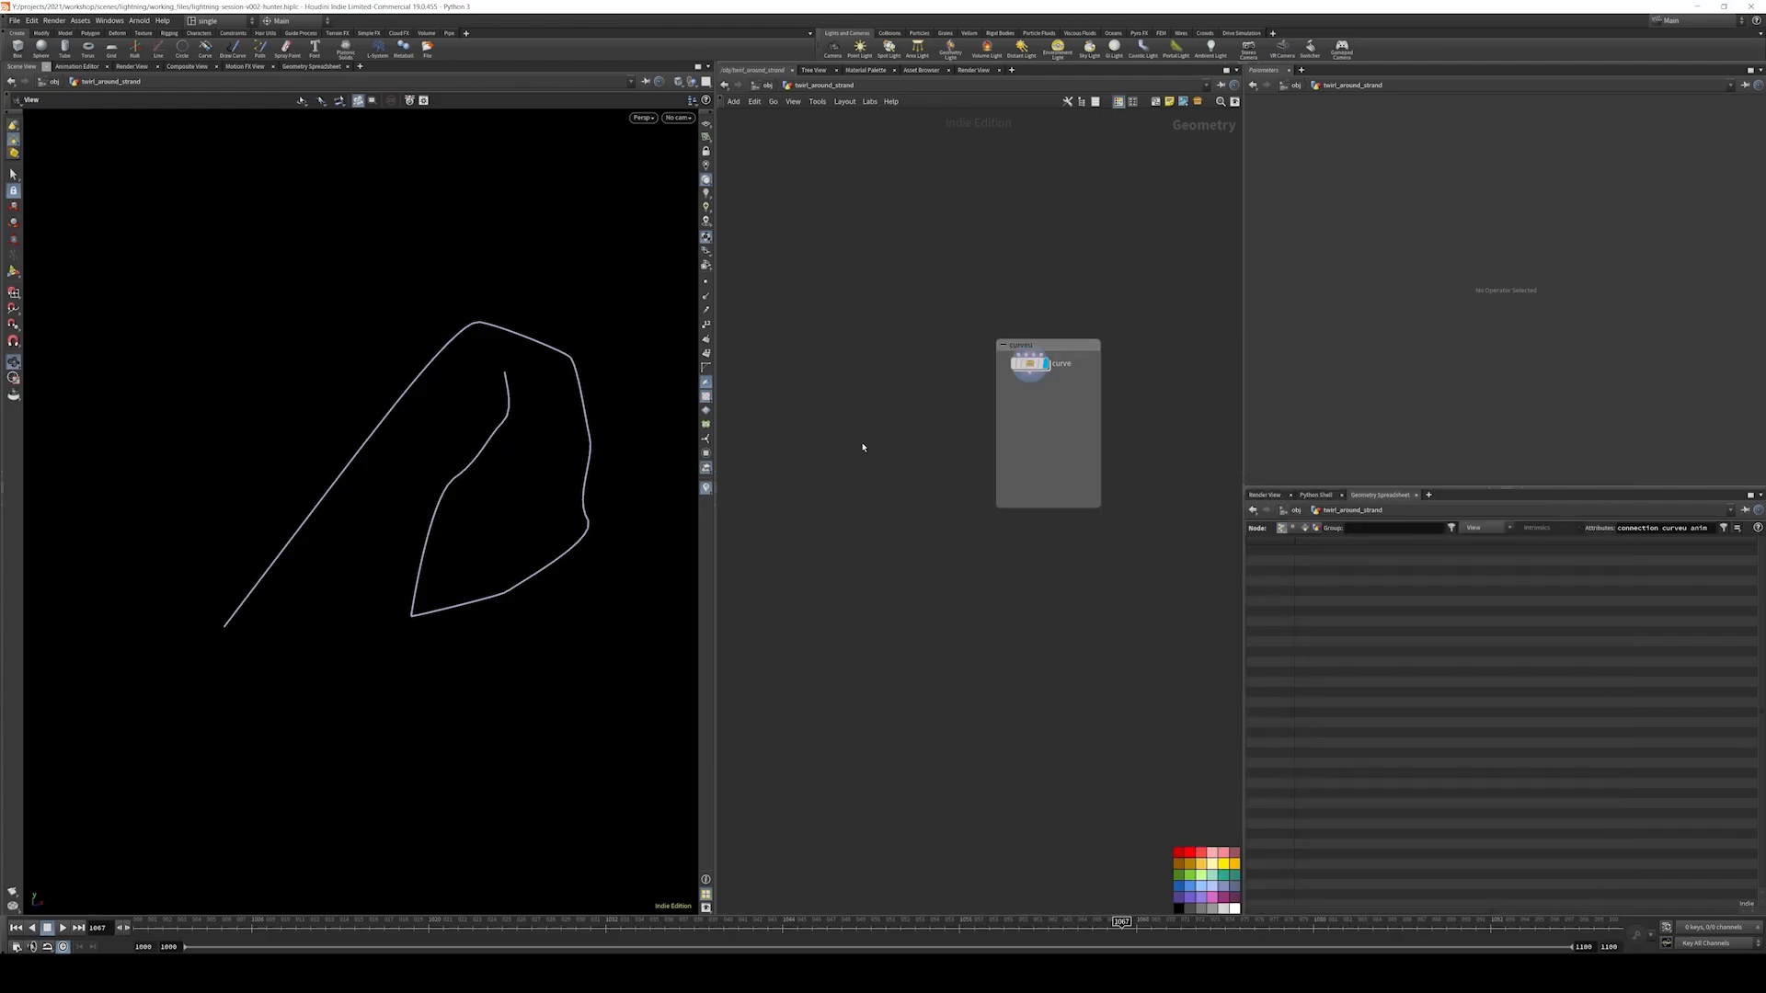
- Copy the curve and curveu nodes from the modulus network and return to the object level
left_click(768, 86)
double_click(1014, 383)
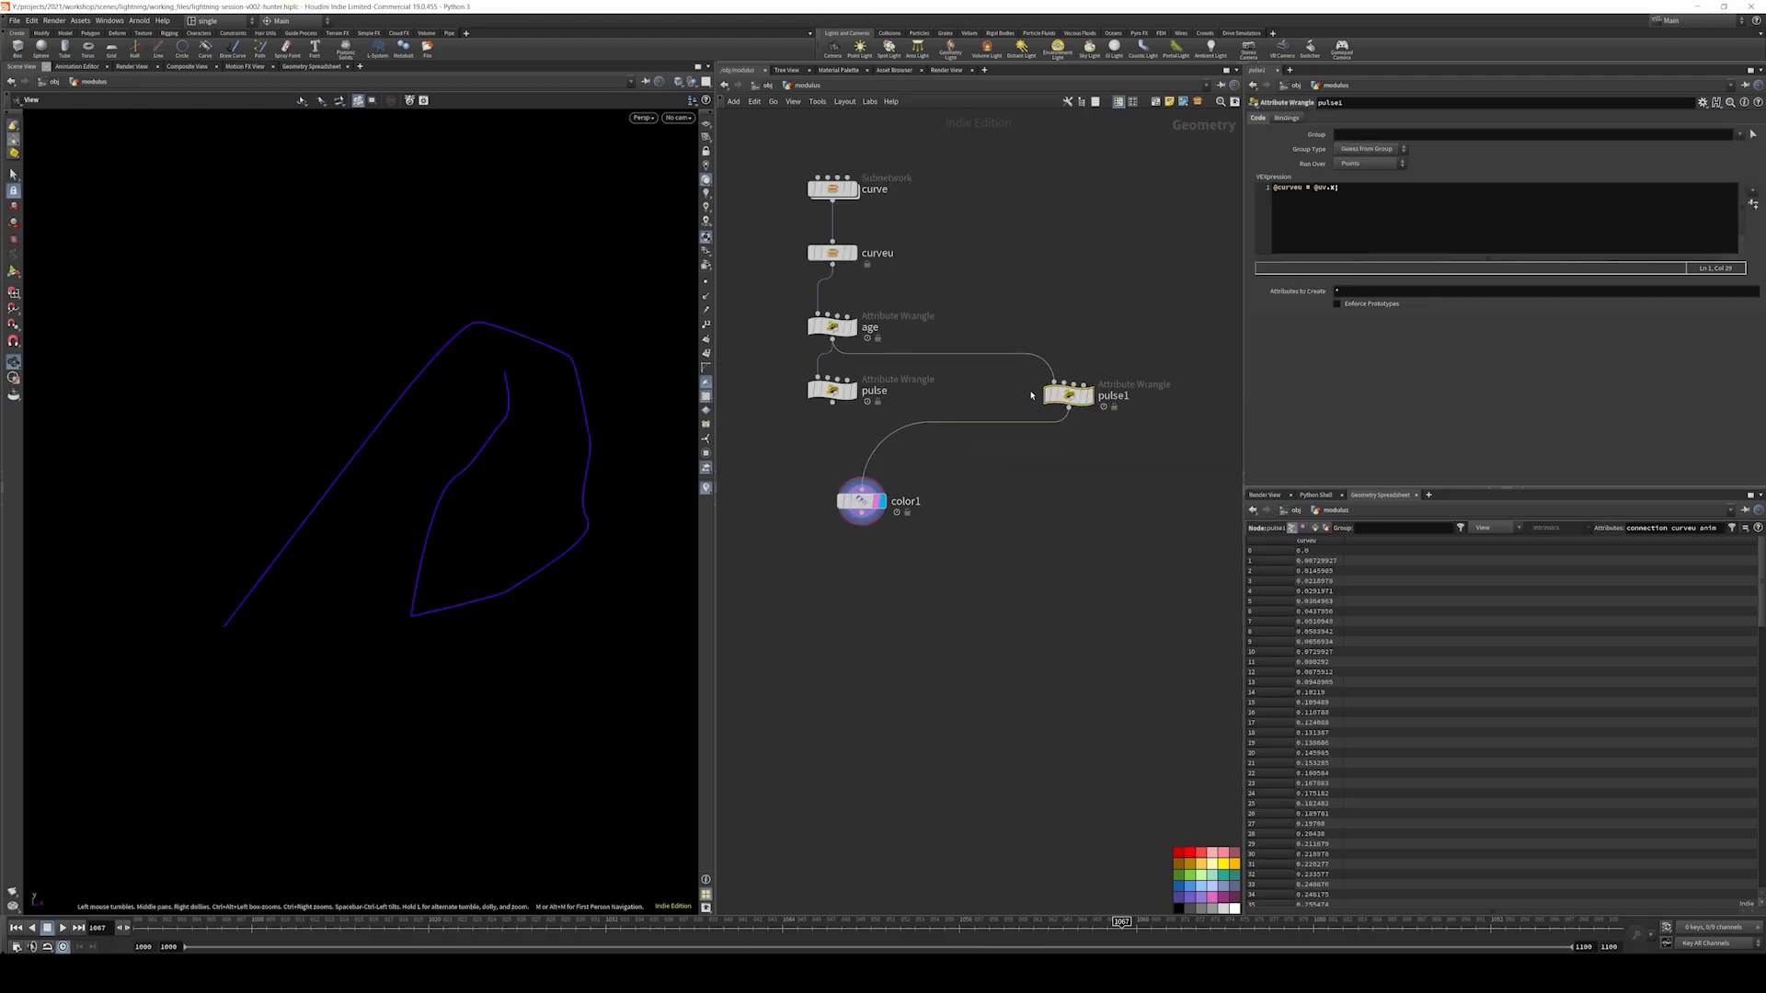
left_click_drag(946, 165, 788, 287)
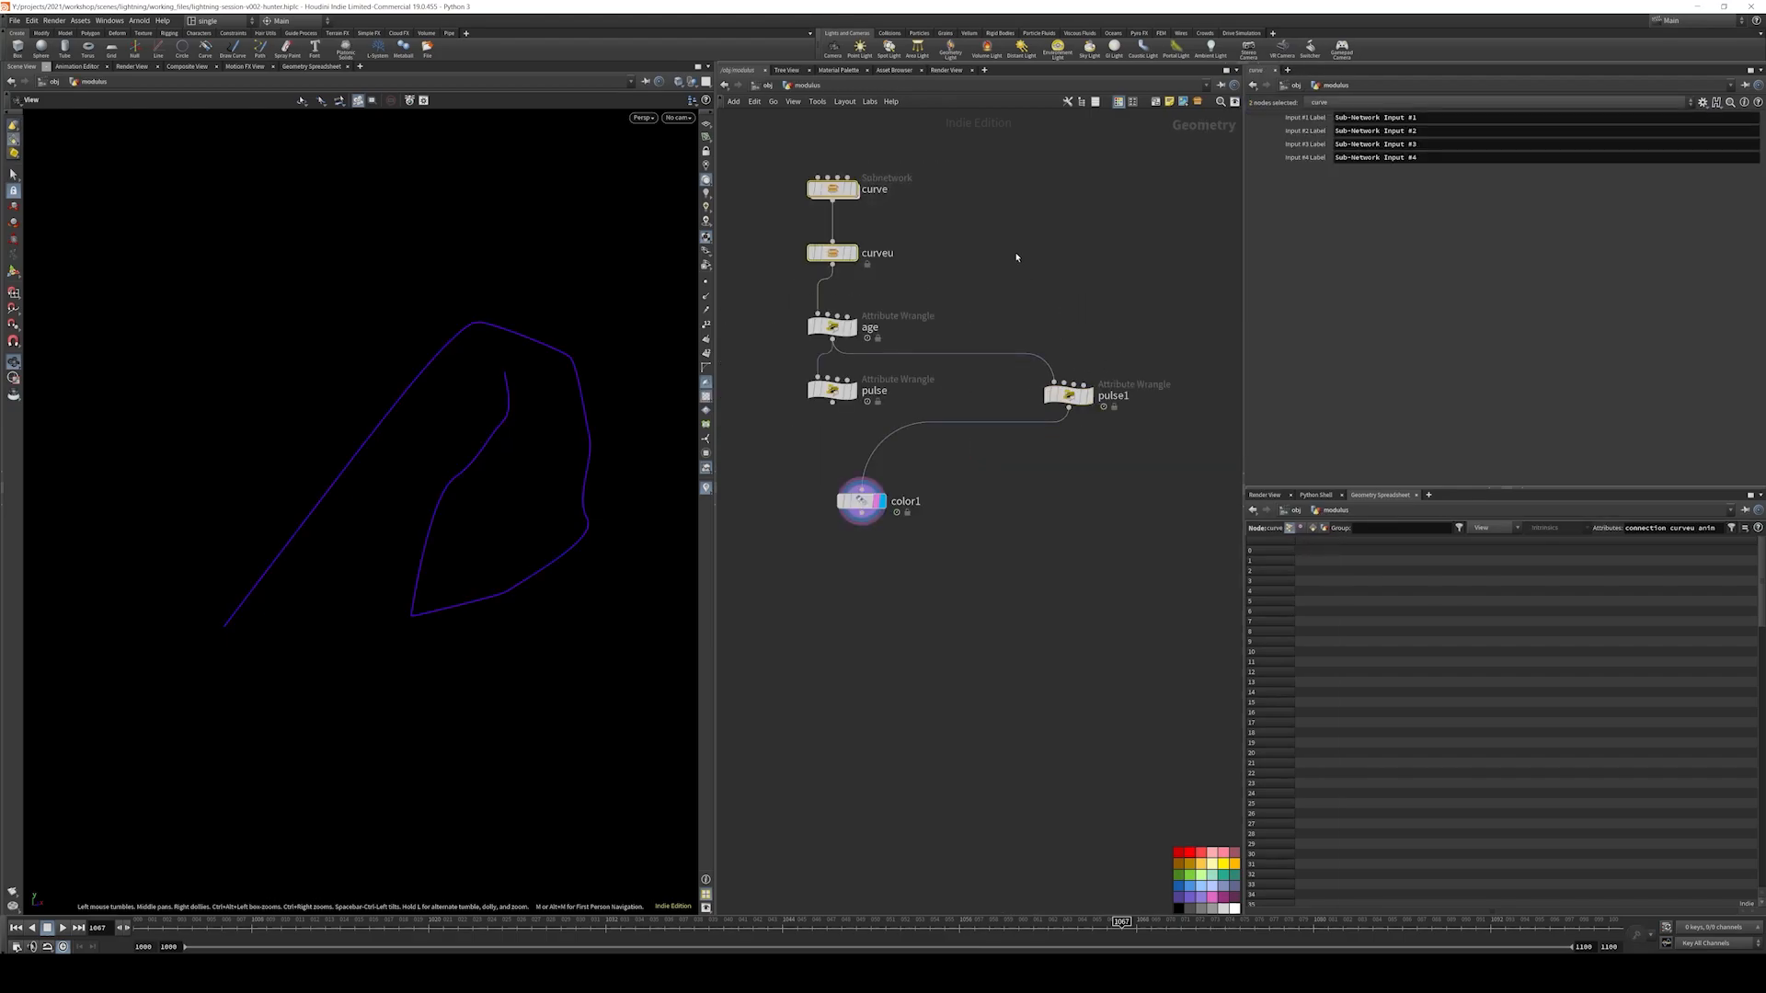
left_click_drag(967, 164, 824, 294)
left_click(824, 287)
left_click(768, 85)
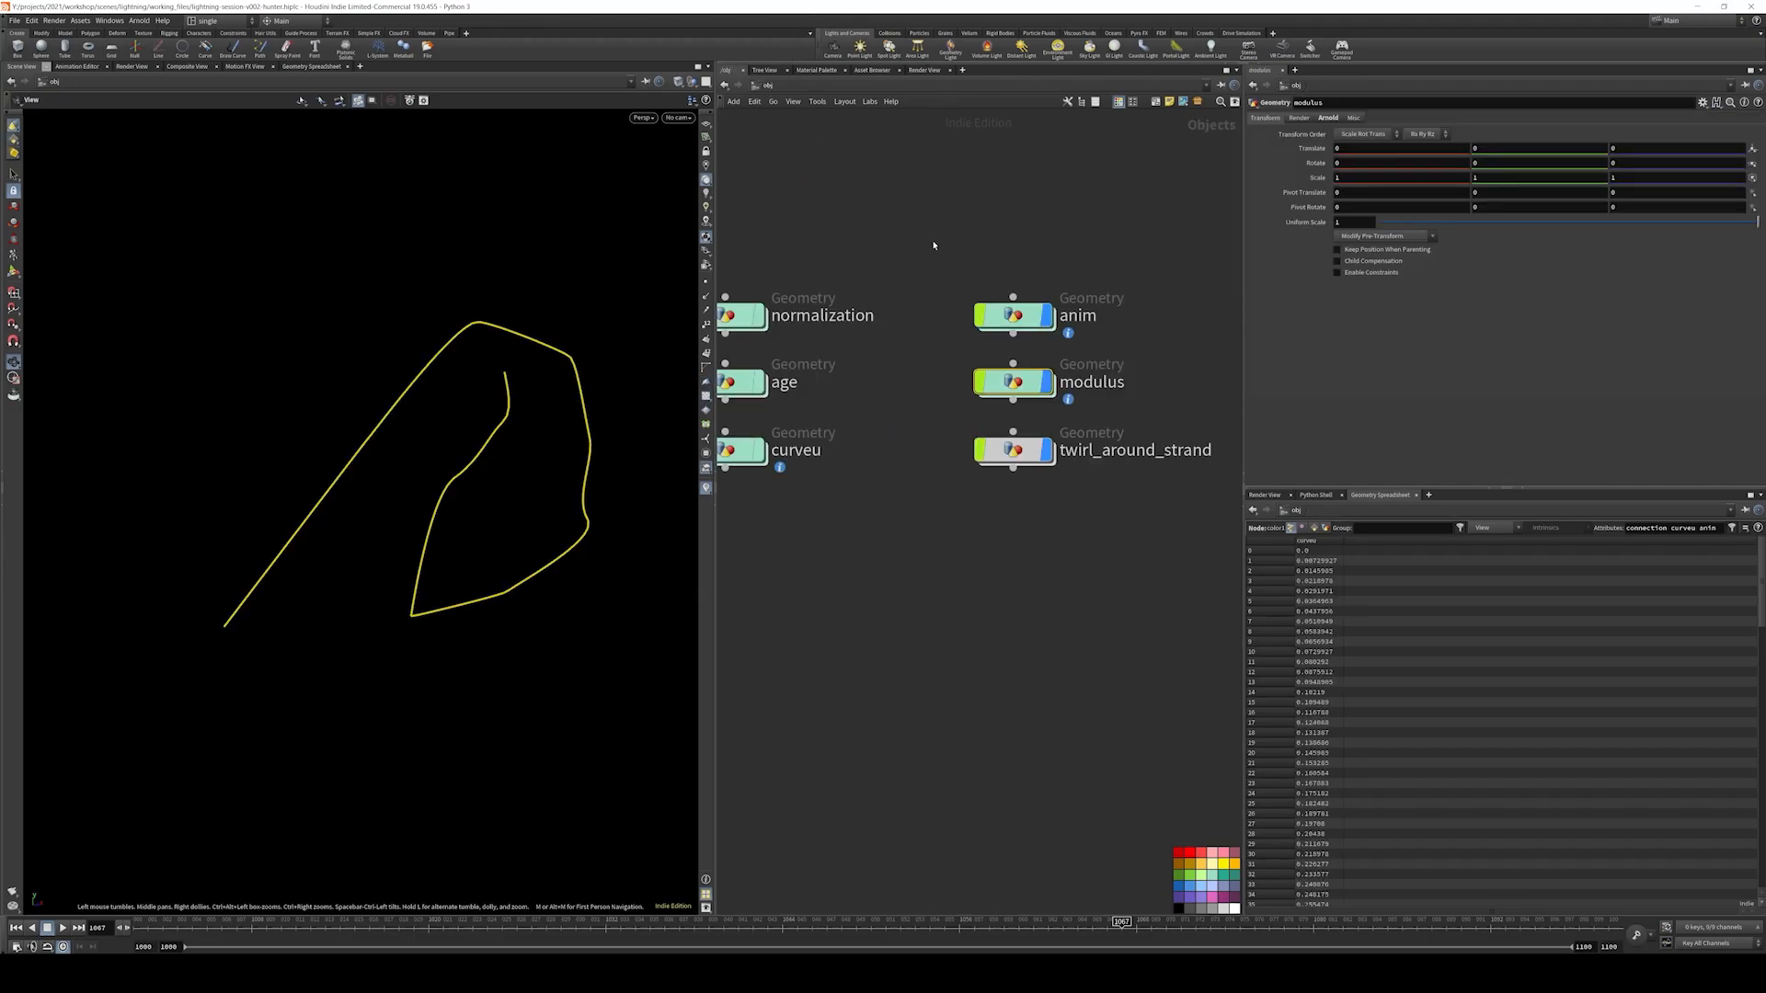
- Replace the contents of twirl_around_strand with the copied curve and curveu nodes
double_click(1011, 449)
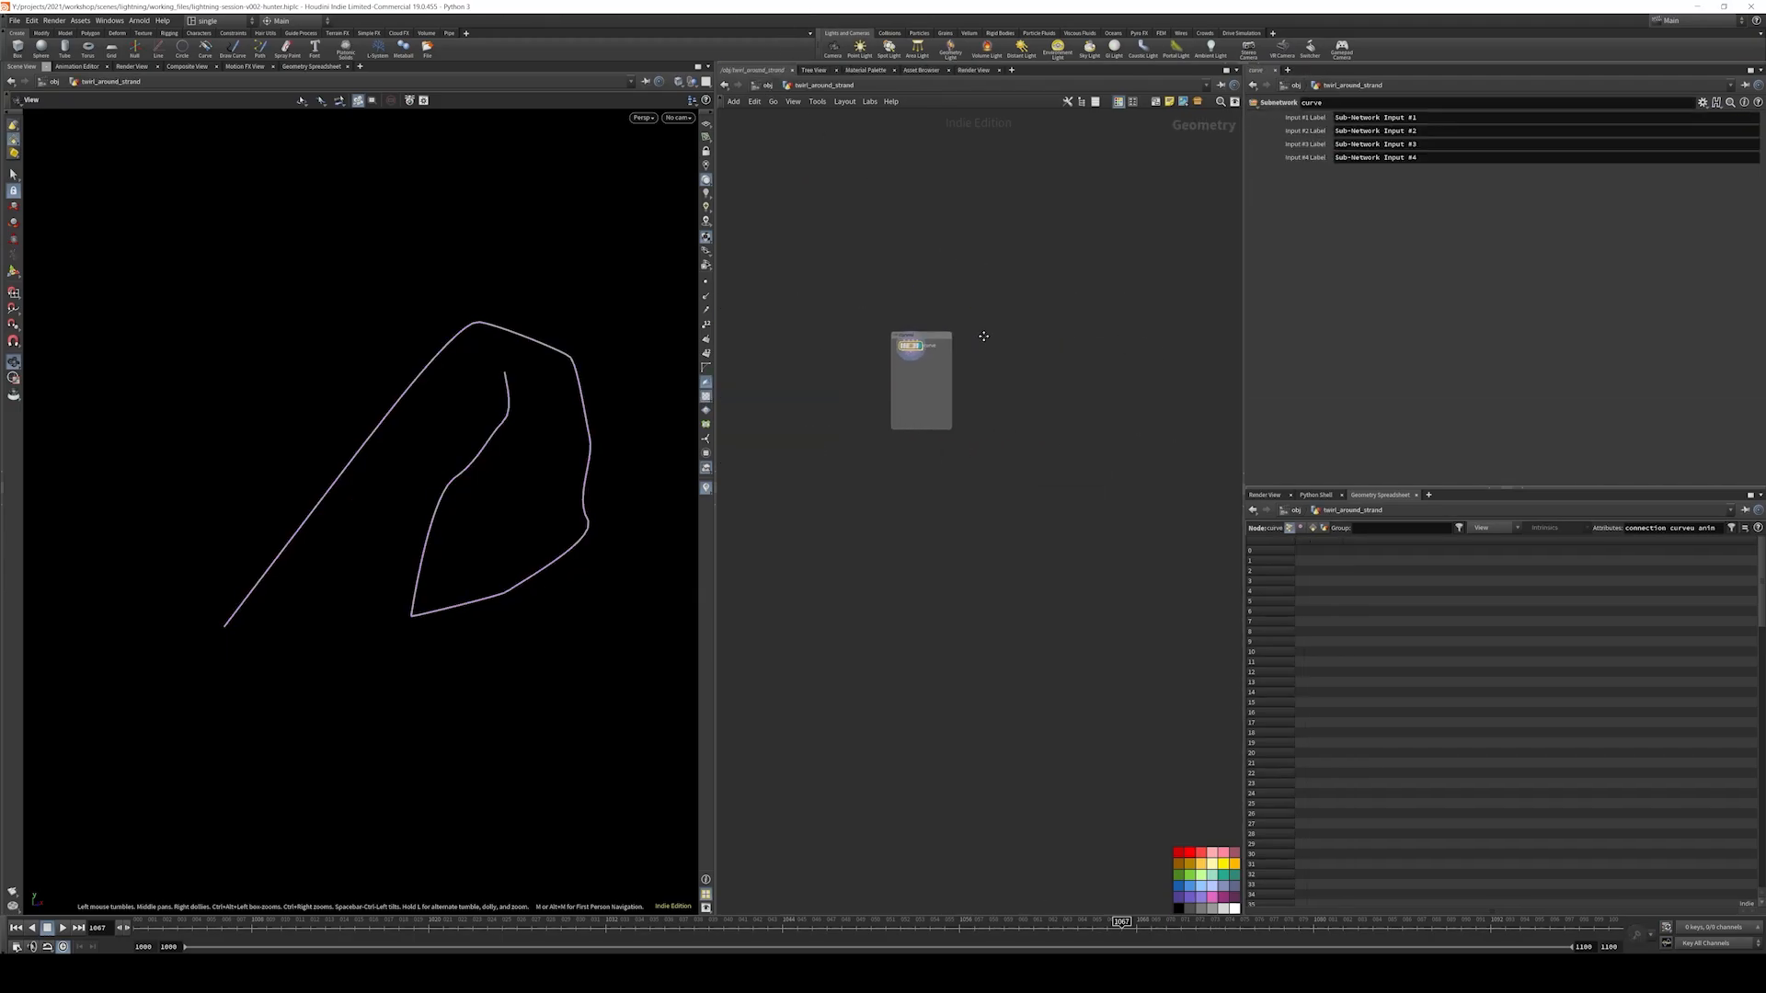
key("Delete")
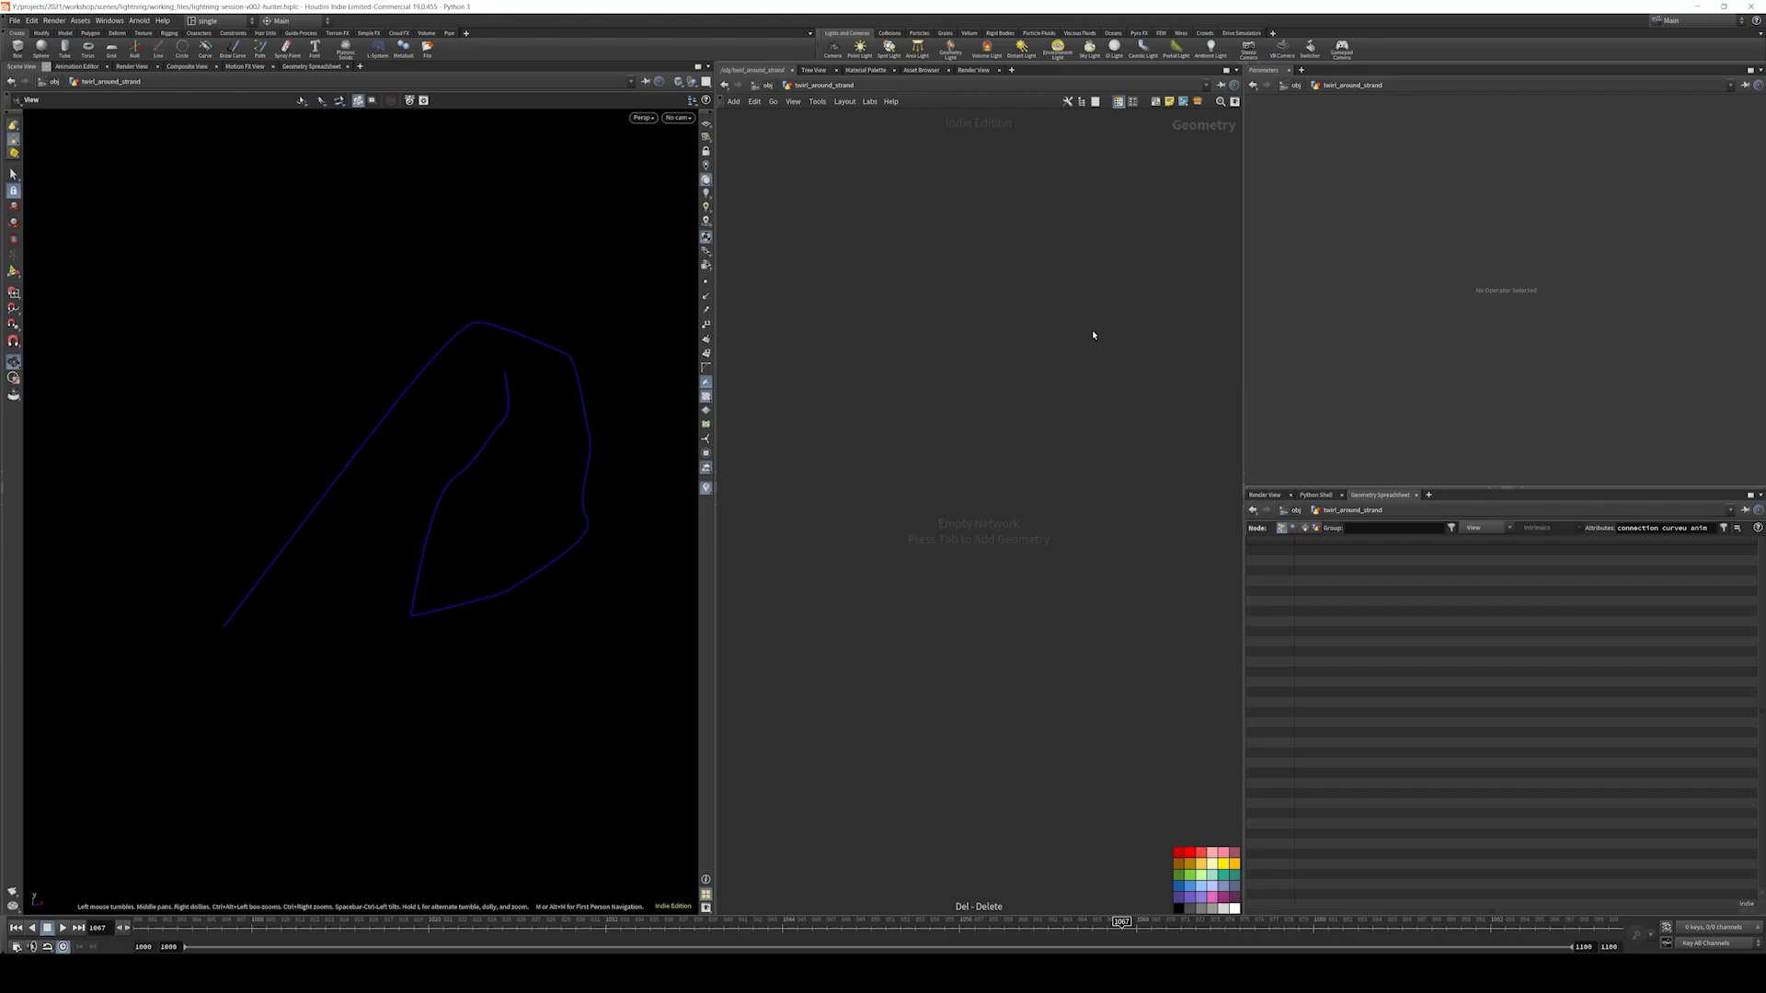
key("ctrl+z")
left_click_drag(1048, 386, 906, 368)
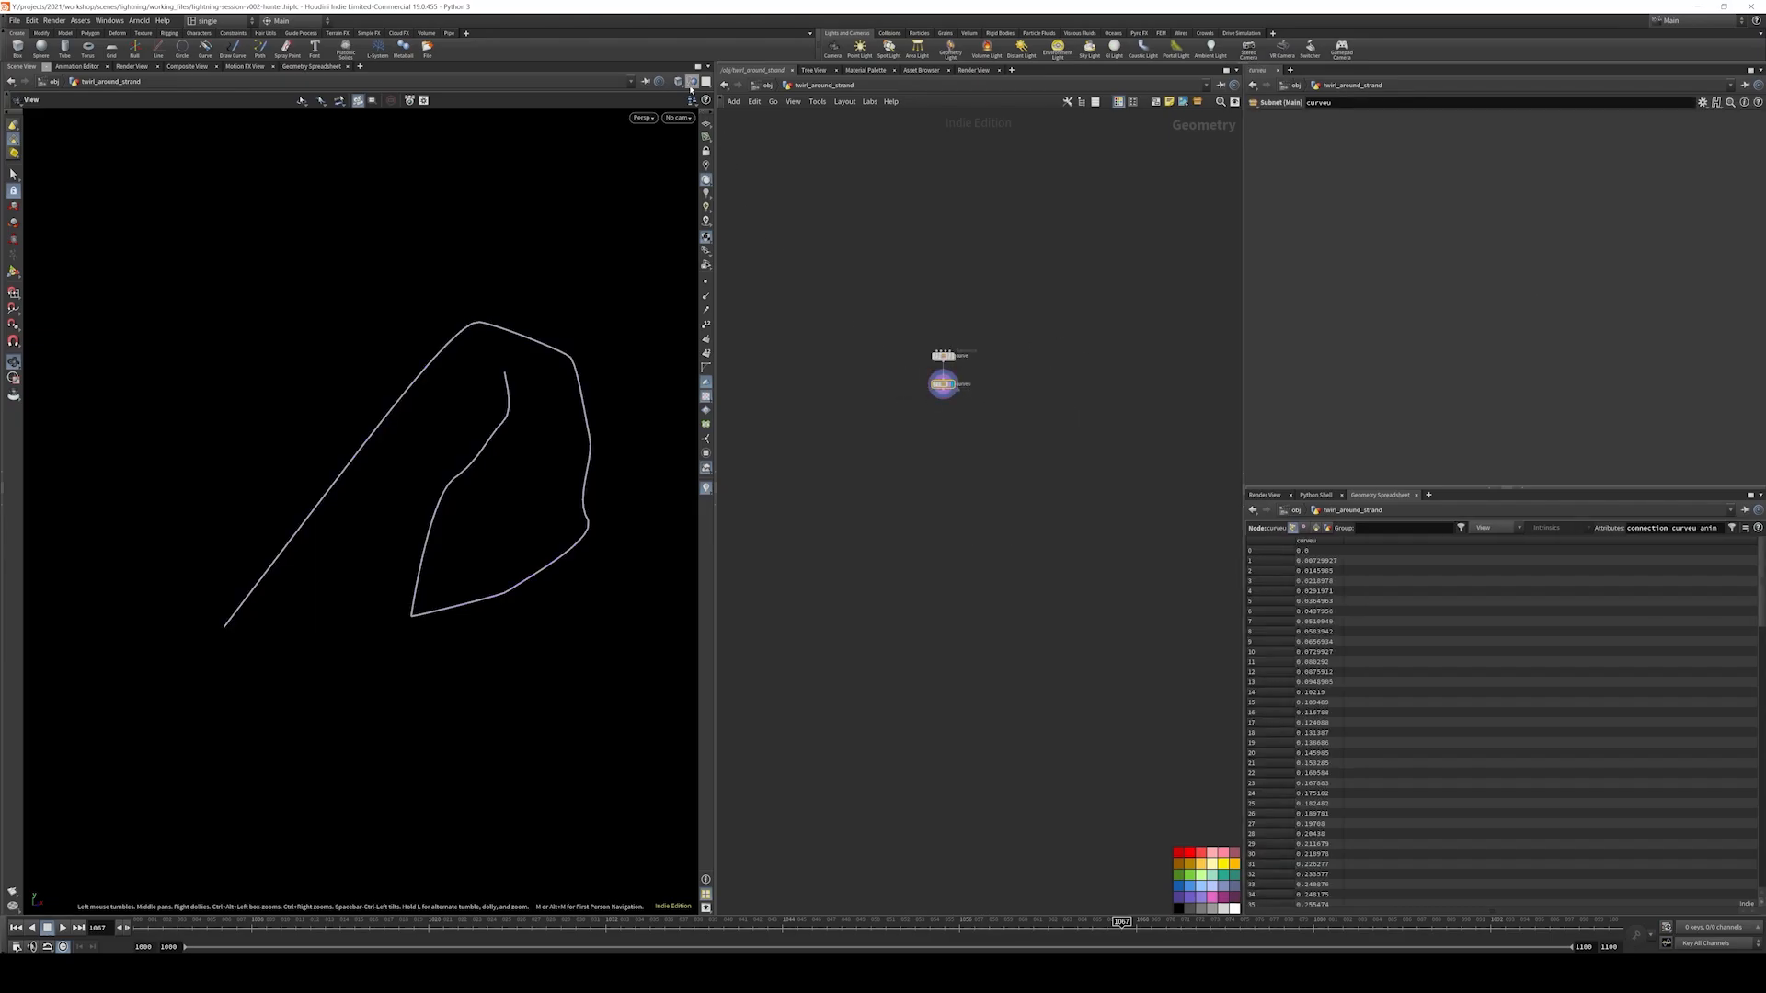
scroll(888, 394, "up", 5)
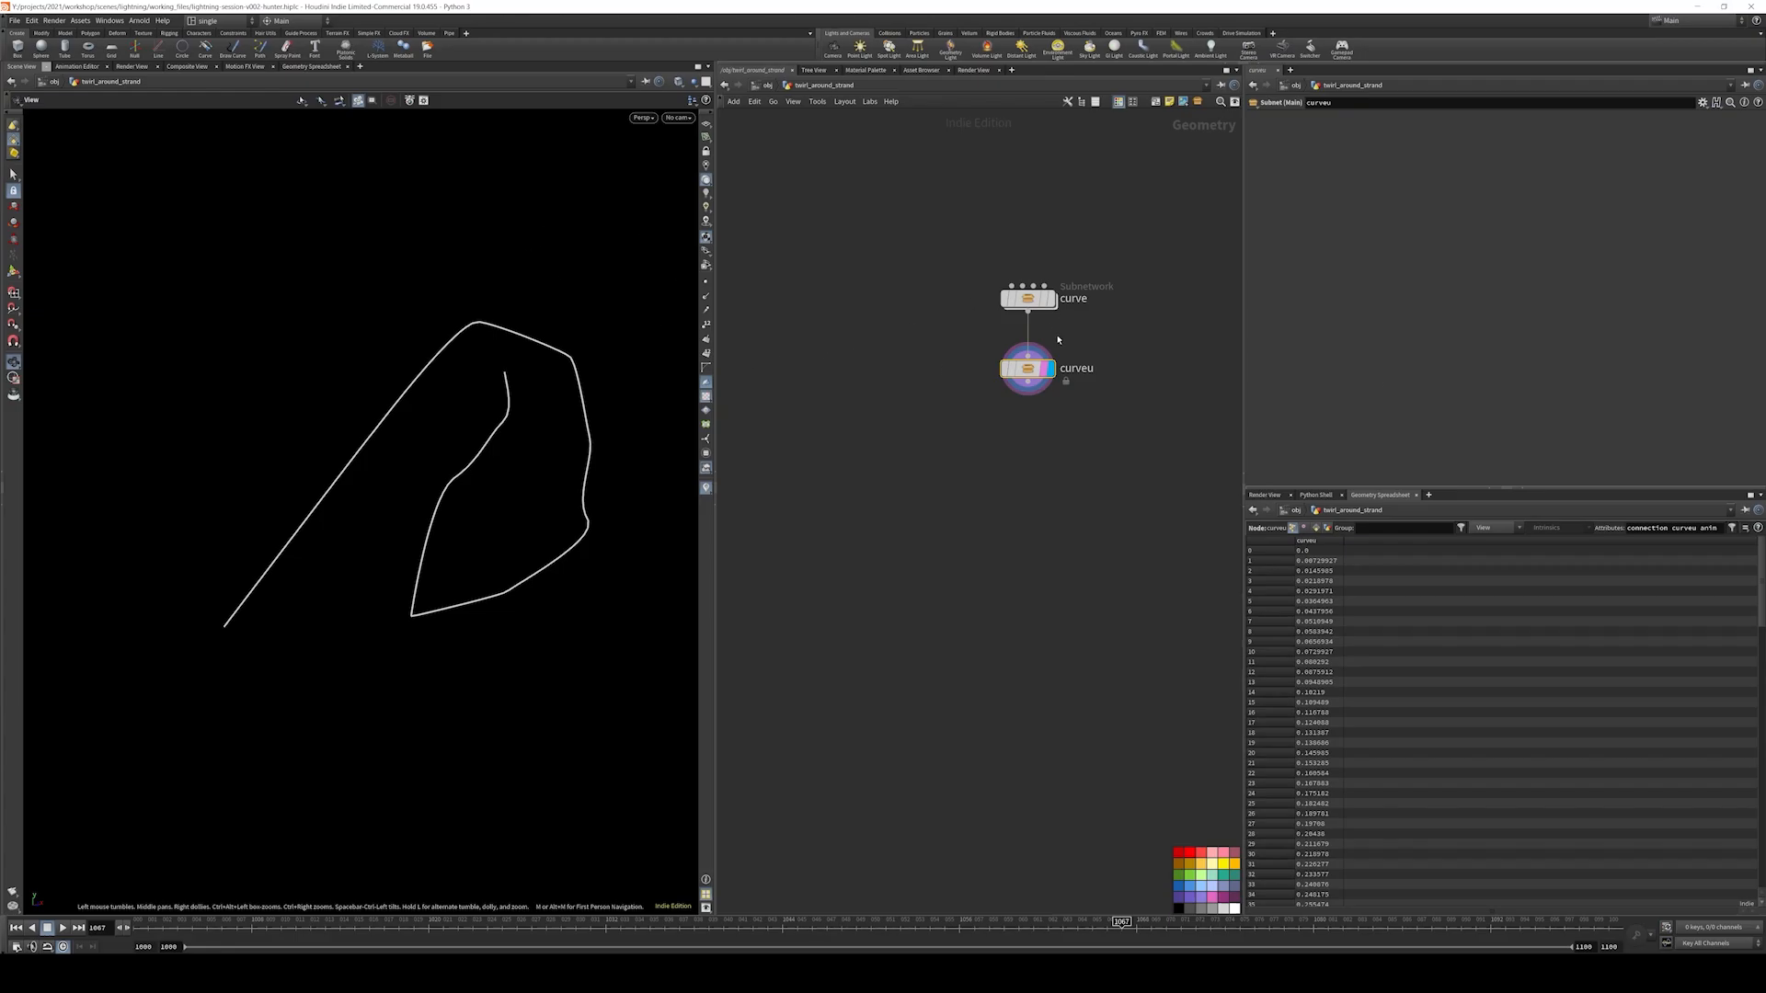
- Inside the curve subnetwork, set the Resample segment length to 0.05 and return to the twirl_around_strand network
double_click(1045, 308)
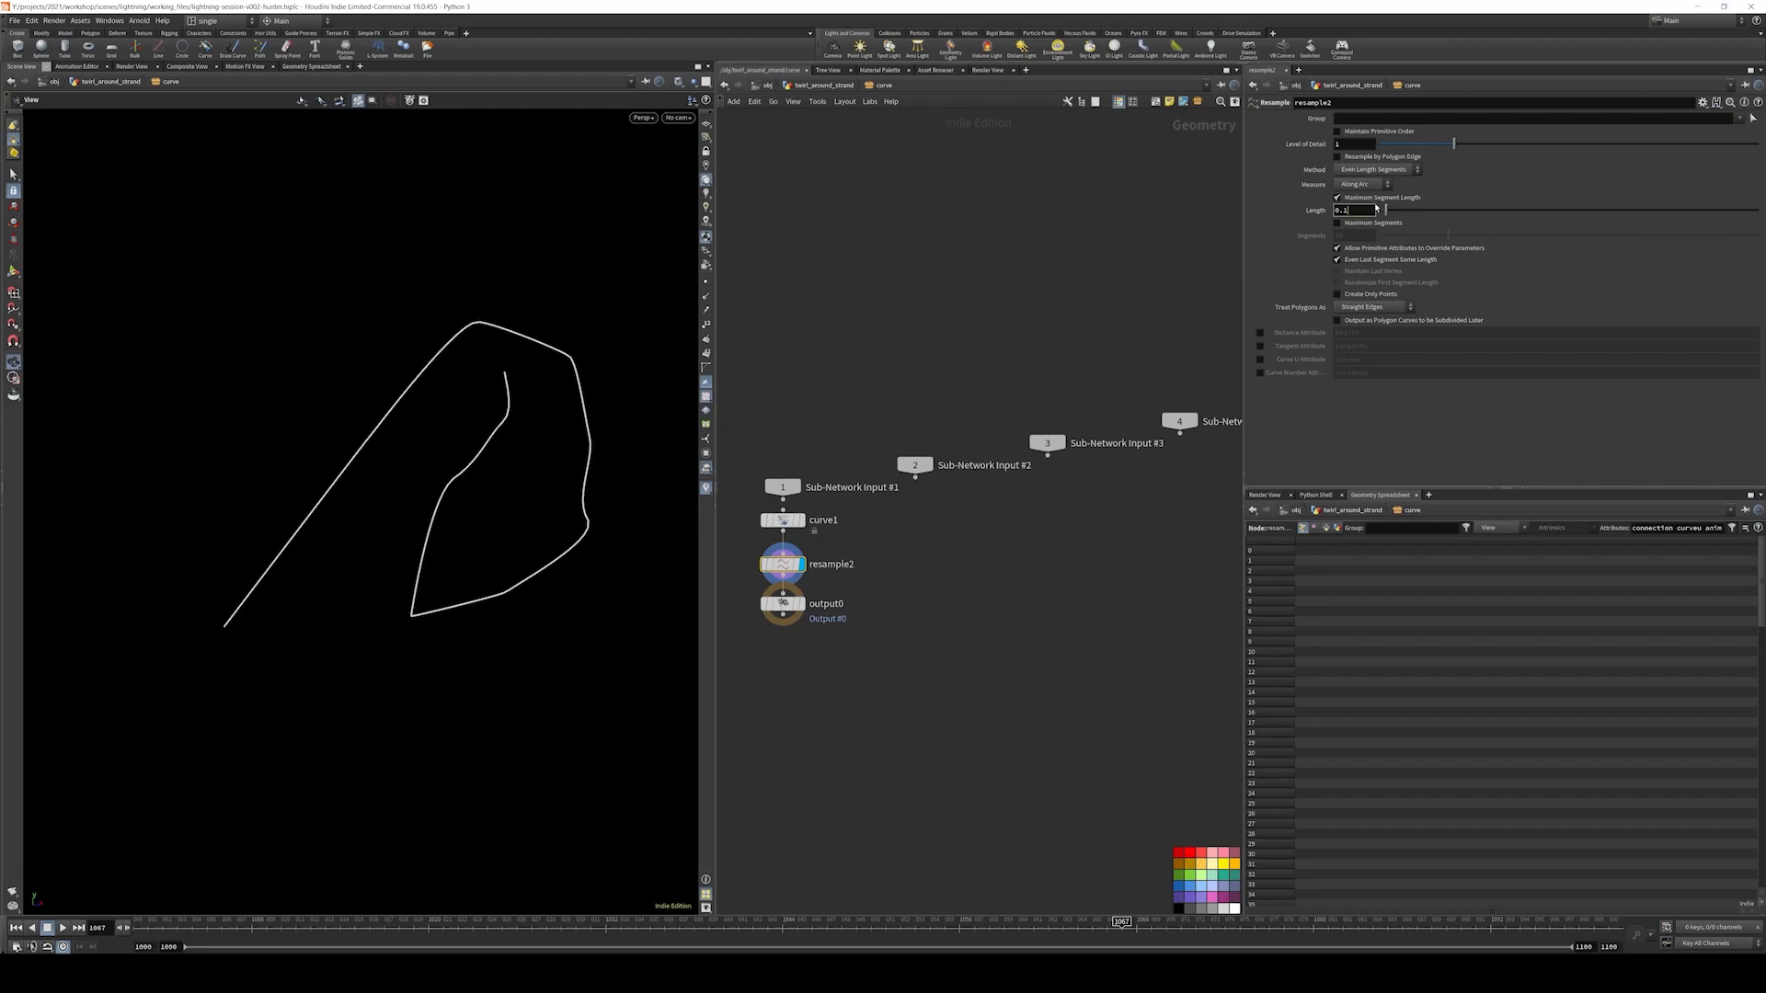
left_click(1375, 207)
type("0.05")
key("Return")
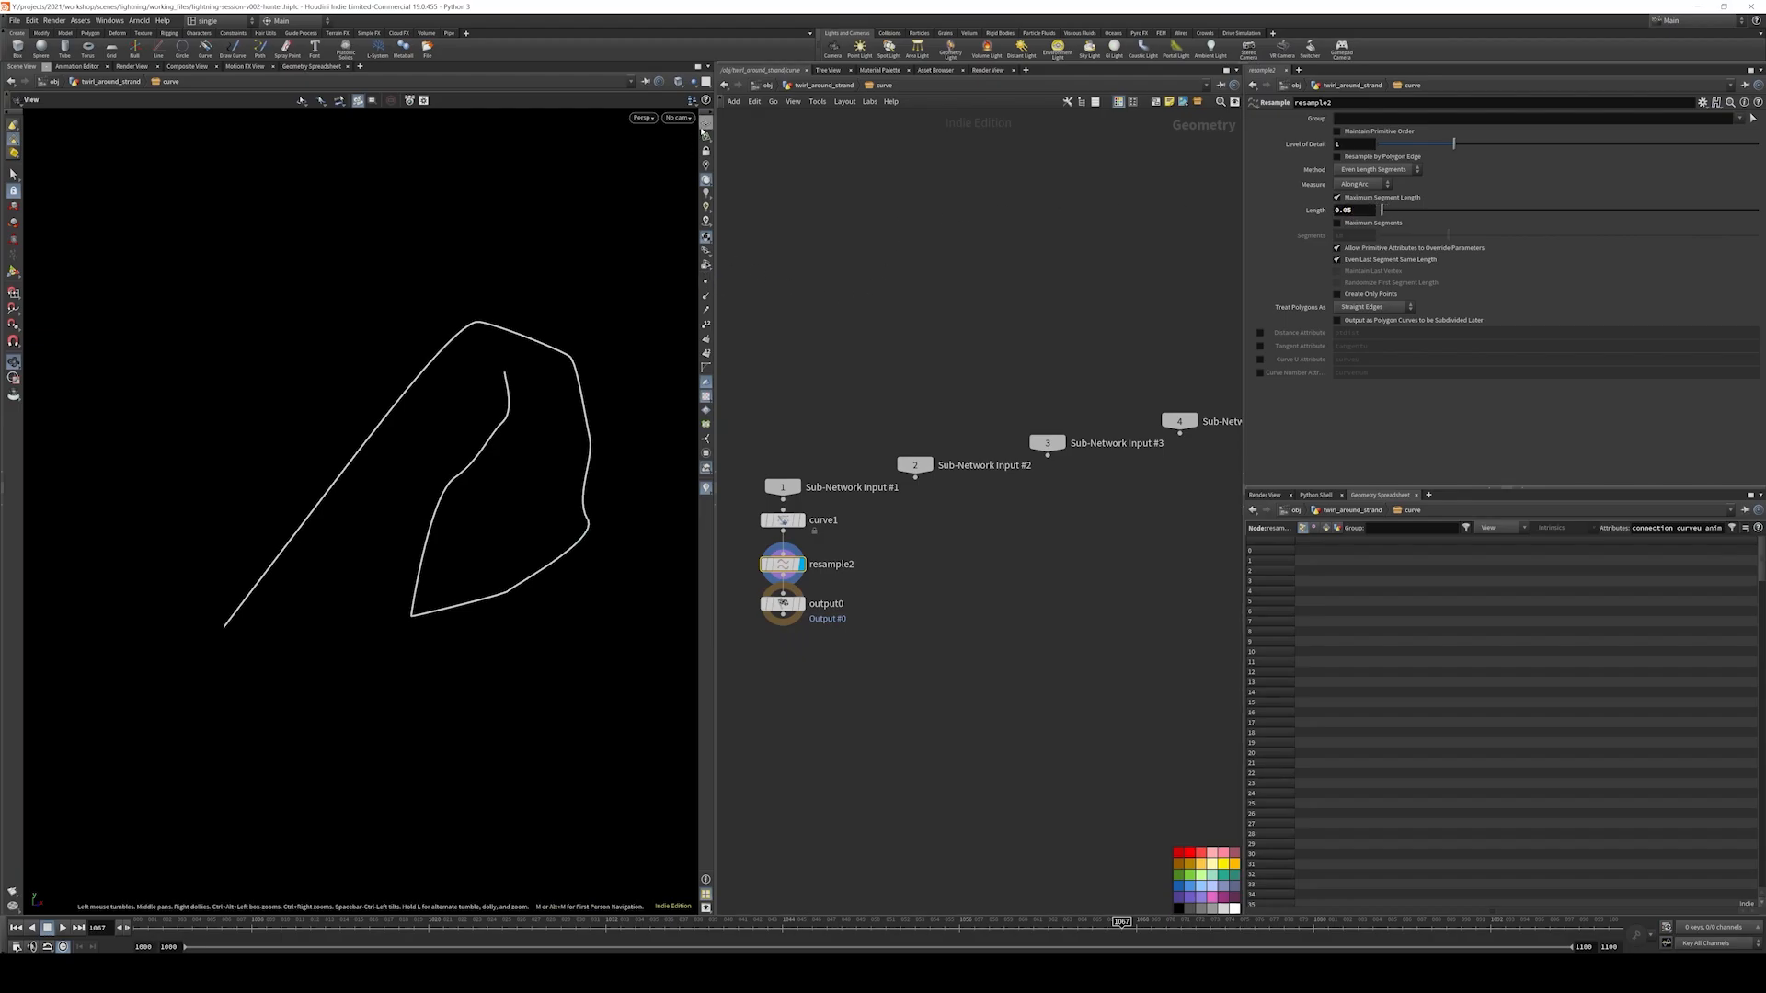
left_click(825, 86)
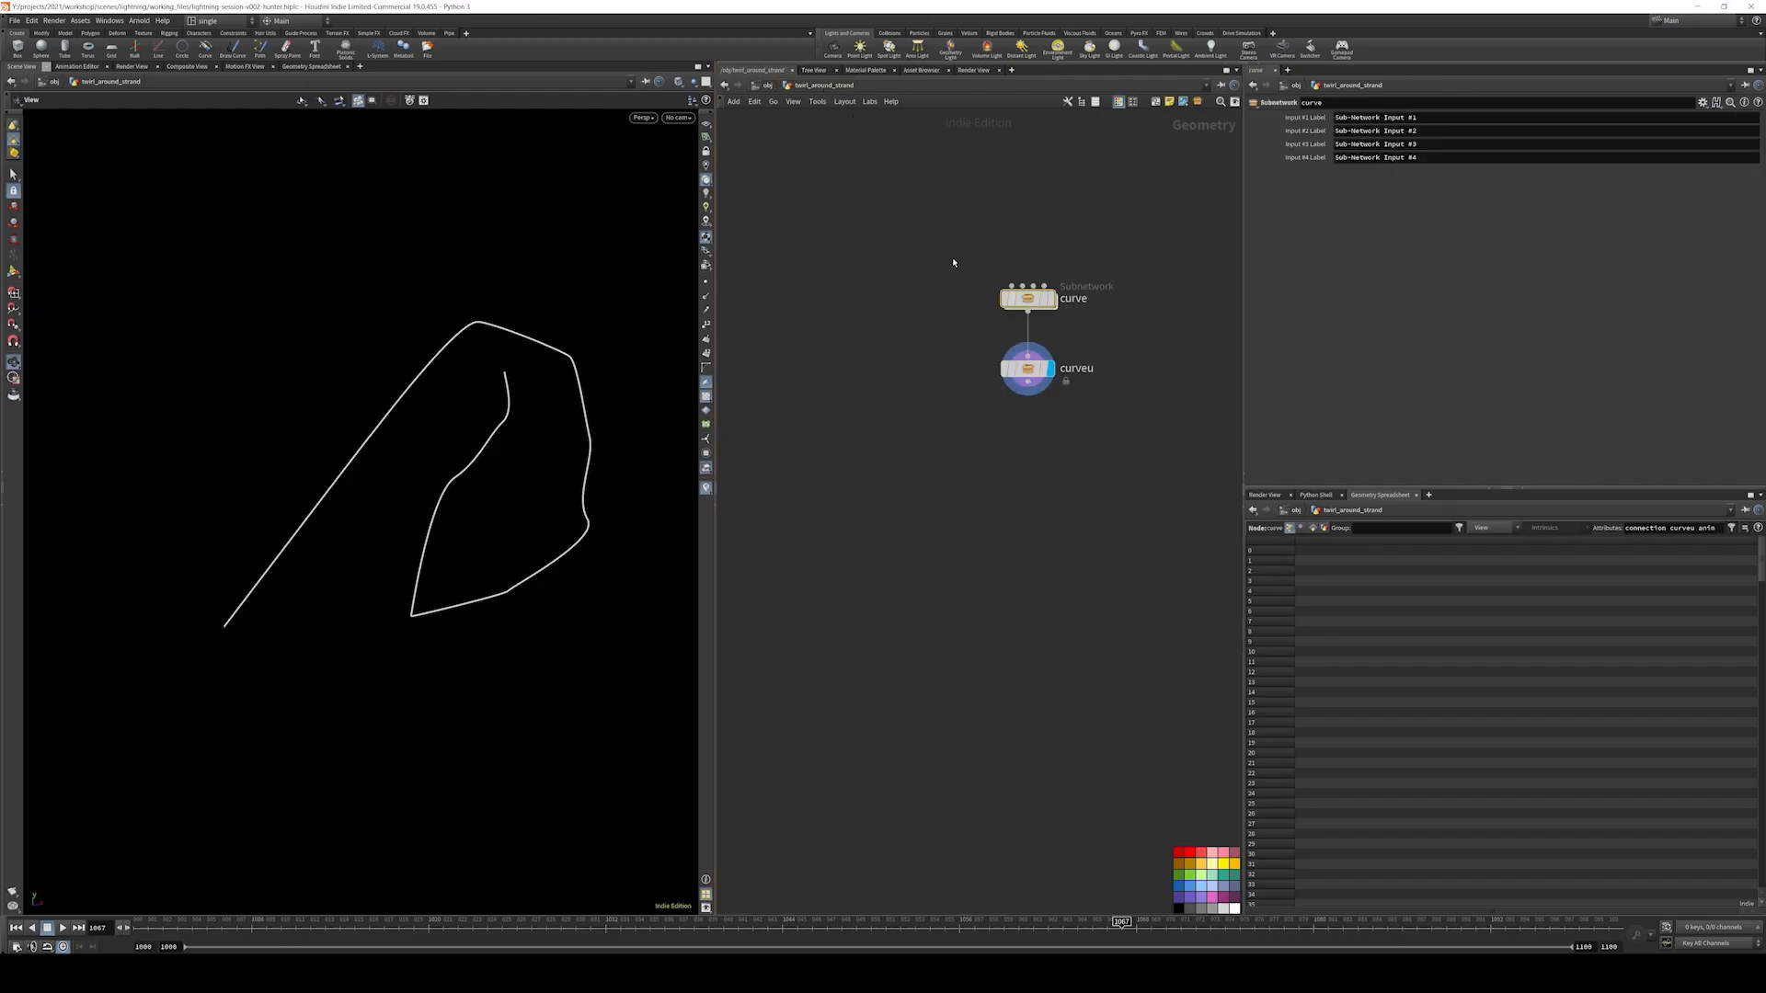
- Add an Orientation Along Curve node connected to the output of curveu
left_click_drag(914, 340, 1068, 409)
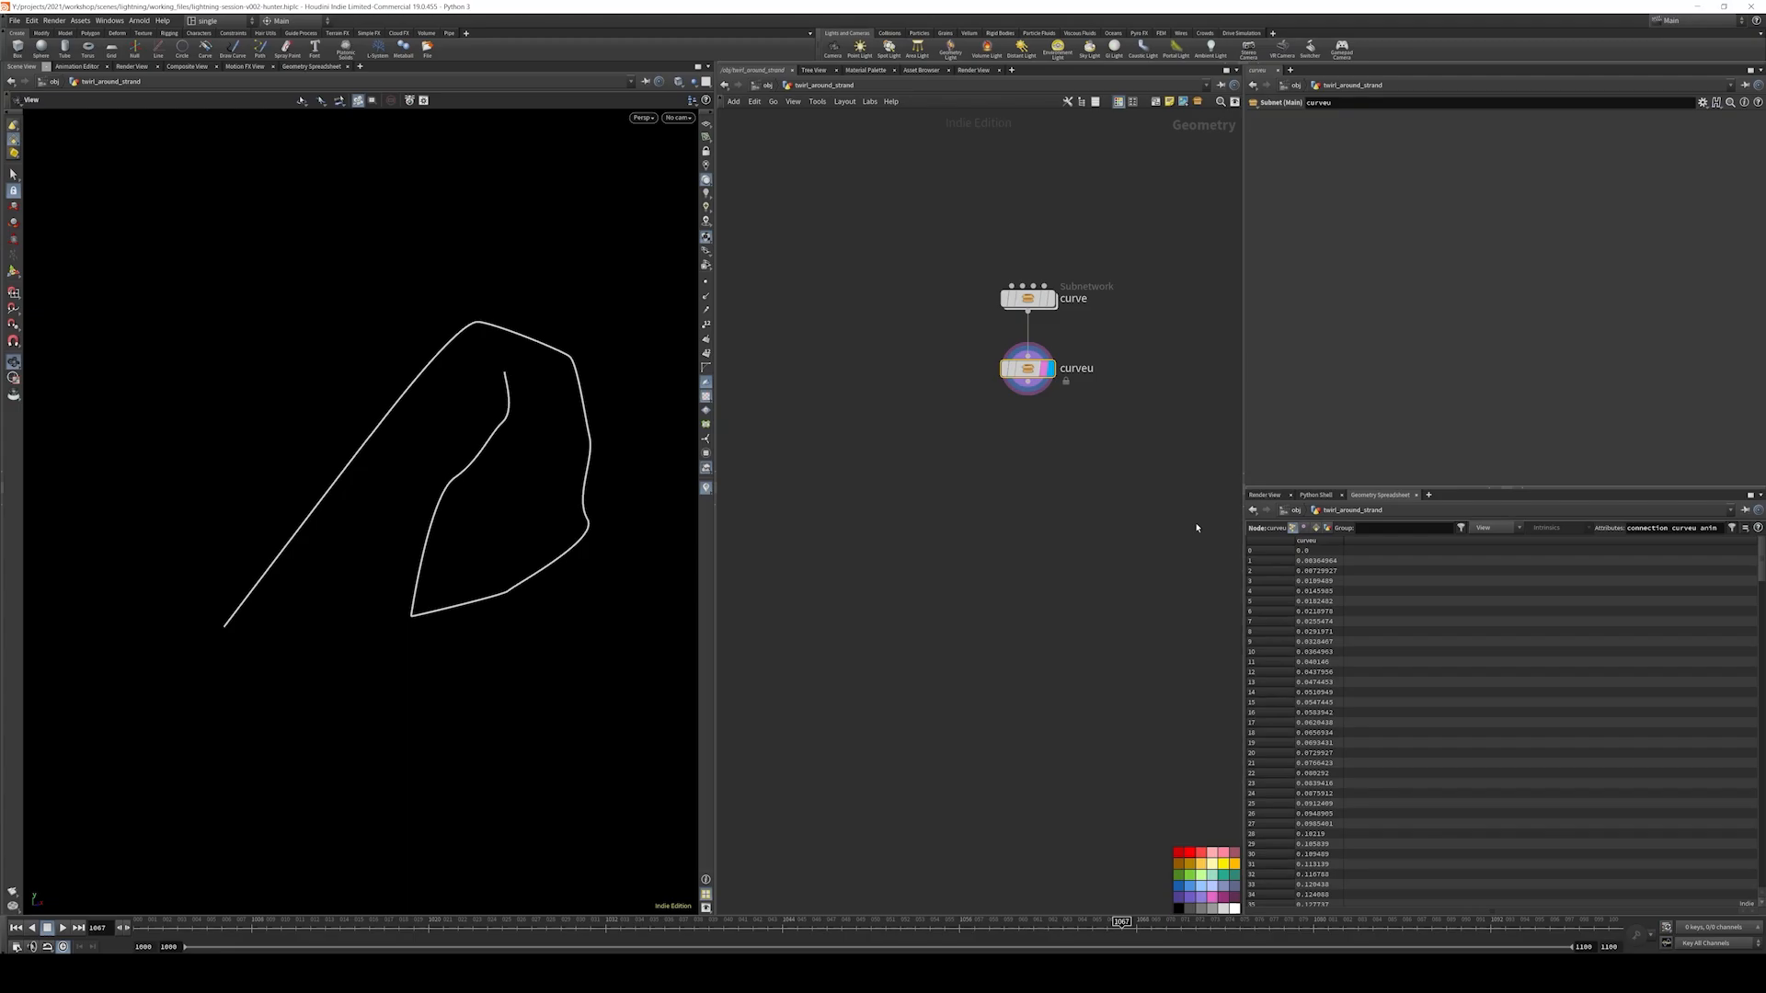
left_click(1136, 479)
middle_click_drag(1068, 407, 1039, 407)
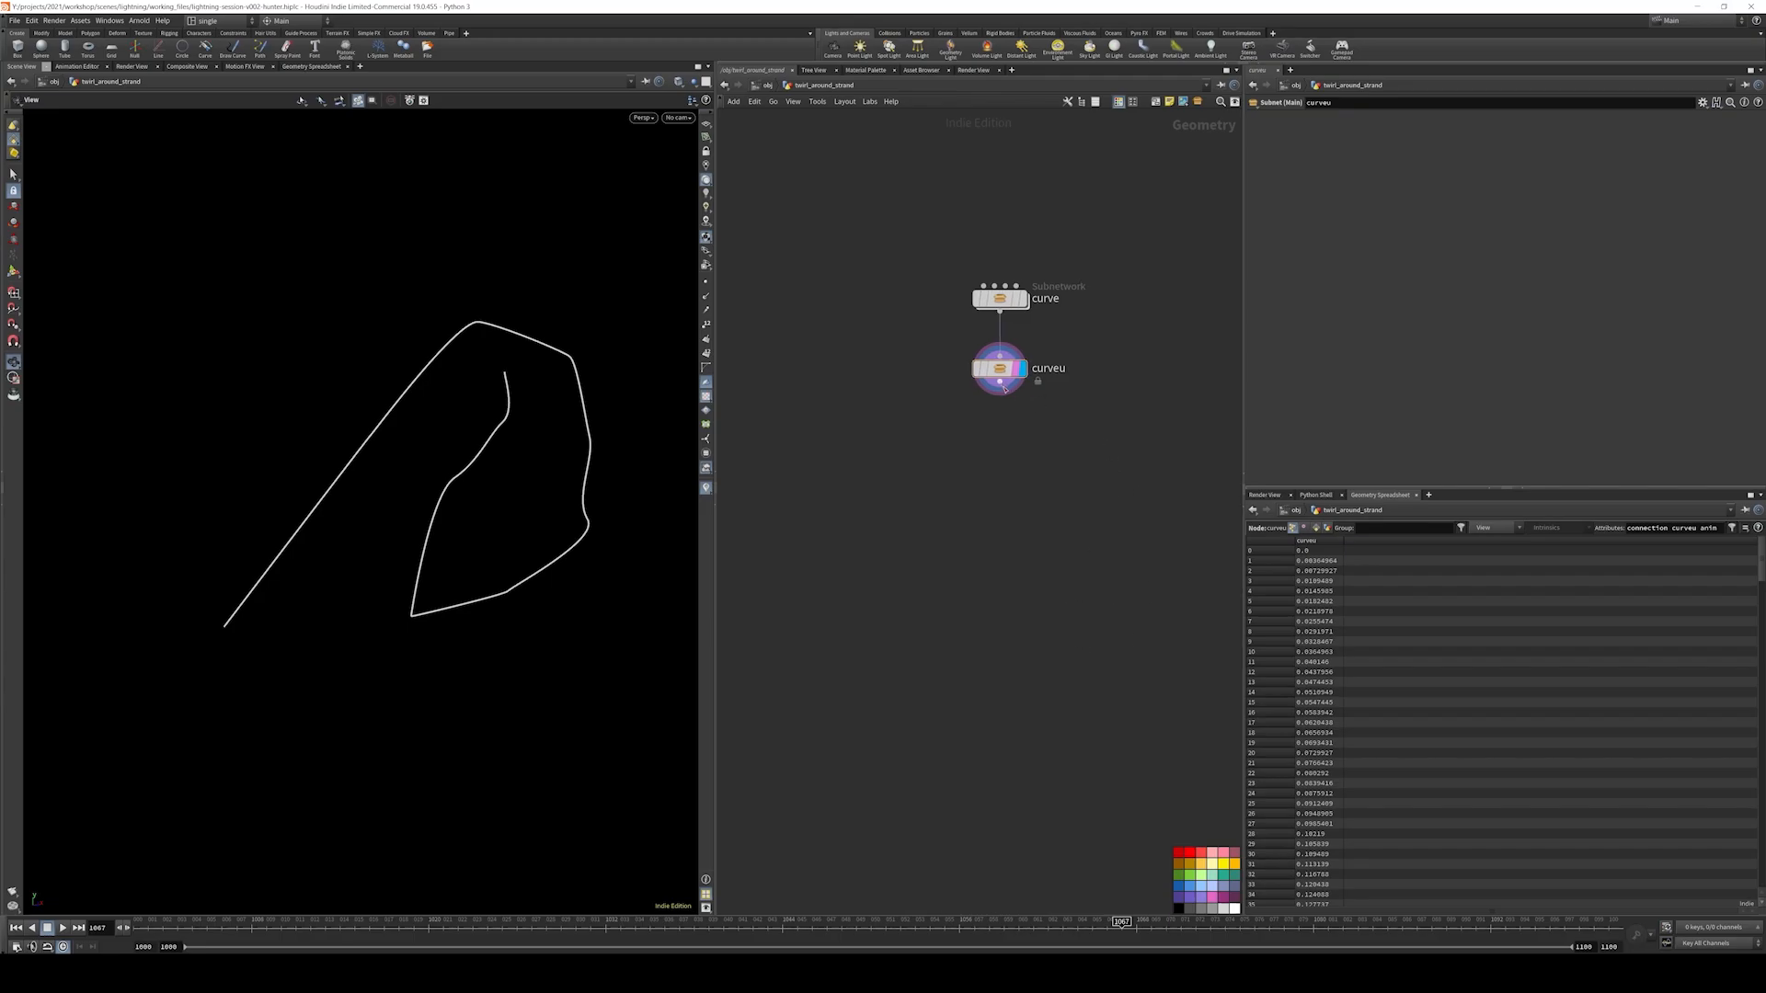
left_click(999, 382)
key("Tab")
type("orient")
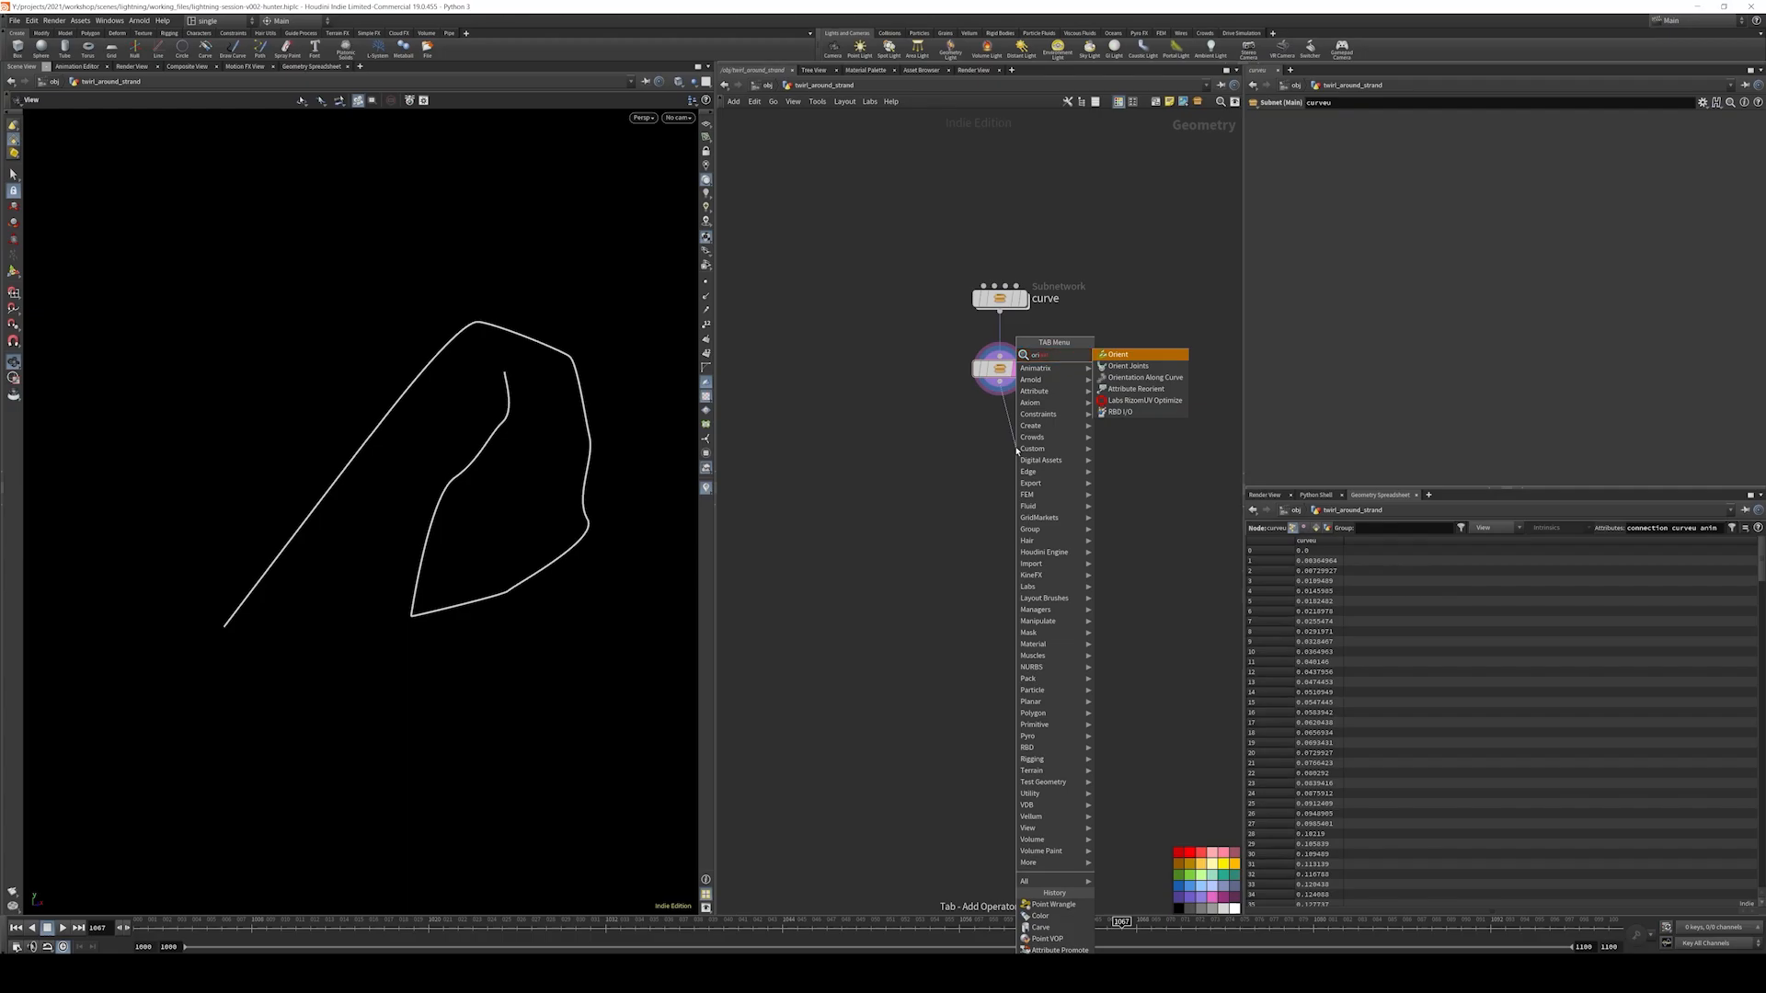
key("Down")
key("Down")
key("Return")
key("Return")
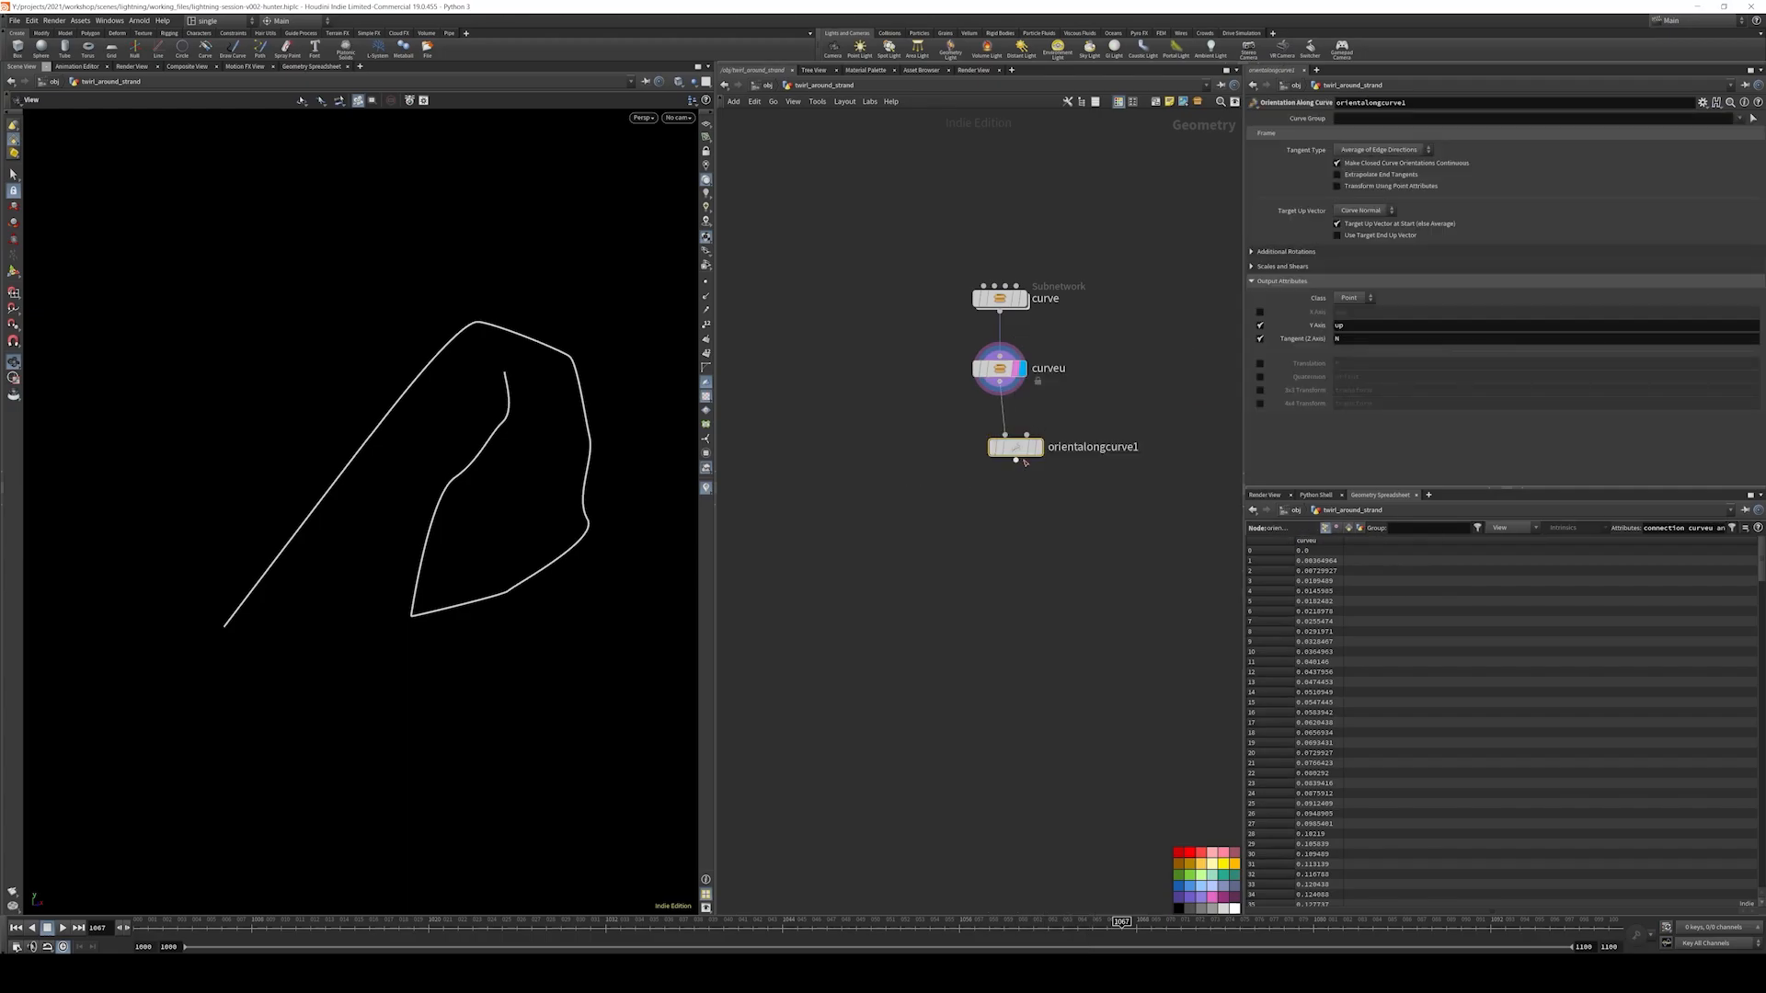
- Display the Orientation Along Curve node, align it below curveu, and enable its X Axis output attribute
left_click(1038, 448)
left_click_drag(1018, 448, 1002, 465)
left_click(1260, 313)
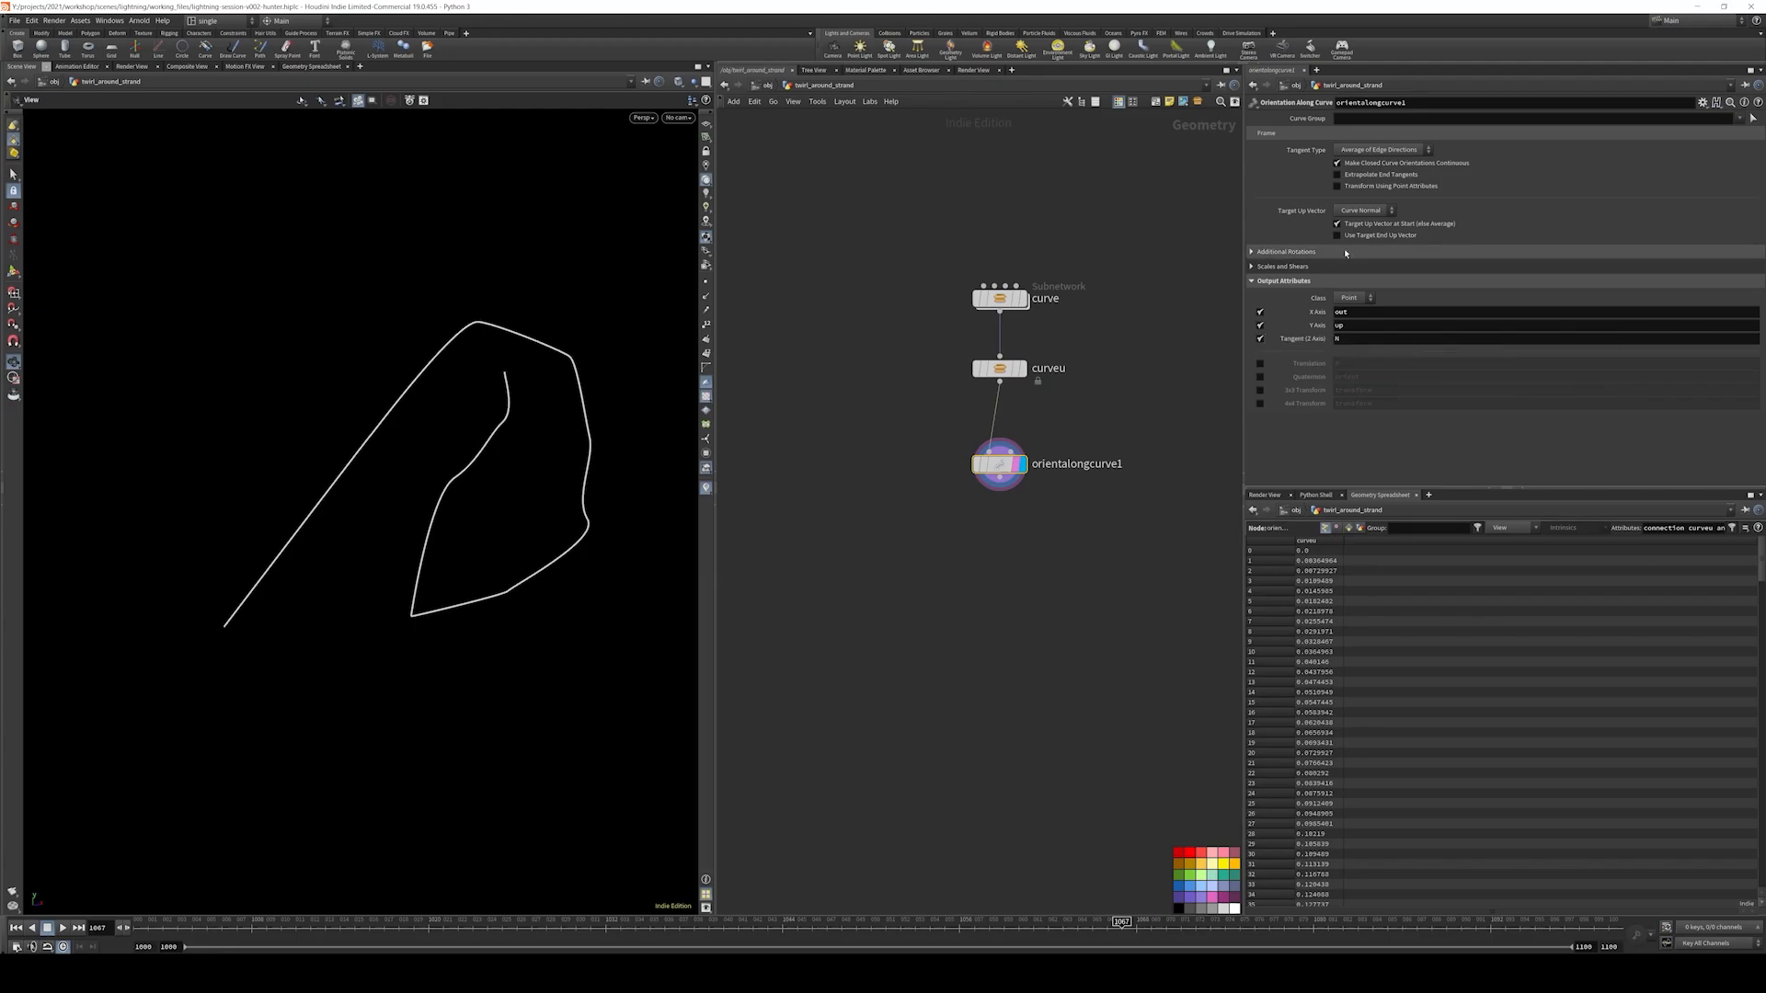
mouse_move(1270, 313)
middle_click_drag(1123, 311, 1092, 311)
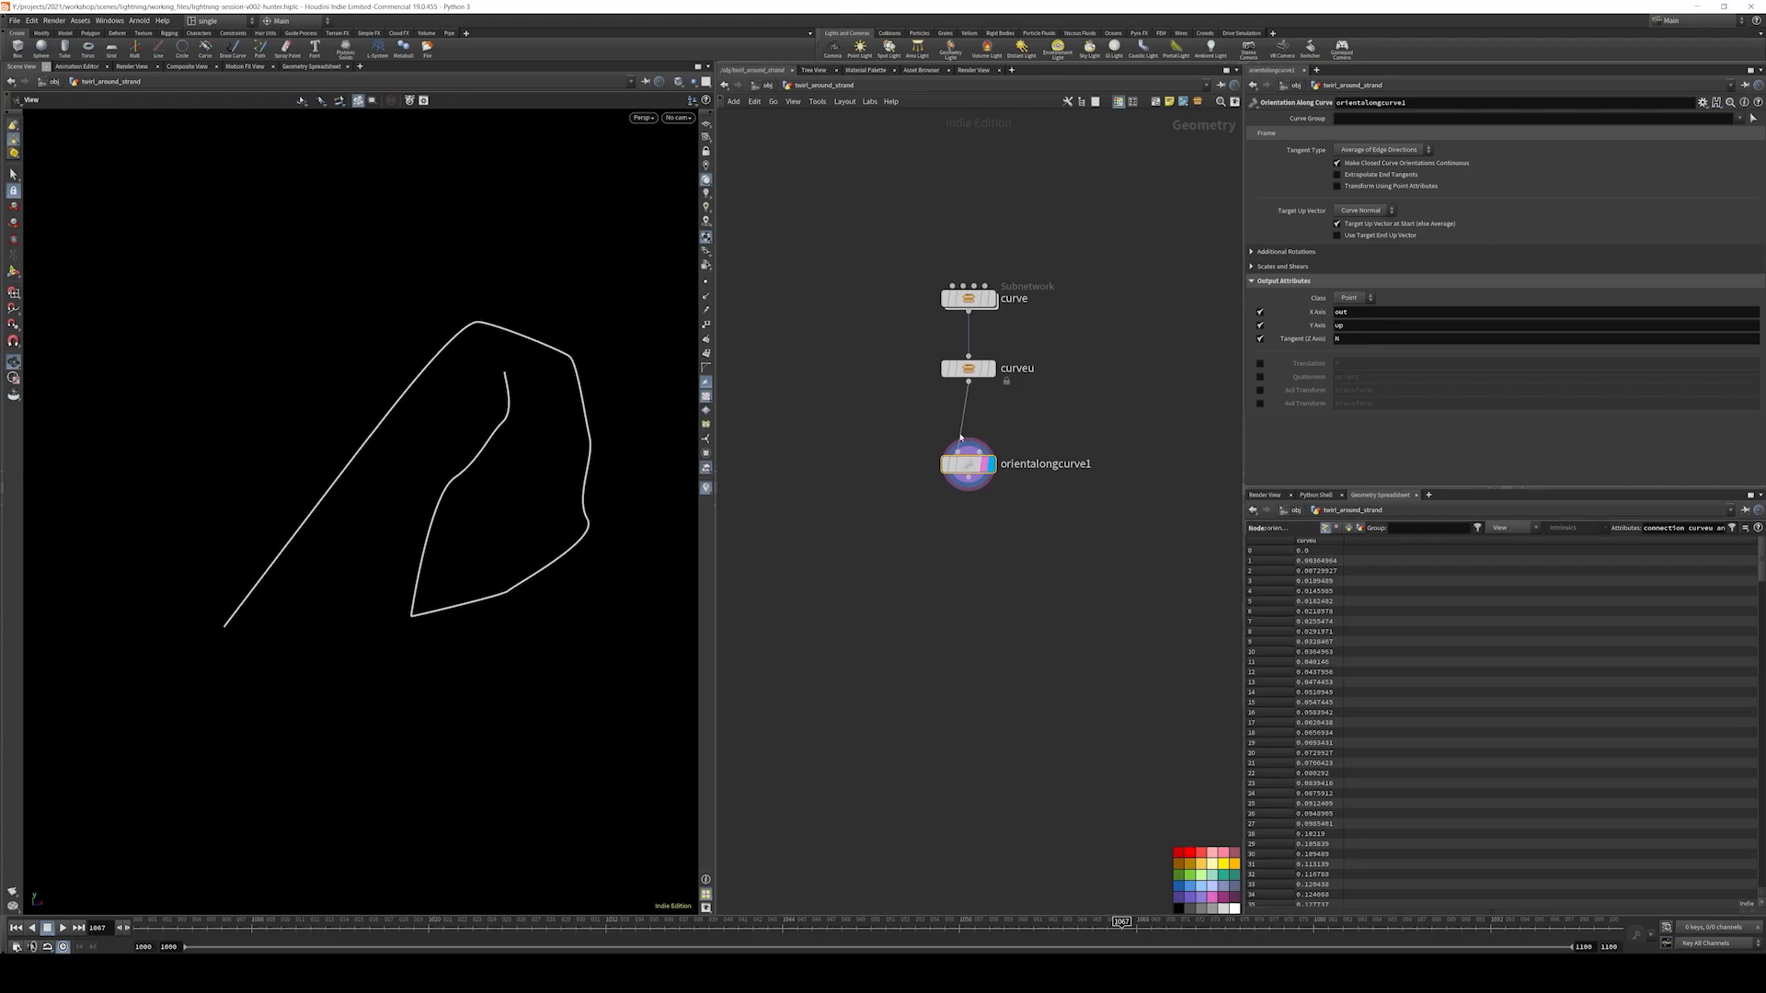
- Add a Marker visualizer to the Scene group of viewport visualizers
left_click(707, 489)
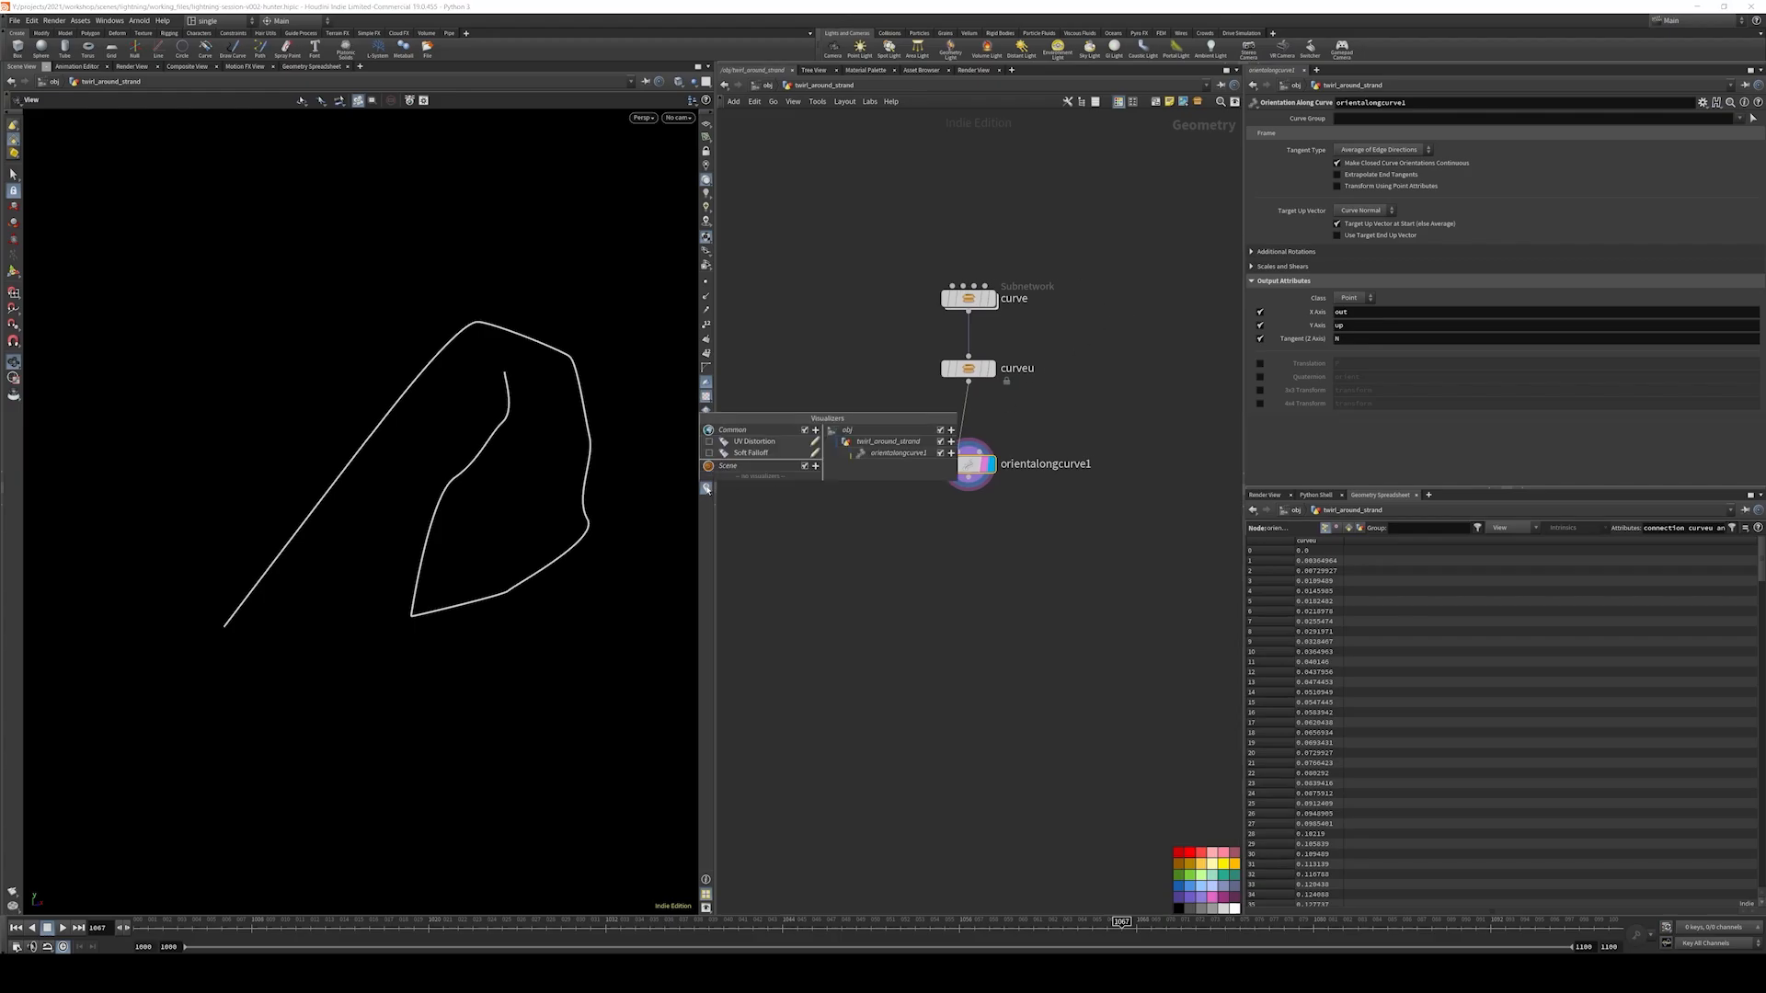
left_click(814, 466)
left_click(844, 480)
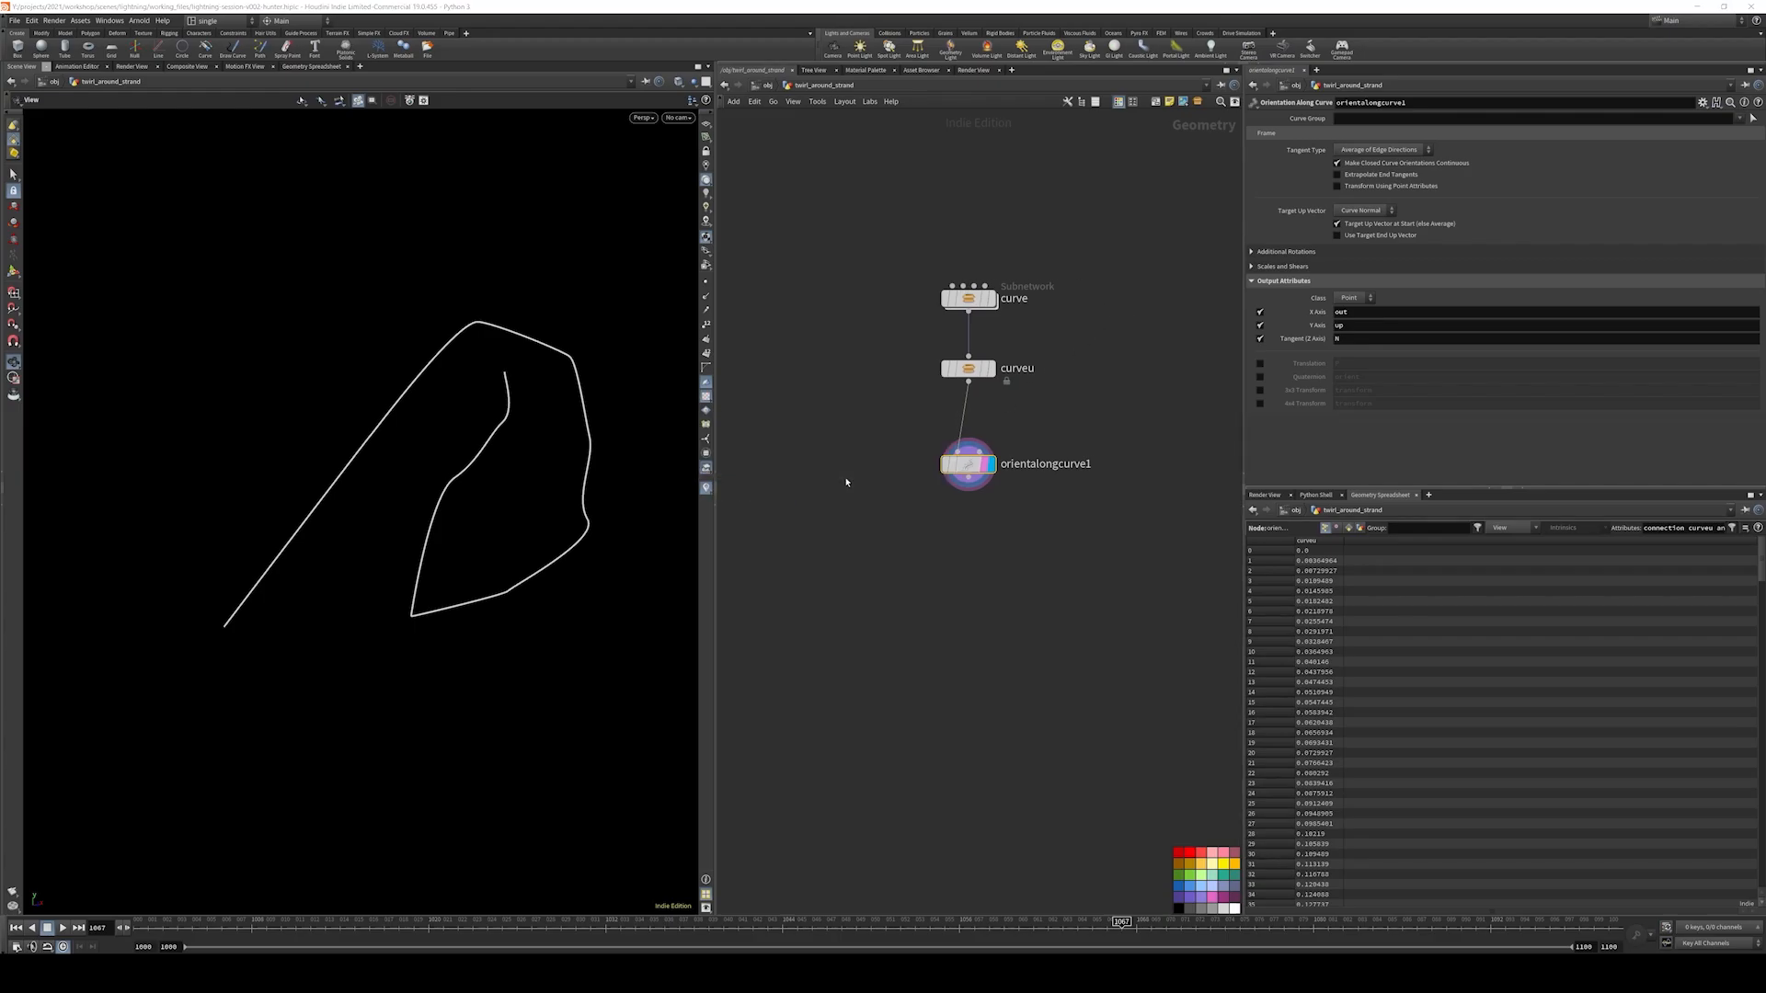
- Visualize the out and up point attributes from the Orientation Along Curve node's info and inspect the vectors in the viewport
left_click(982, 320)
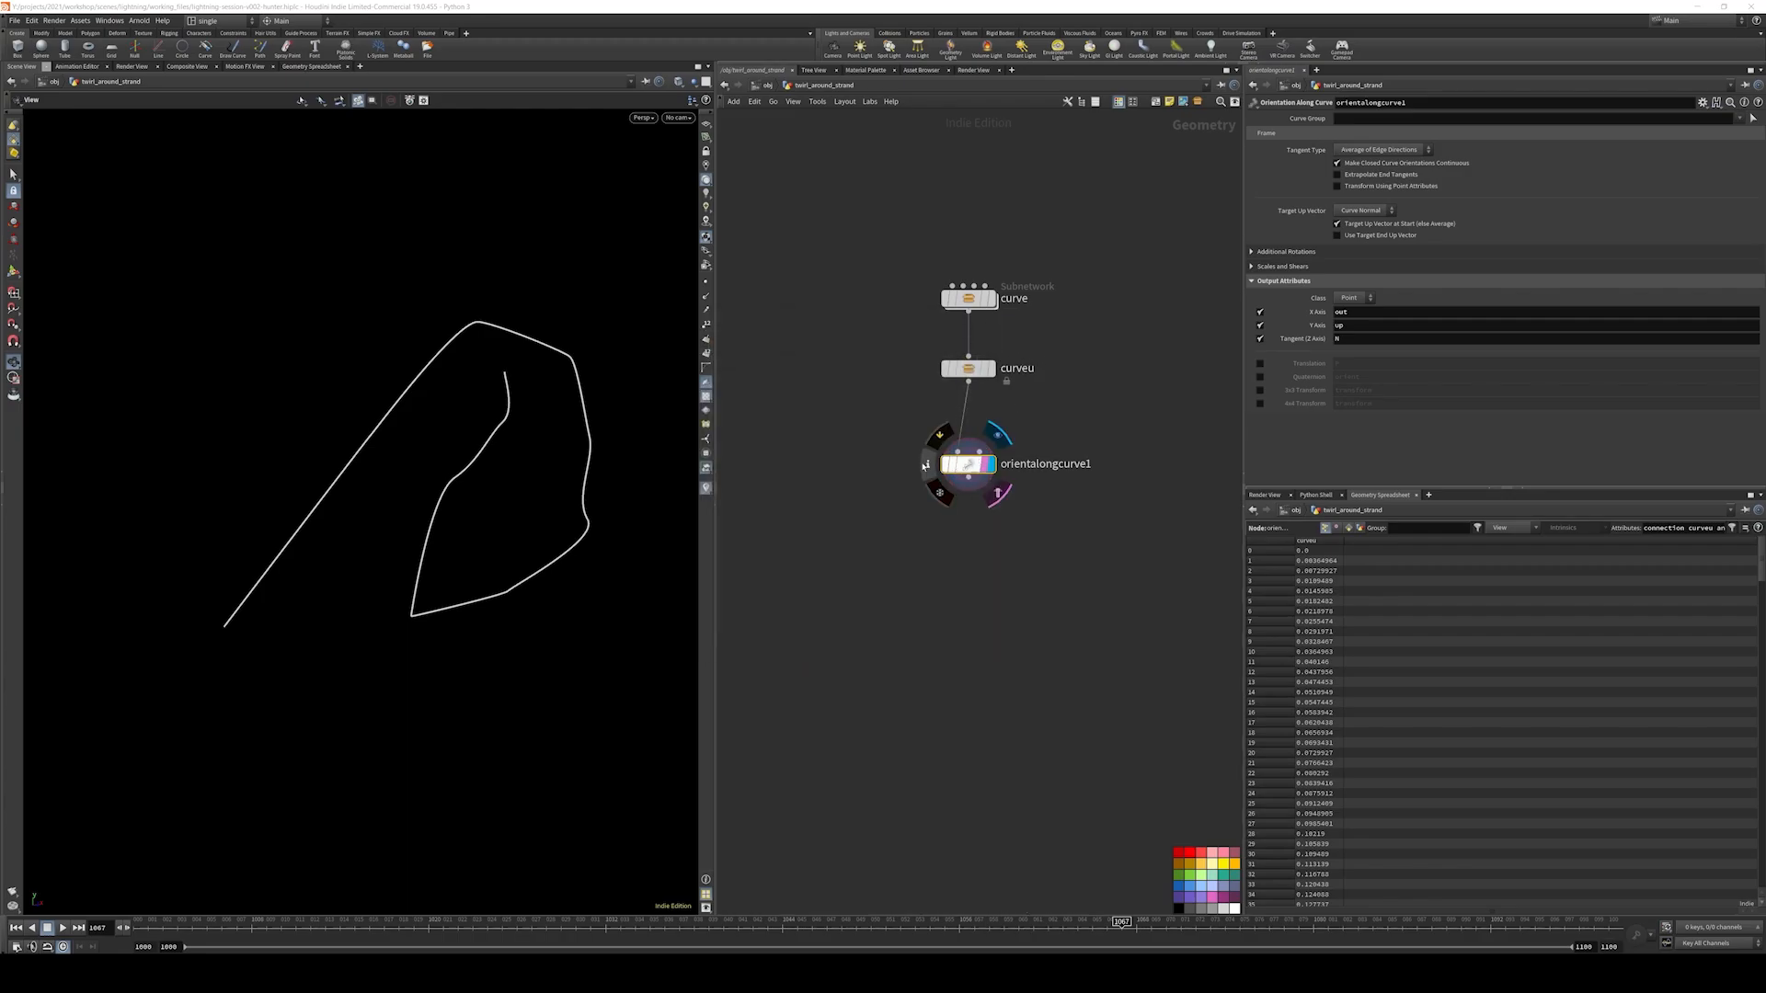
middle_click(926, 463)
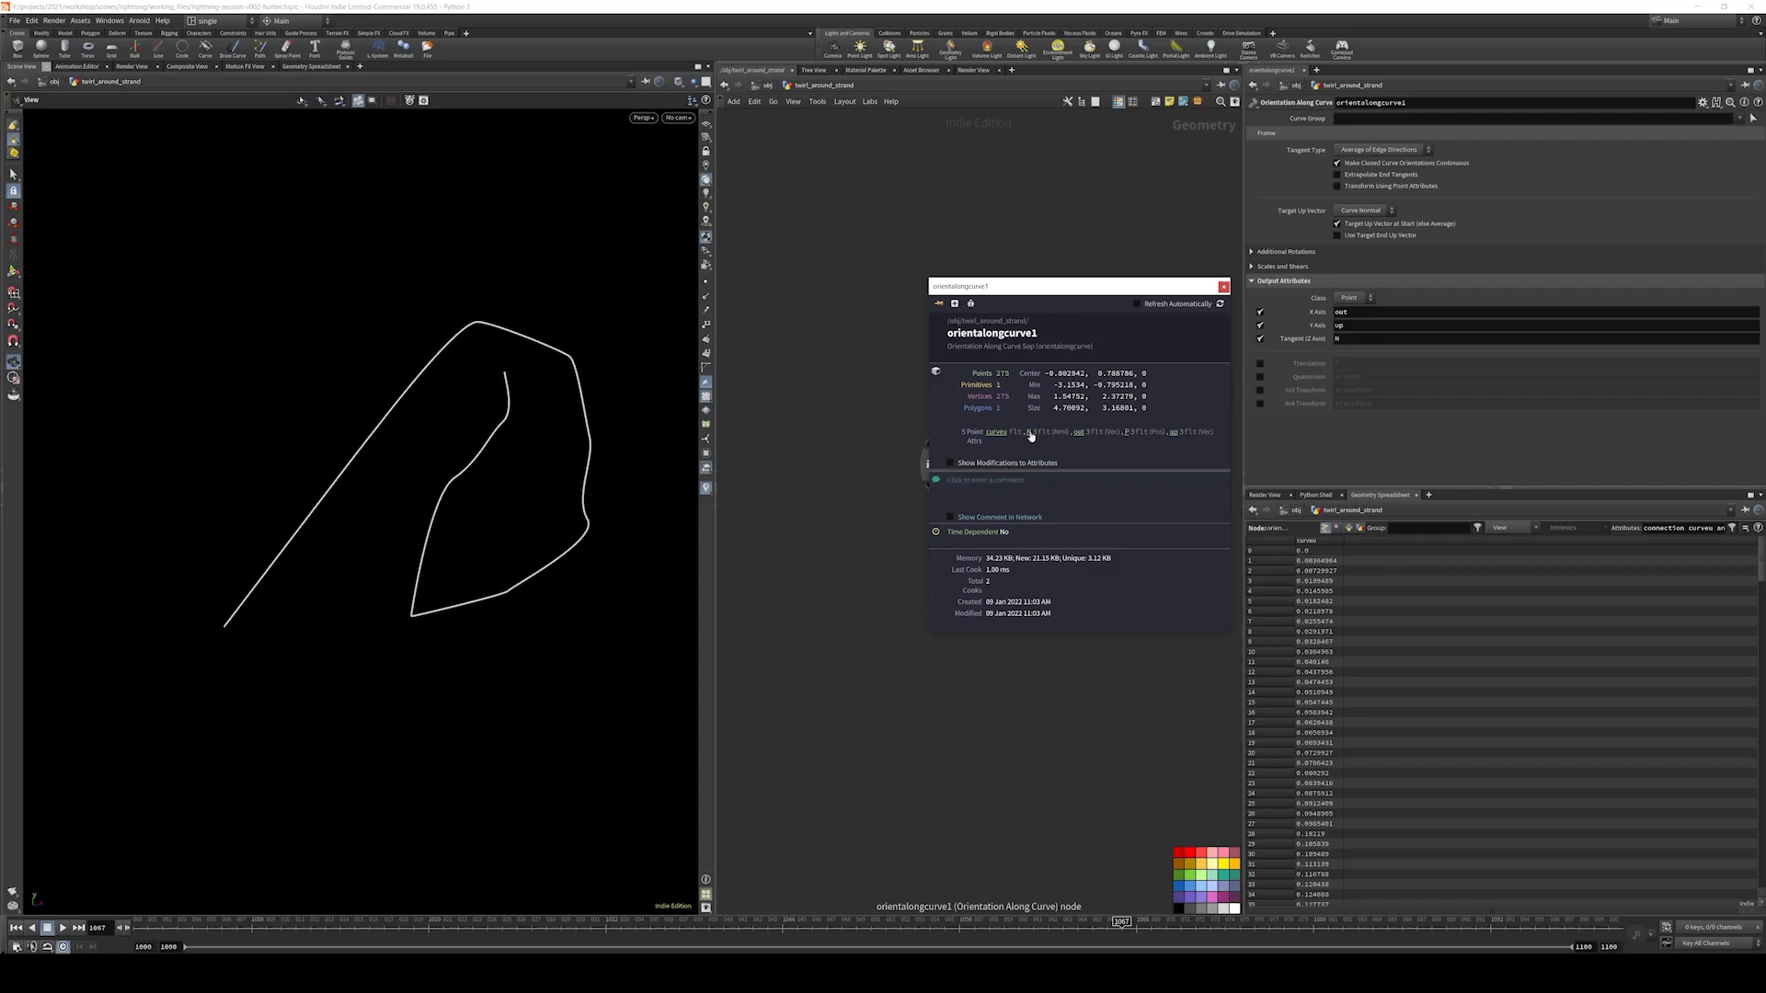
left_click(1078, 432)
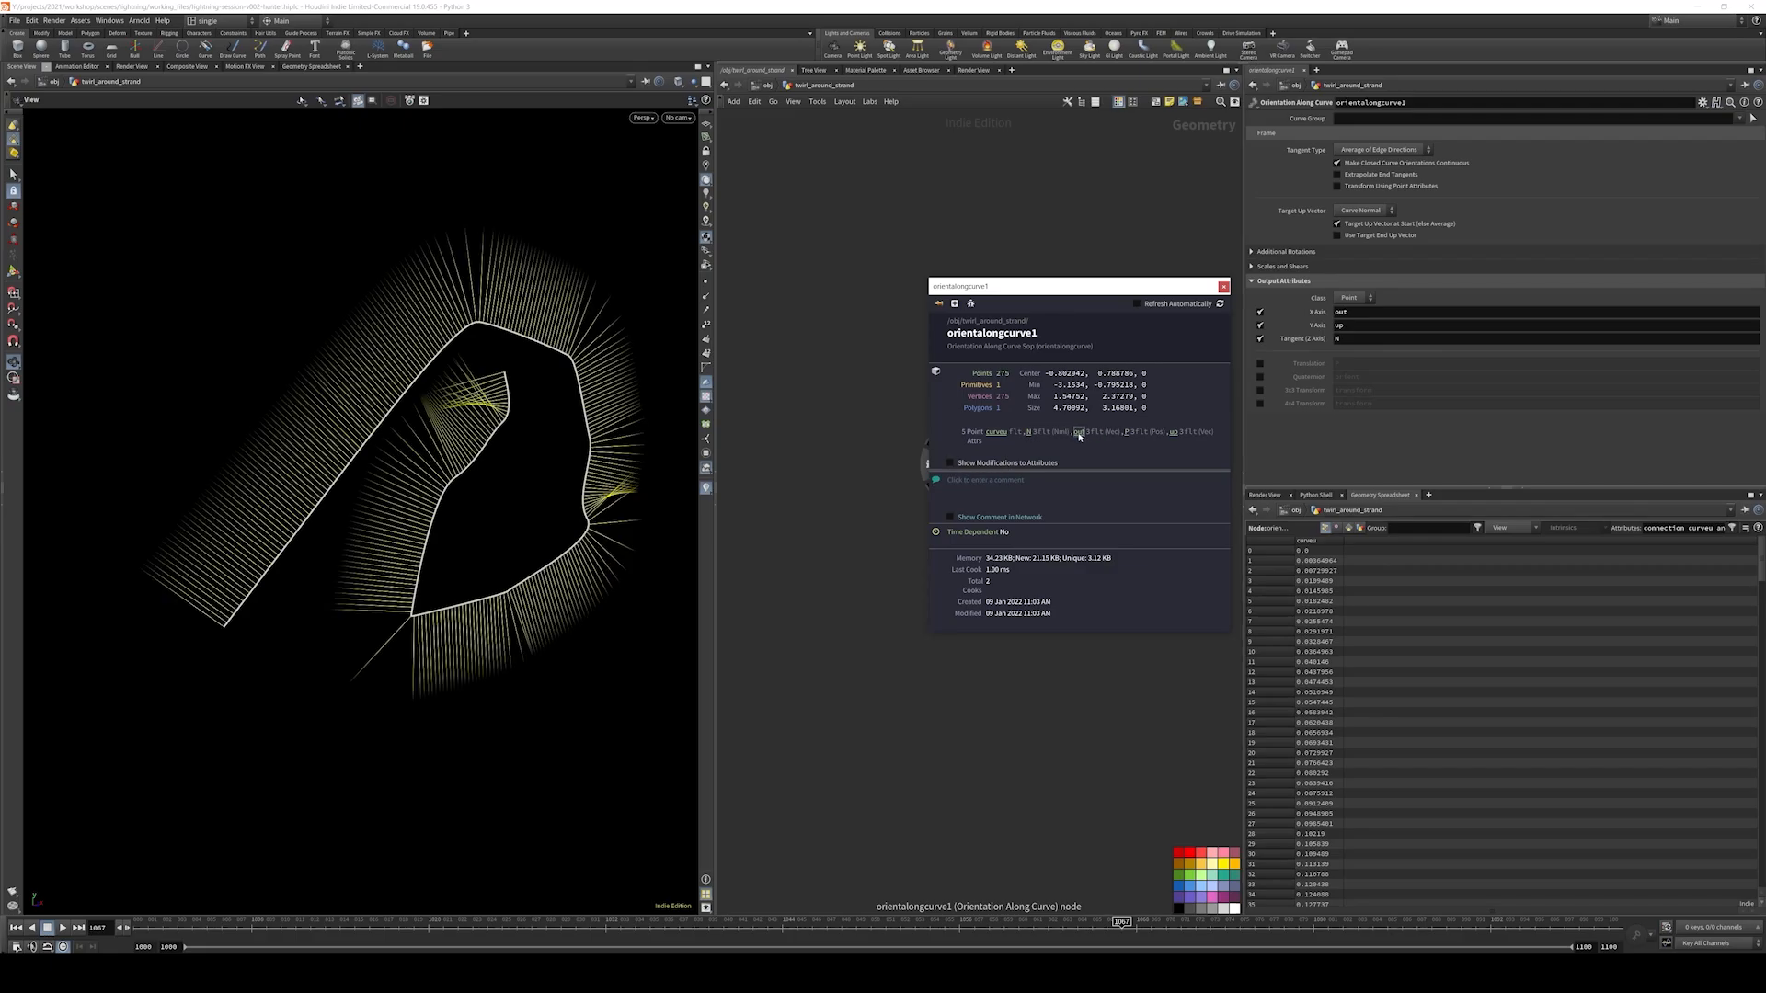
left_click(1174, 432)
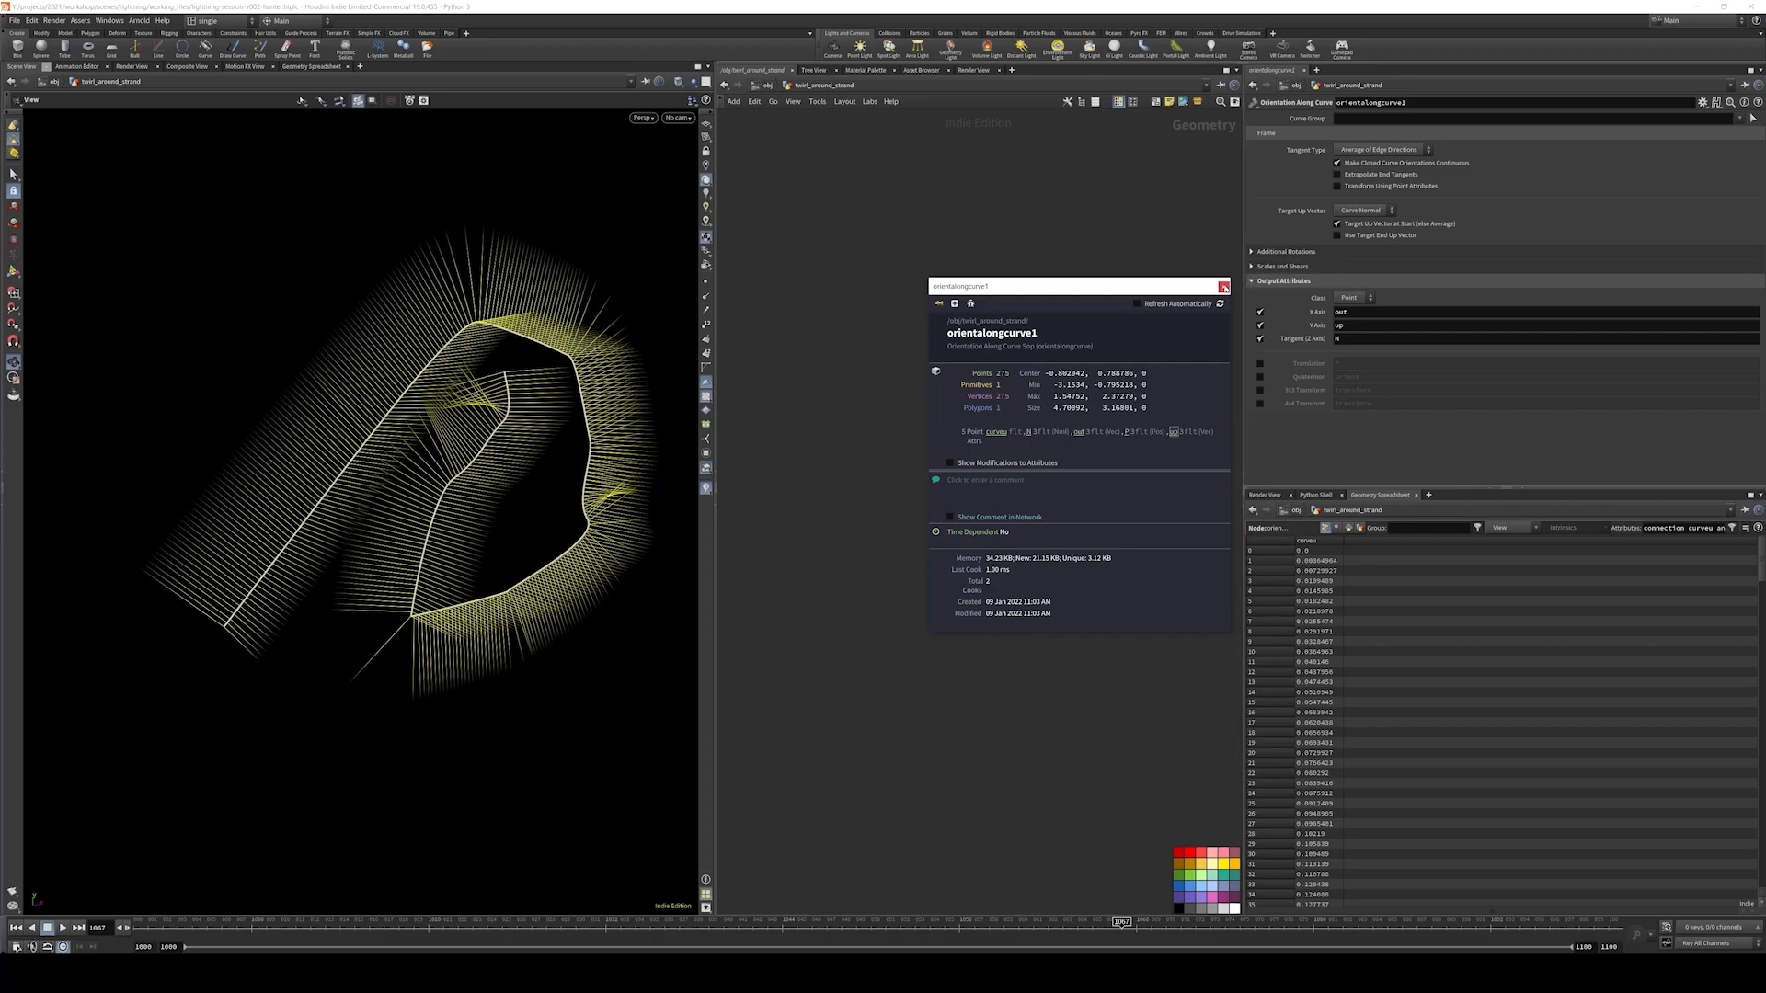
left_click(1223, 287)
mouse_move(474, 412)
left_mouse_down()
mouse_move(495, 414)
mouse_move(457, 407)
left_mouse_up()
right_click_drag(457, 407, 311, 453)
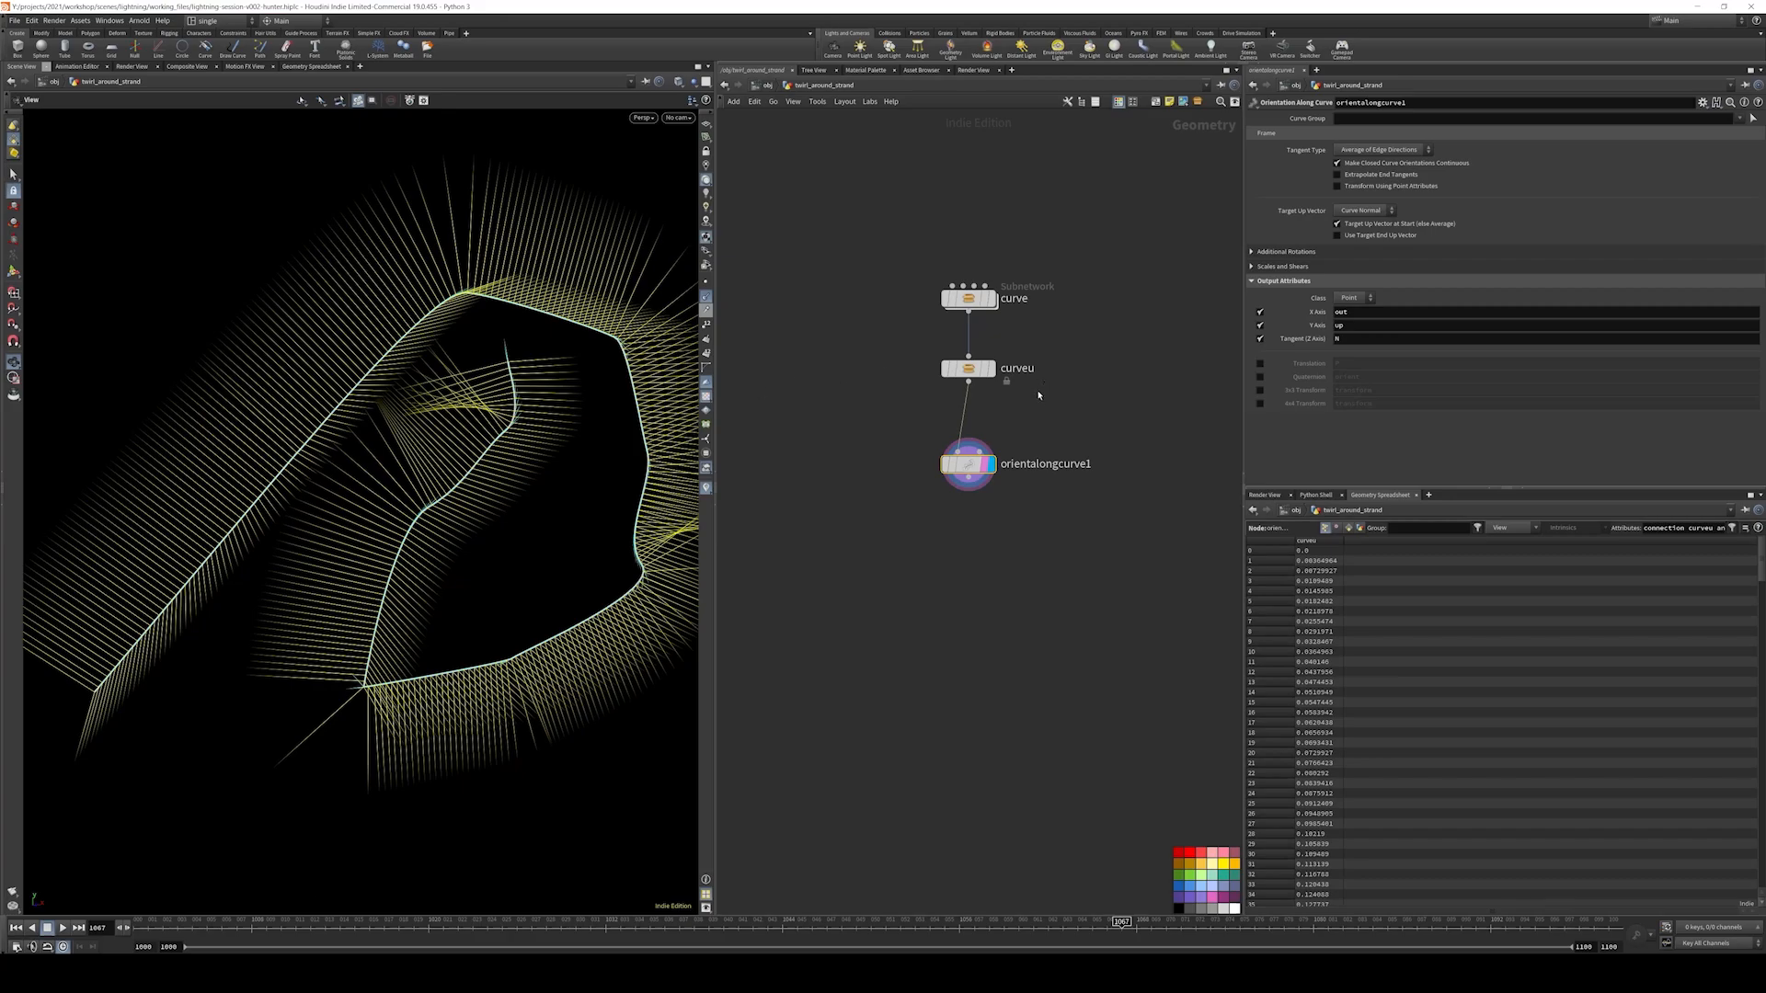
- Set the marker color of the out visualizer to red
left_click(707, 487)
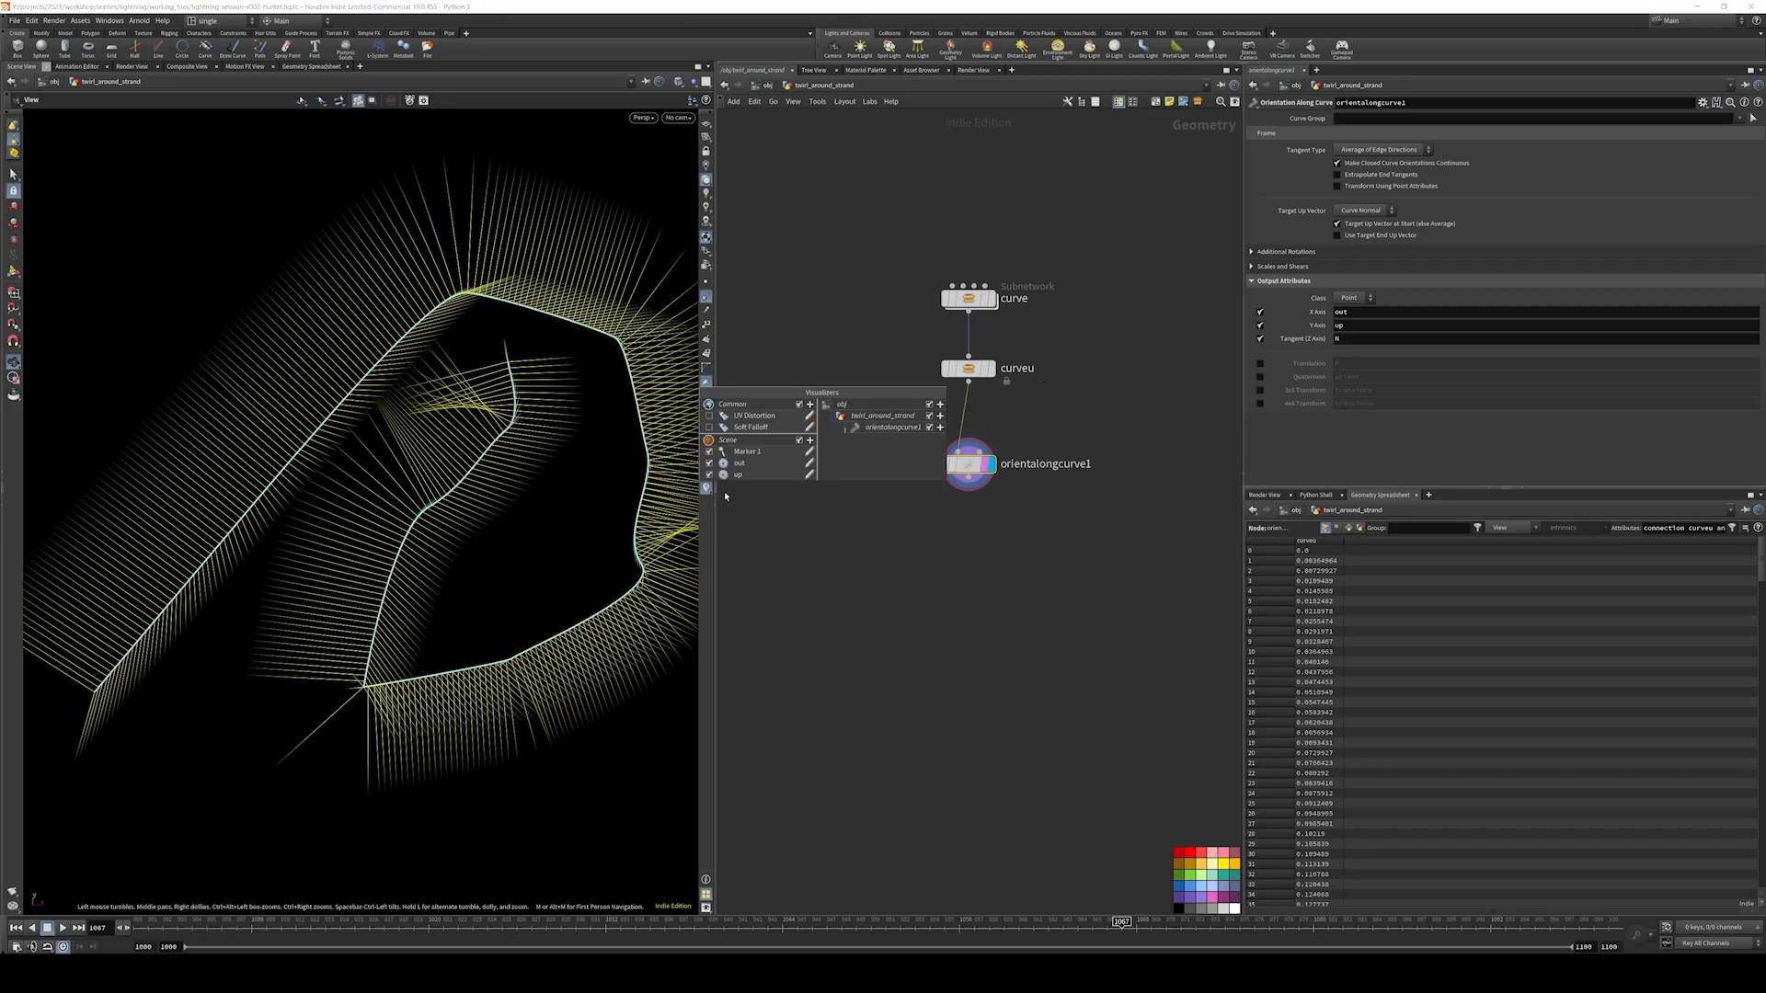
left_click(810, 462)
left_click(797, 566)
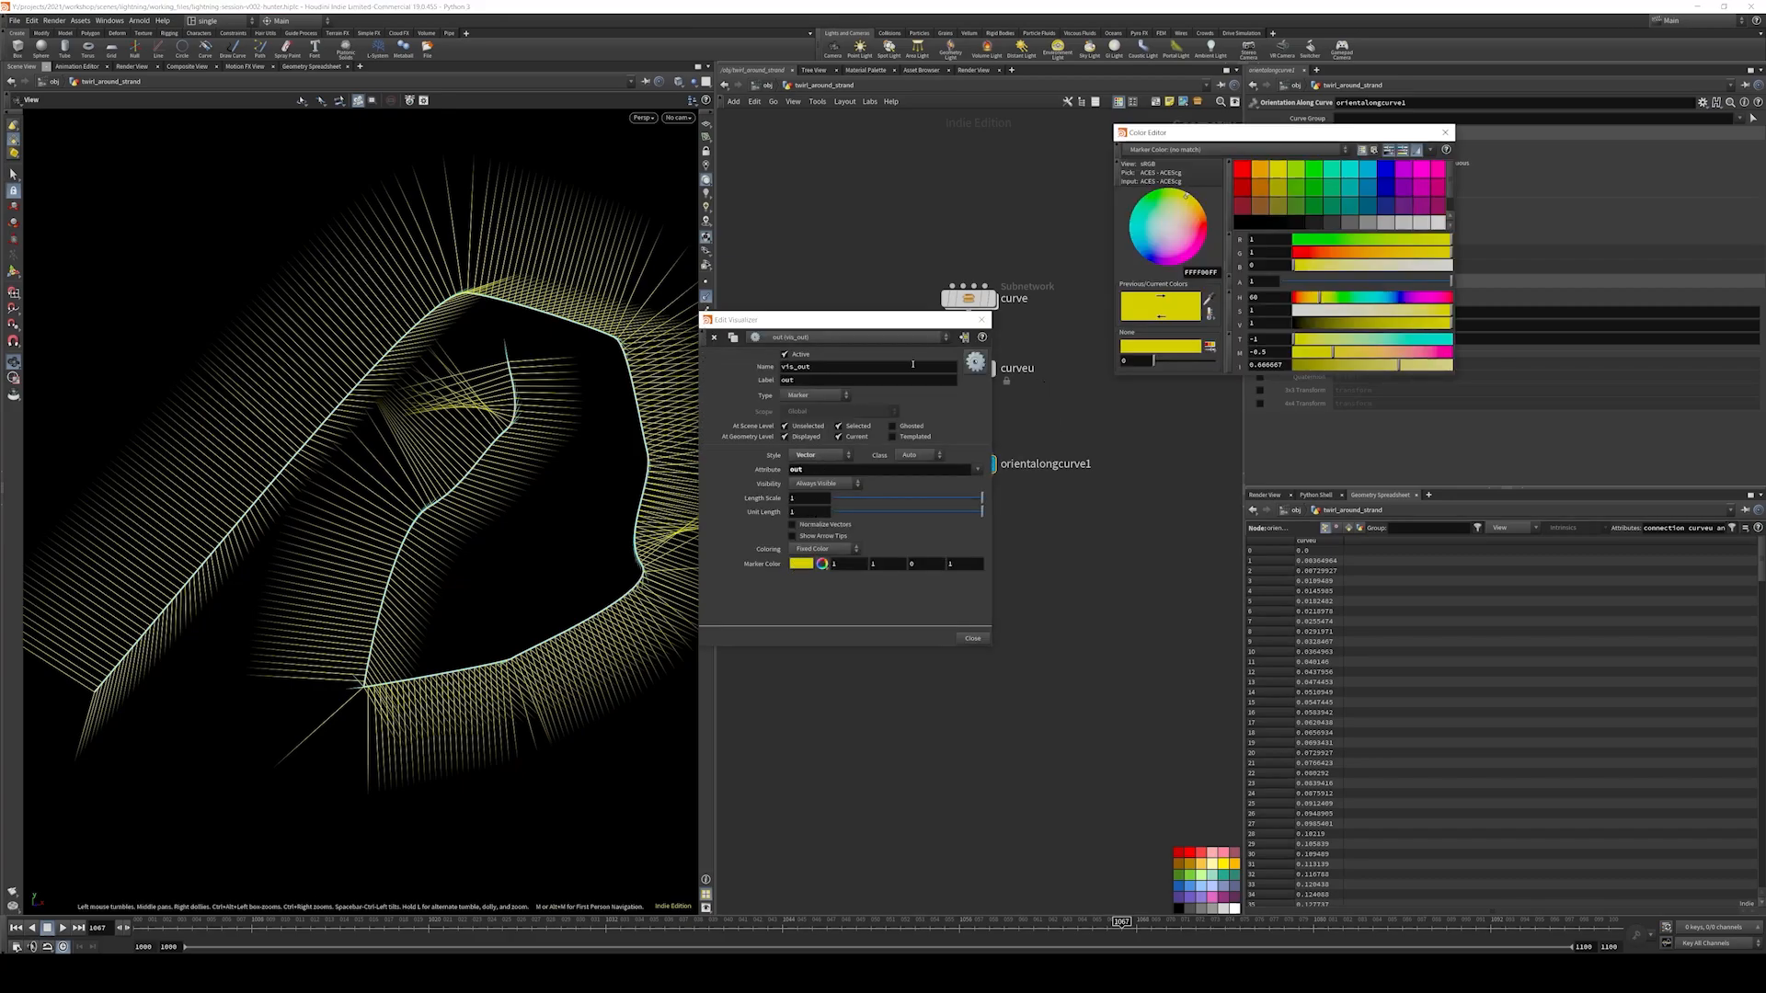
left_click(1242, 170)
left_click_drag(603, 288, 643, 292)
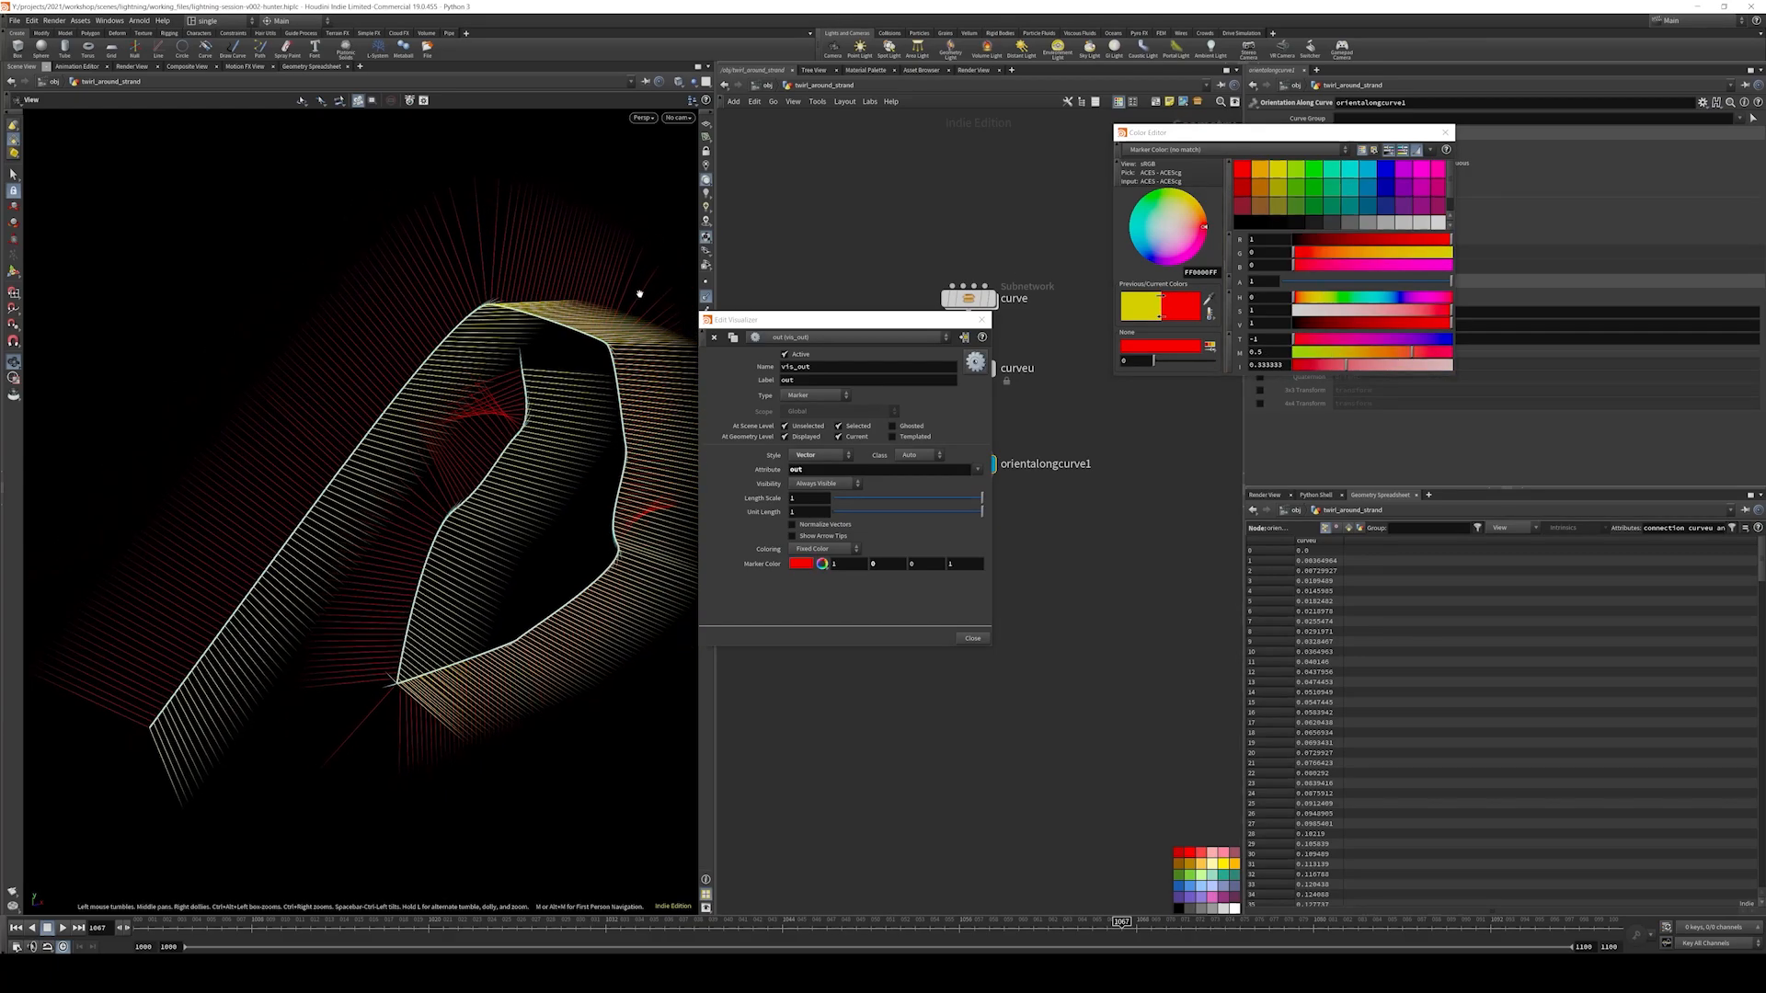
left_click(1447, 133)
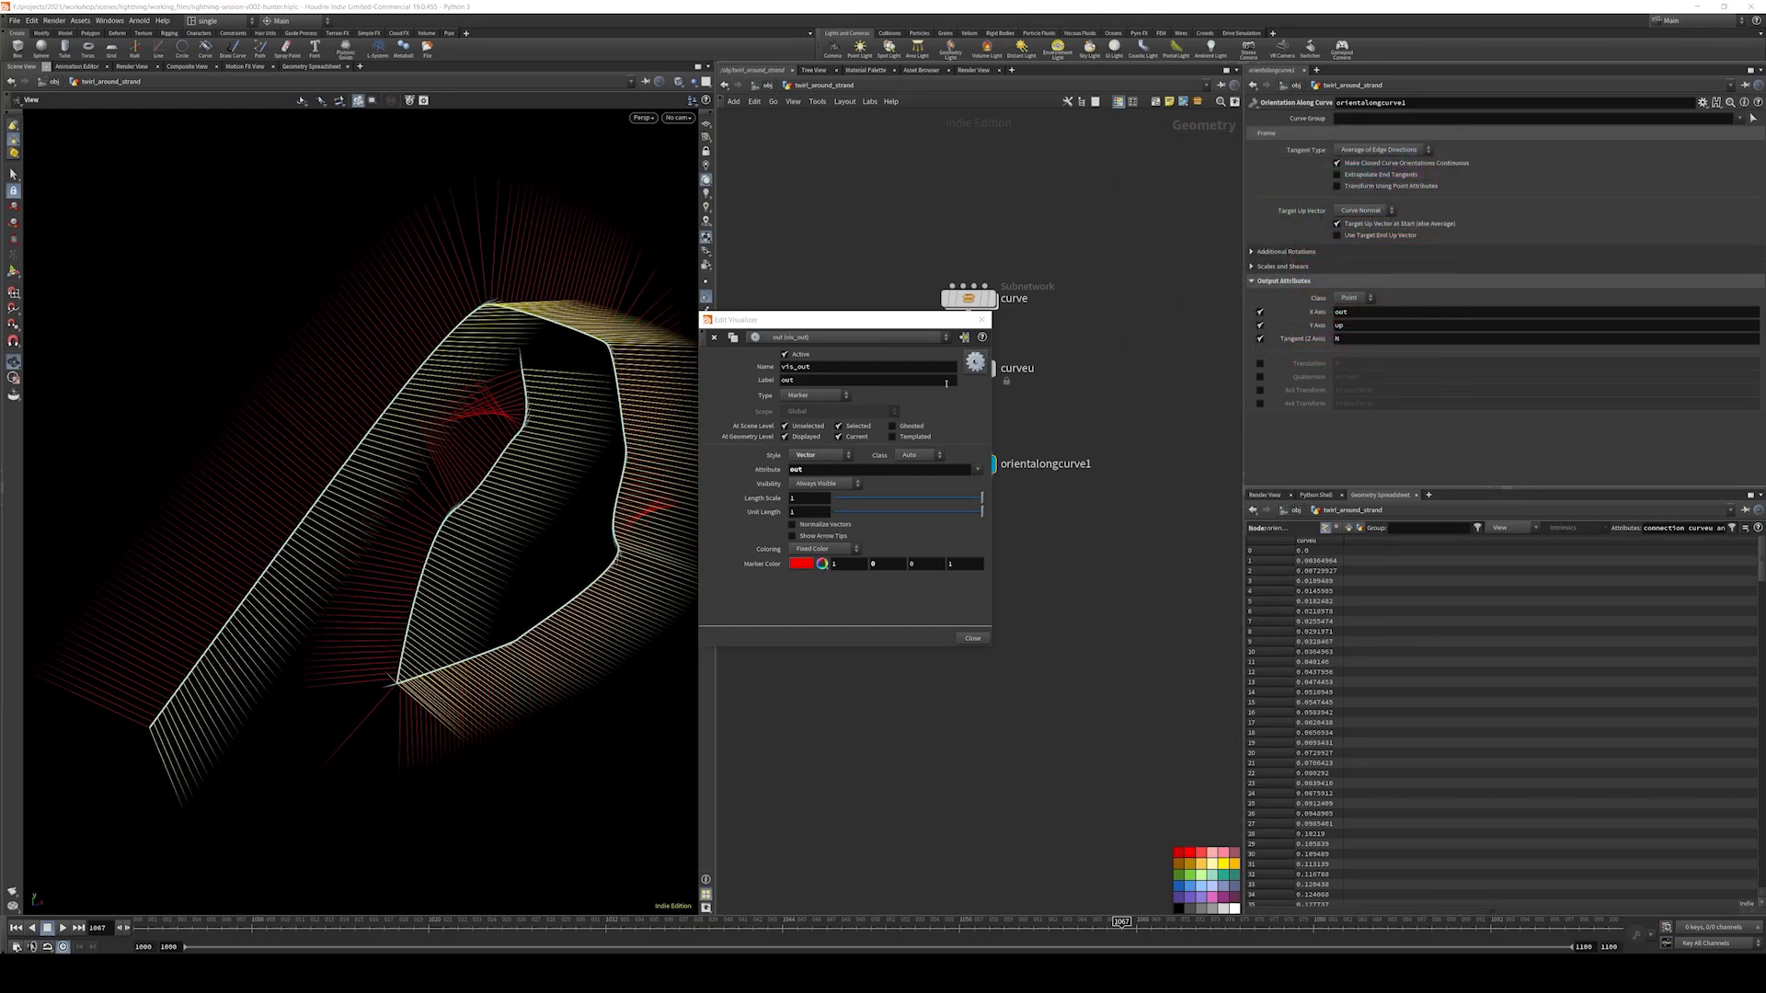
- Set the marker color of the up visualizer to blue and check the vectors in the viewport
left_click(982, 321)
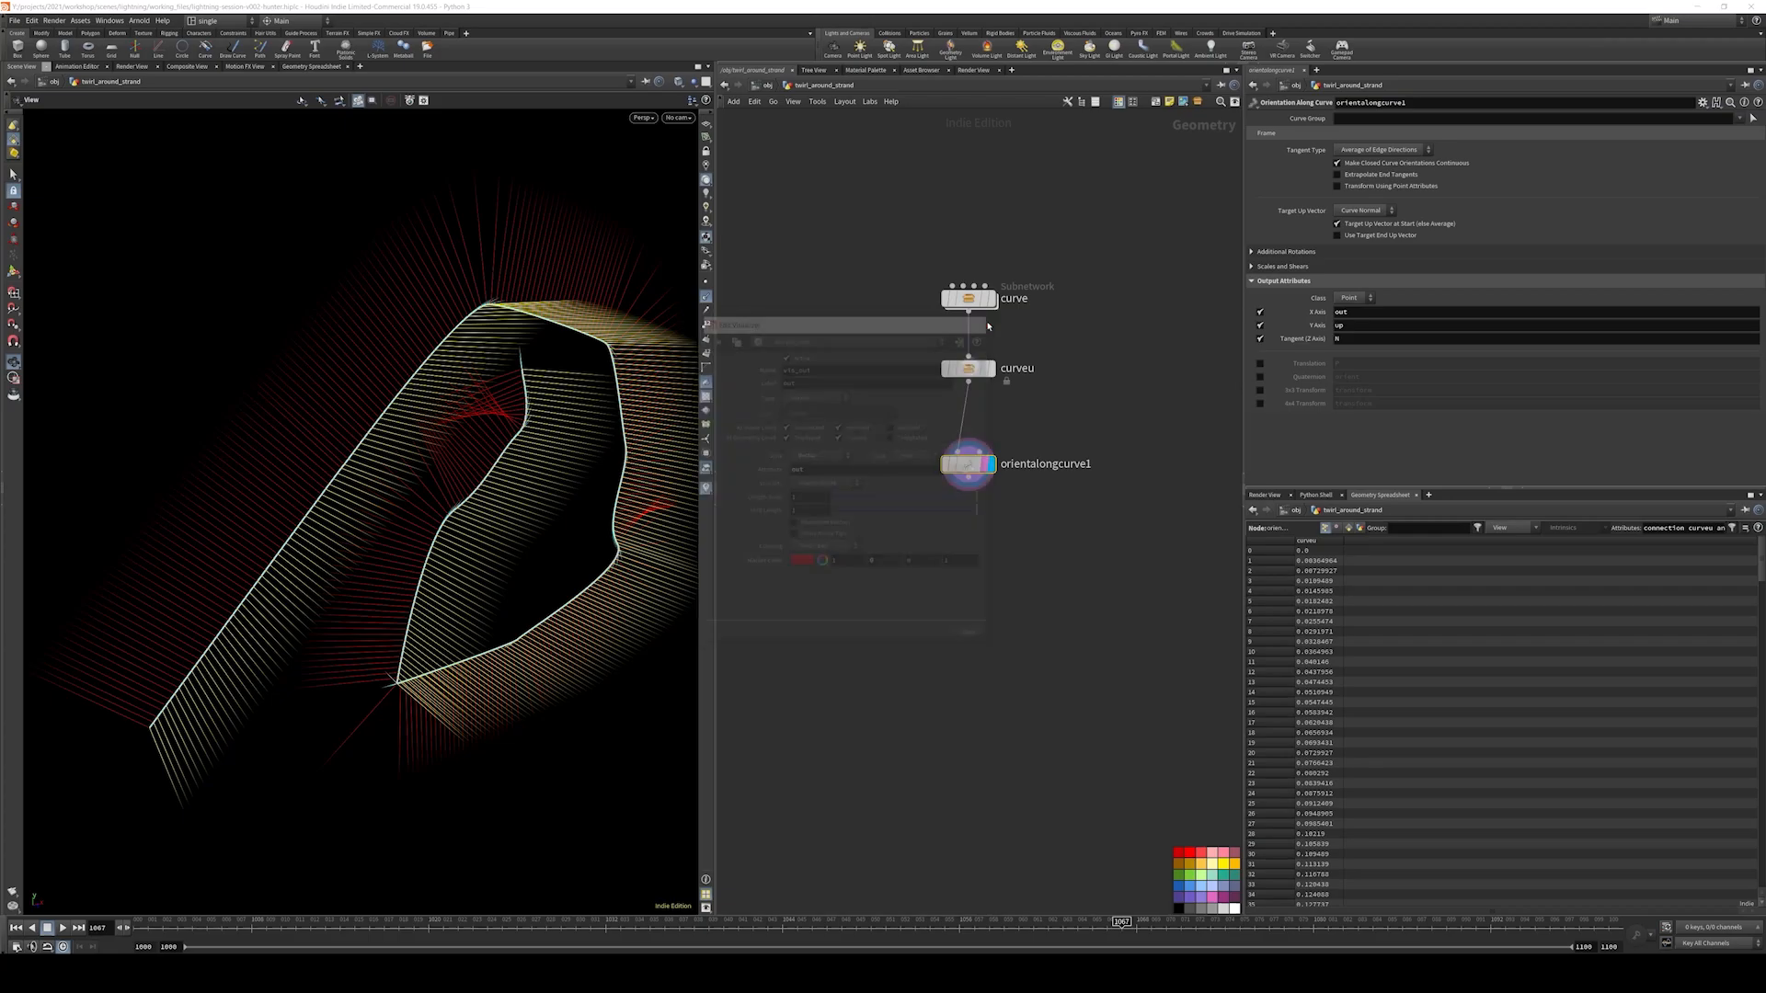
left_click(705, 489)
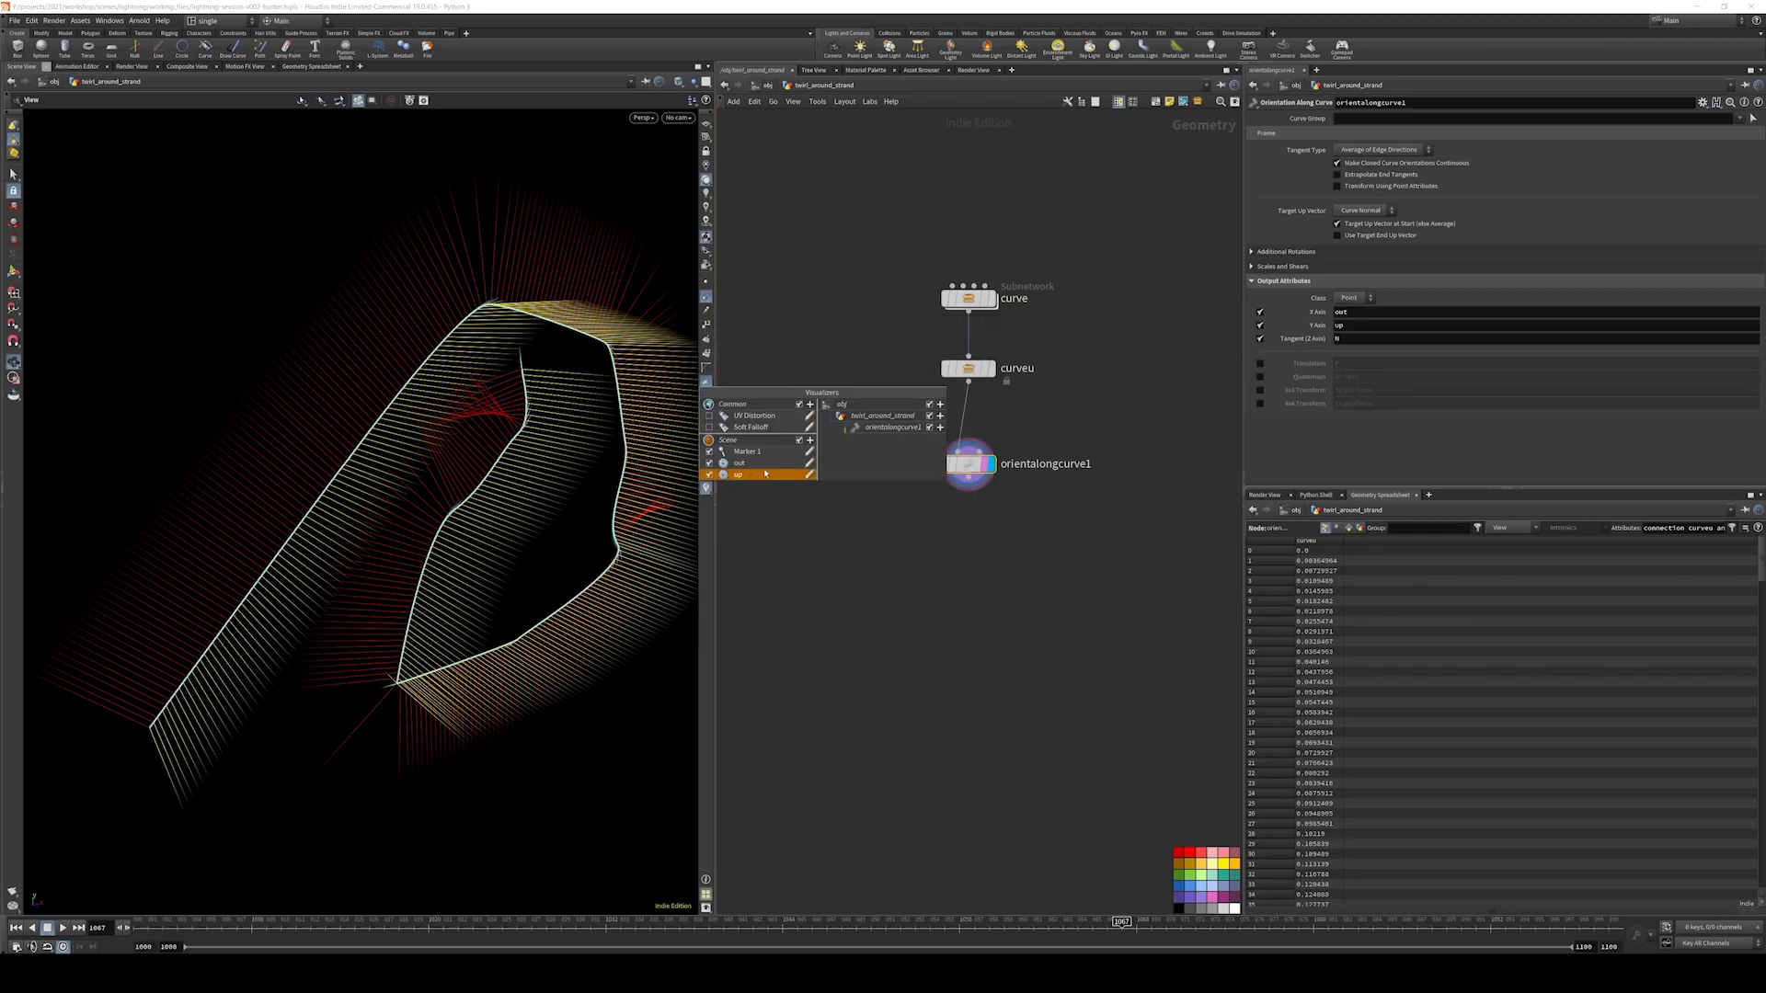
left_click(809, 474)
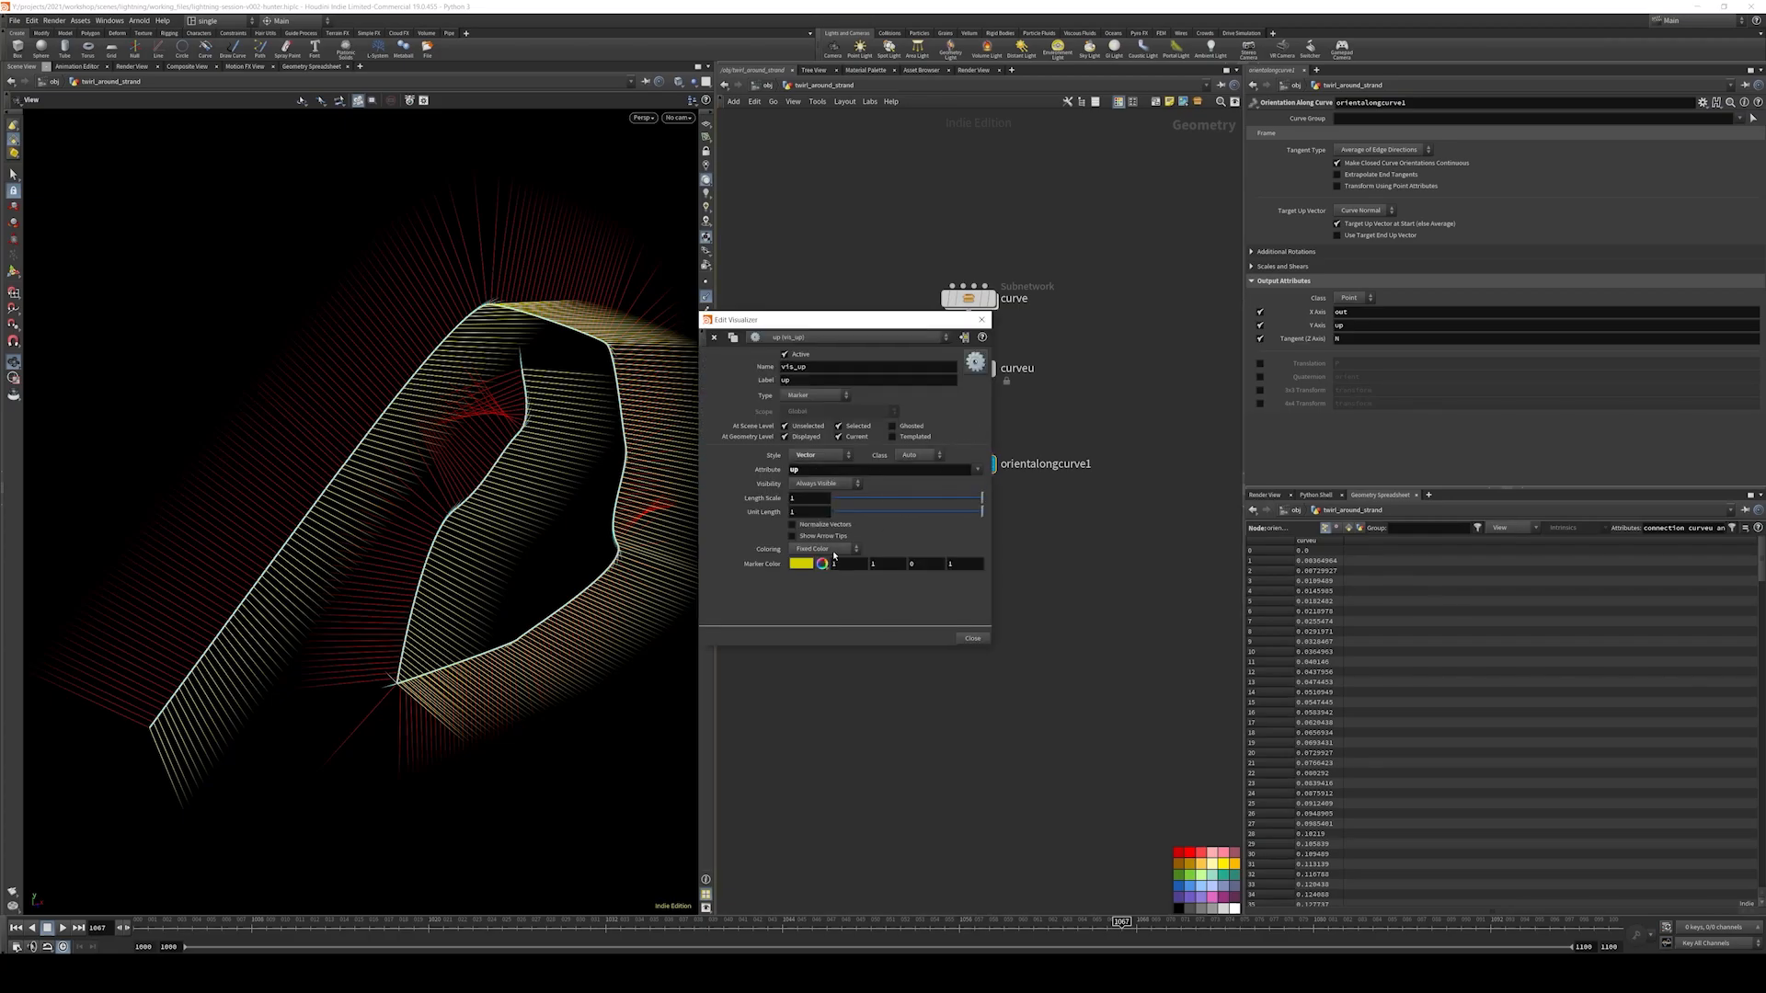
left_click(801, 564)
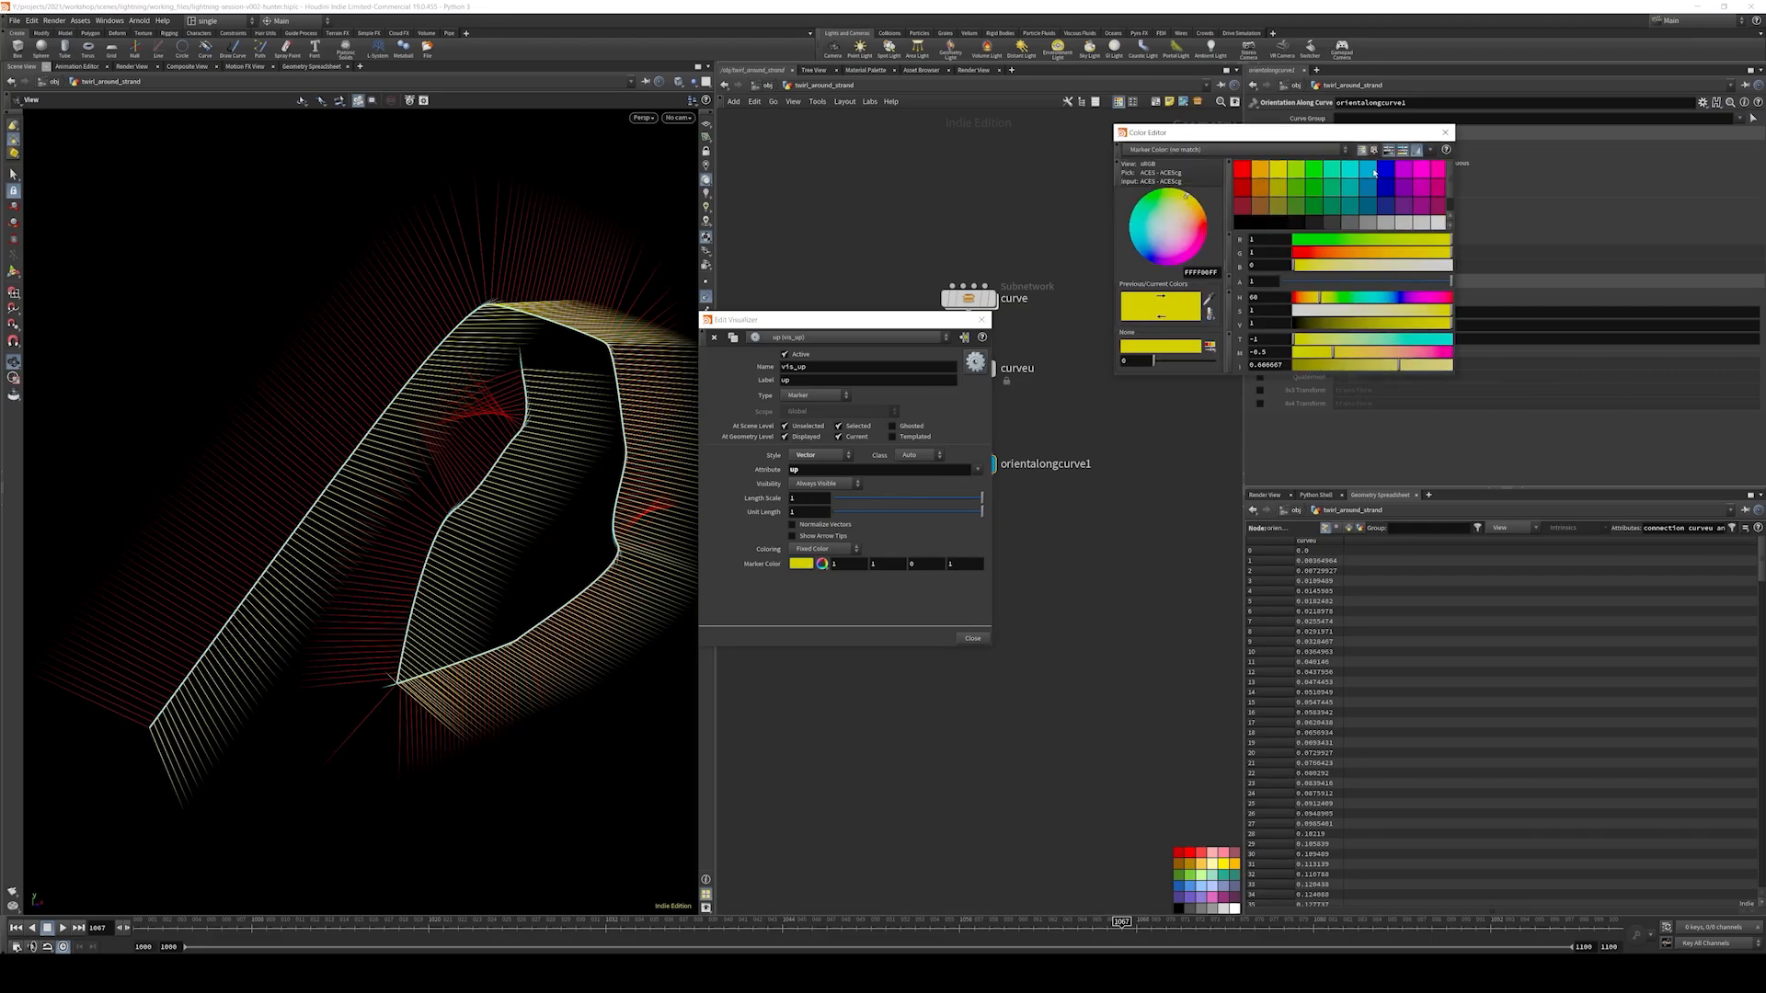
left_click(1385, 171)
left_click(1445, 133)
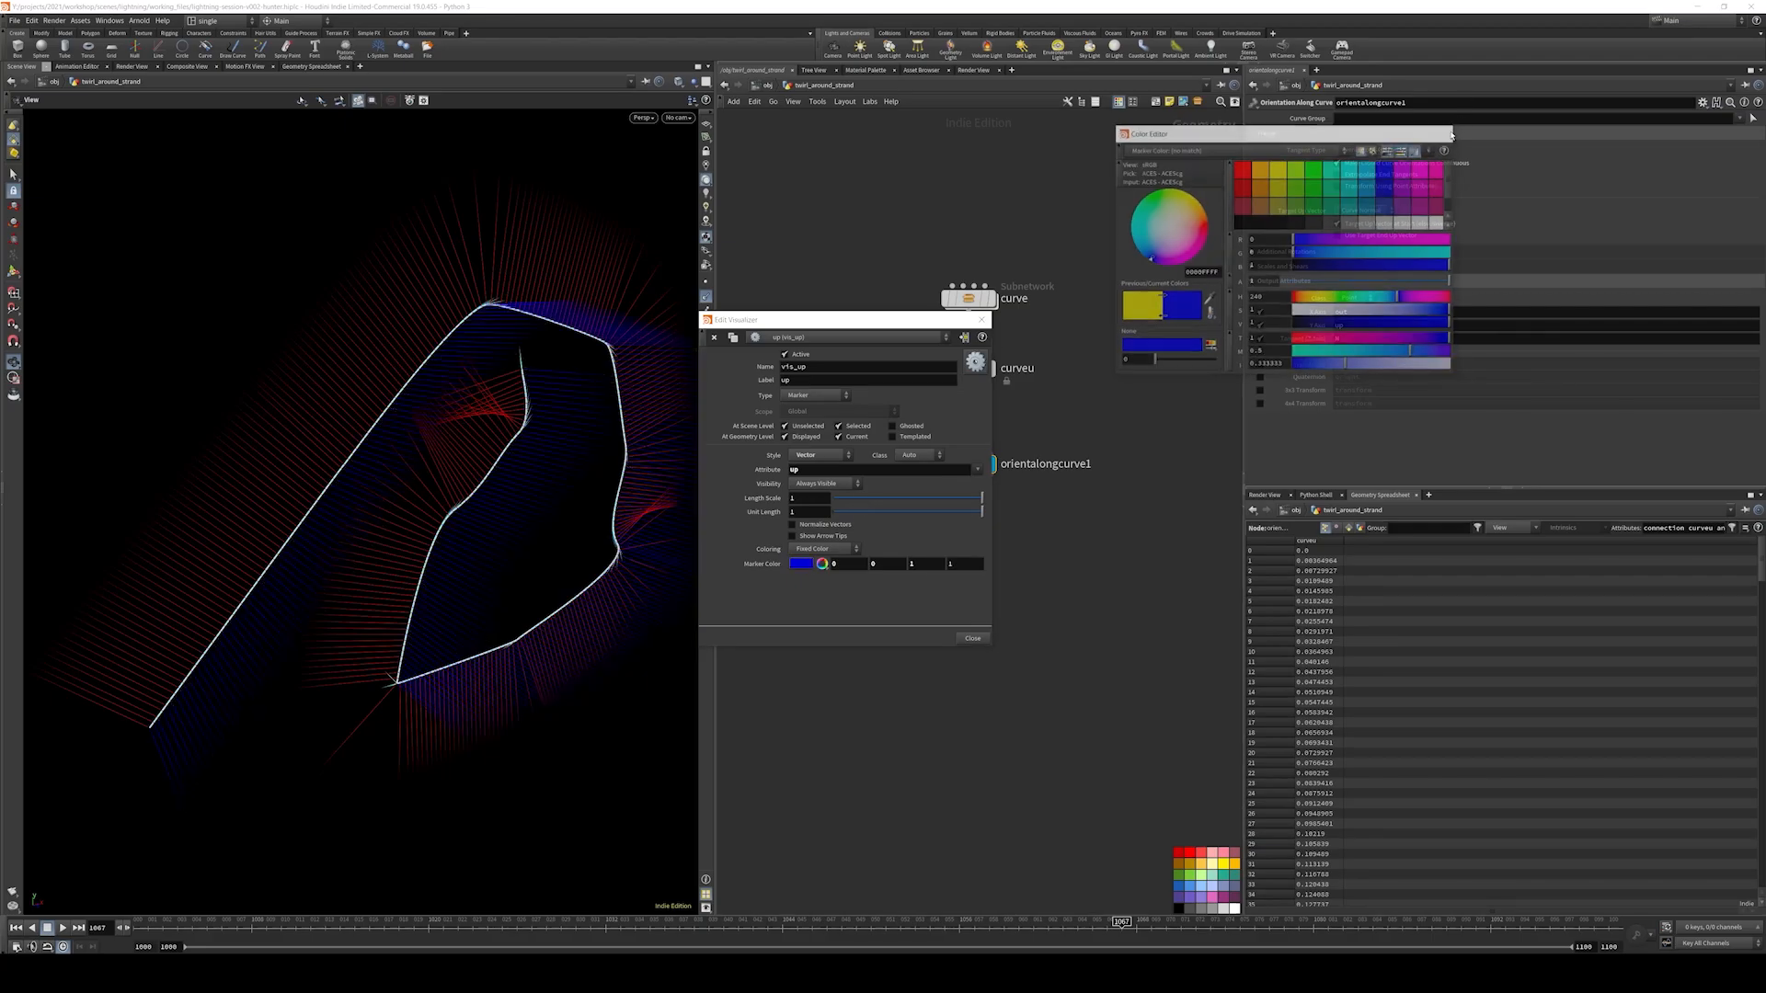
left_click_drag(260, 442, 691, 451)
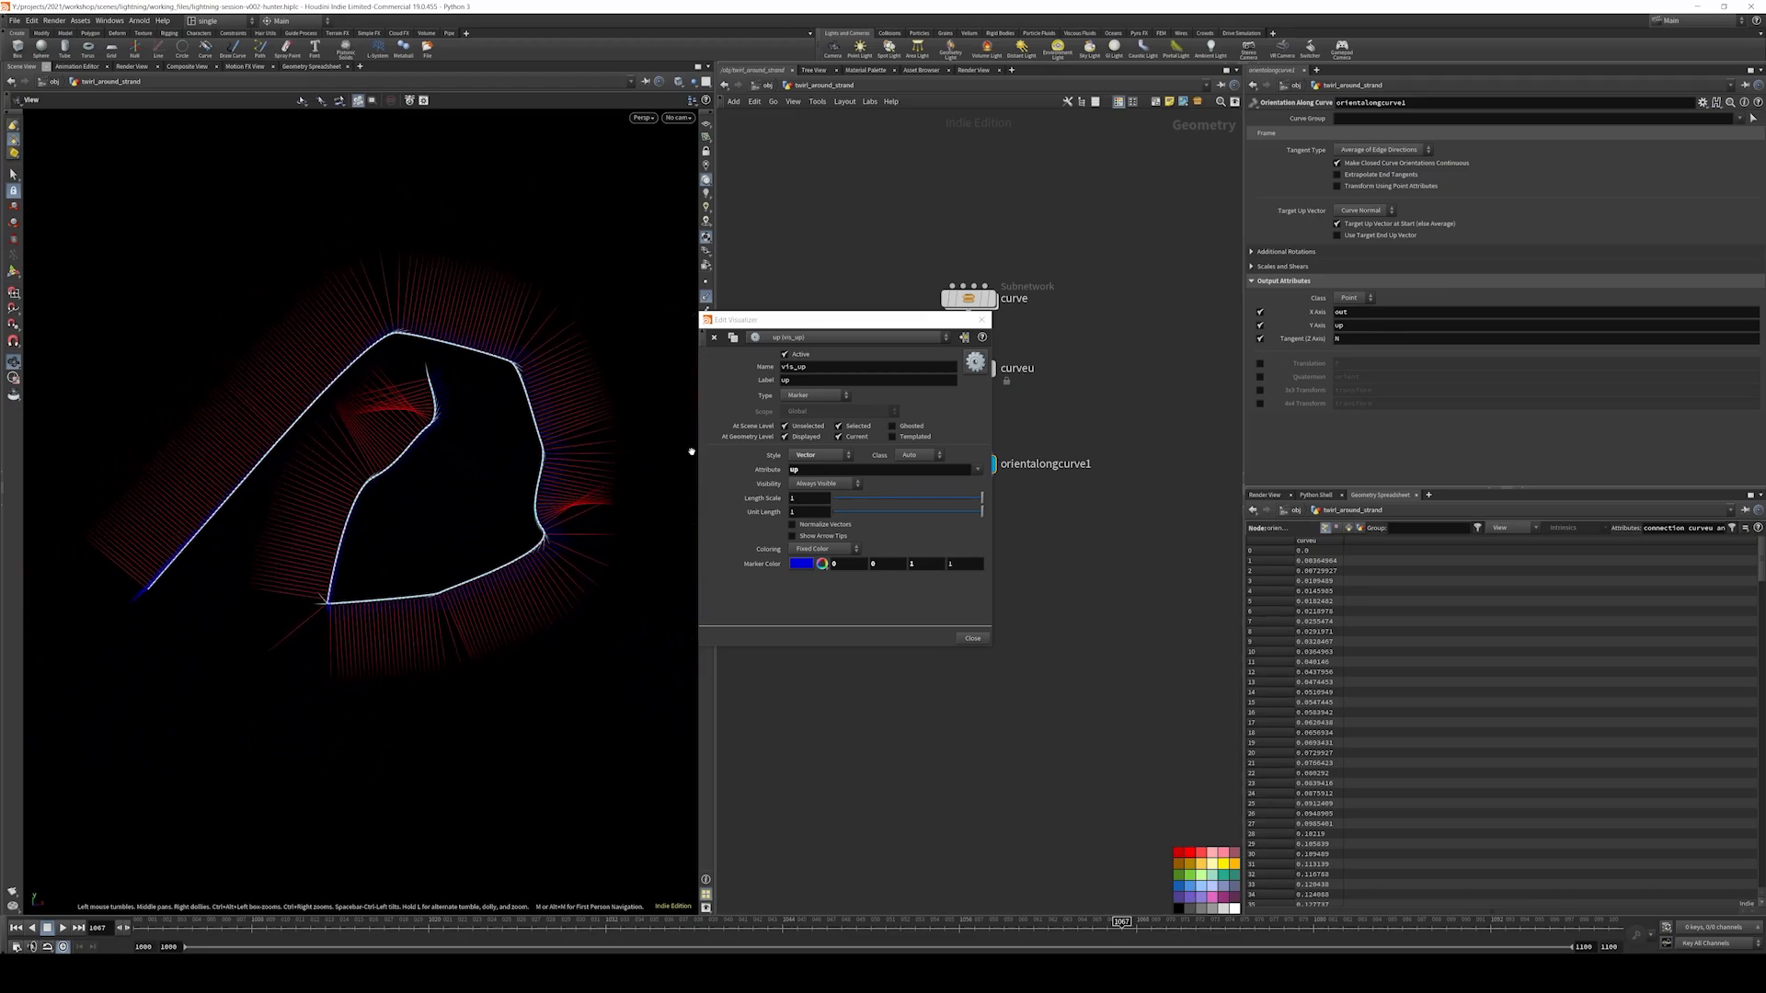
left_click(982, 320)
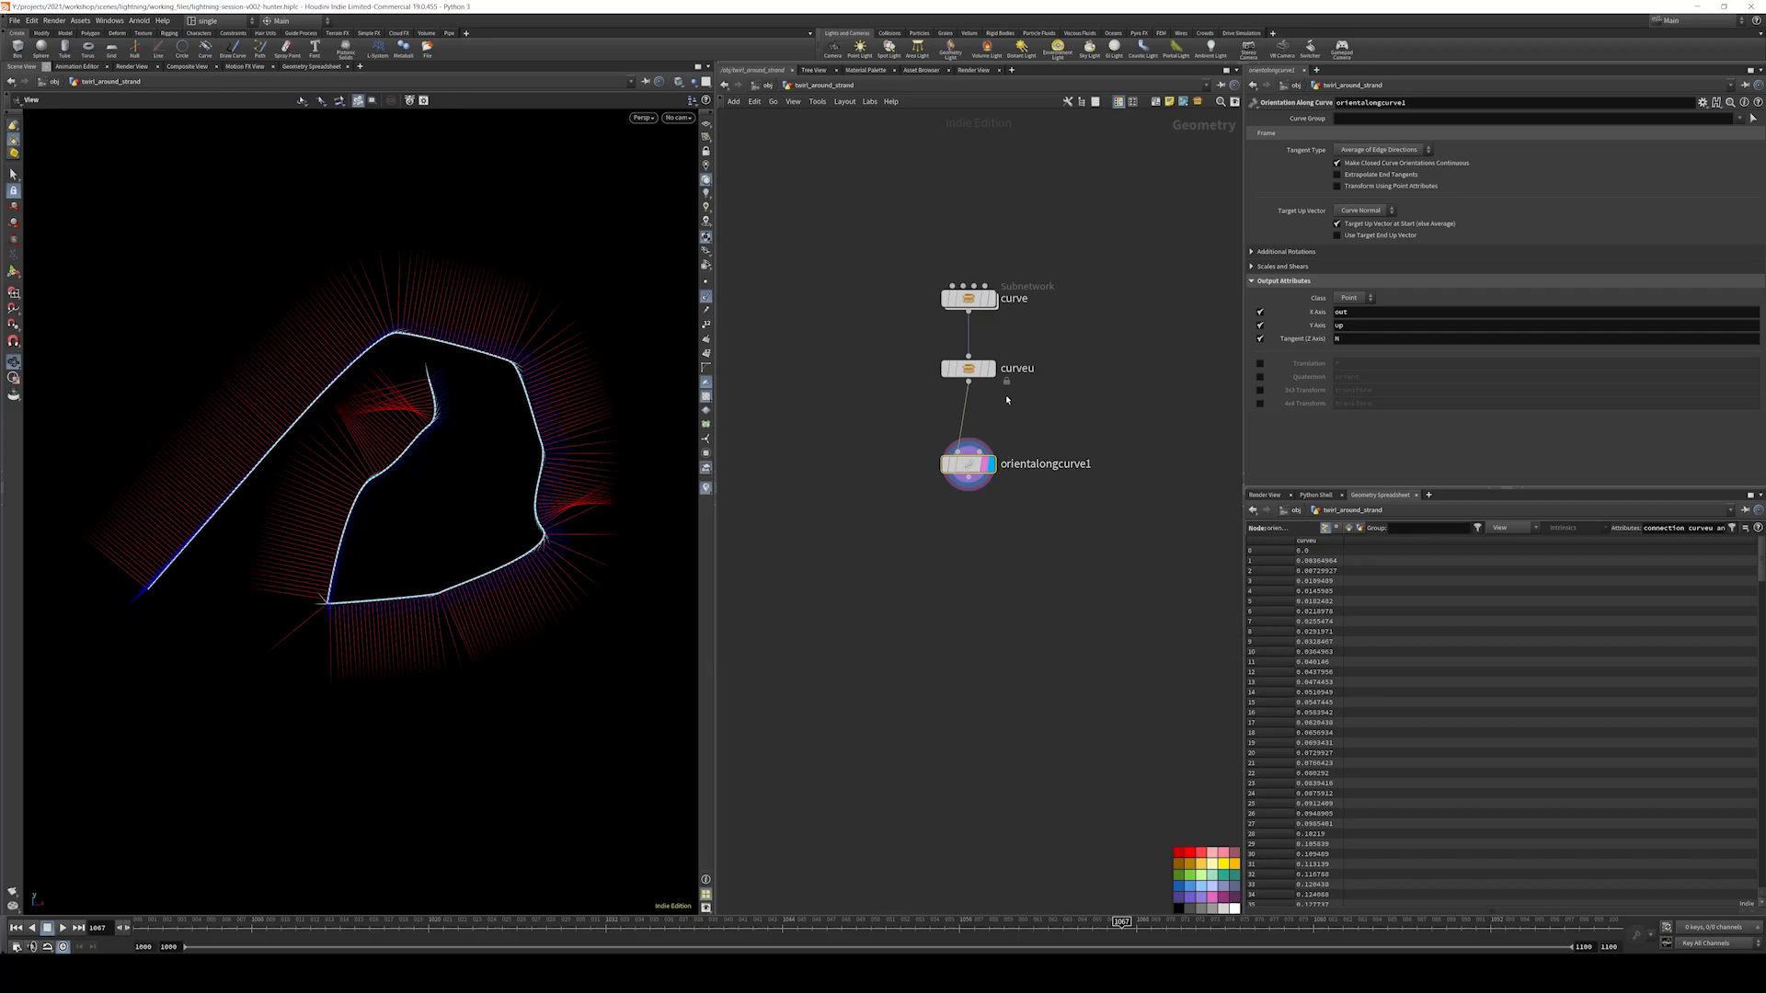
- Move orientalongcurve1 closer to curveu, connect a Point Wrangle below it and display the wrangle
mouse_move(956, 464)
left_mouse_down()
mouse_move(955, 421)
mouse_move(956, 440)
left_mouse_up()
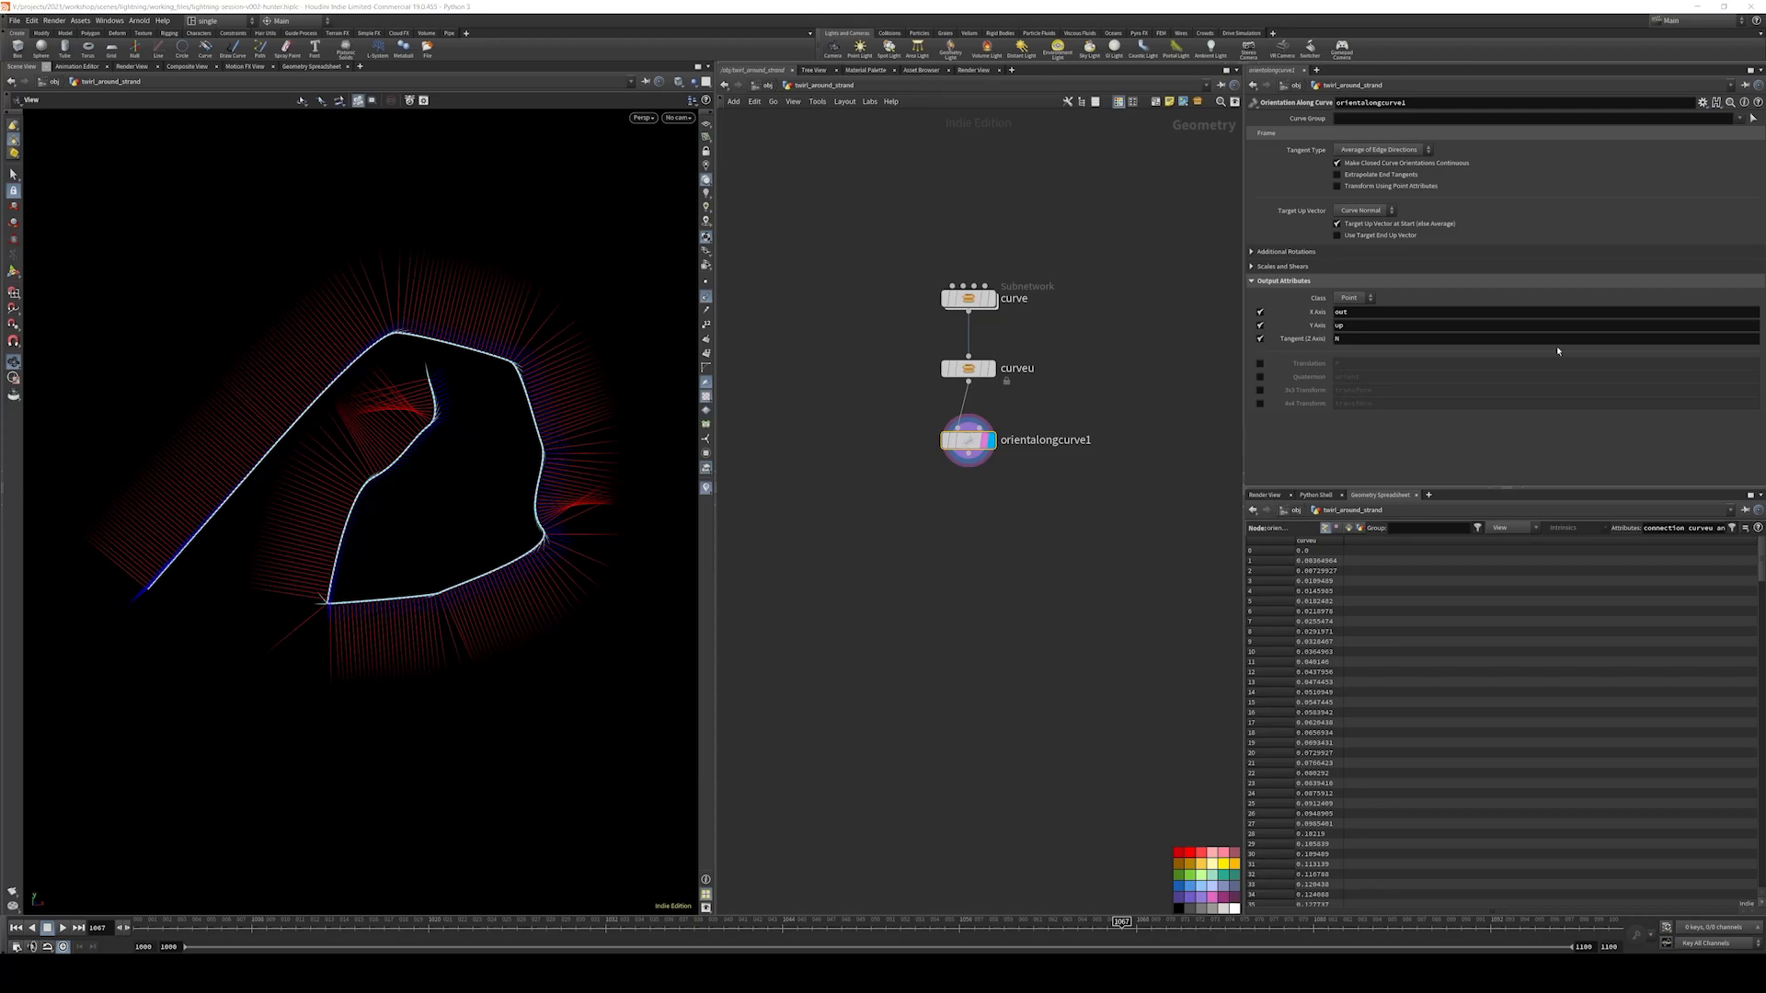
left_click(963, 457)
key("Tab")
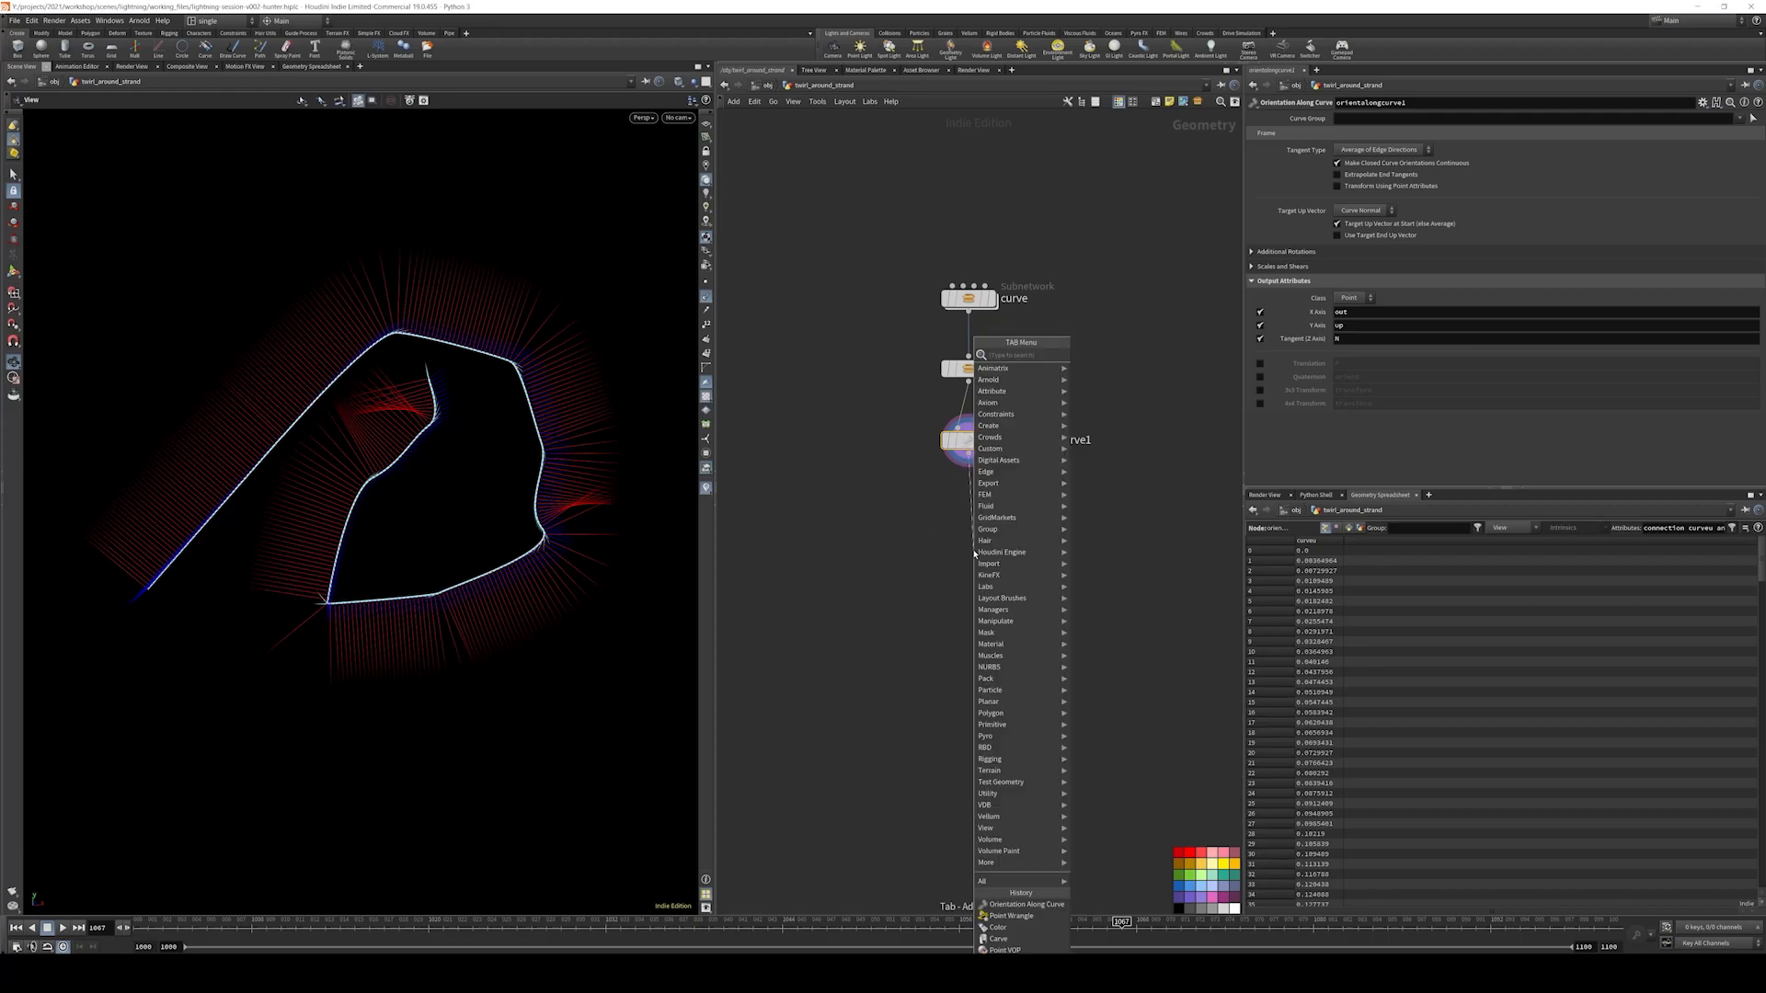
type("pw")
key("Down")
key("Return")
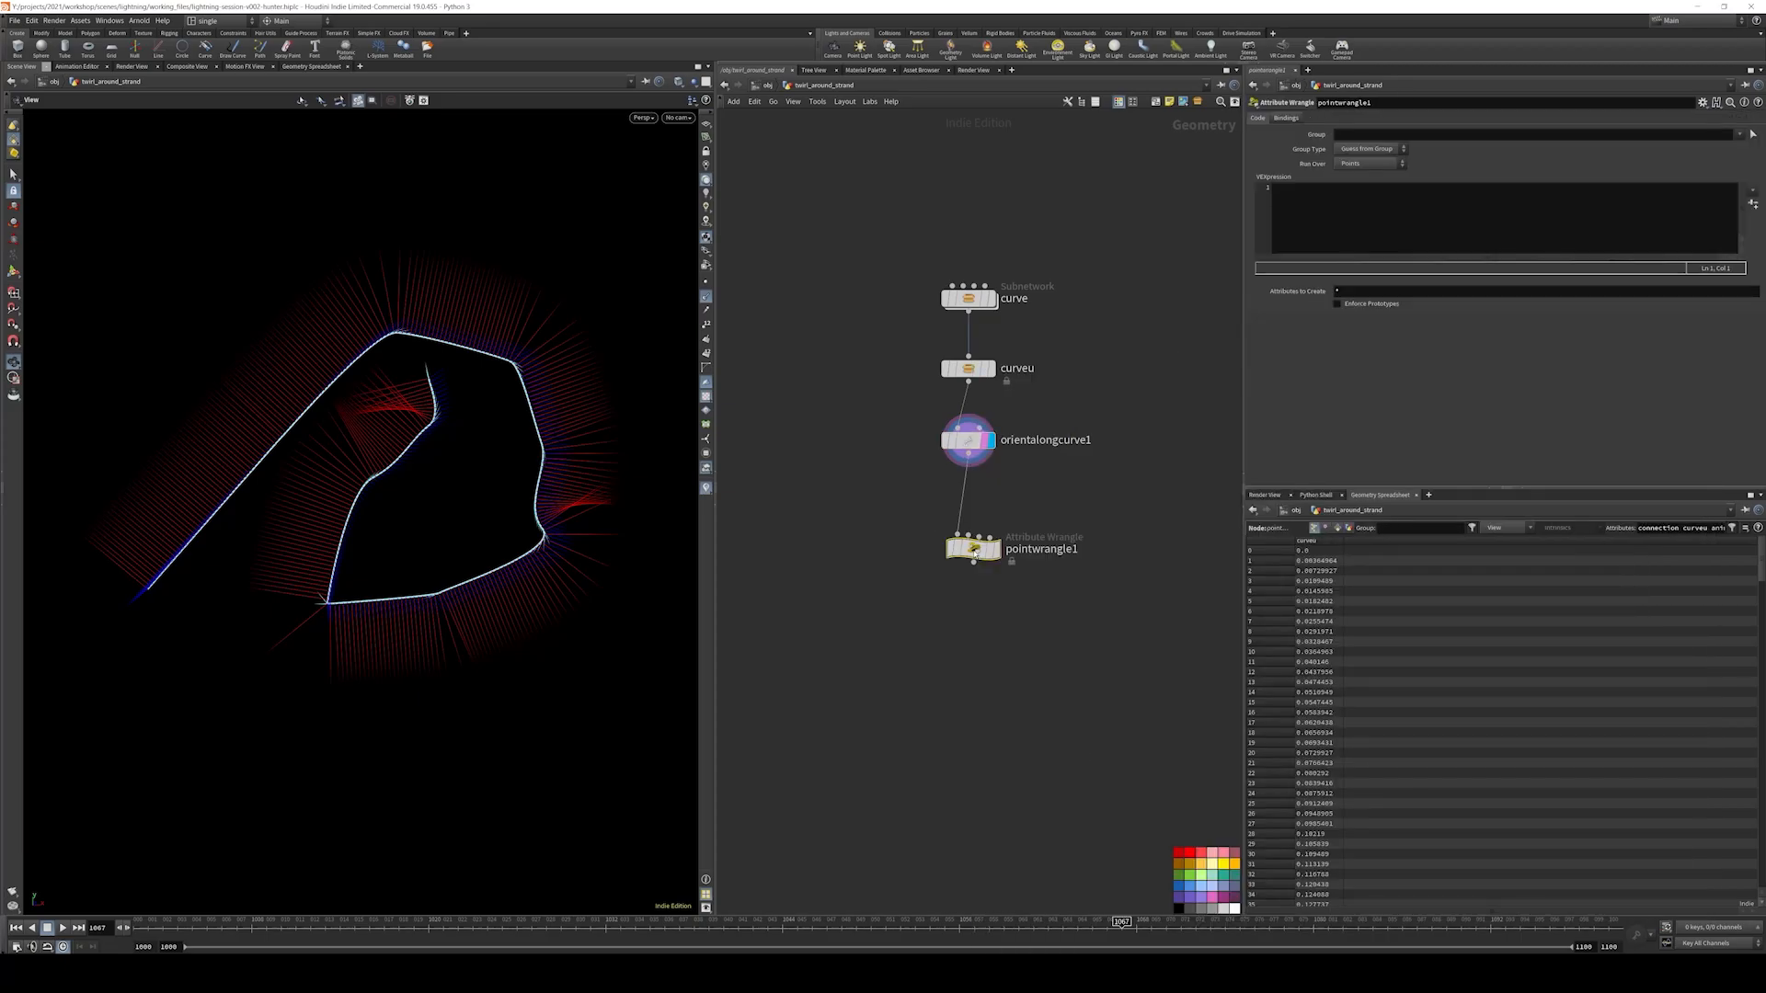
left_click(999, 544)
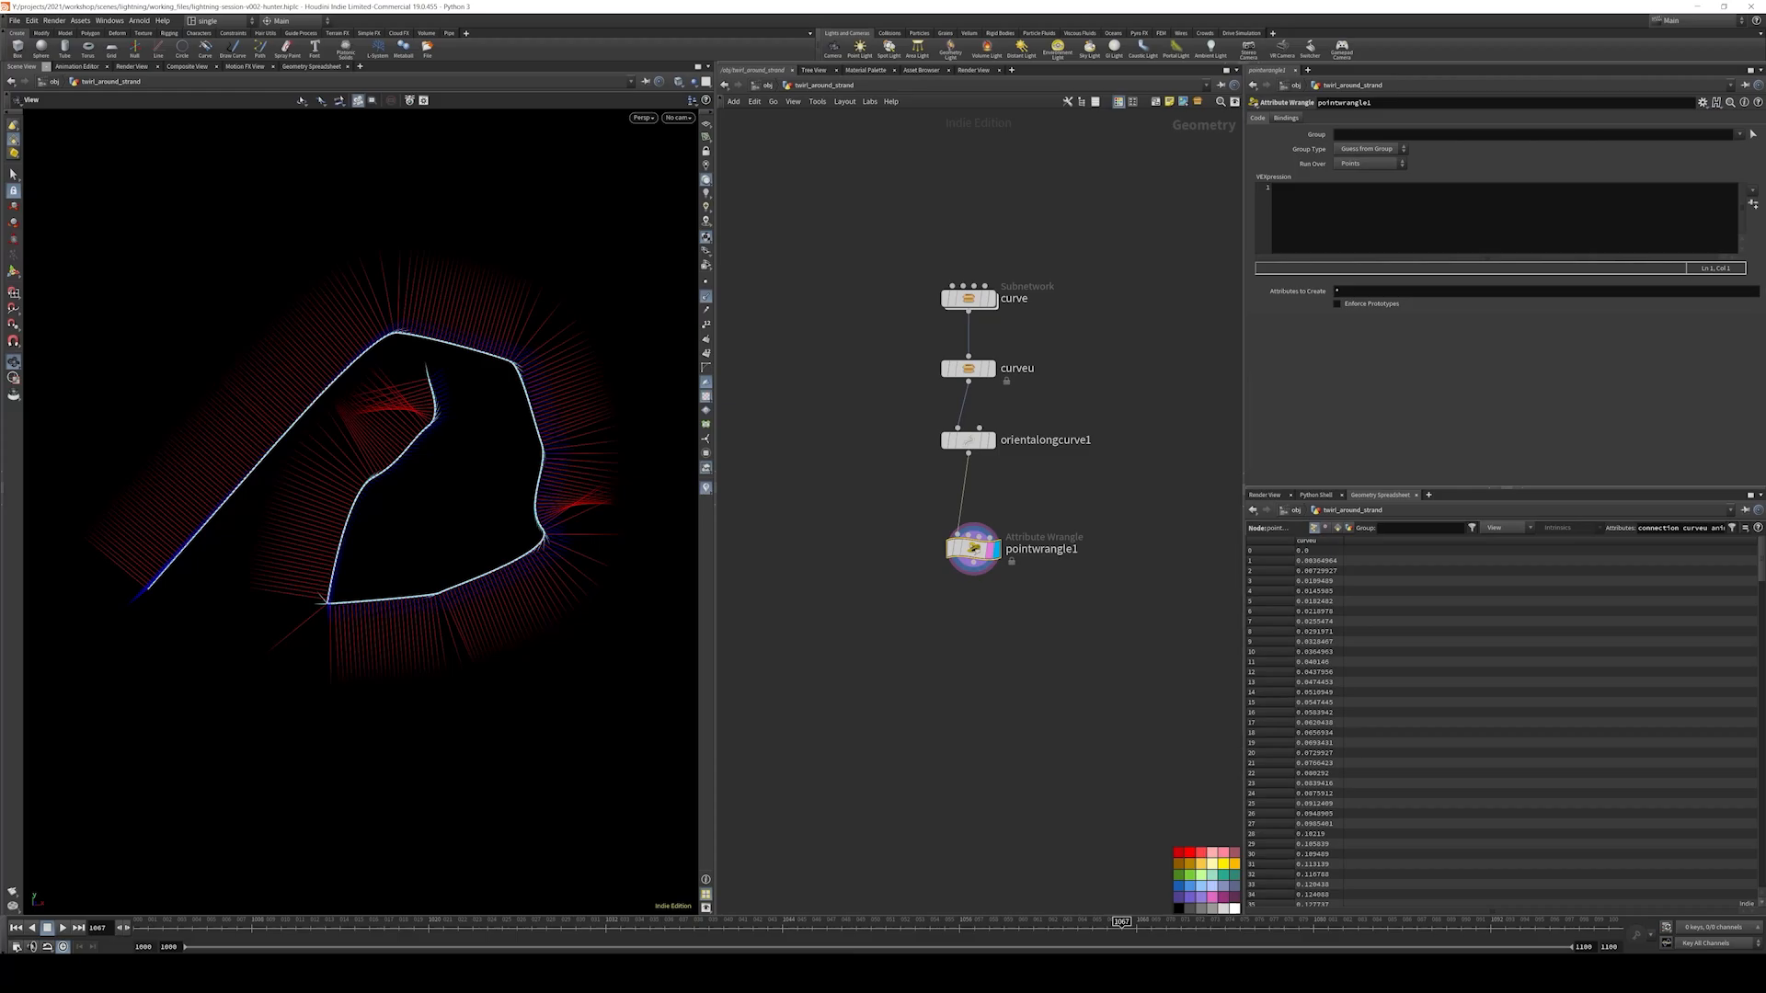
- In the wrangle's VEX code, declare vector out = v@out; and vector tan = v@N;
left_click(1292, 224)
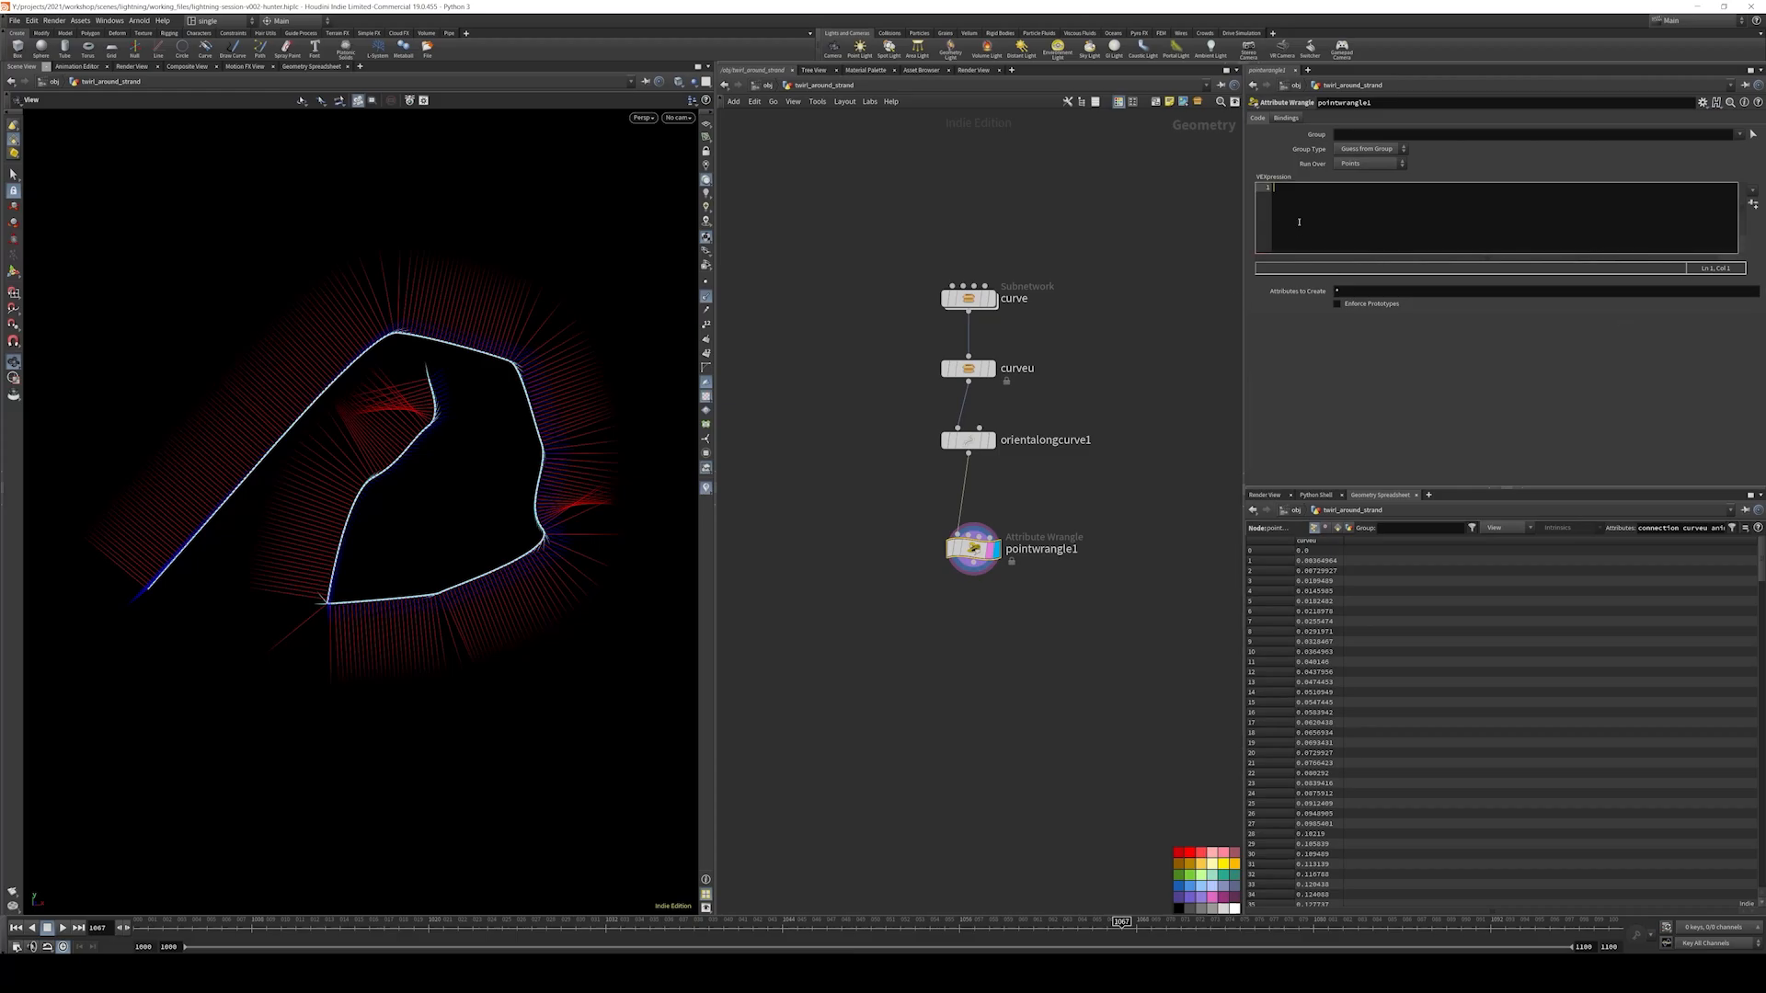
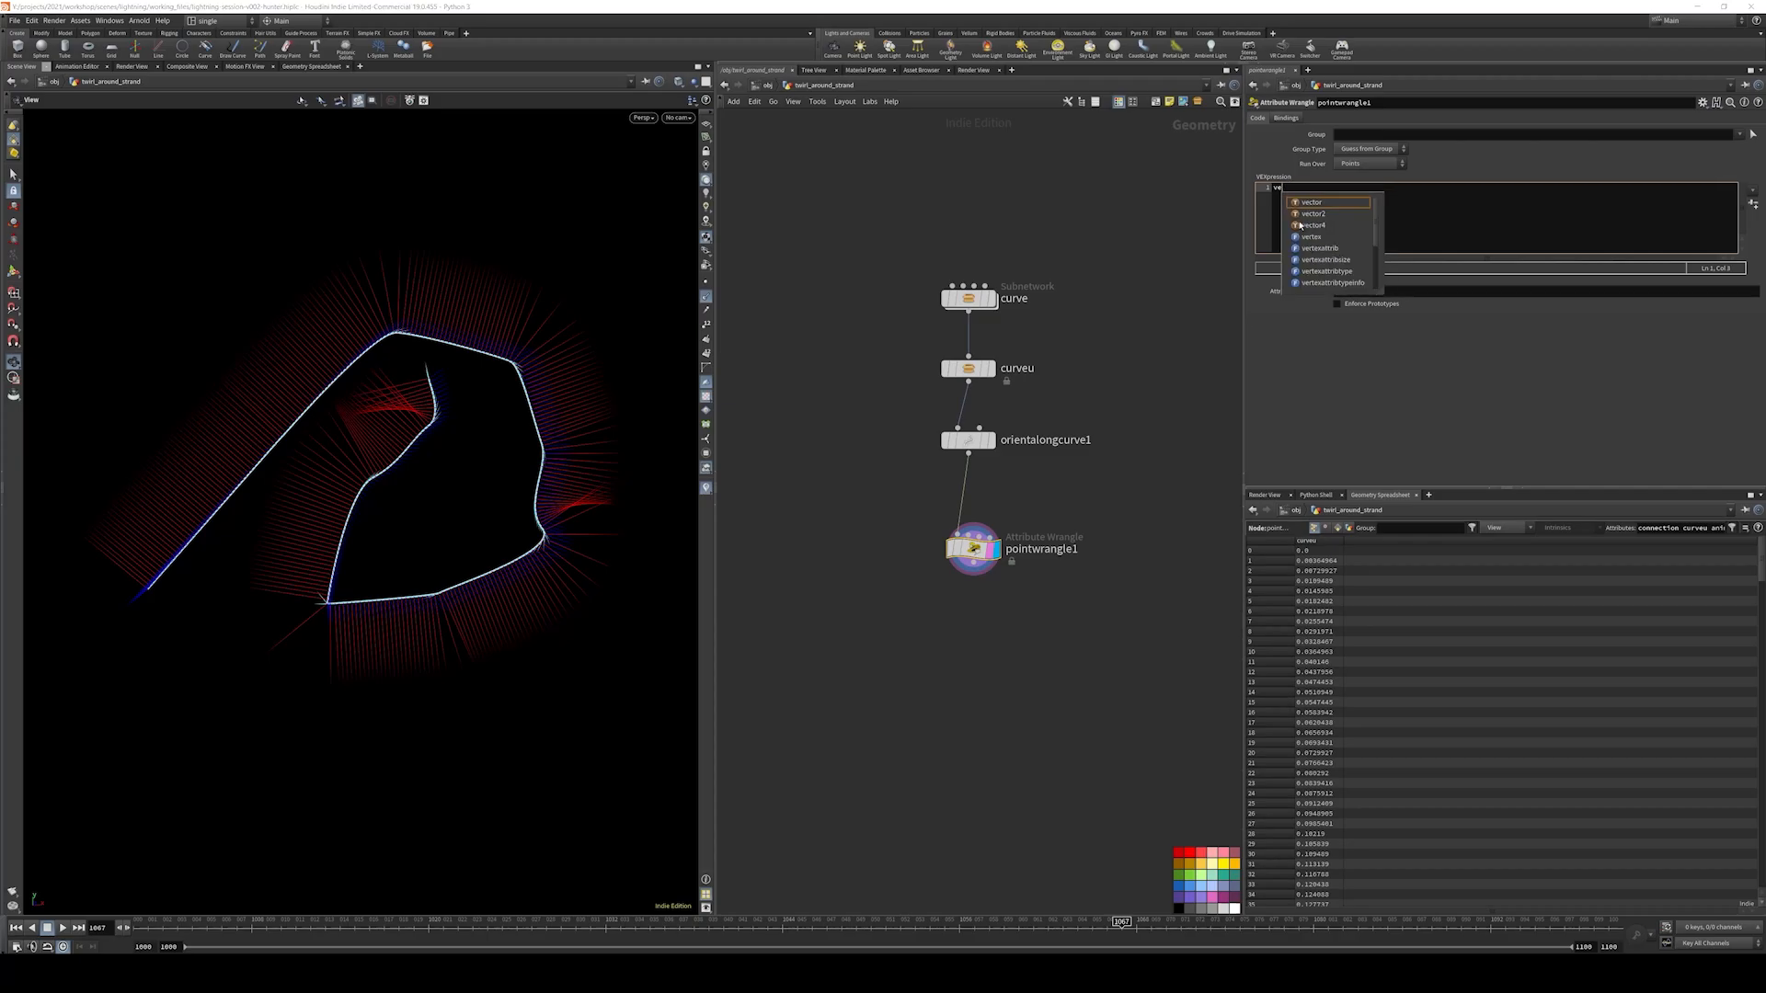
type("ctor out ")
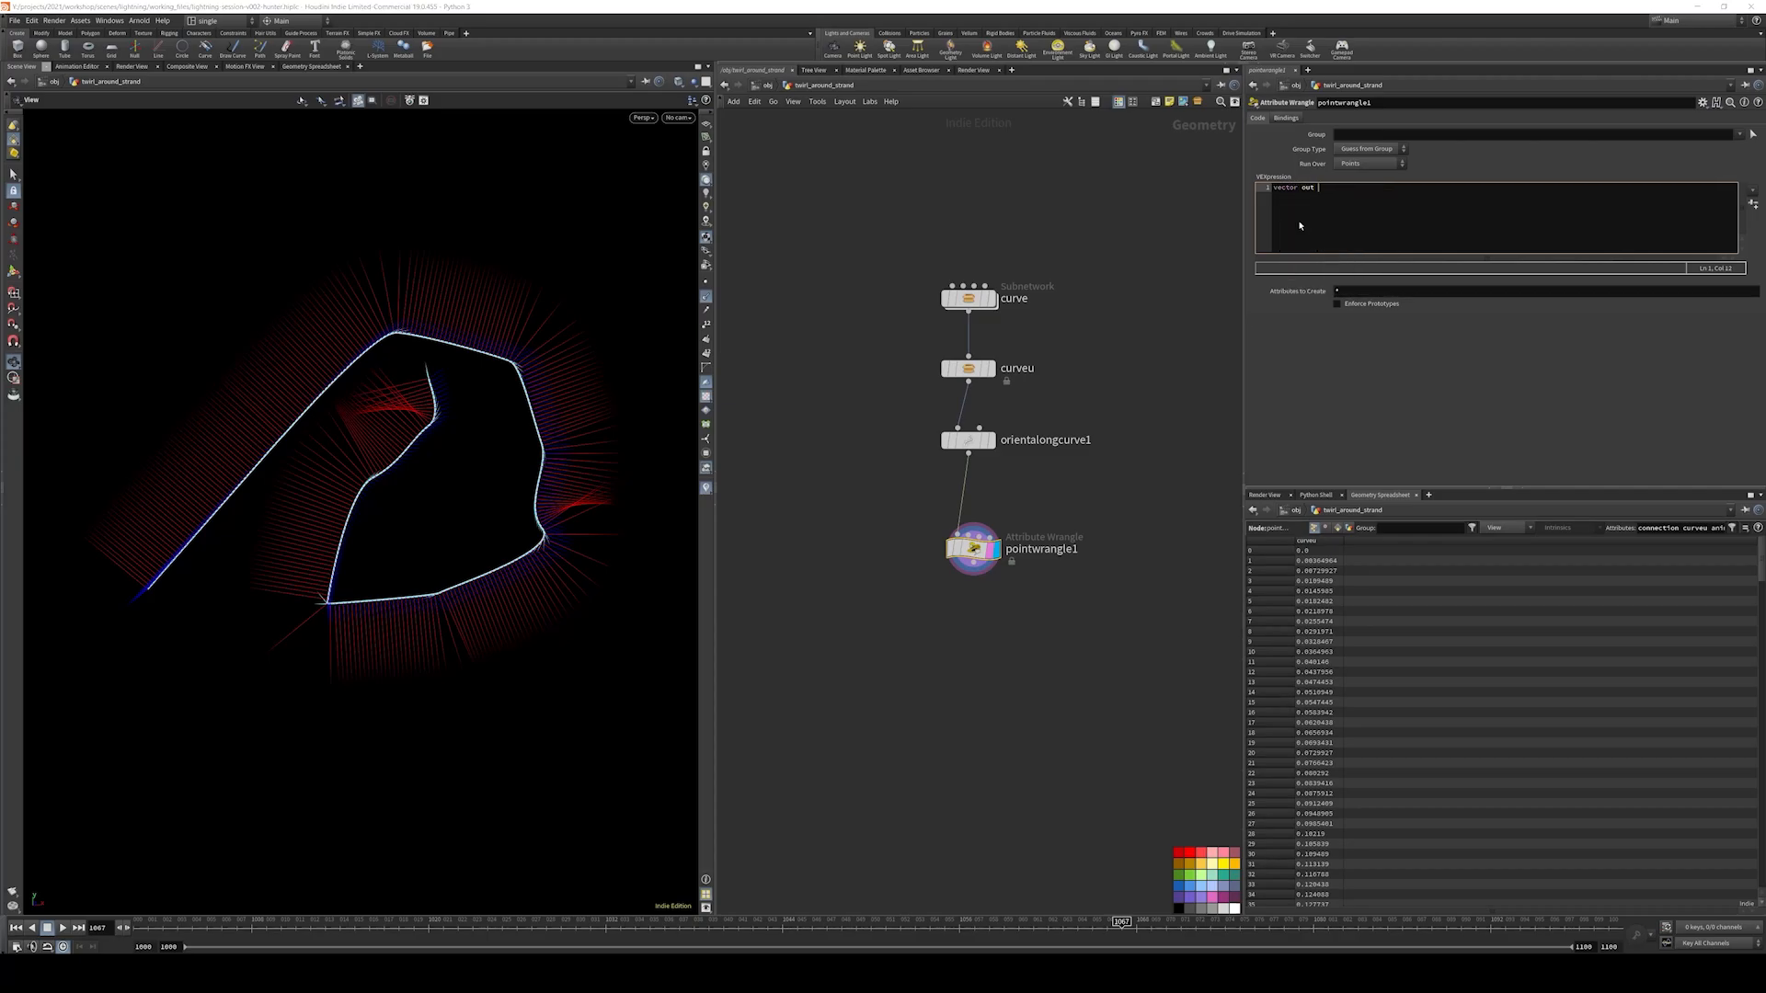
type("= v@out; vector")
key("Return")
type("vector tan = v@N;")
key("Return")
key("Return")
type("float angle =")
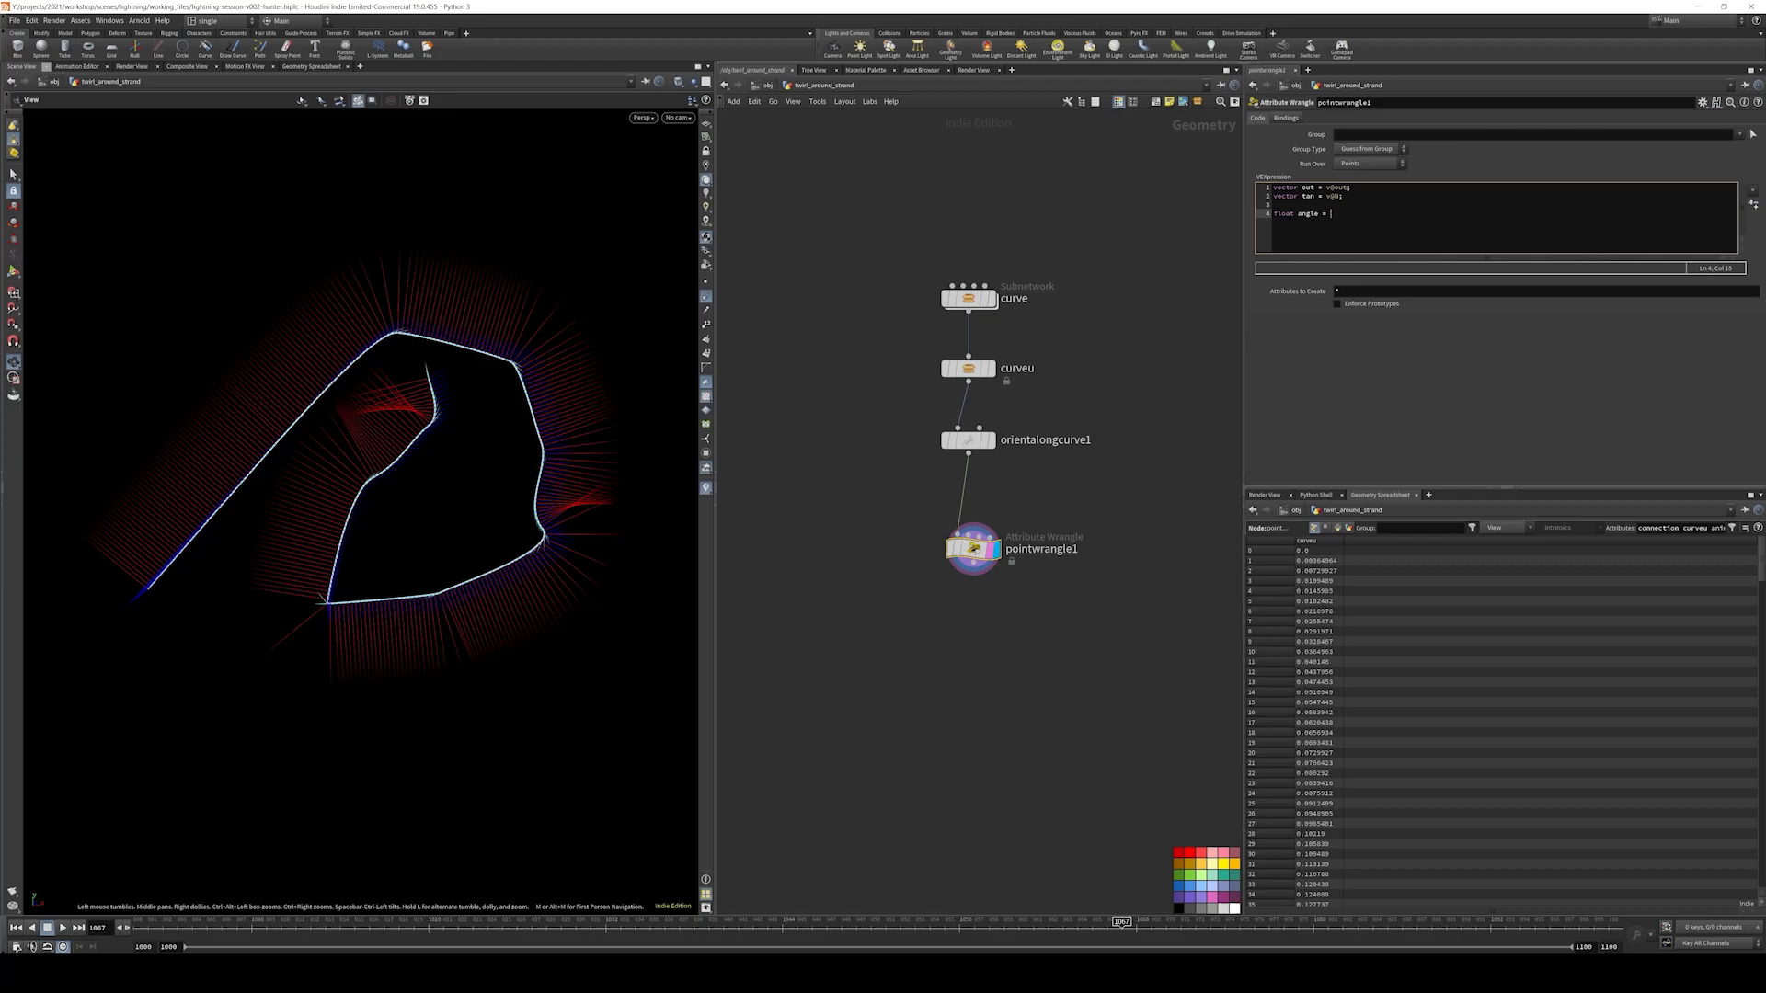
type("fit01(")
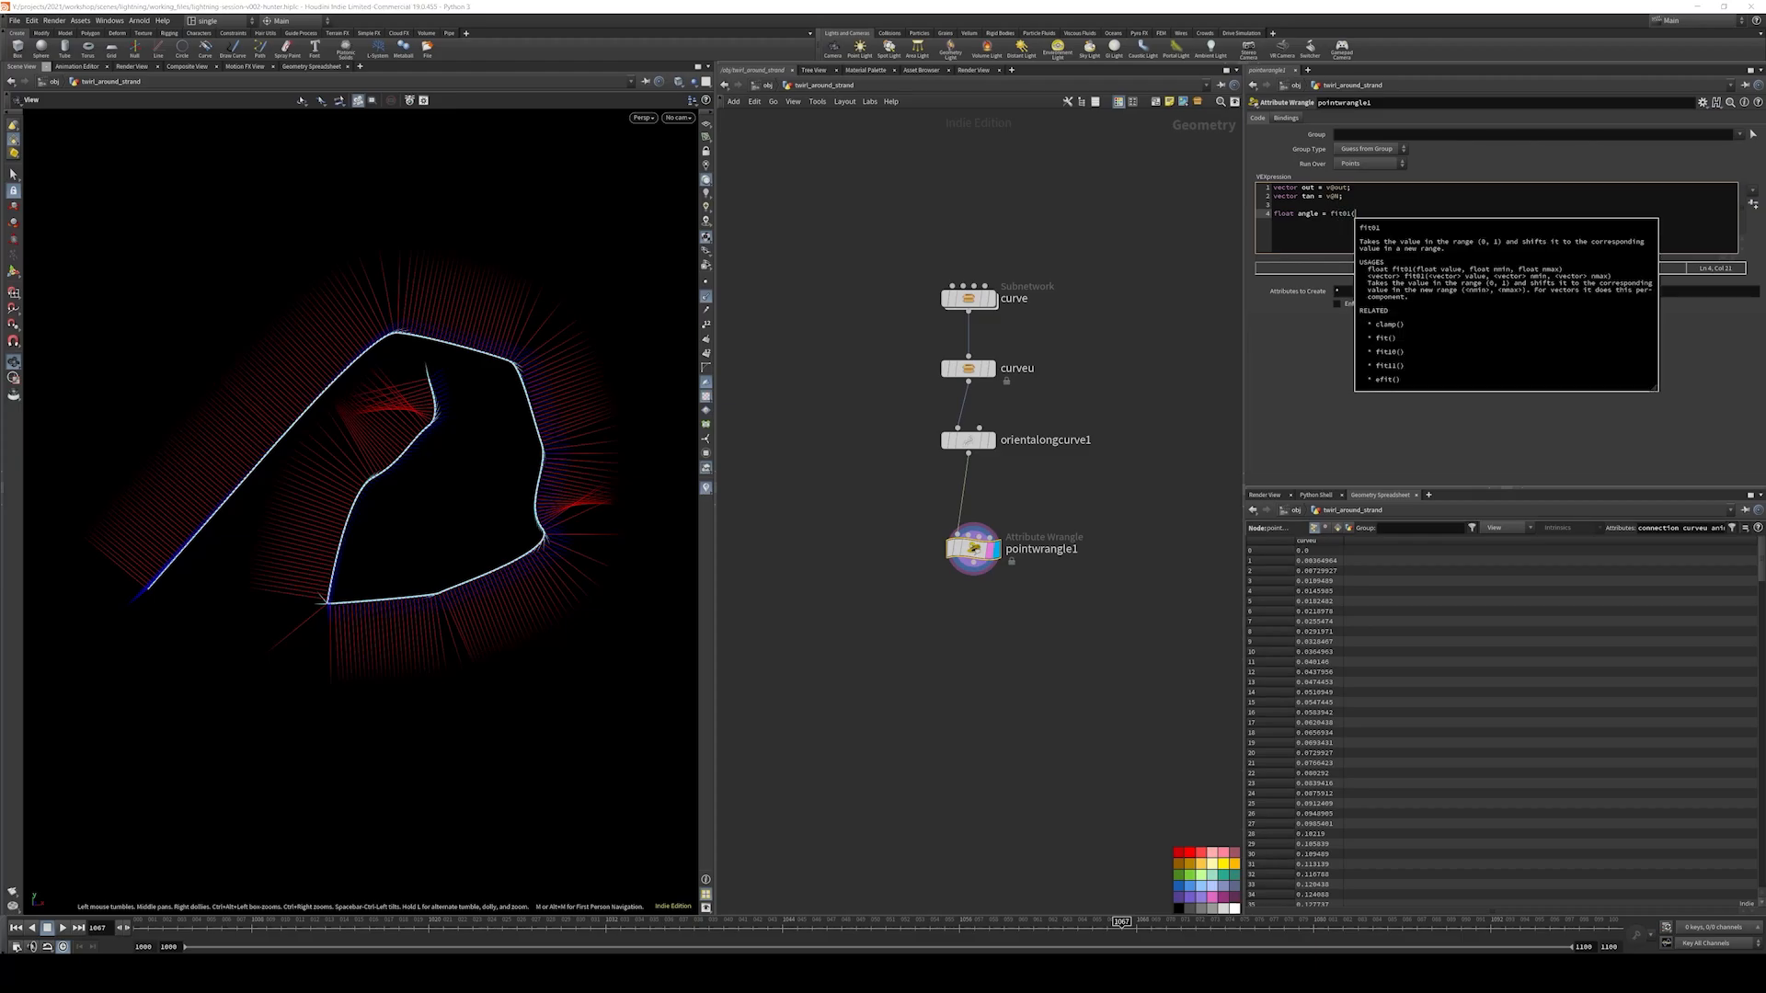
type("@curveu, 0,")
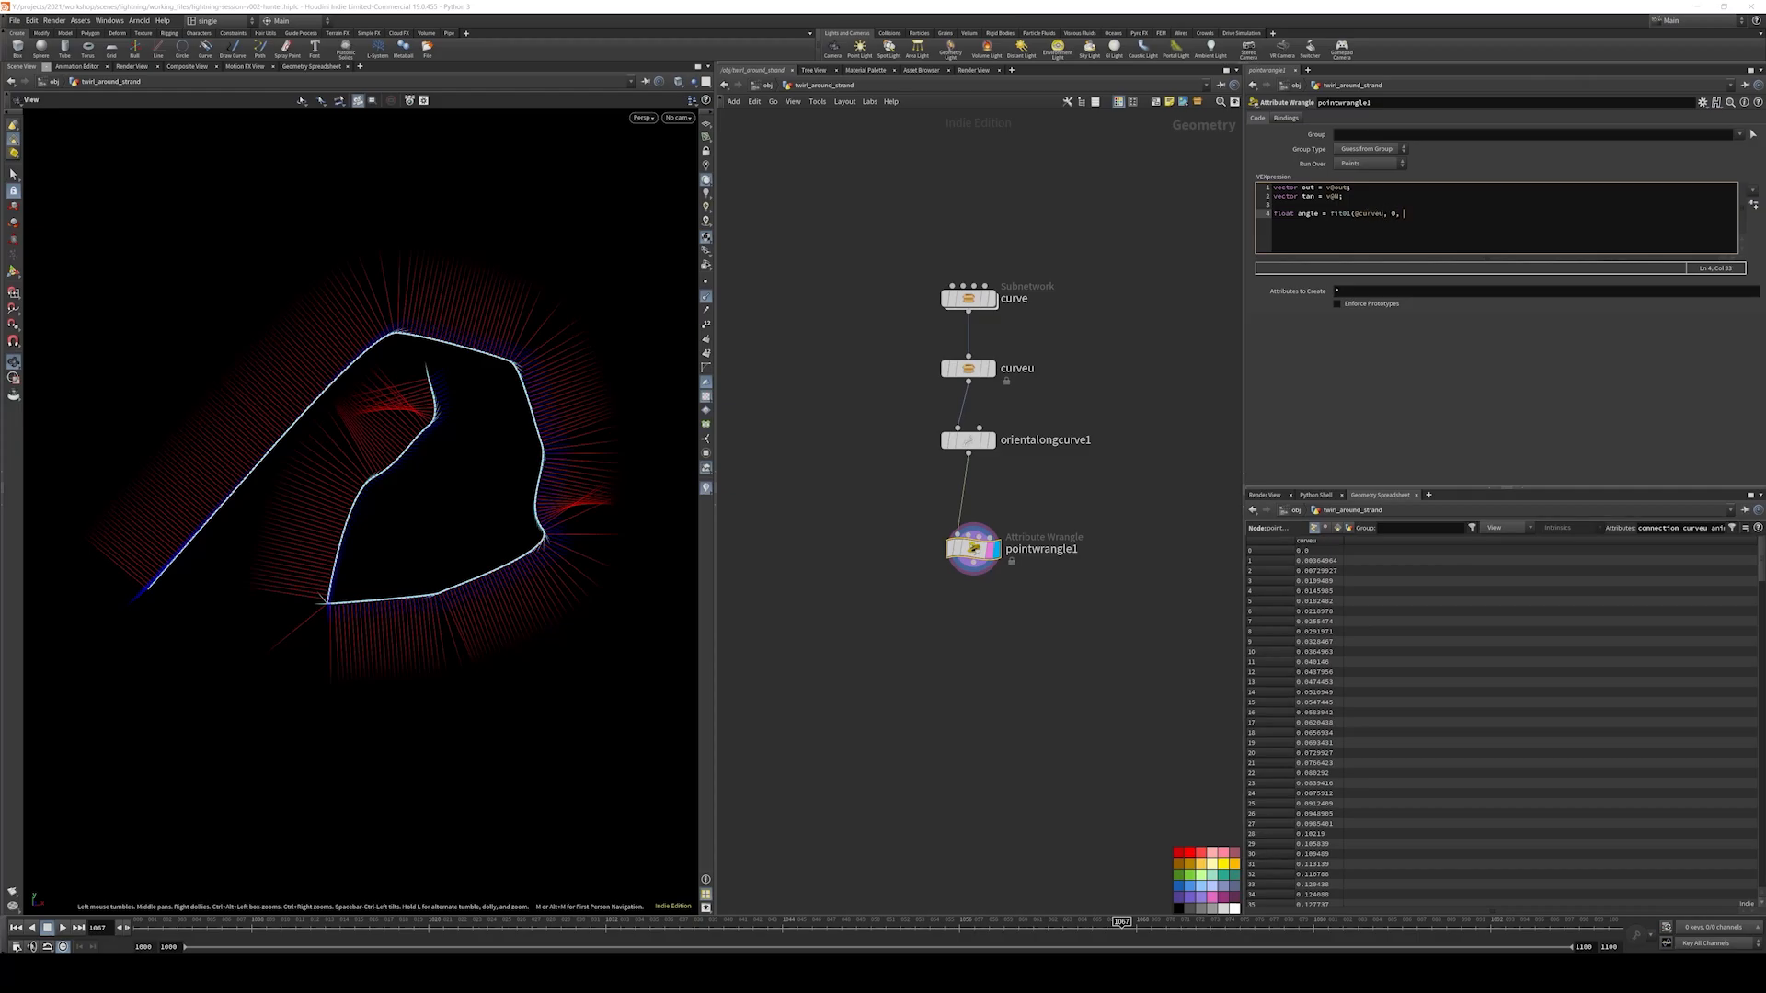
type(" chf('twist_amount'));")
key("Return")
key("Return")
- Start a vector4 named rotate in the wrangle code as a quaternion with angle as its first argument
type("vector ")
type("= qu")
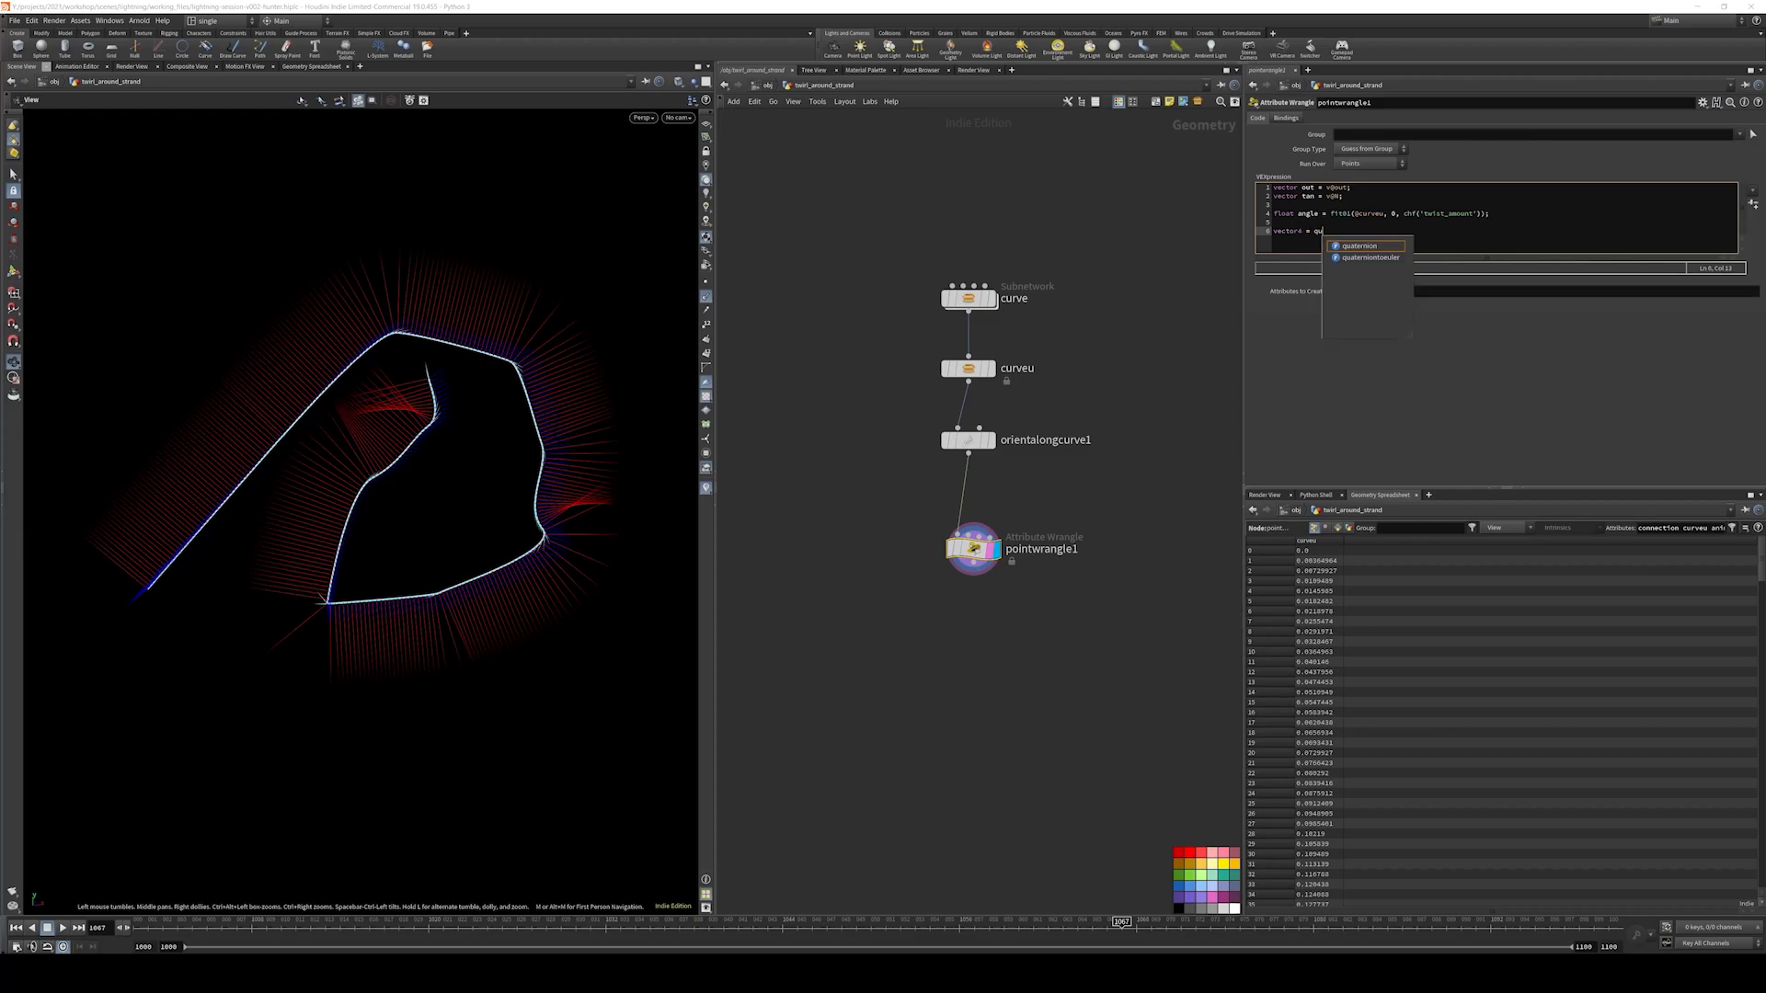
key("BackSpace")
key("BackSpace")
key("BackSpace")
key("BackSpace")
key("BackSpace")
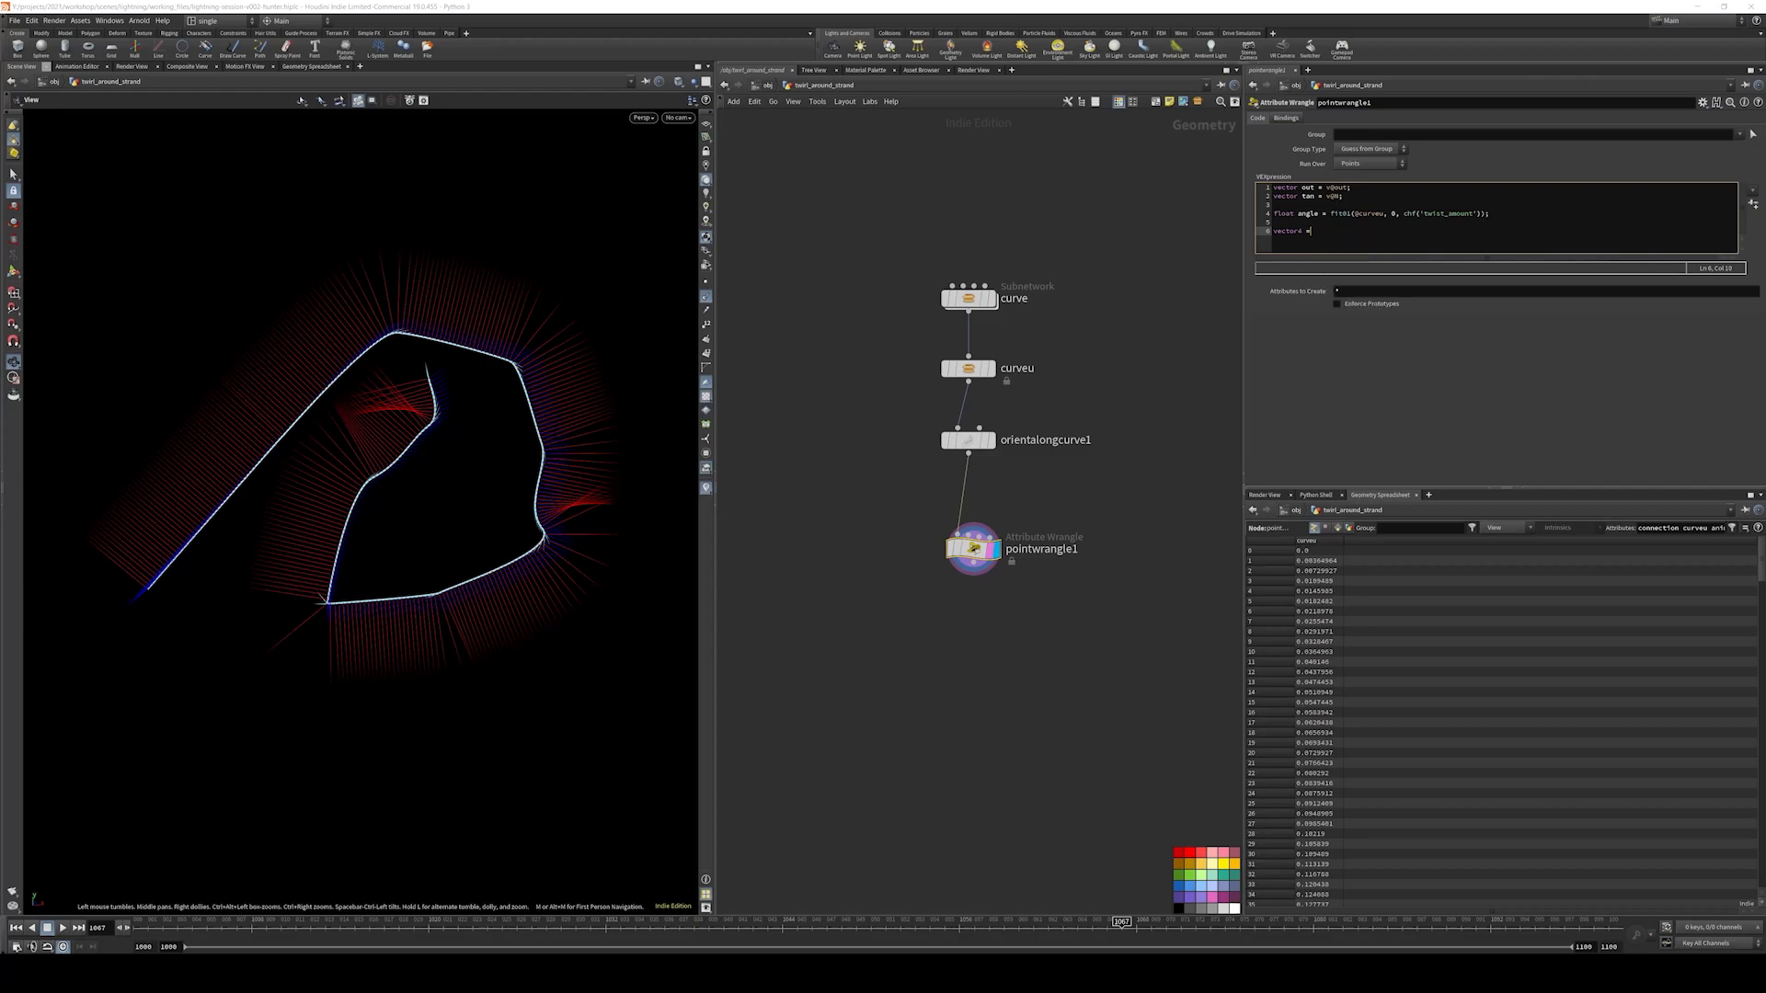
type("rotate(")
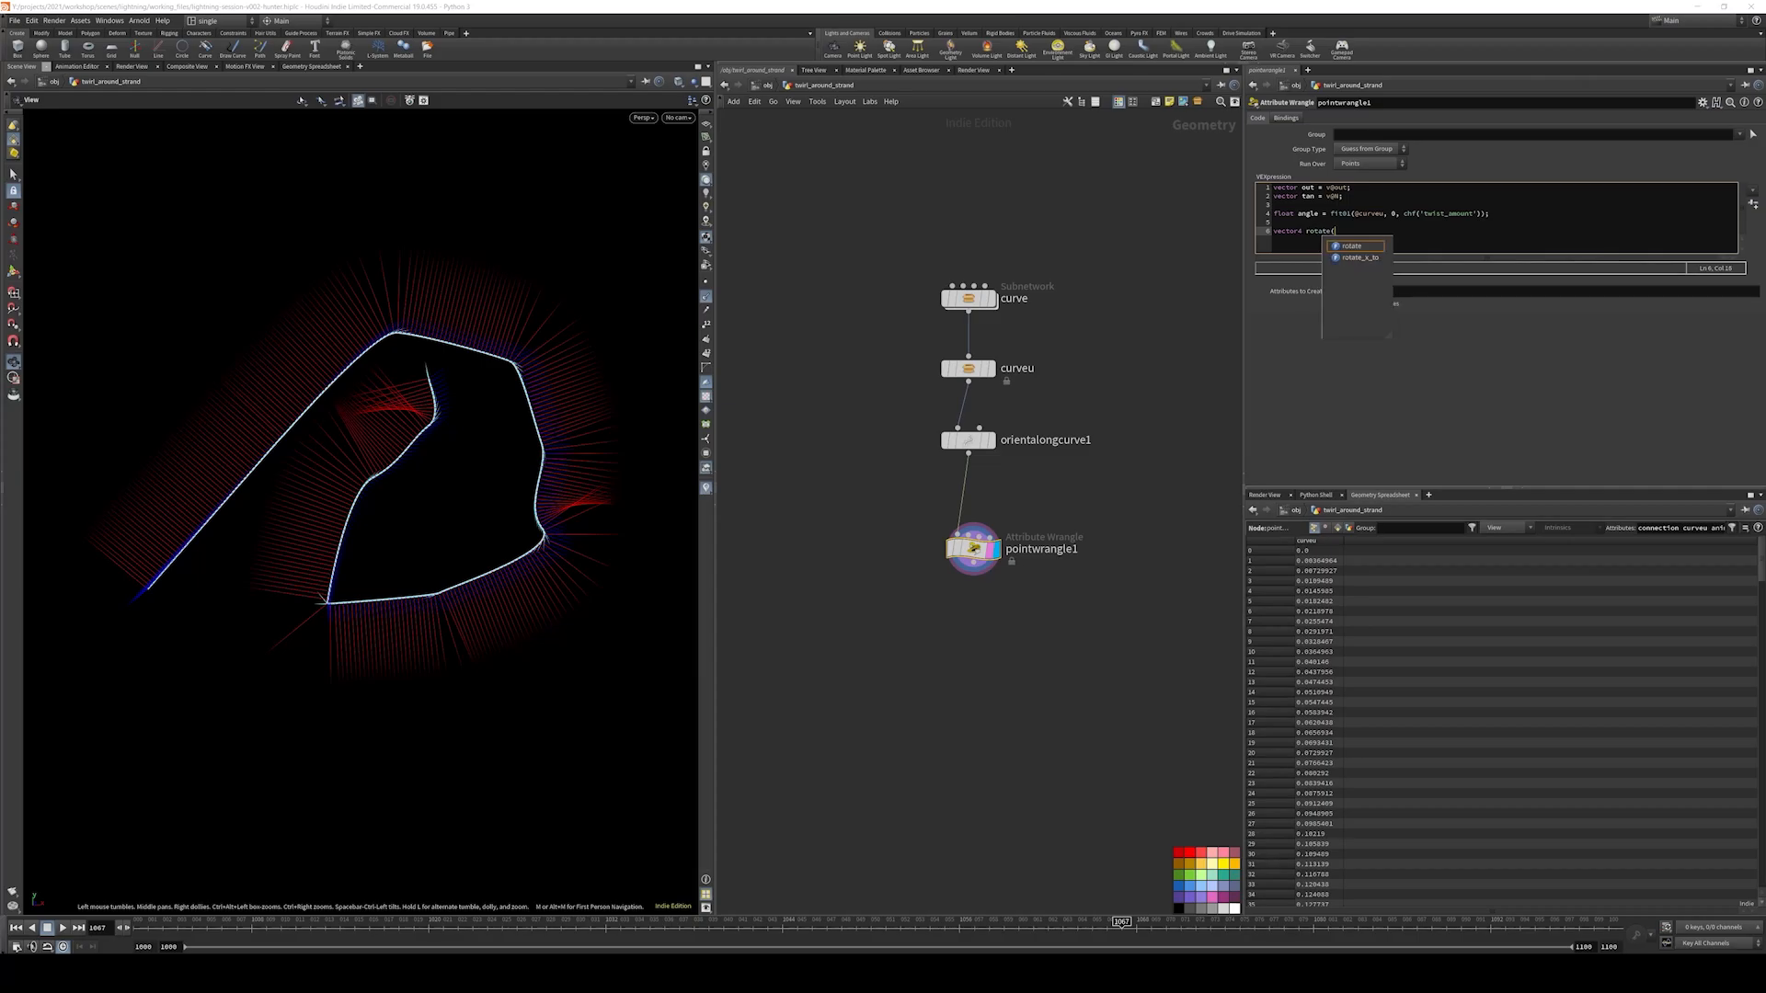
key("BackSpace")
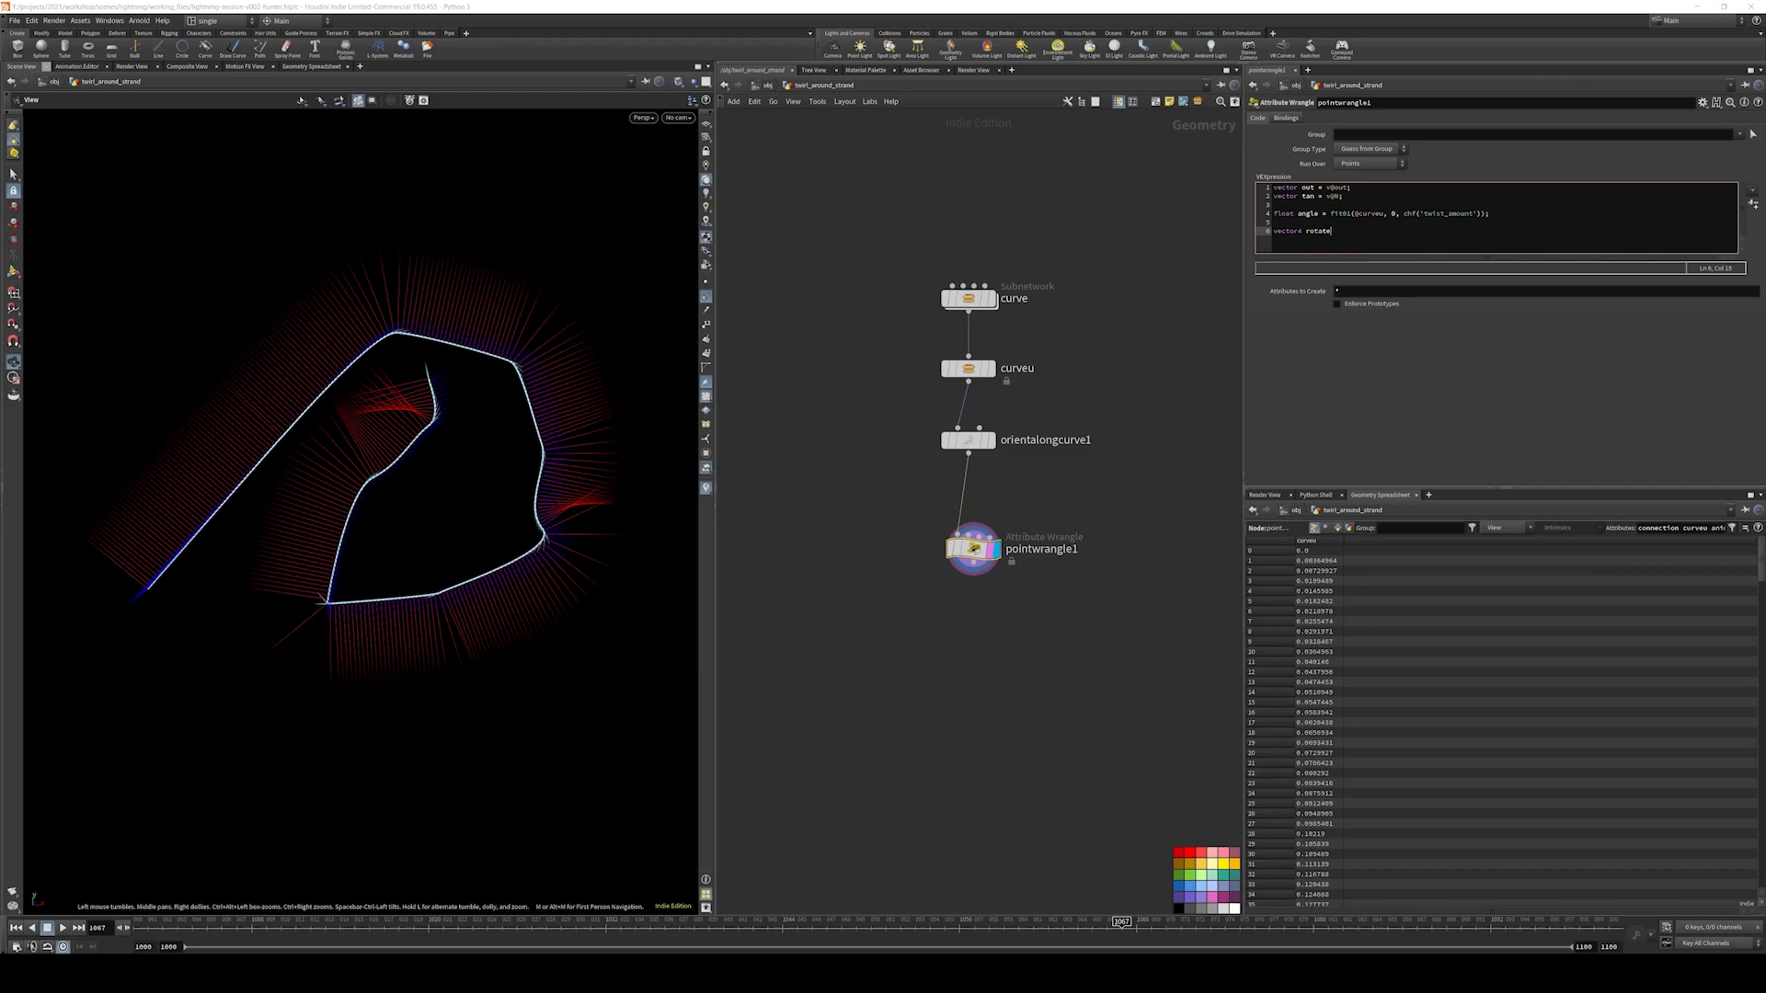
type("= quaternion(an")
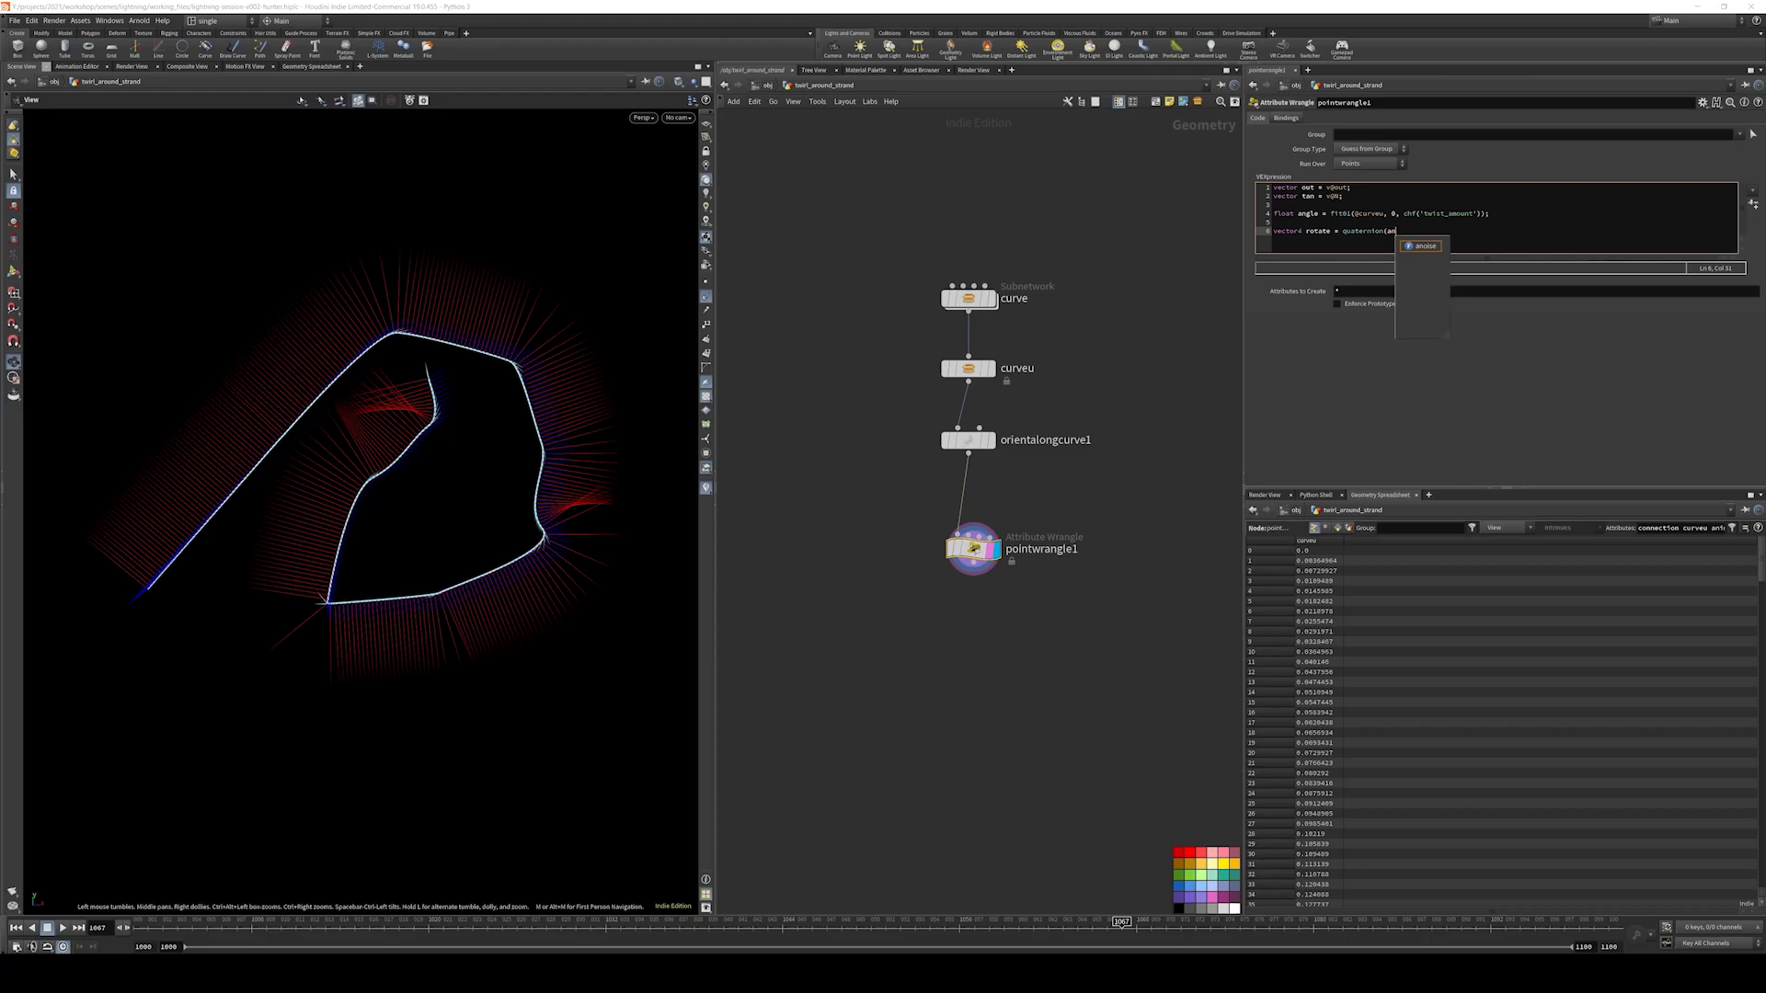
type("gle,")
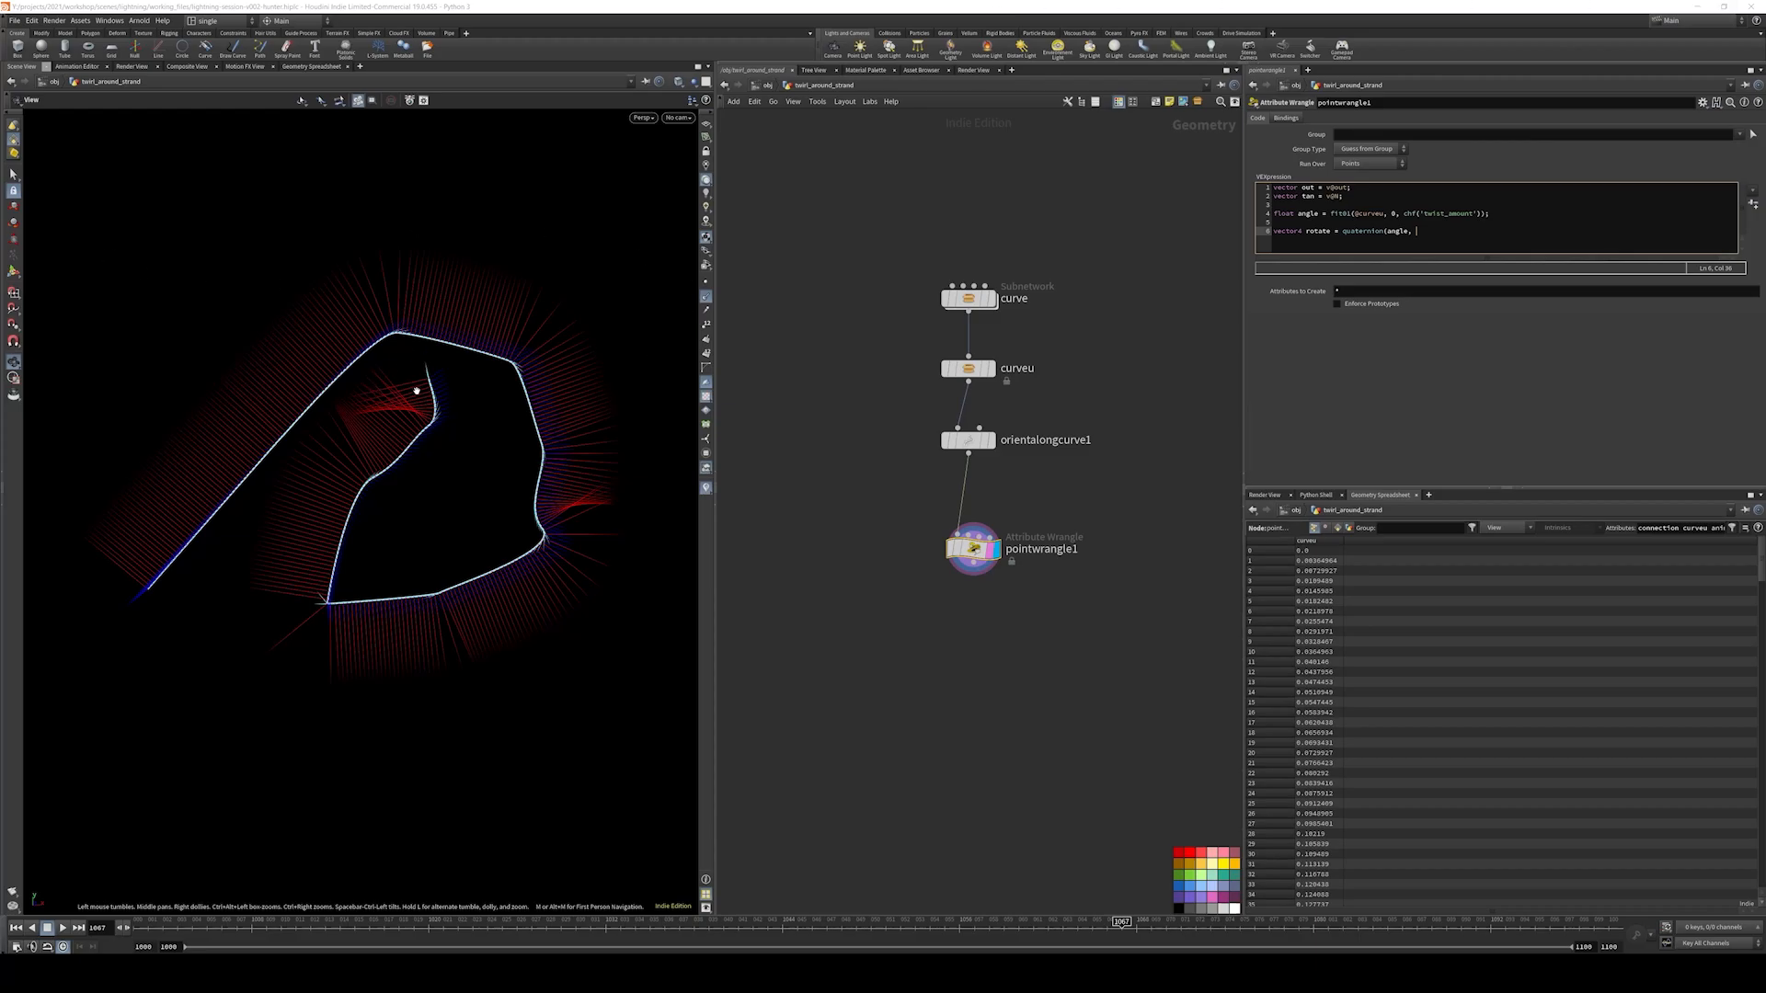
- Display orientalongcurve1 to check its vectors, and complete the wrangle's quaternion call with tan as the rotation axis
left_click(991, 440)
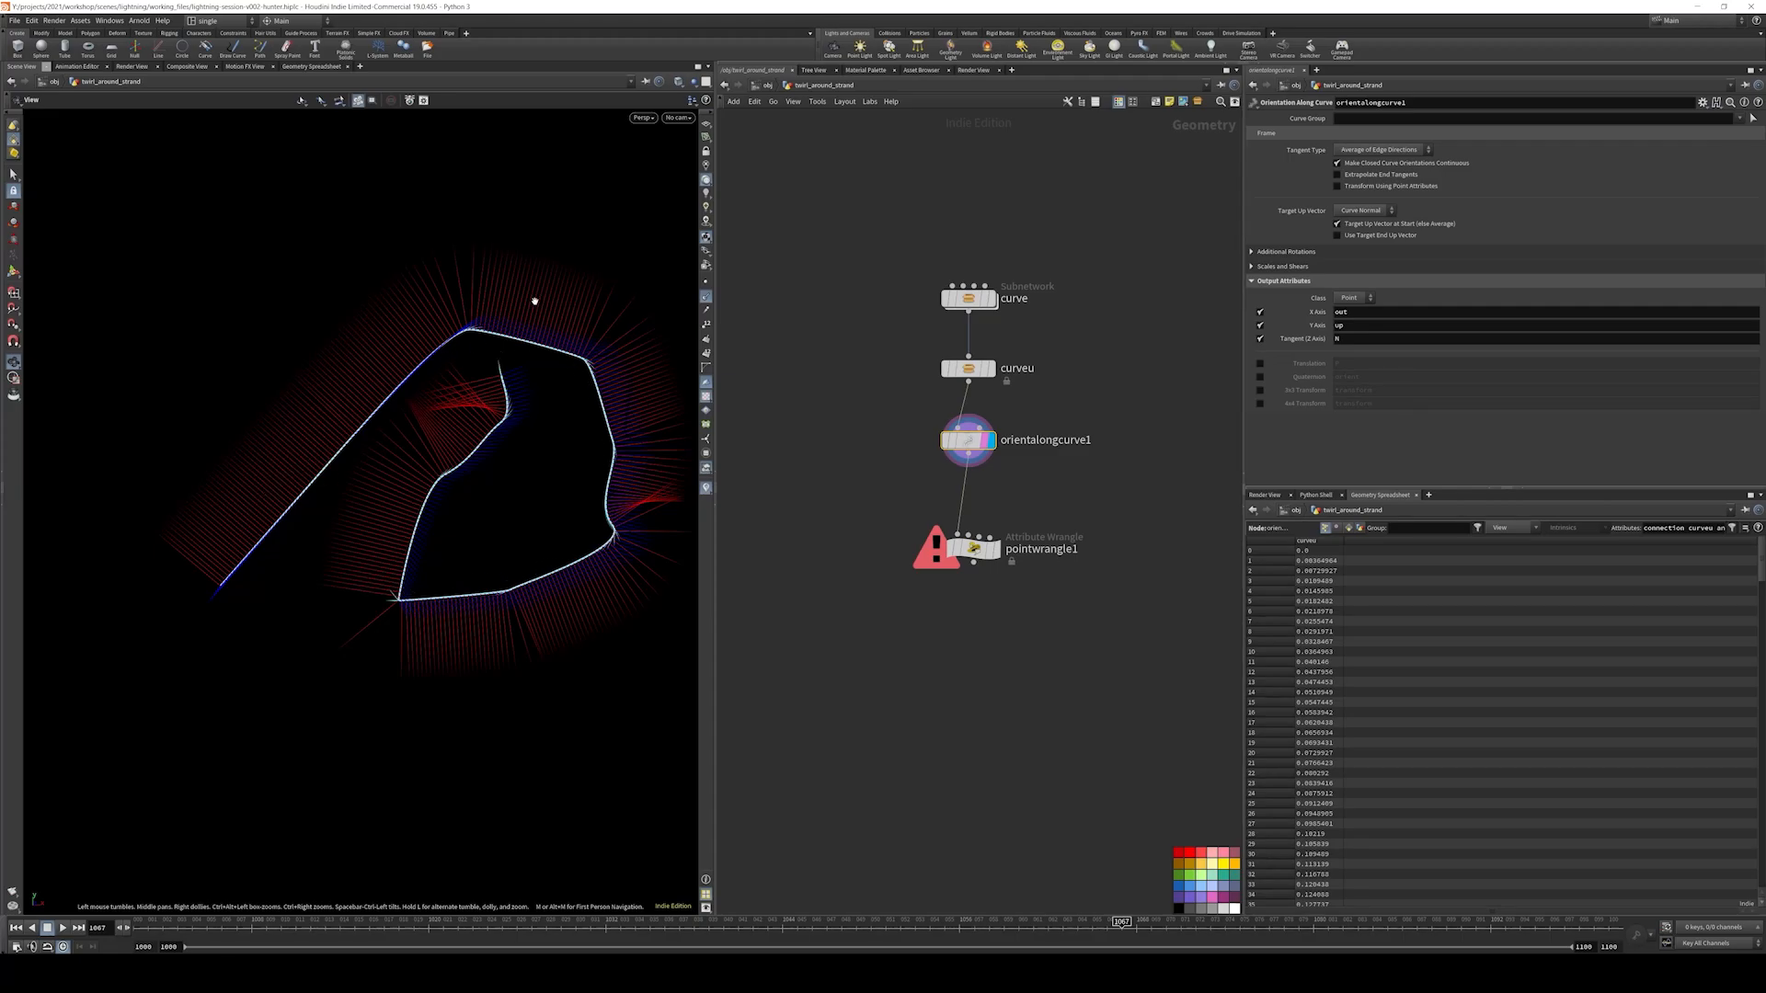
left_click(928, 537)
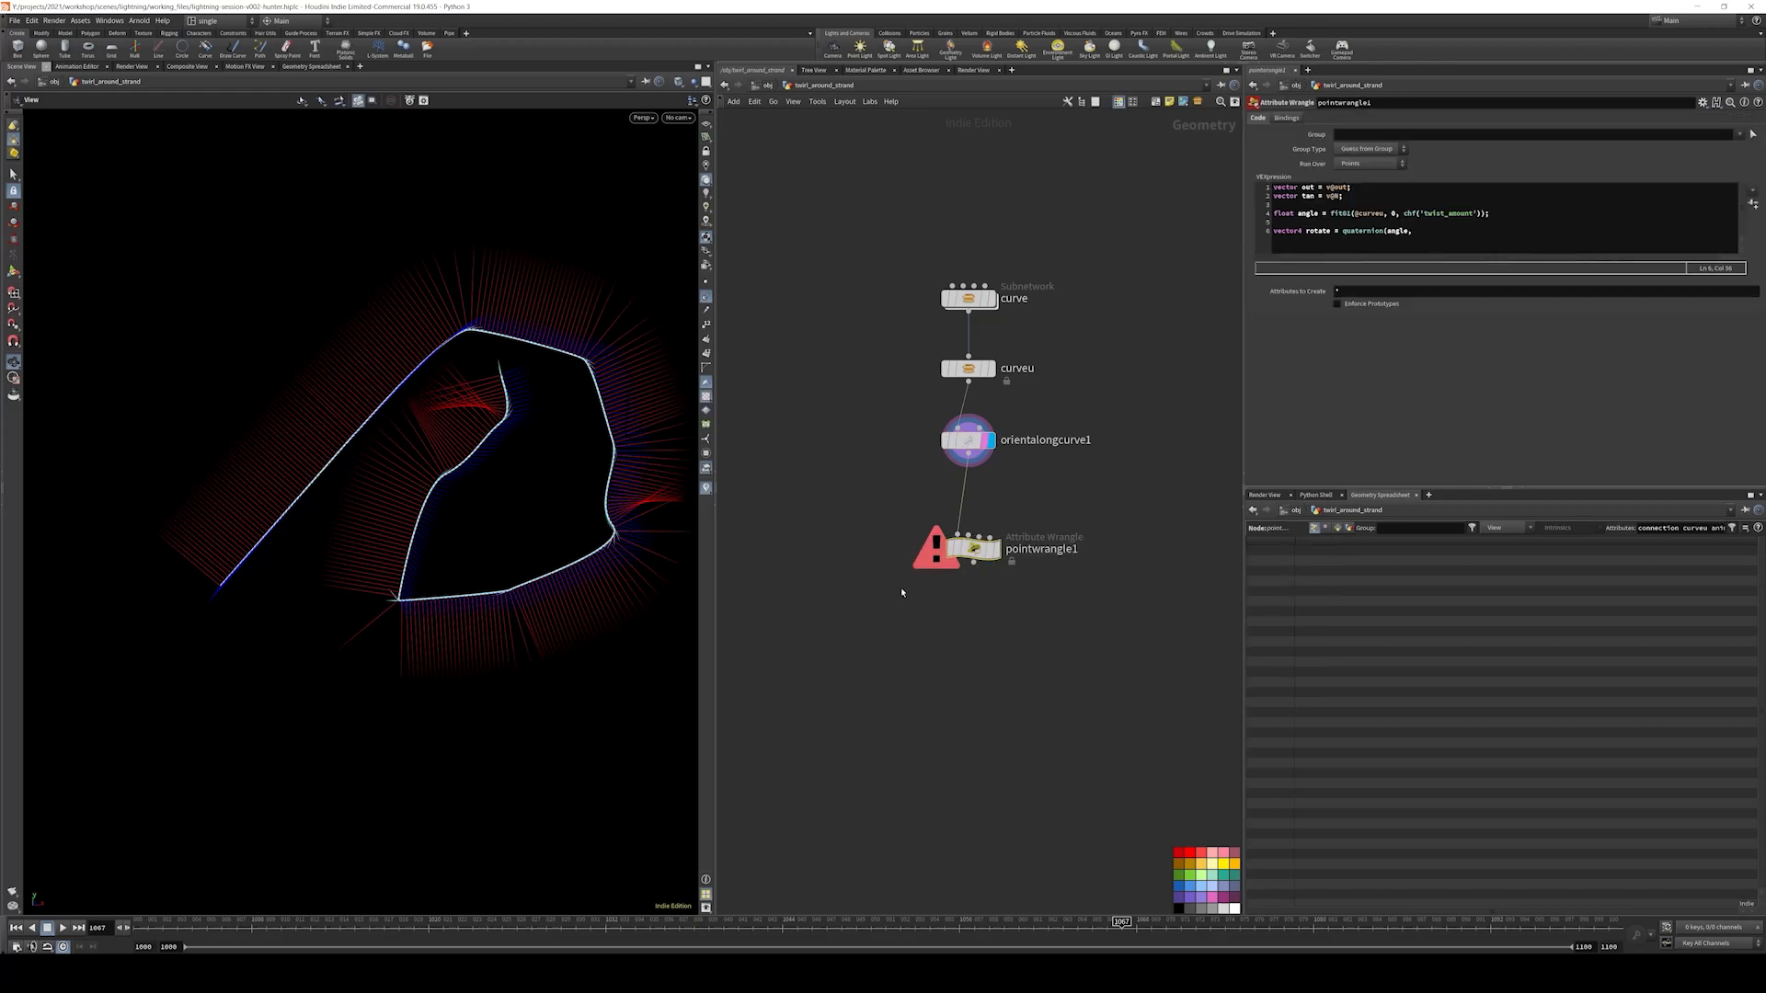
left_click(1463, 229)
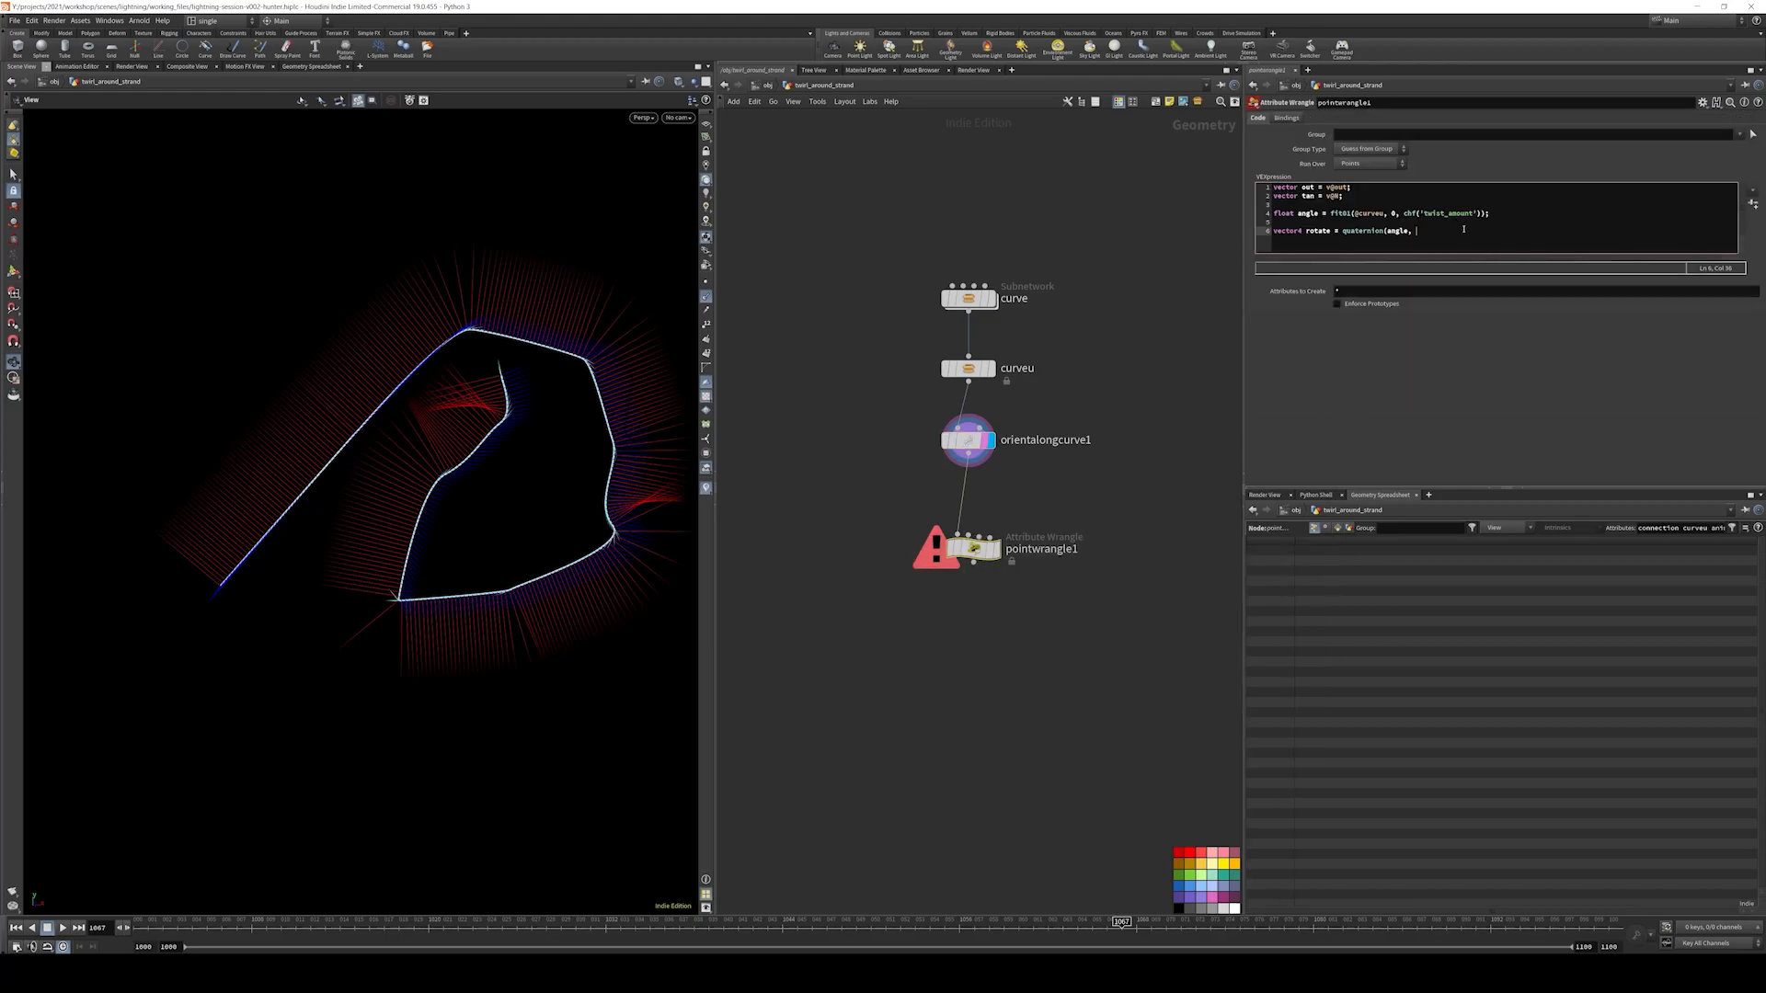
type("tan")
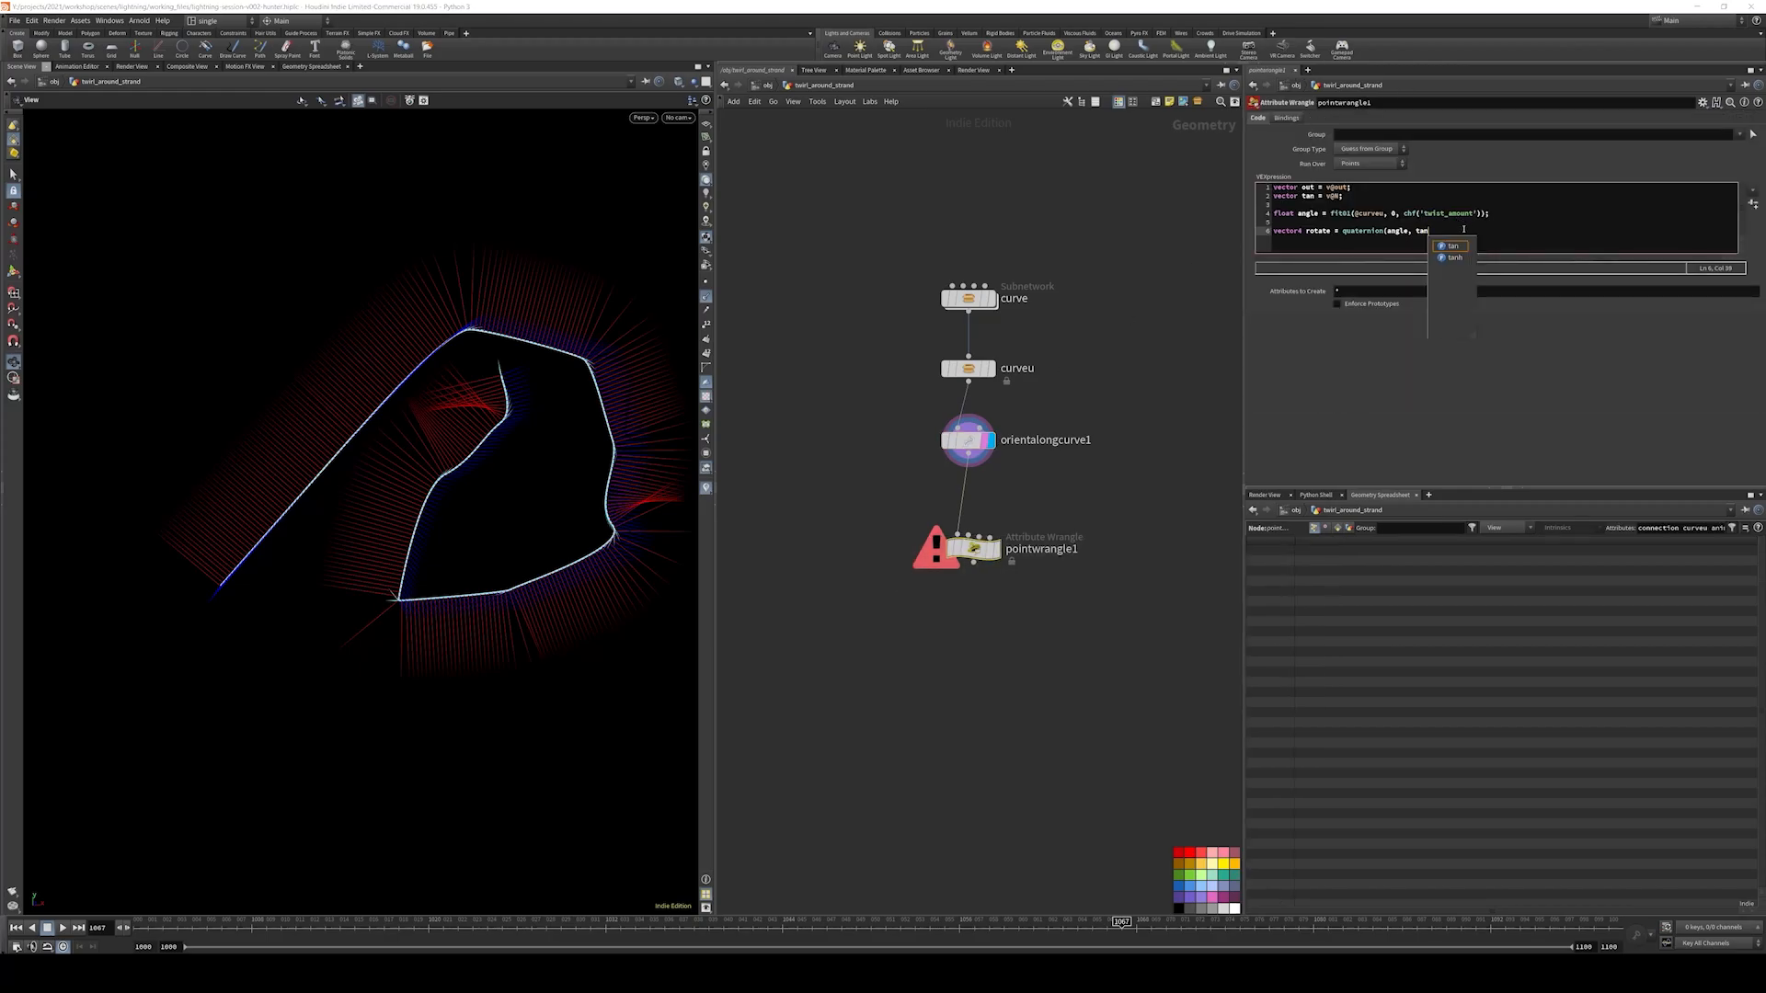
type(");")
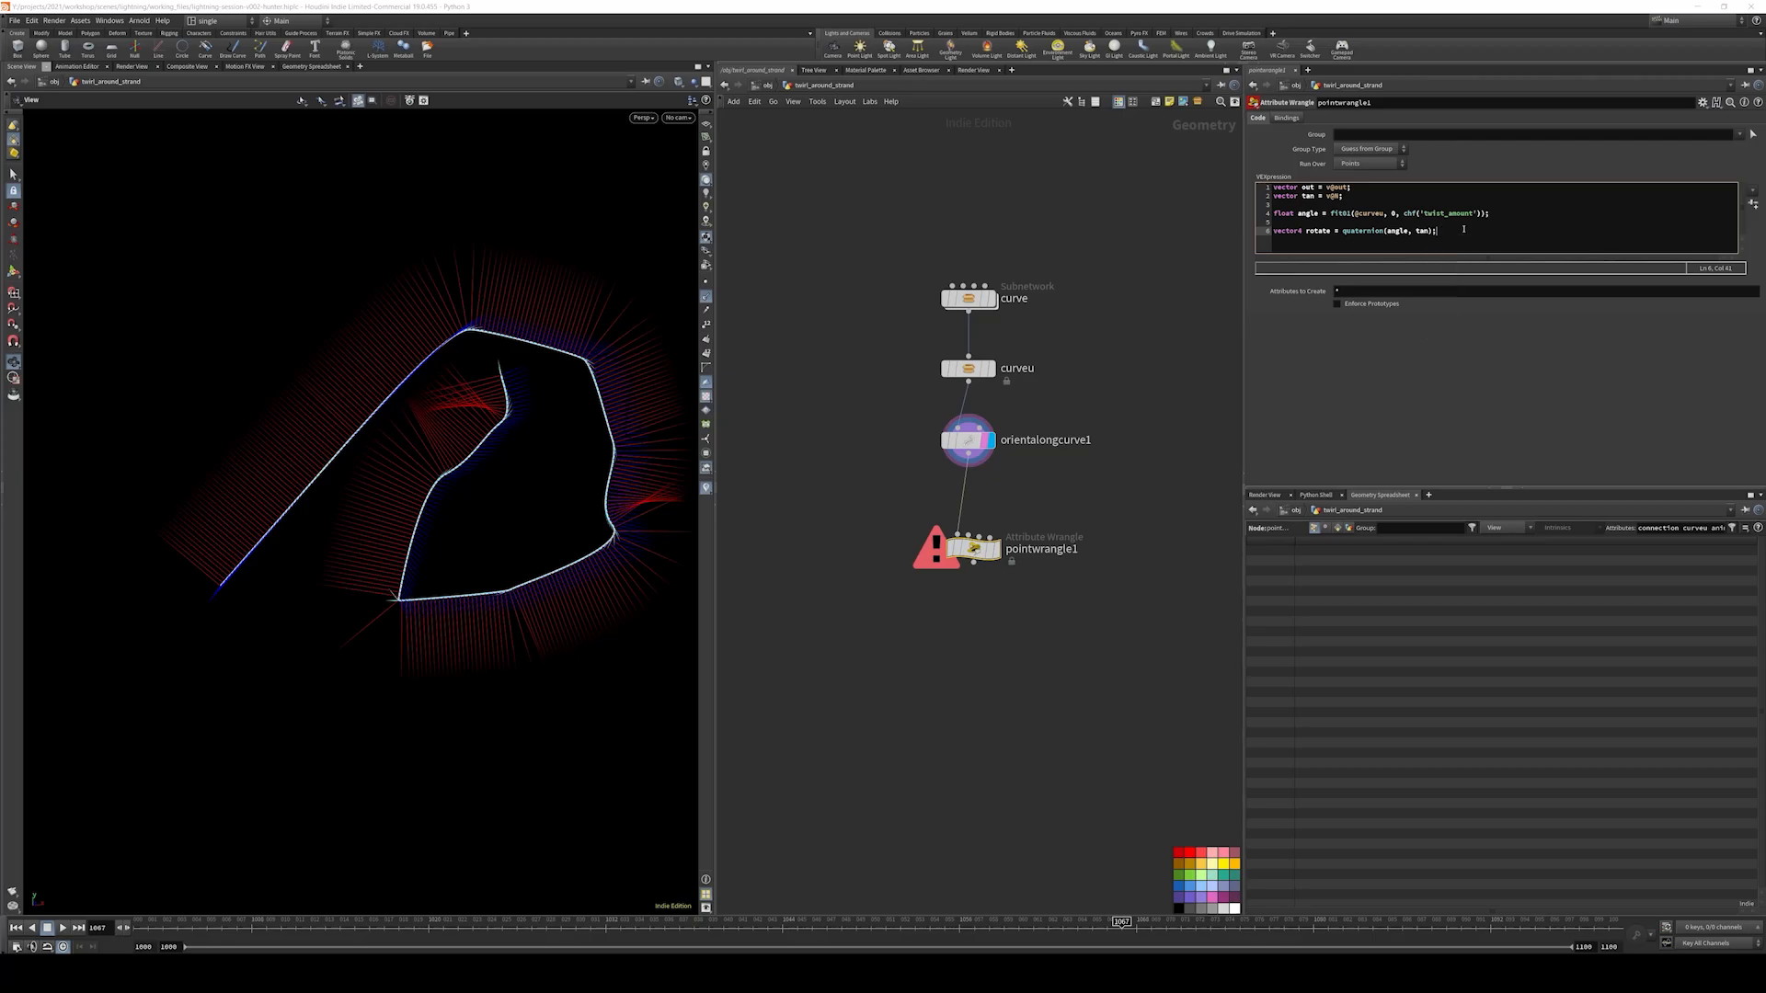
- Rotate the vector with out = qrotate(out, rotate); and write it back to the attribute with v@out = out;
key("Return")
key("Return")
type("out = q")
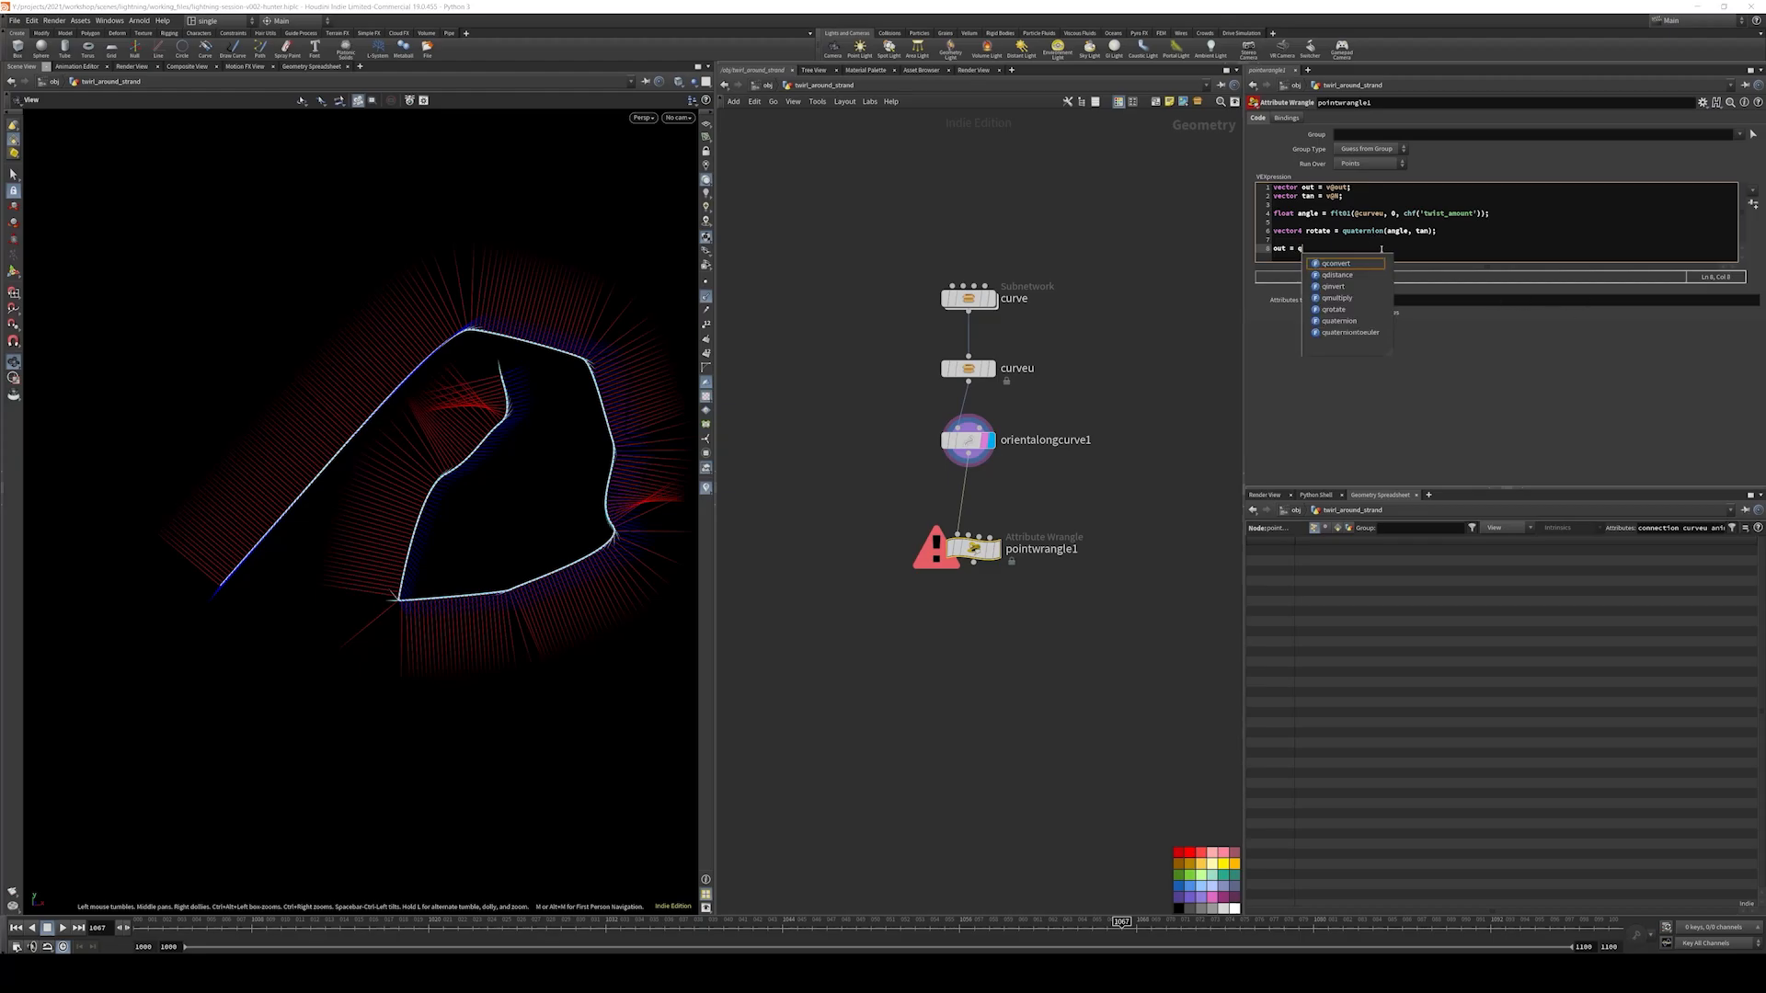
type("rotate(")
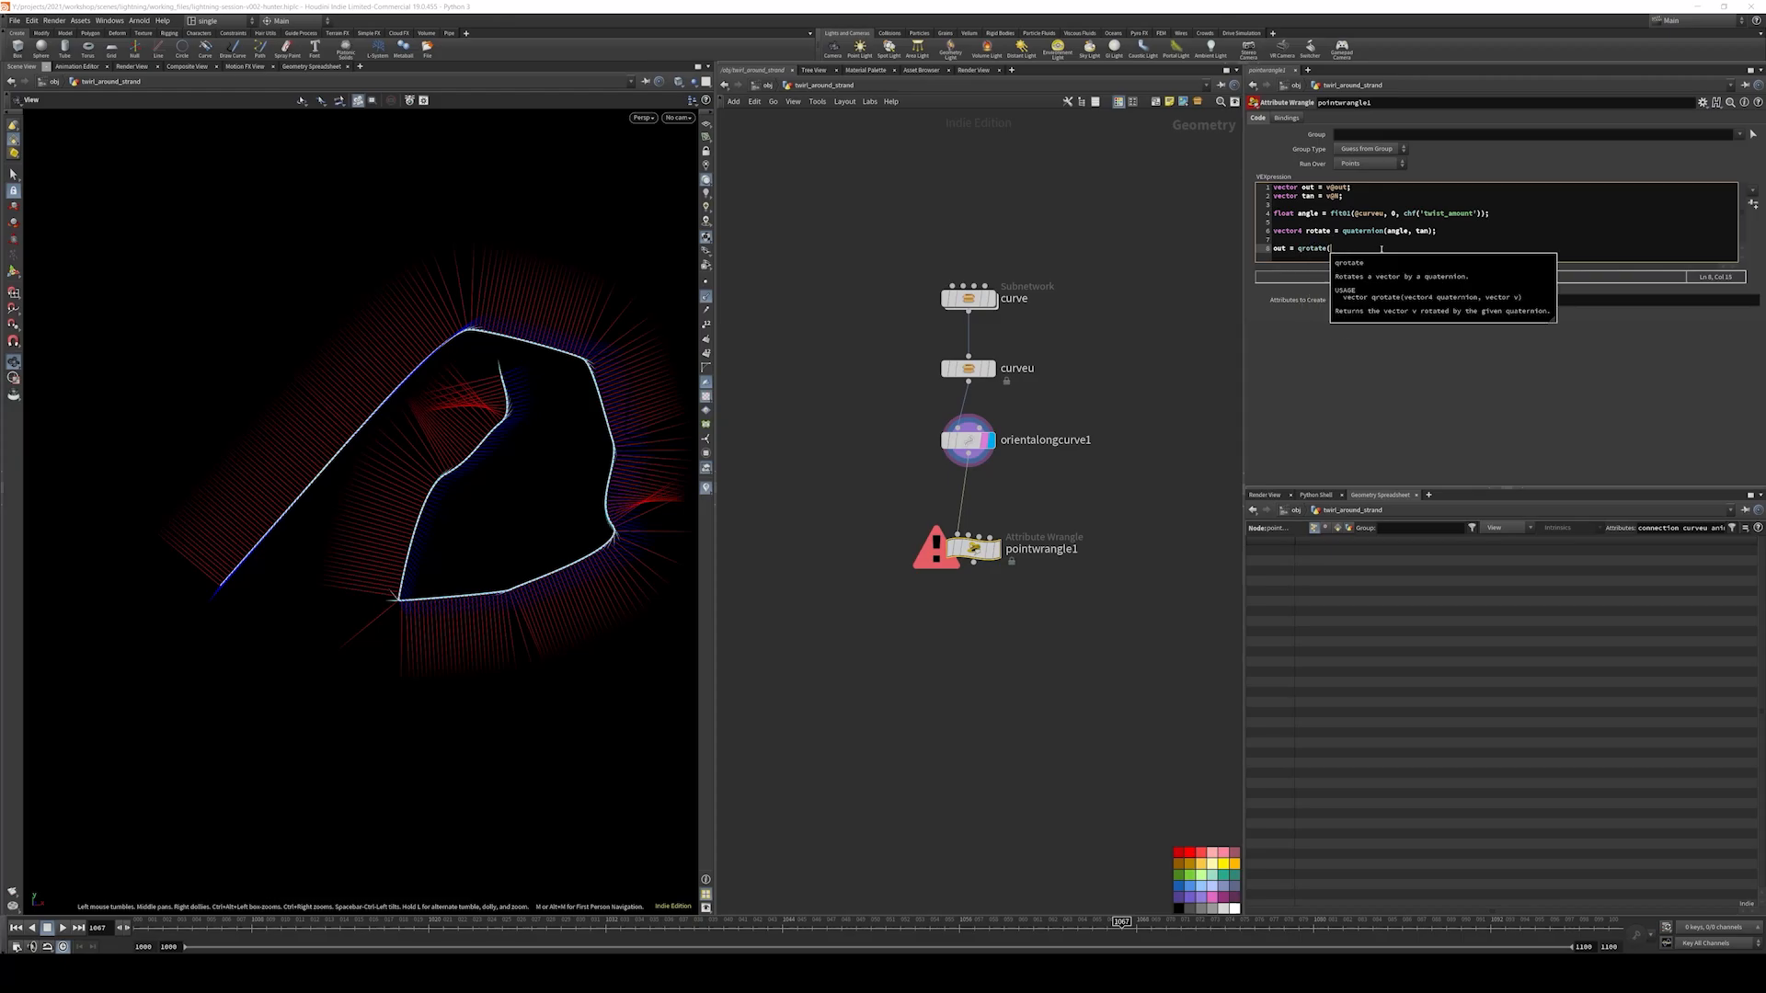
type("out, ")
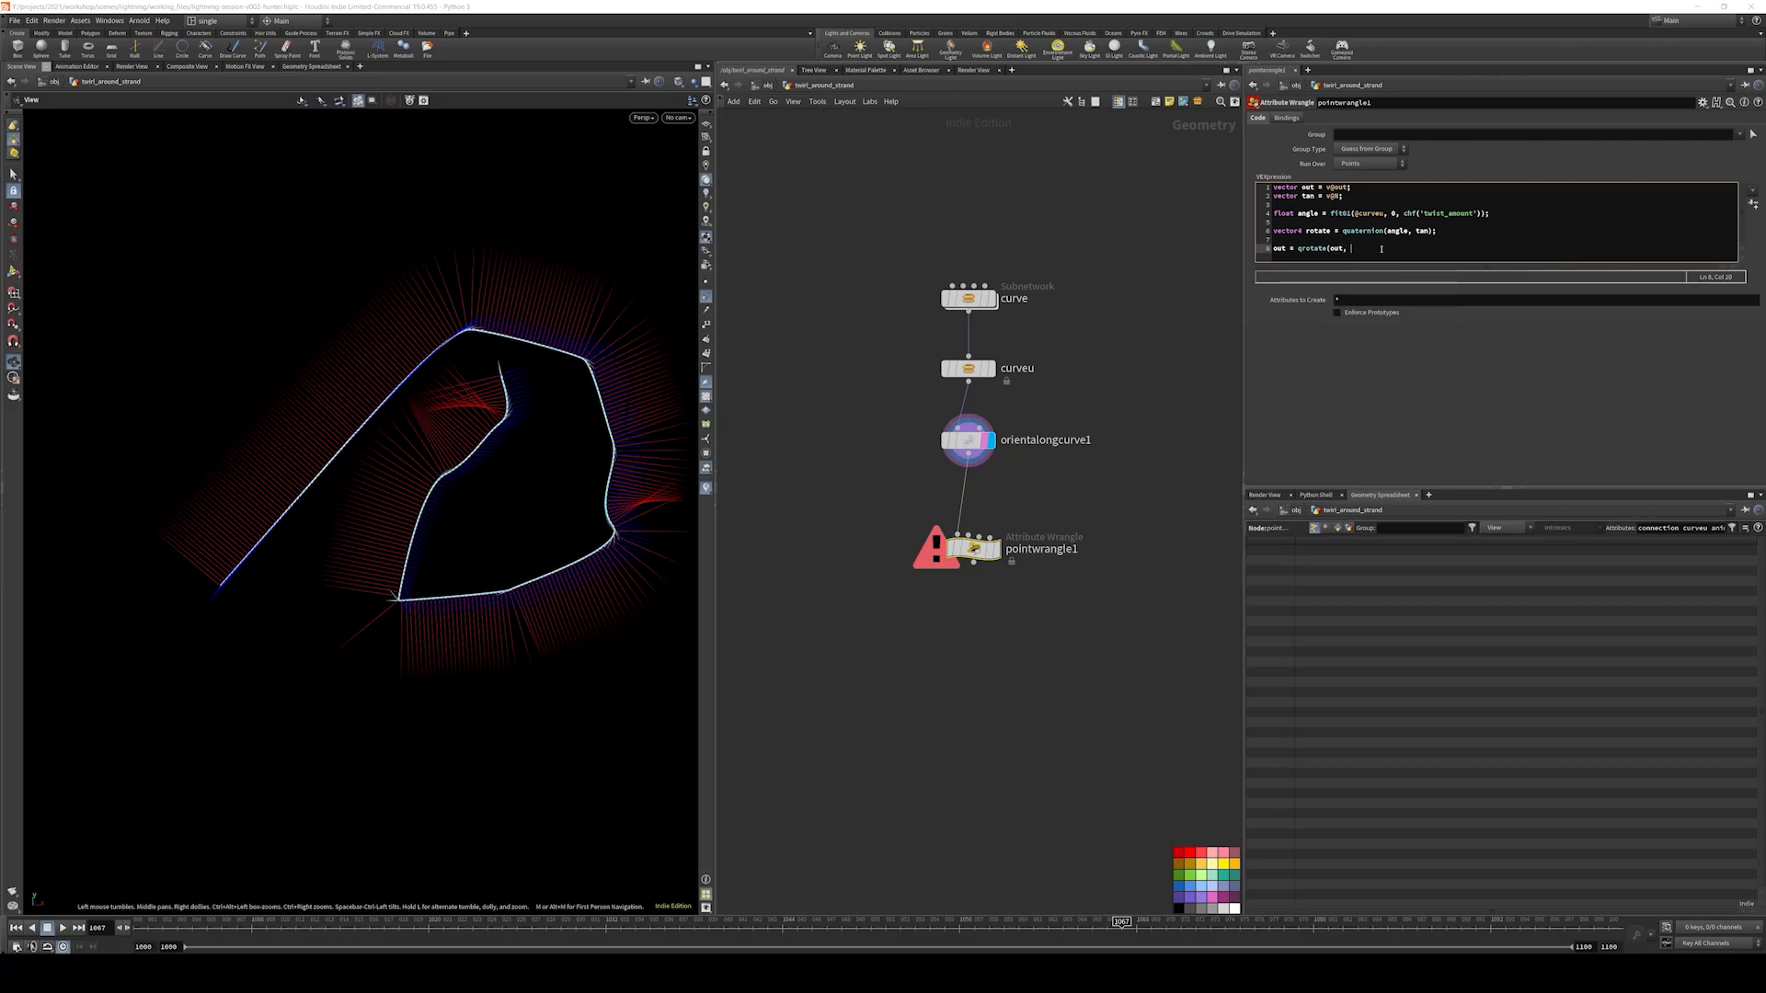
type("rotate)")
key("Return")
key("Return")
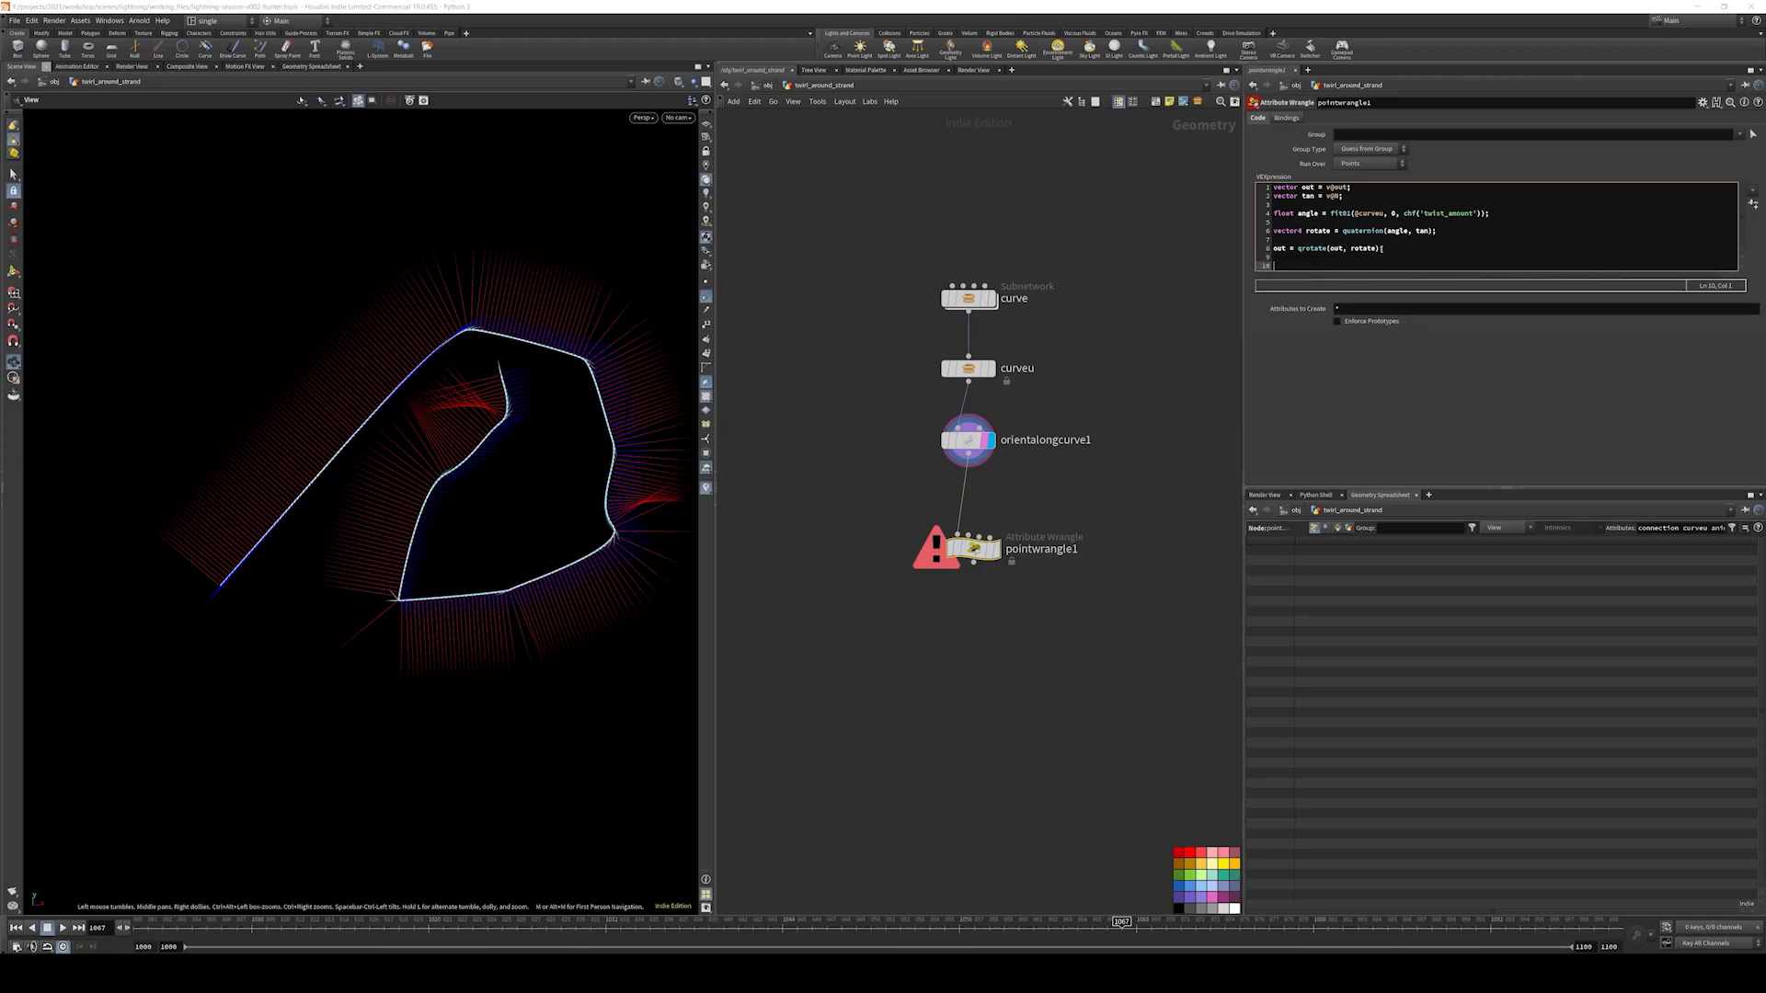
type("v@out =")
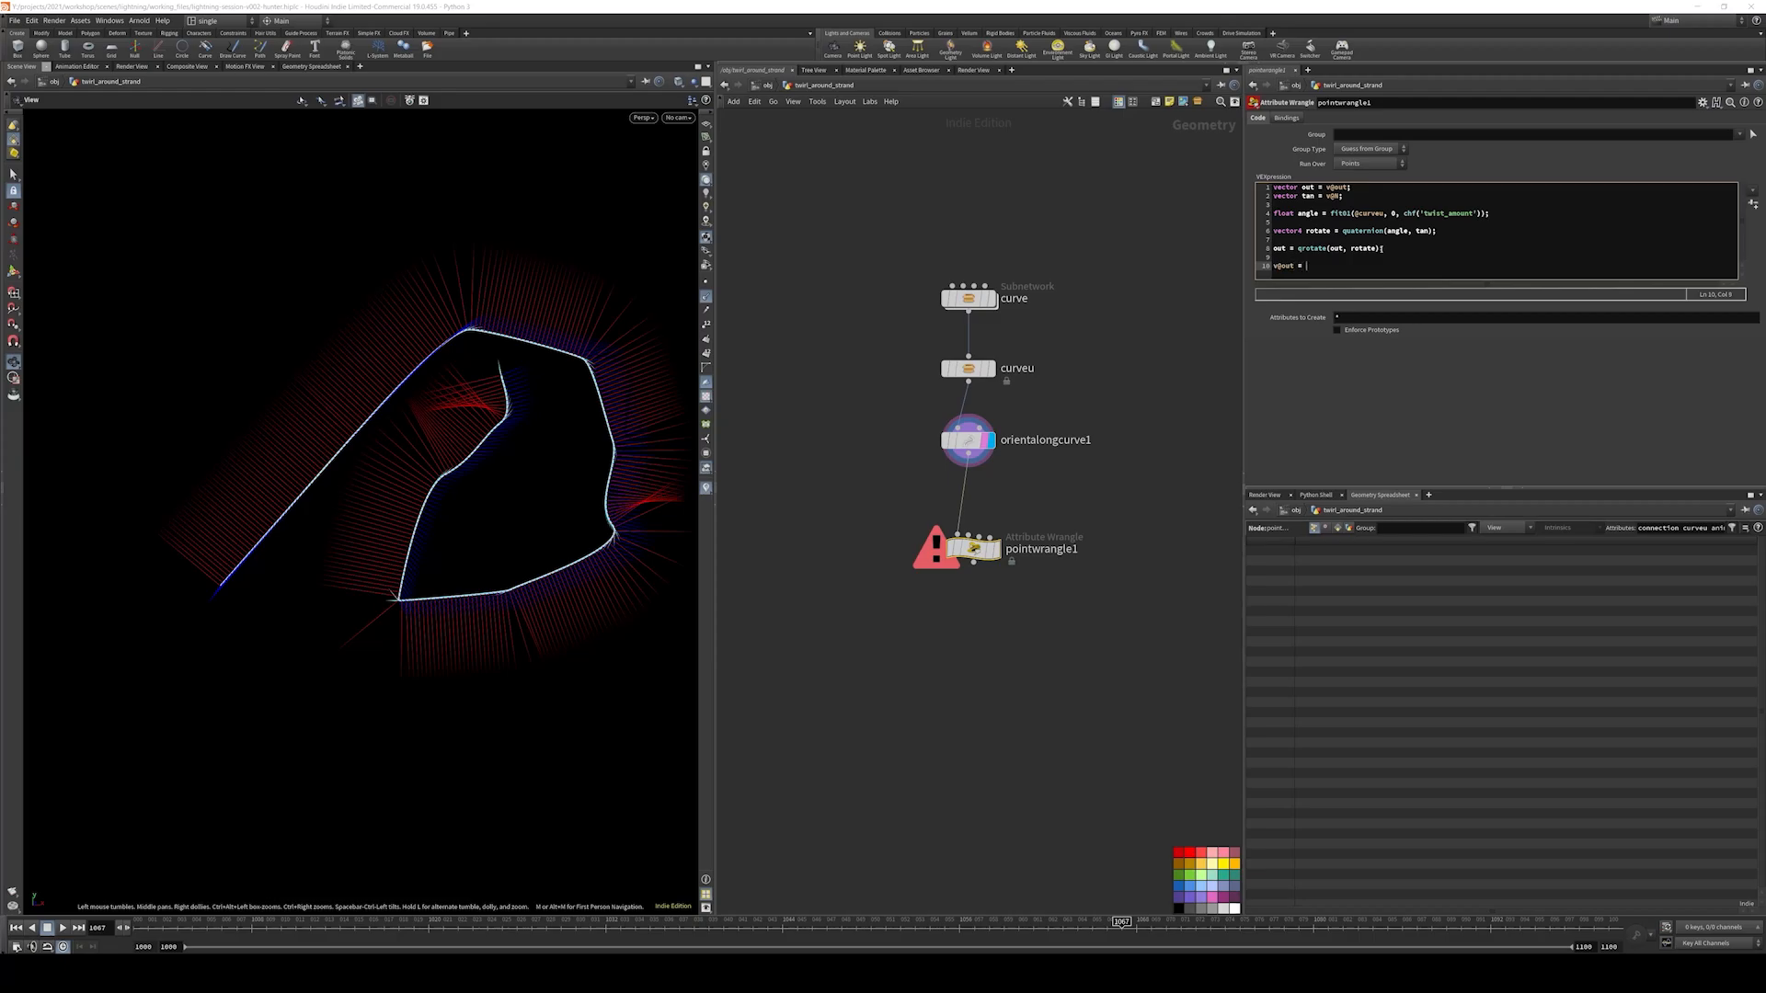
type(" out;")
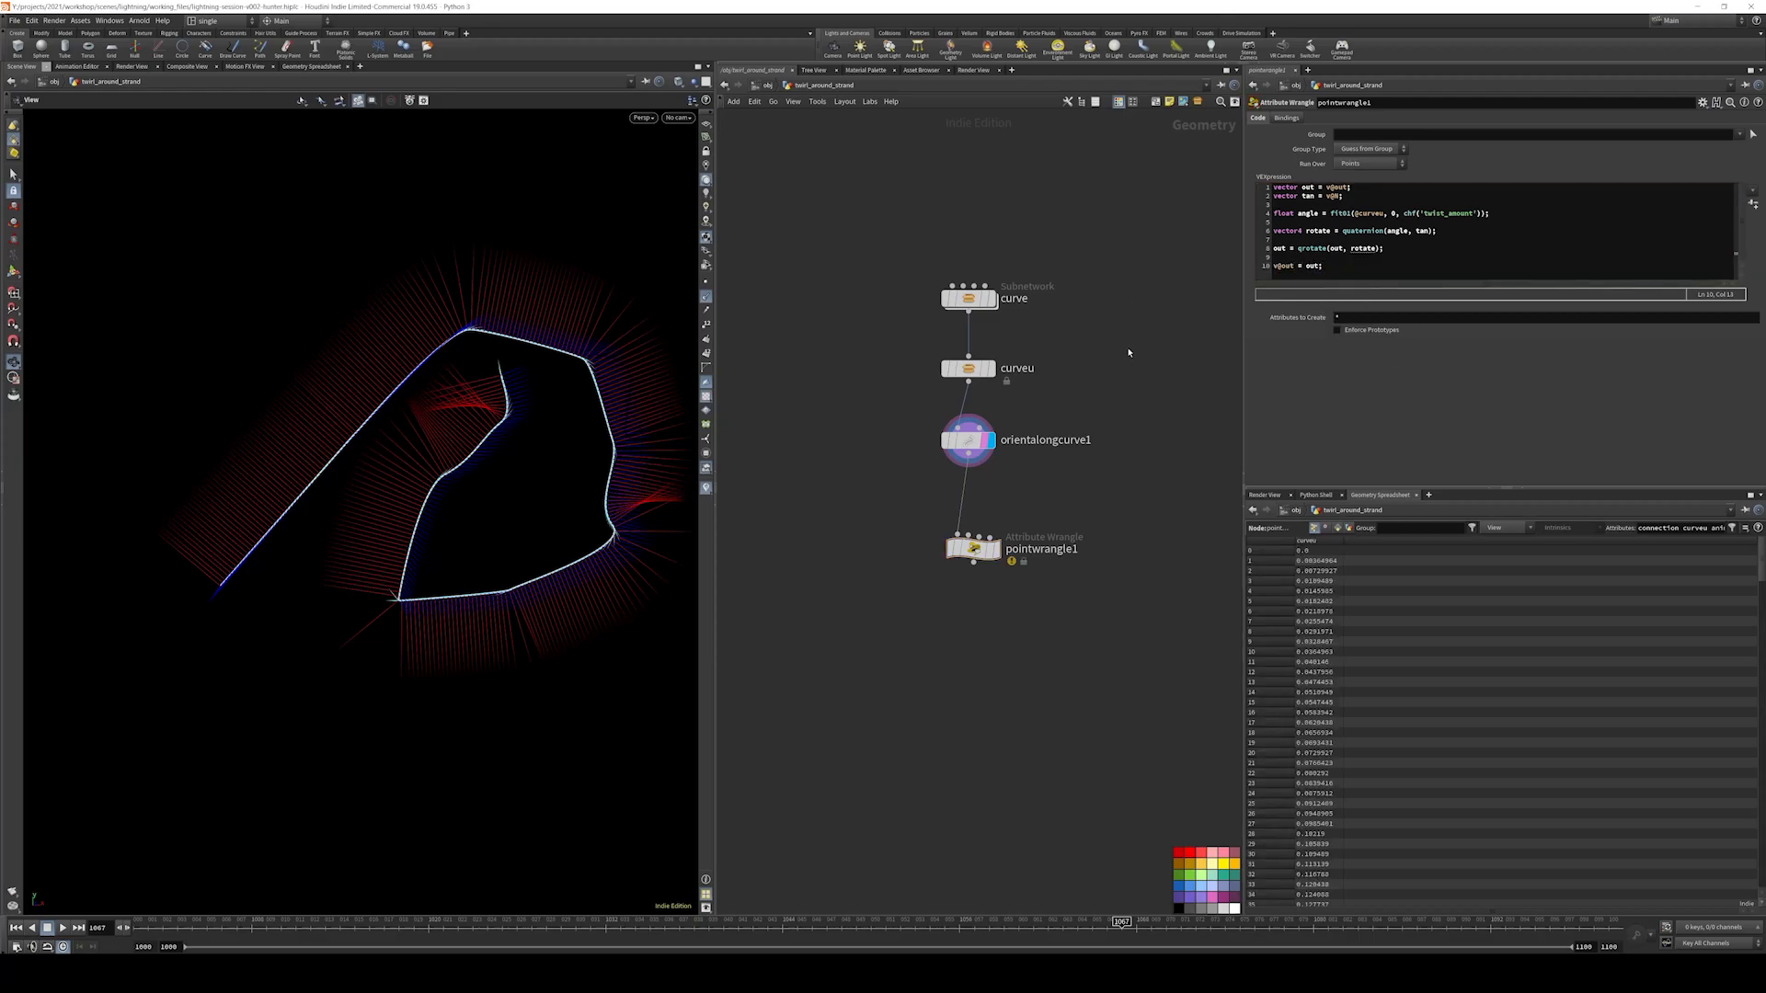
- Display the point wrangle and inspect its out vectors along the curve in the viewport
middle_click_drag(1066, 517, 1064, 473)
left_click(995, 505)
left_click_drag(557, 450, 353, 429)
scroll(478, 451, "up", 4)
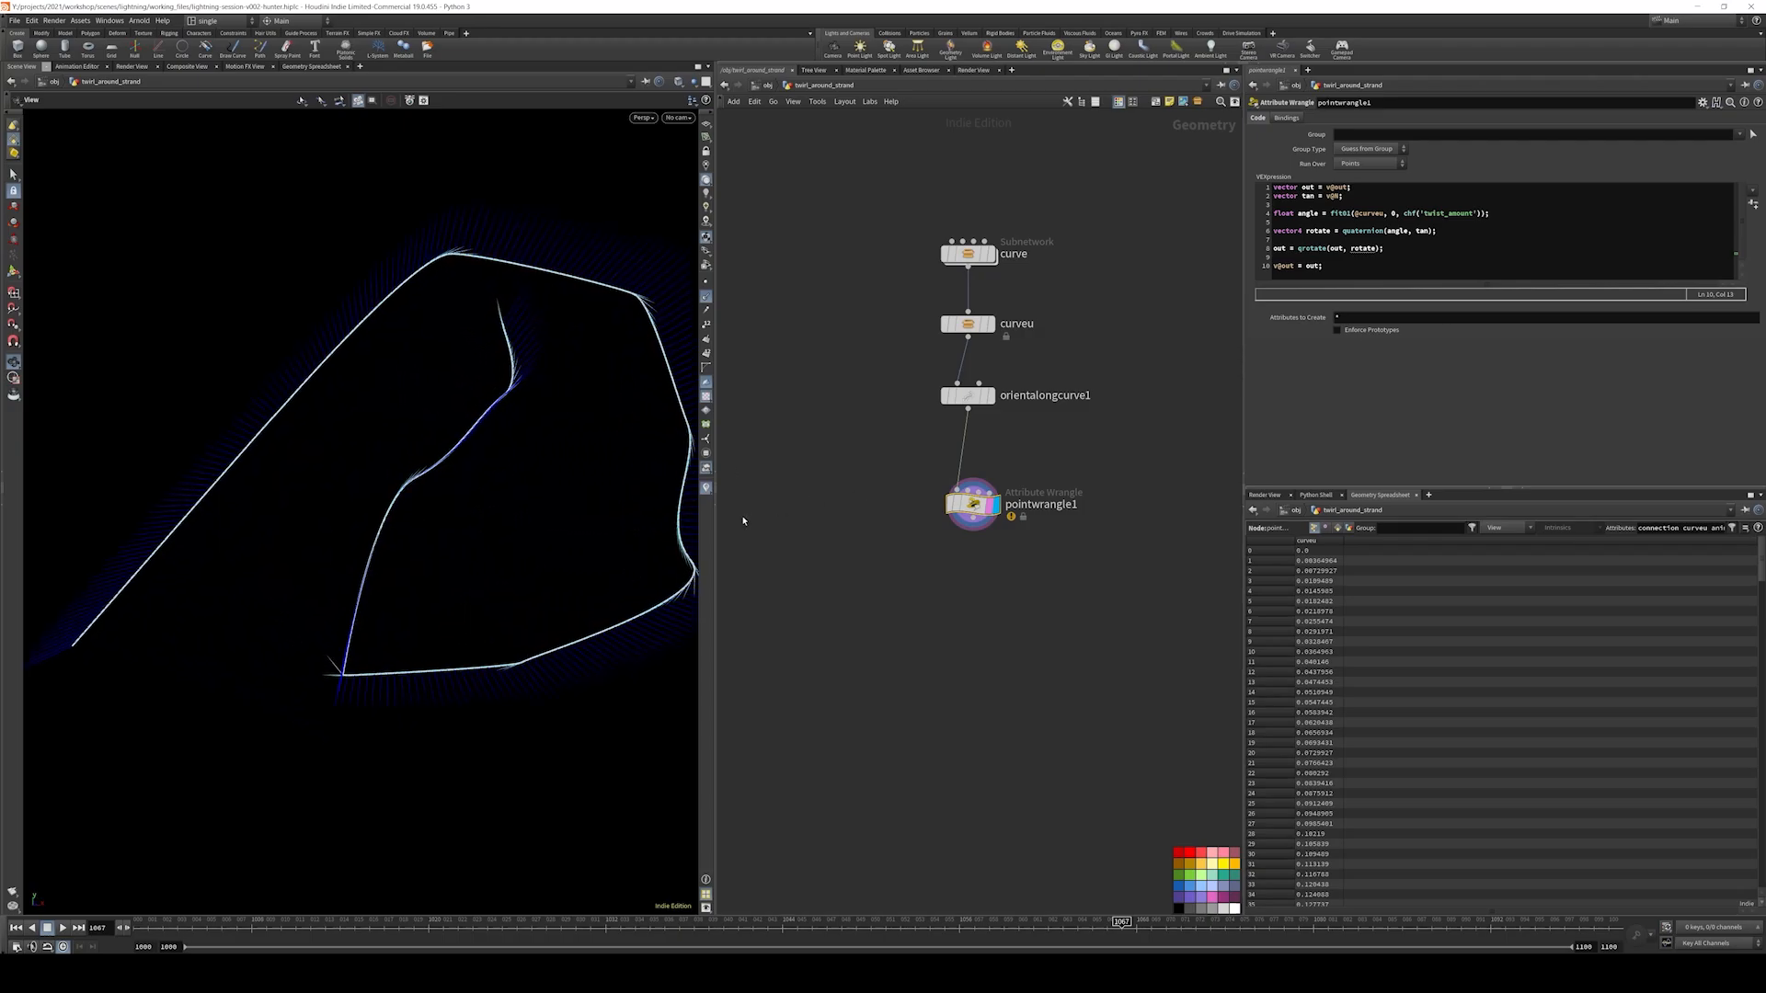
- Hide the up vector visualizer and the point normals so only the curve is drawn in the viewport
left_click(707, 488)
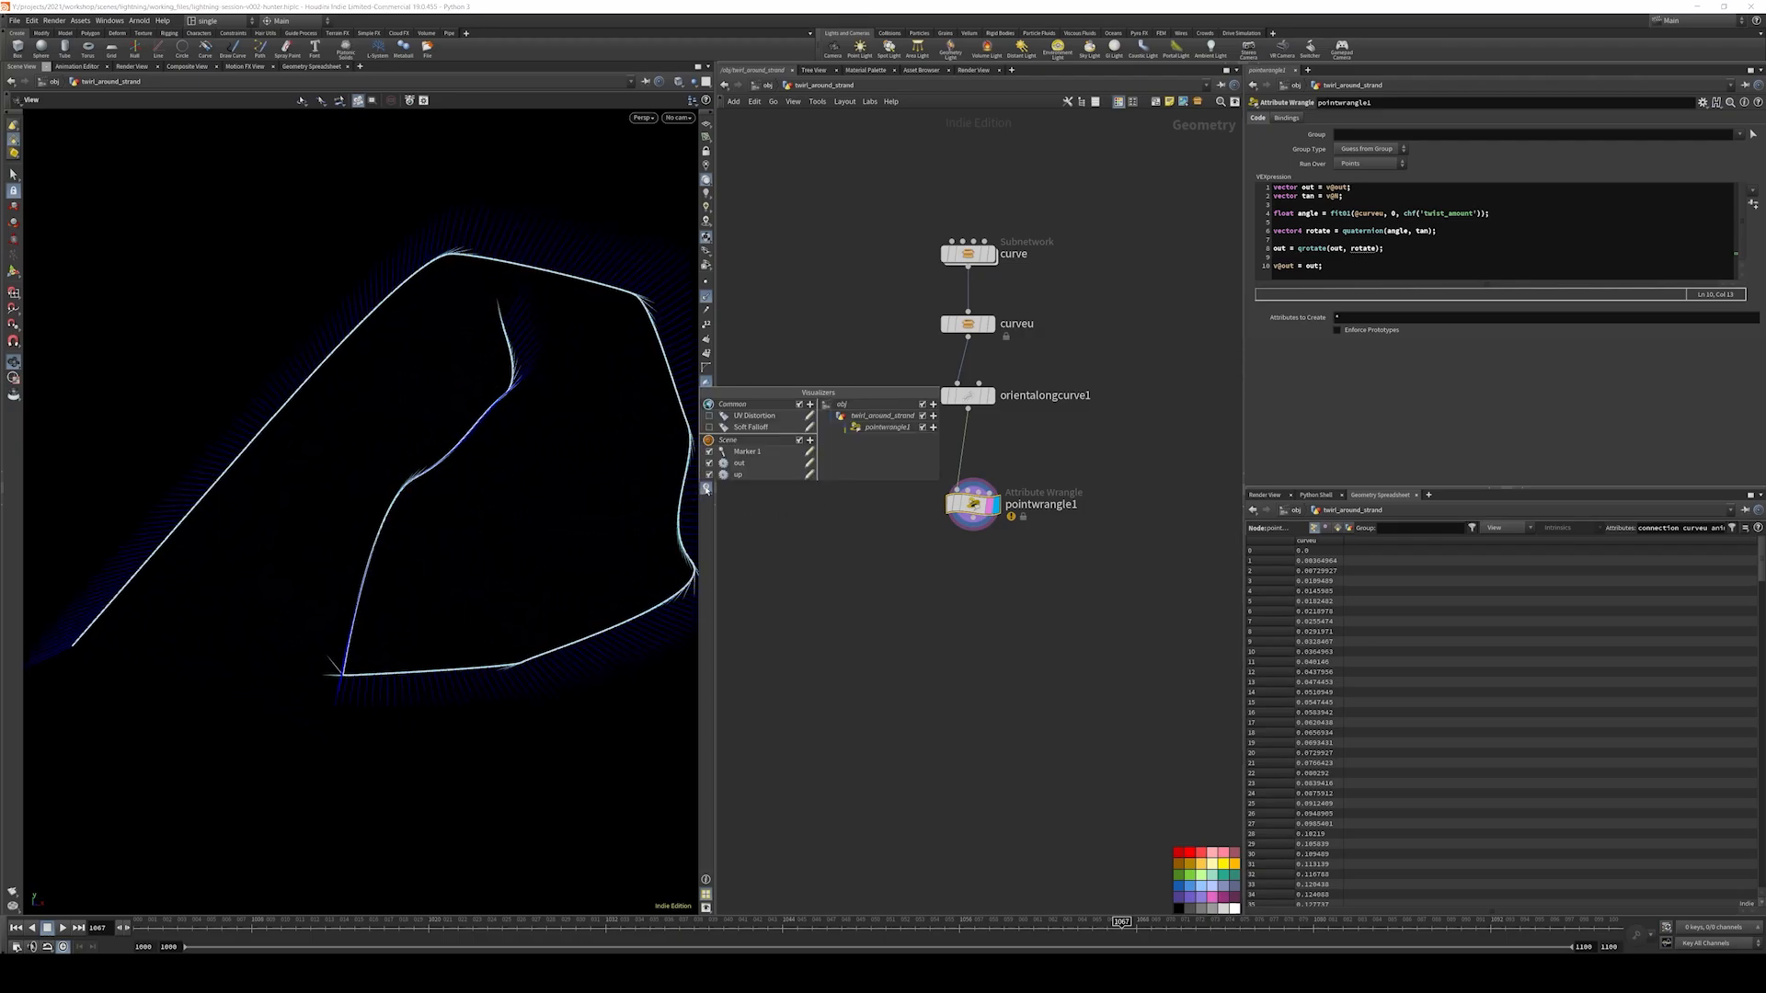
left_click(764, 476)
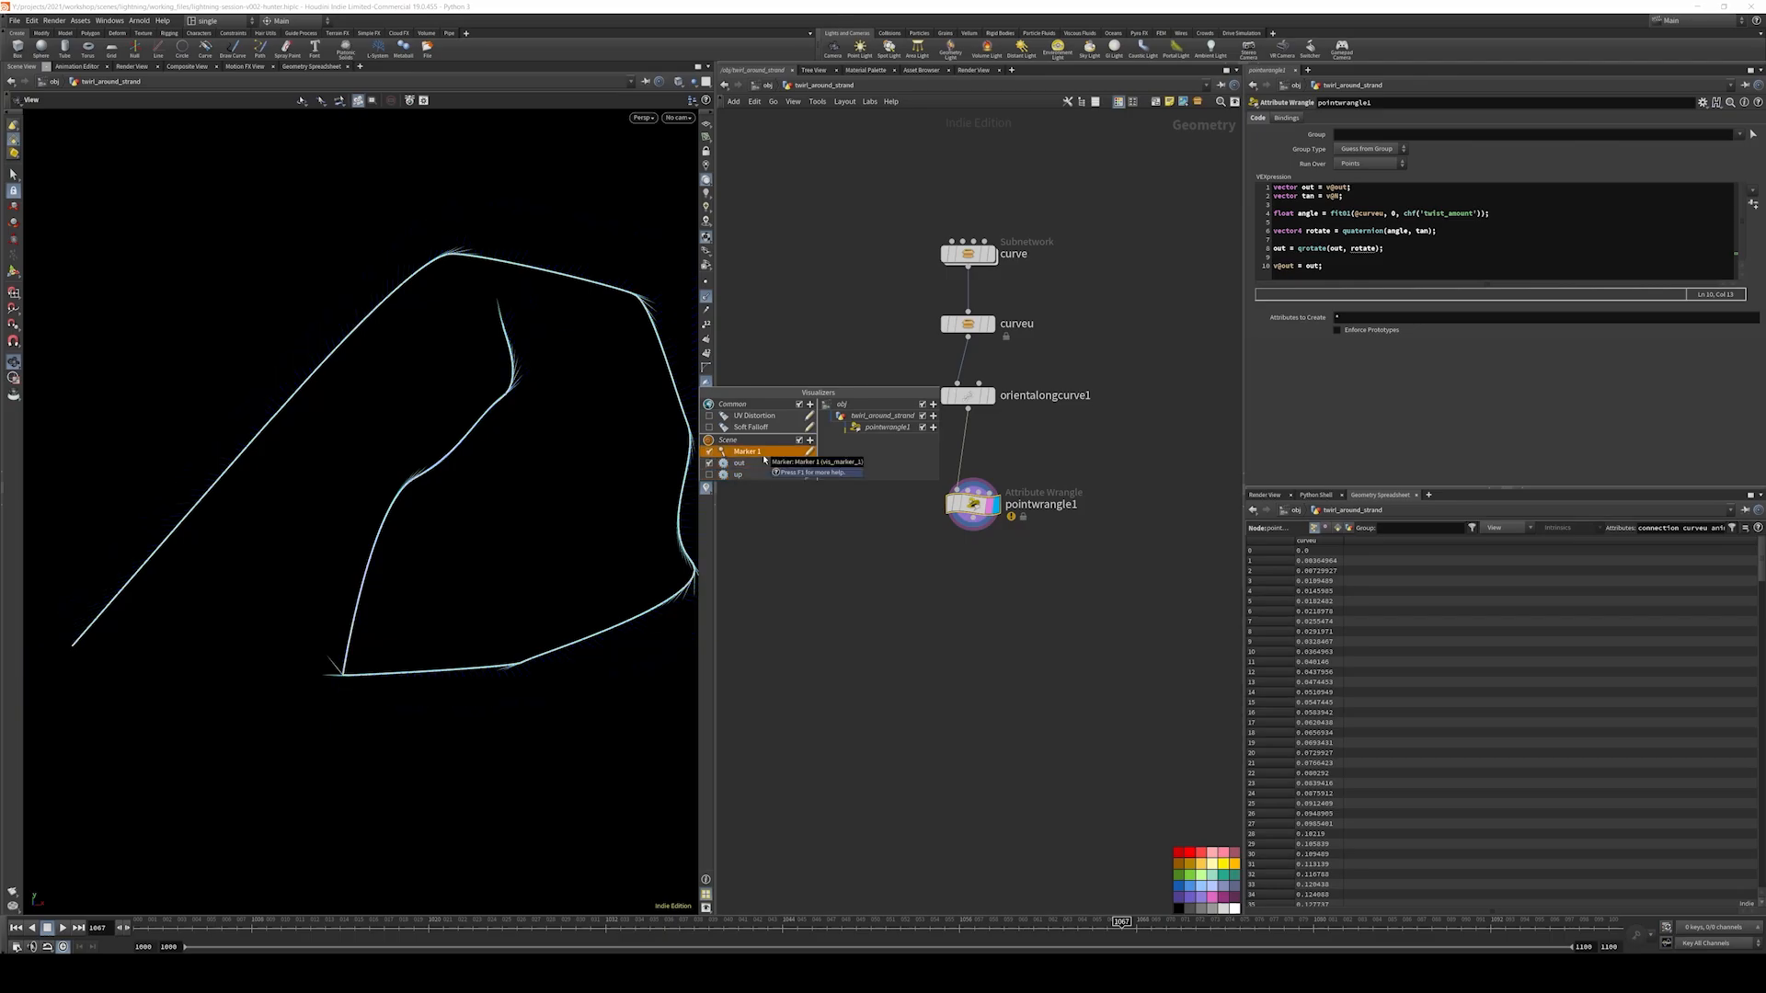
left_click(736, 299)
left_click(706, 297)
scroll(559, 351, "down", 2)
left_click_drag(559, 351, 617, 379)
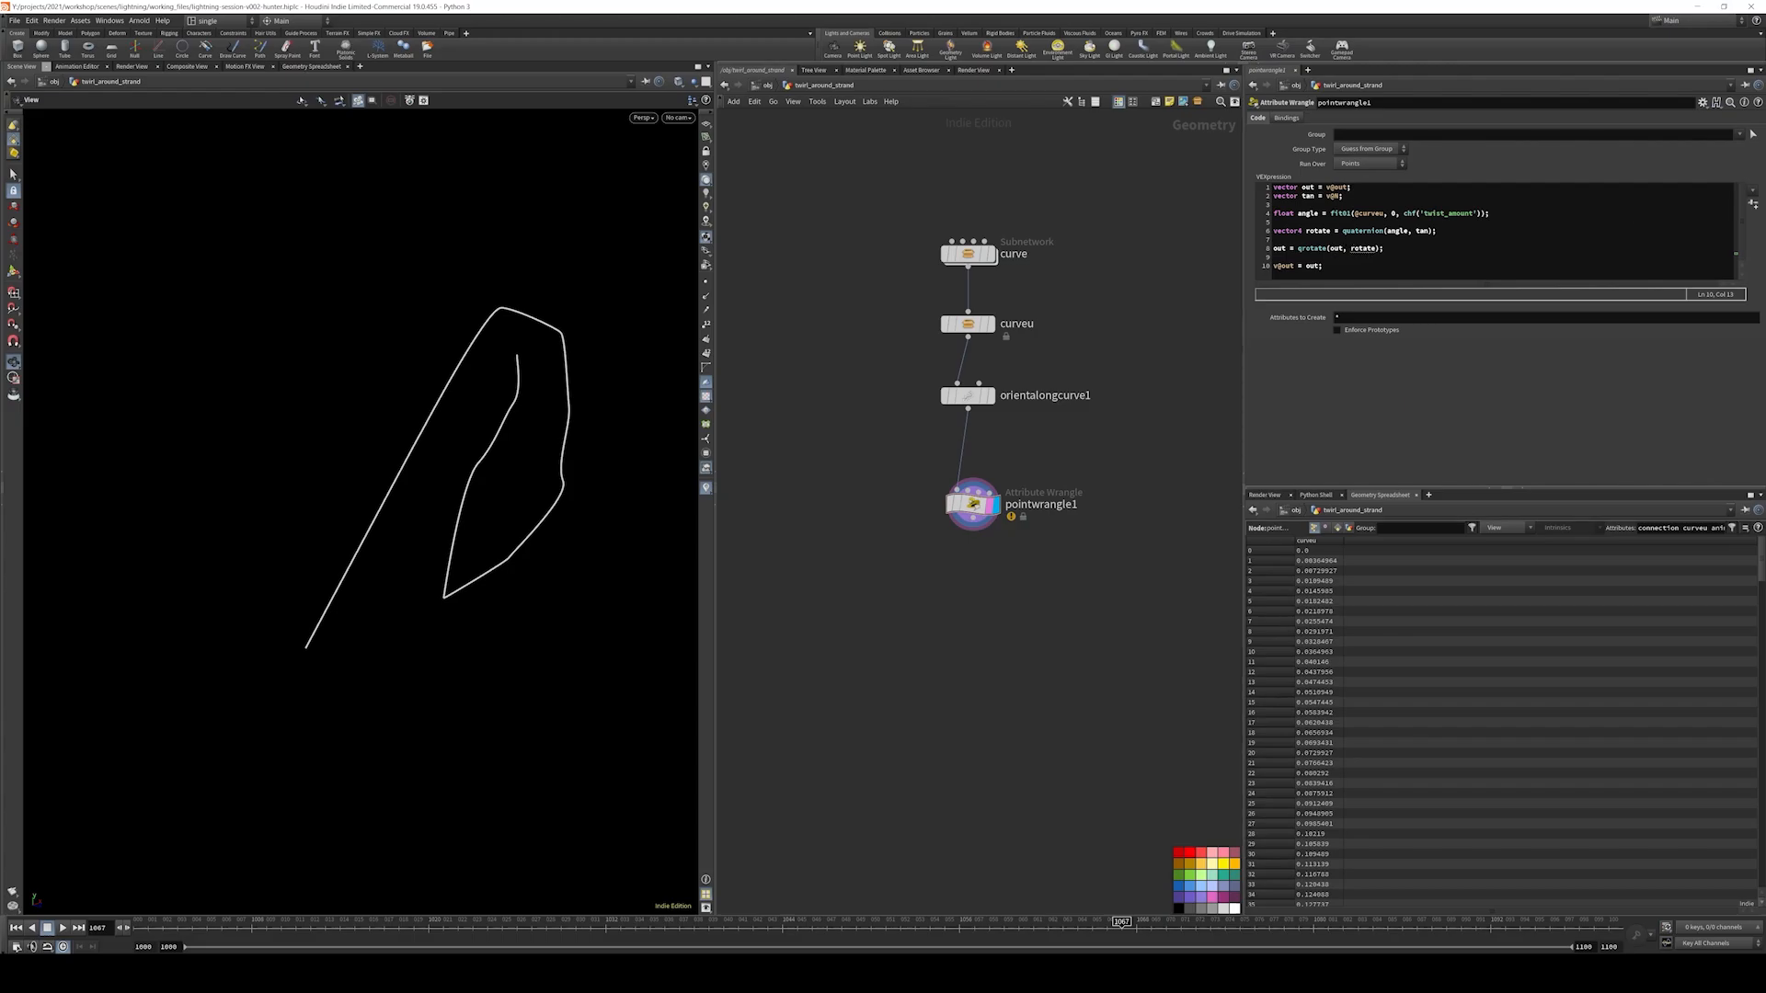
- Remove the blank line below the angle declaration in the wrangle code and create the Twist Amount parameter from its twist_amount channel reference
left_click(1353, 221)
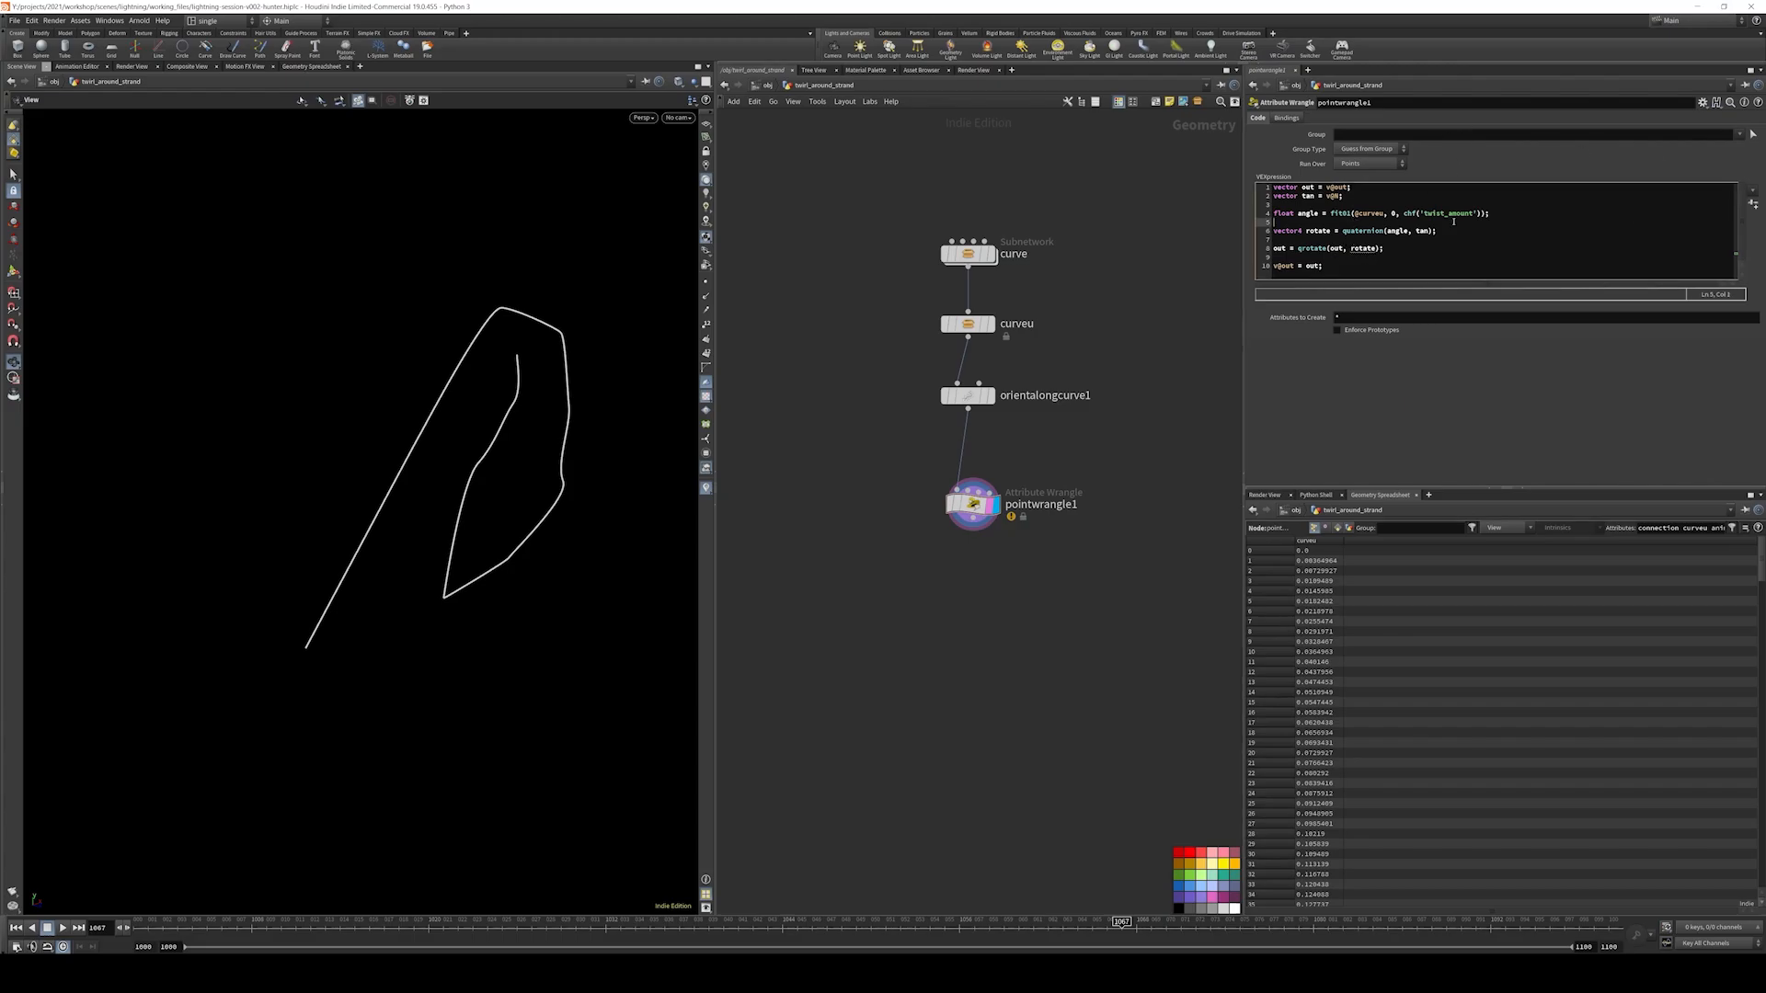
key("BackSpace")
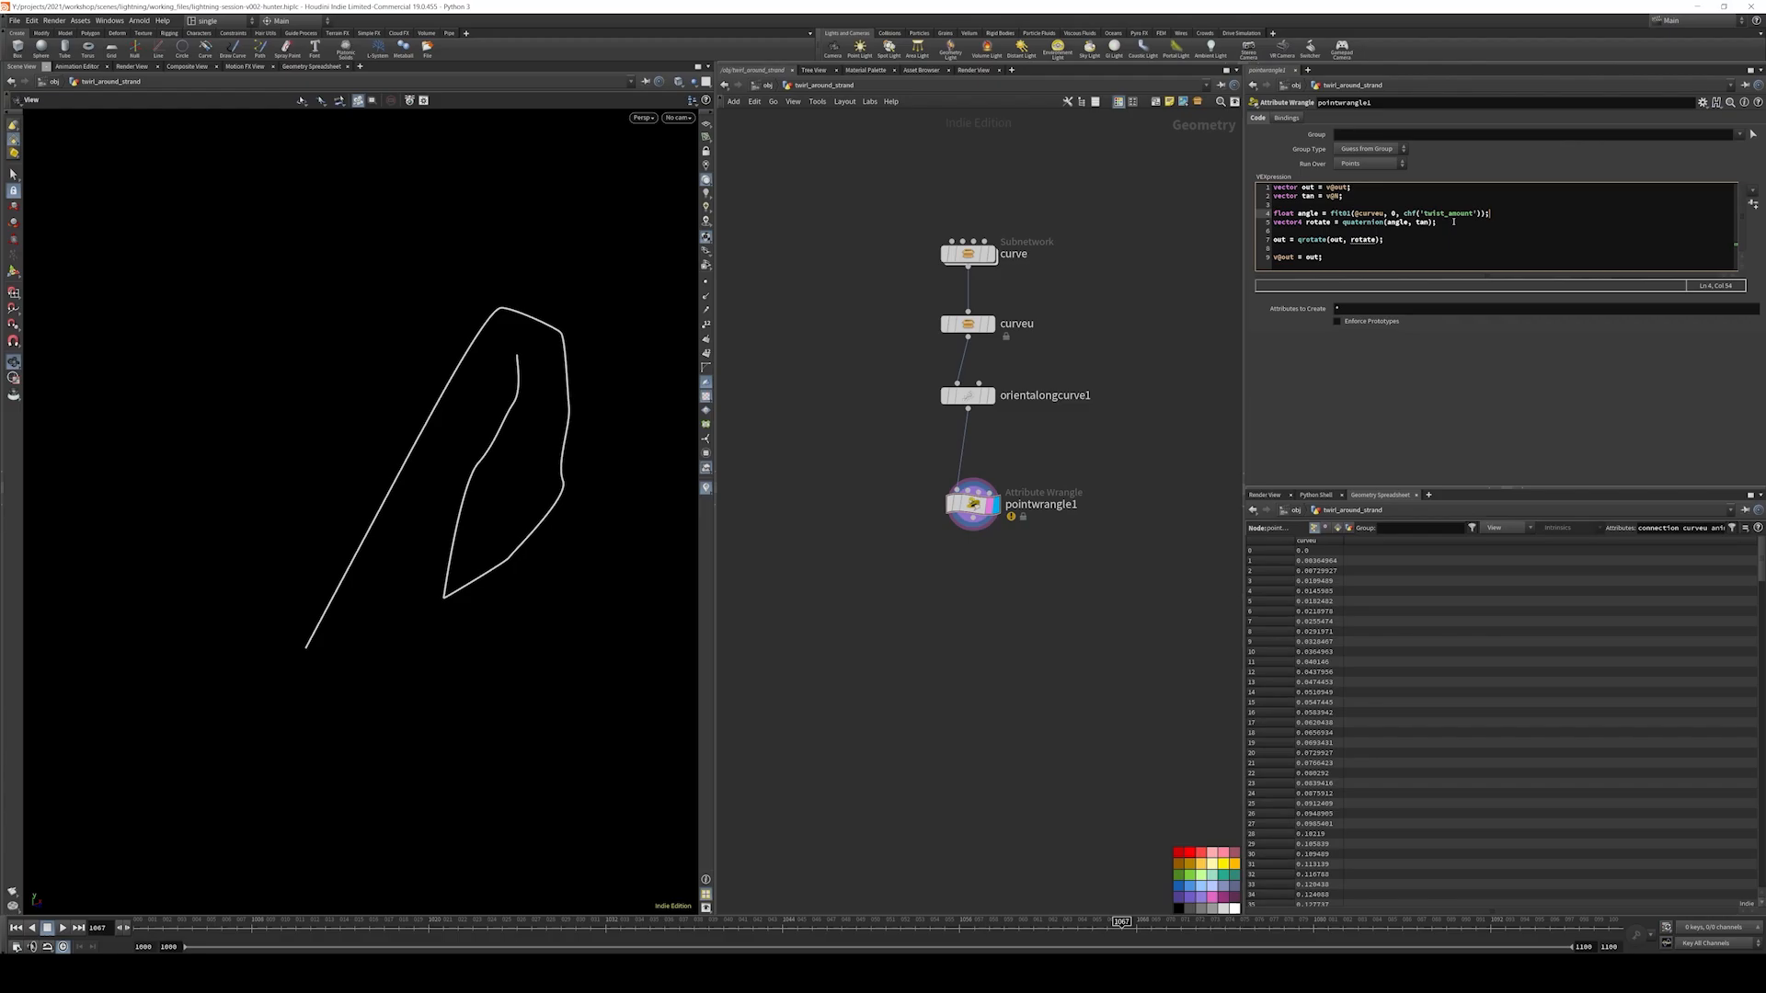
left_click(1753, 204)
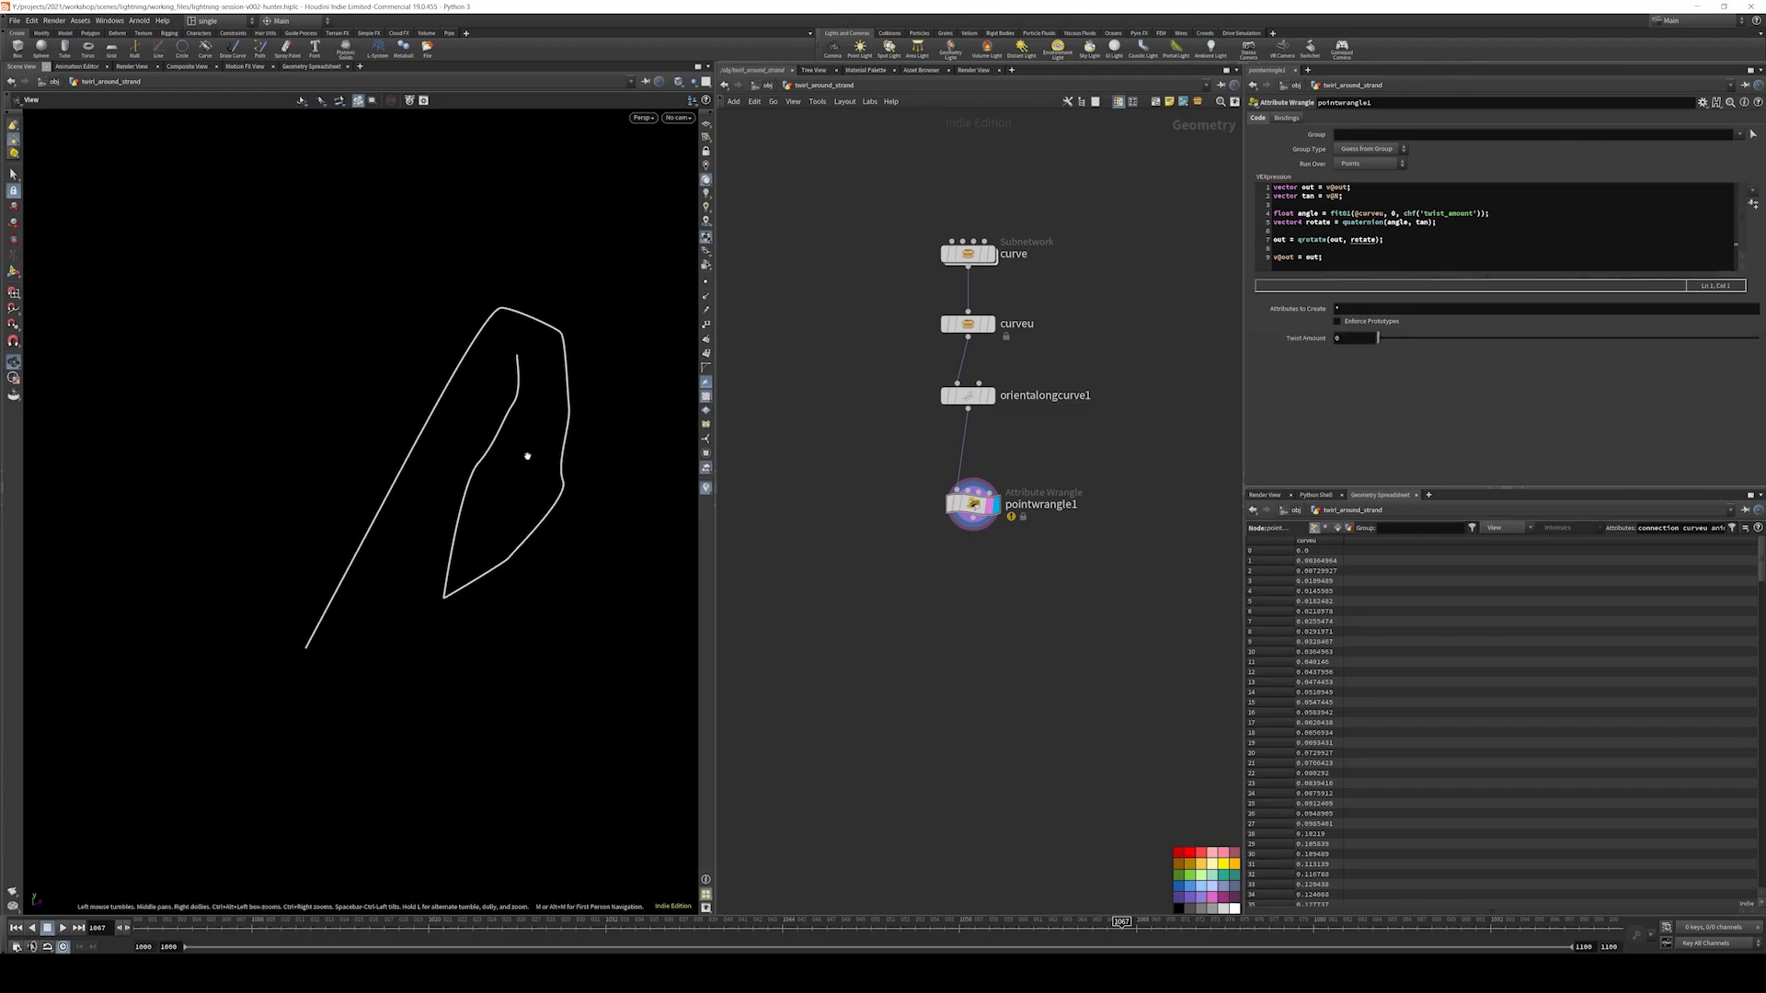
- Raise the wrangle's Twist Amount to 1 and then further beyond the slider maximum to test the rotation of the out vectors
left_click_drag(1382, 345, 1757, 340)
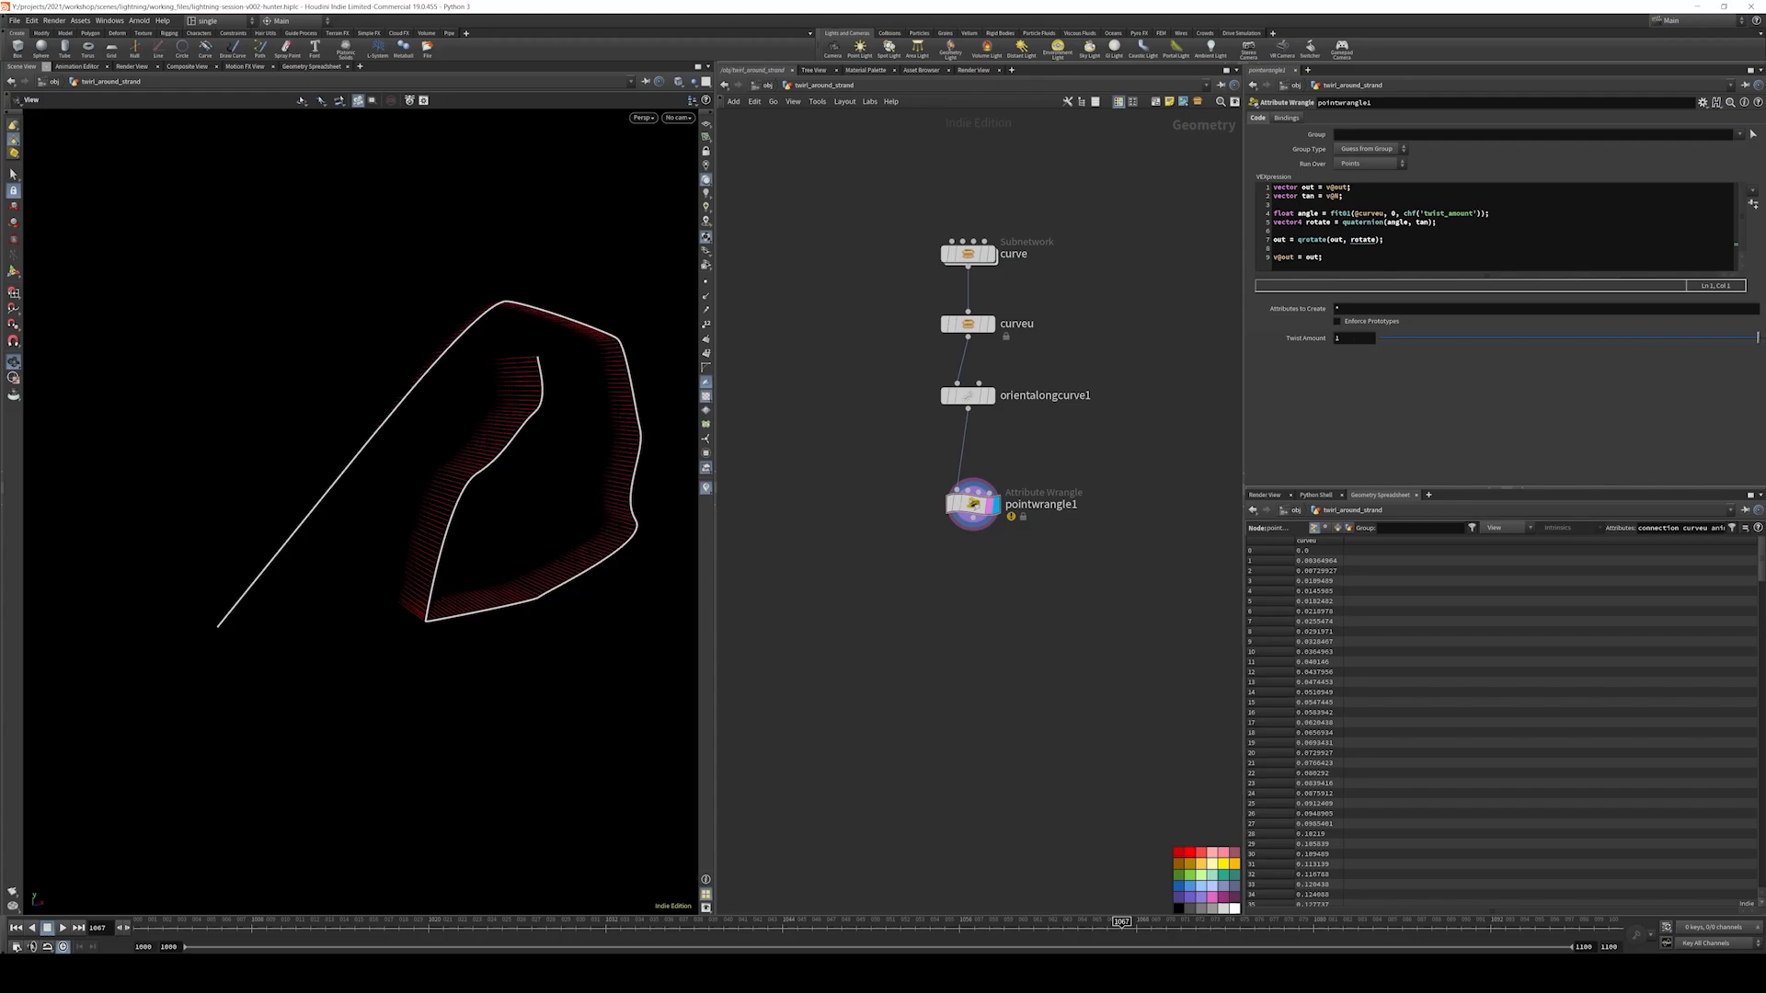
middle_click_drag(1351, 336, 1509, 334)
left_click_drag(362, 508, 541, 417)
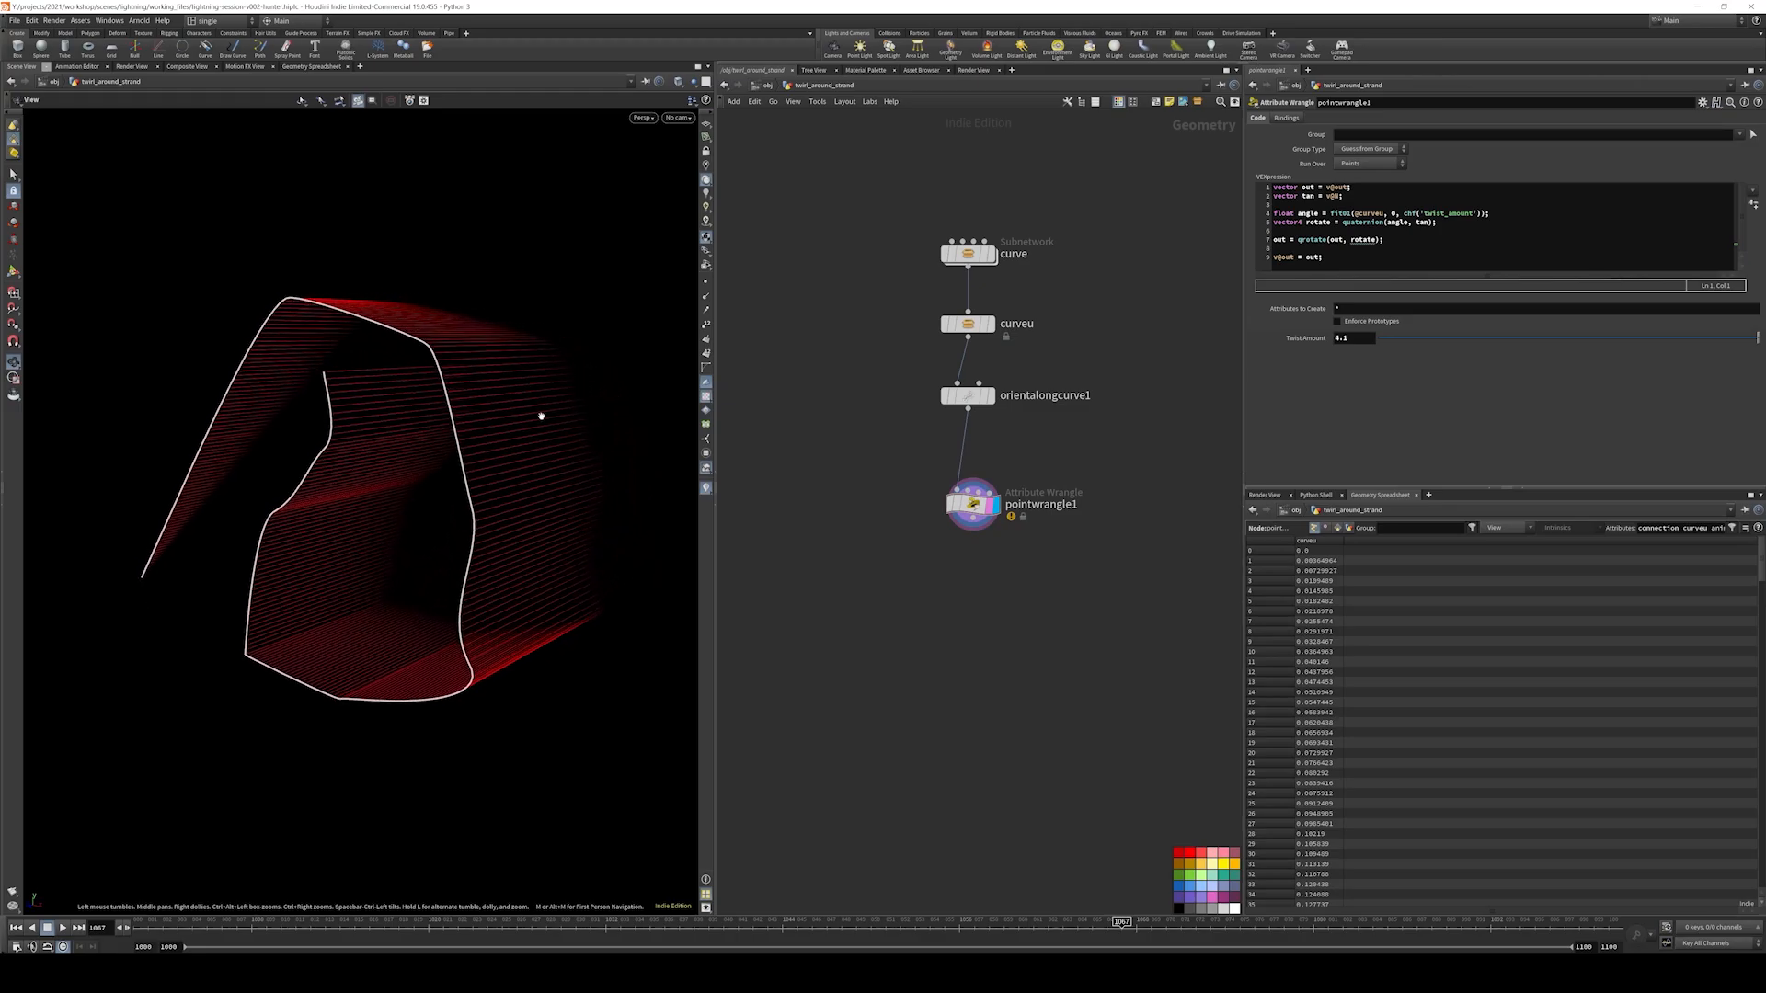
- Look up the VEX documentation of the qrotate function to check its argument order
left_click(1351, 240)
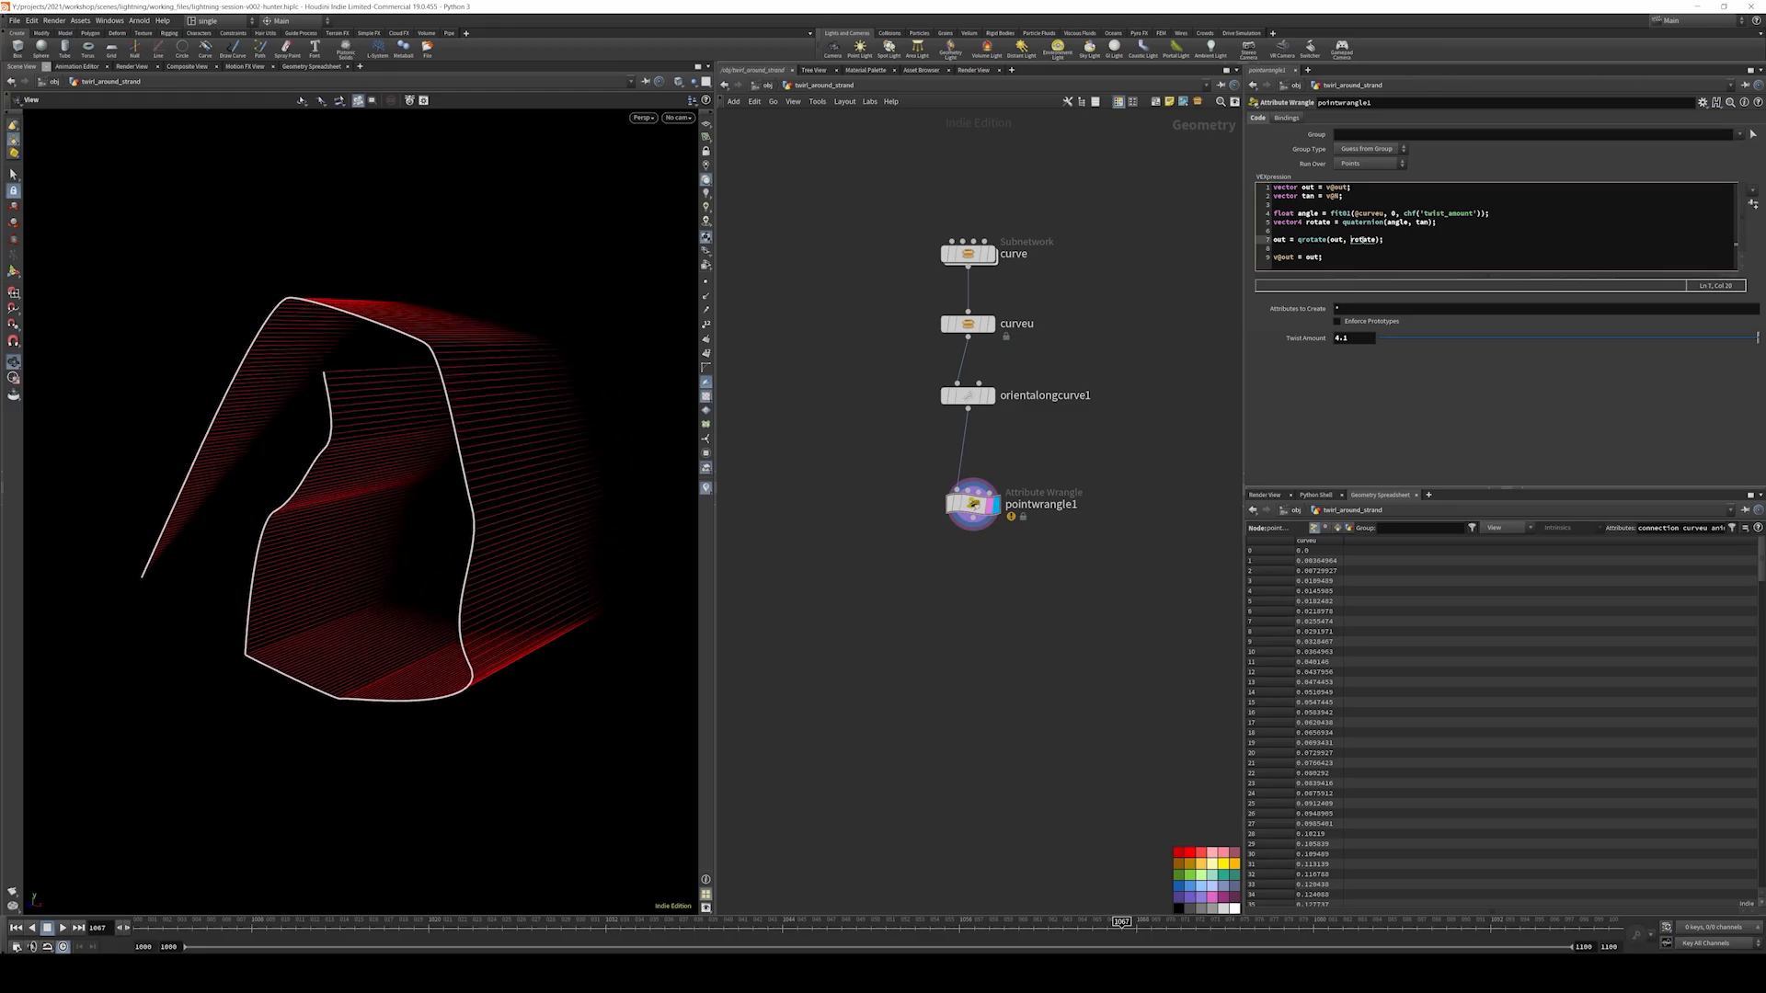
mouse_move(1362, 239)
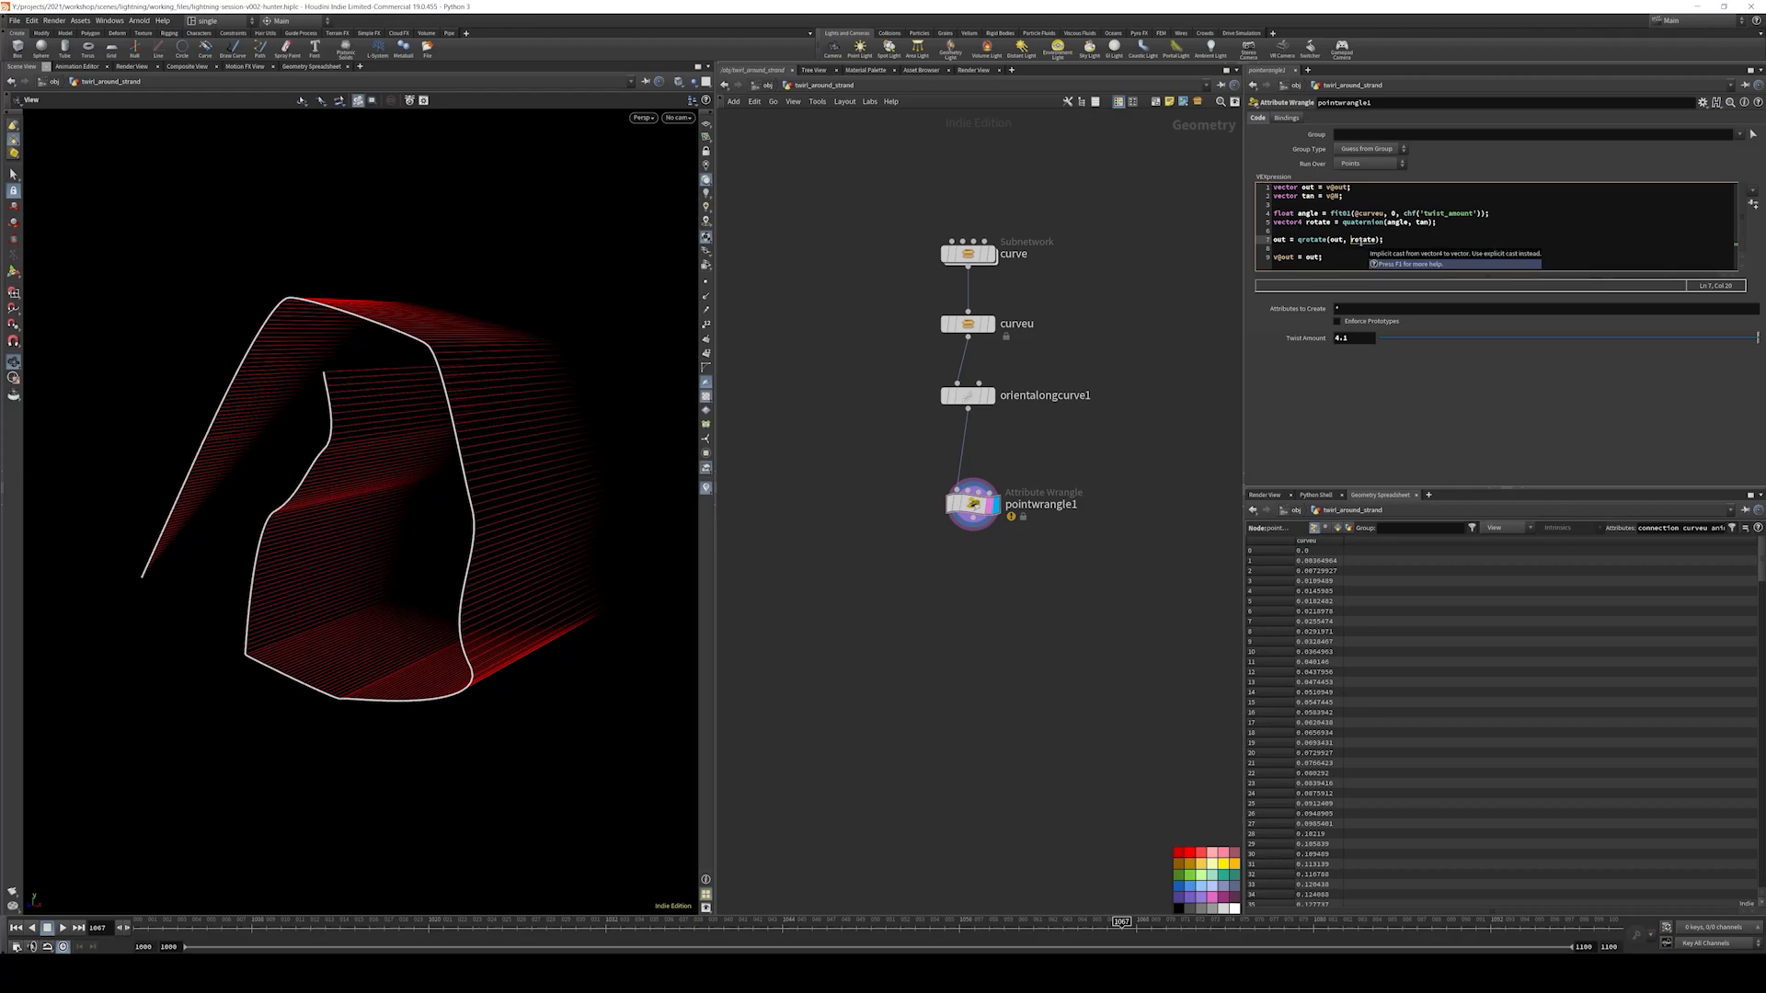
left_click(1307, 240)
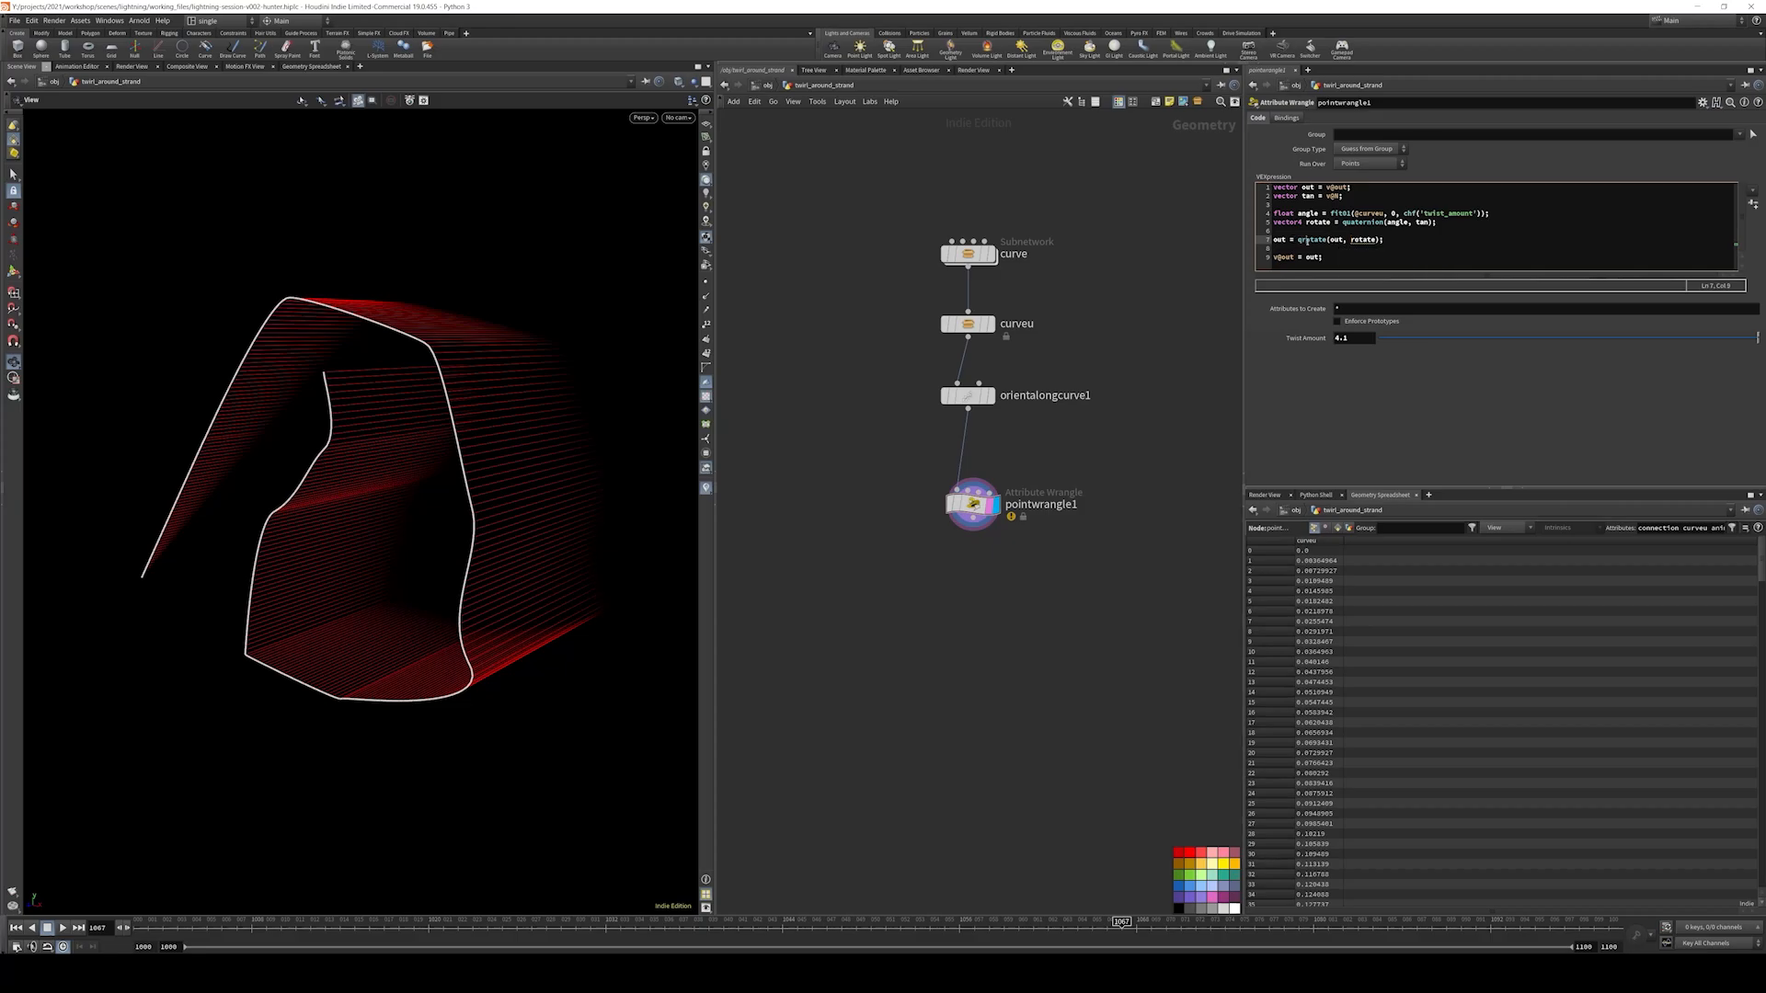
mouse_move(1307, 240)
key("F1")
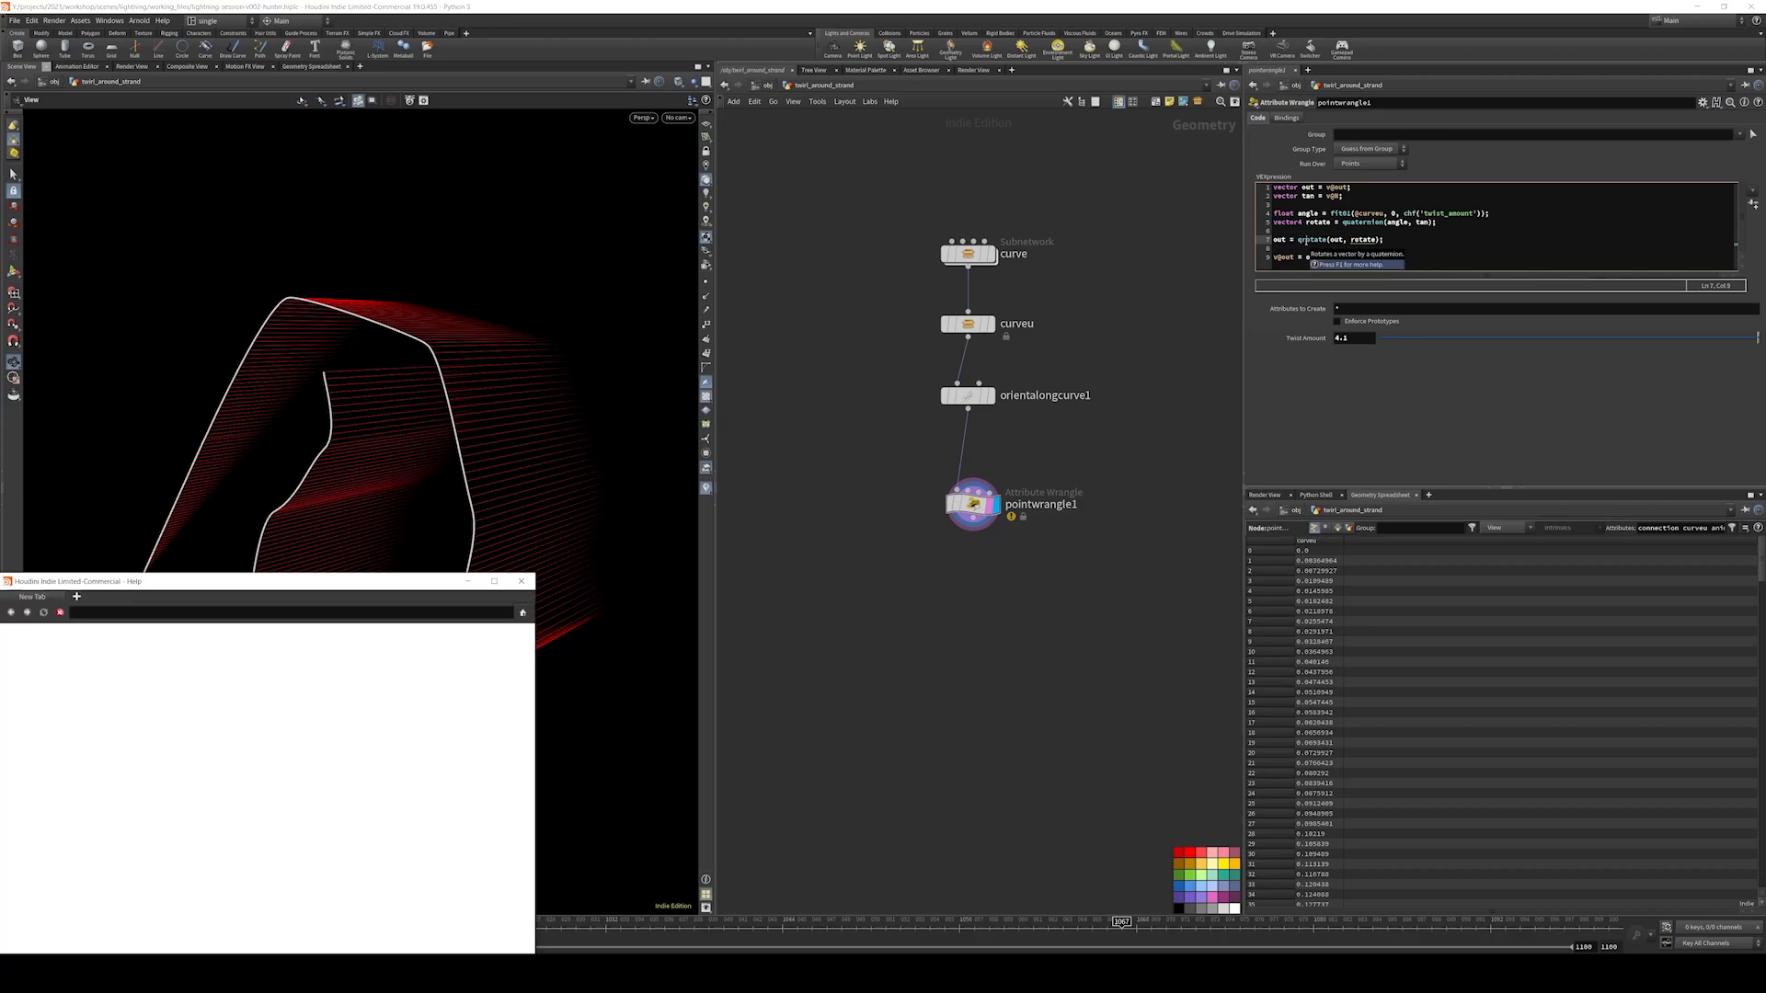
left_click_drag(213, 584, 650, 447)
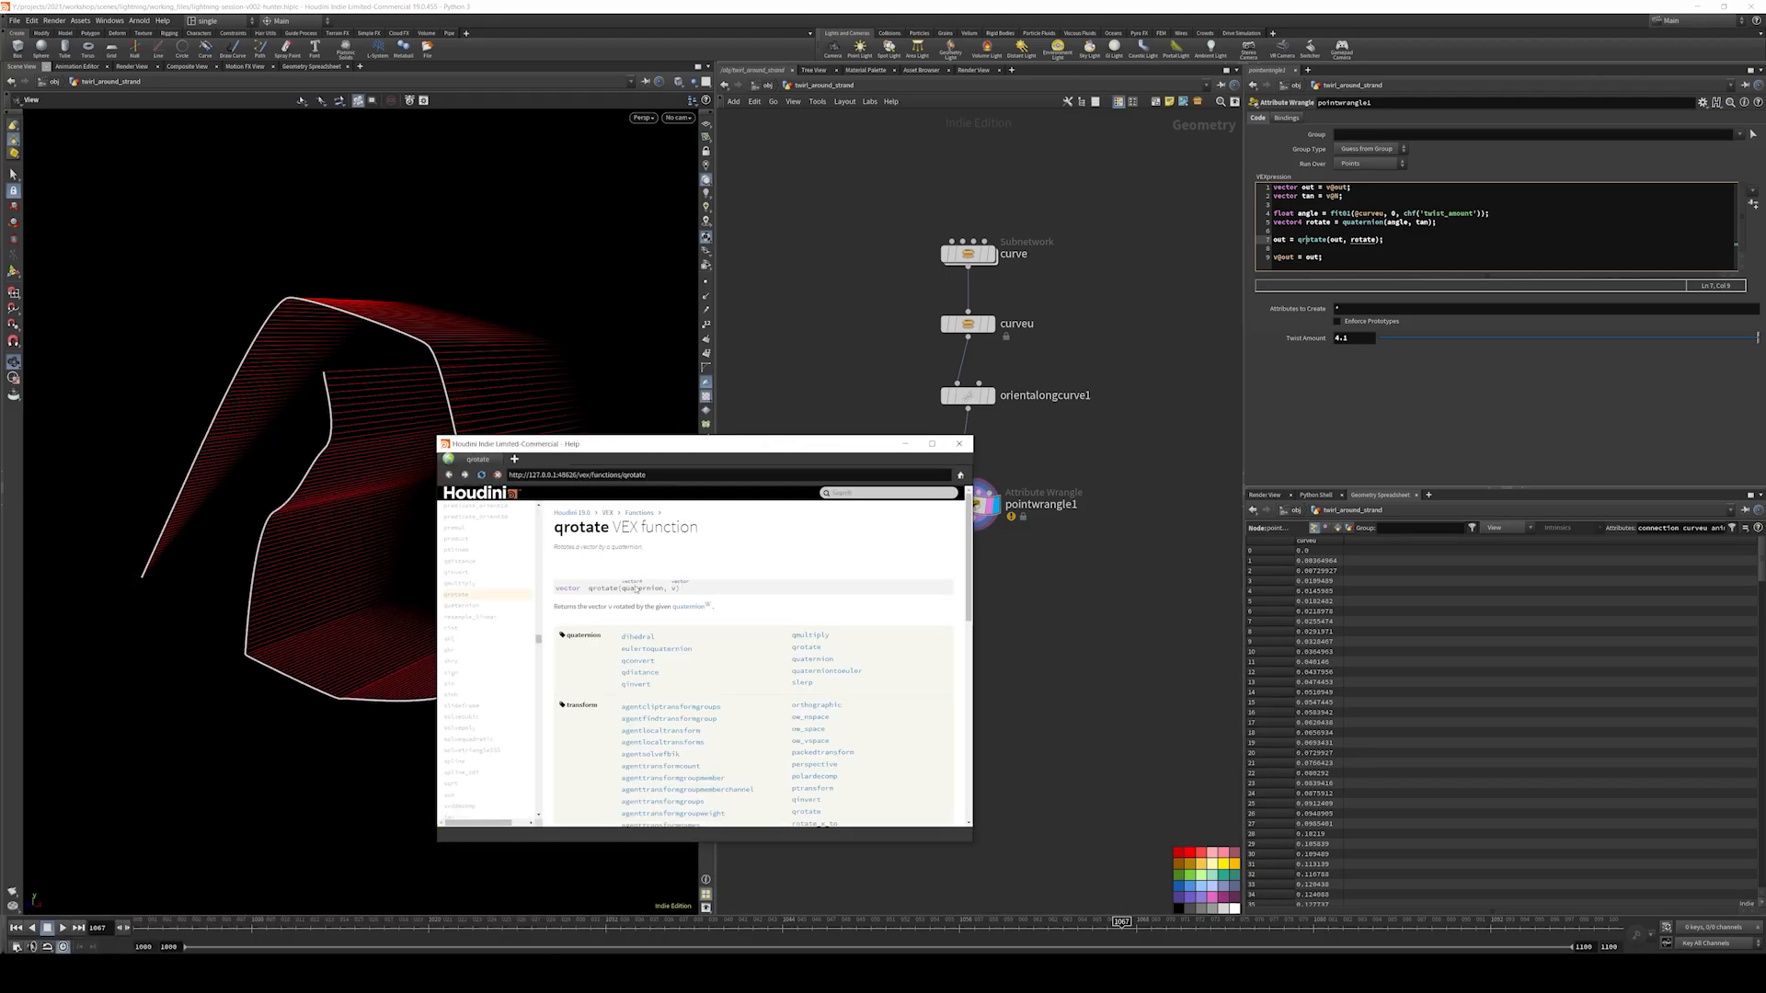
- Swap the arguments in the wrangle code to read qrotate(rotate, out), apply the code and put the help window away
double_click(1336, 239)
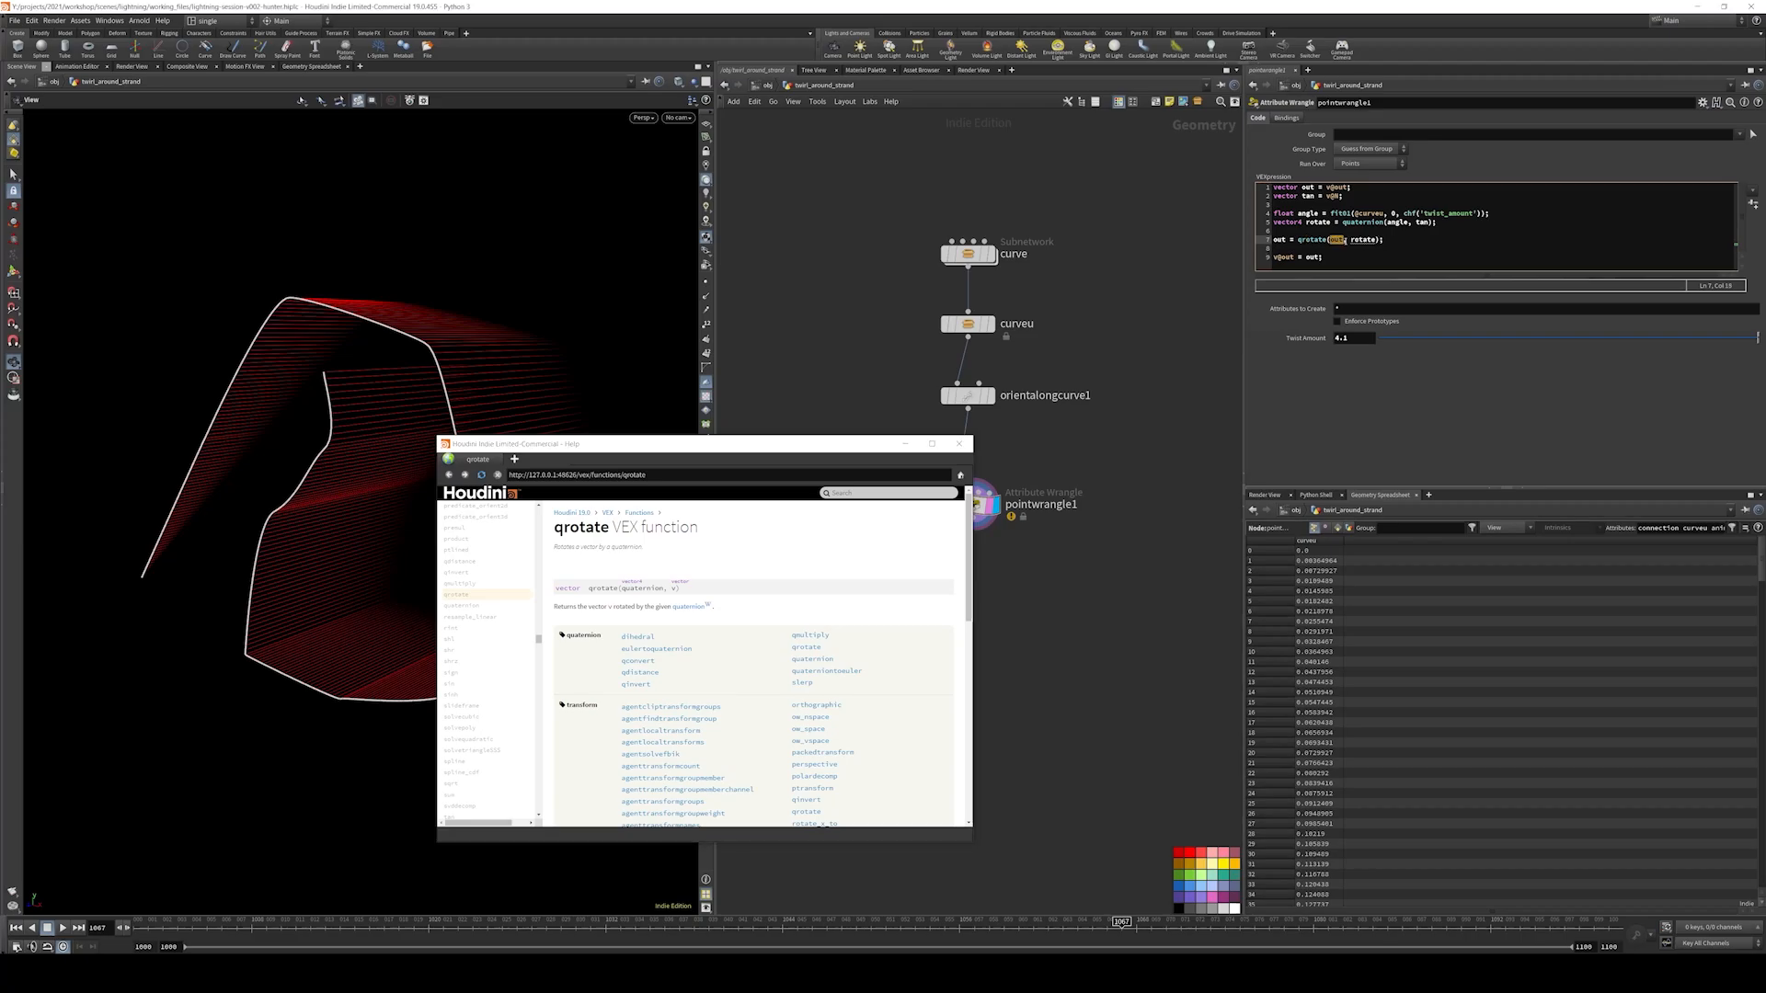
type("rotate")
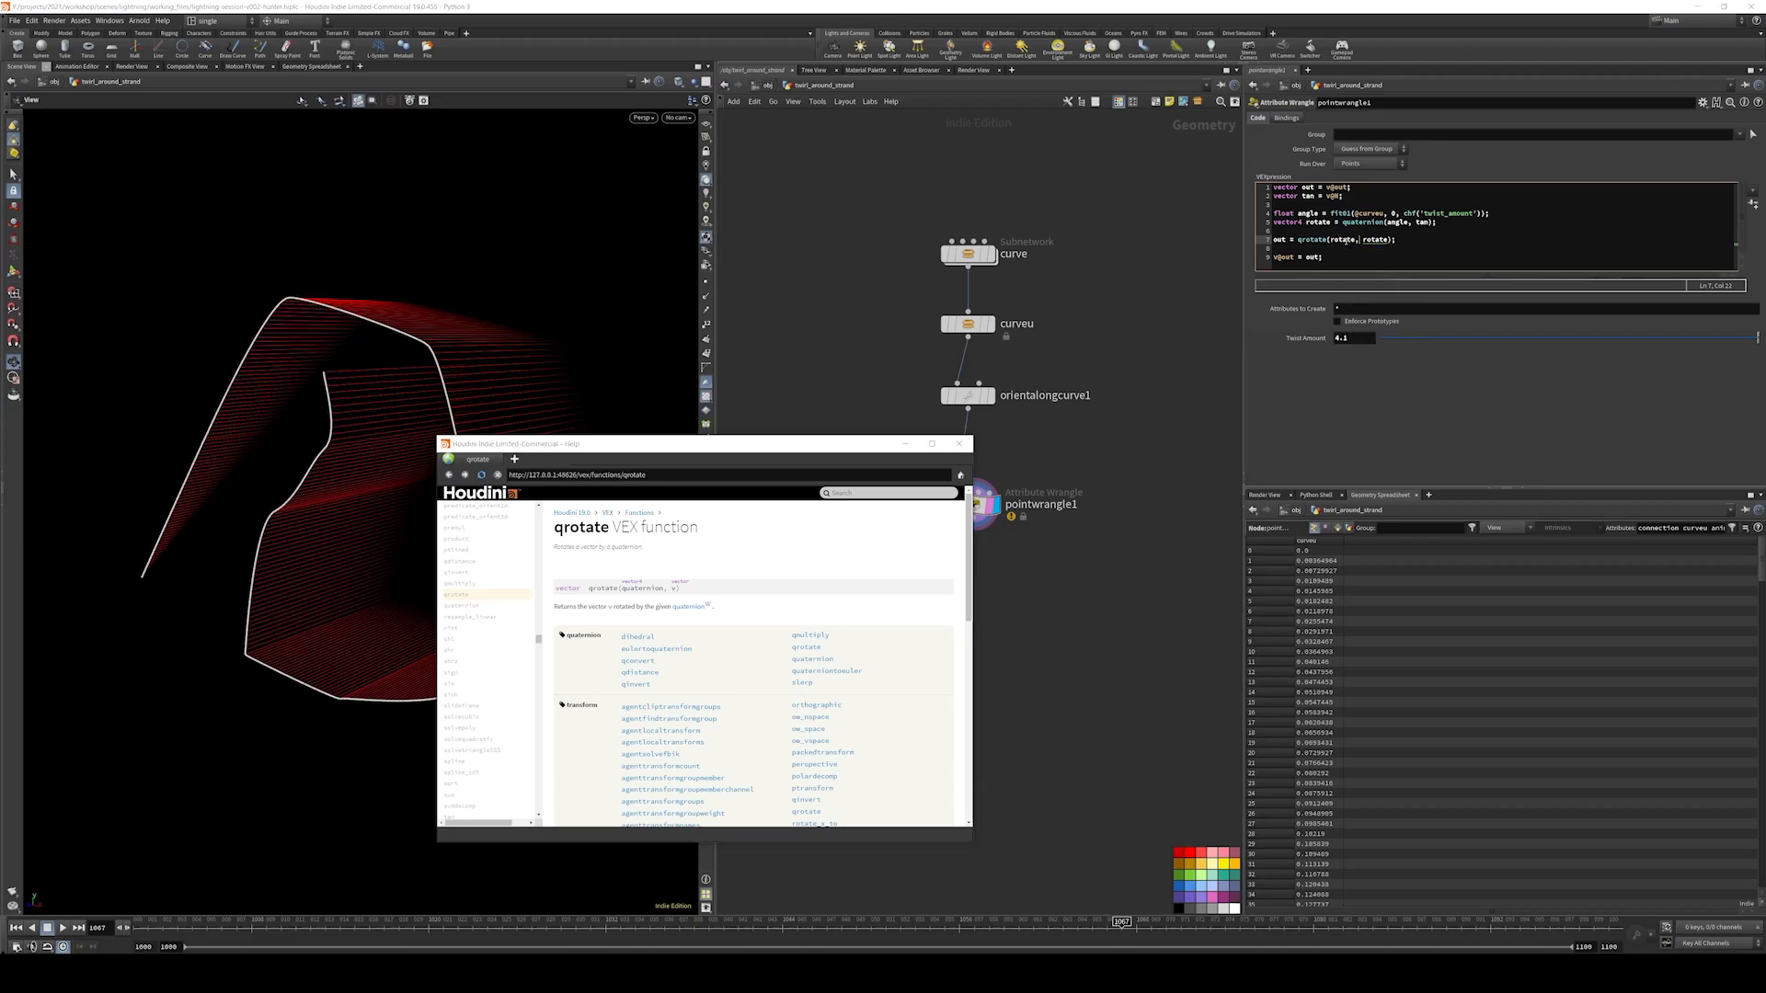
key("BackSpace")
key("BackSpace")
key("BackSpace")
key("BackSpace")
key("BackSpace")
key("BackSpace")
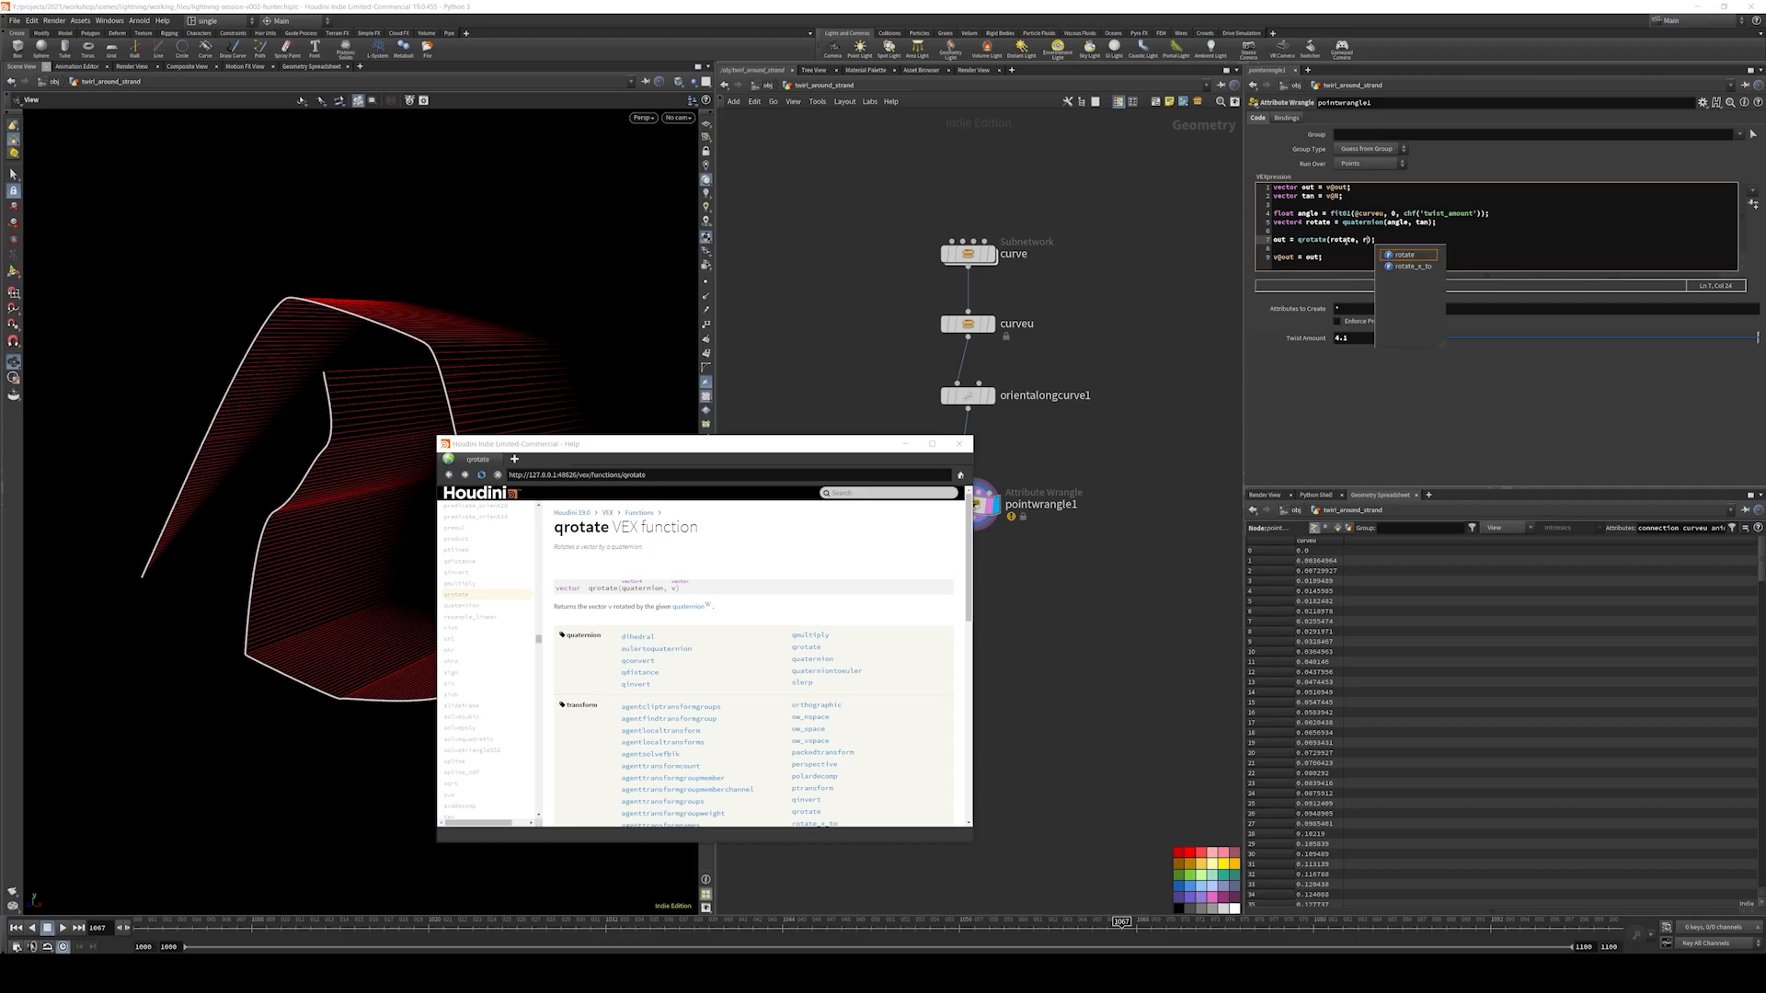
type("out")
left_click(1274, 161)
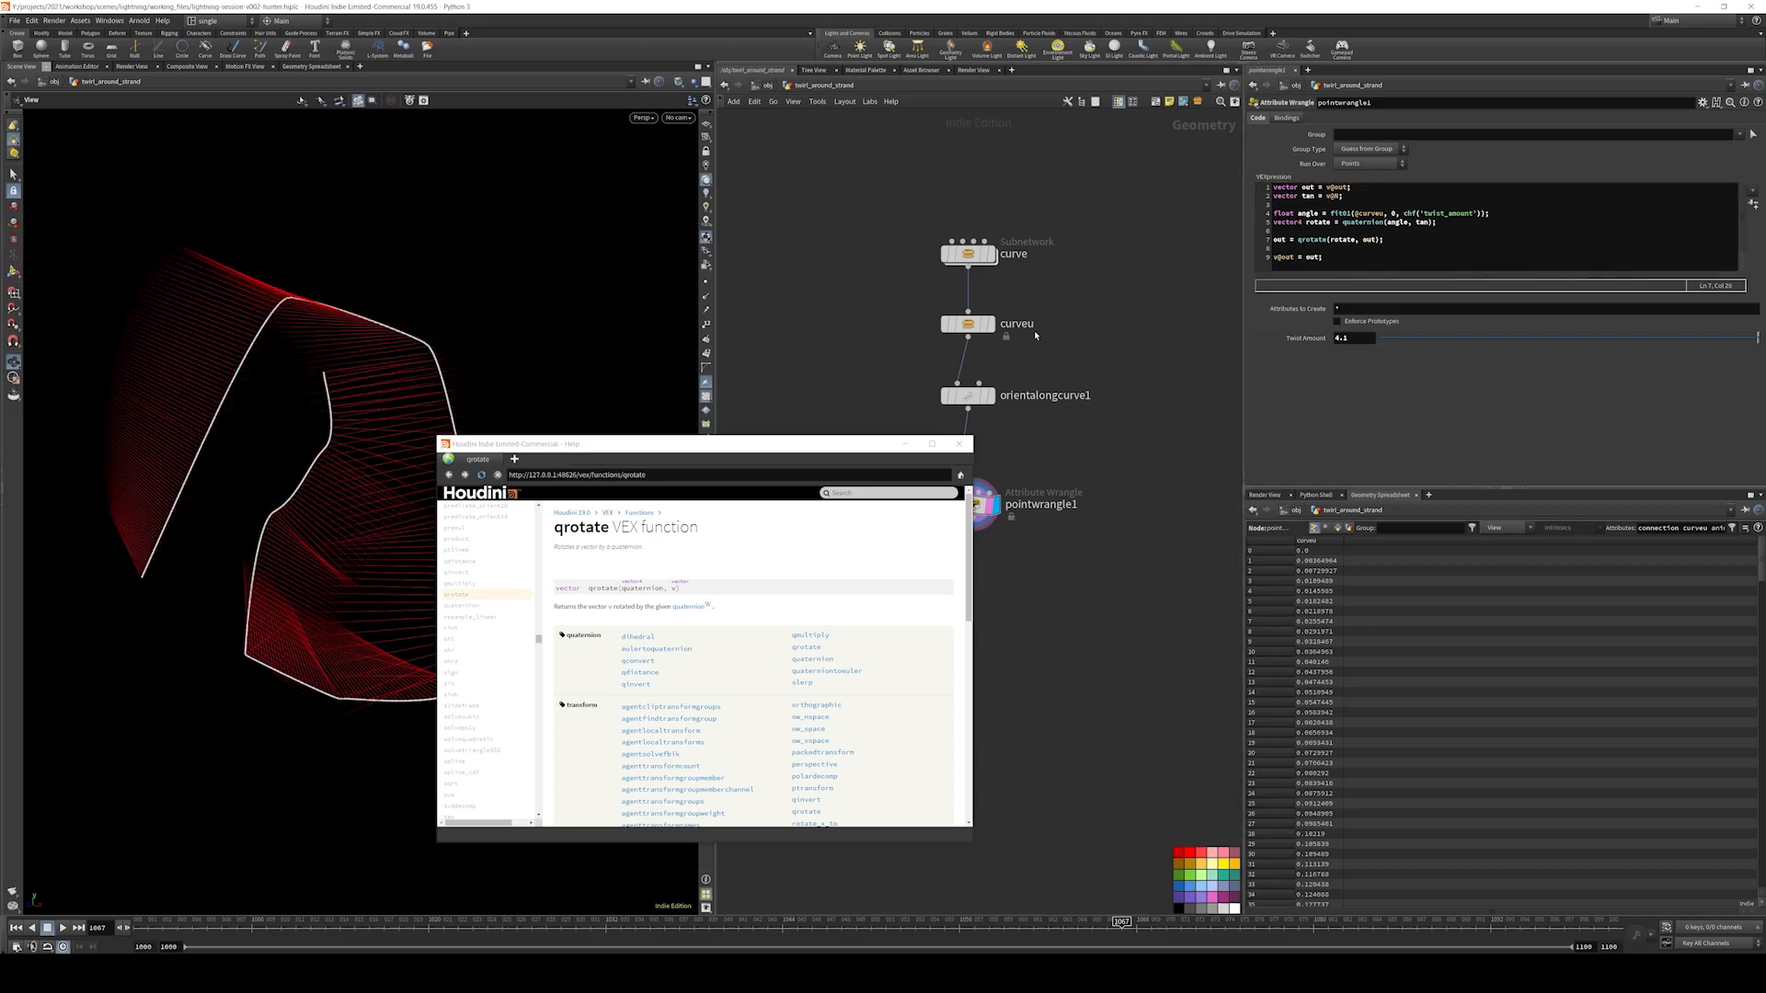
left_click(908, 450)
- Increase the wrangle's Twist Amount far beyond the slider range so the out vectors spiral repeatedly around the curve
left_click_drag(375, 465, 574, 465)
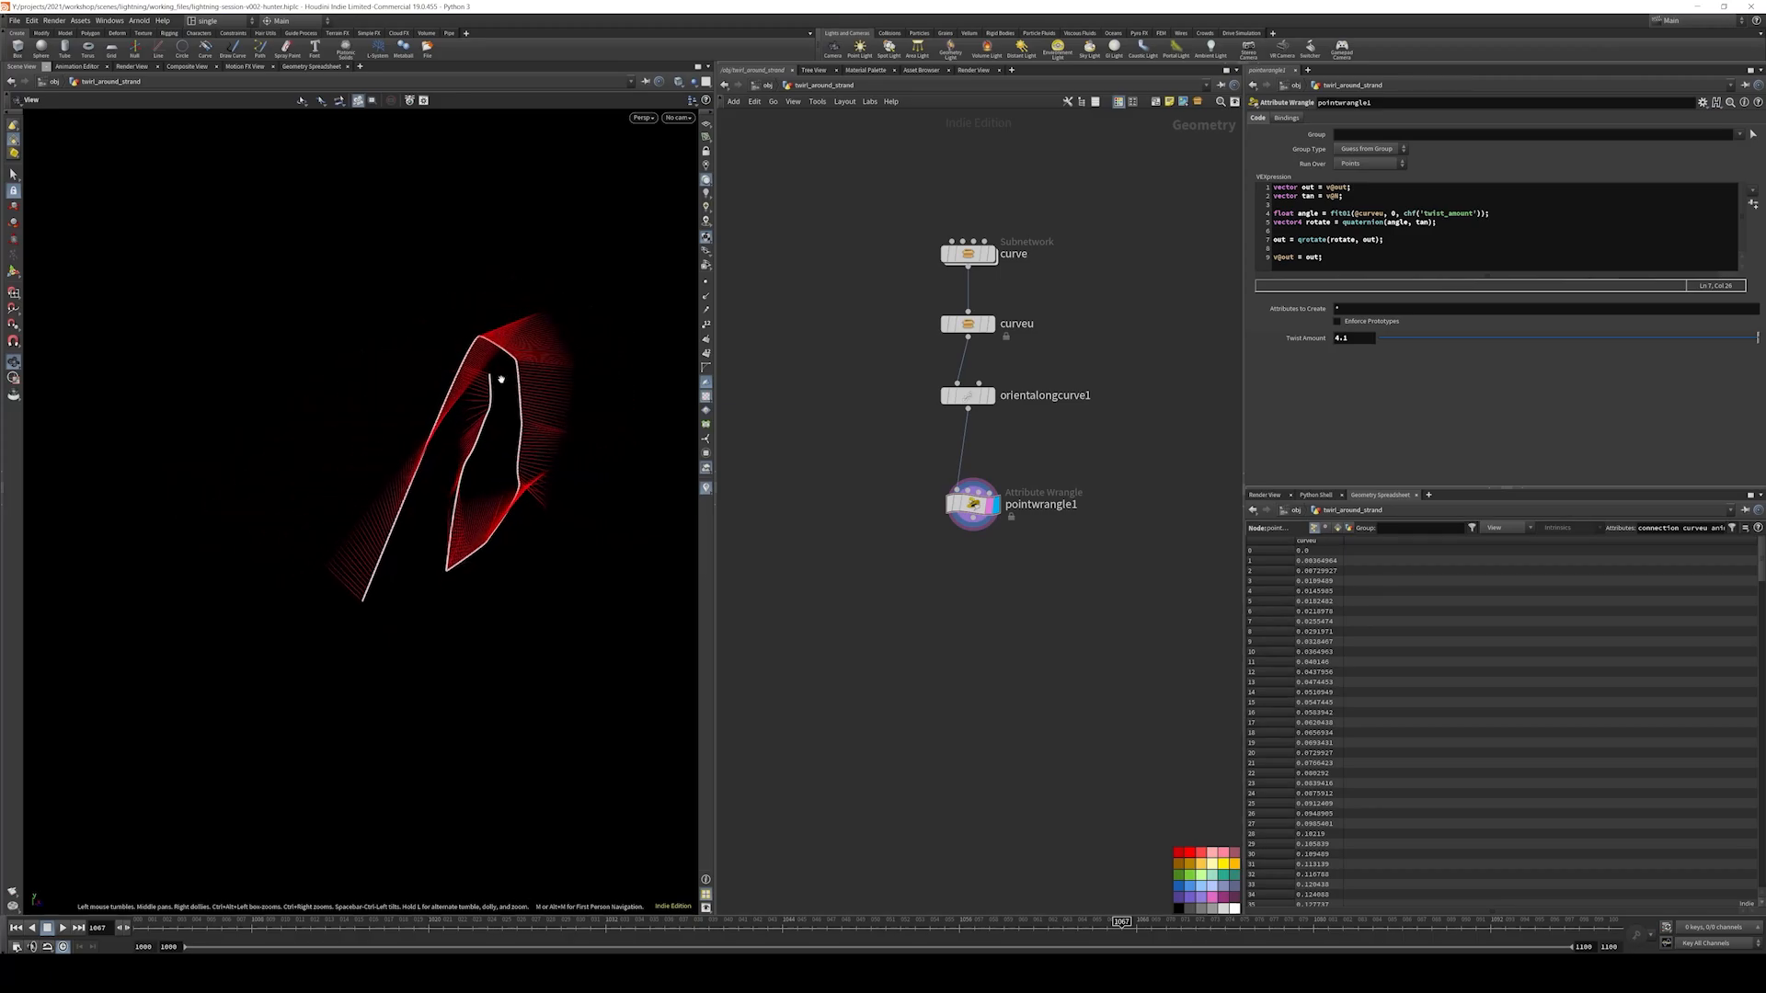
left_click_drag(491, 365, 465, 410)
mouse_move(1350, 338)
middle_mouse_down()
mouse_move(1439, 339)
mouse_move(1350, 339)
mouse_move(1407, 339)
mouse_move(1362, 324)
middle_mouse_up()
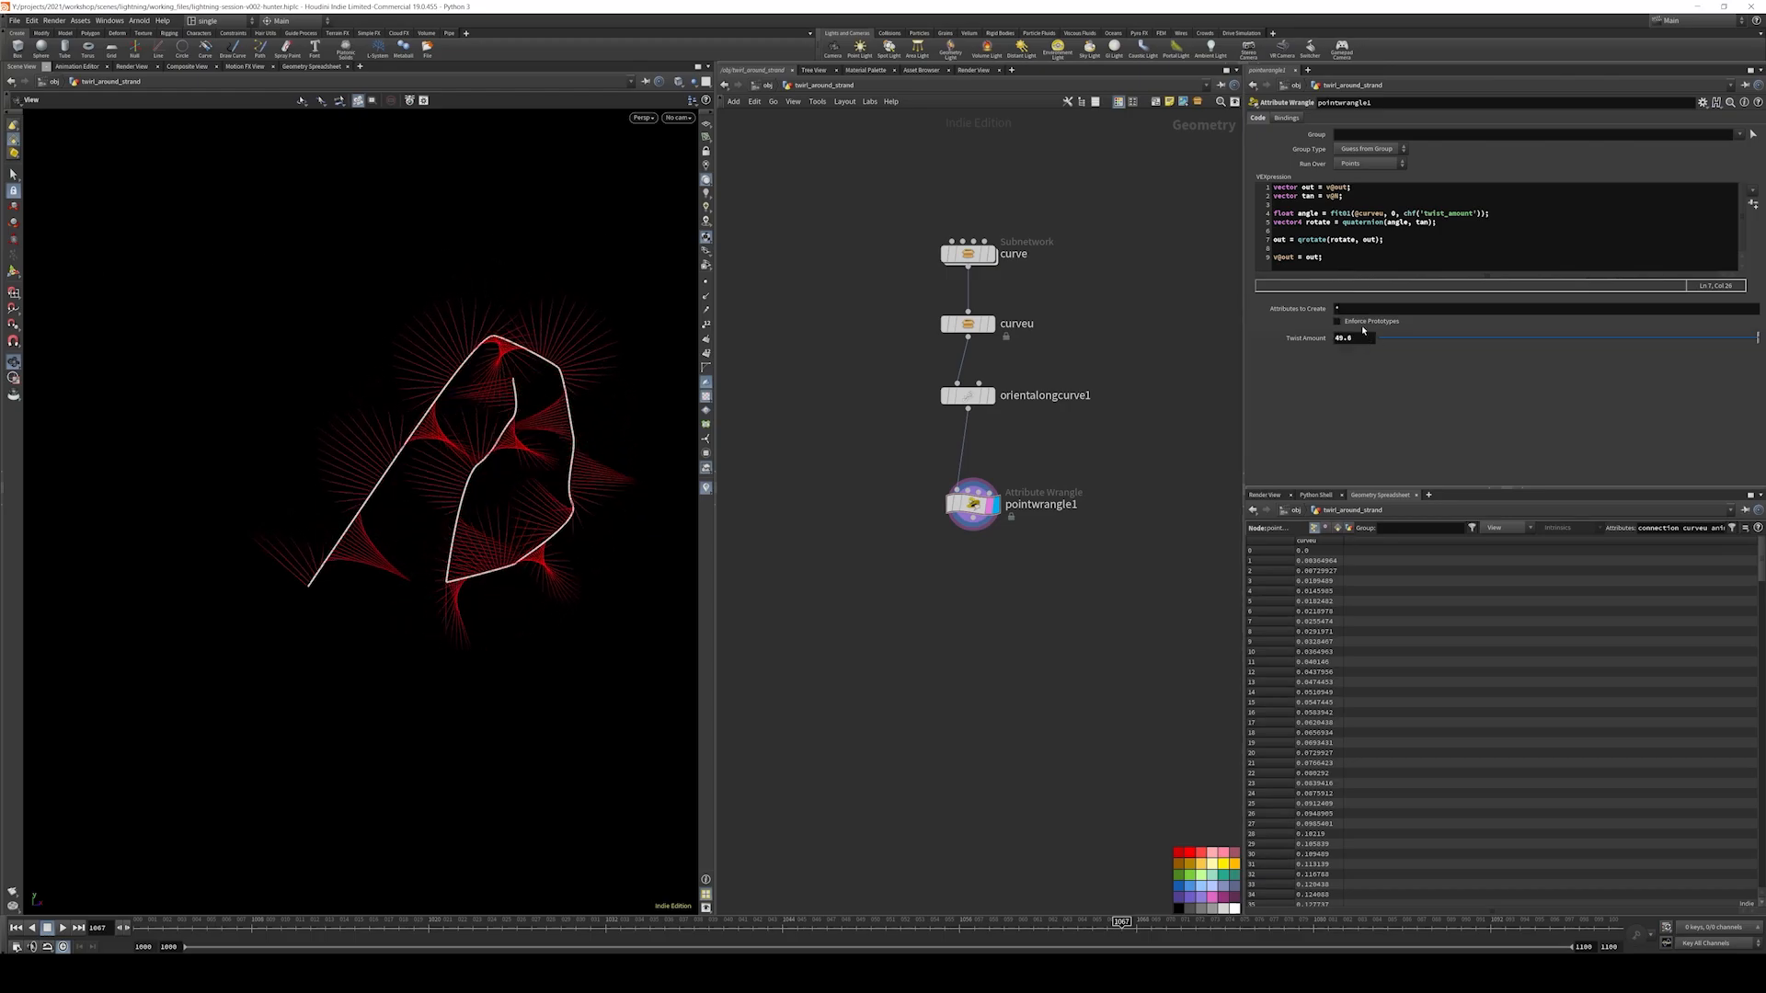
left_click_drag(423, 507, 818, 481)
- Rename the point wrangle as rotate_out
double_click(1030, 504)
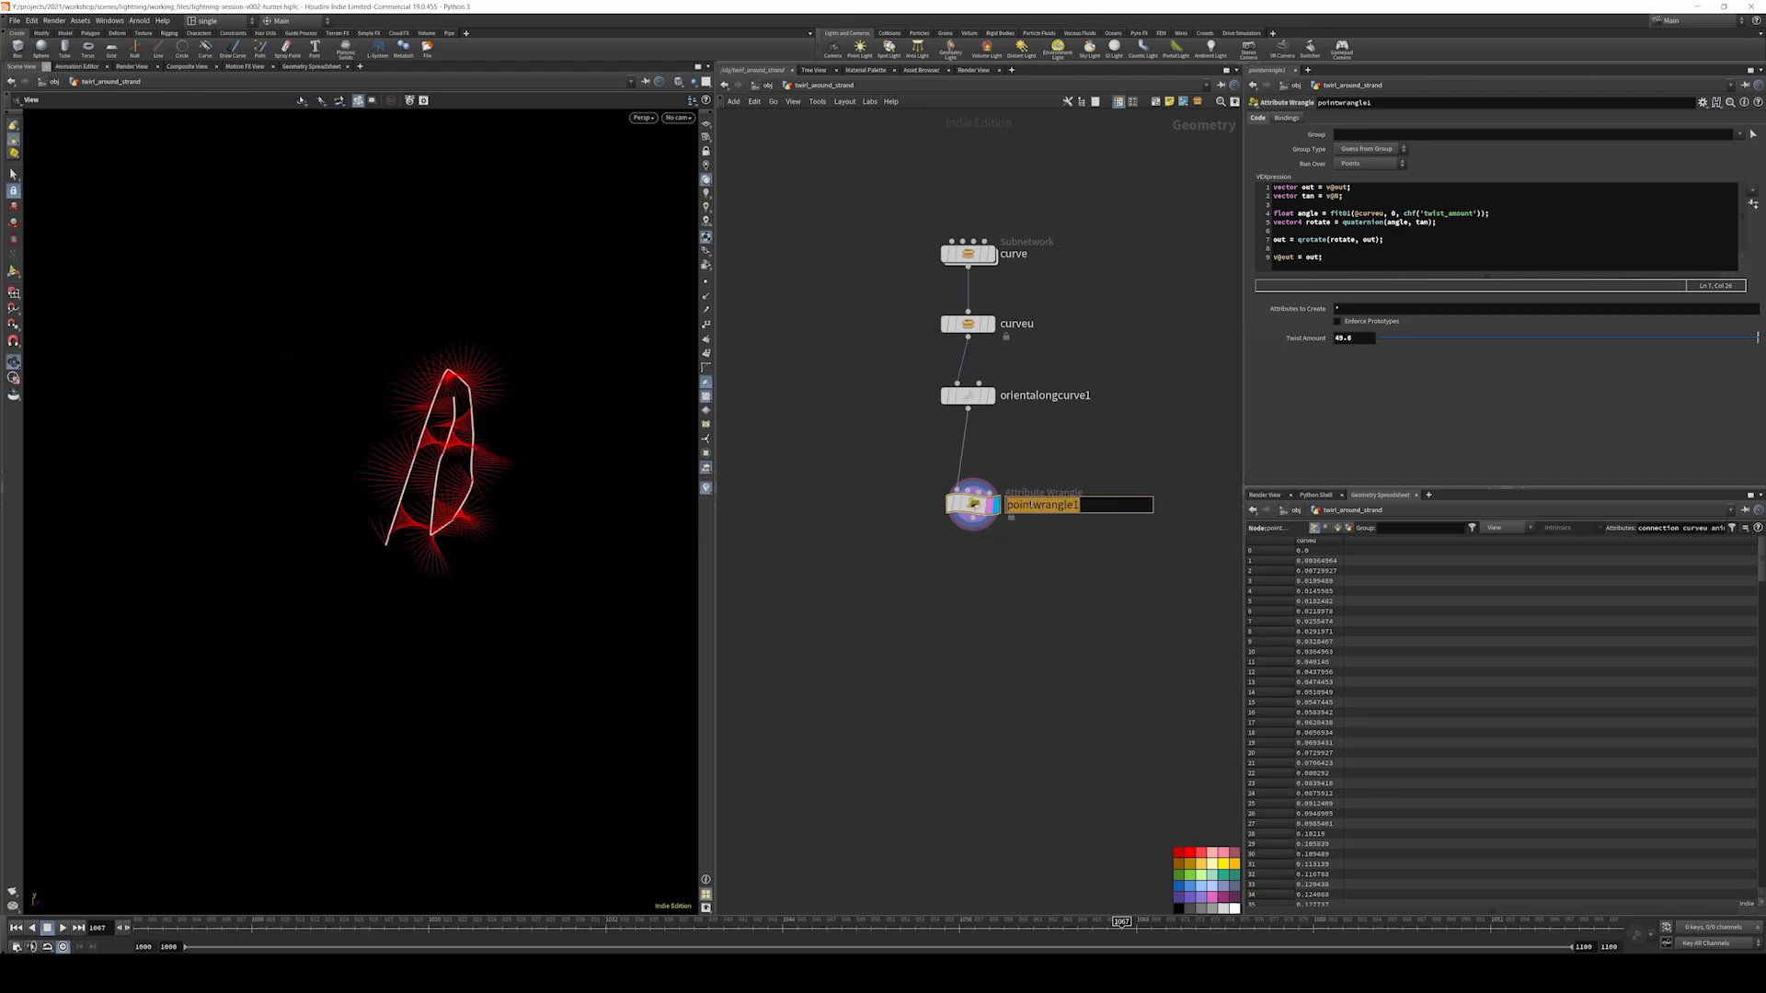
type("rotate_out")
key("Return")
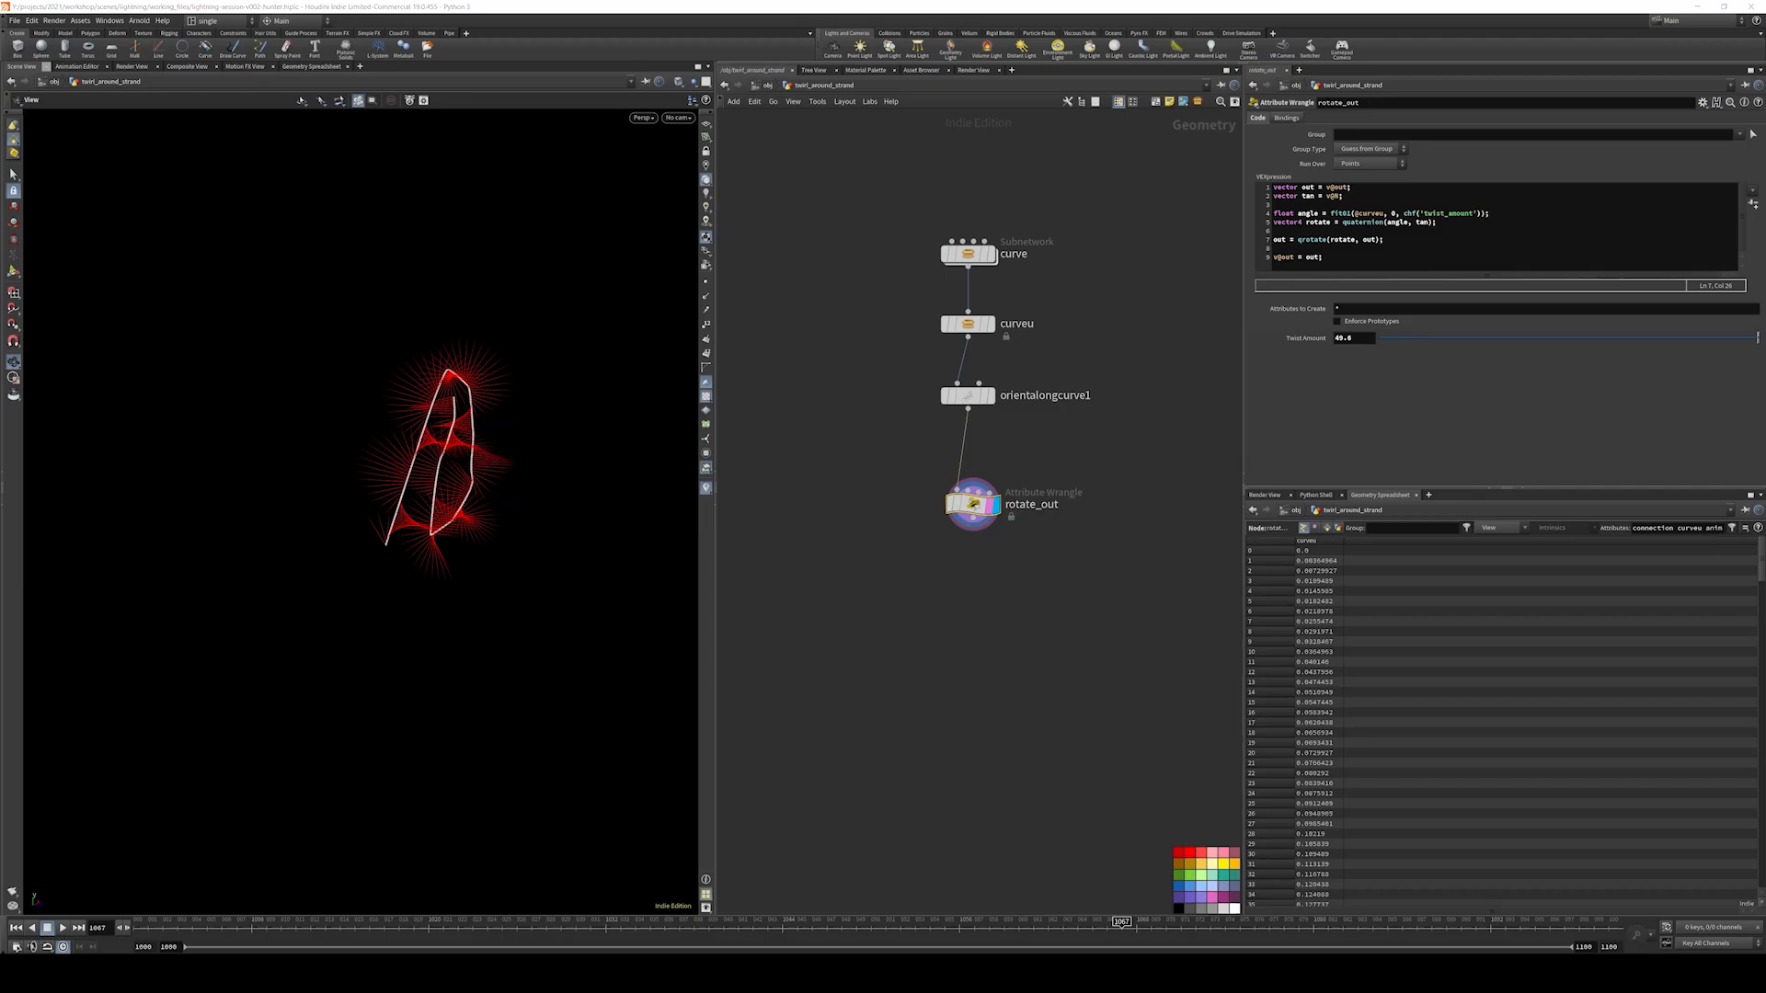
left_click_drag(414, 500, 303, 482)
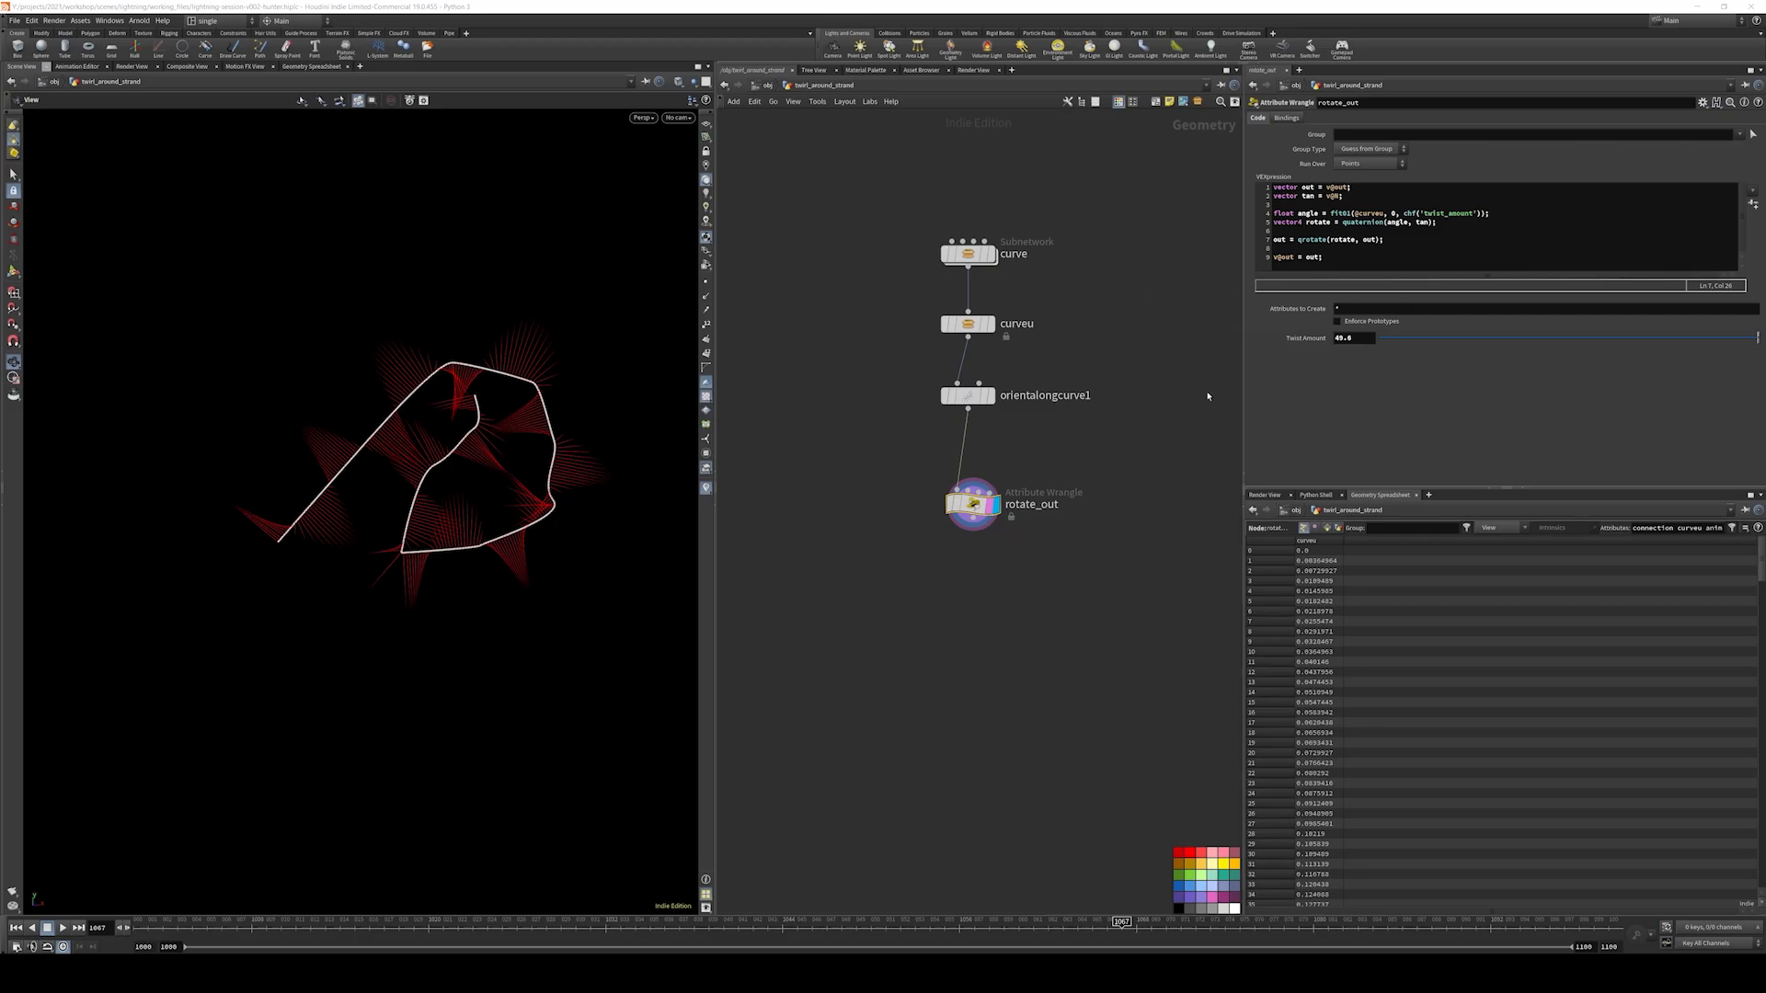
- Duplicate the rotate_out wrangle beside the original, fed by orientalongcurve1, and display the copy
left_click(1024, 505)
left_click_drag(915, 533, 1064, 450)
middle_click_drag(1064, 450, 953, 449)
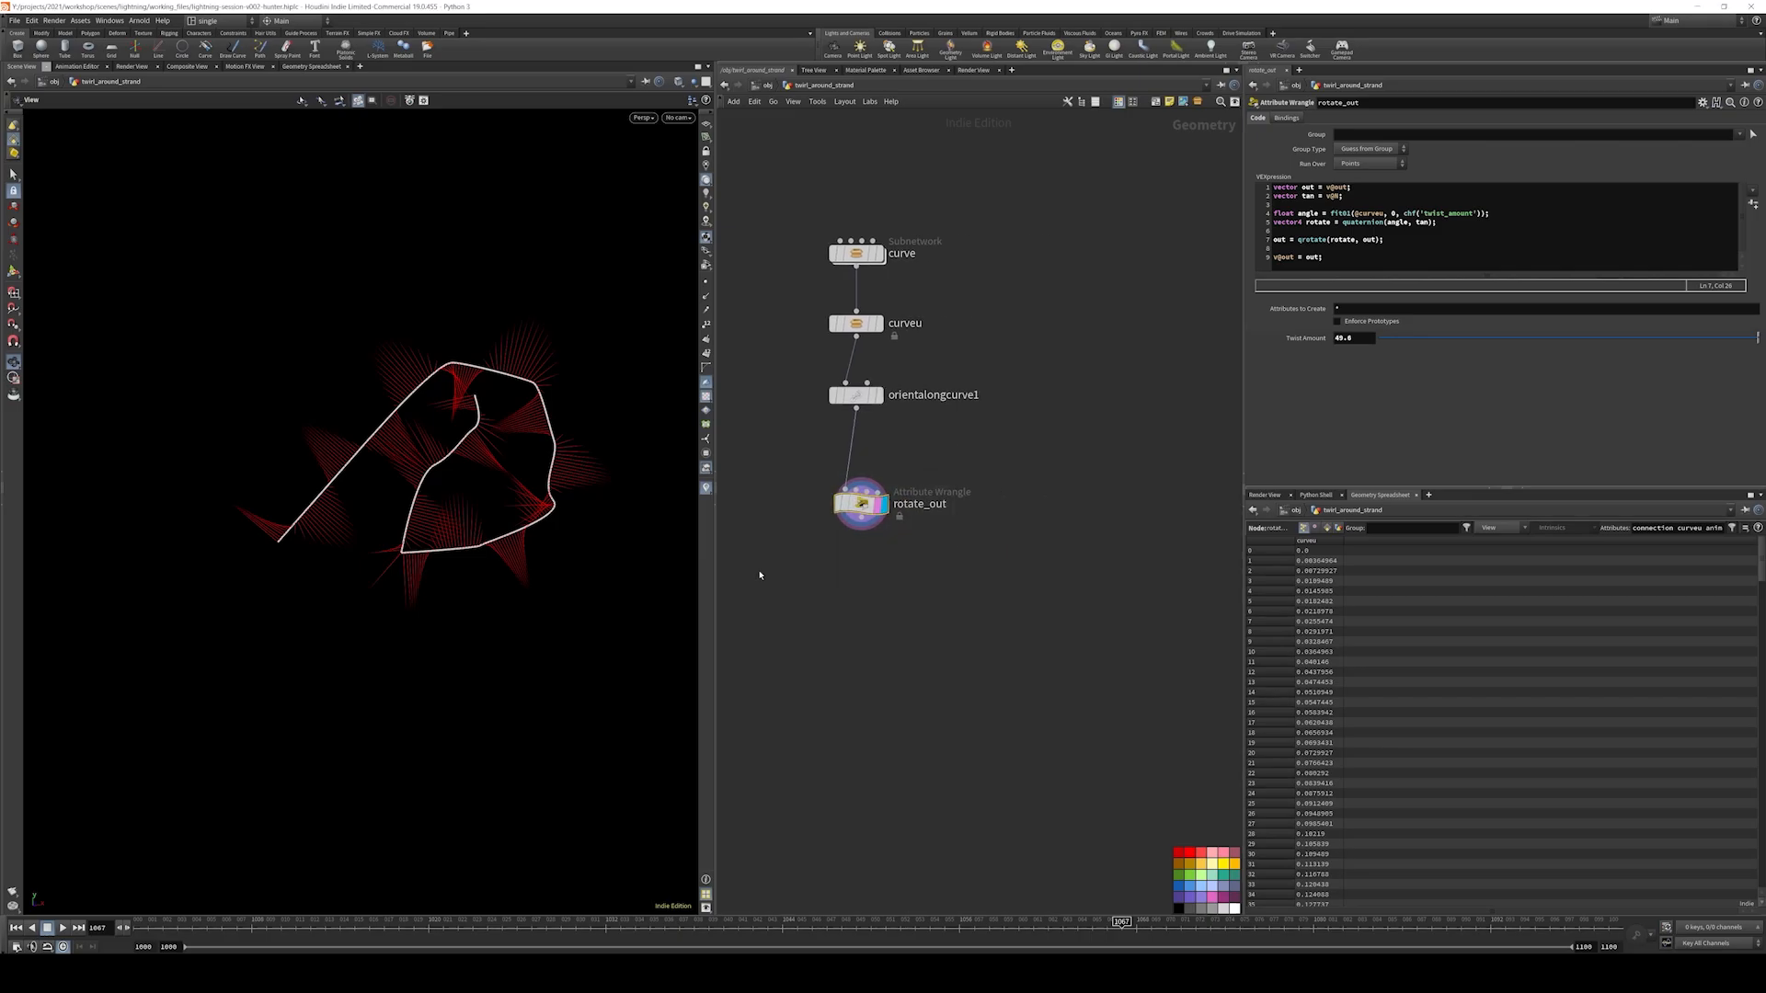
key("ctrl+c")
key("ctrl+v")
left_click(1085, 504)
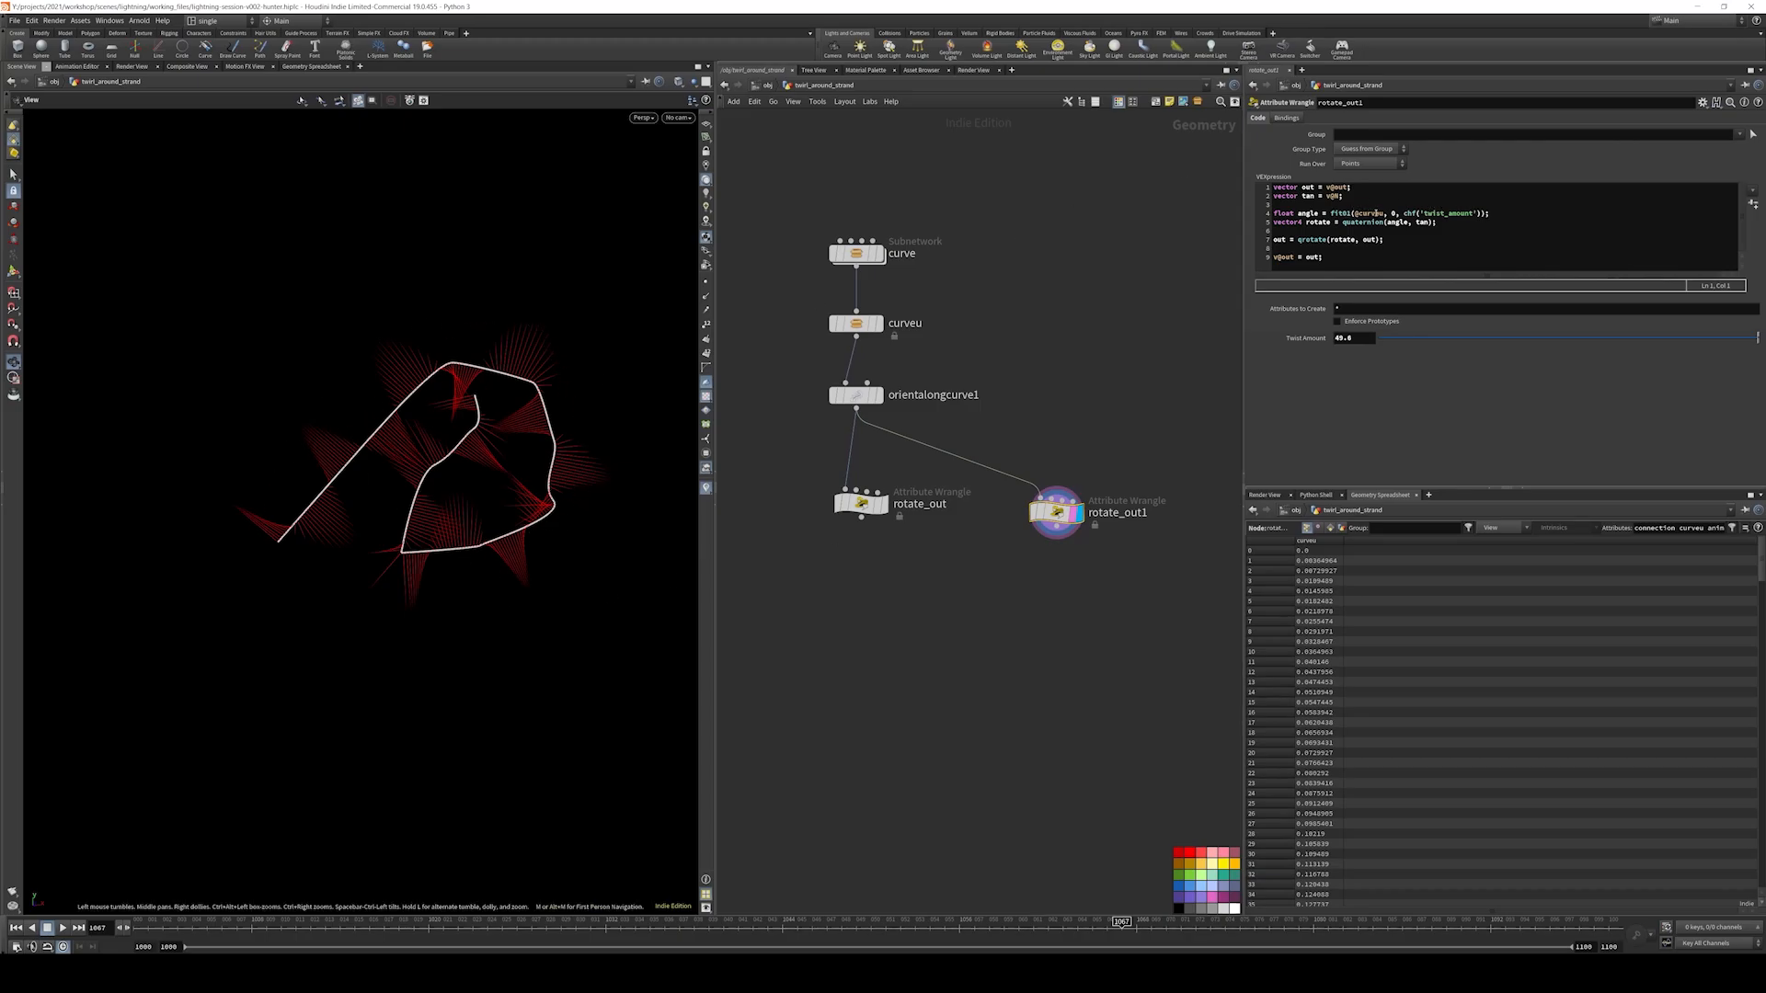
left_click(1384, 214)
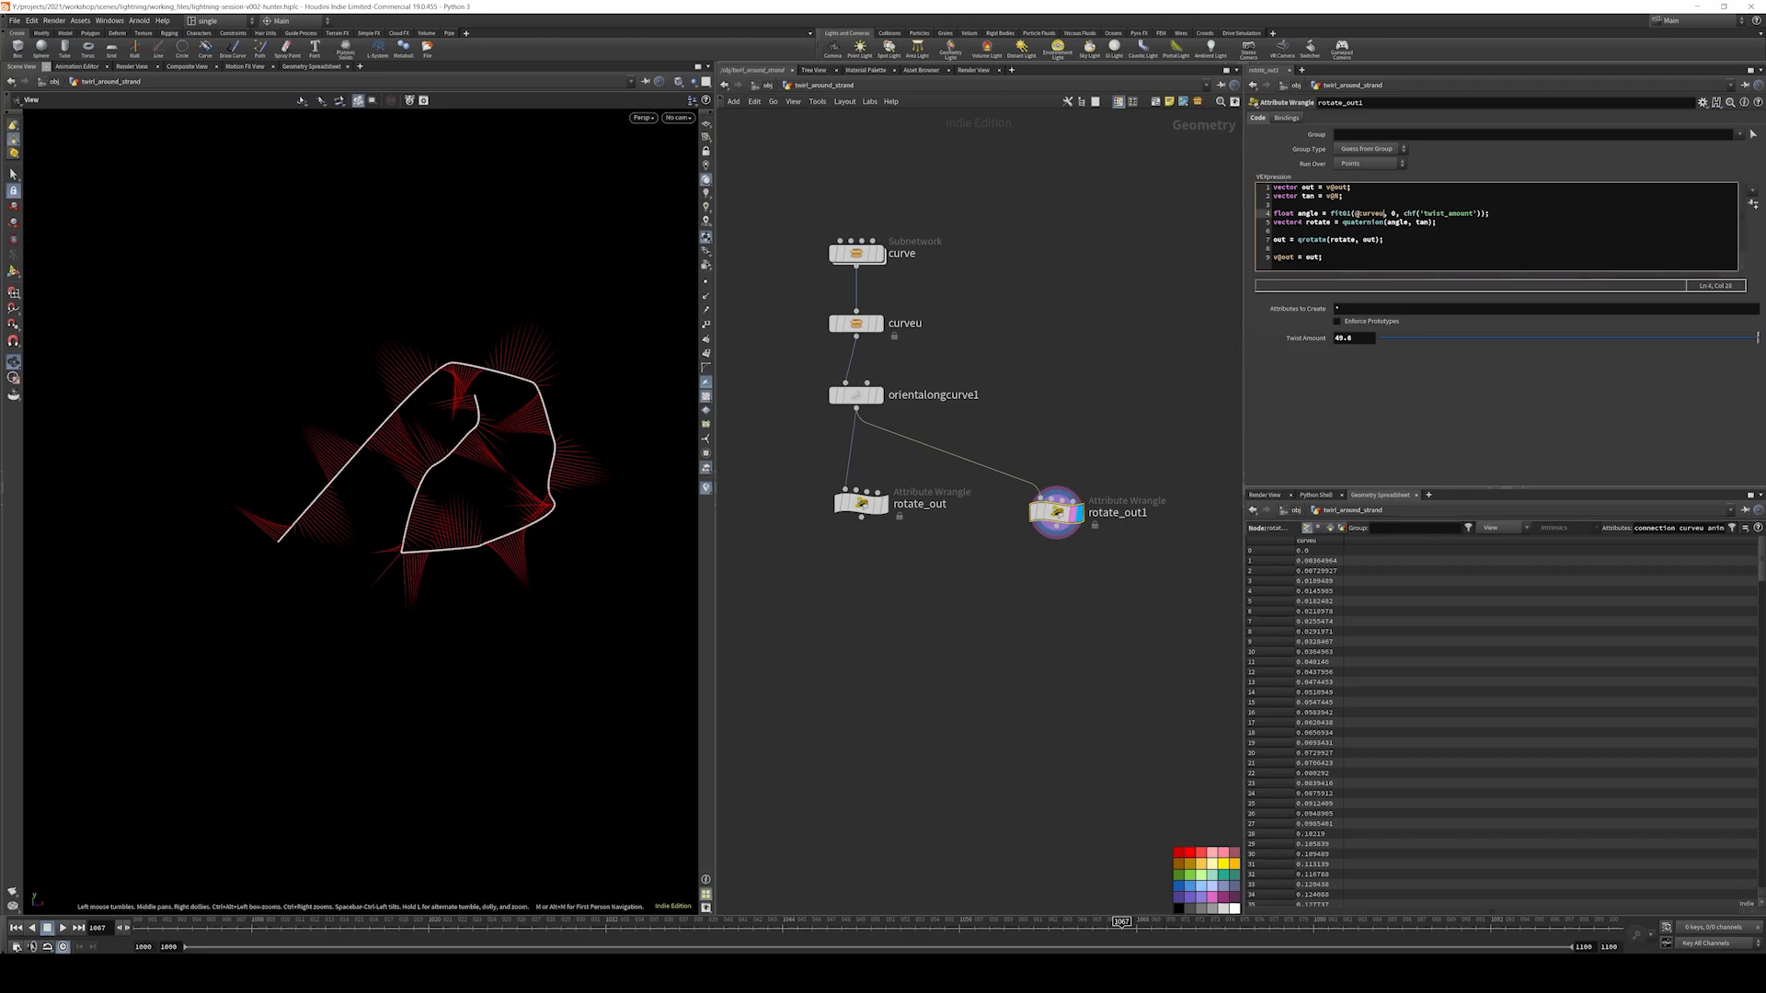
left_click_drag(1358, 214, 1389, 216)
left_click(1392, 197)
key("Return")
key("Return")
type("float ")
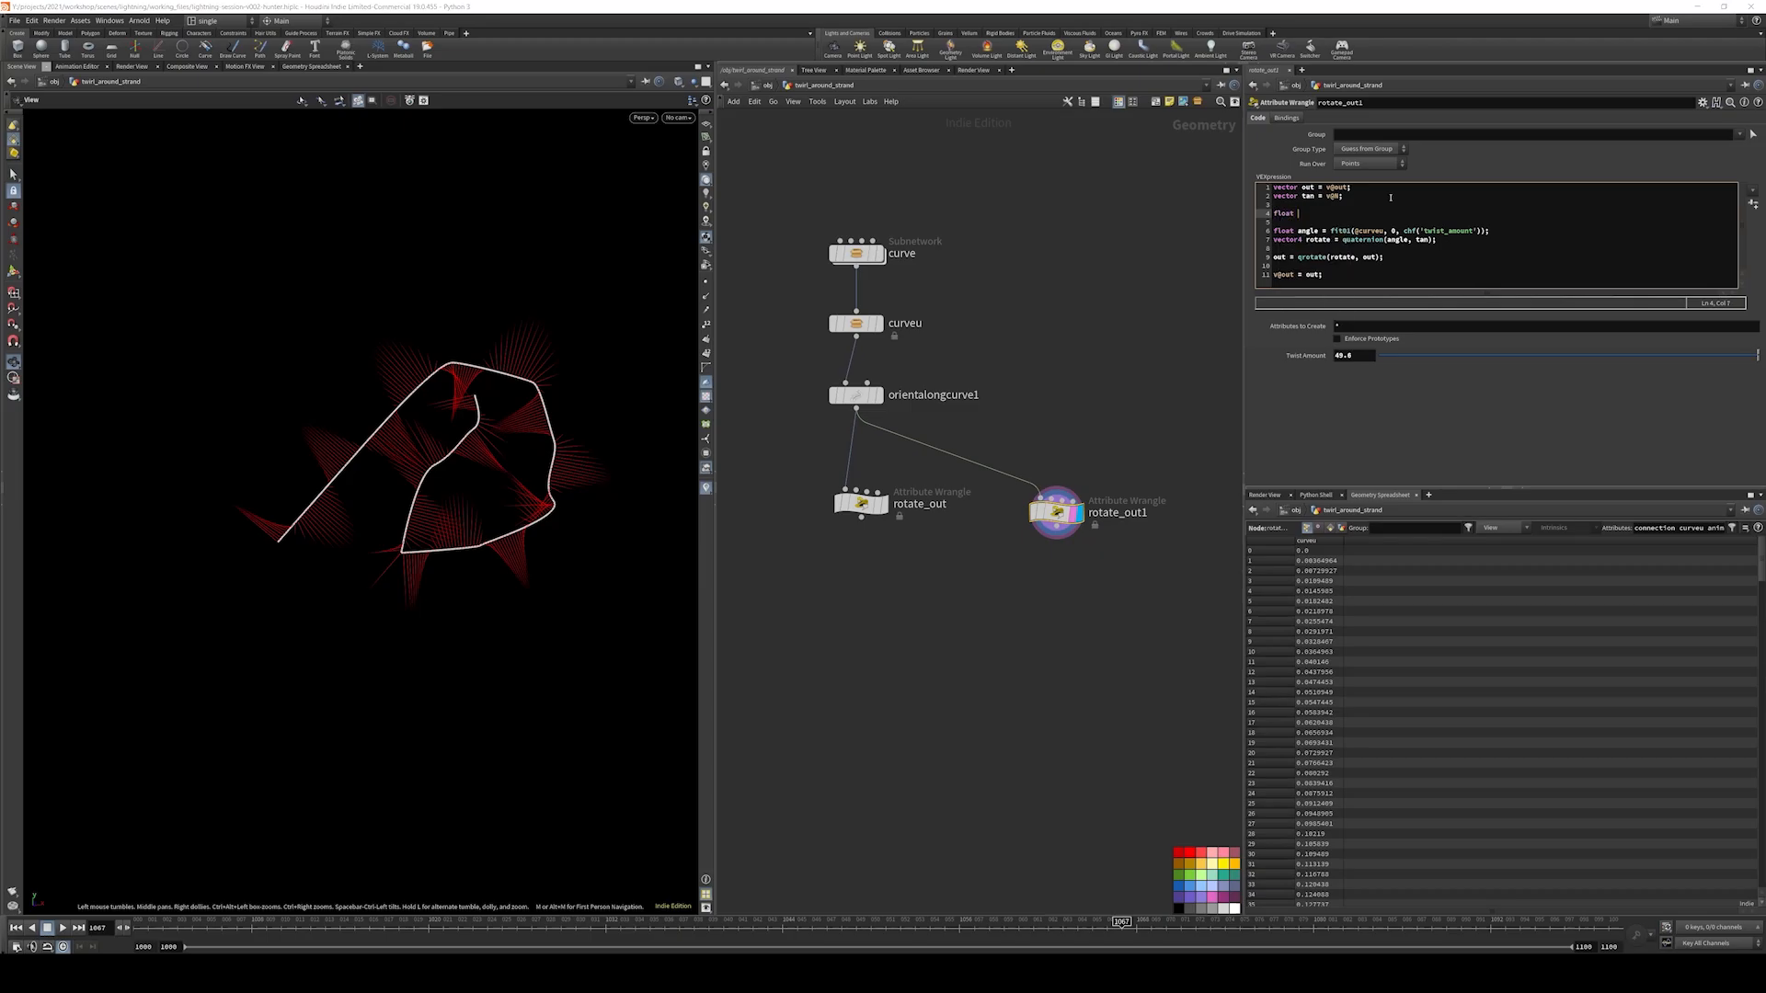
type("curveu = @curveu + chf('offset');")
double_click(1365, 231)
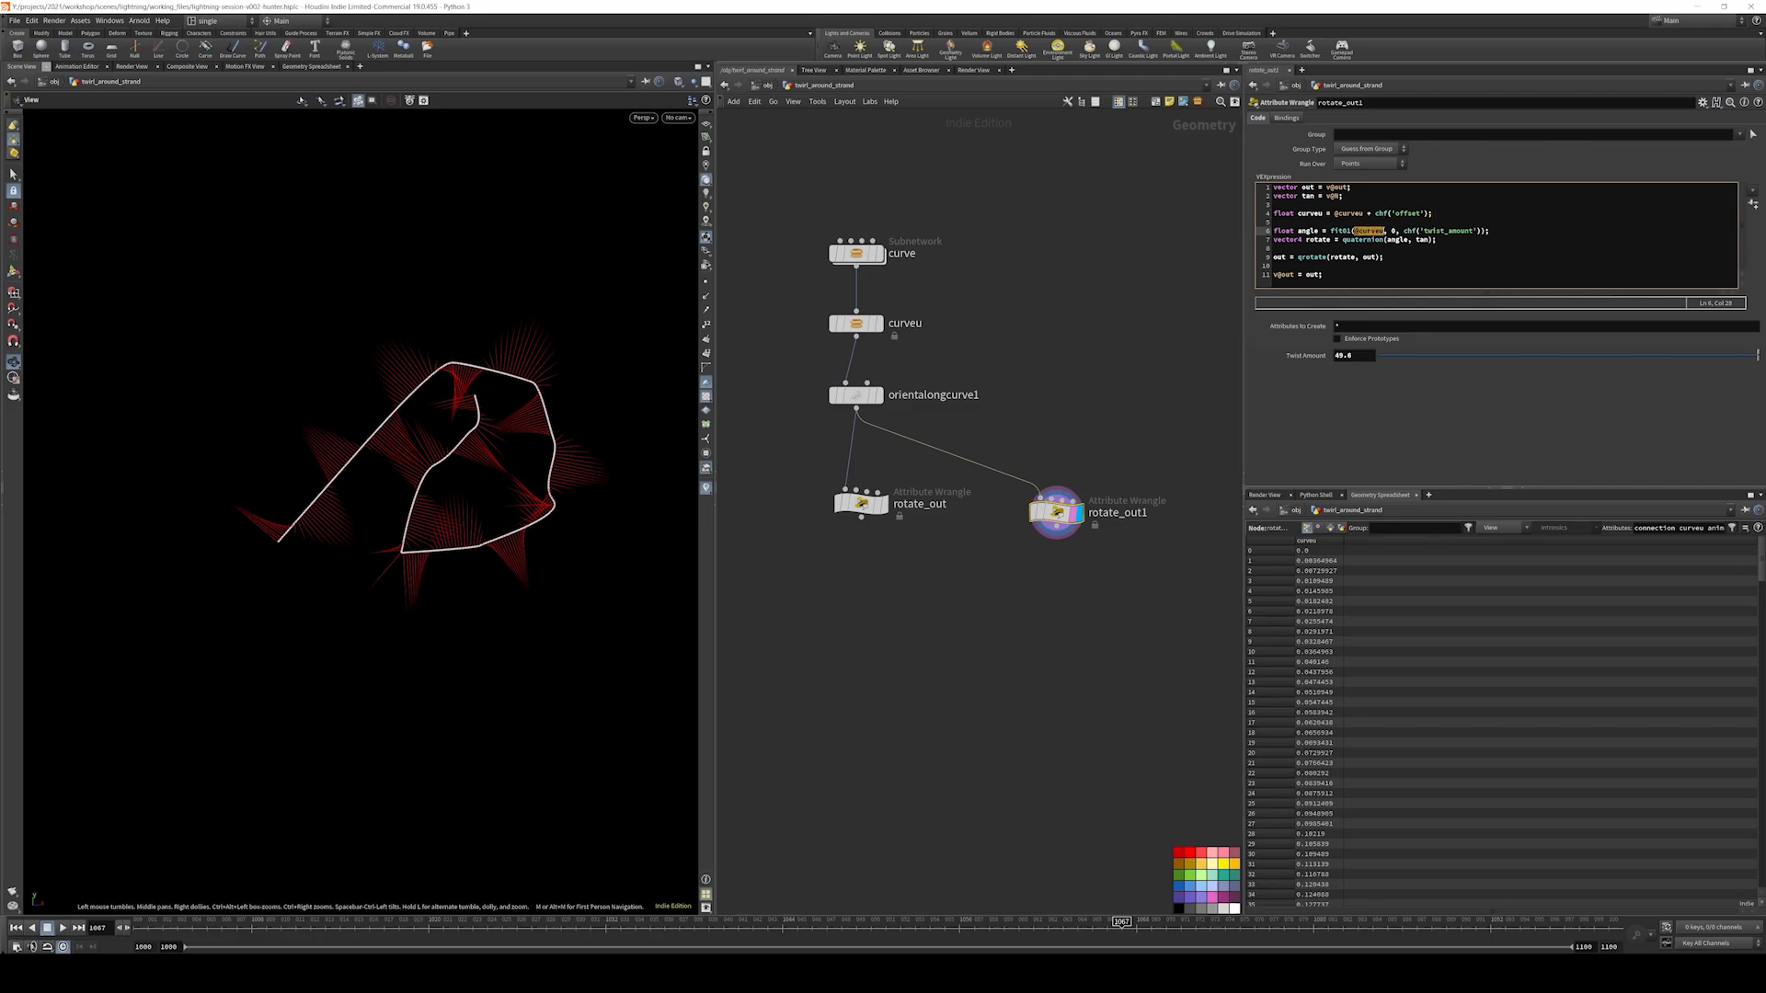
type("curveu")
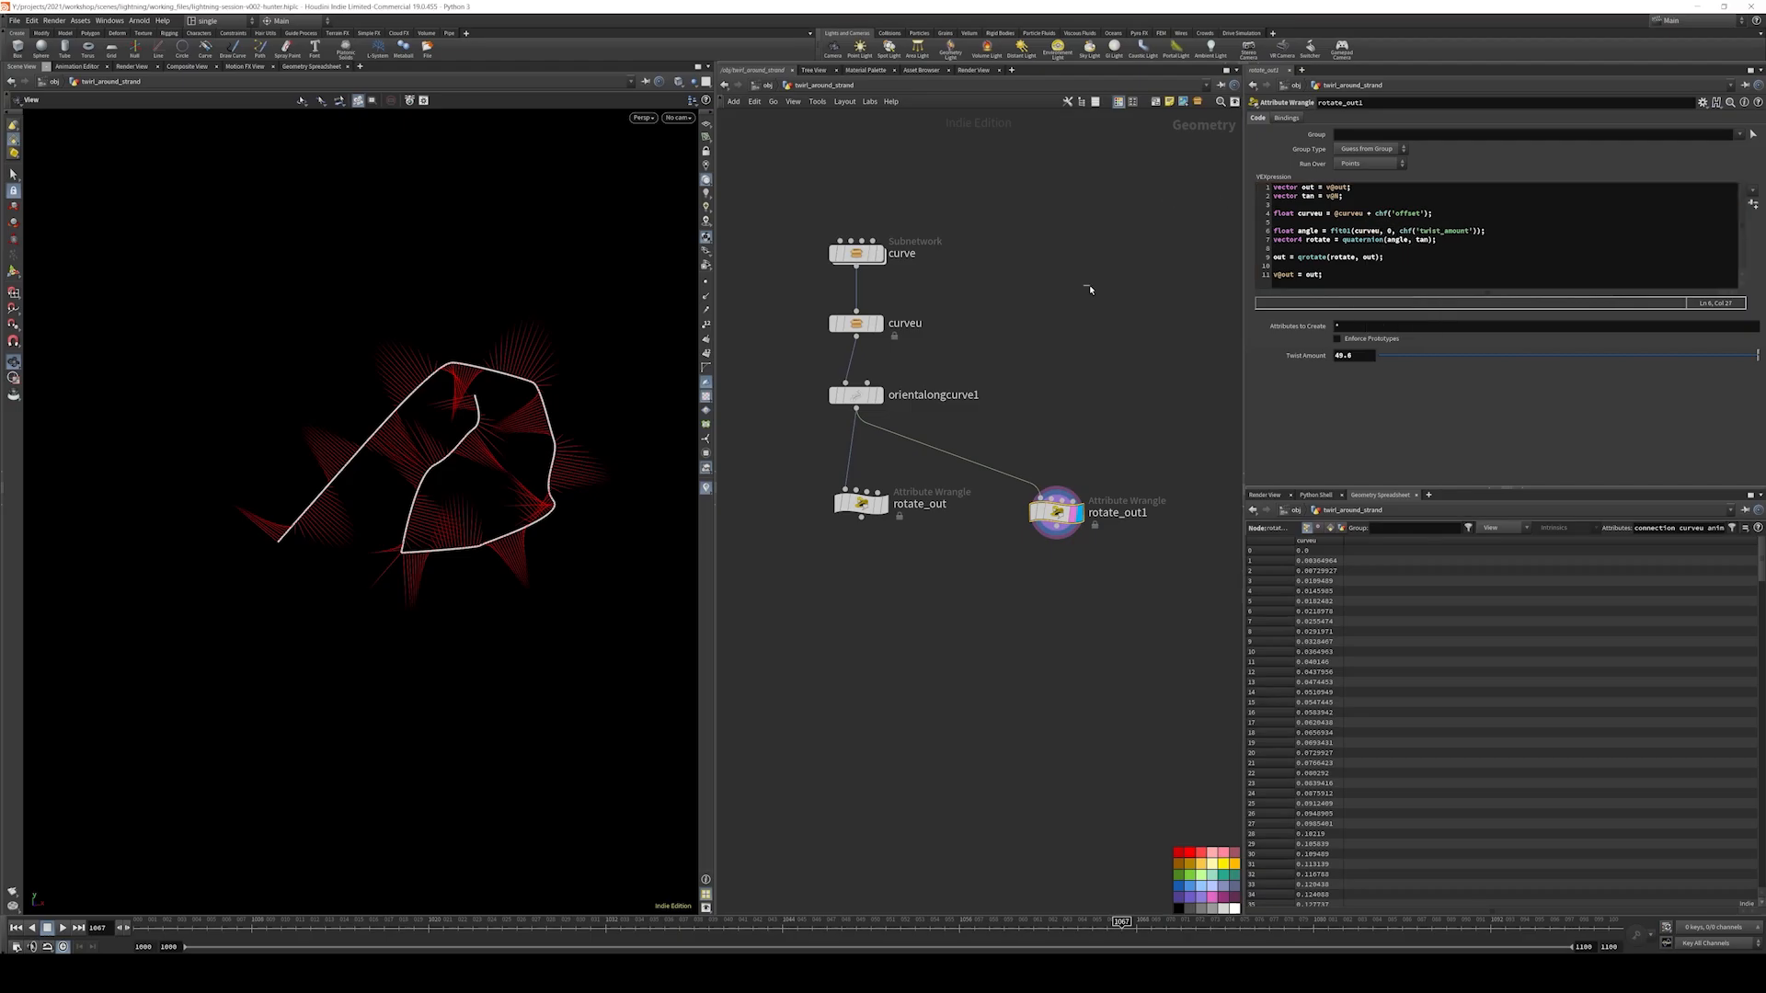
left_click(1750, 204)
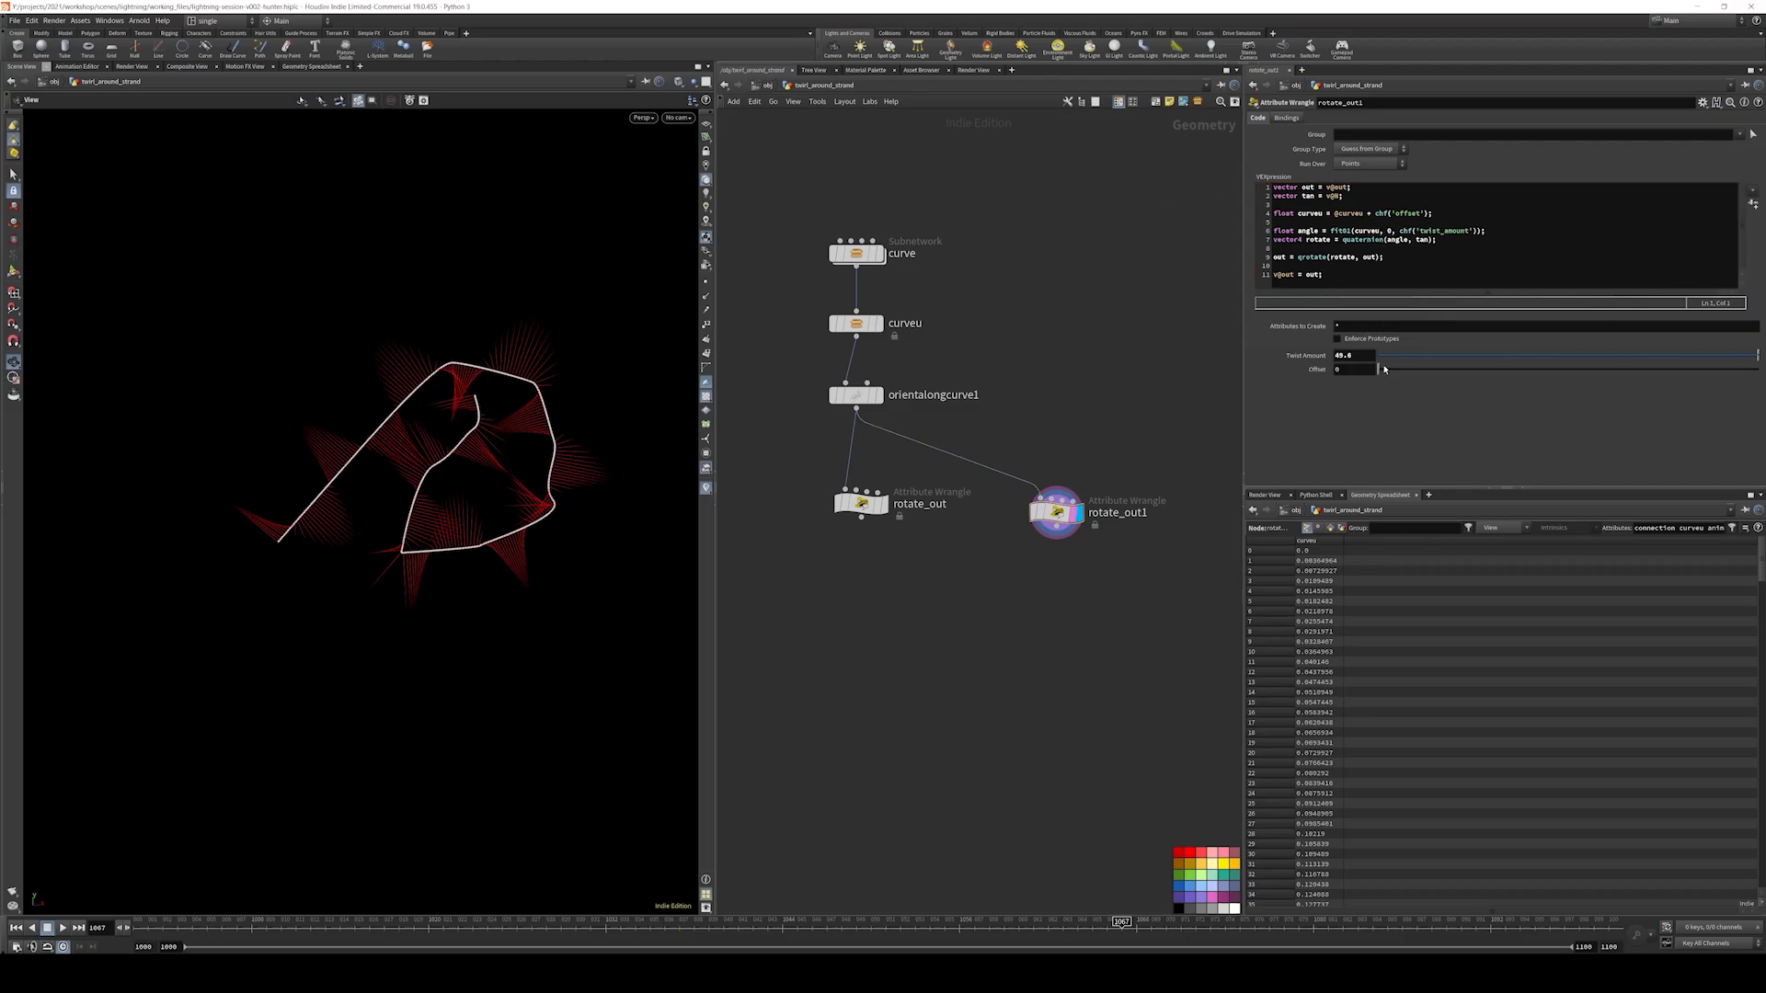
- Sweep the Offset parameter up to about 0.51 to preview its effect on the twist and return it to 0
left_click_drag(1385, 369, 1573, 340)
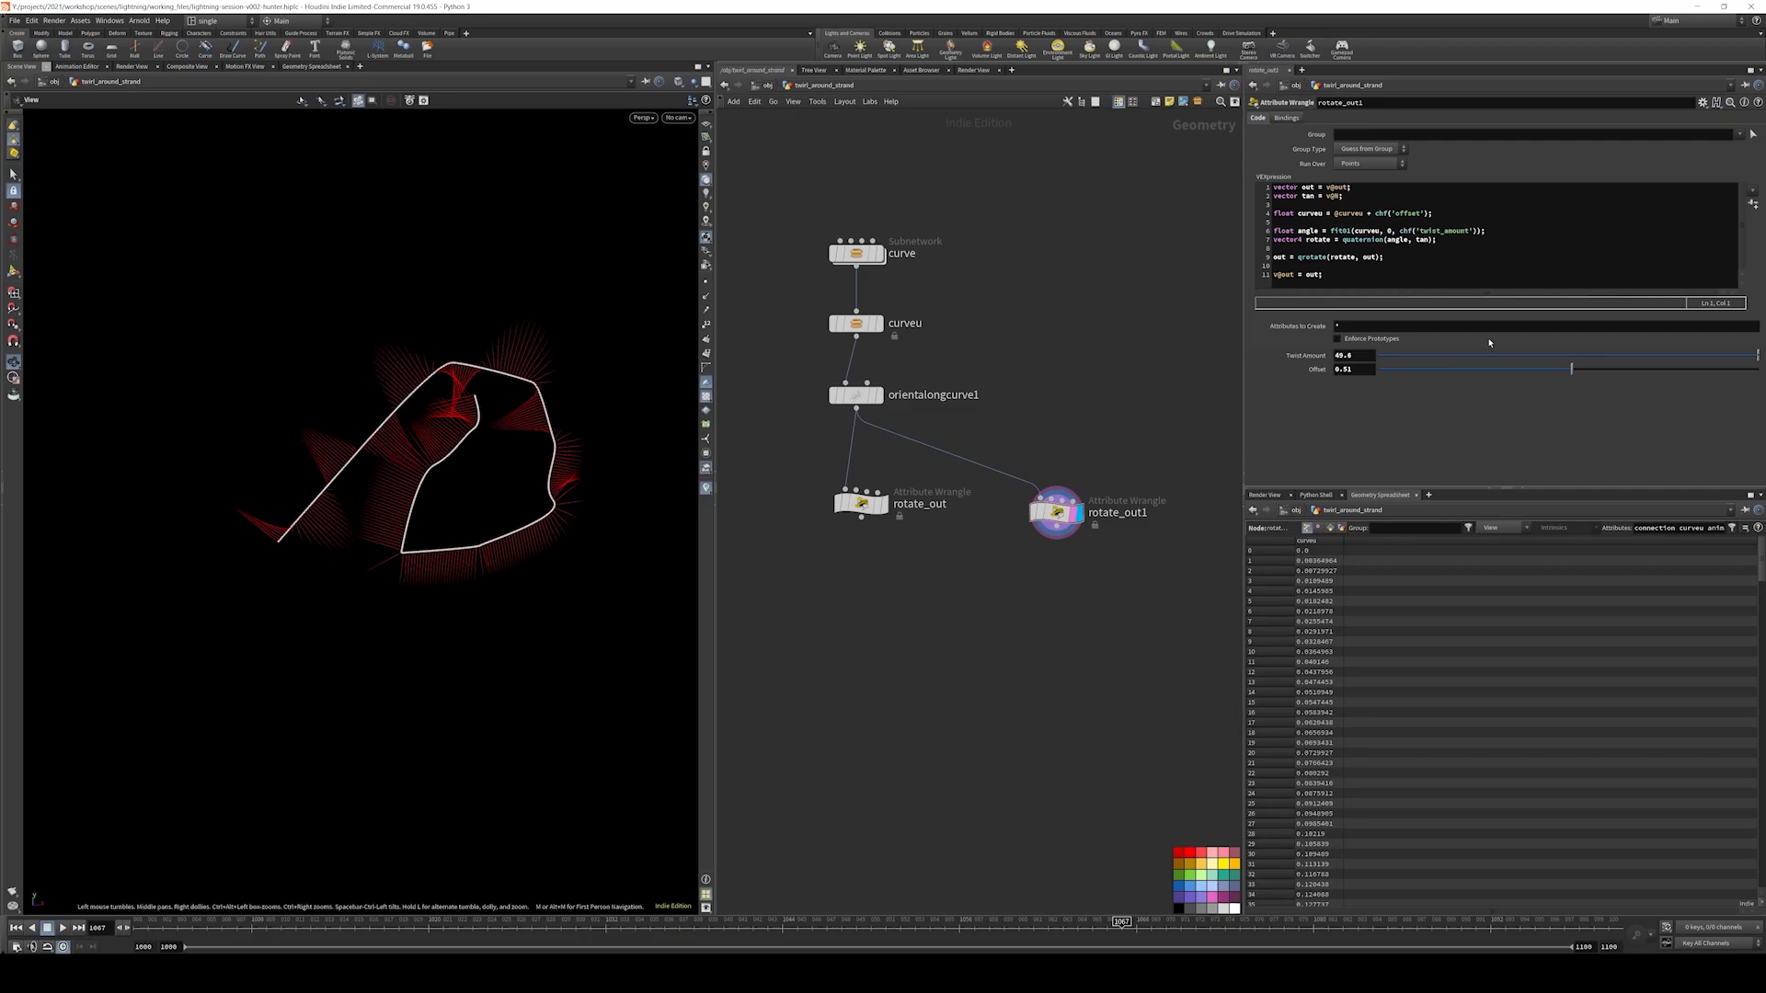
left_click_drag(1465, 372, 1404, 373)
left_click_drag(1492, 372, 1363, 331)
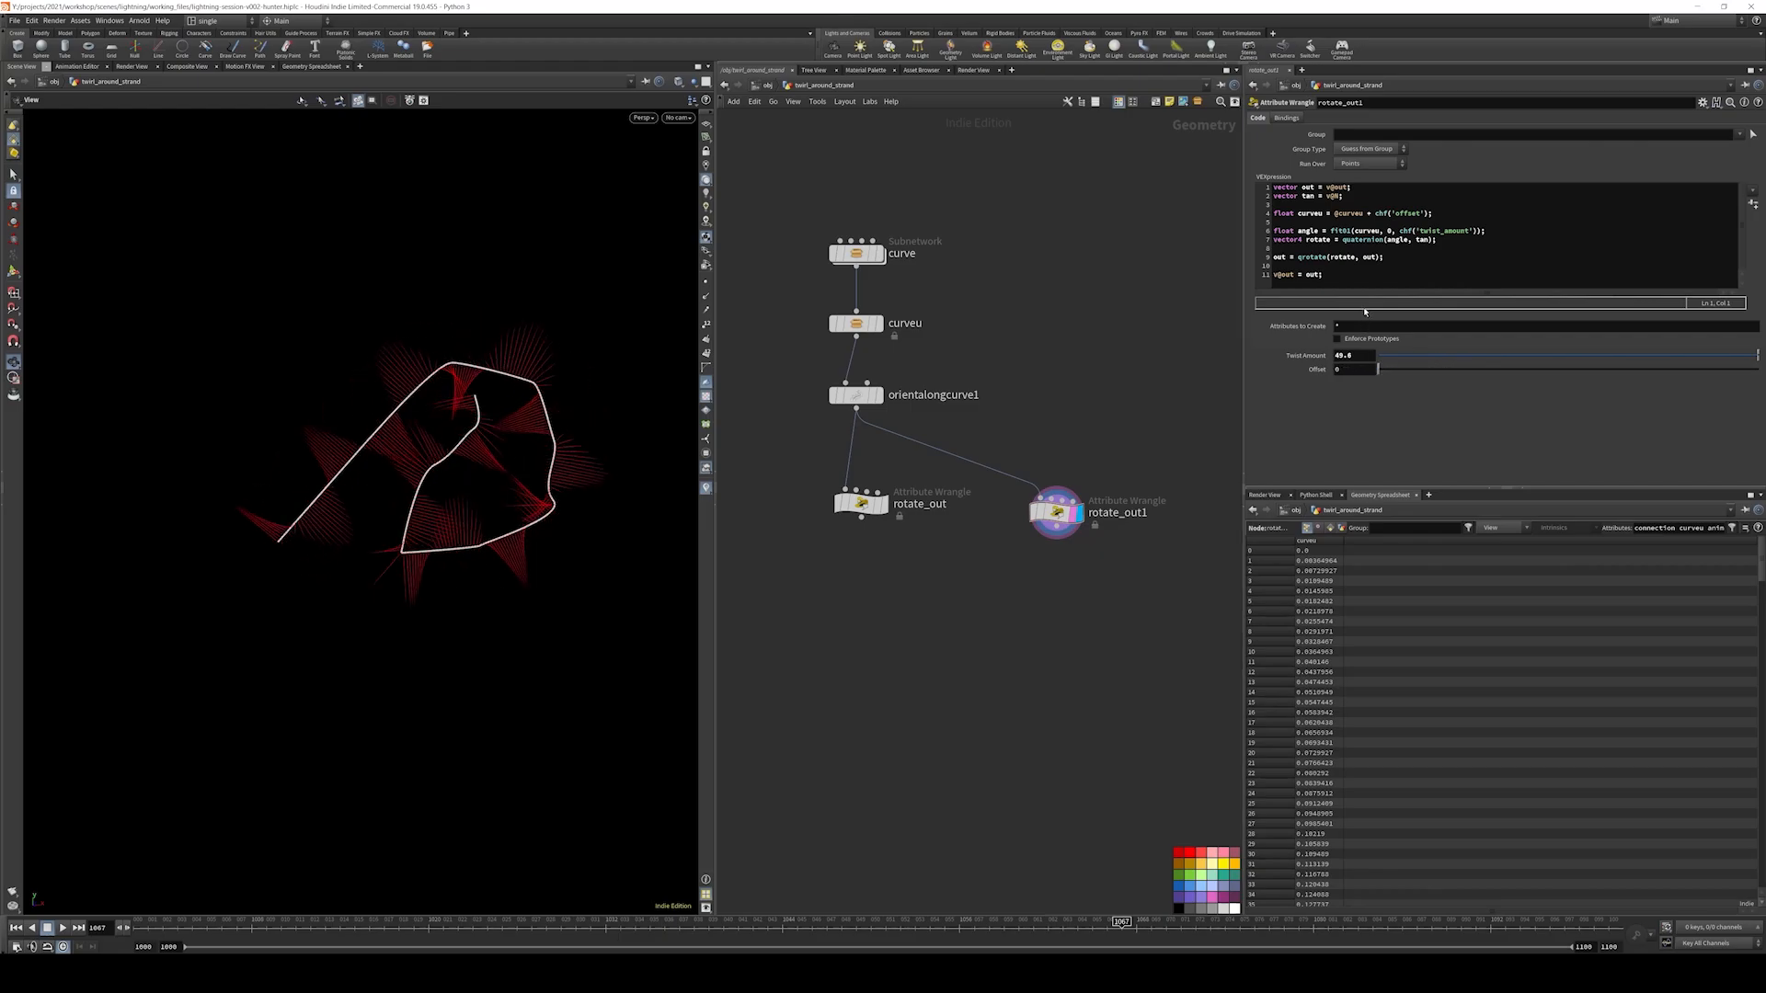
- Wrap curveu with a modulo of 1 (curveu%1) in the angle expression and set the Offset to about 0.454
left_click(1381, 230)
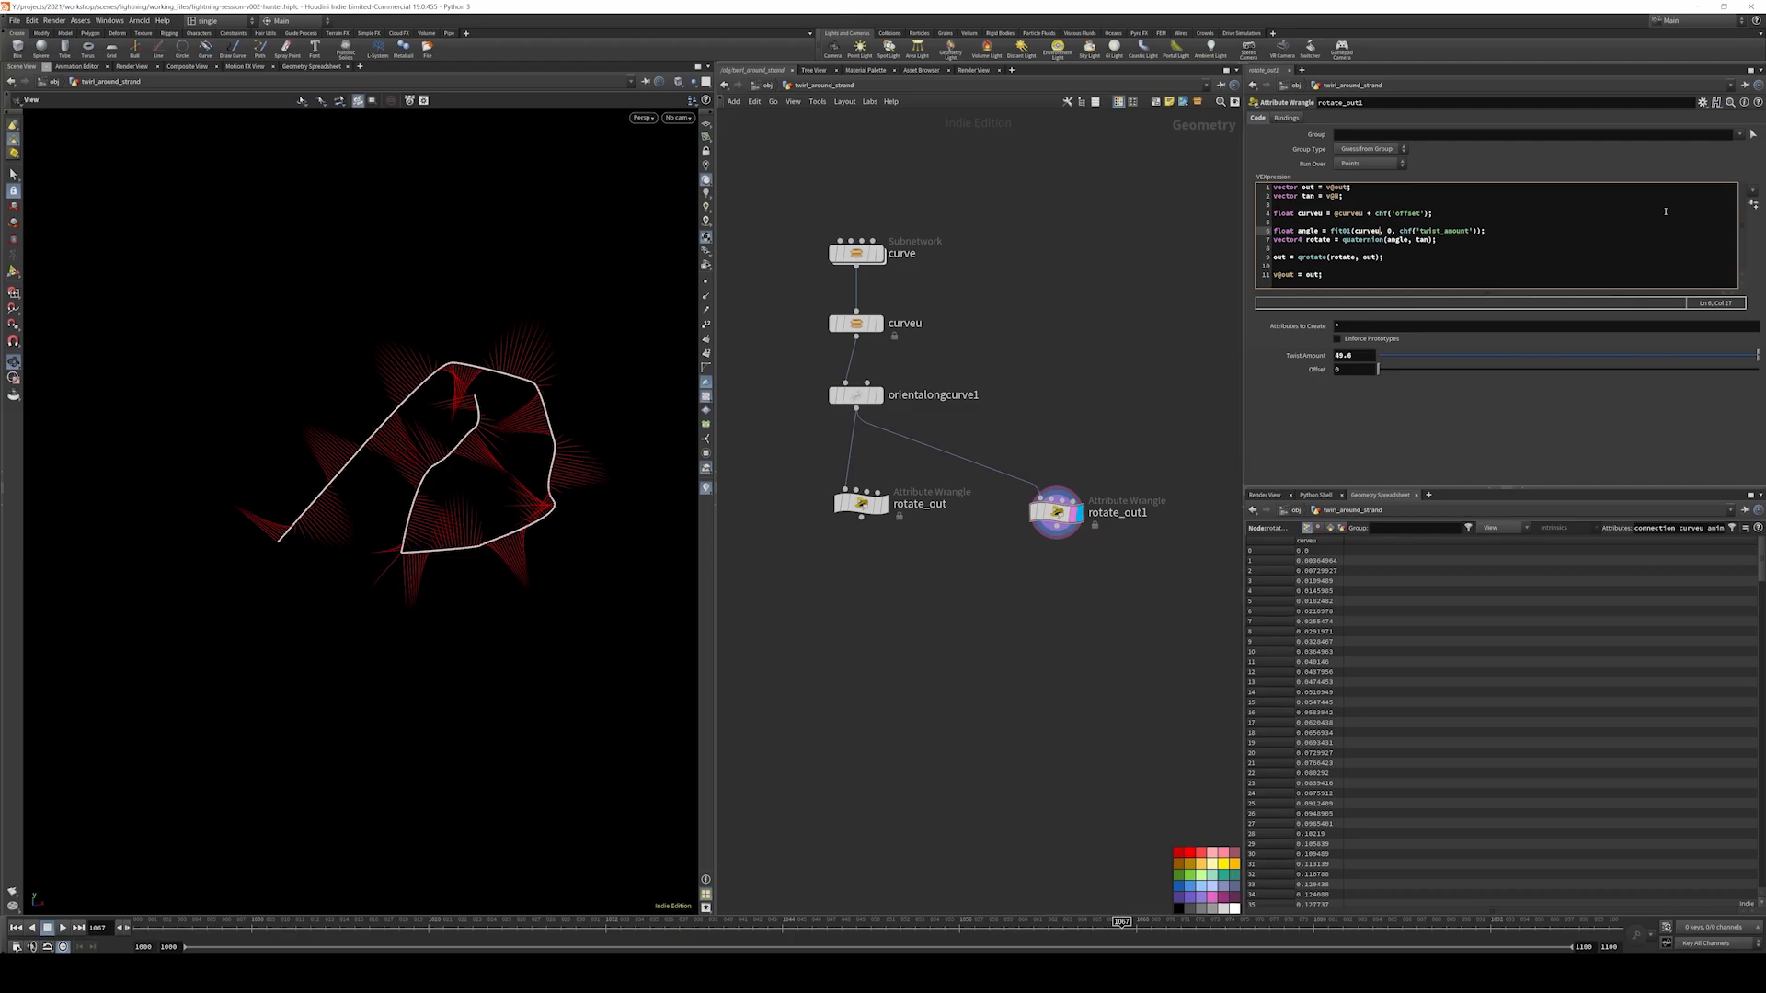
type("%")
type("1.01")
key("BackSpace")
key("BackSpace")
key("BackSpace")
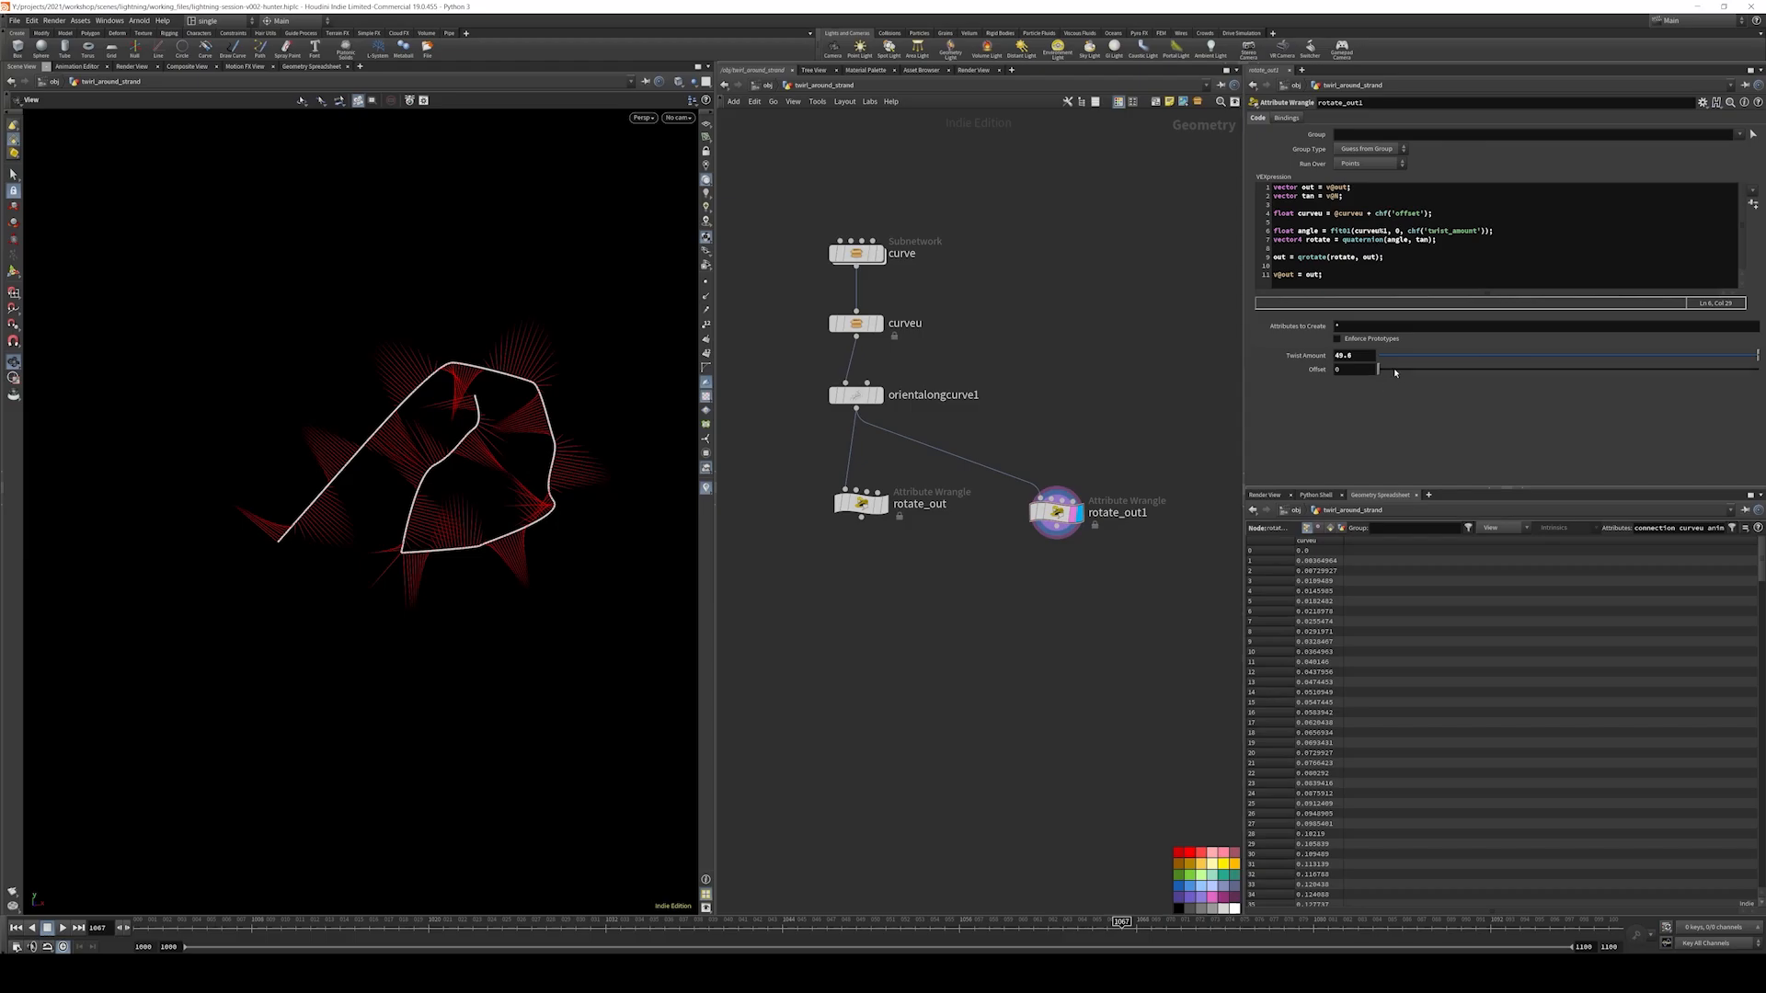
left_click_drag(1394, 373, 1550, 370)
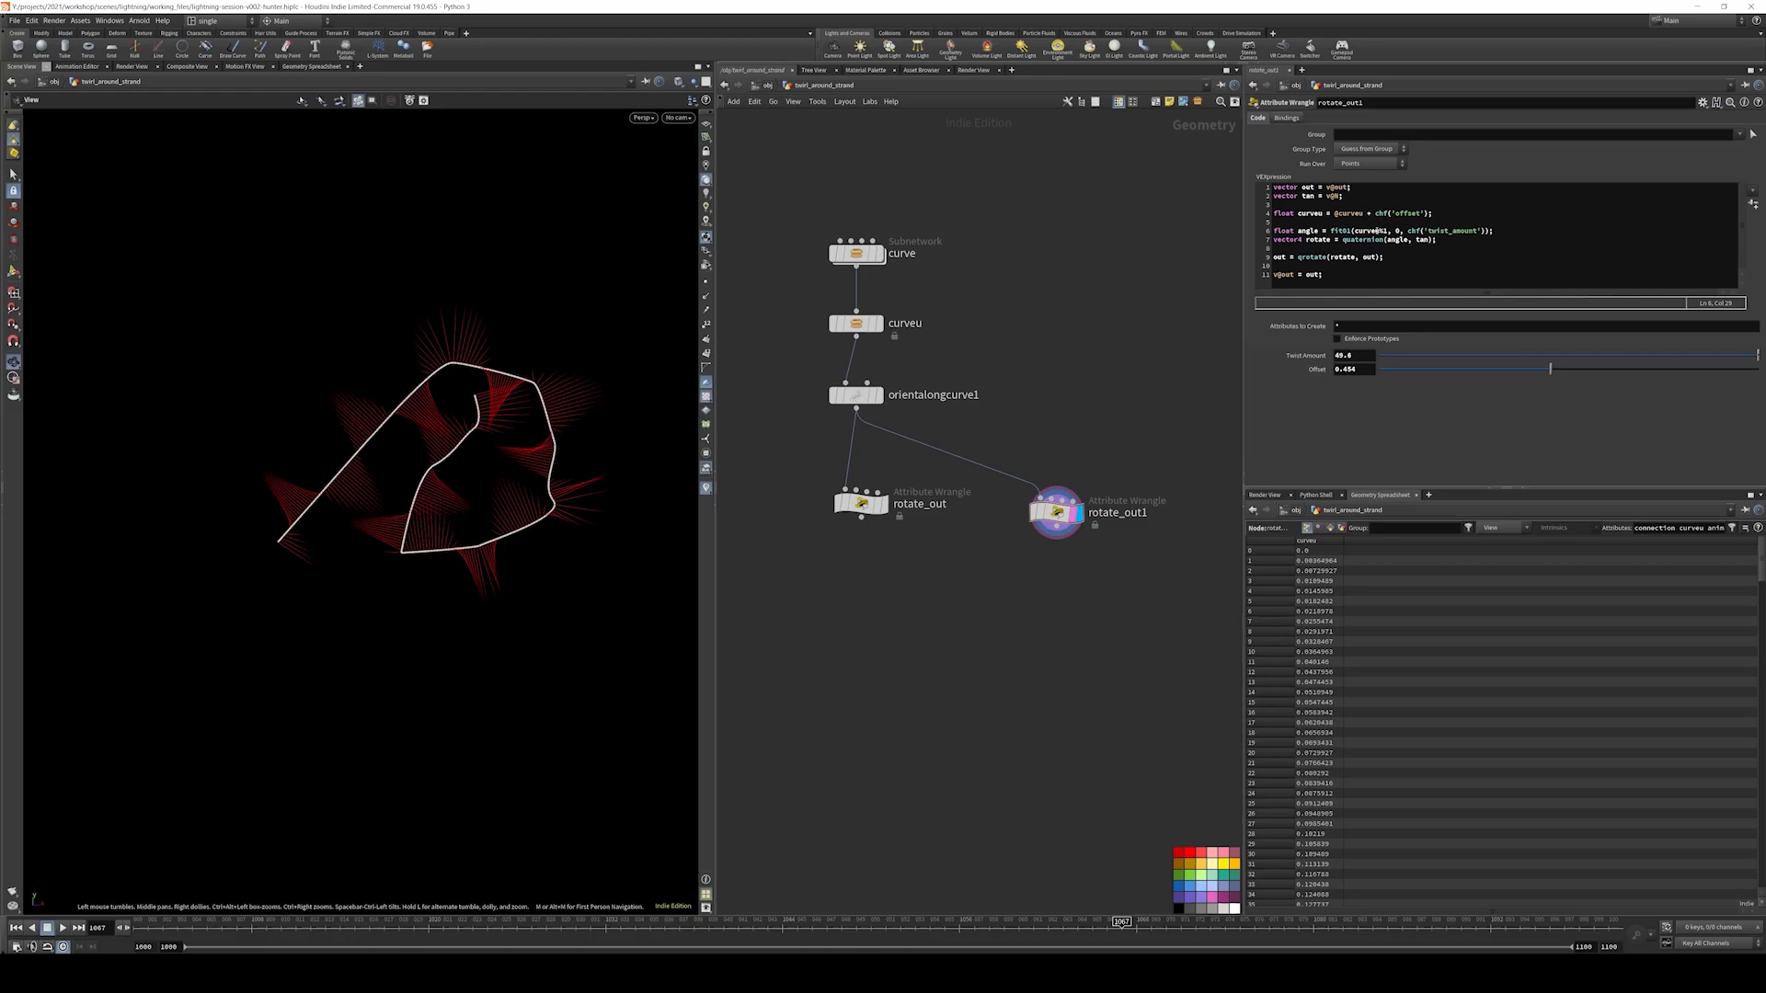
- Change the modulo in the angle expression to curveu%1.01 and set the Offset to about 0.496
left_click(1395, 231)
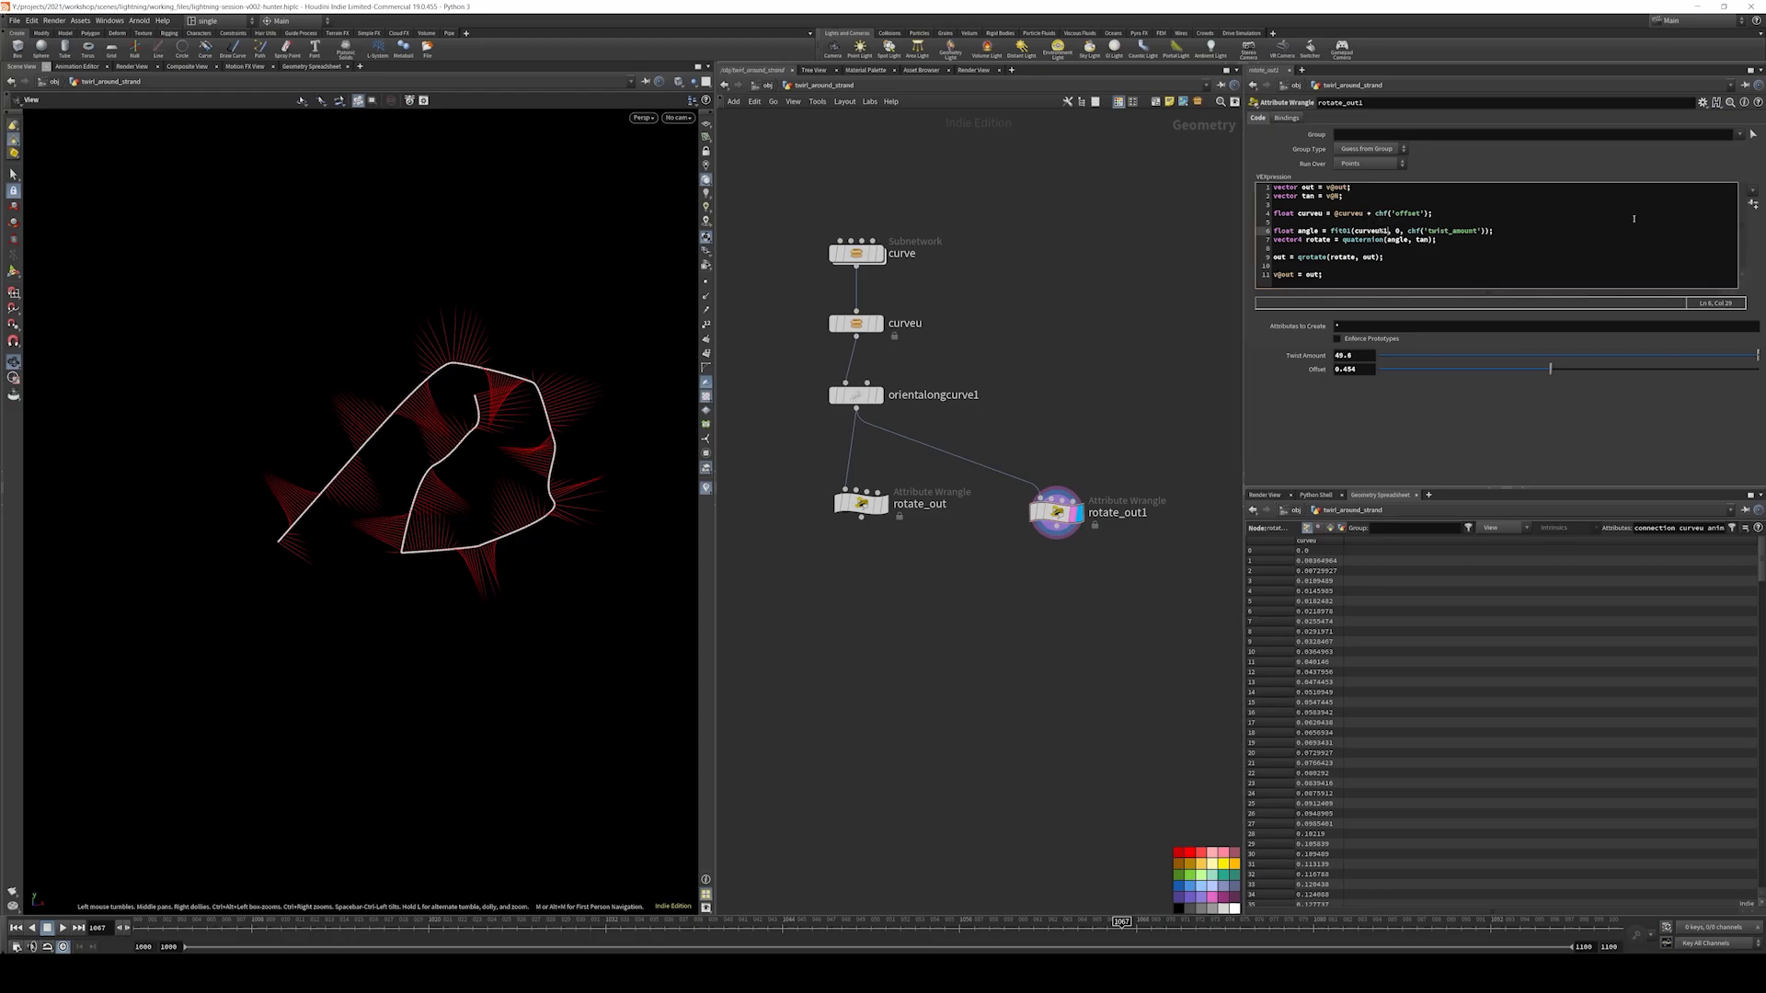
type(".01")
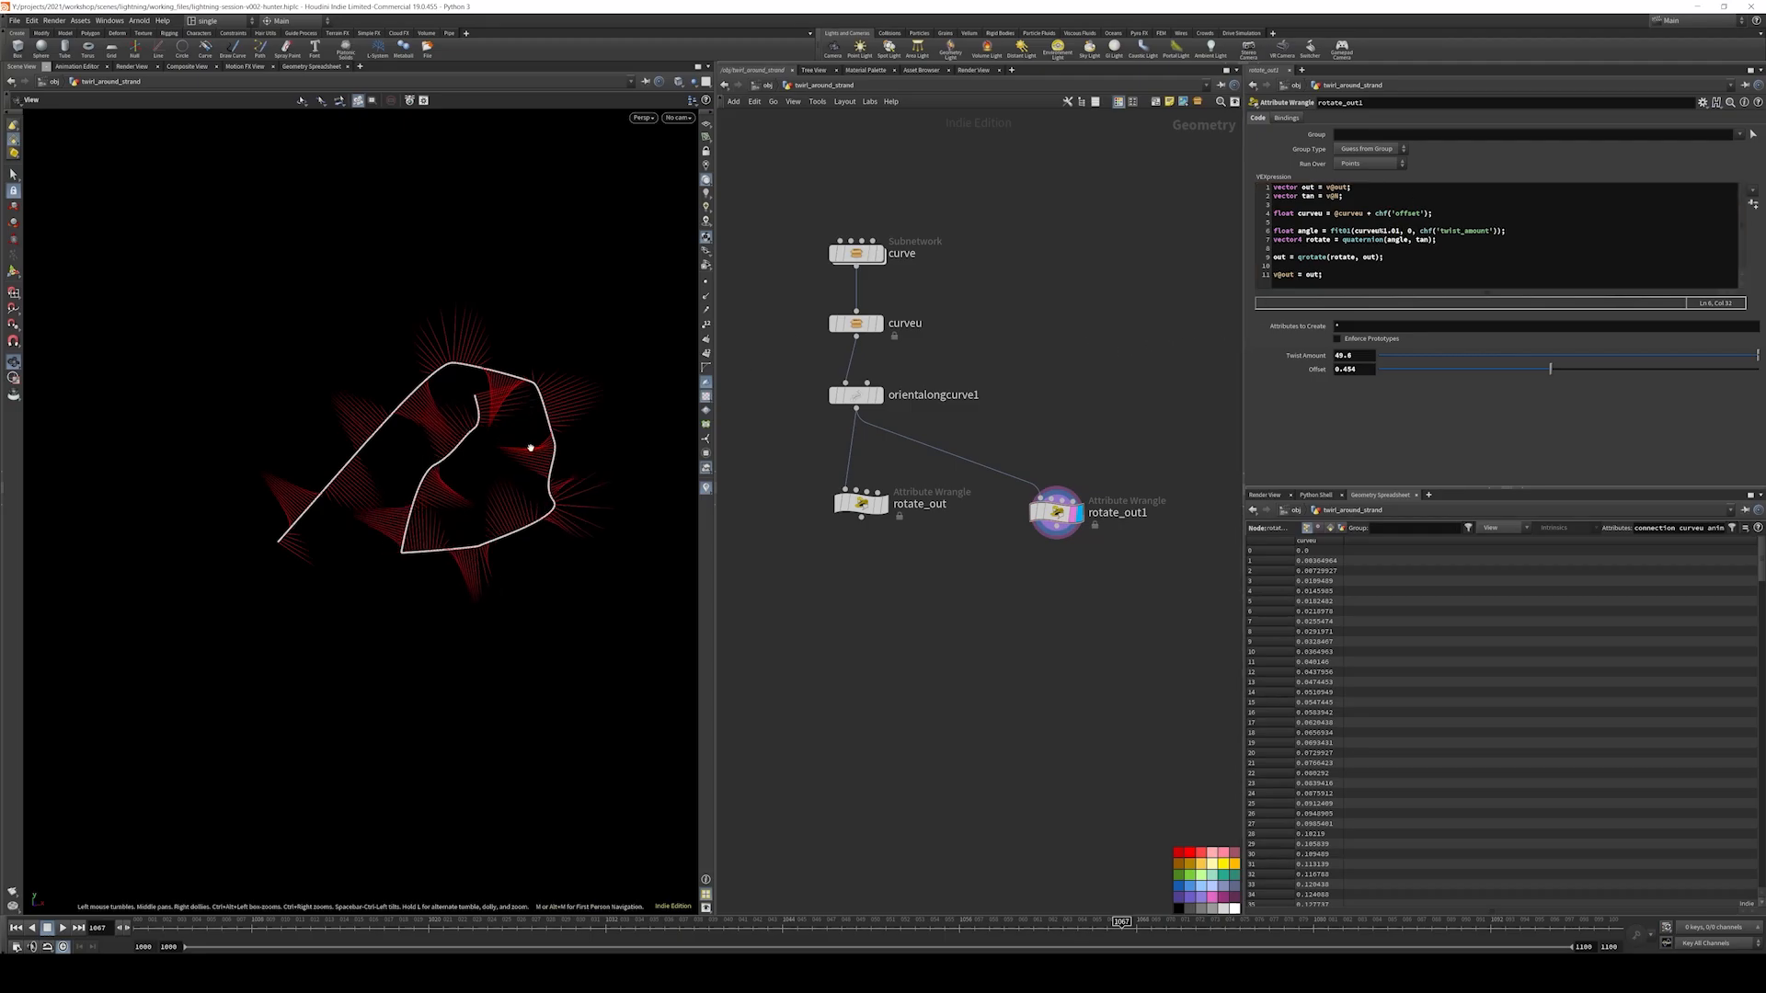
mouse_move(533, 445)
left_mouse_down()
mouse_move(512, 445)
mouse_move(529, 441)
left_mouse_up()
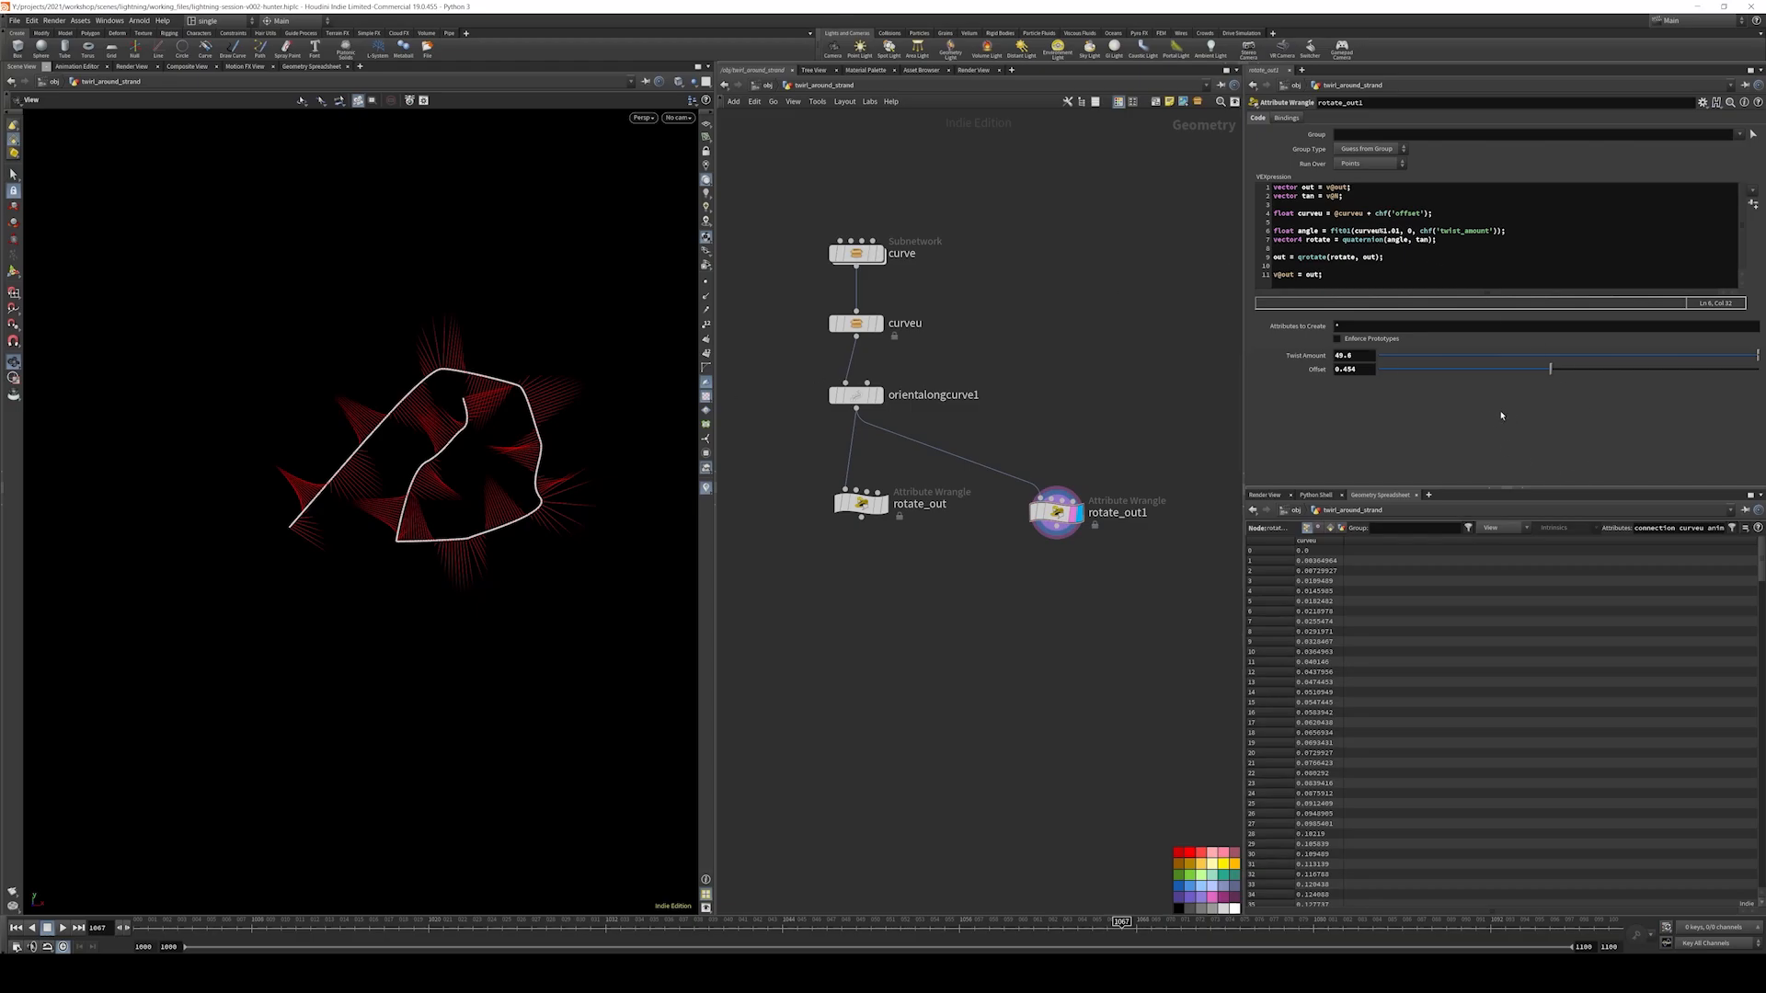
left_click_drag(1493, 371, 1566, 372)
- Duplicate the rotate_out1 wrangle beside the original and put the text cursor at the end of its line v@out = out;
middle_click_drag(1120, 397, 1002, 404)
left_click_drag(950, 519, 931, 509)
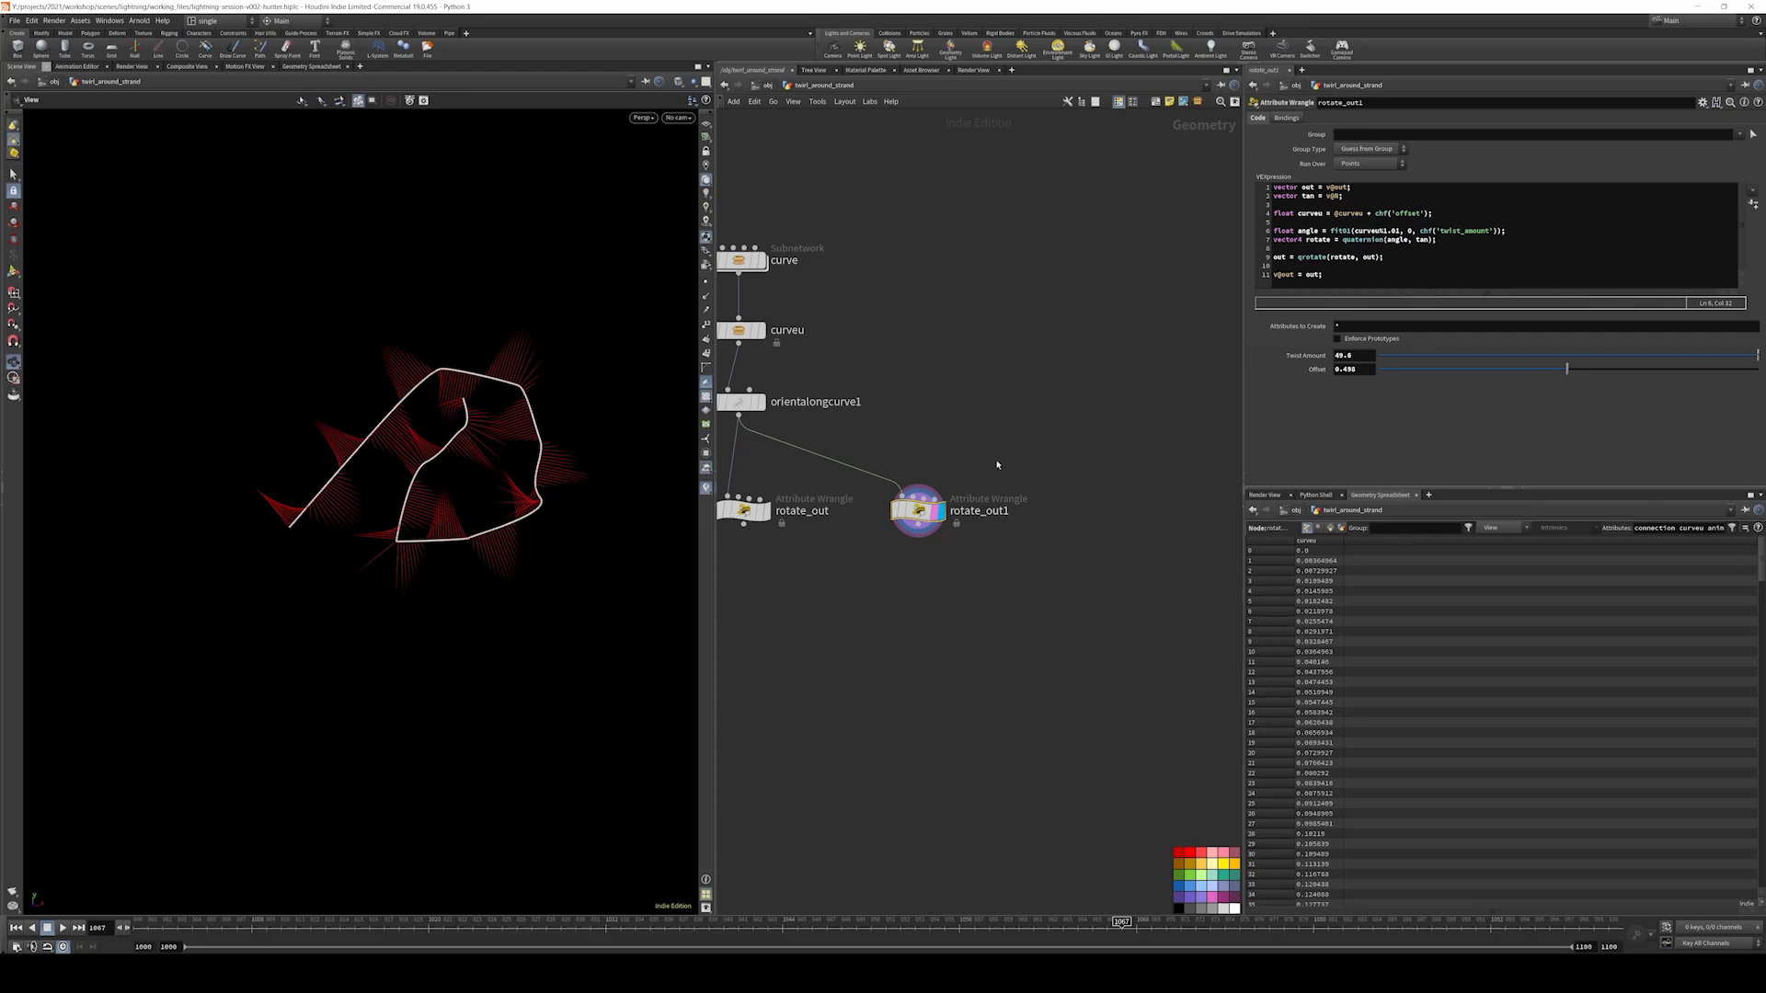
scroll(1013, 466, "up", 3)
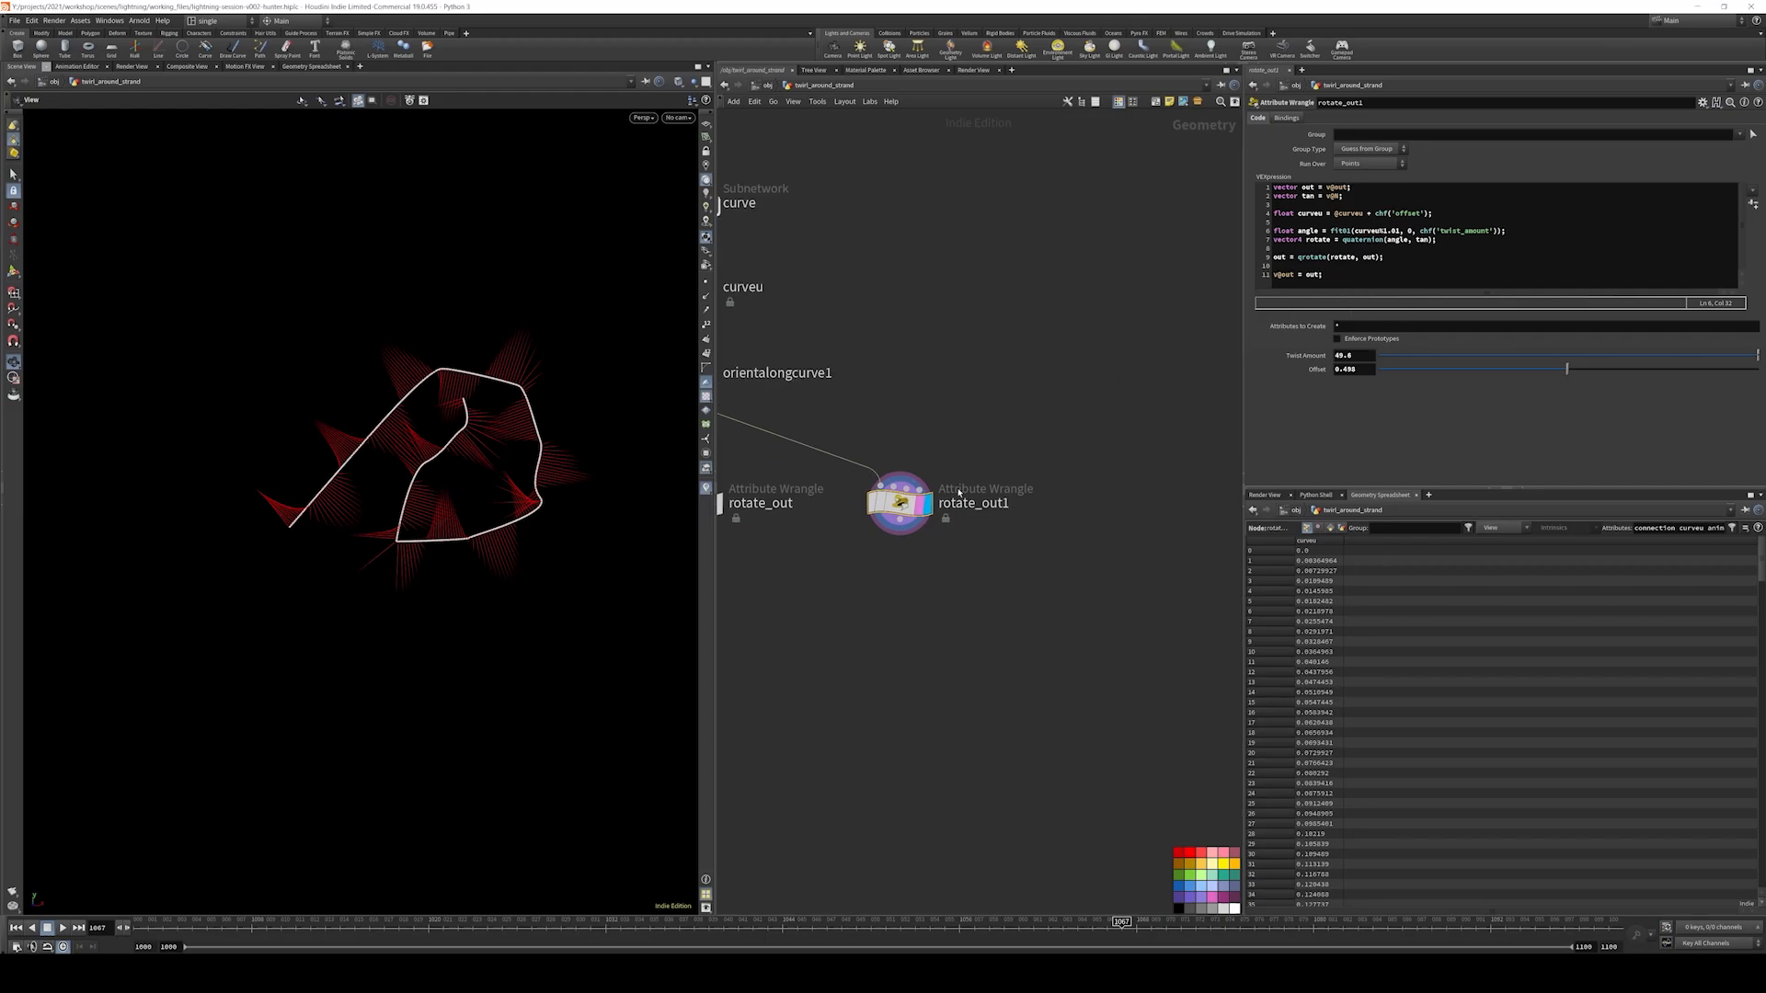
left_click_drag(900, 504, 1081, 503, "alt")
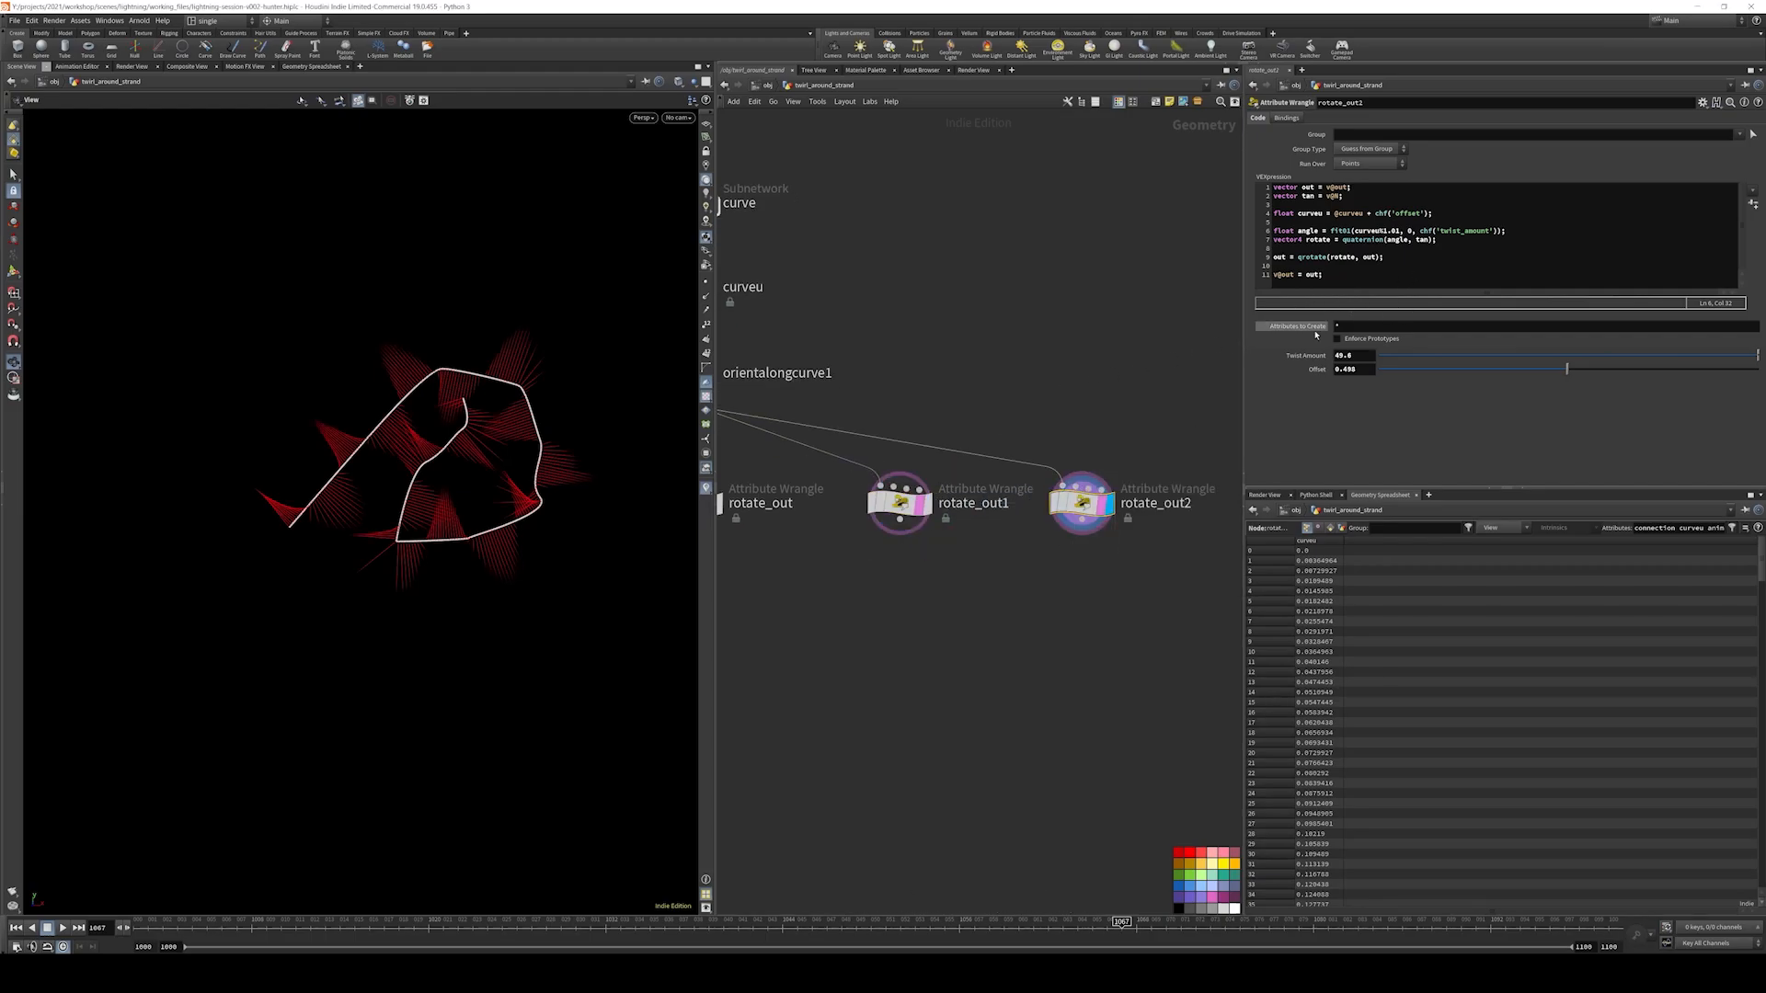
left_click(1349, 270)
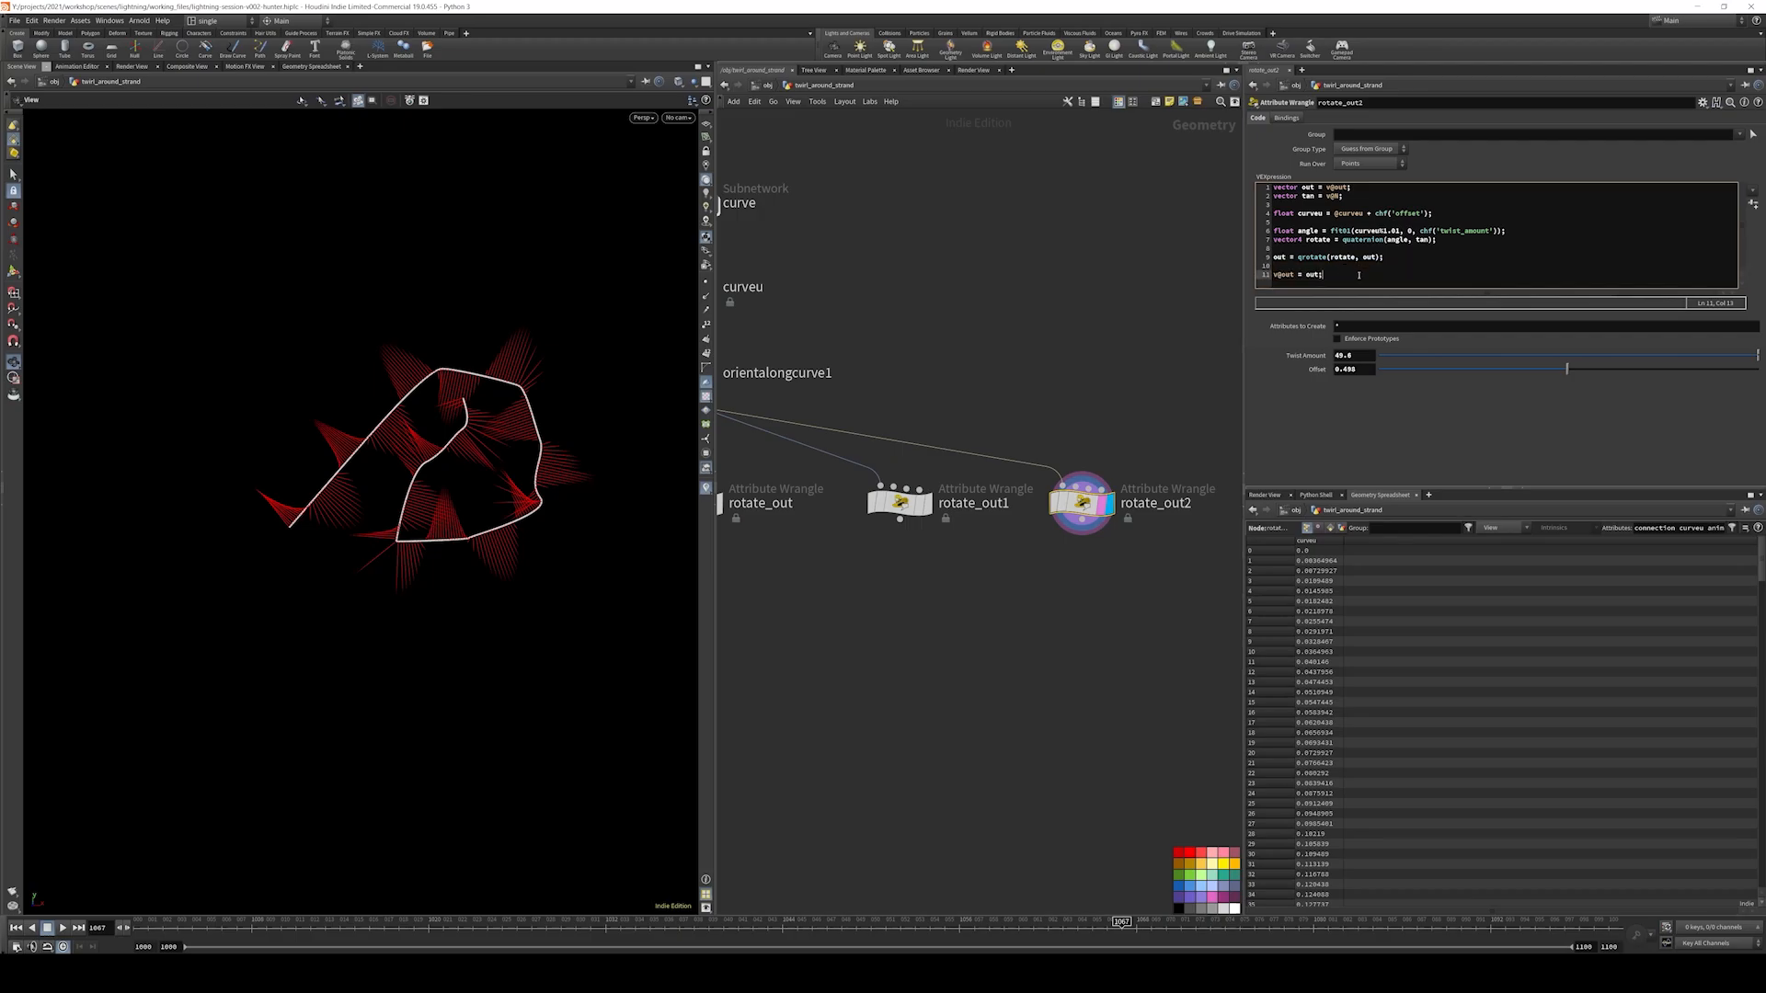
- Replace the duplicated wrangle's last line with v@P += out * chf('mult');, create its Mult parameter and set it to about 0.194
left_click_drag(1306, 274, 1256, 274)
type("v@P += out * chf('")
key("BackSpace")
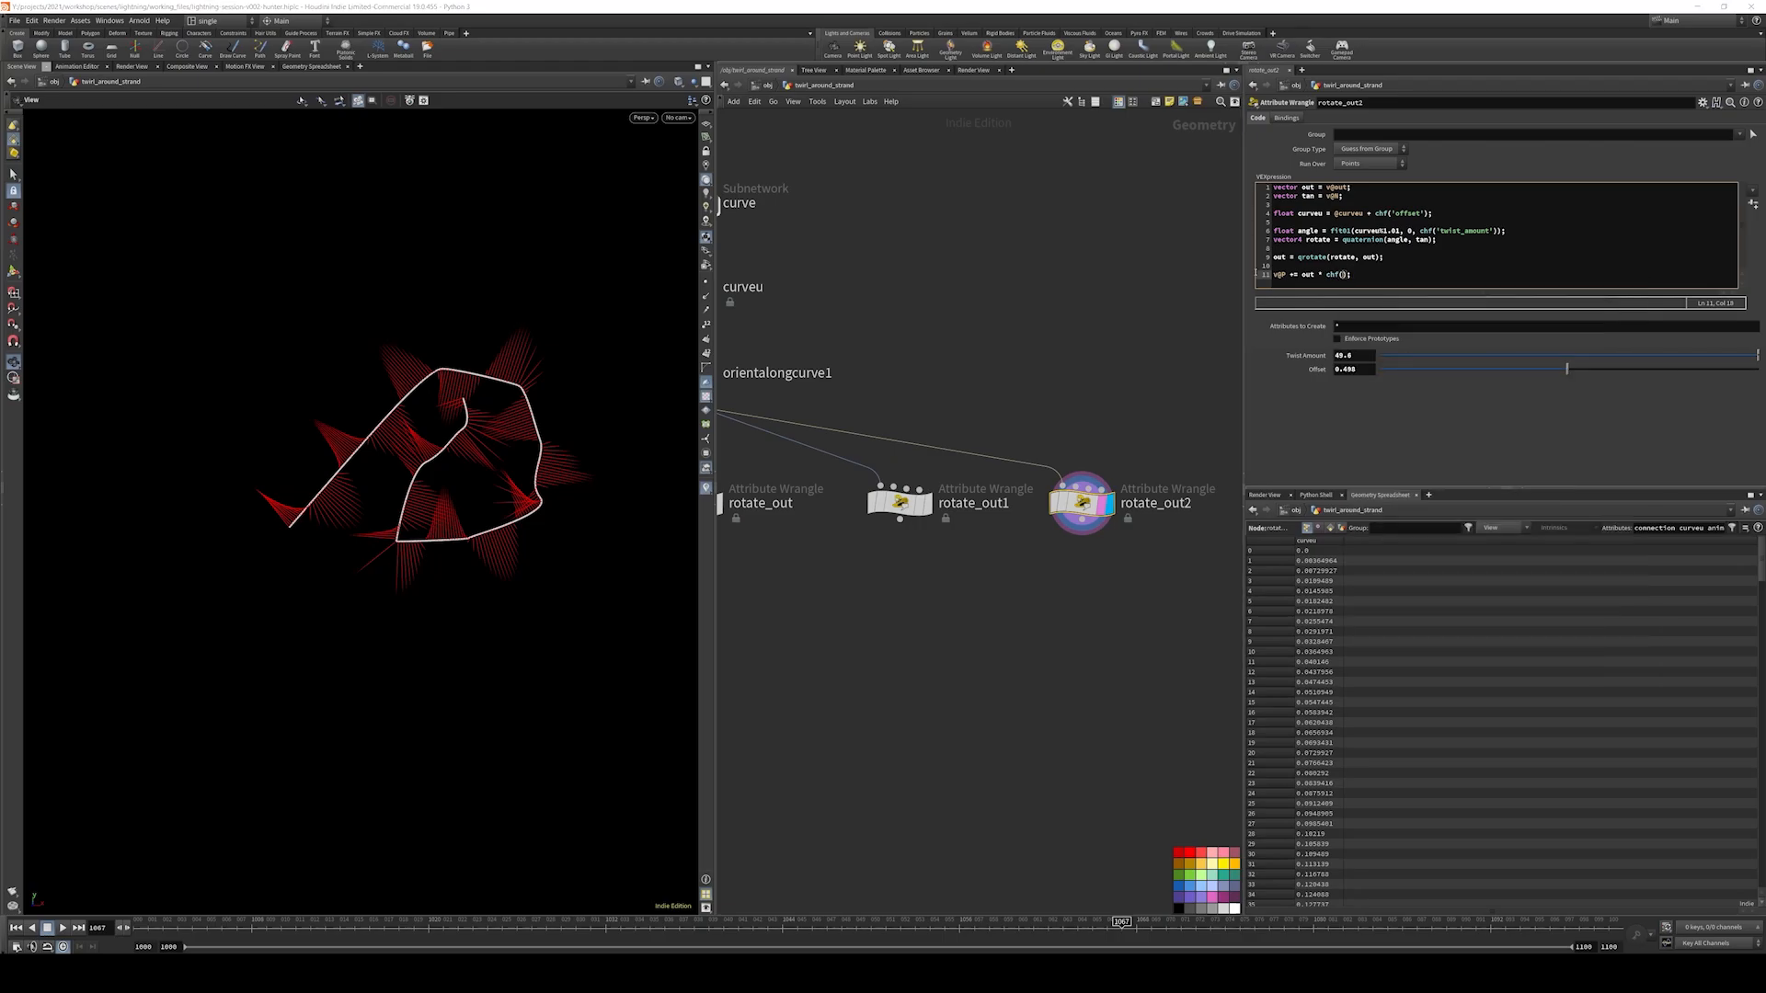
type("'mult")
left_click(998, 267)
left_click(1752, 205)
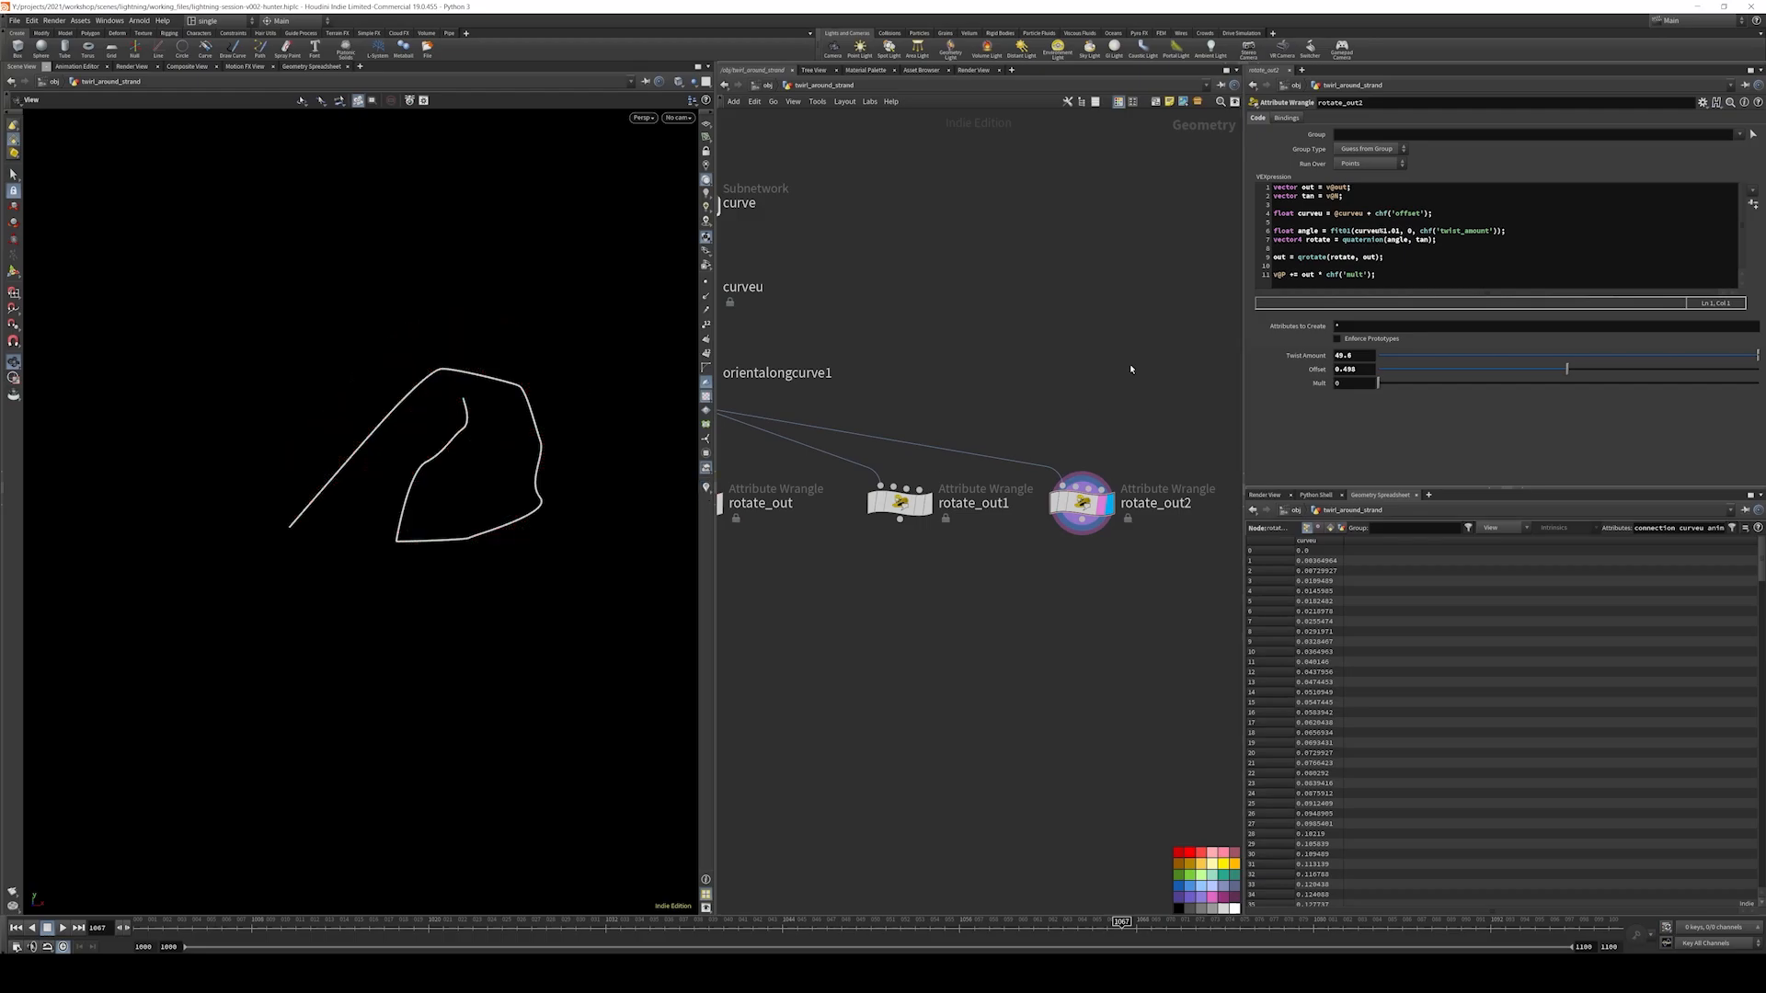
left_click(1451, 381)
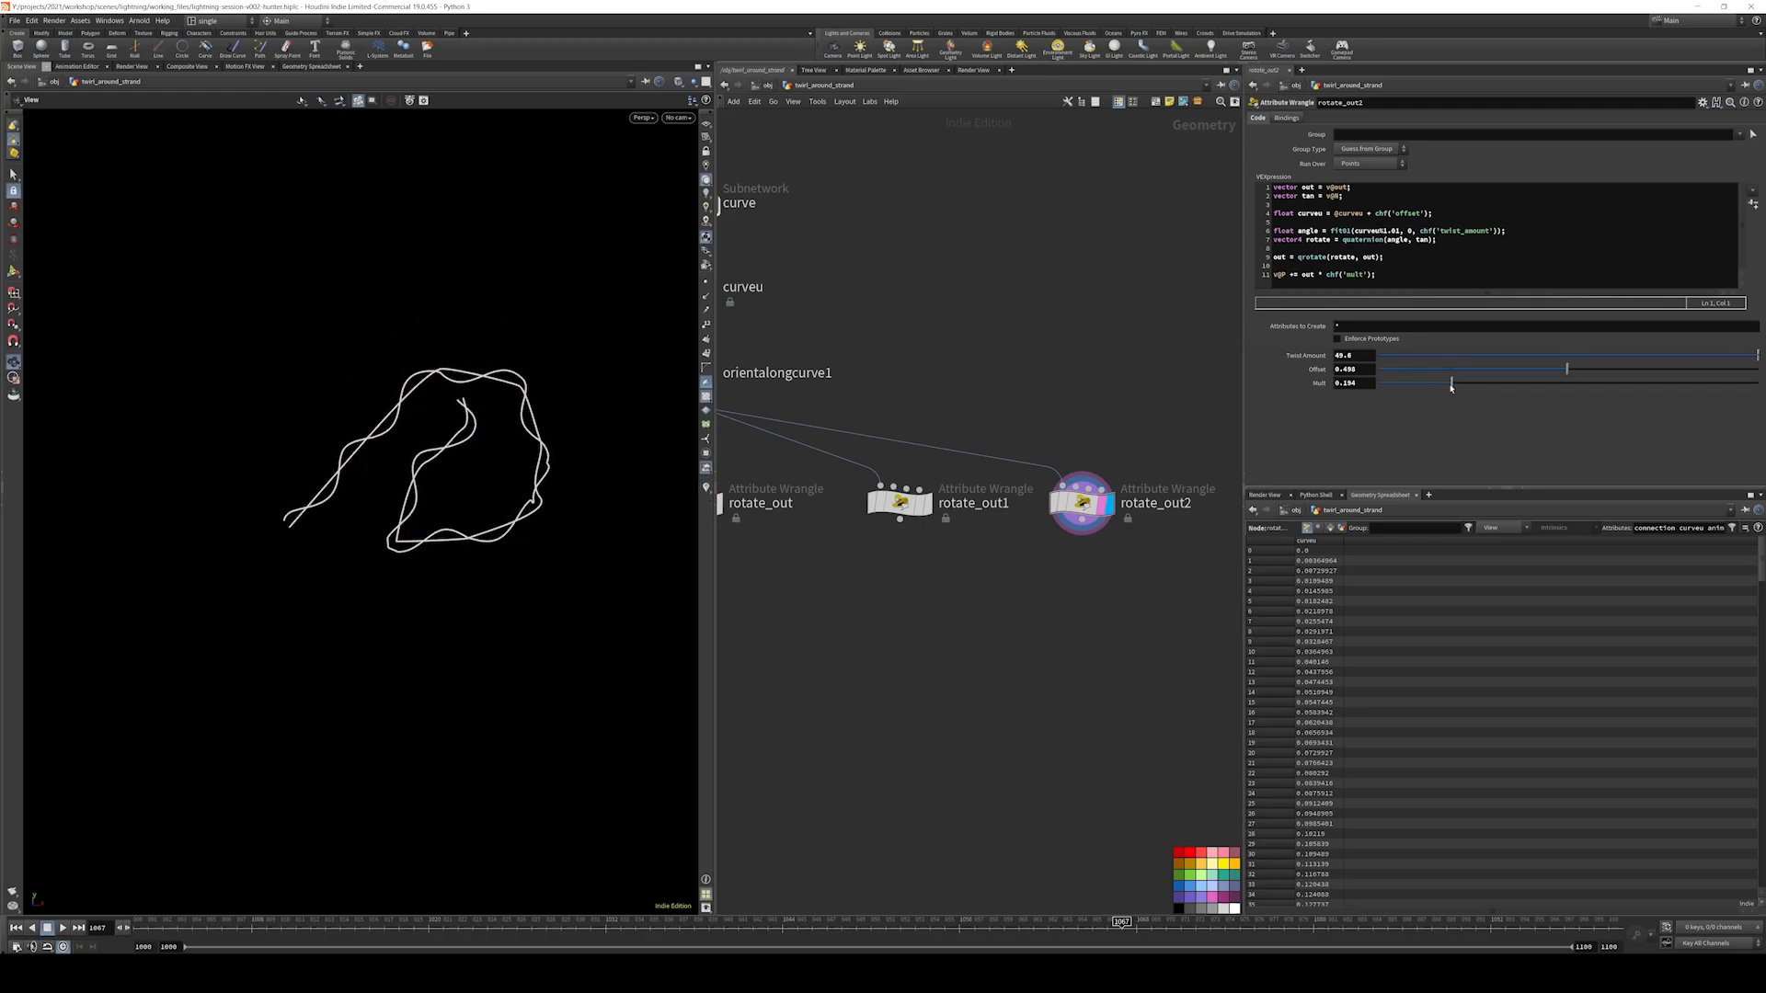
- Switch the network's node wires from straight to rounded style
mouse_move(464, 466)
left_mouse_down()
mouse_move(631, 442)
mouse_move(400, 437)
mouse_move(515, 414)
left_mouse_up()
scroll(1031, 370, "down", 5)
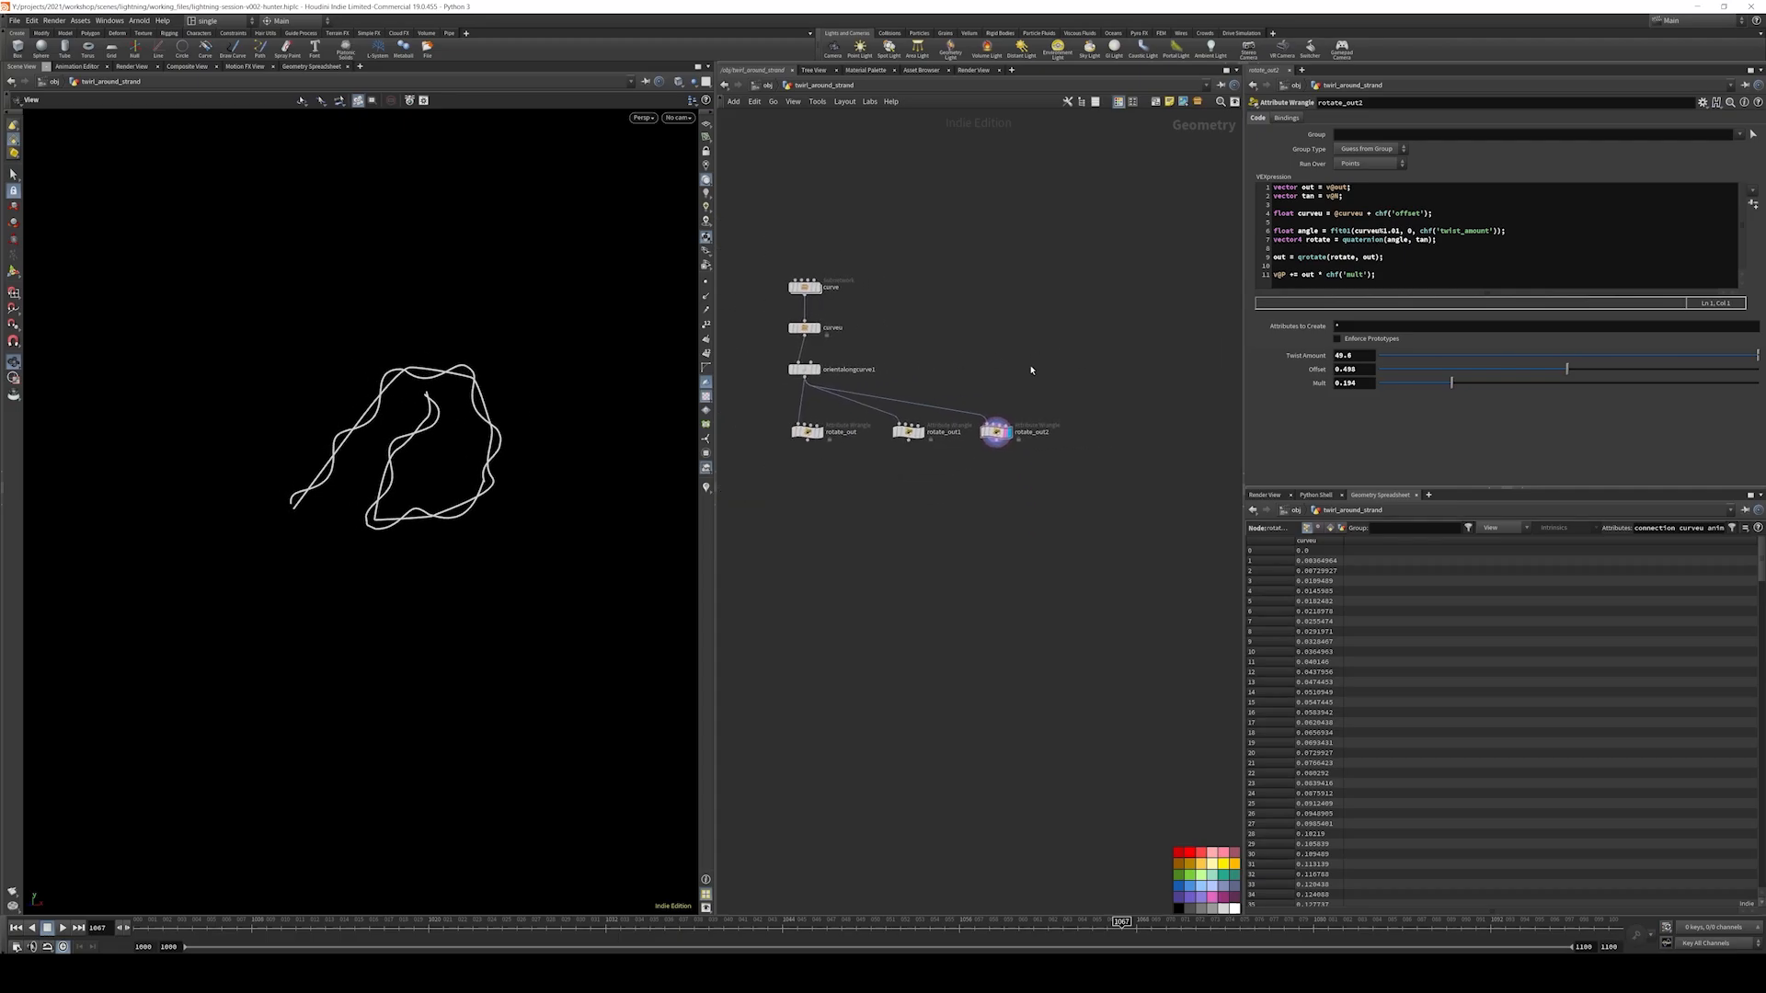
key("shift+s")
middle_click_drag(1037, 428, 929, 436)
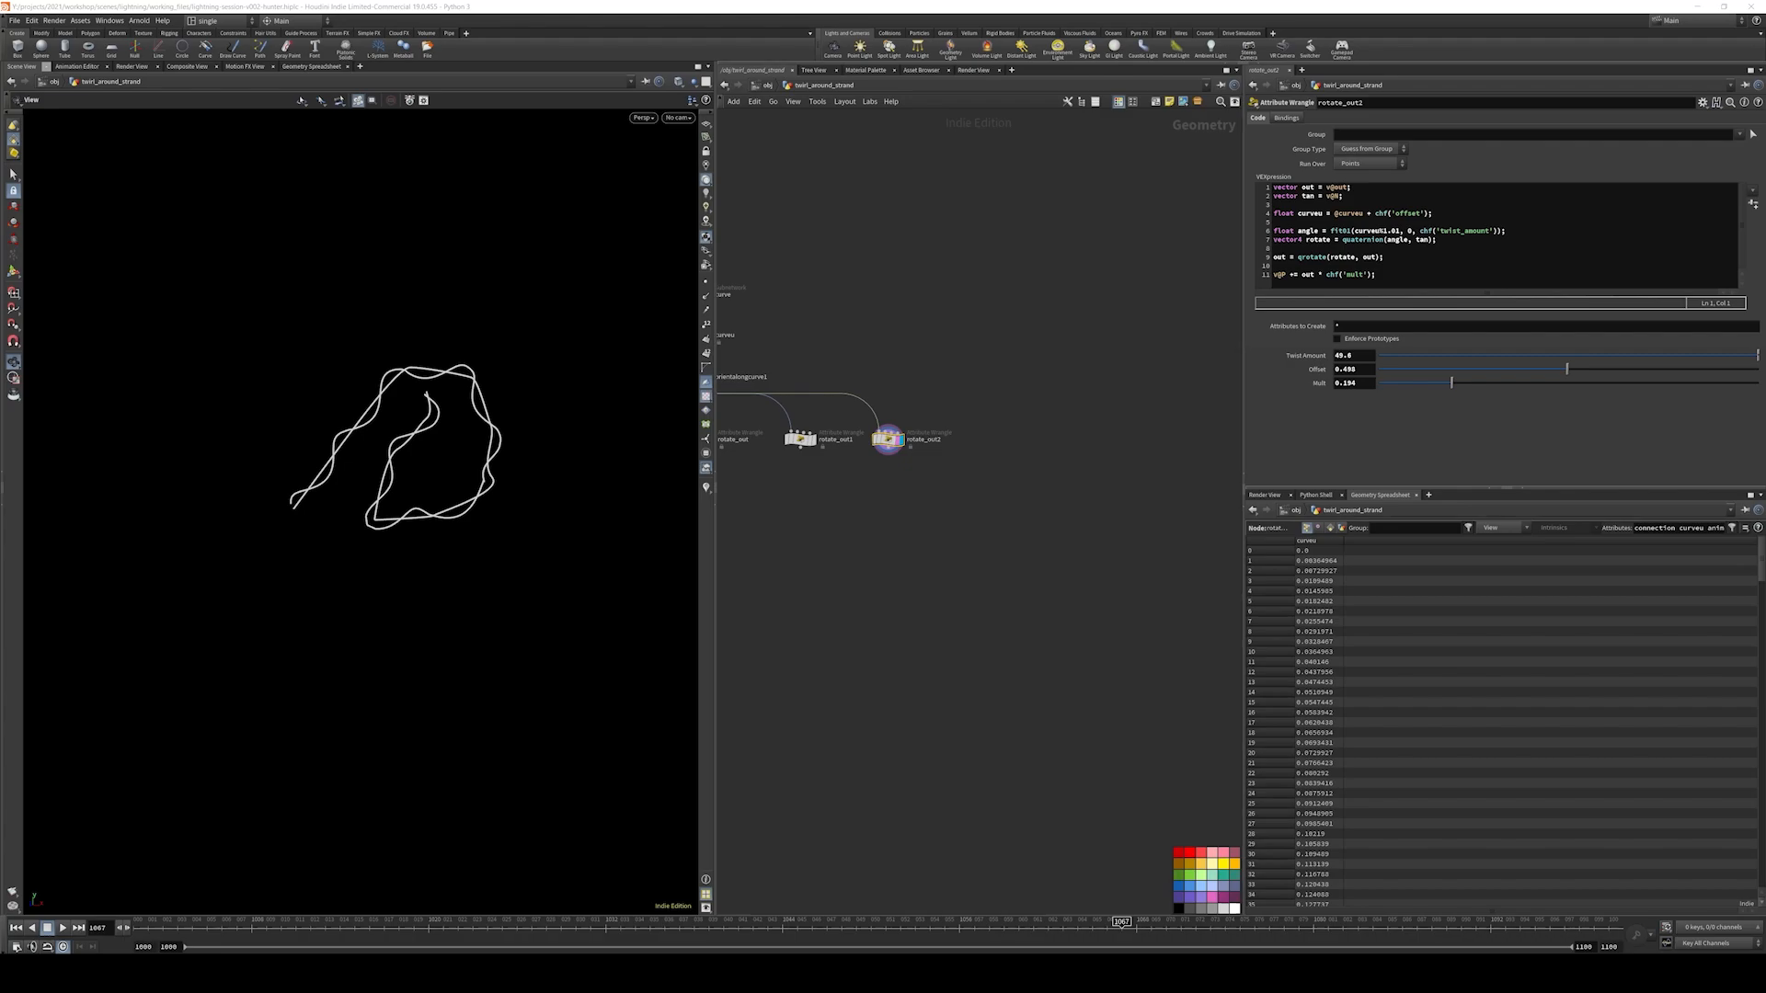
middle_click_drag(954, 394, 1086, 369)
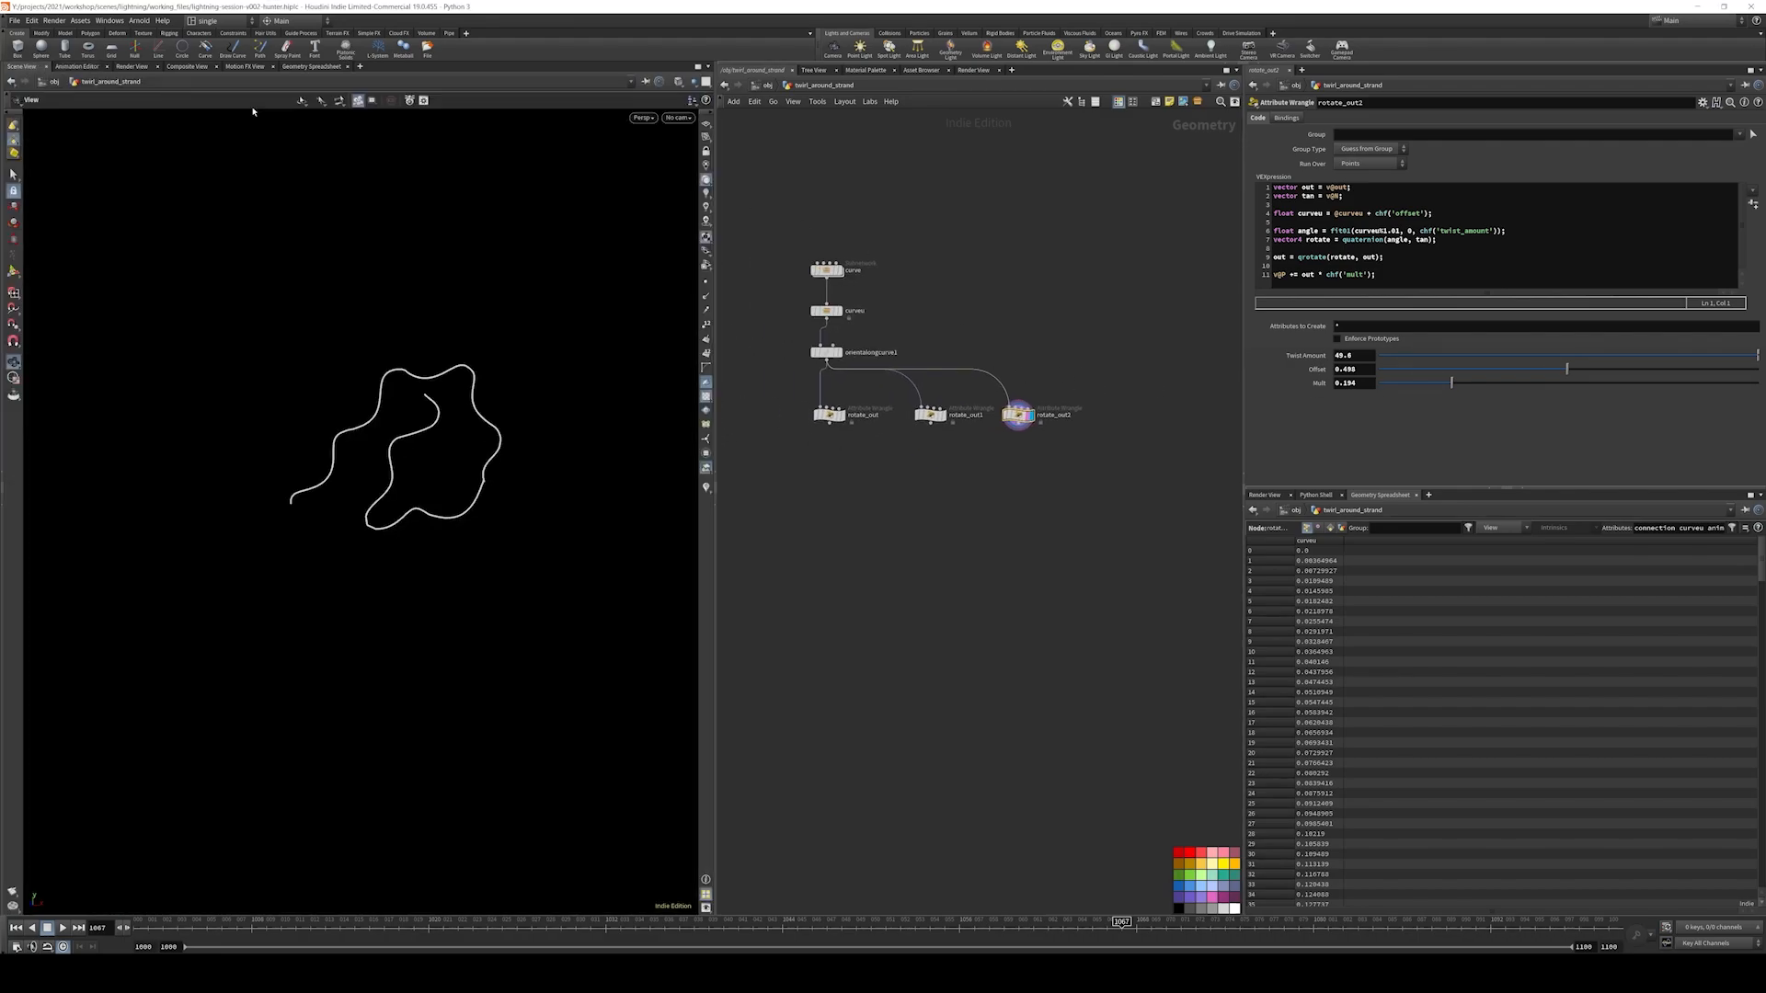
- Branch a For-Each Number loop off orientalongcurve1, beside the rotate wrangles
middle_click_drag(932, 345, 835, 335)
left_click(731, 351)
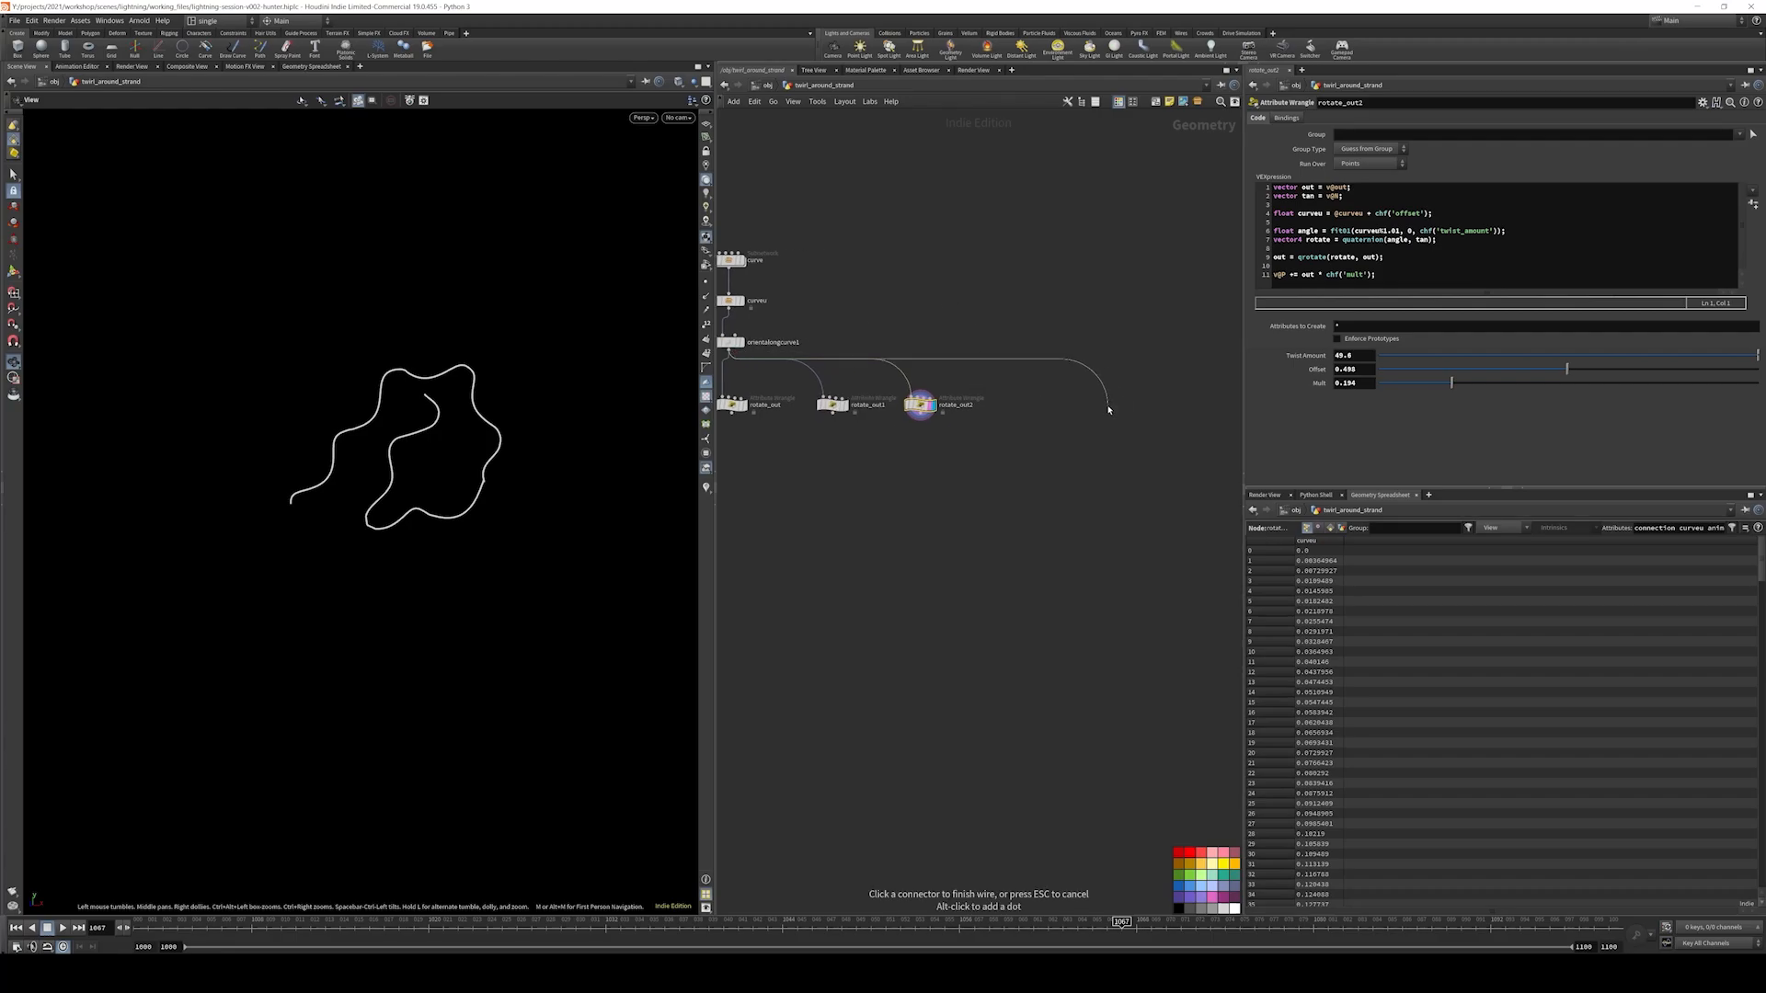
key("Tab")
type("foreach")
key("Down")
key("Down")
key("Down")
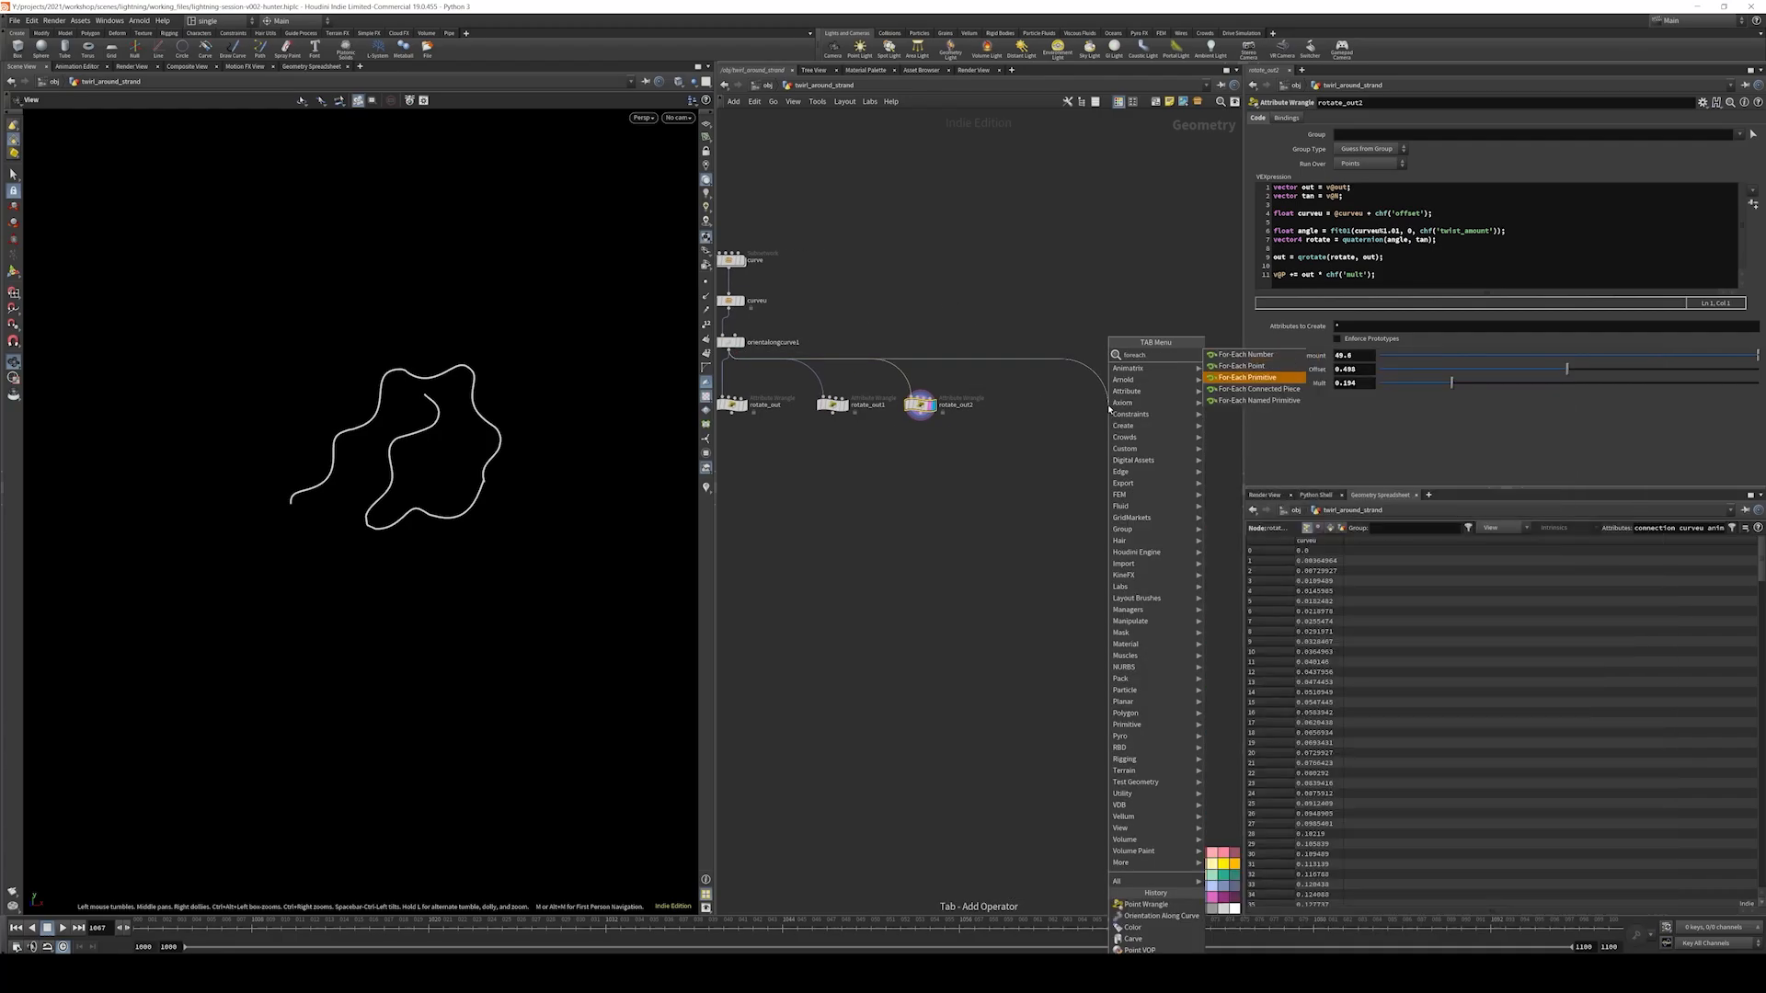
key("Up")
key("Up")
key("Up")
key("Return")
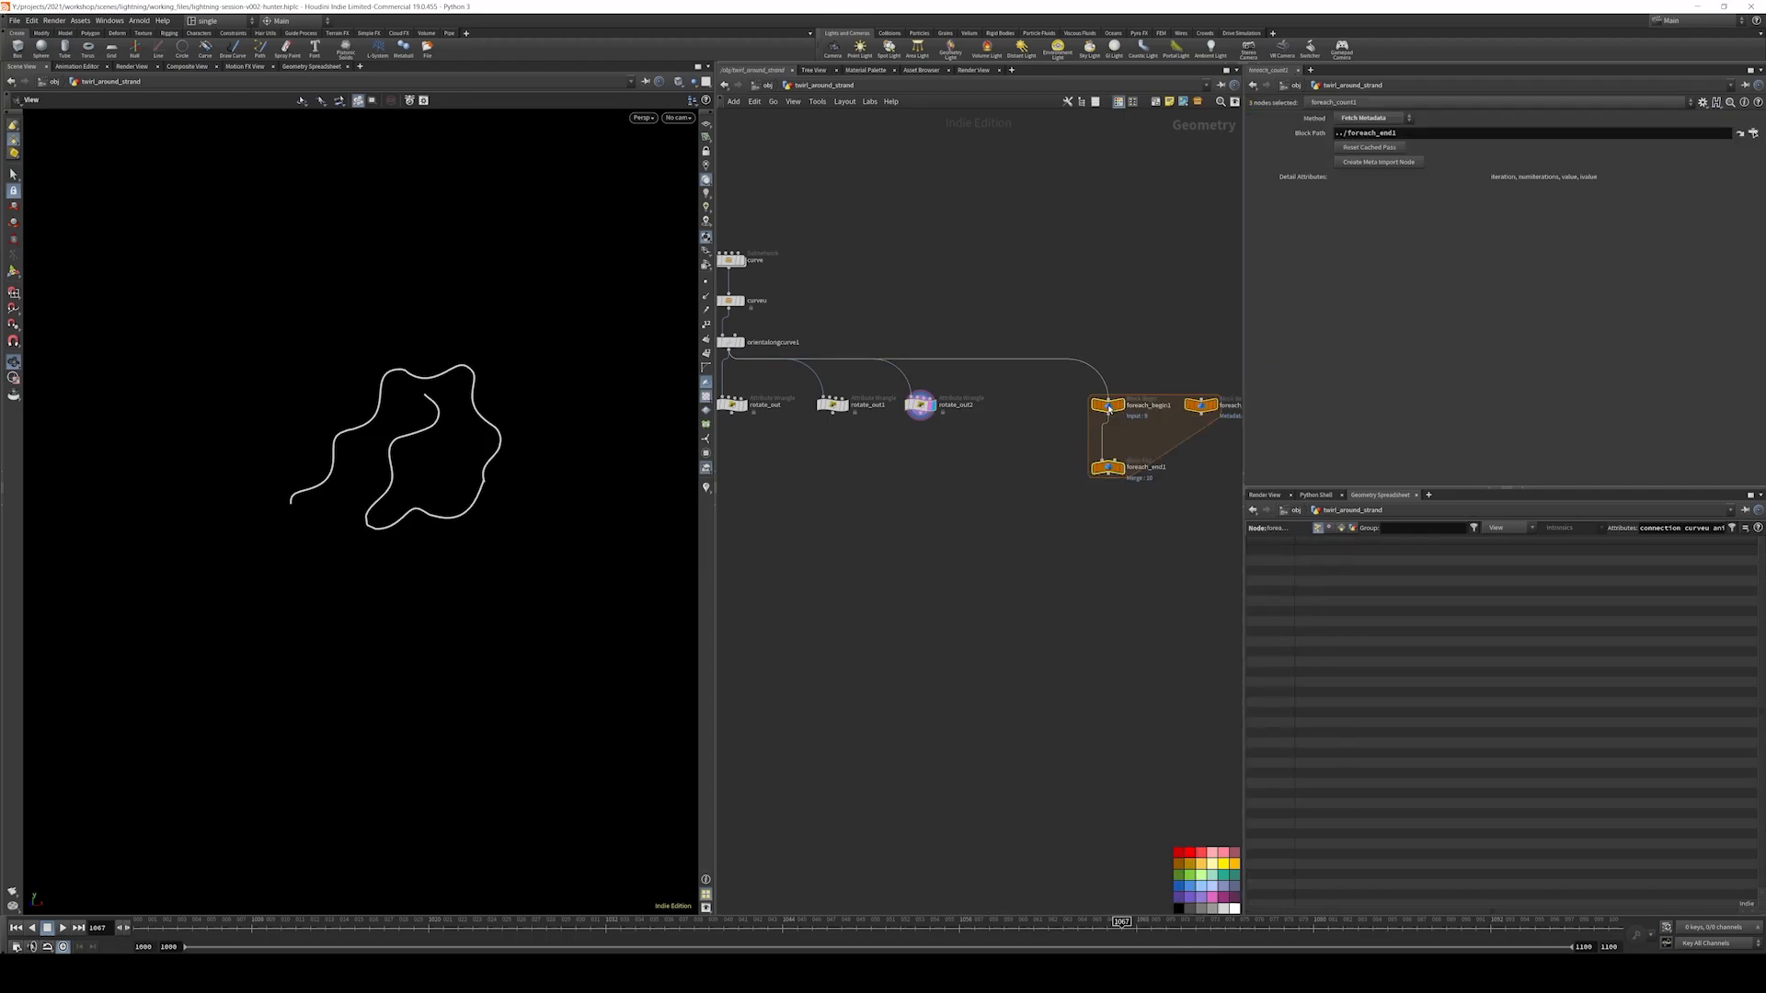
- Move the foreach_end1 block further down to make room for nodes inside the loop
middle_click_drag(1188, 552, 1100, 517)
left_click(1019, 436)
left_click_drag(1019, 435, 1017, 551)
scroll(1042, 416, "up", 2)
scroll(1042, 416, "up", 3)
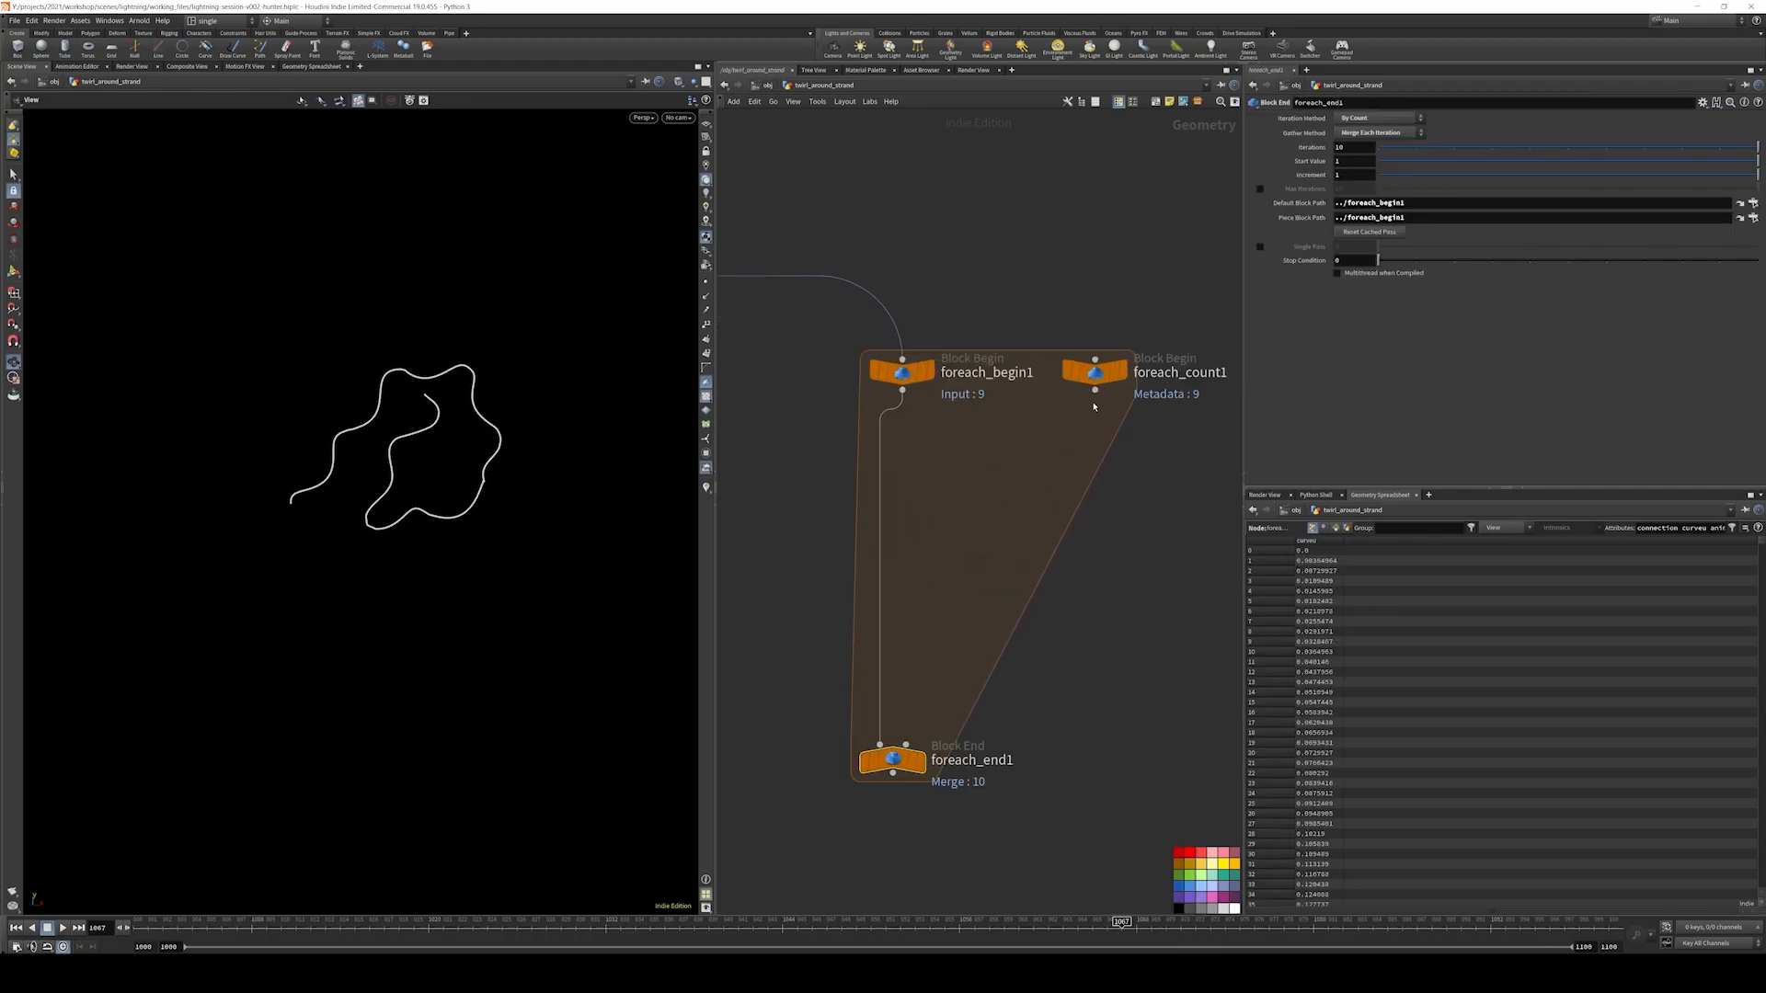
- Add a Null node below foreach_count1, wired to its output, and rename it get_info
left_click(1096, 392)
key("Tab")
type("null")
key("Return")
left_click(1103, 457)
double_click(1156, 461)
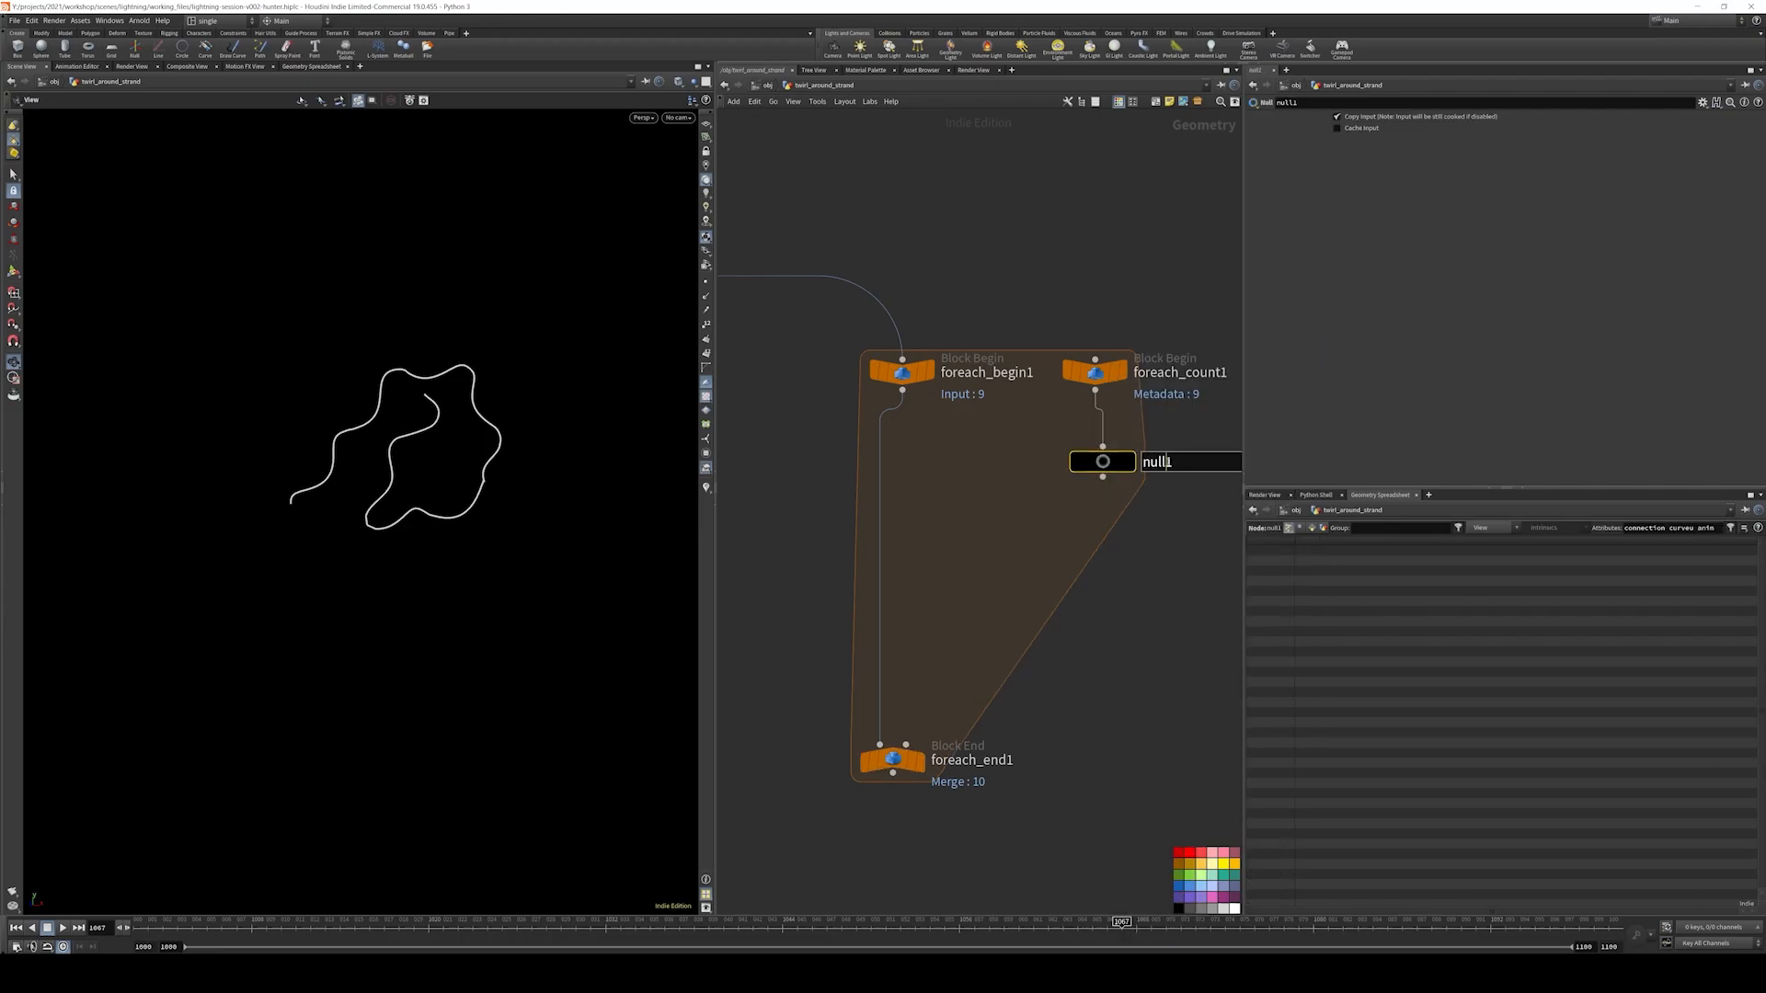
type("get_info")
key("Return")
- Add a spare input to get_info and a new Float parameter in its parameter interface
left_click(1702, 102)
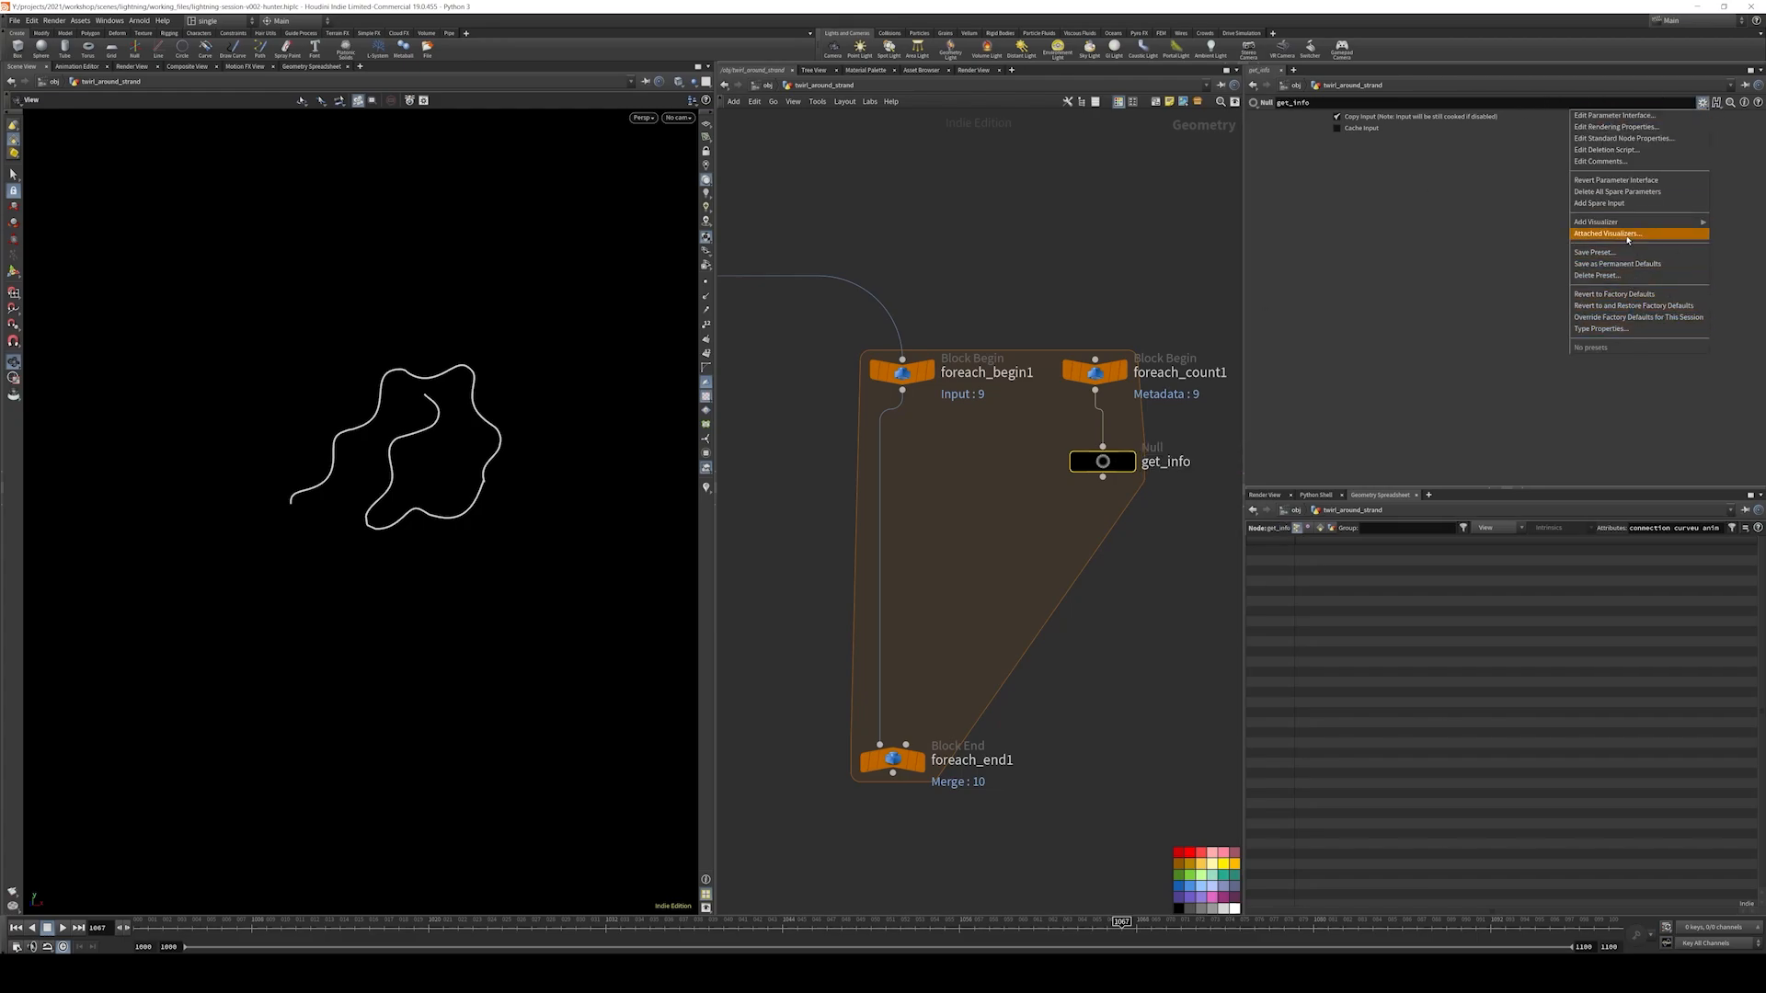
left_click(1620, 202)
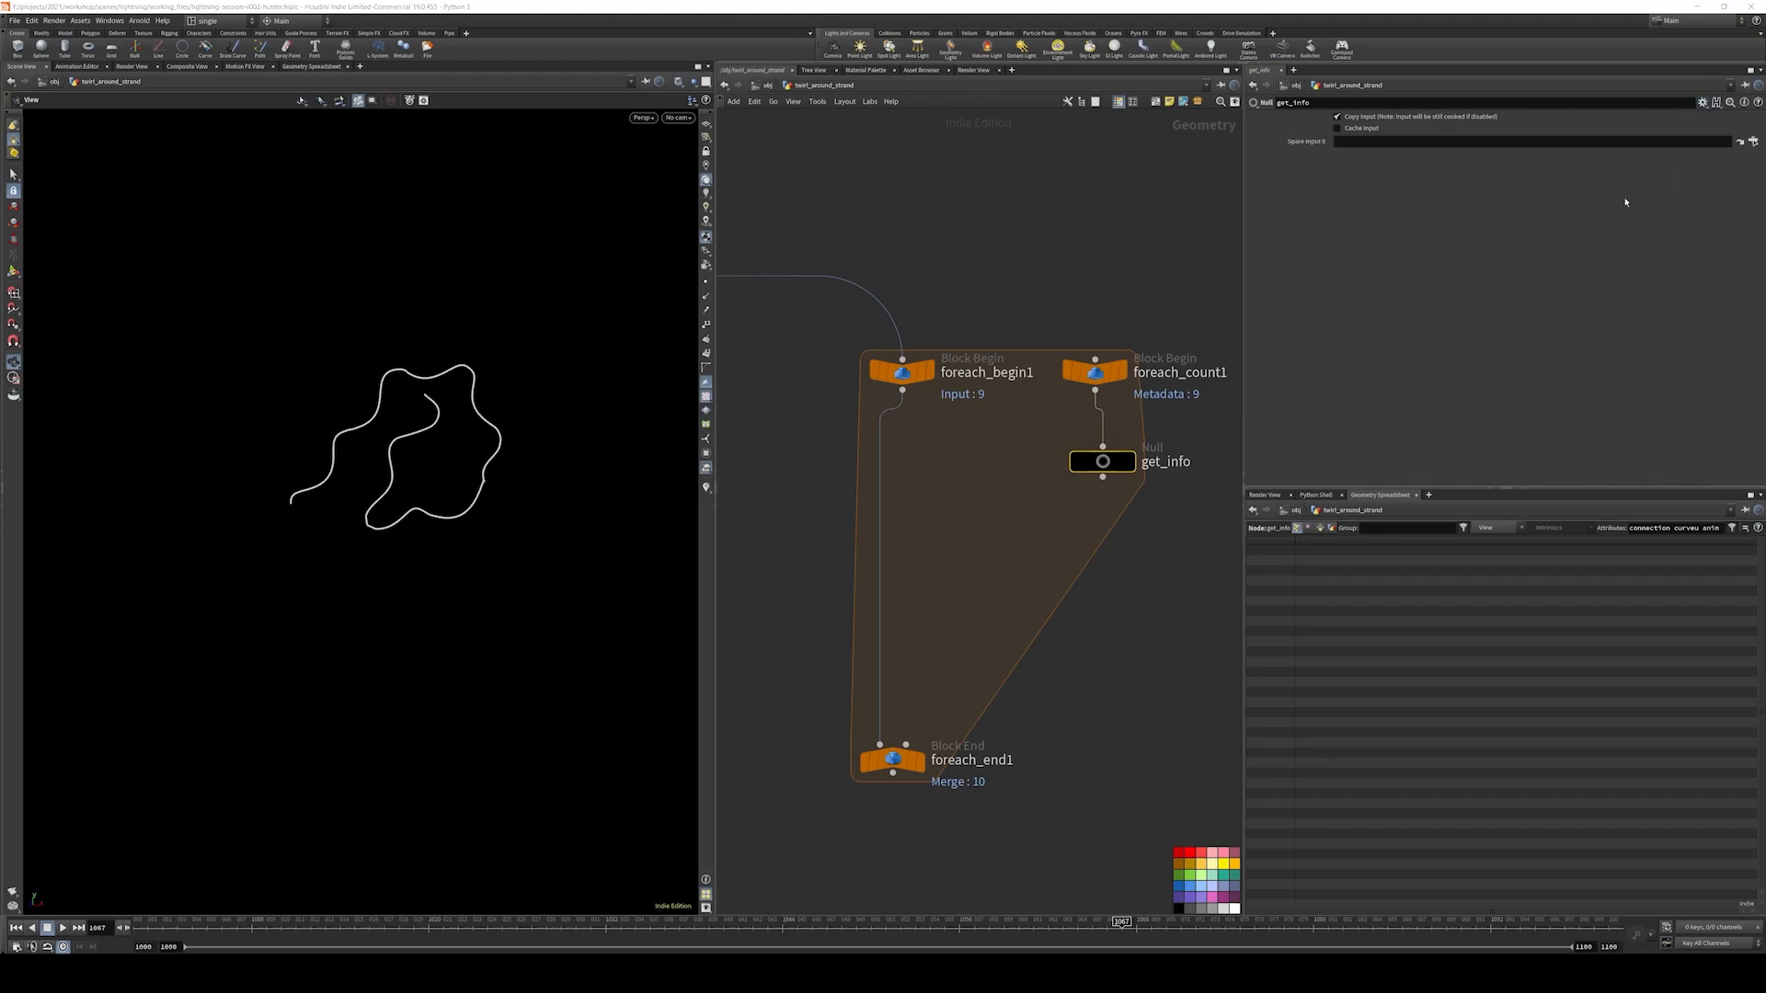
left_click(1702, 103)
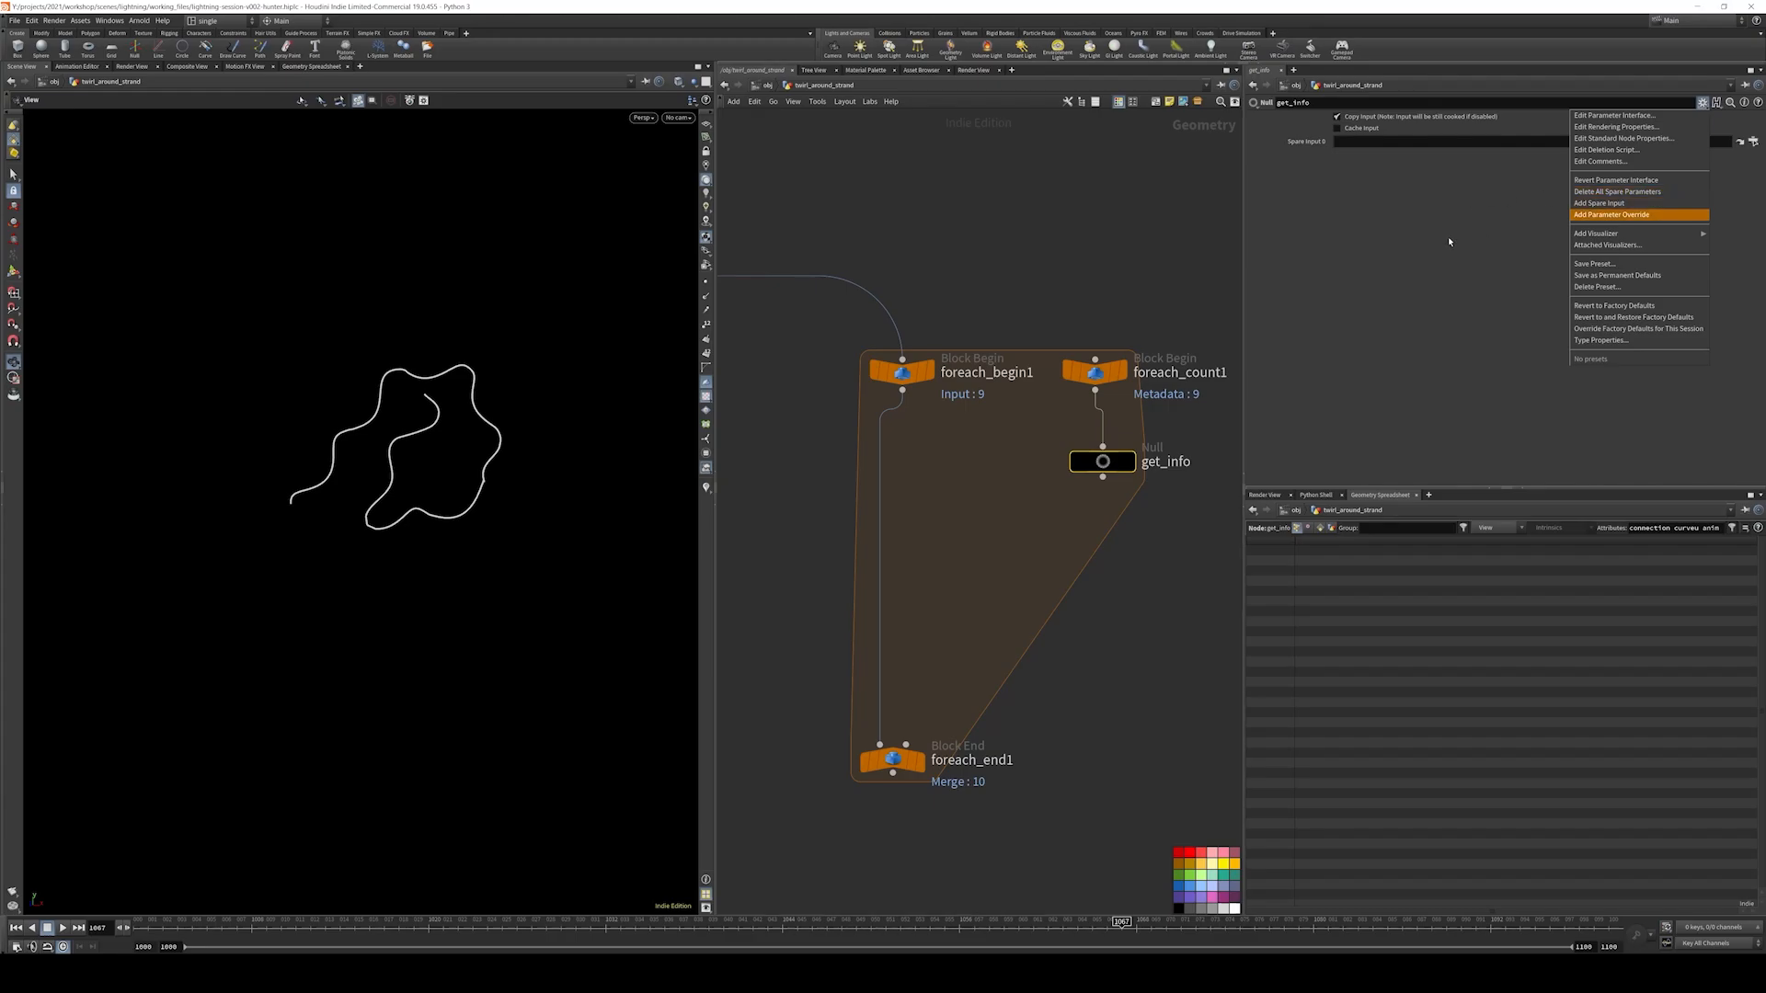
left_click(1655, 115)
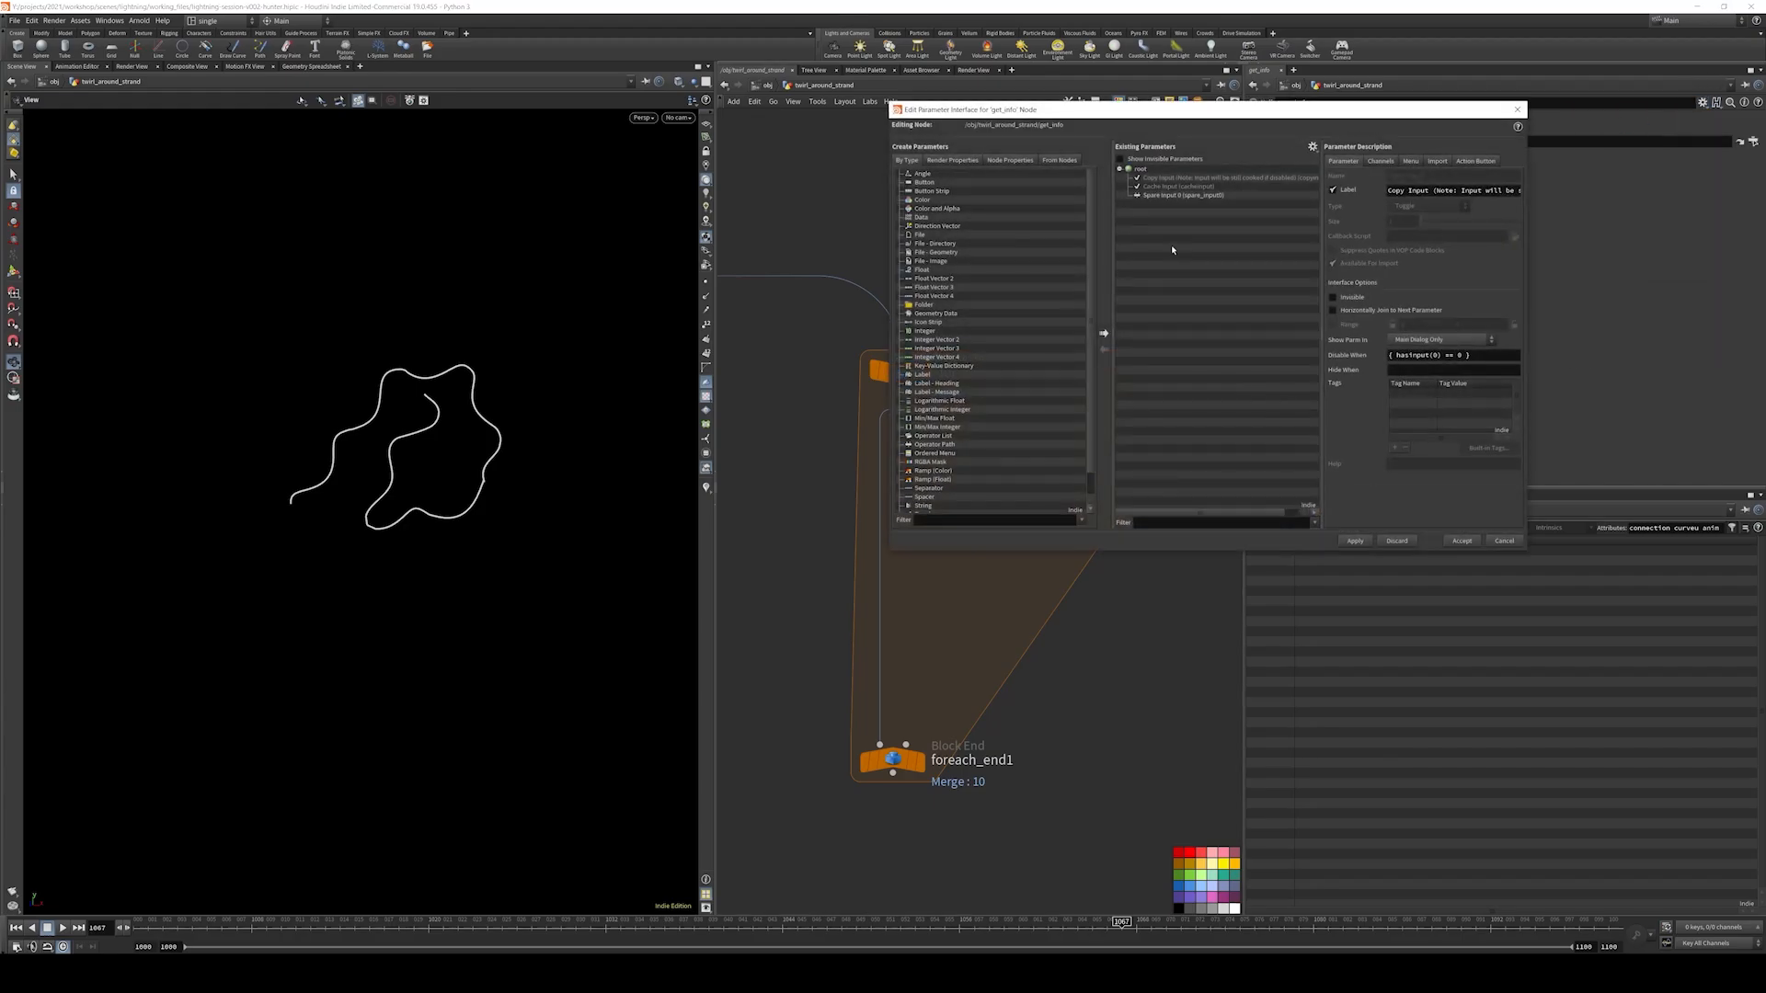
scroll(935, 457, "down", 1)
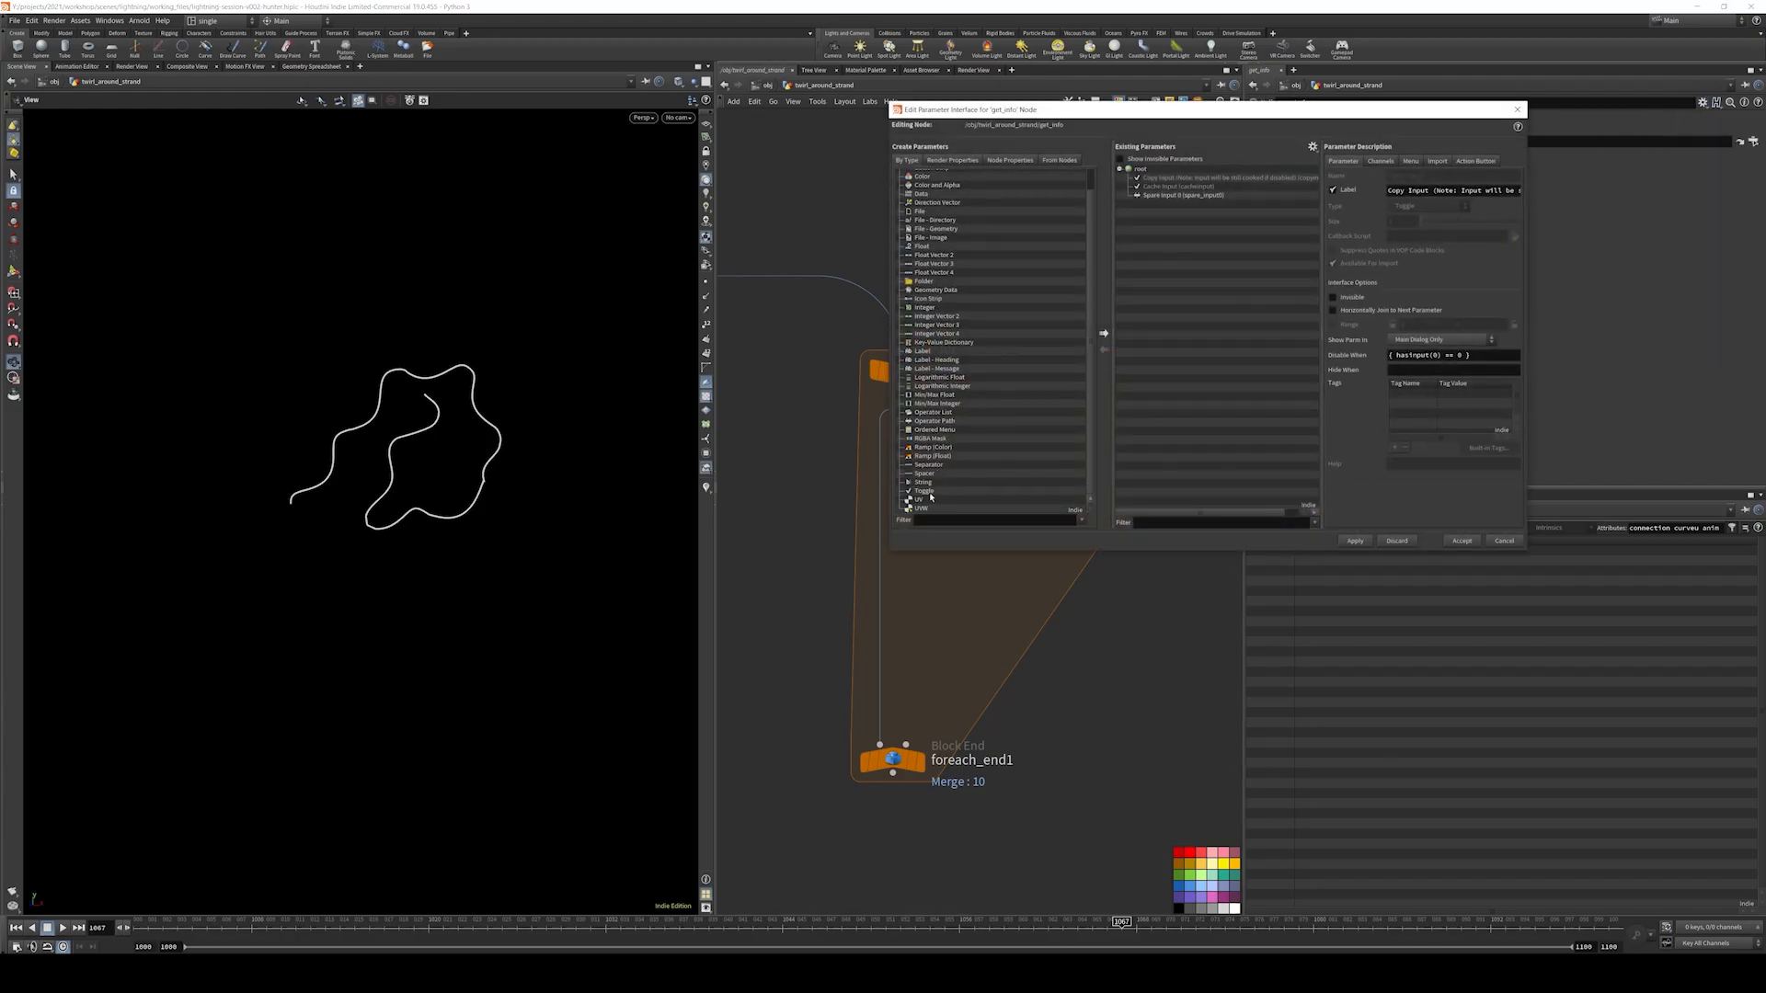
scroll(930, 396, "up", 1)
left_click(928, 269)
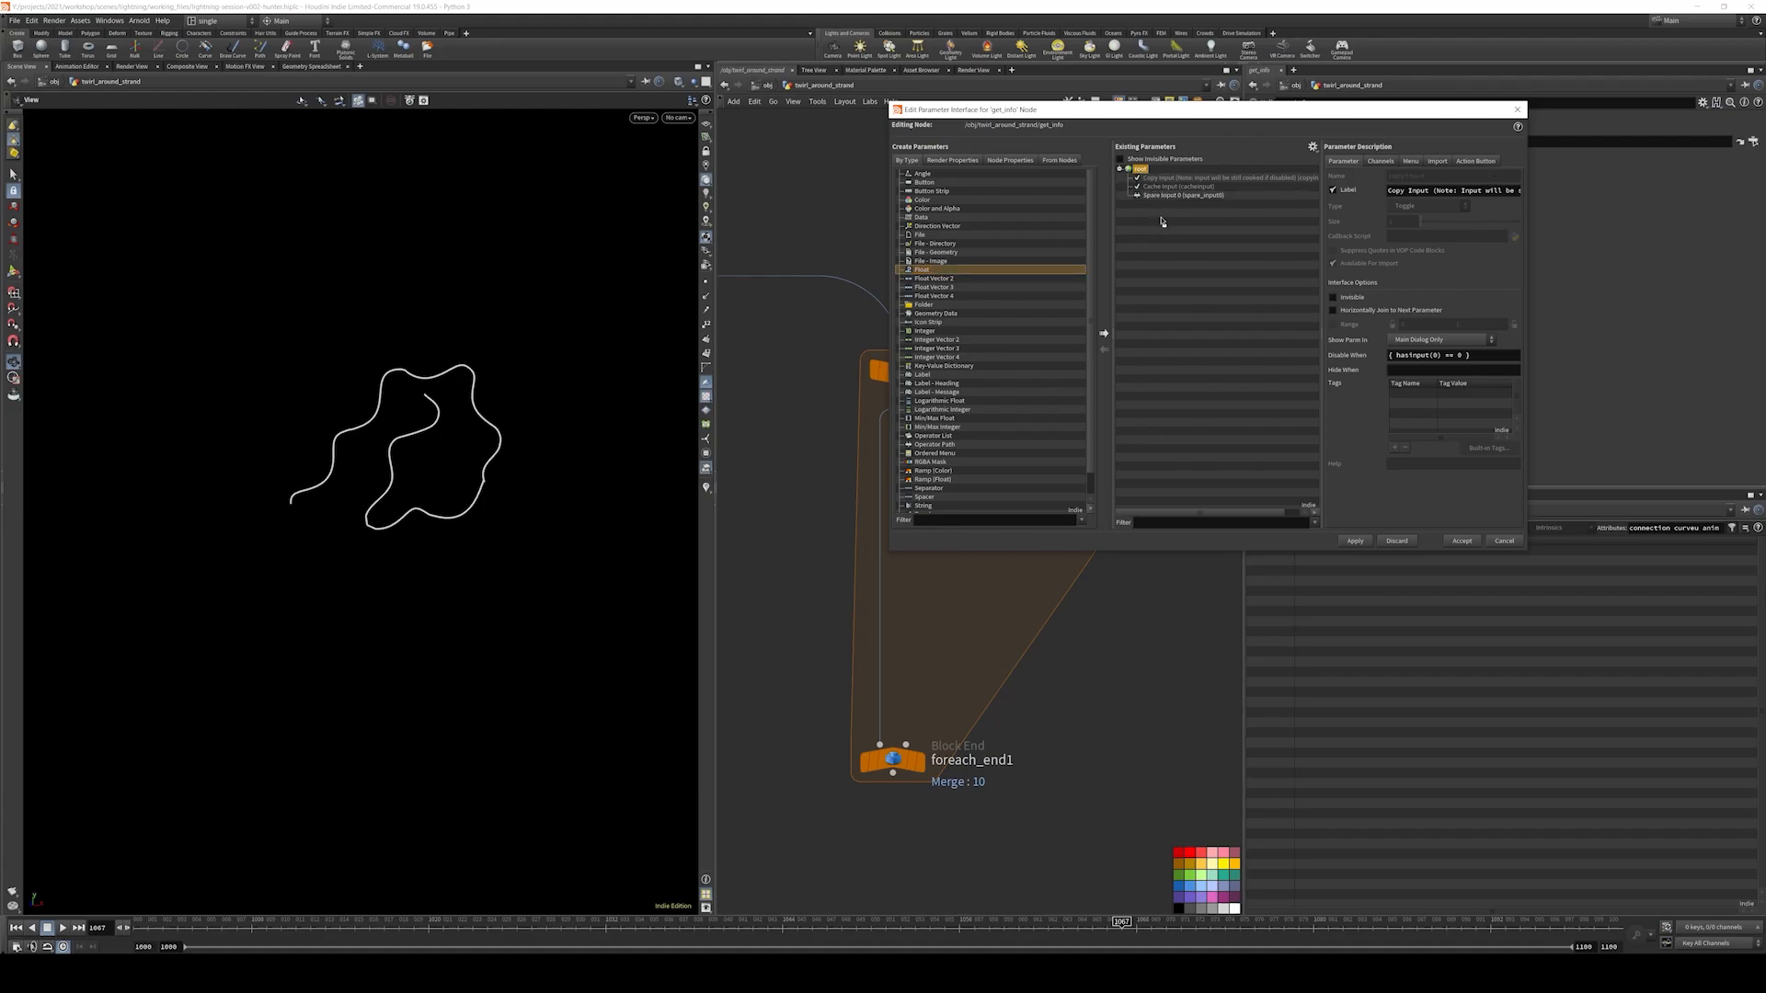
left_click_drag(1159, 110, 1098, 162)
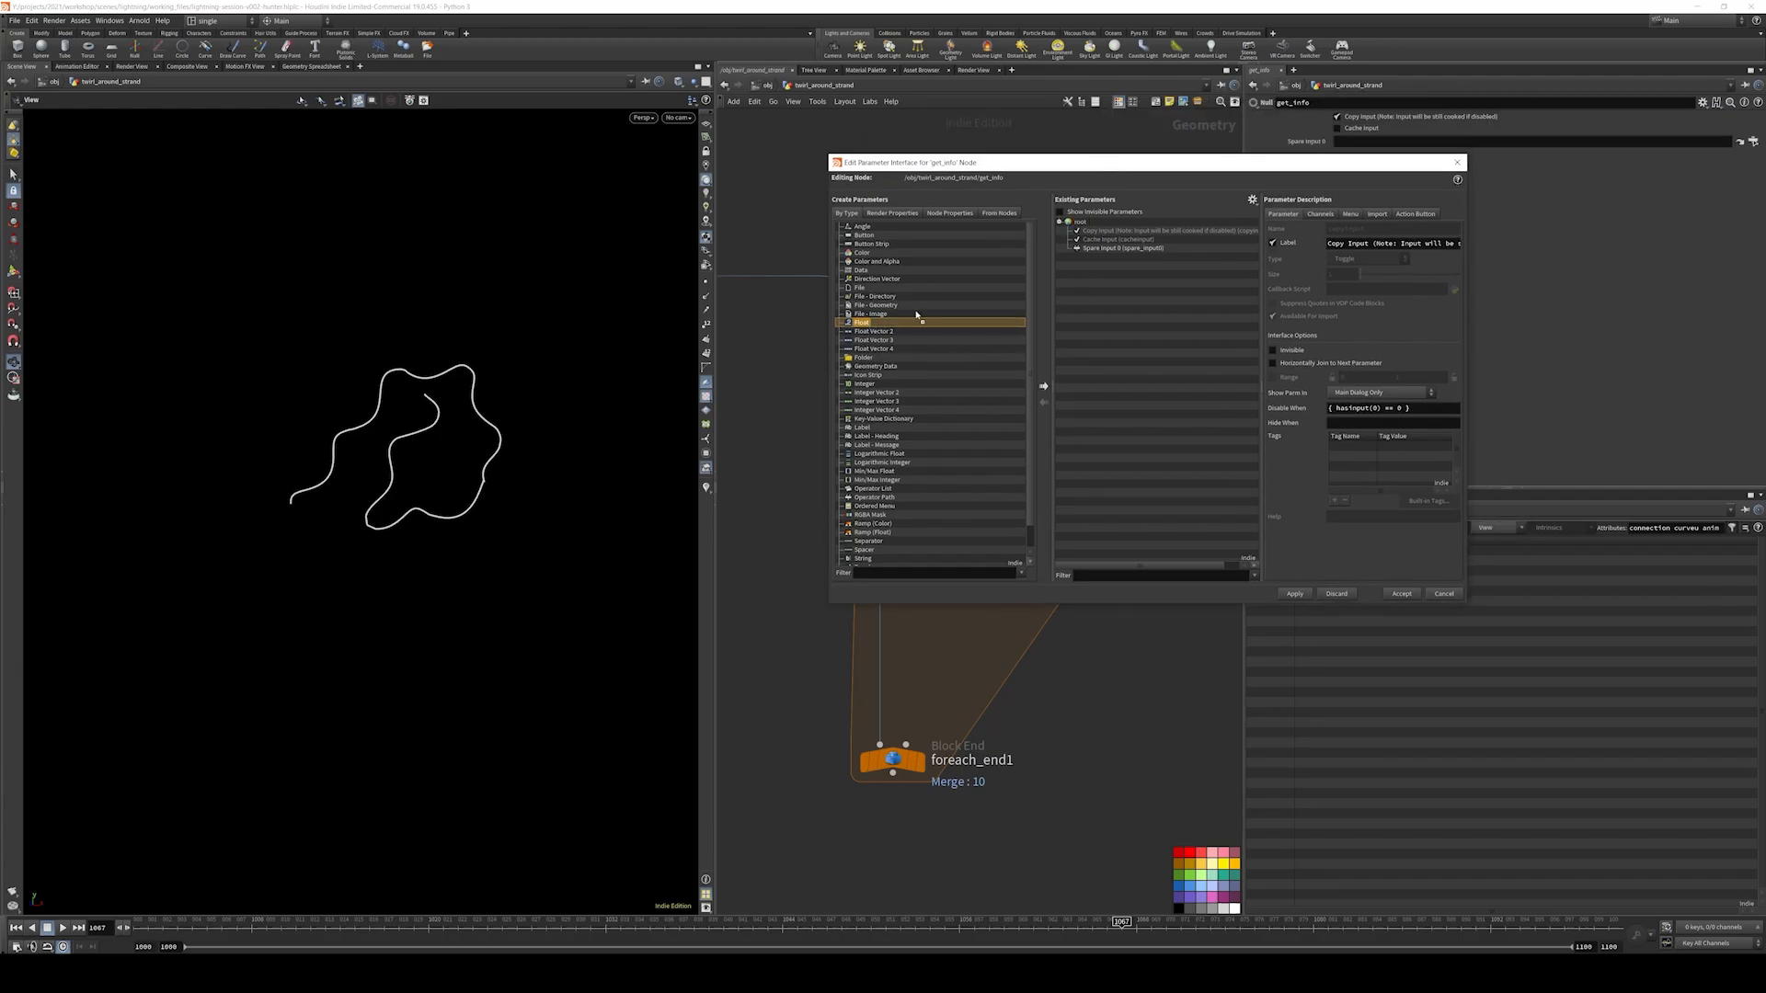
left_click_drag(916, 316, 1093, 241)
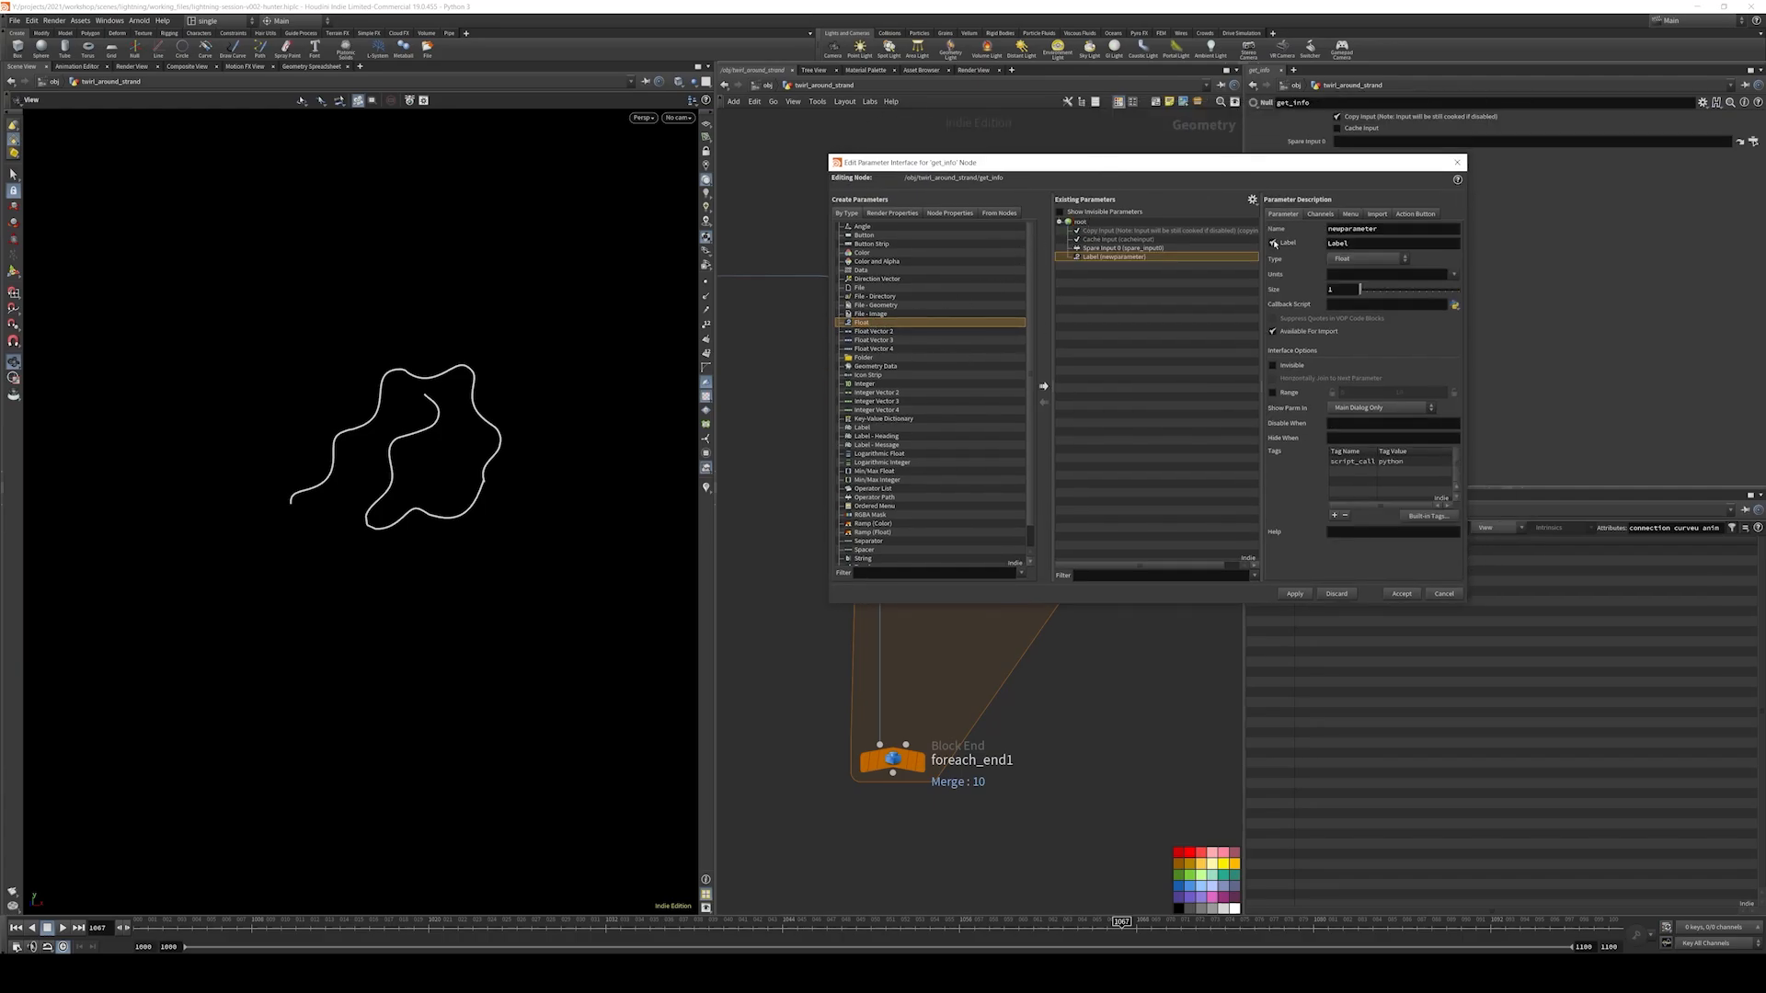
- Name and label the new float parameter iteration, and accept the parameter interface changes
double_click(1380, 229)
type("iteration")
key("Tab")
type("iteration")
key("Tab")
left_click(1299, 593)
left_click(1403, 593)
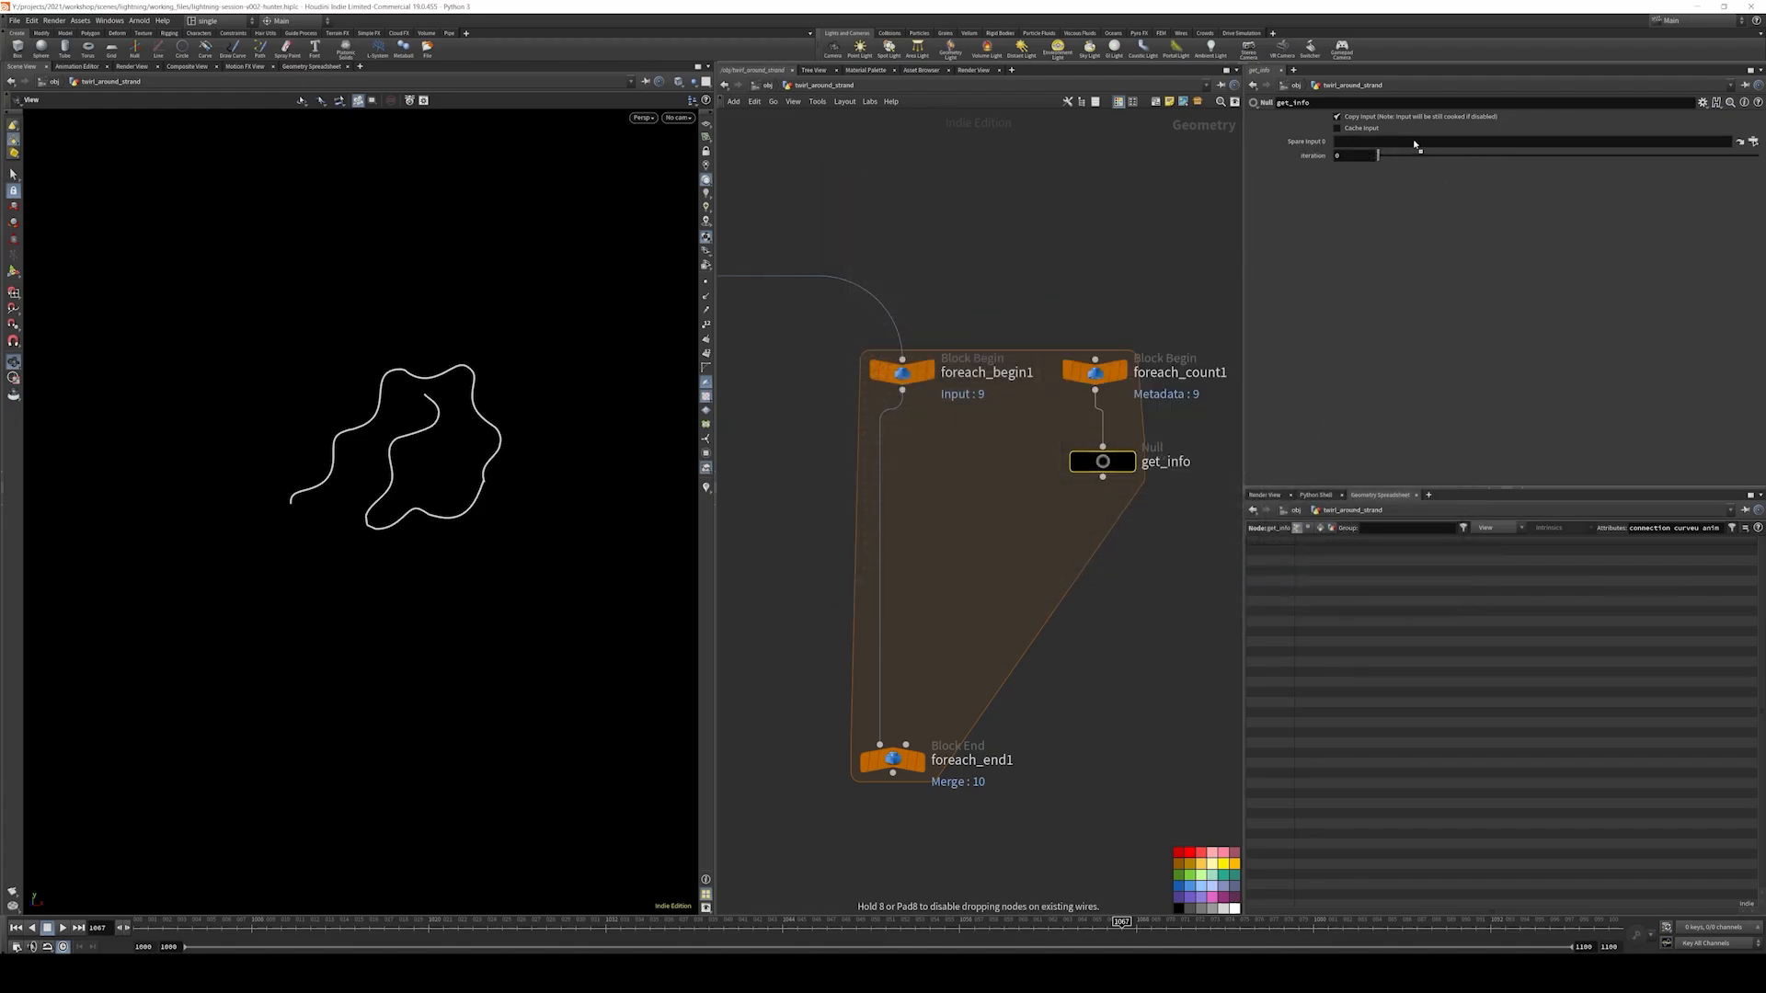
- Reference foreach_count1 as get_info's spare input and set the iteration parameter to detail(-1, "iteration", 0)
left_click_drag(1416, 144, 1416, 145)
type("de")
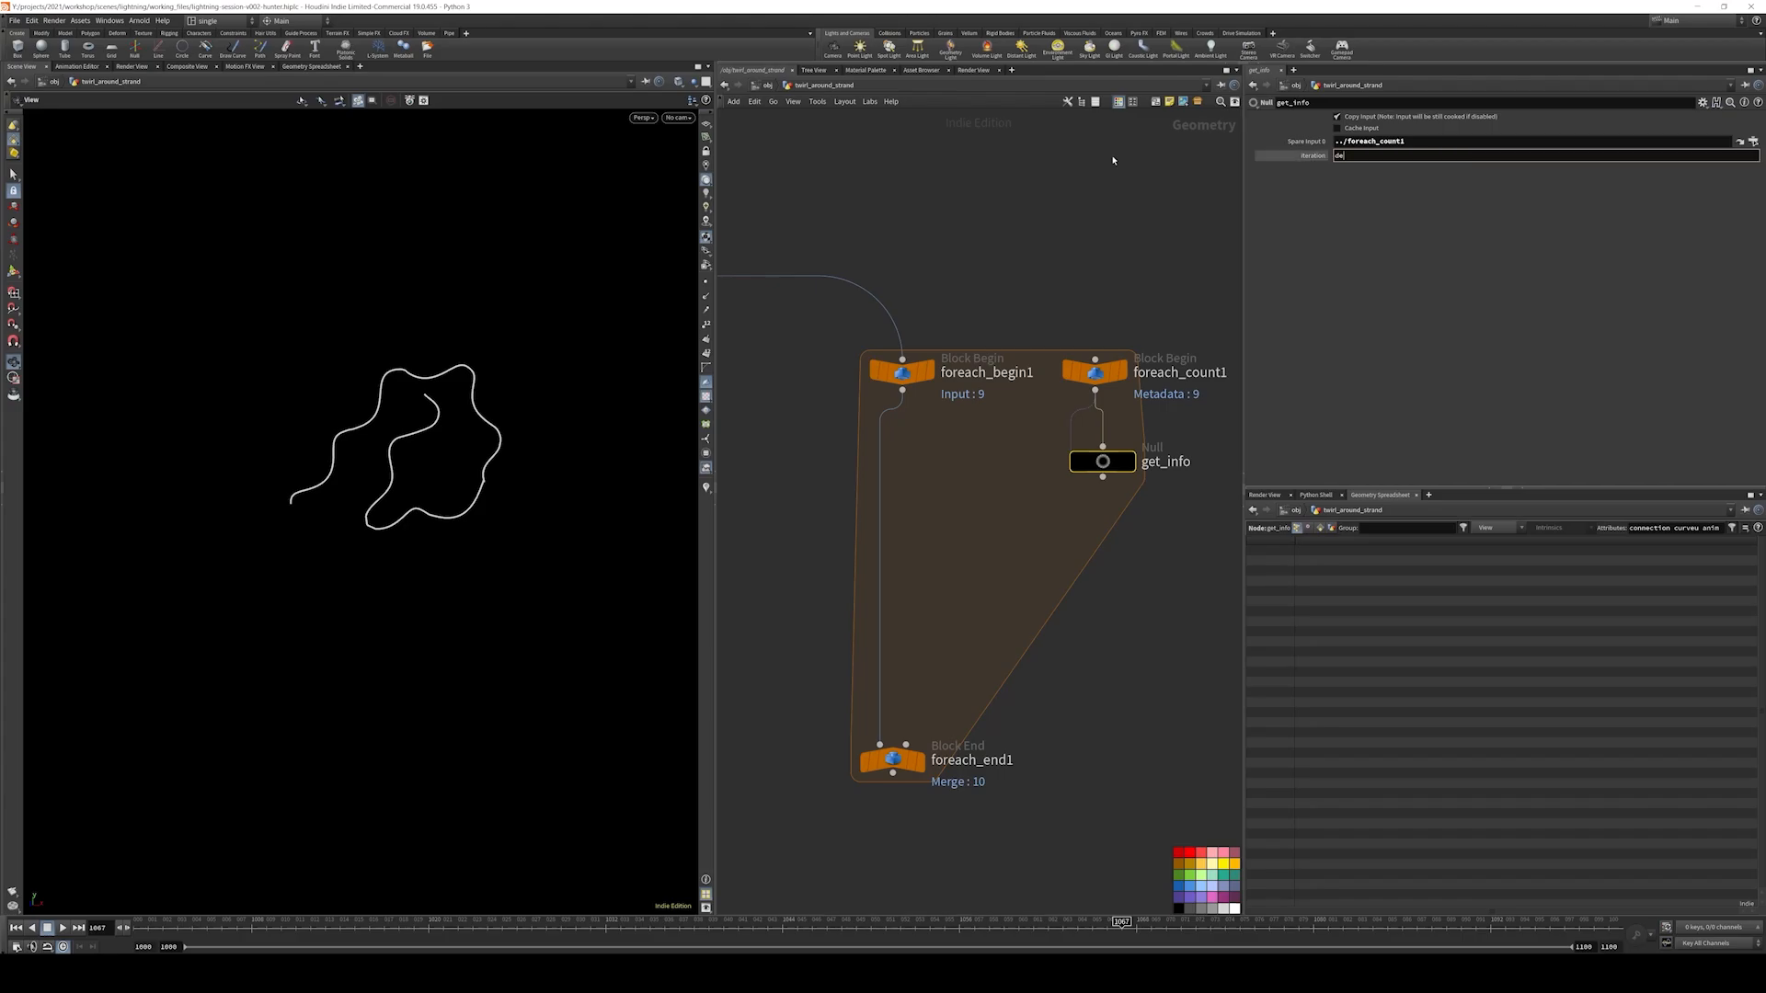
type("tail(0-")
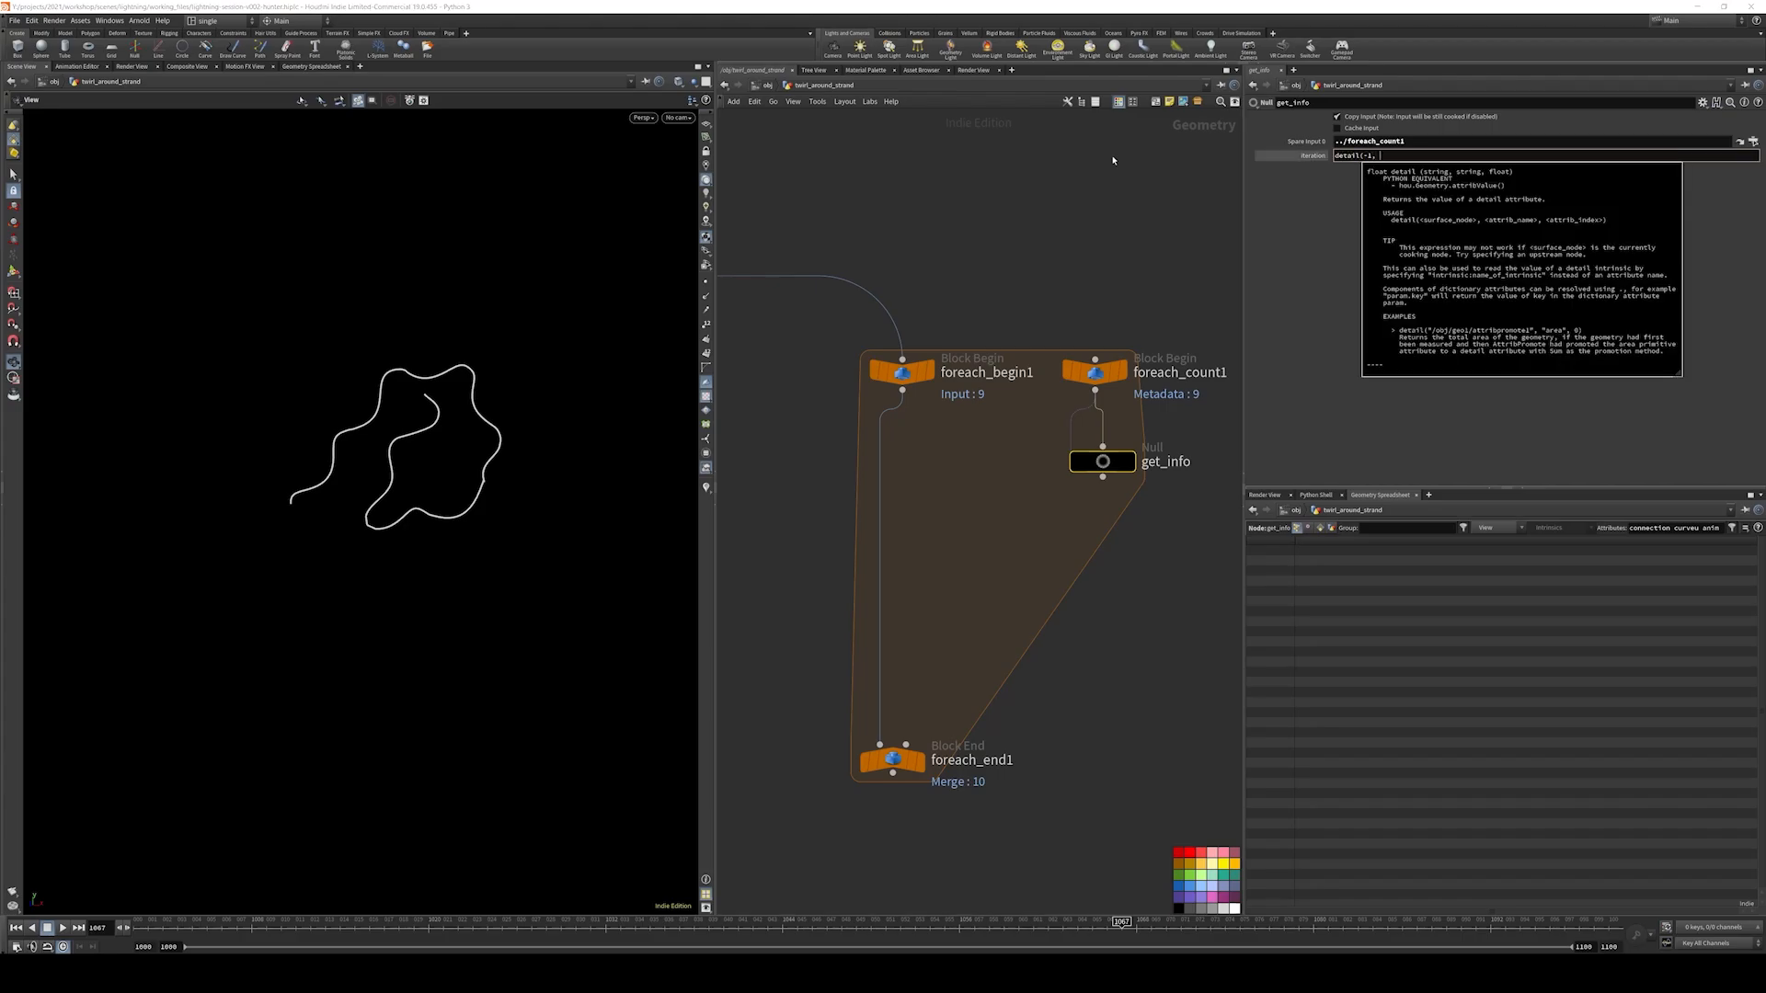
type("1, \"itera")
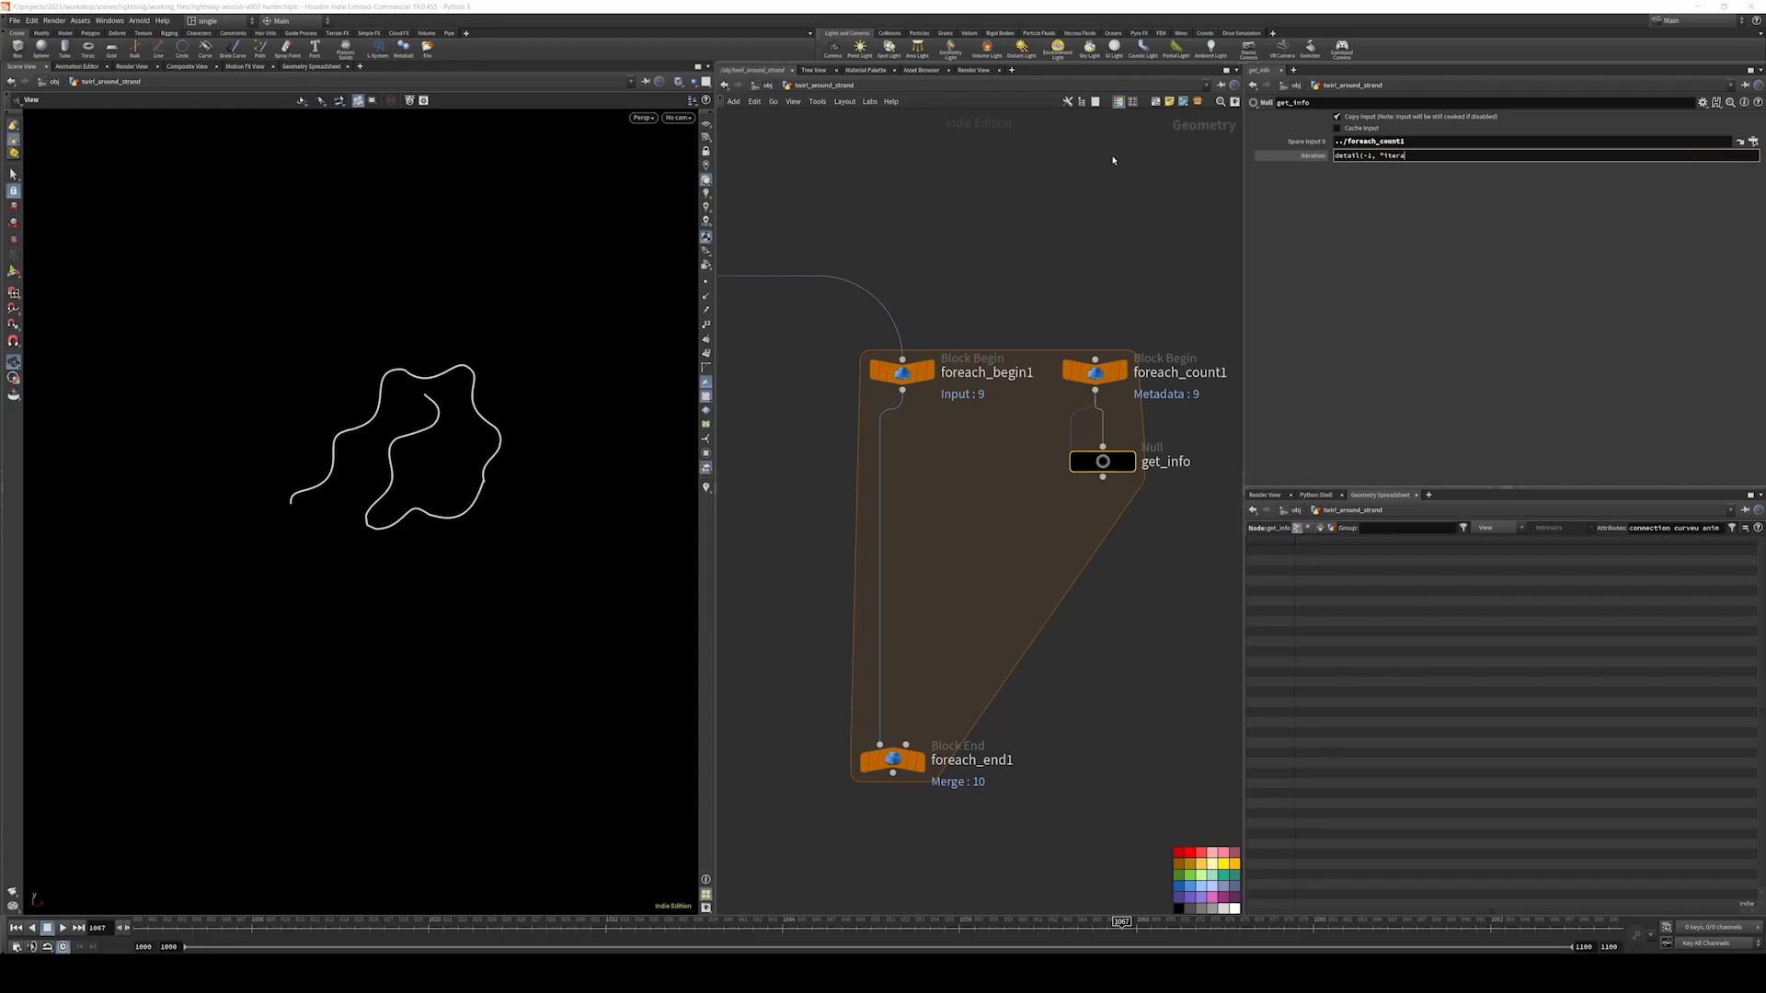
type("tion\", 0)")
key("Return")
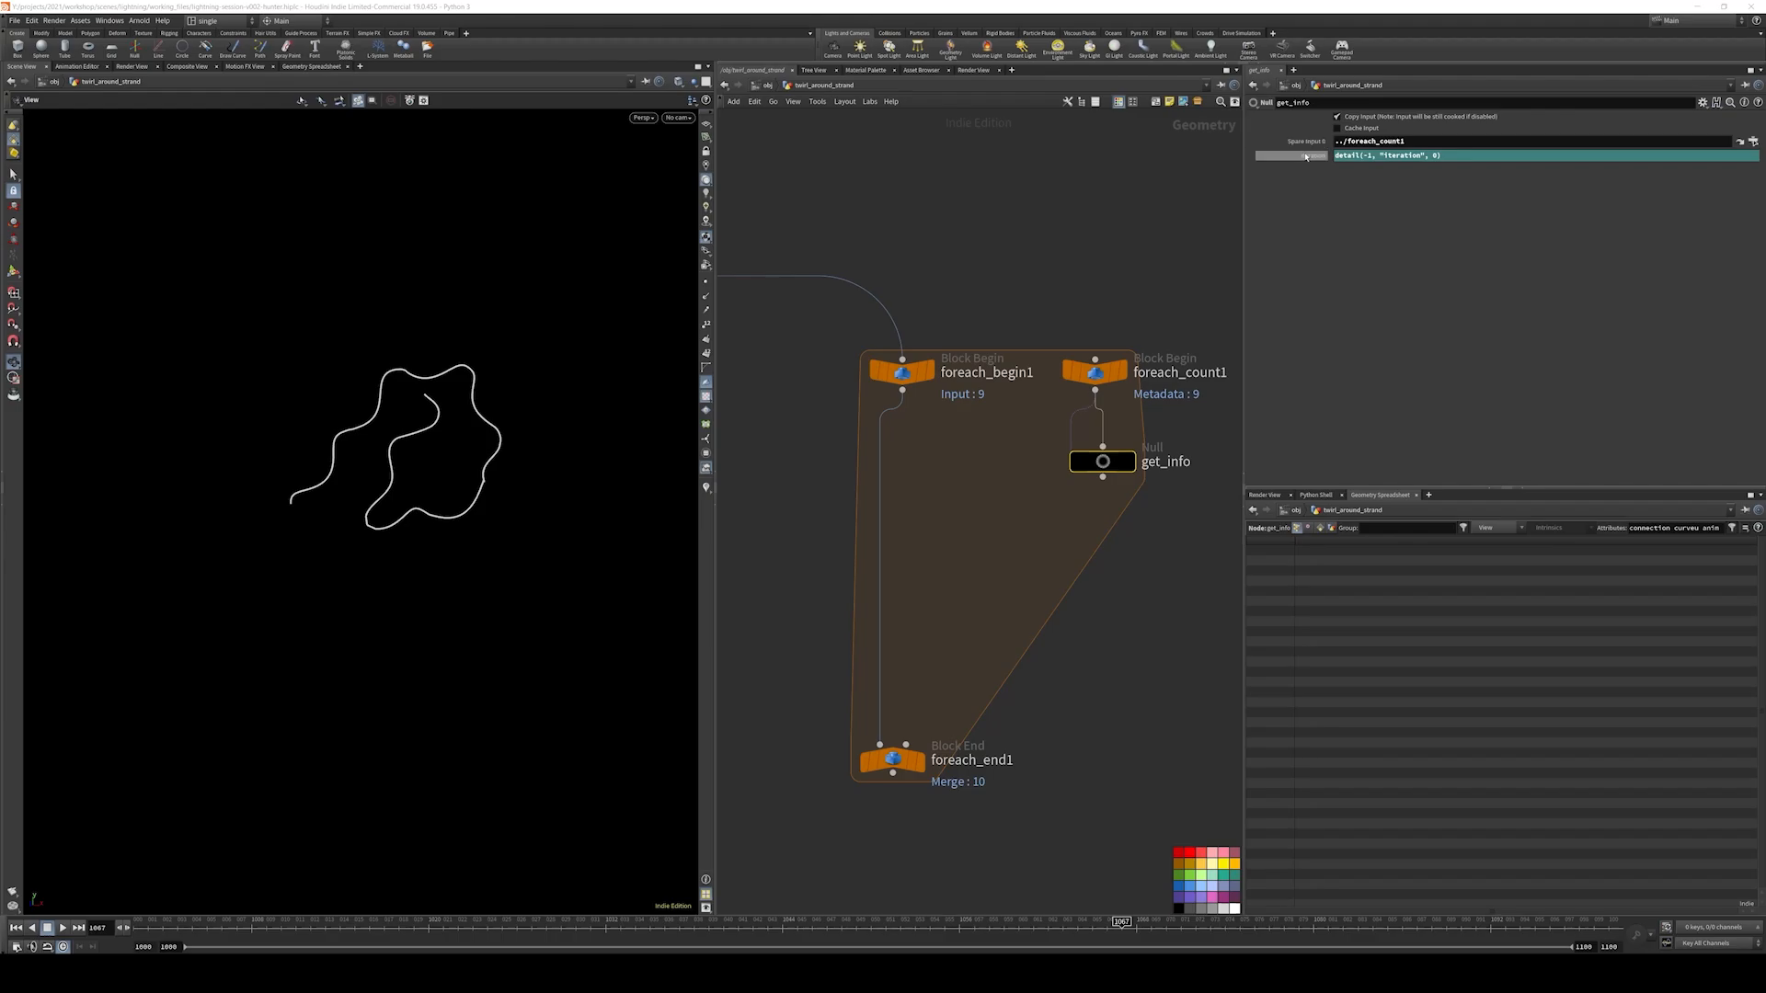
left_click(1312, 156)
- Enable Single Pass on foreach_end1, set it to 4, and check get_info's iteration parameter
middle_click_drag(985, 614, 1006, 560)
left_click(913, 706)
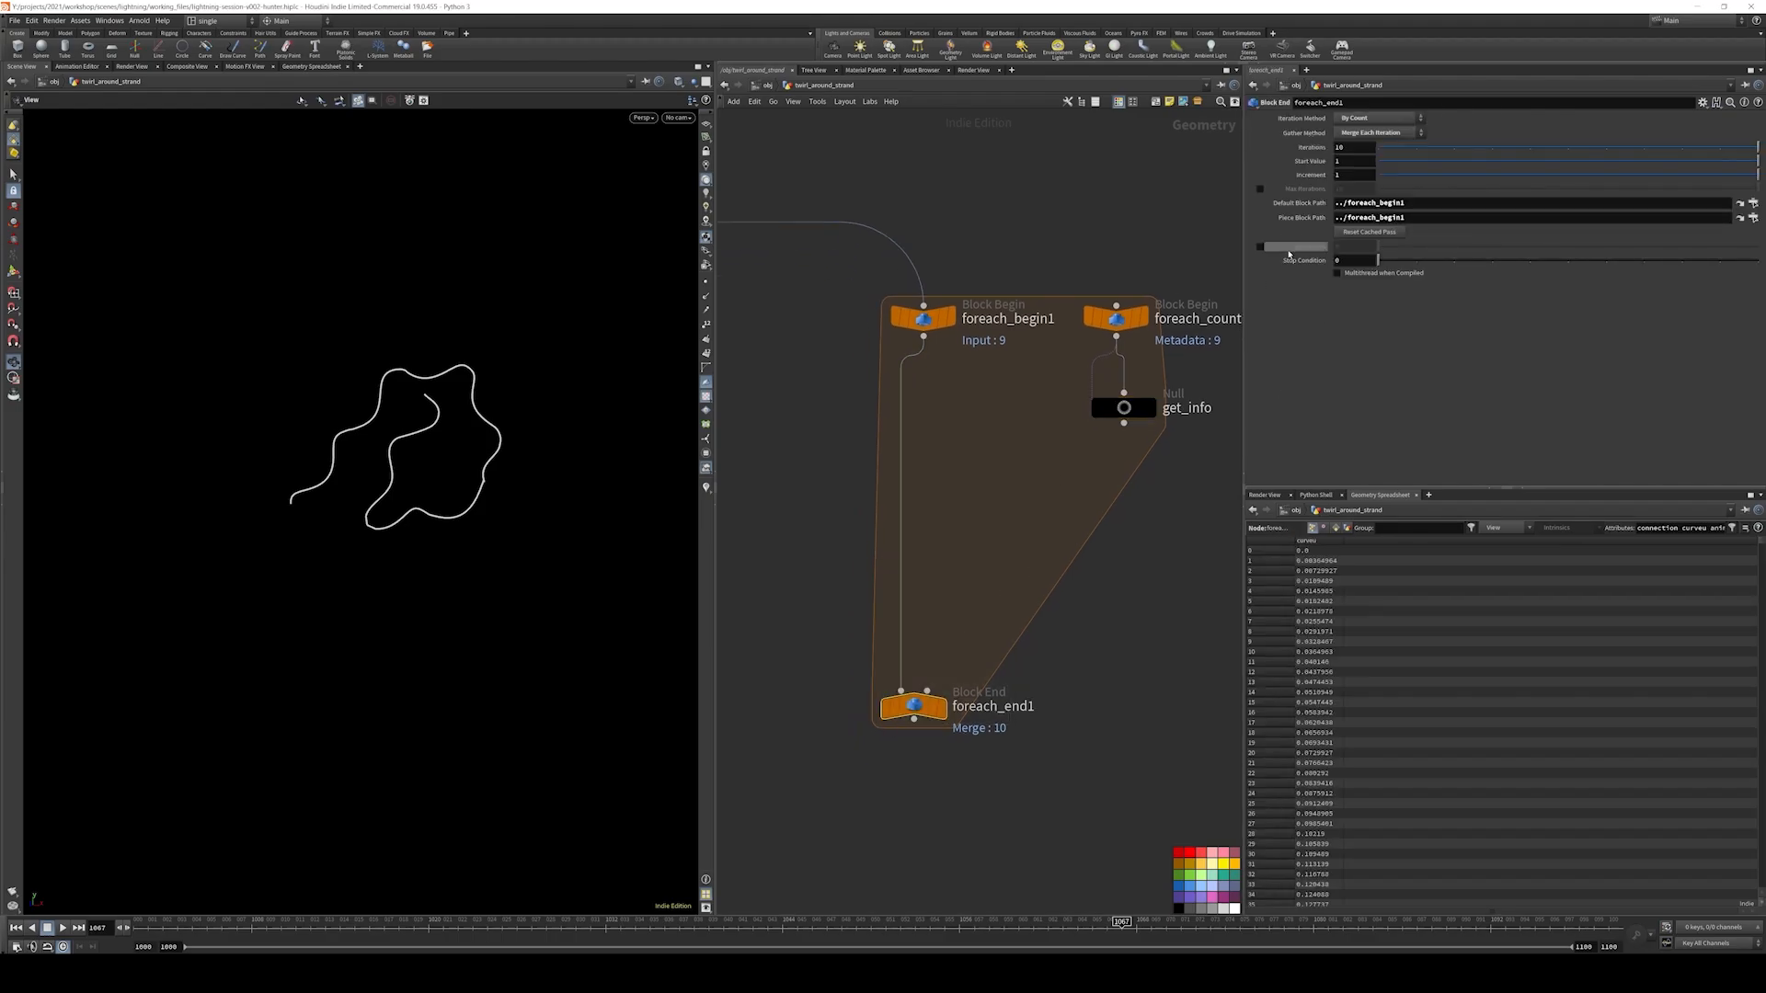
left_click(1260, 246)
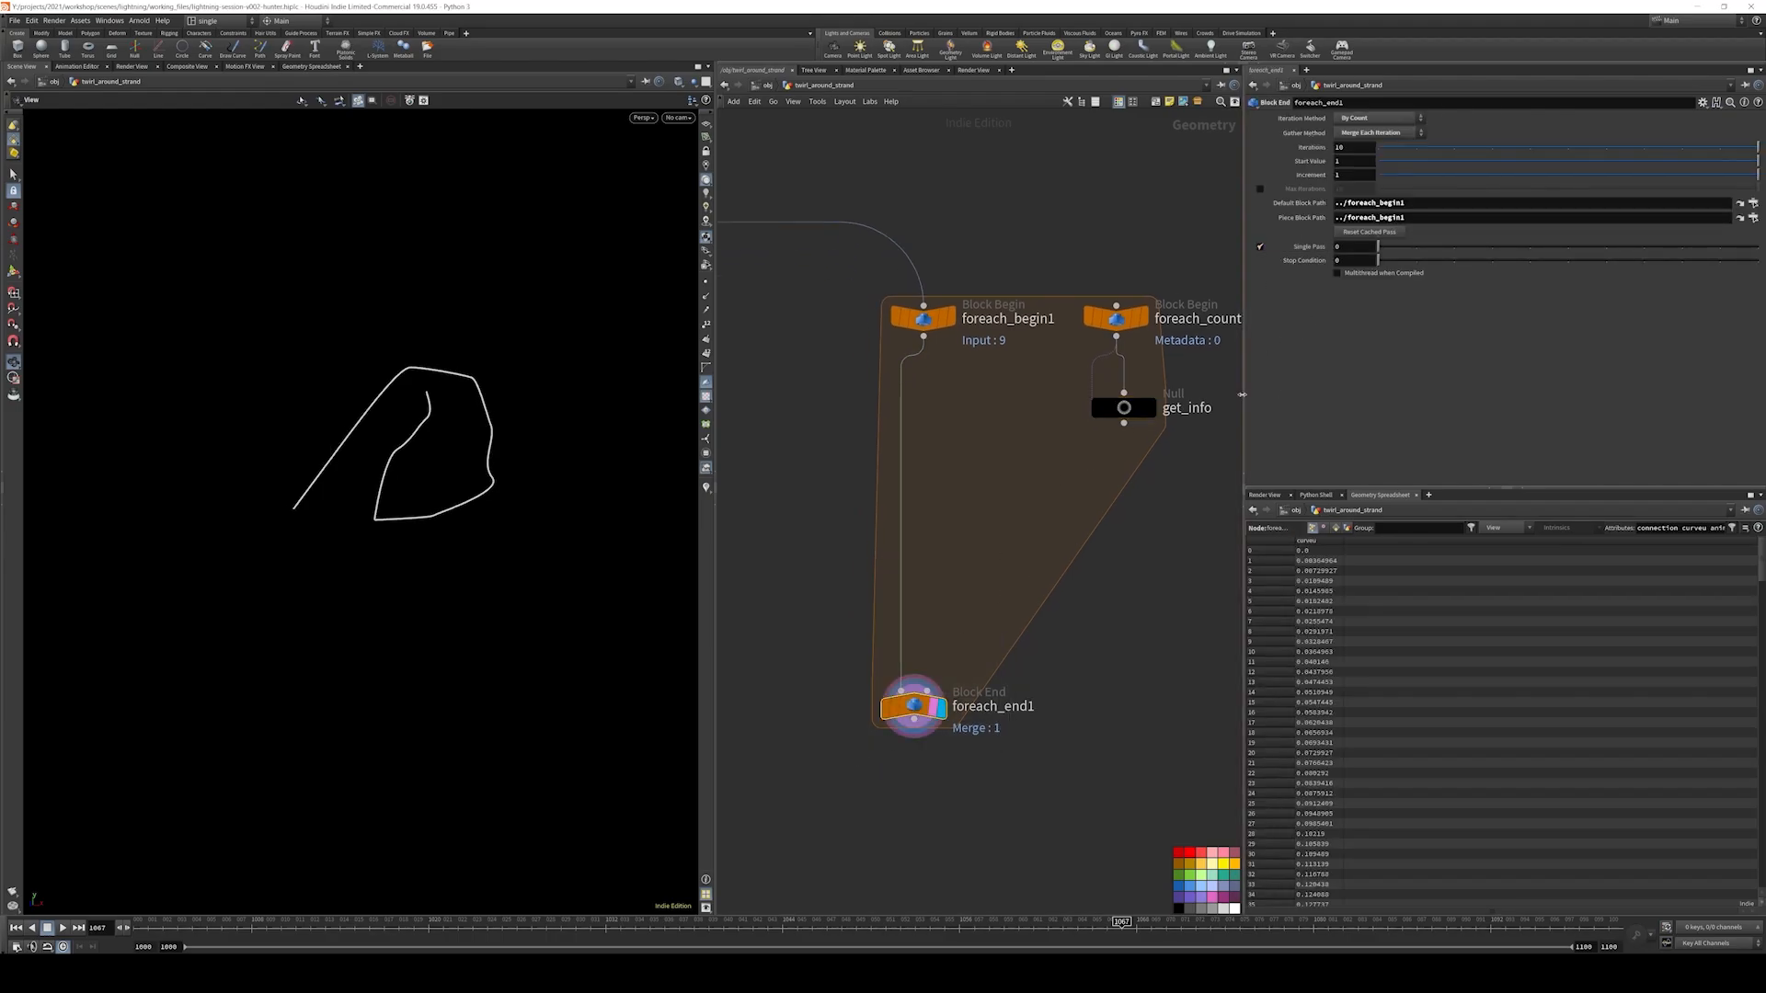
left_click(1103, 407)
left_click(913, 705)
left_click_drag(1439, 243, 1549, 253)
left_click_drag(1146, 528, 1084, 403)
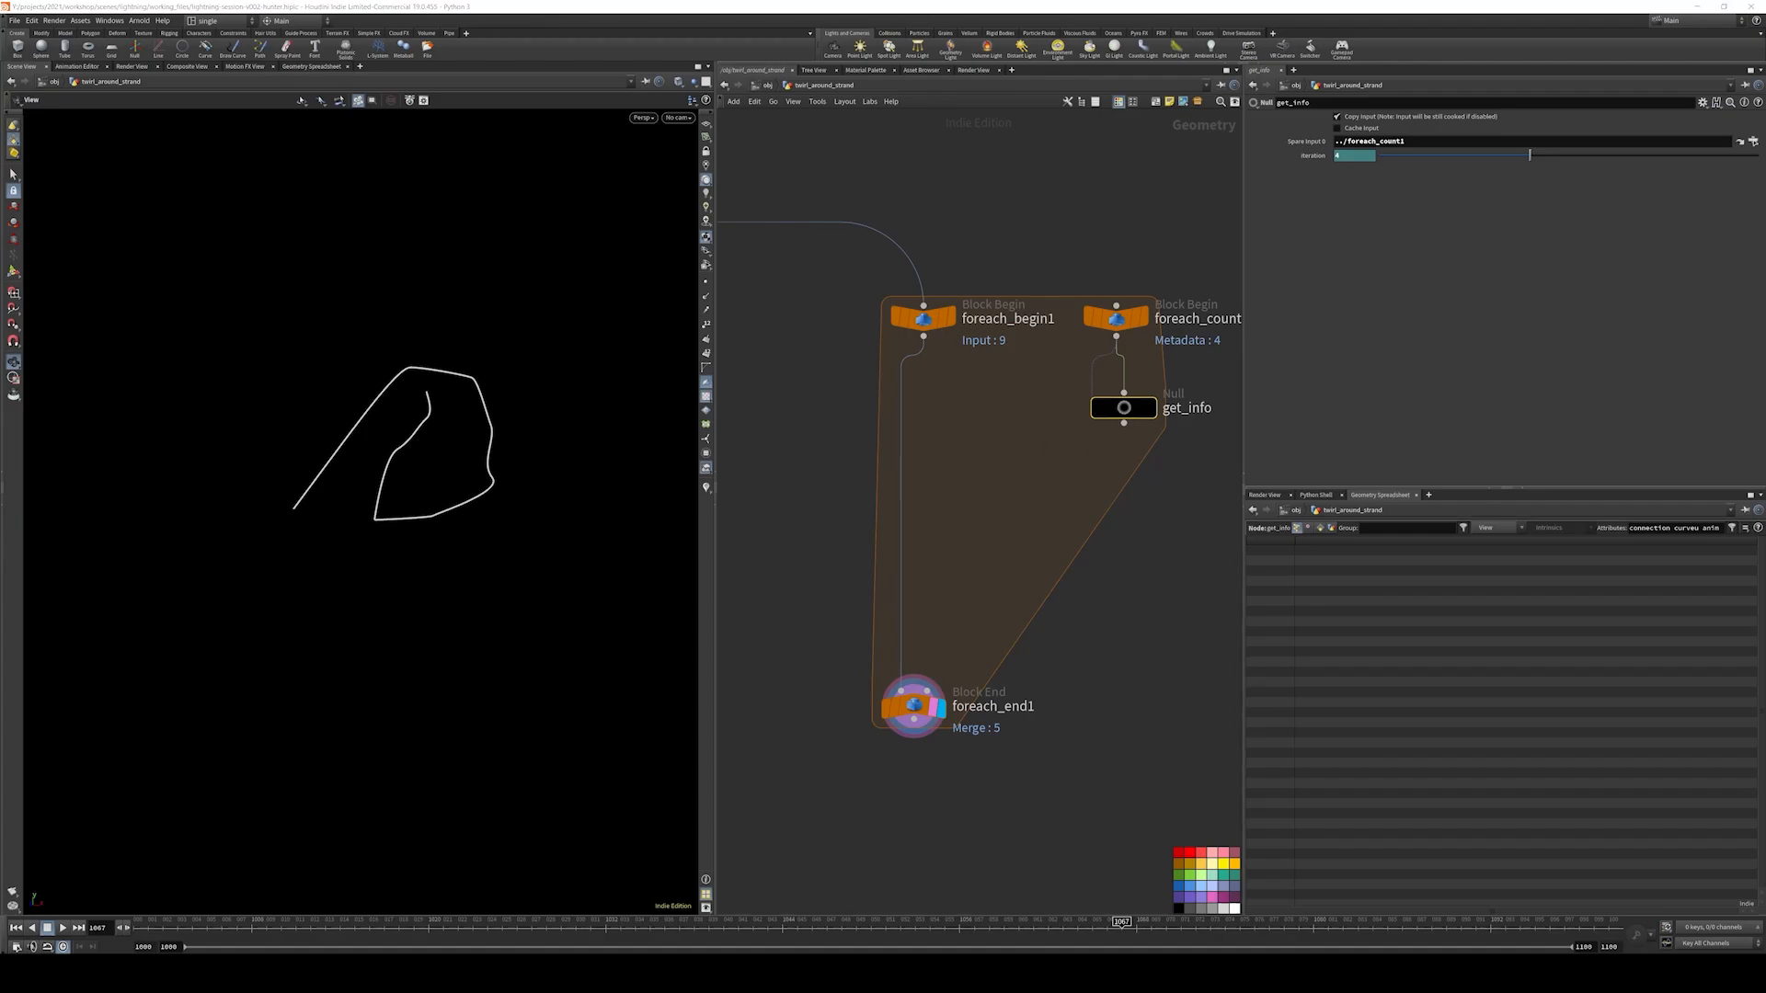
- Copy the rotate_out2 wrangle and insert the copy in the loop between foreach_begin1 and foreach_end1
scroll(1051, 465, "down", 2)
middle_click_drag(902, 451, 973, 458)
left_click(765, 370)
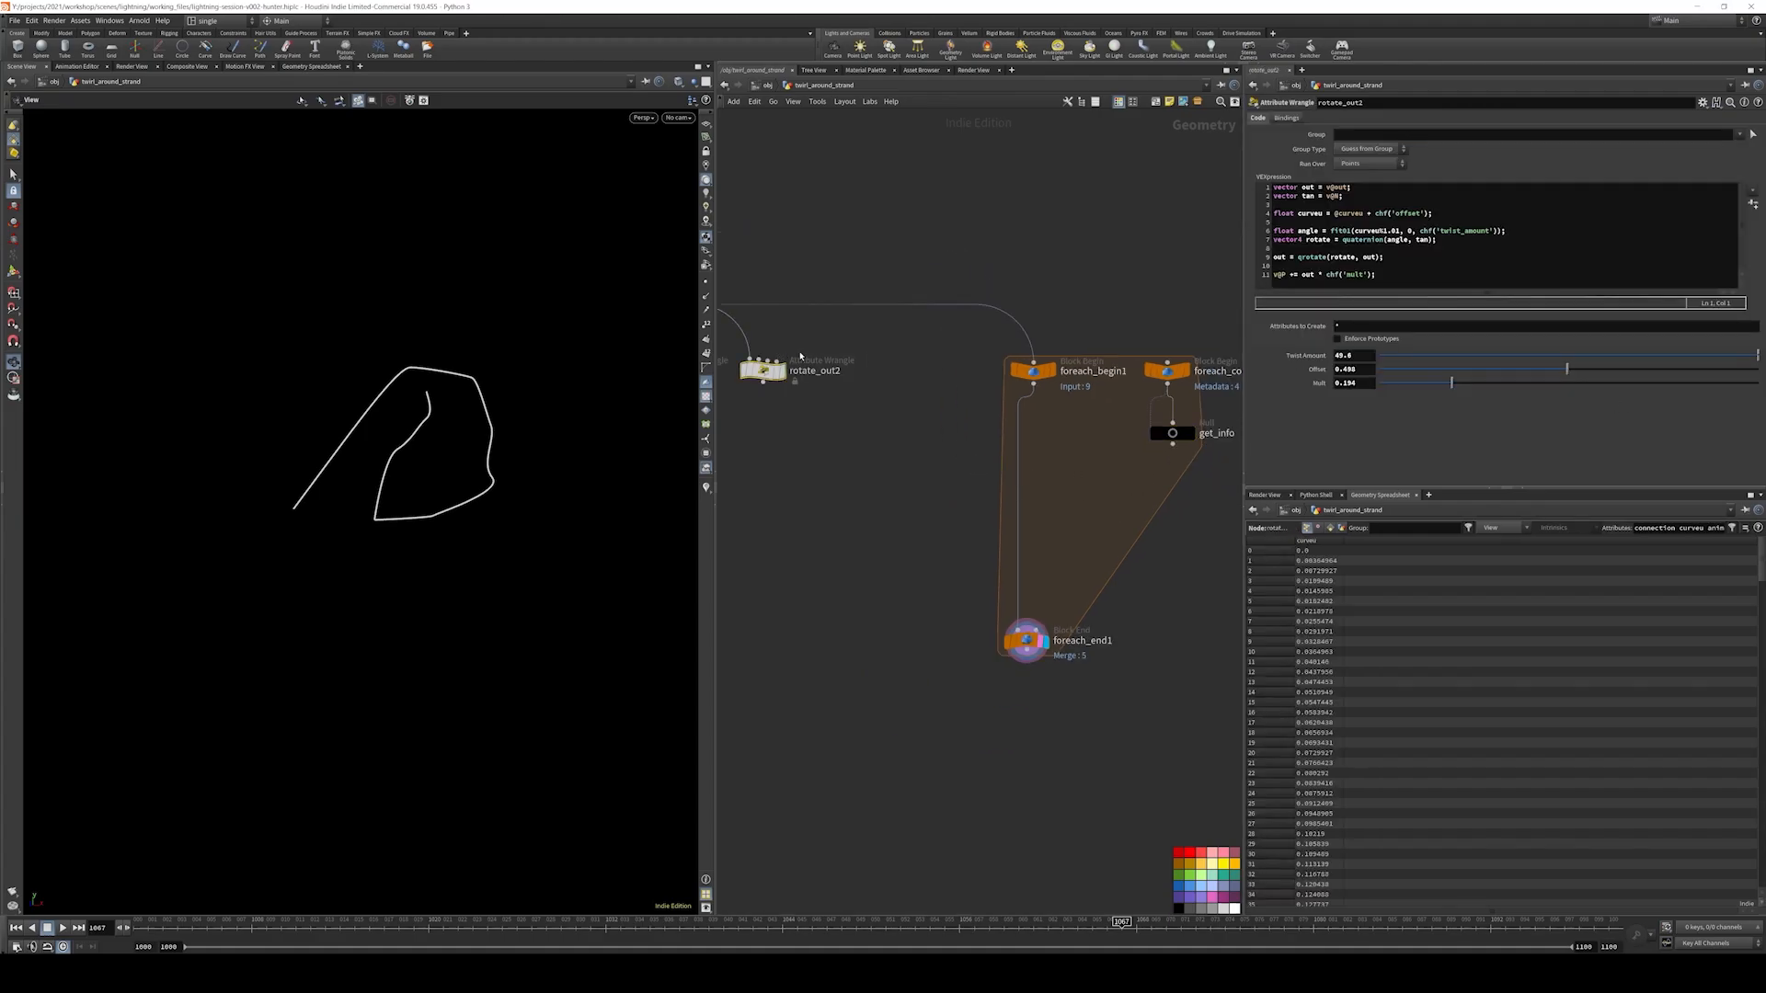
key("ctrl+c")
key("ctrl+v")
left_click_drag(1072, 492, 1022, 473)
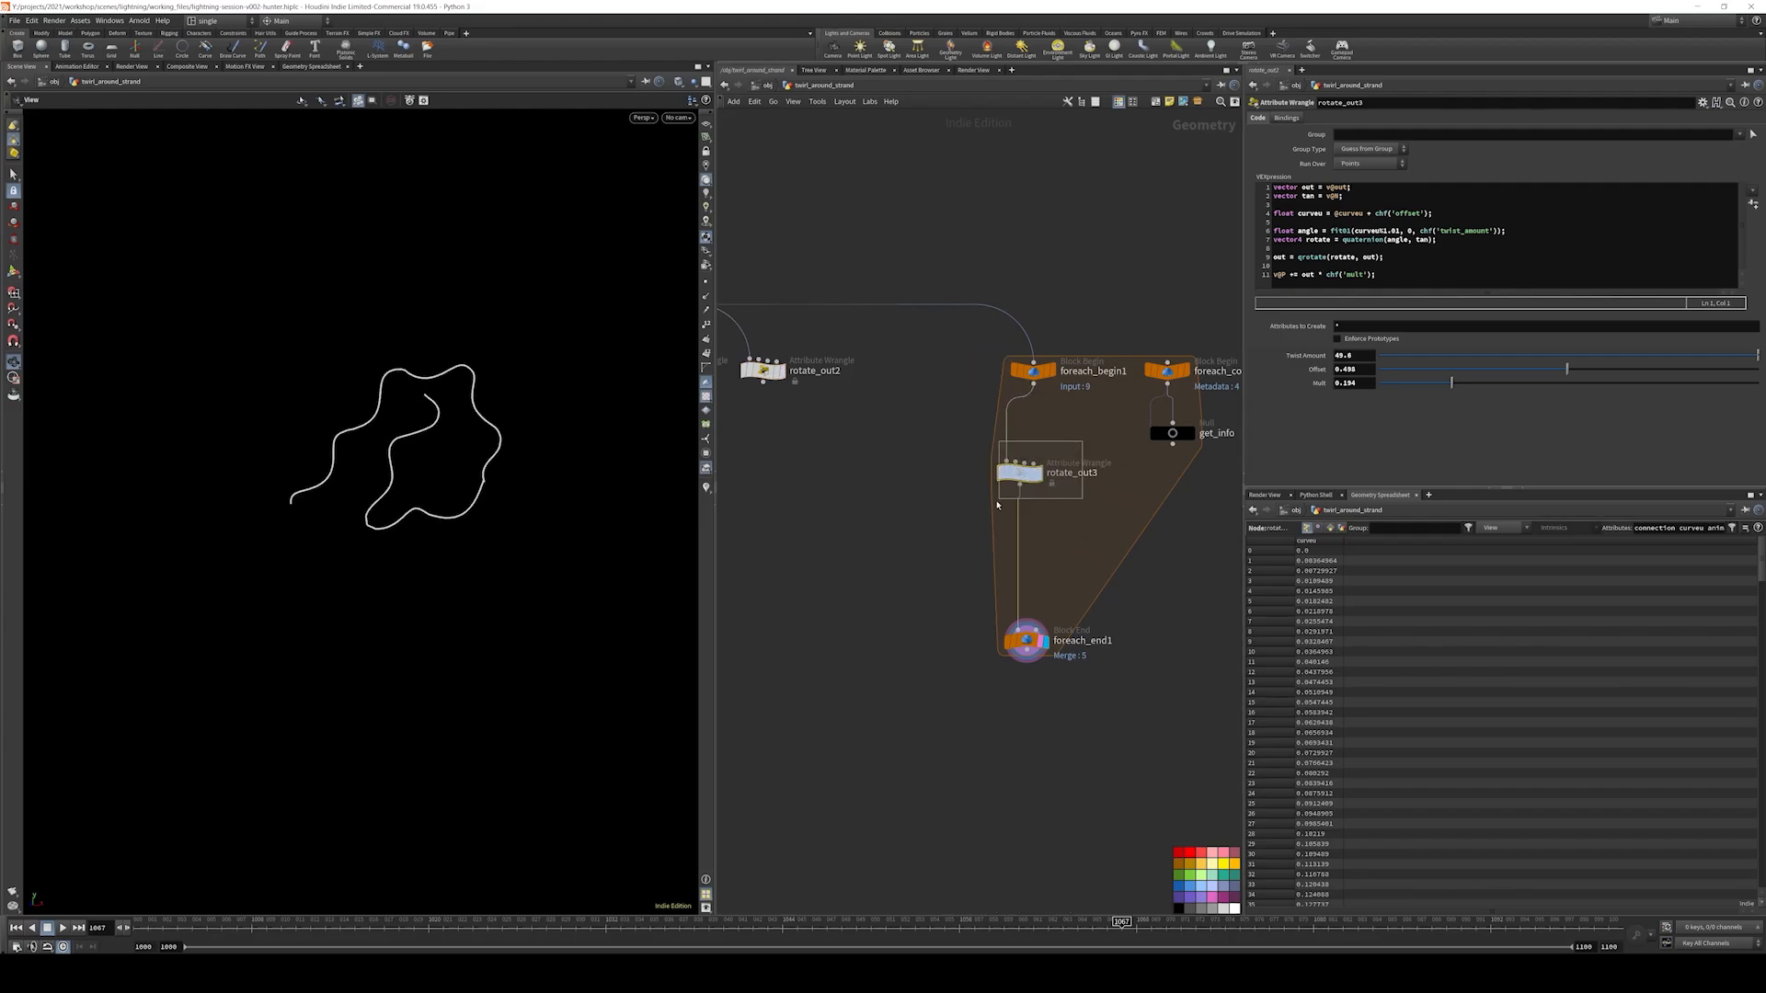
- Copy get_info's iteration parameter and paste it as a relative reference into the Offset of the loop's wrangle
left_click(1172, 433)
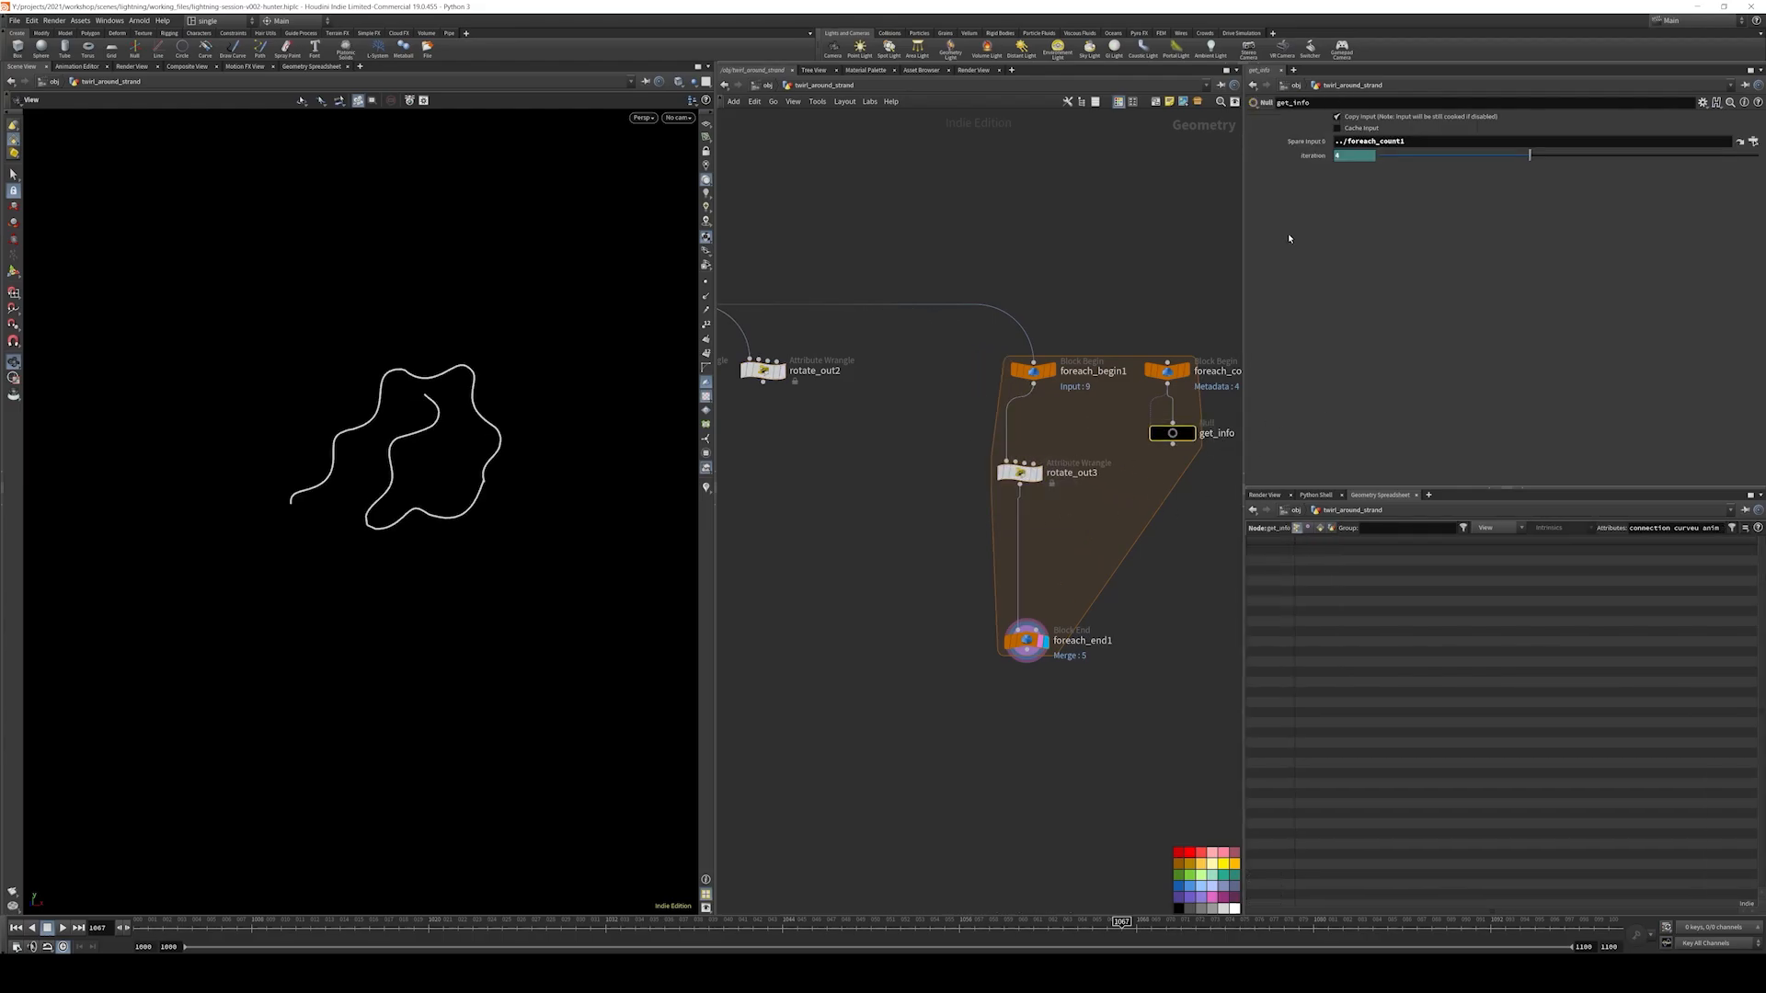
right_click(1315, 156)
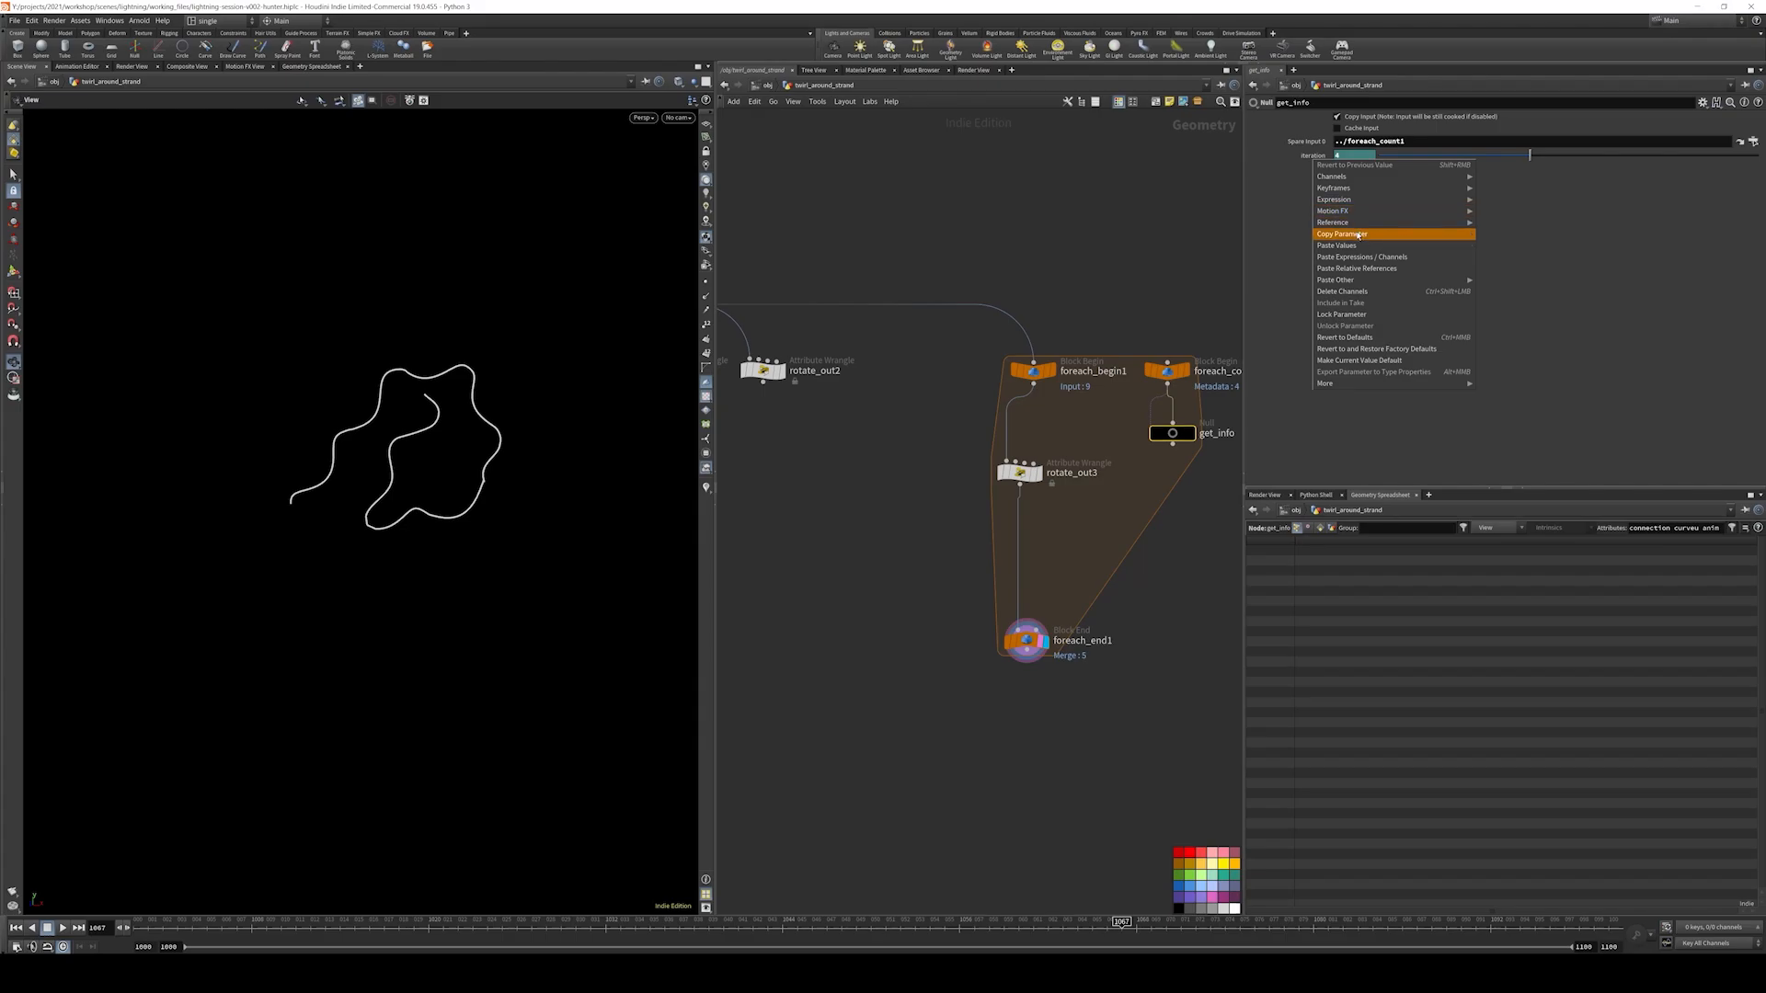
left_click(1356, 235)
left_click(1032, 473)
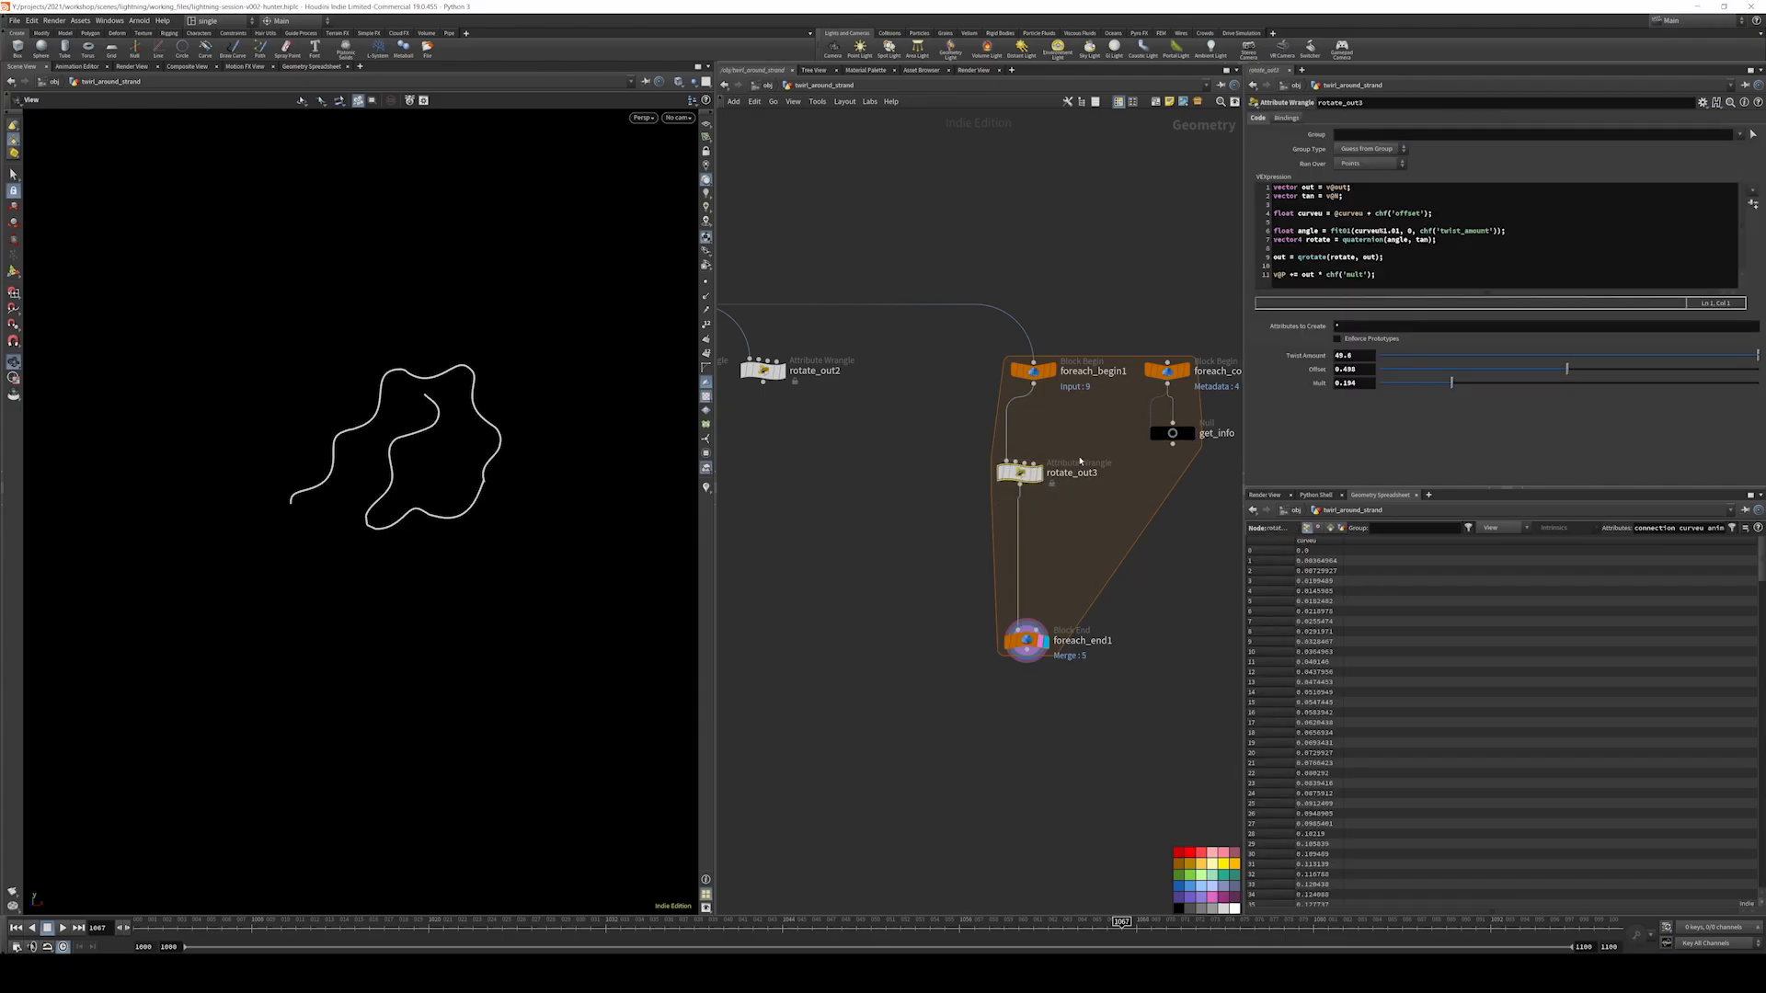
right_click(1316, 370)
left_click(1359, 483)
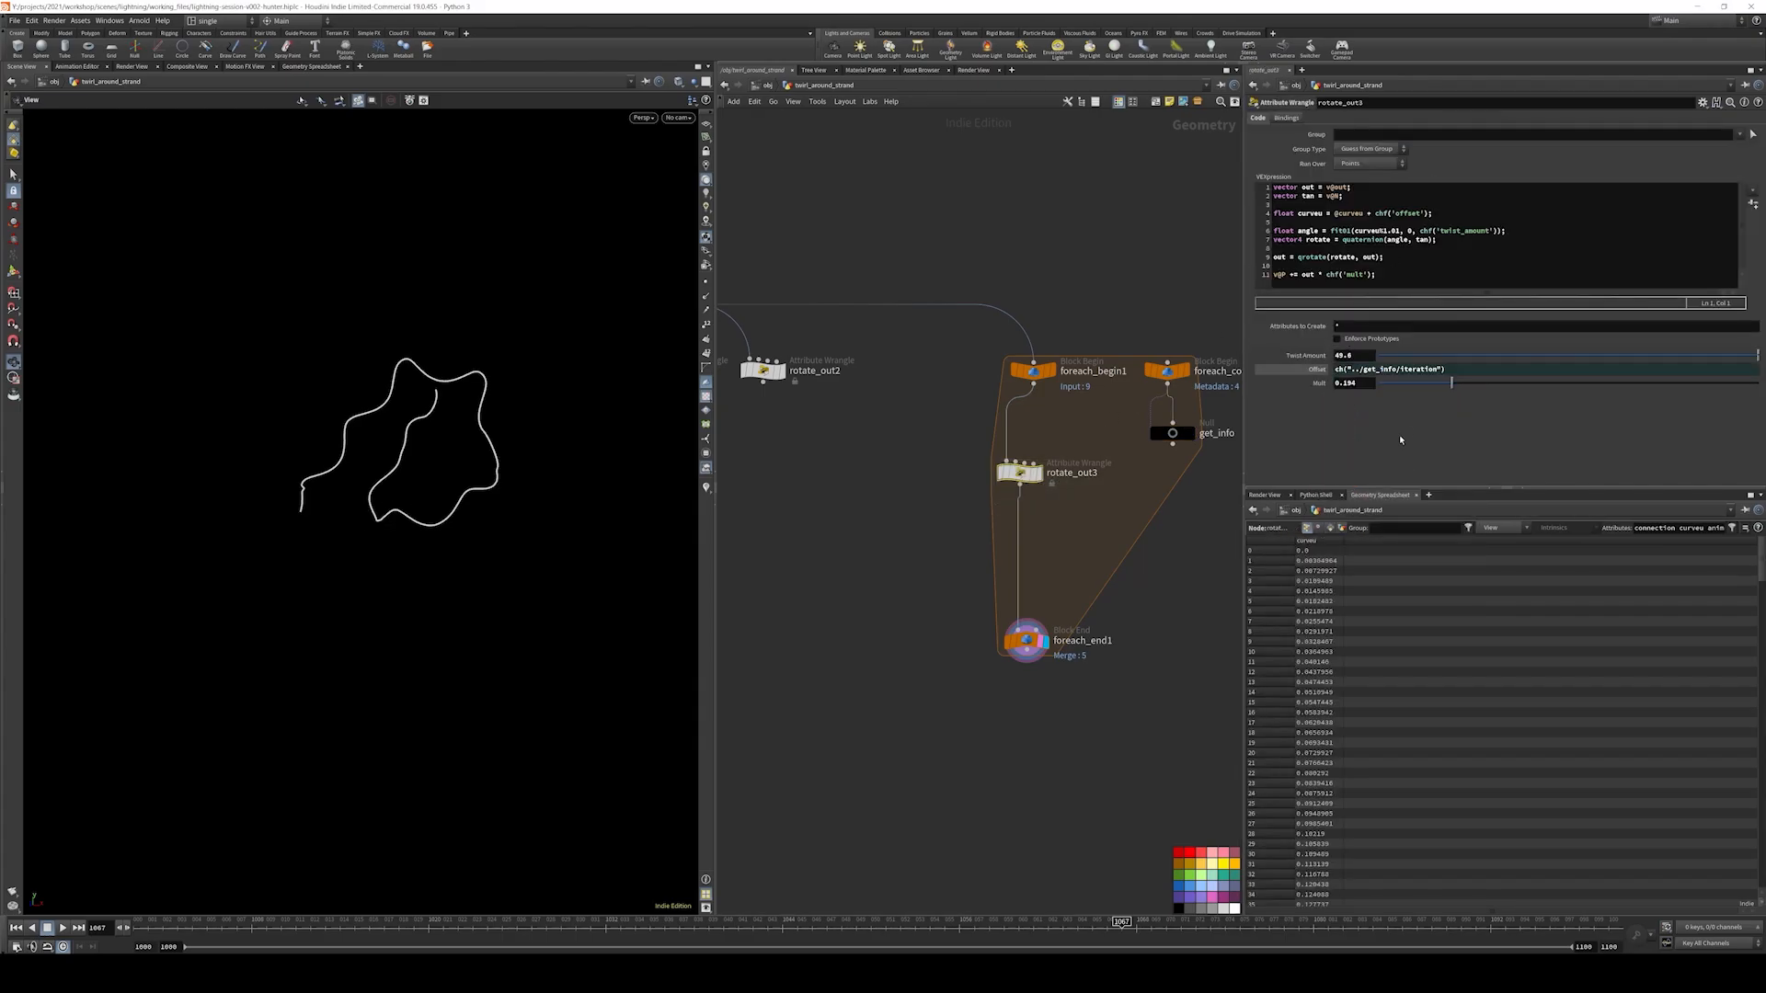
- Extend the Offset expression to ch("../get_info/iteration") * .08 + $T/20 and select foreach_end1
left_click(1476, 370)
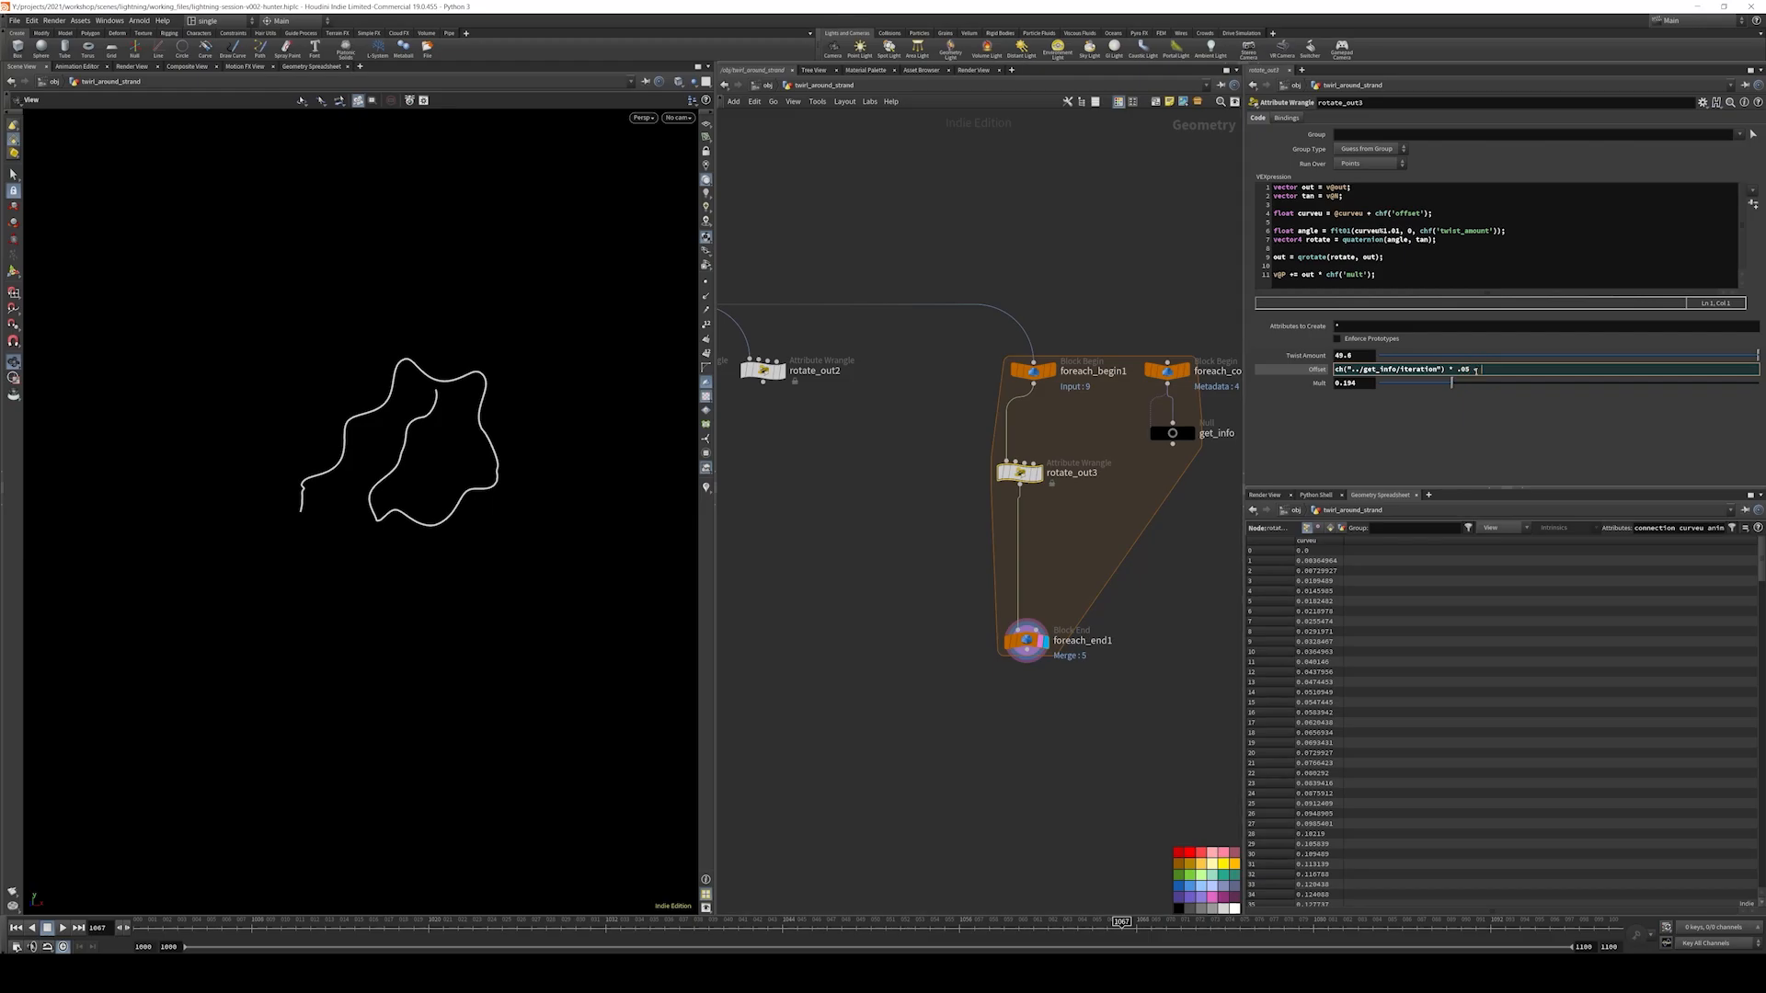
type("$T/20")
key("Return")
left_click(1062, 647)
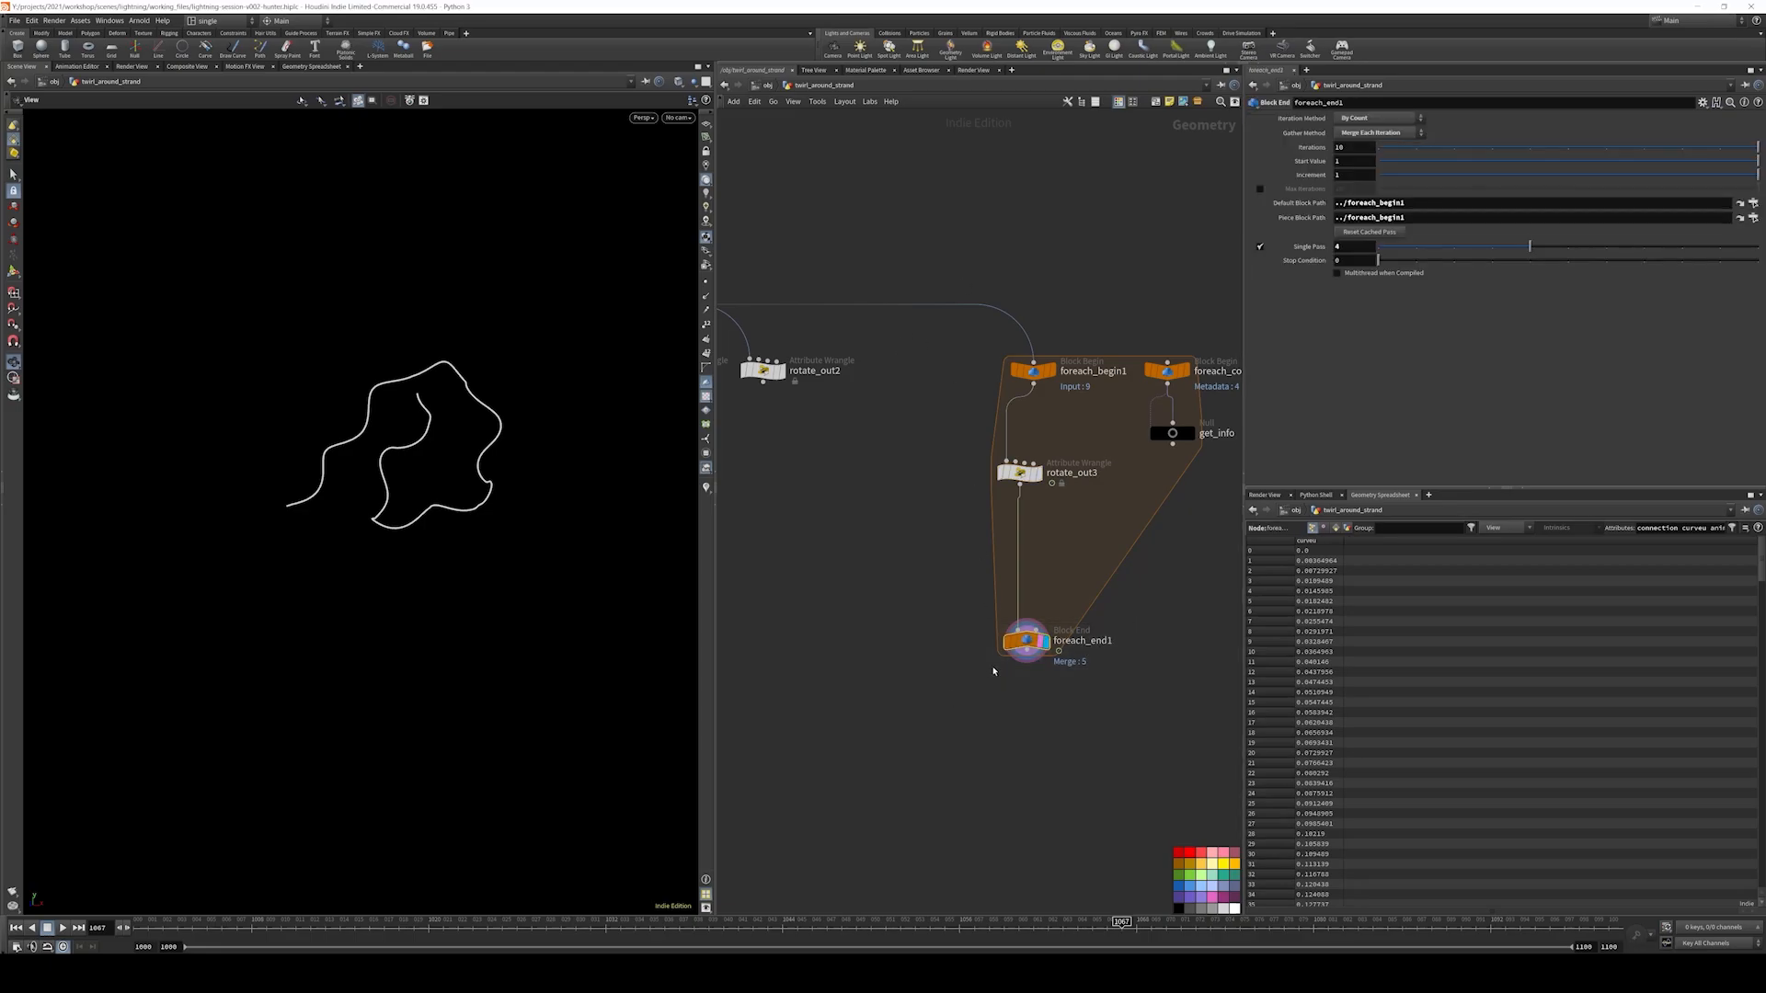
- Turn off Single Pass on foreach_end1 and scrub the timeline to preview all the twisting strands
left_click_drag(268, 925, 594, 923)
left_click(1259, 247)
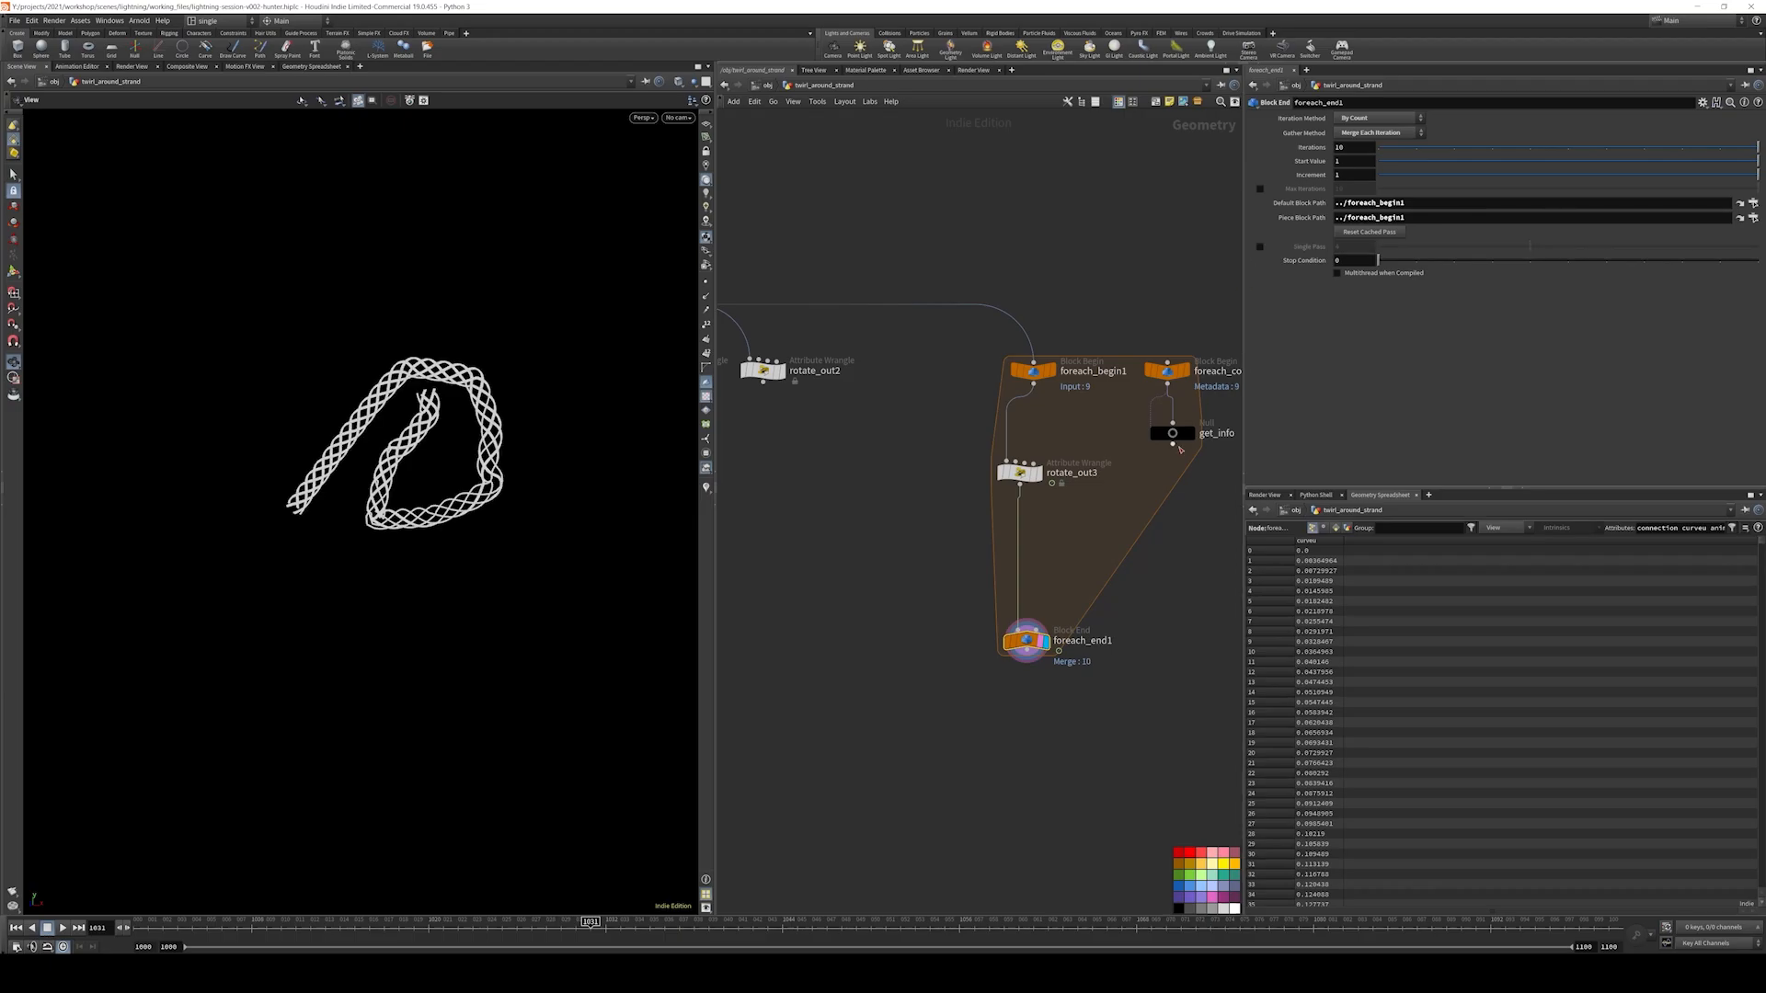
scroll(426, 481, "up", 5)
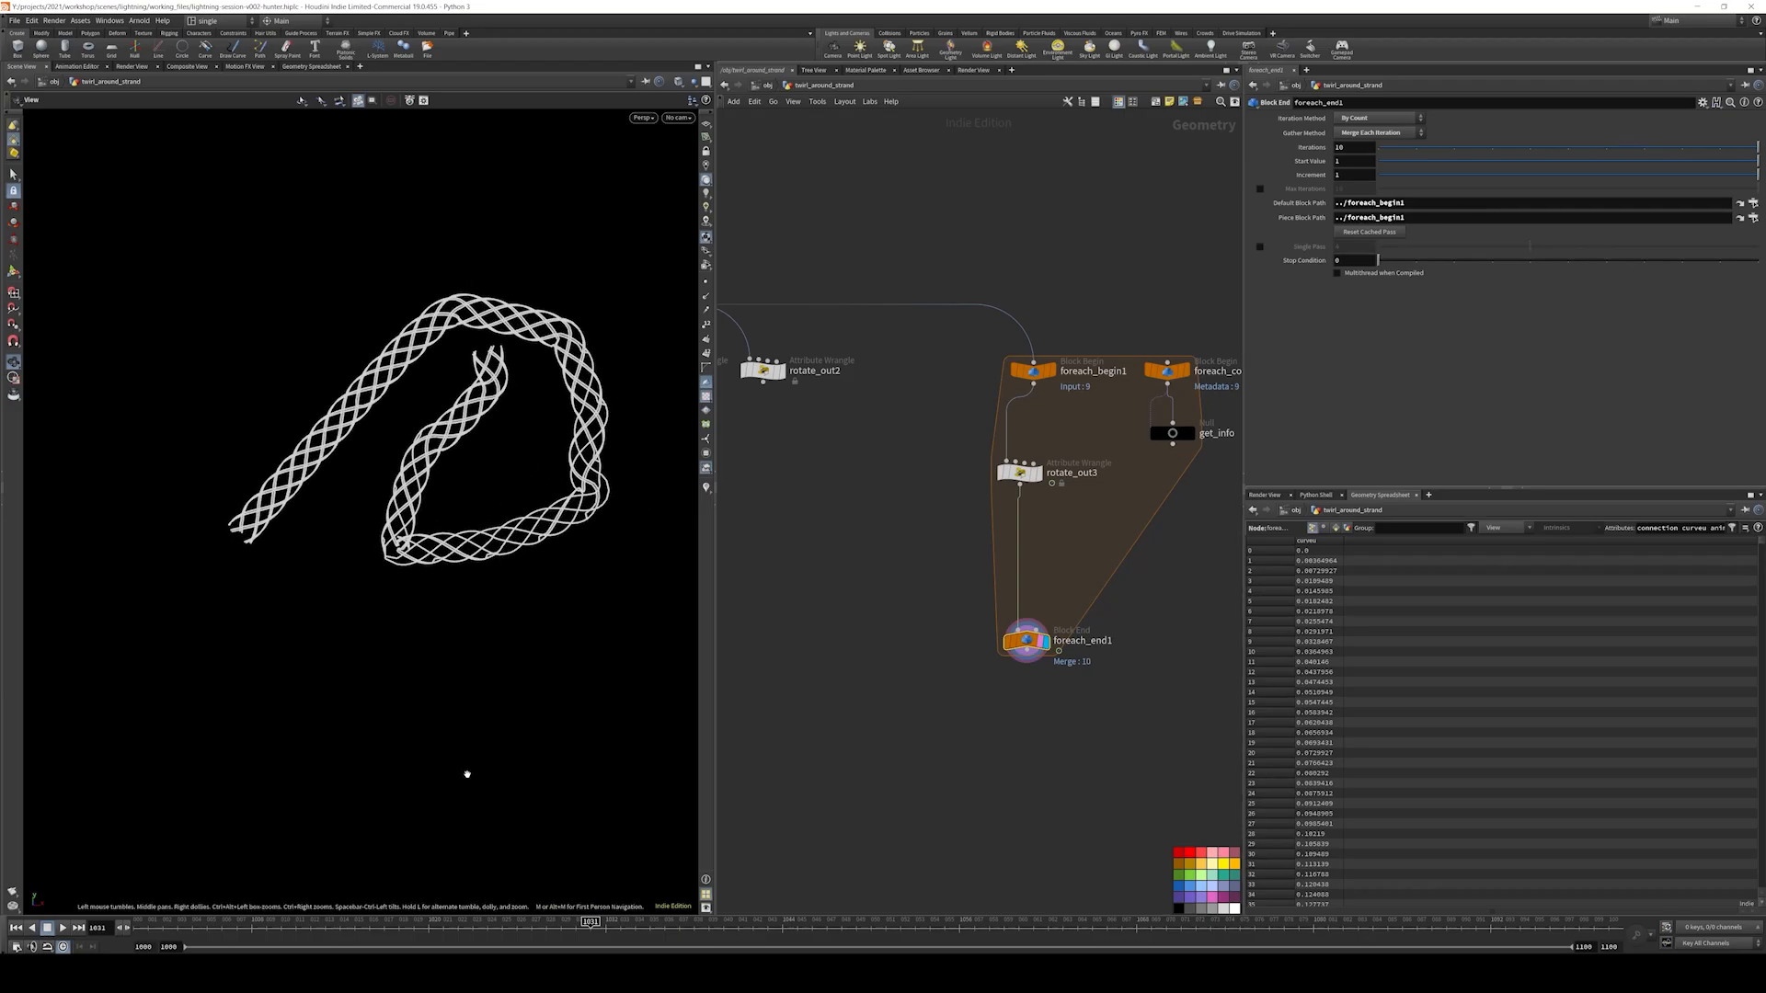
left_click_drag(276, 925, 341, 847)
- Open the curve subnetwork at the start of the node chain and select its curve1 node
scroll(845, 558, "down", 5)
middle_click_drag(847, 560, 1173, 726)
scroll(1012, 527, "up", 3)
left_click_drag(1103, 534, 999, 669)
double_click(1044, 615)
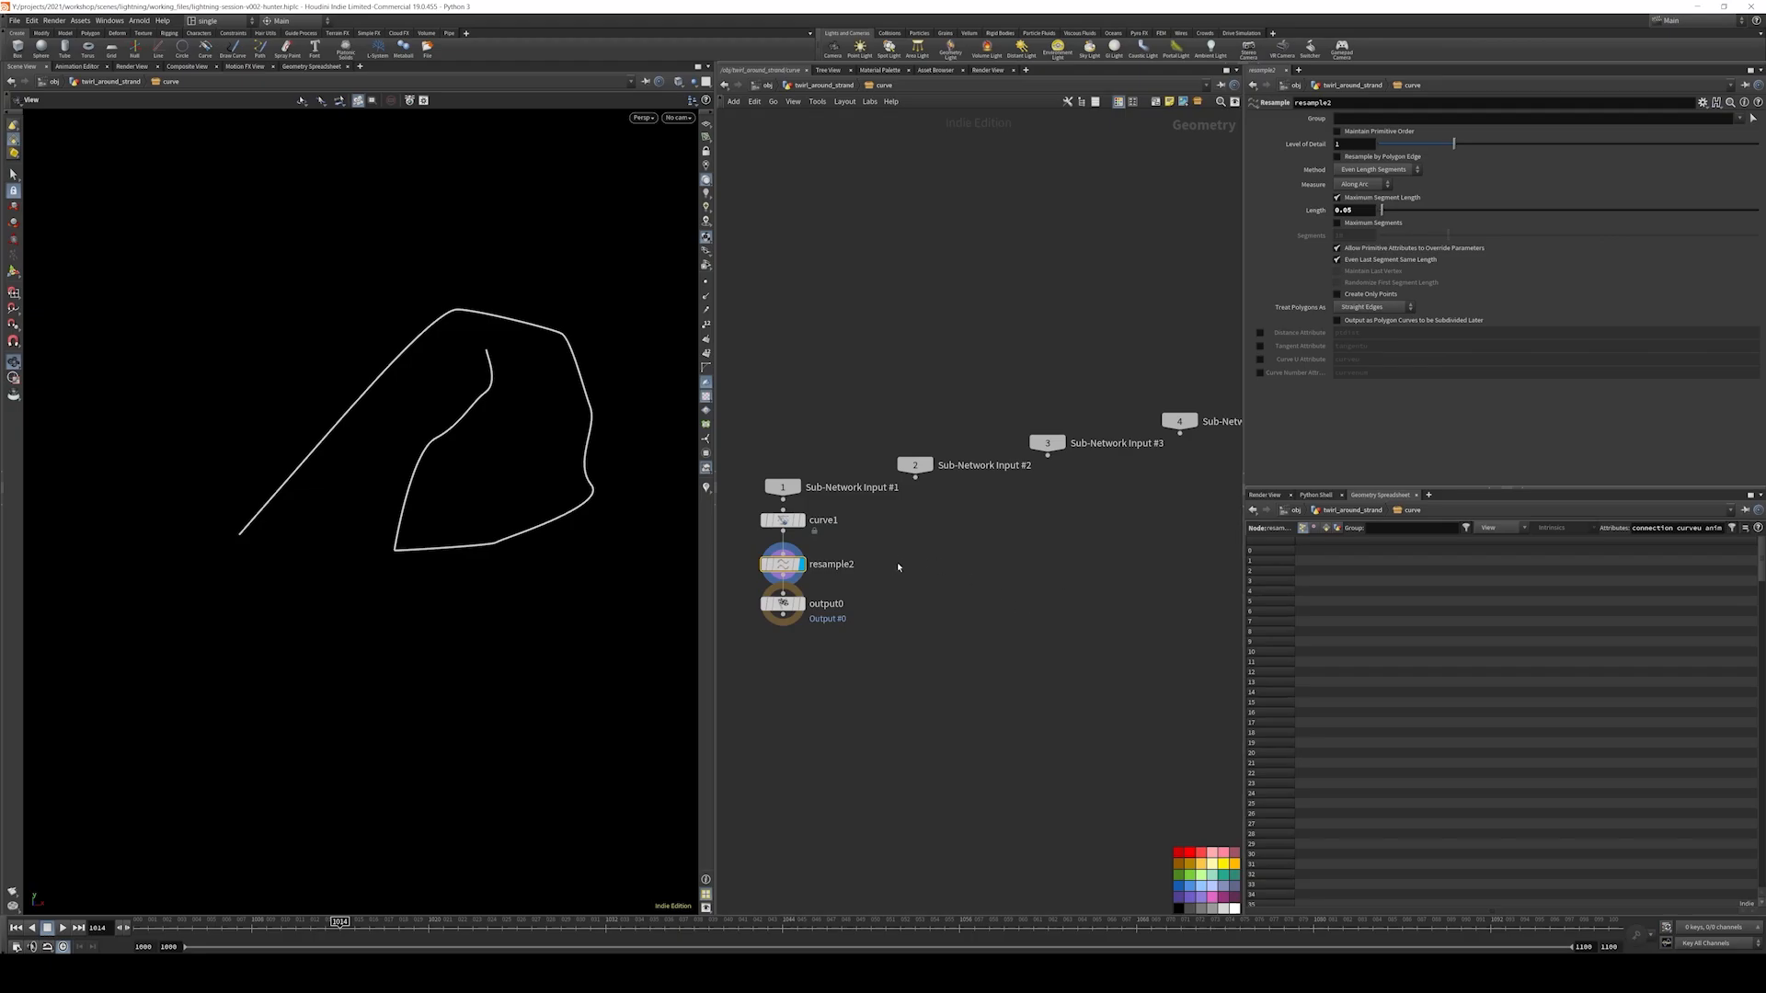
middle_click_drag(898, 568, 1014, 576)
left_click(896, 531)
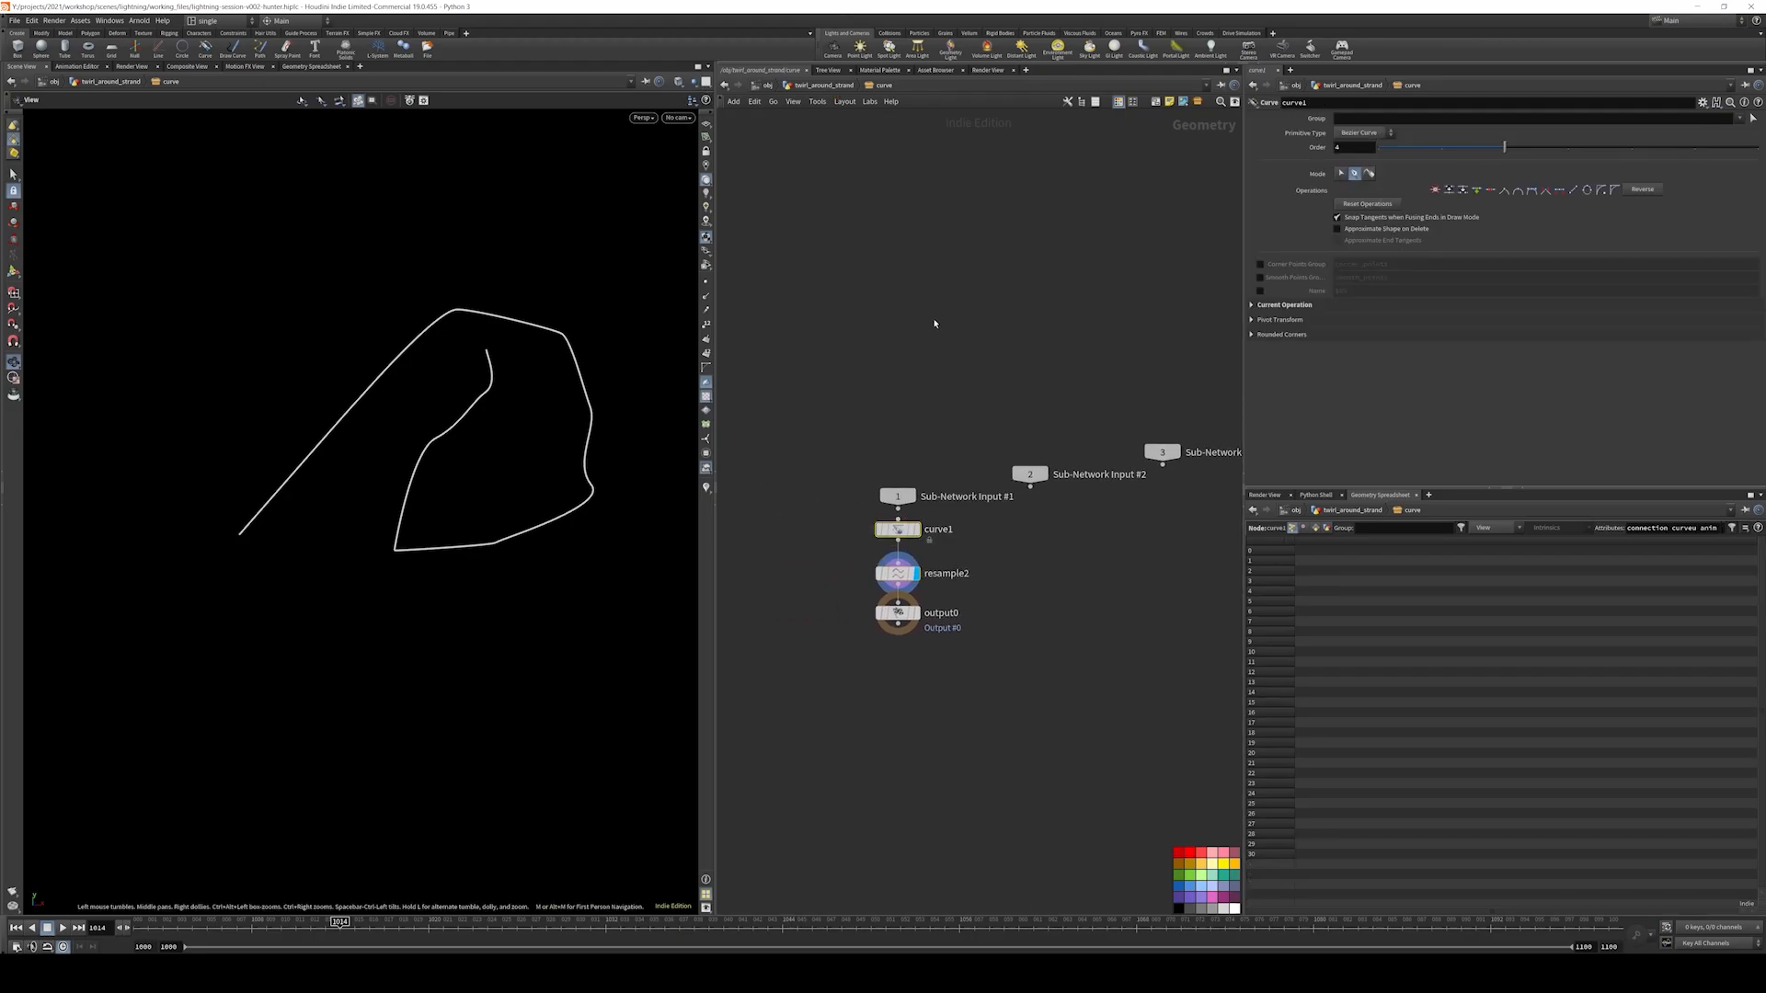
- Return to the parent network, pin the viewport to the strands, and reopen the curve subnetwork
left_click(802, 84)
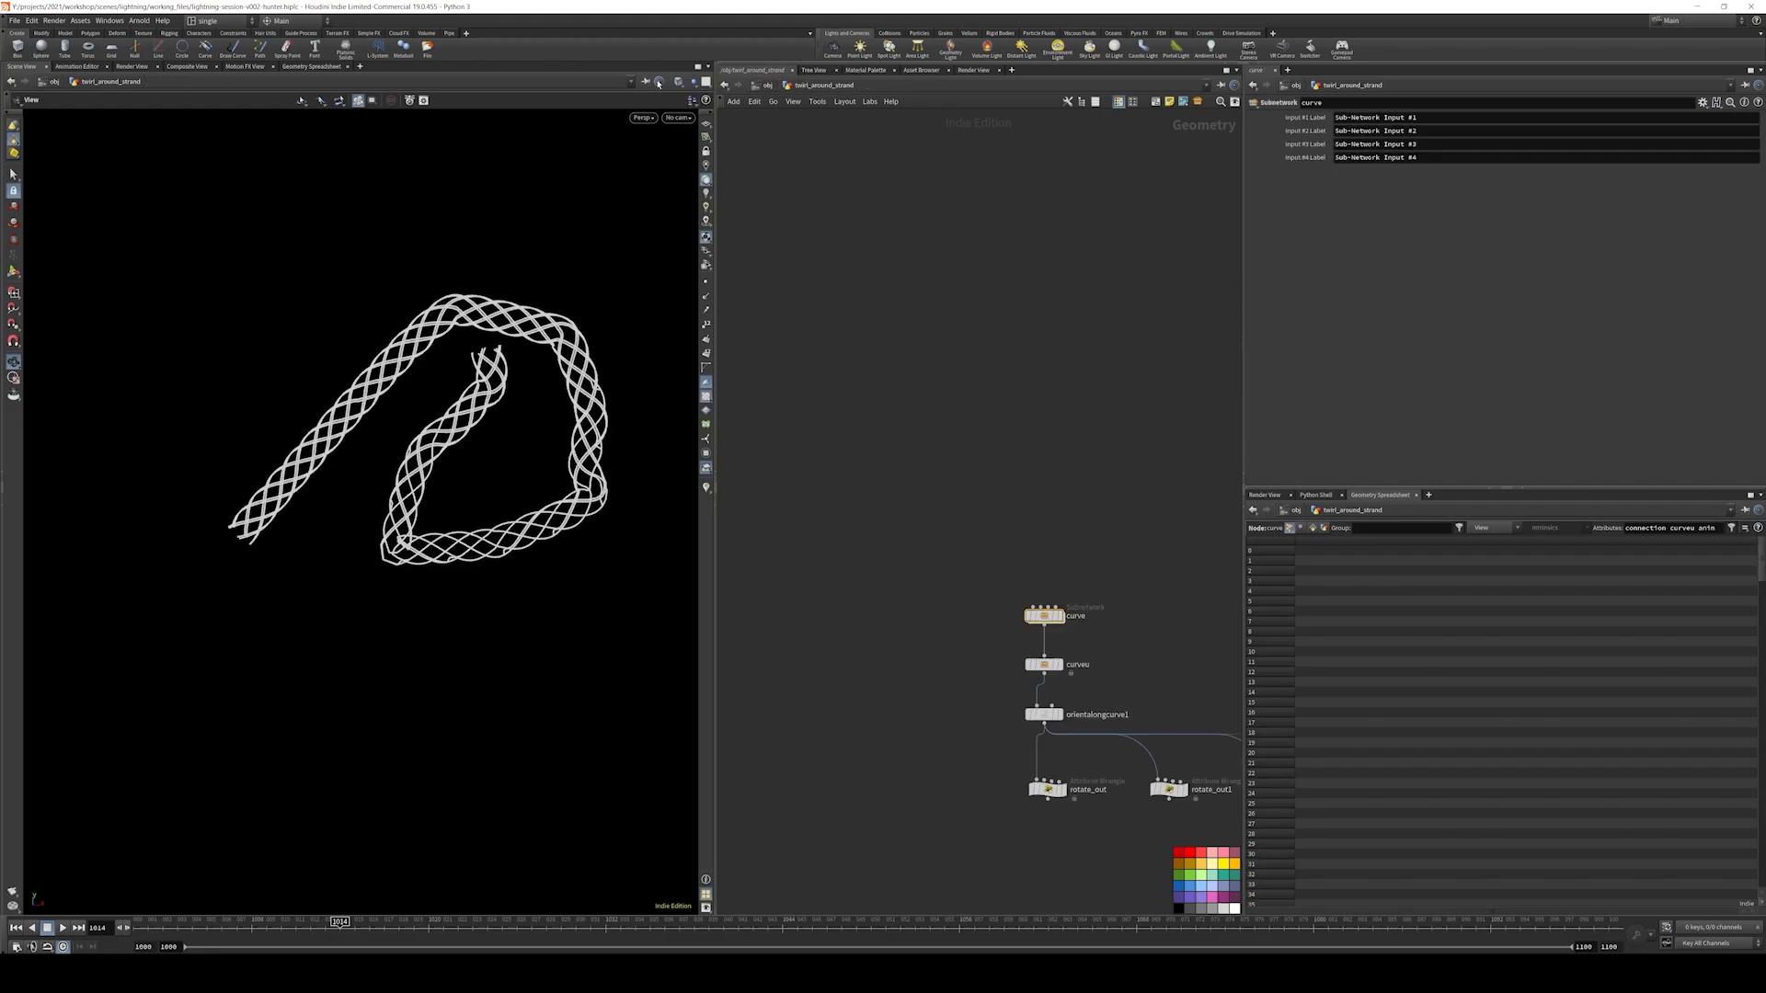
left_click(647, 82)
middle_click_drag(1064, 575, 1025, 540)
scroll(1008, 581, "up", 4)
double_click(1003, 584)
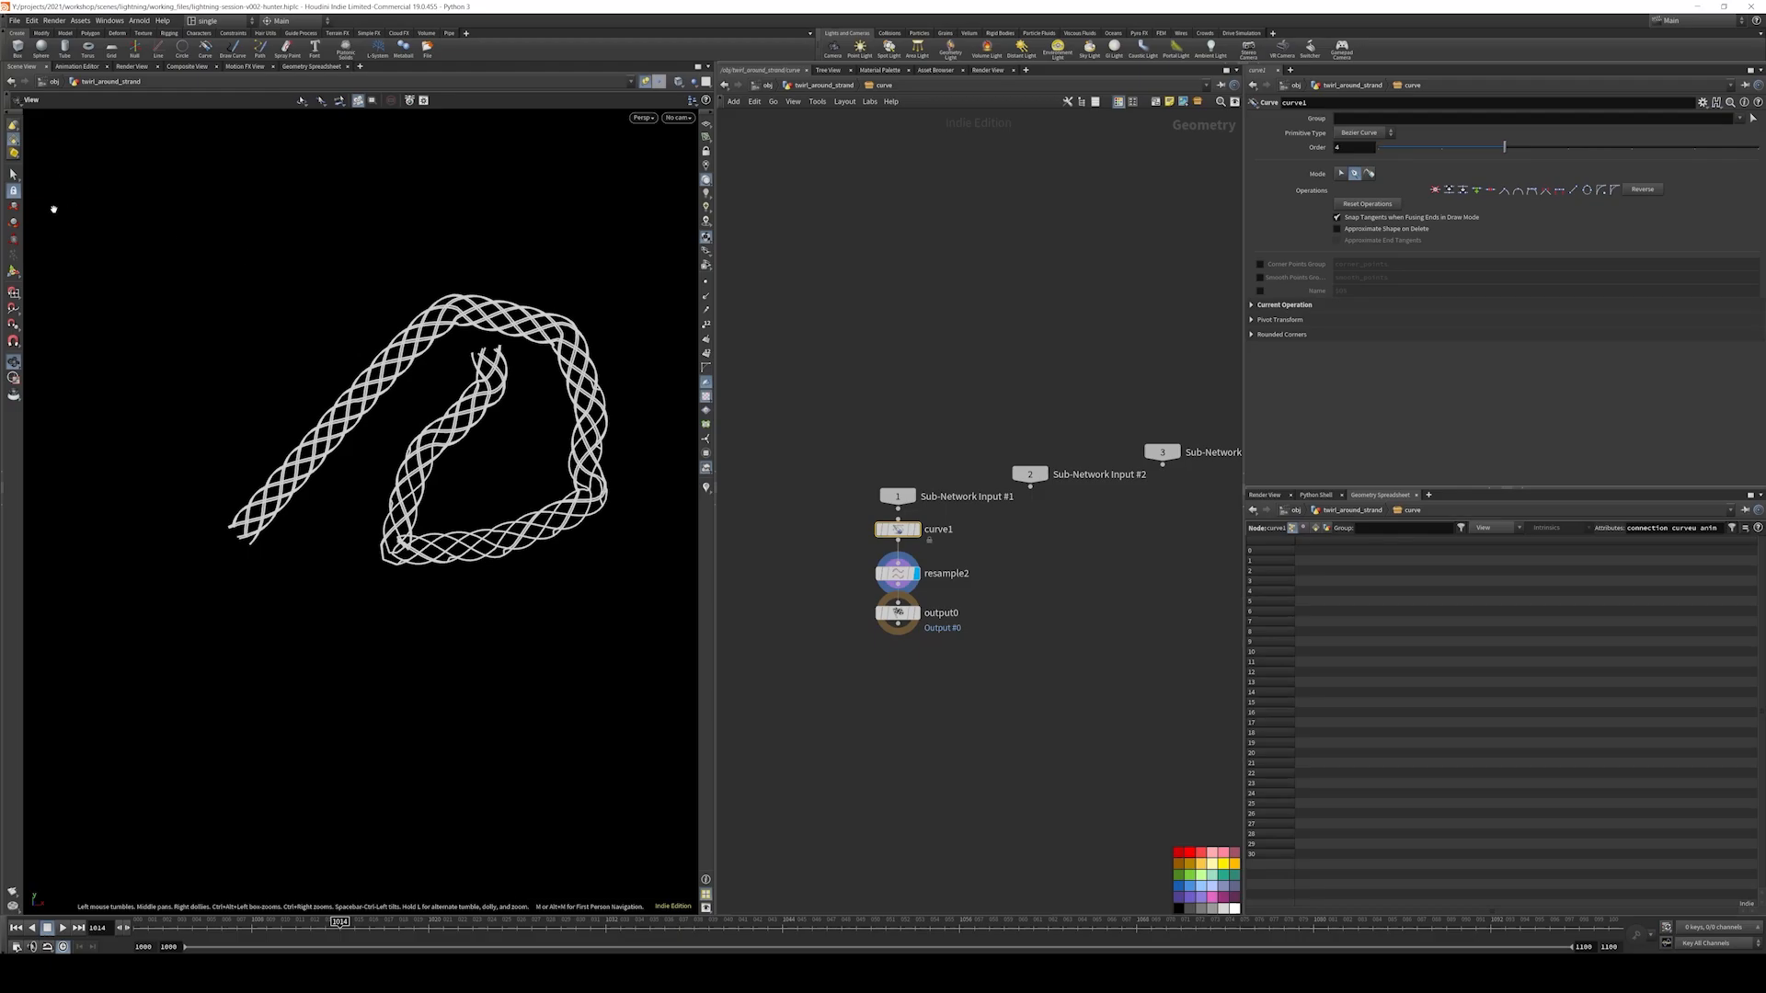
- Set the display to output0 inside the curve subnetwork and select curve1
left_click(14, 279)
middle_click_drag(405, 404, 387, 430, "alt")
scroll(387, 430, "down", 2)
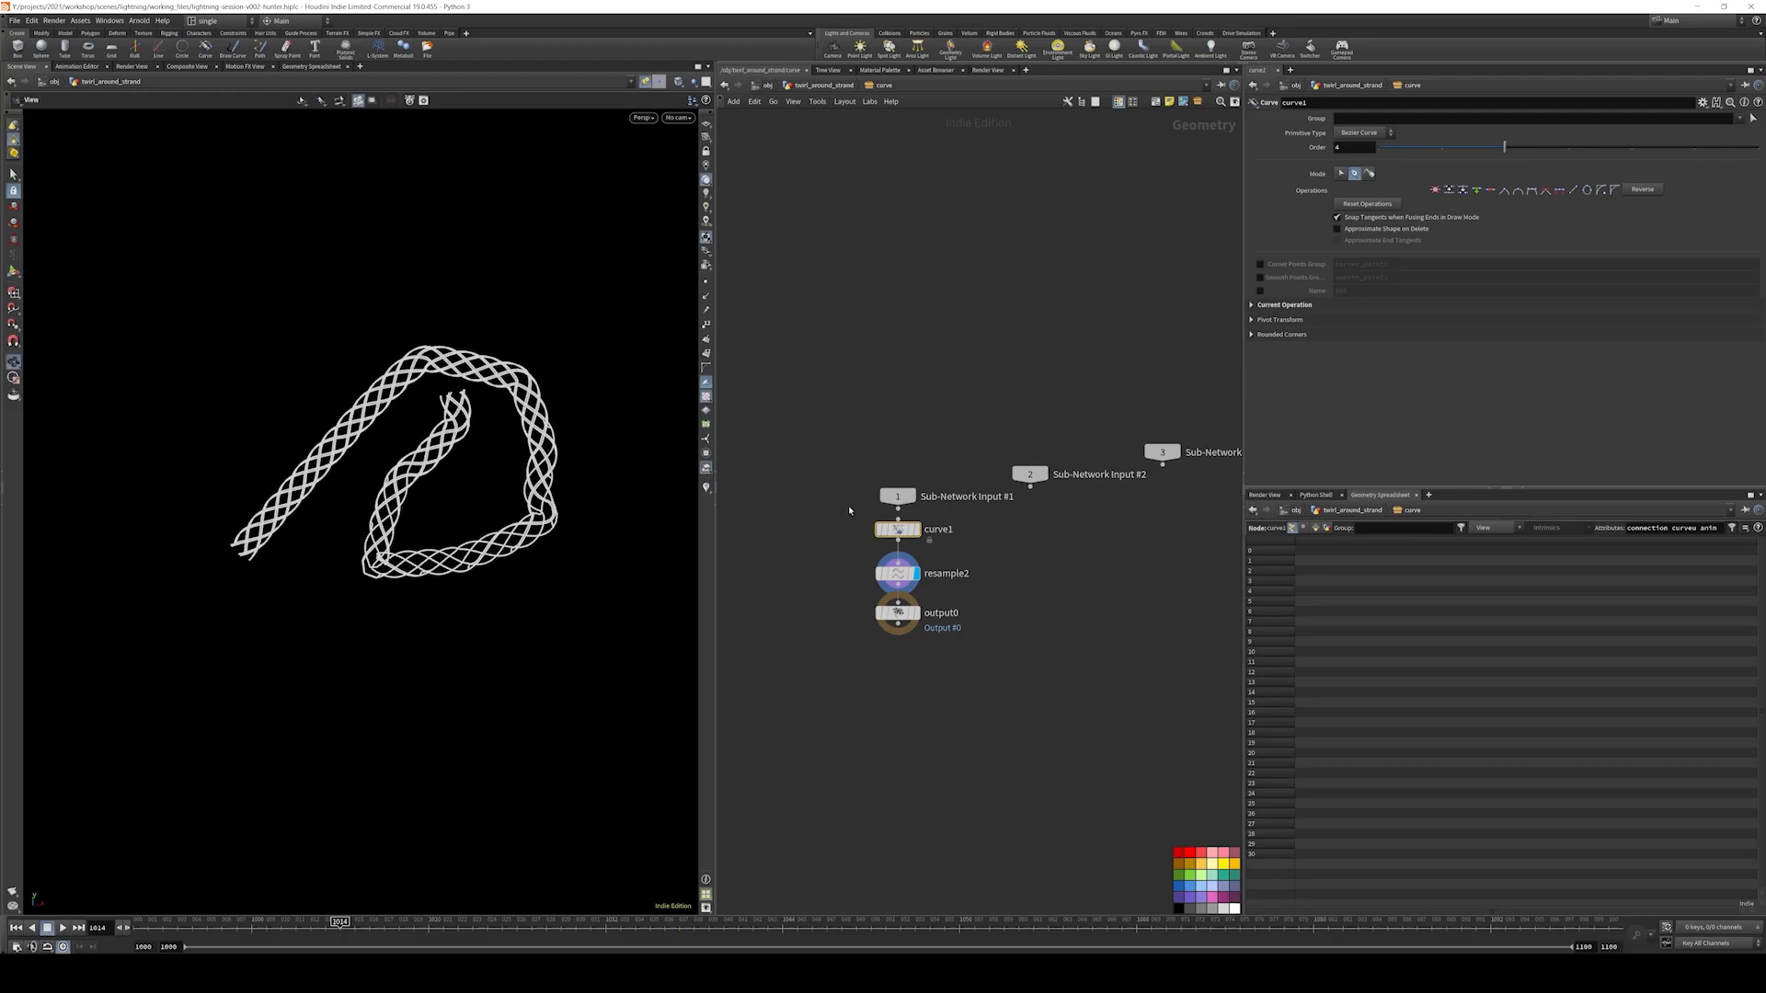
left_click_drag(952, 549, 850, 515)
scroll(441, 473, "down", 2)
middle_click_drag(442, 473, 443, 482, "alt")
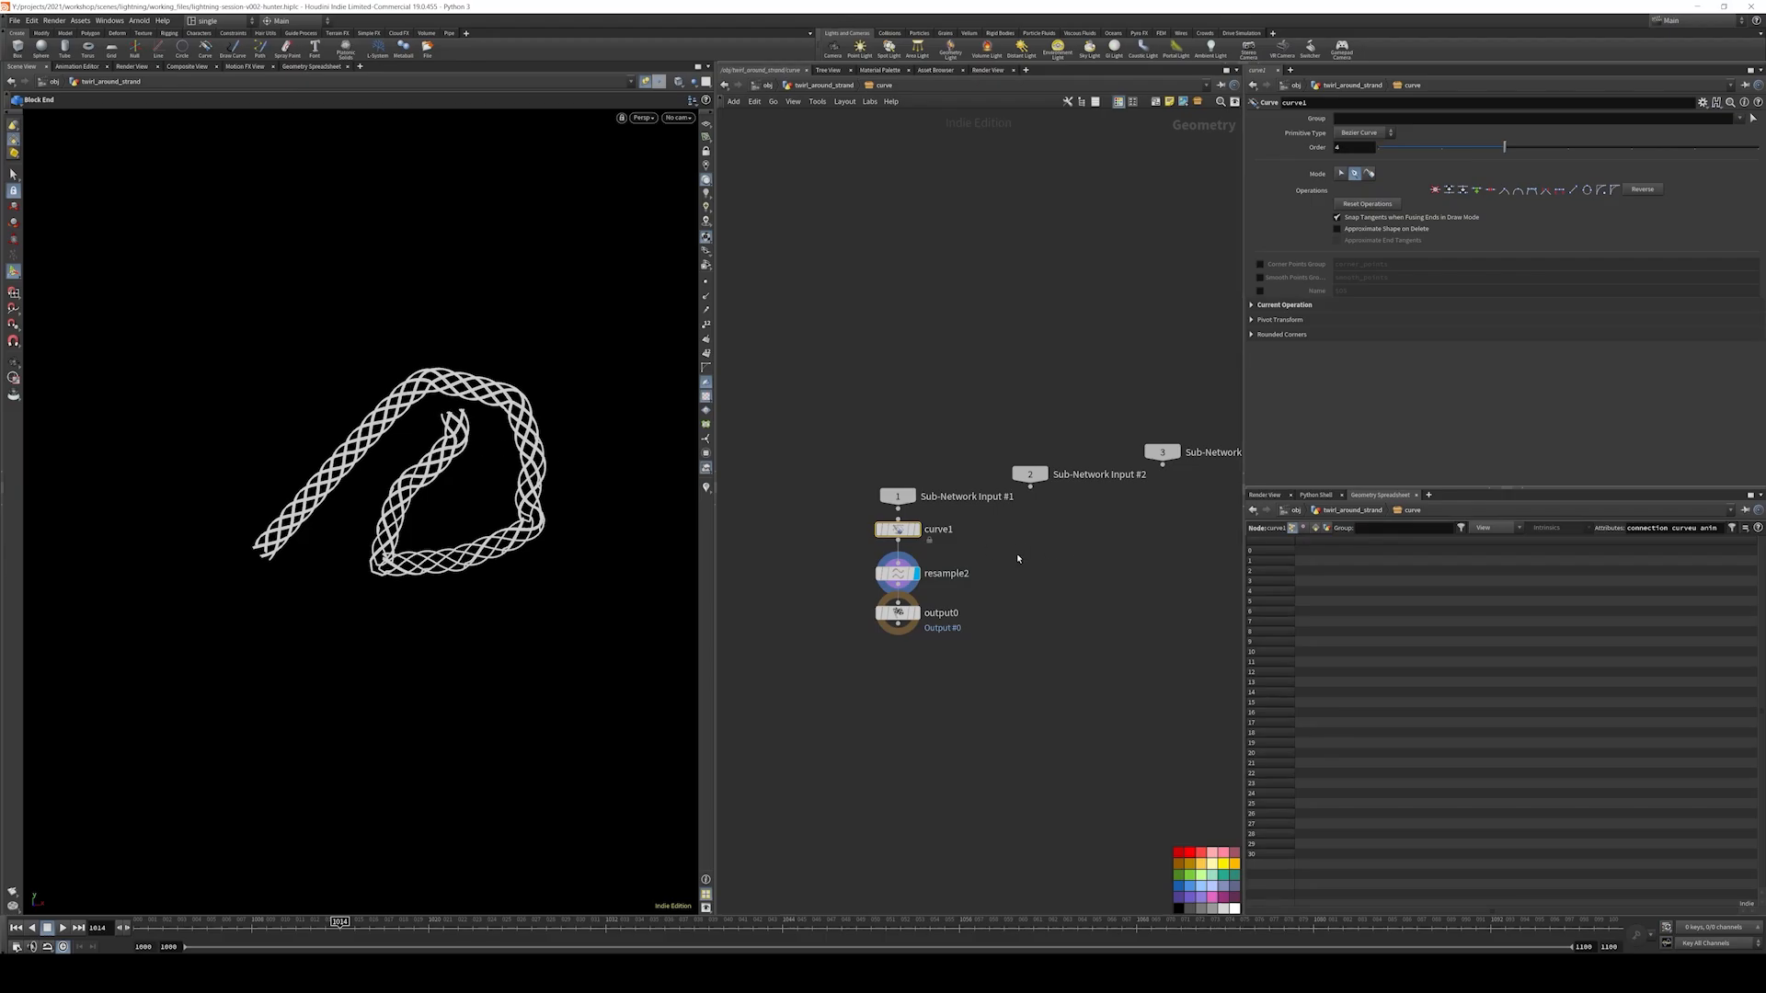
left_click(917, 529)
left_click_drag(1012, 599, 874, 627)
left_click(917, 612)
left_click_drag(993, 550, 831, 523)
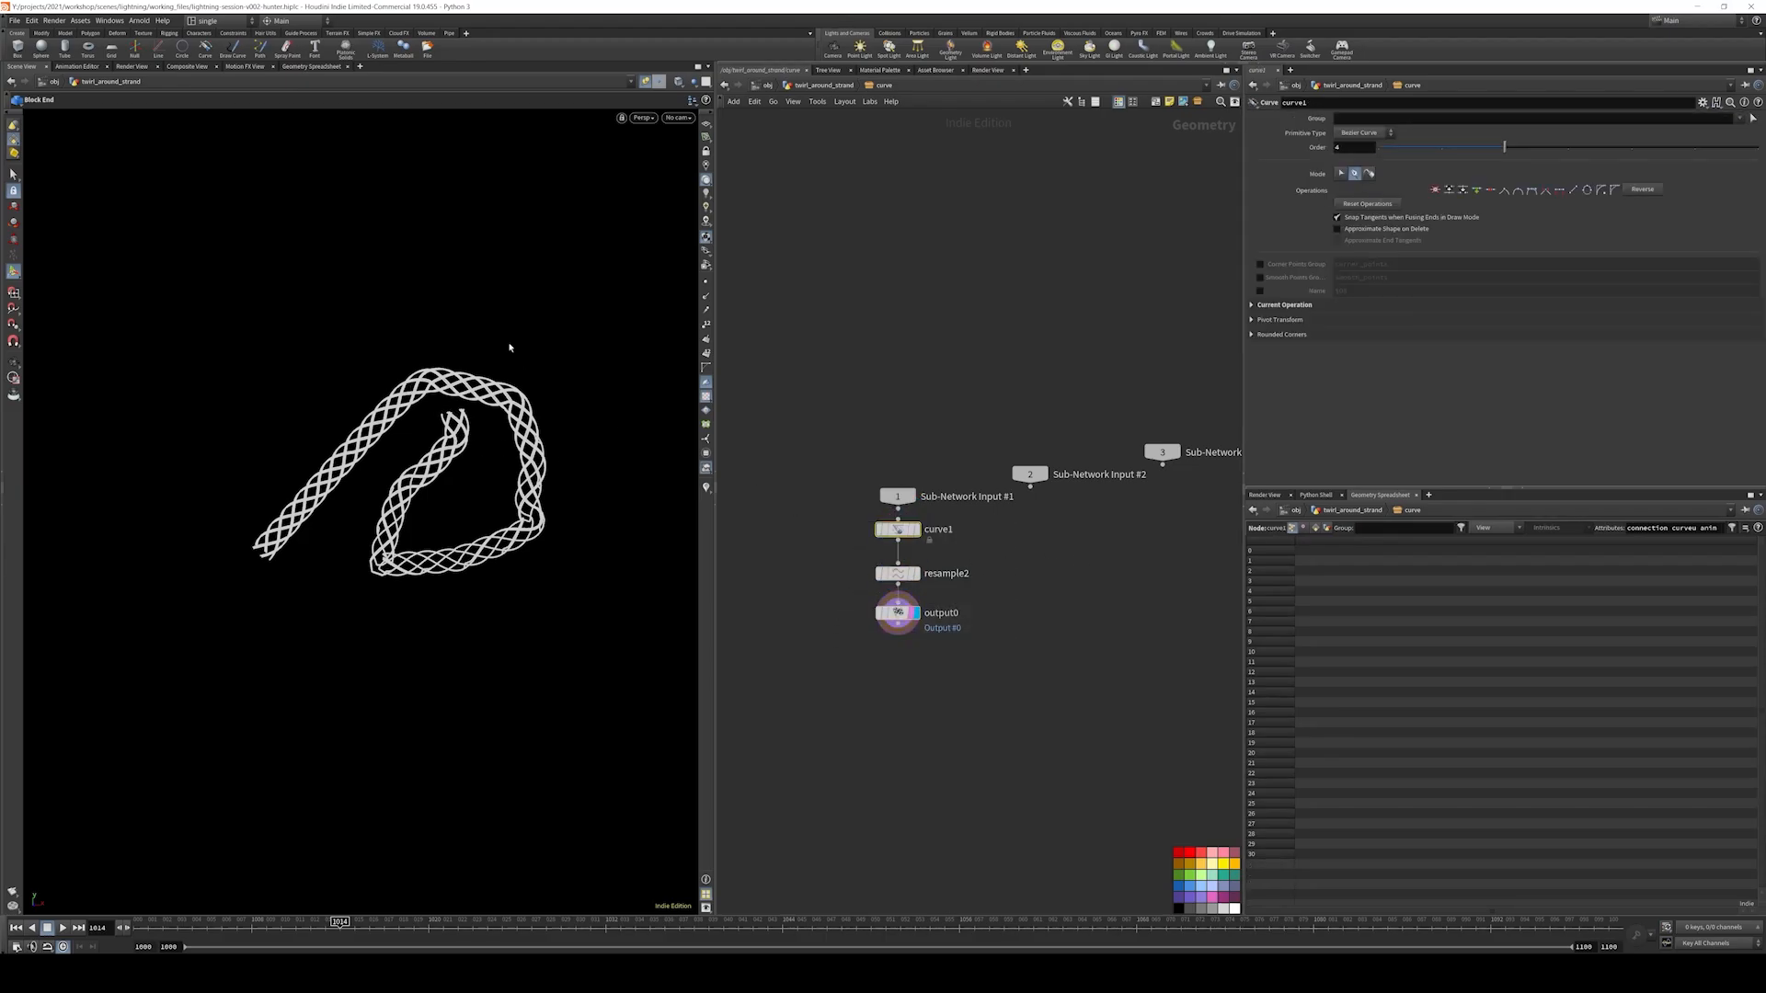
- Unpin the viewport and try to edit the curve's lower end point inside the curve subnetwork
left_click(652, 85)
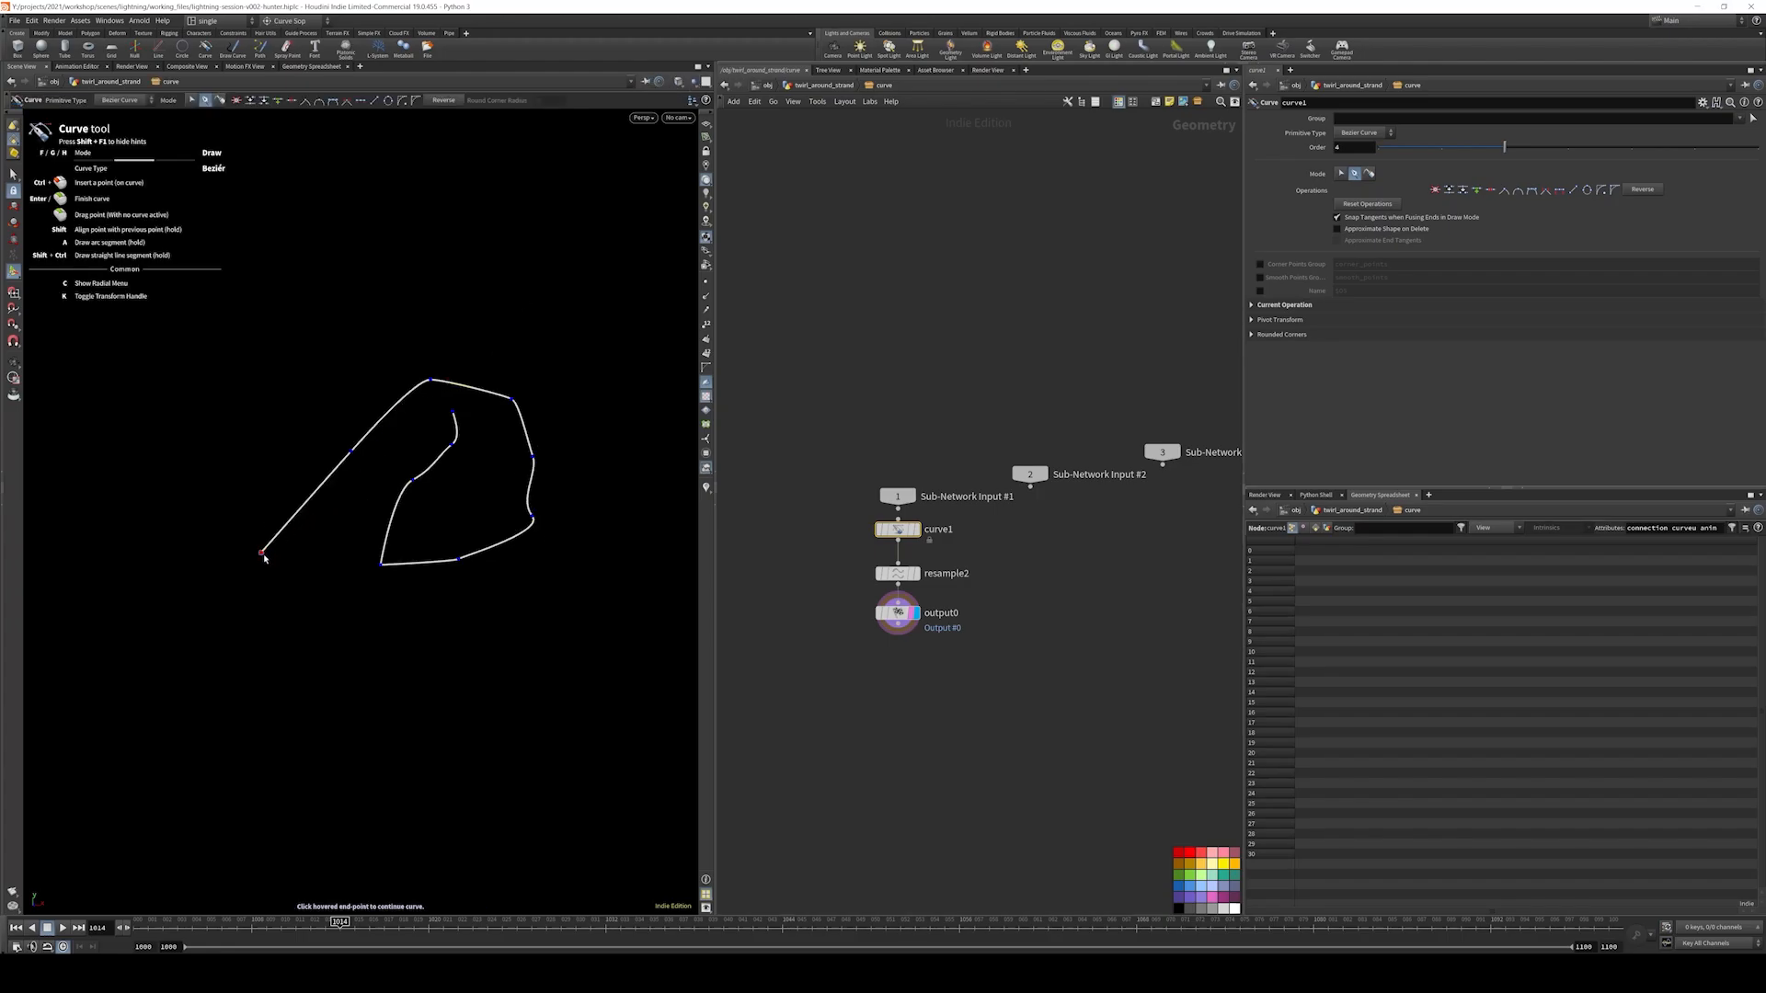
left_click(235, 455)
key("Escape")
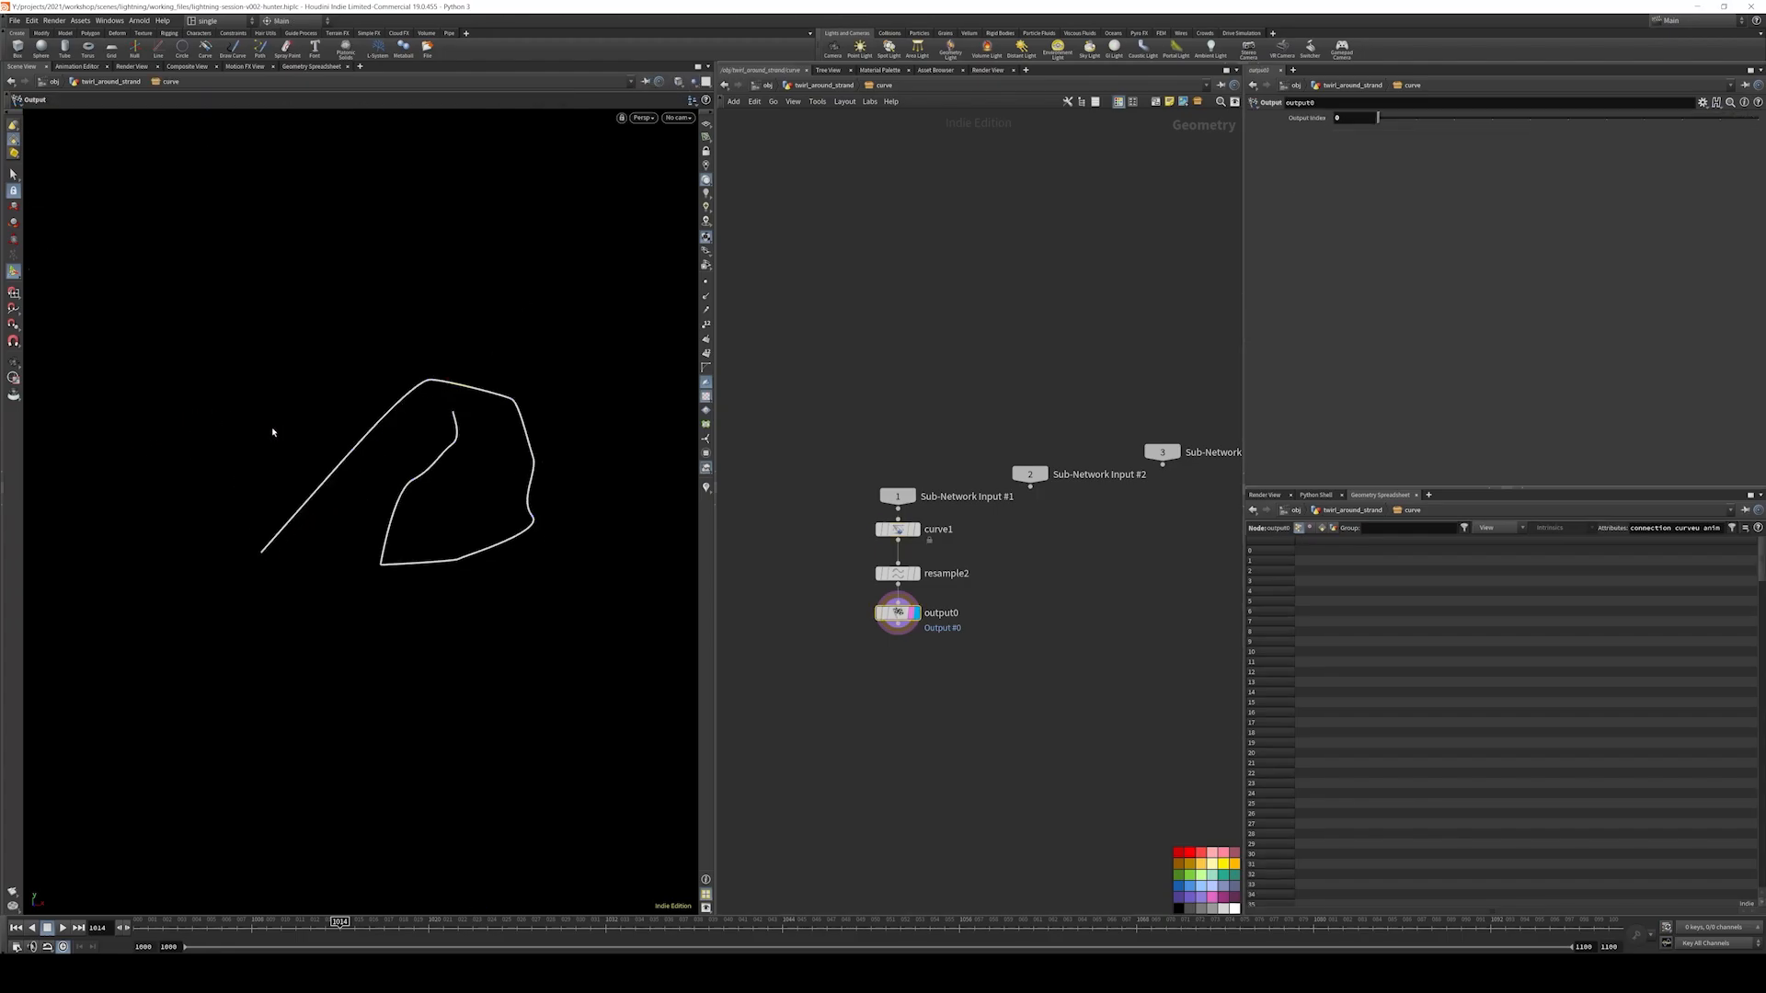
left_click(14, 174)
left_click_drag(207, 557, 311, 626)
left_click_drag(974, 607, 837, 658)
key("u")
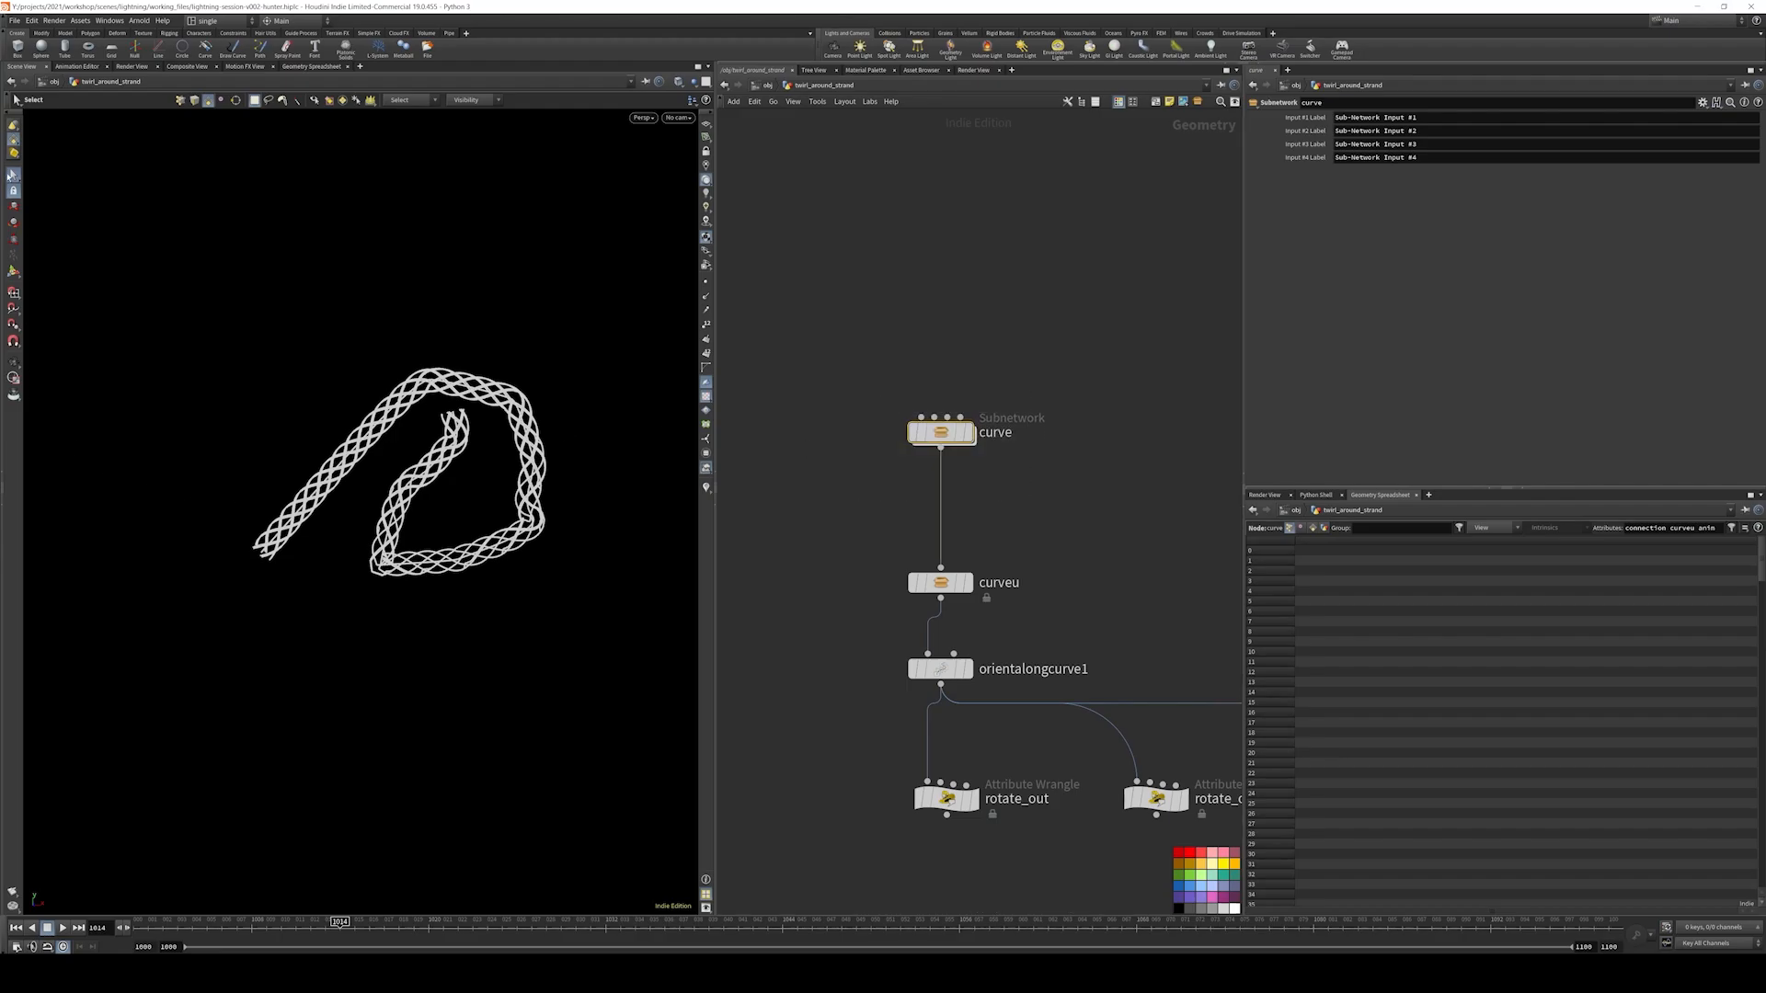
- Try moving the curve's end point with an Edit node after the curve subnetwork, and delete that node
left_click_drag(202, 537, 262, 580)
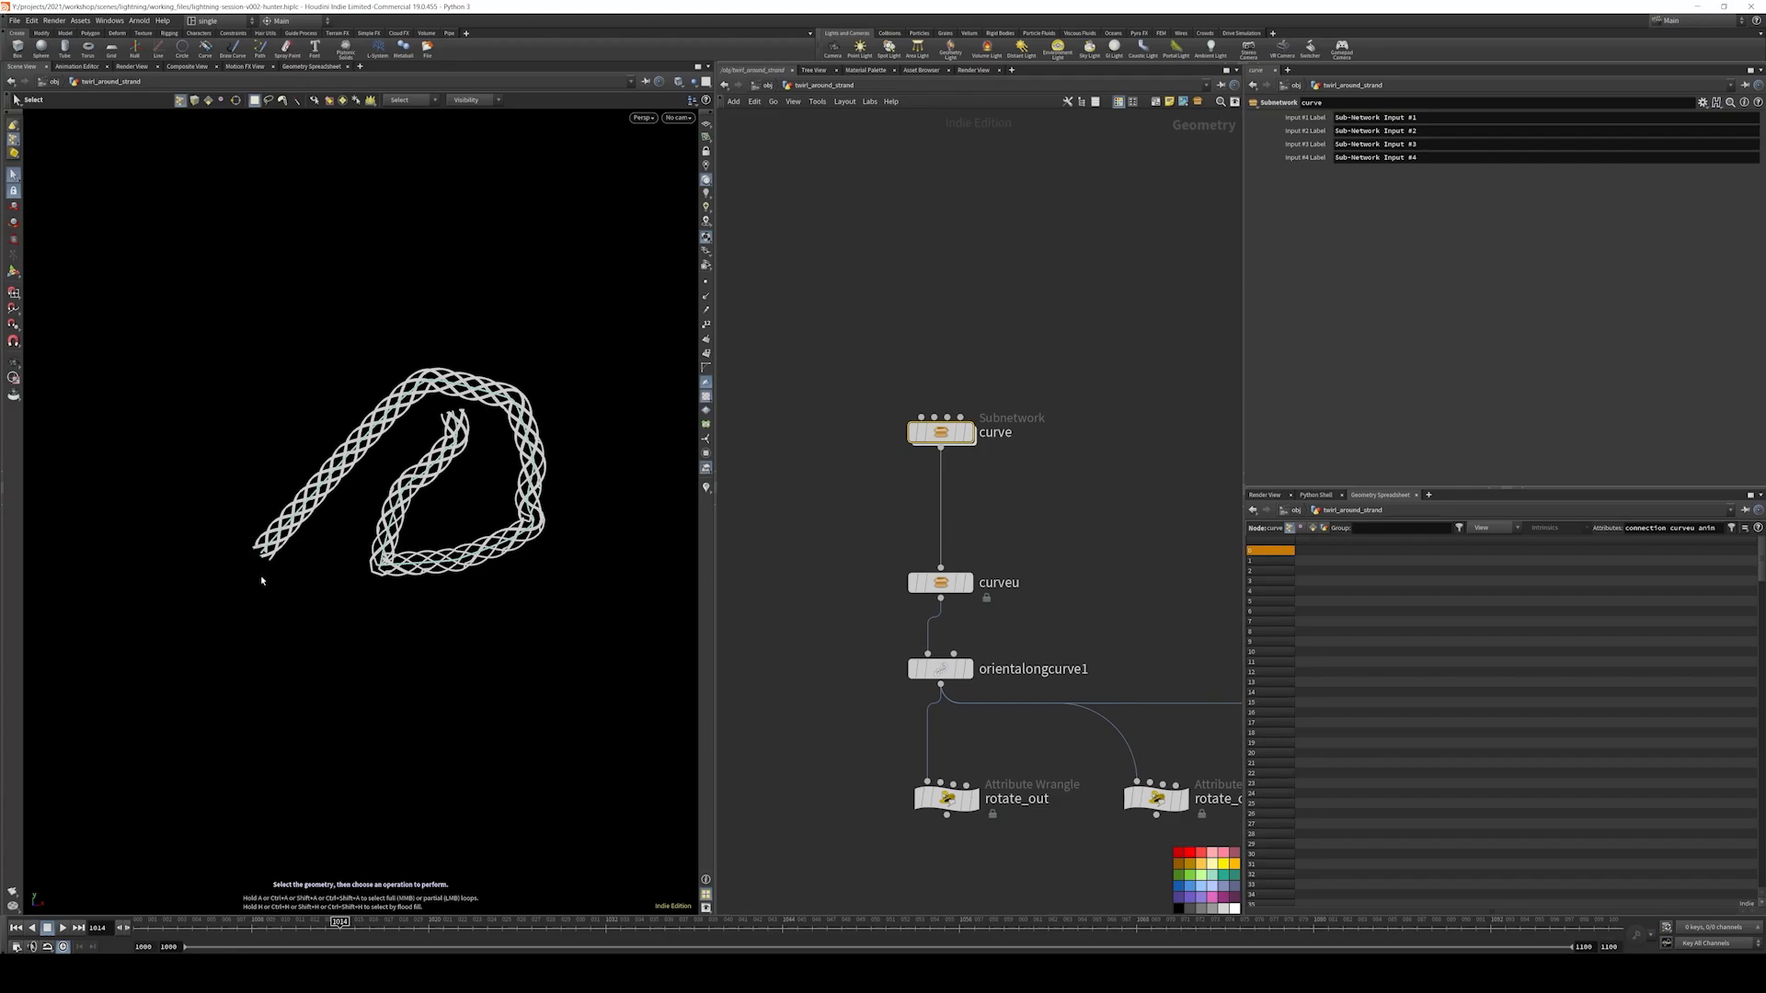
key("t")
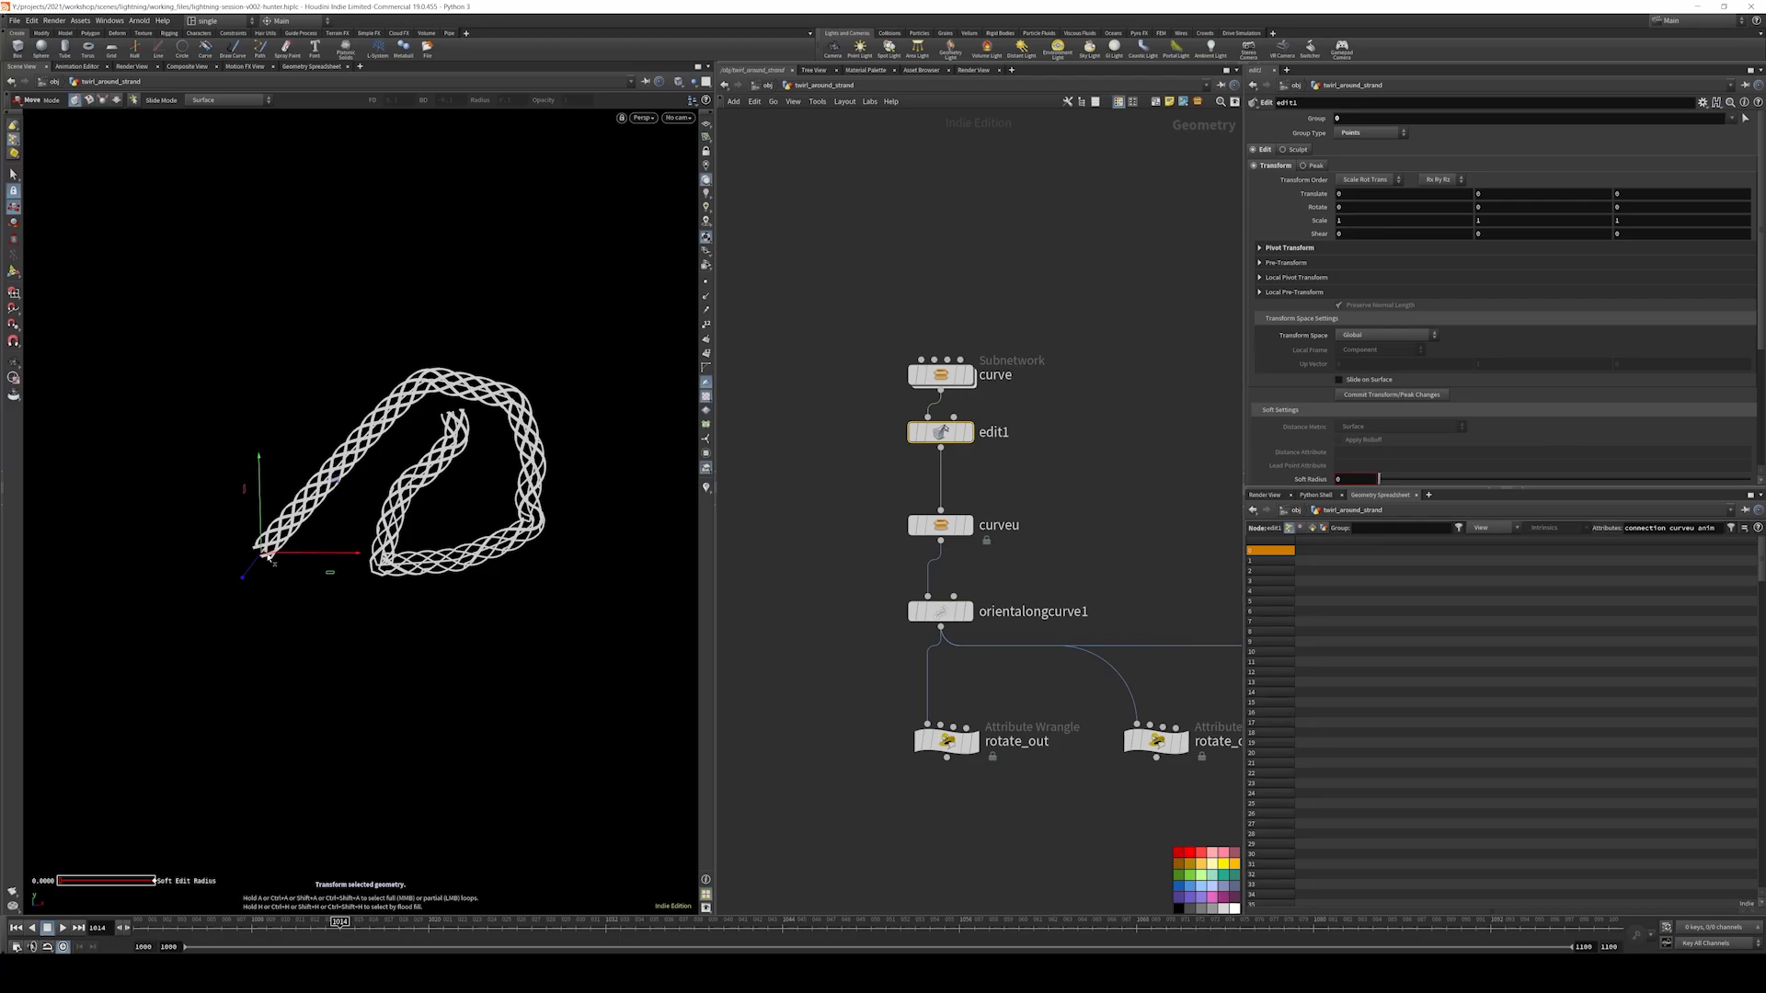
left_click_drag(264, 555, 178, 540)
key("ctrl+z")
left_click_drag(1067, 487, 912, 427)
key("Delete")
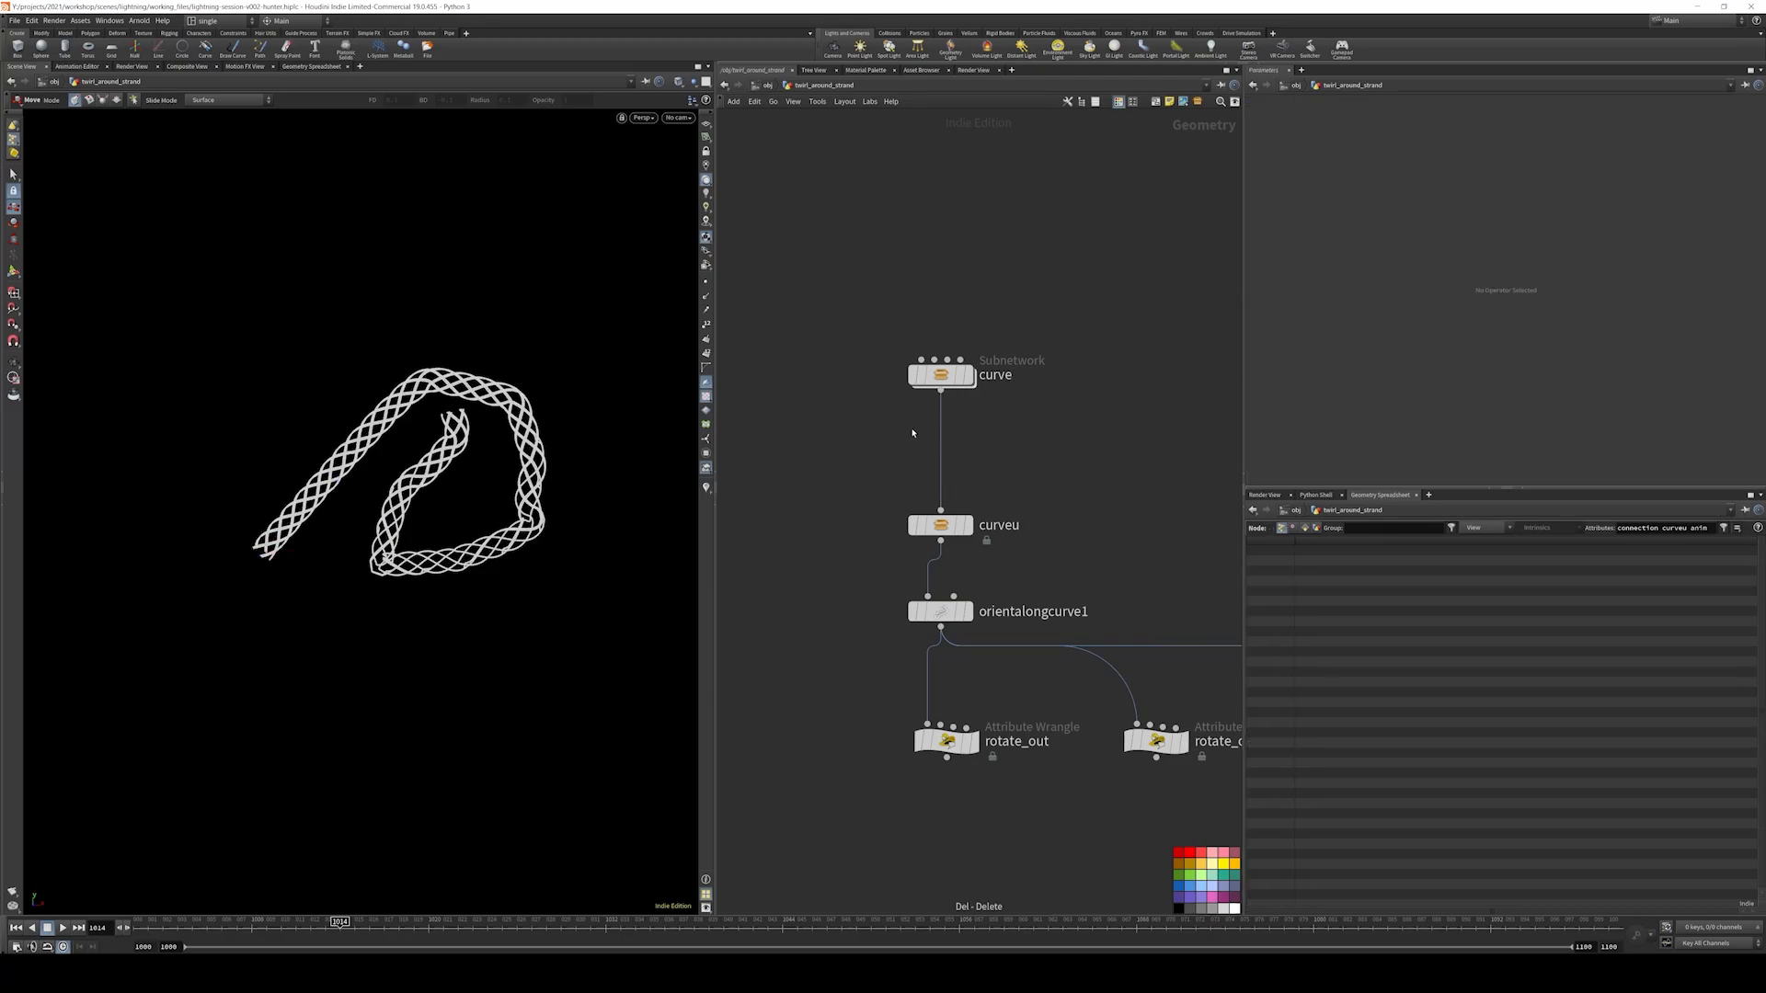
- Display the curve subnetwork's result and add a Soft Transform acting on the curve's point 0
key("s")
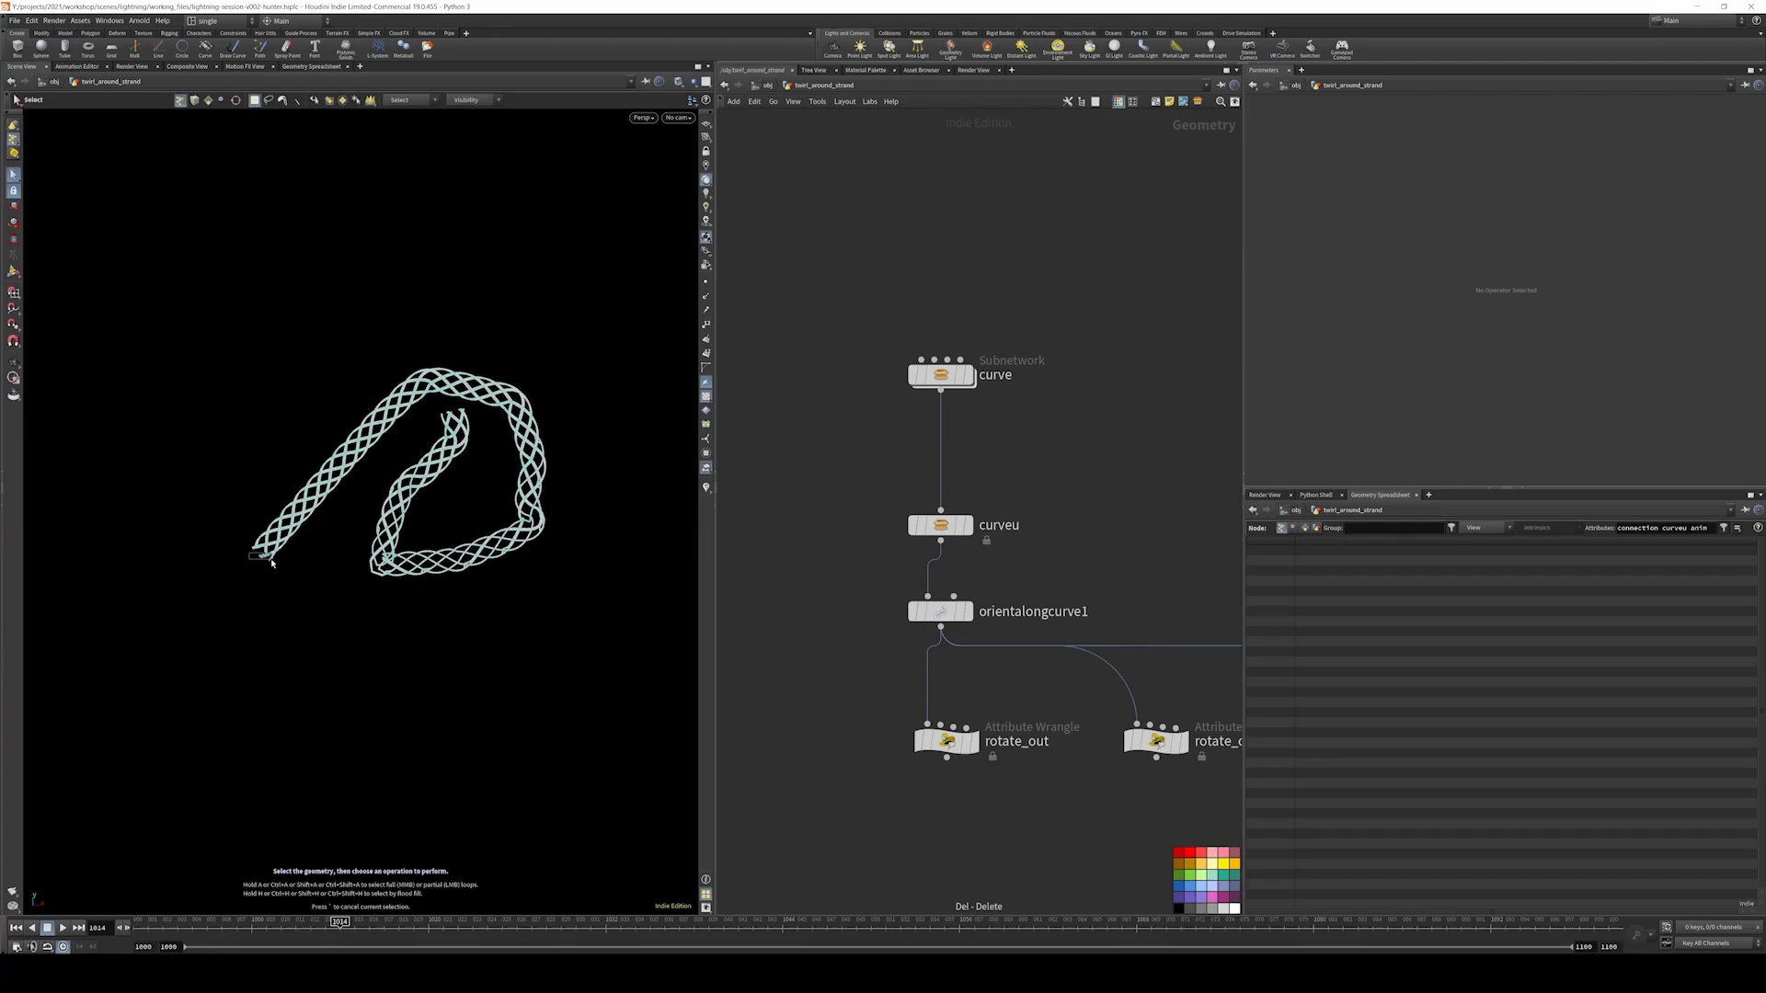
mouse_move(270, 559)
left_mouse_down()
mouse_move(254, 558)
mouse_move(271, 562)
left_mouse_up()
left_click(947, 376)
left_click(967, 375)
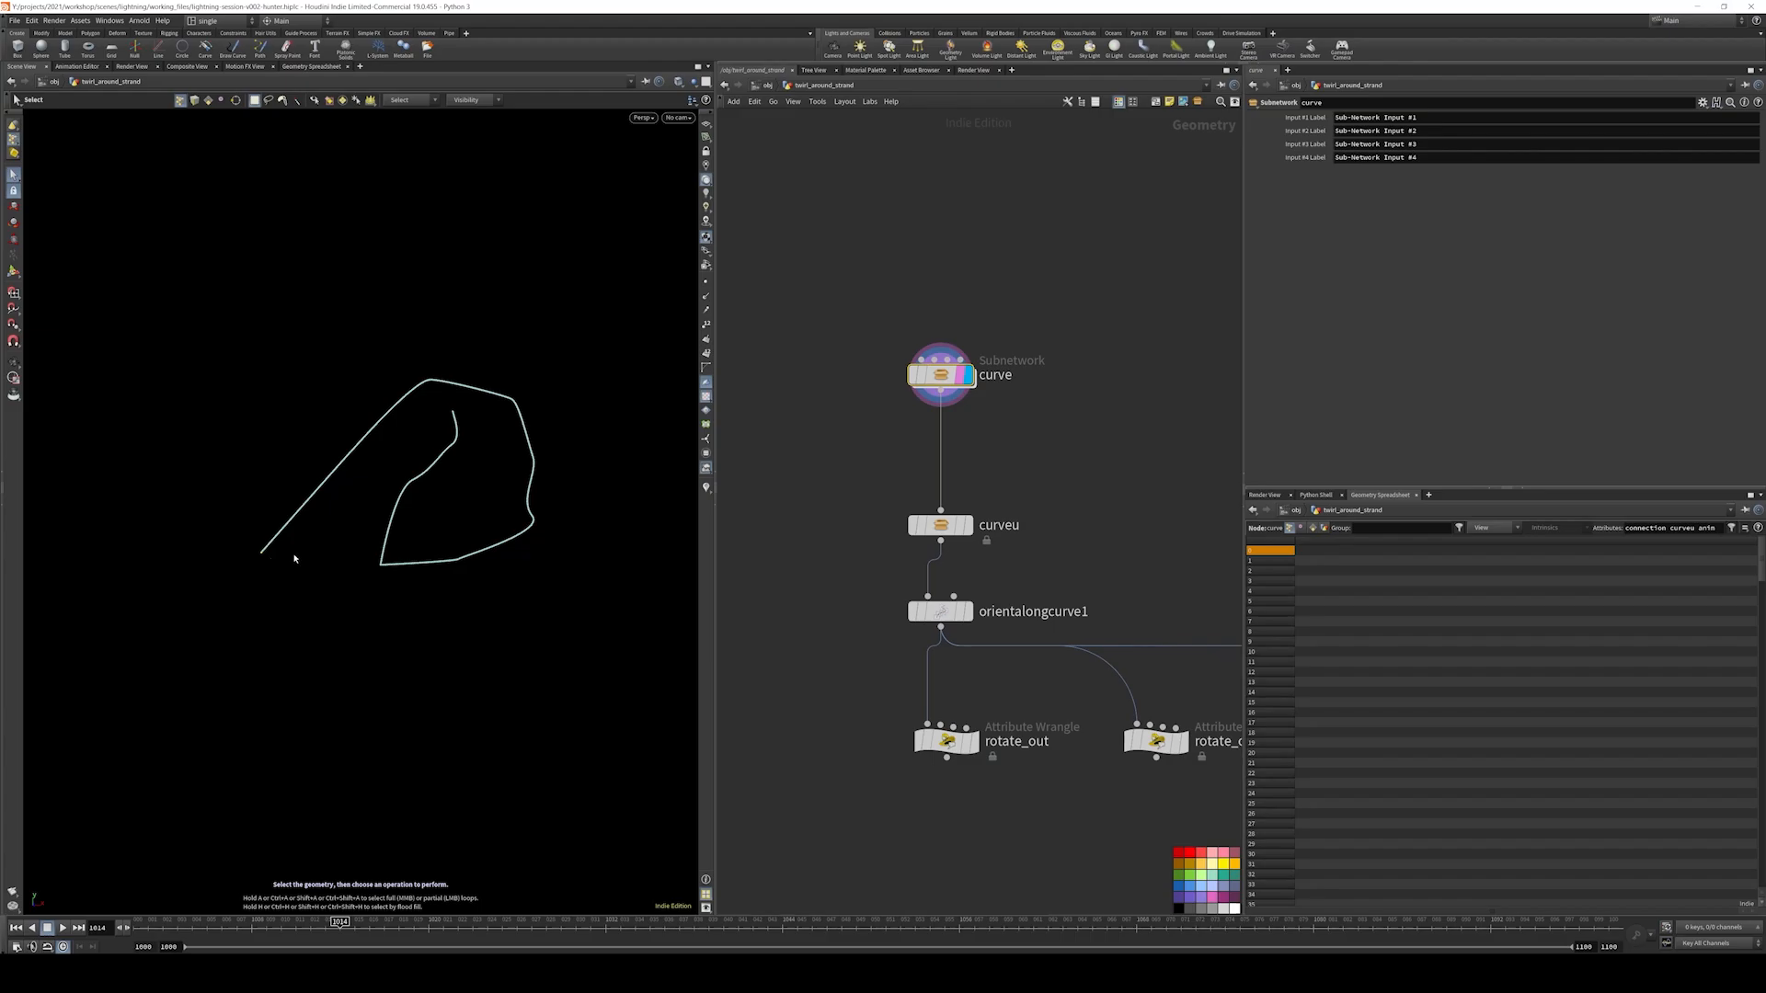
key("Tab")
type("soft")
key("Return")
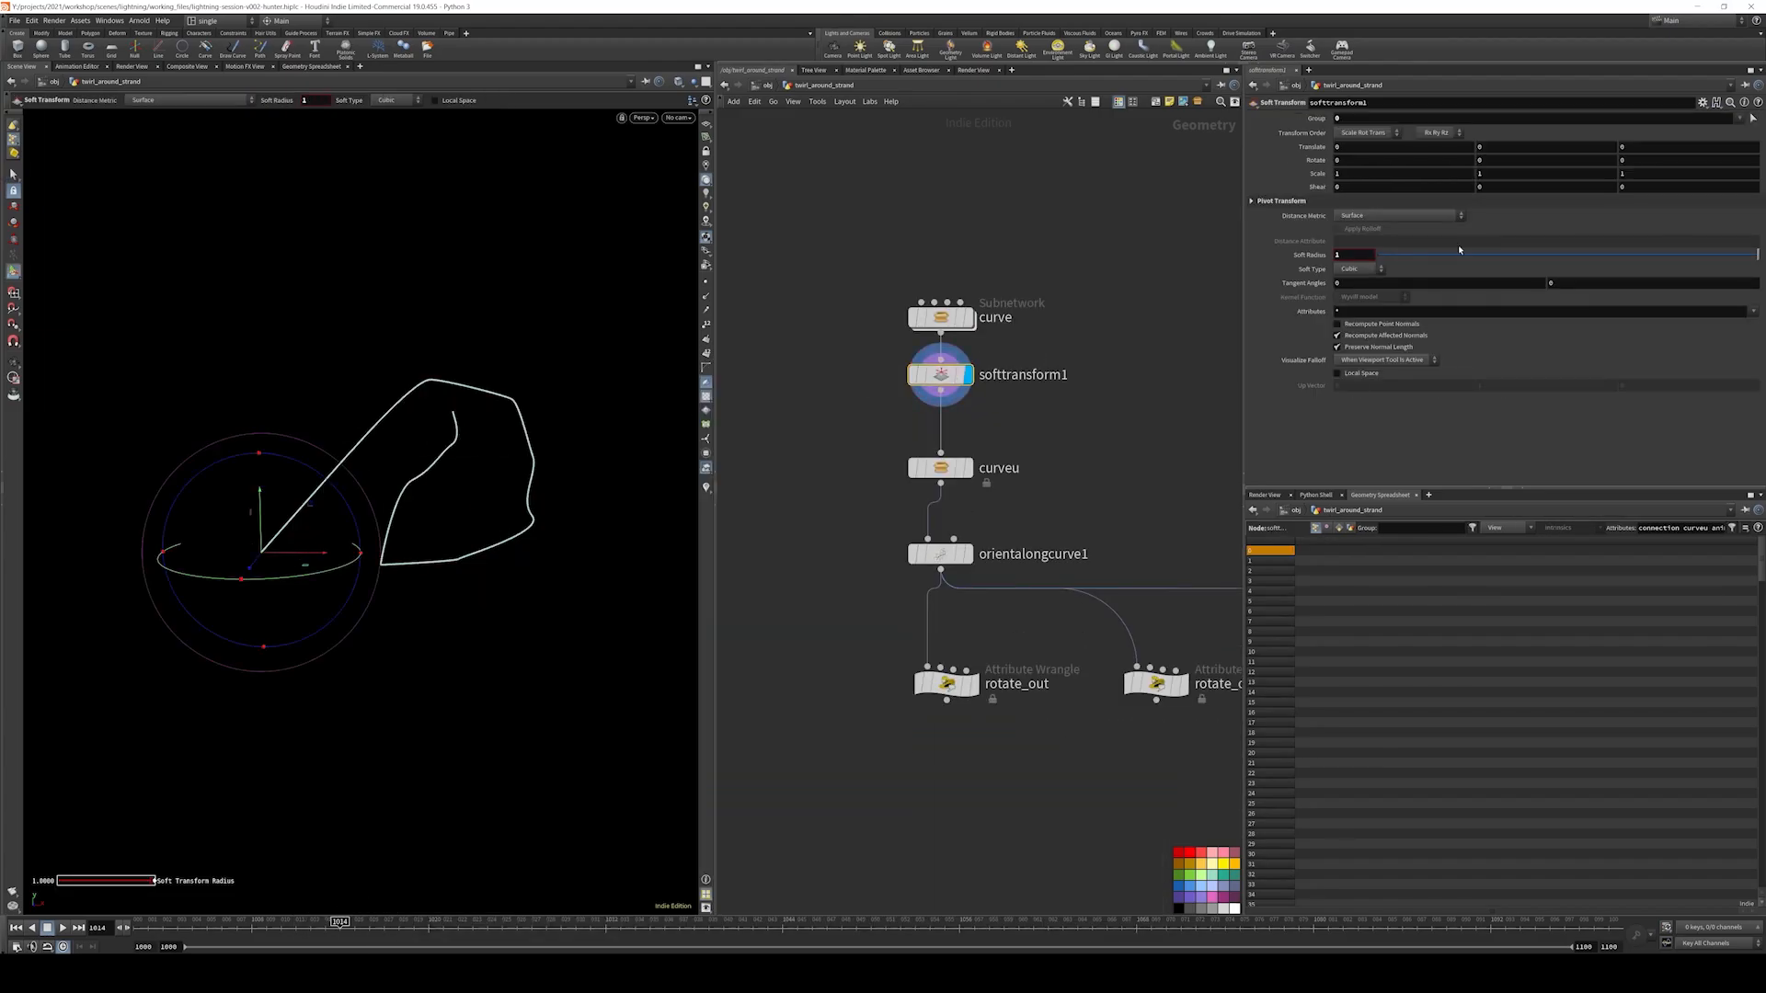
- Set the Soft Transform's Soft Radius to 2.7 and pull the curve's end point up and away from the curve
double_click(1333, 255)
type("2.7")
key("Return")
left_click_drag(267, 552, 166, 482)
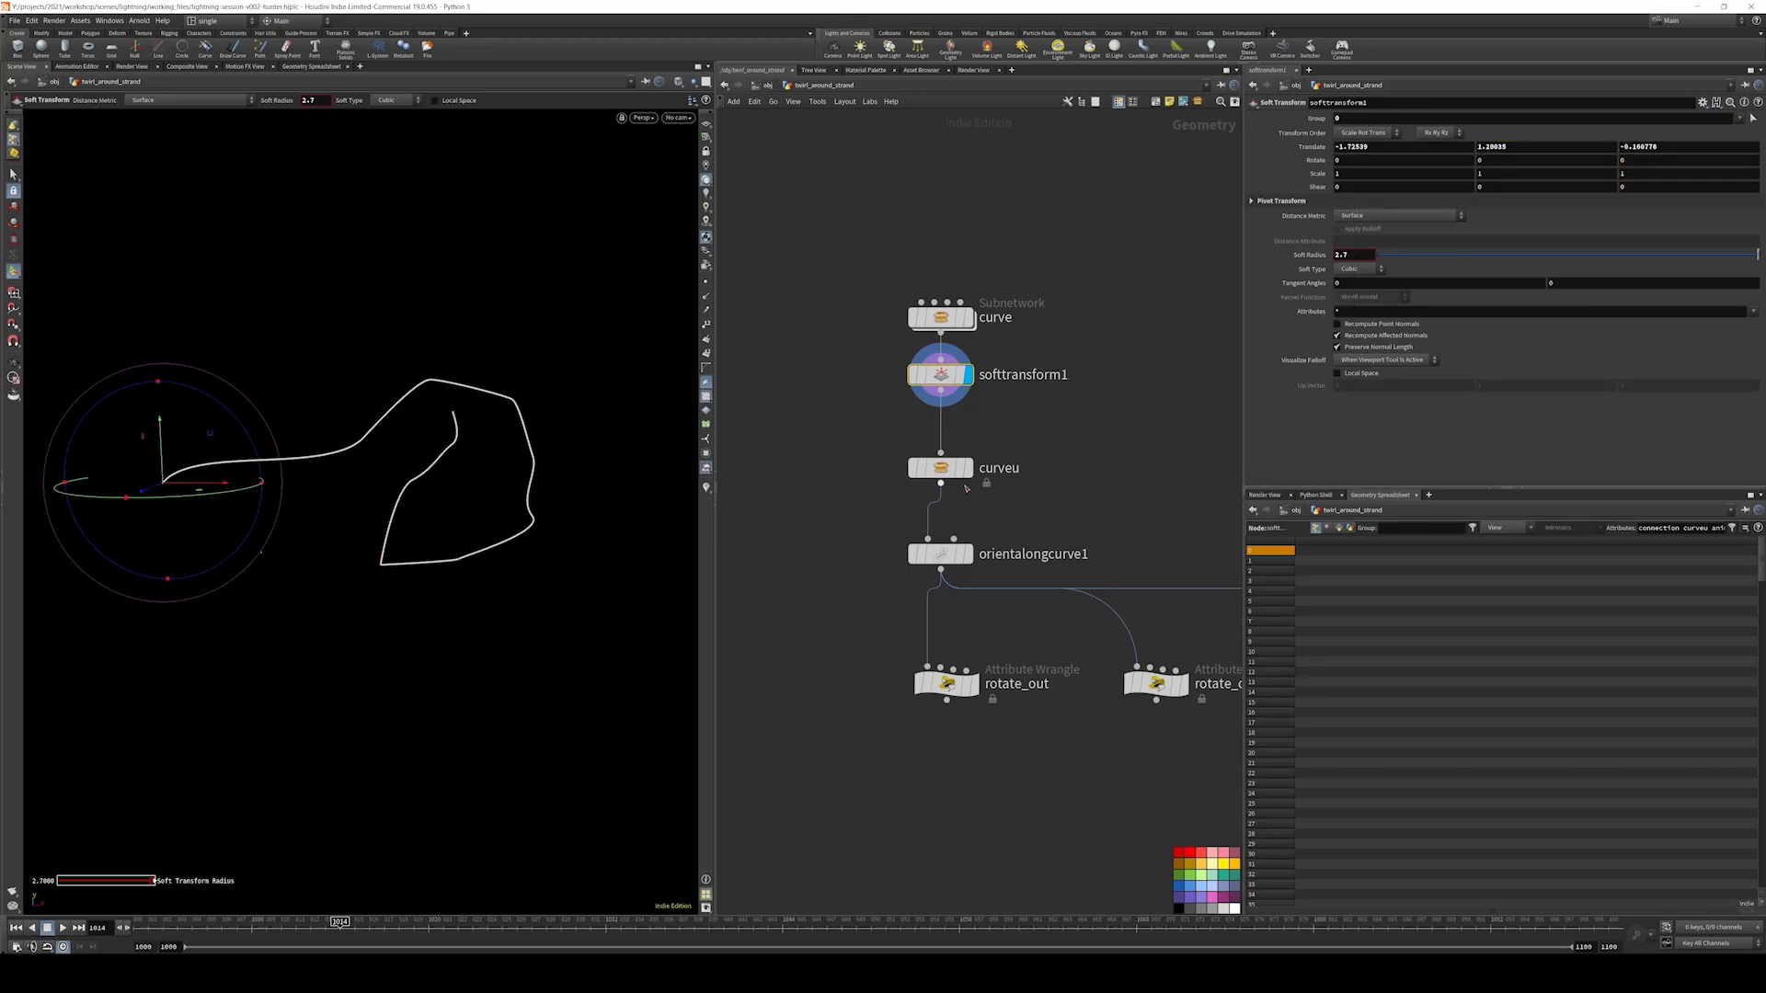
- Display the foreach_end1 result to see the strands on the deformed curve
scroll(1021, 488, "down", 4)
middle_click_drag(1103, 503, 923, 454)
scroll(1021, 512, "up", 3)
middle_click_drag(1113, 542, 893, 405)
left_click(999, 649)
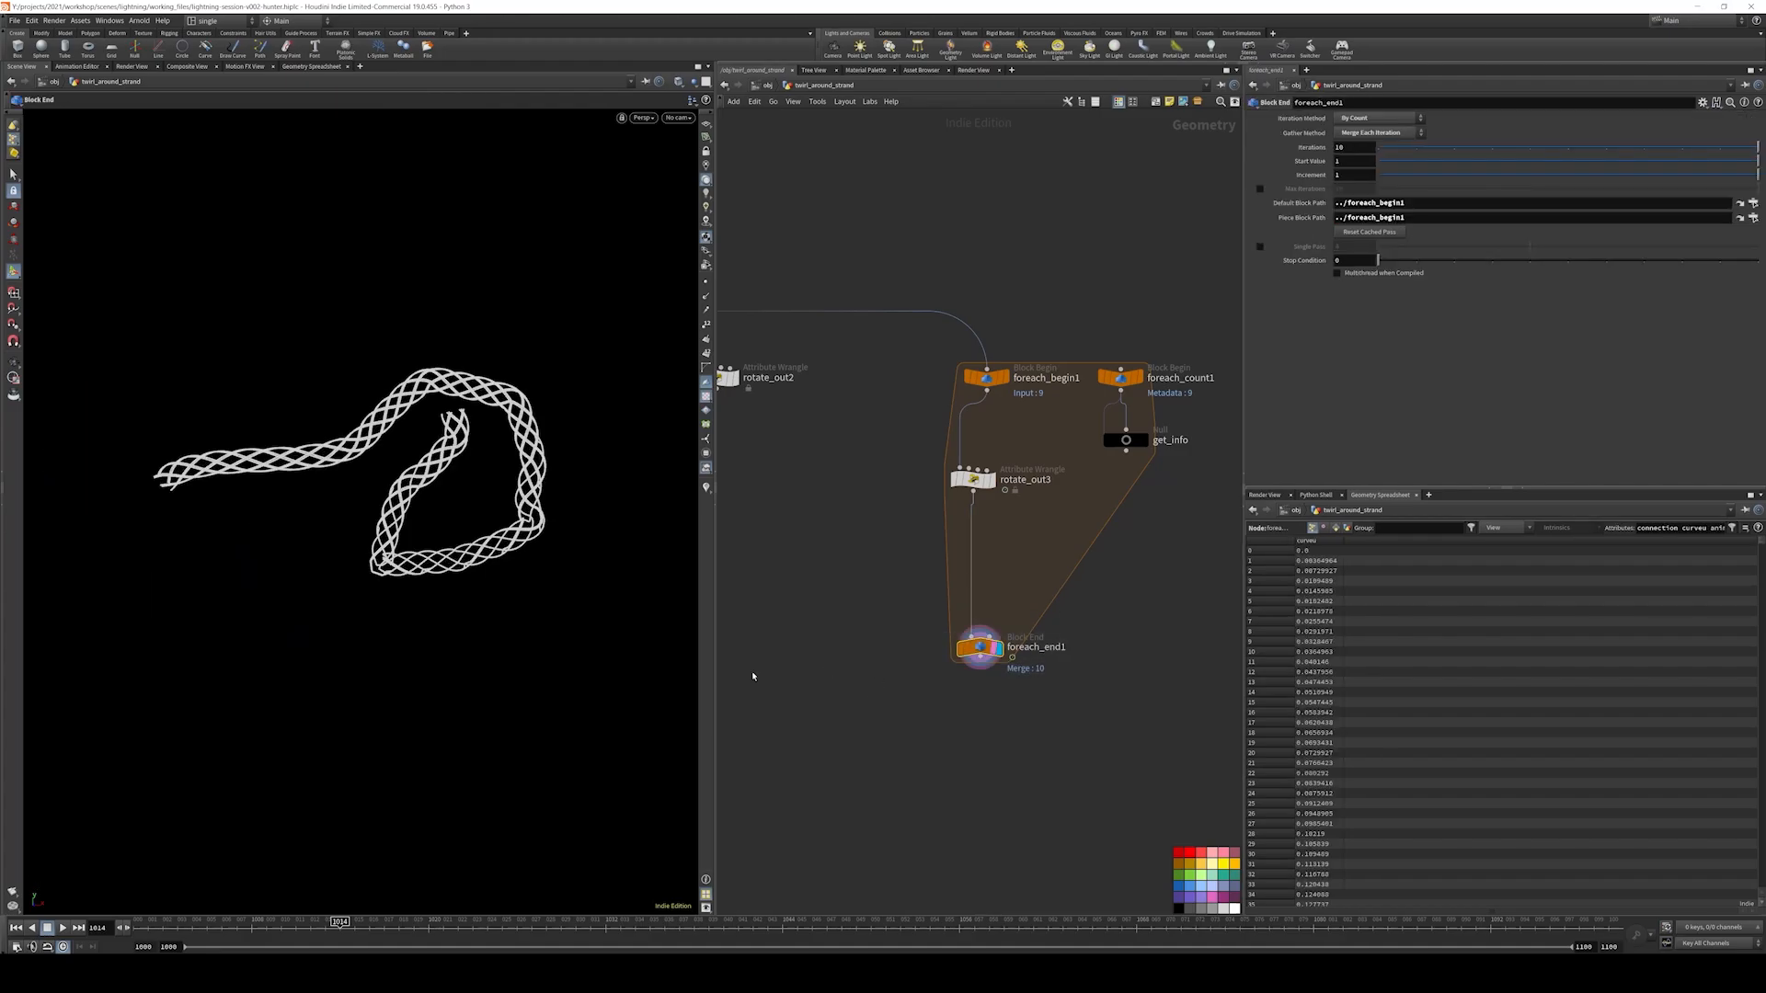
- Select softtransform1 and move the curve's end back to about its original position while the strands are displayed
middle_click_drag(866, 473, 1302, 635)
left_click(925, 394)
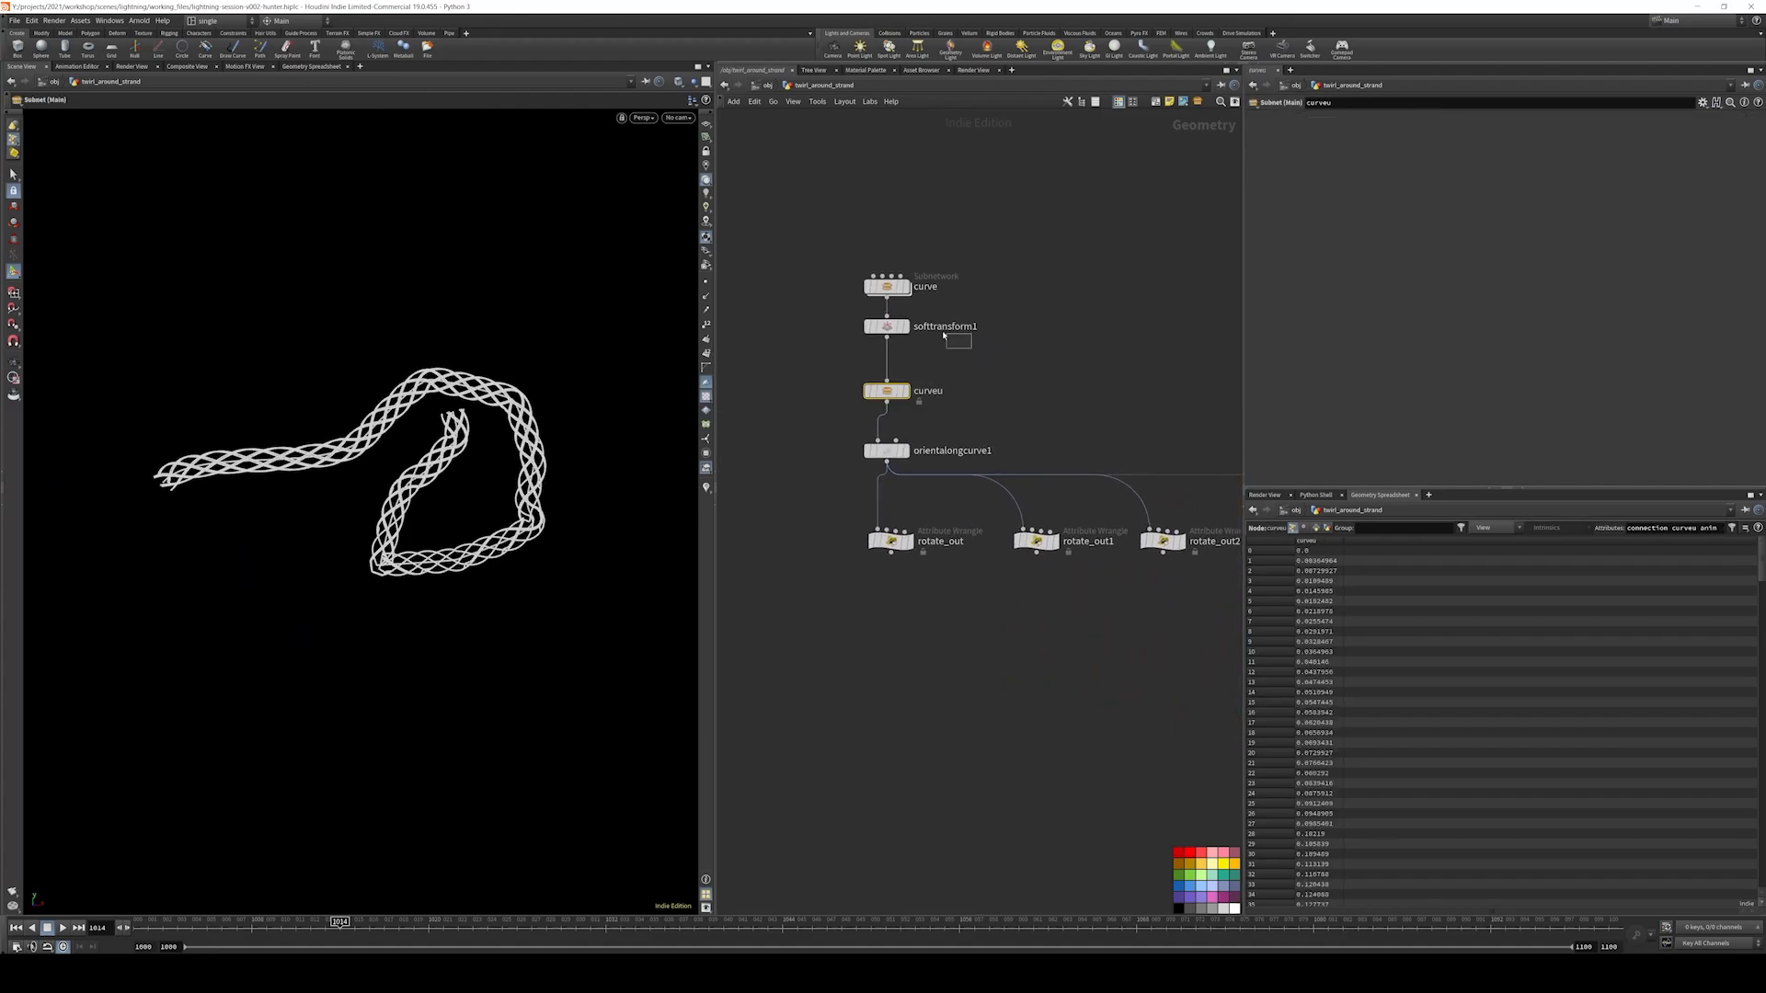
left_click_drag(943, 336, 894, 321)
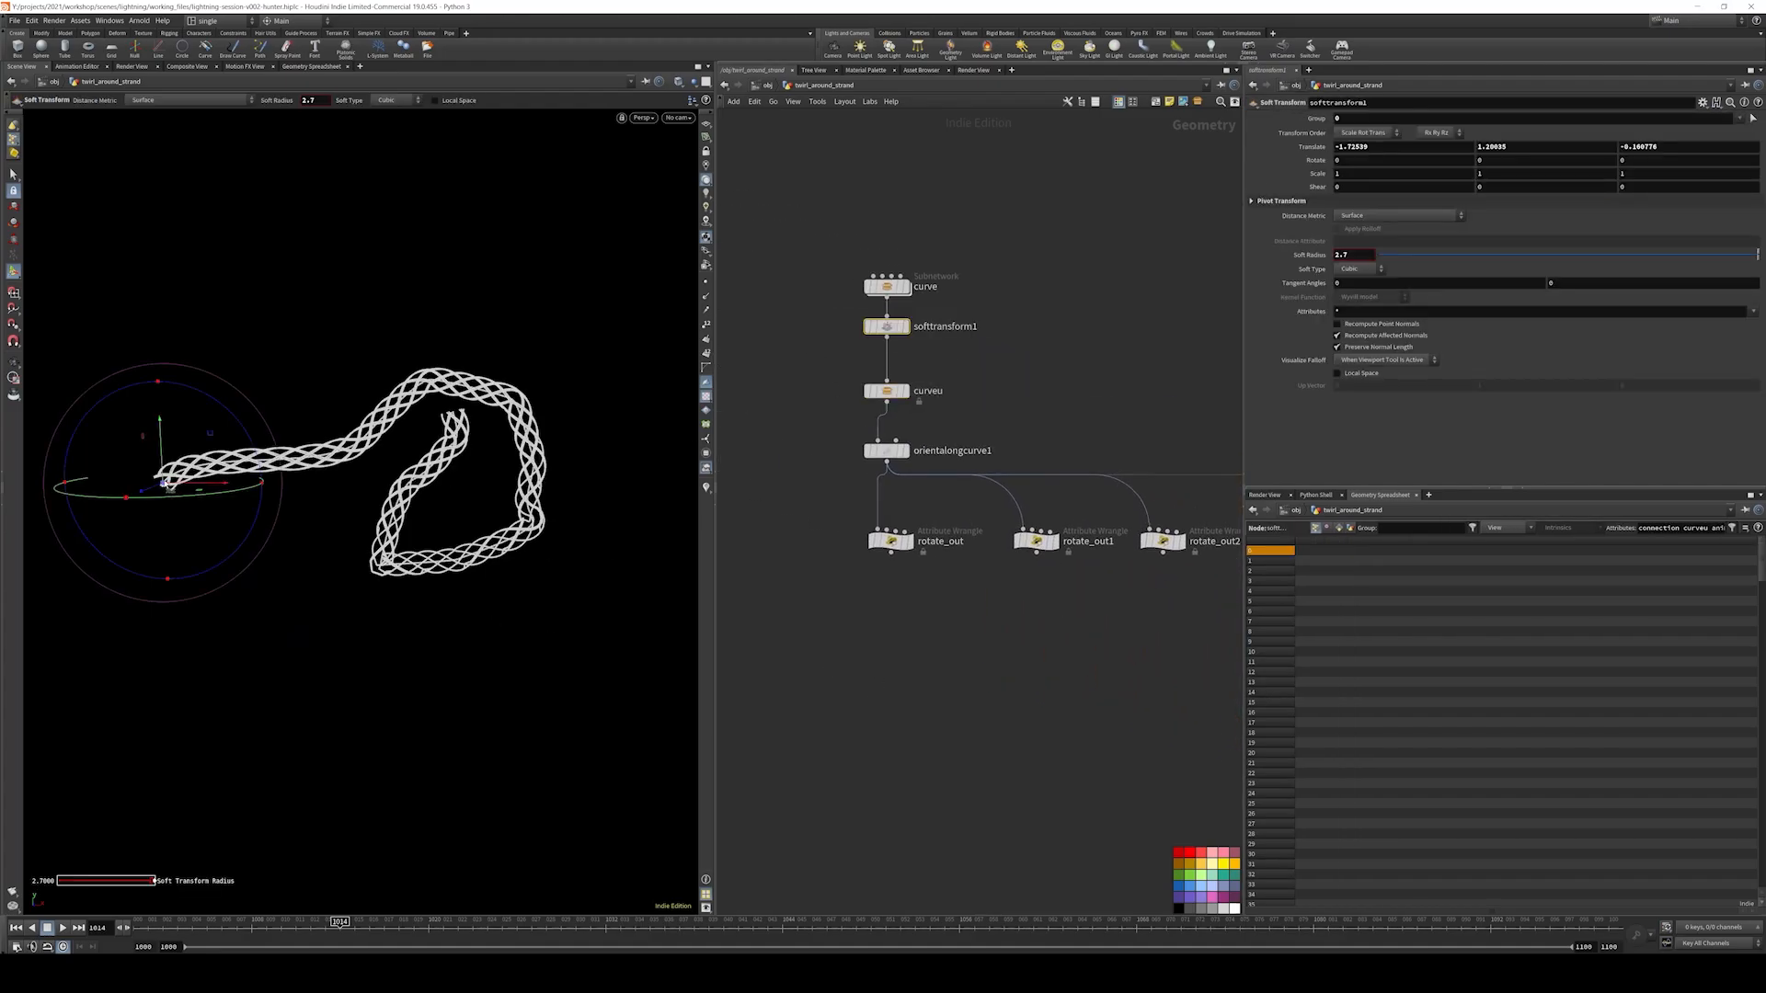
left_click_drag(165, 482, 259, 554)
- Duplicate the complete for-each block with its wrangle and get_info node, and place the copy beside the original
scroll(867, 587, "down", 3)
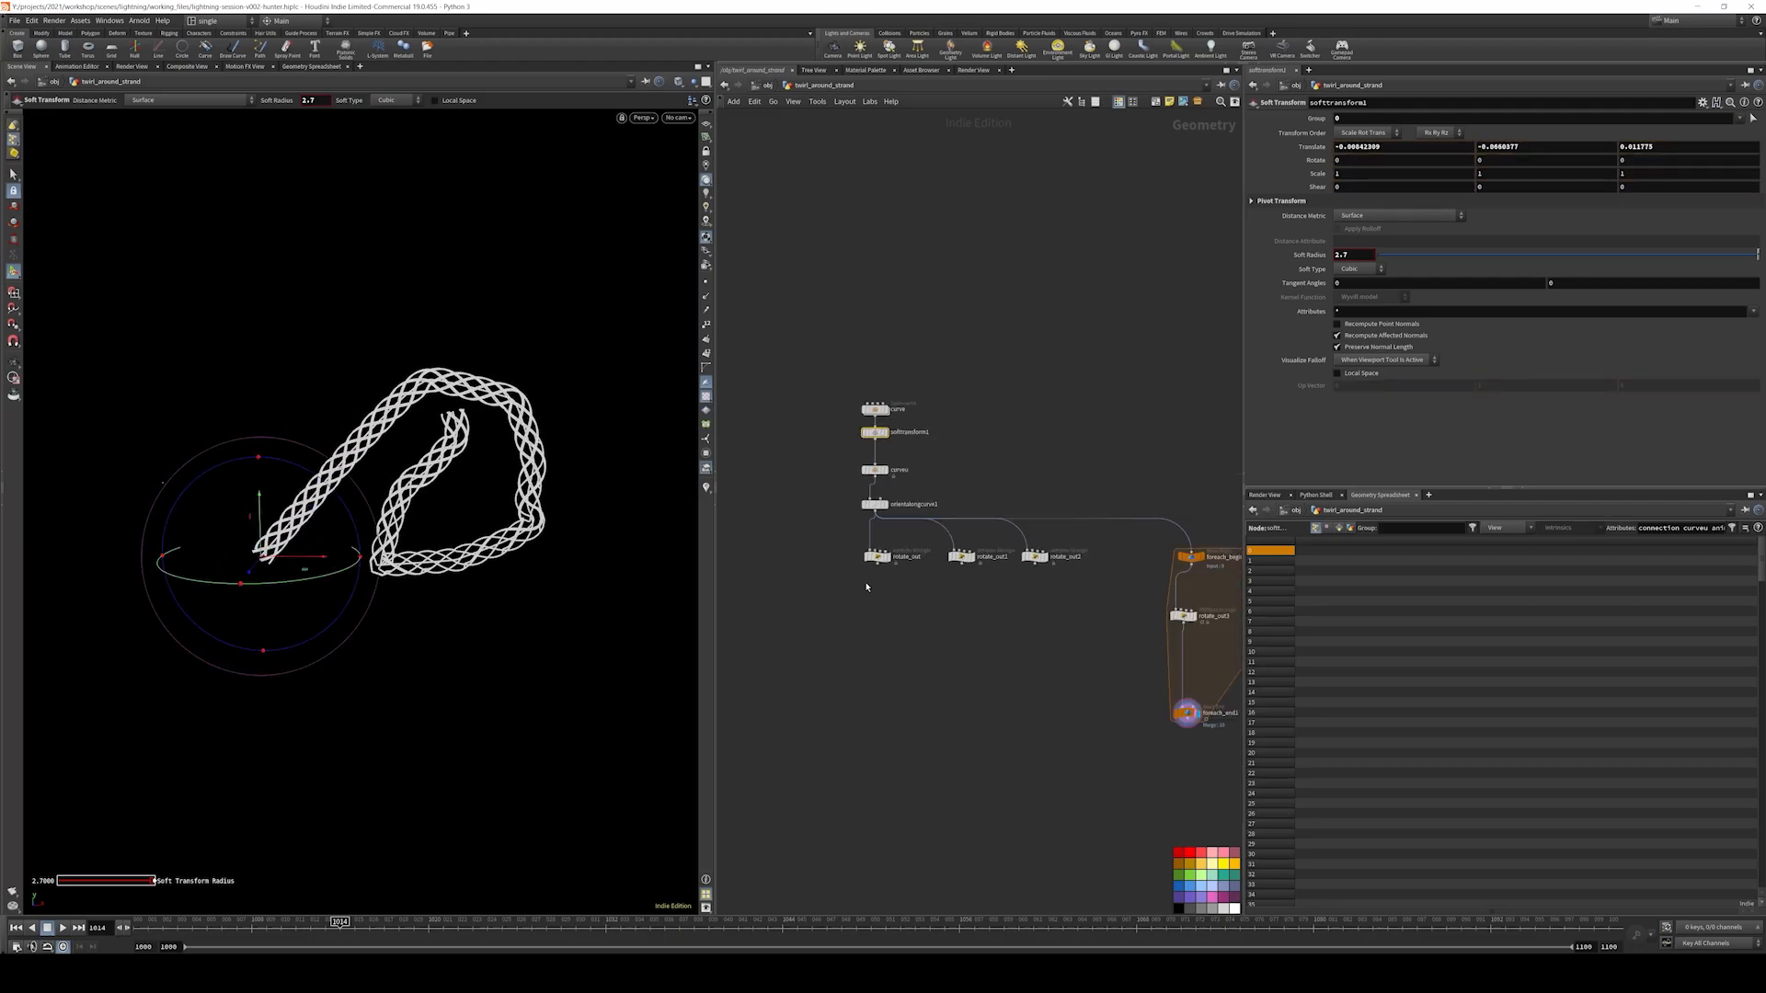
middle_click_drag(1108, 639, 727, 559)
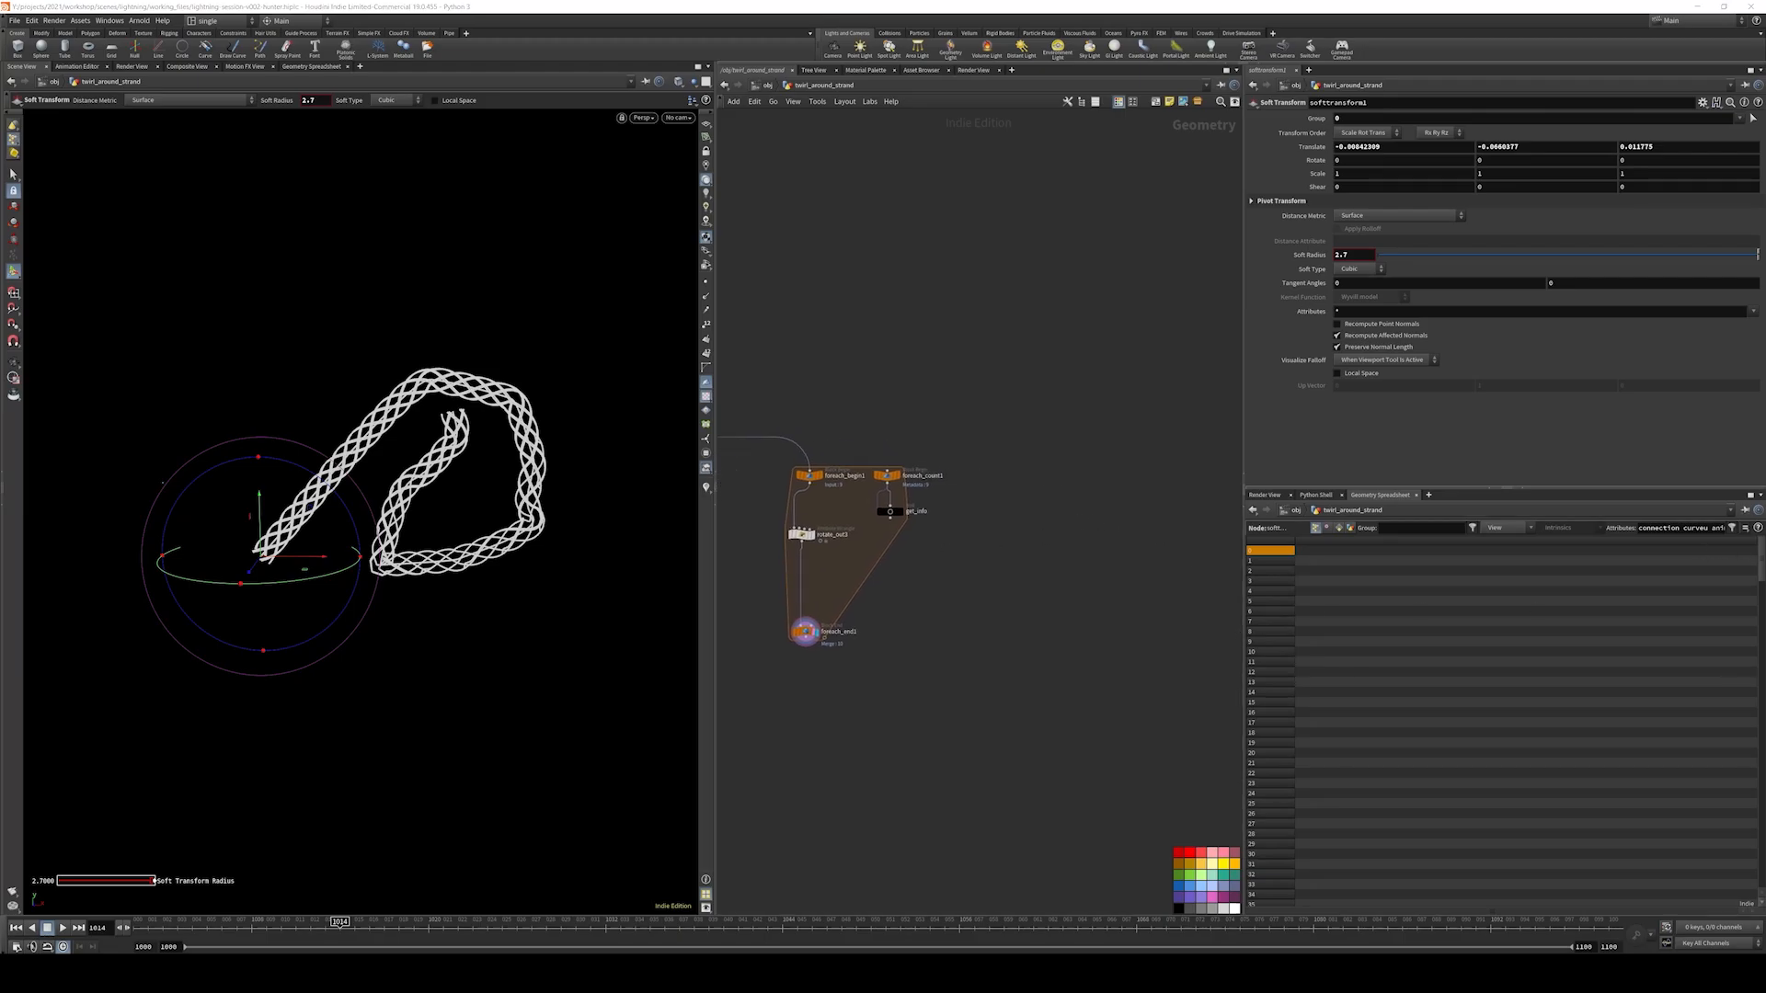
middle_click_drag(967, 418, 1068, 422)
left_click_drag(1067, 421, 853, 660)
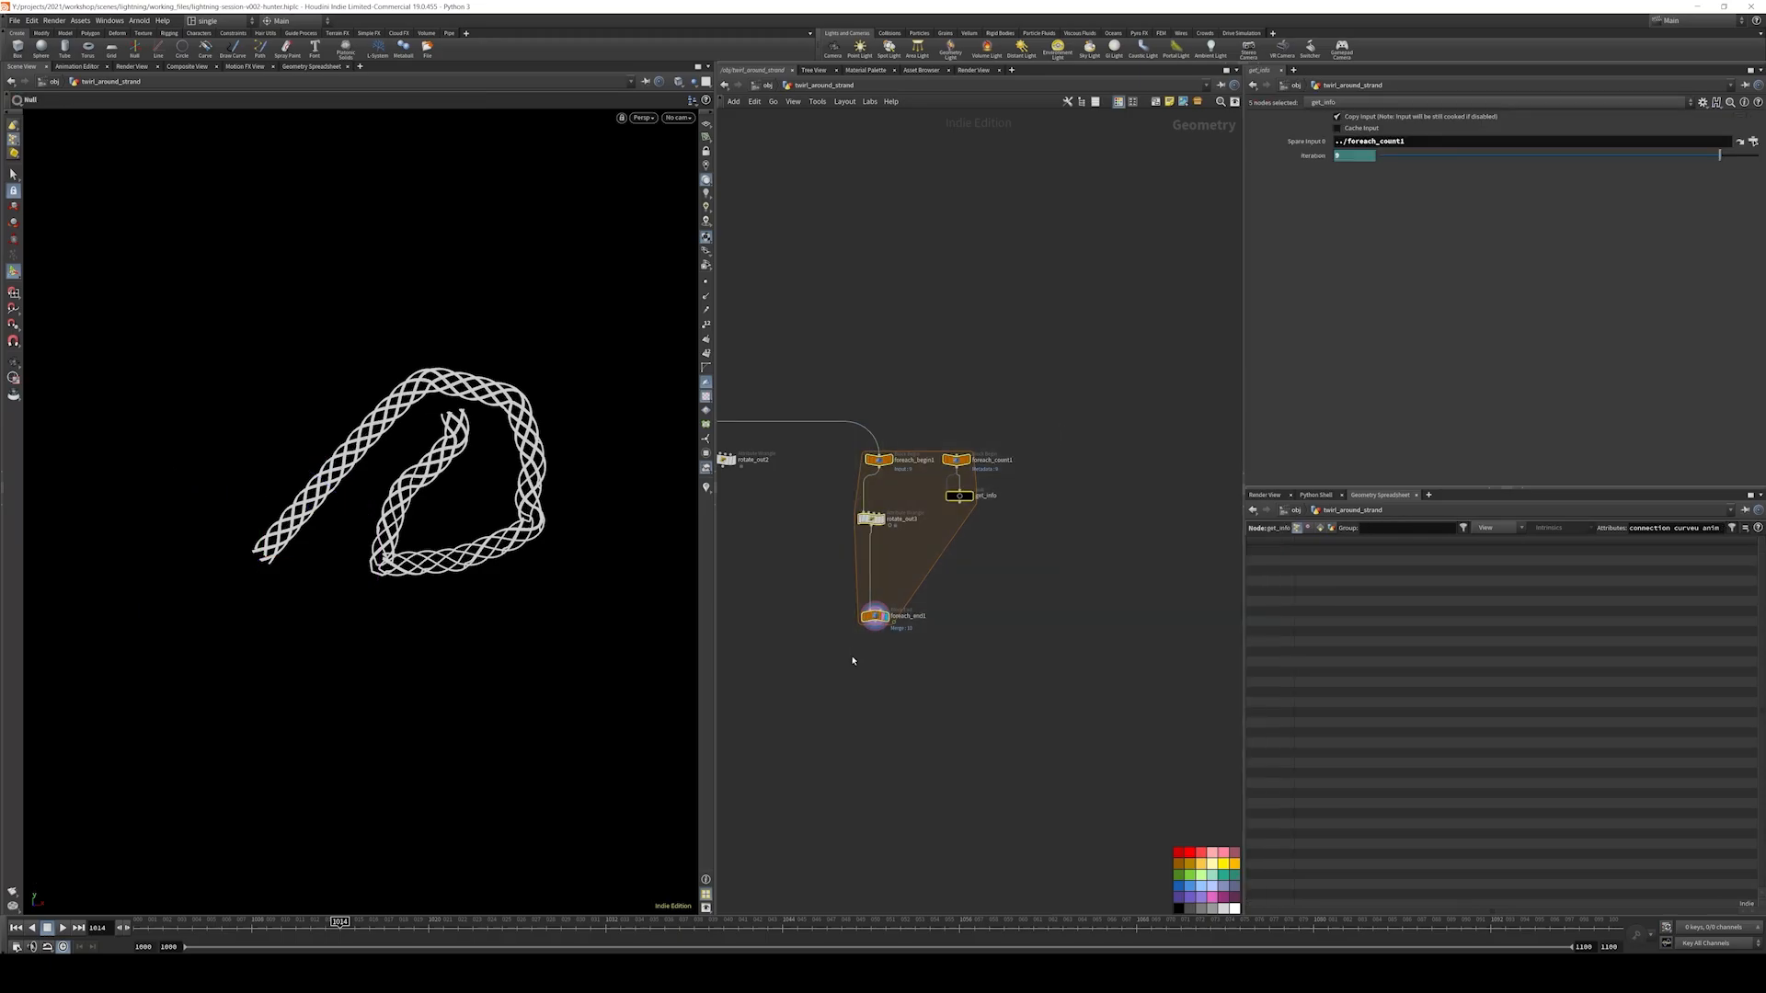
key("ctrl+c")
scroll(1049, 524, "down", 3)
middle_click_drag(1076, 501, 1044, 500)
key("ctrl+v")
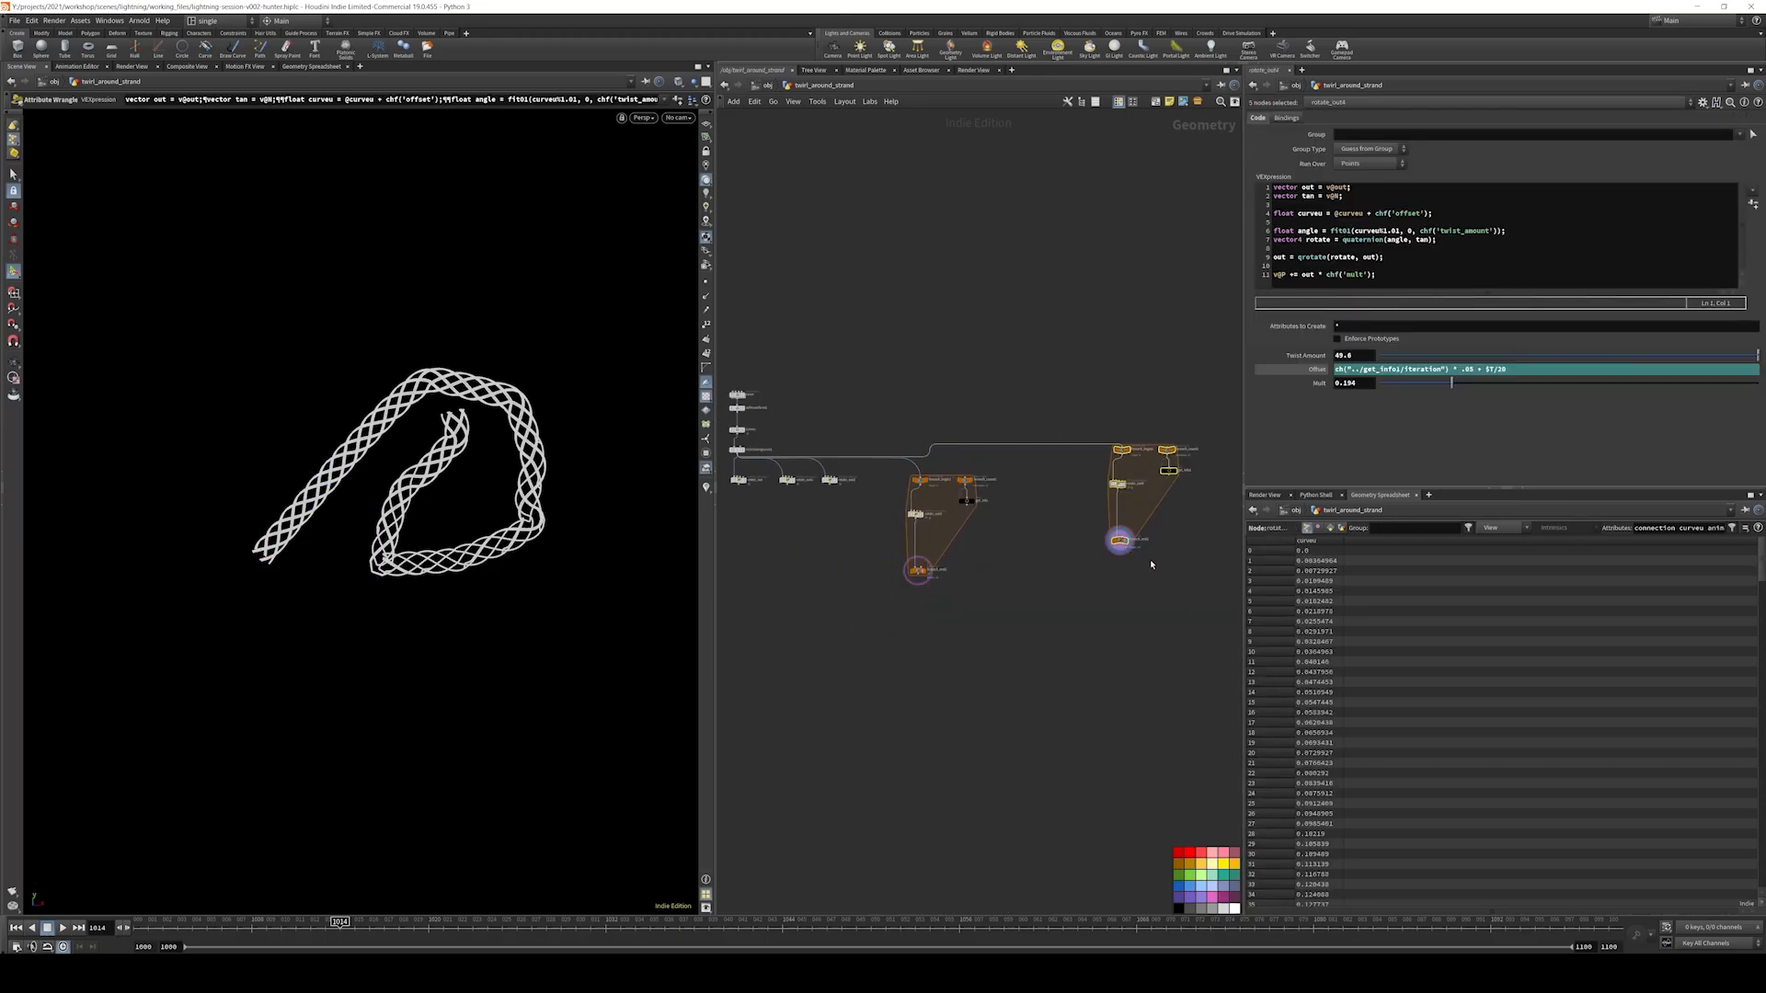
left_click_drag(1120, 545, 1151, 606)
- Insert a Null on the wire between orientalongcurve1 and the copied loop's begin node
left_click(1099, 573)
key("Tab")
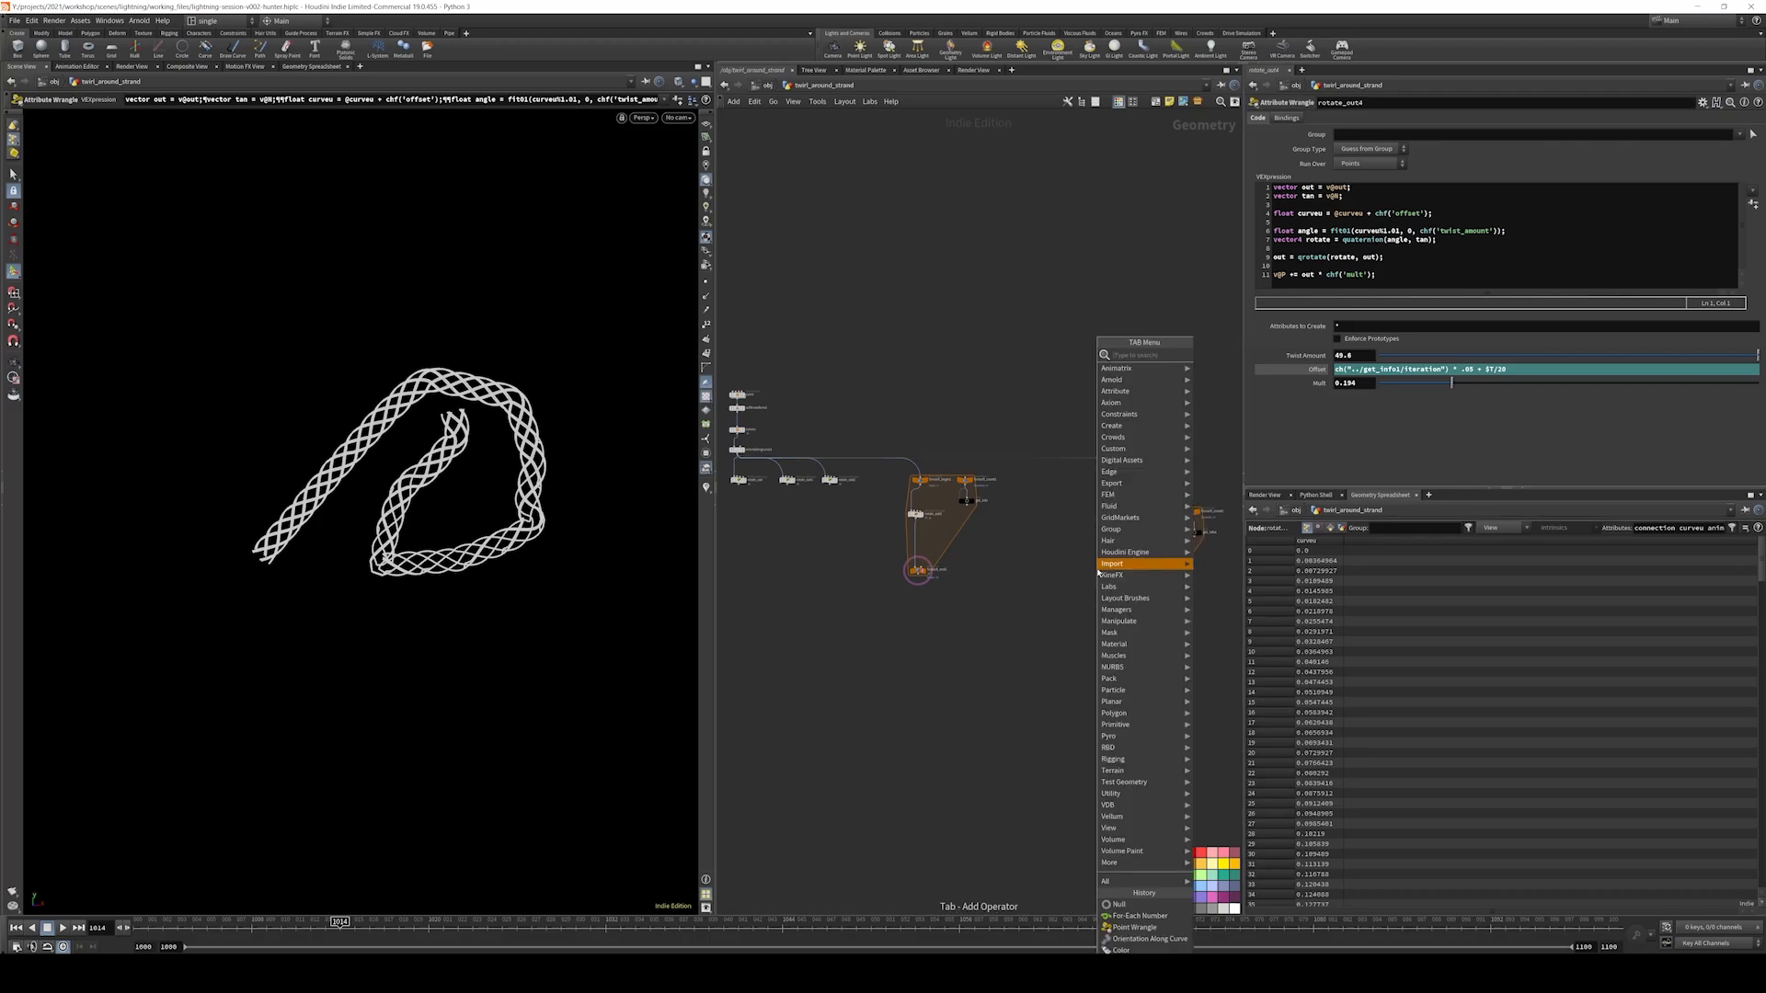
left_click(1119, 904)
left_click(1132, 501)
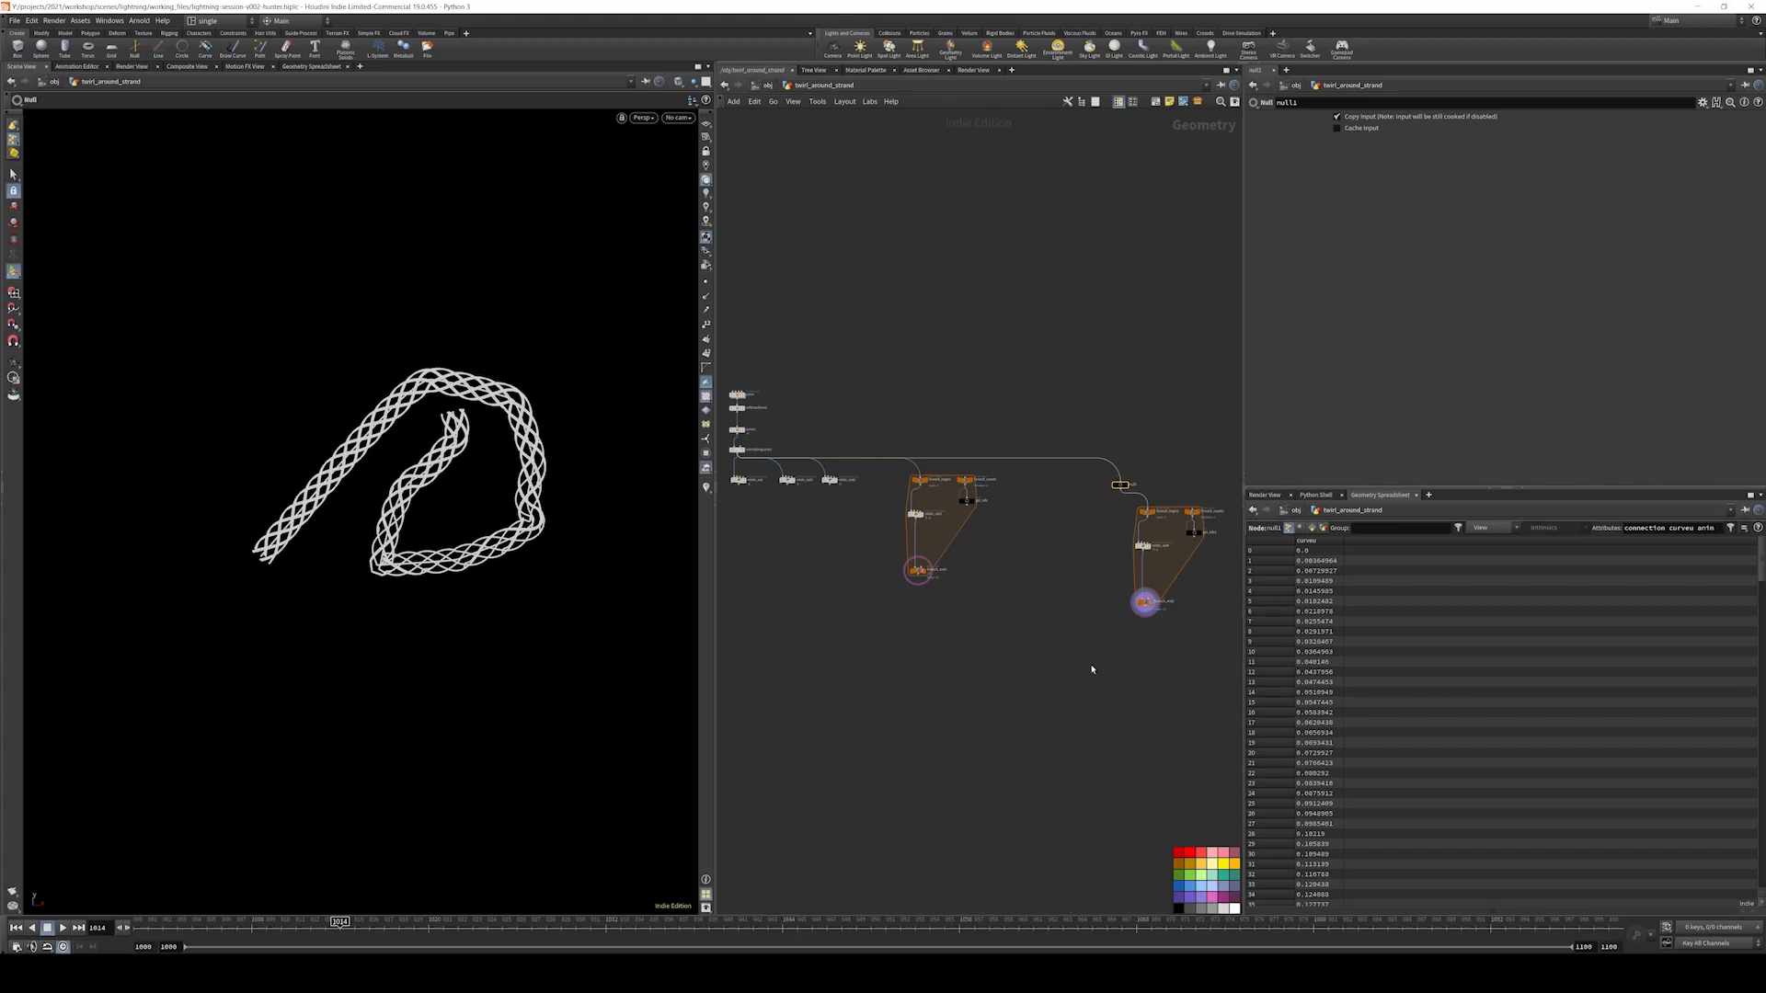
- Add a Merge below the copied loop, connect null1 and foreach_end2 to it, and display it
scroll(1107, 649, "up", 4)
key("Tab")
type("merge")
key("Return")
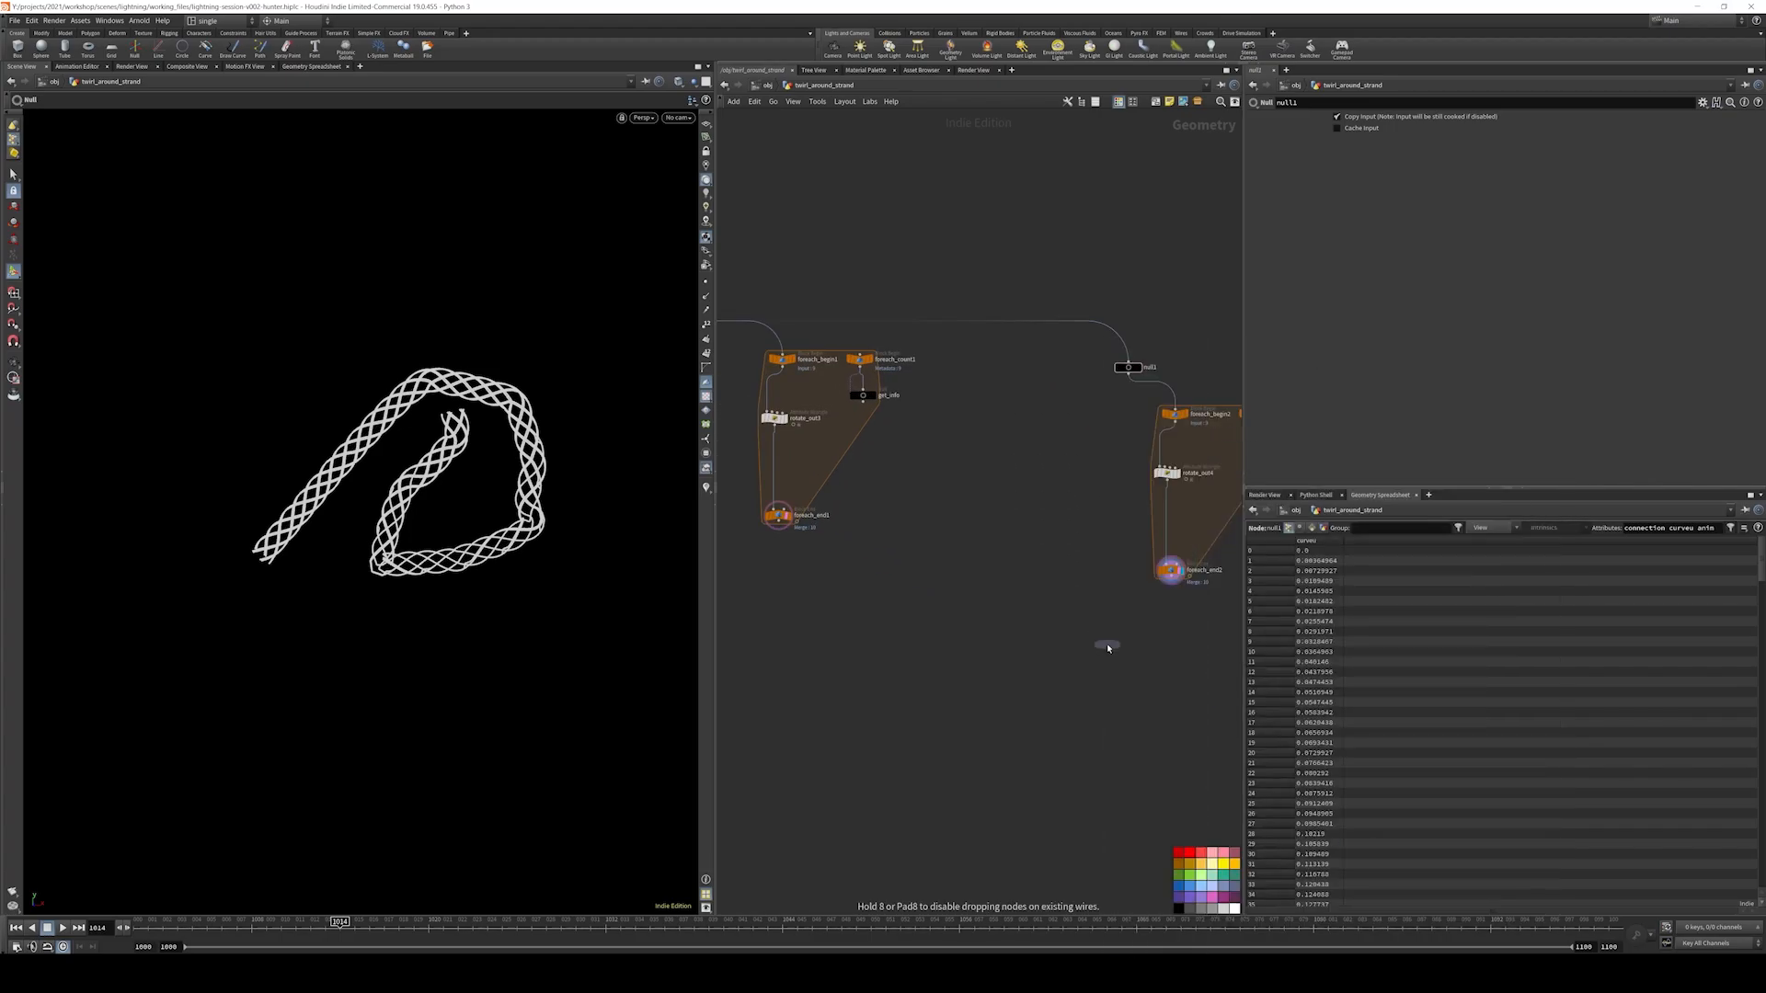
left_click(1109, 644)
left_click_drag(1107, 638, 1129, 373)
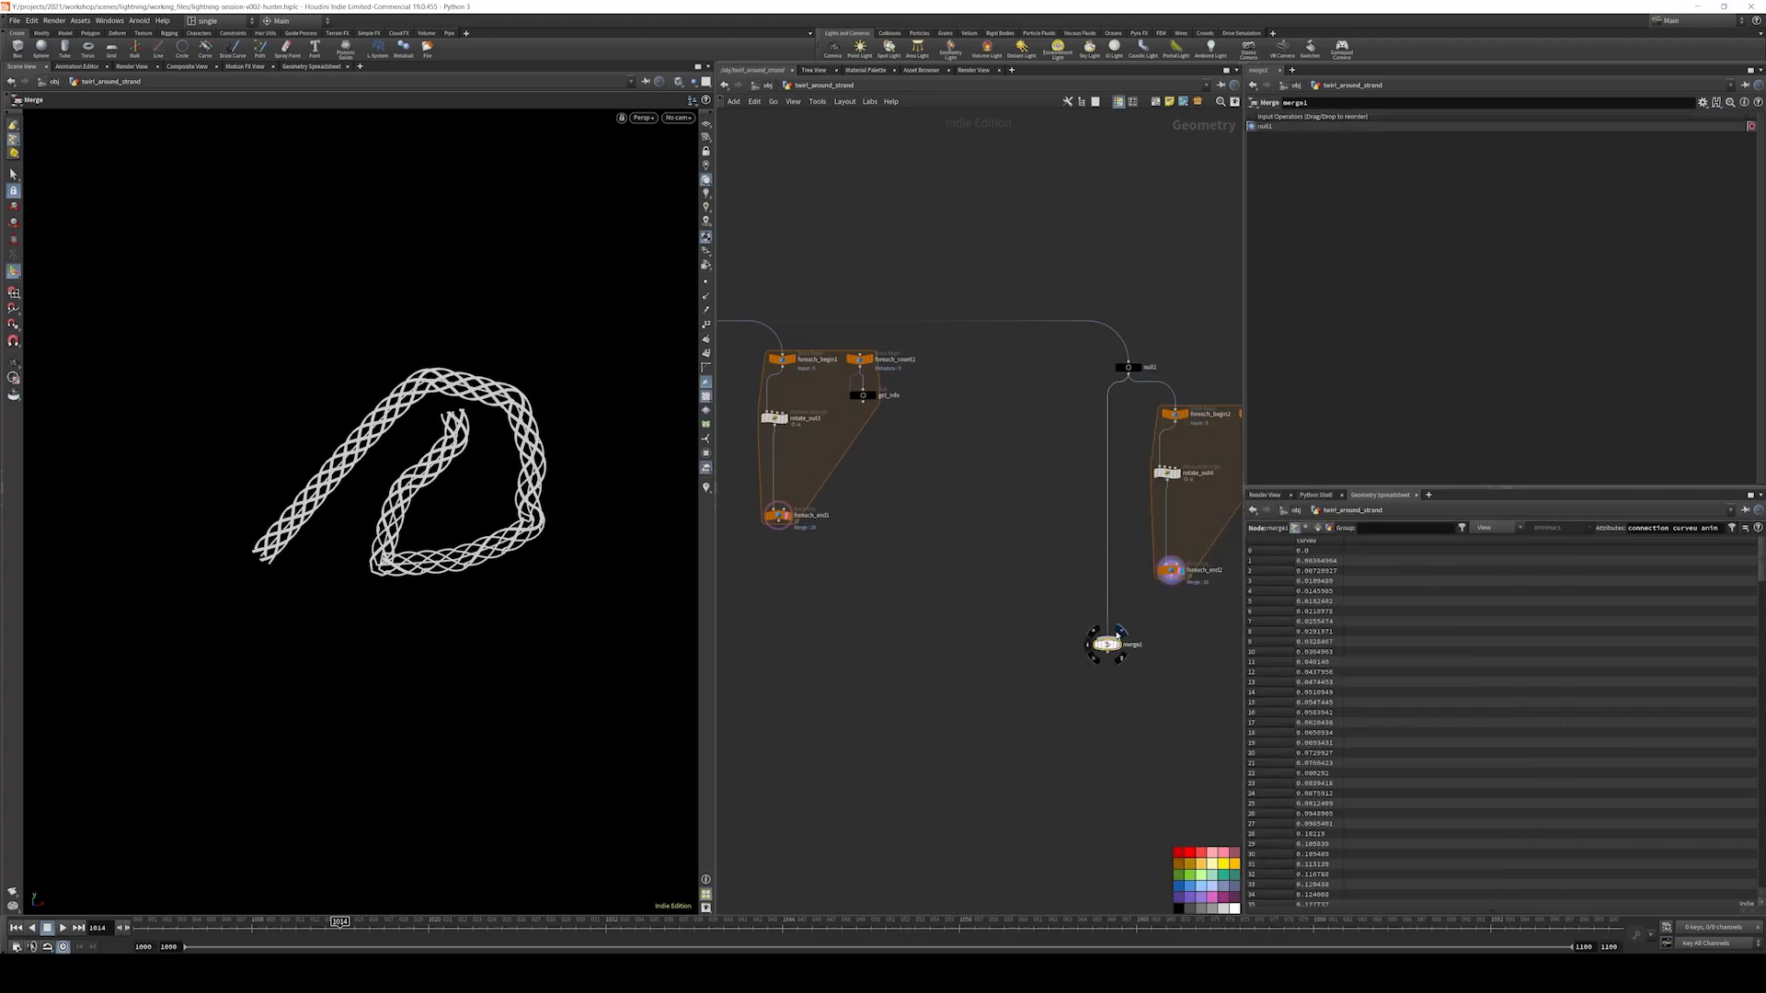
left_click_drag(1113, 638, 1171, 578)
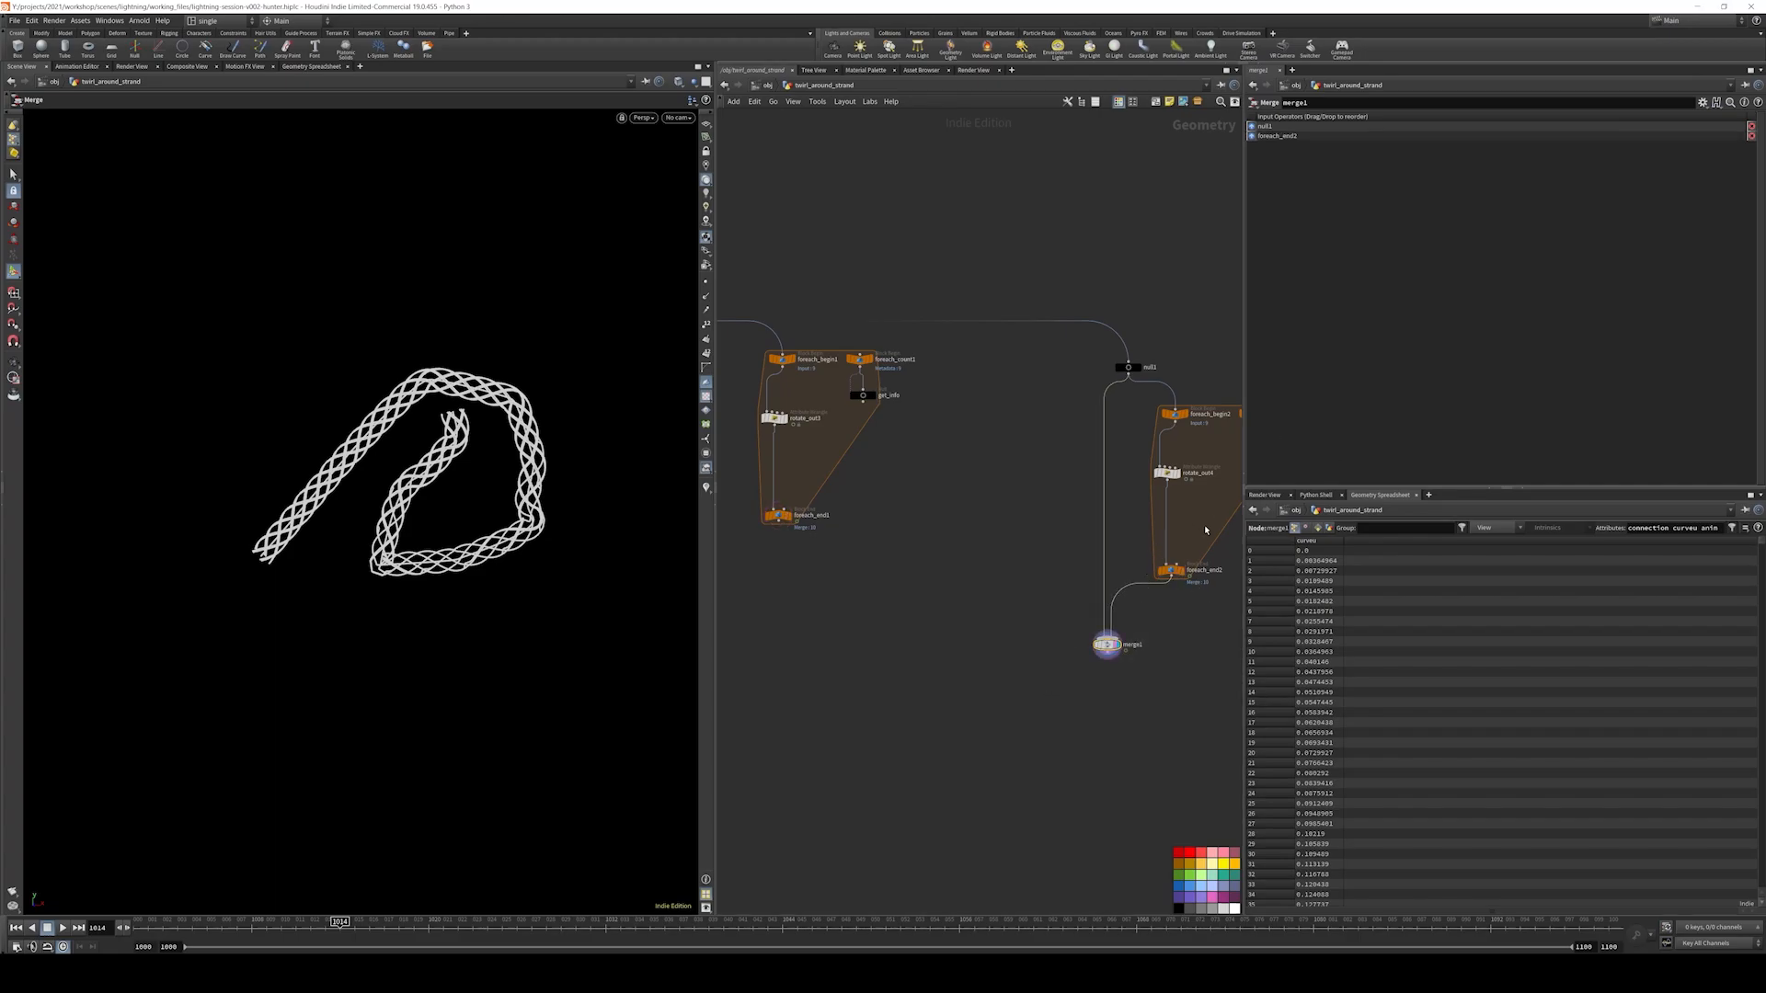
- Set the Iterations of foreach_end2 to 3
middle_click_drag(1205, 529, 1122, 531)
left_click(1088, 572)
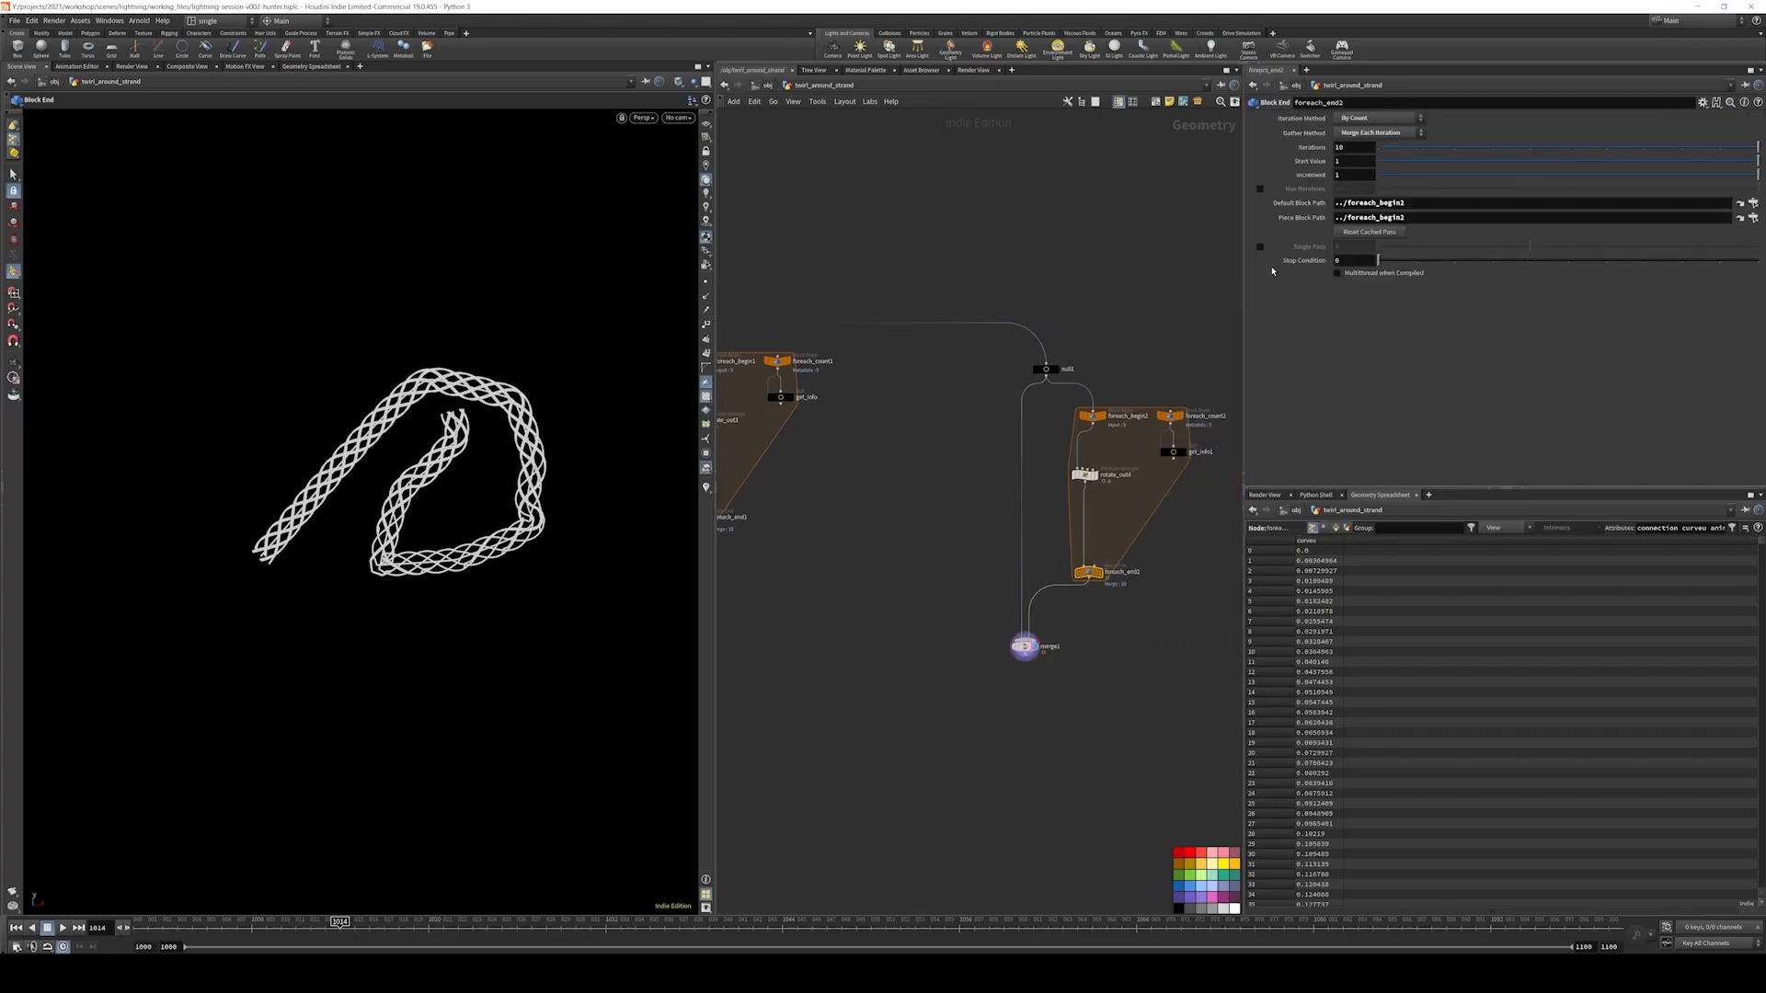
left_click_drag(1513, 154, 1474, 145)
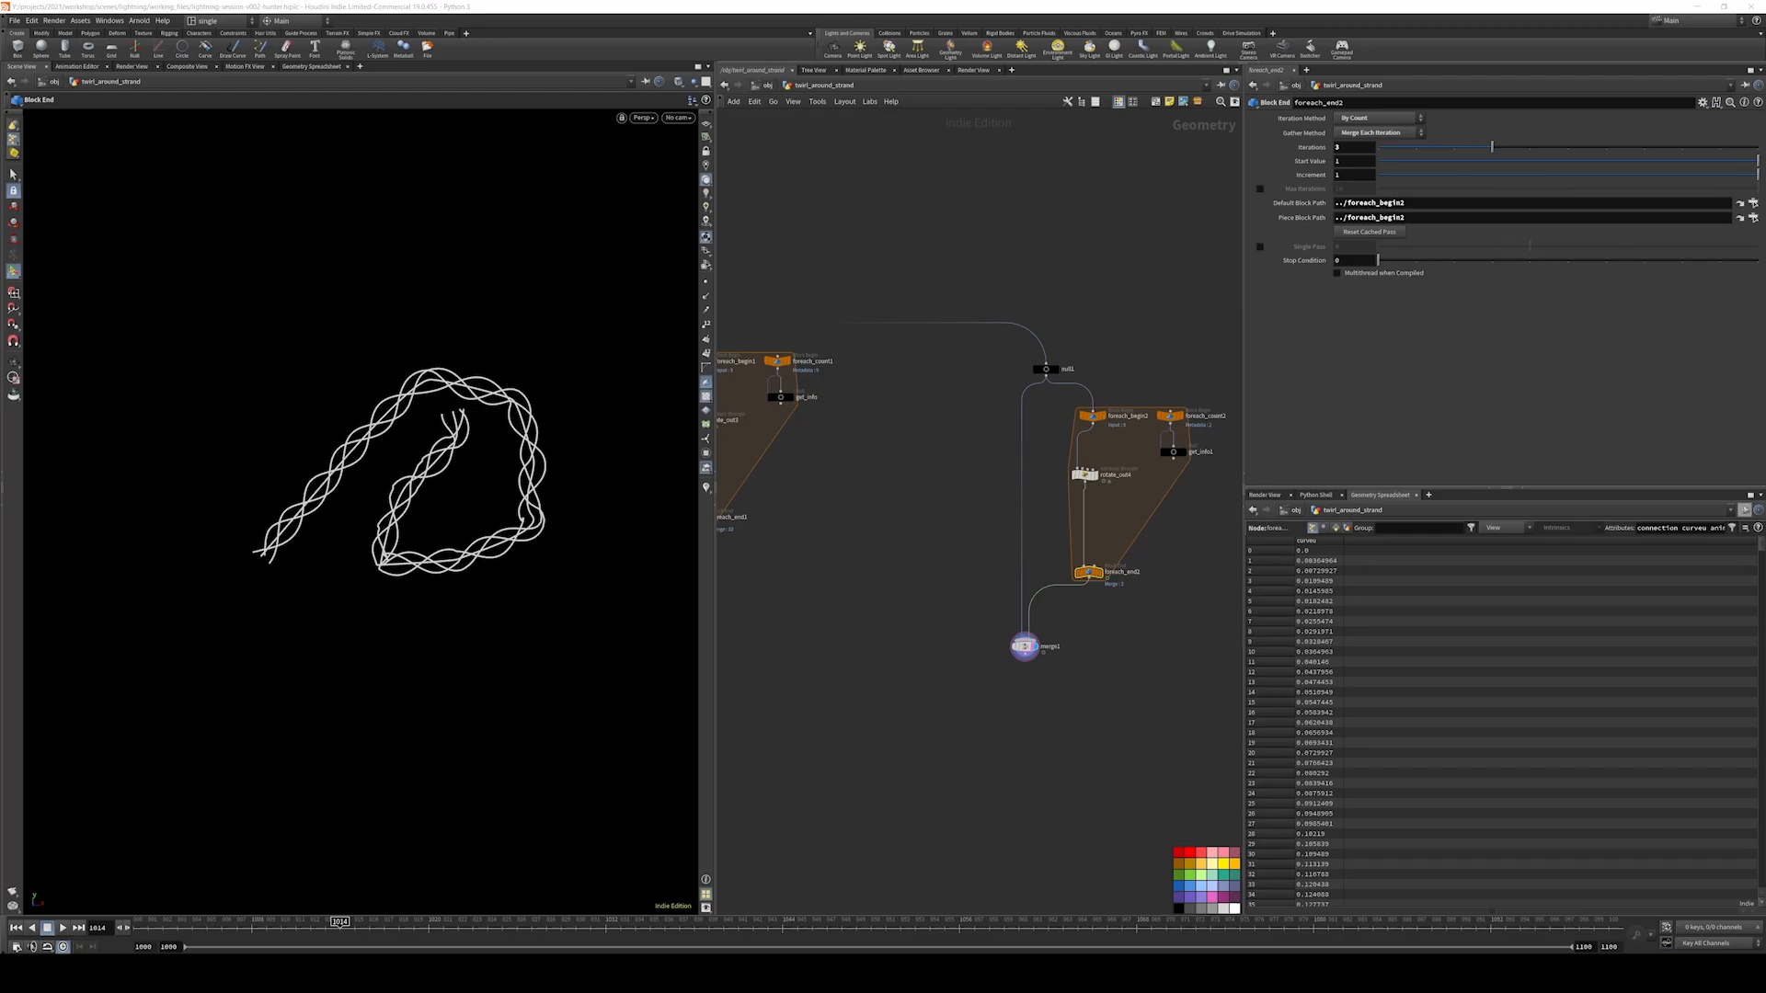
- Paste the copied create_age wrangle below merge1 and connect merge1 to its first input
scroll(1072, 699, "up", 5)
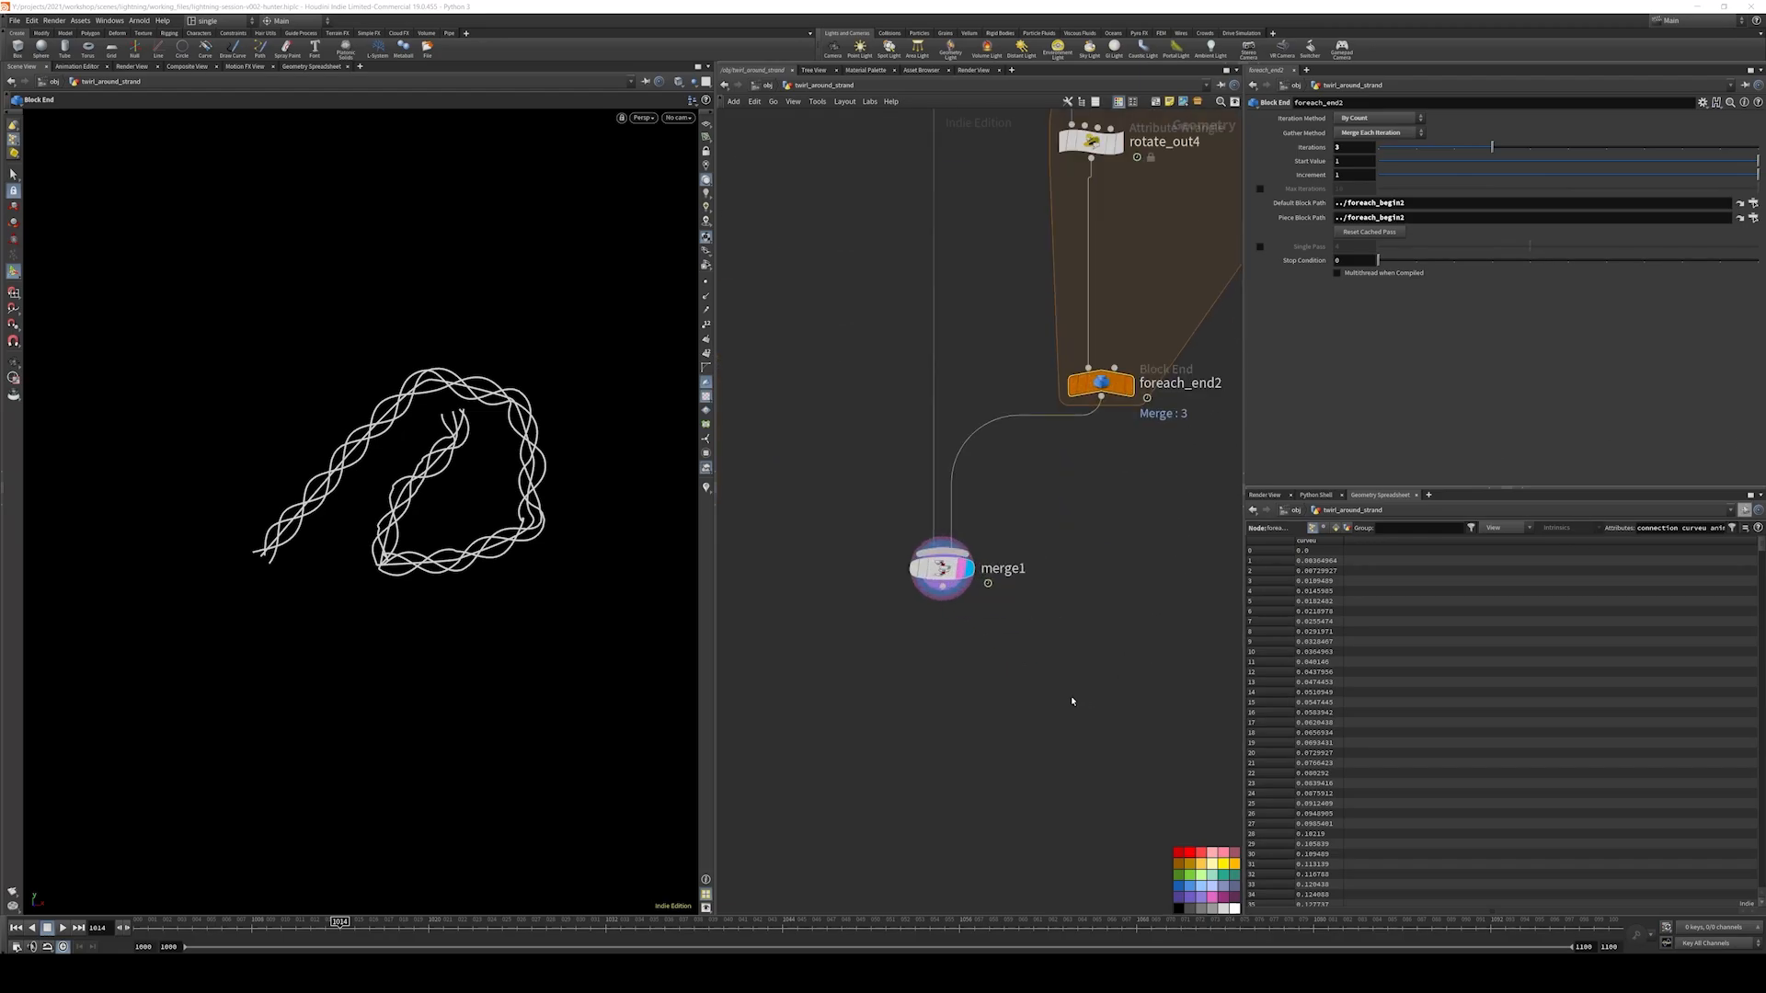
middle_click_drag(1070, 698, 1111, 654)
scroll(986, 603, "up", 1)
key("ctrl+v")
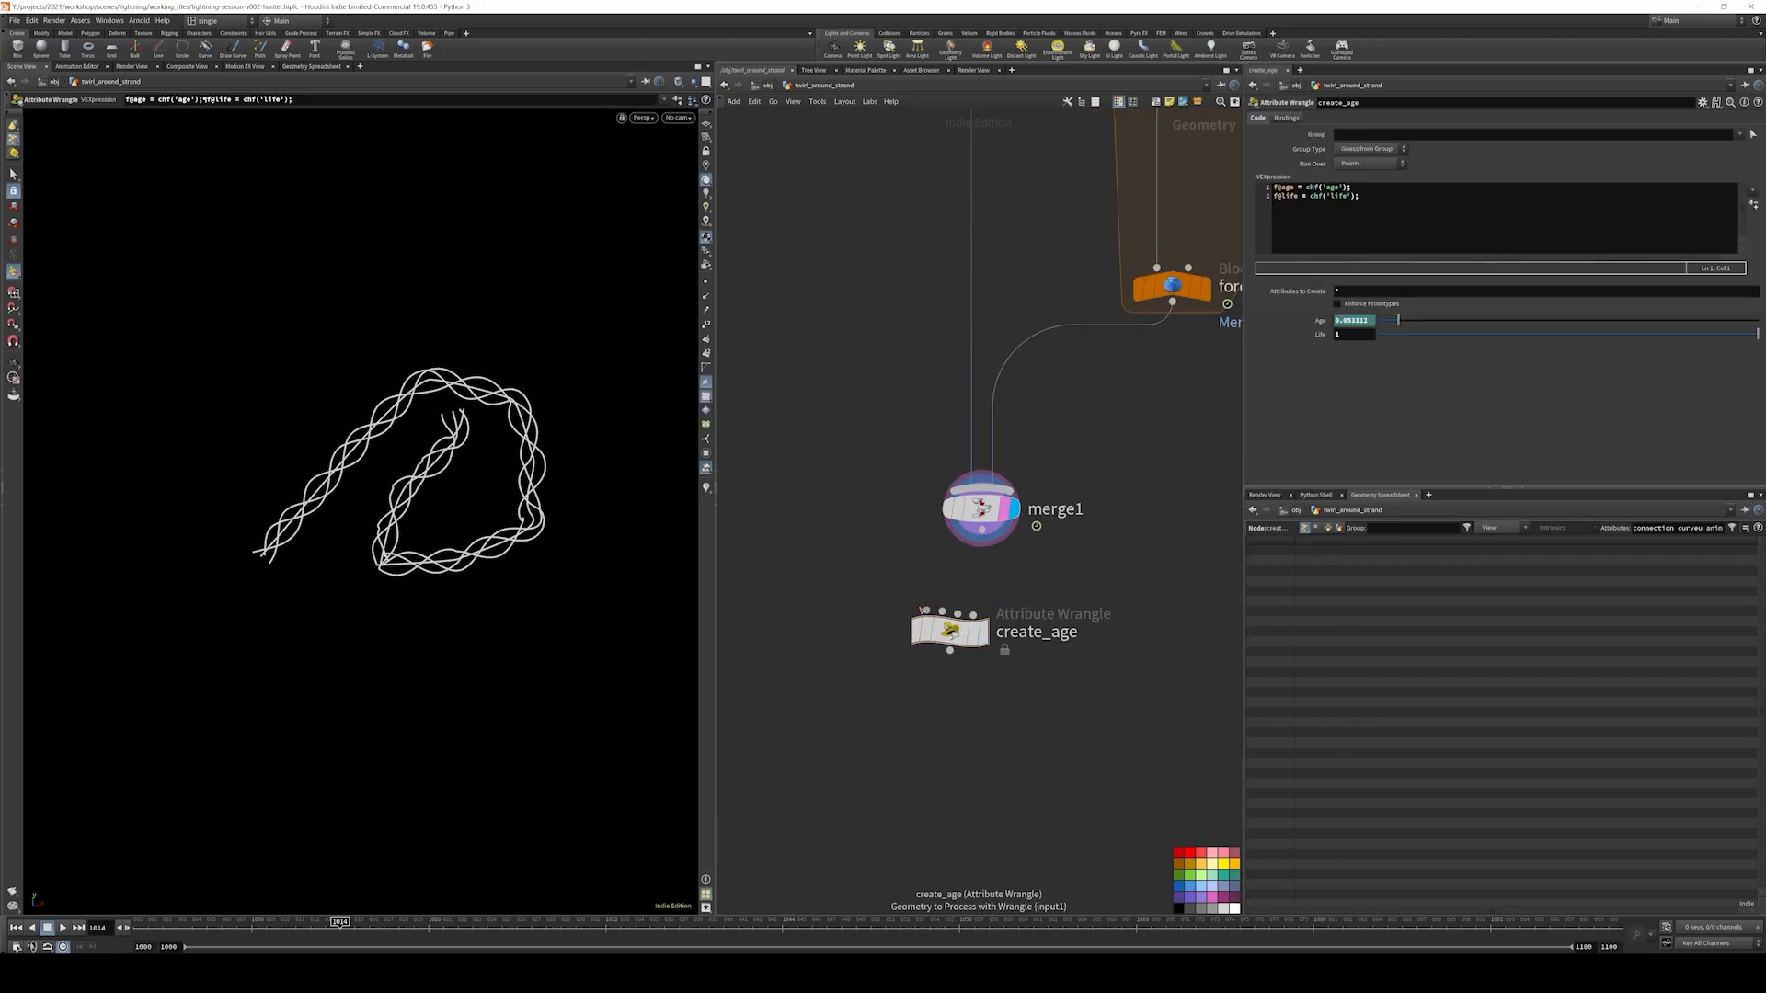
left_click_drag(927, 610, 982, 531)
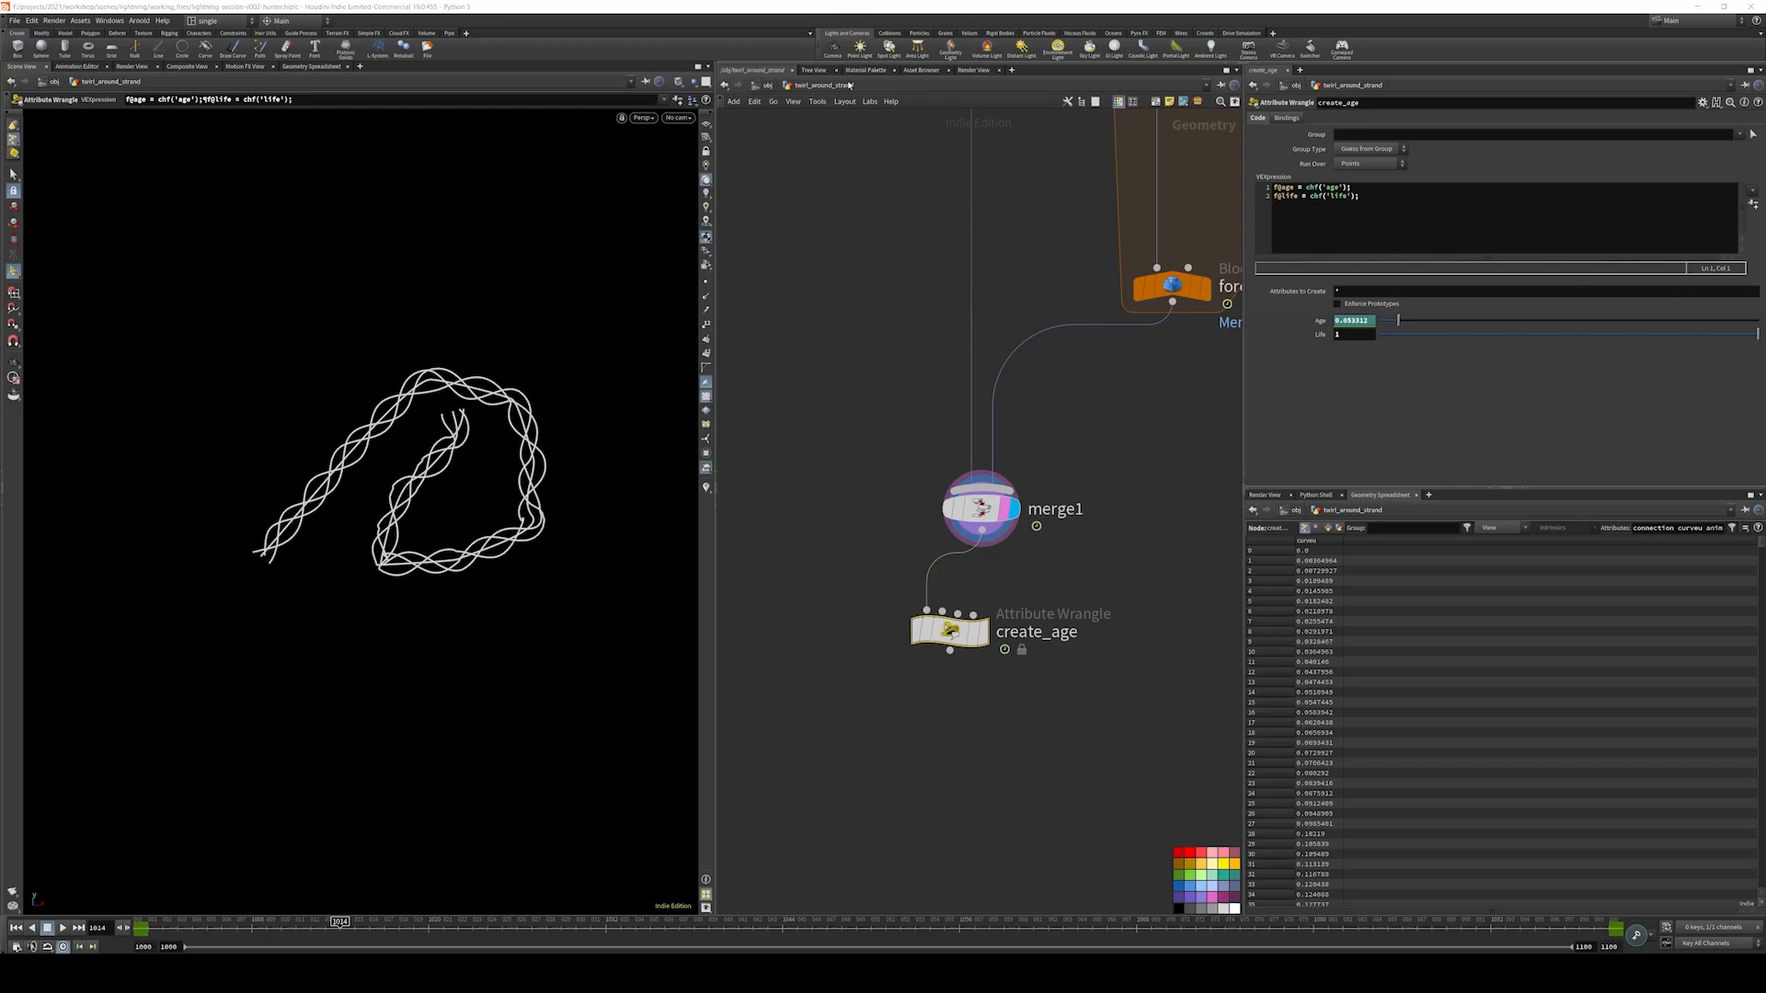
- Open the anim geometry object and copy its animate wrangle
left_click(758, 86)
left_click(877, 153)
left_click(768, 86)
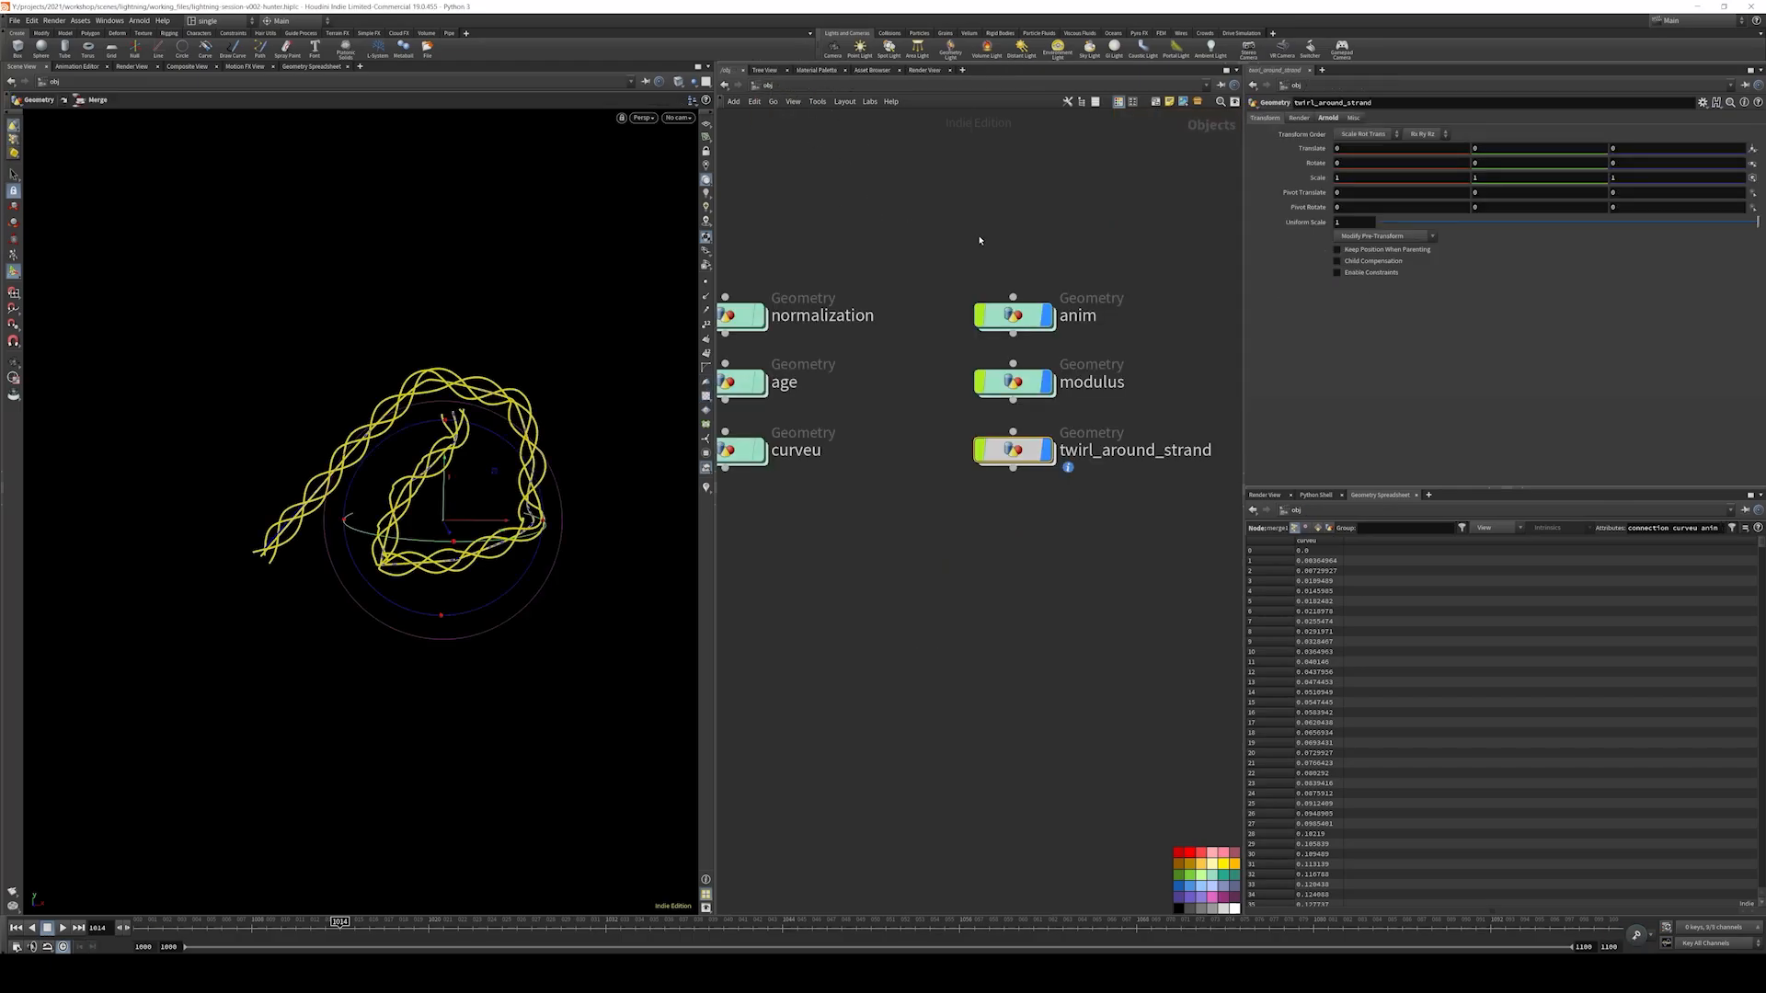
middle_click_drag(980, 235, 982, 282)
left_click_drag(982, 282, 1028, 365)
double_click(1028, 364)
scroll(898, 414, "up", 5)
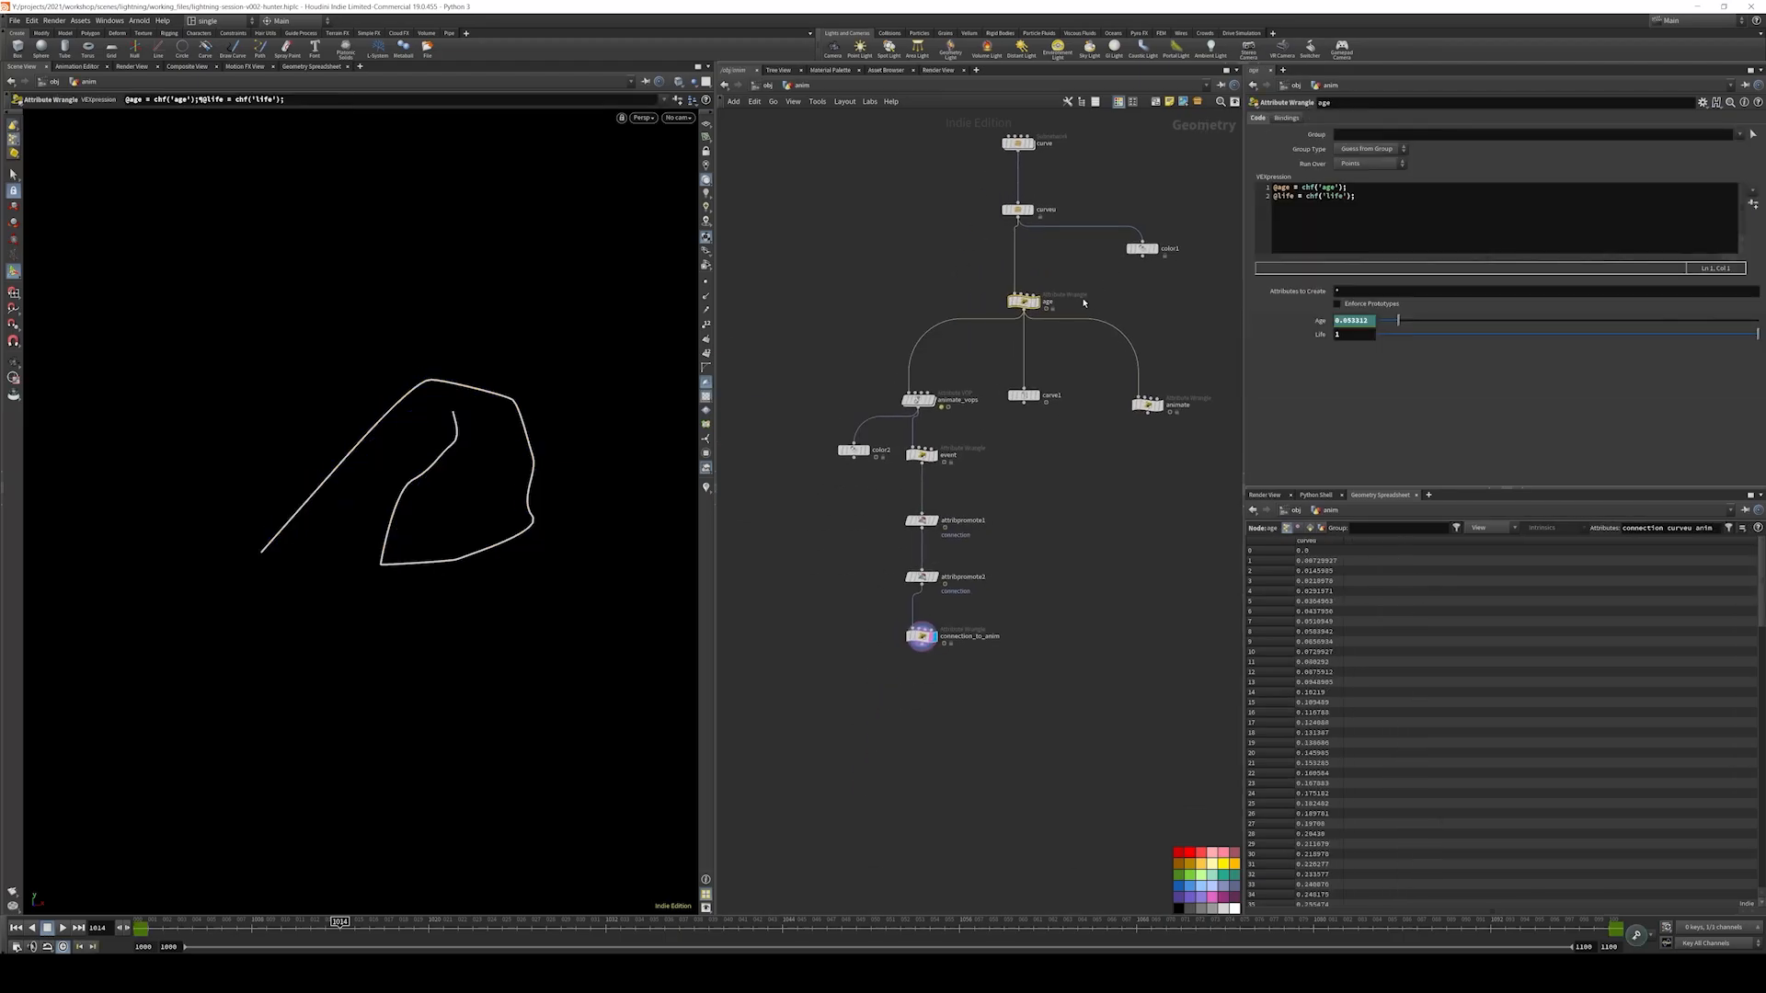
middle_click_drag(897, 414, 944, 319)
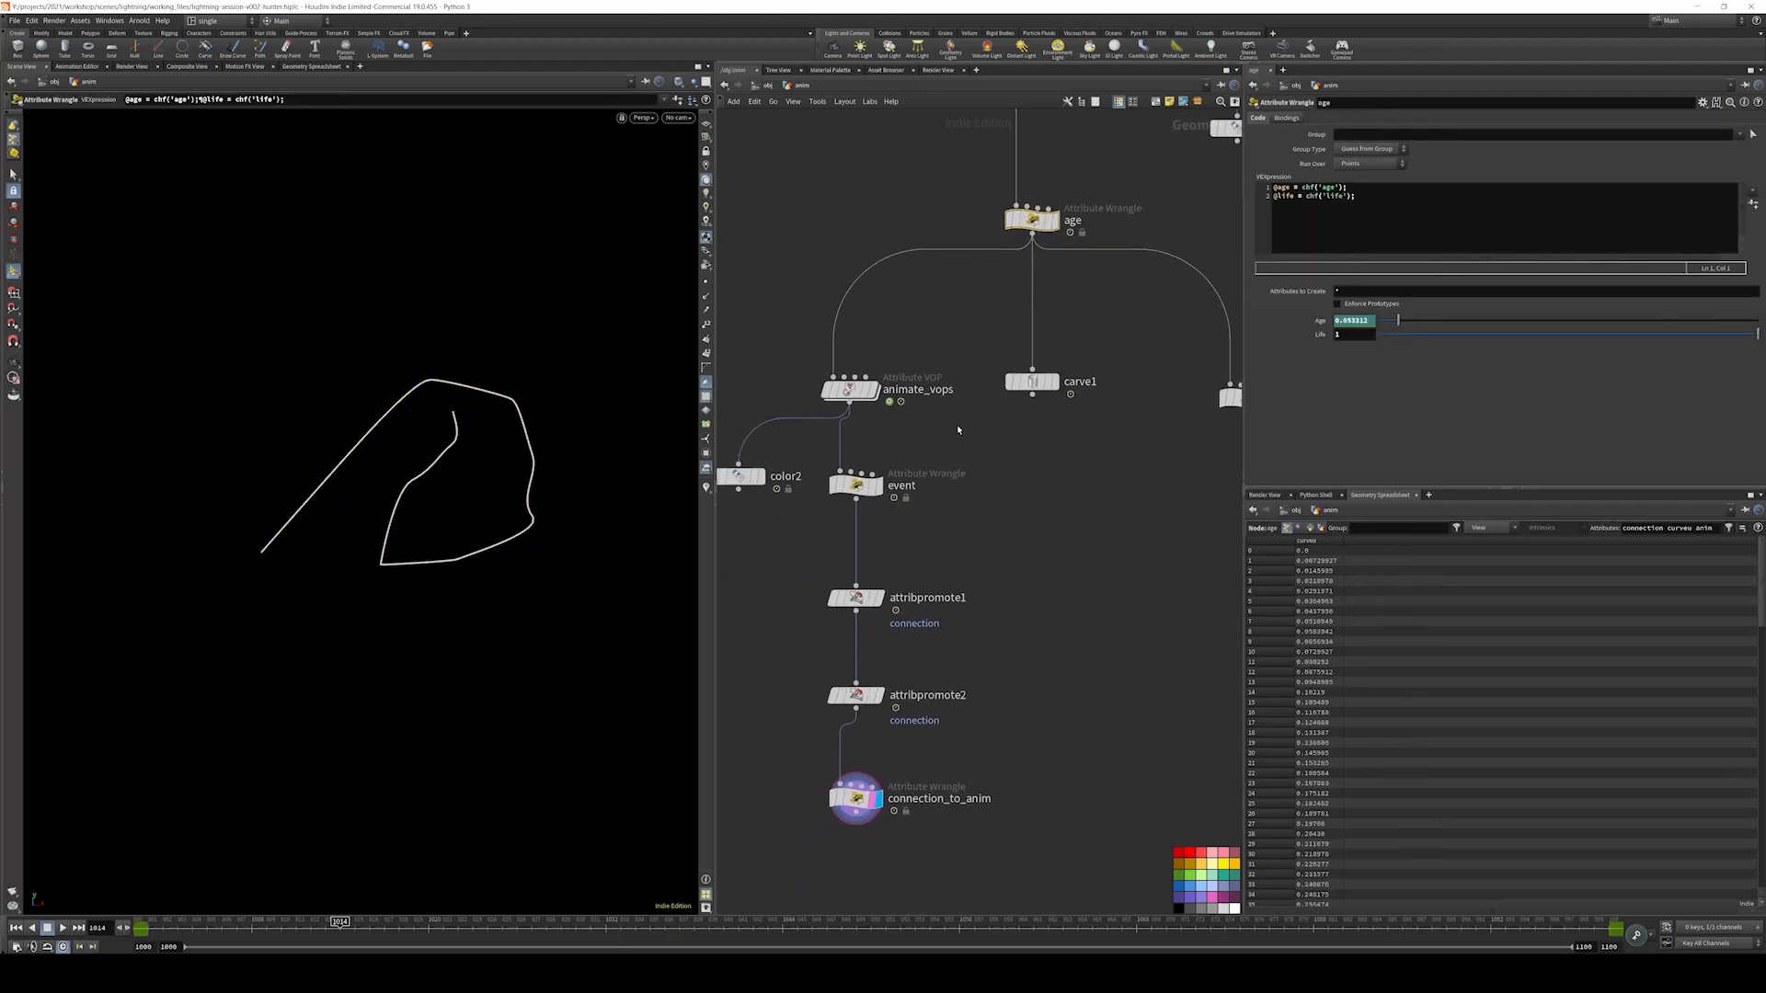
scroll(983, 424, "down", 3)
left_click(1137, 402)
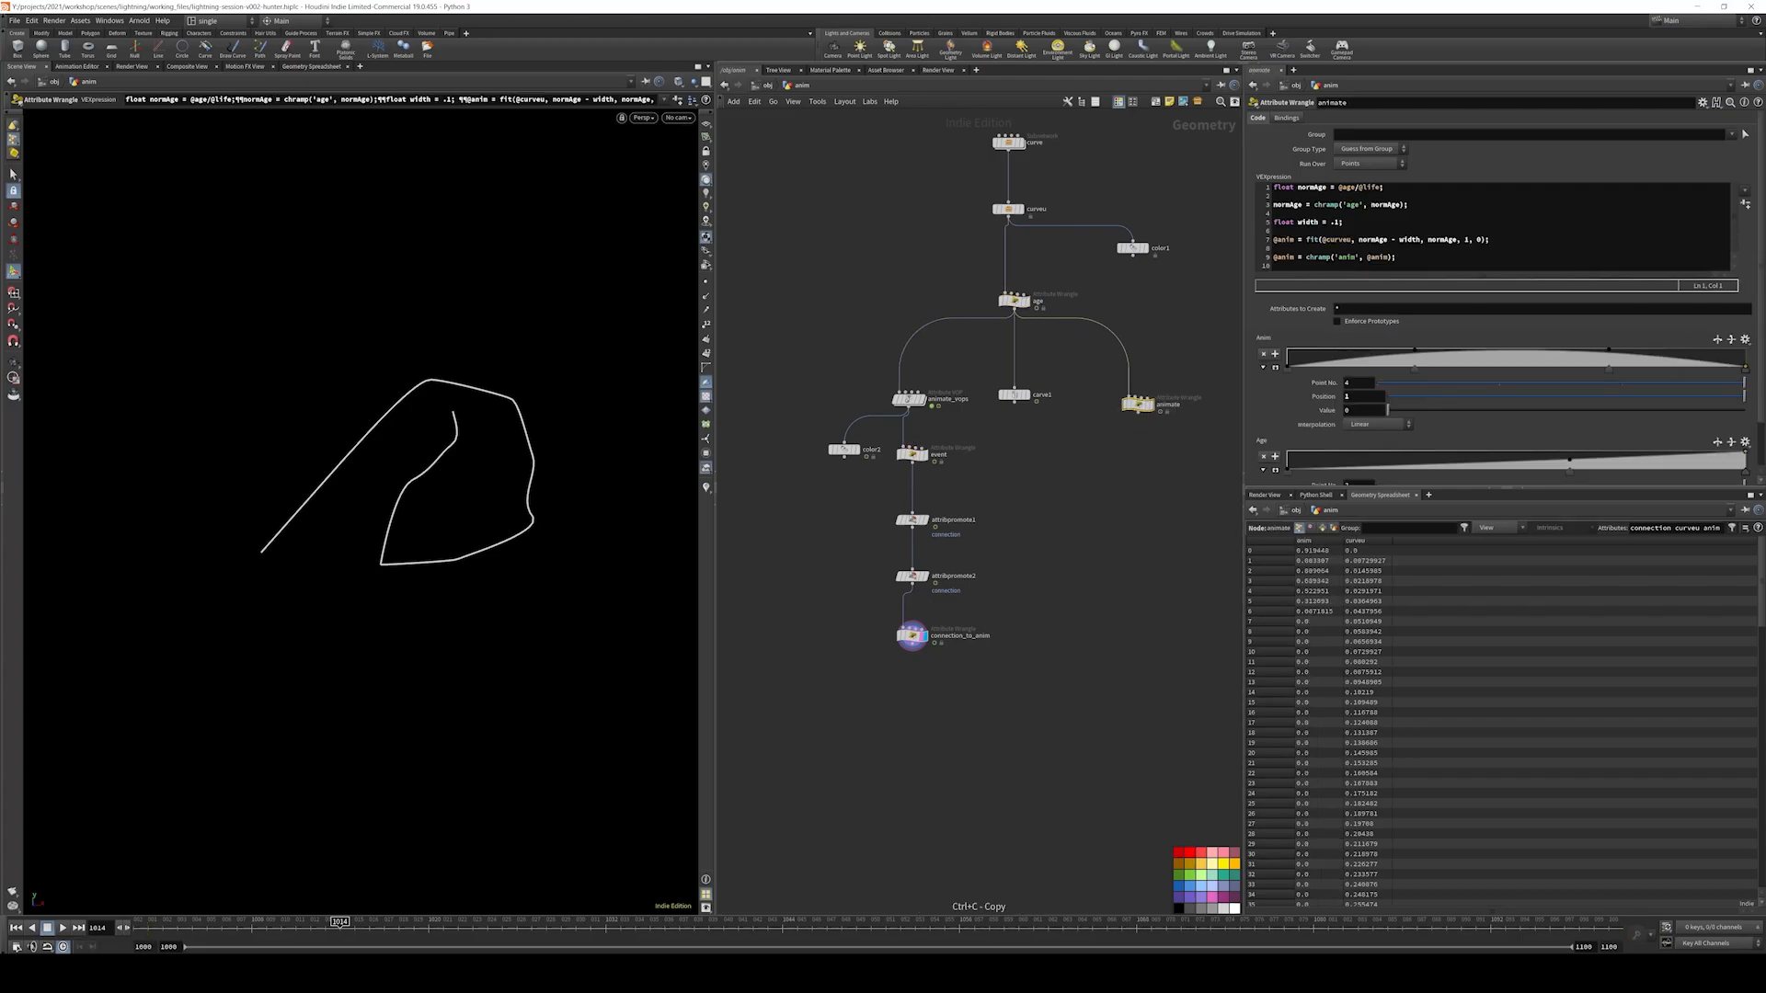
- Paste the animate wrangle into the twirl_around_strand object, connect it below create_age, and display it
left_click(769, 84)
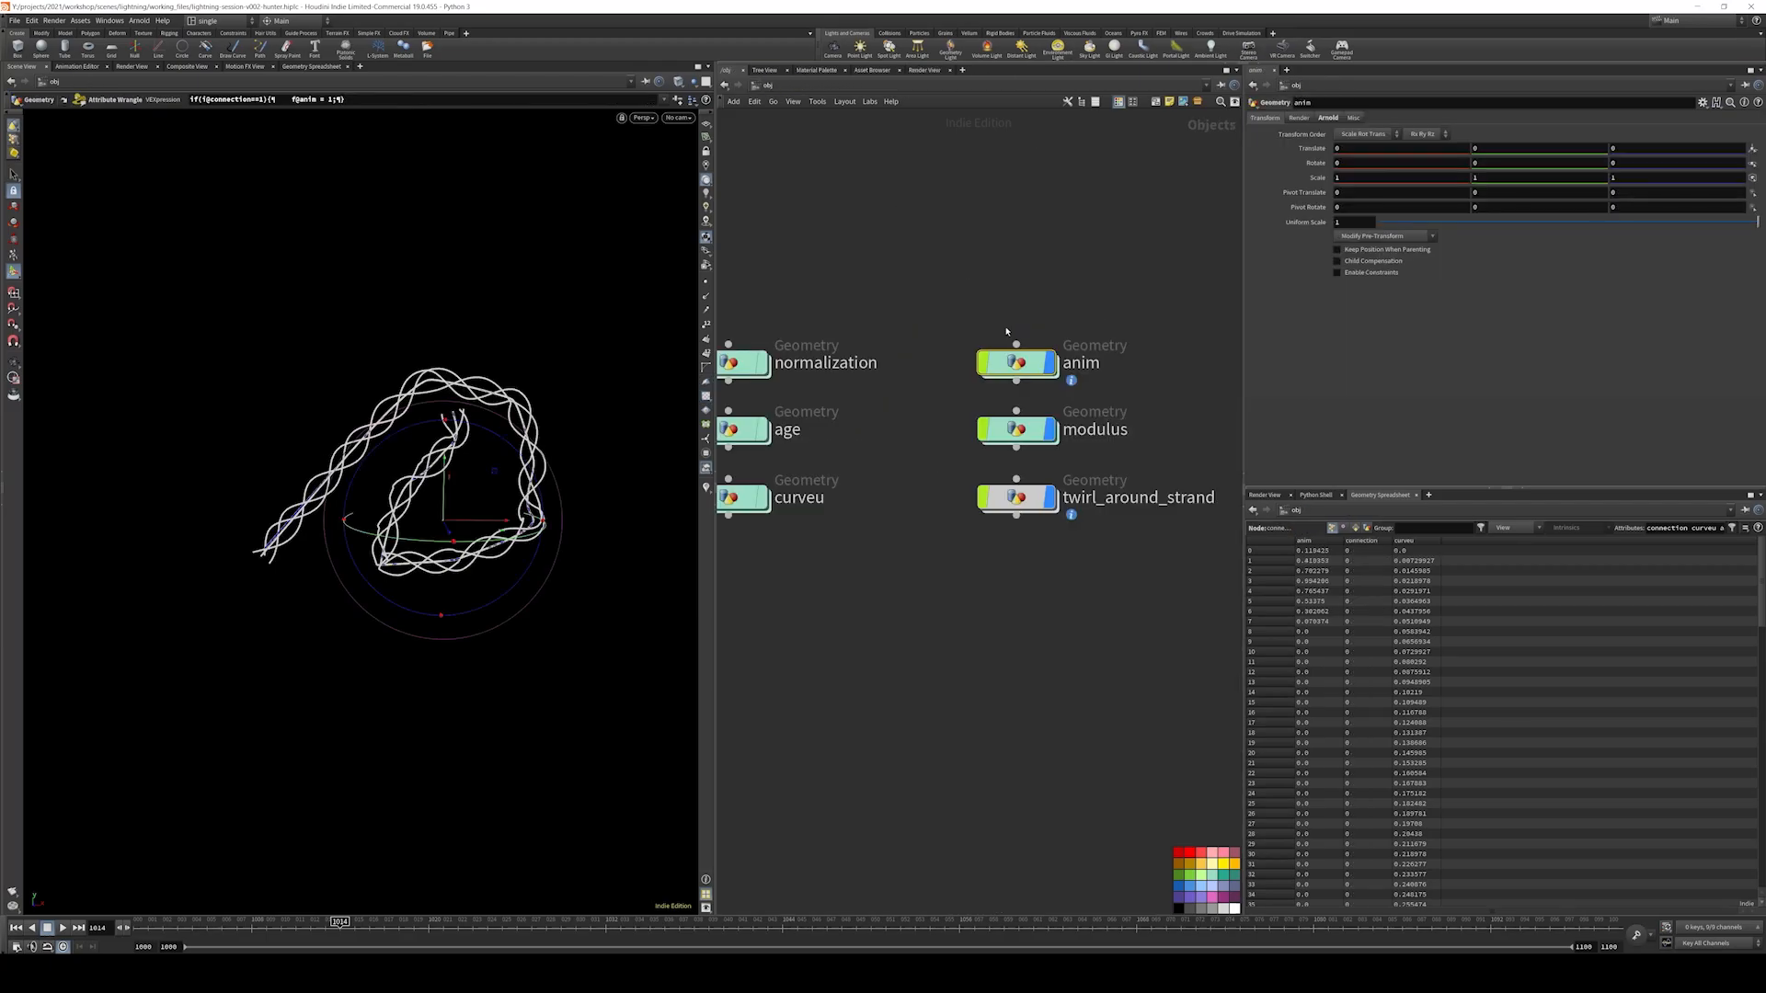
double_click(1013, 498)
left_click(930, 642)
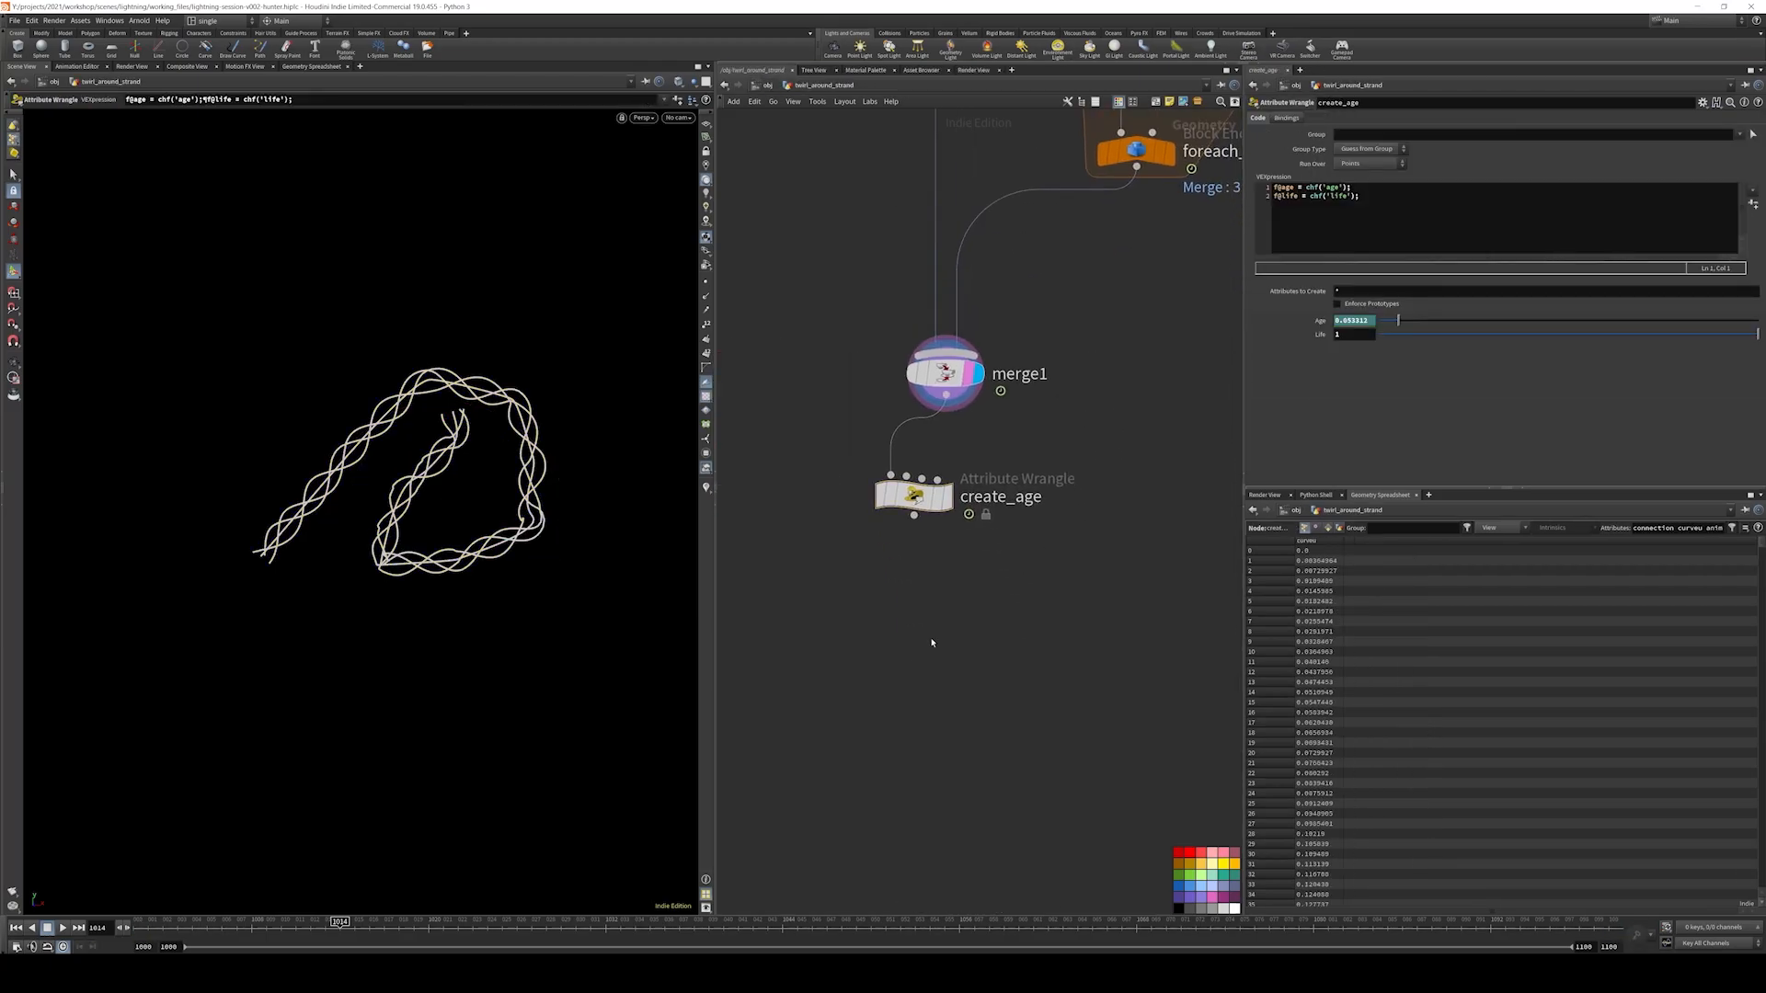
key("ctrl+v")
left_click_drag(920, 601, 914, 516)
key("r")
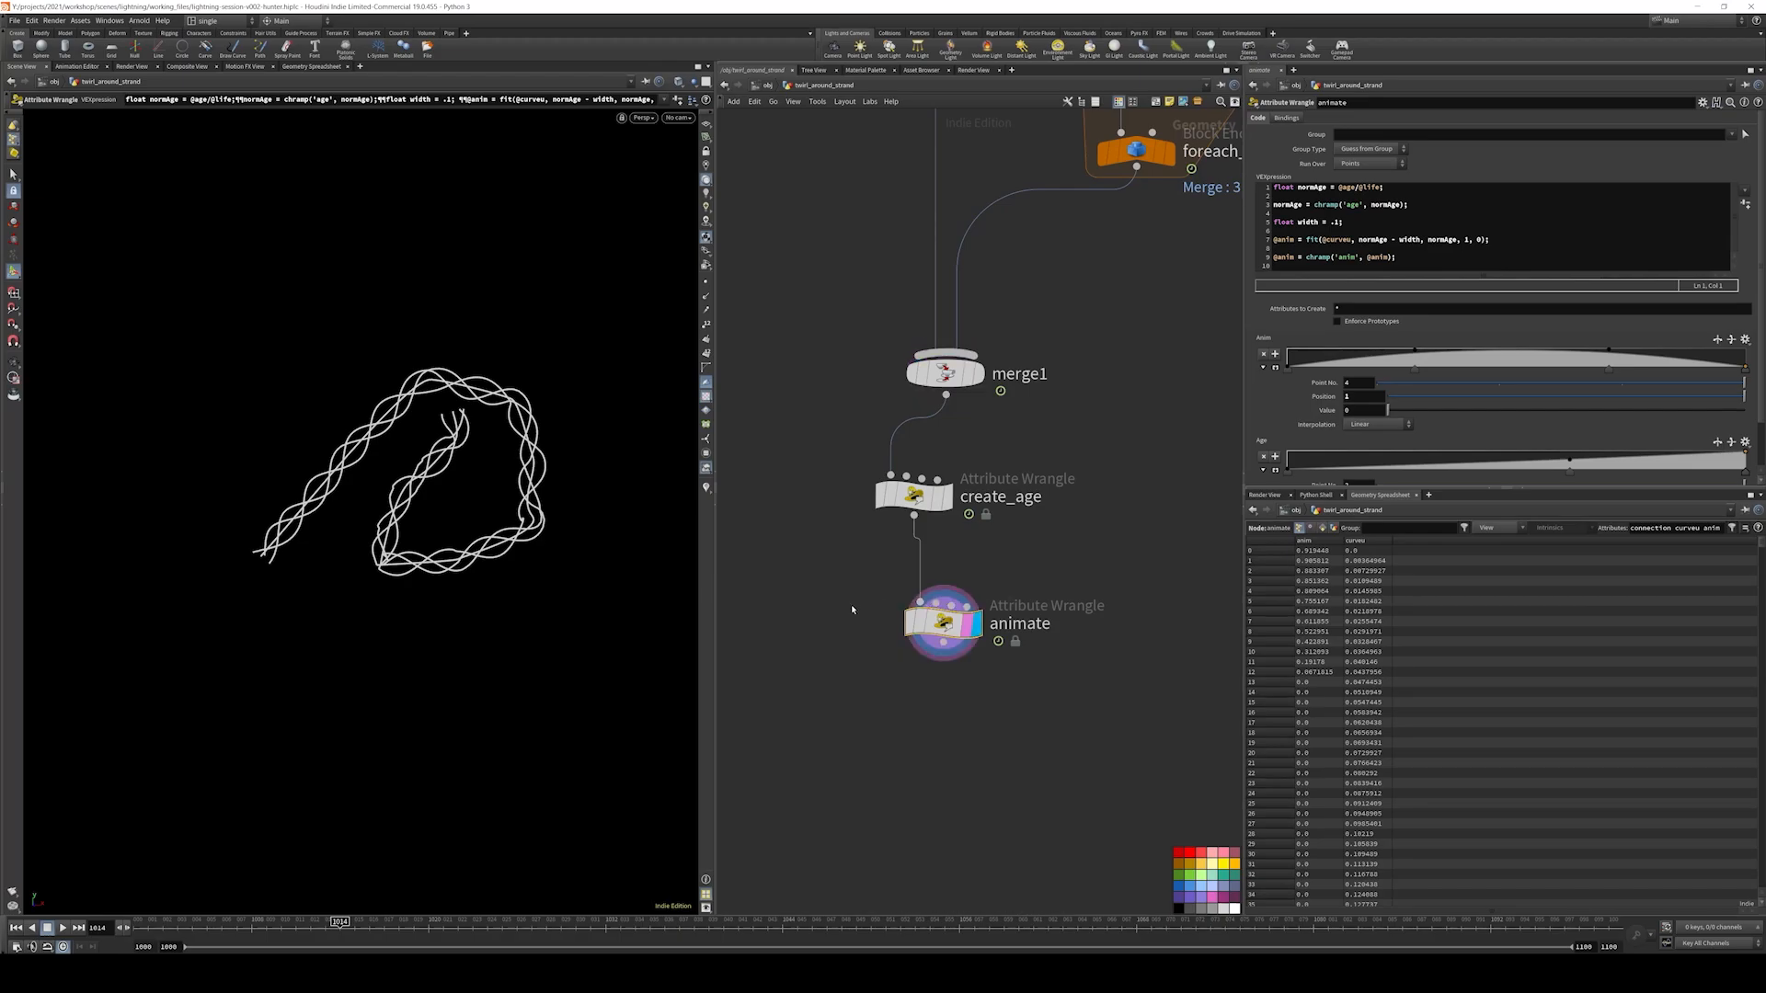
- Add a Color node below the animate wrangle, connected to its output, and display it
middle_click_drag(1065, 526, 1090, 308)
left_click(970, 425)
key("Tab")
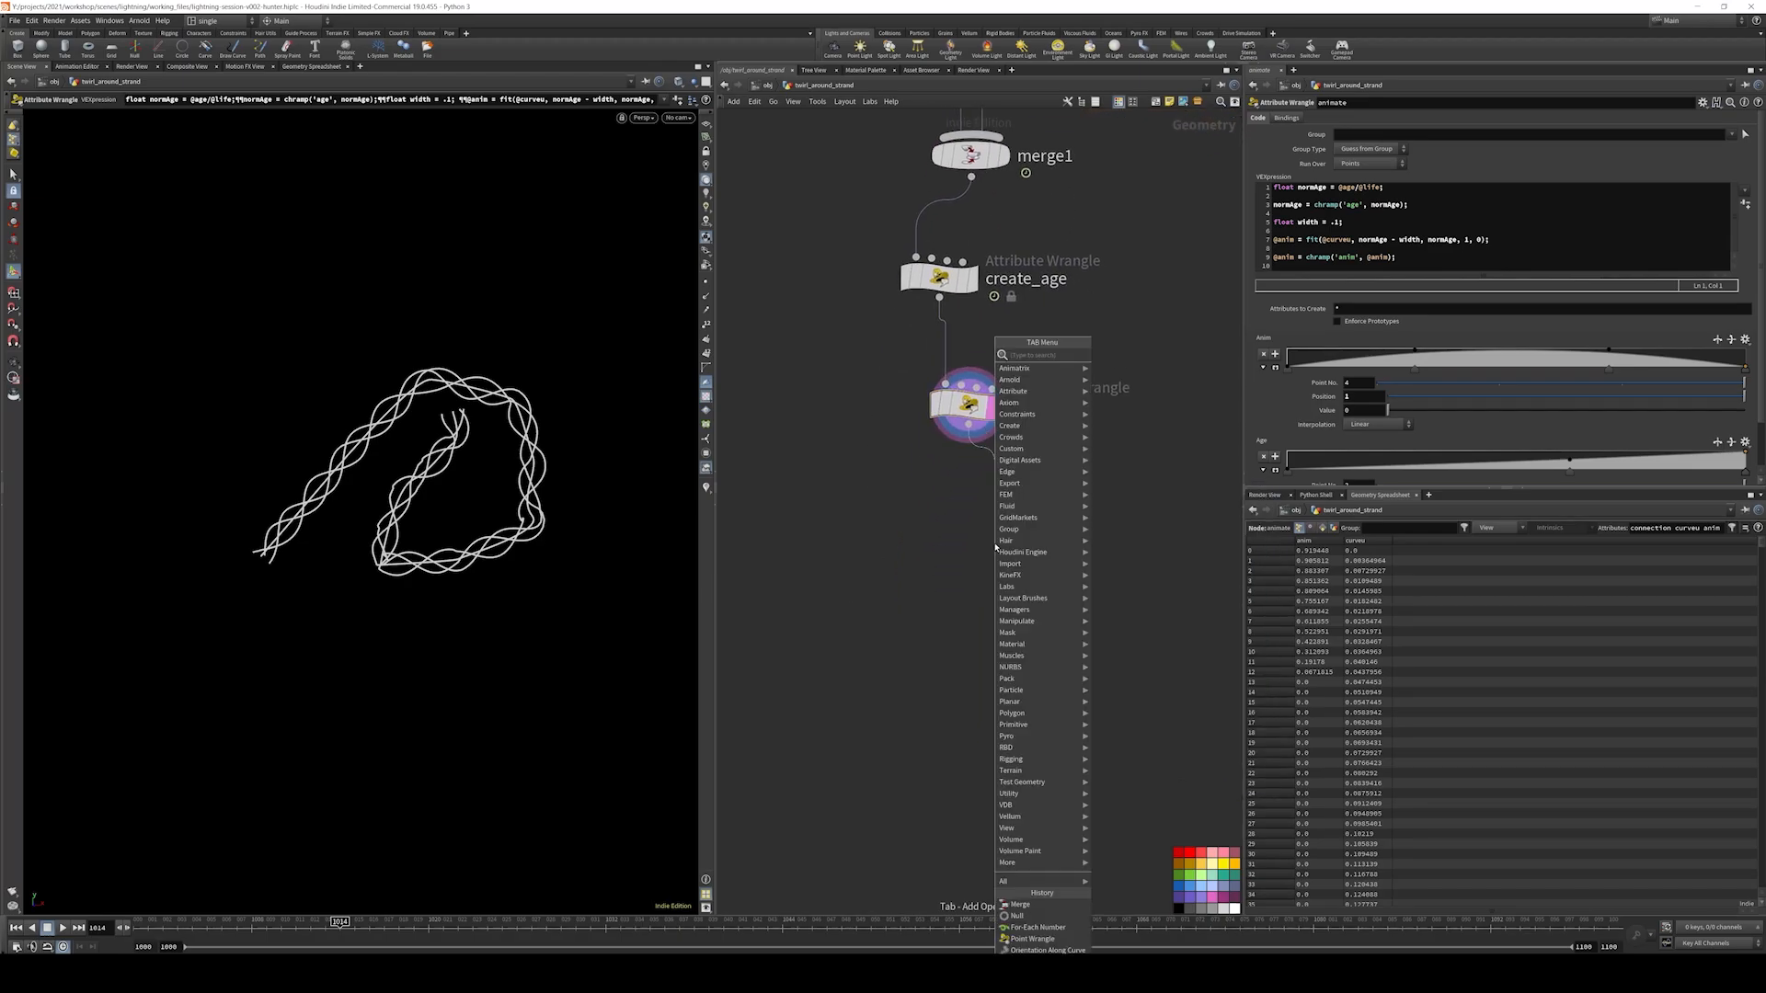
type("color")
key("Return")
left_click(995, 545)
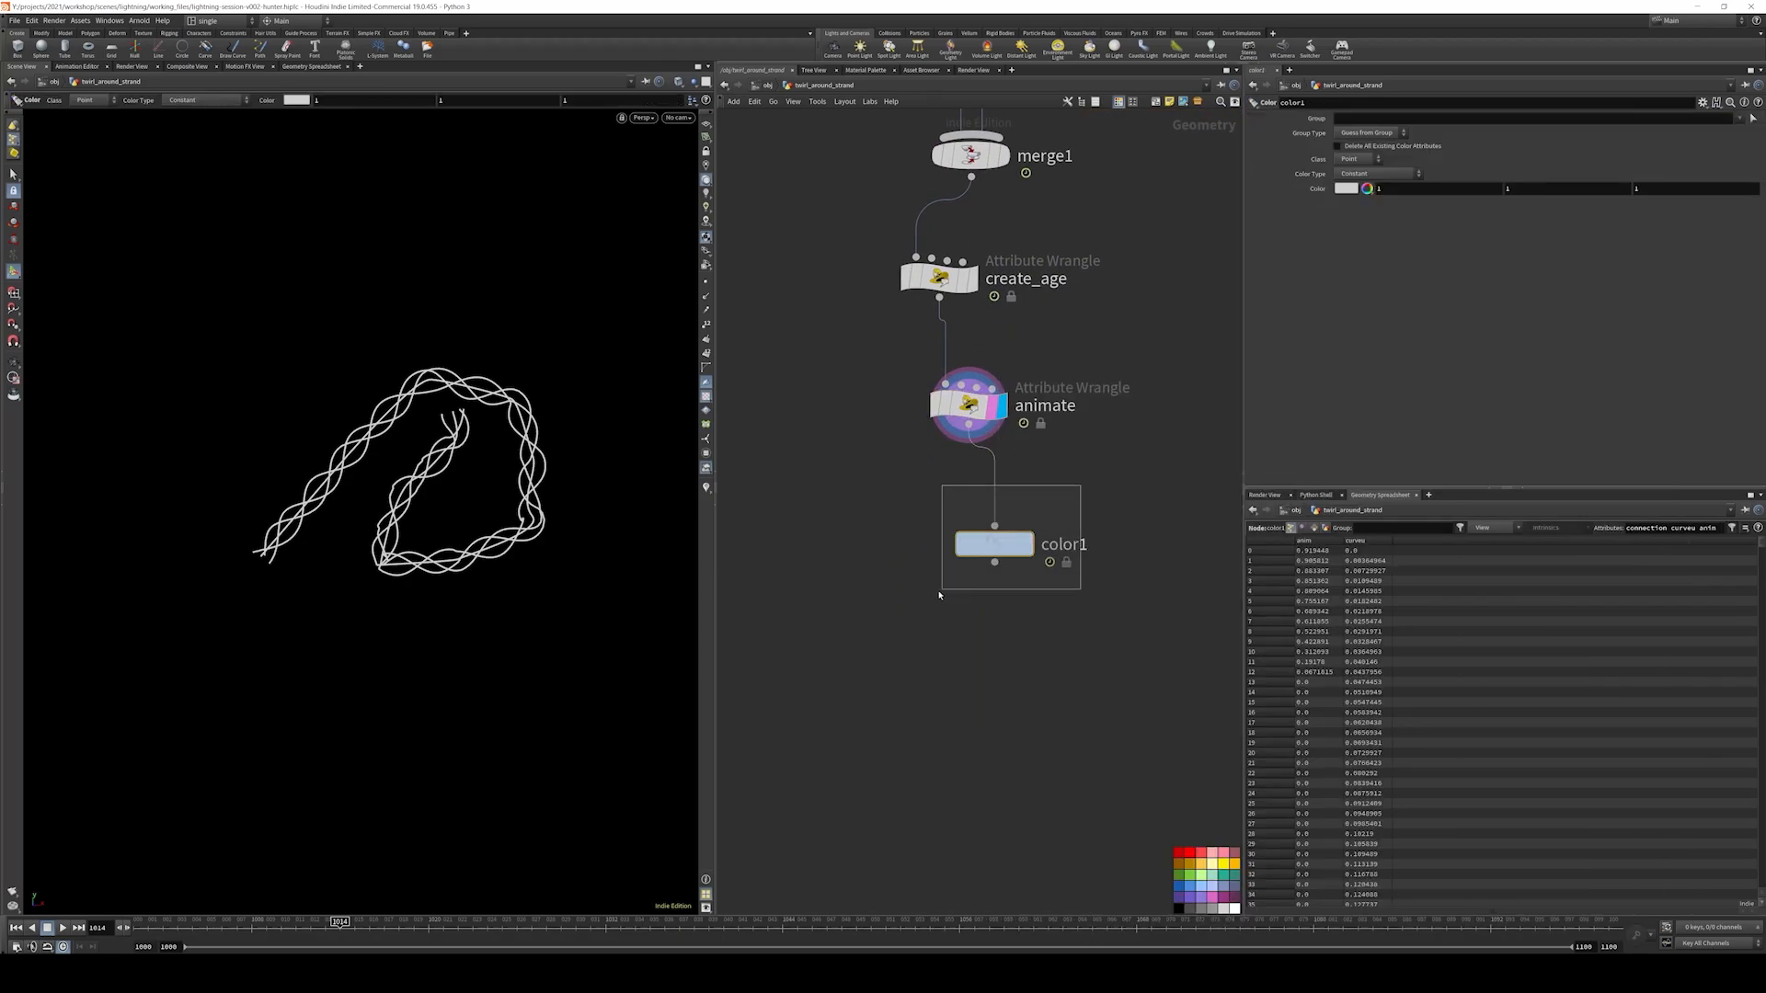
key("r")
- Set color1's color type to Ramp from Attribute with the attribute anim, and play the animation
left_click(1376, 173)
left_click(1377, 221)
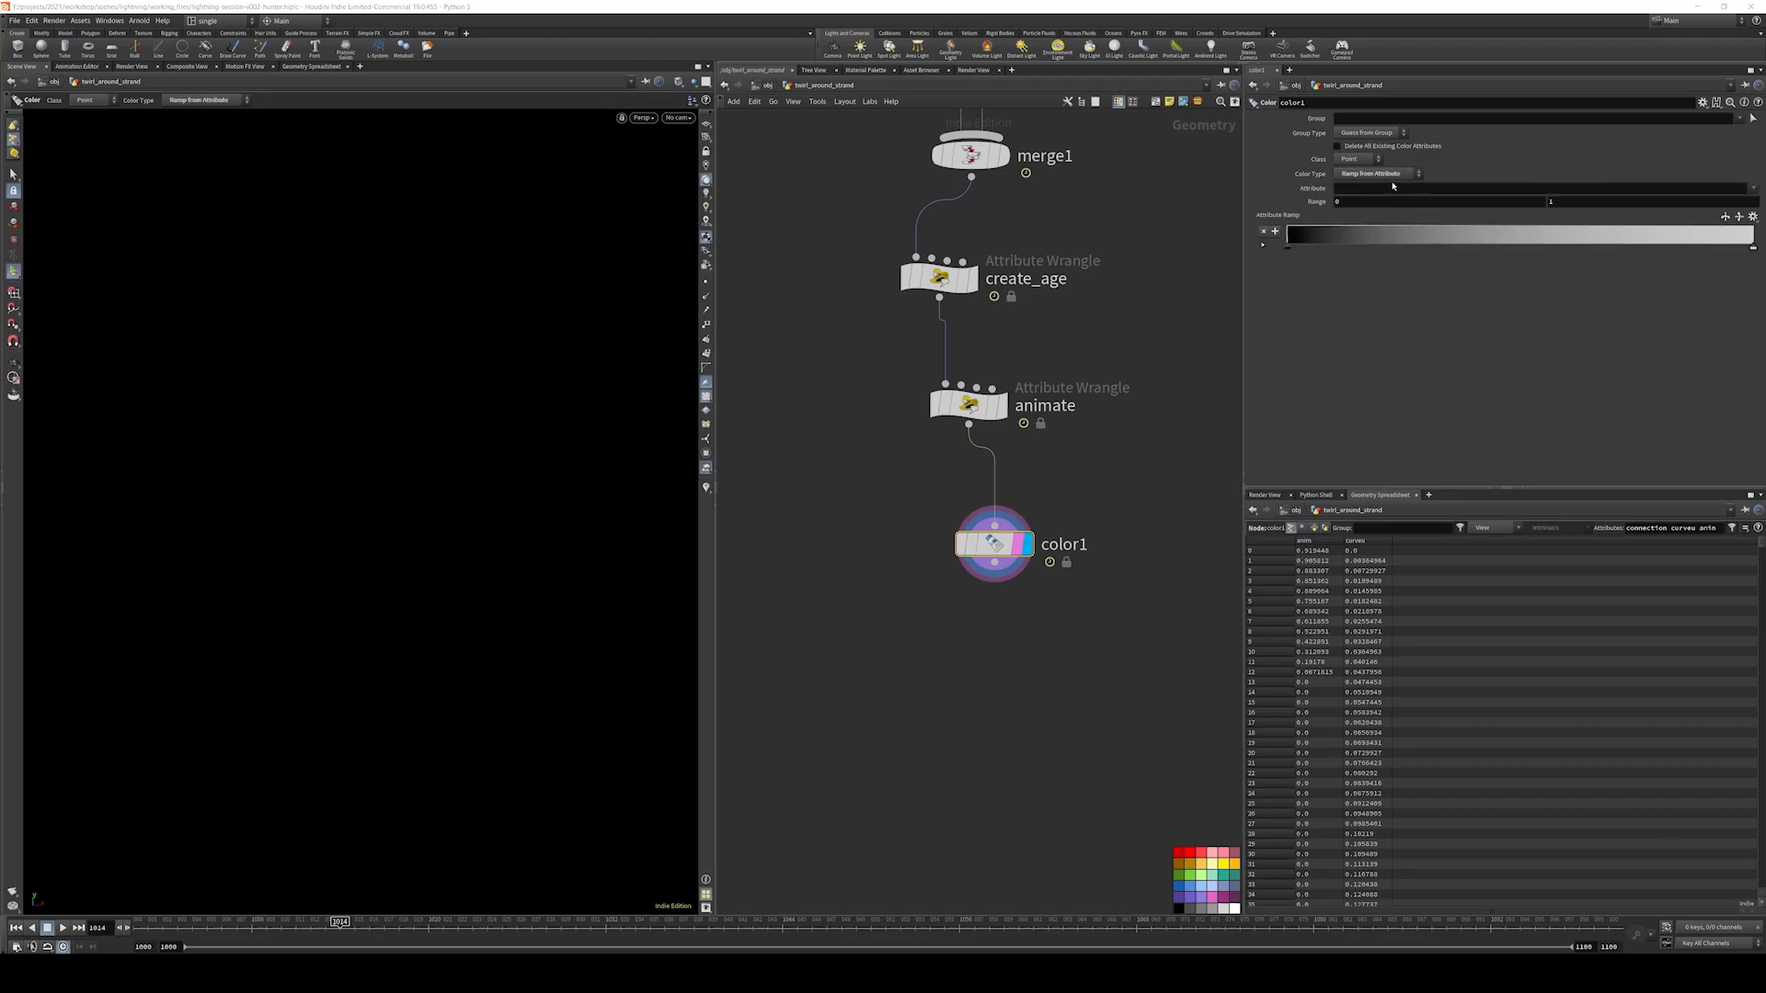
left_click(1379, 190)
type("anim")
key("Return")
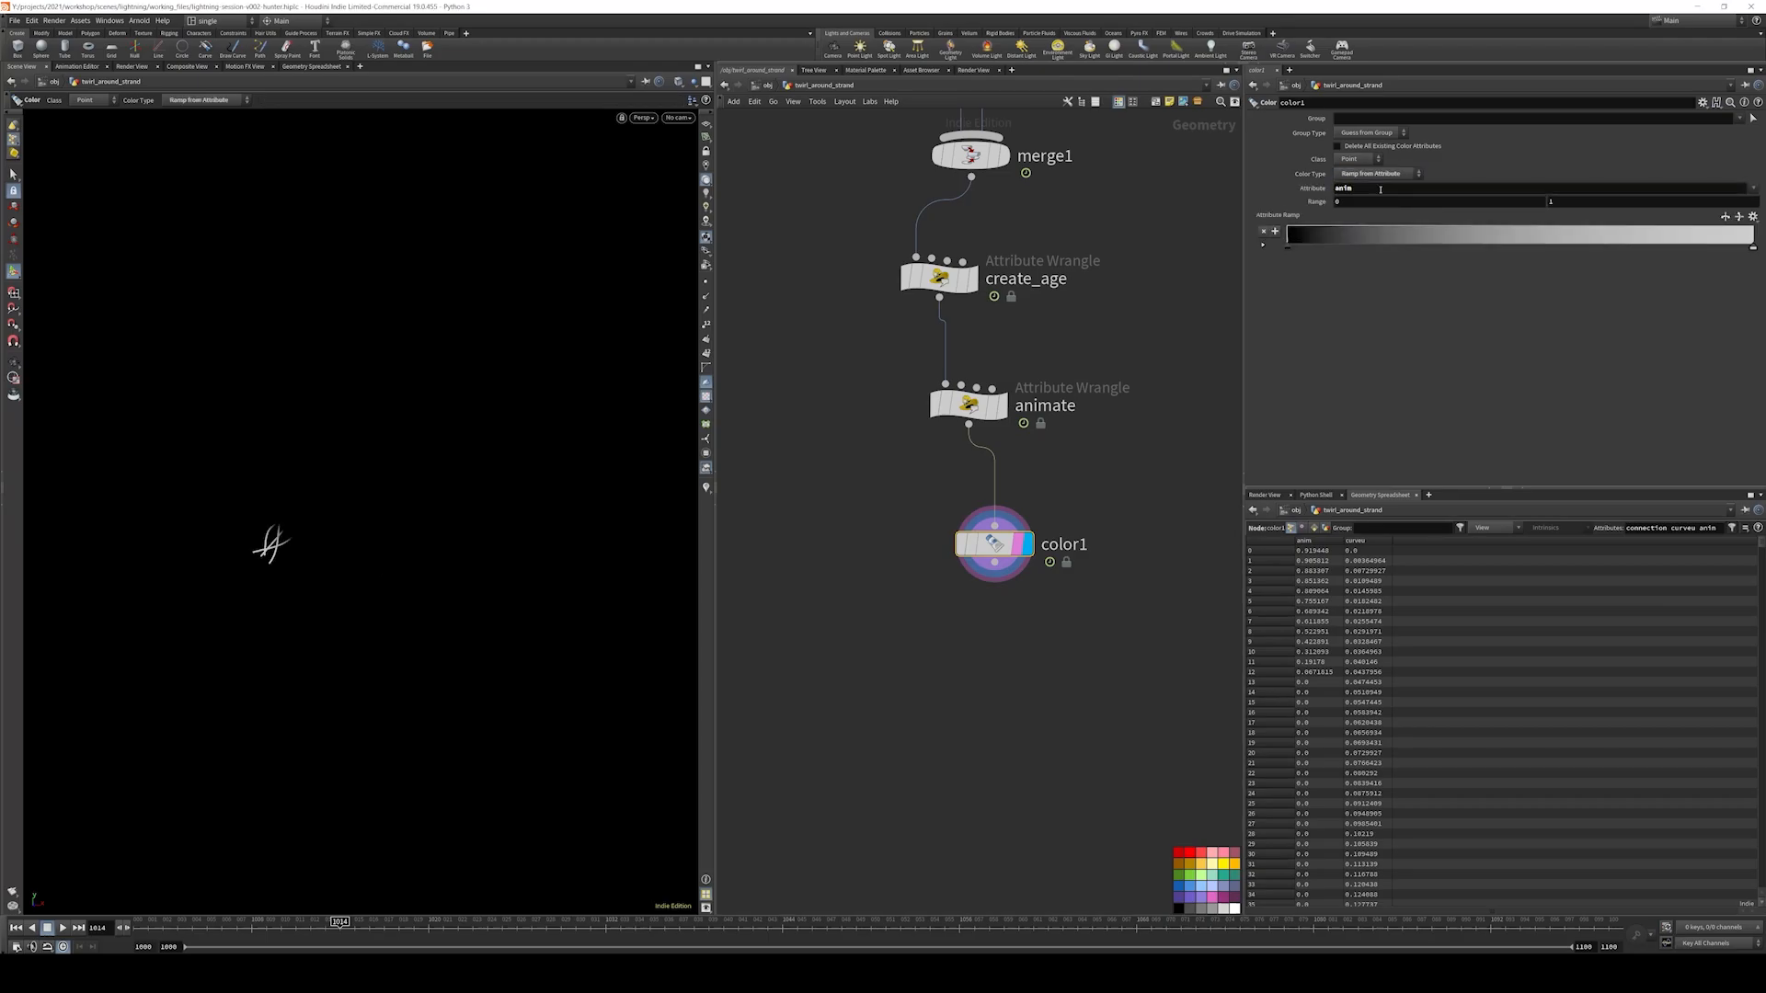
left_click(59, 928)
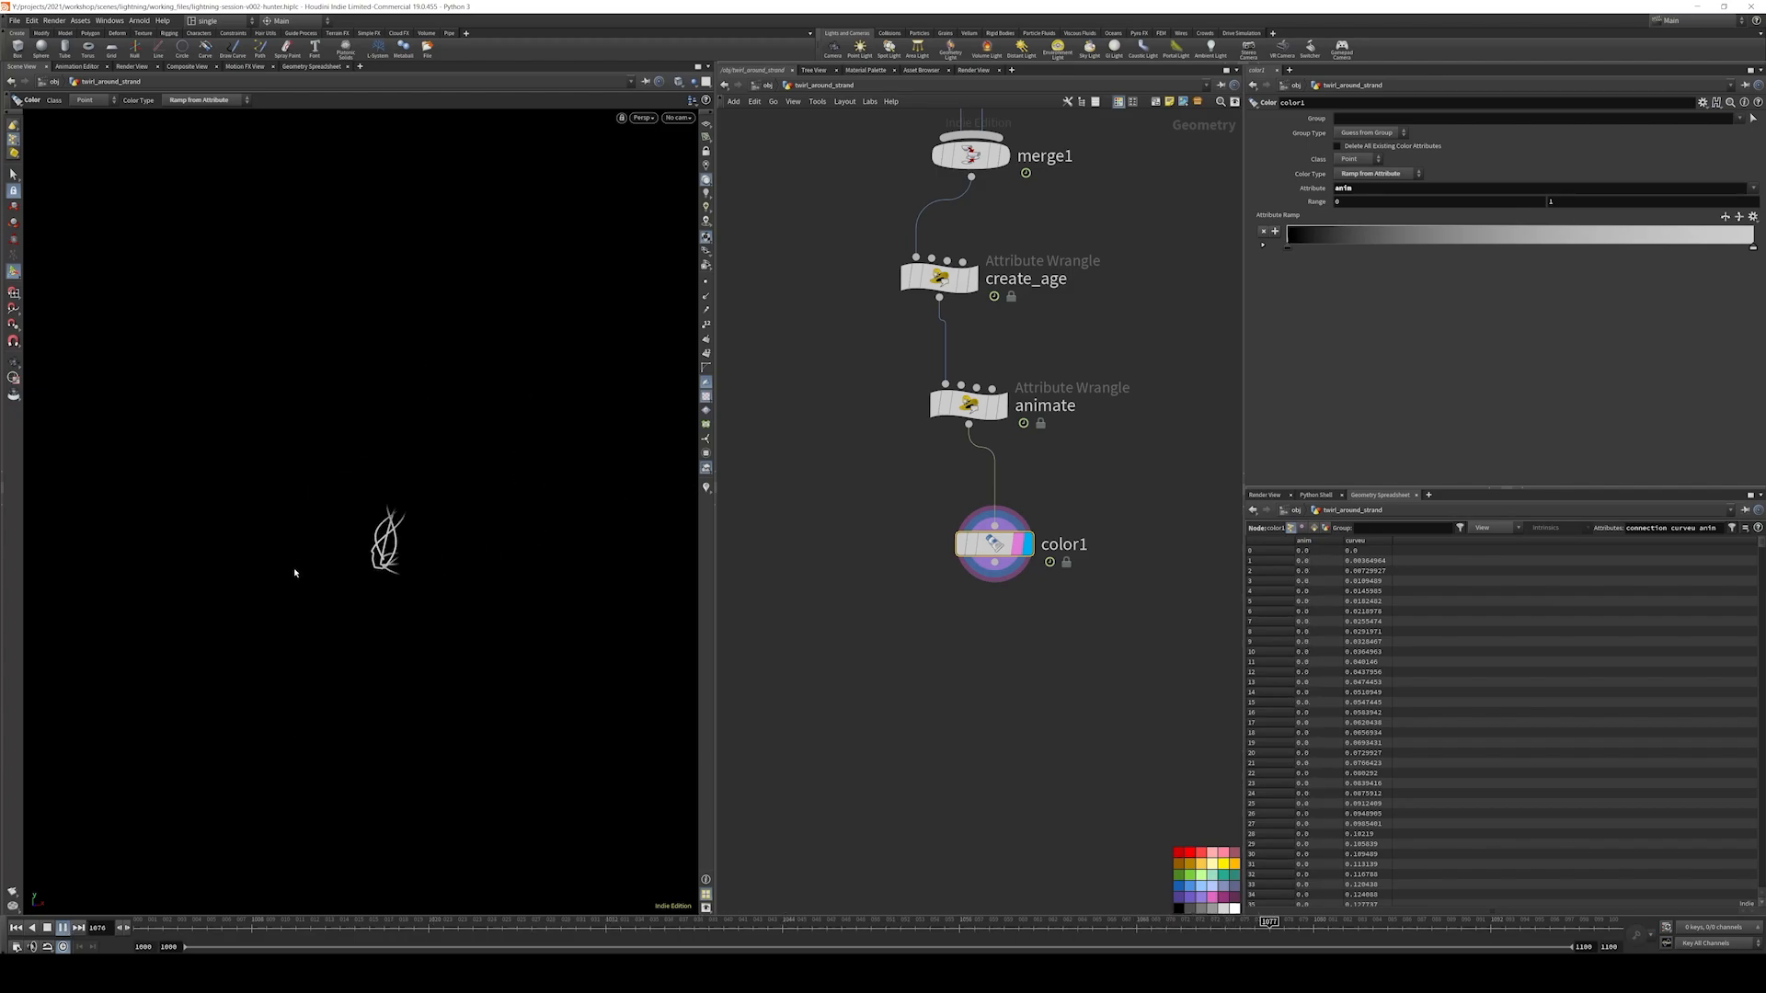
- Align the merge1, create_age, animate and color1 nodes in a straight vertical column
middle_click_drag(1211, 326, 1183, 343)
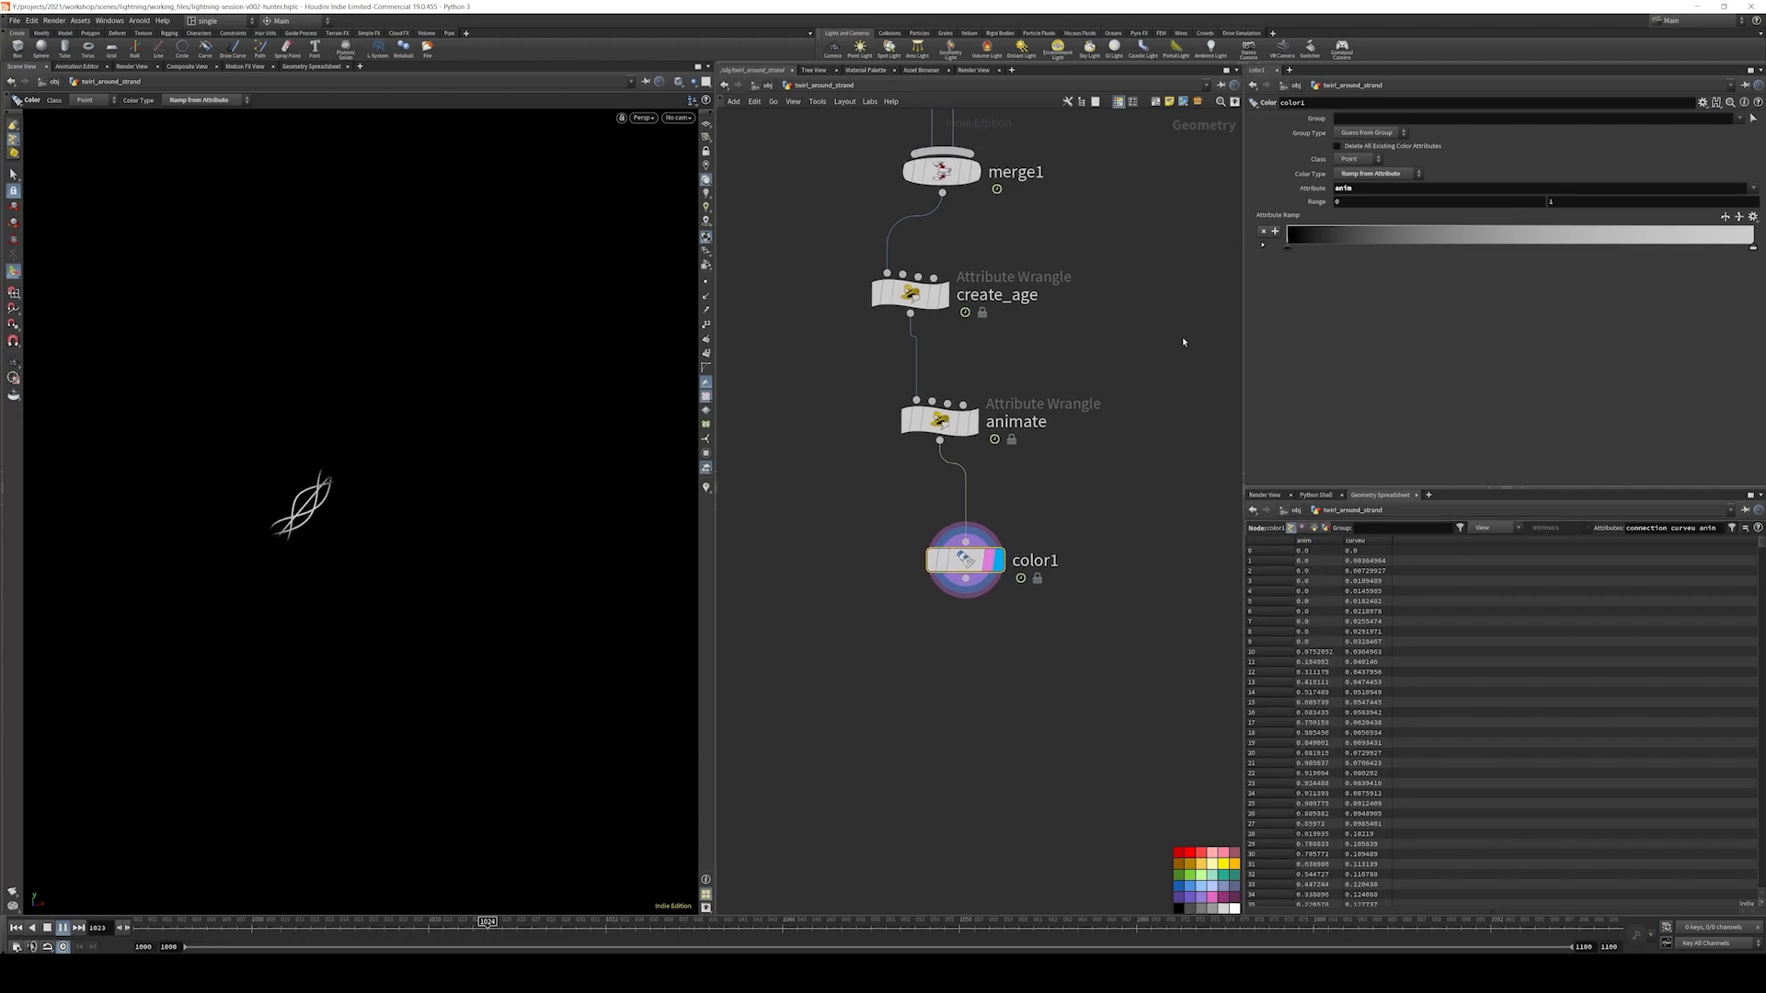
middle_click_drag(1063, 339, 1099, 378)
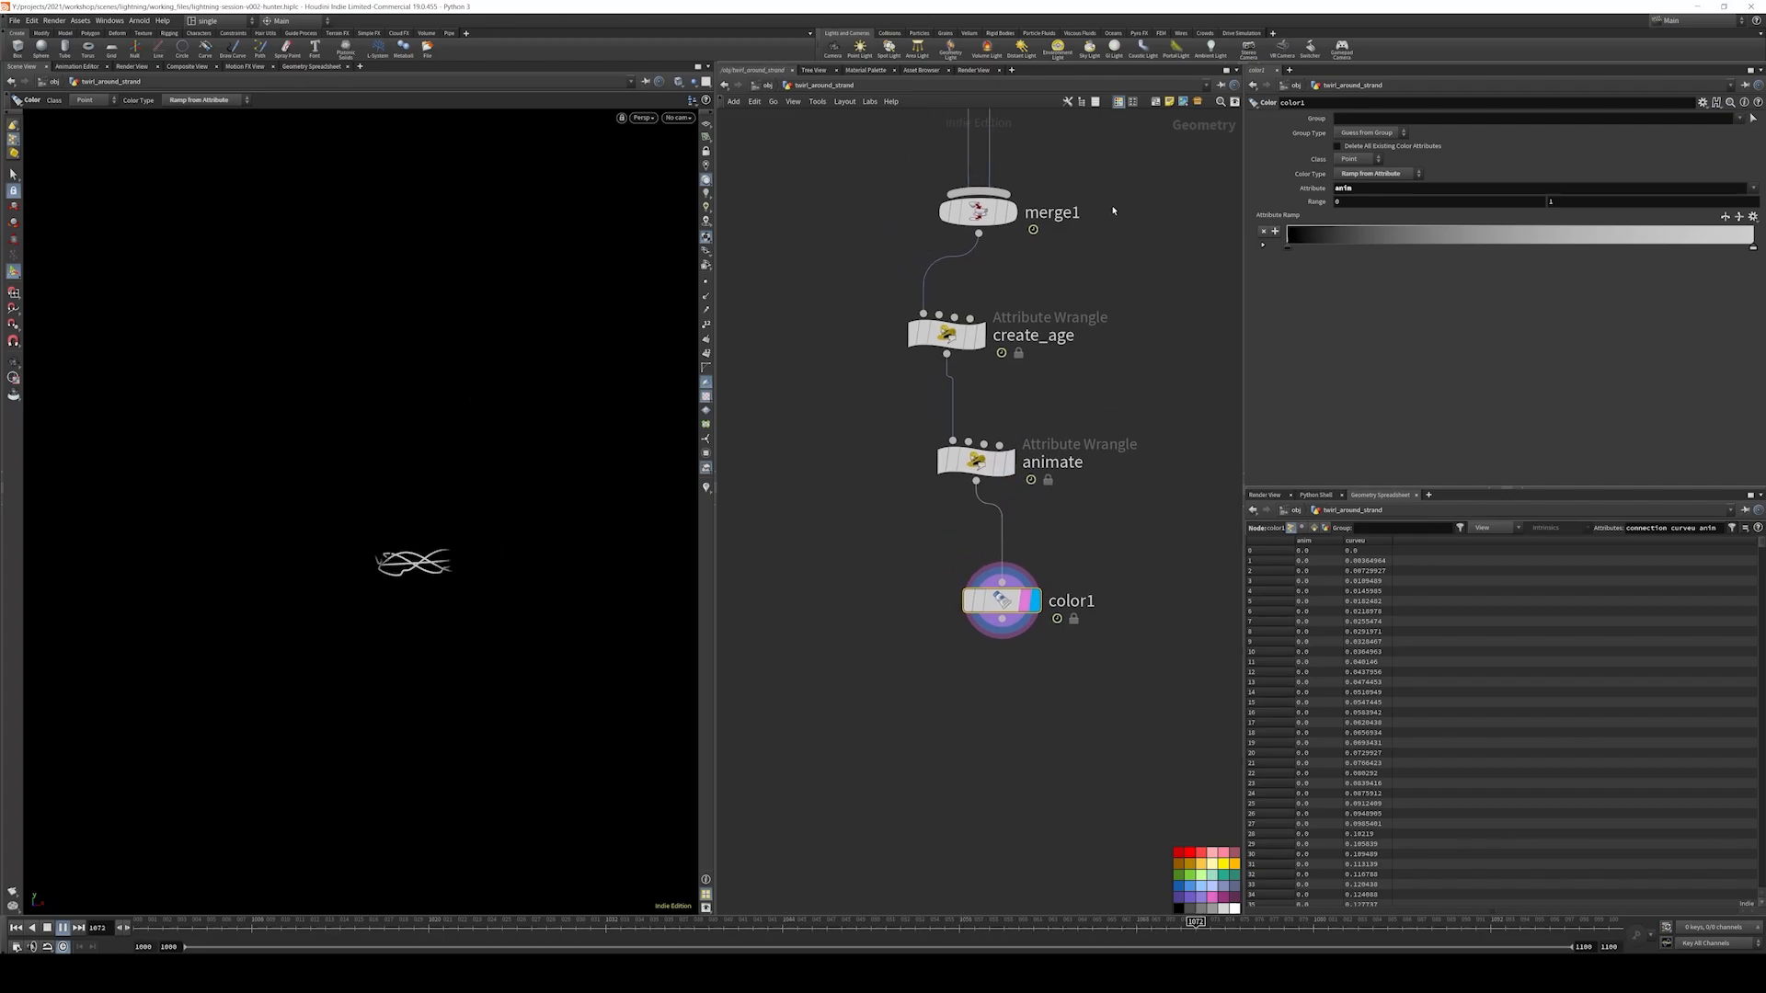
left_click_drag(1115, 206, 902, 662)
key("a")
left_click_drag(841, 589, 838, 522)
left_click(839, 523)
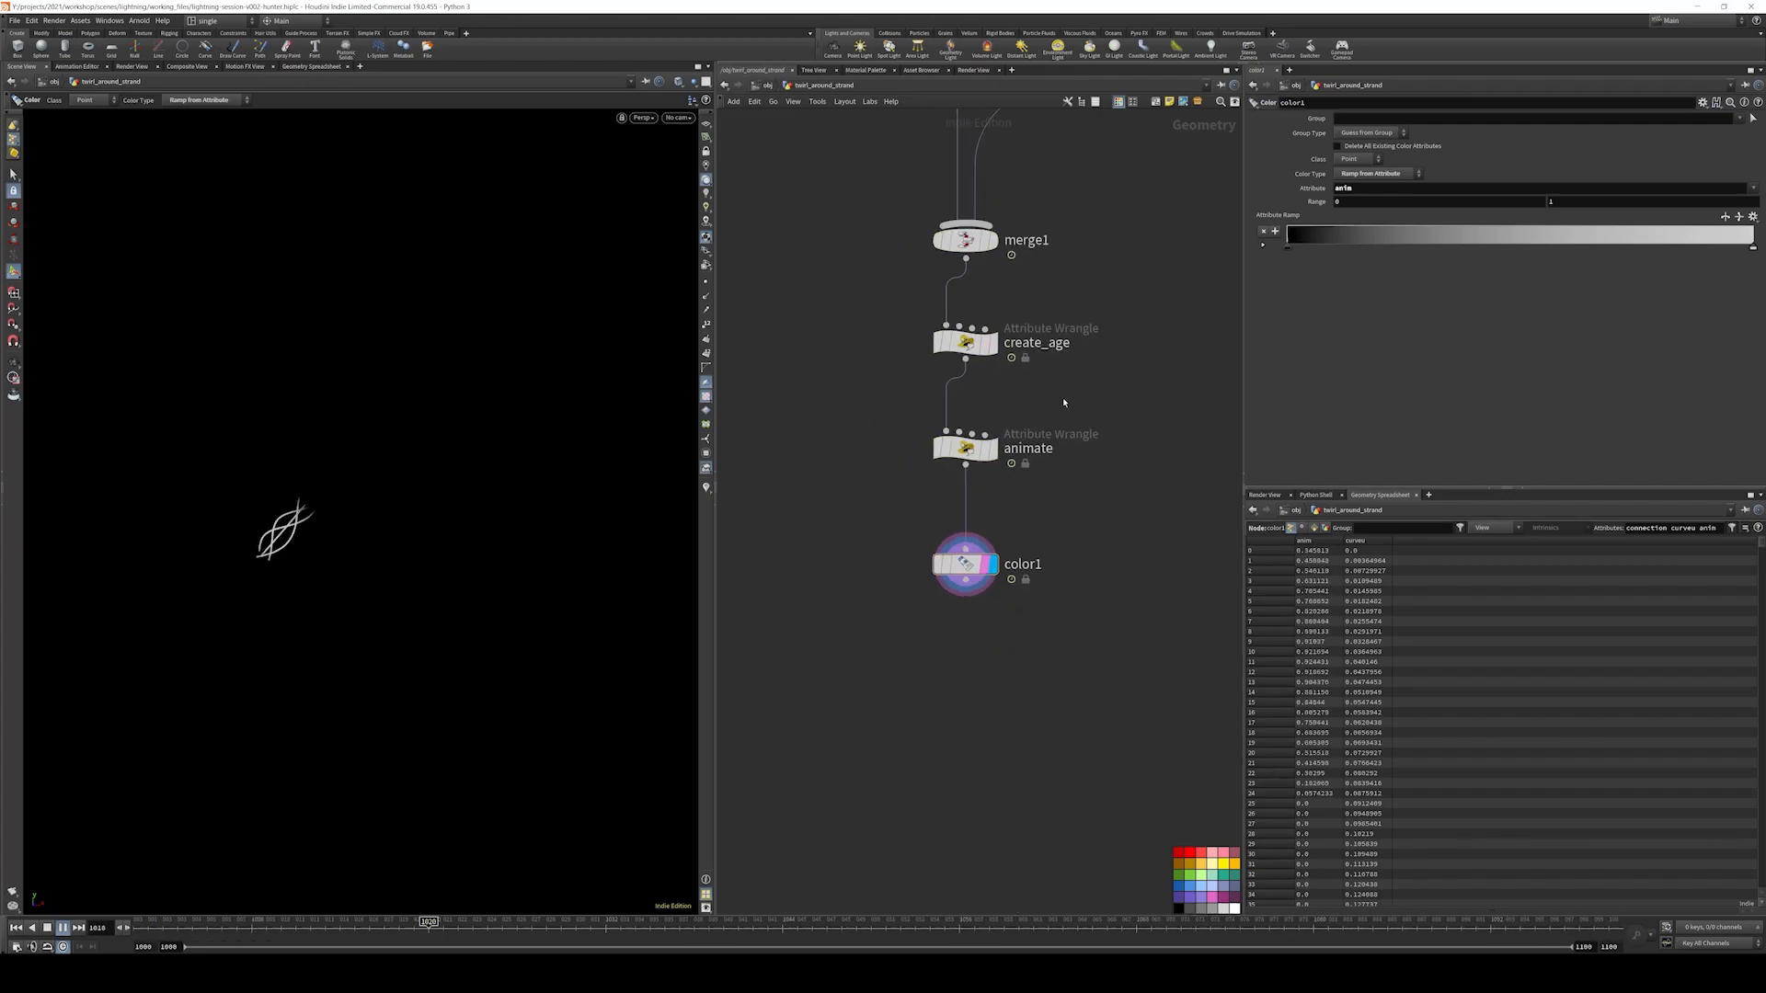
scroll(1062, 432, "down", 5)
- Reshape the animate wrangle's Anim ramp to rise slowly and peak near the end, with its third point at position about 0.9
left_click_drag(1123, 383, 957, 436)
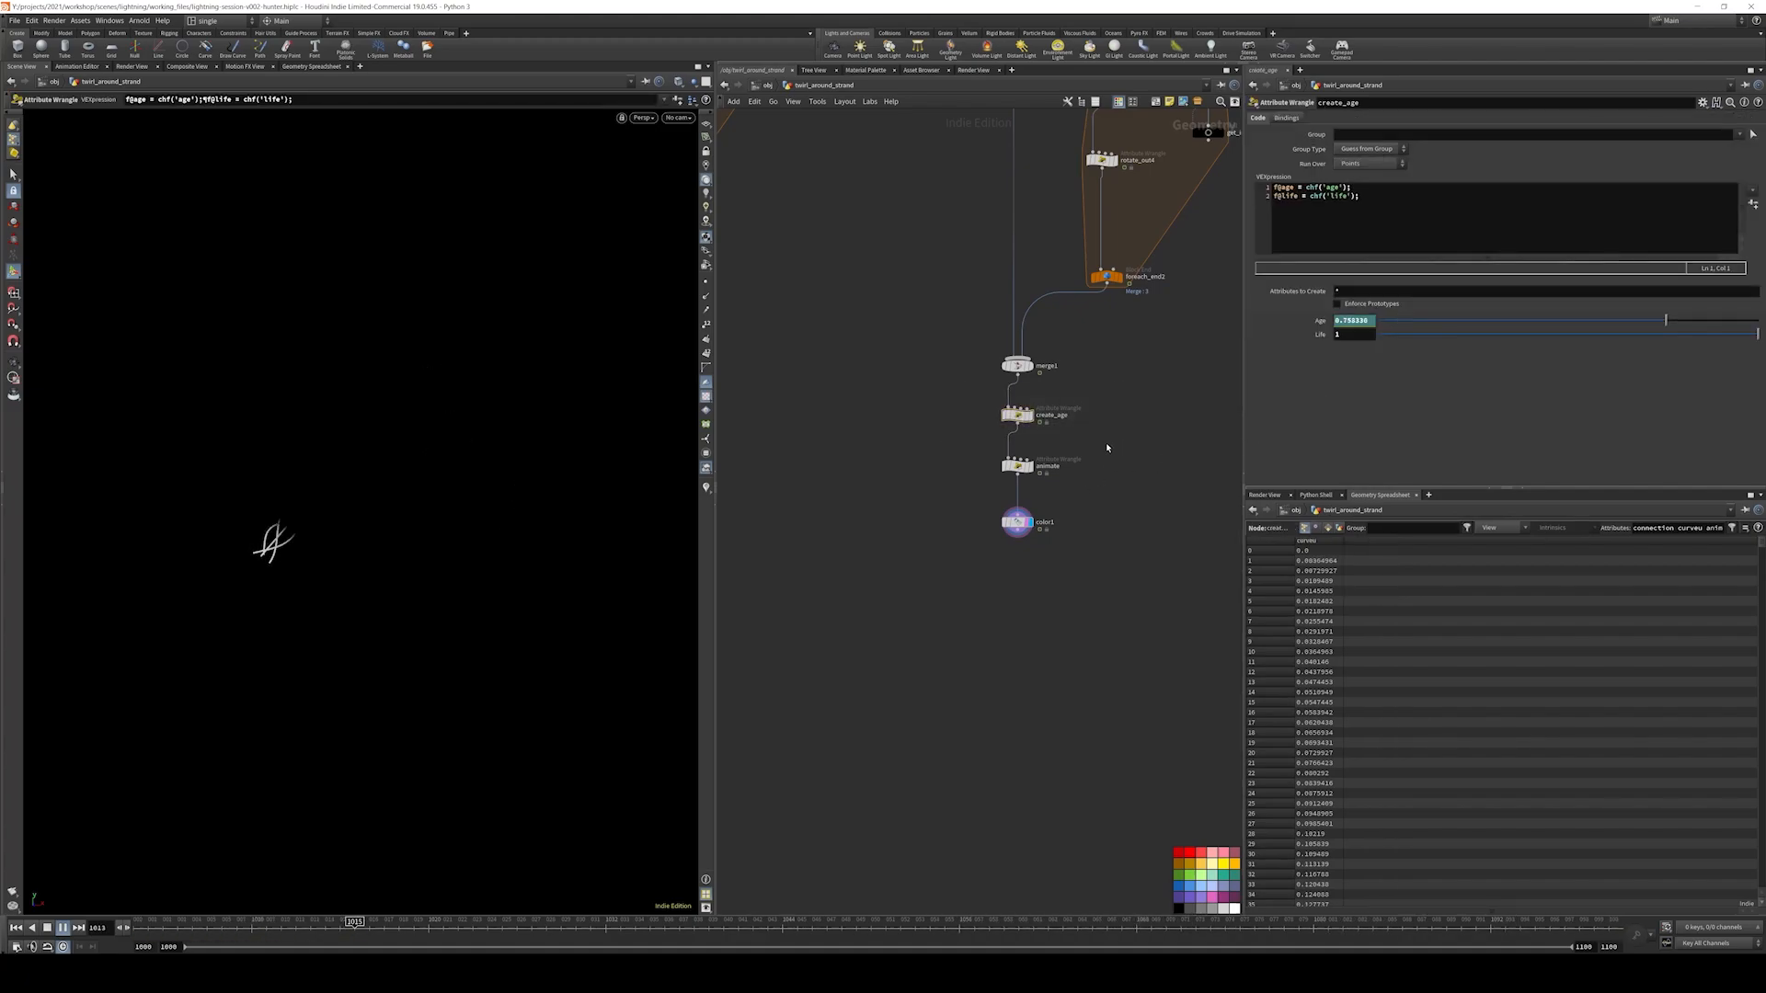
left_click_drag(1109, 444, 990, 487)
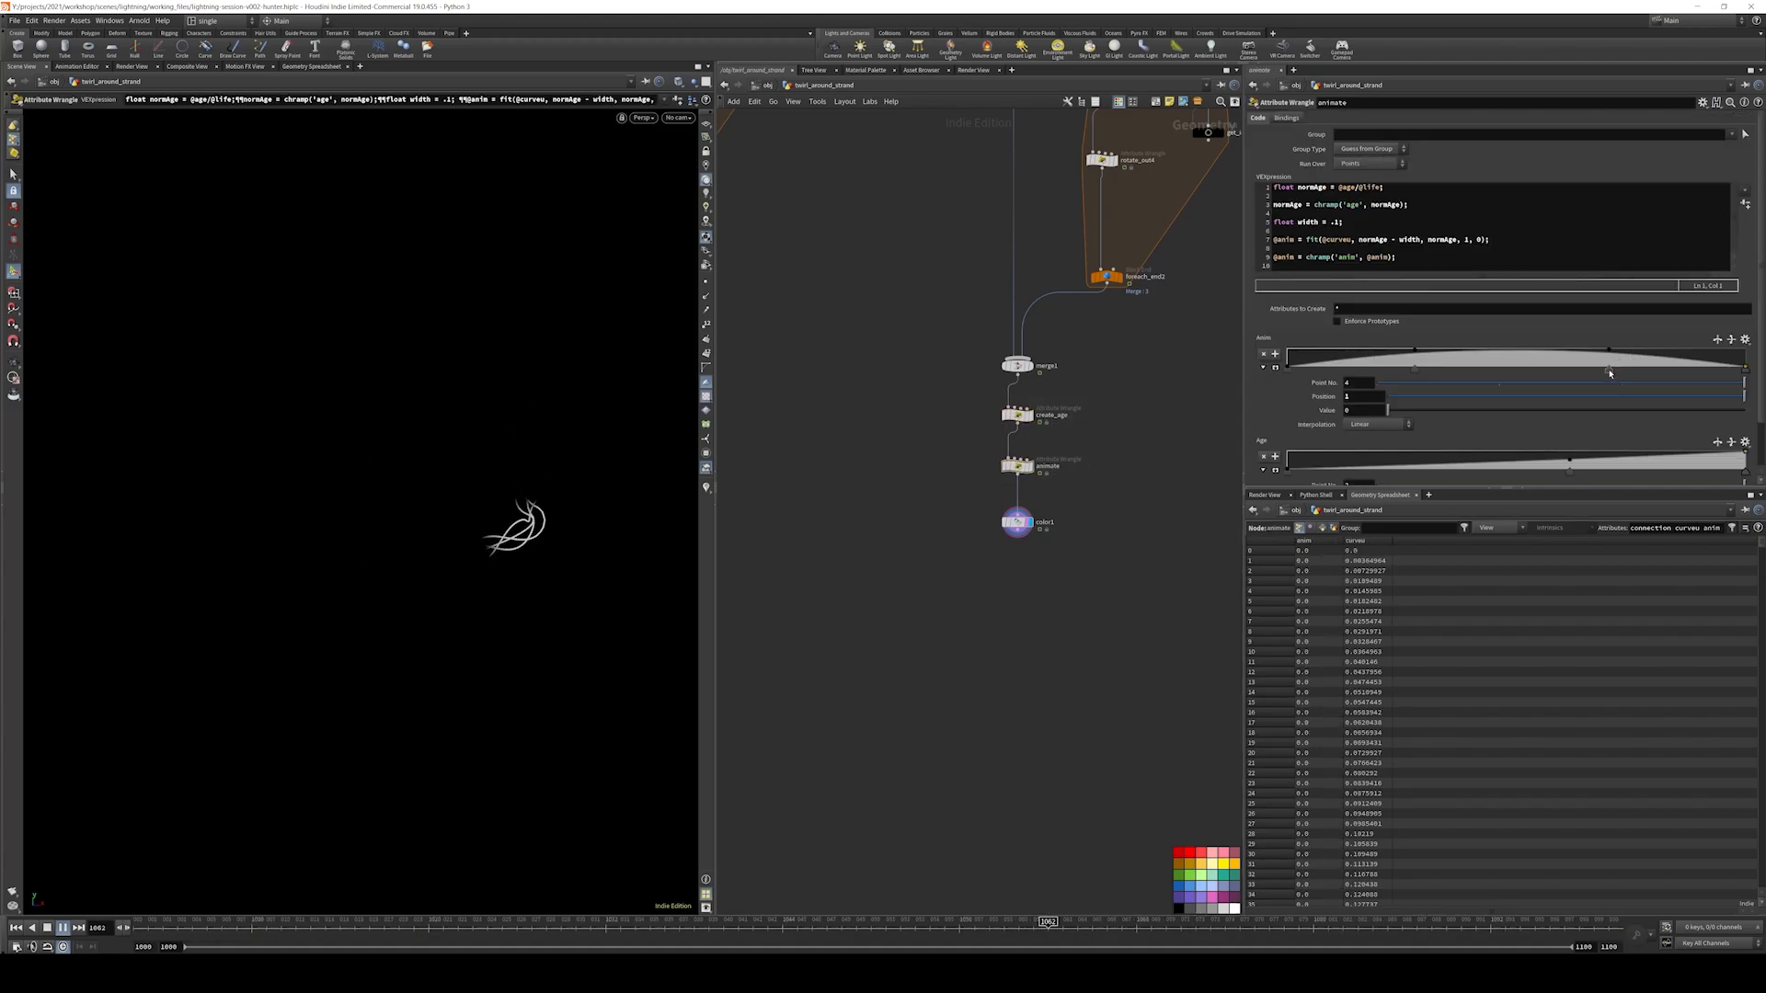
left_click_drag(1608, 367, 1720, 368)
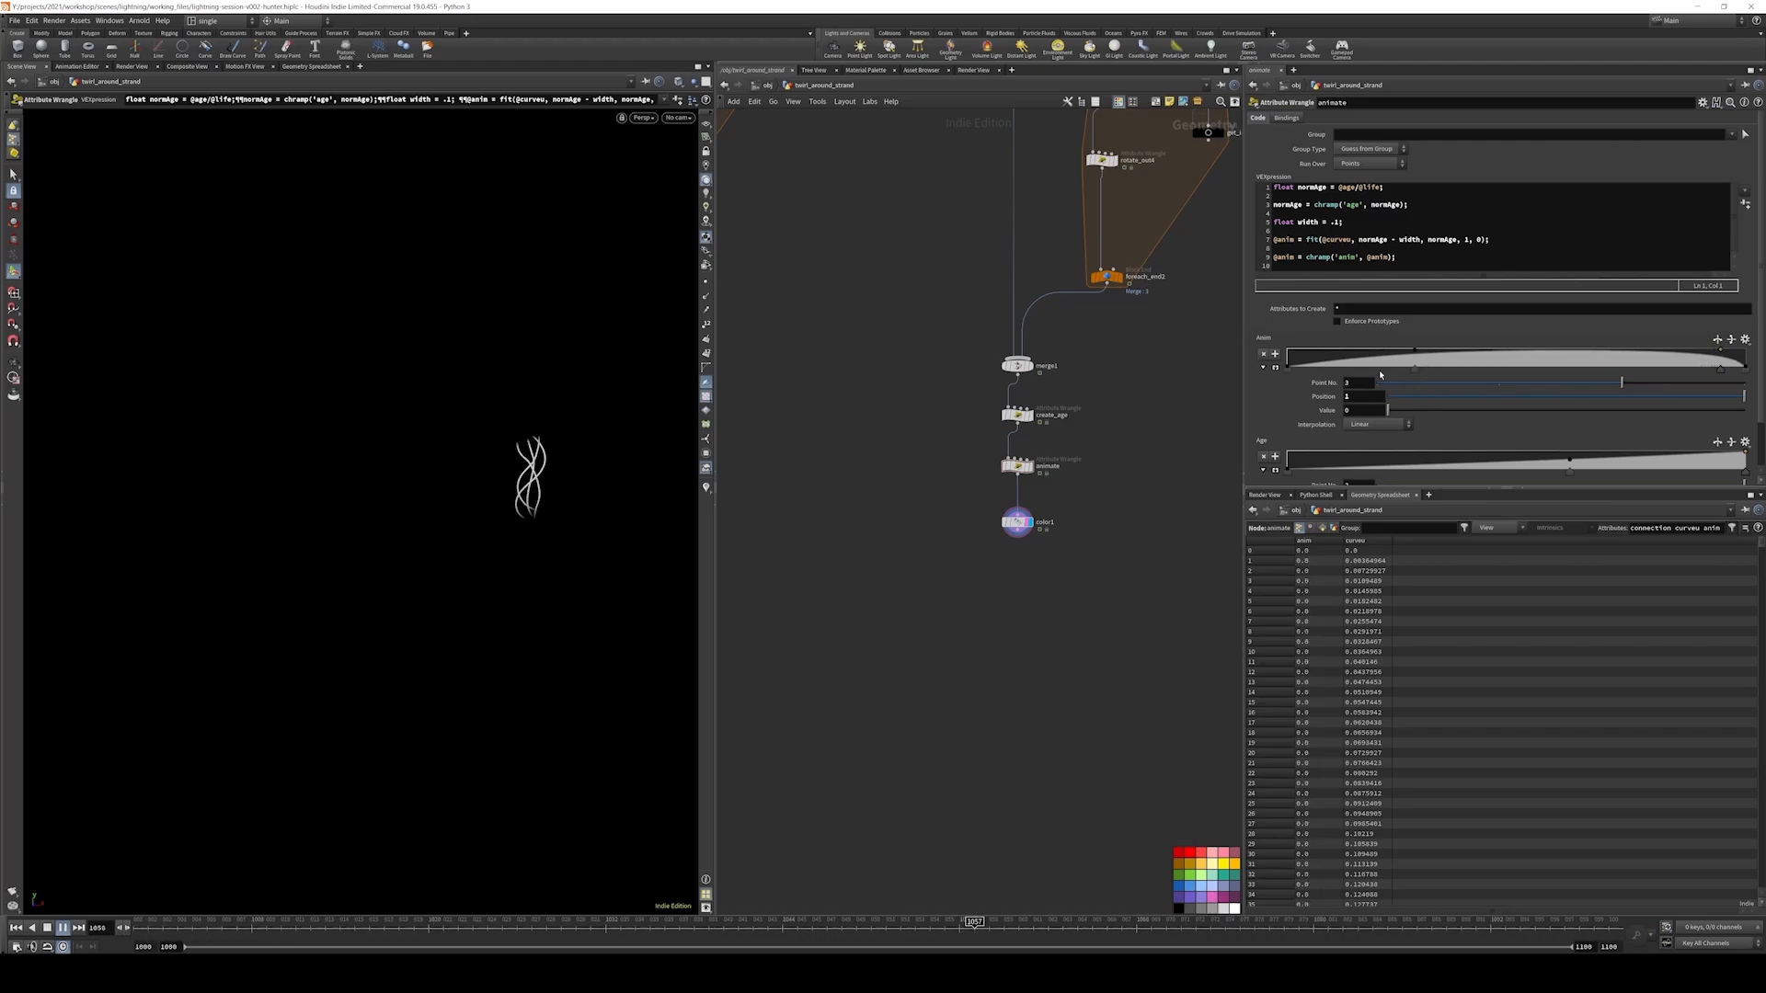
left_click(1275, 368)
scroll(1325, 390, "down", 2)
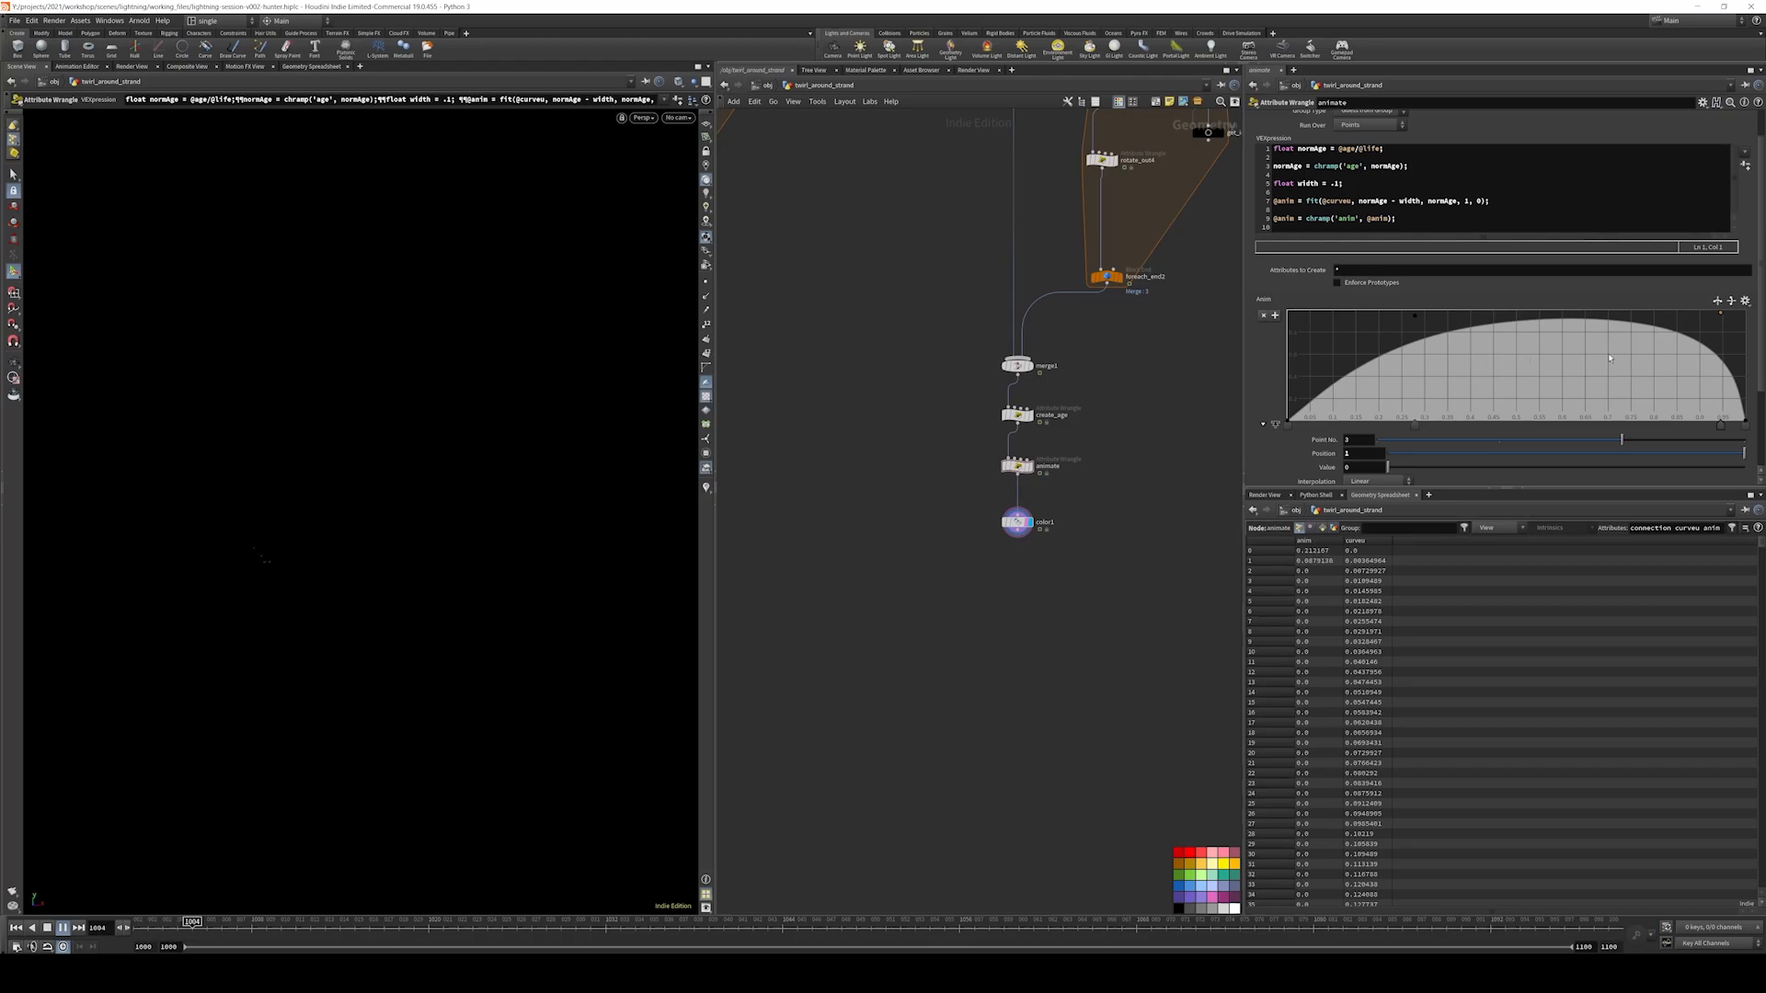
left_click_drag(1417, 319, 1504, 390)
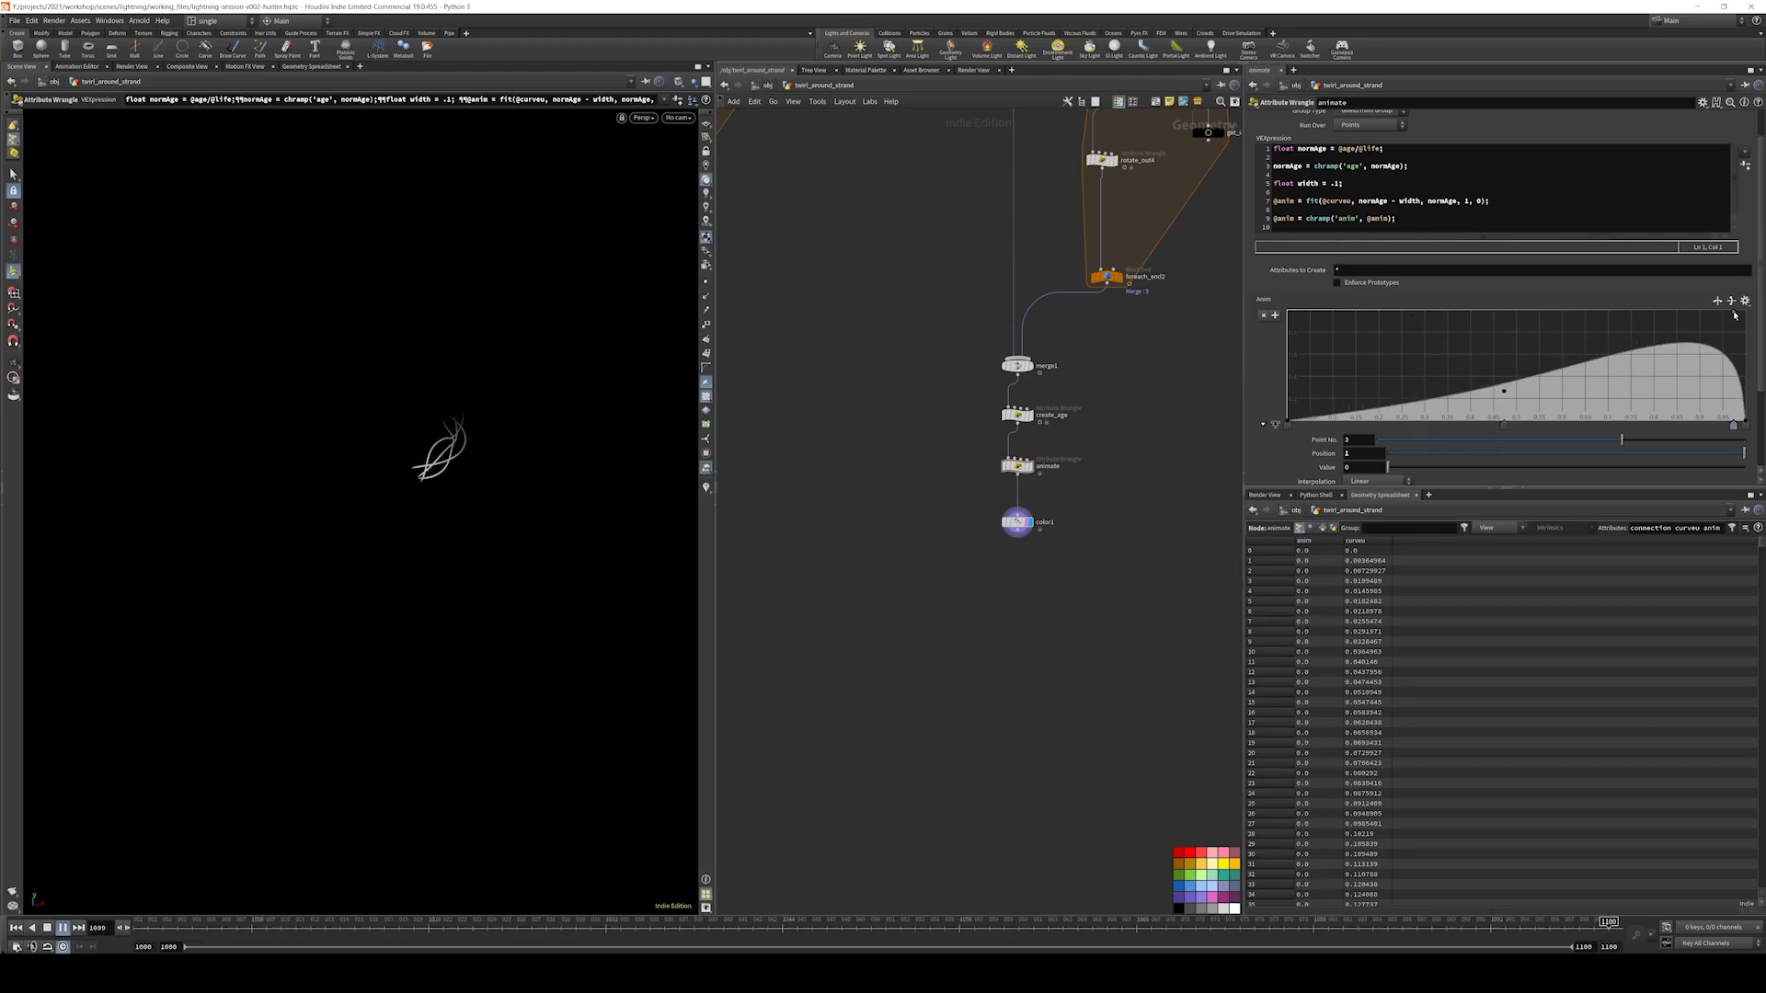
mouse_move(1719, 315)
left_mouse_down()
mouse_move(1699, 345)
mouse_move(1703, 323)
left_mouse_up()
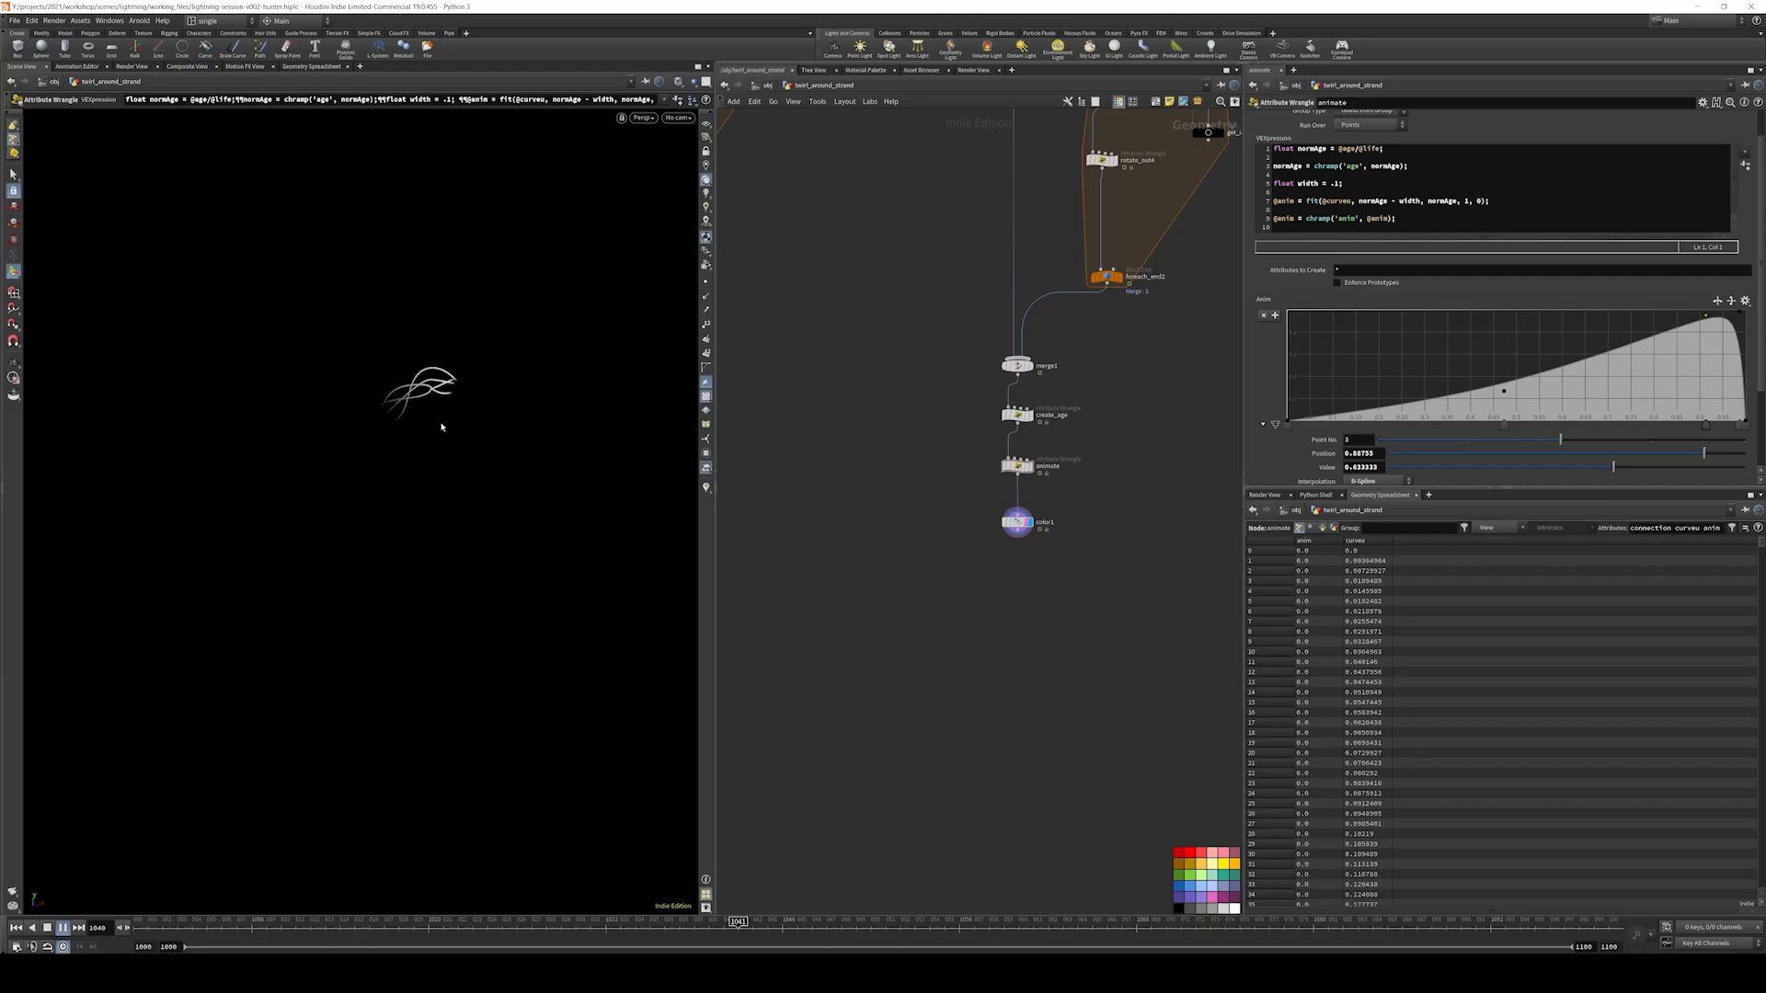
- Set the float width to .2 in the animate wrangle's code and reverse its Anim ramp
middle_click_drag(1143, 432, 1019, 466)
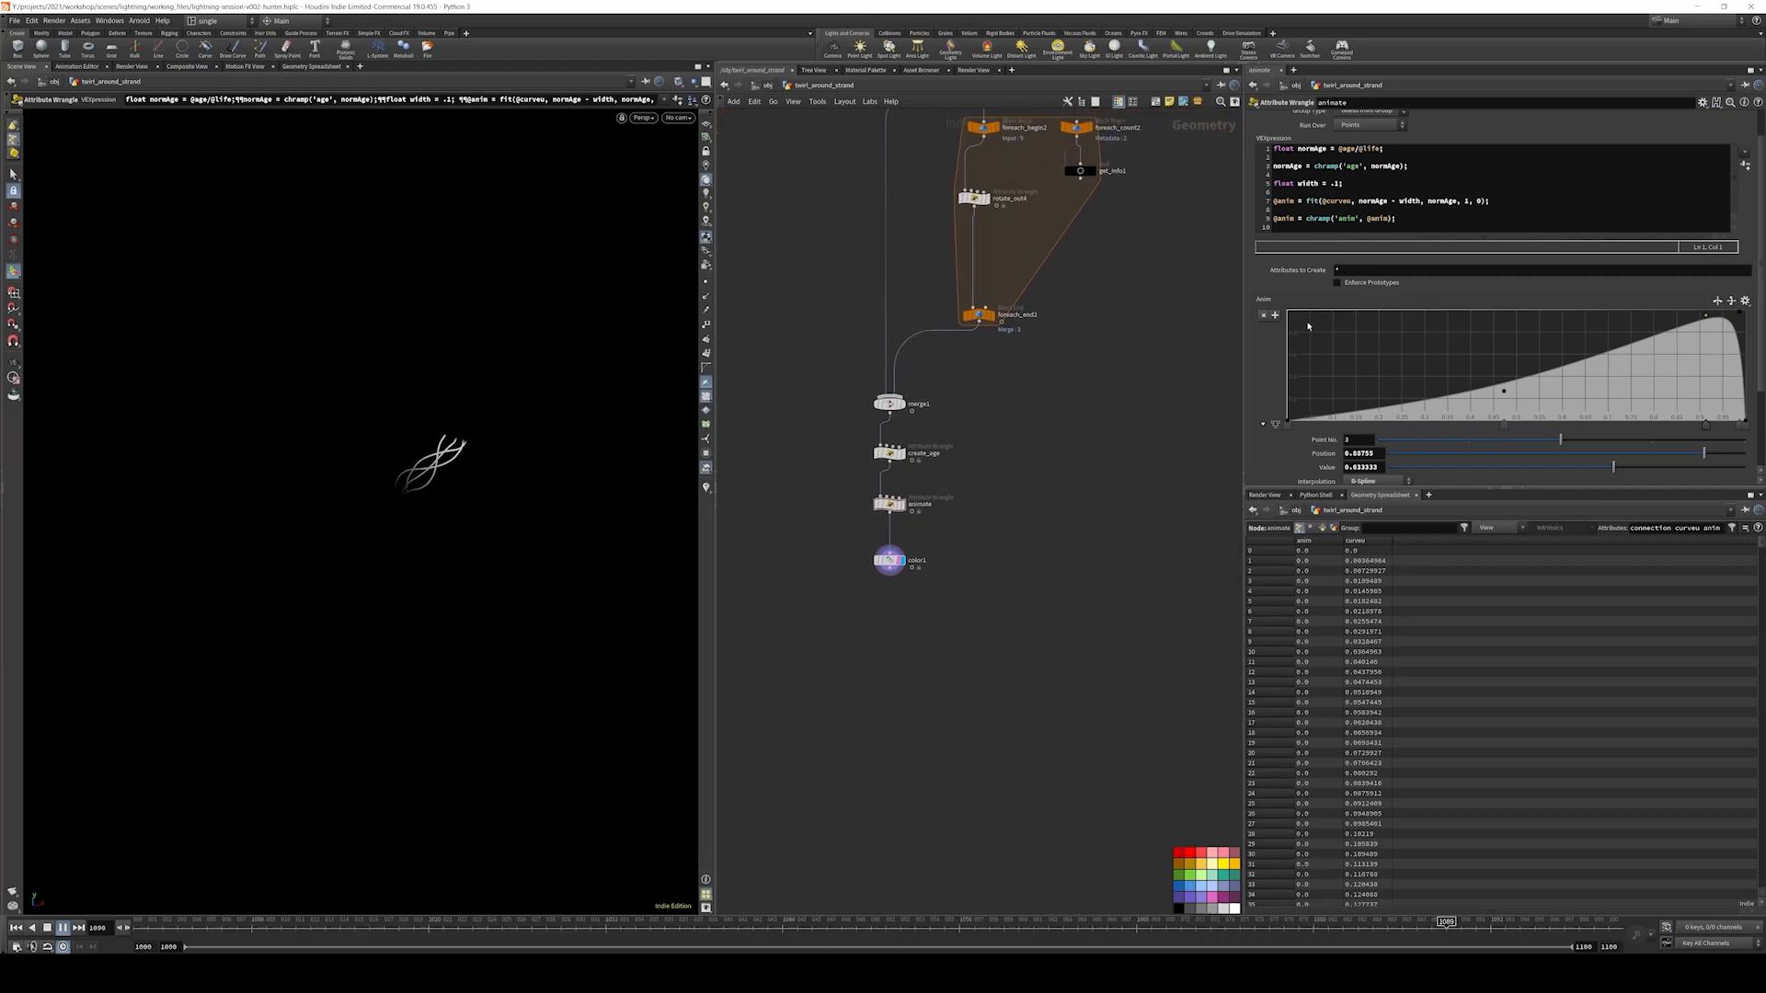
left_click(1338, 183)
key("BackSpace")
type("2")
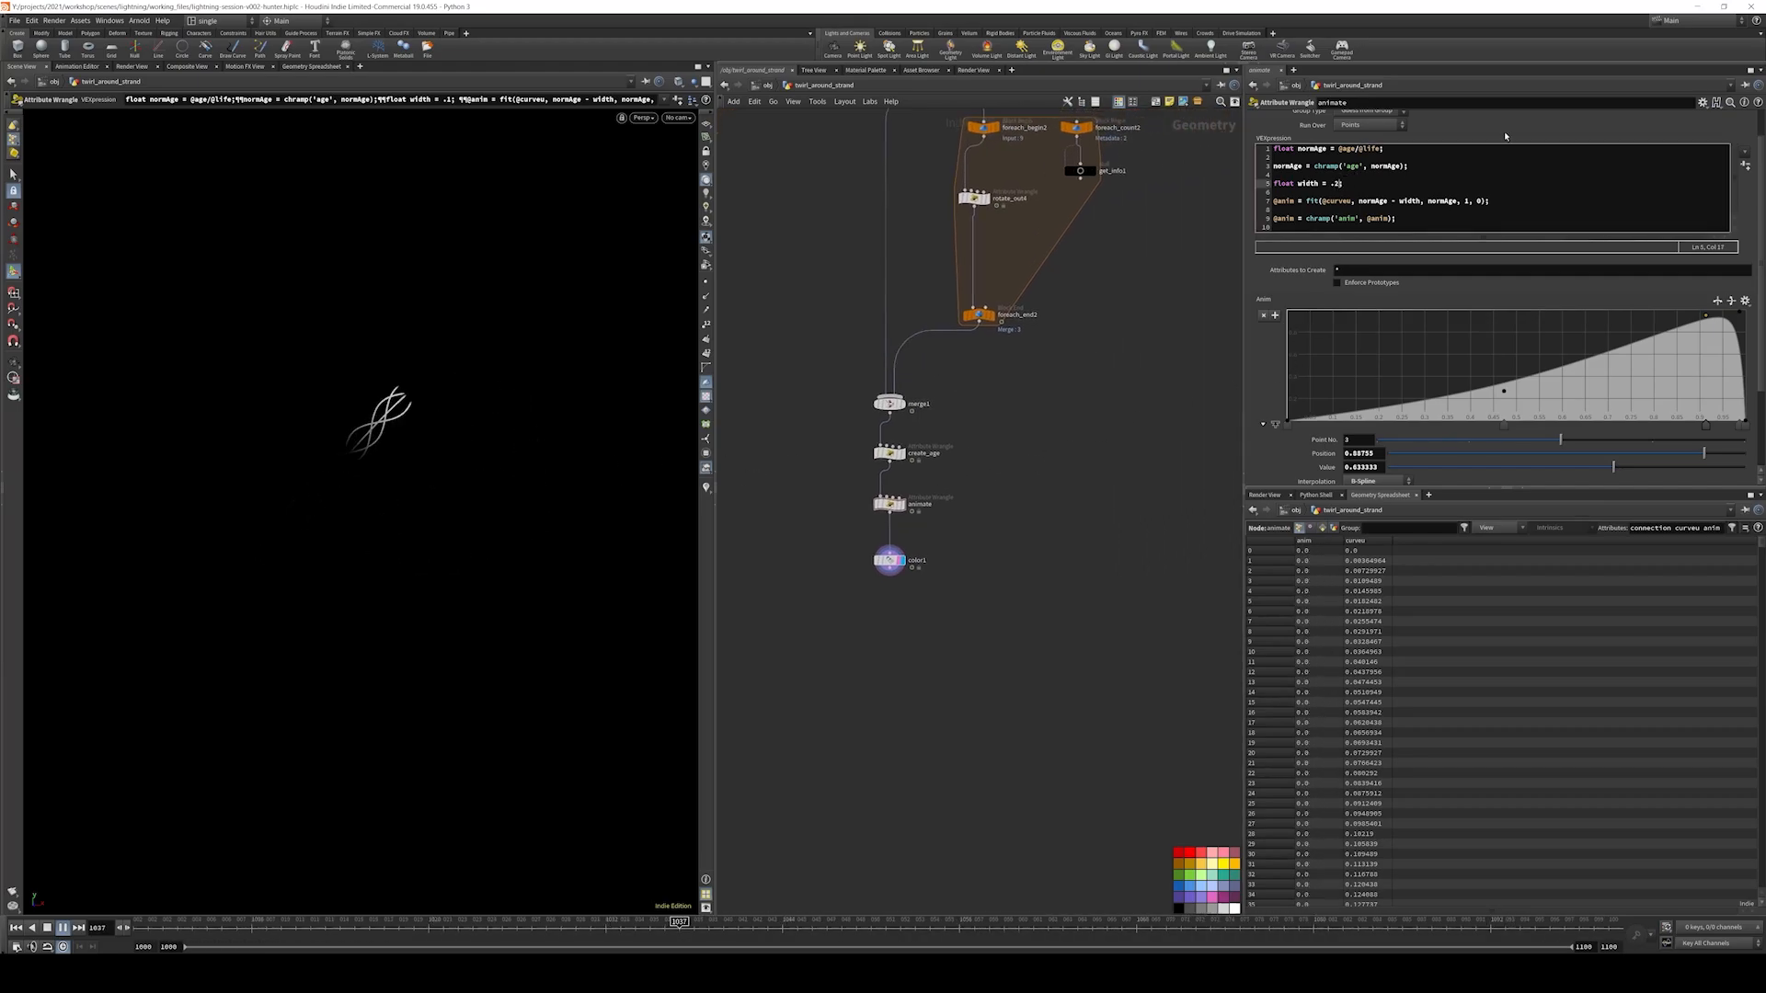
left_click(1064, 453)
- Increase the Mult of the rotate_out4 wrangle in the second loop to about 0.25
middle_click_drag(1075, 412, 1086, 496)
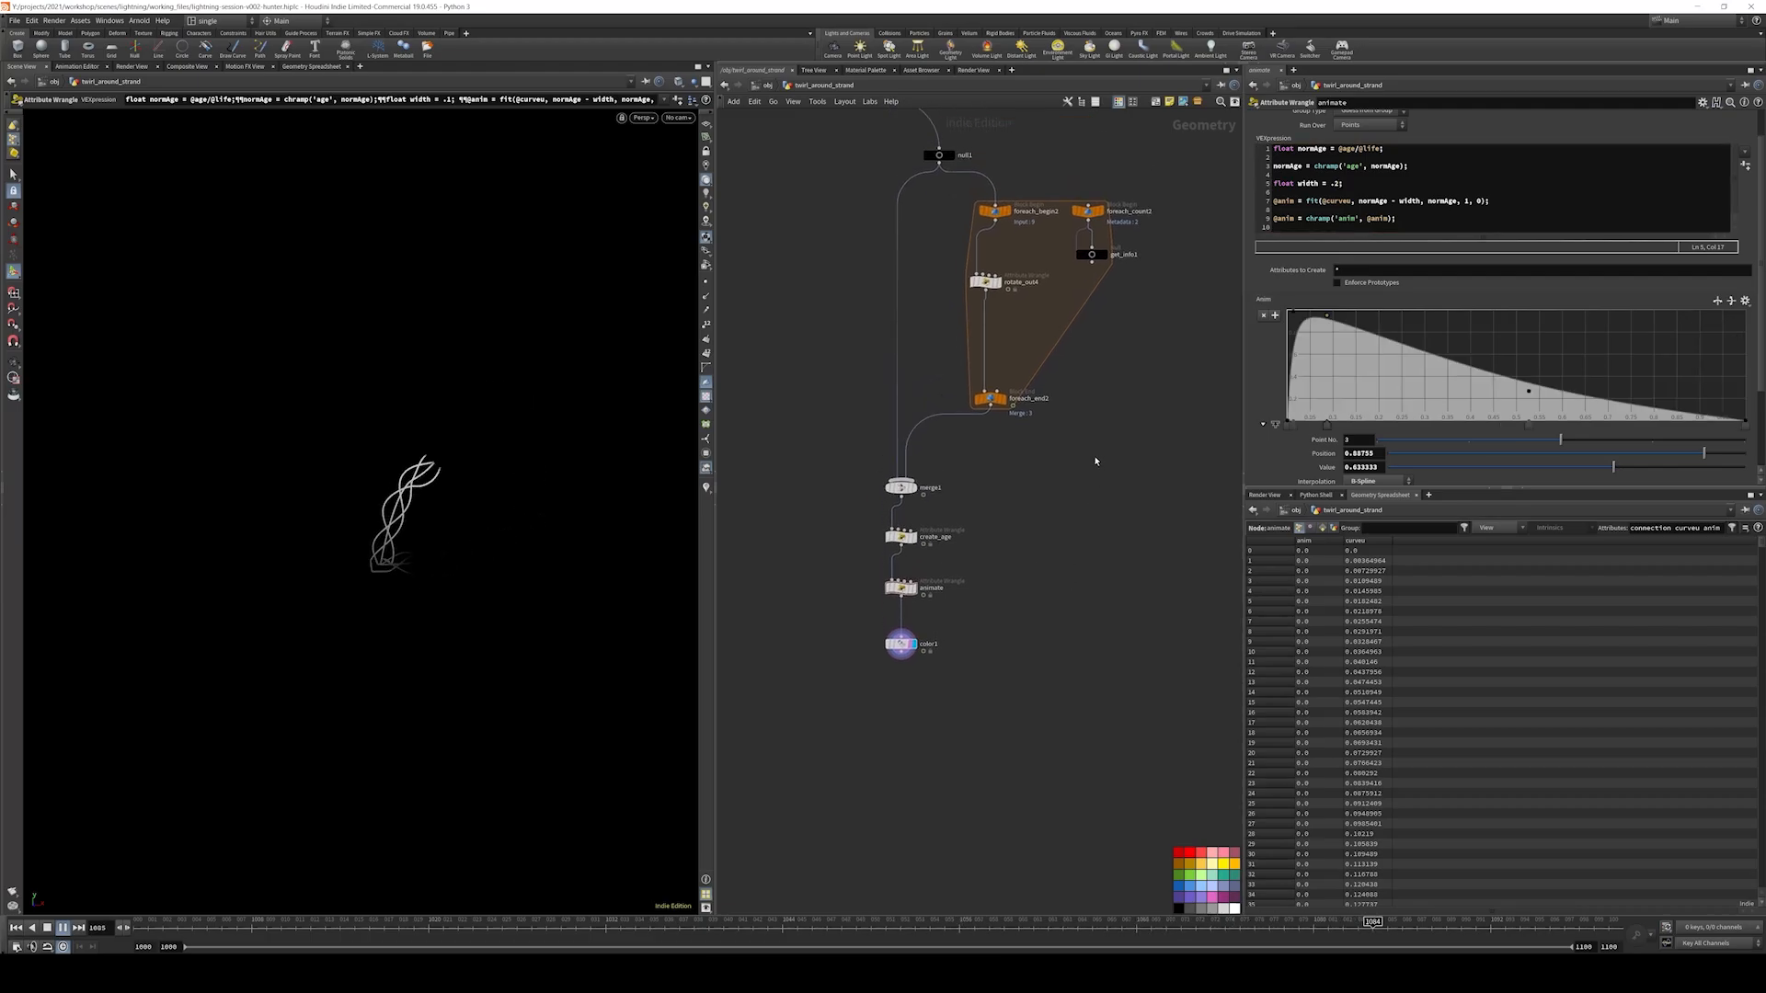
left_click(985, 282)
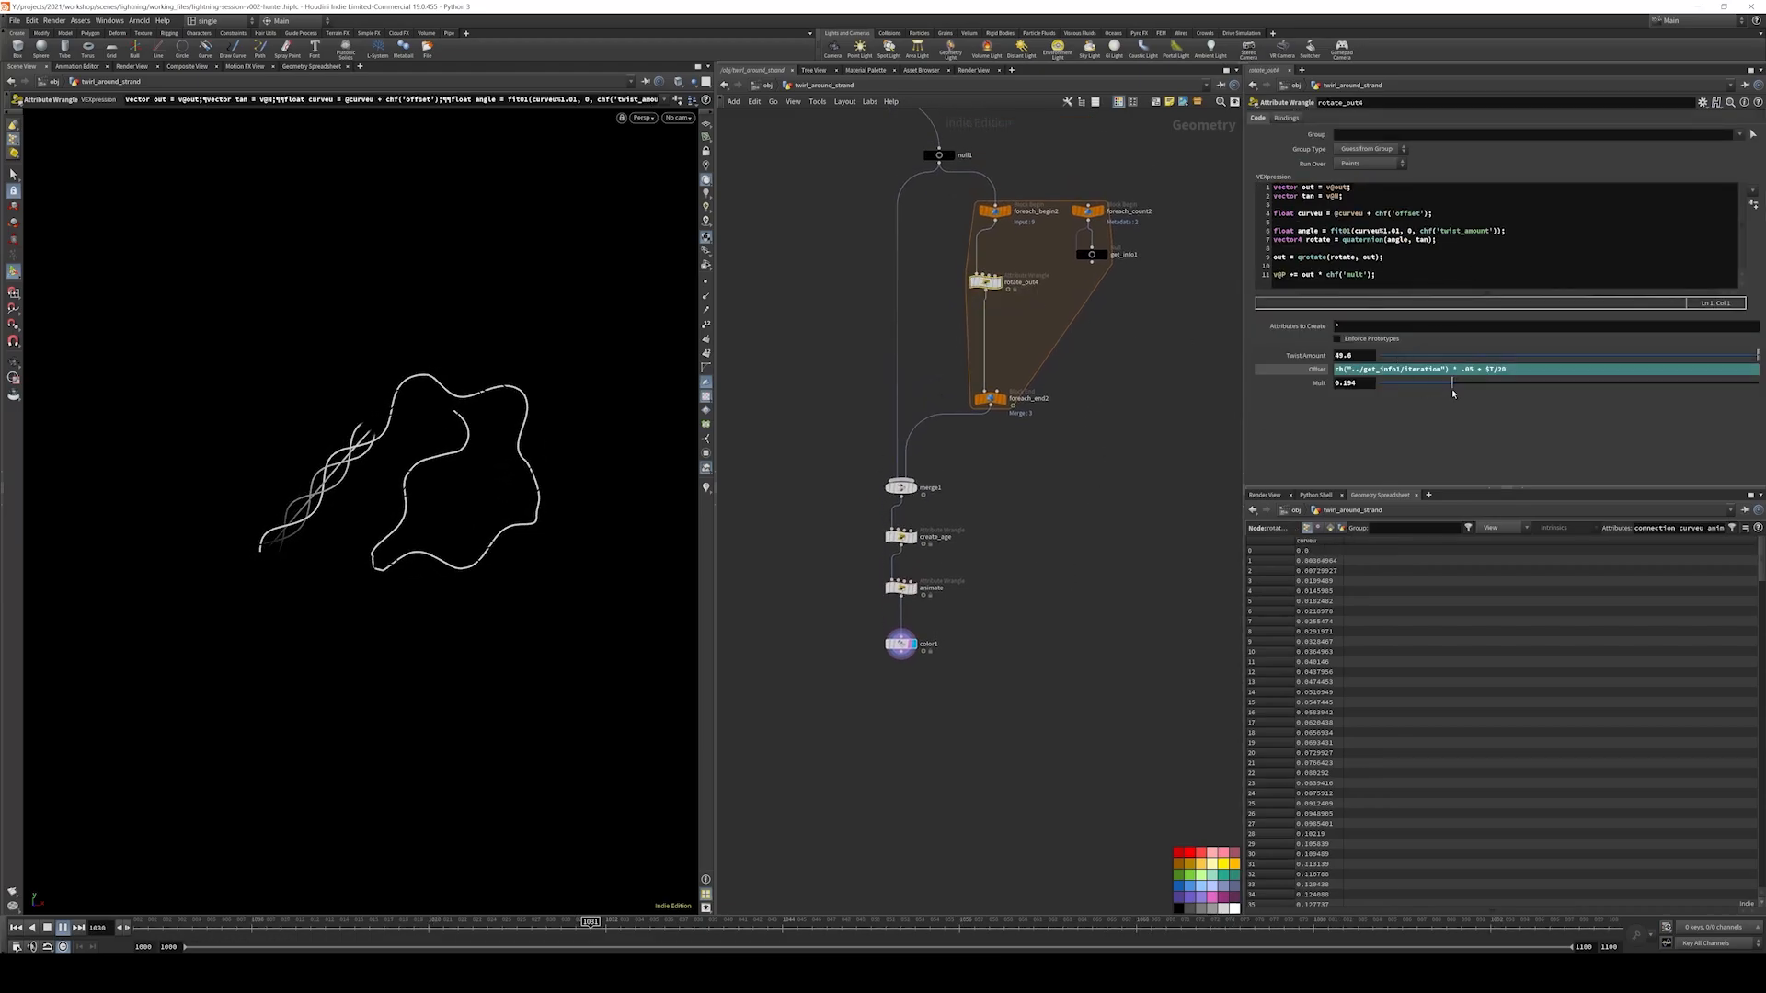
mouse_move(1451, 383)
left_mouse_down()
mouse_move(1534, 384)
mouse_move(1472, 385)
left_mouse_up()
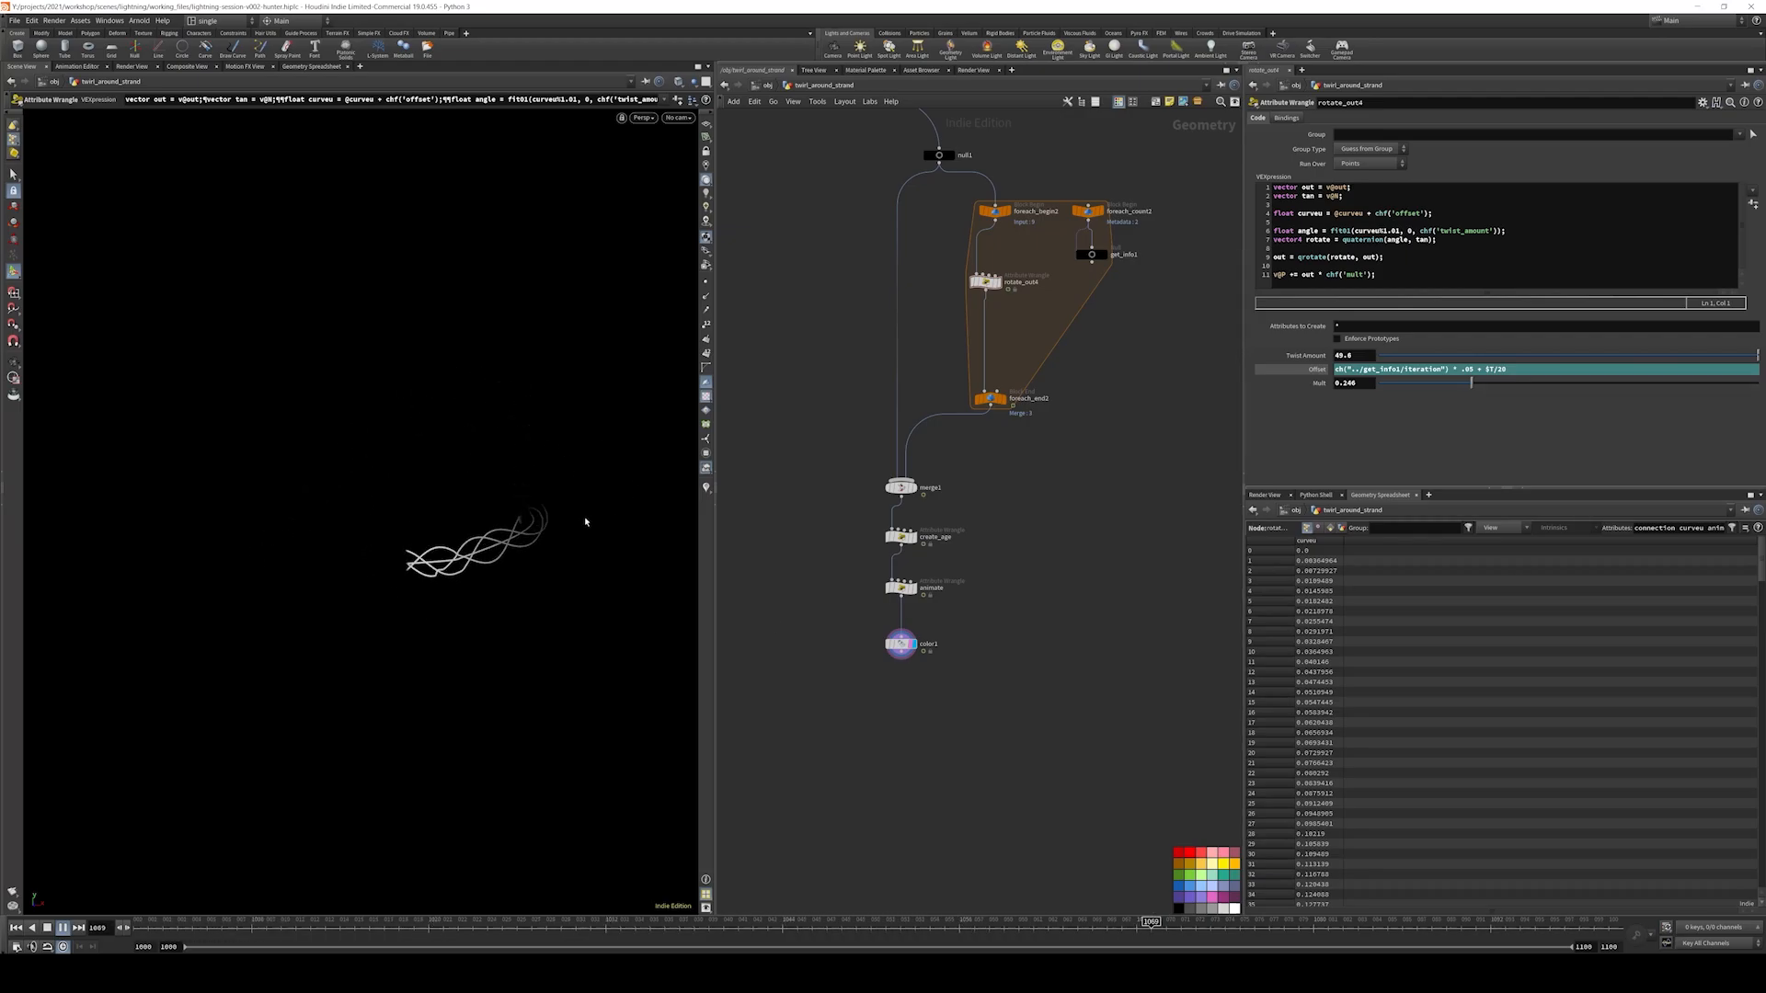
scroll(1007, 492, "down", 4)
middle_click_drag(1007, 492, 943, 496)
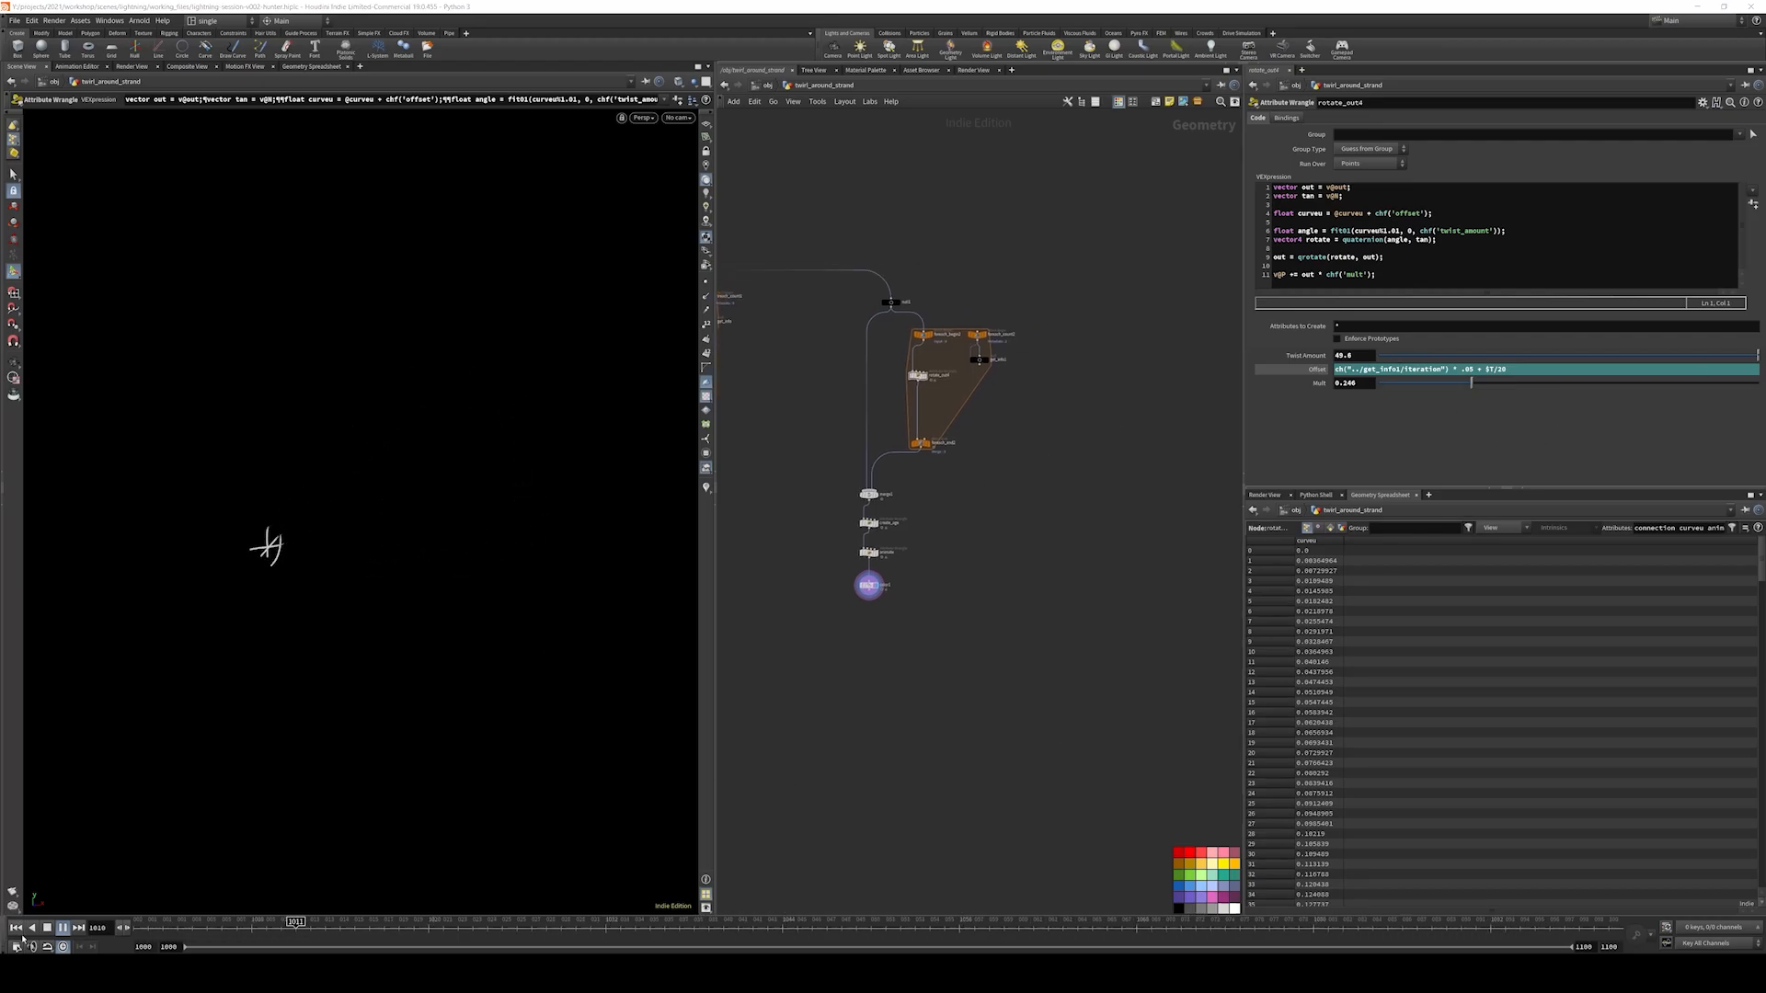
- Insert a Point Wrangle between rotate_out4 and foreach_end2 inside the second for-each loop
scroll(986, 406, "up", 4)
scroll(987, 405, "up", 2)
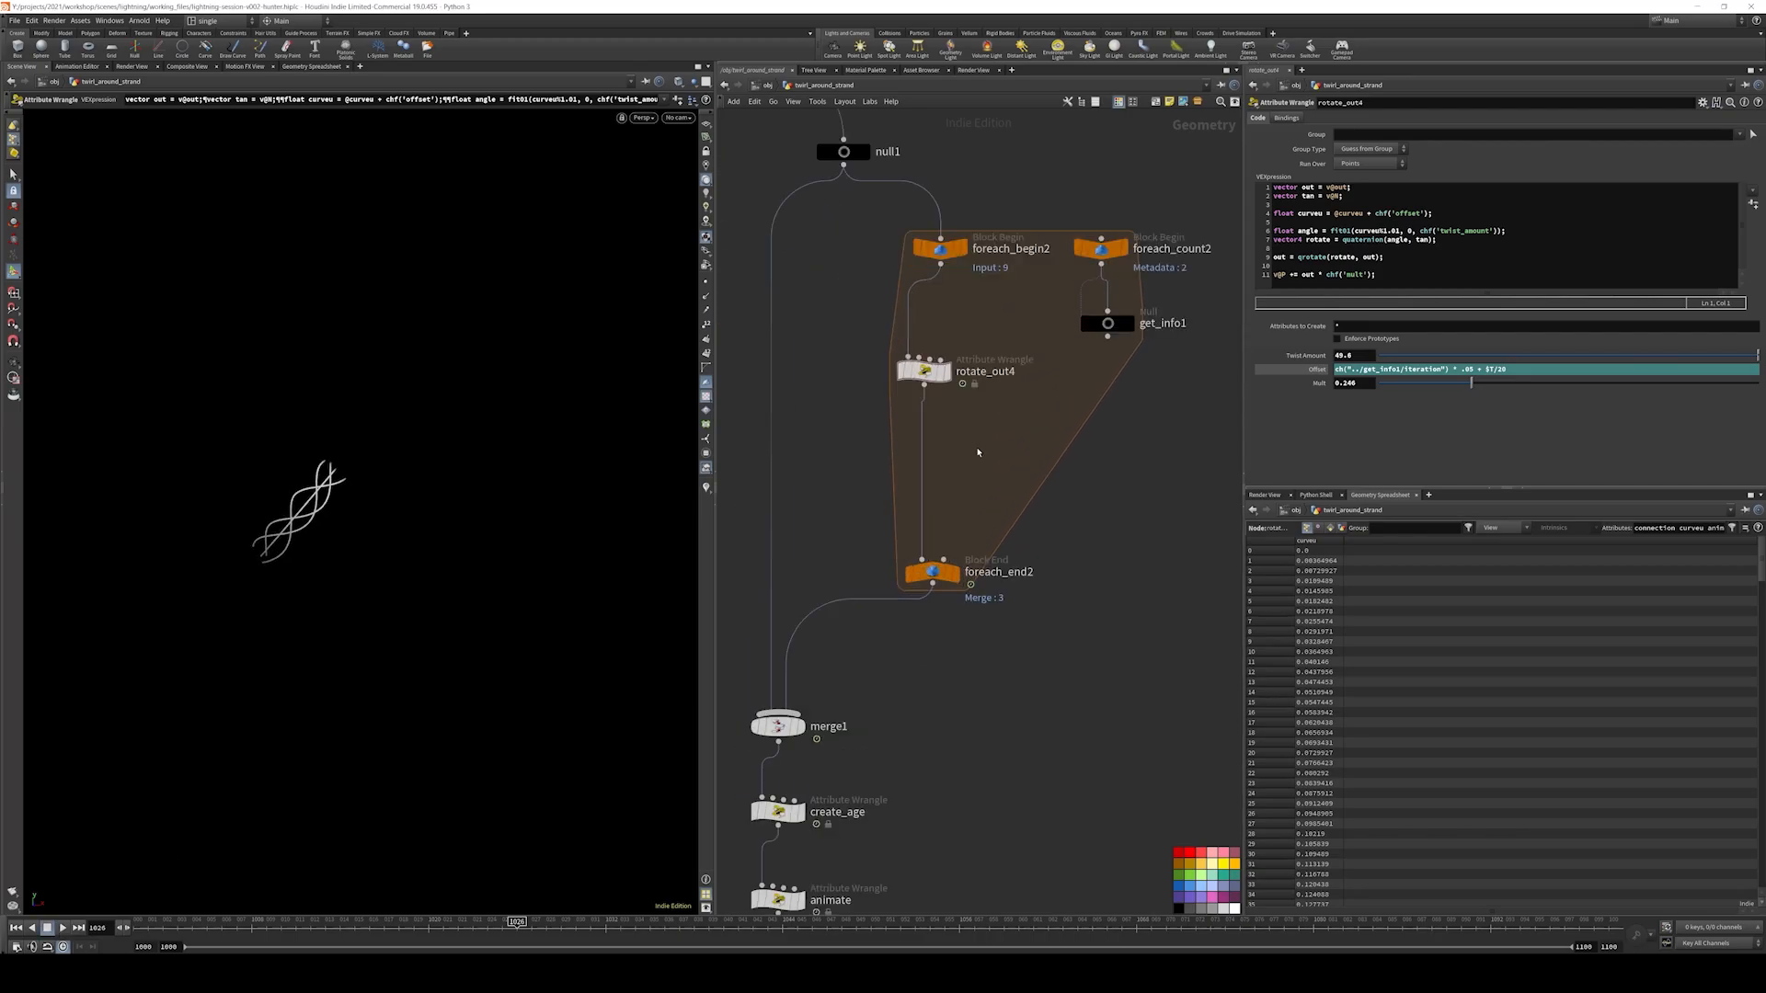
key("Tab")
type("point wra")
key("Return")
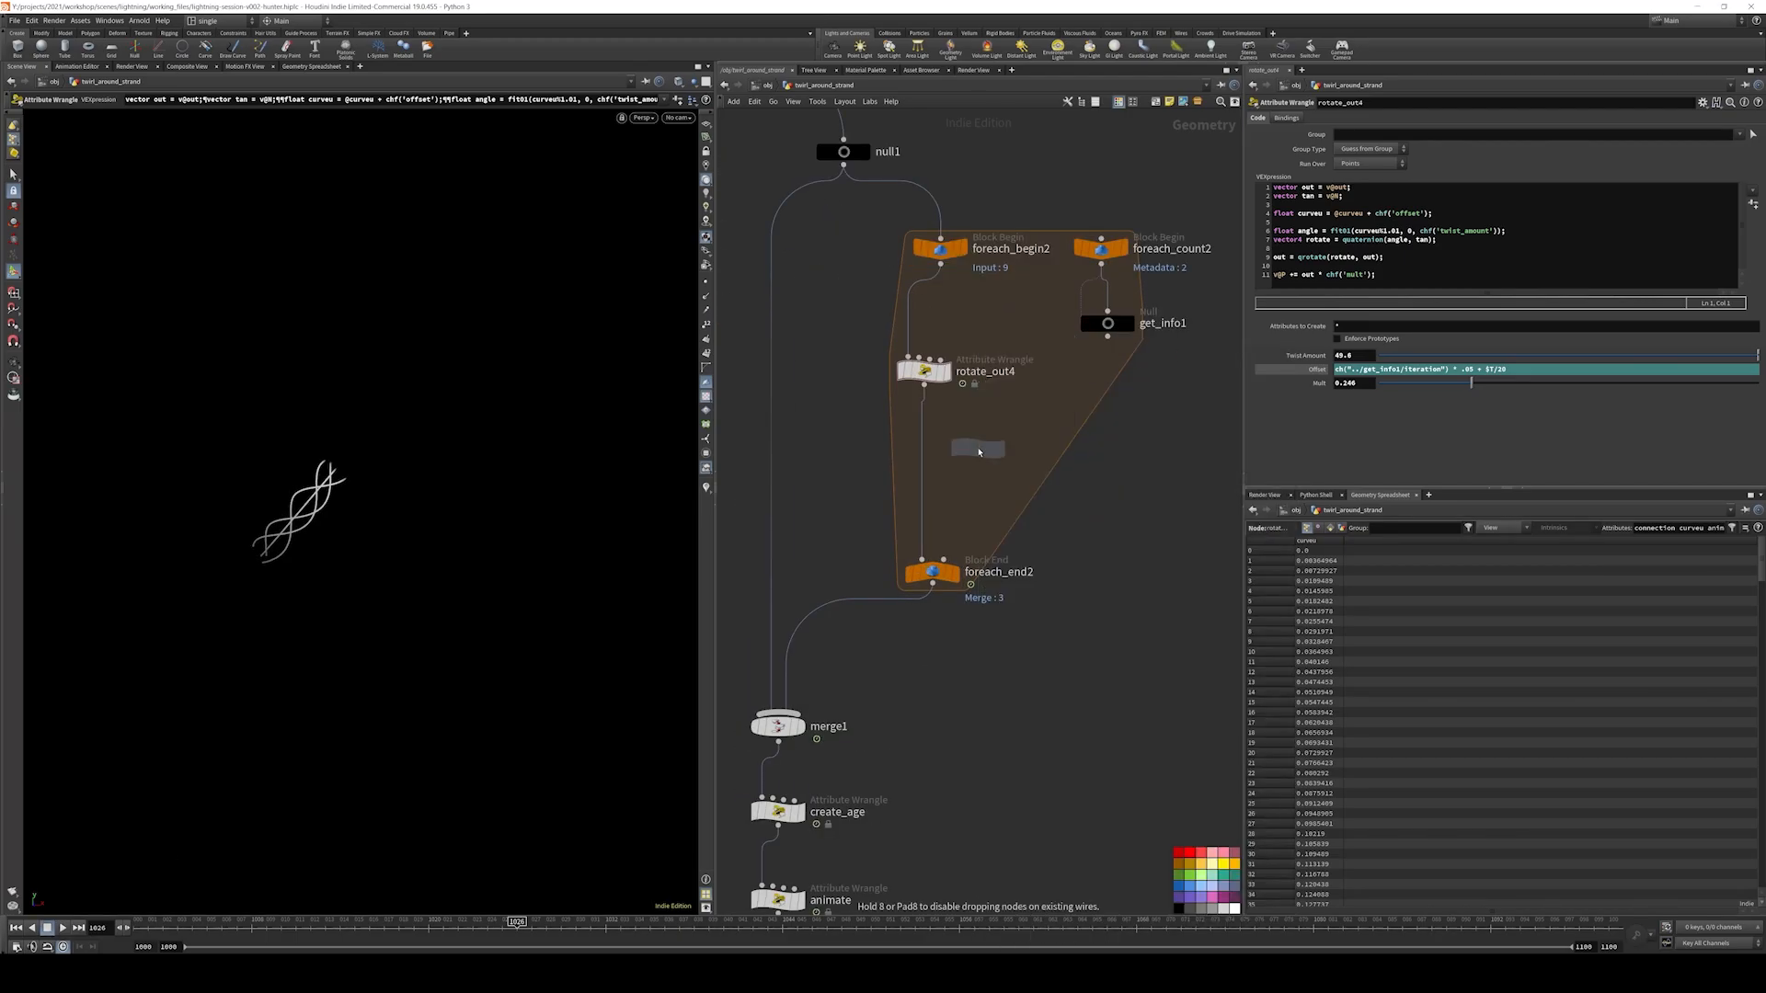
left_click(978, 451)
left_click_drag(978, 450, 924, 467)
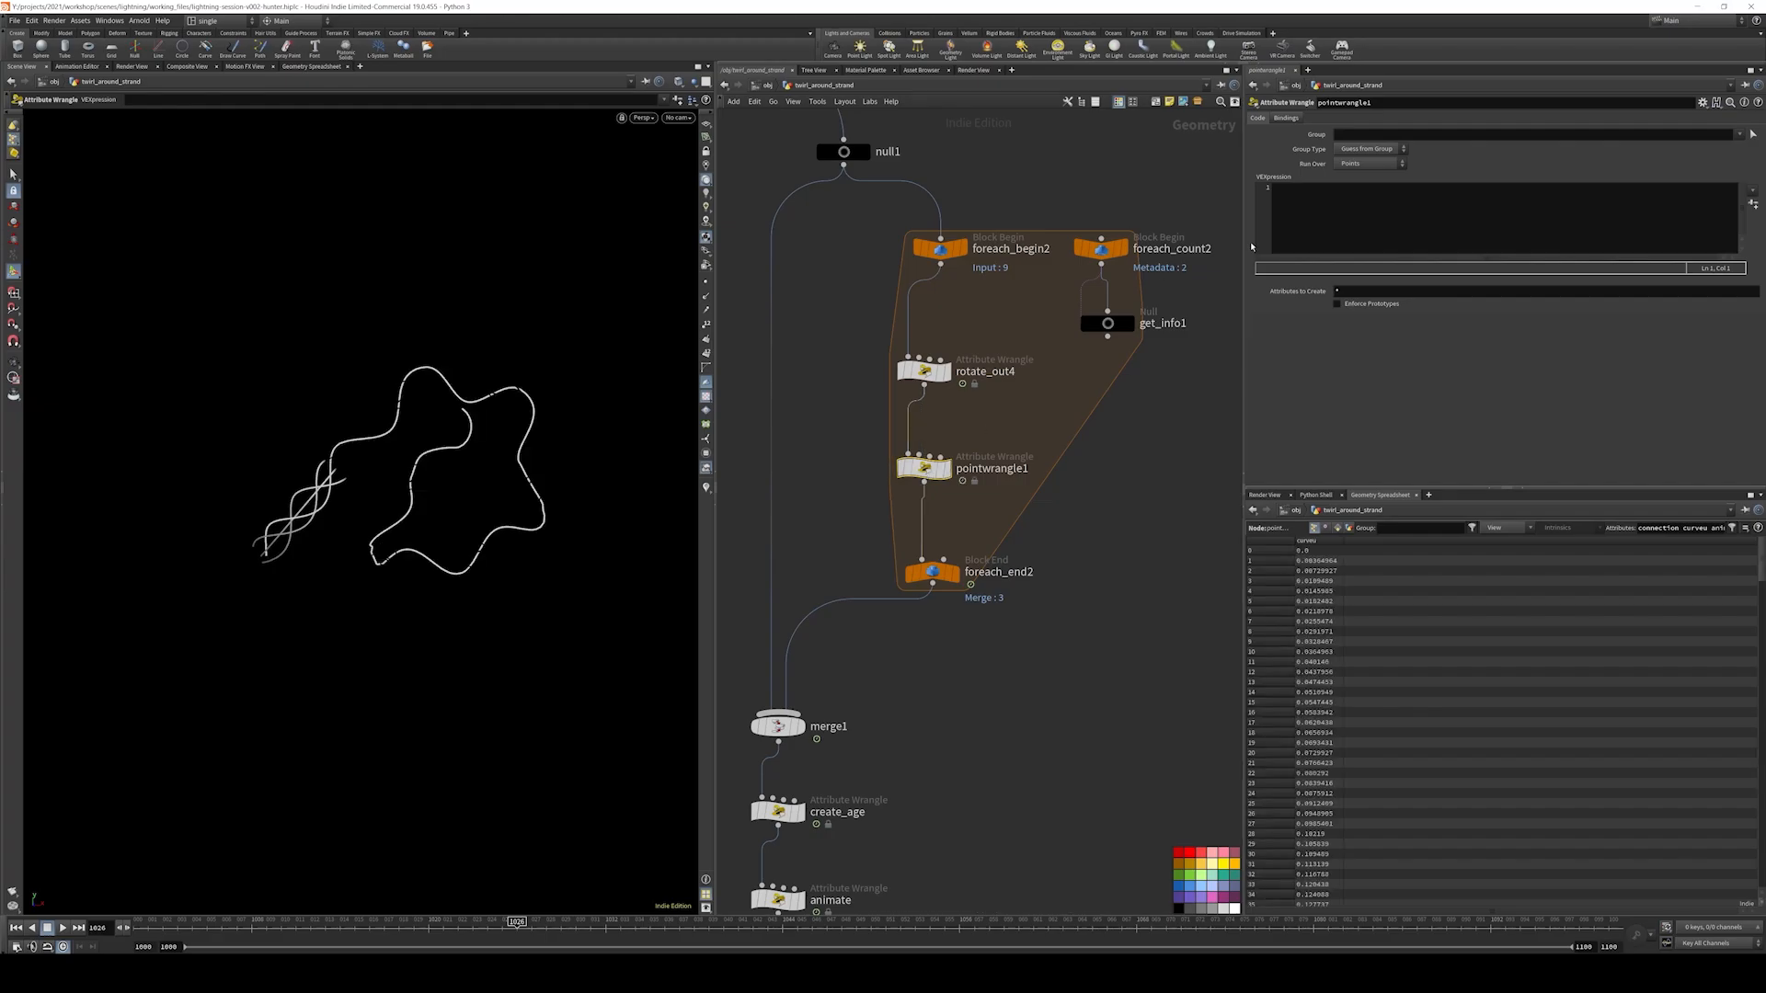
- Write i@strand_id = chi('strand') + 1; in pointwrangle1 and create the Strand parameter from the code
left_click(1323, 229)
type("i")
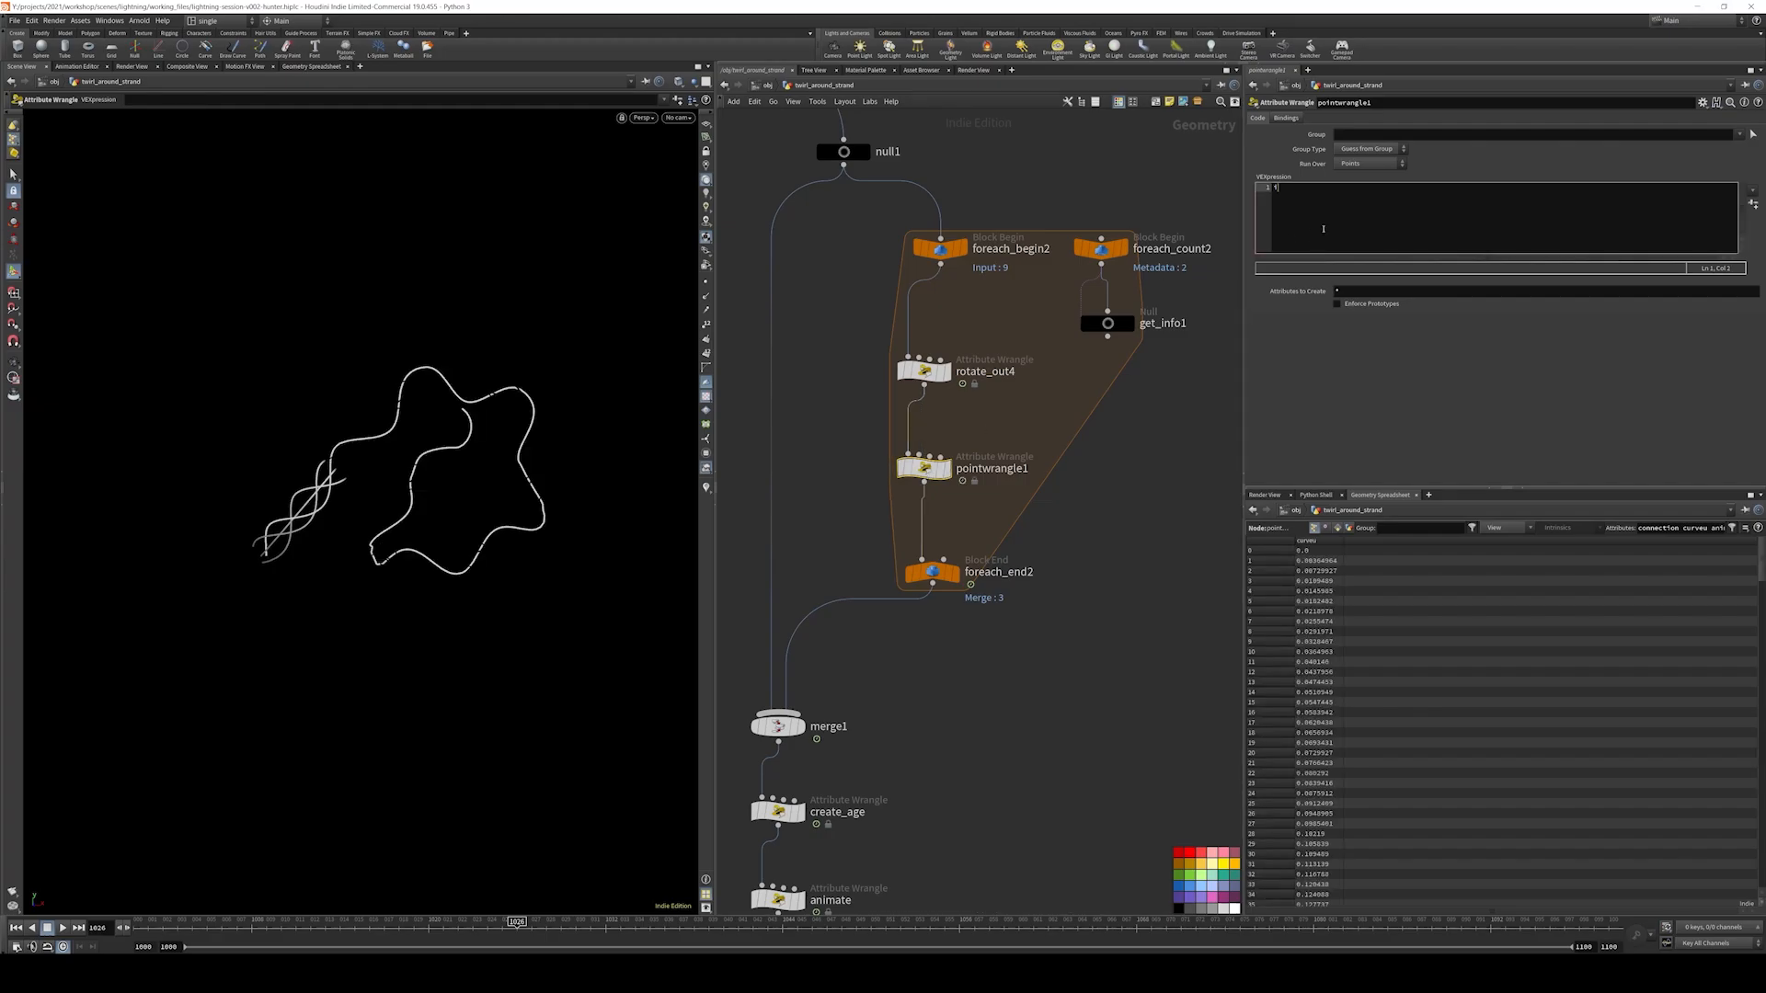
type("@strand_id")
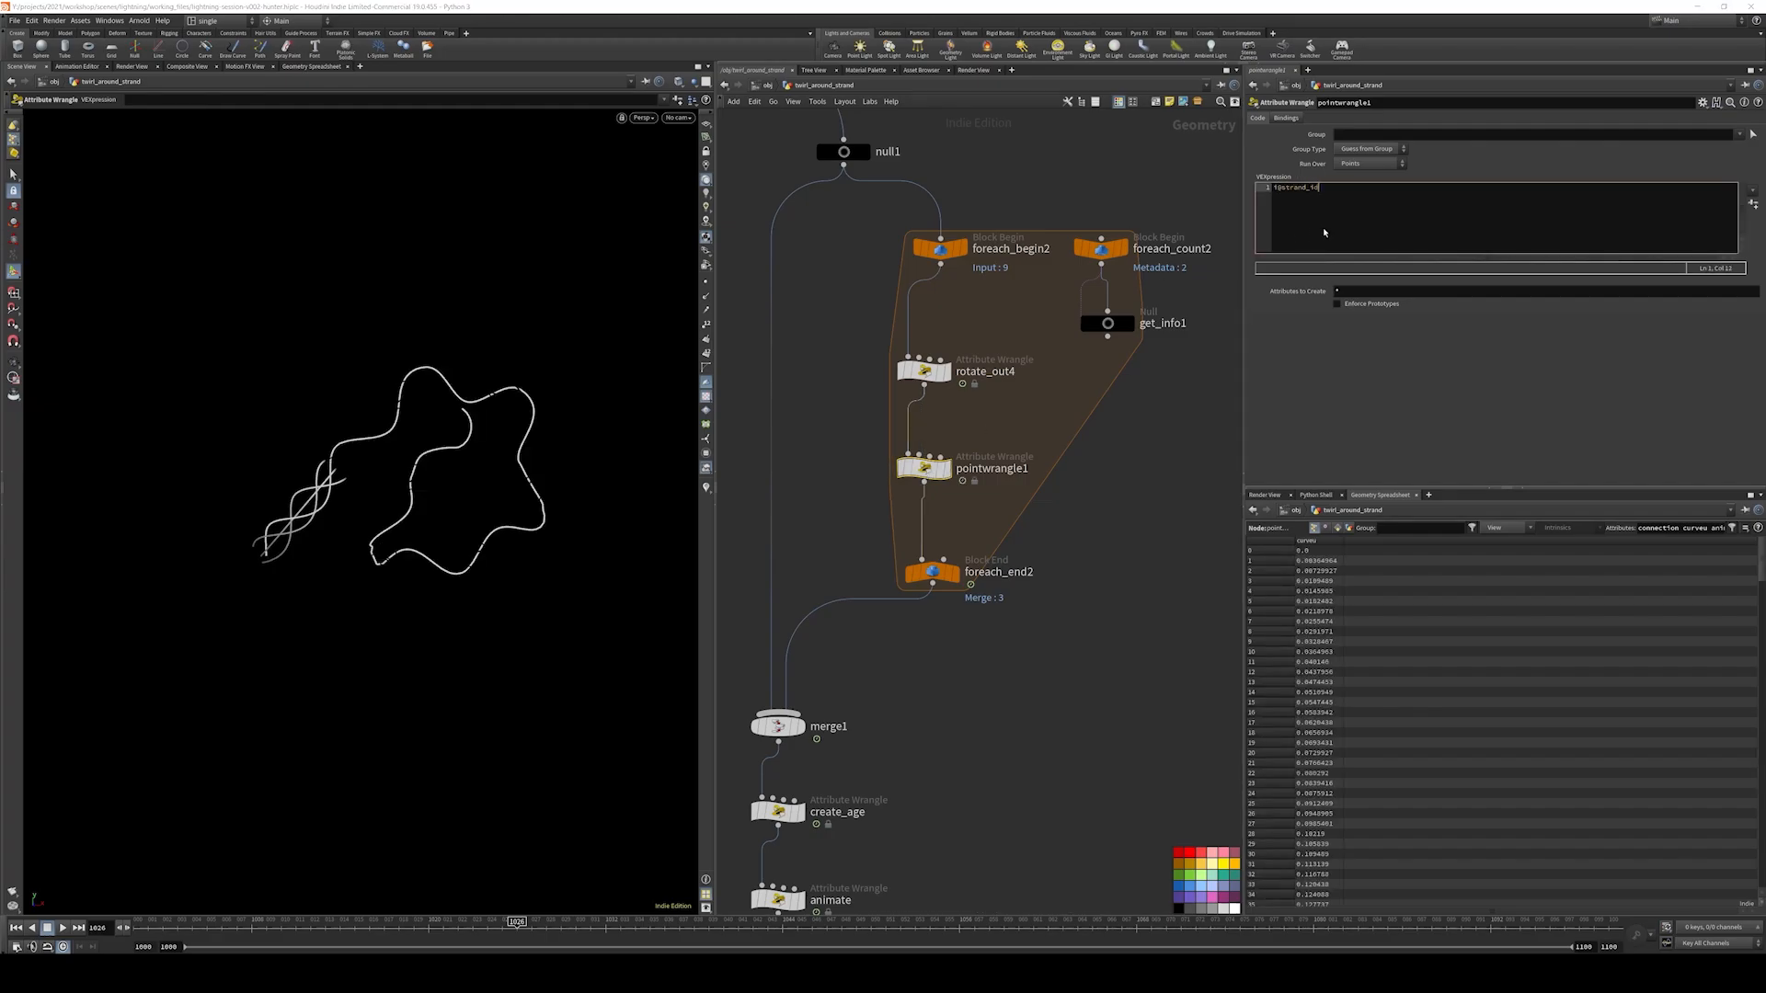
type(" = chi('strand') + 1;")
left_click(1172, 478)
middle_click_drag(1136, 537, 1066, 530)
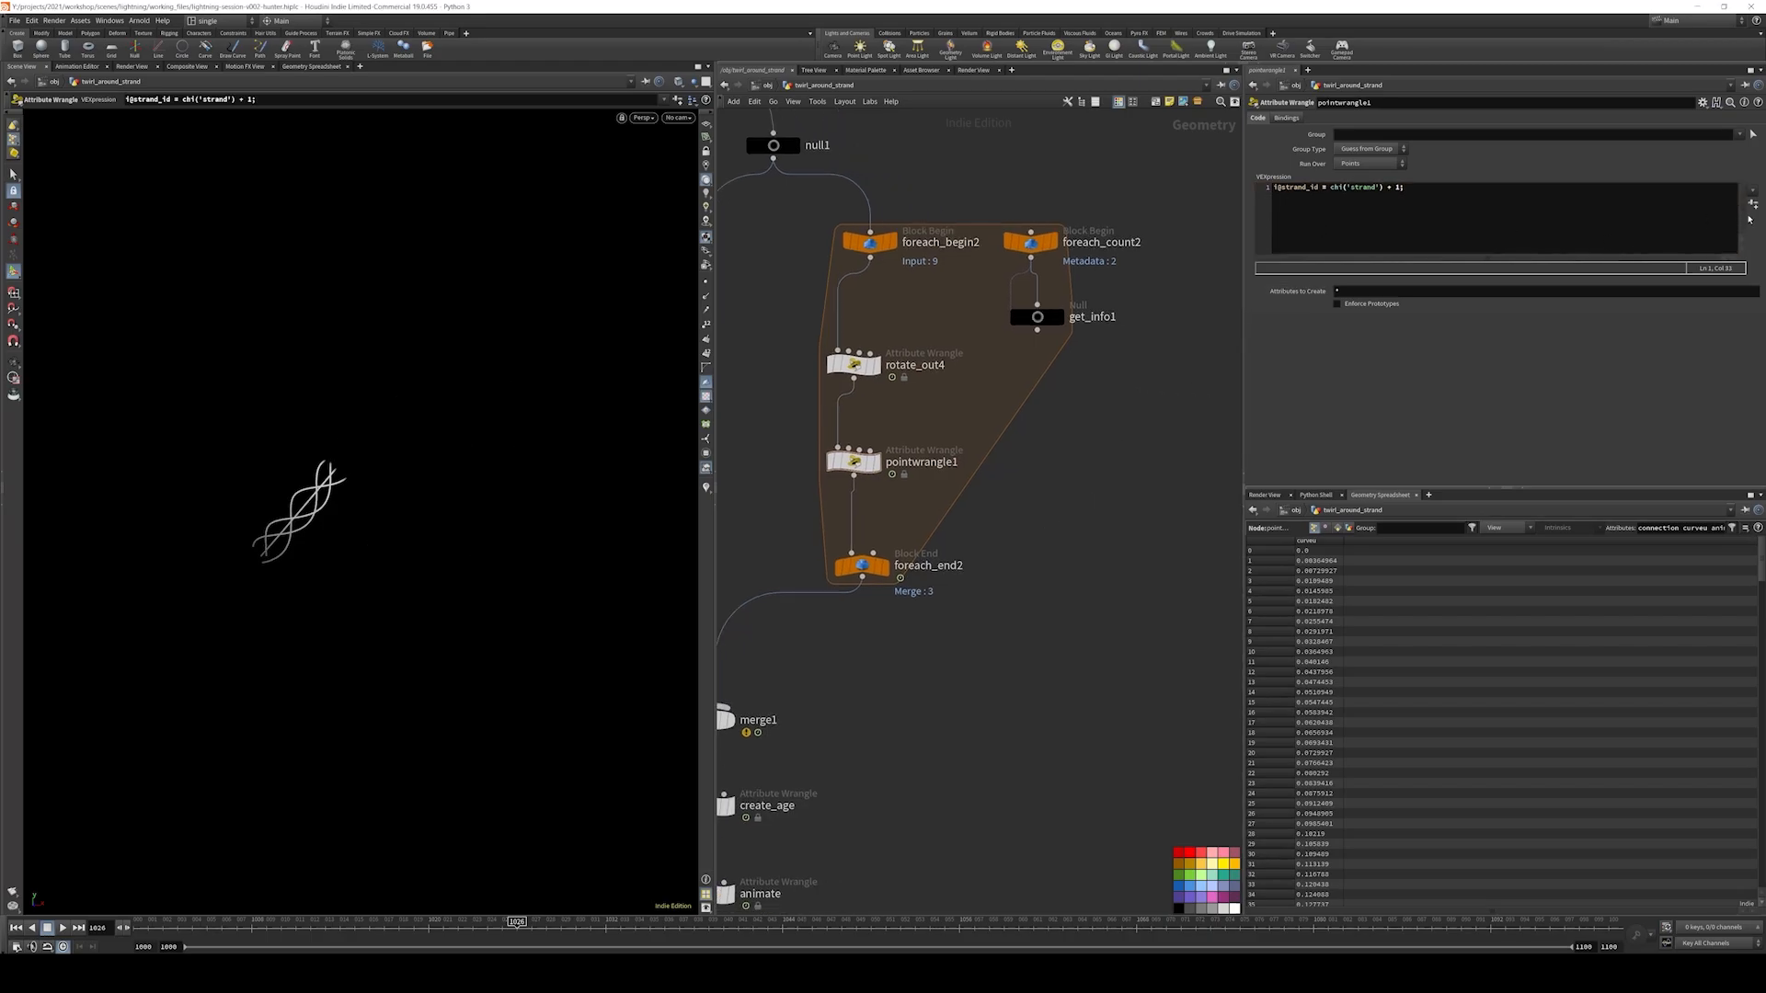
left_click(1753, 204)
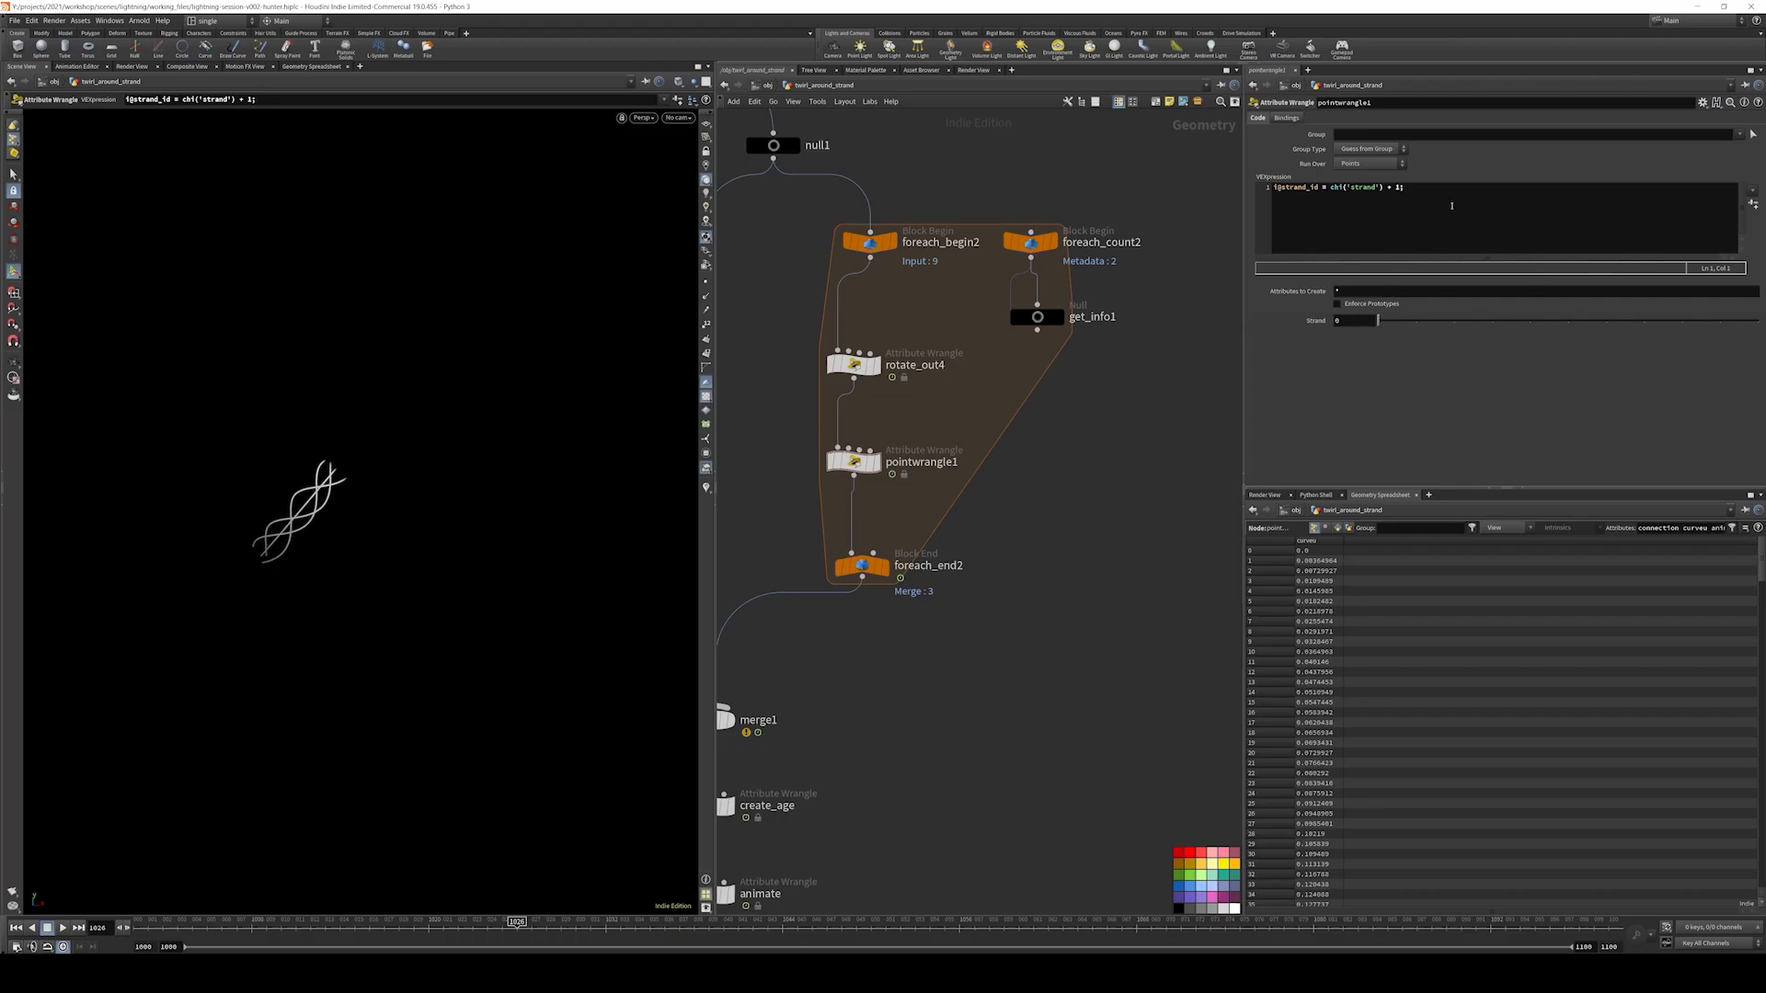
- Link pointwrangle1's Strand parameter to the iteration value of get_info1 with a relative reference
left_click(1039, 316)
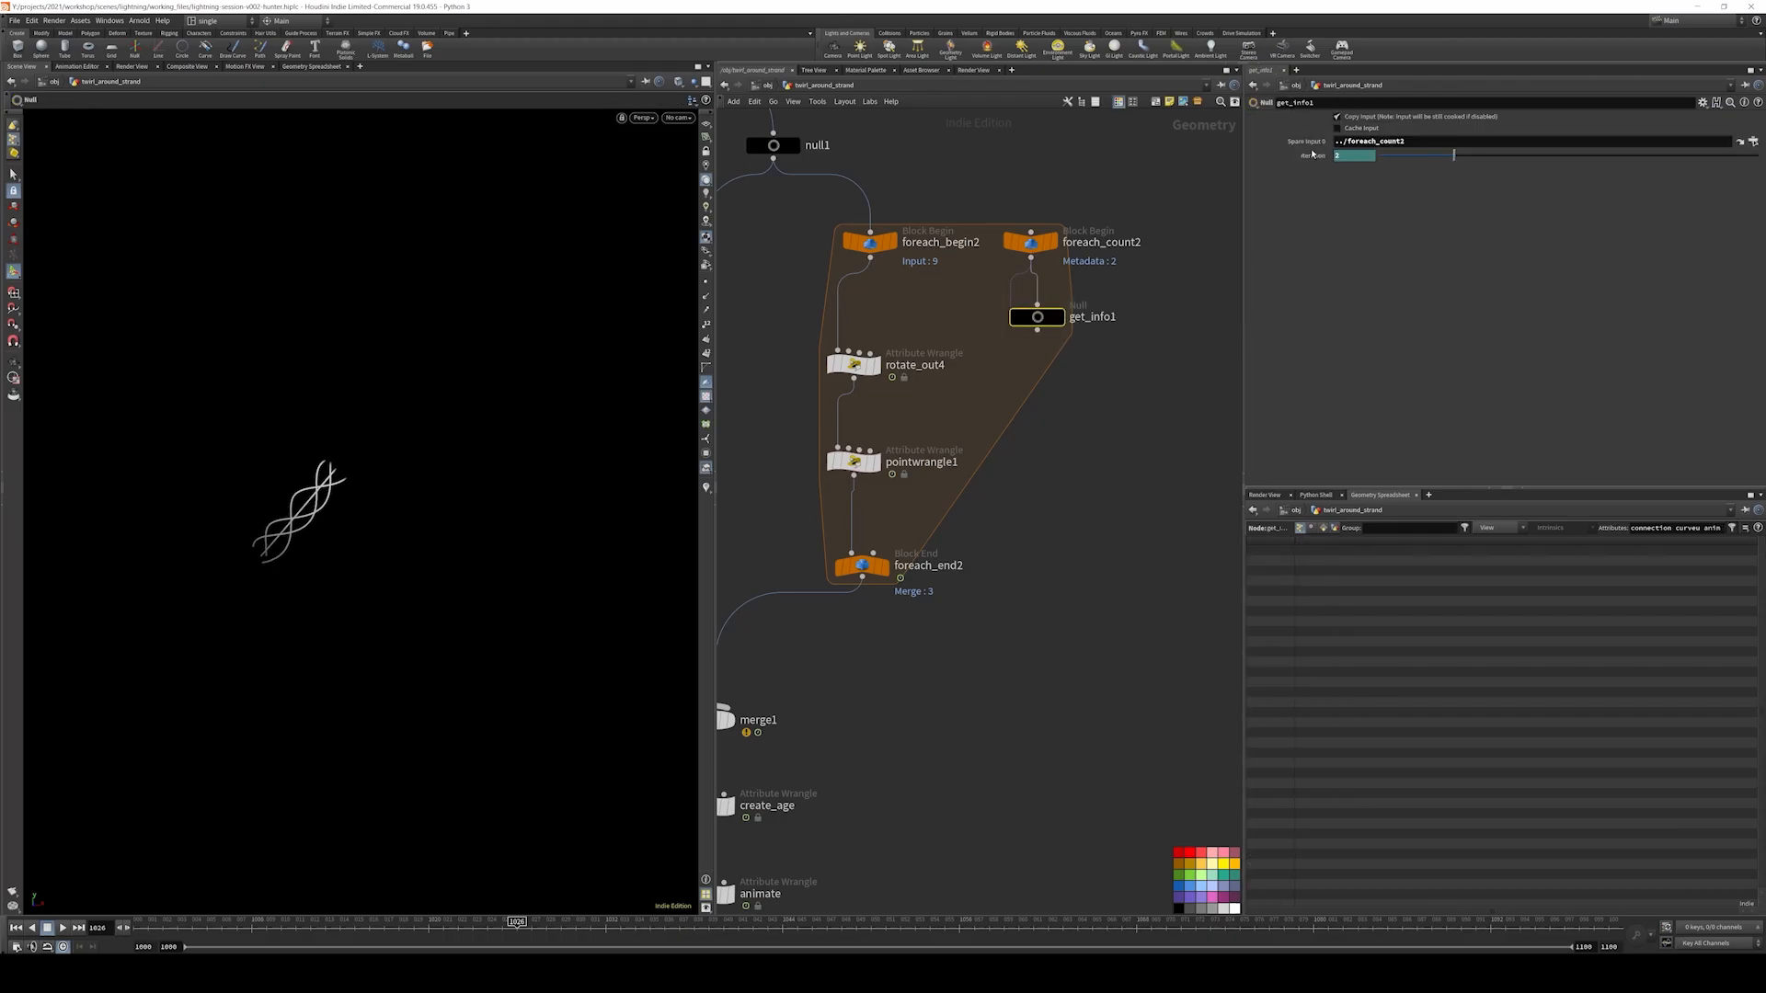
right_click(1313, 154)
left_click(1361, 233)
left_click(1209, 355)
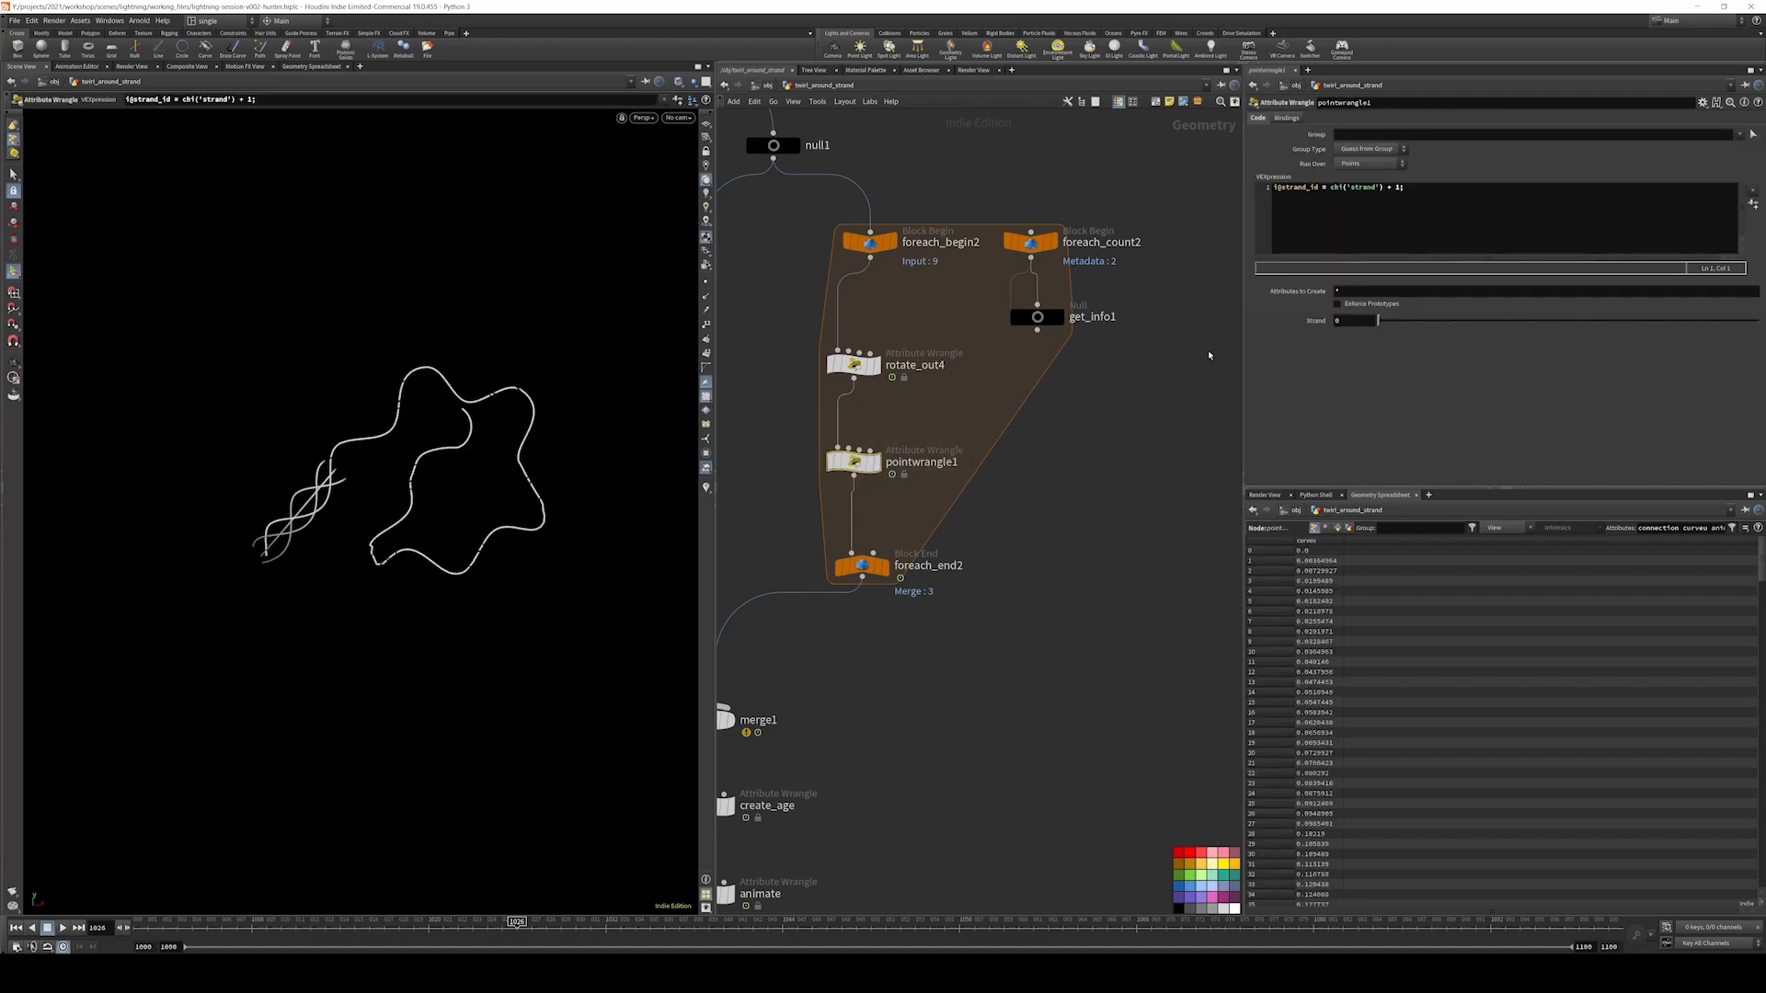
right_click(1321, 318)
left_click(1362, 423)
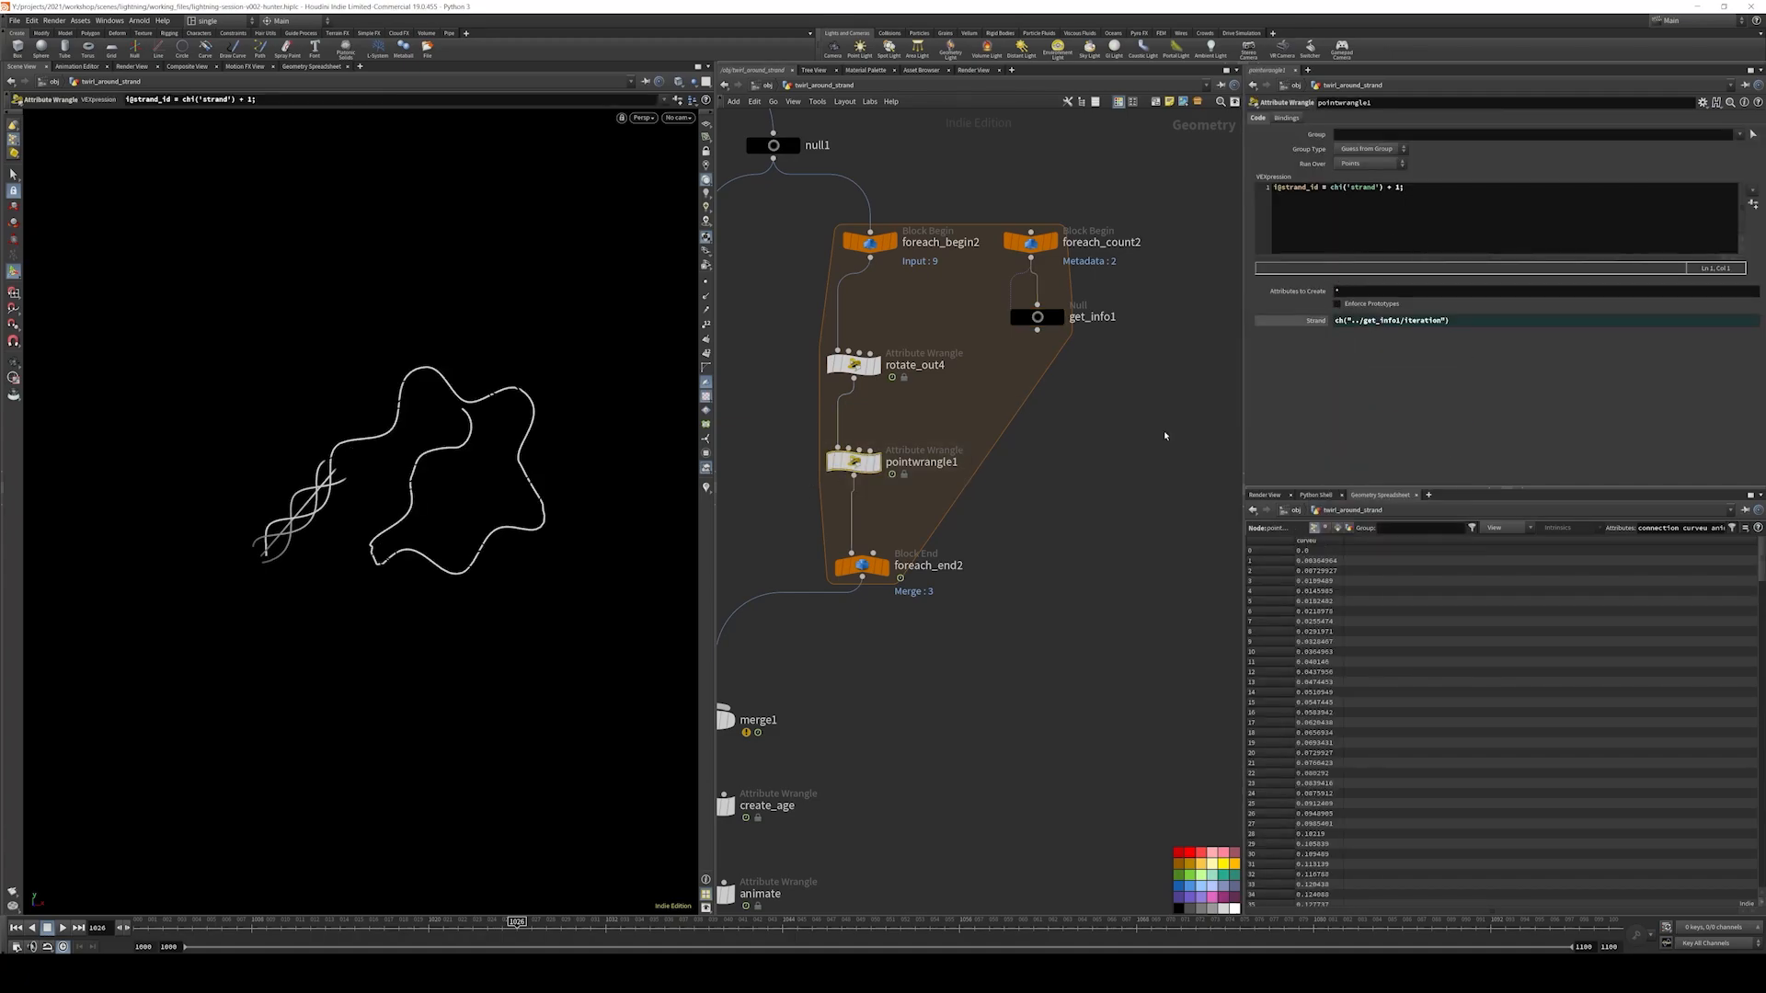
- Insert a copy of pointwrangle1 on the direct branch between null1 and merge1, with the code i@strand_id = chi('strand'); and Strand at 0
middle_click_drag(1032, 496, 1225, 497)
key("ctrl+c")
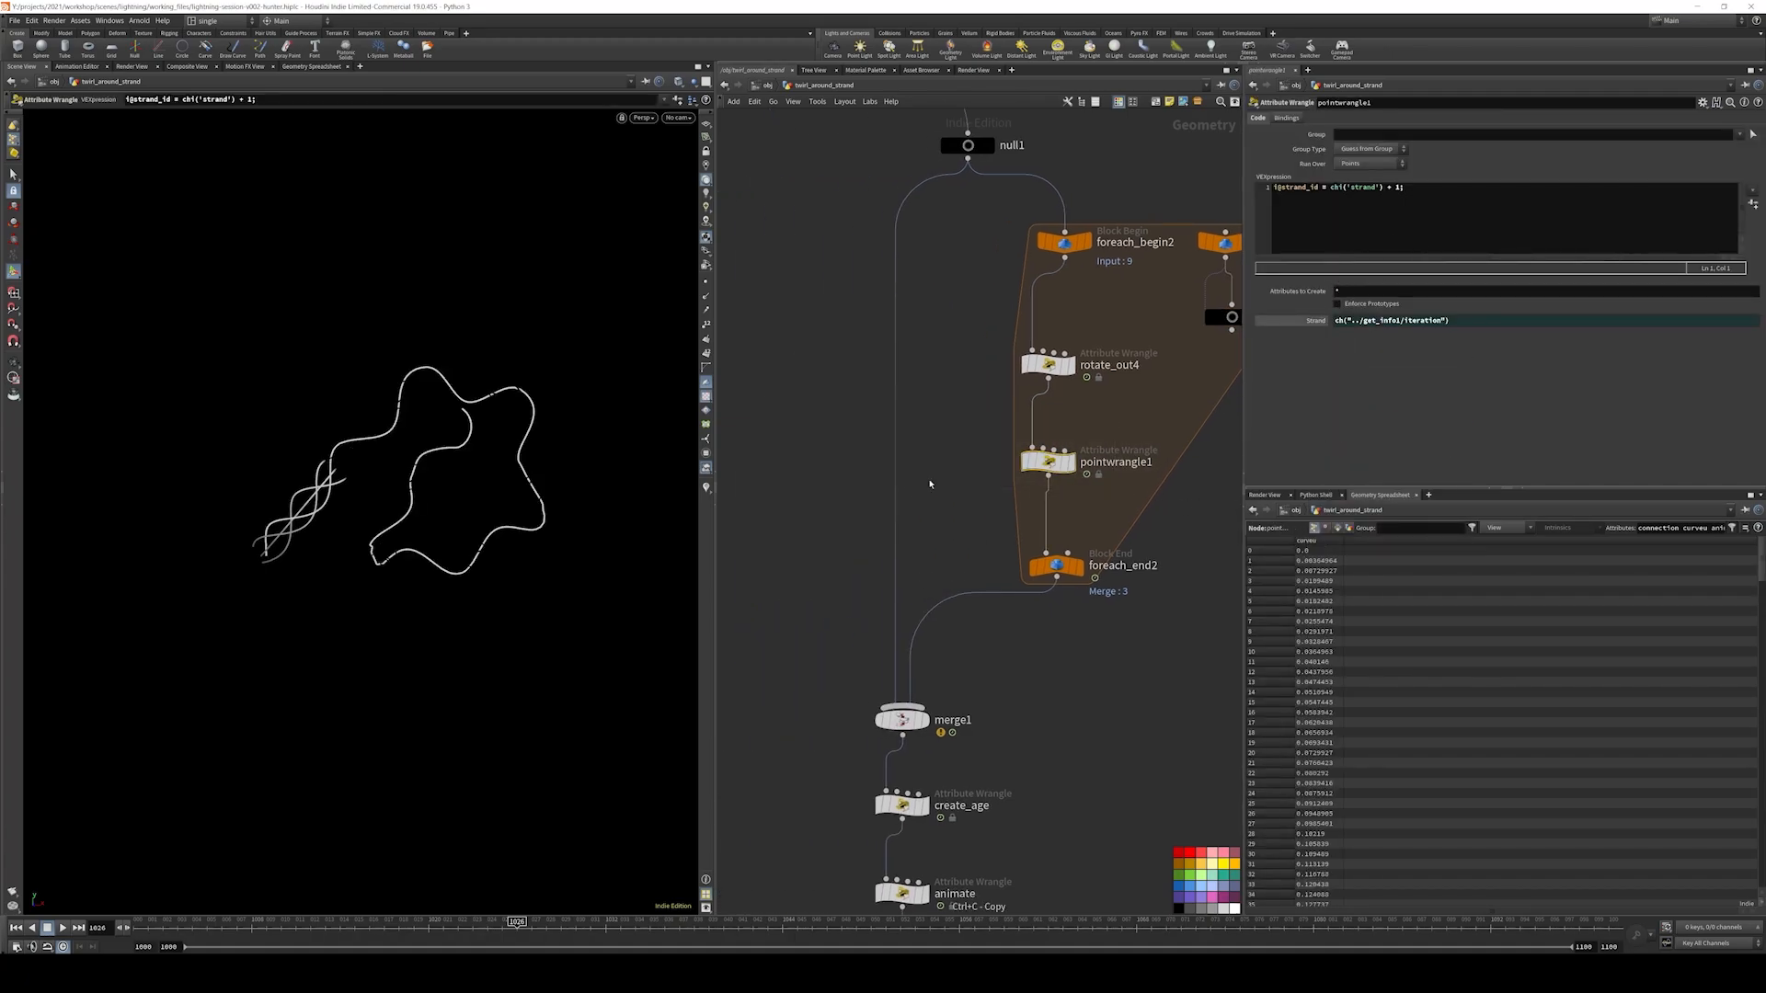
key("ctrl+v")
double_click(903, 482)
left_click(832, 86)
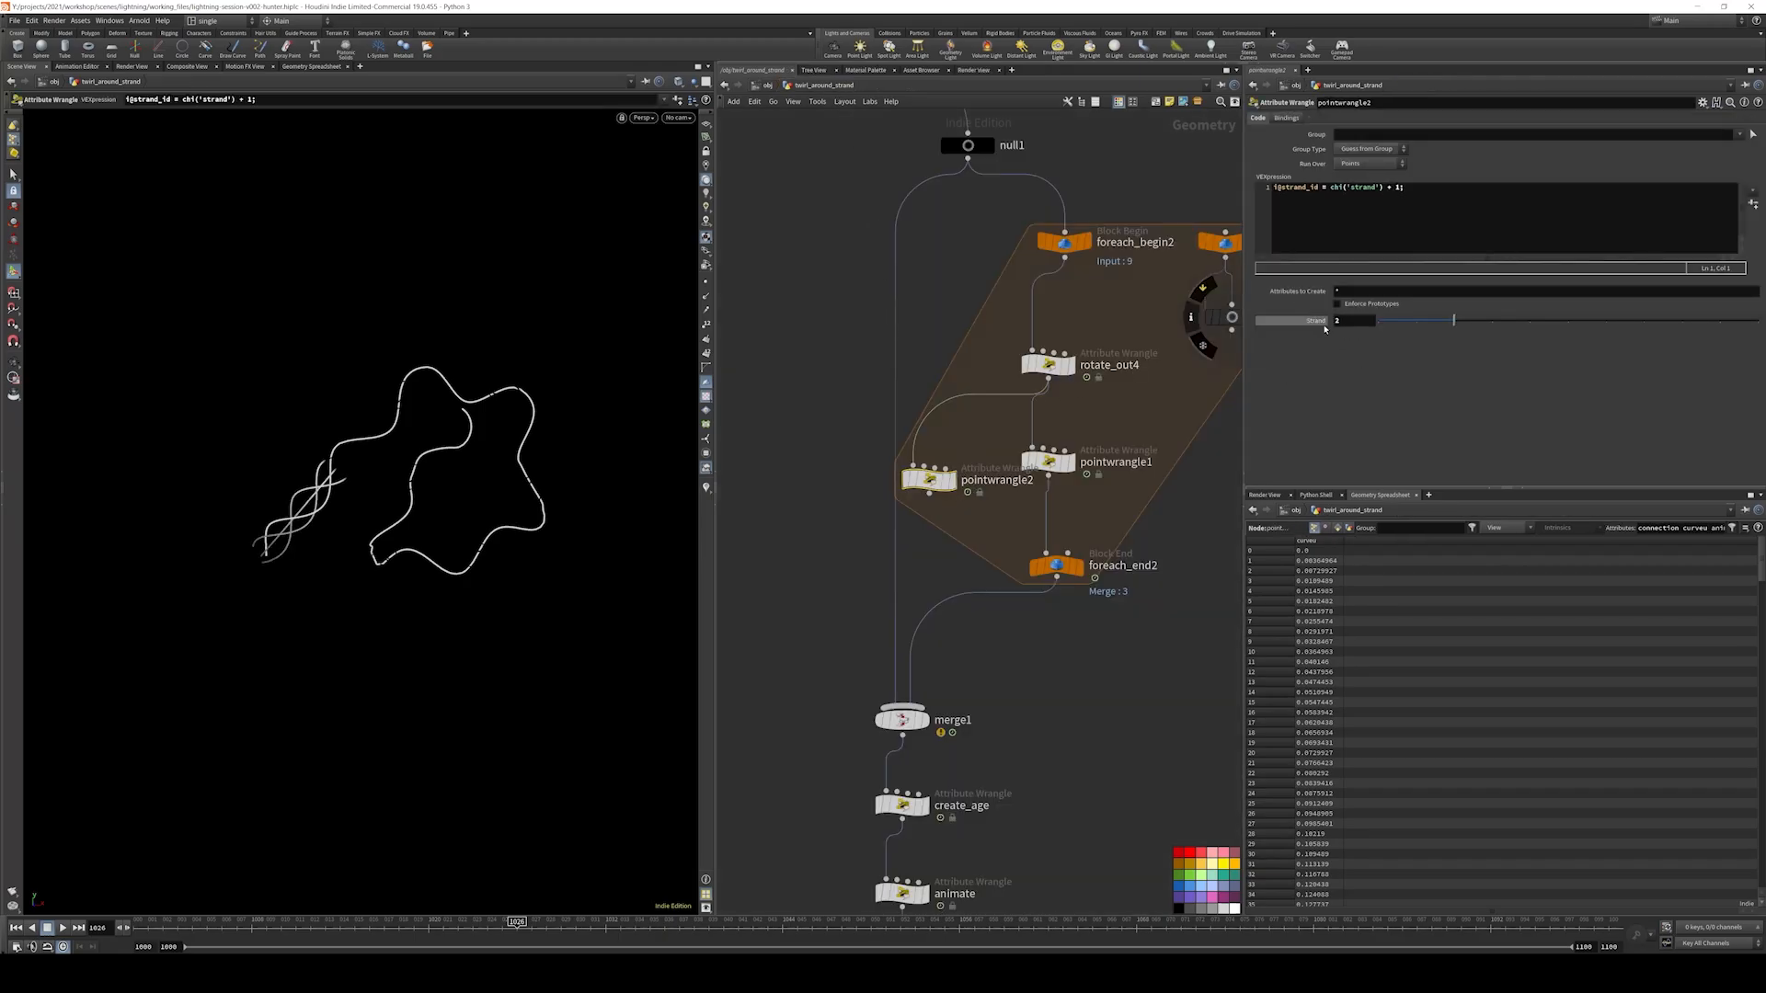
left_click_drag(933, 482, 906, 478)
left_click_drag(1382, 188, 1399, 188)
key("BackSpace")
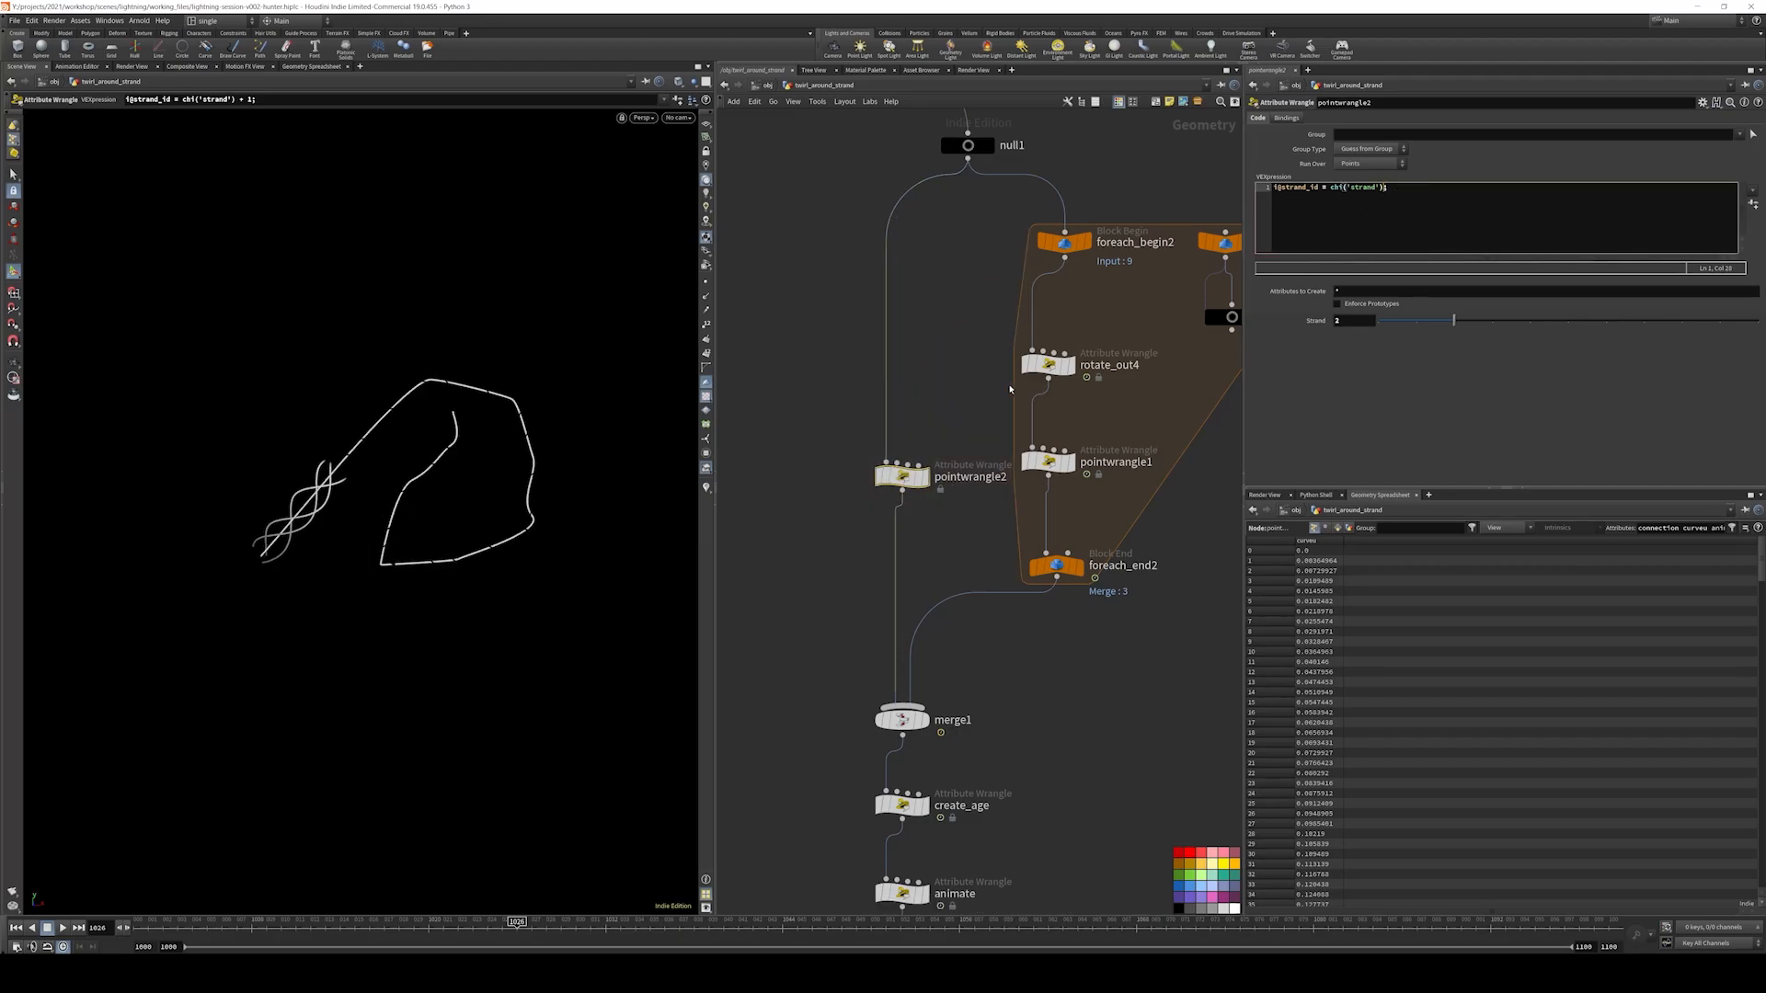
- Display merge1 and examine the combined twisting strands in the viewport
scroll(989, 382, "down", 3)
middle_click_drag(1036, 609, 1024, 521)
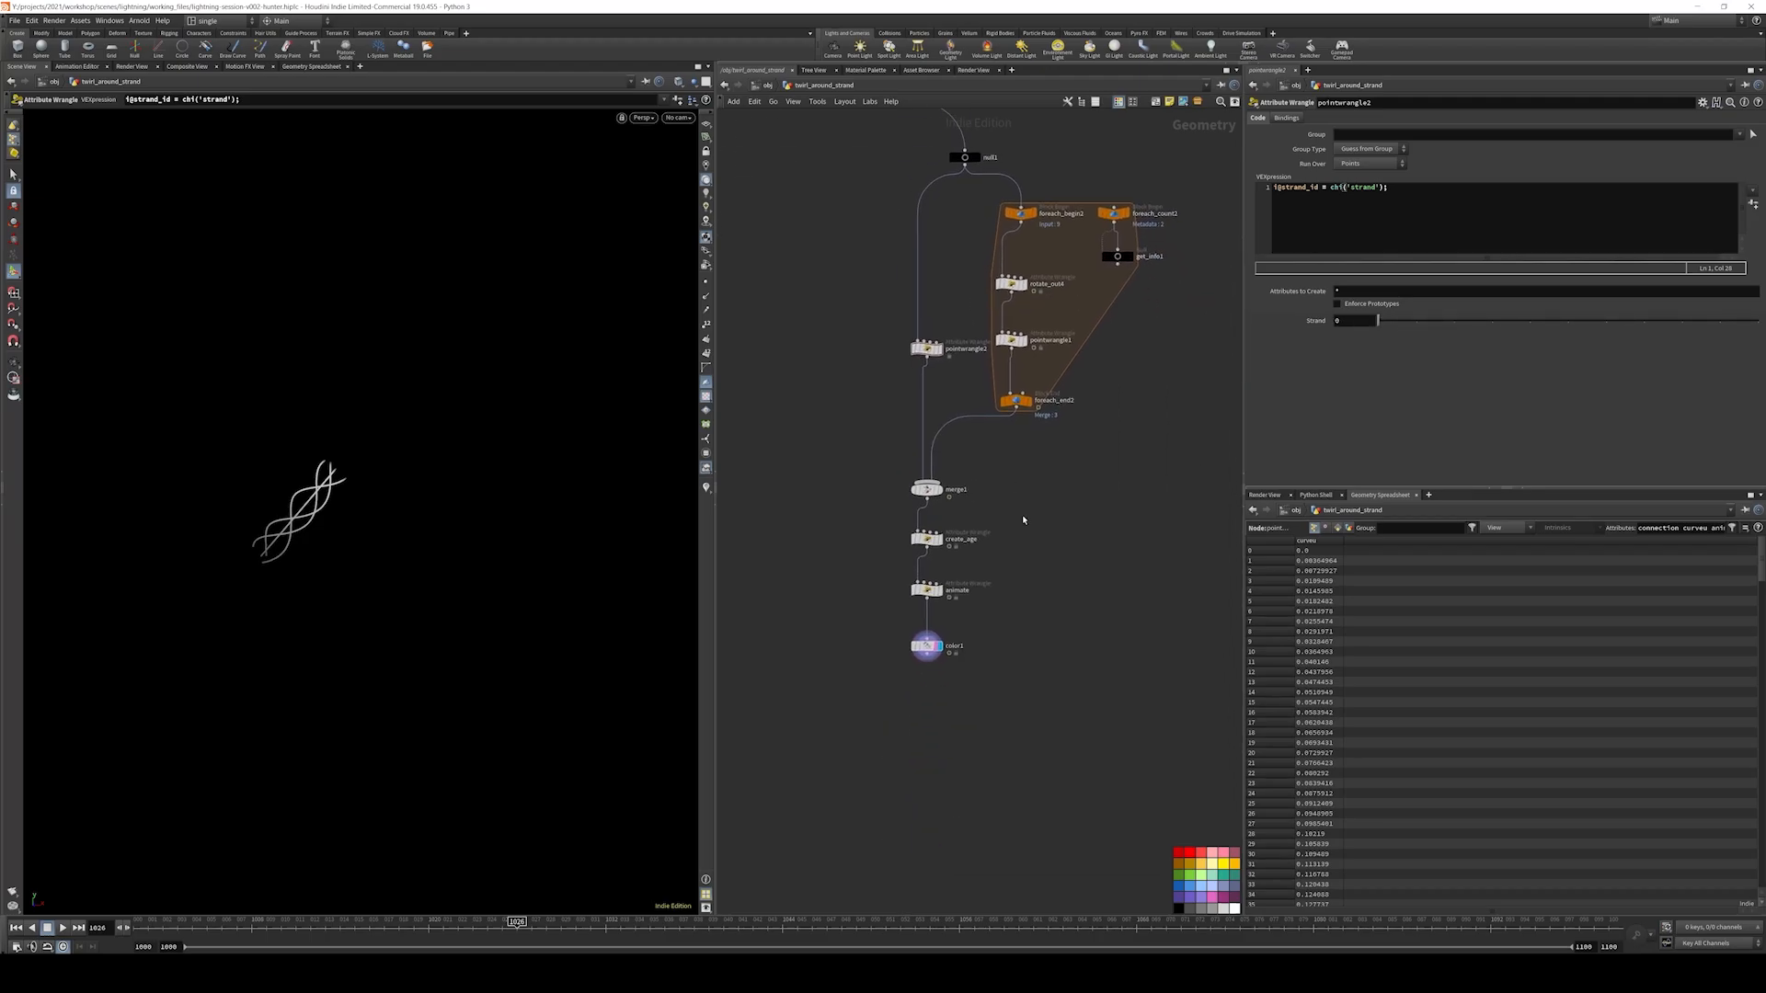
left_click_drag(1018, 497, 894, 476)
key("r")
left_click_drag(269, 453, 352, 537)
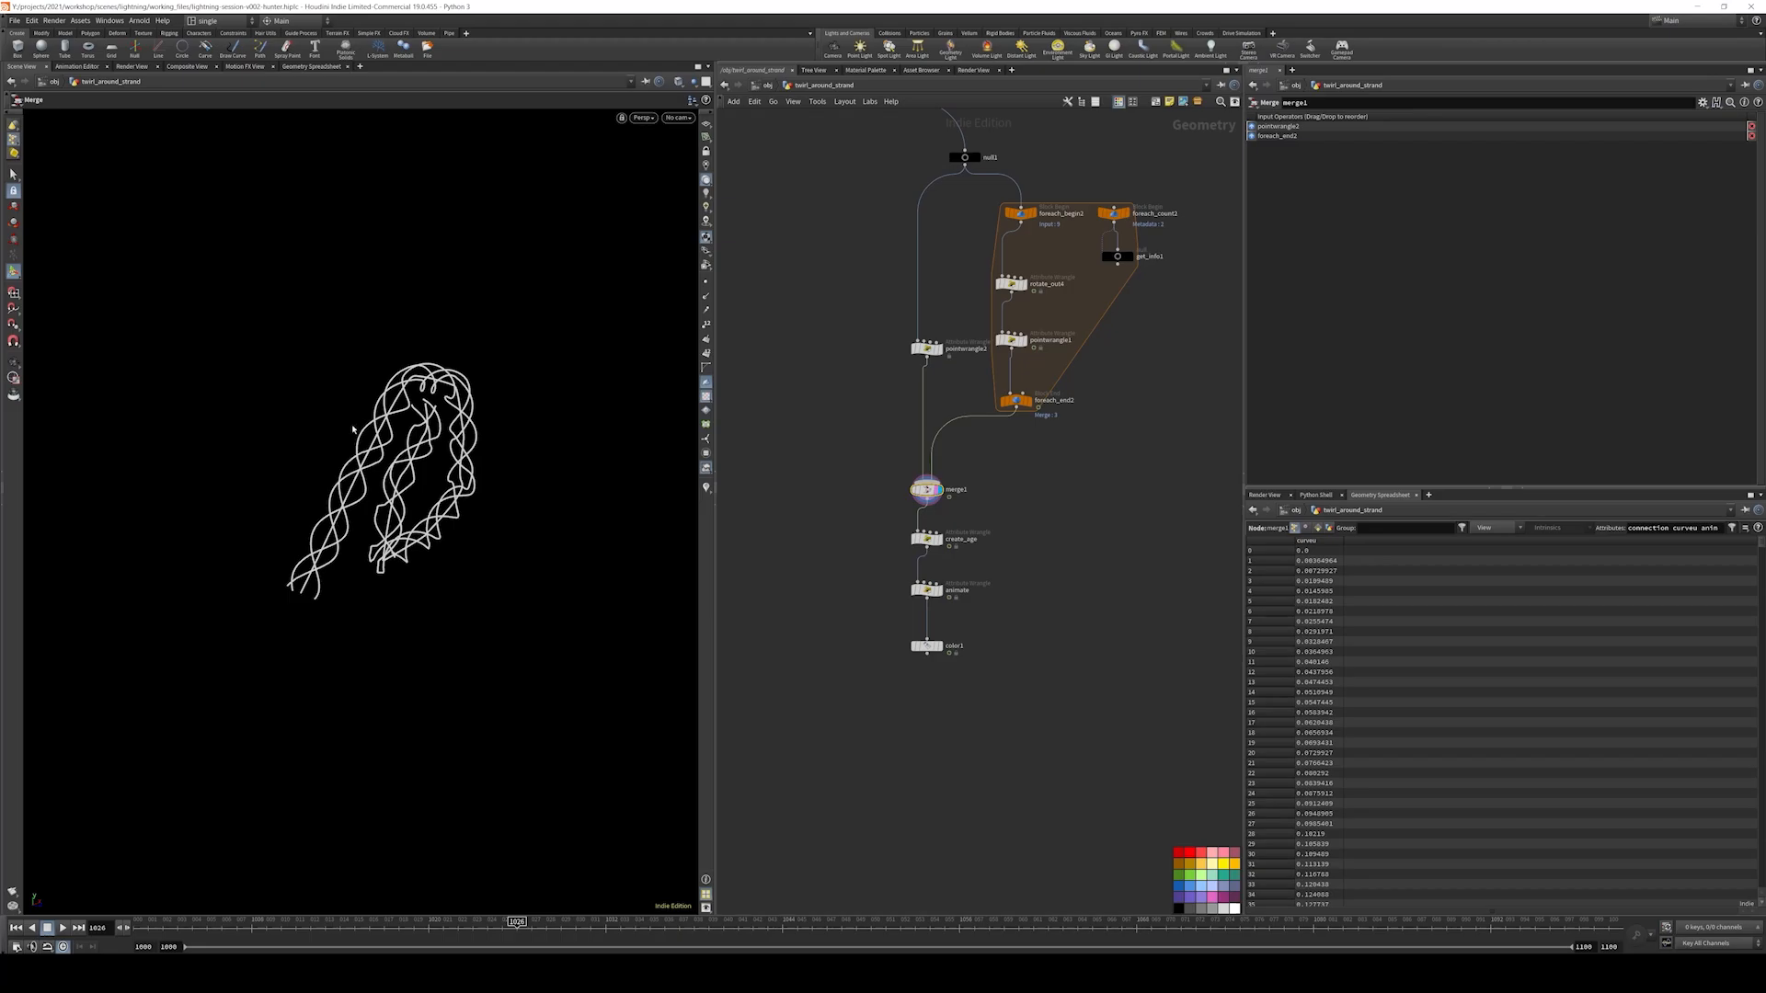
left_click_drag(352, 429, 582, 387)
scroll(938, 579, "up", 2)
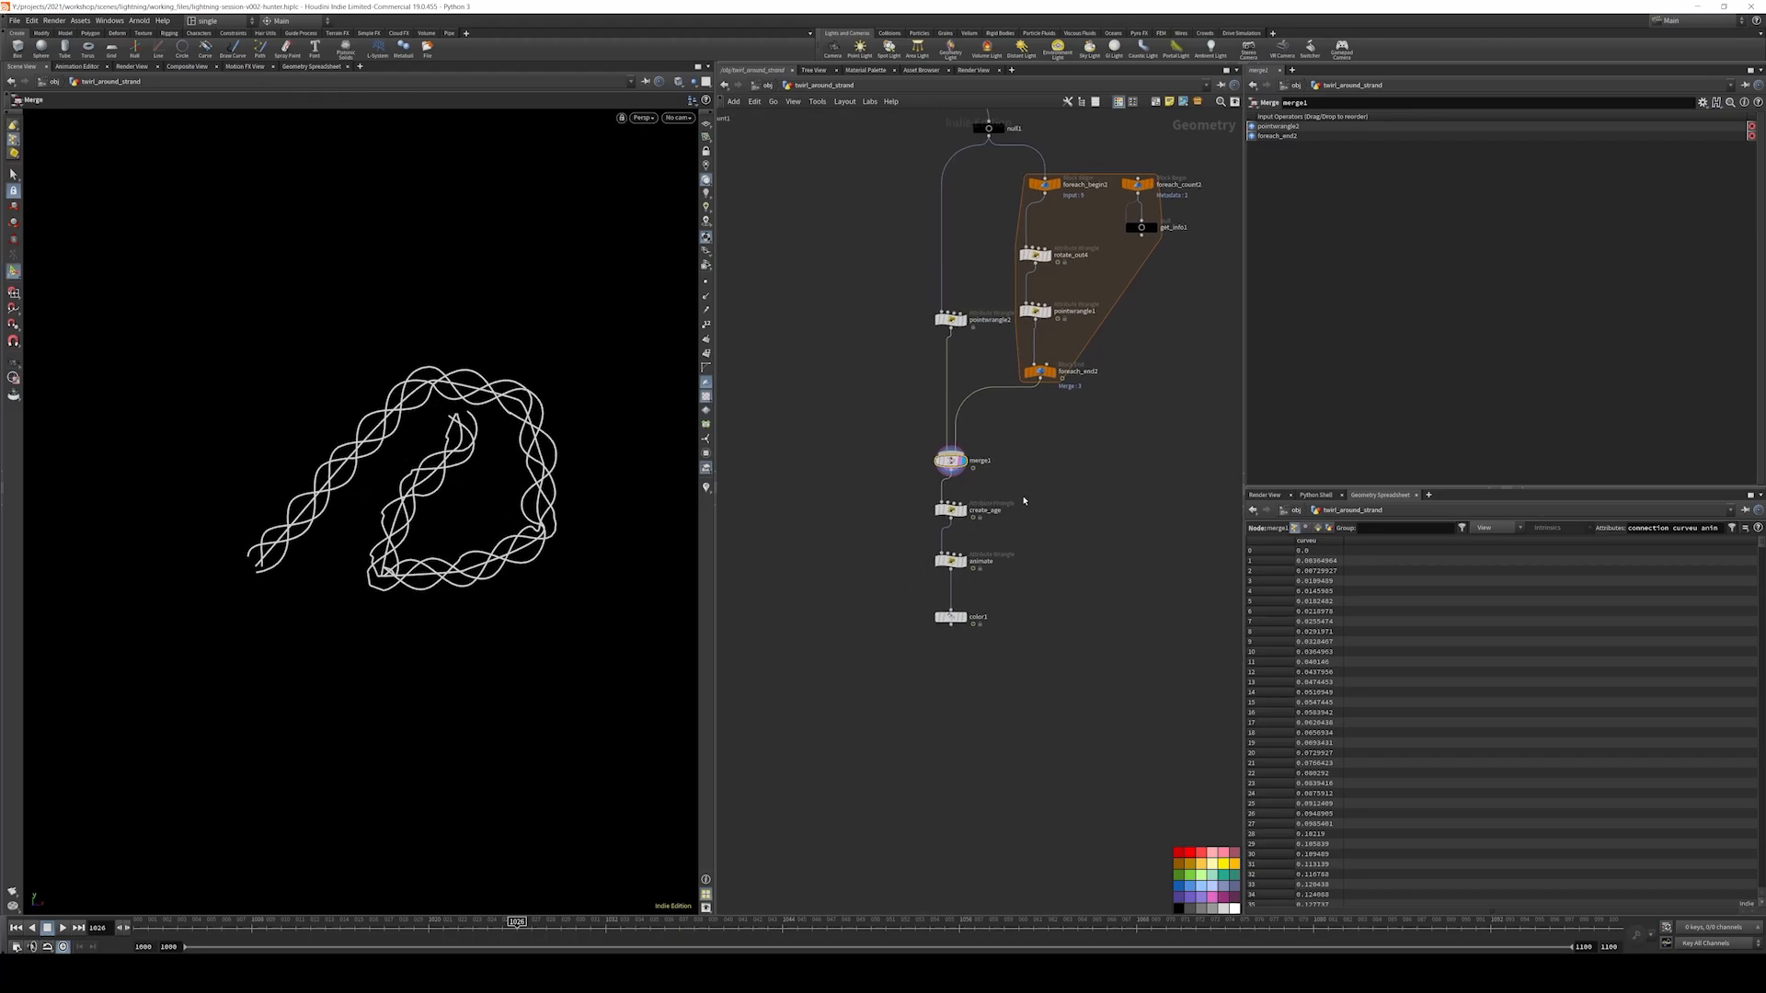
left_click(918, 515)
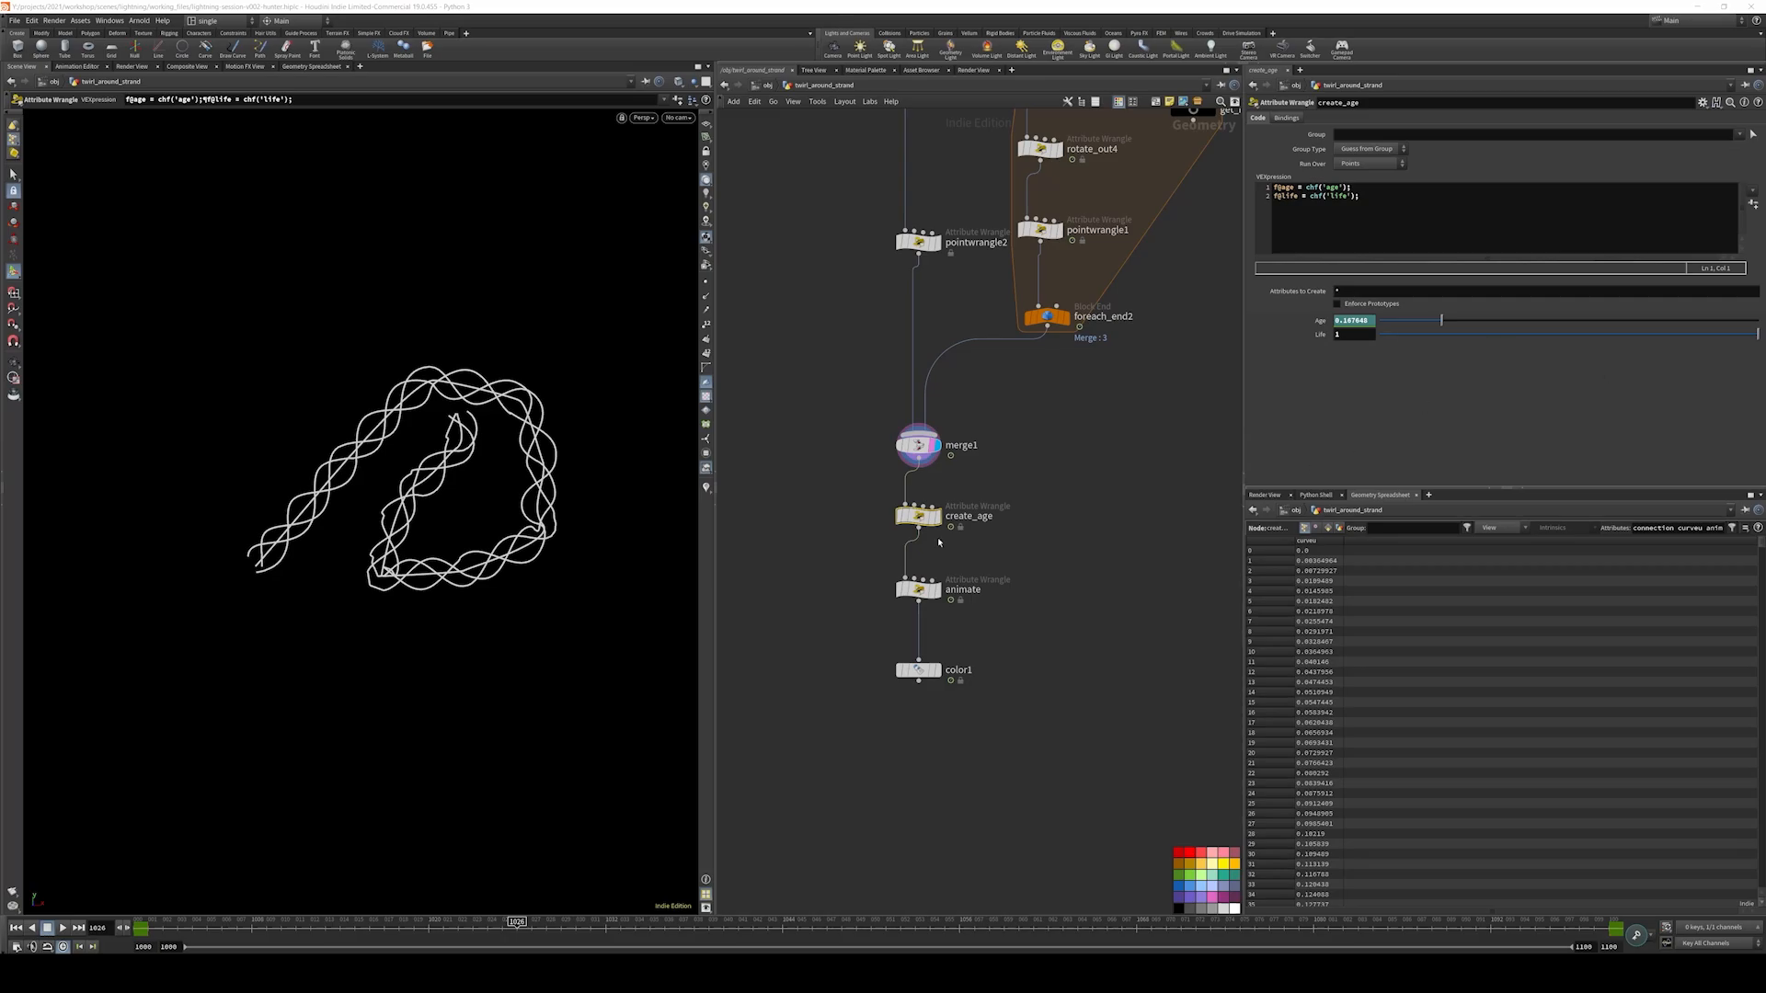
left_click_drag(1011, 472, 875, 537)
left_click(1383, 204)
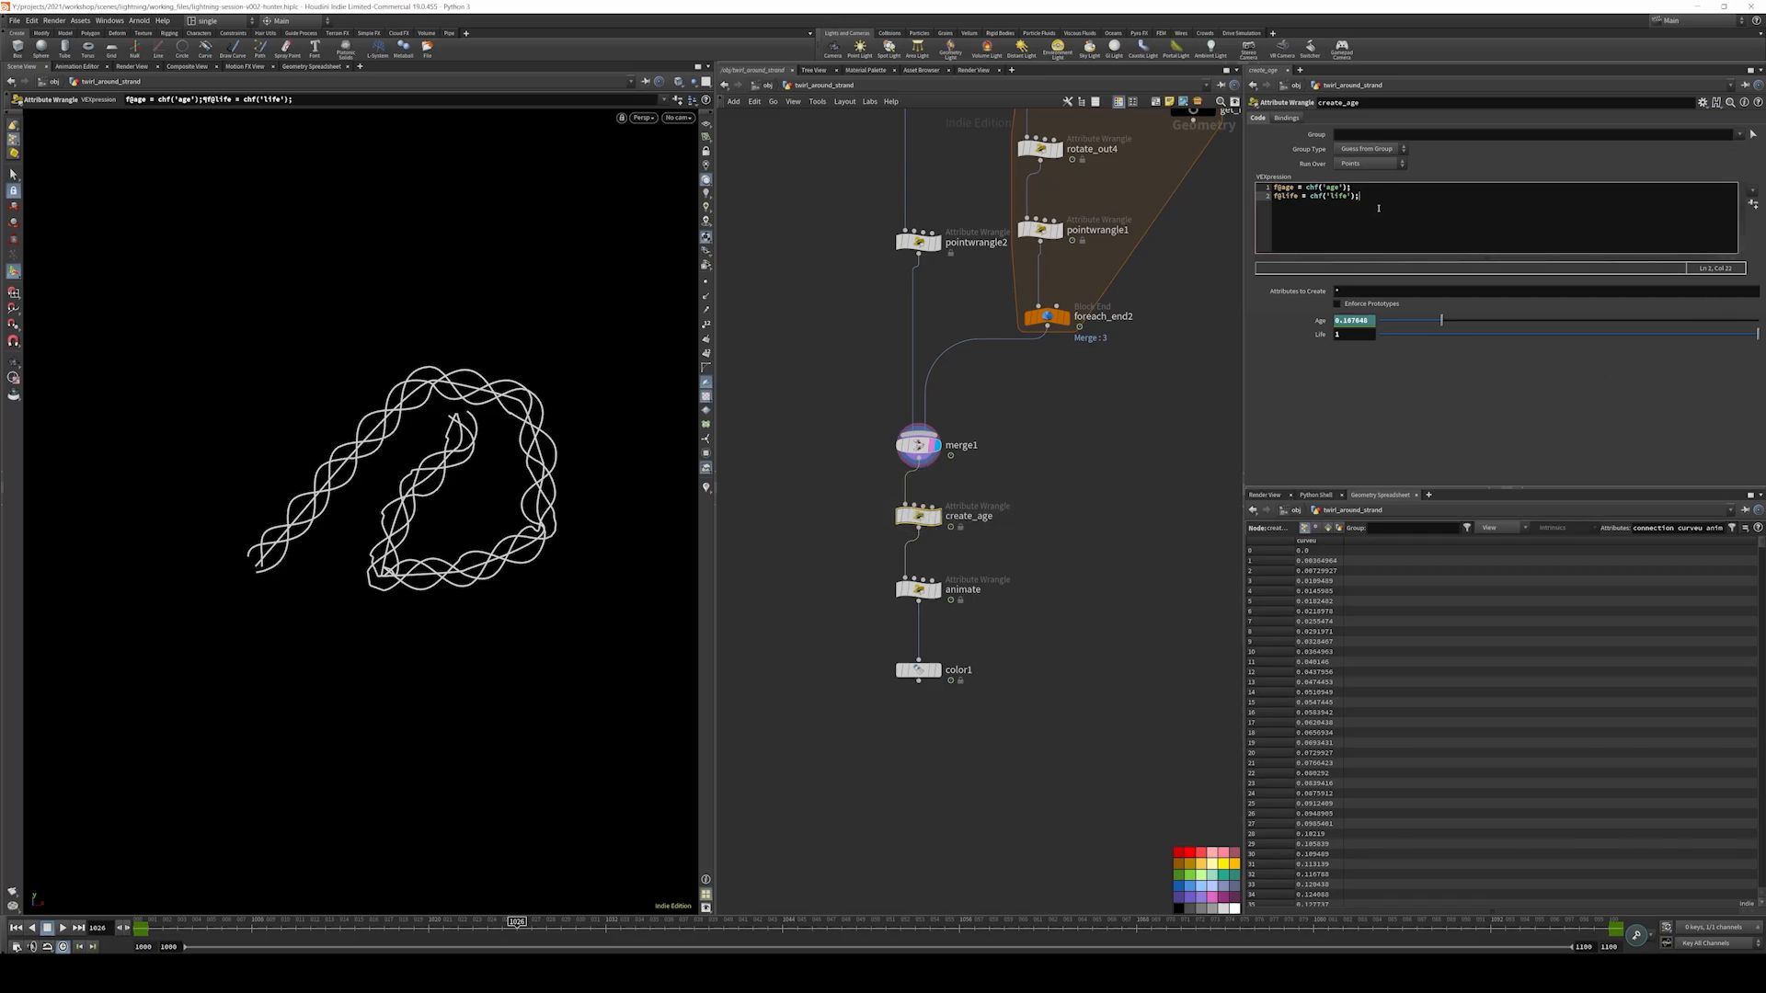
left_click(1353, 186)
type("fit(@stygra")
key("BackSpace")
key("BackSpace")
key("BackSpace")
type("rand_")
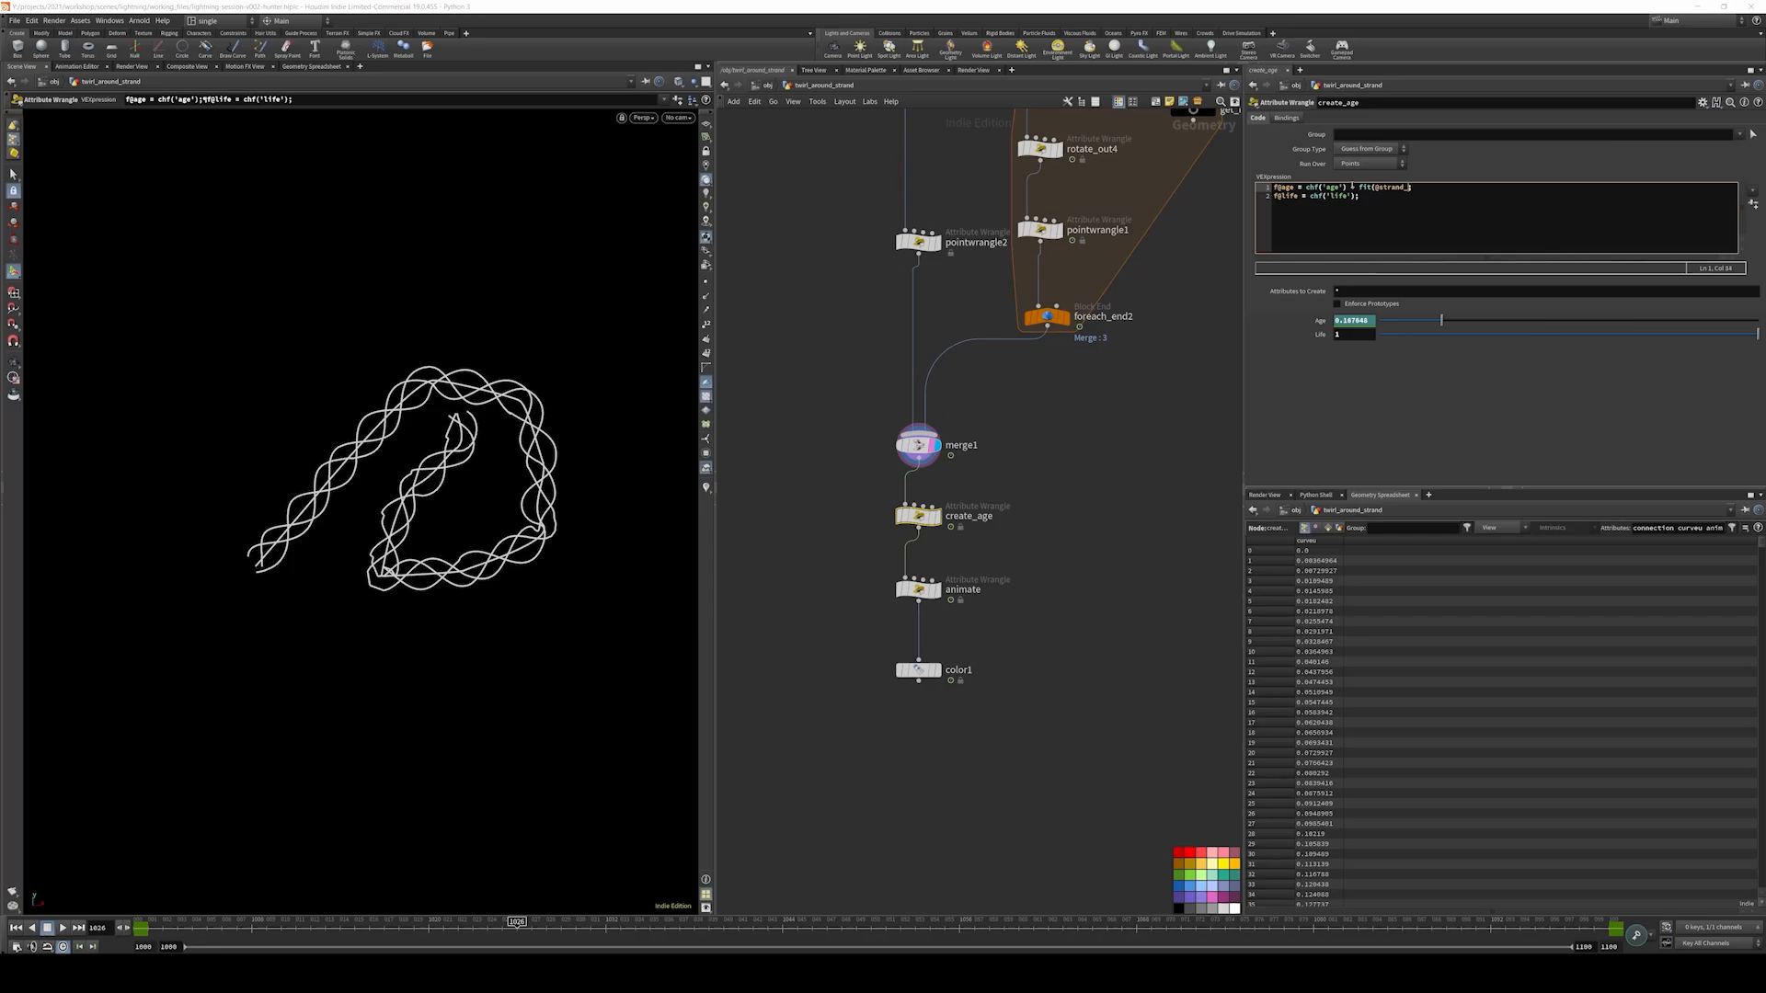
type("id, 0,")
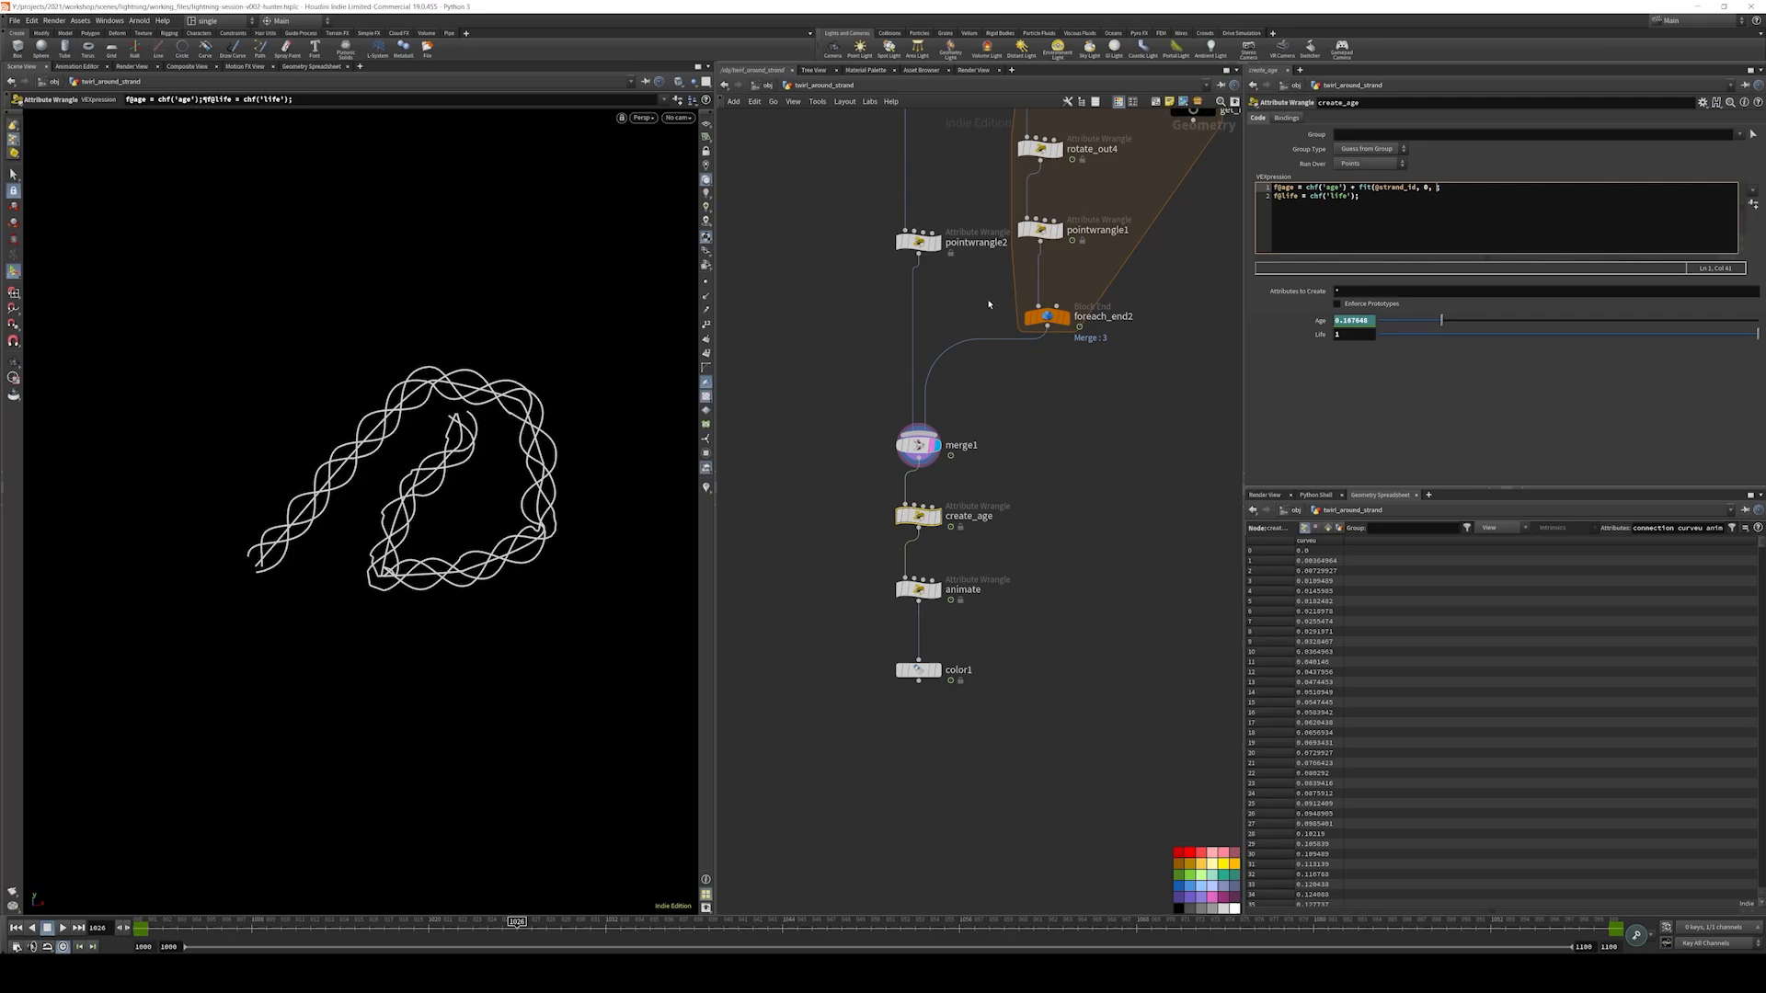
left_click(1047, 317)
left_click(917, 515)
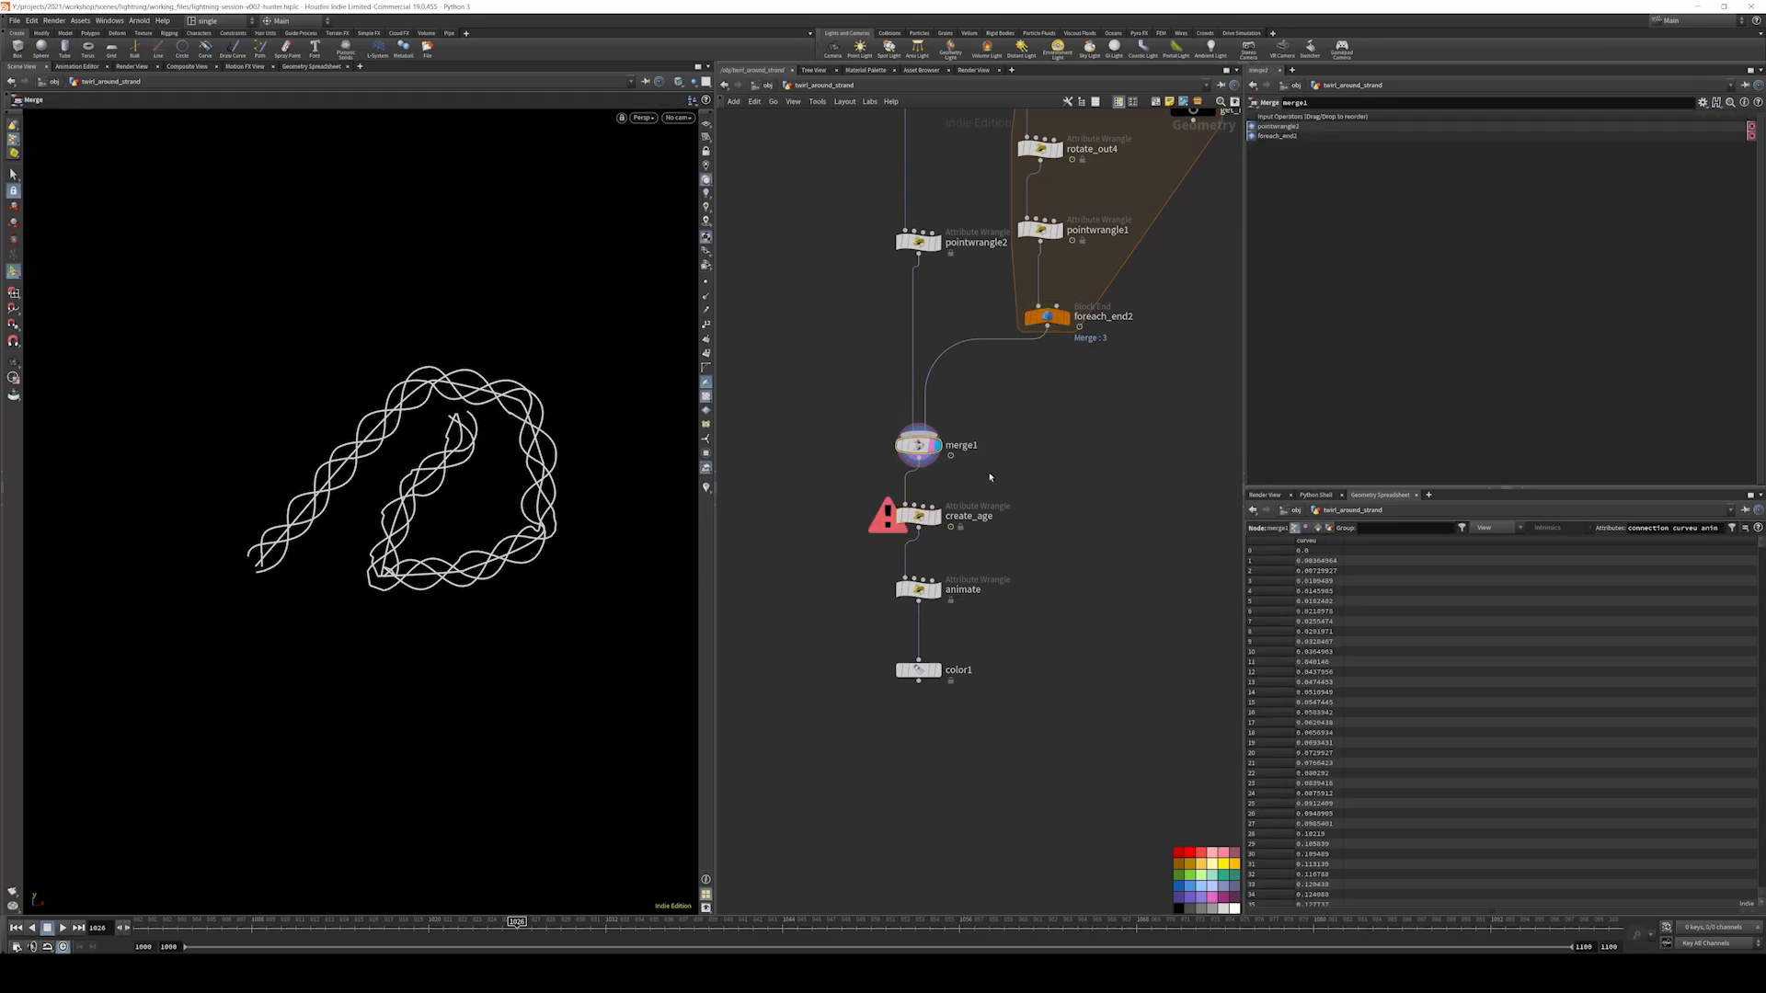
left_click(1437, 188)
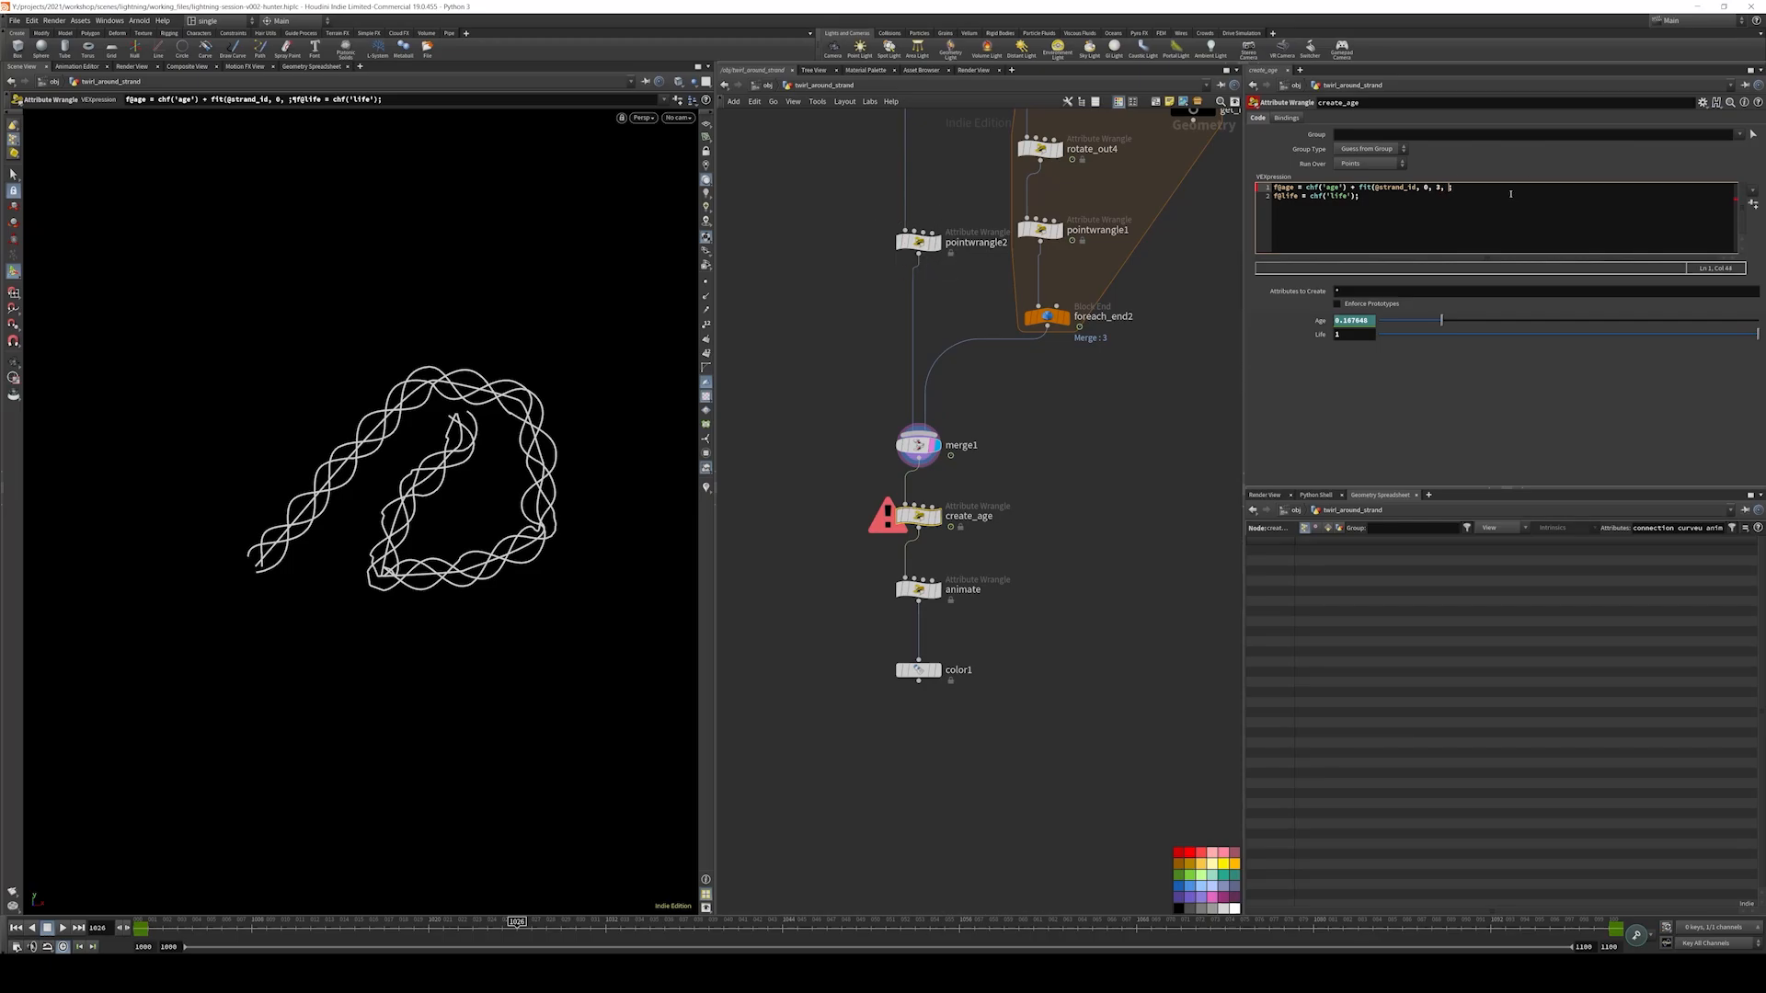
type("-.03, .03")
key("ctrl+Return")
- Display color1 and play the animation from the first frame to examine how the pulses are offset per strand
middle_click_drag(1042, 491, 1050, 455)
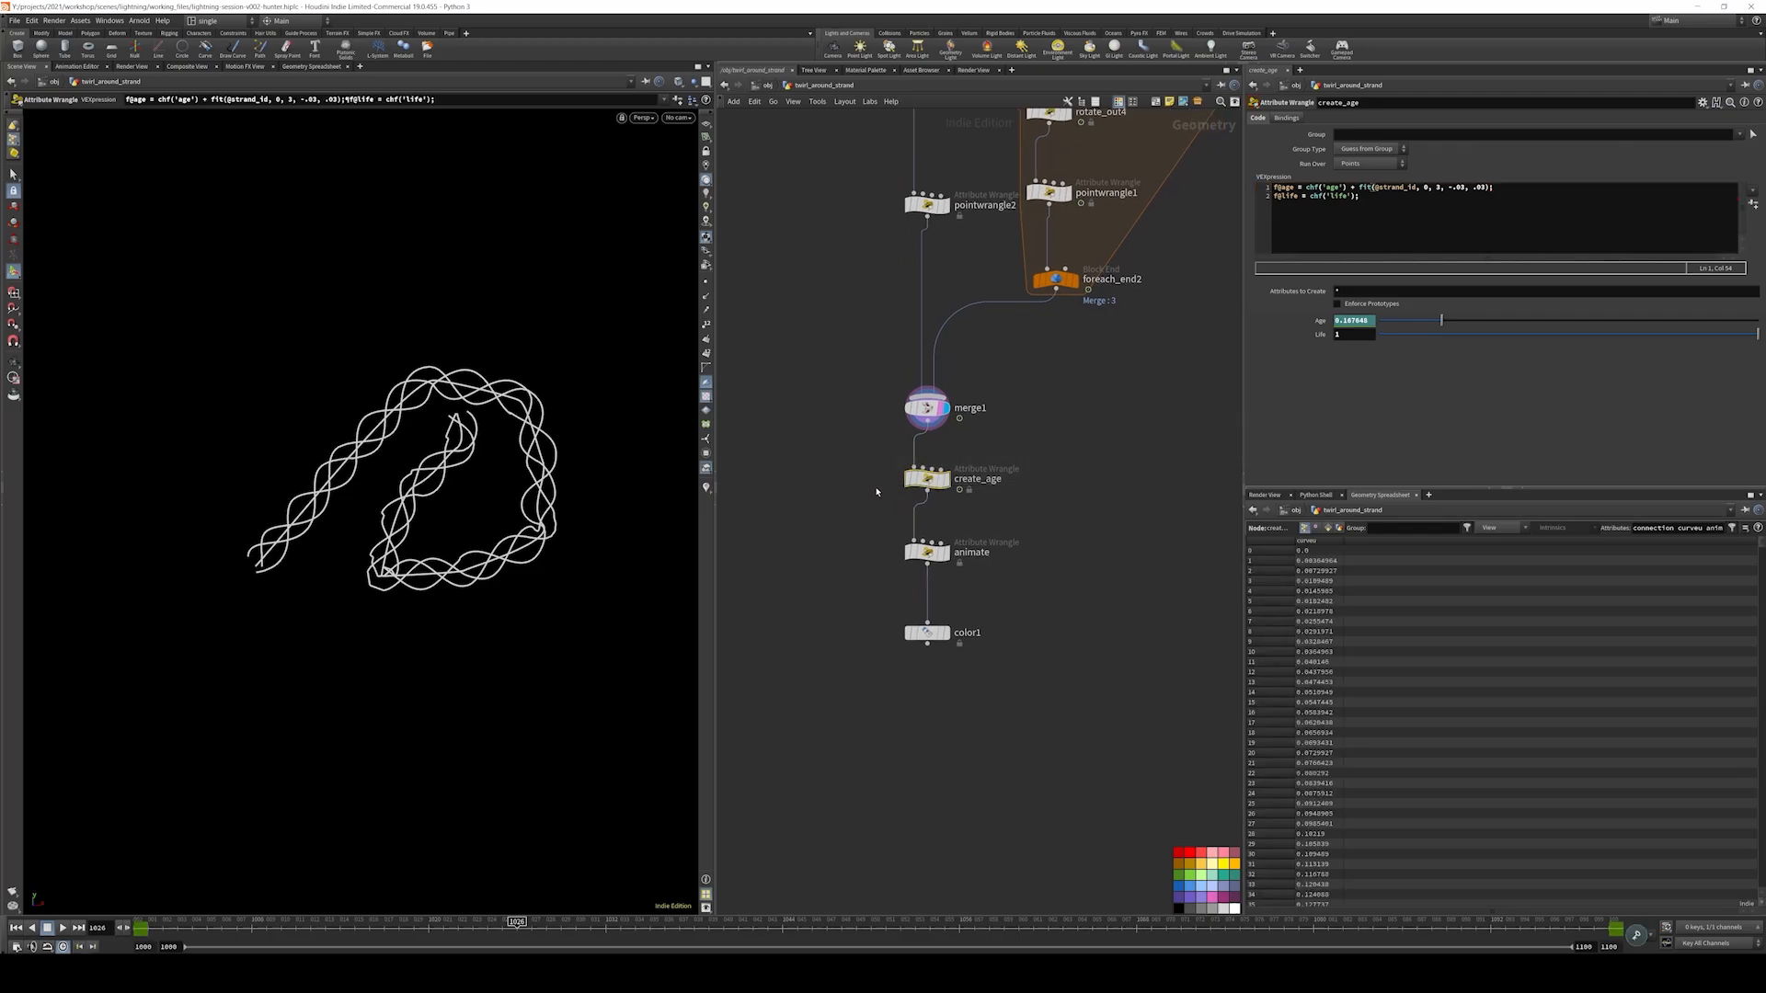
left_click(945, 481)
middle_click_drag(1021, 514, 1054, 476)
left_click_drag(1064, 483, 909, 533)
key("r")
left_click_drag(1044, 565, 956, 607)
key("r")
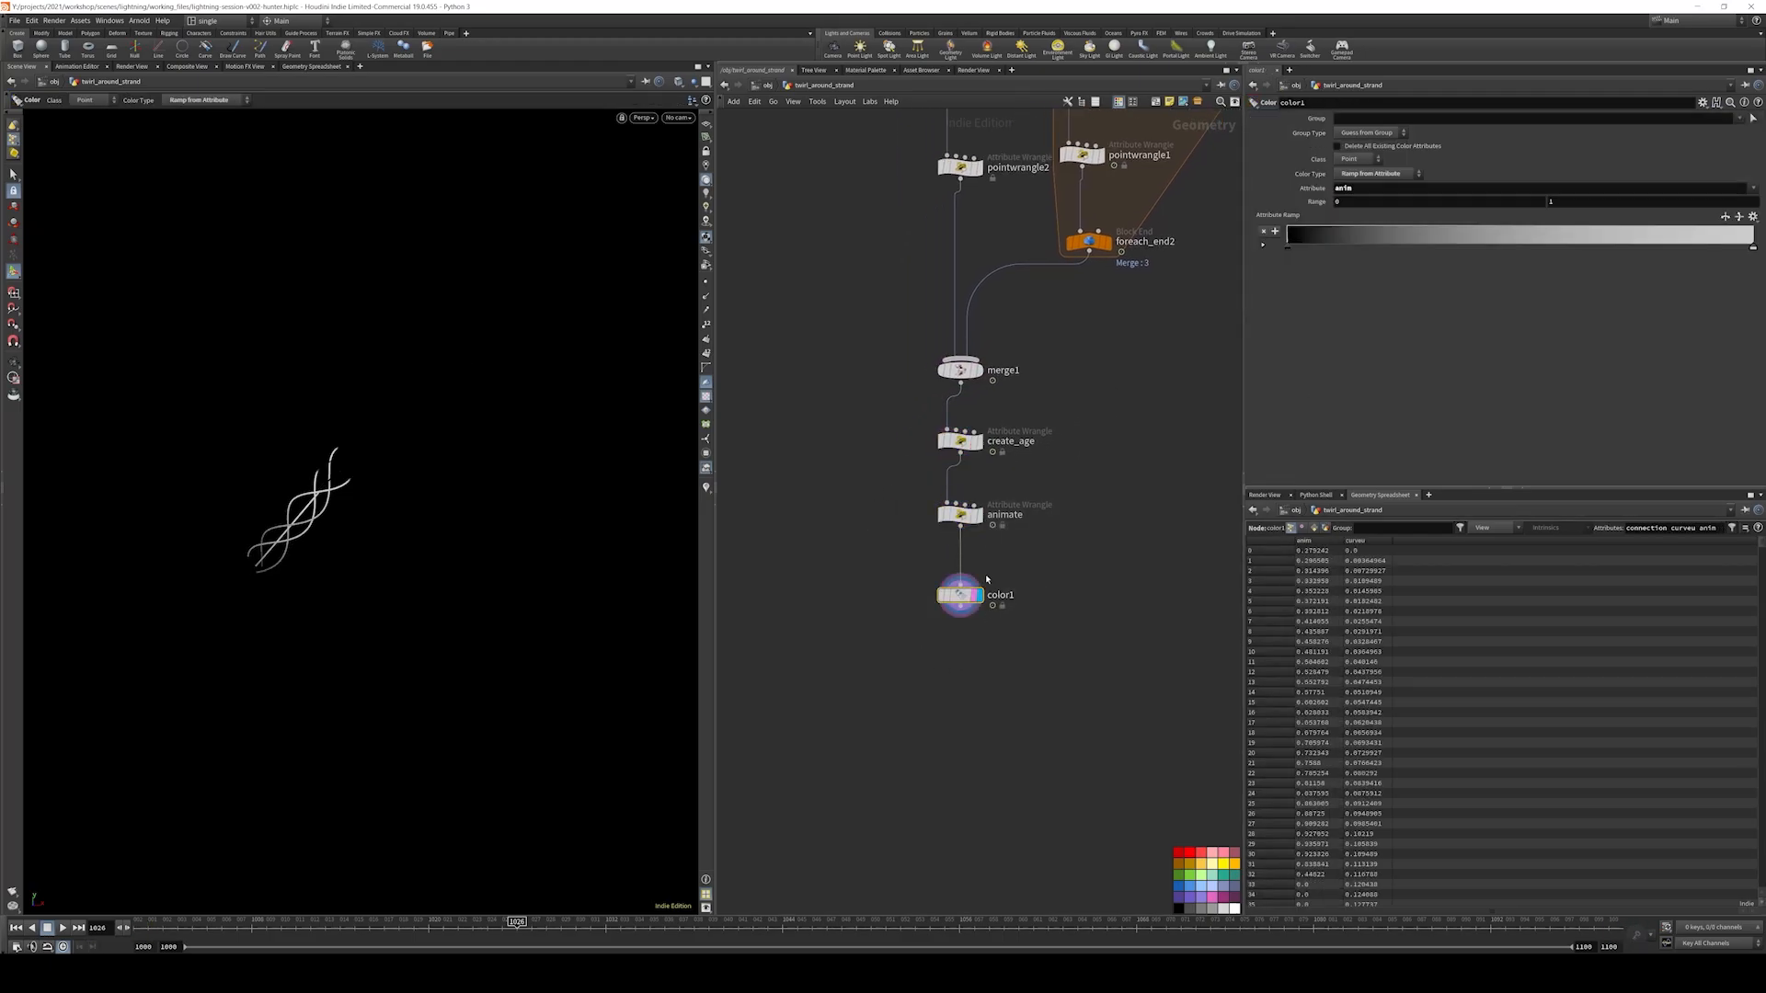
left_click_drag(170, 925, 139, 926)
left_click(63, 929)
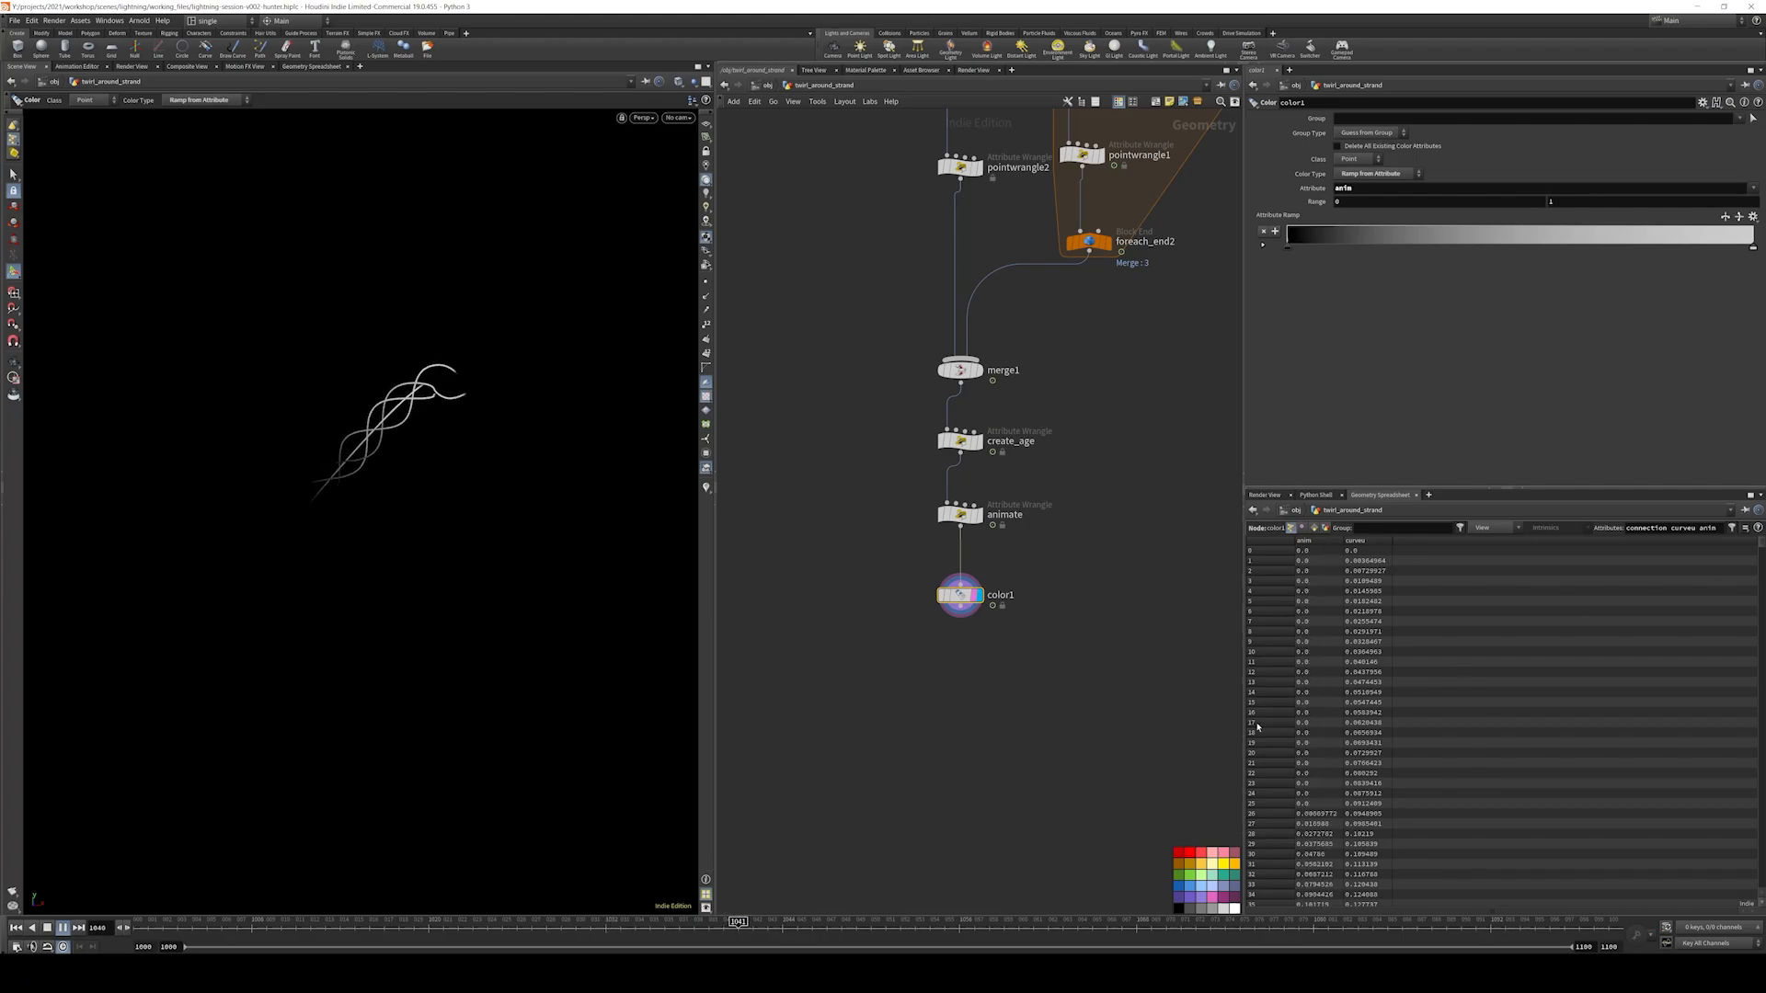
left_click(960, 513)
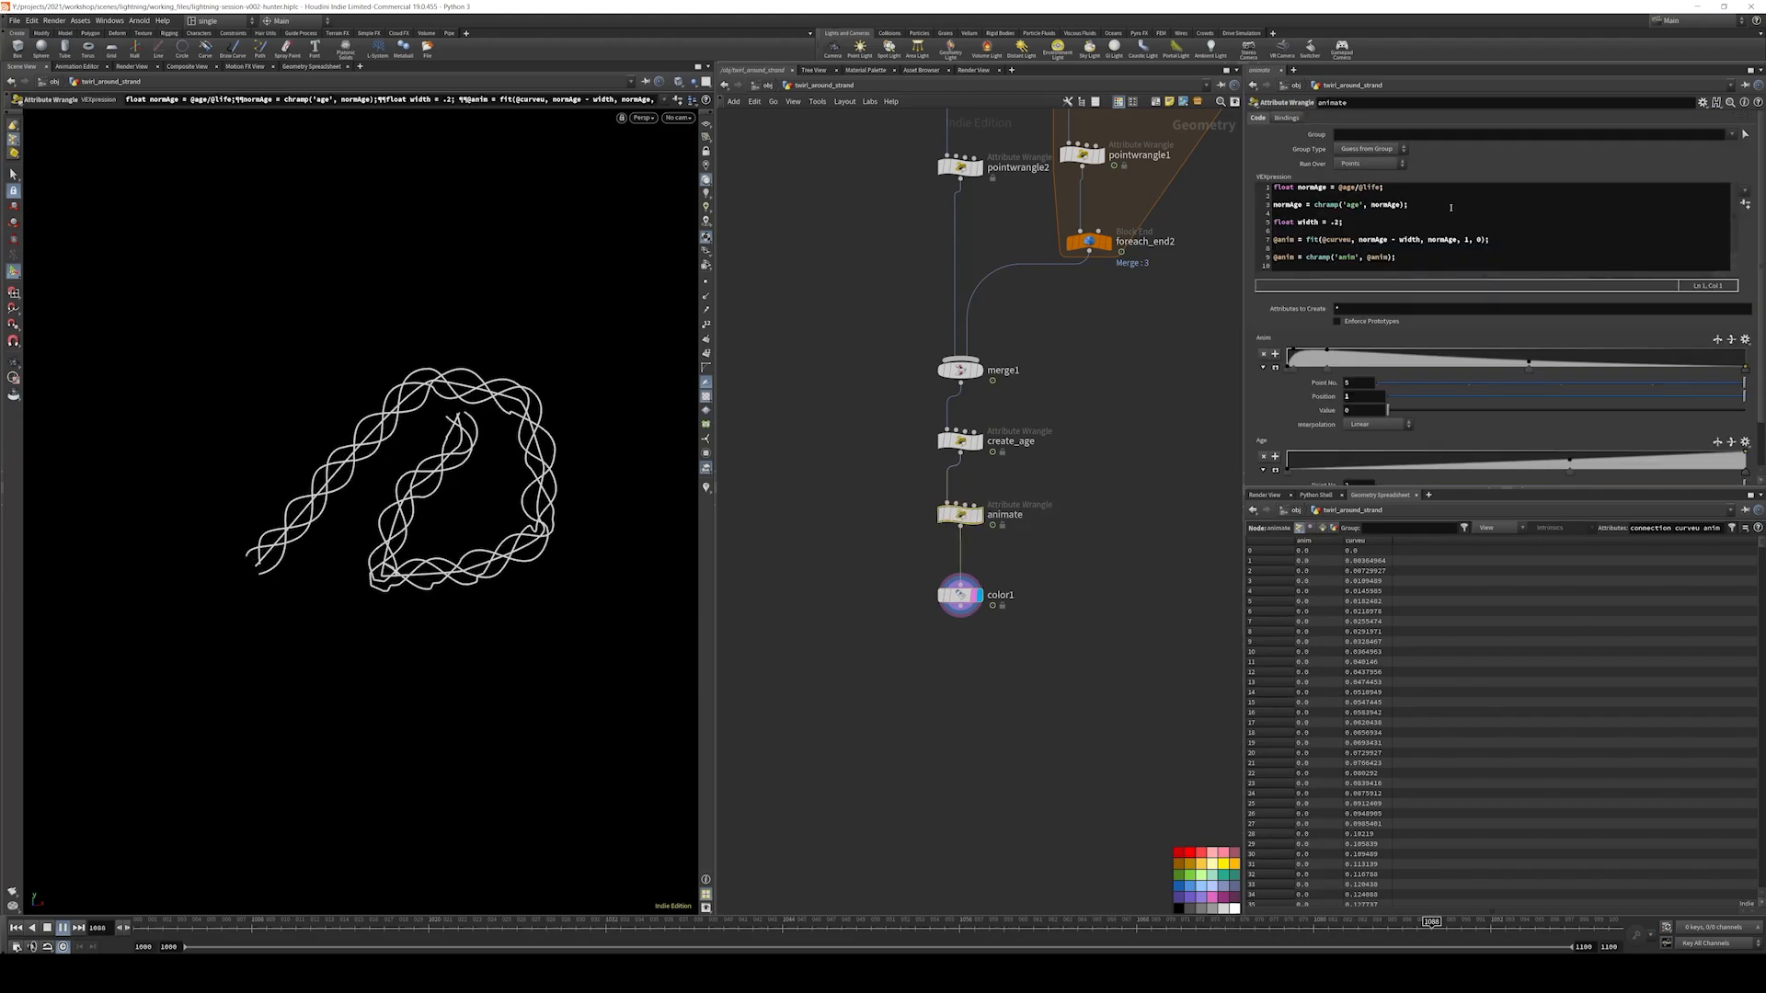
left_click(960, 442)
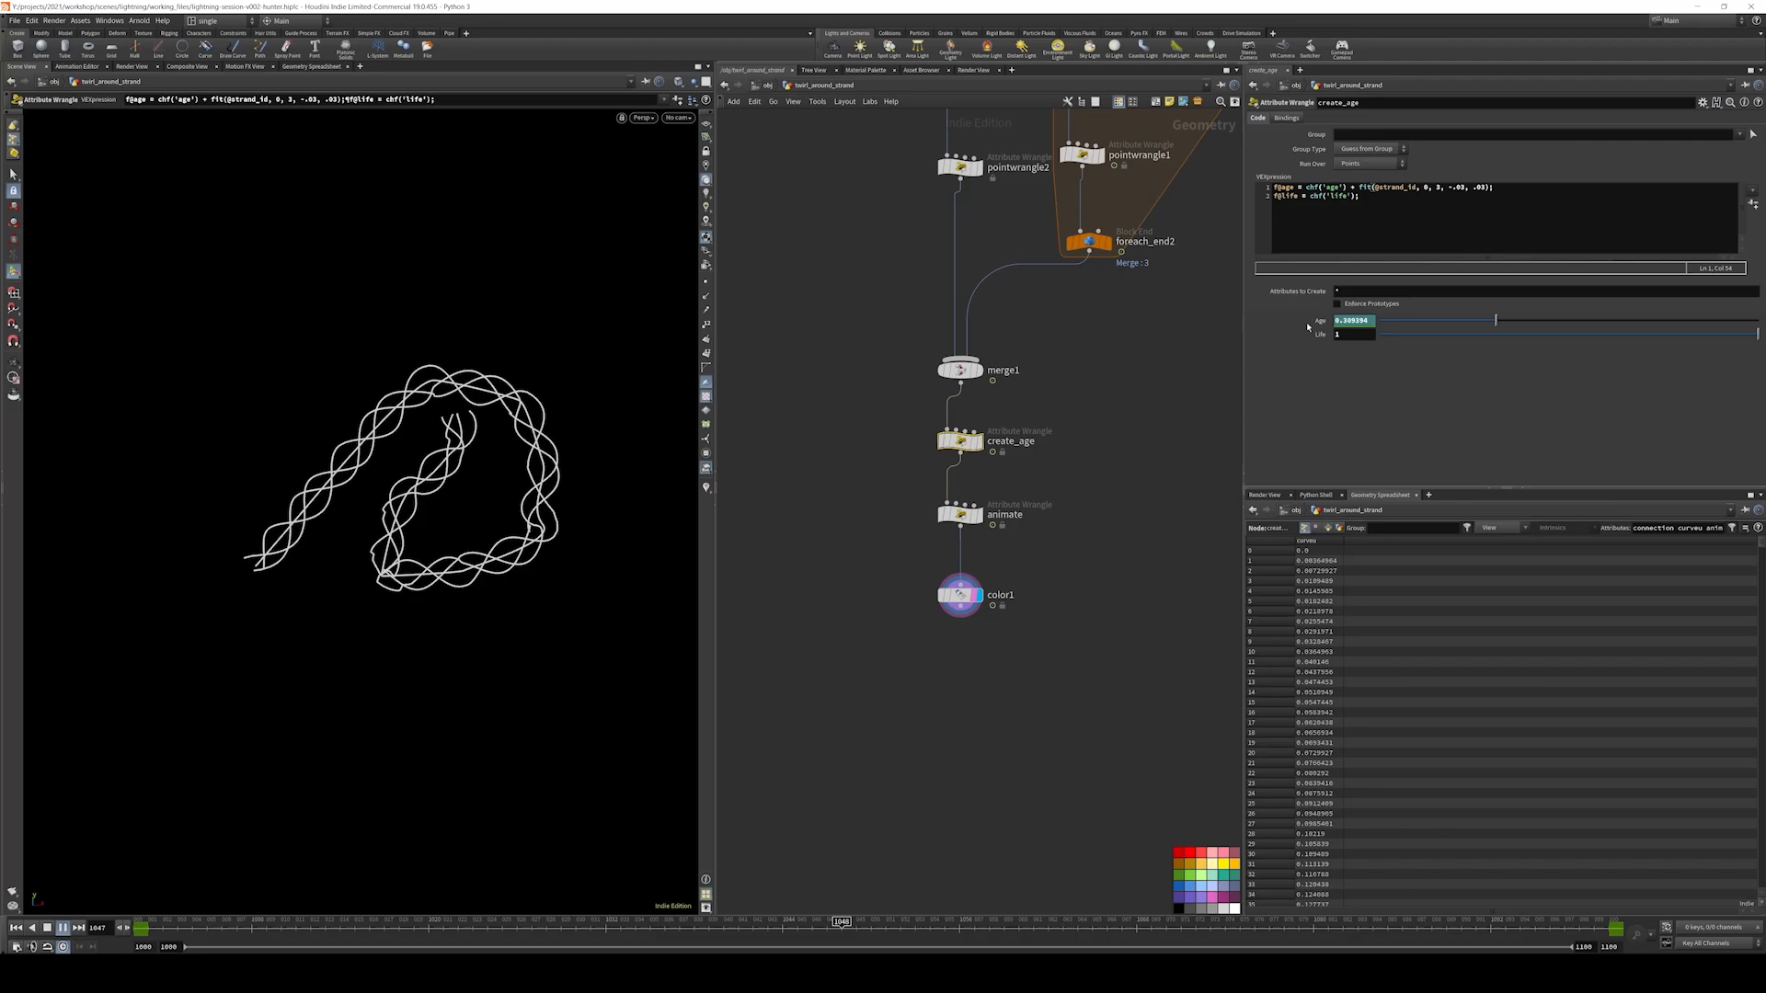
left_click(62, 928)
- Add blank lines between the age and life lines in the create_age wrangle's code
left_click(1555, 191)
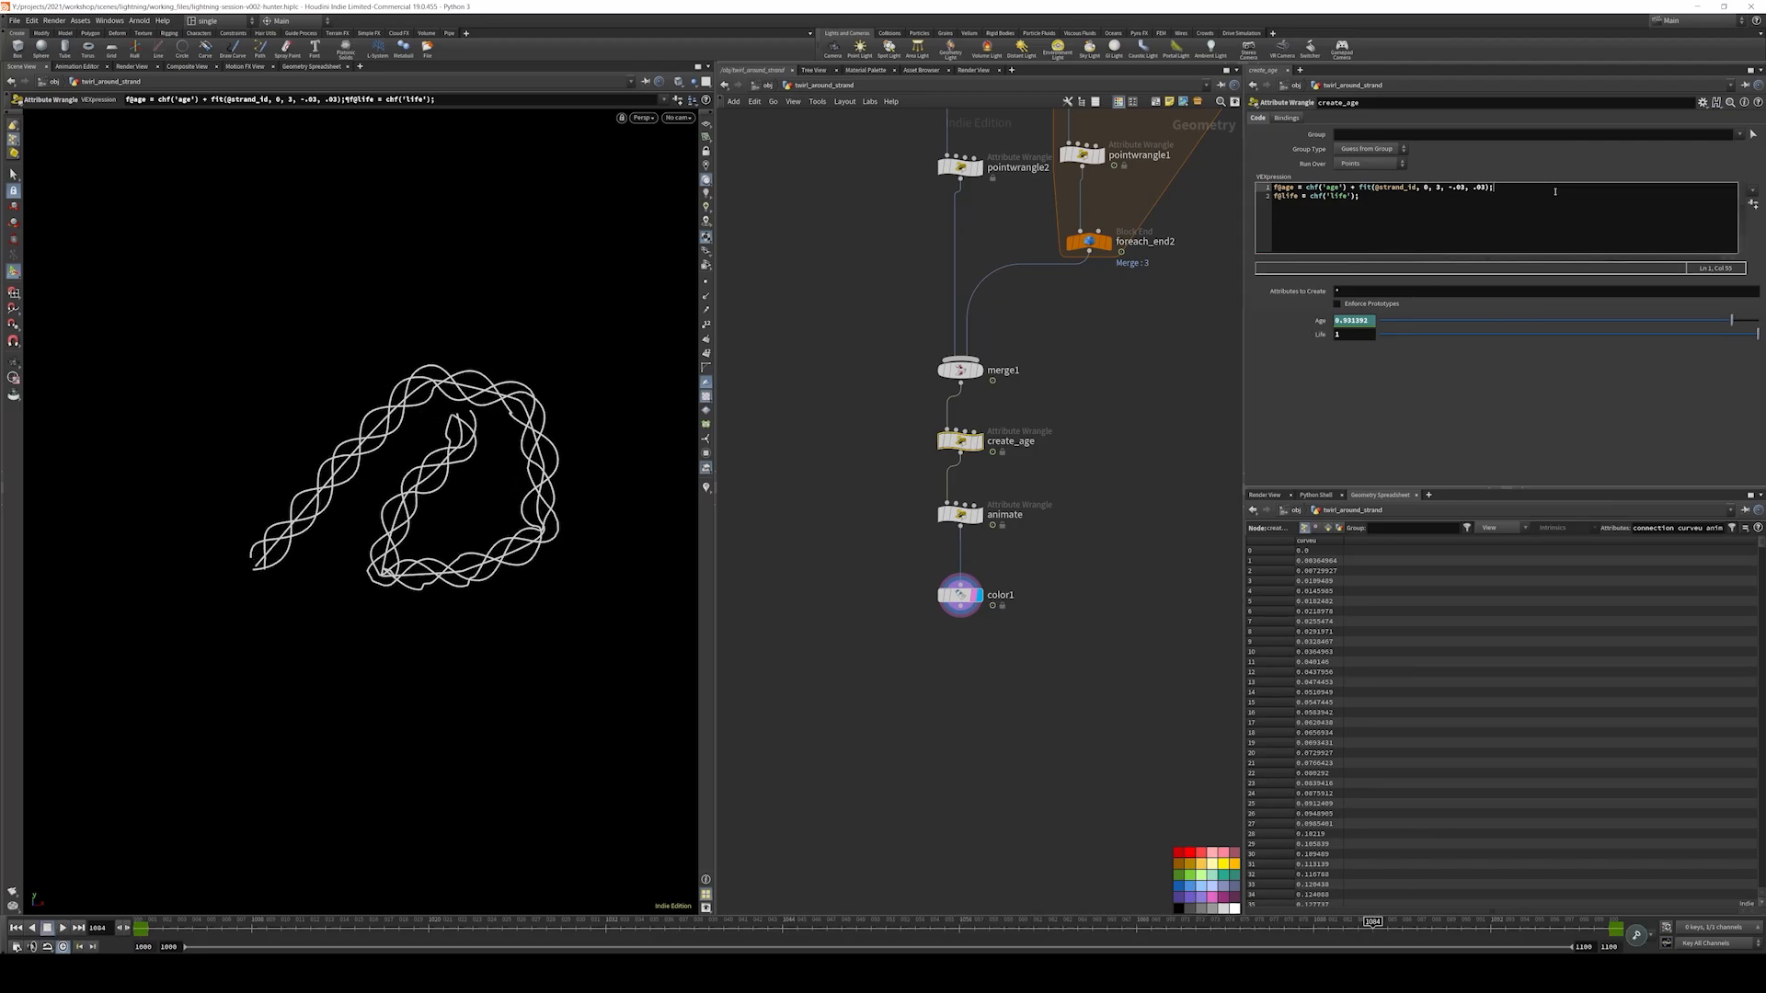
type("\\")
key("Return")
key("Return")
key("BackSpace")
key("BackSpace")
key("BackSpace")
key("Return")
key("Return")
key("Up")
key("Return")
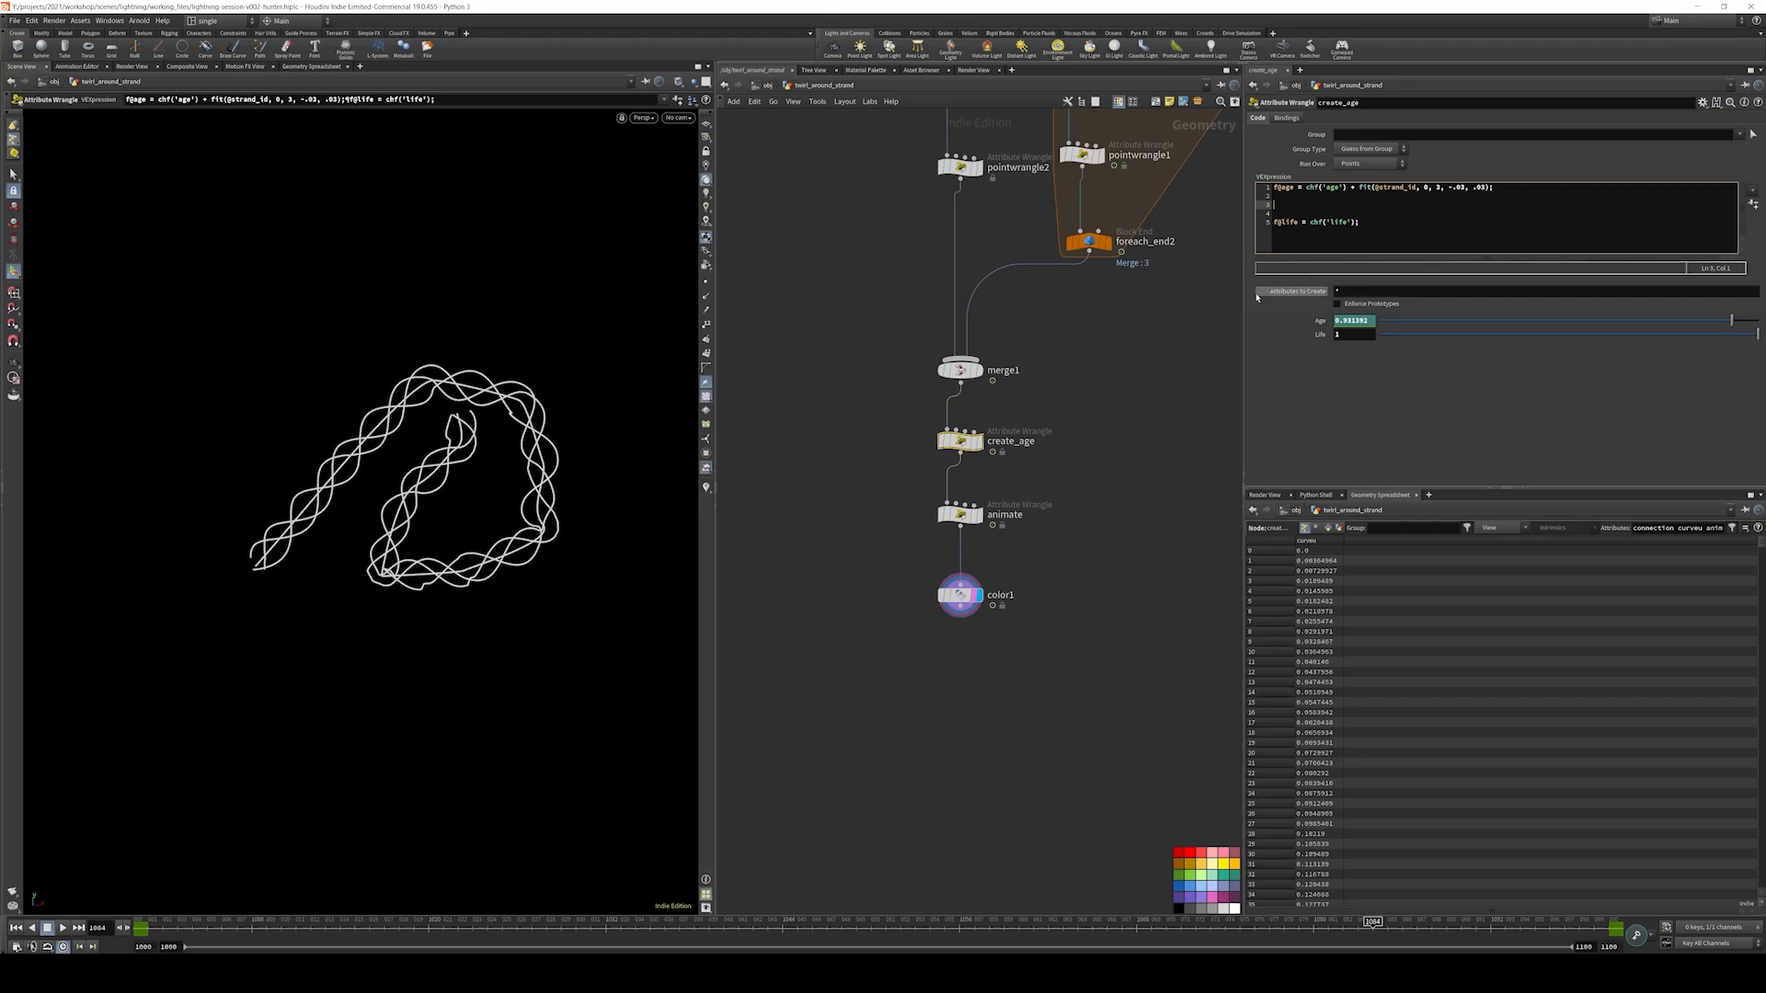
left_click(1281, 210)
left_click(1283, 207)
type("f@age = clamp(@")
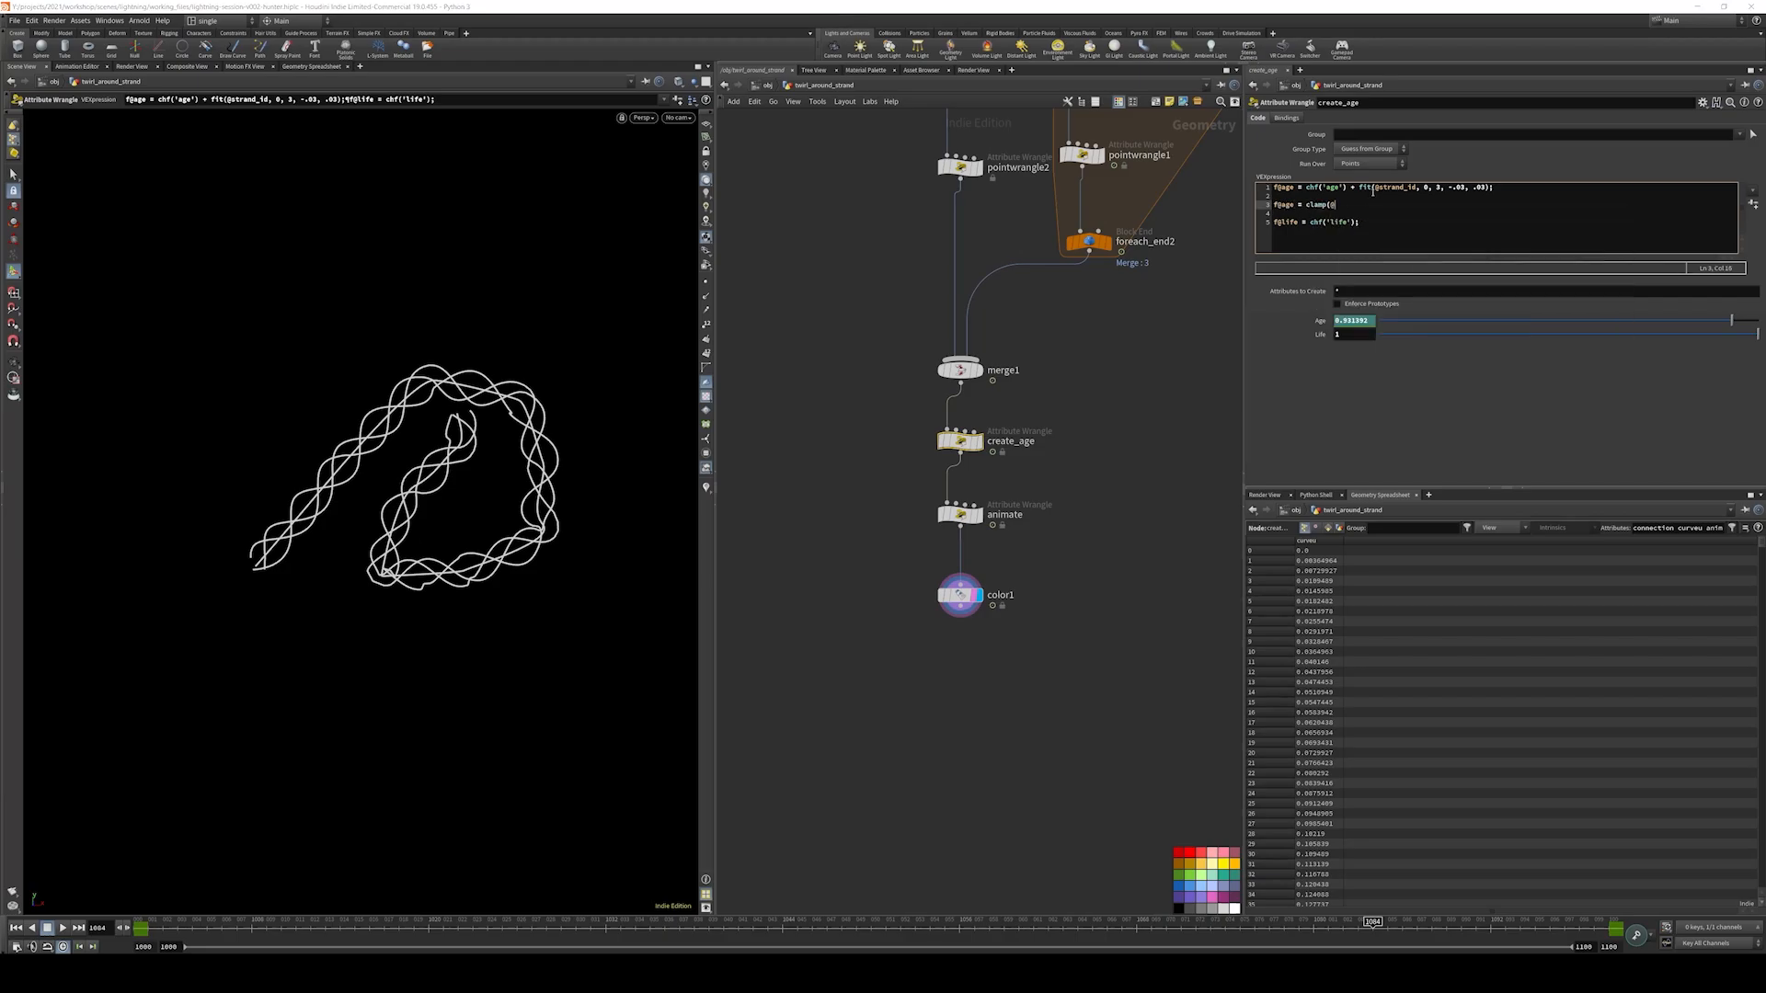
type("age, 0, 1)0;")
left_click(1298, 390)
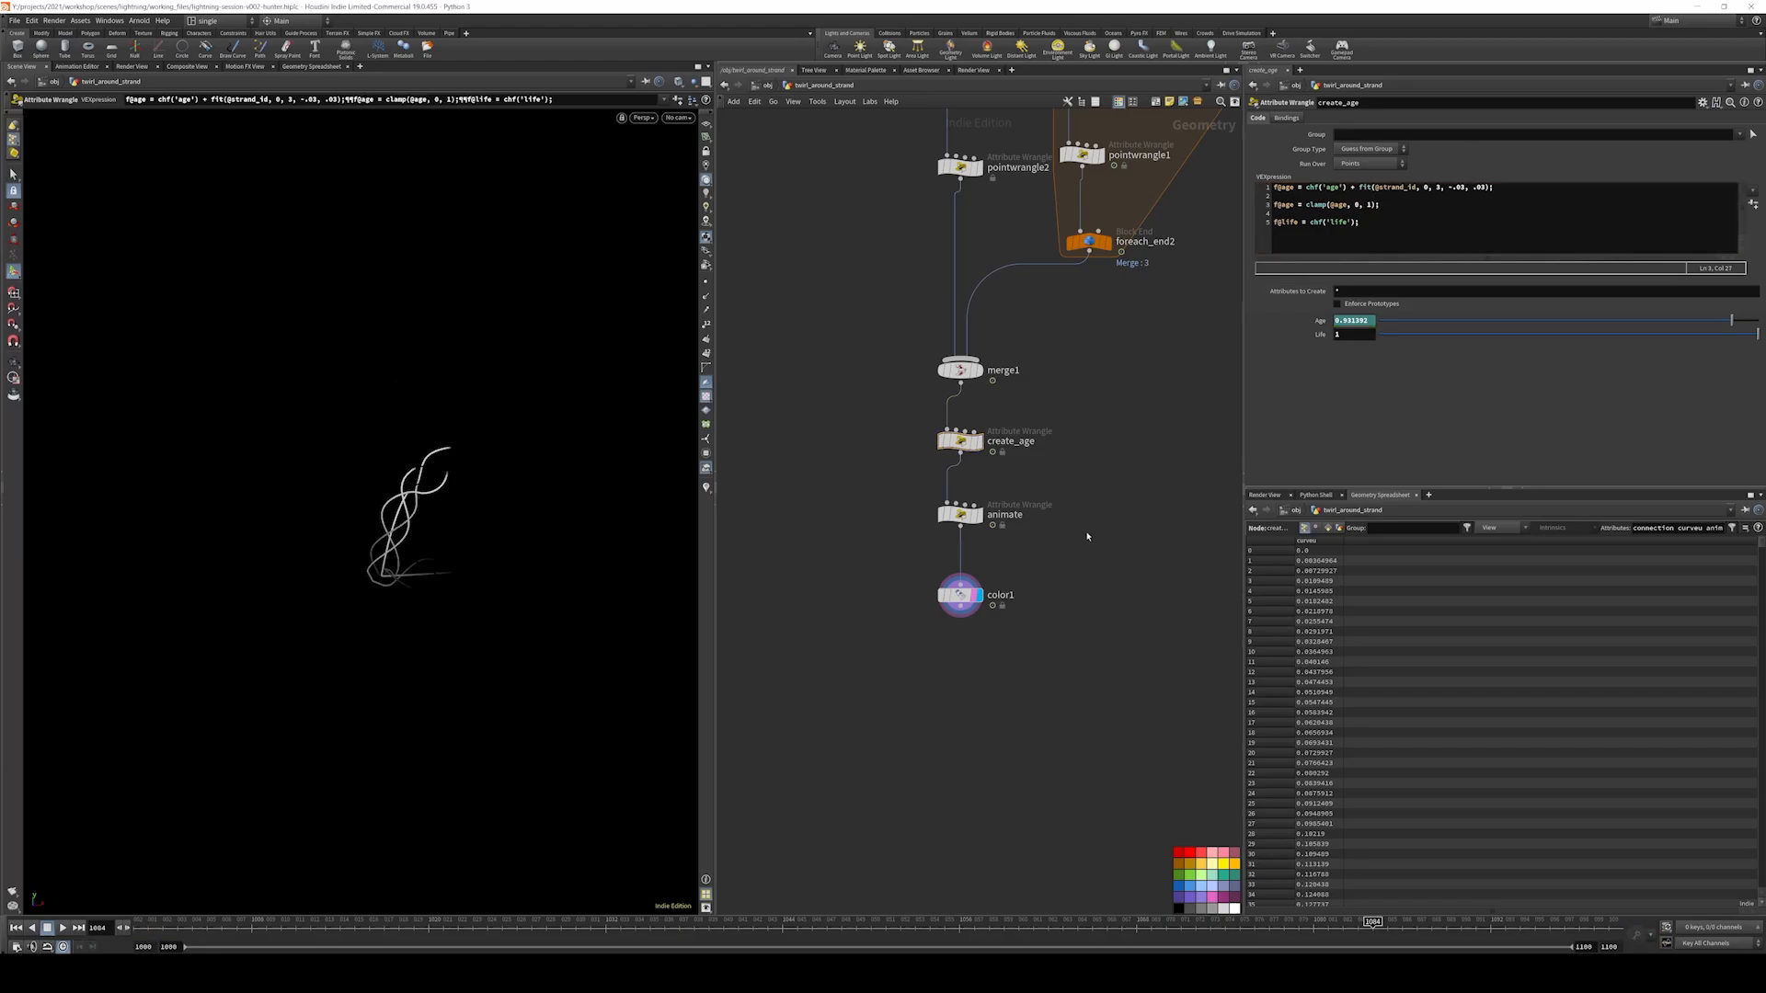
- Play the animation from frame 1000 with color1 to check the pulses with the clamped age
left_click(958, 596)
left_click(141, 927)
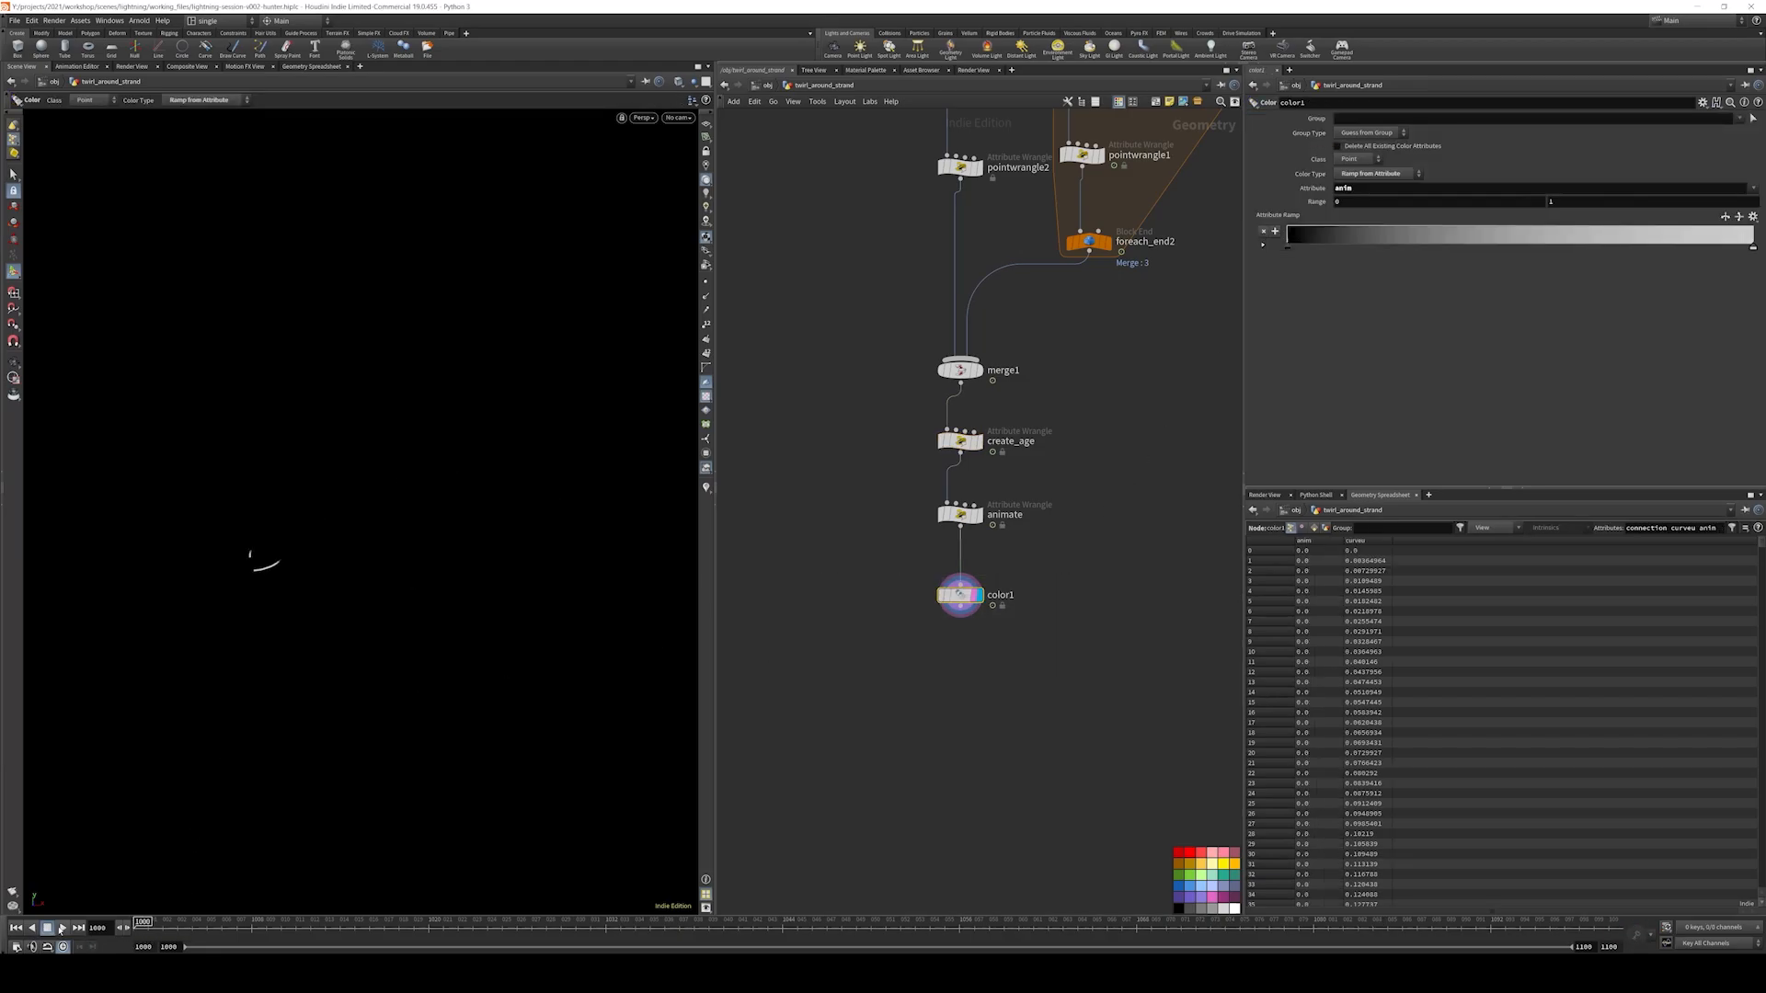
left_click(63, 928)
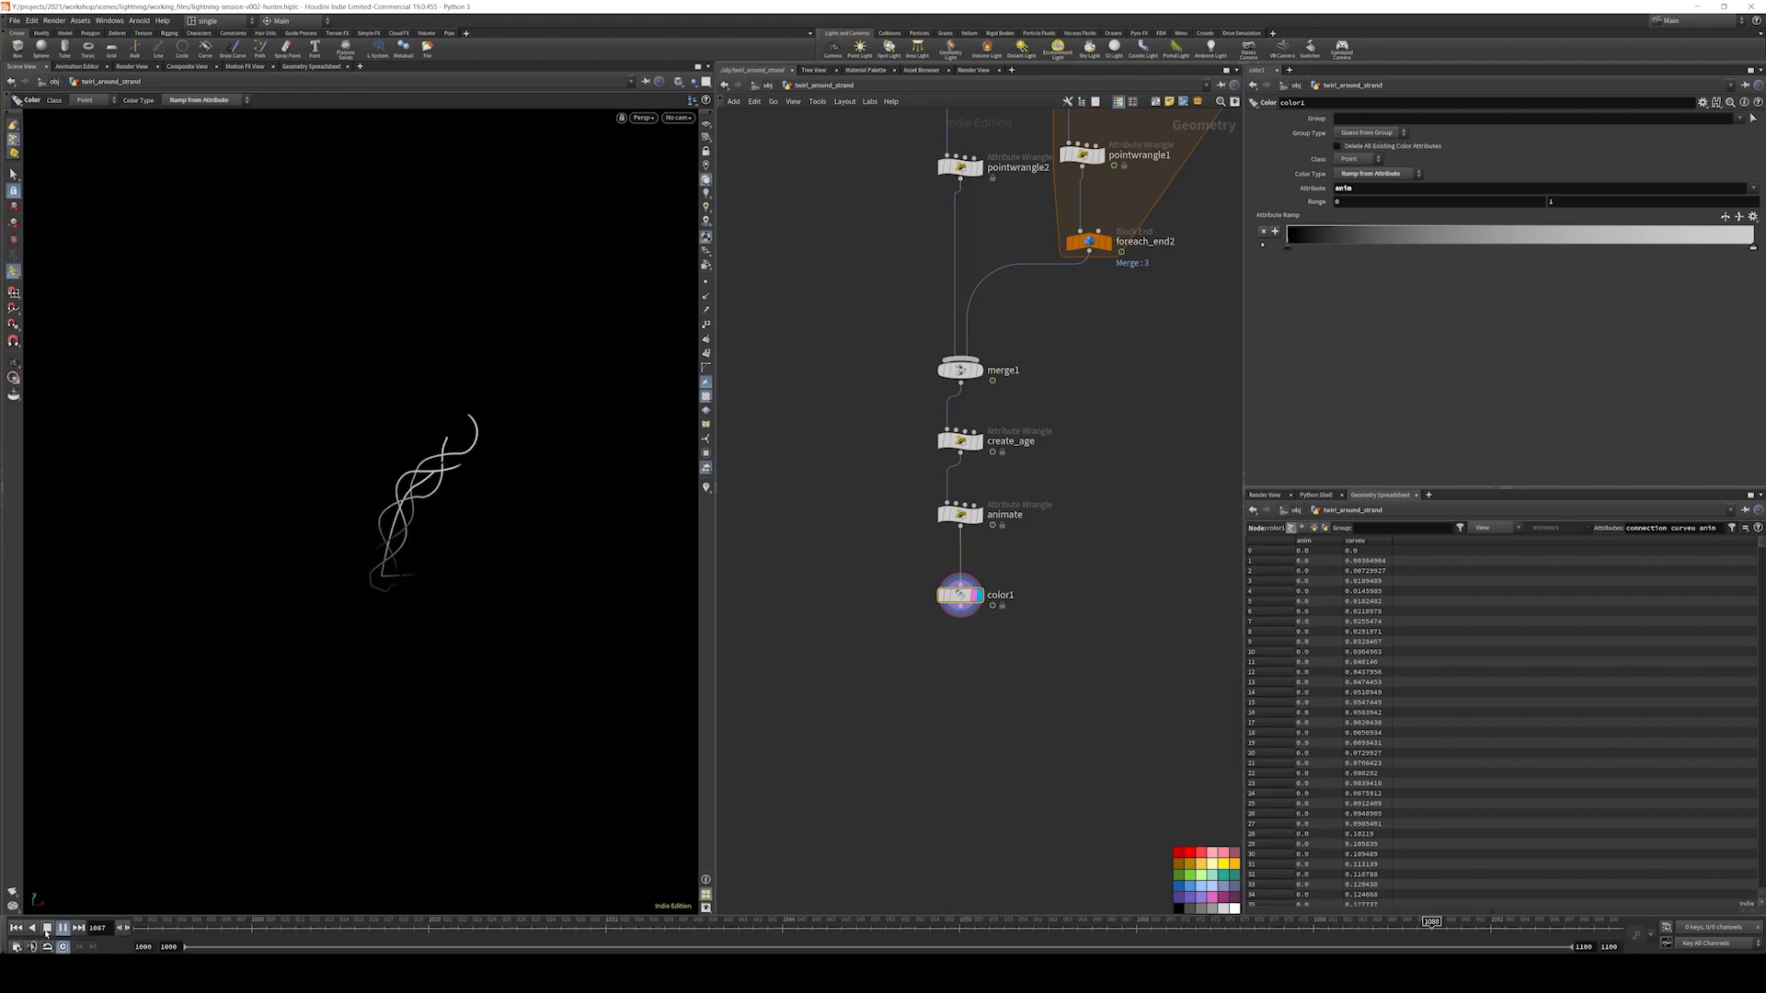
scroll(1113, 591, "down", 3)
middle_click_drag(1112, 591, 1093, 584)
left_click_drag(1092, 564, 973, 629)
middle_click_drag(1091, 526, 1076, 616)
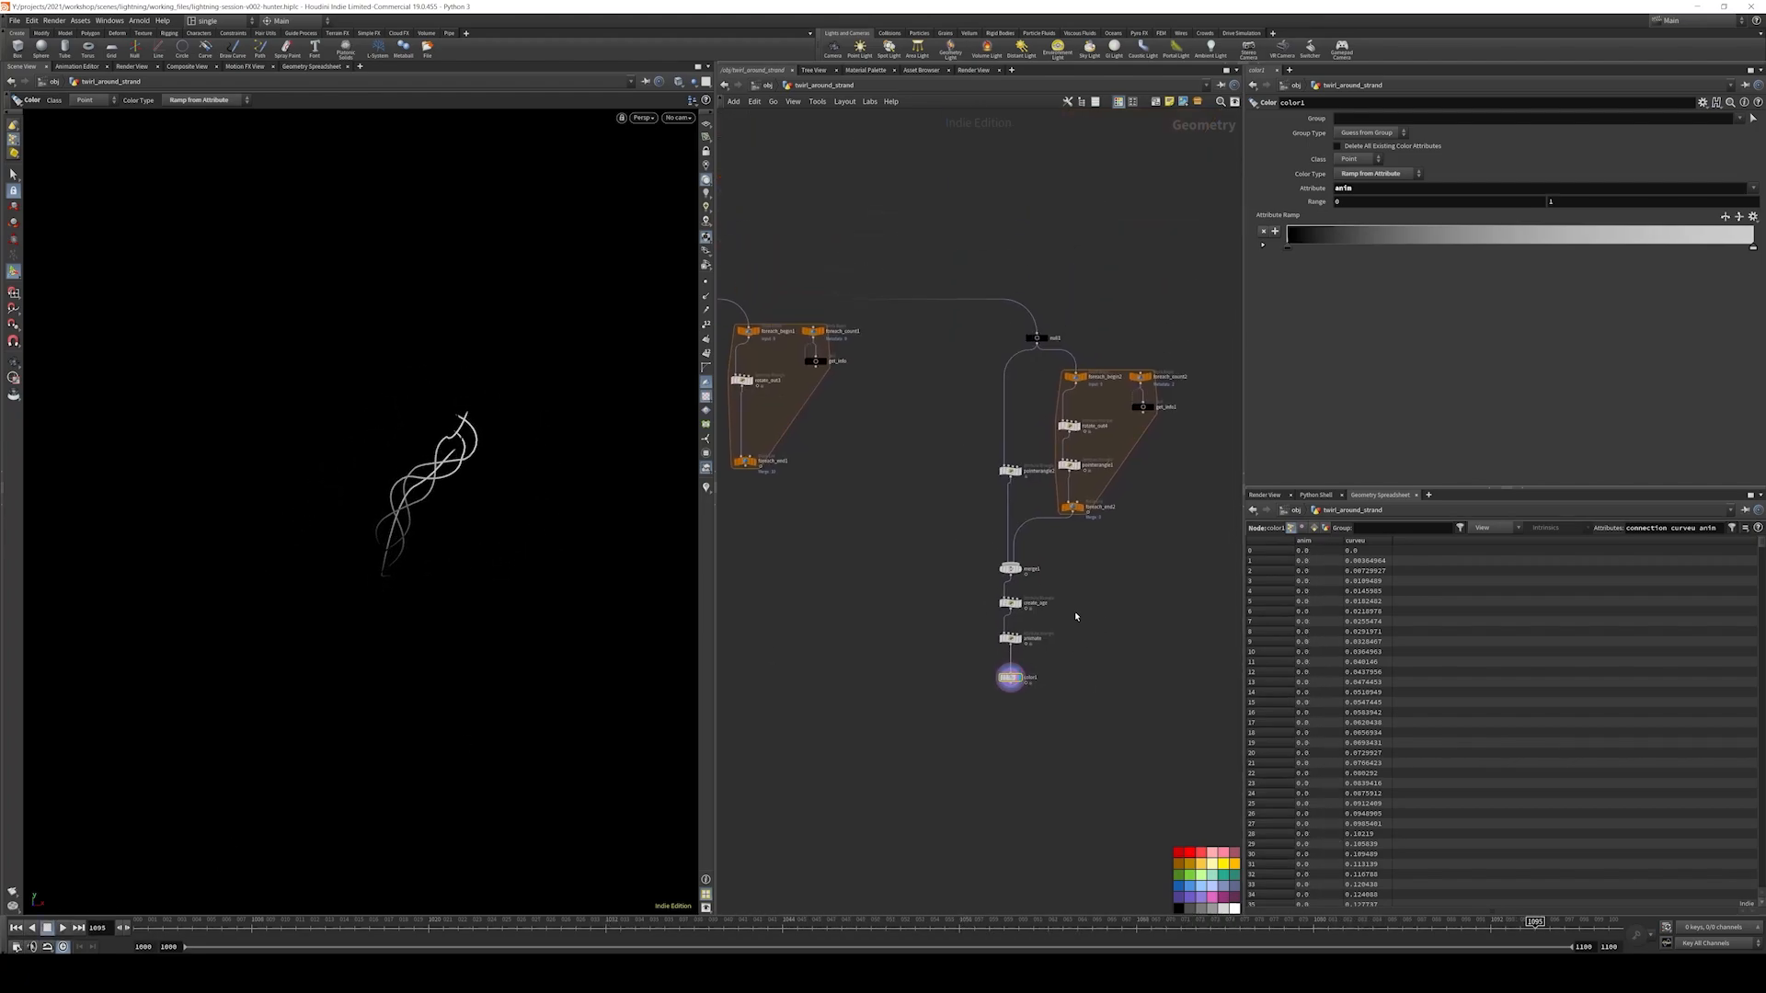
scroll(1068, 602, "up", 4)
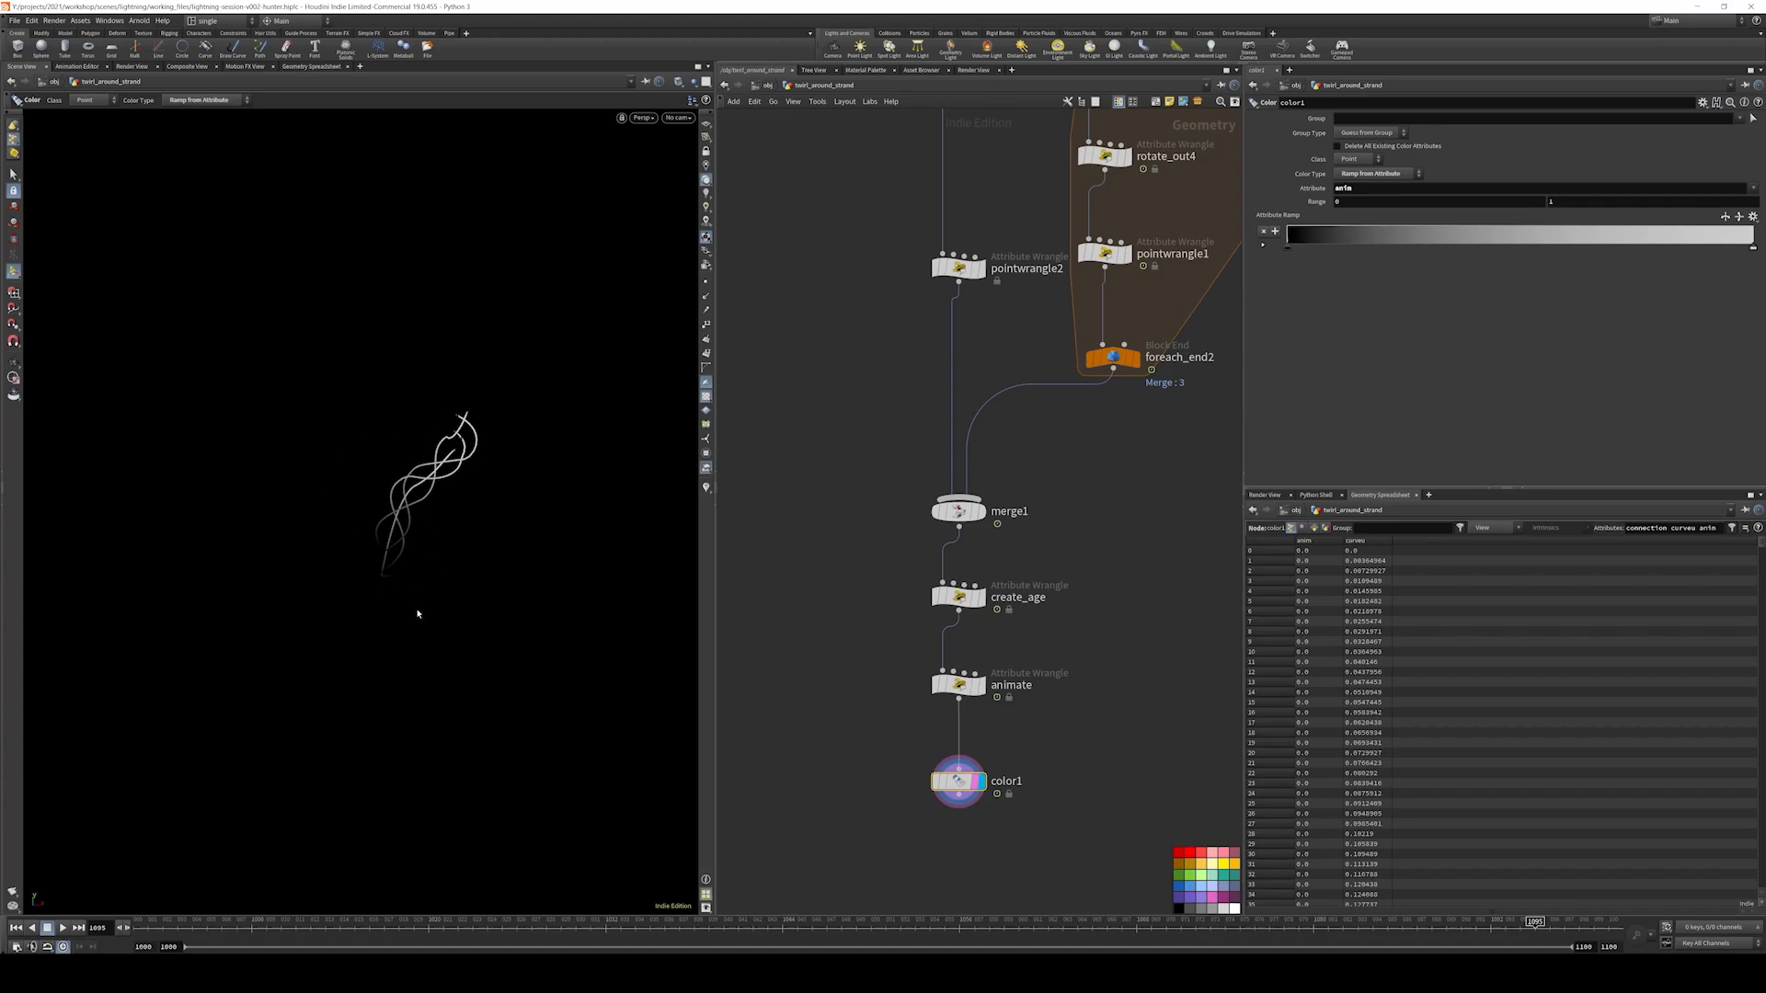
- Duplicate the create_age, animate and color1 chain beside the original, feed it from pointwrangle2, and align pointwrangle2 above it
scroll(1048, 460, "down", 4)
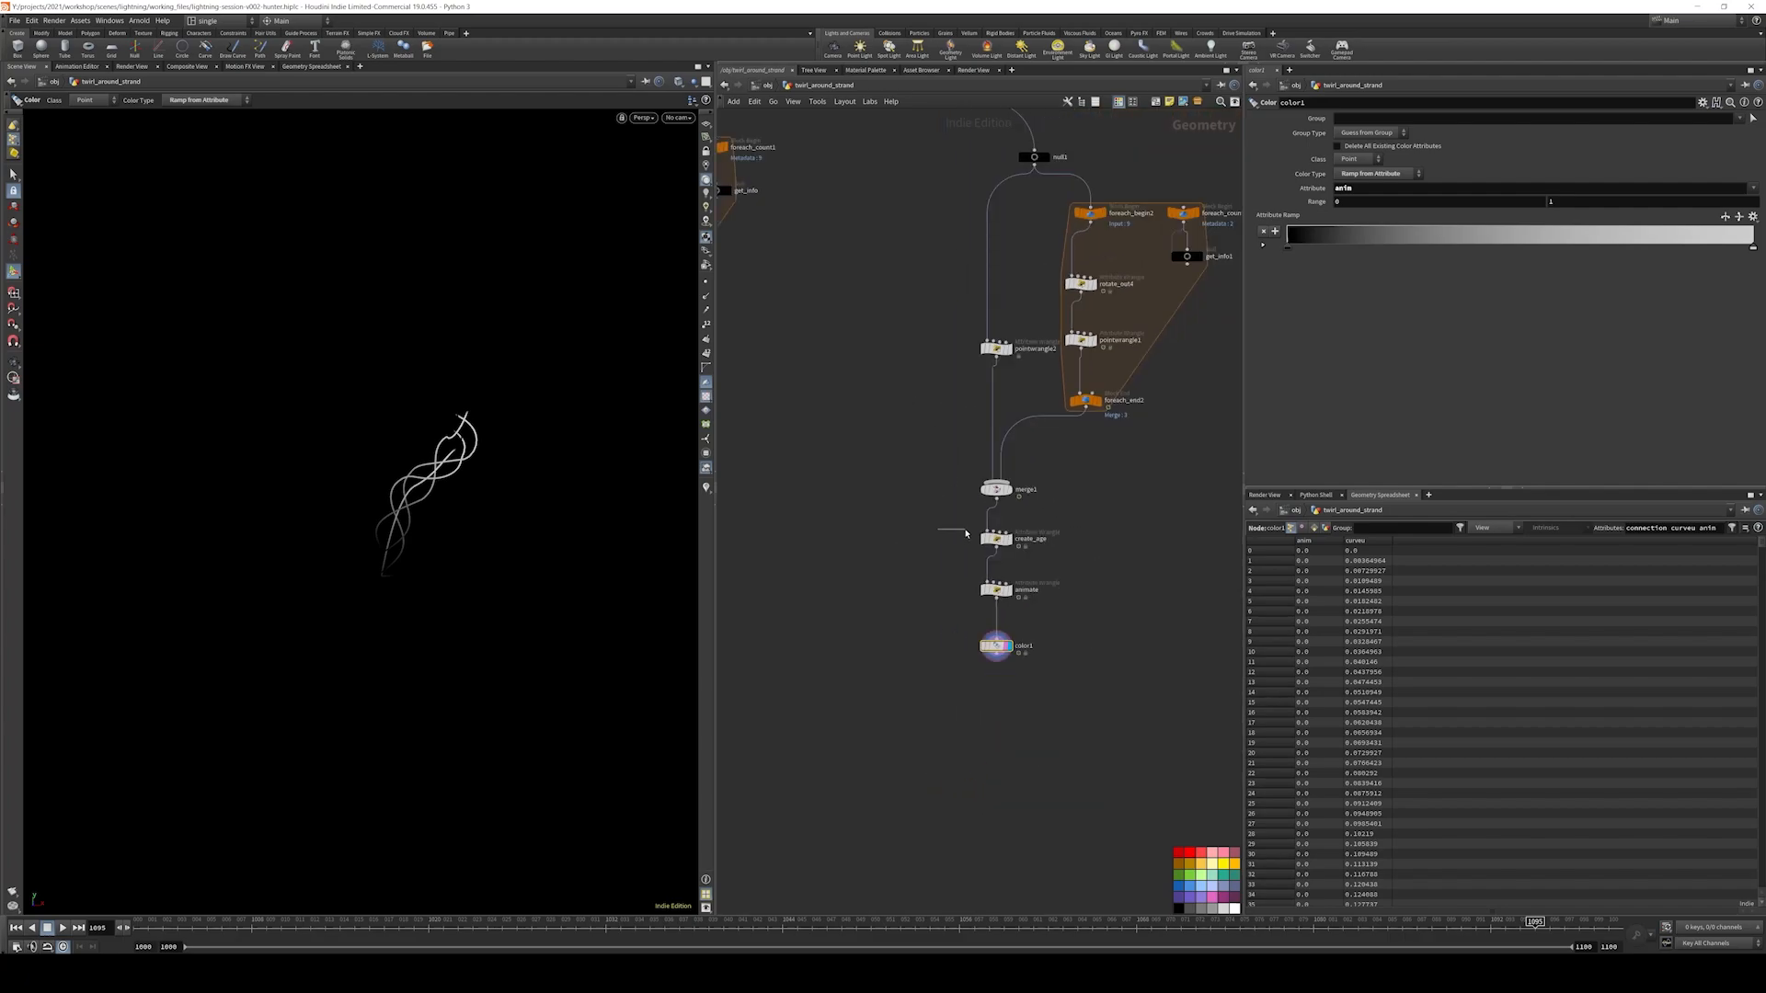
left_click_drag(986, 524, 909, 638)
left_click_drag(996, 590, 876, 587, "alt")
left_click(875, 509)
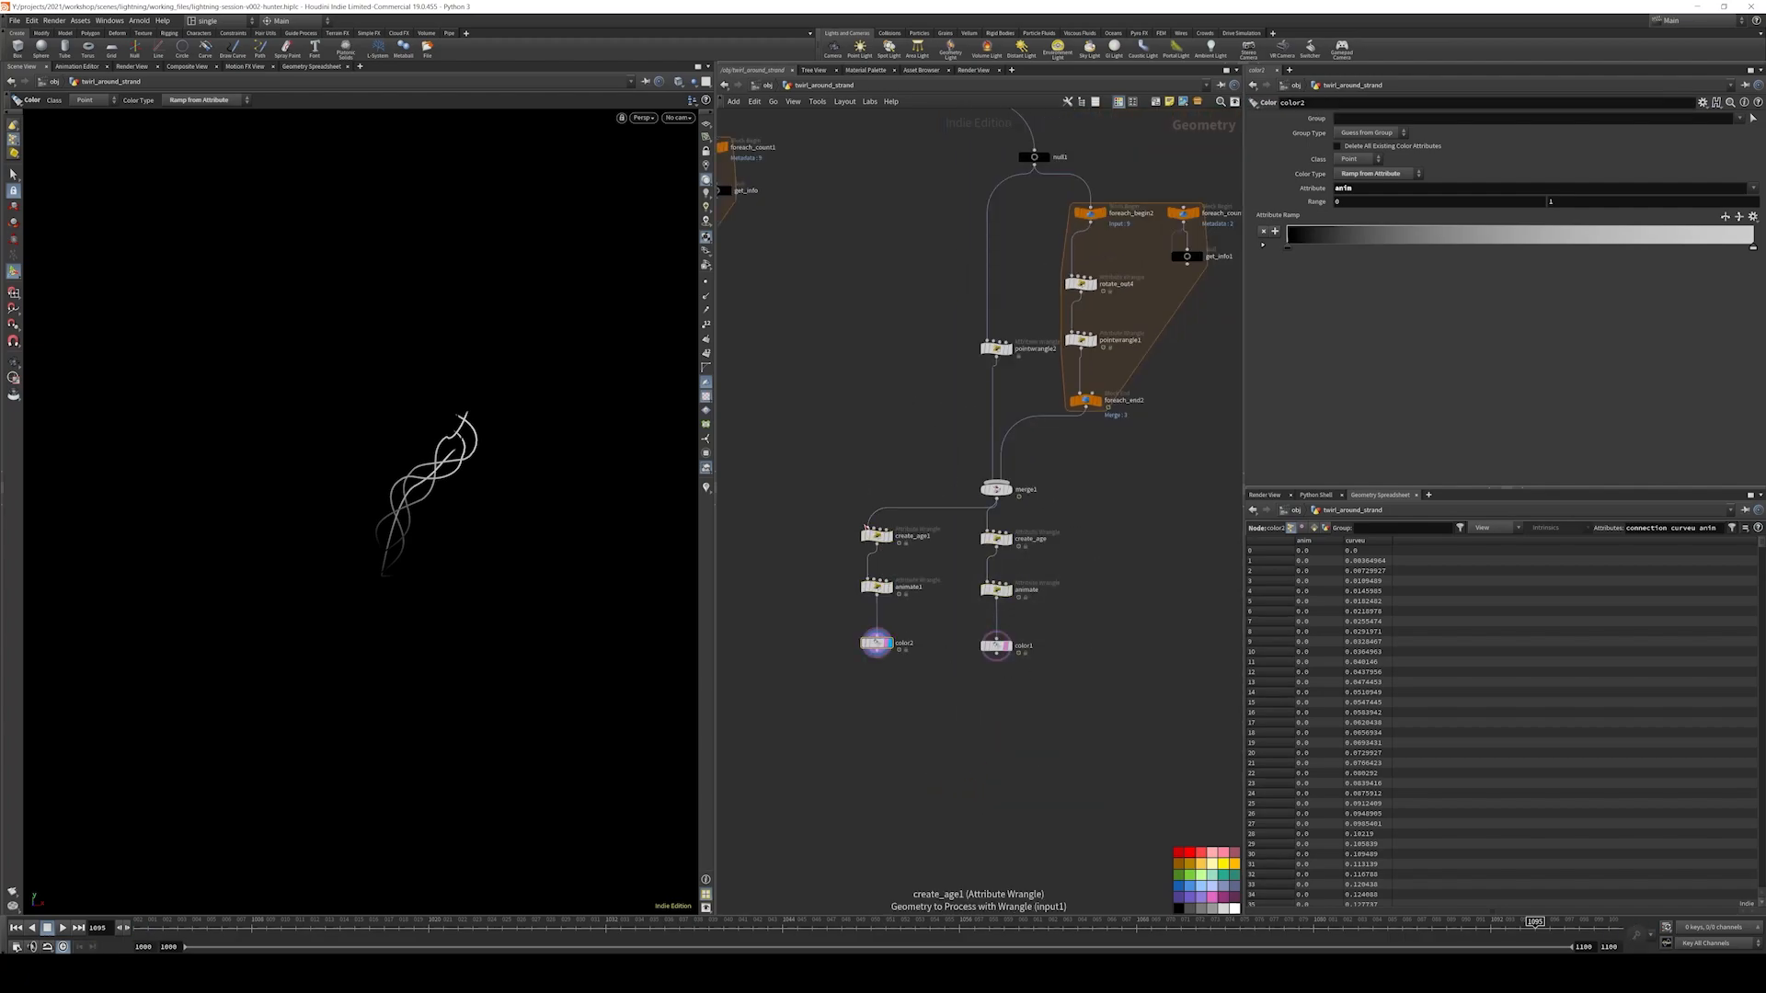
left_click(868, 529)
left_click(995, 358)
left_click_drag(872, 357, 877, 356)
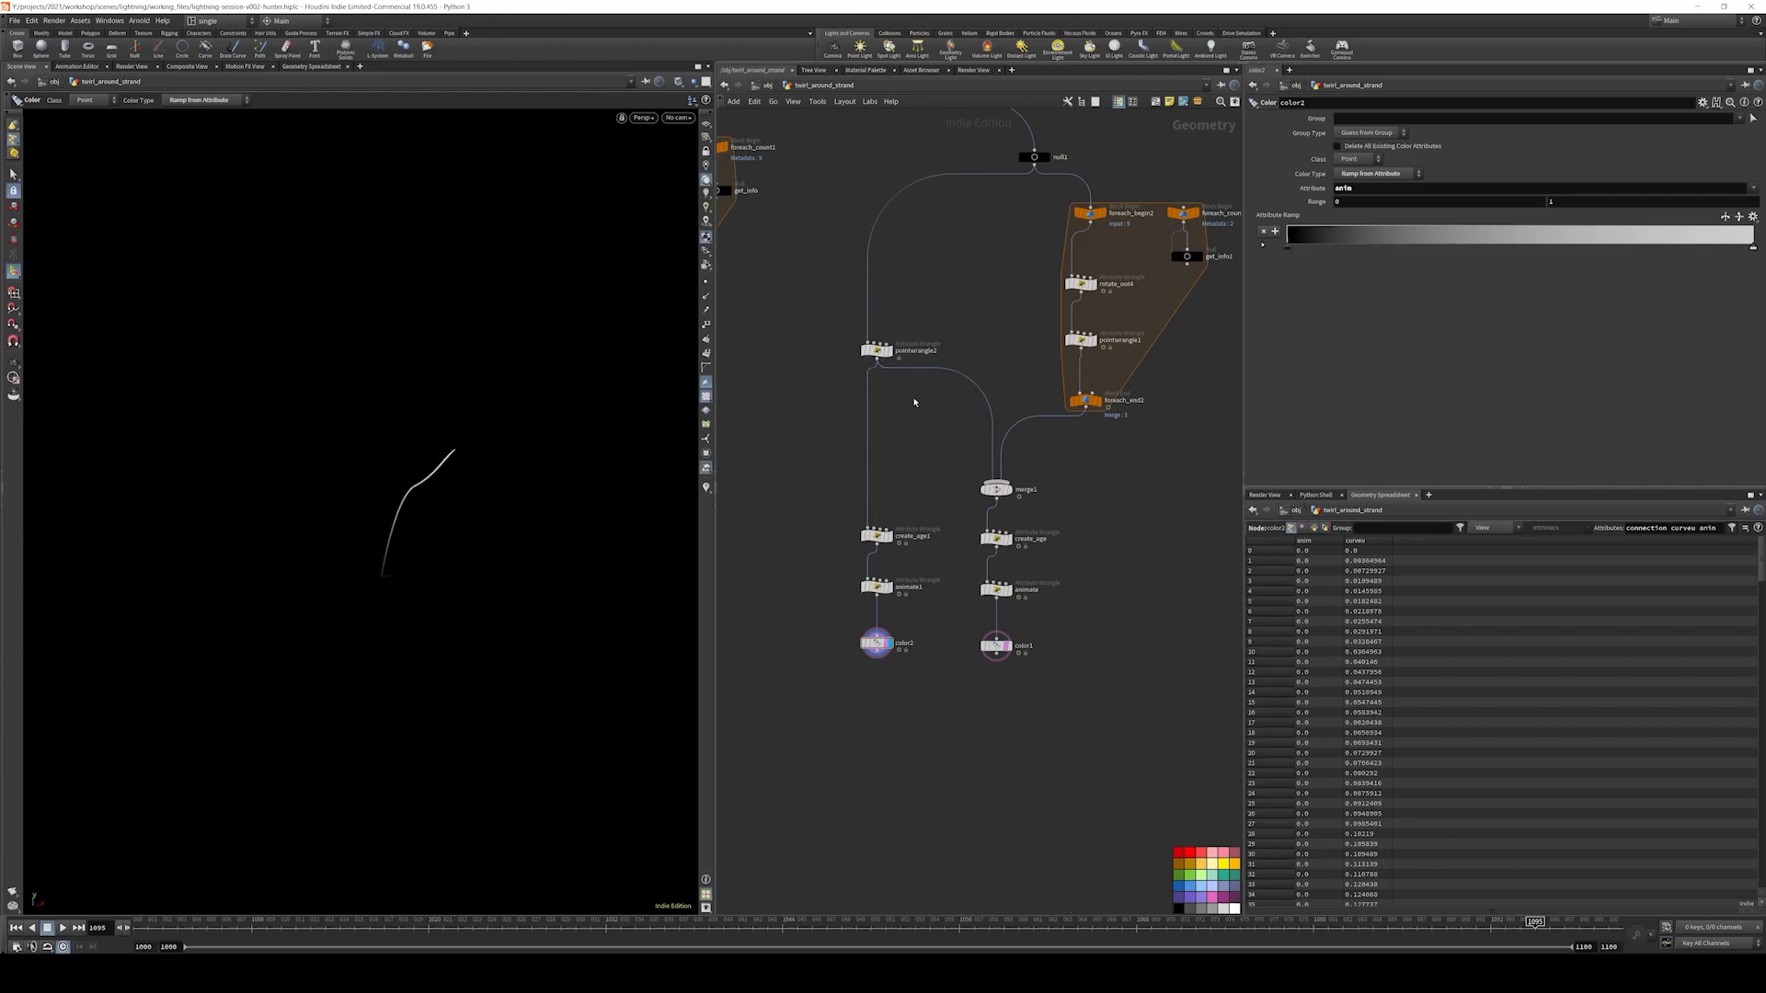
- Inspect the animate1 wrangle, then show the color1 result of the merged strands in the viewport
left_click(876, 586)
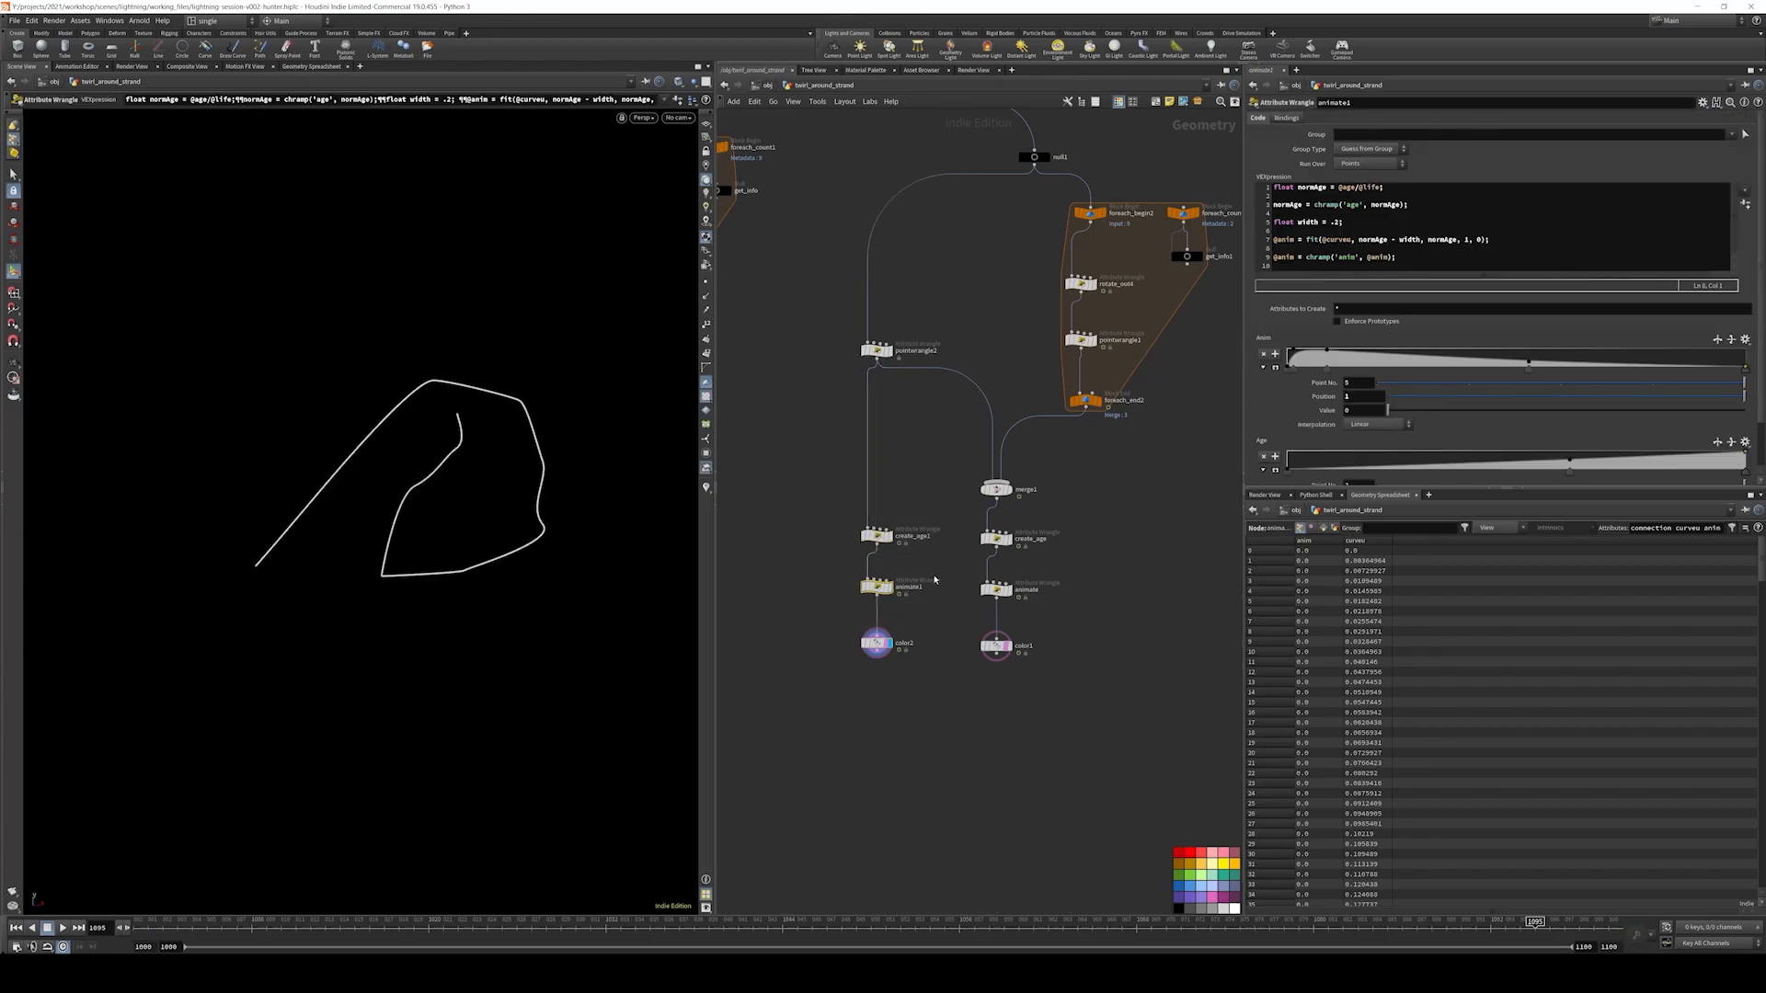
left_click(996, 646)
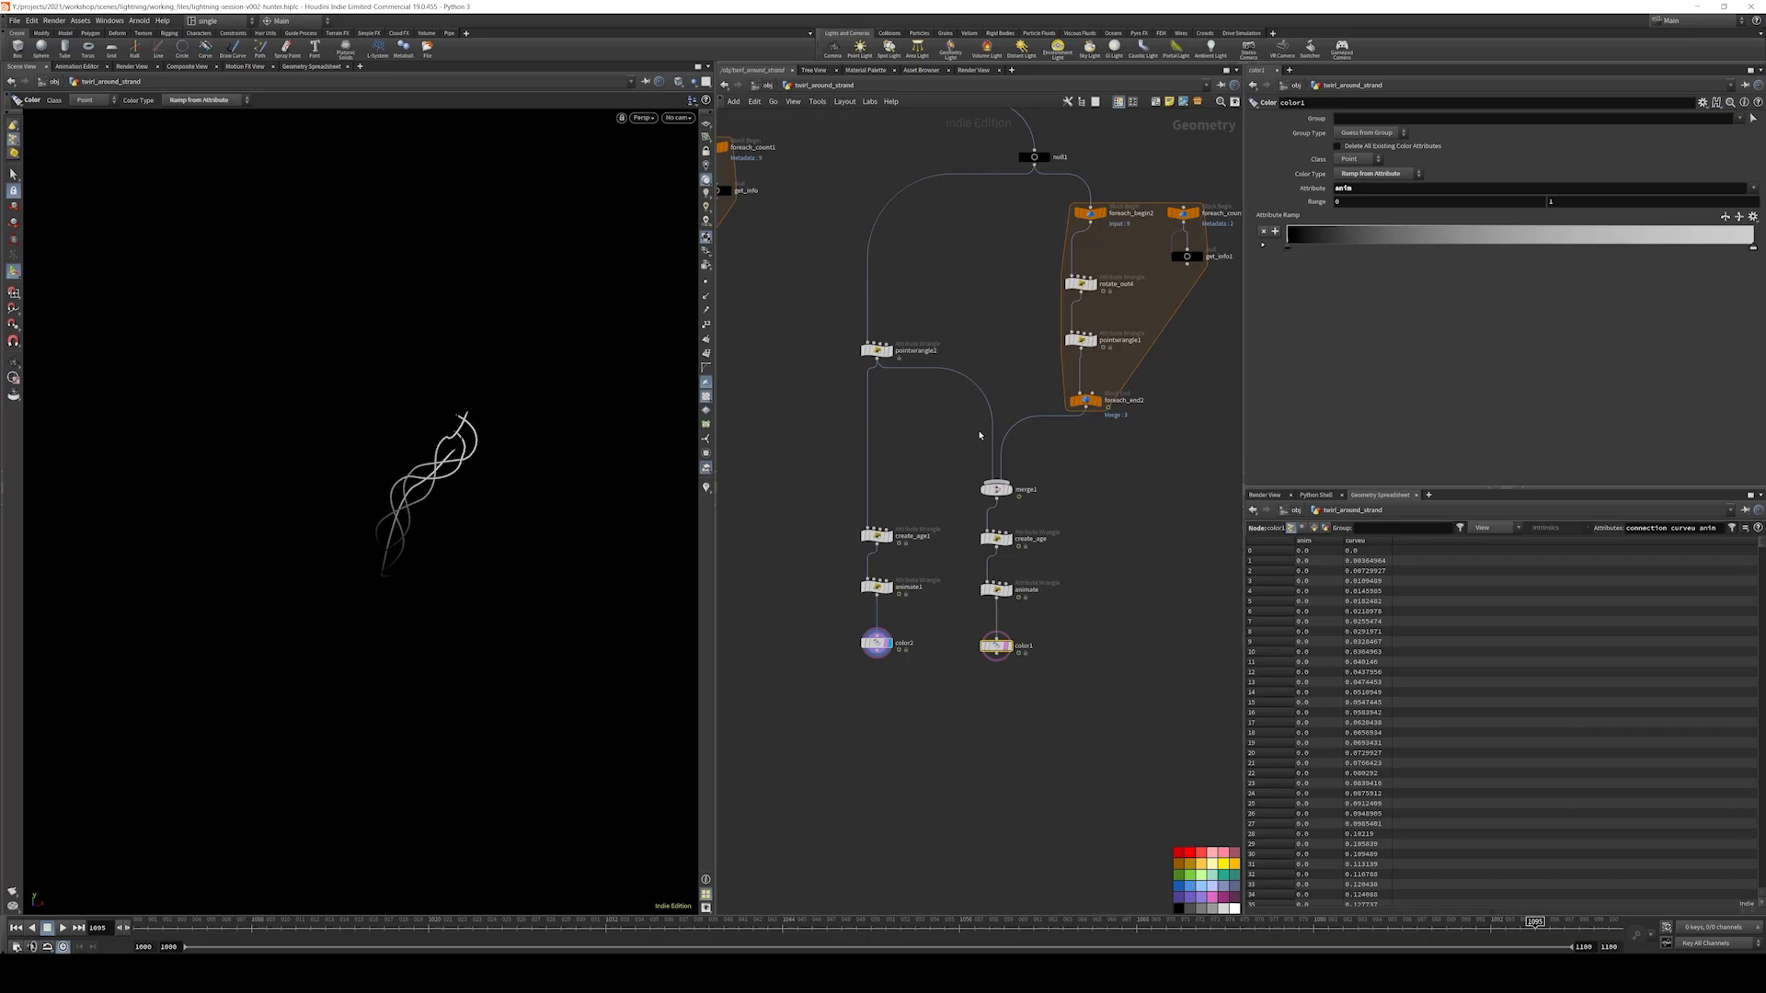
scroll(986, 525, "down", 3)
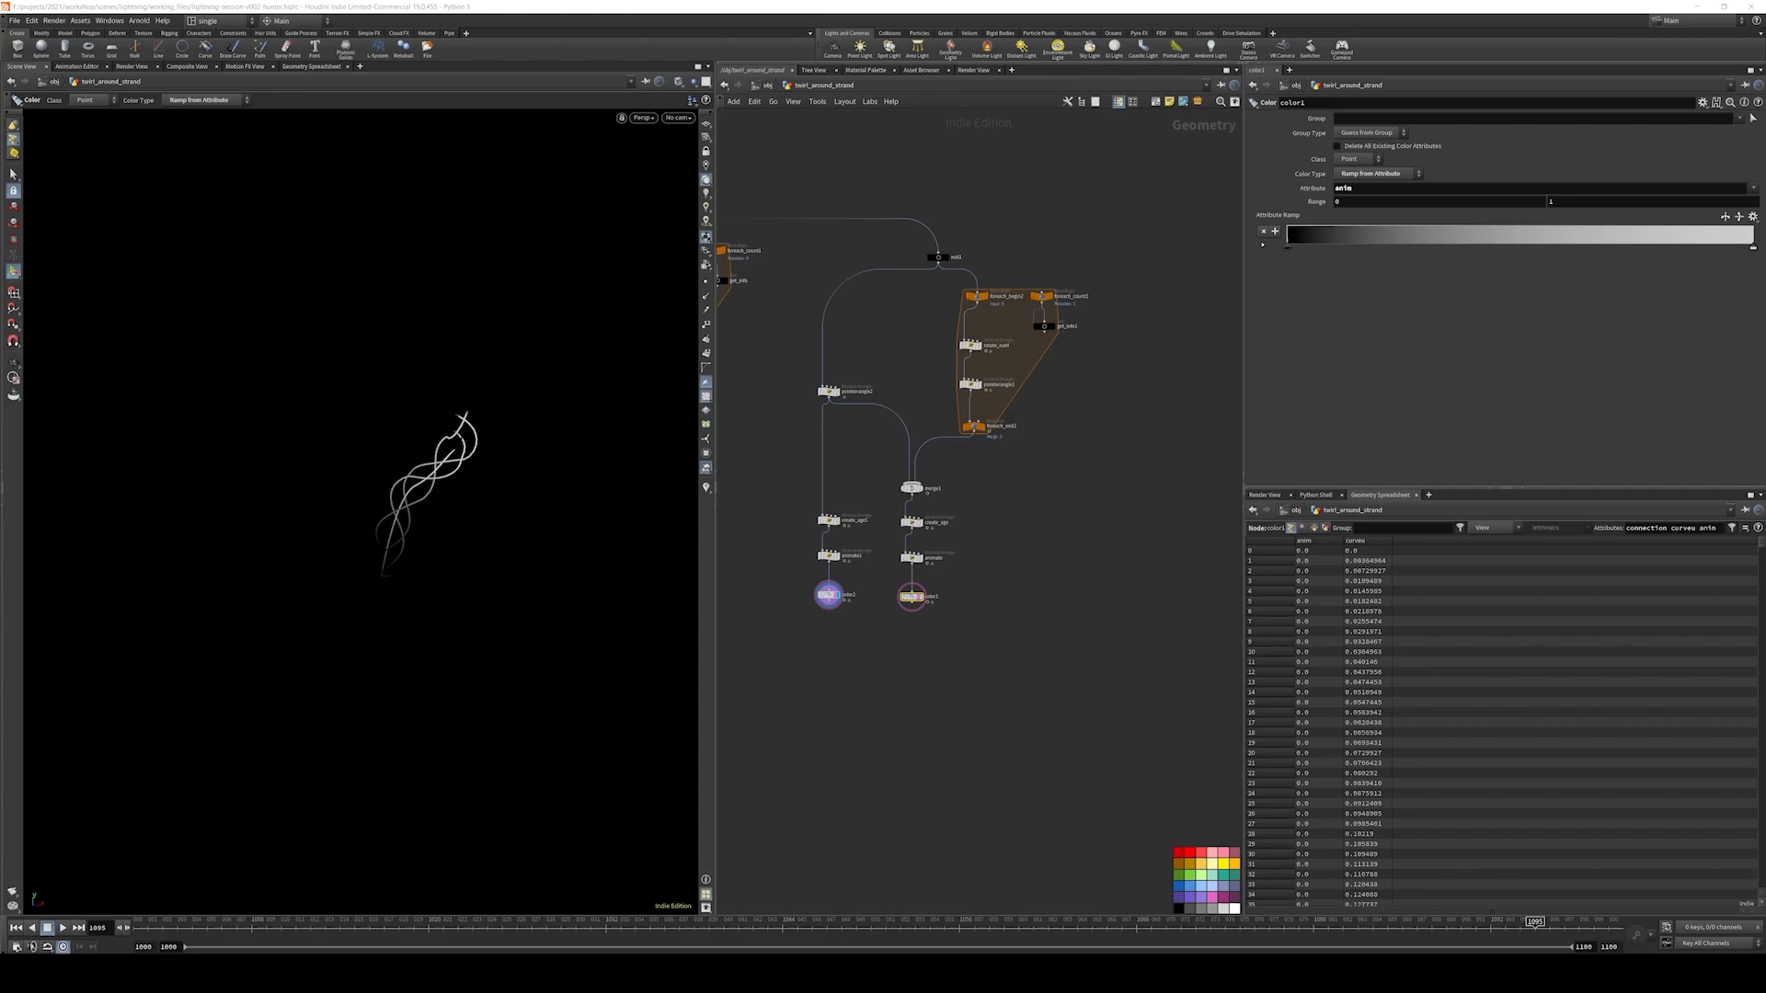
scroll(975, 570, "up", 5)
middle_click_drag(977, 571, 1150, 549)
left_click(1031, 606)
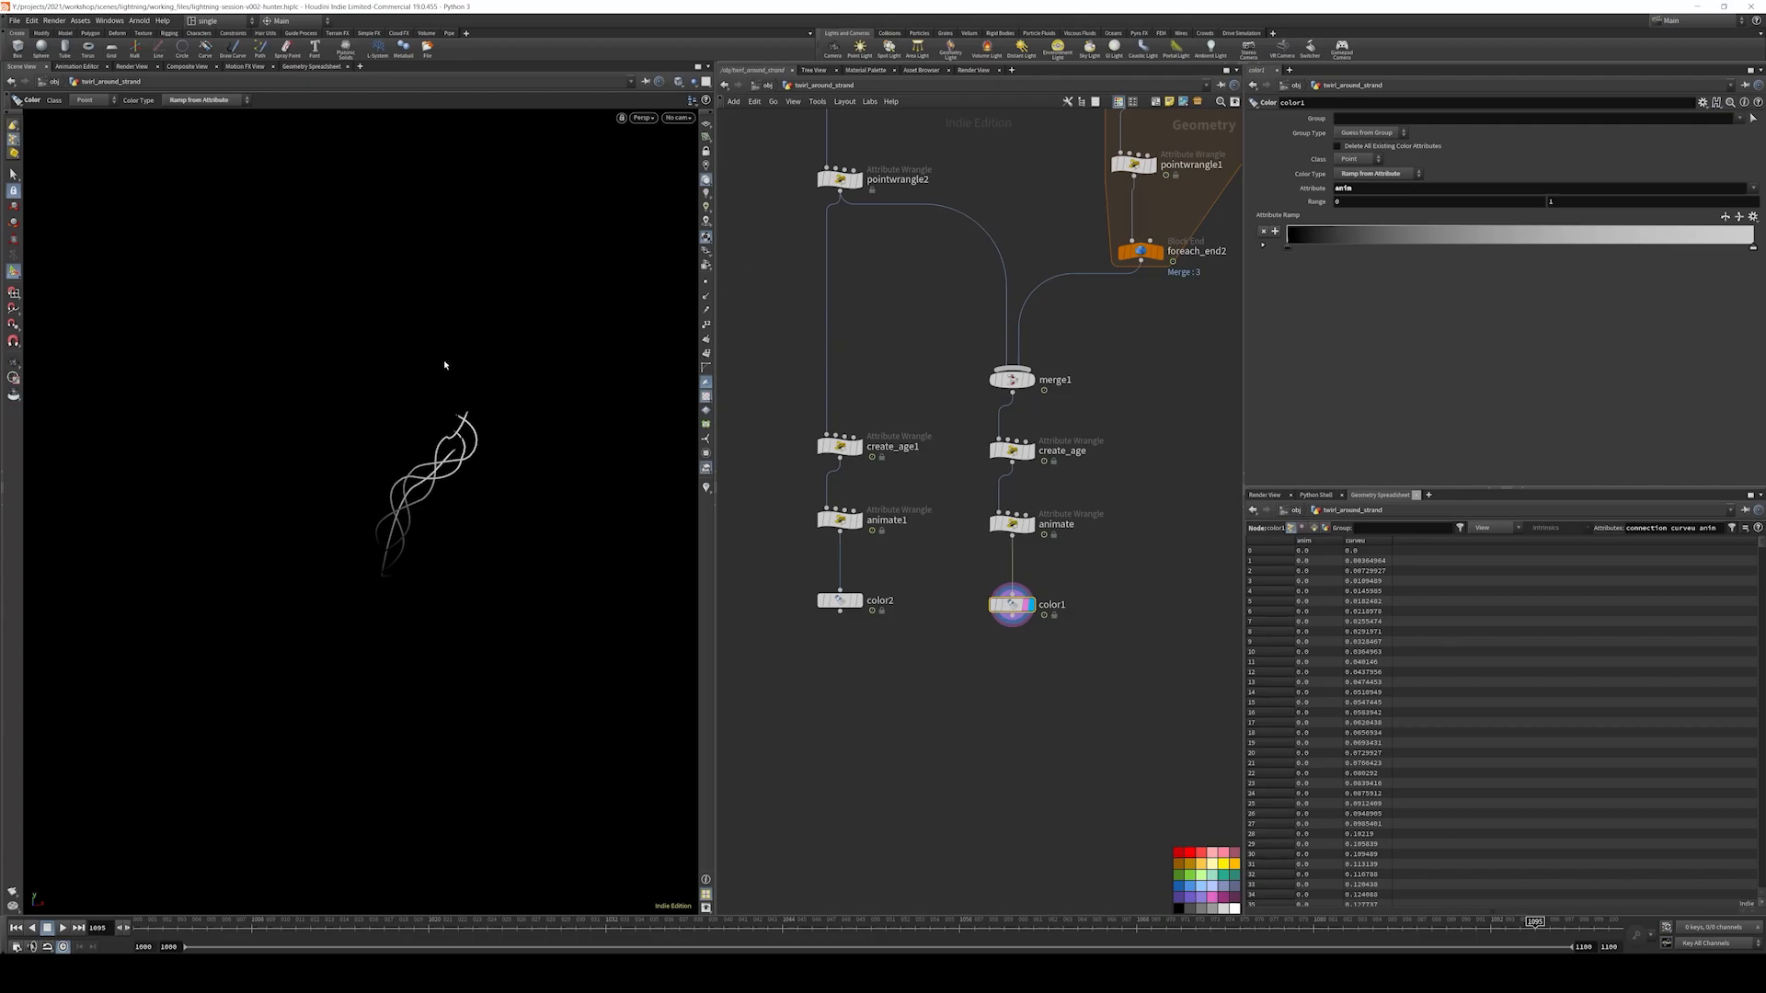
- Check the Shade Open Curves and wireframe settings in the viewport's geometry display options
scroll(462, 468, "up", 4)
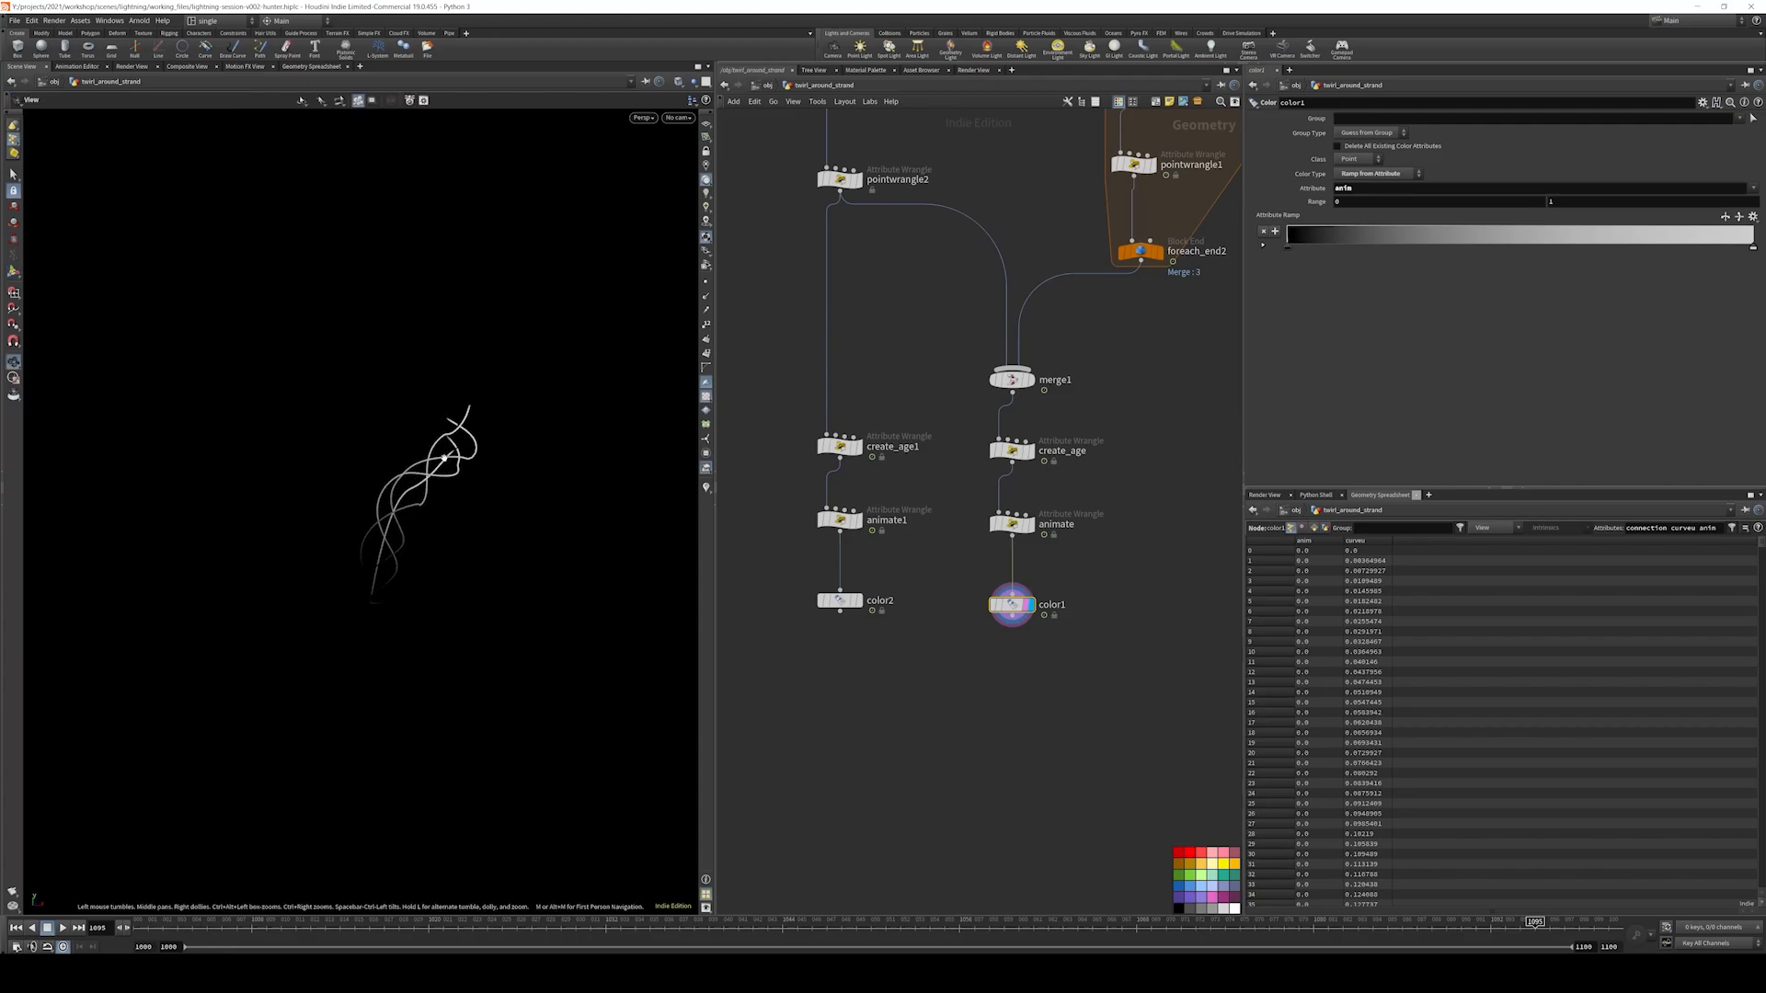
key("d")
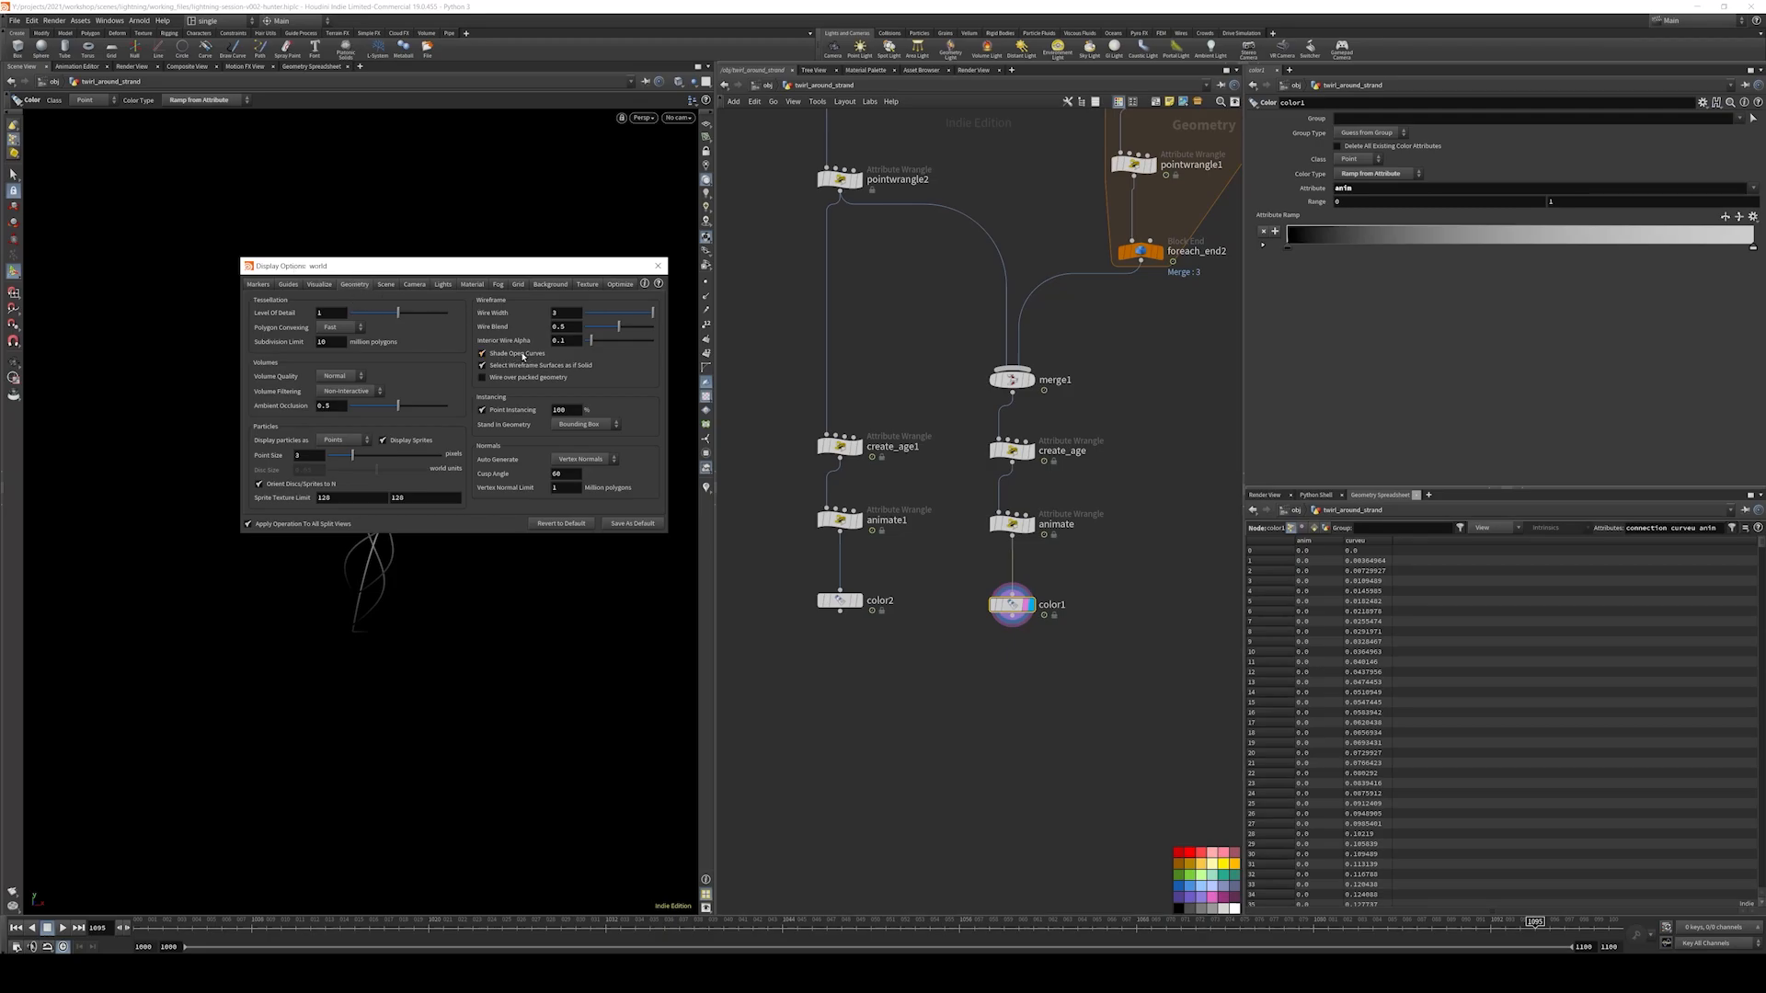
left_click(657, 266)
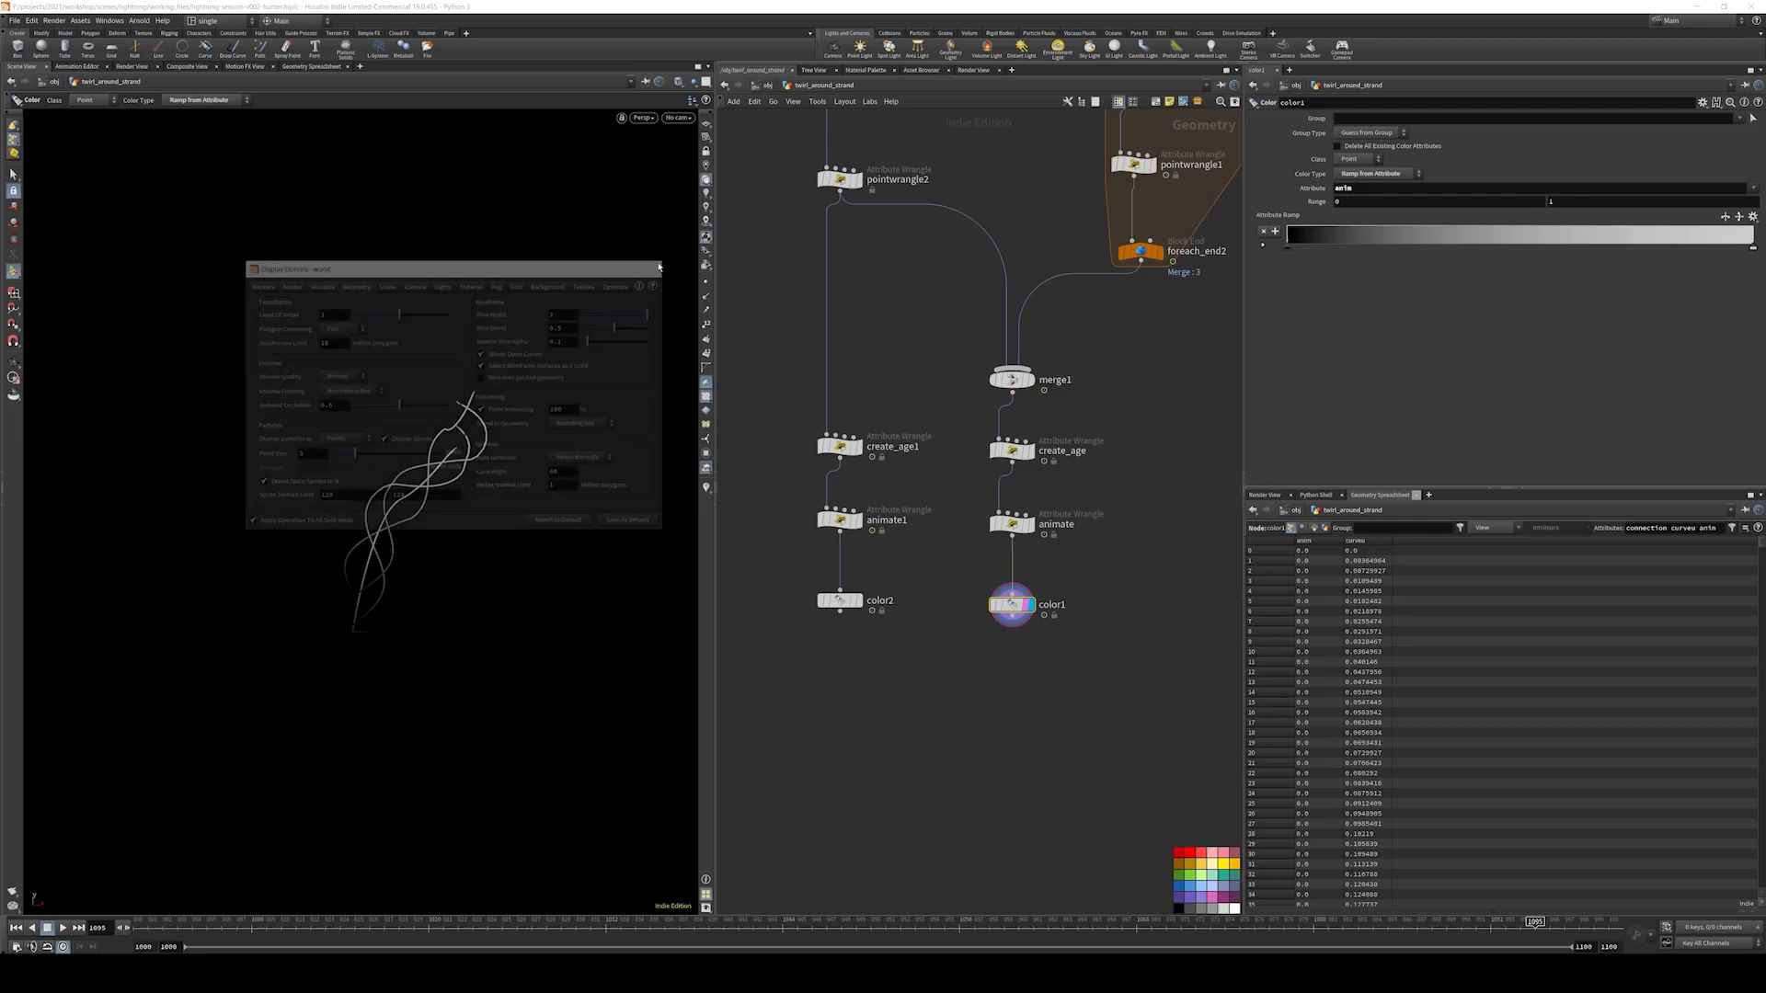
- Enable Shade Open Curves In Viewport on the twirl_around_strand object and go back inside its network
key("u")
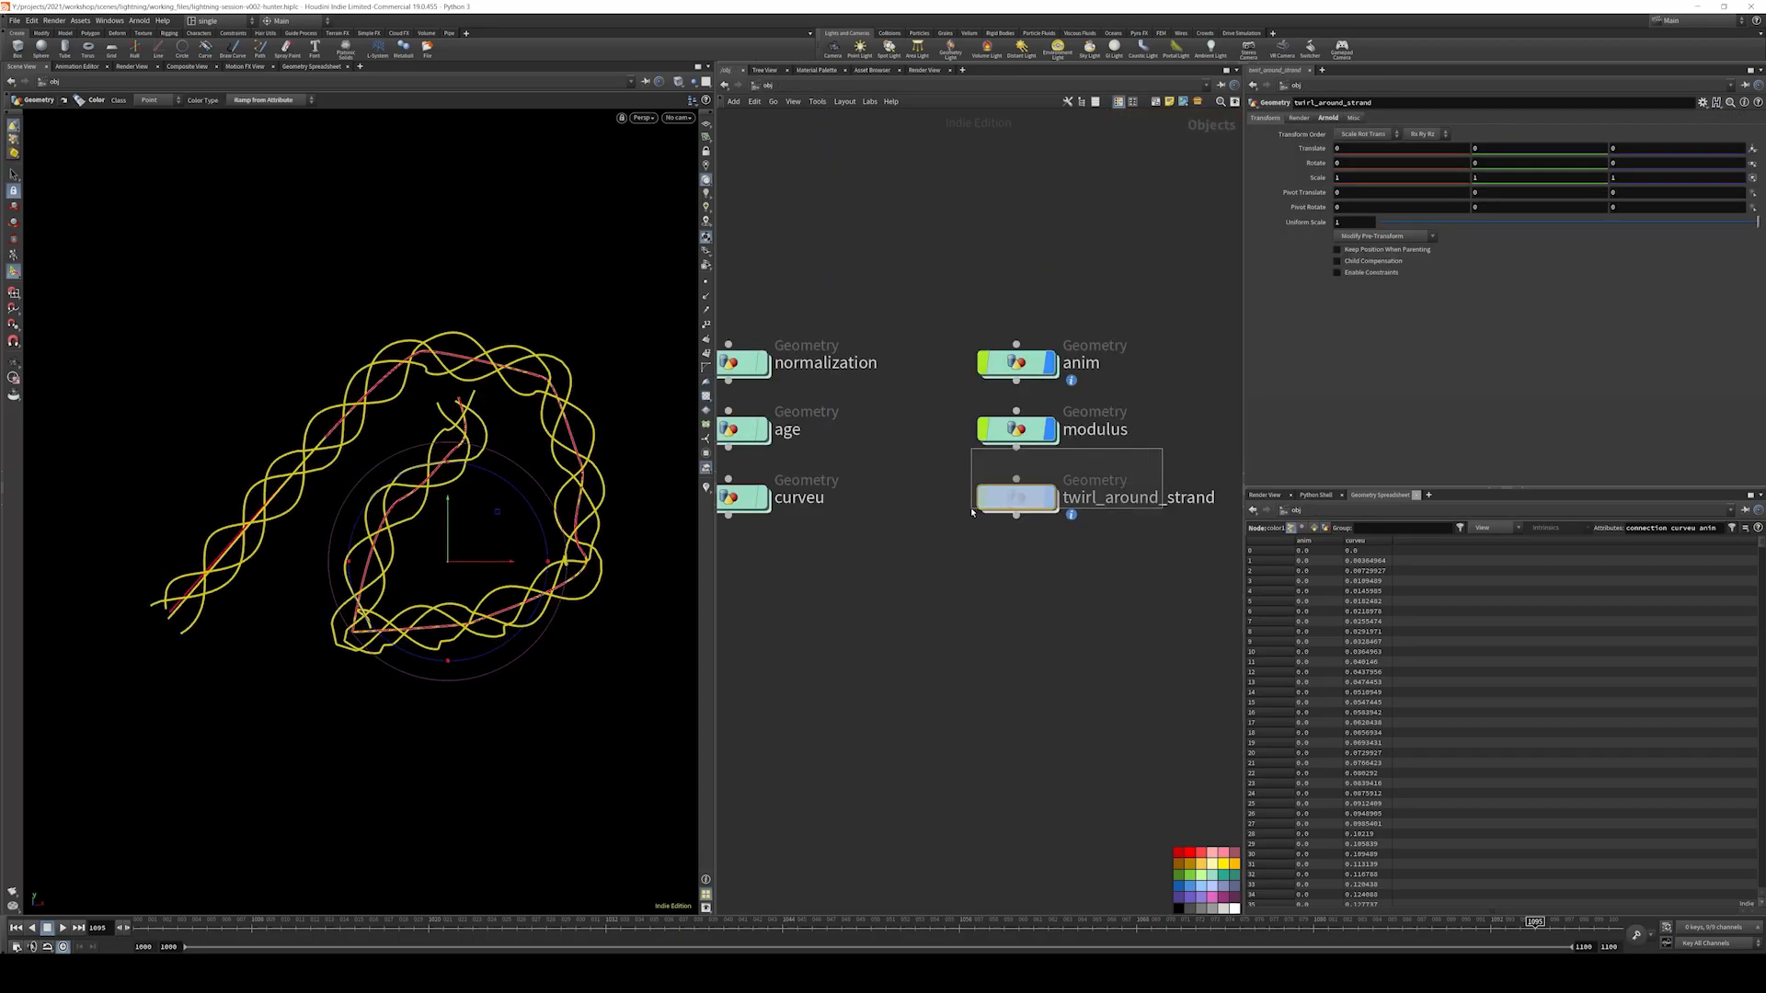
left_click(1354, 119)
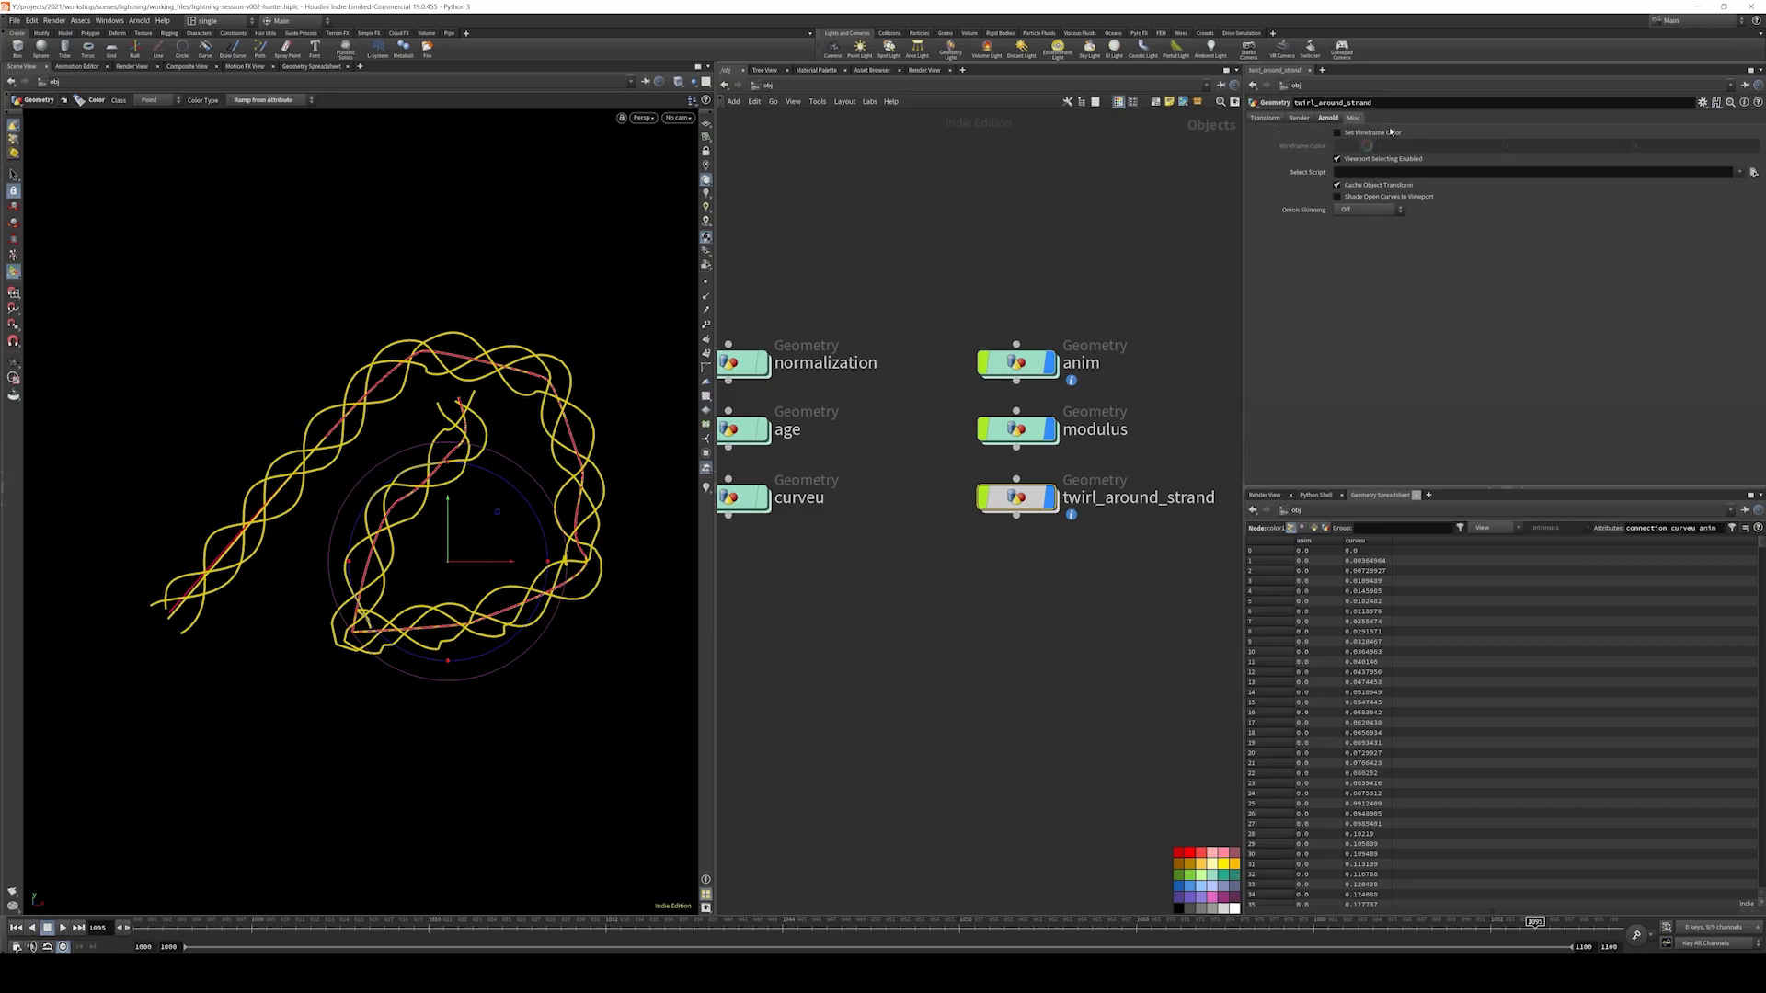
left_click(1362, 197)
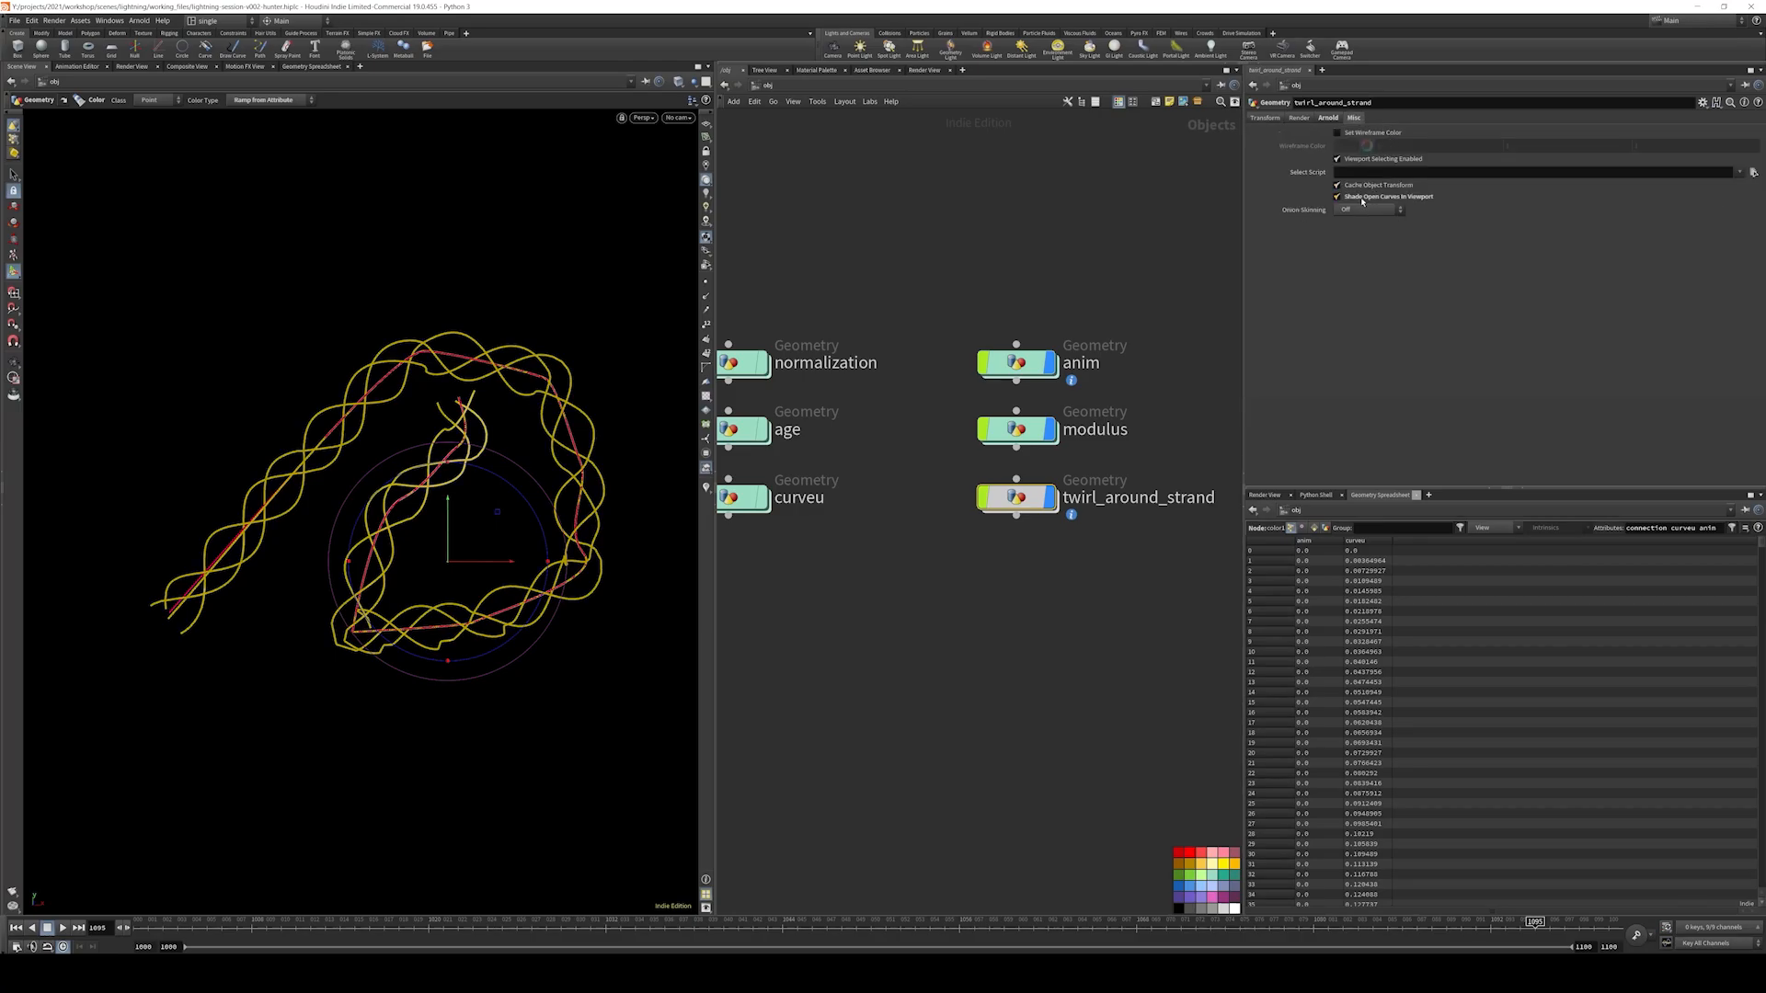
left_click_drag(962, 595, 1028, 495)
double_click(1016, 496)
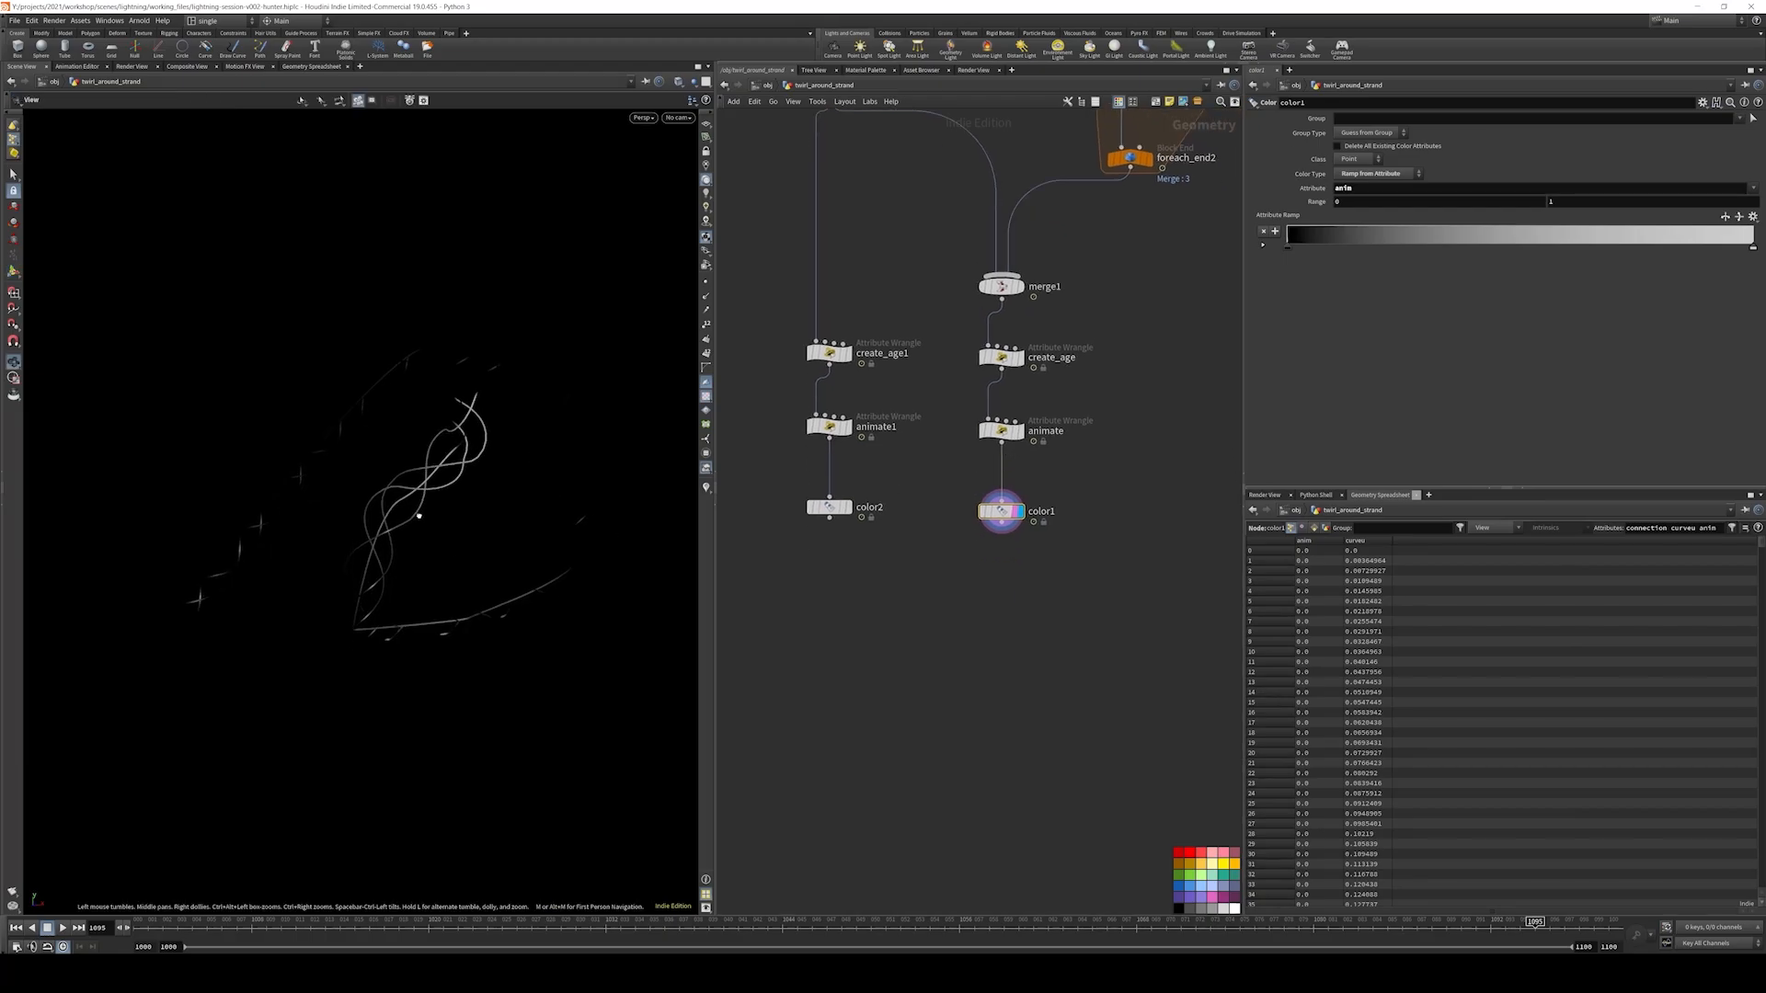
left_click(1046, 432)
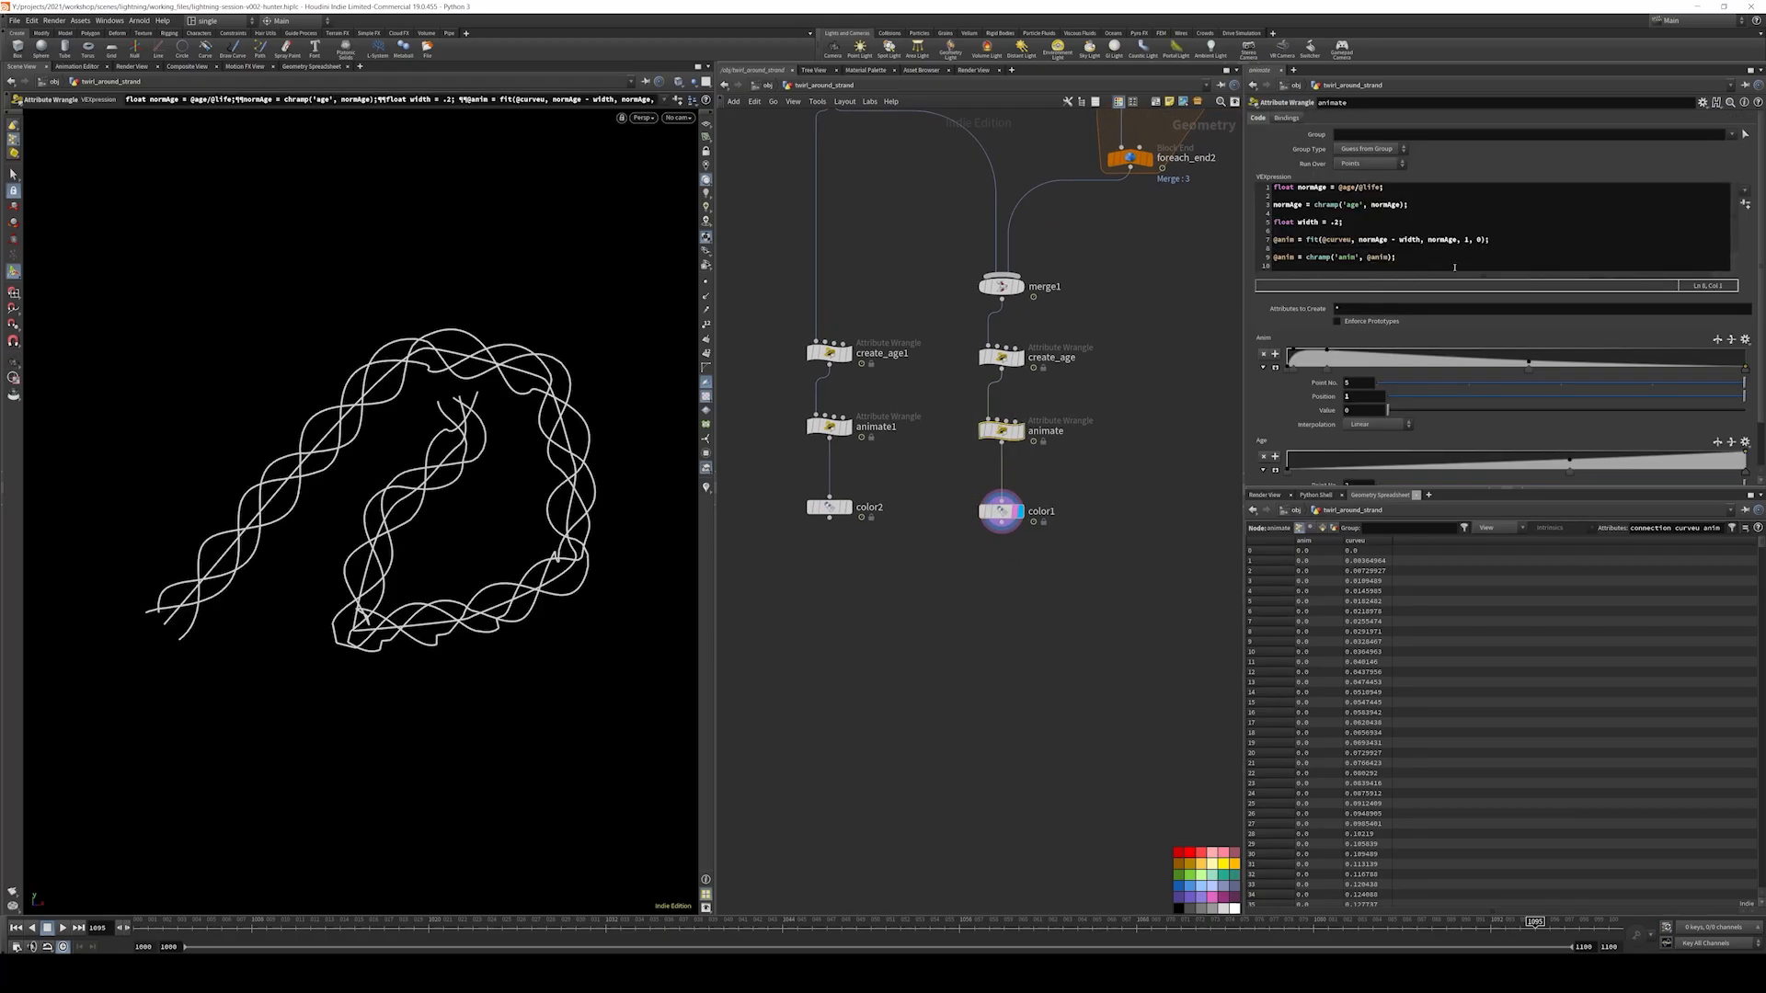
left_click(1454, 268)
left_click(1493, 255)
key("Return")
key("Return")
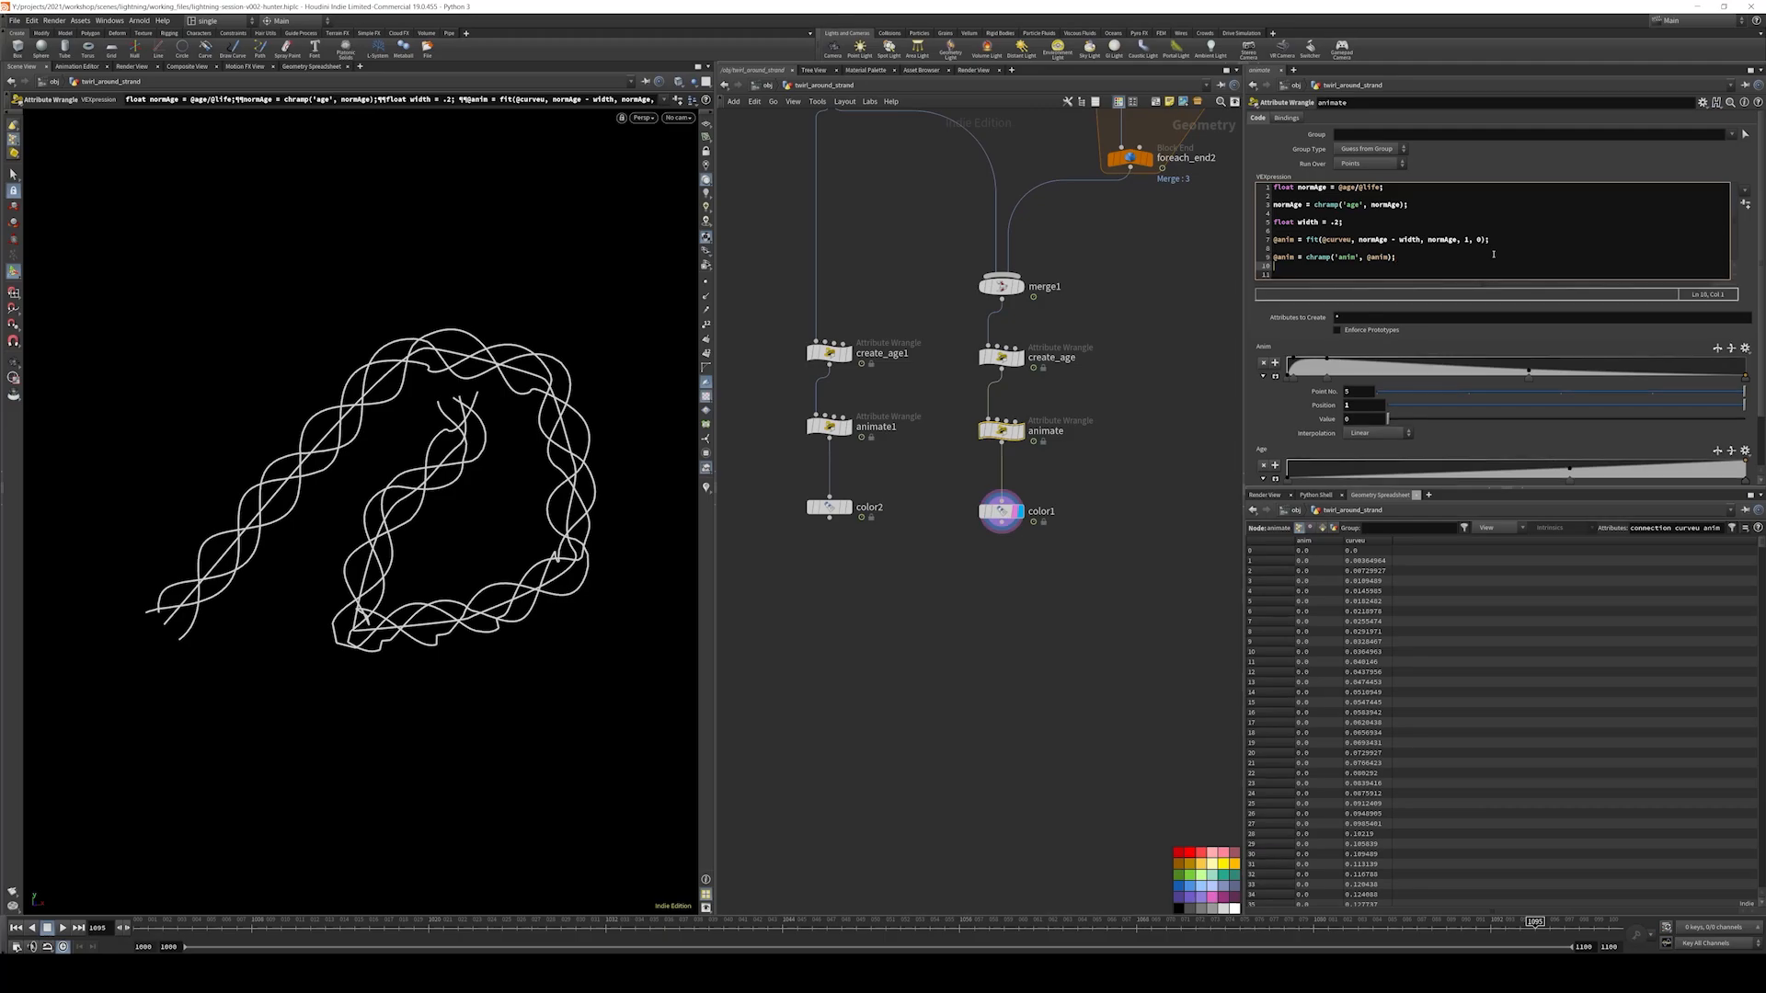
type("@anim")
key("BackSpace")
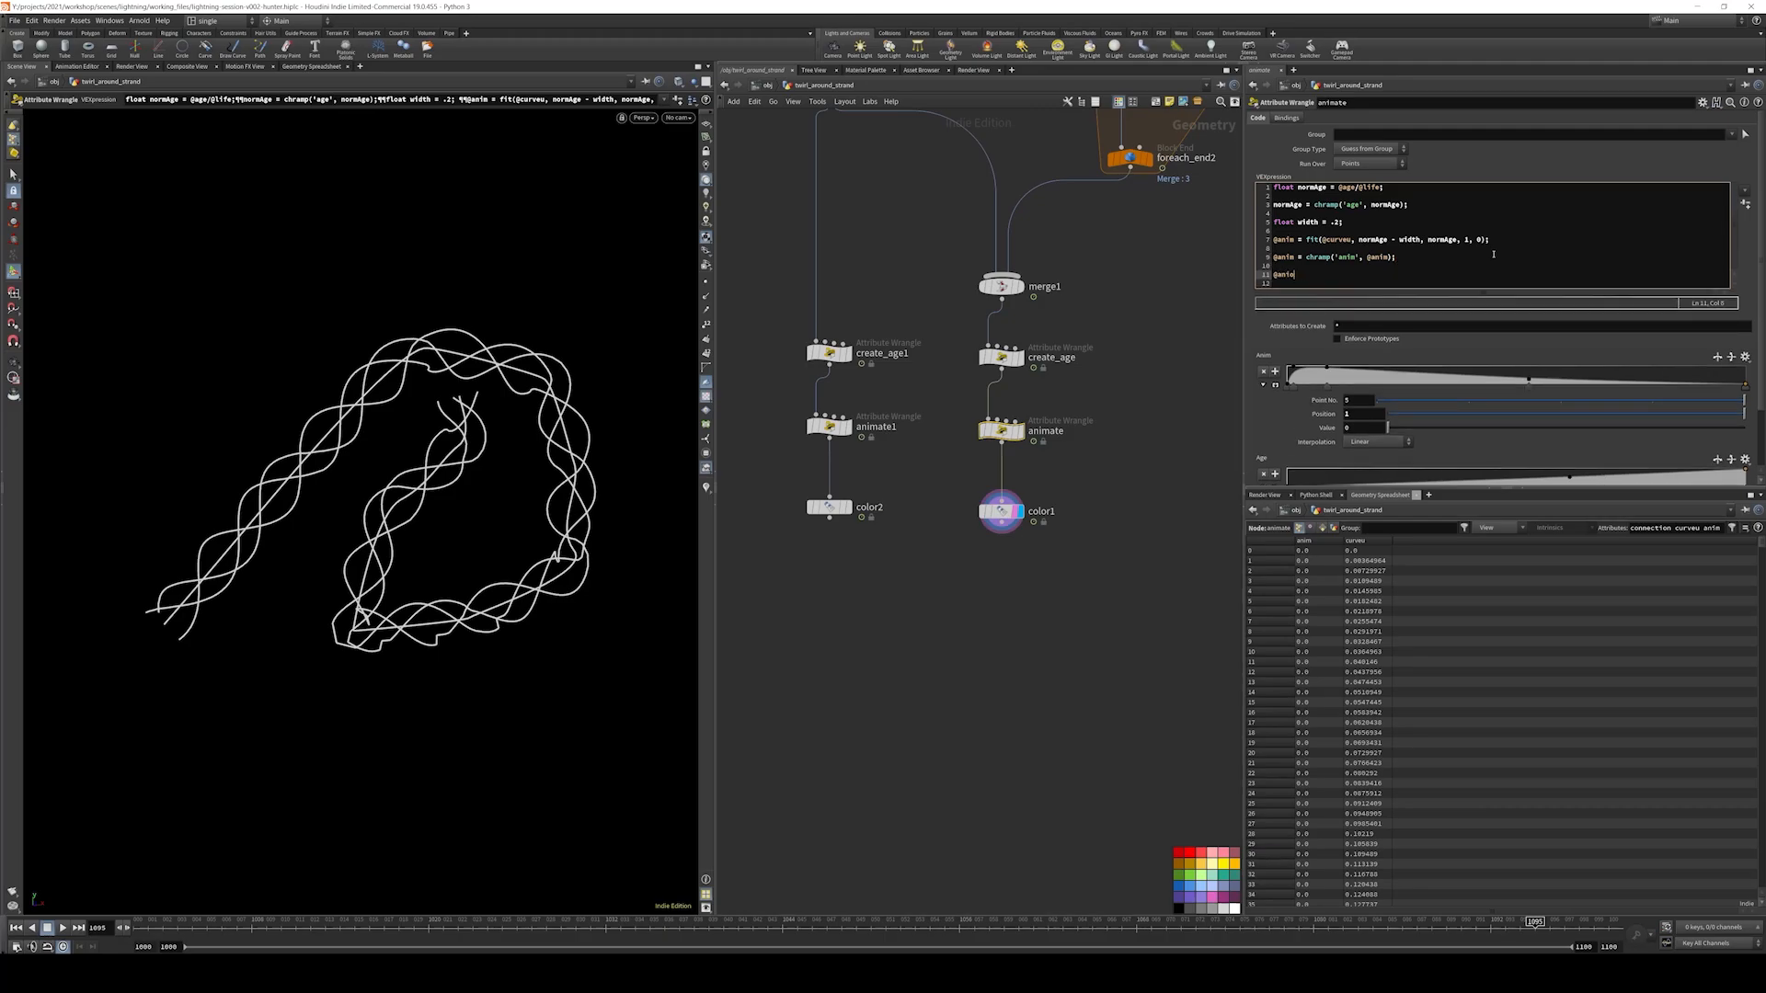
type("=")
key("BackSpace")
key("BackSpace")
key("BackSpace")
type("width = @ani")
left_click(1045, 494)
mouse_move(460, 462)
left_mouse_down("alt")
mouse_move(579, 430)
mouse_move(466, 460)
left_mouse_up("alt")
left_click_drag(390, 917, 1106, 951)
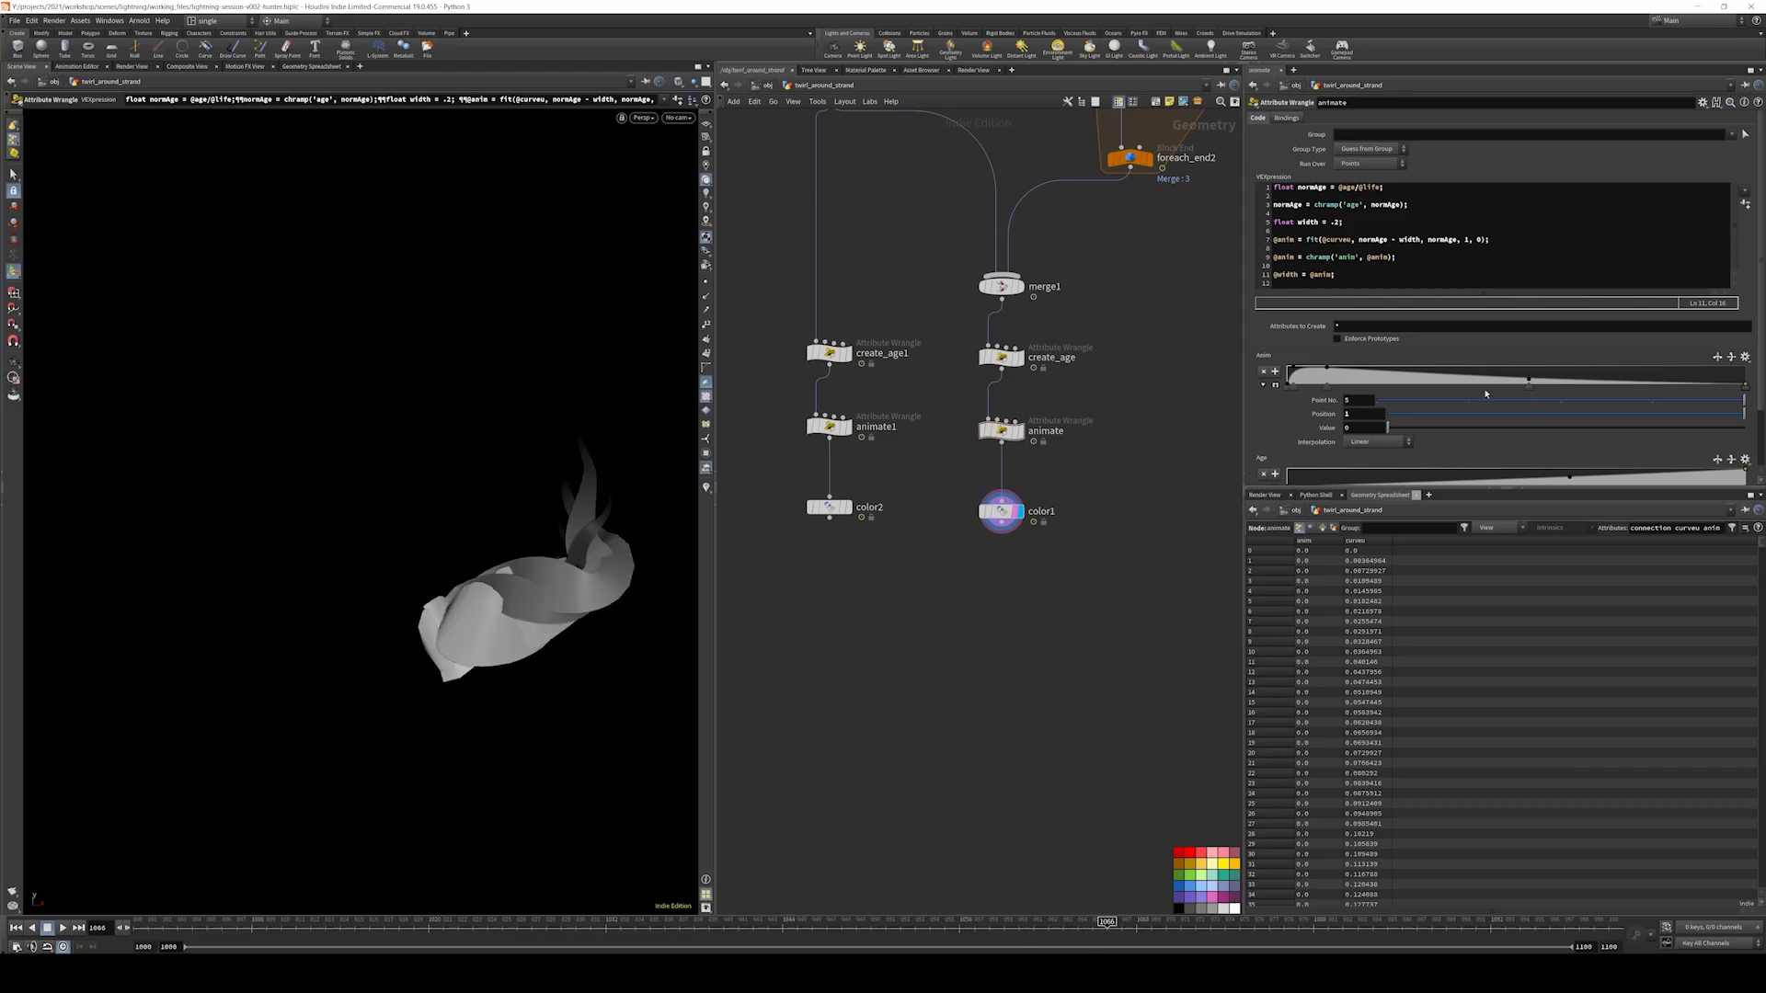
left_click(1349, 272)
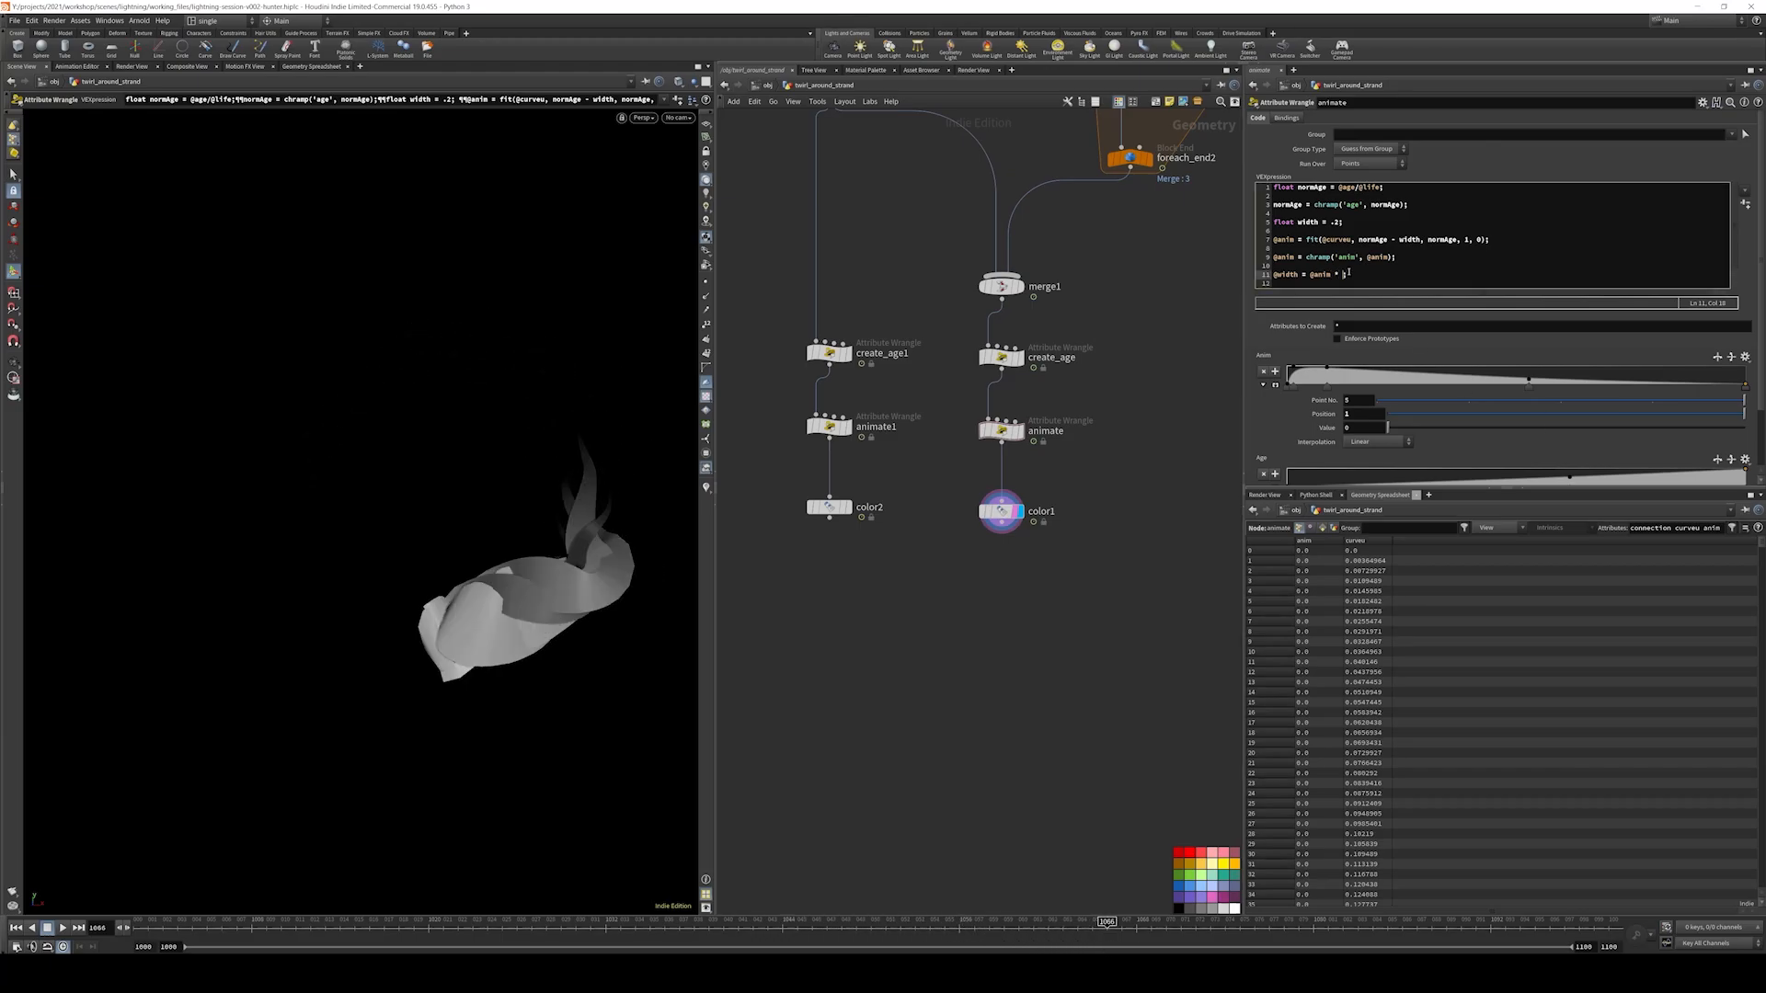
left_click(1065, 395)
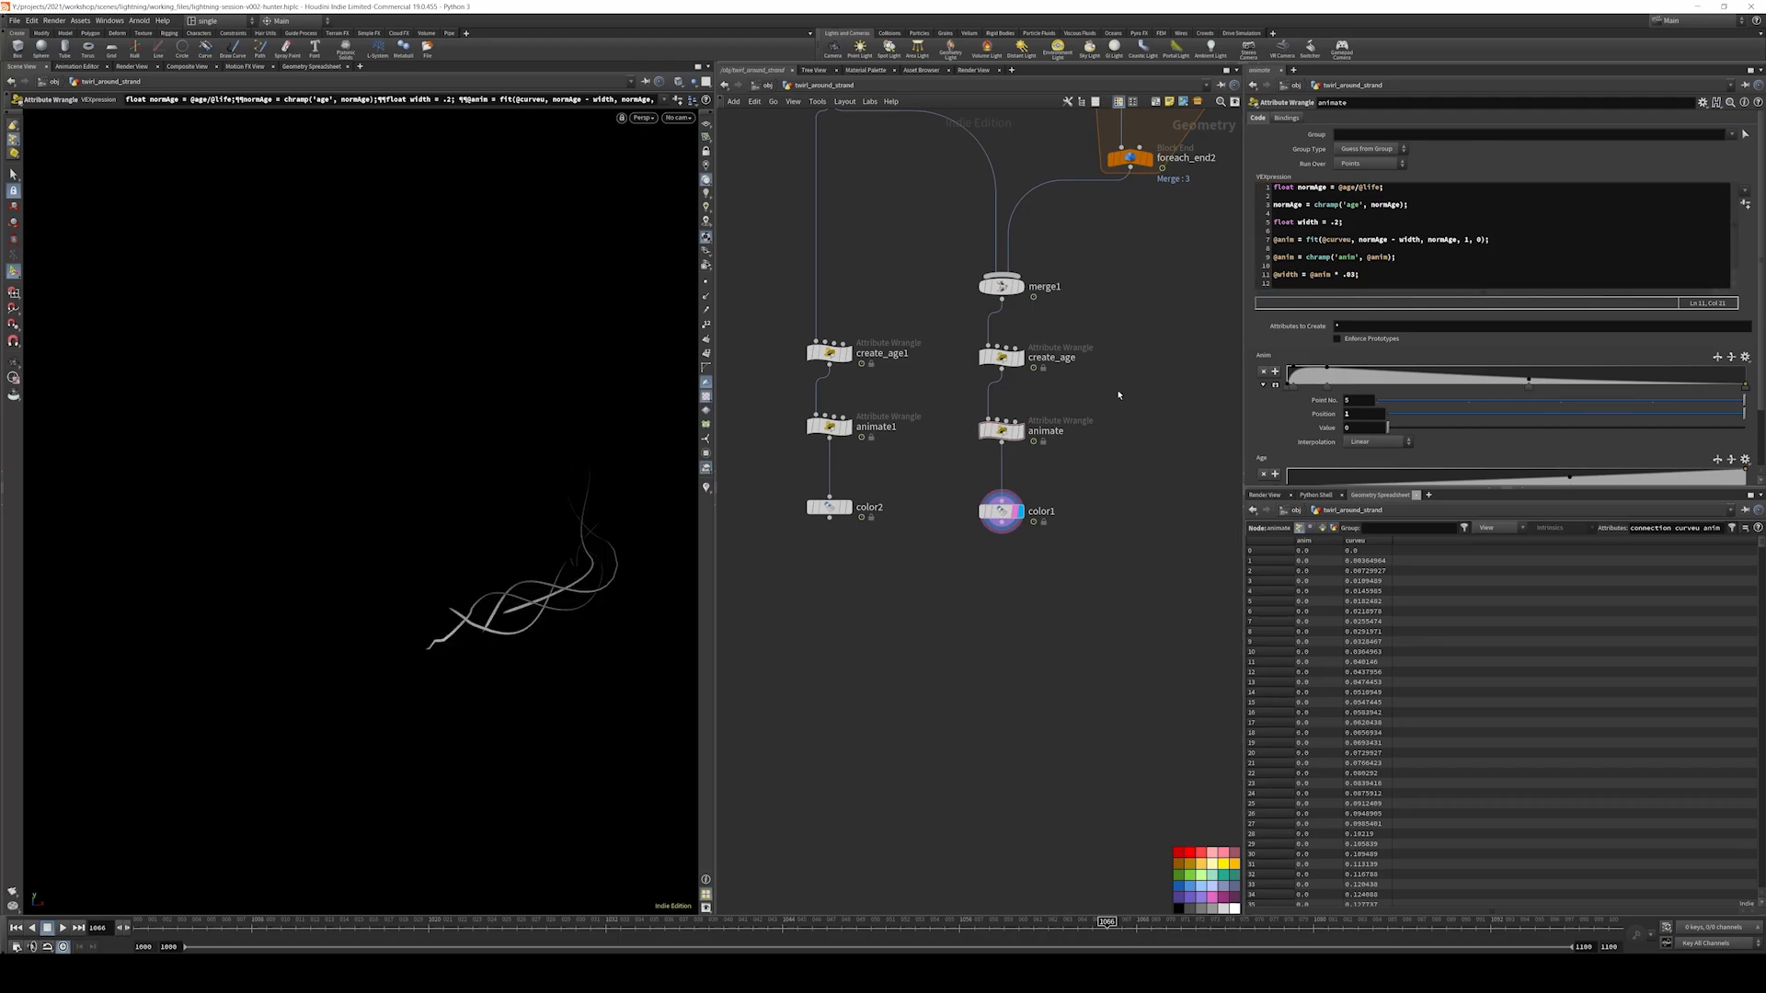
left_click(1355, 275)
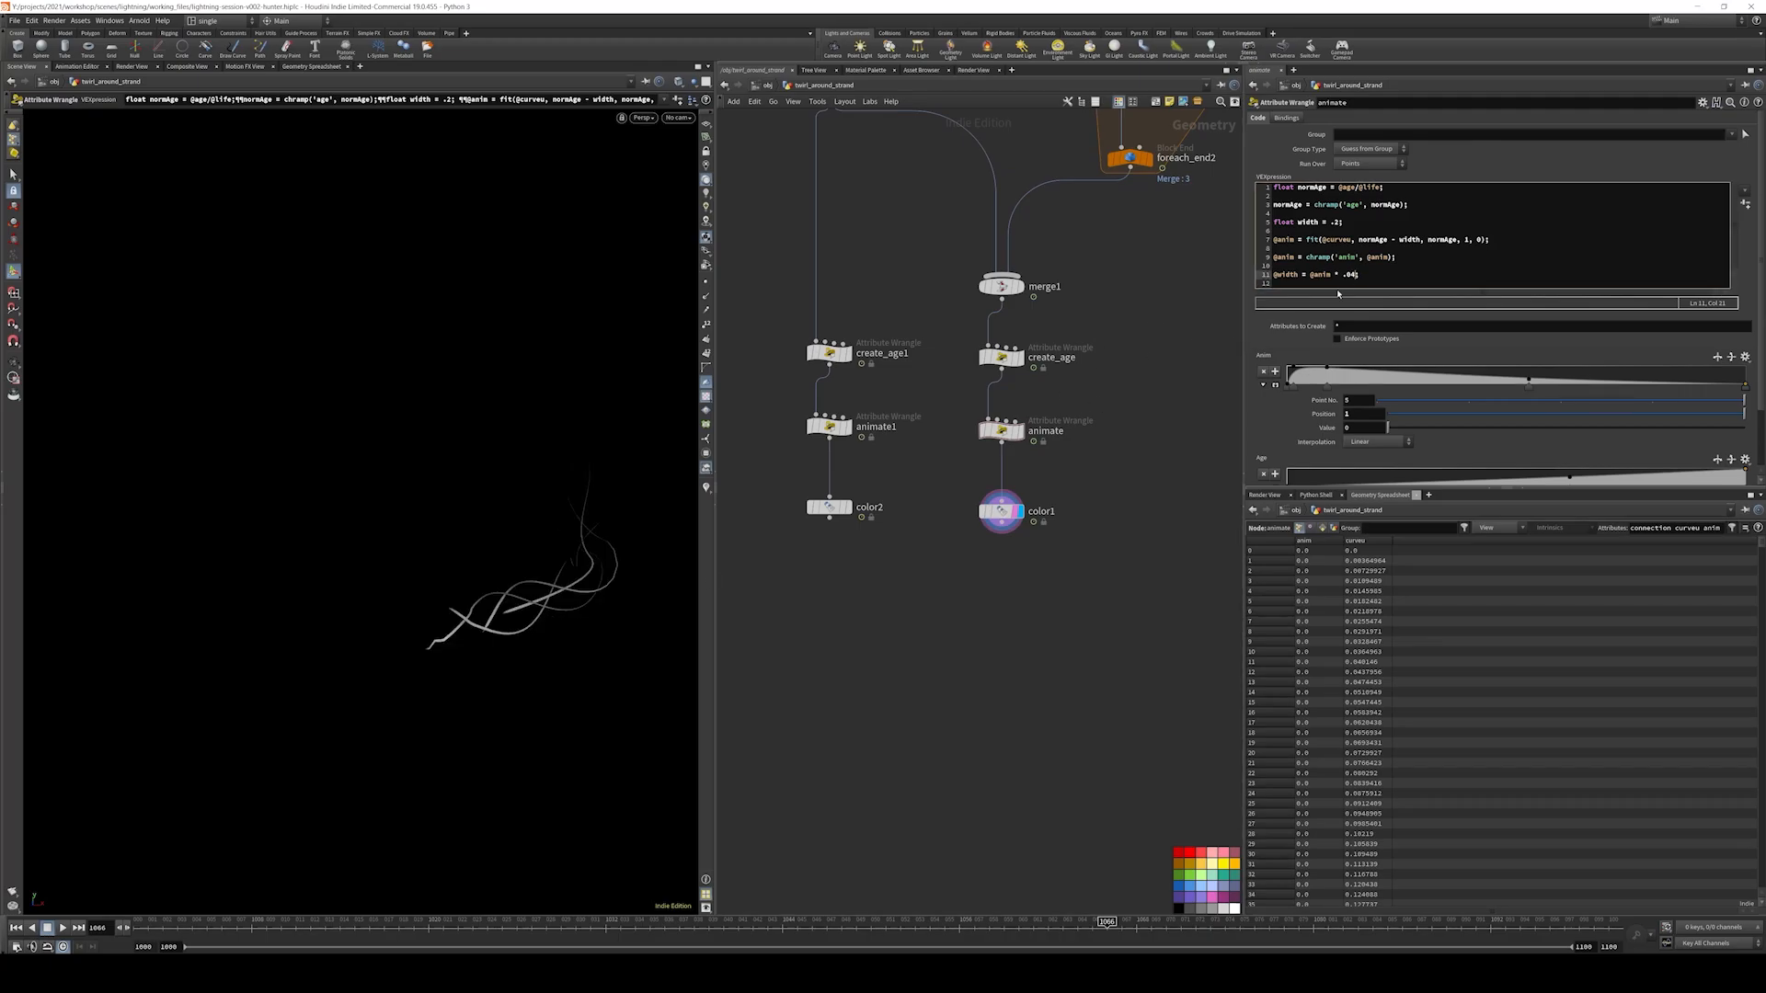
left_click(1210, 382)
left_click_drag(566, 601, 486, 598, "alt")
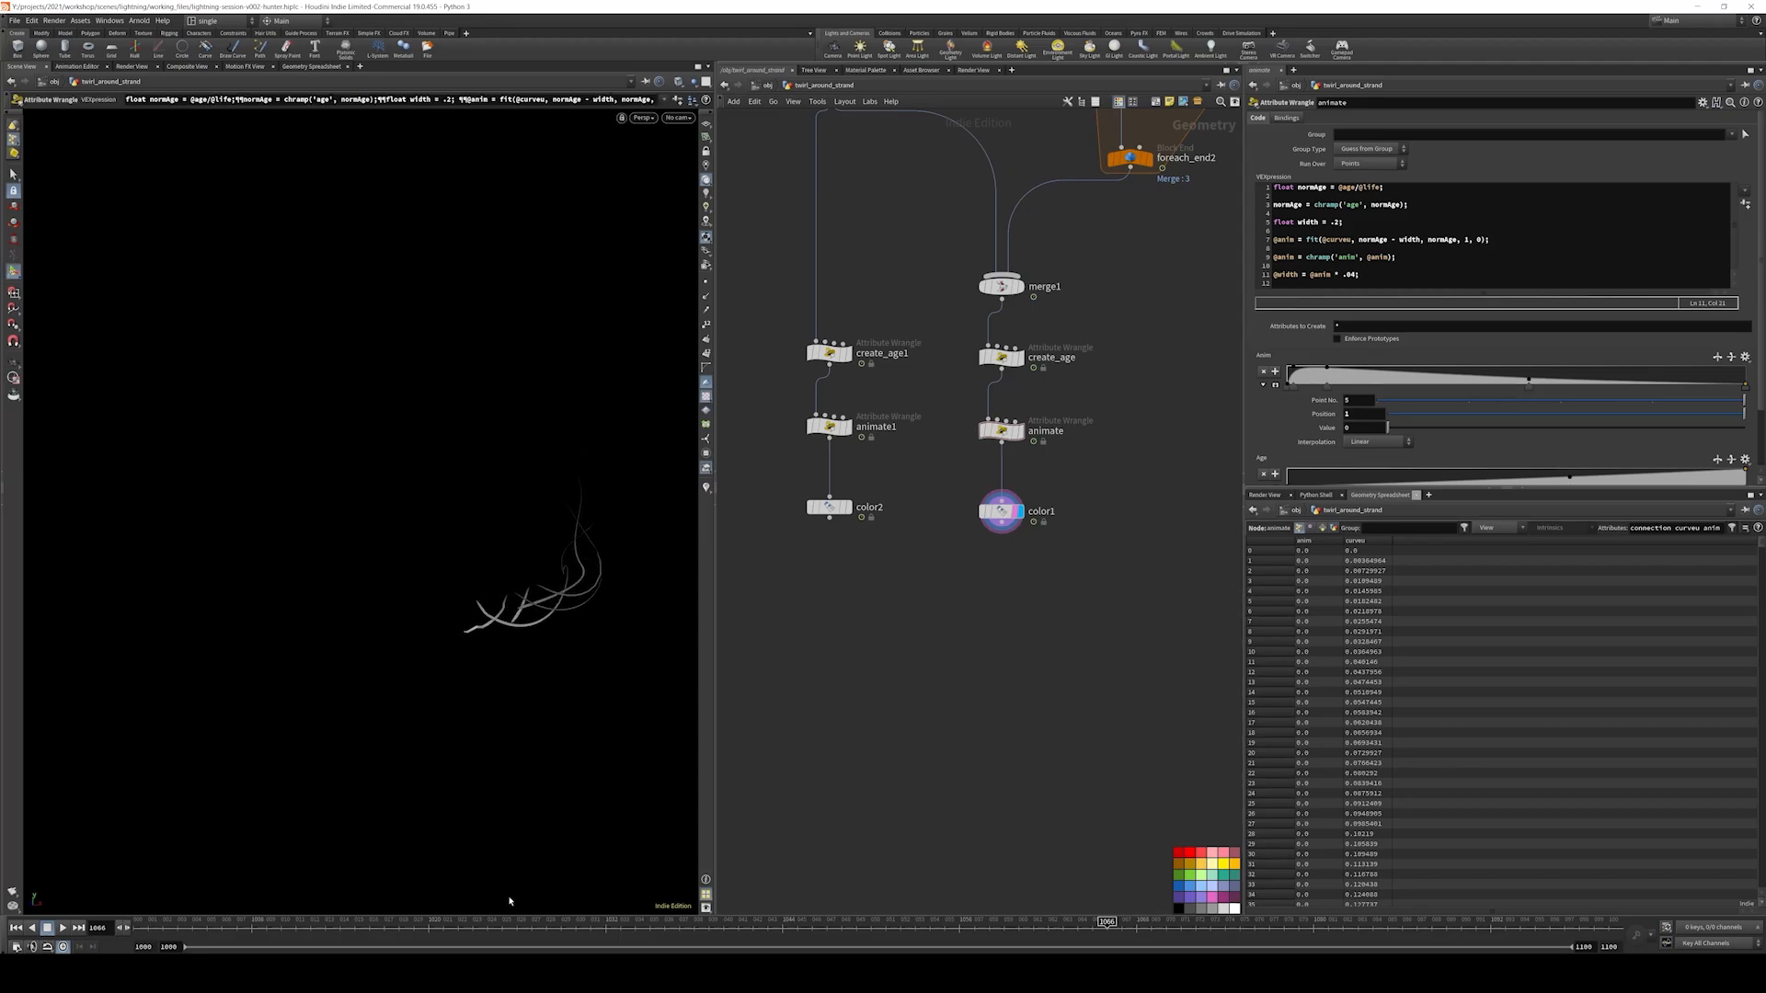
left_click_drag(386, 924, 842, 924)
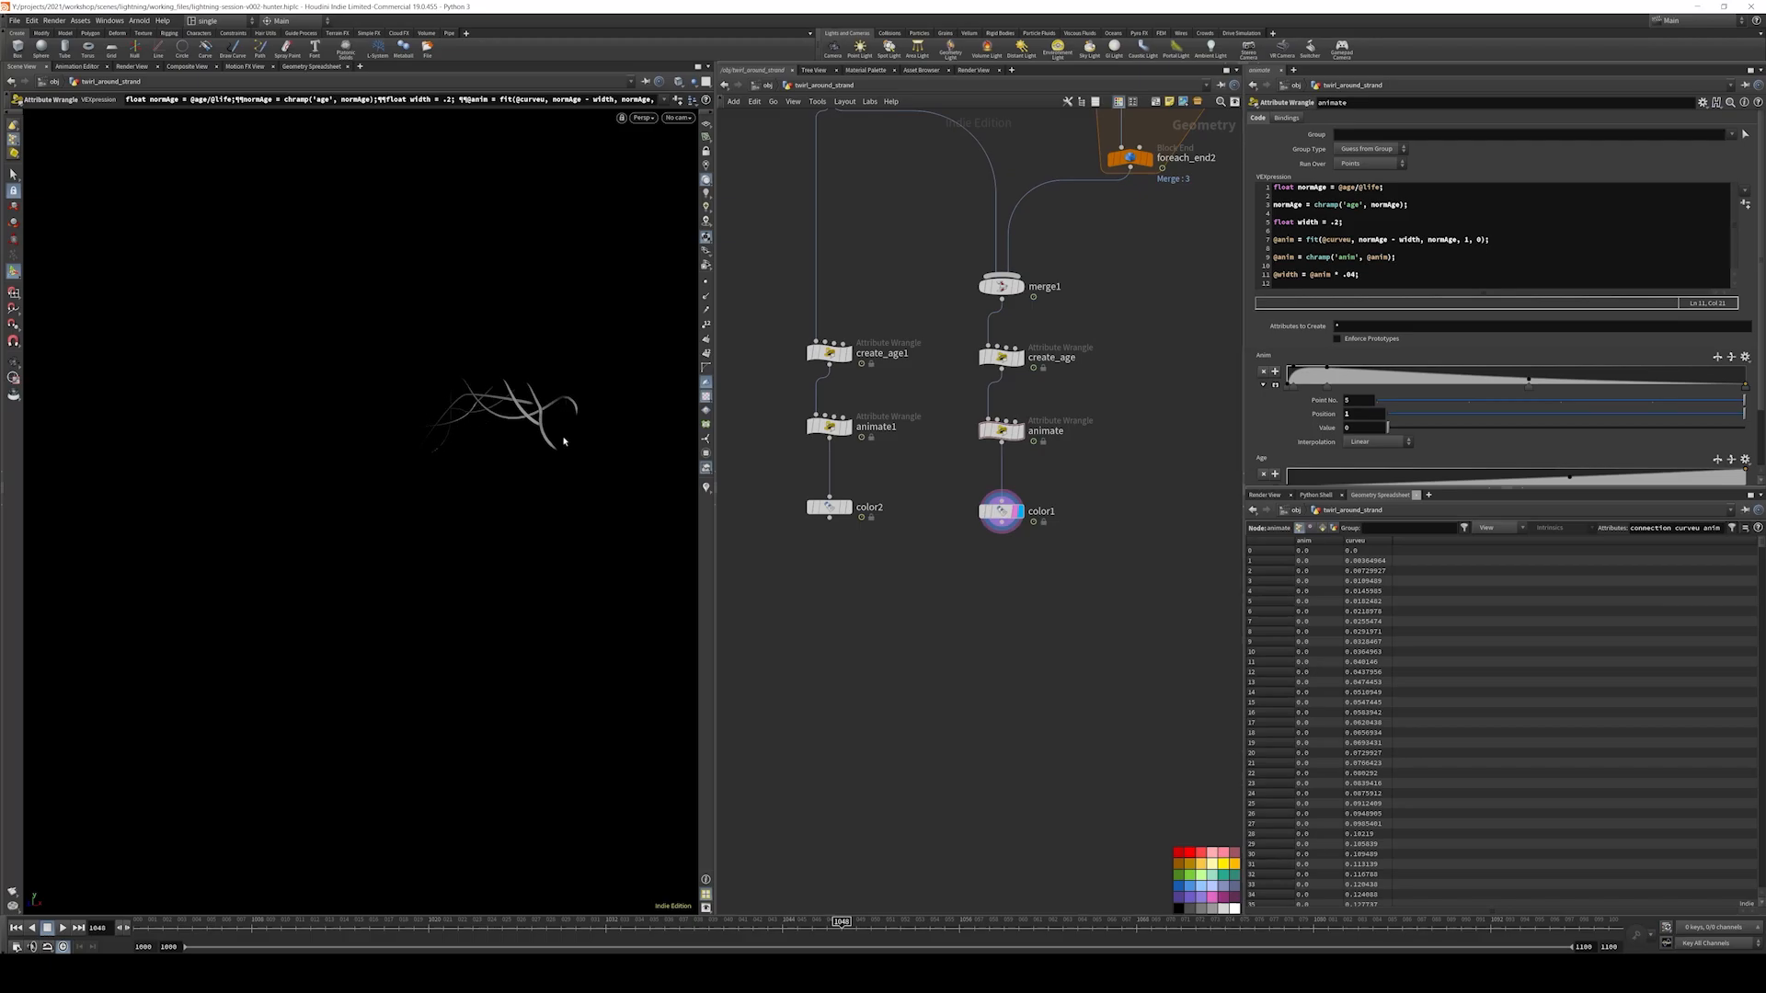
- Move the create_age1, animate1 and color2 chain a little farther from the merged strand chain
scroll(973, 622, "down", 4)
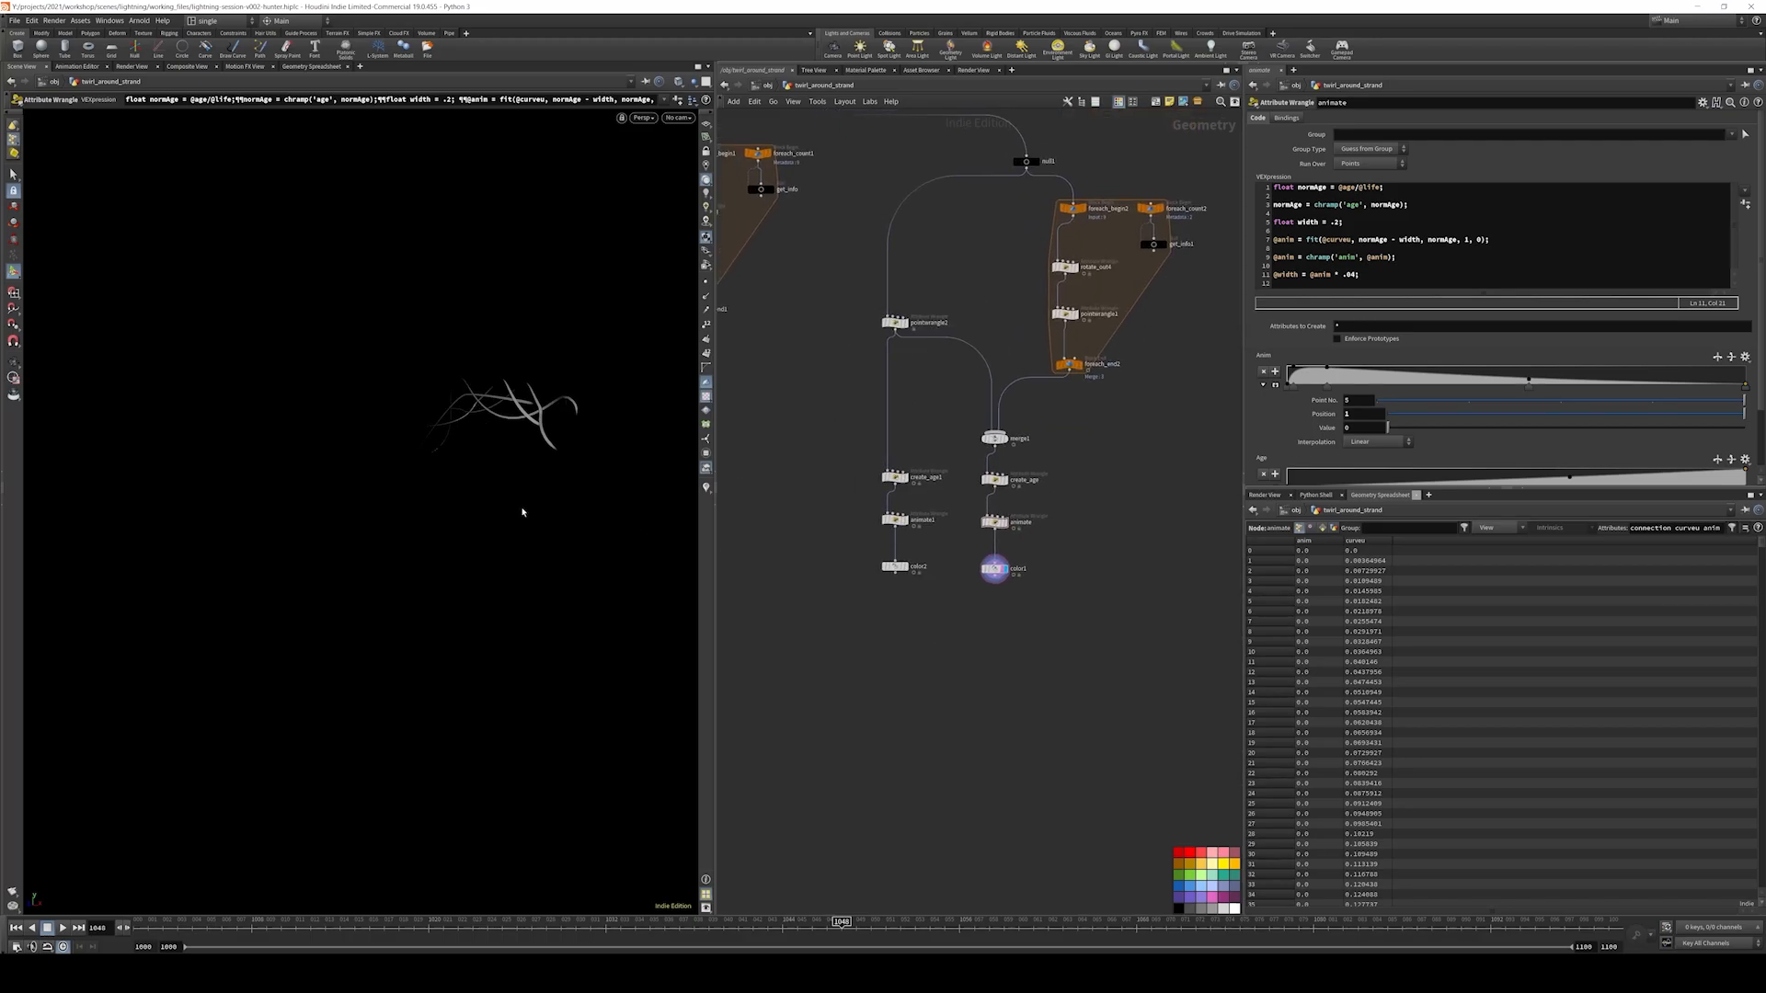
scroll(1123, 441, "down", 3)
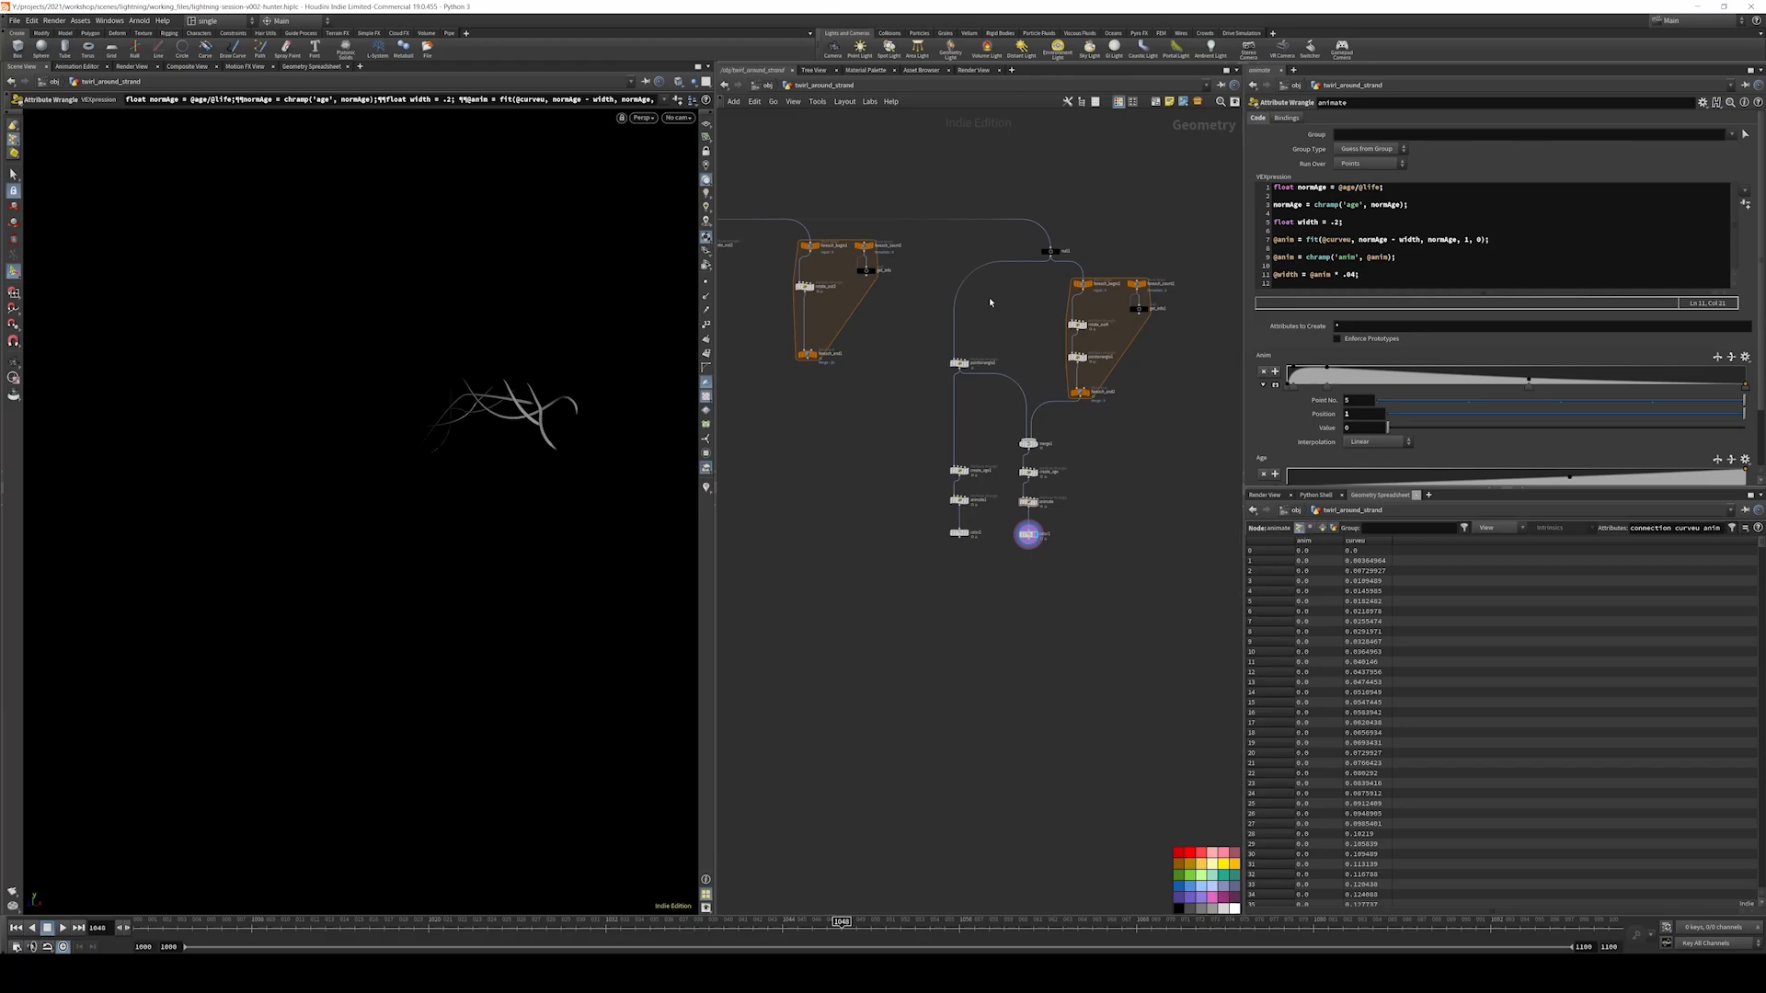
scroll(1061, 522, "down", 5)
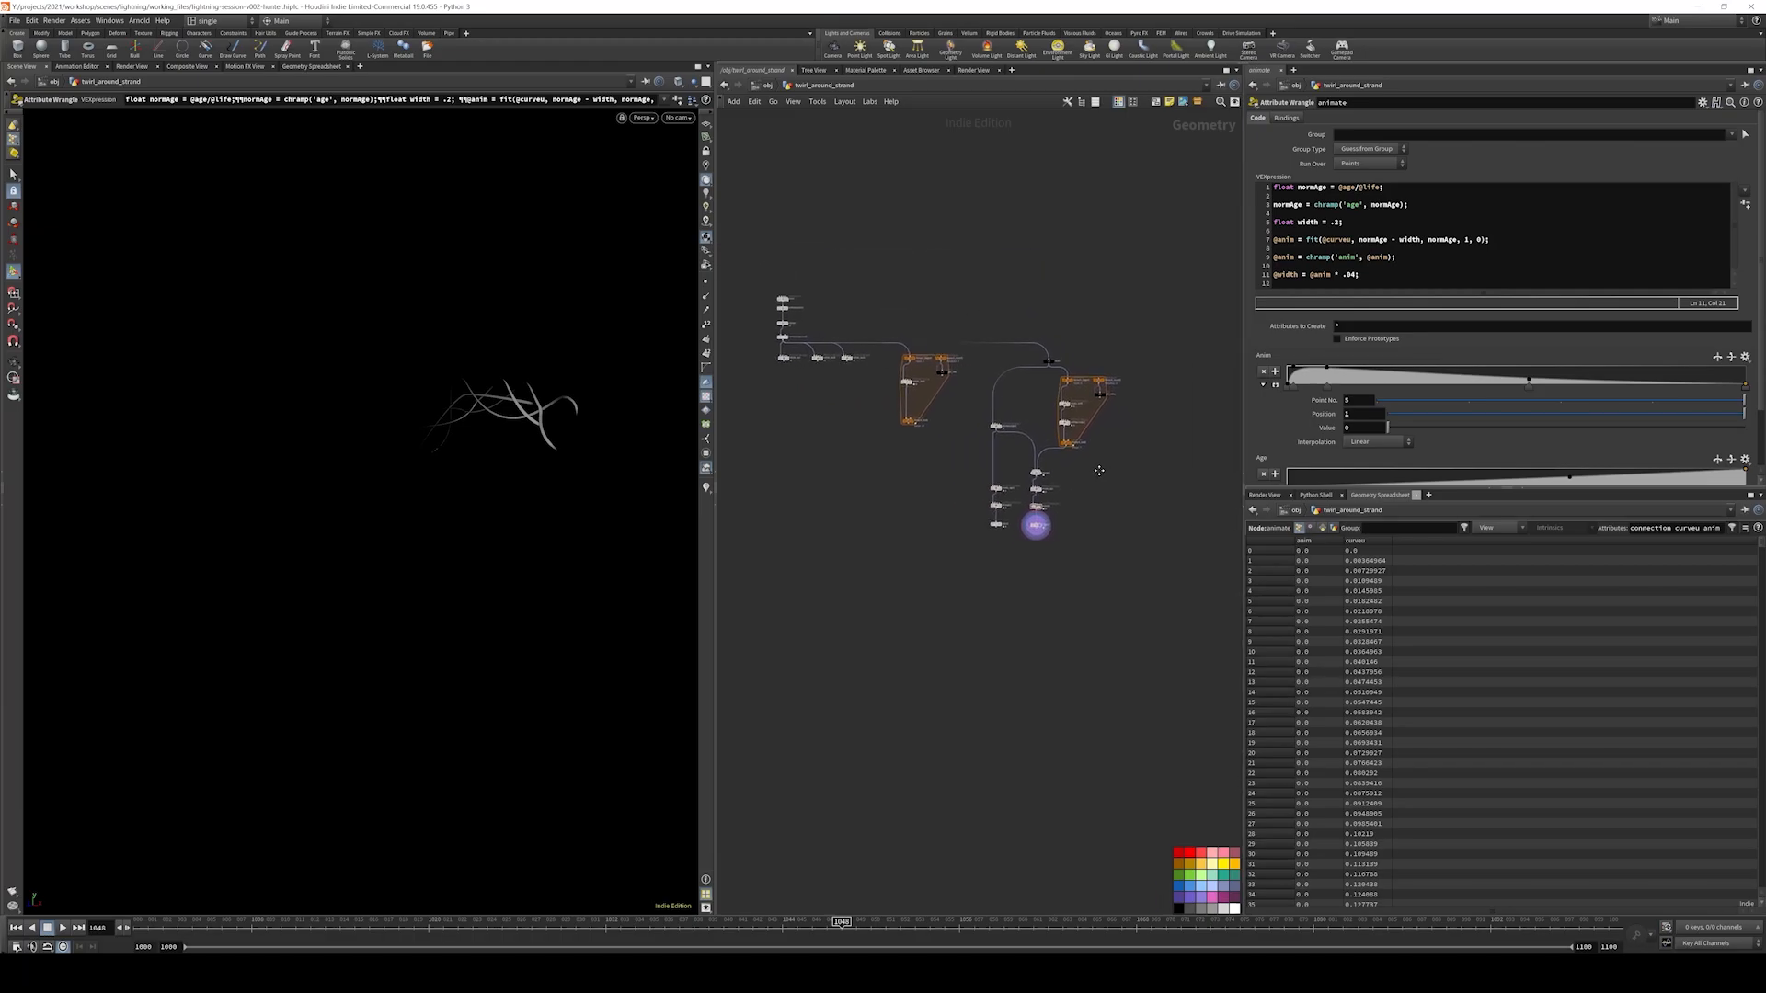
scroll(997, 485, "up", 4)
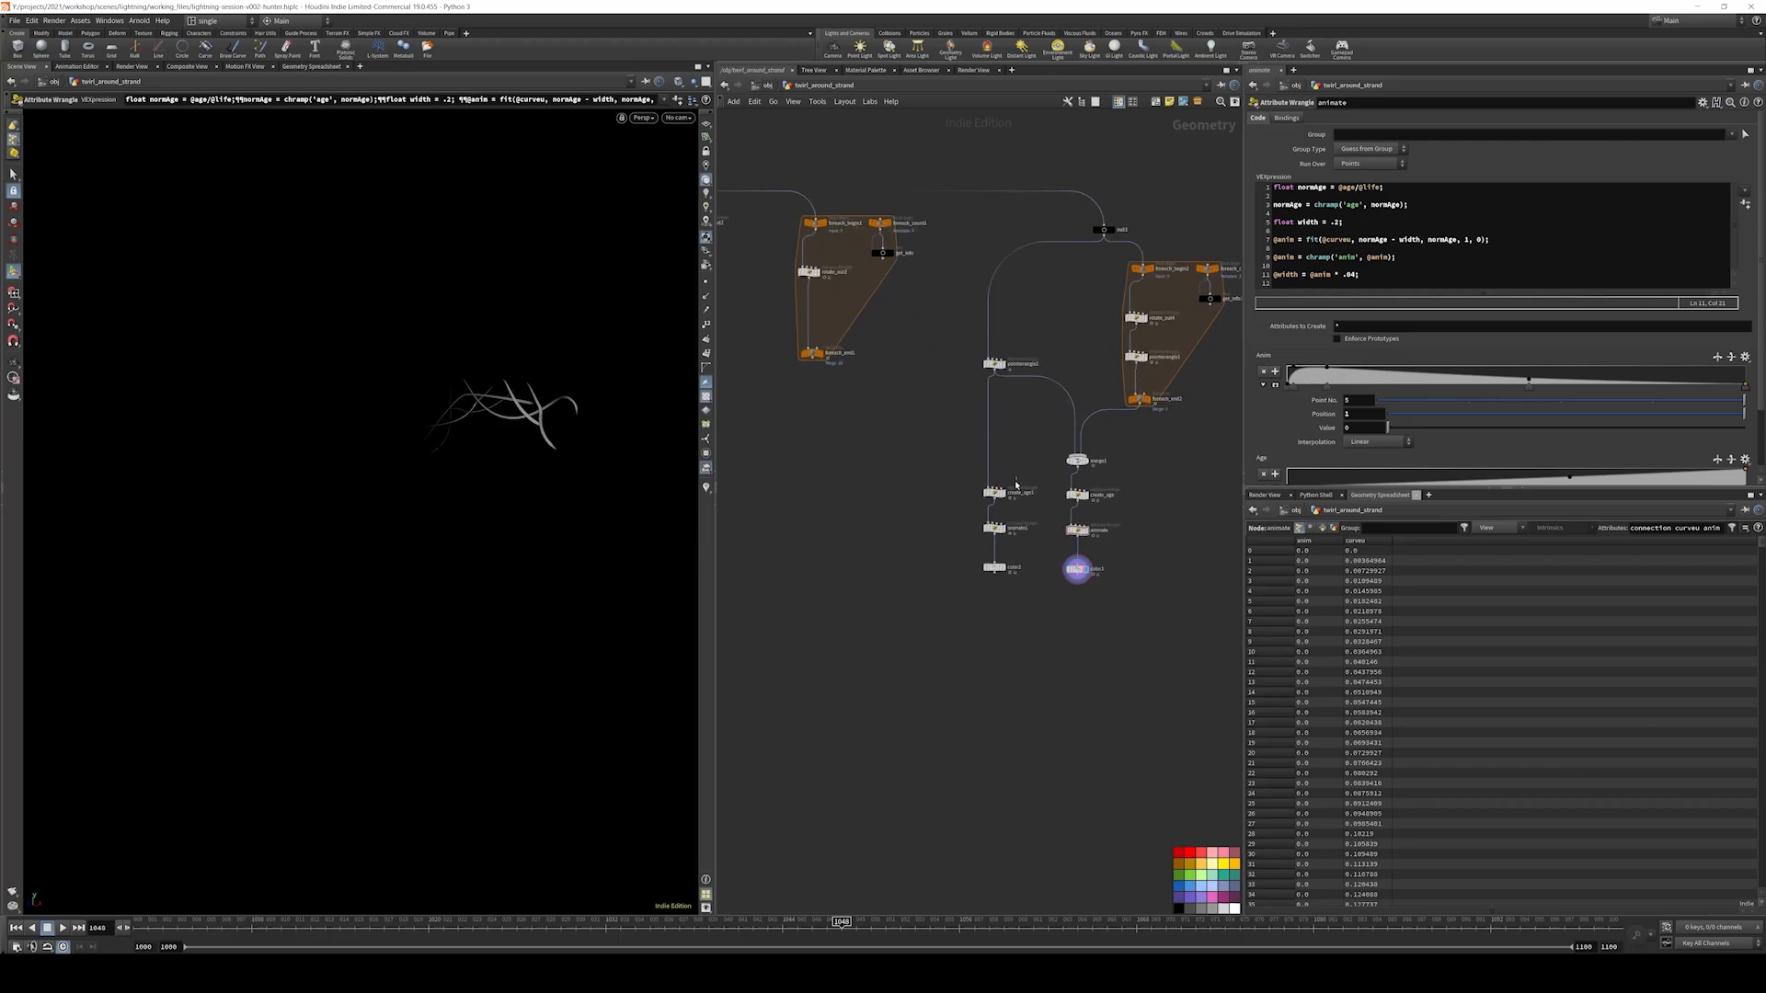
left_click_drag(1013, 477, 959, 588)
left_click_drag(993, 494, 971, 495)
scroll(997, 482, "down", 2)
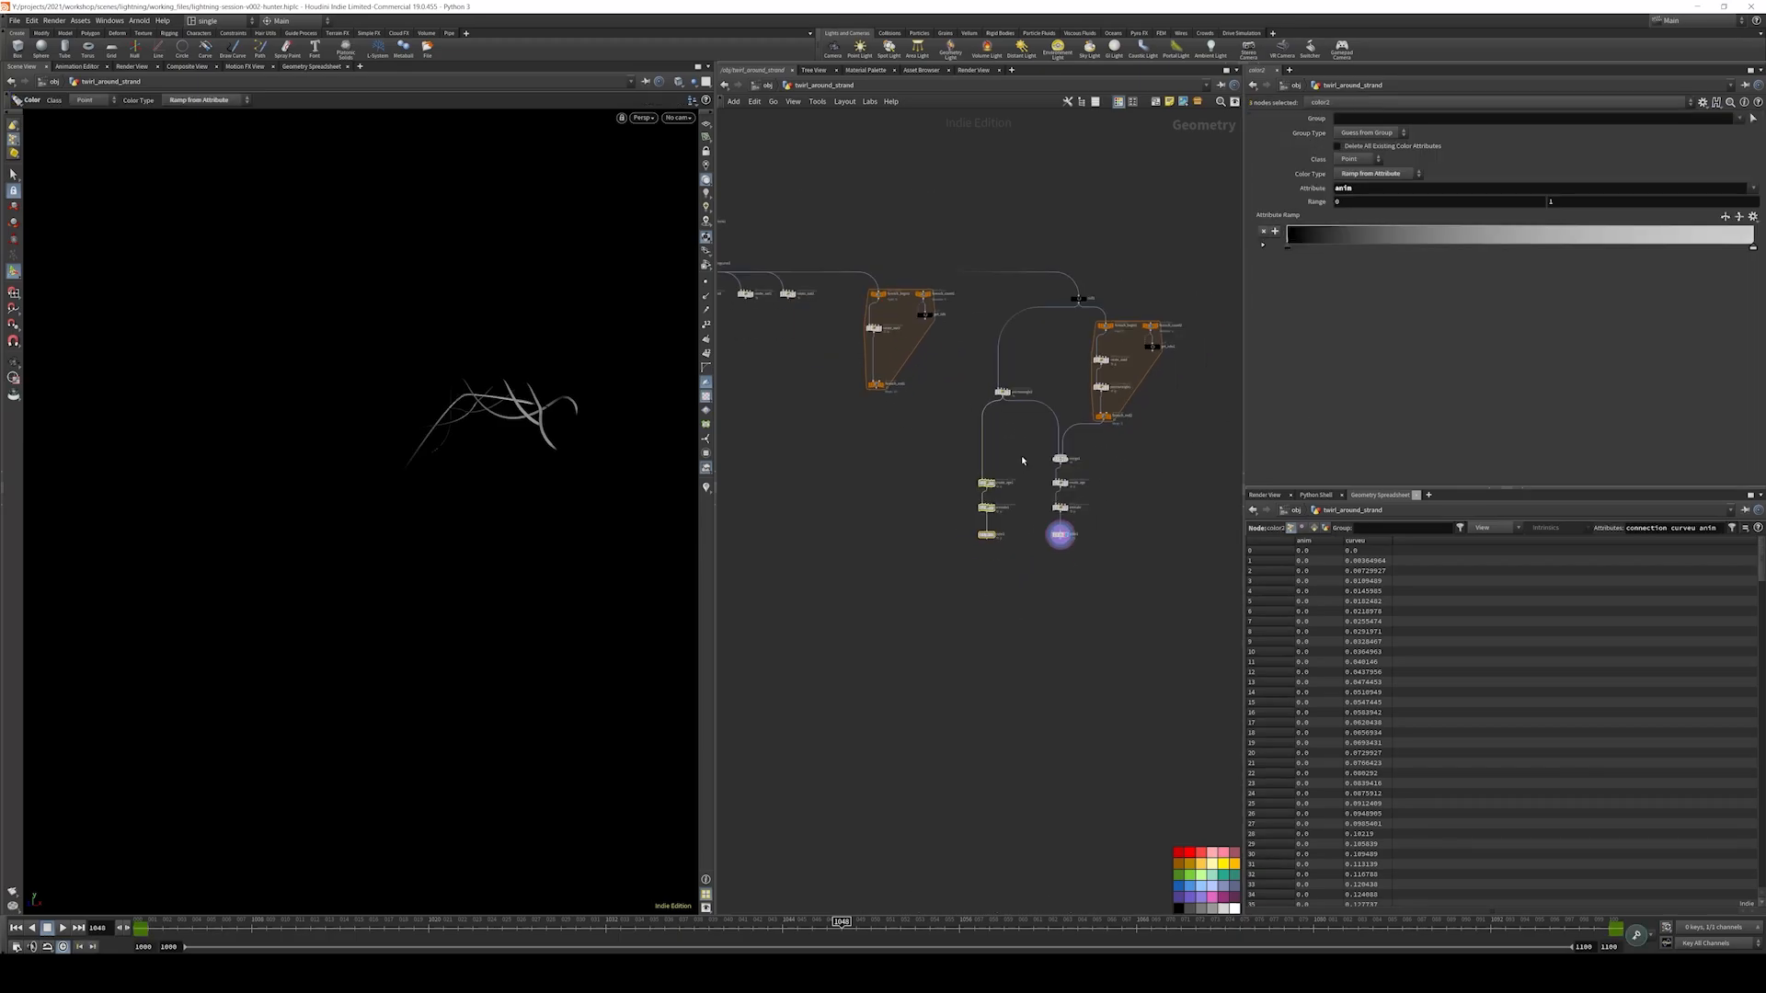
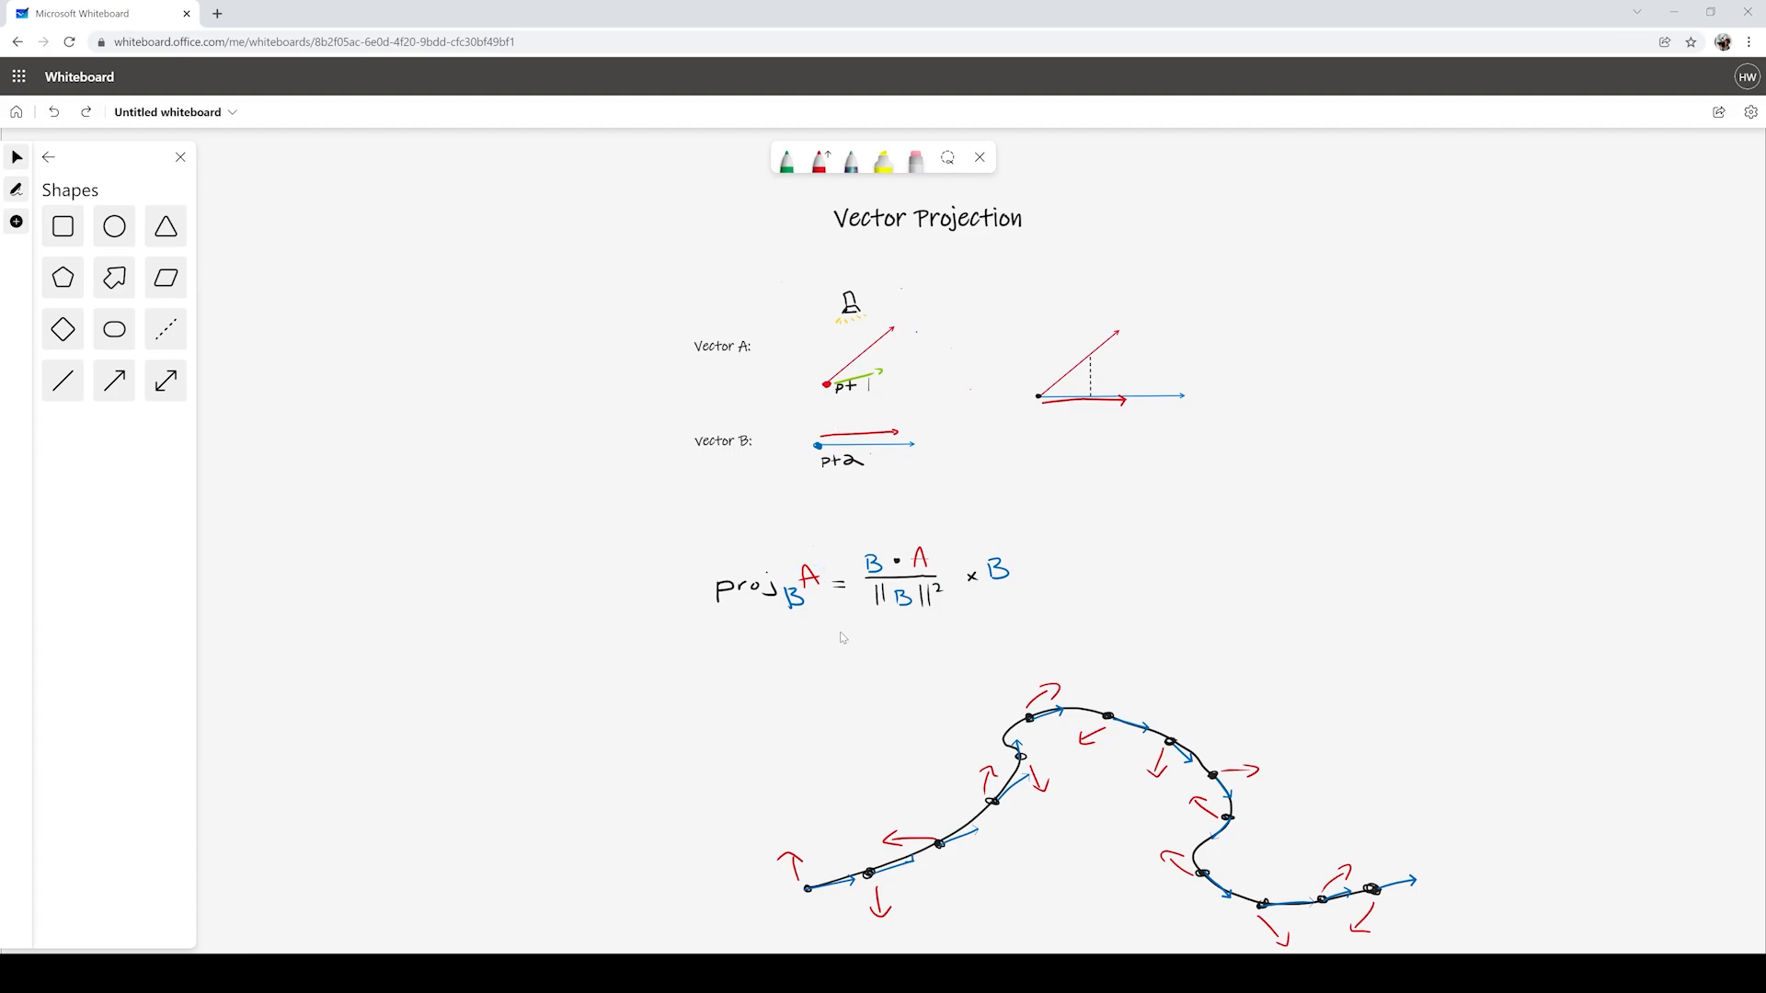
- On the Microsoft Whiteboard curve sketch, draw green arrows perpendicular to the curve at its third and fourth points
scroll(925, 649, "down", 3)
scroll(983, 450, "up", 5, "ctrl")
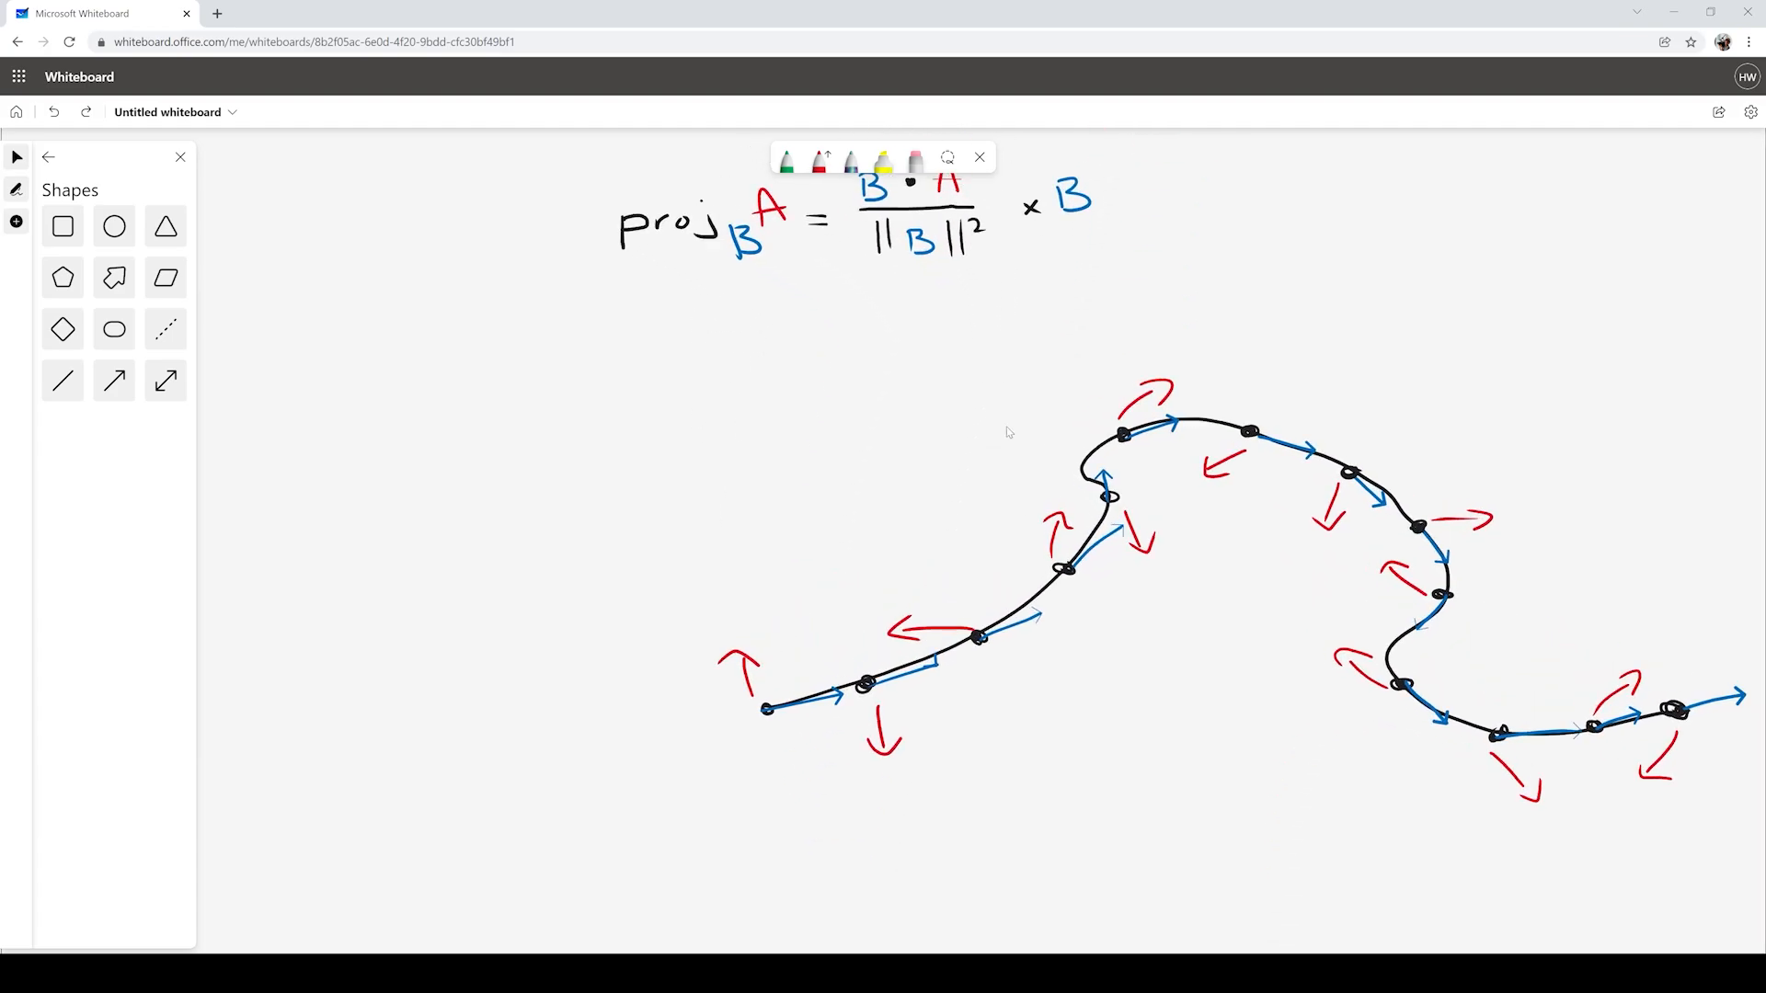
left_click_drag(815, 368, 799, 309)
scroll(798, 308, "up", 1)
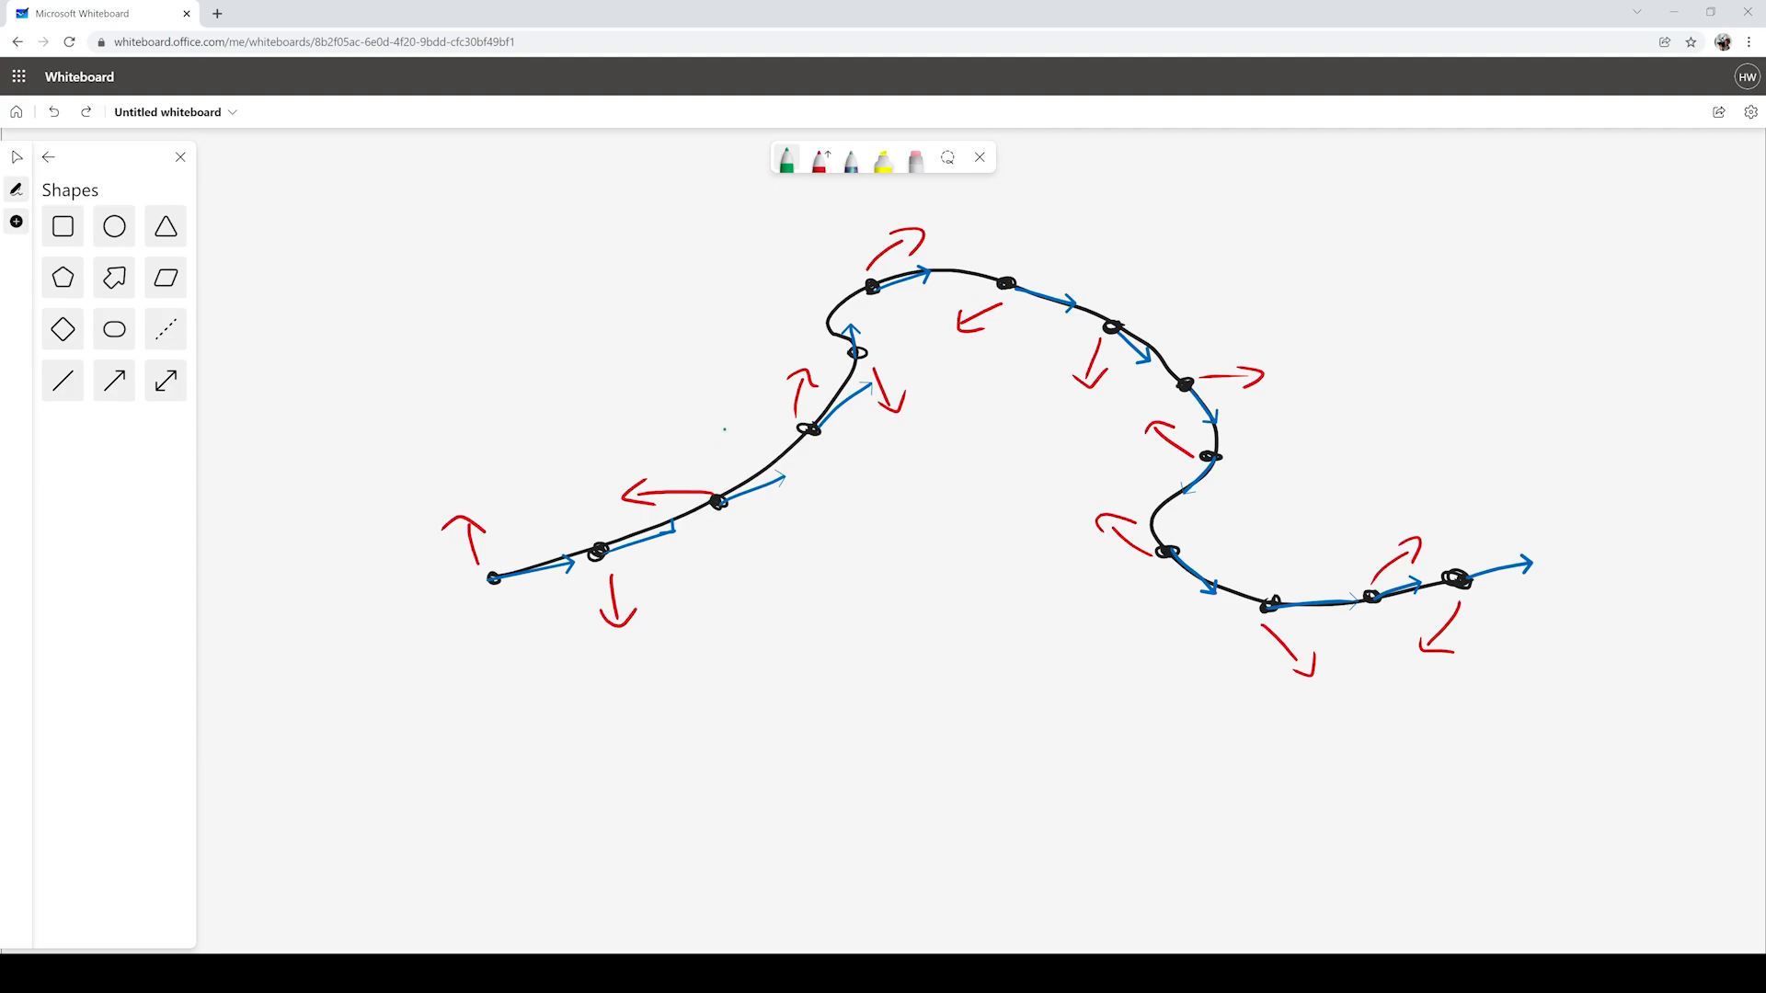
left_click_drag(693, 452, 715, 481)
left_click_drag(683, 457, 700, 453)
left_click_drag(826, 448, 859, 463)
left_click_drag(762, 408, 800, 430)
left_click_drag(778, 405, 766, 418)
key("Escape")
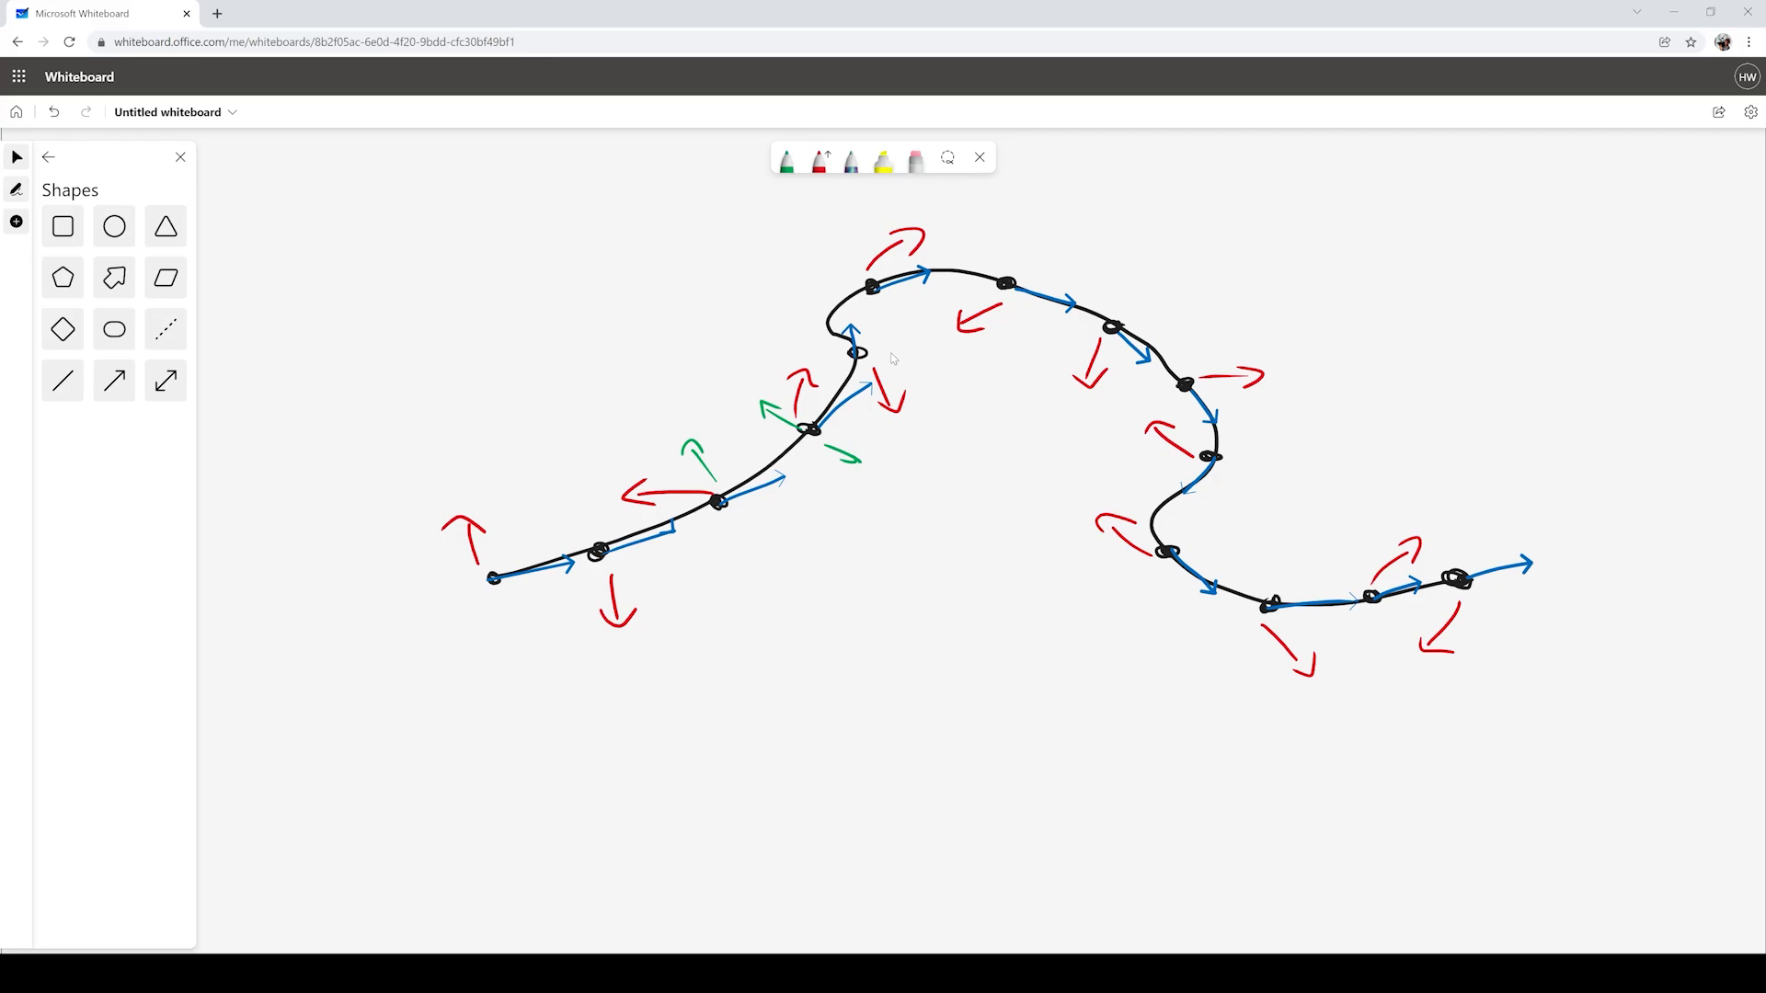
- Examine the Vector Projection diagrams for vectors A and B together with the projection formula
scroll(893, 359, "up", 10)
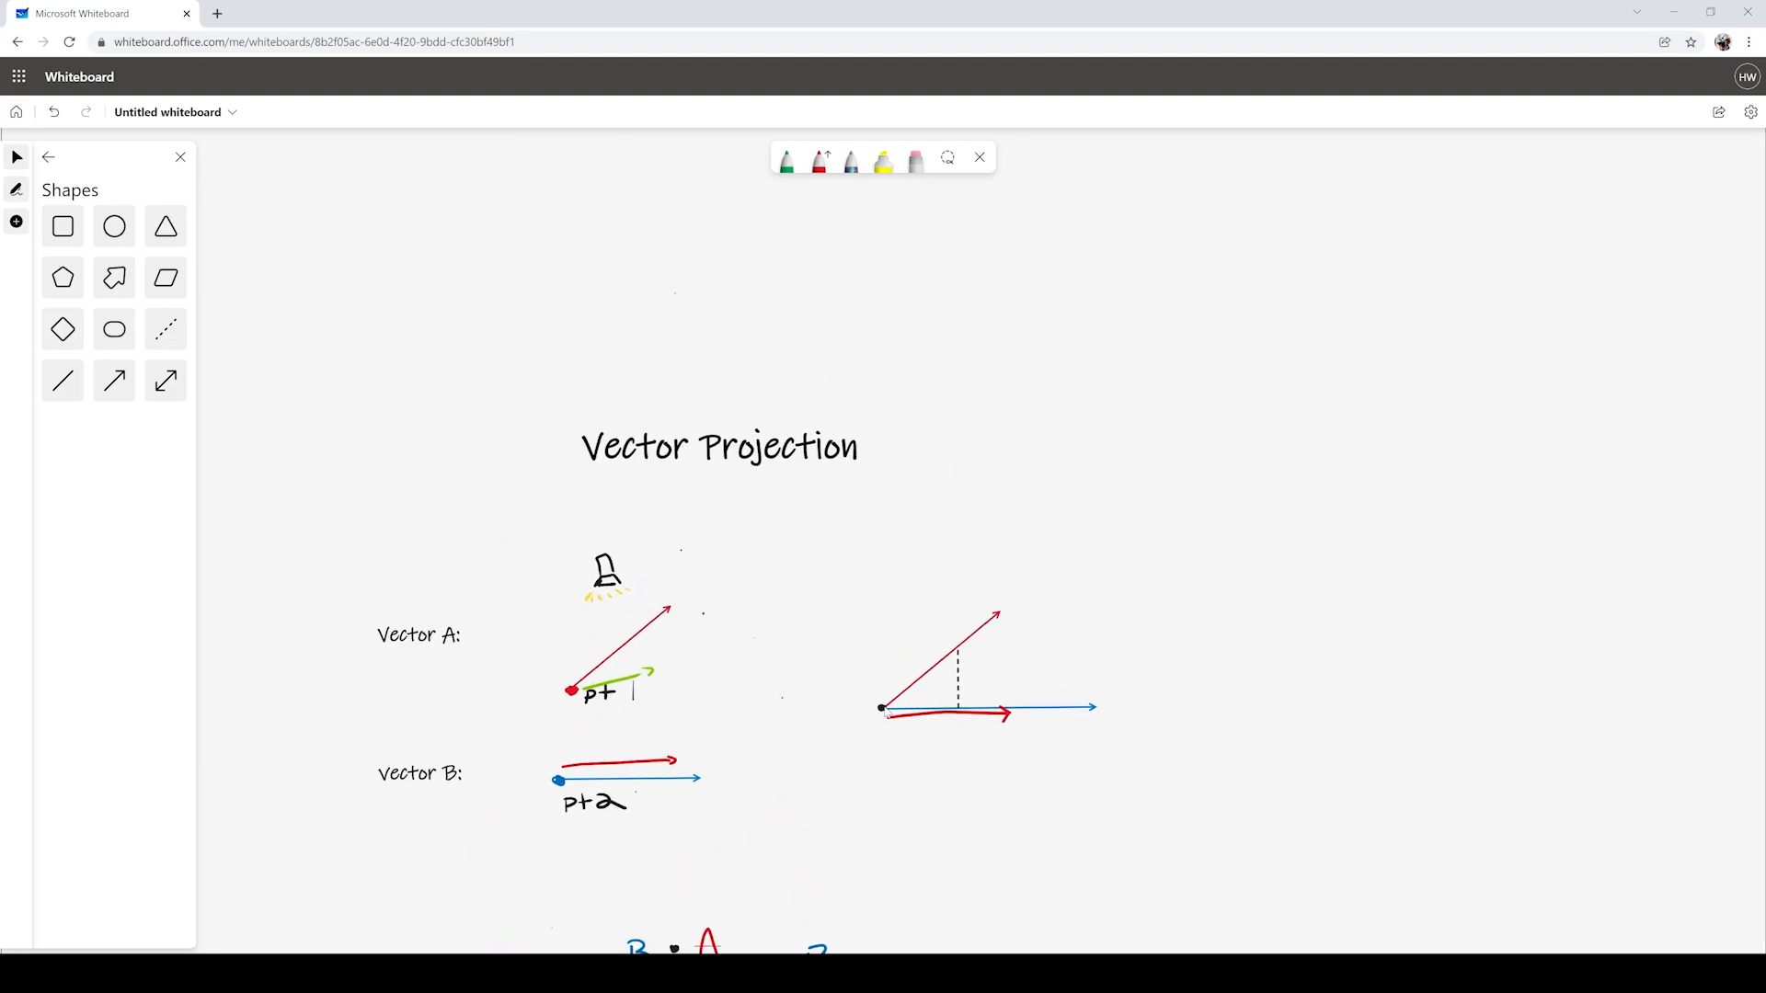
scroll(718, 568, "up", 2)
left_click_drag(720, 637, 896, 493)
scroll(909, 431, "up", 2)
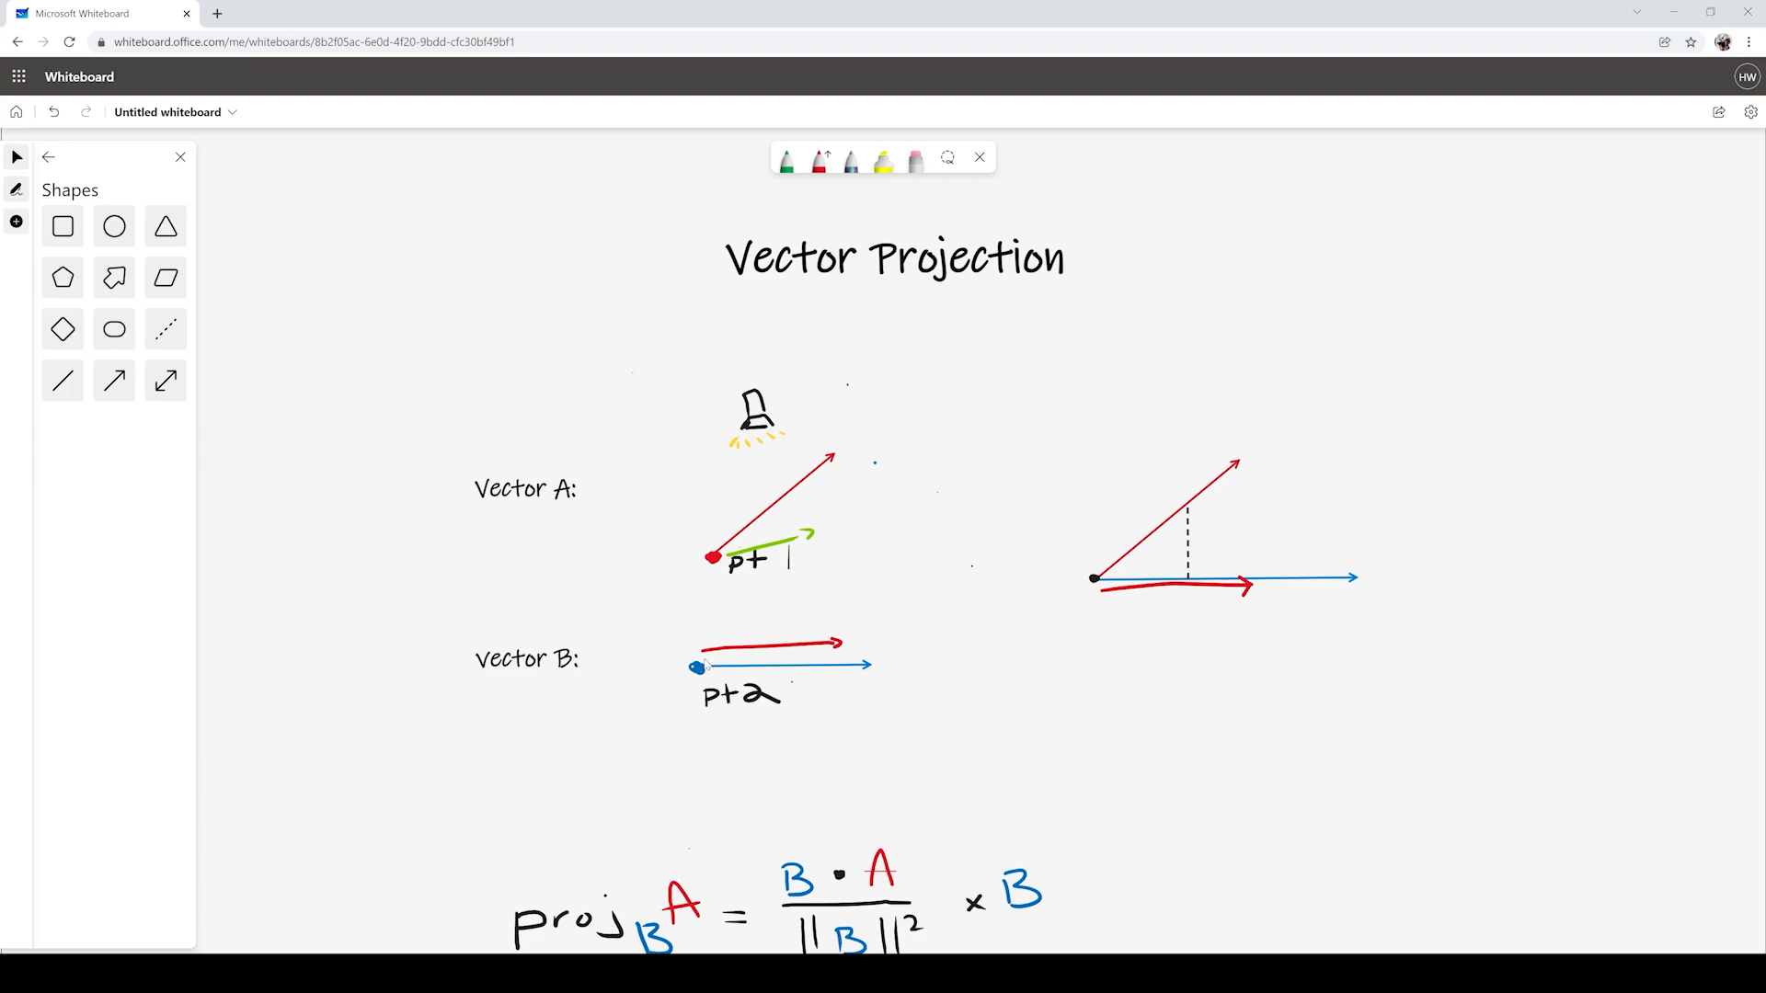
left_click_drag(807, 613, 851, 555)
scroll(850, 554, "up", 2)
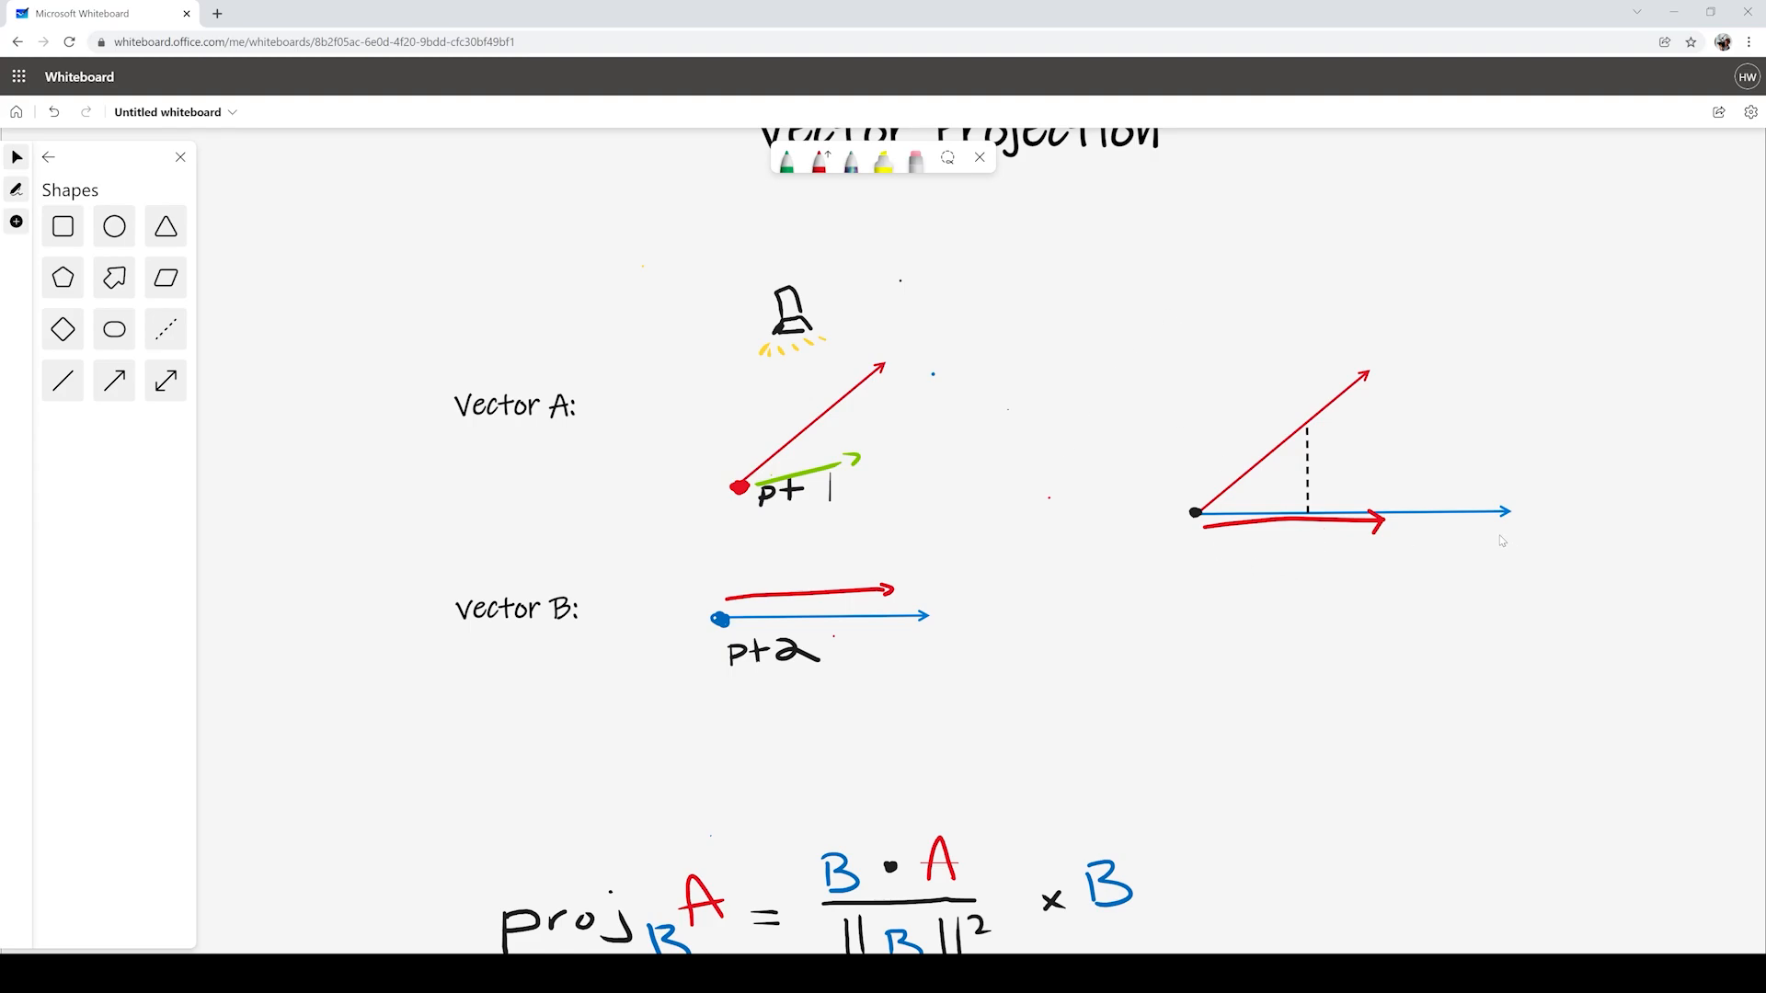
scroll(1414, 614, "down", 1)
left_click_drag(1396, 612, 1306, 380)
scroll(1117, 467, "up", 1)
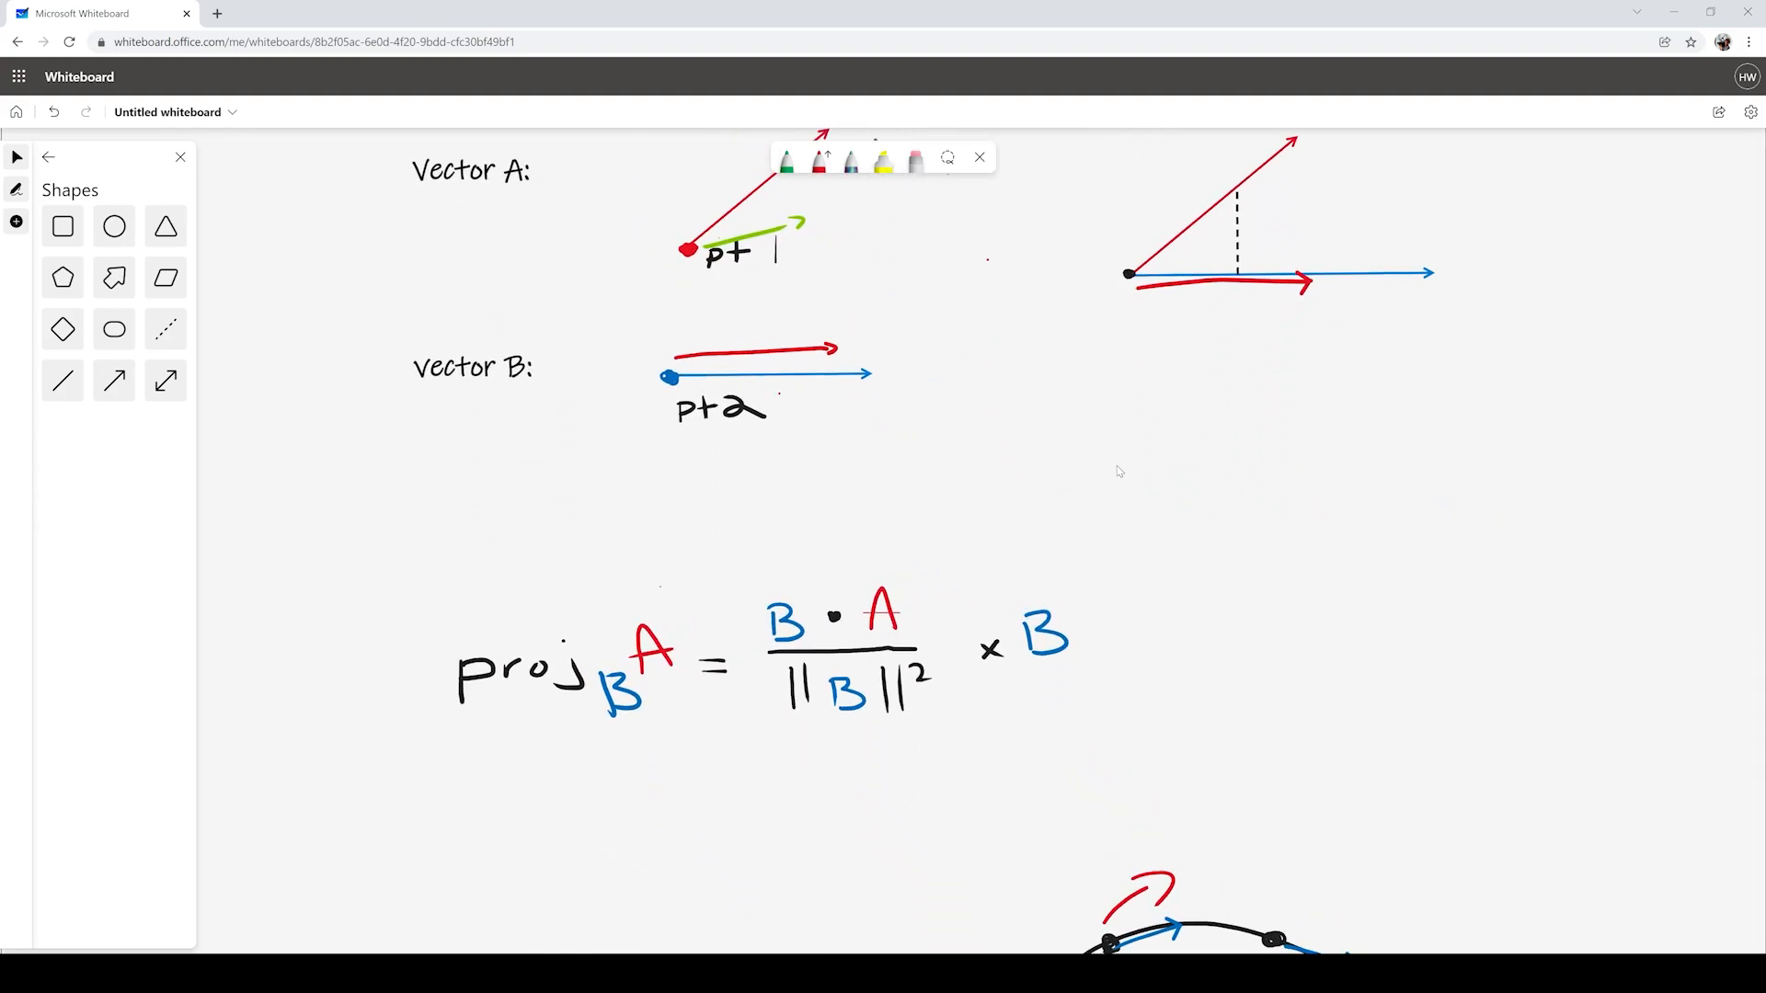
left_click_drag(1159, 443, 1458, 381)
left_click_drag(1278, 363, 1129, 553)
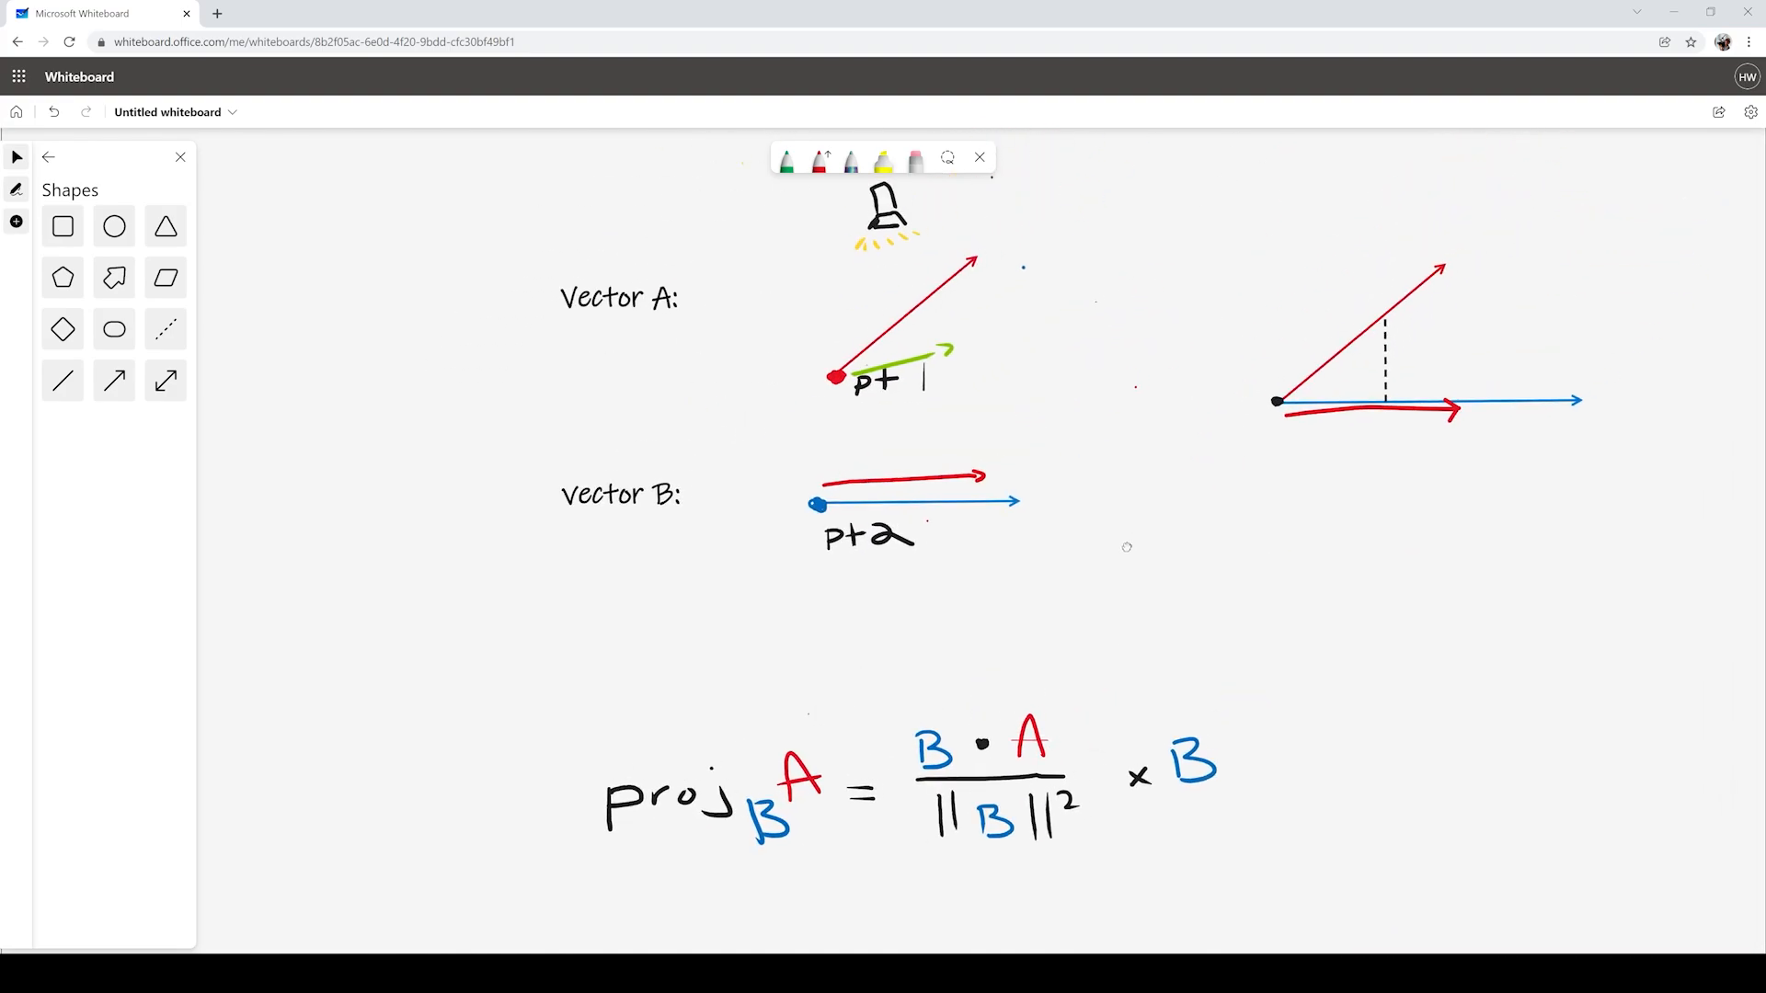
- Choose the red pen for drawing on the vector projection diagram
left_click(820, 162)
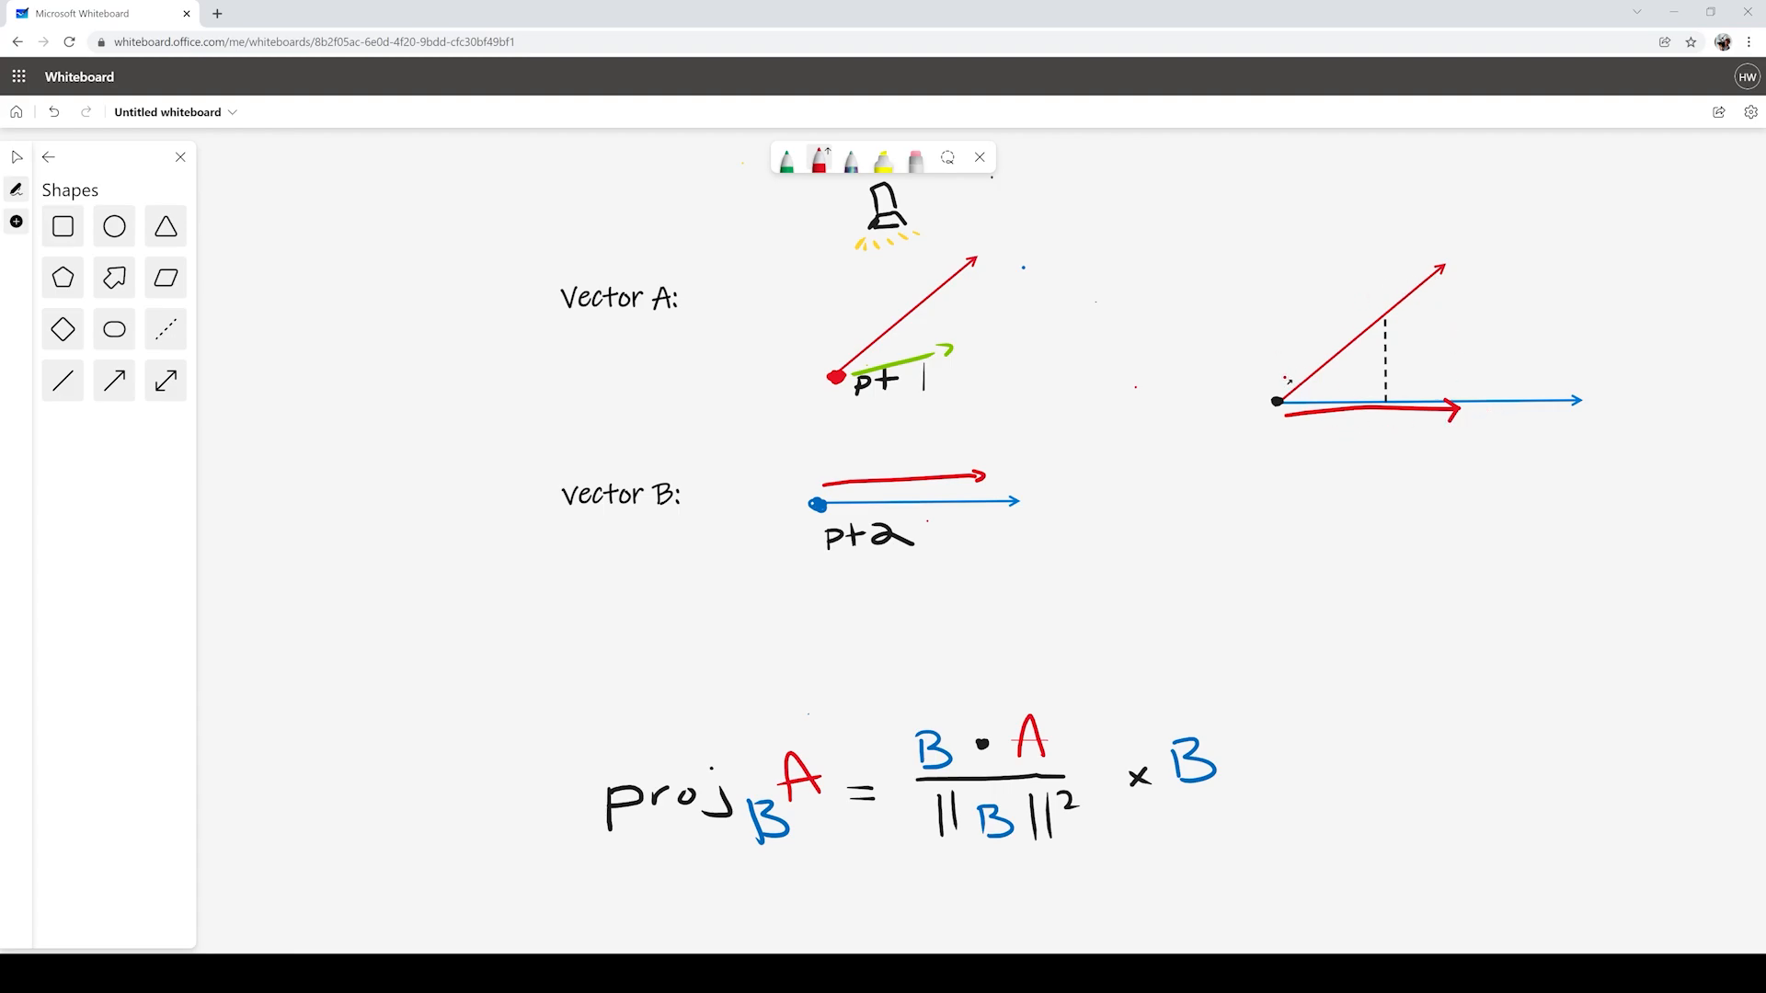
left_click_drag(1276, 402, 1274, 362)
mouse_move(1276, 402)
left_mouse_down()
mouse_move(1273, 313)
mouse_move(1285, 327)
left_mouse_up()
key("ctrl+z")
key("ctrl+z")
key("ctrl+z")
- Draw a red arrow pointing straight up from the shared origin of the vectors in the projection diagram
left_click_drag(1278, 397, 1277, 291)
key("Escape")
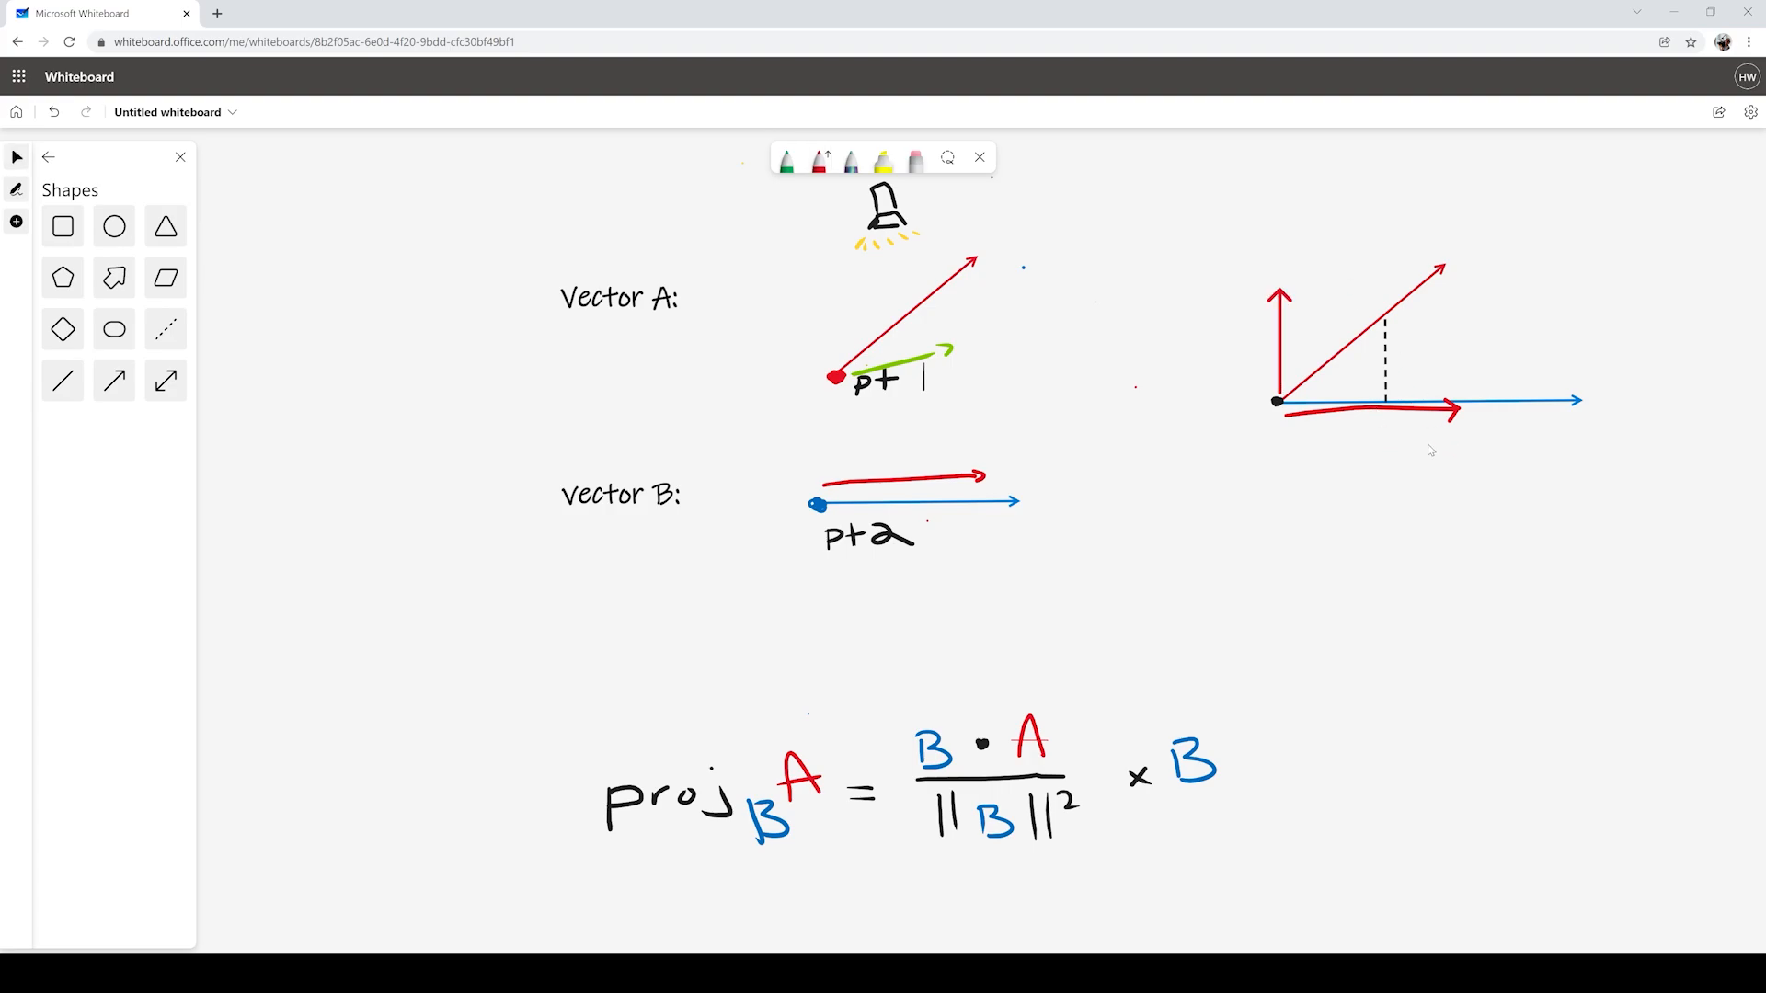
- Examine the projection formula together with the curve sketch and its red, blue and green point vectors
scroll(1306, 405, "down", 1)
left_click_drag(1108, 607, 1192, 261)
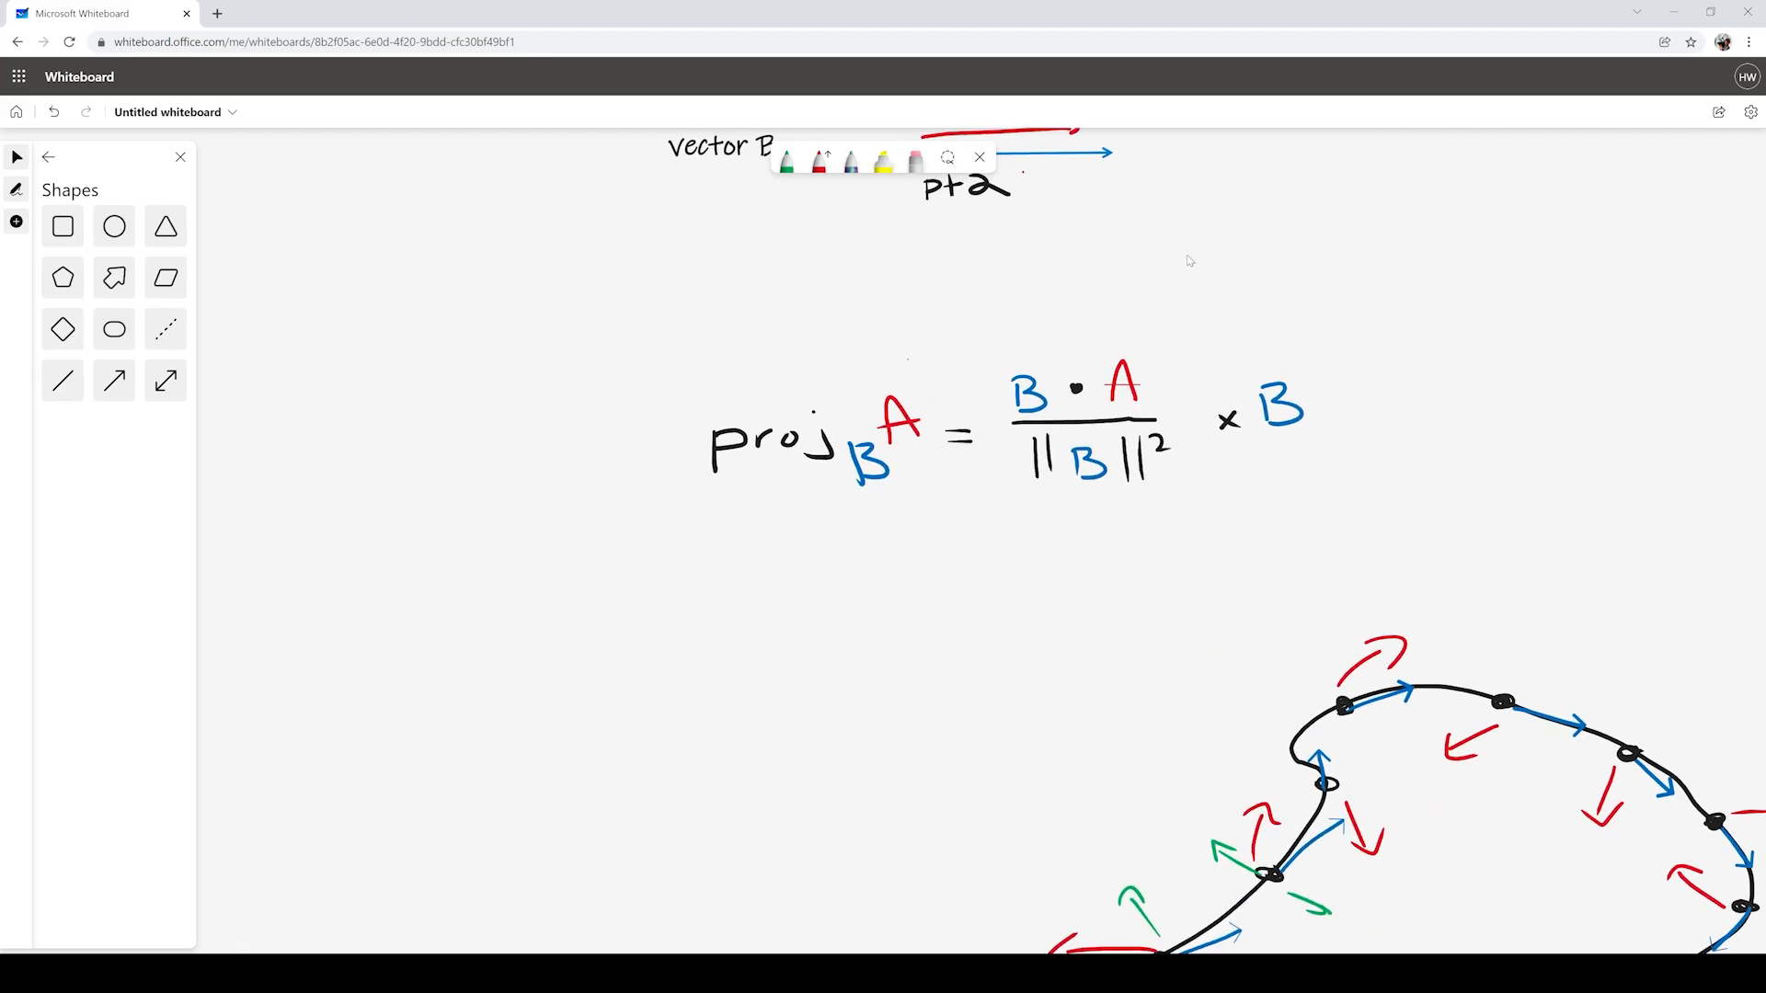
left_click_drag(1180, 330, 1238, 318)
scroll(1140, 437, "up", 1)
scroll(1145, 499, "down", 1)
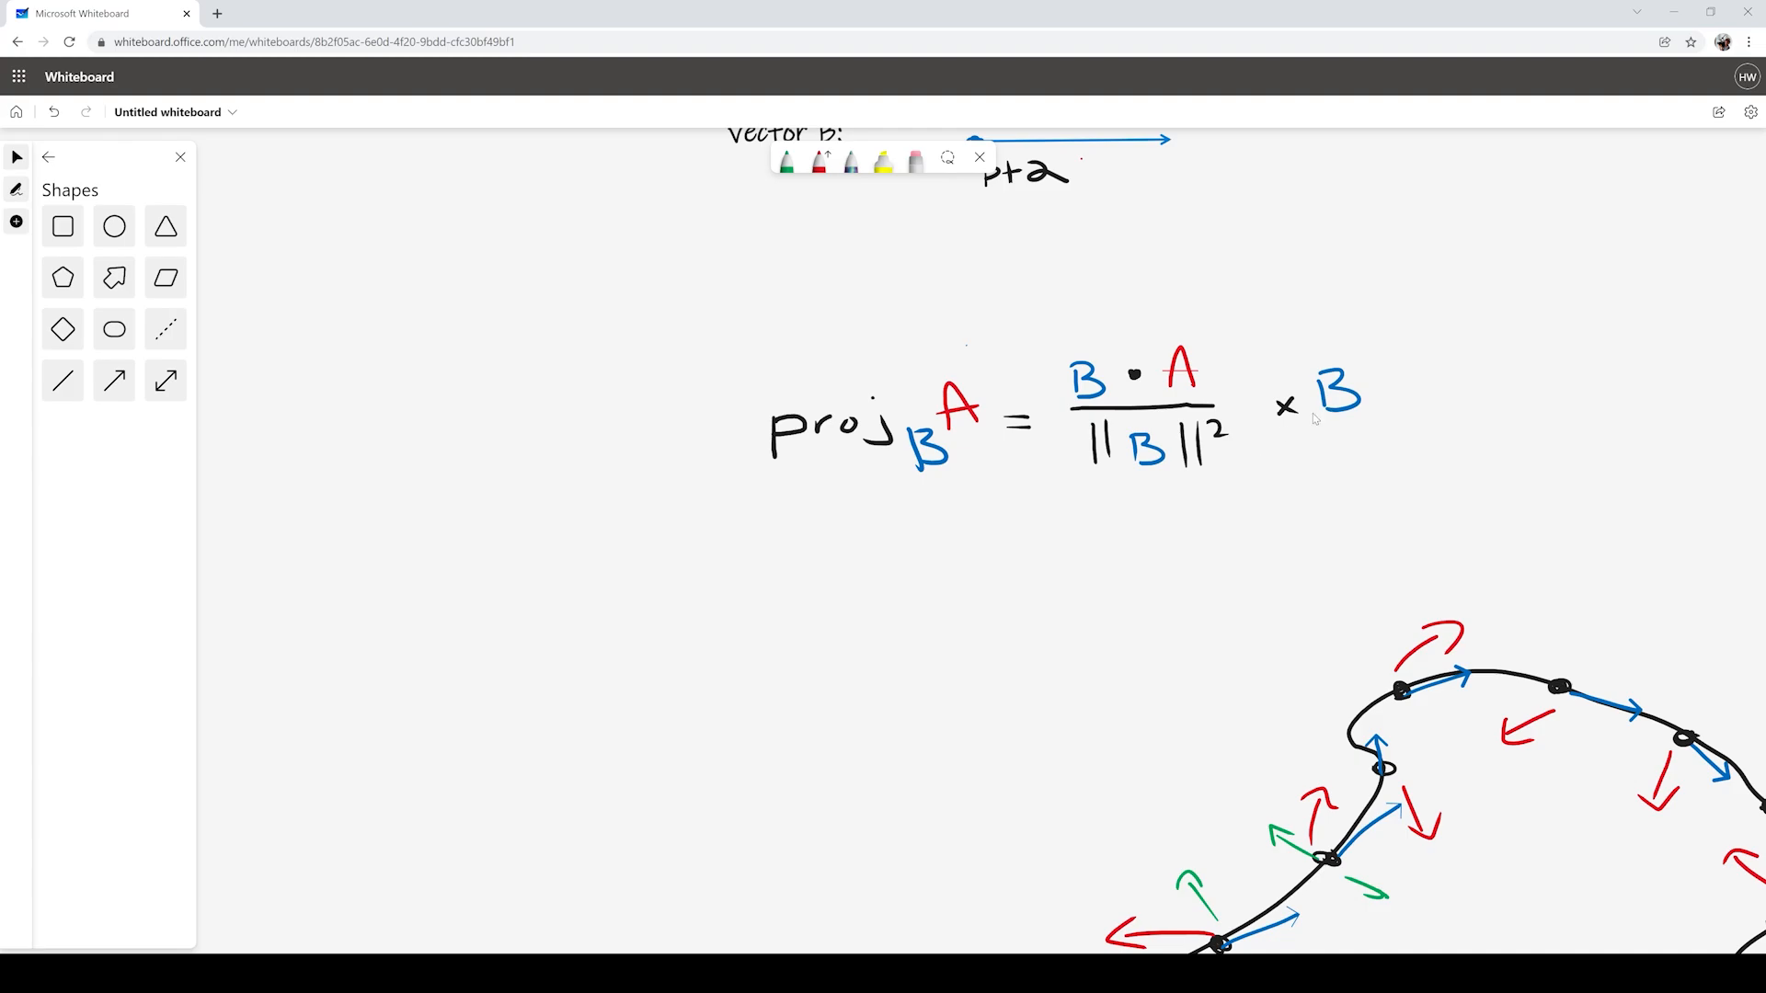
scroll(1398, 423, "down", 2, "ctrl")
scroll(1372, 375, "down", 2)
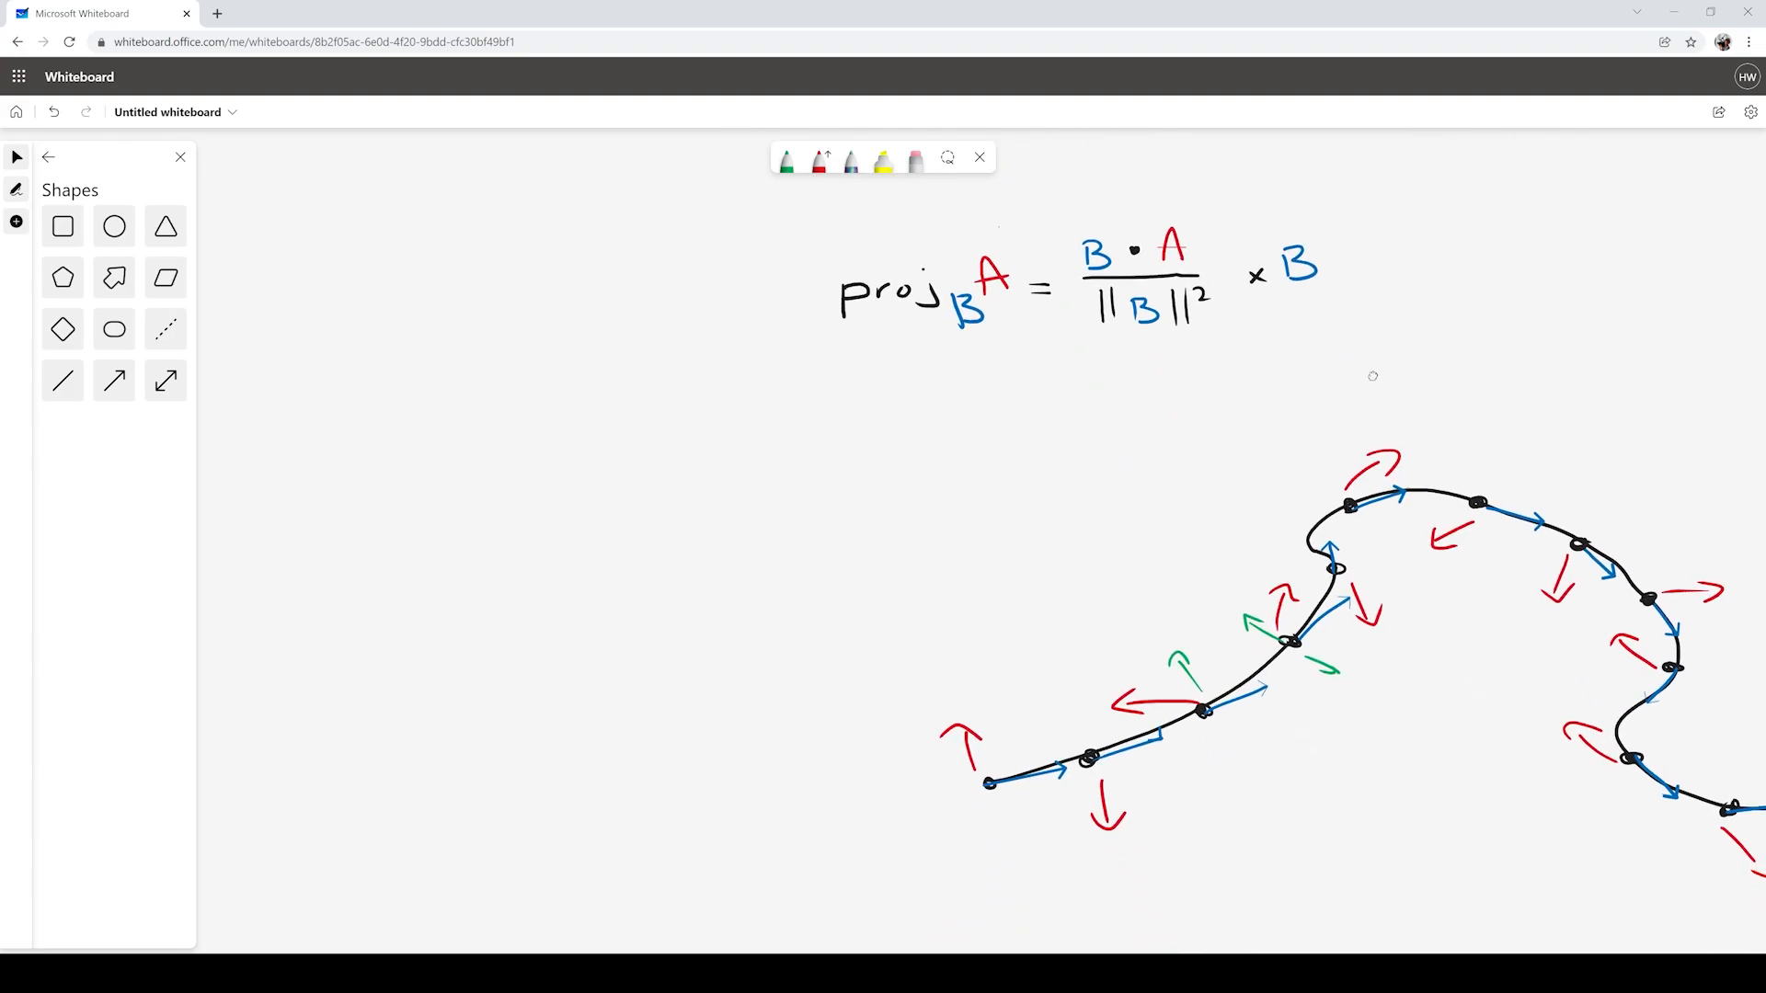
left_click_drag(1582, 445, 1440, 439)
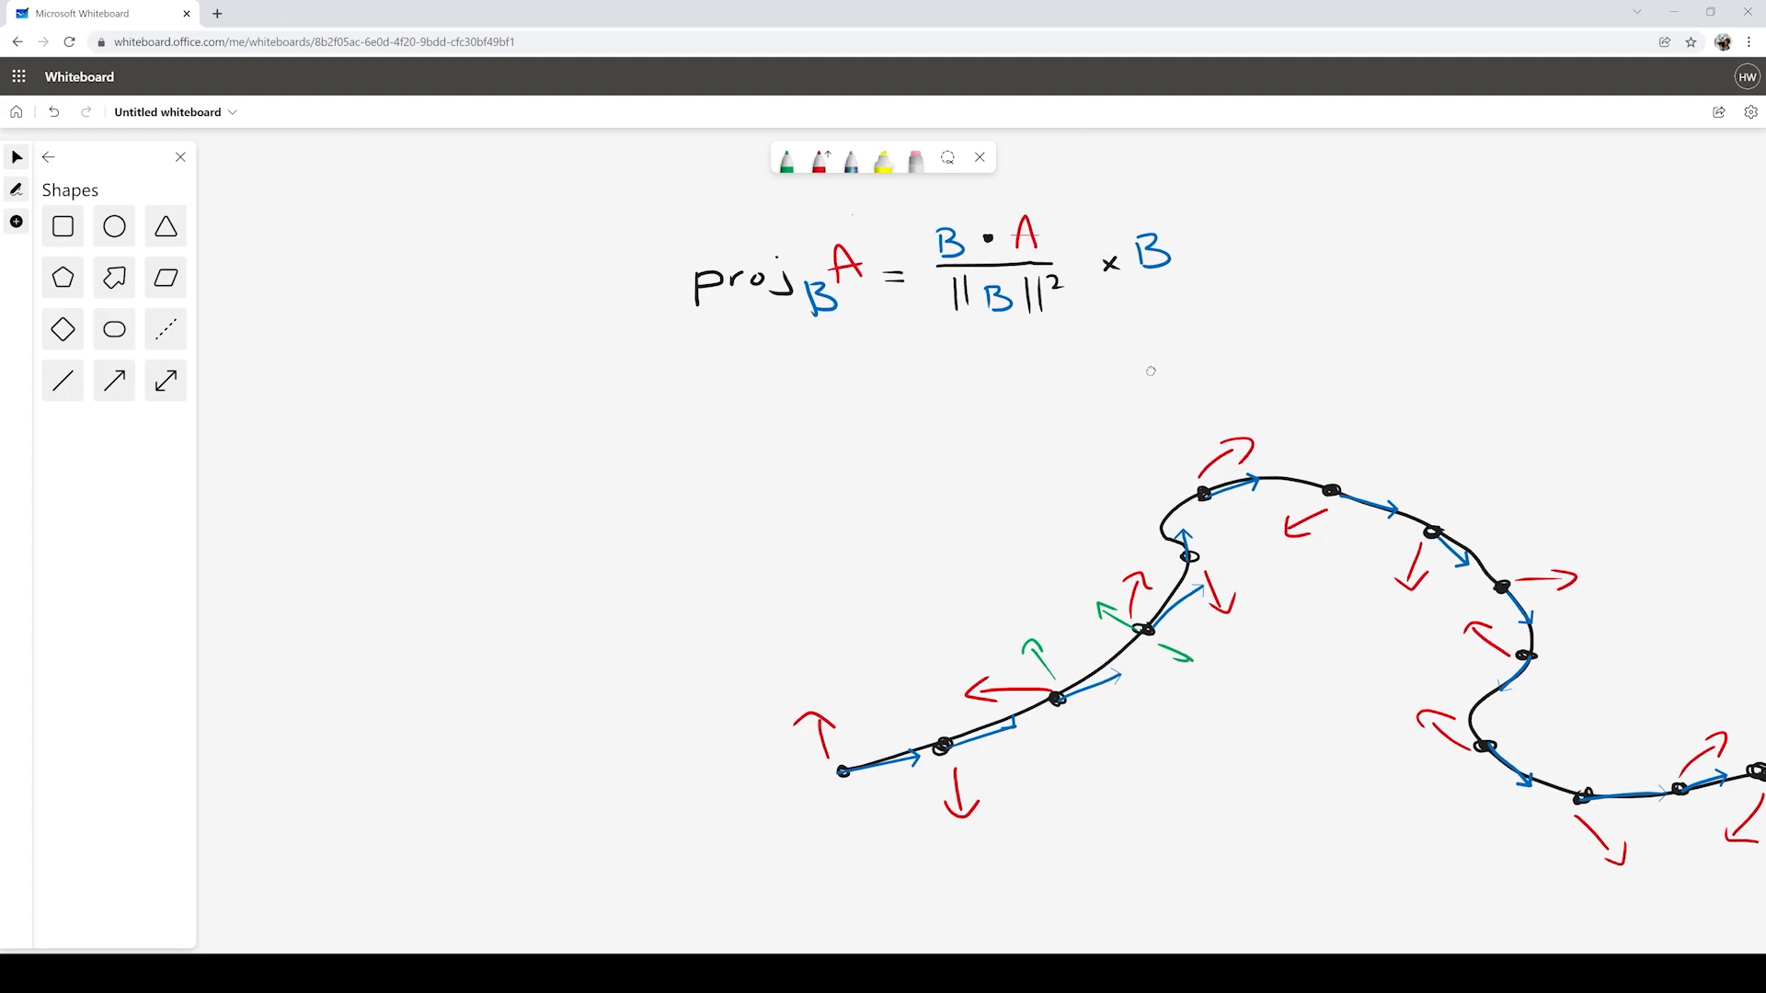
left_click_drag(1163, 367, 1150, 378)
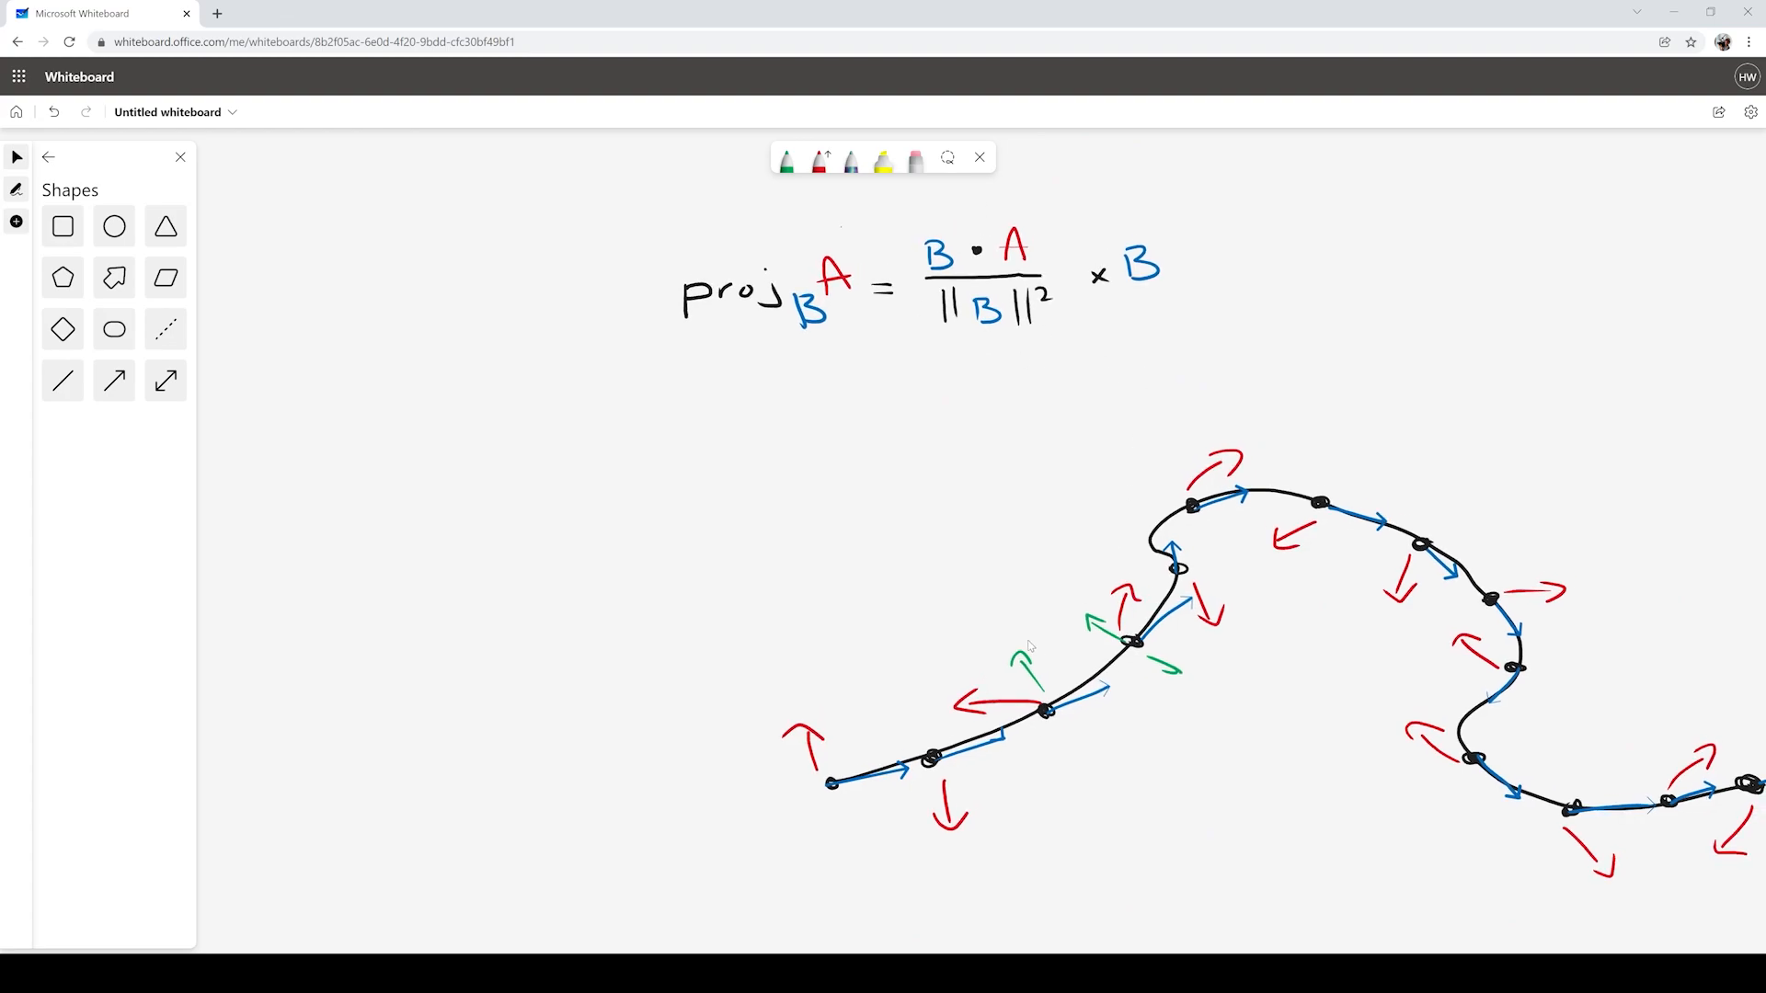
left_click_drag(1030, 647, 1011, 448)
- Draw short green arrows along the curve direction at the first, third, fourth and fifth points of the curve sketch
key("alt+w")
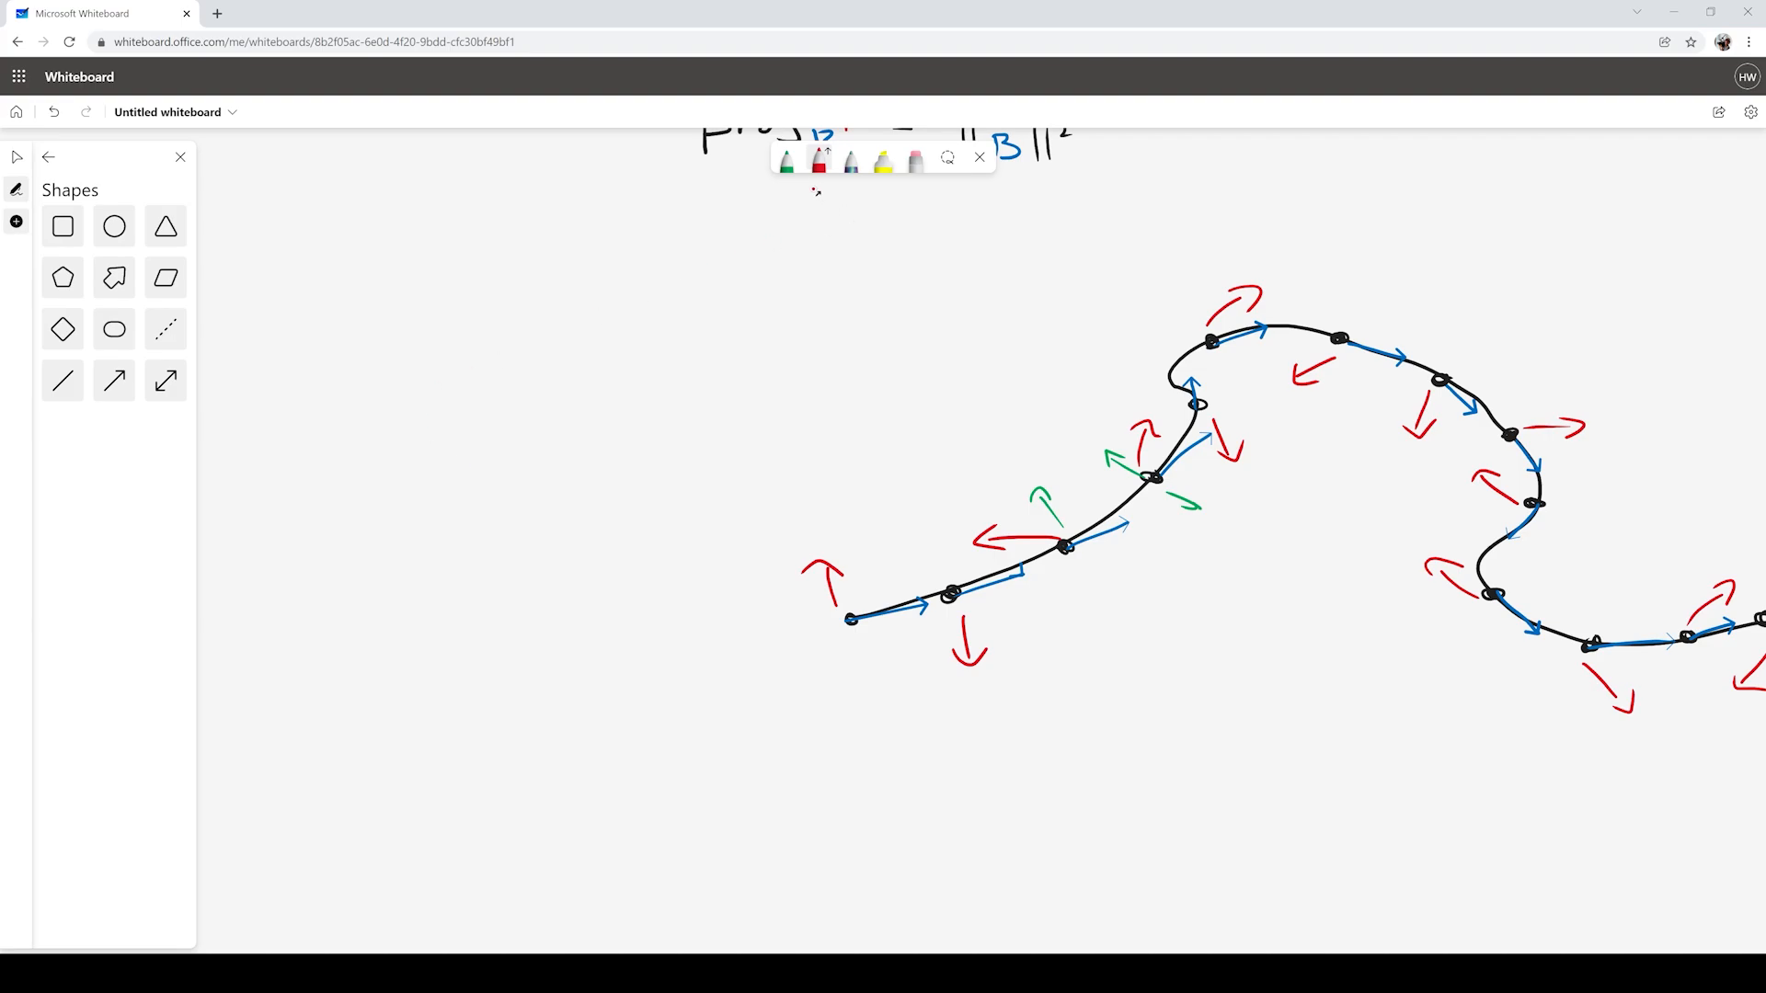
left_click(786, 162)
left_click_drag(852, 619, 897, 603)
left_click_drag(1064, 546, 1094, 530)
left_click_drag(1155, 477, 1178, 450)
left_click_drag(1161, 457, 1178, 450)
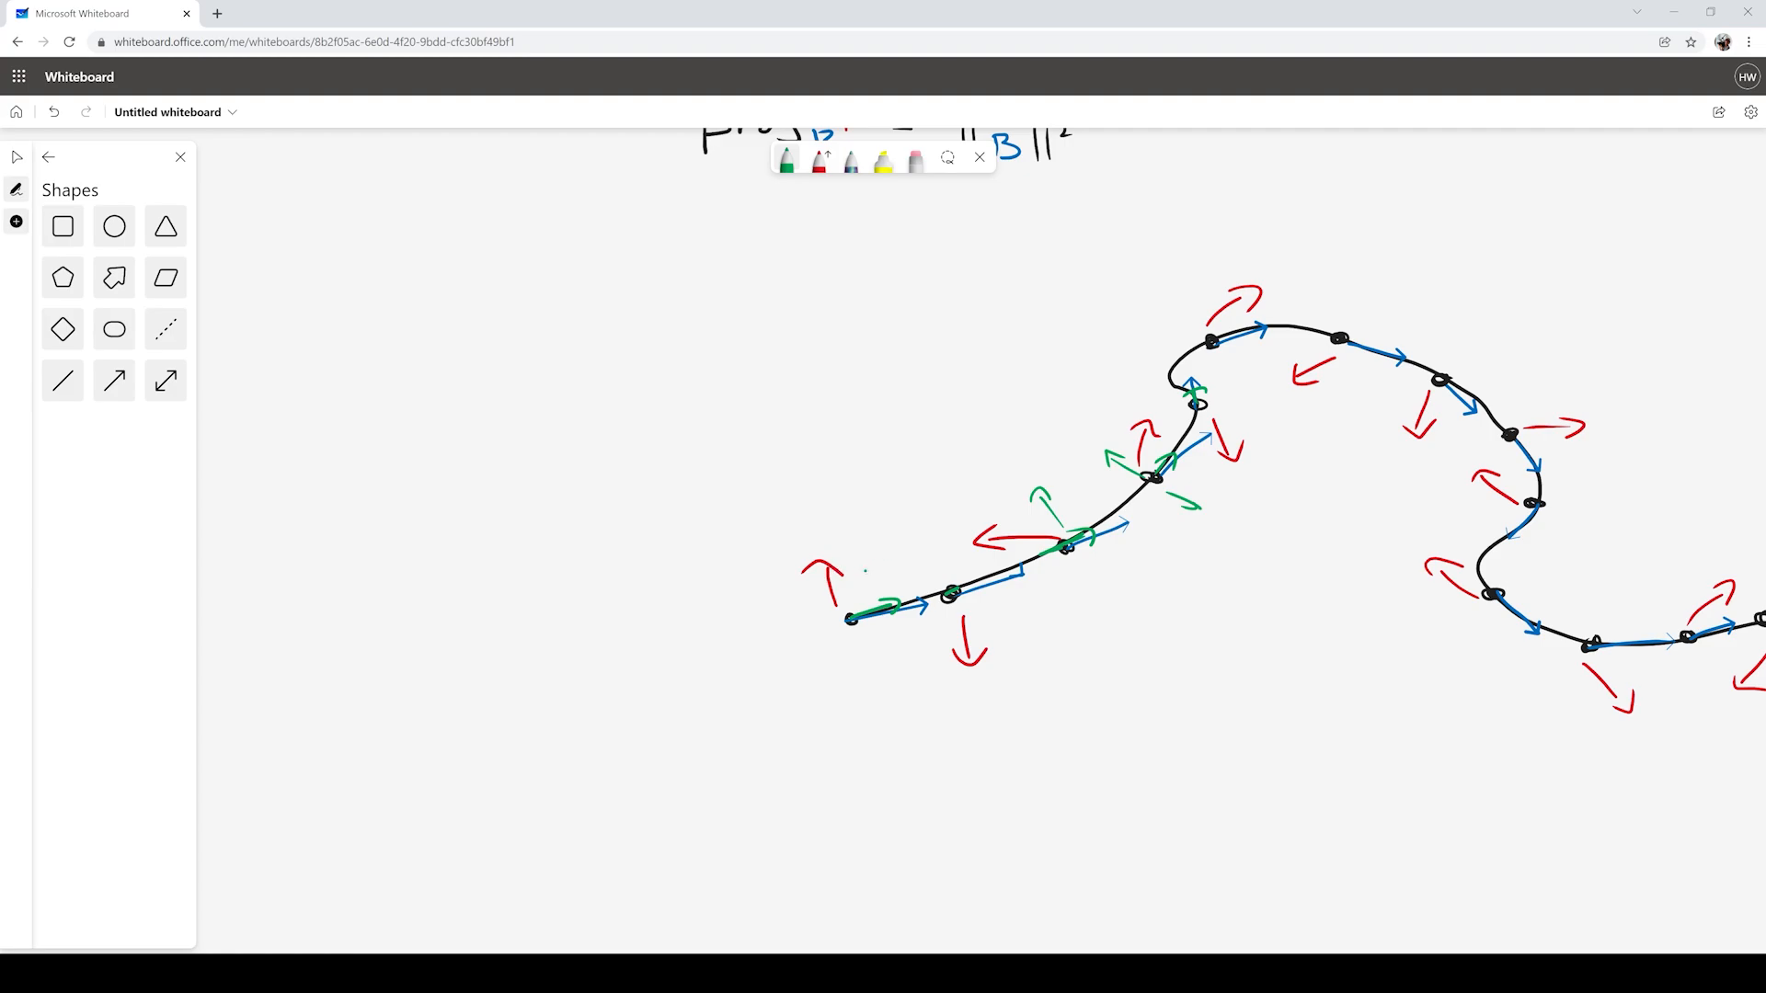
- Circle the first point's green arrow and draw perpendicular green arrows at the curve's second, third, fourth, sixth and seventh points
mouse_move(894, 590)
left_mouse_down()
mouse_move(900, 620)
mouse_move(905, 596)
left_mouse_up()
mouse_move(952, 594)
left_mouse_down()
mouse_move(977, 635)
mouse_move(988, 622)
left_mouse_up()
mouse_move(1067, 538)
left_mouse_down()
mouse_move(1037, 499)
mouse_move(1061, 505)
mouse_move(1110, 453)
left_mouse_up()
left_click_drag(1123, 470, 1142, 449)
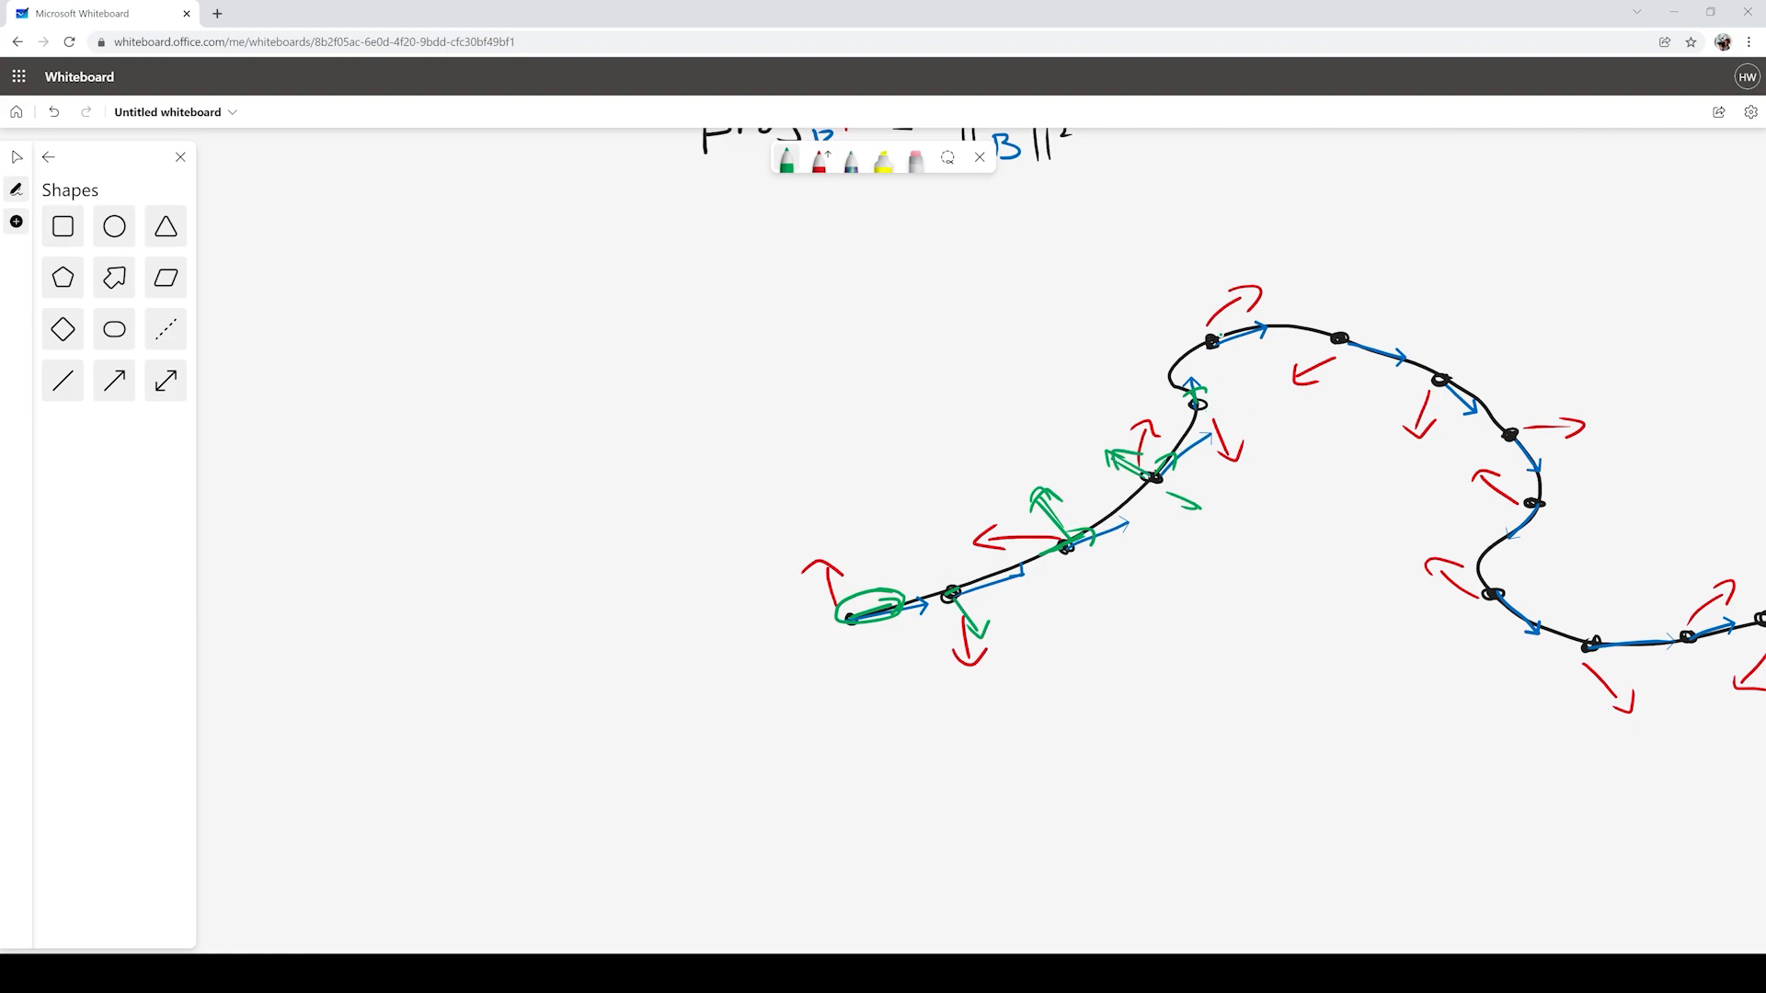
left_click_drag(1209, 336, 1202, 306)
left_click_drag(1191, 319, 1216, 316)
mouse_move(1340, 342)
left_mouse_down()
mouse_move(1325, 370)
mouse_move(1344, 377)
left_mouse_up()
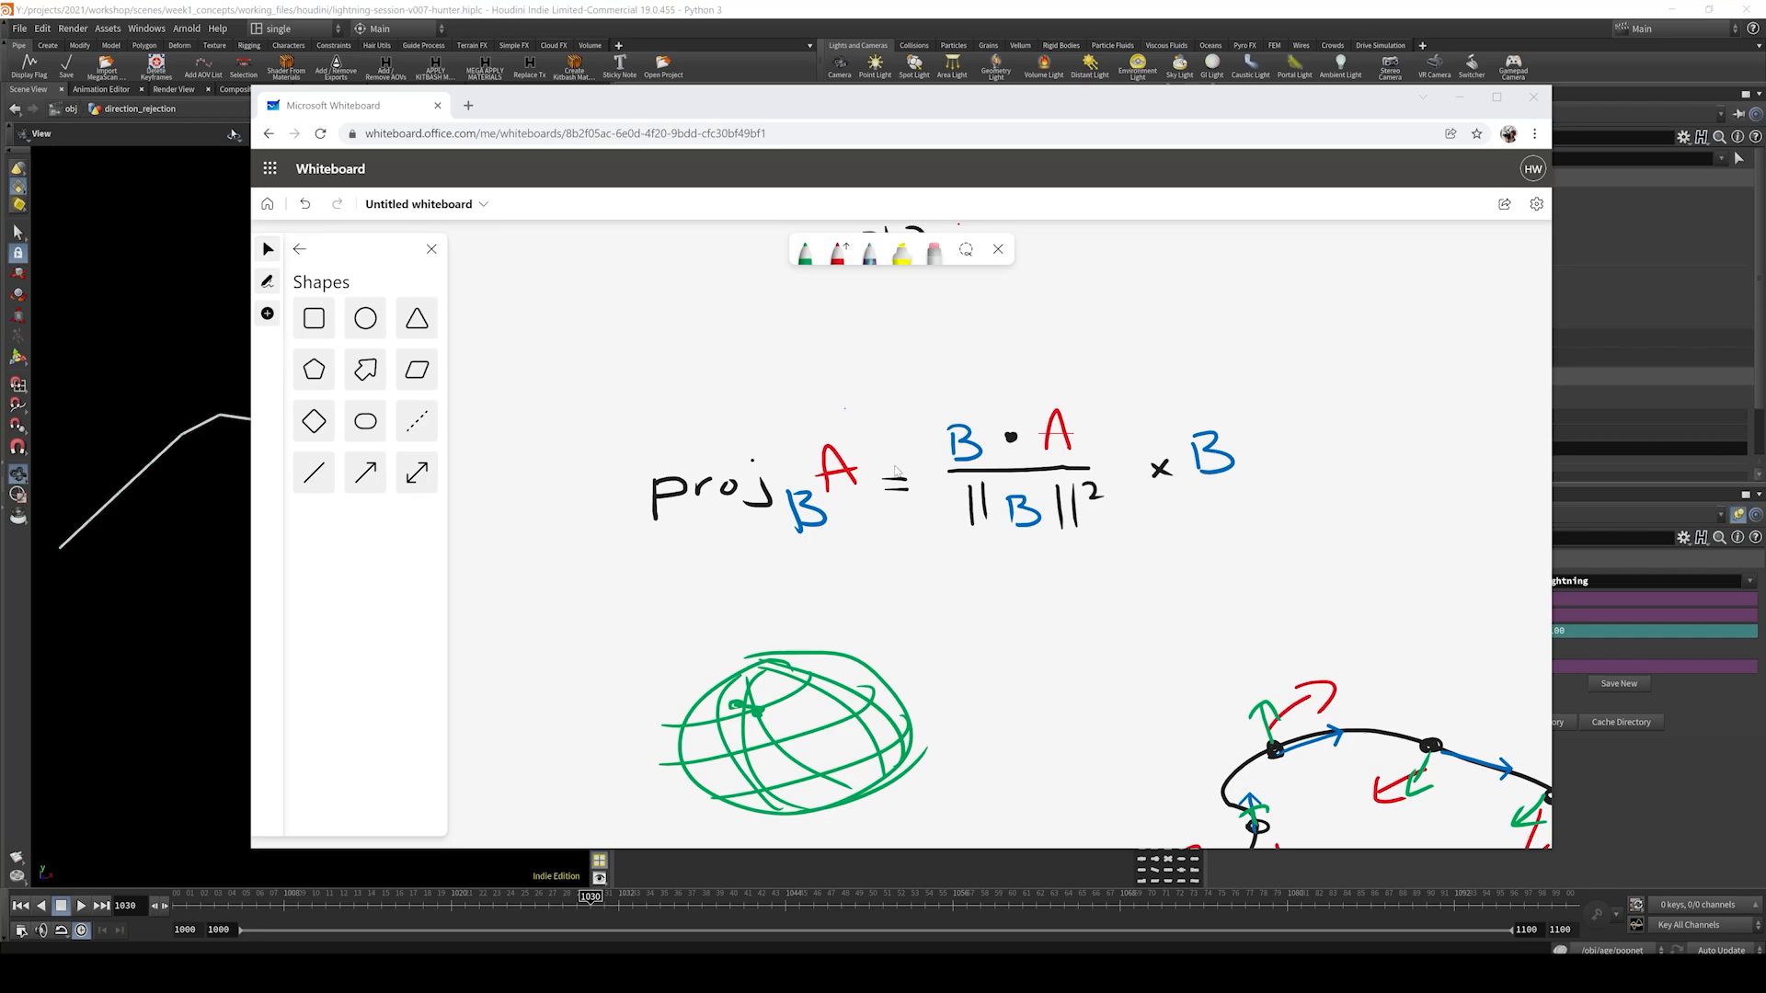
- Switch to Houdini and examine the resample1, resample2 and orientalongcurve1 nodes, including the tan tangent attribute
left_click(1460, 104)
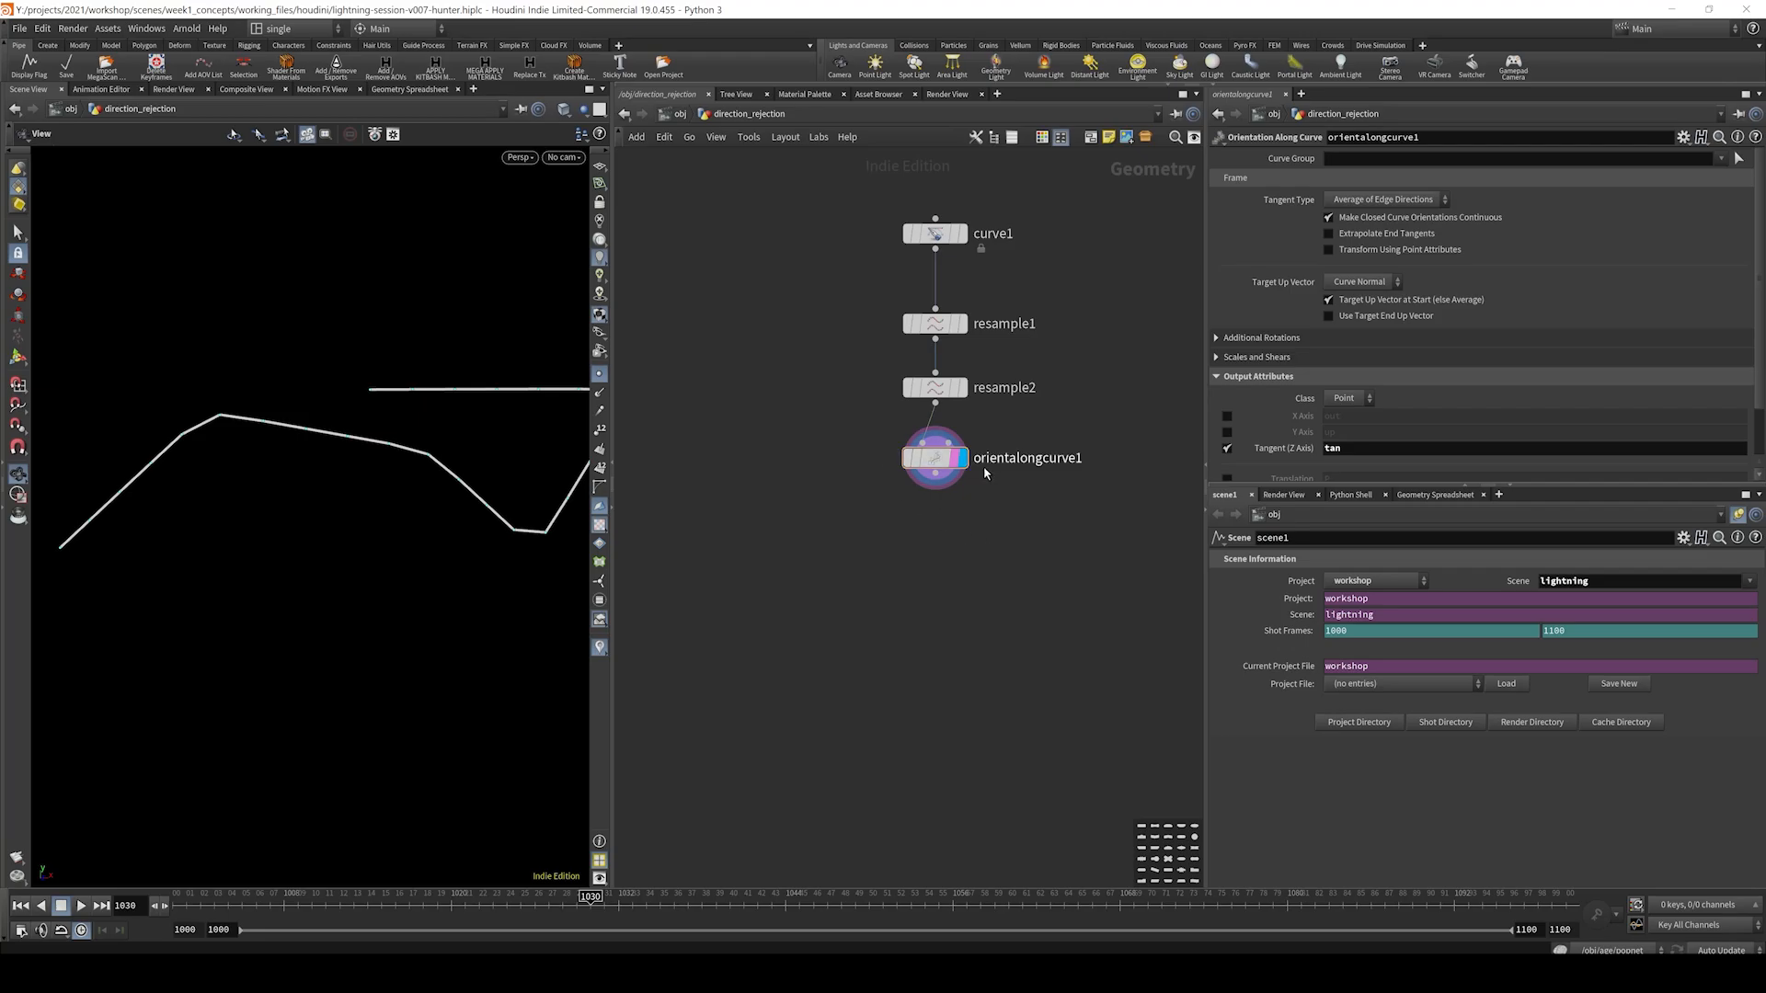
left_click_drag(936, 474, 931, 541)
left_click(924, 554)
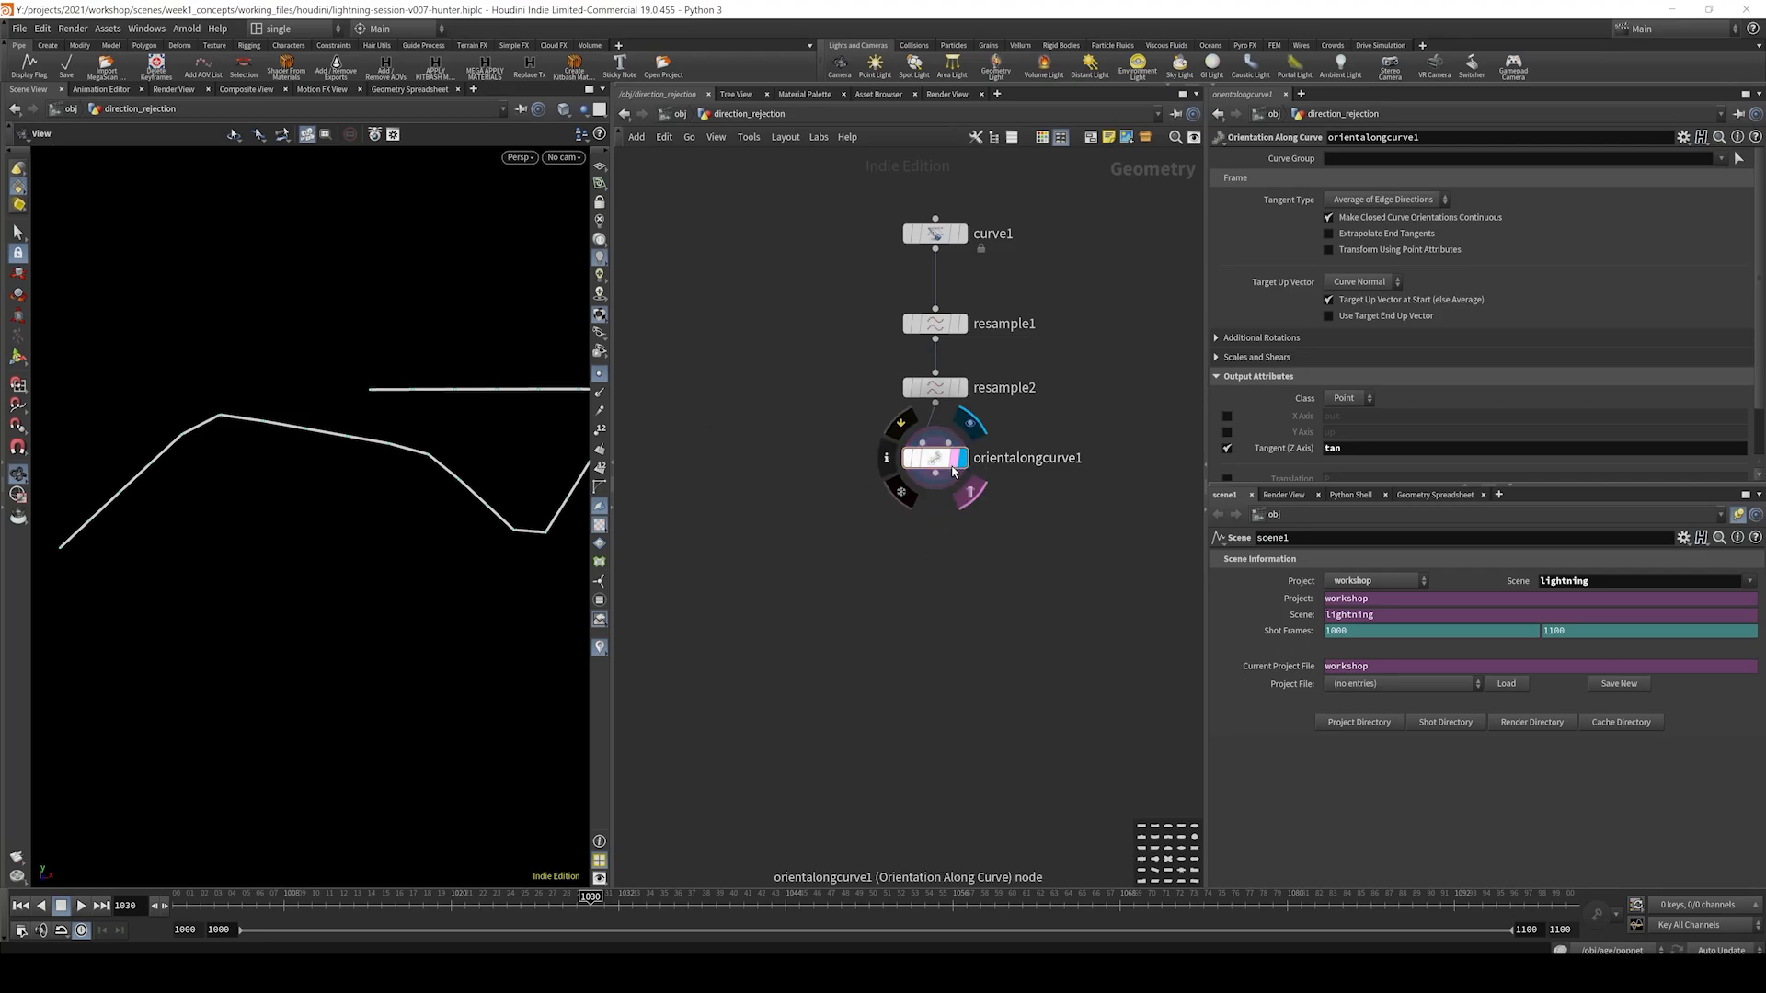
left_click_drag(1043, 291, 839, 342)
left_click_drag(1058, 353, 889, 407)
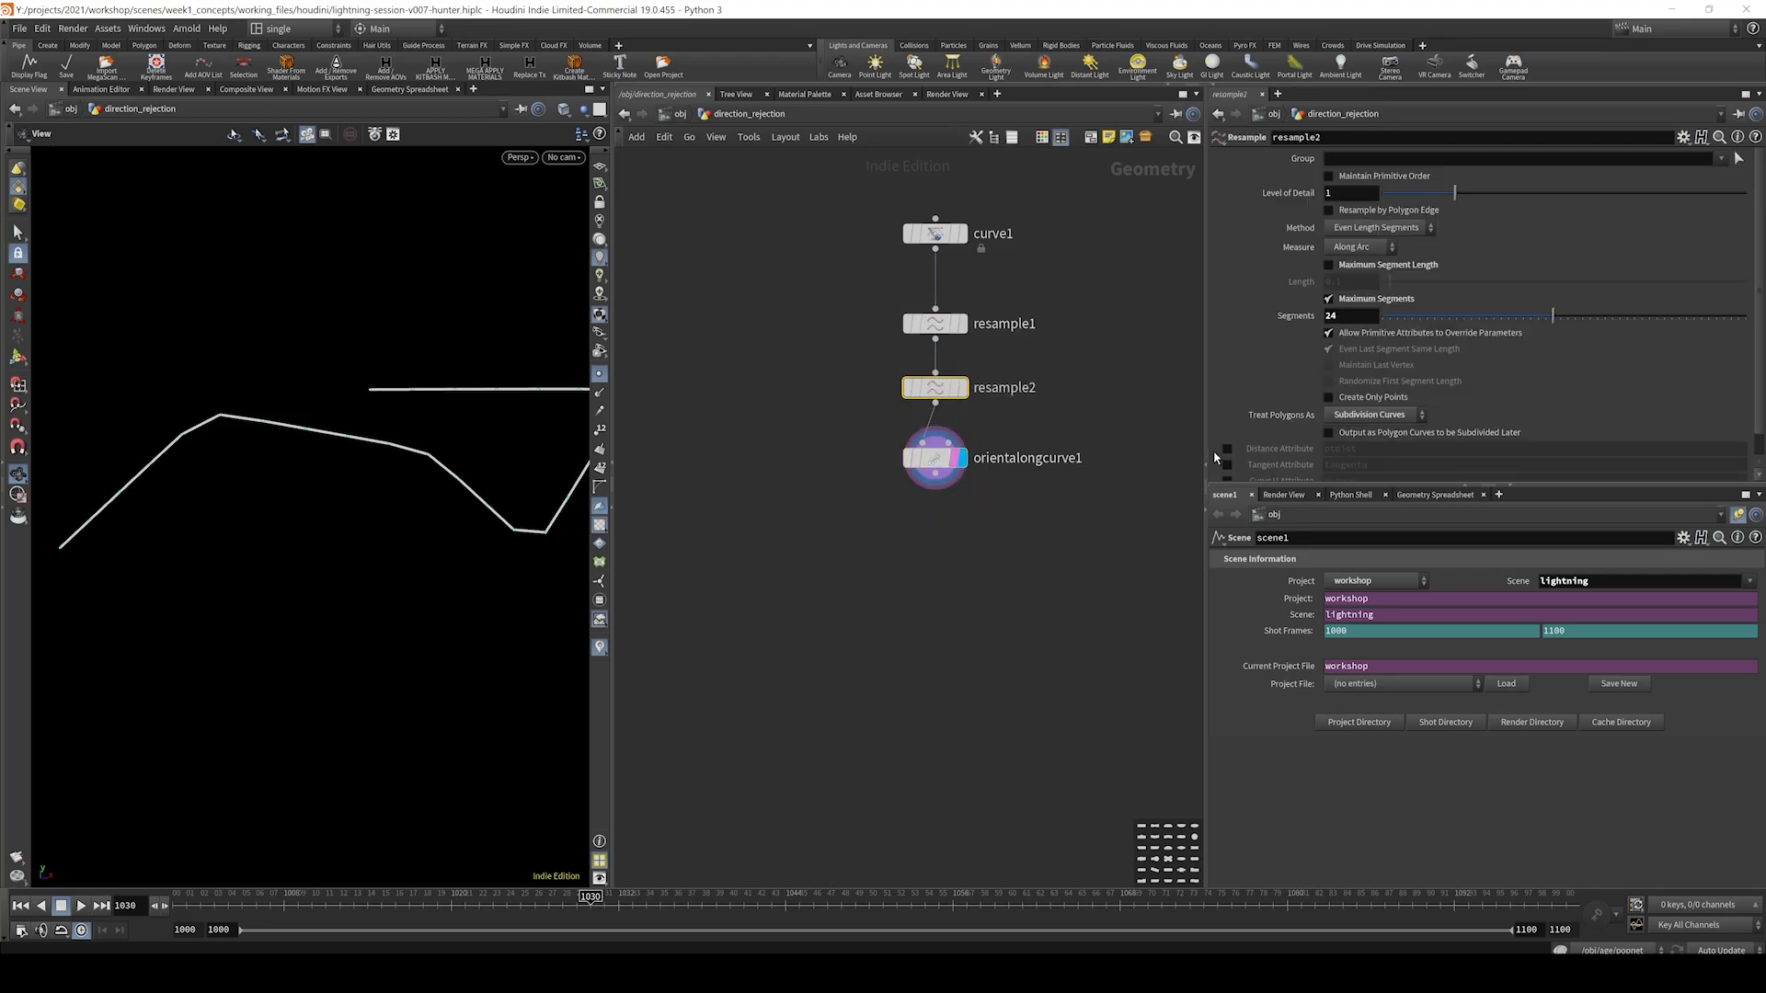
left_click_drag(1116, 411, 809, 490)
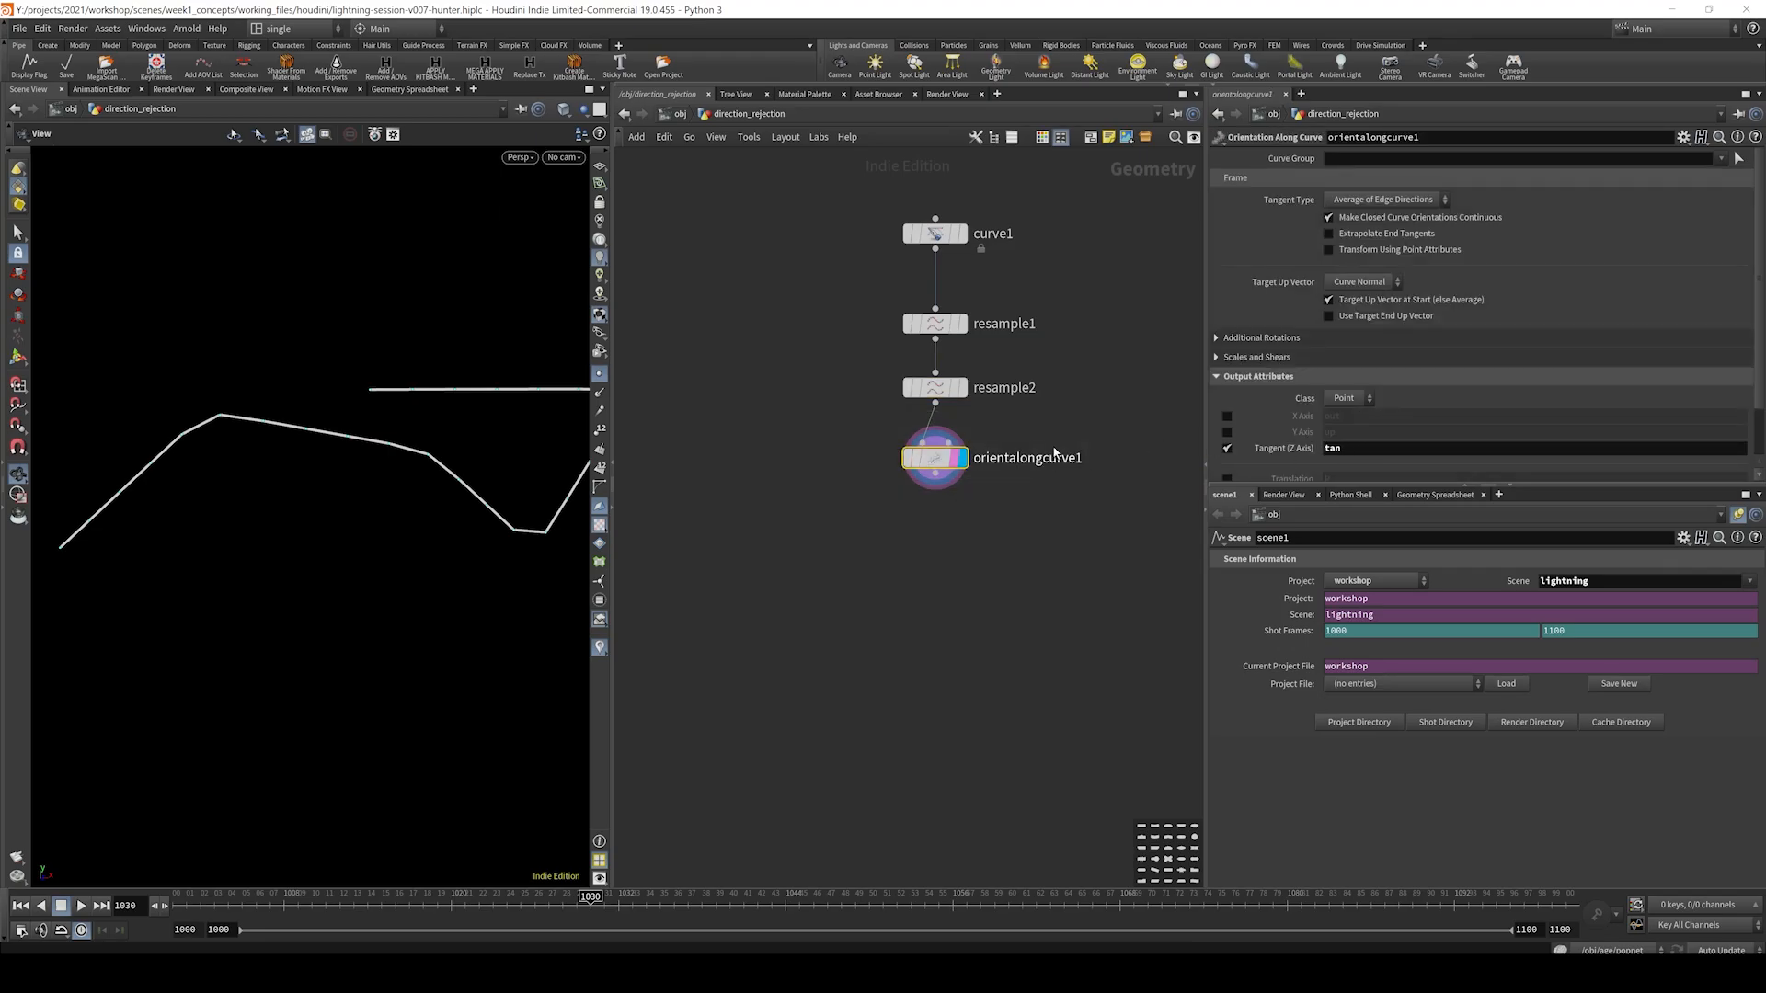
double_click(1337, 449)
scroll(952, 538, "down", 2)
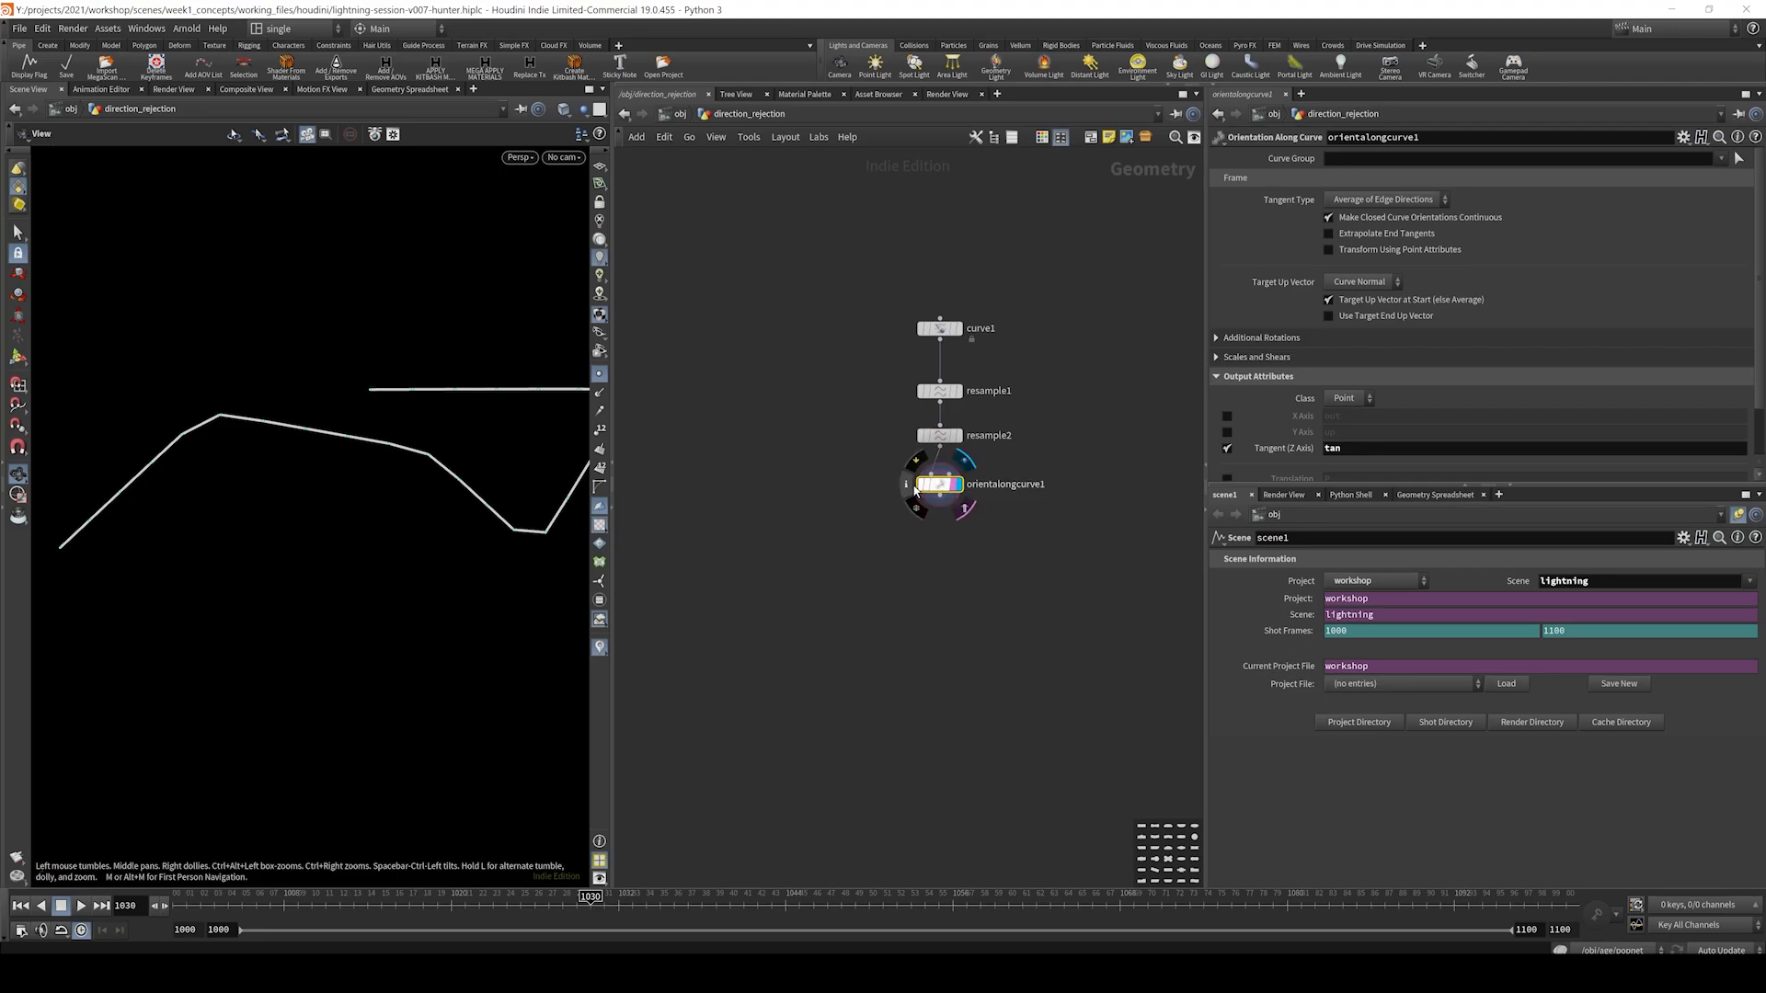
- Visualize orientalongcurve1's tan attribute in the viewport from its node info
left_click(911, 484)
left_click(1053, 438)
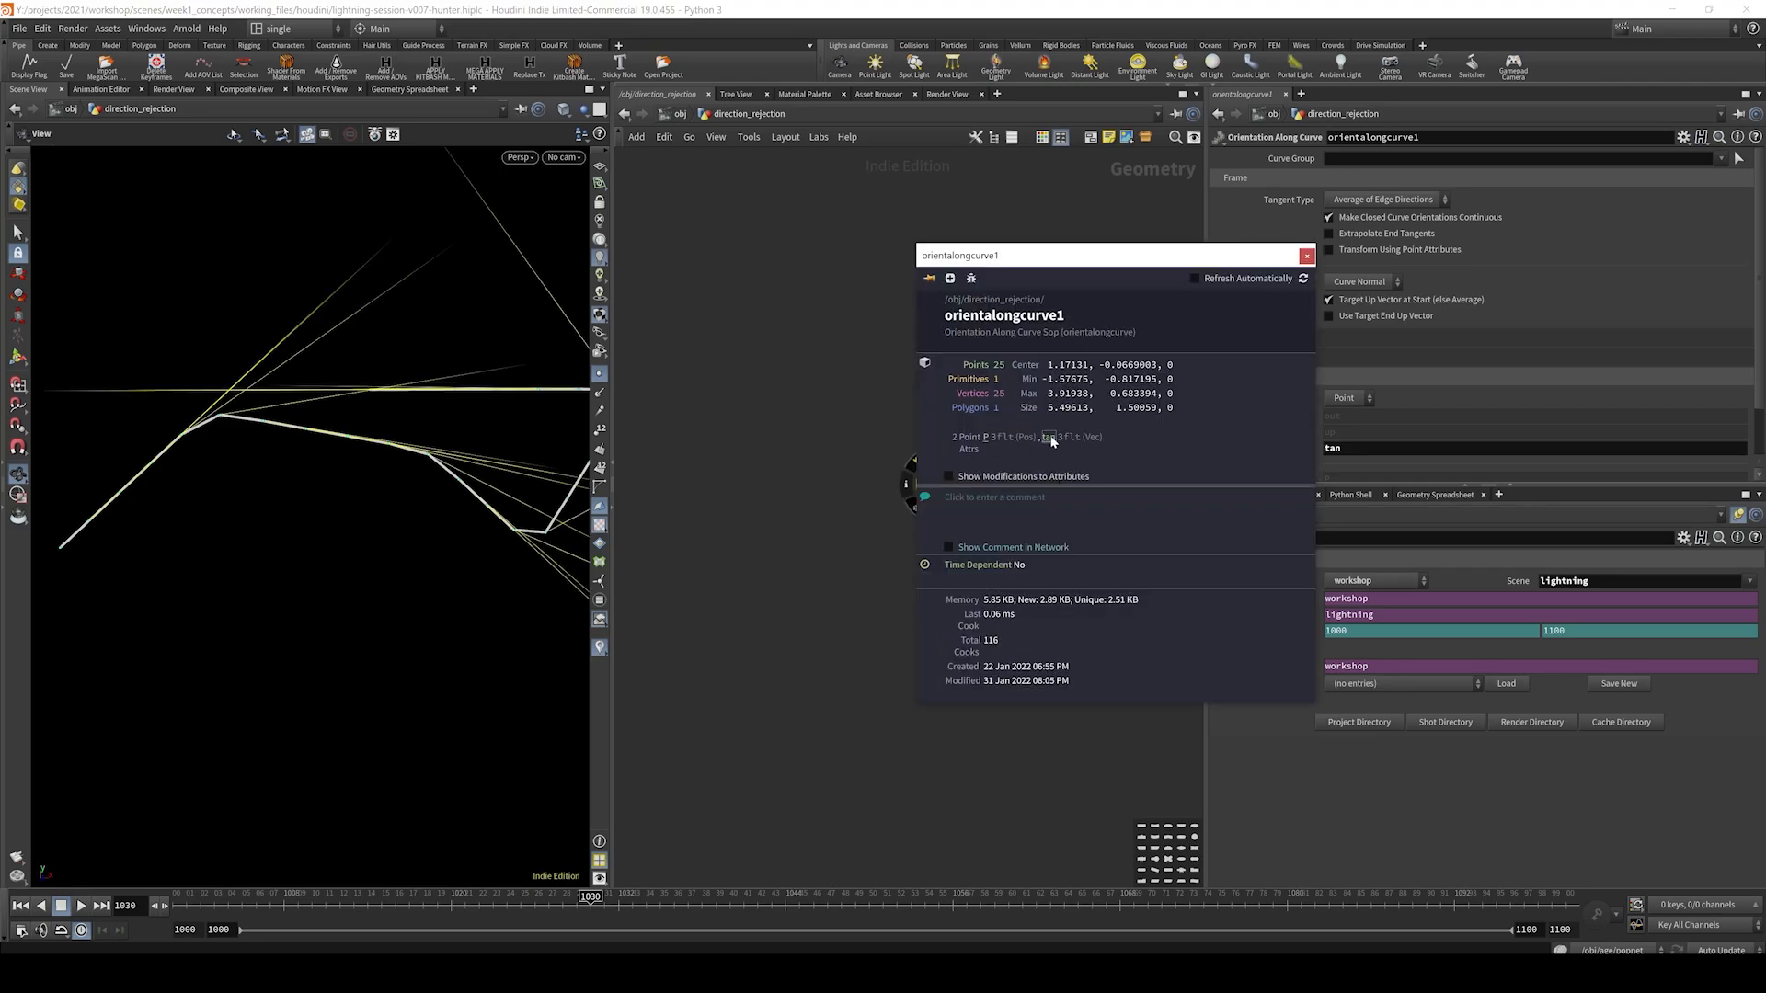
left_click_drag(394, 474, 340, 453)
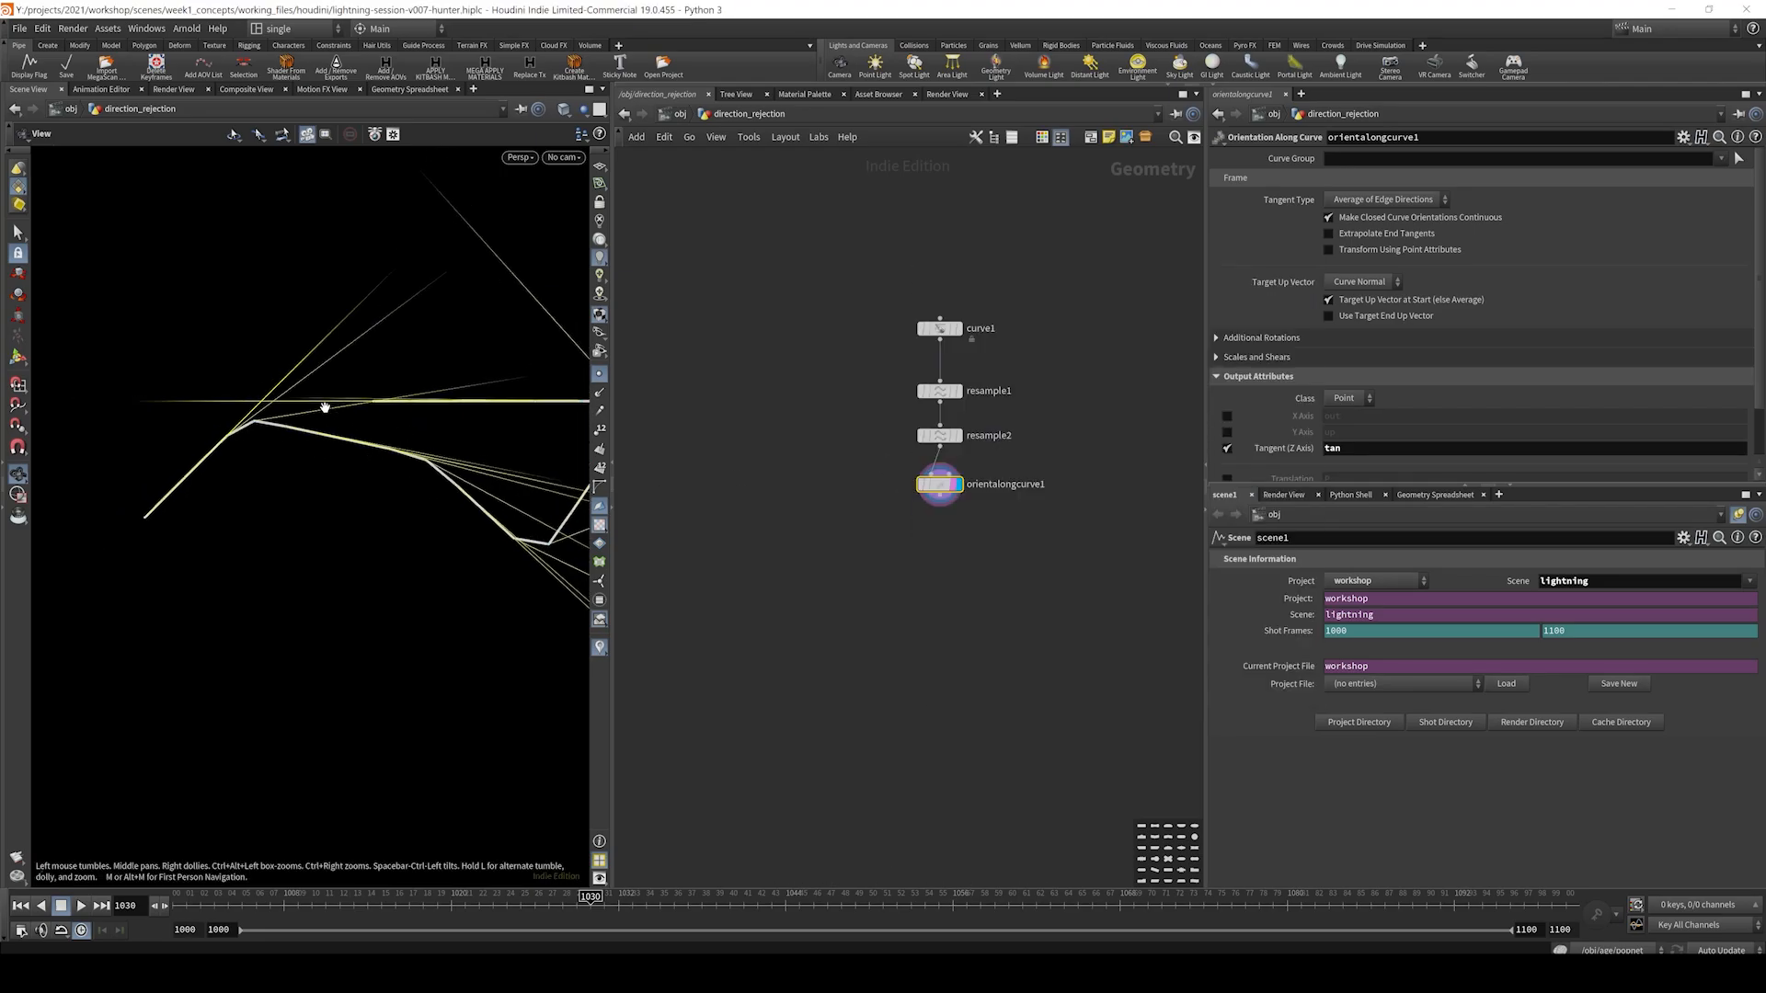
- Add a Point VOP after orientalongcurve1, display its output and line it up beneath that node
scroll(1054, 469, "up", 2)
left_click(1054, 469)
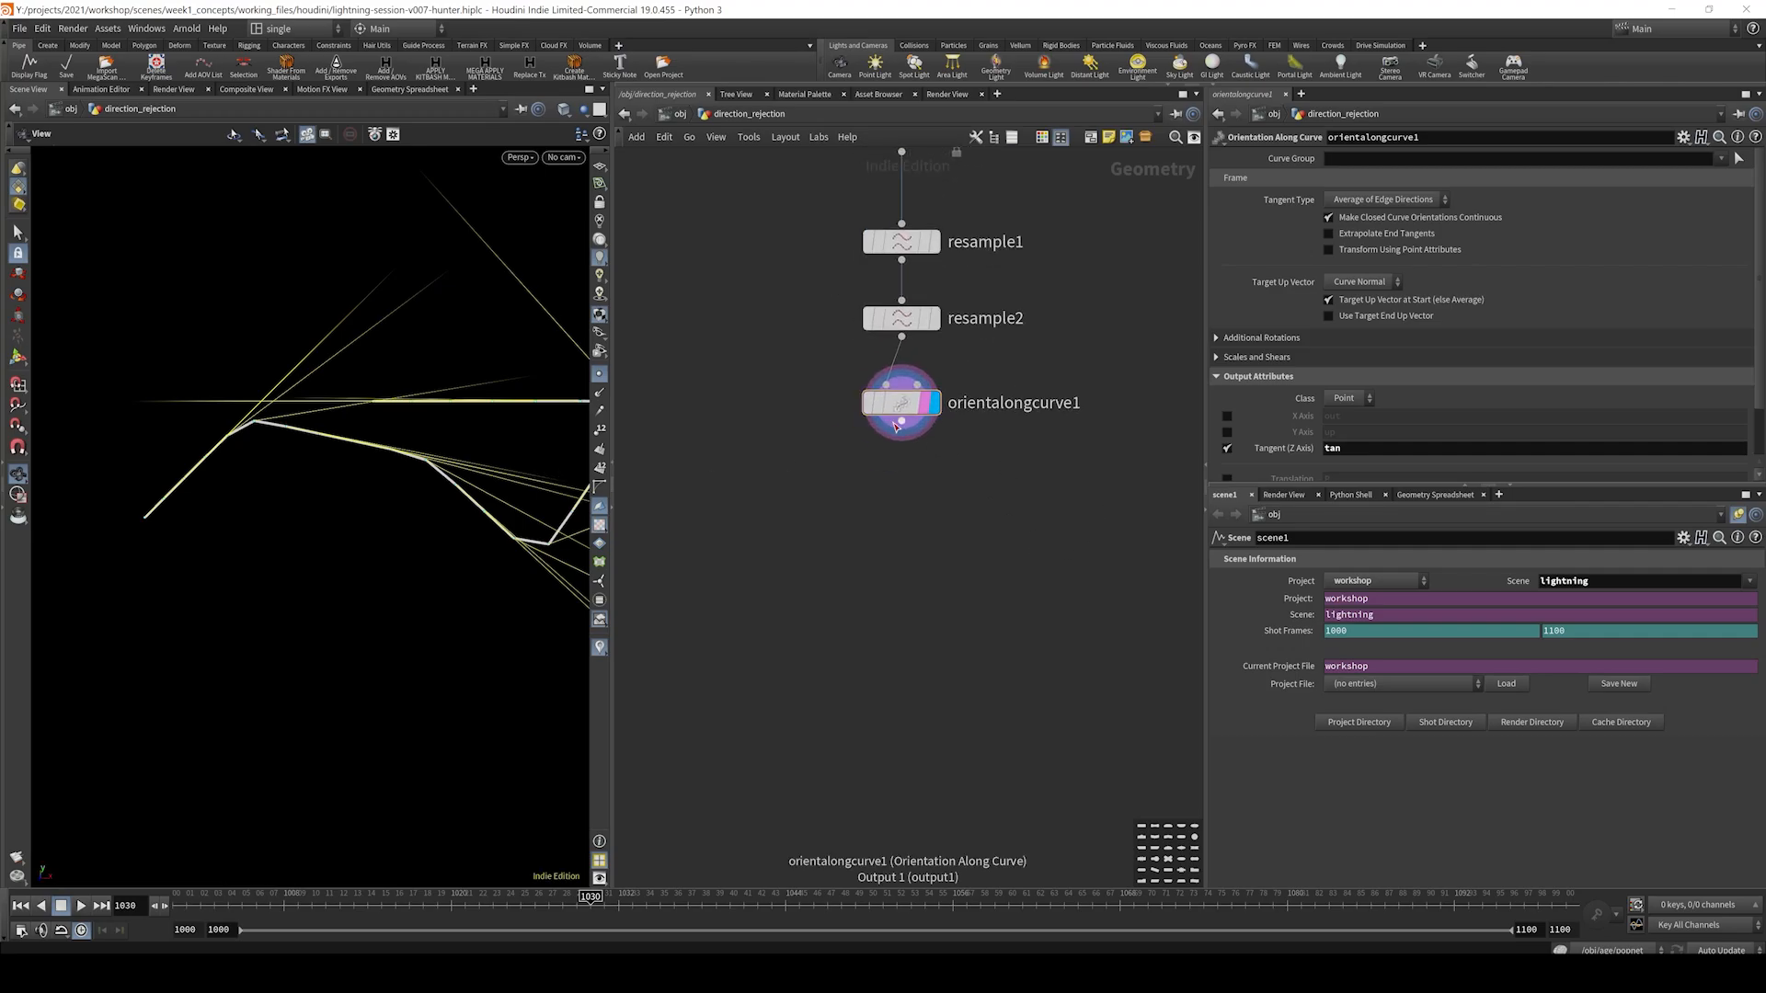
key("Tab")
type("poin")
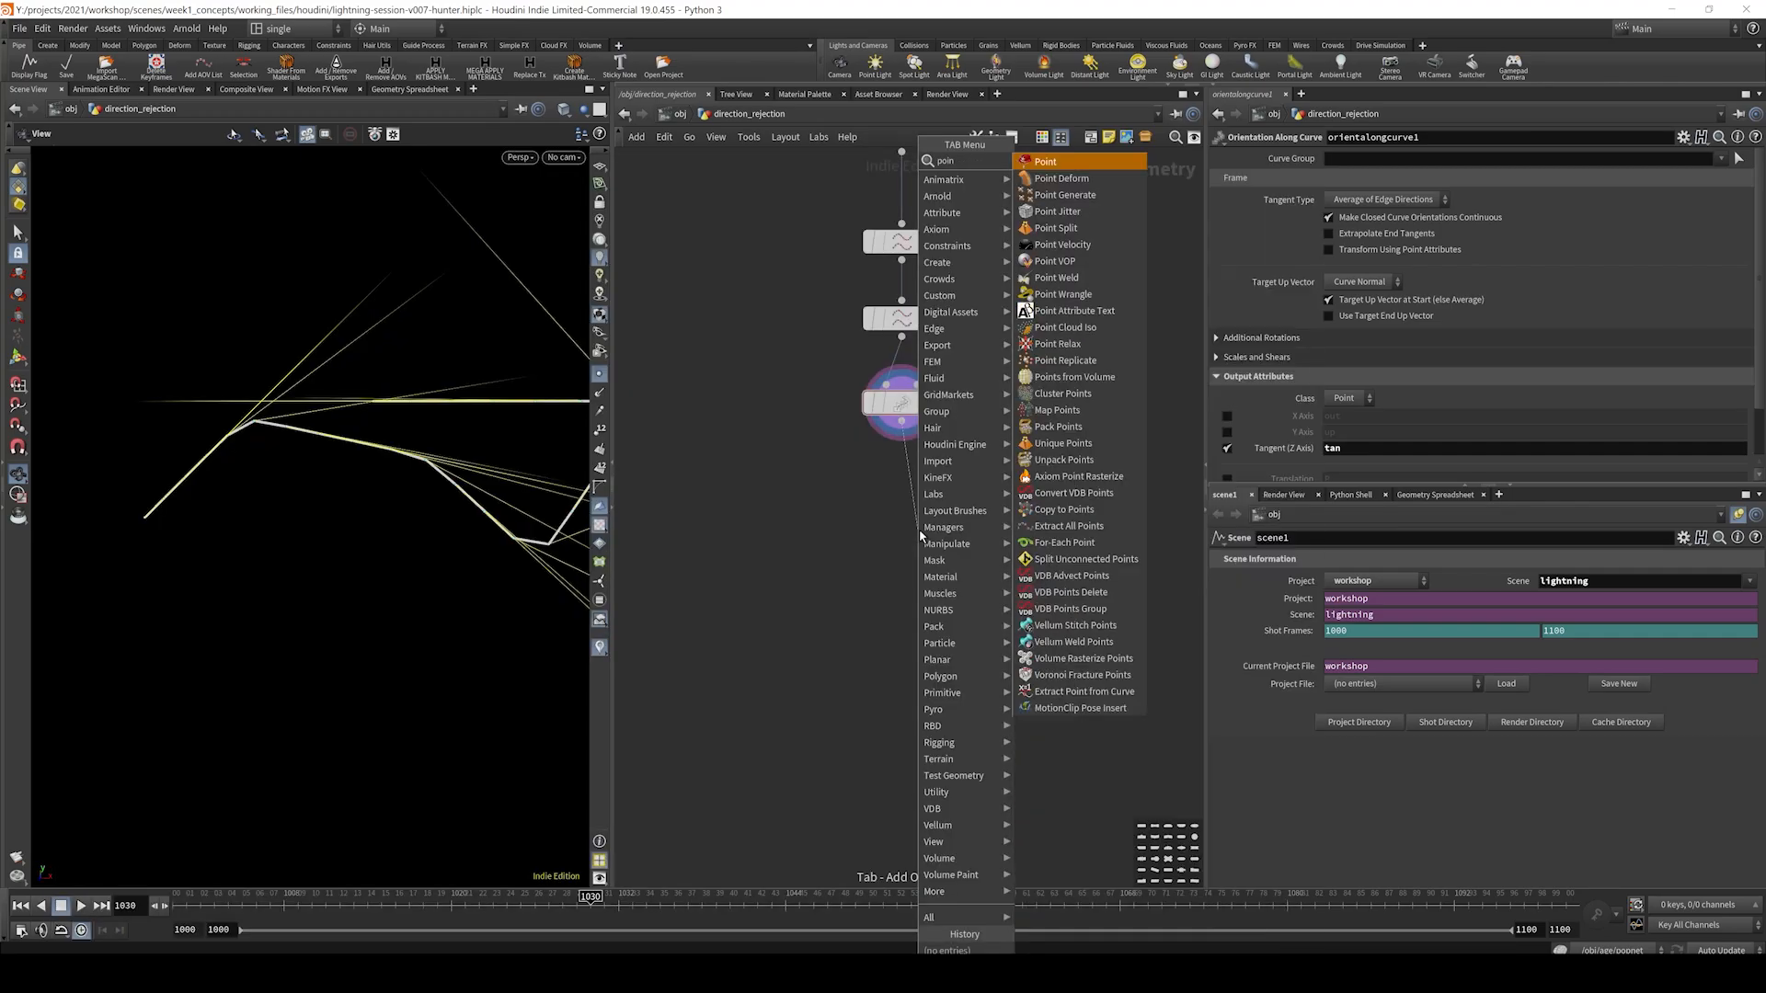
type("tvop")
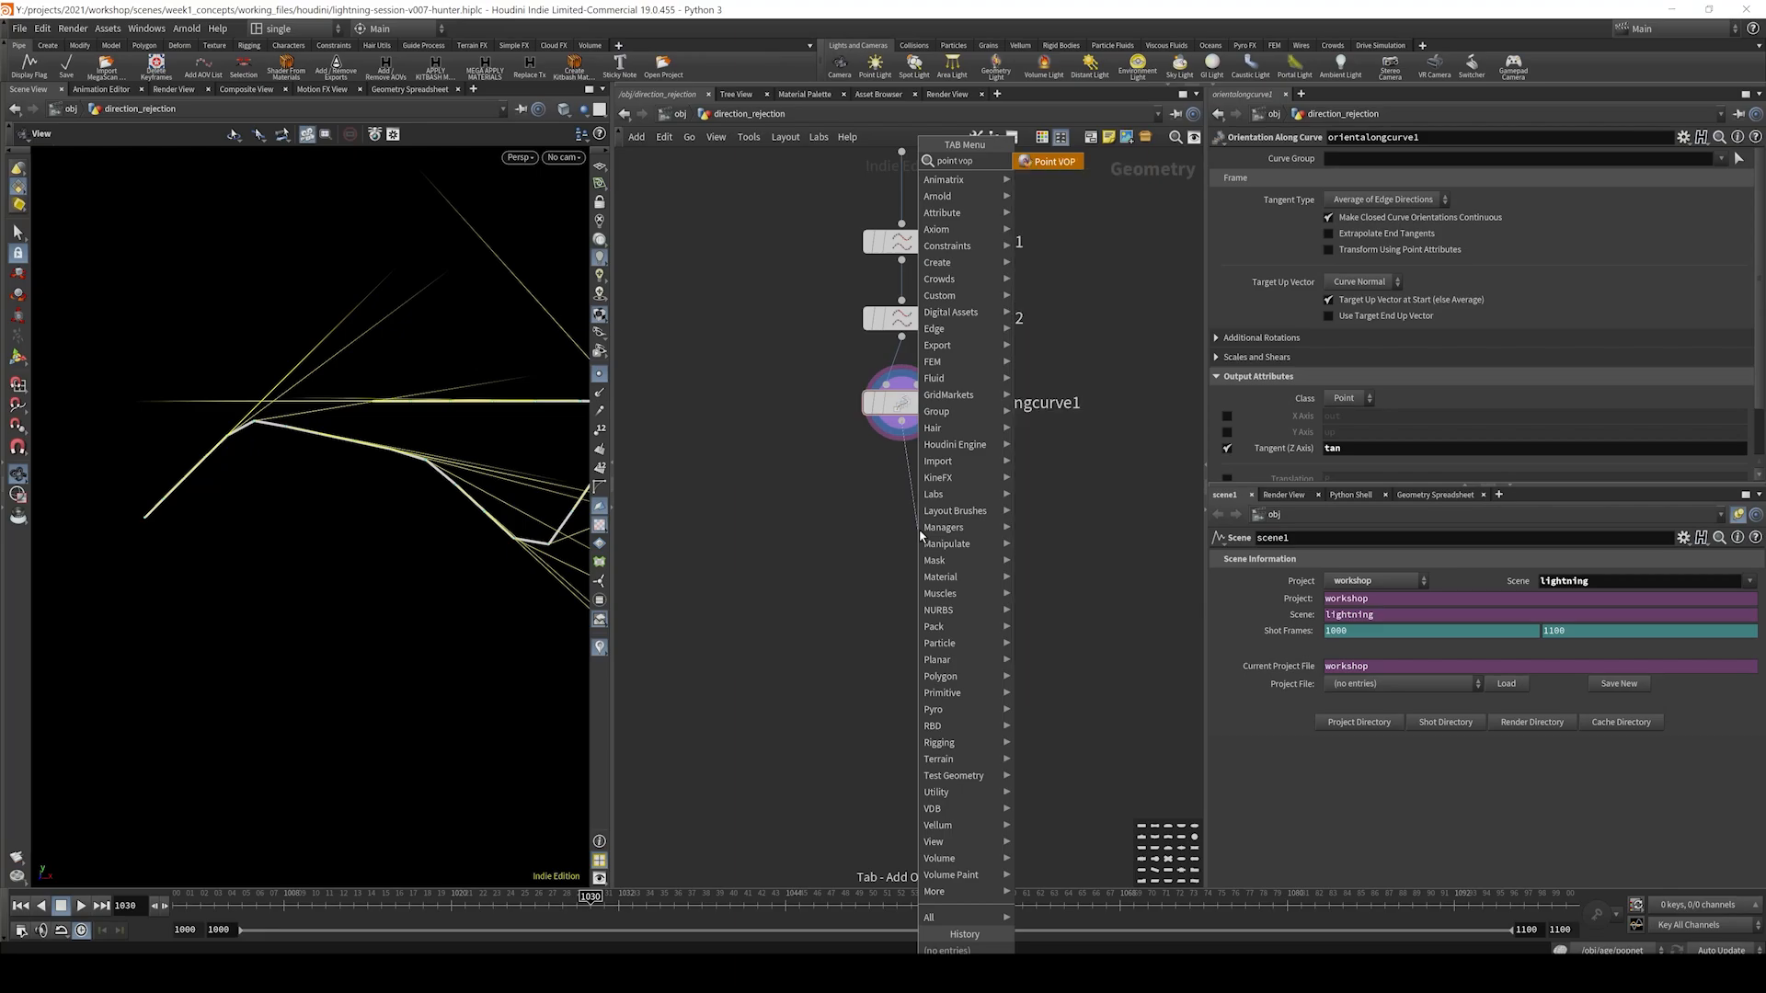
key("Return")
left_click(919, 530)
left_click_drag(1022, 455, 813, 618)
key("r")
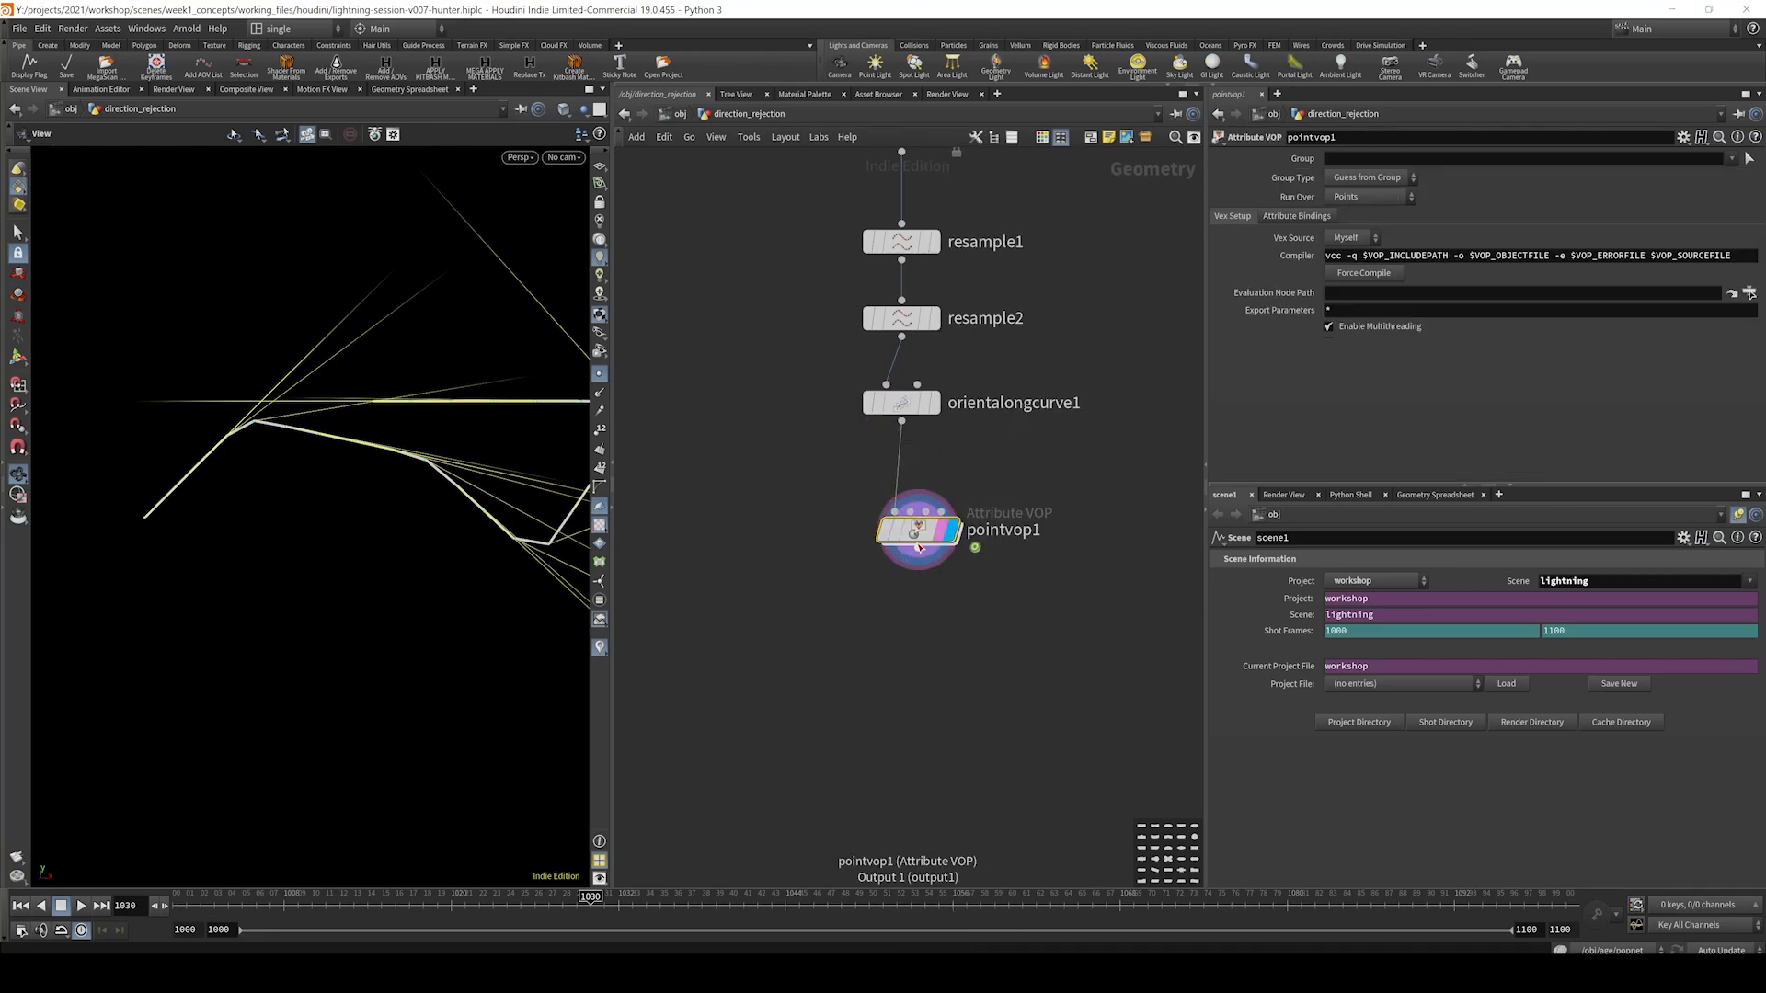
left_click_drag(917, 530, 903, 525)
- Inside pointvop1, add an Anti-Aliased Noise node driven by the P output of geometryvopglobal1
double_click(901, 525)
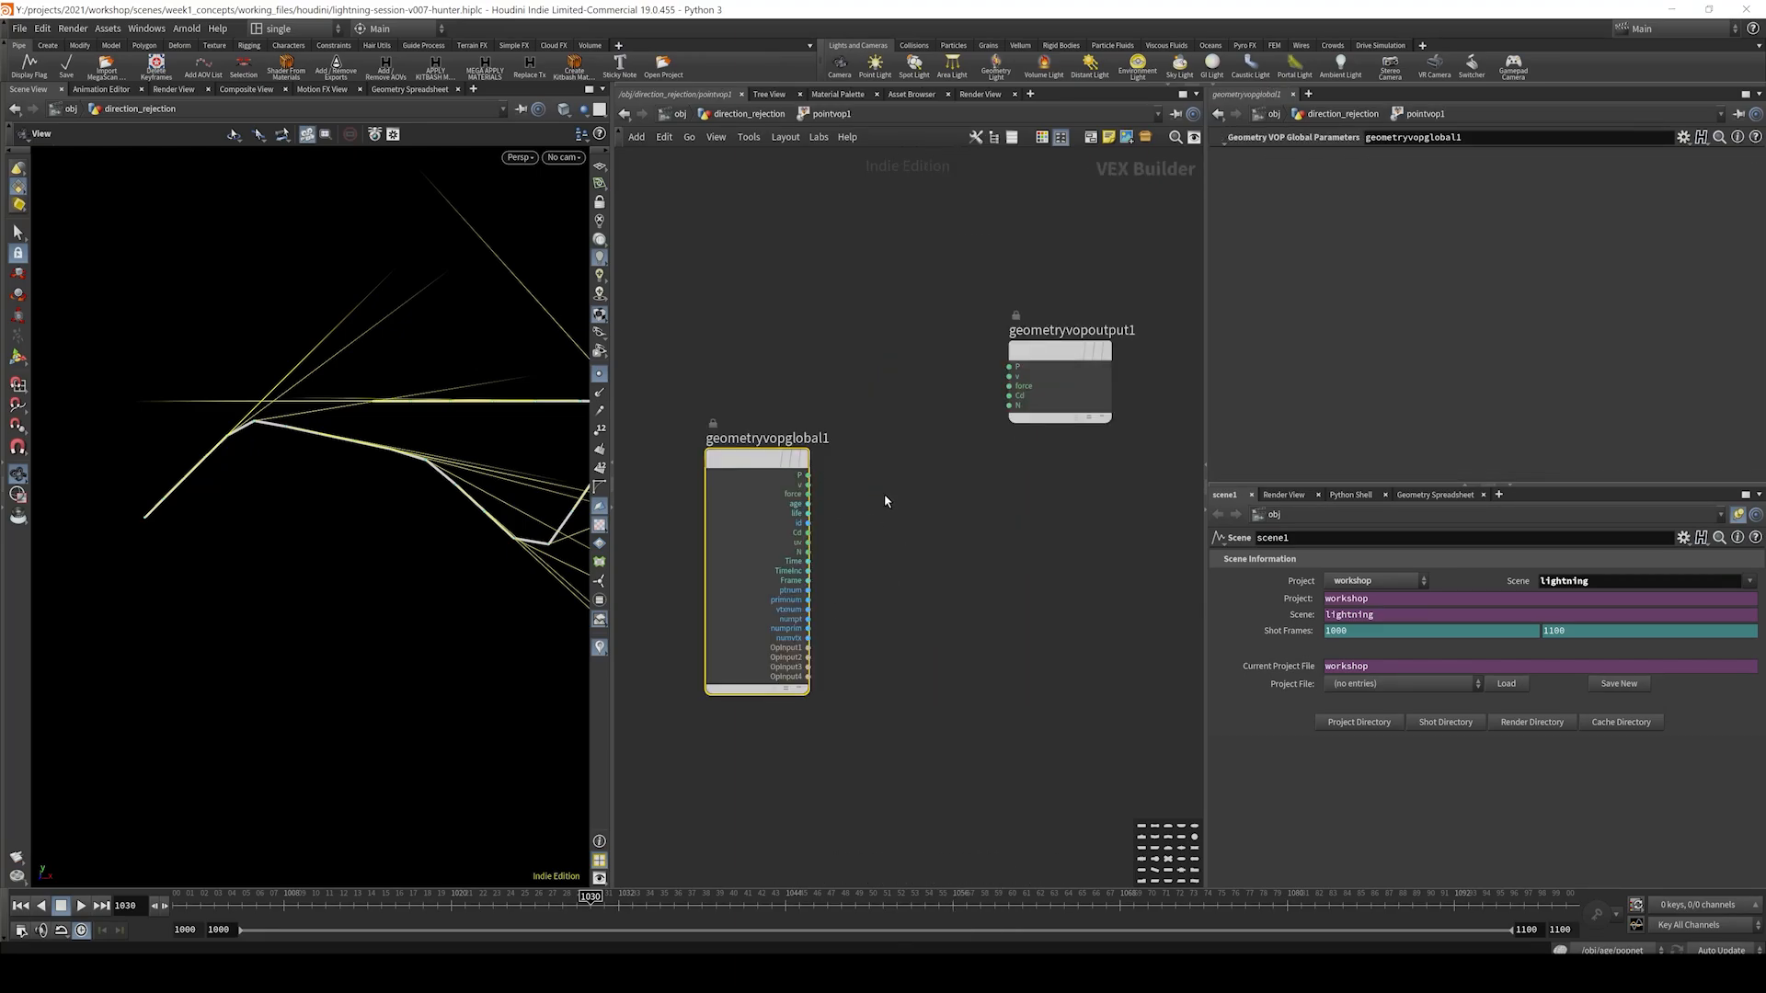
left_click(808, 477)
key("Tab")
type("npoi")
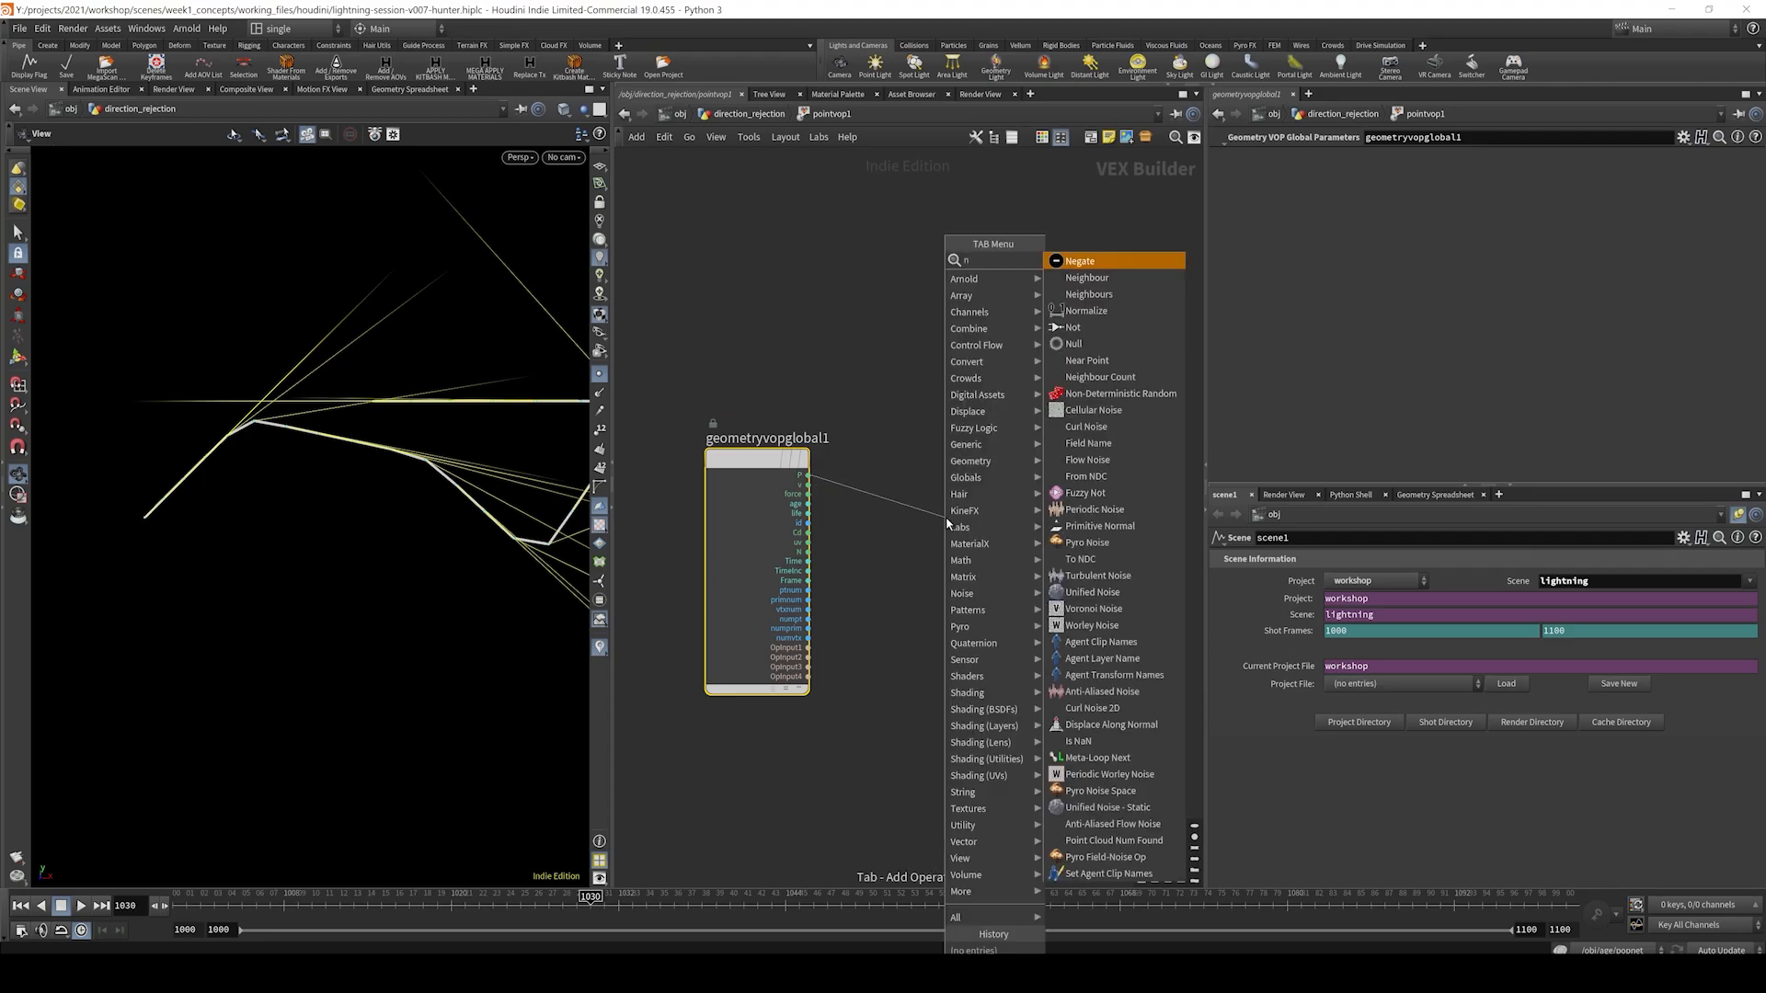
key("BackSpace")
key("BackSpace")
key("BackSpace")
key("BackSpace")
type("noise")
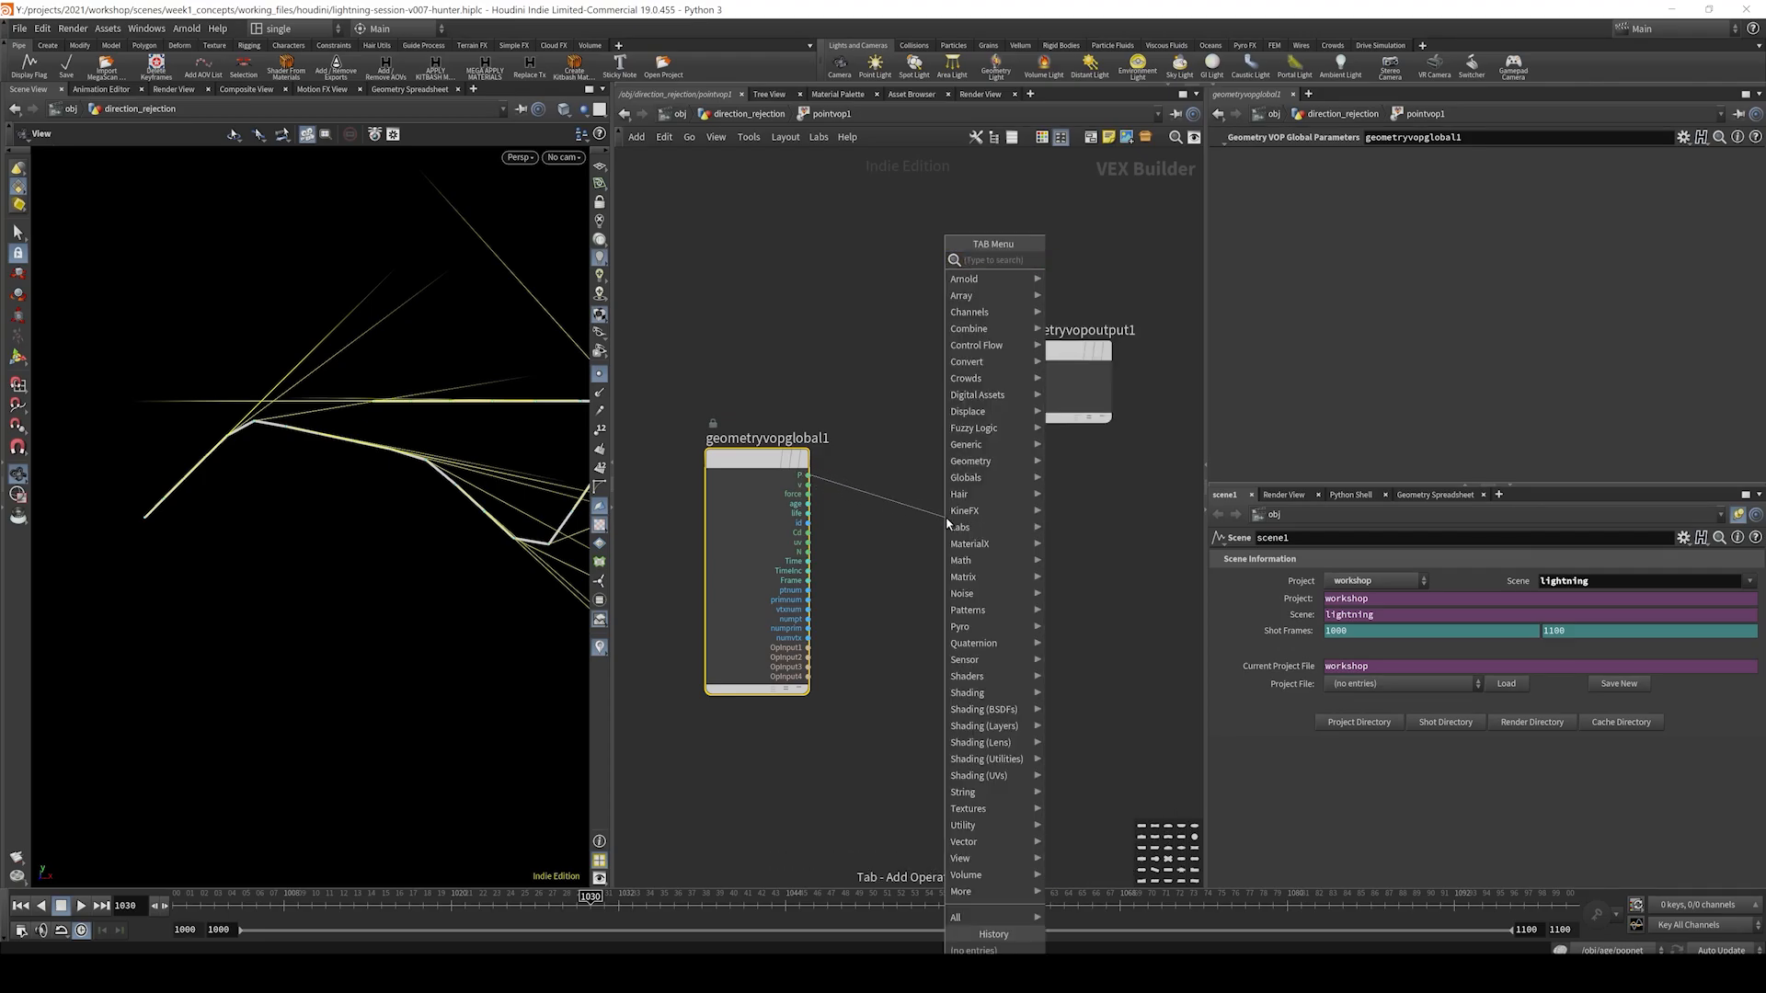
key("Down")
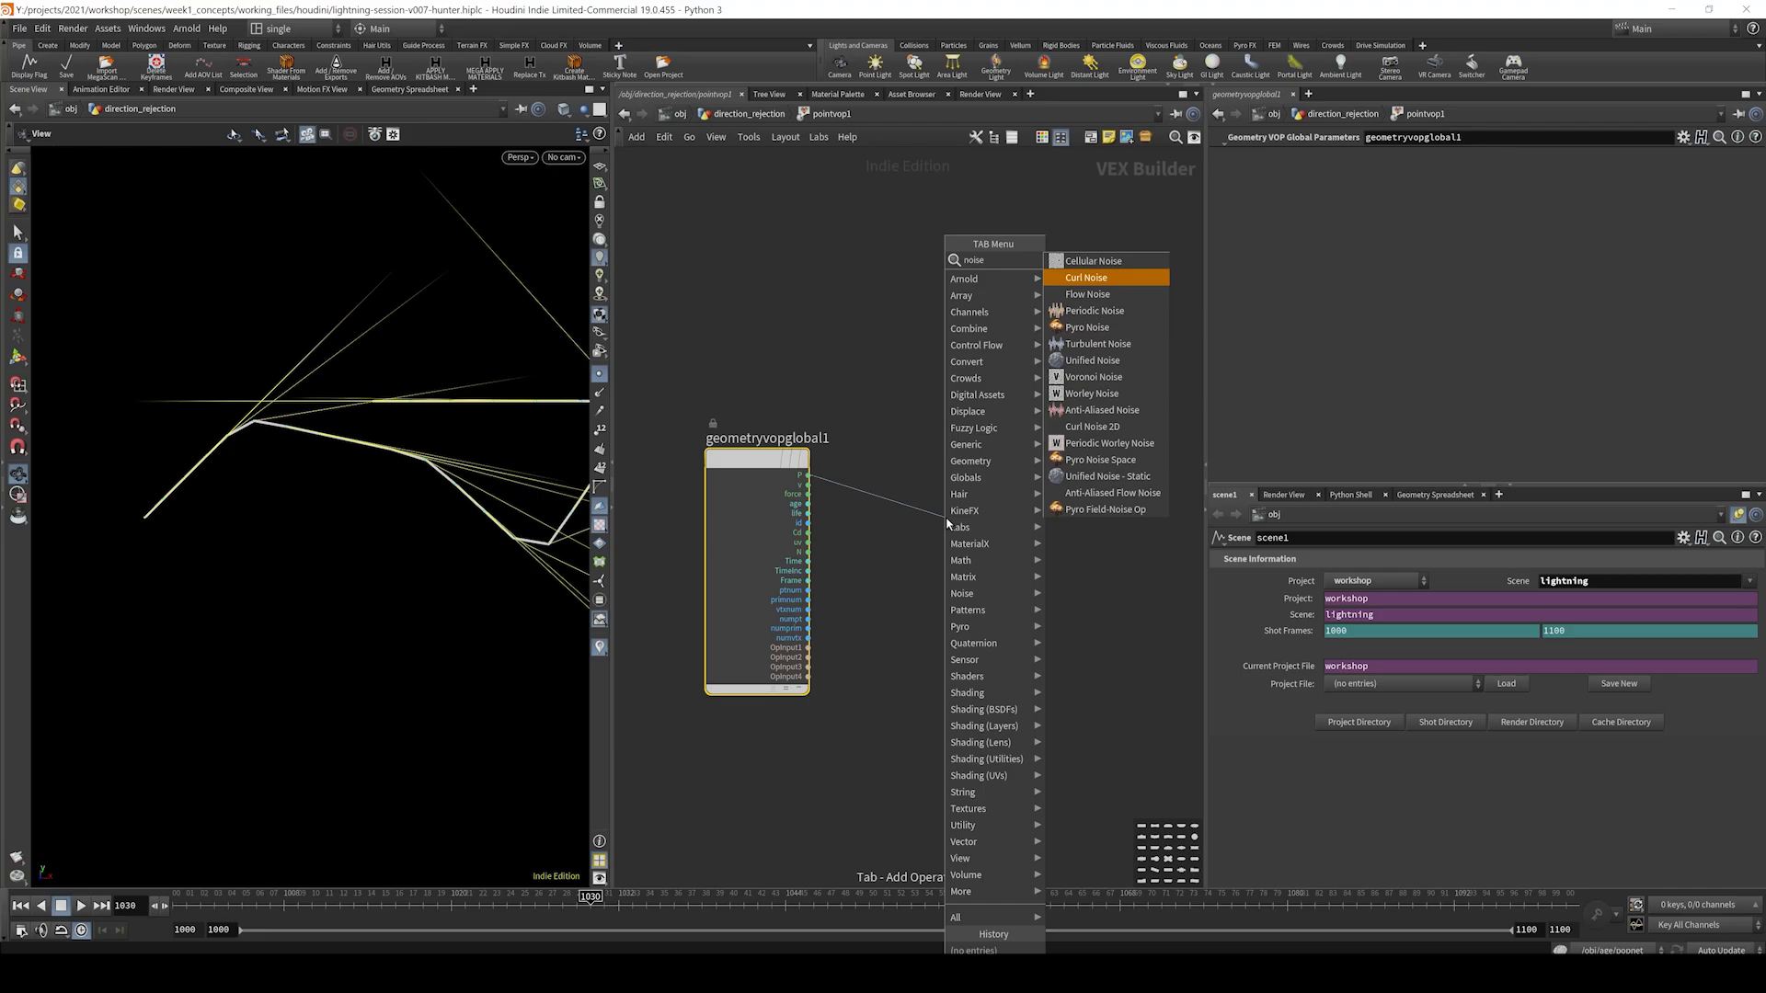
key("Down")
key("Down")
key("Down")
key("Down")
key("Down")
key("Down")
key("Down")
key("Down")
key("Return")
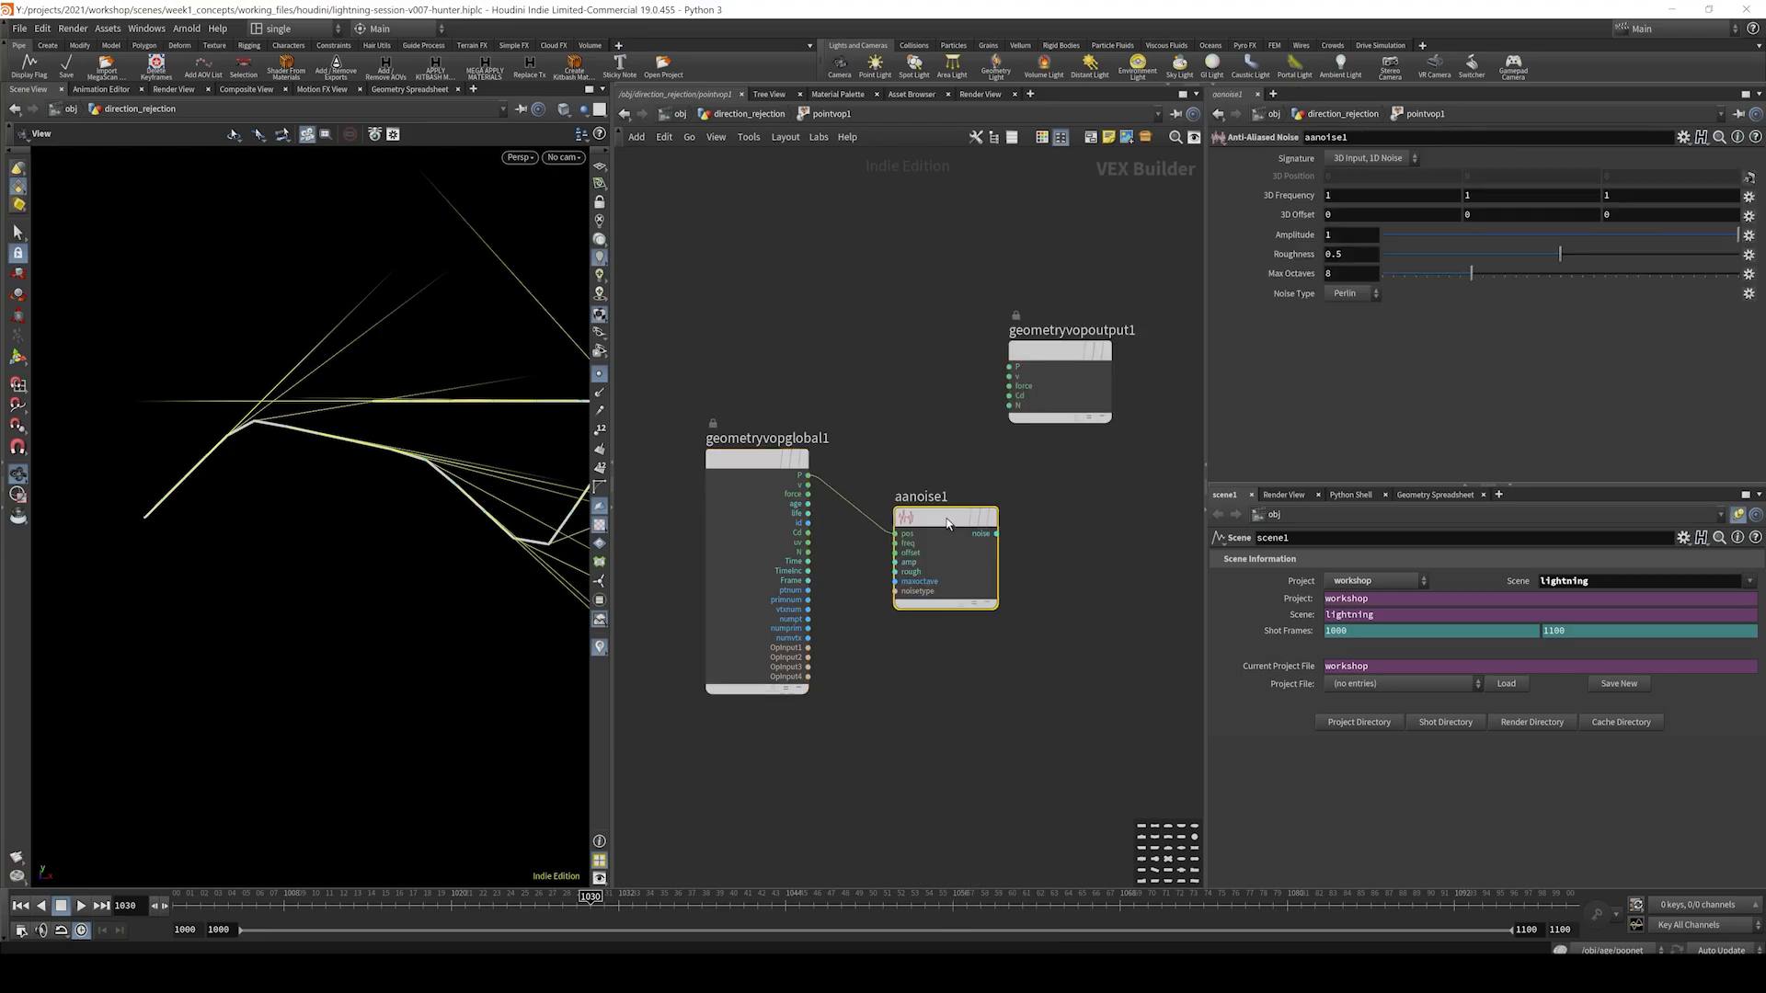
- Feed the noise into a new Fit Range node and set aanoise1's signature to 3D Input, 3D Noise
left_click(1000, 534)
middle_click_drag(1078, 527, 985, 542)
key("Tab")
type("fit")
key("Return")
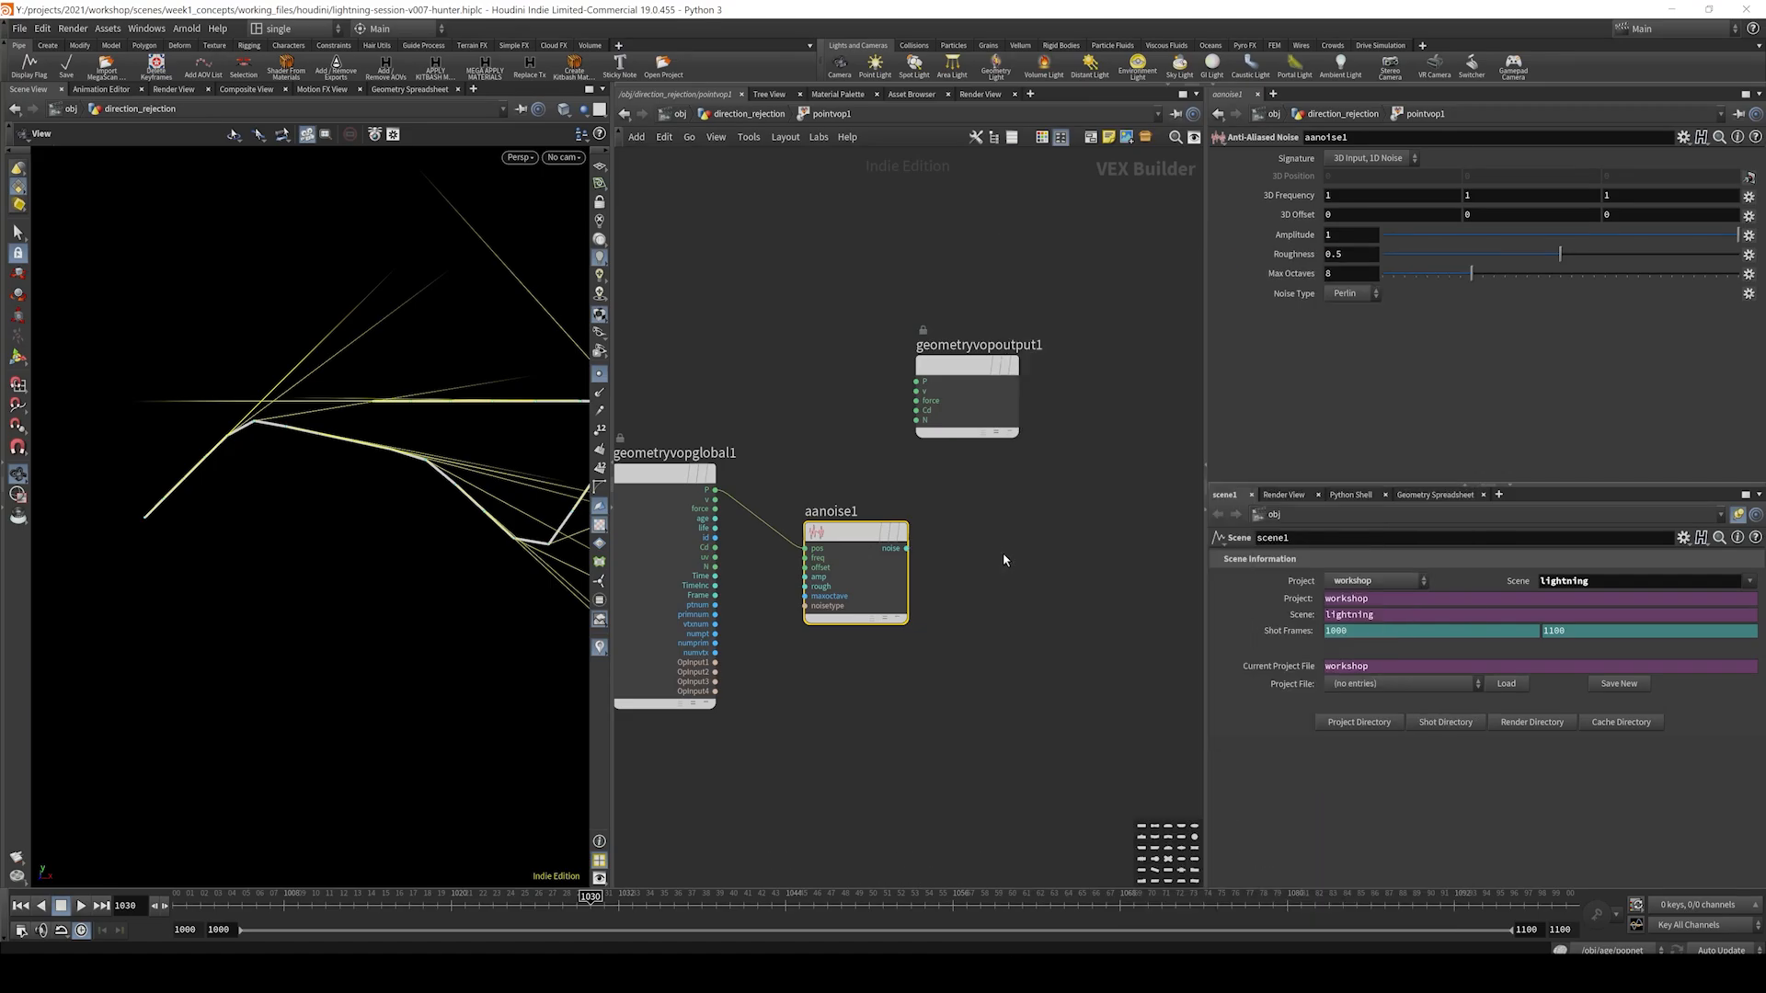
left_click_drag(880, 497, 854, 555)
left_click(1344, 160)
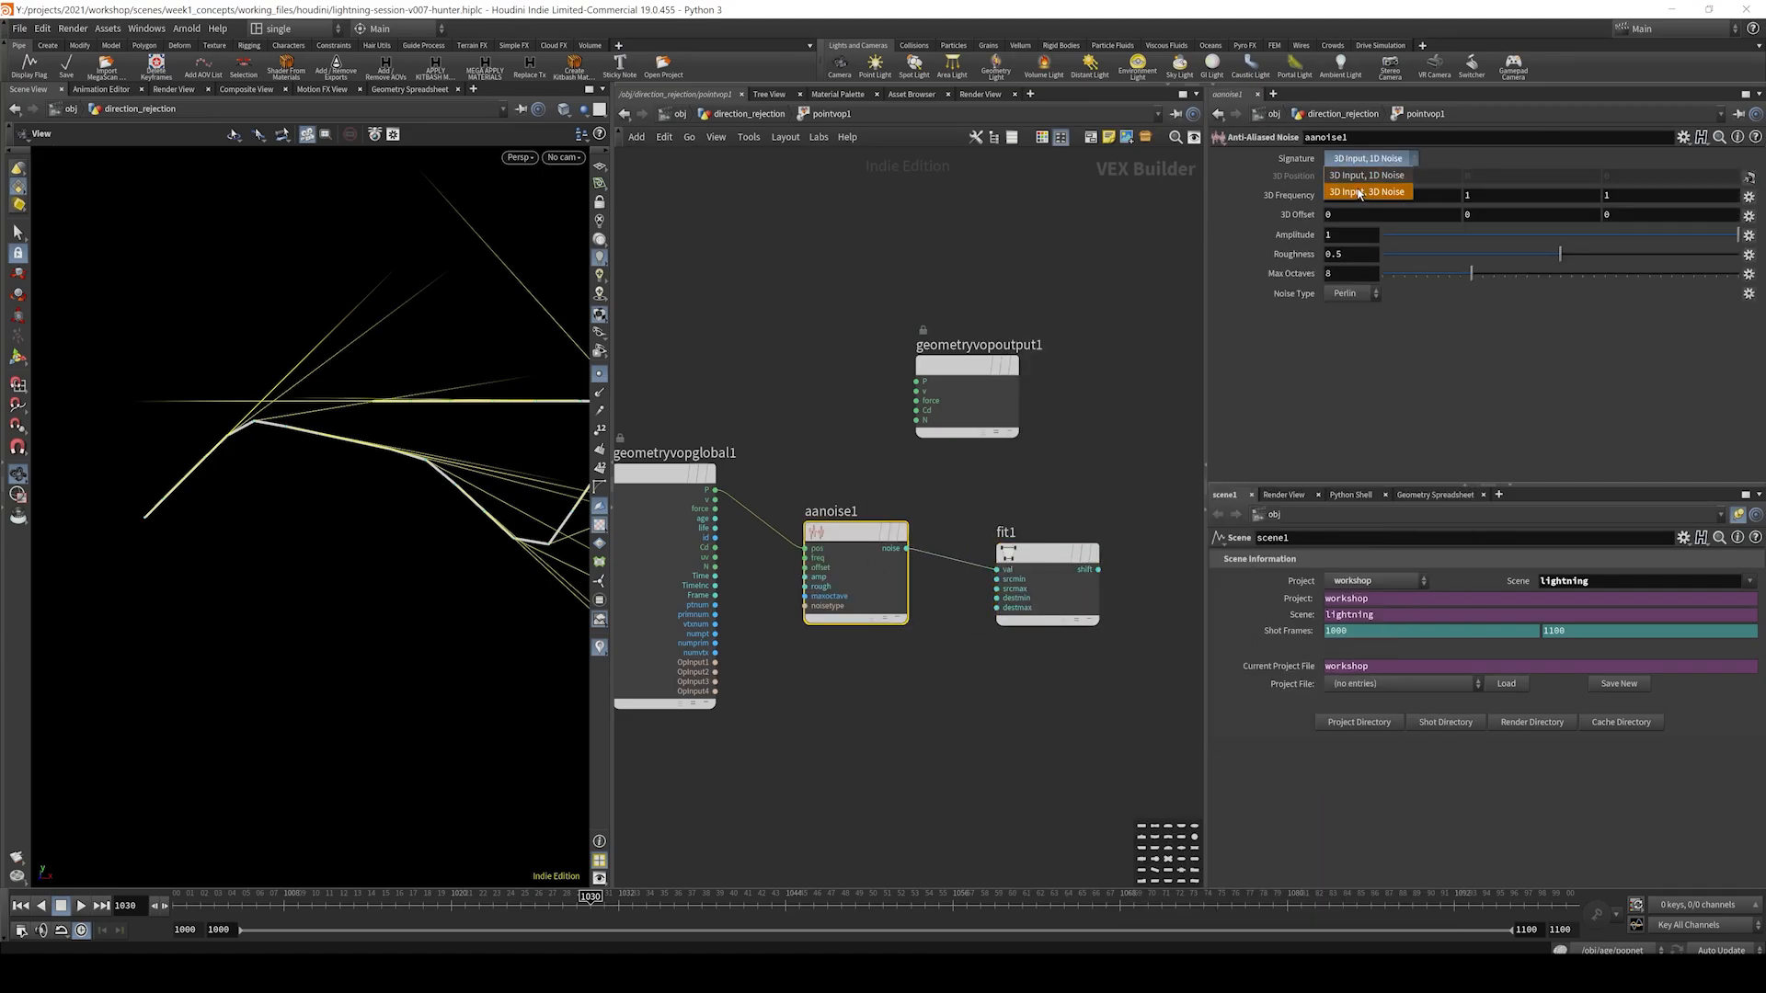
left_click(1358, 190)
- Connect fit1's output to the N input of geometryvopoutput1 and show the point normals in the viewport
middle_click_drag(948, 532, 877, 538)
left_click(986, 559)
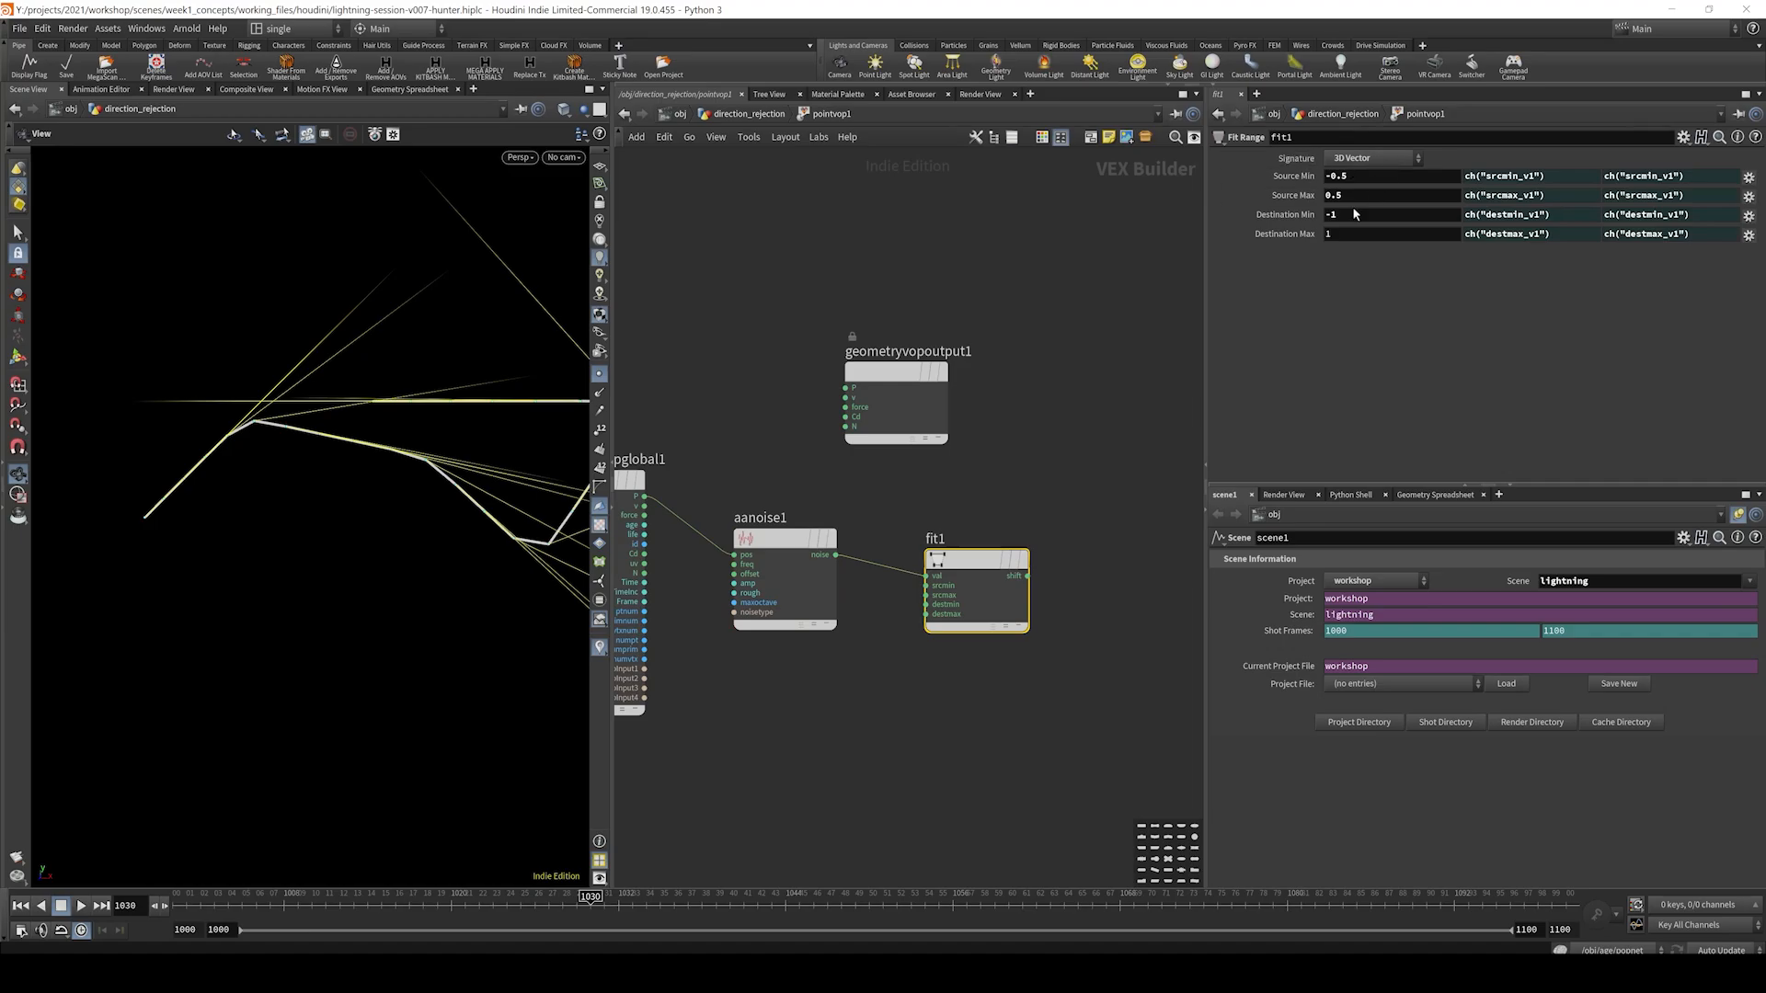
middle_click_drag(1044, 457, 933, 412)
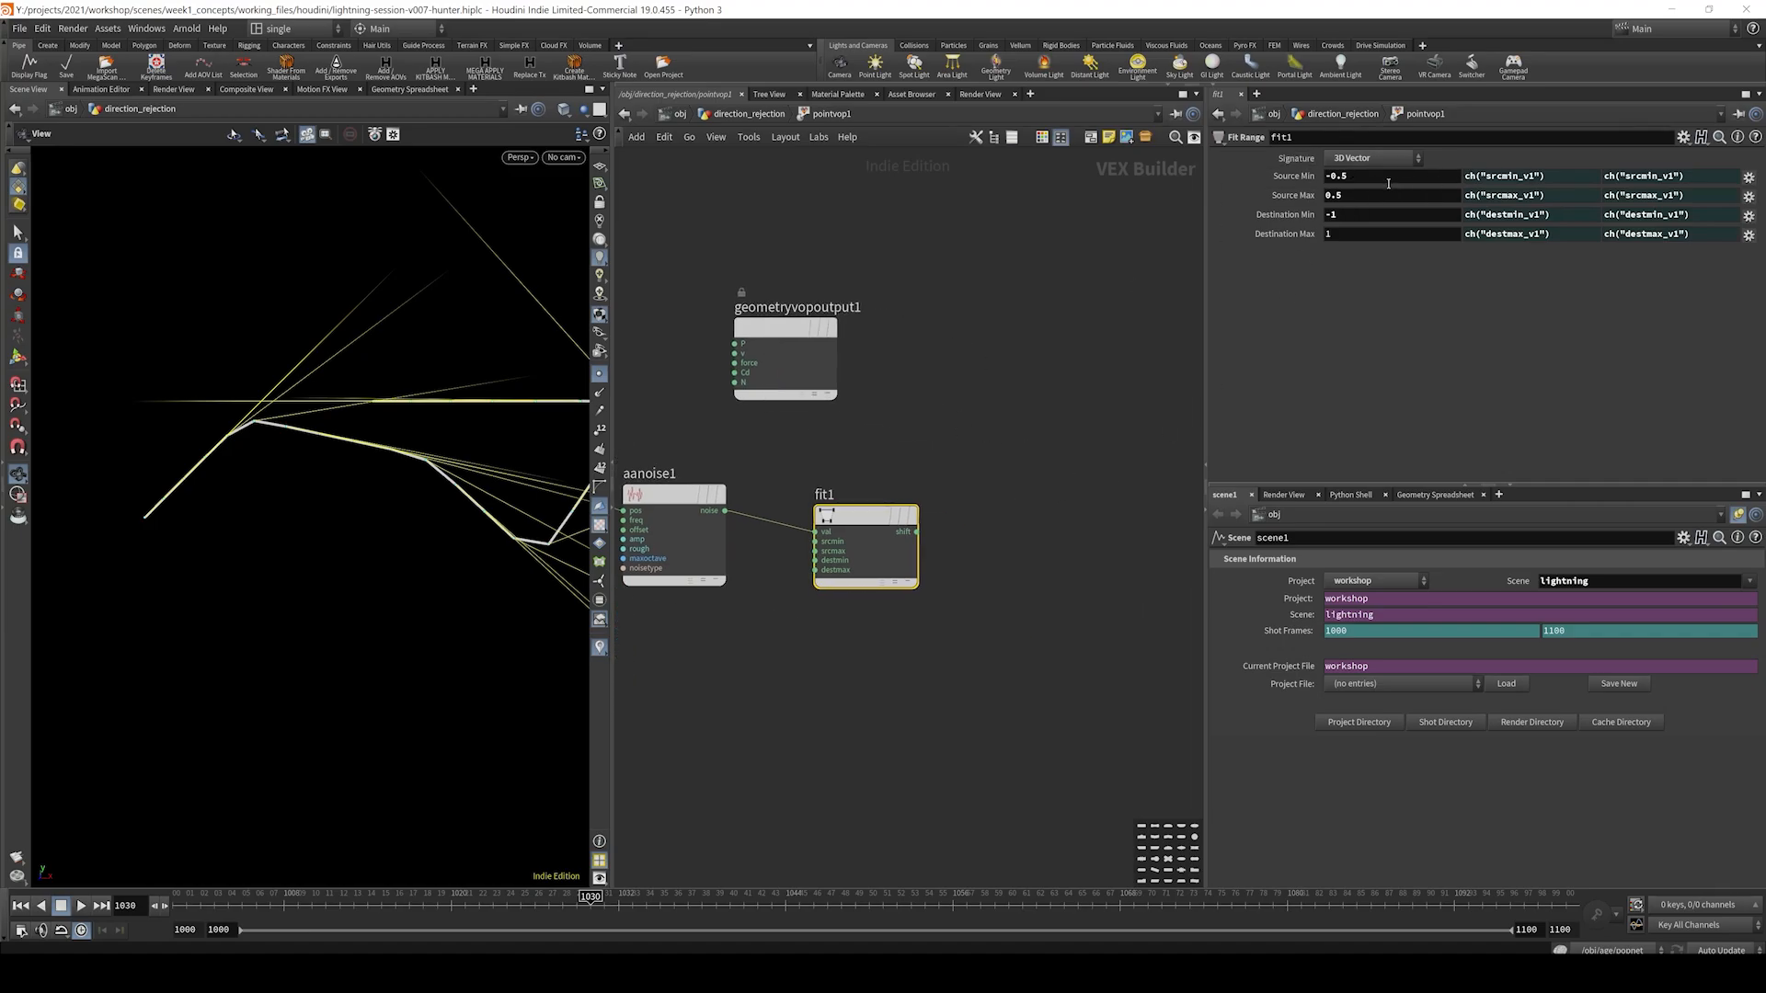
left_click_drag(864, 542, 840, 531)
left_click(894, 521)
left_click(735, 381)
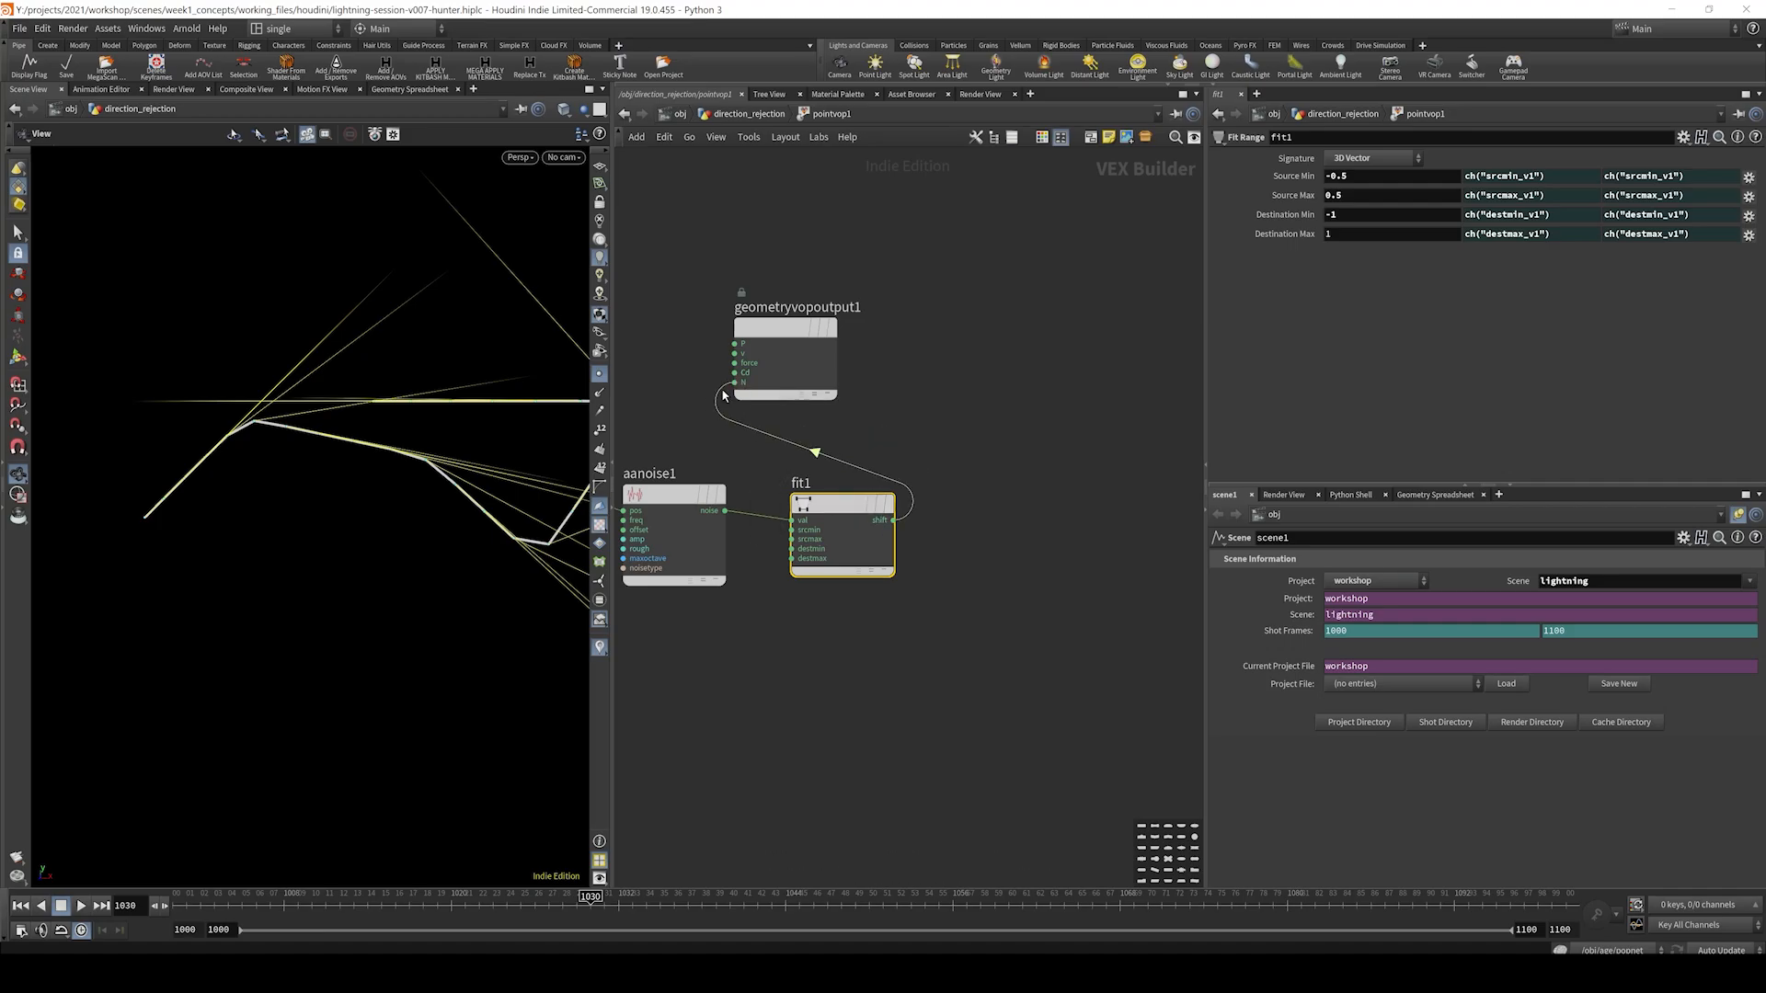
left_click(600, 394)
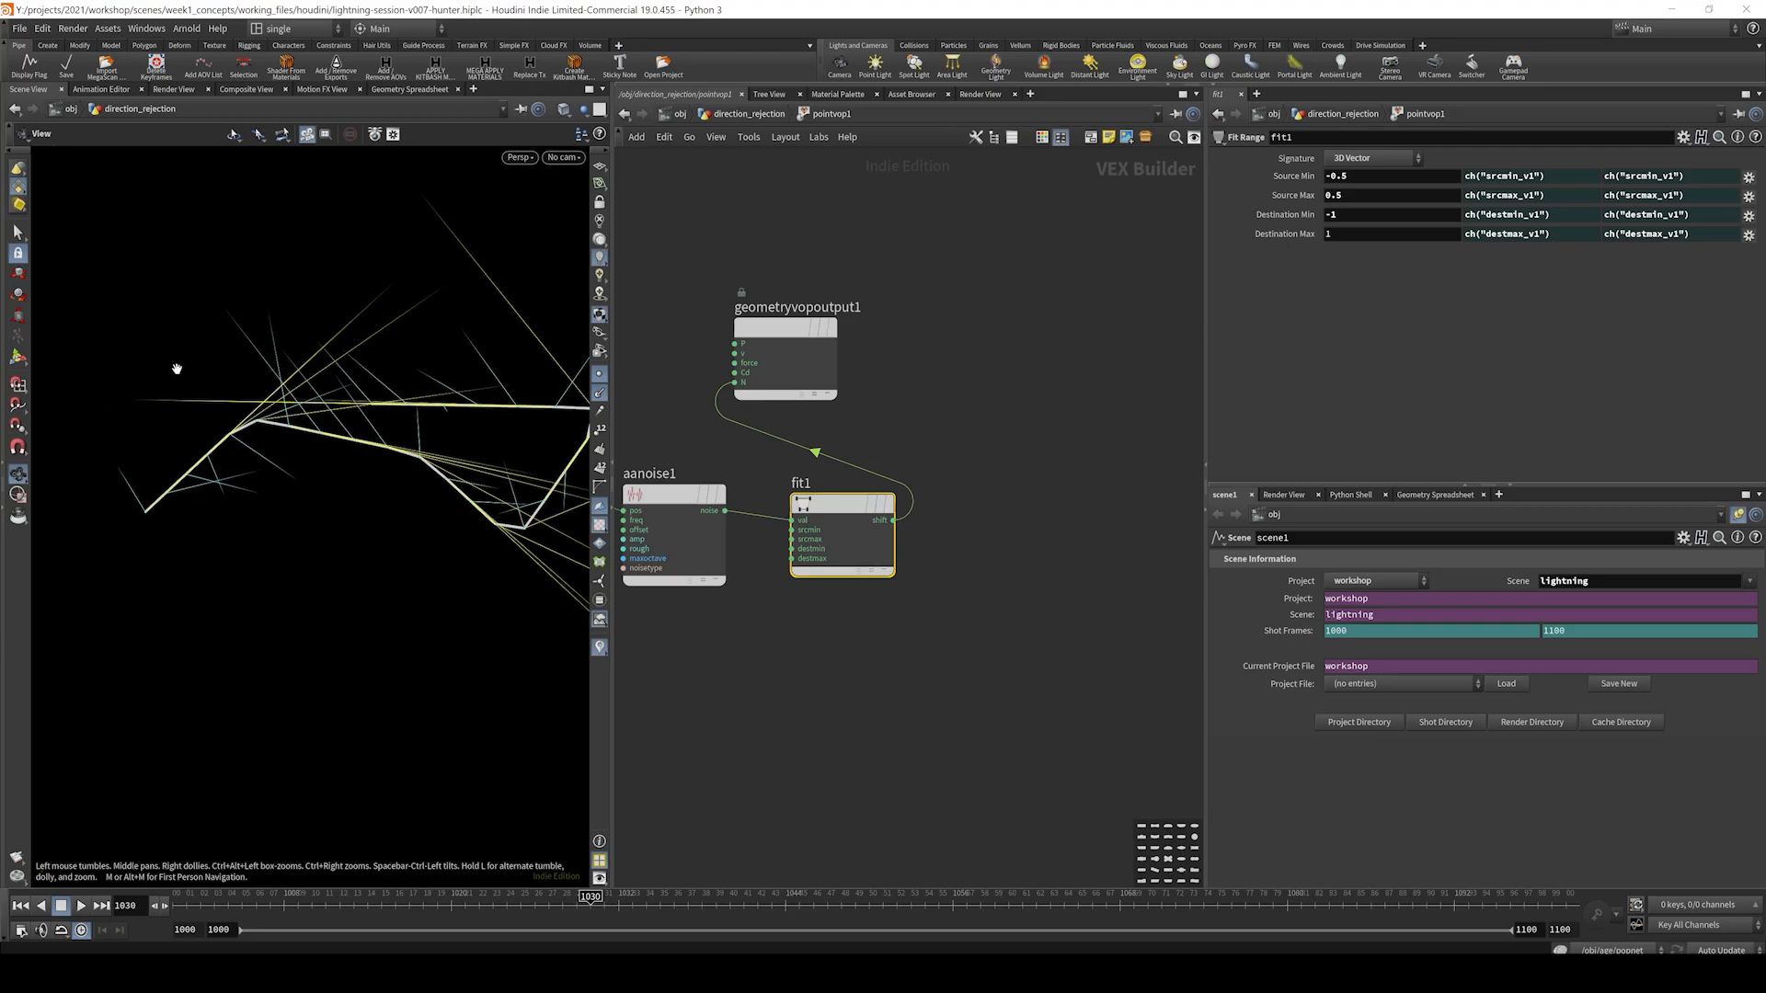
left_click_drag(174, 367, 214, 476)
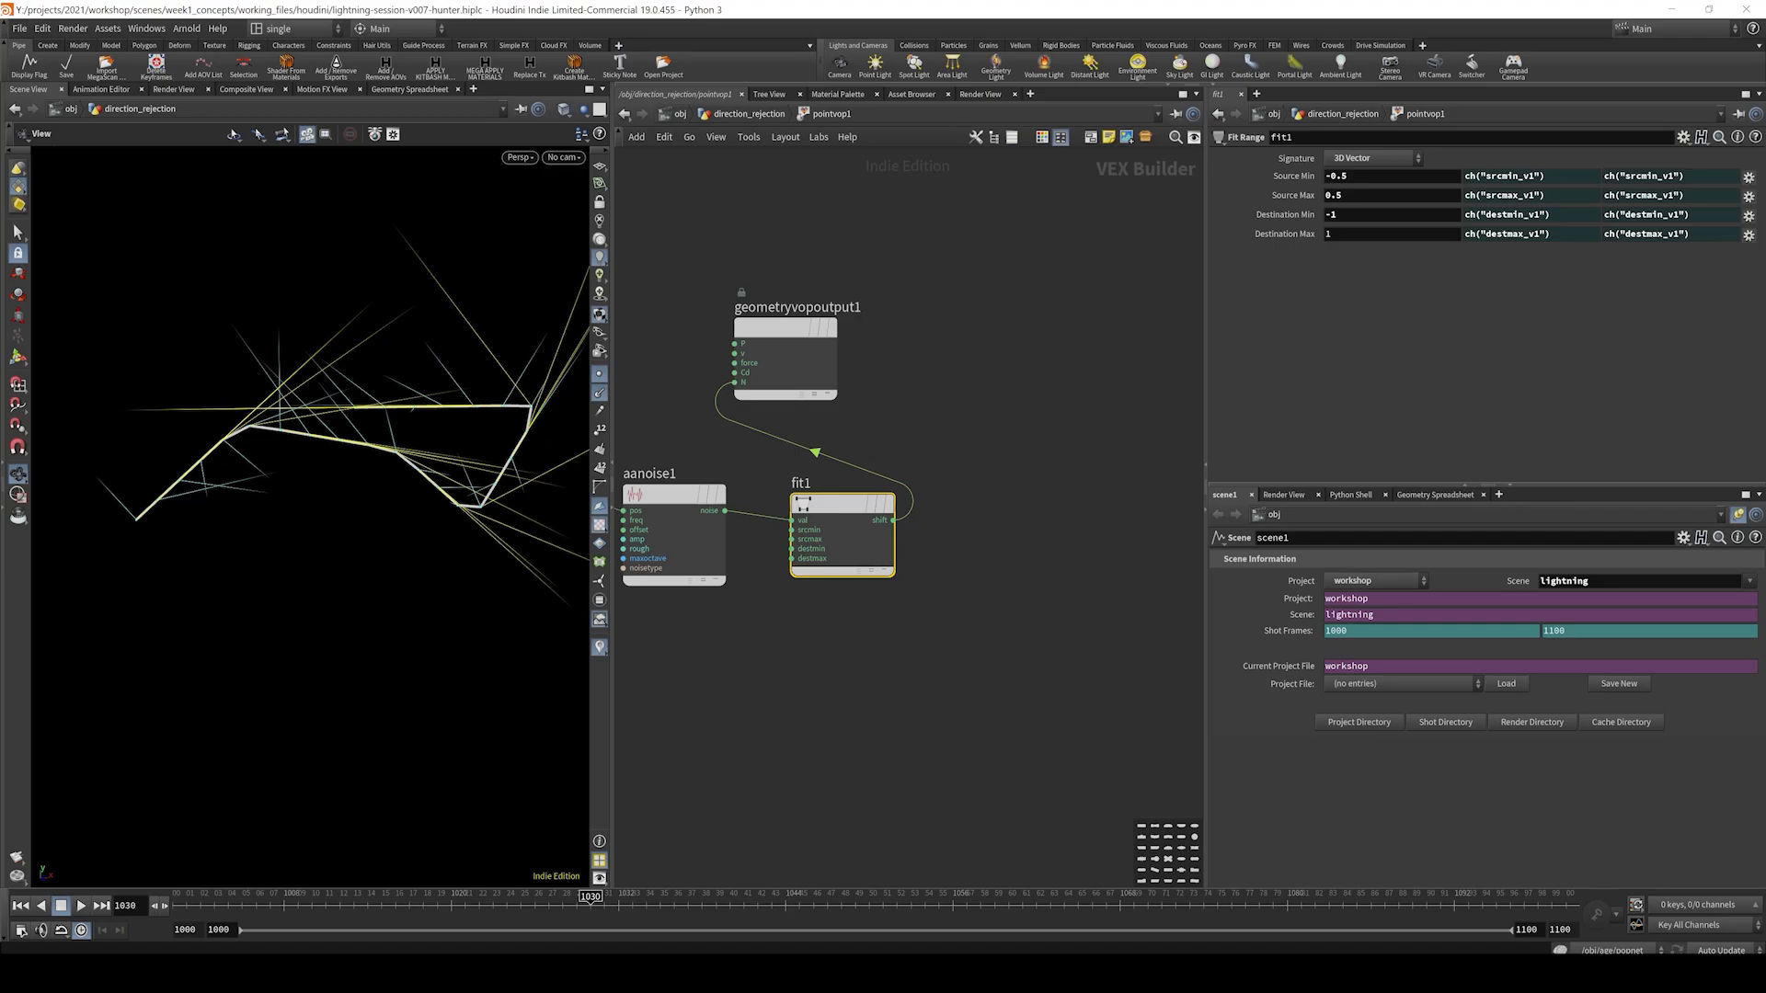
- Switch the network wiring to the rounded style and spread out aanoise1, fit1 and geometryvopoutput1 to make room between fit1 and the output
scroll(962, 511, "down", 4)
left_click_drag(853, 416, 1149, 581)
key("shift+s")
left_click(822, 483, "shift")
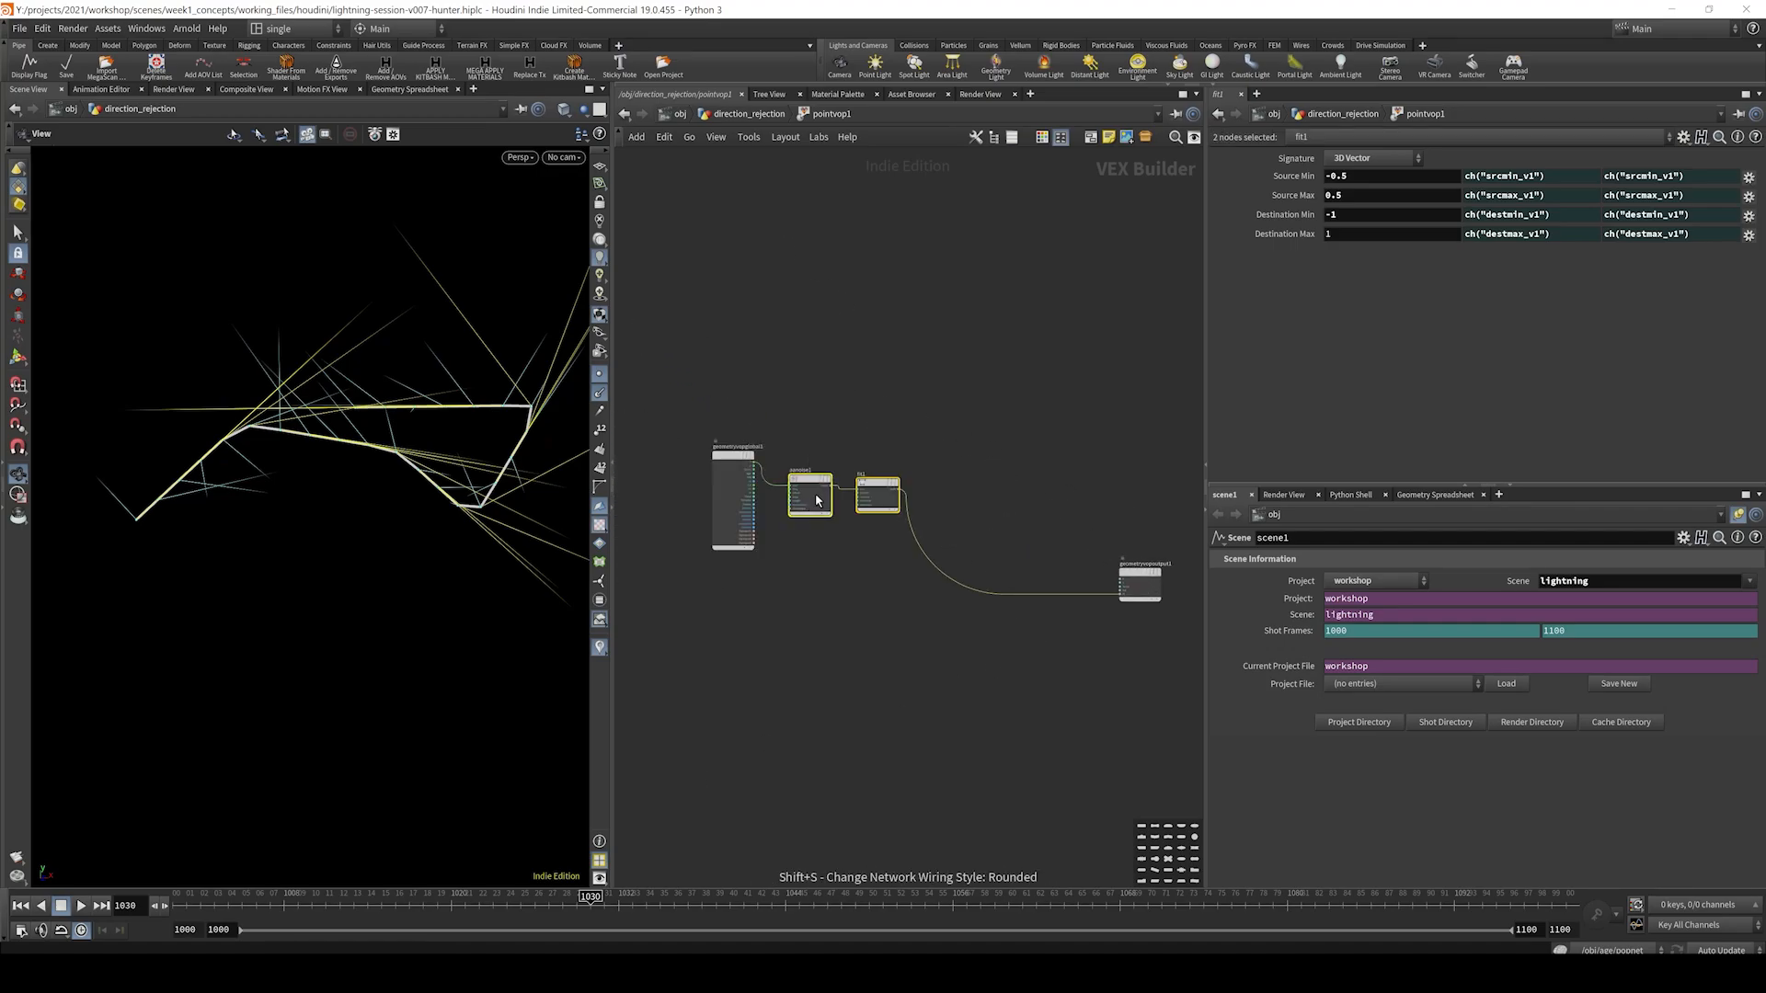
left_click_drag(822, 483, 862, 444)
middle_click_drag(1096, 447, 947, 381)
left_click_drag(957, 420, 1117, 506)
middle_click_drag(932, 409, 1052, 411)
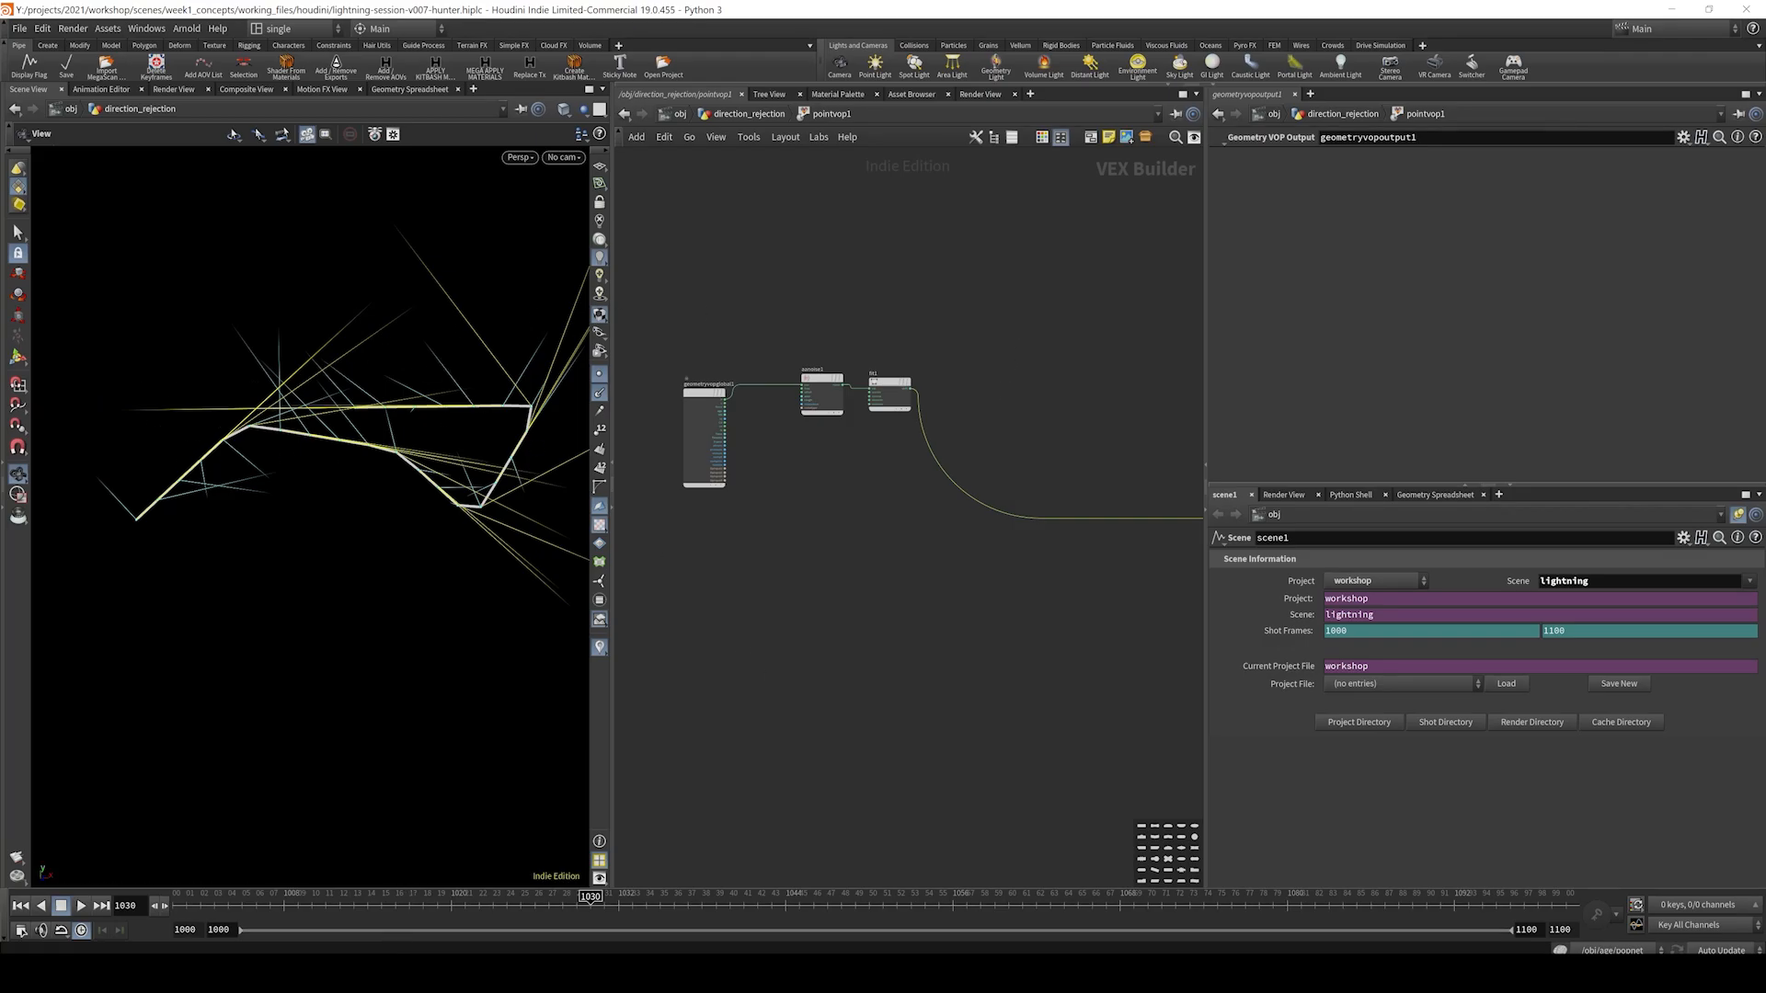
- Bring up the Microsoft Whiteboard page, examine the vector projection formula, and return to Houdini
left_click(308, 894)
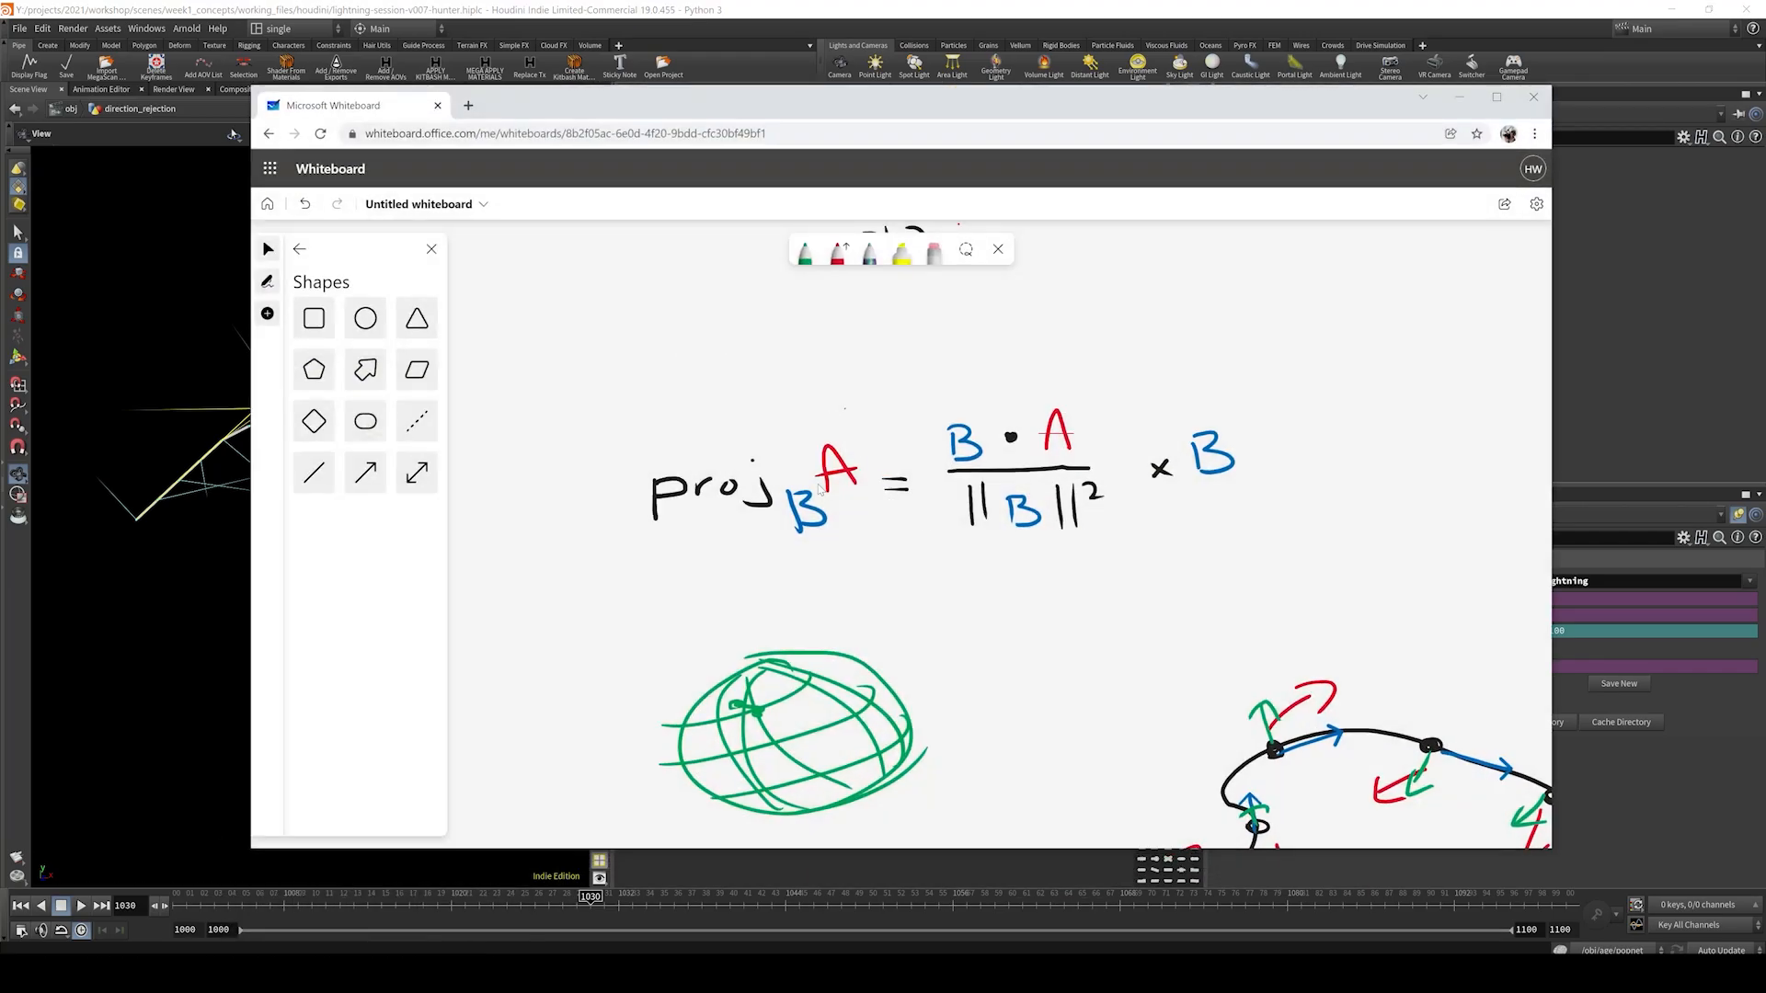
left_click_drag(890, 109, 1102, 136)
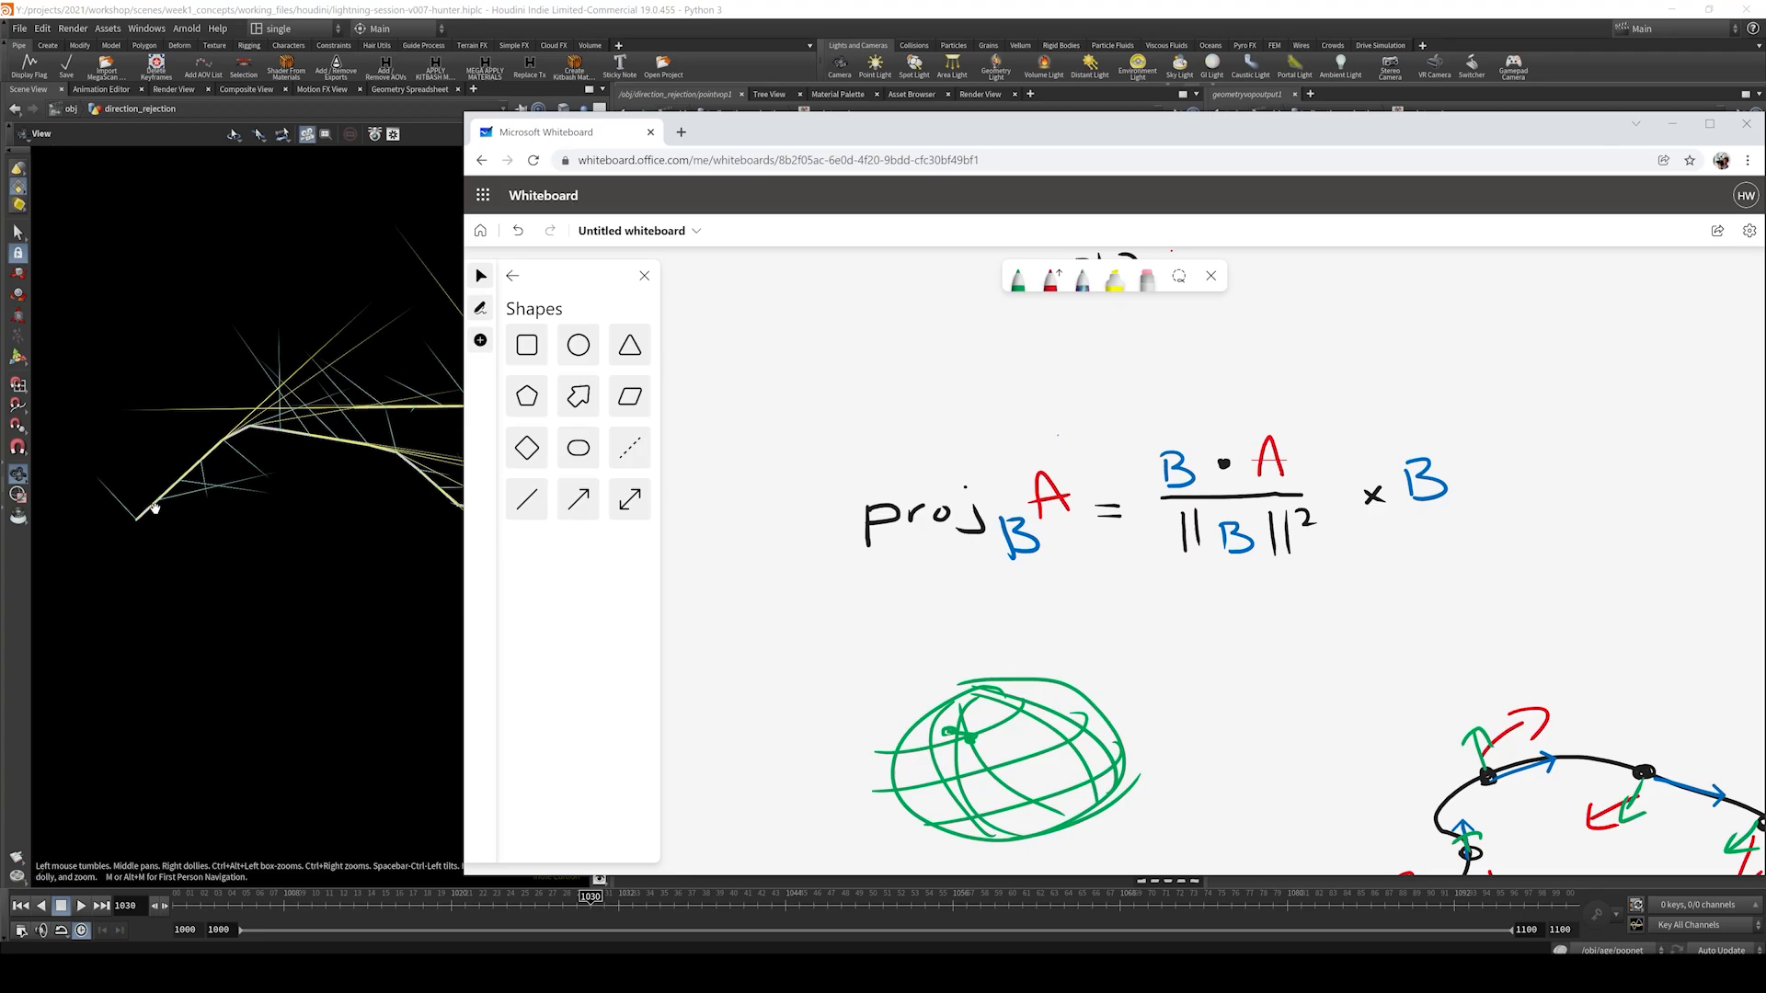
left_click(1672, 123)
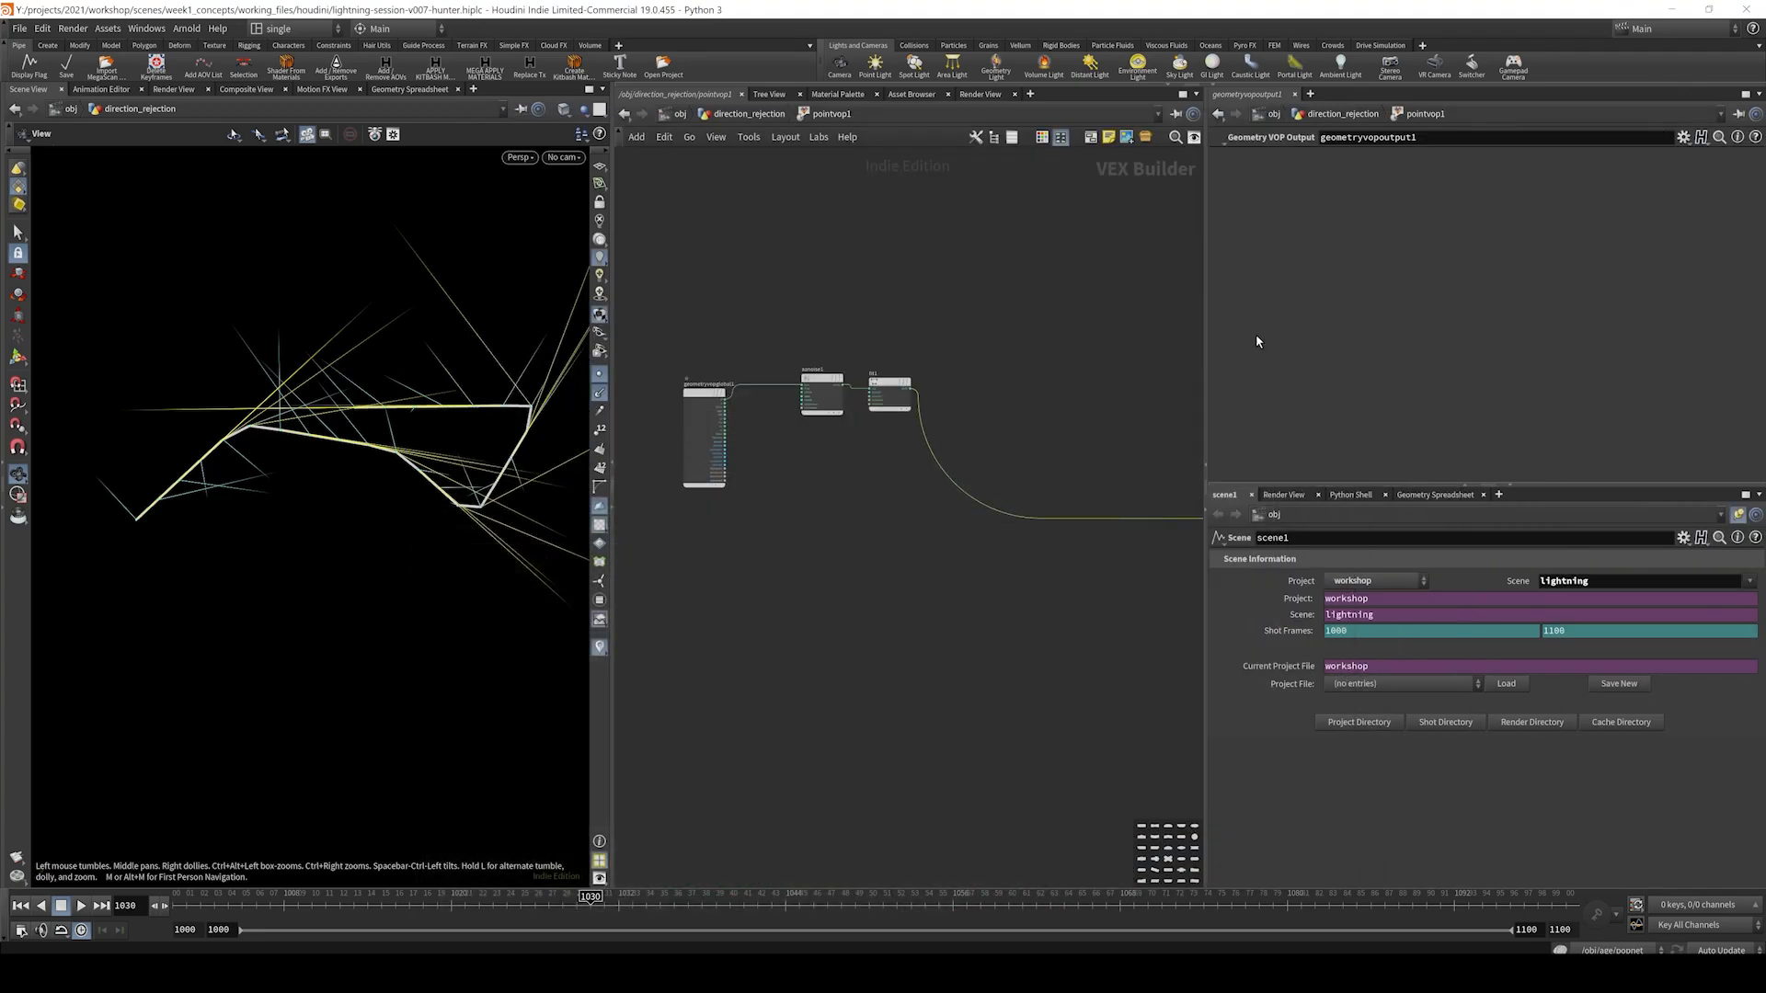
- Go up to the direction_rejection network and check the tangent output attribute of orientalongcurve1
left_click(761, 116)
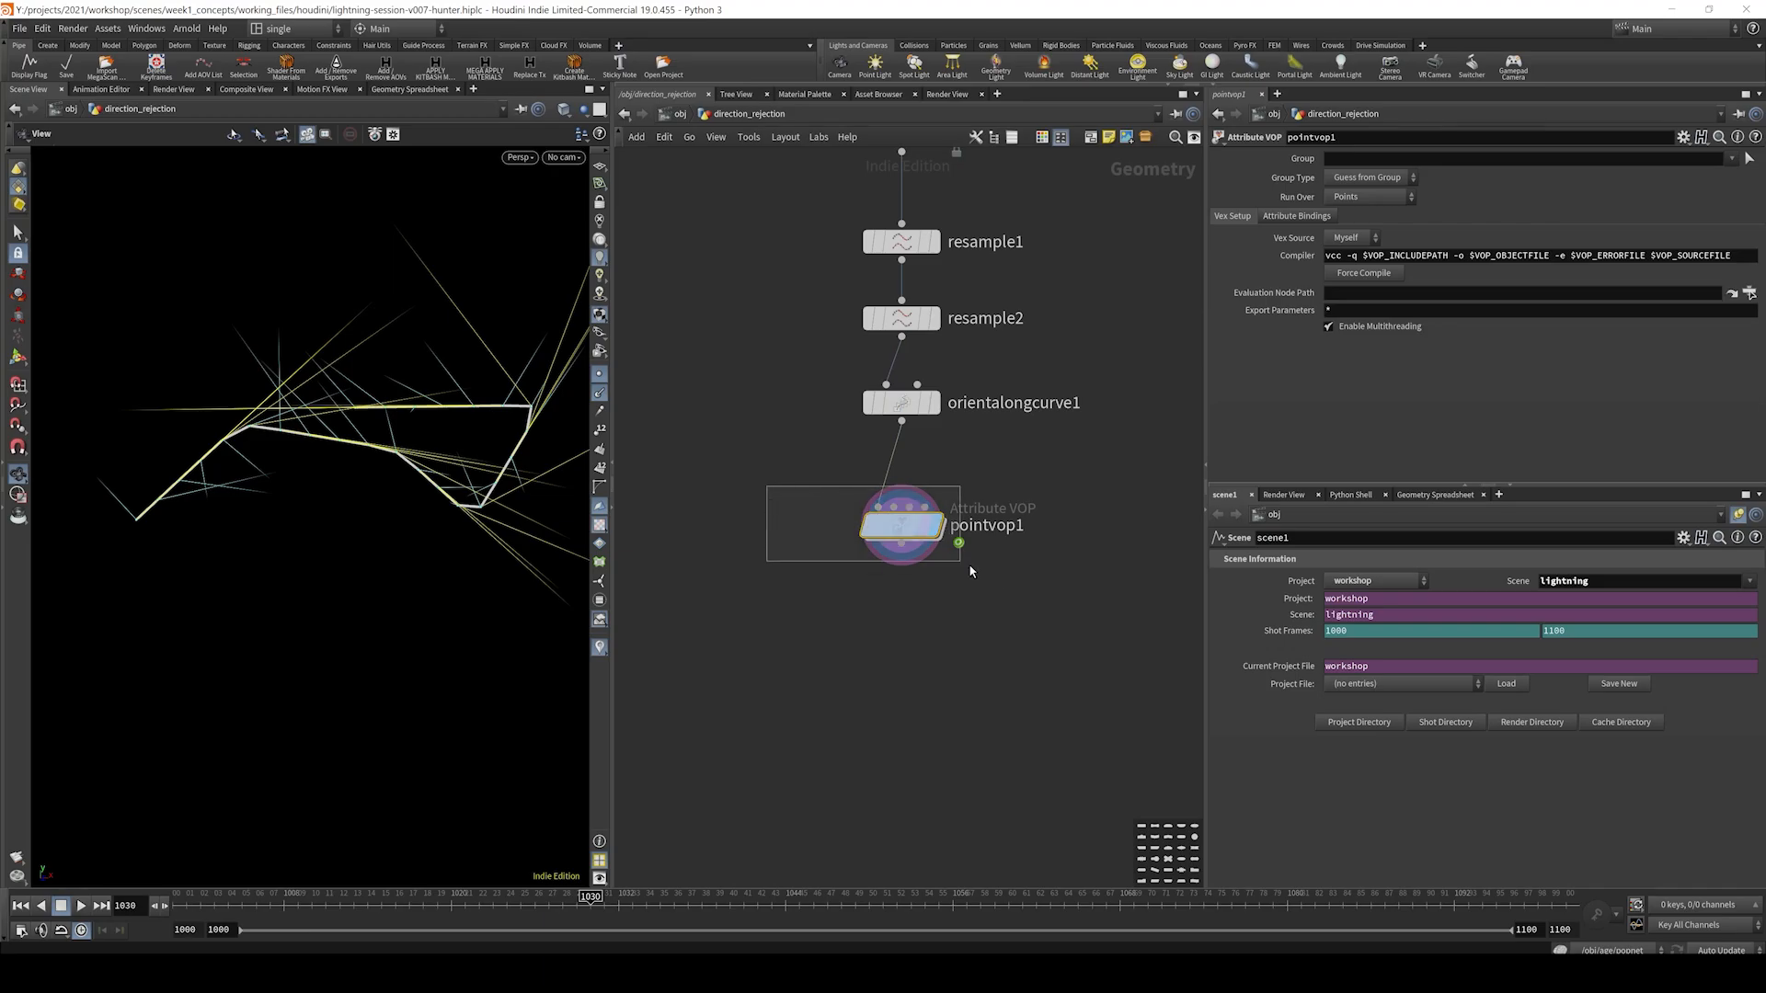
left_click_drag(1003, 448, 893, 418)
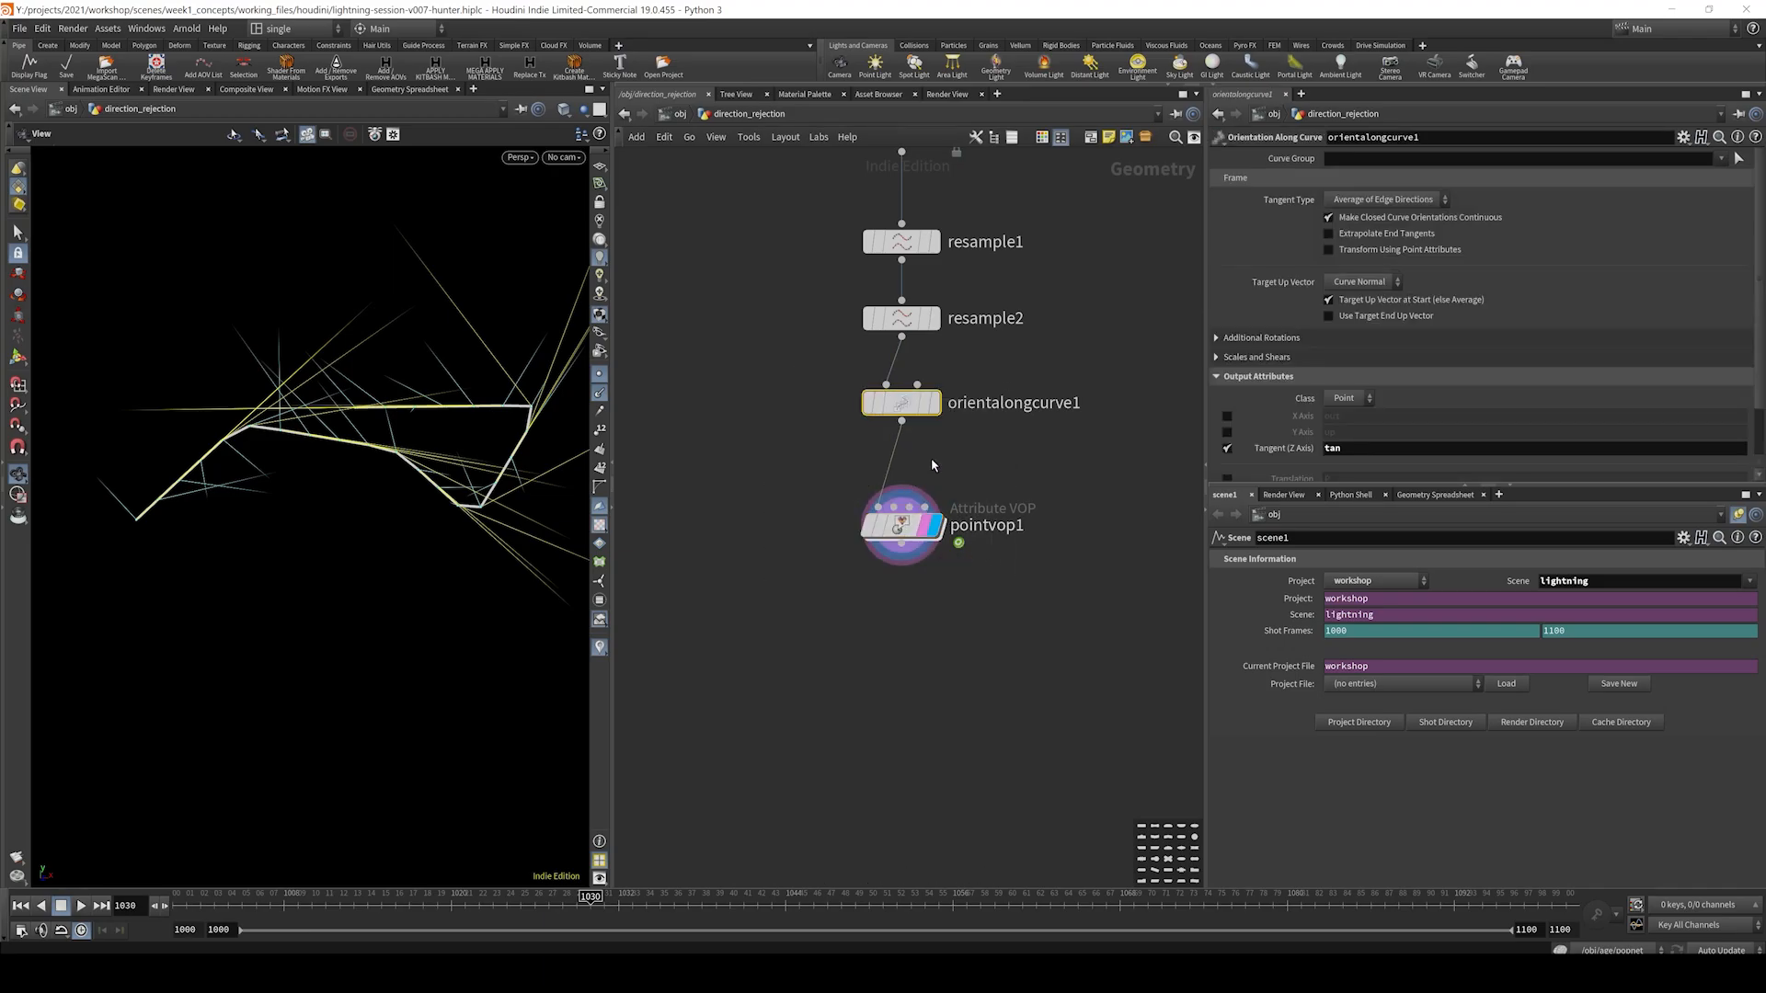
left_click(907, 524)
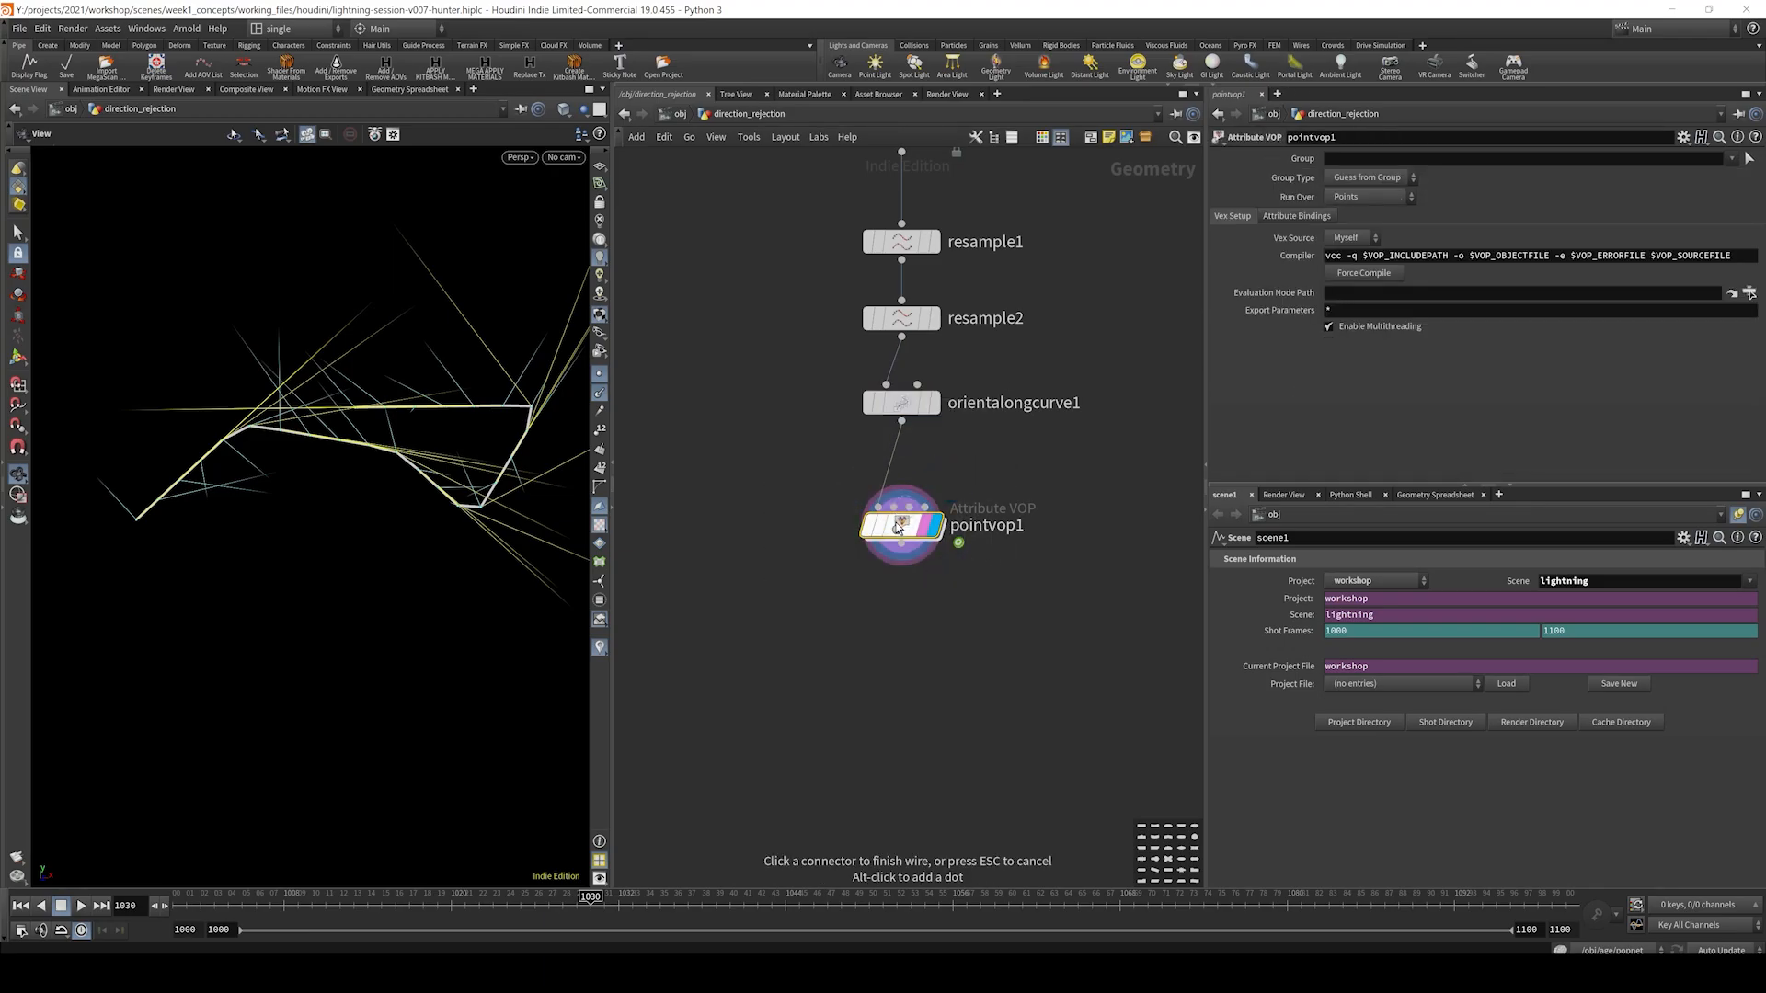
- Inside pointvop1, add a Bind Export node fed by fit1's output
double_click(909, 524)
middle_click_drag(1076, 467, 898, 412)
scroll(898, 412, "down", 2)
middle_click_drag(794, 354, 874, 399)
scroll(872, 399, "up", 5)
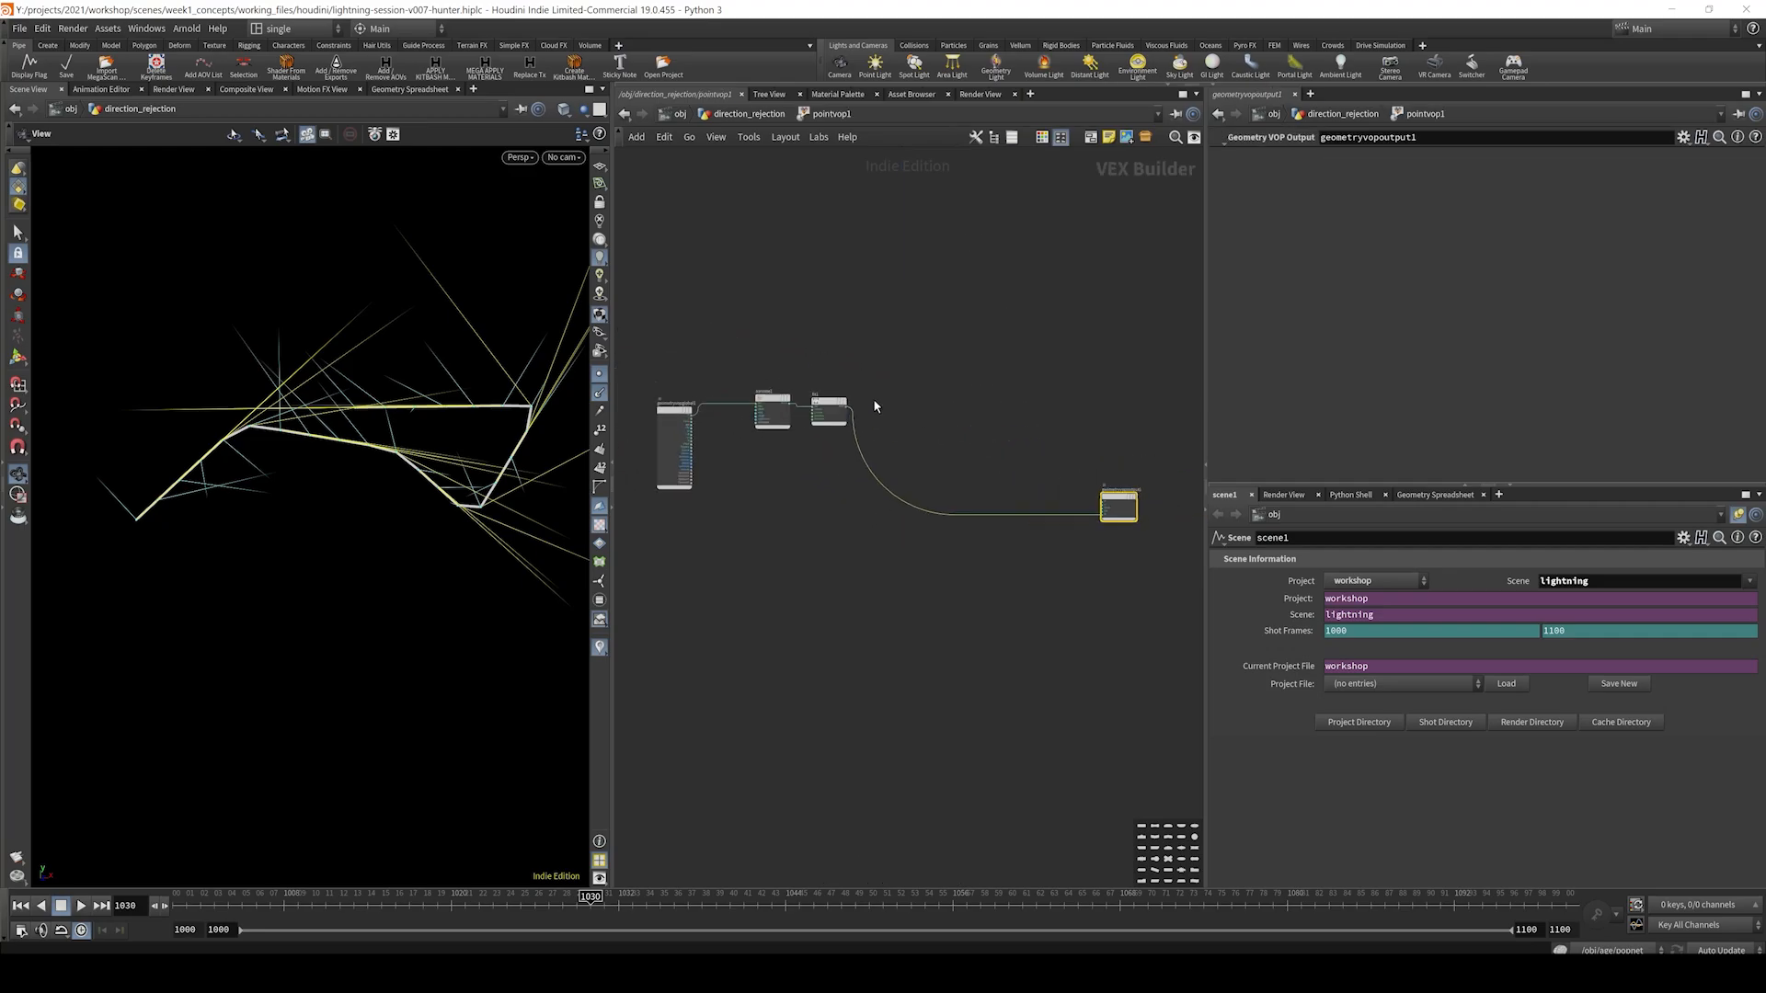
left_click(830, 420)
key("Tab")
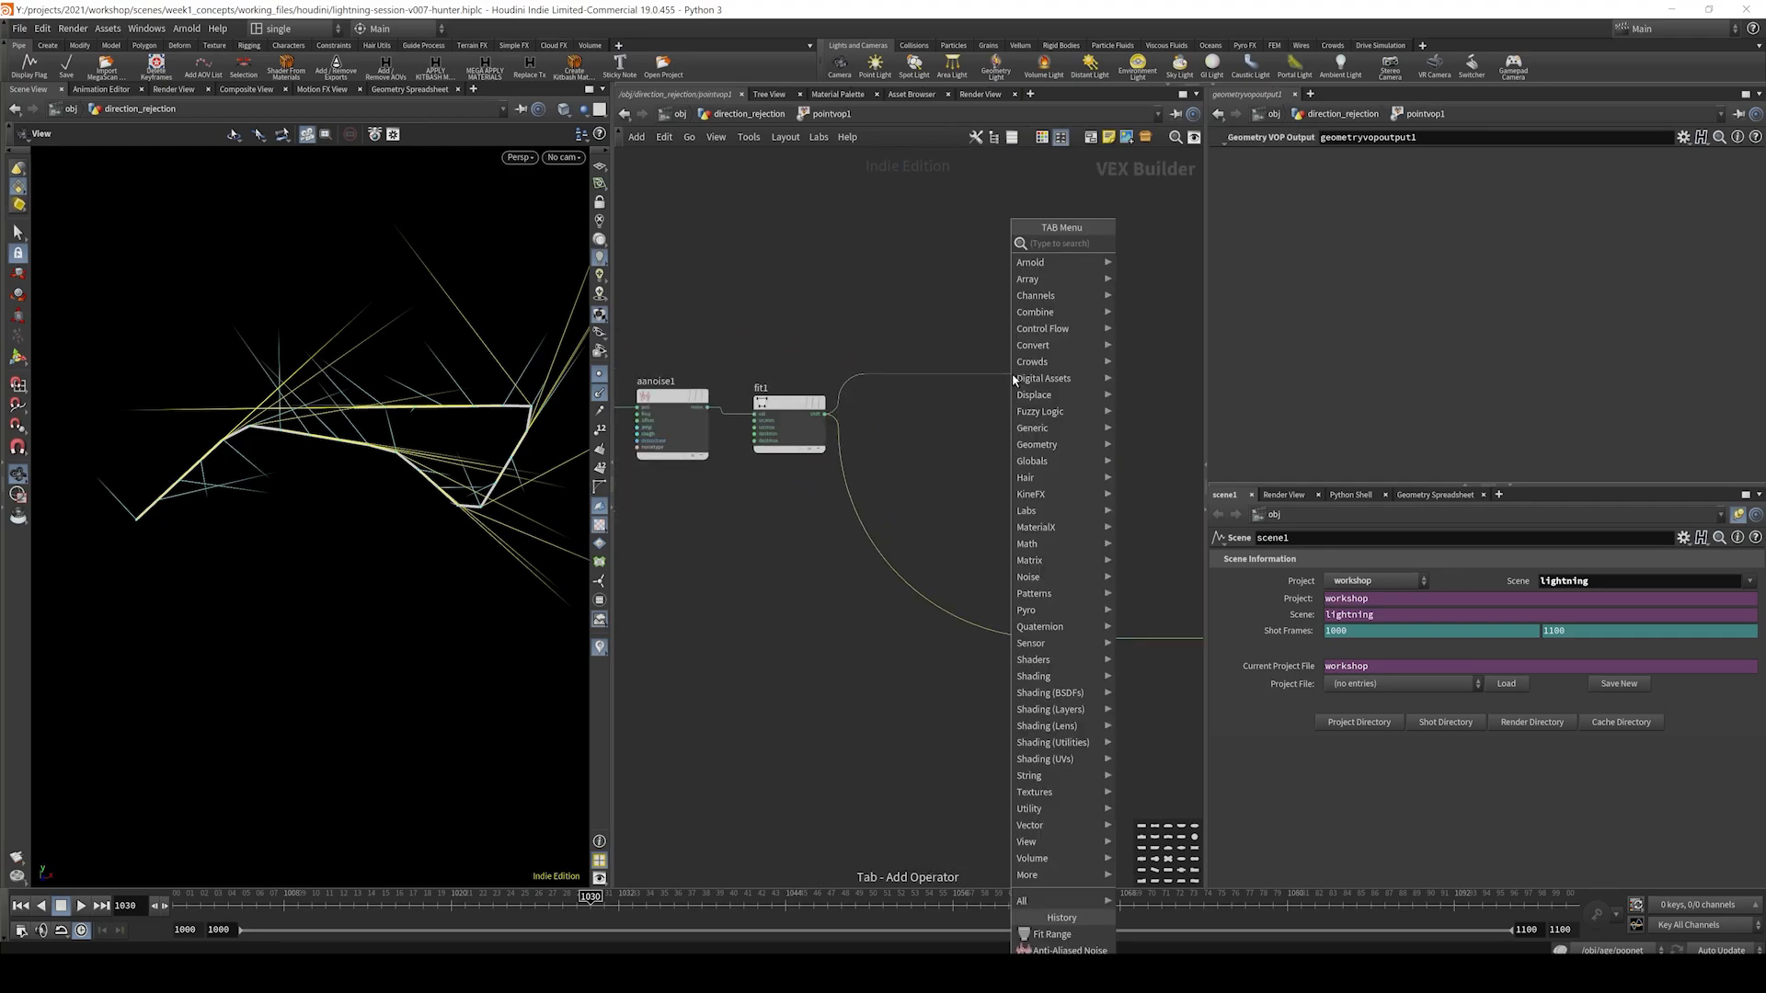
type("bind")
key("Return")
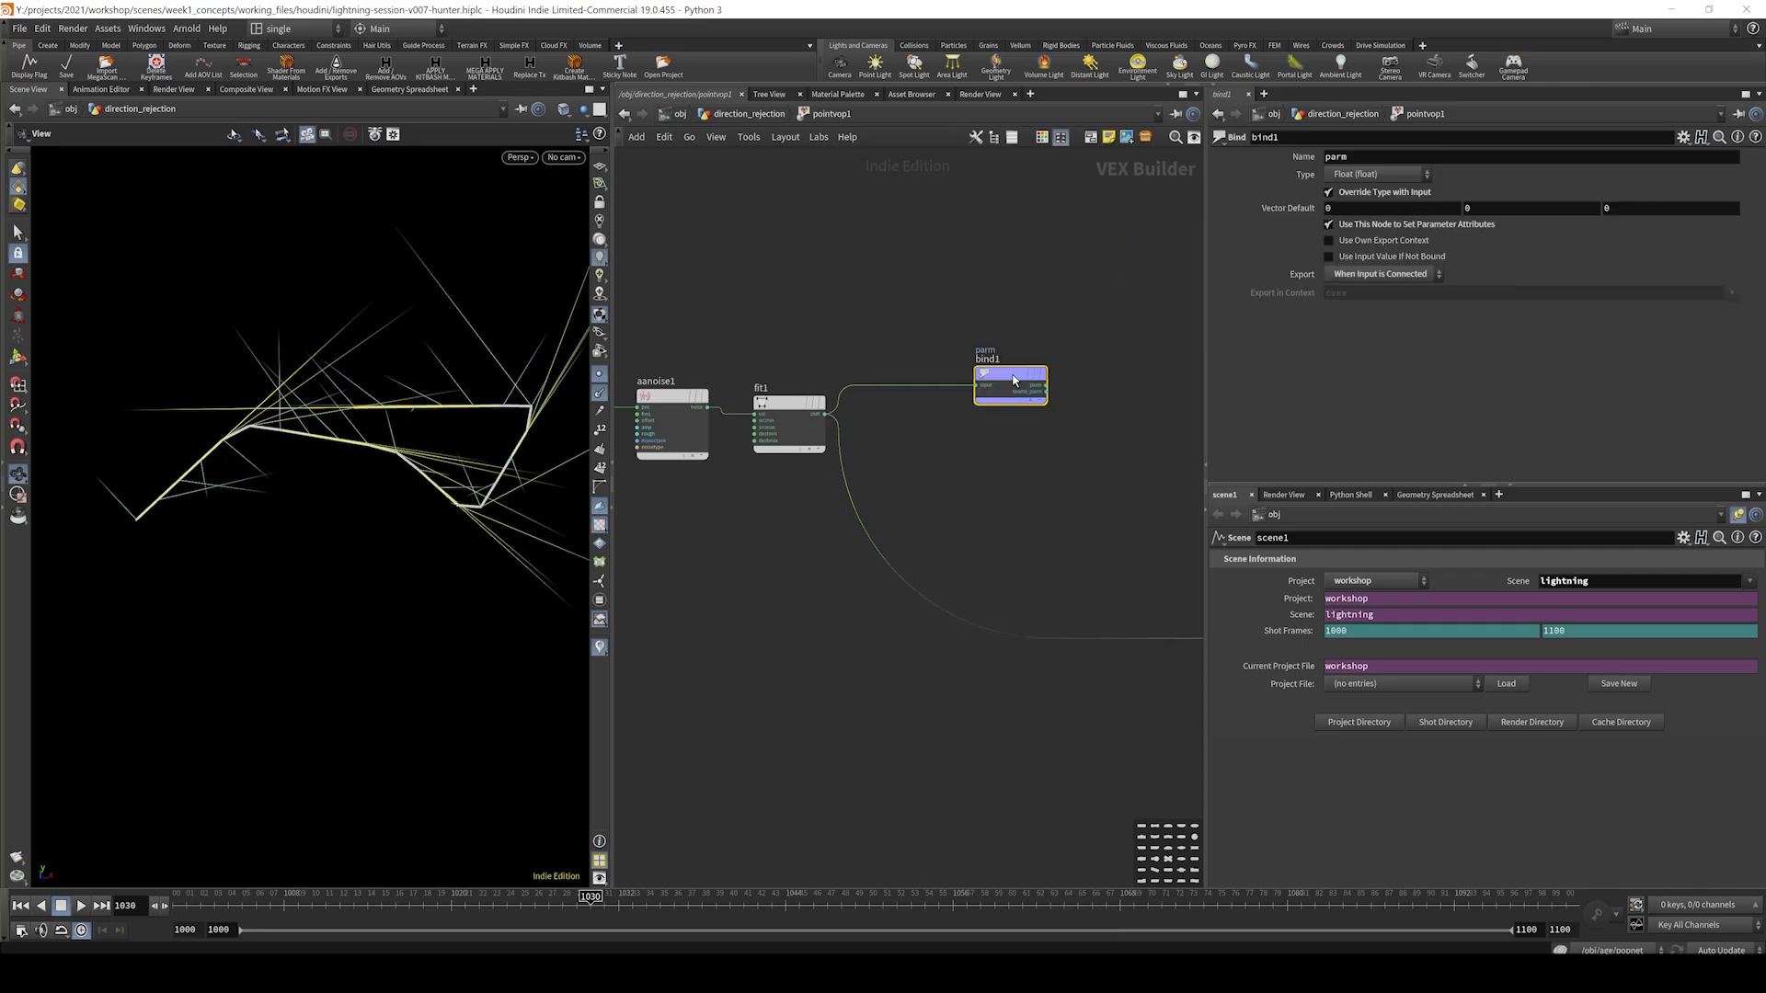
- Name the exported attribute on bind1 A and set its type to Vector (vector)
double_click(1385, 155)
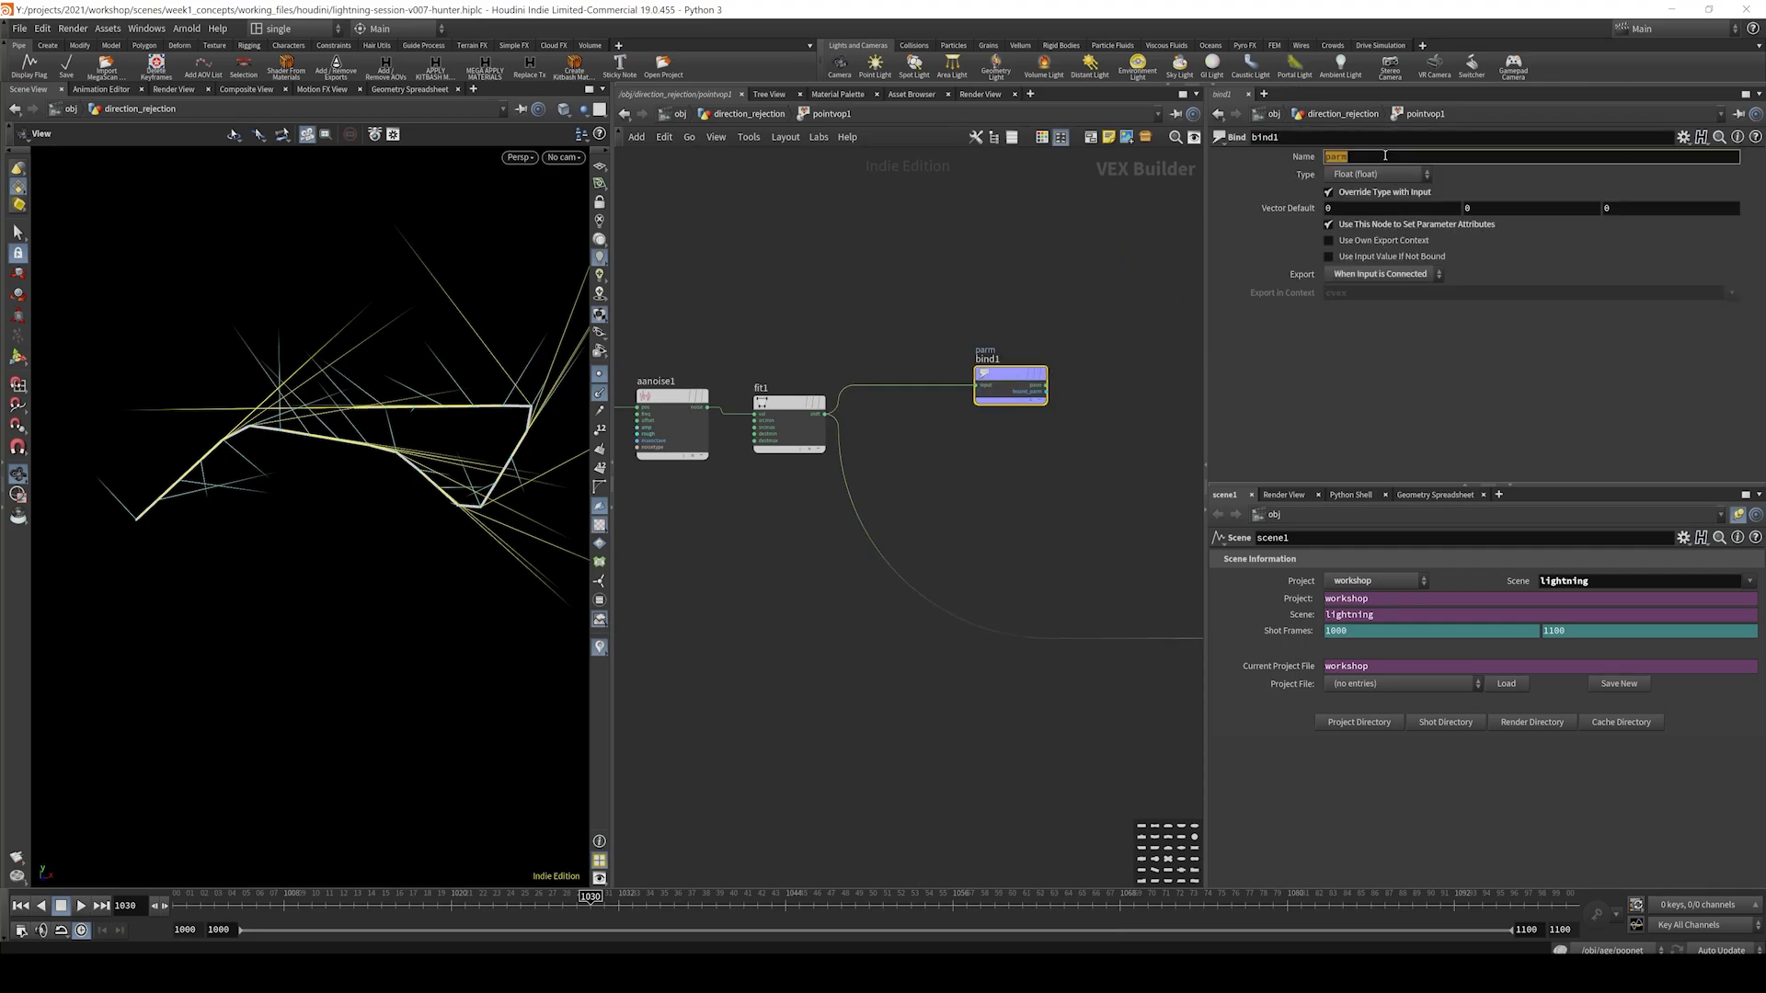
type("A")
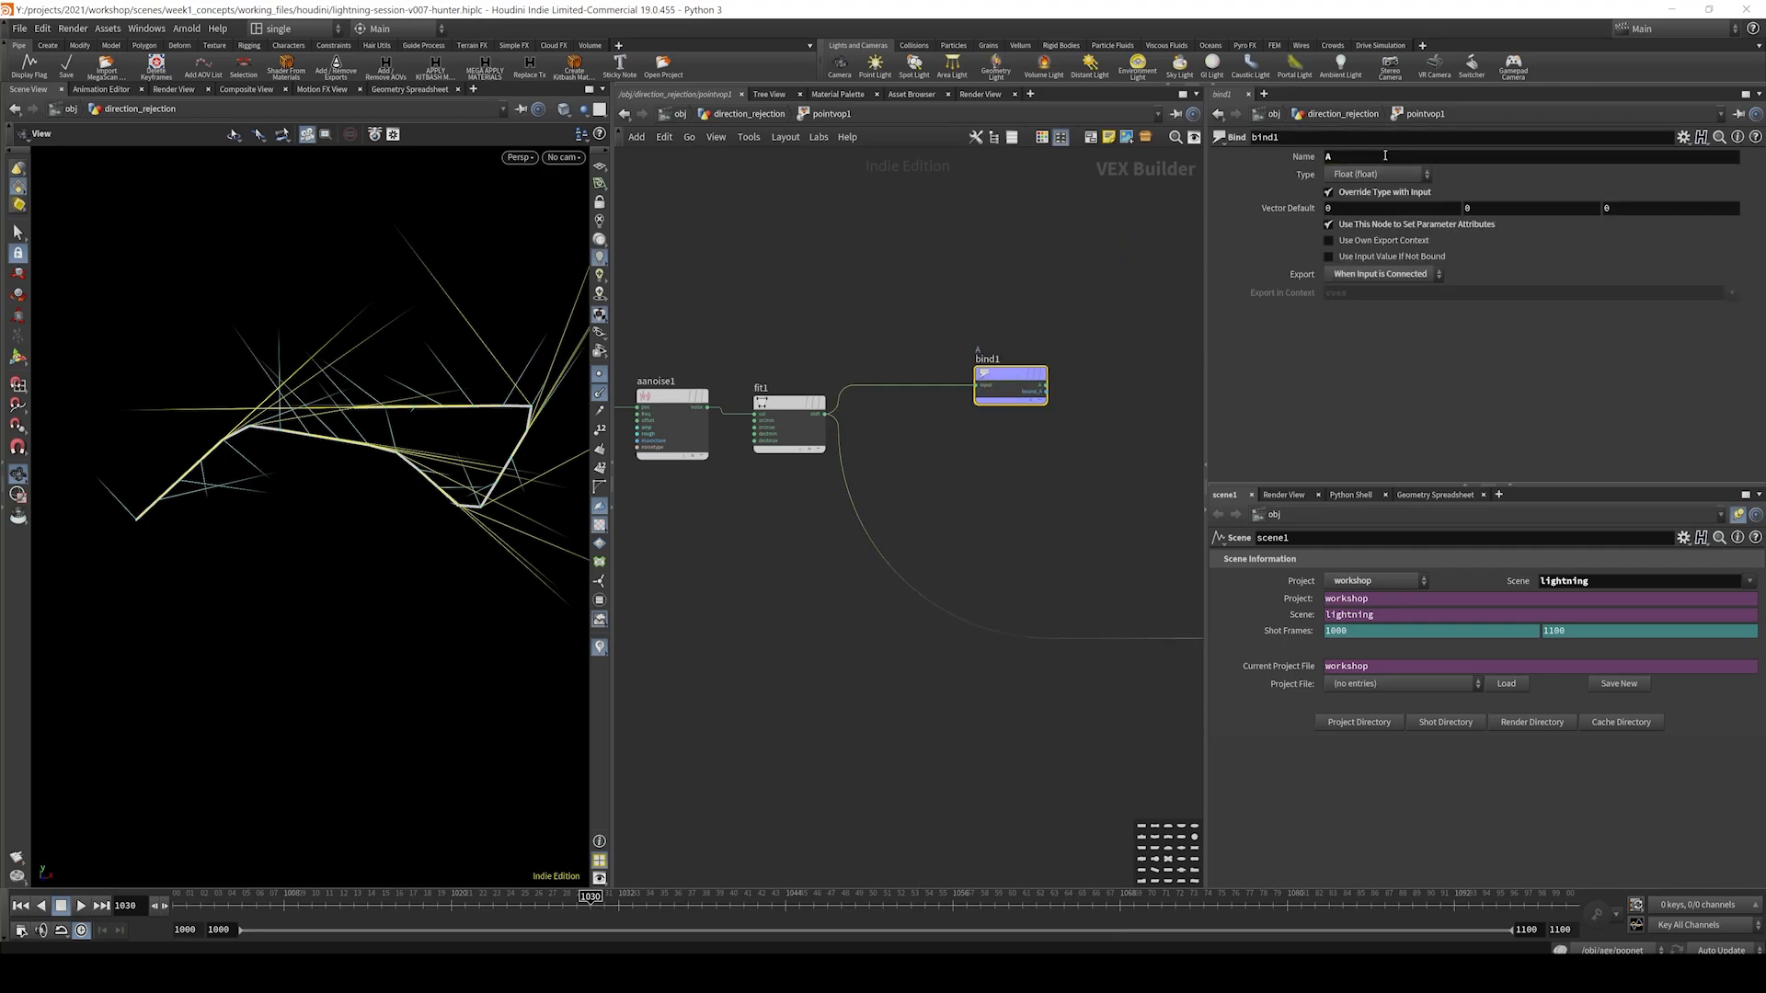
left_click(1377, 174)
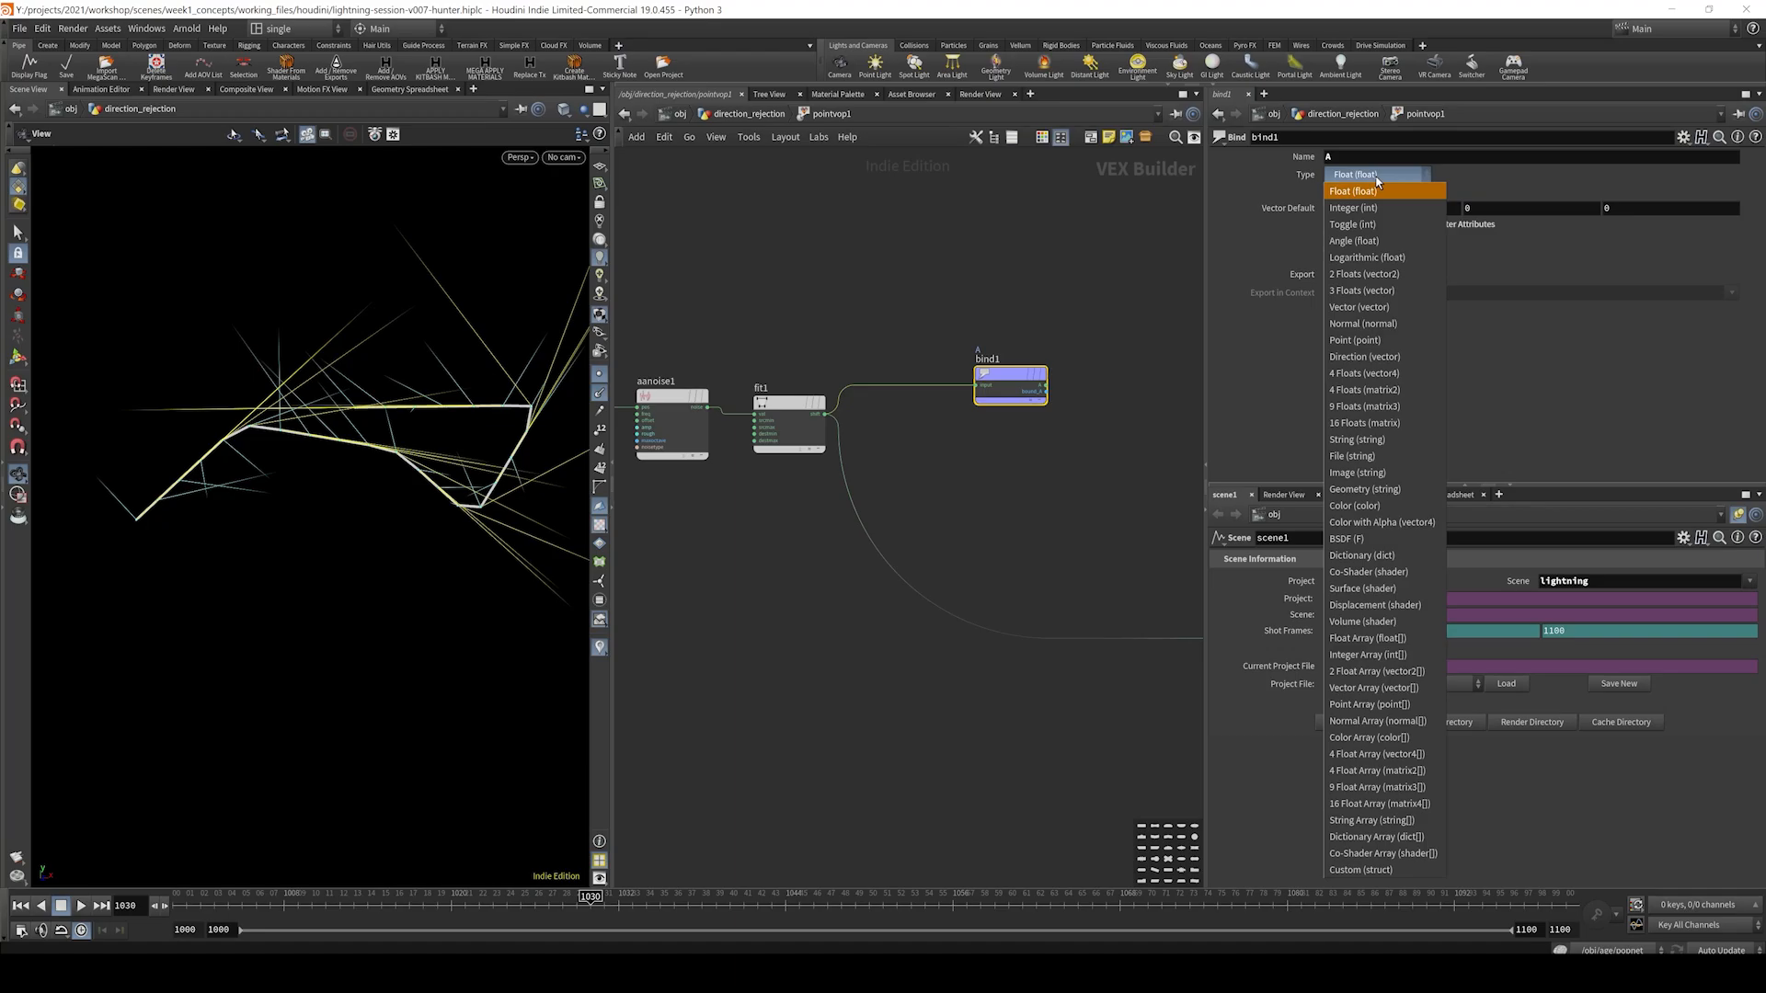
left_click(1379, 312)
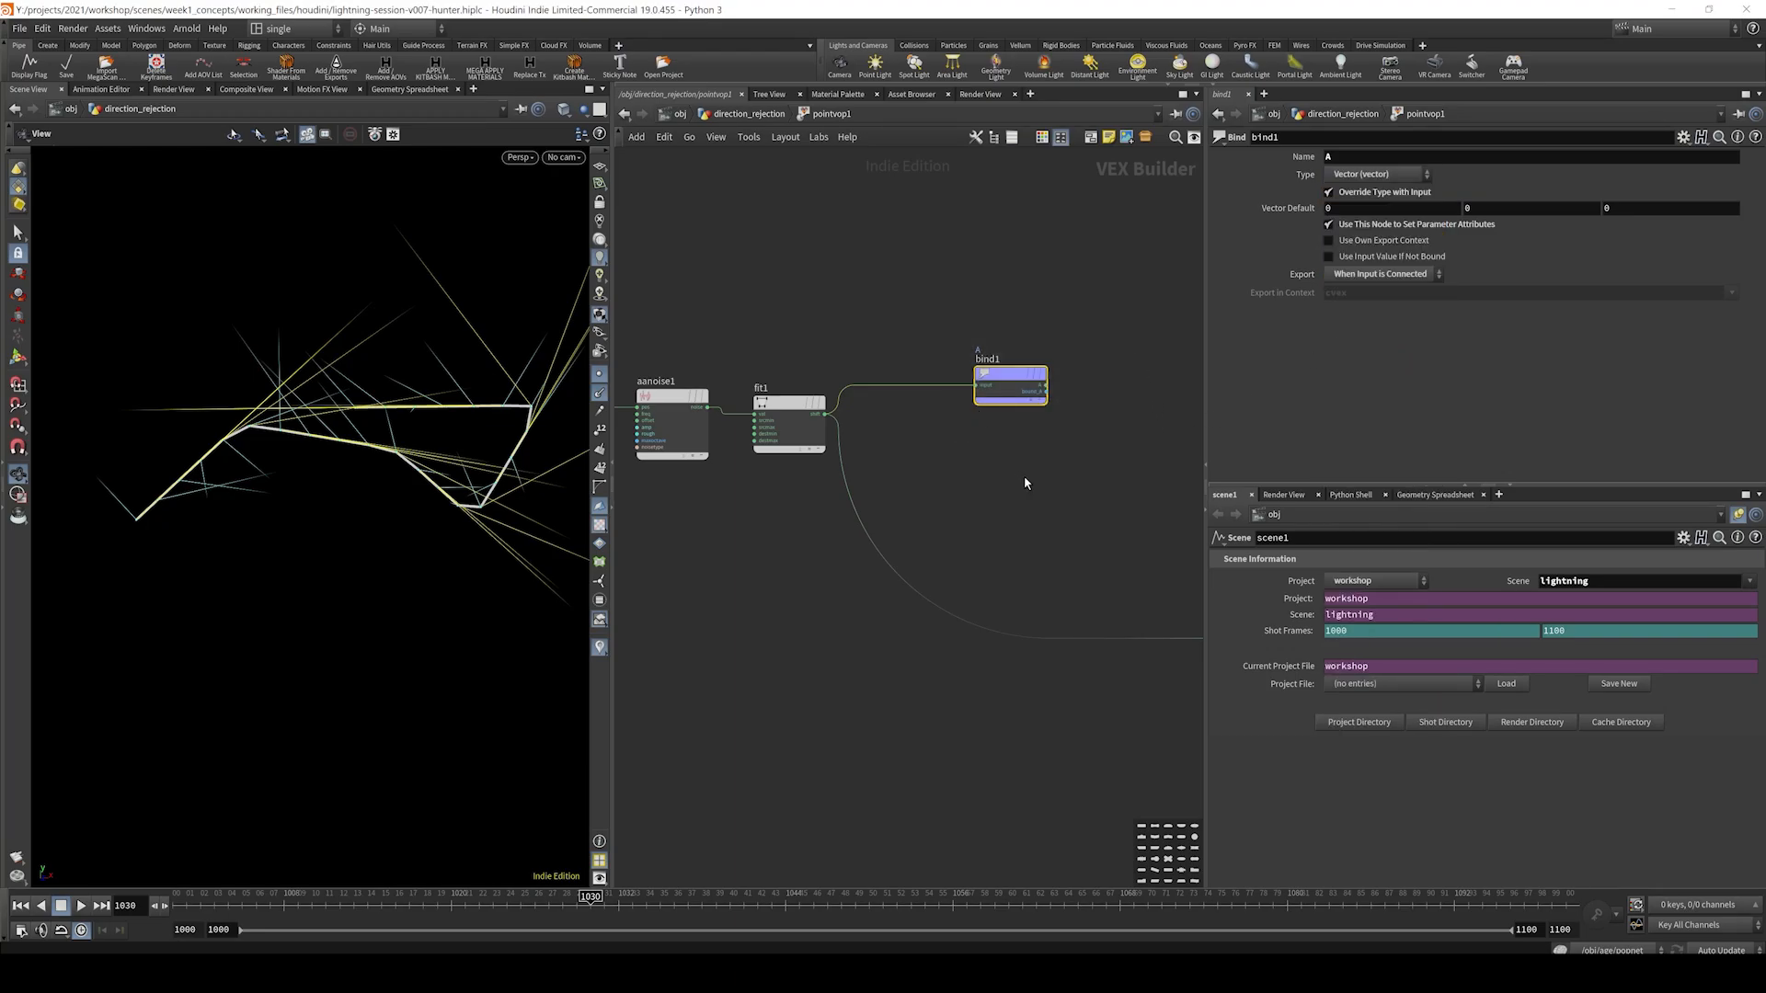
- Duplicate the bind1 export node below the original and name the copy's attribute B
key("ctrl+v")
left_click(1404, 159)
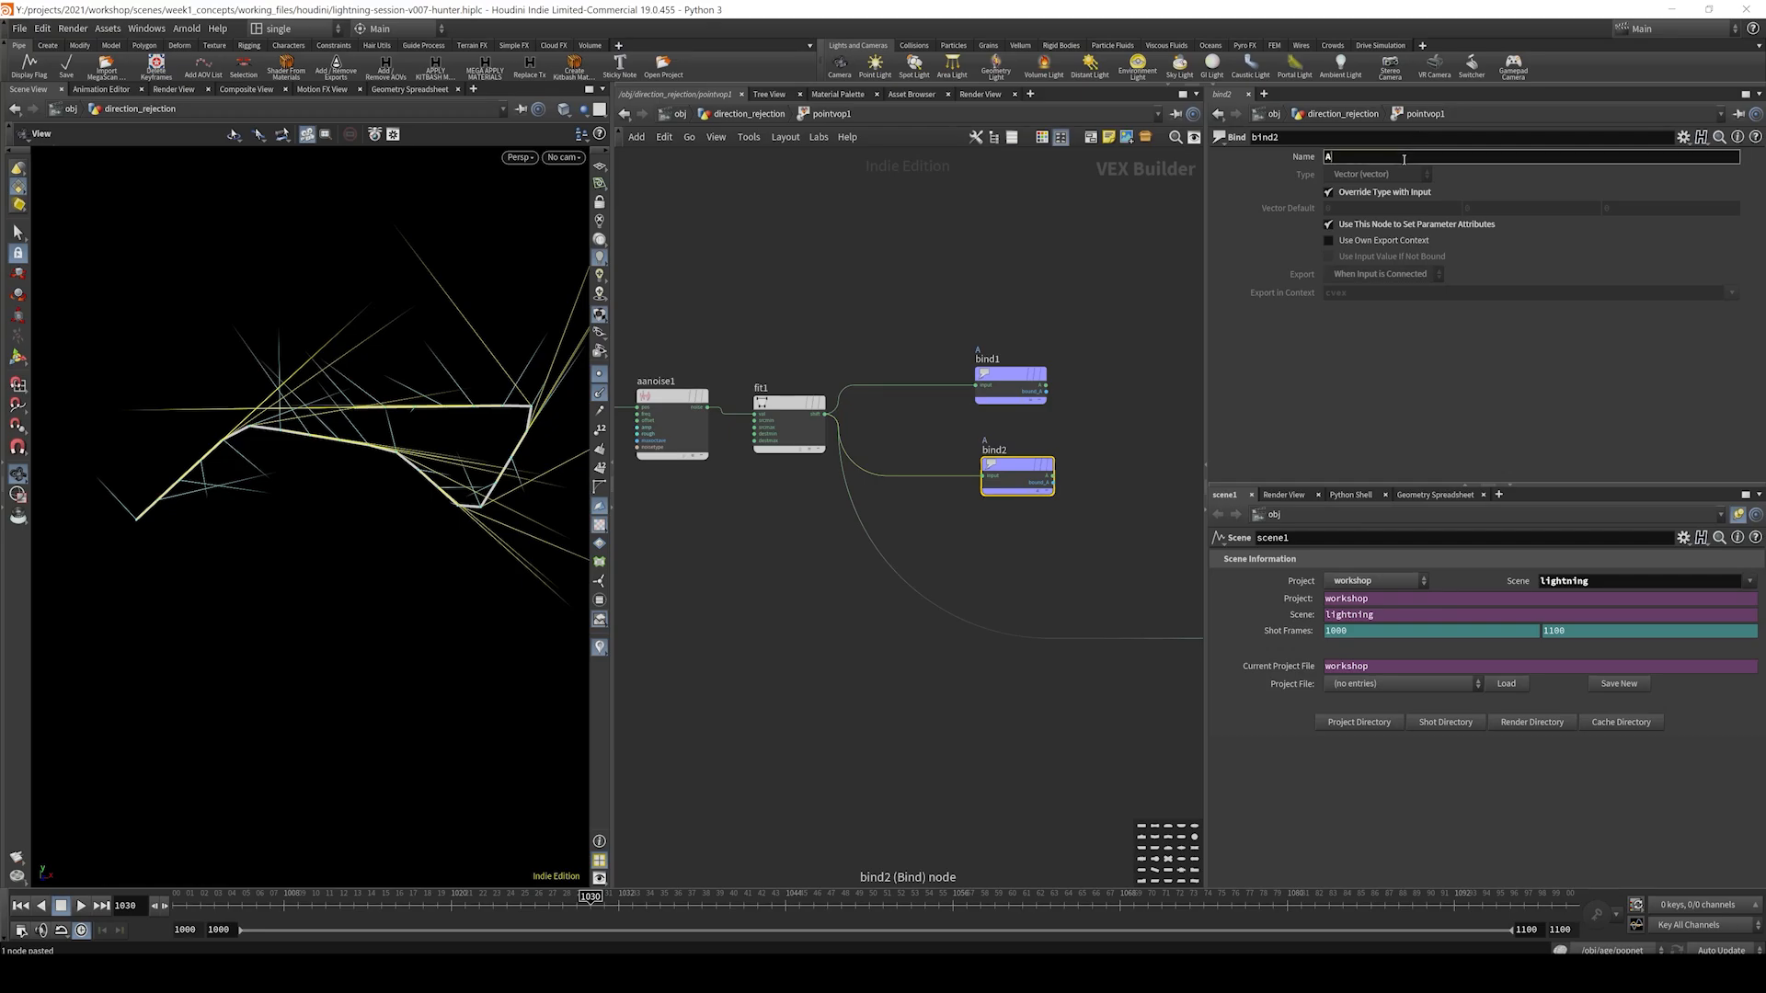
type("B'")
key("Return")
left_click(1403, 159)
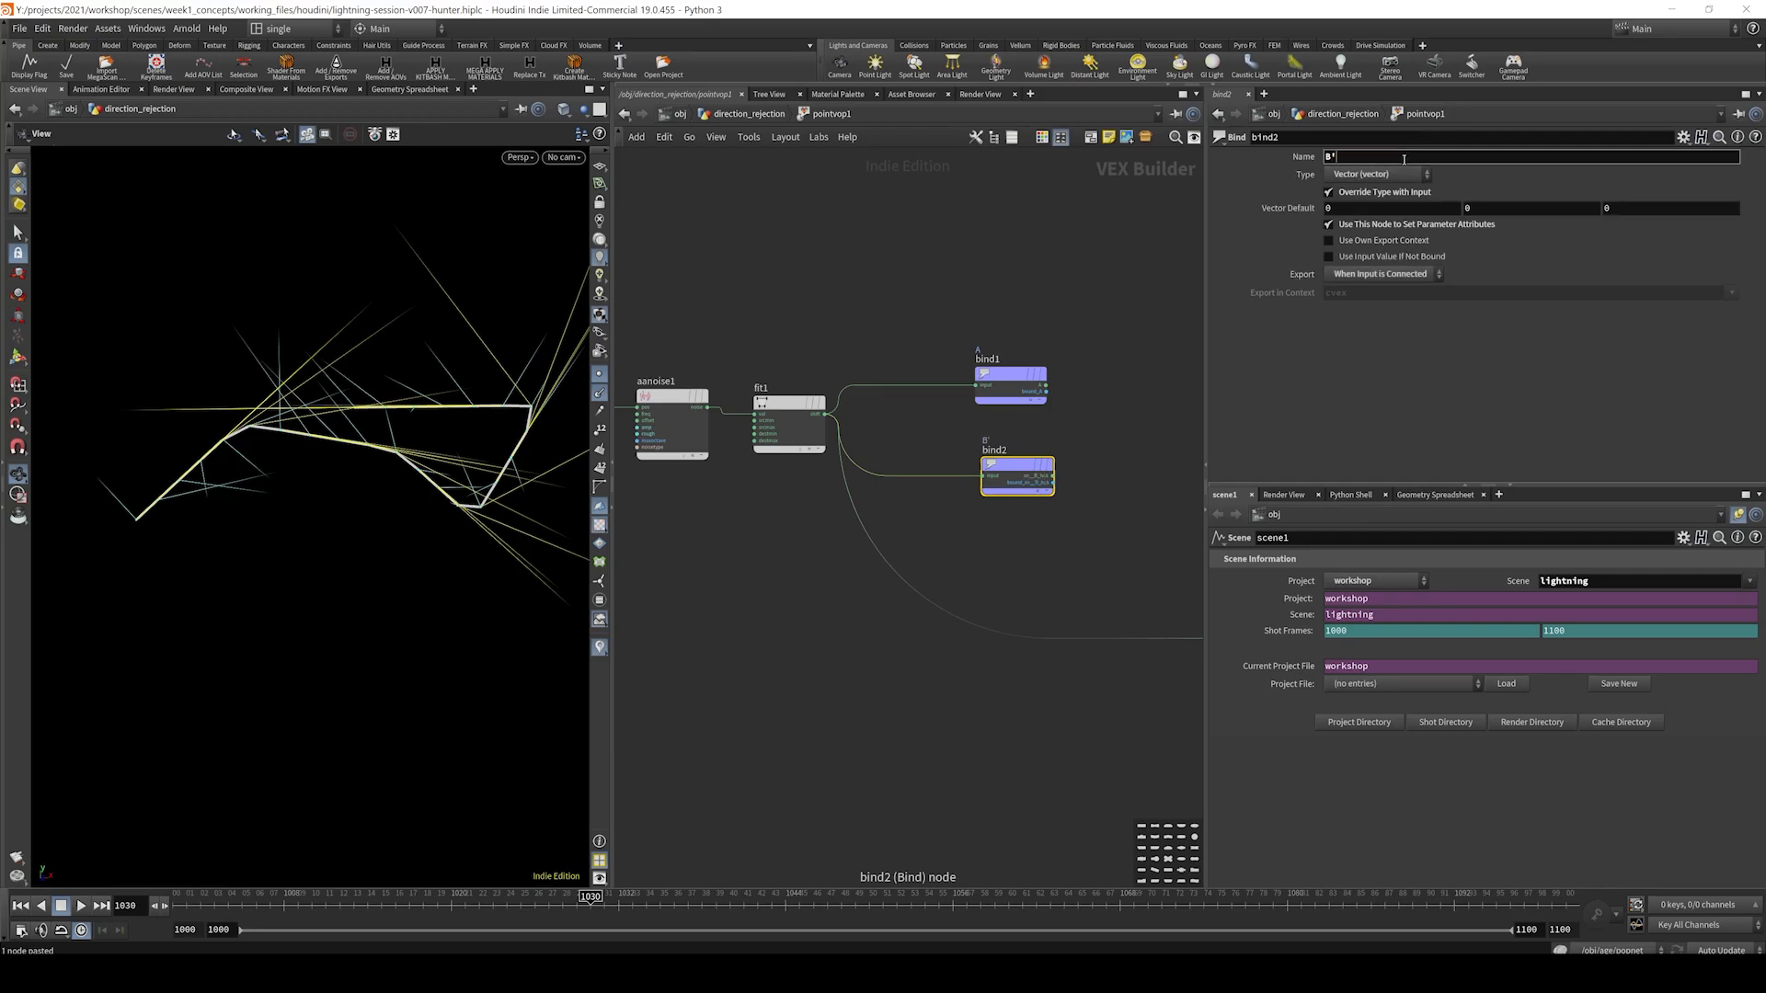
key("Return")
key("h")
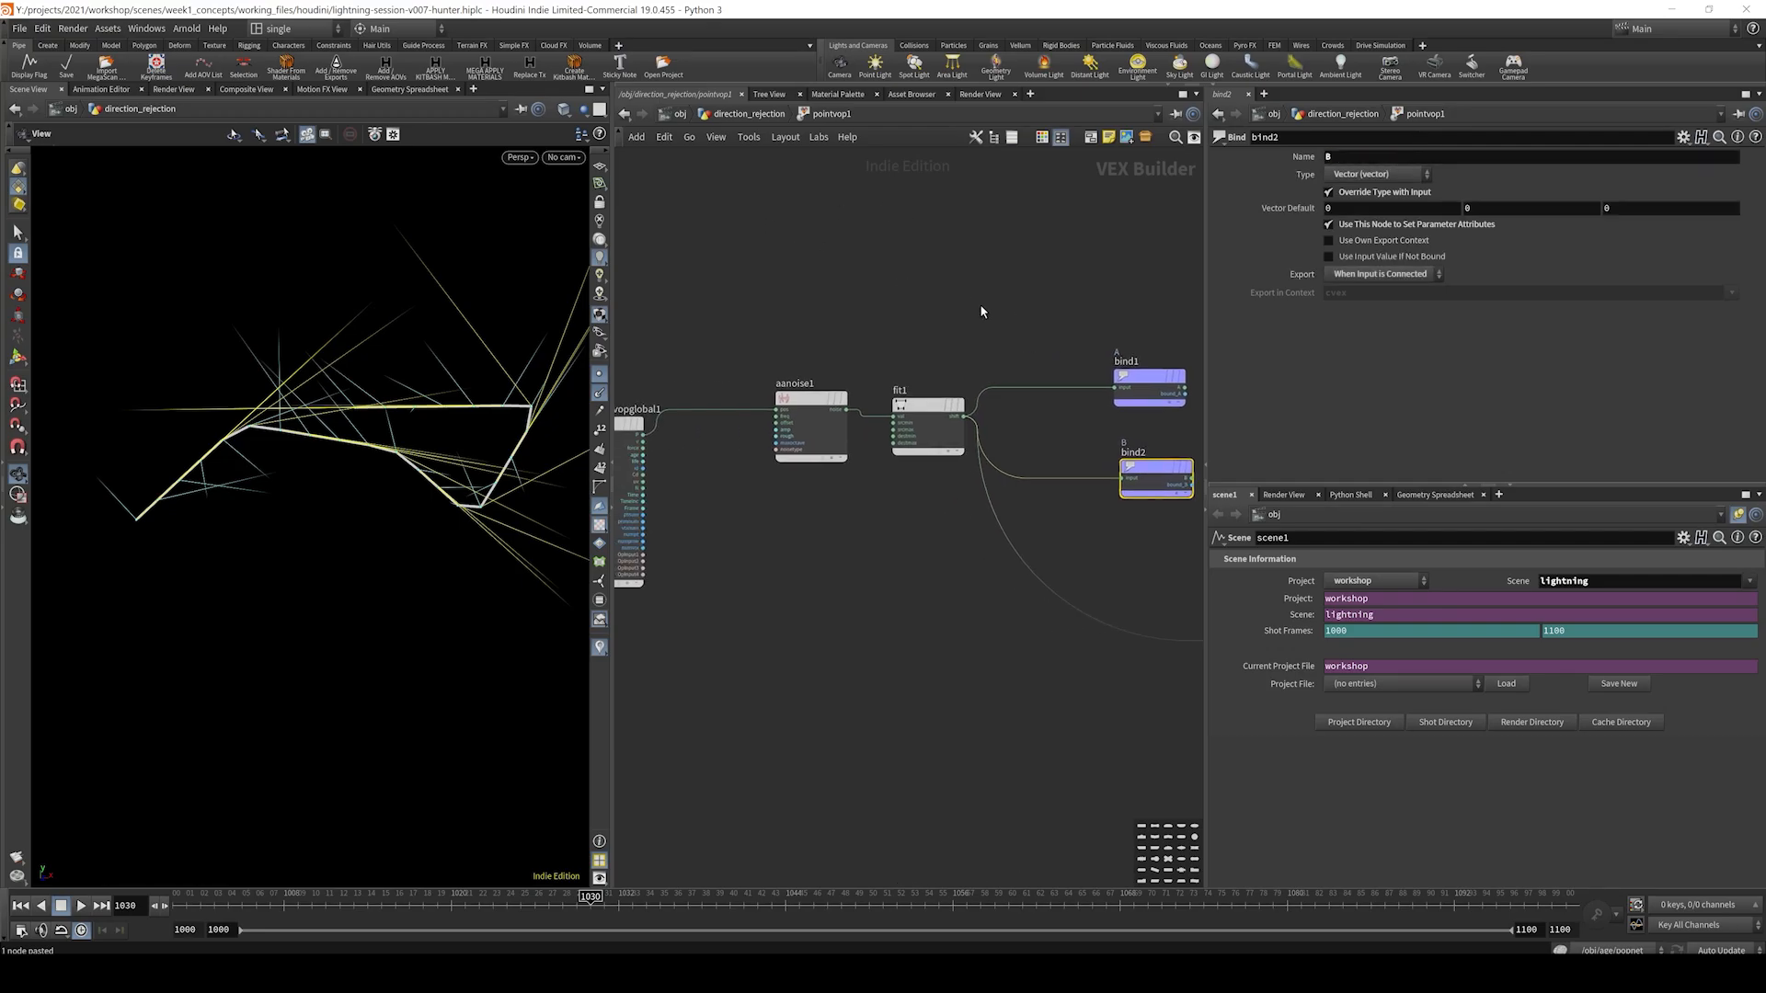
- Align the bind1 export node directly above bind2
middle_click_drag(1002, 339, 997, 343)
left_click_drag(1116, 394, 1136, 393)
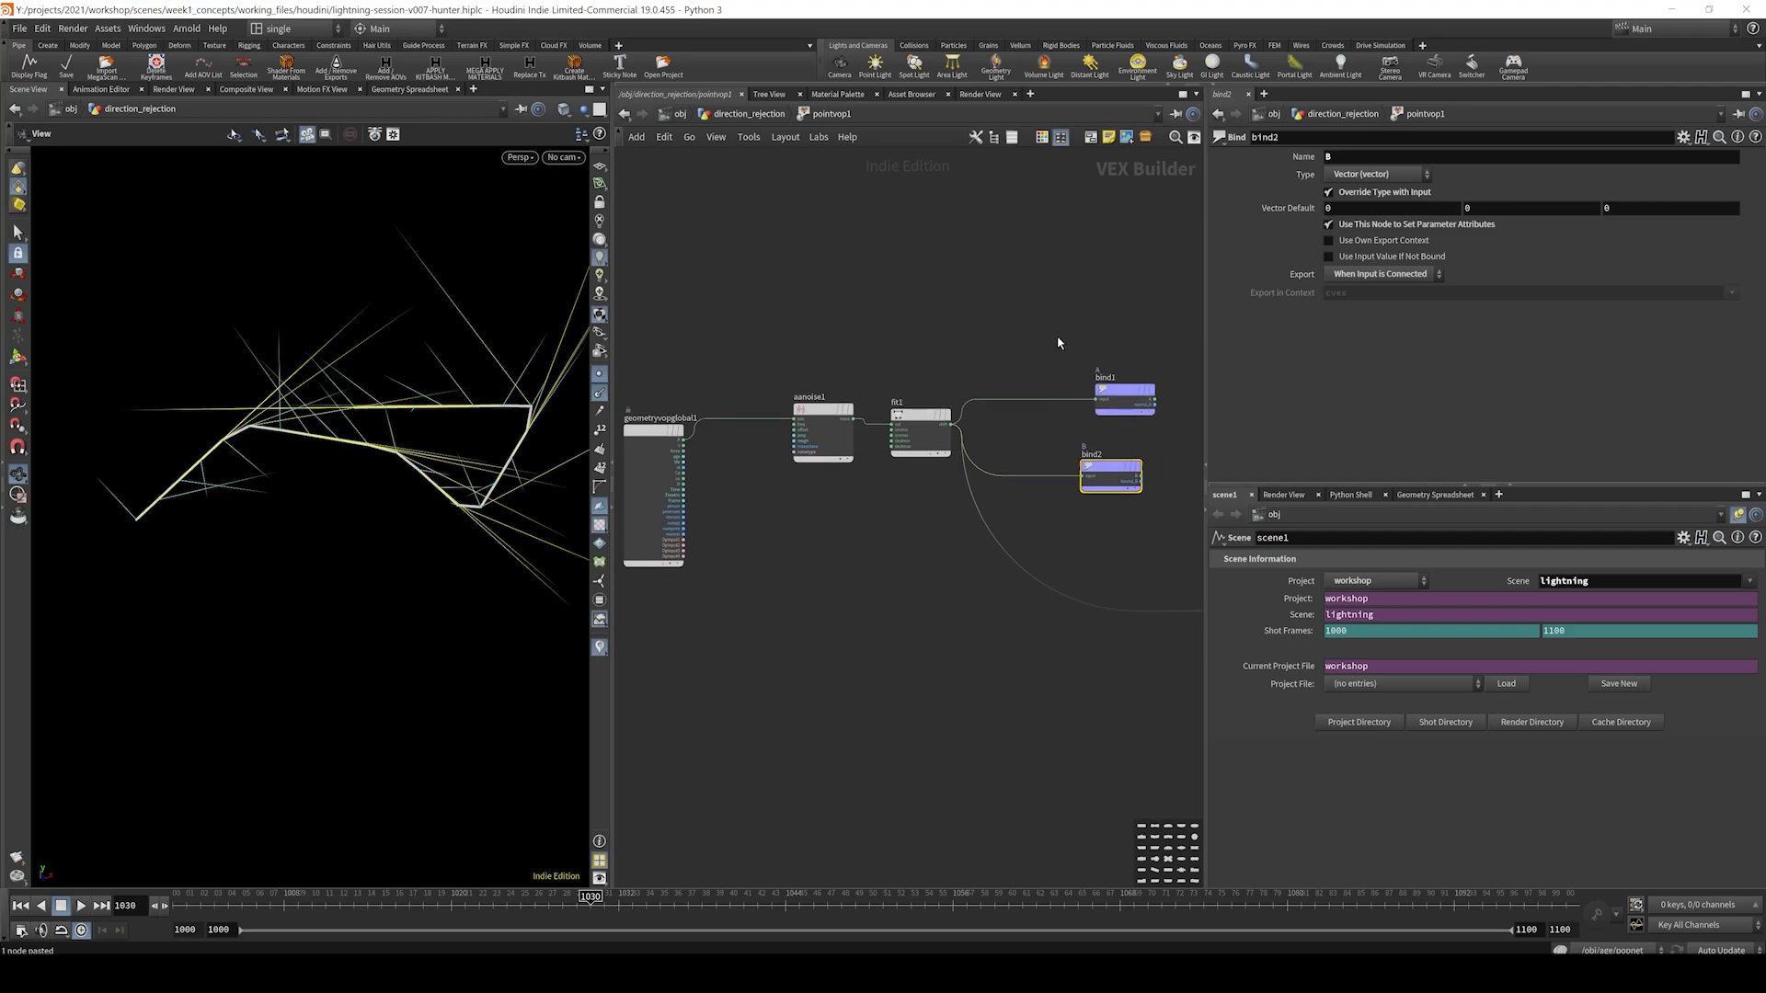
left_click_drag(1111, 326, 1114, 400)
left_click_drag(1145, 230, 1108, 504)
key("a")
left_click_drag(1108, 504, 1069, 380)
left_click(846, 163)
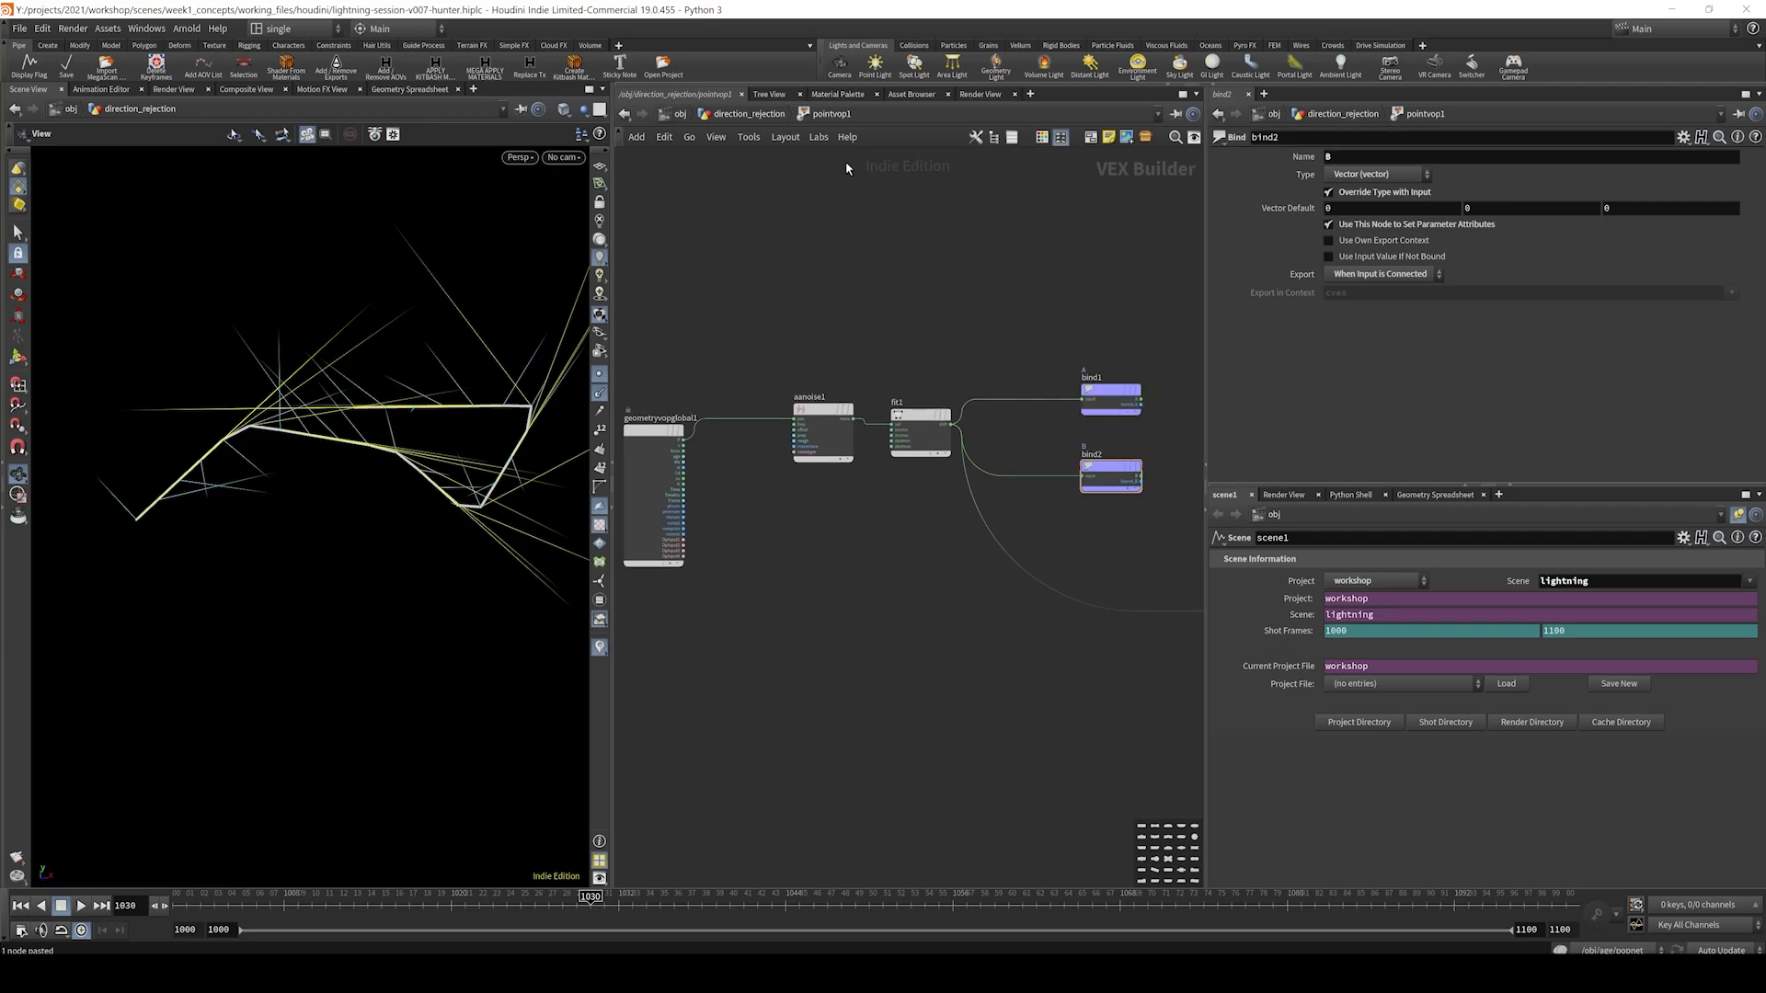
- Add a Bind node below the globals node, name its attribute tan and set its type to Vector (vector)
middle_click_drag(862, 572, 838, 495)
key("Tab")
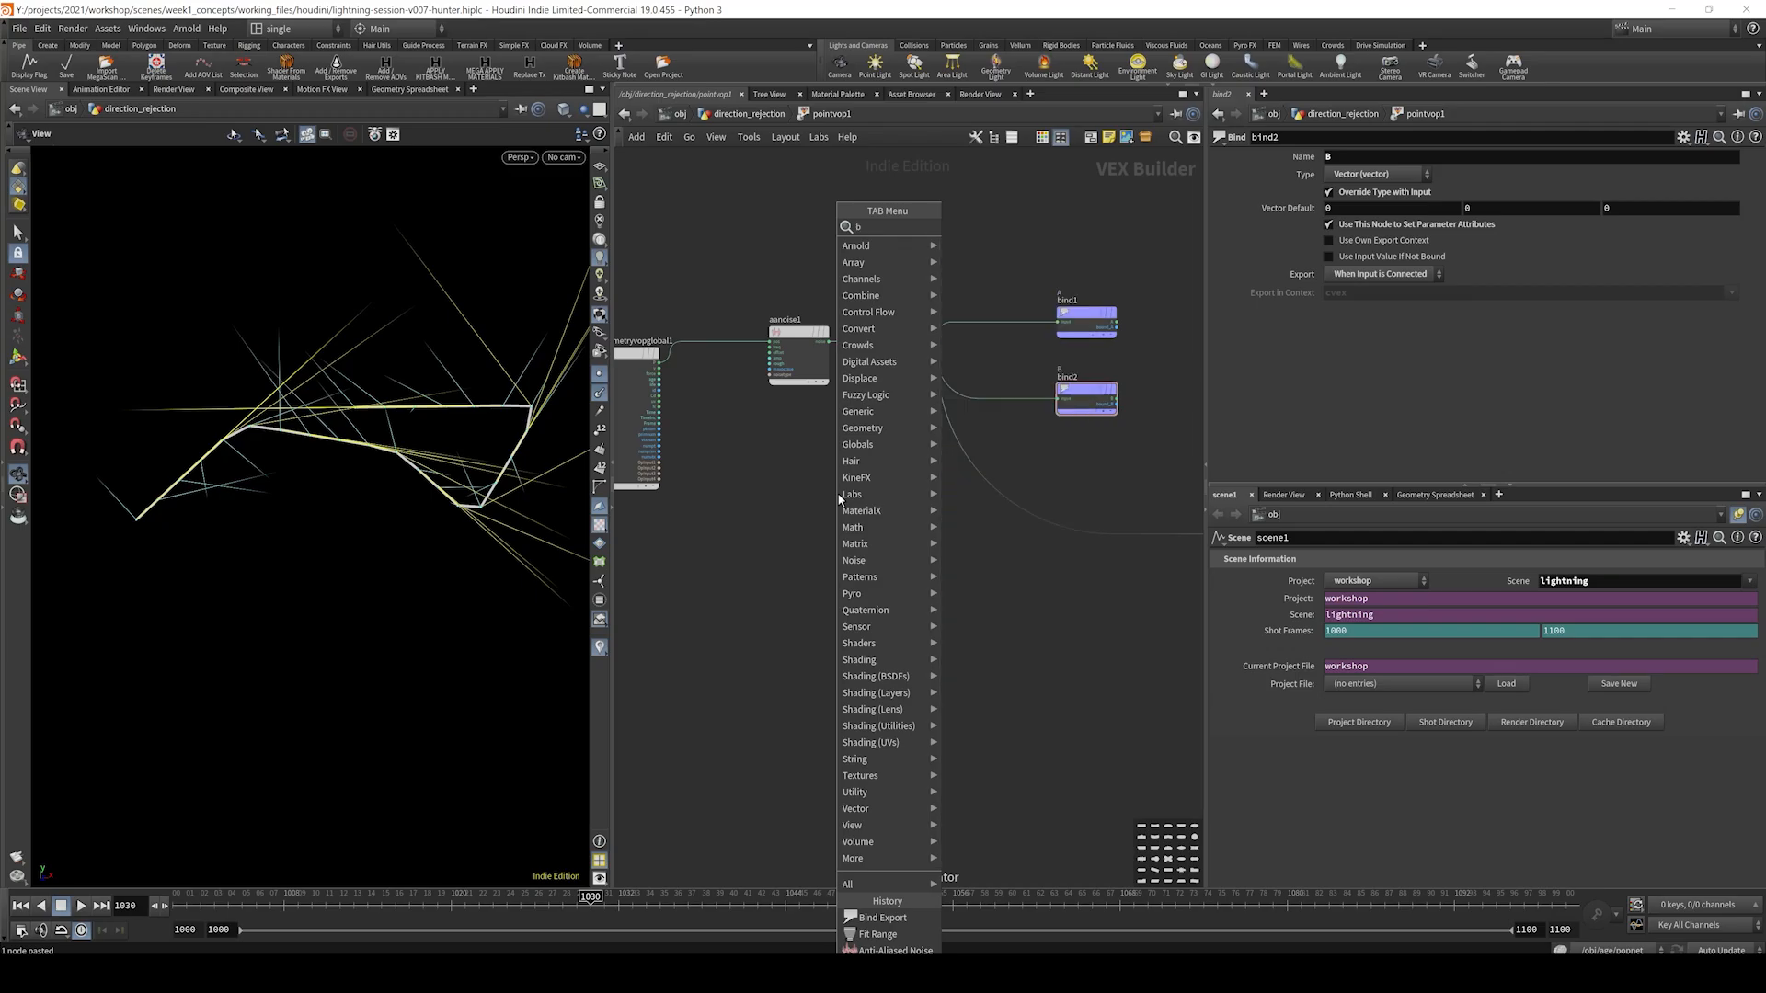
key("Return")
left_click(683, 544)
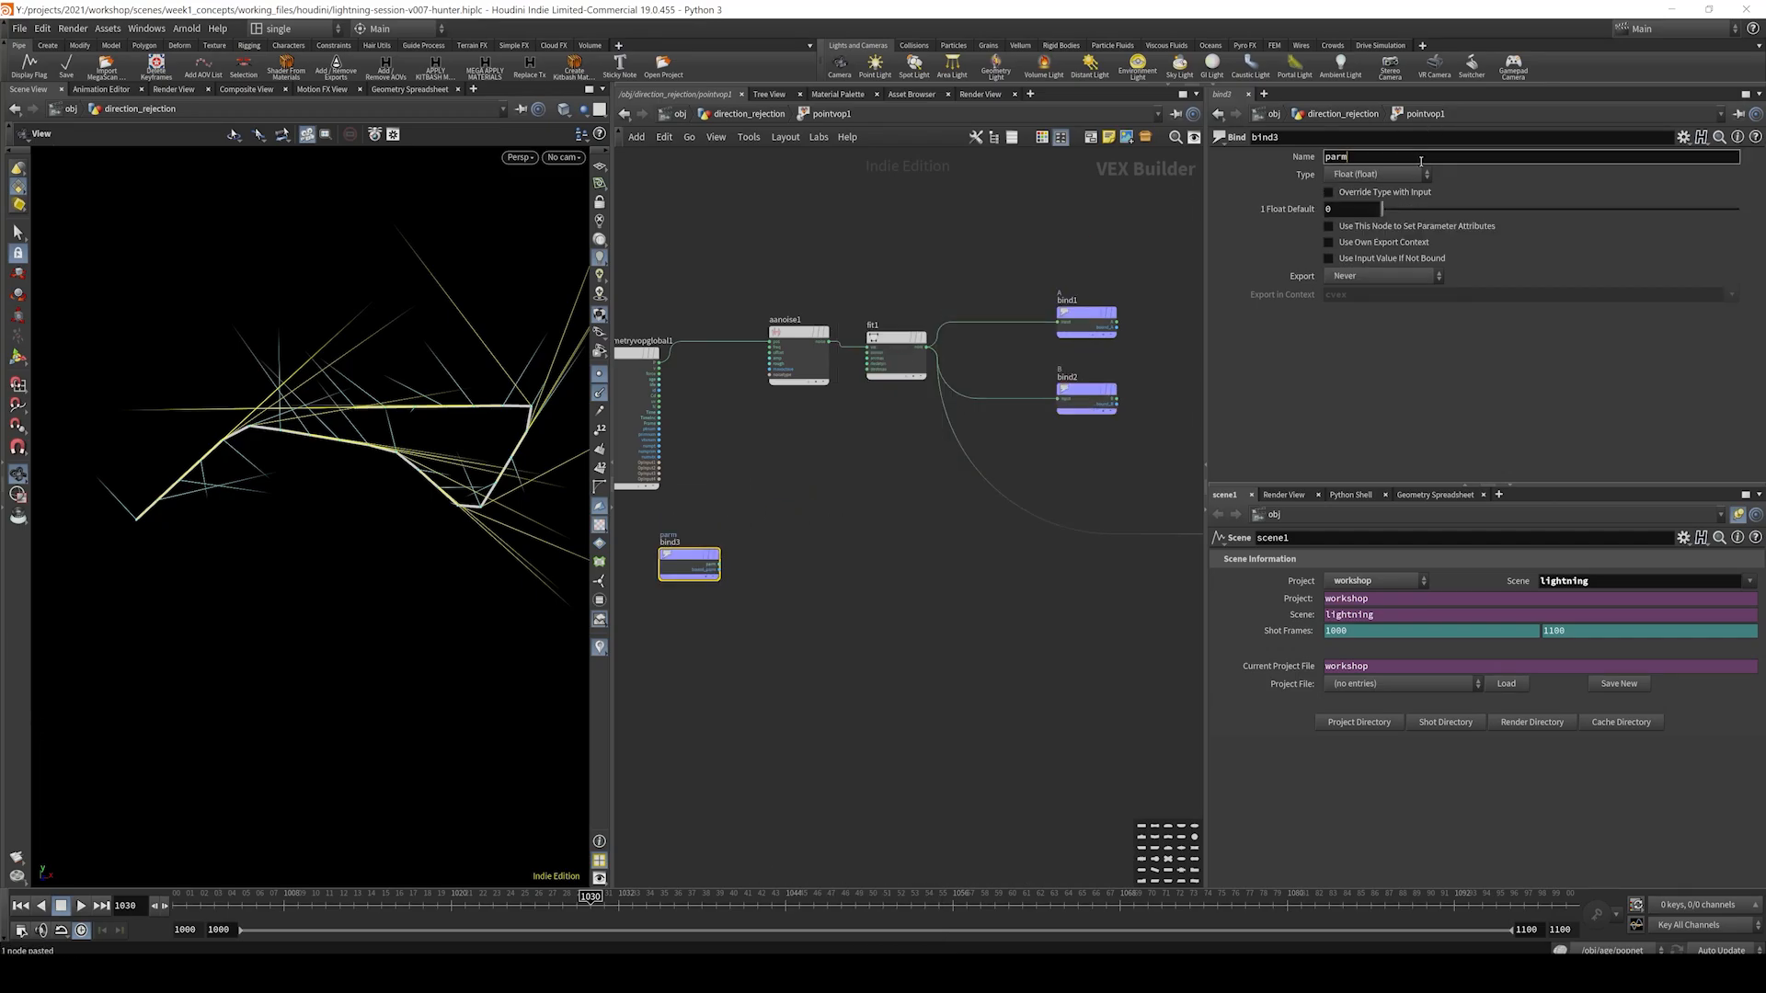
double_click(1420, 160)
type("tan")
key("Return")
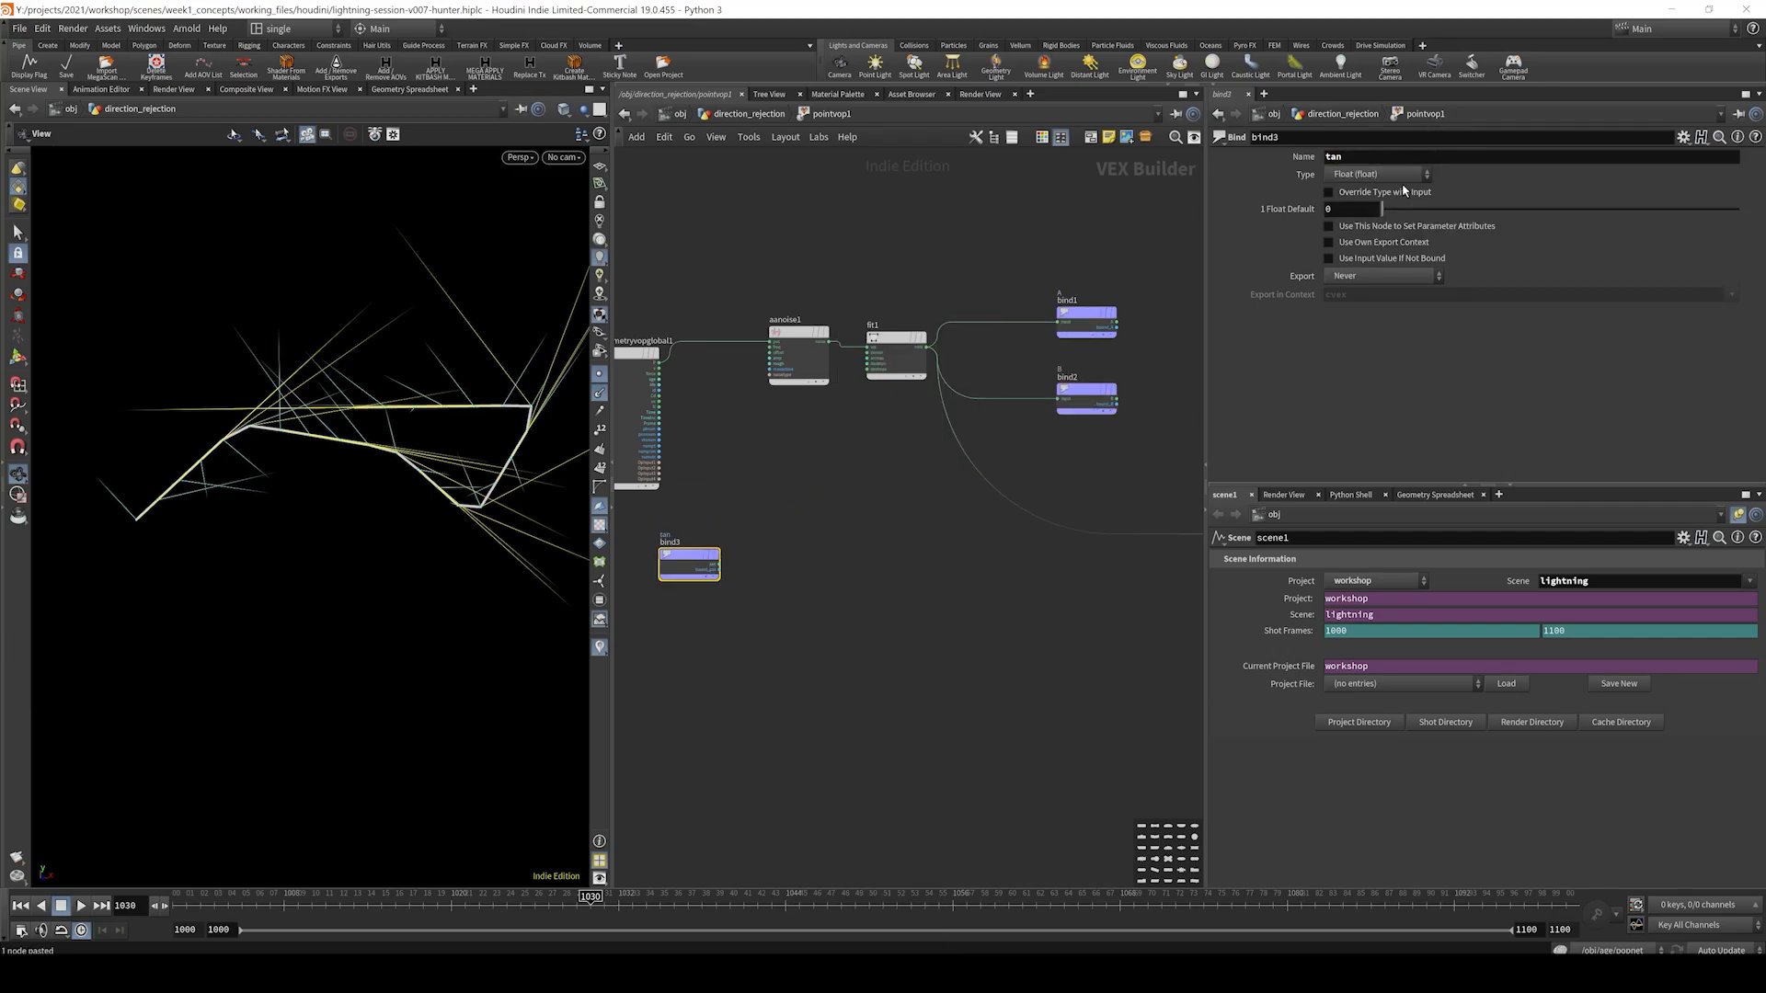
left_click(1371, 175)
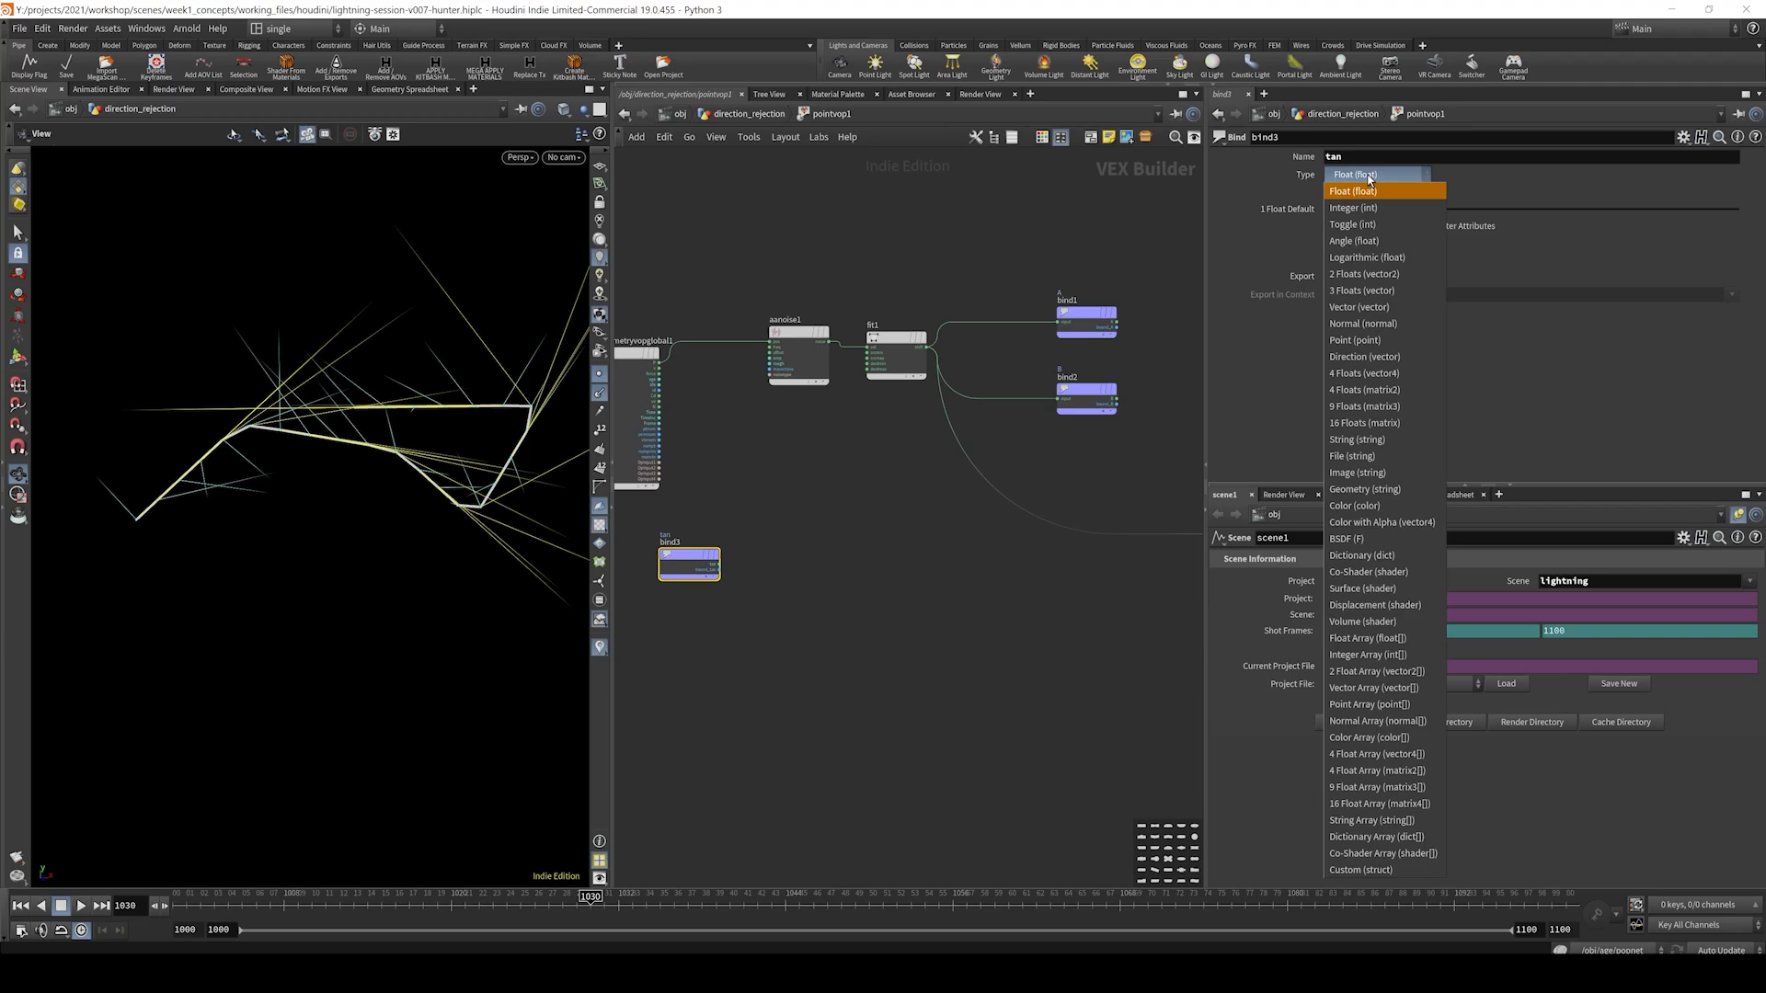
left_click(1357, 308)
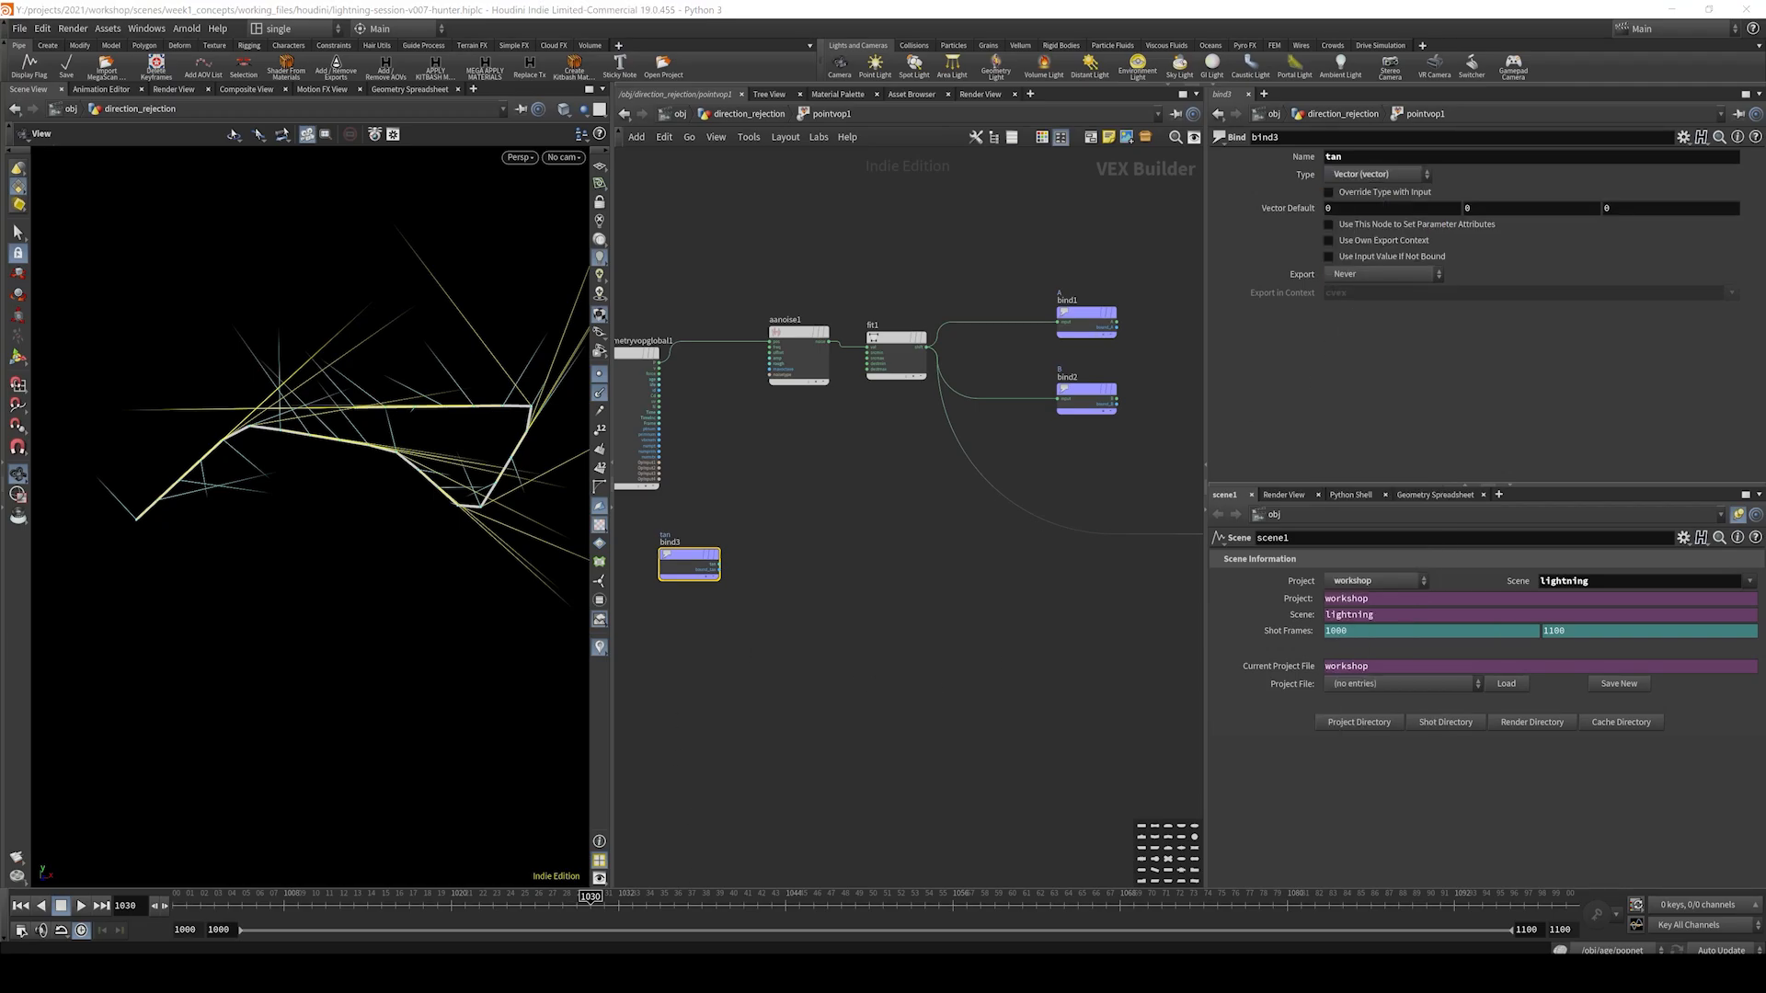
- Consult the whiteboard's projection formula again for the roles of vectors A and B
mouse_move(374, 973)
left_click(305, 905)
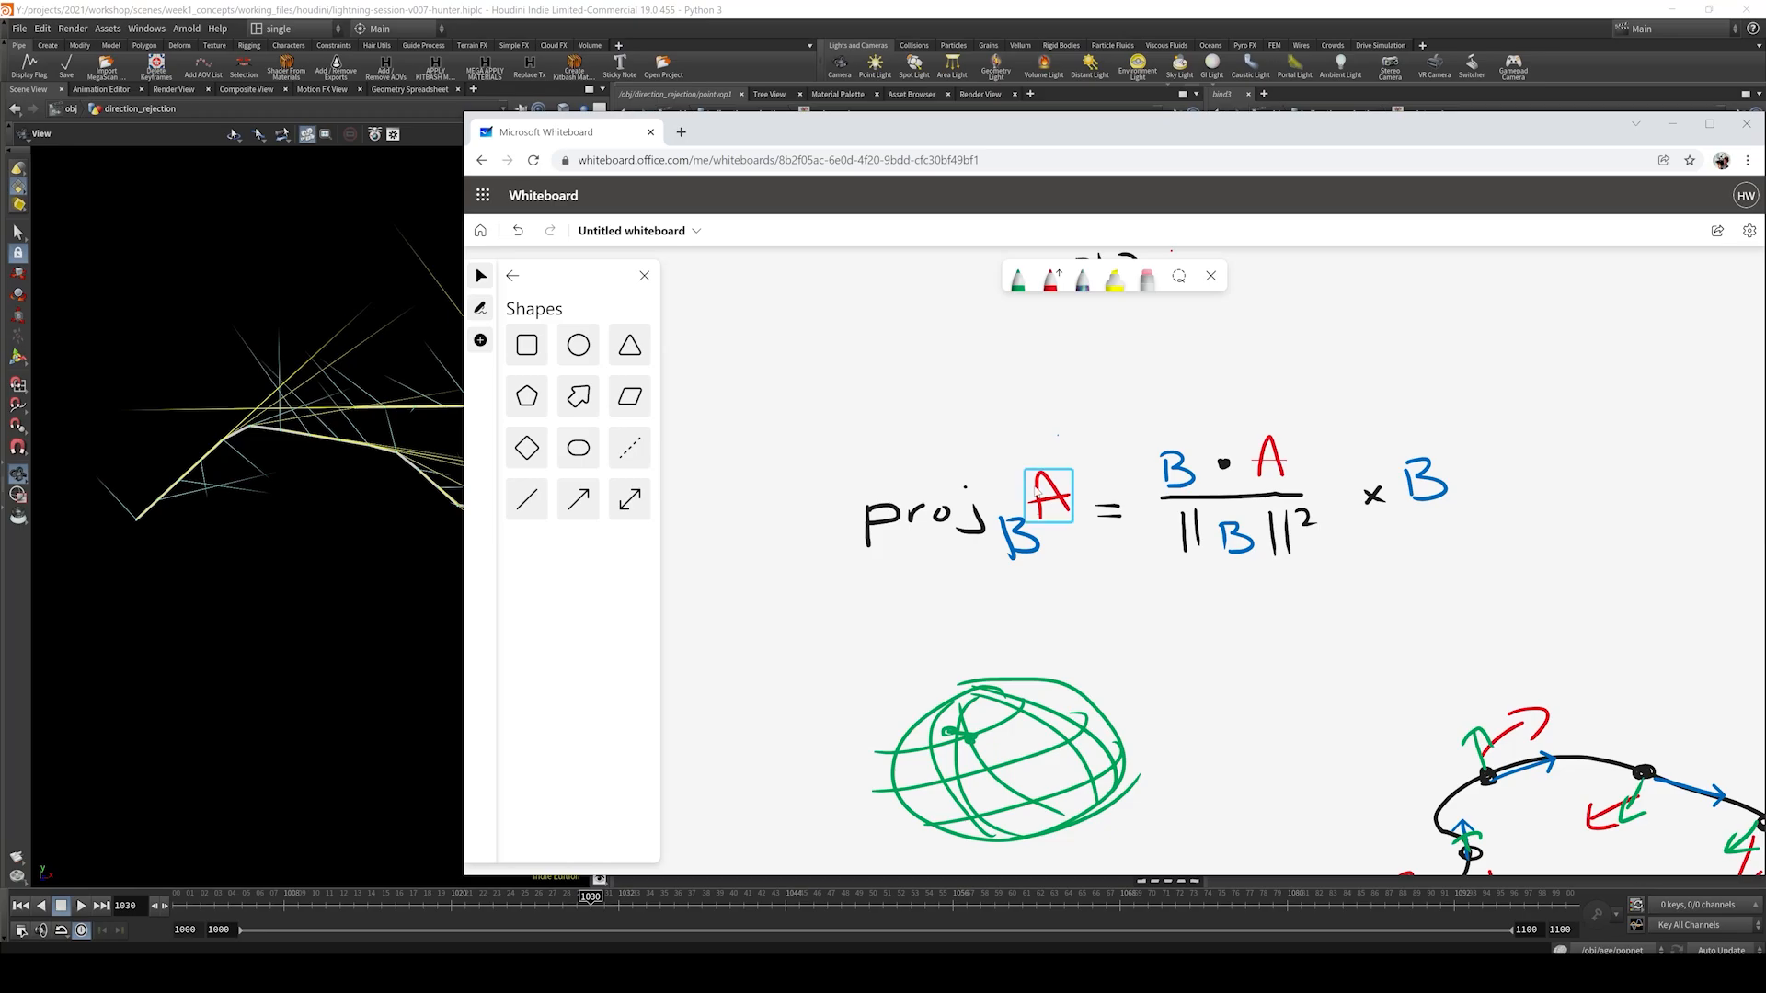
left_click(1673, 125)
- Connect the tan output of bind3 to the input of bind2, the B export
scroll(672, 562, "up", 3)
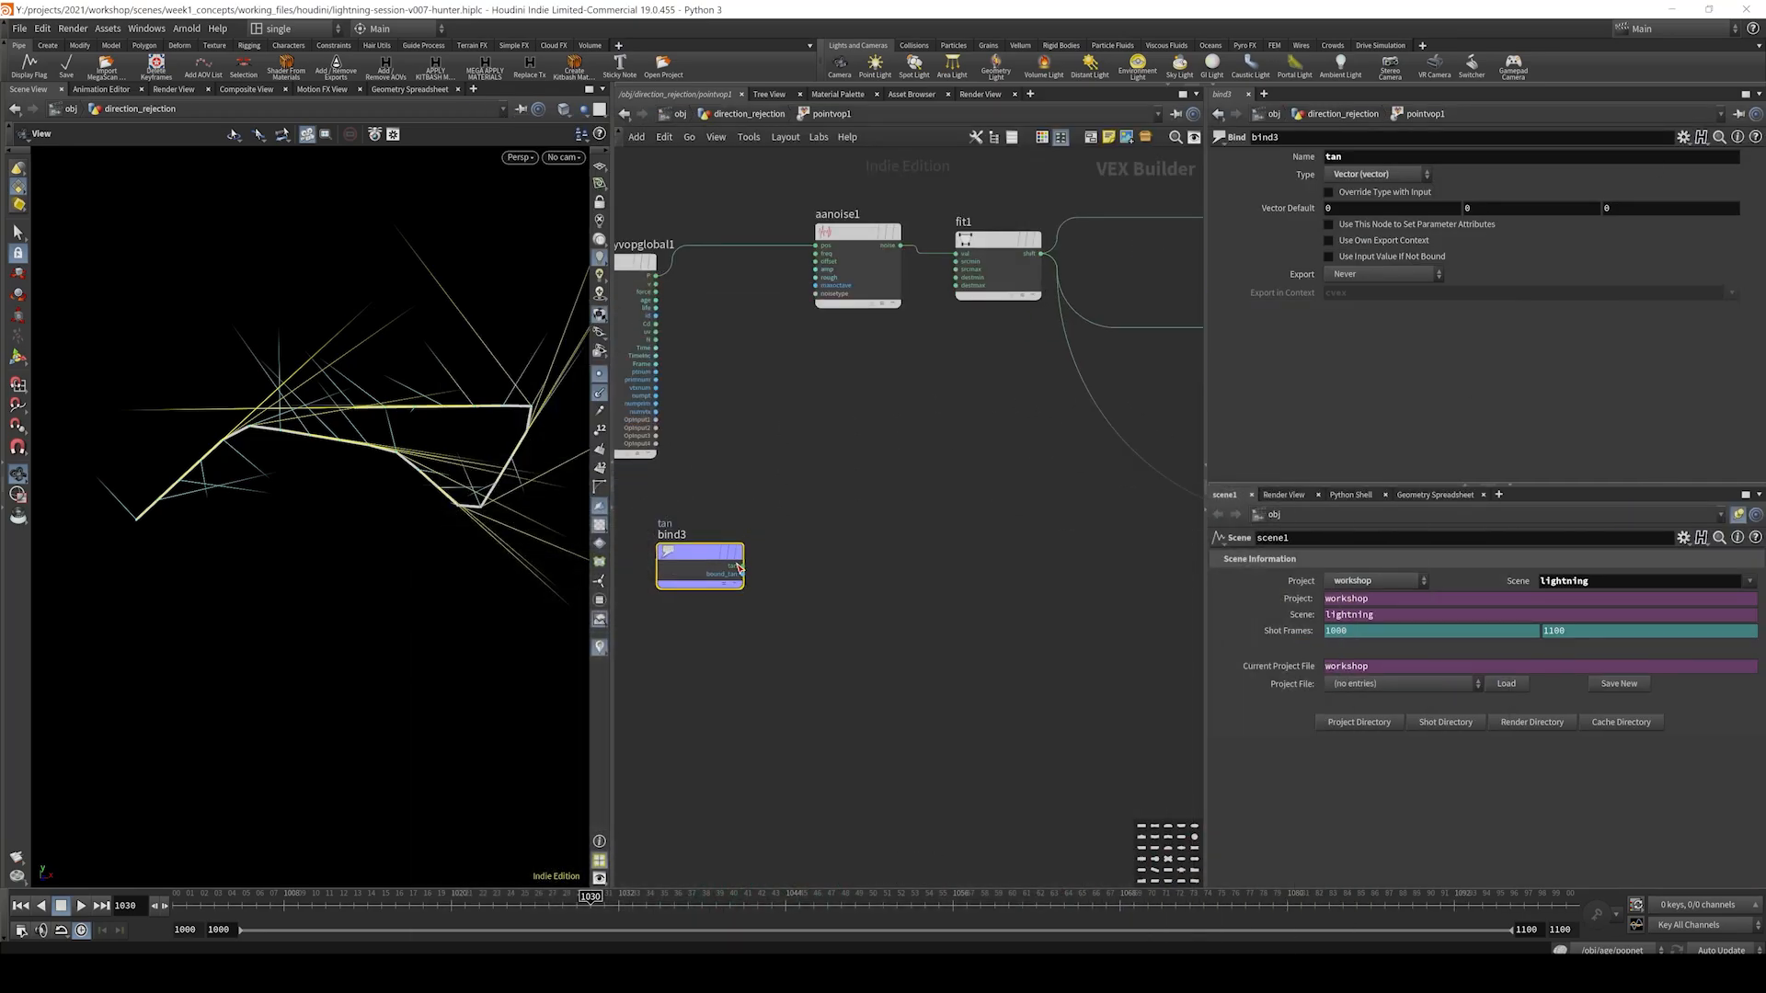
left_click(740, 566)
middle_click_drag(947, 425, 717, 448)
left_click(1042, 357)
- Connect fit1's shift output to the input of bind1, the A export
middle_click_drag(991, 453, 1052, 448)
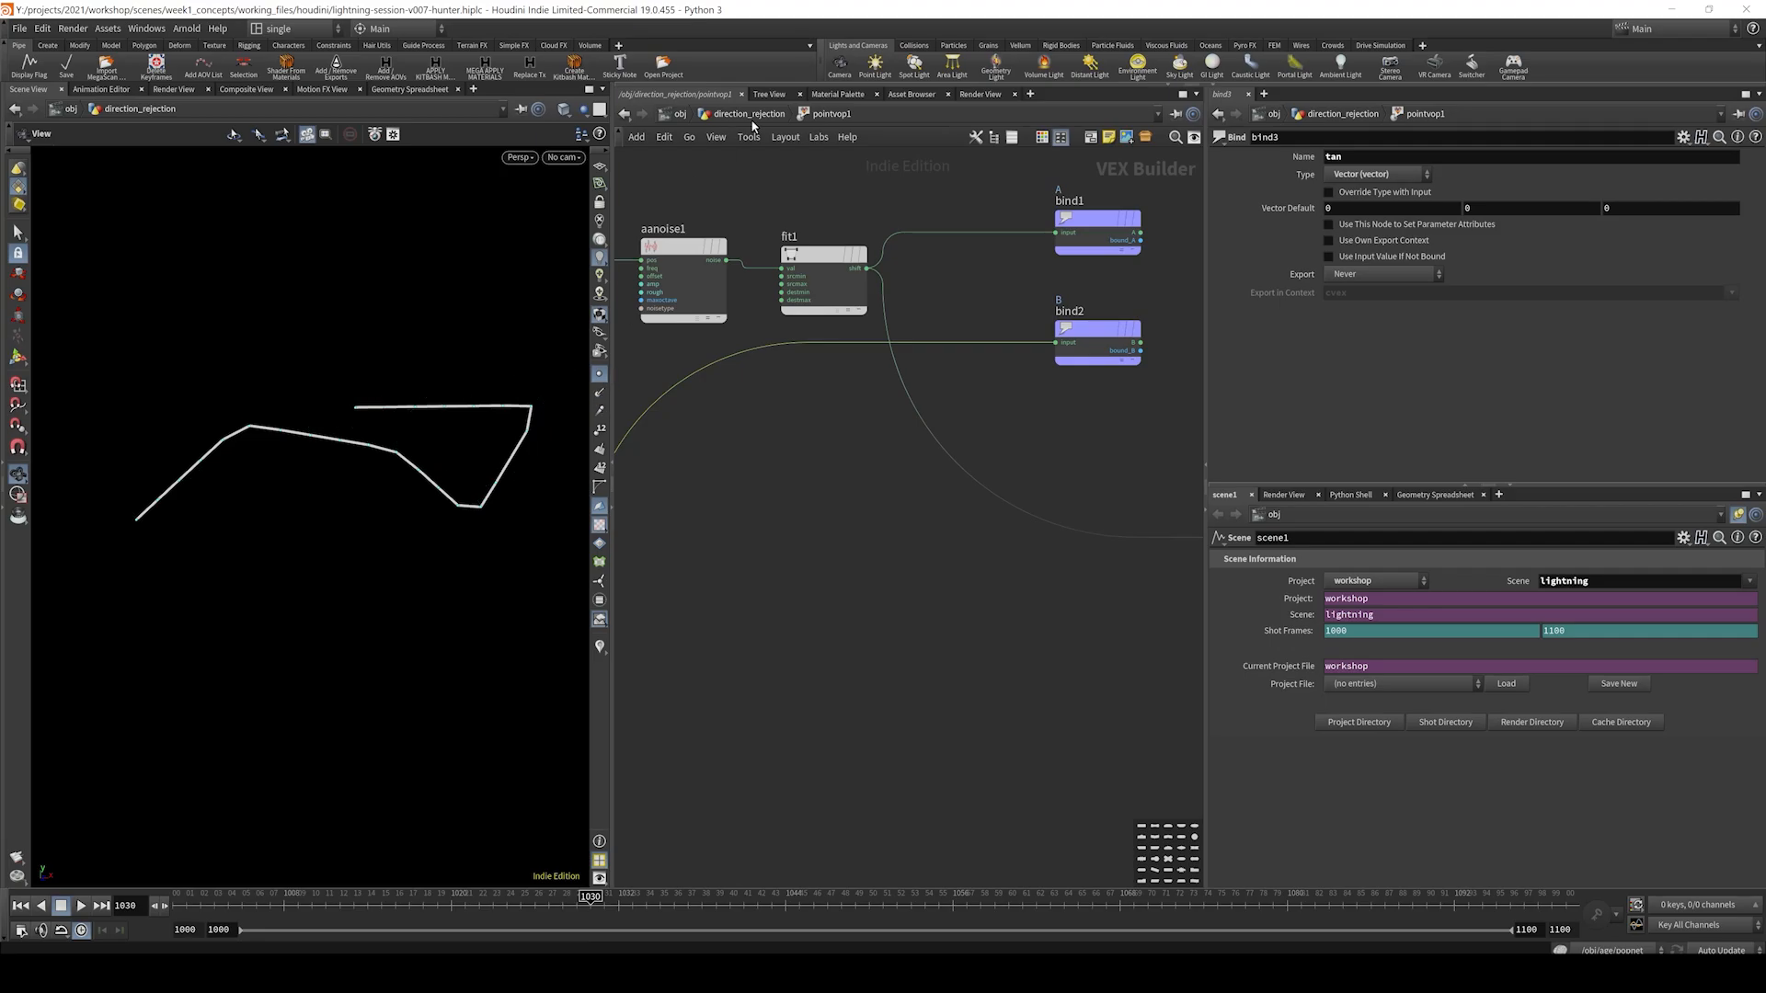
scroll(930, 395, "down", 3)
middle_click_drag(938, 439, 1009, 461)
scroll(905, 354, "up", 3)
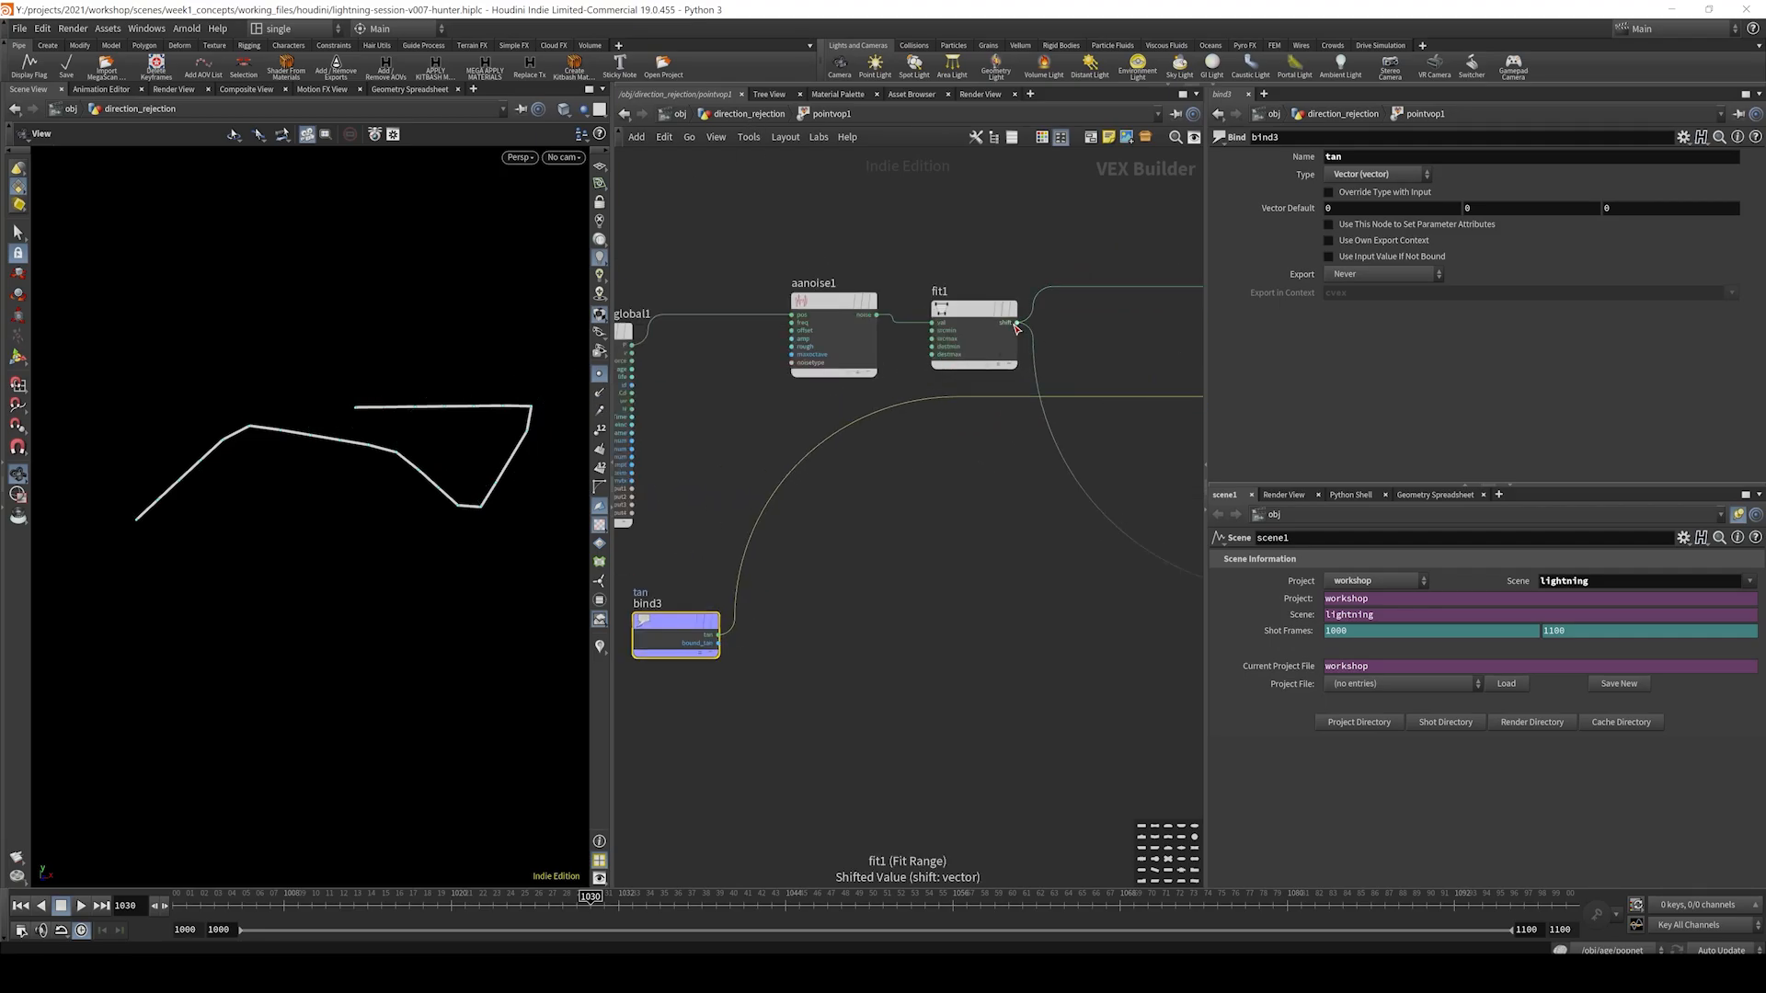
left_click(1017, 326)
middle_click_drag(1102, 327, 797, 359)
left_click(900, 323)
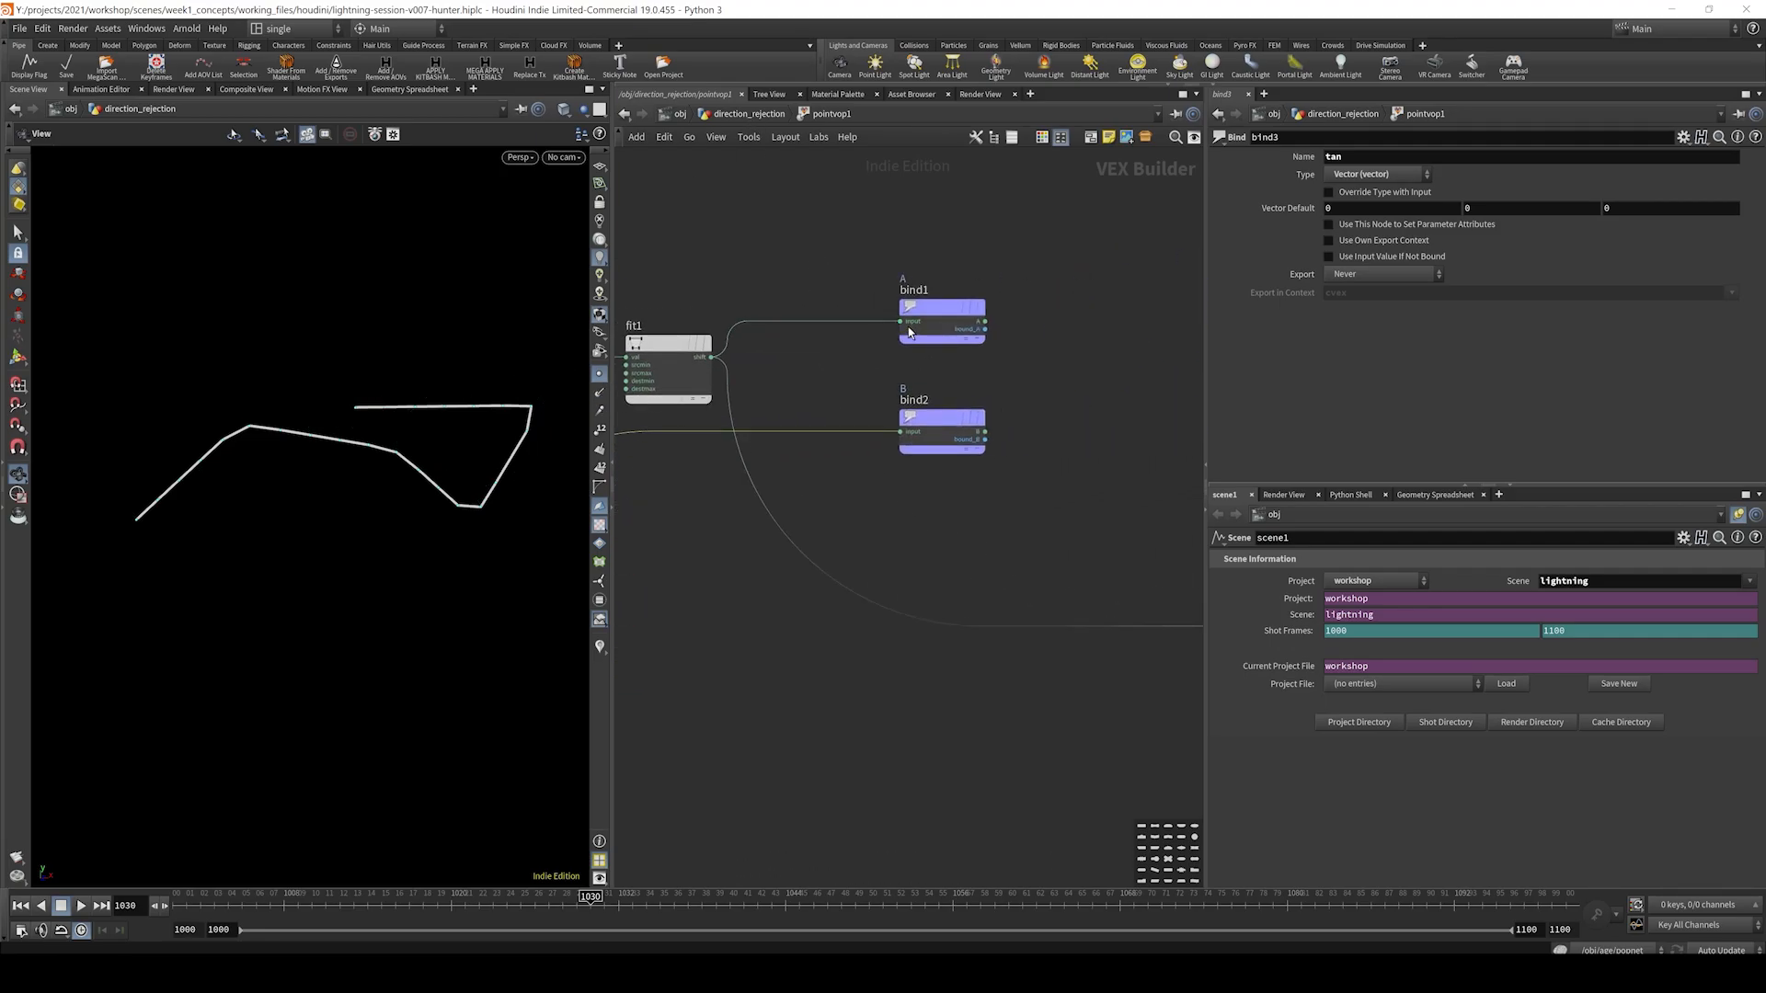
- Return to the direction_rejection network and create visualizers for point attributes A and B from pointvop1's node info
left_click(731, 114)
left_click(839, 526)
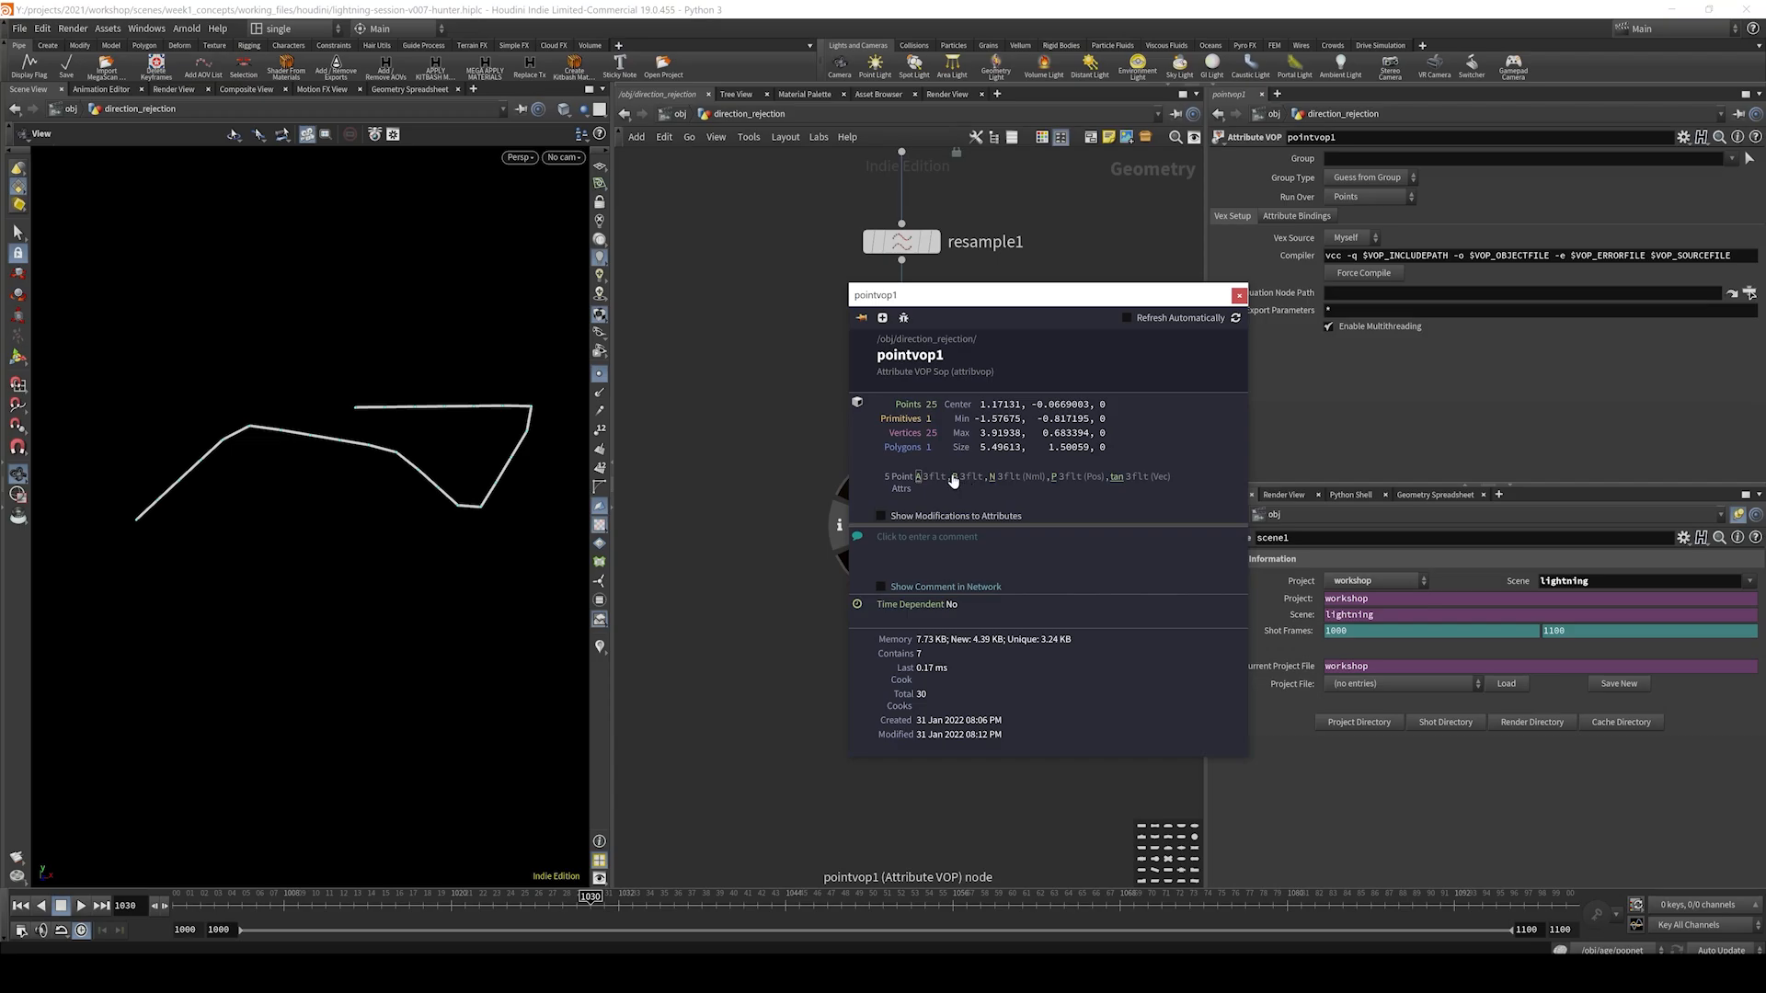
left_click(1239, 295)
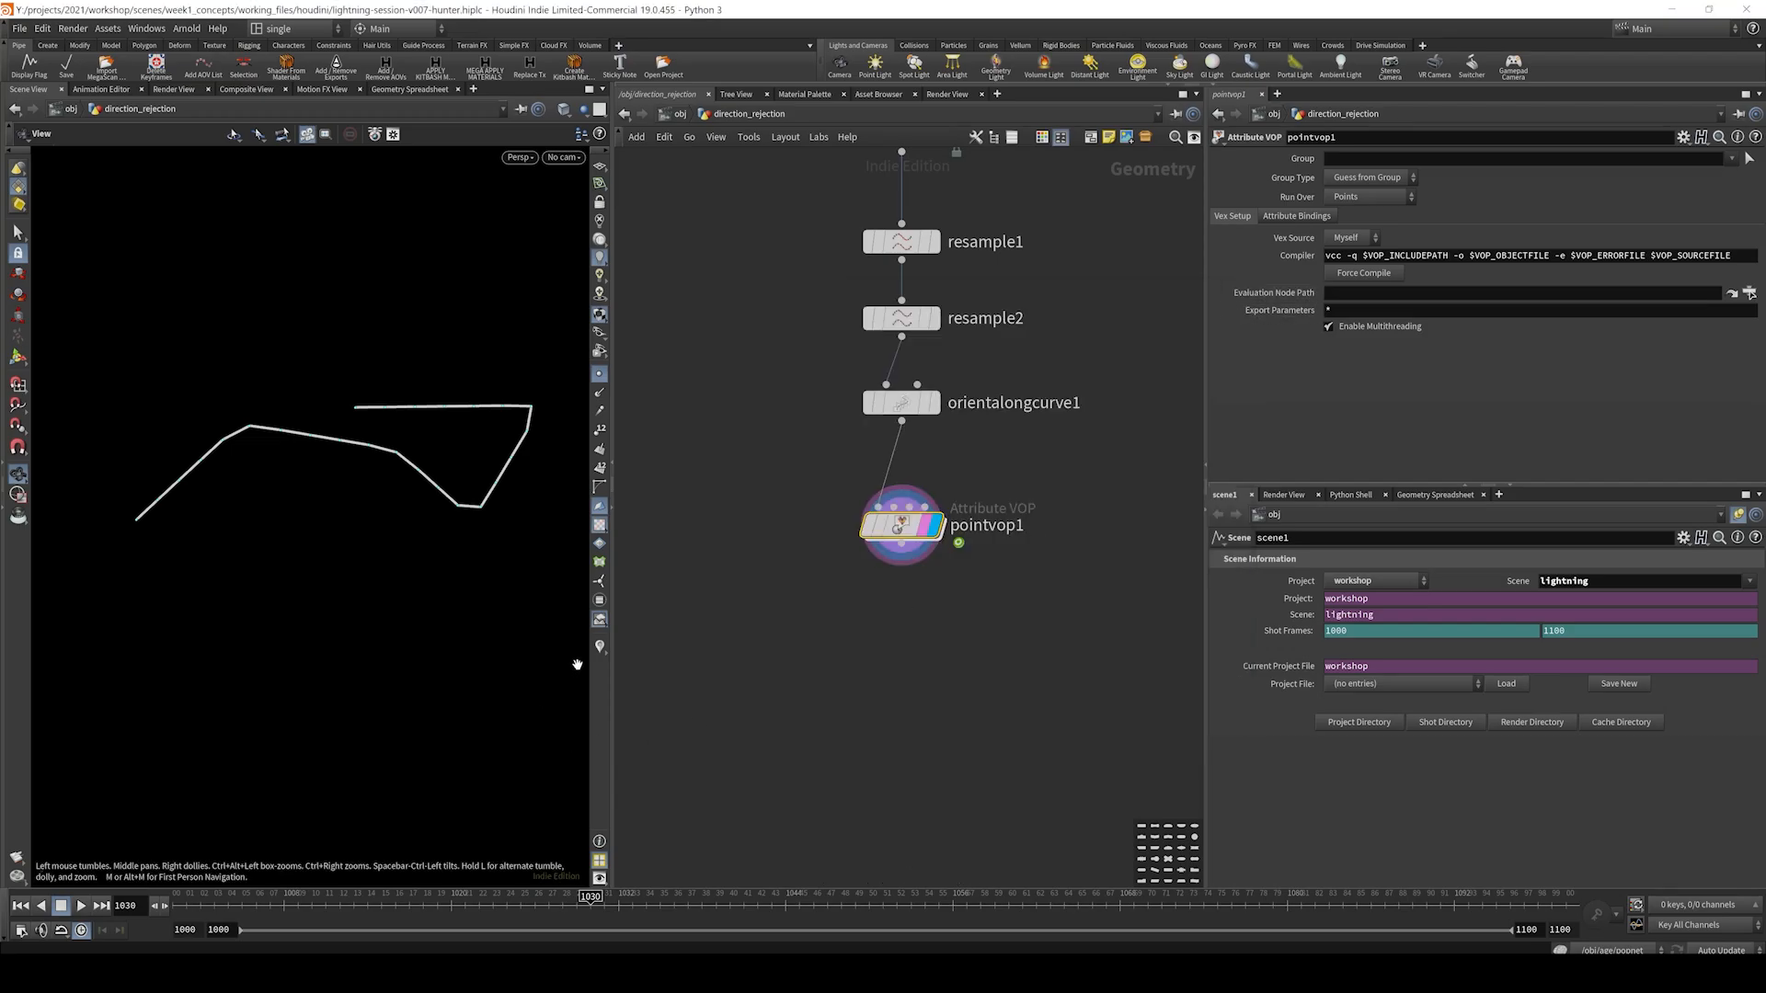
- Turn on viewport visualizers, enabling visualizer A and disabling tan
left_click(603, 649)
left_click(601, 648)
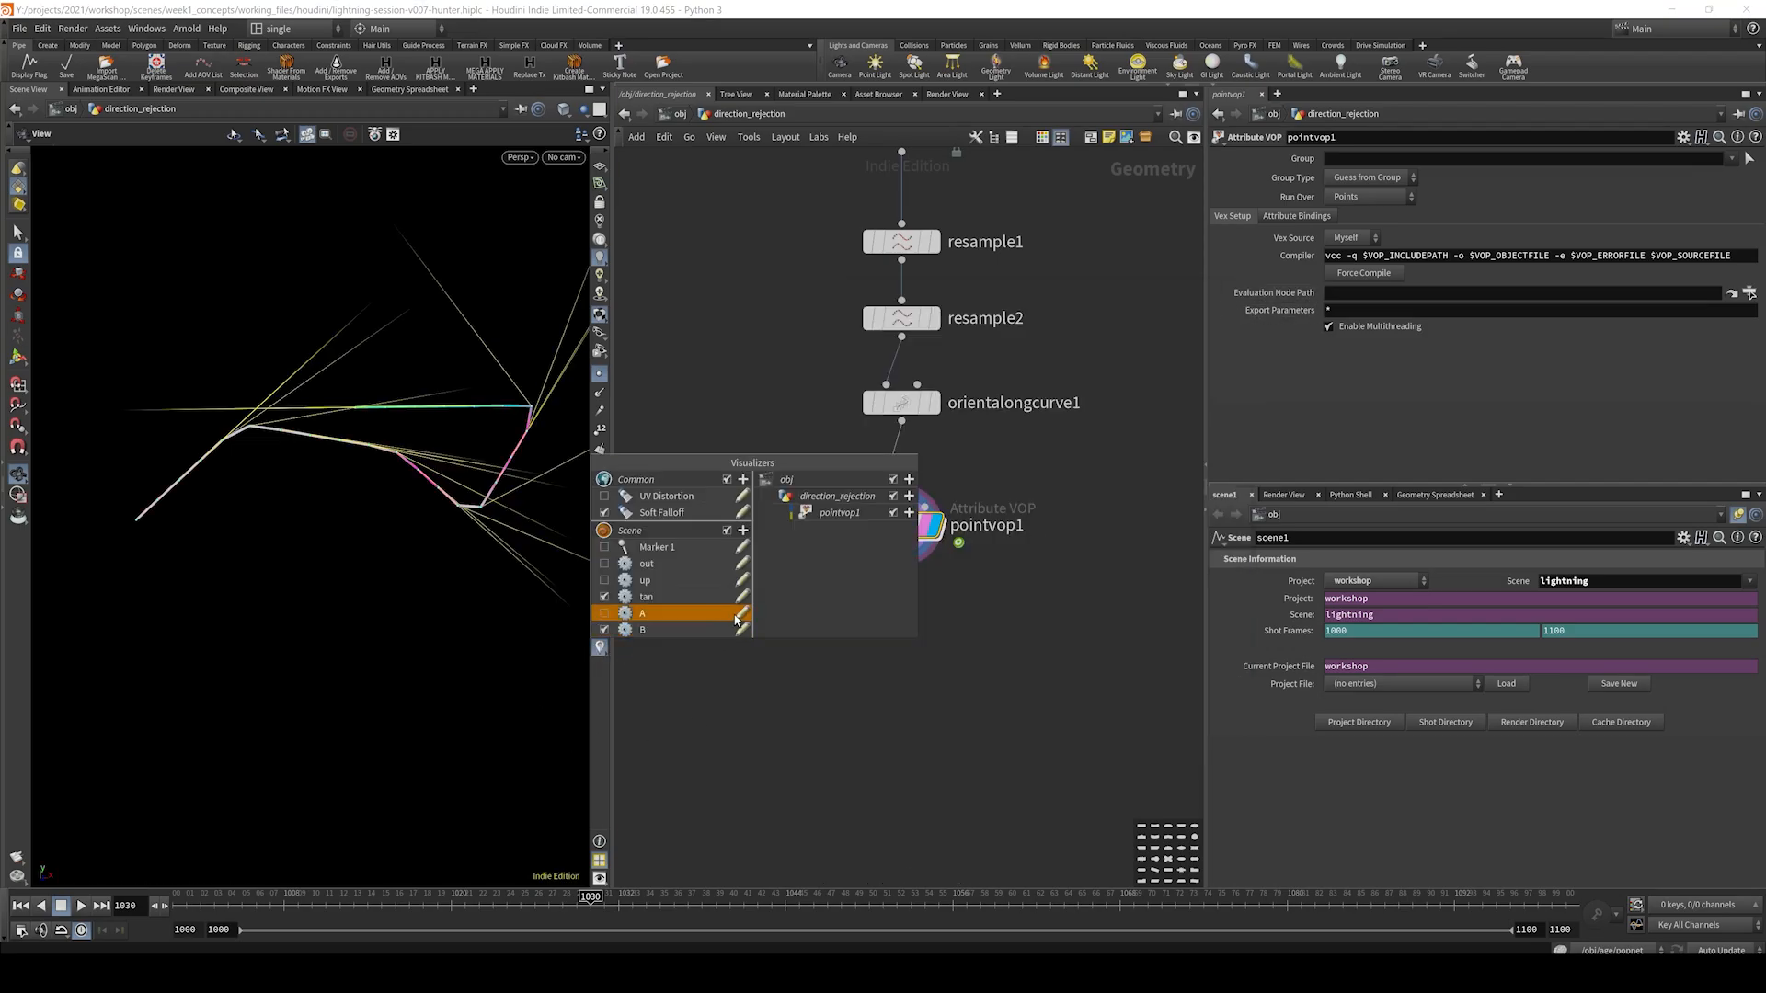
left_click(605, 615)
left_click(604, 597)
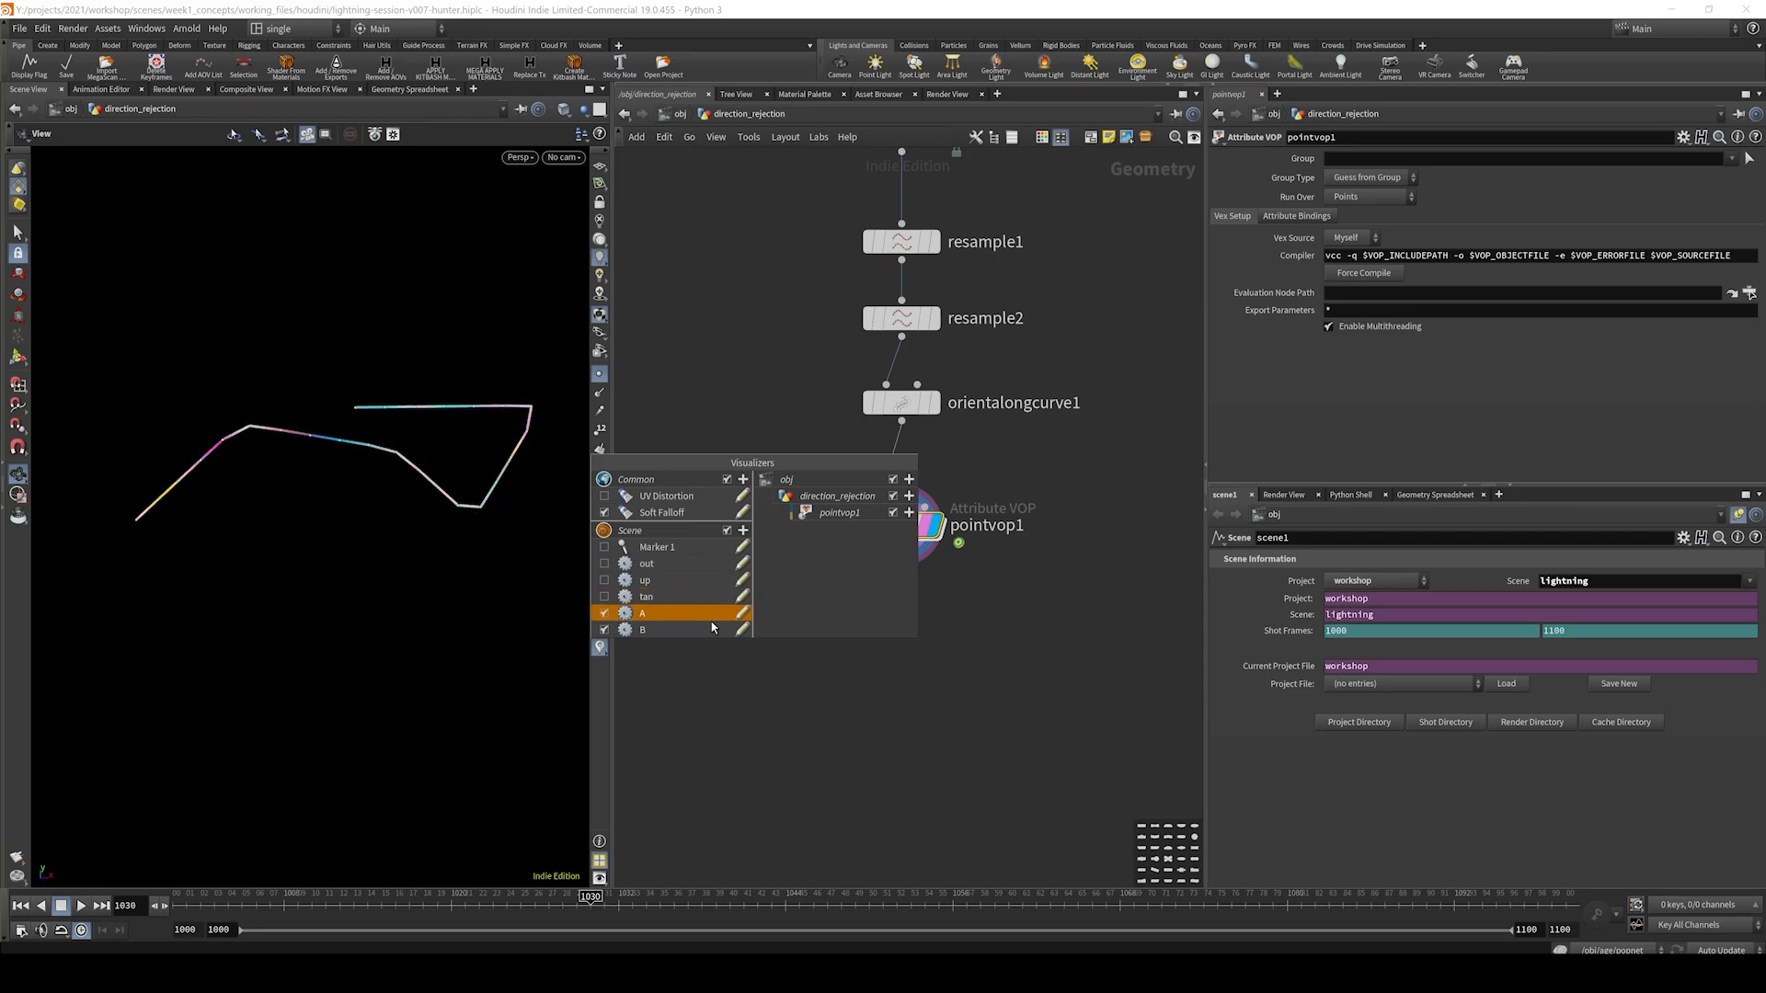
- Change visualizer A to the Marker type with the Vector style
left_click(742, 613)
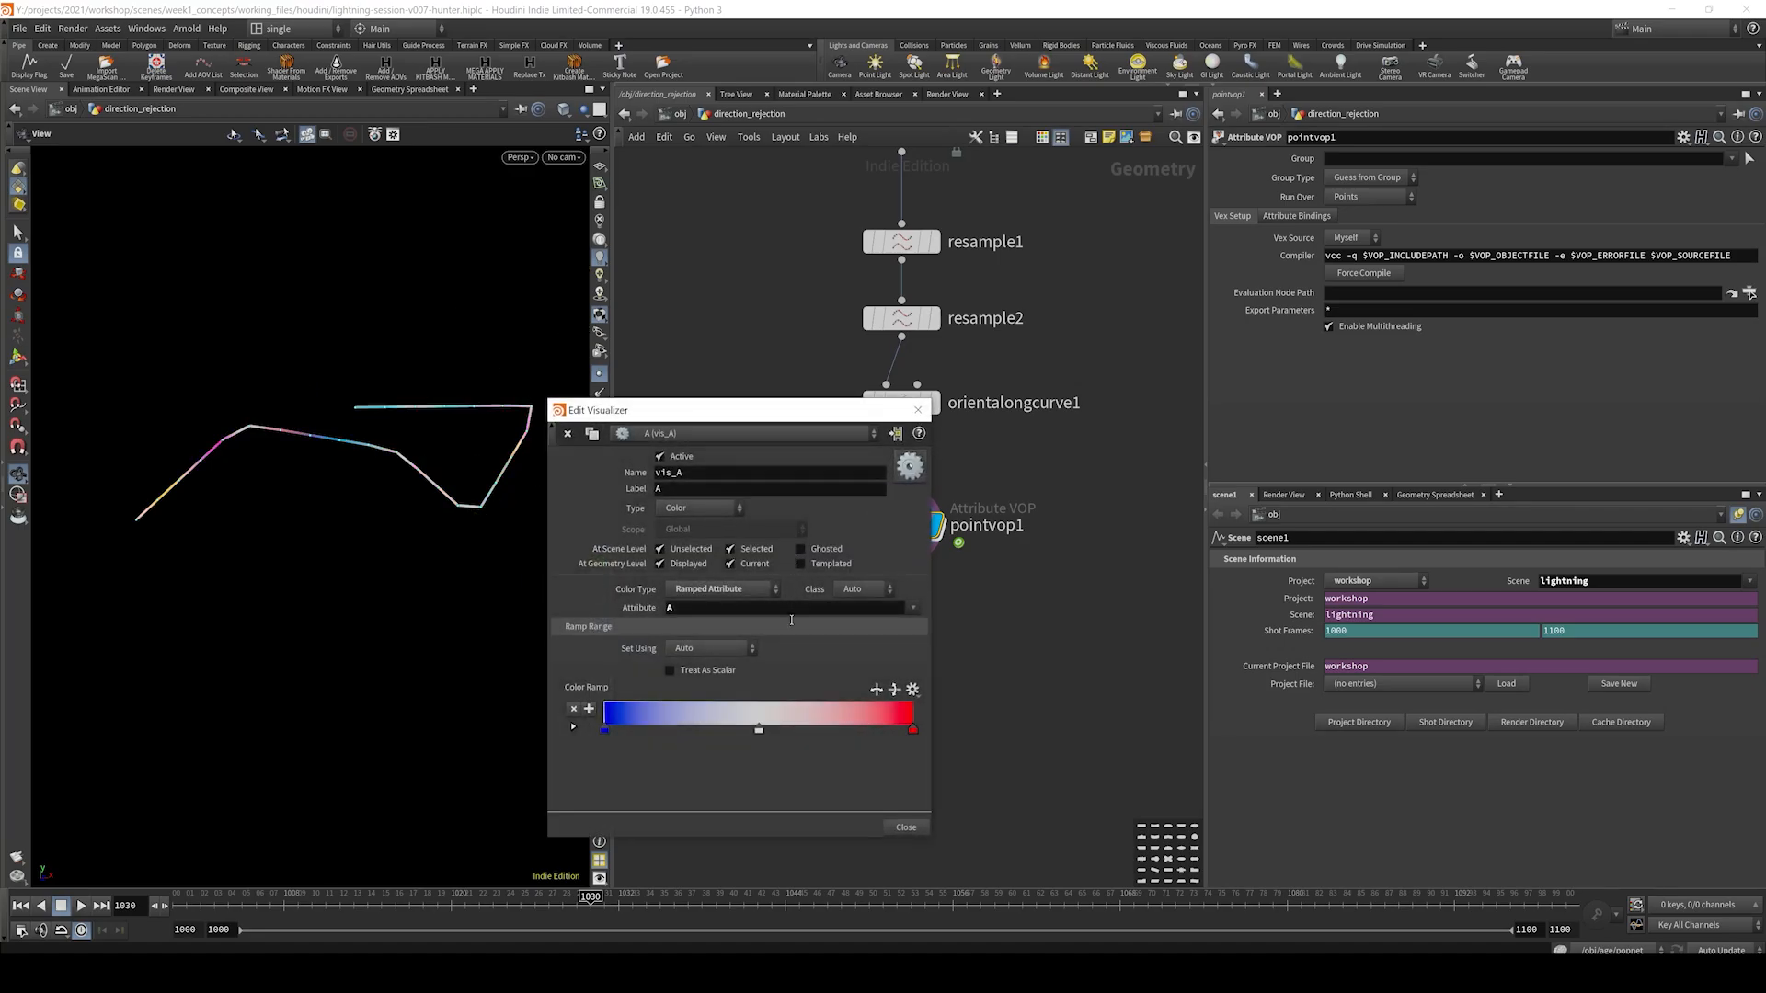
left_click(726, 517)
left_click(703, 531)
left_click(701, 589)
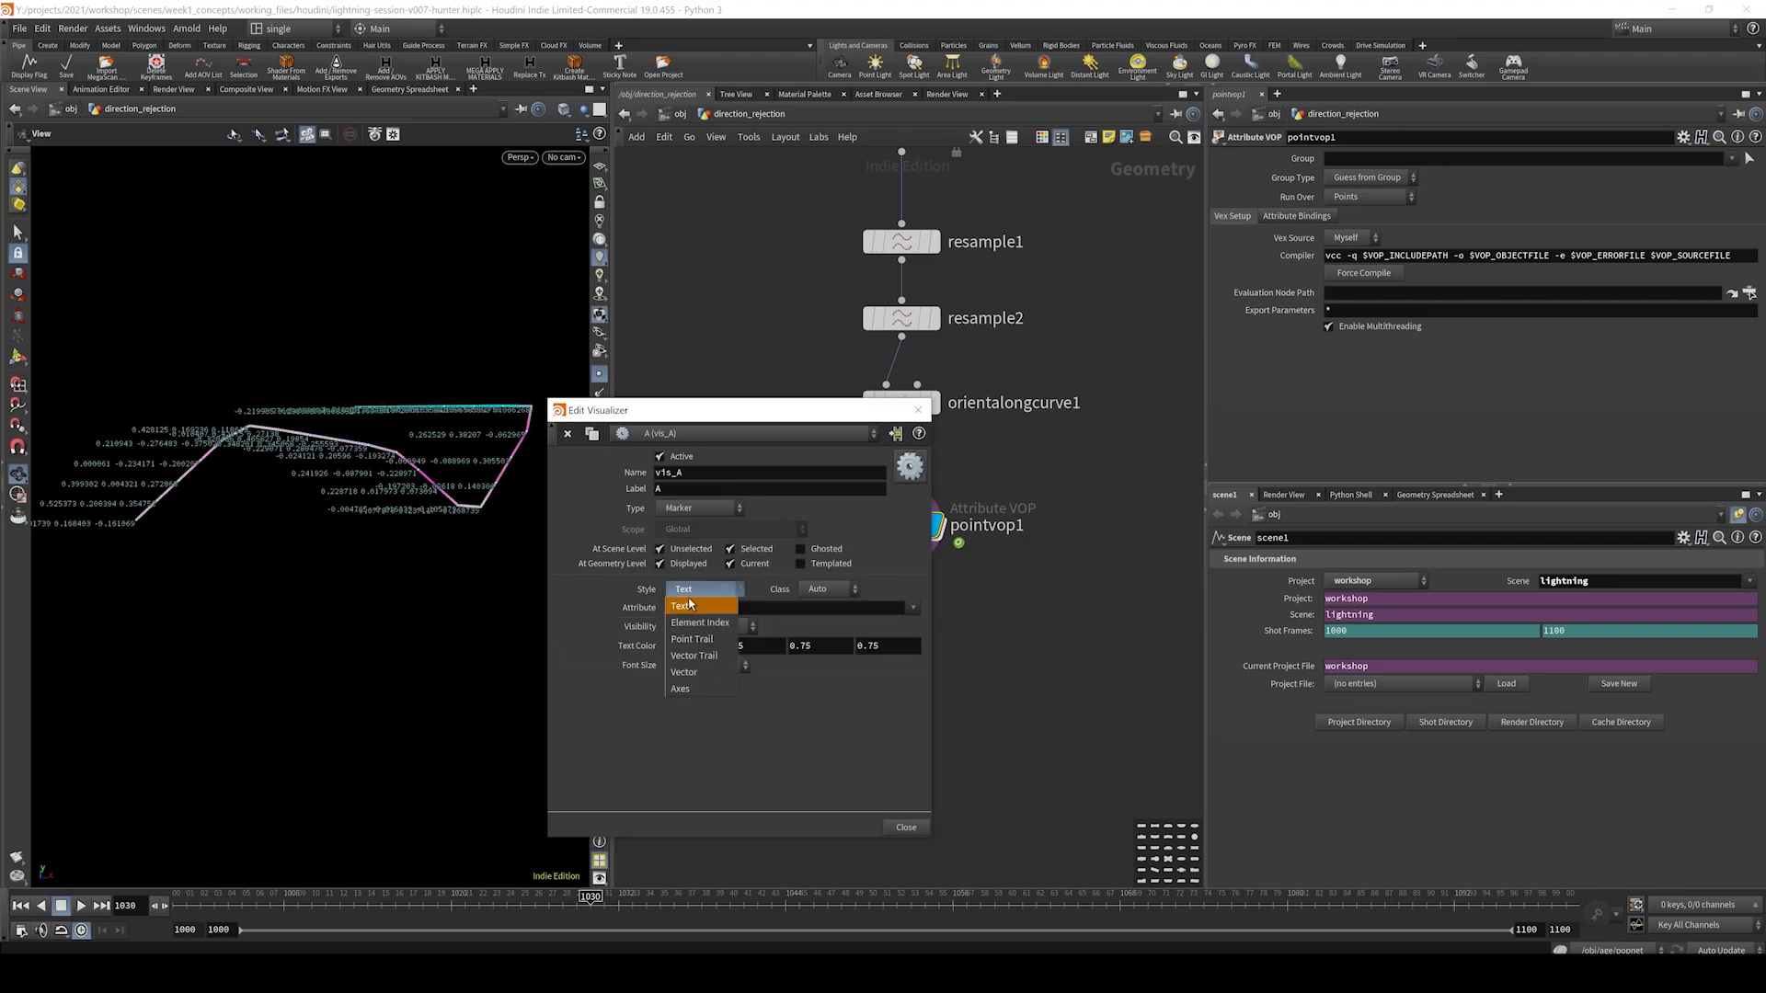
left_click(693, 674)
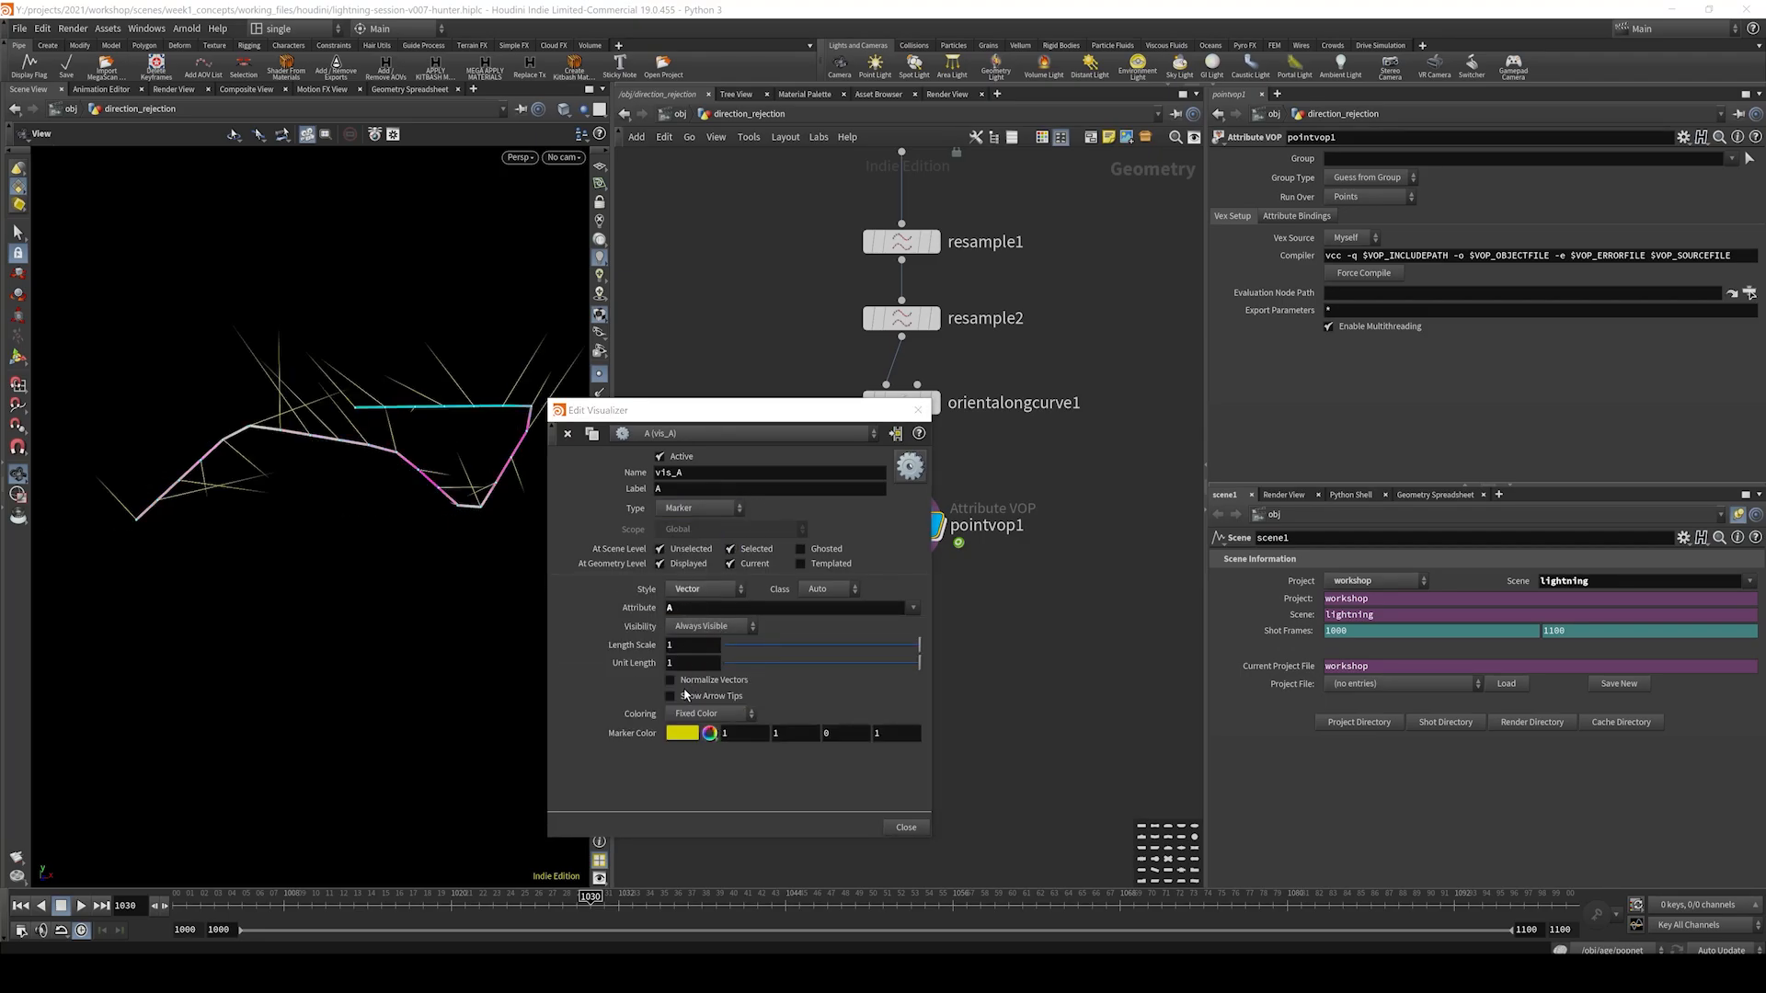
- Check vector A's colour in the whiteboard formula and set visualizer A's marker colour to red in Houdini
mouse_move(377, 975)
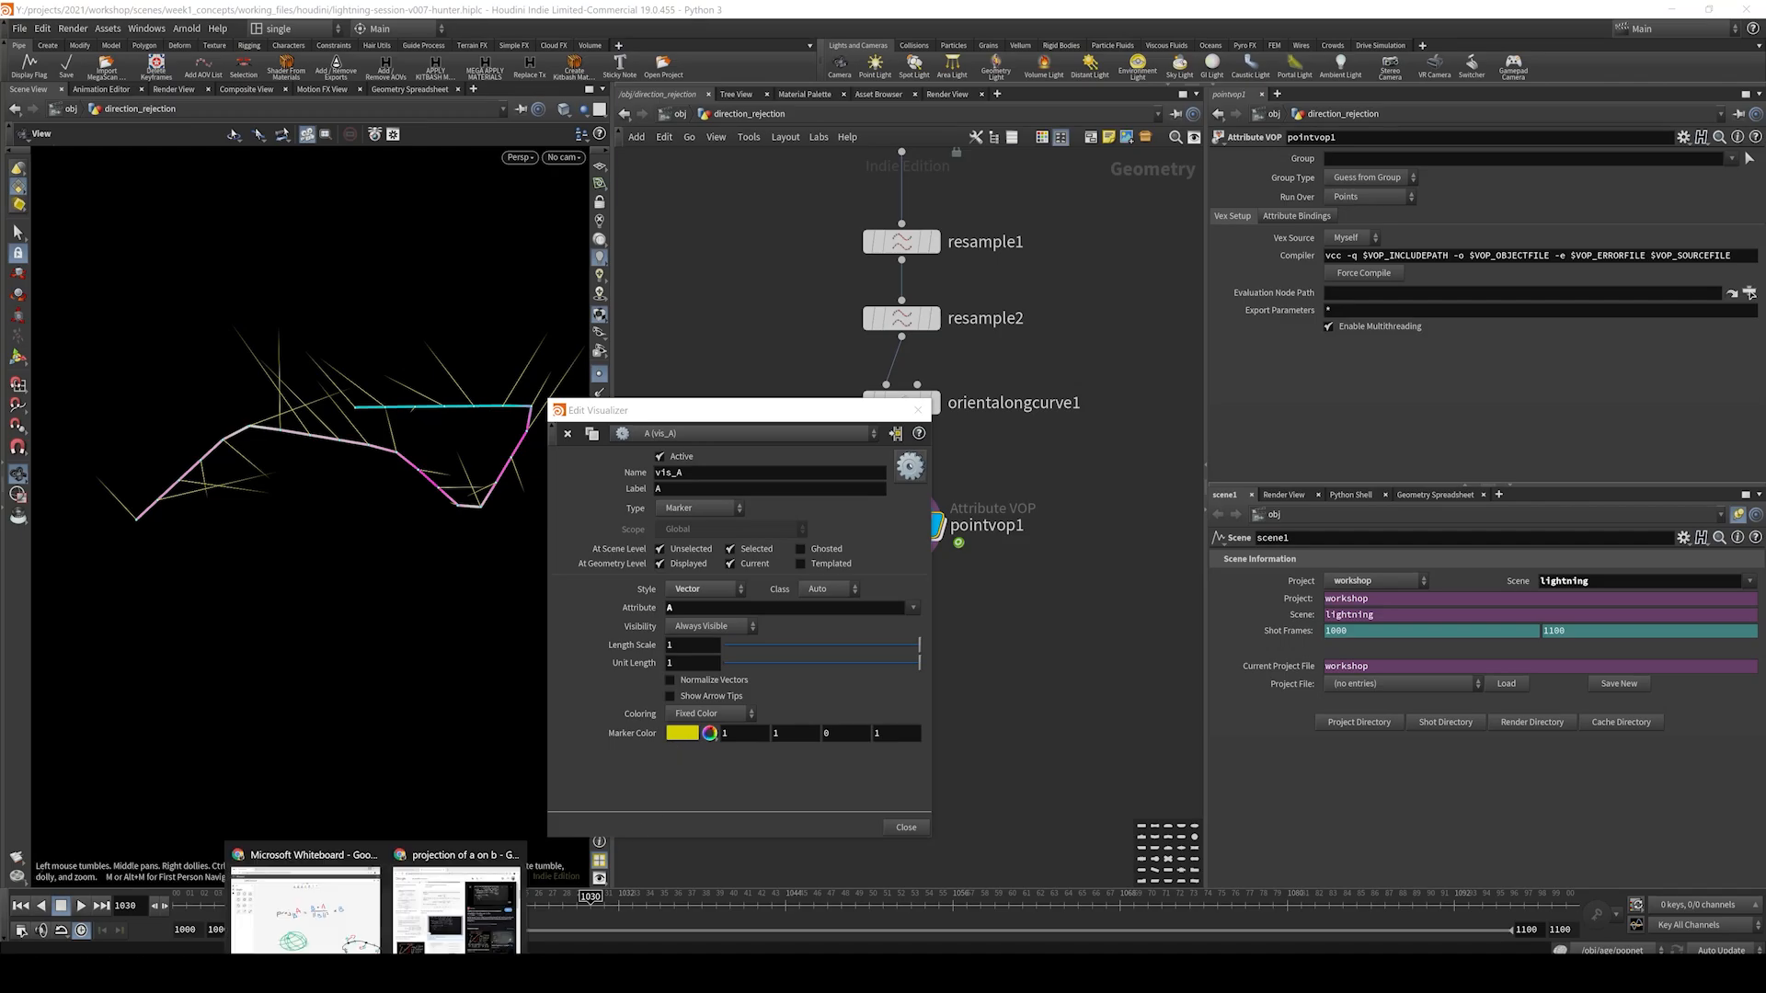
left_click(314, 930)
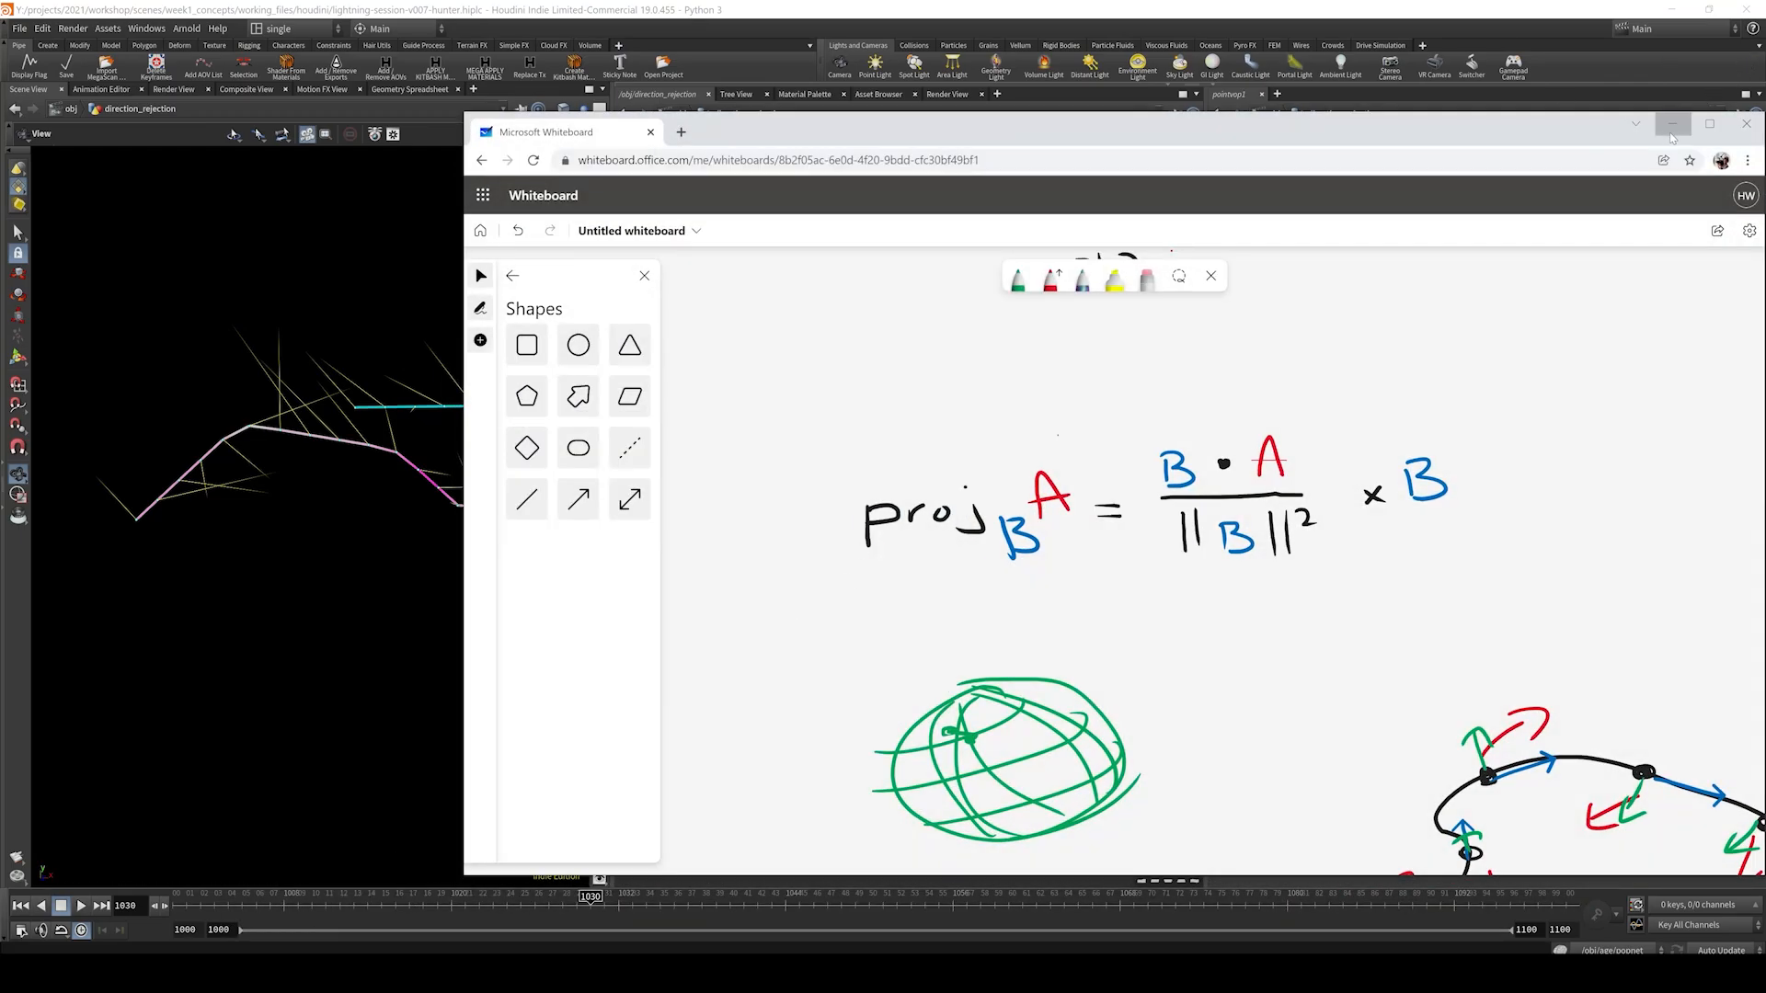
left_click(1671, 131)
left_click(681, 736)
left_click(619, 641)
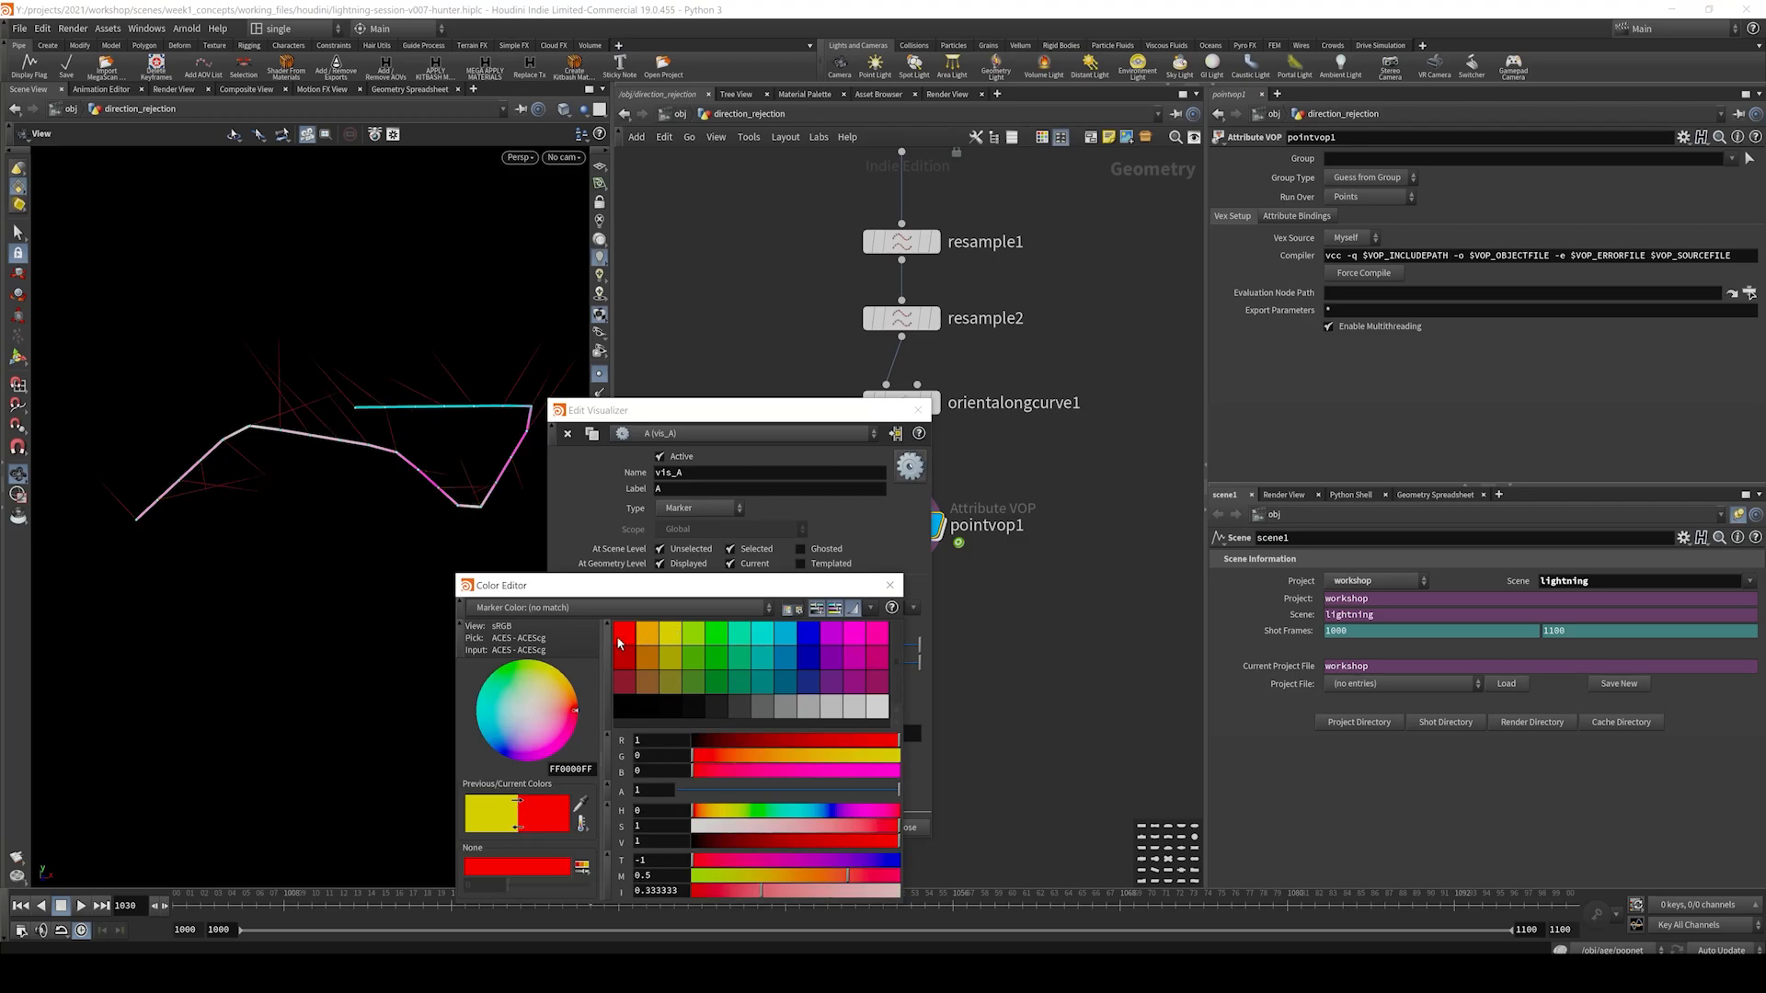
left_click(889, 585)
left_click(917, 409)
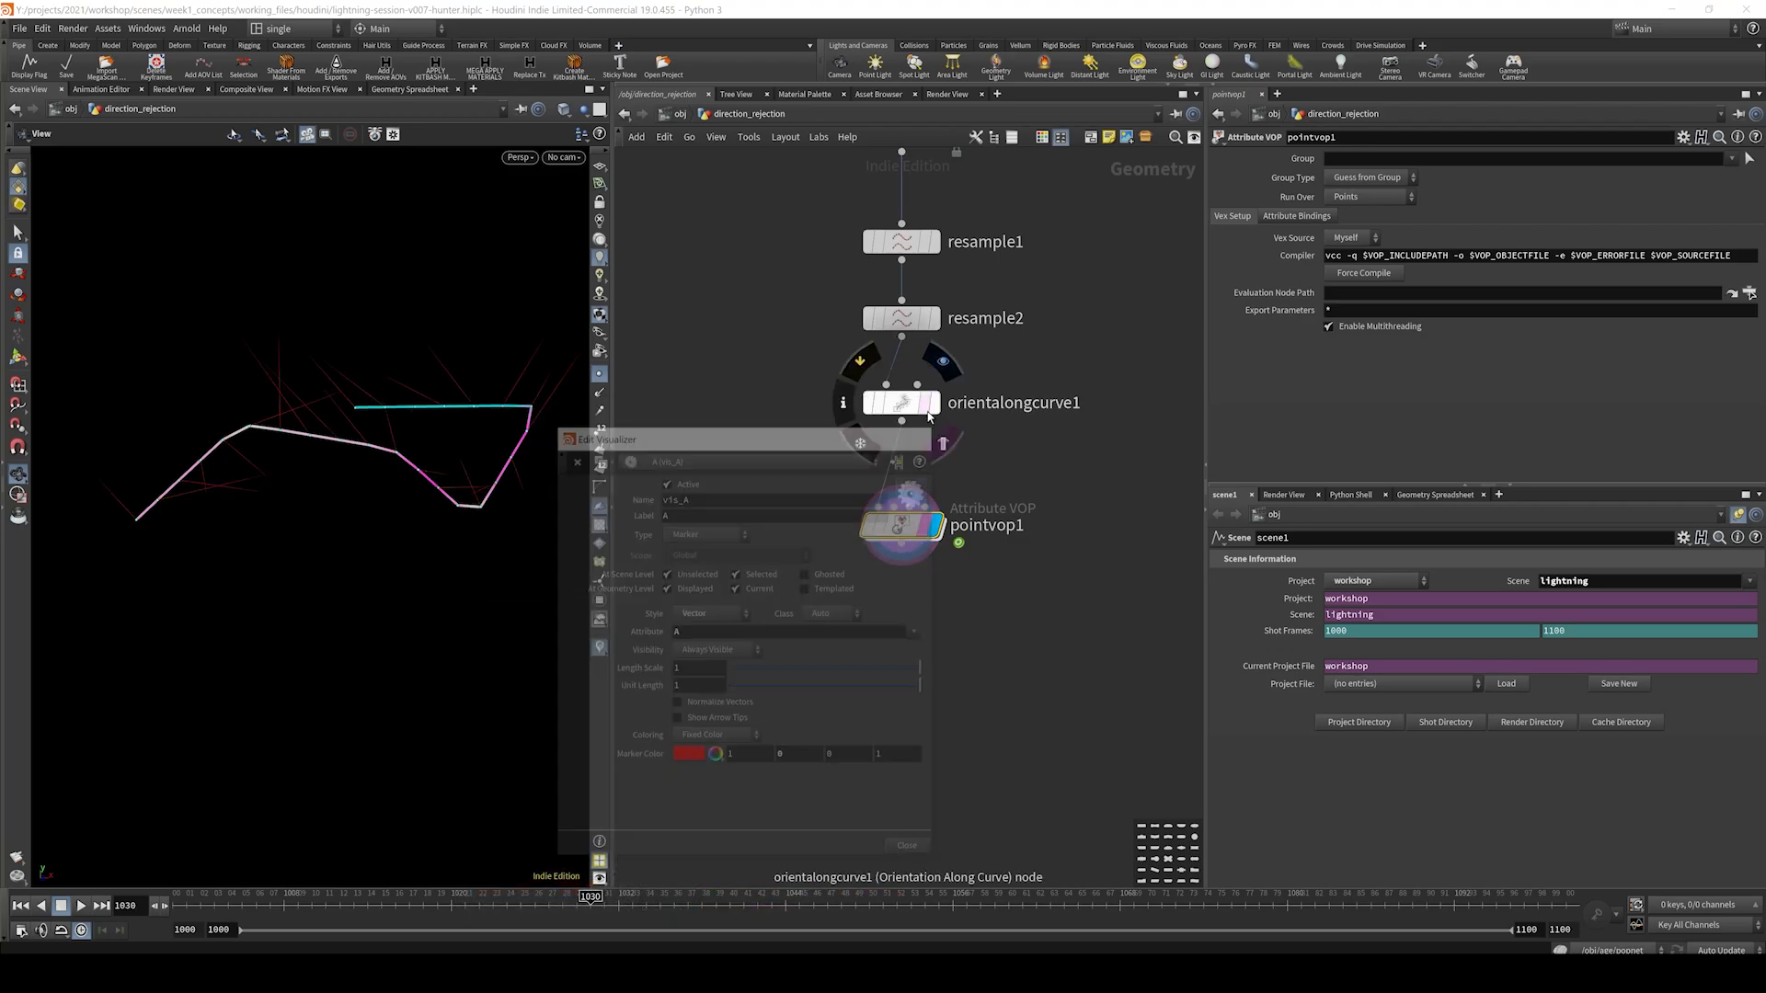
- Change visualizer B to the Marker type with the Vector style
mouse_move(907, 526)
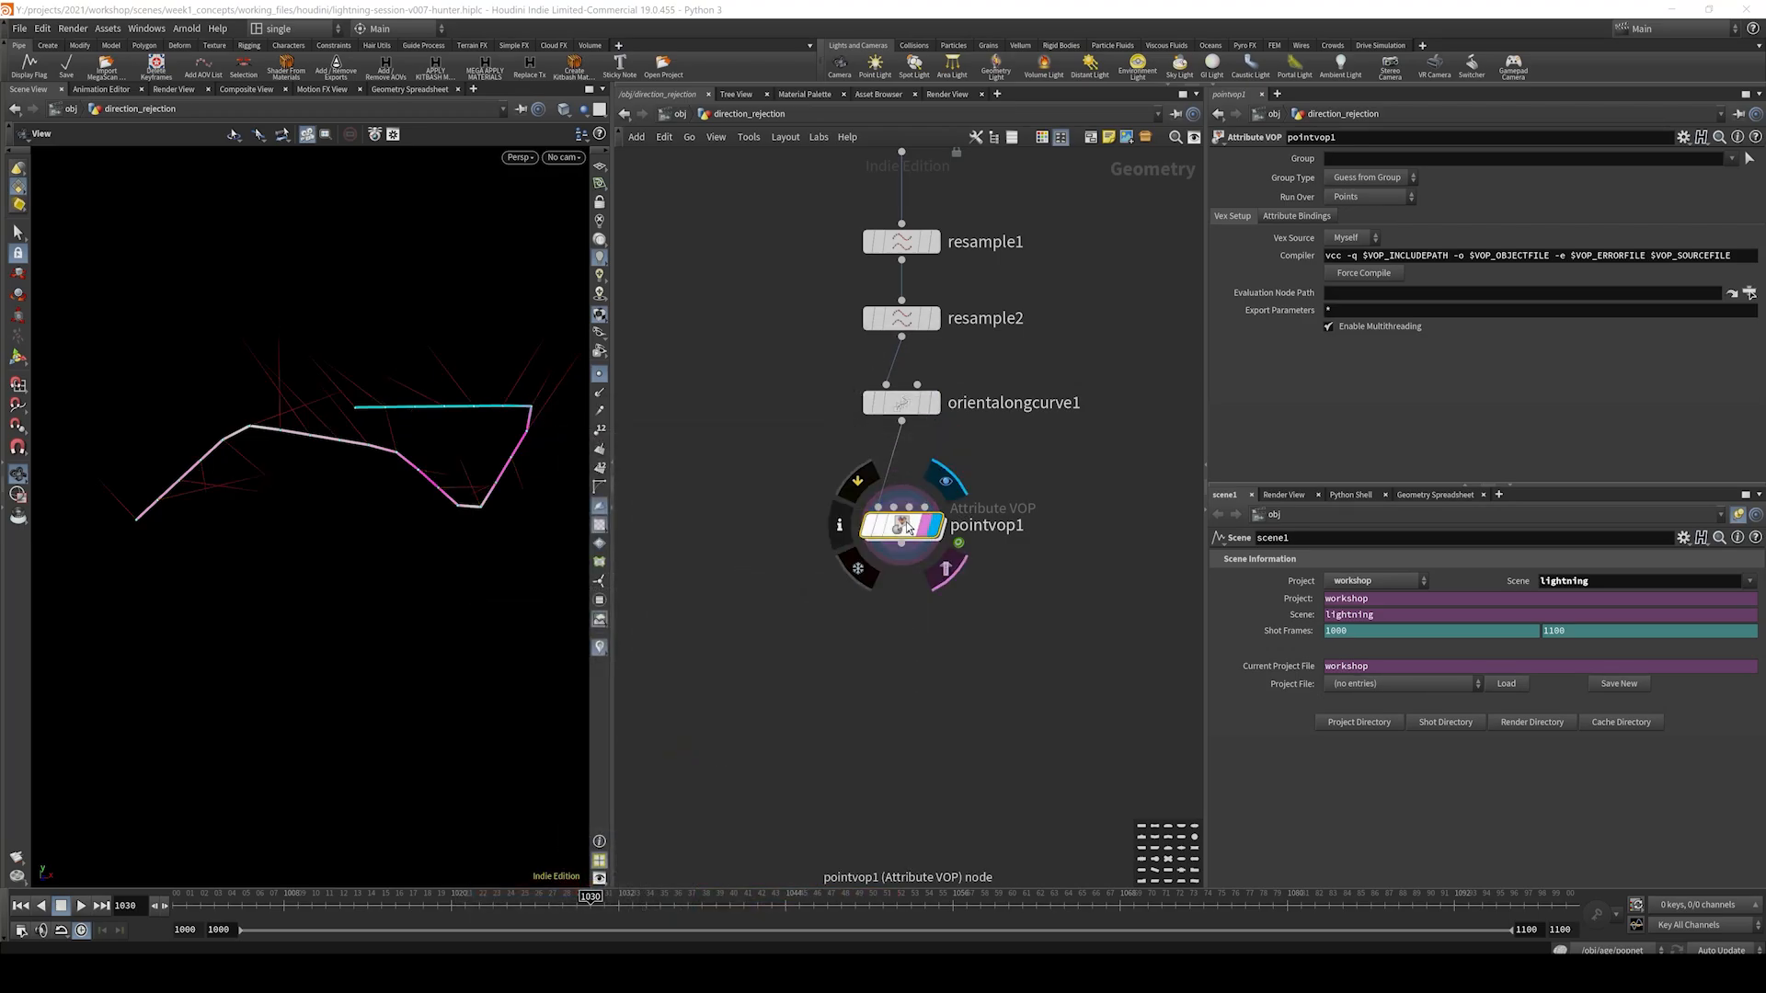
left_click(600, 647)
left_click(742, 630)
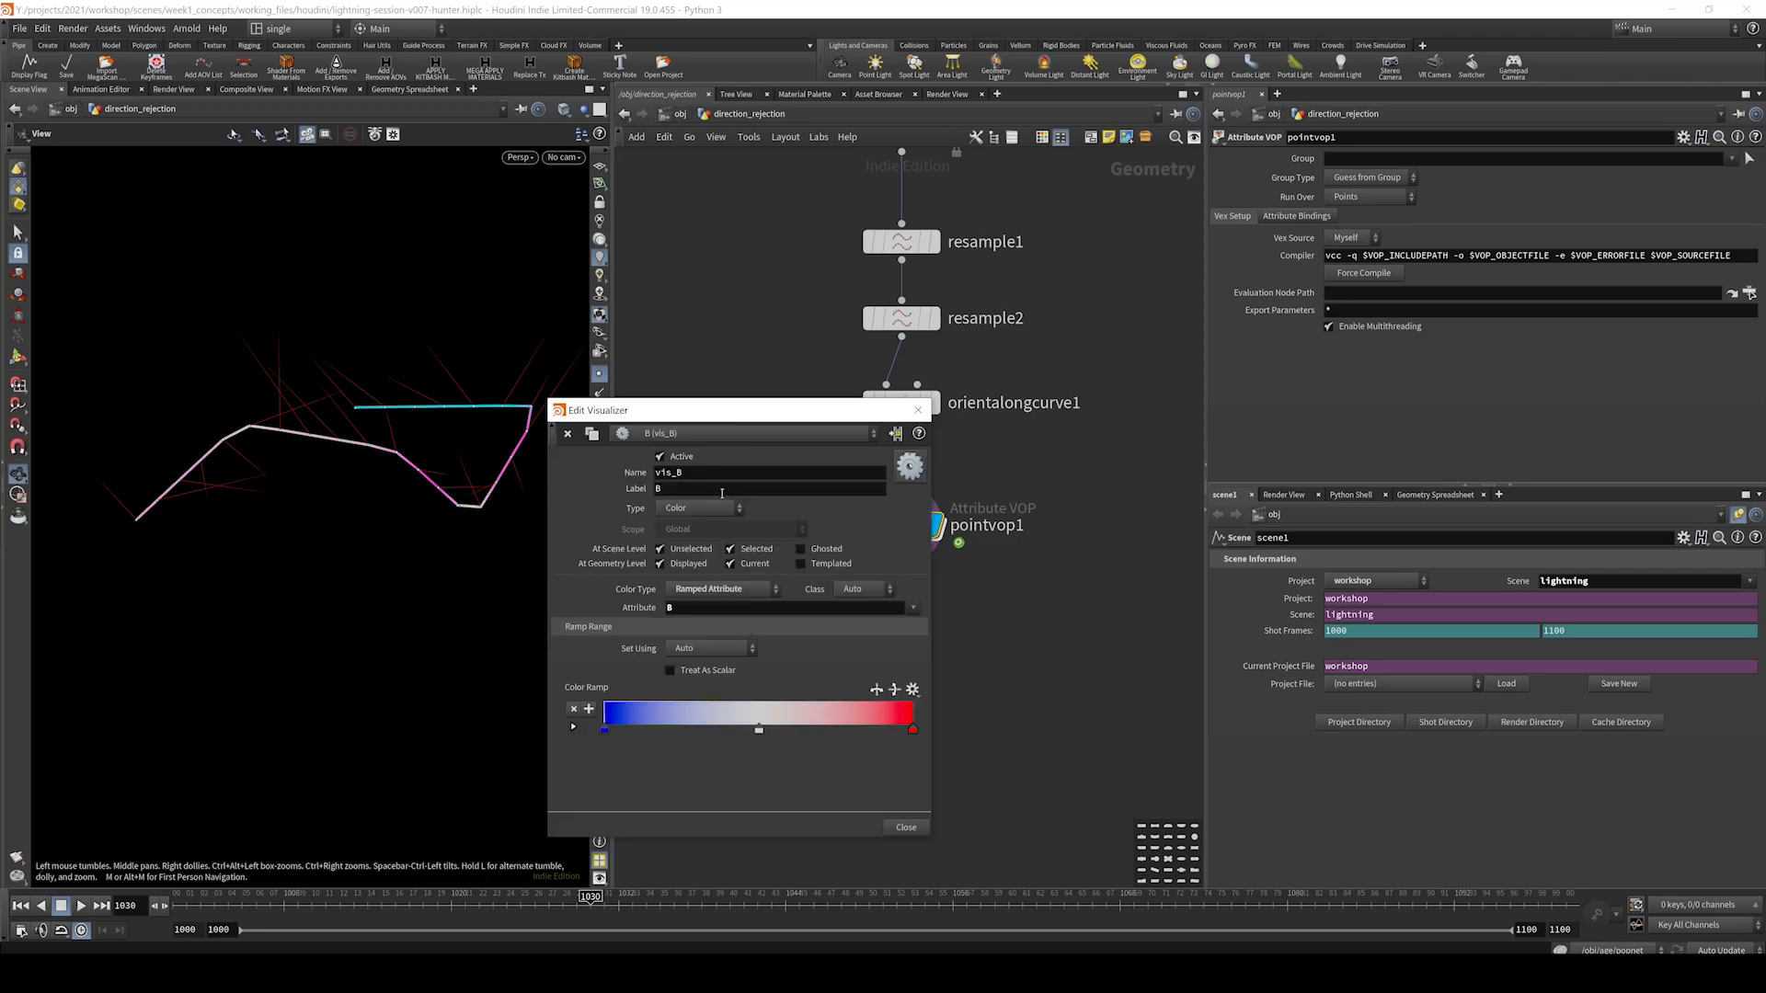
left_click(708, 588)
left_click(690, 511)
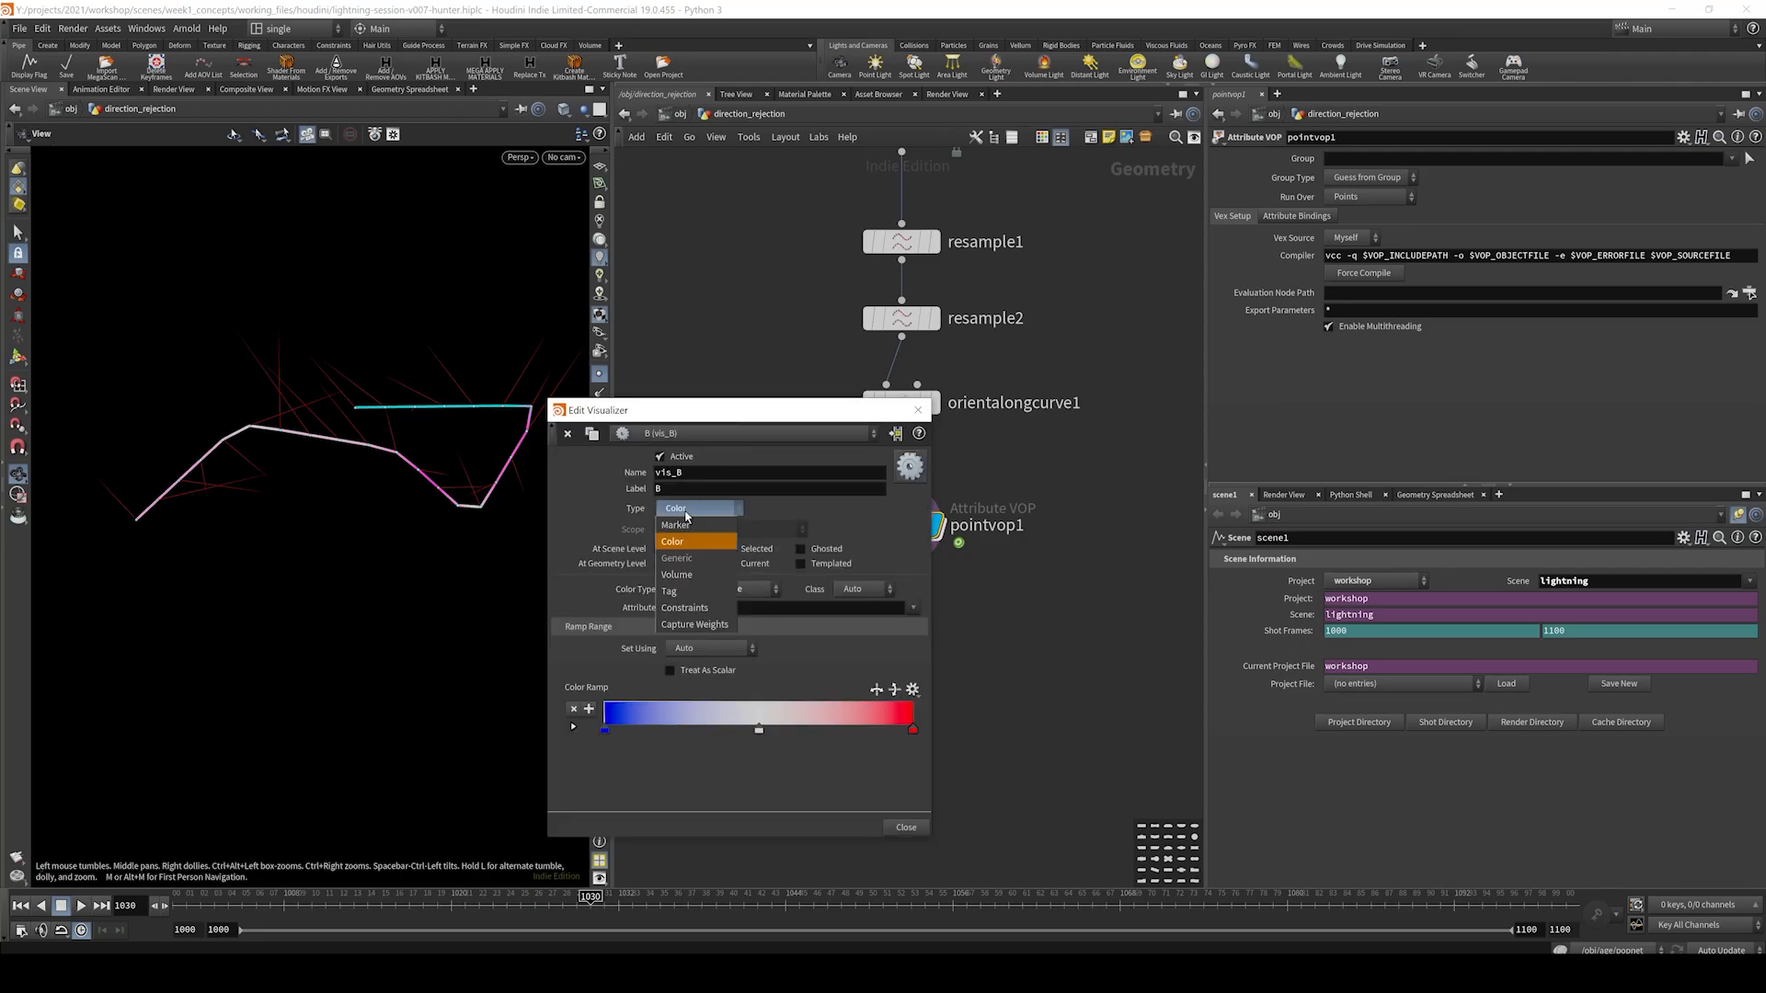
left_click(676, 525)
left_click(704, 589)
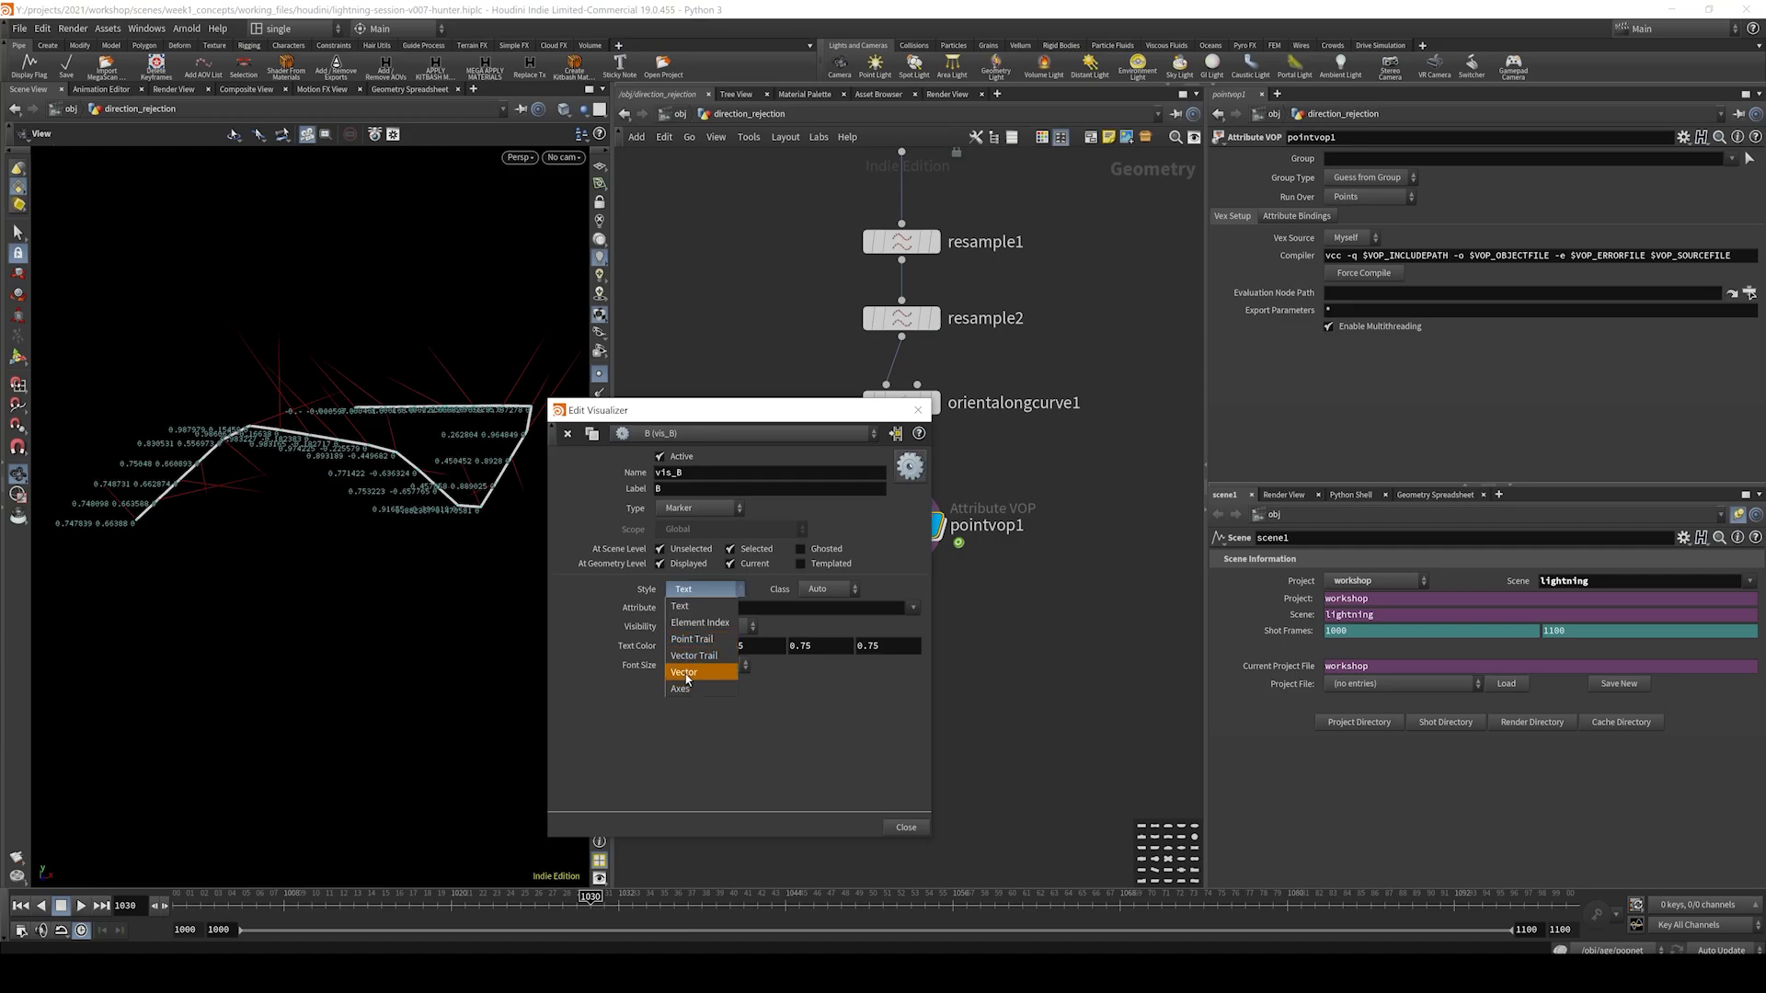
left_click(708, 627)
- Set visualizer B's marker colour to cyan (0, 1, 1)
left_click(683, 734)
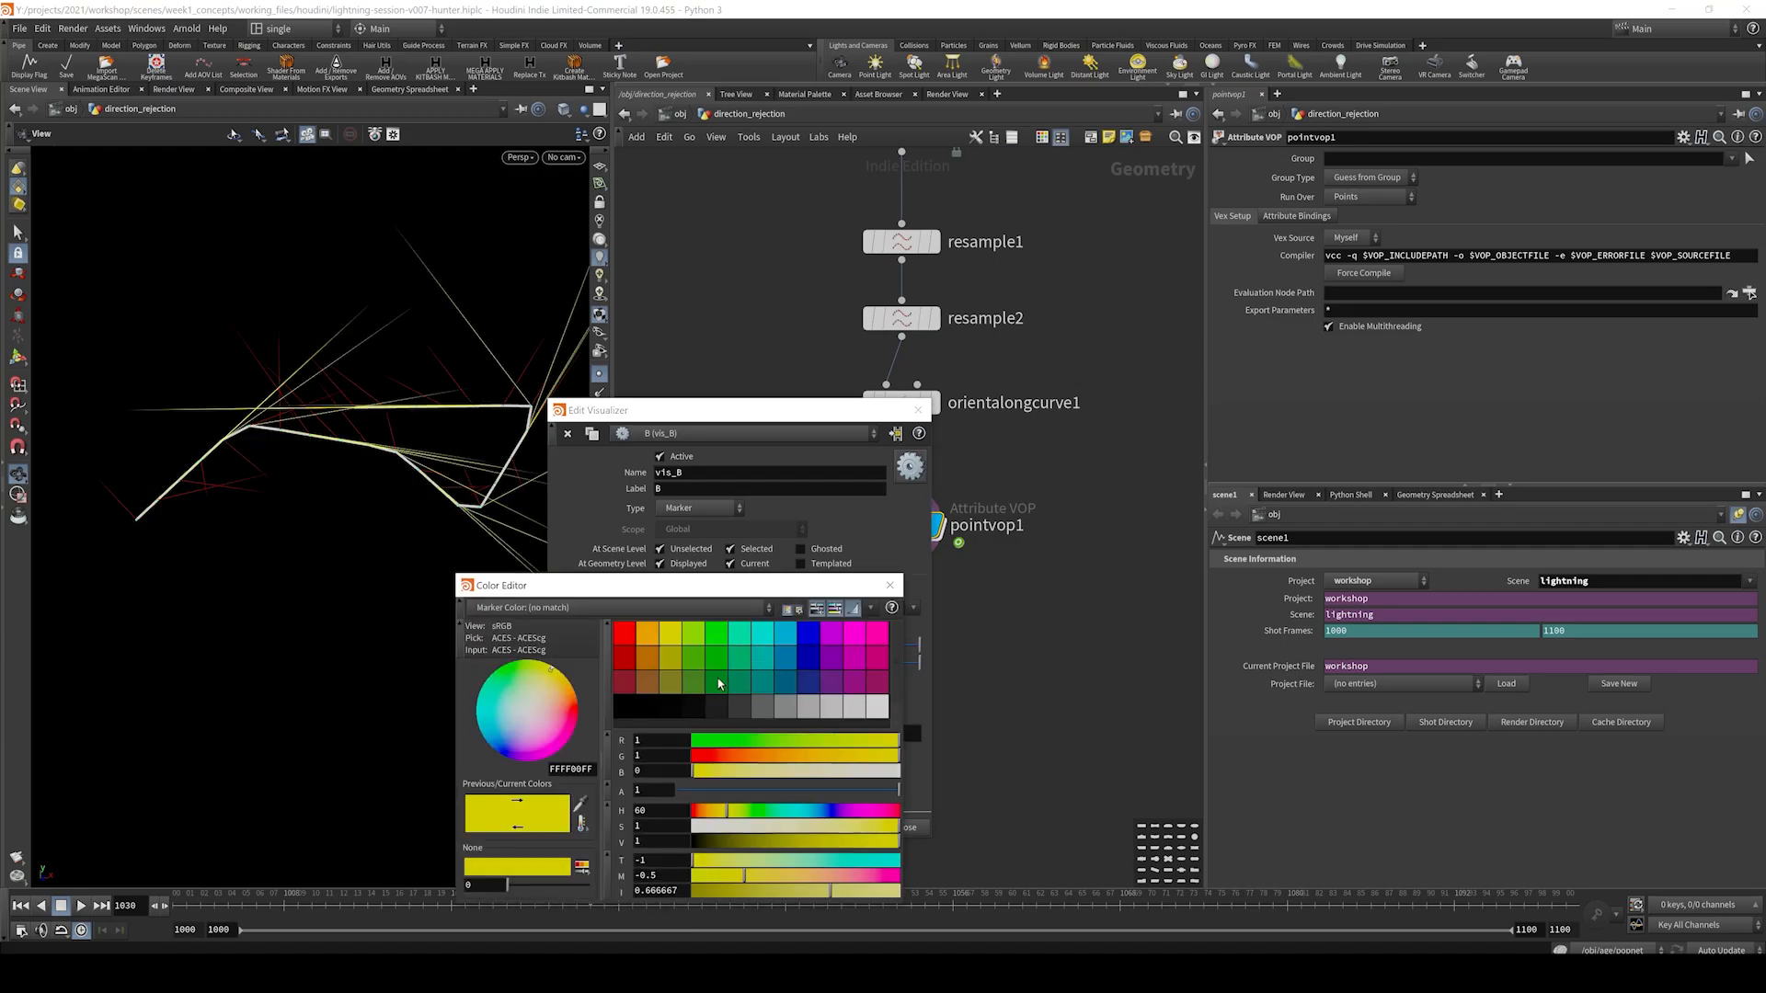
left_click(809, 634)
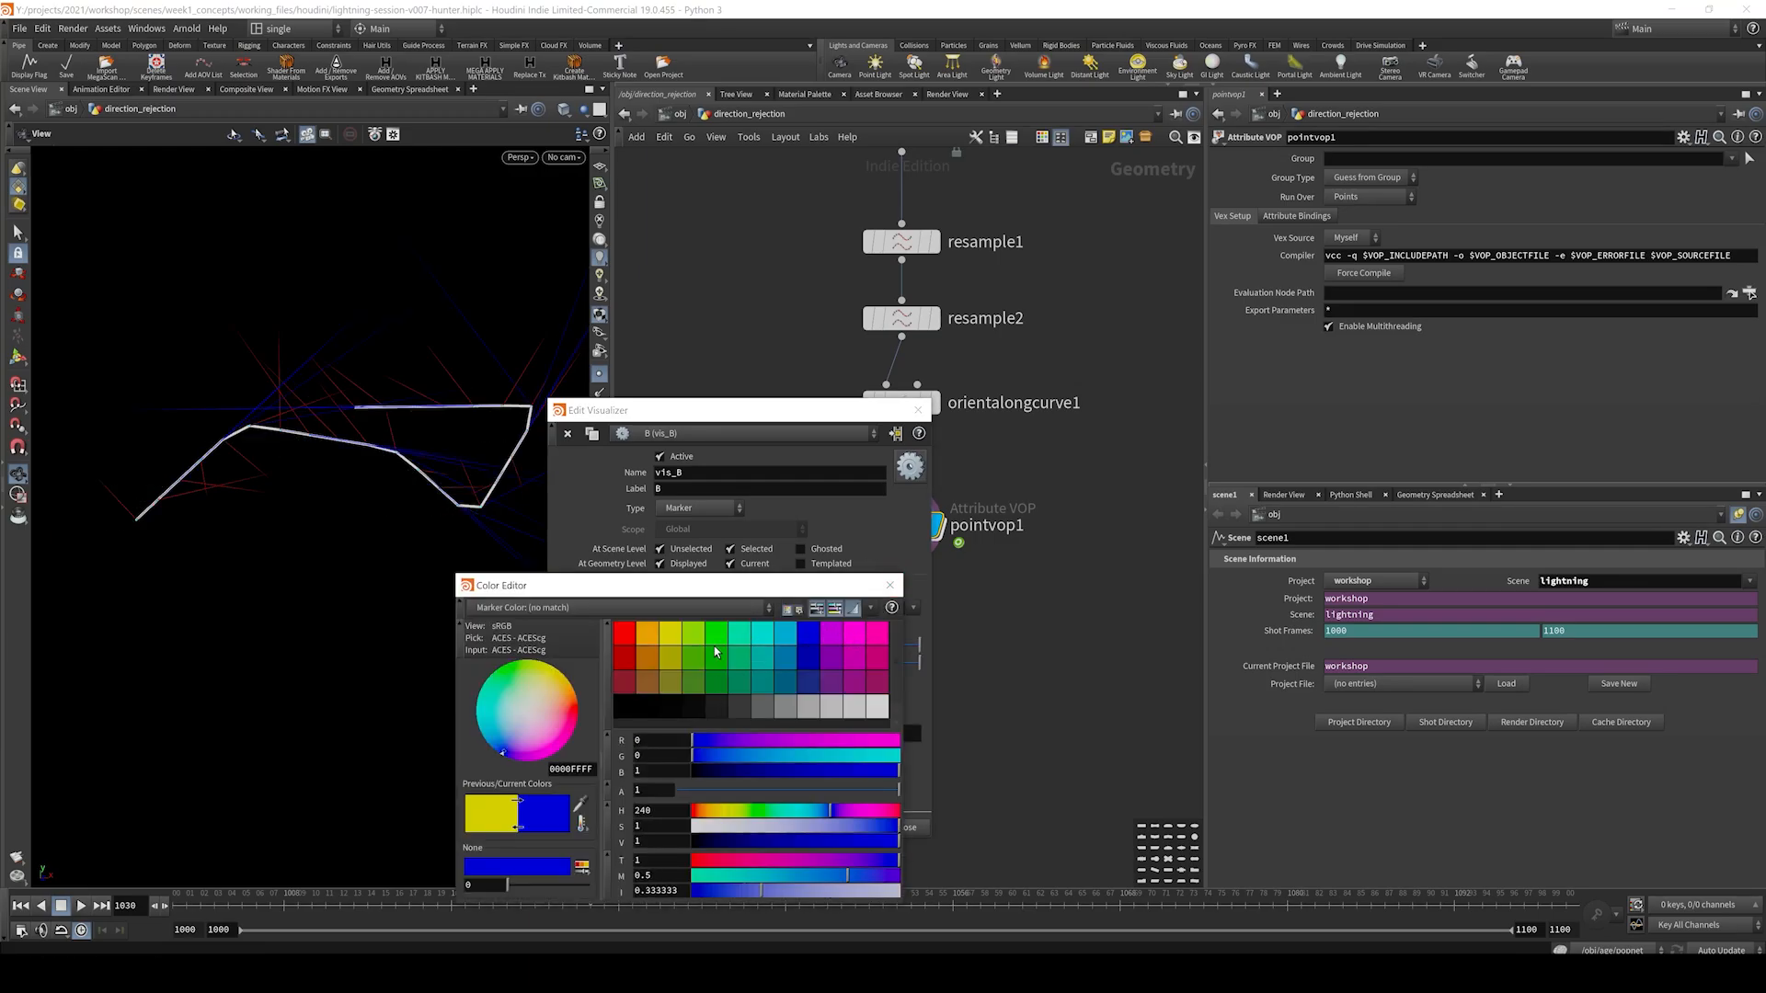
left_click(761, 634)
left_click(887, 587)
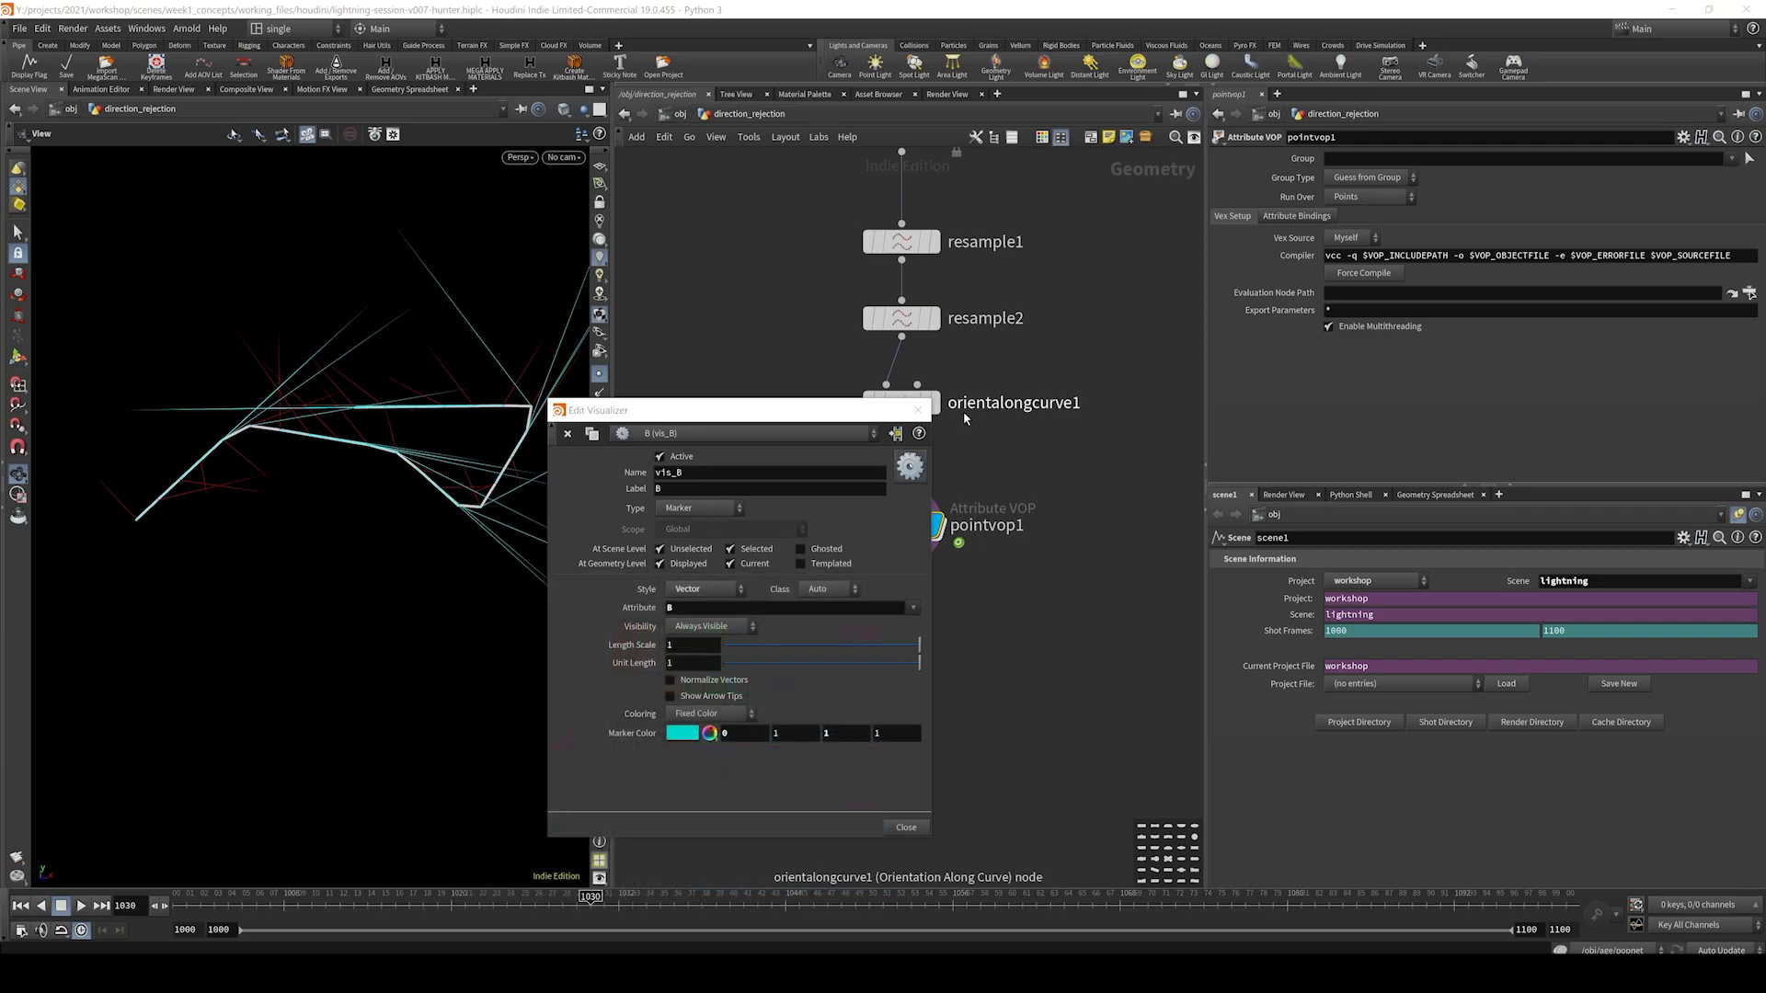
left_click(917, 410)
- Insert an Add node between orientalongcurve1 and pointvop1 and enable Delete Geometry But Keep the Points
key("Tab")
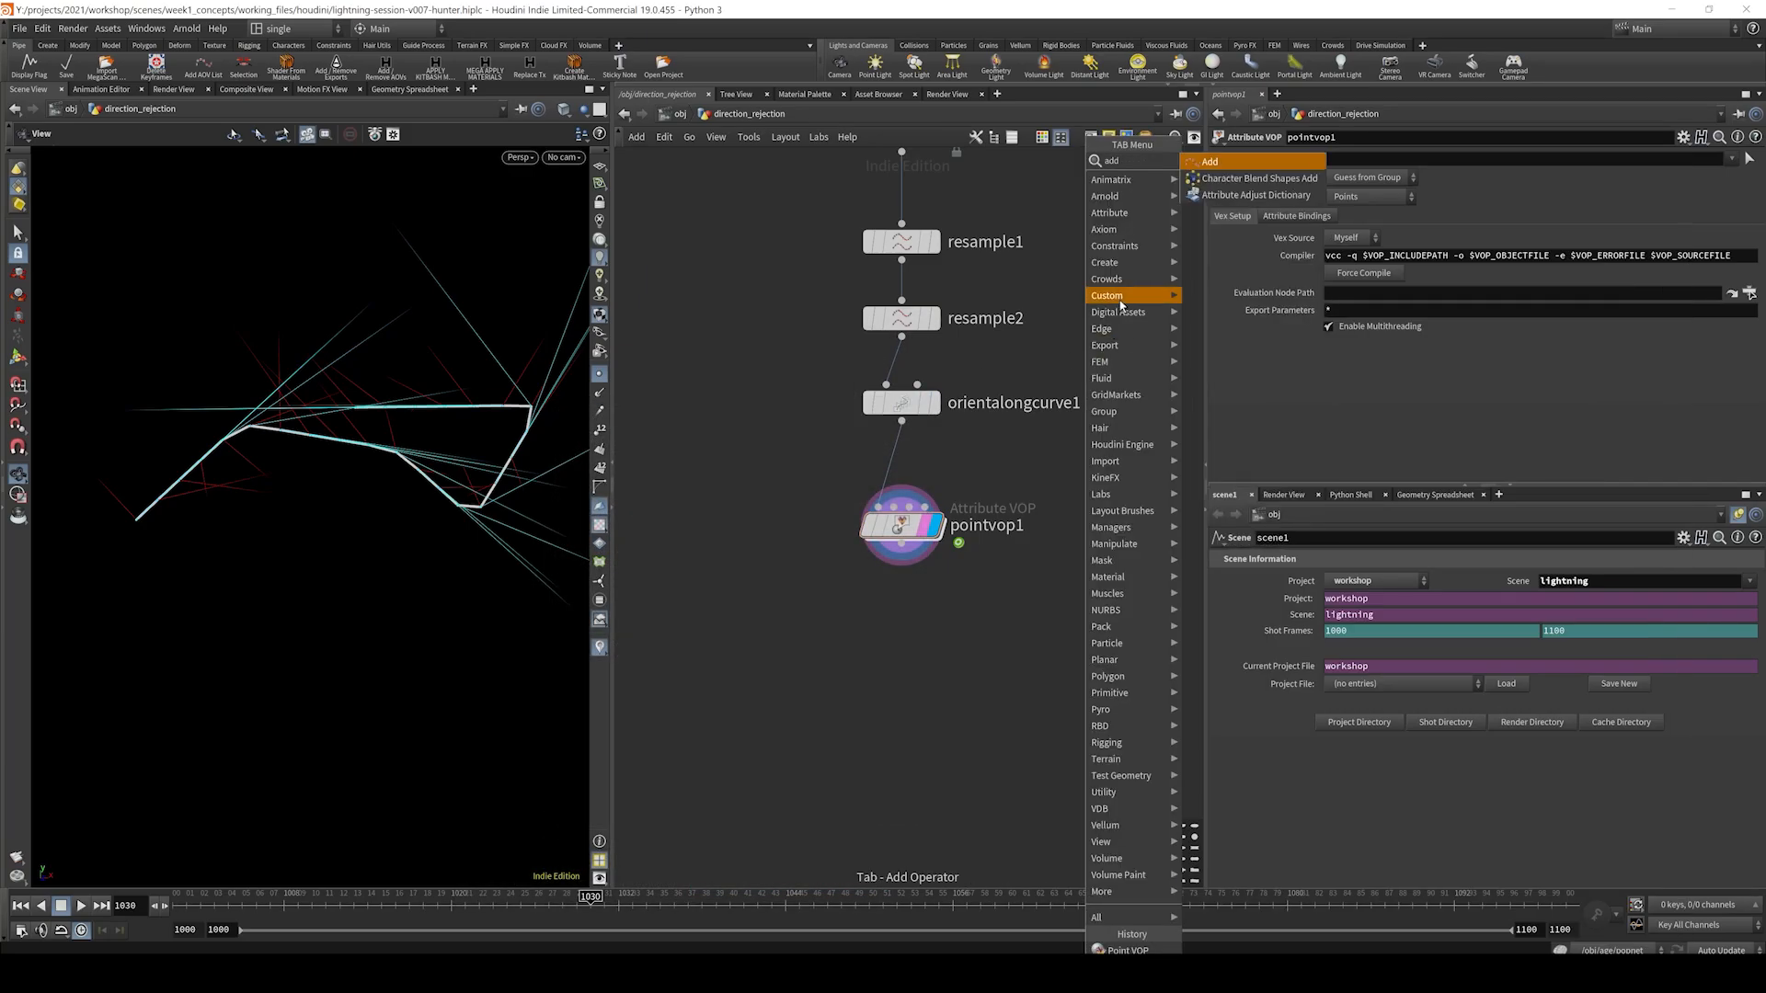
type("add")
key("Return")
left_click(929, 438)
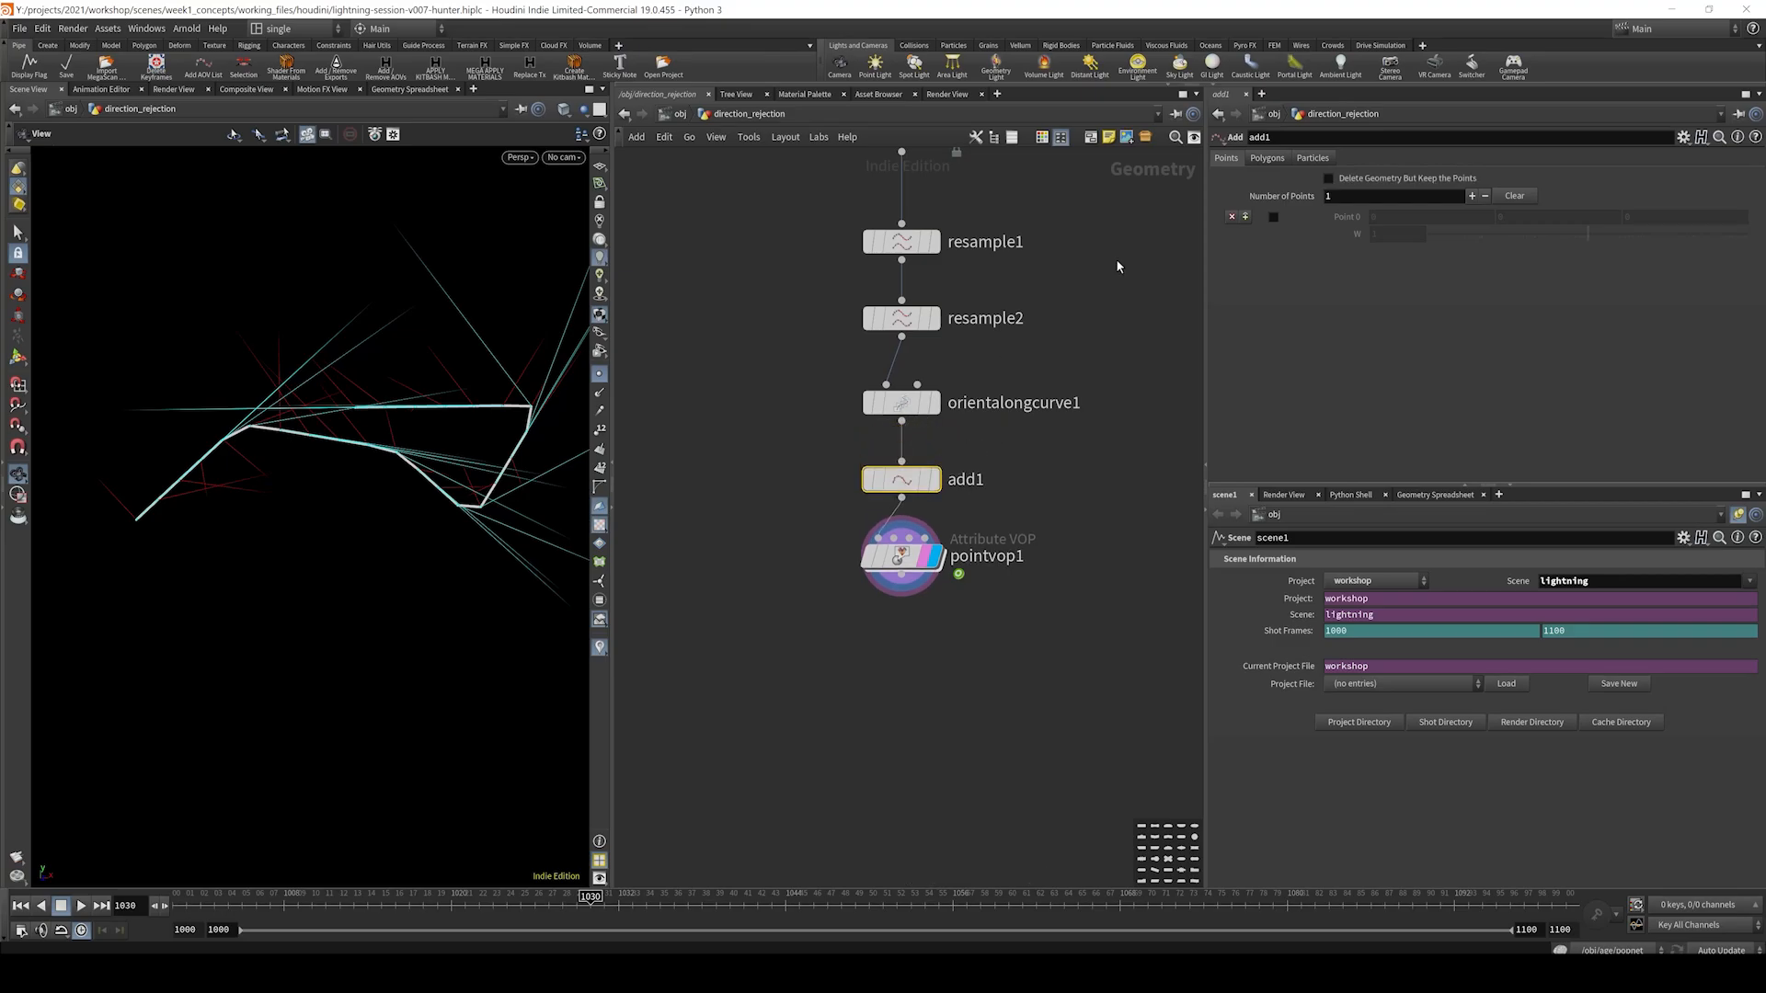
left_click(1352, 181)
right_click_drag(163, 398, 178, 512)
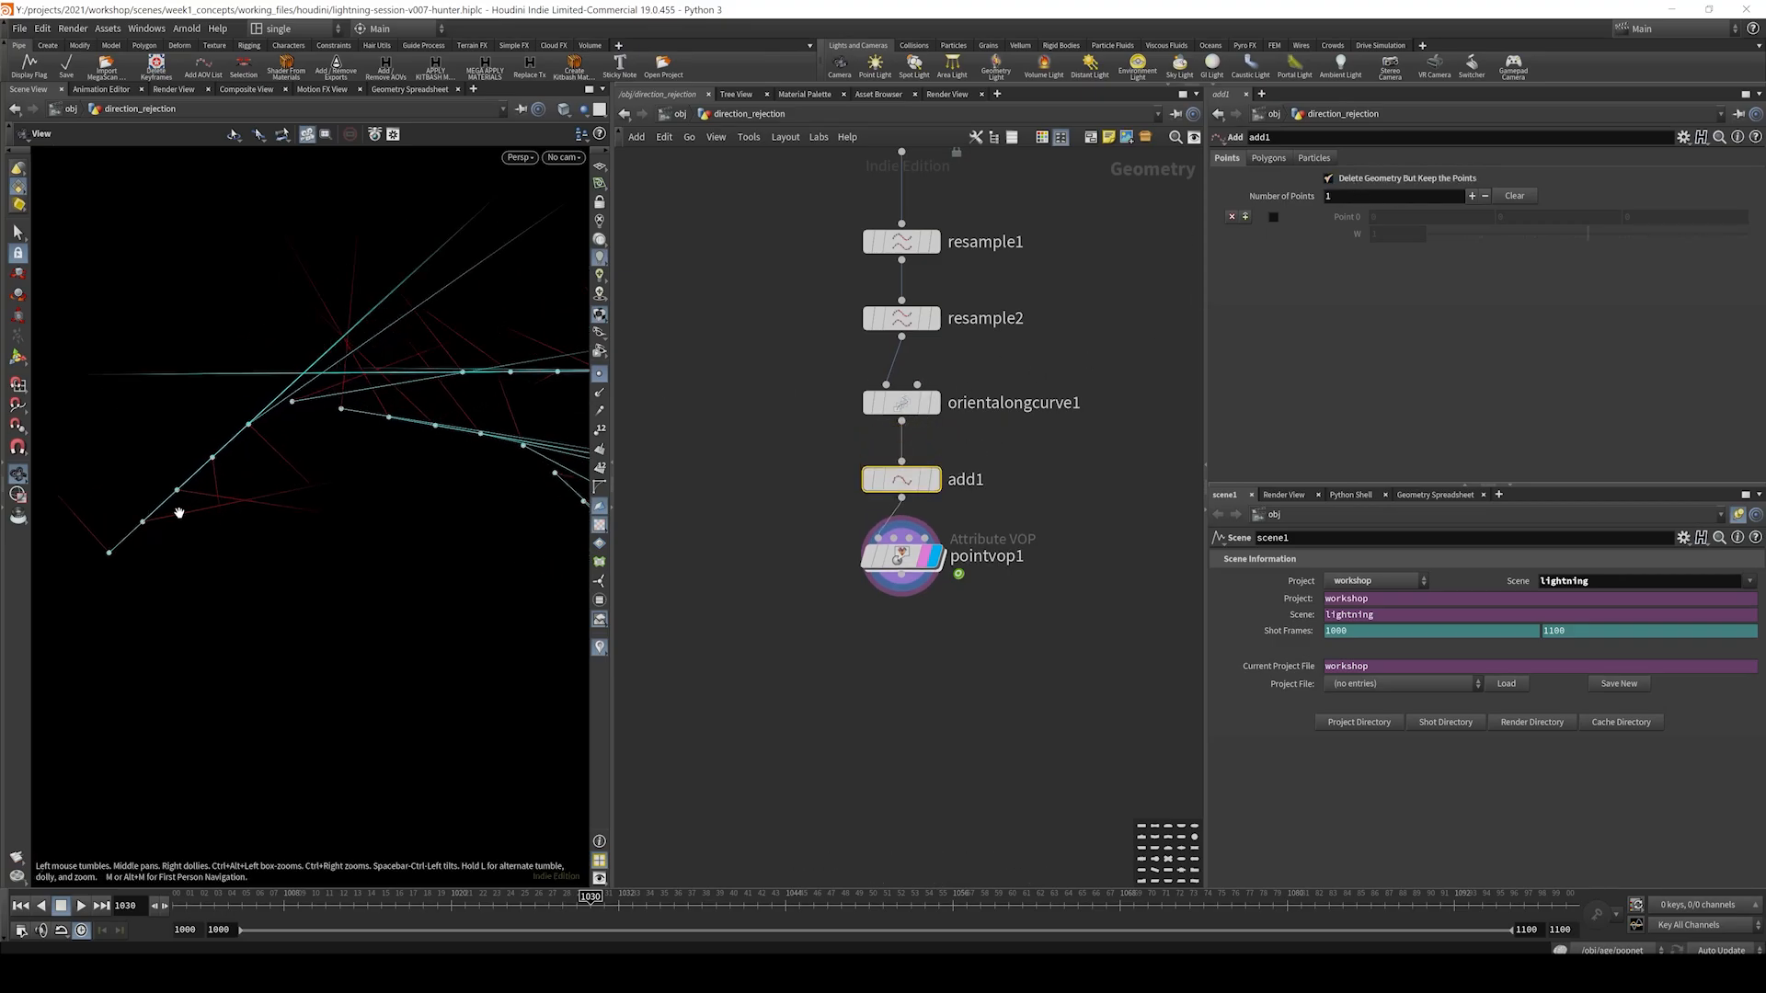
middle_click_drag(203, 502, 317, 456)
left_click(901, 548)
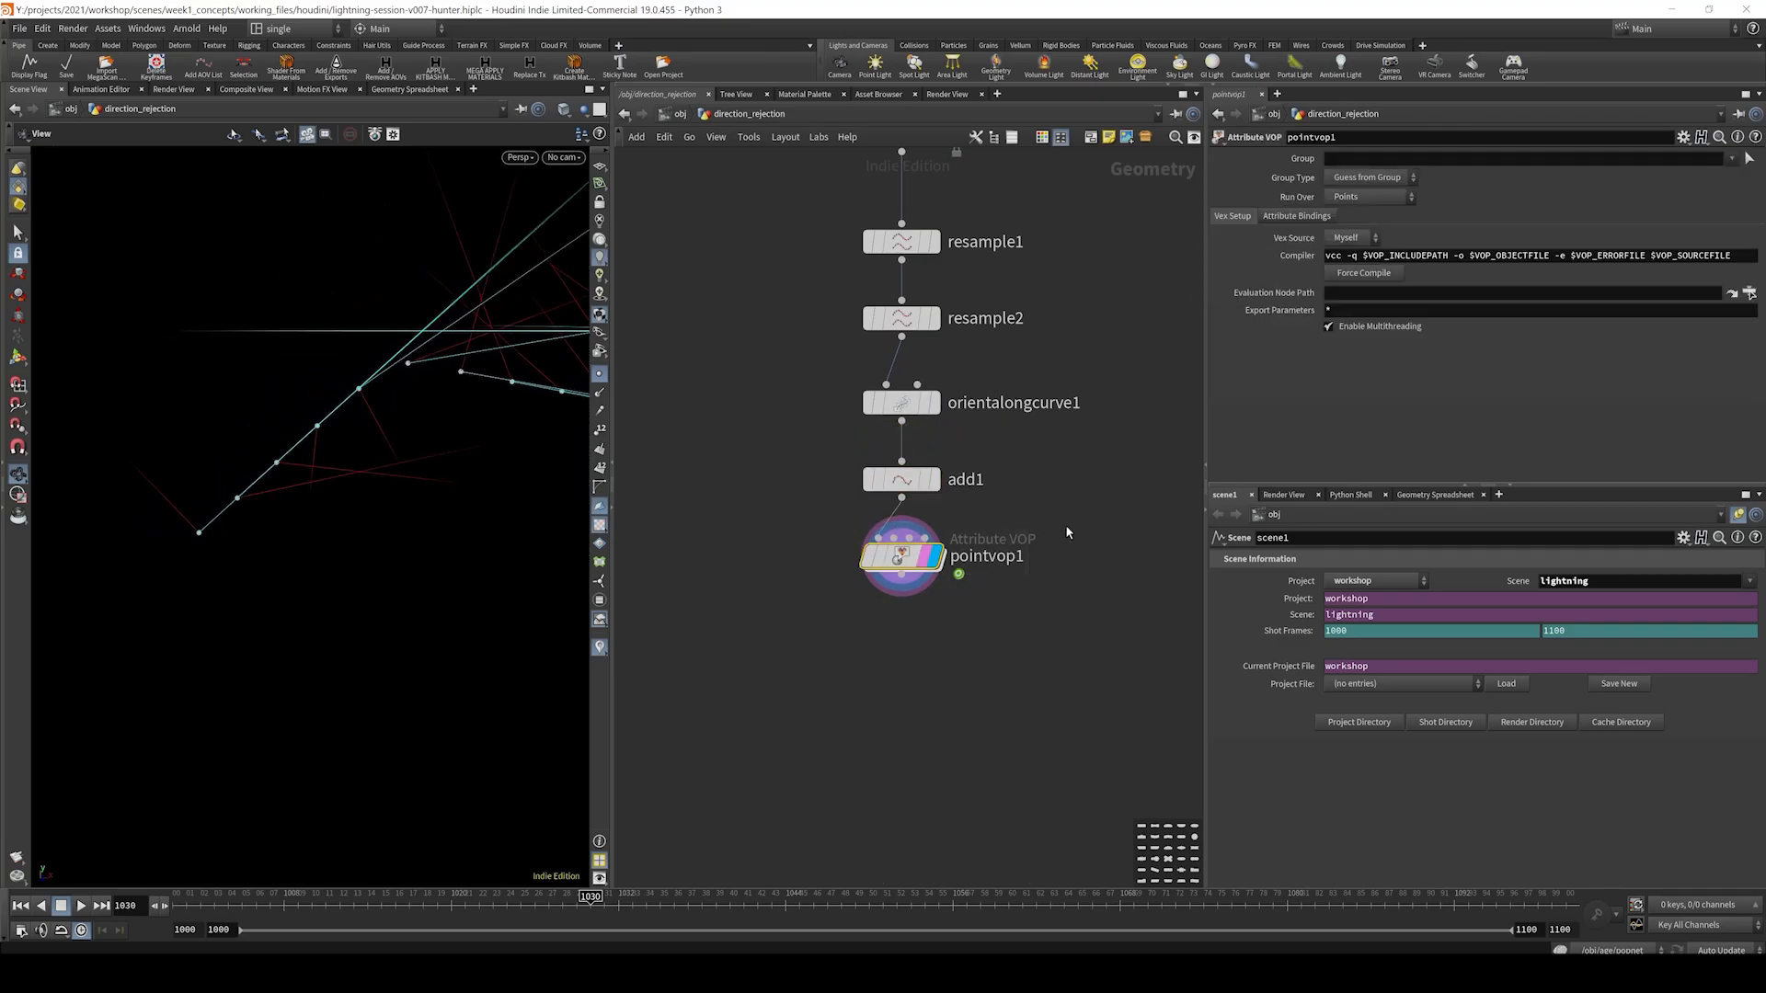
left_click(598, 647)
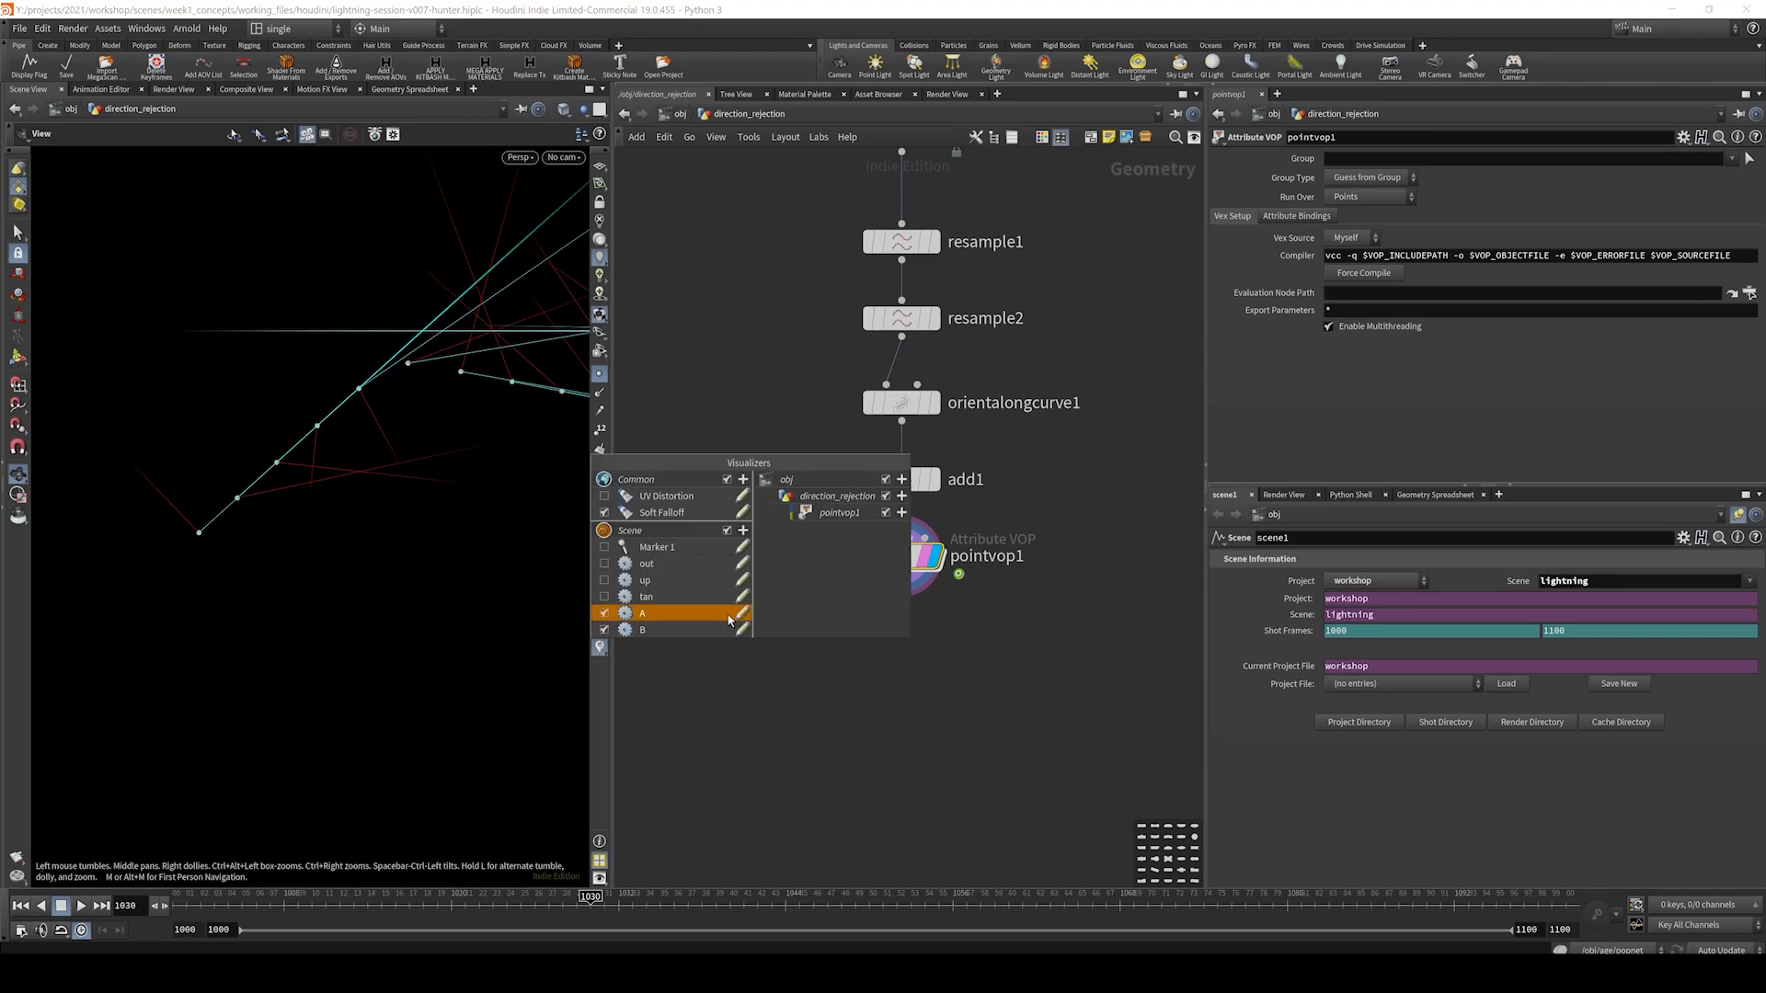
left_click(741, 621)
left_click(917, 416)
- Reduce Scale Vectors to 0.31 in the viewport display options' guide sizes
key("d")
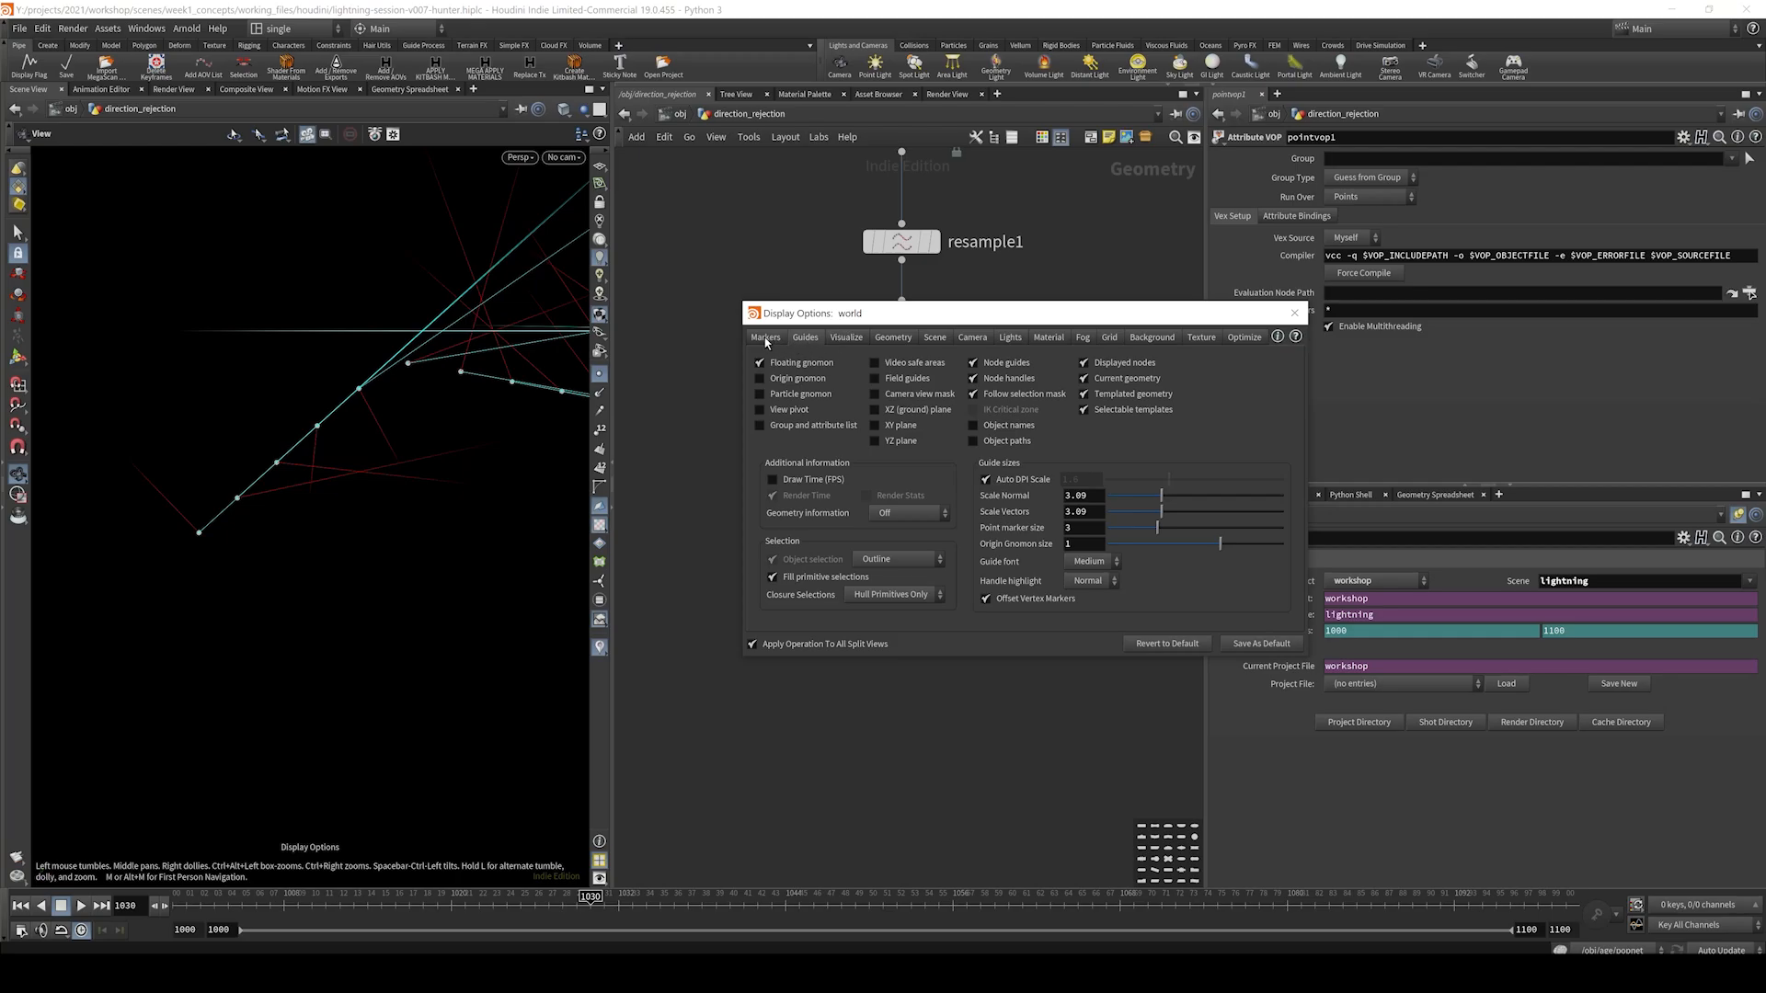
left_click_drag(1160, 511, 1113, 523)
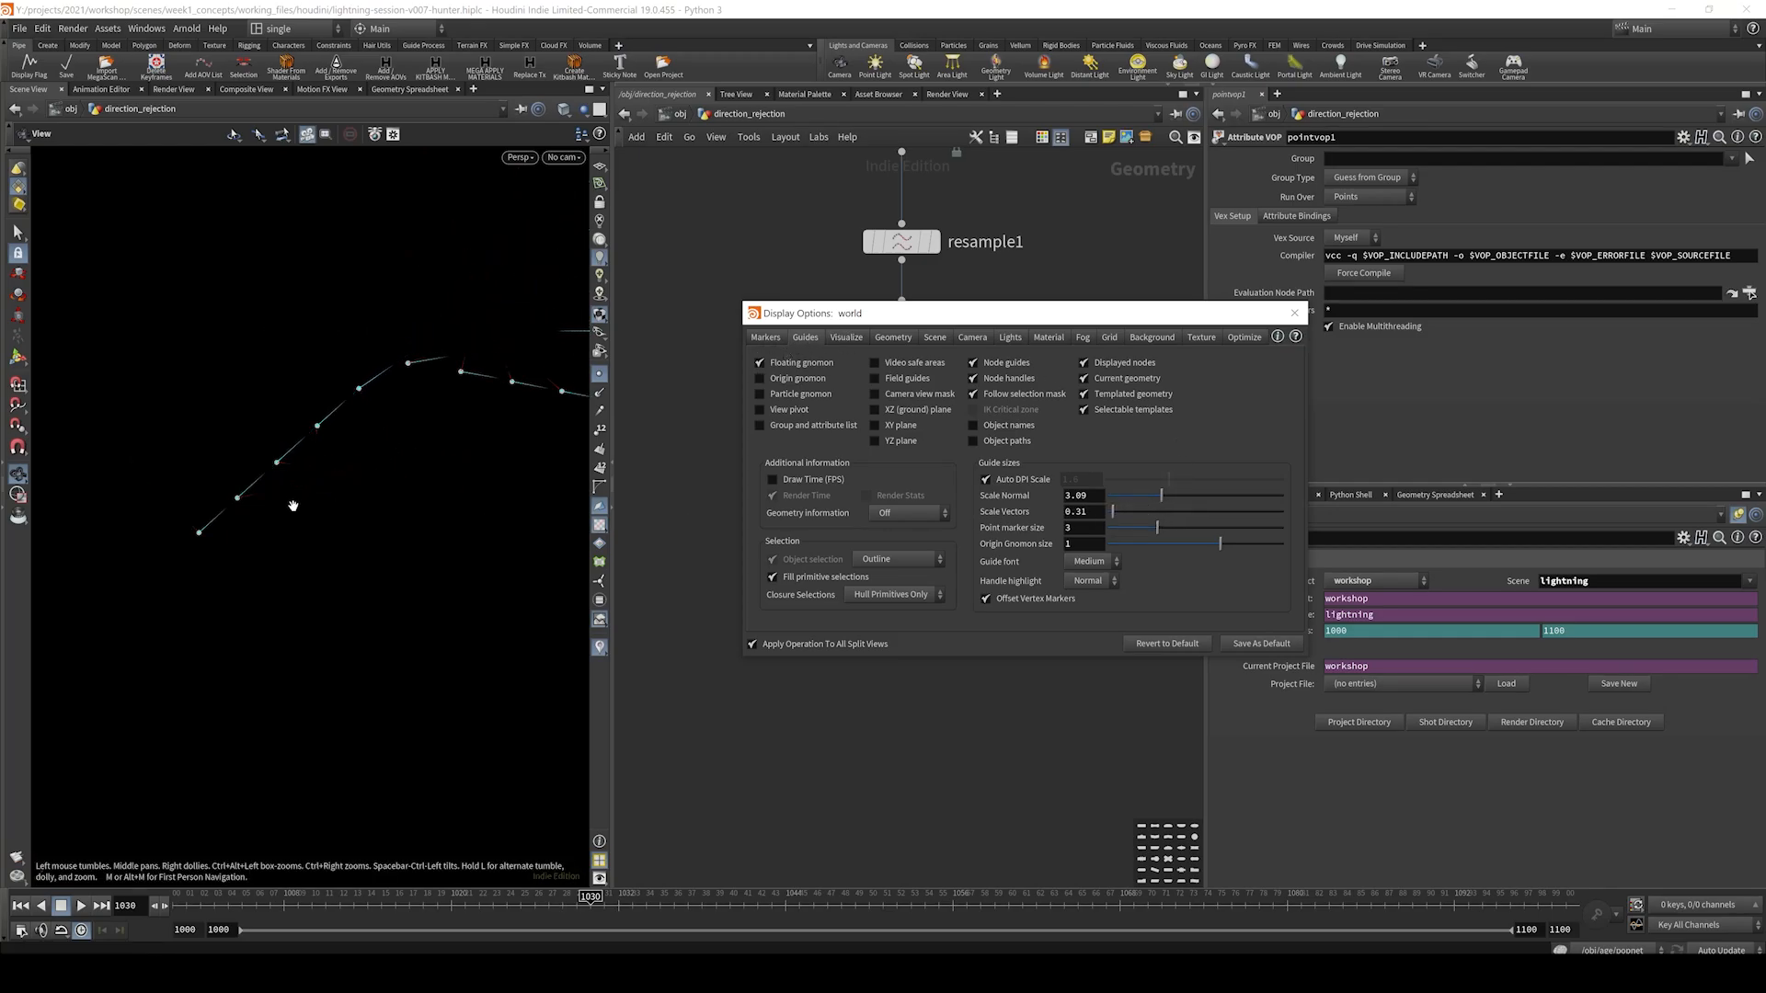
left_click_drag(295, 504, 446, 394)
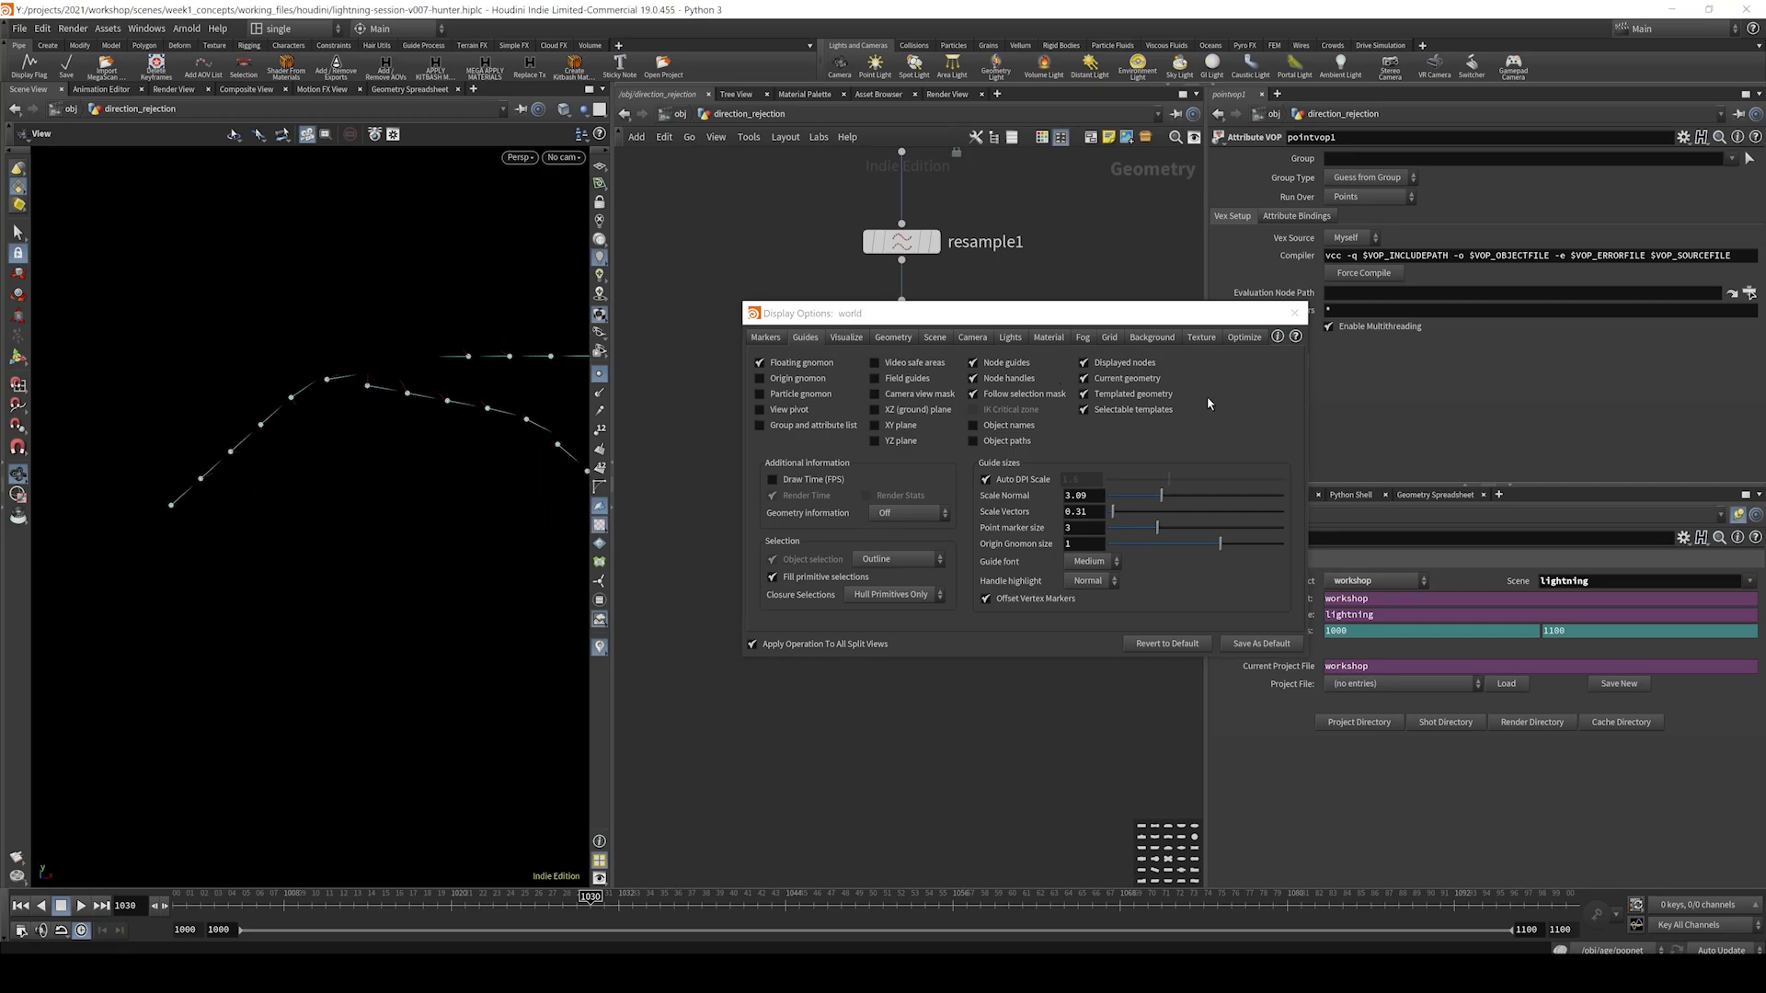
left_click(1294, 313)
- Open pointvop1's VOP network and position bind2, the B export, below bind1
double_click(904, 557)
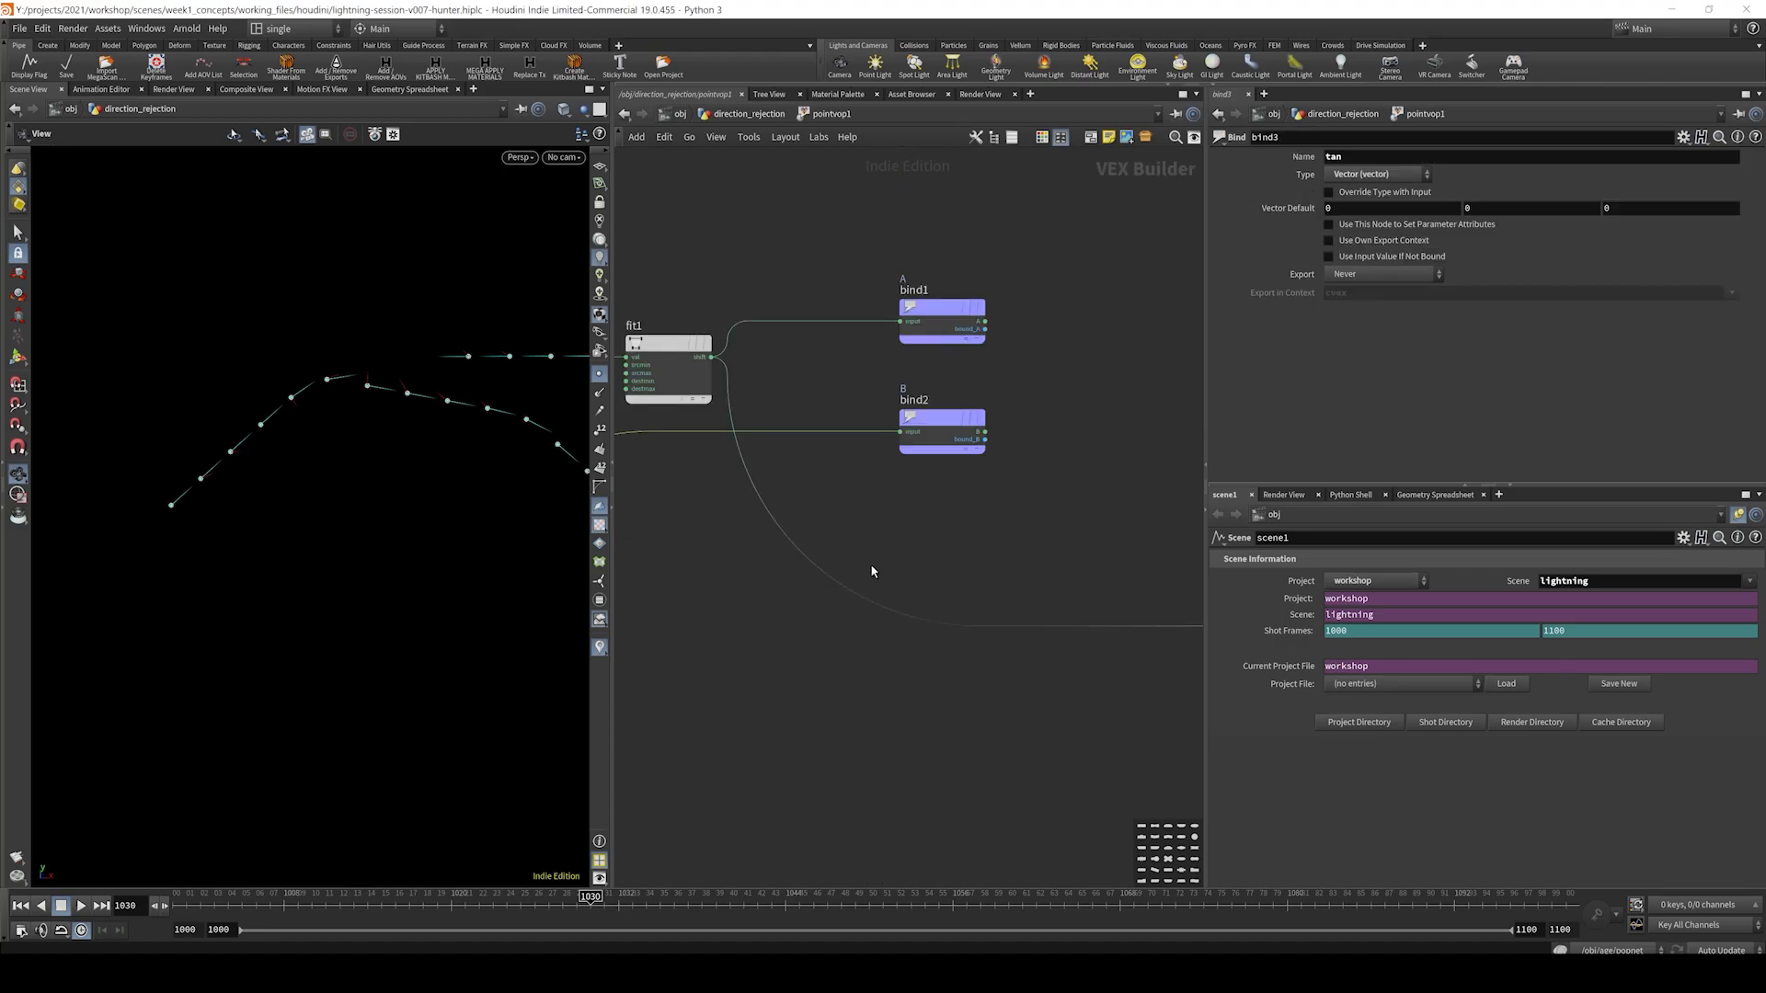
left_click_drag(351, 382, 402, 473)
scroll(934, 386, "down", 5)
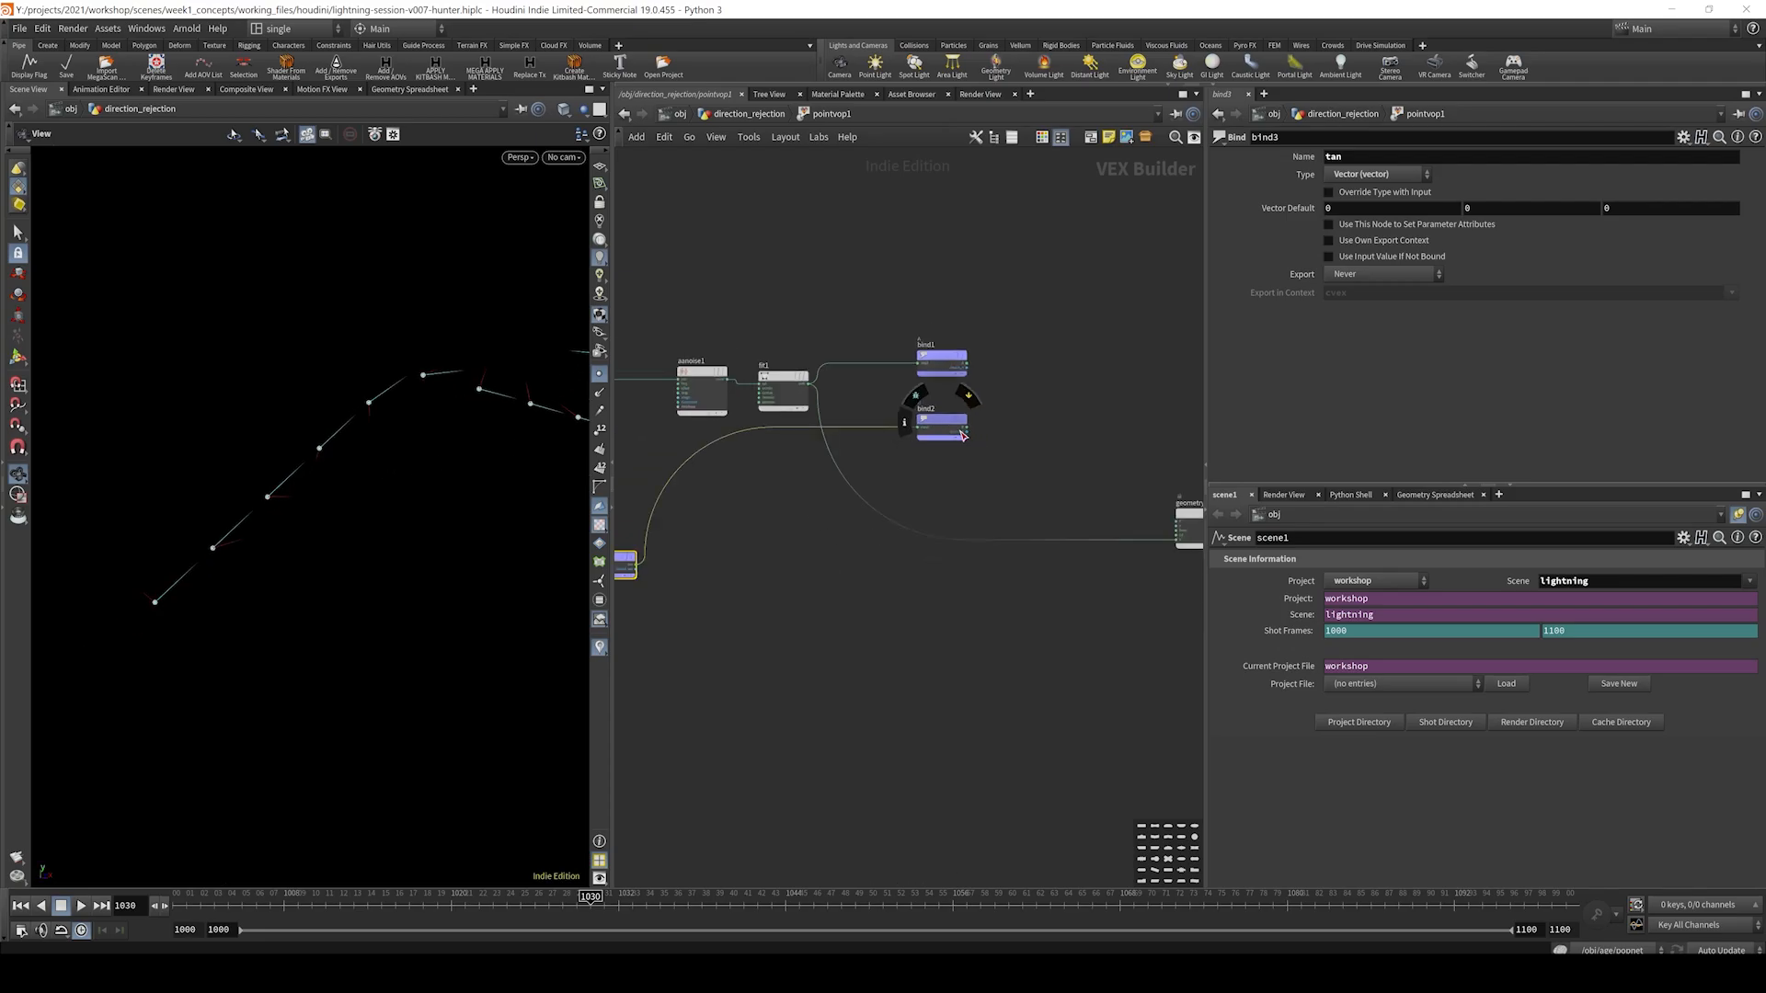
left_click_drag(935, 398, 739, 534)
middle_click_drag(750, 487, 859, 492)
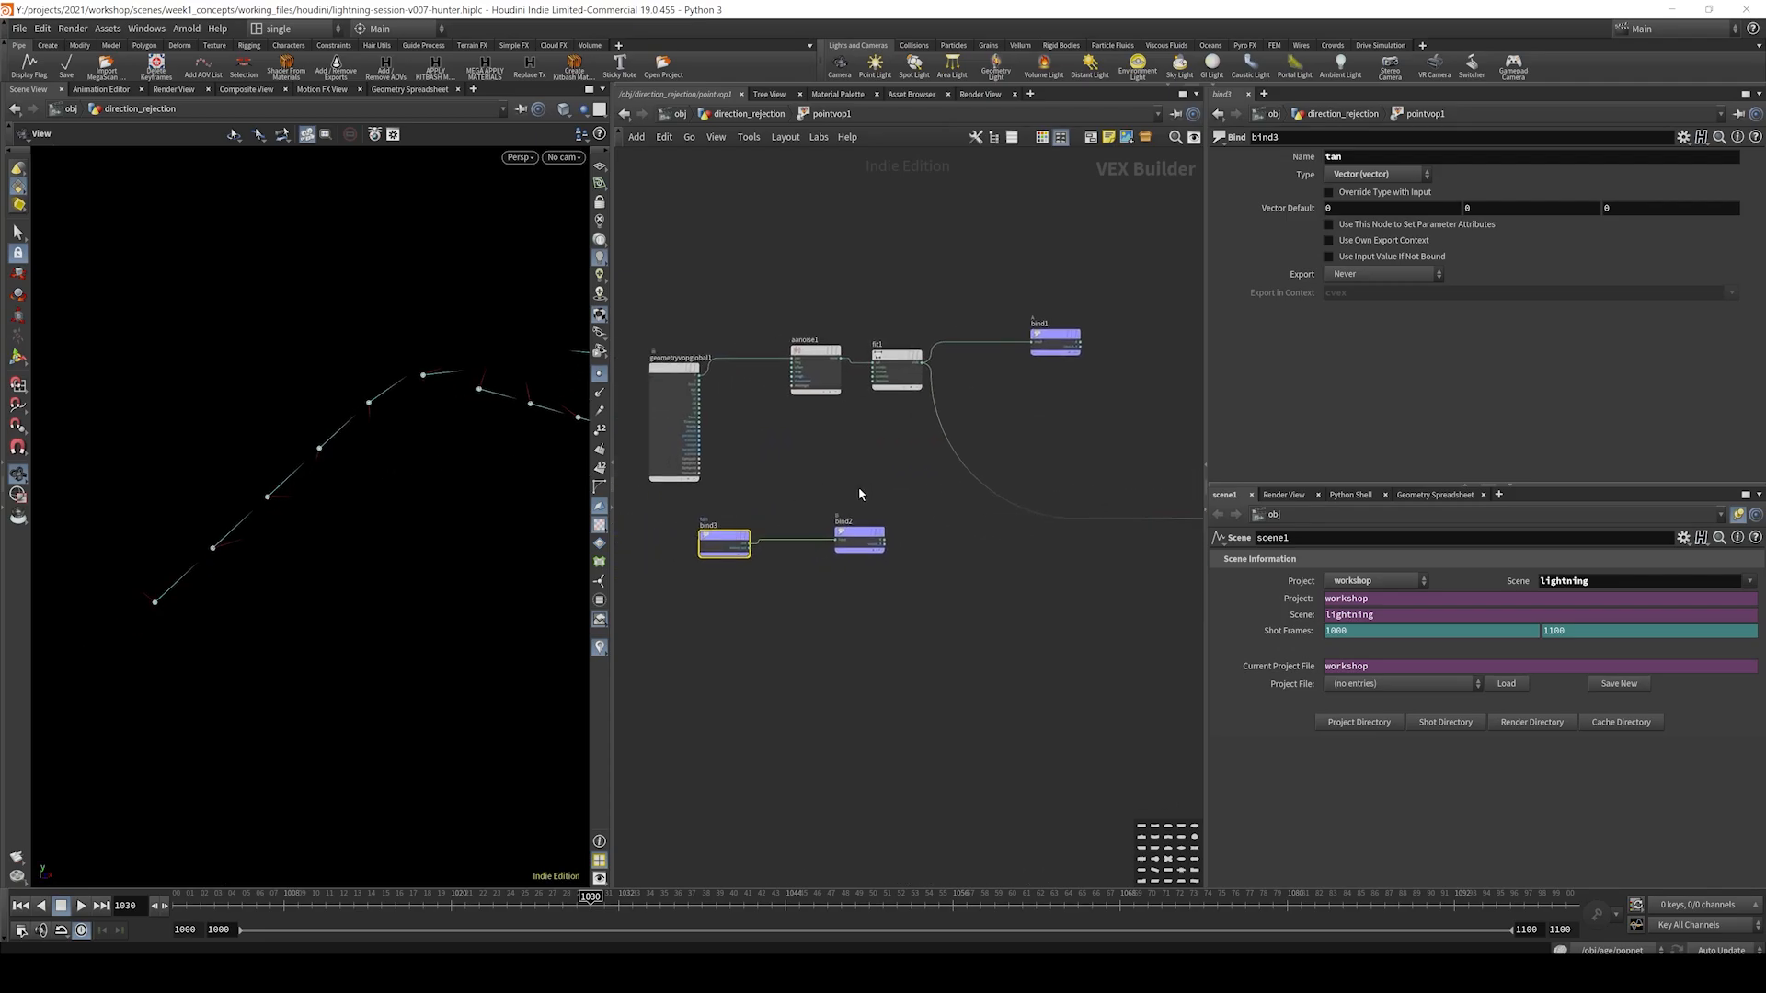
left_click_drag(859, 494, 879, 558)
left_click_drag(867, 537, 1062, 394)
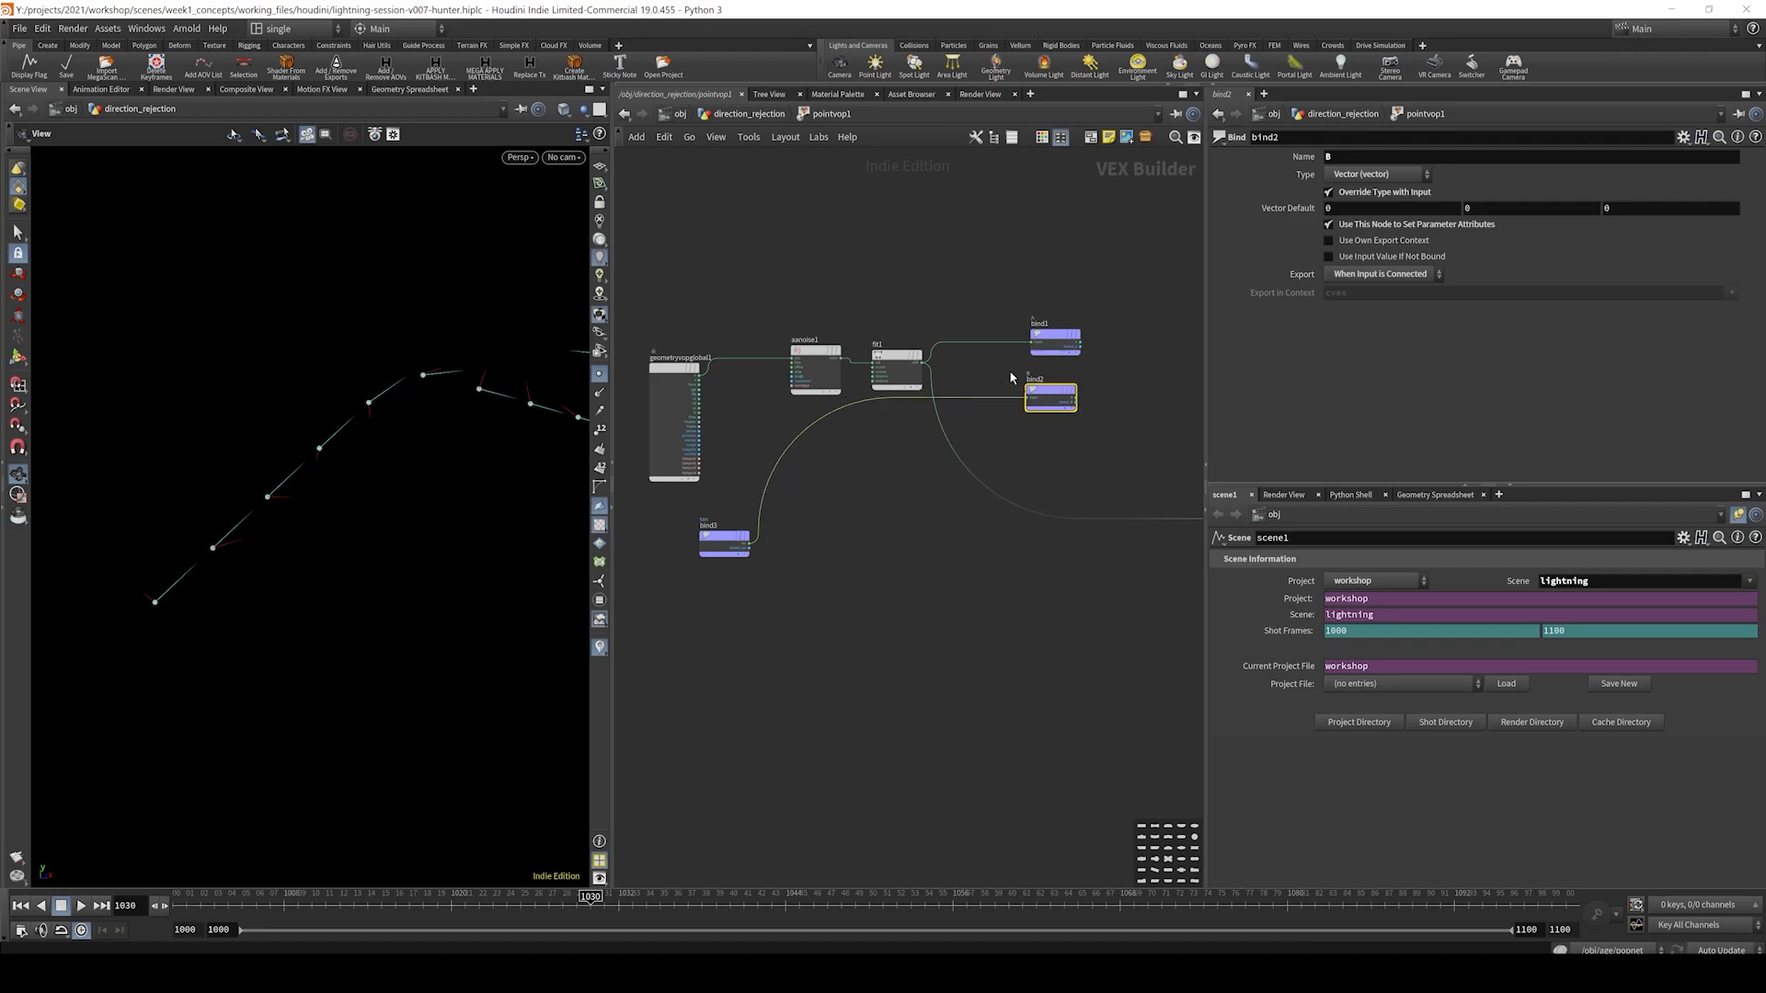
- Insert a Null node on the wire between fit1 and bind1
key("Tab")
type("null")
key("Return")
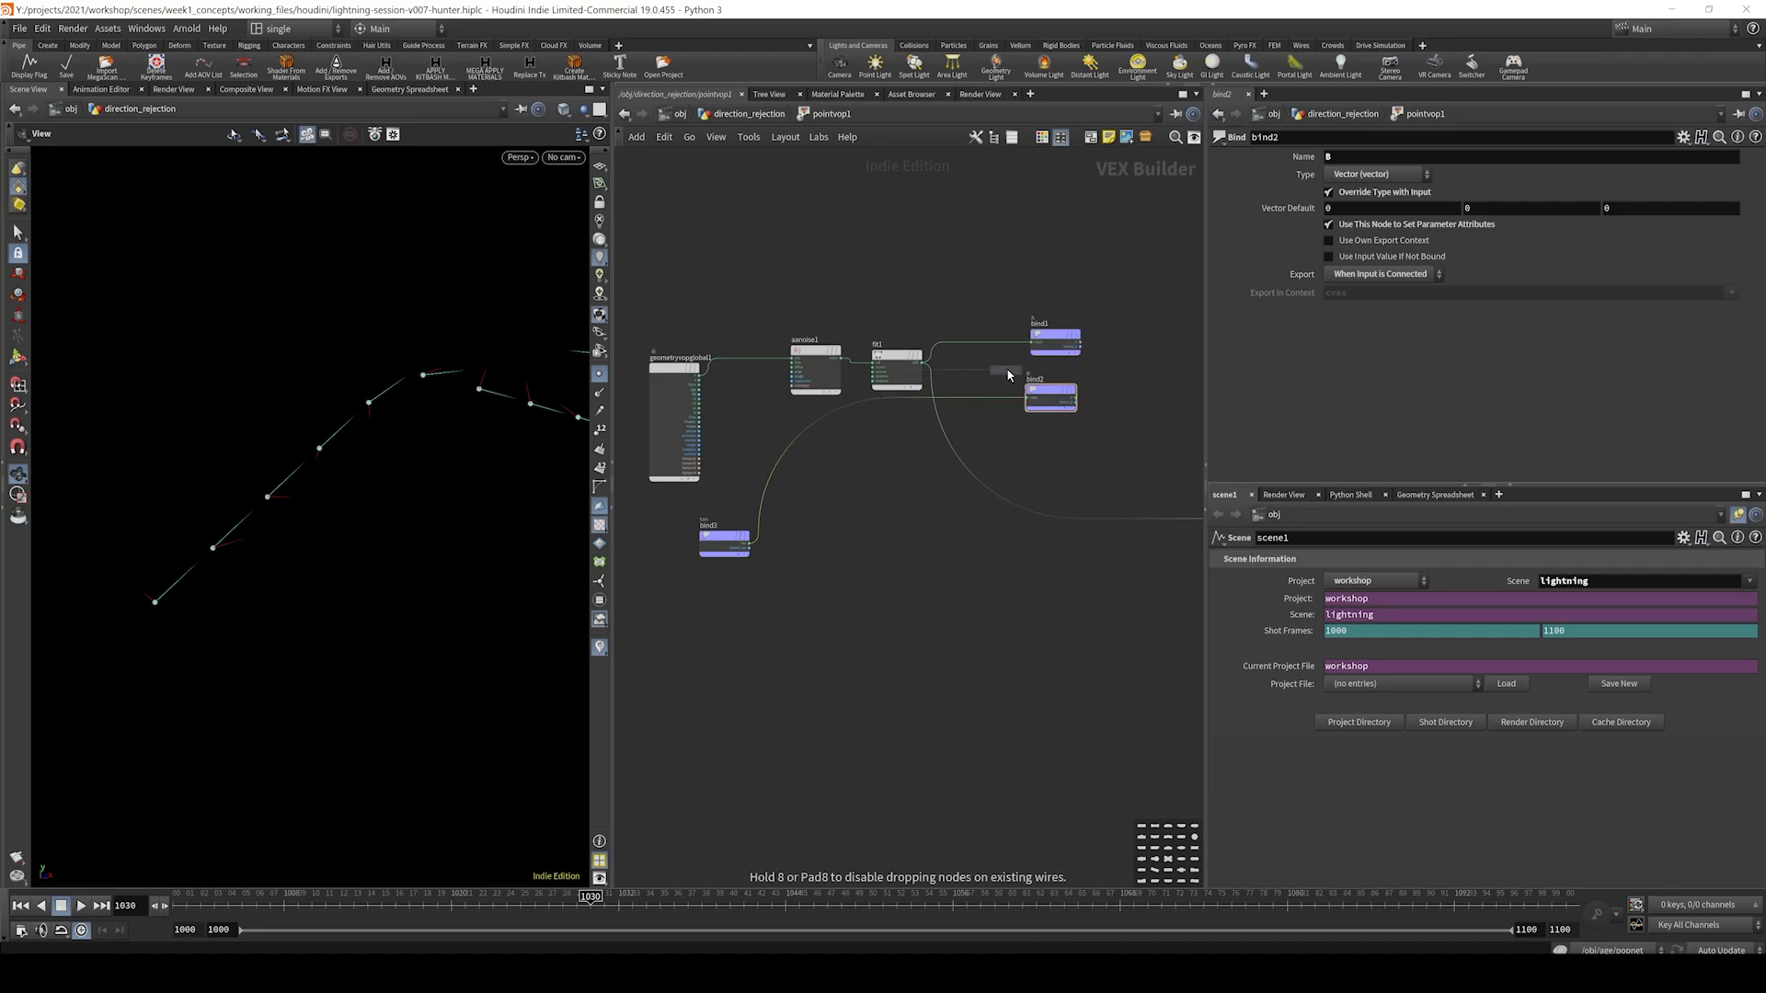
left_click(1008, 375)
mouse_move(1011, 376)
left_mouse_down()
mouse_move(981, 343)
mouse_move(993, 357)
left_mouse_up()
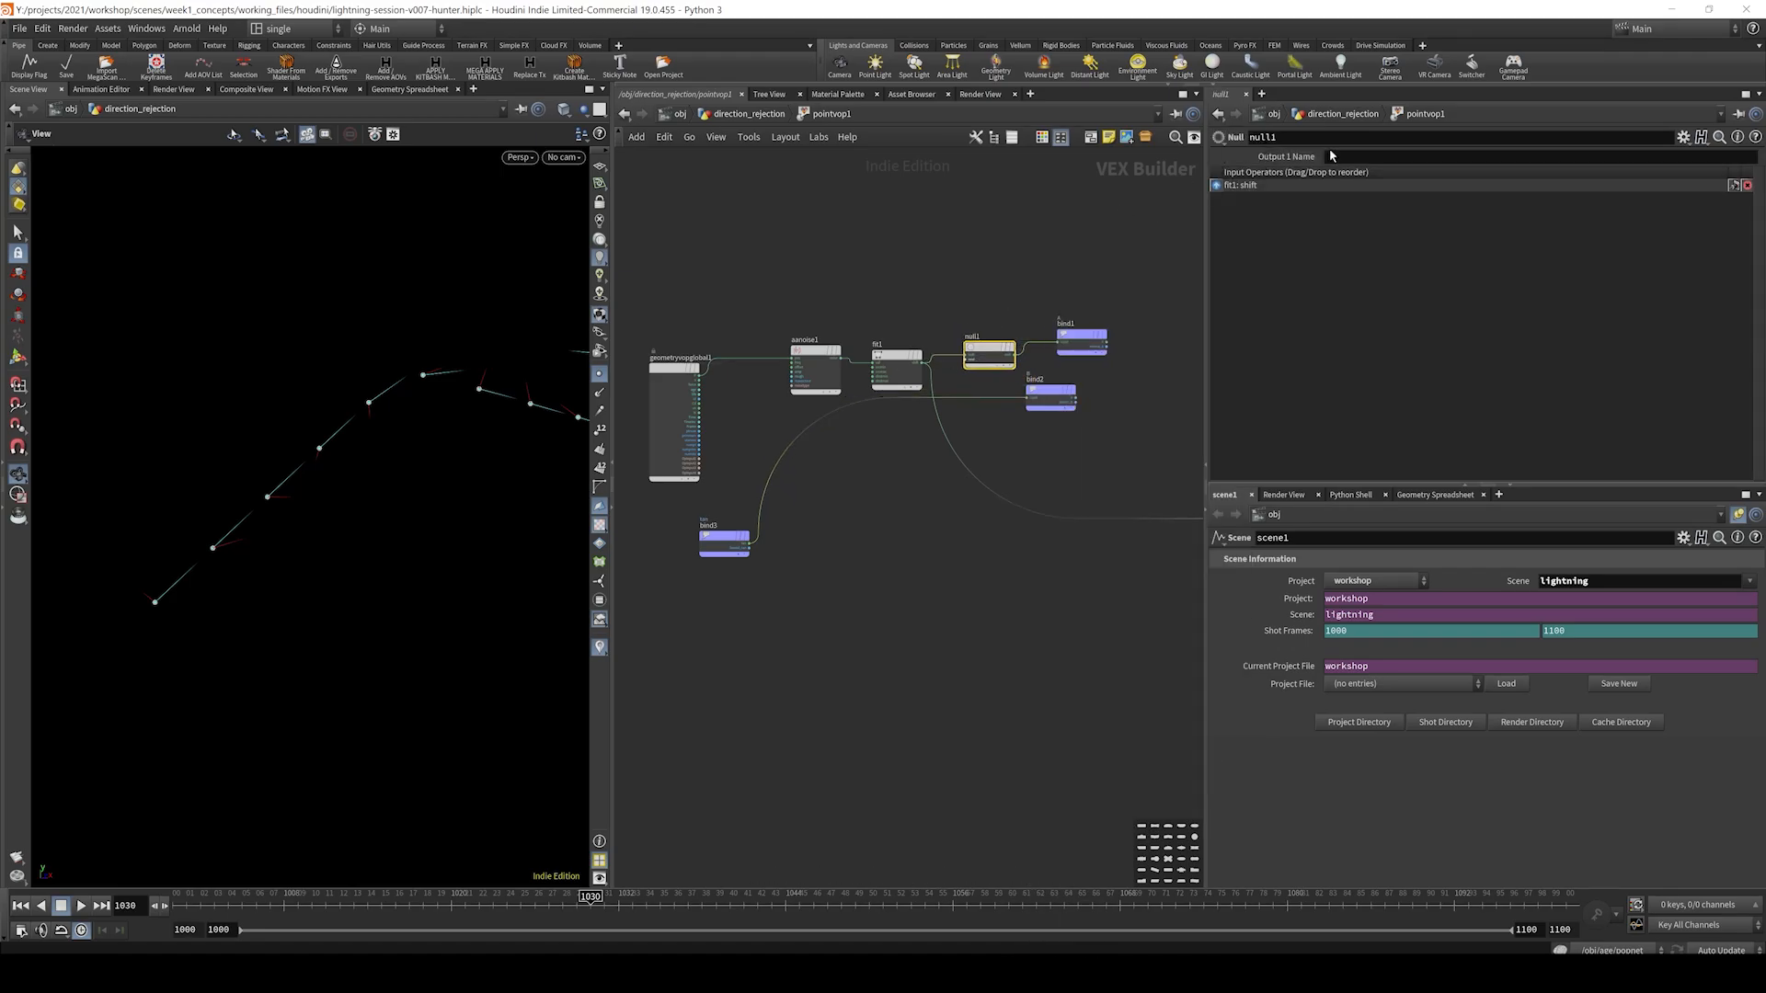
- Rename the Null between fit1 and bind1 to Vector_A
left_click(1389, 163)
scroll(998, 306, "up", 4)
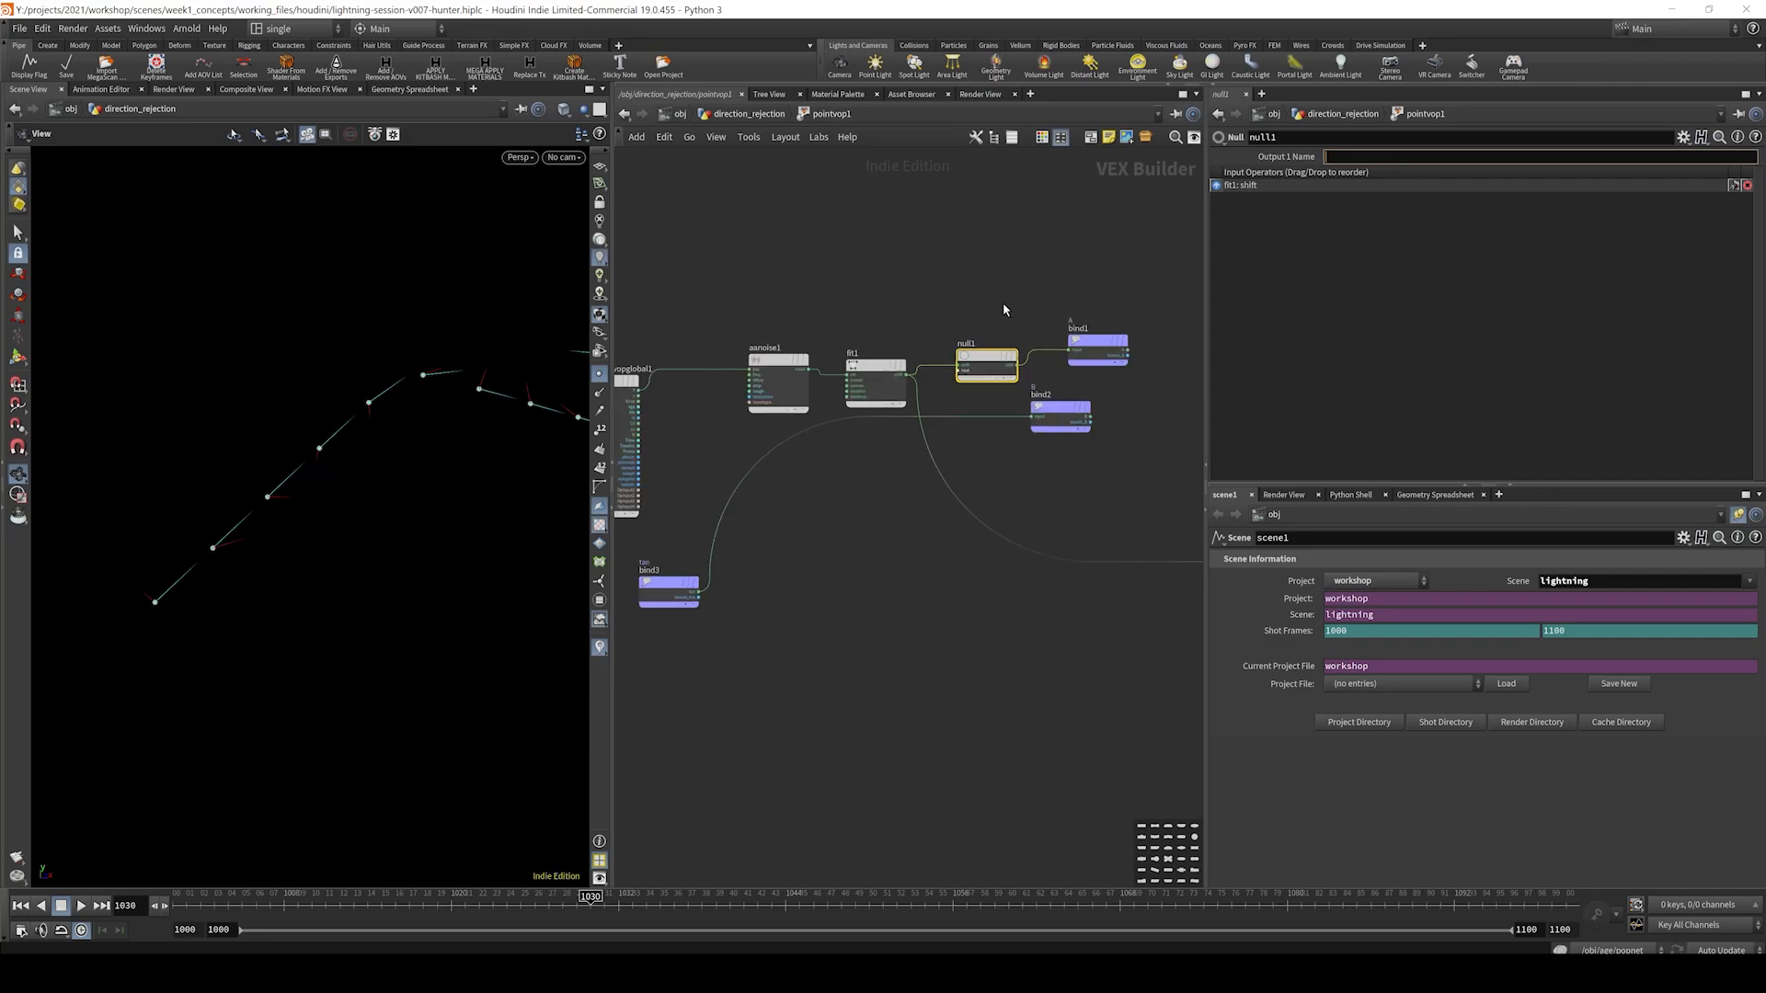
double_click(947, 372)
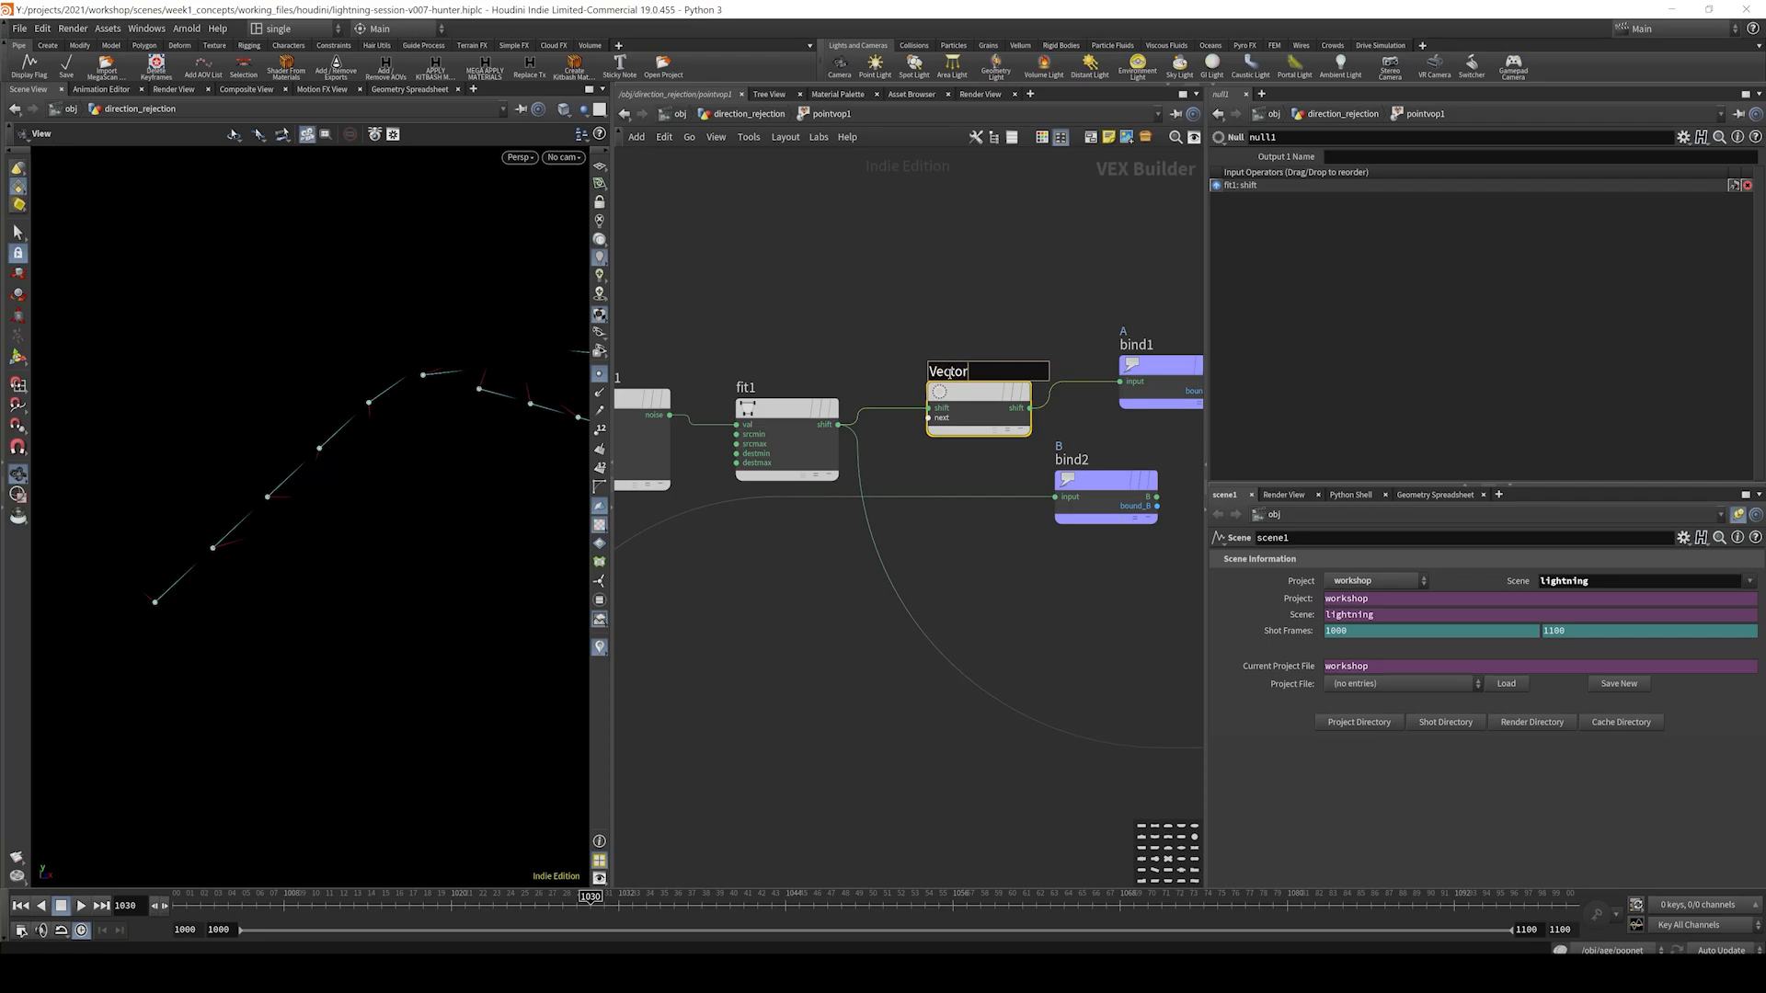
key("Return")
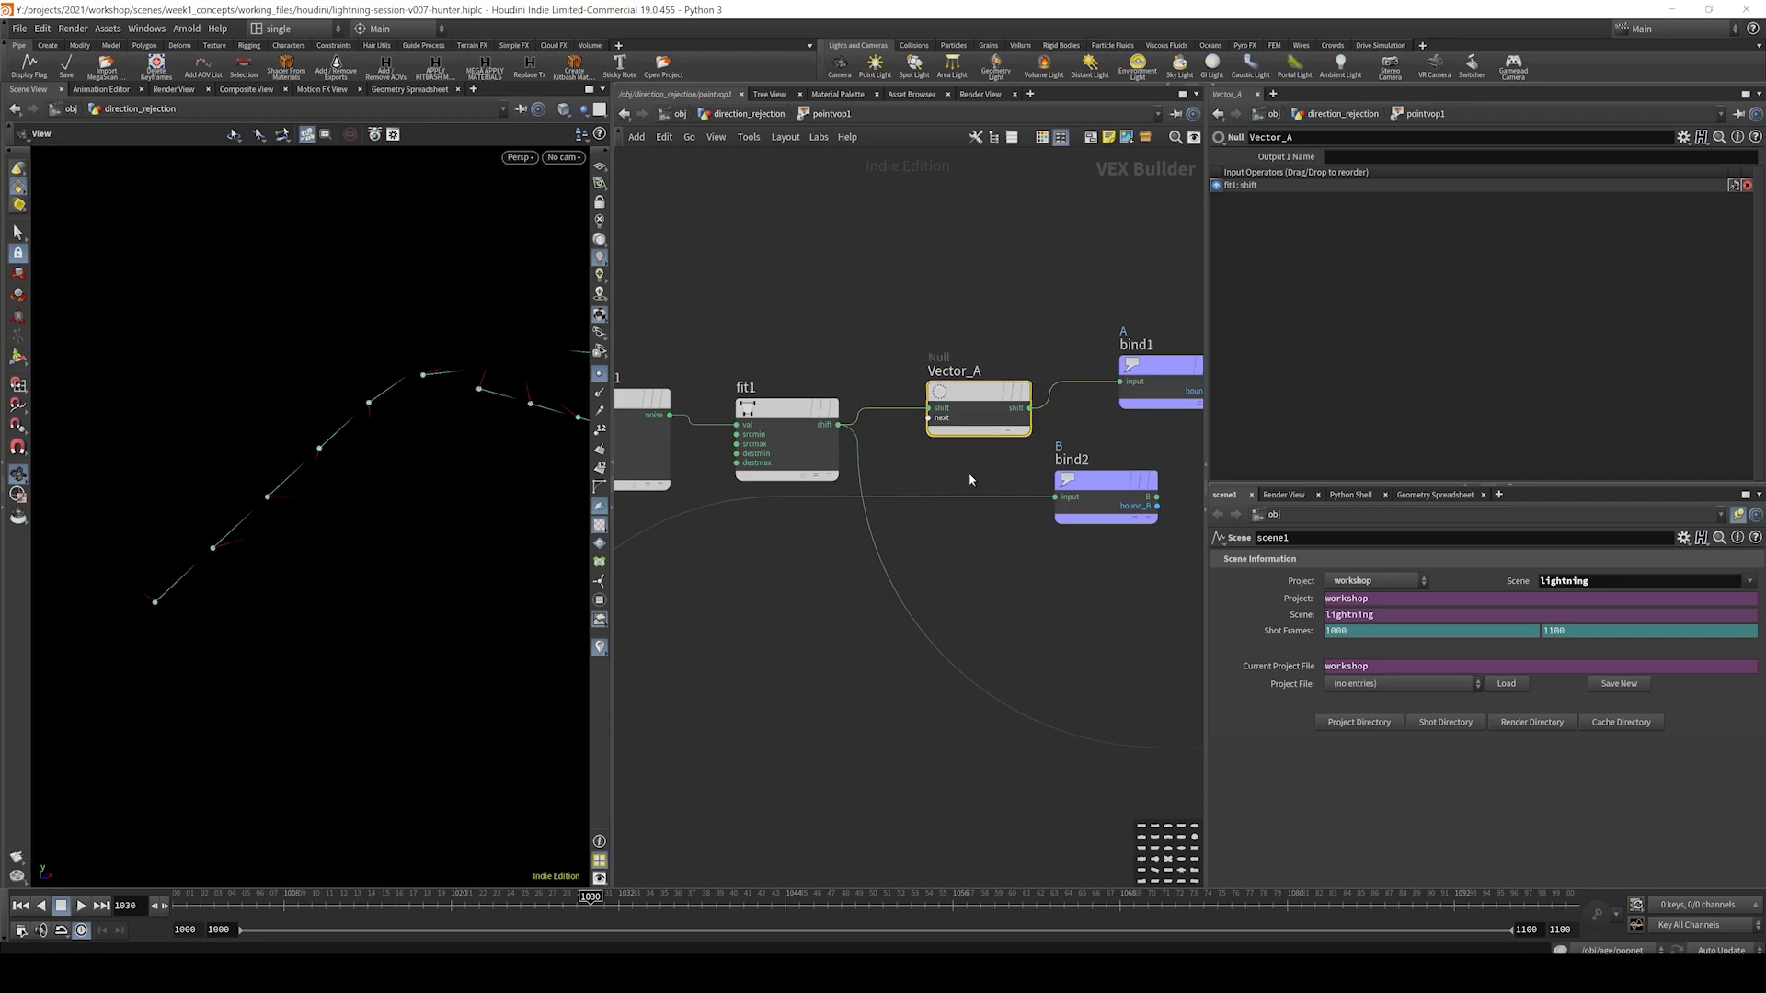
- Duplicate the Vector_A null and insert the copy on the wire between bind3 and bind2
key("ctrl+c")
middle_click_drag(981, 563, 988, 286)
key("ctrl+v")
left_click_drag(928, 461, 687, 249)
middle_click_drag(818, 317, 1105, 442)
left_click_drag(954, 363, 1078, 645)
- Rename the copied null after bind3 to Vector_B
double_click(1055, 611)
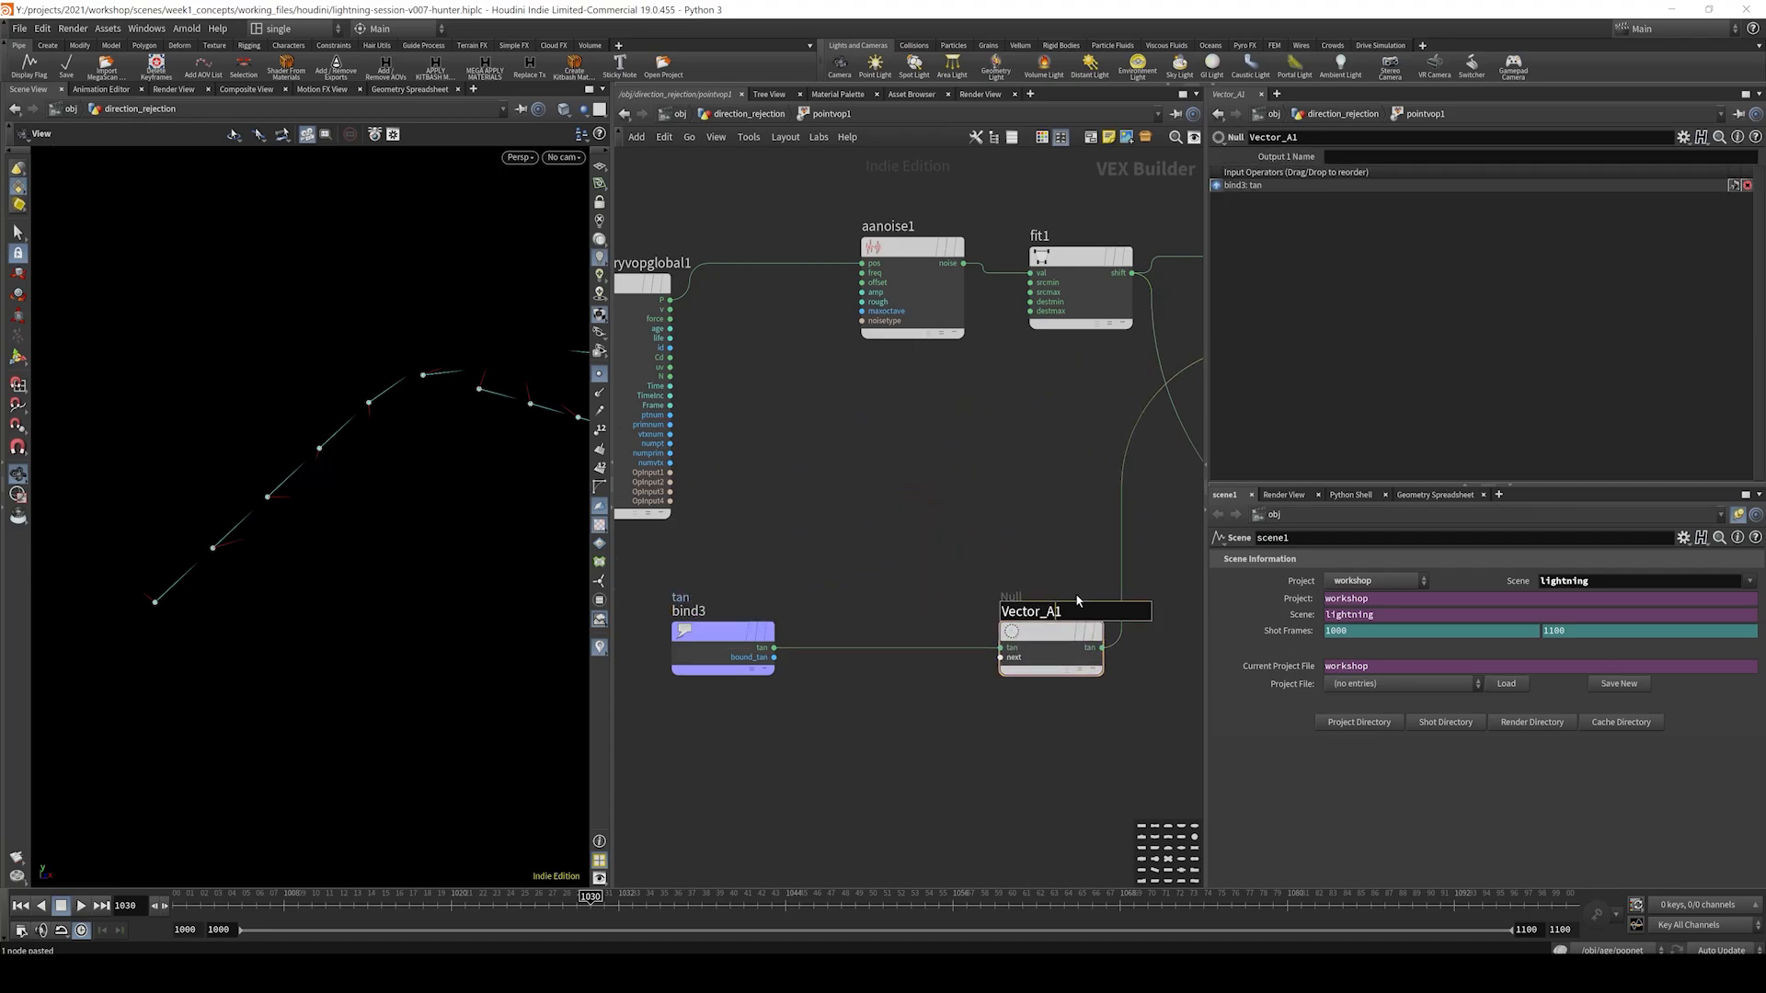
type("B")
key("Return")
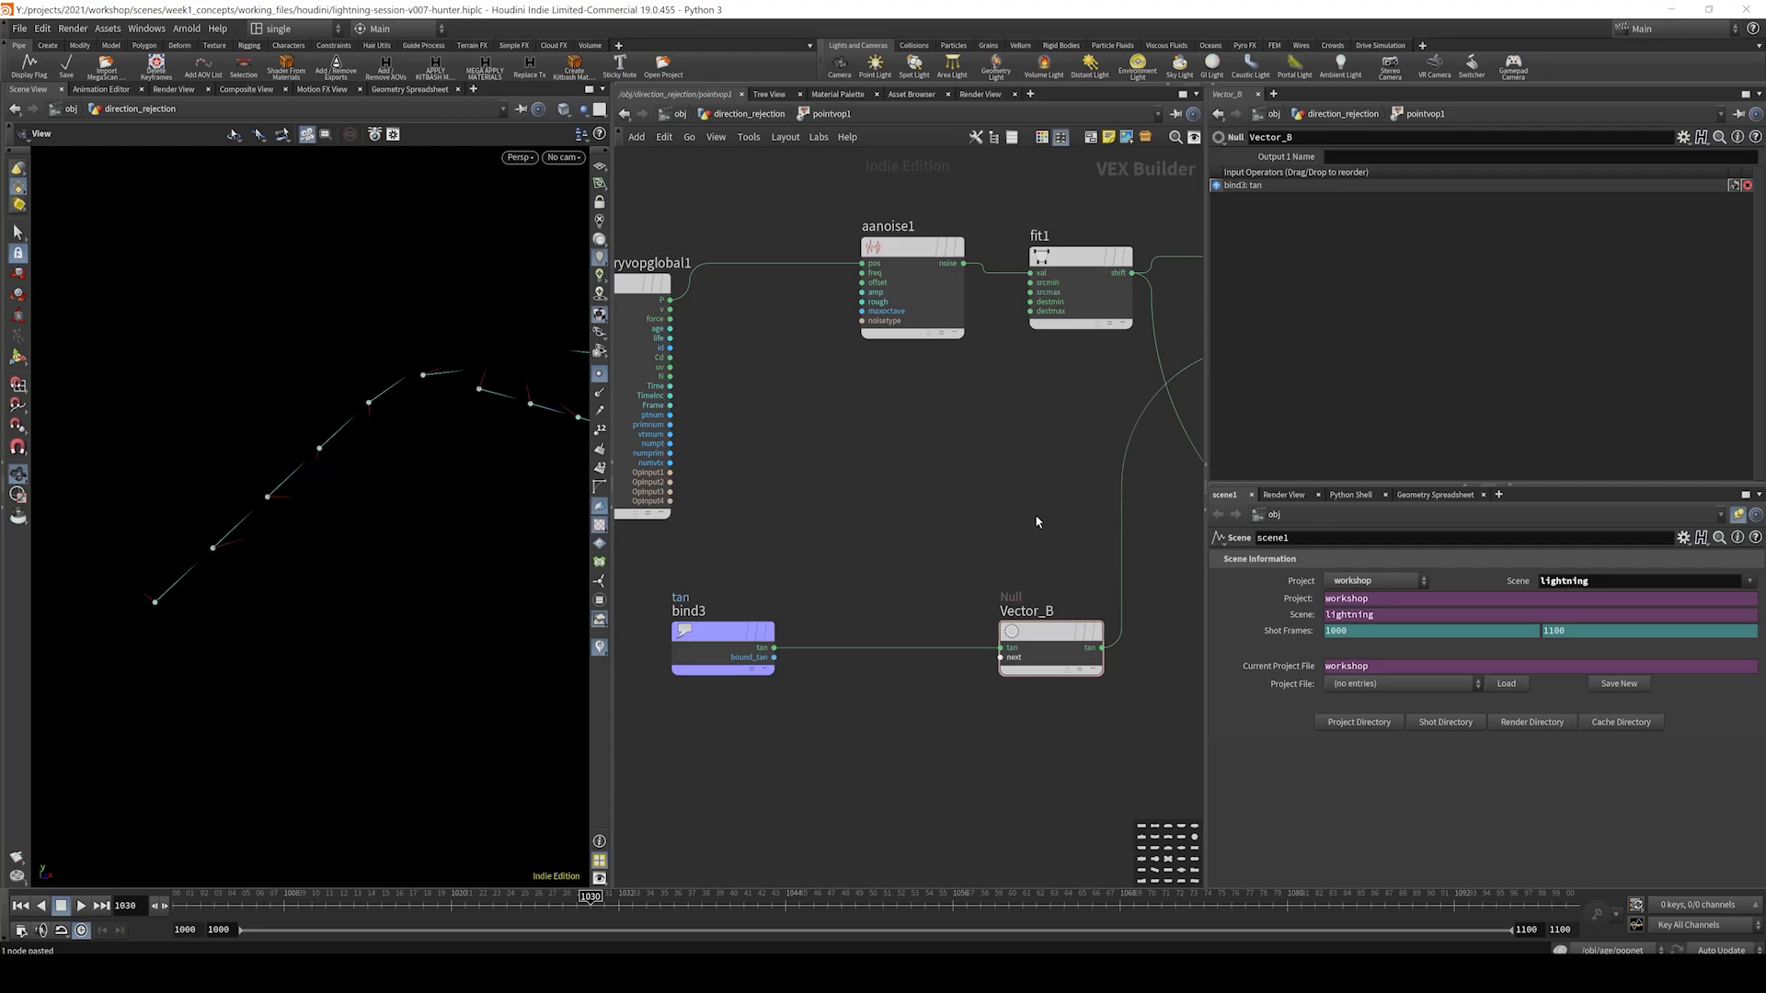
- Spread out the network by moving Vector_B, placing bind2 below the geometry output and bind1 above it
scroll(790, 432, "down", 4)
middle_click_drag(733, 469, 766, 471)
left_click_drag(651, 530, 722, 530)
middle_click_drag(948, 347, 816, 368)
left_click_drag(867, 406, 1151, 706)
left_click_drag(889, 342, 1079, 289)
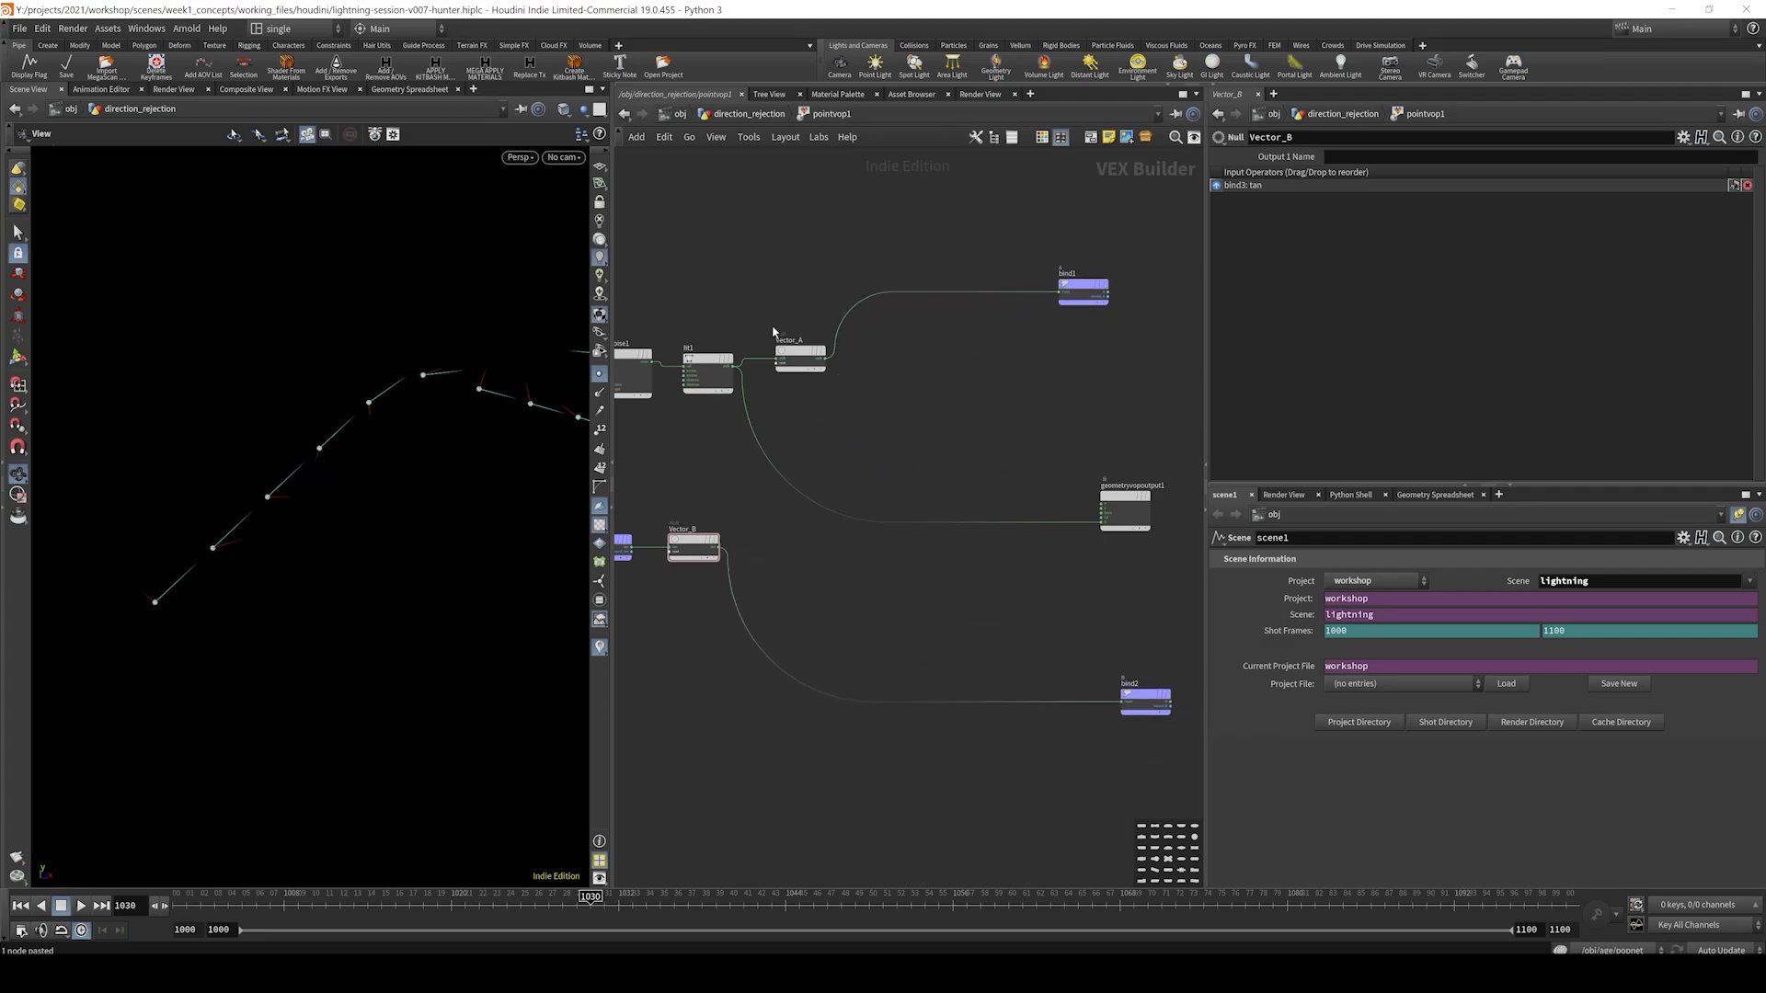
- Select bind3 and Vector_B together and move them beneath the noise chain, lined up under Vector_A
middle_click_drag(667, 514, 711, 509)
left_click_drag(711, 508, 618, 563)
left_click_drag(799, 506, 831, 553)
scroll(968, 537, "down", 5)
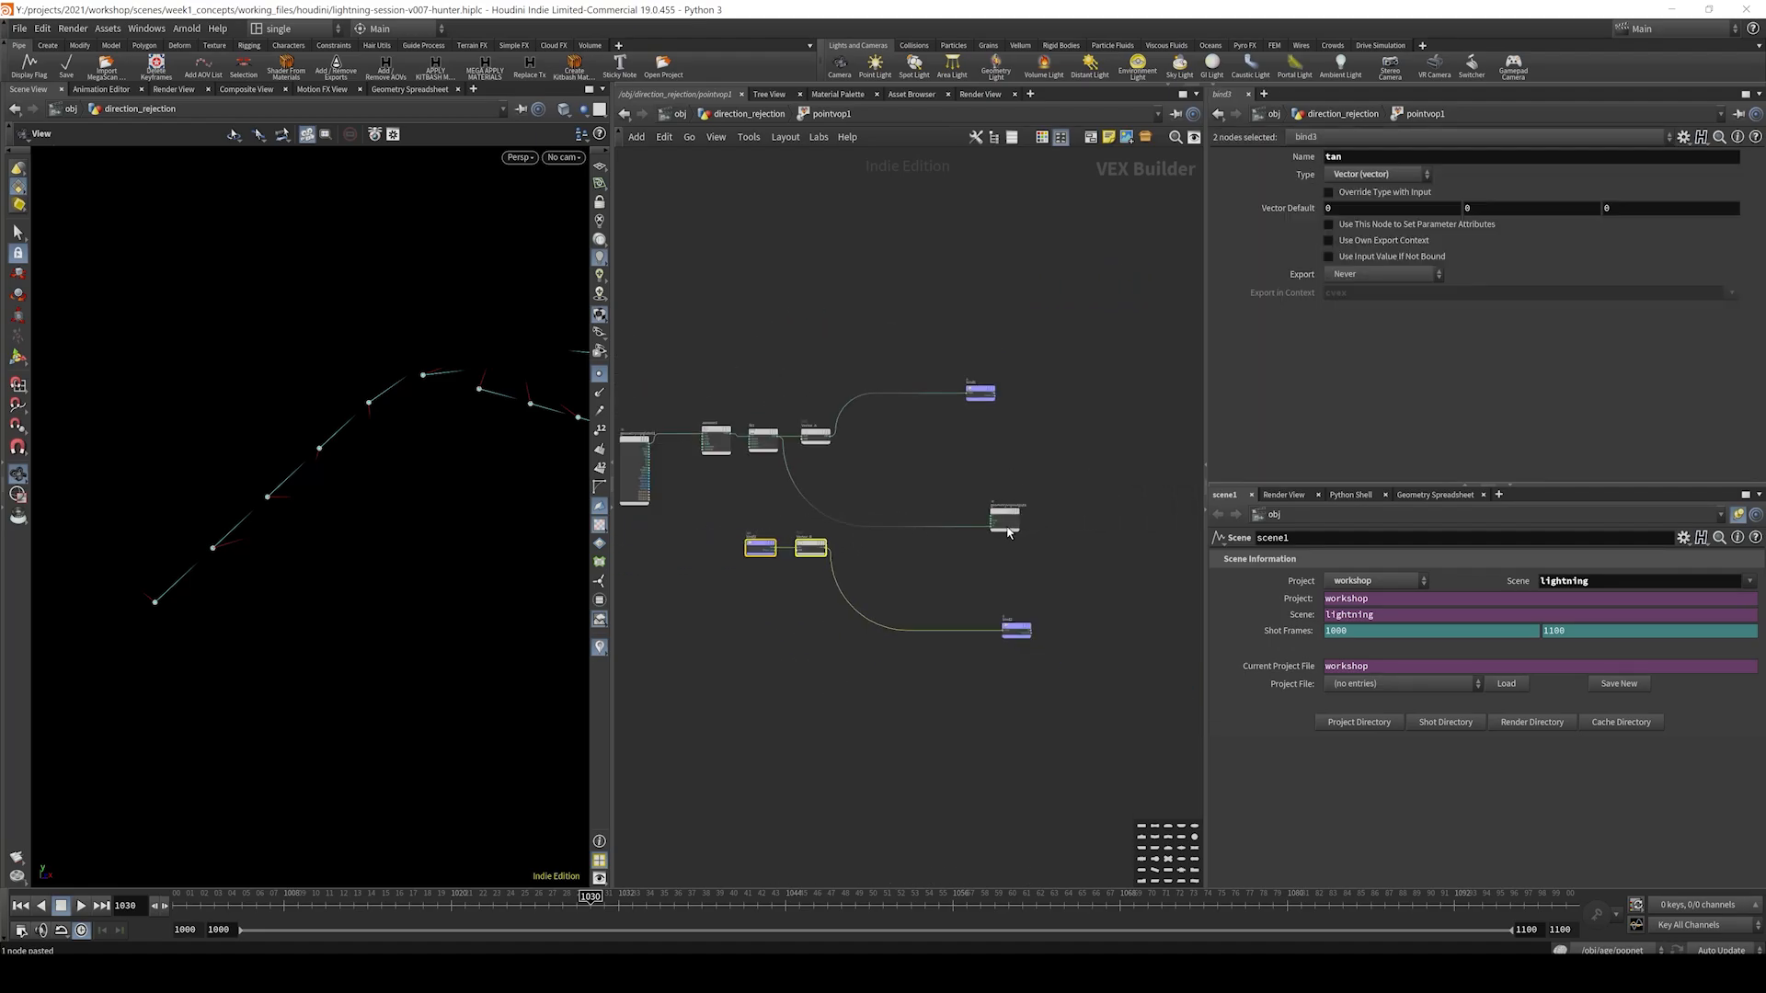
- Move the geometry output node above bind1 and consult the projection formula on the Microsoft Whiteboard page
left_click_drag(1006, 513, 941, 296)
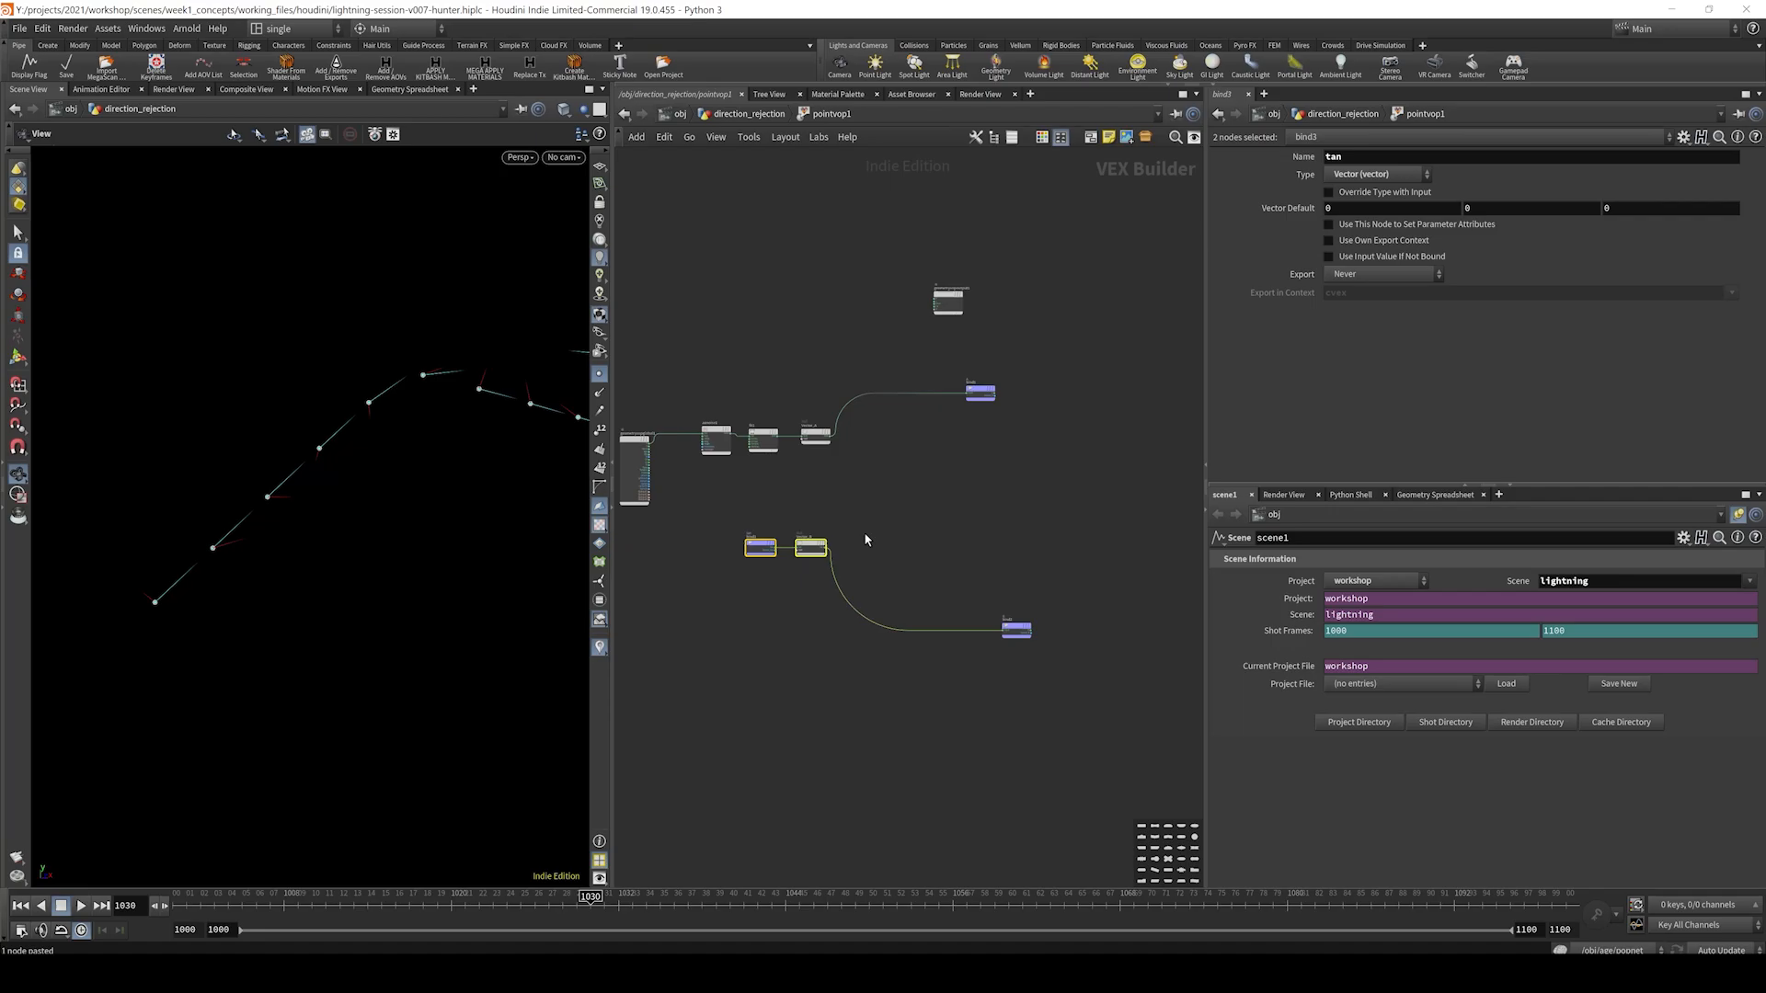
left_click(760, 767)
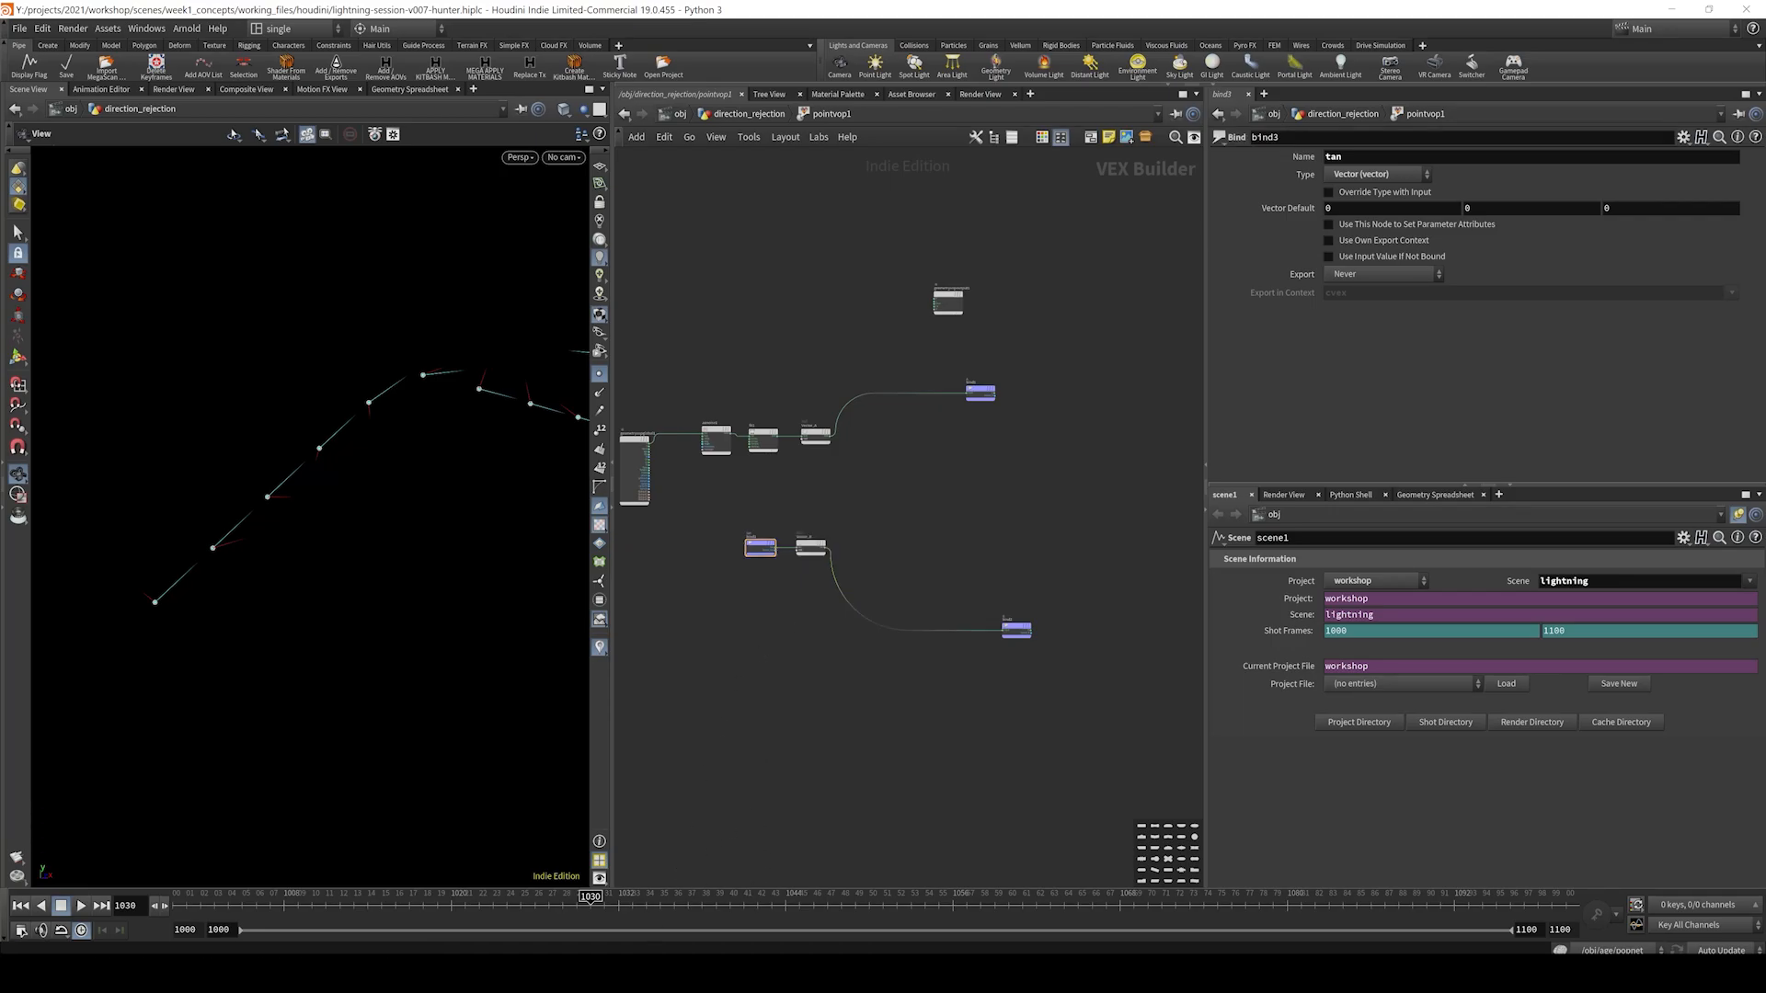
mouse_move(376, 973)
left_click(317, 922)
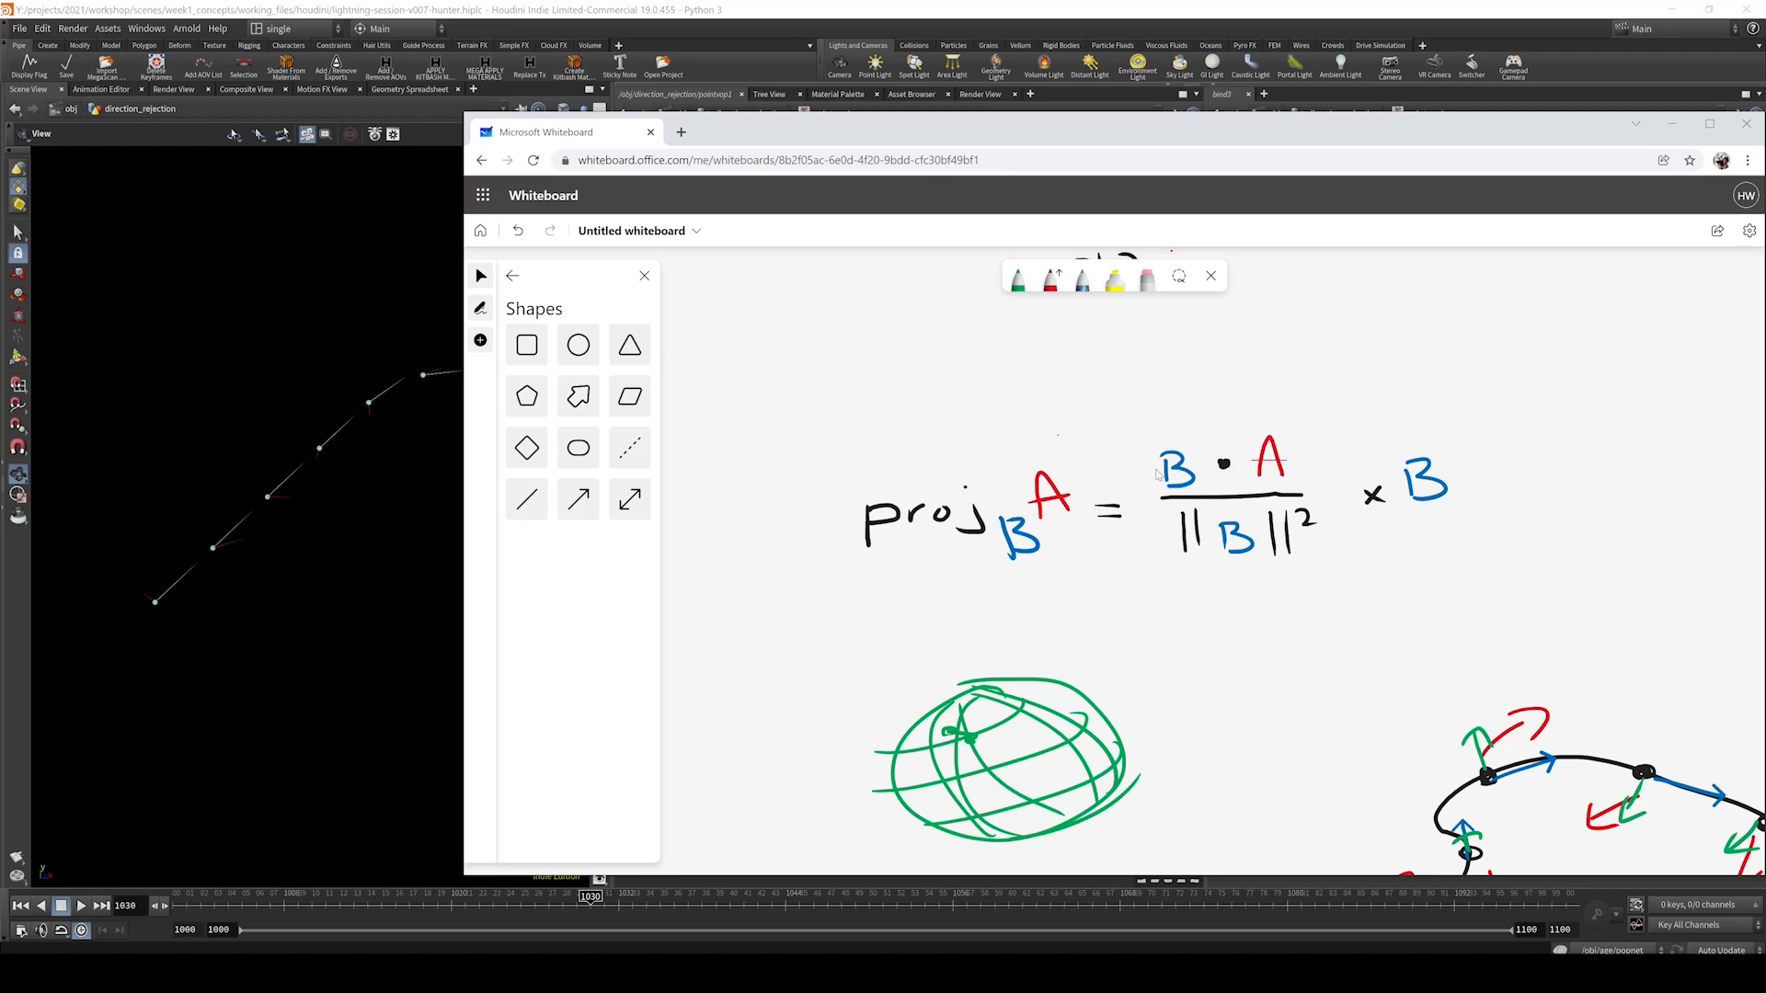
left_click(1684, 120)
- Add a Dot Product node in the open space between the Vector_A and Vector_B branches
scroll(956, 478, "up", 5)
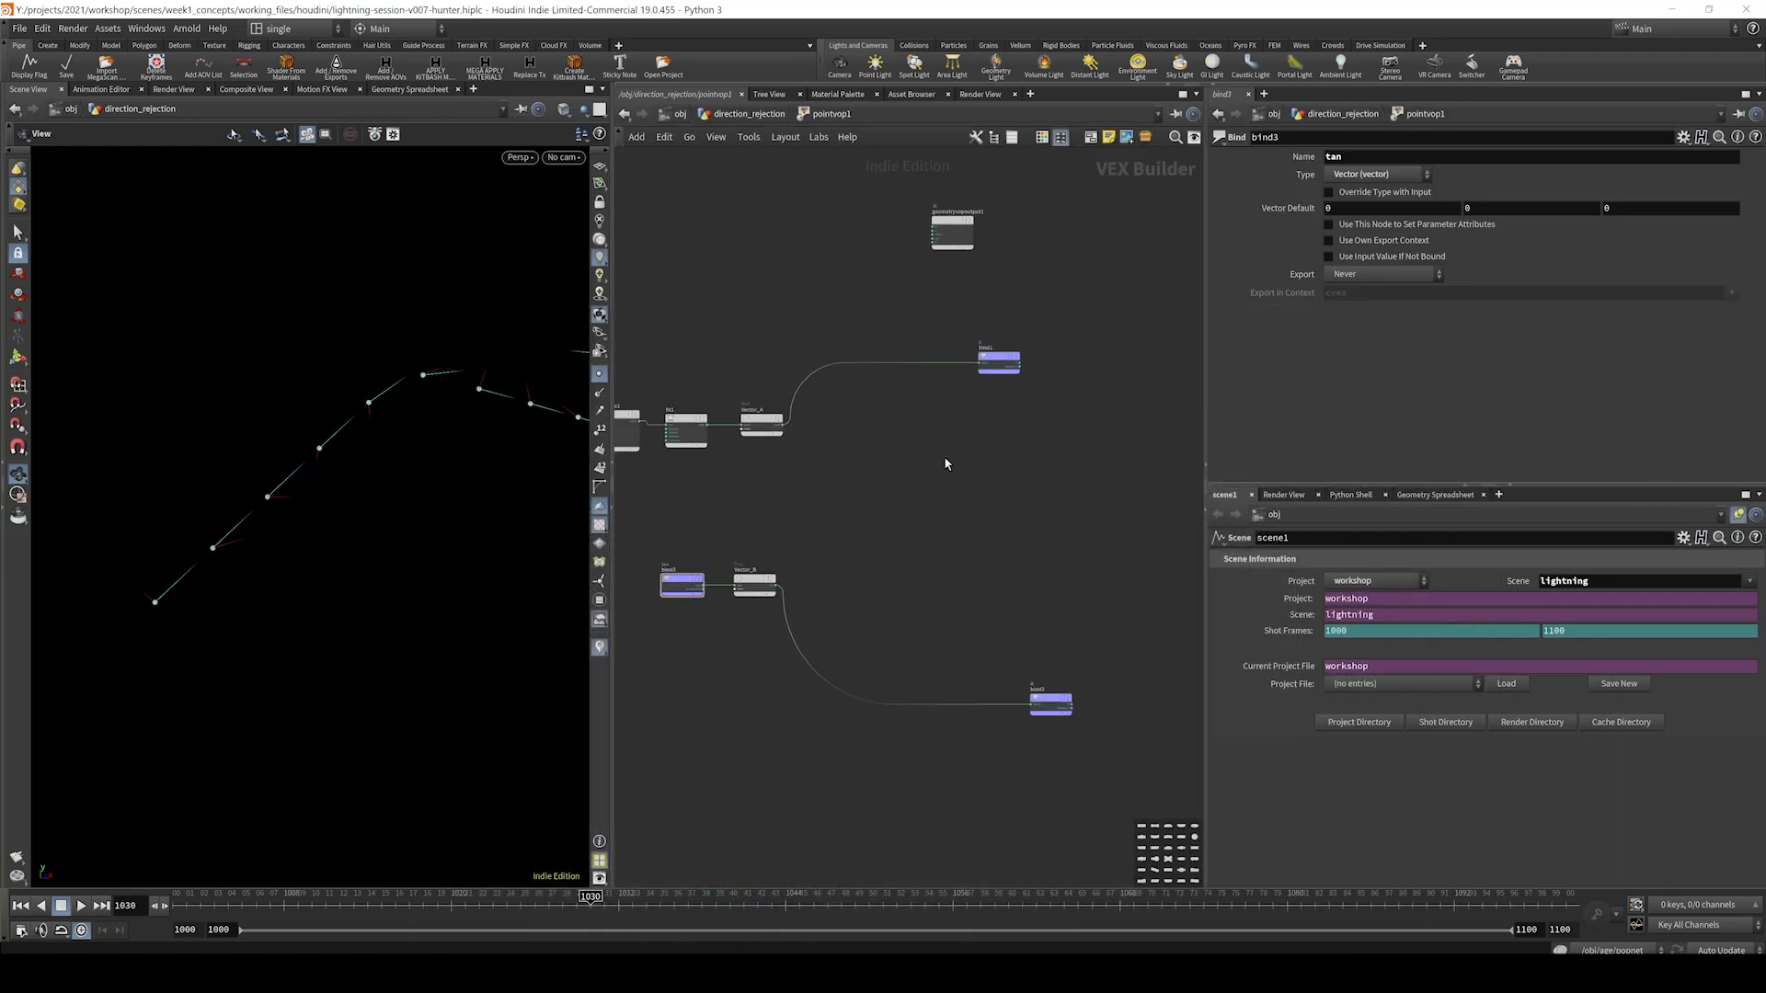
key("Tab")
type("fot")
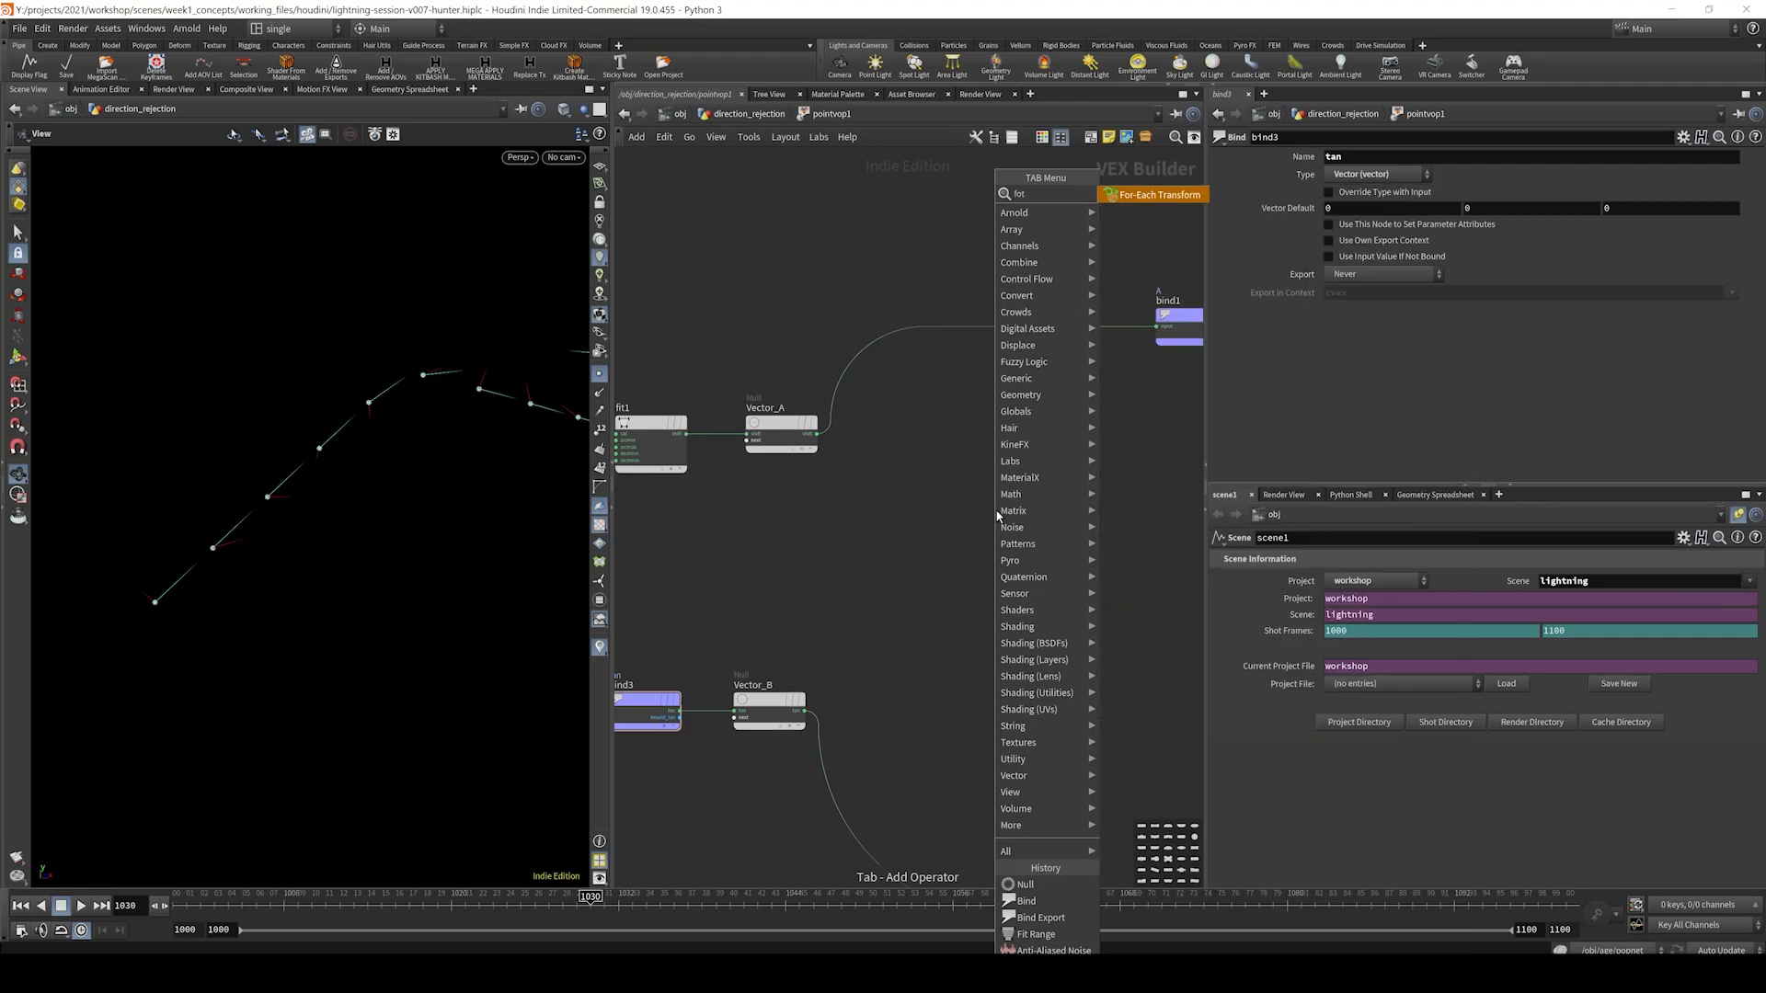
key("BackSpace")
type("dot")
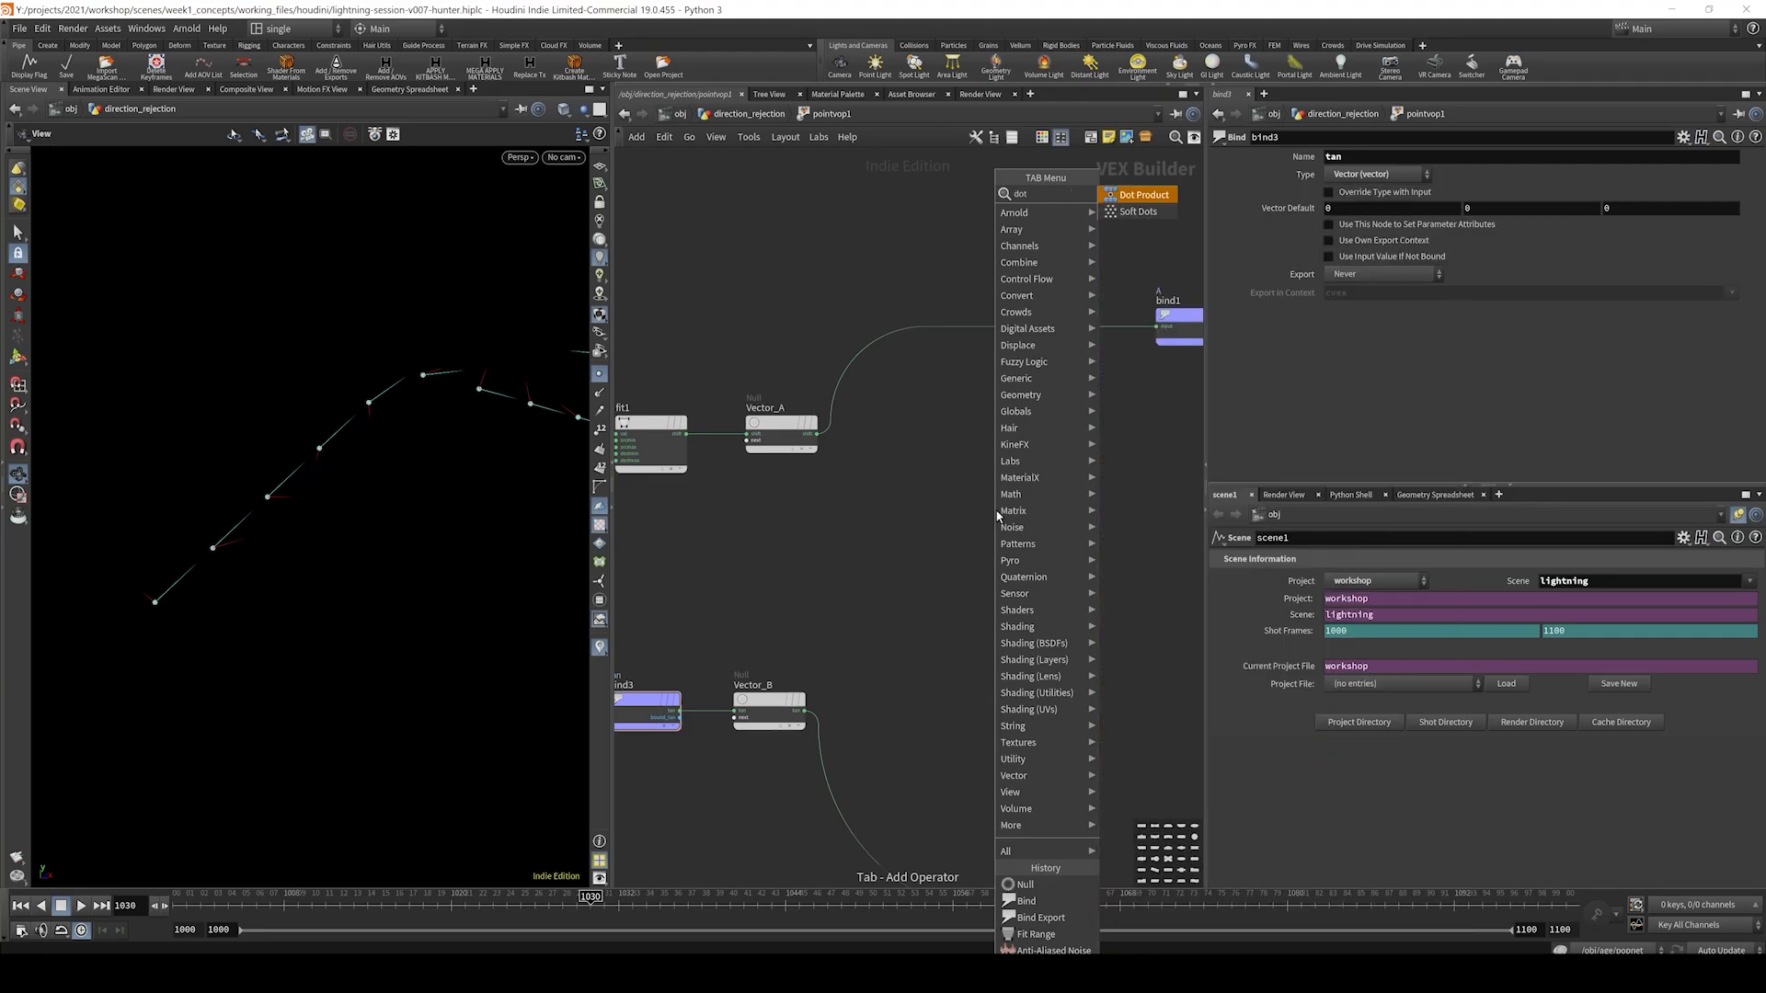
key("Return")
left_click(995, 509)
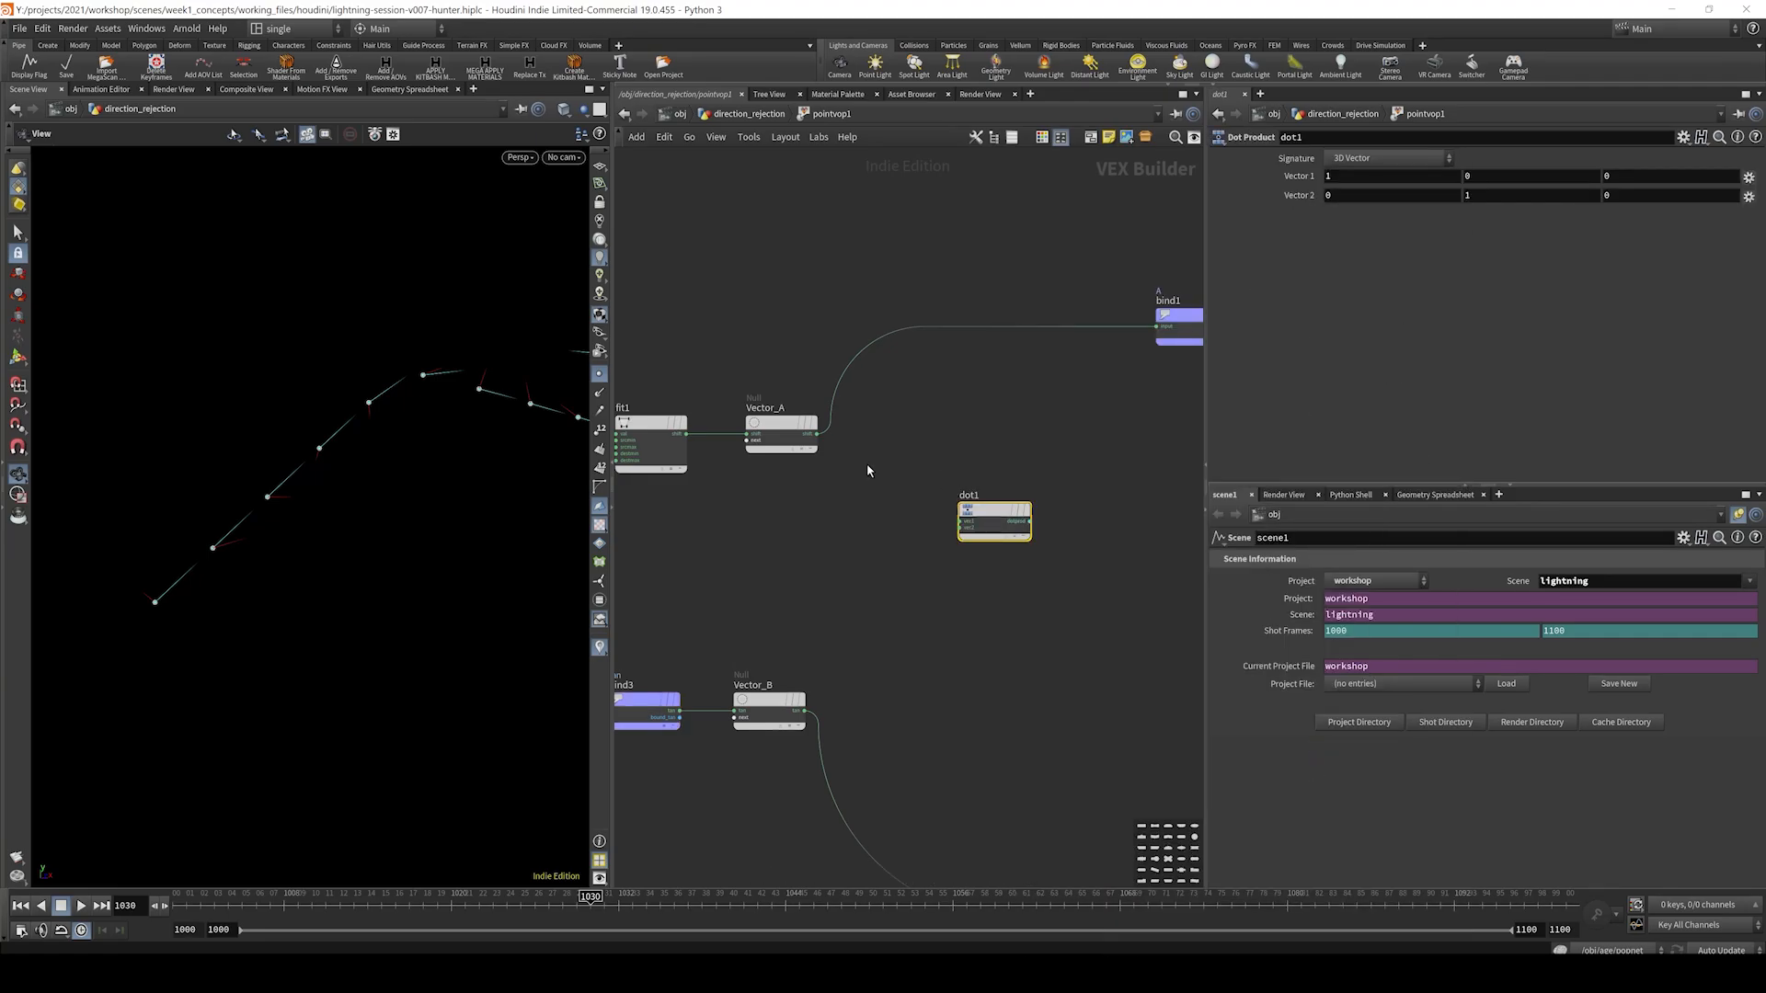
- Connect Vector_A to the first input and Vector_B to the second input of the Dot Product node
left_click(814, 435)
left_click(960, 521)
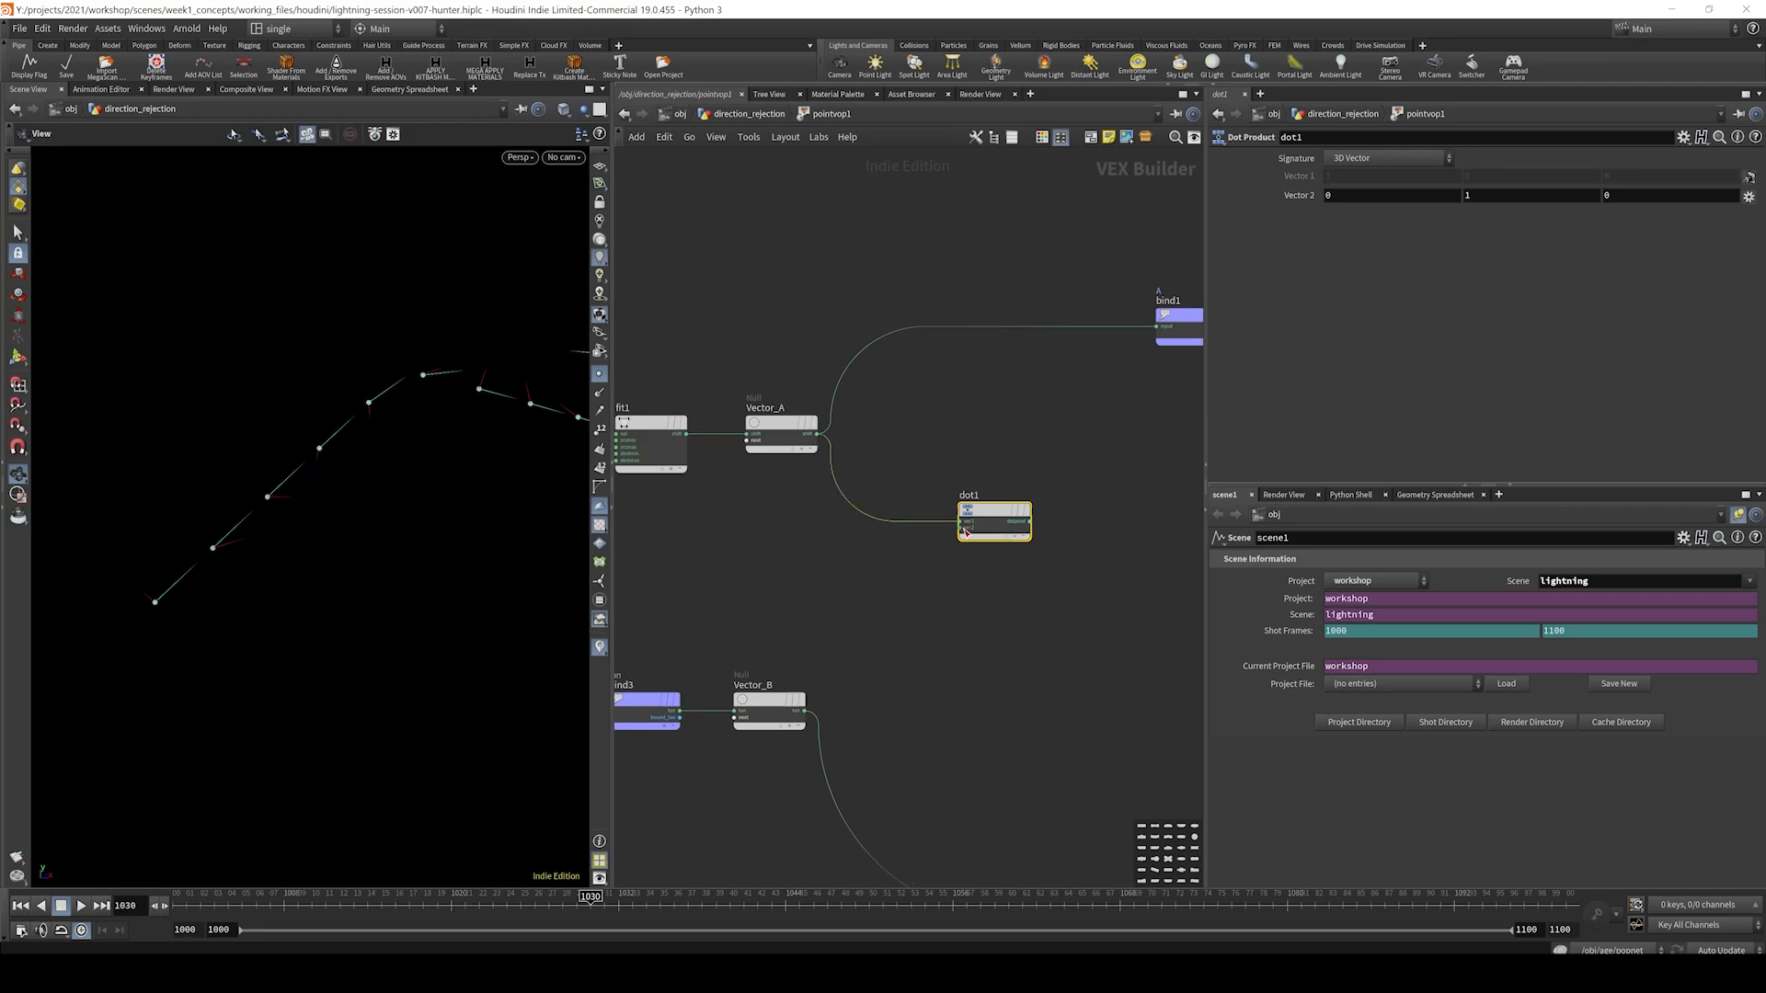
left_click(960, 527)
left_click(819, 707)
middle_click_drag(1008, 598, 955, 566)
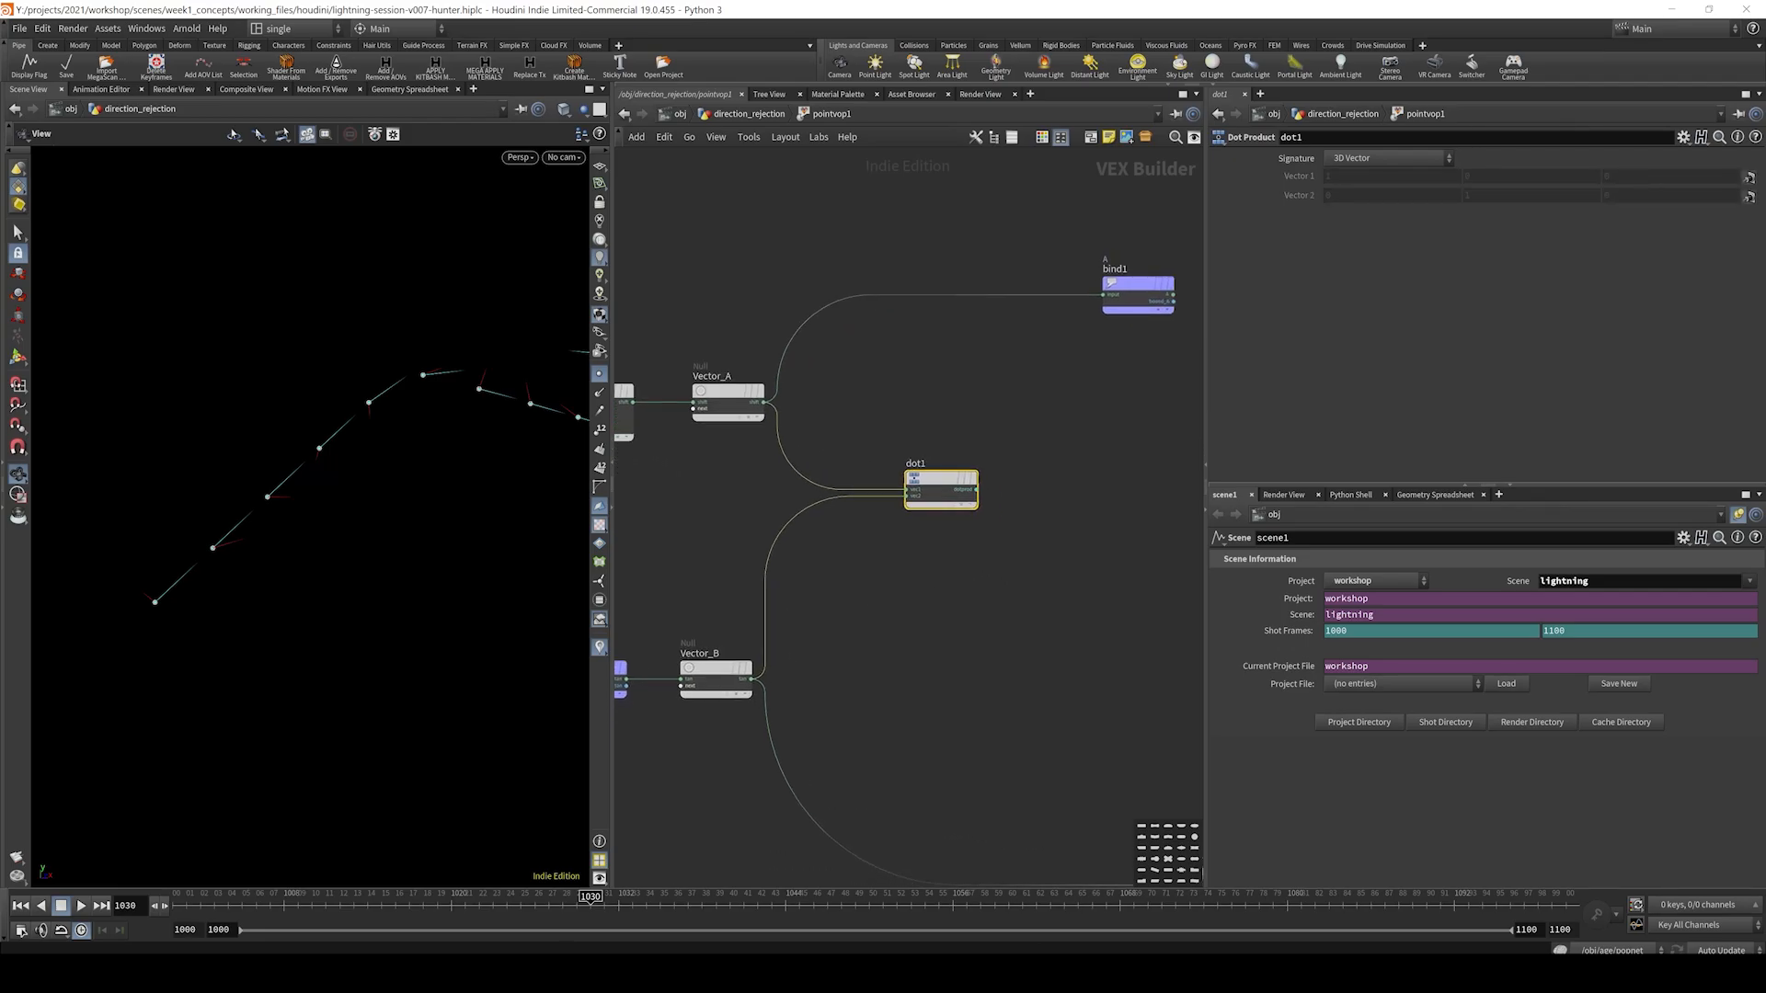
- Check the formula's denominator on the whiteboard and add a Length node fed by Vector_B
left_click(373, 883)
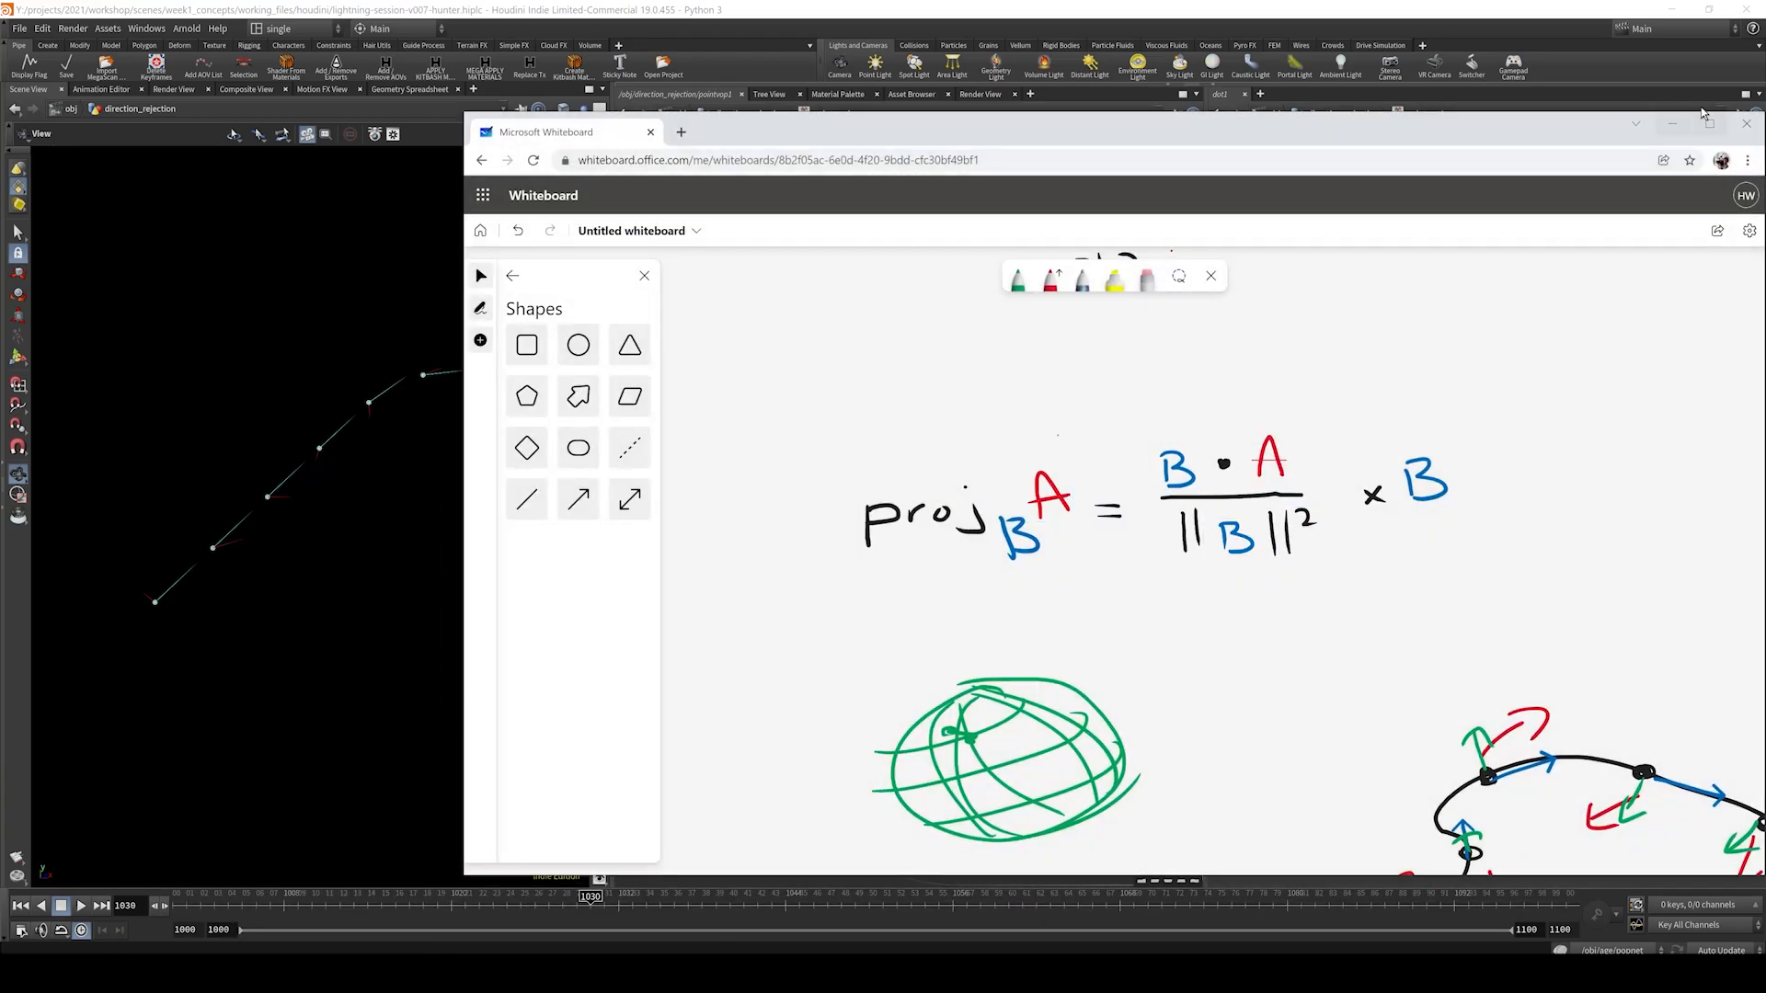
left_click(1676, 124)
scroll(954, 500, "up", 4)
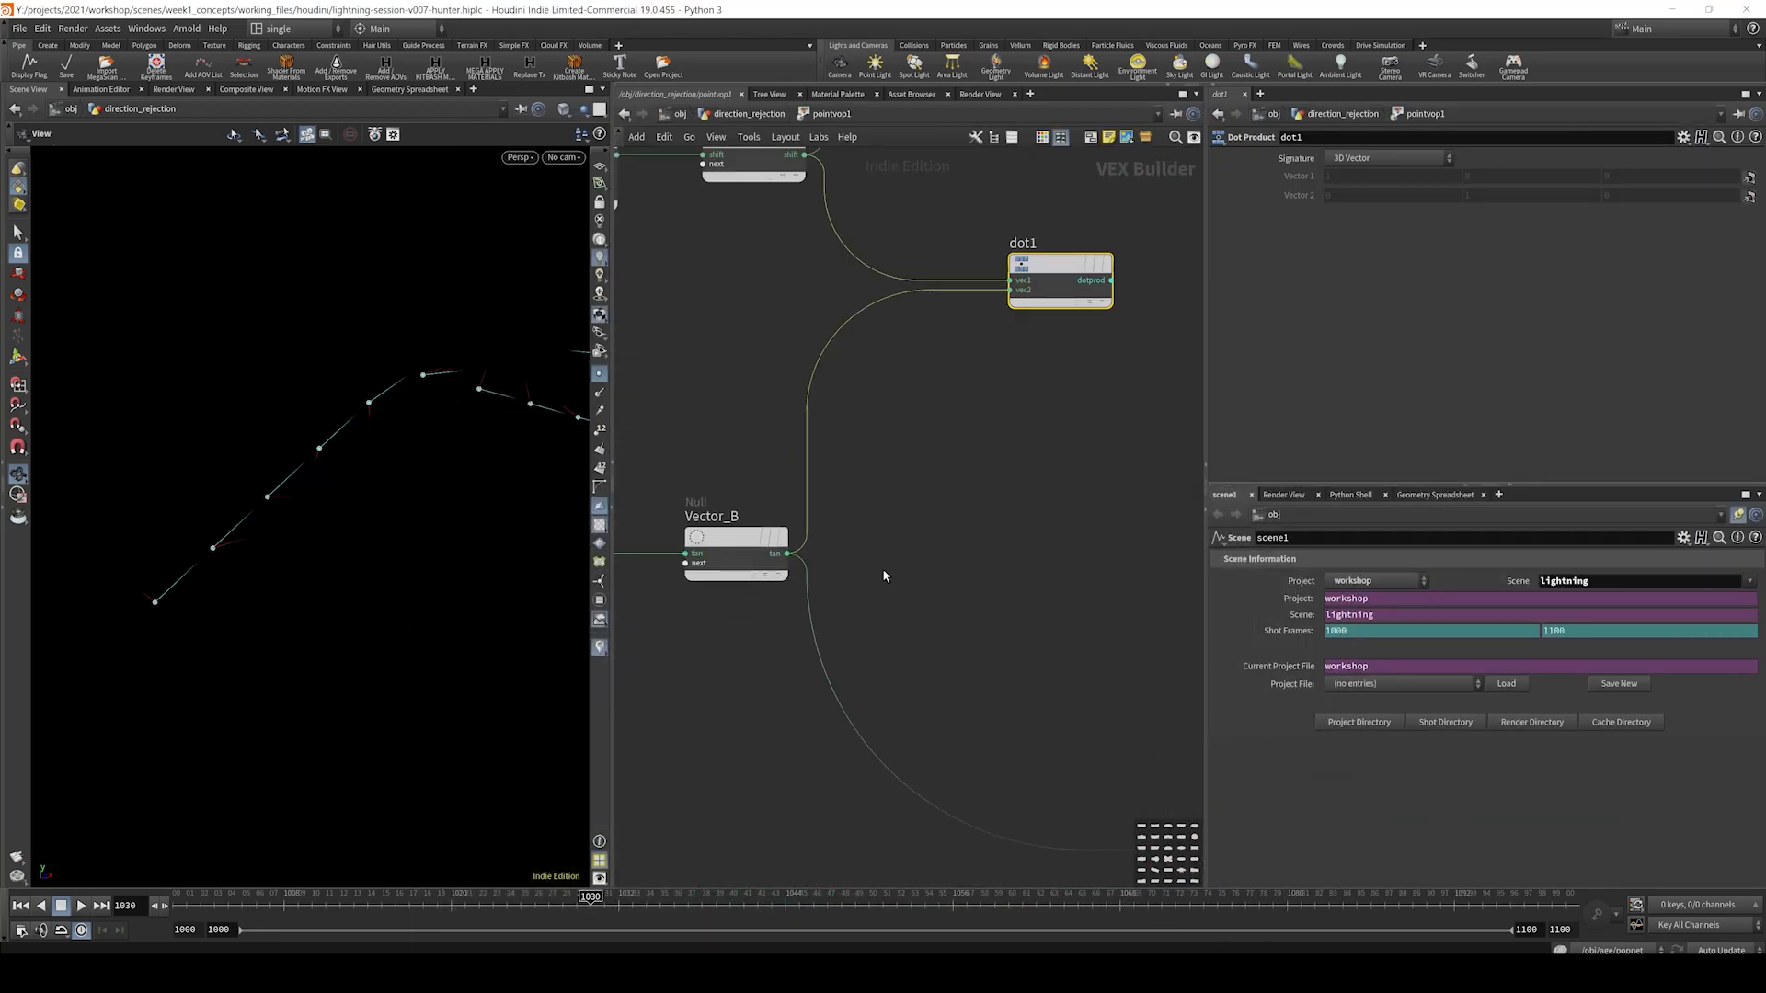
left_click(786, 554)
key("Tab")
type("length")
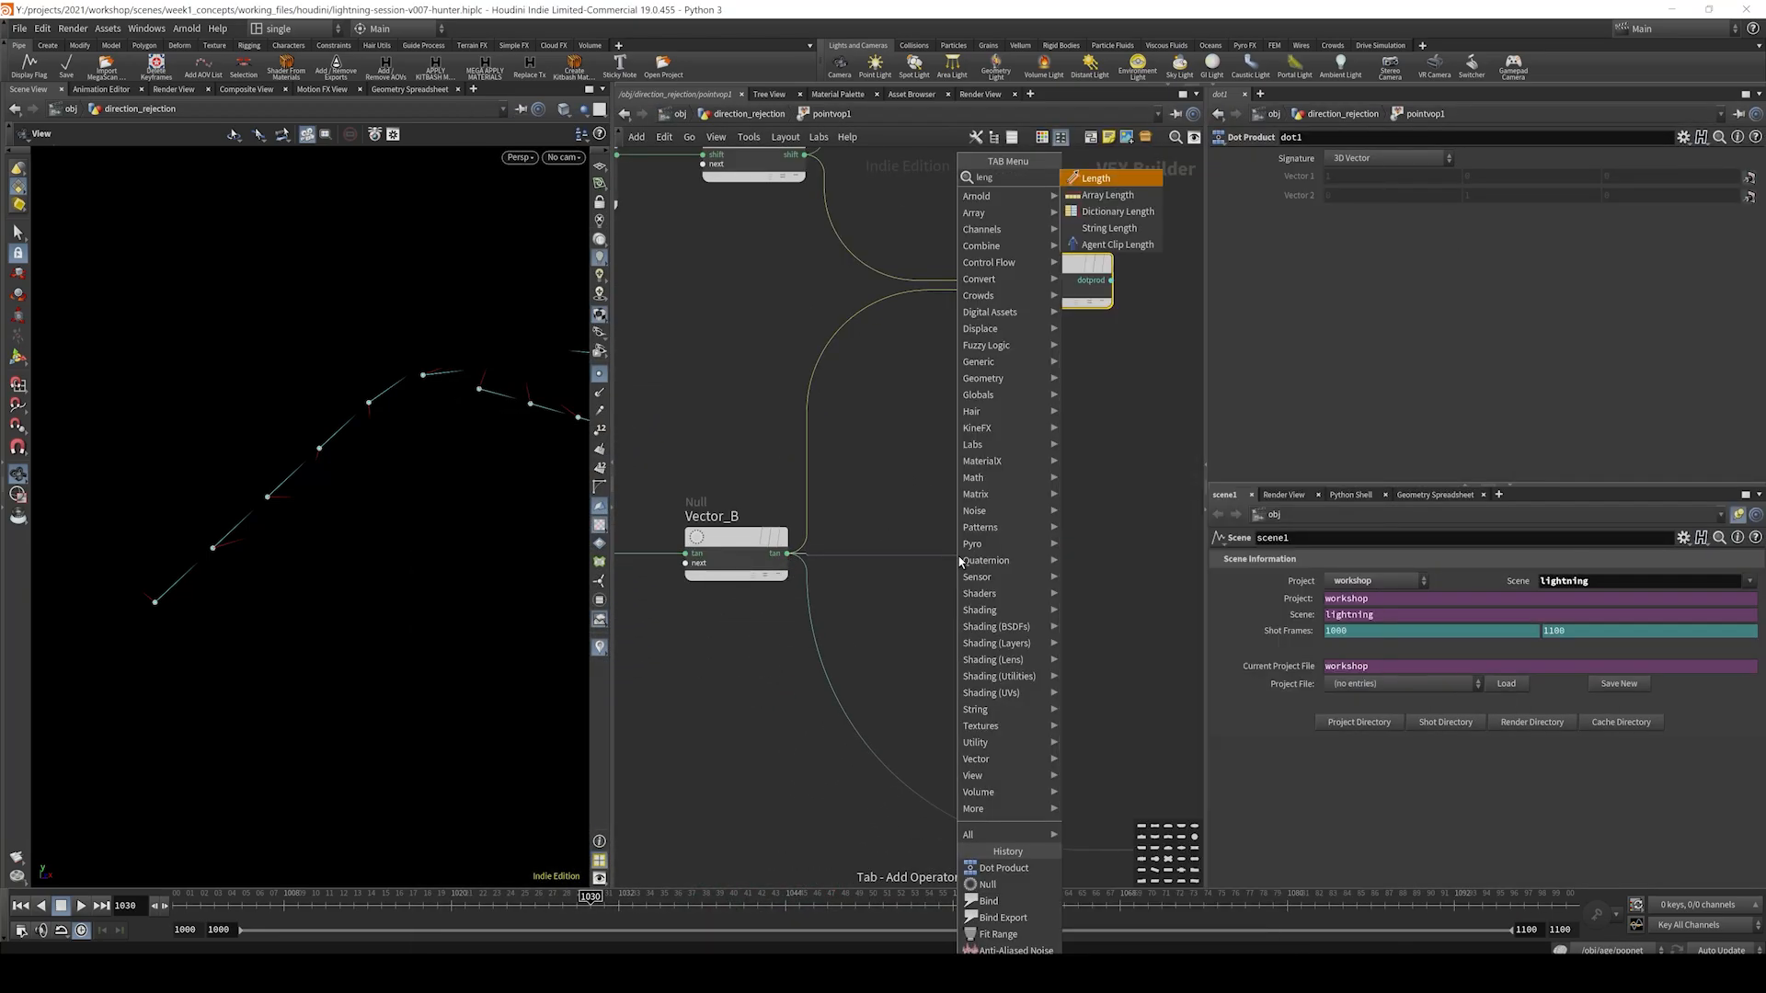
key("Return")
left_click(961, 562)
left_click_drag(959, 562, 1042, 553)
middle_click_drag(1180, 410, 1032, 402)
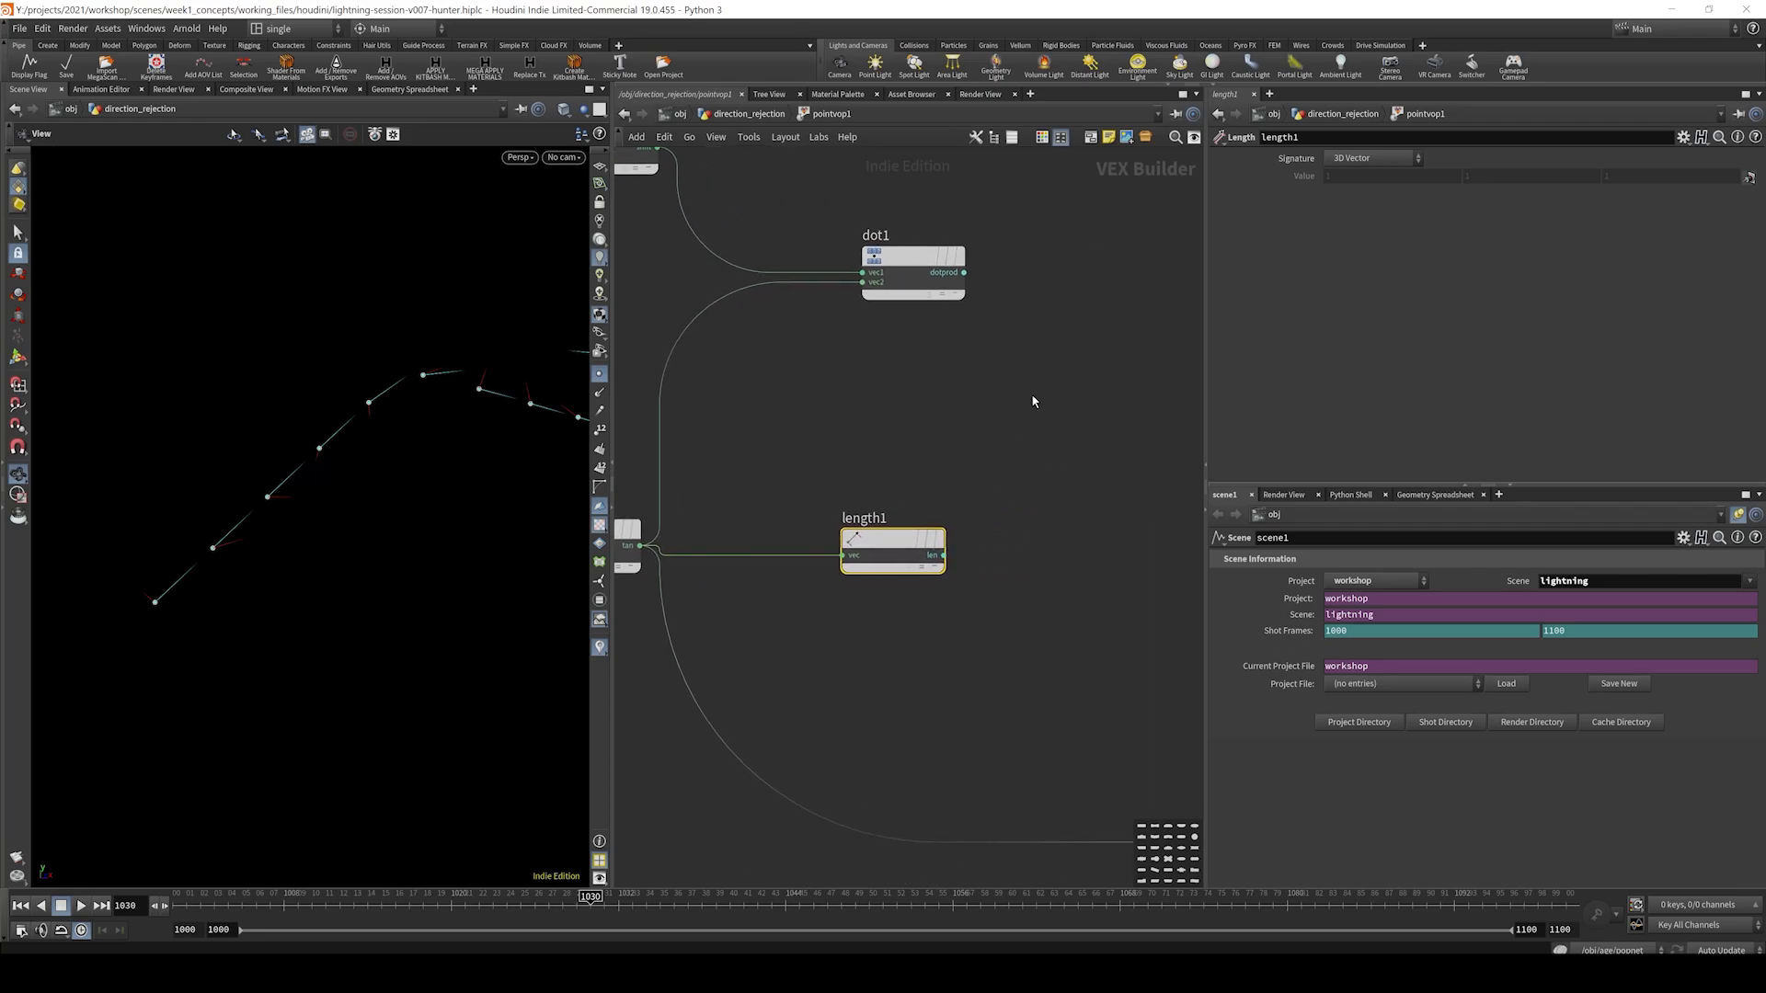
- Line up length1 with Vector_B, add a Power node on its output and set the exponent to 2
left_click_drag(833, 512, 929, 512)
scroll(929, 511, "down", 3)
middle_click_drag(993, 490, 941, 483)
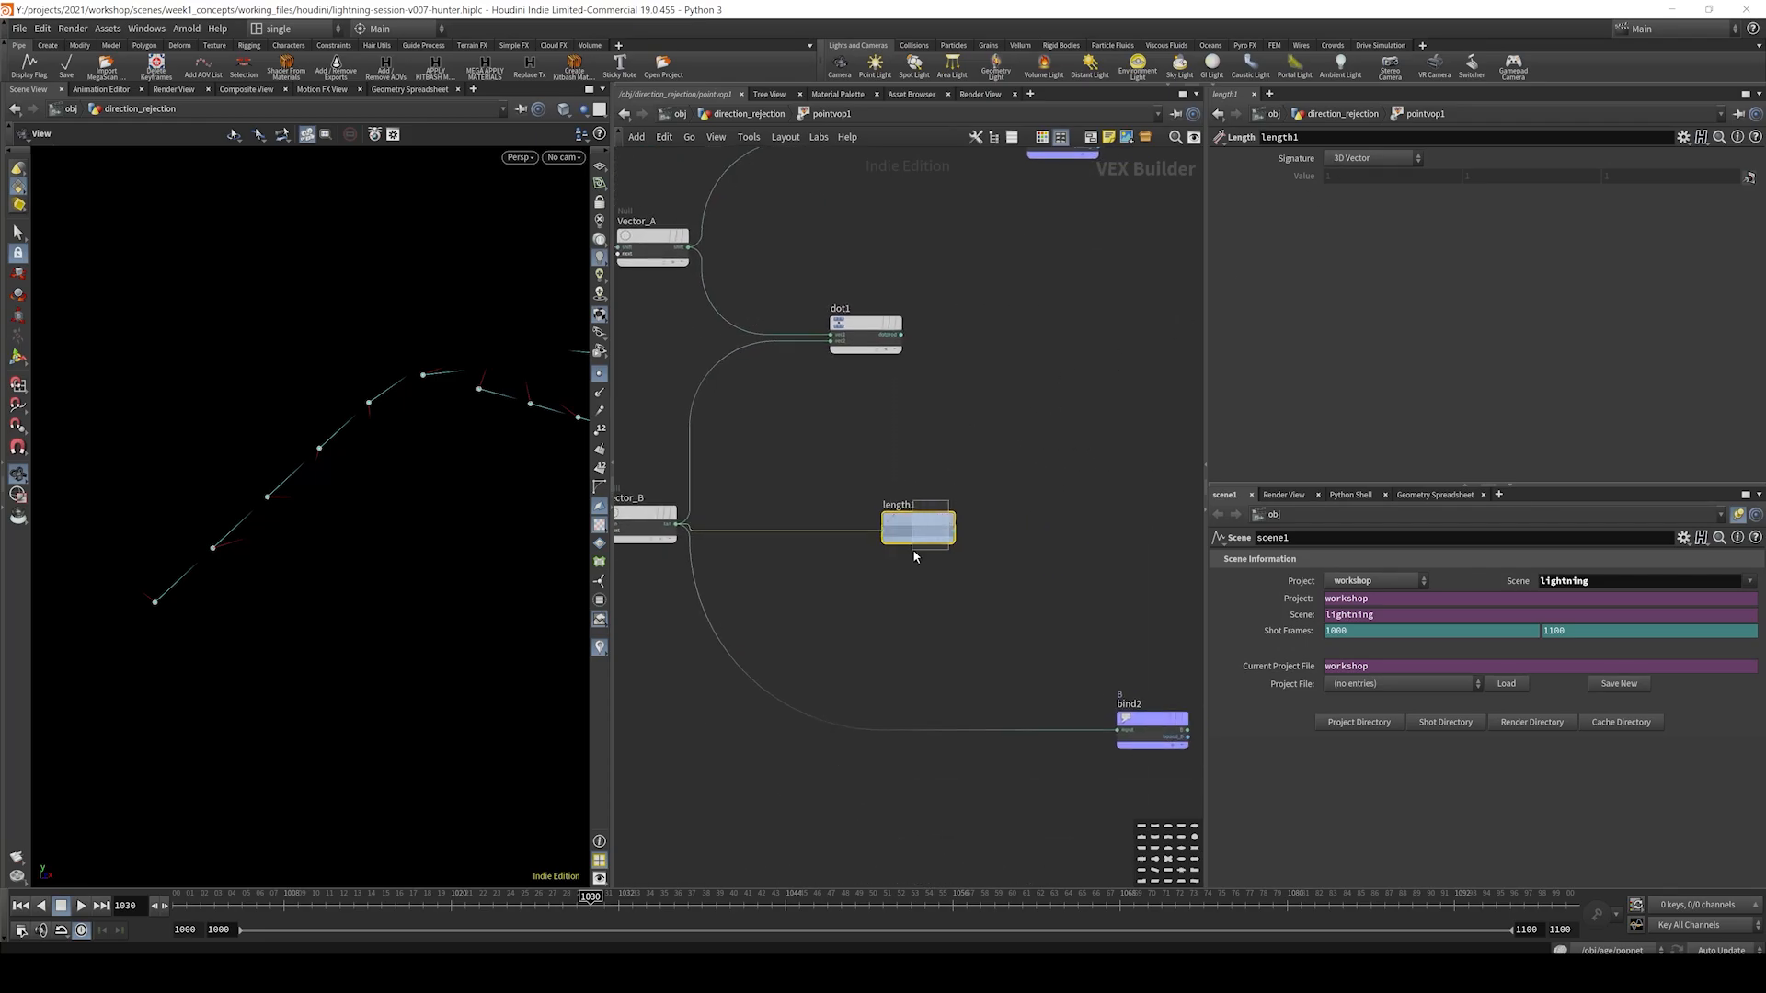
mouse_move(934, 534)
left_mouse_down()
mouse_move(869, 526)
mouse_move(965, 523)
left_mouse_up()
type("pow")
key("Return")
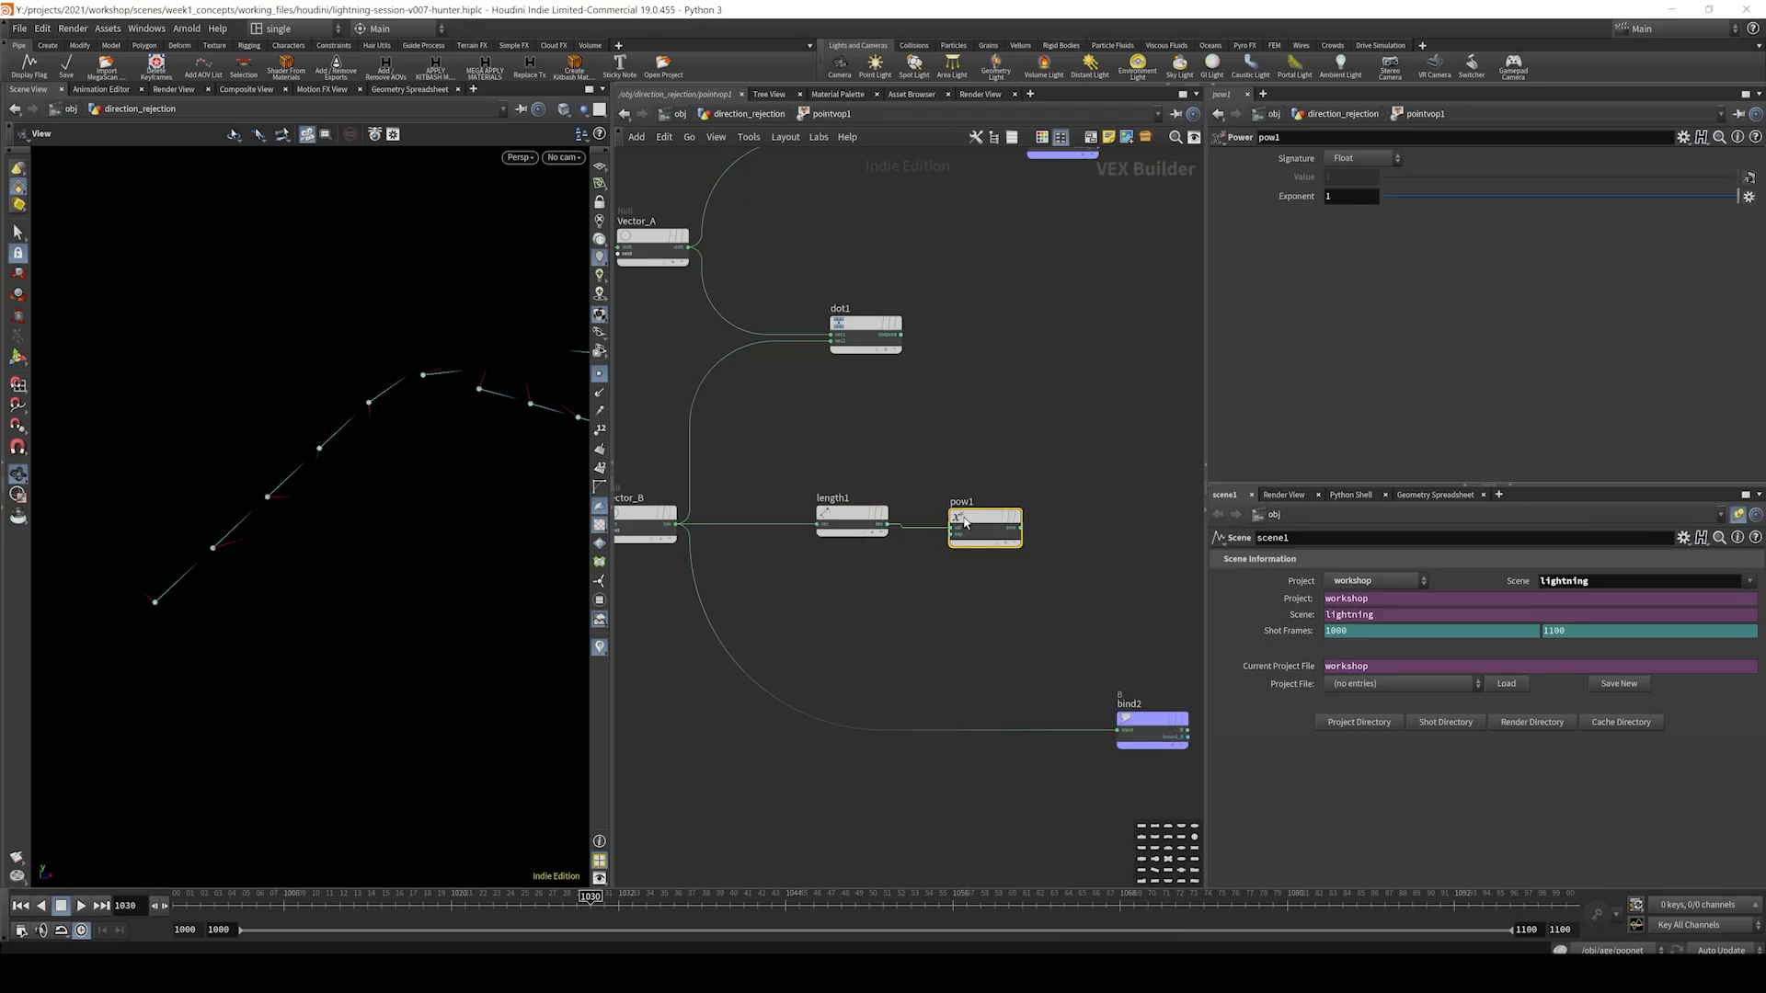
left_click(1341, 199)
- Check the formula on the whiteboard and add a Divide node beyond the dot1 and pow1 nodes
mouse_move(375, 973)
left_click(322, 931)
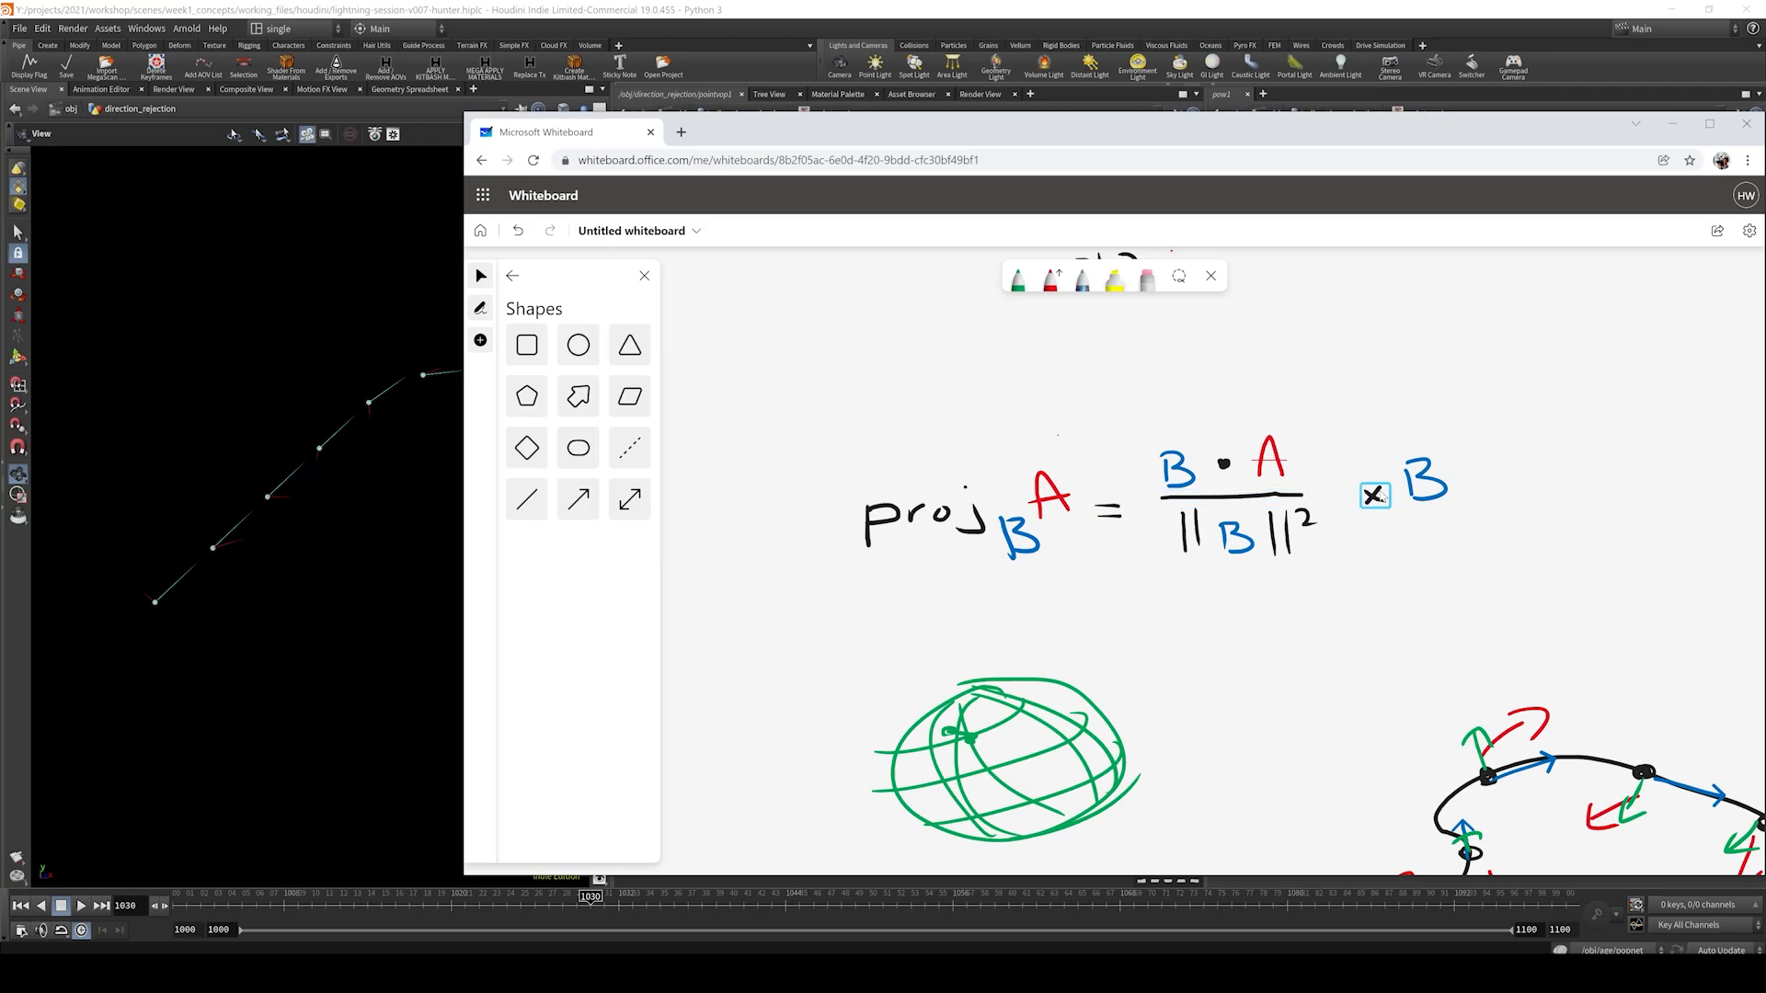
left_click(1670, 126)
scroll(1109, 460, "down", 3)
key("Tab")
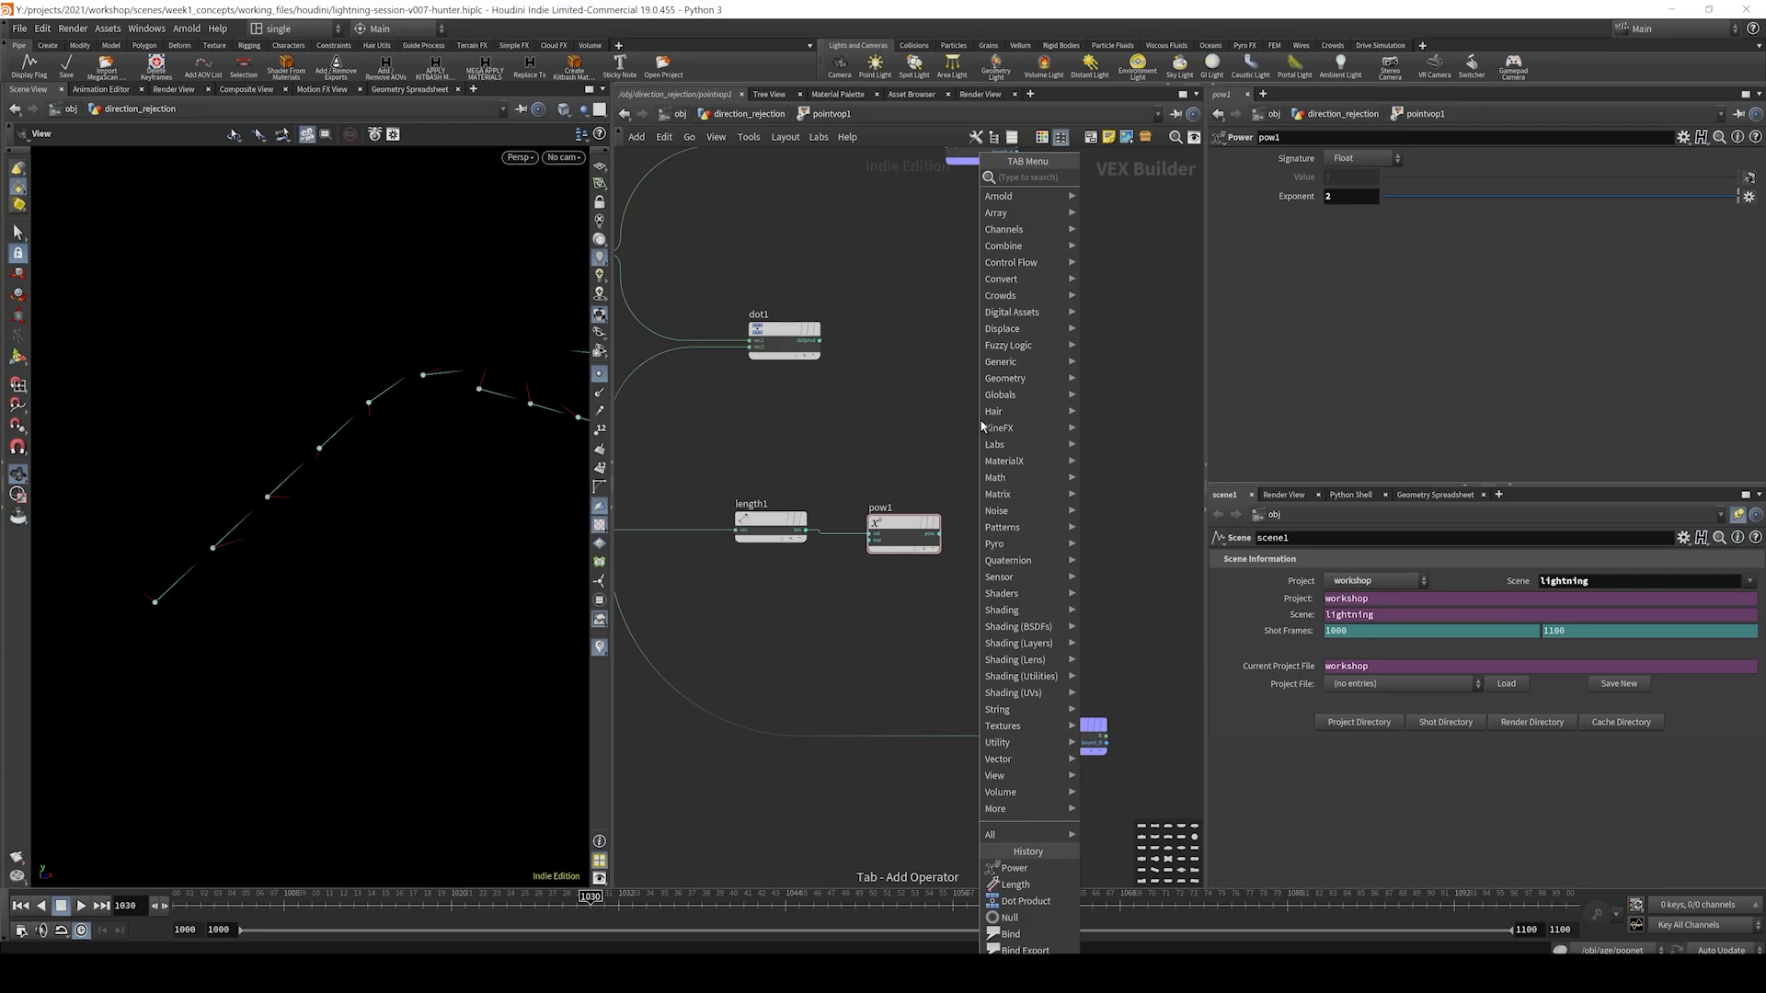
type("divide")
key("Return")
left_click(1036, 421)
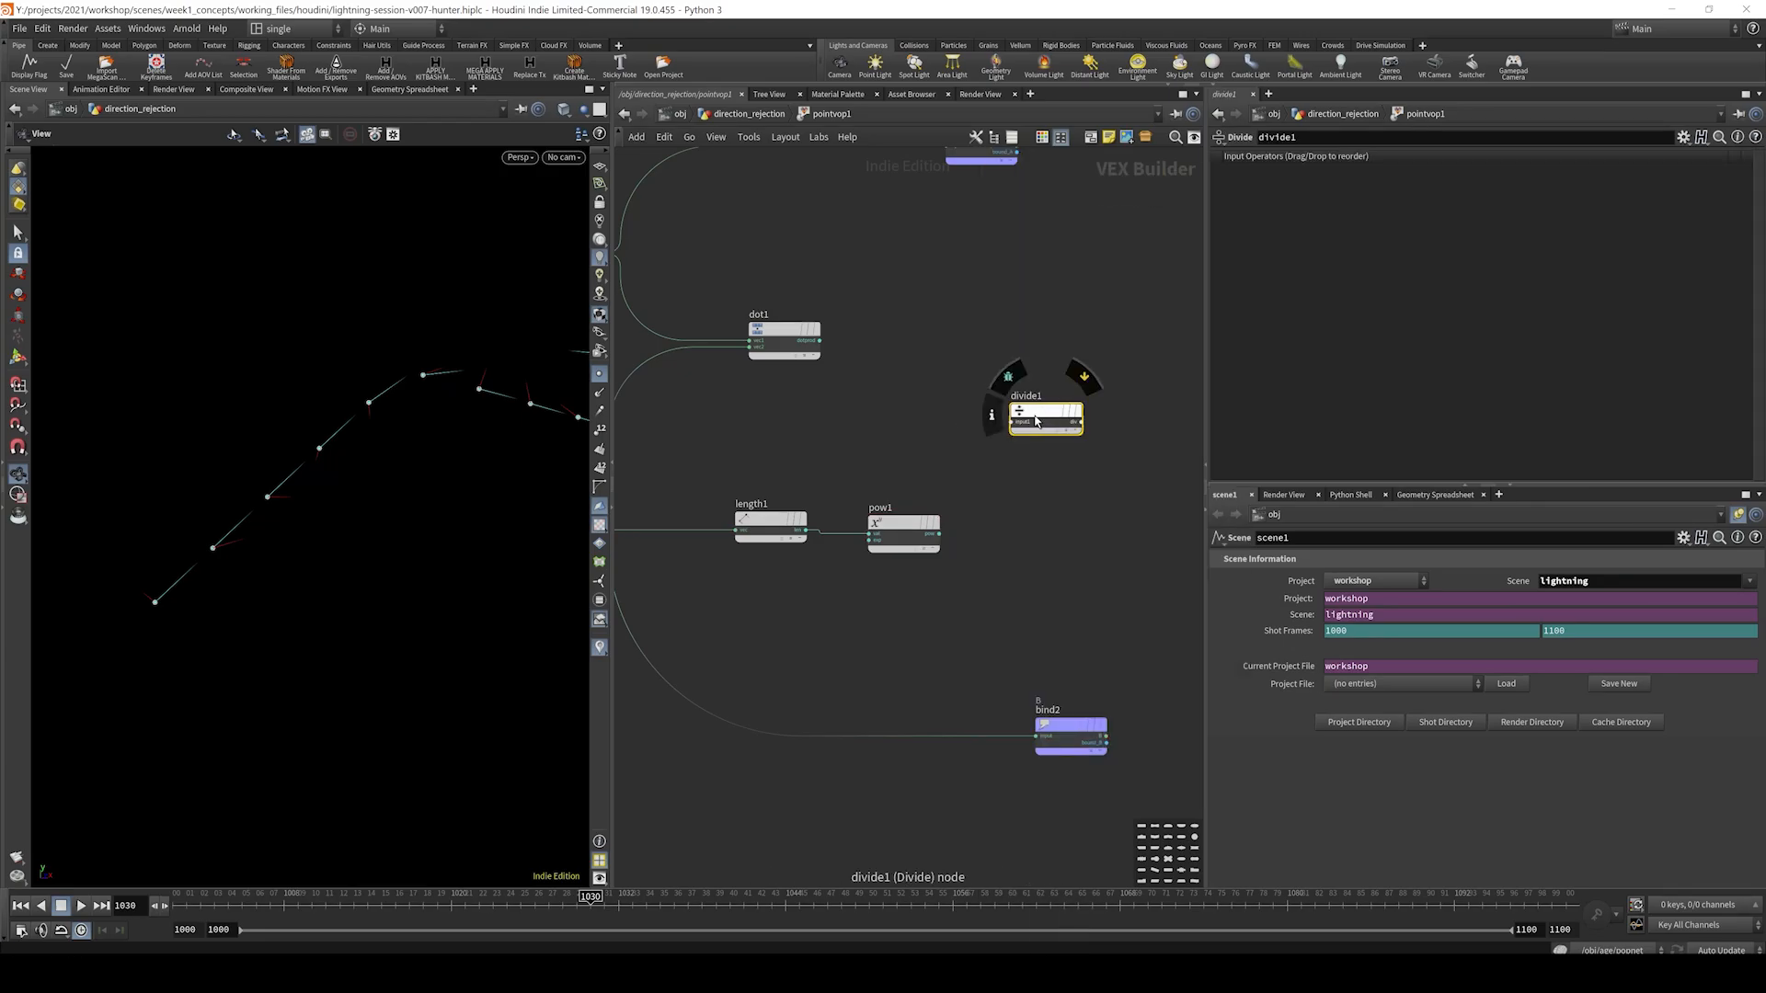
- Connect dot1 and pow1, in that order, to the Divide node and align pow1 with length1
left_click(1012, 421)
left_click(819, 340)
left_click(1011, 428)
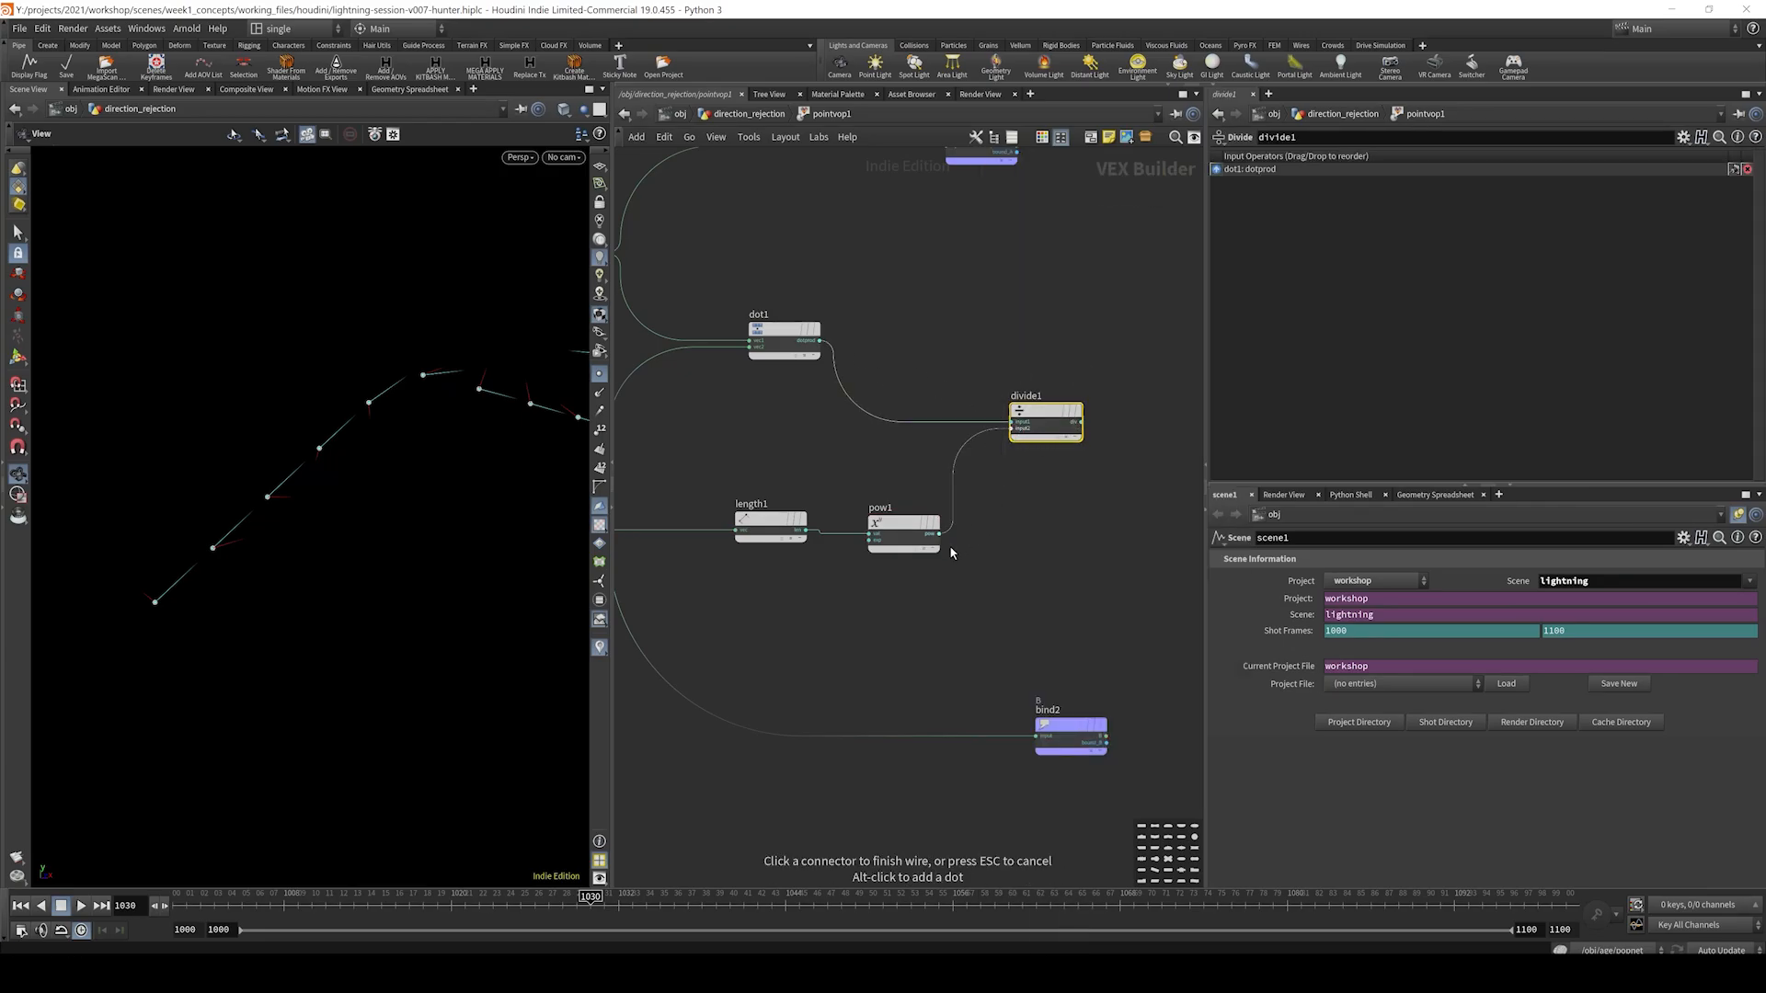
left_click(939, 533)
left_click_drag(897, 522, 882, 516)
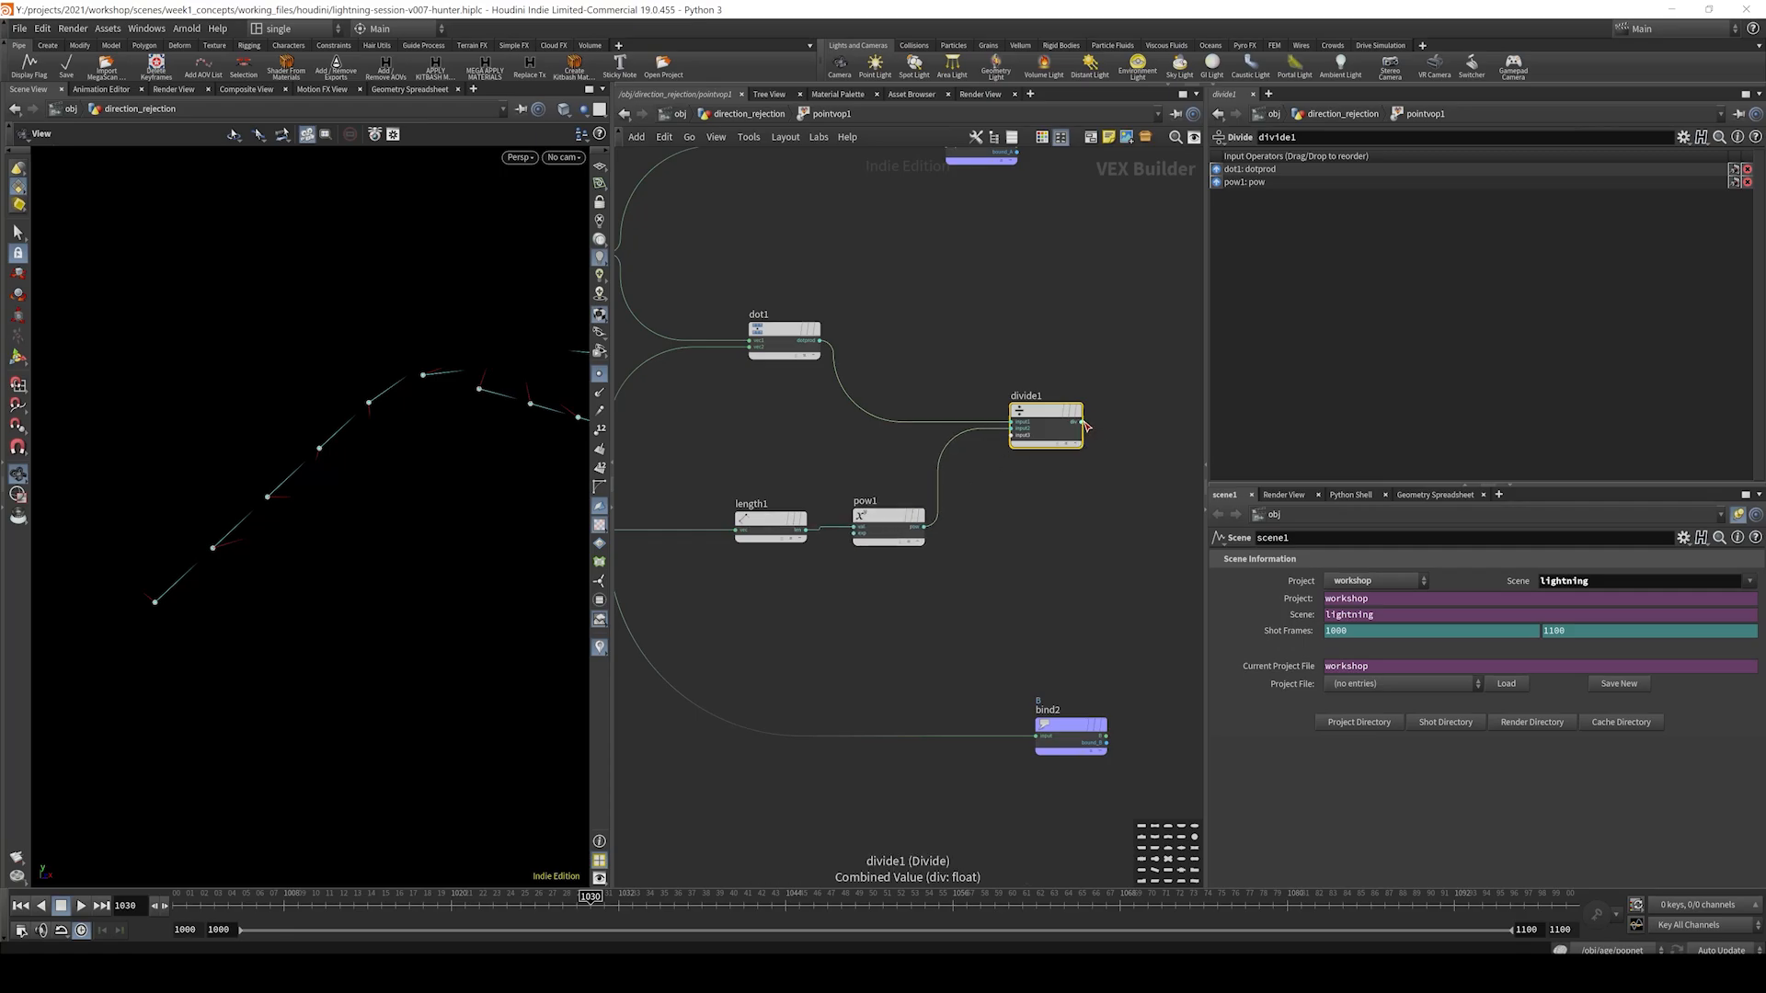
- Compare the dot, length, power and divide nodes with the projection formula on the whiteboard
scroll(1117, 445, "down", 4)
middle_click_drag(1141, 455, 990, 462)
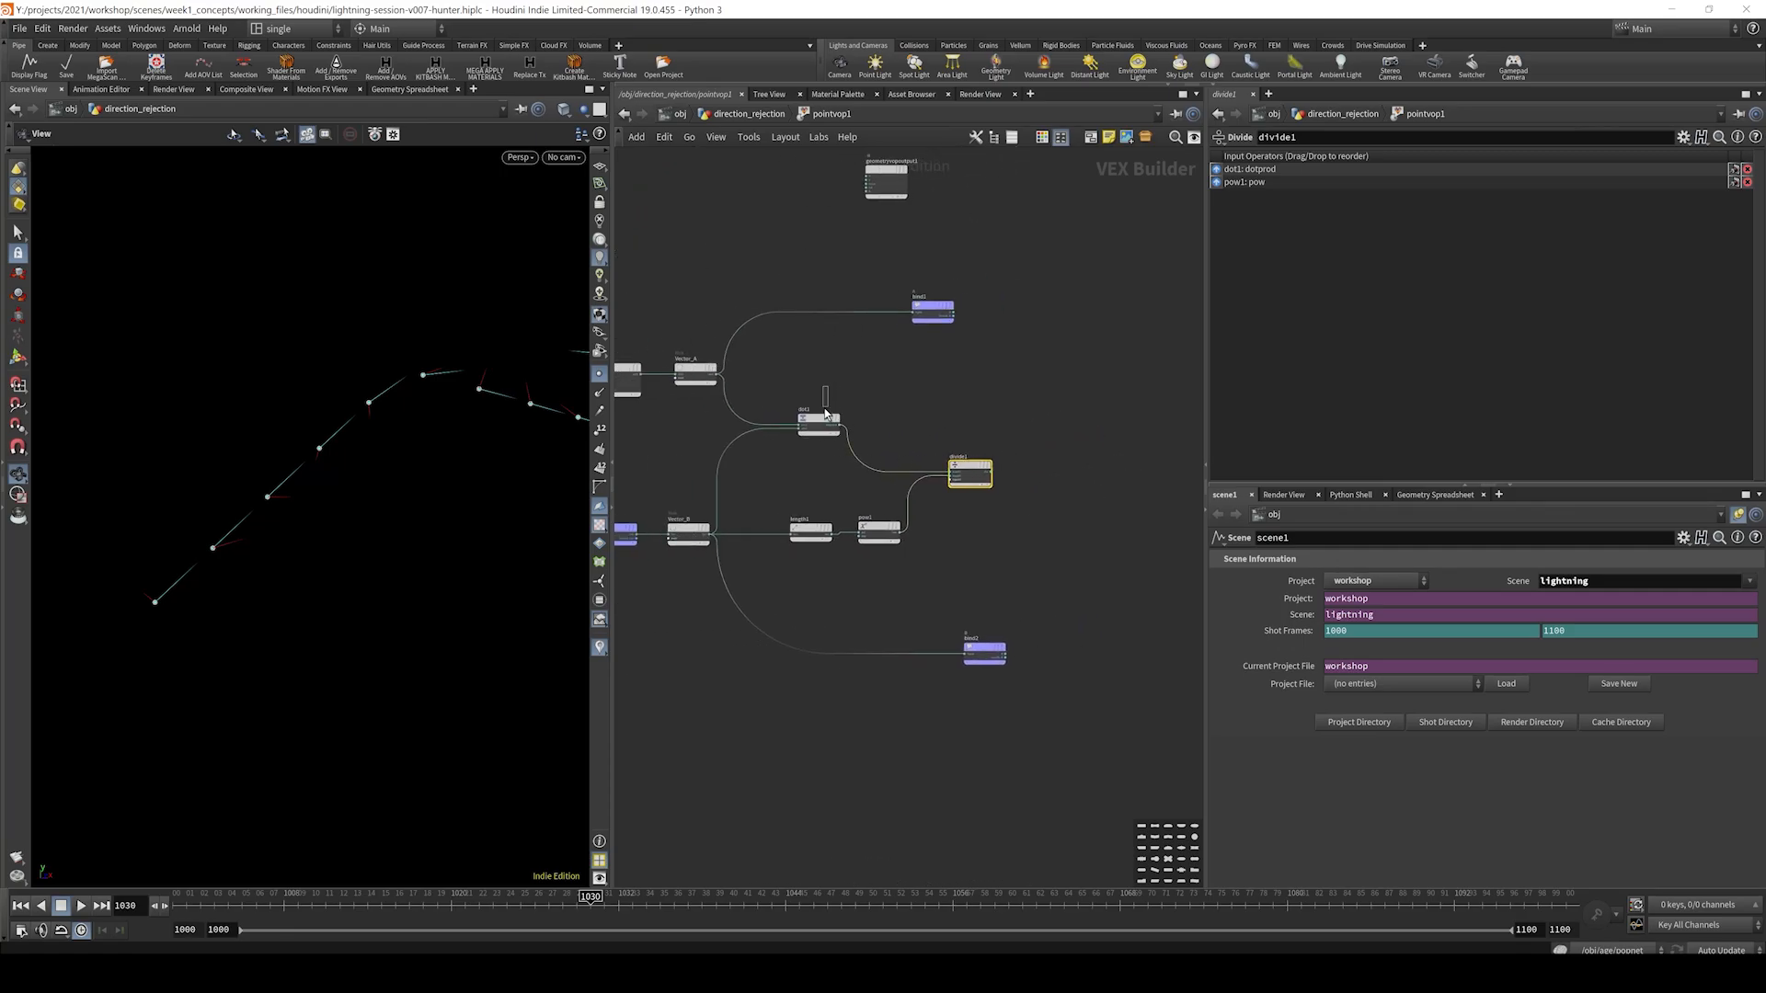
left_click_drag(824, 410, 825, 414)
left_click(811, 530)
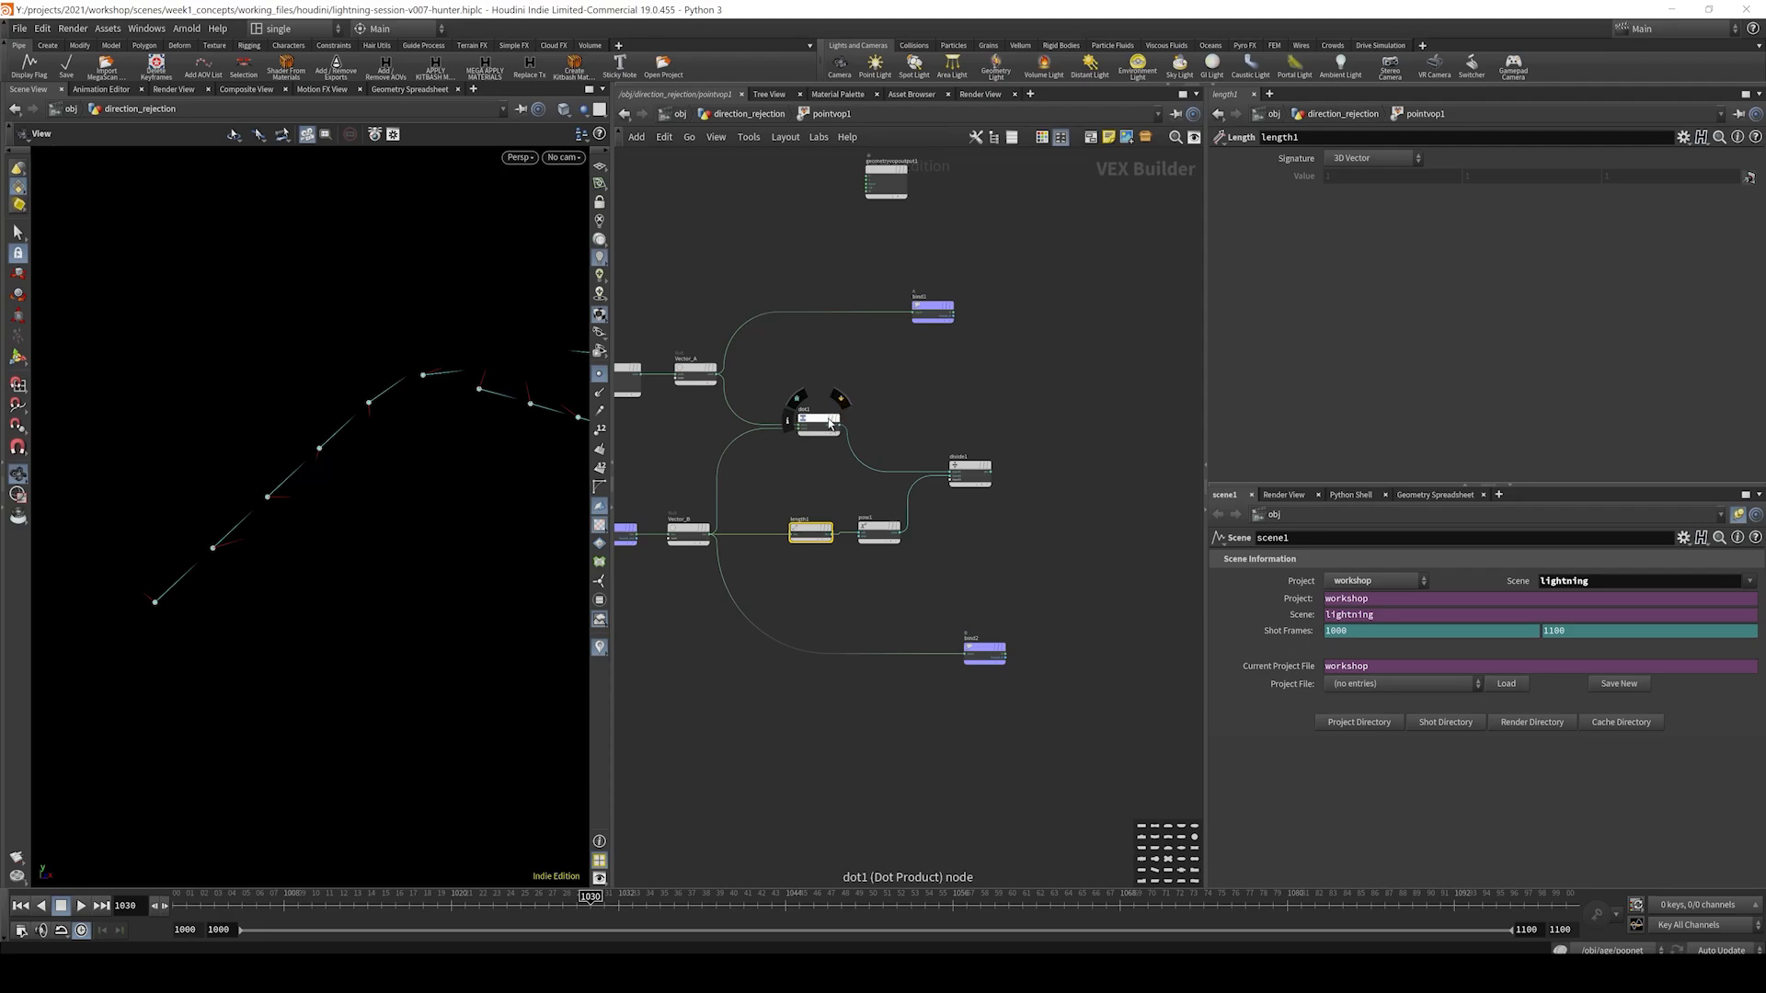
middle_click_drag(1003, 460, 951, 474)
scroll(947, 474, "up", 3)
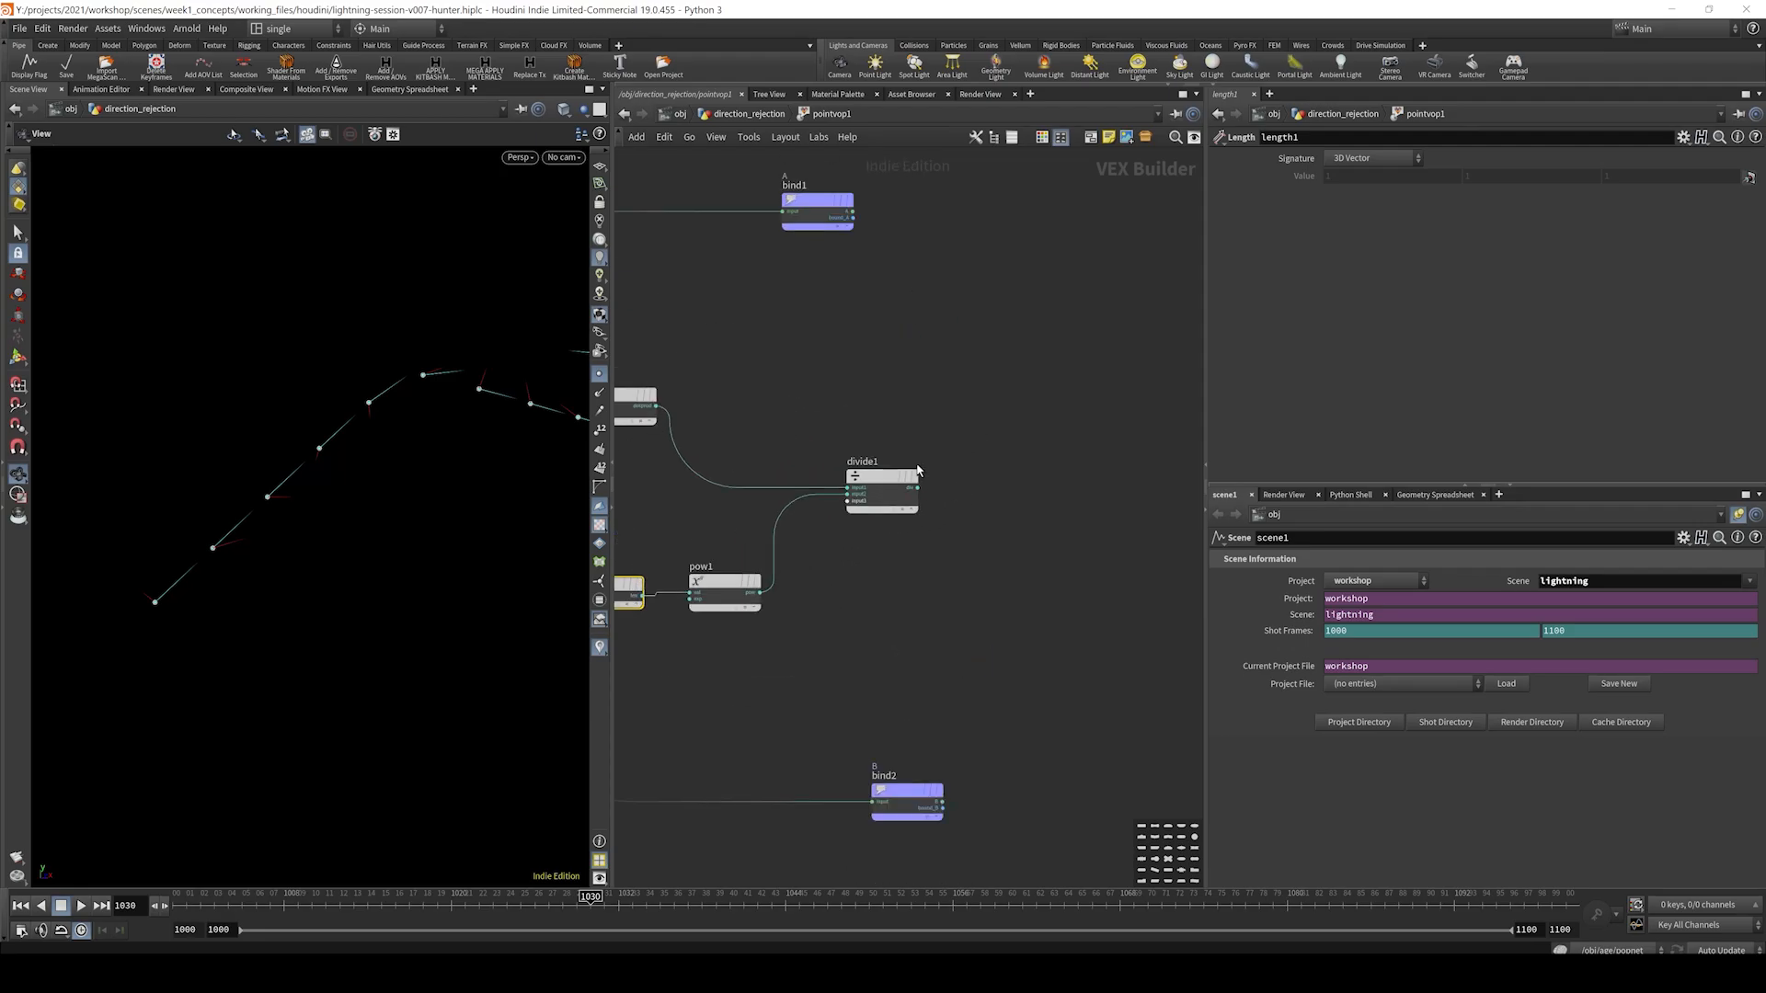
middle_click_drag(872, 367, 1006, 417)
scroll(1006, 422, "down", 3)
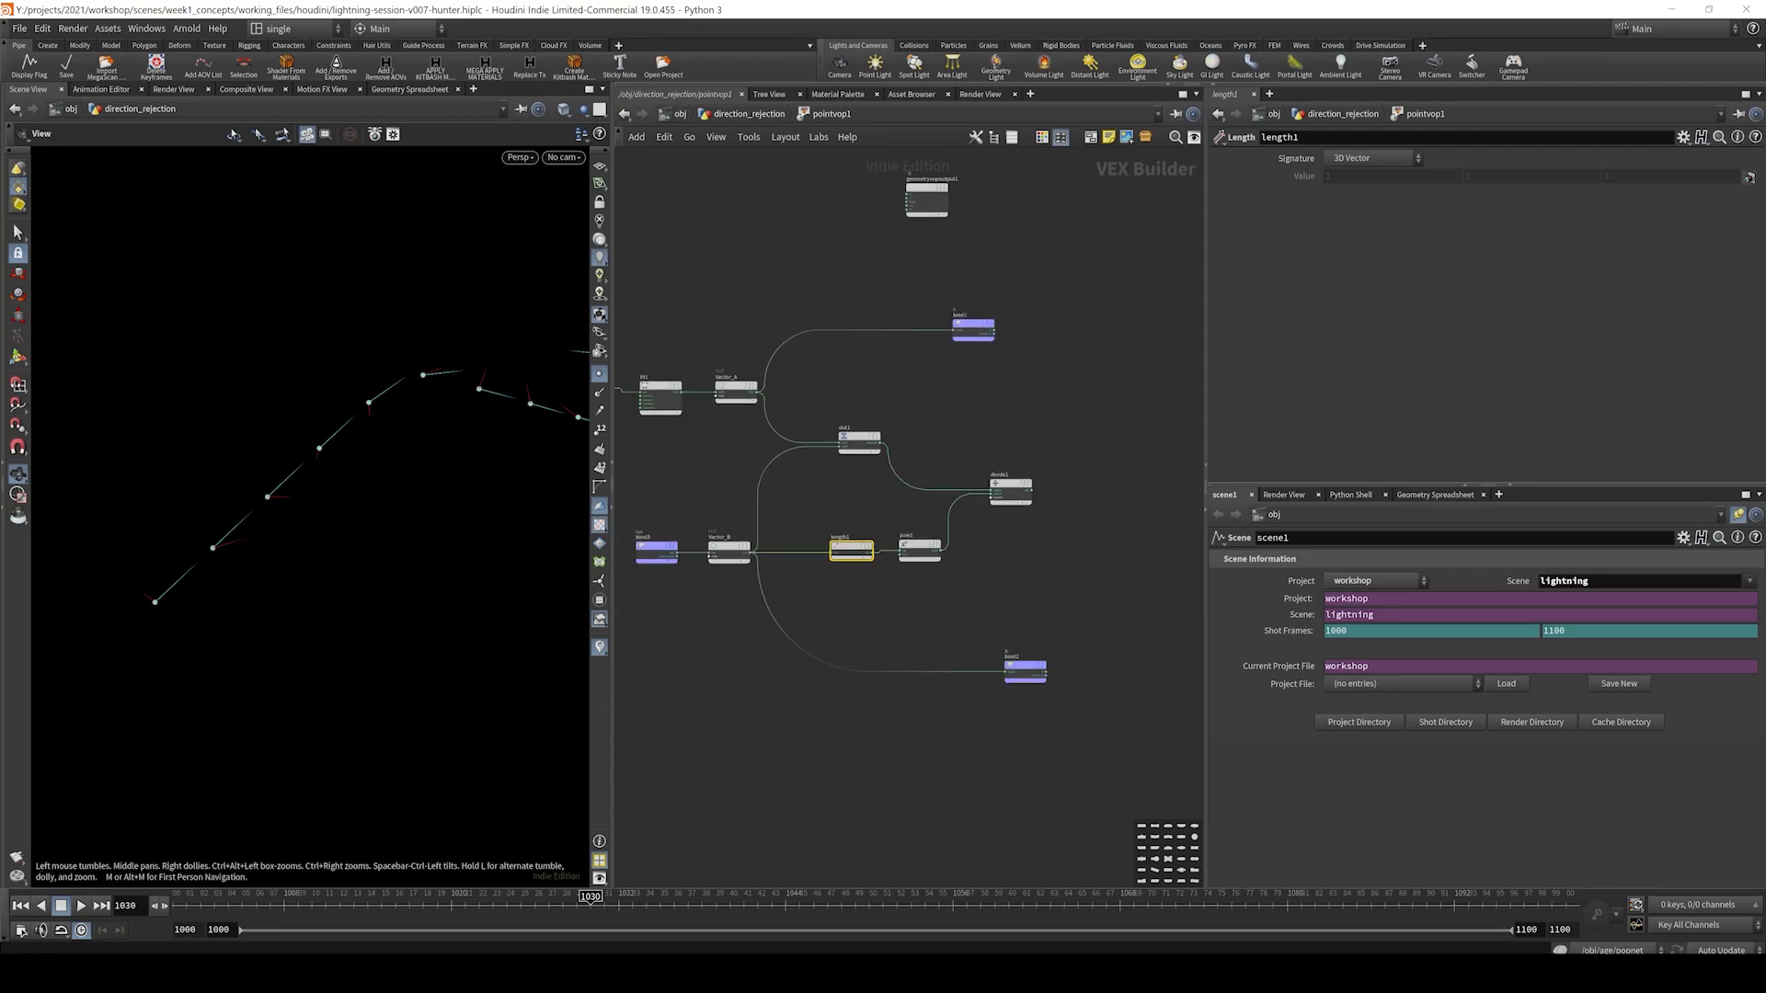
left_click(304, 910)
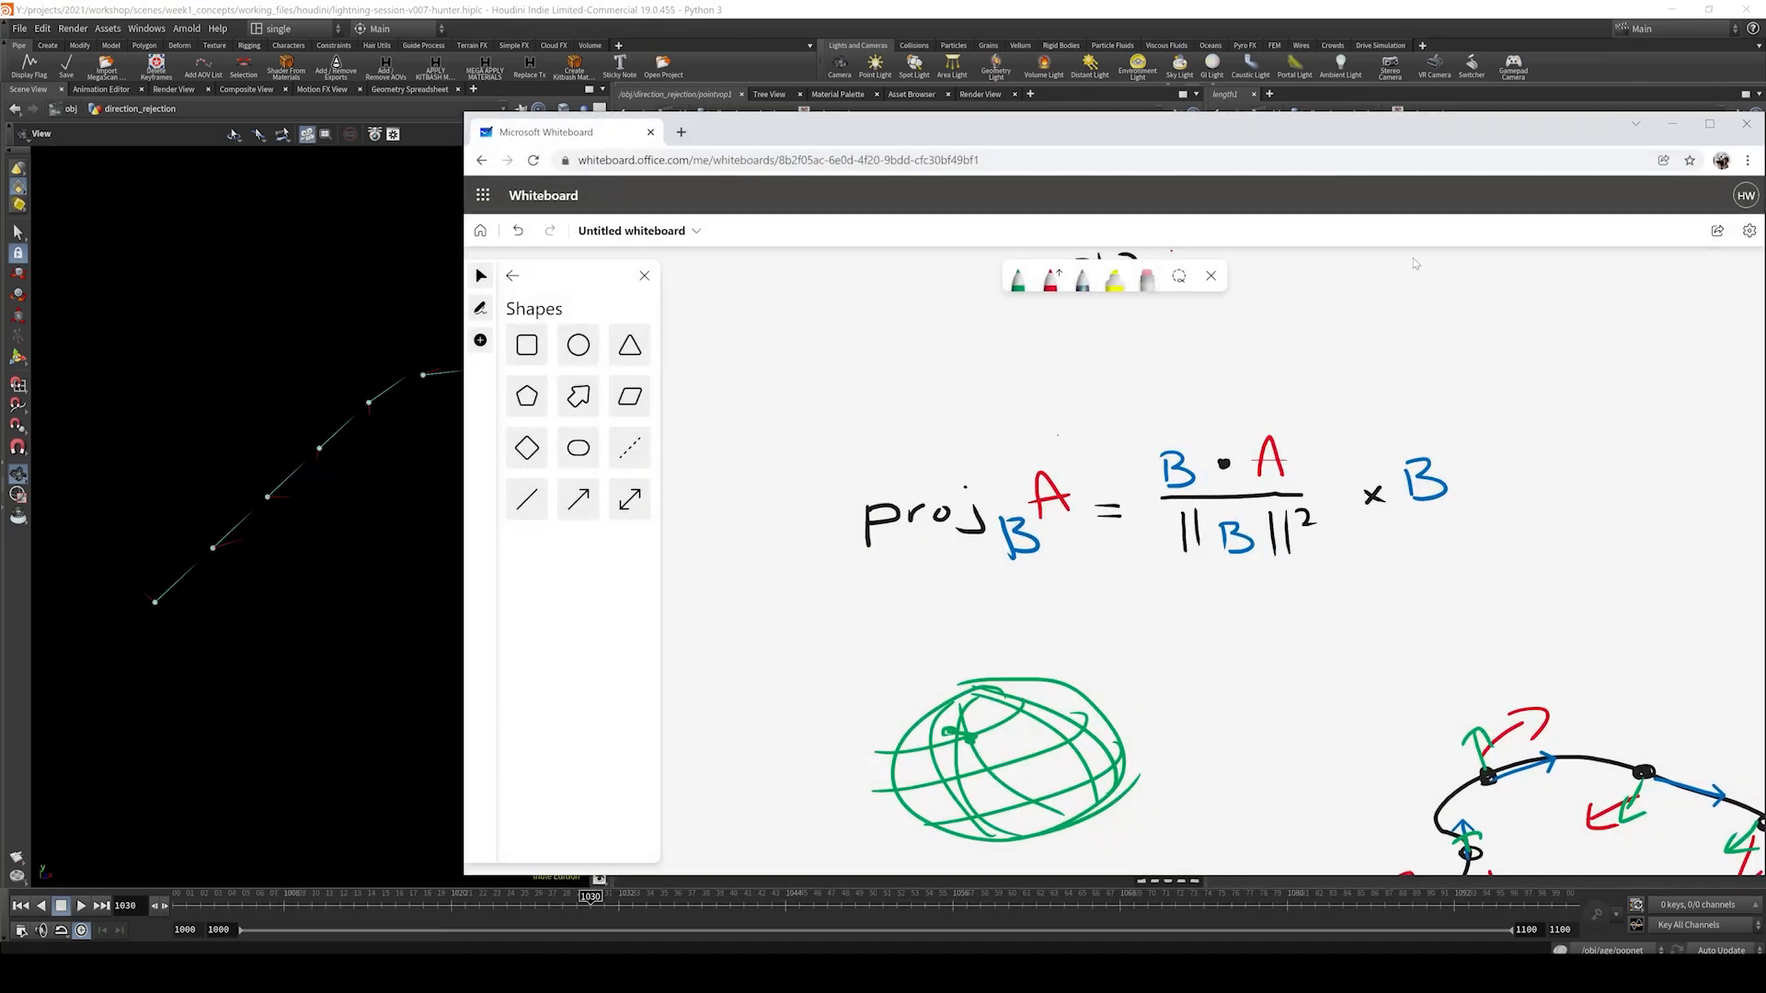
left_click(1674, 123)
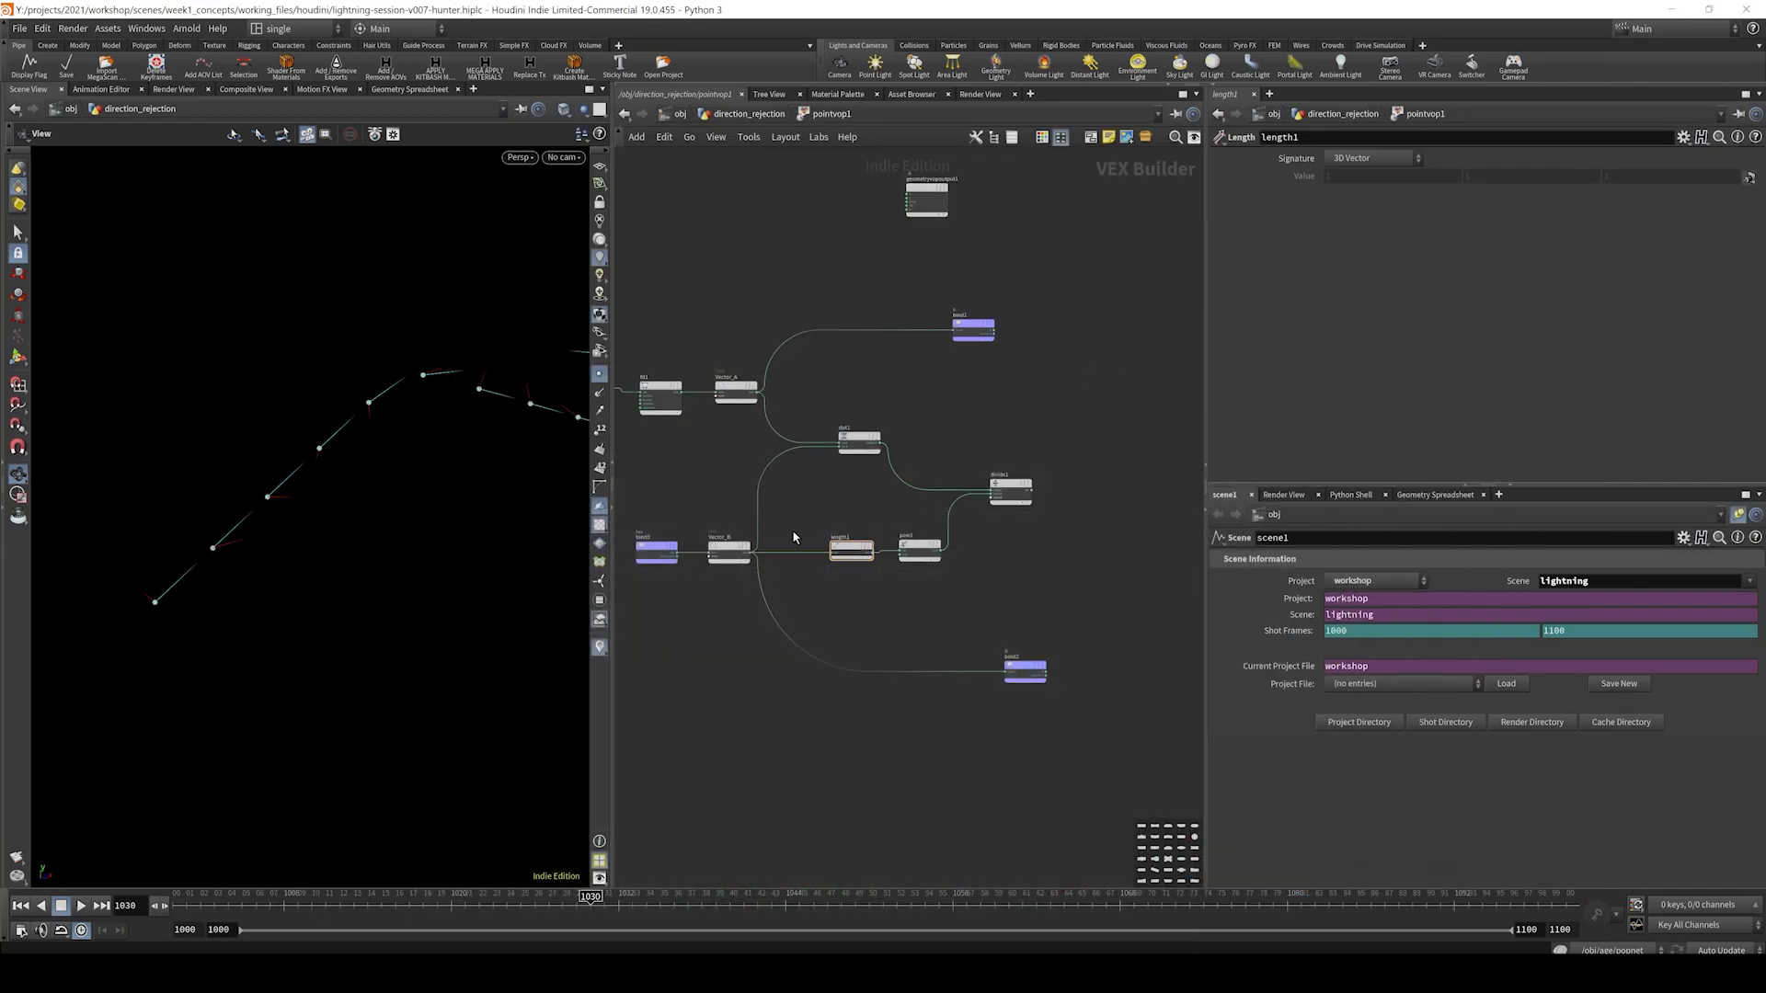
- Add a Multiply node combining Vector_B with the divide1 result, and place it just beyond divide1
scroll(762, 552, "up", 3)
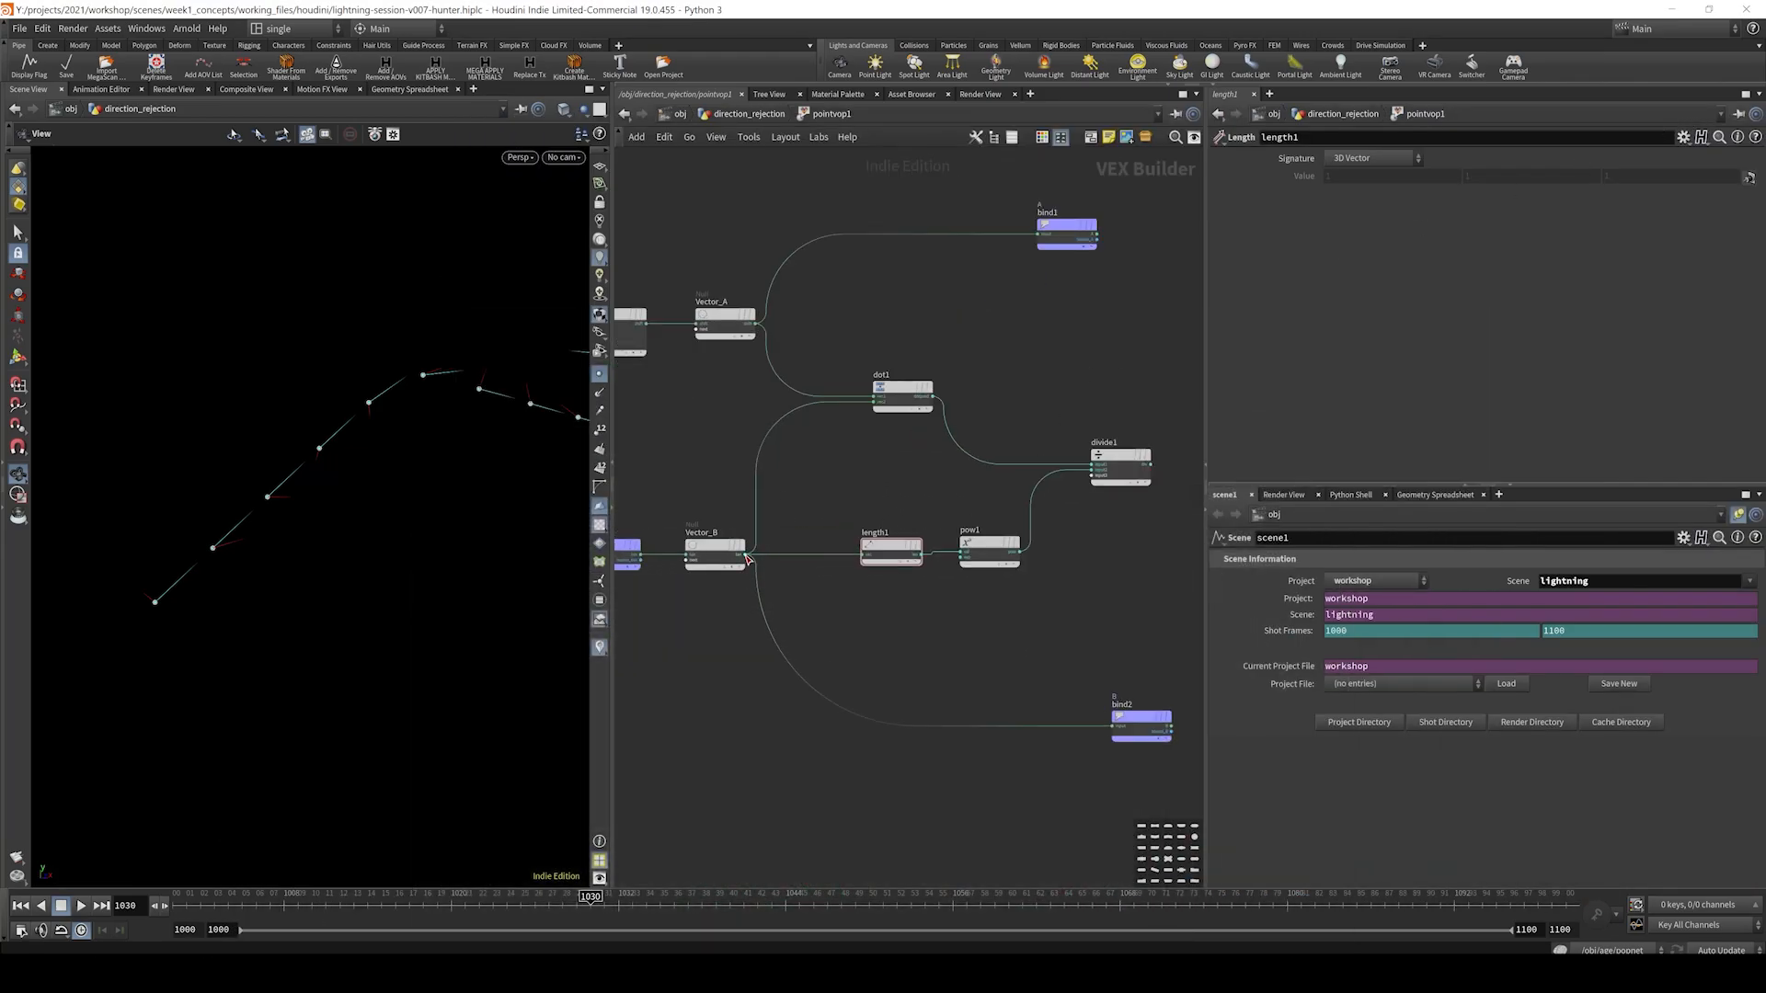
key("Tab")
type("mul")
key("Return")
left_click(1084, 402)
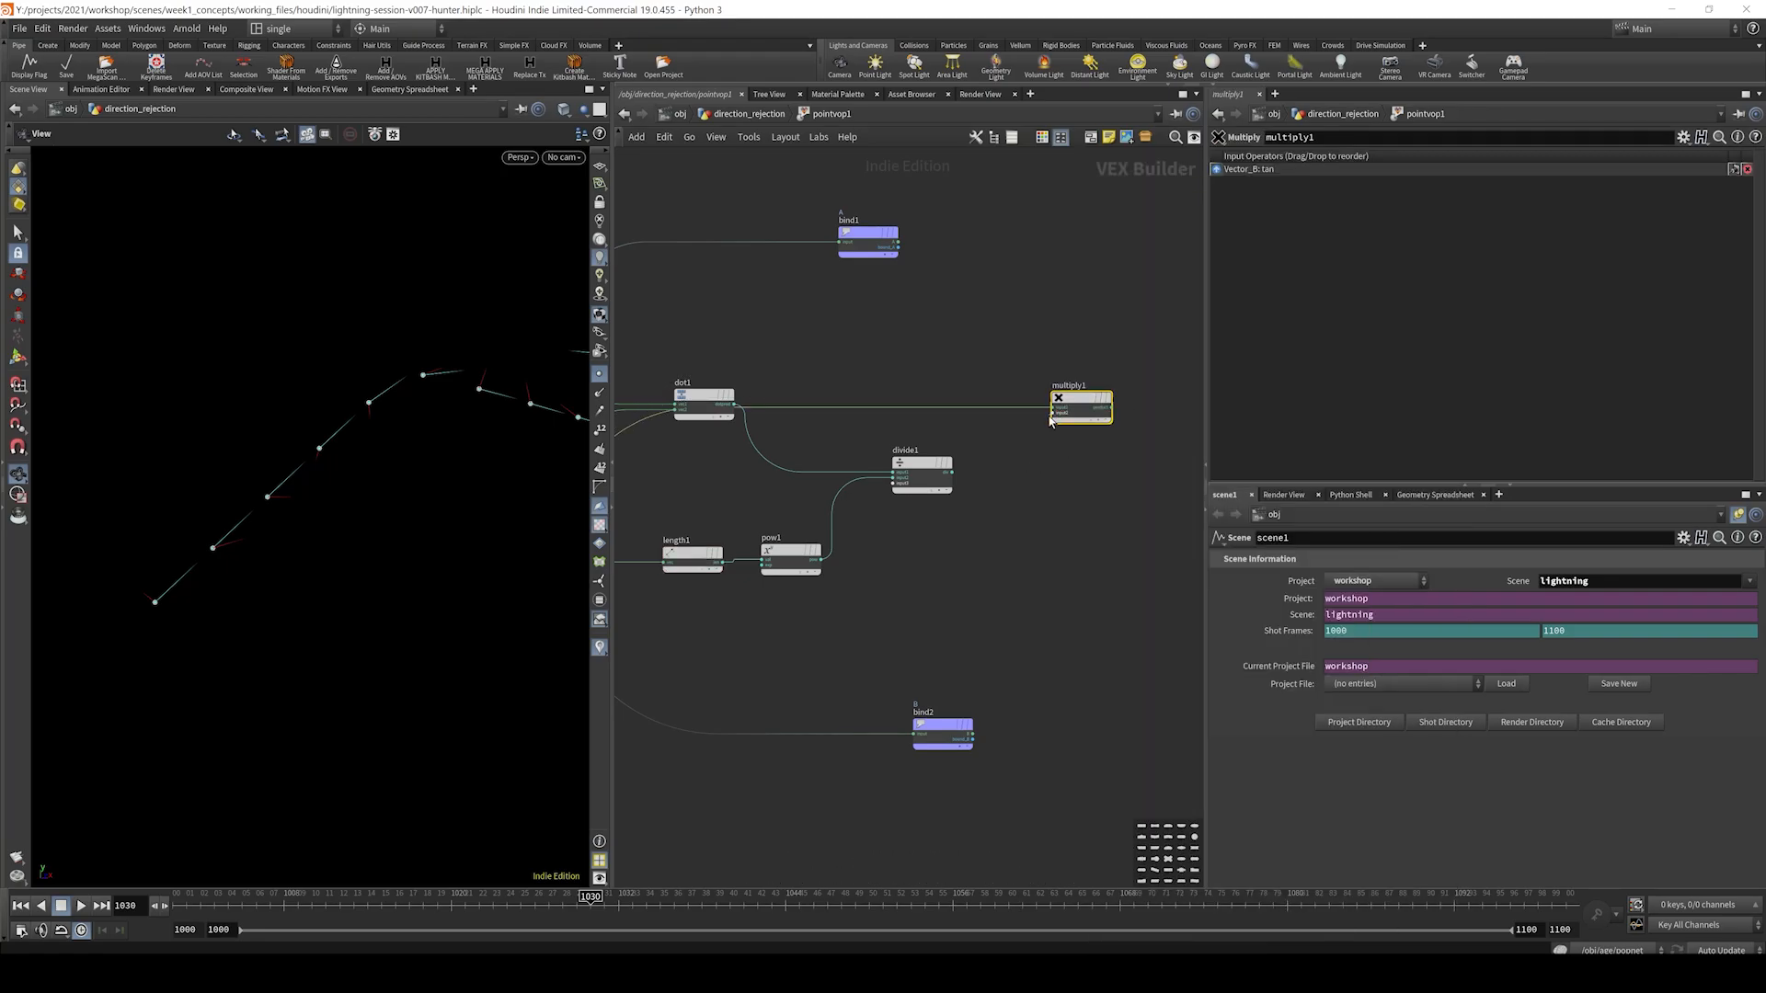
left_click(1051, 415)
left_click(960, 469)
middle_click_drag(1085, 447, 933, 469)
left_click_drag(929, 417, 857, 427)
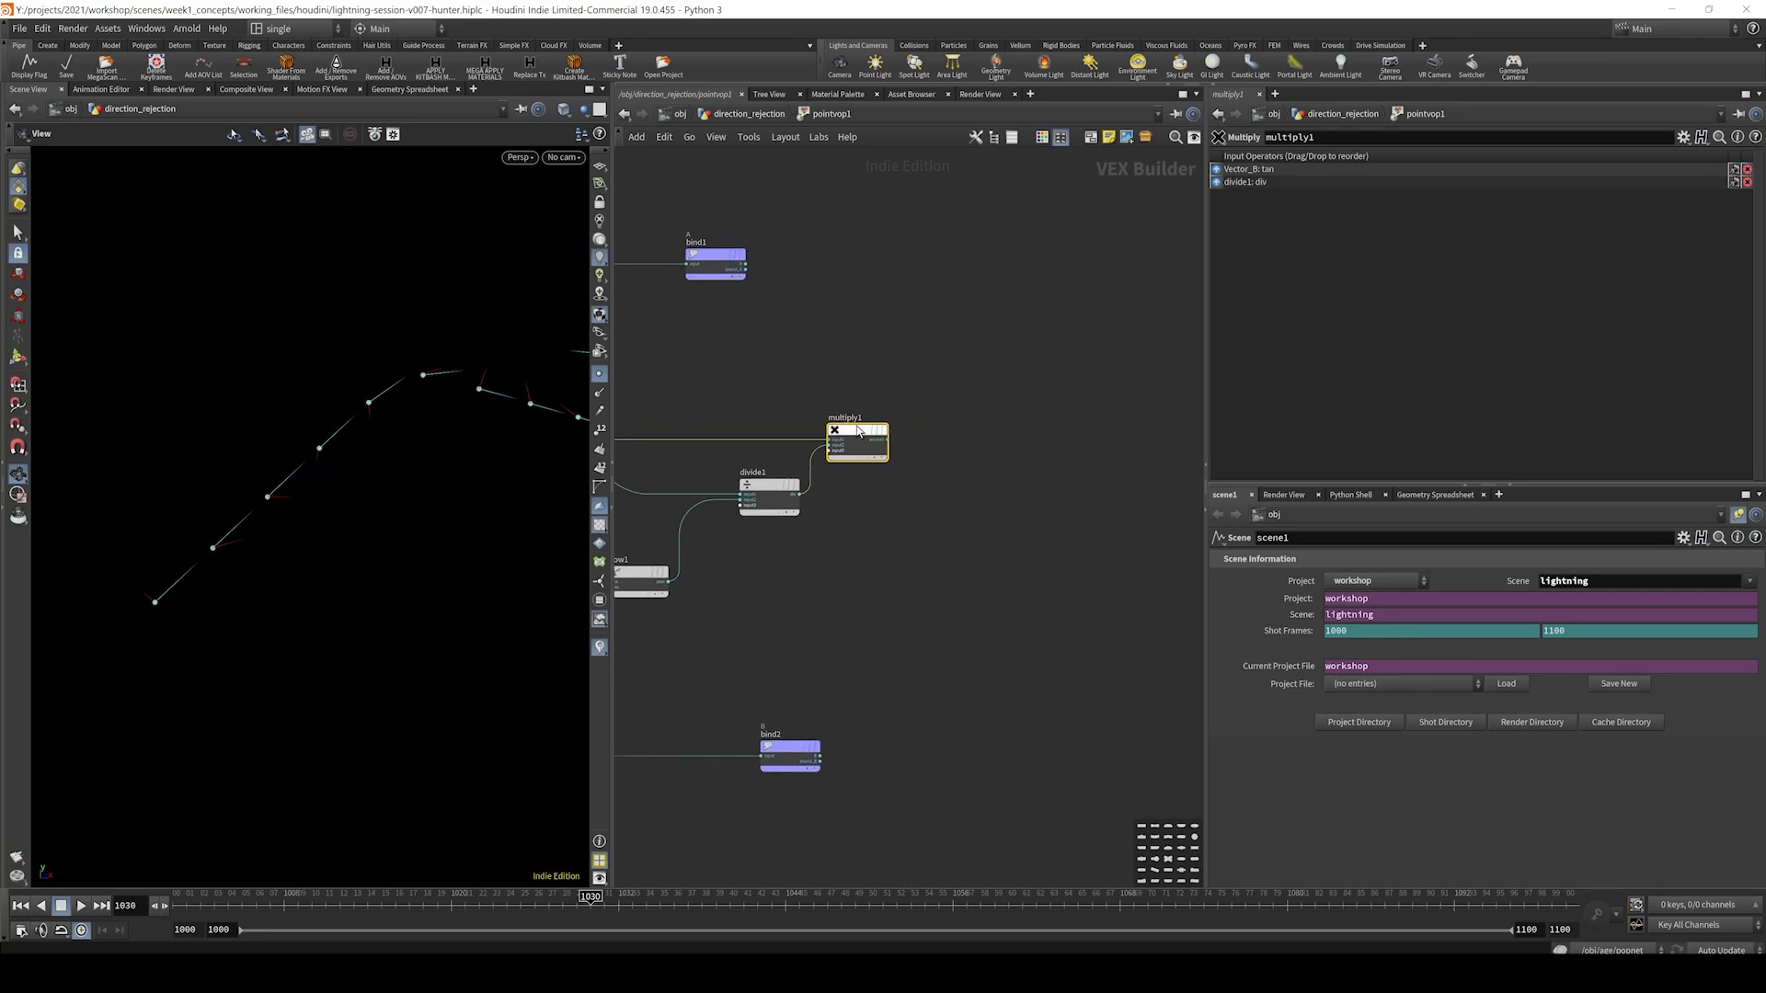
- Move bind1 beyond the Multiply node and connect the multiplied vector to its input in place of Vector_A
scroll(957, 464, "down", 3)
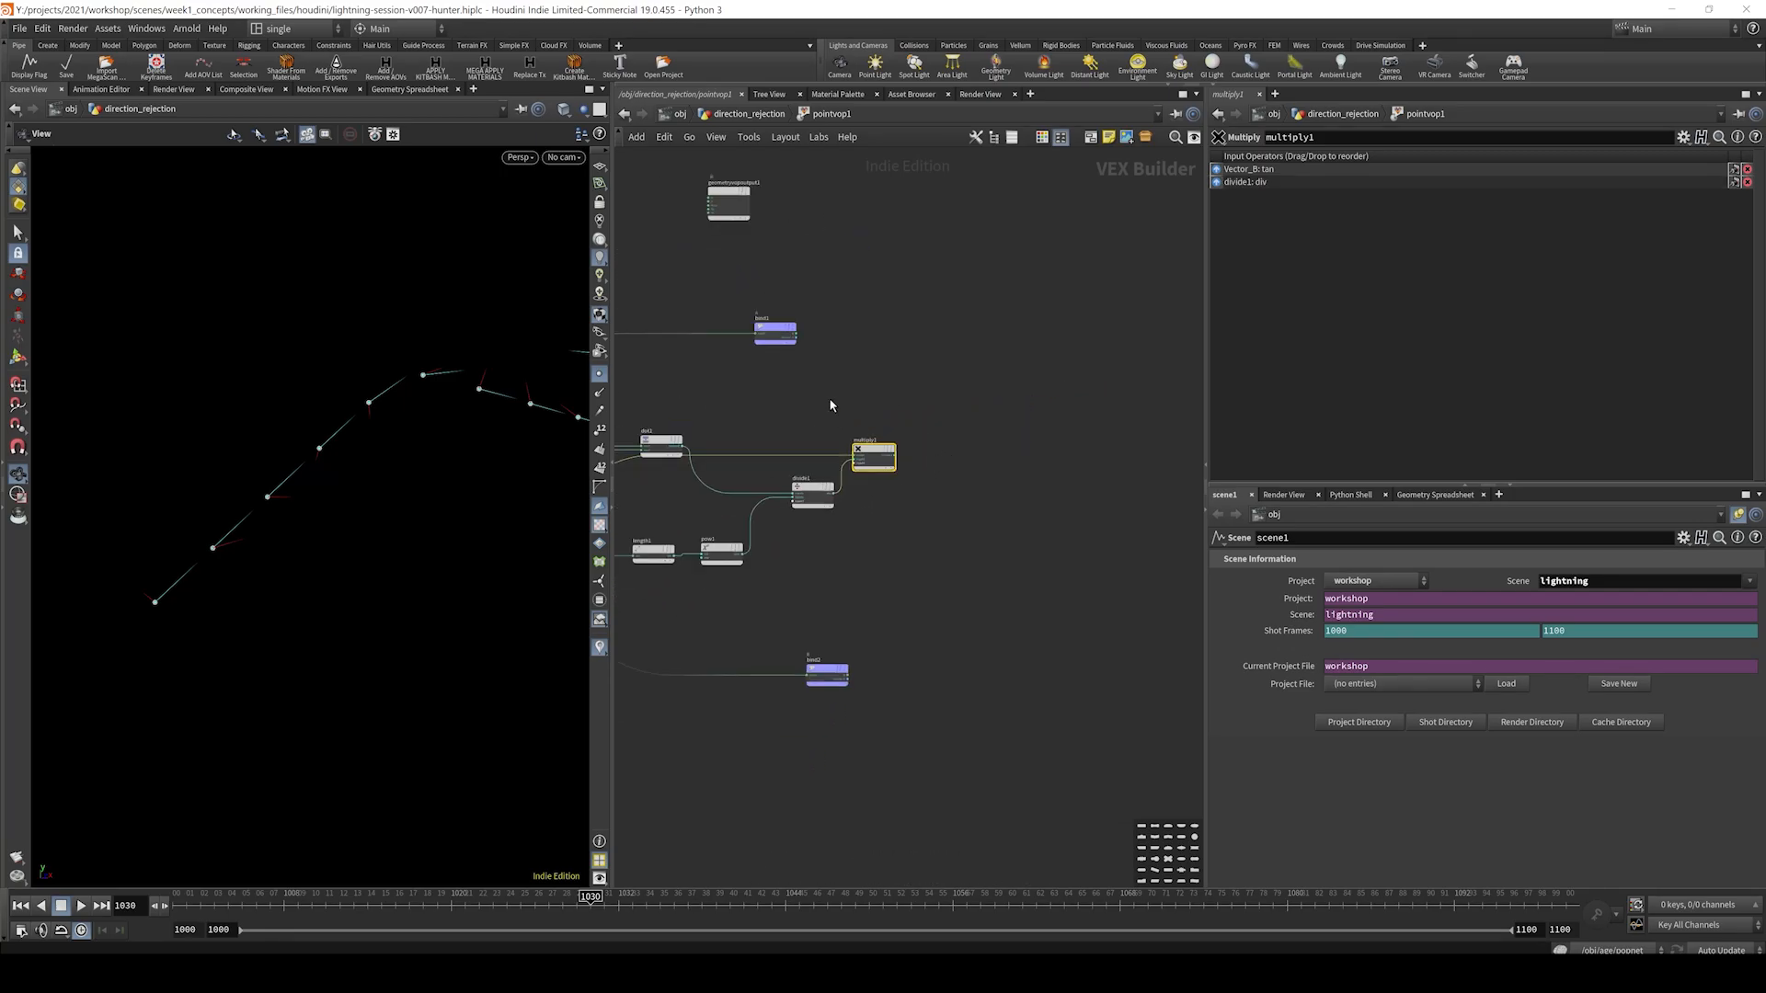
left_click_drag(776, 332, 983, 415)
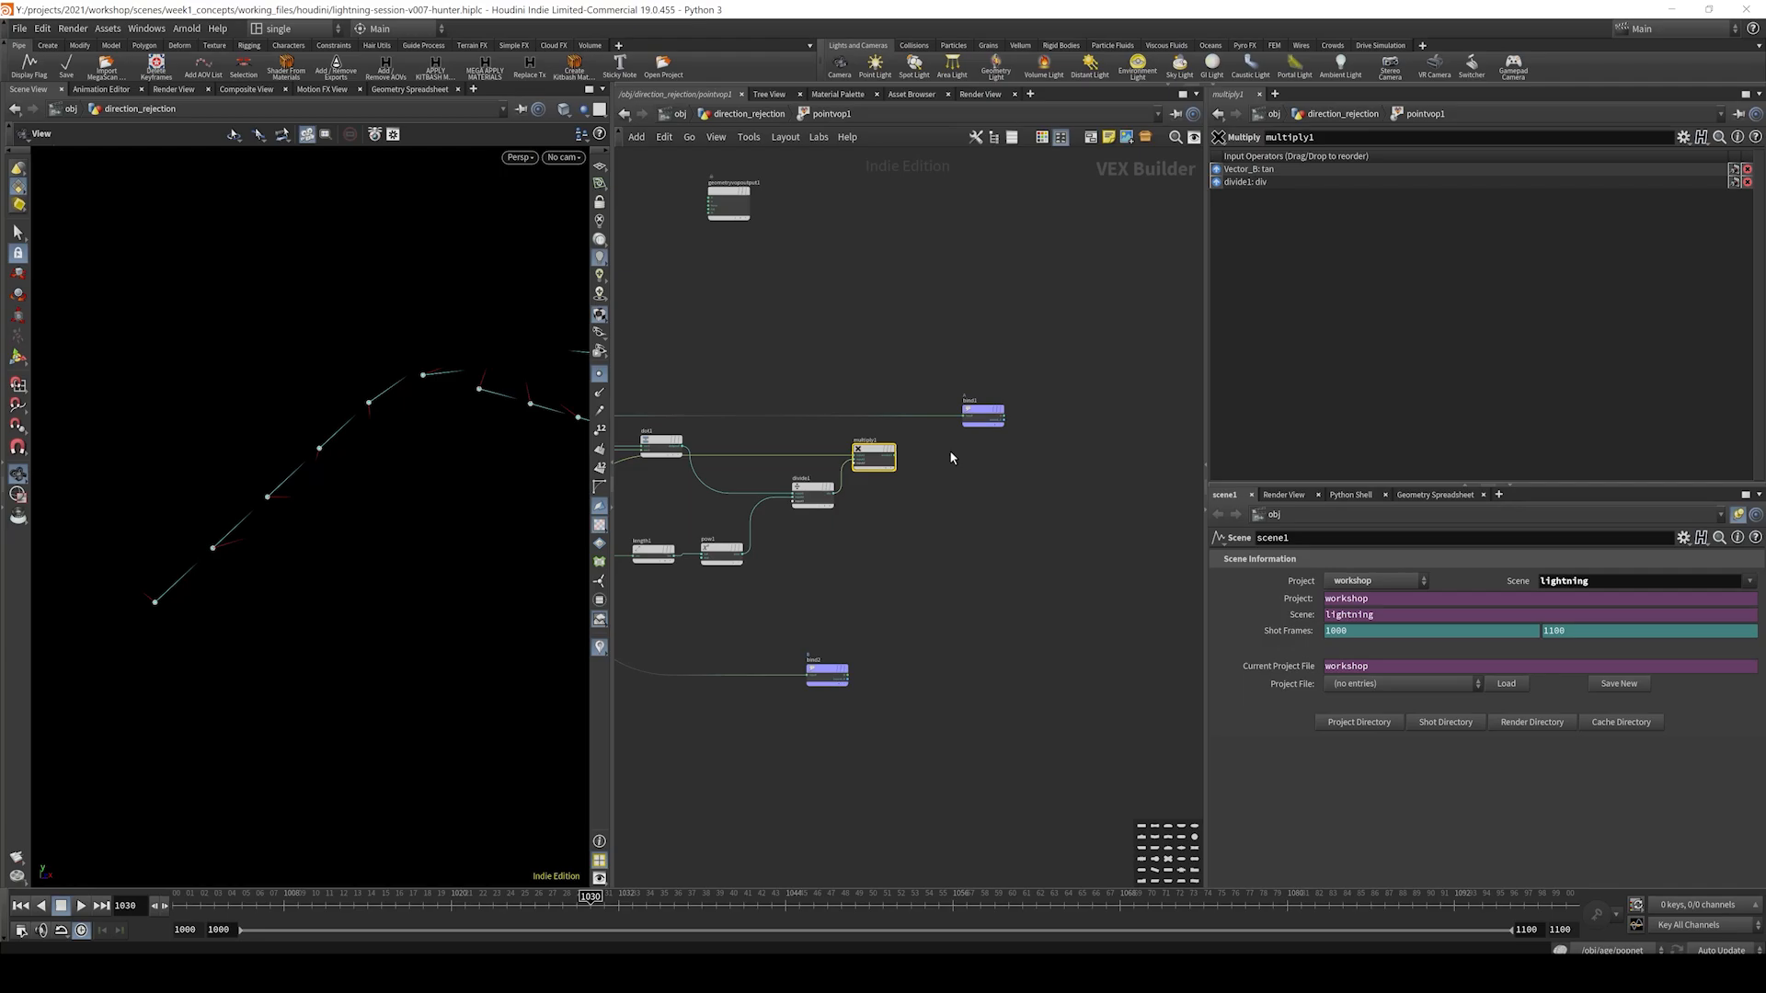
left_click(894, 458)
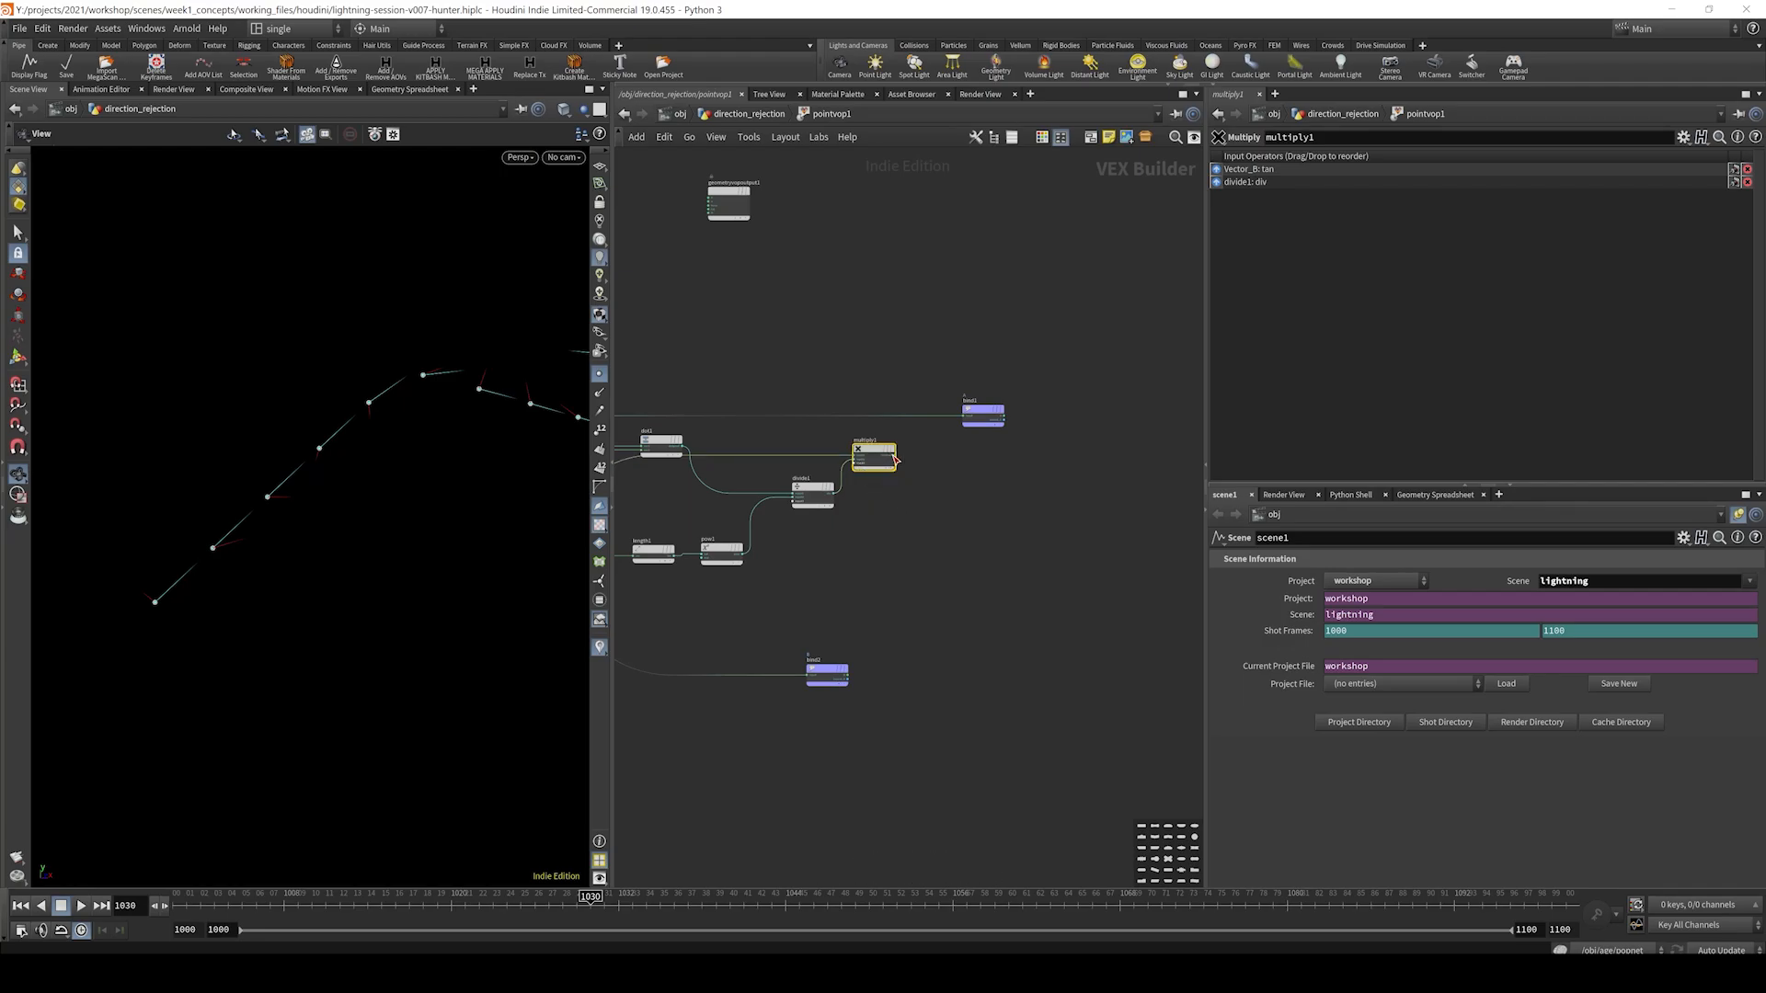
left_click(968, 426)
- Inspect the projected vectors along the curve in the viewport and turn off the B visualizer
left_click_drag(501, 429, 390, 552)
scroll(833, 534, "down", 1)
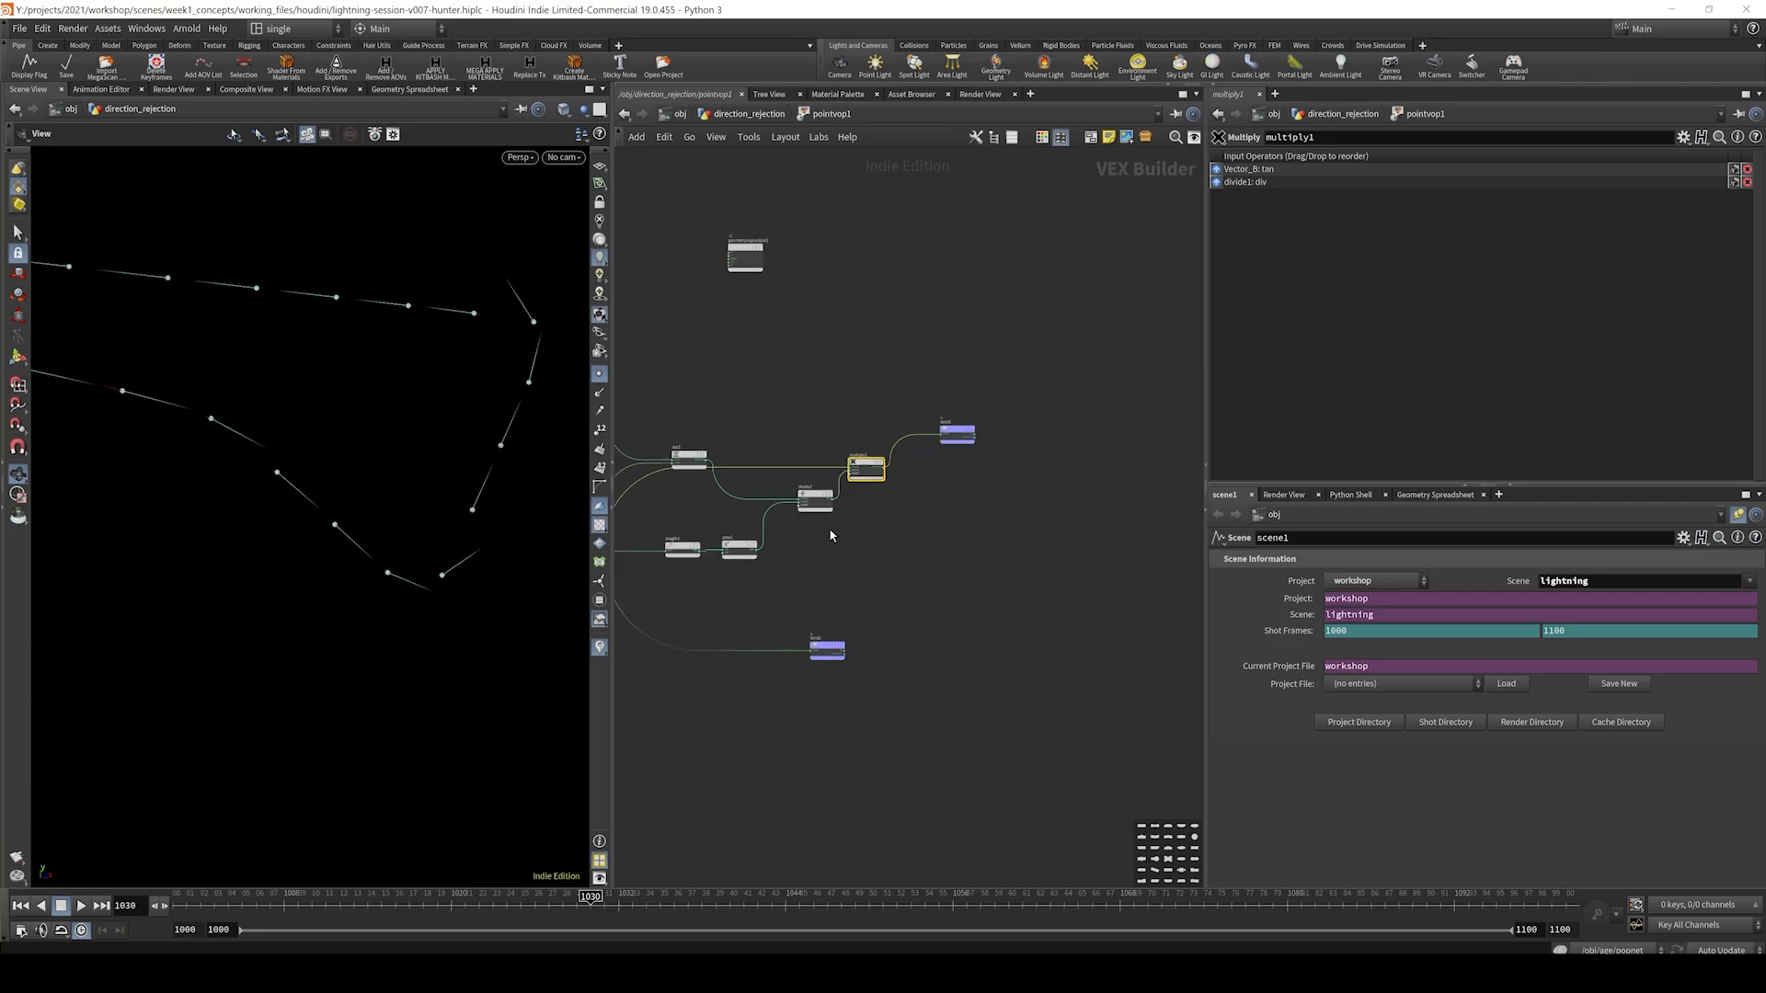
left_click_drag(418, 445, 437, 504)
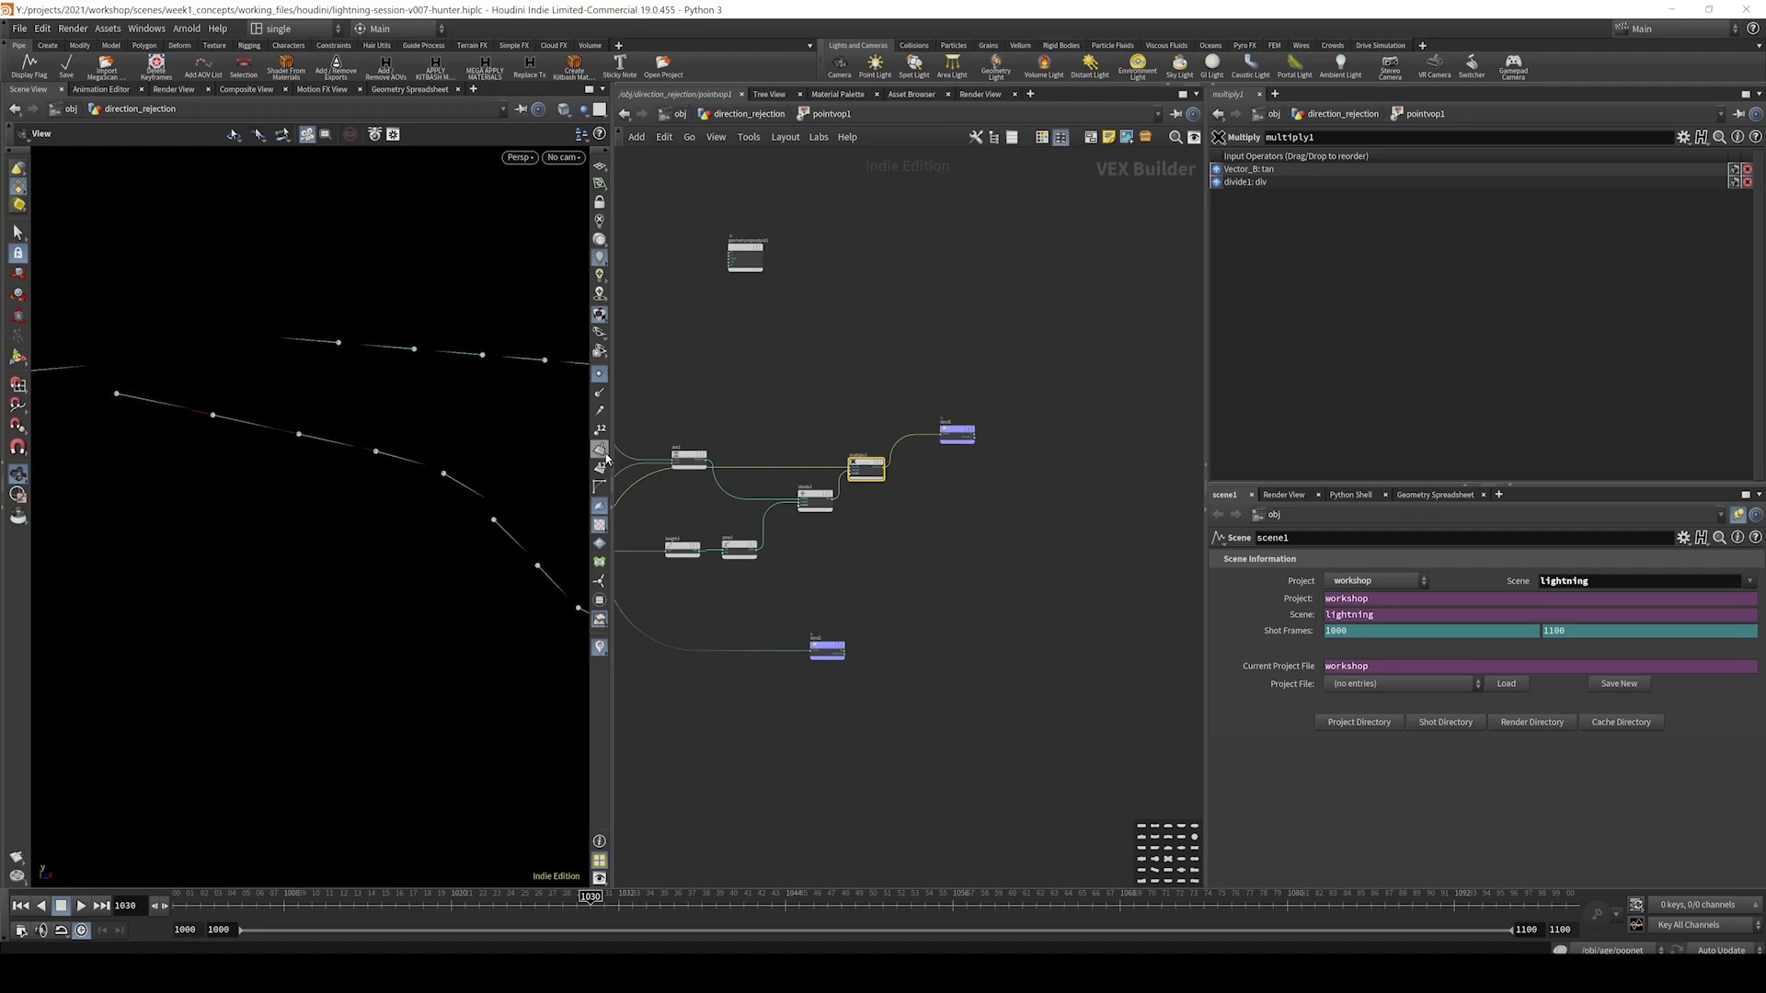
left_click(599, 646)
left_click(662, 635)
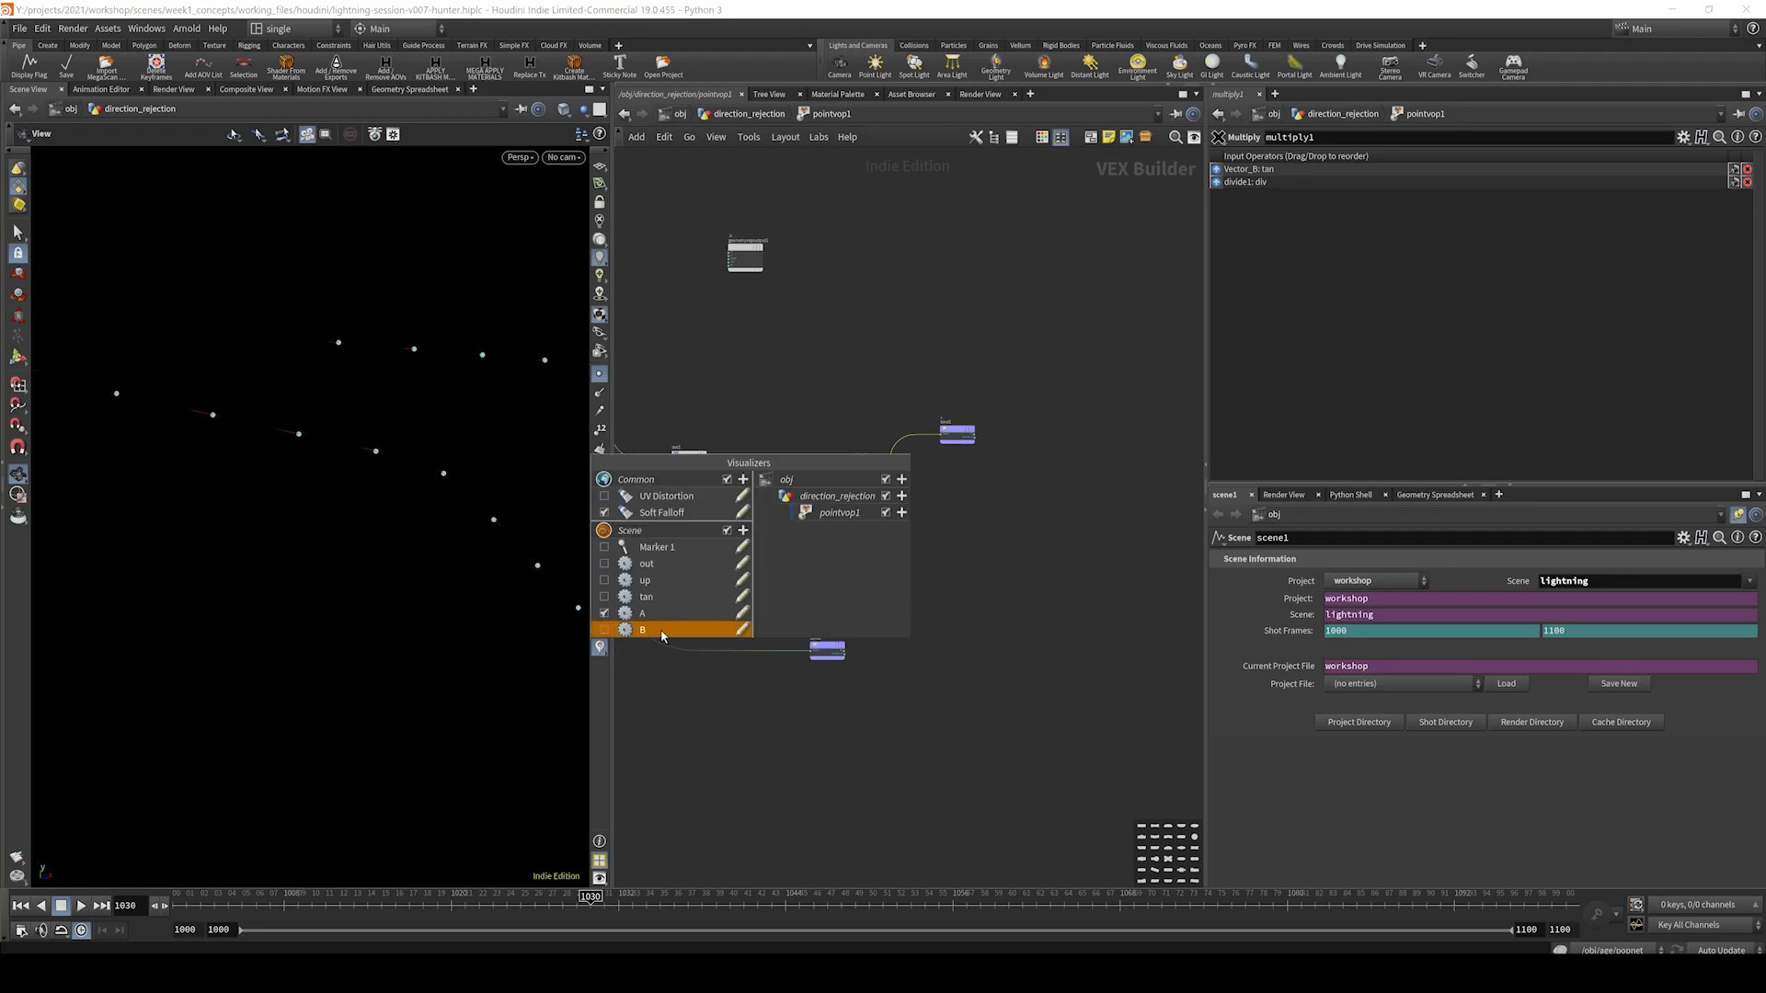
- Tidy the network by moving the Multiply node farther beyond divide1, level with it, and shifting Vector_B slightly away from bind3
right_click_drag(294, 437, 426, 554)
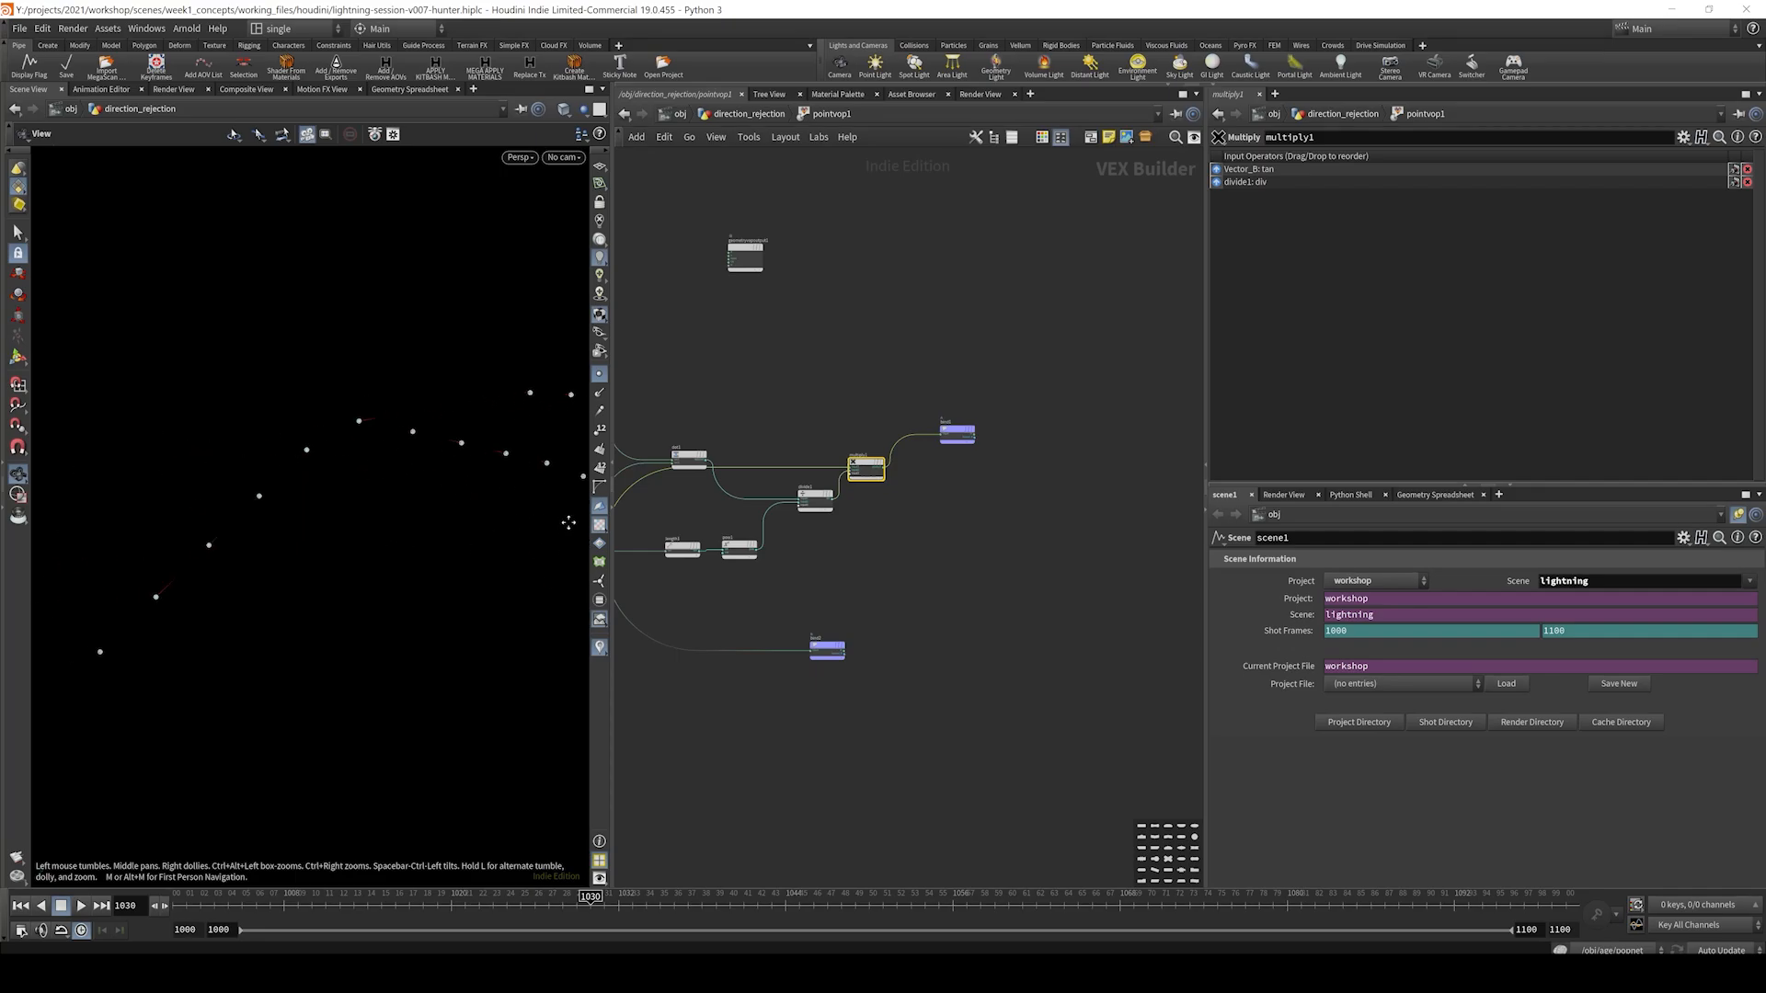
left_click_drag(568, 522, 267, 521)
left_click_drag(505, 487, 484, 488)
middle_click_drag(879, 578, 1007, 511)
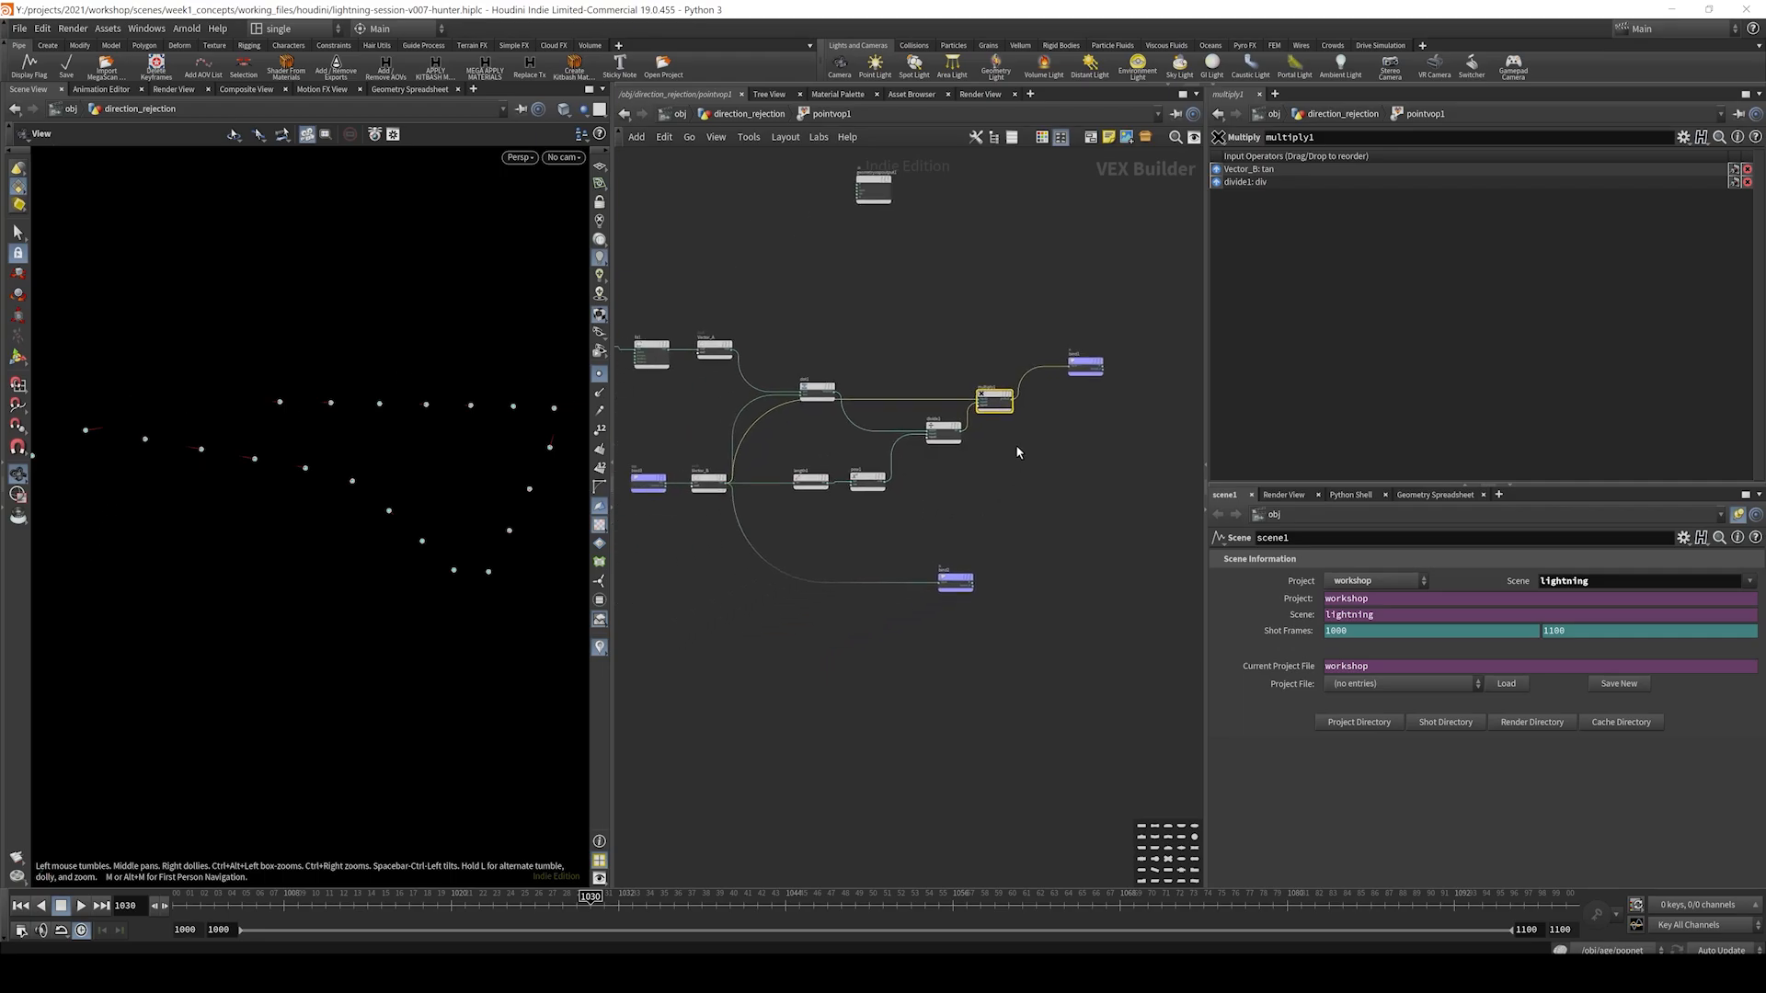
left_click_drag(991, 399, 1044, 434)
scroll(999, 386, "down", 2)
middle_click_drag(994, 379, 998, 385)
scroll(809, 375, "up", 4)
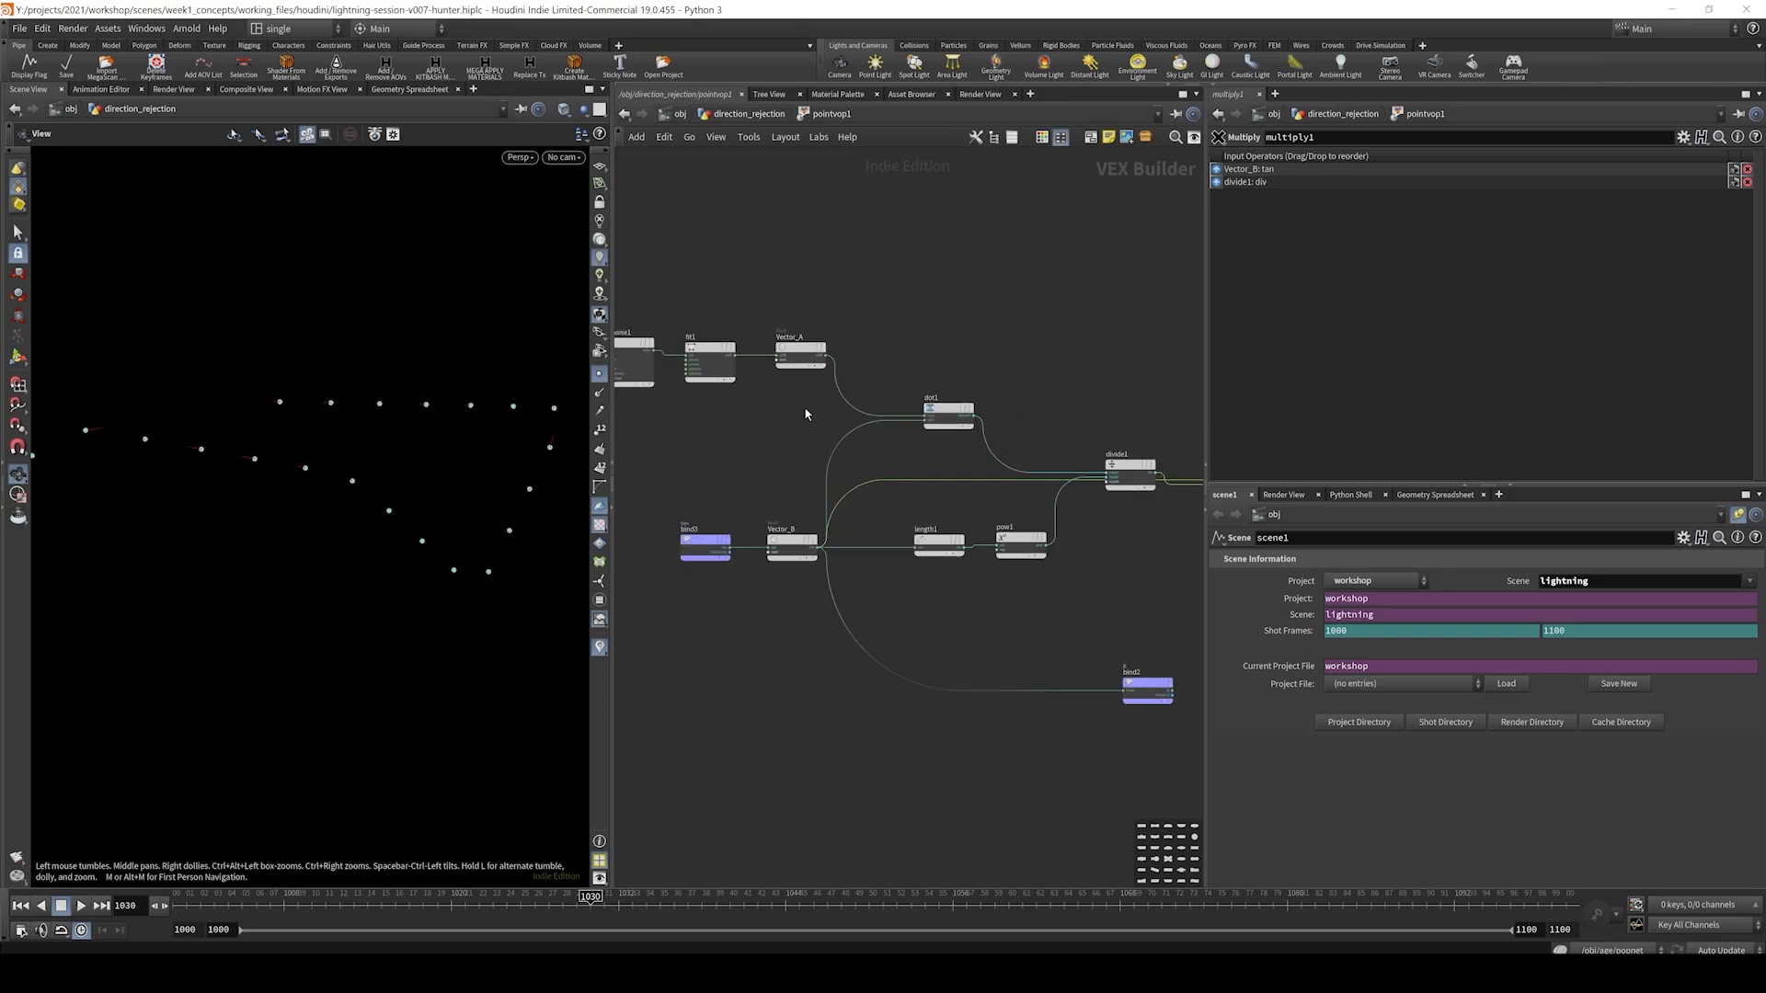
left_click_drag(790, 541, 810, 542)
scroll(848, 336, "down", 3)
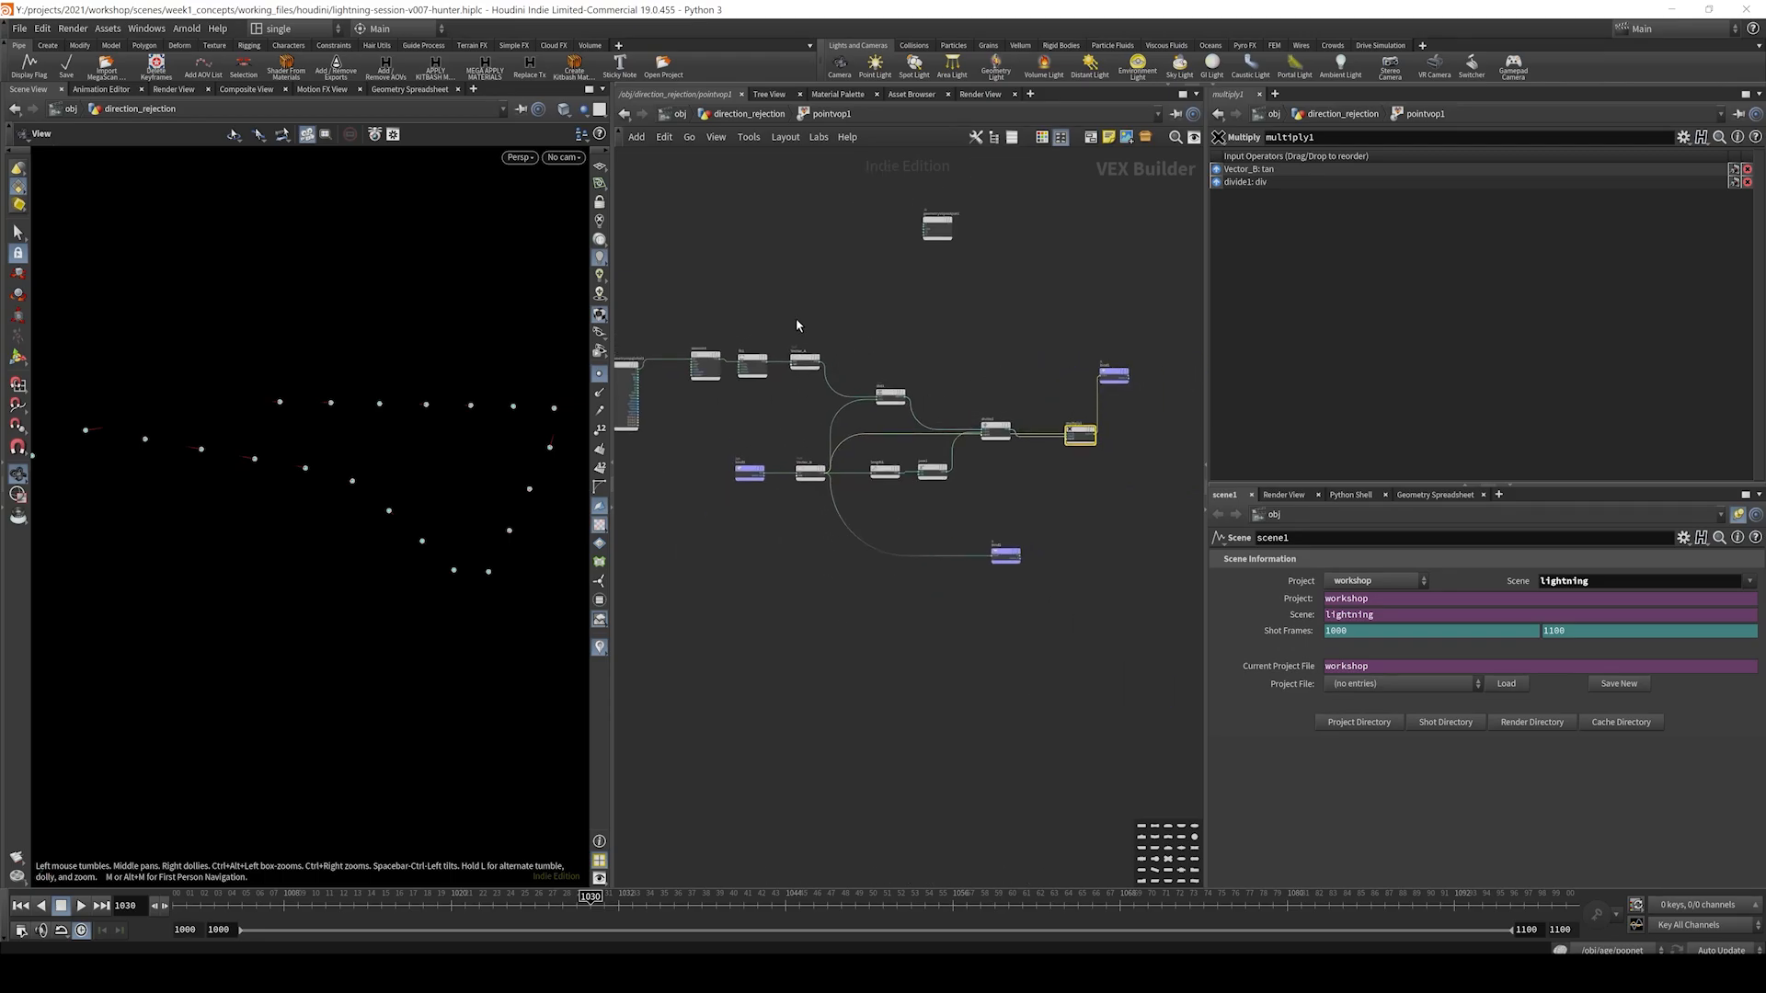
- Move bind1 farther out and collapse Vector_A, Vector_B and the dot, length, power, divide and multiply nodes into a subnetwork
left_click_drag(793, 320, 1092, 501)
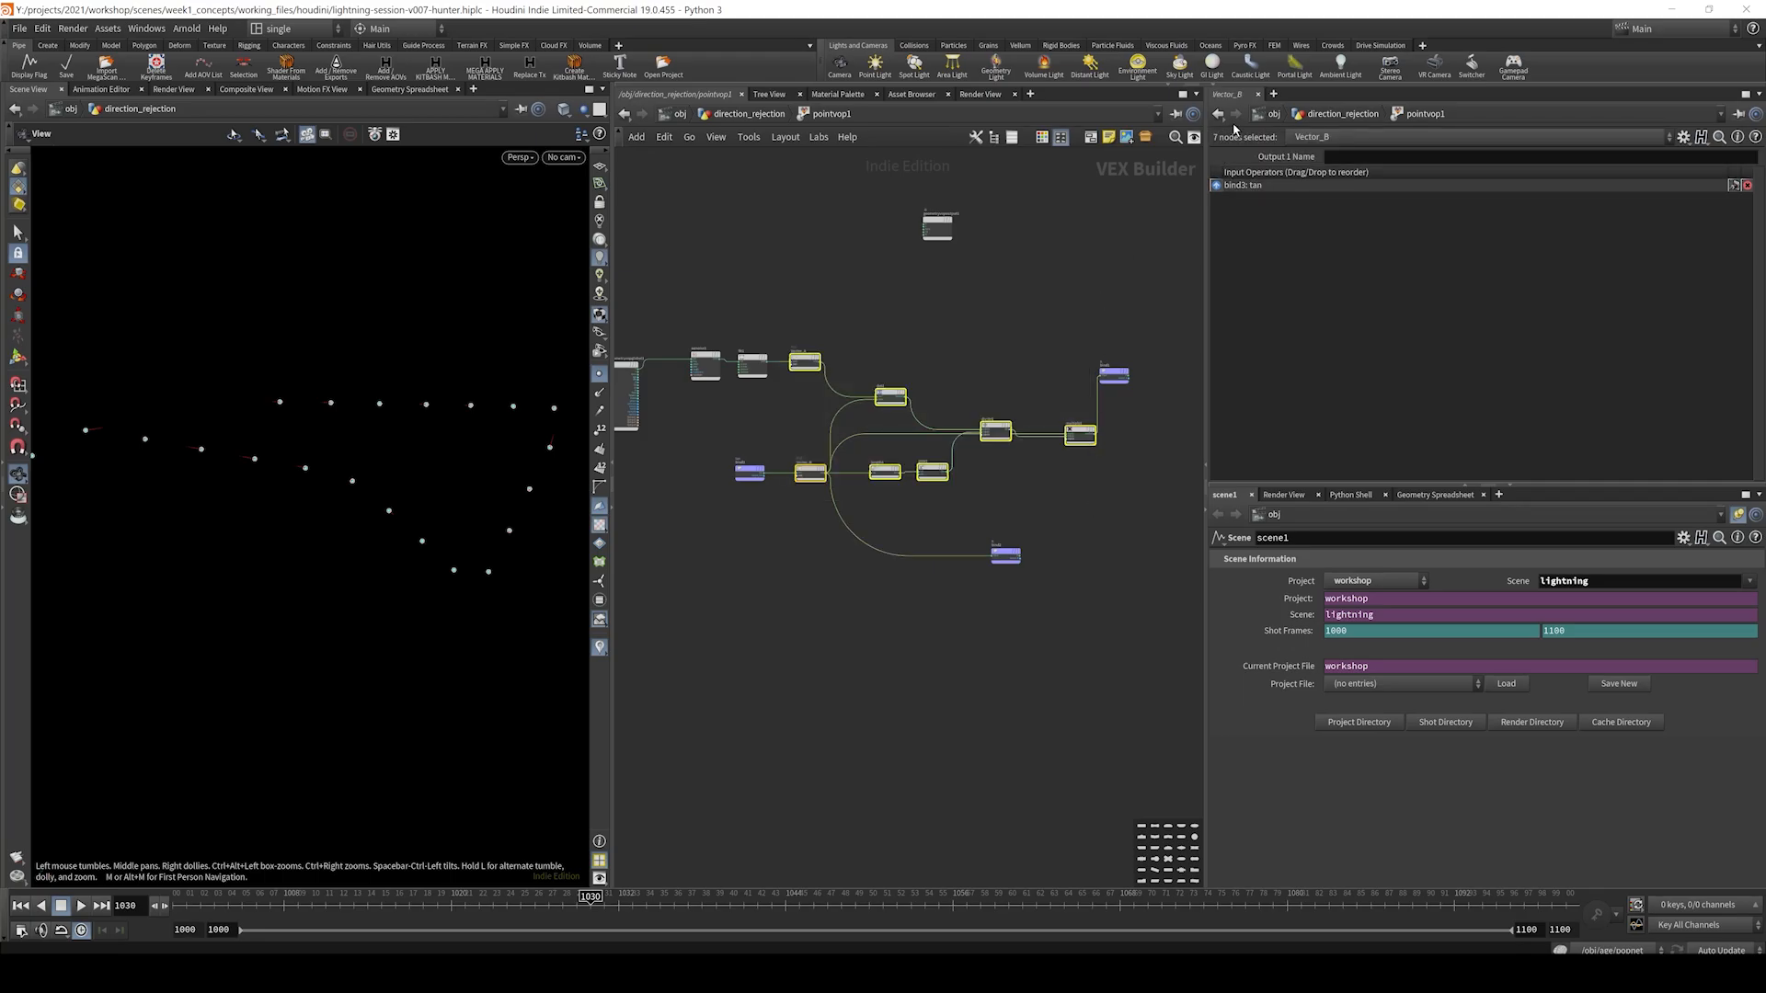
middle_click_drag(997, 299, 825, 293)
left_click_drag(954, 366, 1089, 350)
middle_click_drag(1046, 154, 1160, 158)
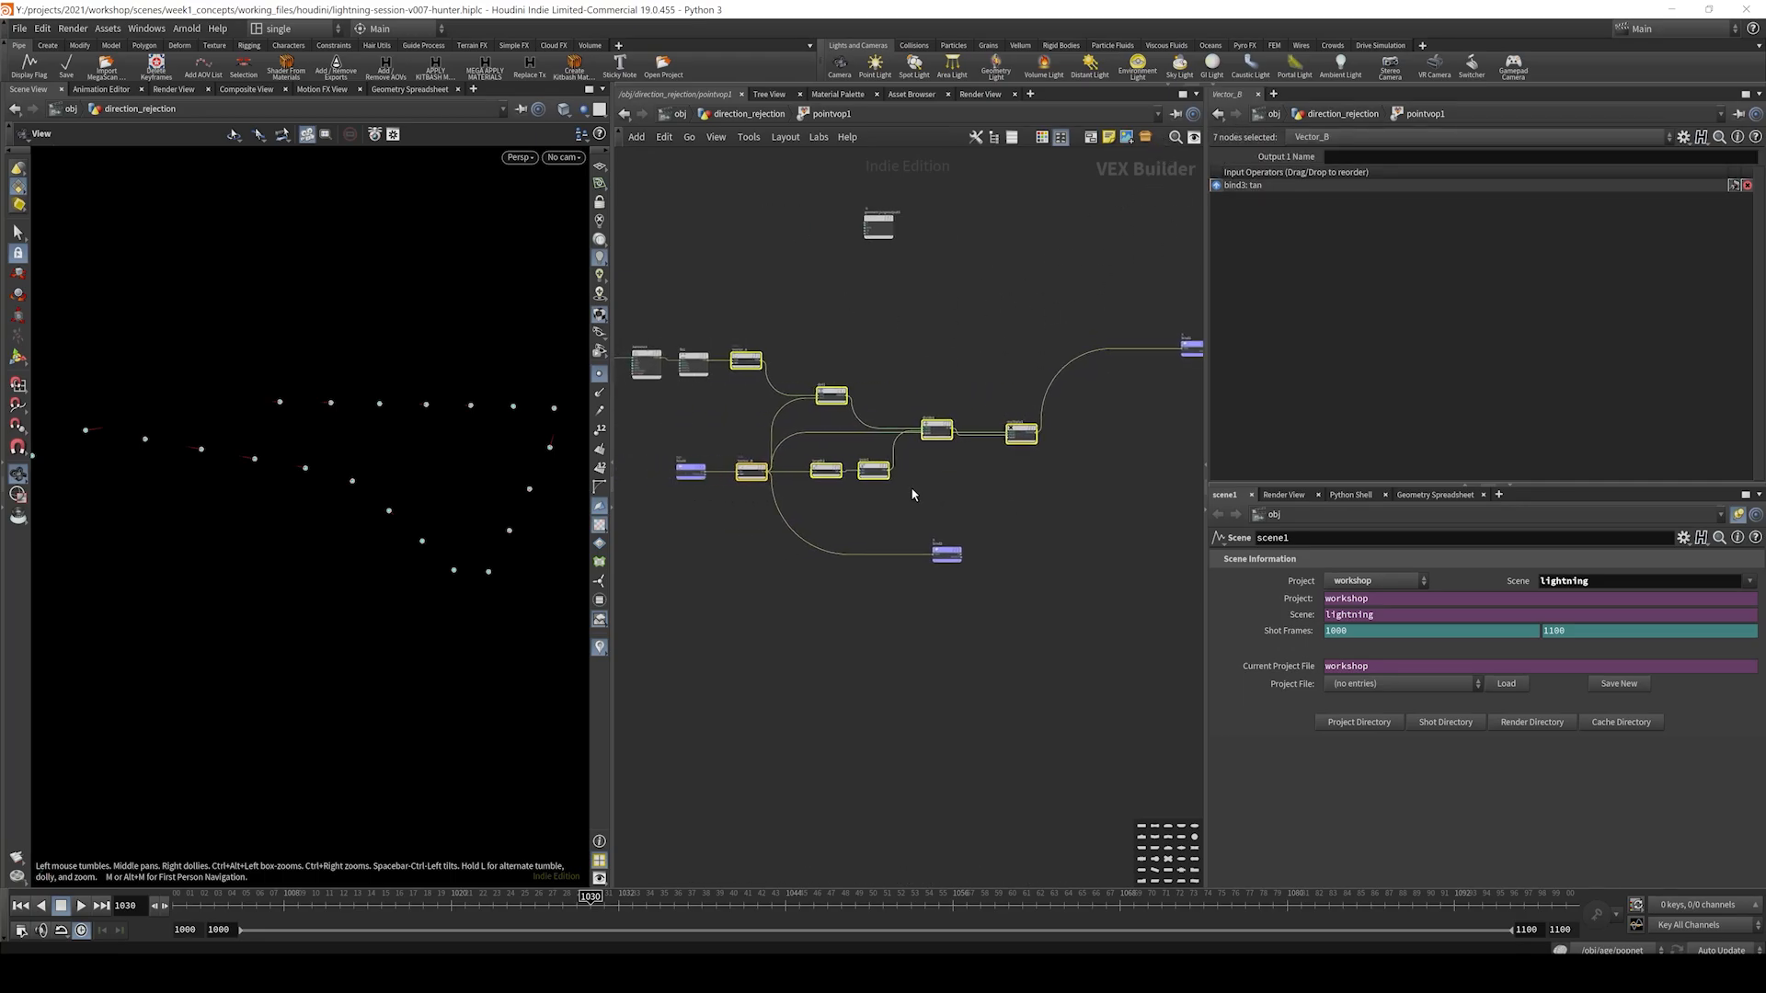
left_click(1146, 138)
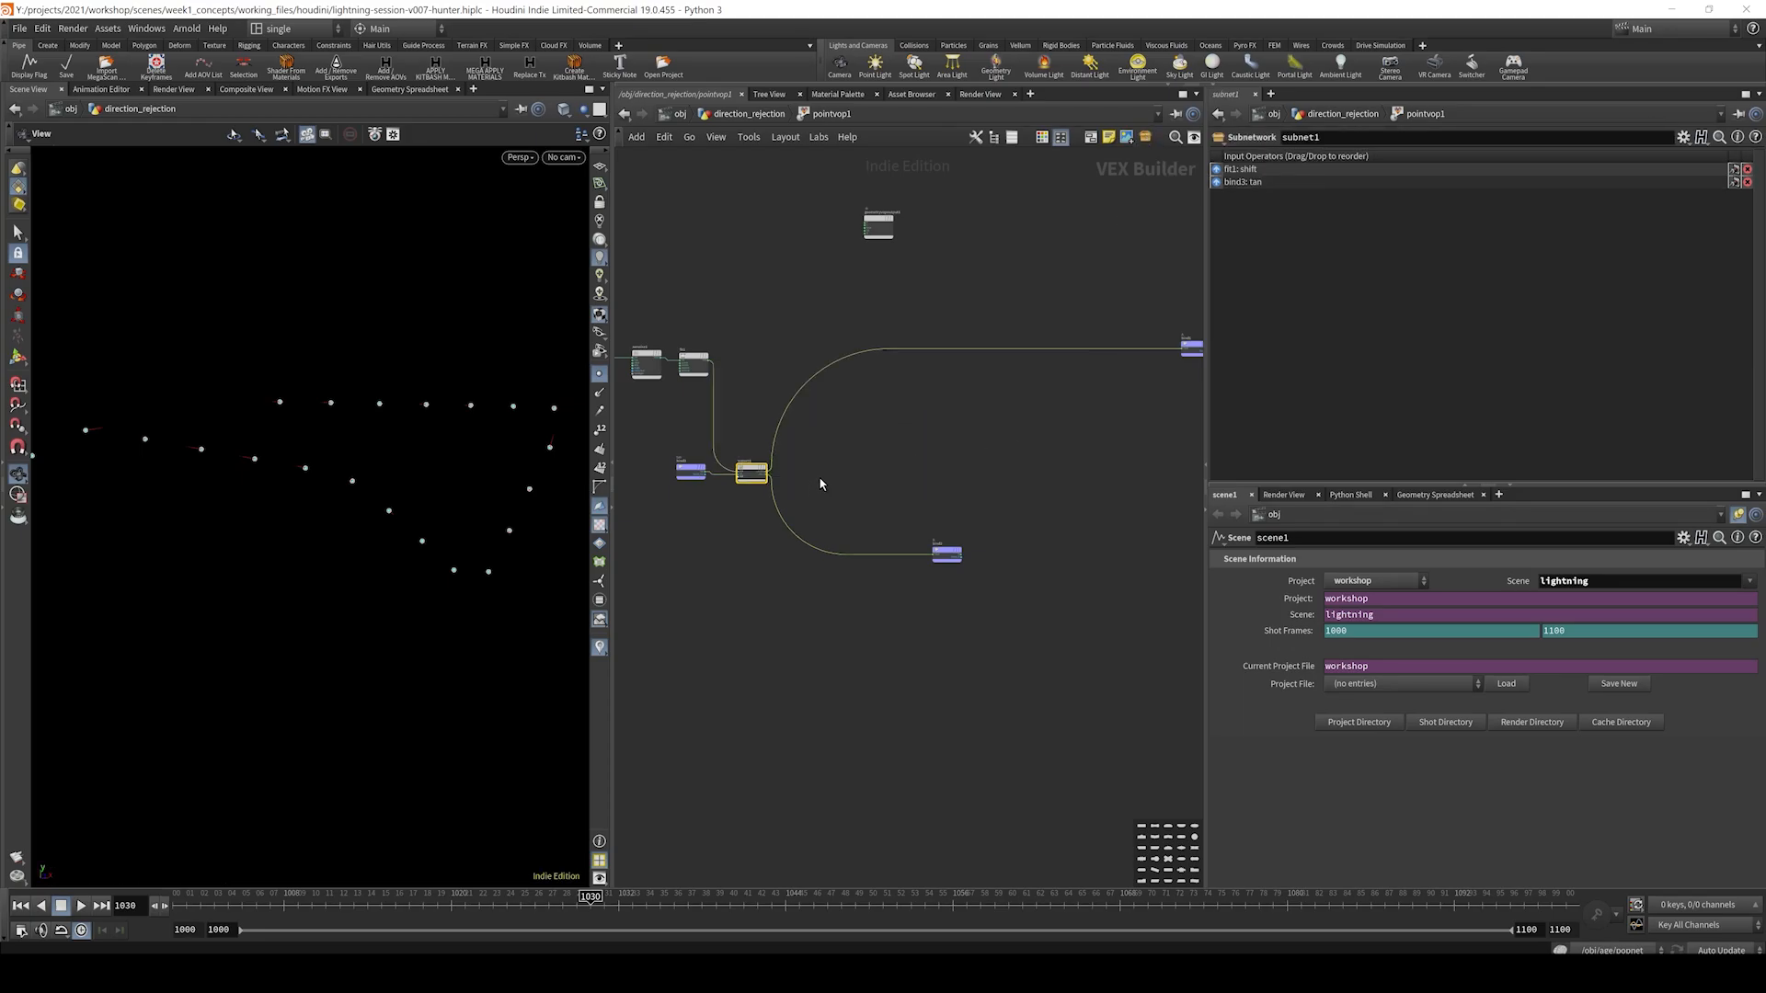
- Open the subnet1 subnetwork inside pointvop1 to edit its vector nodes
middle_click_drag(756, 473, 794, 435)
scroll(795, 435, "up", 5)
double_click(794, 433)
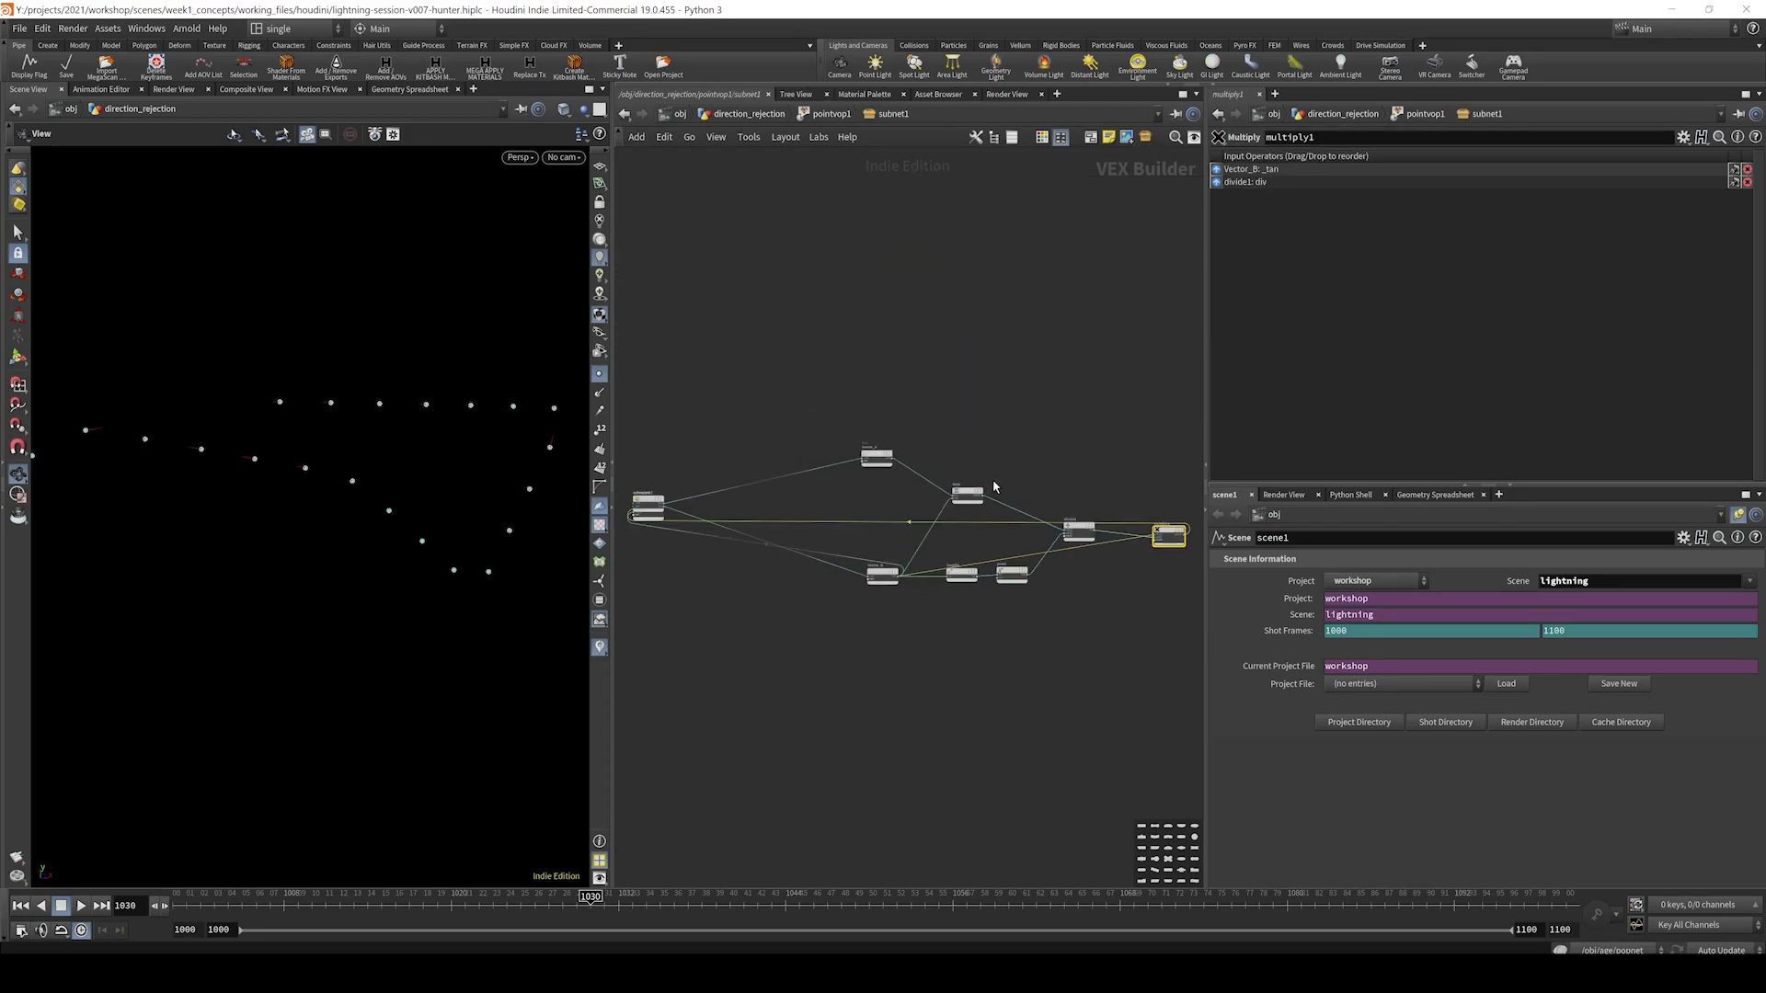
left_click(966, 689)
middle_click_drag(745, 611, 798, 616)
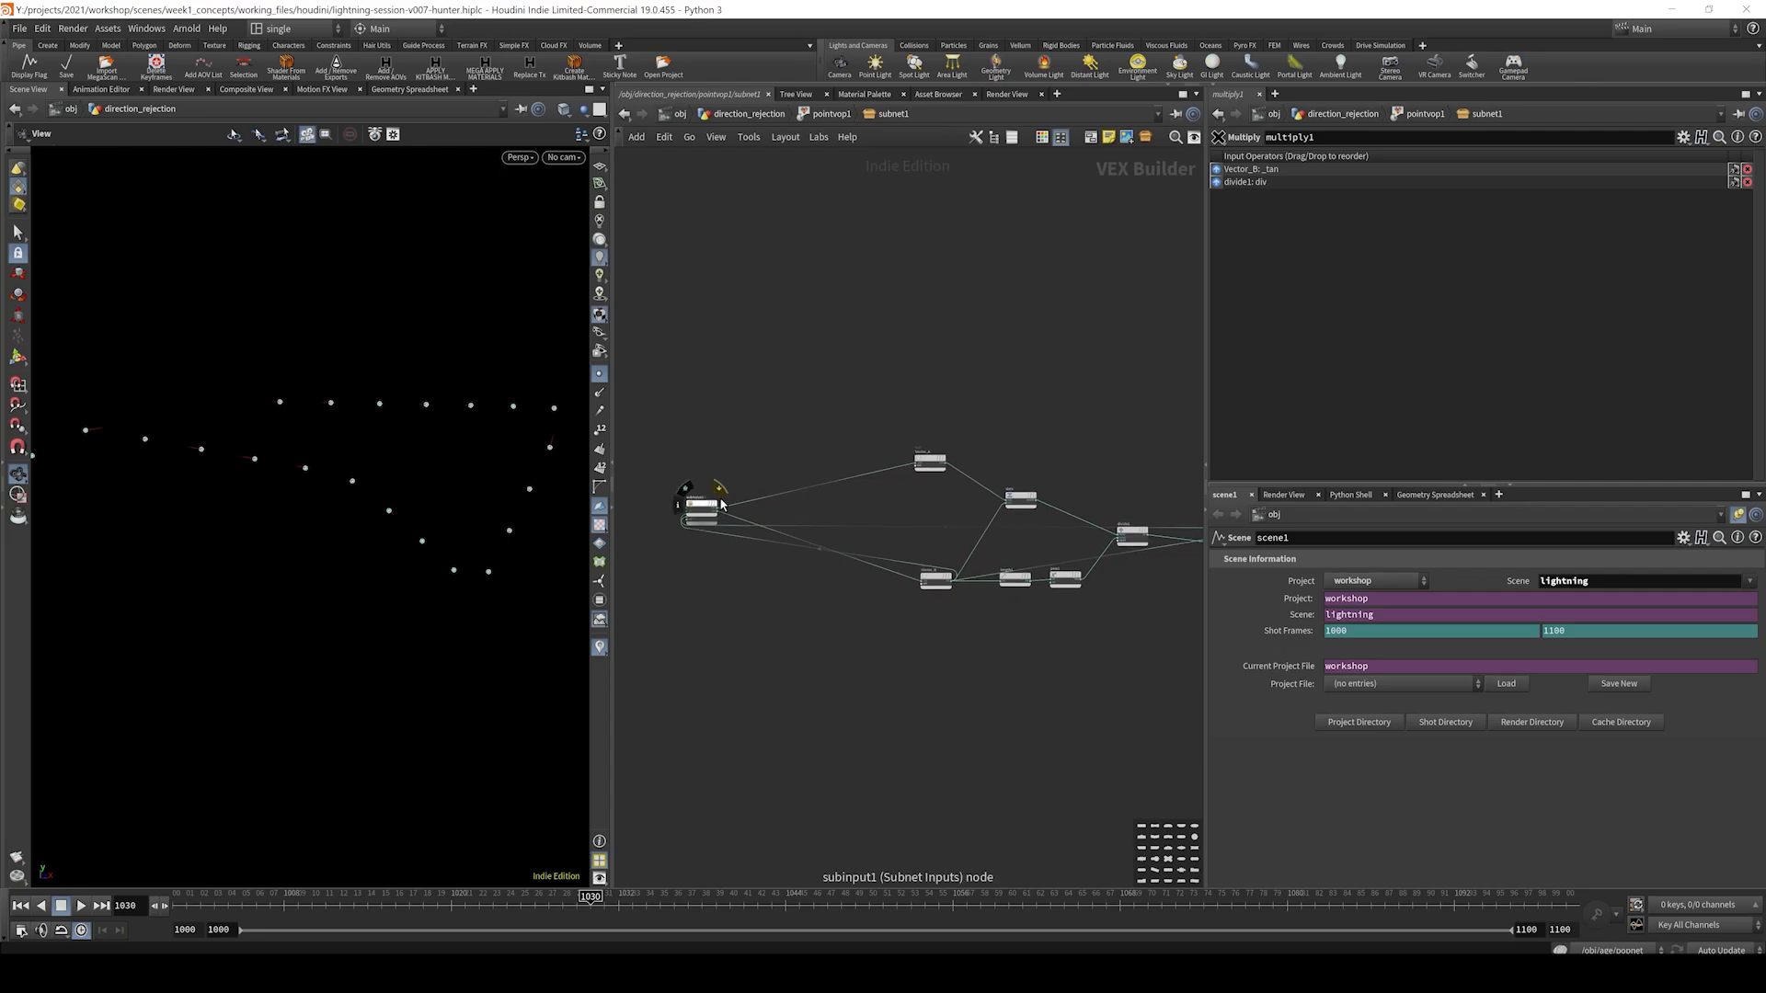
- Rearrange the subnetwork's input and output nodes, placing suboutput1 close to multiply1
left_click_drag(702, 505, 1060, 662)
middle_click_drag(958, 600, 727, 582)
scroll(846, 560, "up", 4)
scroll(845, 557, "up", 5)
middle_click(845, 557)
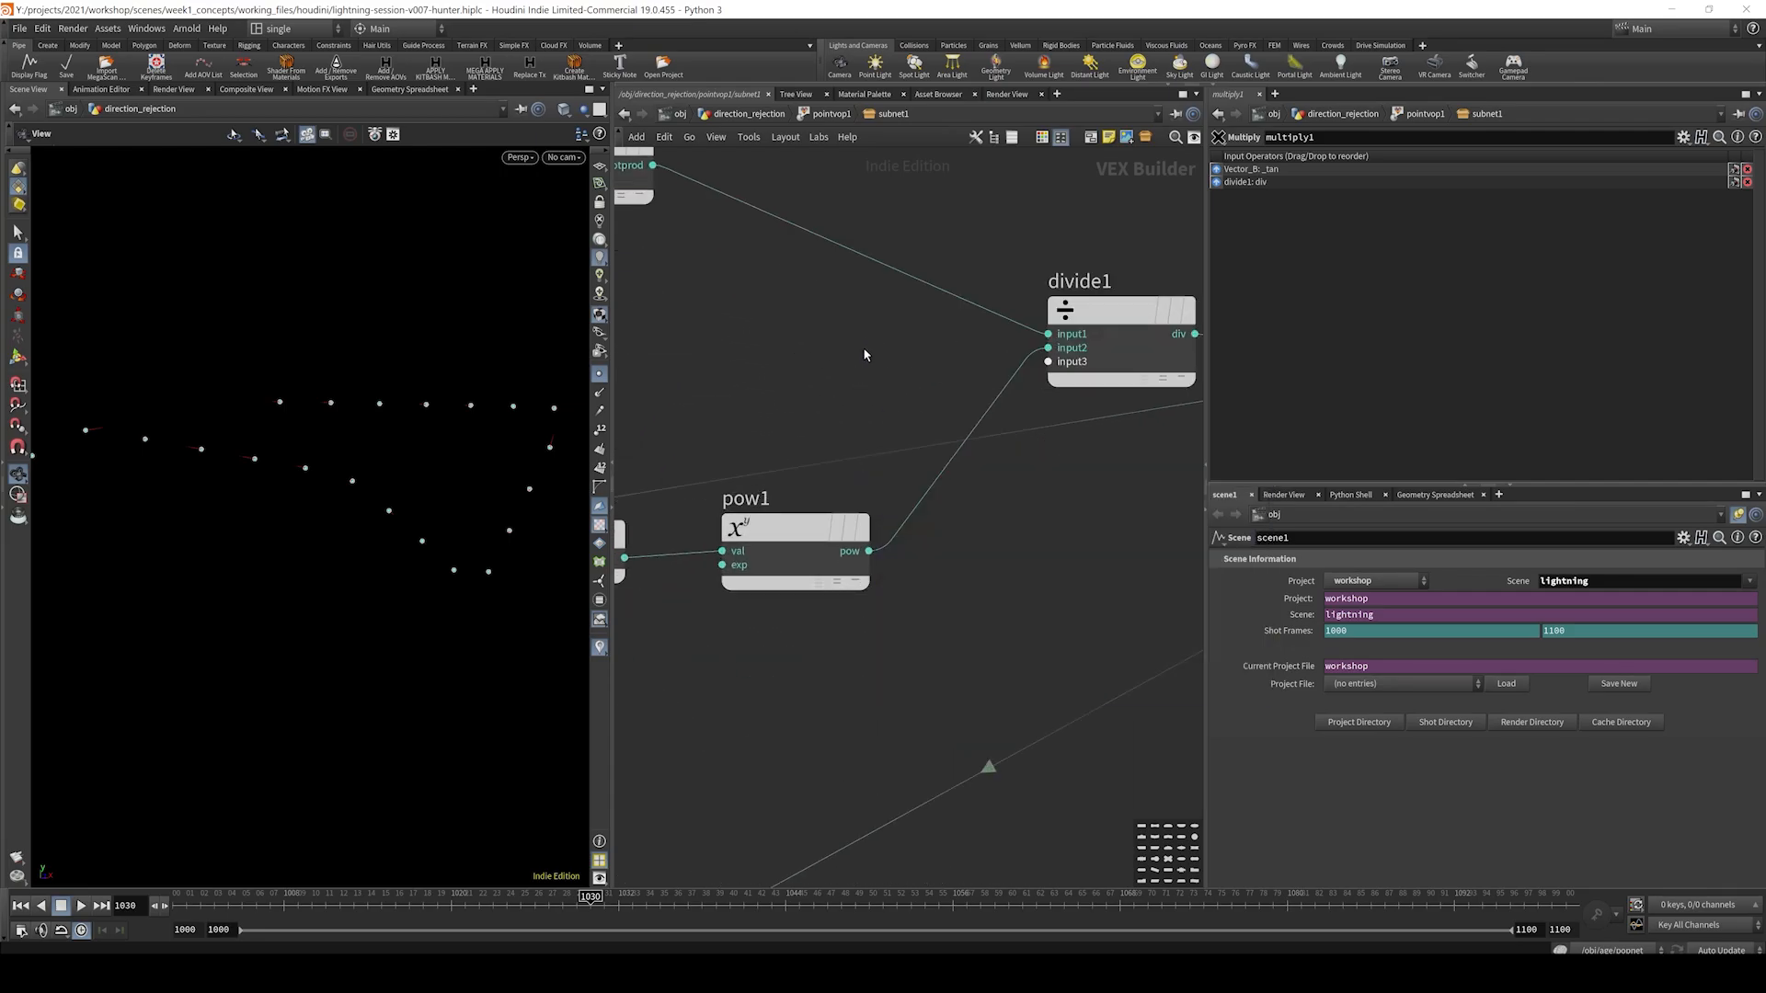
scroll(863, 350, "down", 5)
middle_click_drag(868, 349, 848, 272)
left_click_drag(802, 515, 1175, 363)
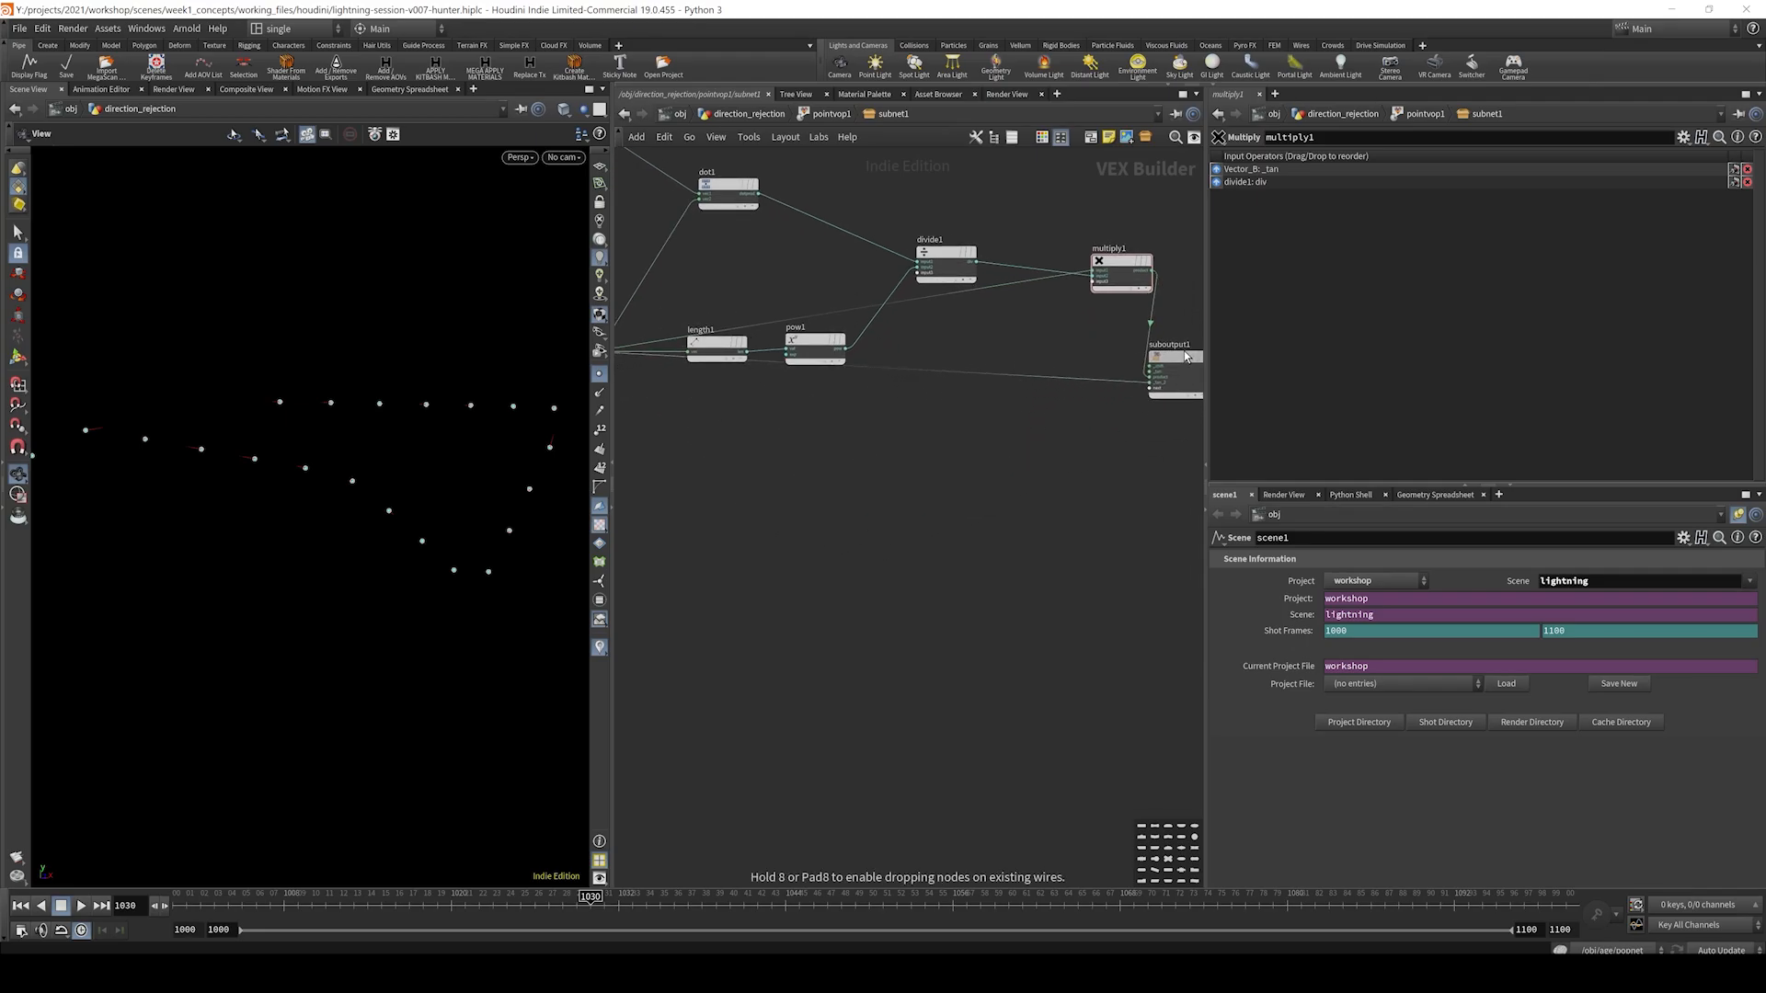
- Cut the wires running into suboutput1 and connect only multiply1's product to its _shift input
middle_click_drag(1076, 398, 894, 478)
key("y")
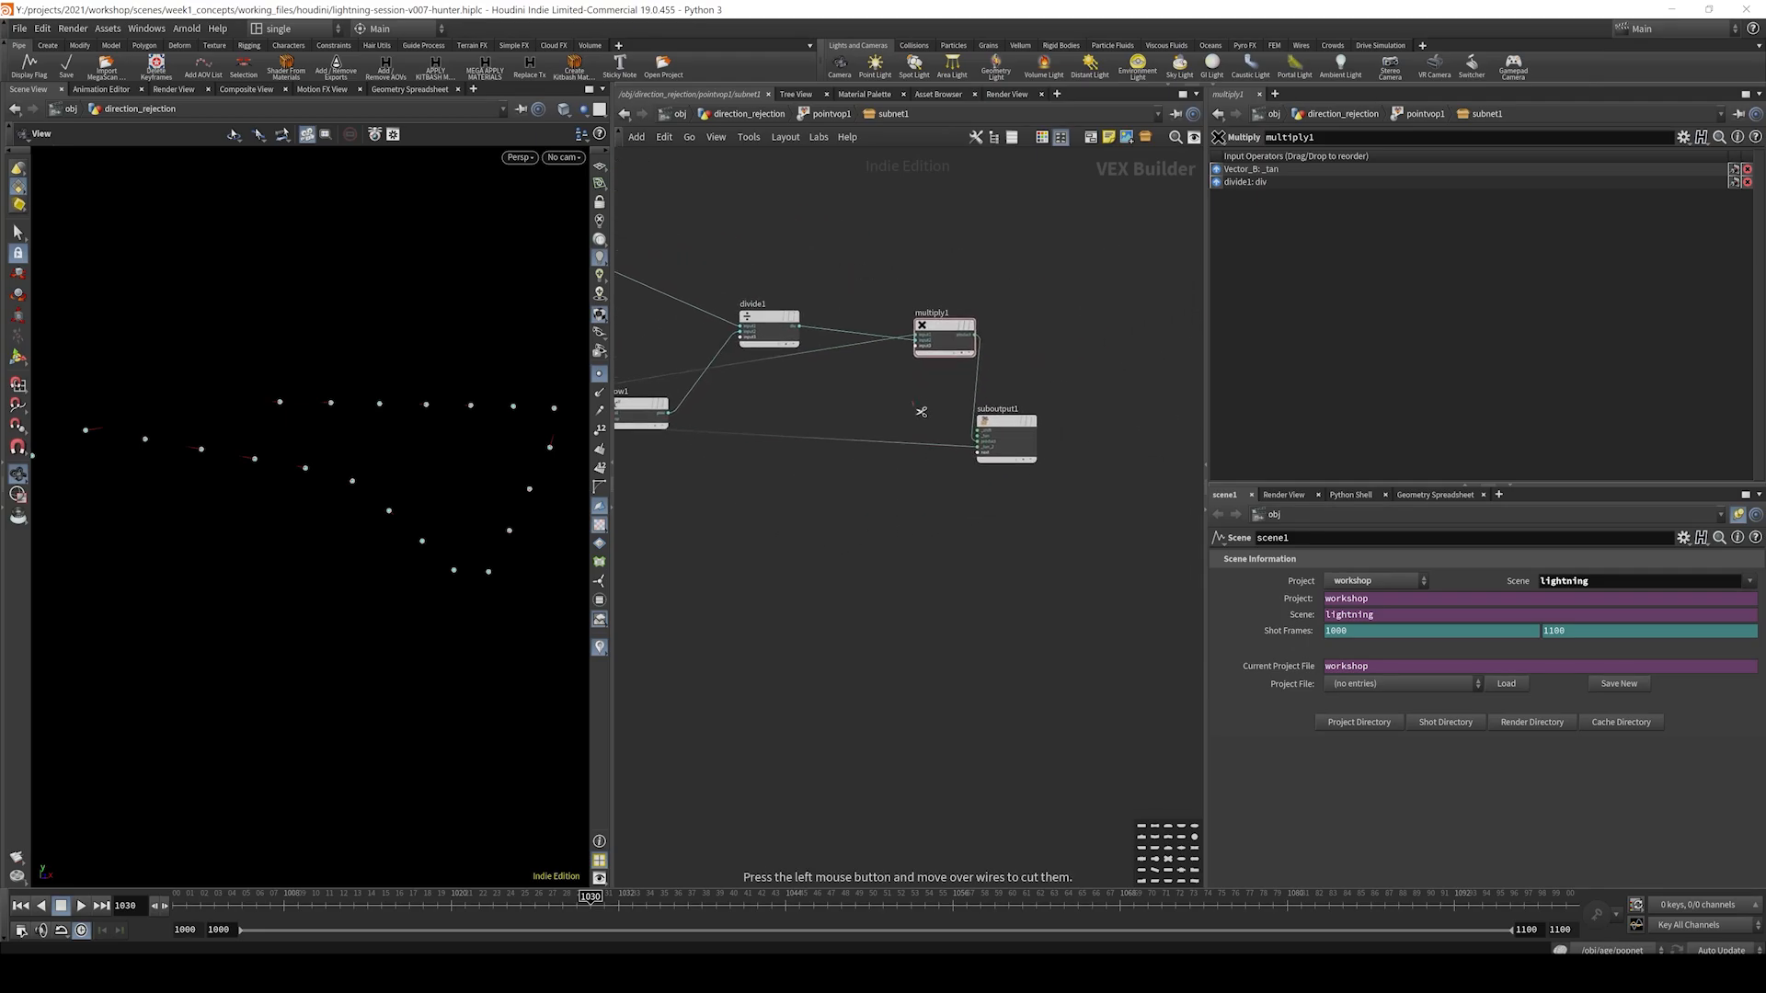
mouse_move(921, 408)
left_mouse_down()
mouse_move(930, 471)
mouse_move(1044, 323)
left_mouse_up()
scroll(962, 337, "up", 3)
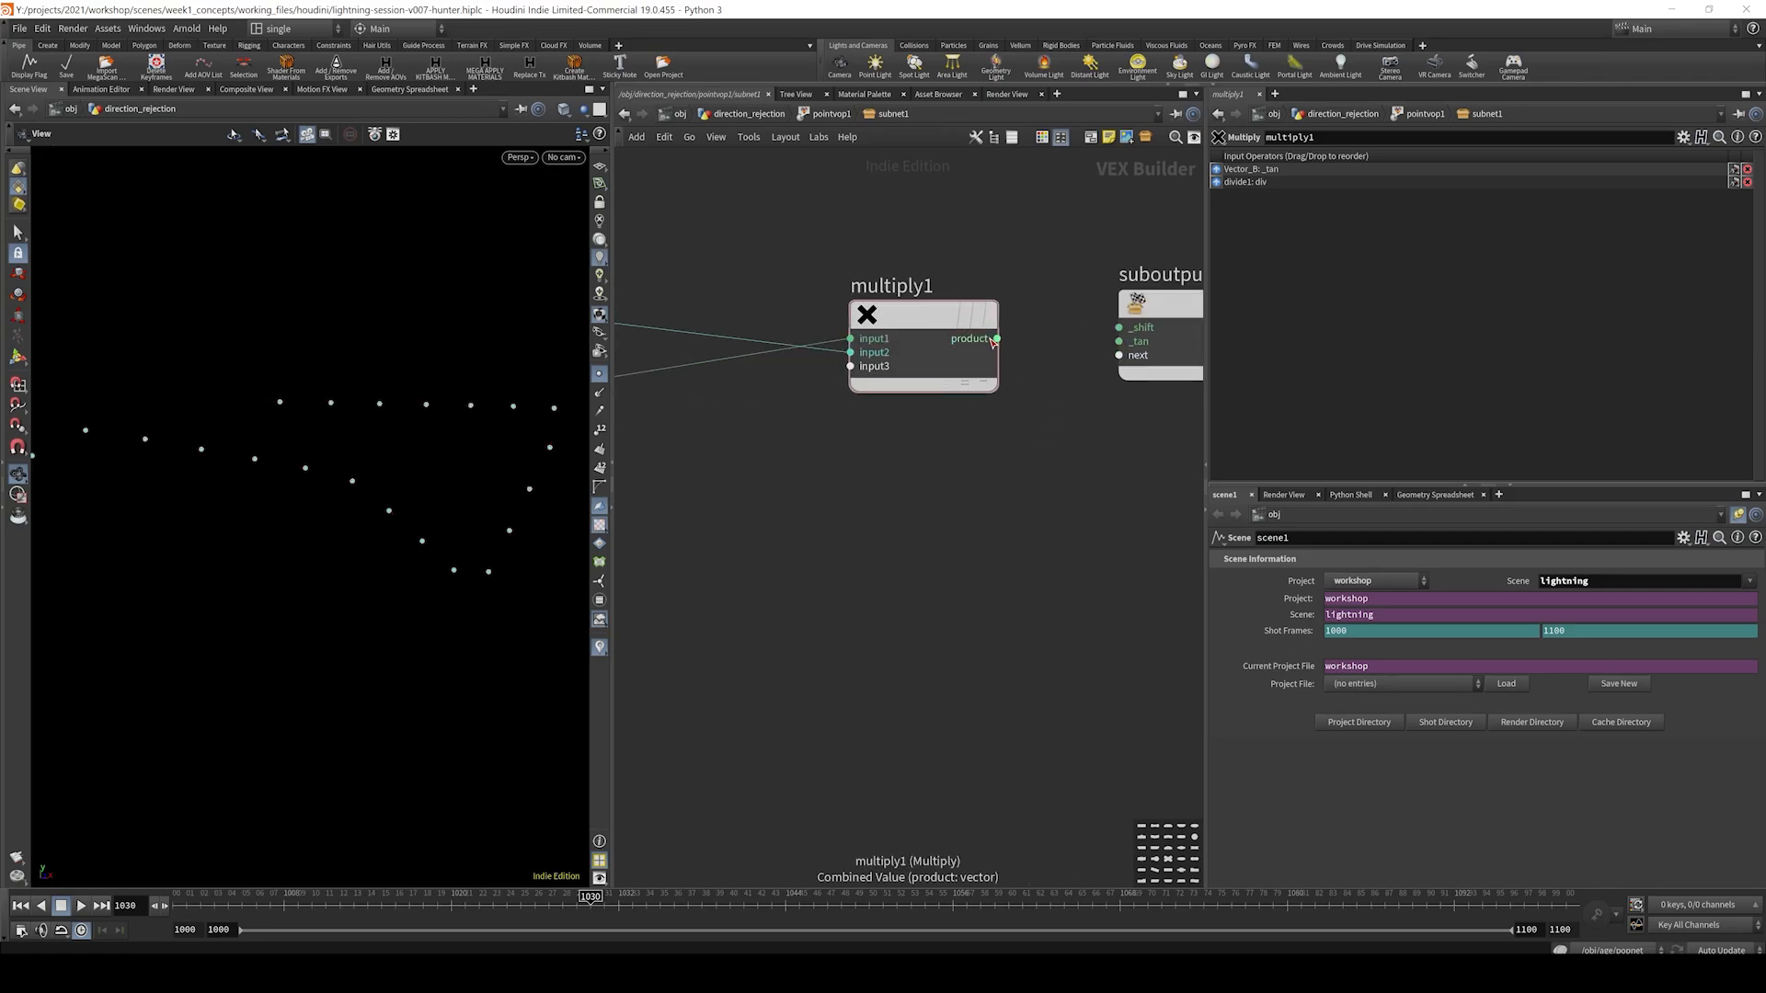
scroll(1064, 445, "down", 2)
scroll(898, 506, "down", 4)
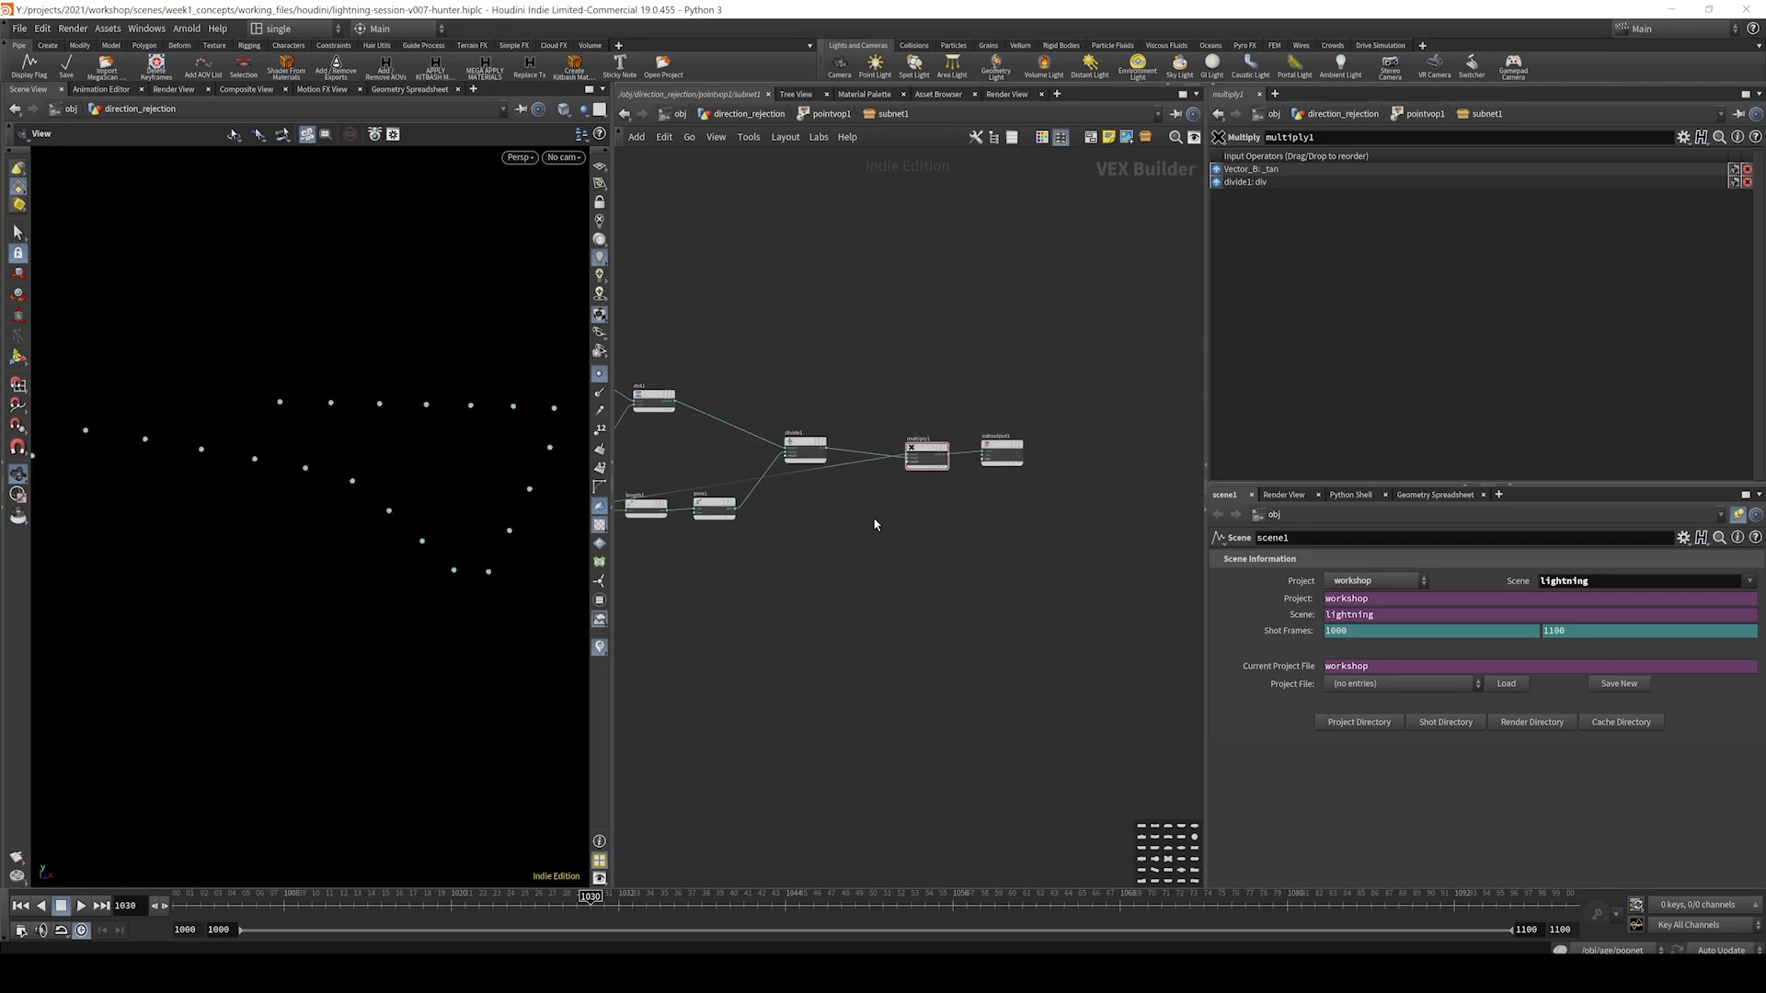
- Place Vector_B below Vector_A and switch the network wires to the rounded style
middle_click_drag(875, 524, 1208, 470)
left_click_drag(879, 458, 871, 410)
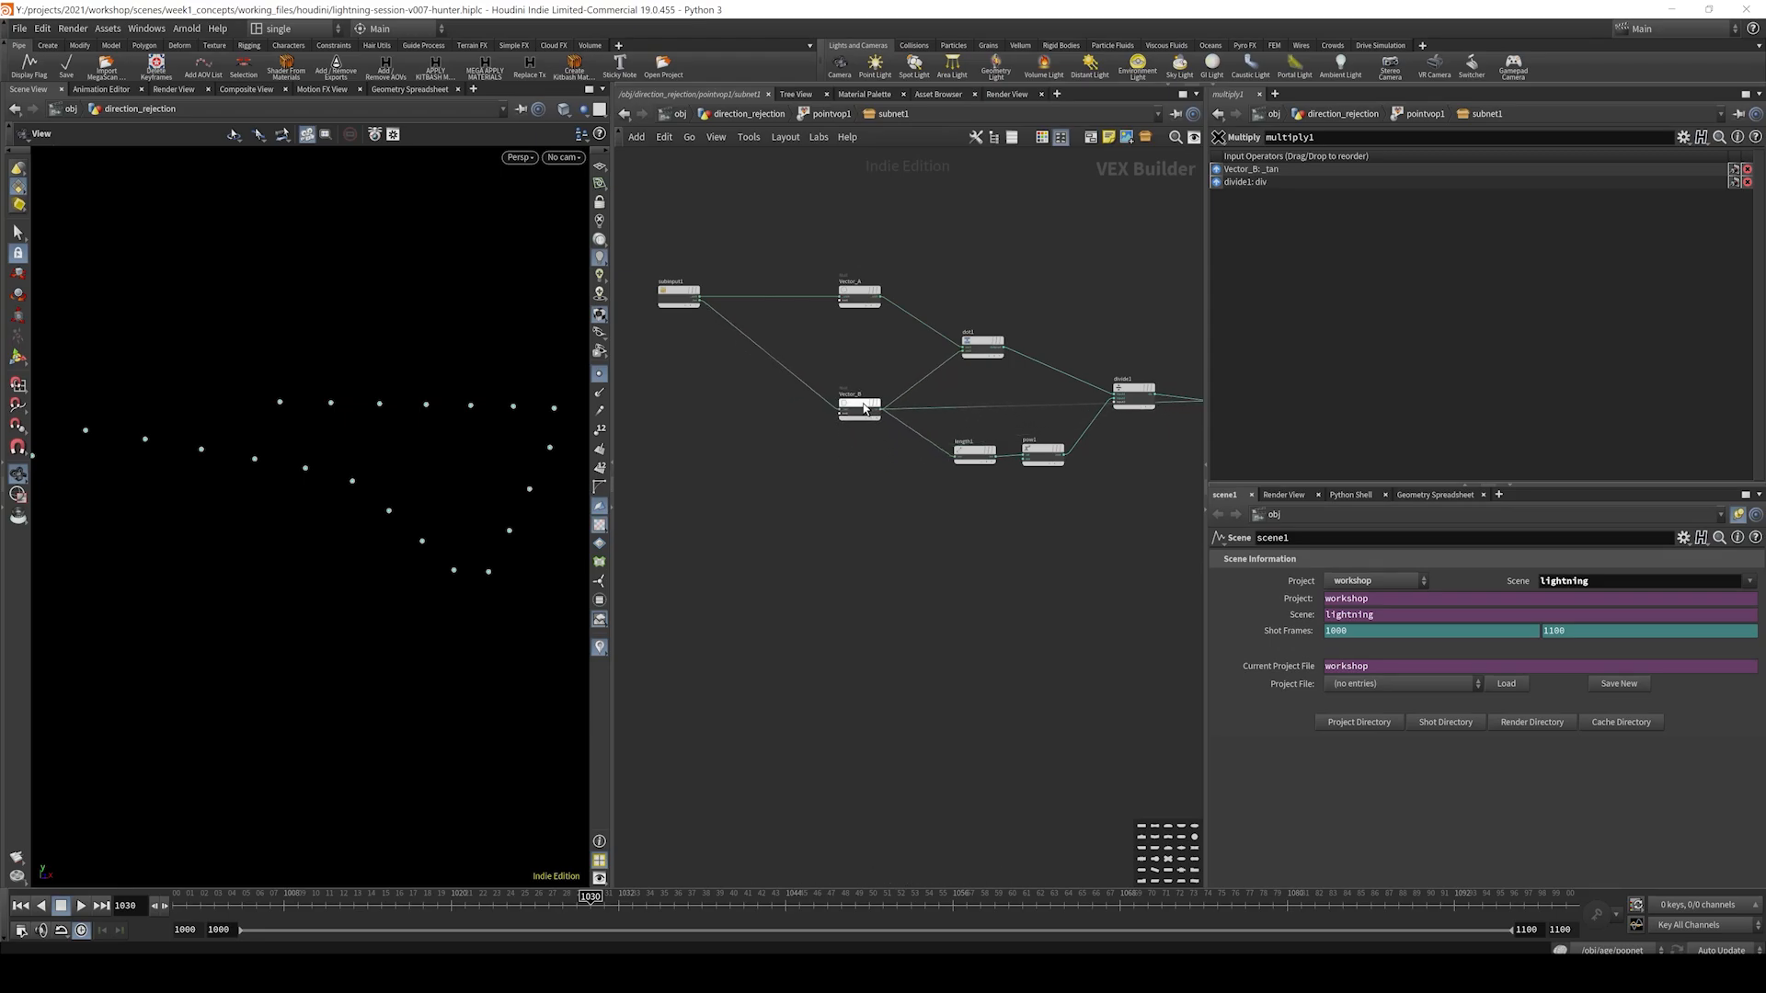
mouse_move(937, 521)
middle_mouse_down()
mouse_move(858, 506)
mouse_move(966, 538)
middle_mouse_up()
key("shift+s")
key("shift+s")
key("shift+s")
scroll(951, 515, "down", 3)
scroll(834, 377, "up", 4)
middle_click_drag(834, 383, 895, 311)
- Move Vector_A and Vector_B together toward subinput1 and center subinput1 vertically between them
left_click(958, 482)
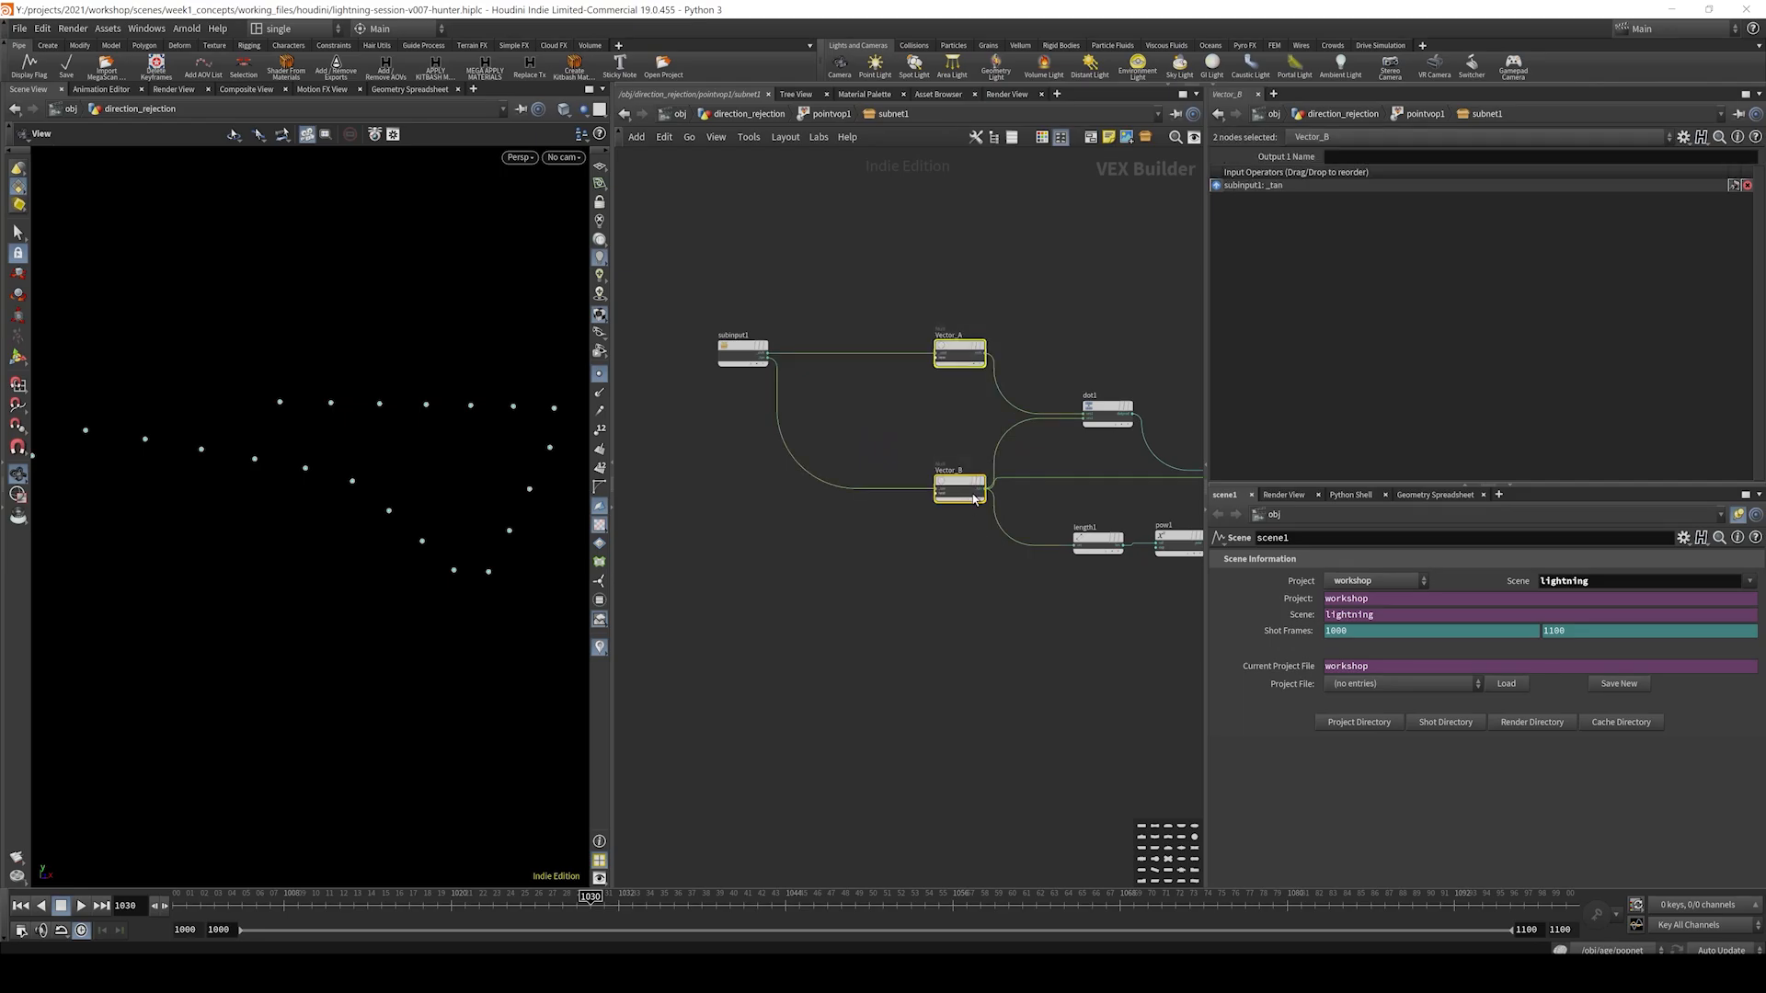
left_click(958, 353, "shift")
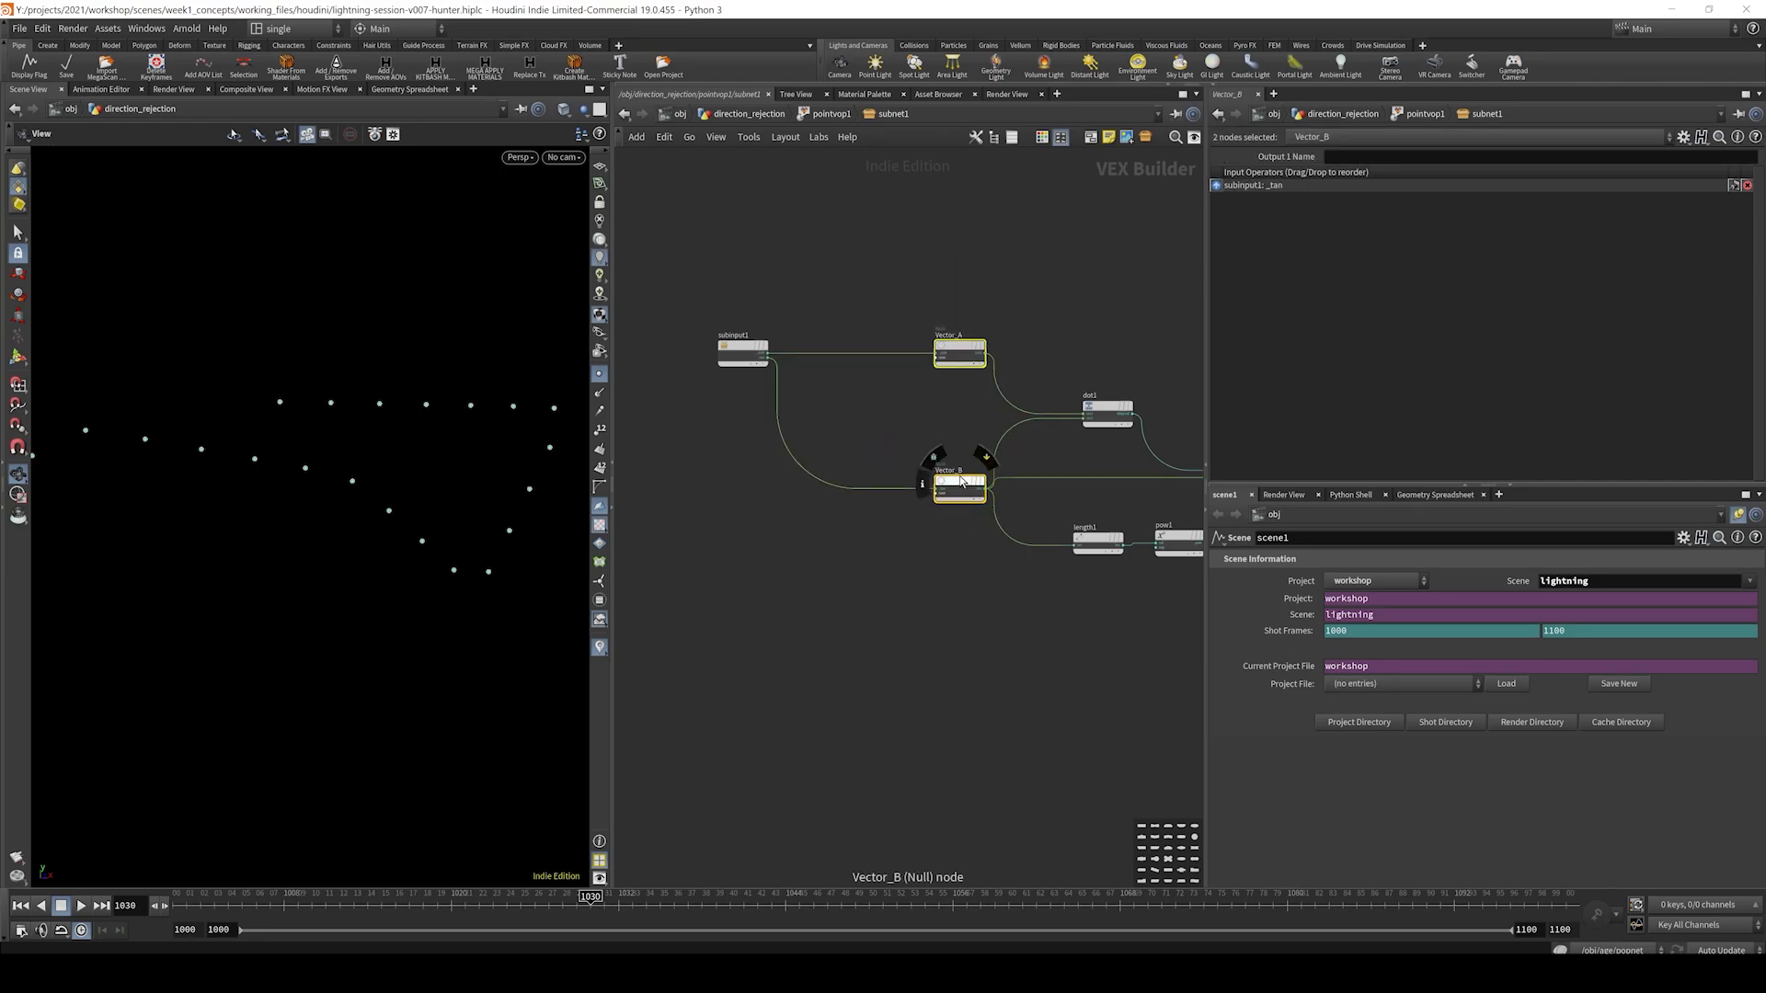
left_click_drag(957, 489, 909, 547)
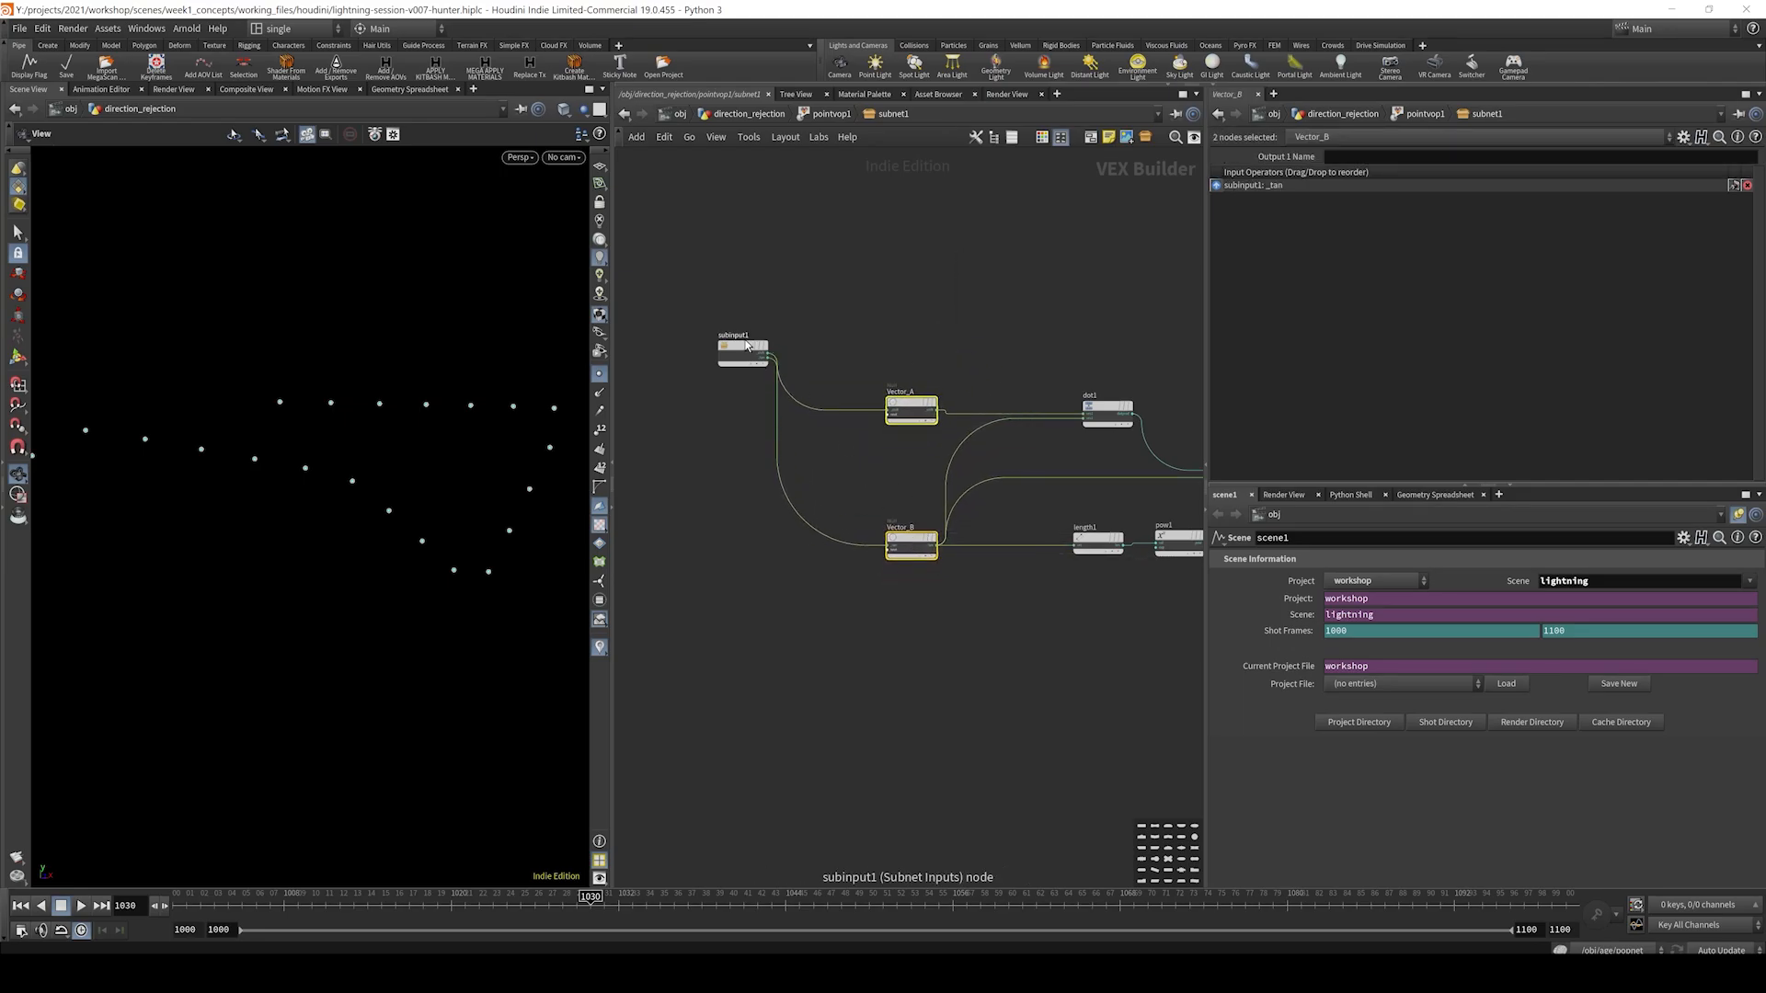
left_click_drag(750, 353, 741, 477)
- Raise multiply1 above divide1's row and align suboutput1 level with it
middle_click_drag(1149, 469, 709, 461)
scroll(995, 468, "up", 3)
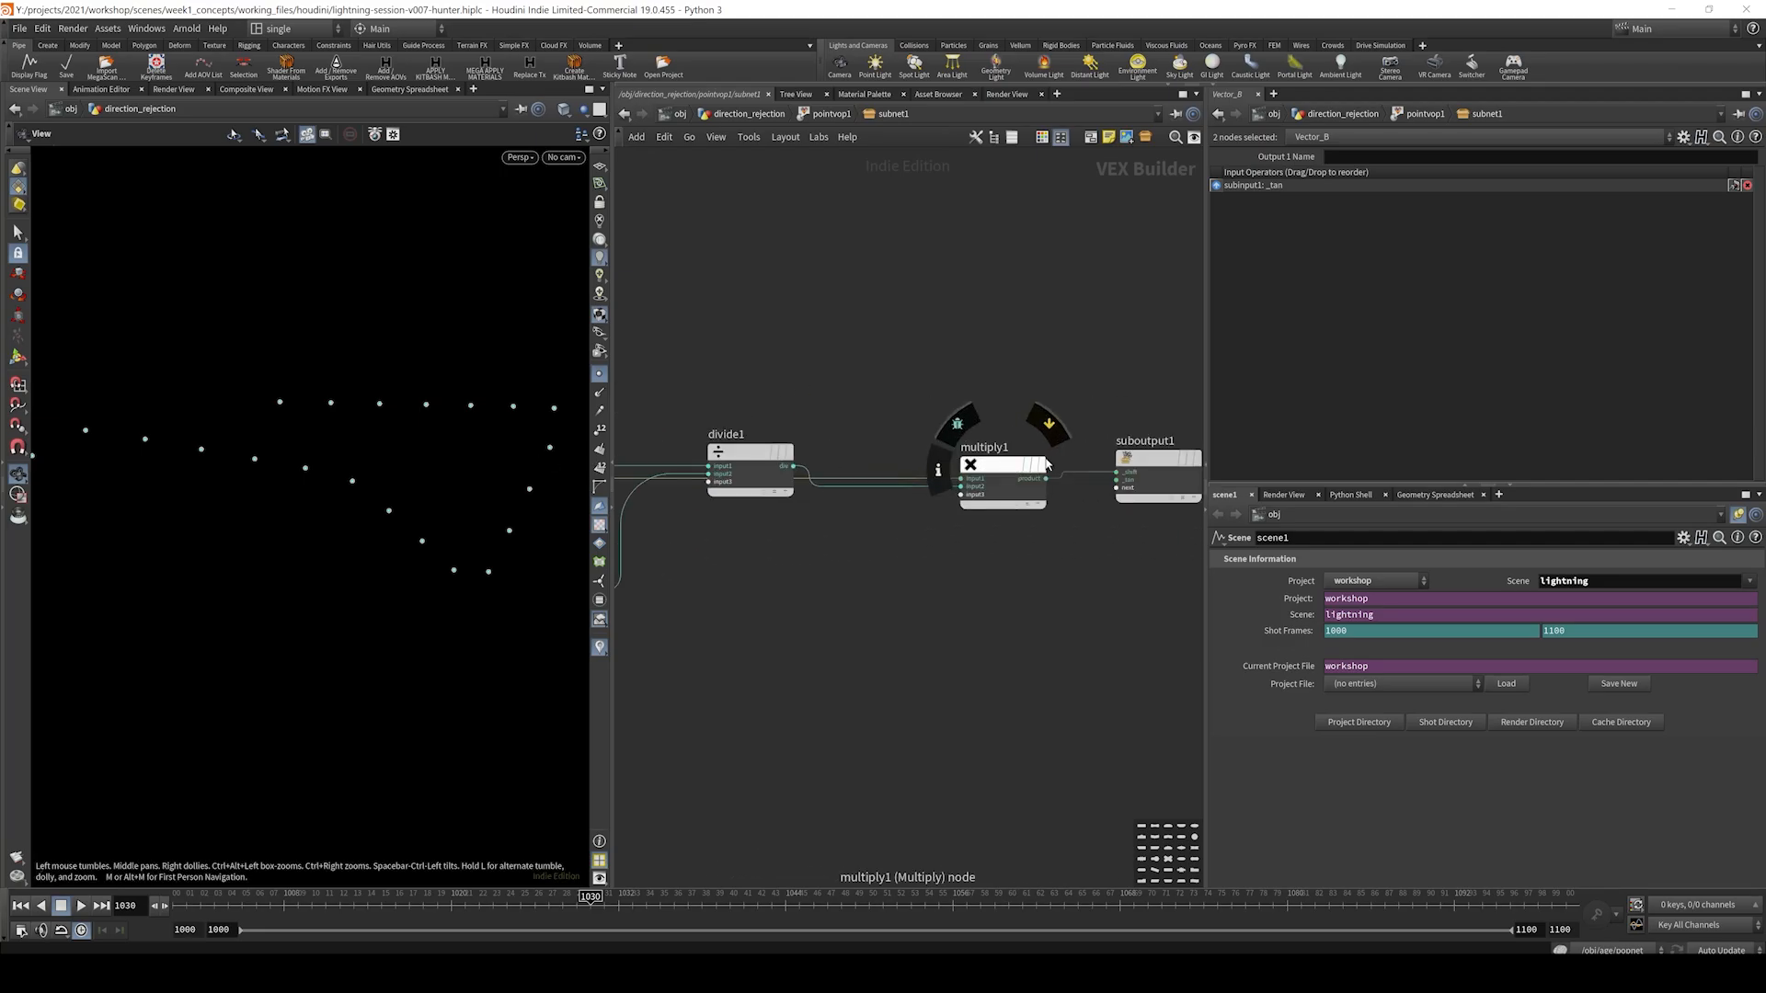
left_click_drag(1011, 467, 990, 389)
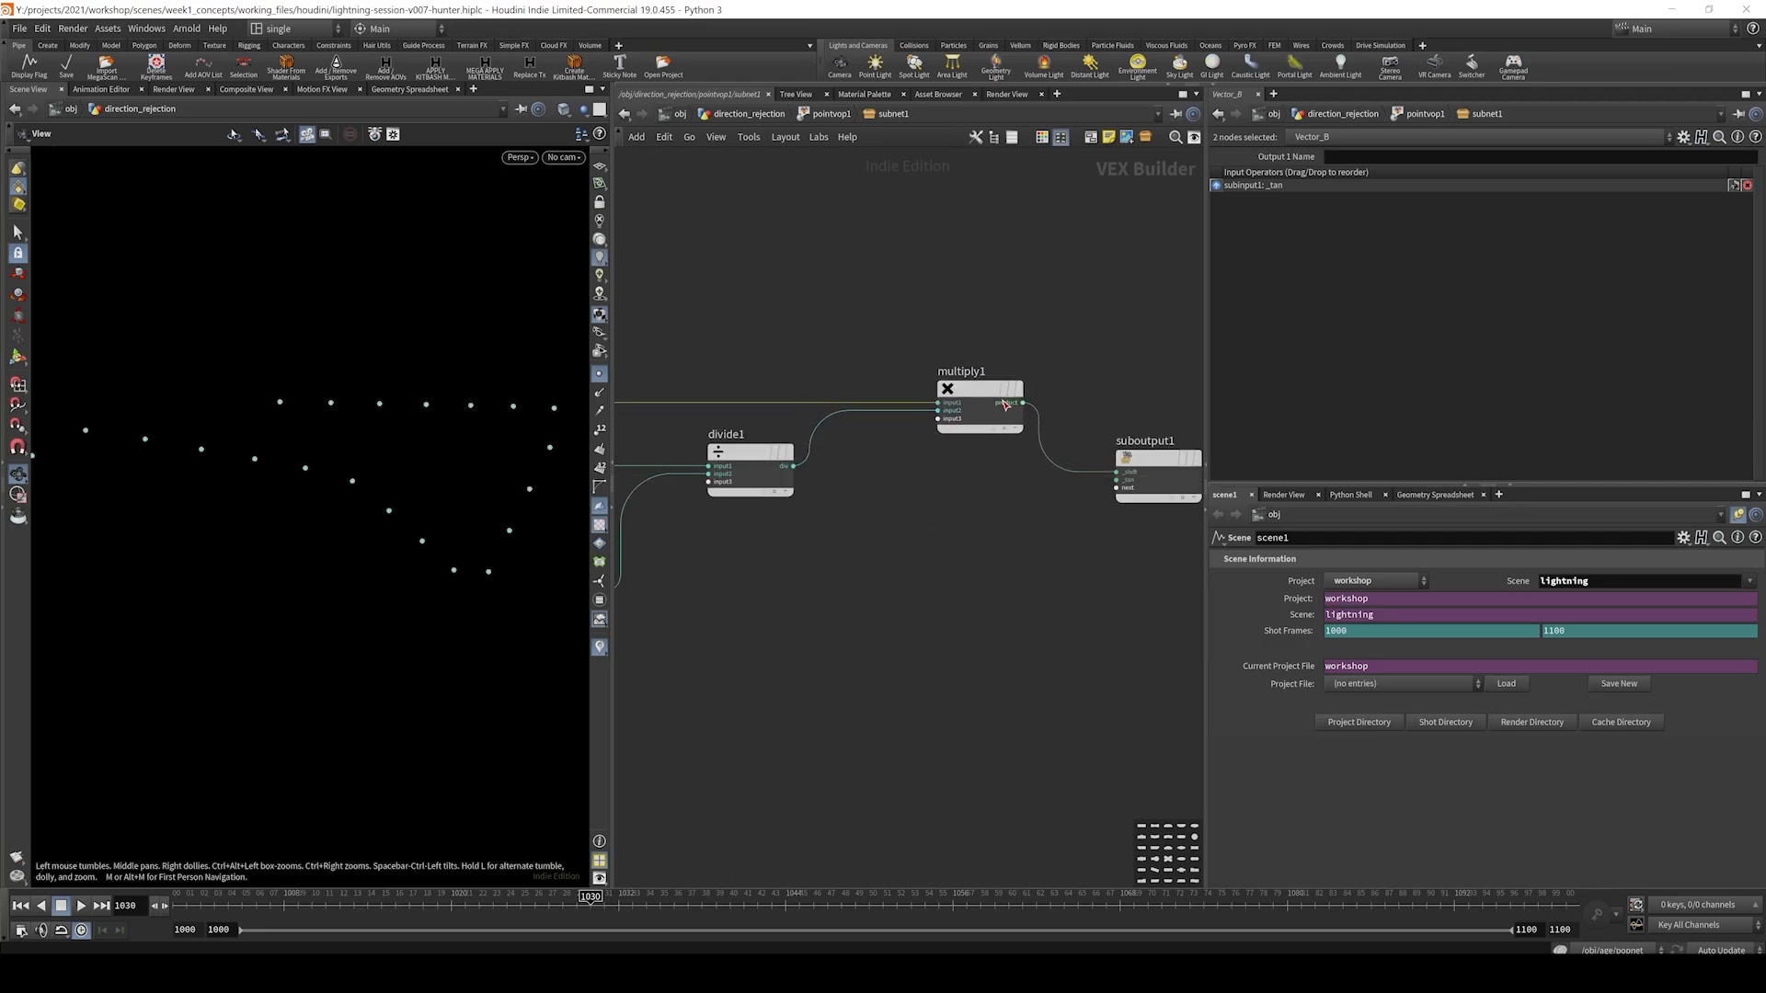
left_click_drag(1151, 468, 1150, 399)
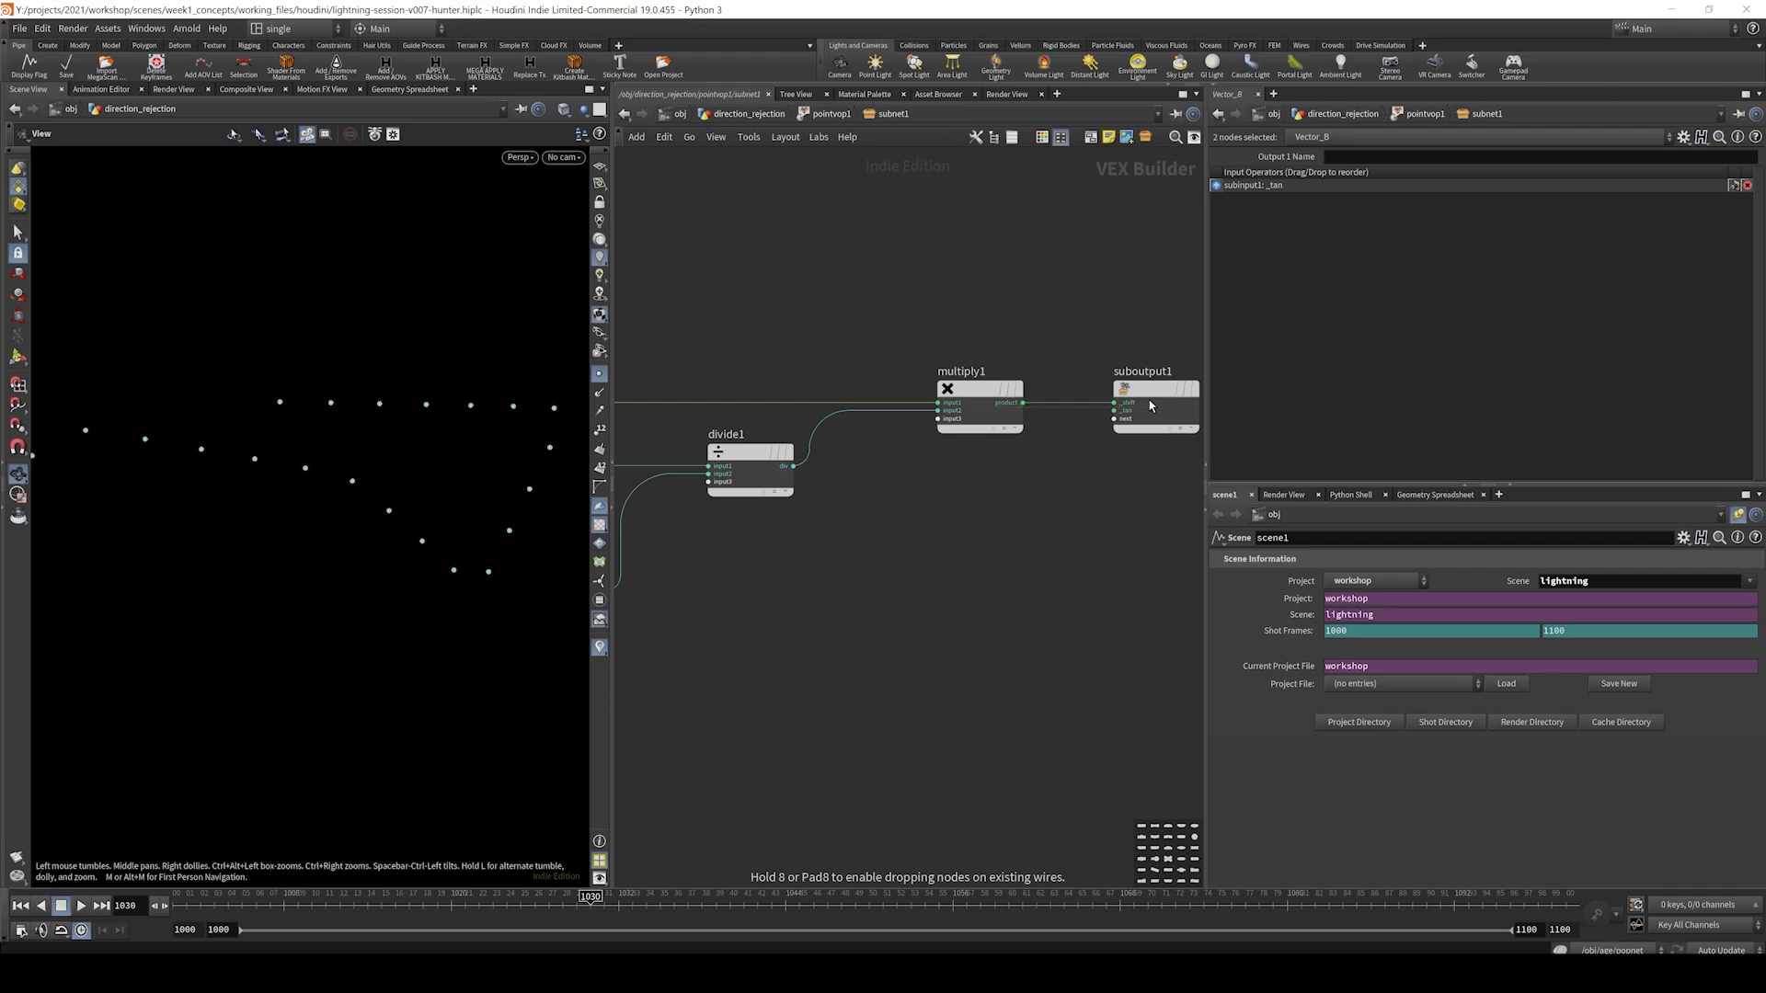
key("h")
left_click(1056, 324)
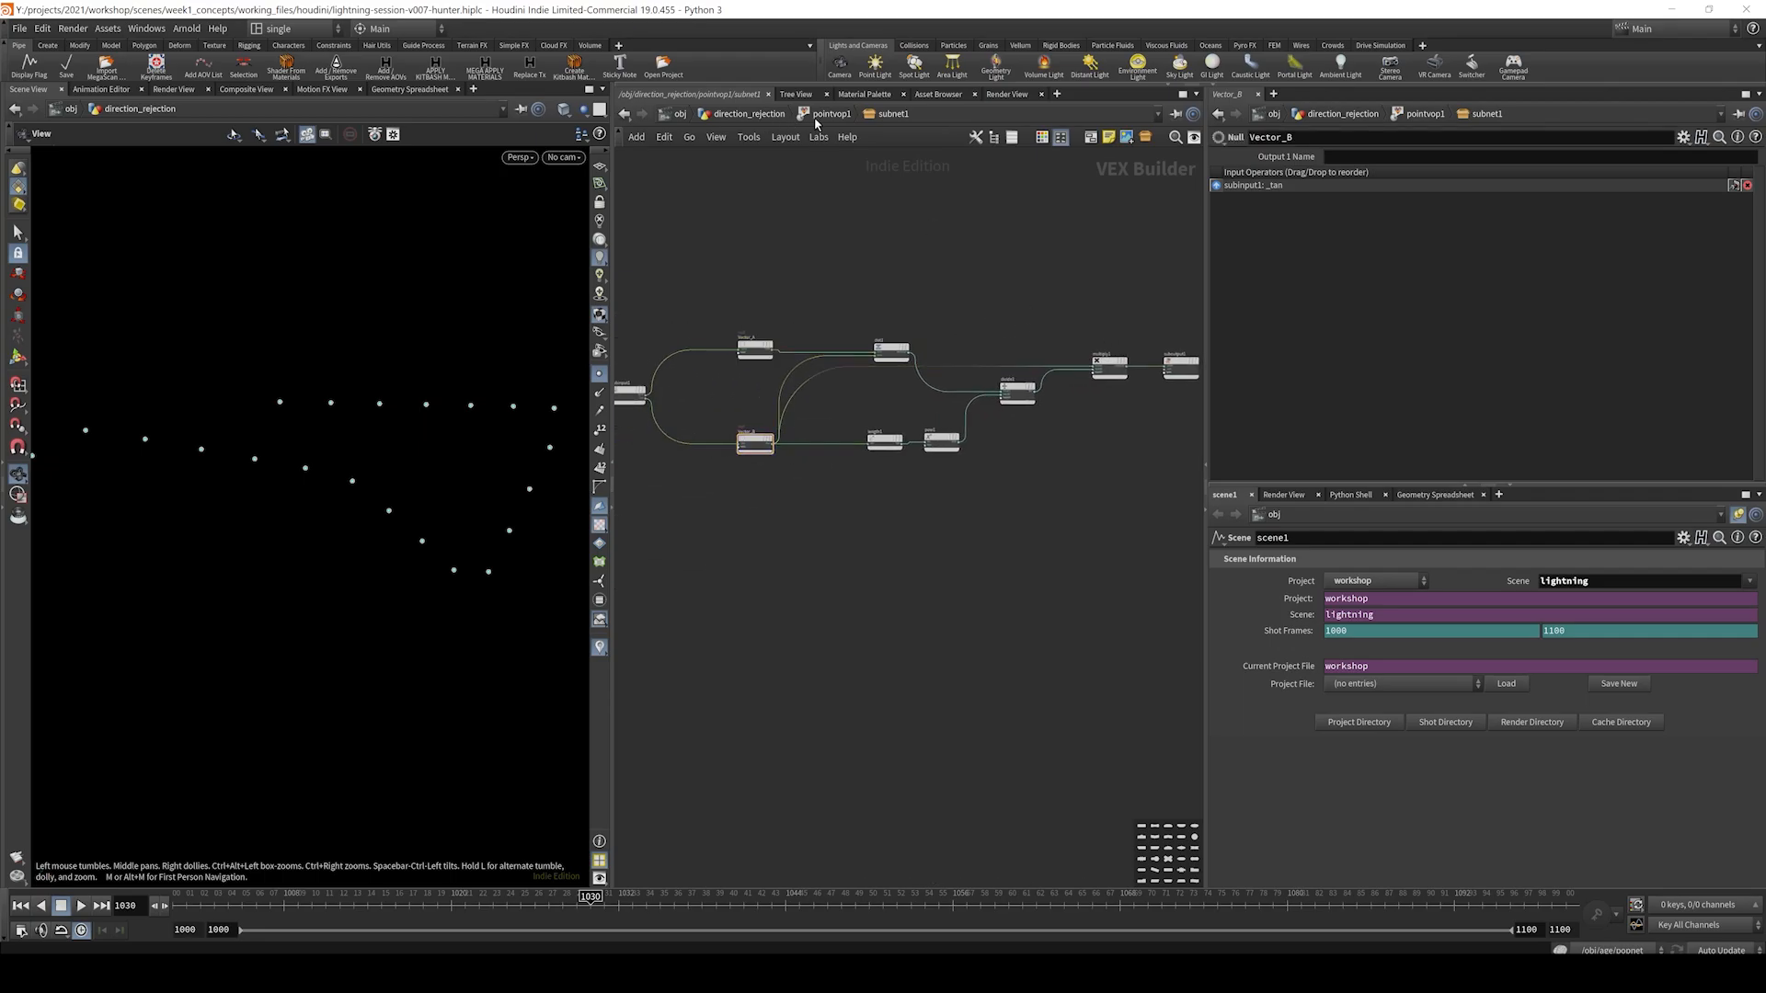
- Return to the pointvop1 network and wire subnet1's _shift output into bind1
left_click(815, 123)
middle_click_drag(859, 489, 936, 517)
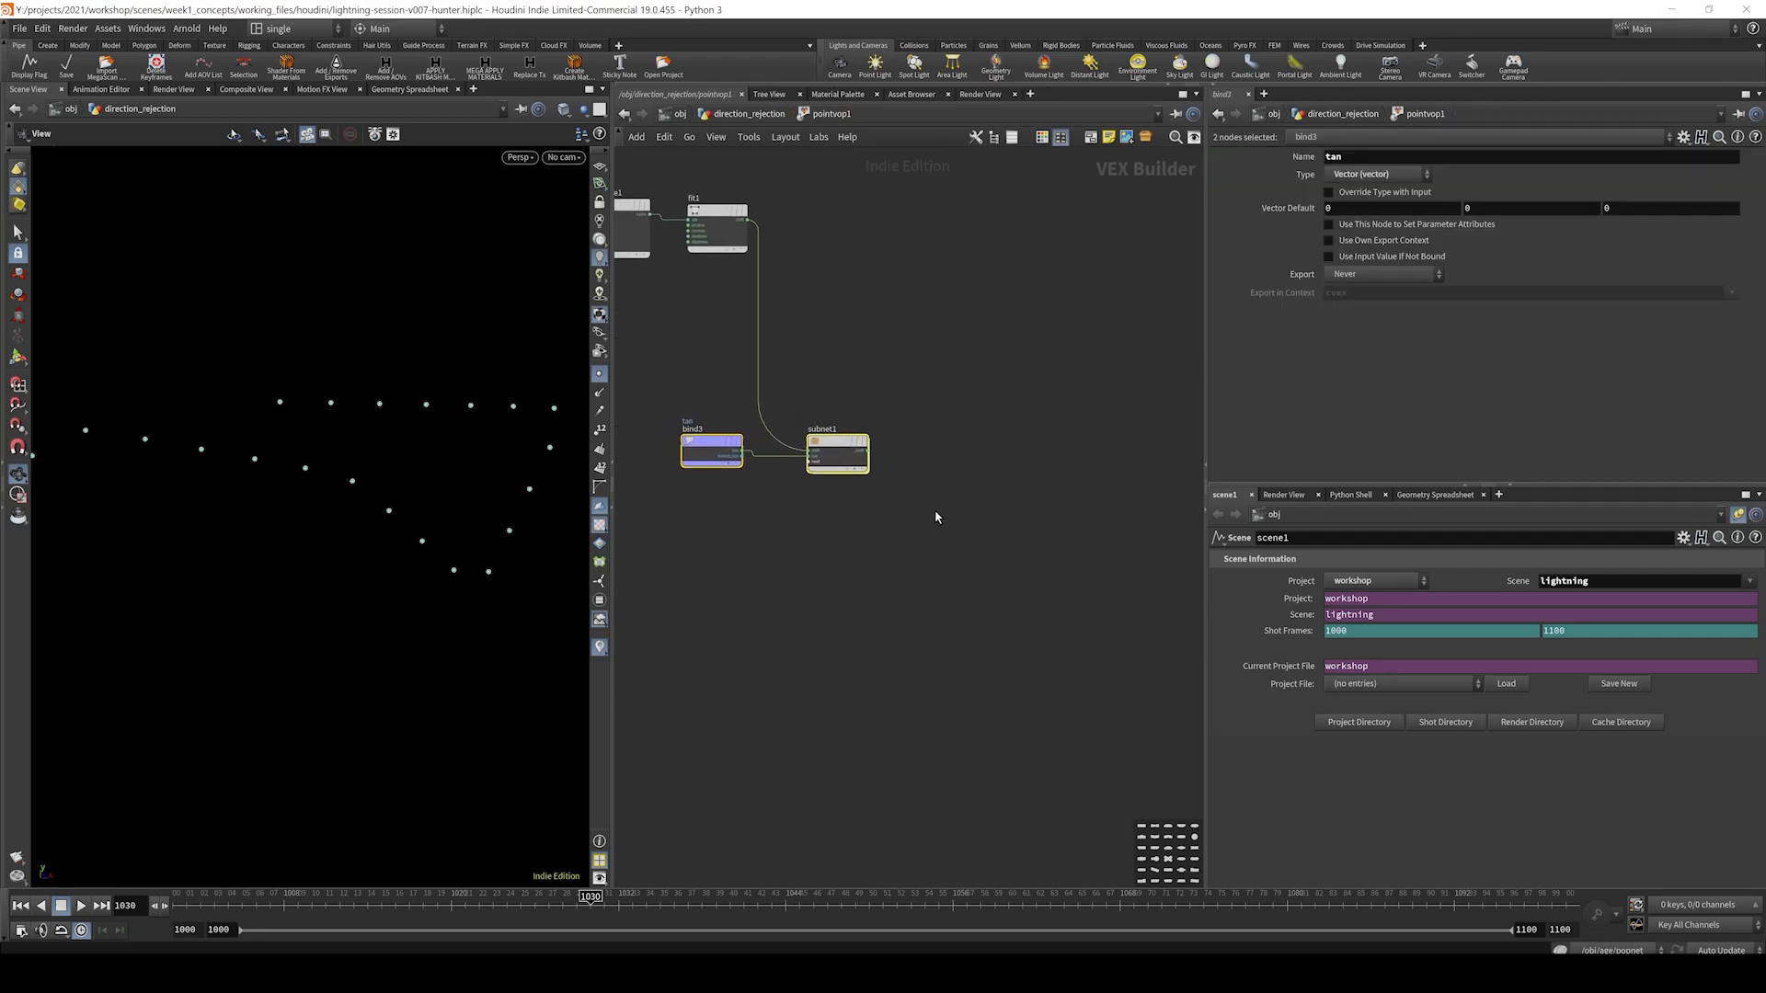
left_click(936, 517)
left_click(840, 455)
middle_click_drag(1036, 382, 1018, 394)
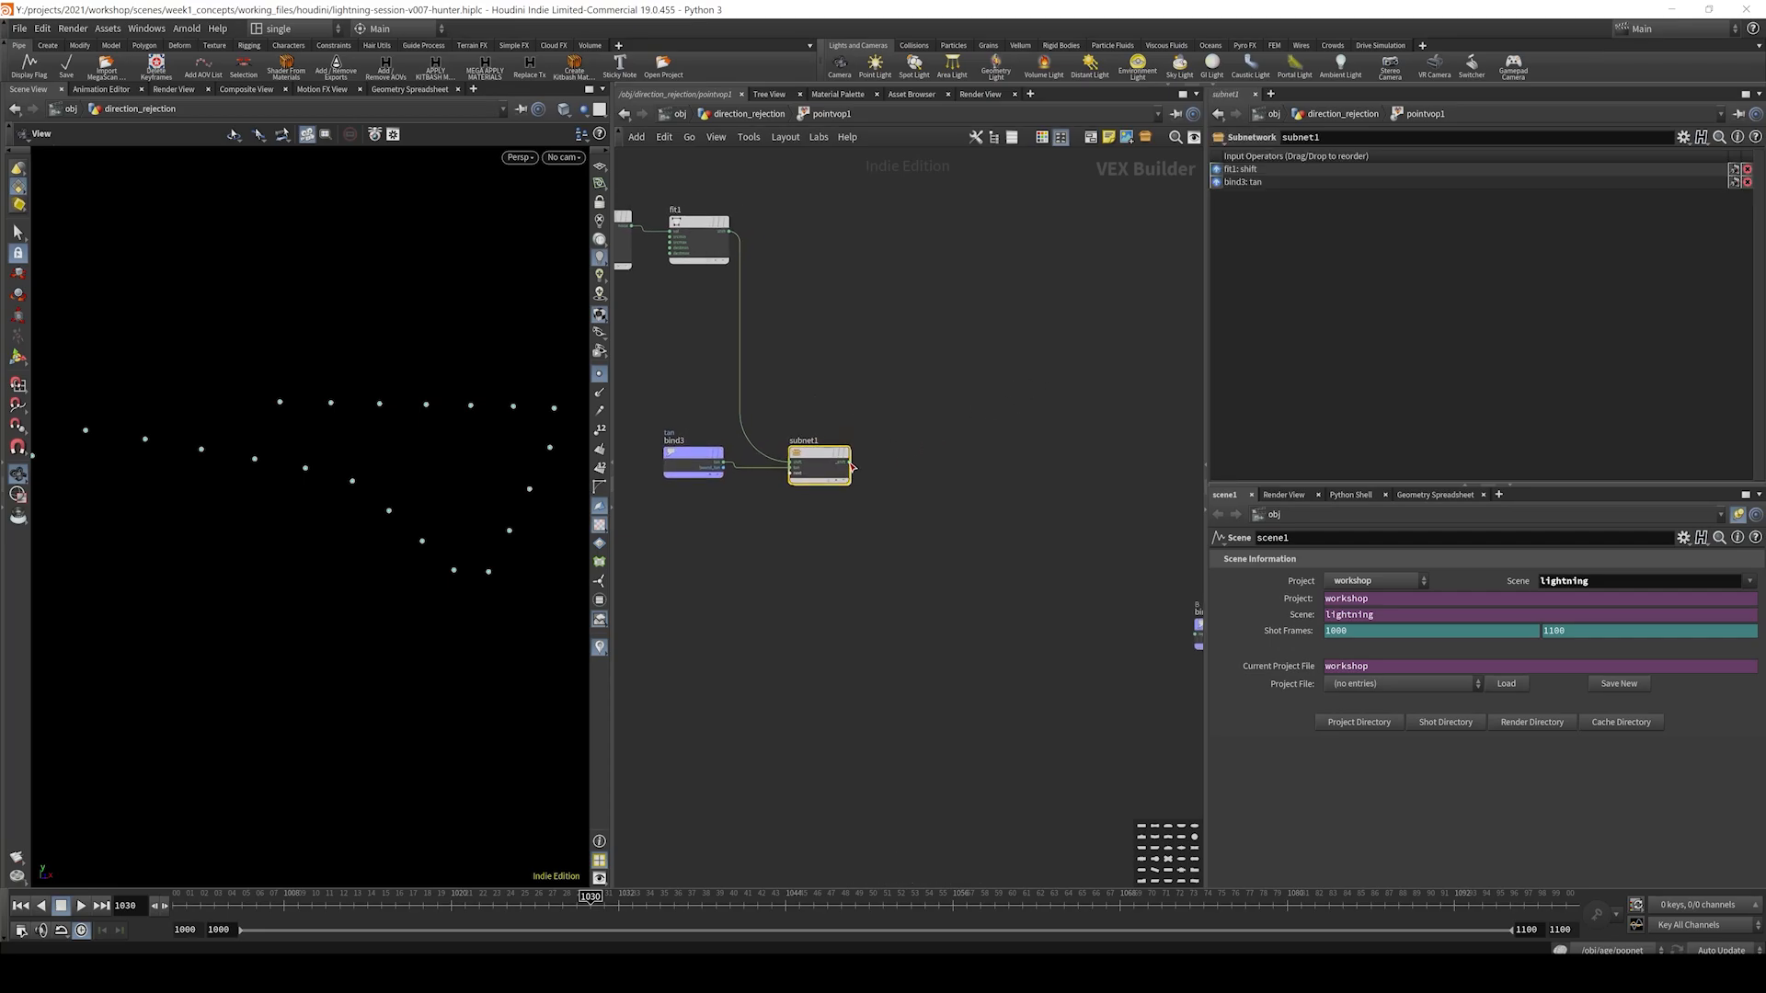
left_click(849, 463)
middle_click_drag(1129, 433, 816, 411)
scroll(879, 469, "down", 4)
scroll(885, 472, "down", 1)
scroll(1027, 394, "up", 2)
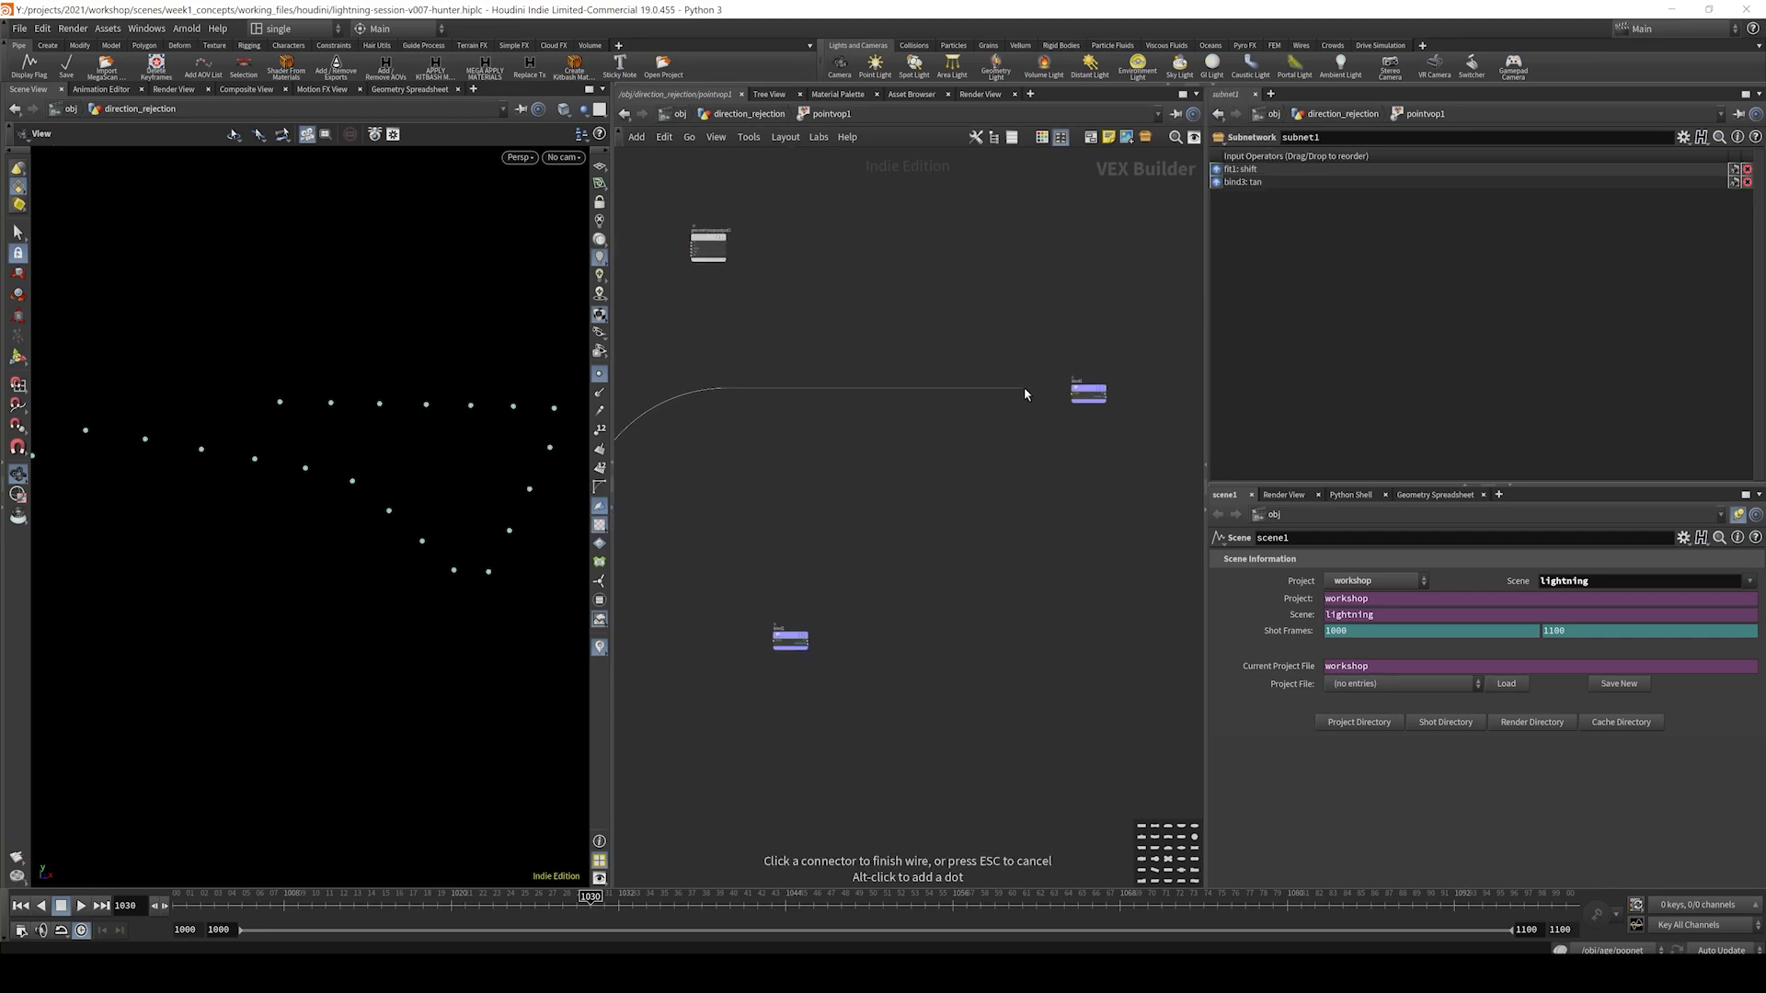
left_click(1074, 393)
- Move bind1 closer to subnet1 and shift subnet1 away from the fit1 and tan bind nodes
left_click_drag(1088, 392, 777, 444)
middle_click_drag(756, 520, 1069, 482)
scroll(961, 499, "up", 3)
left_click_drag(763, 512, 918, 451)
- Add a Subtract node above subnet1
key("Tab")
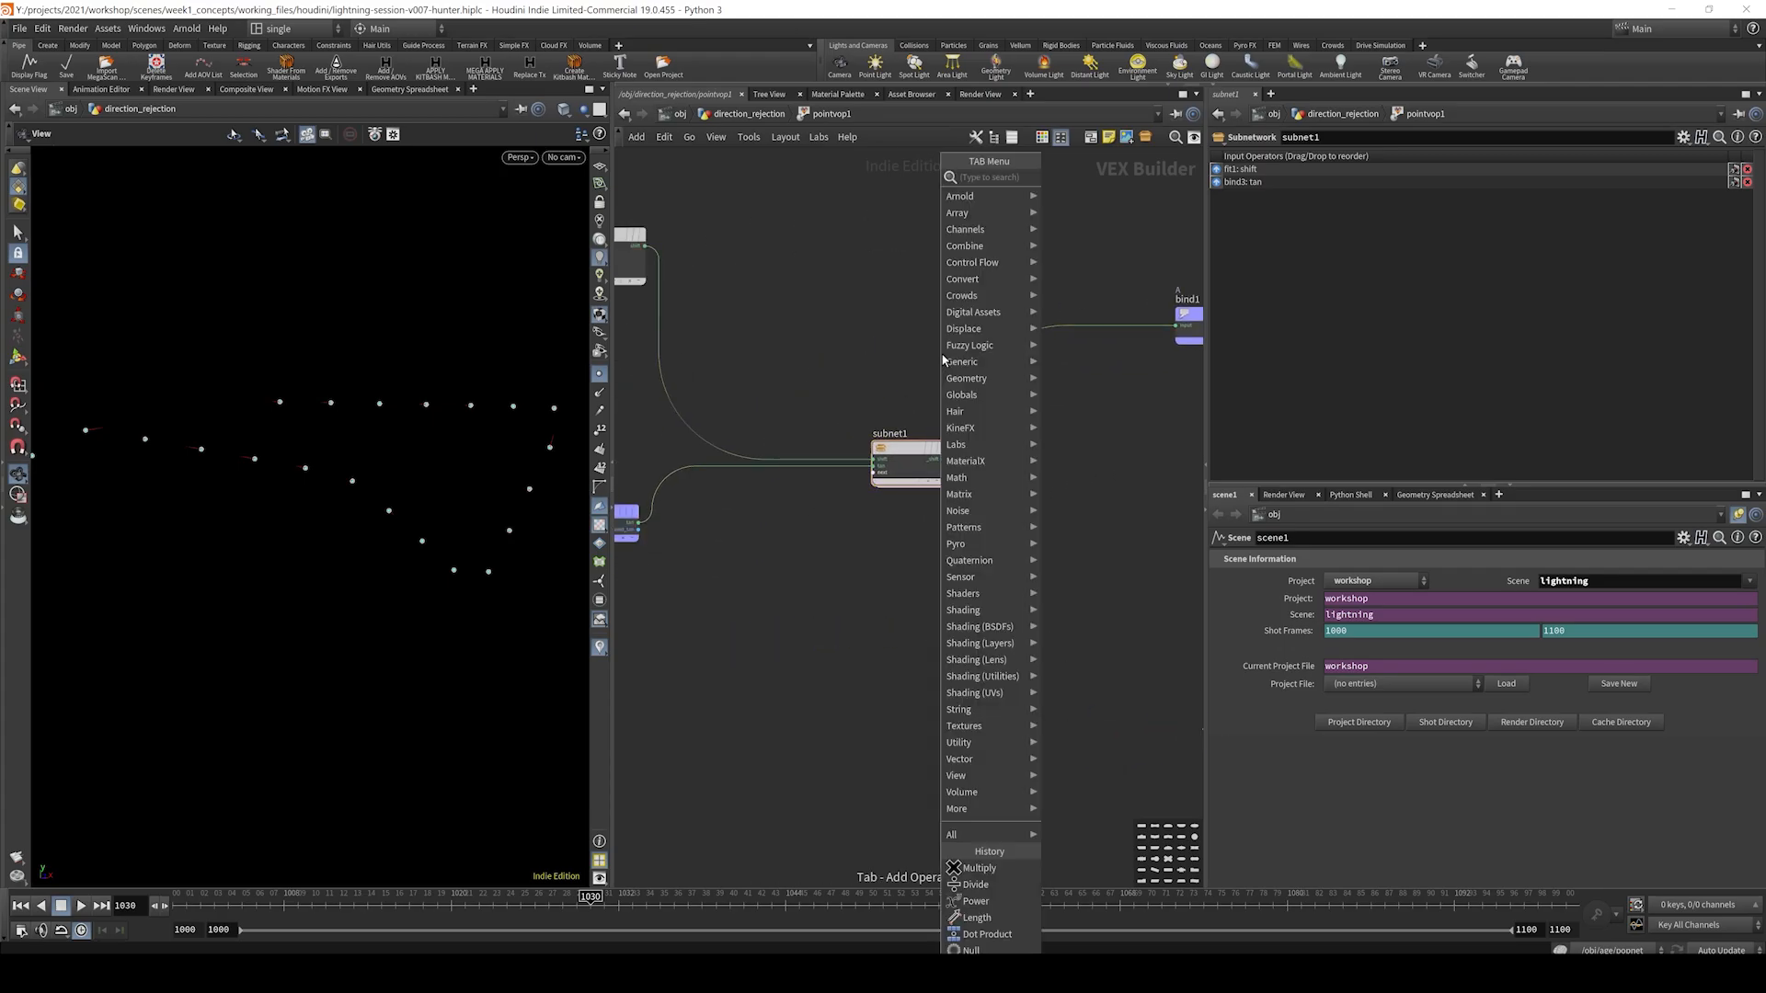
type("sub")
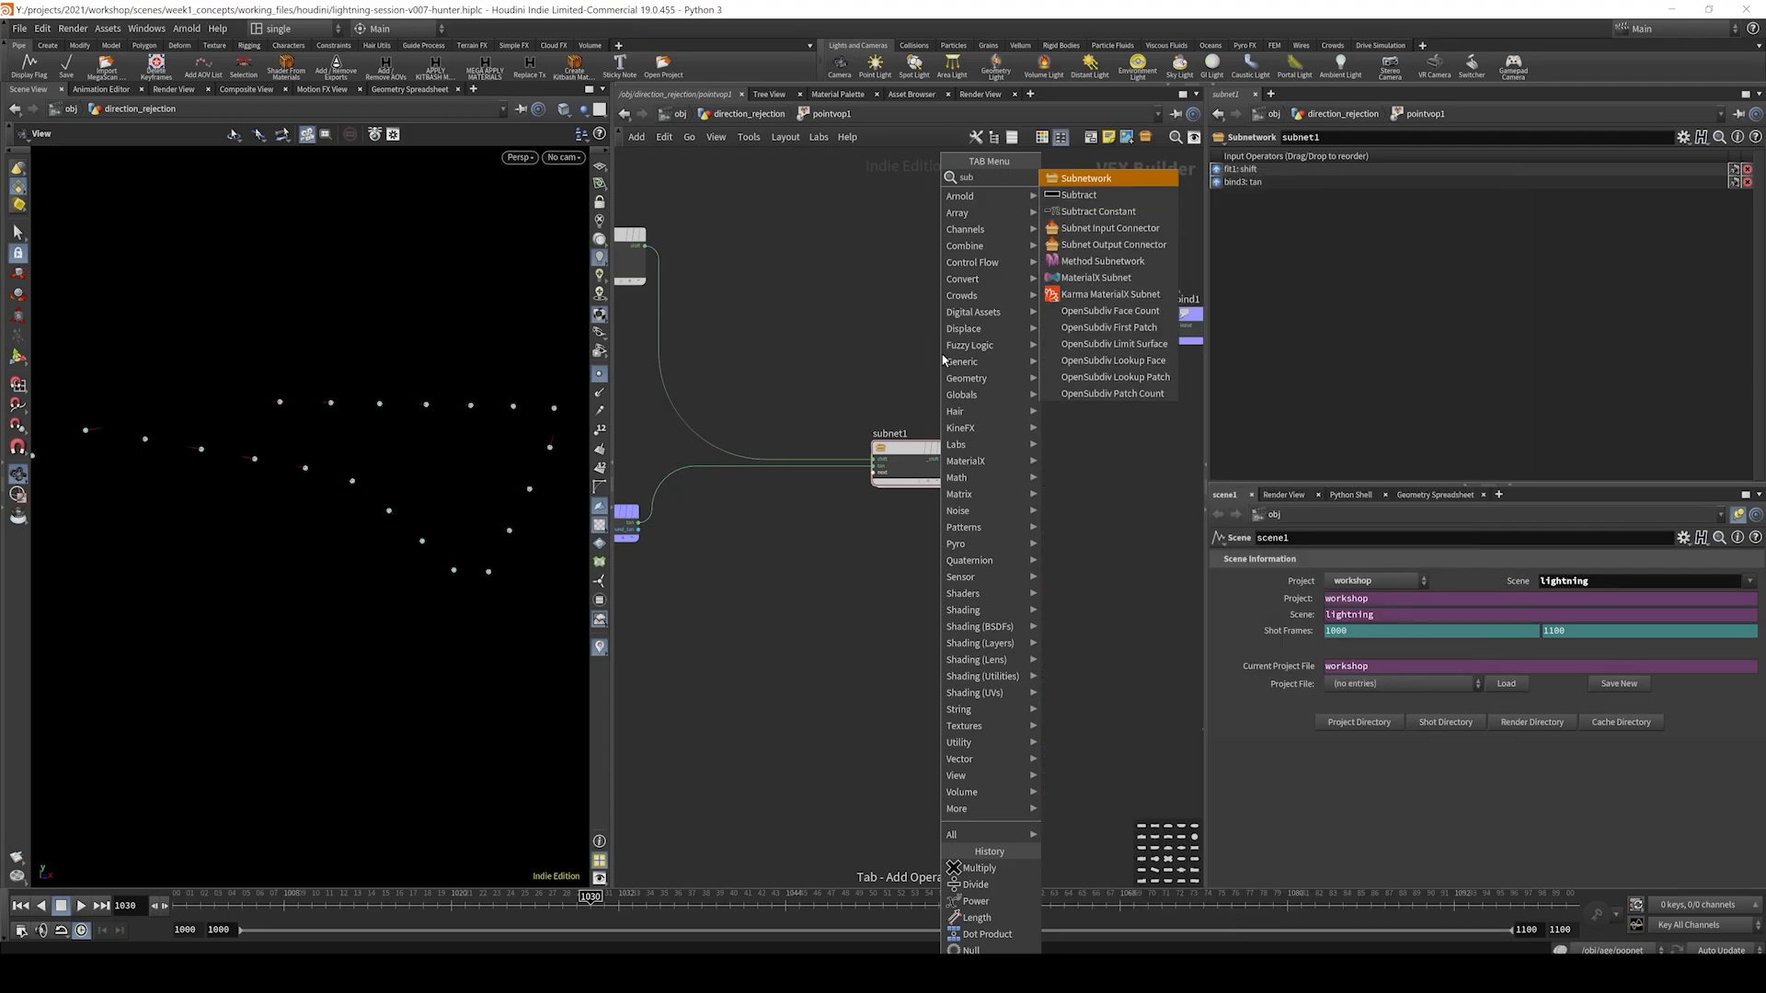
key("Down")
key("Return")
left_click(941, 351)
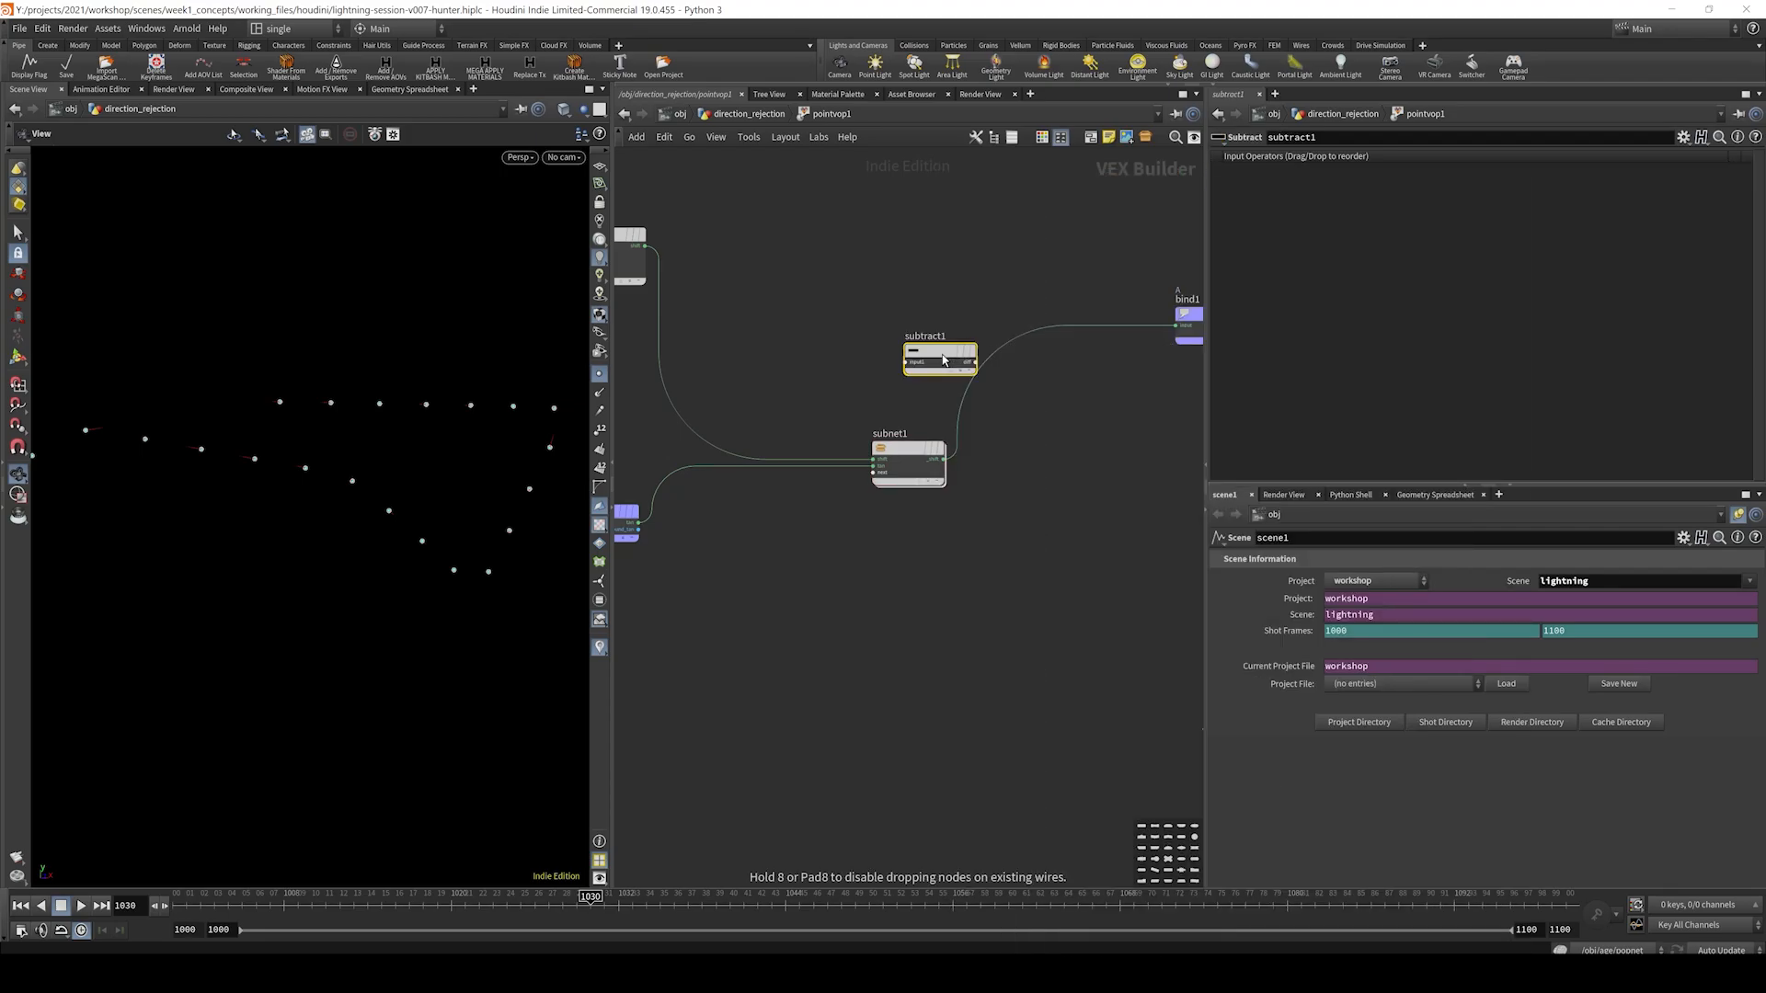
- Subtract subnet1's _shift from fit1's shift in subtract1 and feed the difference into bind1
left_click_drag(907, 365, 1044, 279)
left_click_drag(940, 461, 1022, 288)
middle_click_drag(1088, 338, 906, 345)
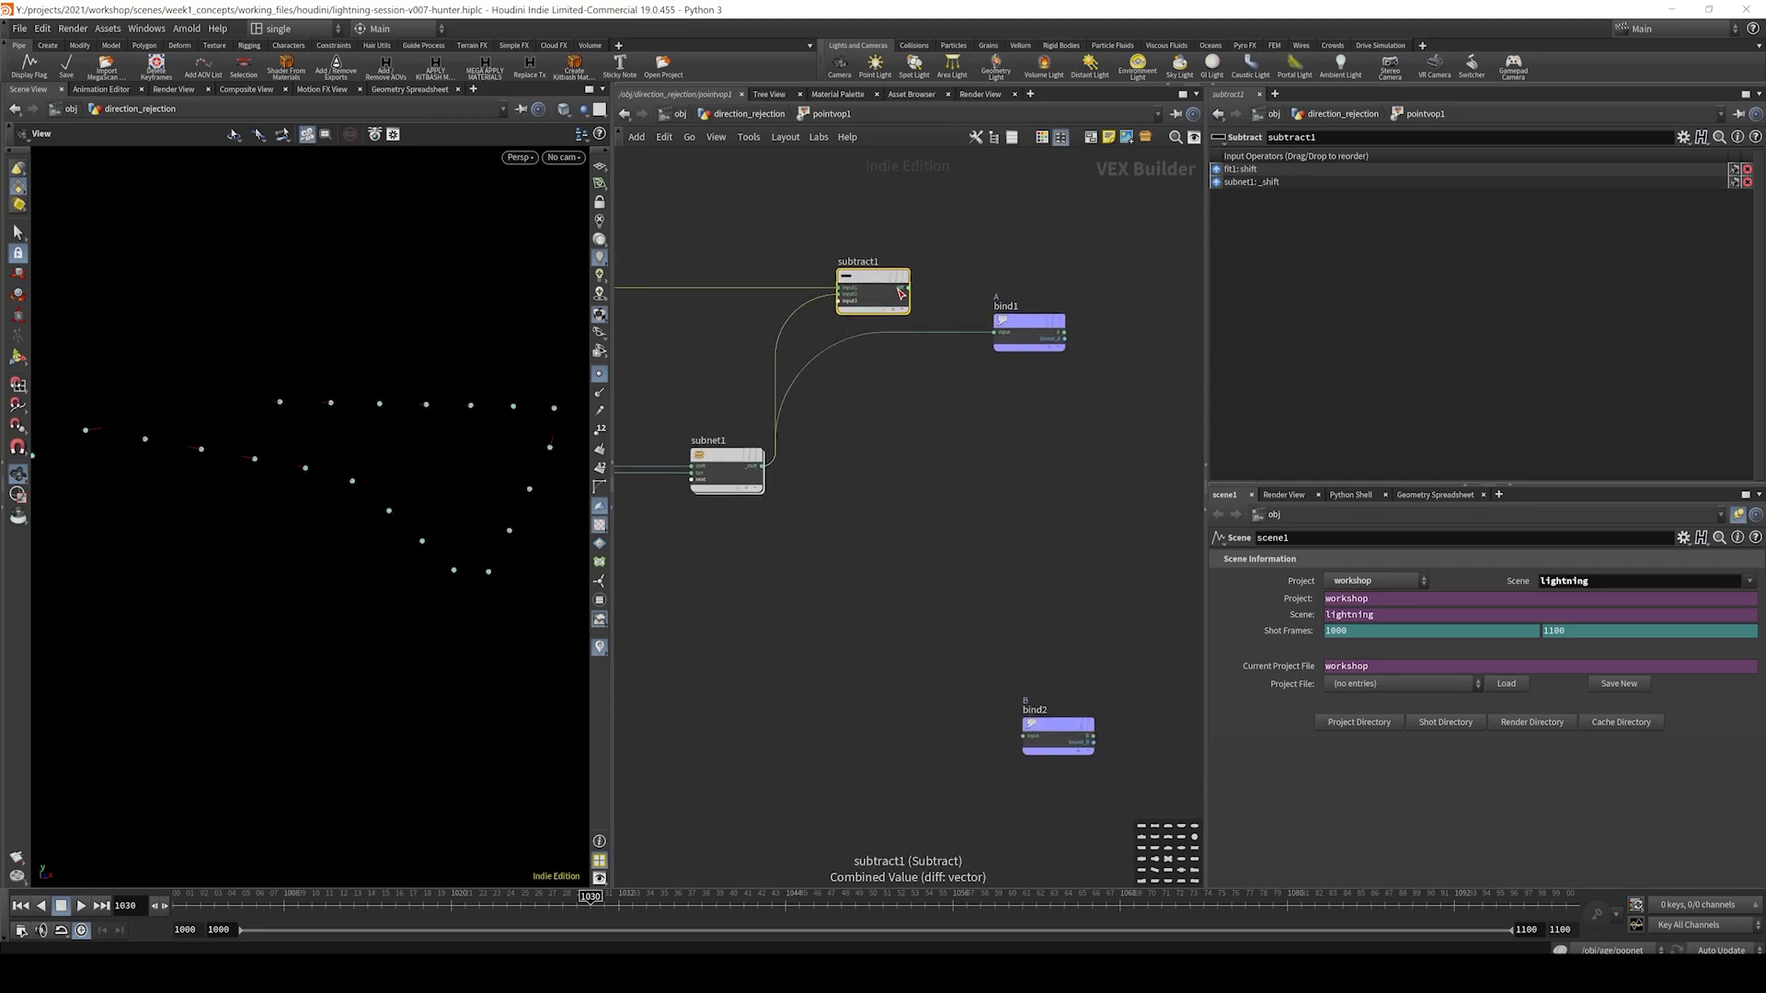
left_click(908, 288)
left_click(1023, 338)
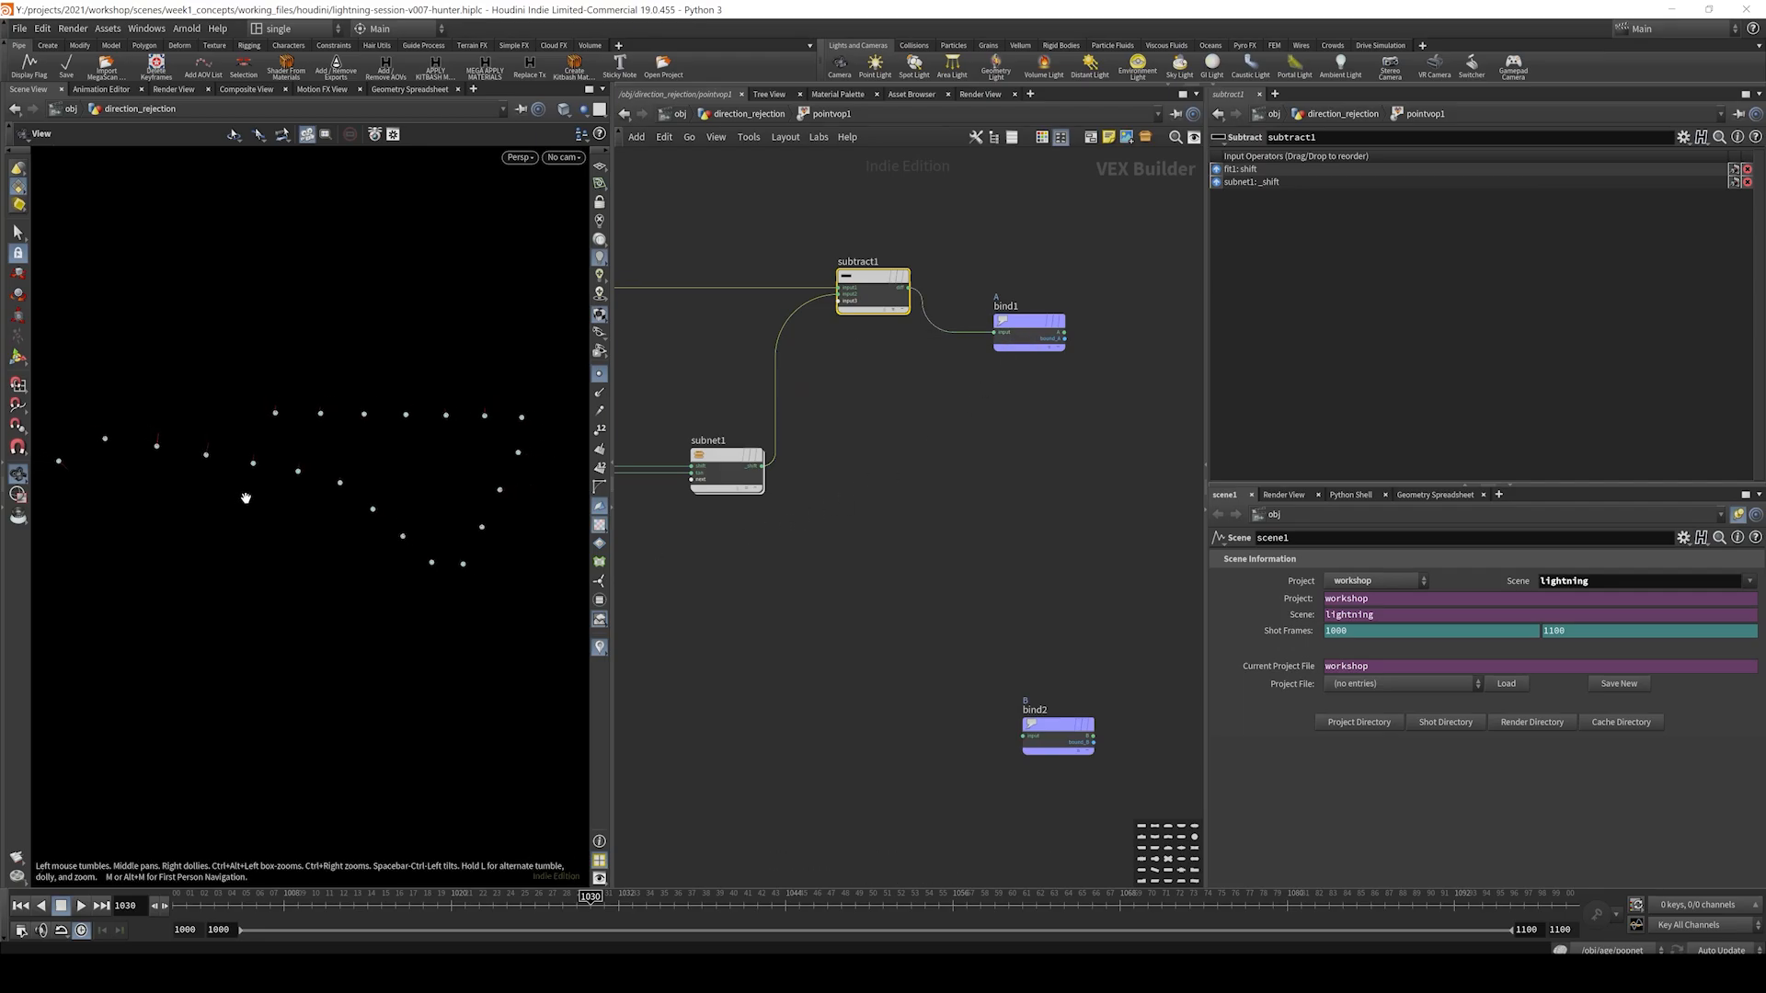
- Set the viewport's Scale Vectors guide size to about 1.54 in the display options
left_click_drag(411, 470, 343, 479)
mouse_move(425, 416)
left_mouse_down()
mouse_move(342, 433)
mouse_move(422, 432)
left_mouse_up()
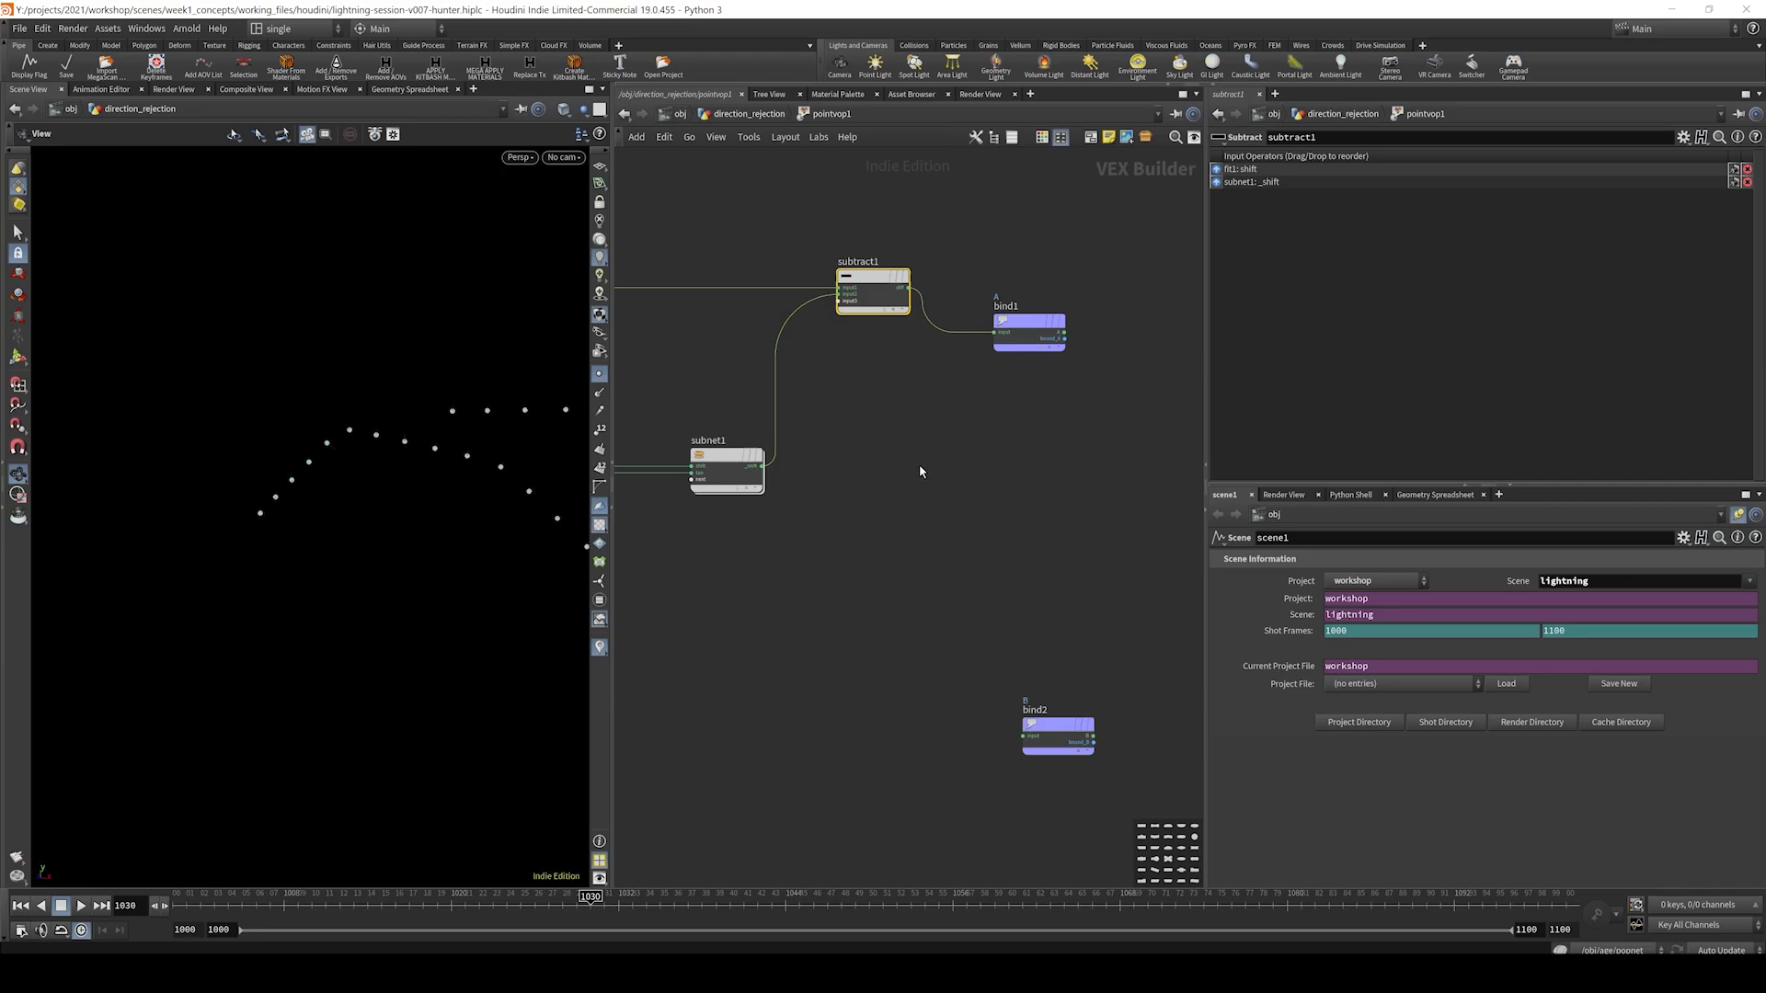
middle_click_drag(923, 473, 1051, 485)
key("d")
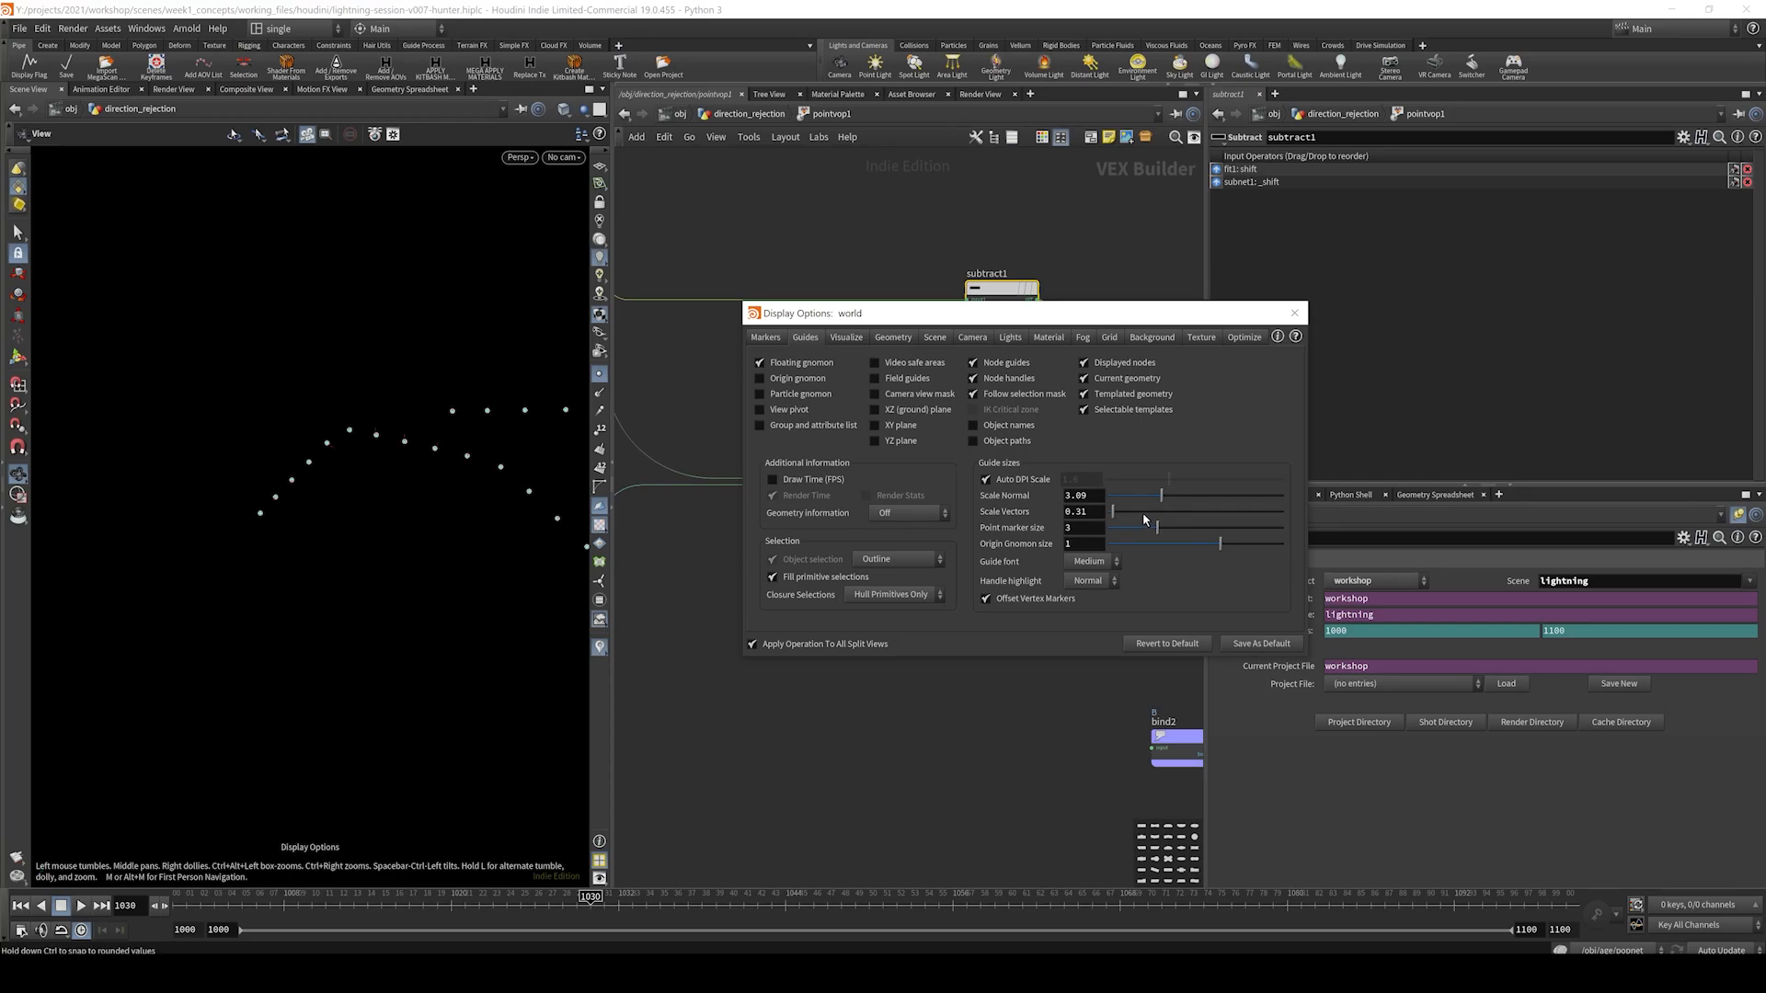
mouse_move(1112, 511)
left_mouse_down()
mouse_move(1156, 521)
mouse_move(1135, 516)
left_mouse_up()
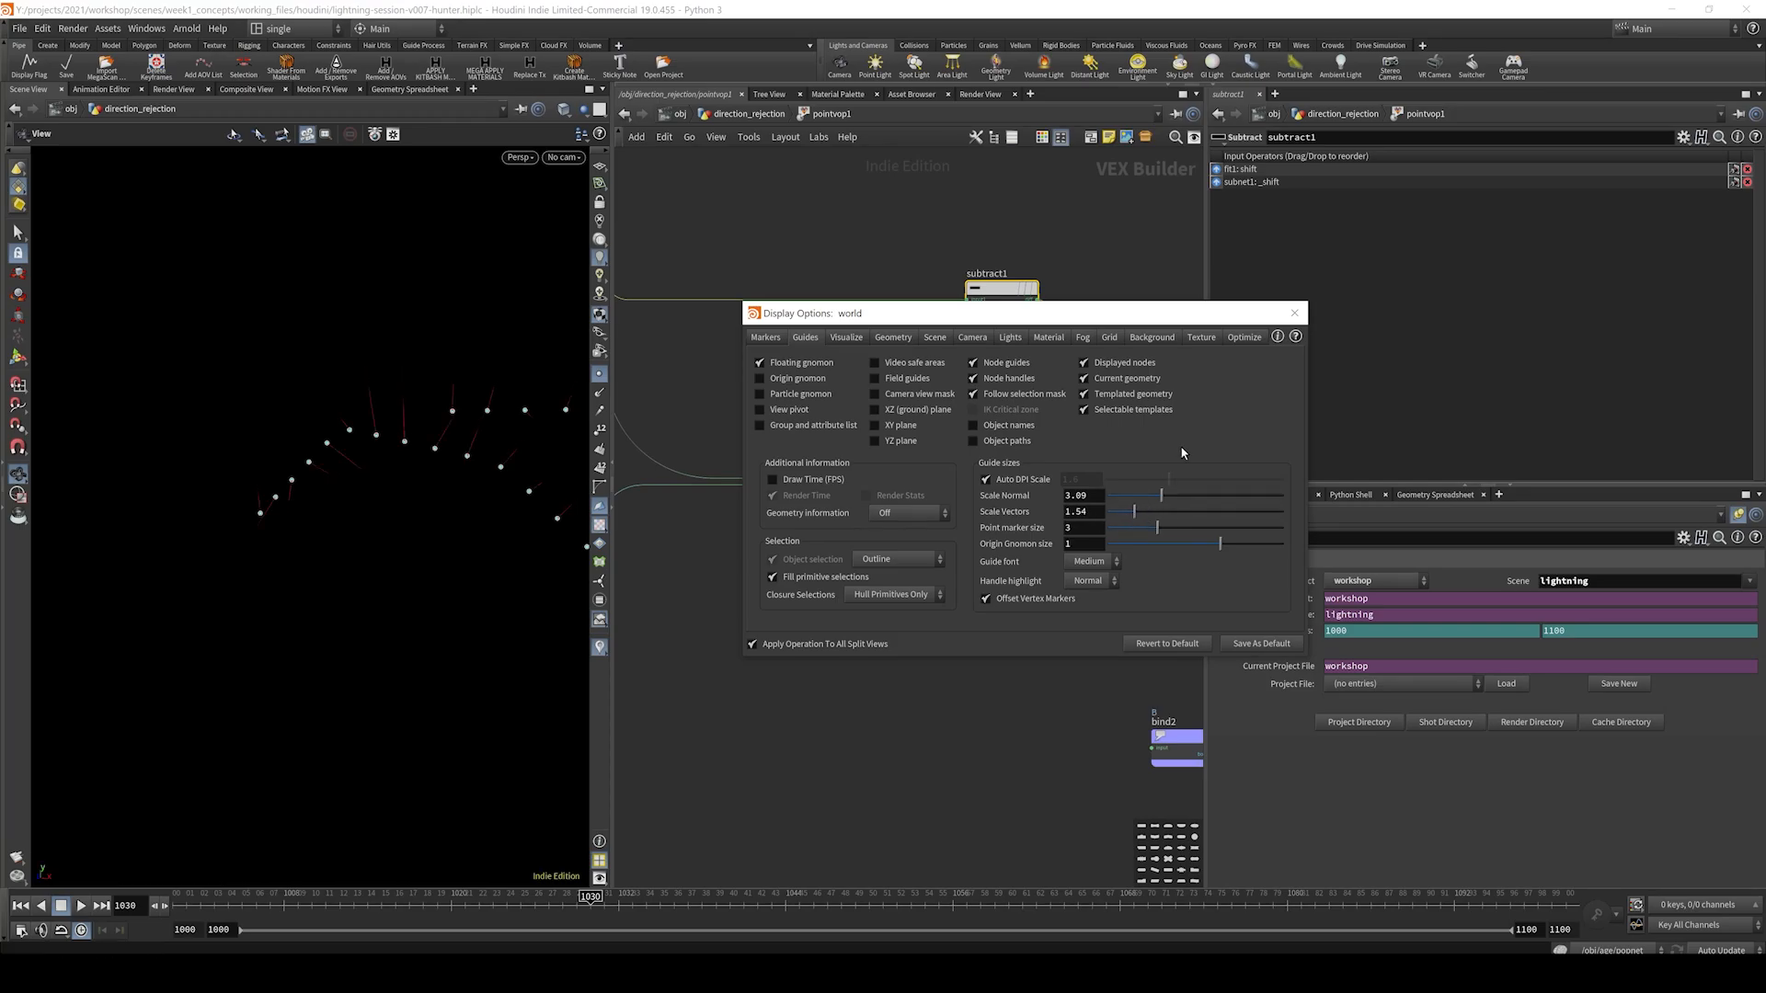
left_click(1294, 313)
- Examine the vectors drawn on the curve points and check which scene visualizers are enabled
left_click_drag(399, 448, 479, 437)
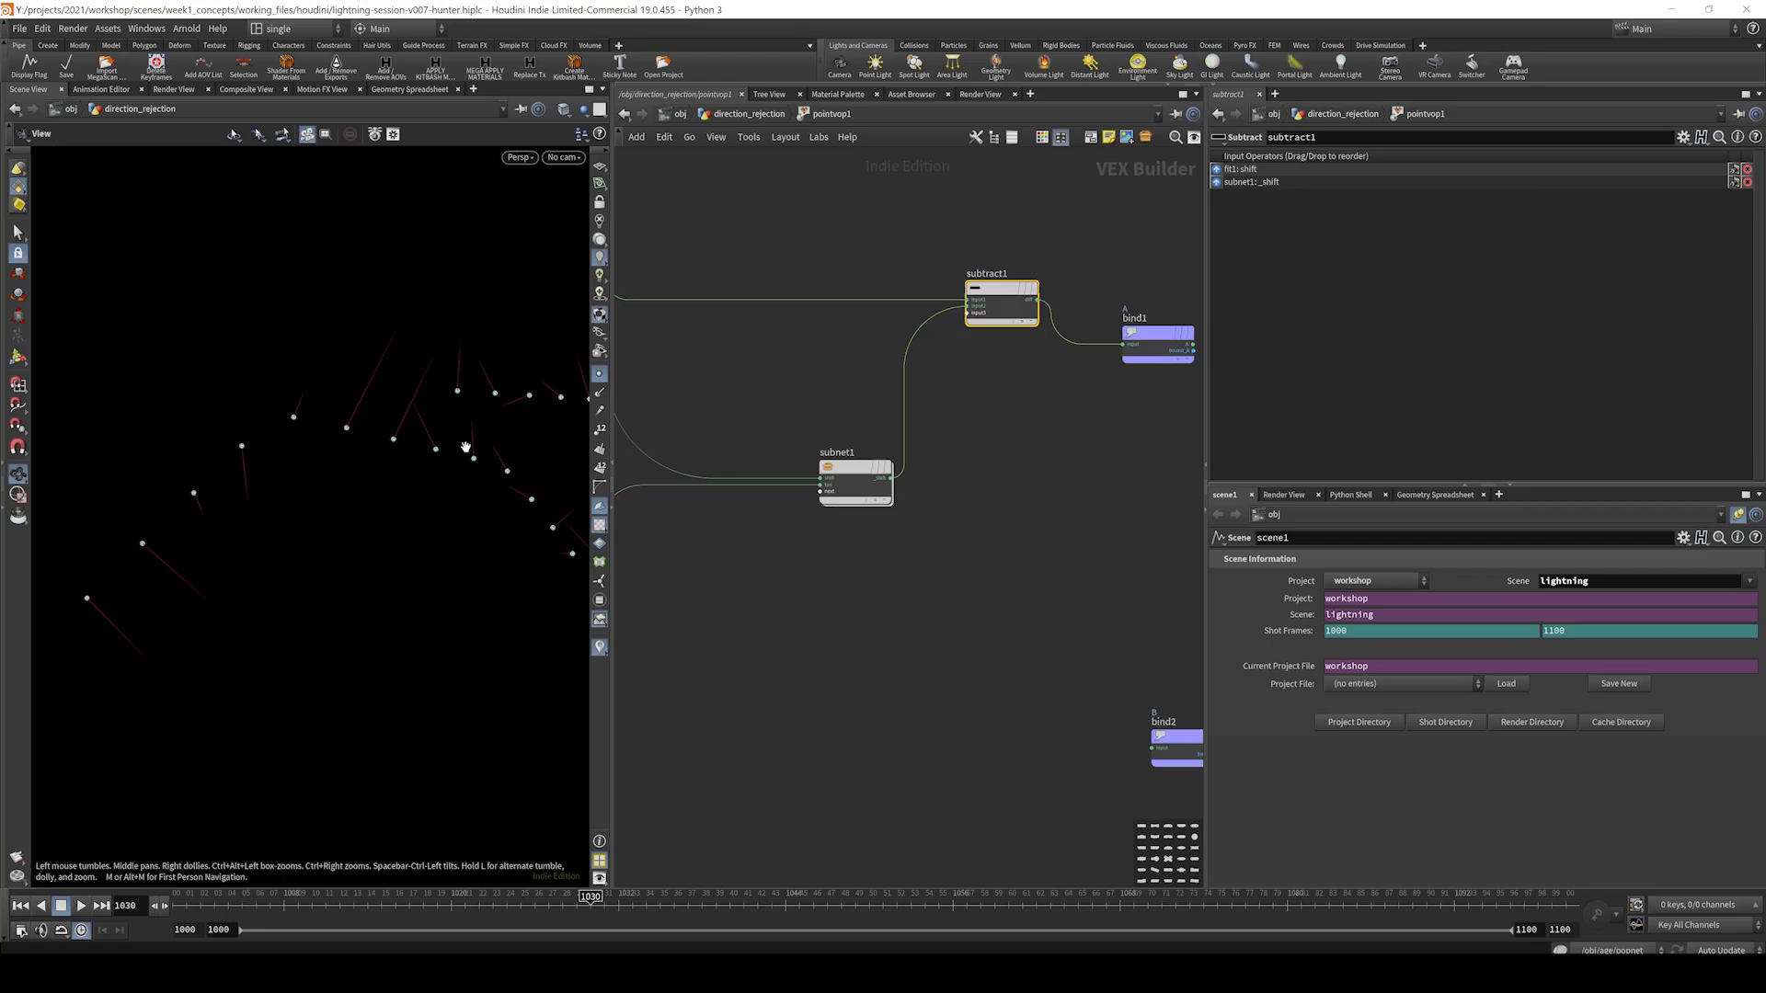
left_click_drag(477, 498, 488, 495)
middle_click_drag(730, 456, 844, 426)
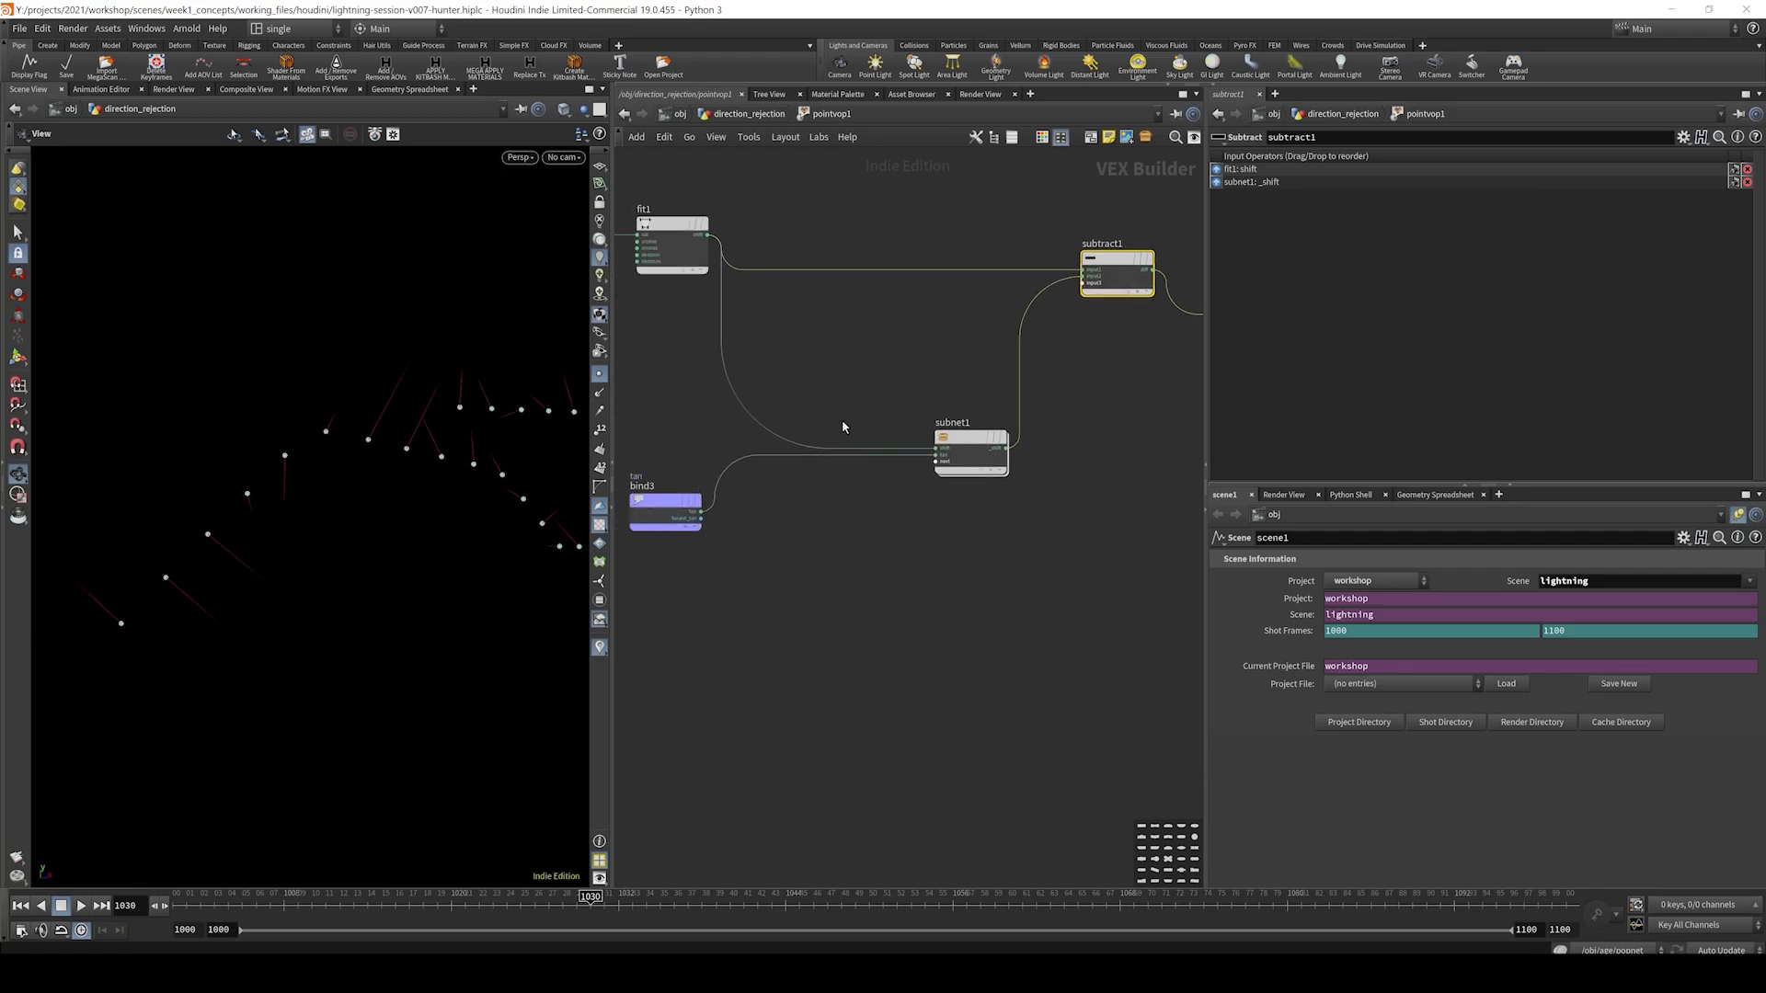
left_click(598, 647)
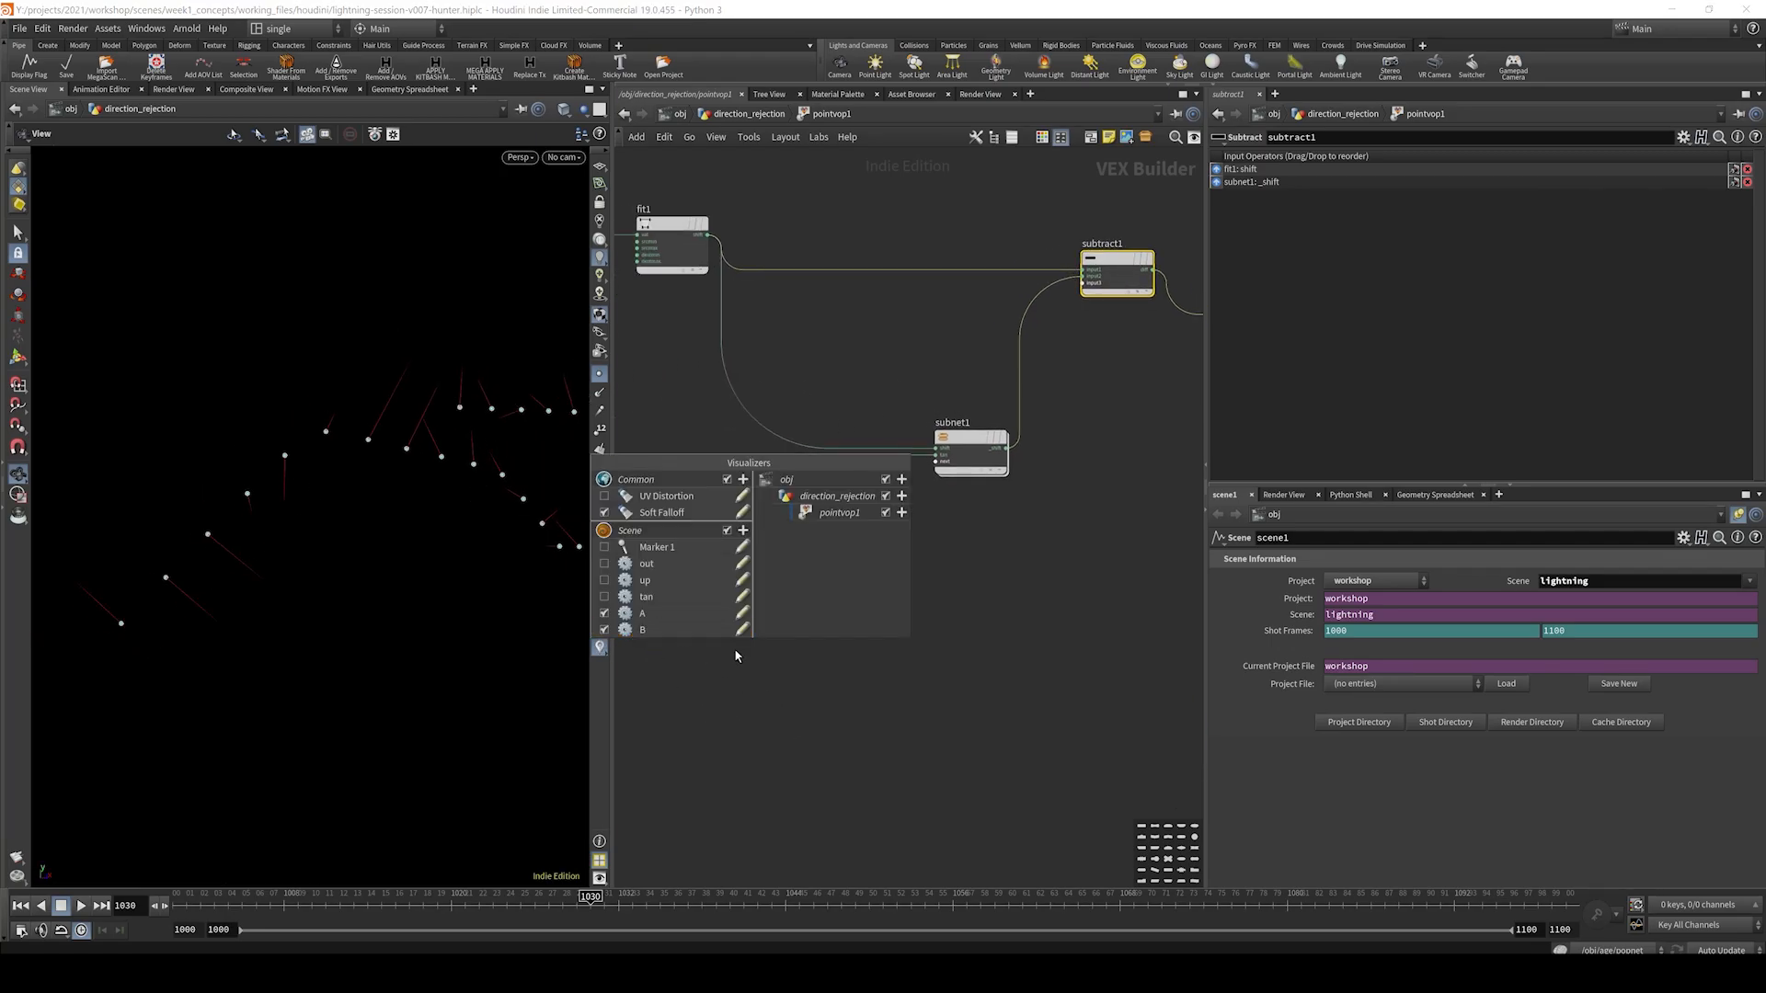
left_click(998, 637)
- Wire bind3's tan output into bind2 so the tangent is exported as B
scroll(1037, 635, "down", 4)
middle_click_drag(1040, 615, 889, 504)
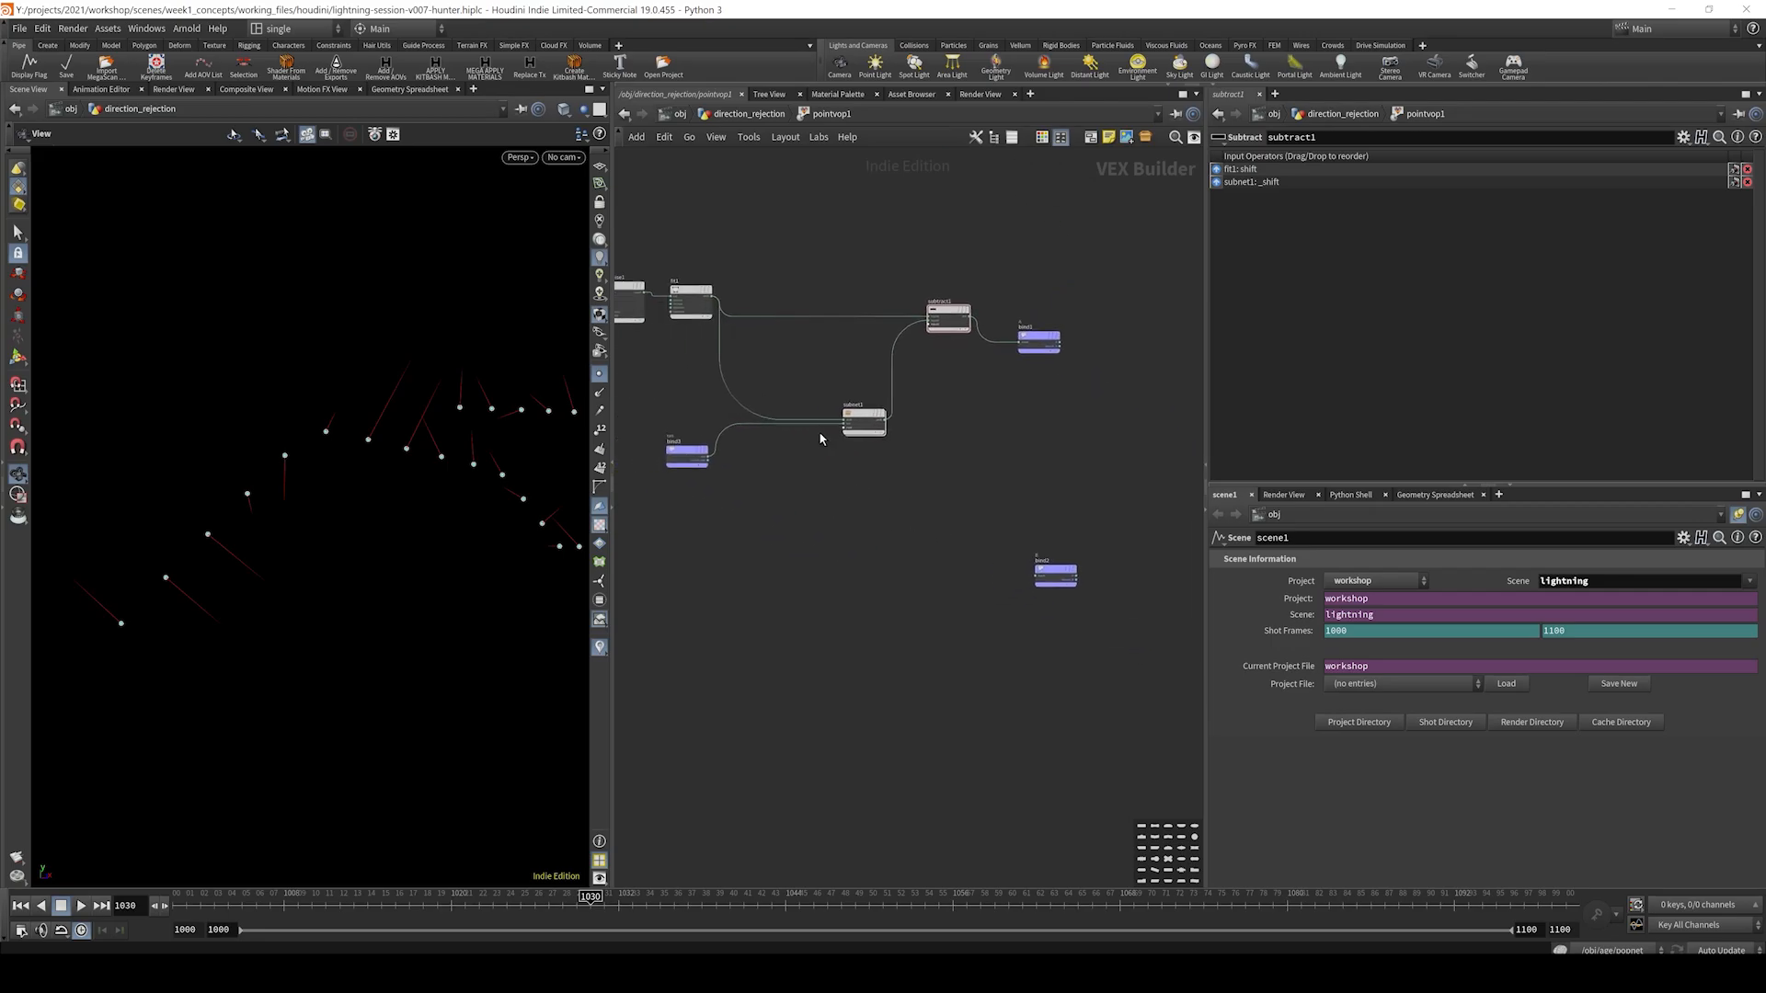
left_click(1037, 577)
scroll(884, 512, "up", 5)
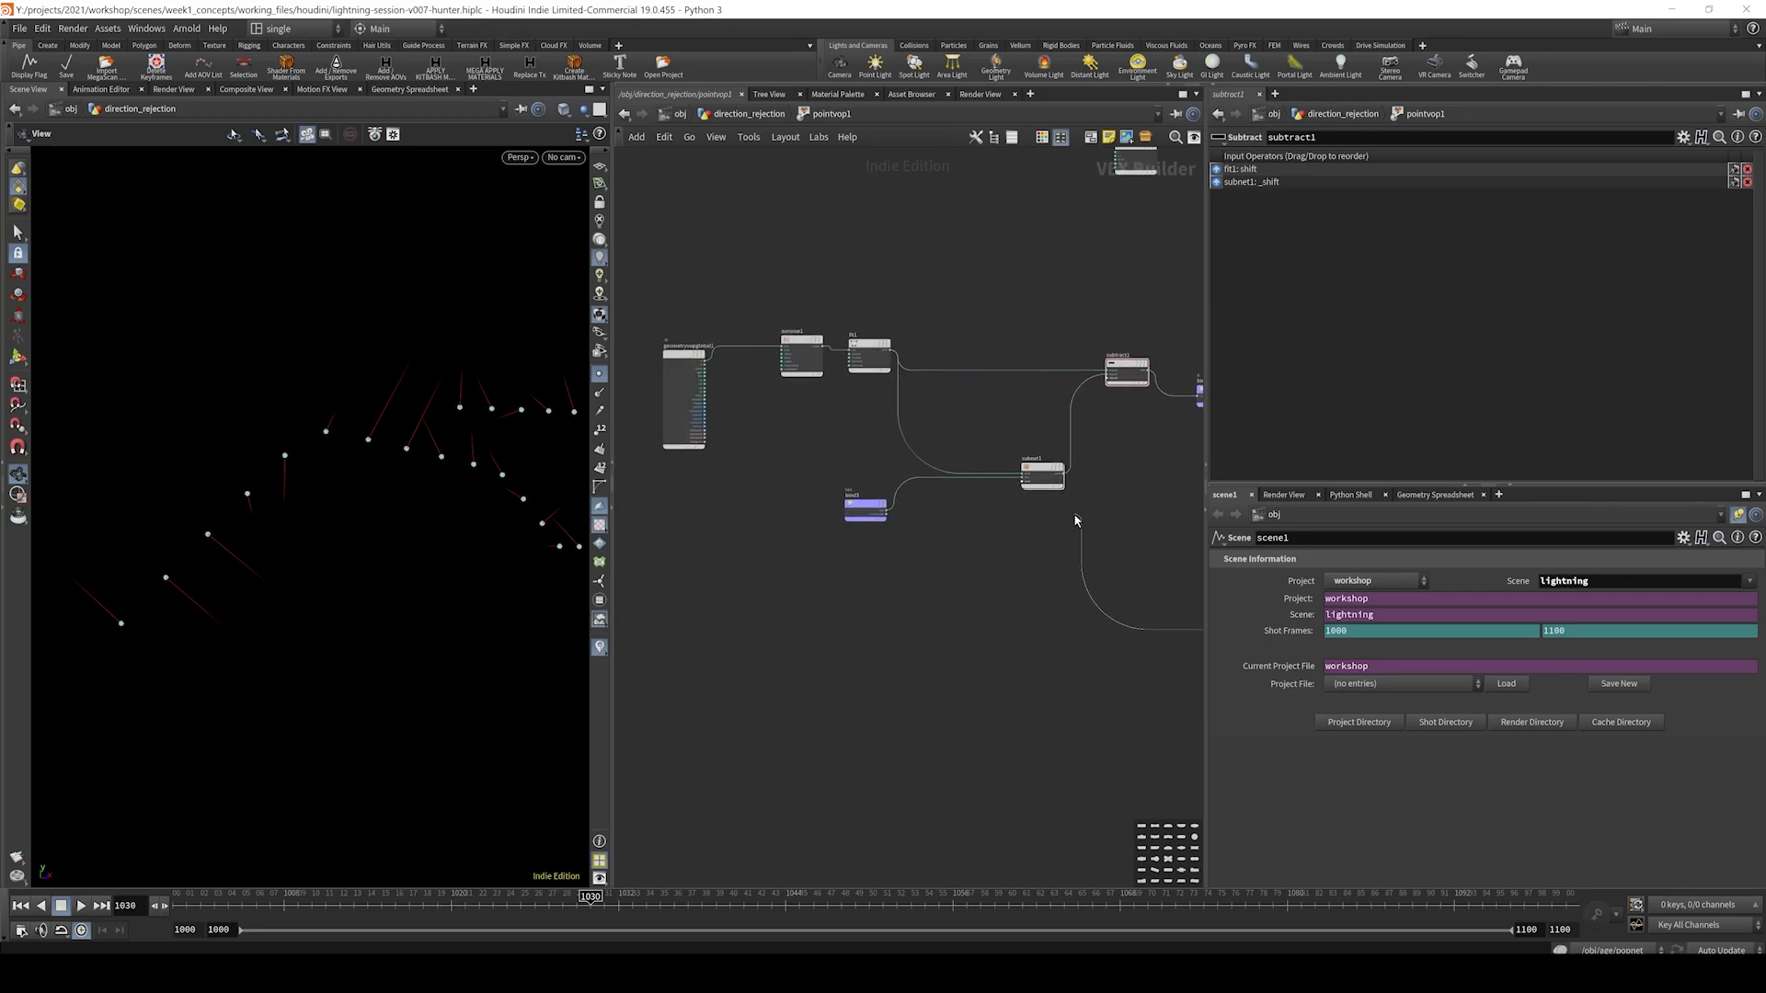
left_click(880, 517)
mouse_move(316, 505)
left_mouse_down()
mouse_move(425, 505)
mouse_move(335, 508)
left_mouse_up()
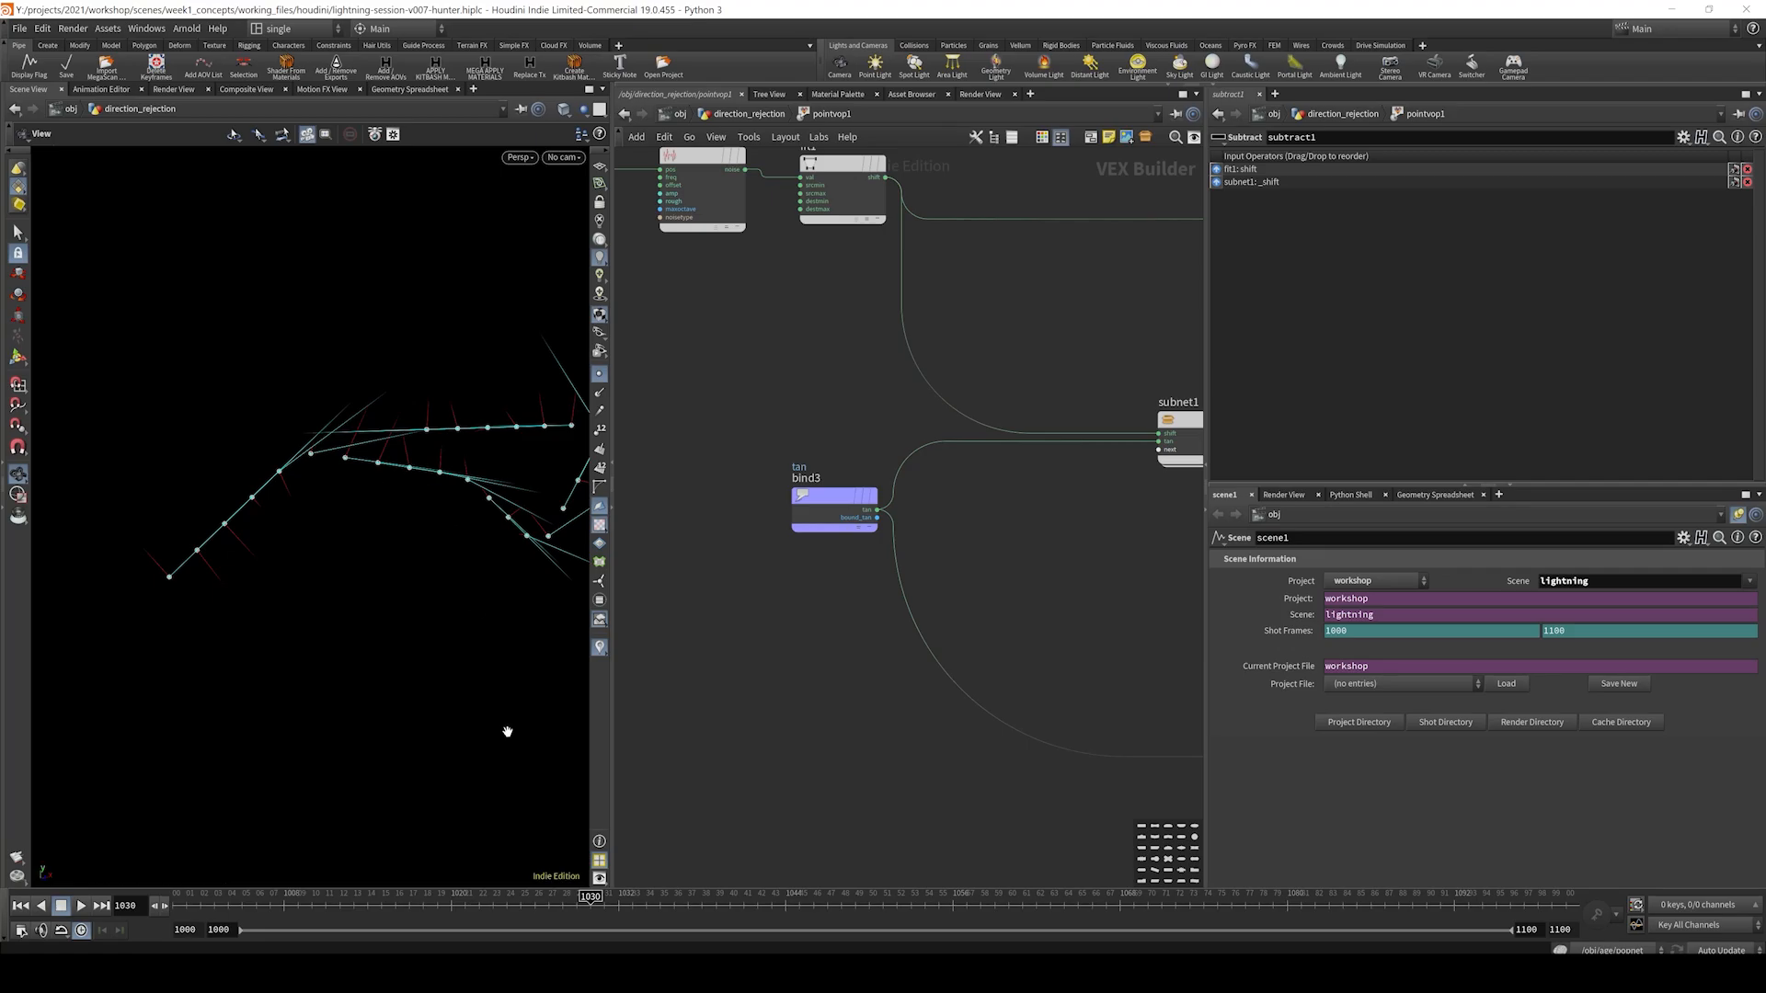
- Rename the subnet1 subnetwork to vector_projection
scroll(782, 368, "down", 3)
left_click(823, 299)
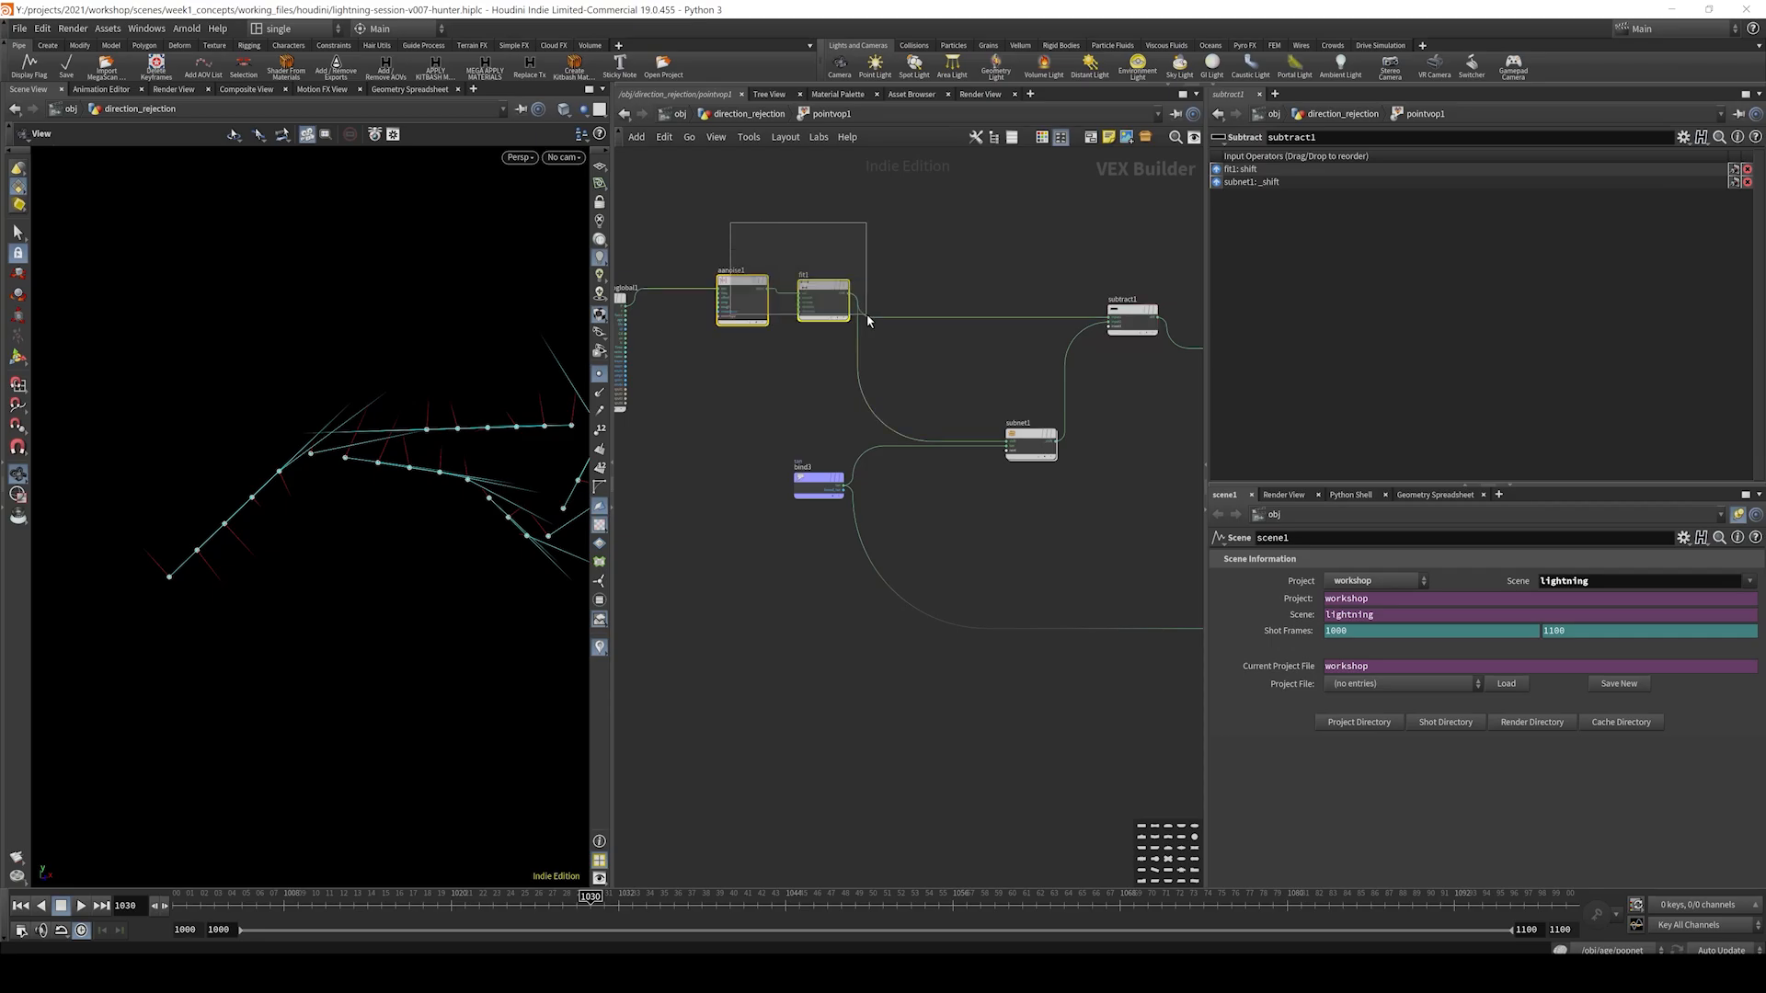
left_click(1037, 449)
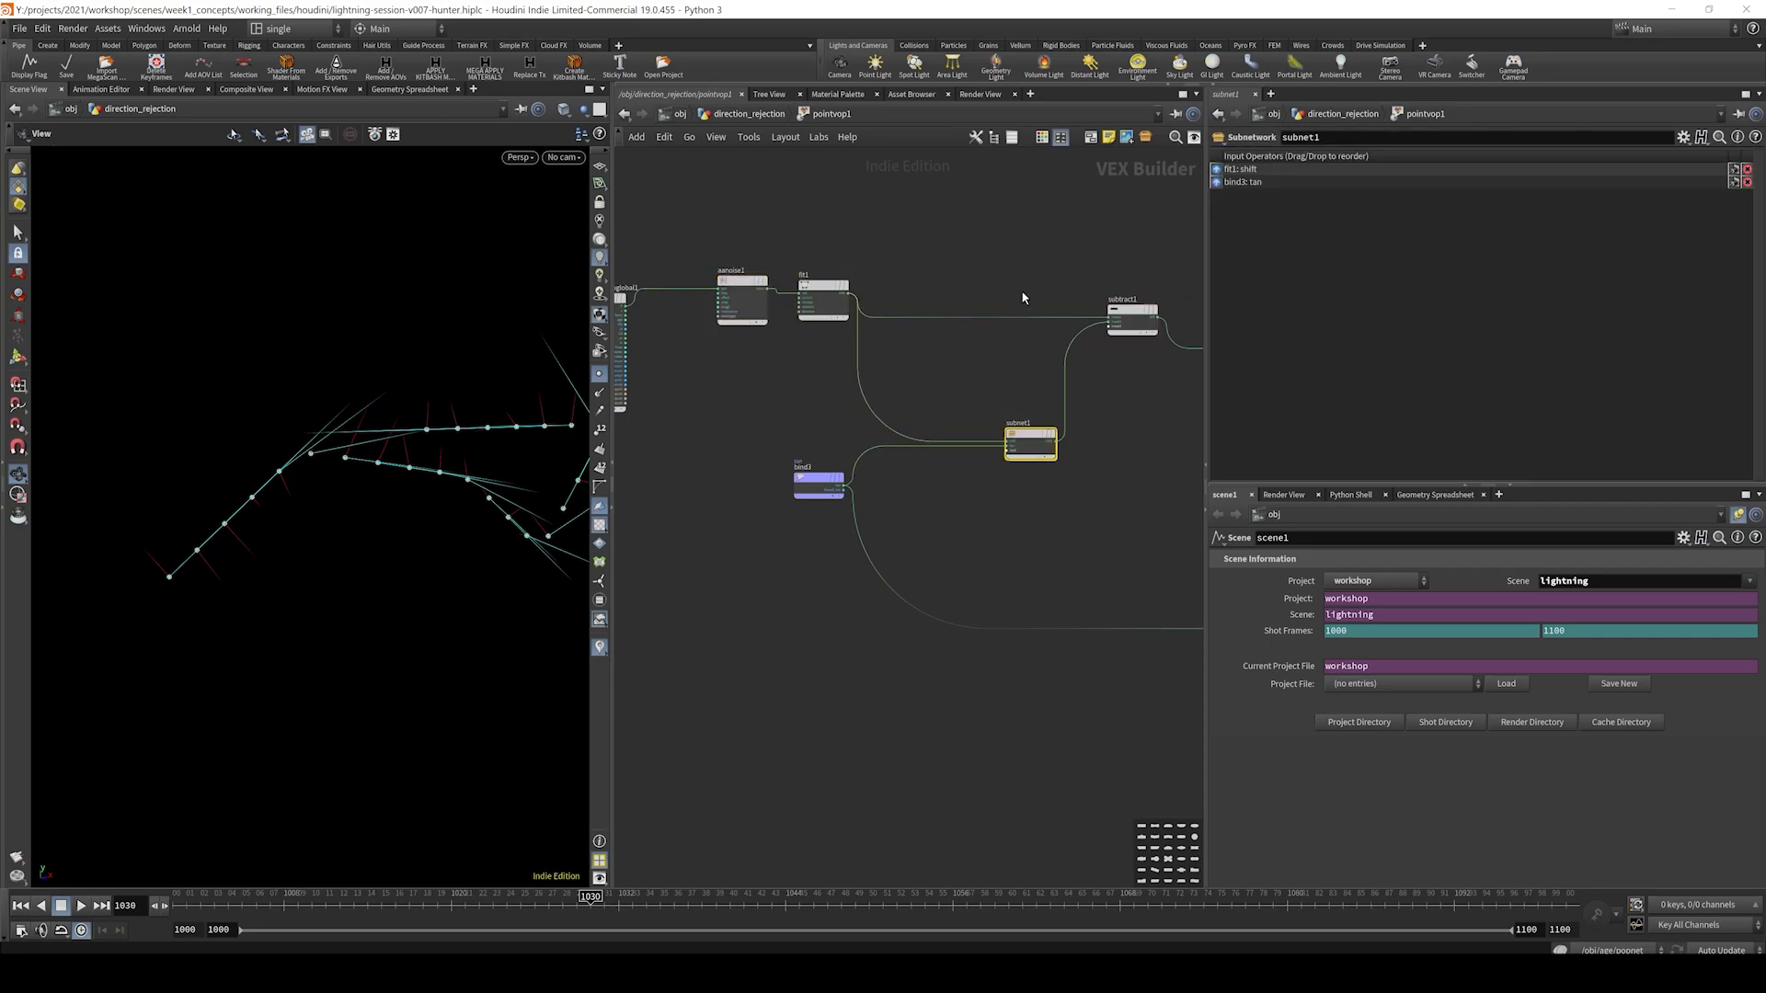
left_click(1122, 333)
left_click_drag(986, 382, 1062, 513)
double_click(1019, 425)
type("vector_projection")
key("Return")
middle_click_drag(1042, 349, 959, 347)
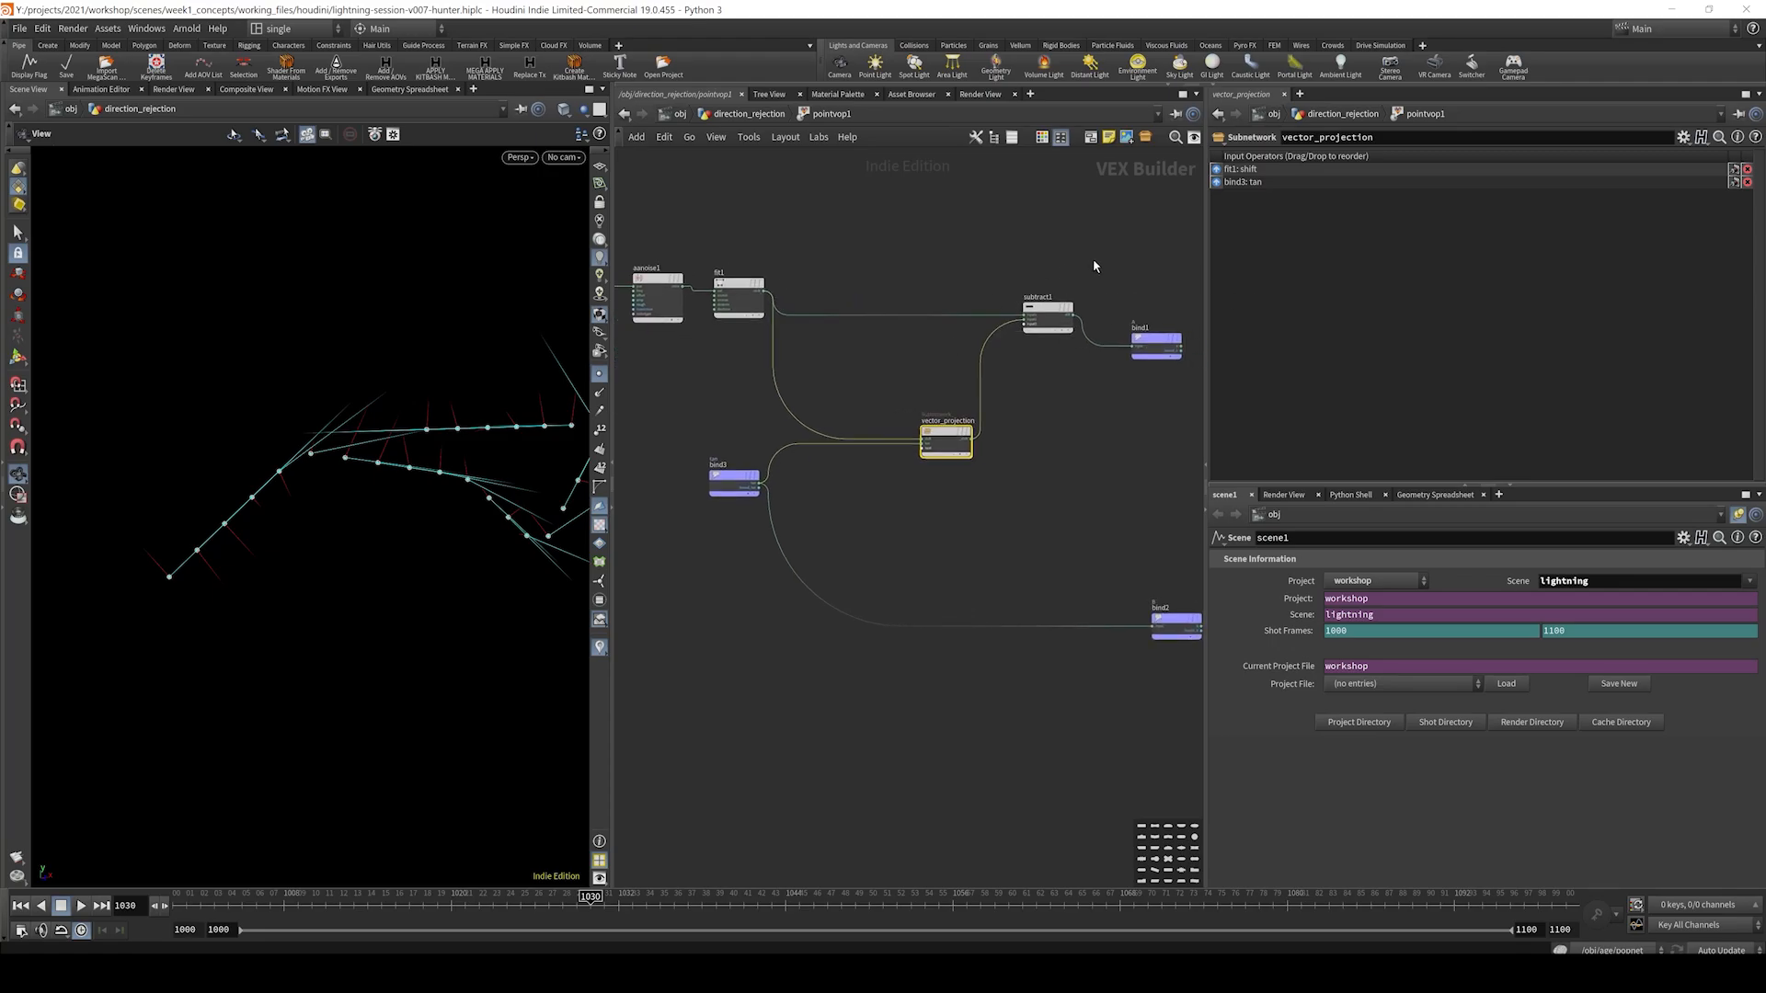
- Enclose subtract1 and vector_projection in a network box titled "vector rejection" and move bind1 just outside it
left_click_drag(1078, 262, 935, 478)
middle_click_drag(1024, 252, 1008, 266)
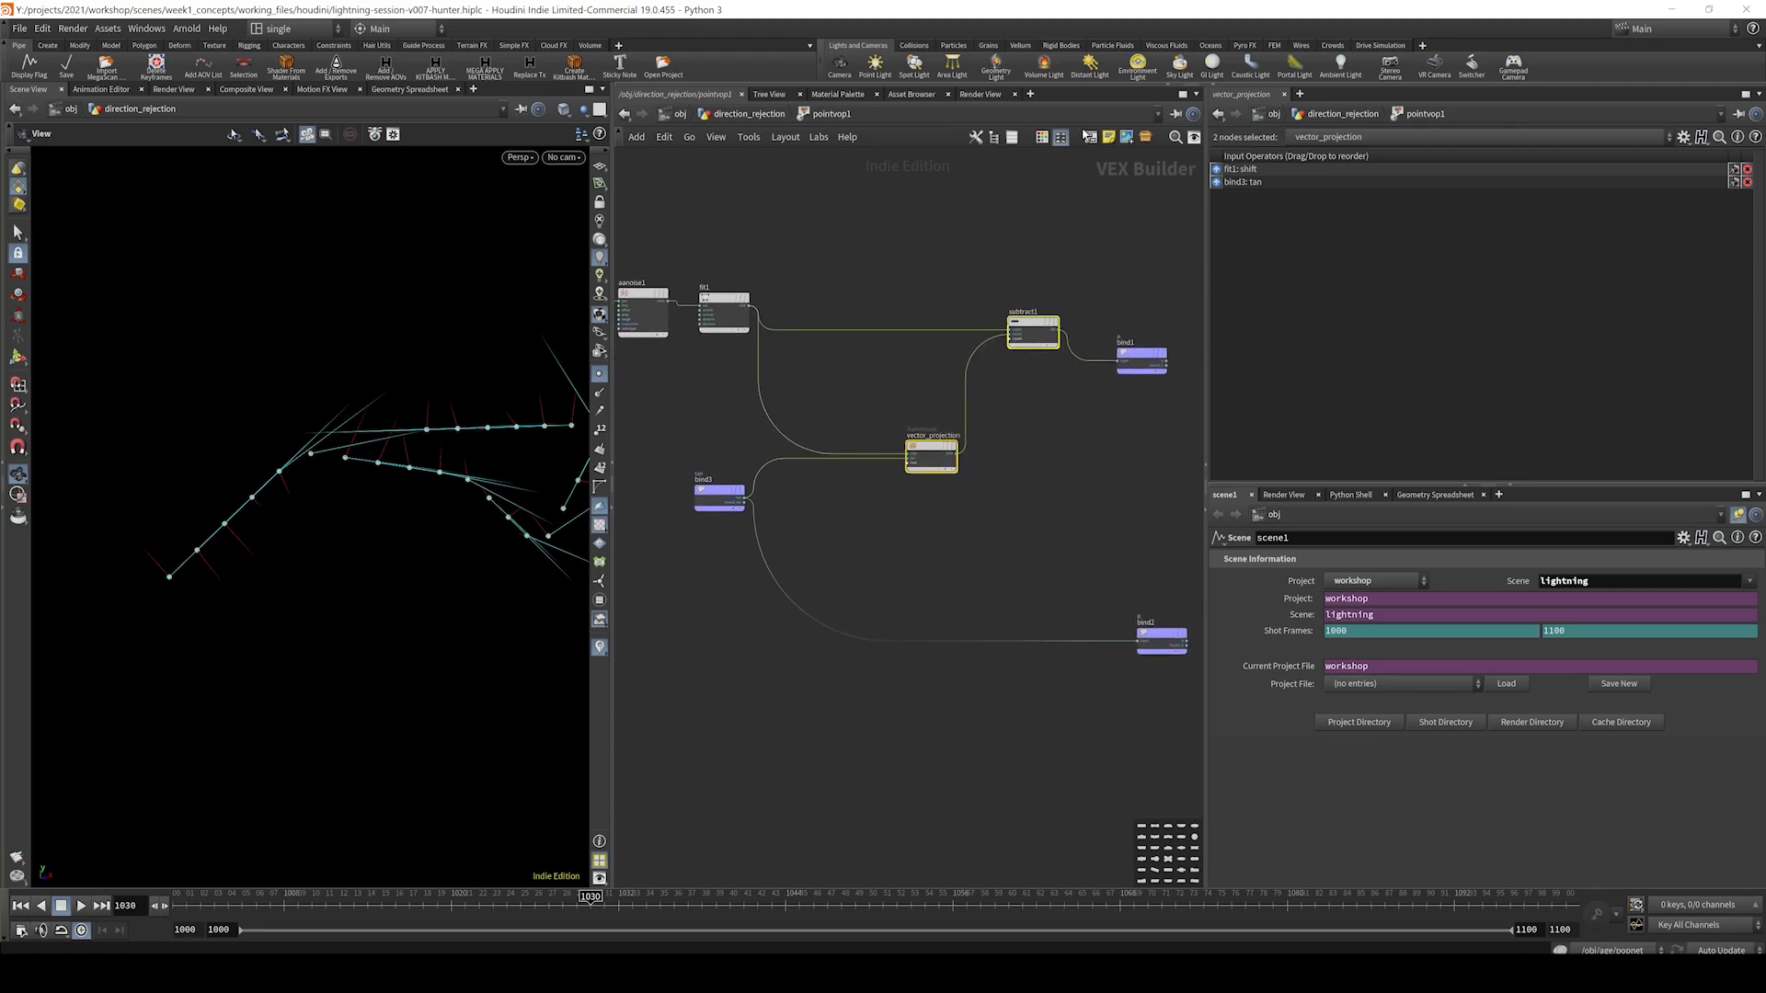
left_click(1094, 139)
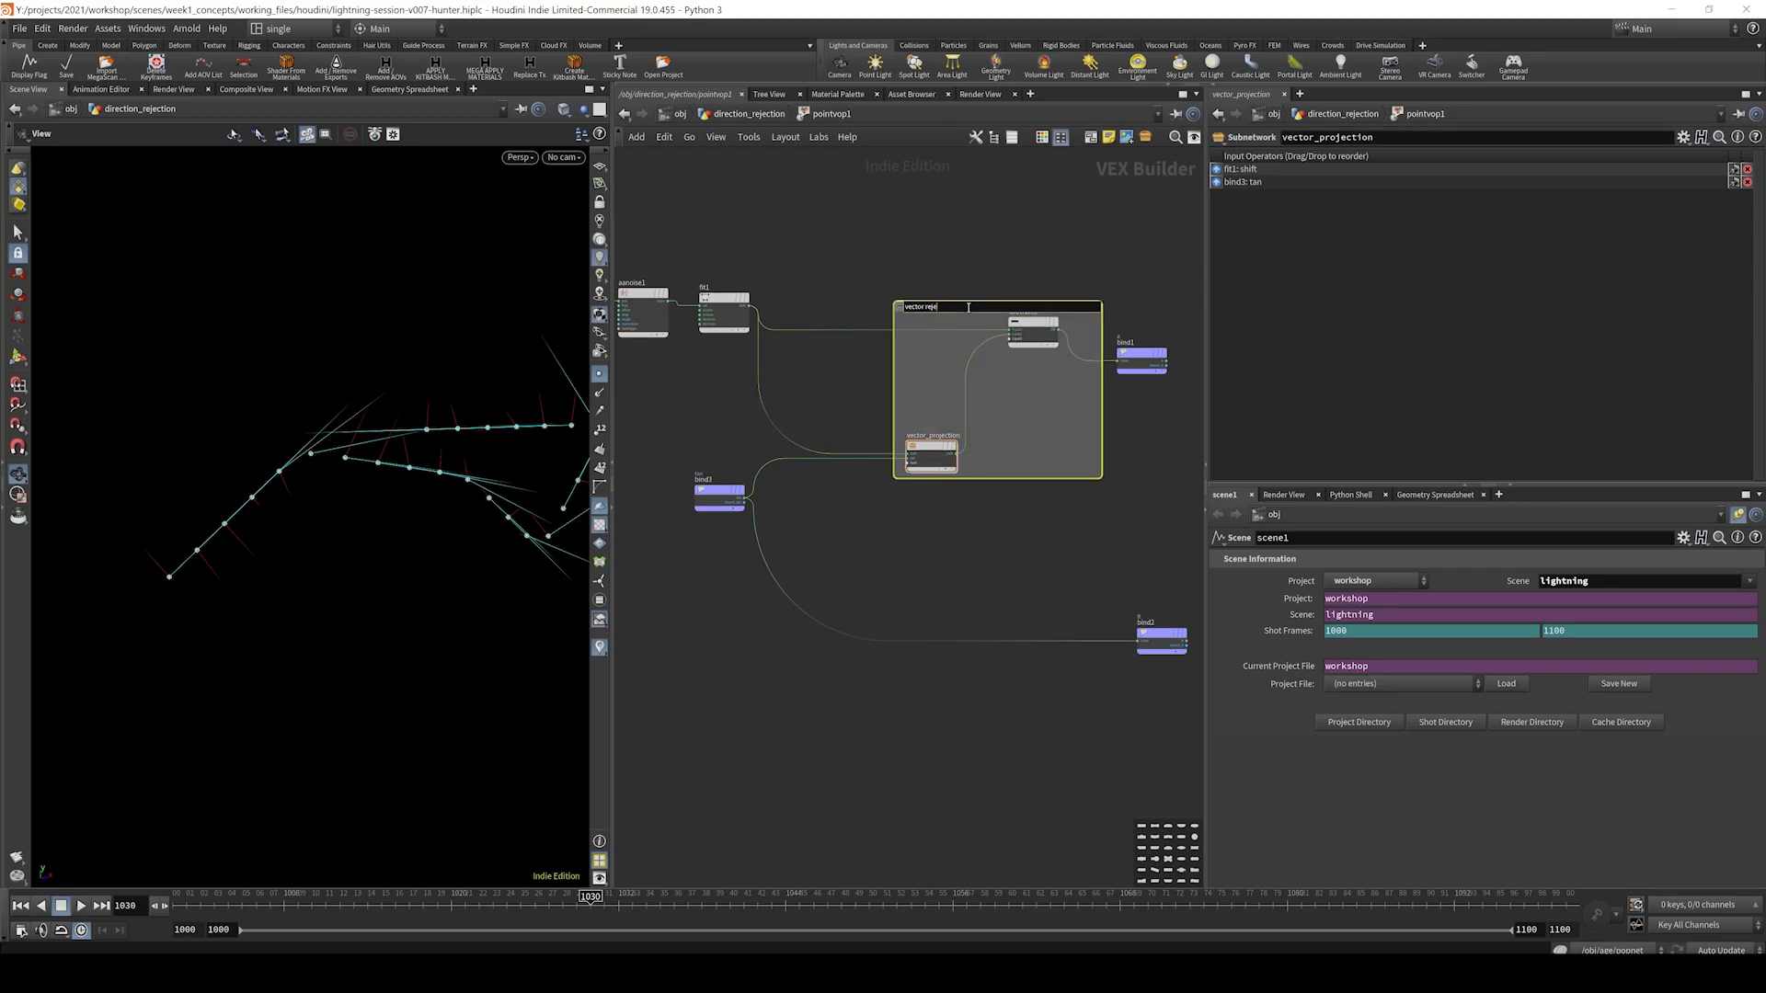
left_click(944, 229)
middle_click_drag(999, 267, 835, 250)
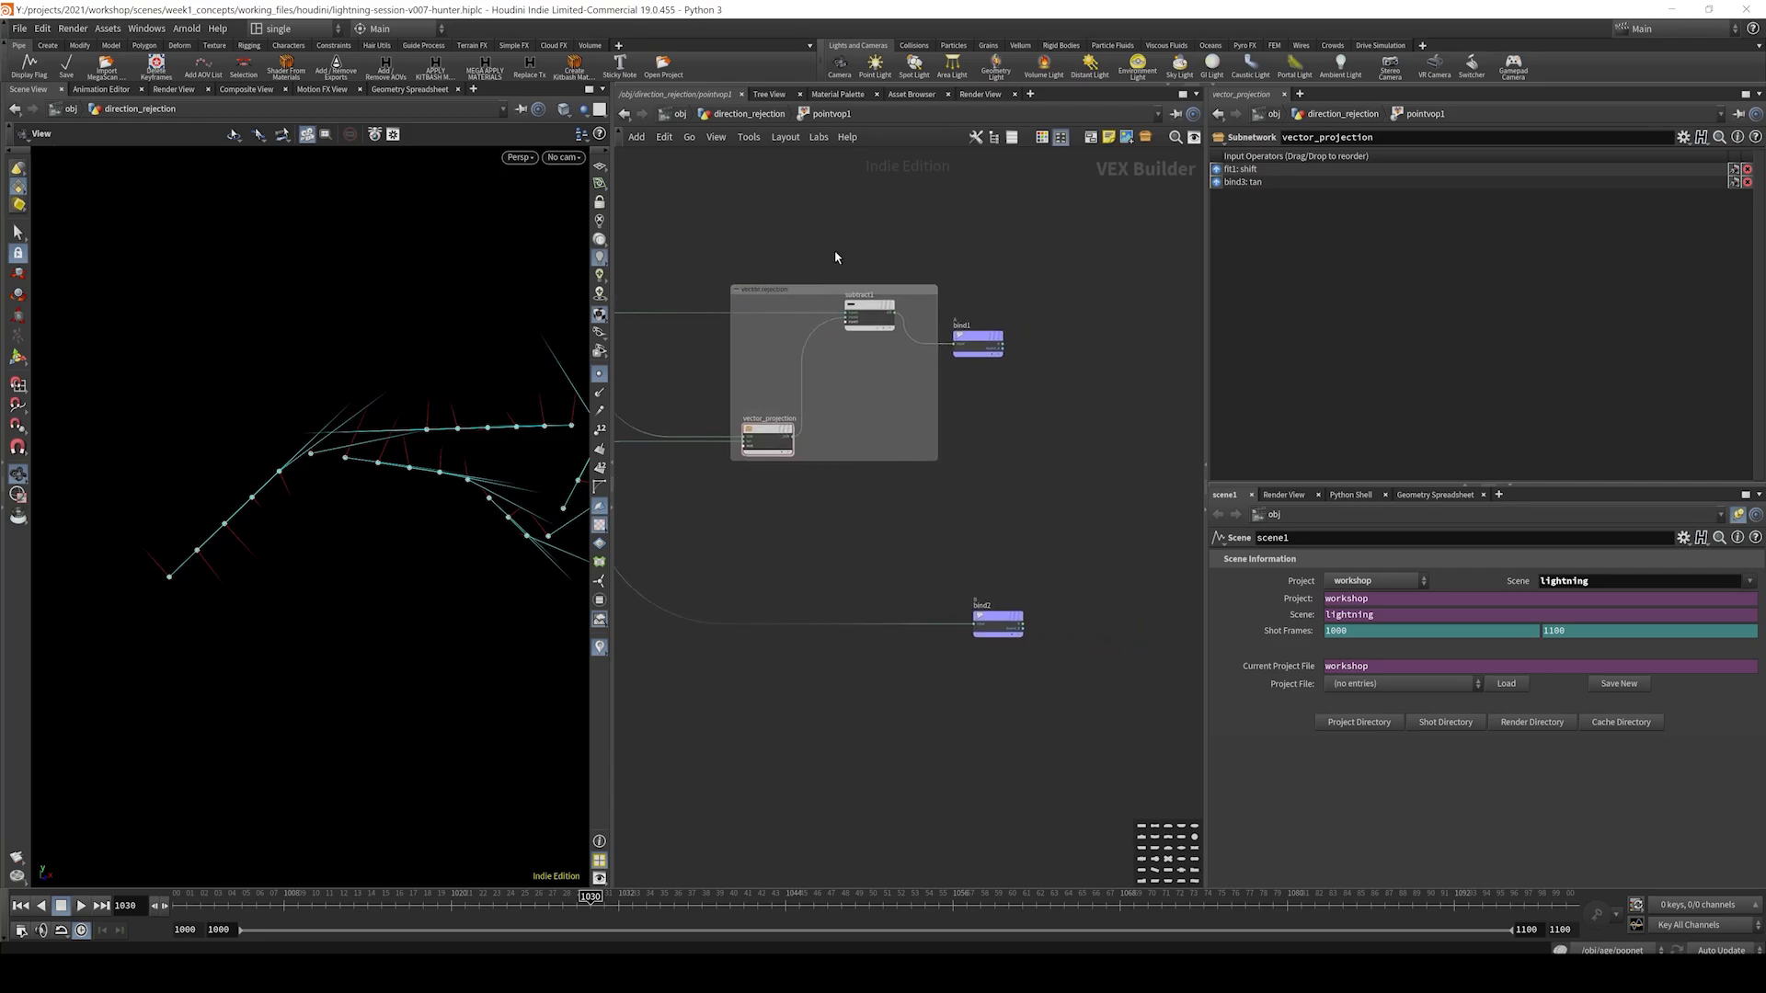
left_click_drag(971, 336, 1023, 305)
key("Tab")
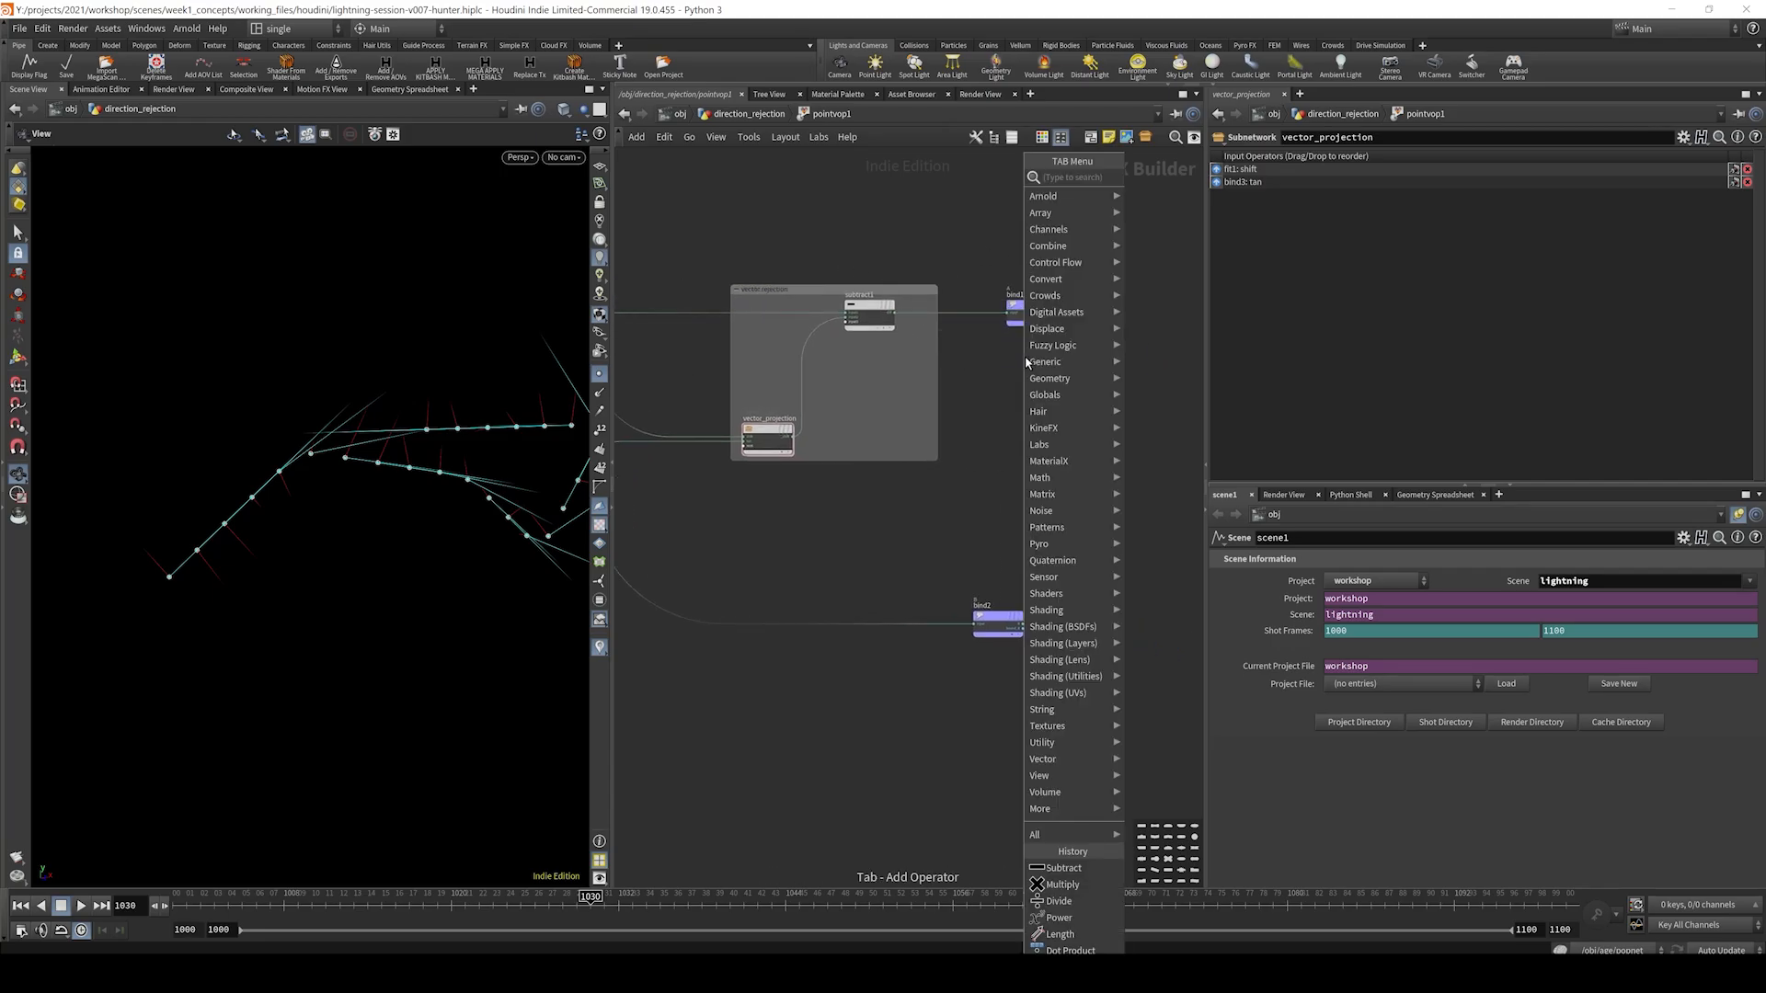
type("bind e")
key("Return")
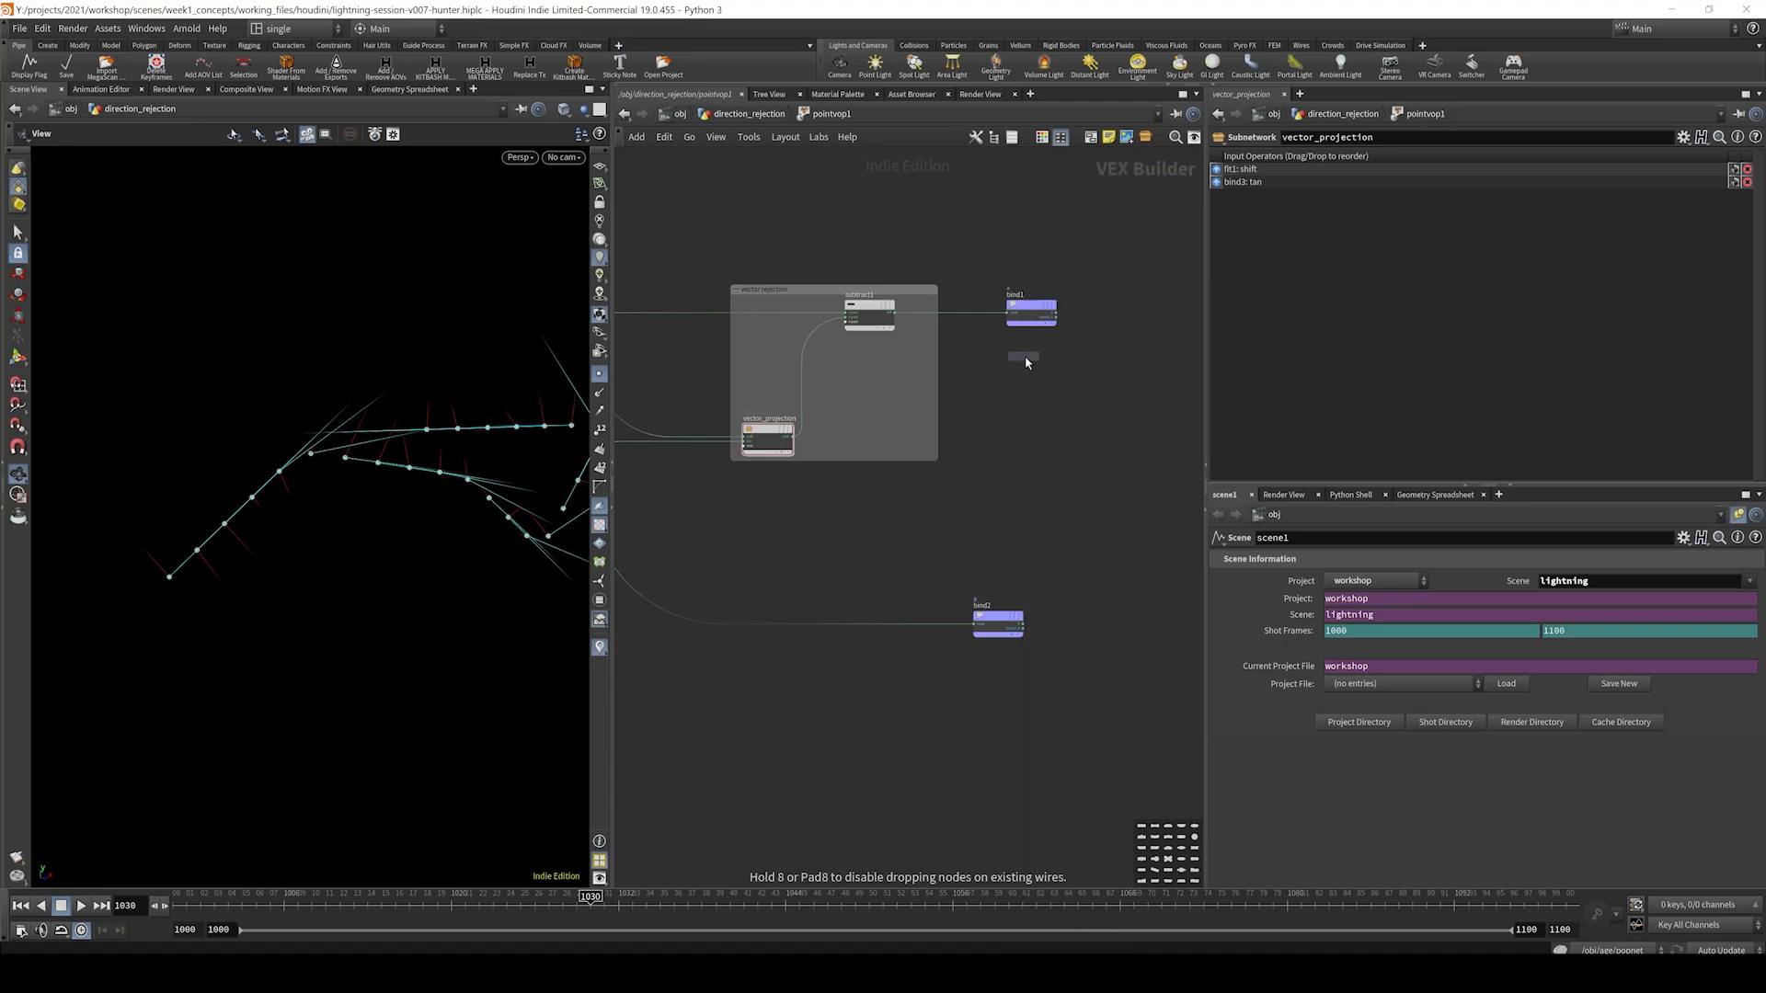
left_click(999, 267)
scroll(1041, 278, "down", 3)
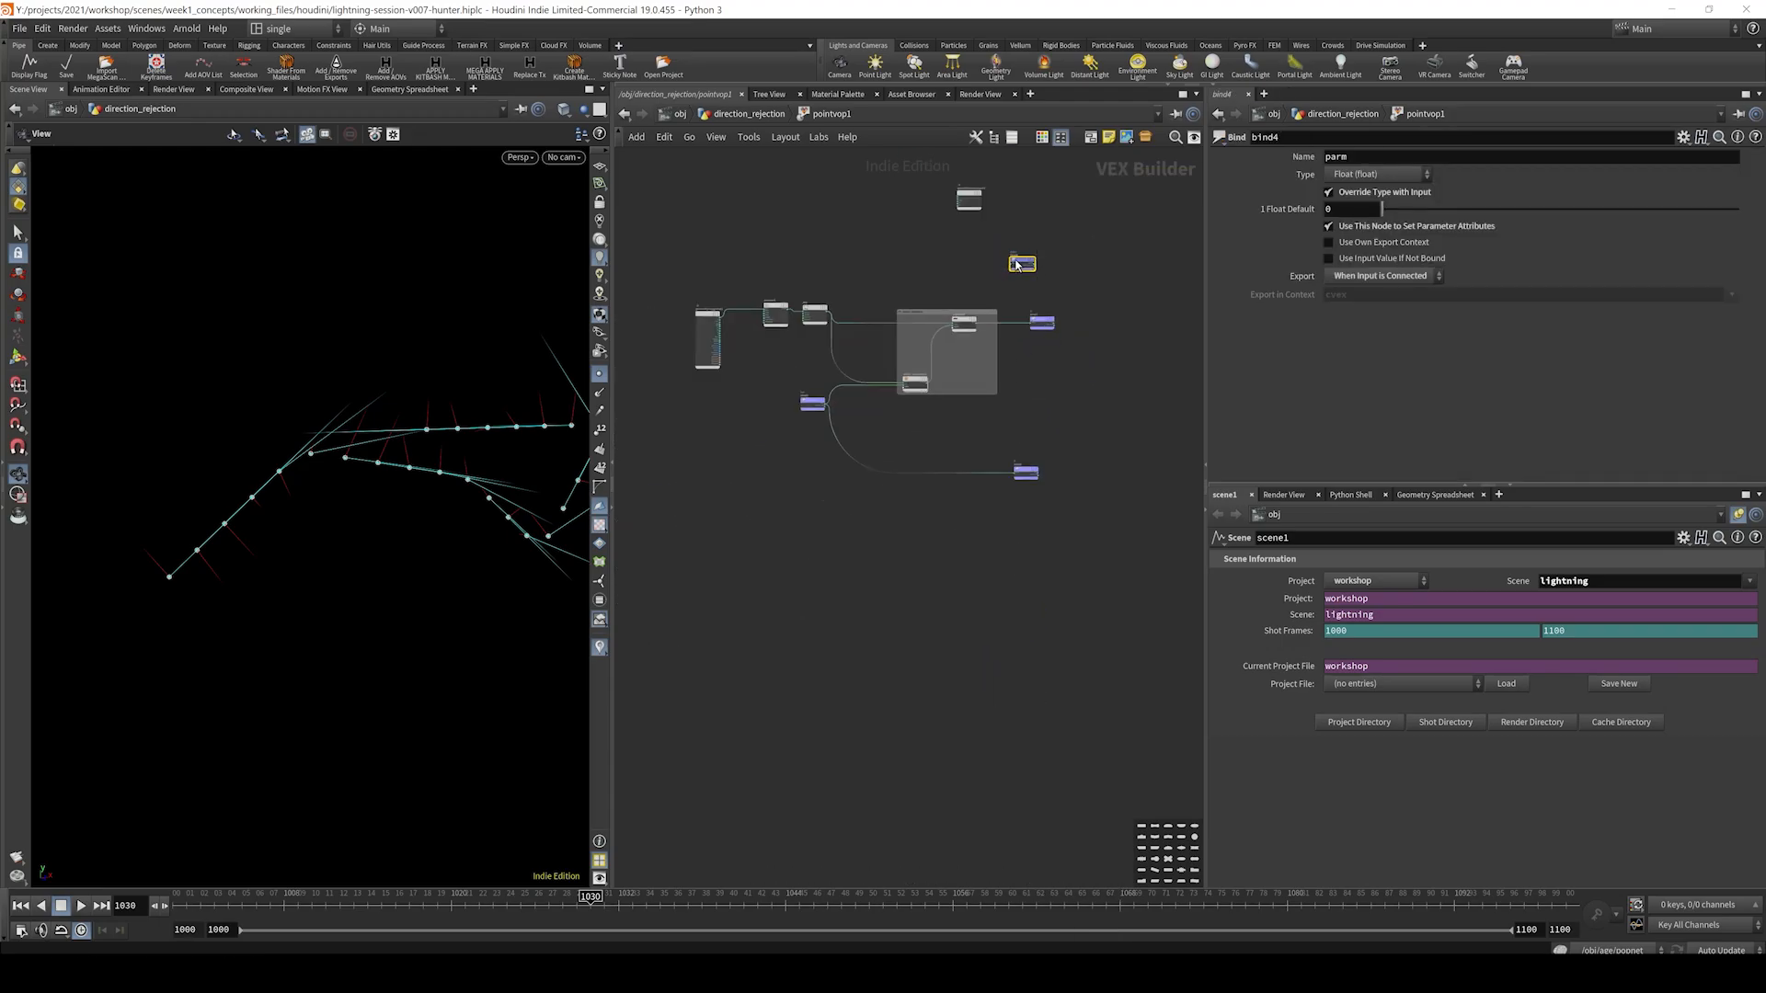
key("Delete")
- Bypass the add1 node in the direction_rejection network so the curve's geometry passes through to pointvop1
left_click(743, 114)
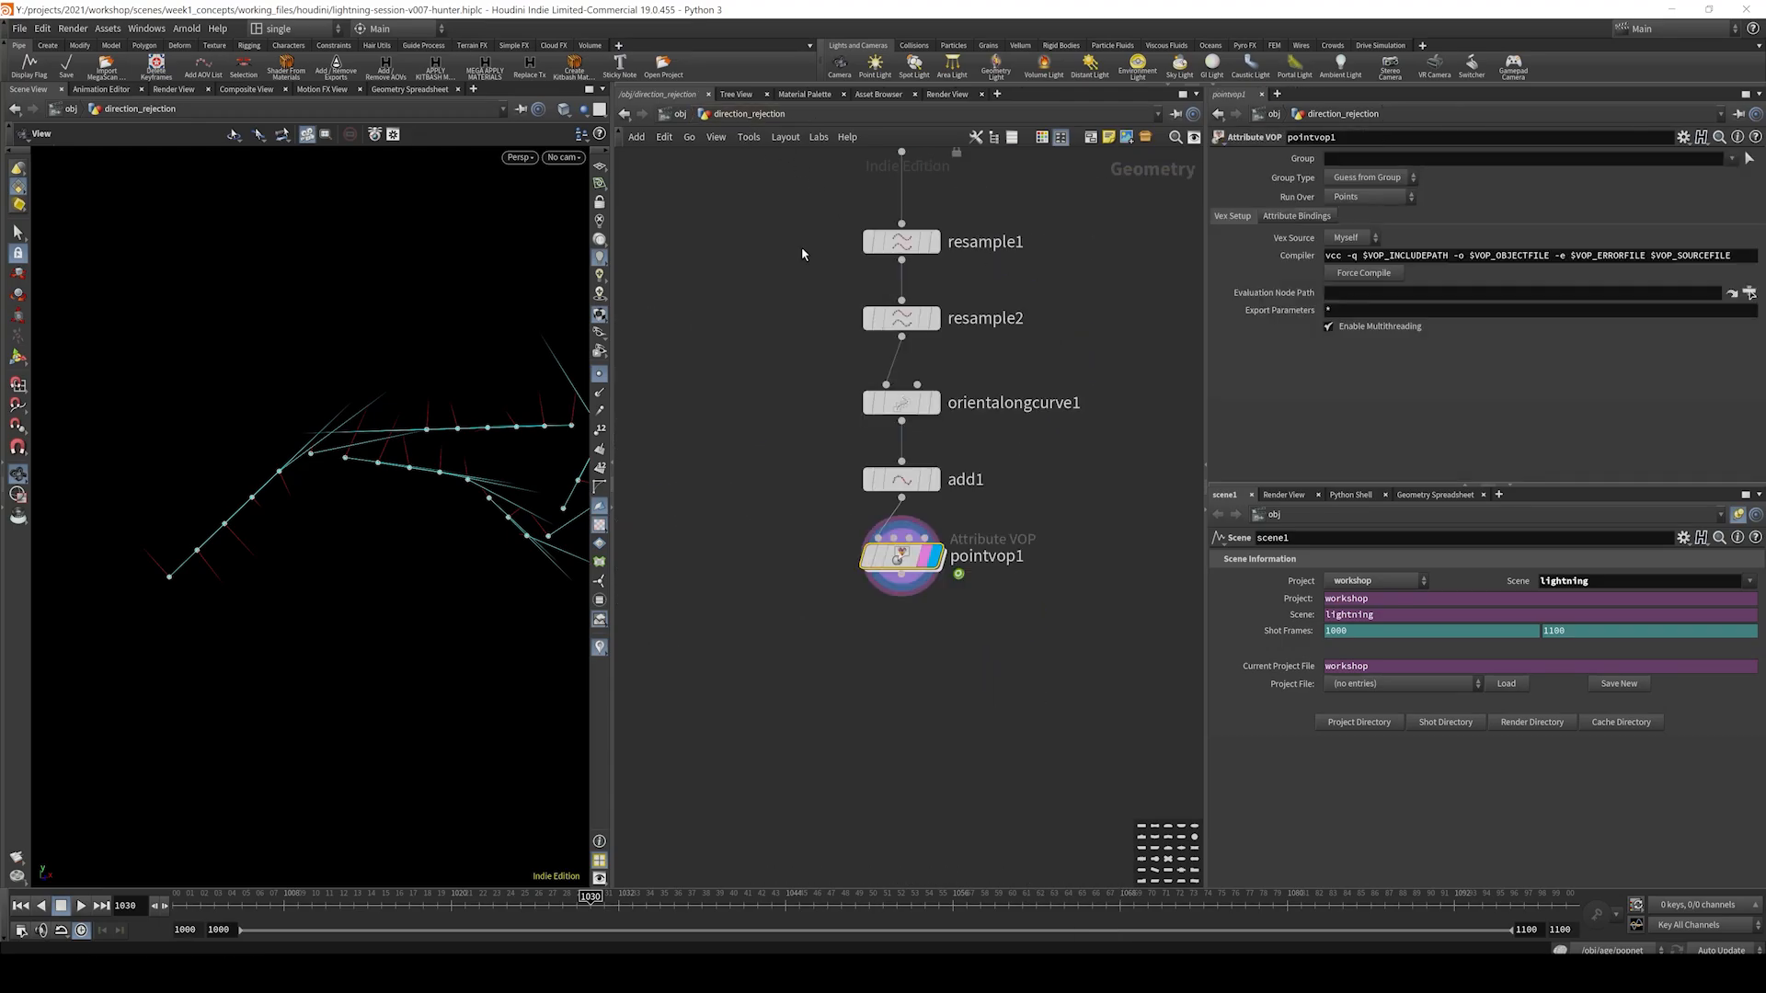
left_click(915, 479)
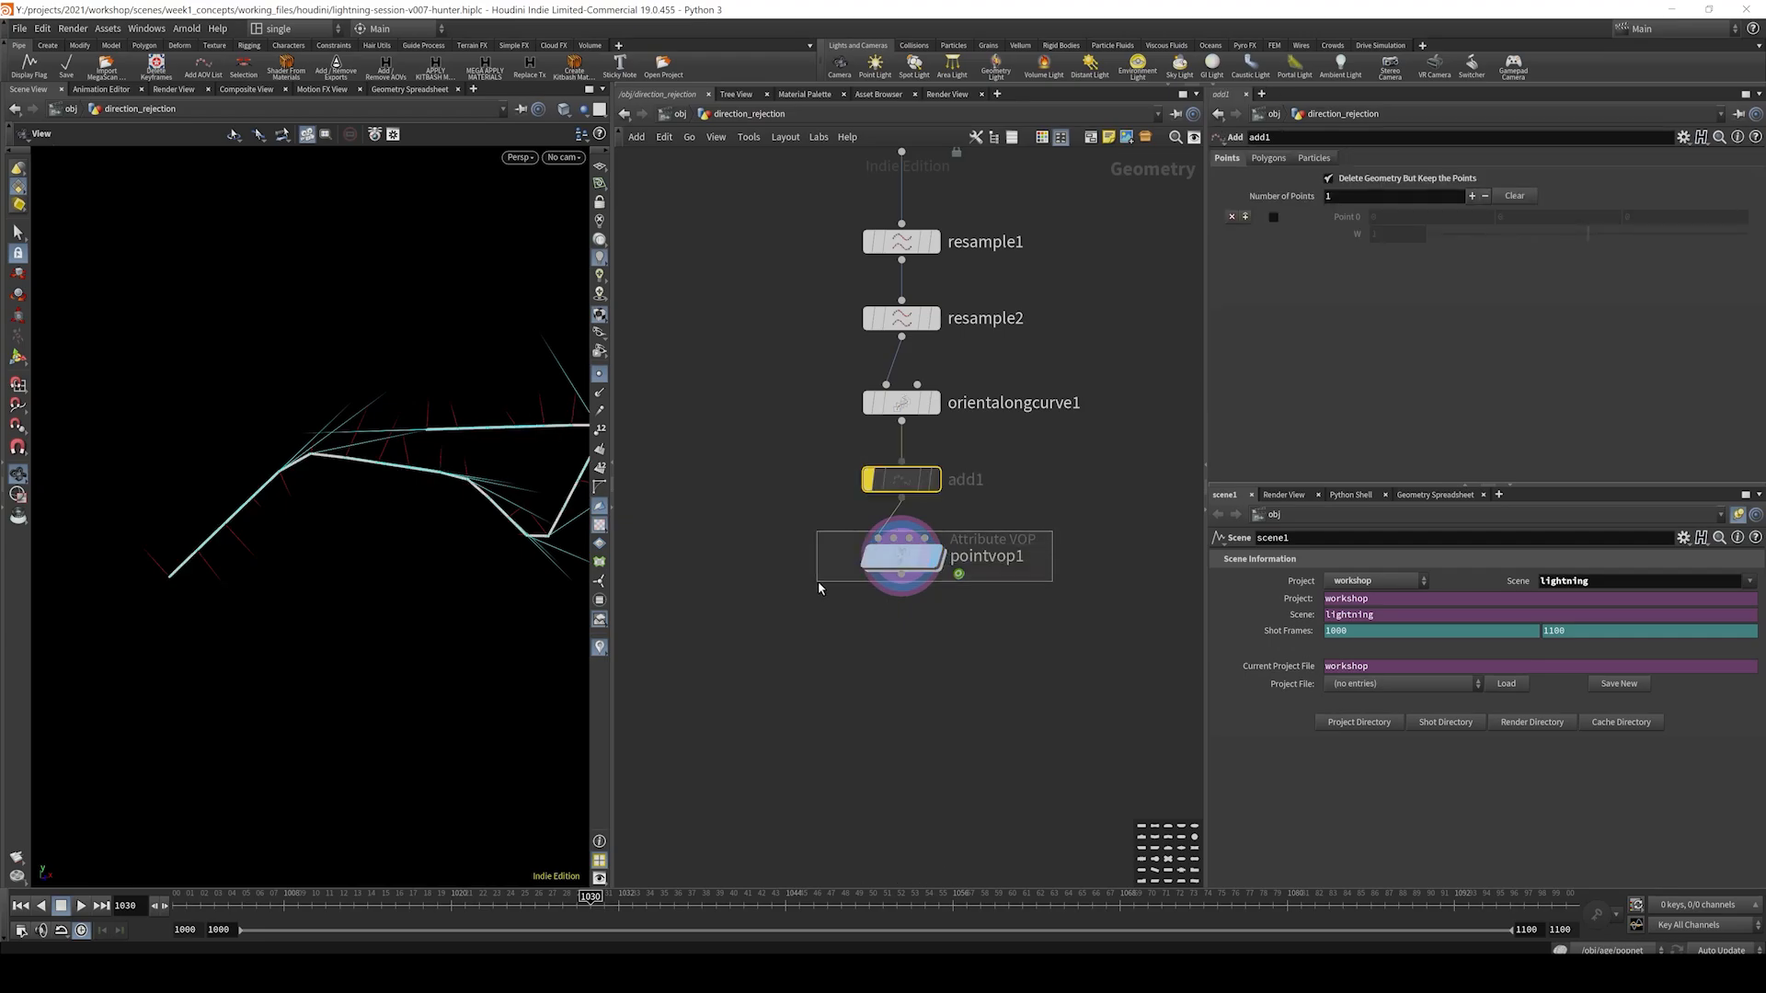
double_click(902, 557)
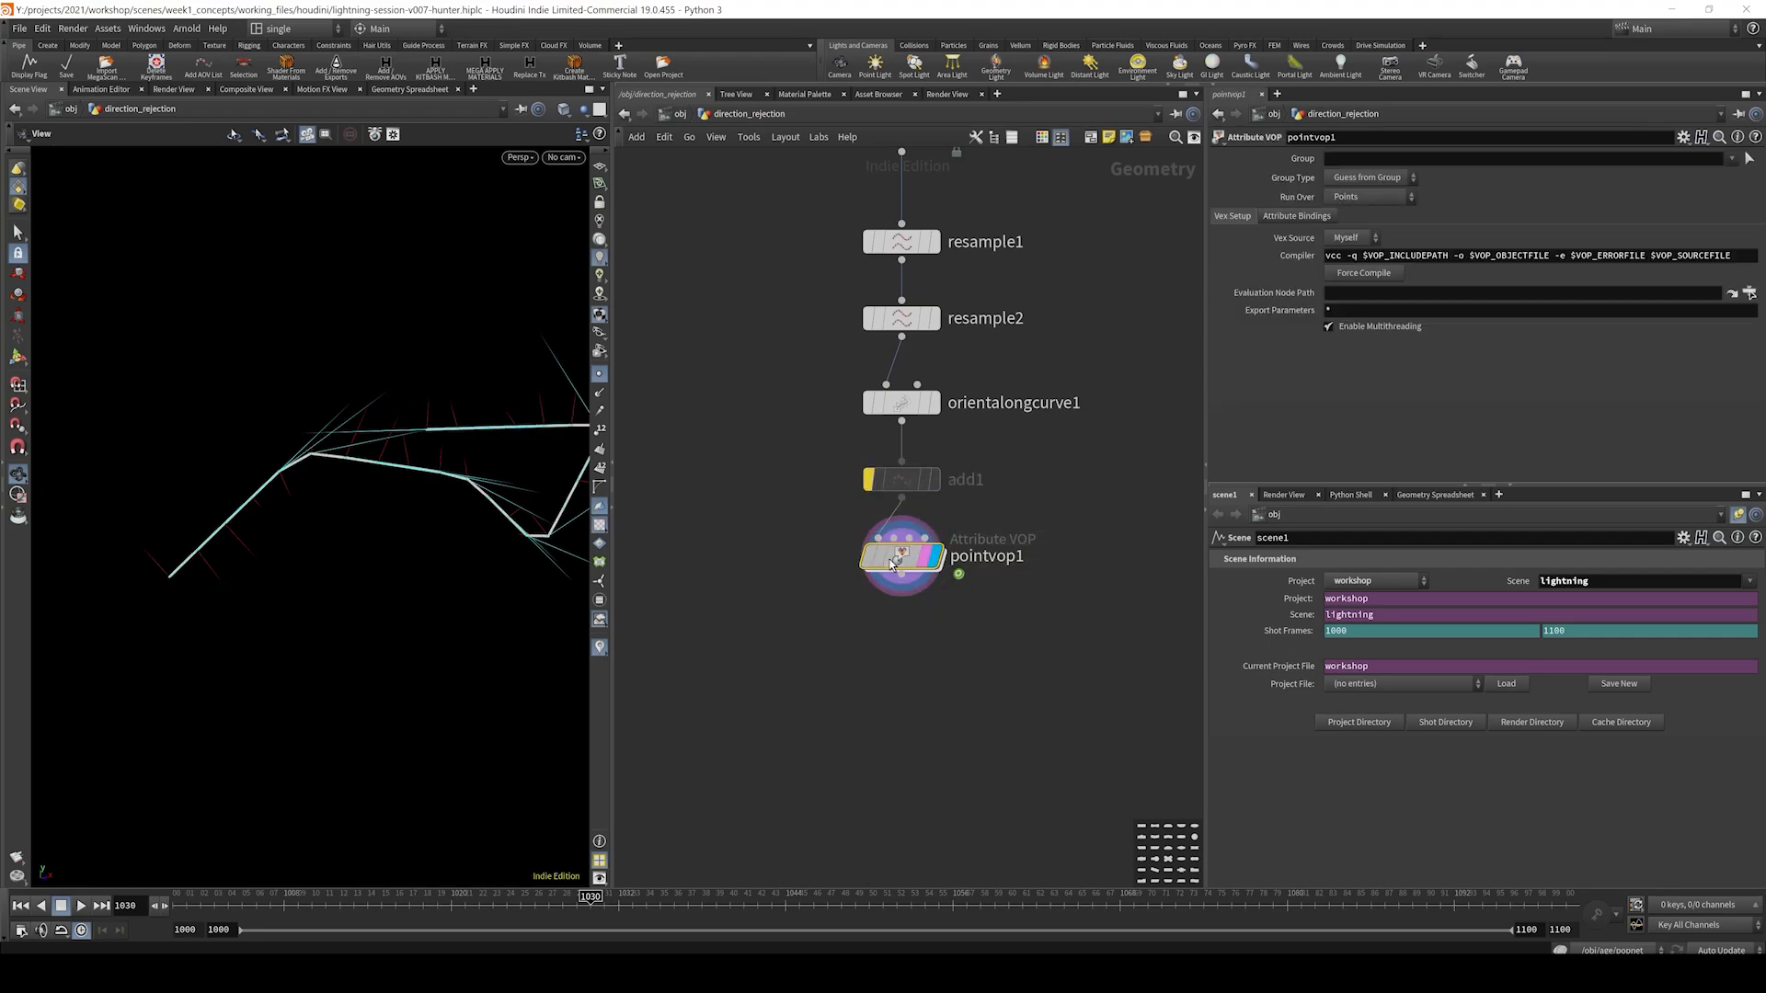
left_click(738, 115)
- Set the maximum segments of resample2 to 76
middle_click_drag(850, 267, 837, 340)
left_click_drag(775, 381, 965, 410)
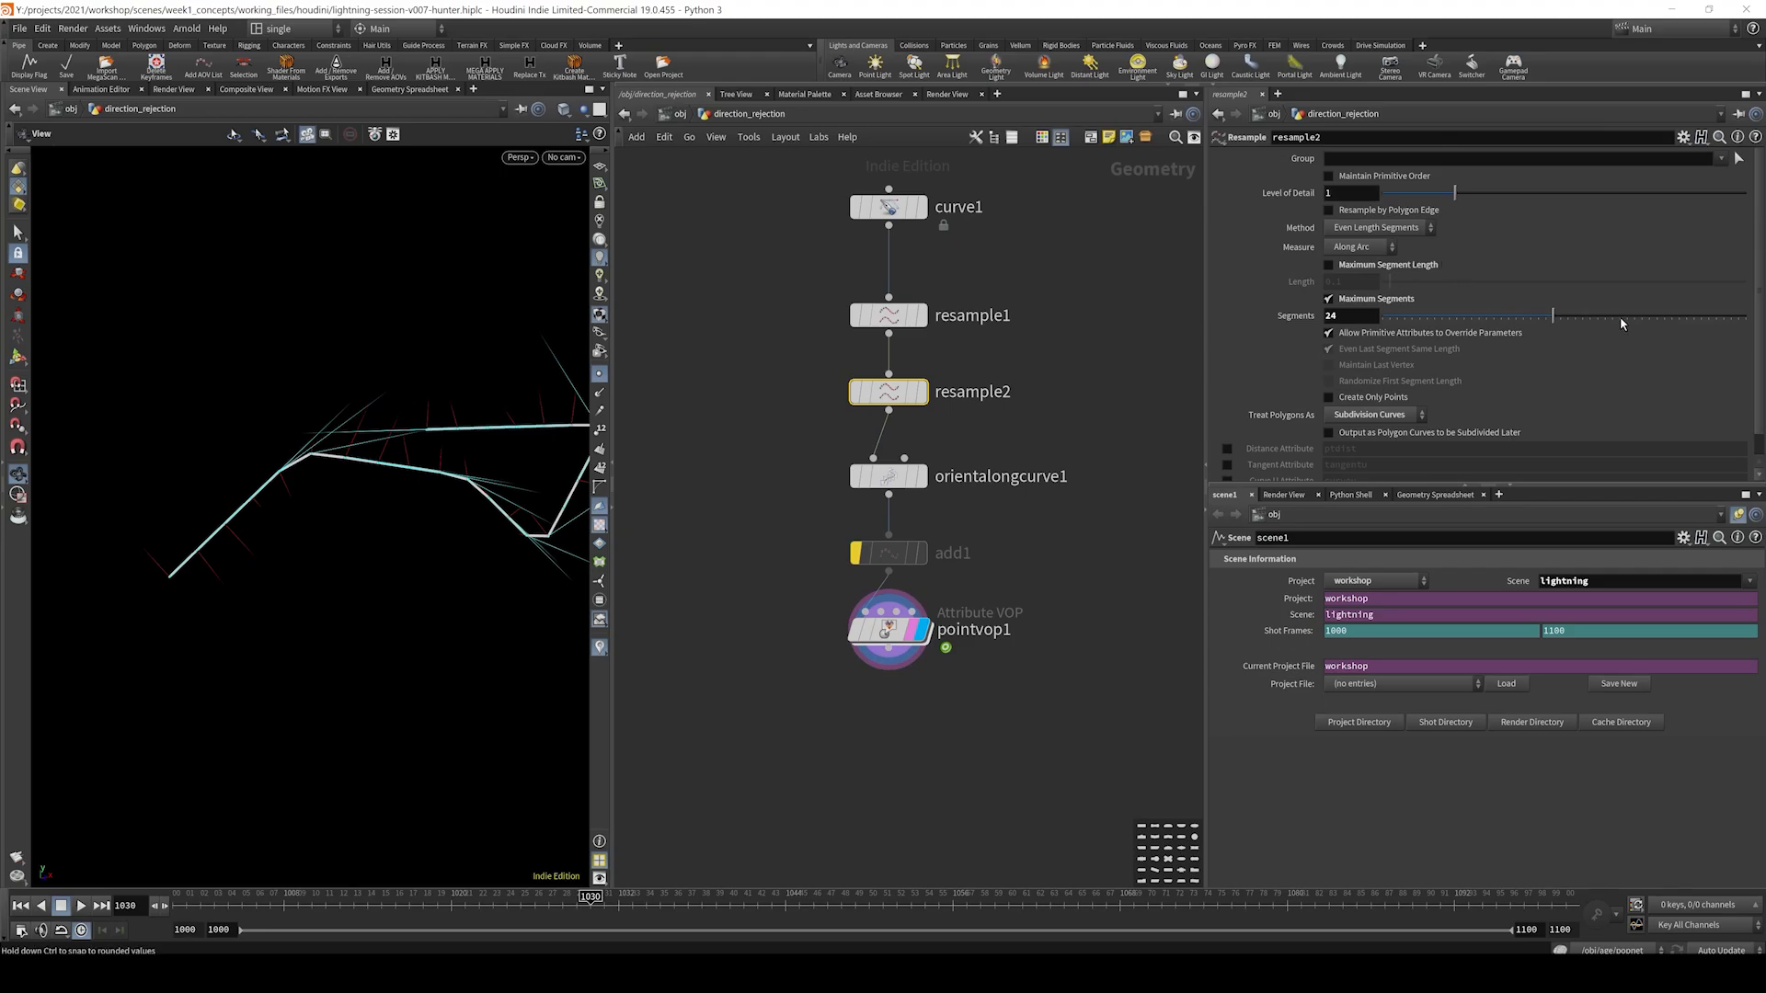
left_click_drag(1621, 323, 1746, 317)
middle_click_drag(1342, 316, 1573, 339)
left_click(1026, 356)
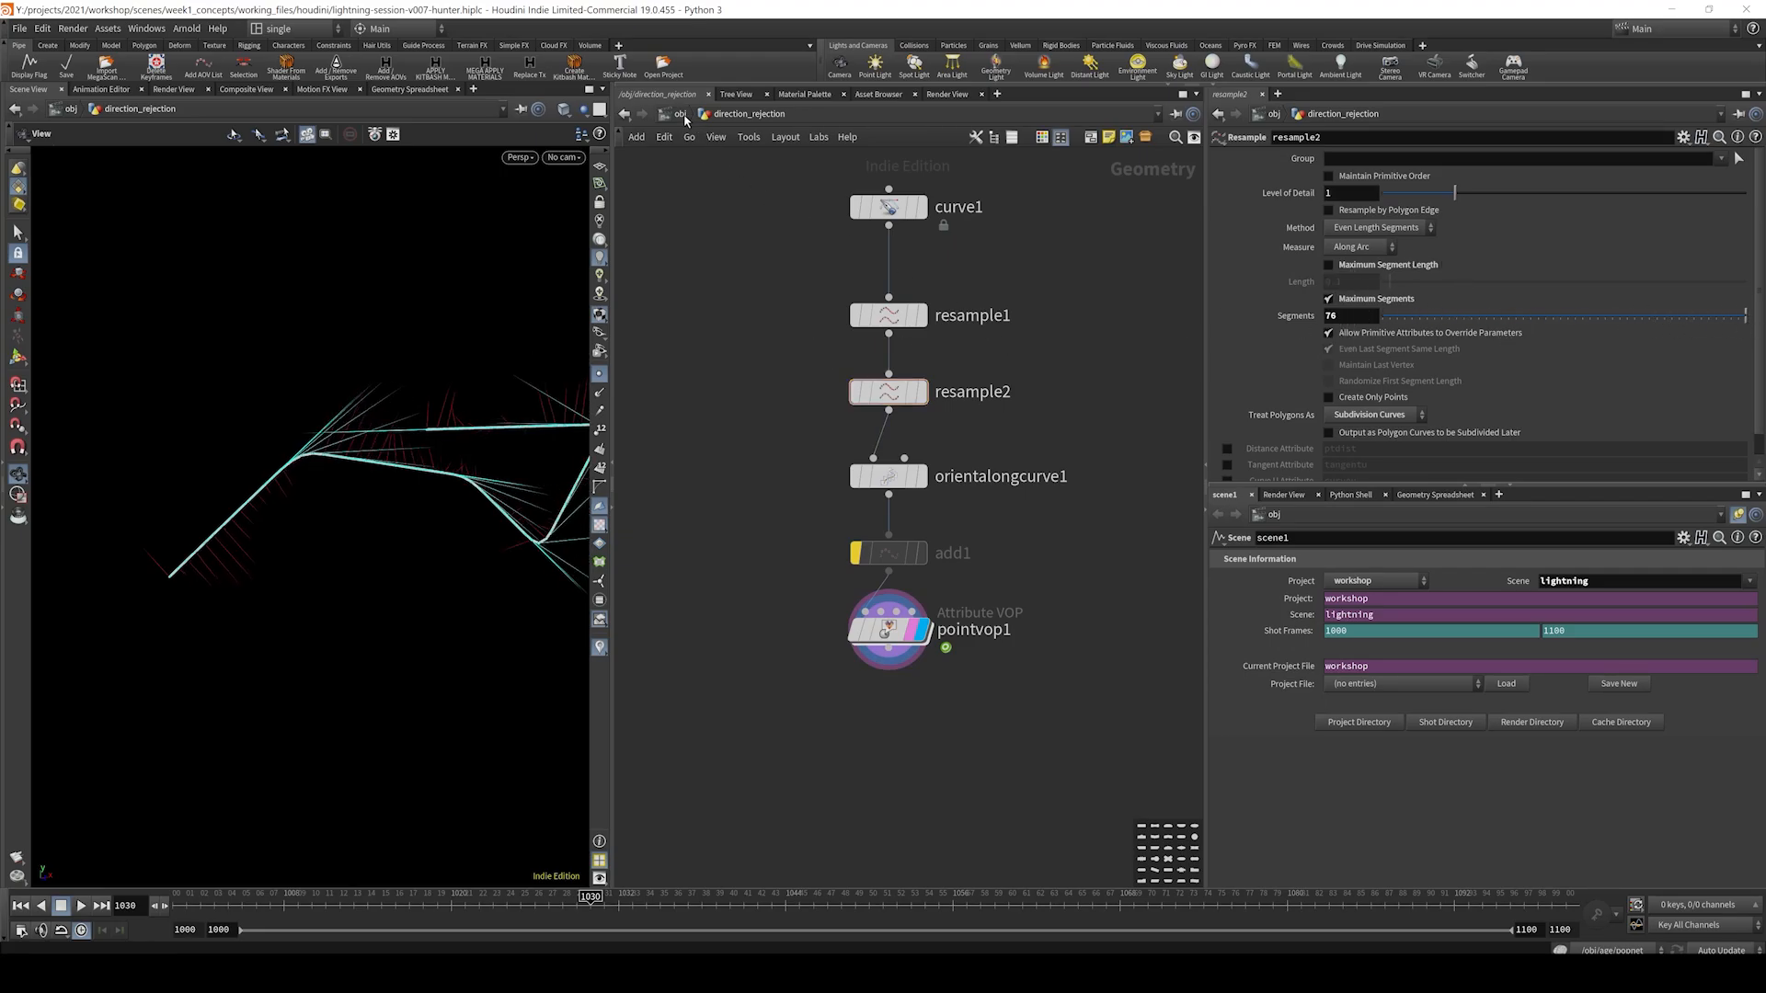
- Turn off the viewport's scene visualizers and place an Add node above the vector rejection box inside pointvop1
double_click(889, 631)
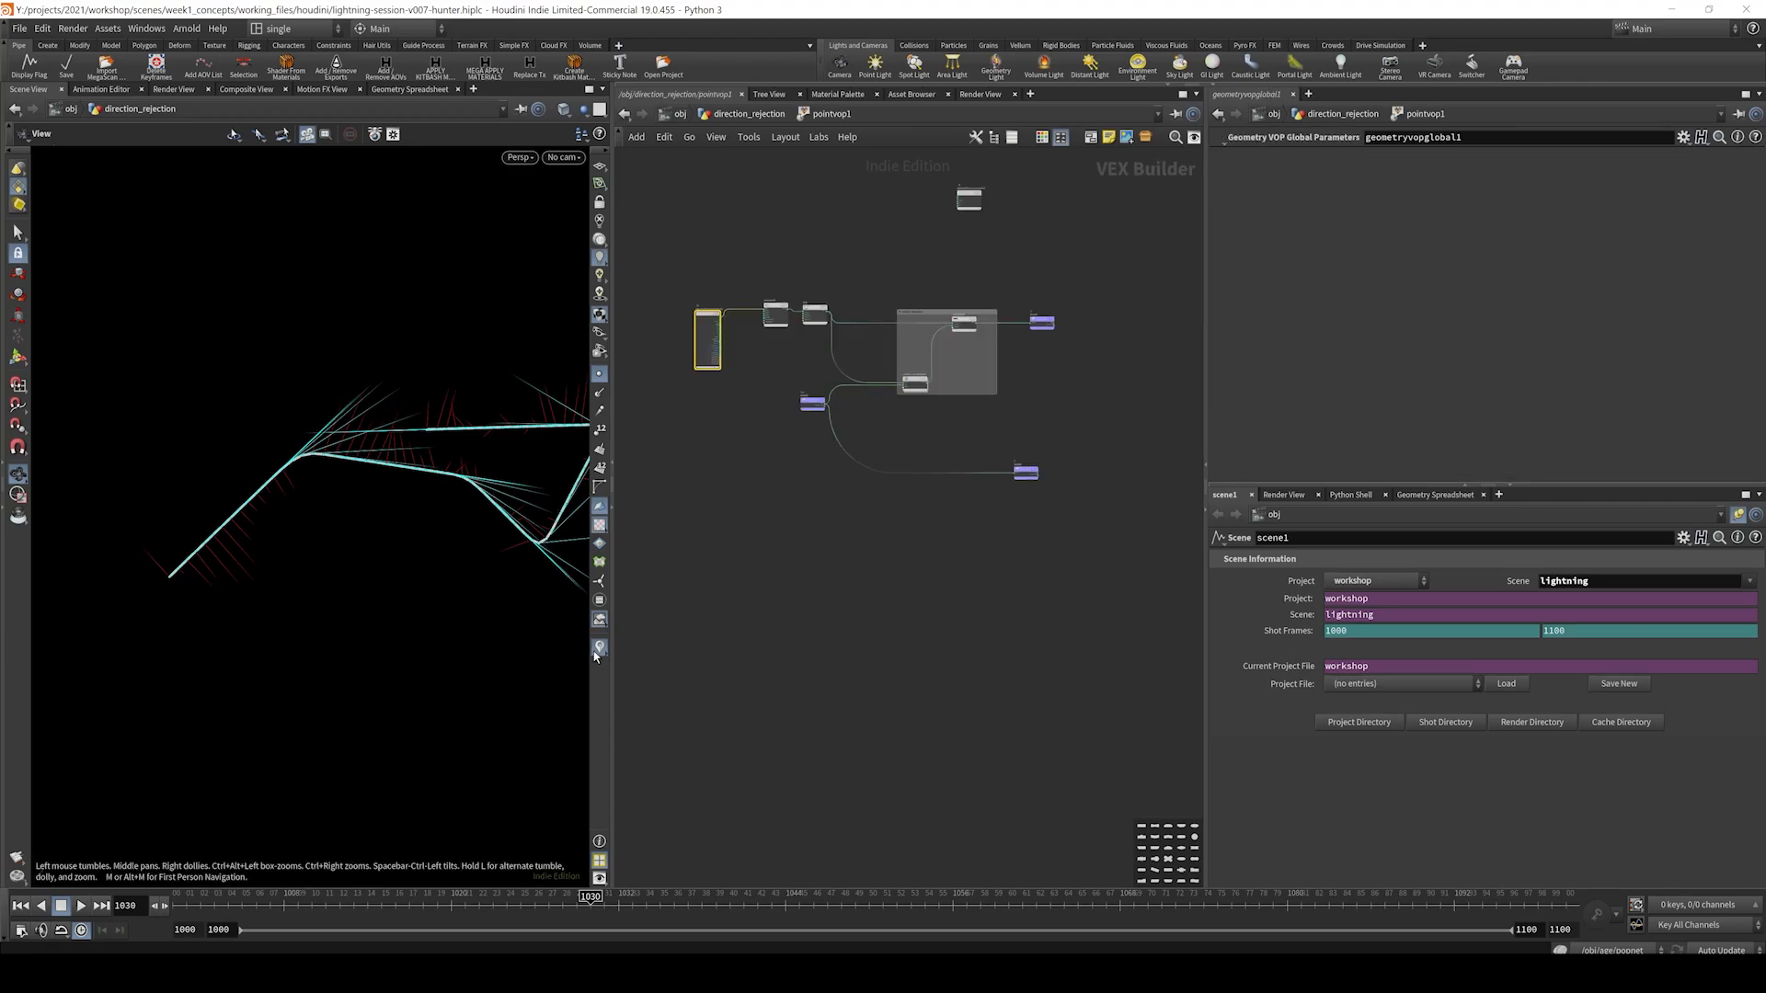
scroll(902, 425, "up", 3)
key("Tab")
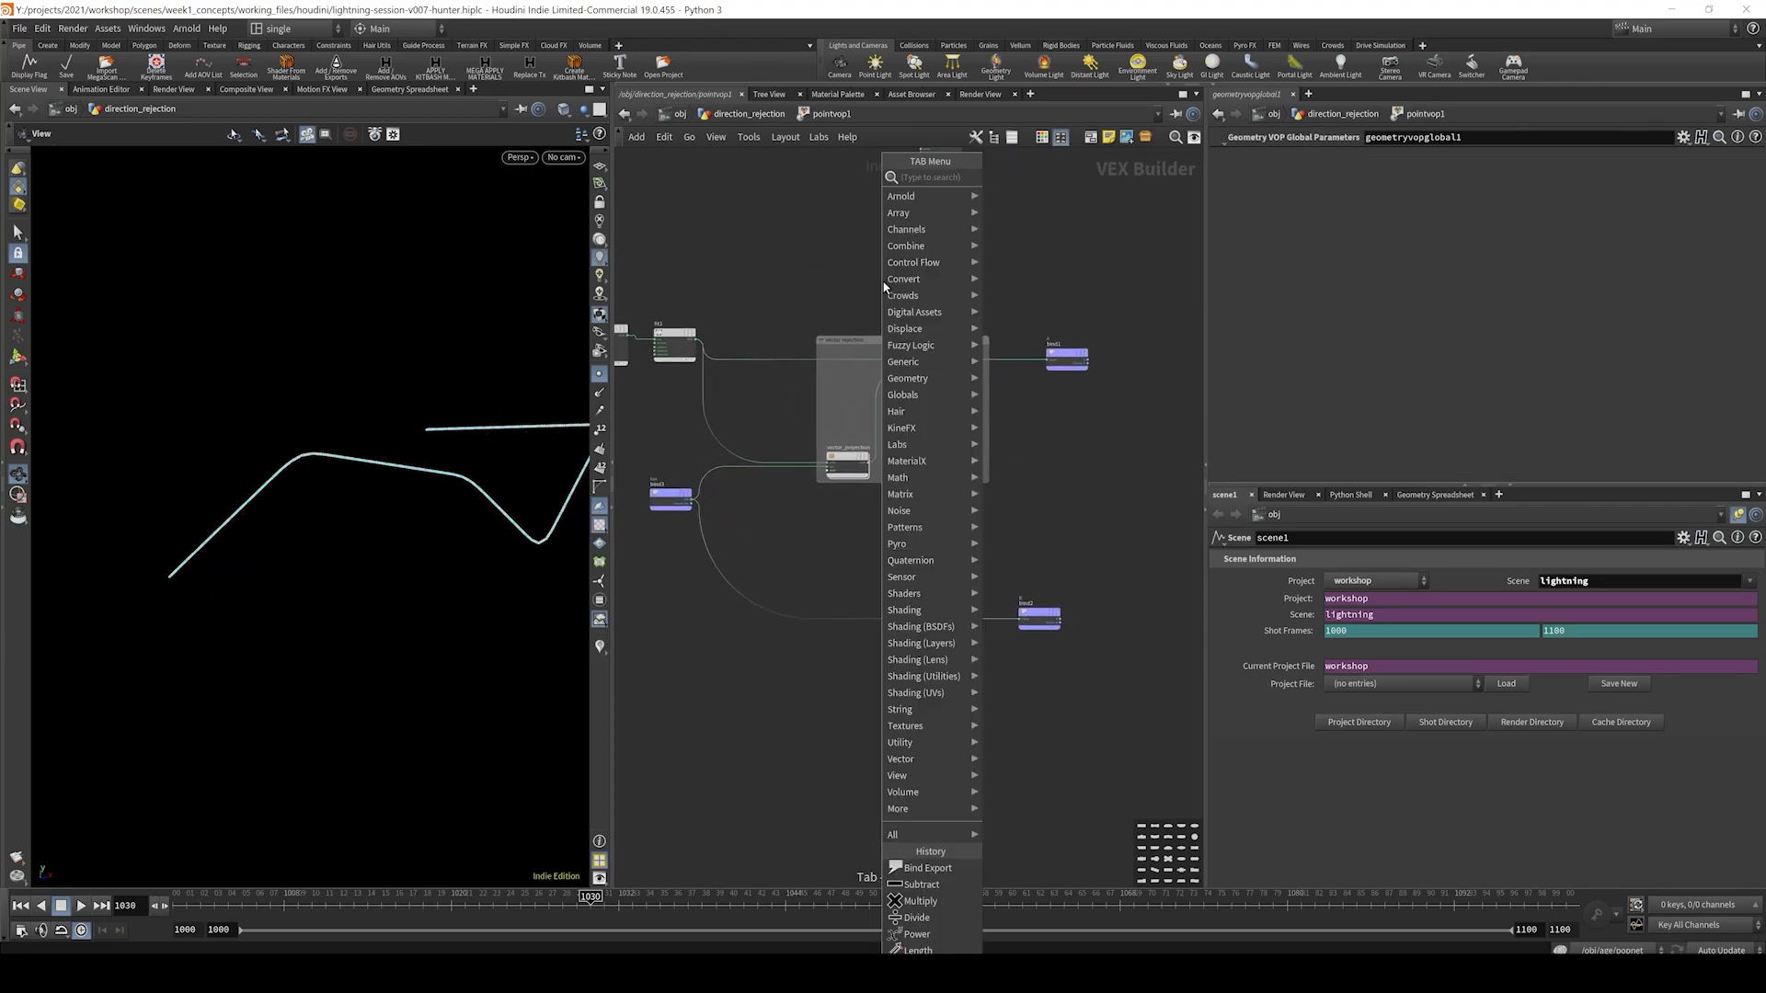
type("add")
key("Return")
left_click(894, 261)
- Wire the P output of geometryvopglobal1 into the first input of add1
middle_click_drag(797, 294, 995, 313)
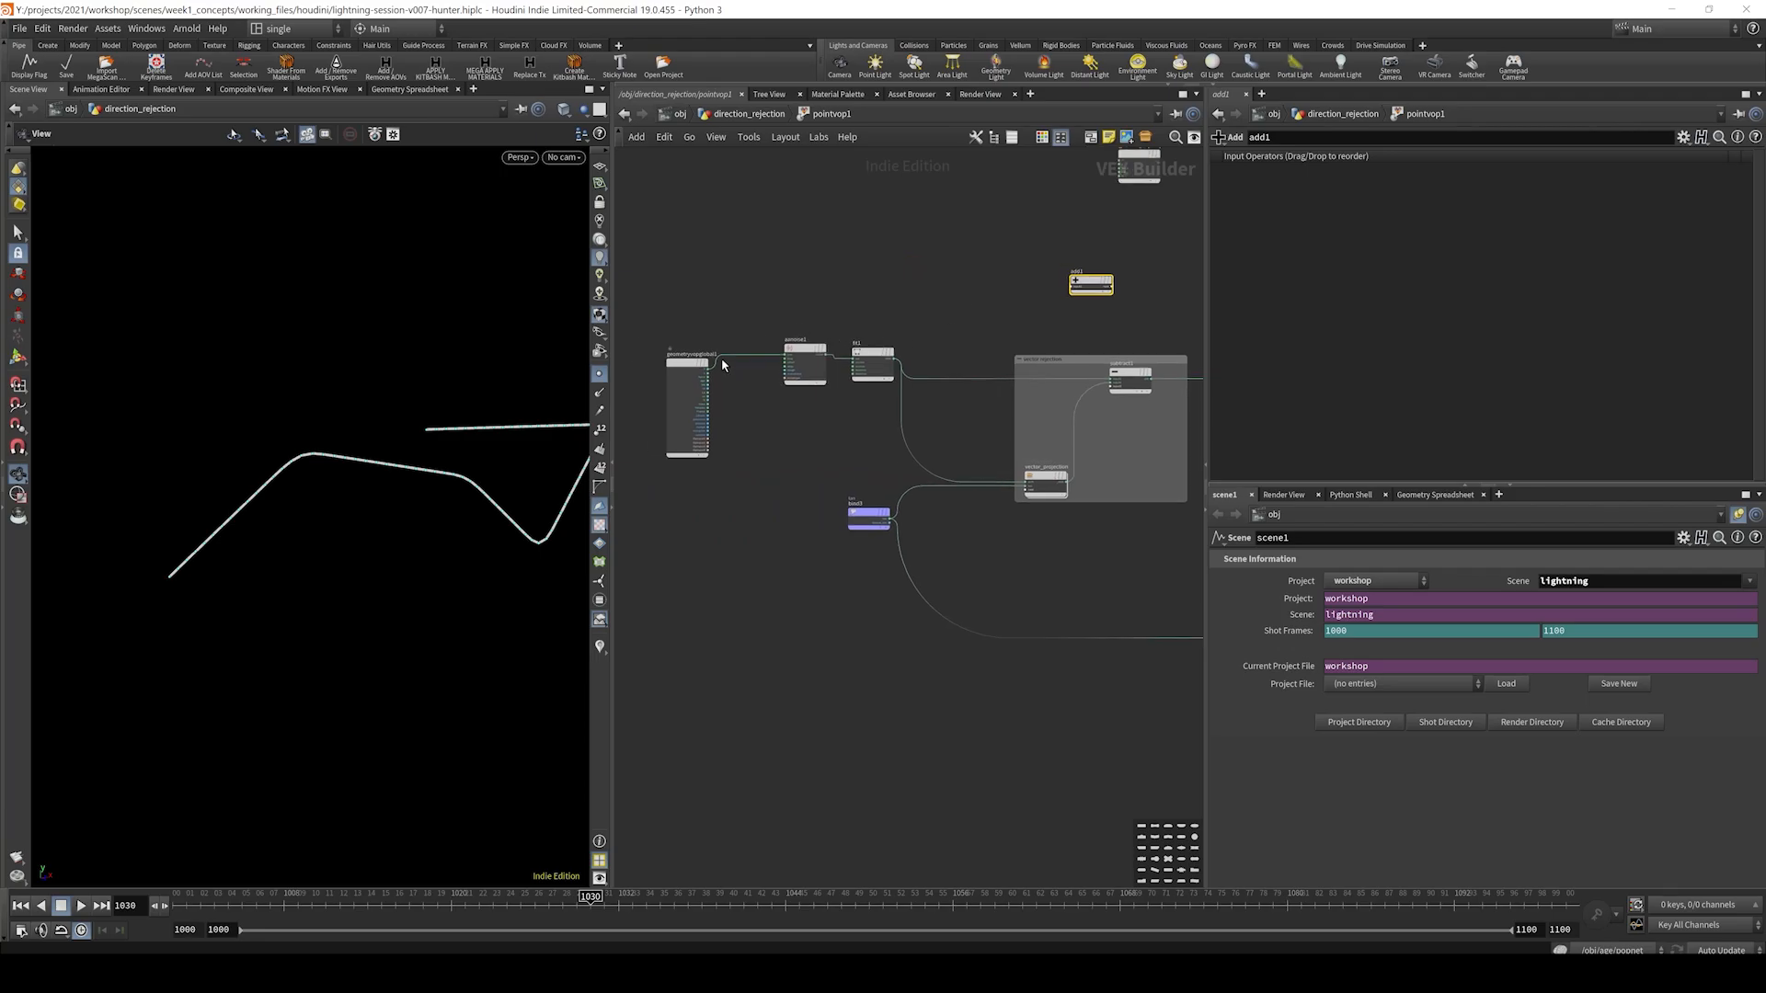
scroll(710, 371, "up", 6)
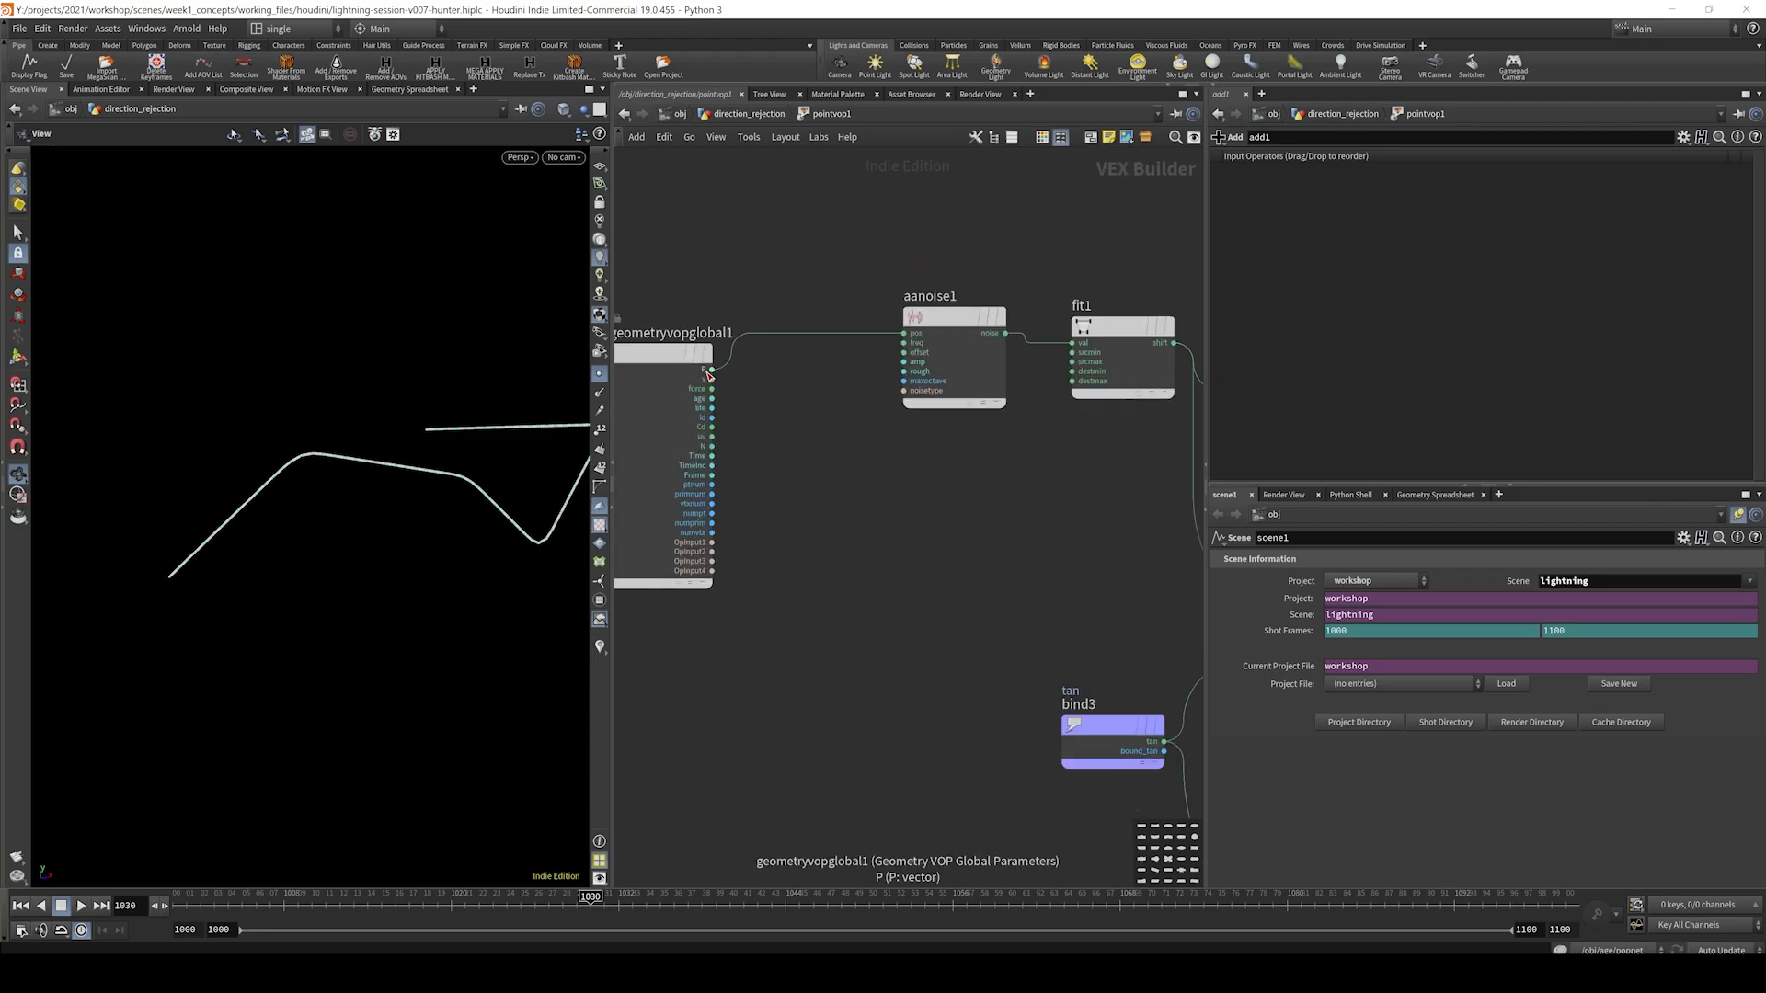
left_click(711, 374)
scroll(949, 250, "down", 3)
middle_click_drag(1125, 200, 702, 284)
left_click(1039, 252)
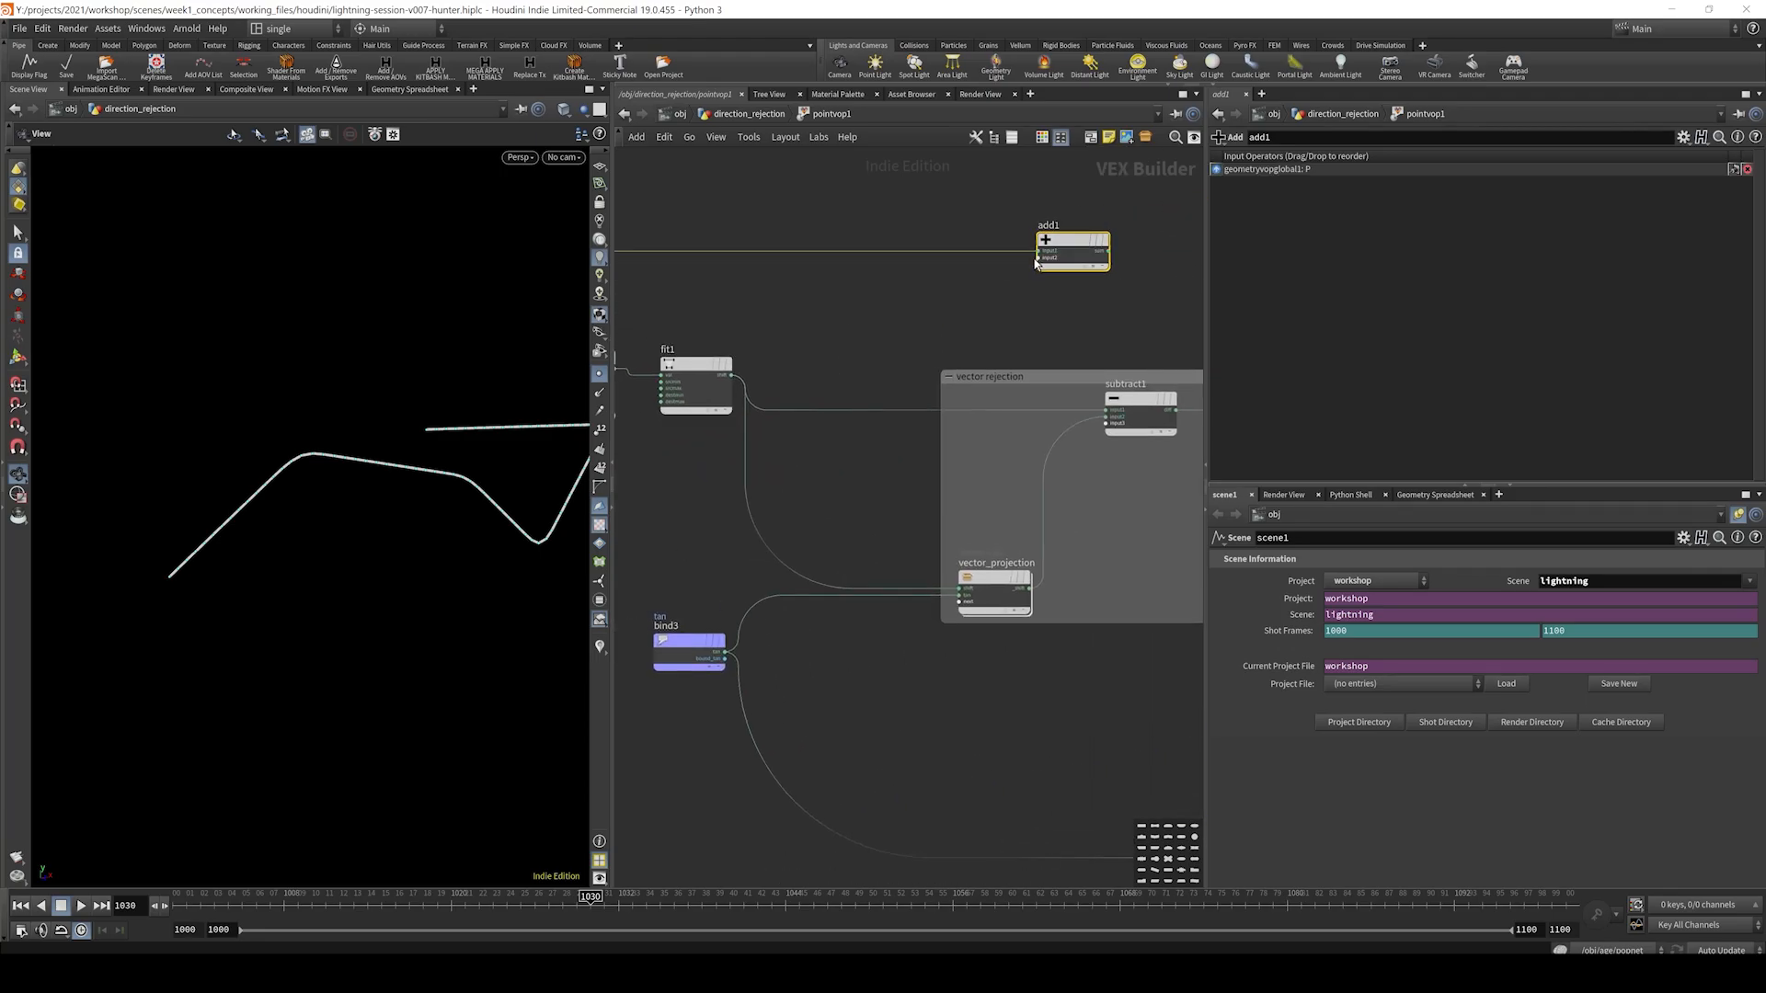
- Move add1 closer to the vector rejection box and wire subtract1's diff output into its second input
middle_click_drag(1071, 313, 909, 313)
left_click_drag(922, 252, 1132, 313)
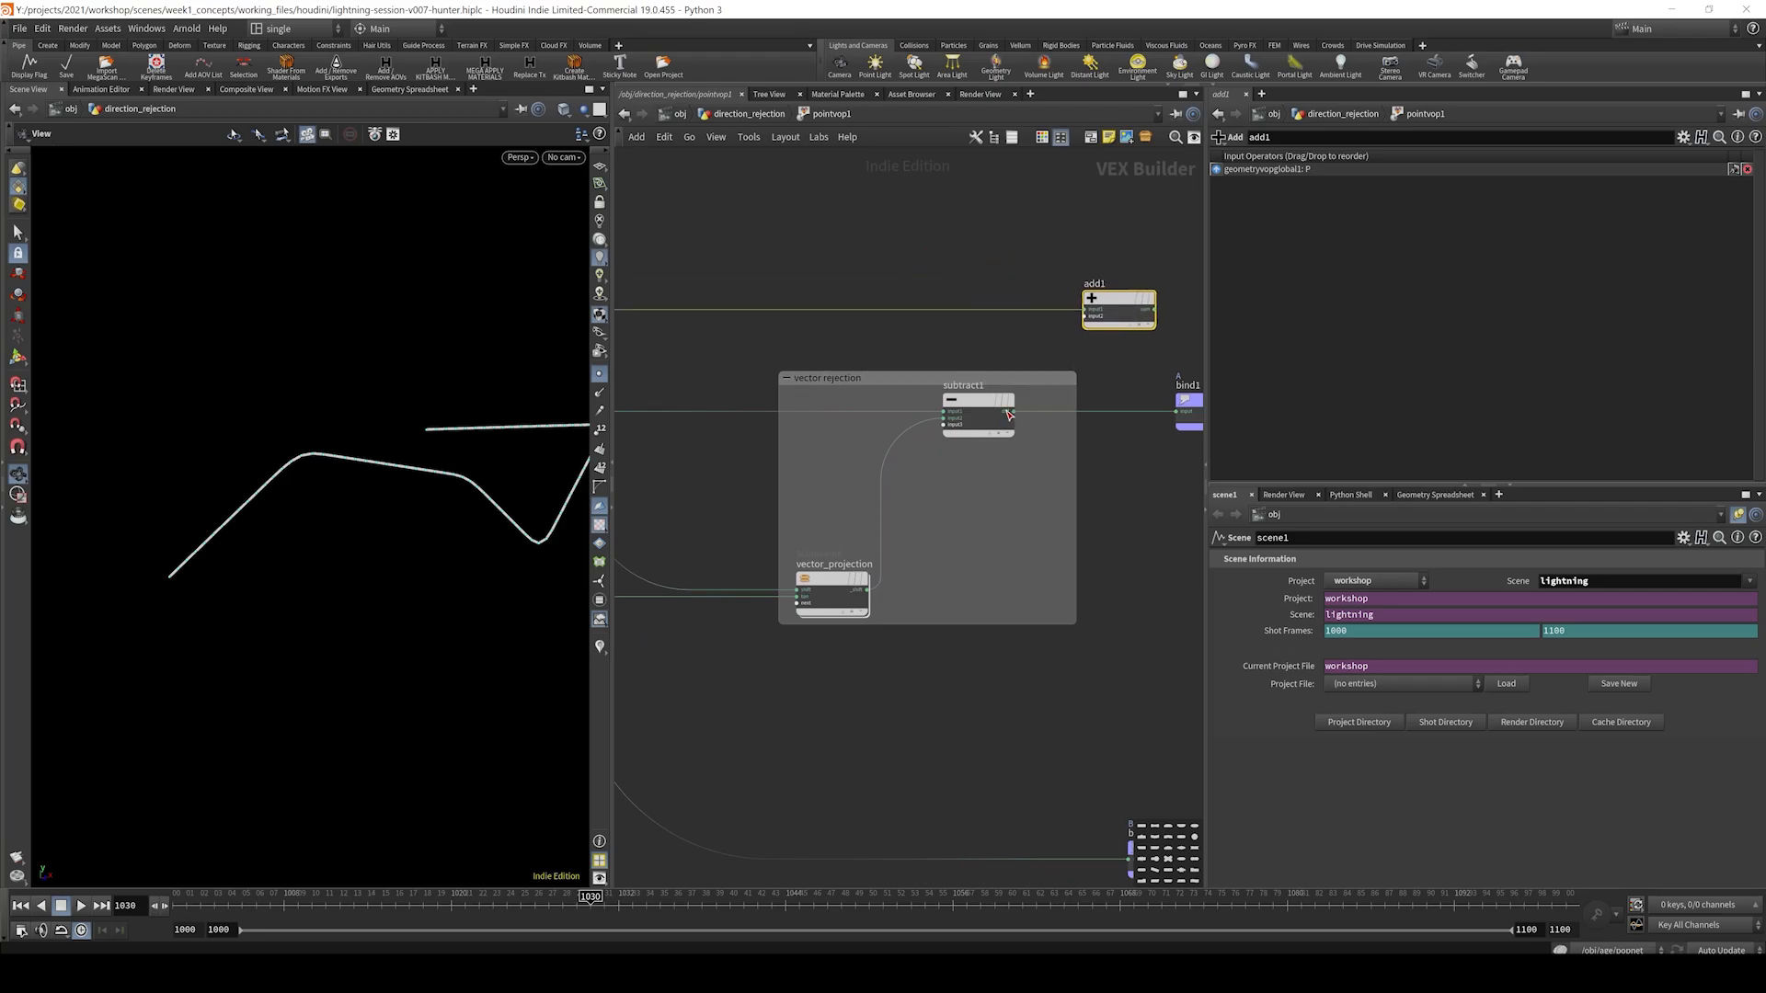
left_click(1012, 412)
left_click(1084, 316)
- Wire add1's sum into the P input of geometryvopoutput1 and place the output node beside add1
middle_click_drag(1185, 321, 1110, 448)
left_click(973, 292)
scroll(984, 276, "down", 3)
scroll(991, 302, "up", 3)
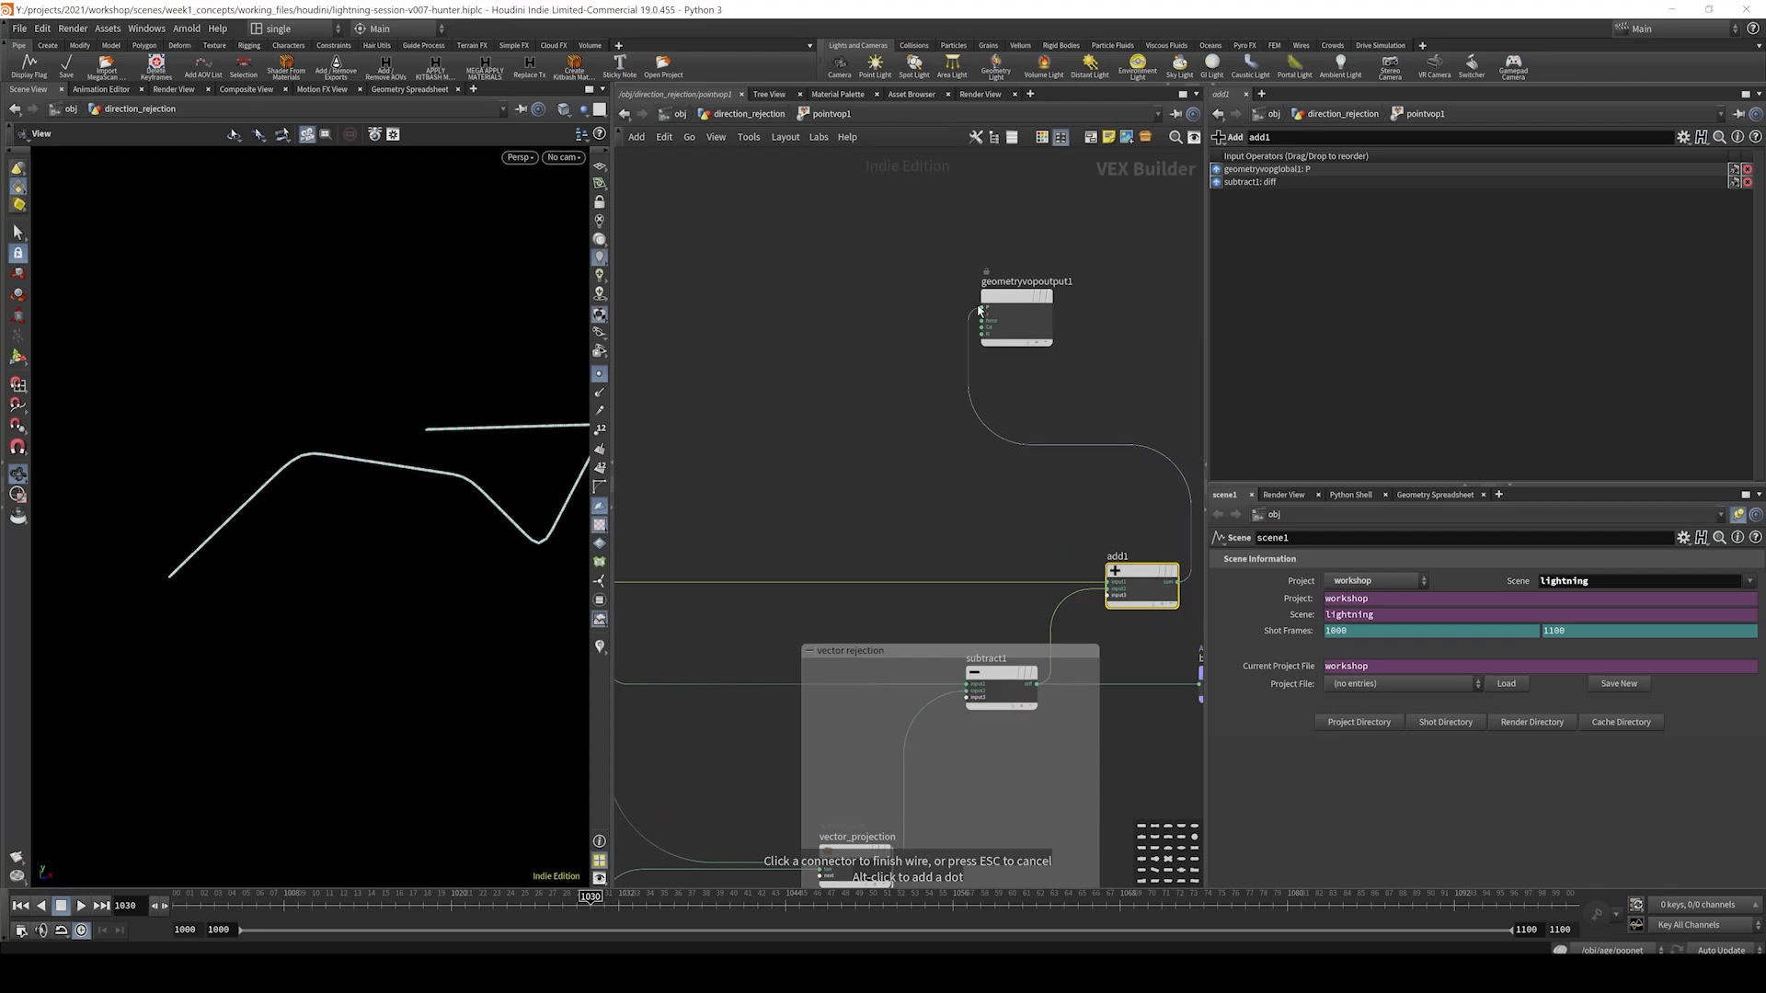
left_click(981, 311)
scroll(1100, 357, "down", 3)
middle_click_drag(1100, 357, 828, 324)
left_click_drag(782, 295, 977, 440)
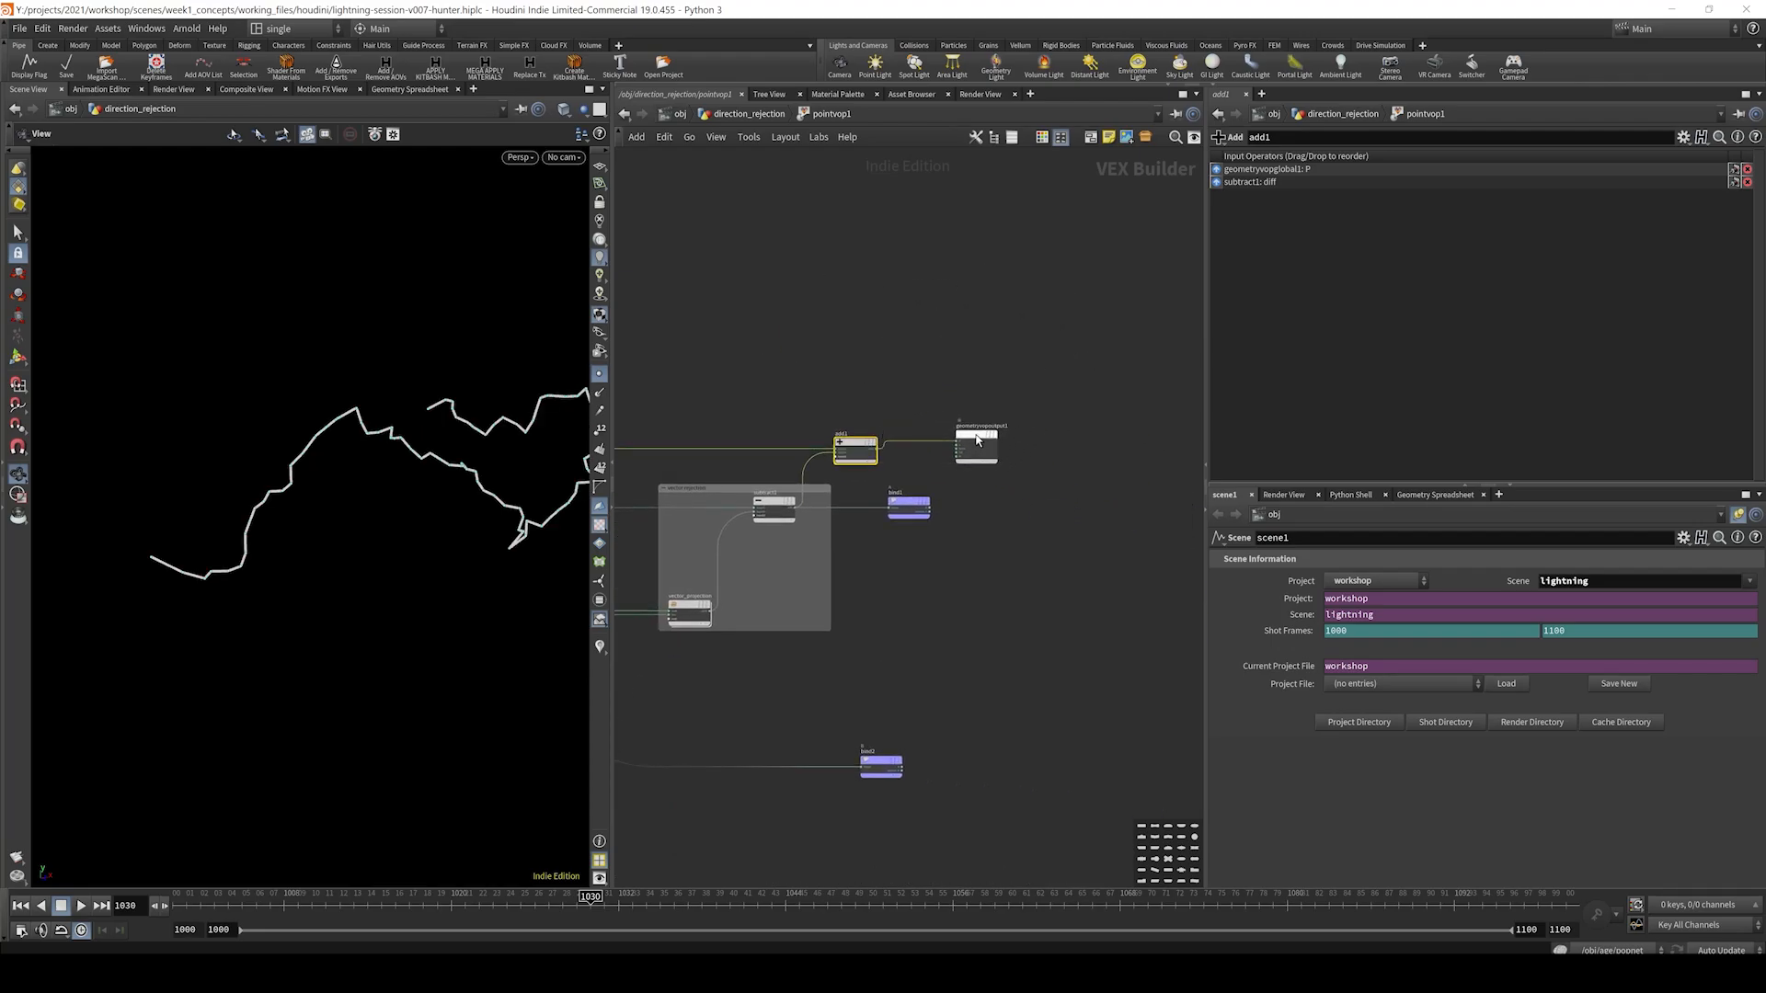
- Set the 3D Frequency of aanoise1 to .3 on all three axes
left_click_drag(191, 434, 371, 423)
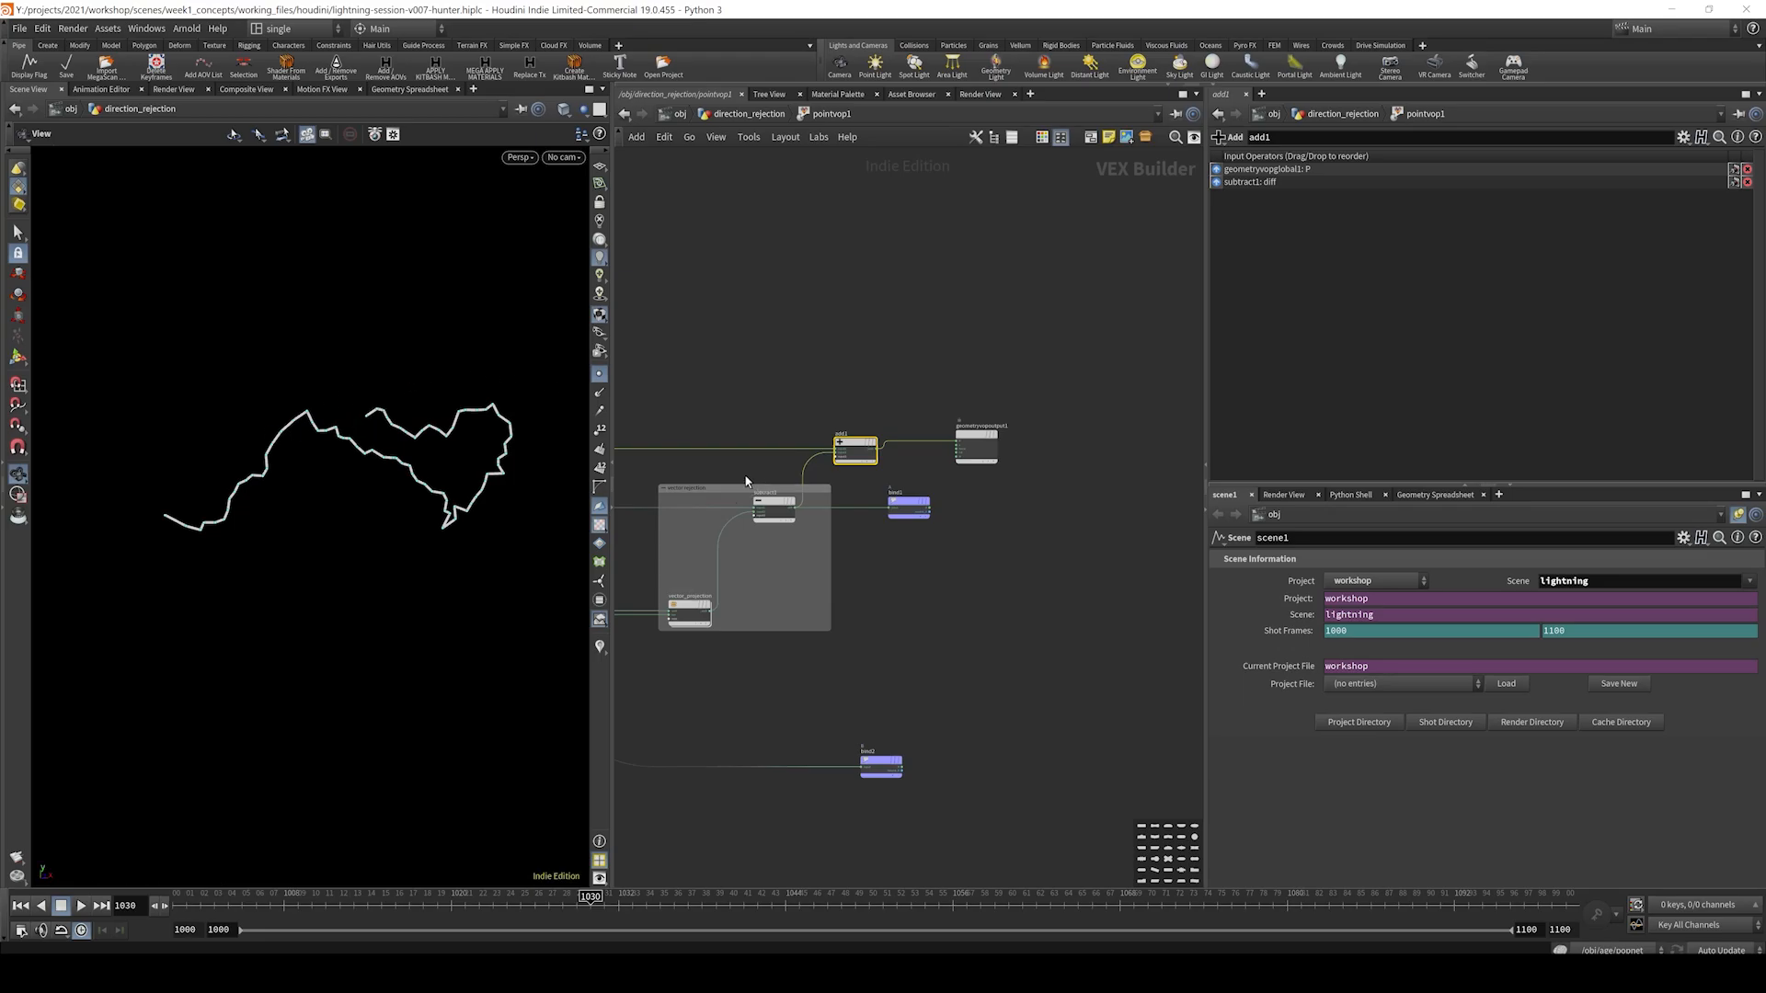
middle_click_drag(756, 421, 1040, 323)
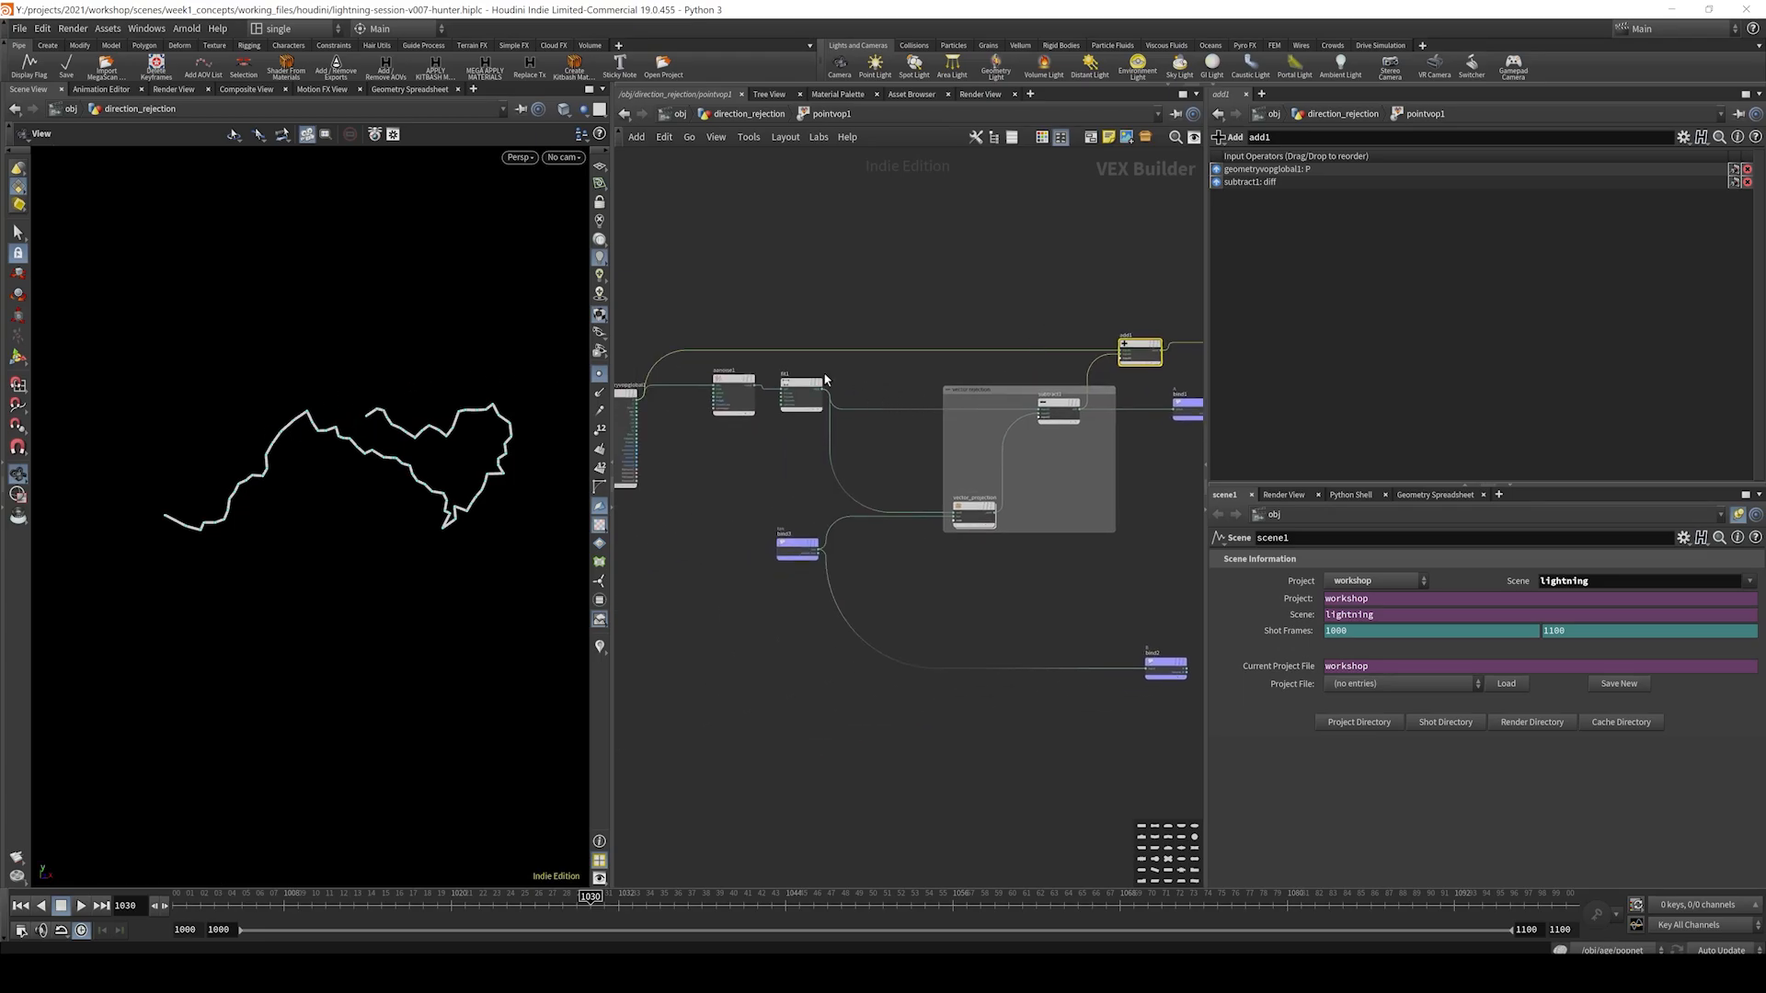
left_click_drag(717, 332, 731, 413)
left_click(1364, 197)
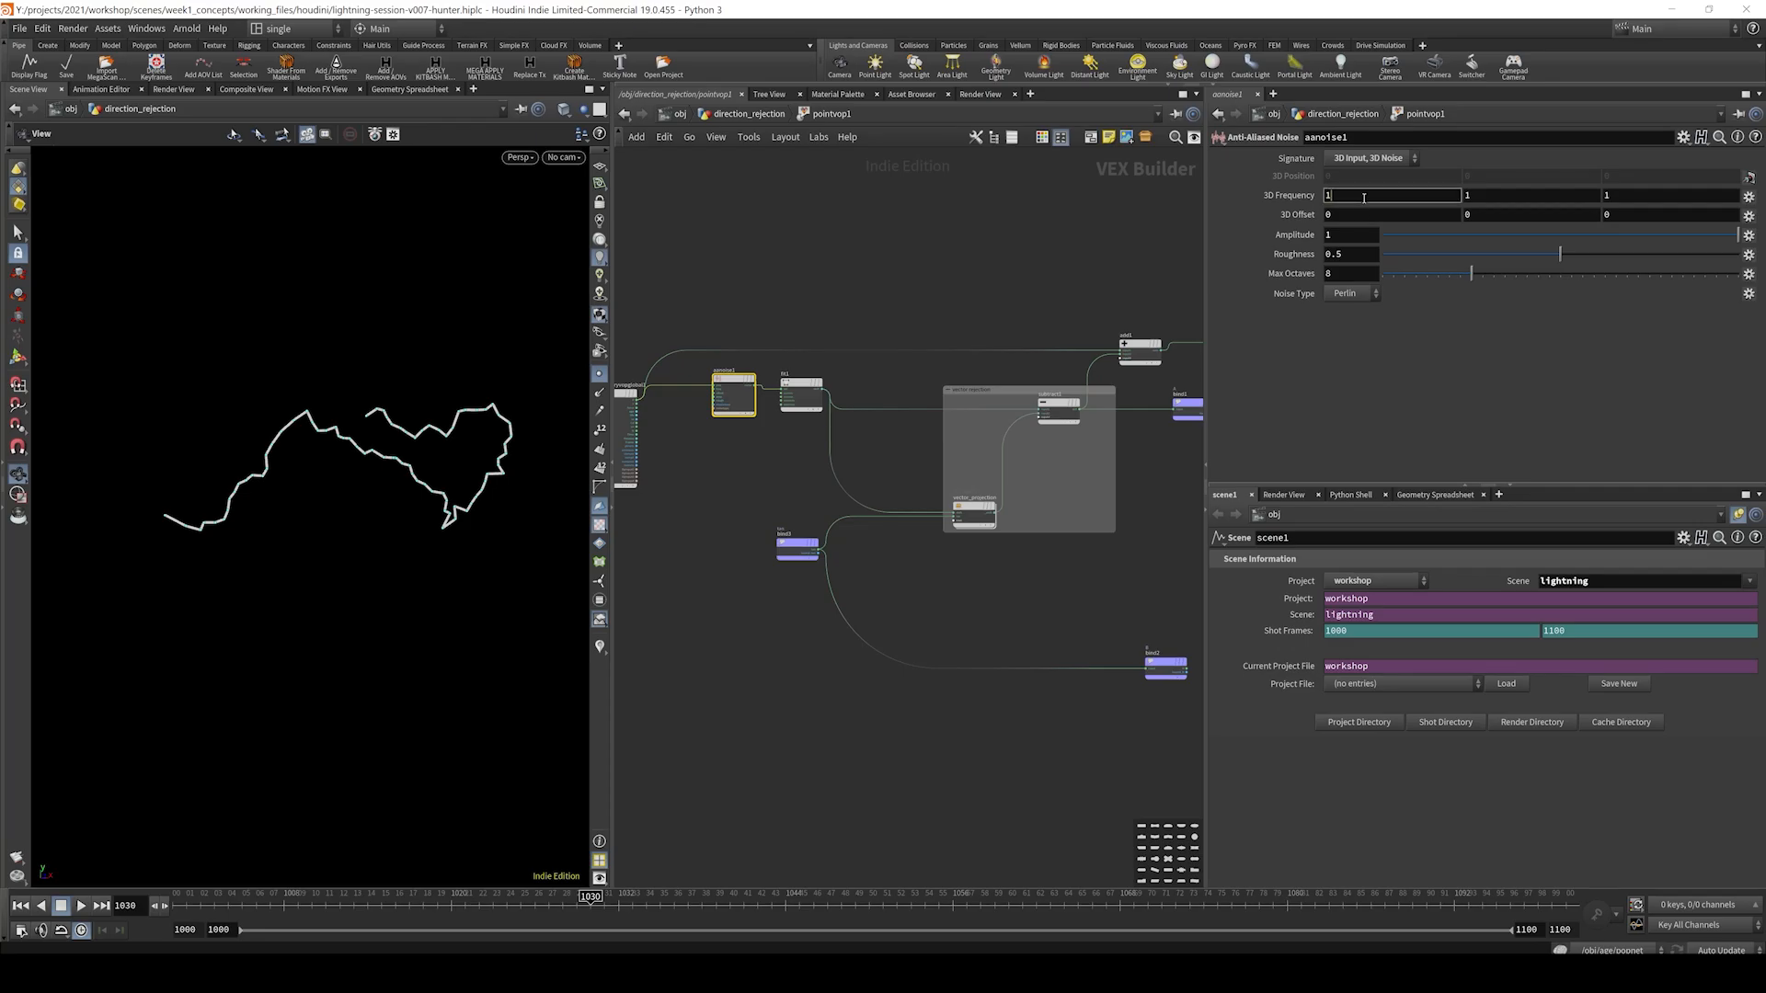
type(".3")
key("Tab")
type(".3")
key("Tab")
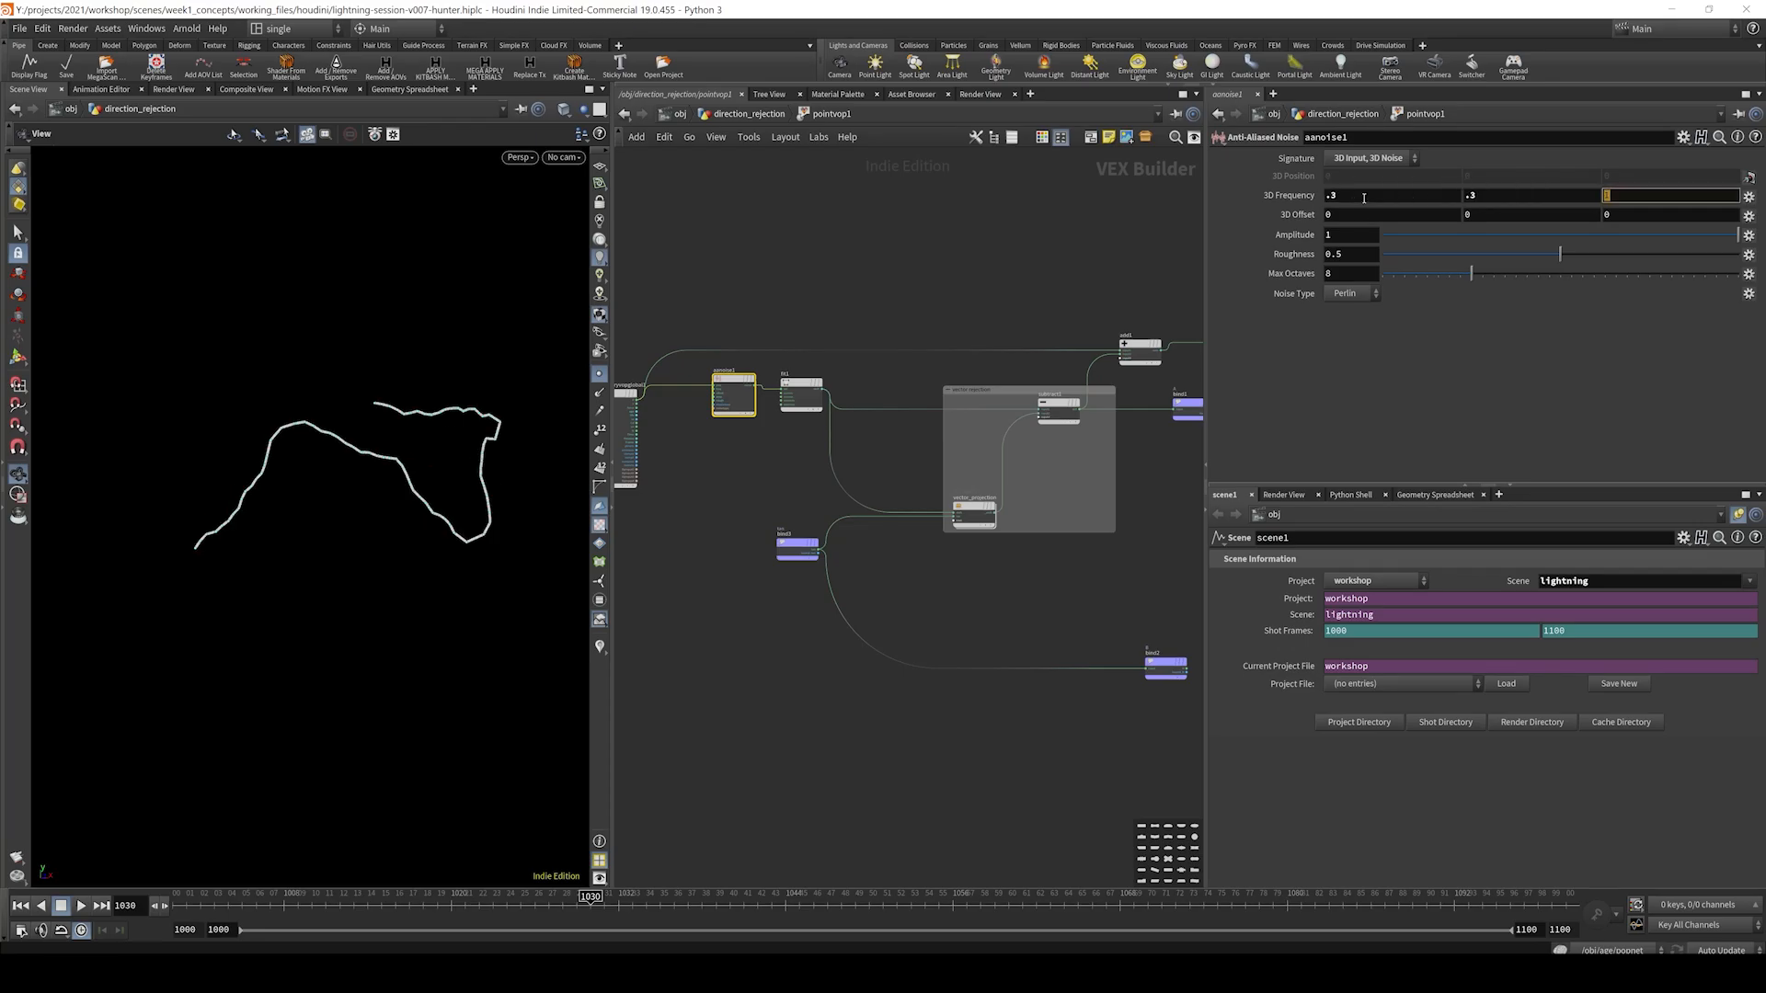
type(".3")
key("Tab")
left_click_drag(307, 445, 349, 434)
left_click(741, 351)
scroll(813, 390, "up", 3)
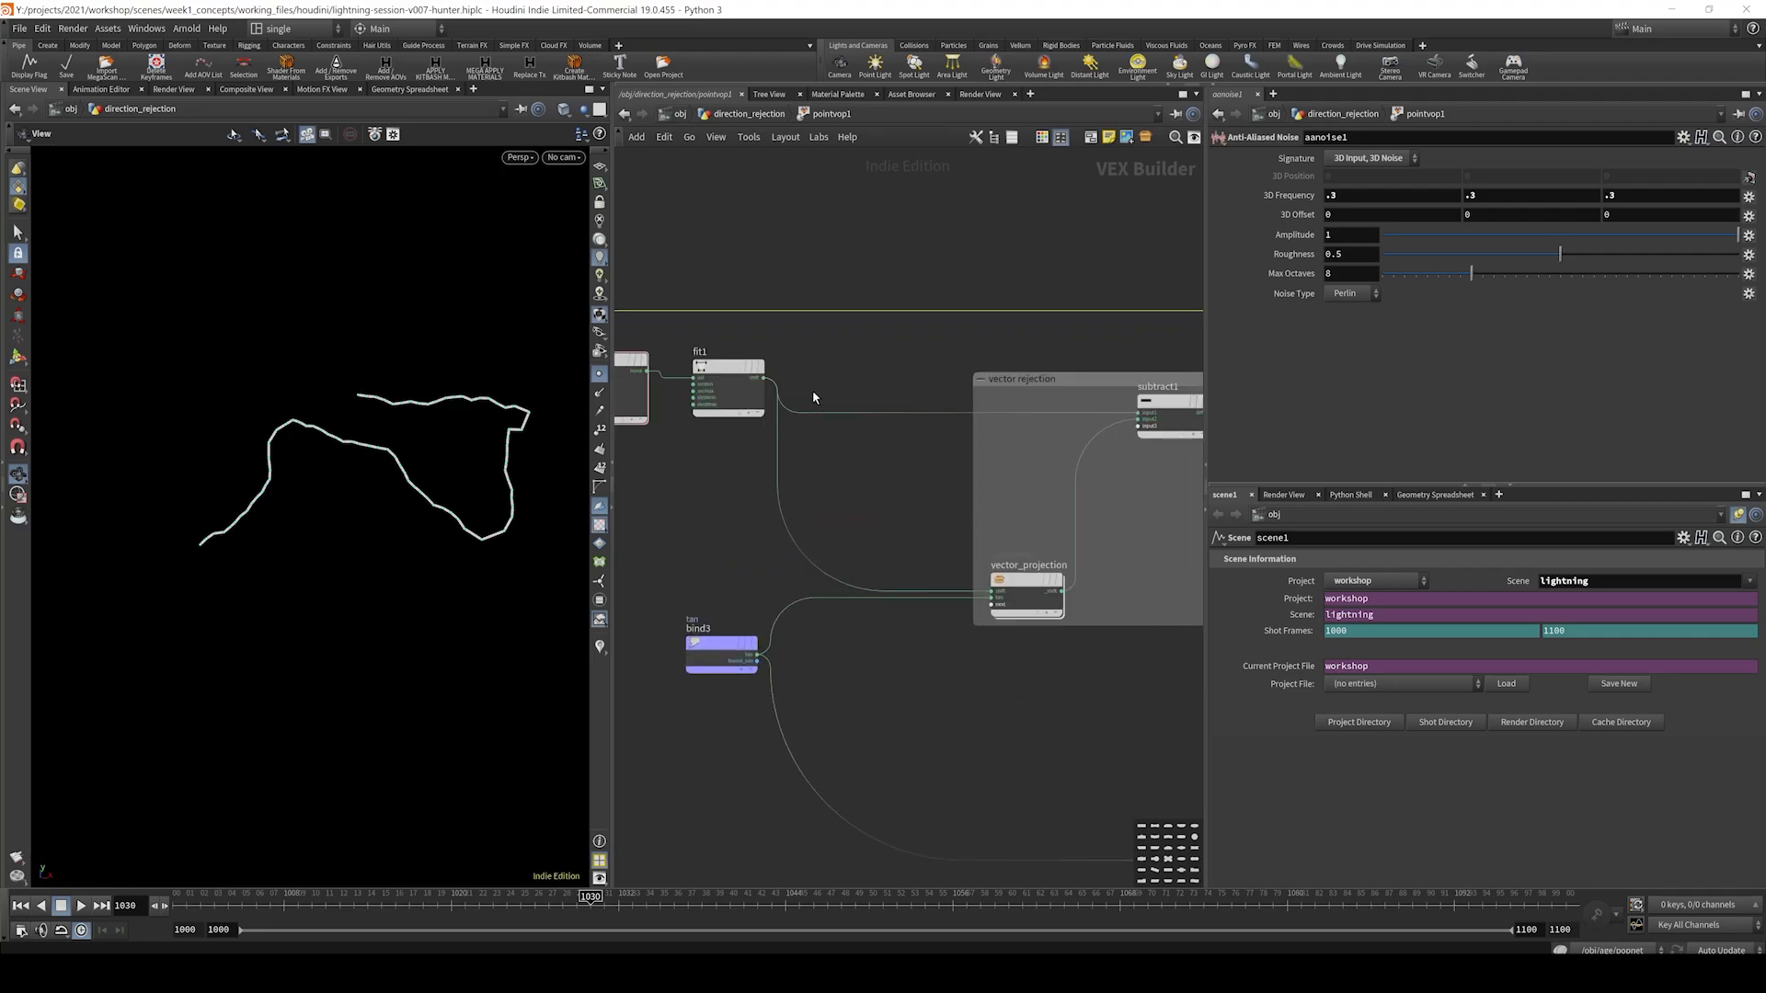
left_click(763, 384)
scroll(894, 356, "down", 3)
scroll(1020, 359, "up", 3)
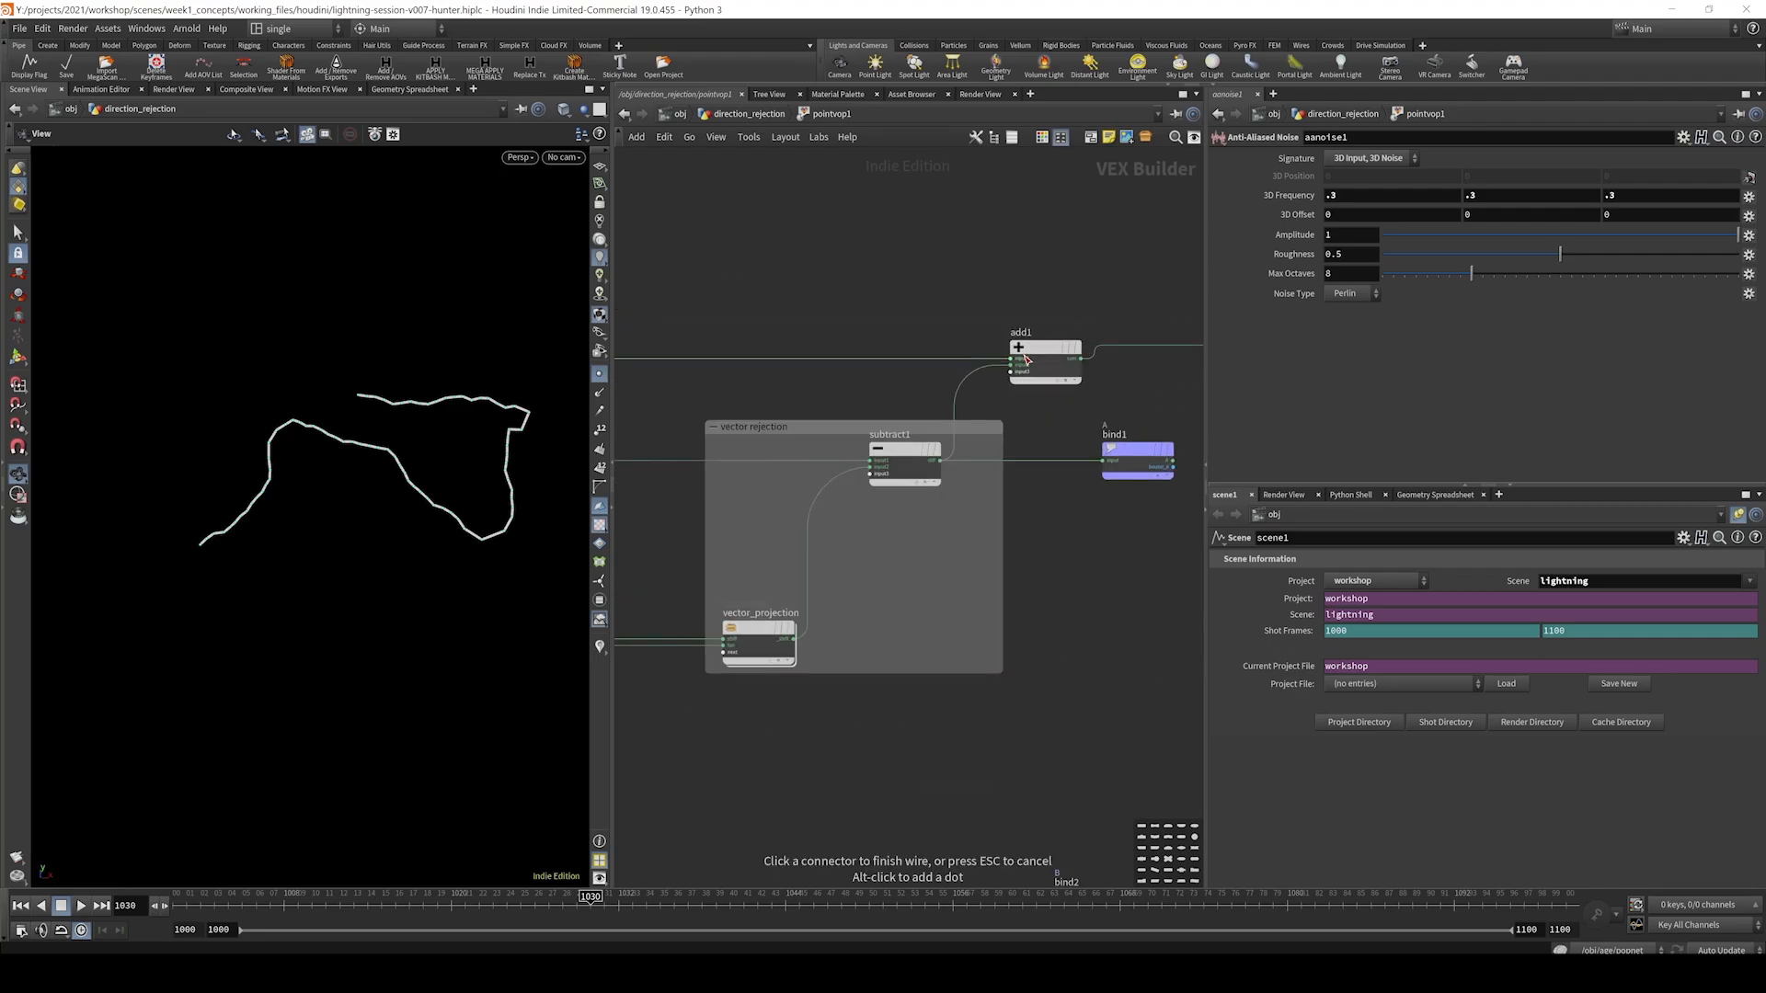
left_click(1021, 357)
scroll(1012, 290, "down", 3)
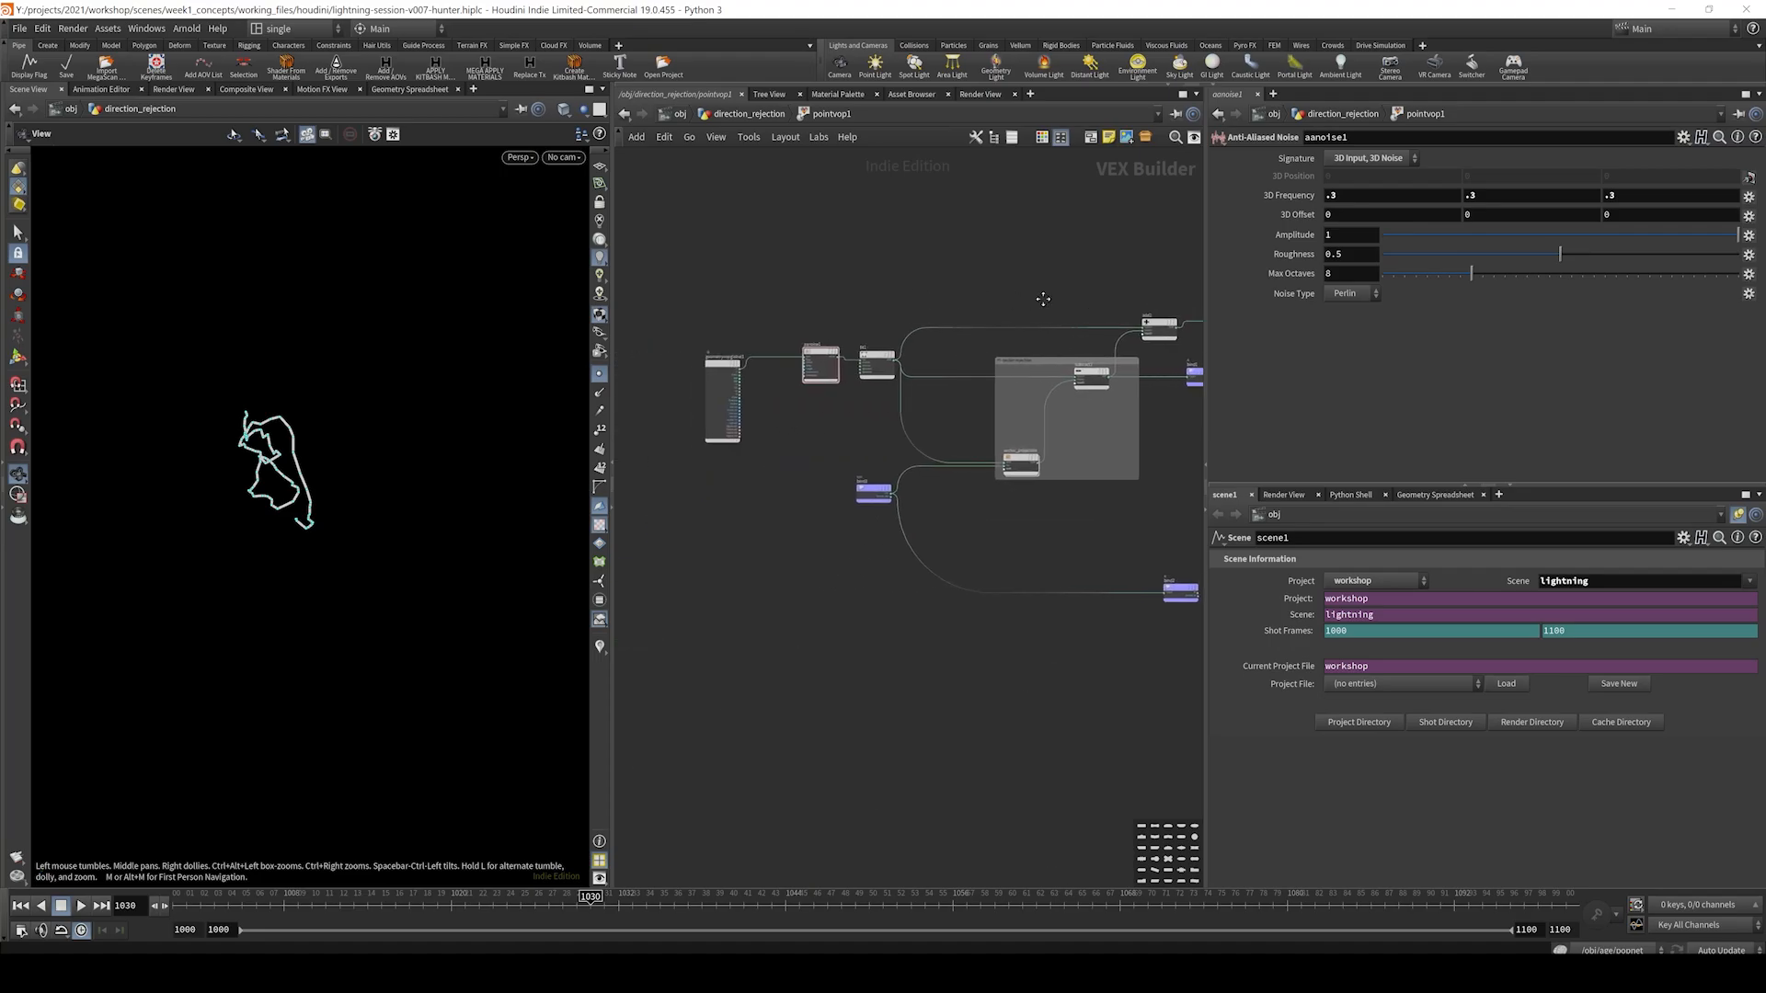
key("ctrl+z")
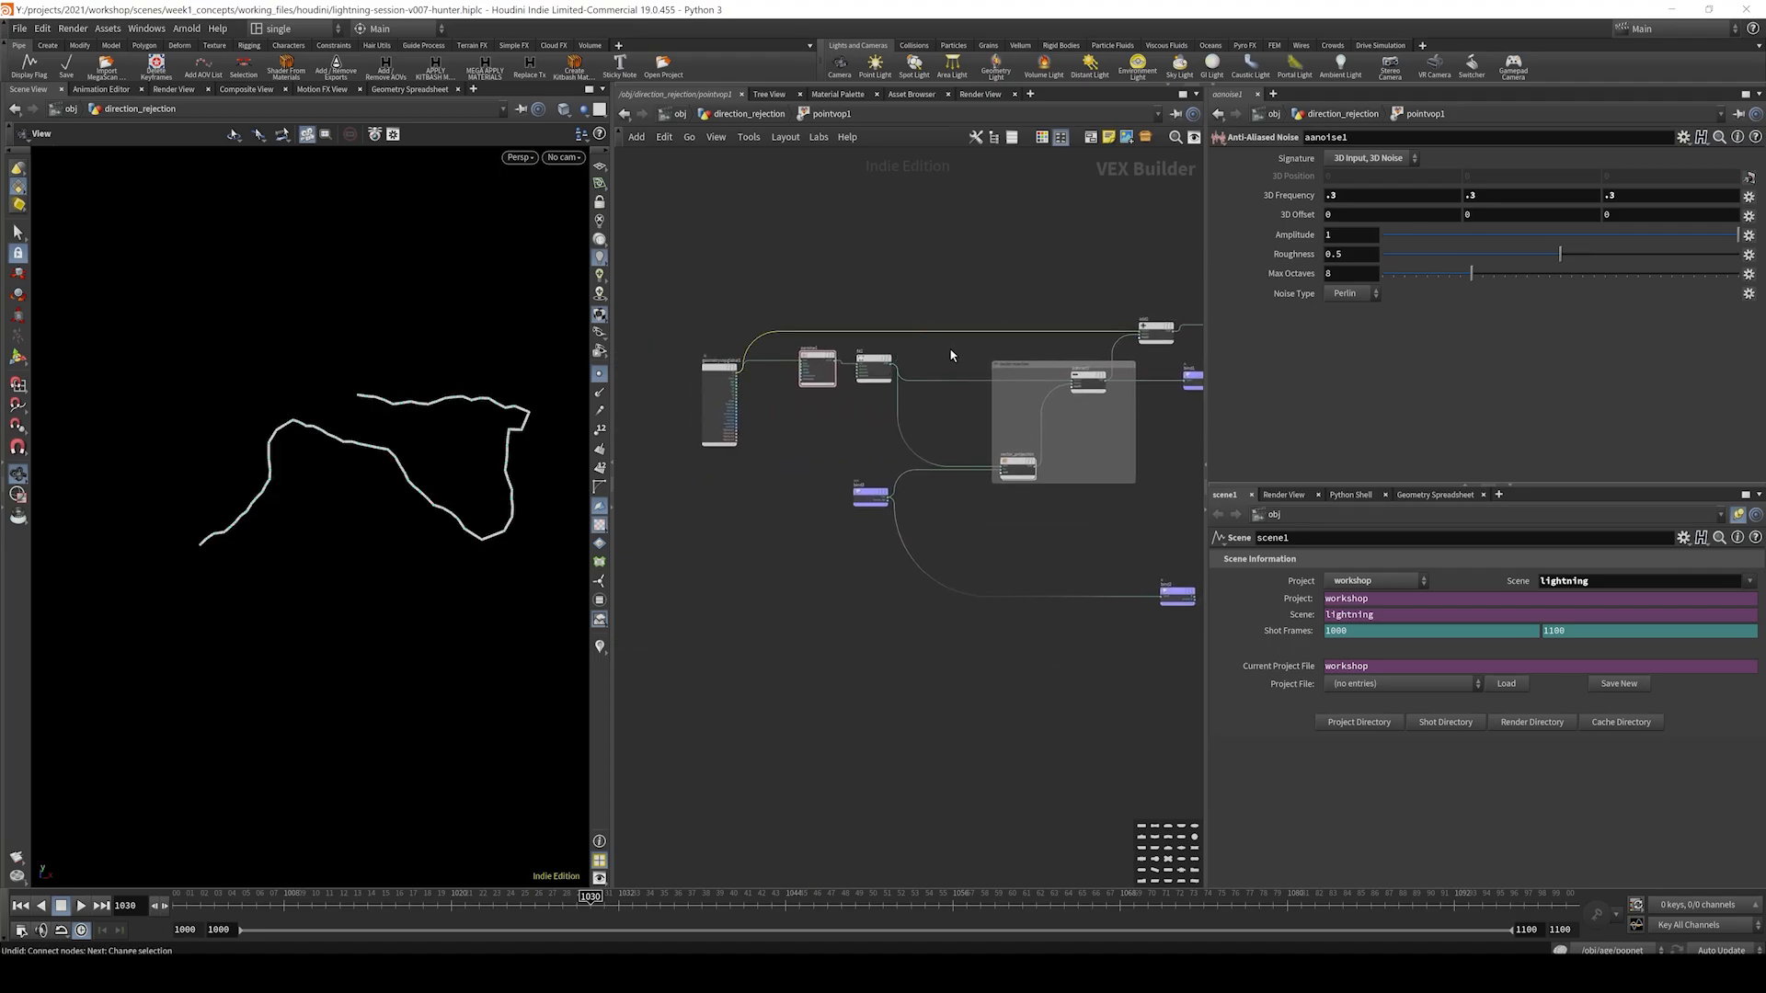
- Wire fit1's shift output into add1's second input in place of subtract1's result to compare the unrejected noise
scroll(995, 355, "up", 3)
middle_click_drag(1076, 346, 660, 362)
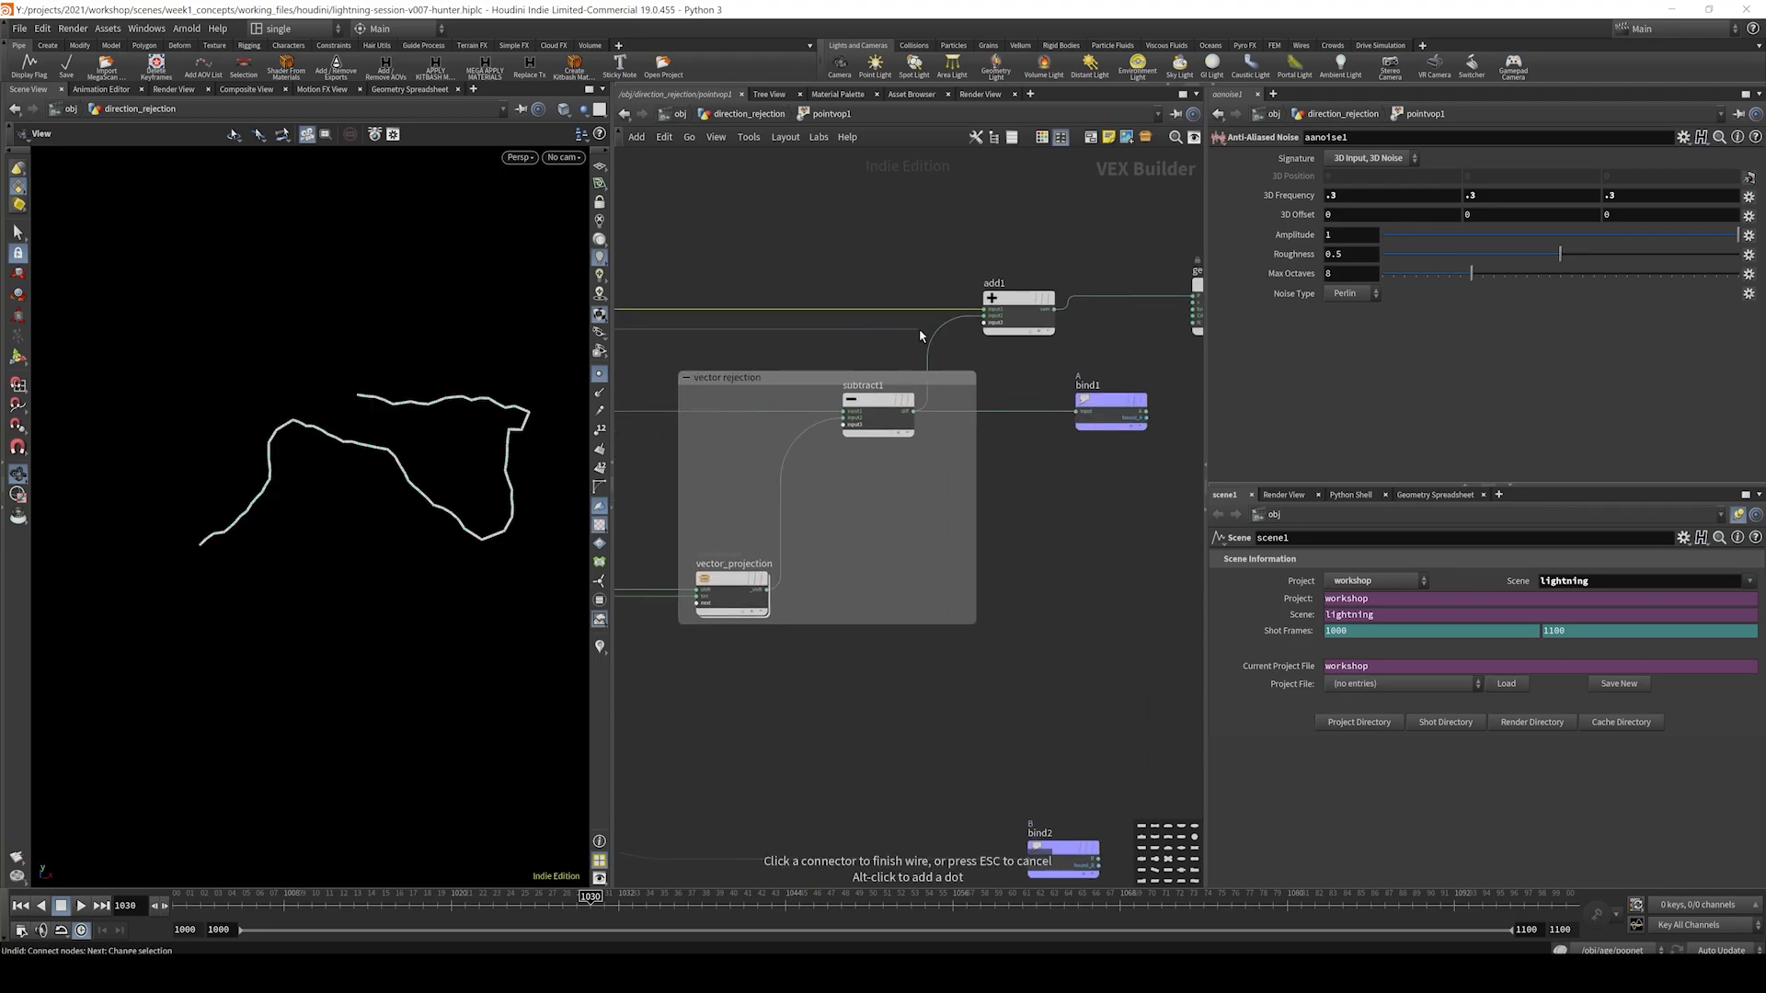
left_click(975, 318)
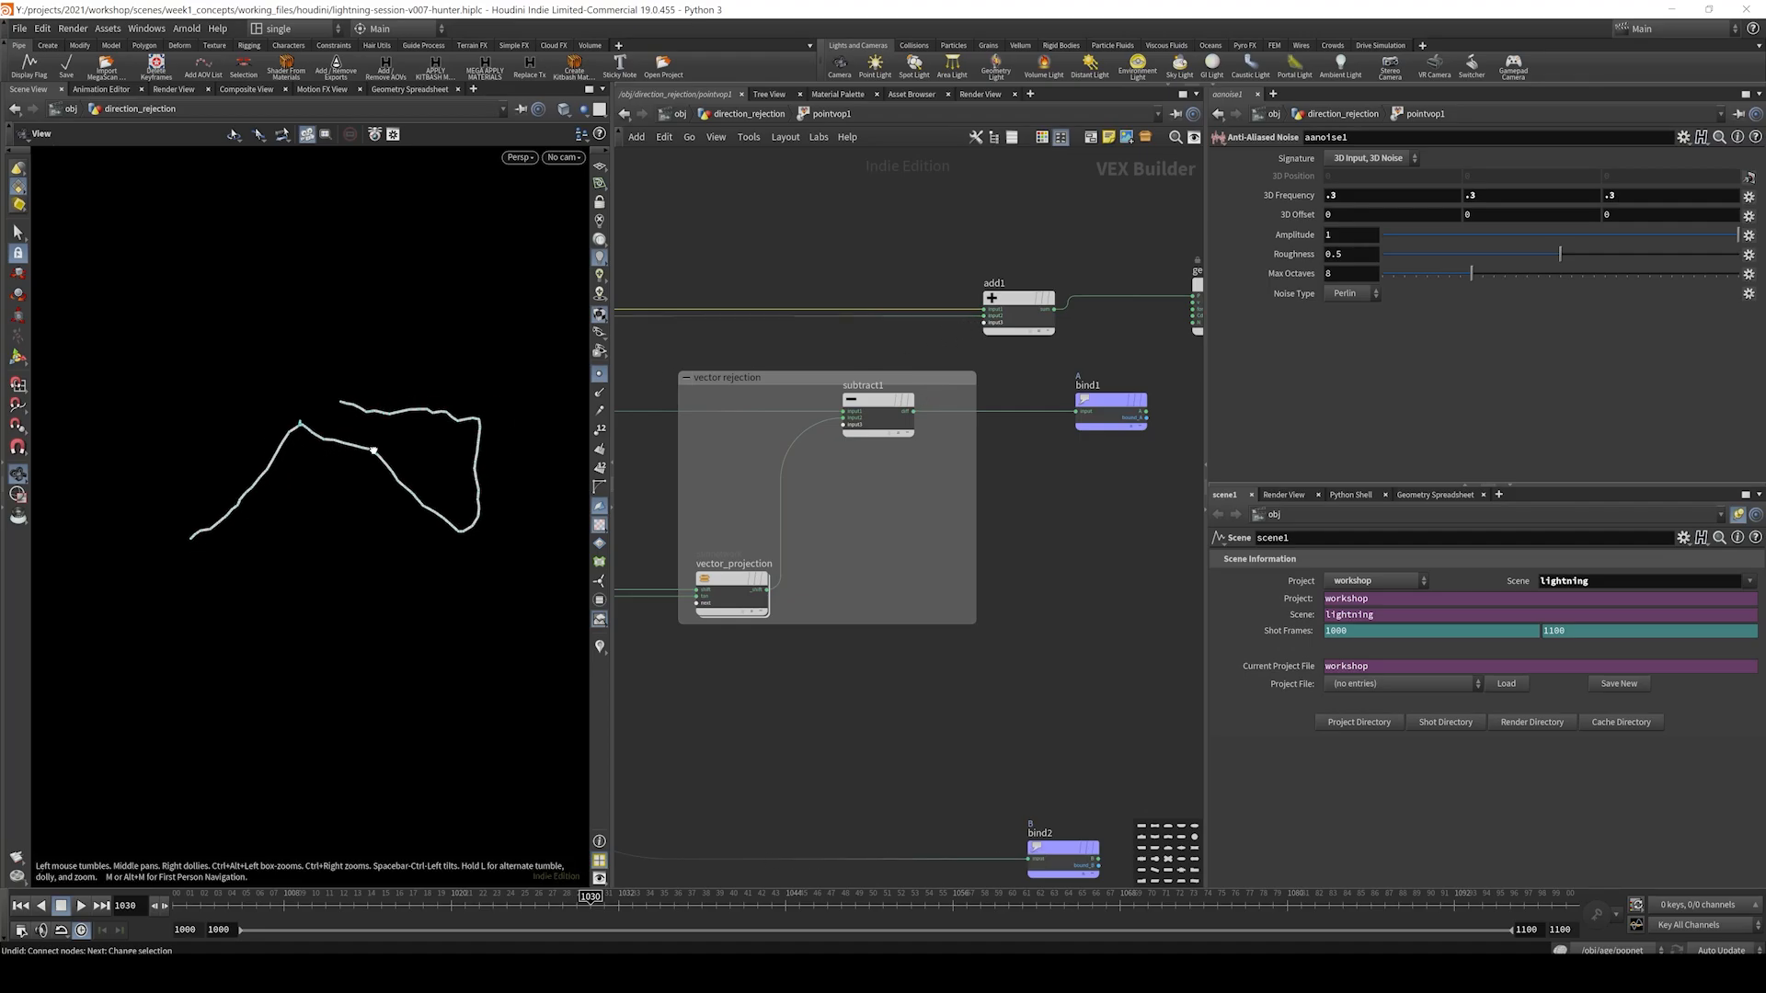
scroll(331, 451, "up", 5)
scroll(368, 448, "down", 5)
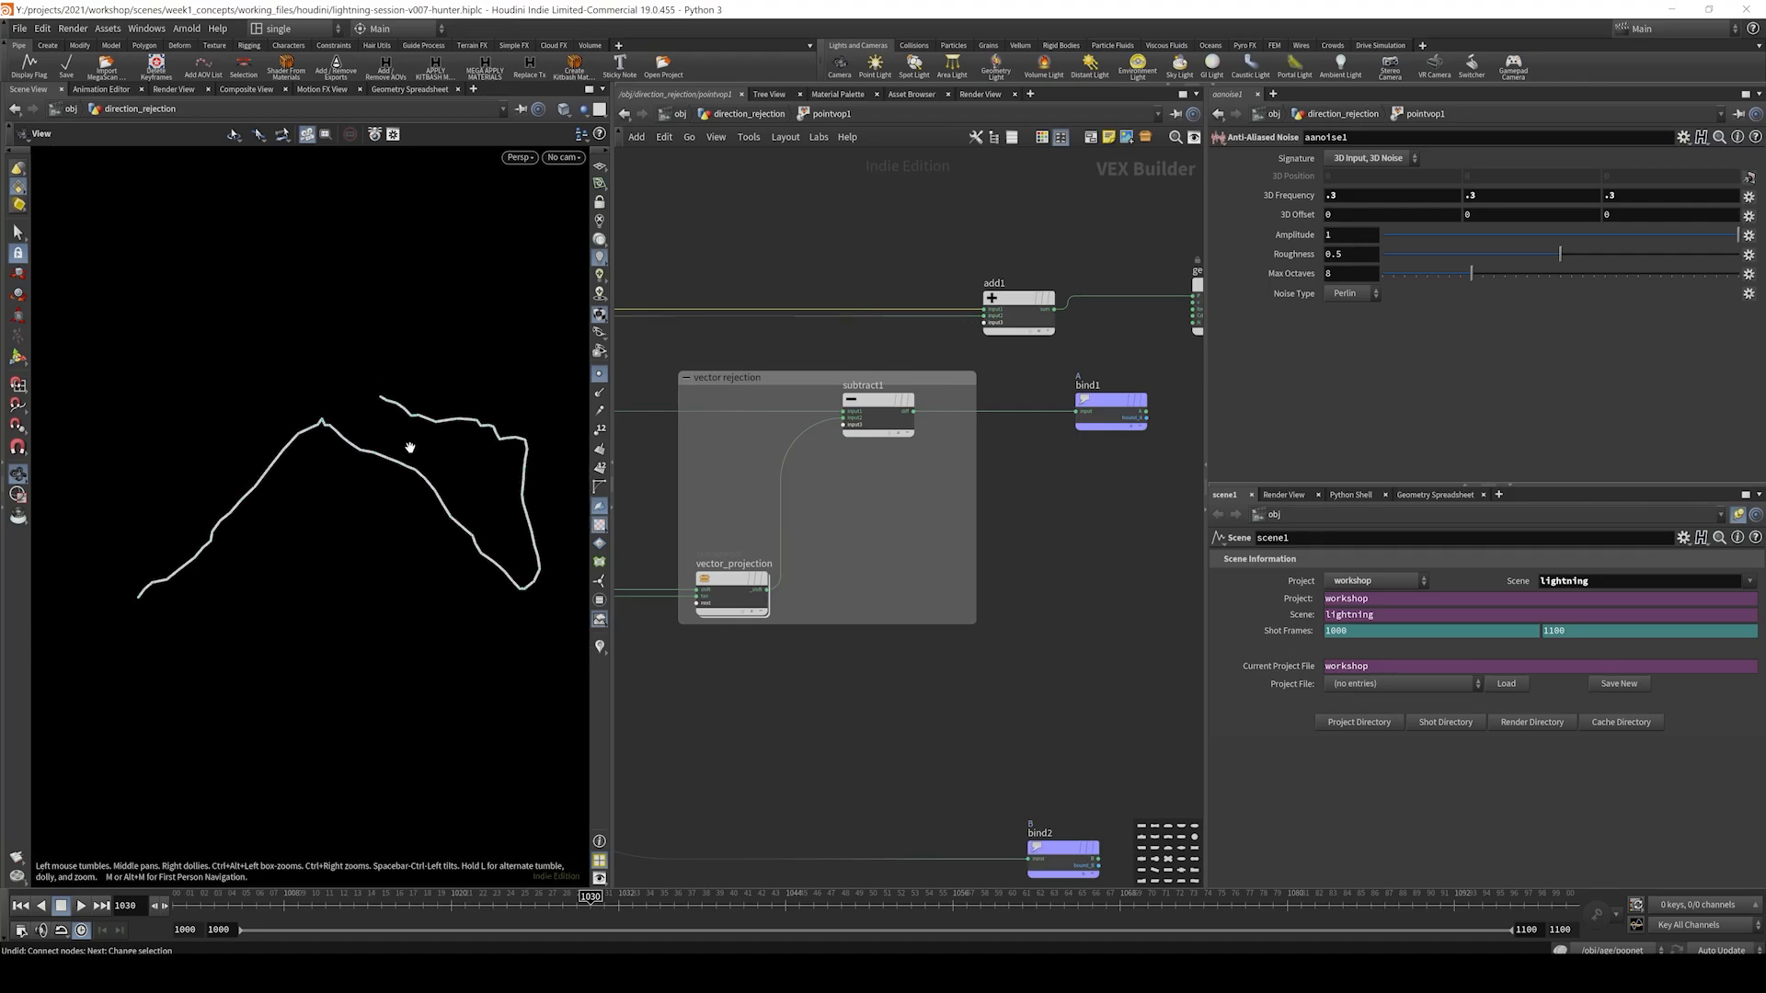
- Raise the Amplitude of aanoise1 to 2.1
middle_click_drag(736, 333, 1122, 310)
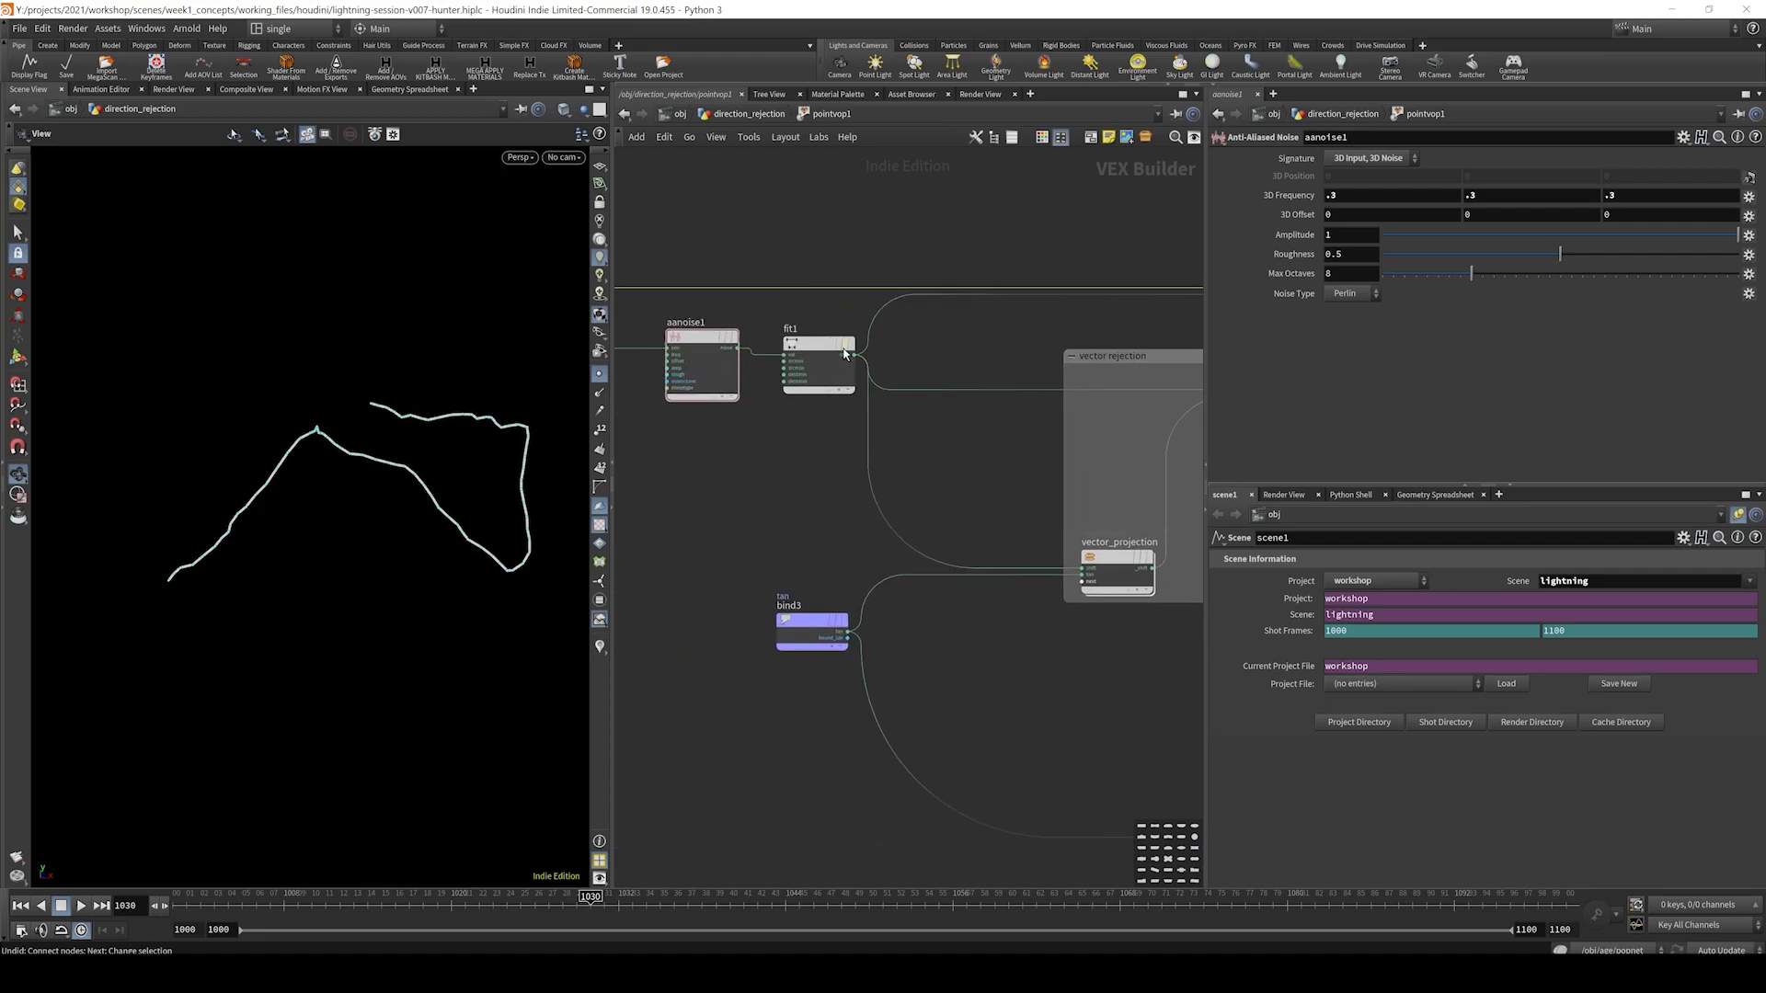
left_click(724, 350)
middle_click_drag(1336, 236, 1407, 237)
scroll(928, 332, "down", 3)
mouse_move(982, 359)
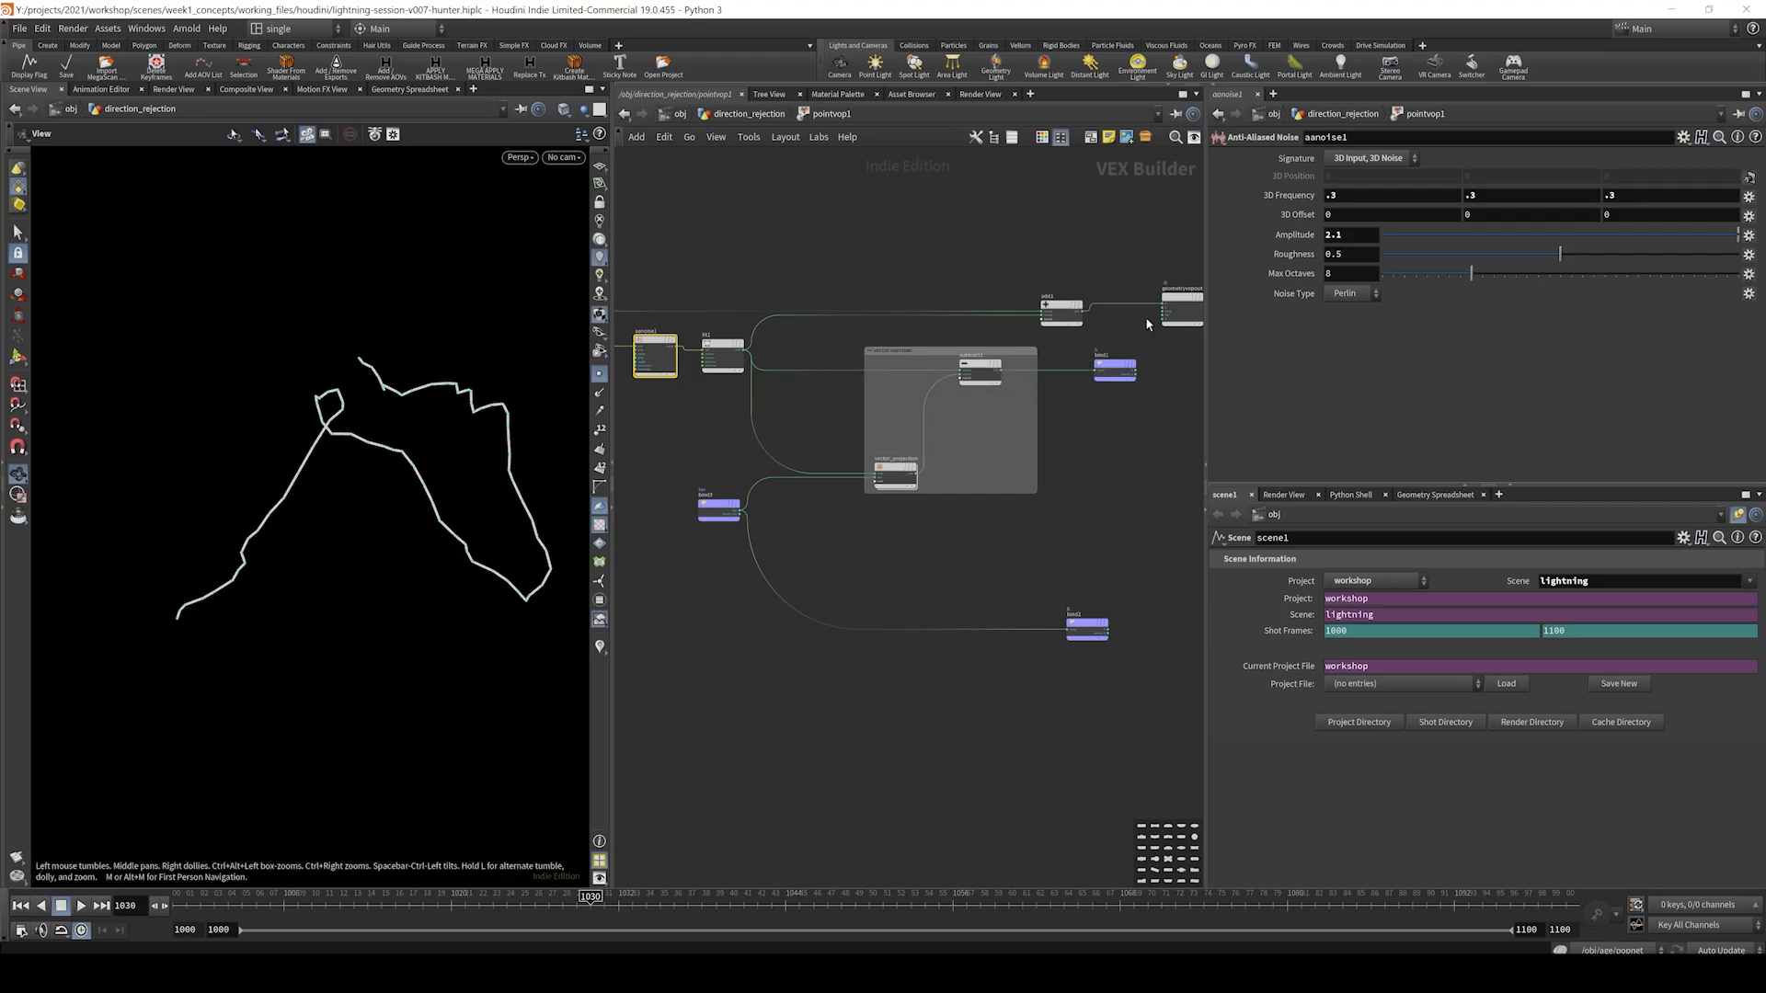
- Wire subtract1's diff output back into add1's second input in place of the raw noise
scroll(1021, 340, "up", 3)
left_click(985, 392)
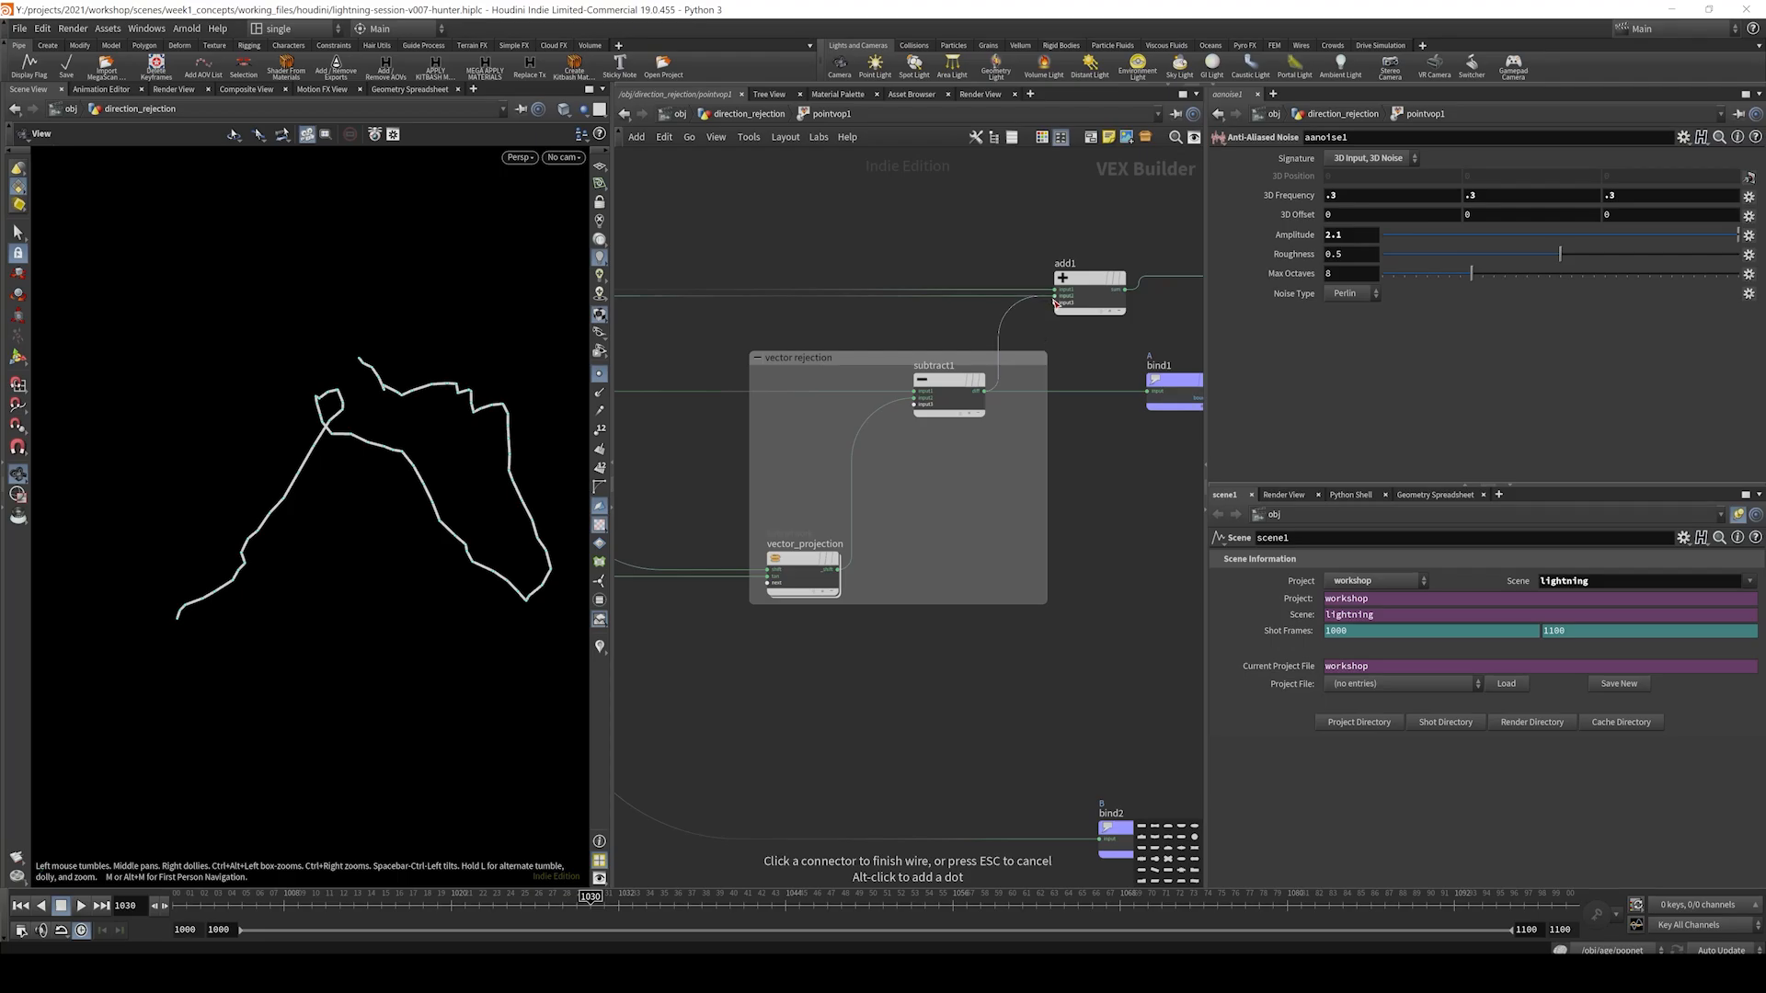
left_click(1055, 303)
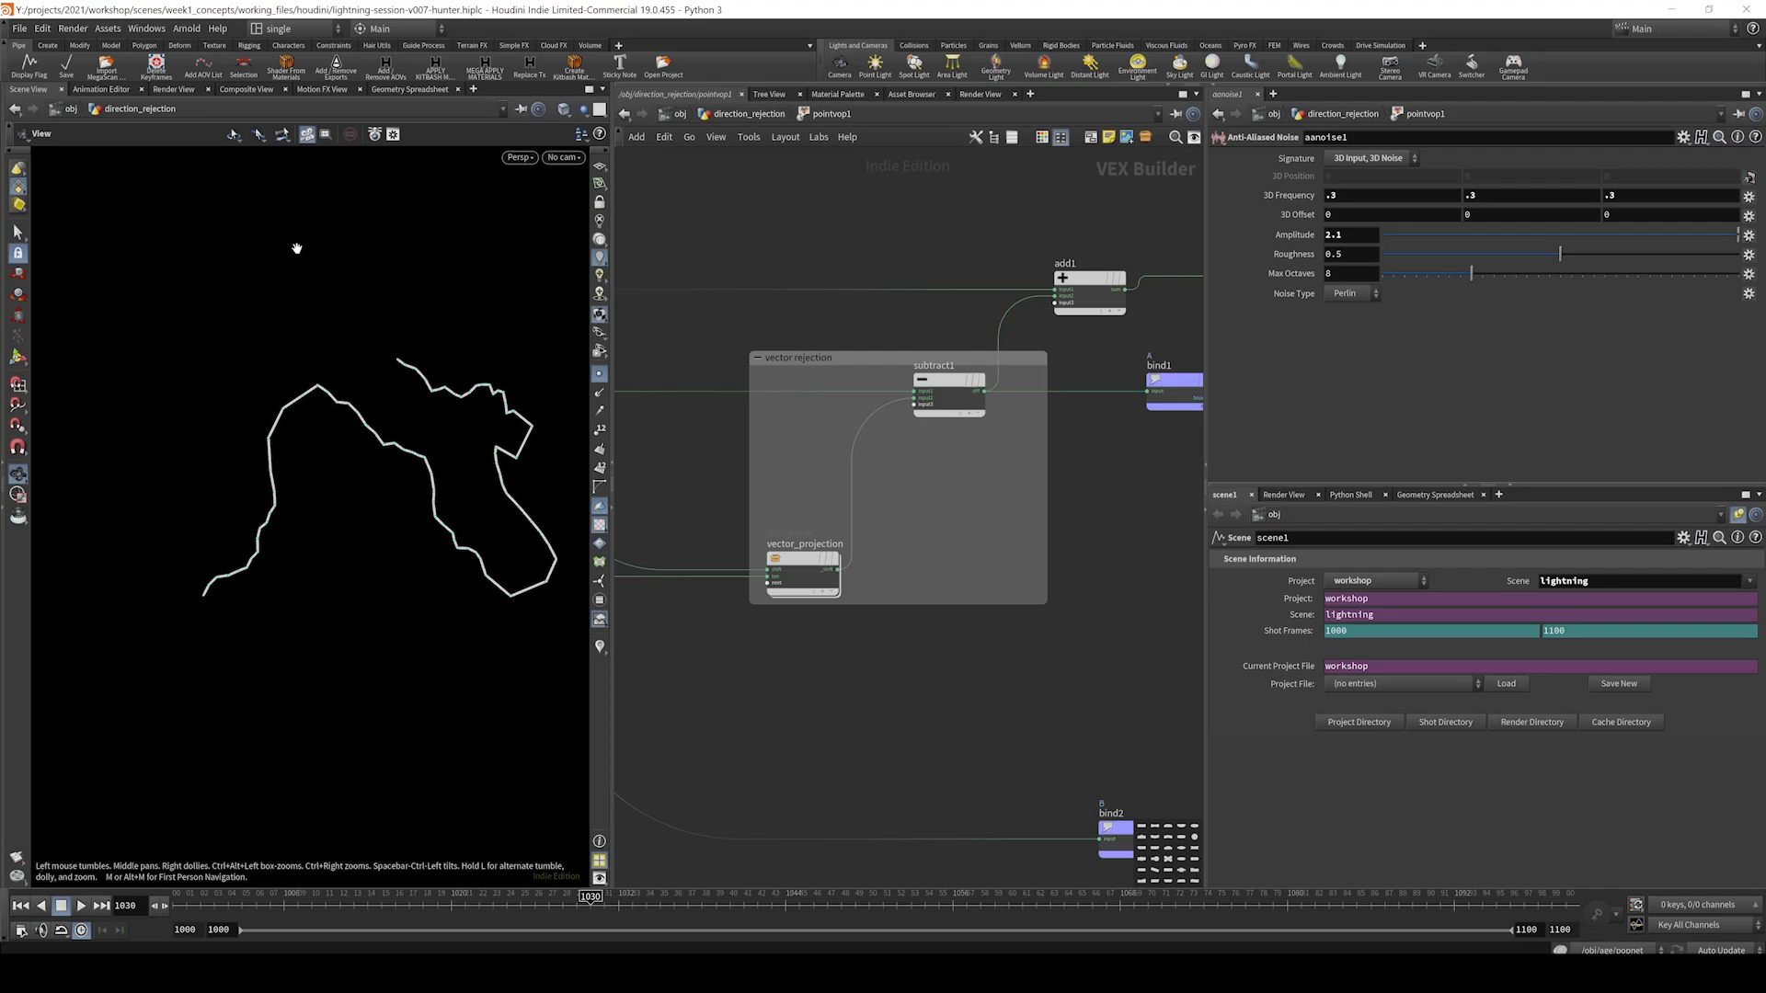
middle_click_drag(935, 506, 989, 476)
scroll(990, 476, "down", 1)
scroll(997, 475, "up", 3)
scroll(999, 479, "down", 5)
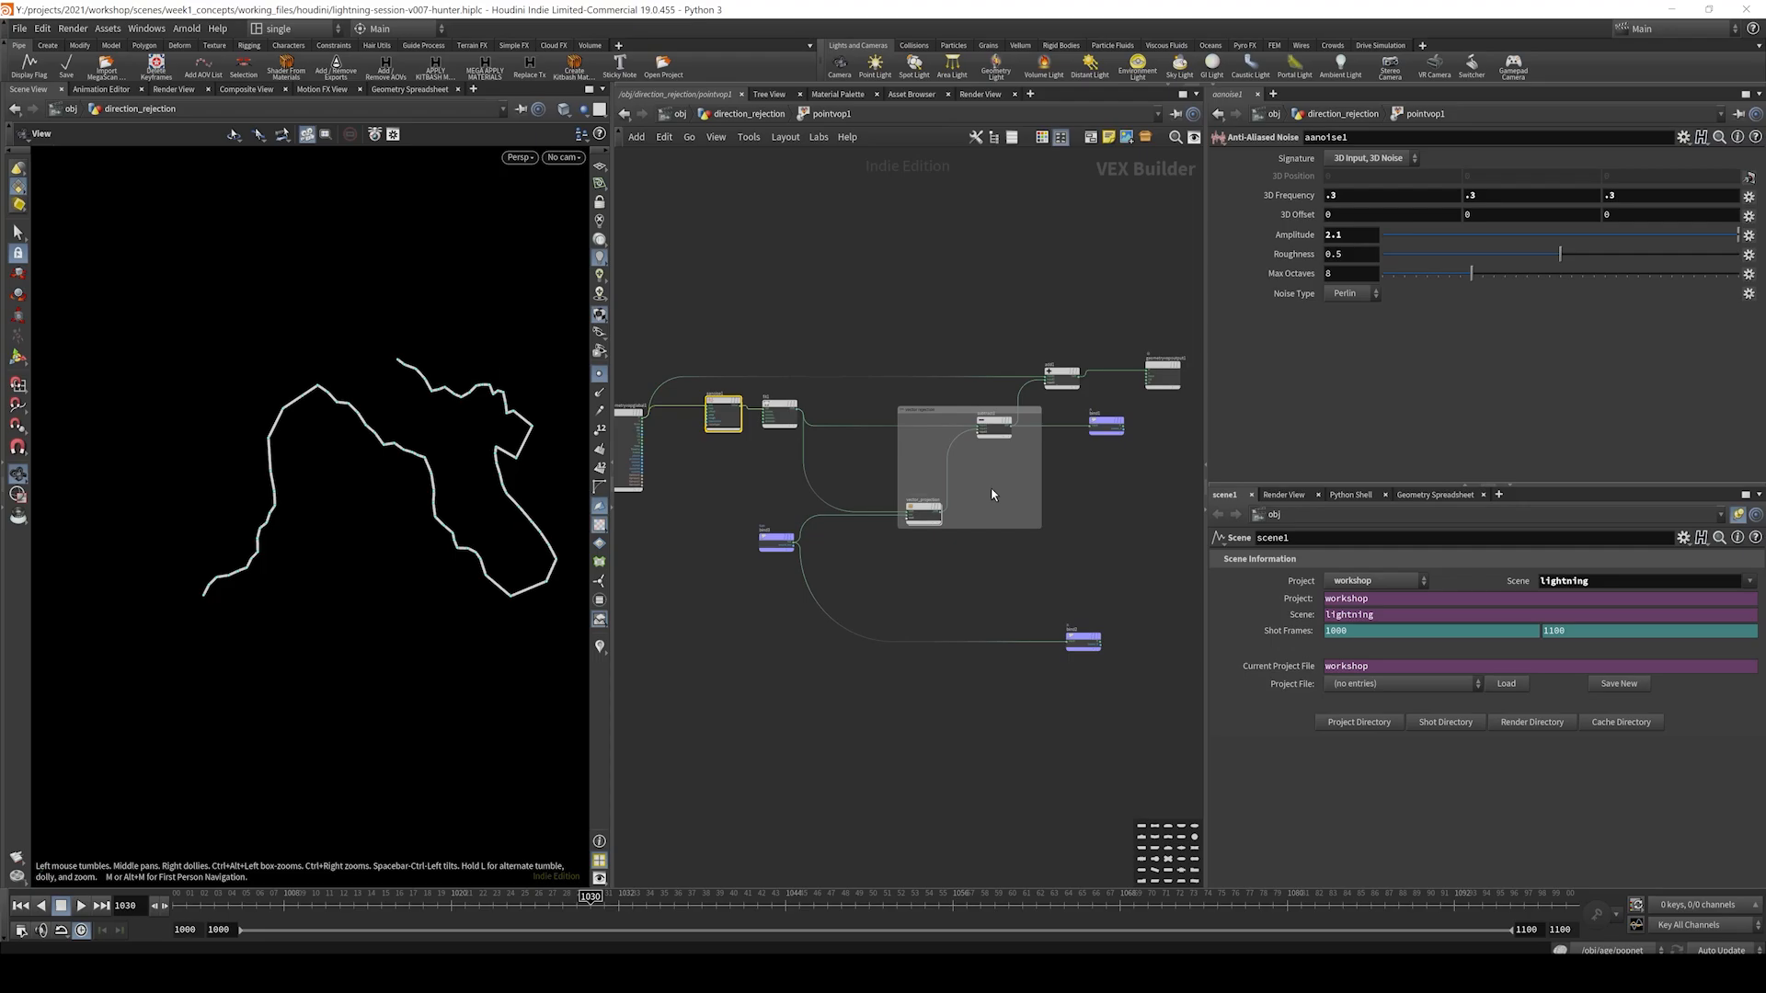
- Start a new digital asset from the vector_projection subnet with the type name vector_align_test
scroll(984, 495, "up", 4)
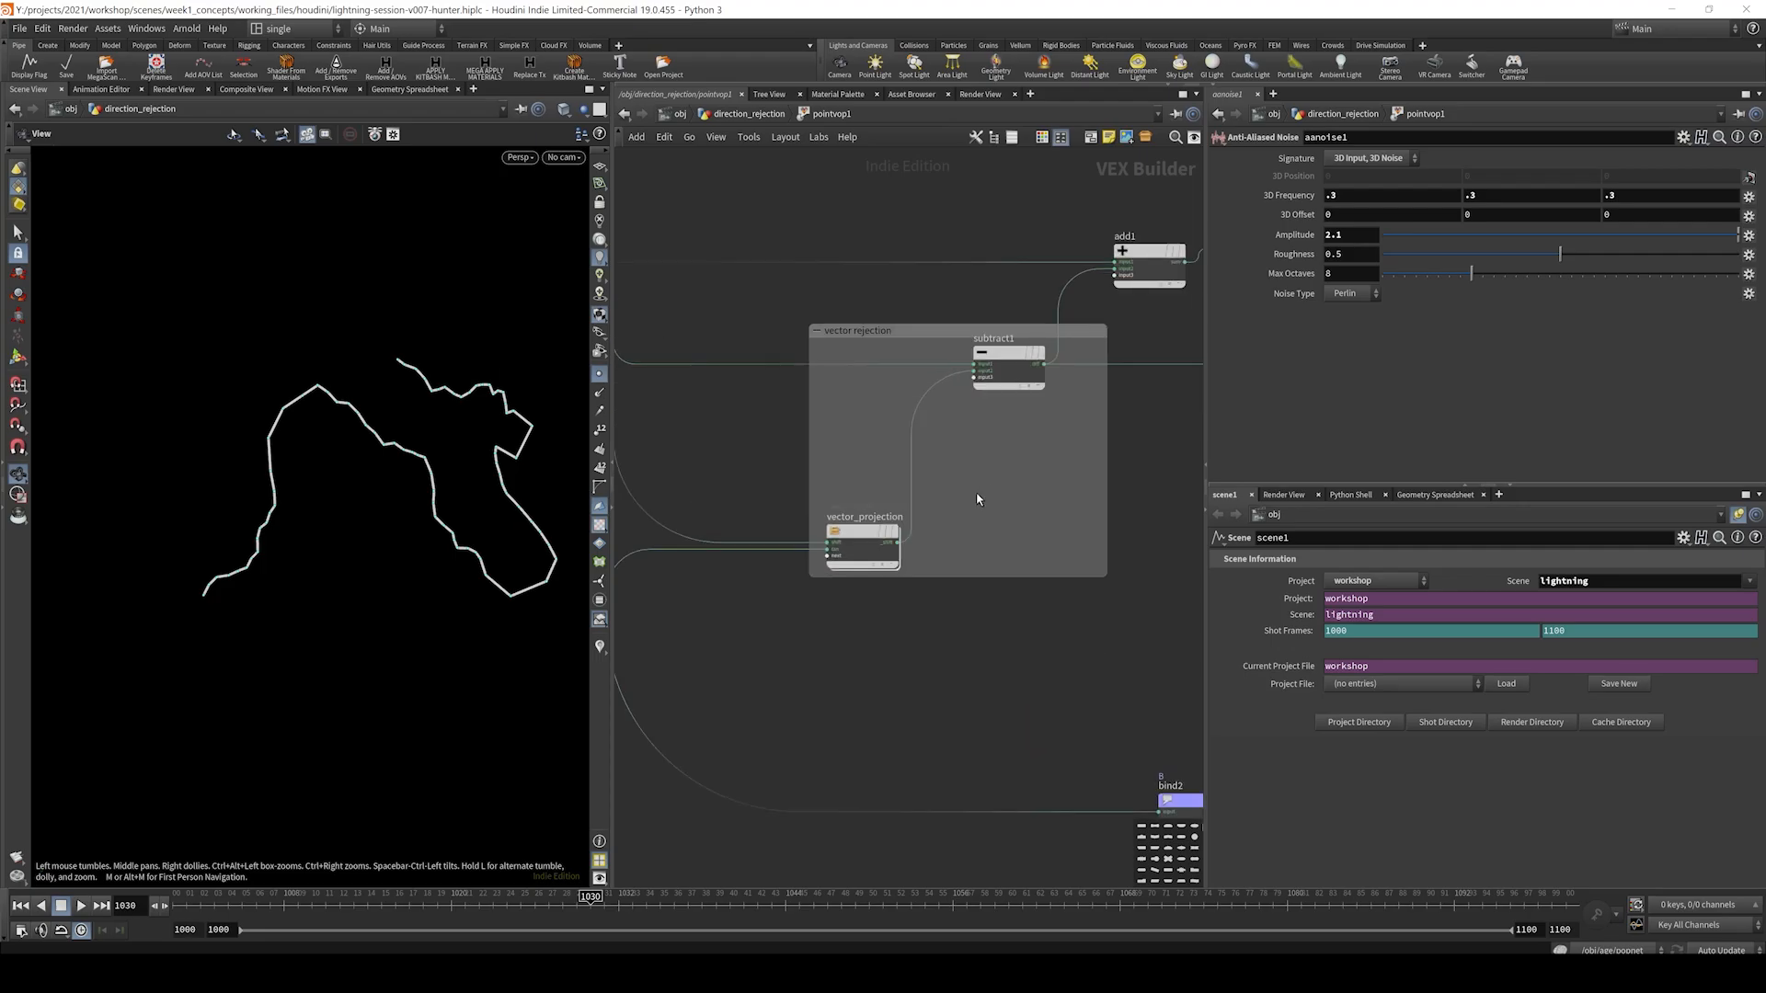
left_click(860, 540)
right_click(851, 537)
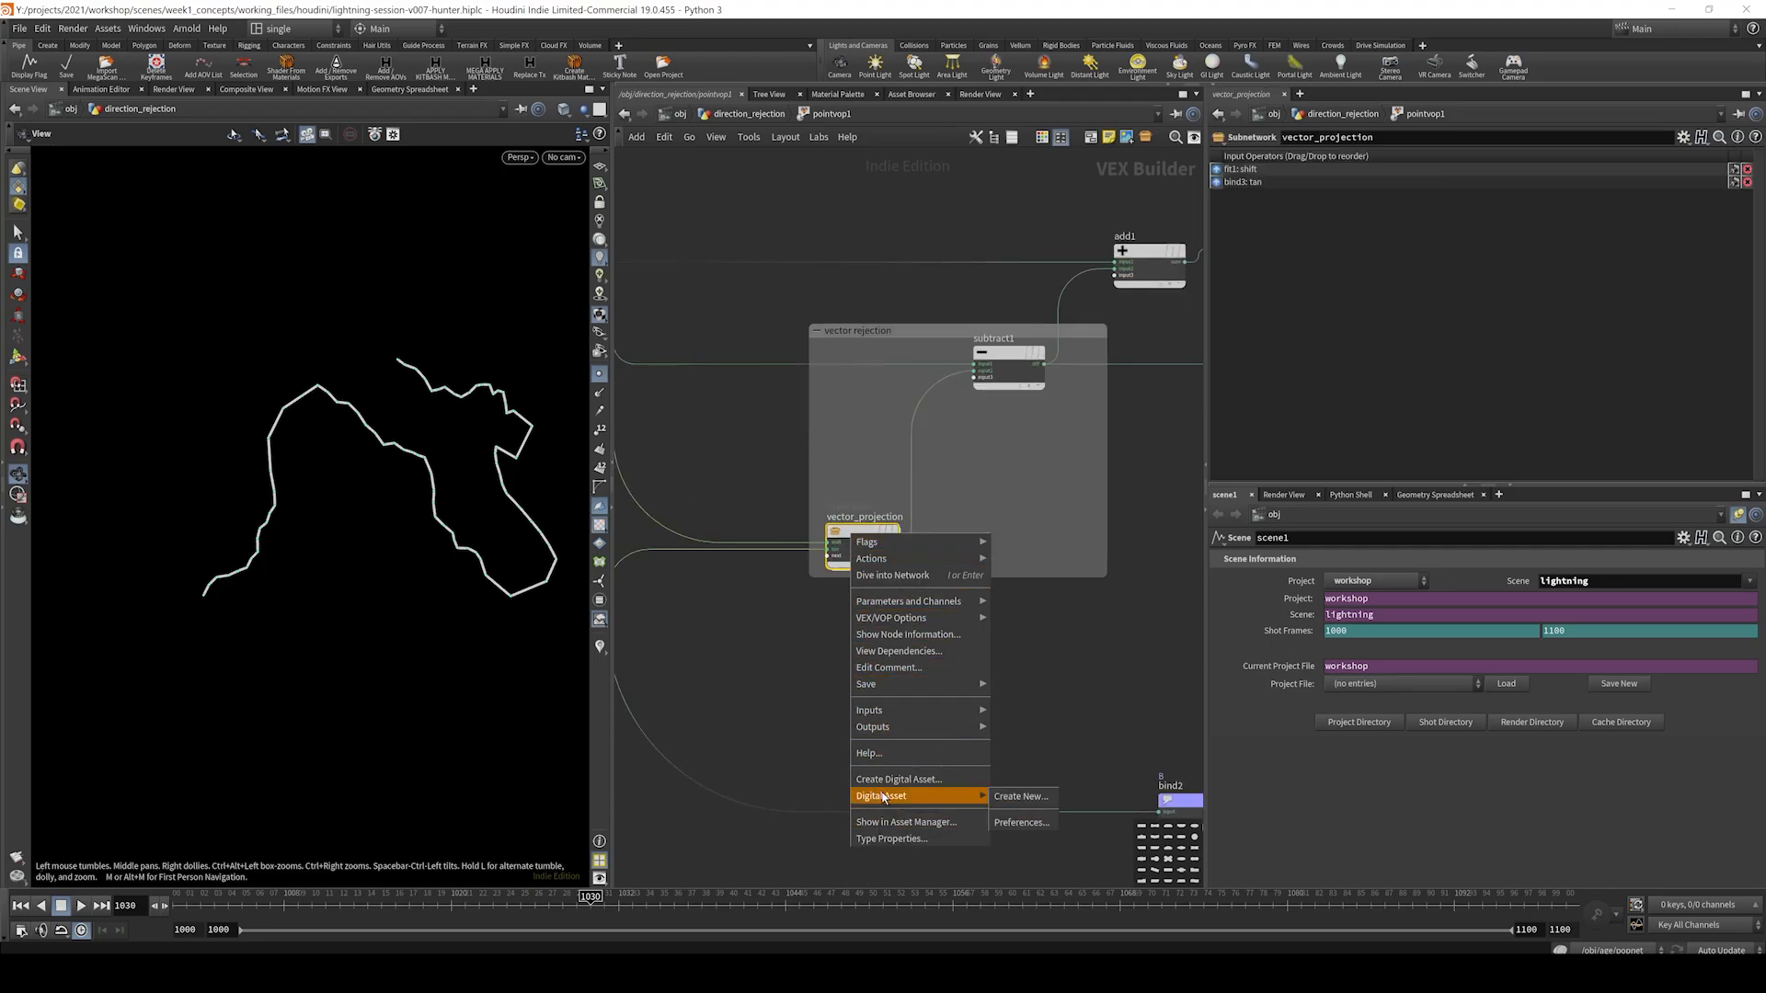
mouse_move(883, 797)
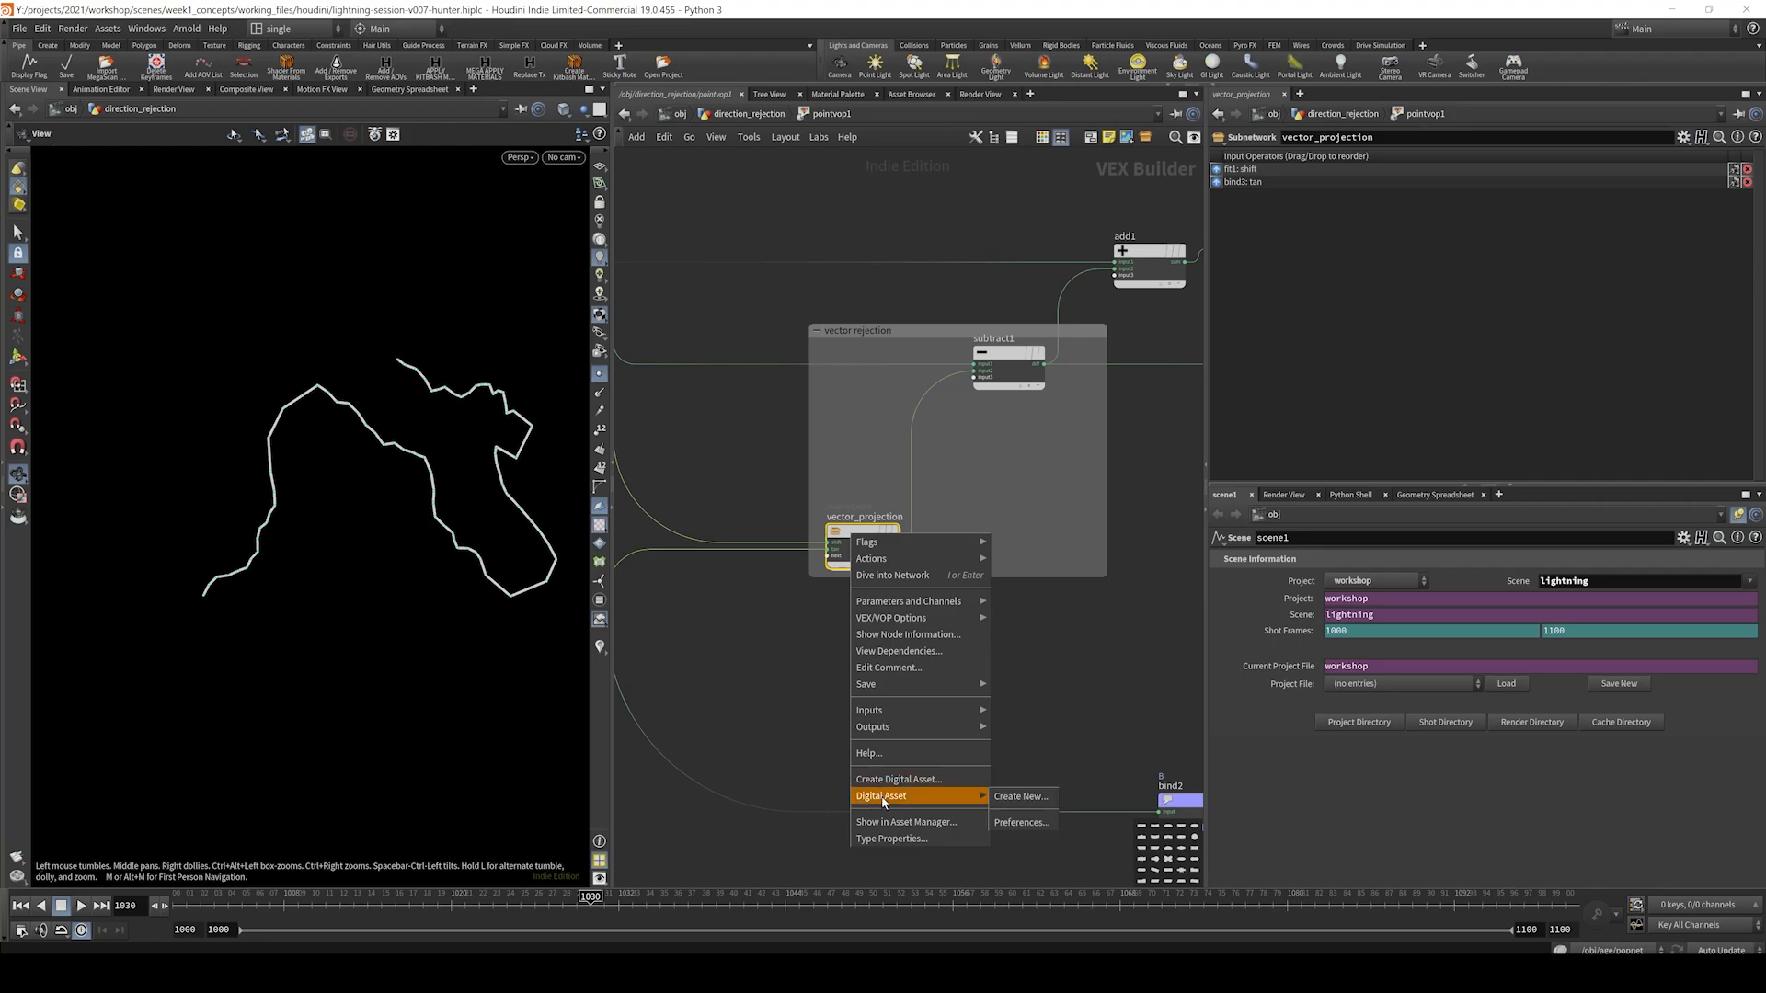
left_click(1028, 802)
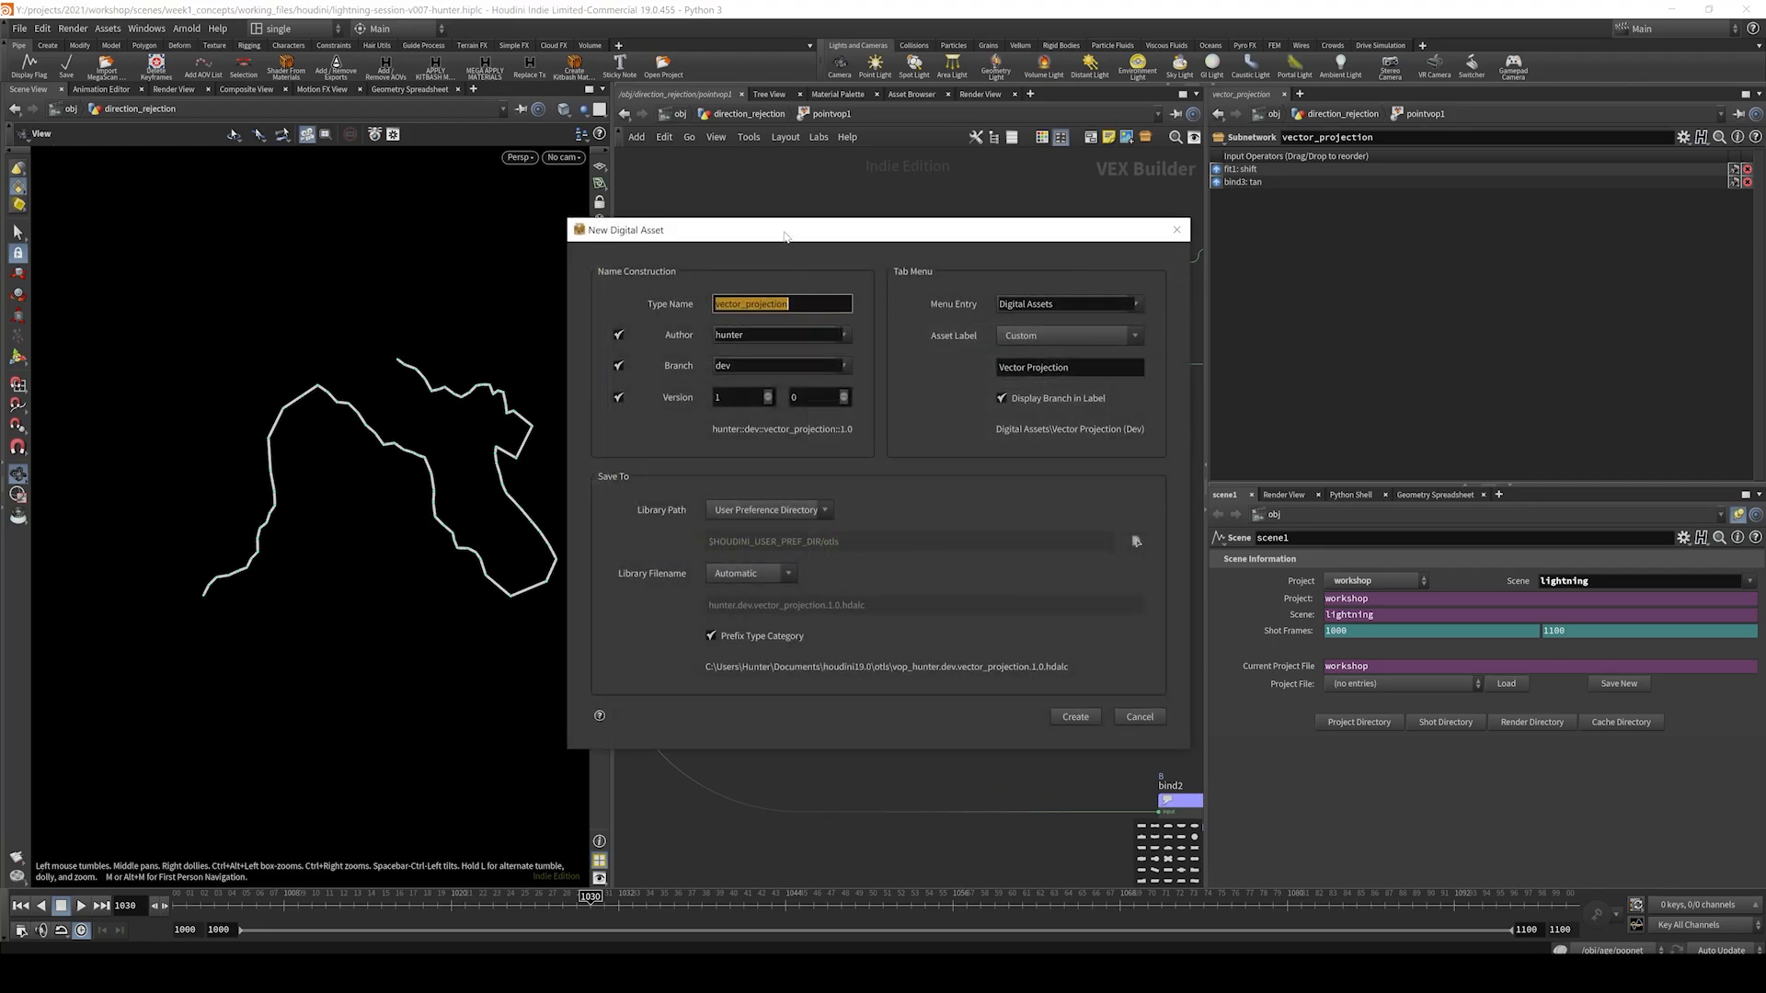
left_click_drag(785, 237, 1066, 259)
type("ve")
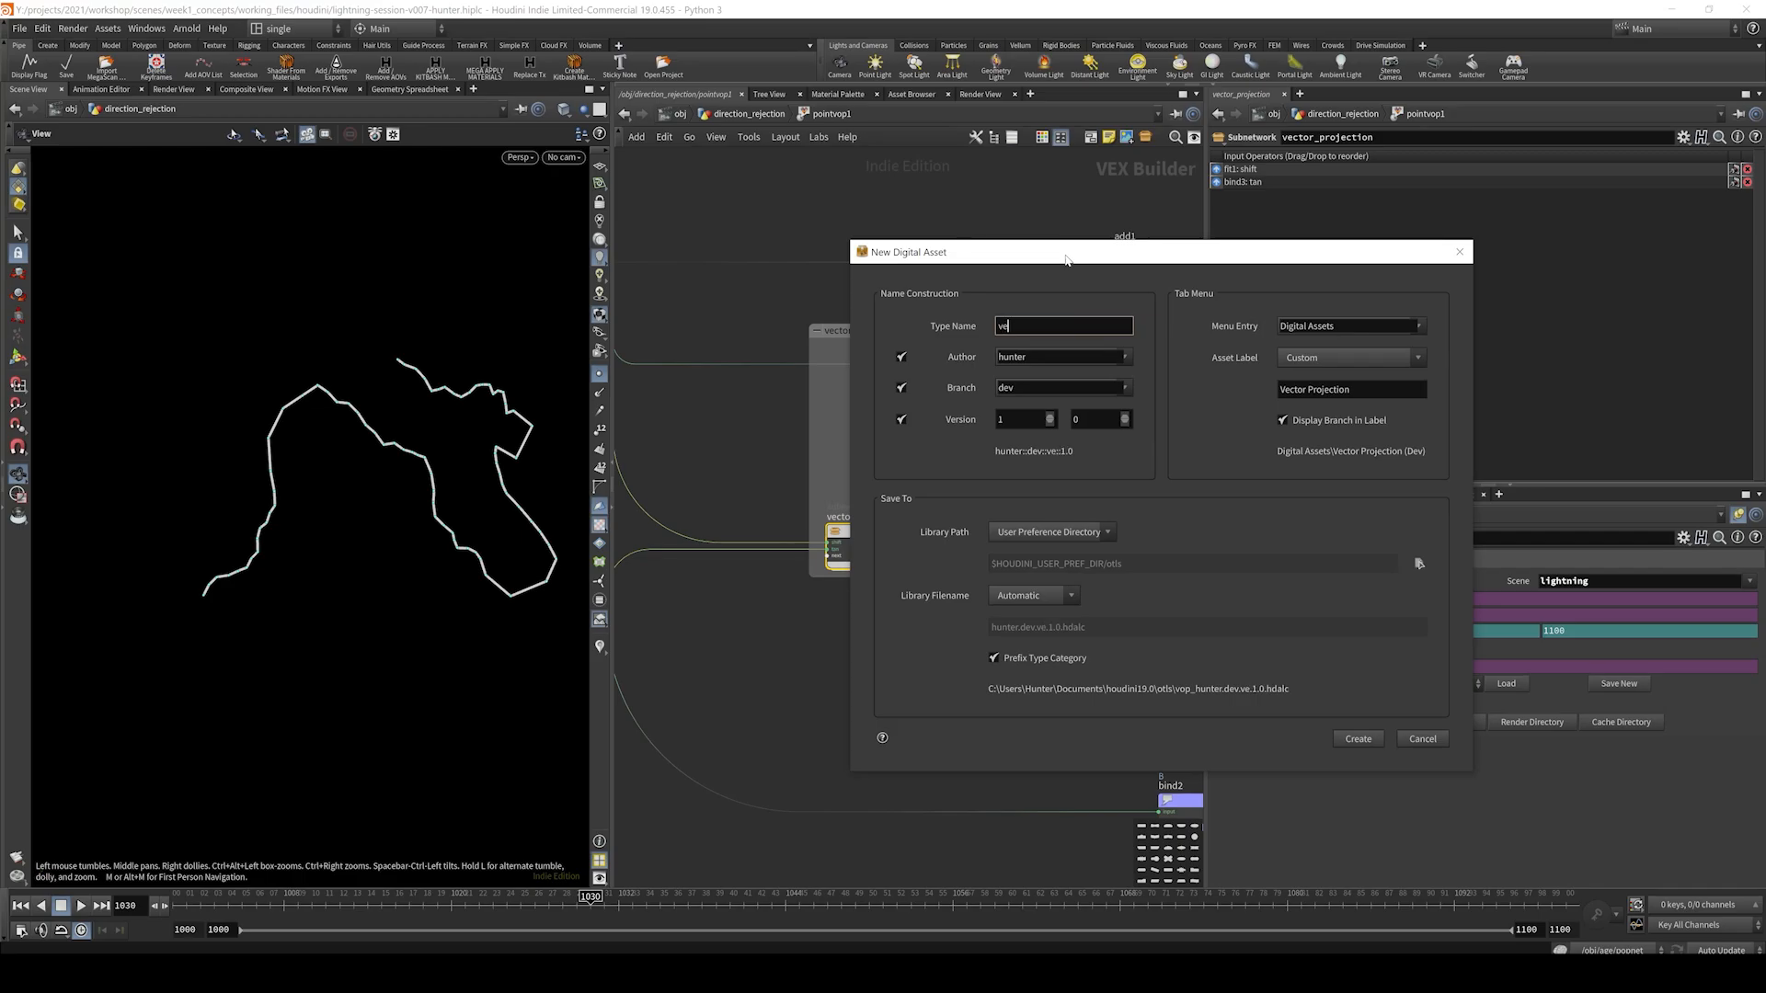
type("ctor_align")
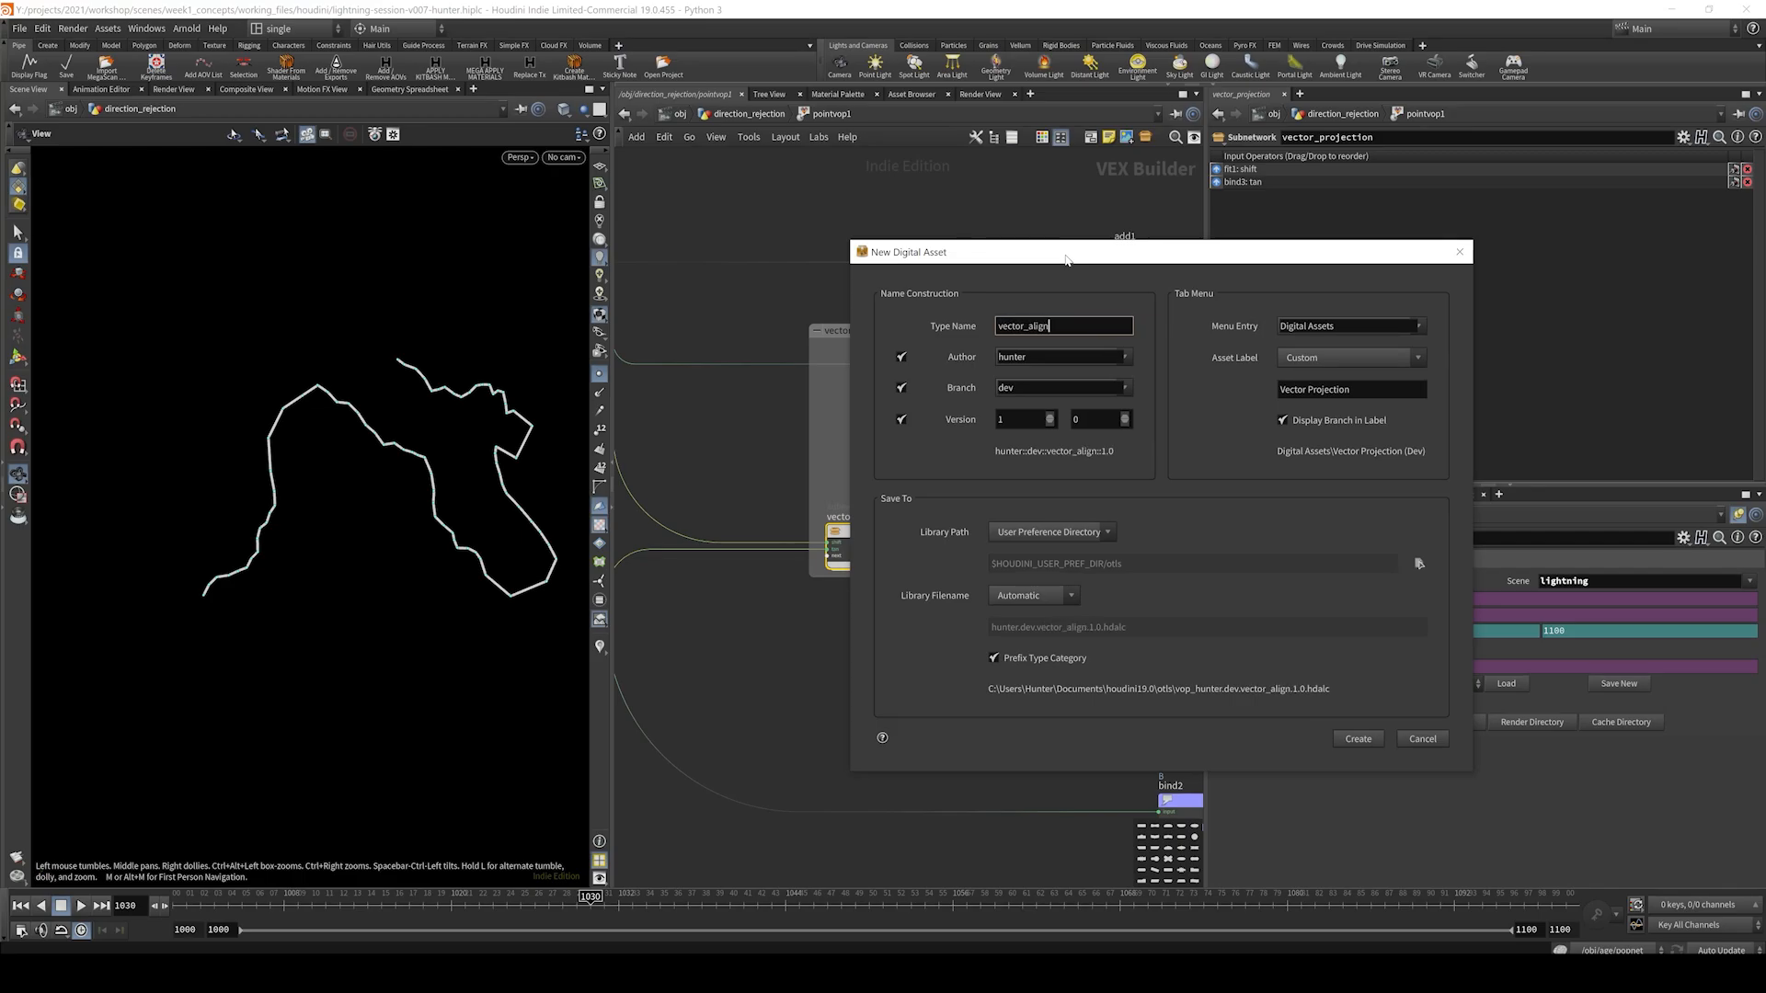
type("_test")
- Set the new asset's branch to main and its label to Vector Align
key("Tab")
key("Tab")
key("Tab")
key("Tab")
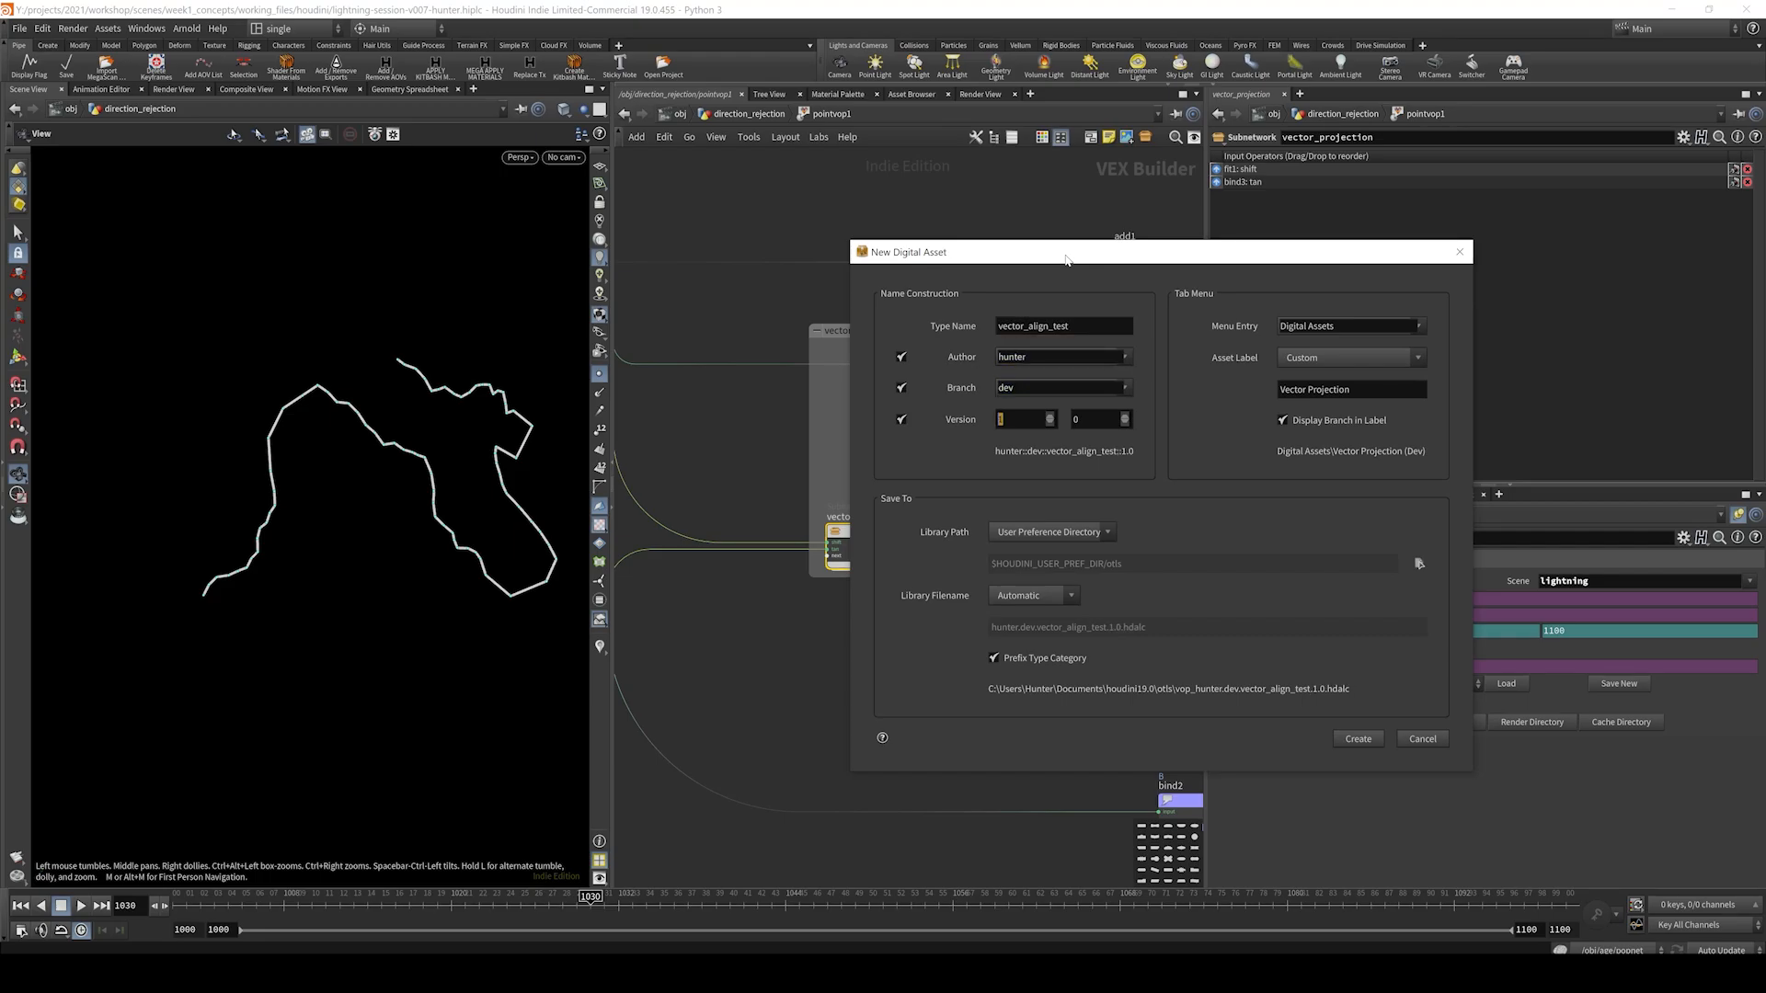
left_click(1126, 391)
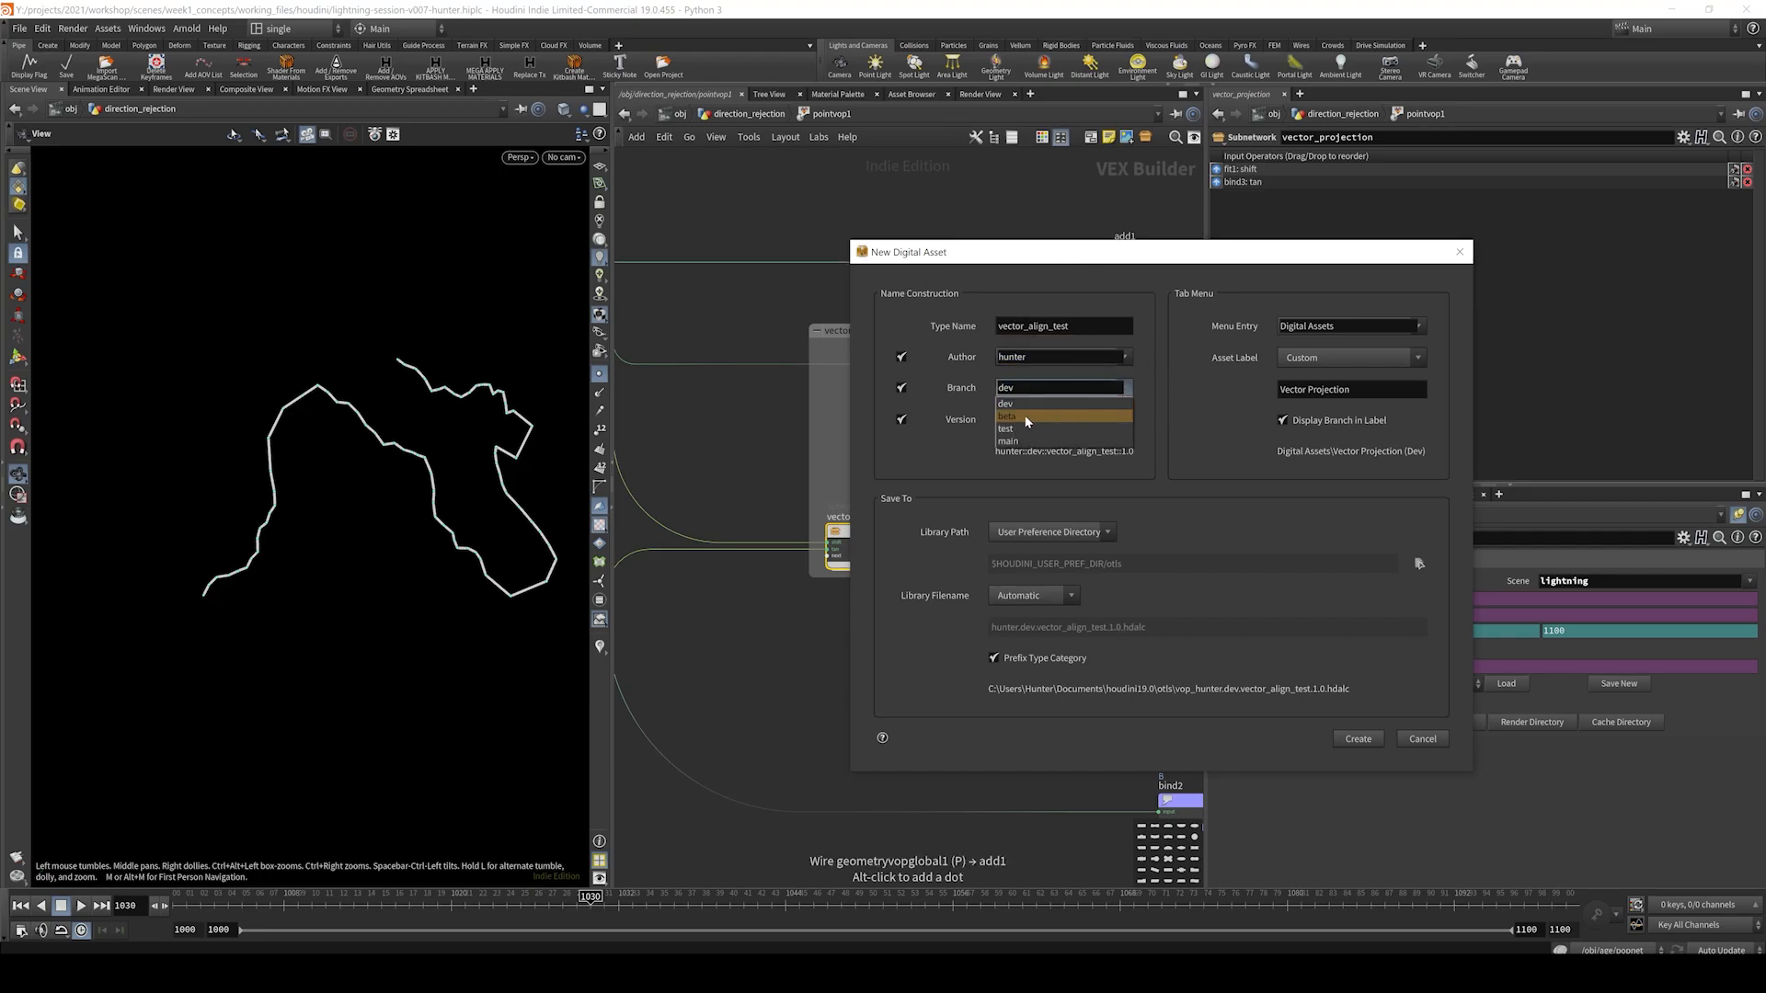
left_click(1097, 407)
double_click(1350, 389)
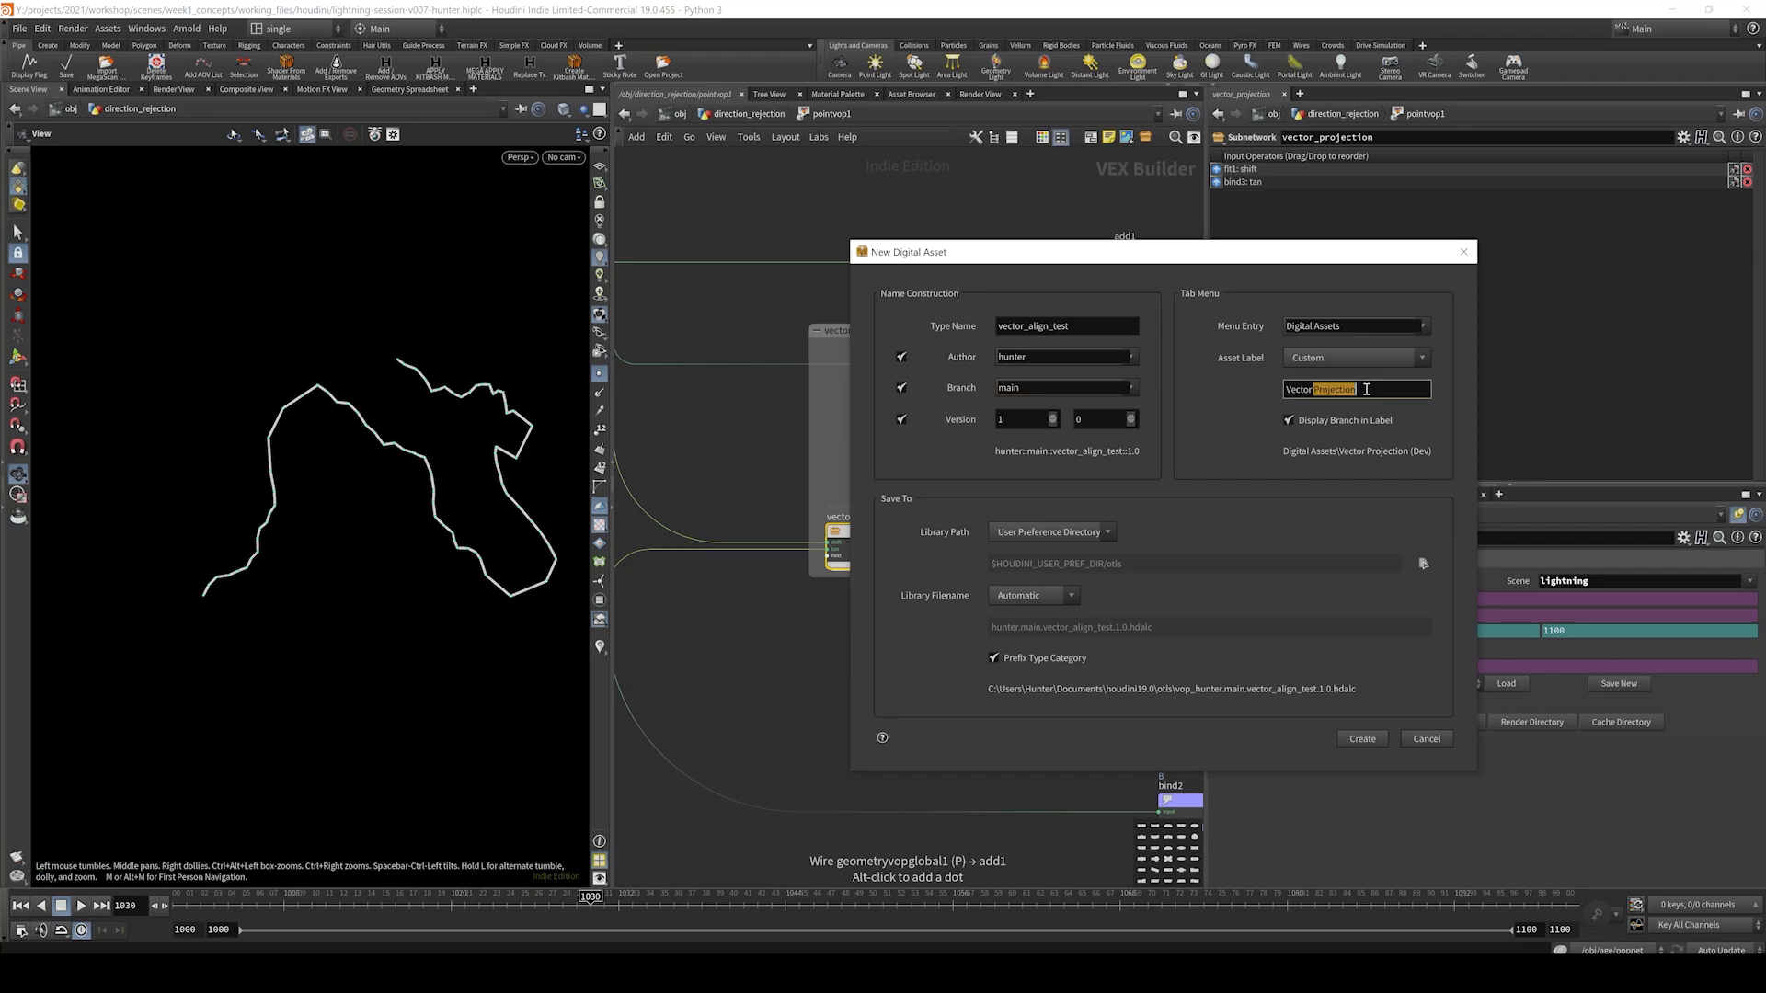
type("Align")
- Set the asset's library path to Custom and choose the folder Y:/_houdini_/hda/gridmarkets_lib/
left_click(1004, 539)
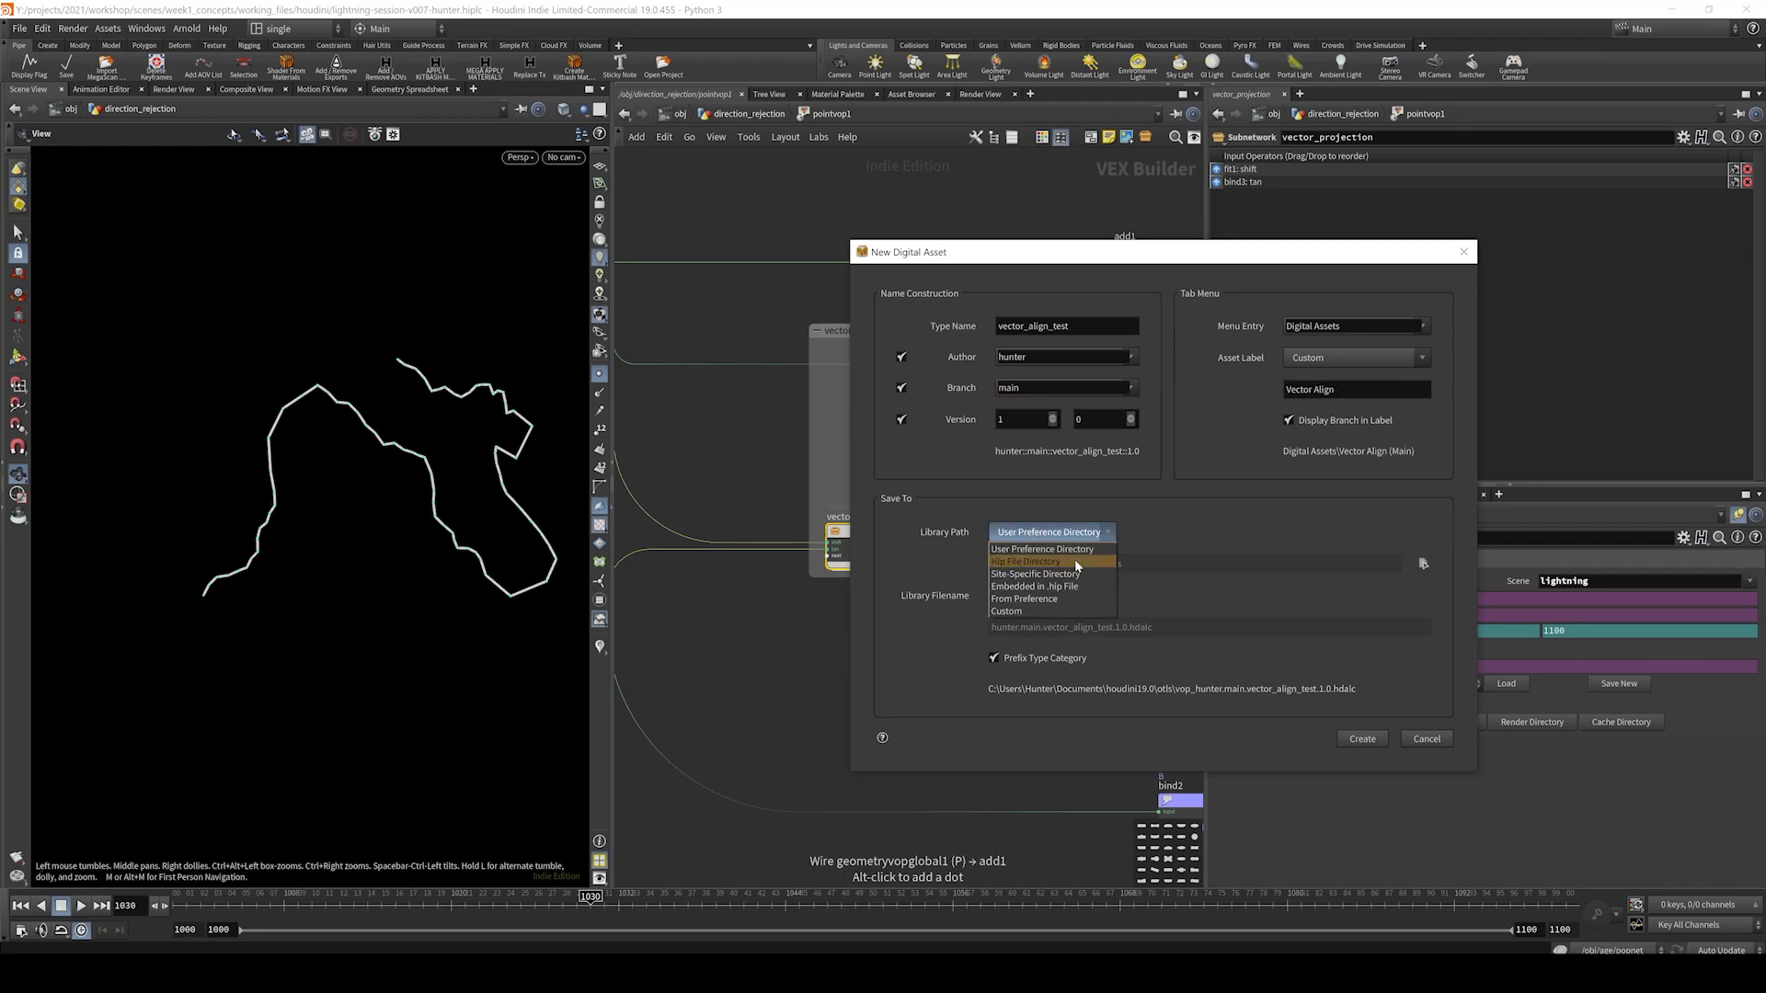
left_click(1110, 532)
left_click(1110, 532)
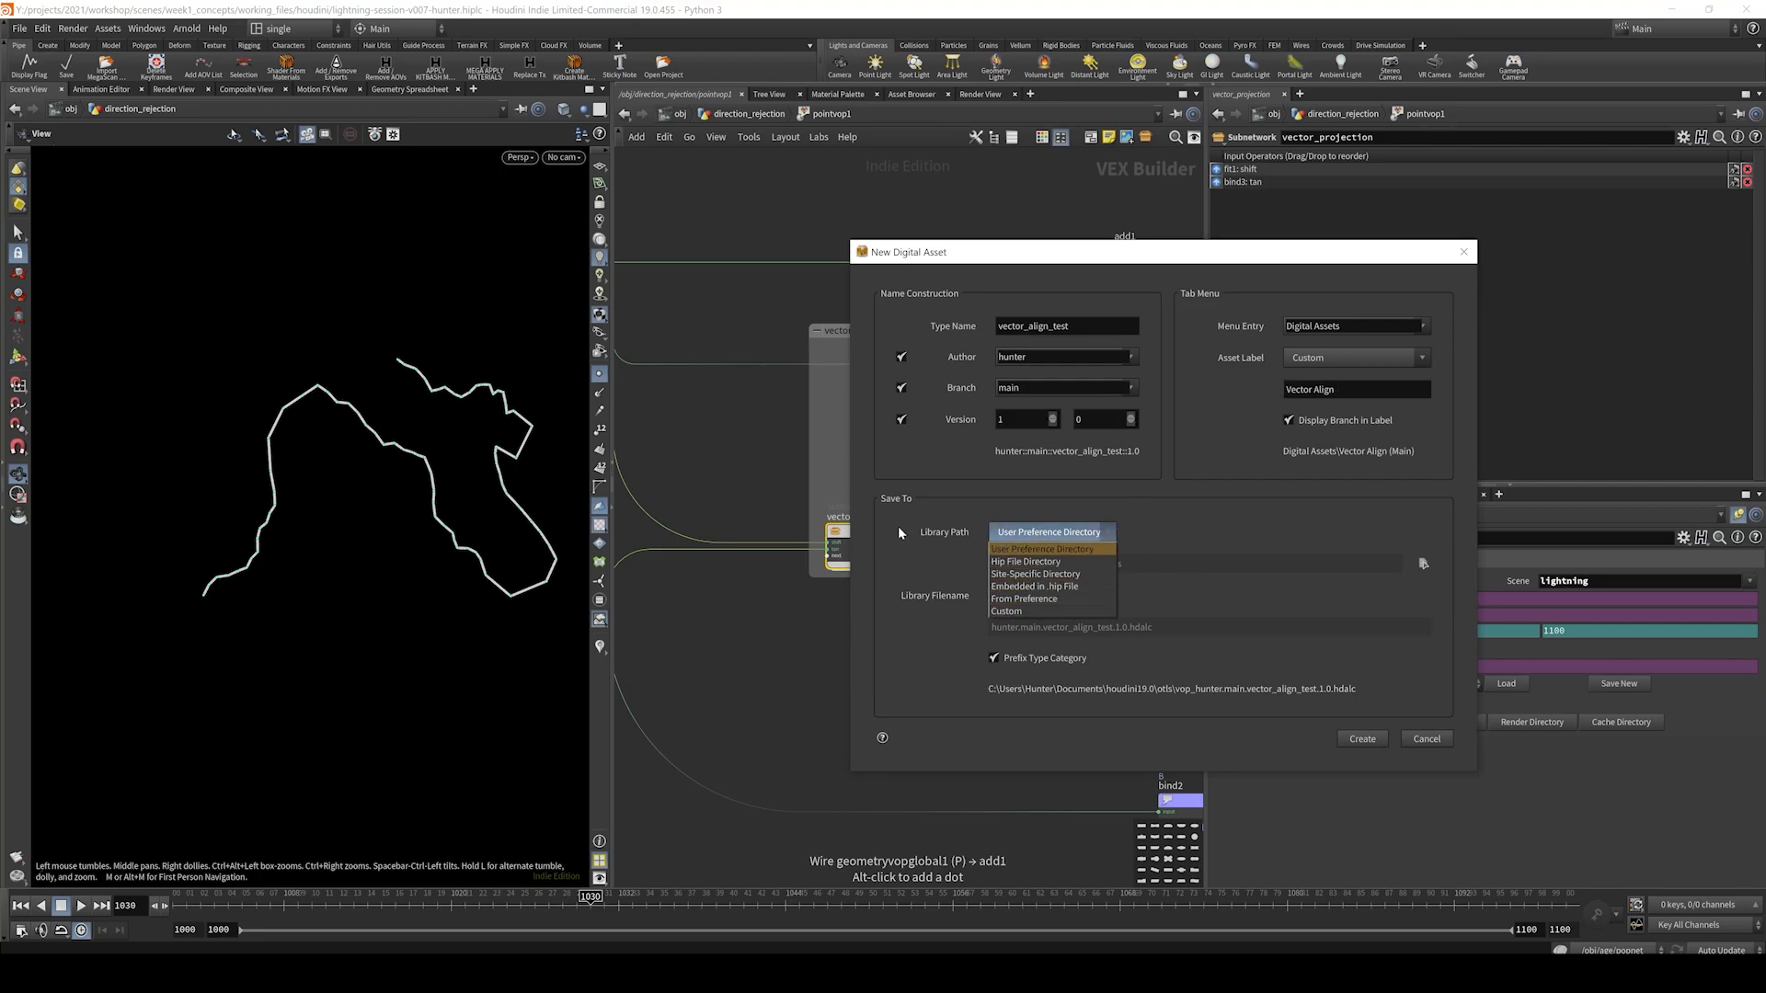
left_click(1006, 610)
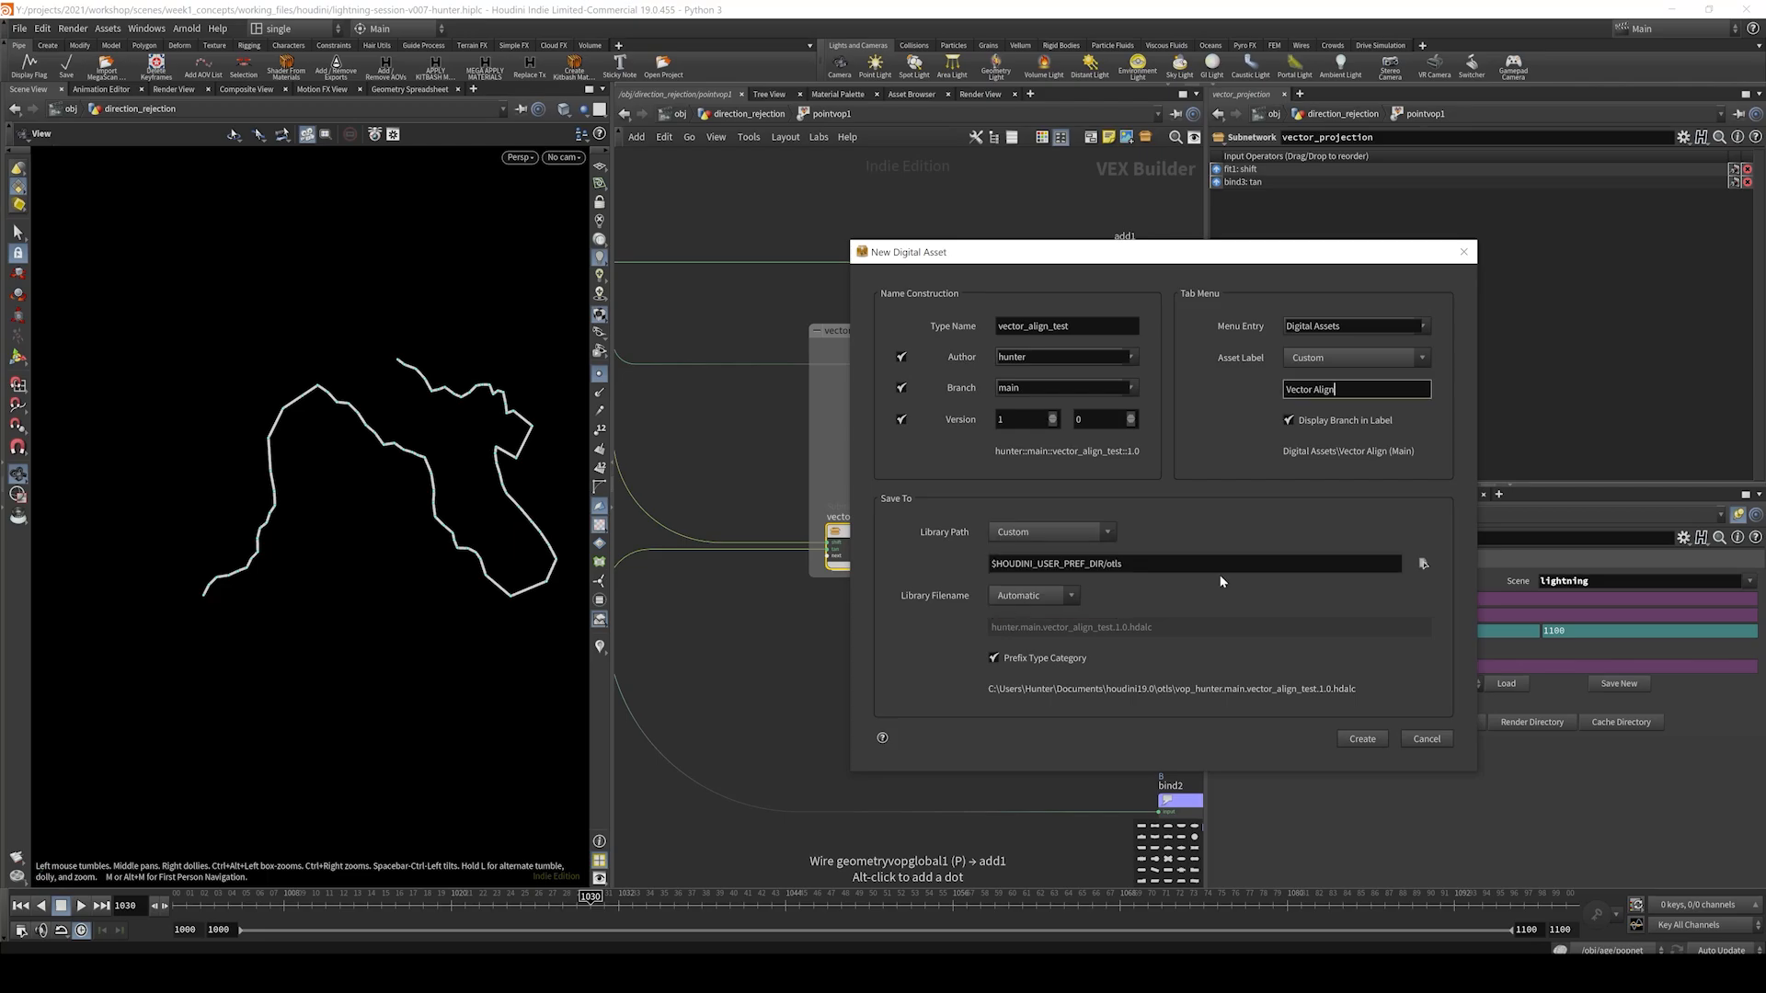
left_click(1422, 563)
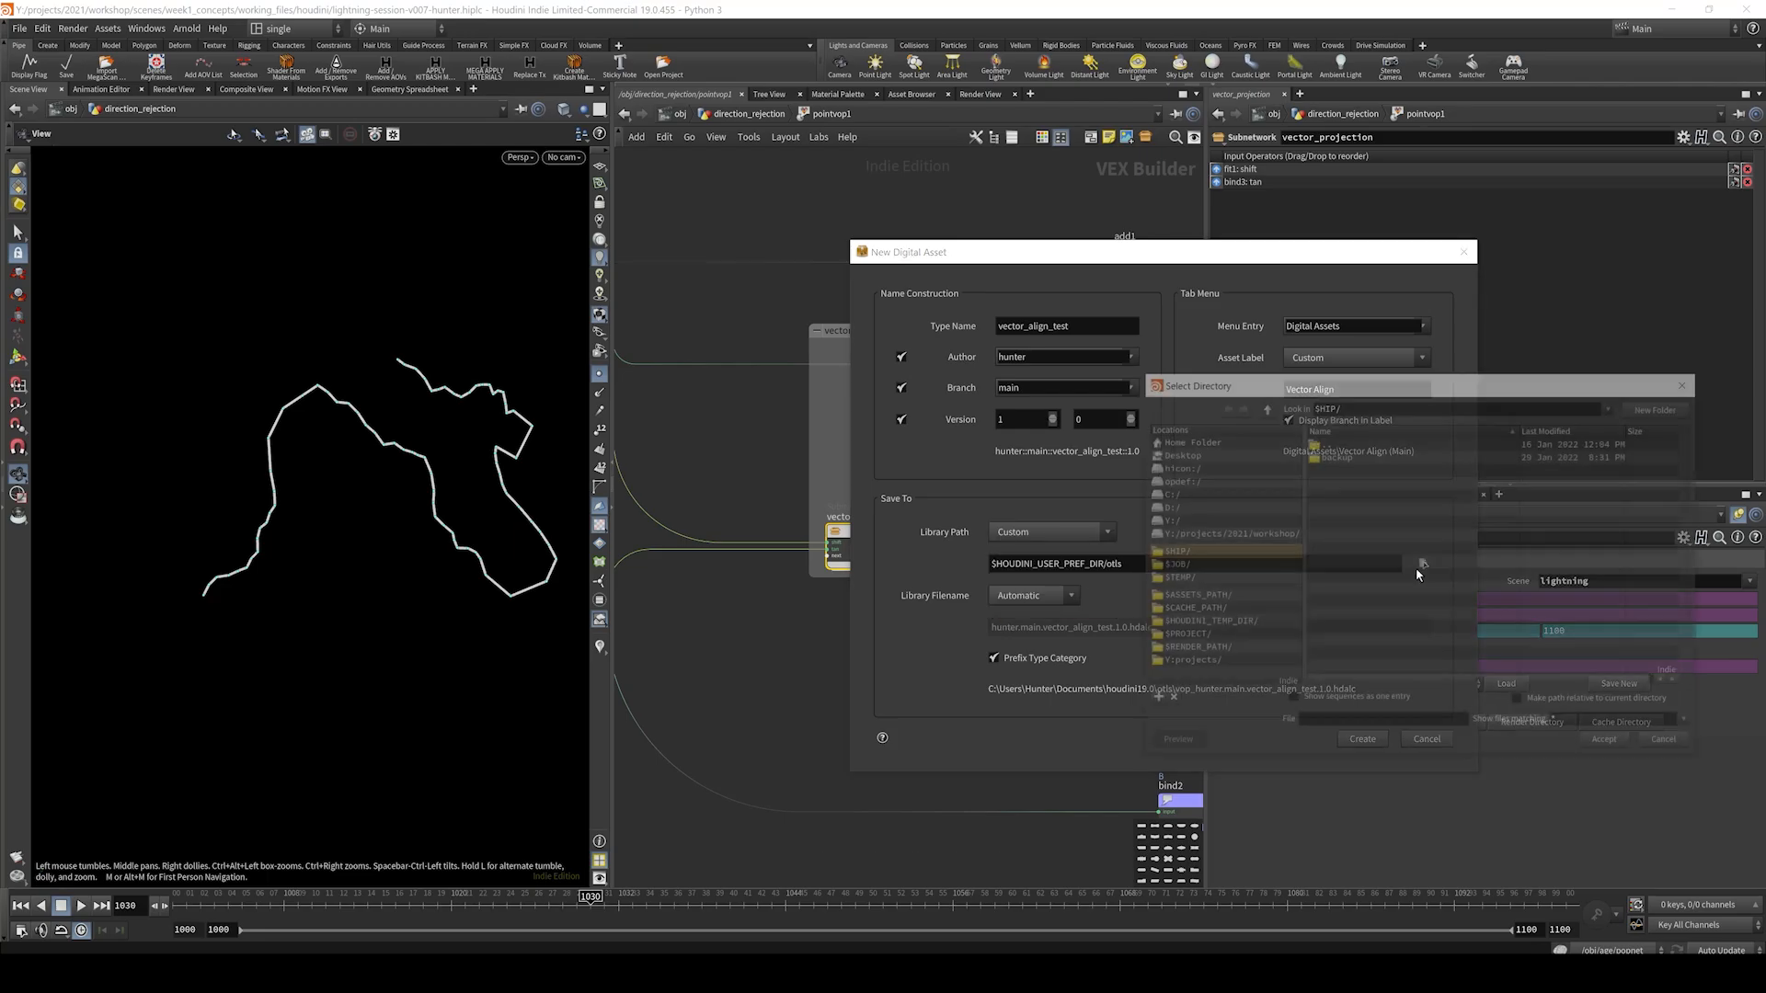
left_click(1202, 515)
double_click(1357, 504)
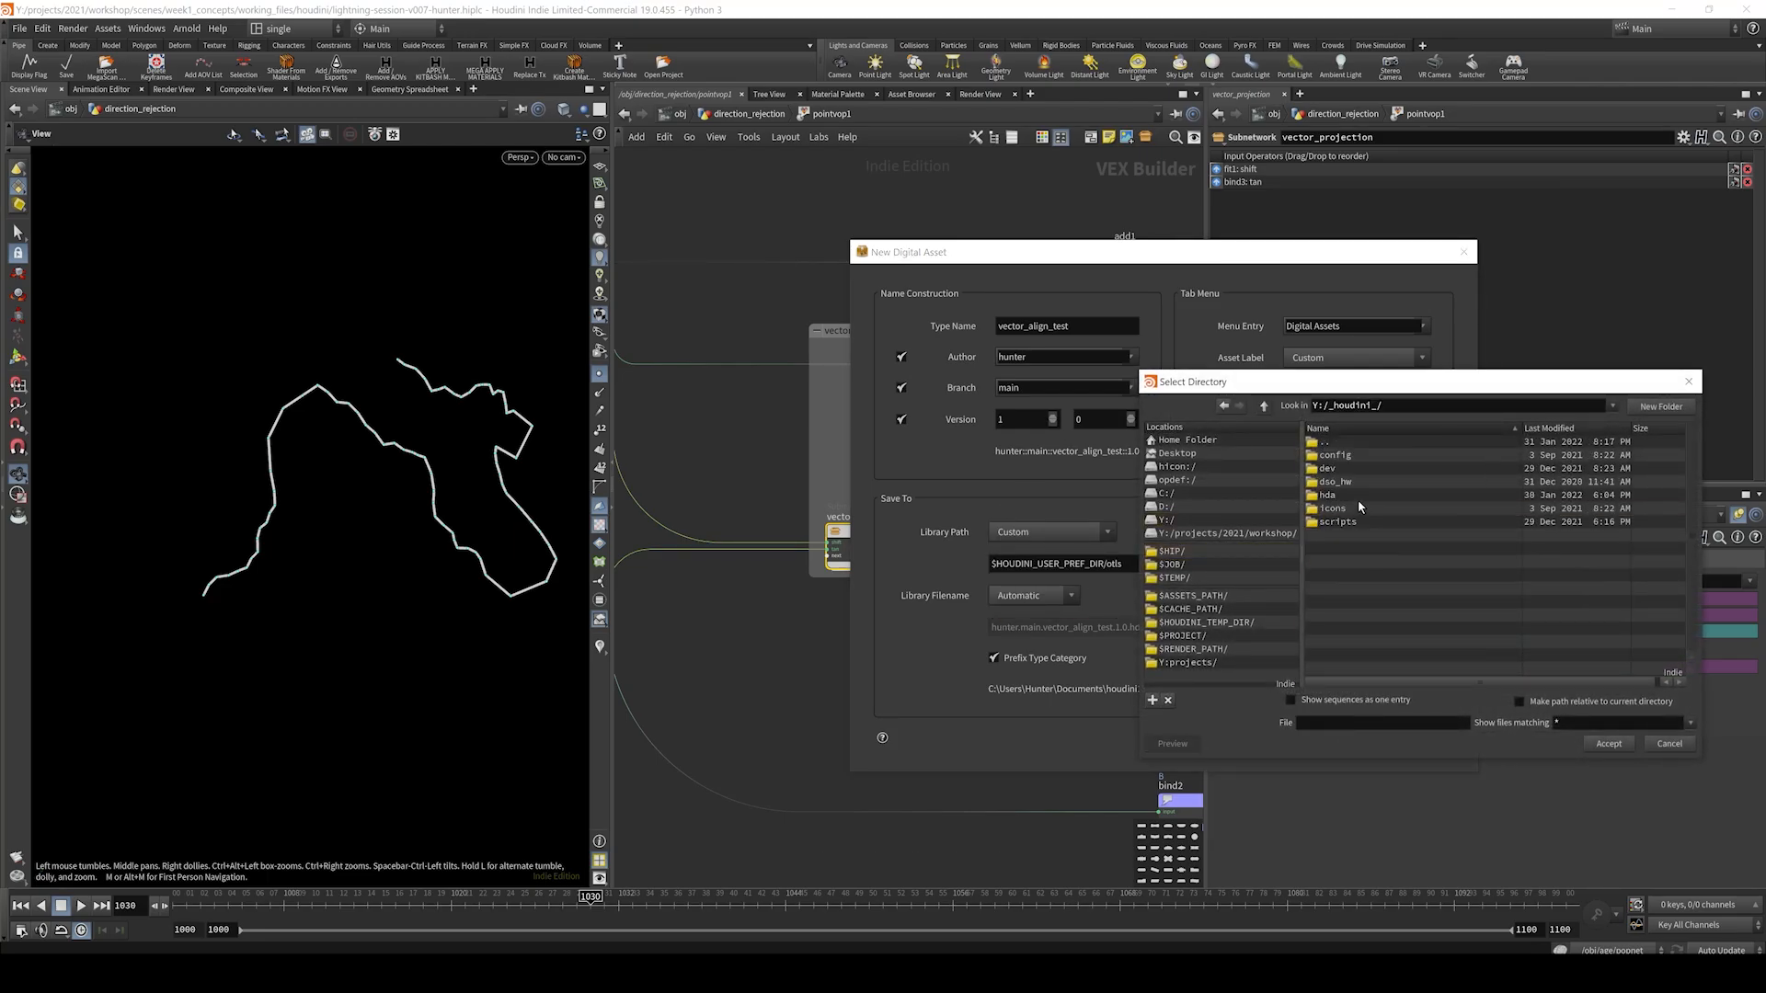
double_click(1348, 495)
left_click(1348, 455)
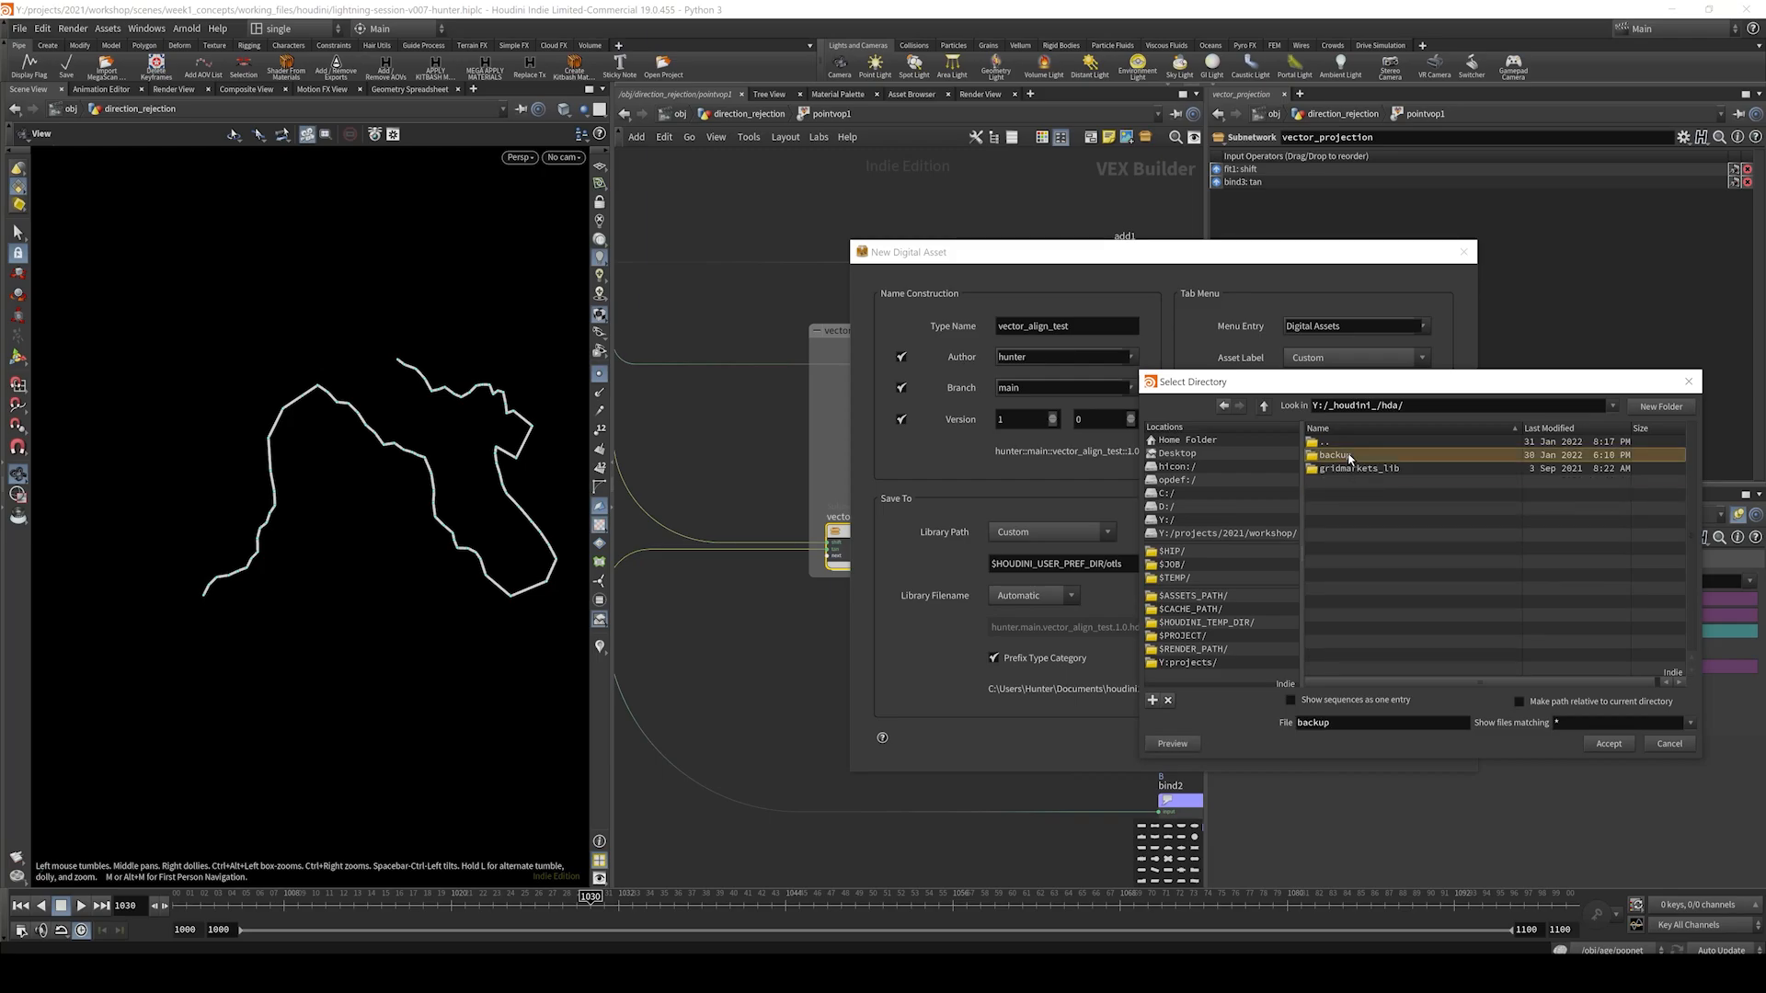
left_click(1359, 468)
left_click(1609, 744)
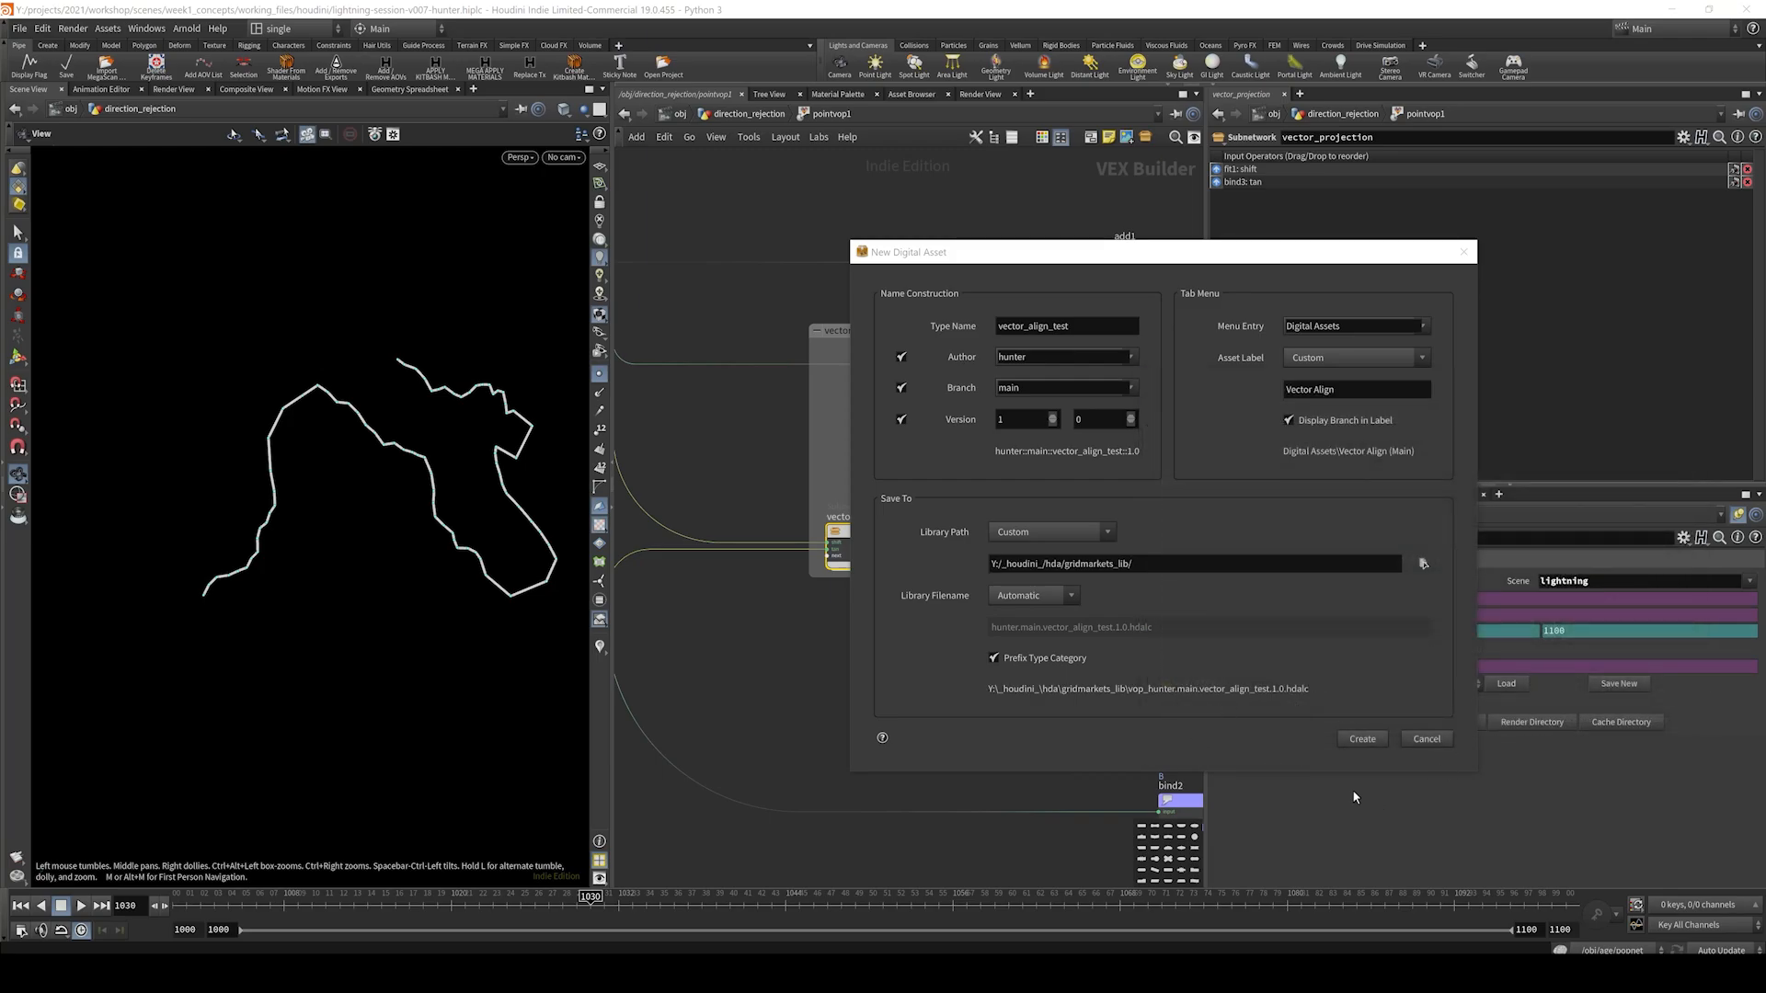
- Shorten the library path to Y:/_houdini_/hda/ and create the digital asset
left_click_drag(1064, 564, 1338, 566)
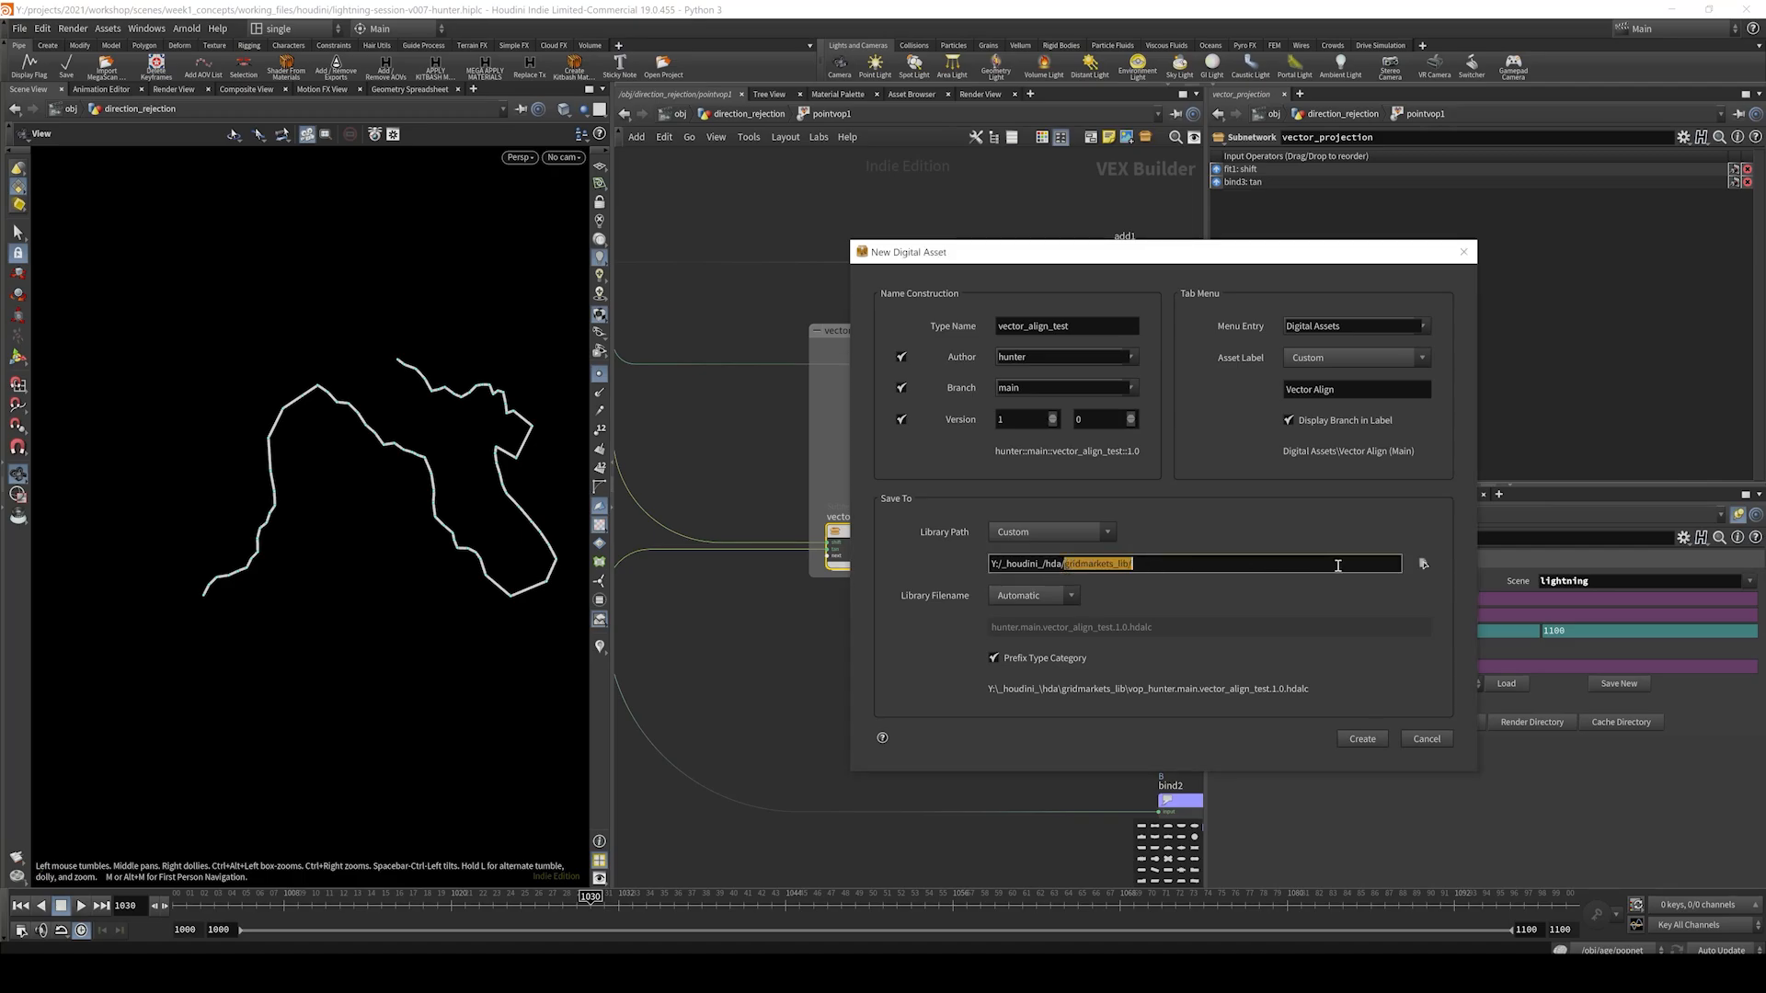
key("BackSpace")
left_click(1360, 739)
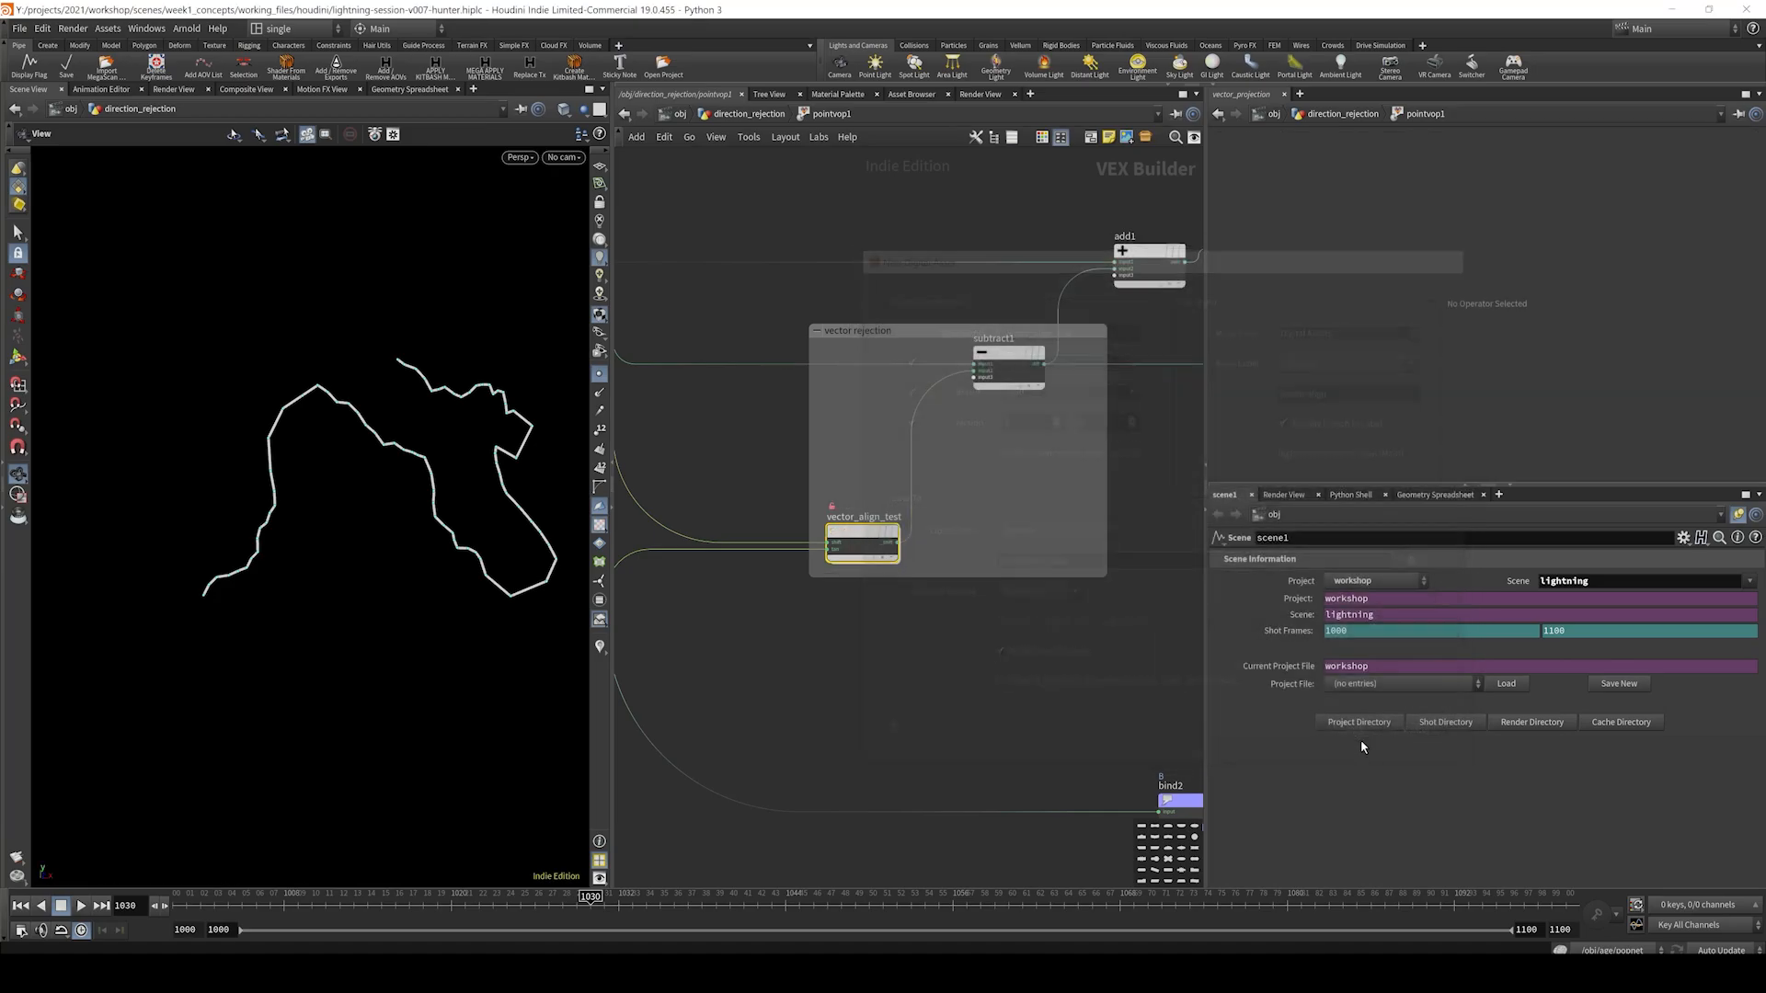
- Open the type properties of vector_align_test and show its input and output definitions
left_click(799, 554)
right_click(855, 538)
left_click(924, 853)
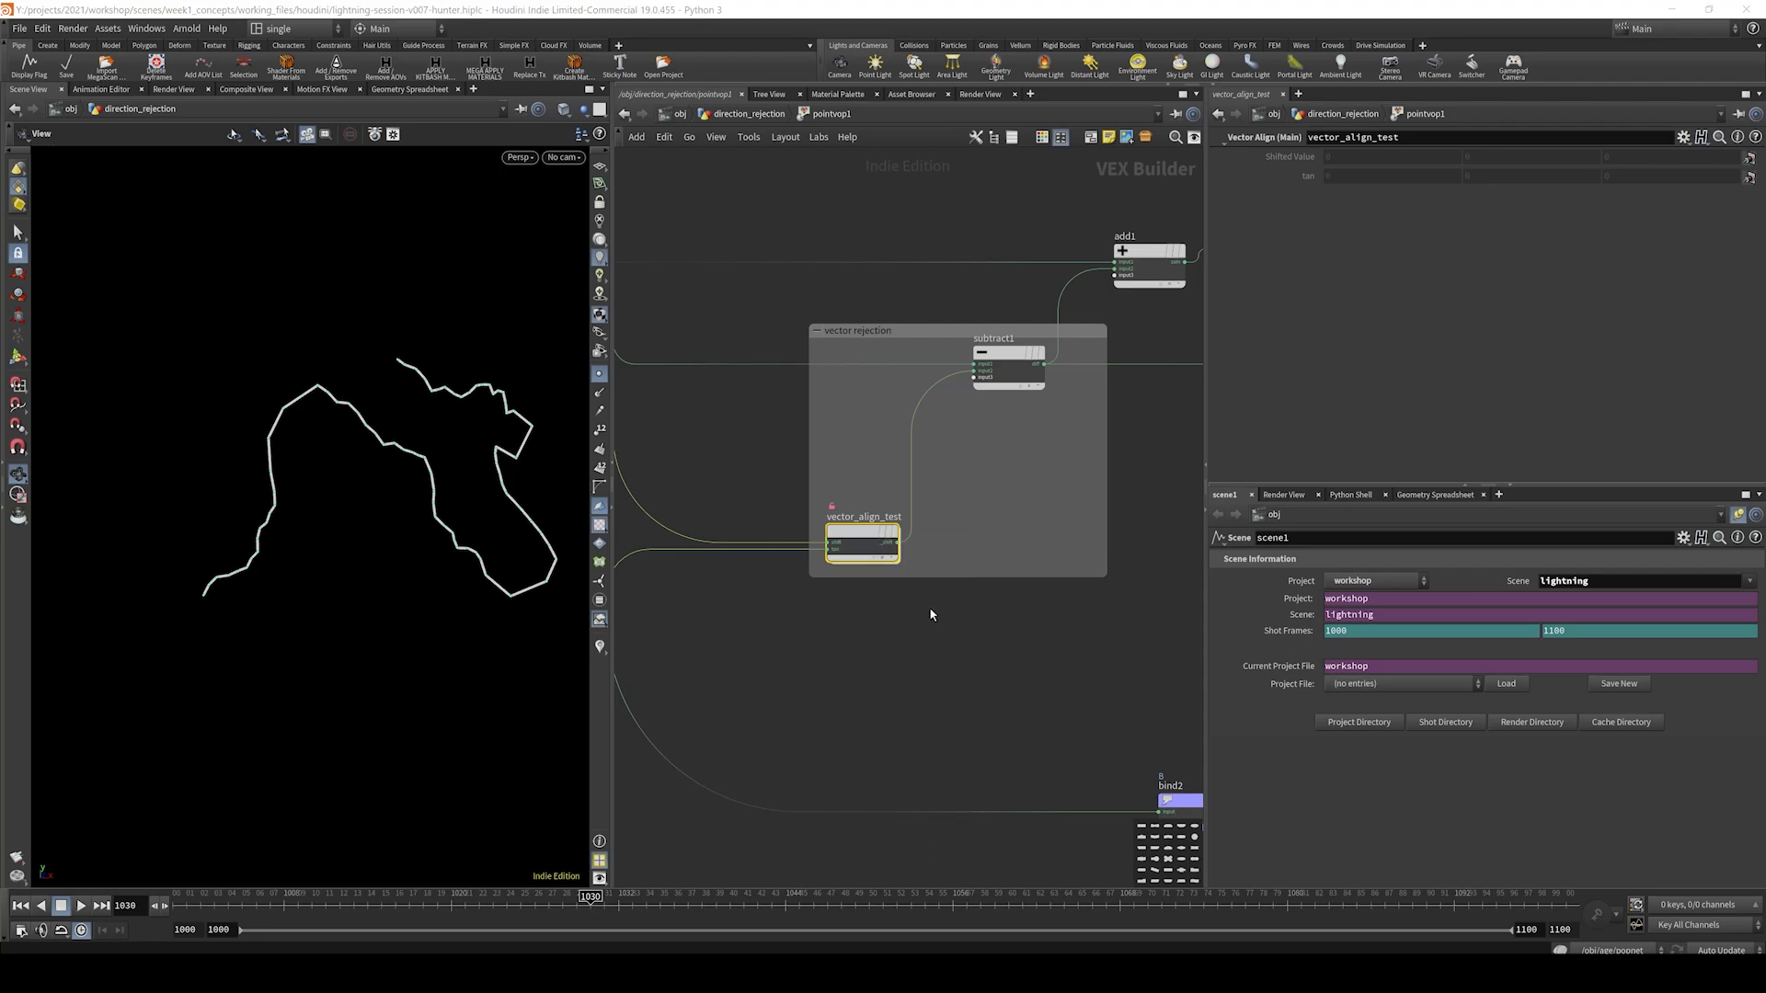
left_click(437, 160)
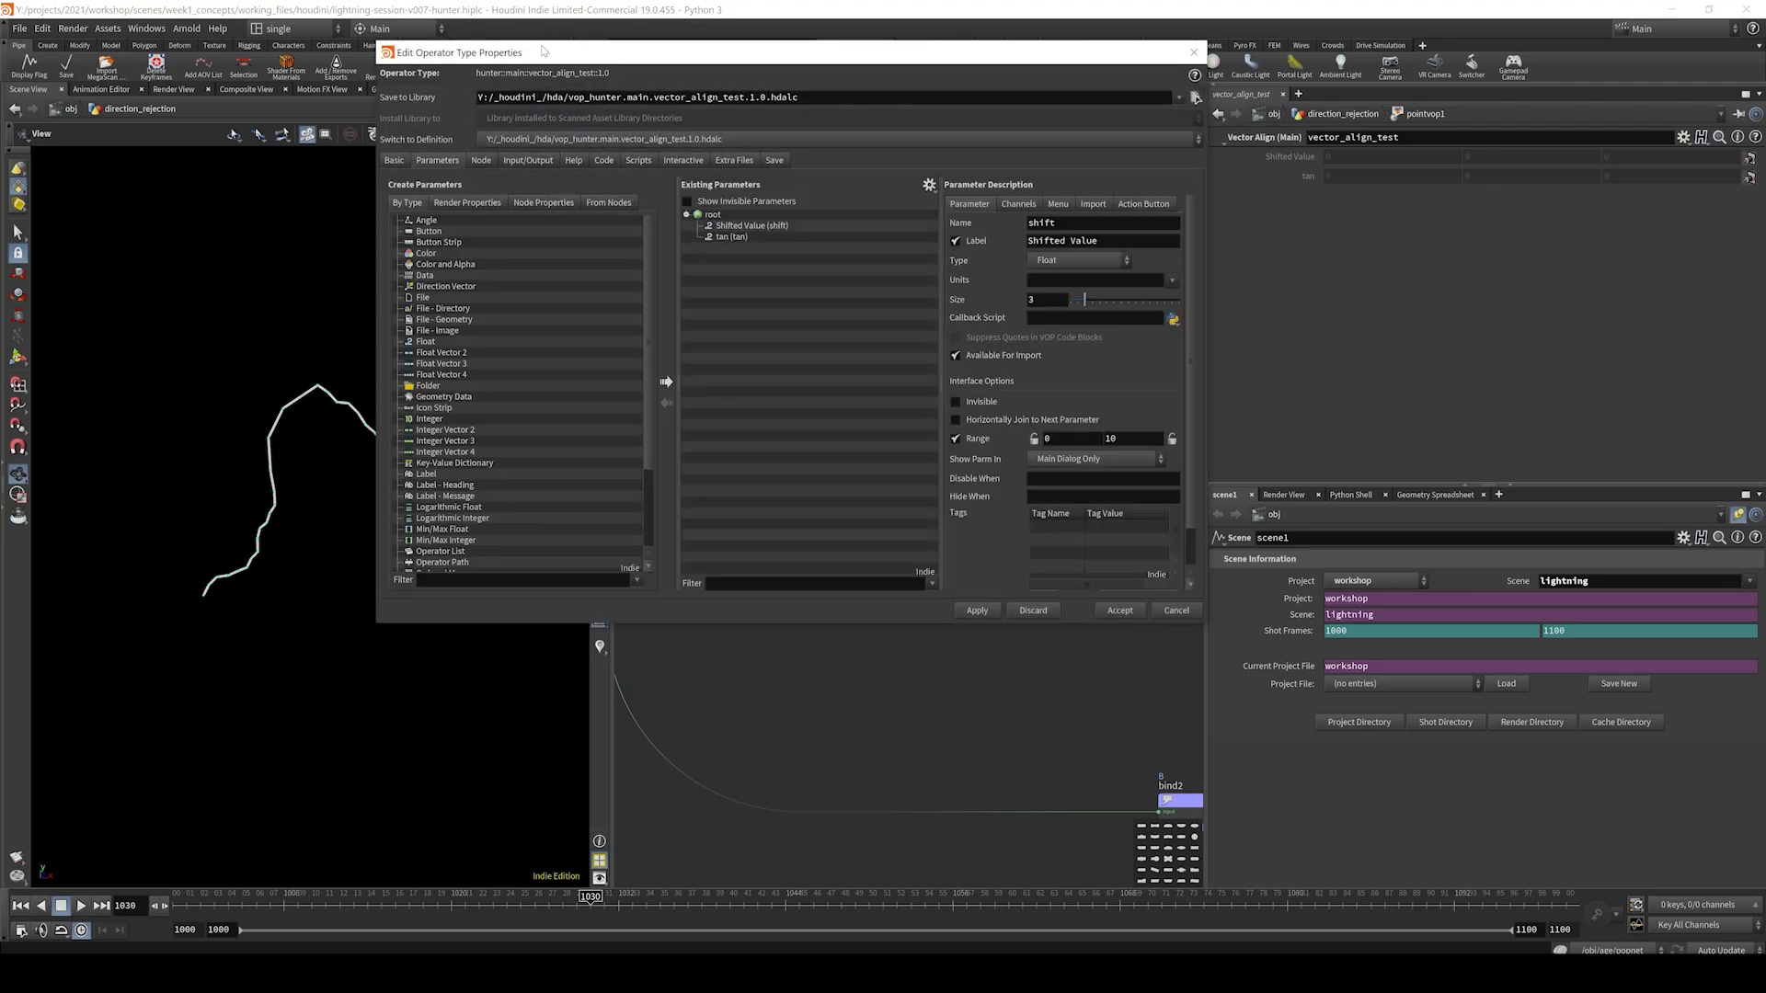
left_click_drag(515, 52, 887, 122)
left_click(903, 231)
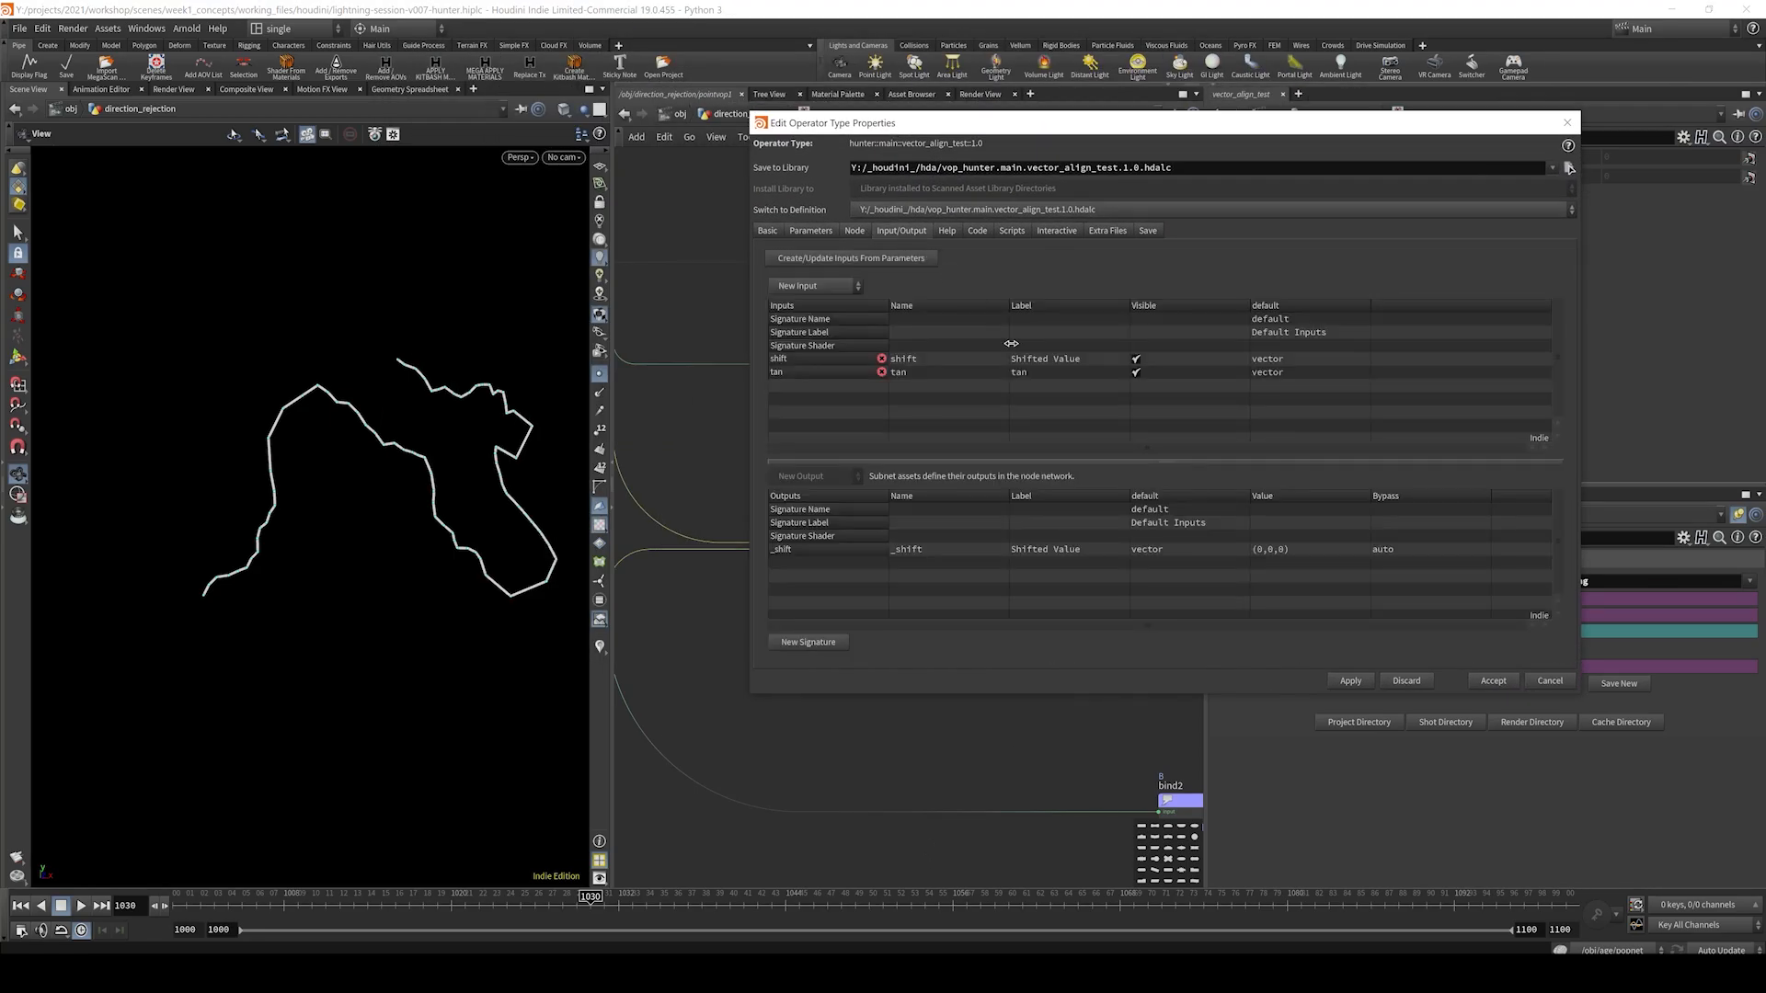
- Change both the name and the label of the asset's tan input to Target
double_click(920, 359)
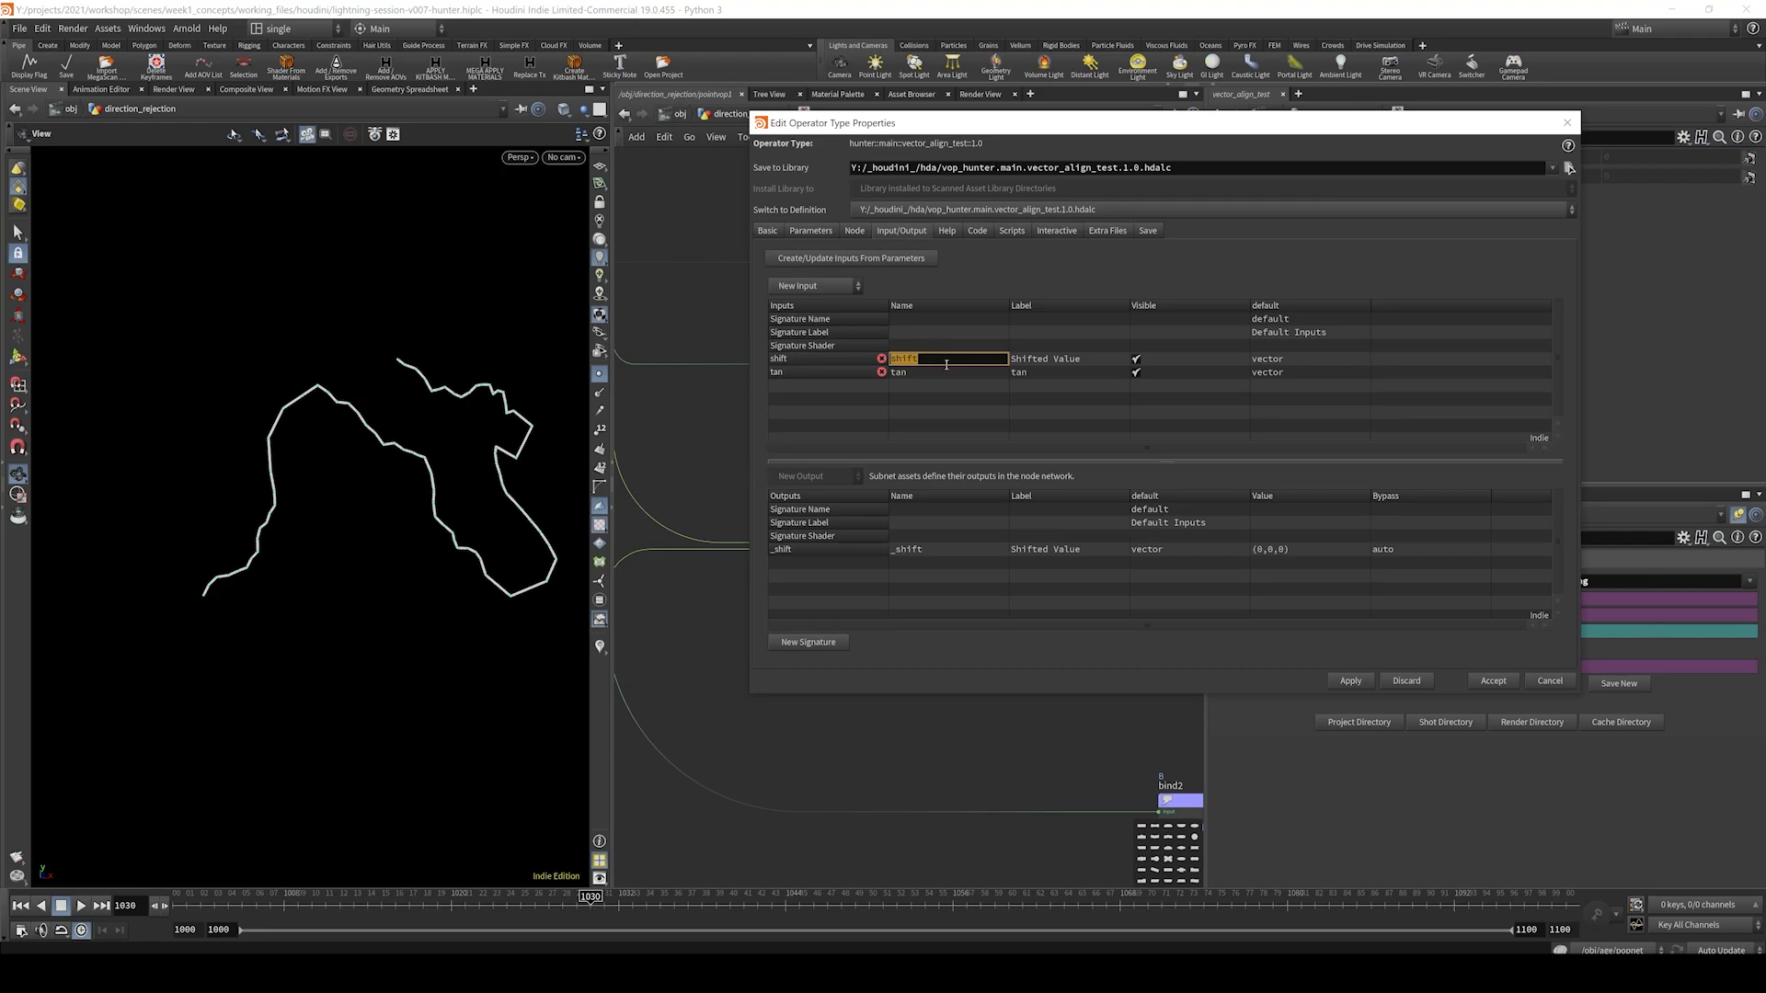
double_click(923, 379)
type("Target")
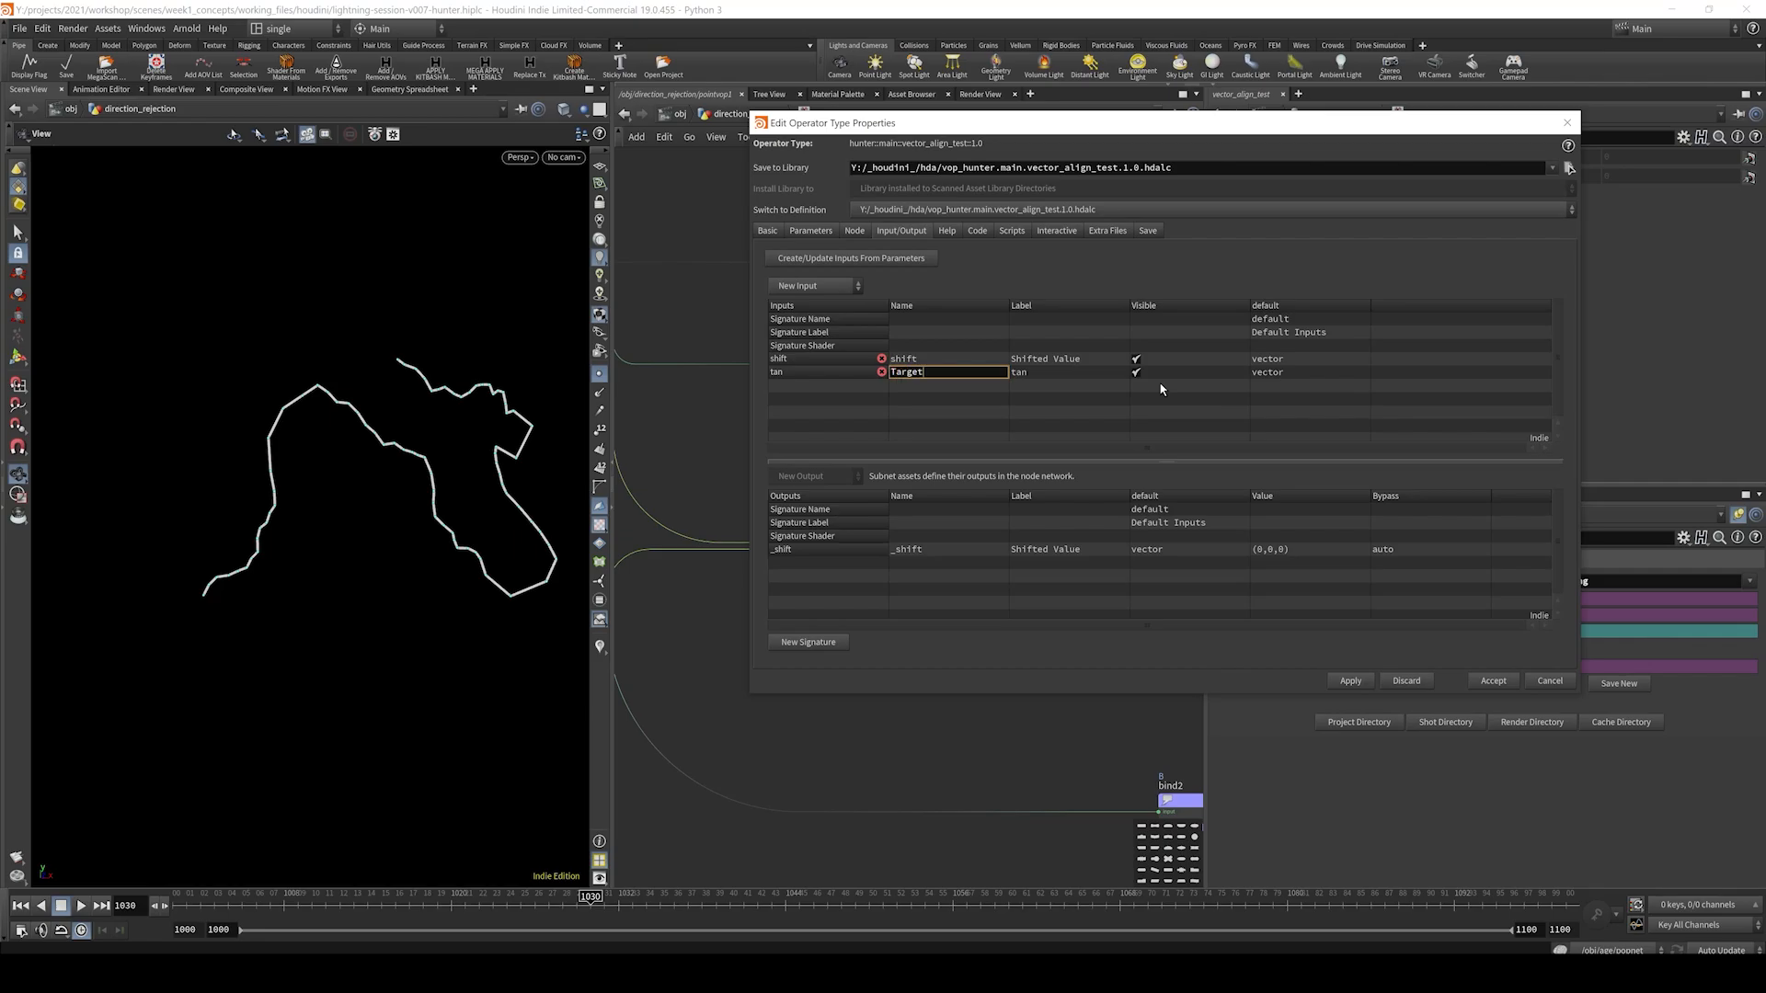
key("Tab")
type("Target")
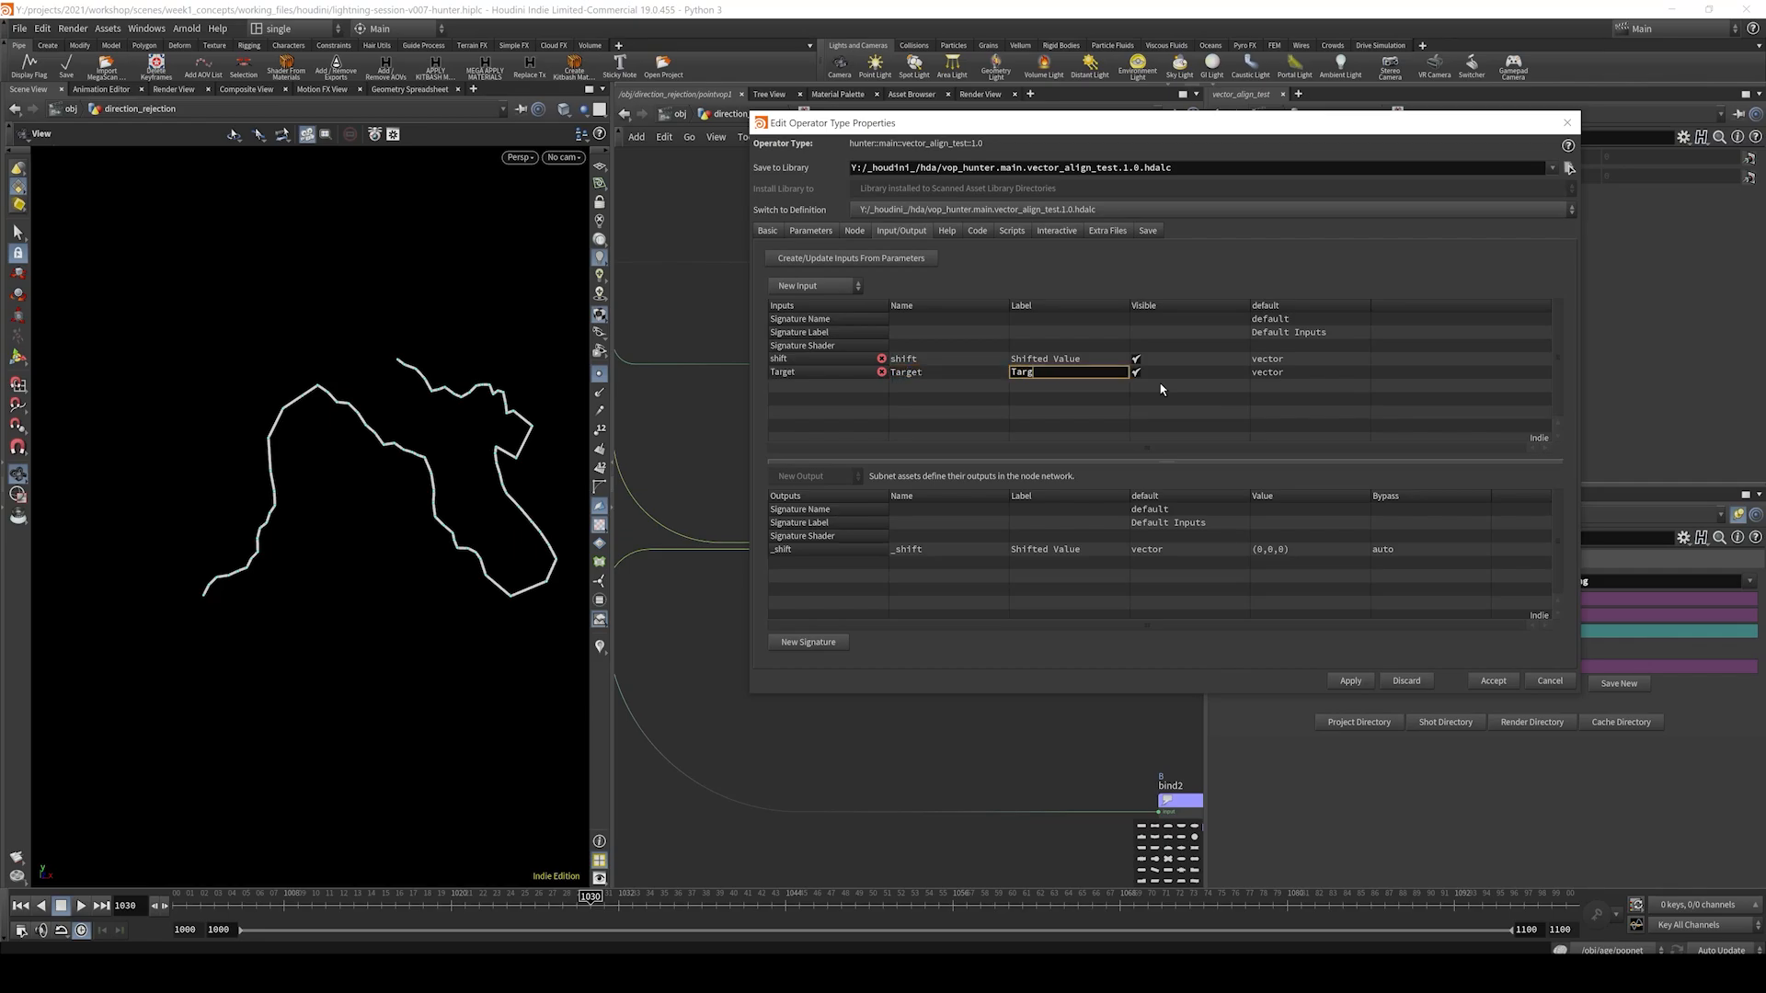
- Rename the asset's shift input to Input_Vector and label it Input Vector
double_click(915, 360)
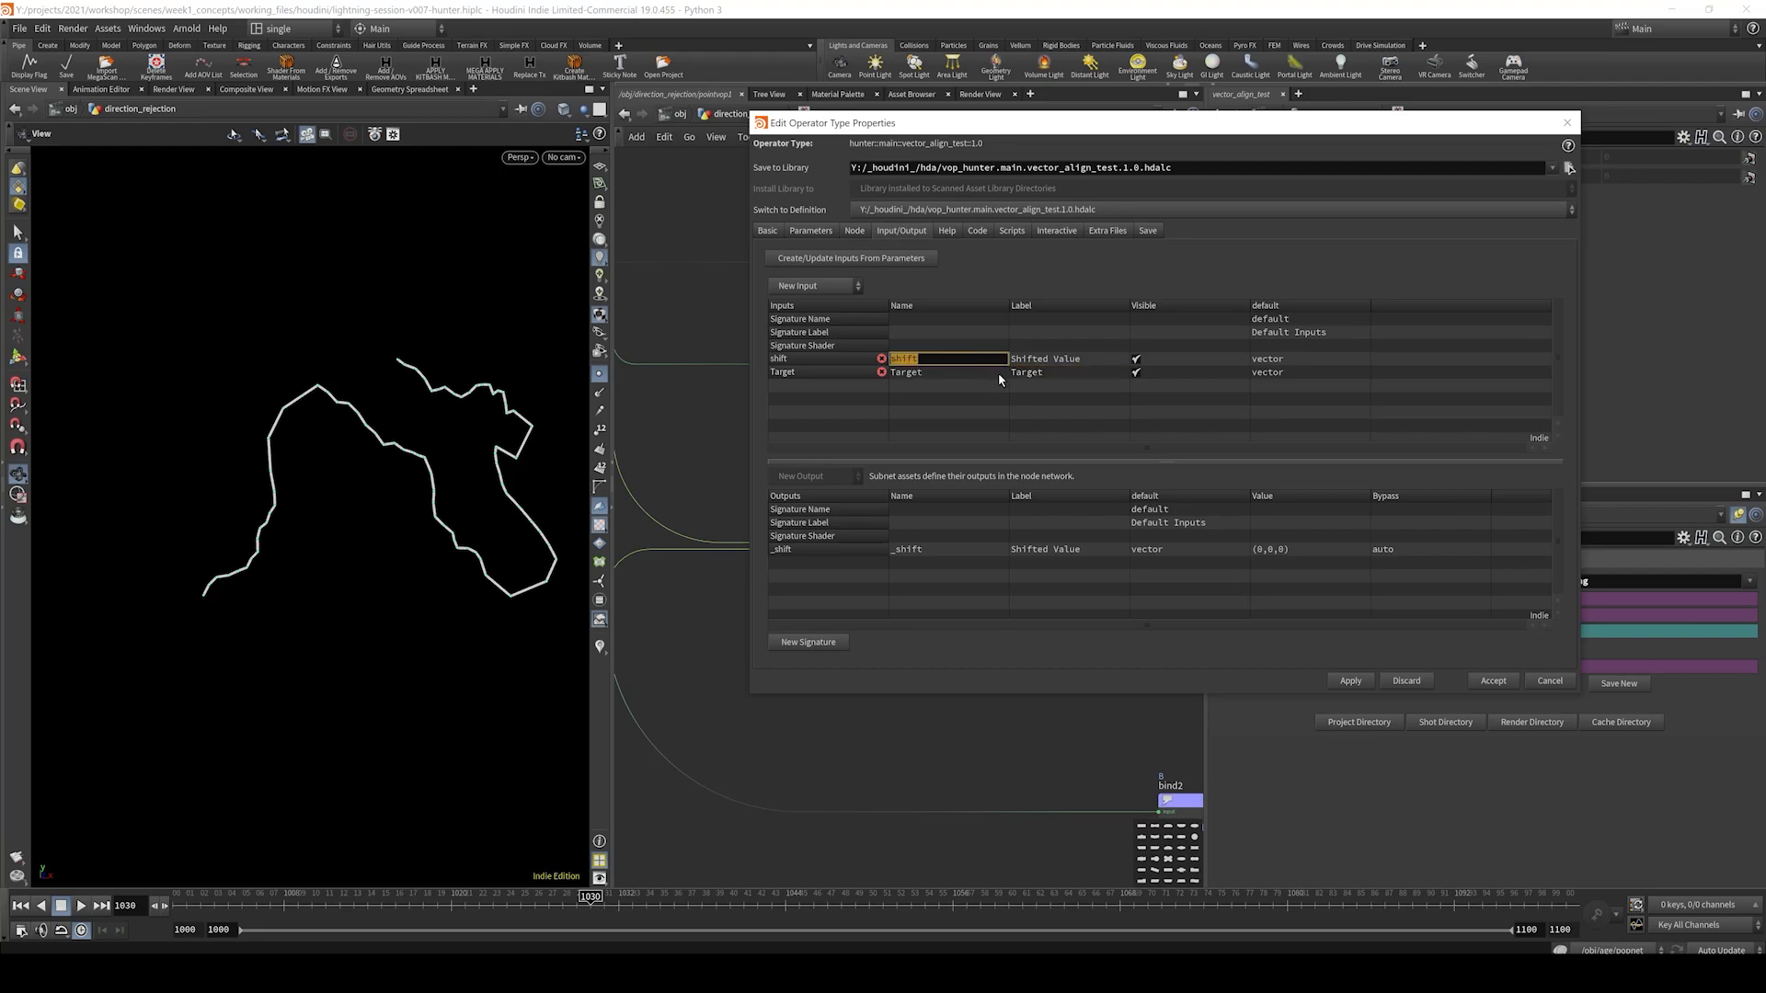
type("Input Vector")
key("Tab")
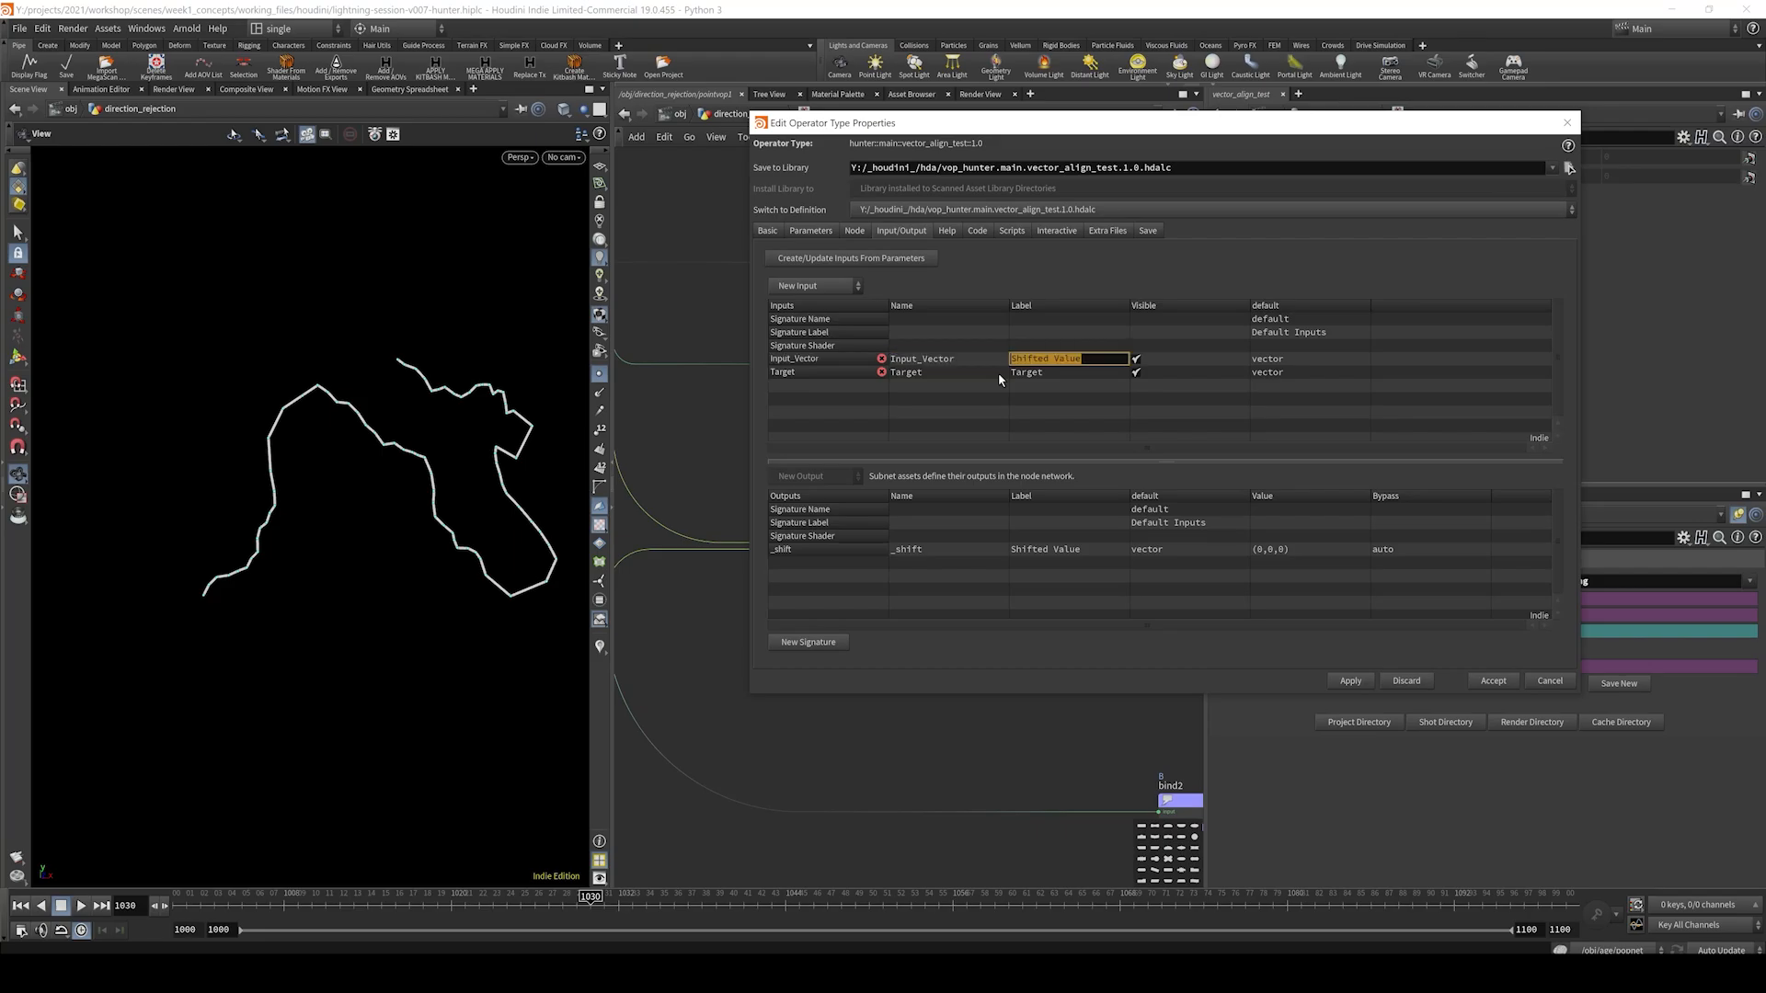
type("Input Vector")
- Check the data types of the inputs and output, and apply and accept the operator type changes
left_click(1257, 361)
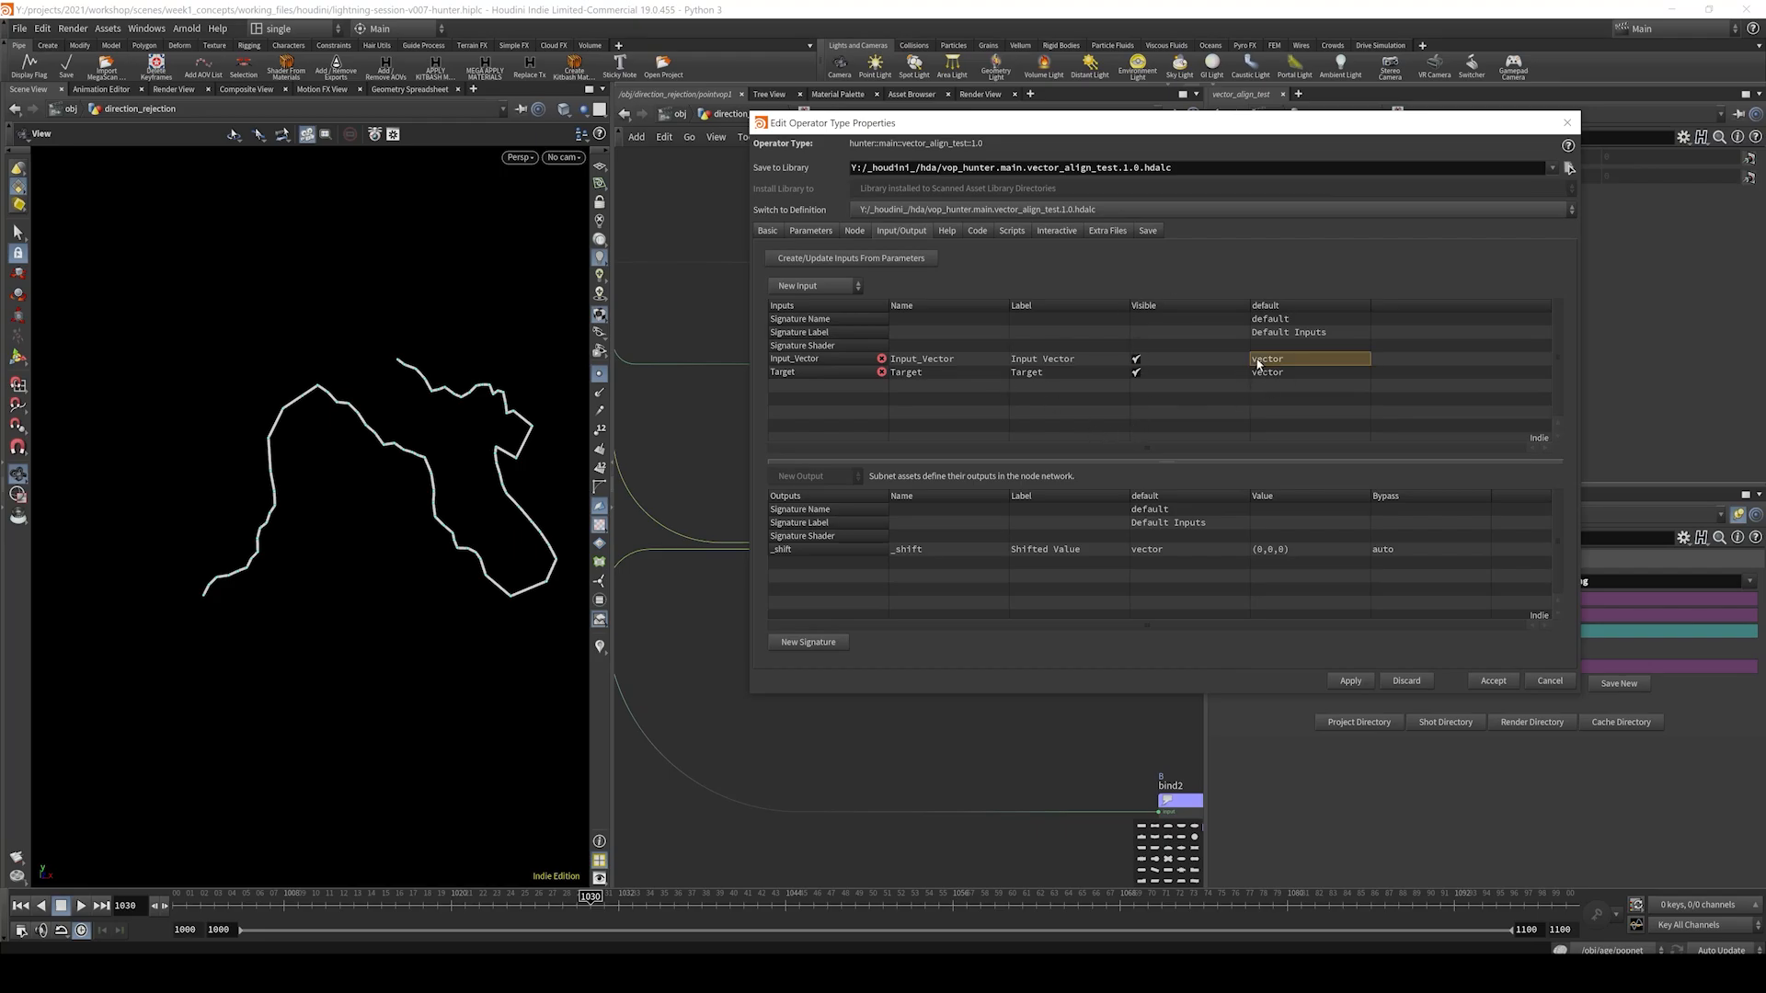
left_click(1270, 374)
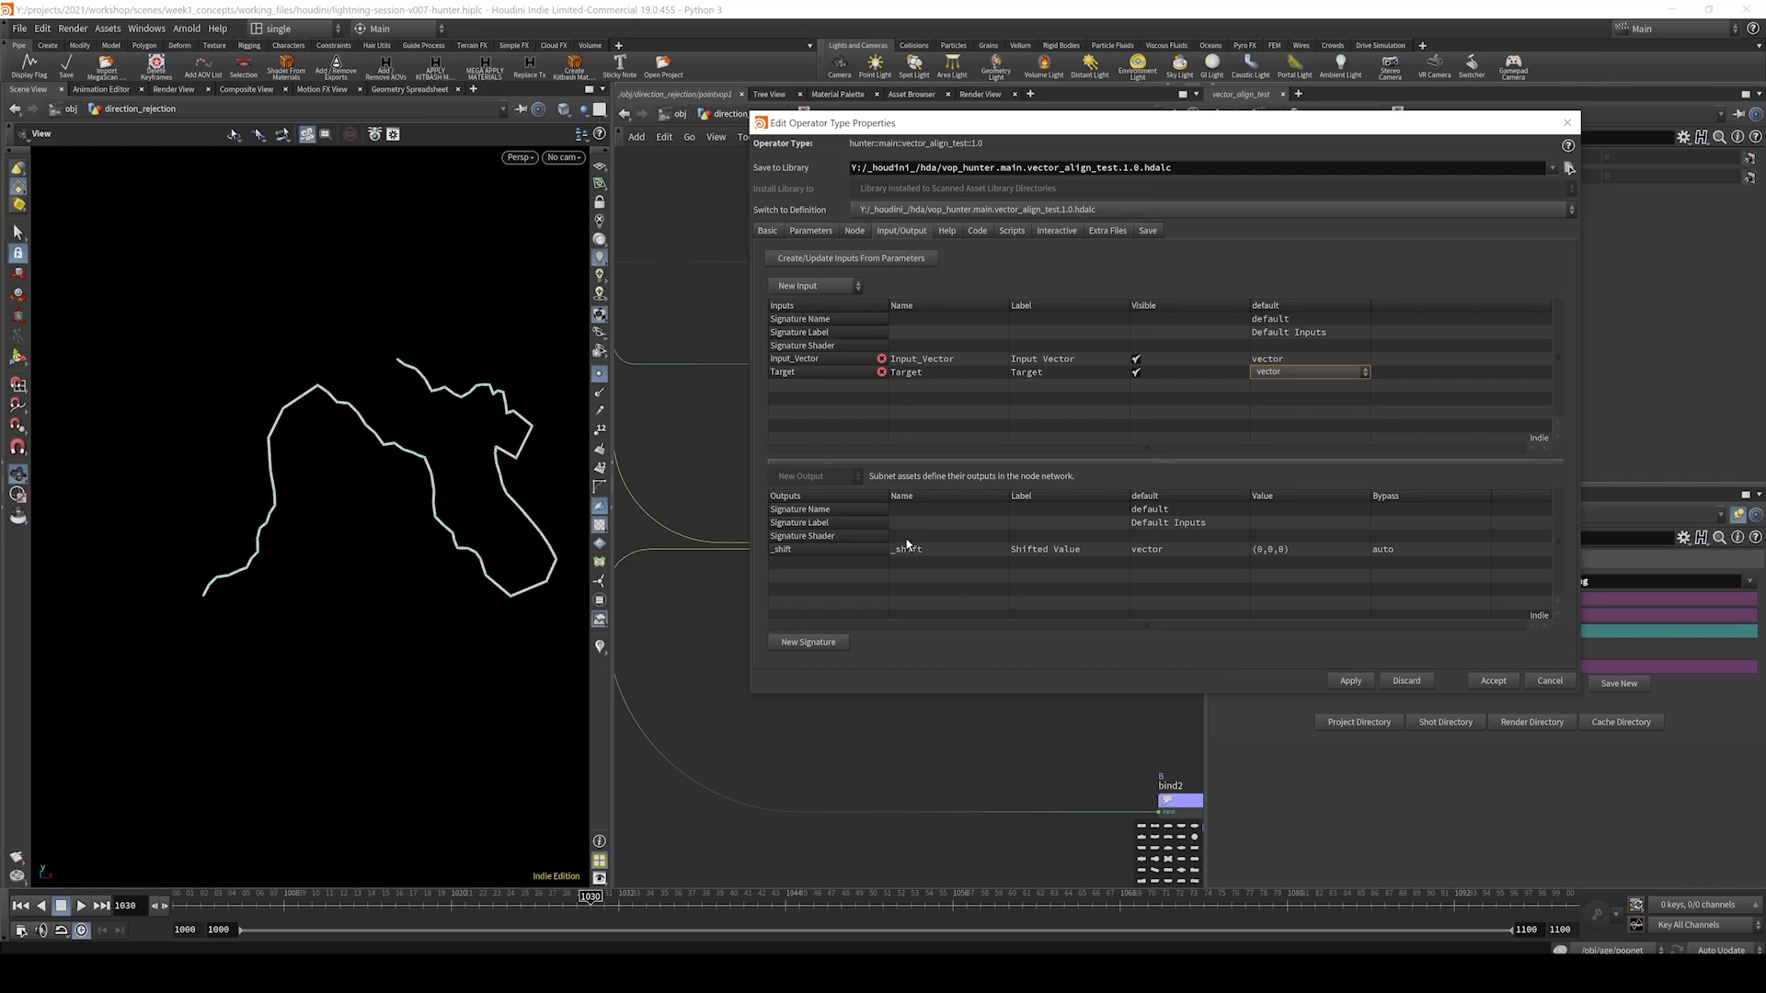
left_click(983, 549)
left_click(1122, 552)
left_click(1352, 554)
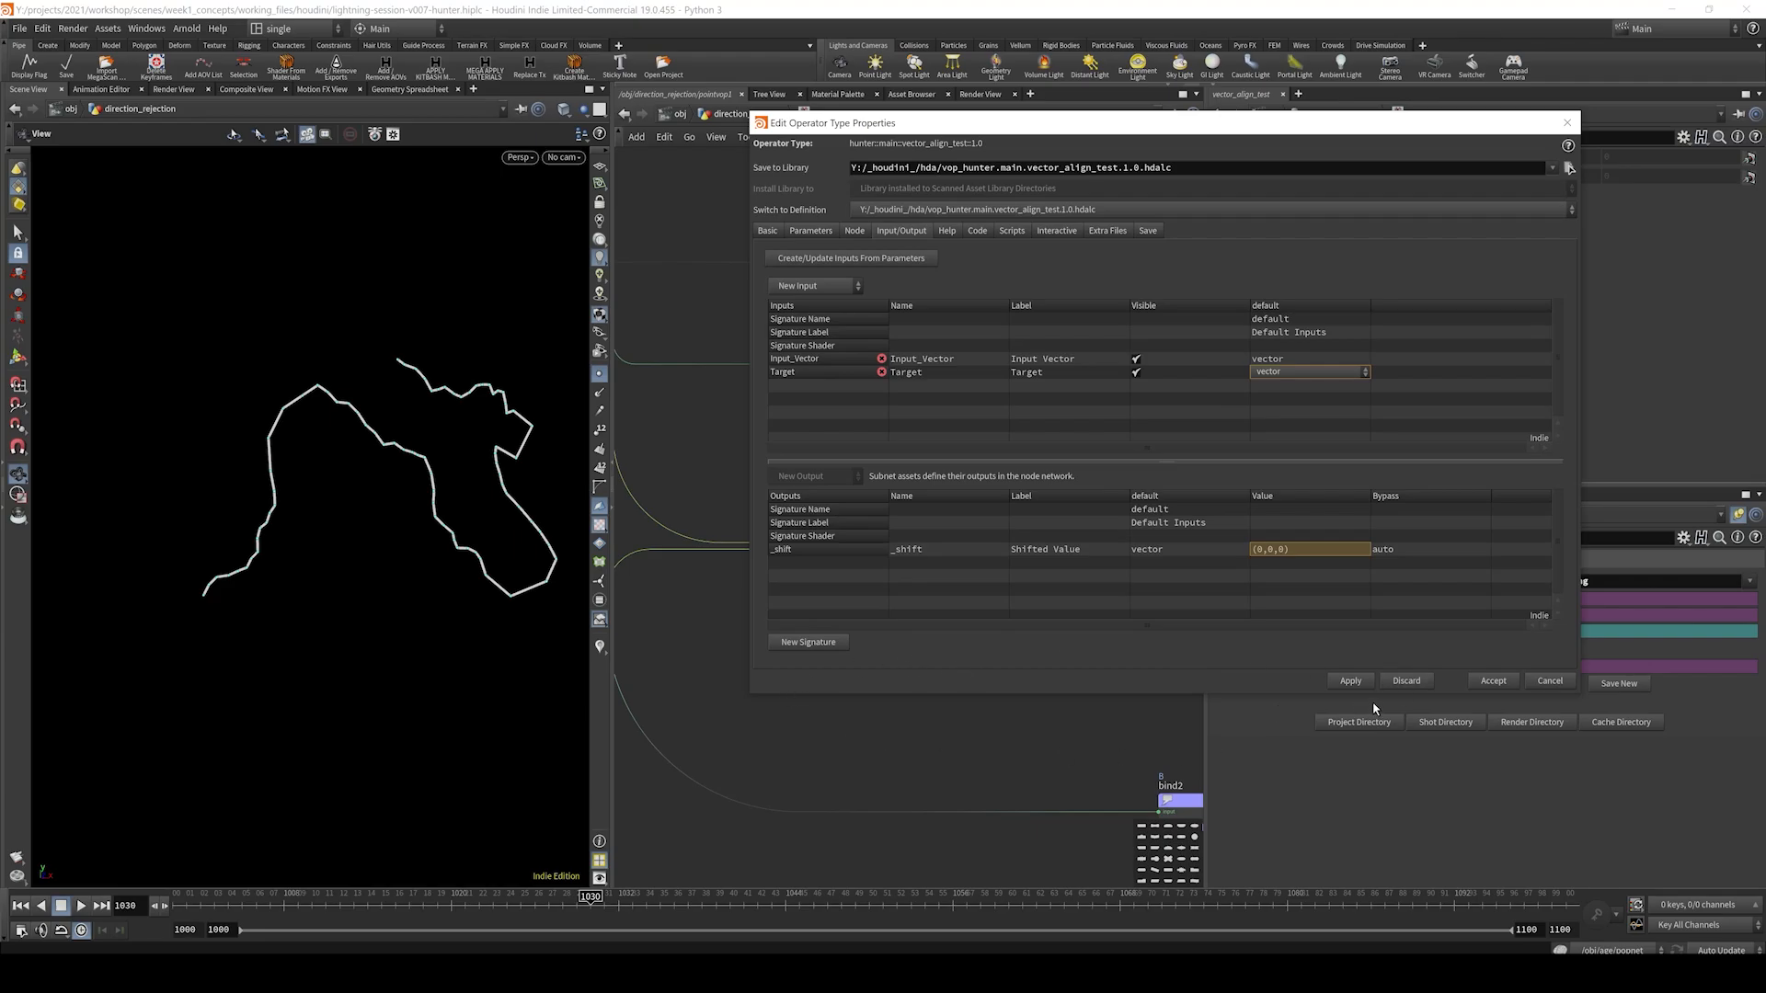
left_click(1349, 682)
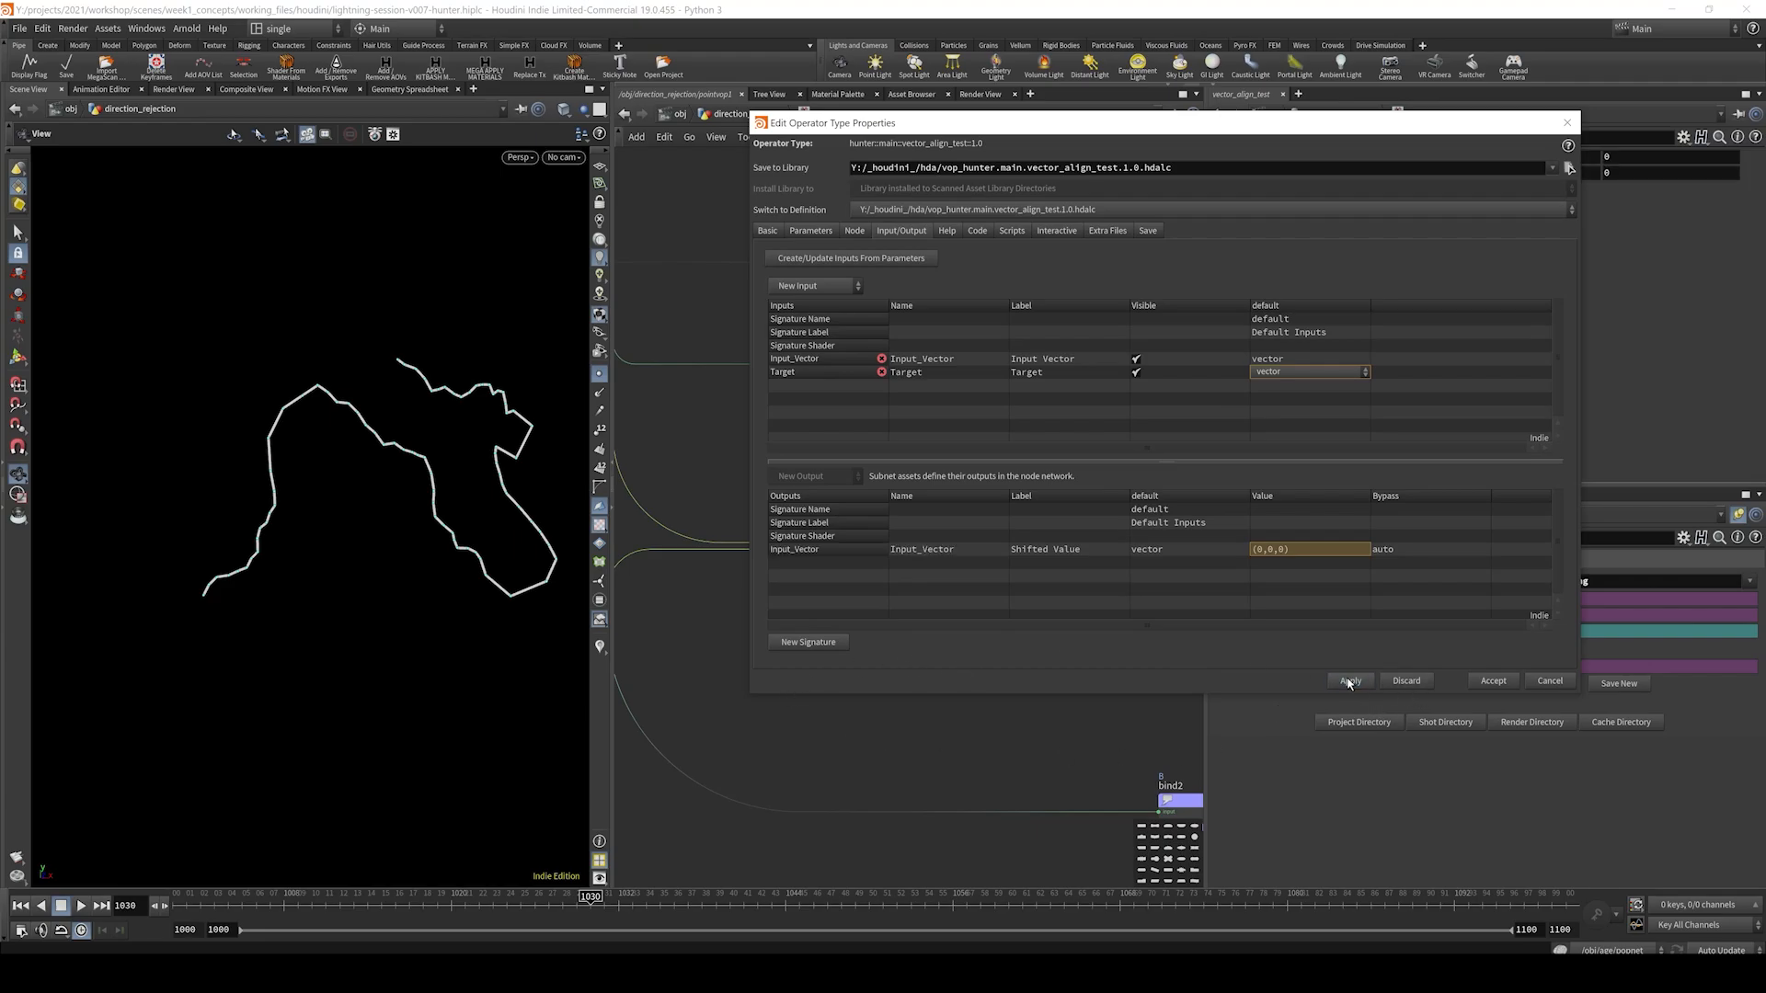
left_click(1493, 681)
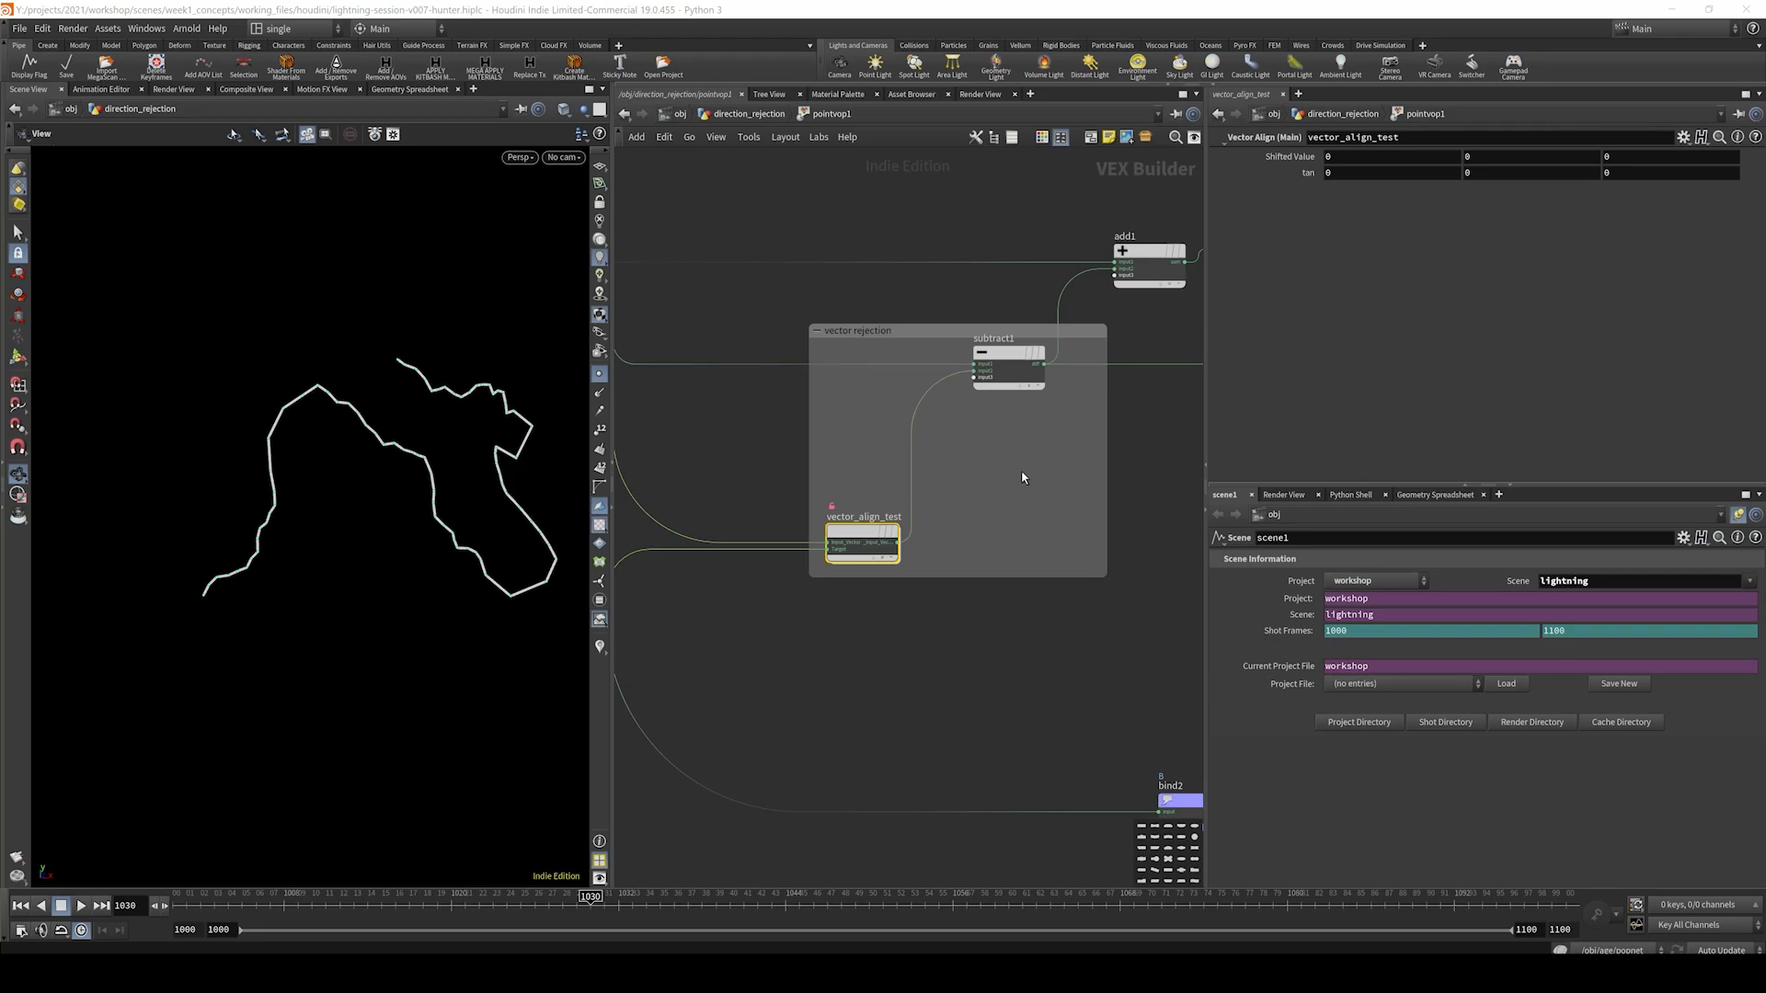
- Save the node type of vector_align_test and match the node to its current definition
right_click(875, 530)
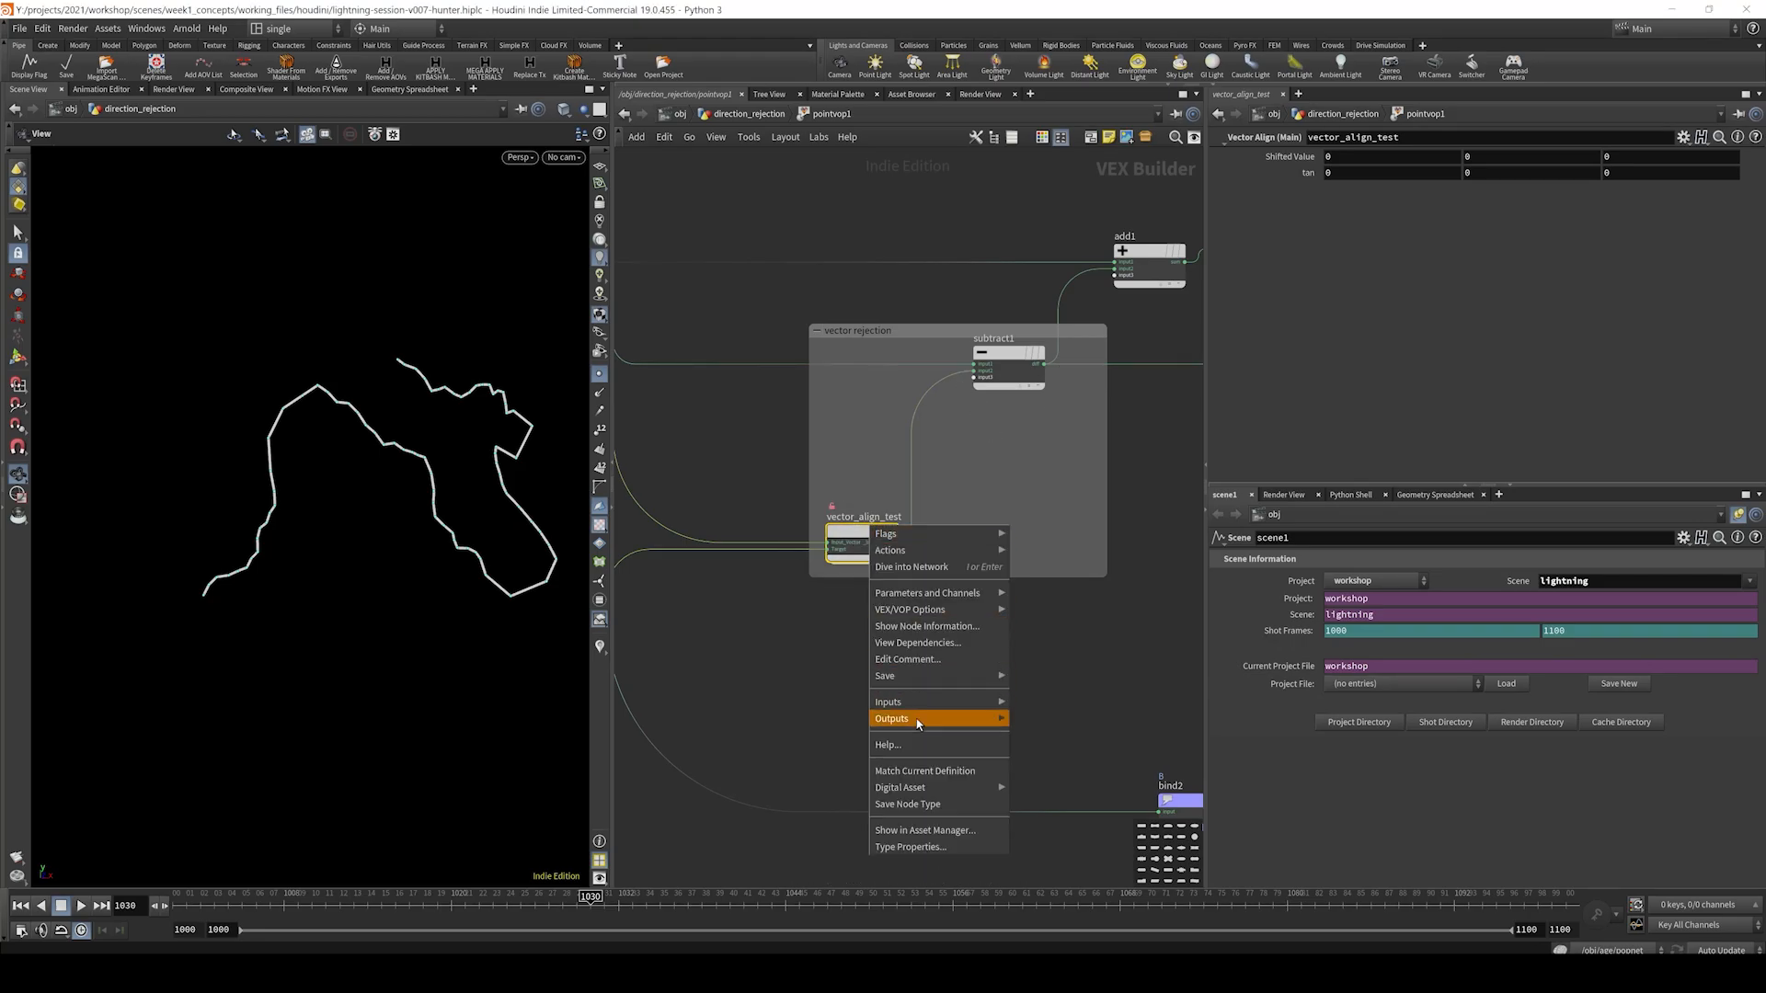
left_click(894, 804)
right_click(860, 541)
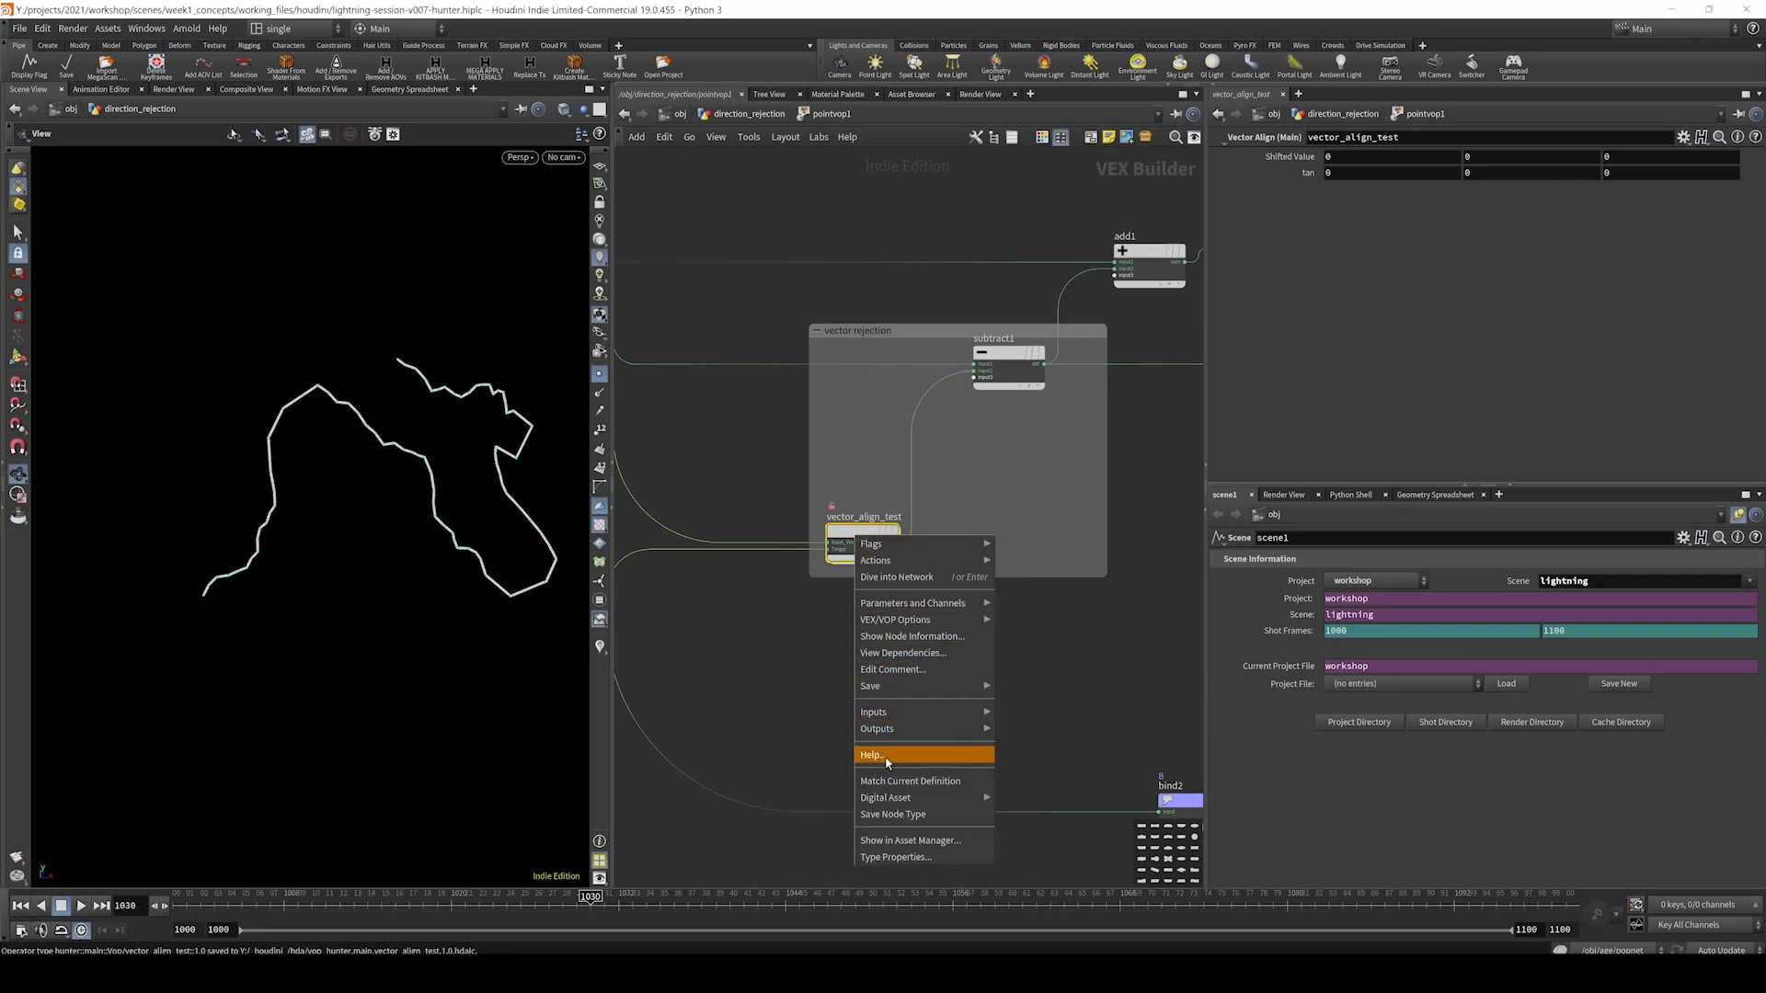
left_click(890, 781)
- Copy the vector_align_test node and return to the direction_rejection geometry network
key("h")
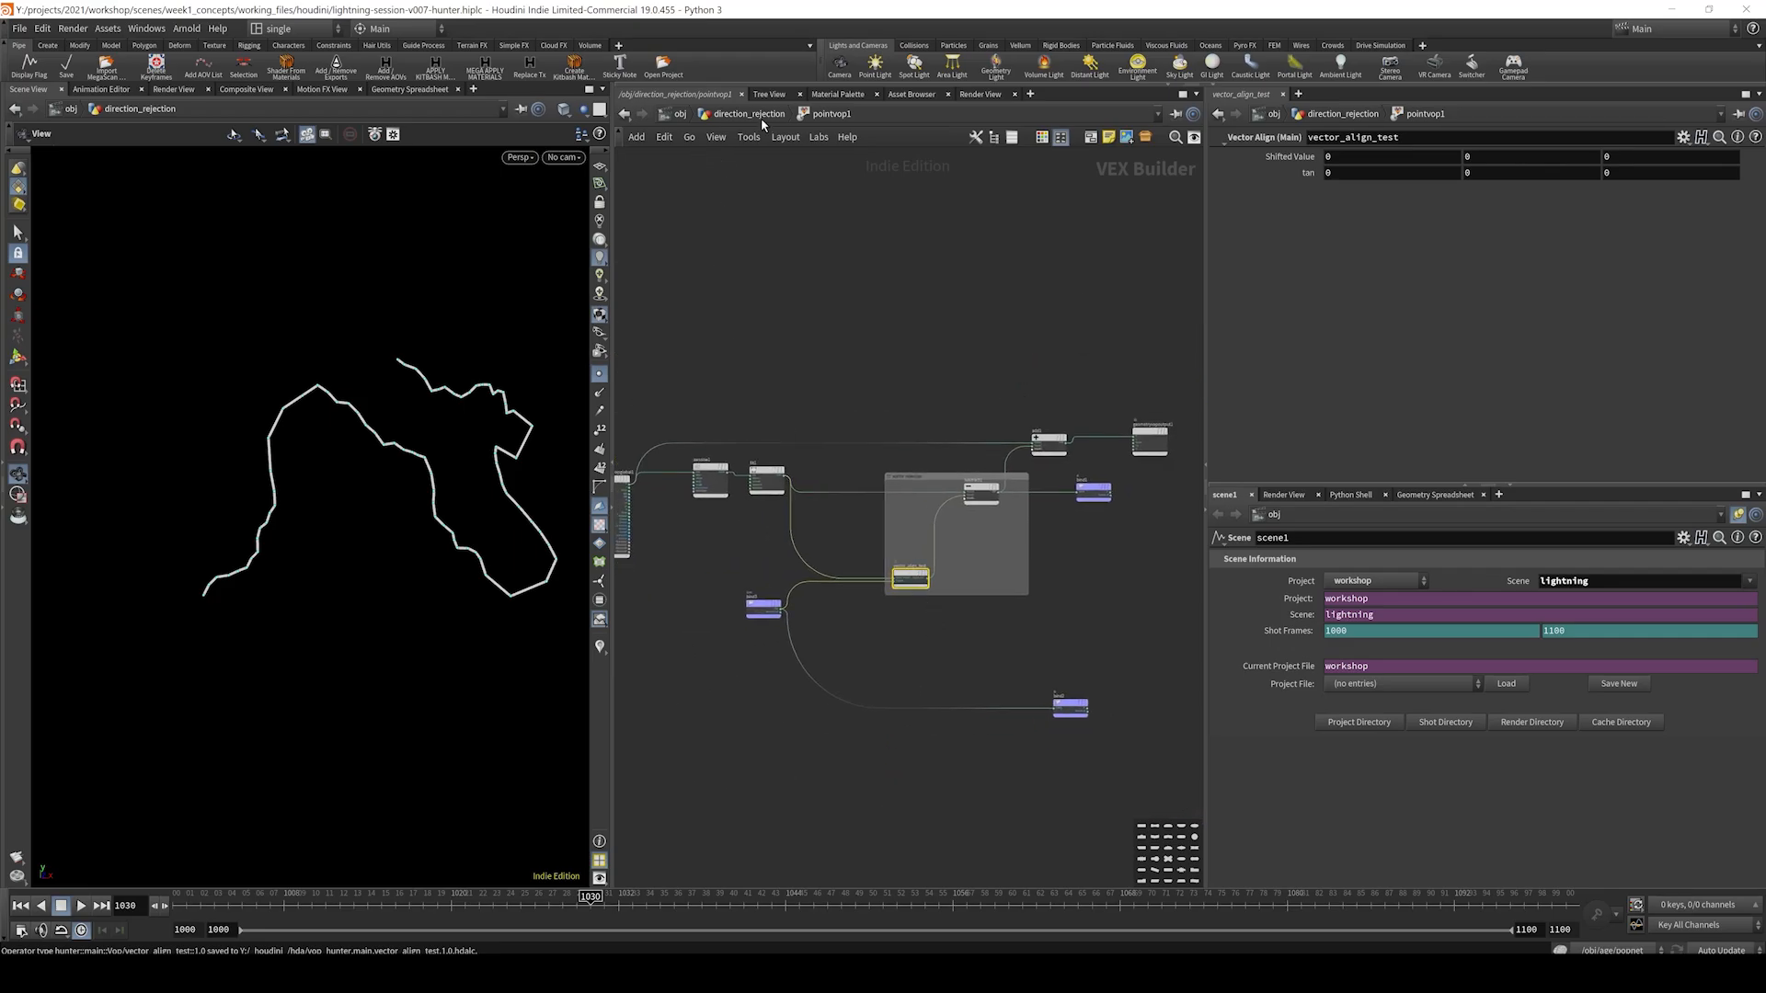
key("ctrl+c")
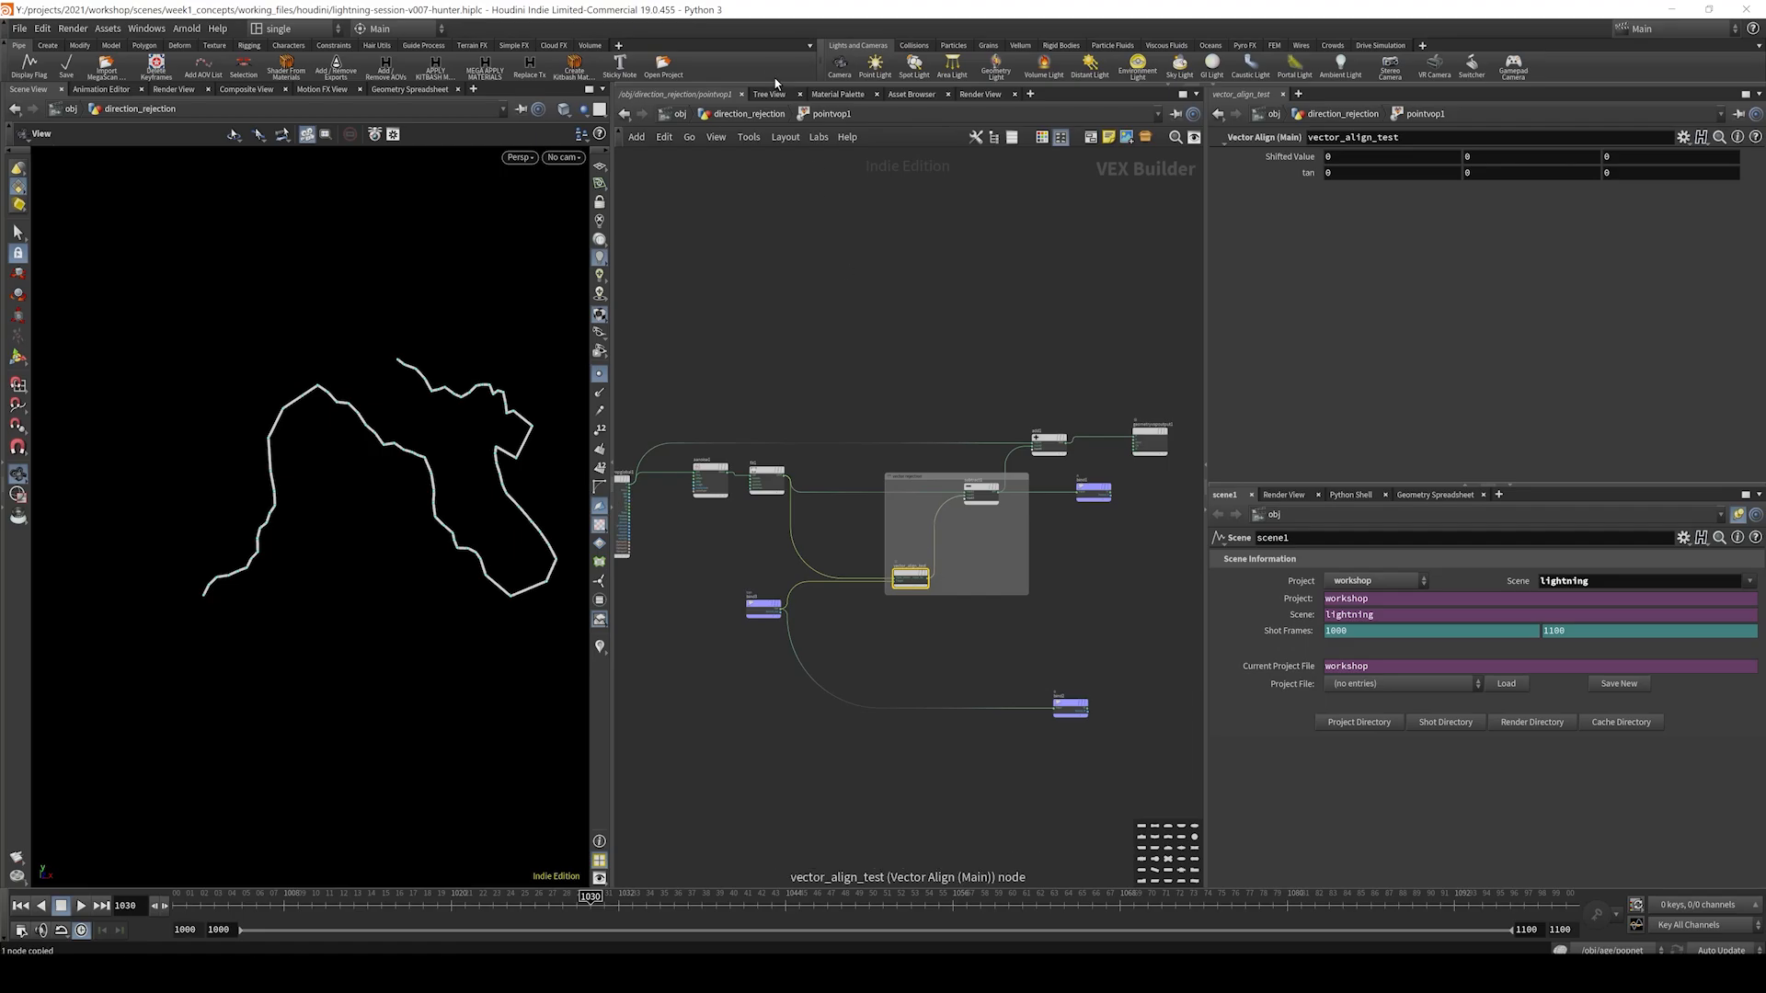
left_click(749, 113)
scroll(888, 257, "down", 1)
middle_click_drag(1117, 506, 935, 378)
left_click(934, 378)
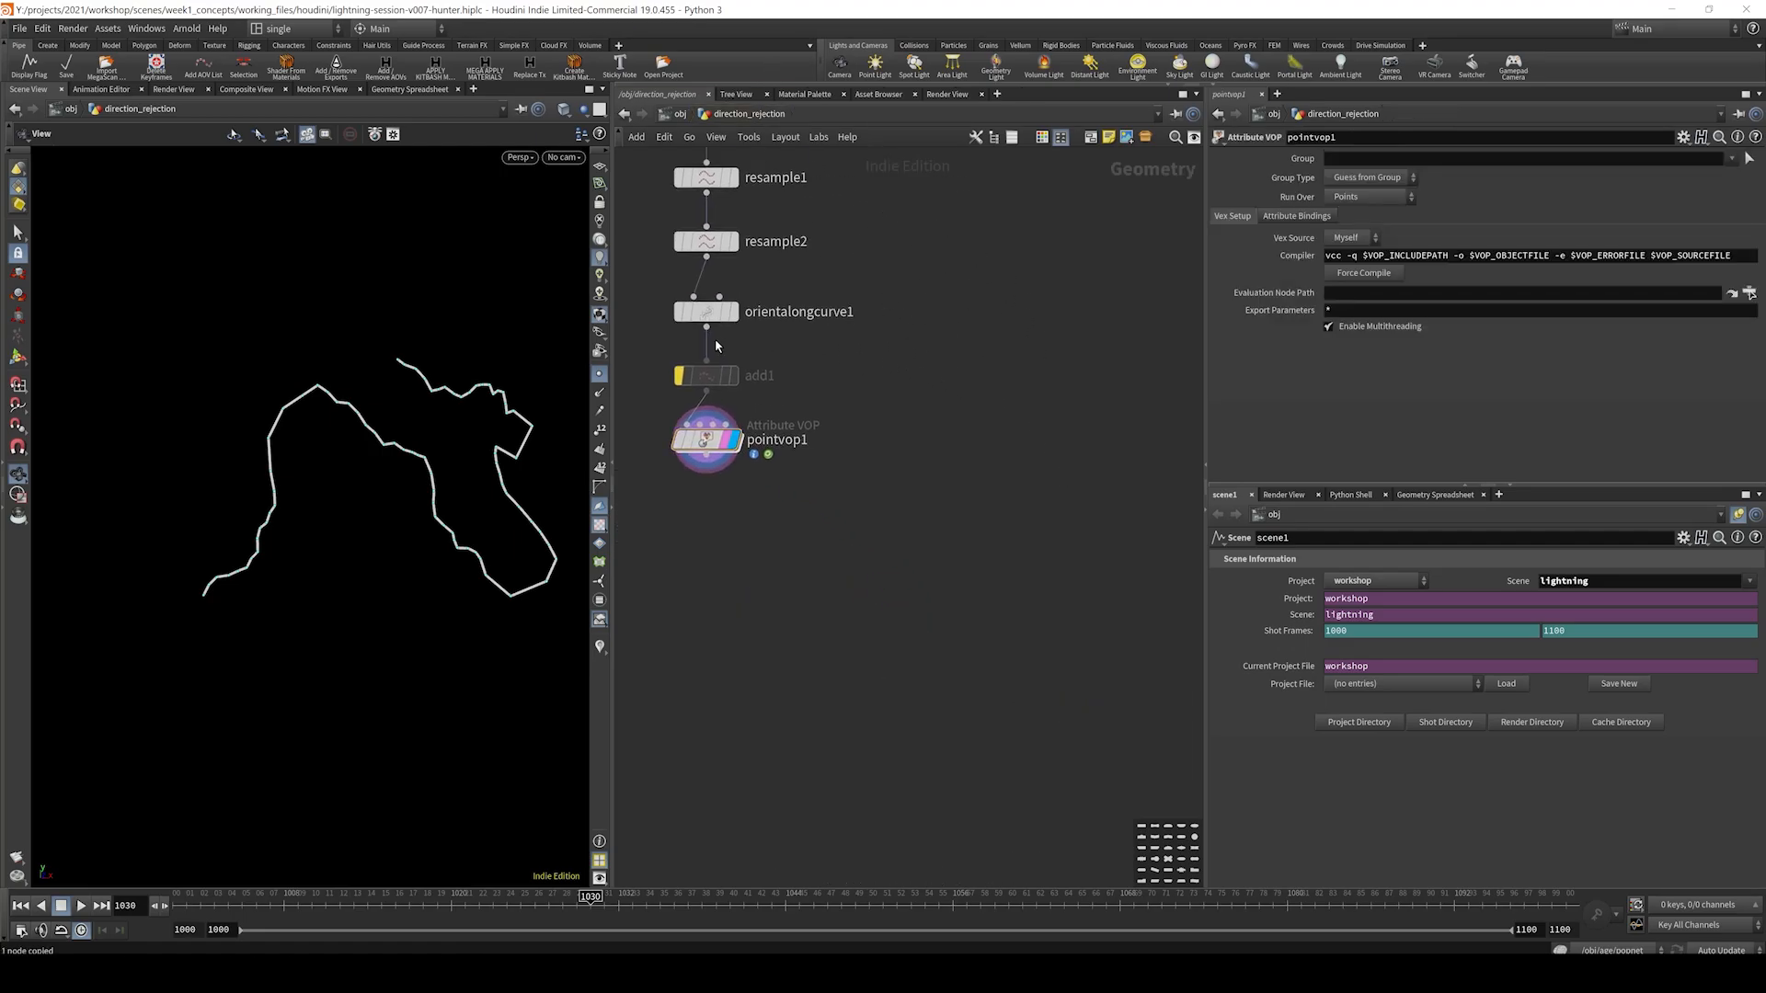
left_click(706, 329)
key("Tab")
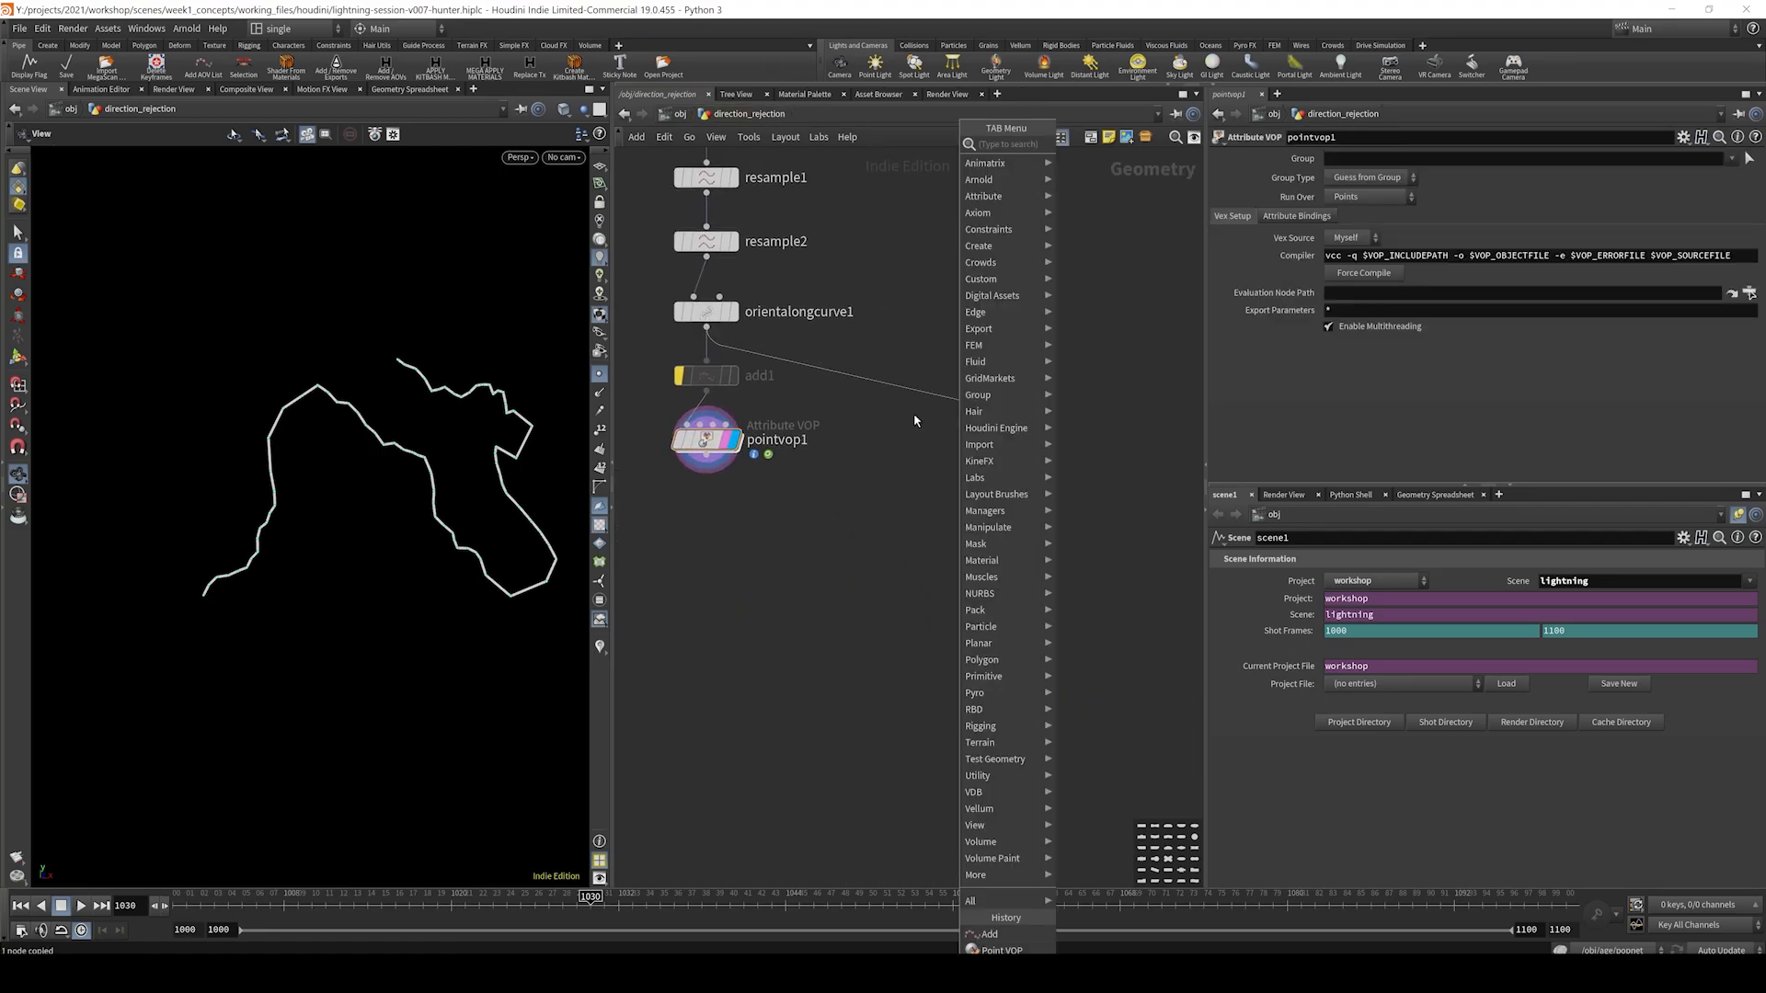
key("Escape")
- Add a Test Geometry: Pig Head node beside the curve chain, display it and frame it in the viewport
key("Tab")
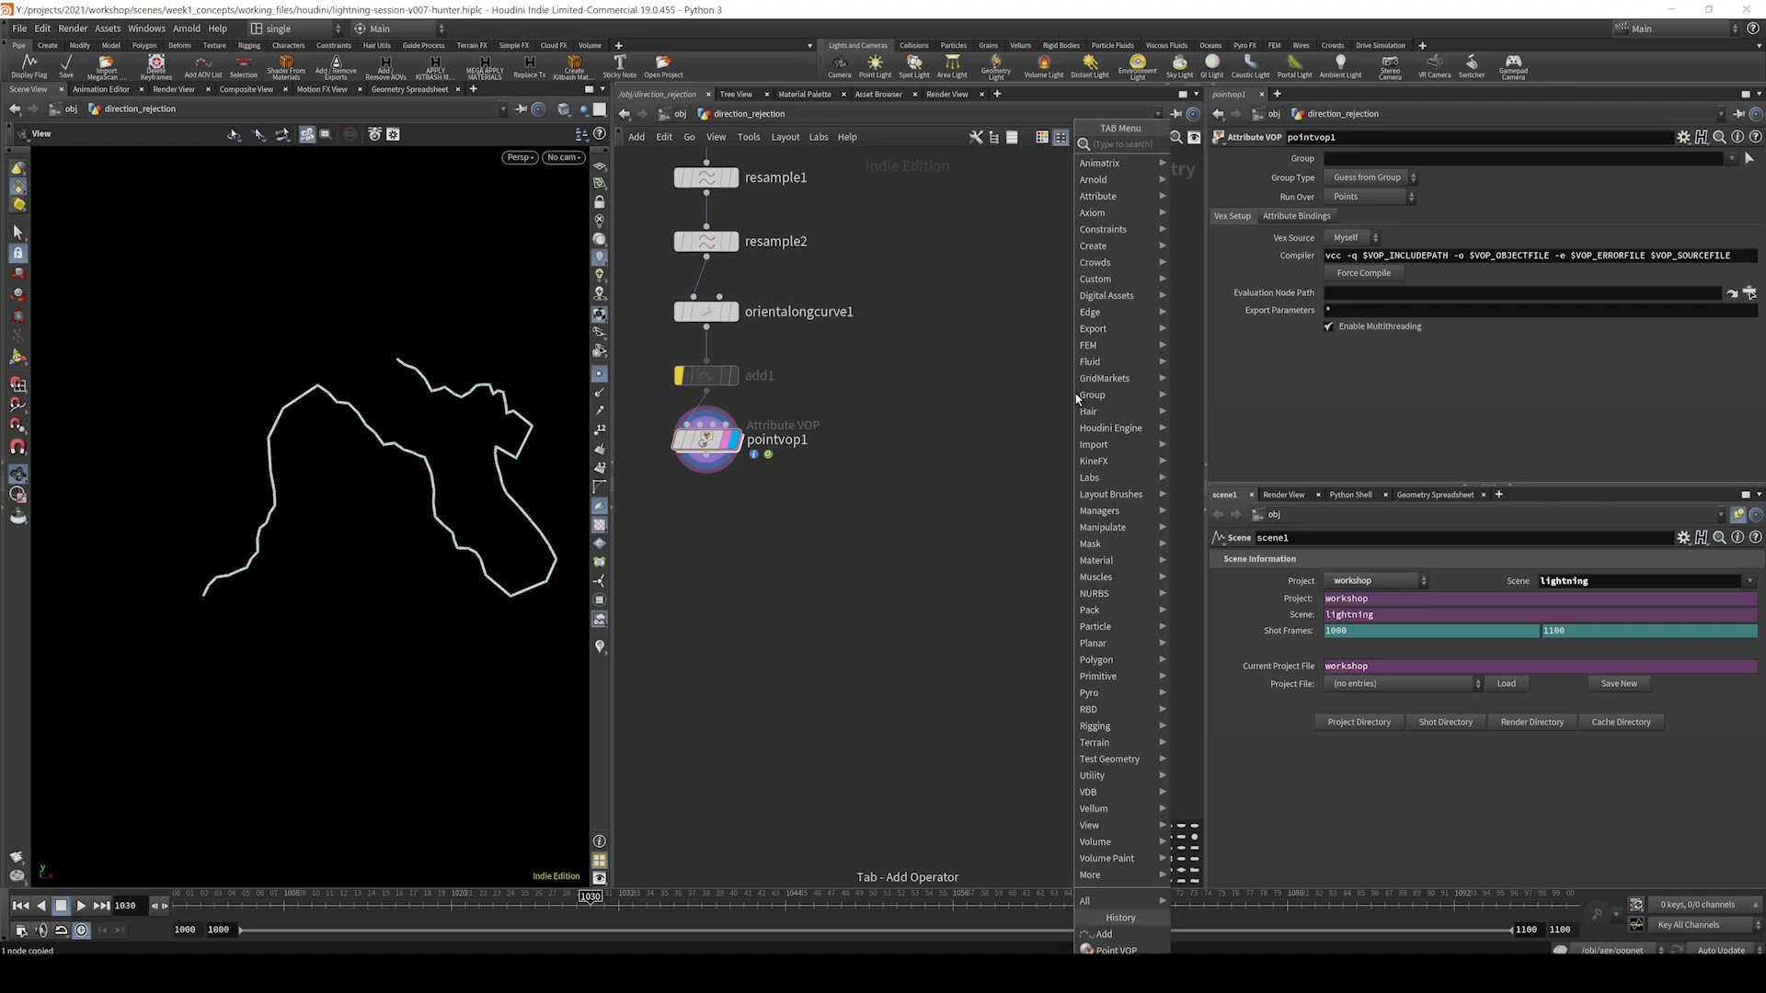
type("pig")
key("Return")
key("Return")
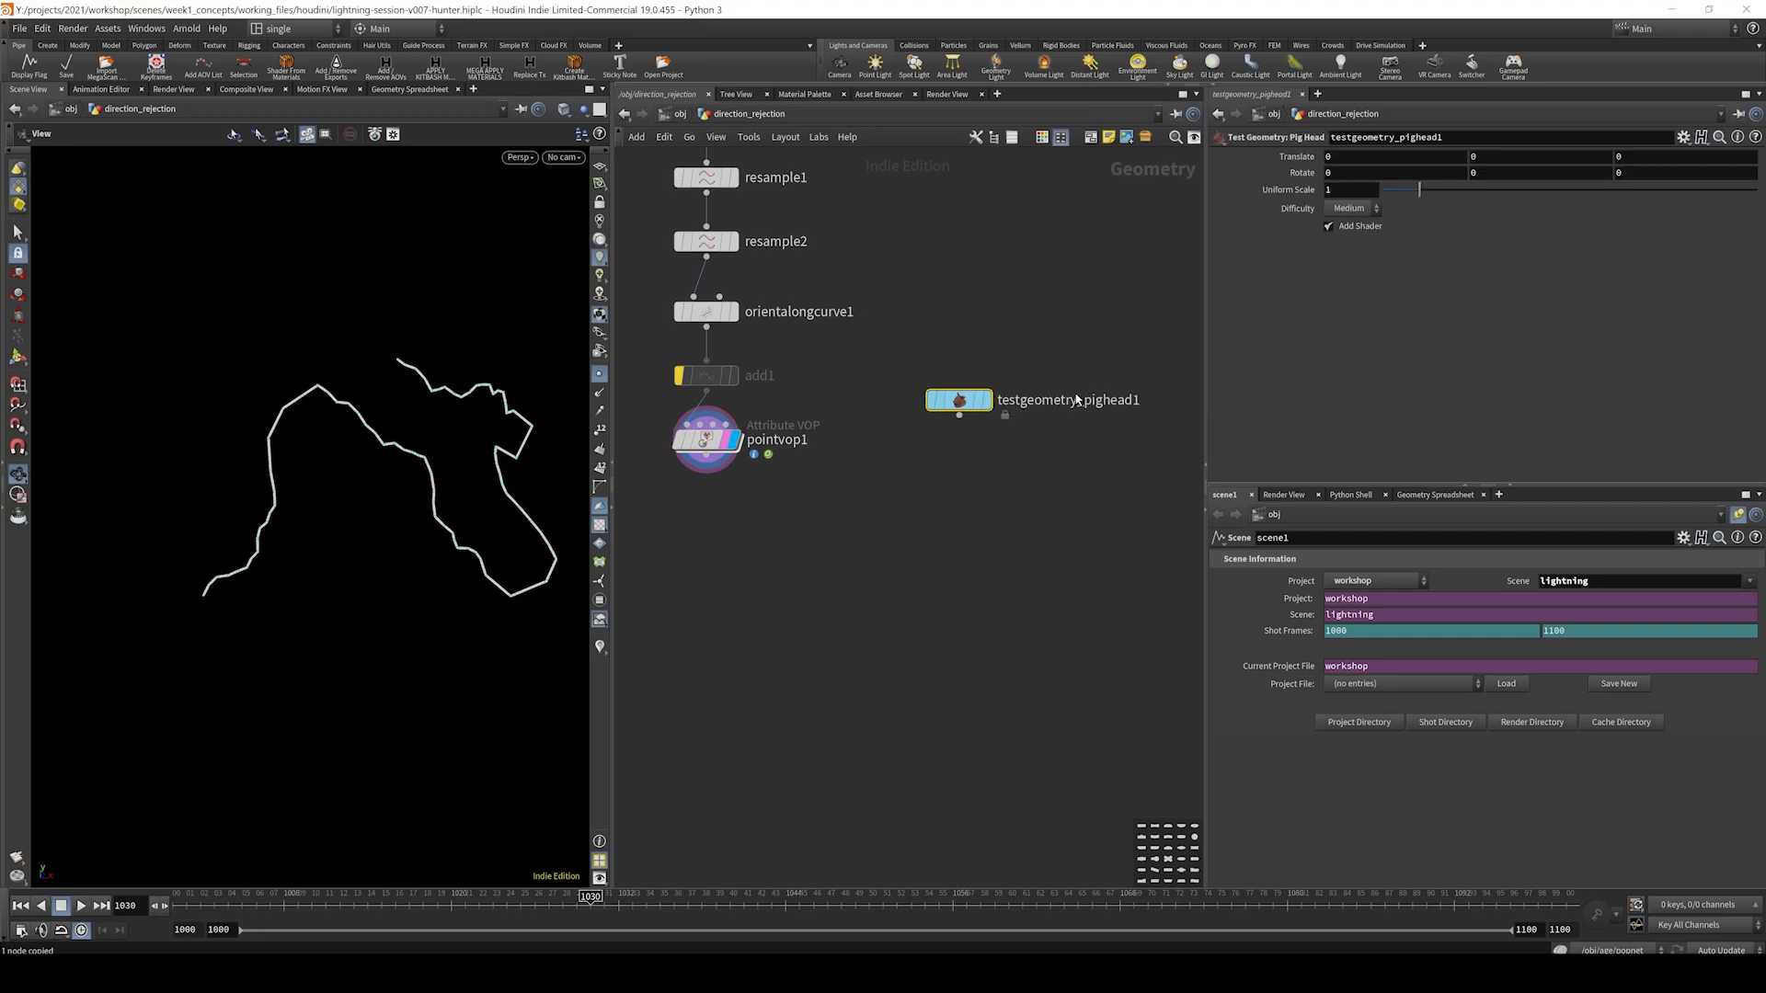
left_click(986, 400)
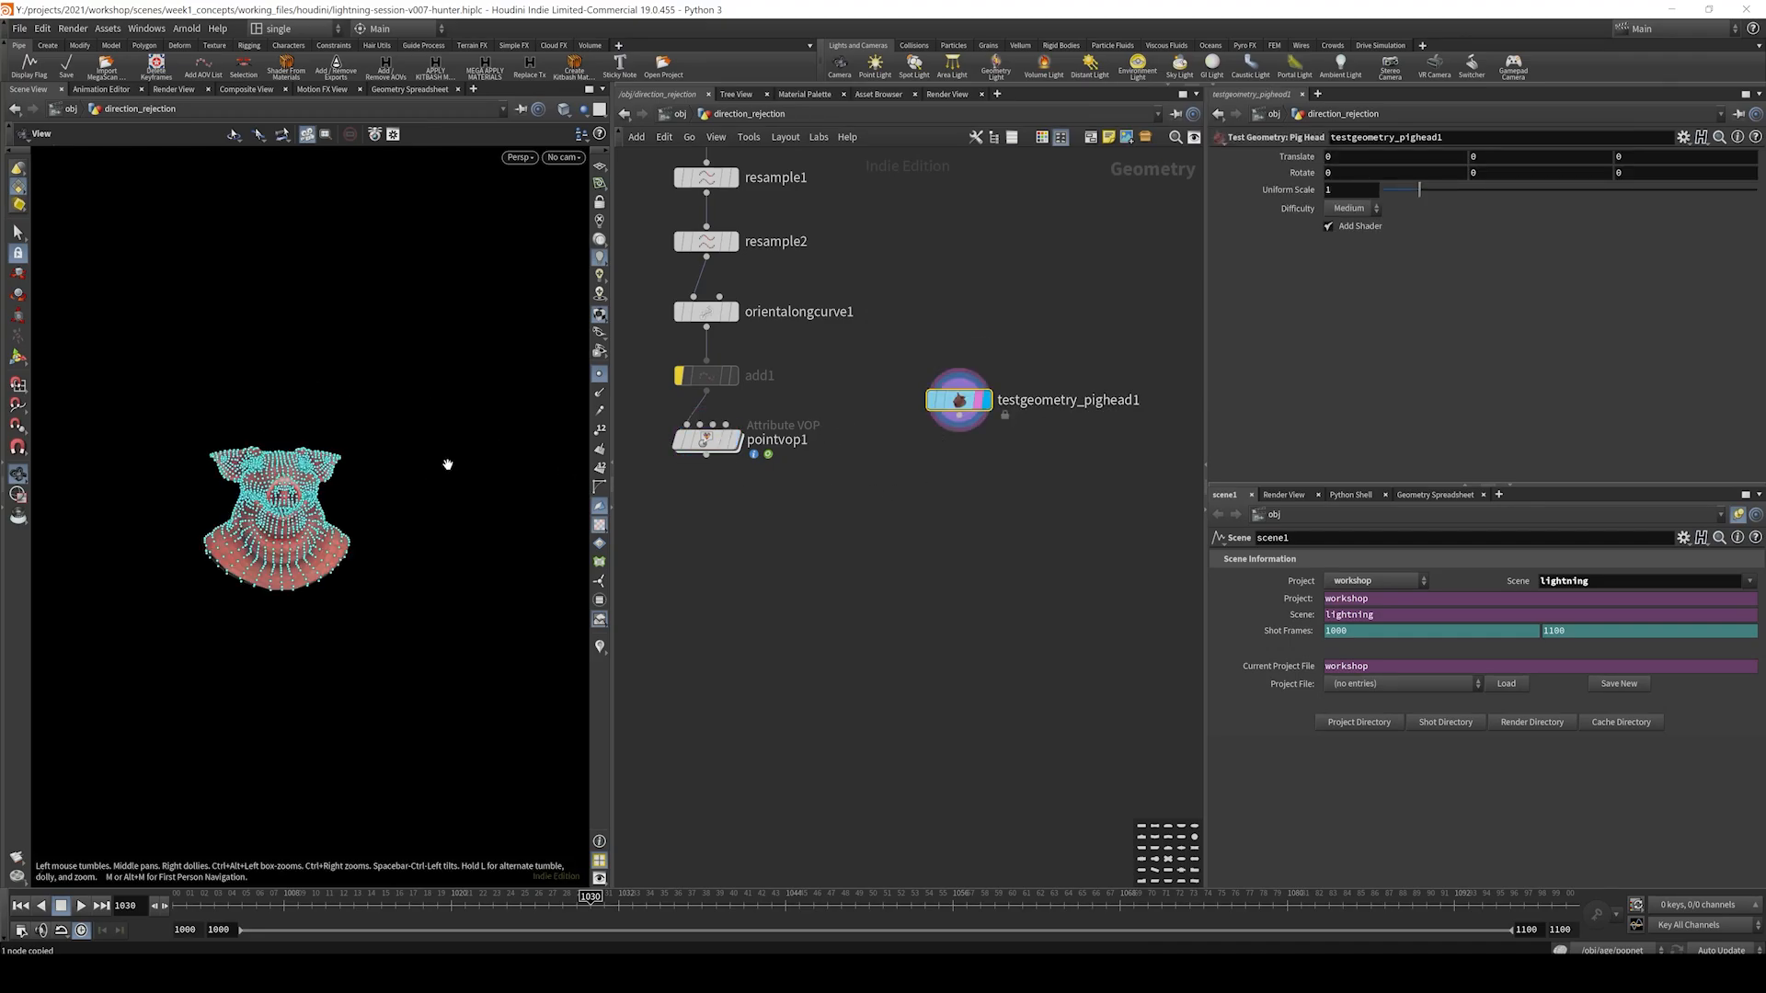
key("g")
left_click_drag(242, 513, 315, 524)
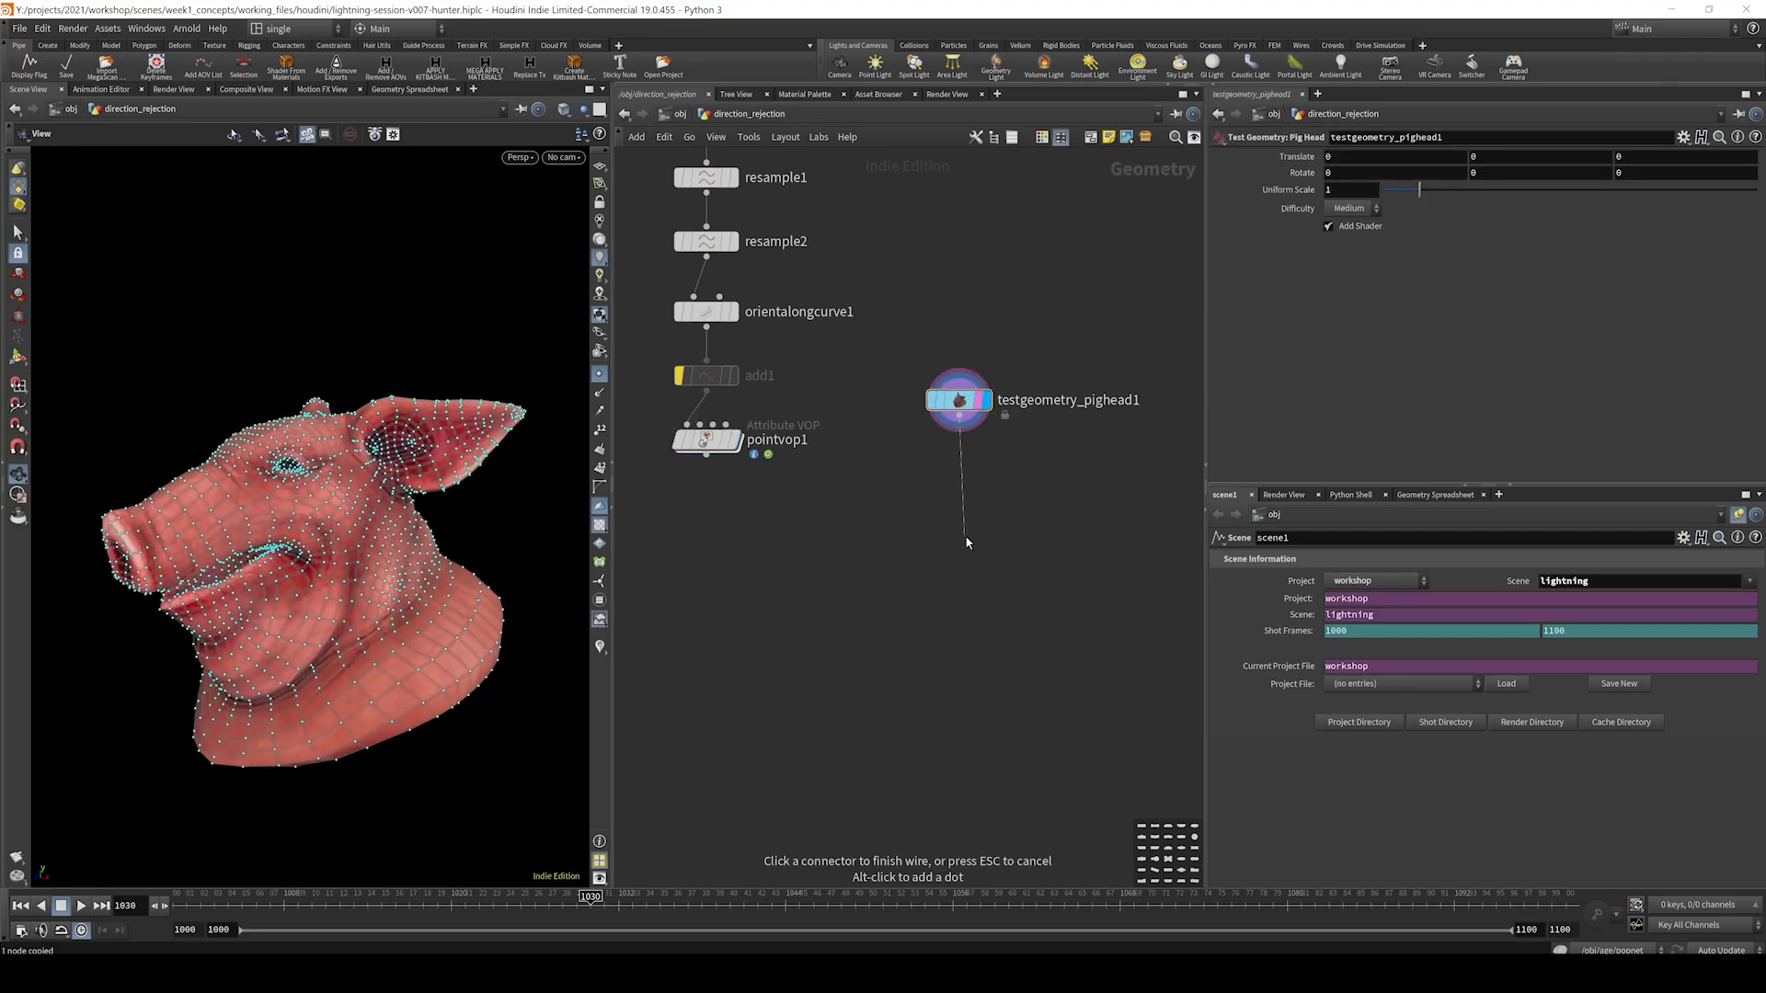
- Append a Point VOP to the pig head, display it and enter its network
key("Tab")
type("pointvop")
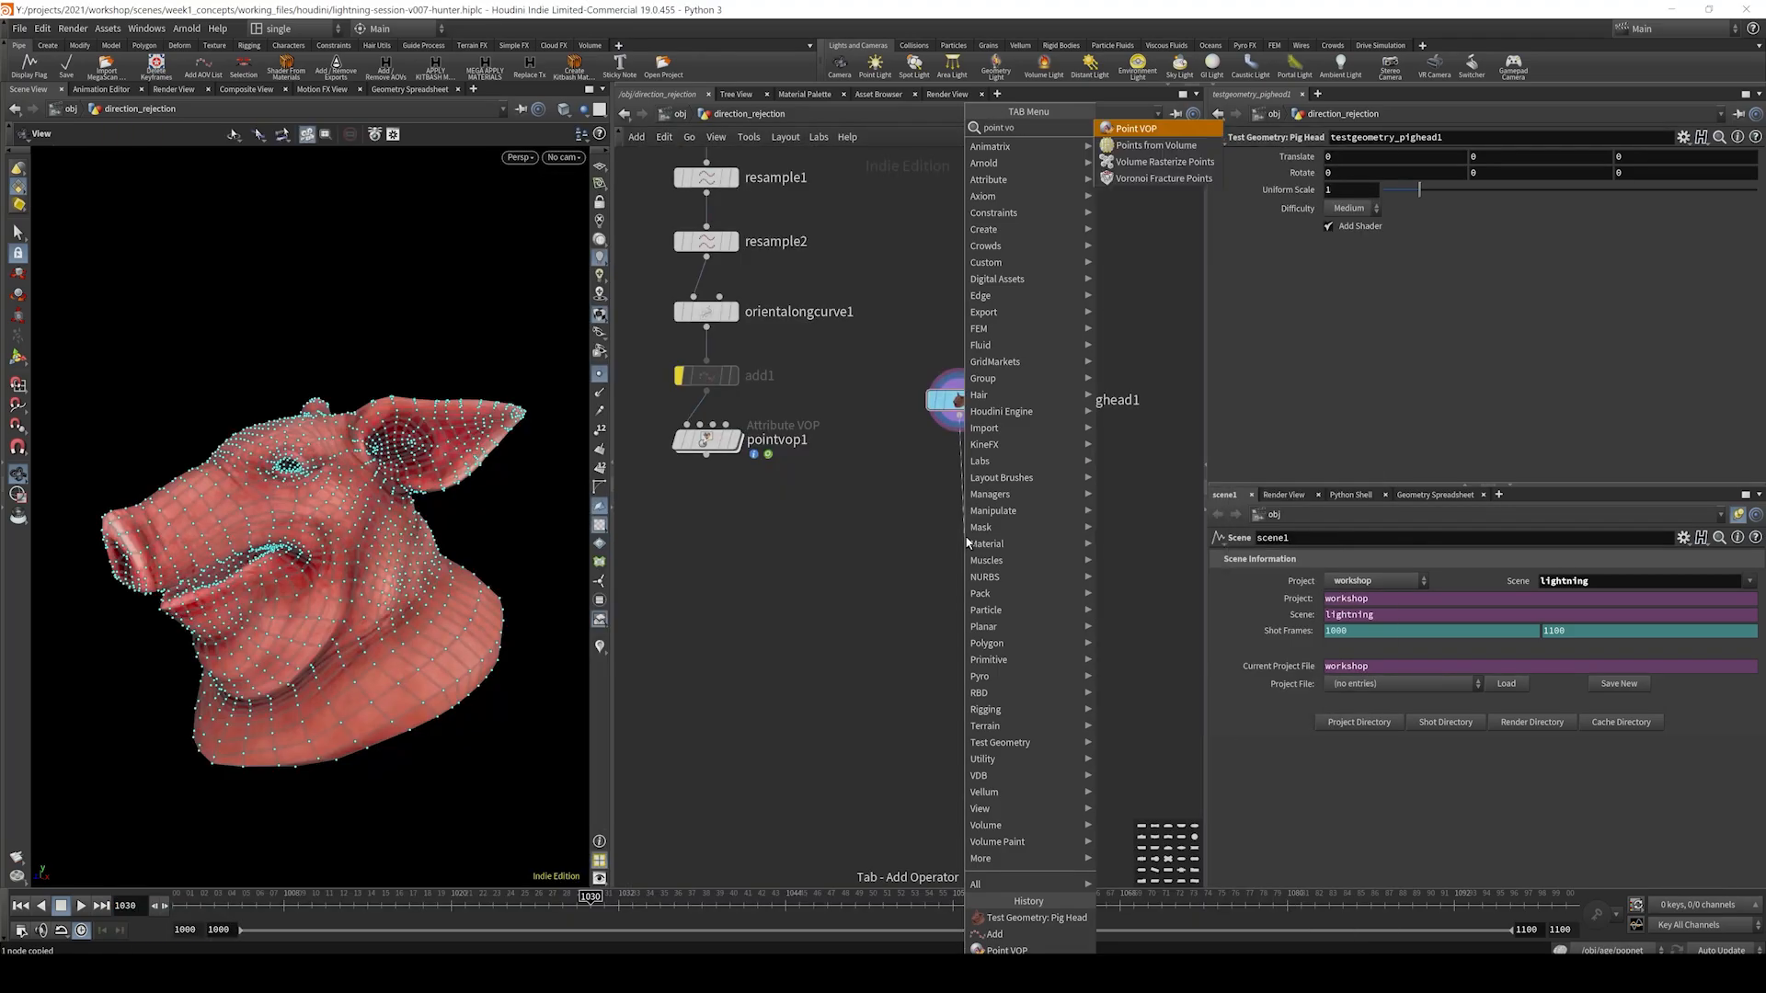
key("Return")
key("Return")
left_click(993, 536)
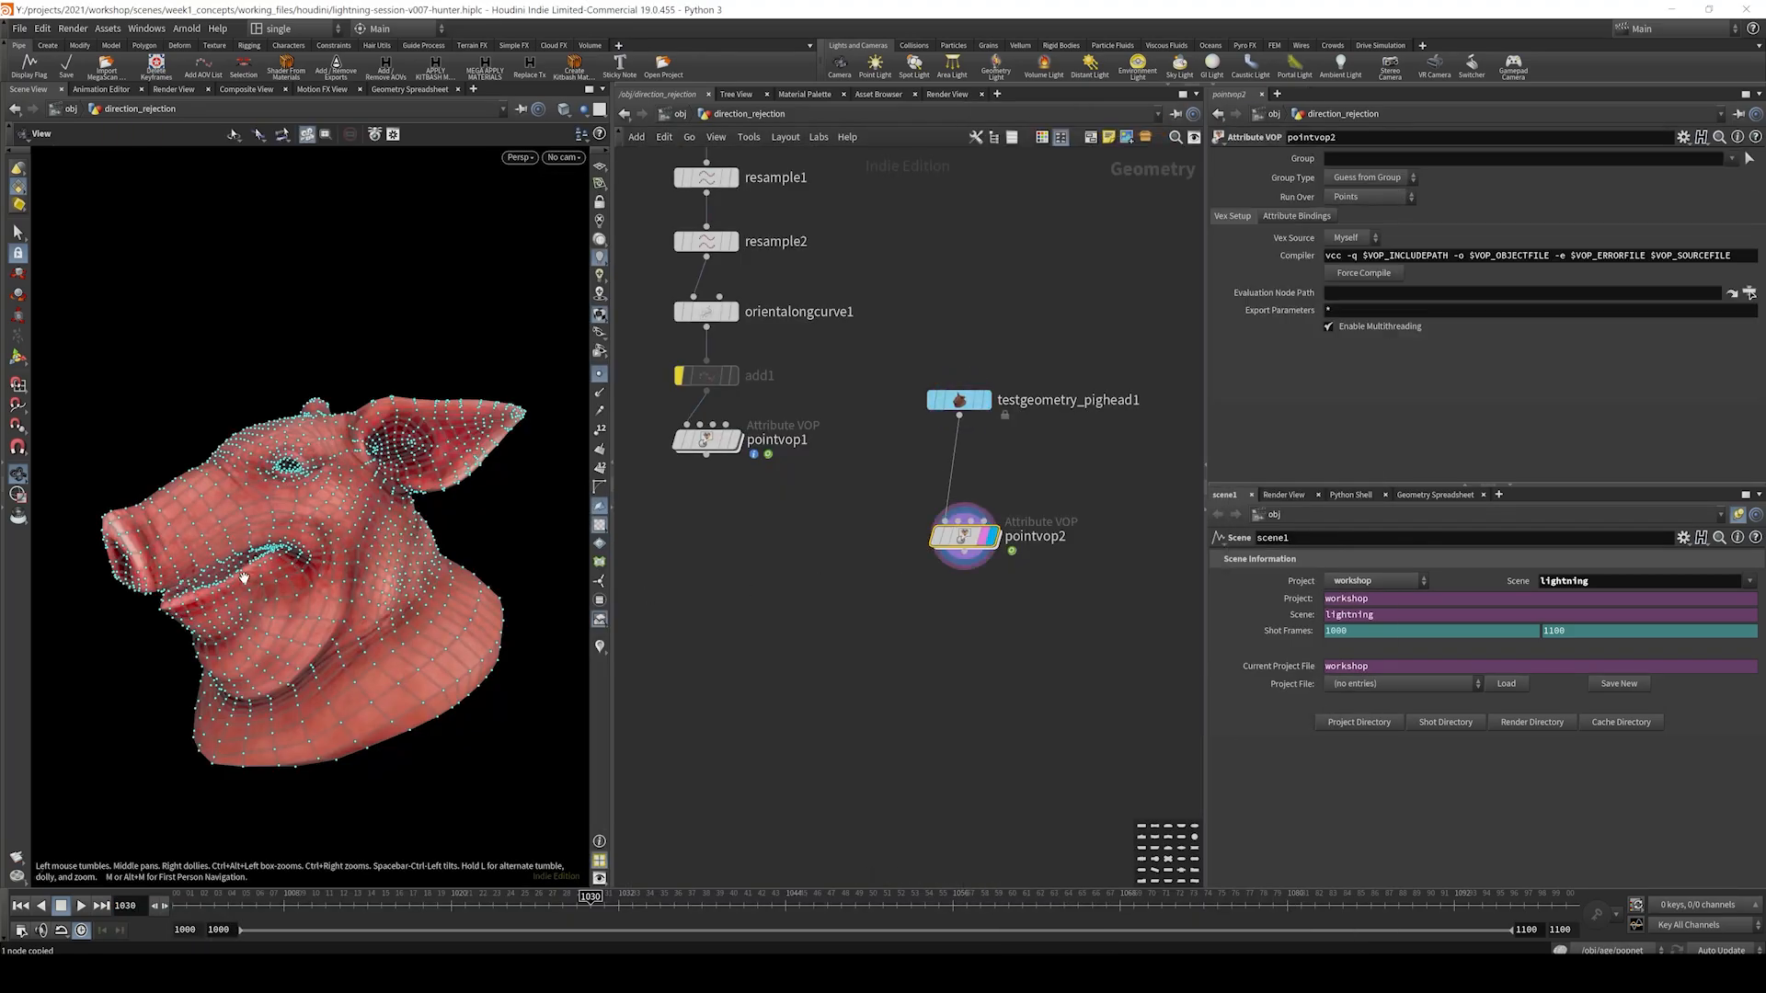
double_click(959, 541)
middle_click_drag(996, 634, 991, 580)
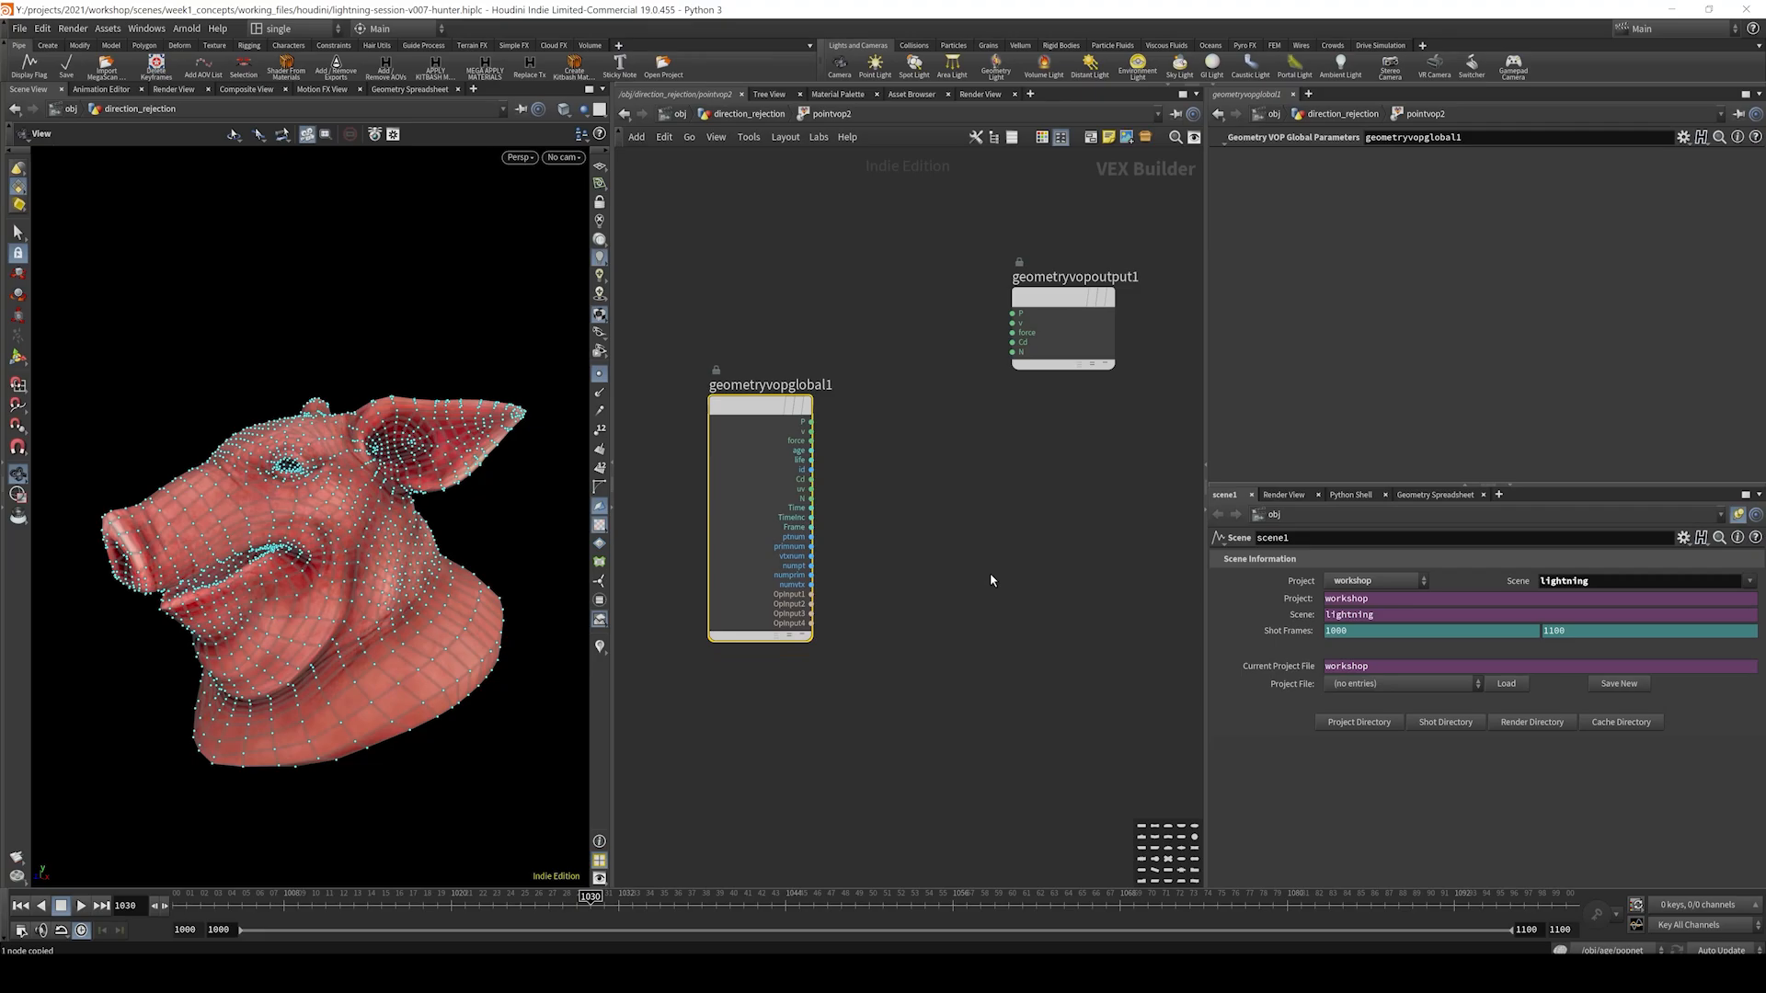
- Add an Anti-Aliased Noise node with the global P wired into its position
left_click(811, 422)
key("Tab")
type("aan")
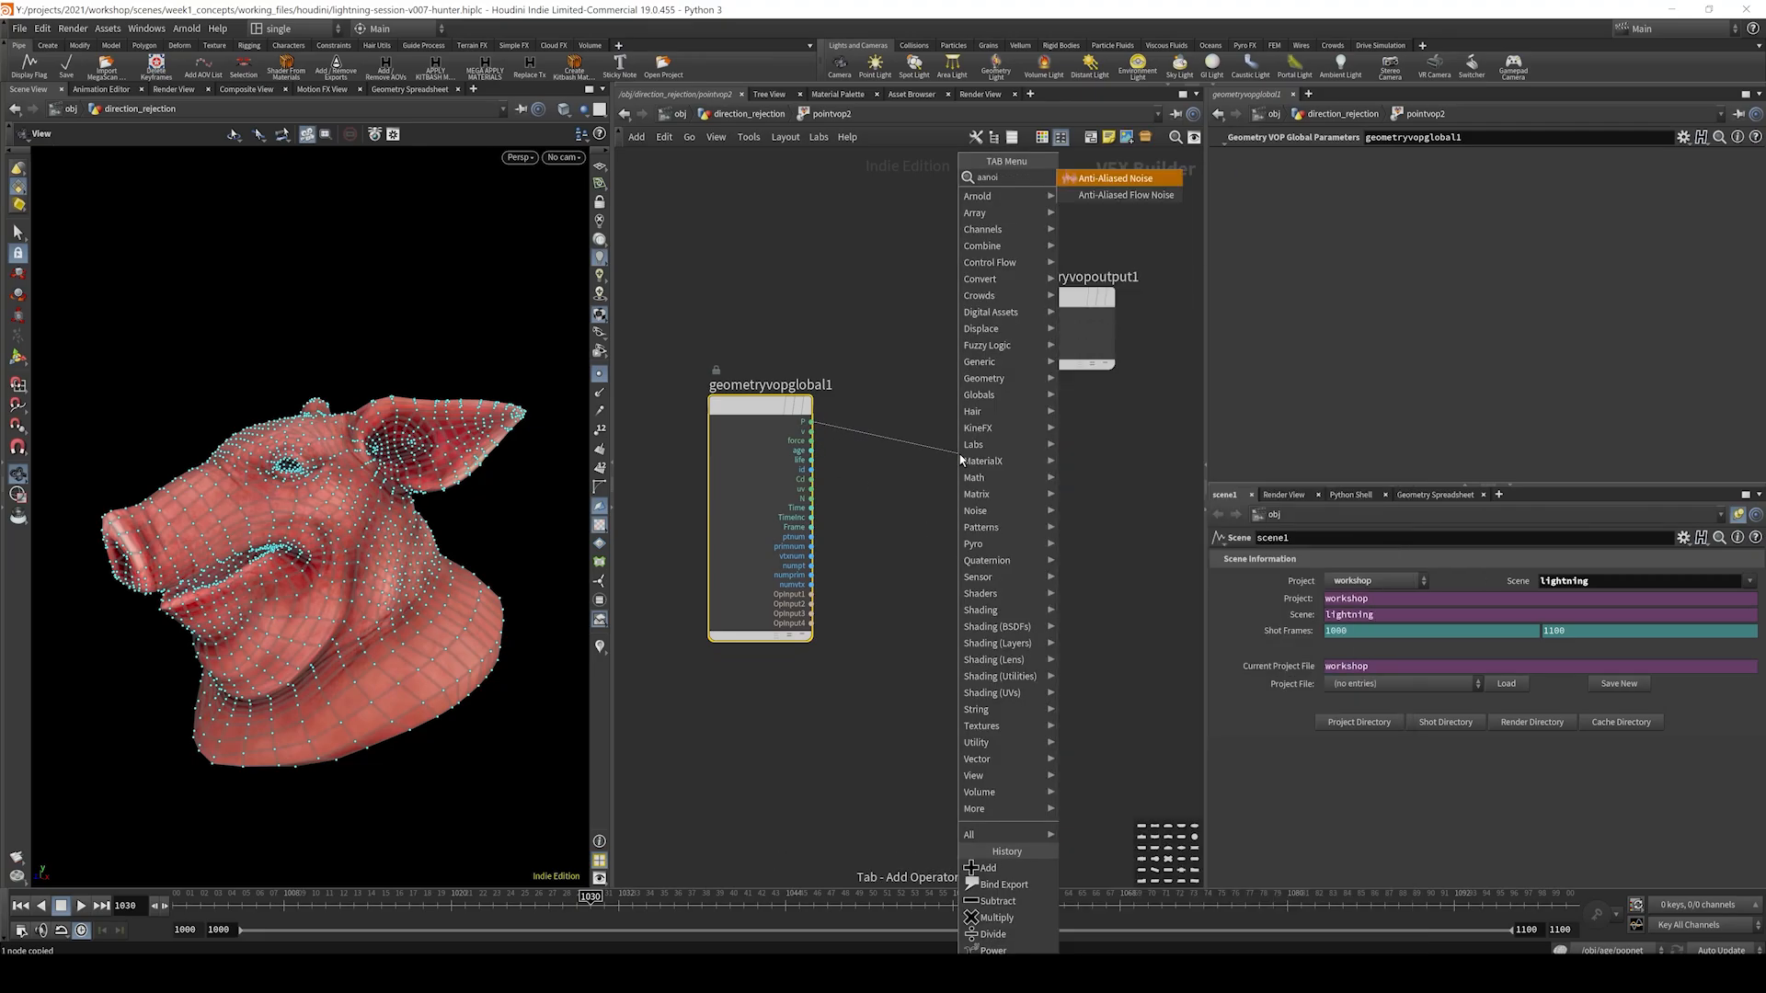
key("Return")
key("Return")
- Connect the noise output to a new Fit Range node
left_click(1008, 470)
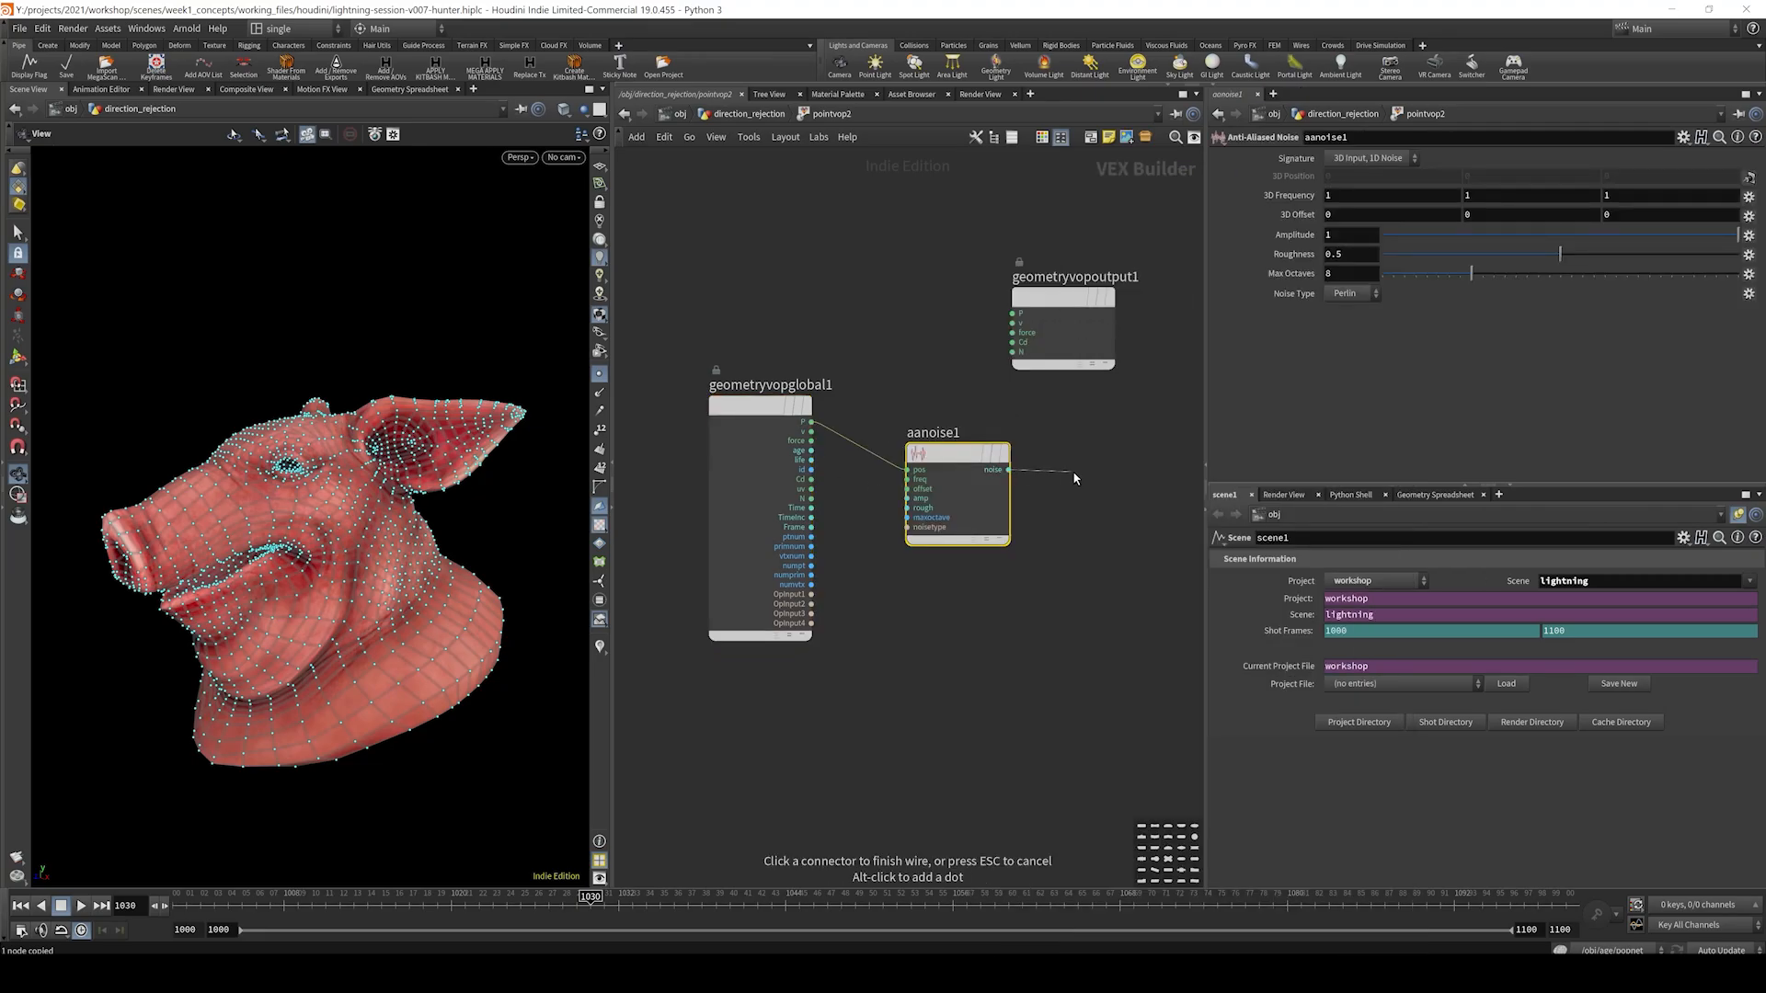
key("Tab")
type("fit")
key("Return")
key("Return")
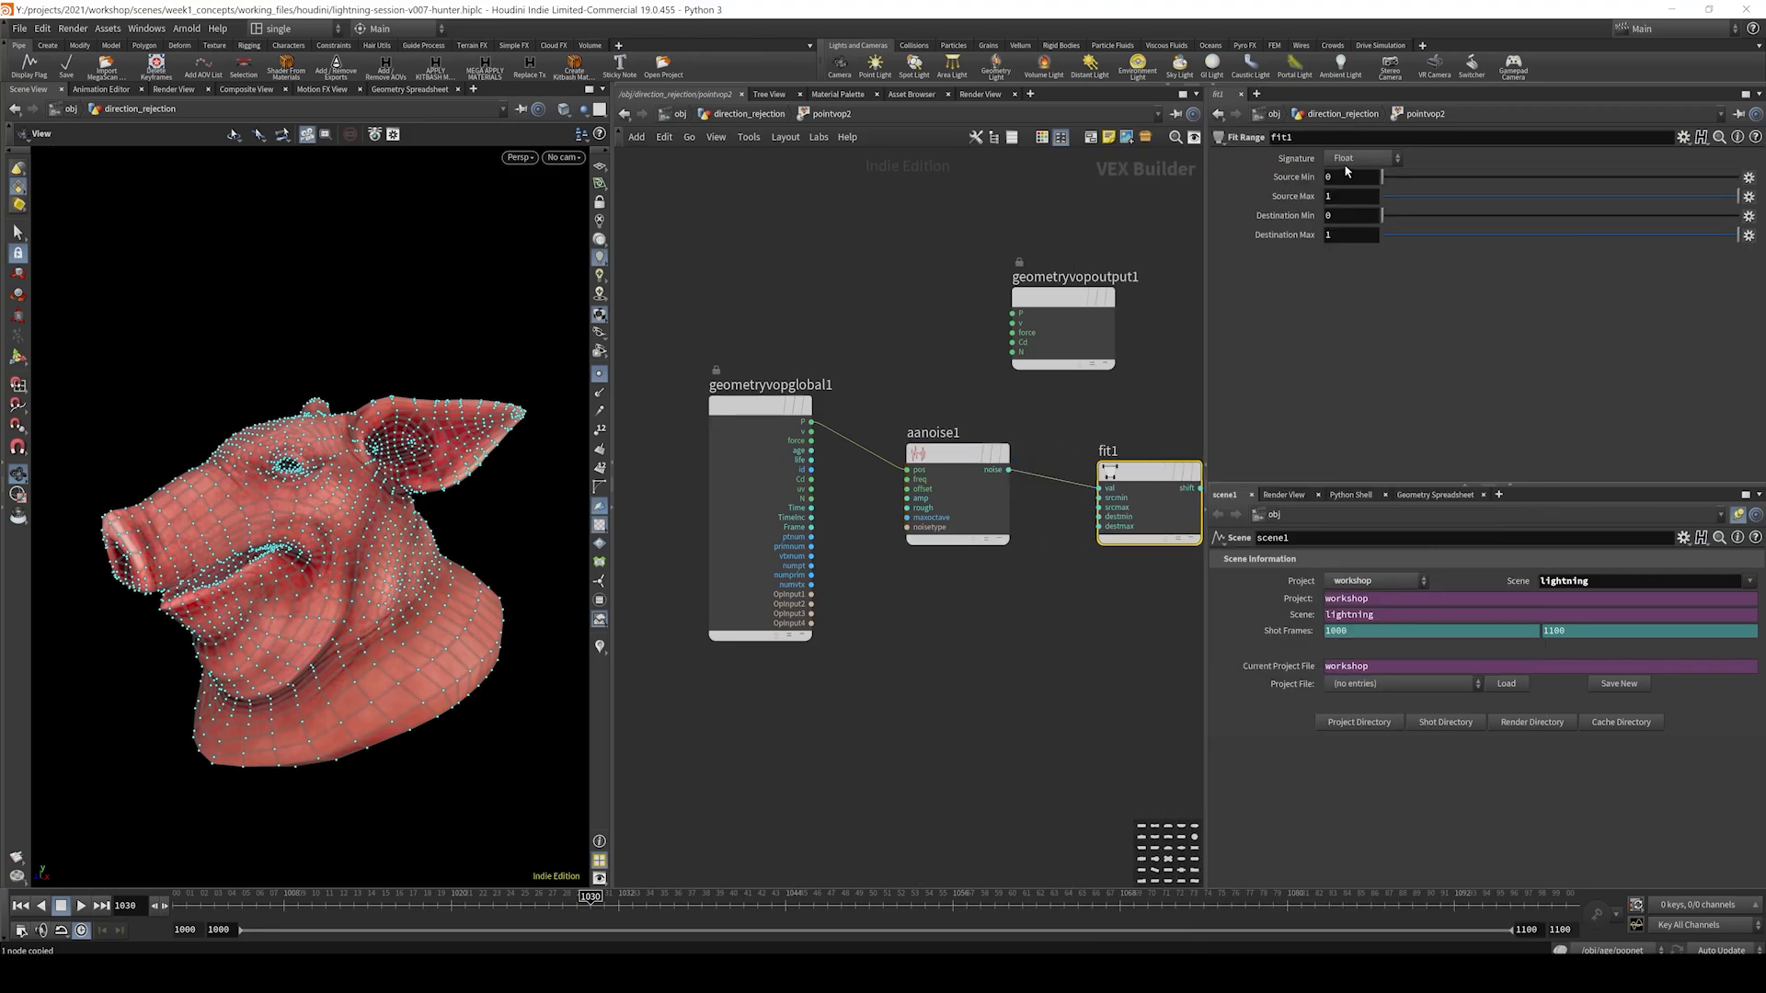
- Set the noise signature to 3D Input, 3D Noise and fit the source range -0.5 to 0.5 to destination -1 to 1
left_click(961, 464)
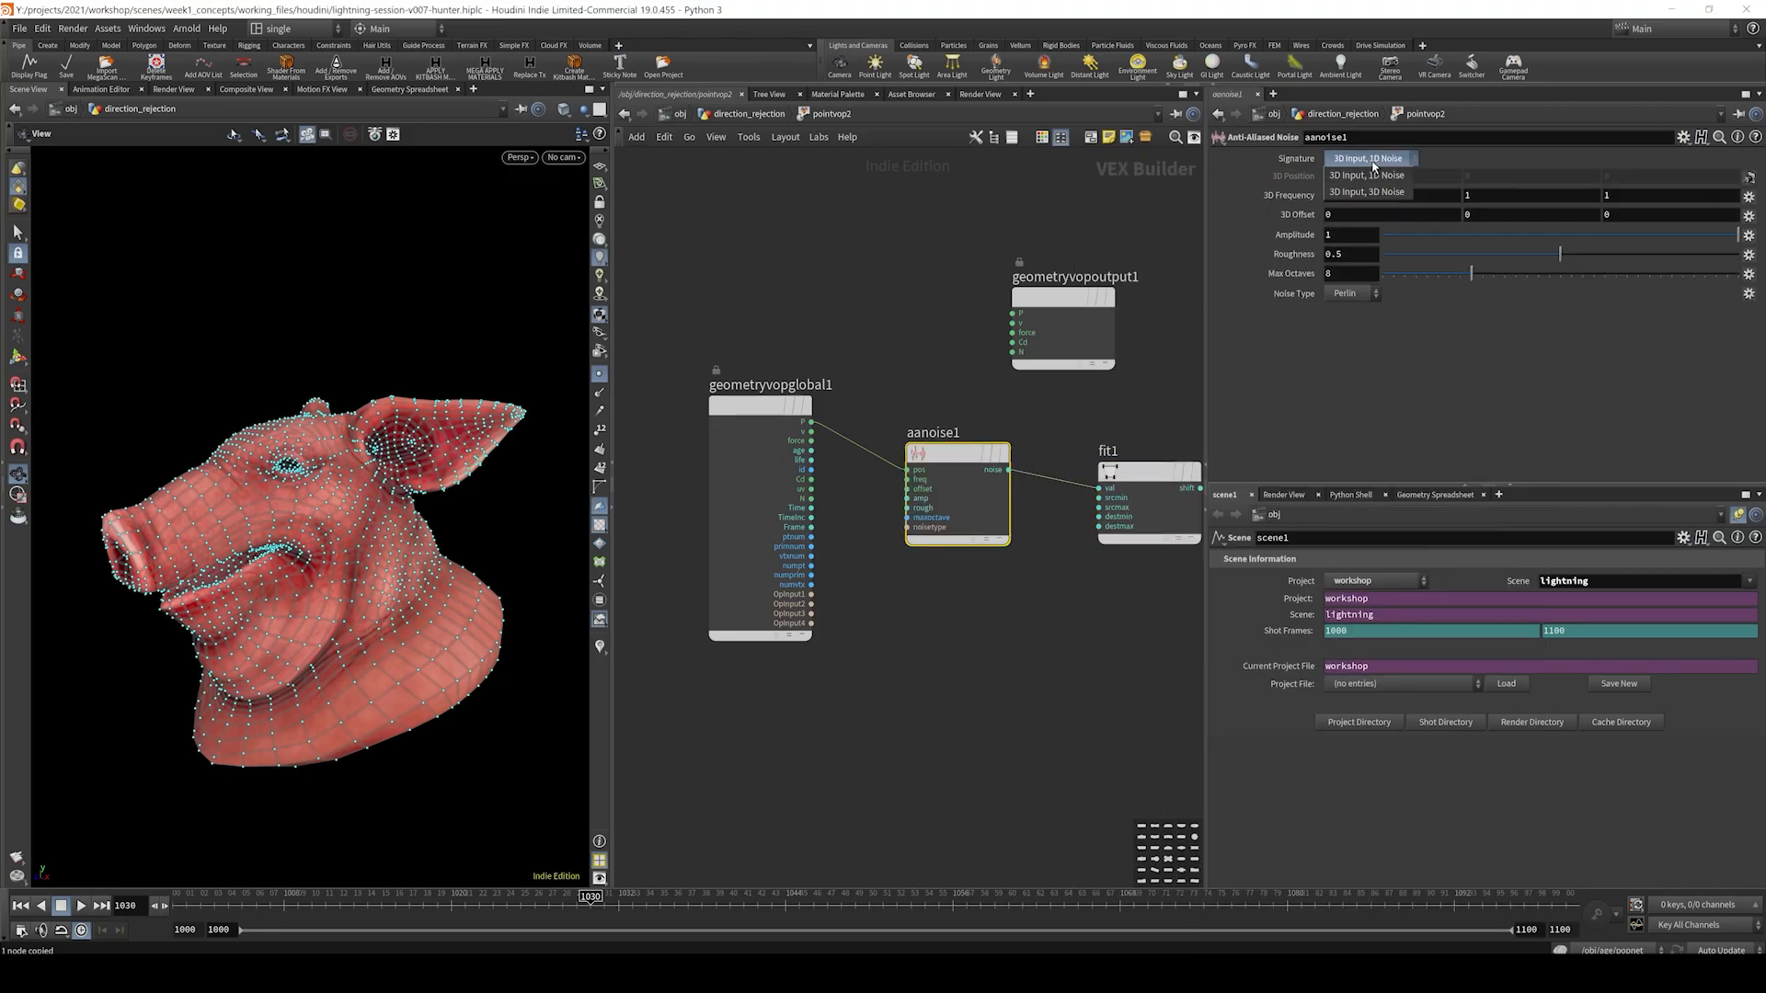
left_click_drag(1150, 511, 1150, 517)
middle_click_drag(1177, 357, 836, 355)
scroll(874, 333, "down", 3)
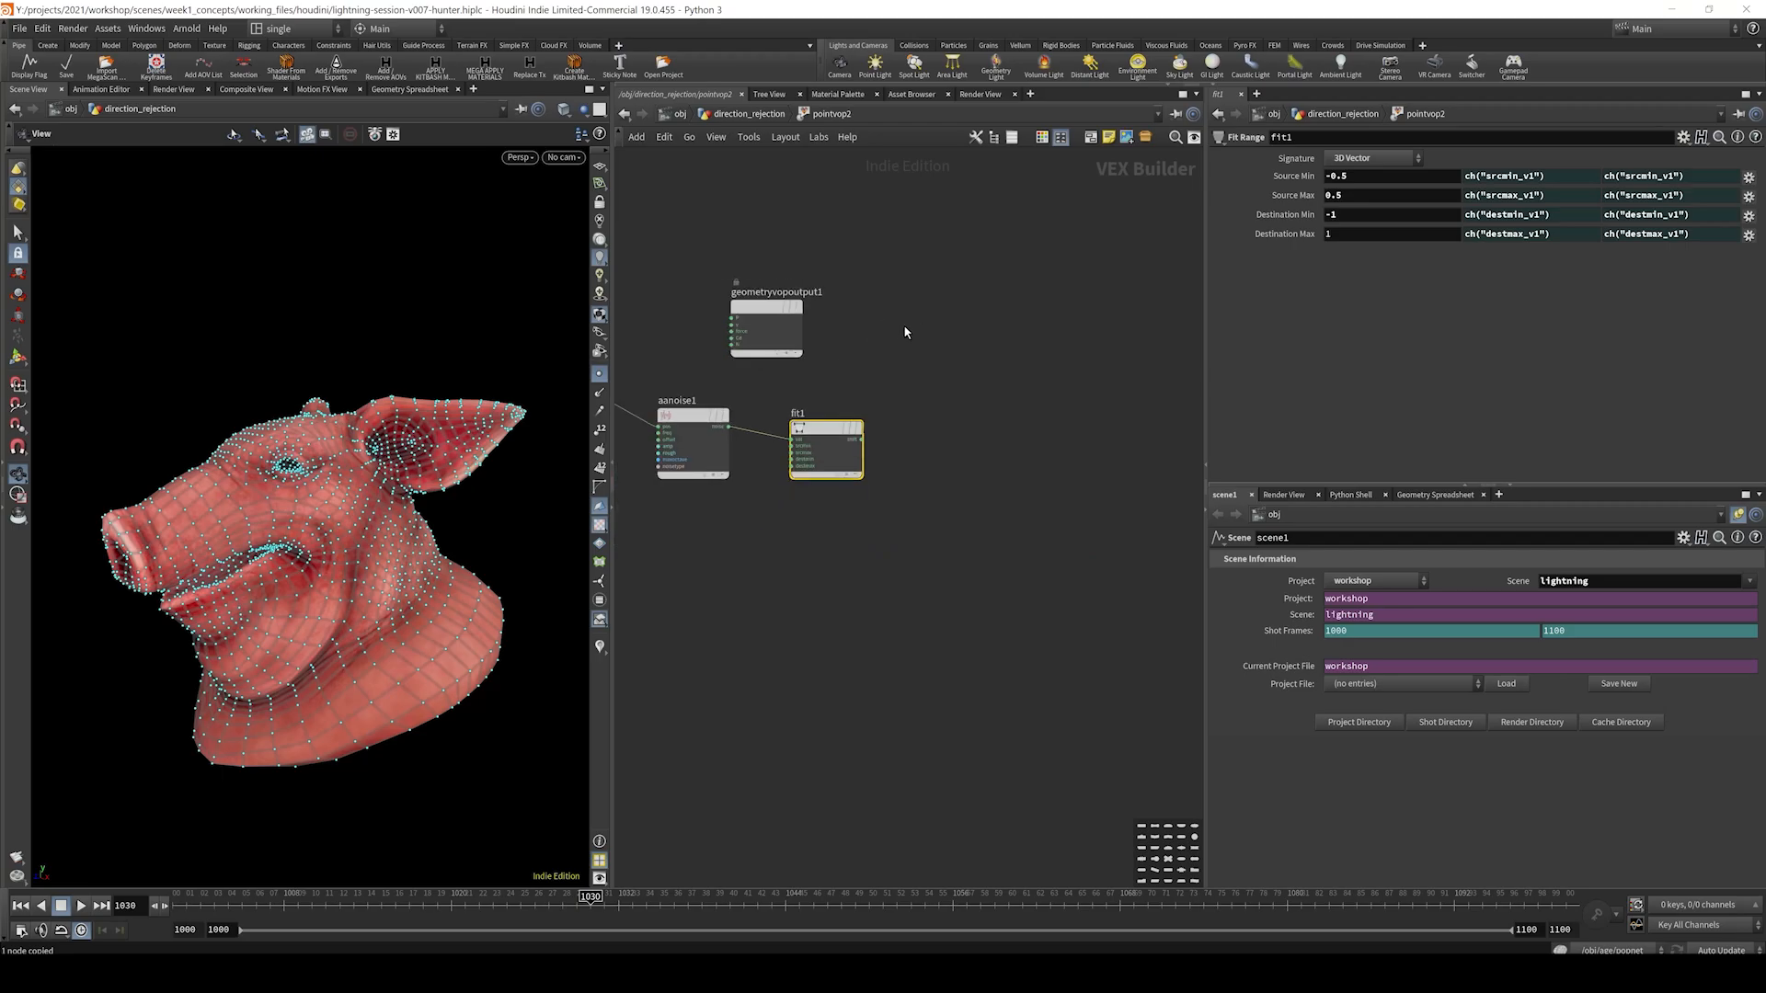
left_click_drag(771, 311, 1089, 431)
key("Tab")
type("veco")
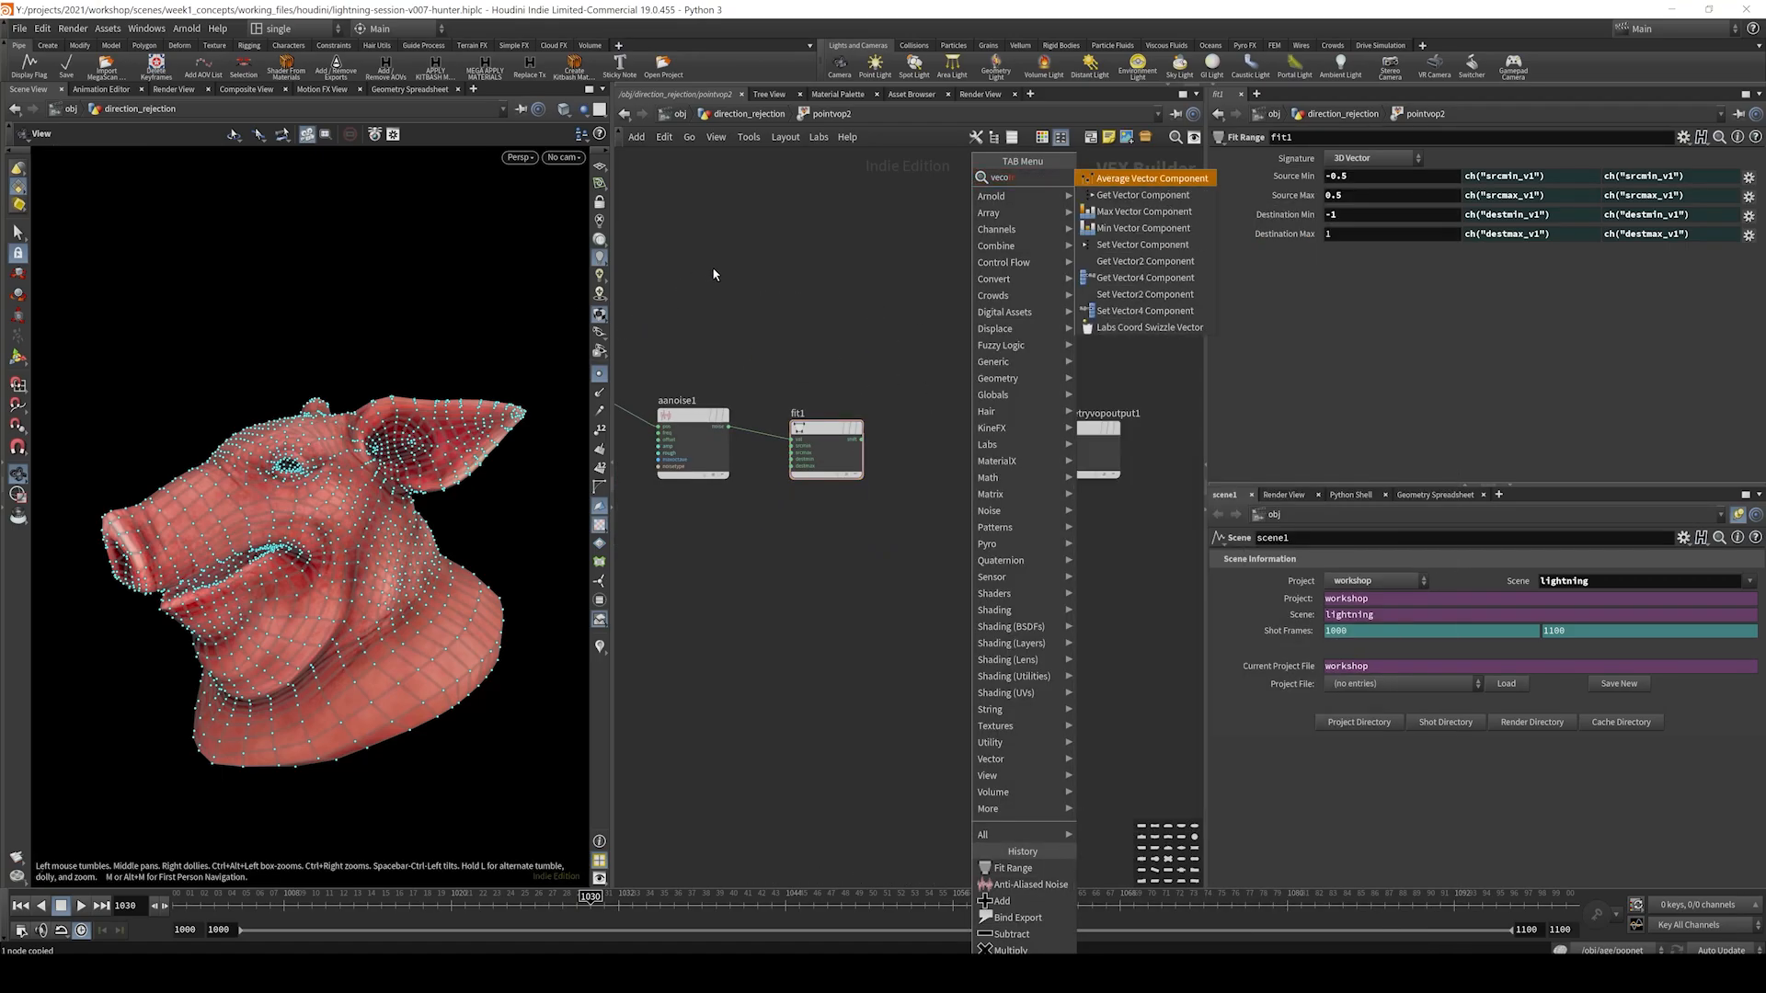
key("Escape")
- Go up to the geometry network and insert a Normal node between the pig head and pointvop2
key("u")
key("Tab")
type("normal")
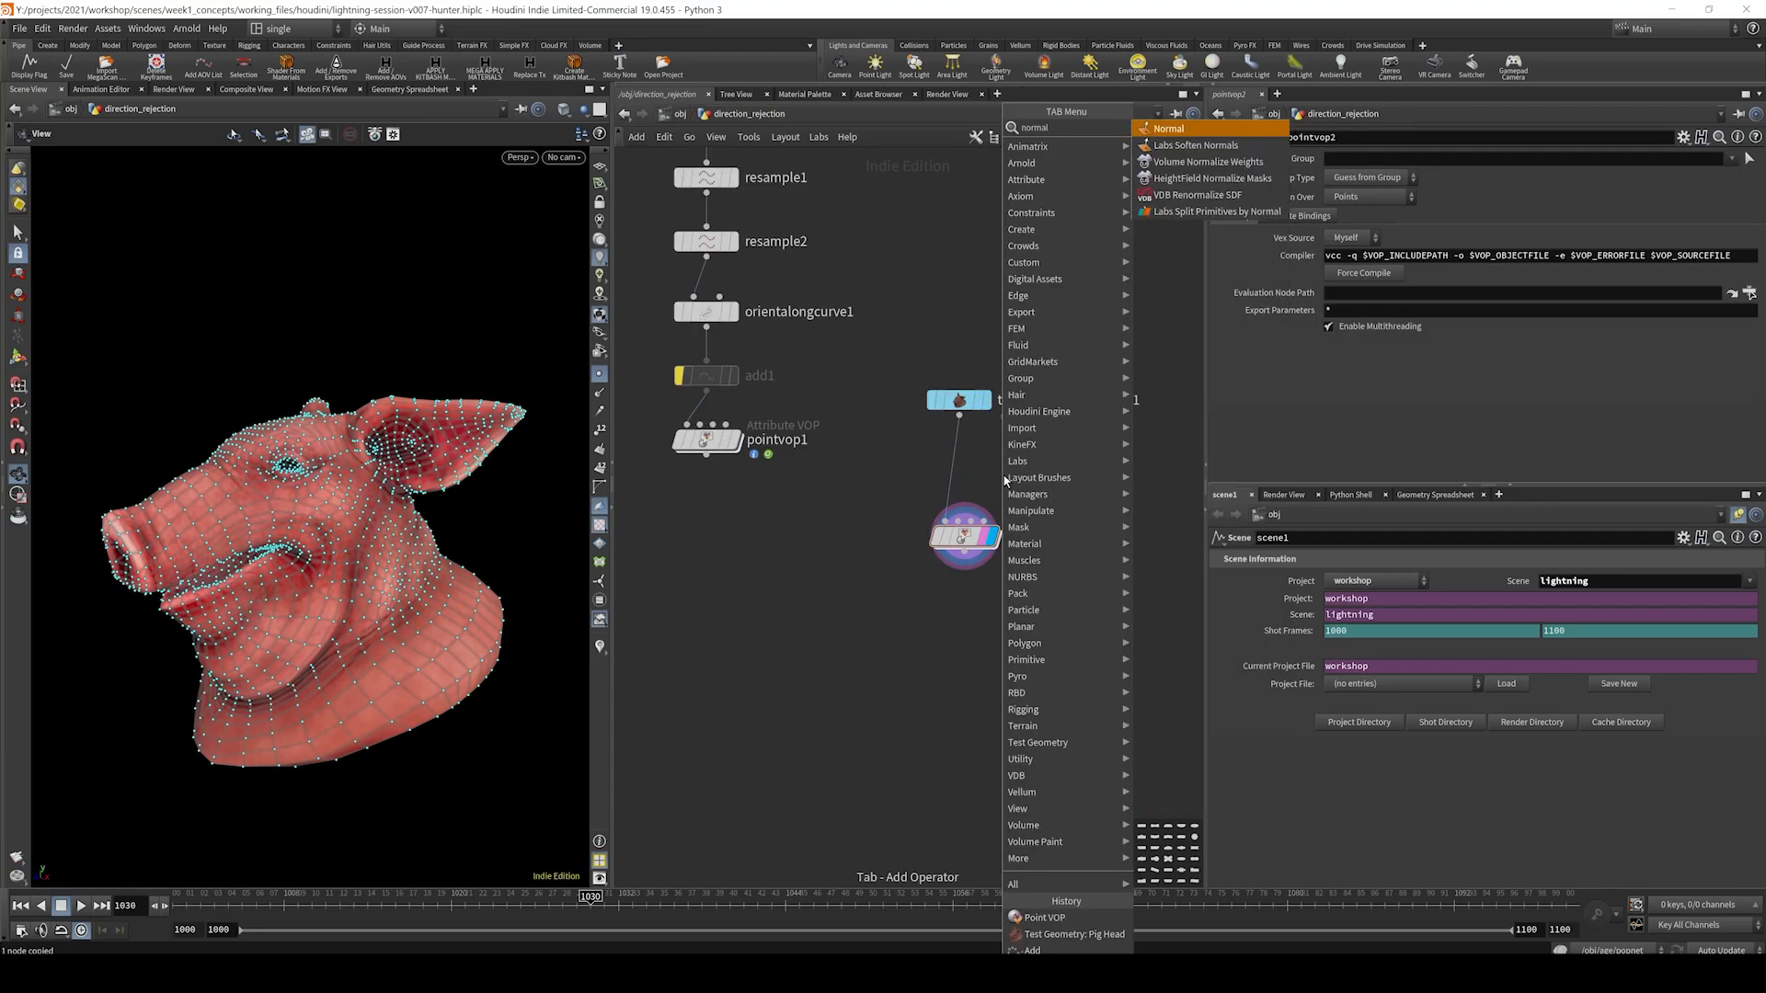
key("Return")
left_click(1020, 464)
left_click_drag(1027, 469, 971, 465)
- Keep Compute Normals enabled on the Normal node and add the normals to Points
left_click(1356, 237)
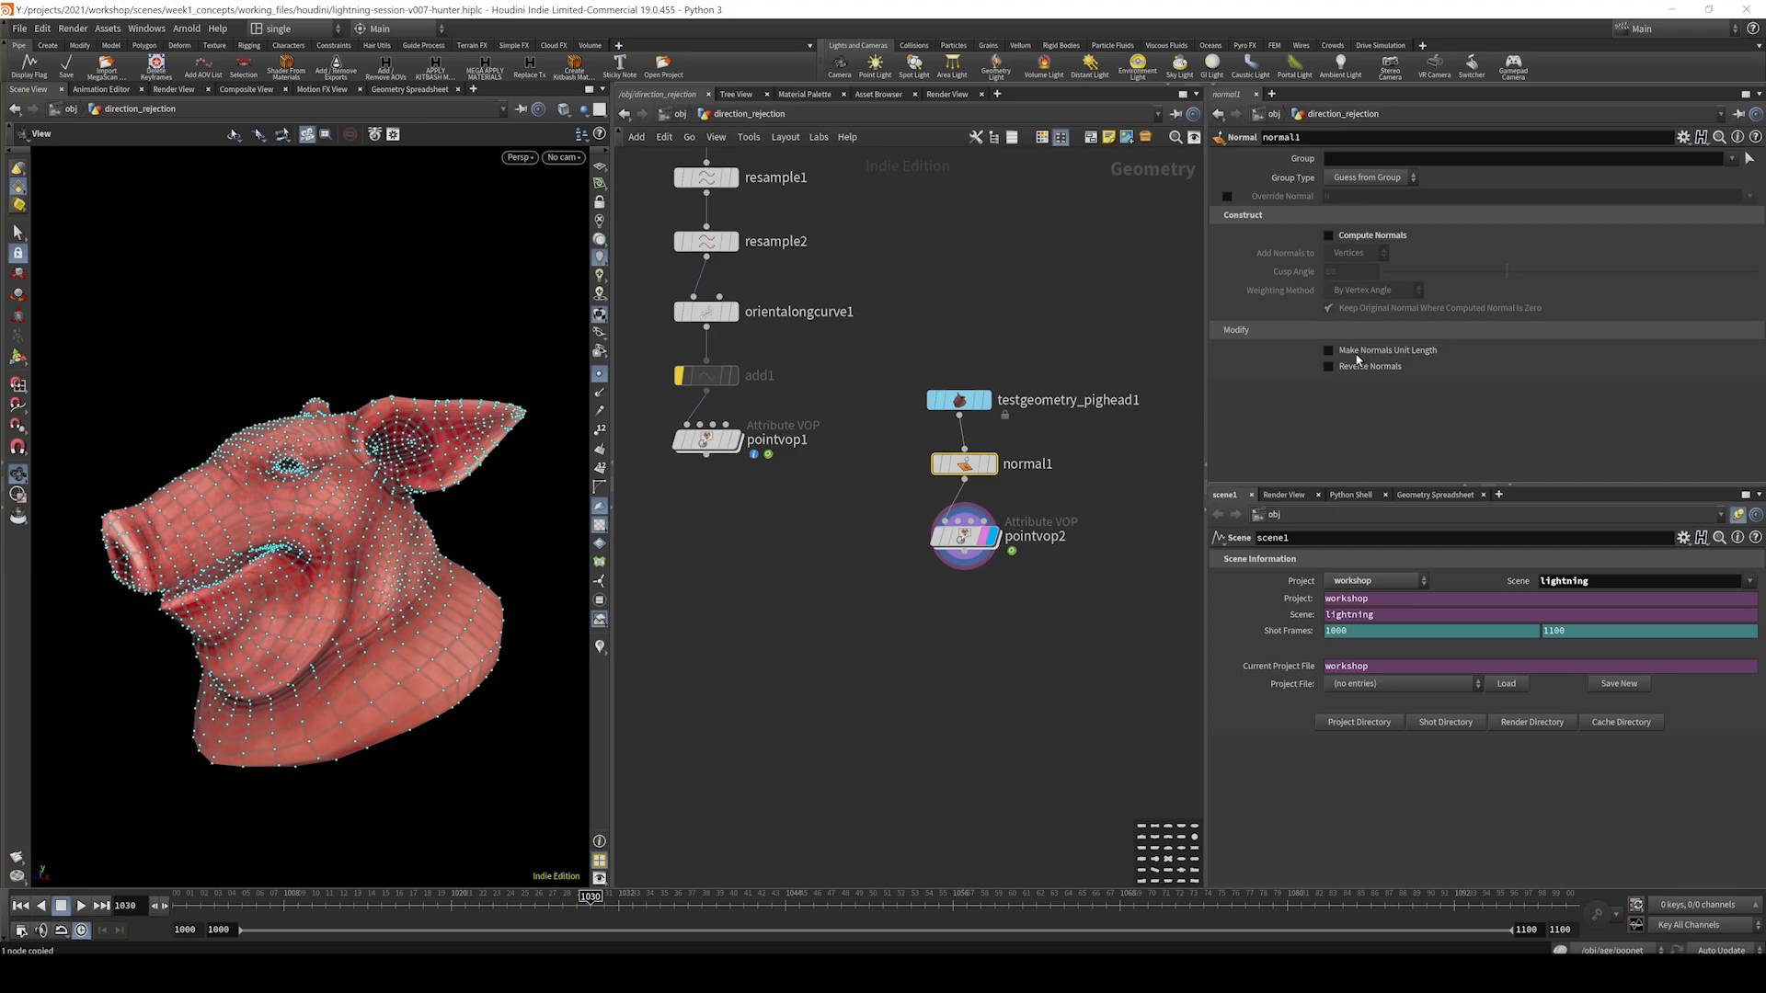
left_click(1364, 235)
left_click(1363, 255)
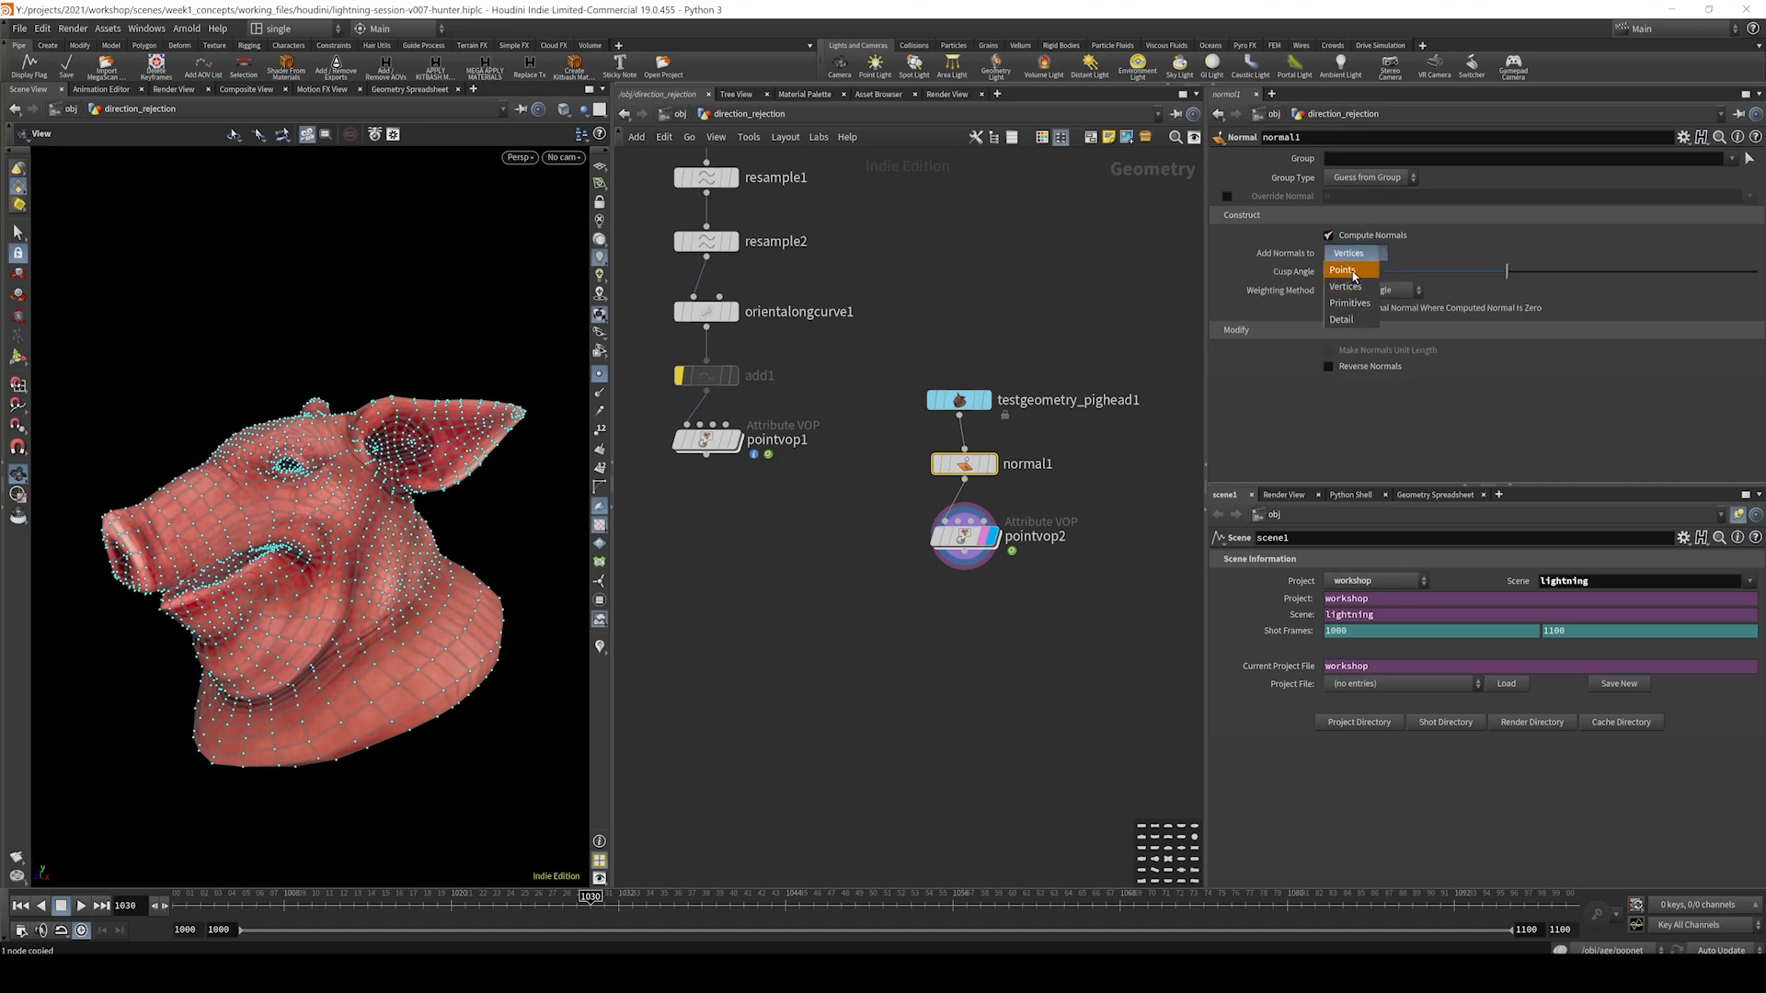
left_click(1350, 257)
- Reopen the pointvop2 network and rearrange the noise and Fit Range nodes to make room for more nodes
left_click(964, 533)
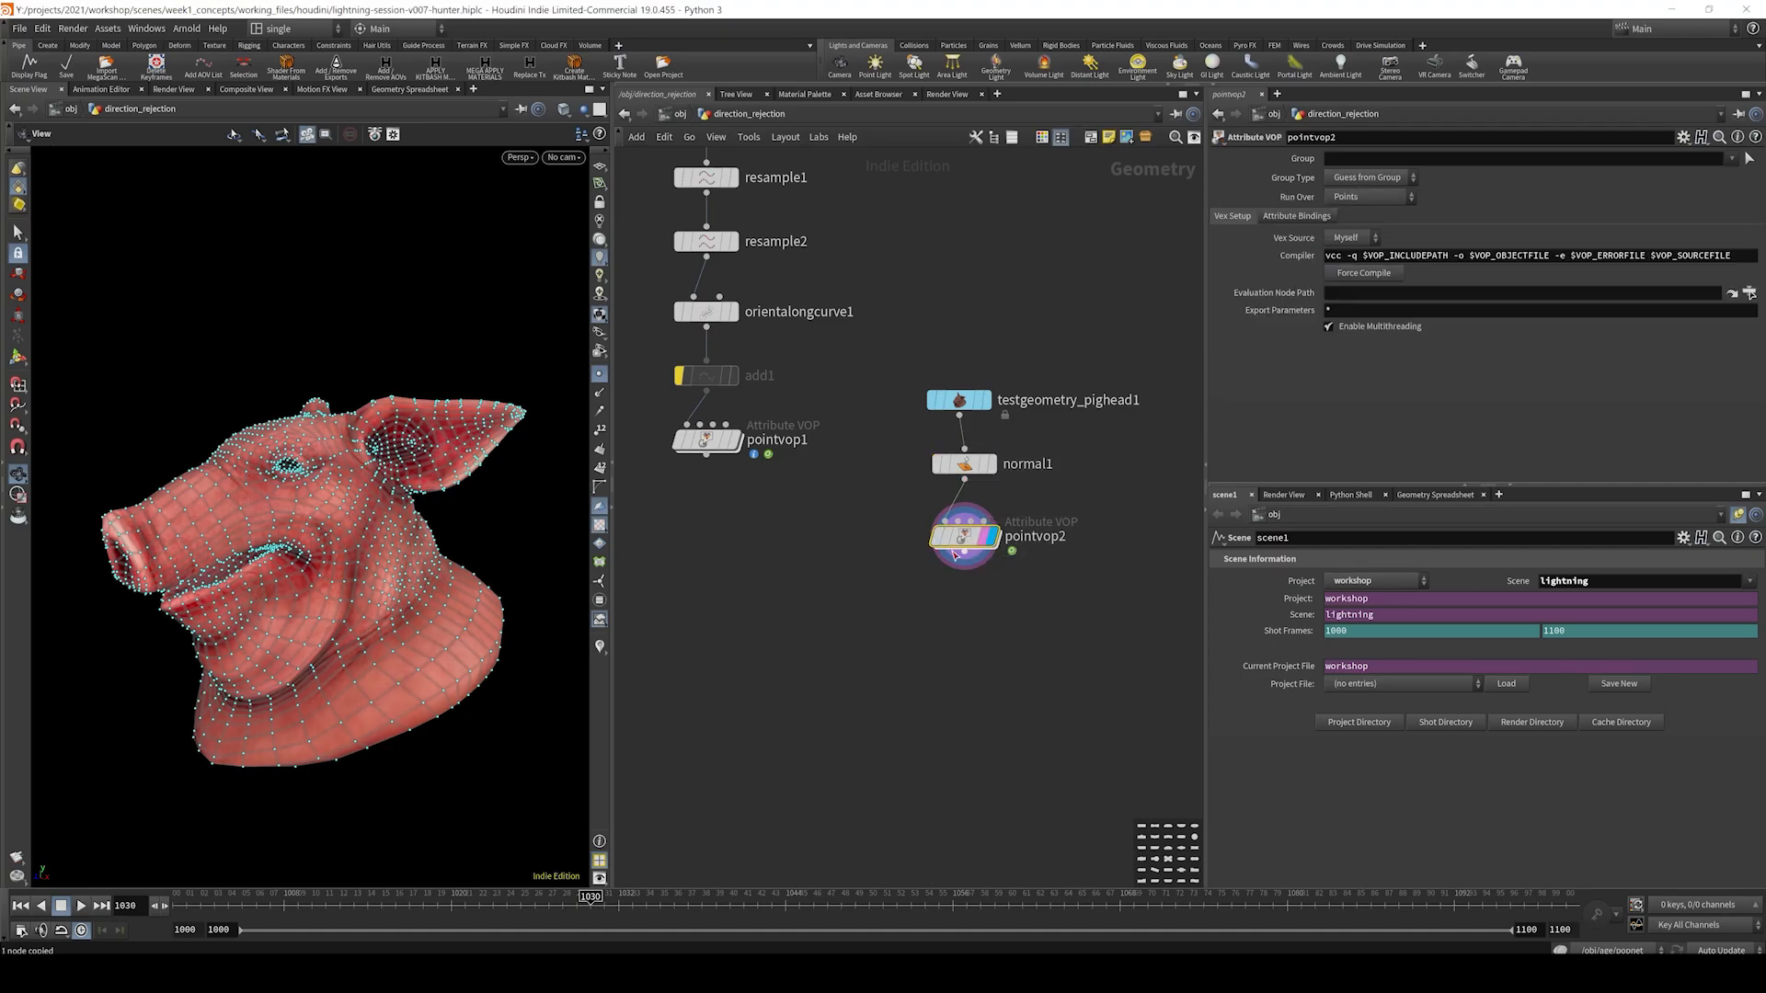
double_click(966, 529)
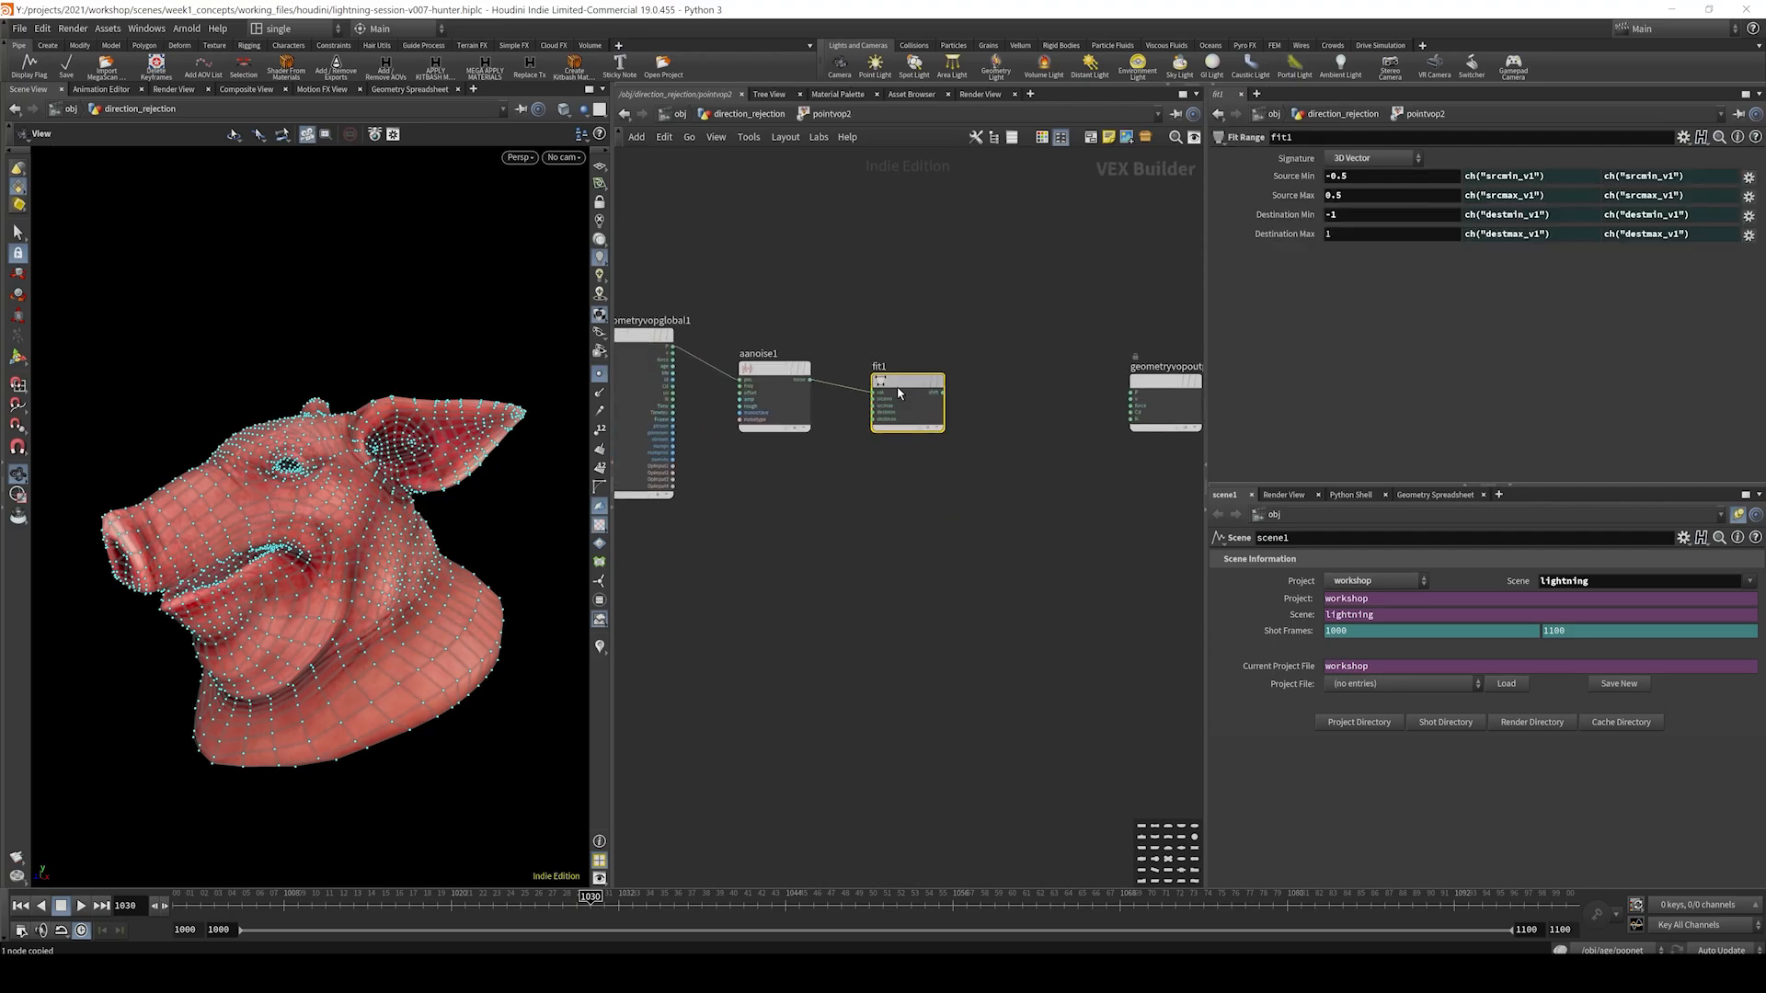
left_click_drag(899, 382, 781, 398)
left_click_drag(785, 377, 852, 359)
left_click(800, 458)
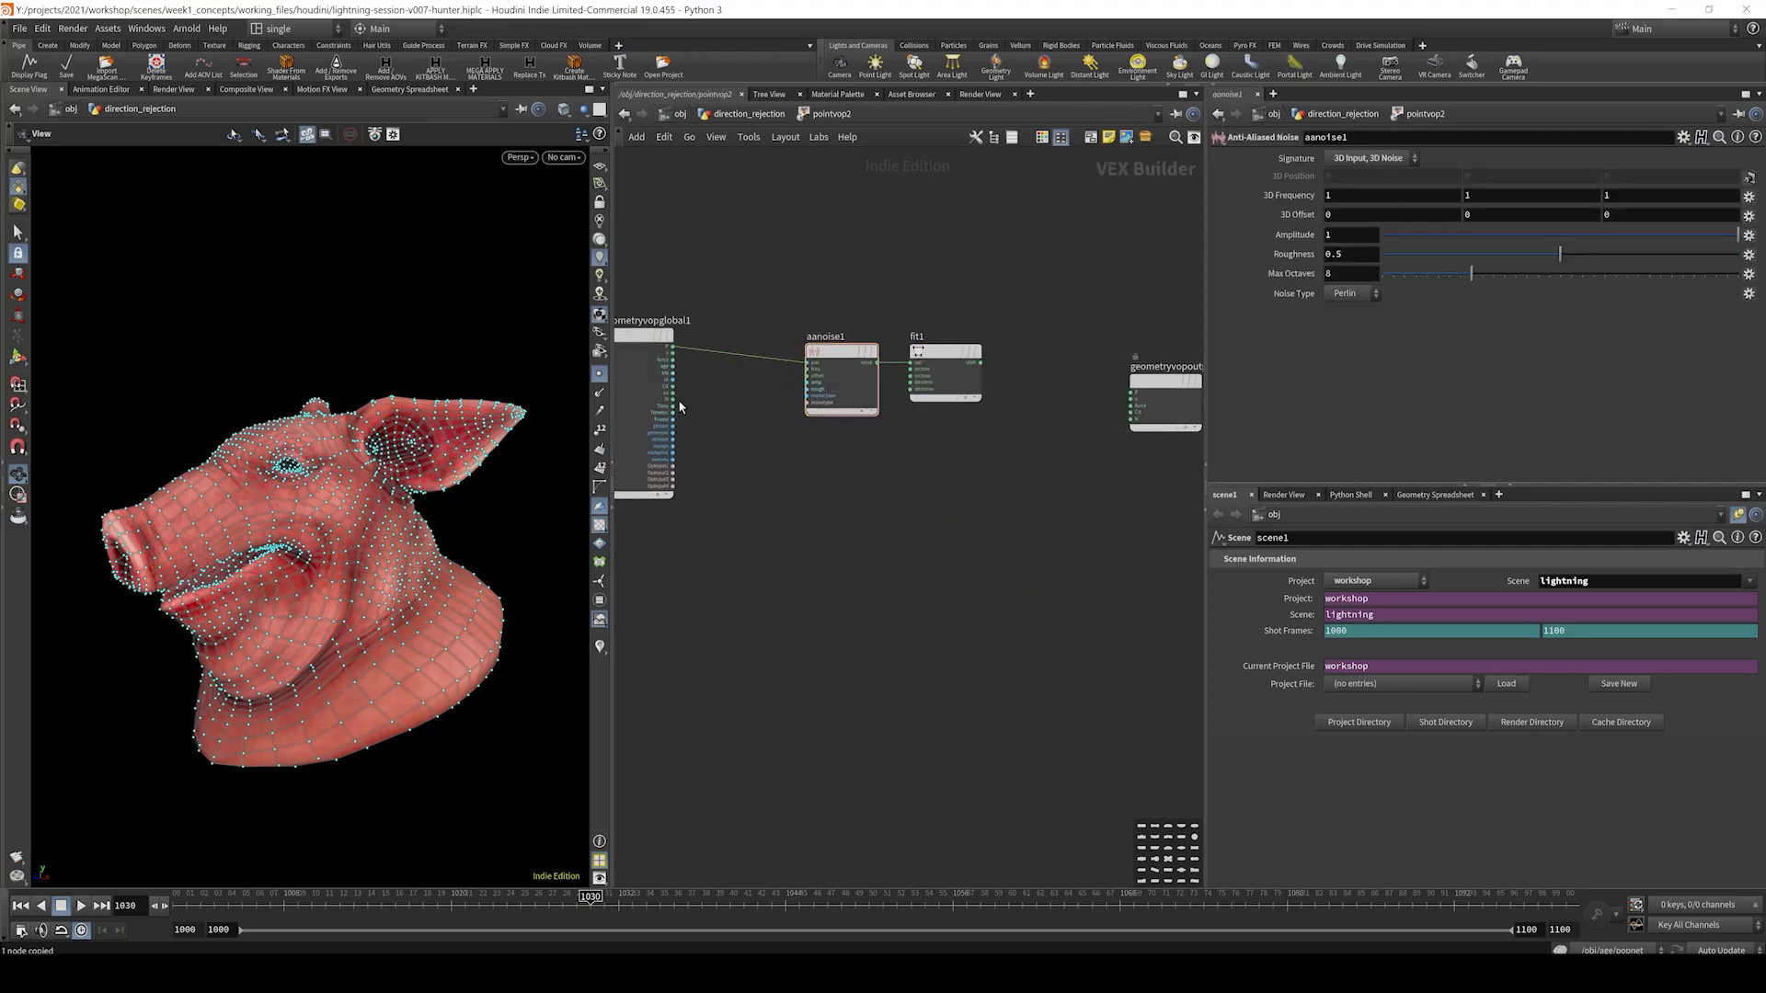
- Add a Vector Align asset wired from the global N and place it before the geometry output
left_click_drag(674, 400, 887, 455)
type("vect")
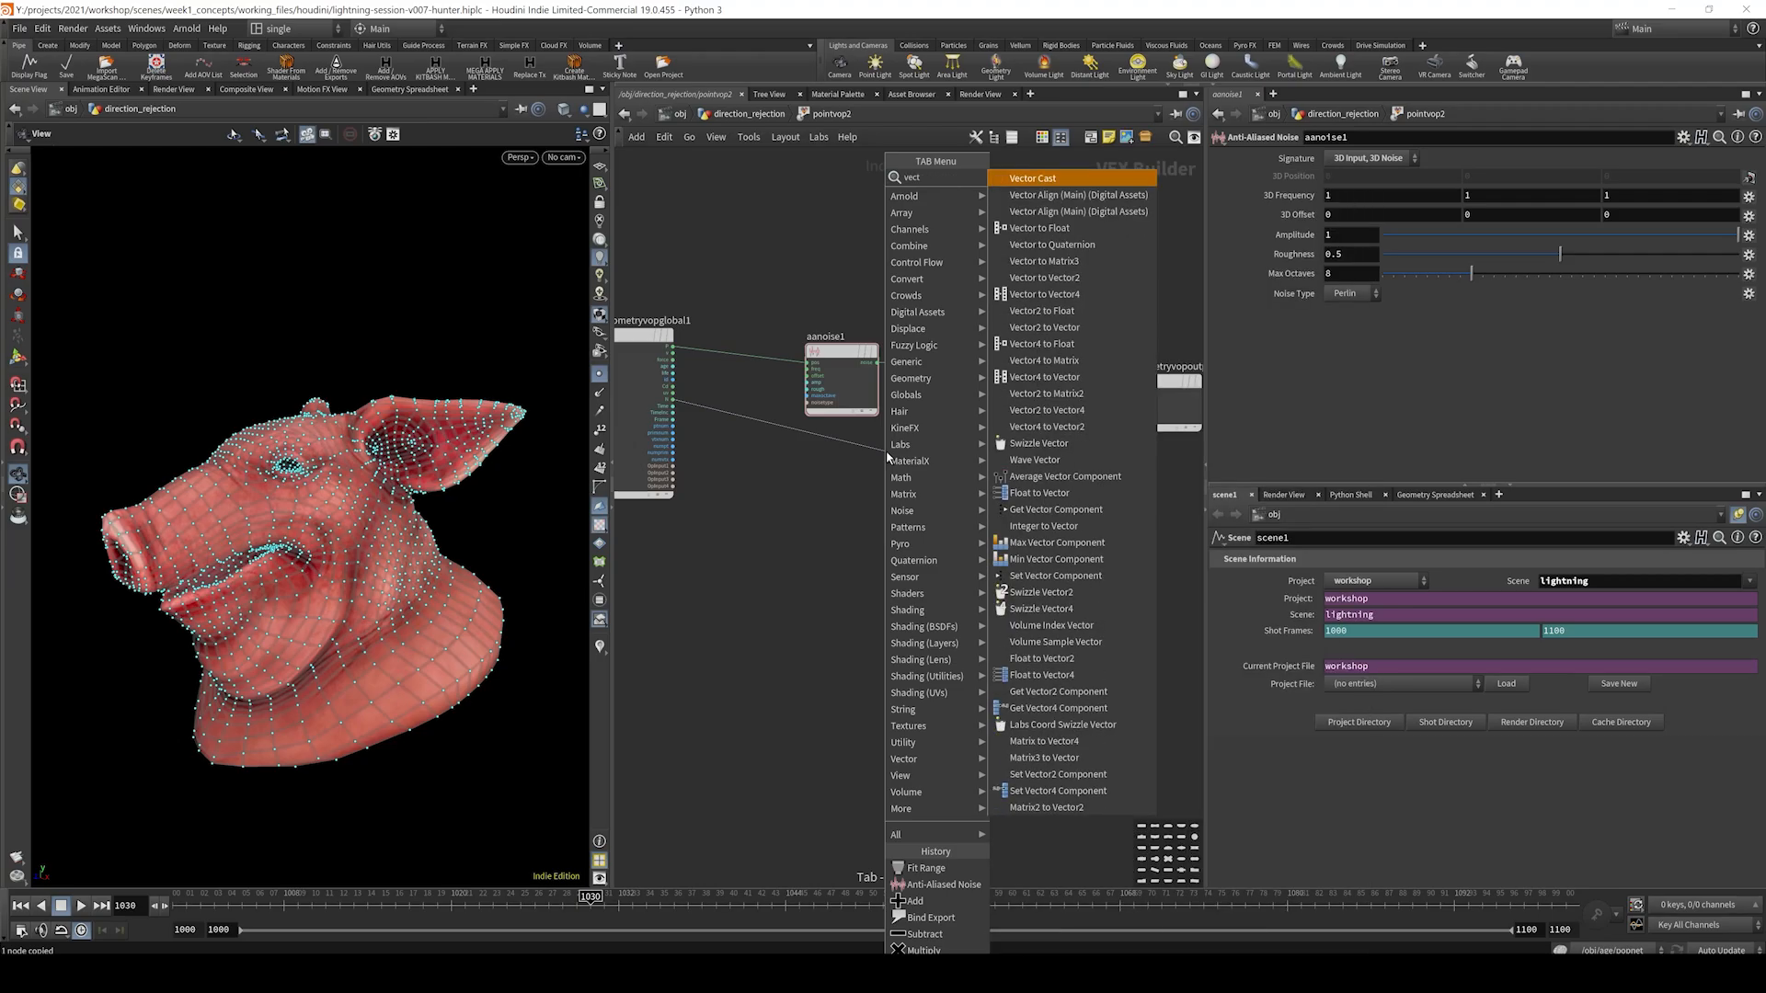
type("or ali")
key("Return")
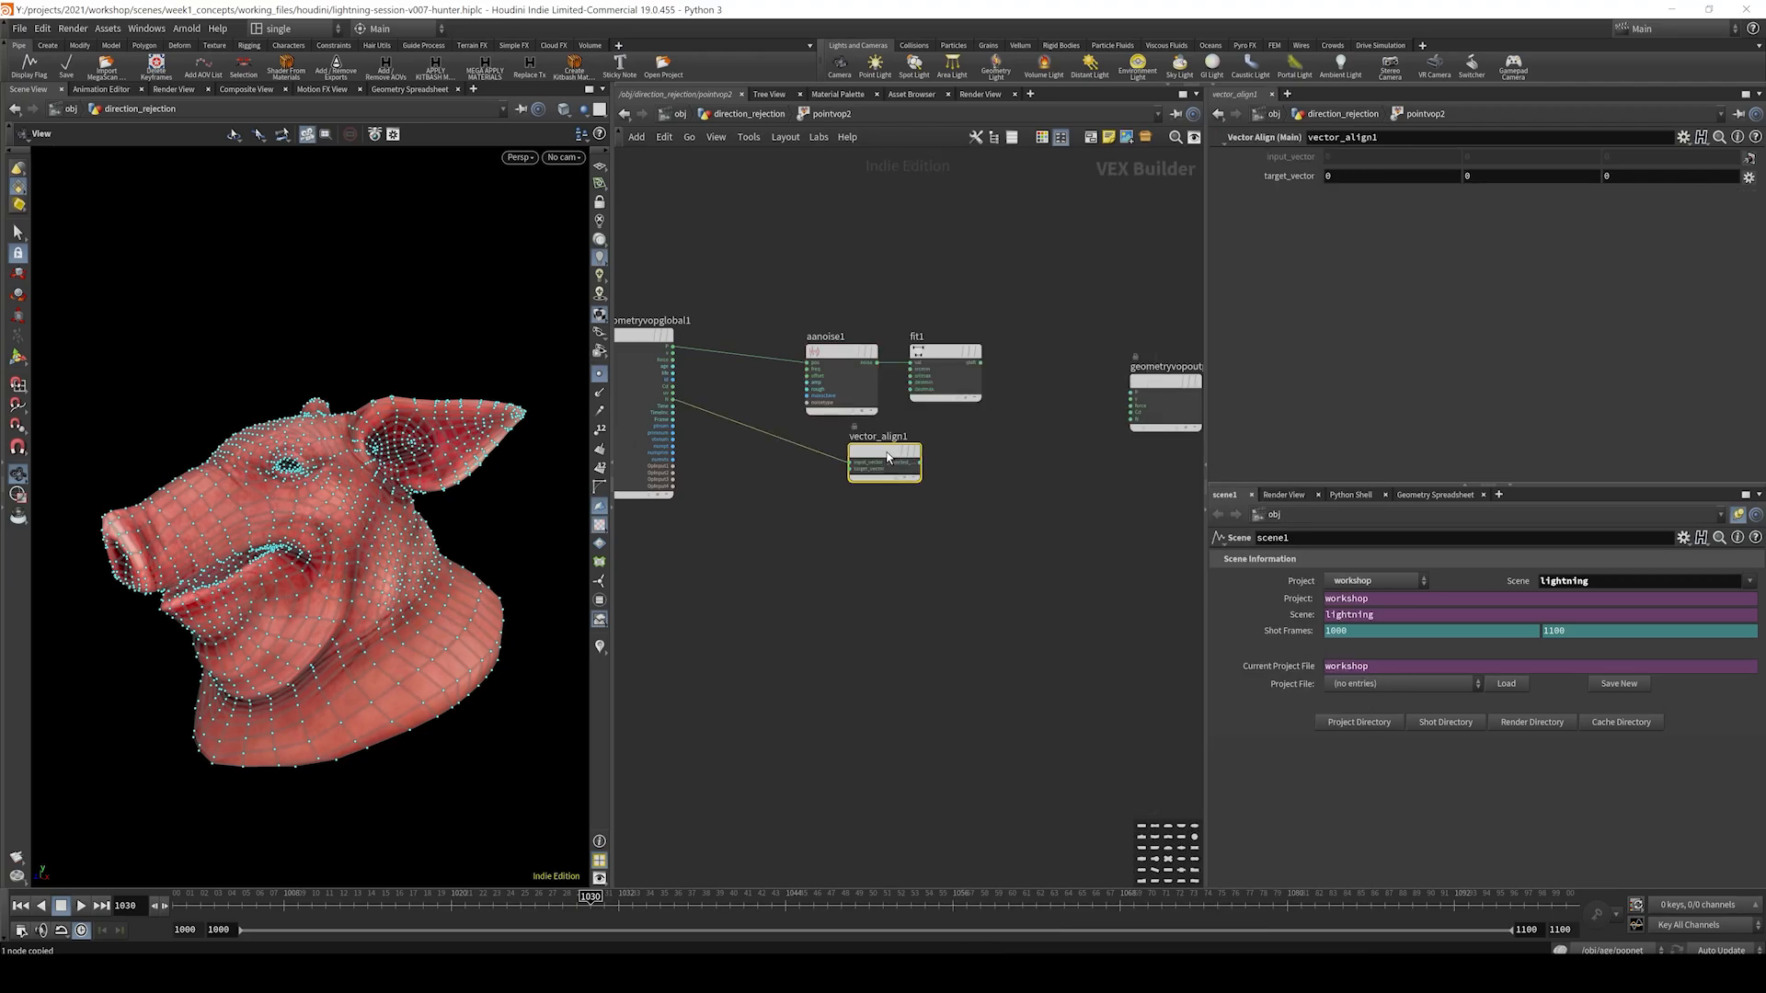
left_click_drag(887, 454, 1051, 458)
scroll(1017, 418, "up", 1)
middle_click_drag(1018, 418, 931, 414)
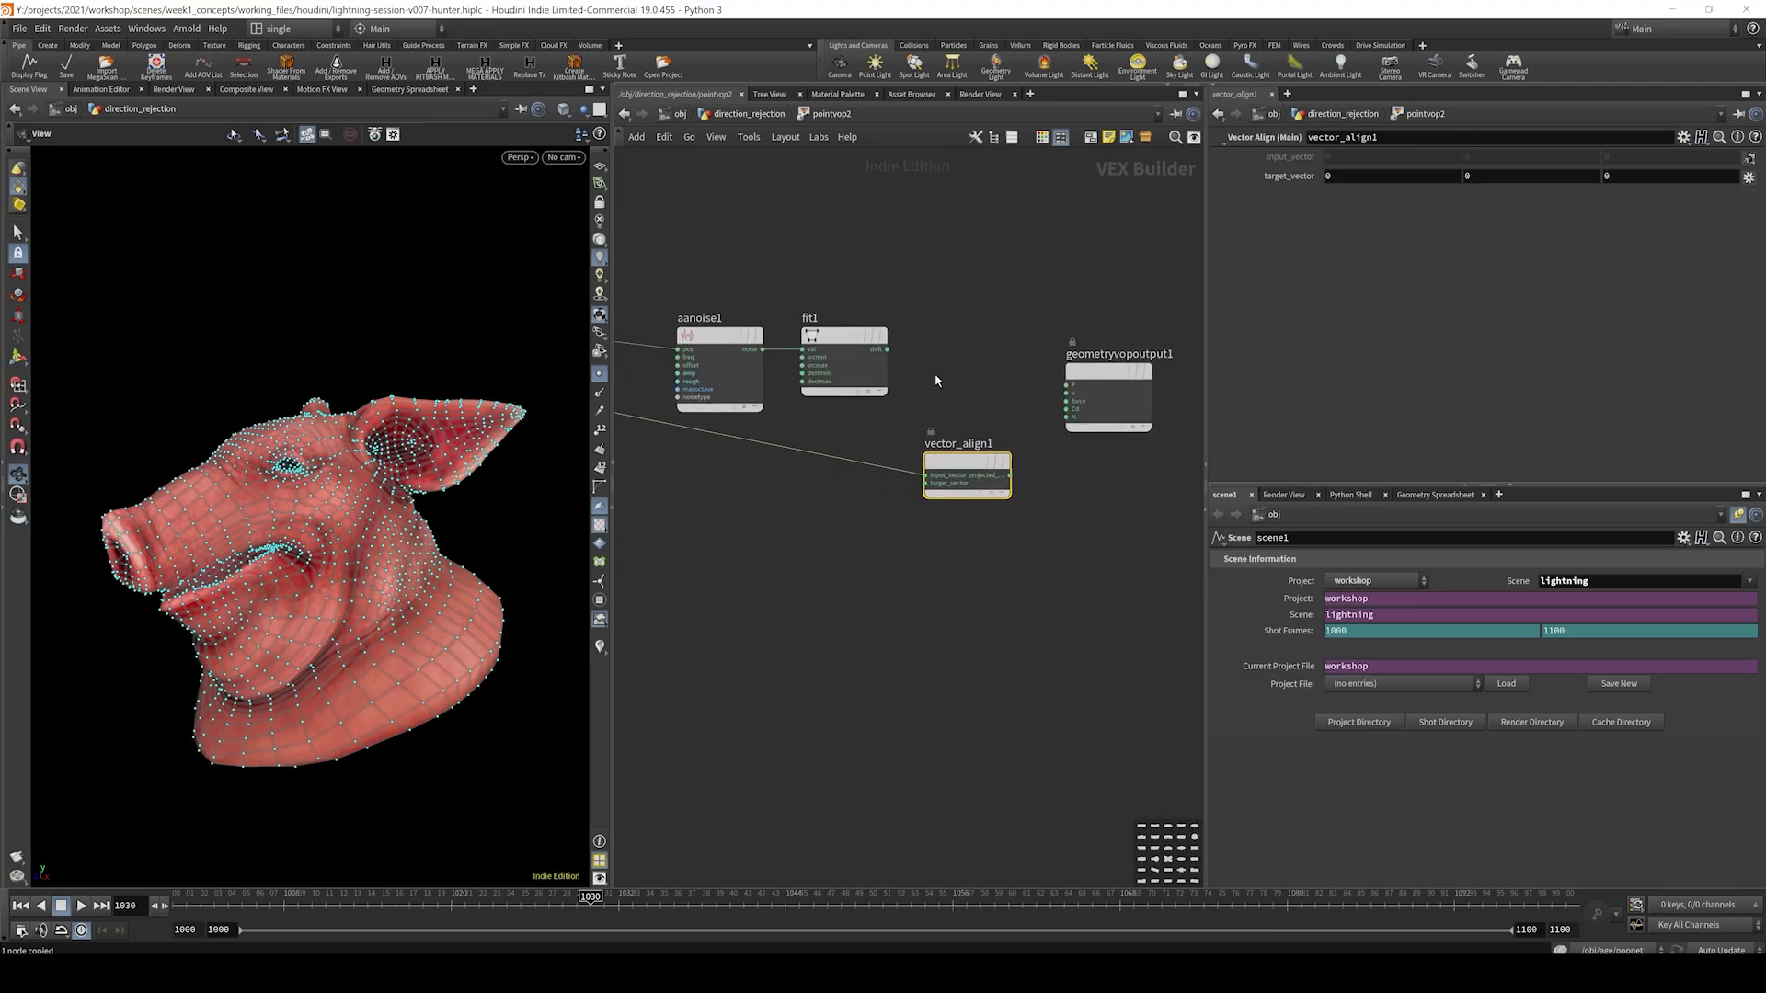
- Connect the fitted noise to the Vector Align input_vector and the global N to its target_vector
left_click(937, 382)
left_click(888, 350)
left_click(927, 476)
middle_click_drag(777, 452, 1010, 445)
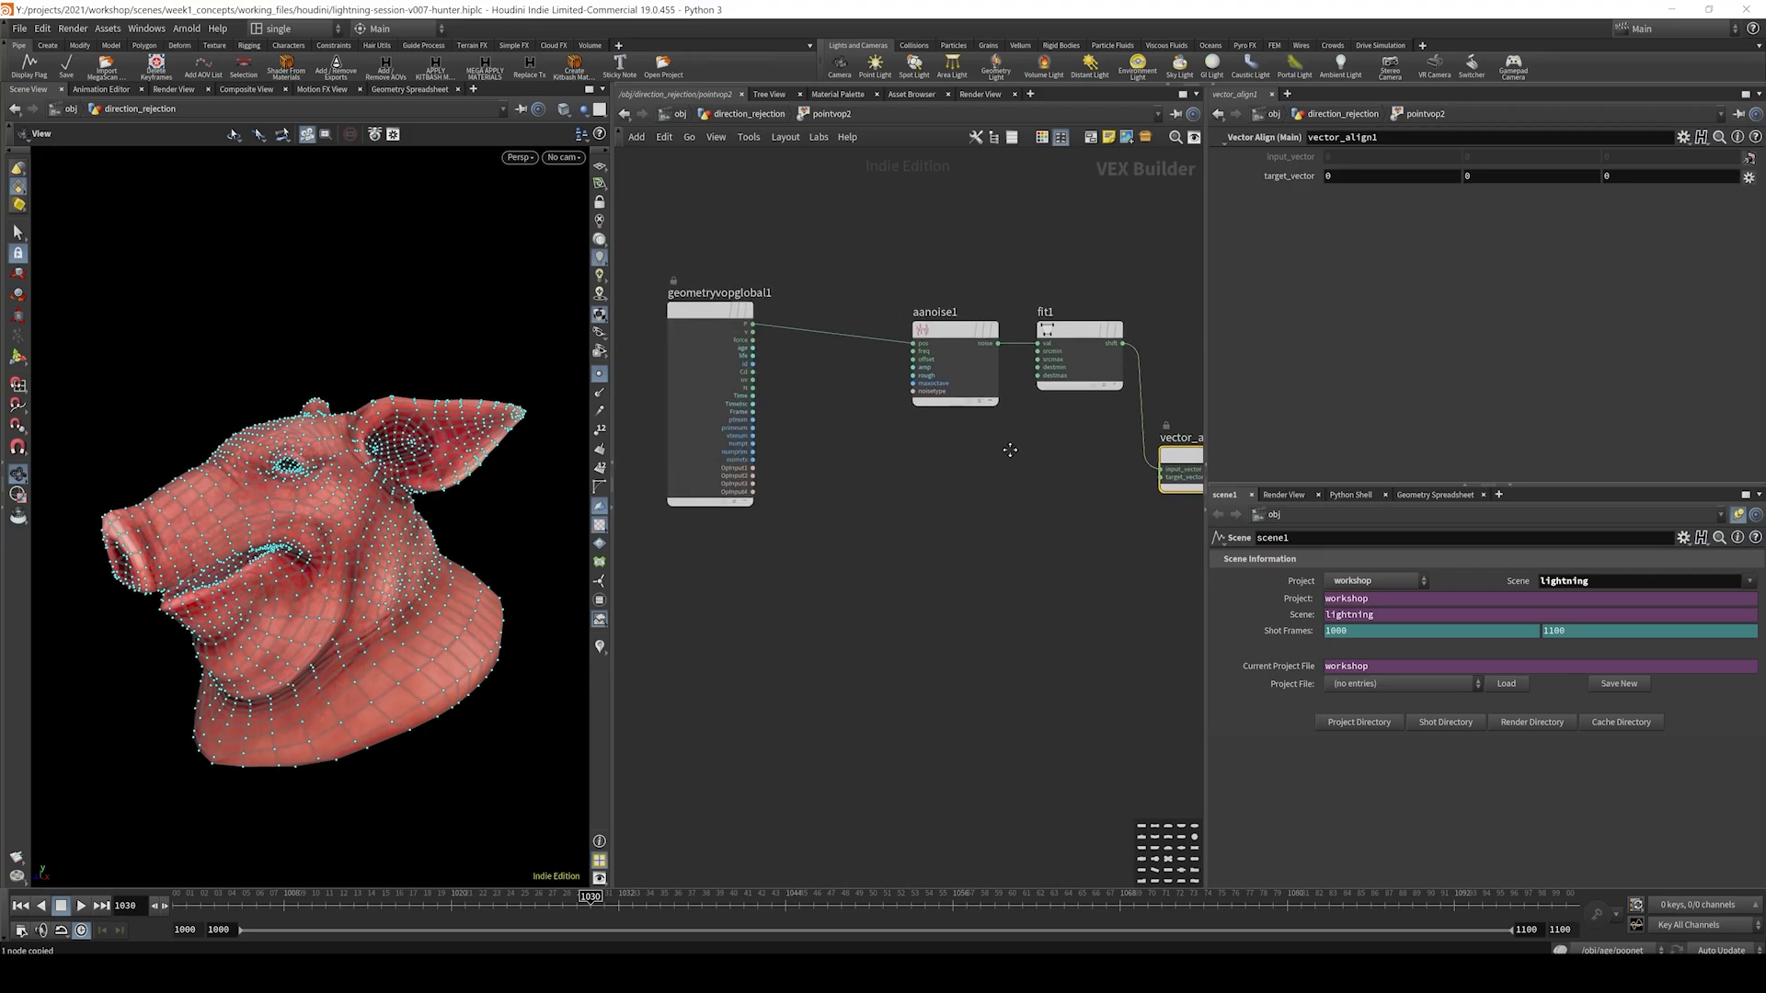
left_click(1161, 476)
left_click(751, 387)
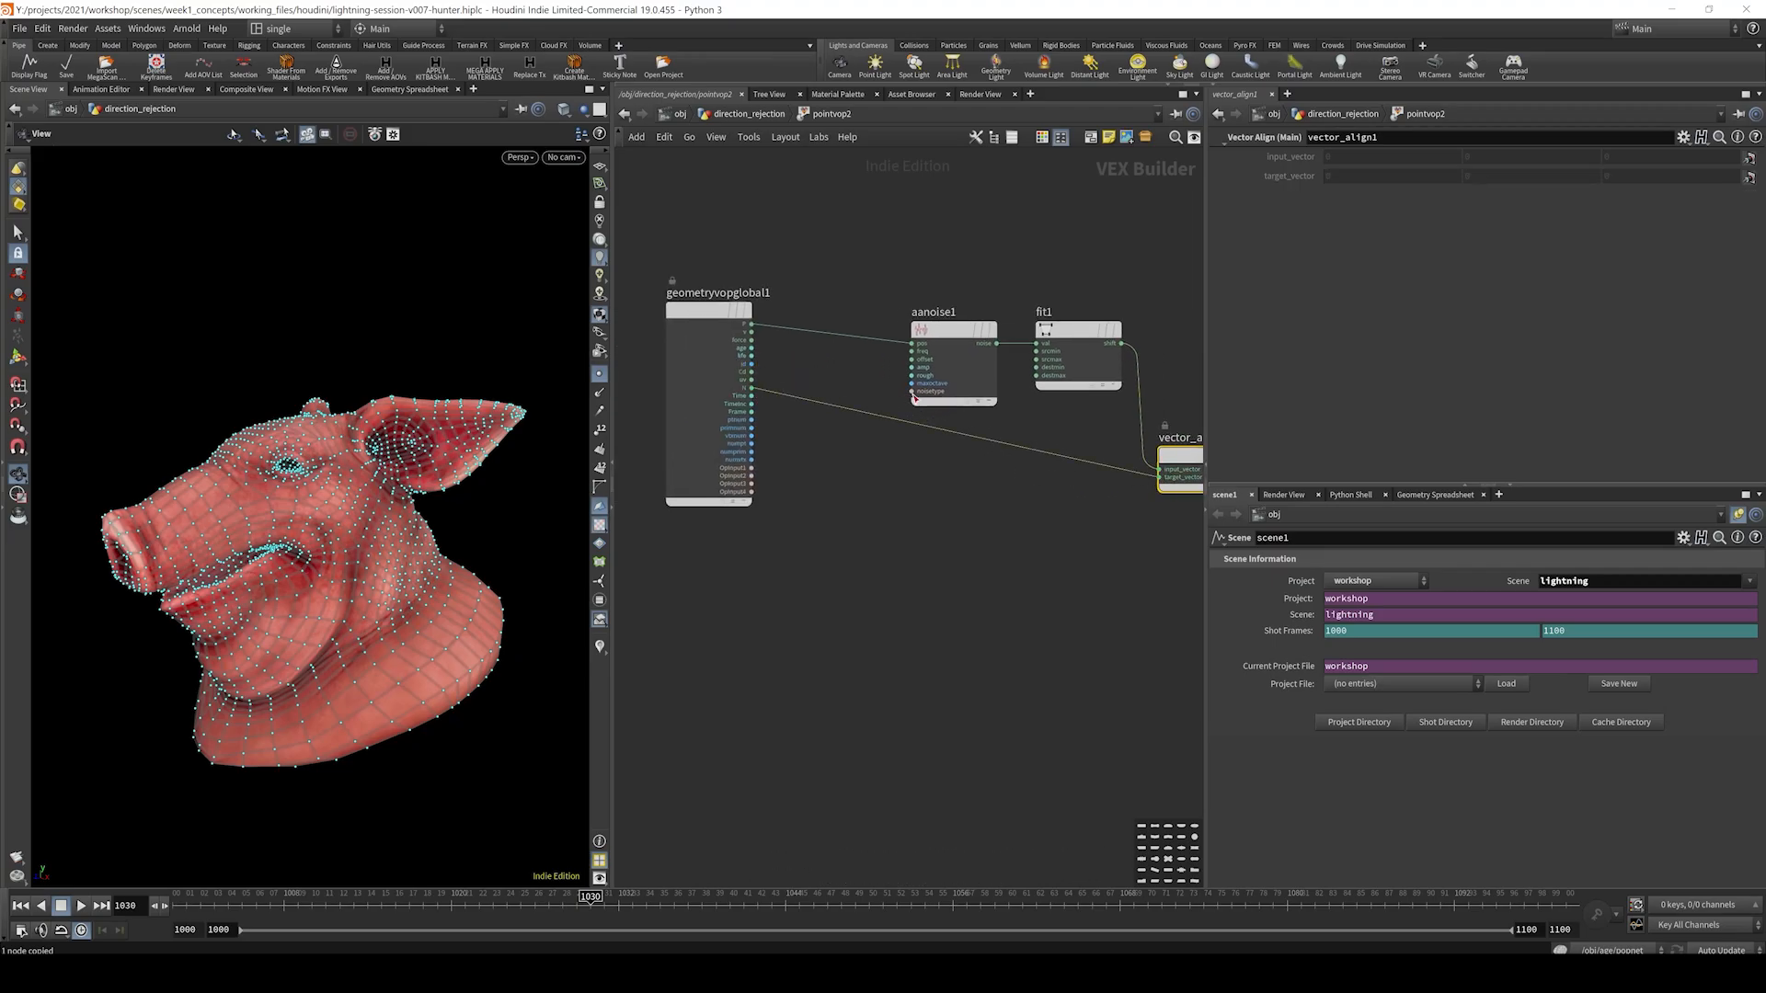
middle_click_drag(1196, 414, 810, 402)
middle_click_drag(828, 462, 918, 533)
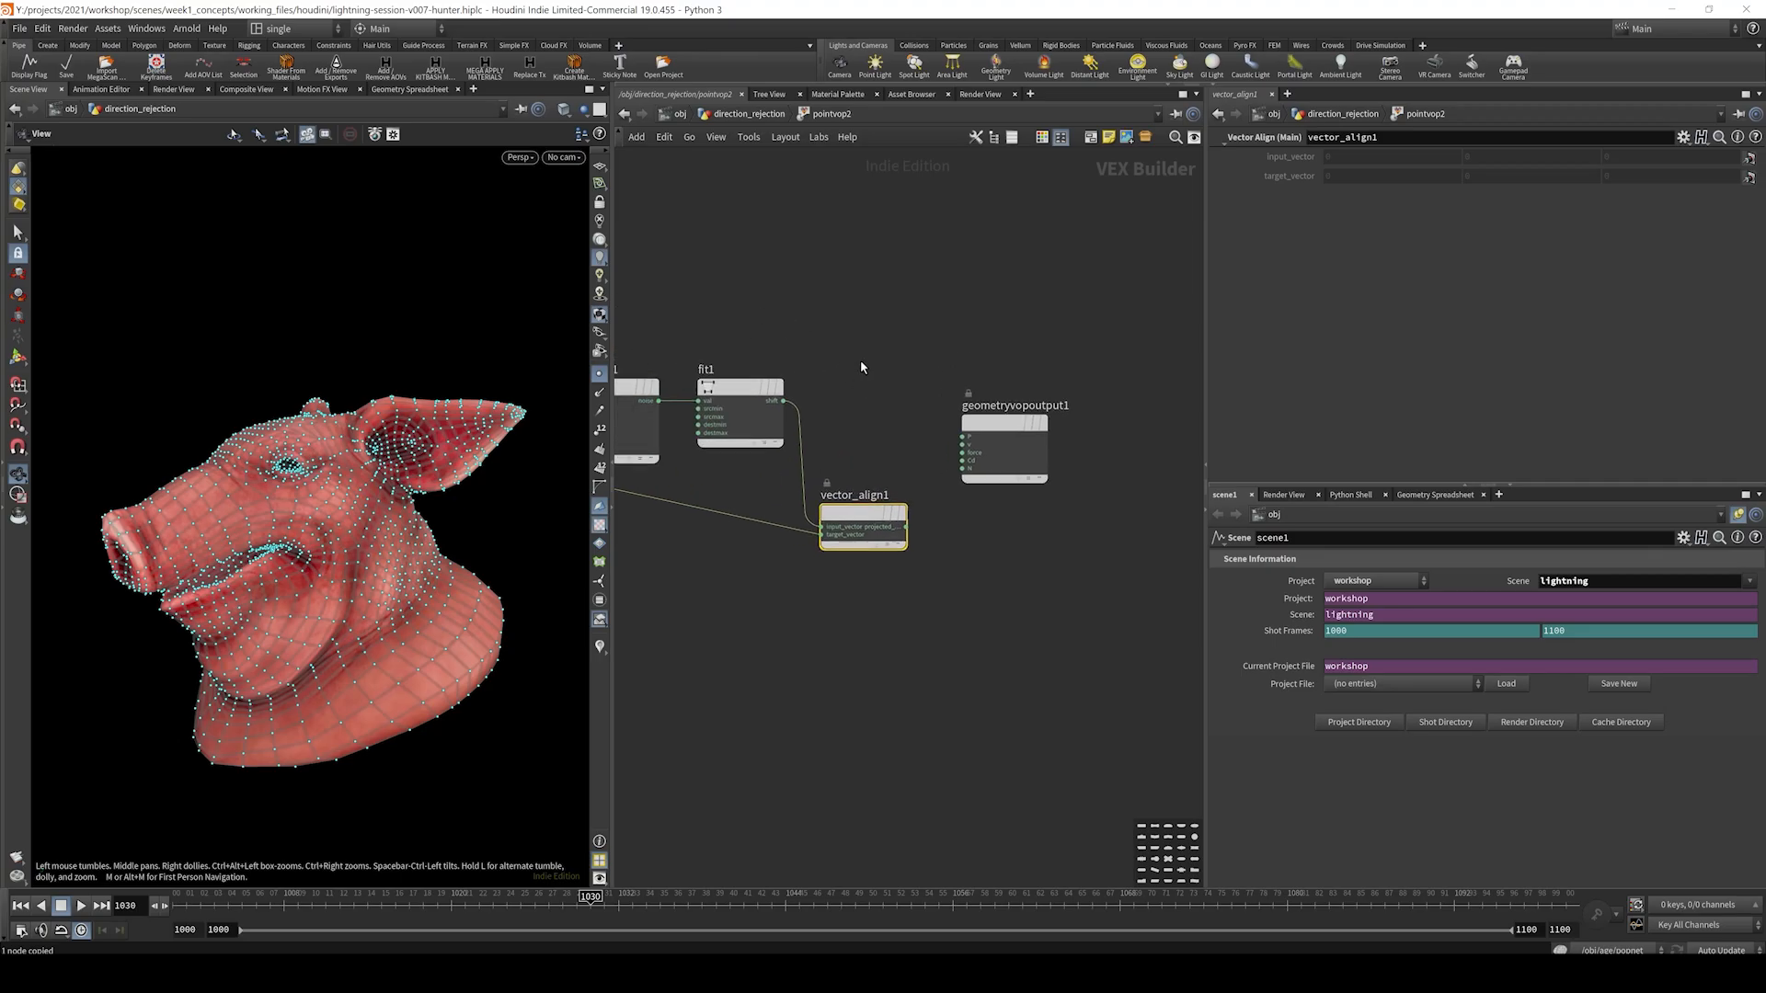
- Create an Add node above the geometry output node
key("Tab")
type("add")
left_click(995, 182)
left_click(936, 338)
- Wire the global P and the projected vector from vector_align1 into the Add node
middle_click_drag(814, 313, 1010, 311)
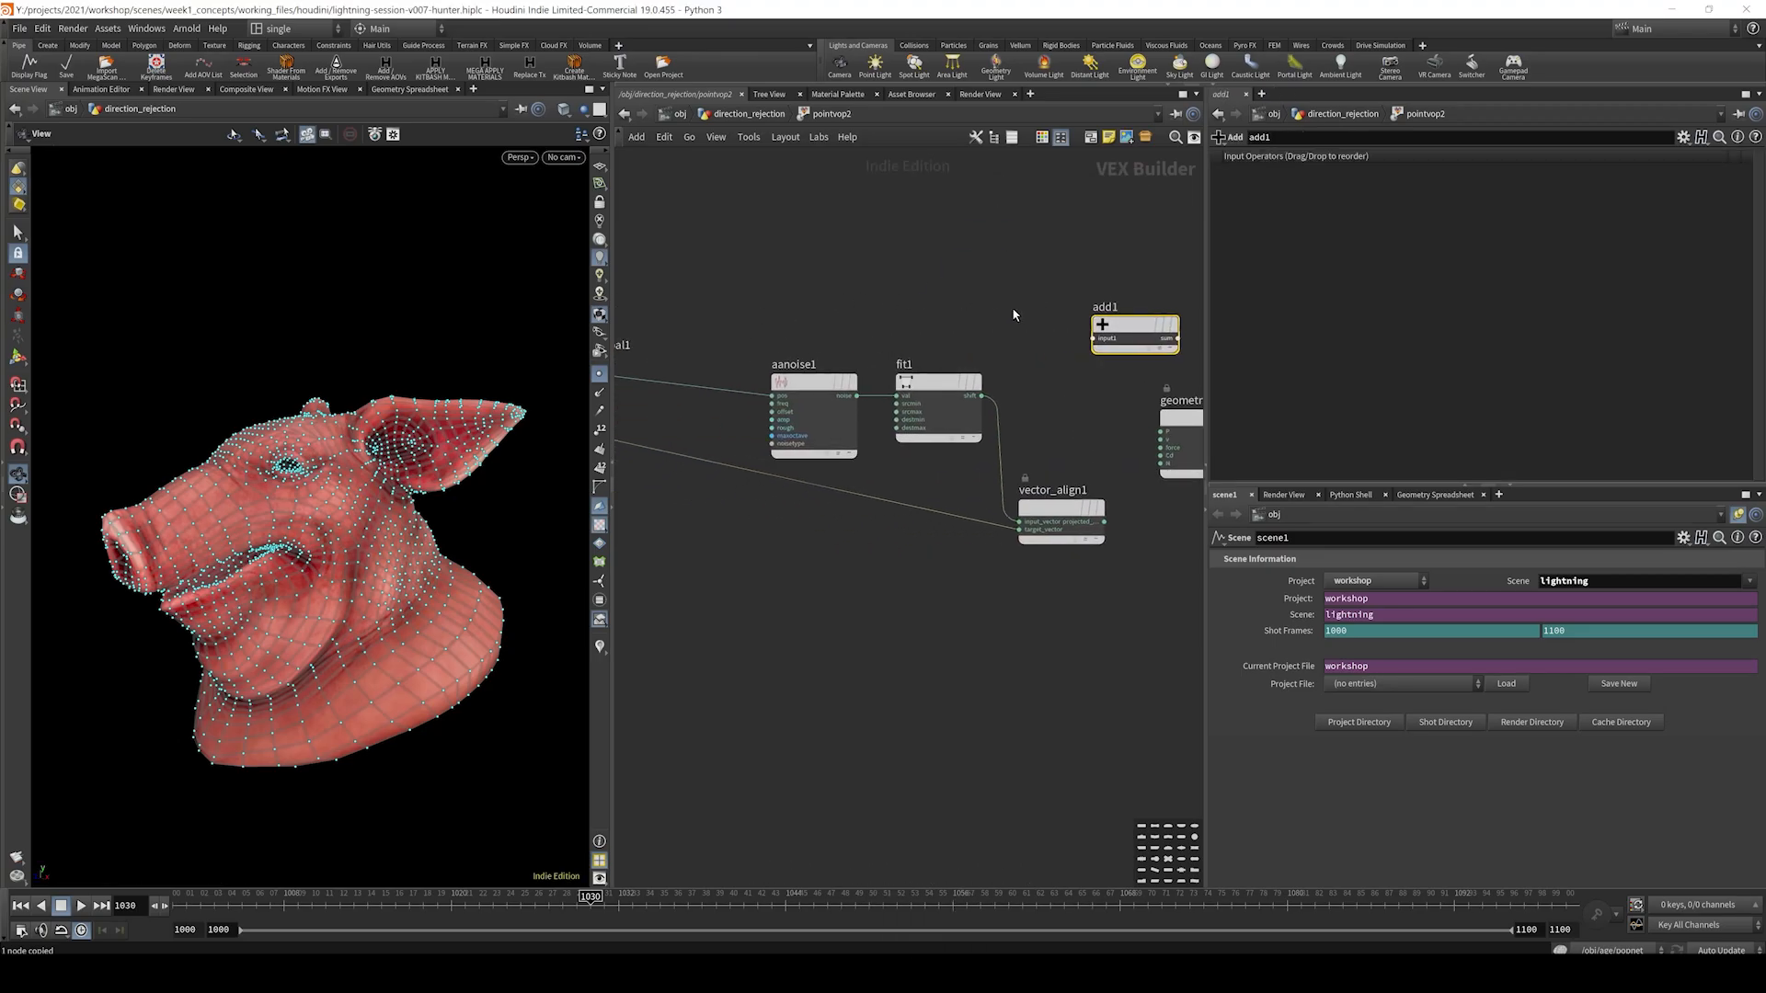
middle_click_drag(755, 347, 856, 346)
left_click(713, 380)
middle_click_drag(964, 332, 702, 341)
left_click(931, 350)
left_click(943, 532)
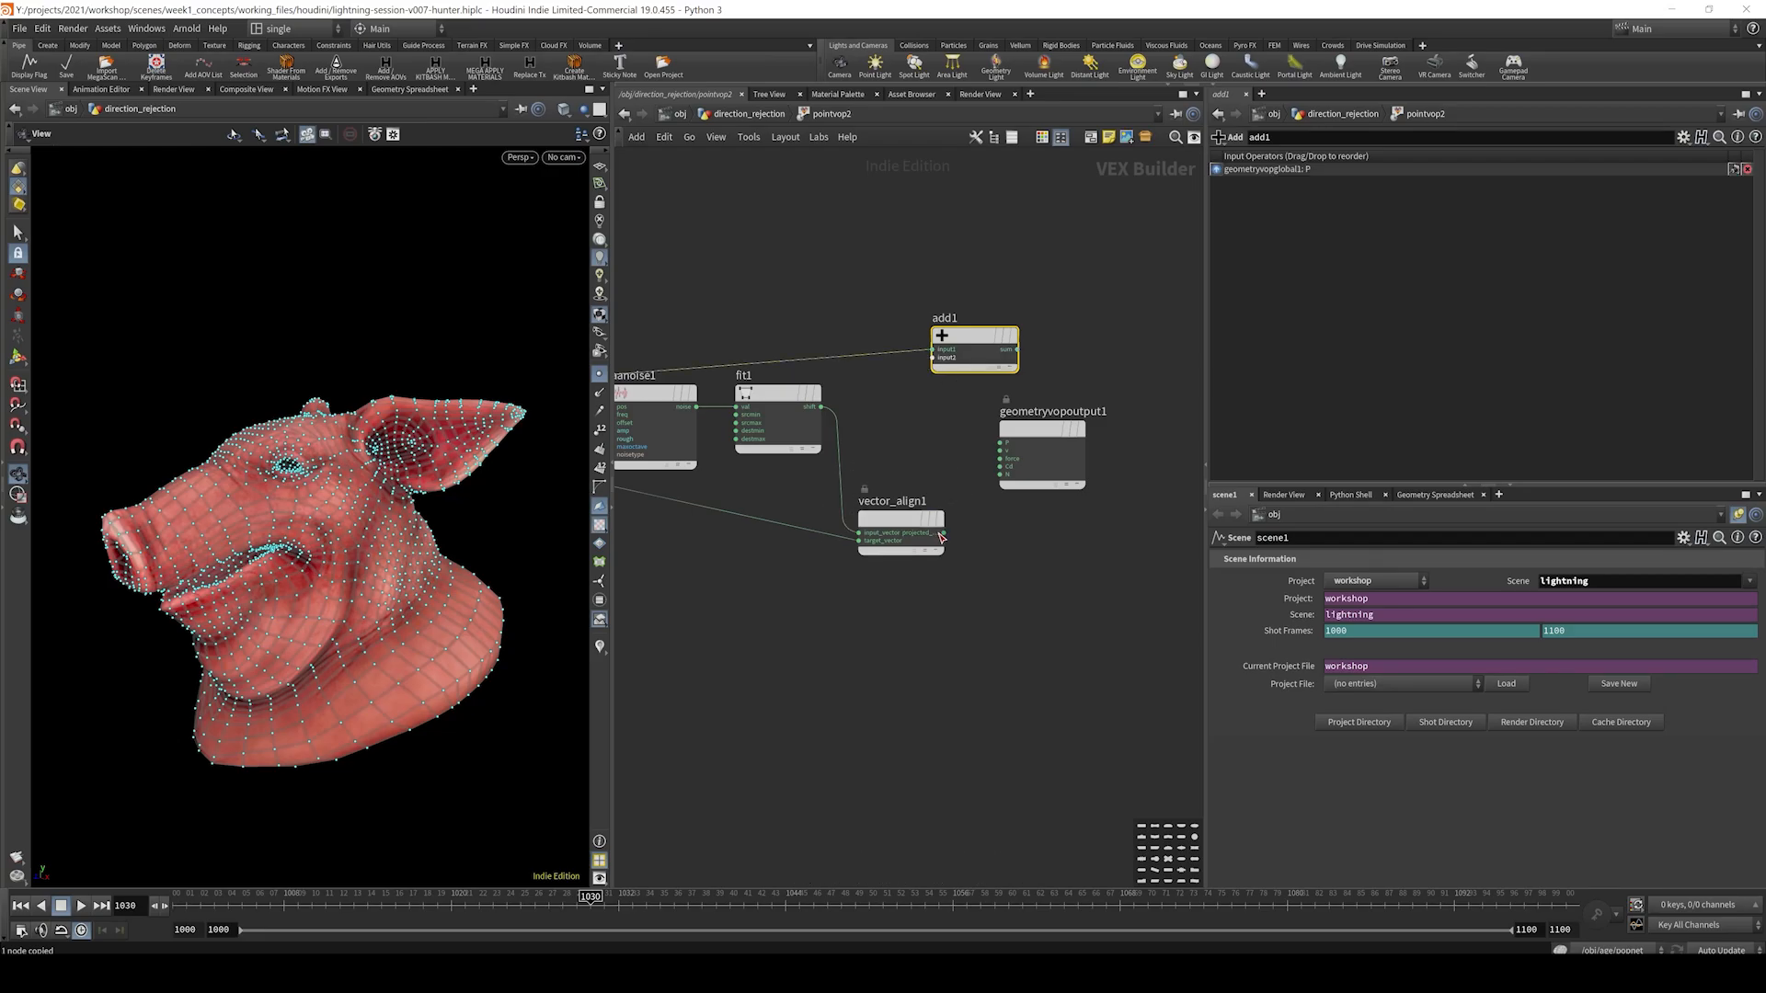
left_click(935, 358)
- Rearrange the Add and output nodes and connect the sum to P on the geometry output
middle_click_drag(1043, 438, 919, 421)
left_click_drag(919, 421, 1078, 487)
left_click_drag(851, 342, 937, 364)
left_click(982, 354)
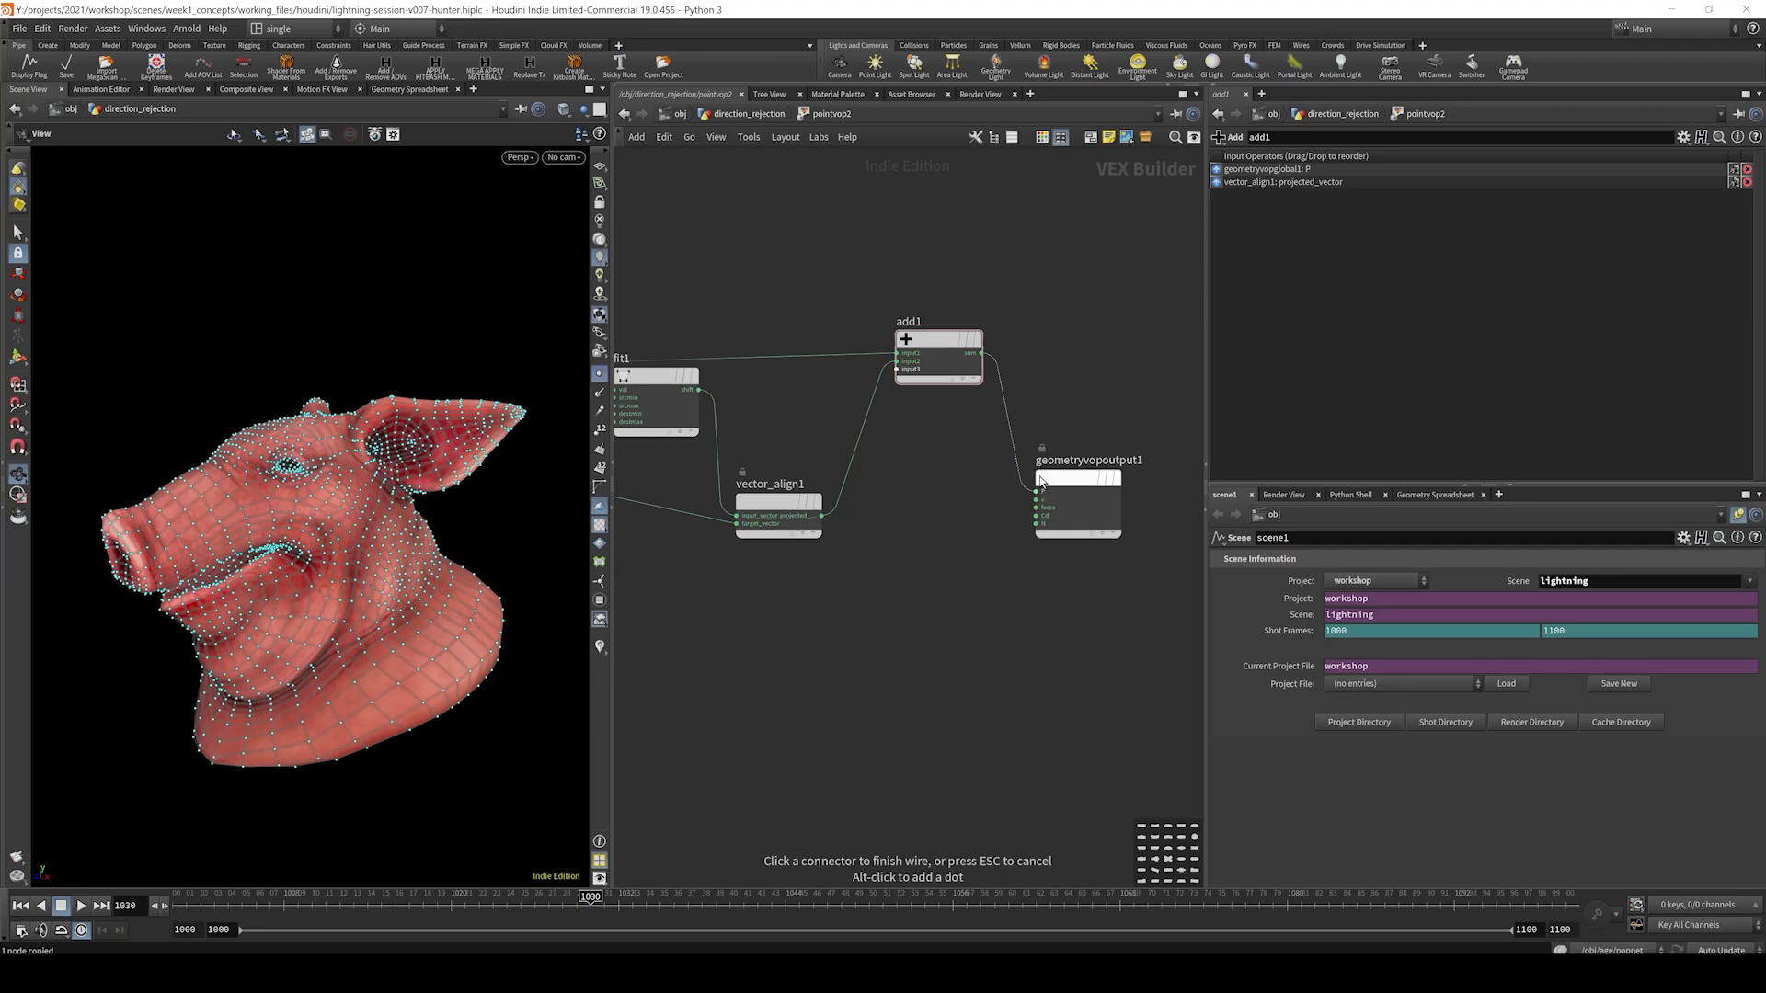
left_click(1039, 483)
- Reduce the noise amplitude to 0.359 and inspect the displaced pig head from another angle
middle_click_drag(764, 281, 950, 245)
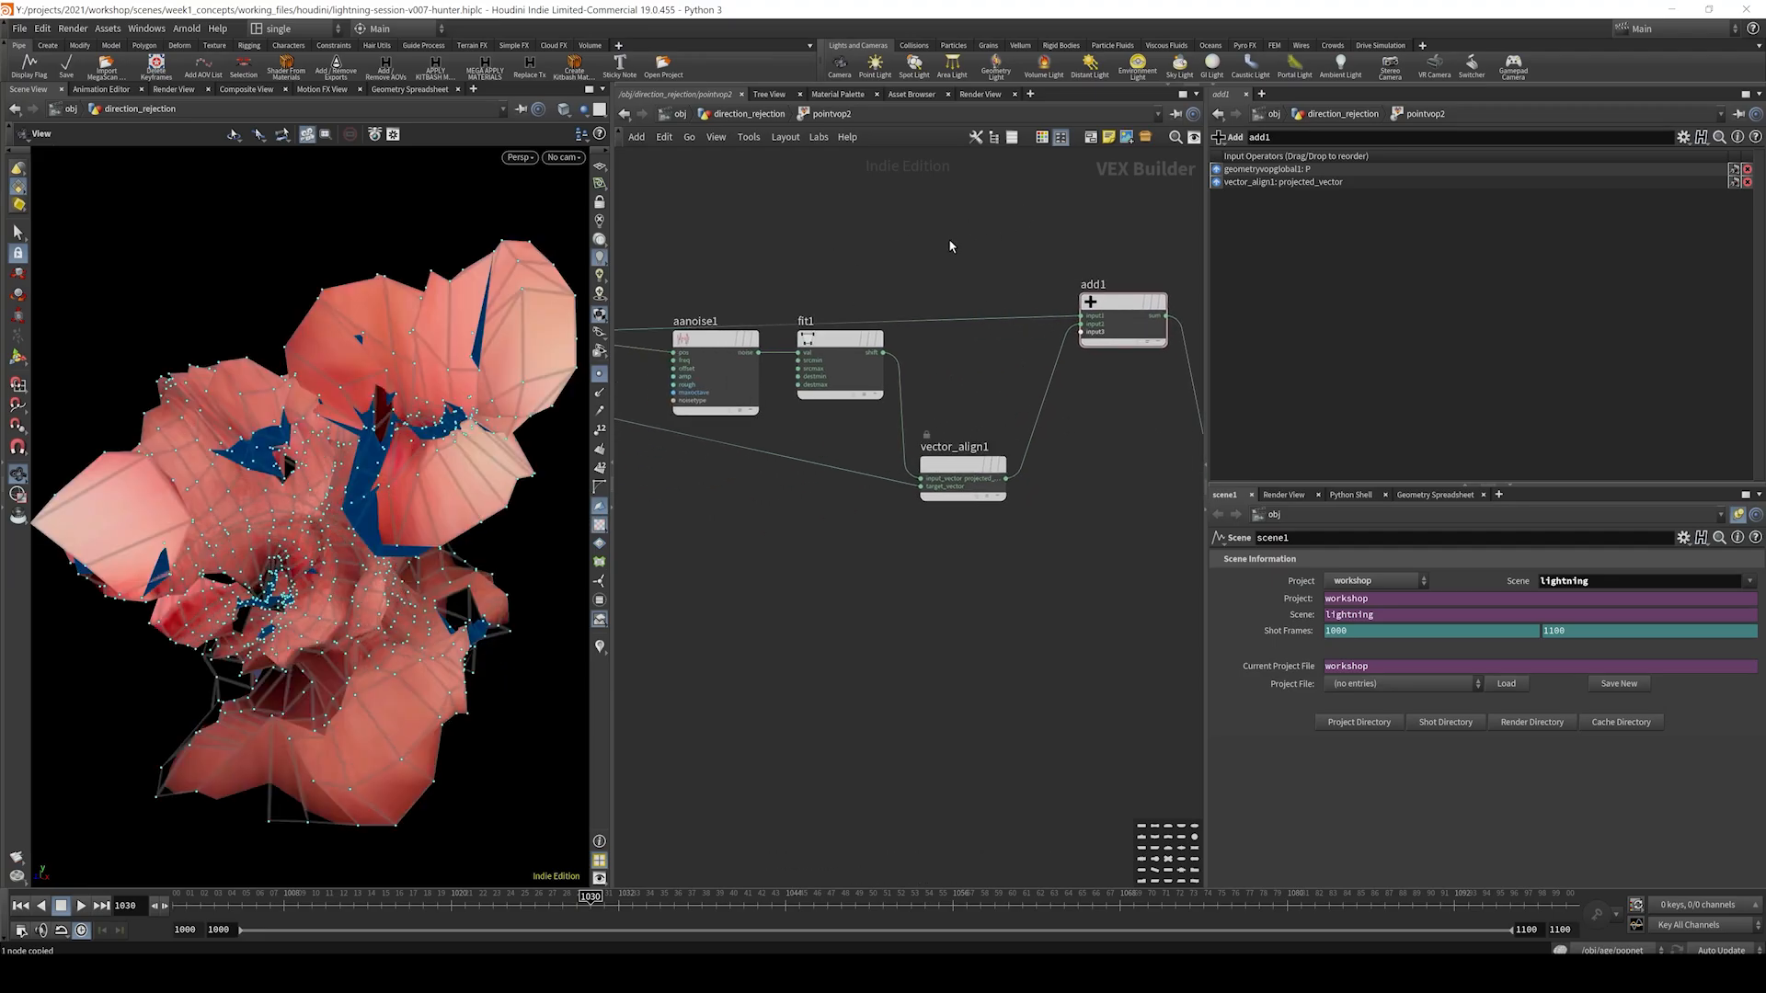
middle_click_drag(794, 240, 902, 257)
left_click(826, 360)
mouse_move(1655, 235)
left_mouse_down()
mouse_move(1606, 237)
mouse_move(1628, 238)
left_mouse_up()
right_click_drag(259, 536, 276, 502)
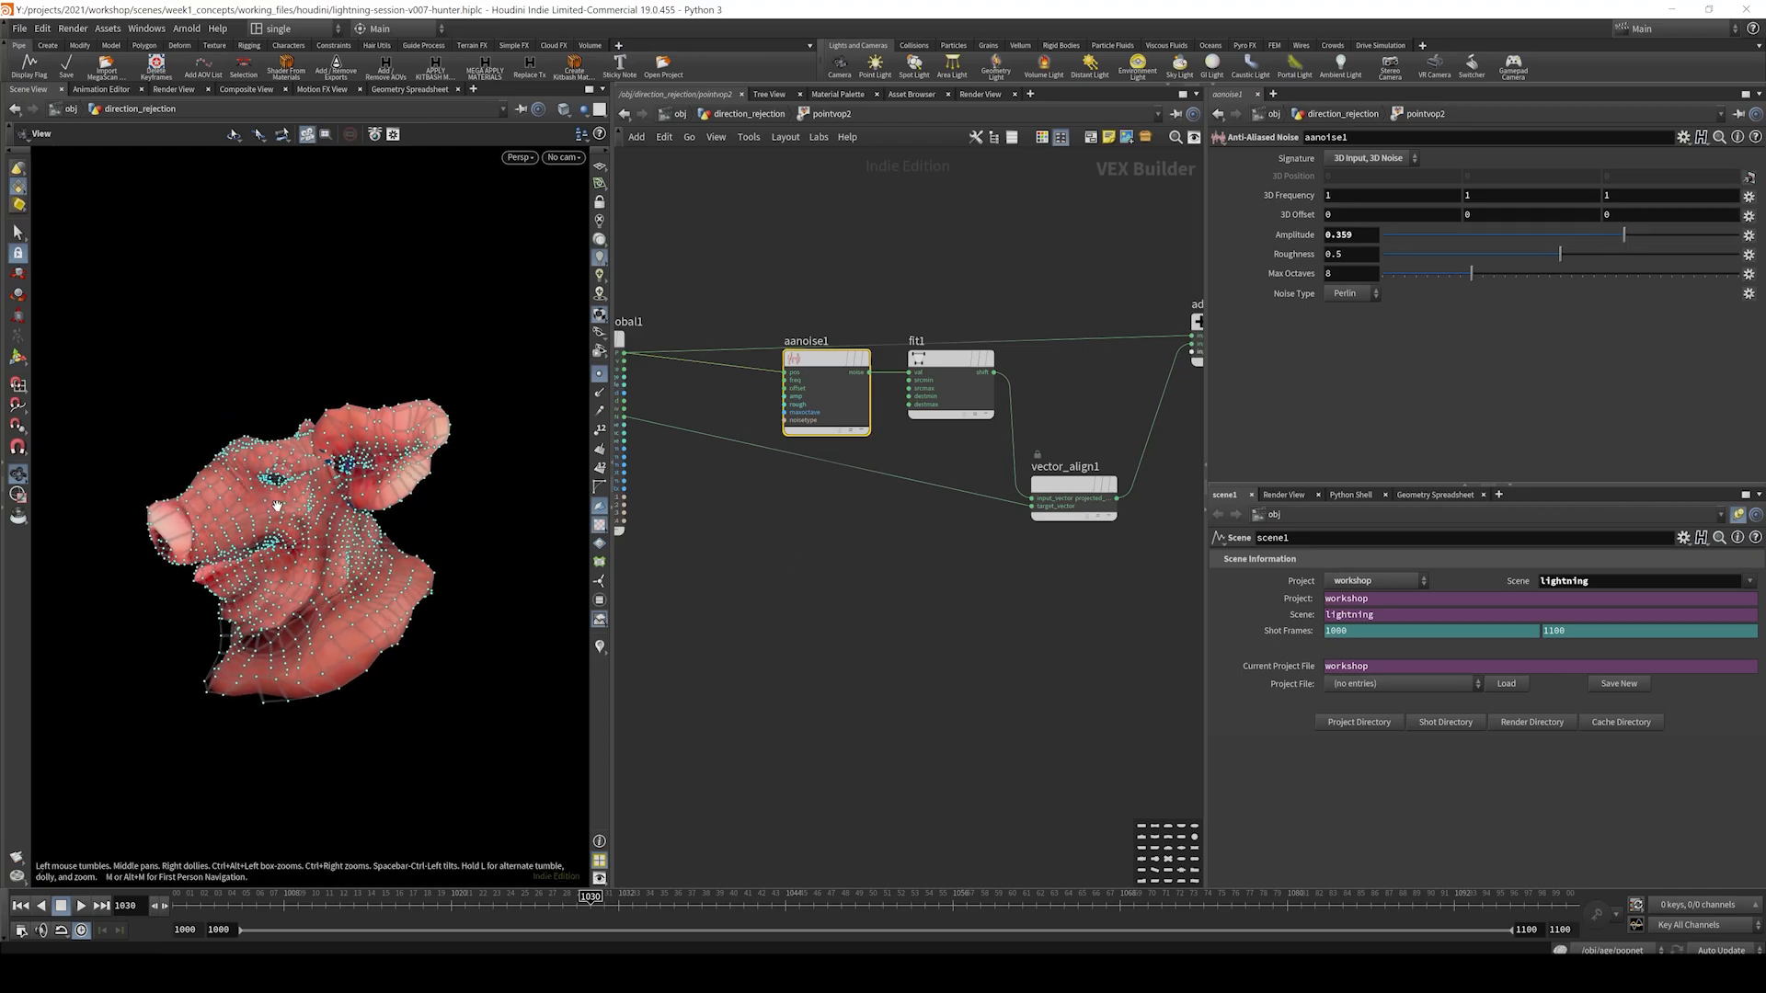
left_click_drag(276, 502, 392, 558)
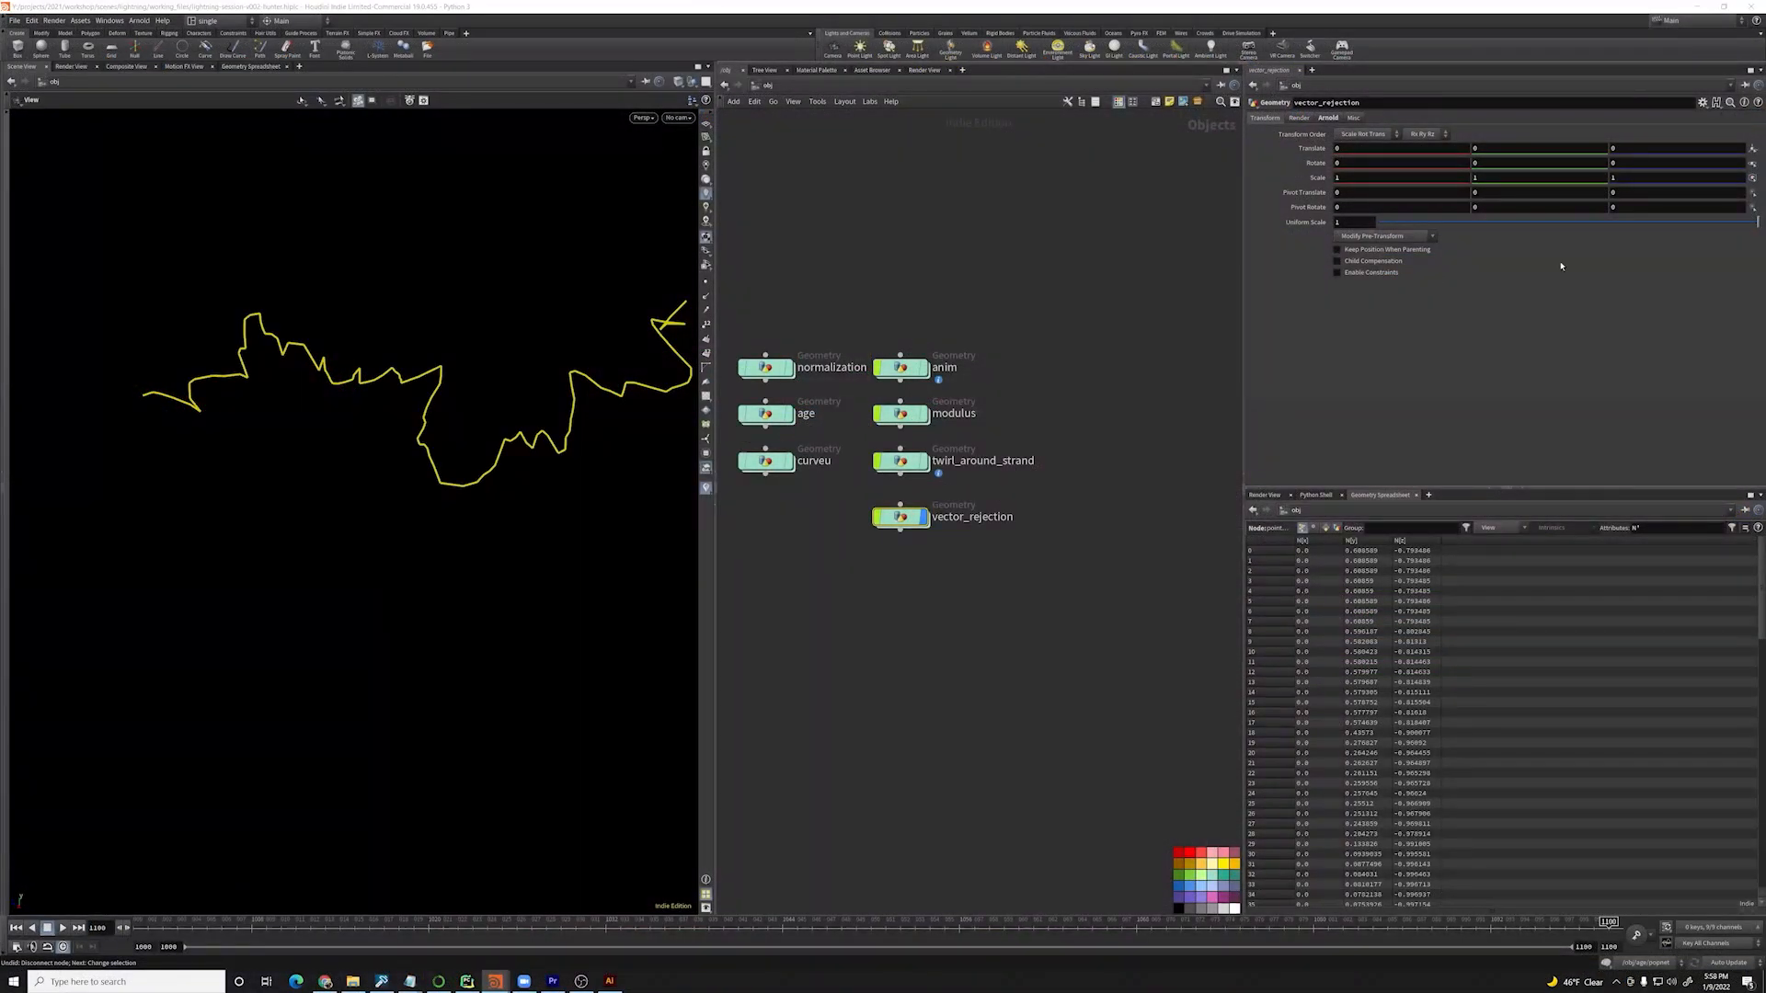
- Create a Geometry object at object level, level with the anim object and to its right
middle_click_drag(1054, 351, 946, 382)
key("Tab")
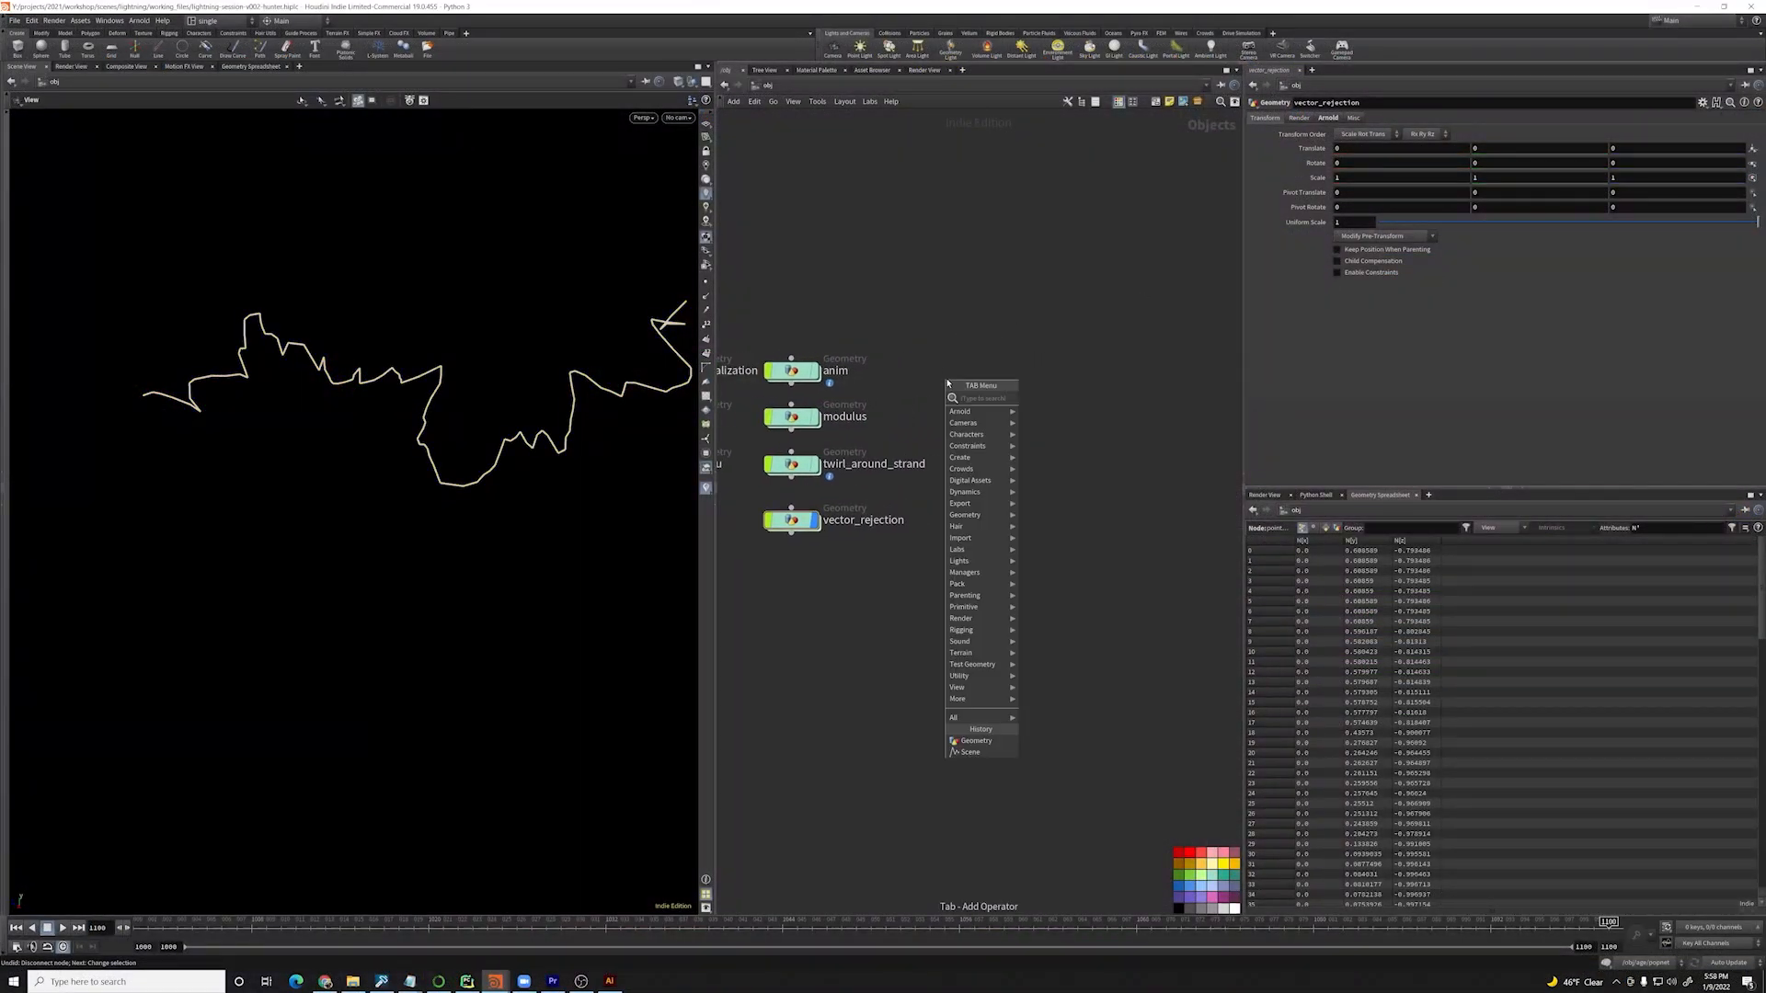
type("geomet")
key("Return")
left_click(965, 382)
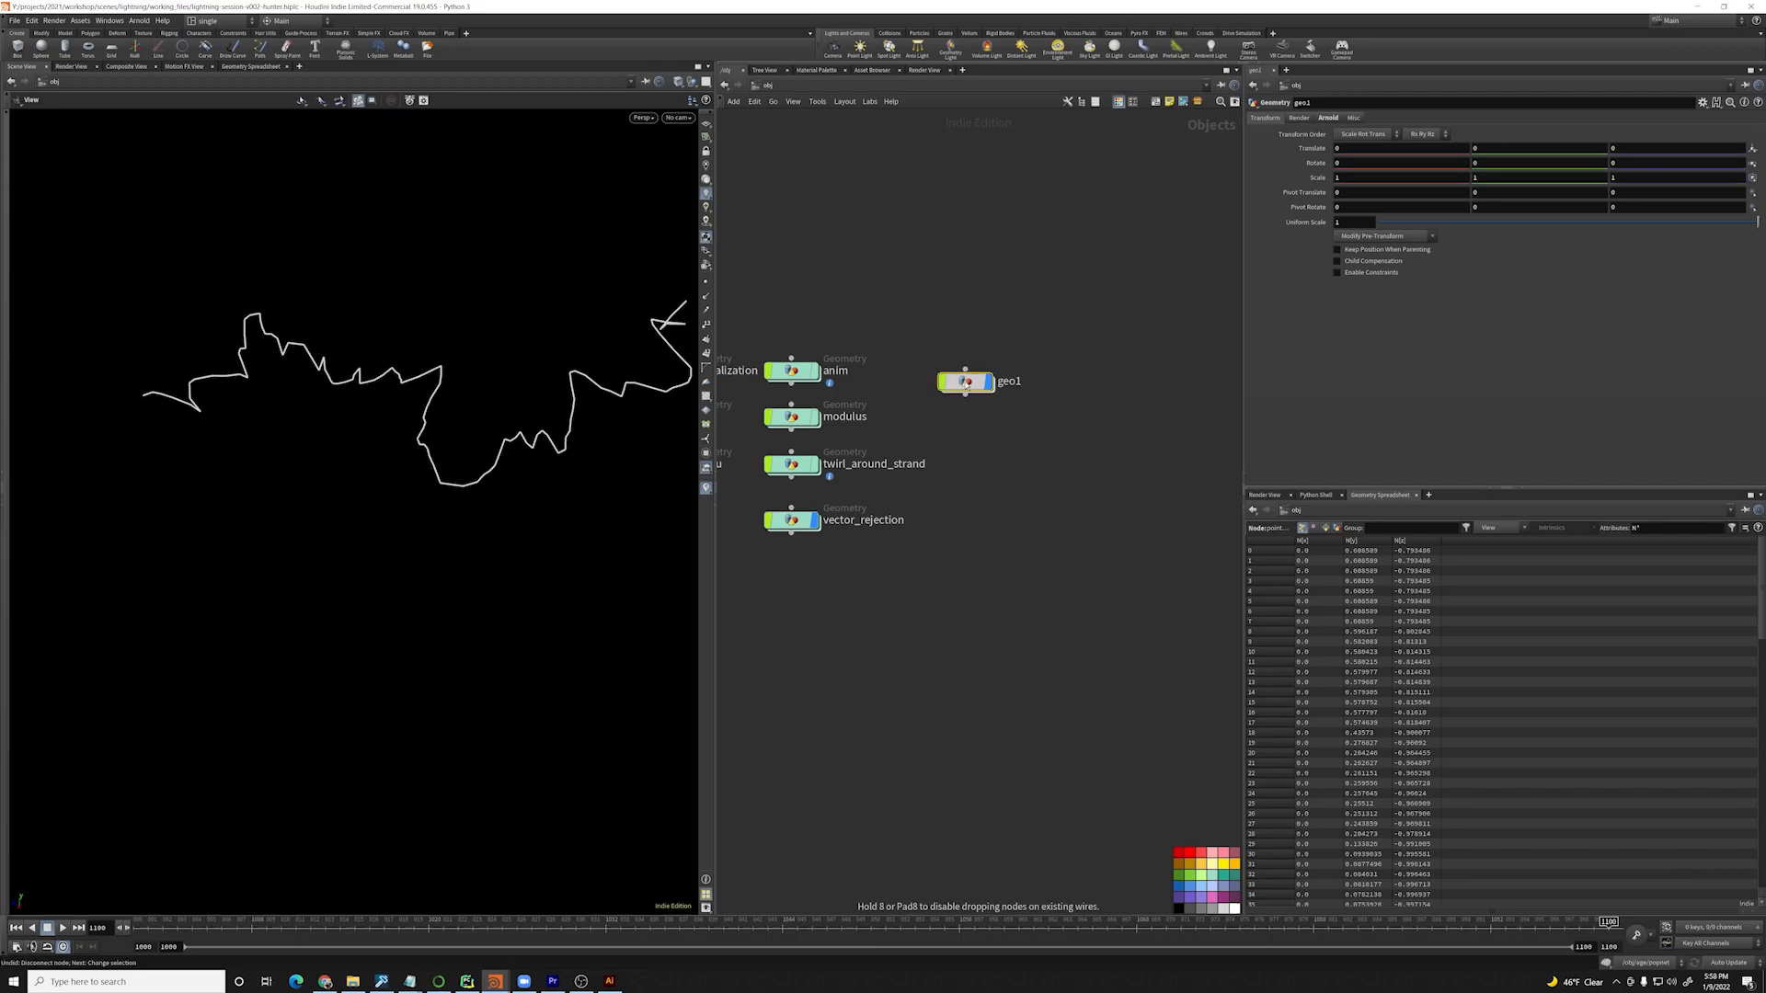
left_click_drag(965, 384, 962, 373)
- Rename the new geometry object paremetric_uvs and enter its network
double_click(1008, 371)
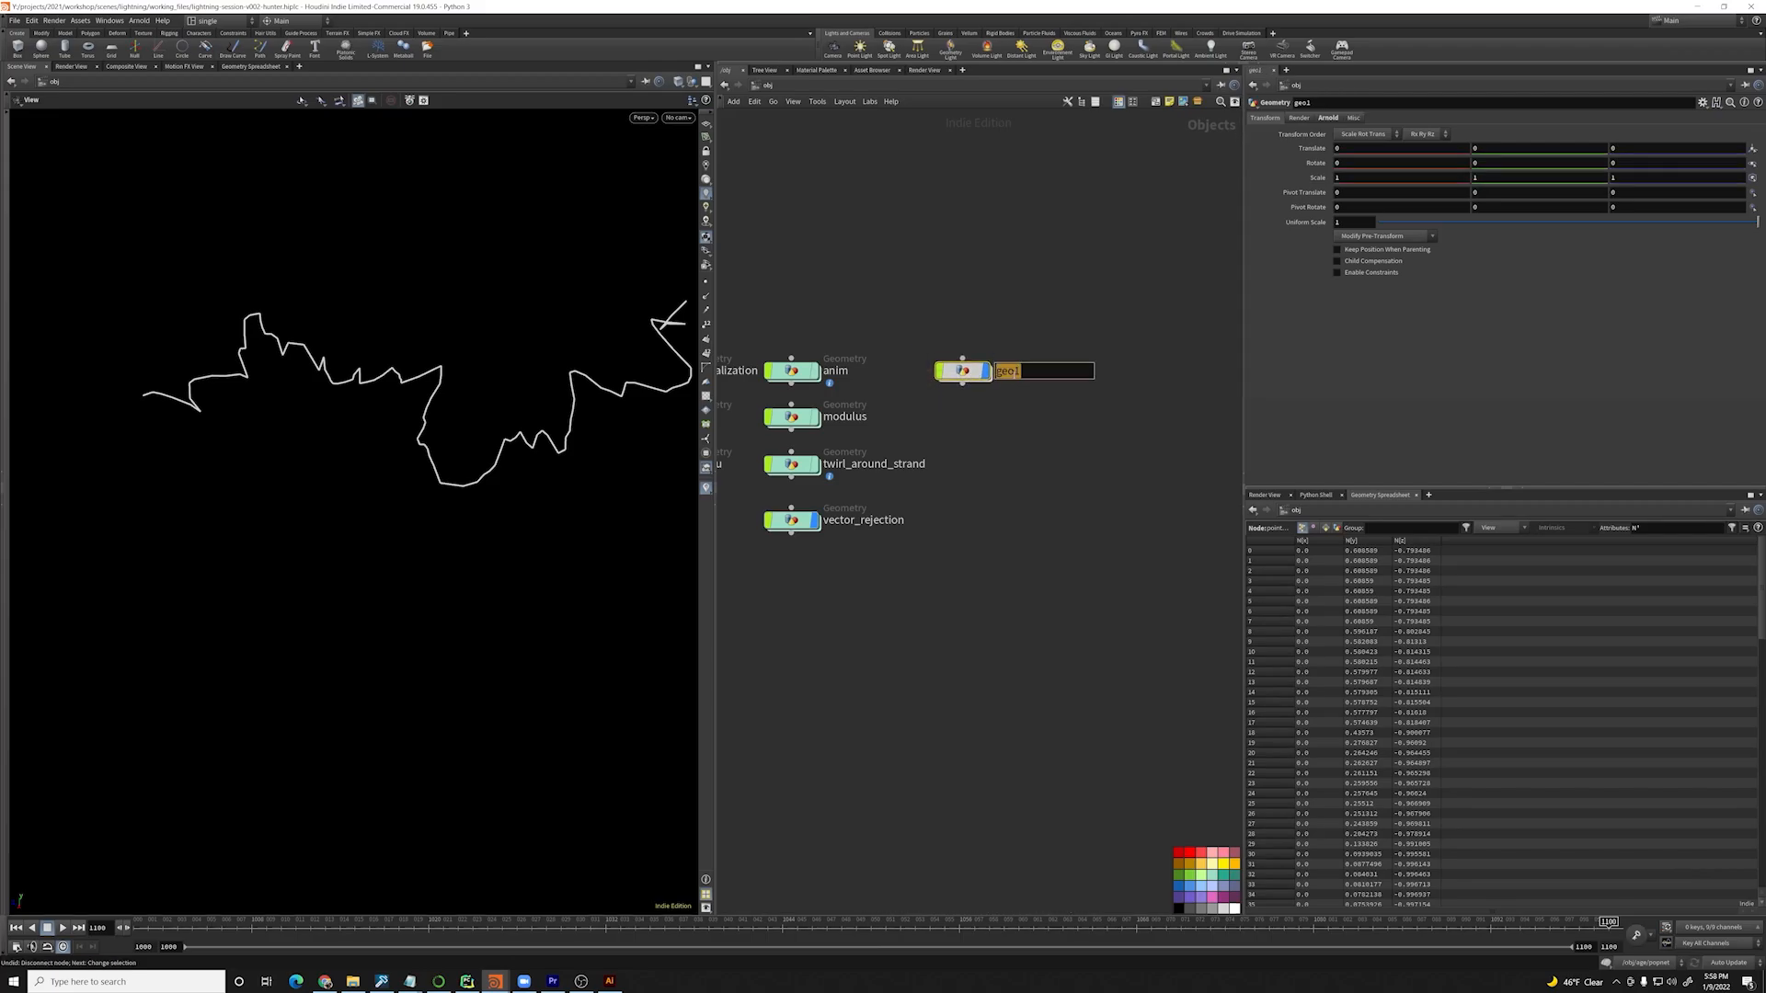
type("parametric_U")
key("BackSpace")
type("uvs")
key("Return")
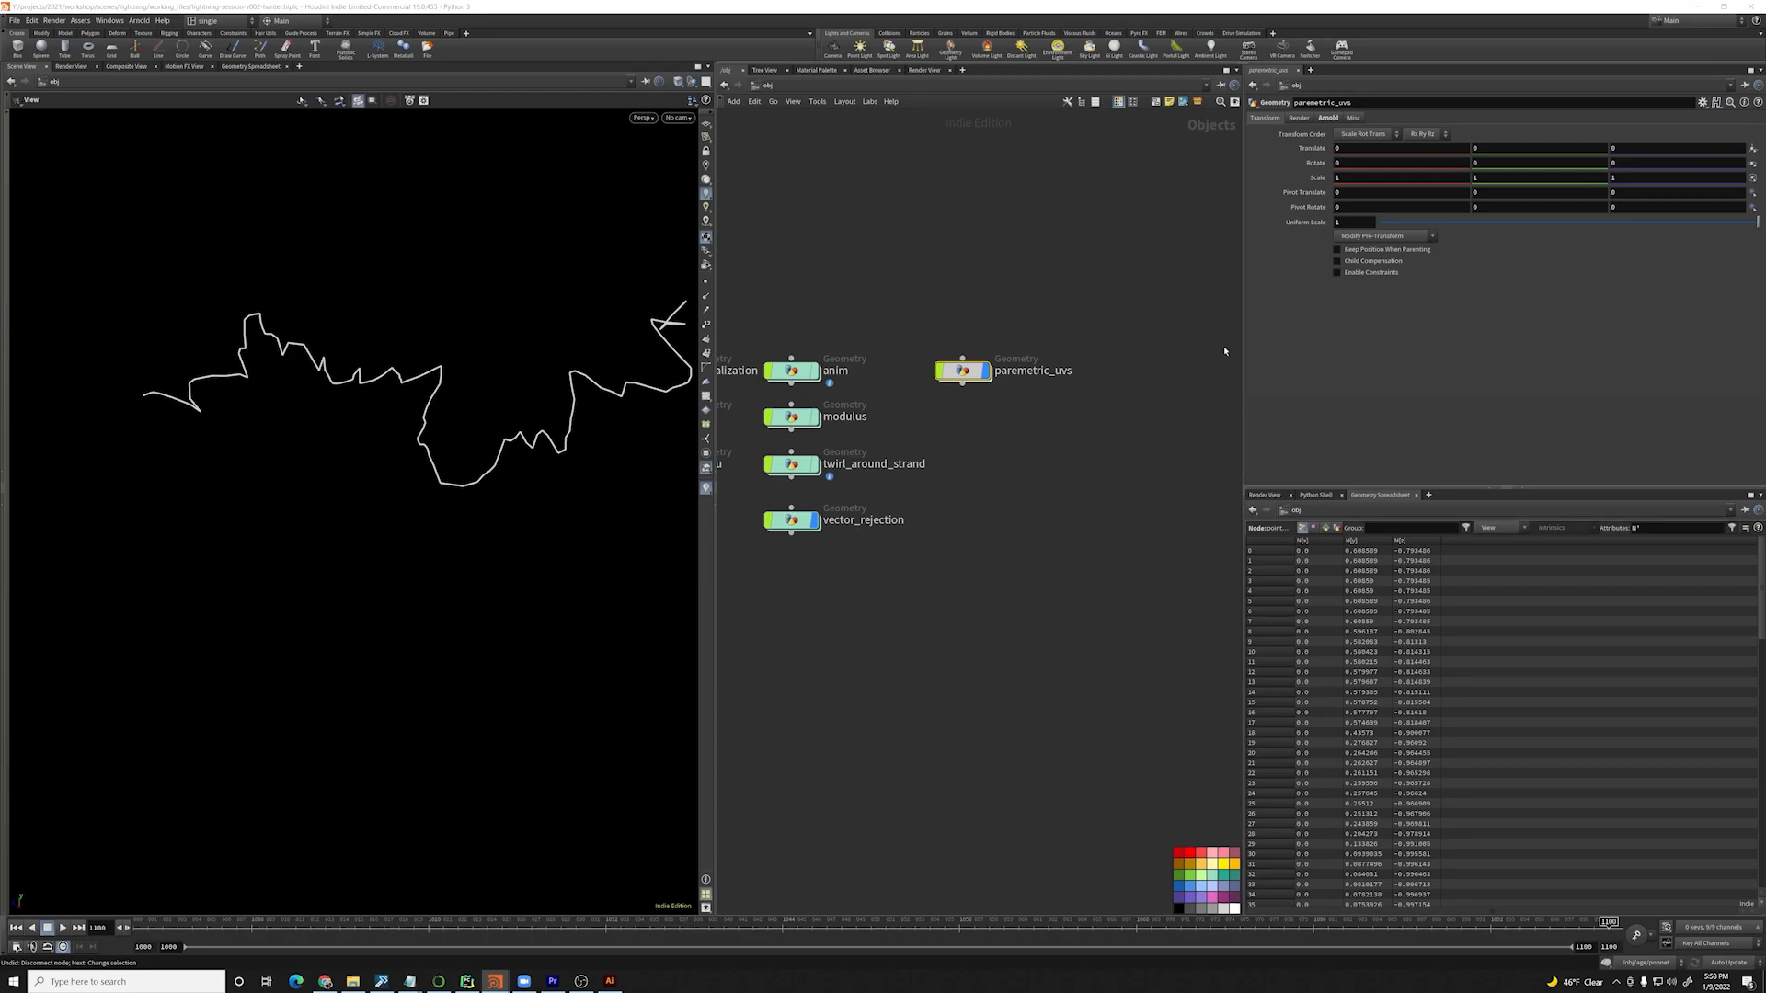
double_click(964, 375)
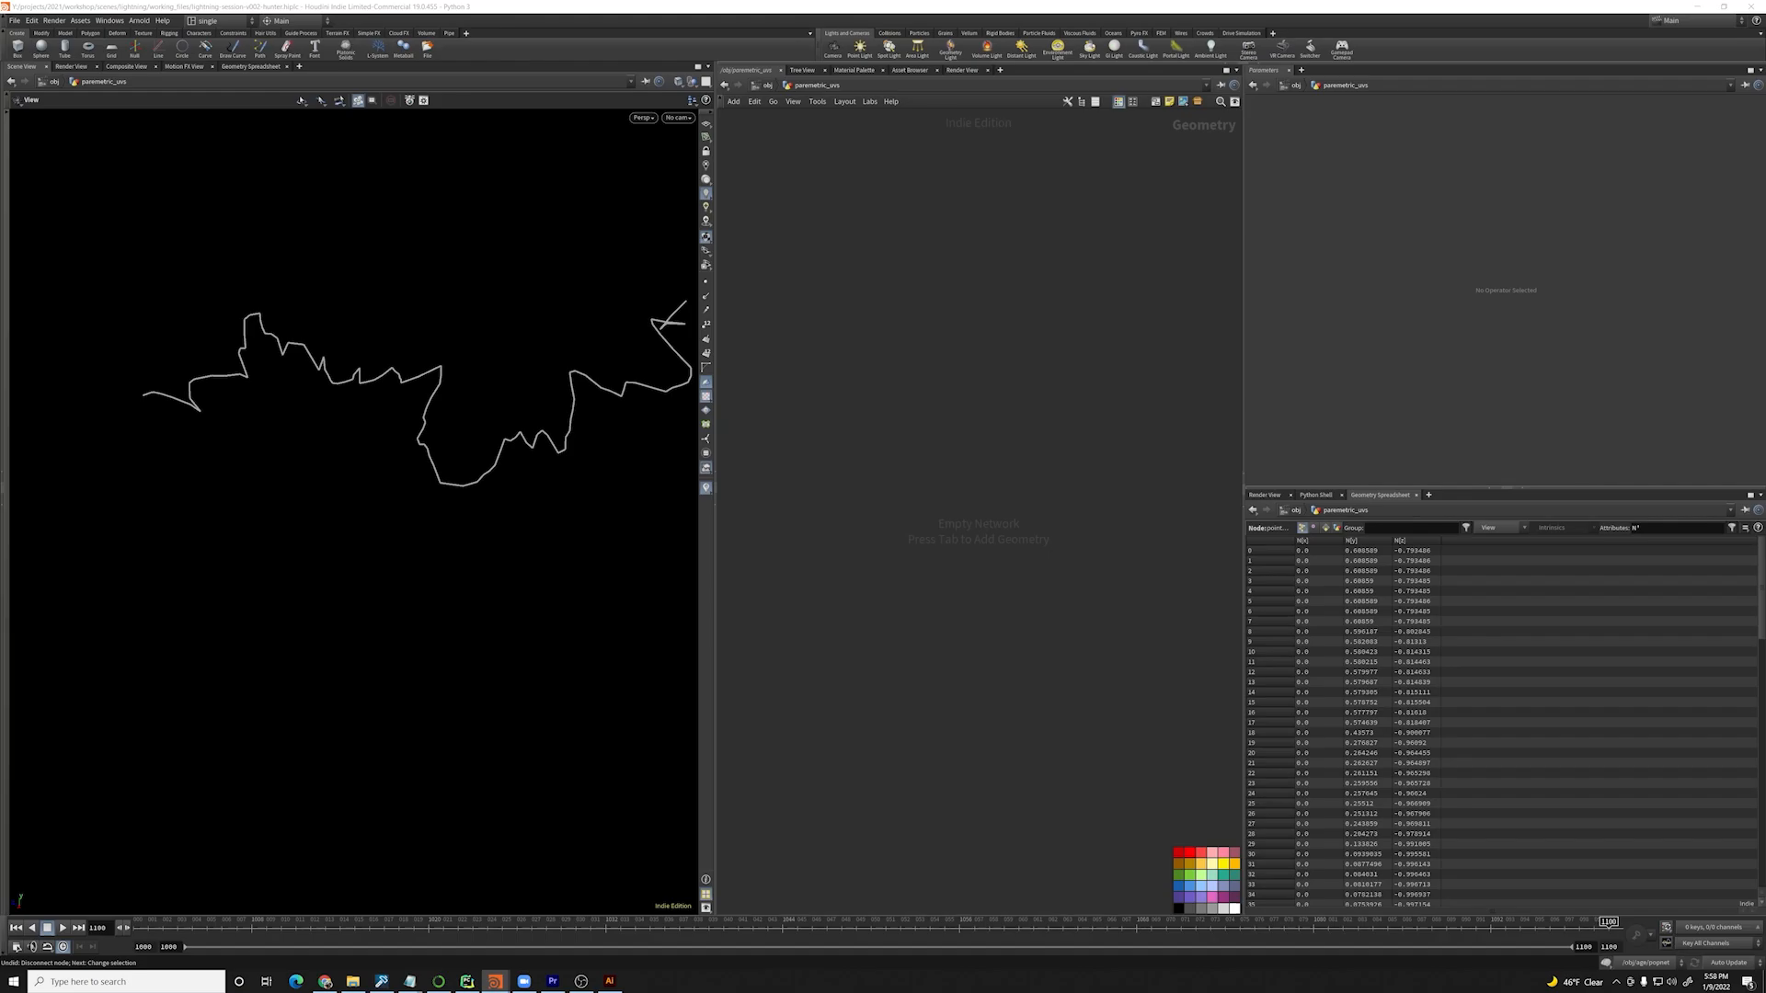
key("Tab")
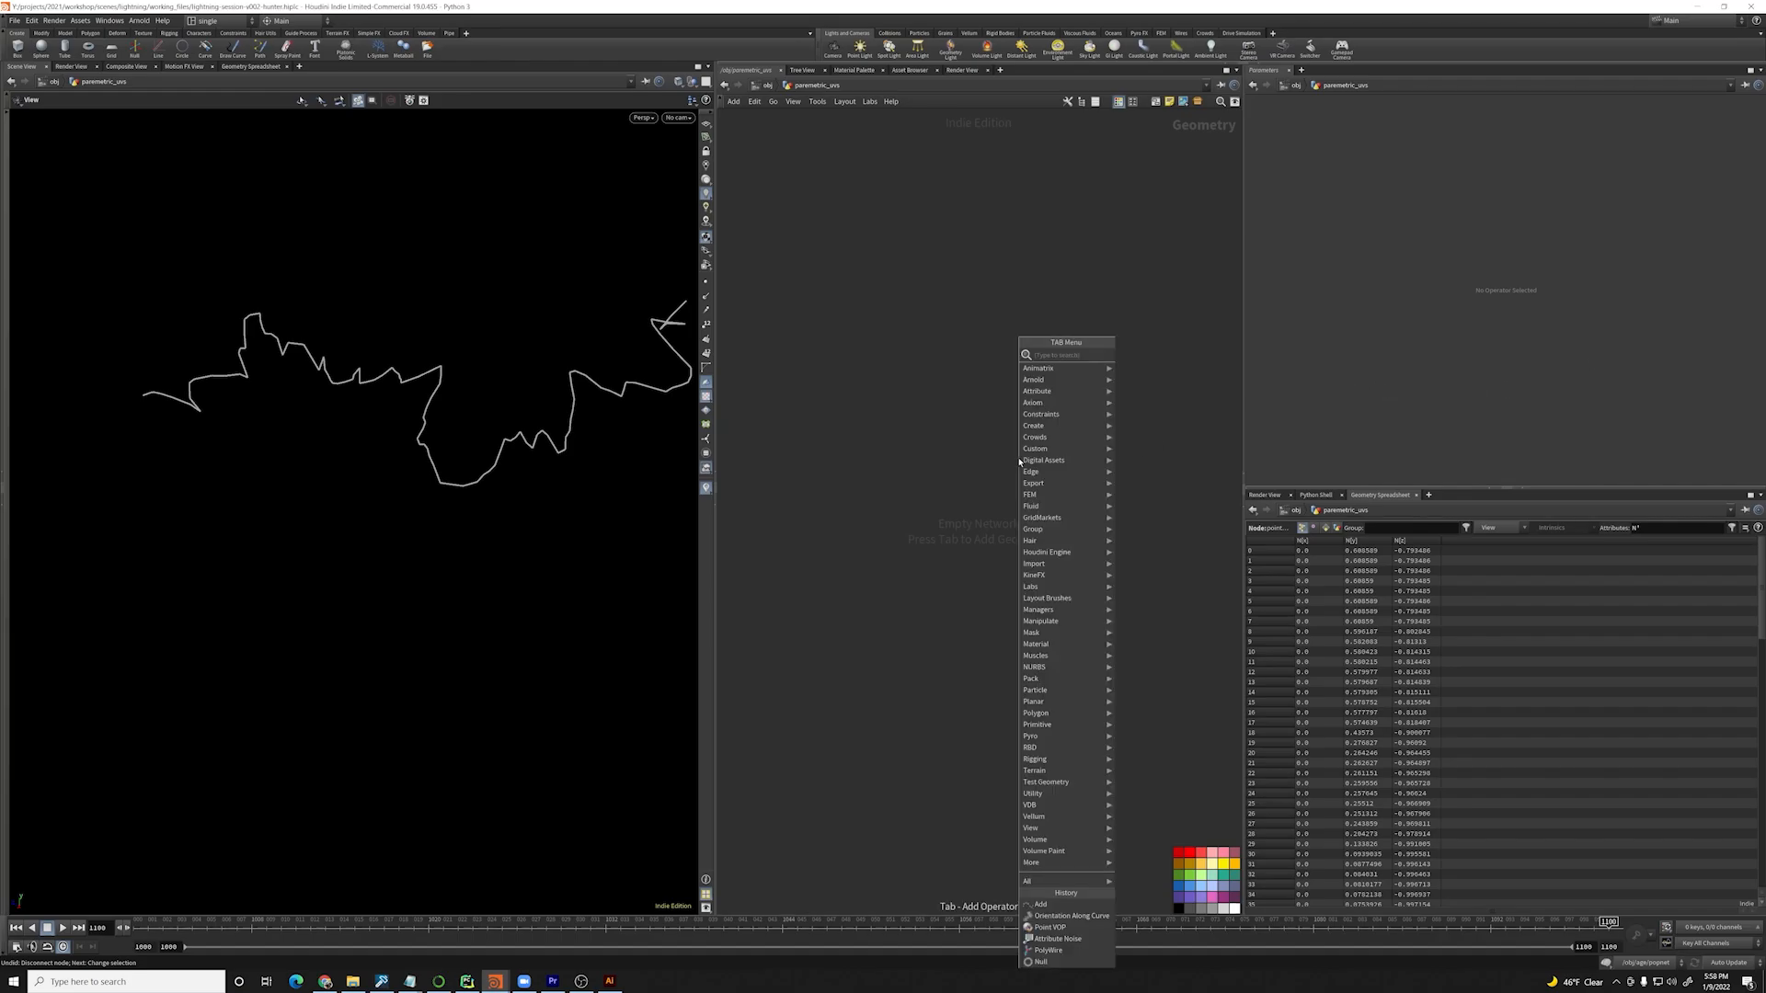
type("a")
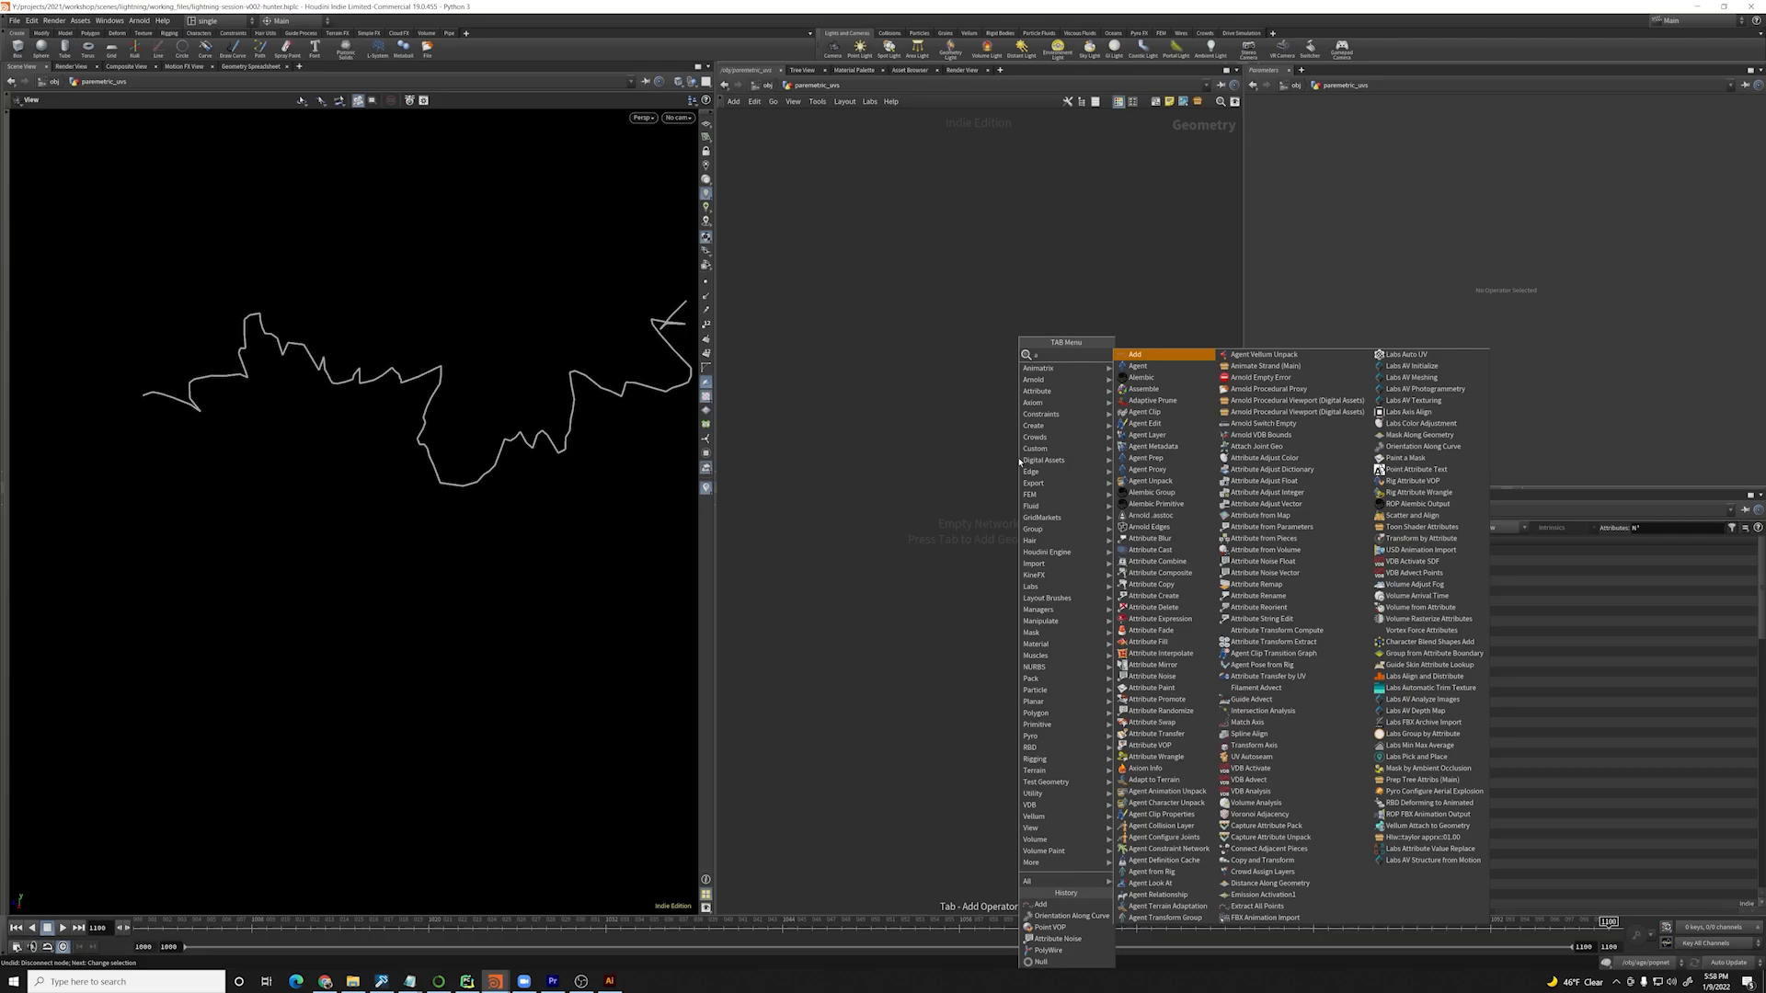
type("ttribute interp")
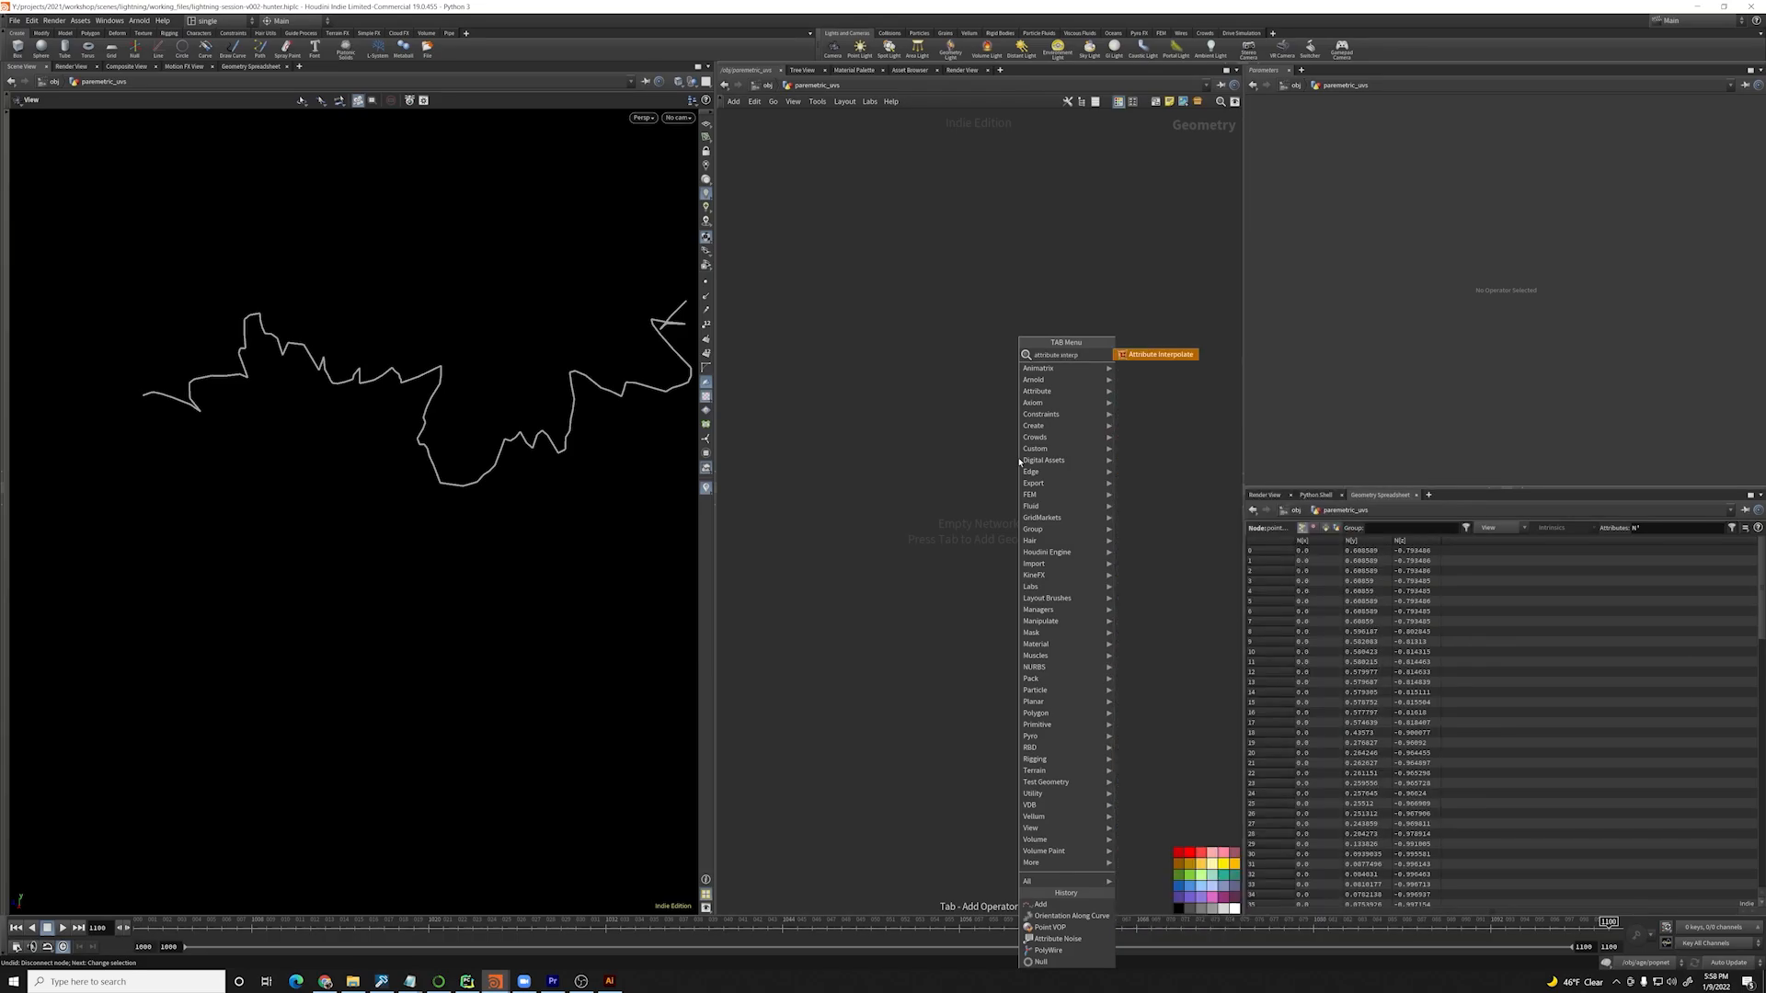
key("Return")
left_click(952, 485)
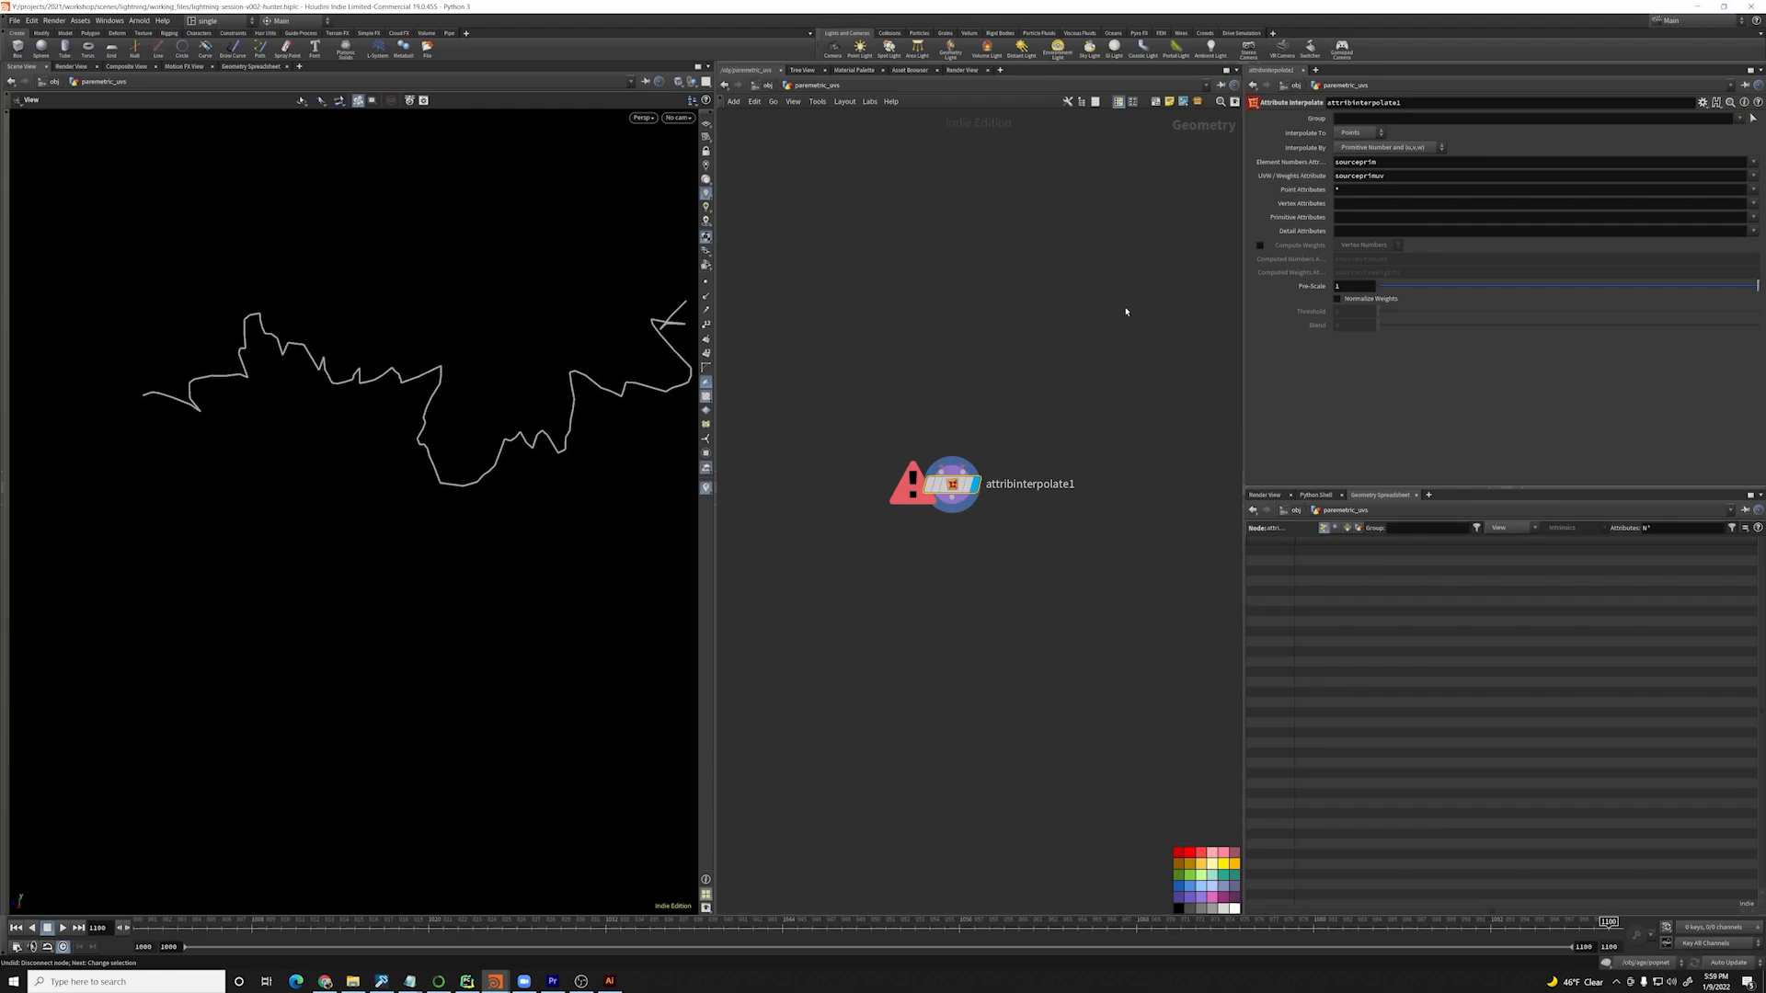
left_click_drag(1091, 305, 919, 587)
key("Delete")
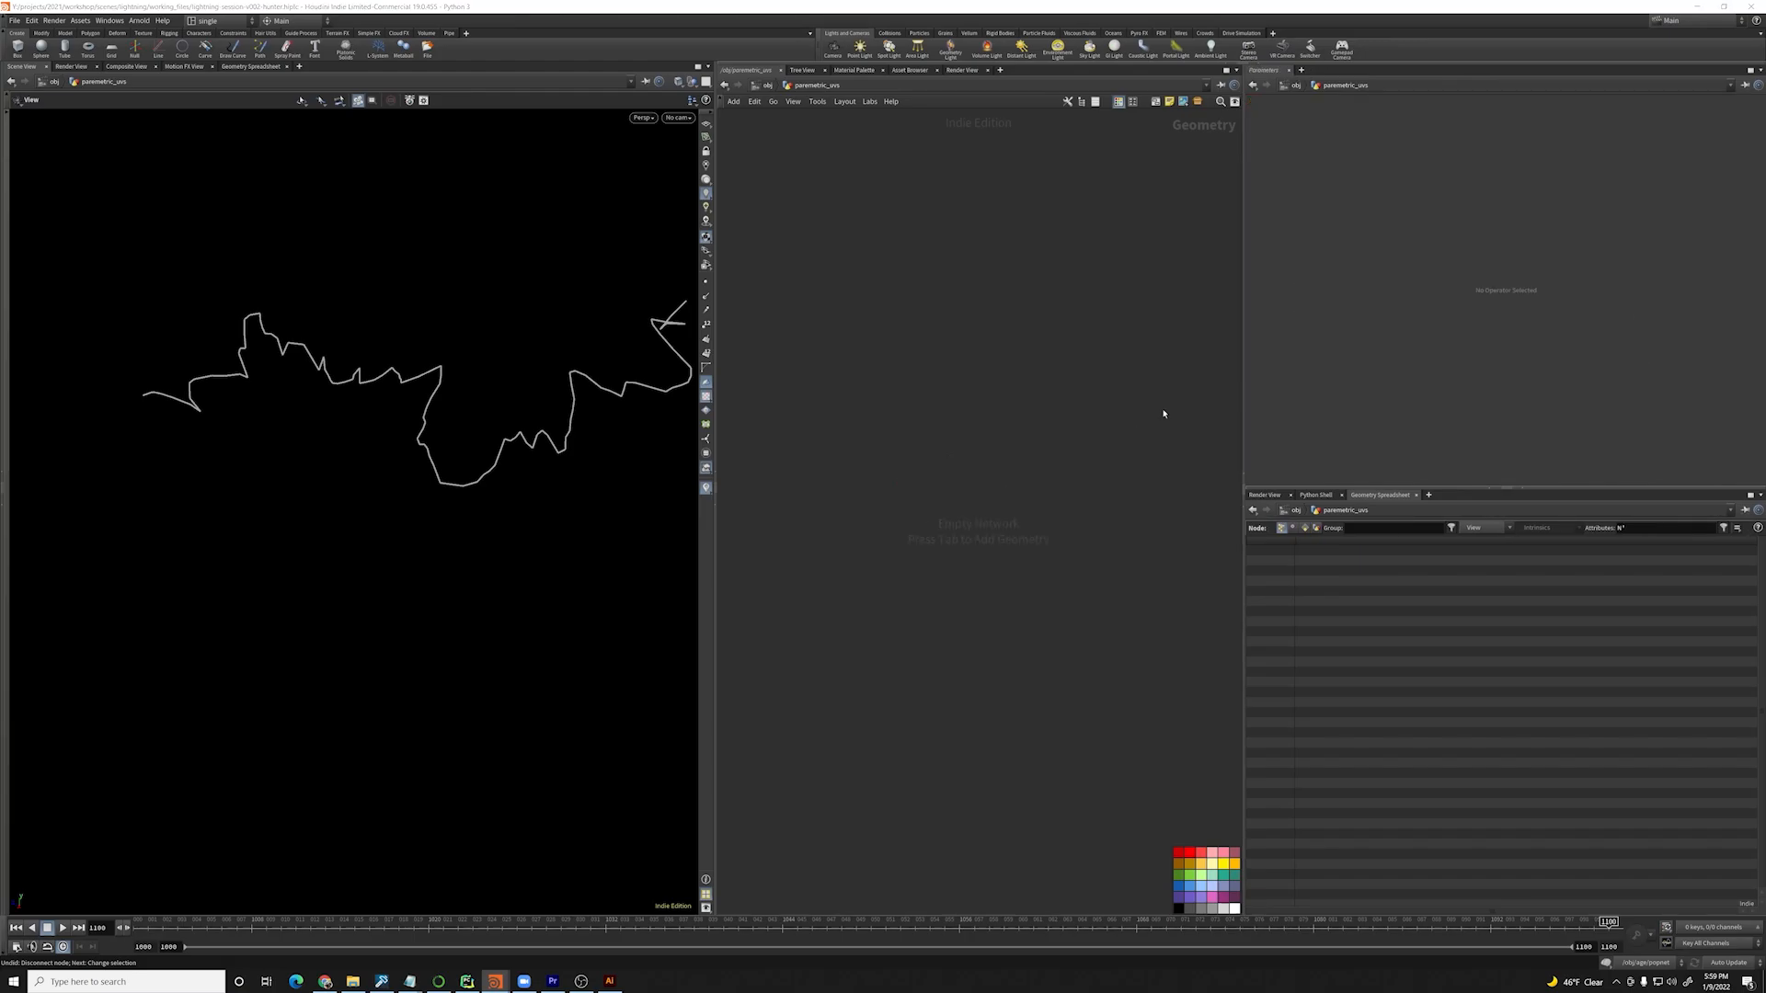
- Paste the pig head test geometry into the network and hide all other objects in the viewport
key("ctrl+v")
key("ctrl+z")
key("ctrl+v")
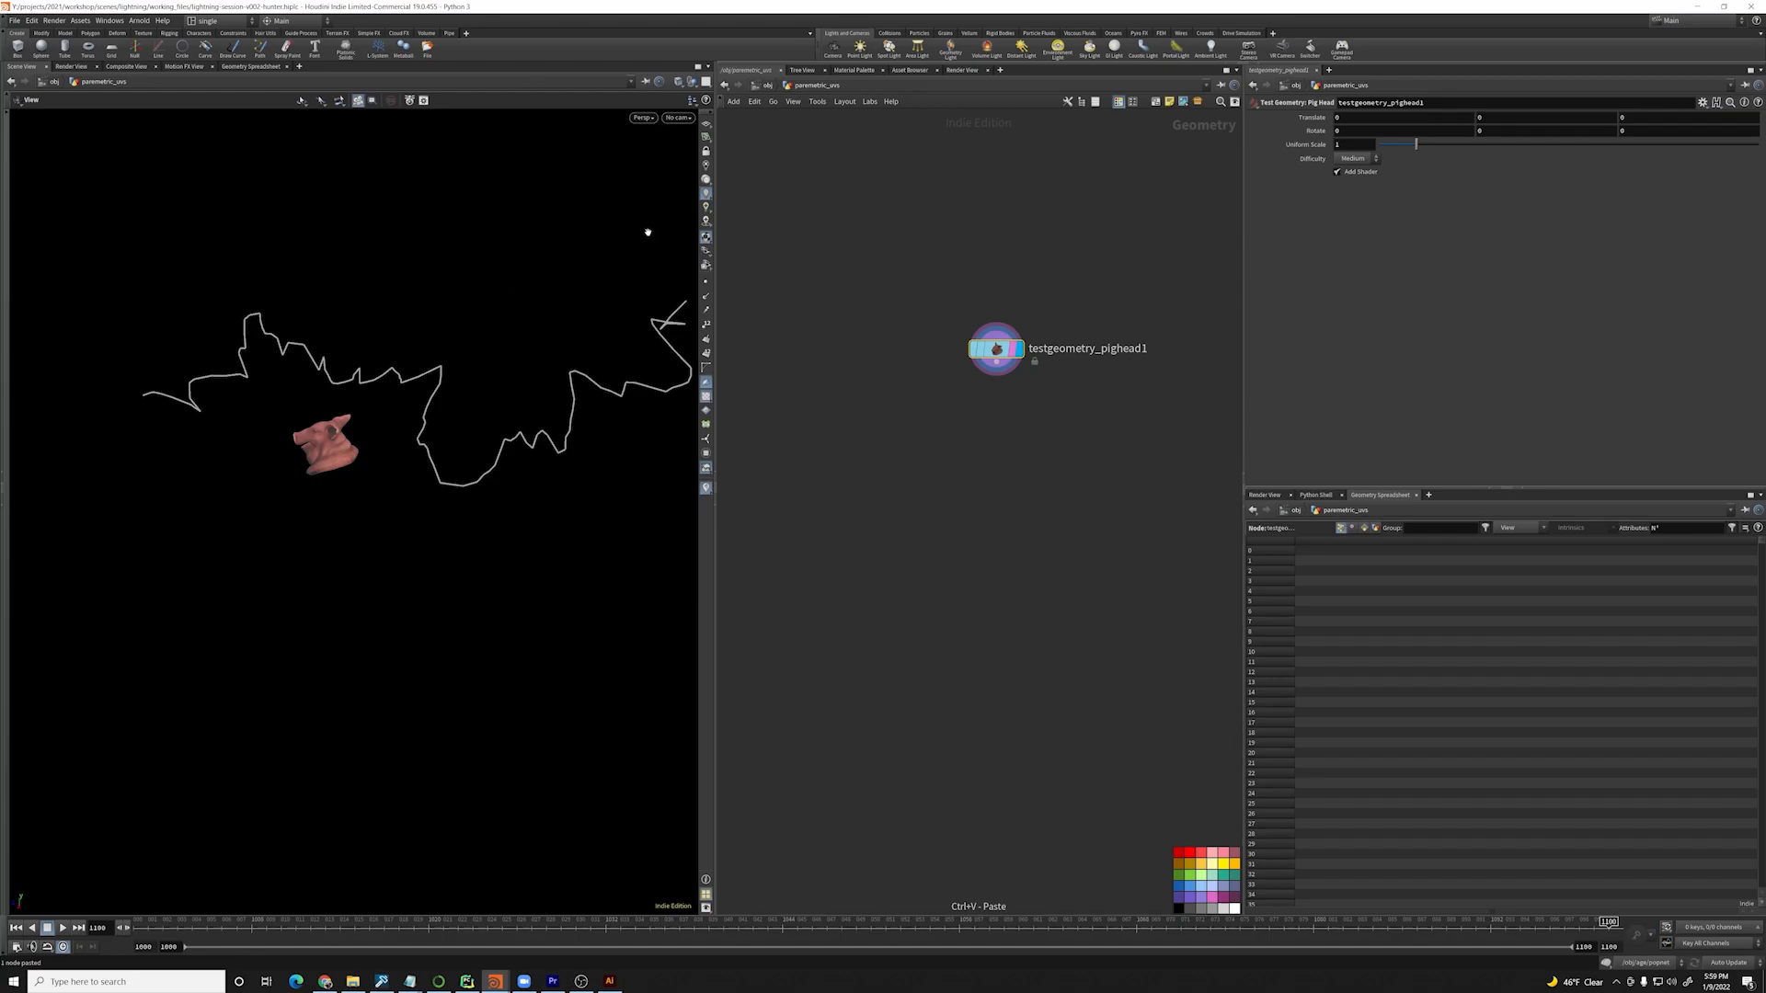
left_click(692, 82)
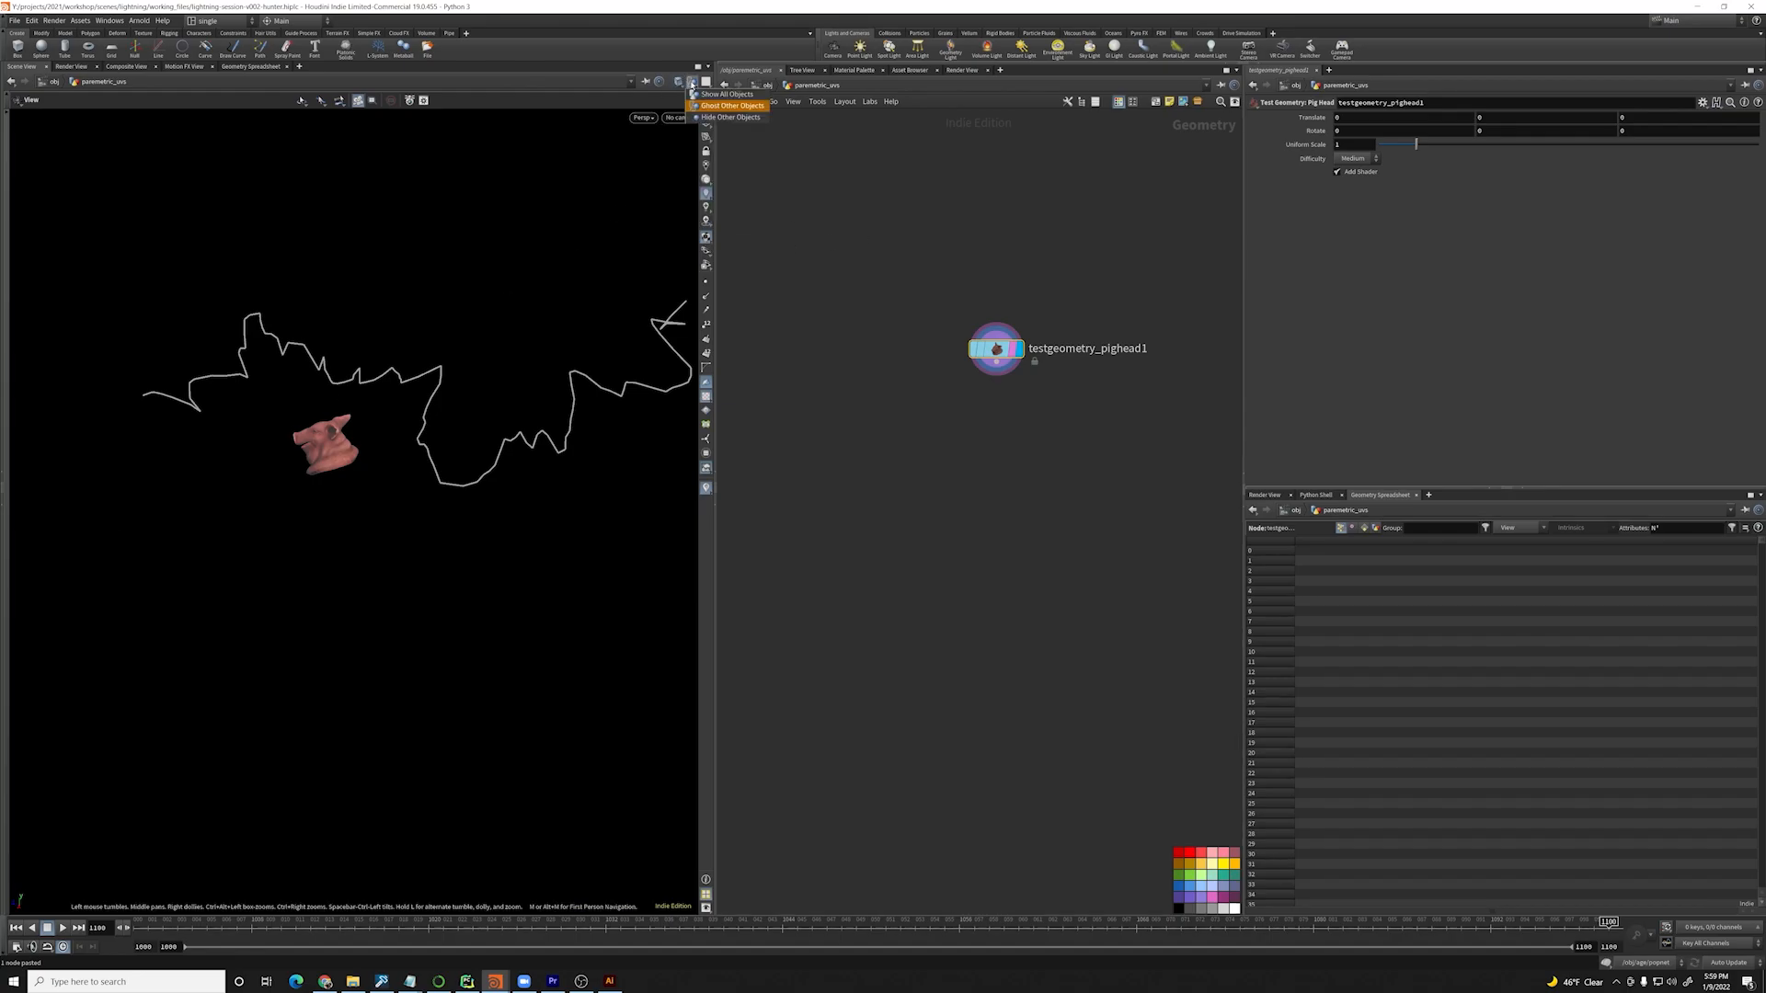
left_click(714, 117)
key("g")
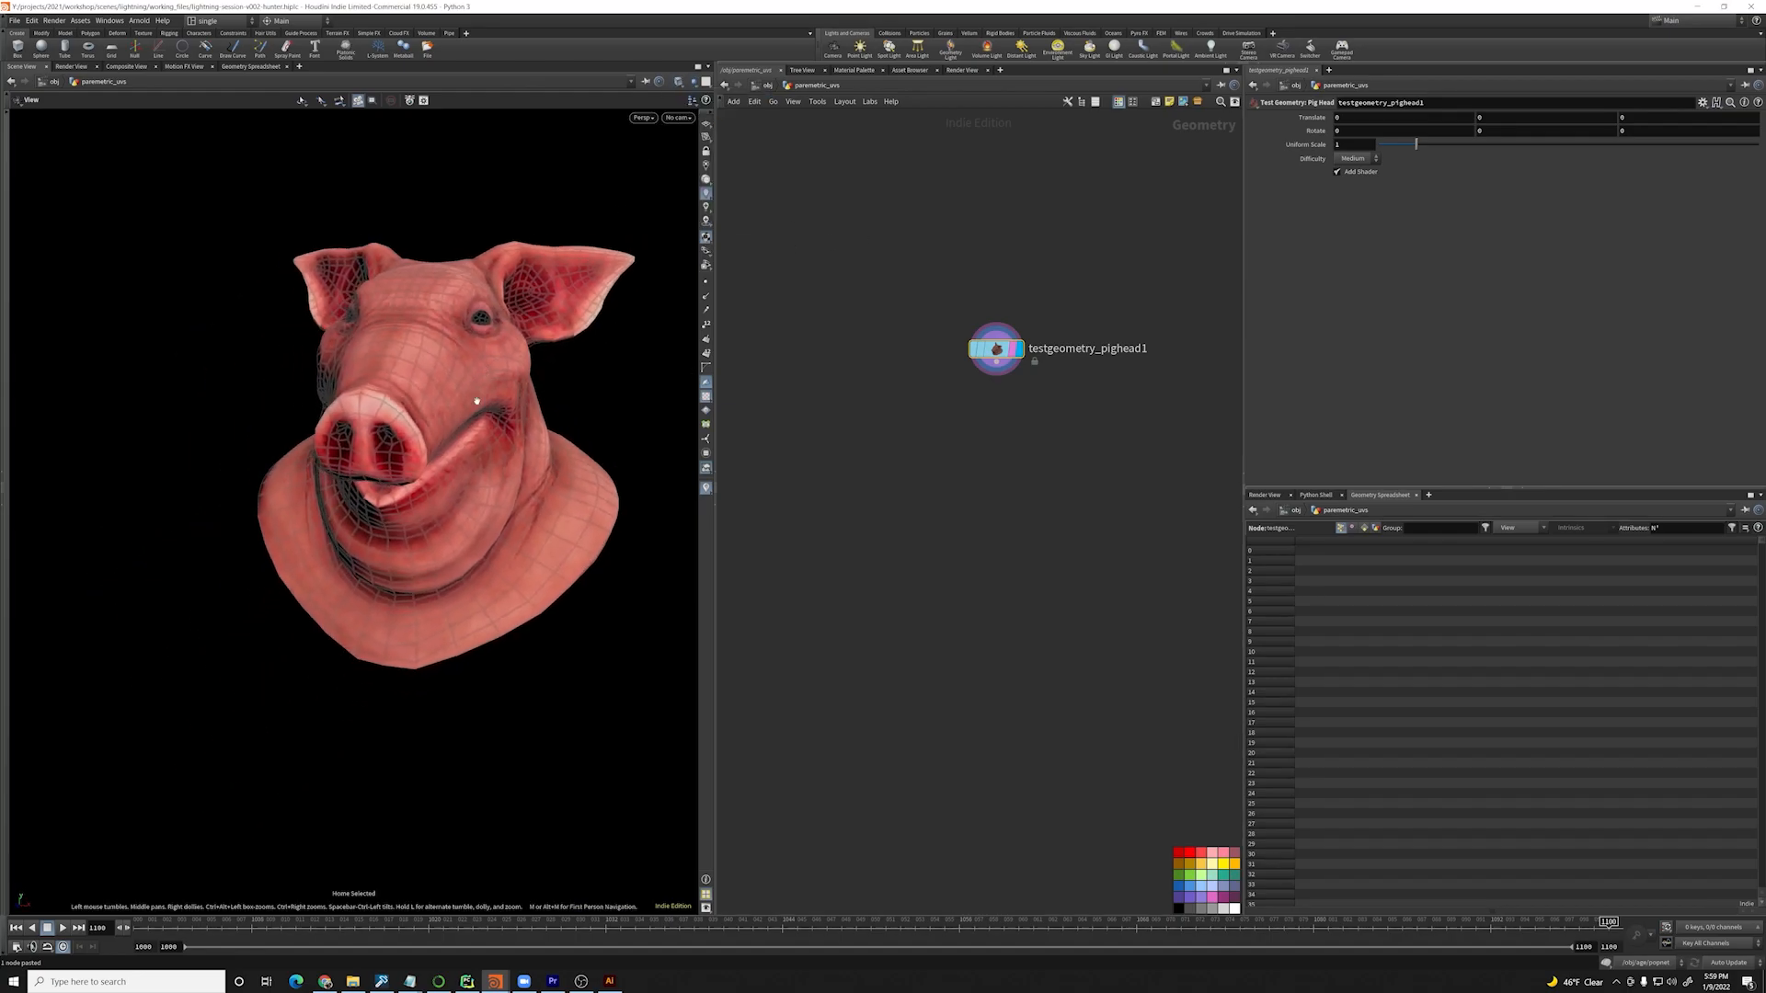
mouse_move(476, 399)
left_mouse_down()
mouse_move(386, 381)
mouse_move(489, 367)
left_mouse_up()
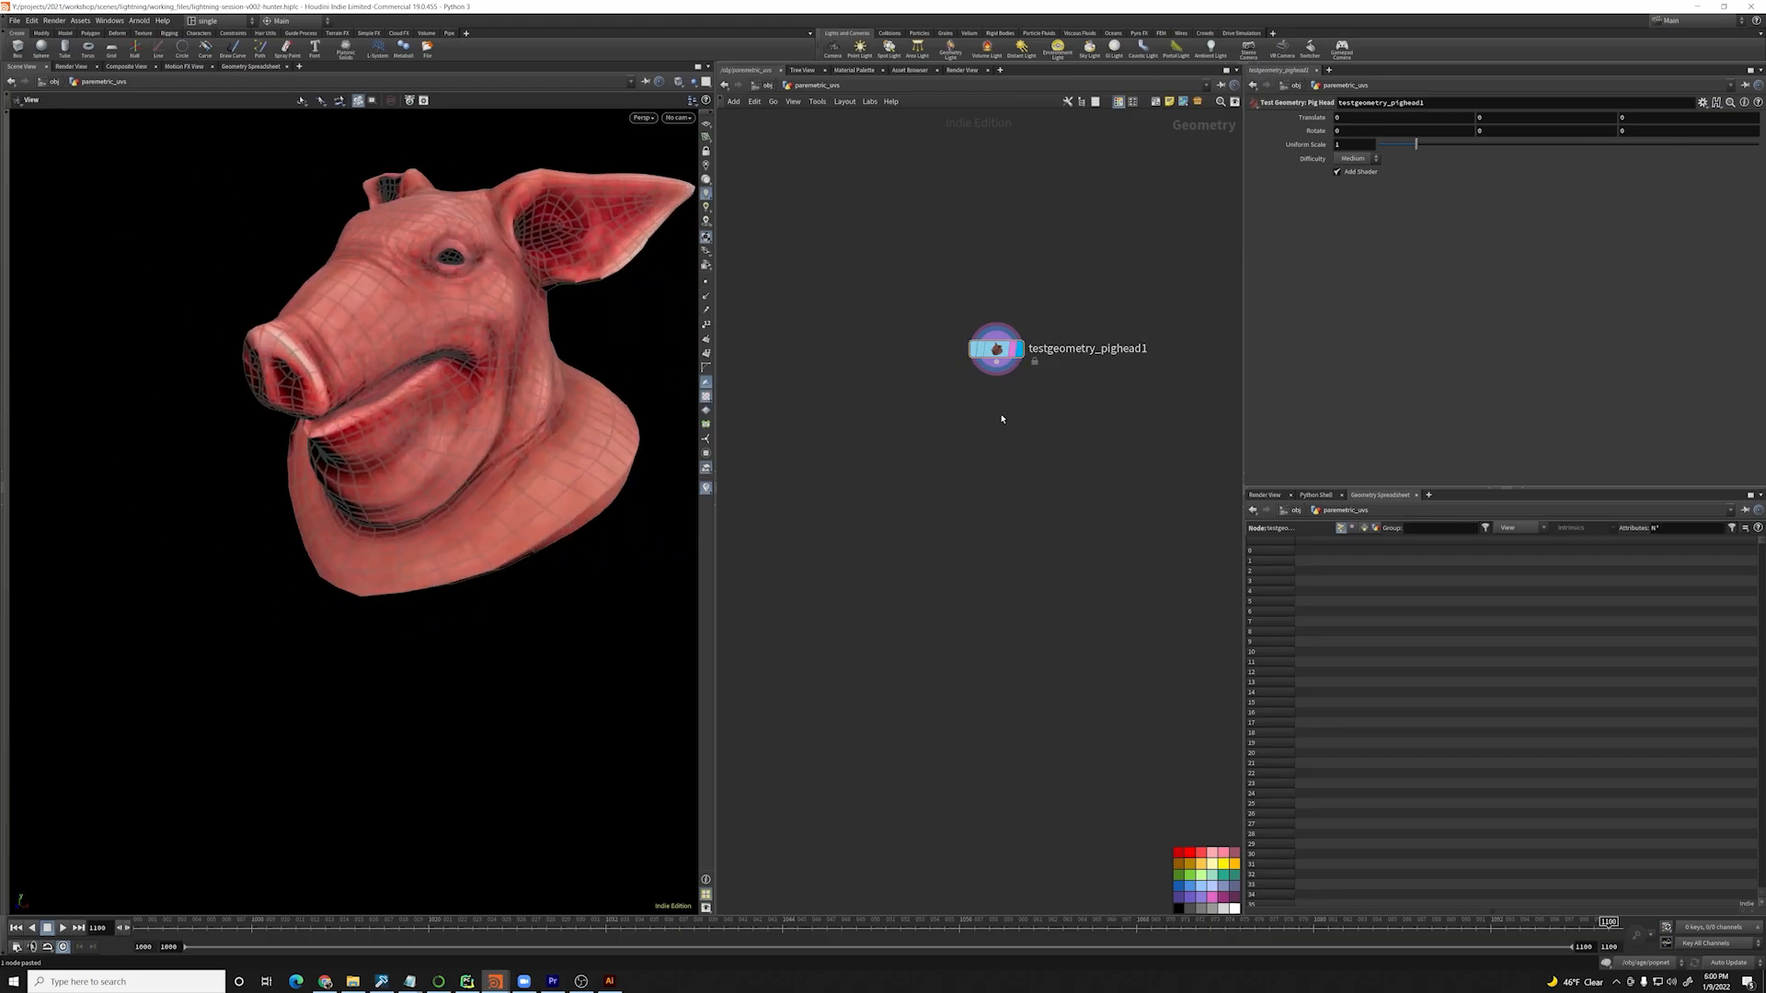
- Add a For-Each Primitive loop below the pig head node
key("Tab")
type("foreach")
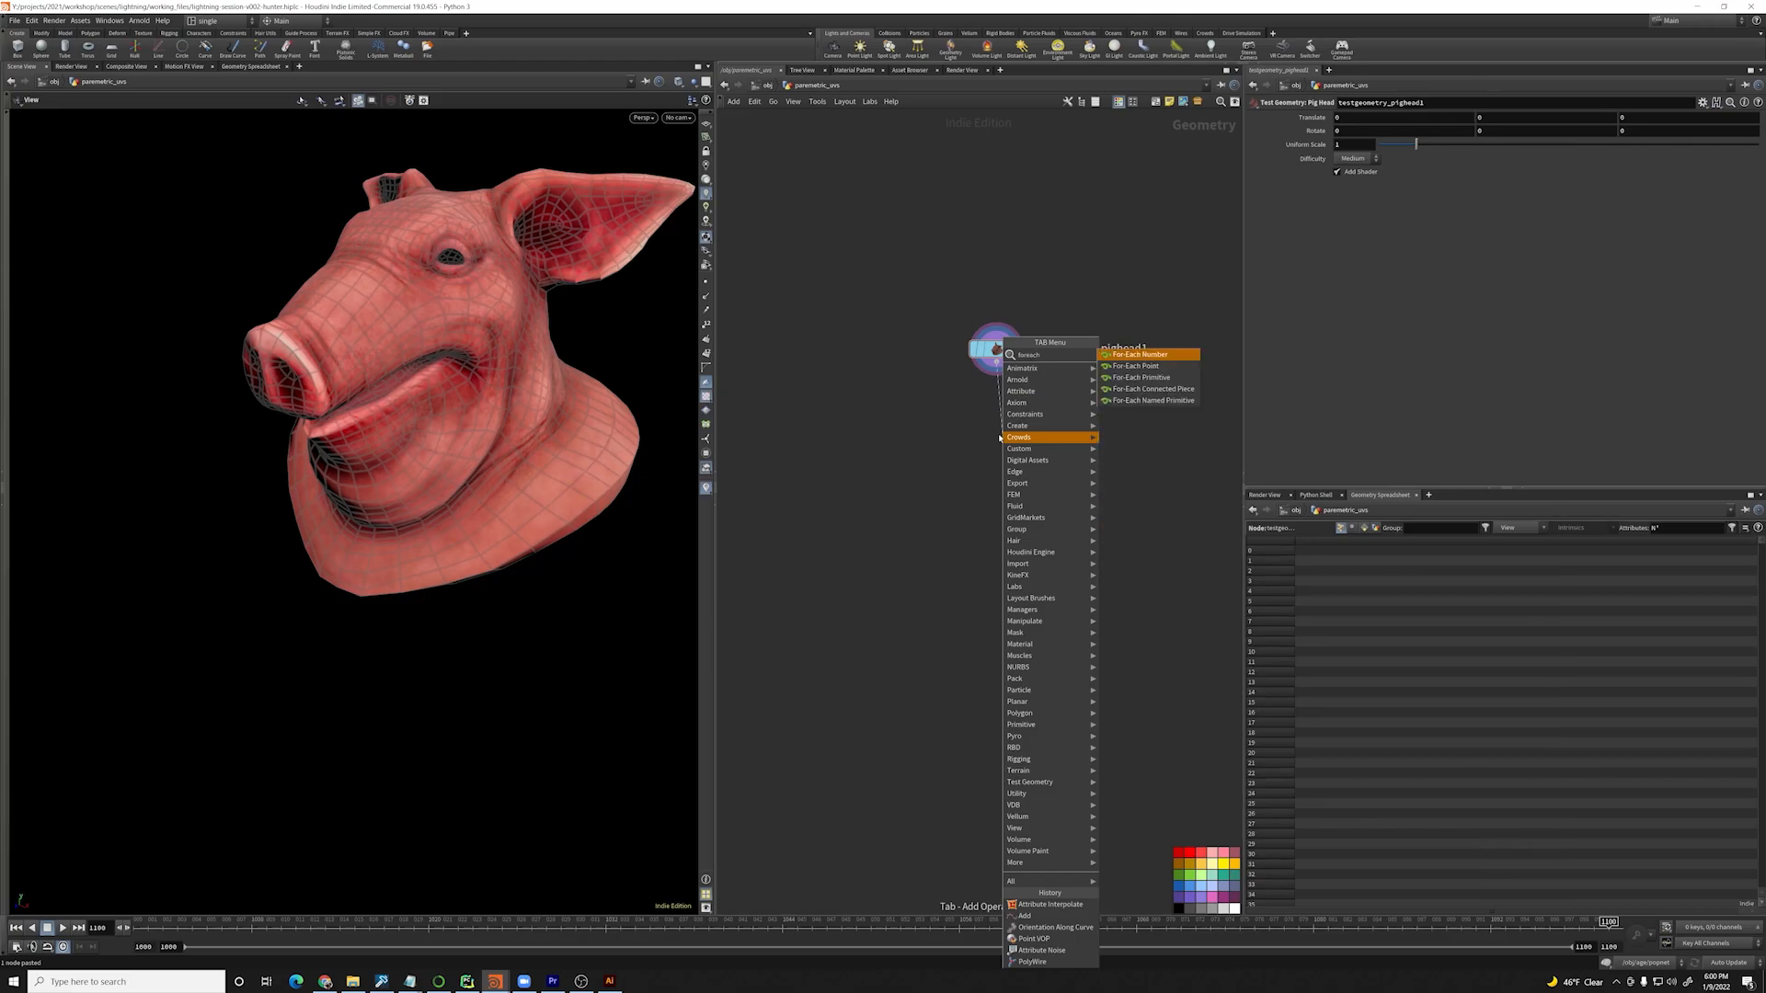
key("Return")
left_click(1001, 439)
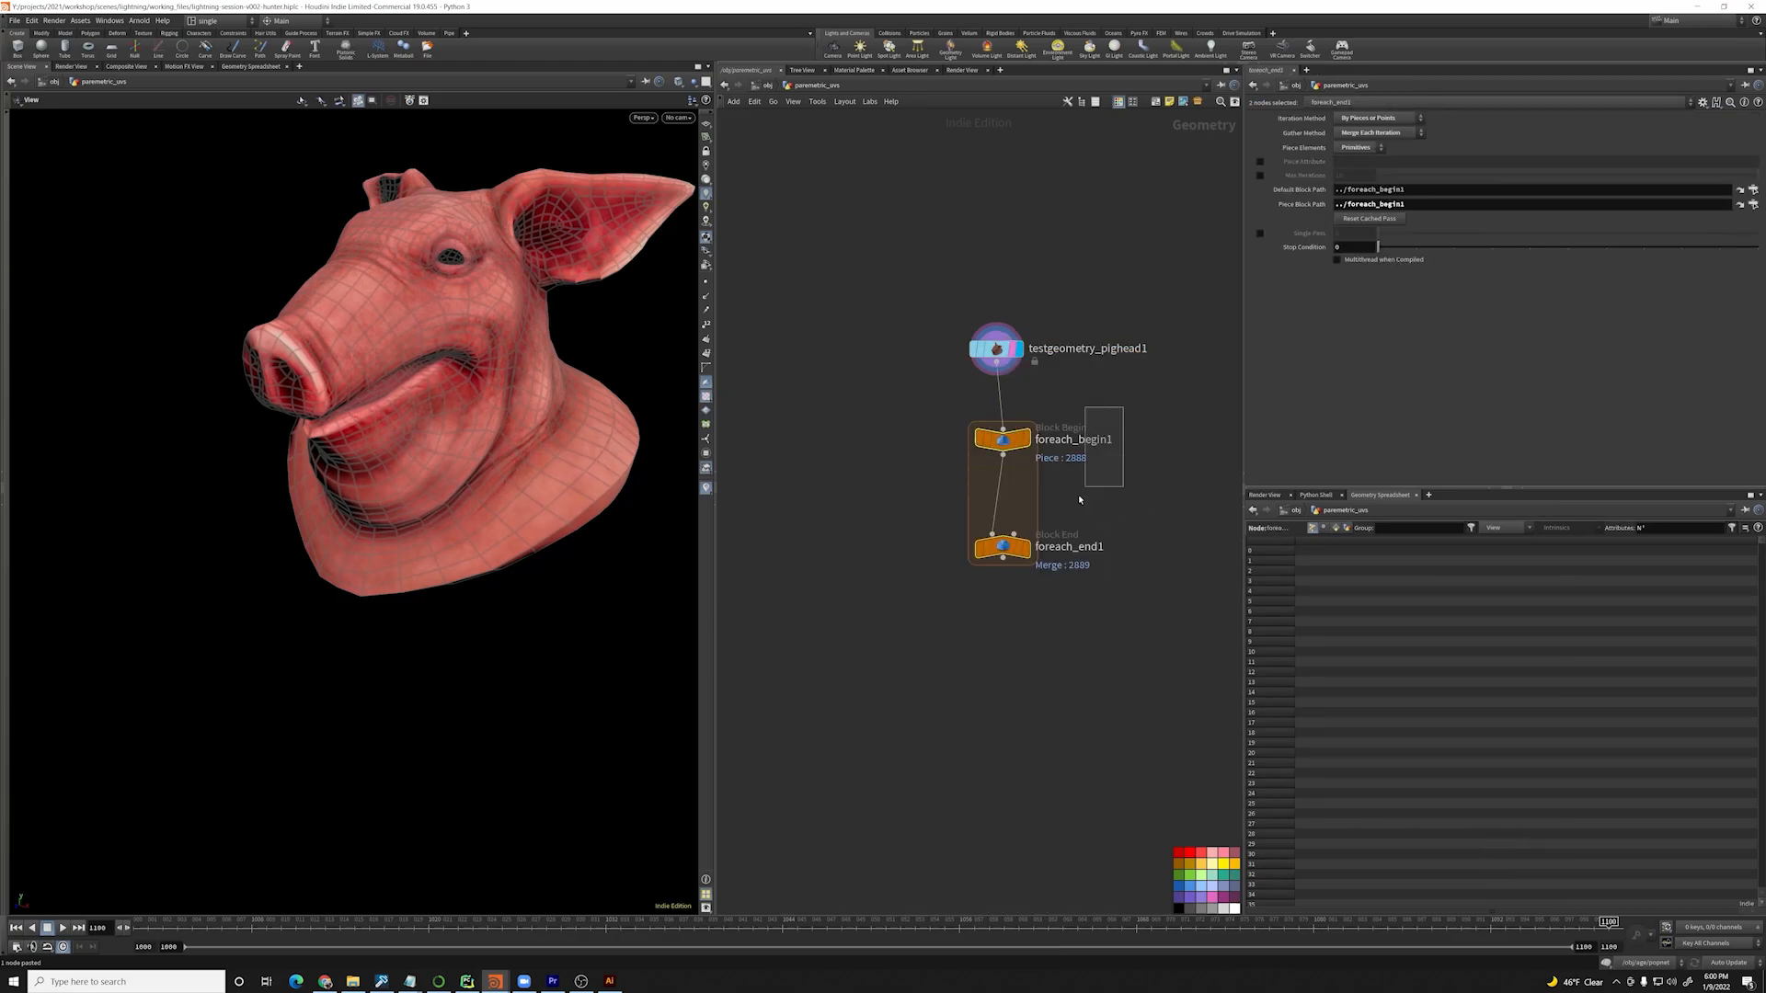
scroll(1196, 492, "down", 2)
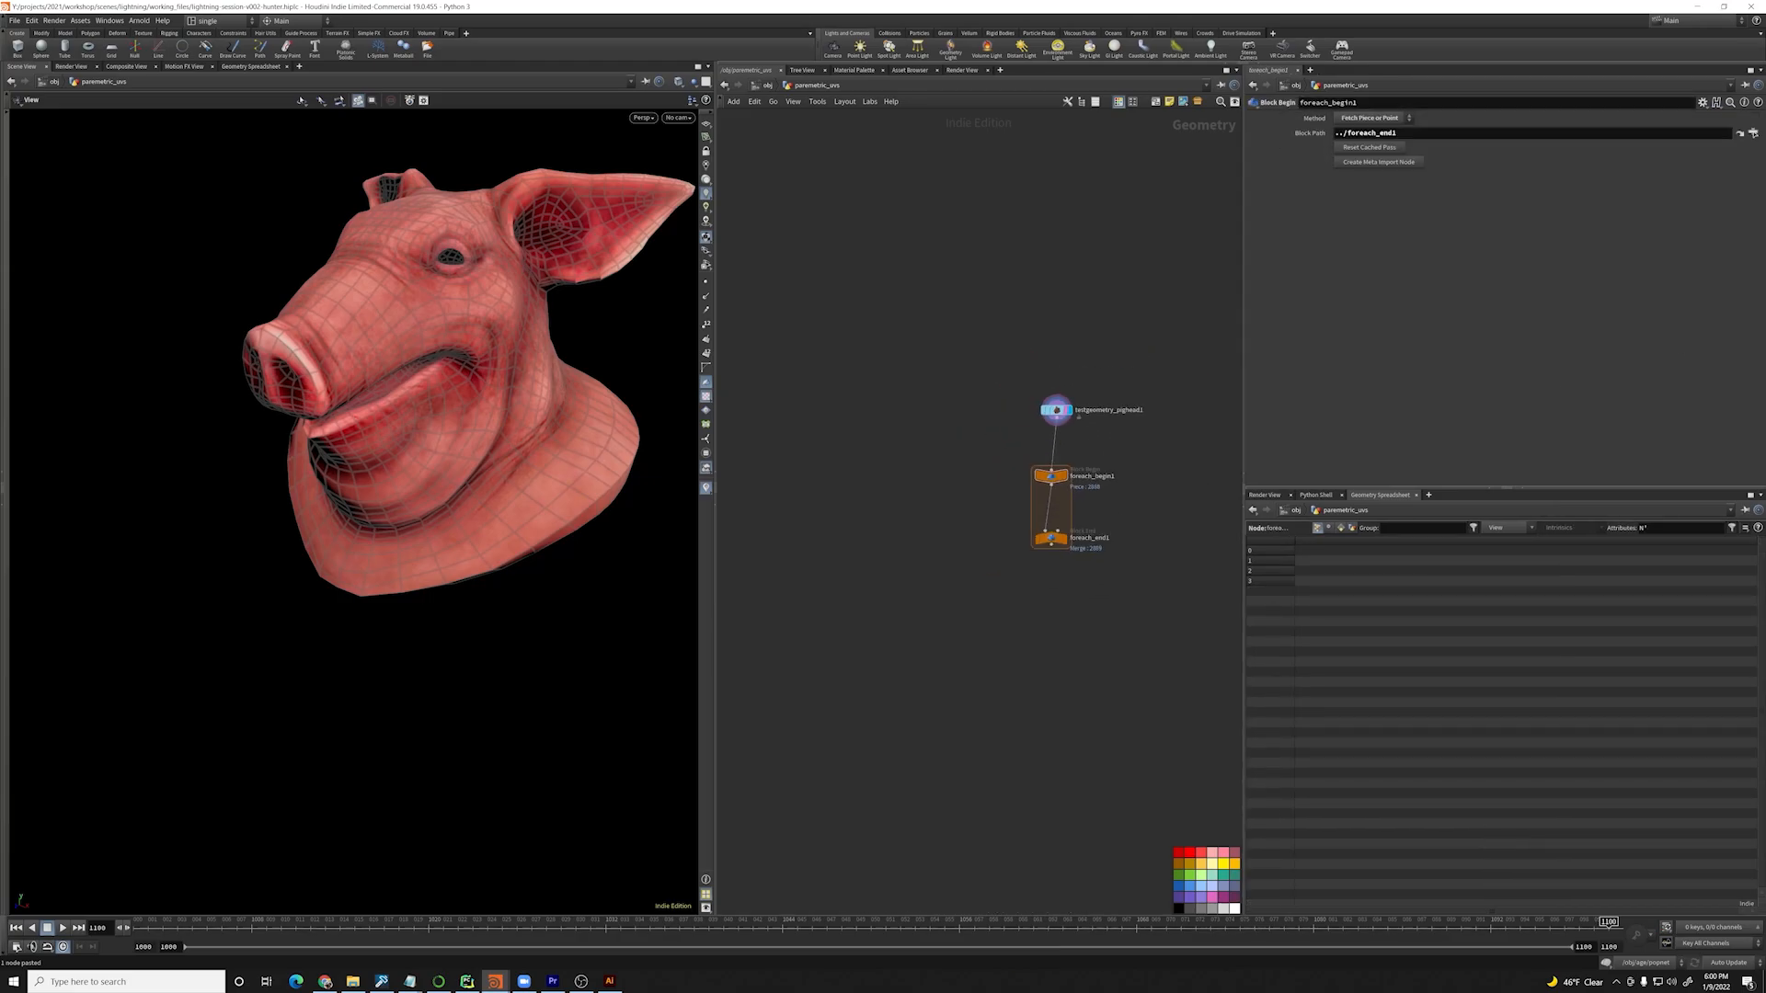
scroll(1187, 492, "up", 4)
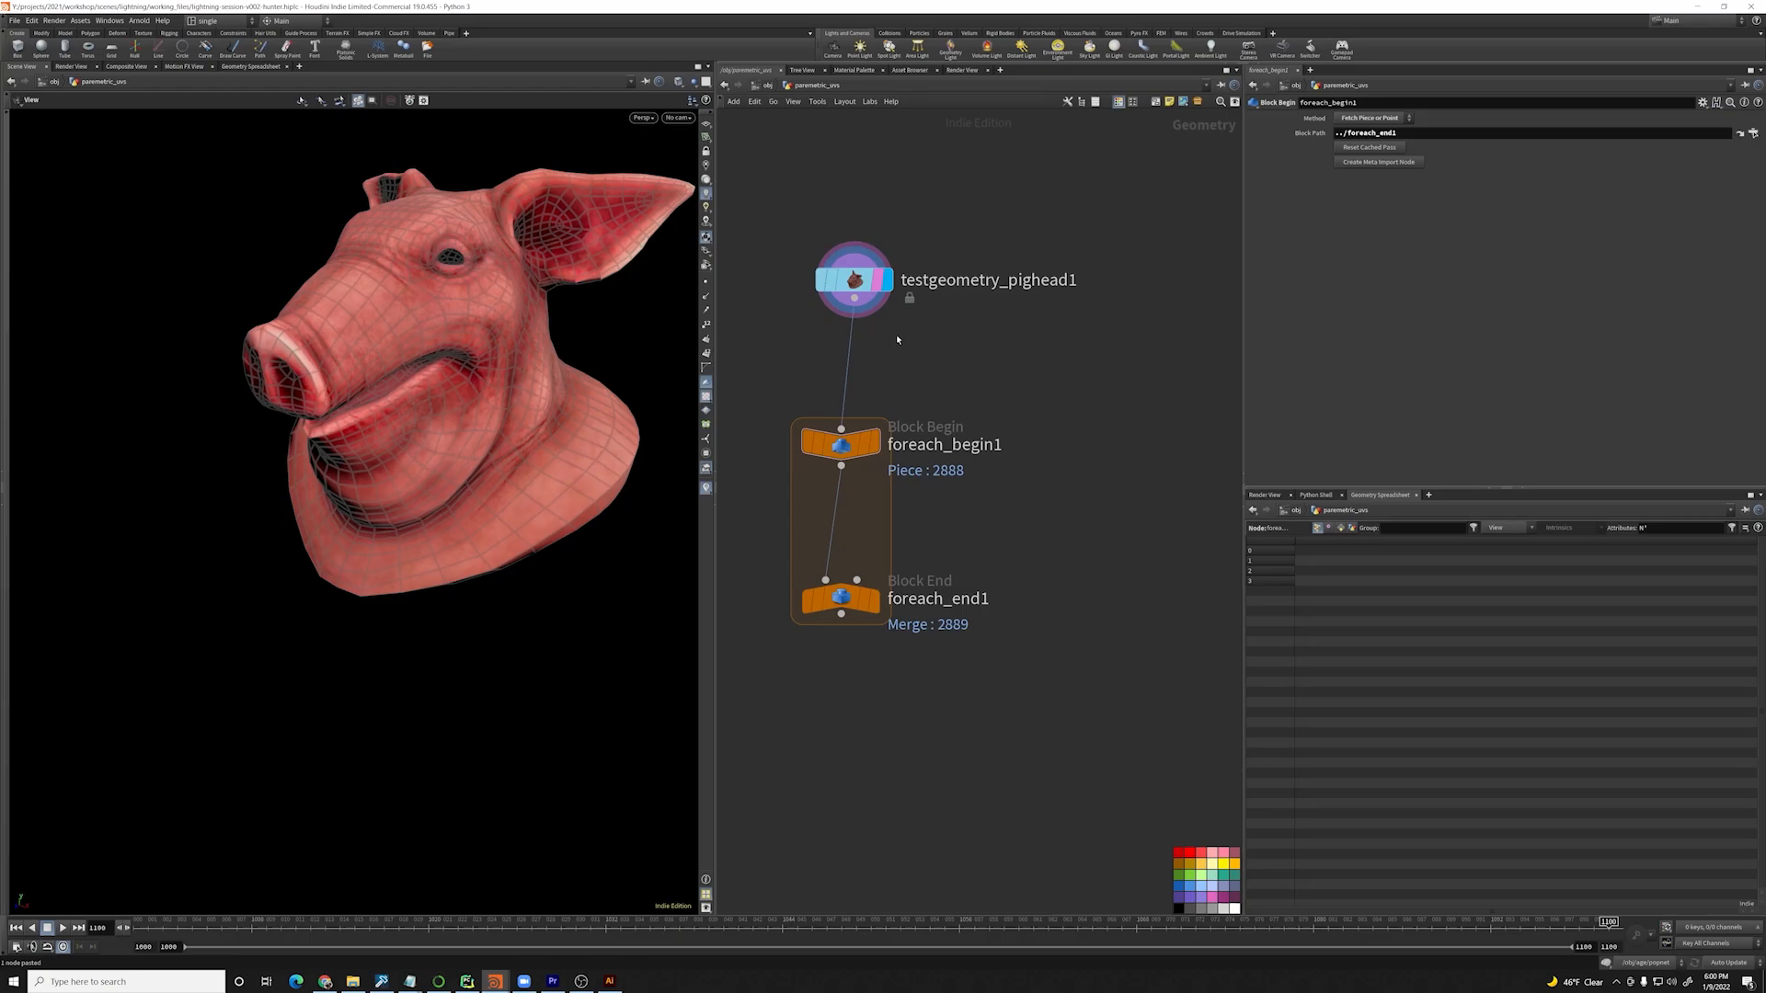
left_click_drag(855, 298, 1053, 502)
type("point")
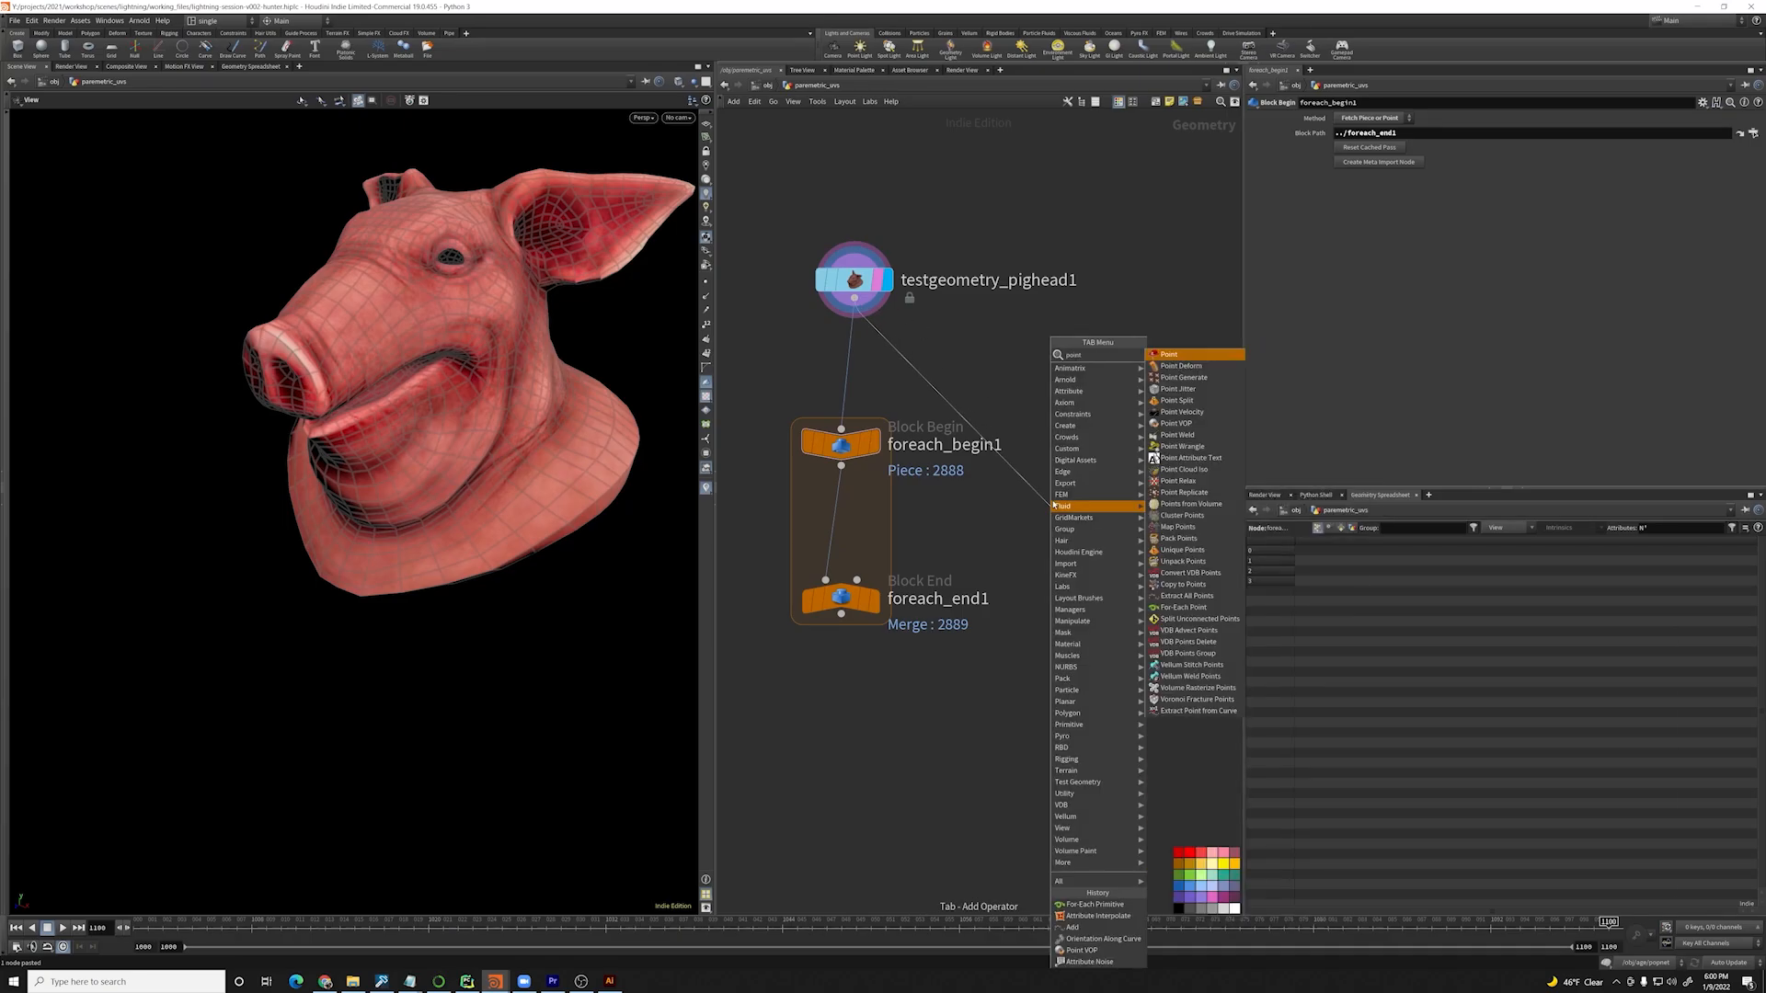
key("Escape")
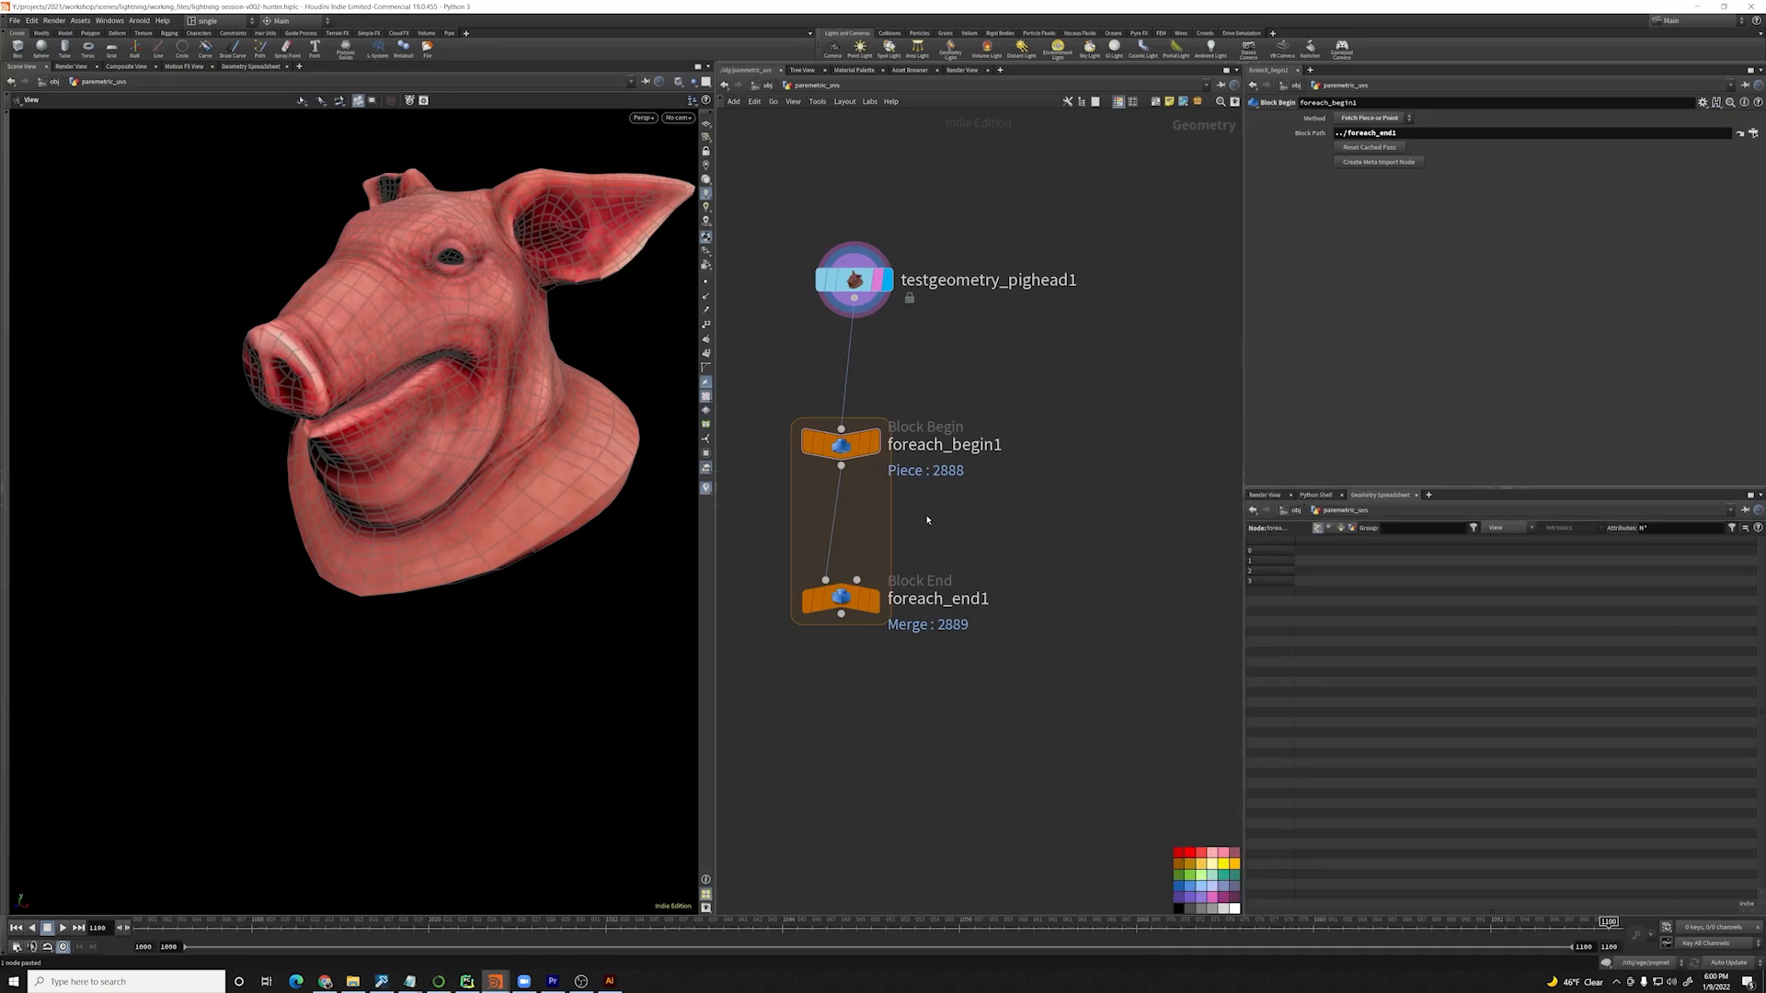
- Display the loop's end block with Single Pass enabled, and insert a Point Wrangle between the begin and end blocks in an aligned column
left_click(875, 600)
left_click(1260, 233)
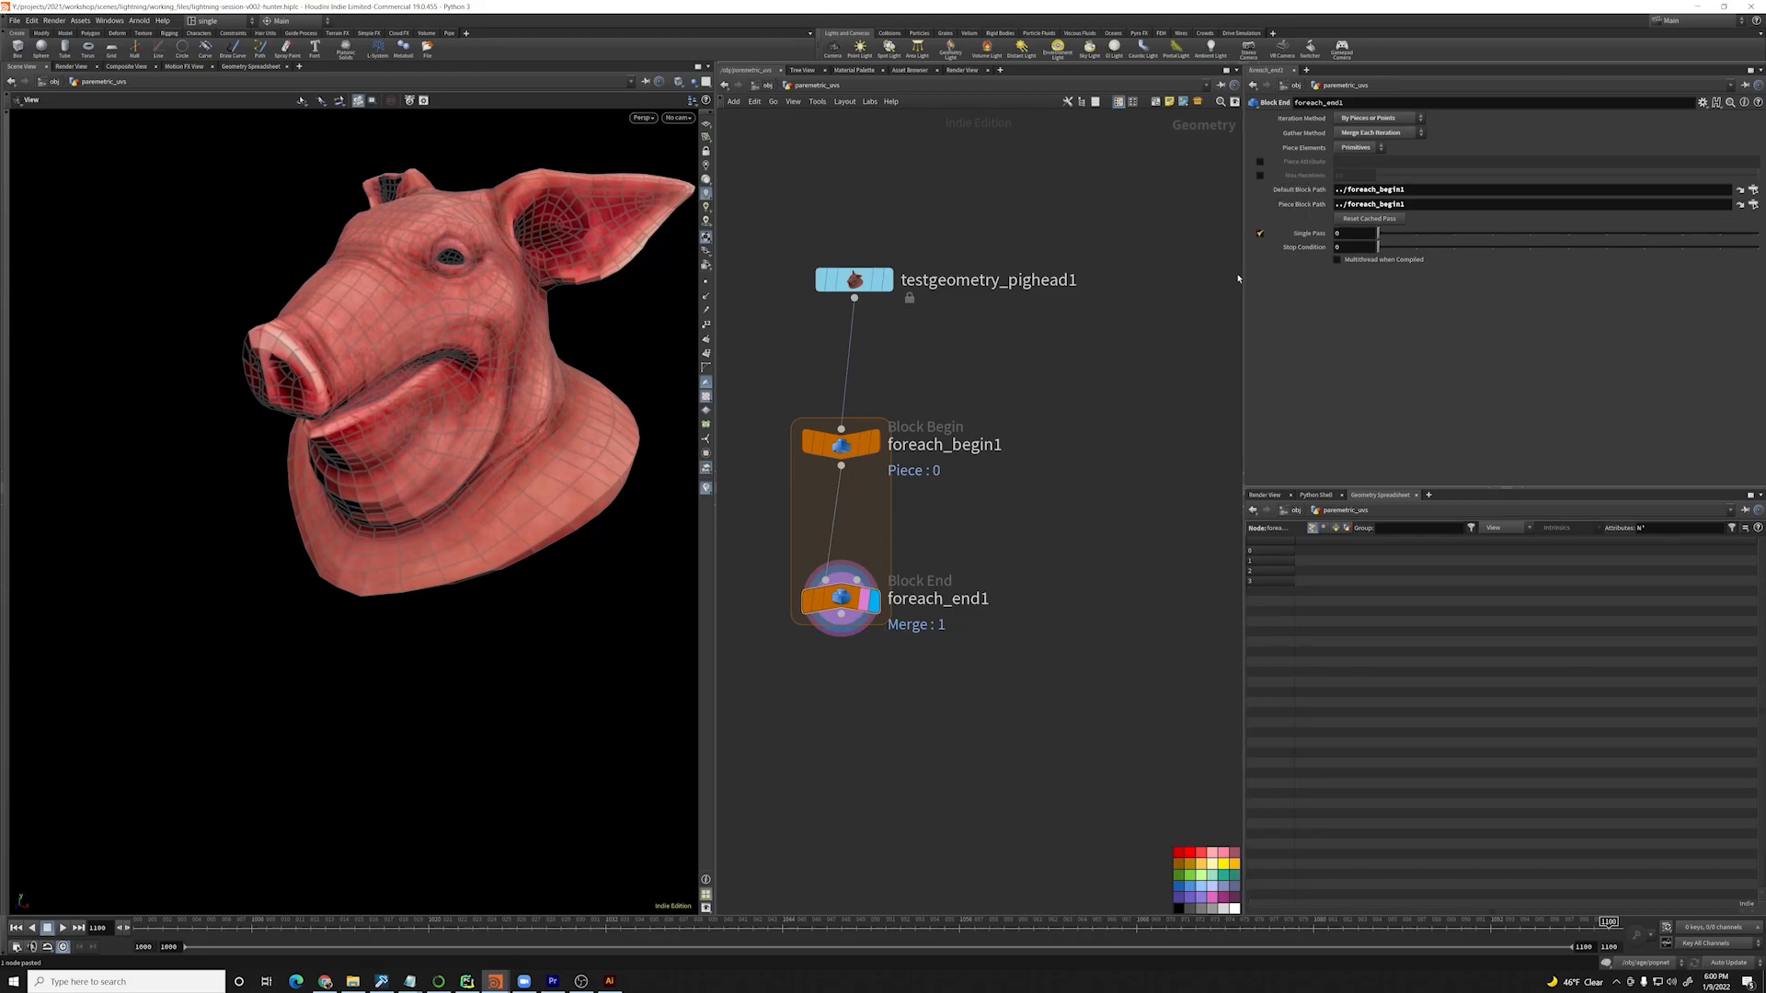
key("Tab")
type("pointwran")
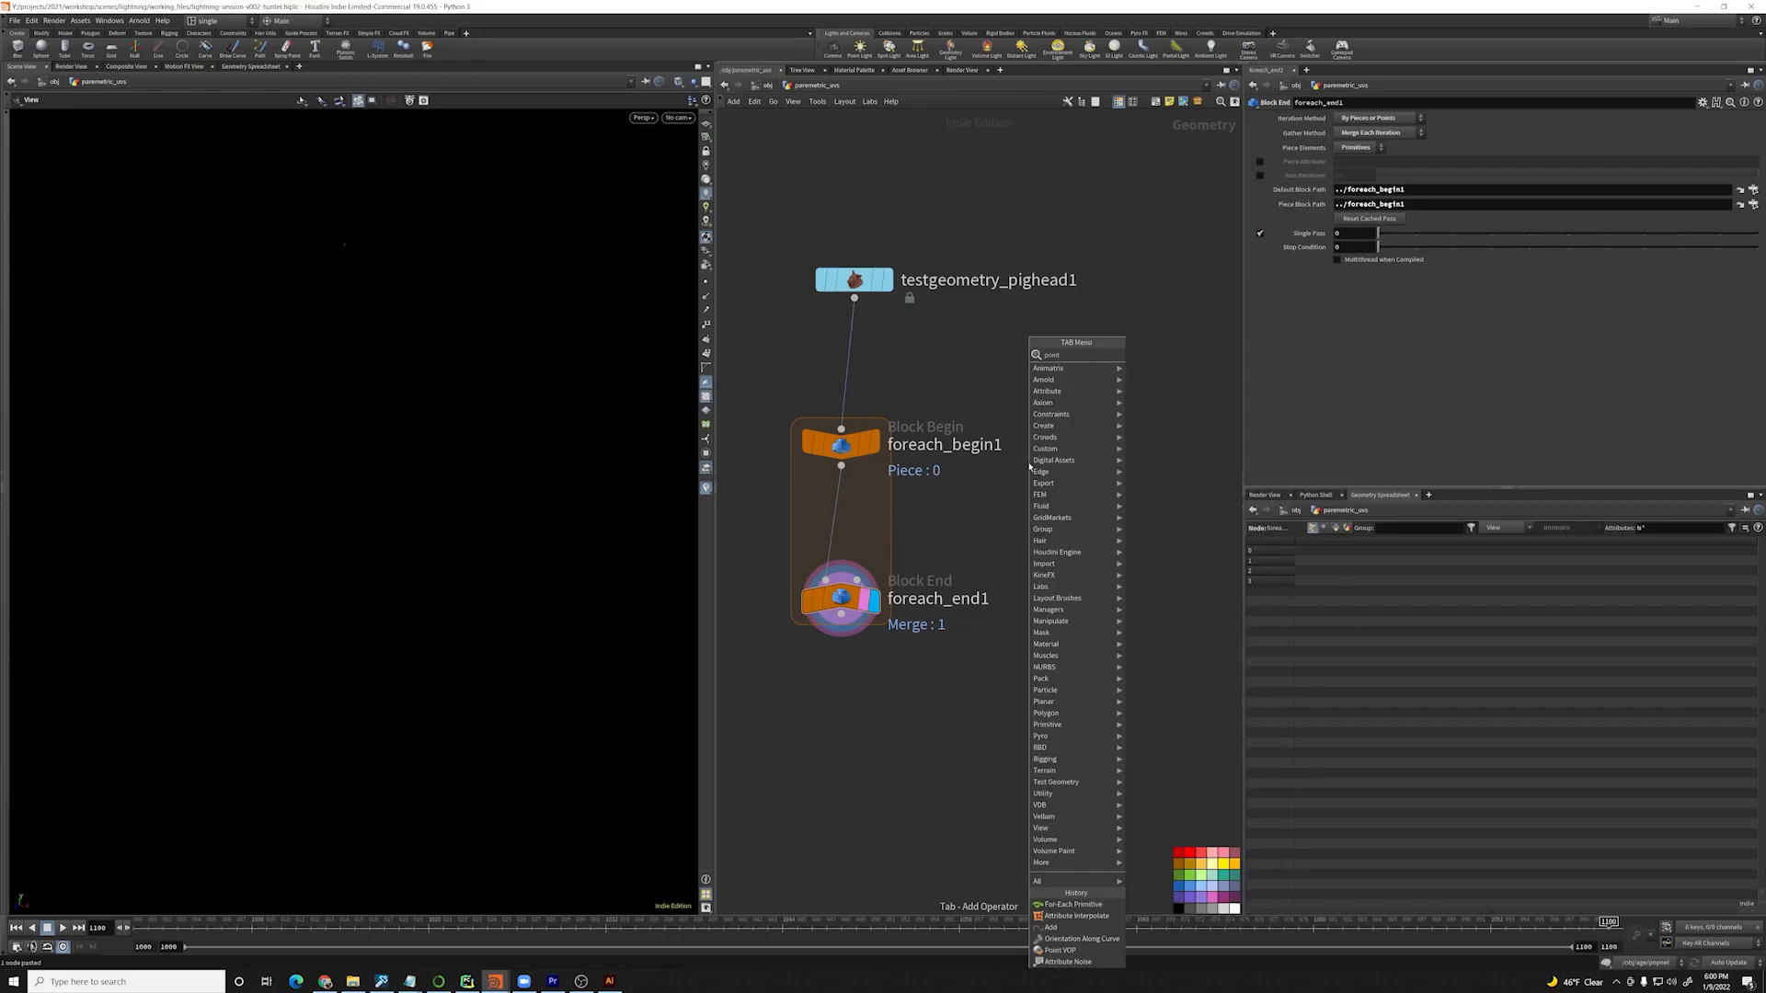
key("Return")
key("Return")
left_click_drag(1054, 521, 844, 525)
left_click_drag(978, 223, 811, 637)
key("a")
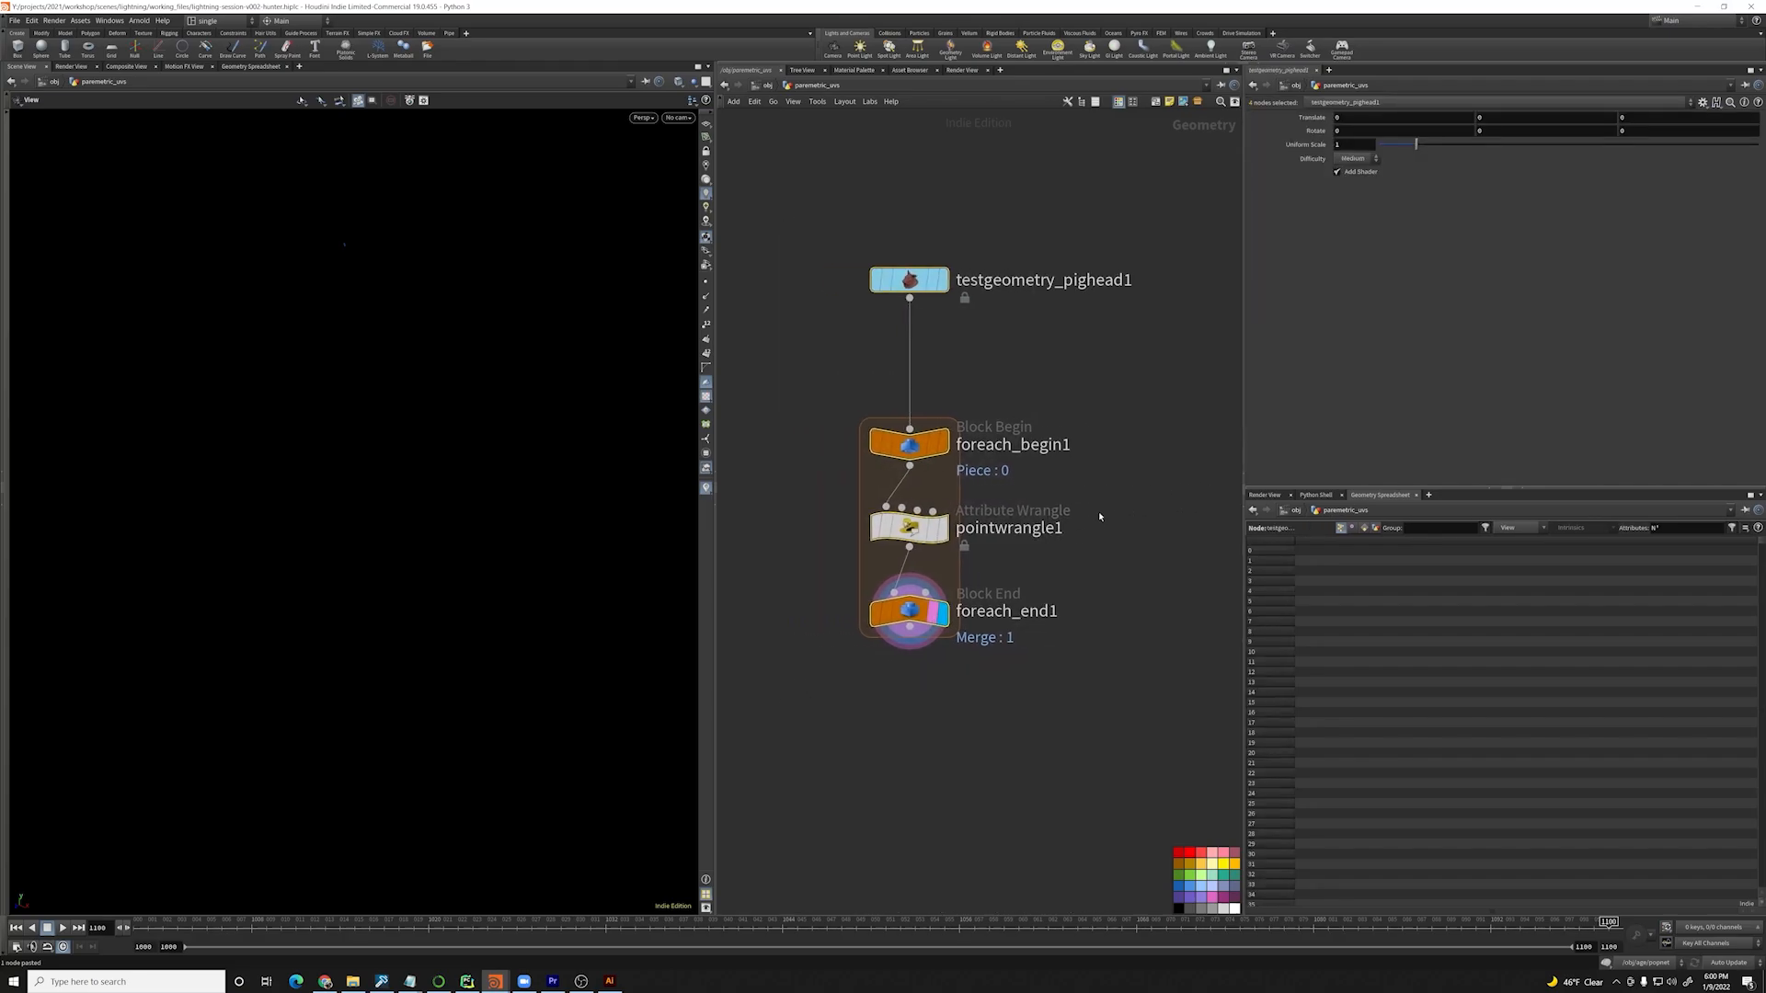
- Rename the wrangle inside the loop parametric_uvs and open its VEX expression for editing
double_click(993, 528)
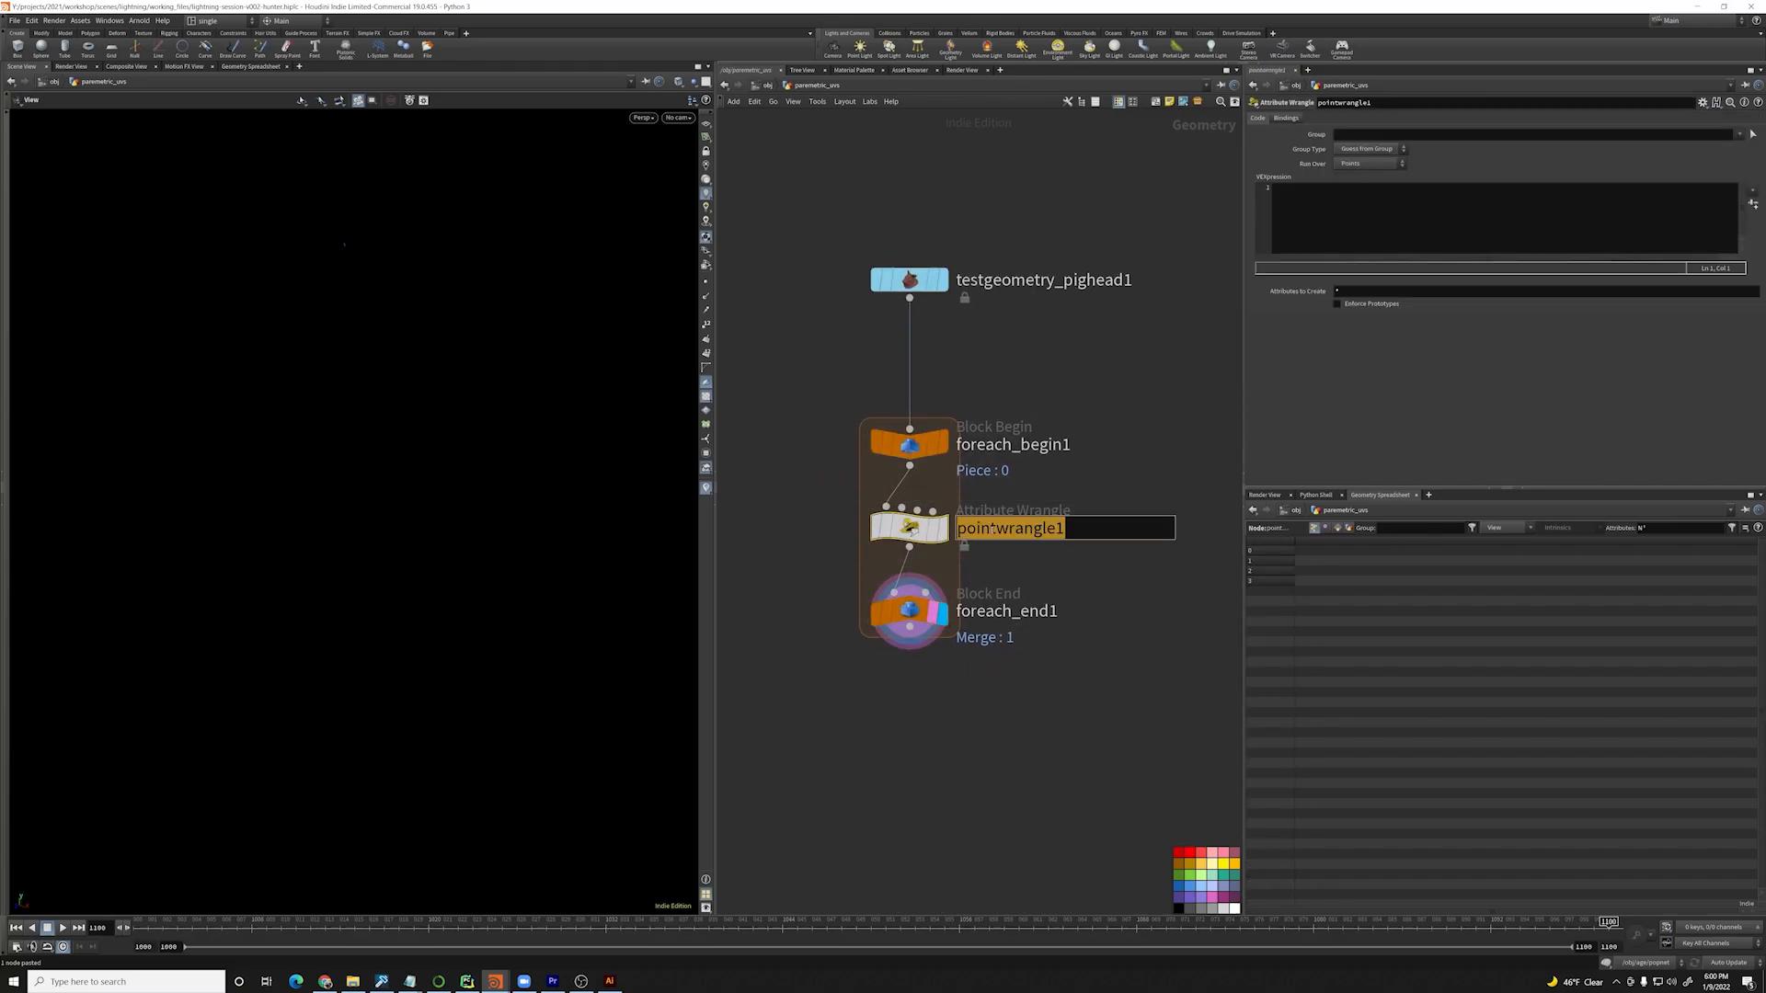
type("para")
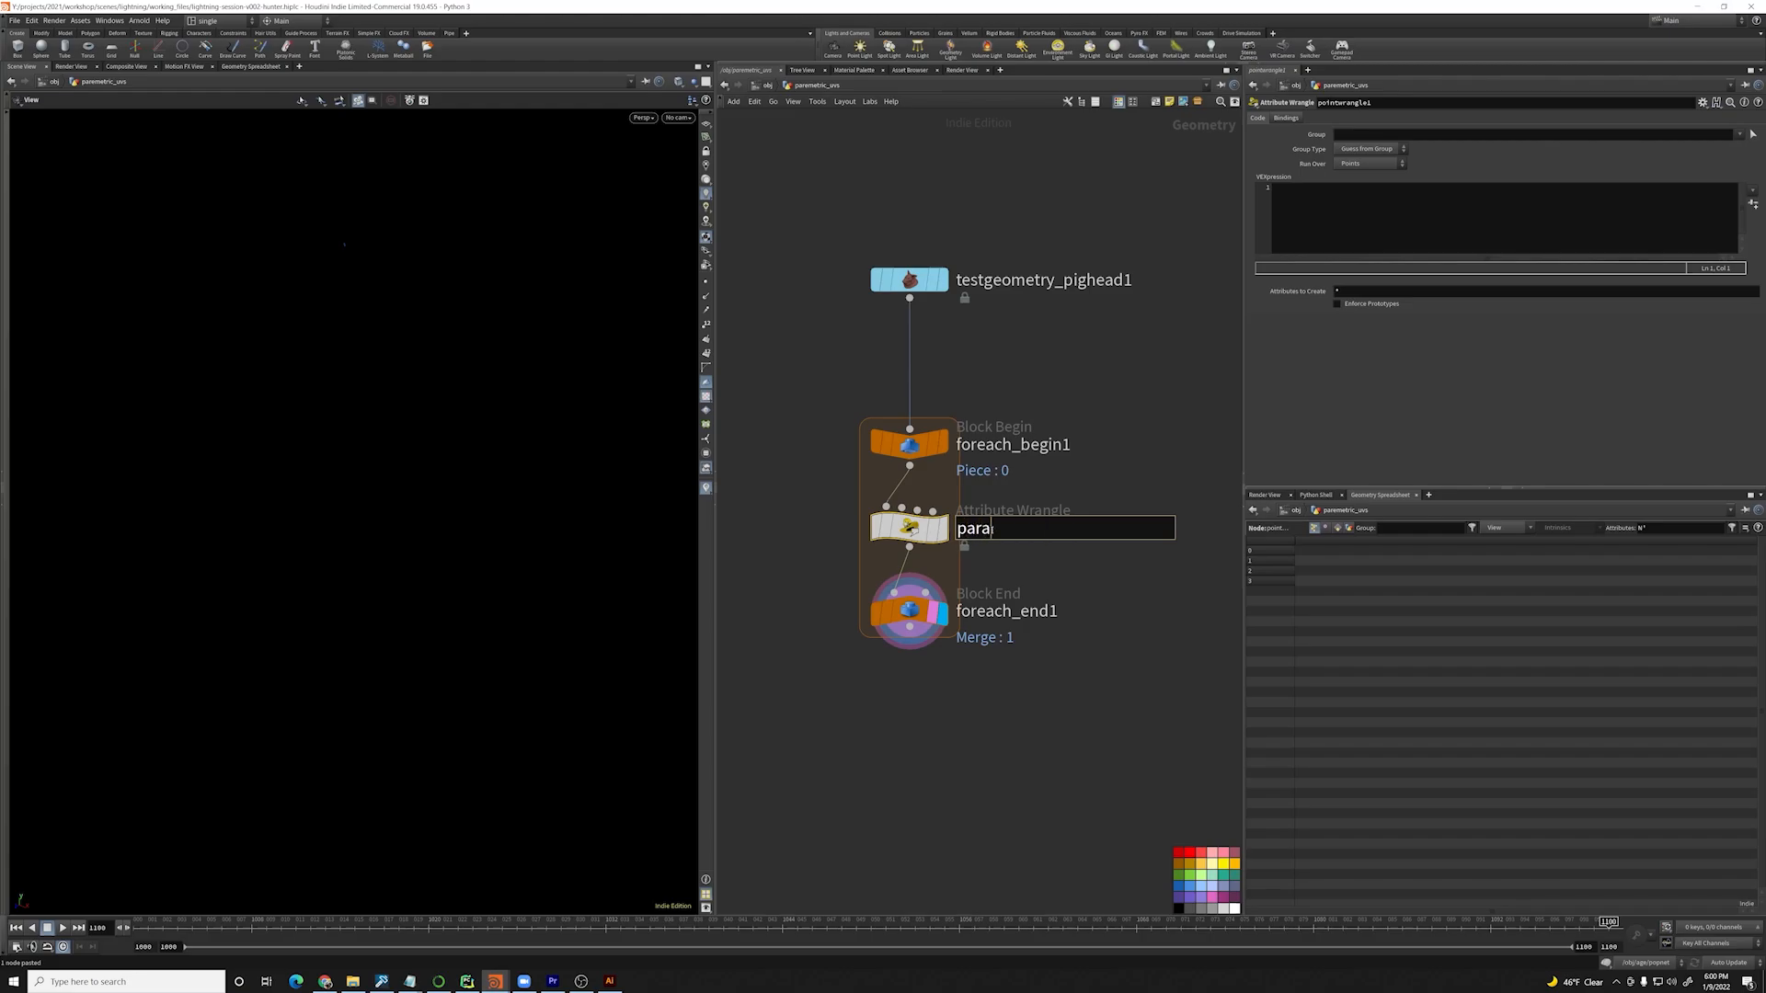
type("metric_uvs")
key("Return")
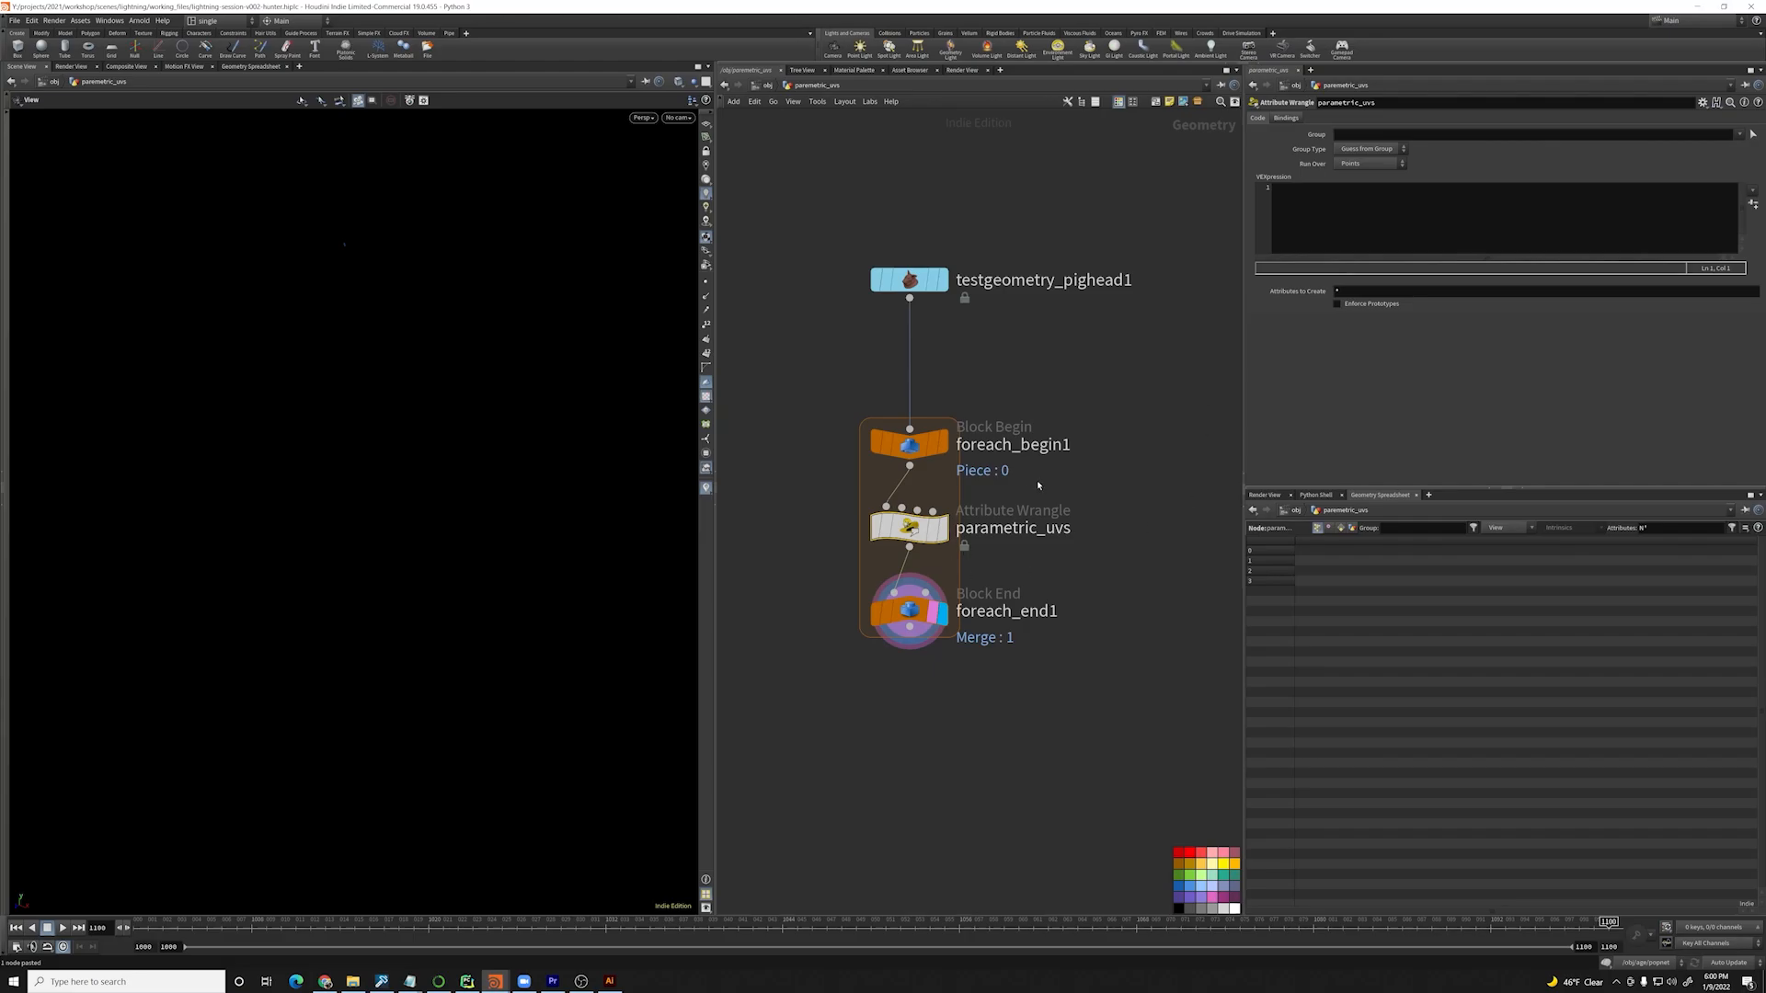
left_click(1502, 188)
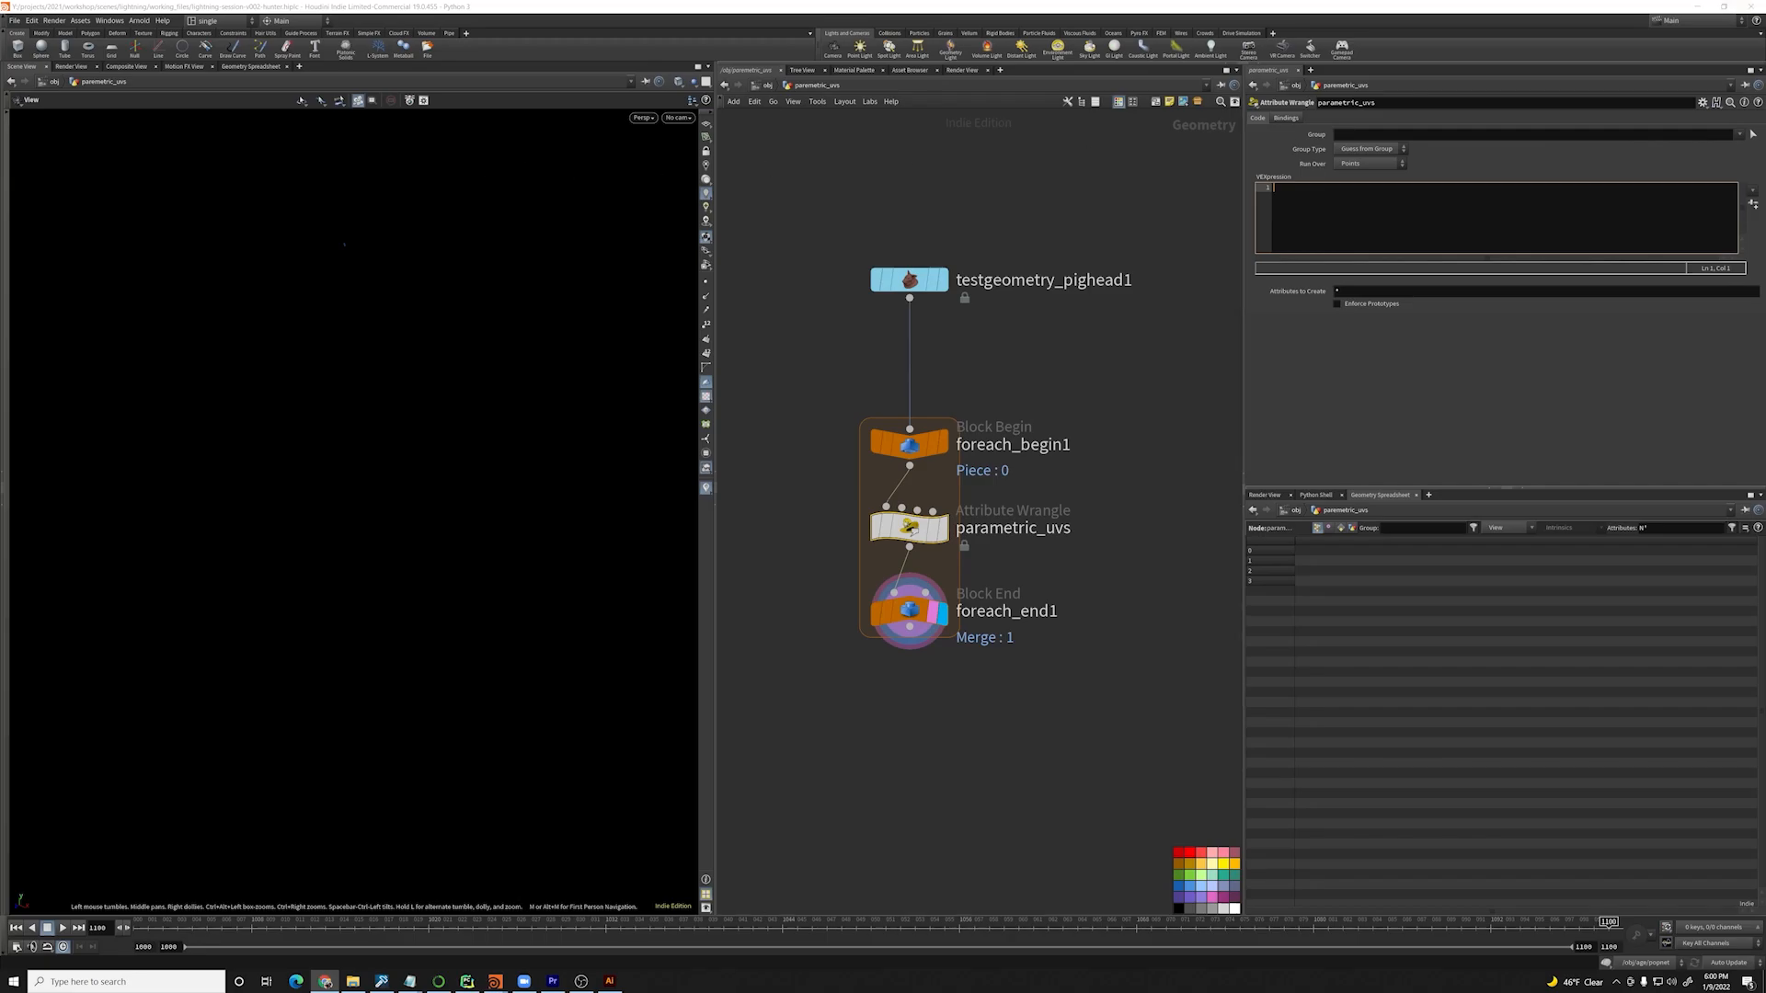
left_click_drag(1765, 78, 200, 170)
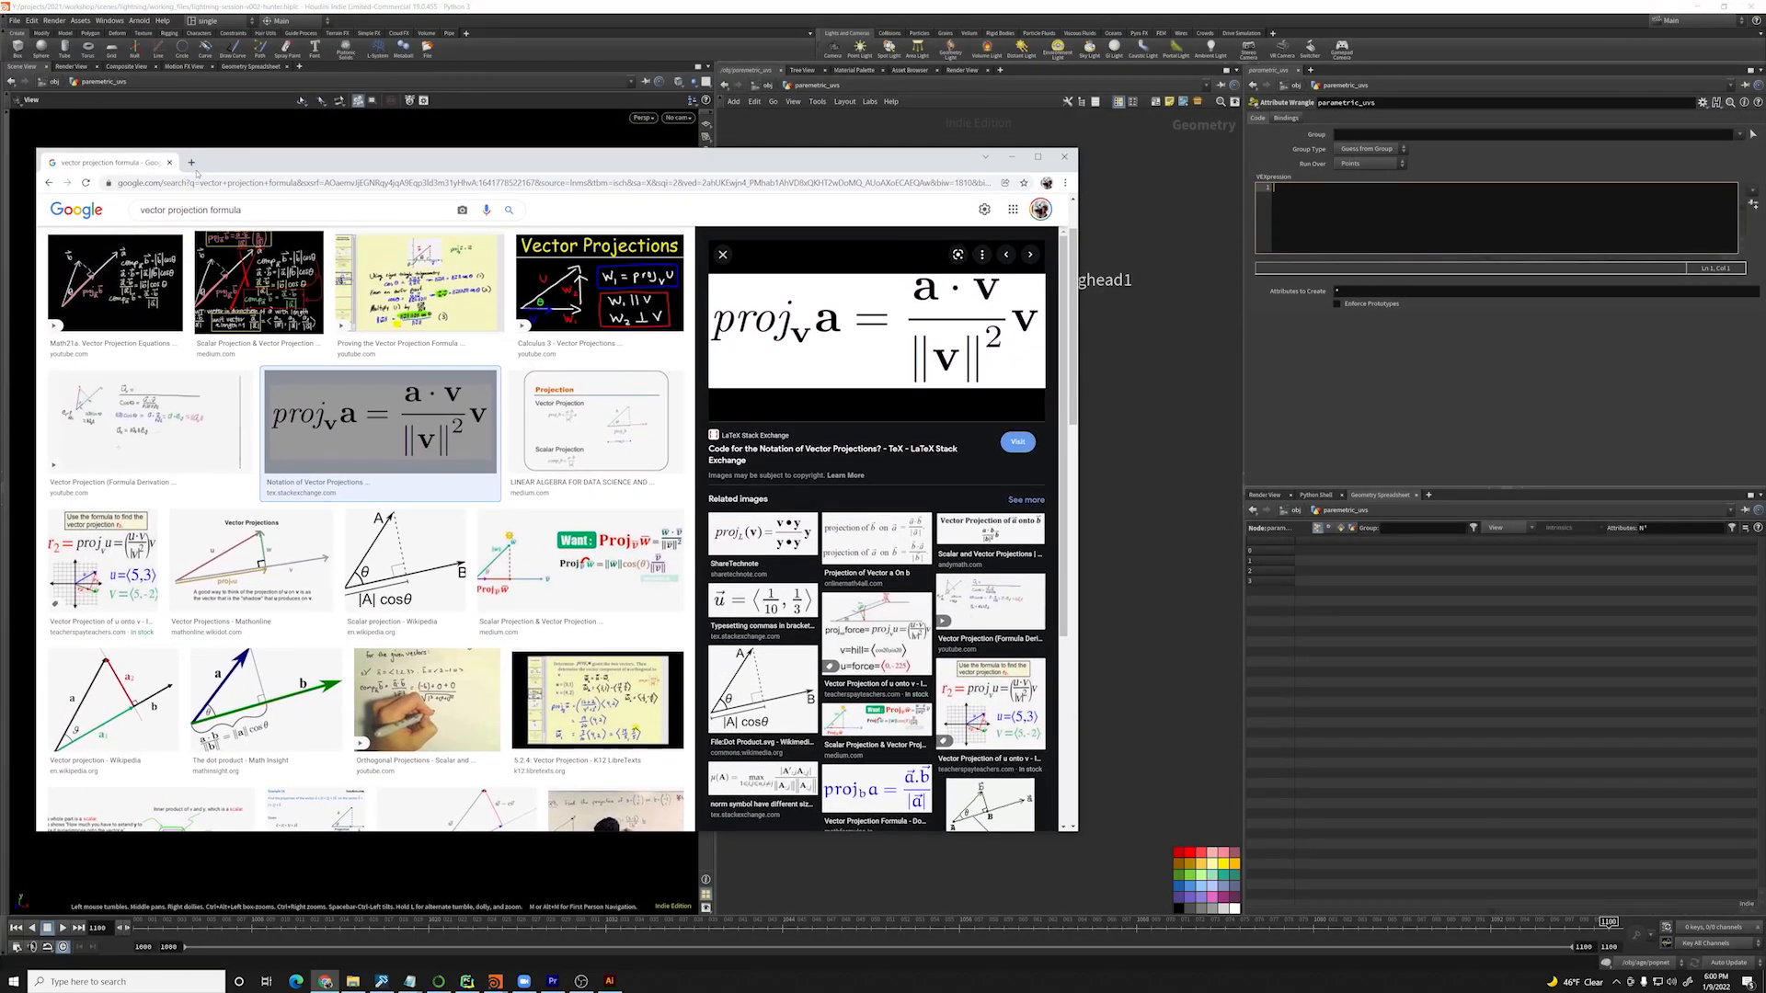
left_click(192, 166)
type("xyz")
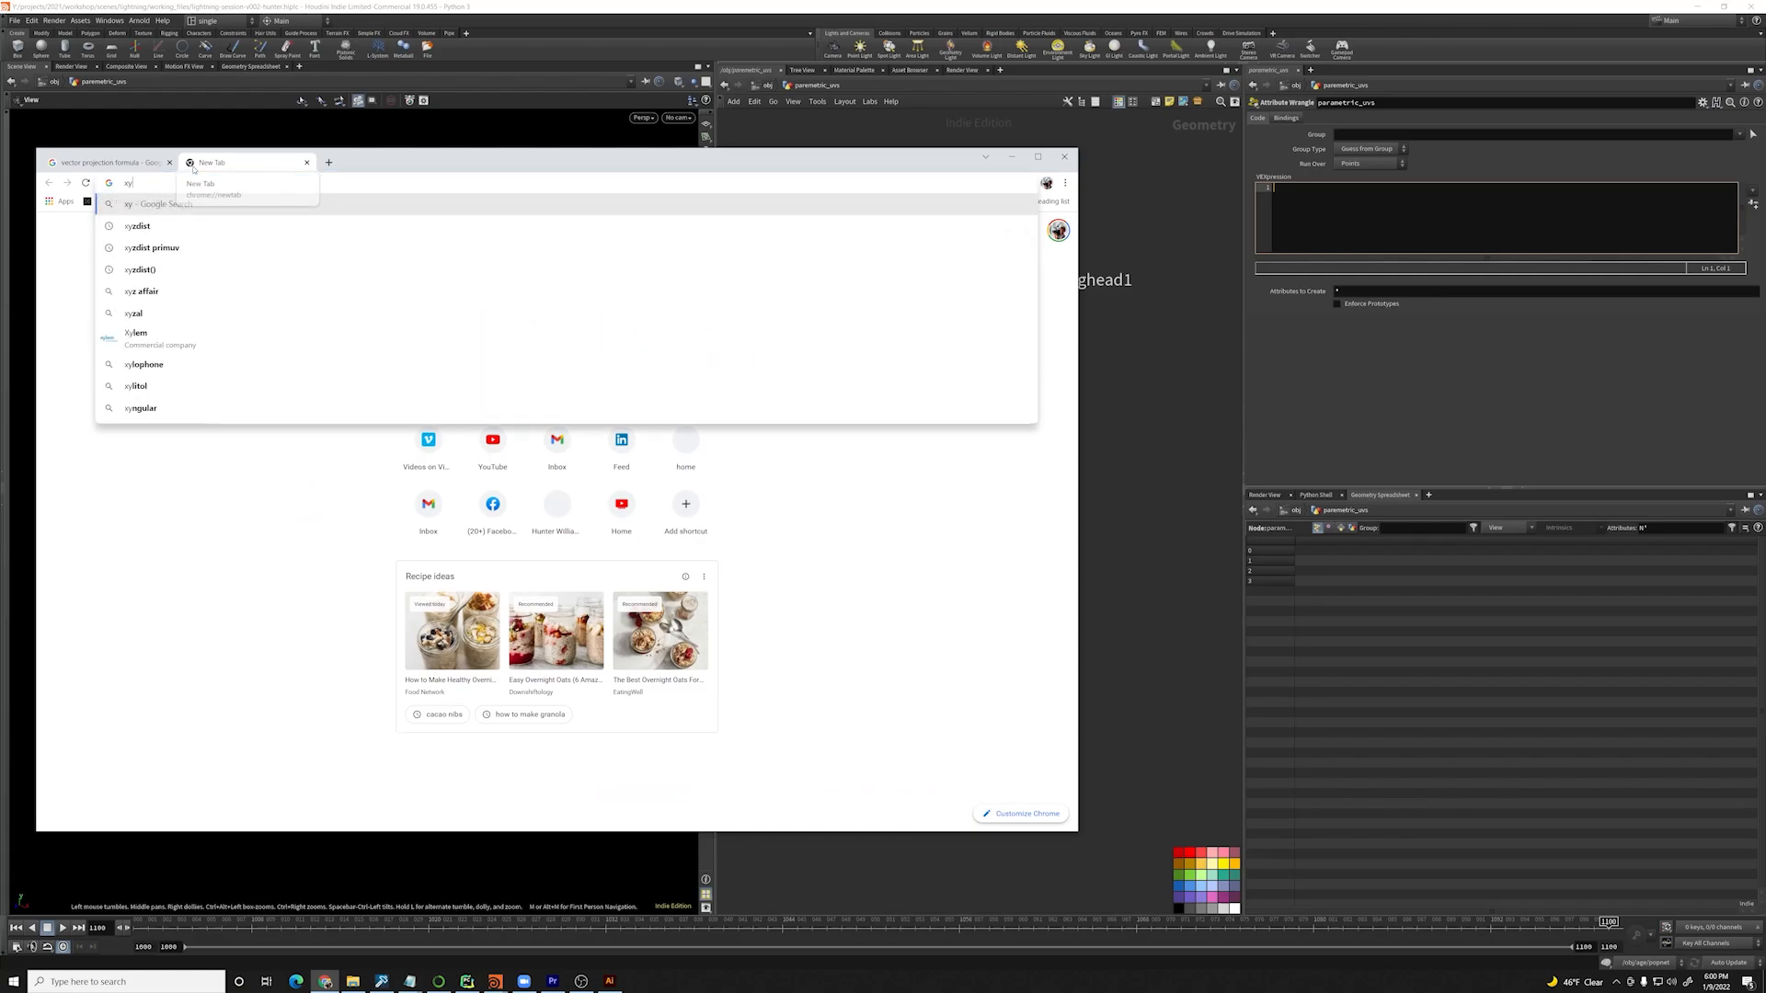
left_click(1064, 157)
- Enter xyzdist( in the wrangle's VEX expression and open the help page for that function
type("xyz")
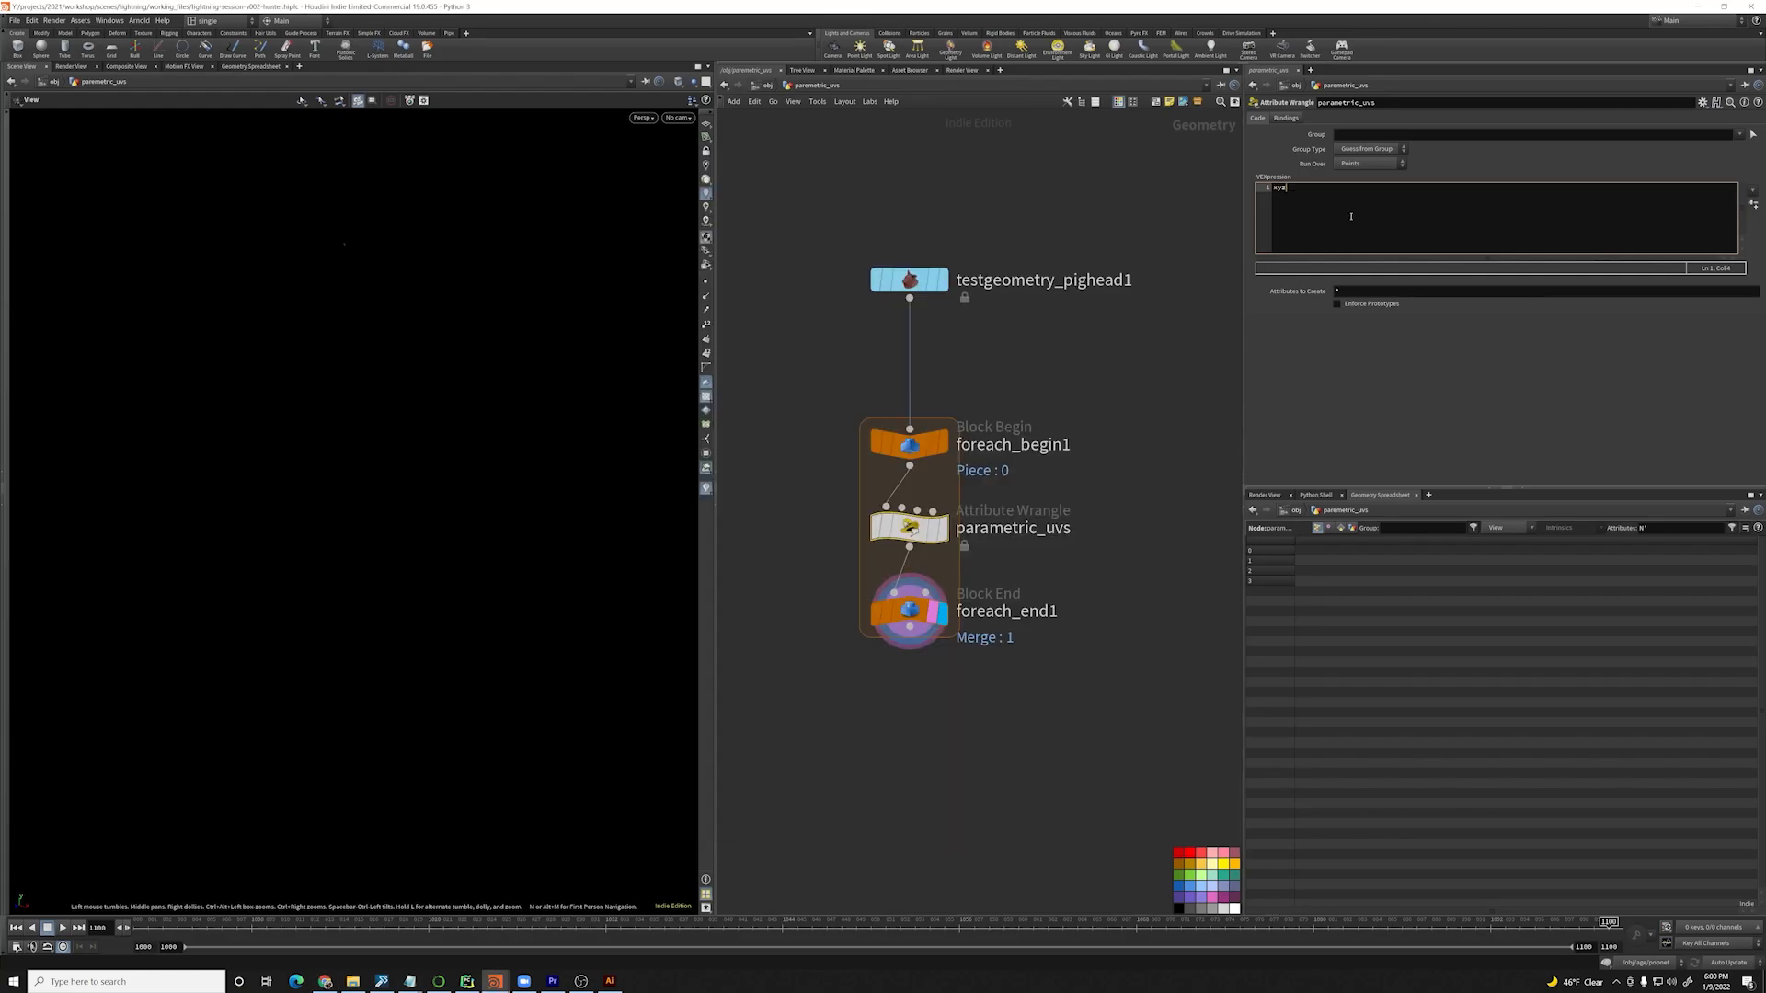
type("dist(")
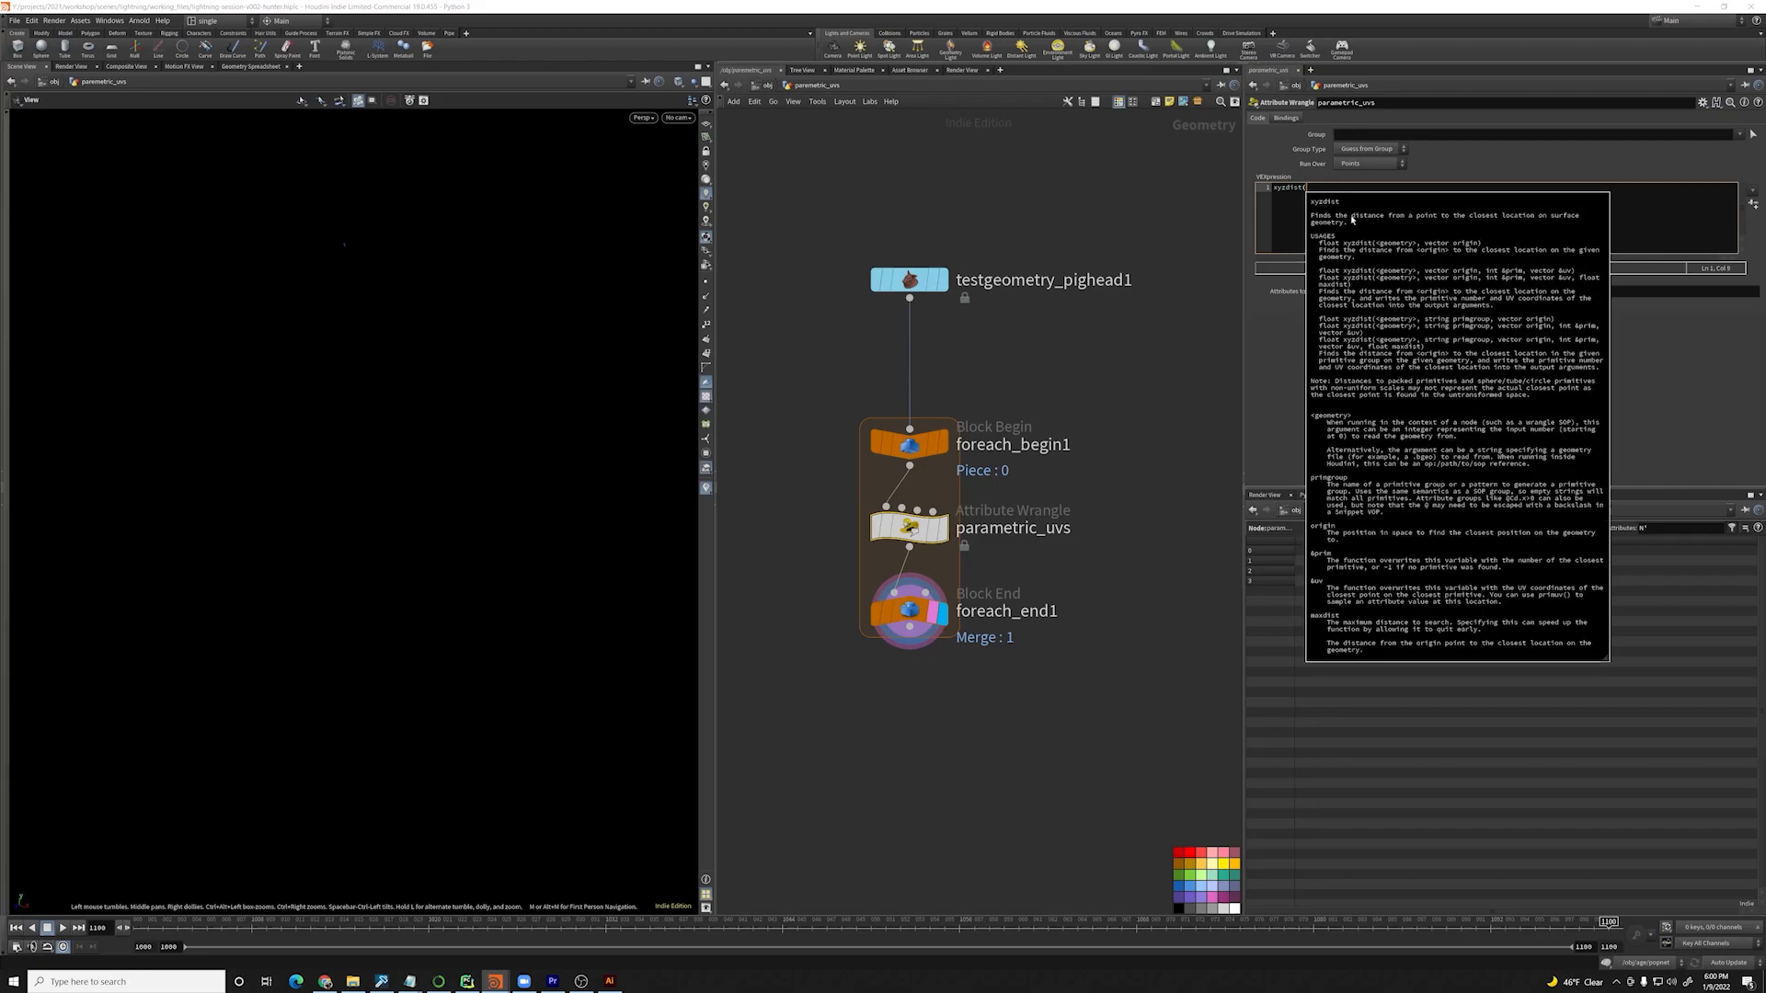
left_click(1290, 188)
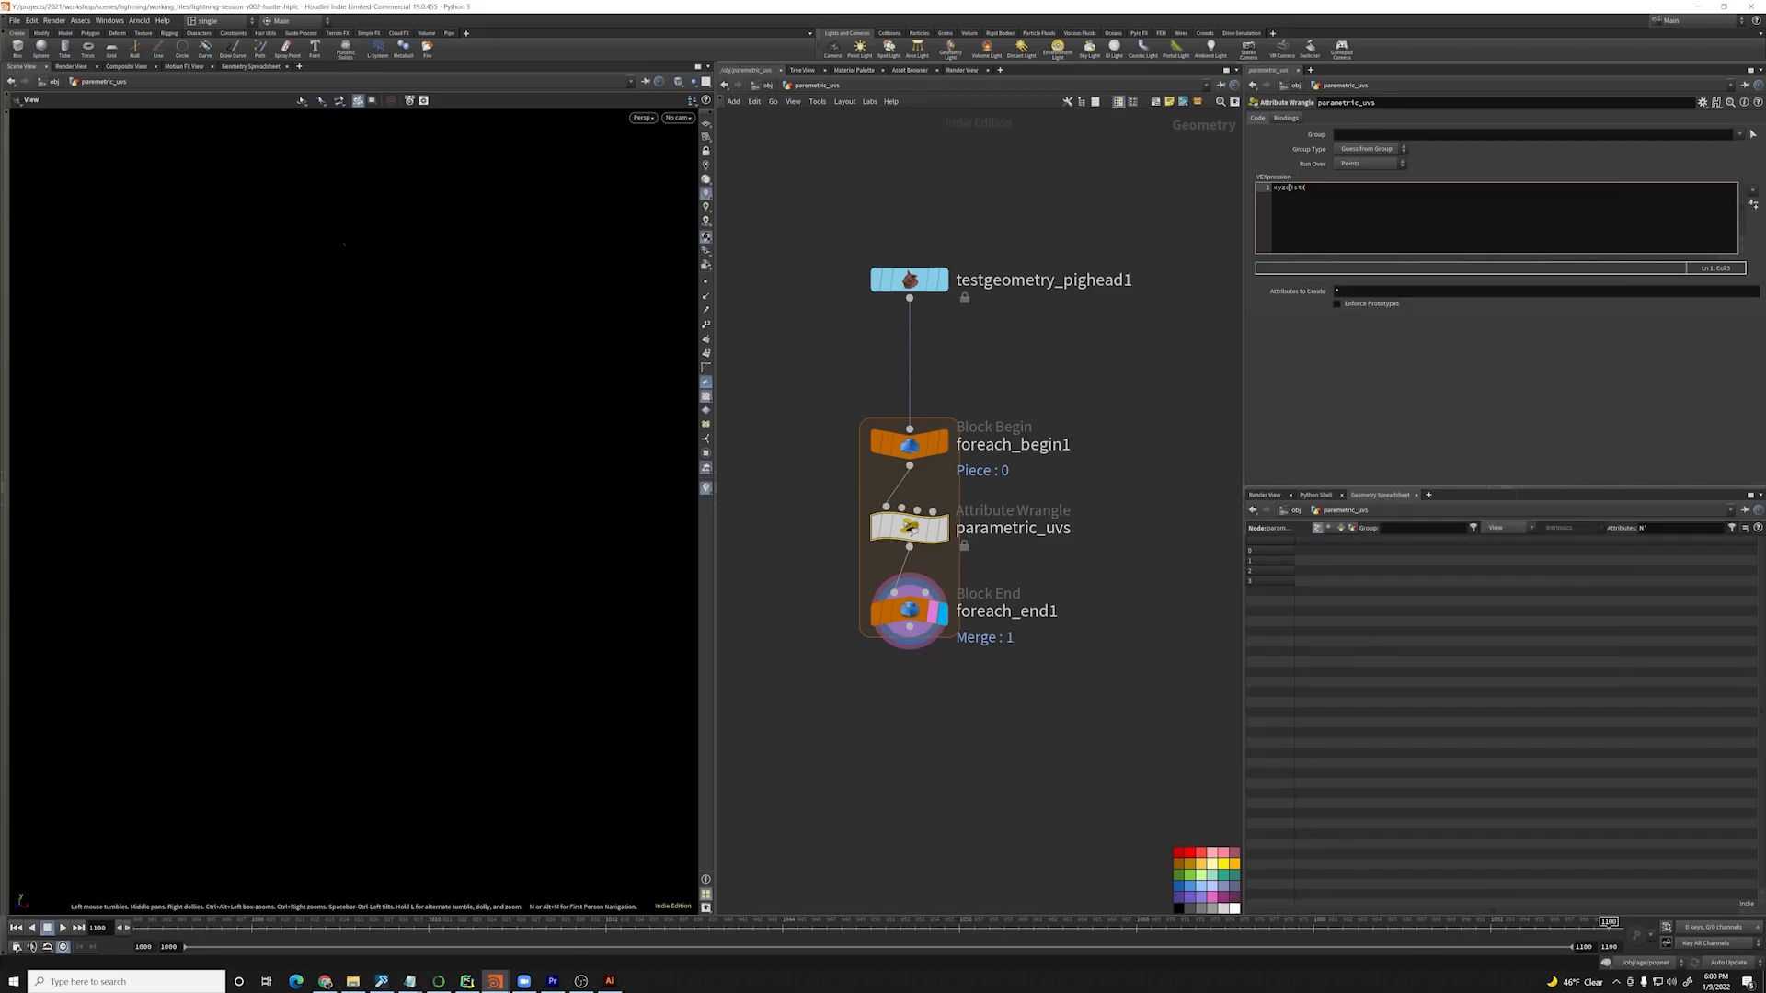
key("F1")
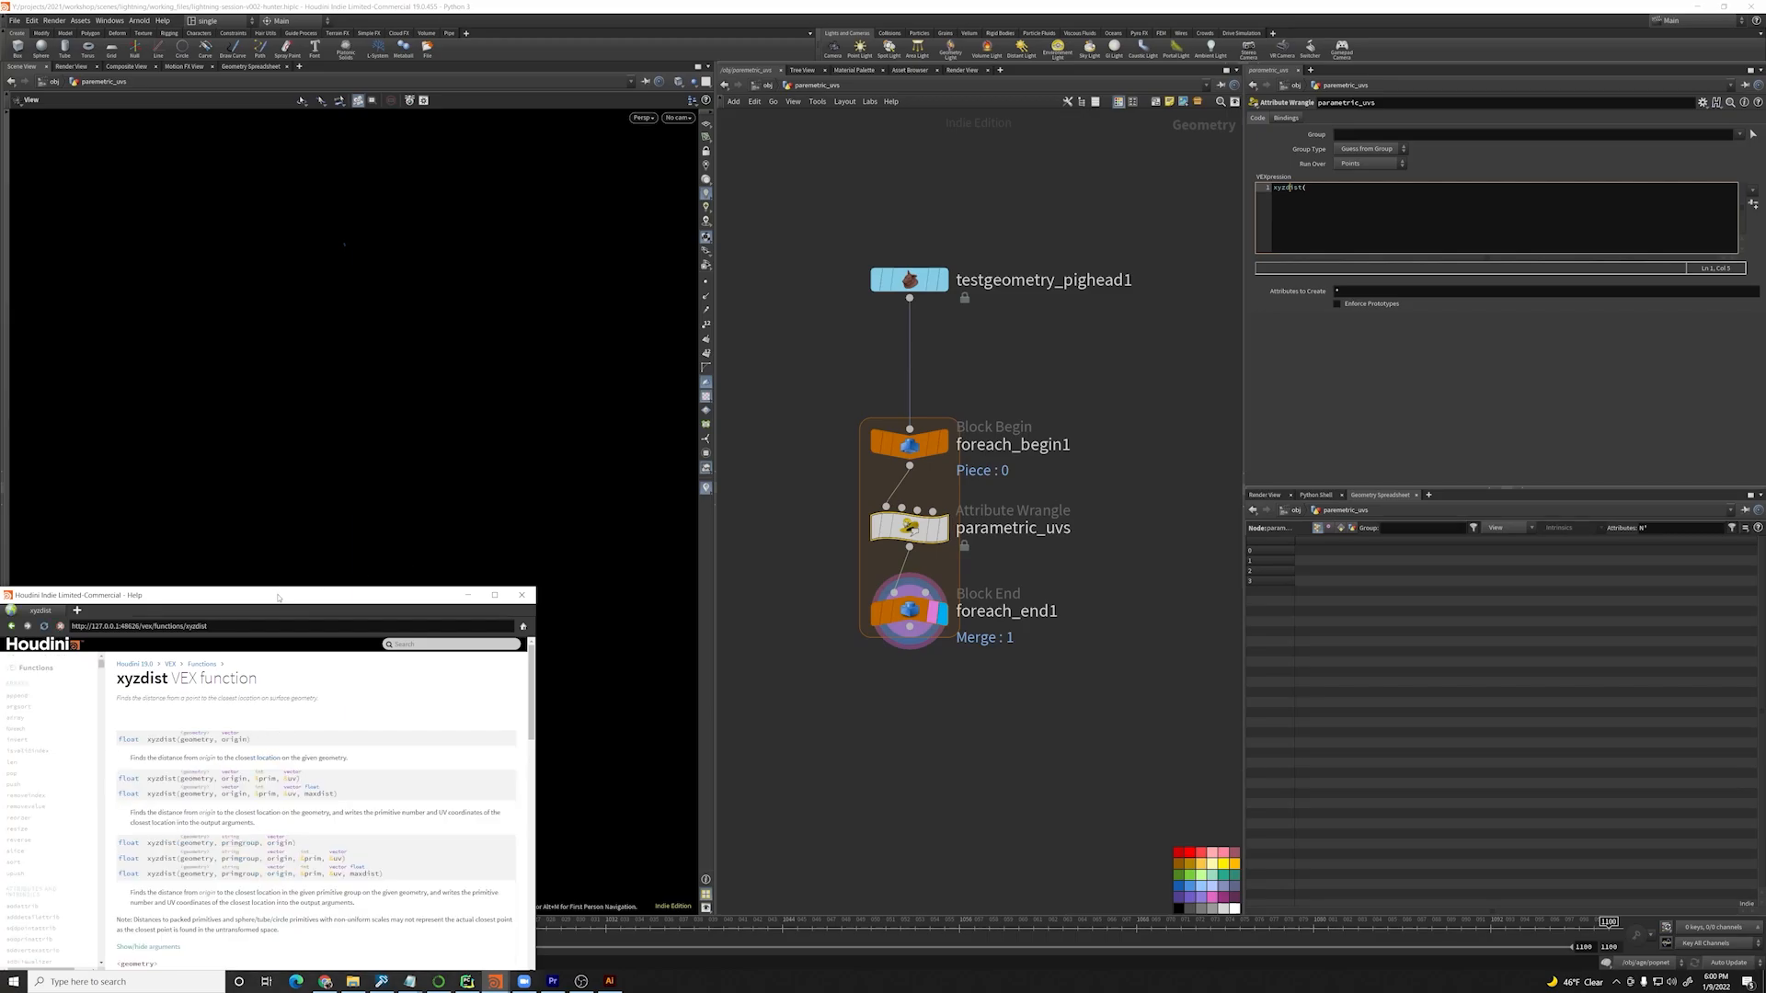
left_click_drag(278, 594, 361, 318)
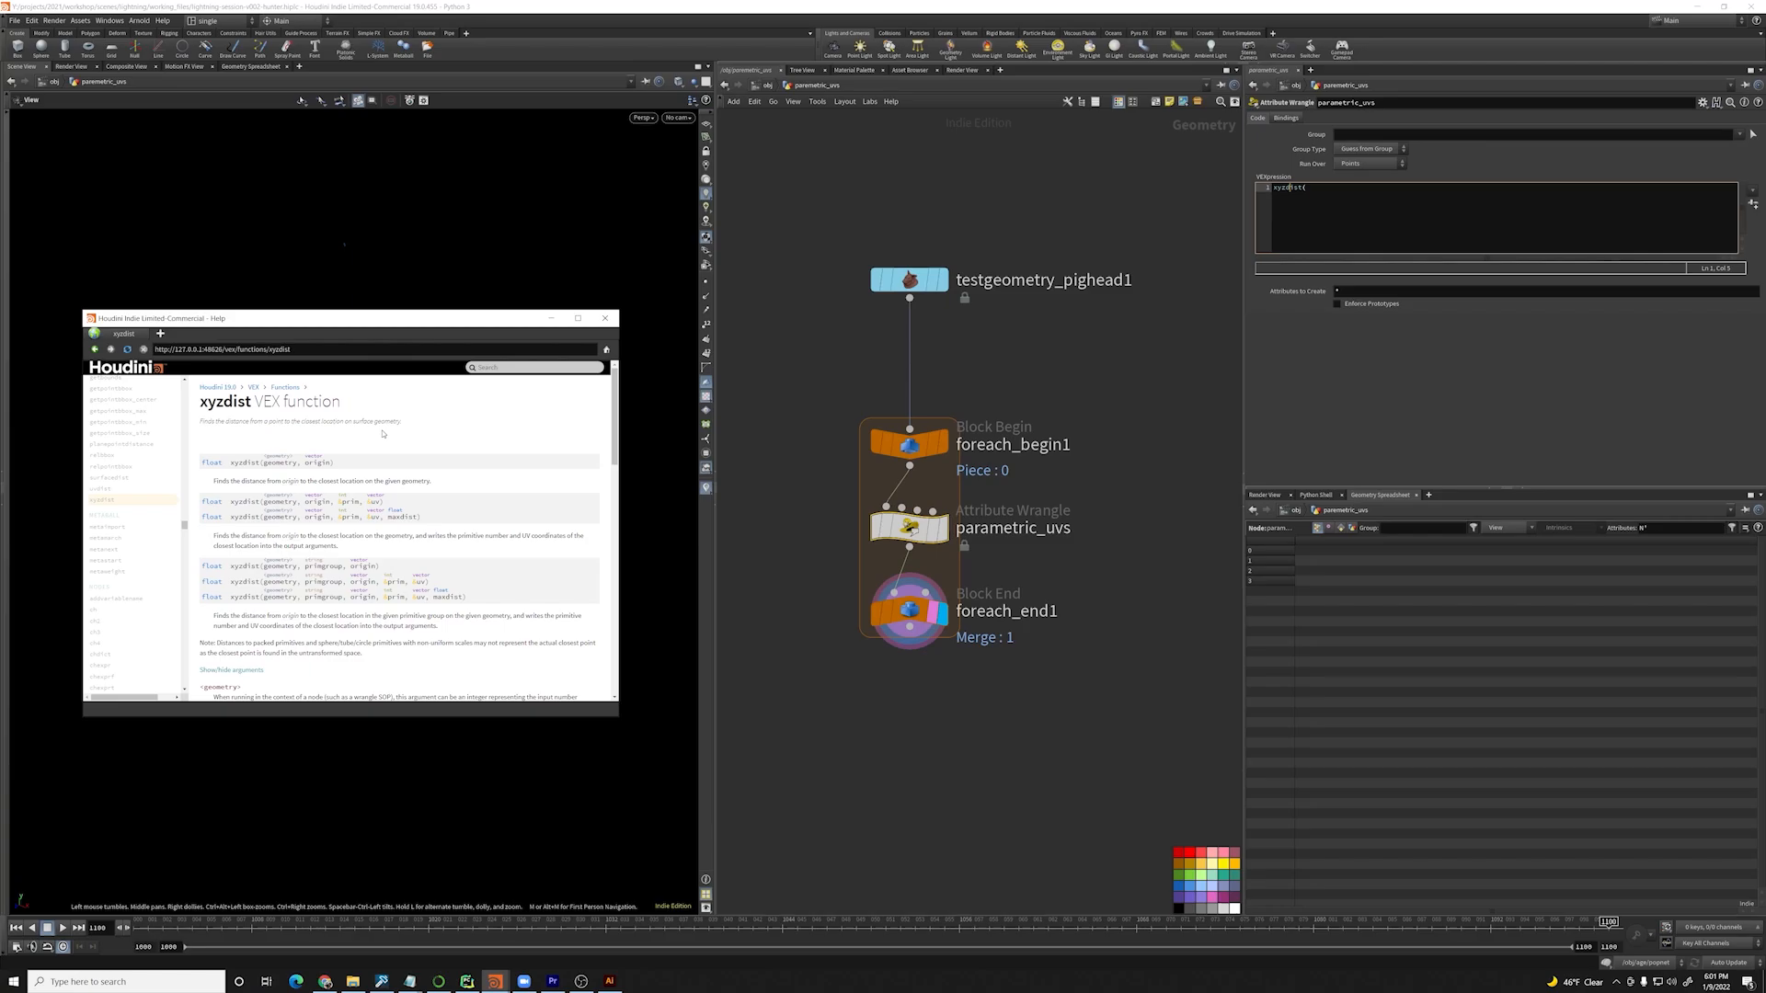
- Examine the &prim and &uv arguments in the xyzdist help page, and select the pig head node
mouse_move(342, 517)
left_mouse_down()
mouse_move(380, 520)
mouse_move(347, 518)
left_mouse_up()
left_click(350, 519)
double_click(374, 518)
left_click(908, 279)
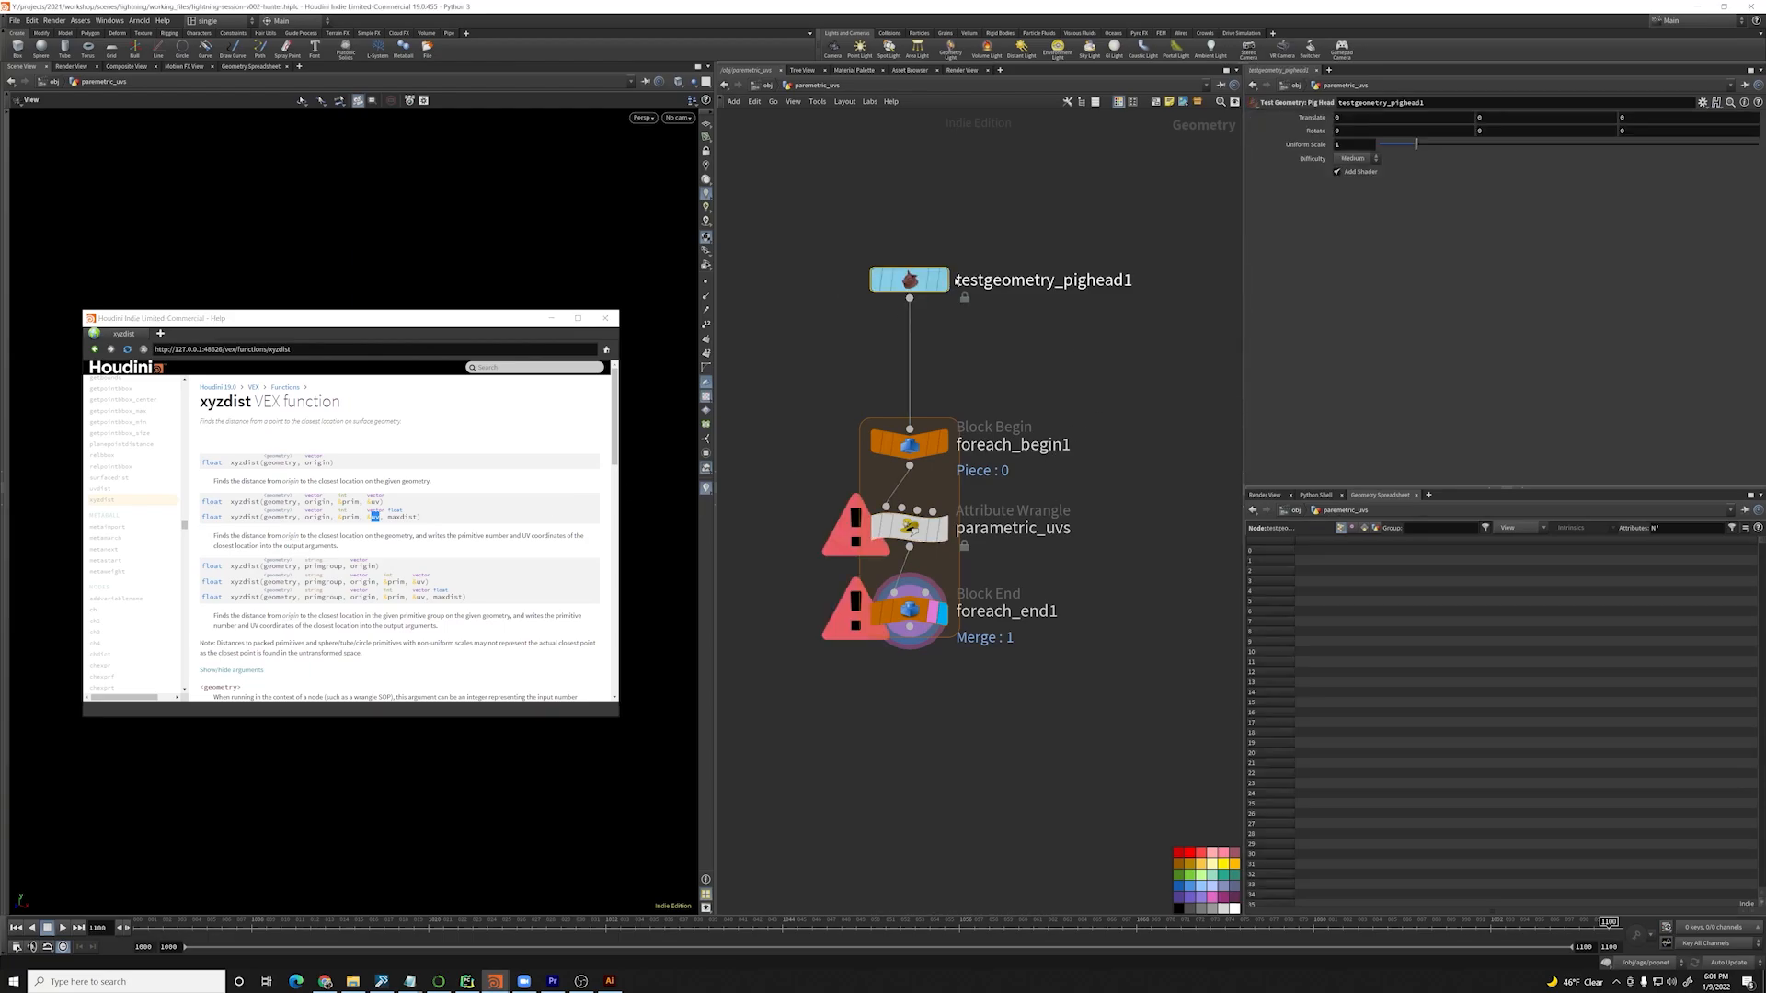
- Display the pig head with Add Shader turned off, and list its vertex attributes in the geometry spreadsheet
key("r")
left_click(1338, 172)
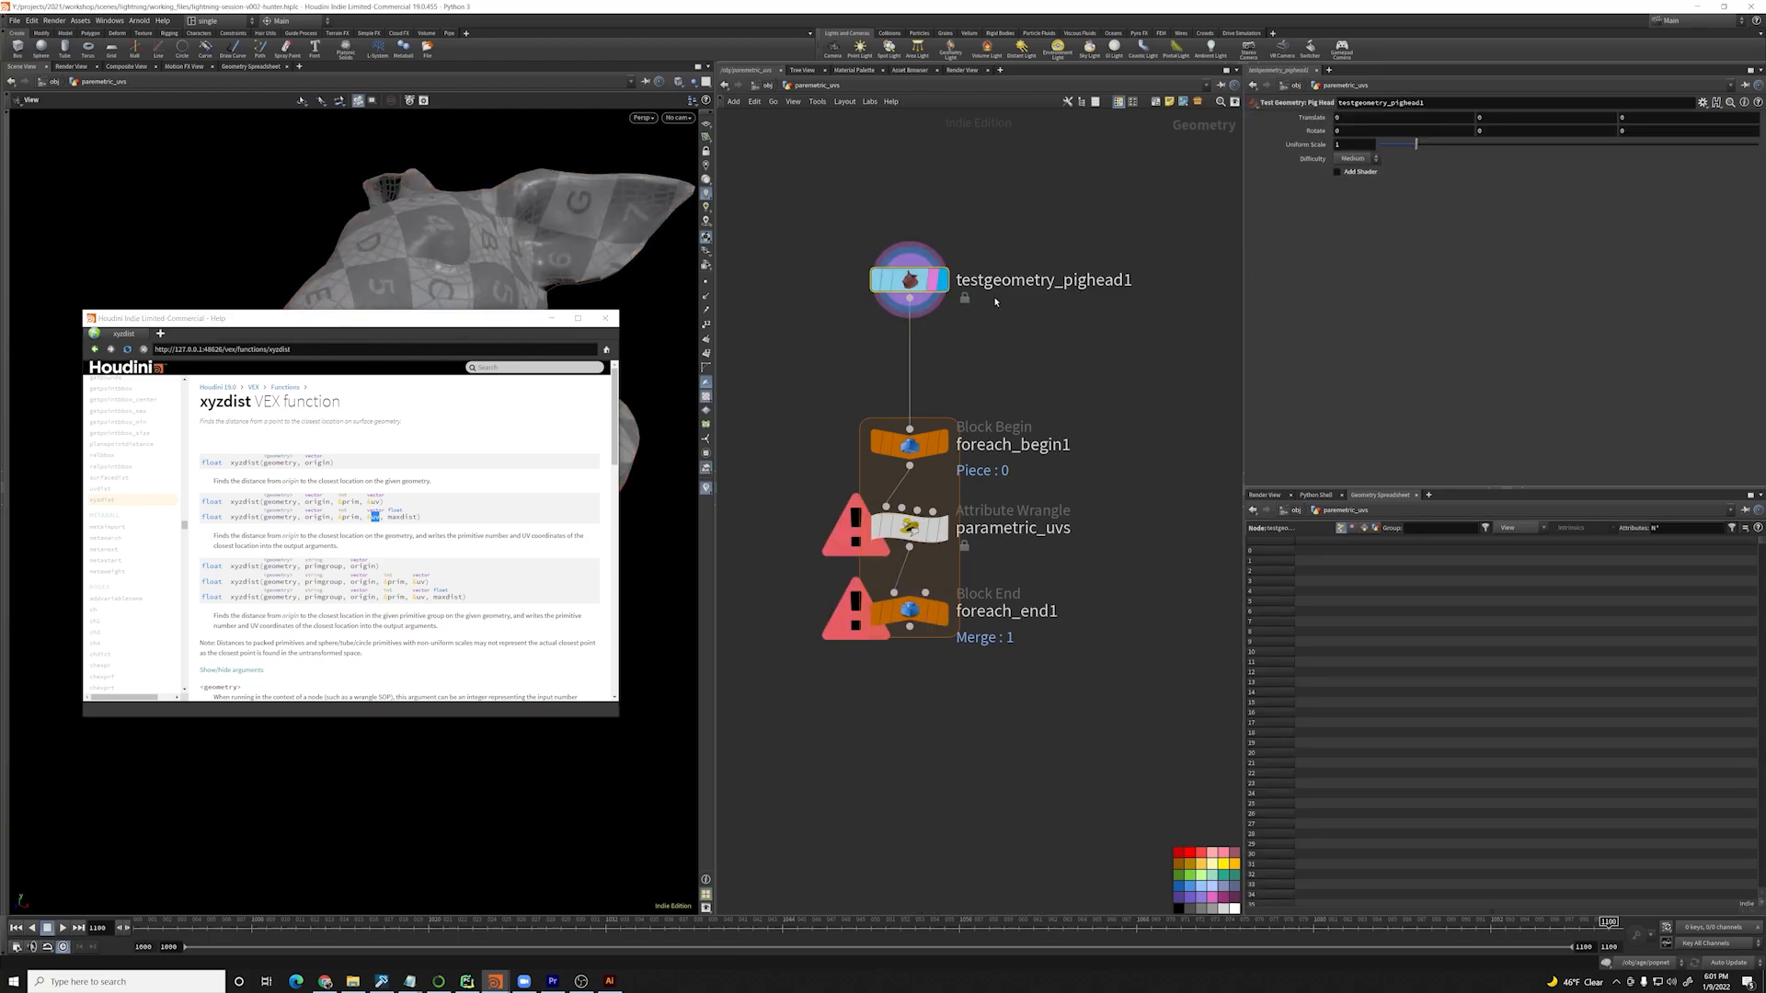
left_click(1673, 527)
key("Return")
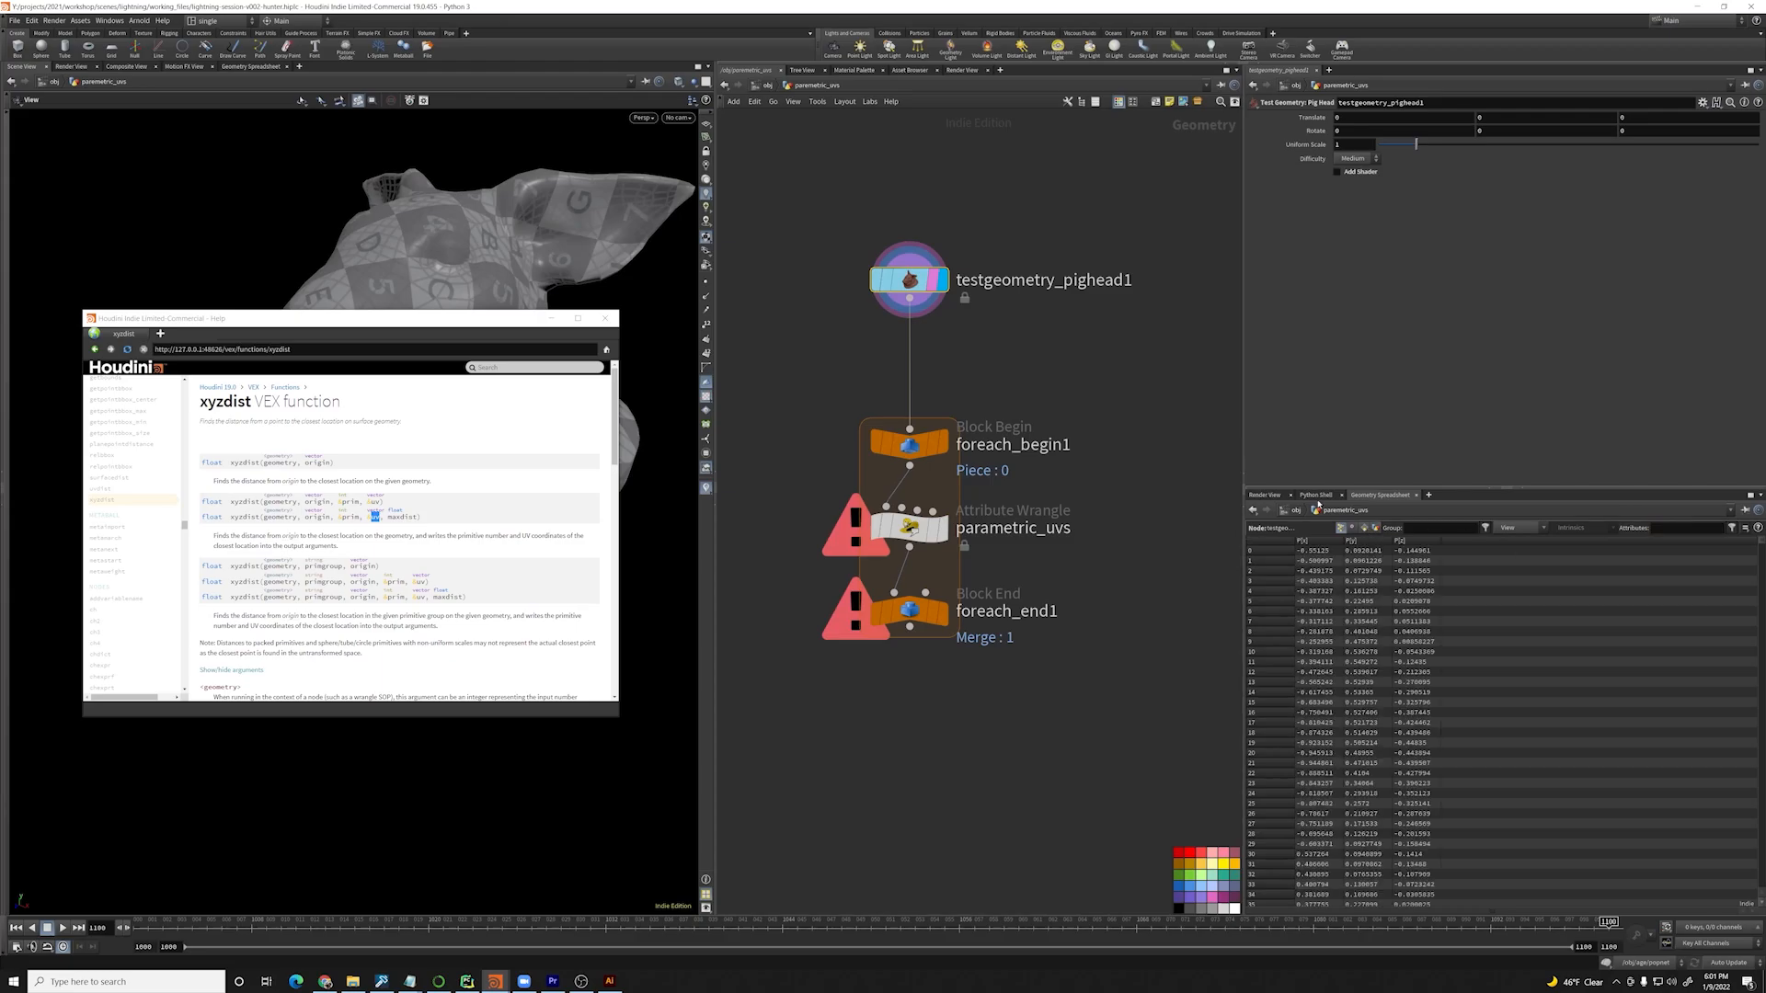
left_click(1351, 527)
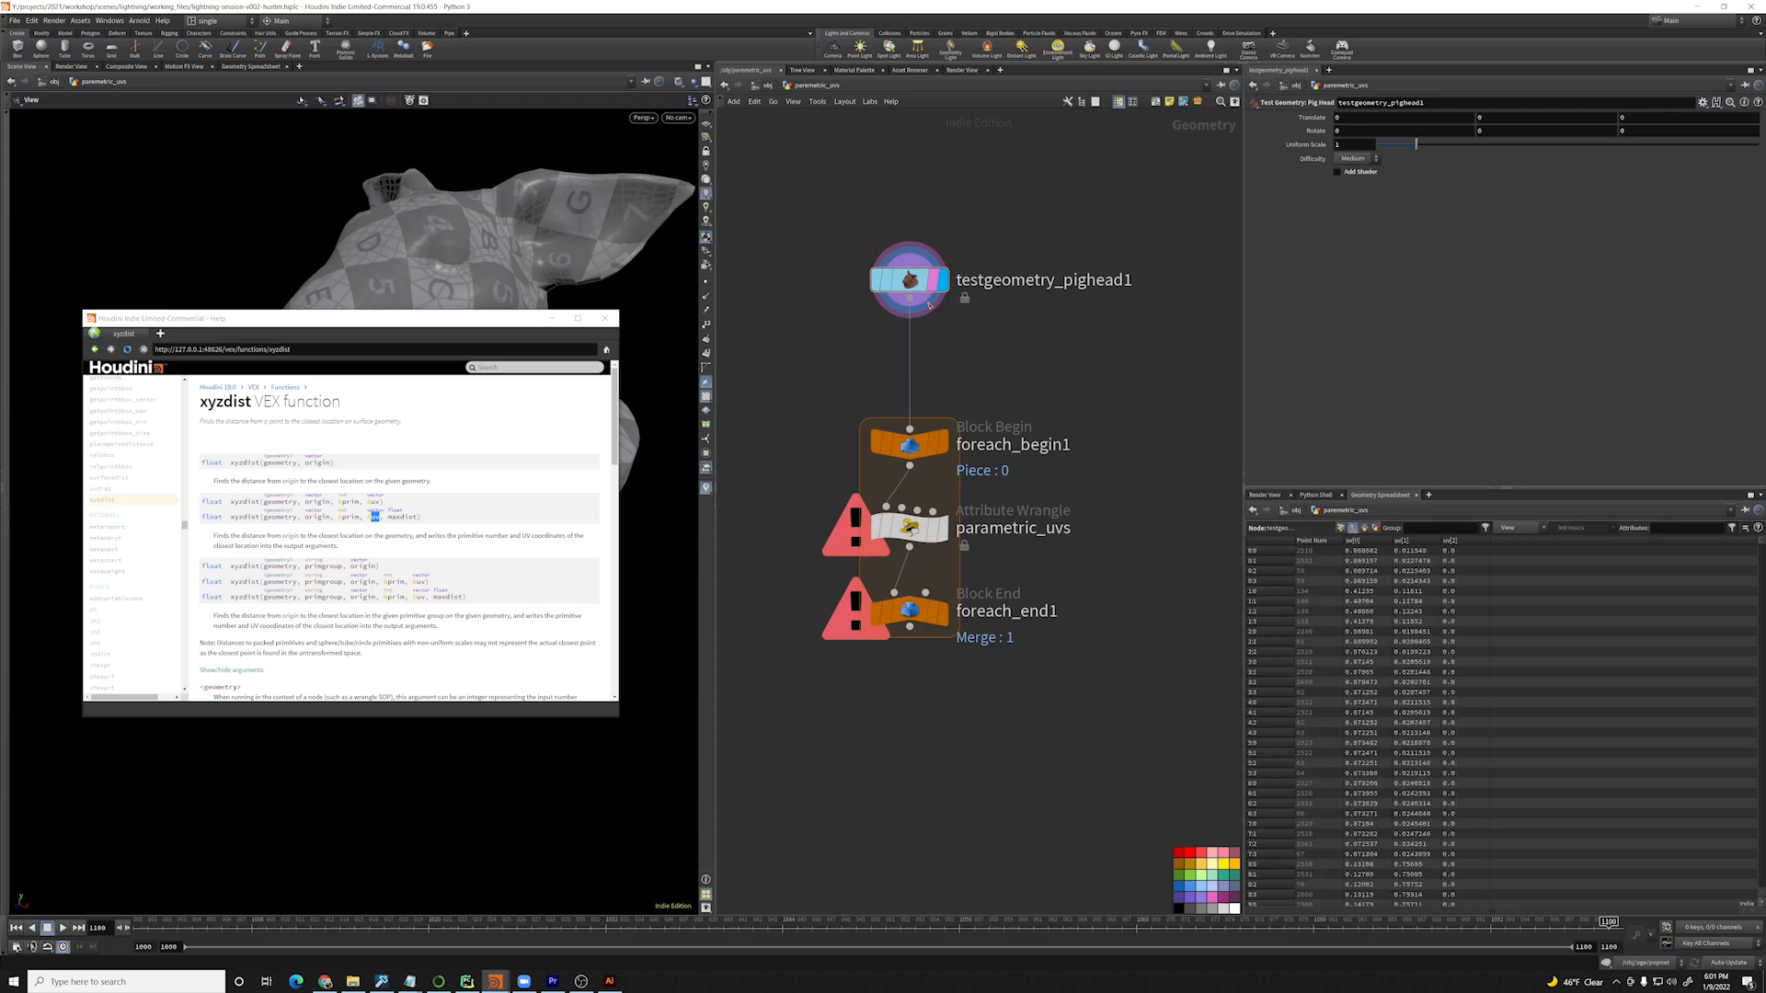
- Insert an Attribute Delete node between the pig head and the loop's begin block, aligned with the column
key("Tab")
type("attribdel")
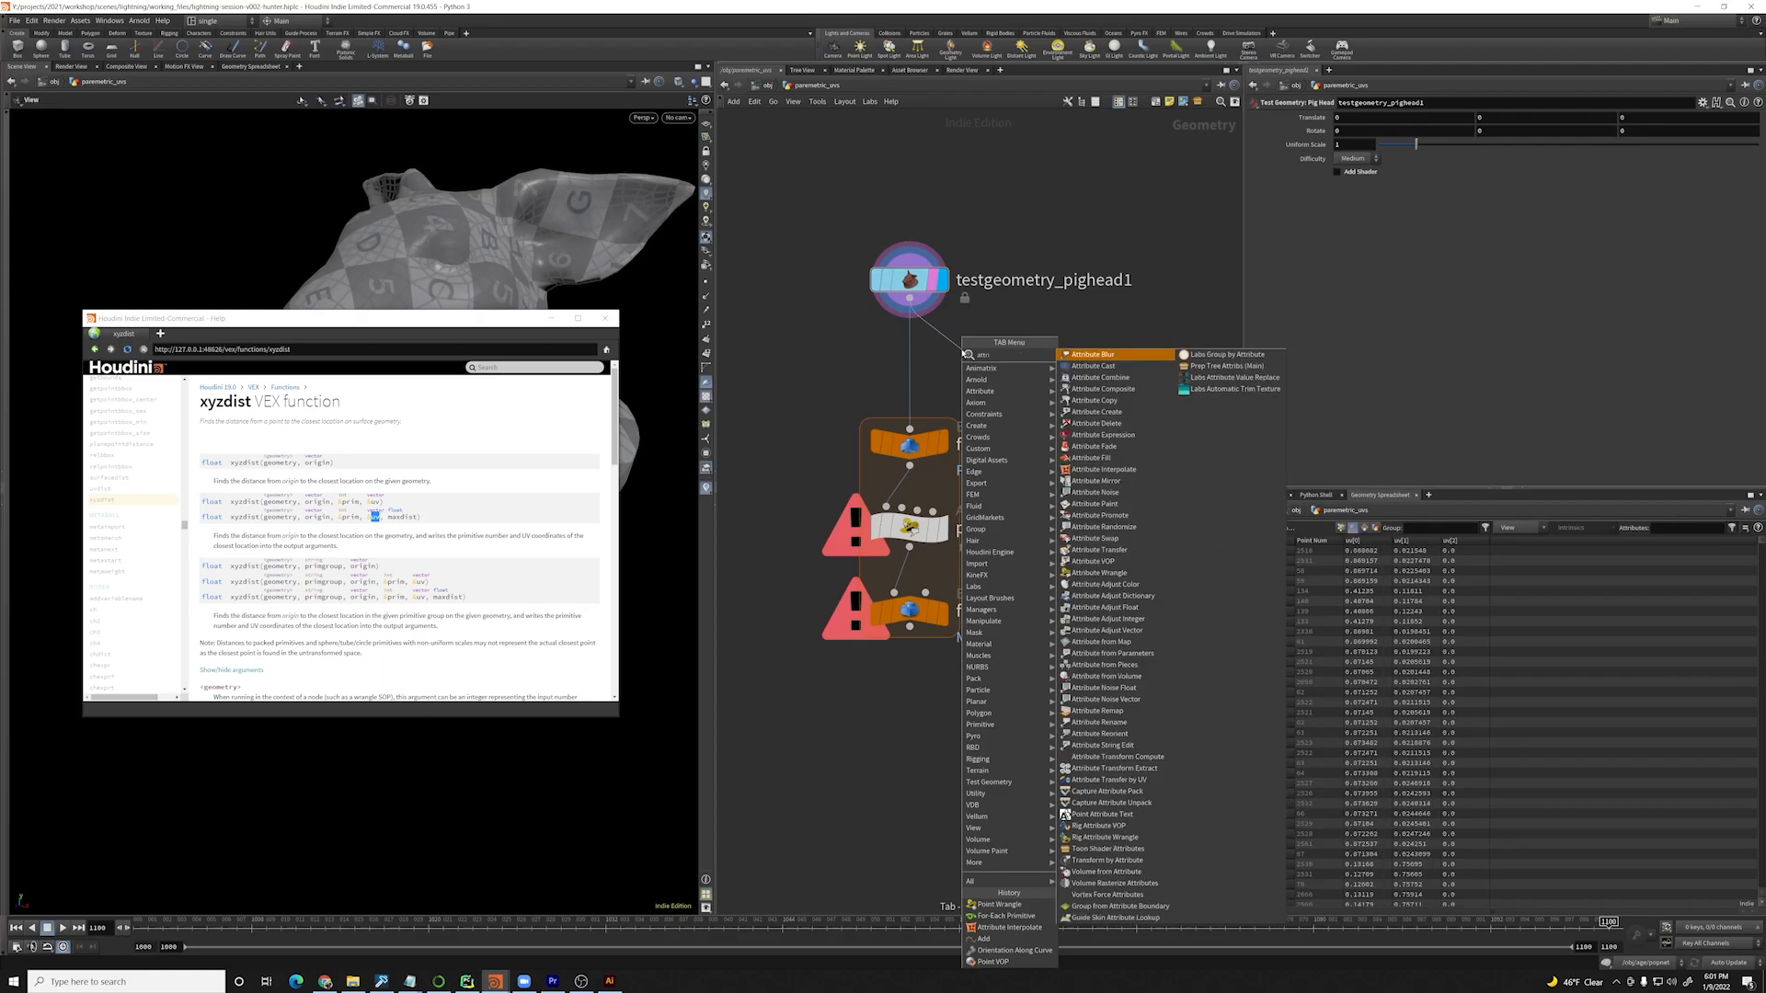
key("Return")
left_click_drag(963, 354, 908, 357)
- Set the Attribute Delete node to remove the vertex attribute uv, and display that node with the help window closed
left_click(1424, 153)
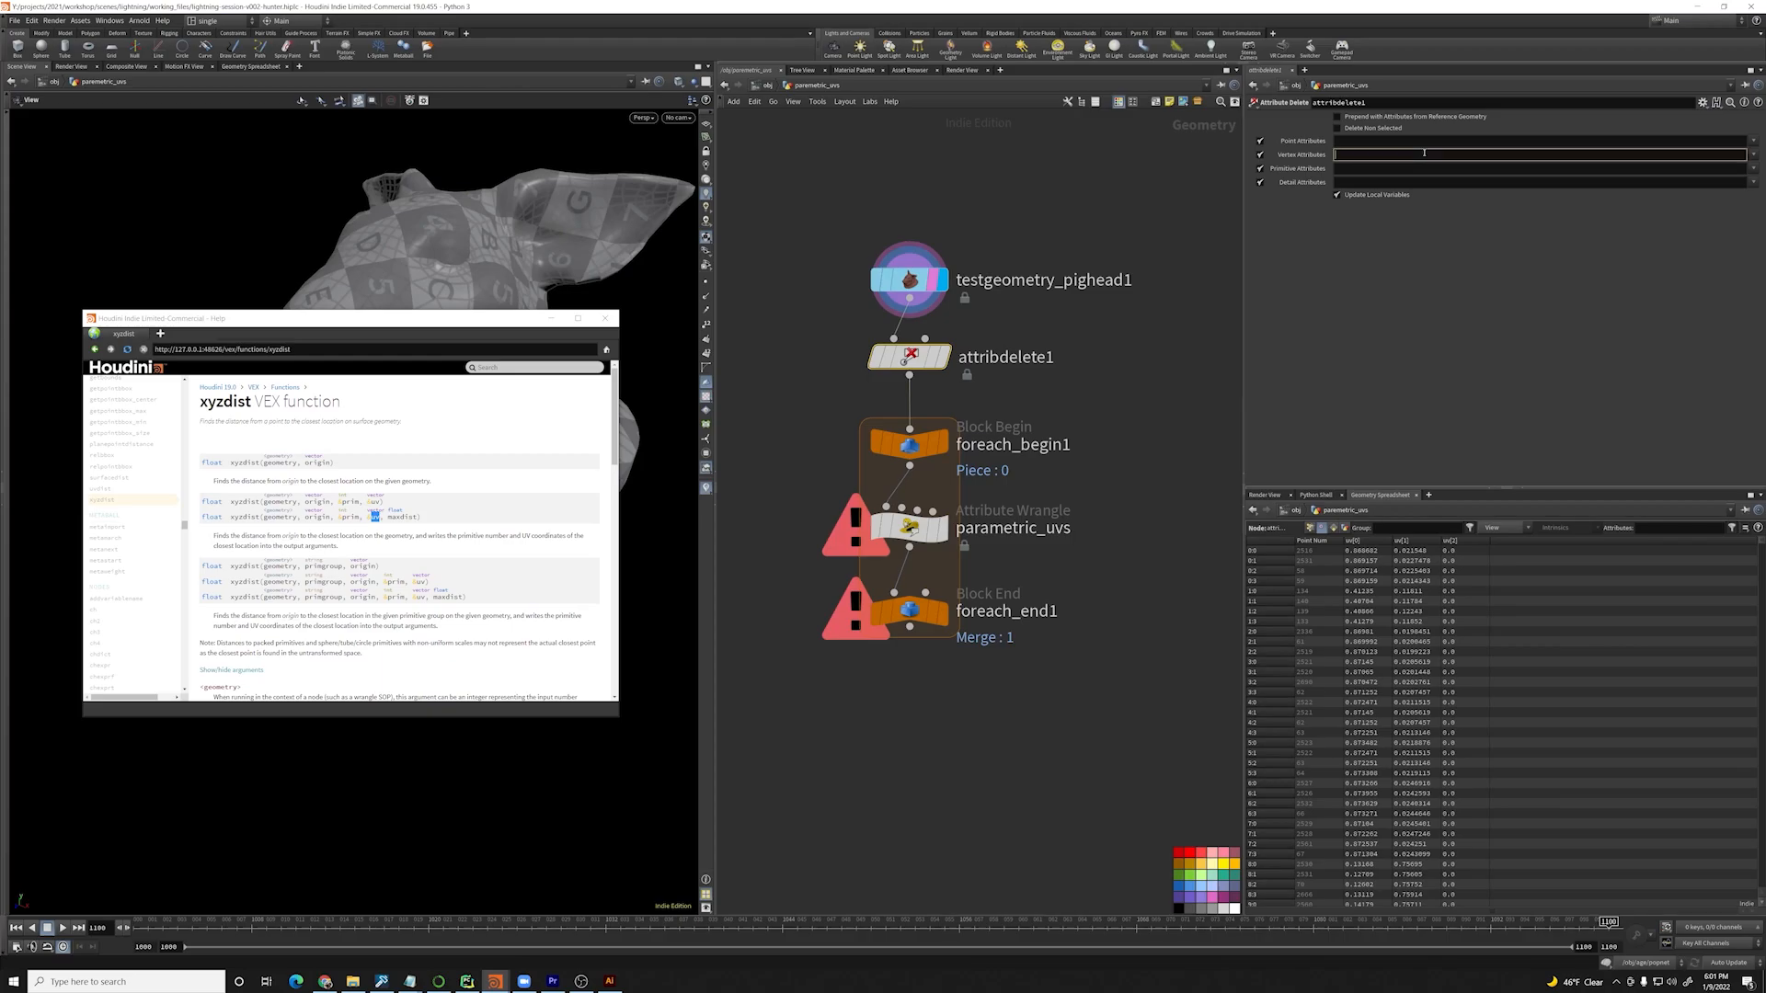
type("yv")
key("Return")
left_click(1424, 152)
type("uv")
key("Return")
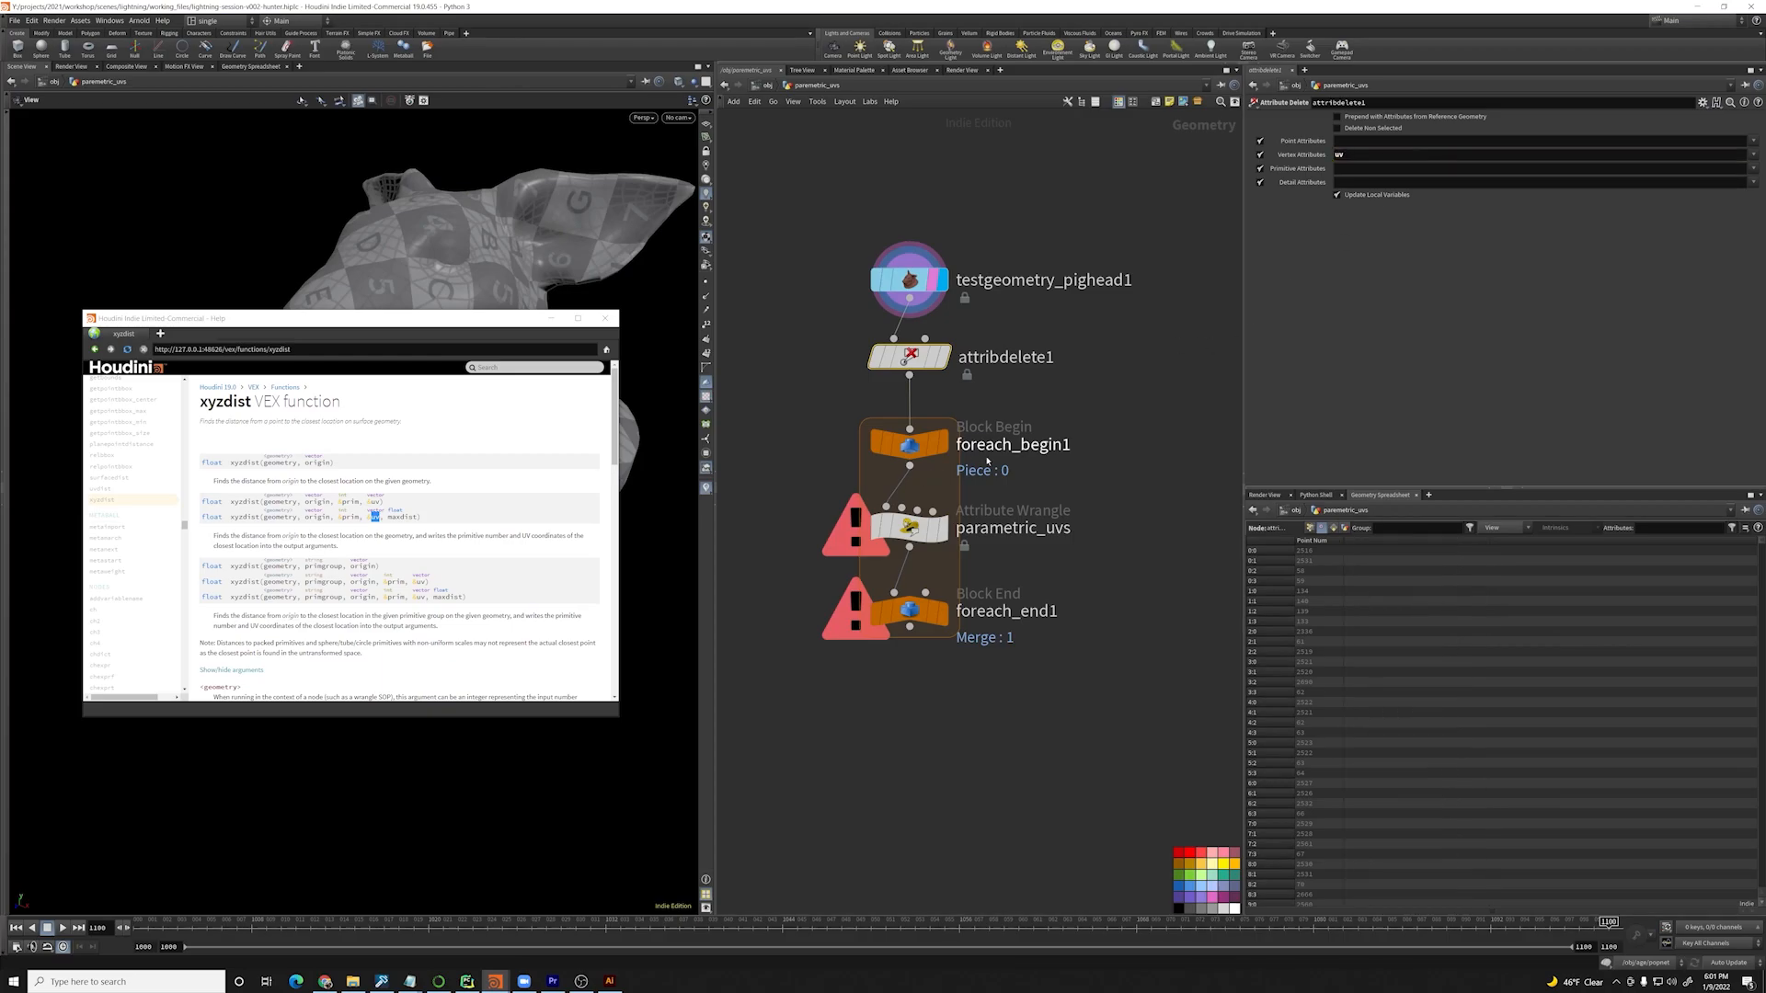
left_click(604, 318)
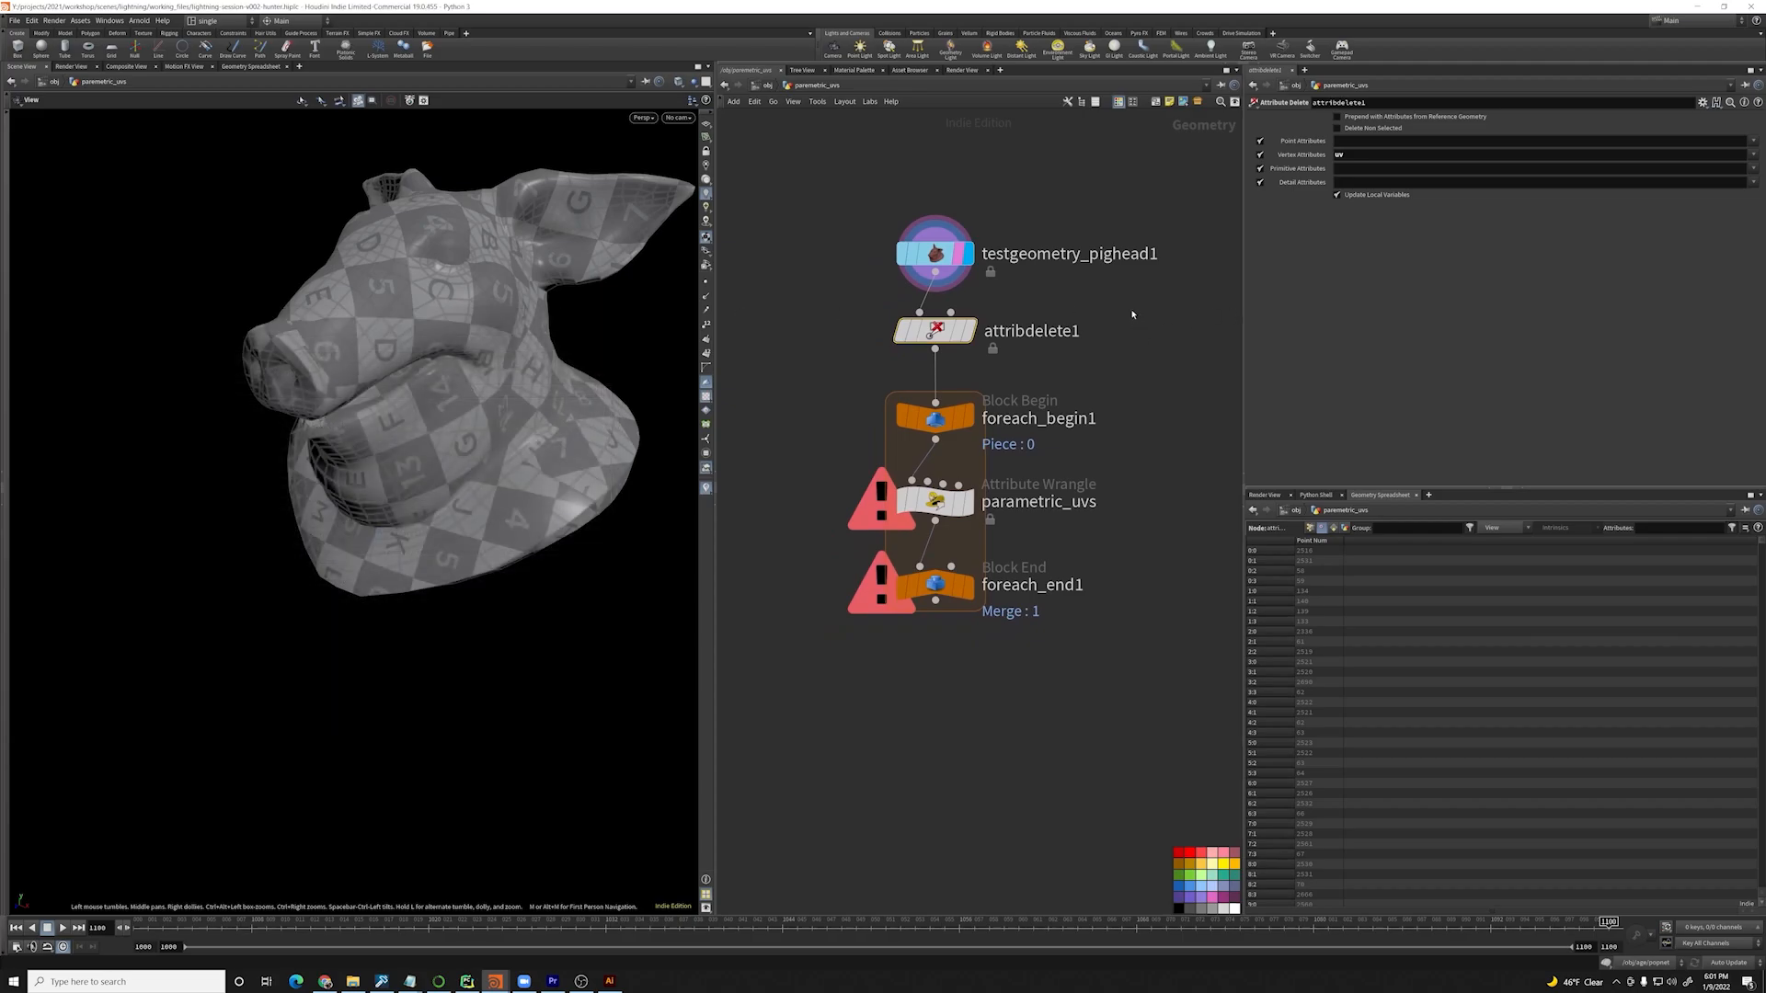
left_click(969, 331)
- Replace the parametric_uvs wrangle's expression with the declarations int prim; and vector param_uv; on separate lines
middle_click_drag(1054, 404, 1084, 321)
scroll(1085, 358, "down", 2)
scroll(1085, 375, "up", 2)
left_click(1058, 416)
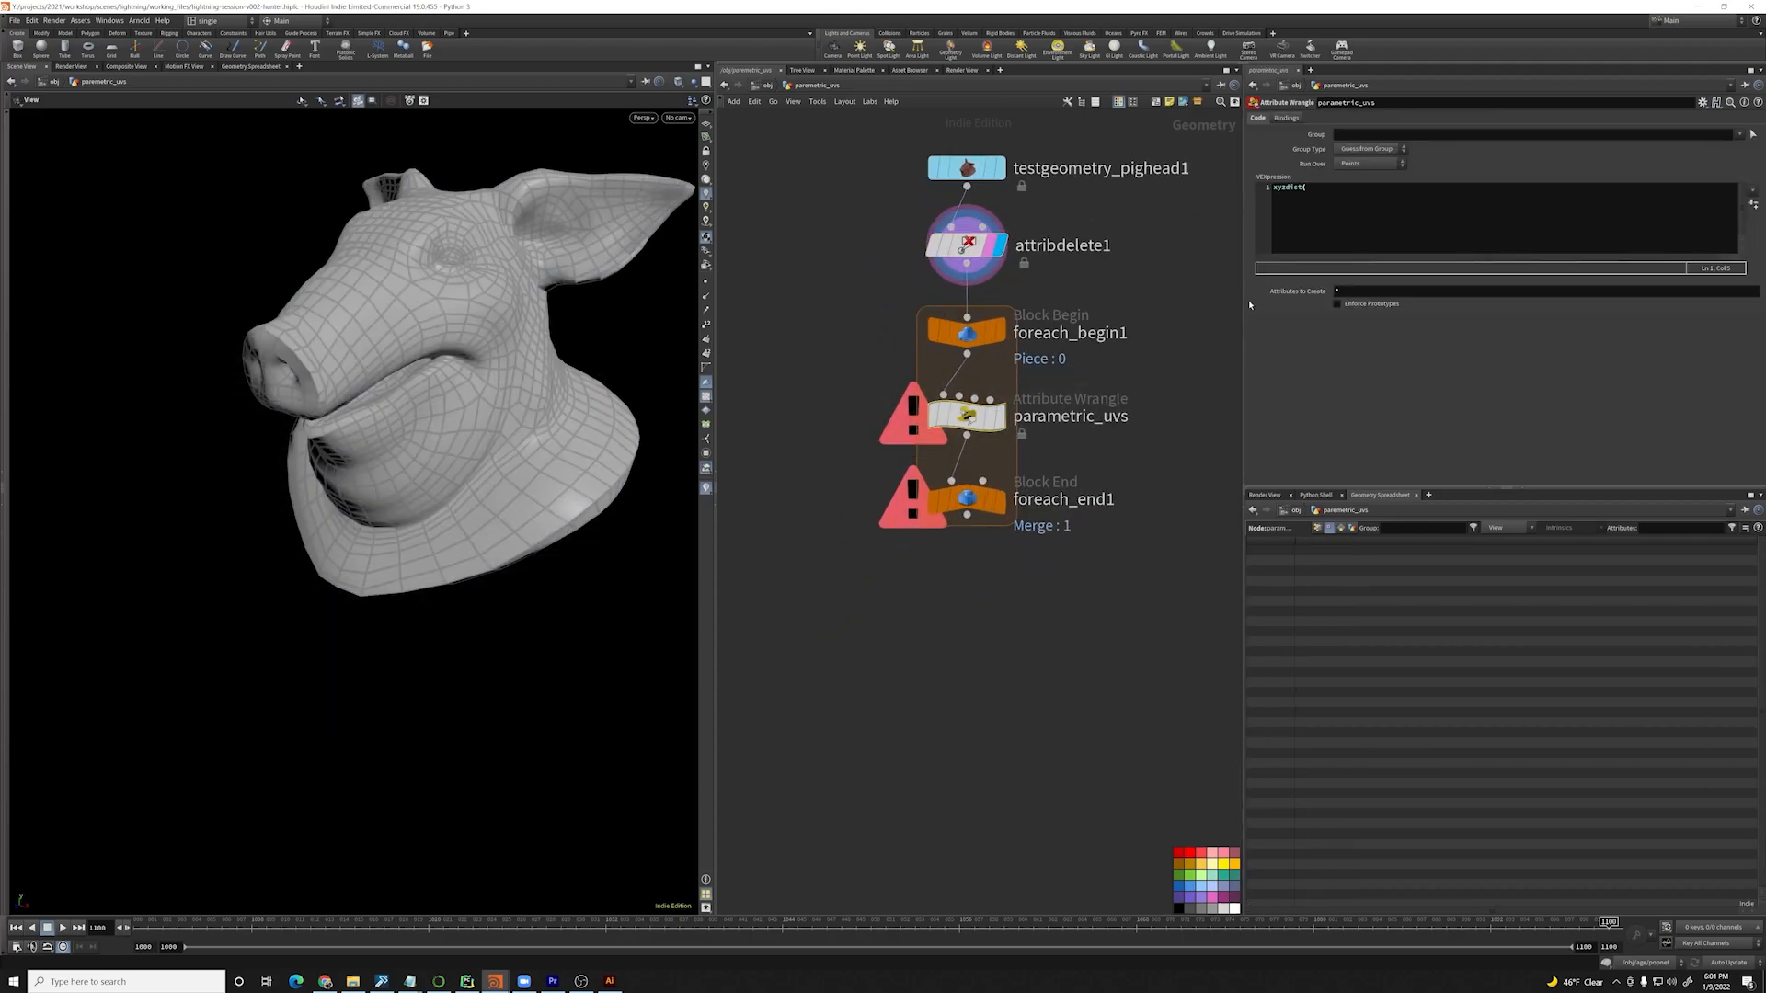
key("ctrl+a")
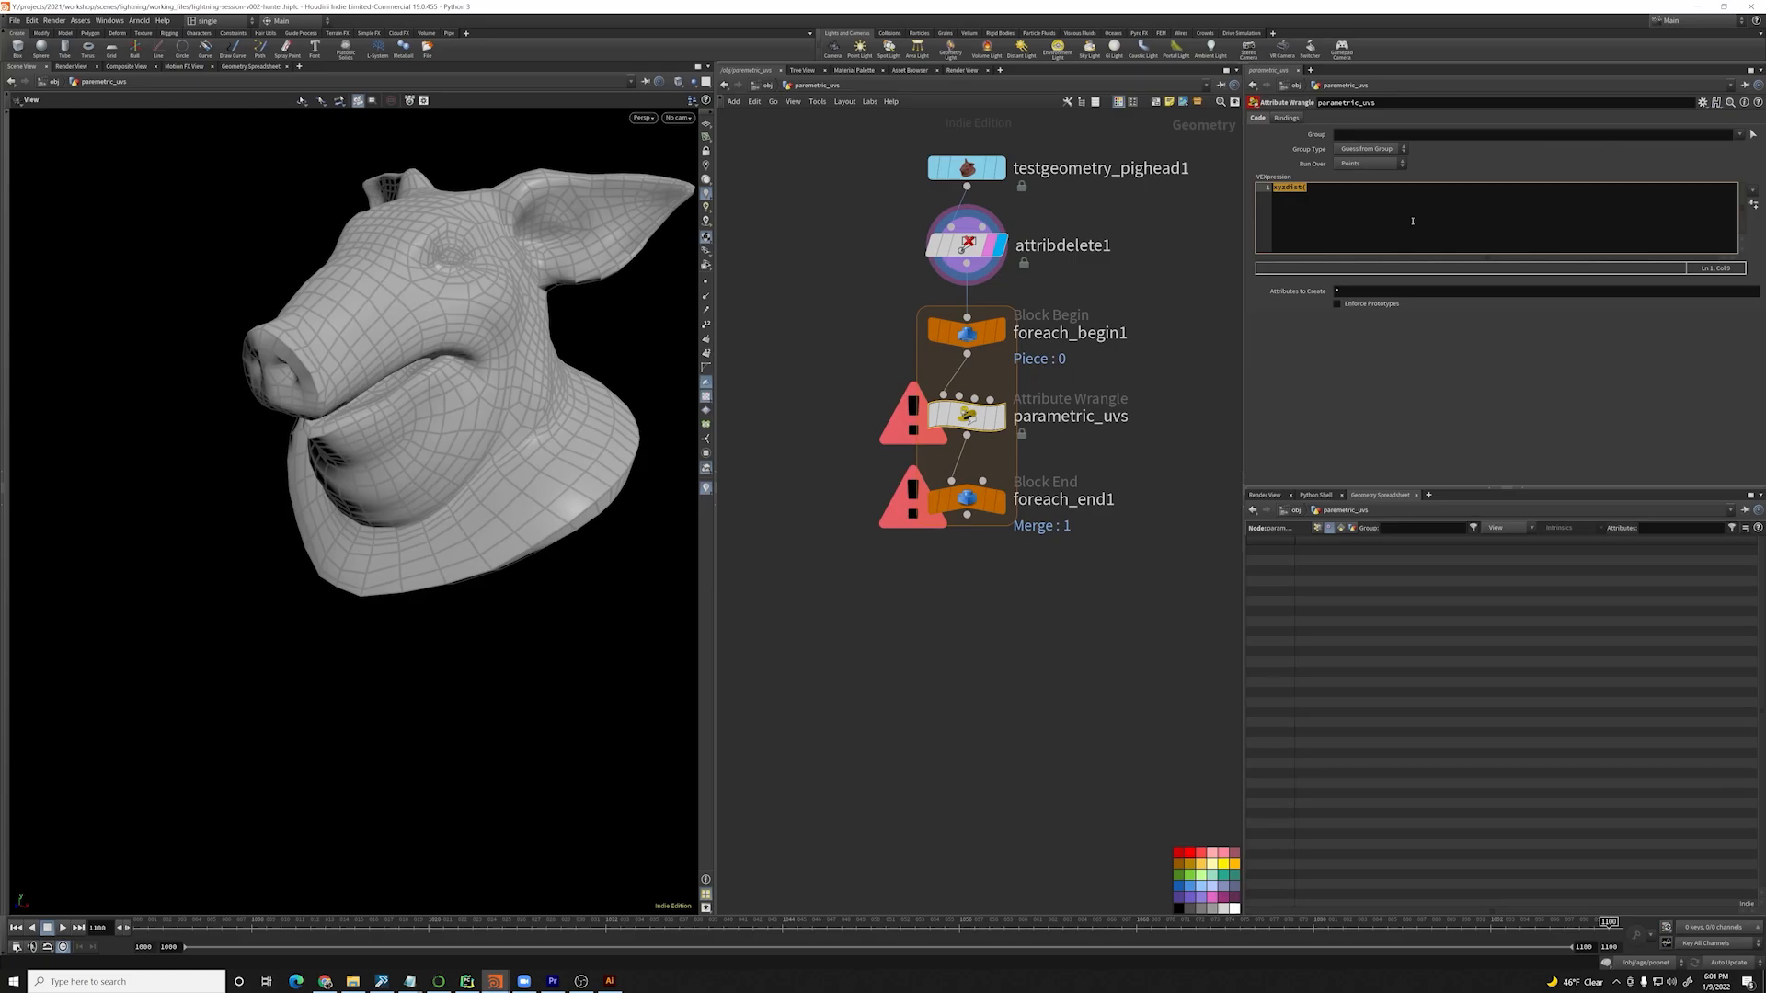
type("int prim")
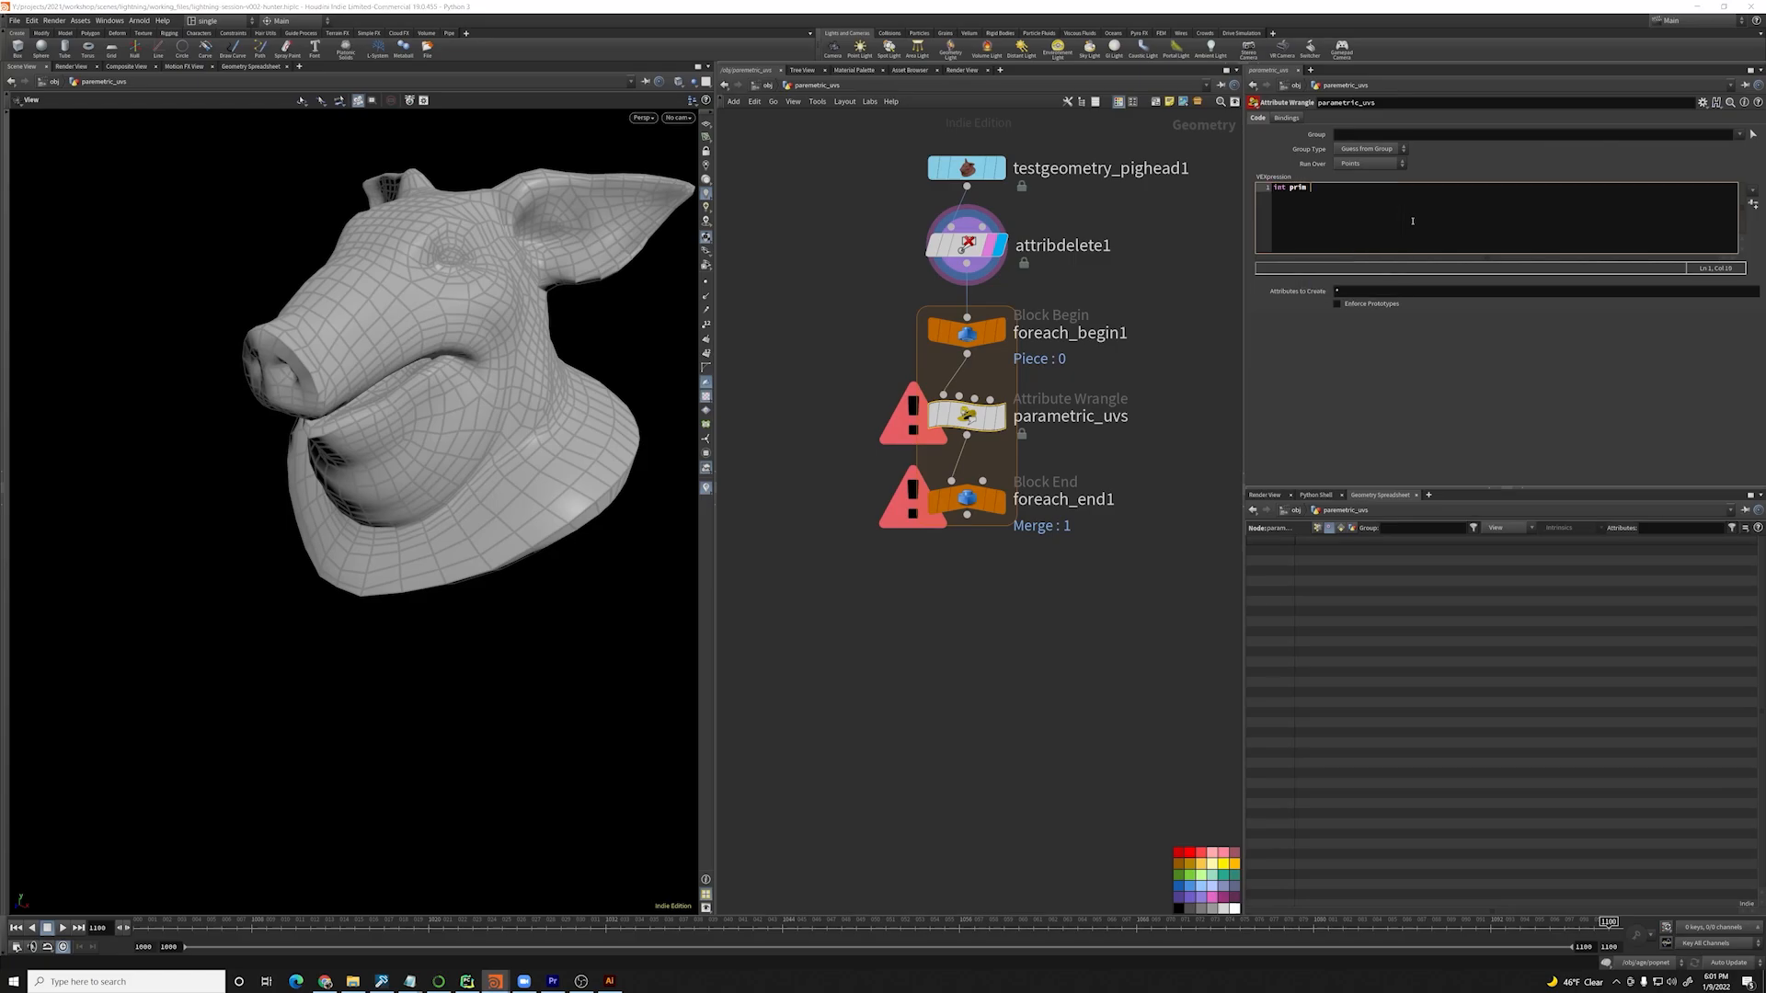
type(";")
key("Return")
type("vector p")
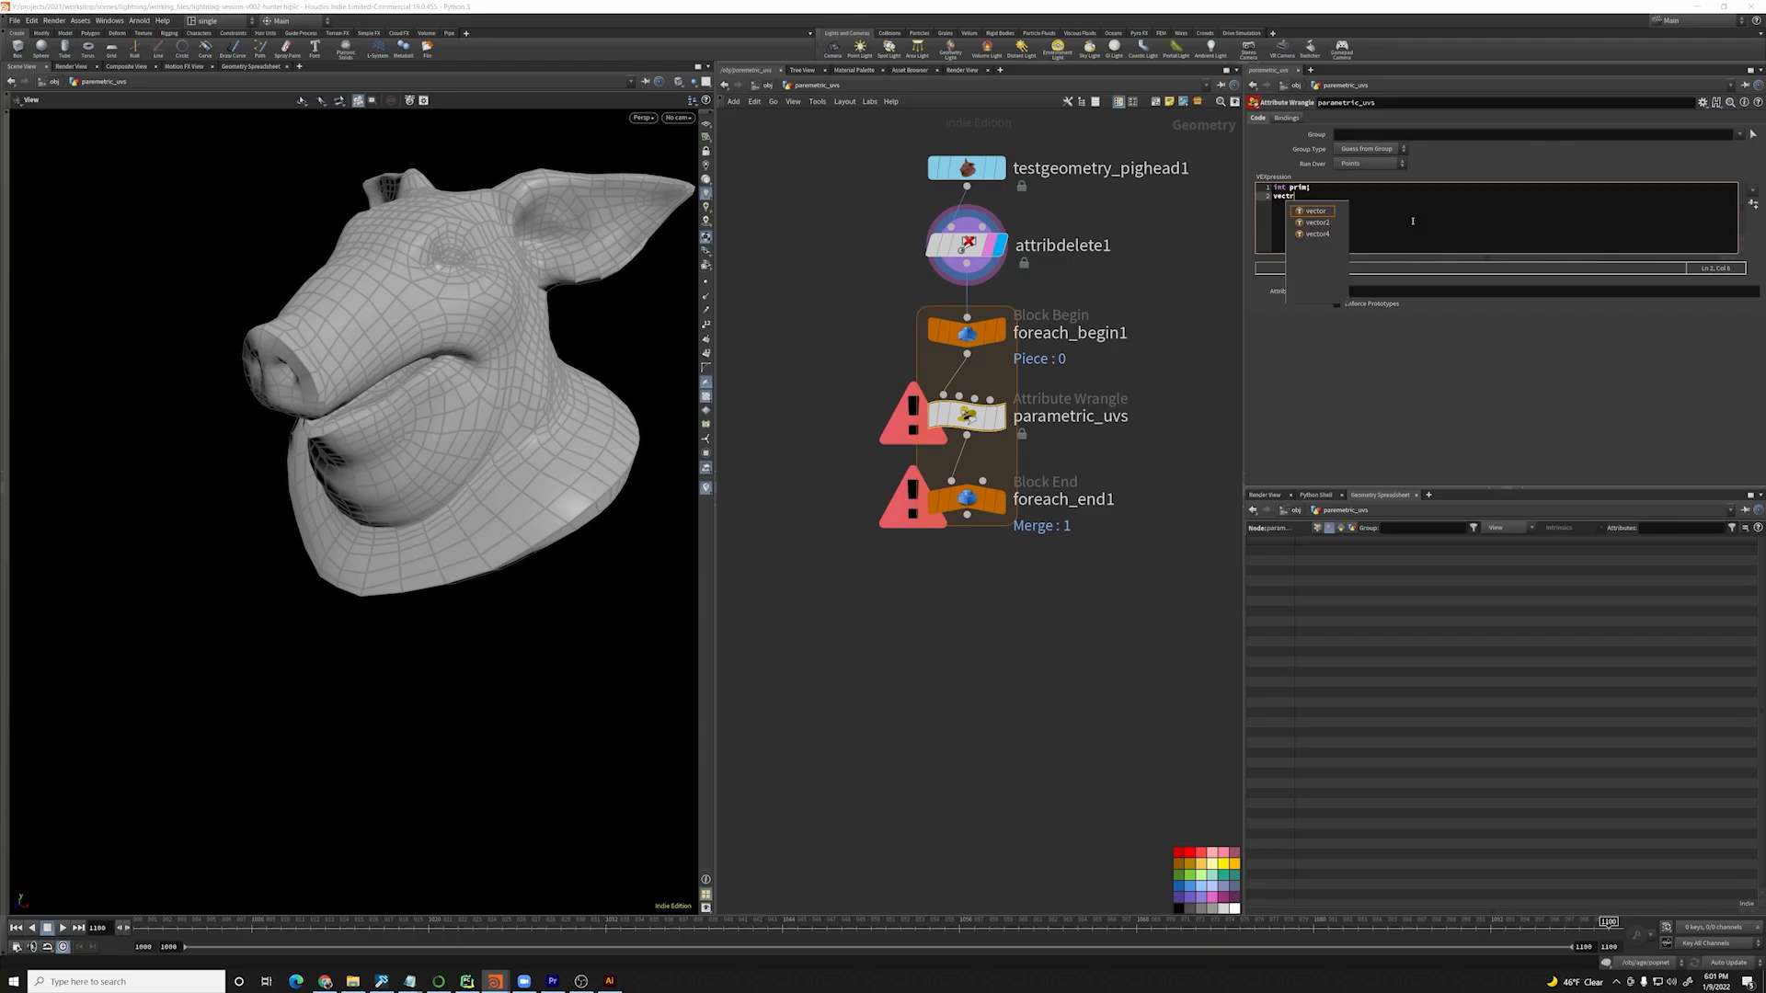
type("ara")
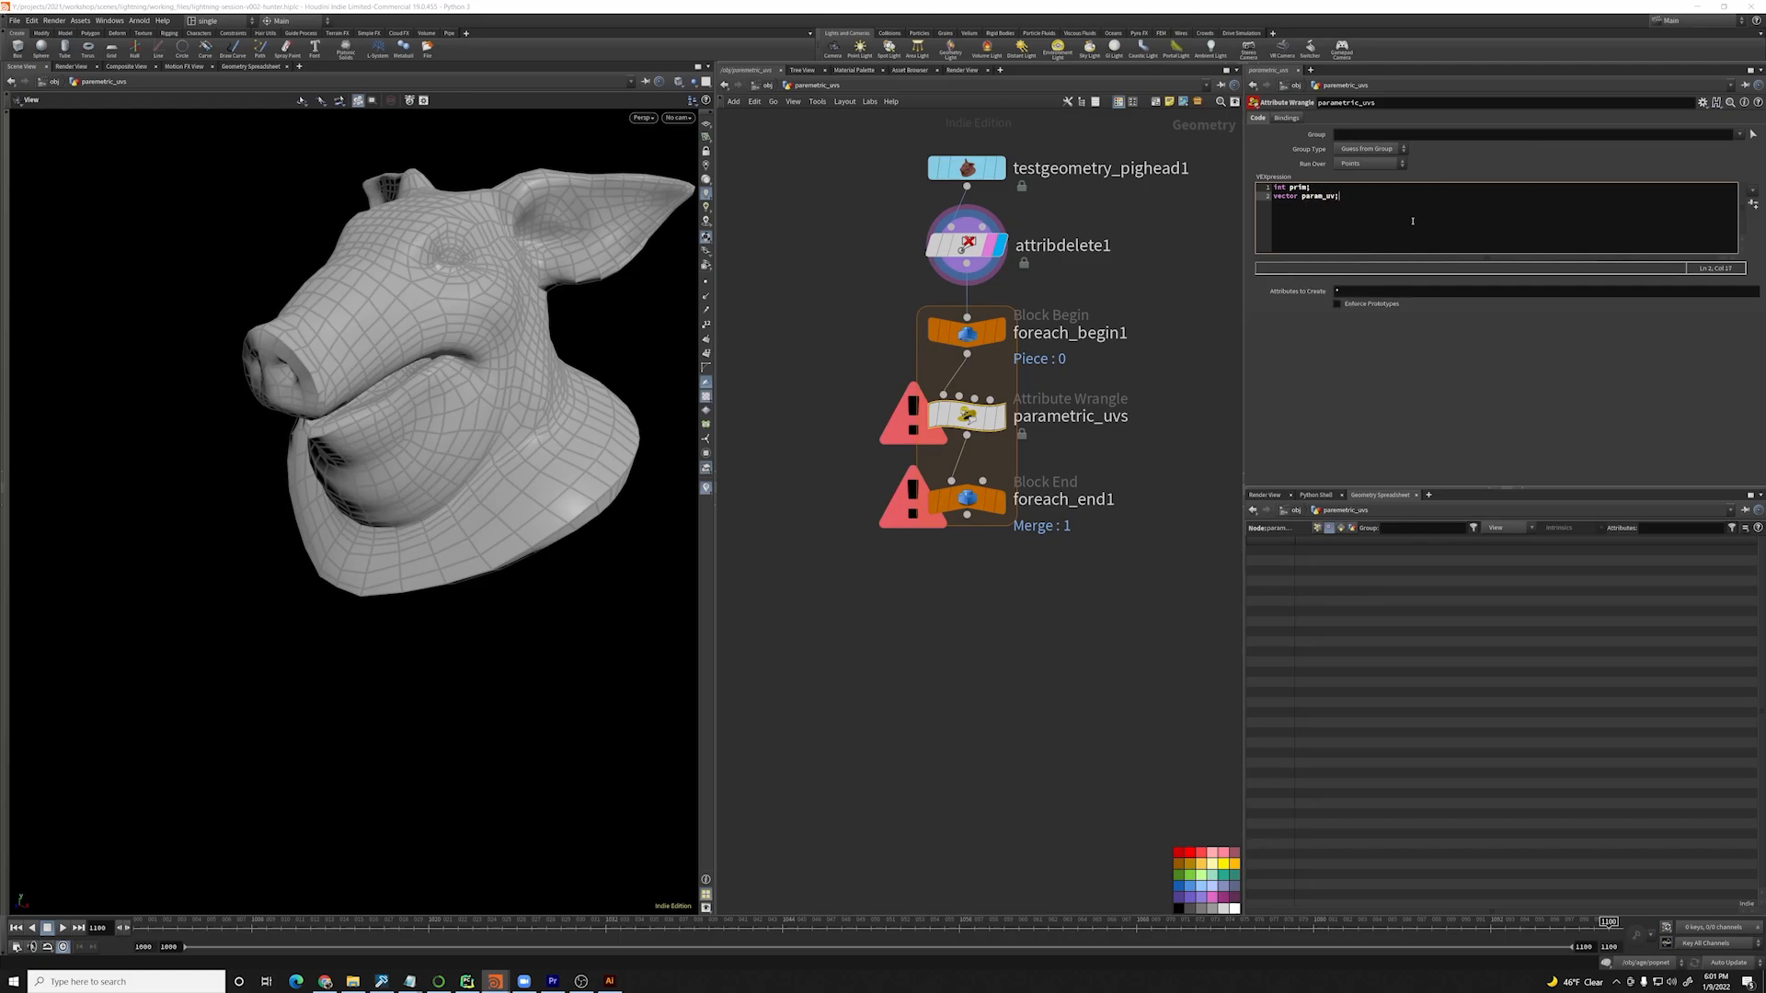
type("m_uv;")
- Add the line float dist = xyzdist(0, @P, prim, param_uv, 10000); to the wrangle's expression and apply the code
key("Return")
key("Return")
key("BackSpace")
type("floa")
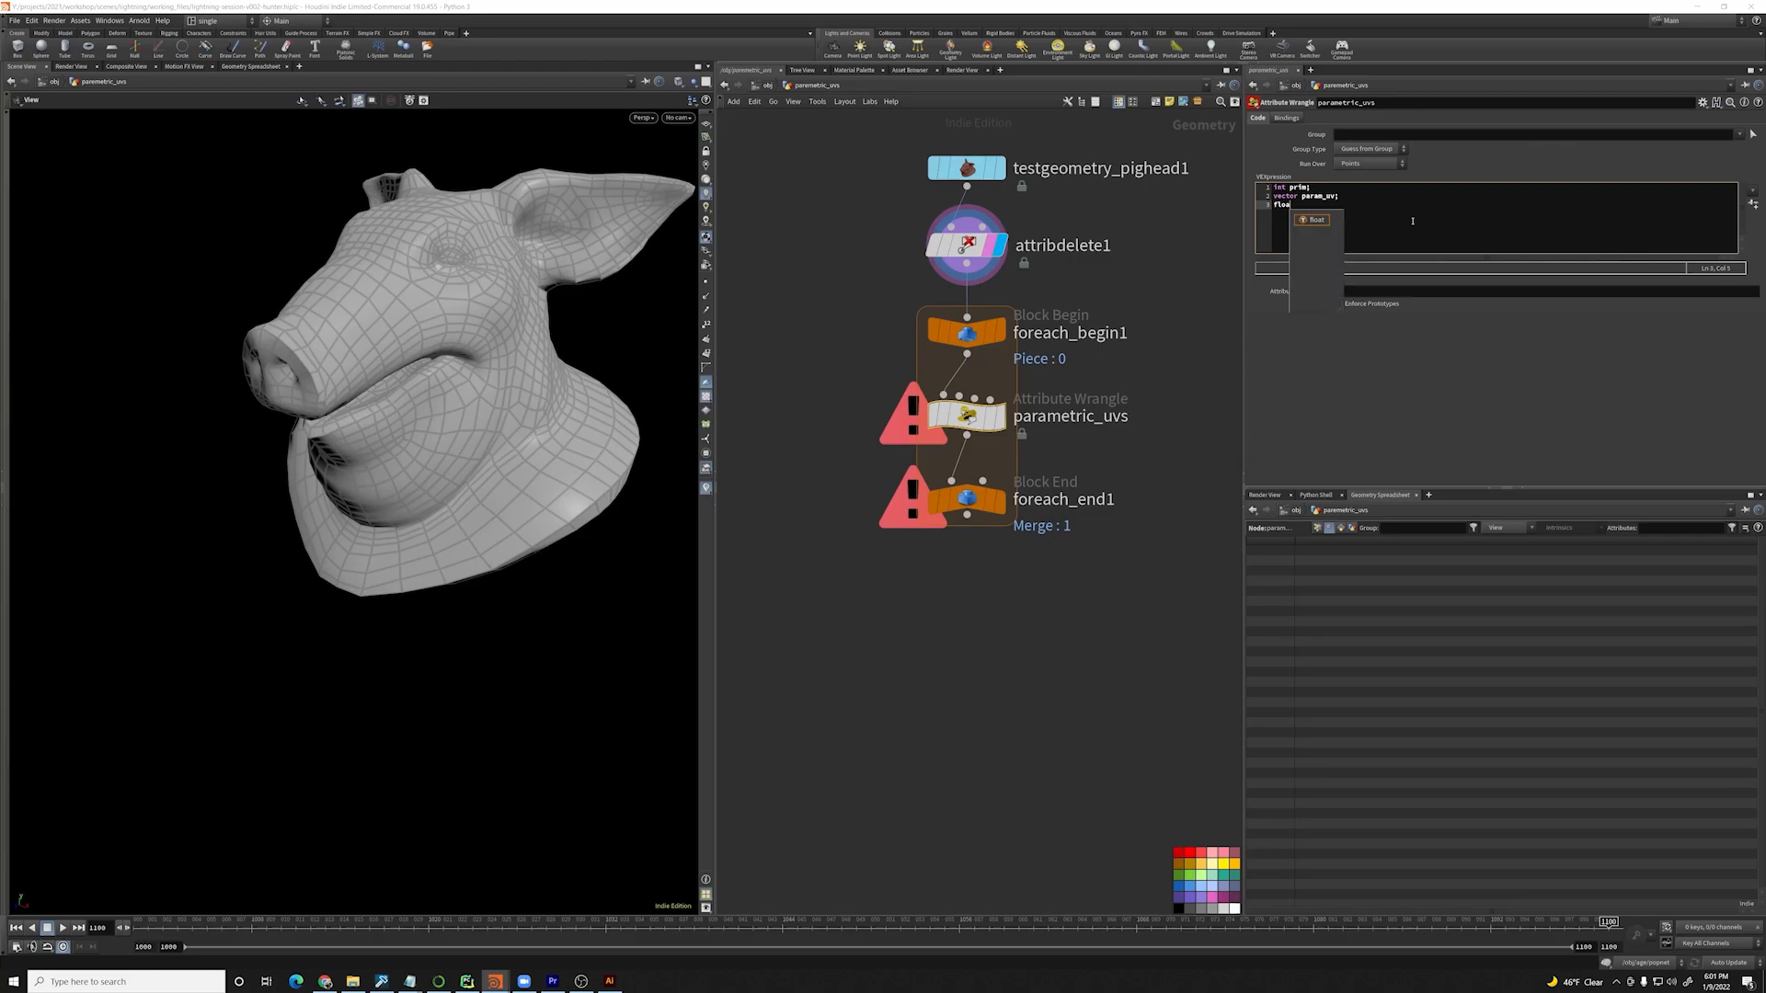
type("t dist = ")
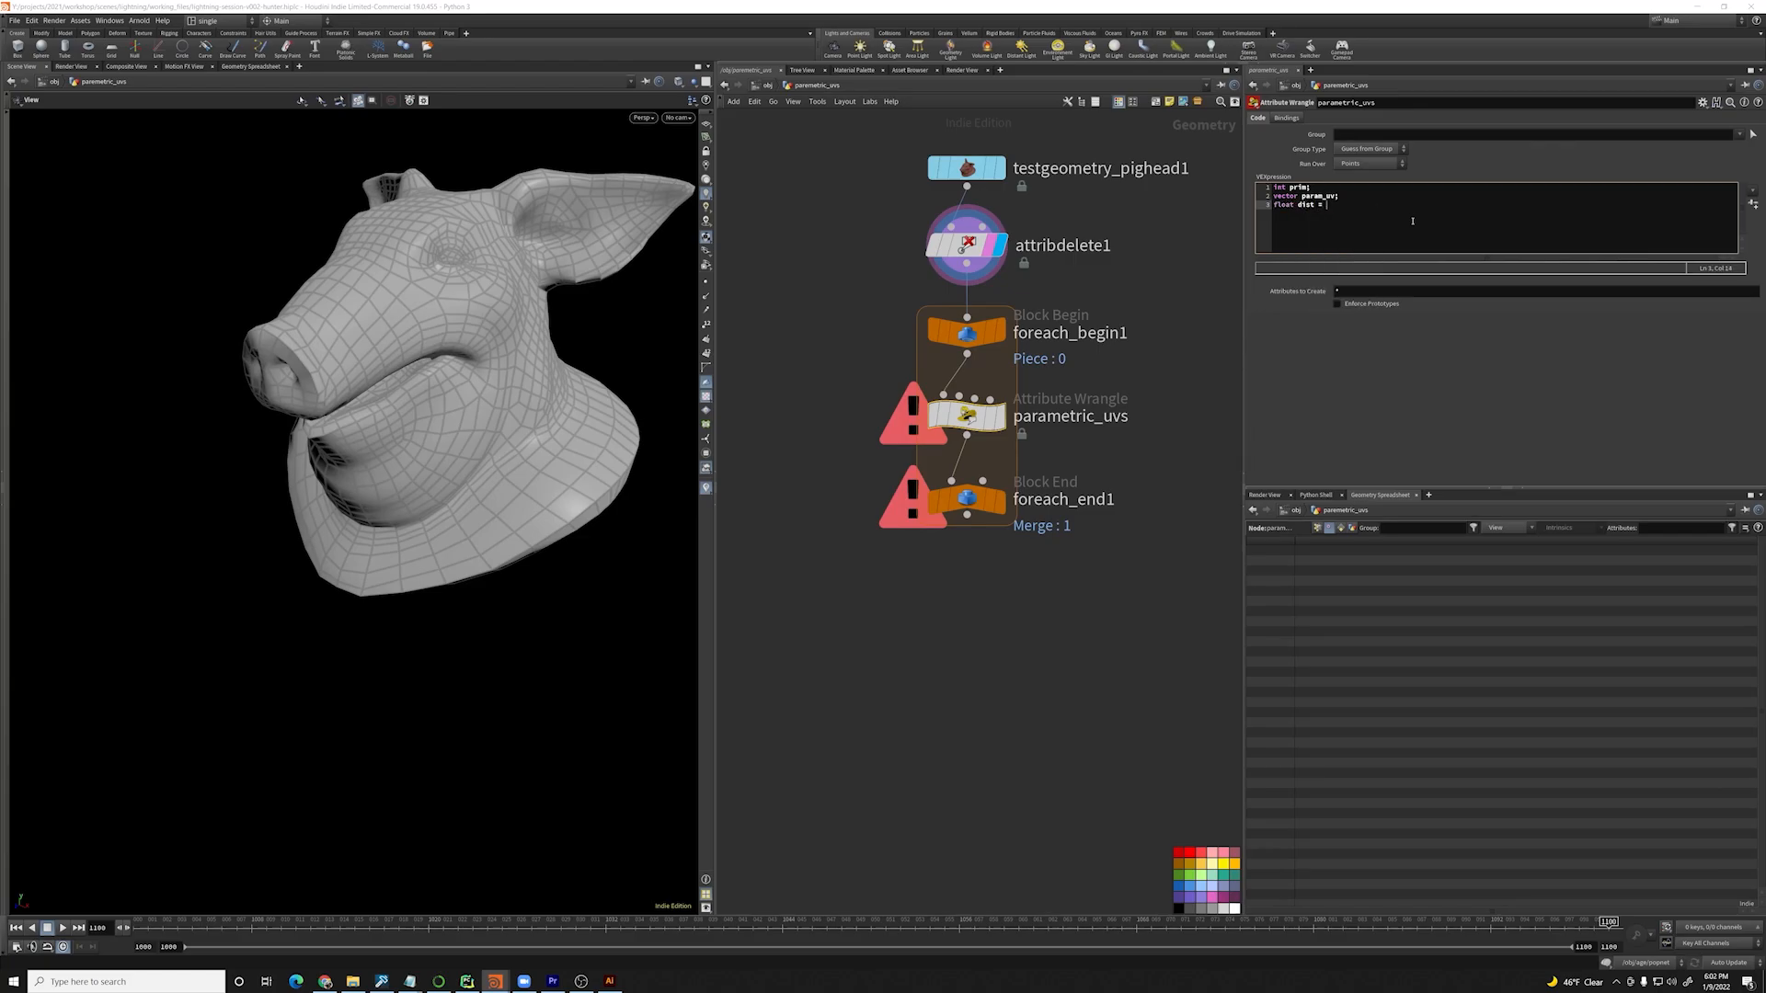
type("xyzdist(")
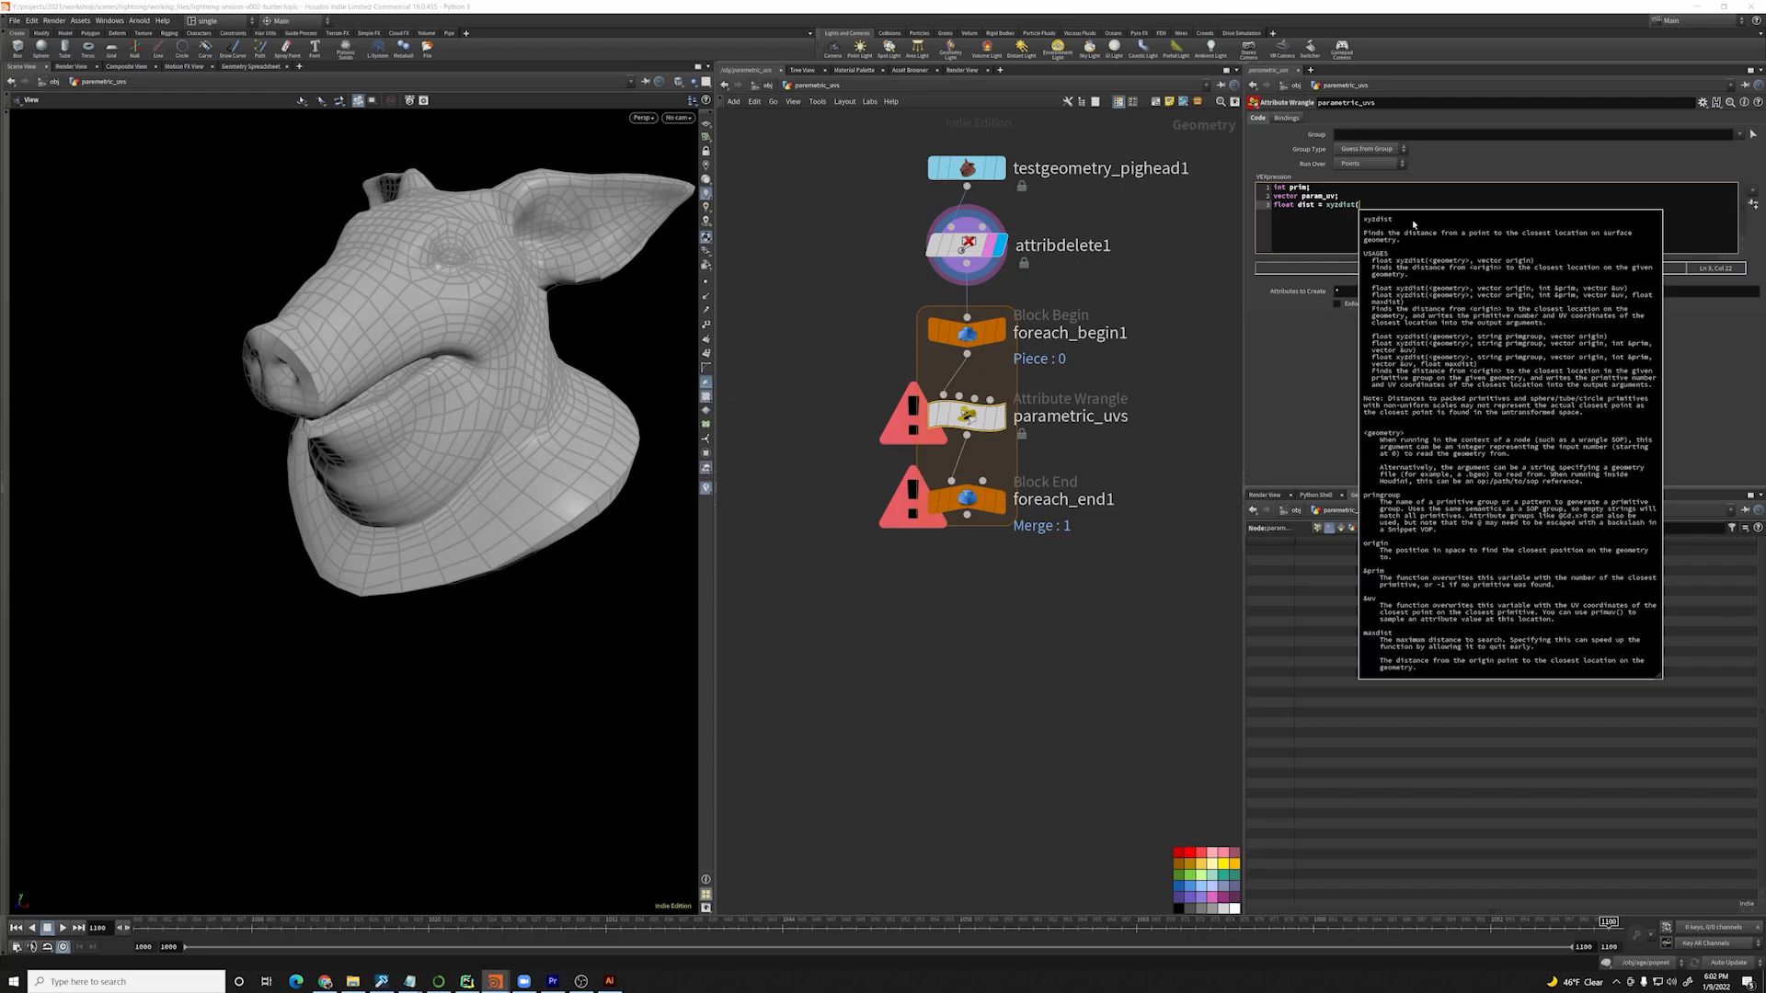
type("0")
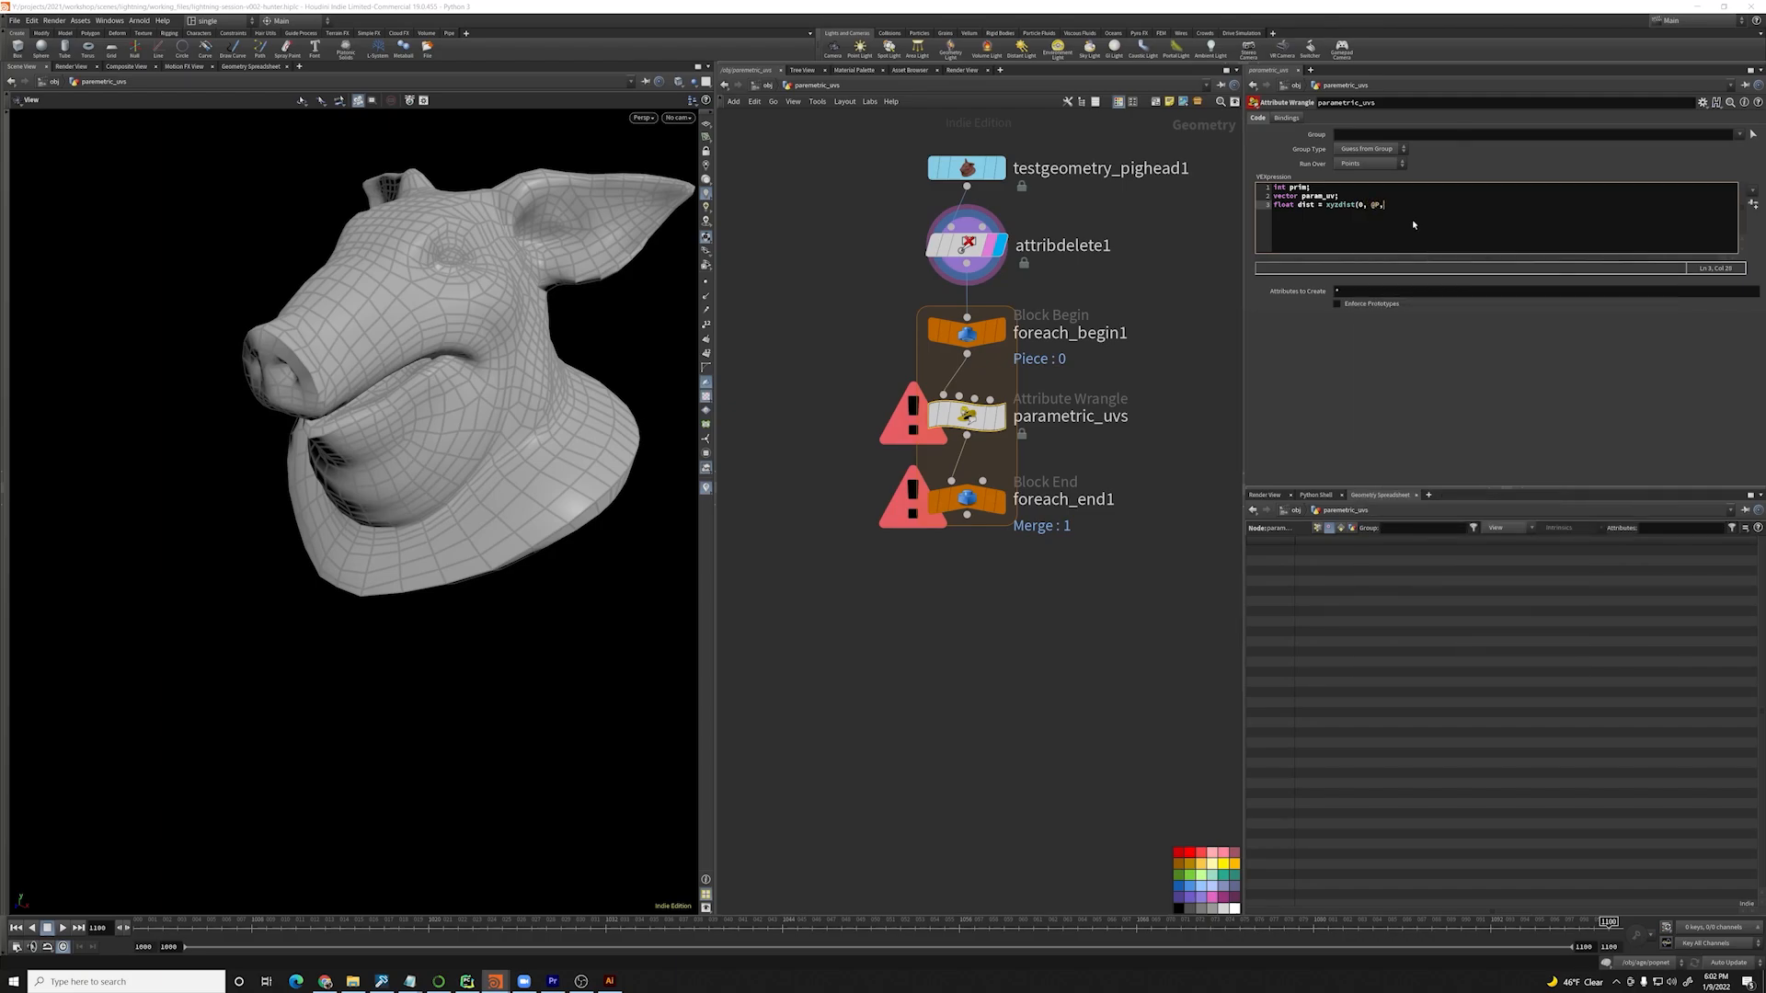
type(", @P, p")
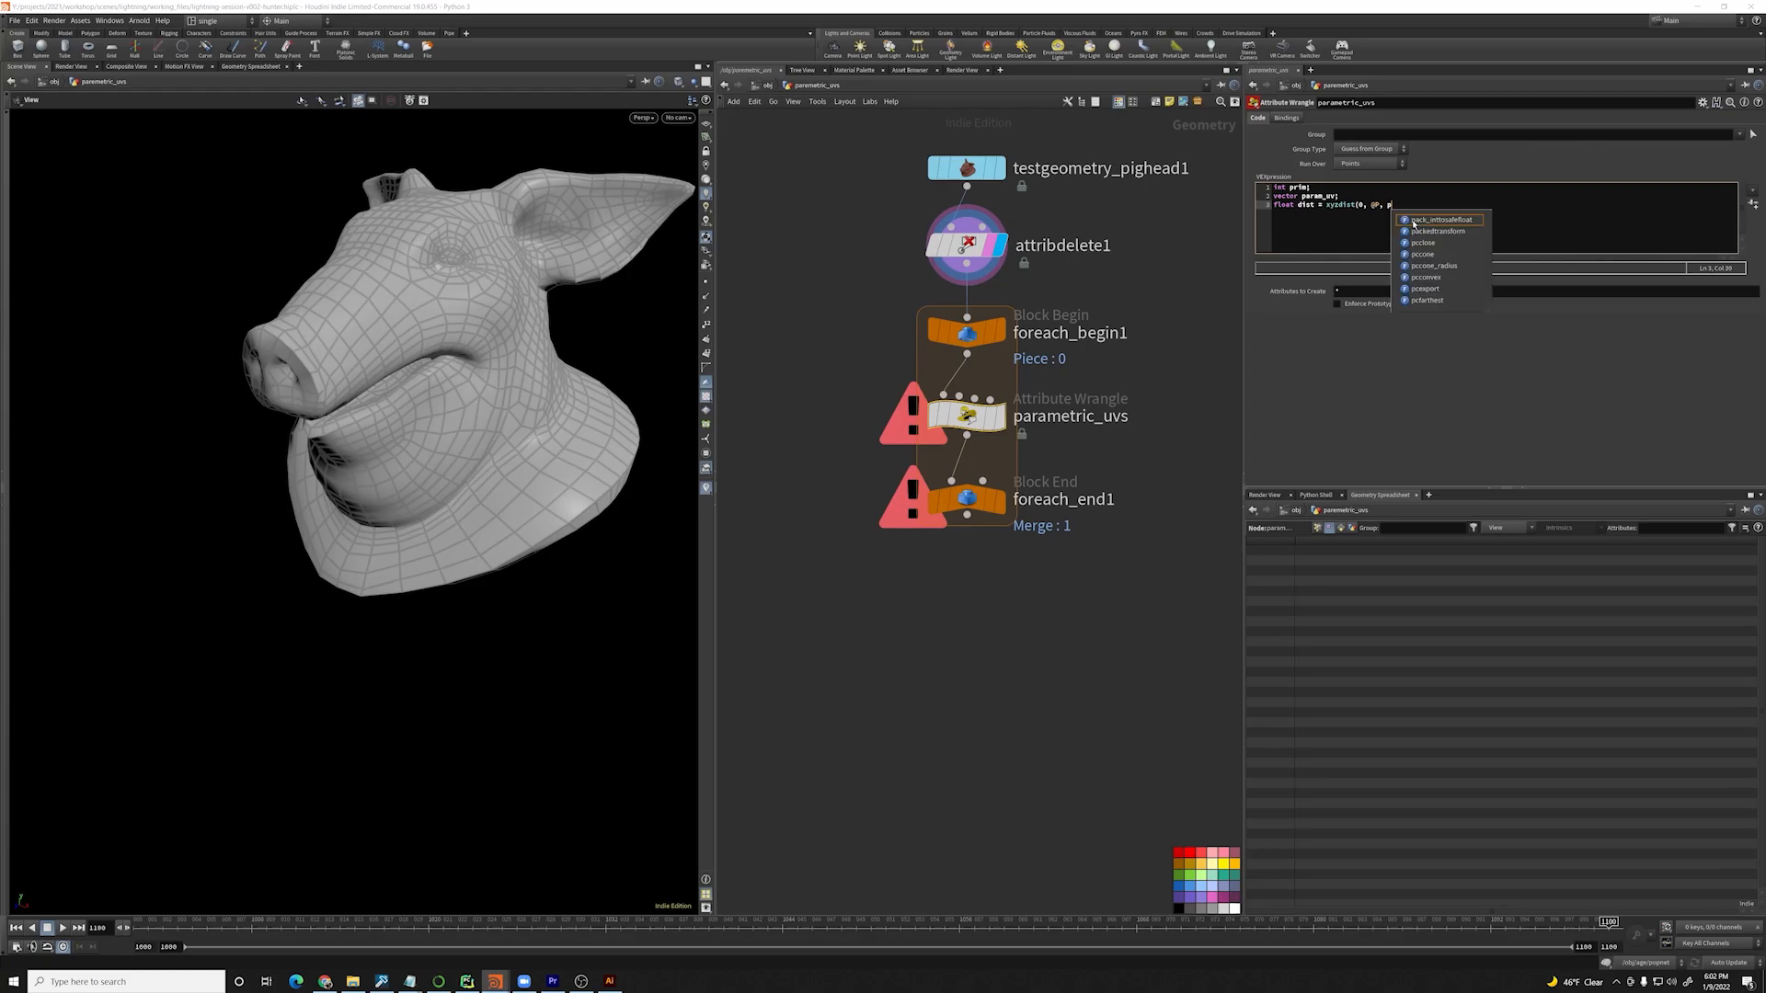
type("rim, p")
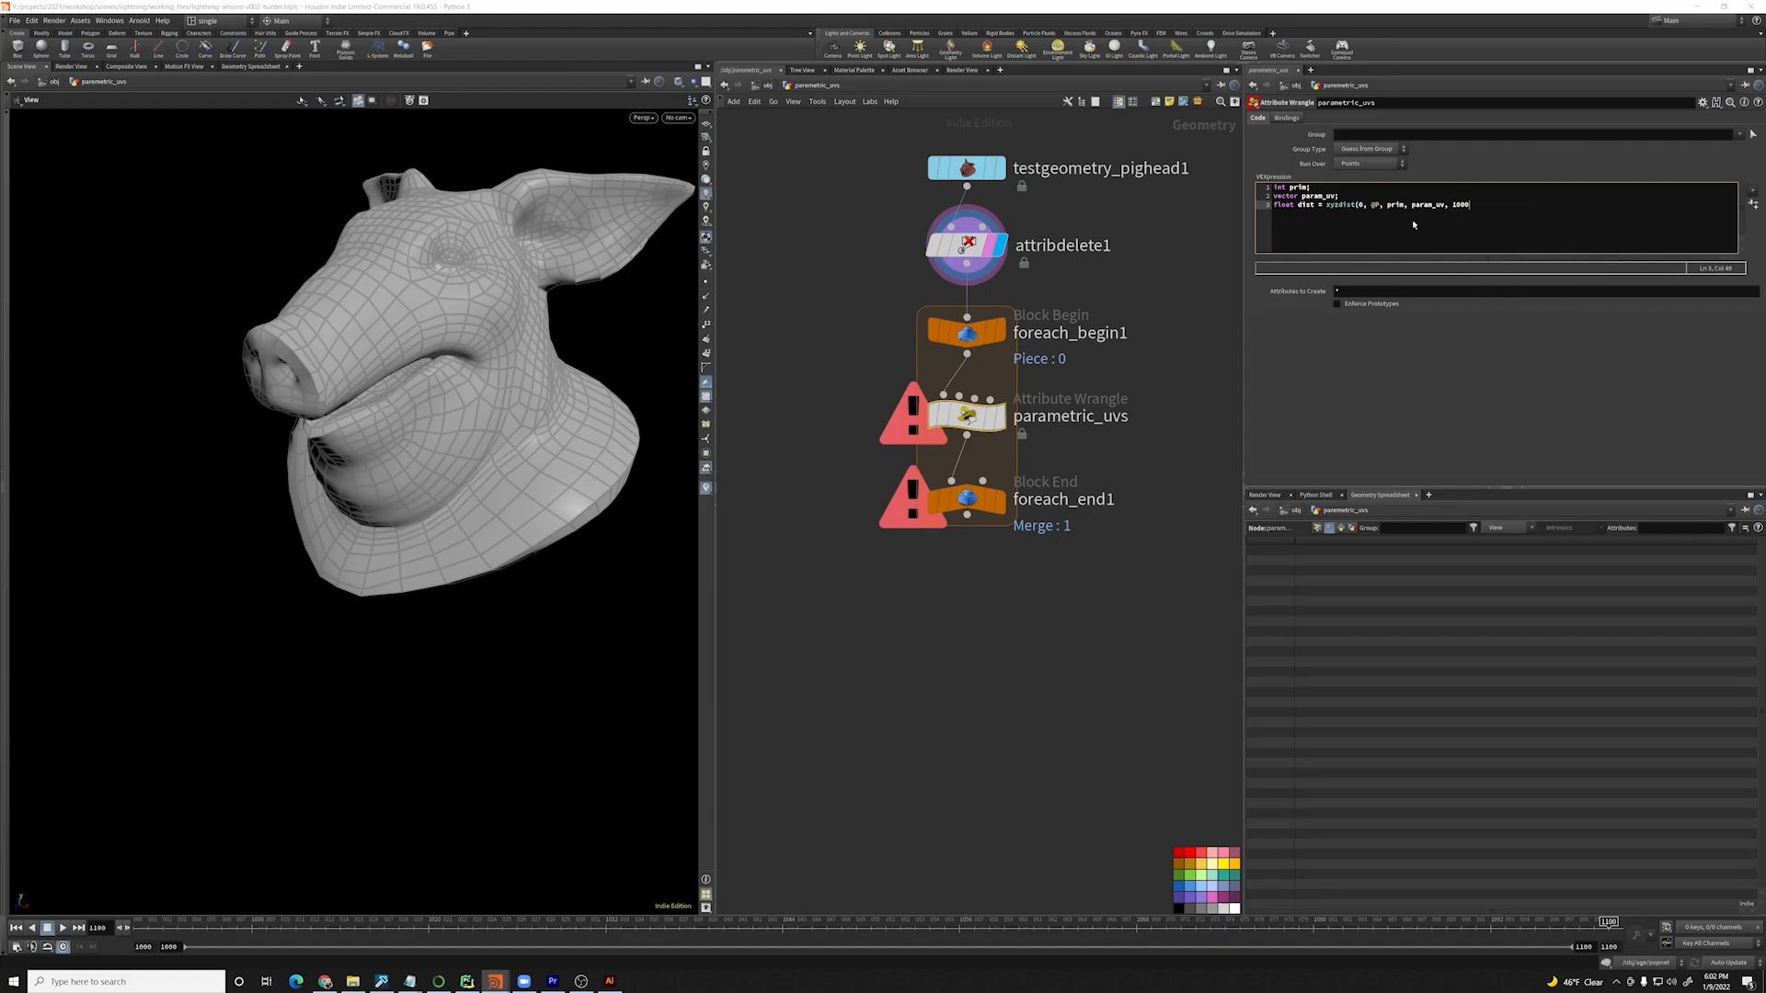
type("aram_uv, 10000);")
left_click(1340, 271)
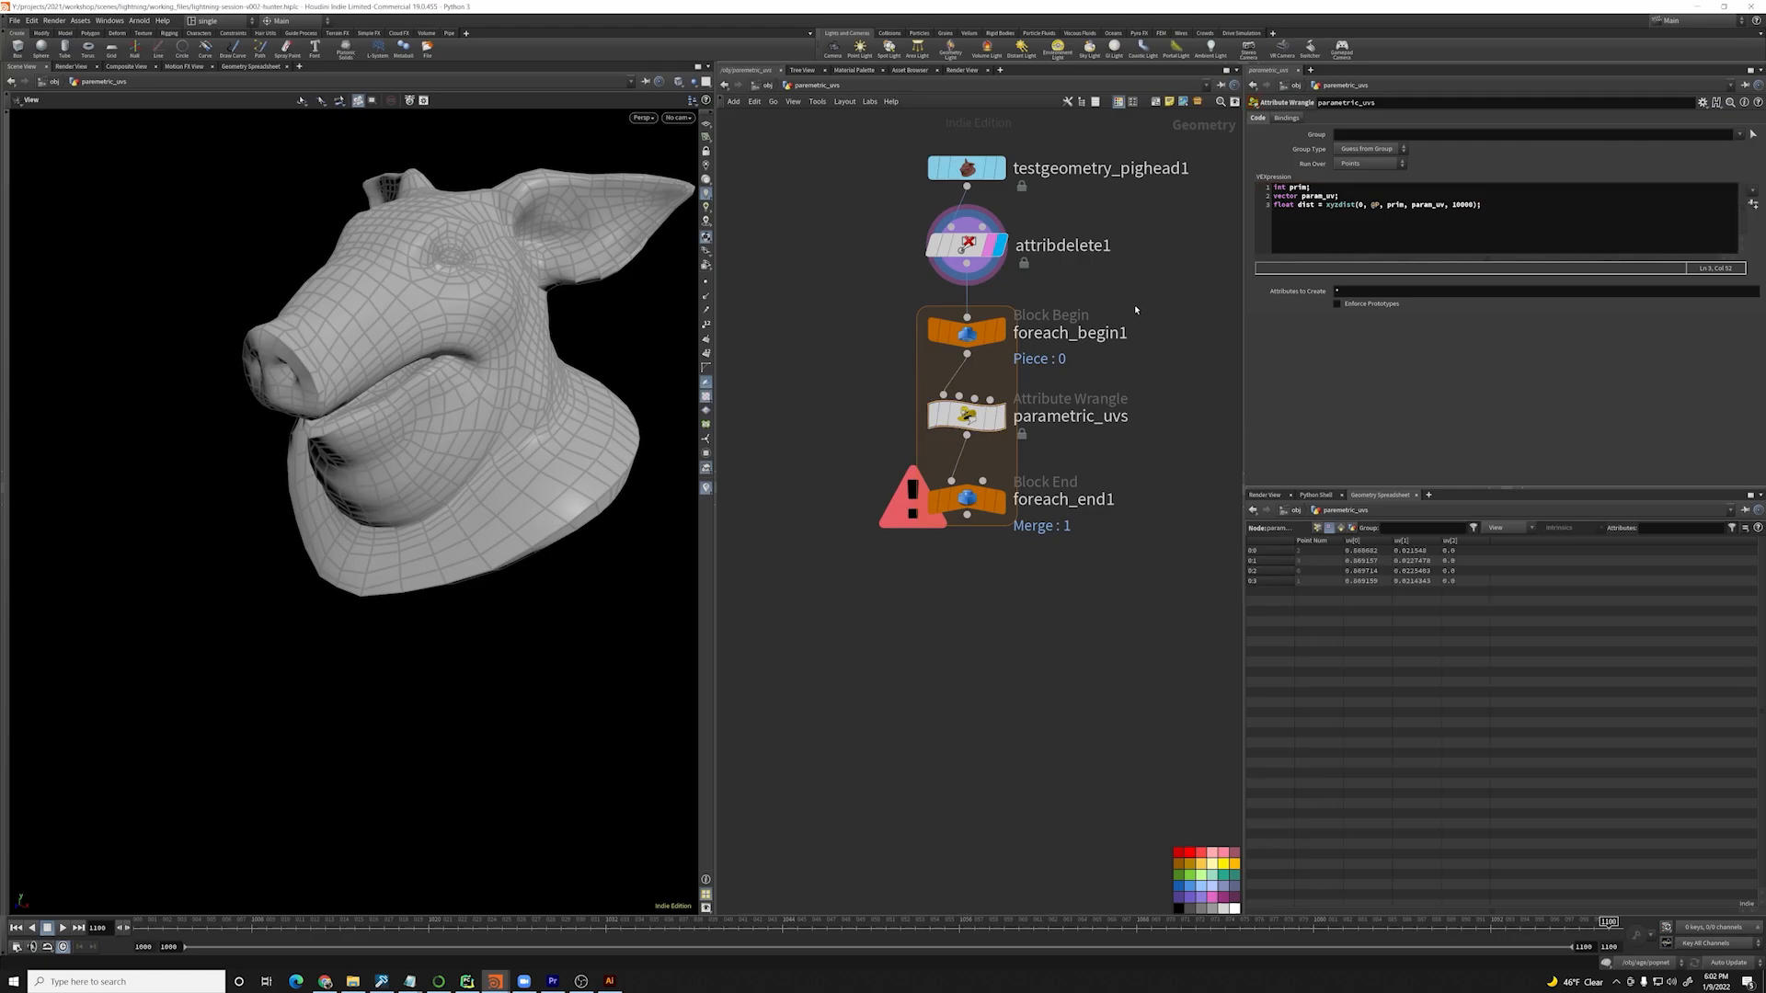
- Add a fourth line v@param_uv = param_uv; to the wrangle's expression to export the parametric UVs as a vector attribute
left_click(1496, 214)
key("Return")
type("v@param")
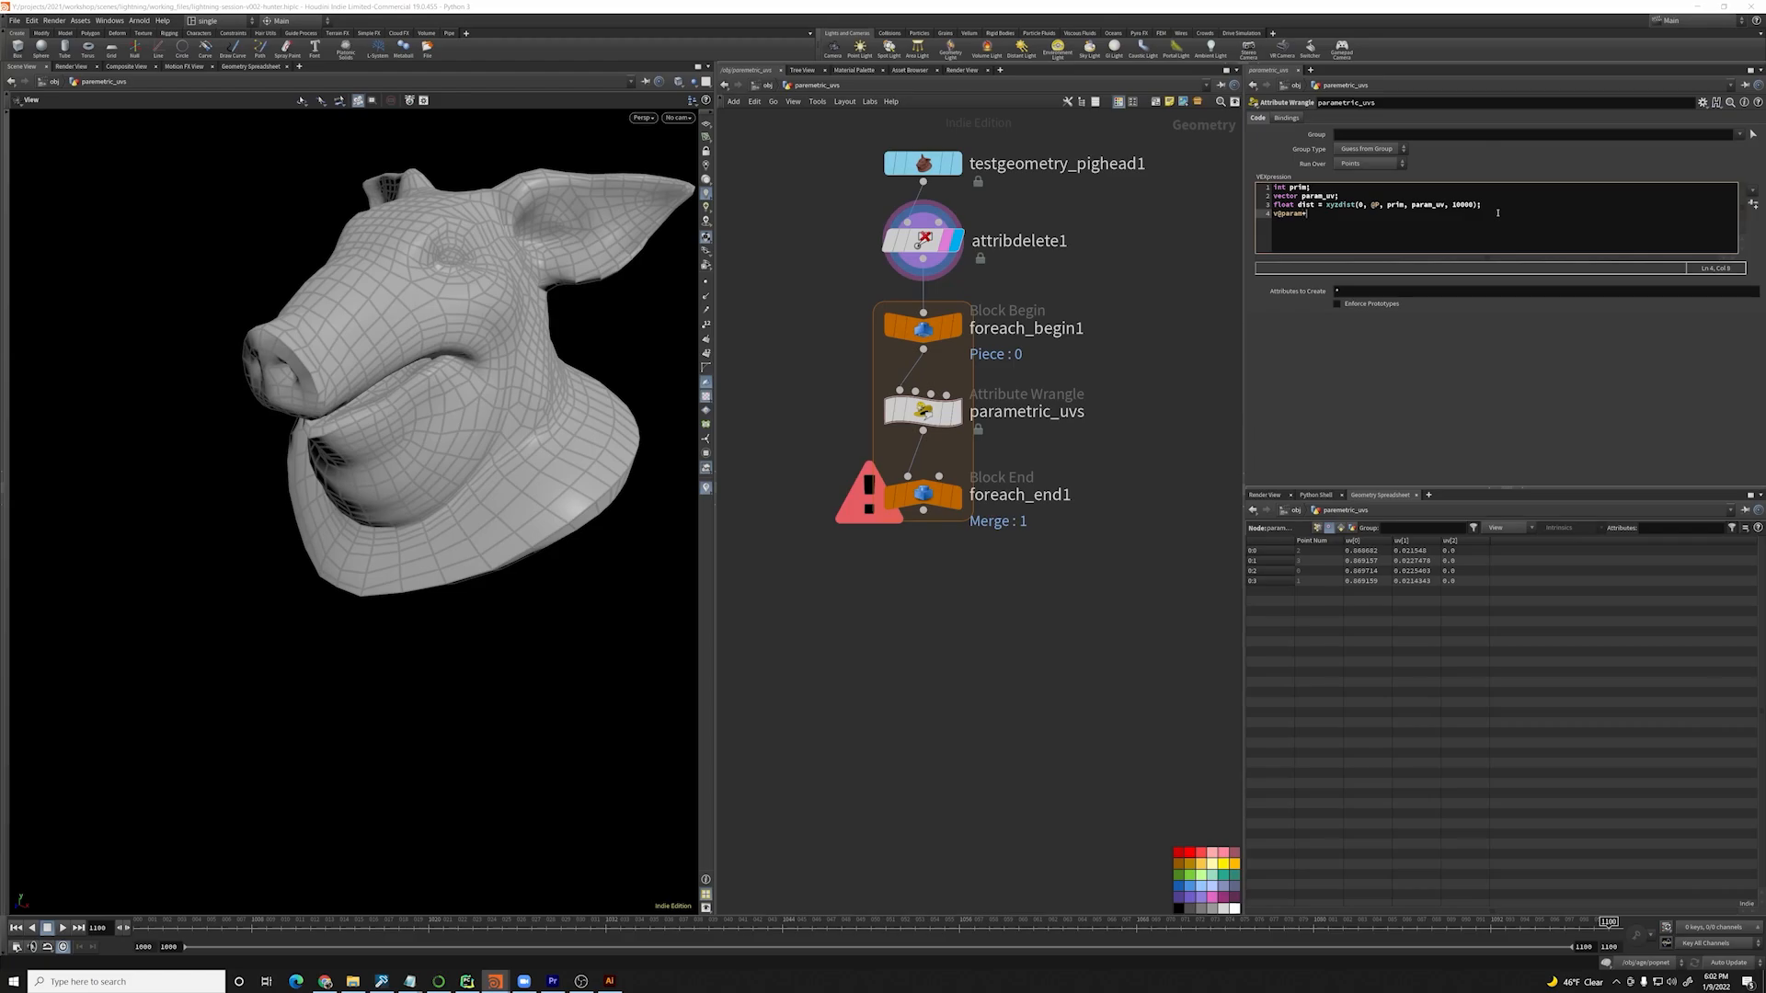
type("uv")
key("BackSpace")
key("BackSpace")
key("BackSpace")
type("_uv")
left_click(1431, 206)
left_click(1317, 197)
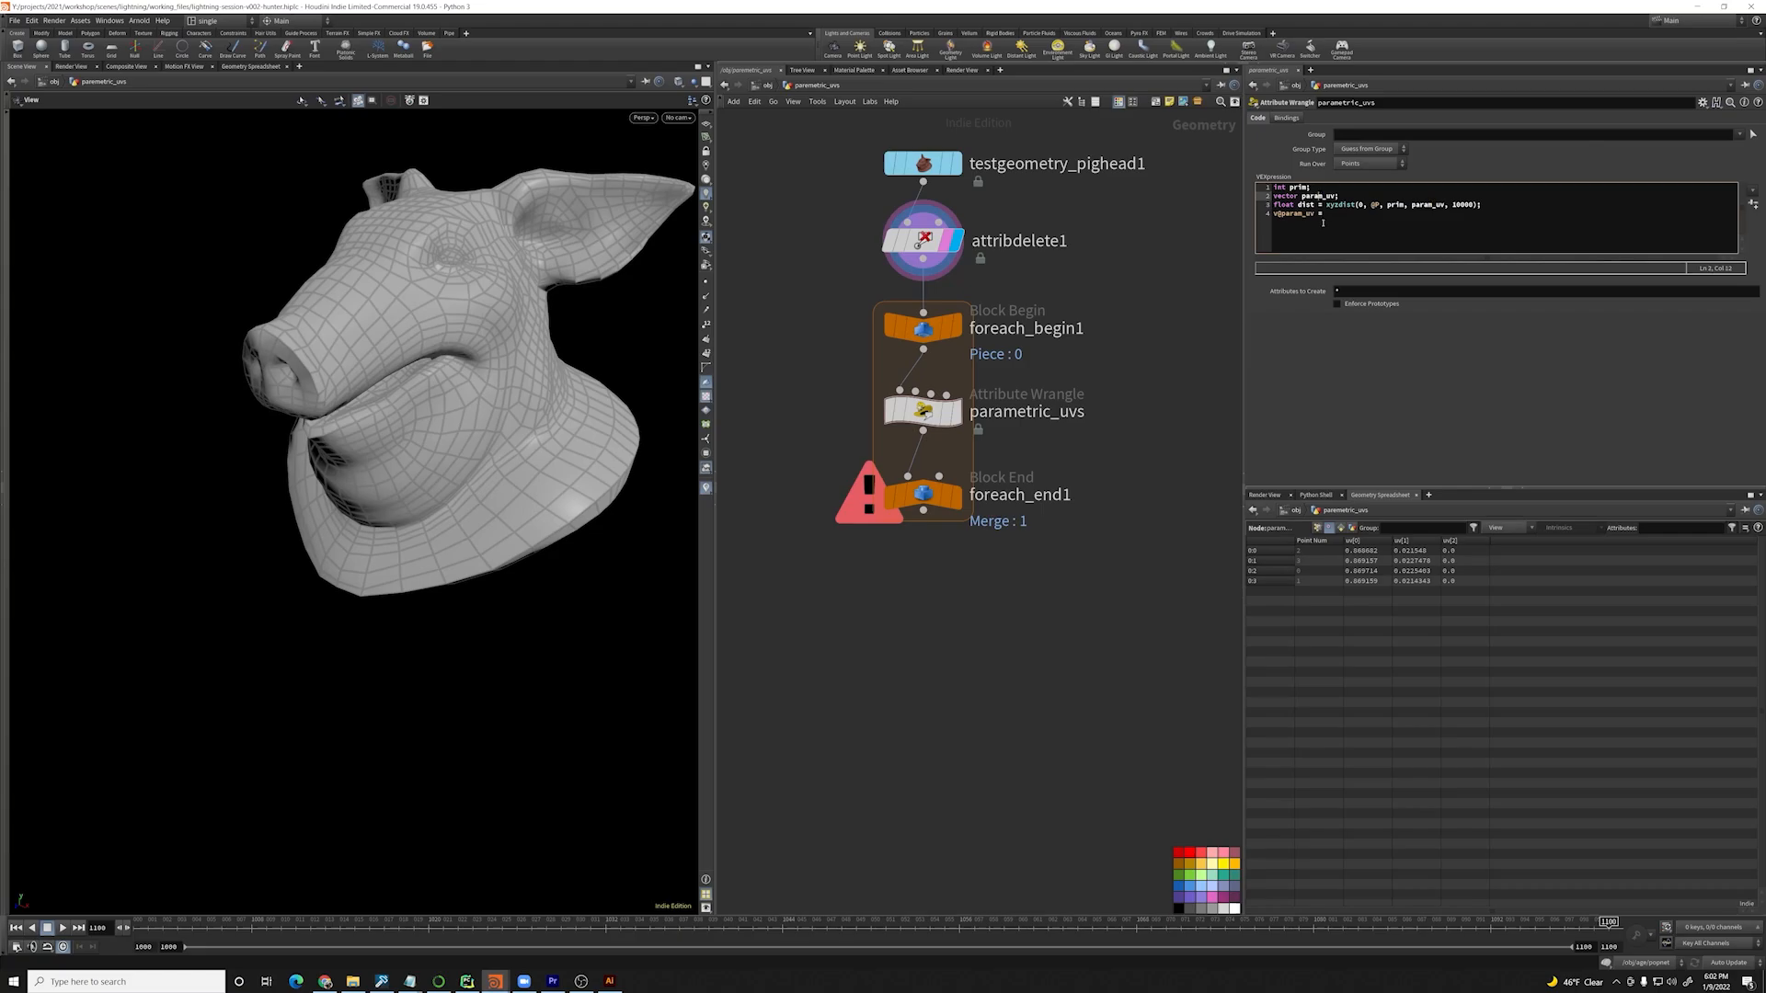
left_click(1342, 218)
type("param_uv;")
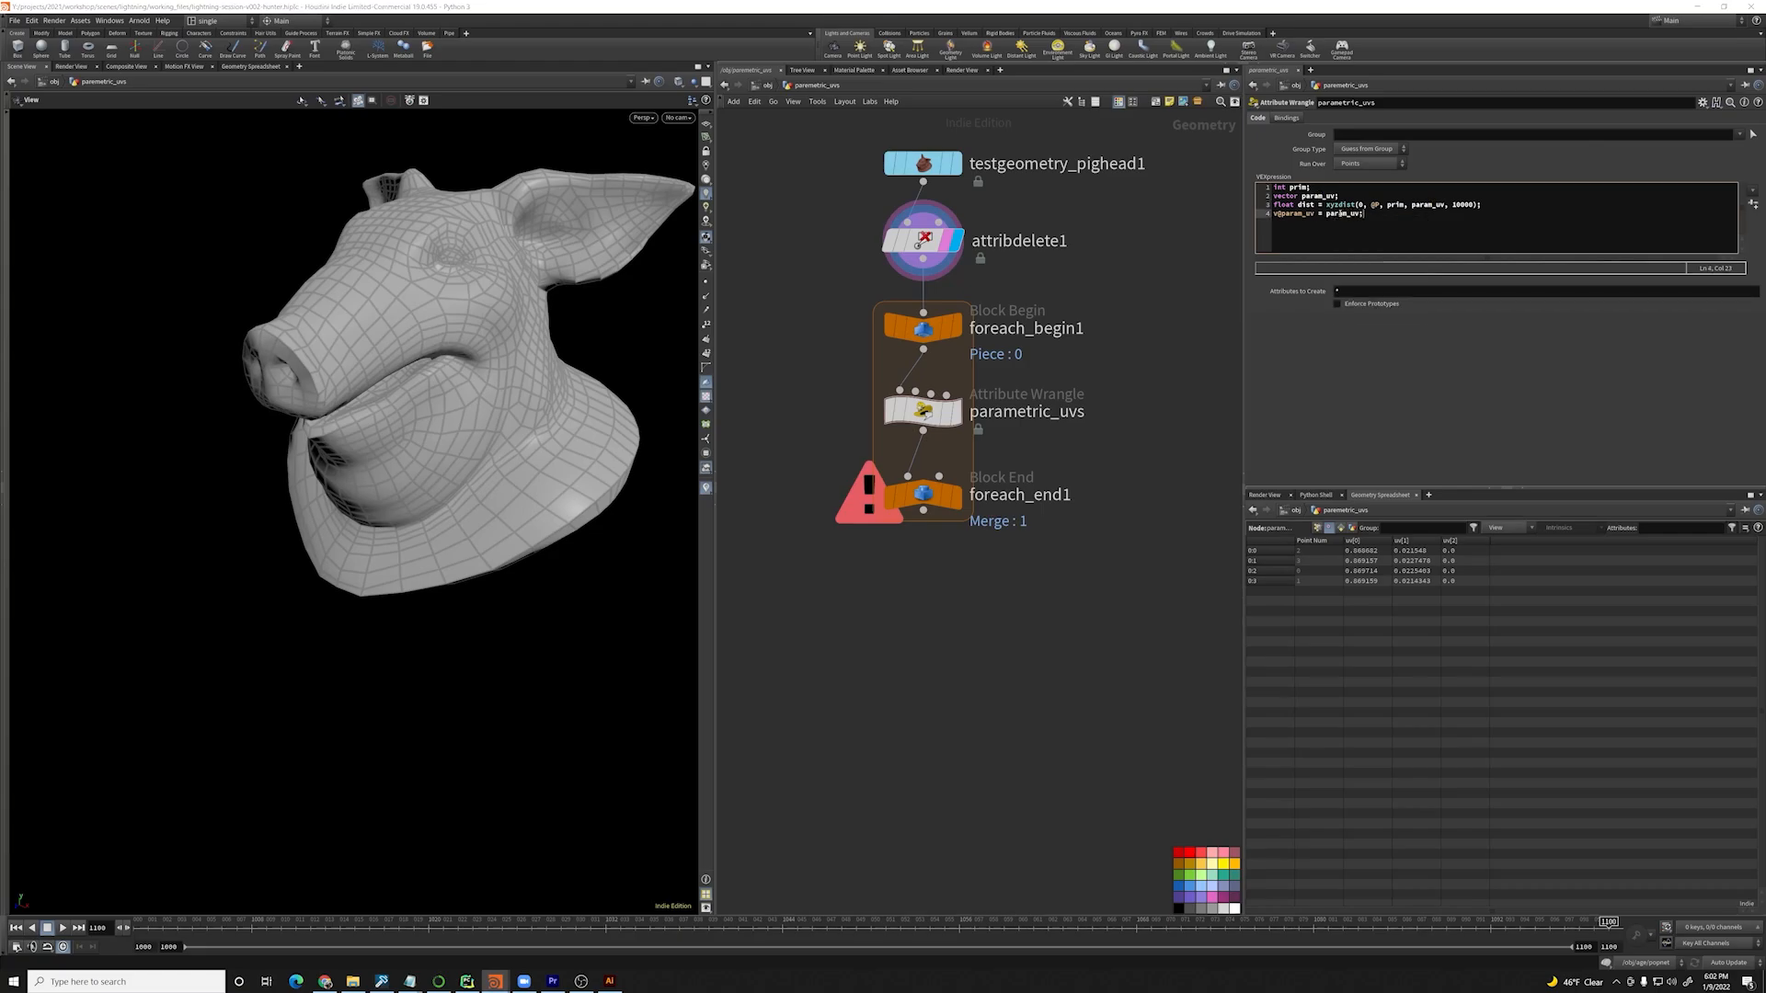
- Display the loop's end block and turn off its Single Pass option so that all primitives are processed
middle_click_drag(1104, 368, 1157, 327)
left_click_drag(1118, 402, 904, 489)
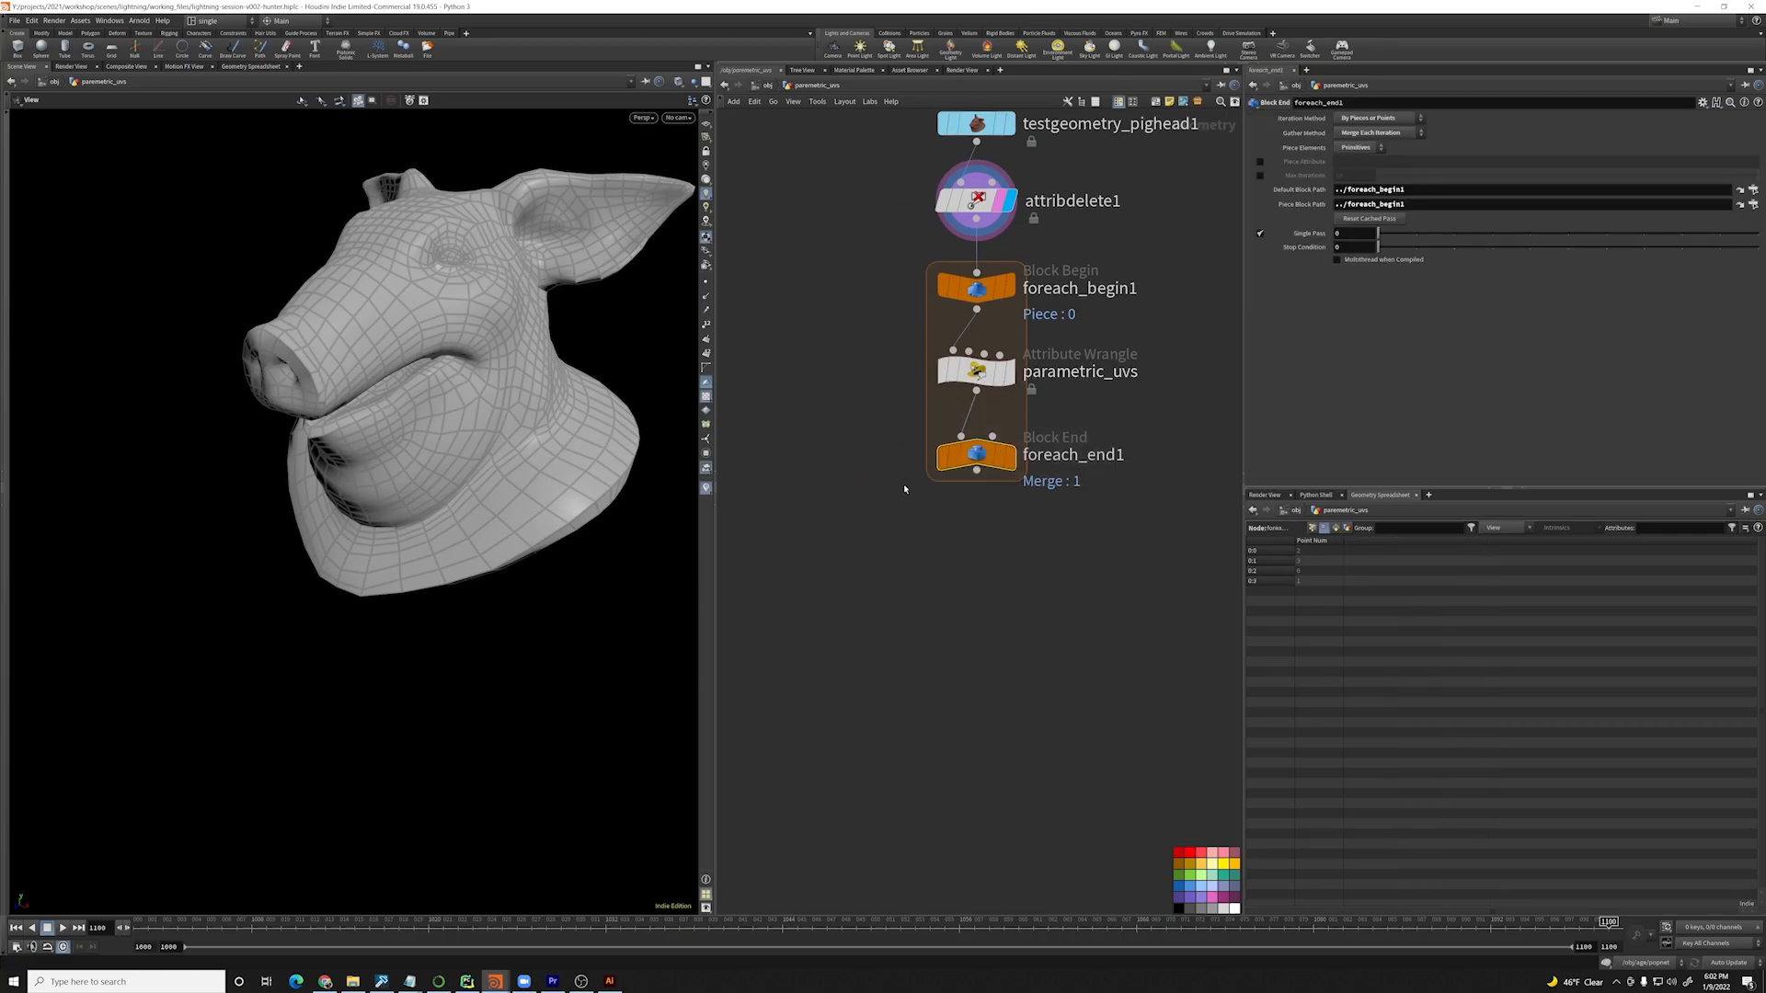
key("r")
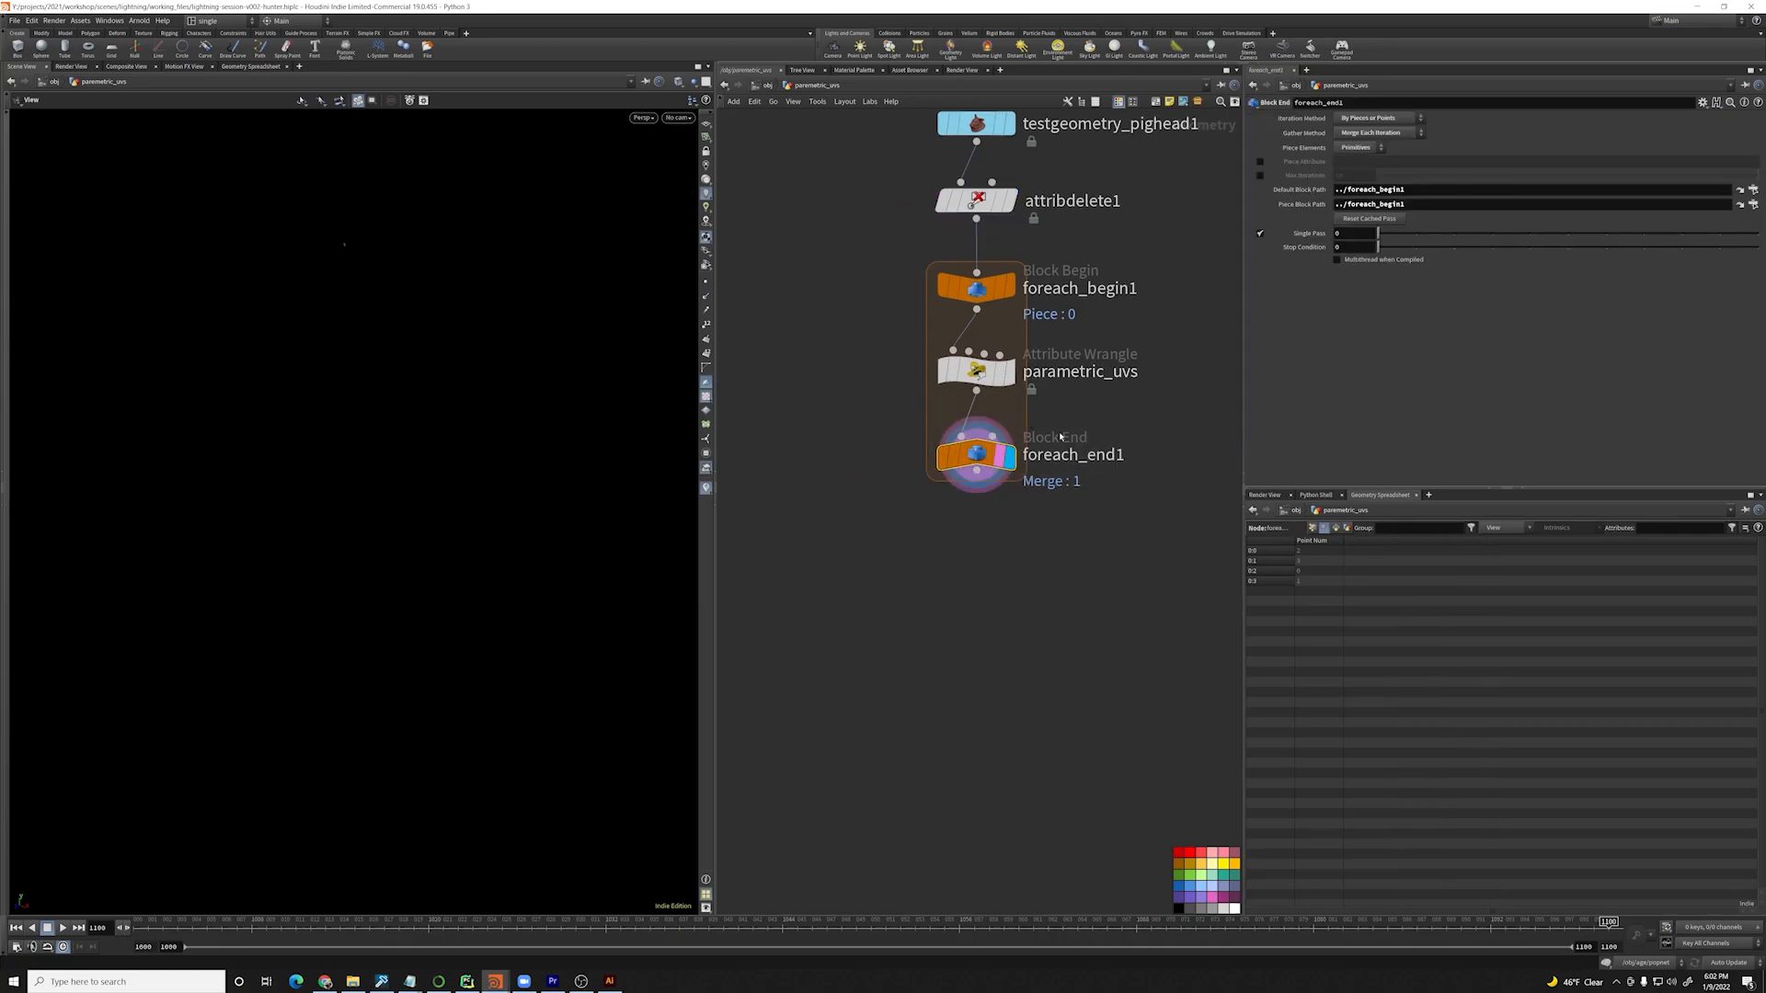
left_click(1260, 234)
left_click(1044, 604)
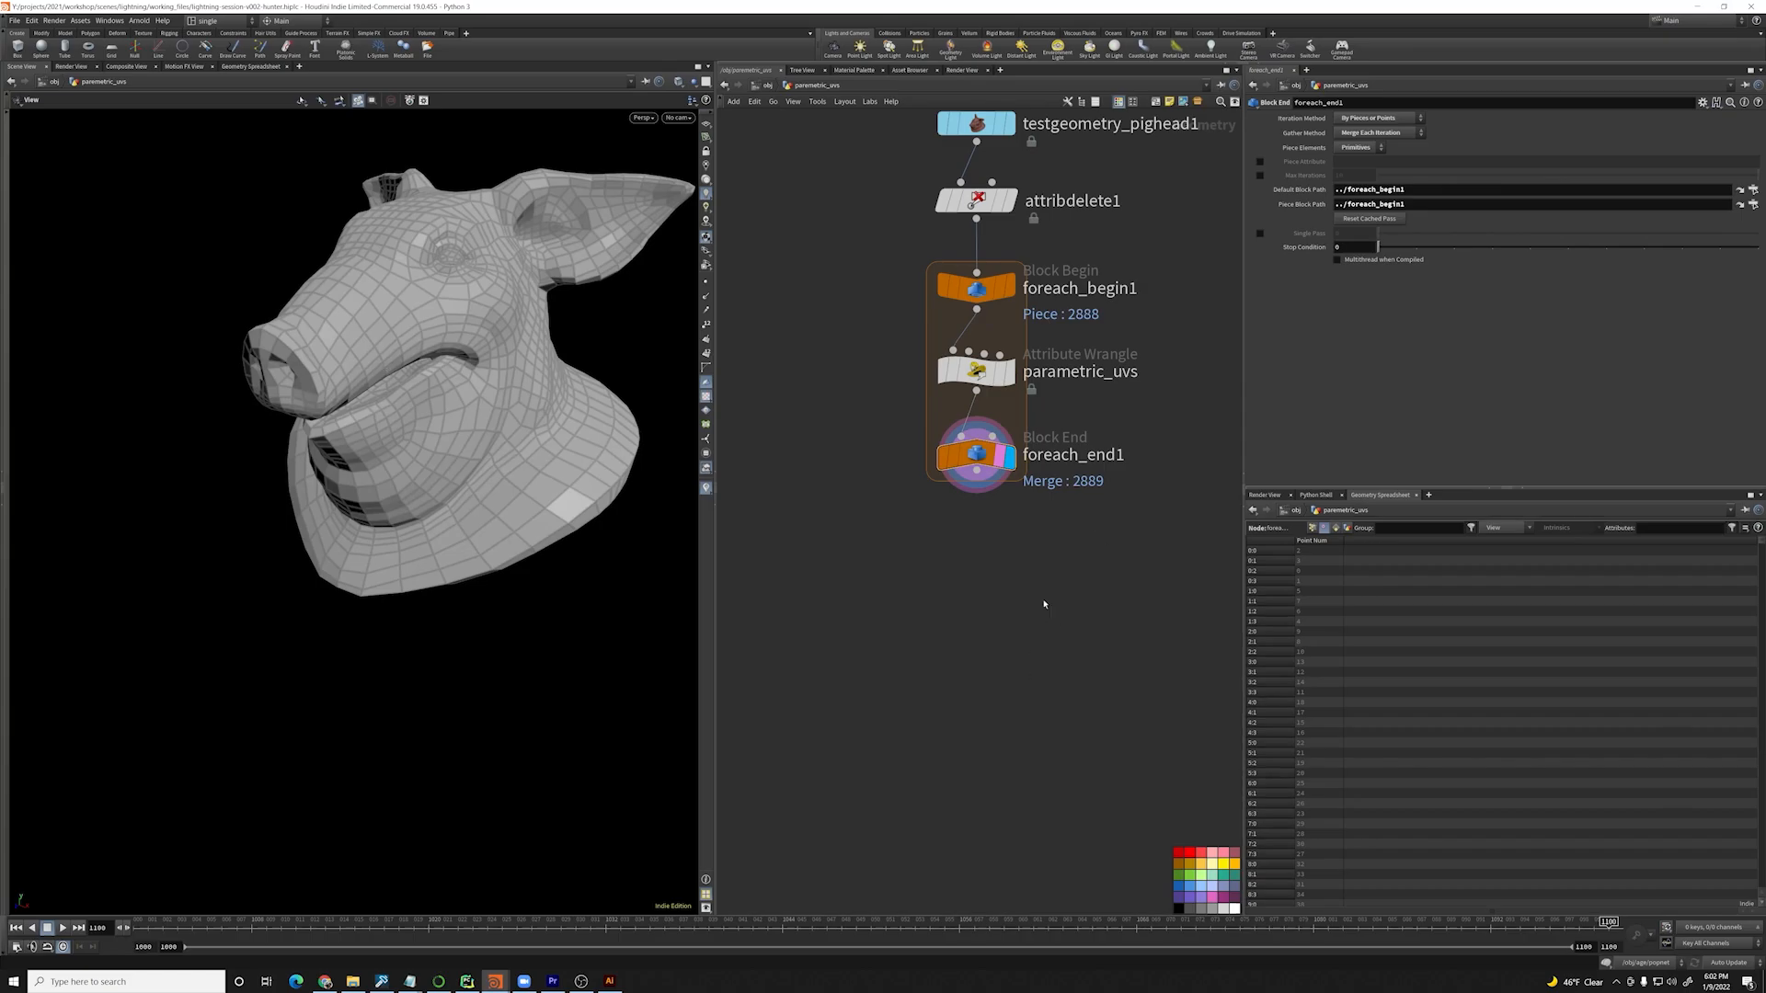
- Append a Color node to the loop's end block and display it
left_click_drag(975, 480, 1031, 571)
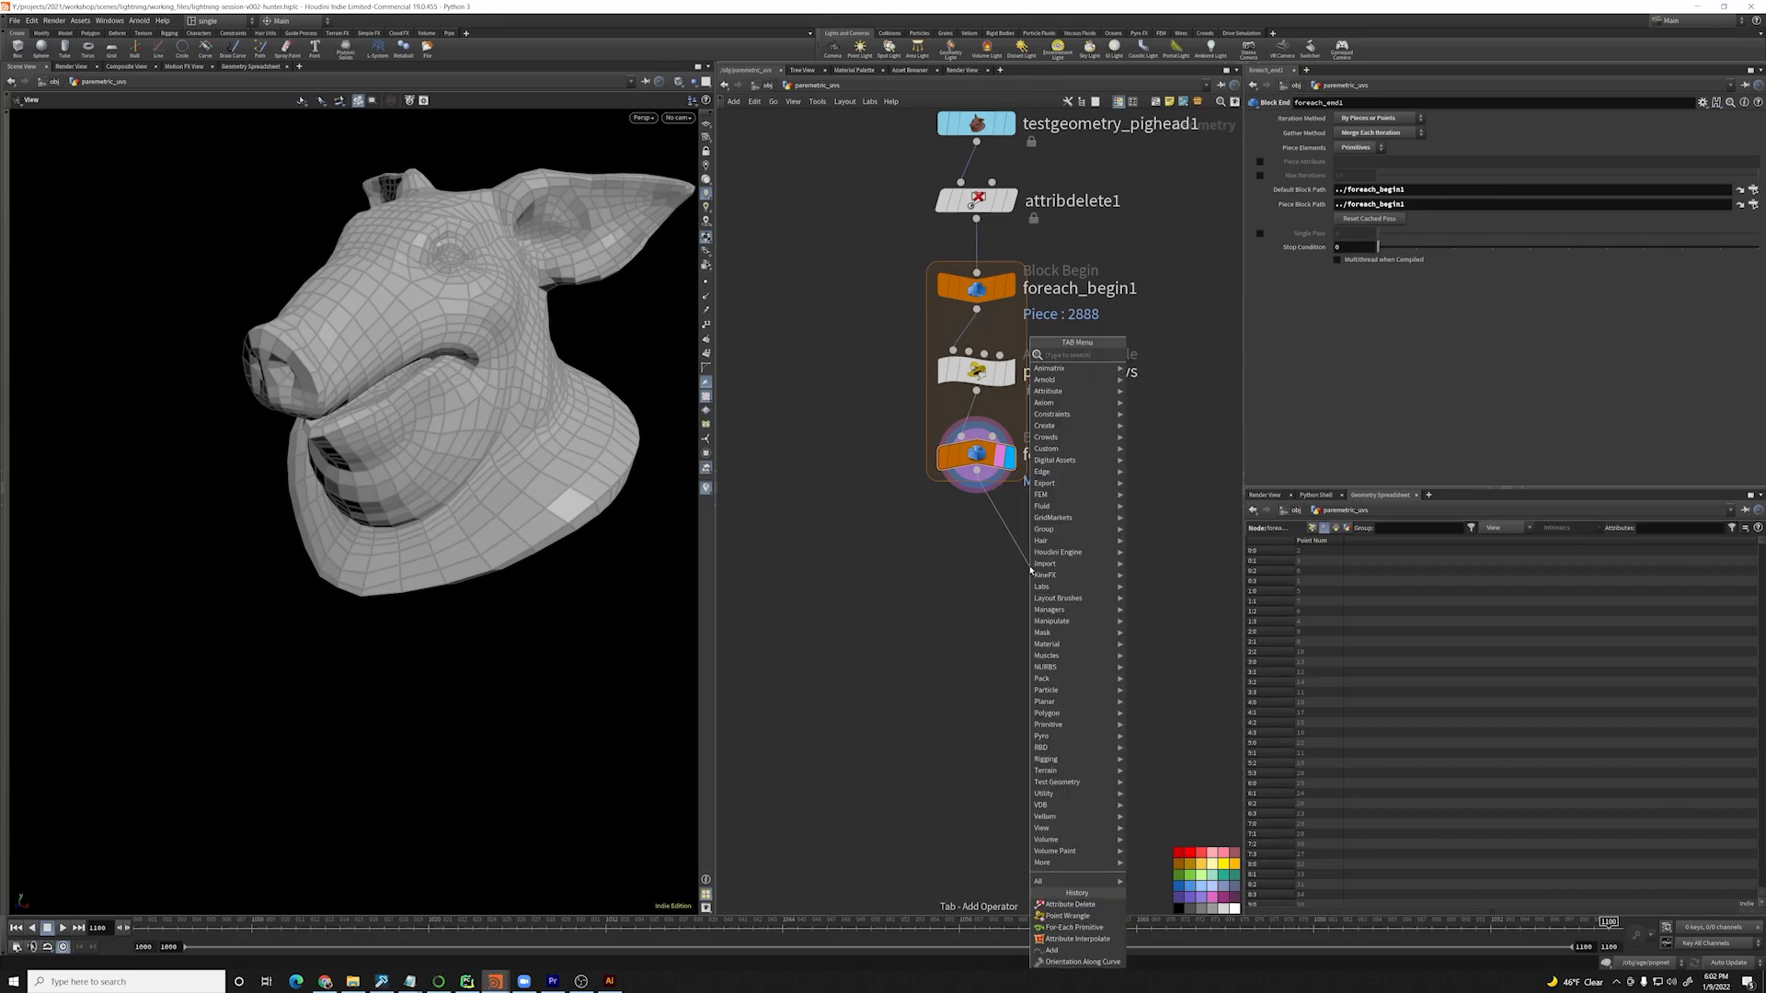
type("color")
key("Return")
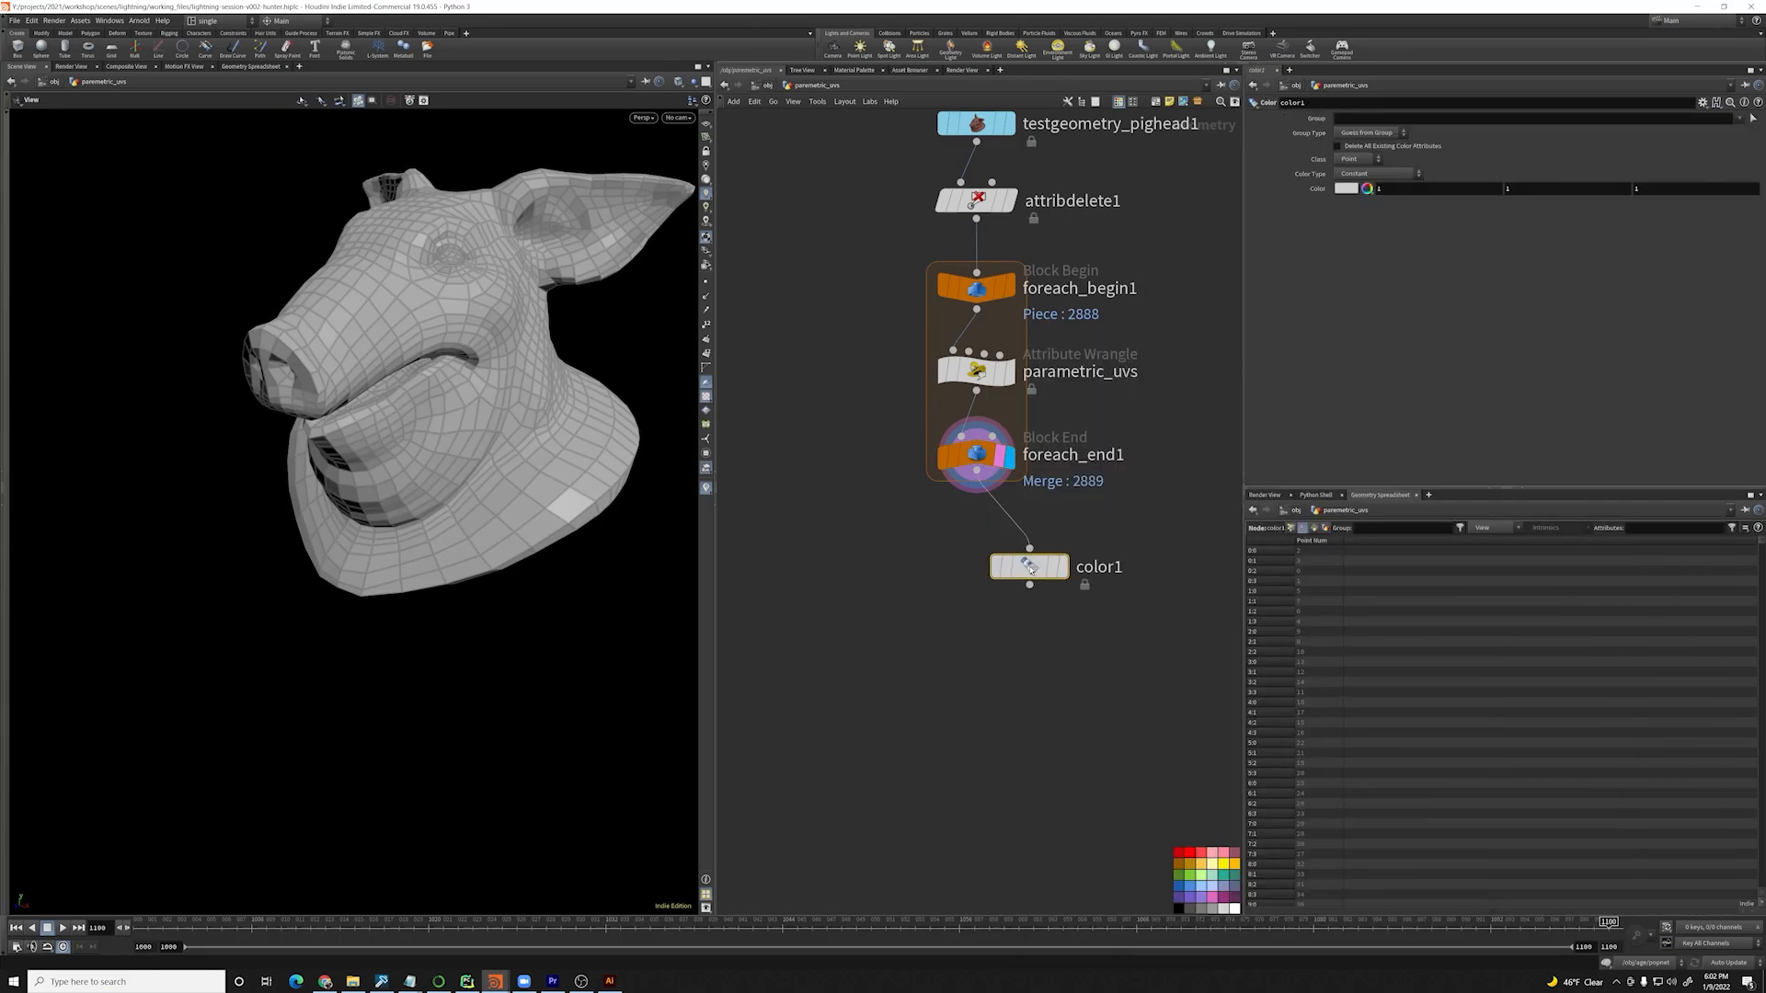
left_click(1031, 569)
- Set the Color node's color type to Ramp from Attribute, driven by the param_uv attribute
left_click(1377, 174)
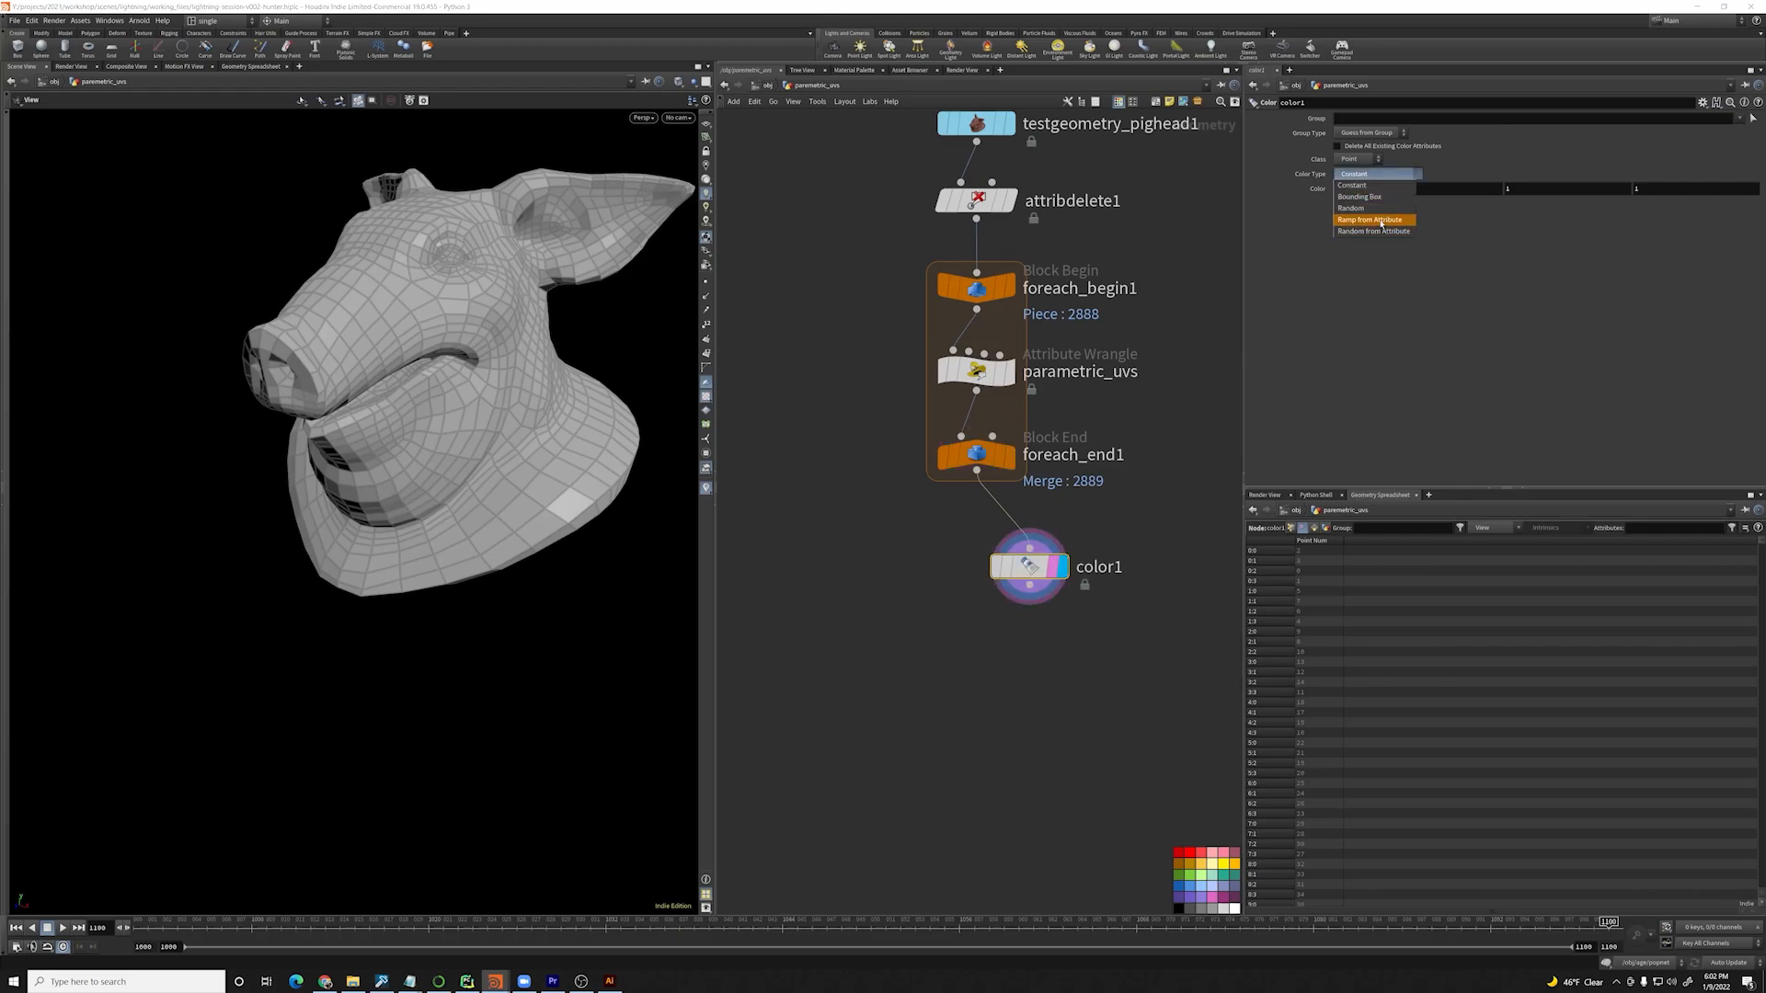
left_click(1380, 222)
left_click(1375, 188)
type("param")
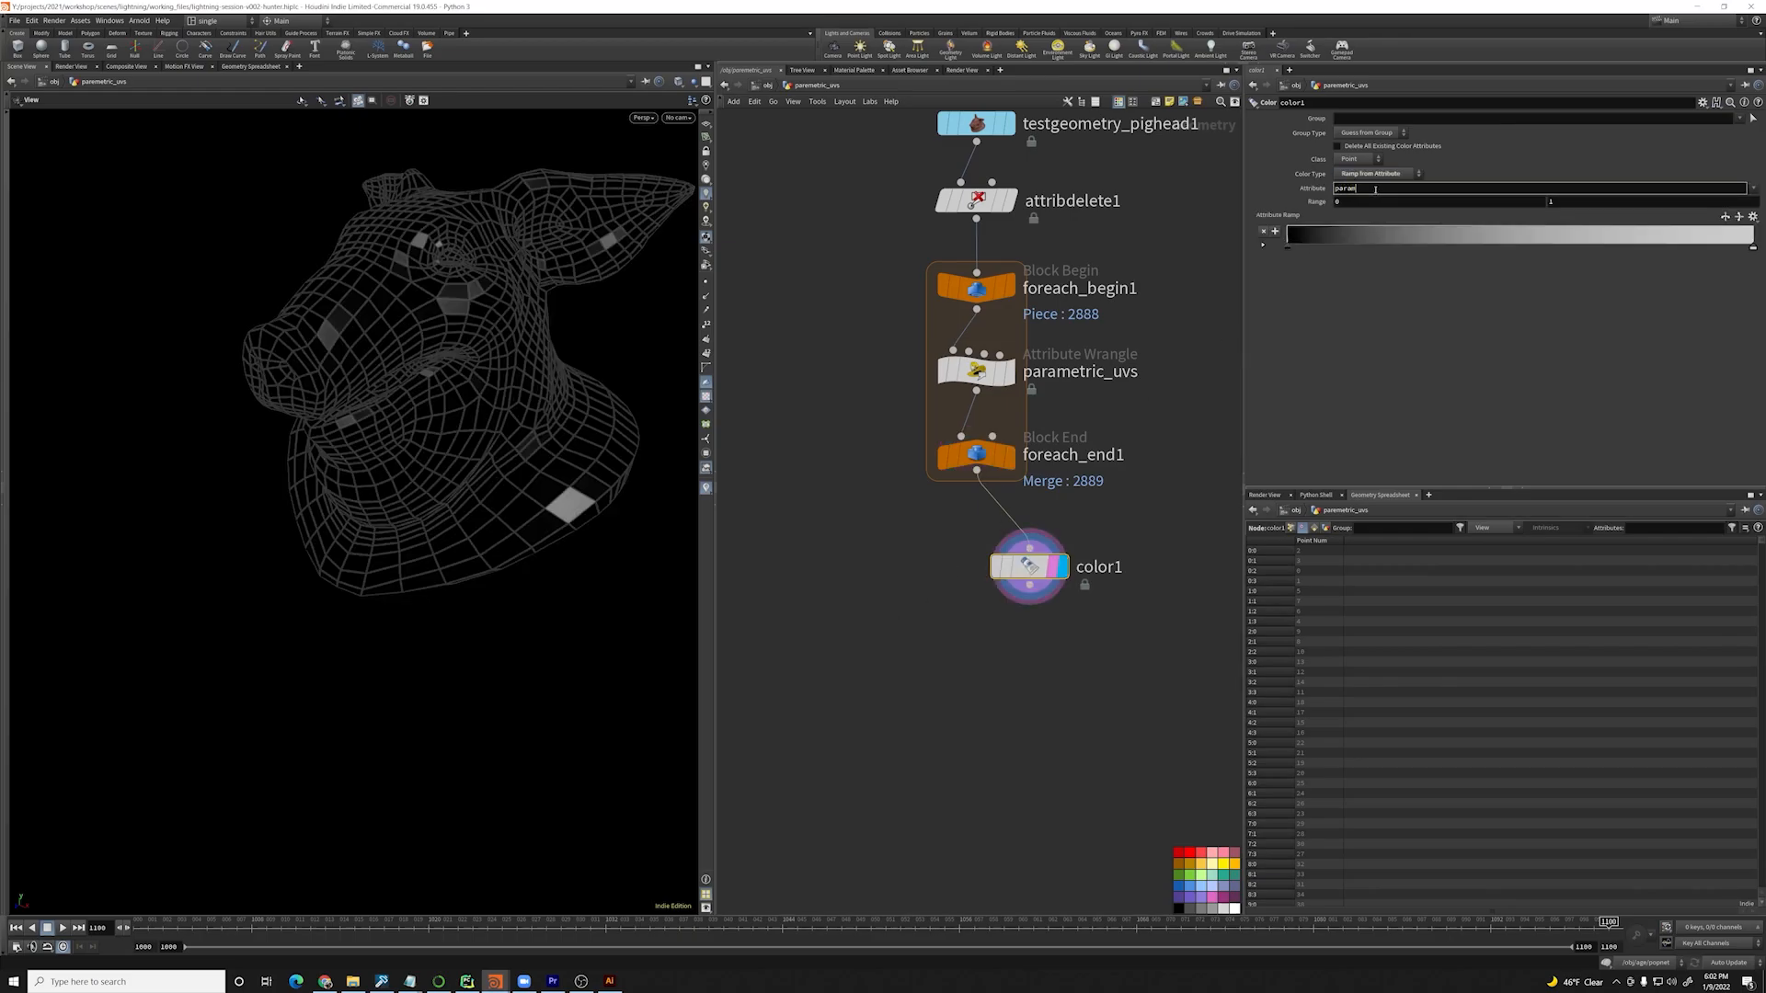
type("_uv")
key("Return")
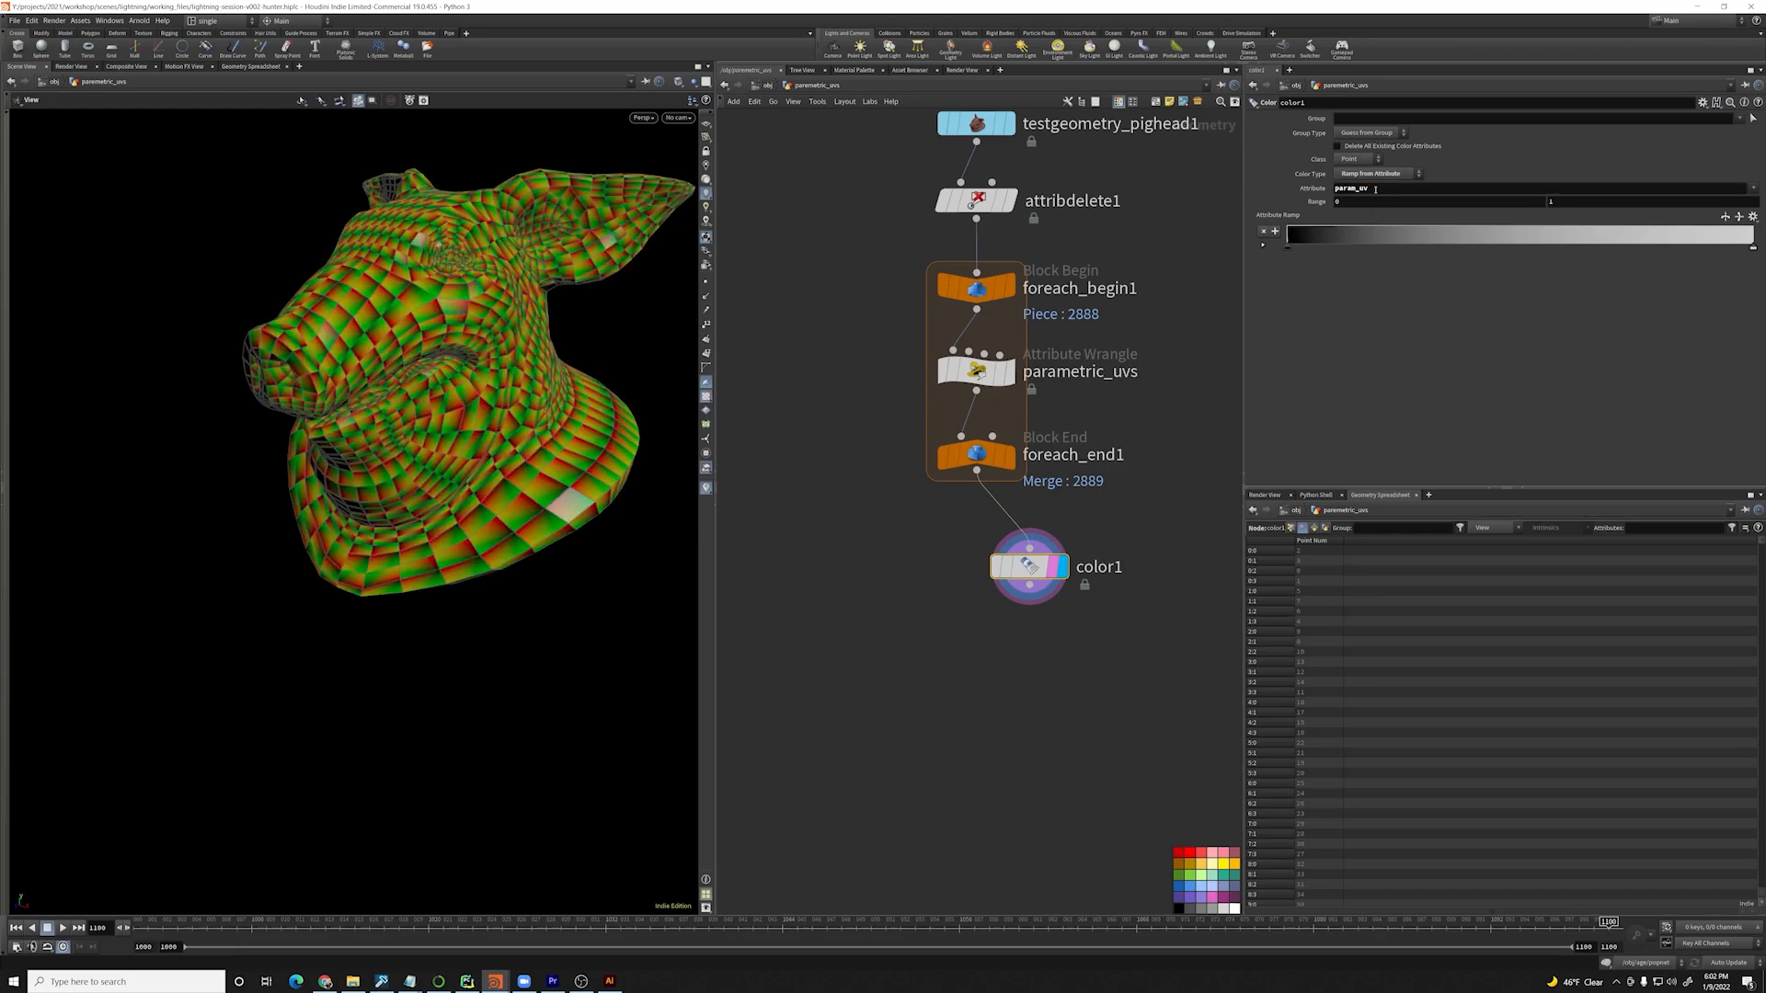
- Examine the parametric UV colors on the pig head's individual faces up close and from the opposite side
scroll(470, 366, "up", 6)
scroll(470, 366, "up", 8)
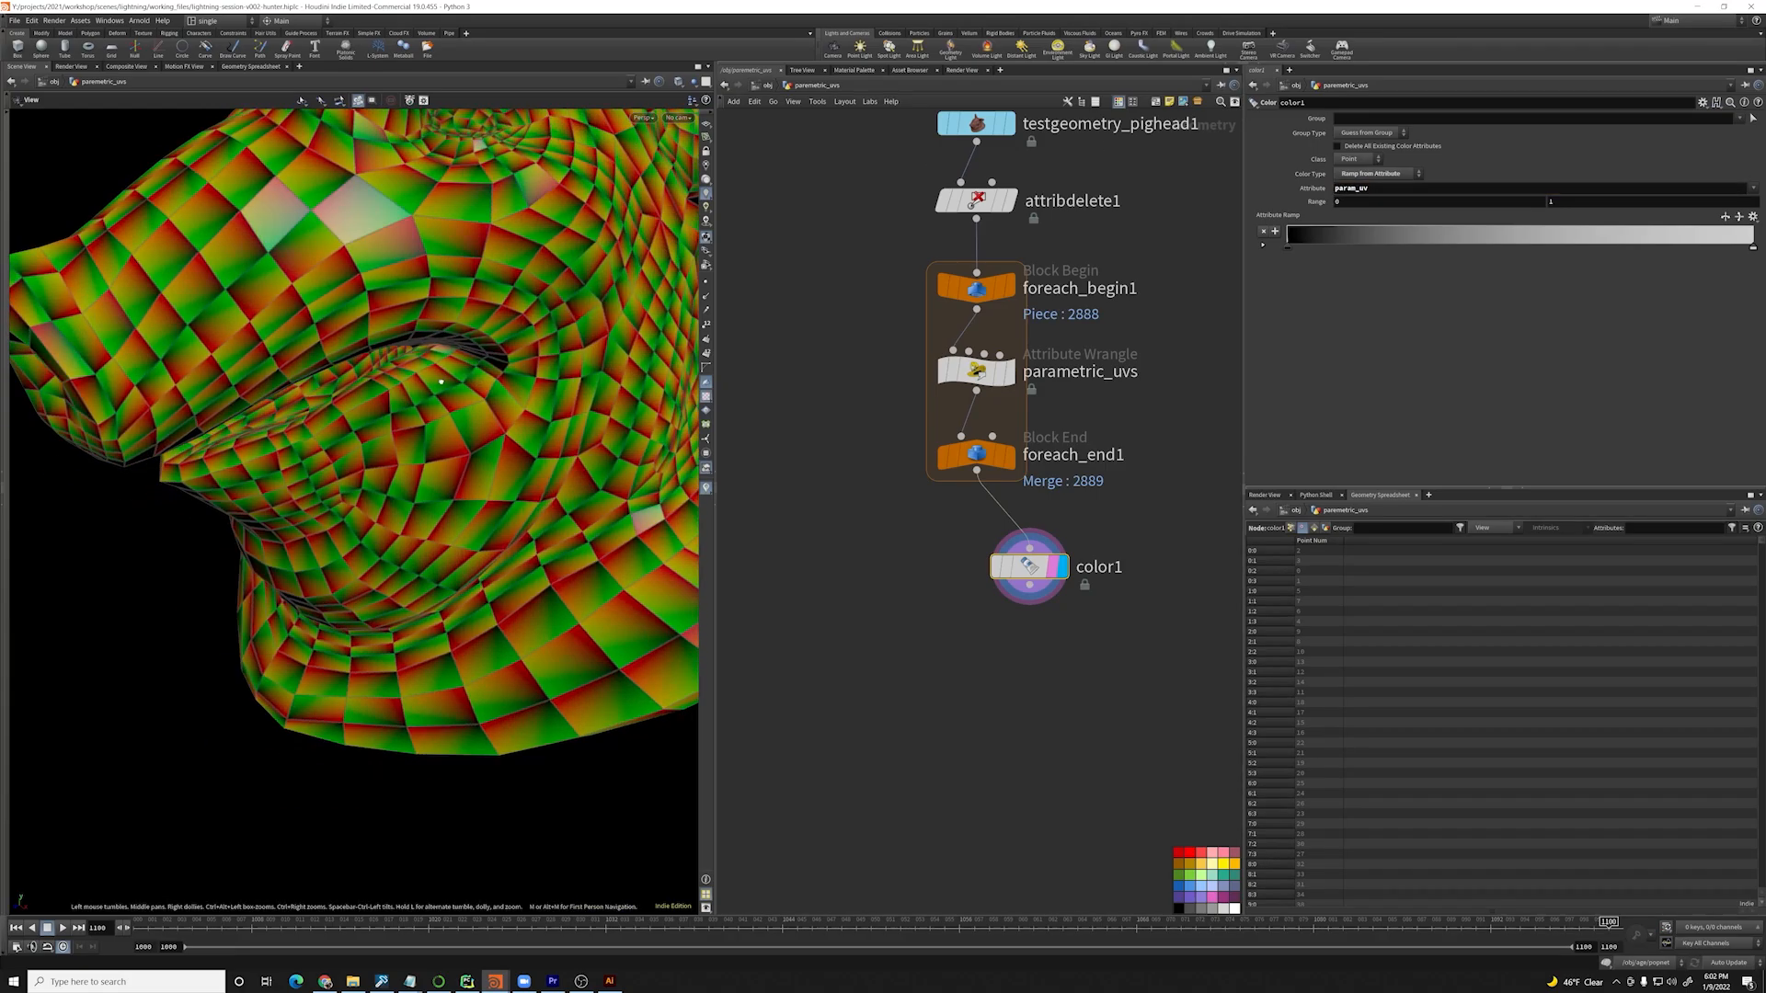
scroll(398, 317, "up", 4)
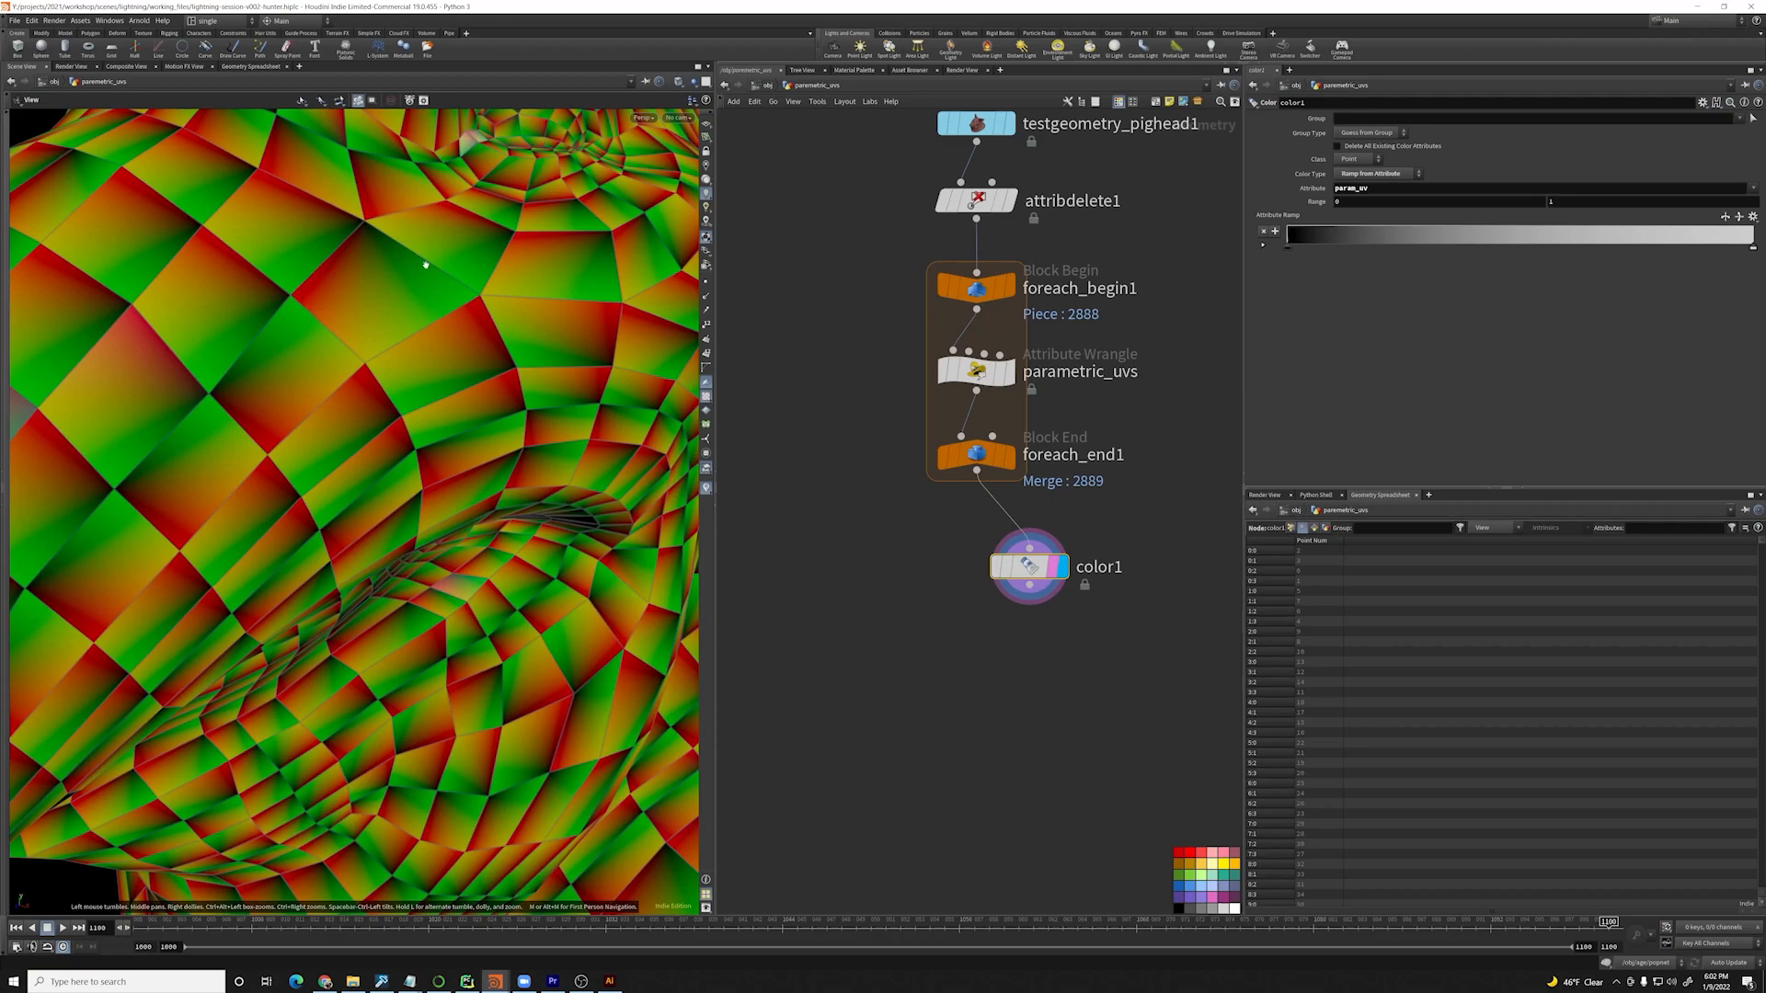
left_click_drag(268, 394, 458, 399)
scroll(390, 346, "down", 5)
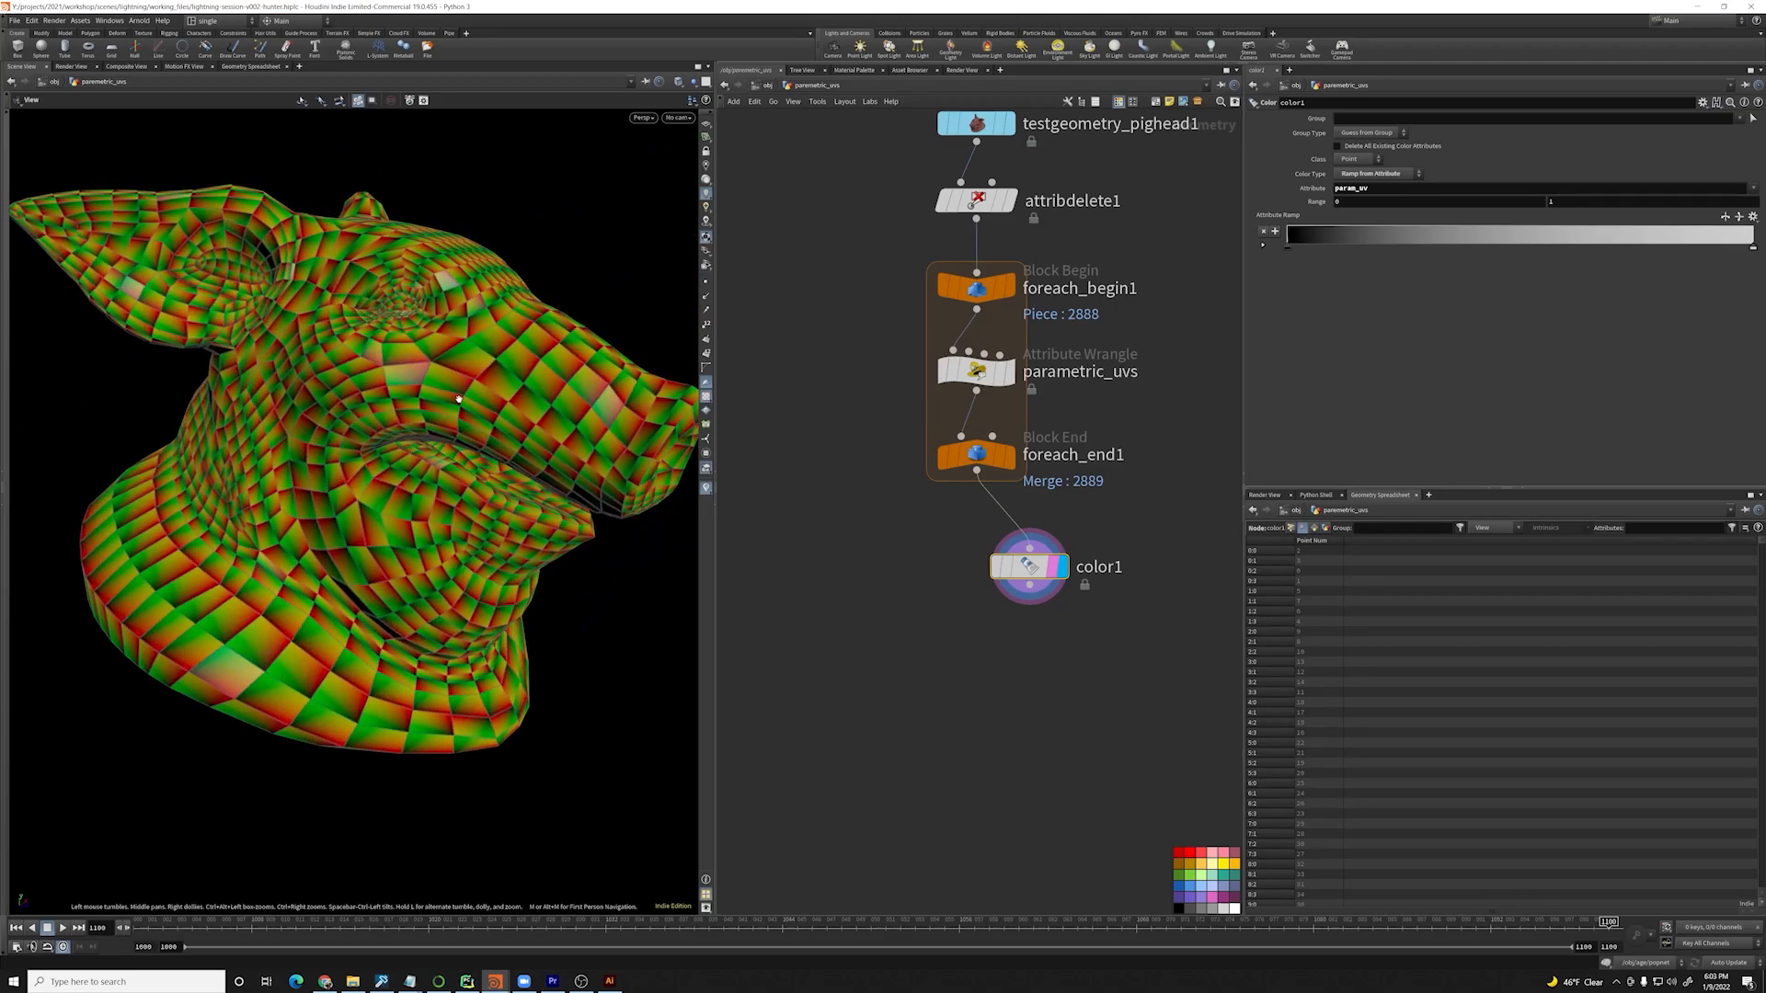
scroll(458, 399, "down", 3)
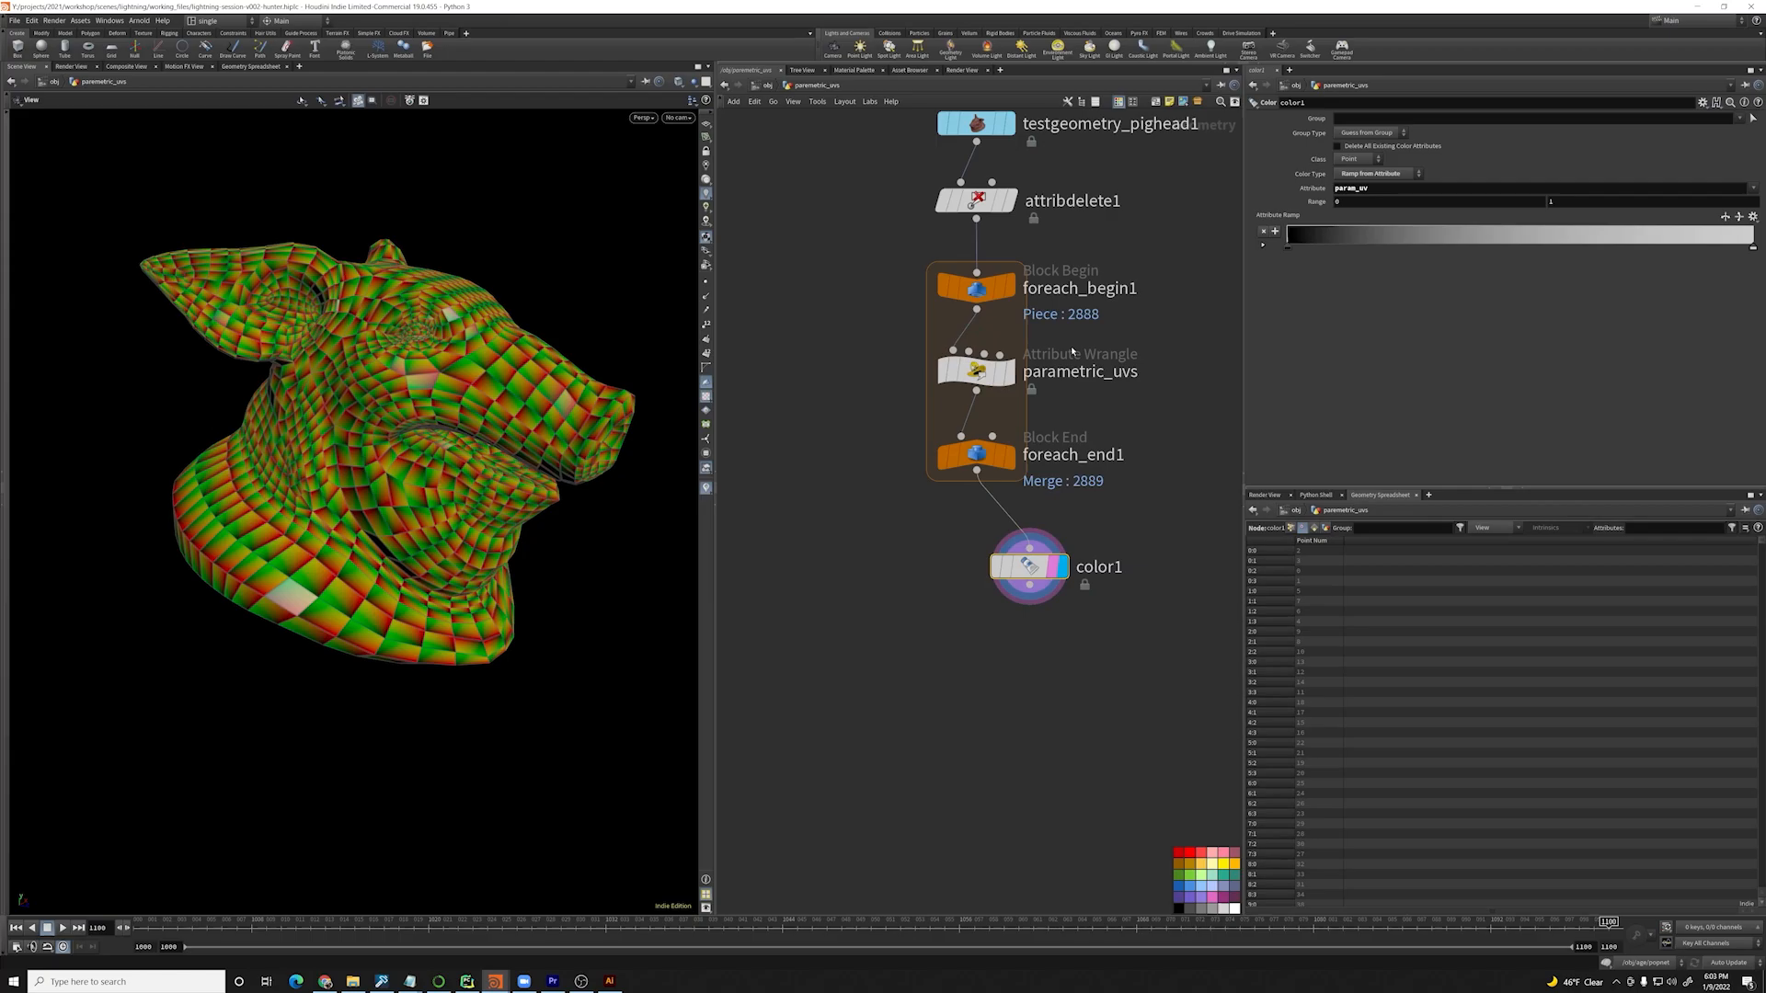
scroll(1072, 351, "down", 3)
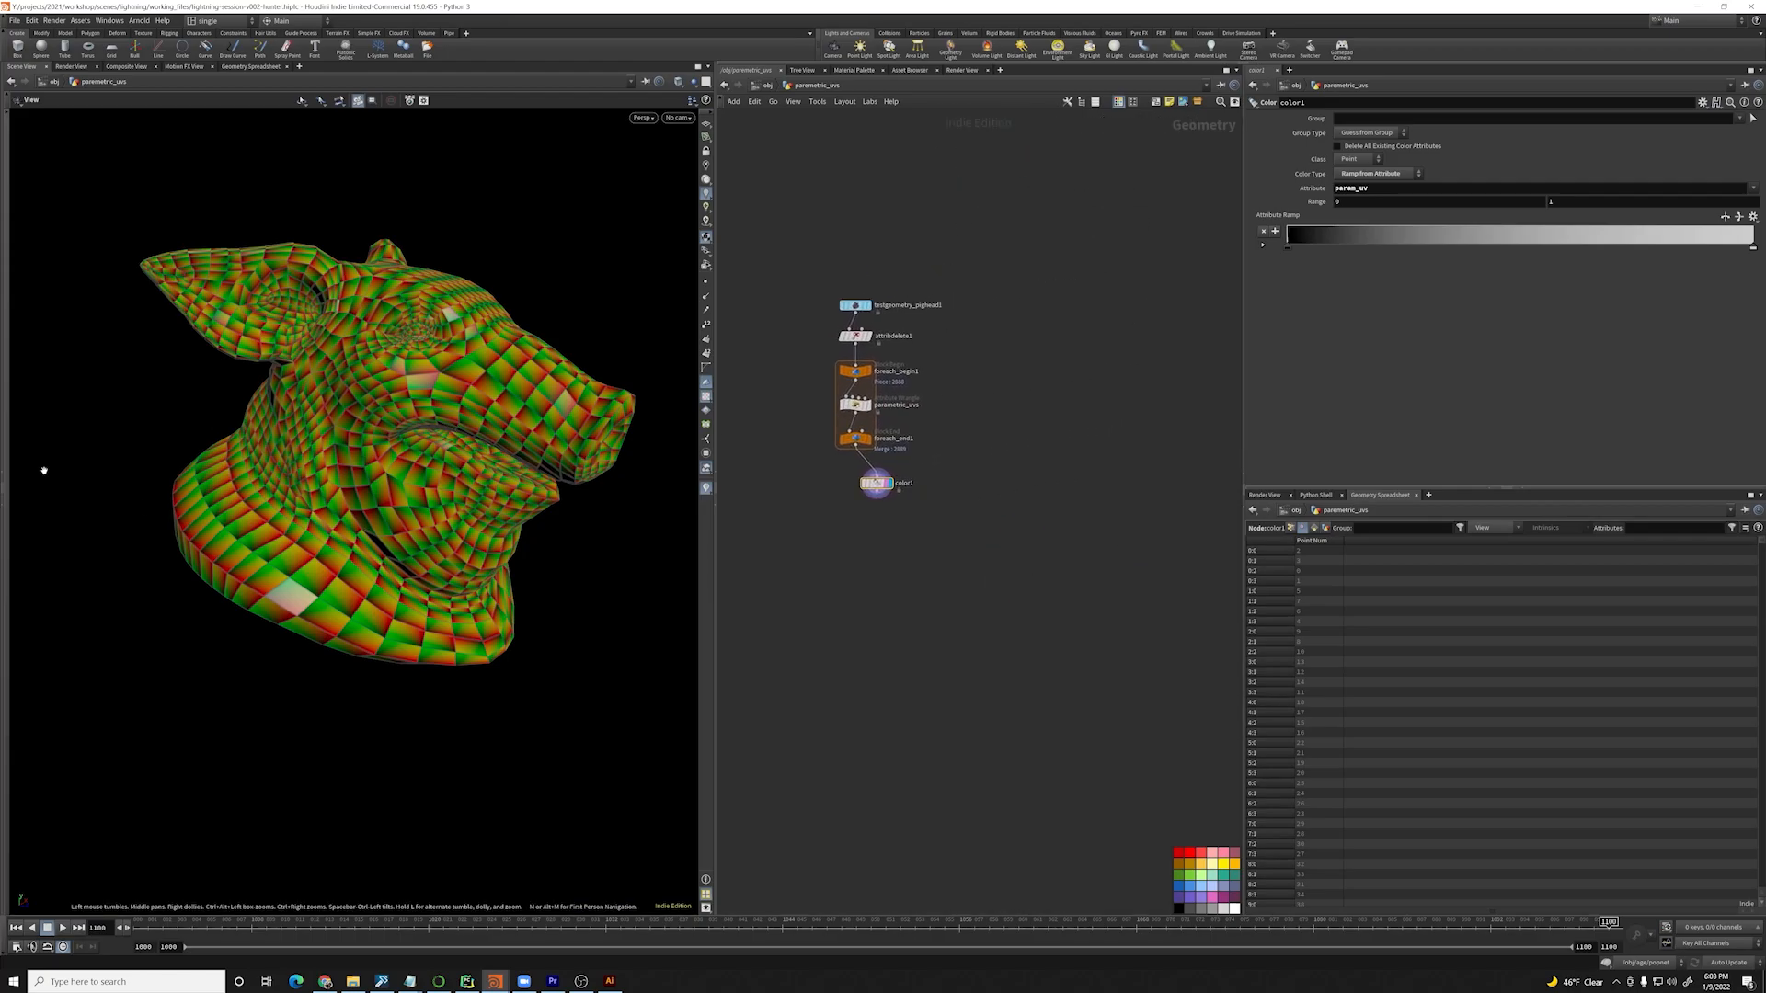
- Add a Curve node to the network beside the pig head's node chain
left_click(7, 320)
left_click(13, 271)
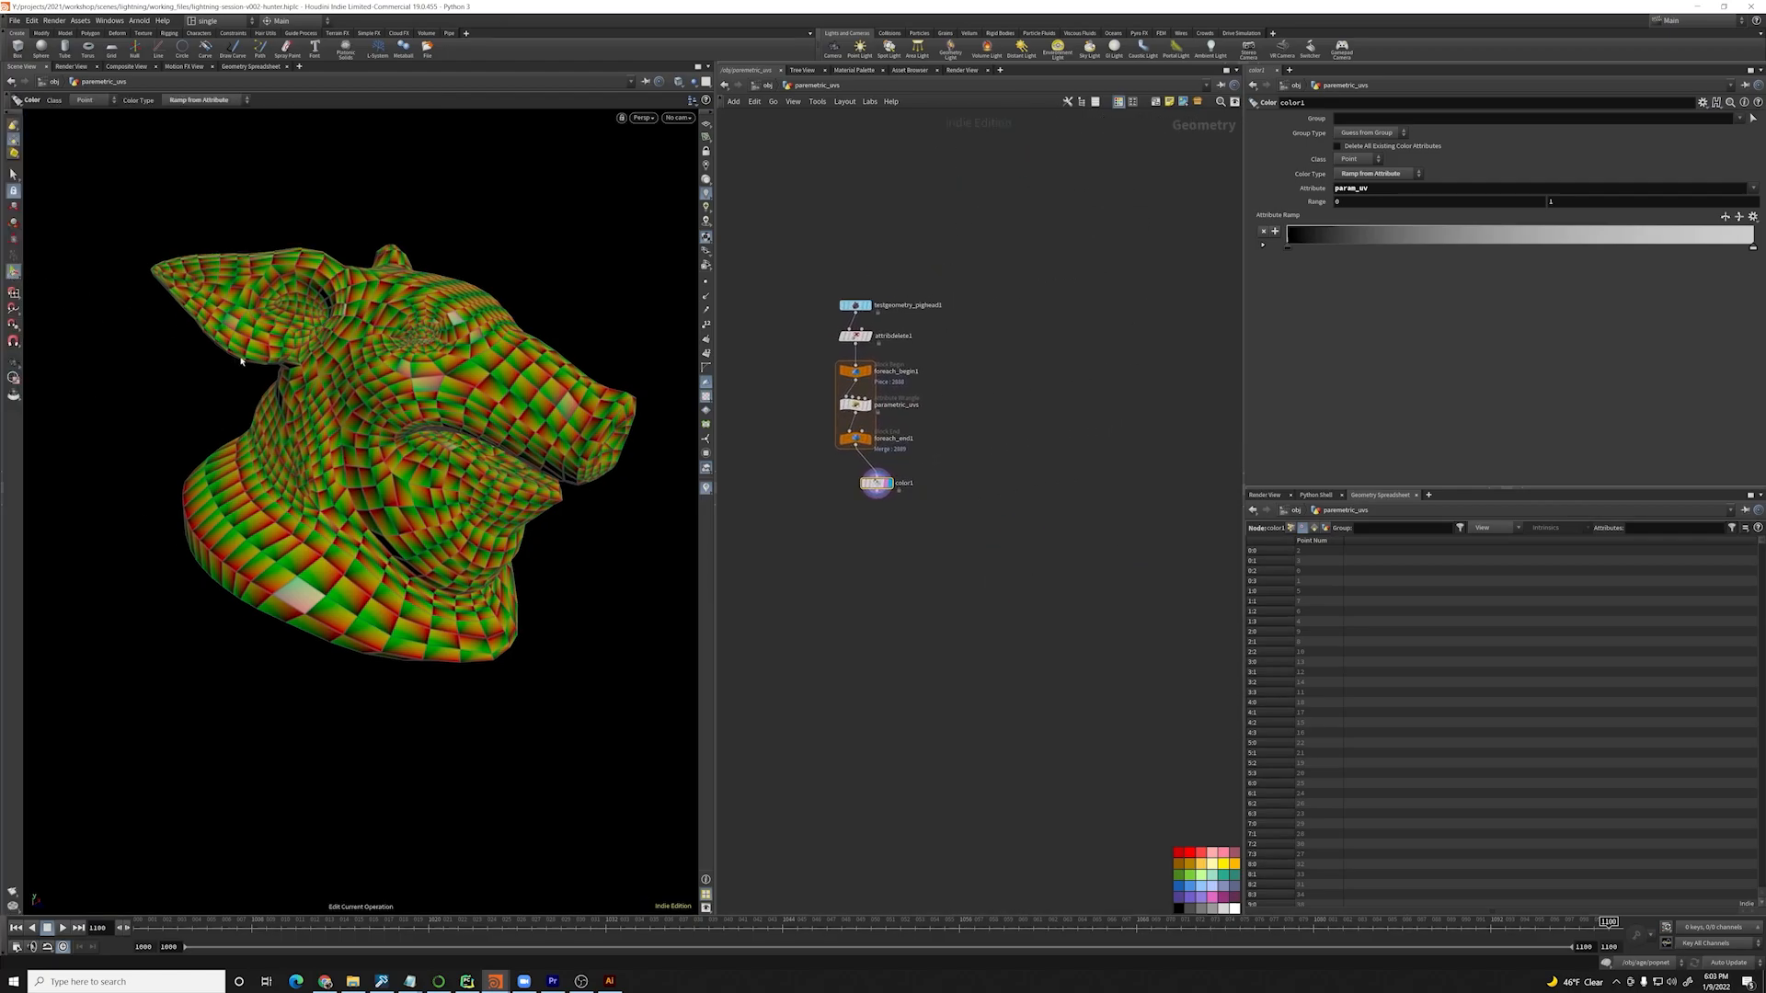
key("Escape")
left_click_drag(349, 370, 362, 365)
key("Tab")
type("grid")
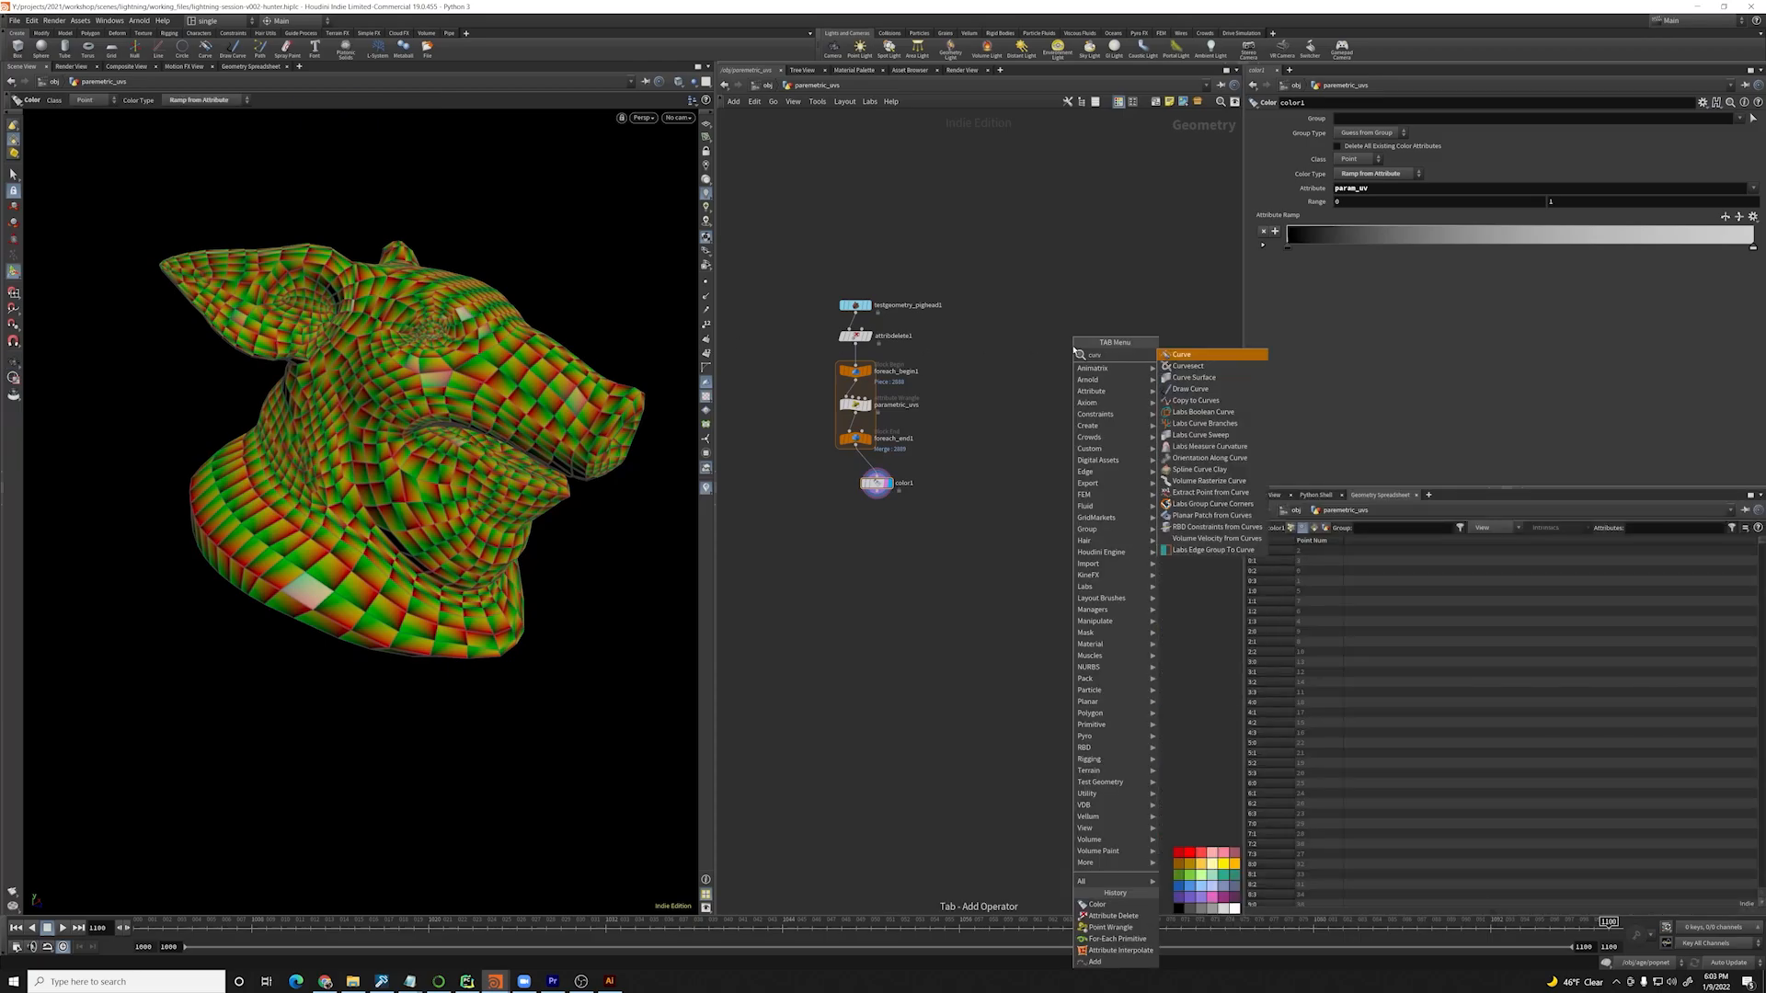
key("Return")
left_click(1058, 346)
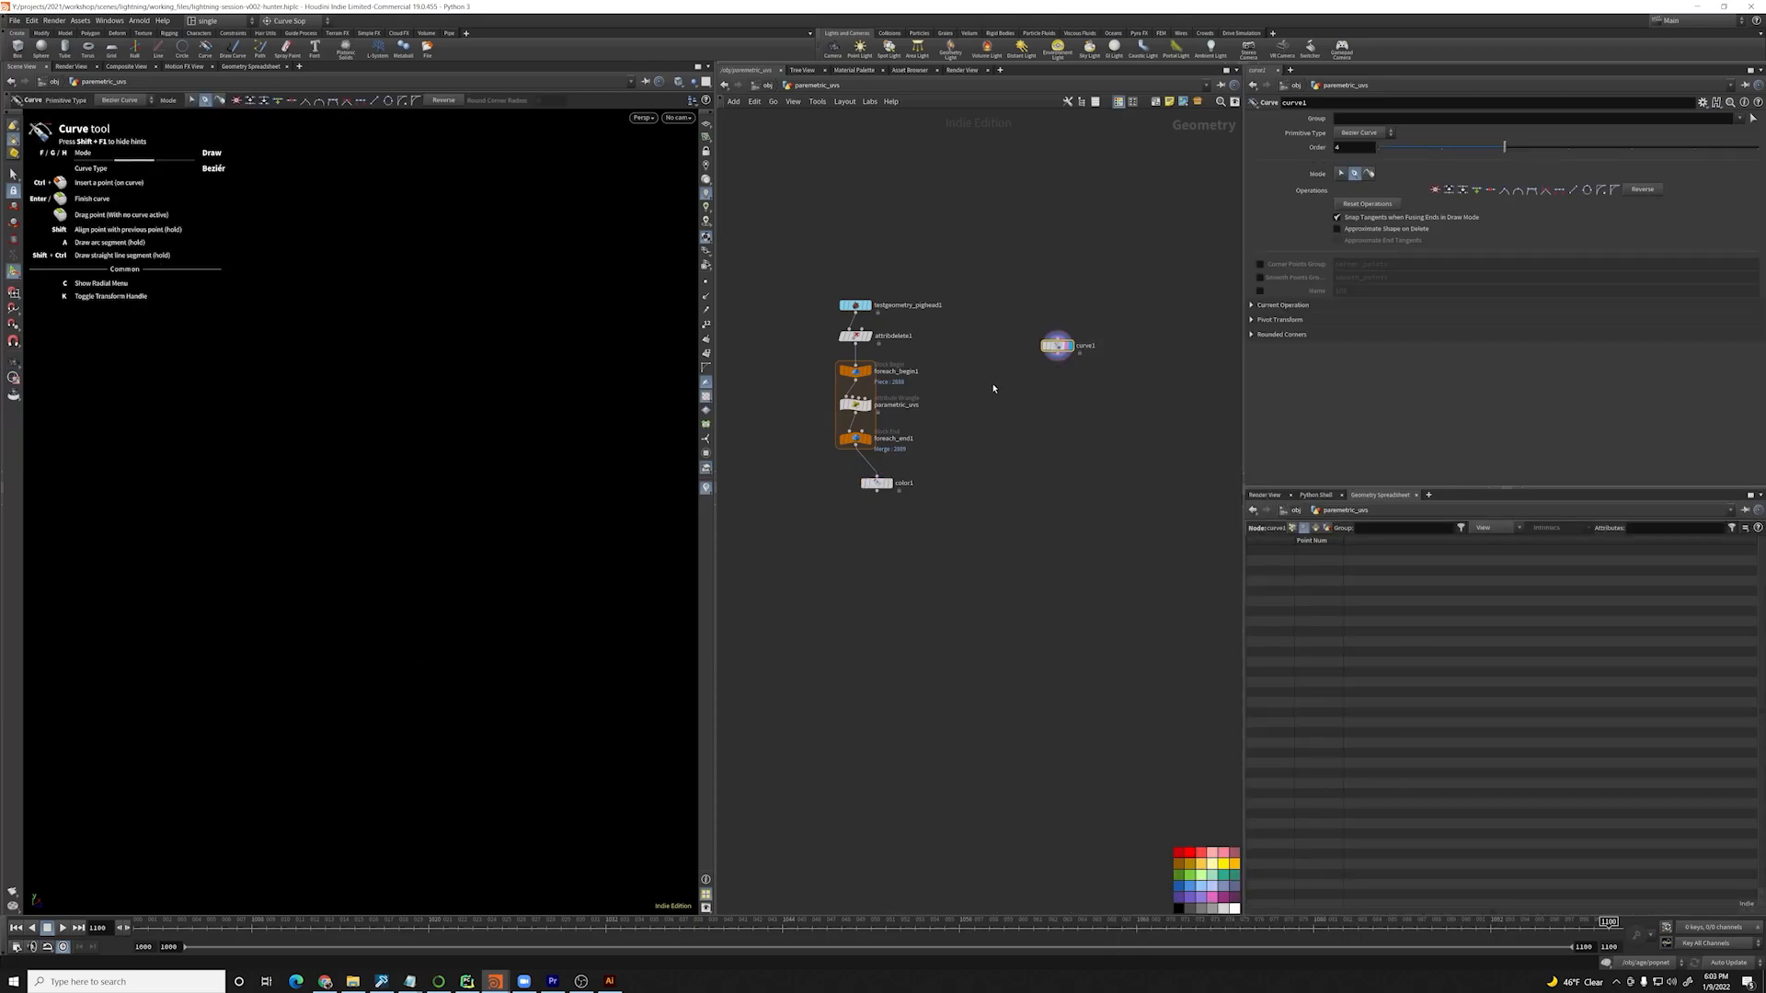
- Draw an open, wavy Bezier curve across the scene, rising to a hump and dipping before its end, and finish it
mouse_move(140, 611)
left_mouse_down()
mouse_move(209, 486)
mouse_move(340, 371)
mouse_move(467, 504)
left_mouse_up()
left_click(461, 491)
left_click(554, 517)
left_click(611, 482)
key("Return")
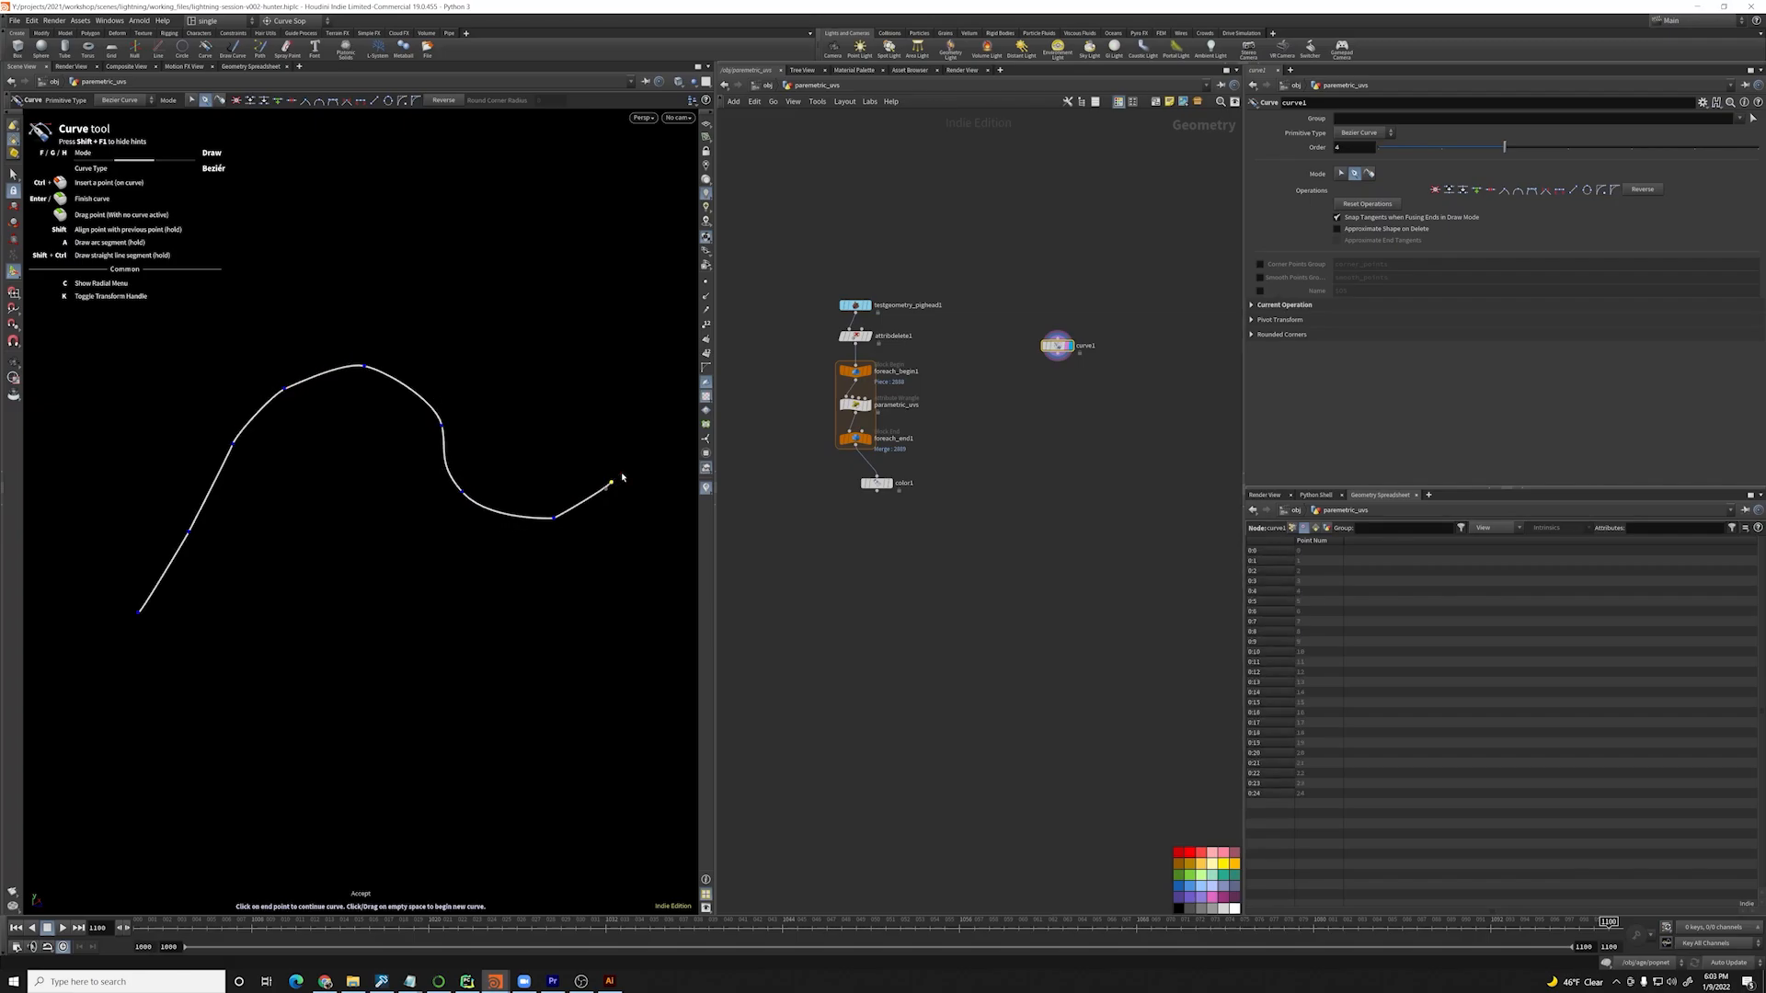
- Duplicate the parametric_uvs wrangle and the color1 node
scroll(1043, 393, "up", 4)
middle_click_drag(812, 406, 977, 391)
left_click_drag(986, 378, 828, 416)
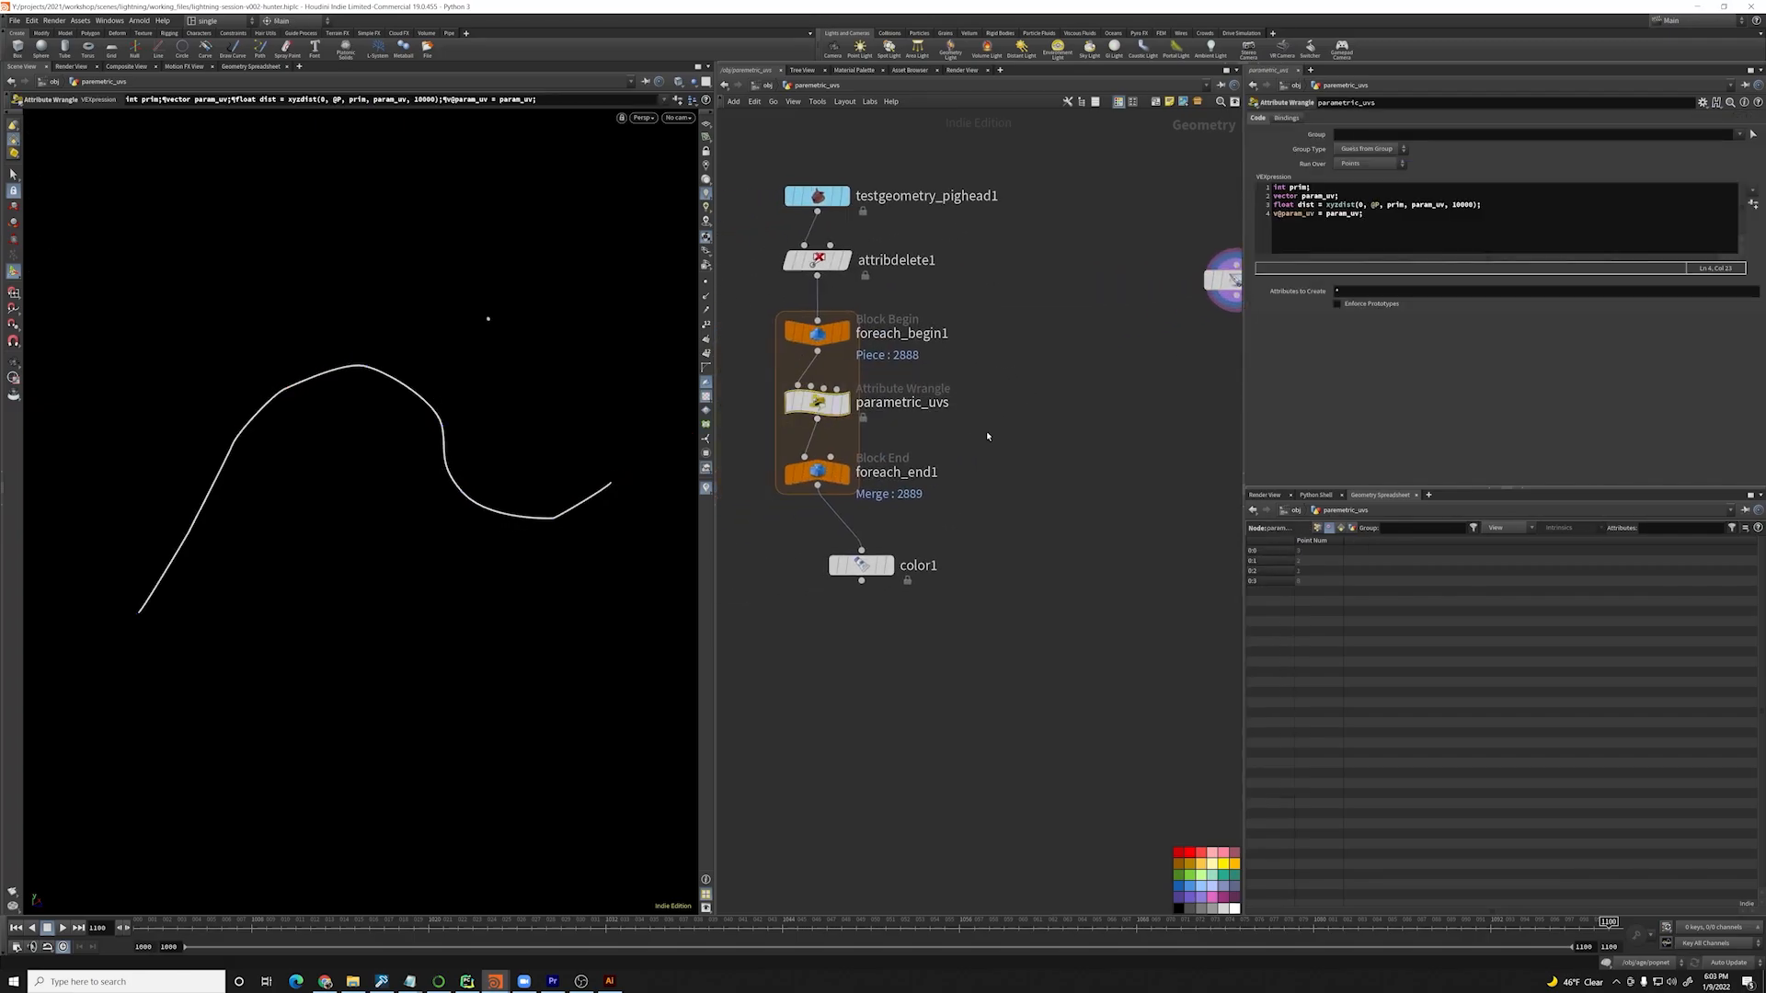
left_click_drag(959, 541, 775, 604)
key("ctrl+c")
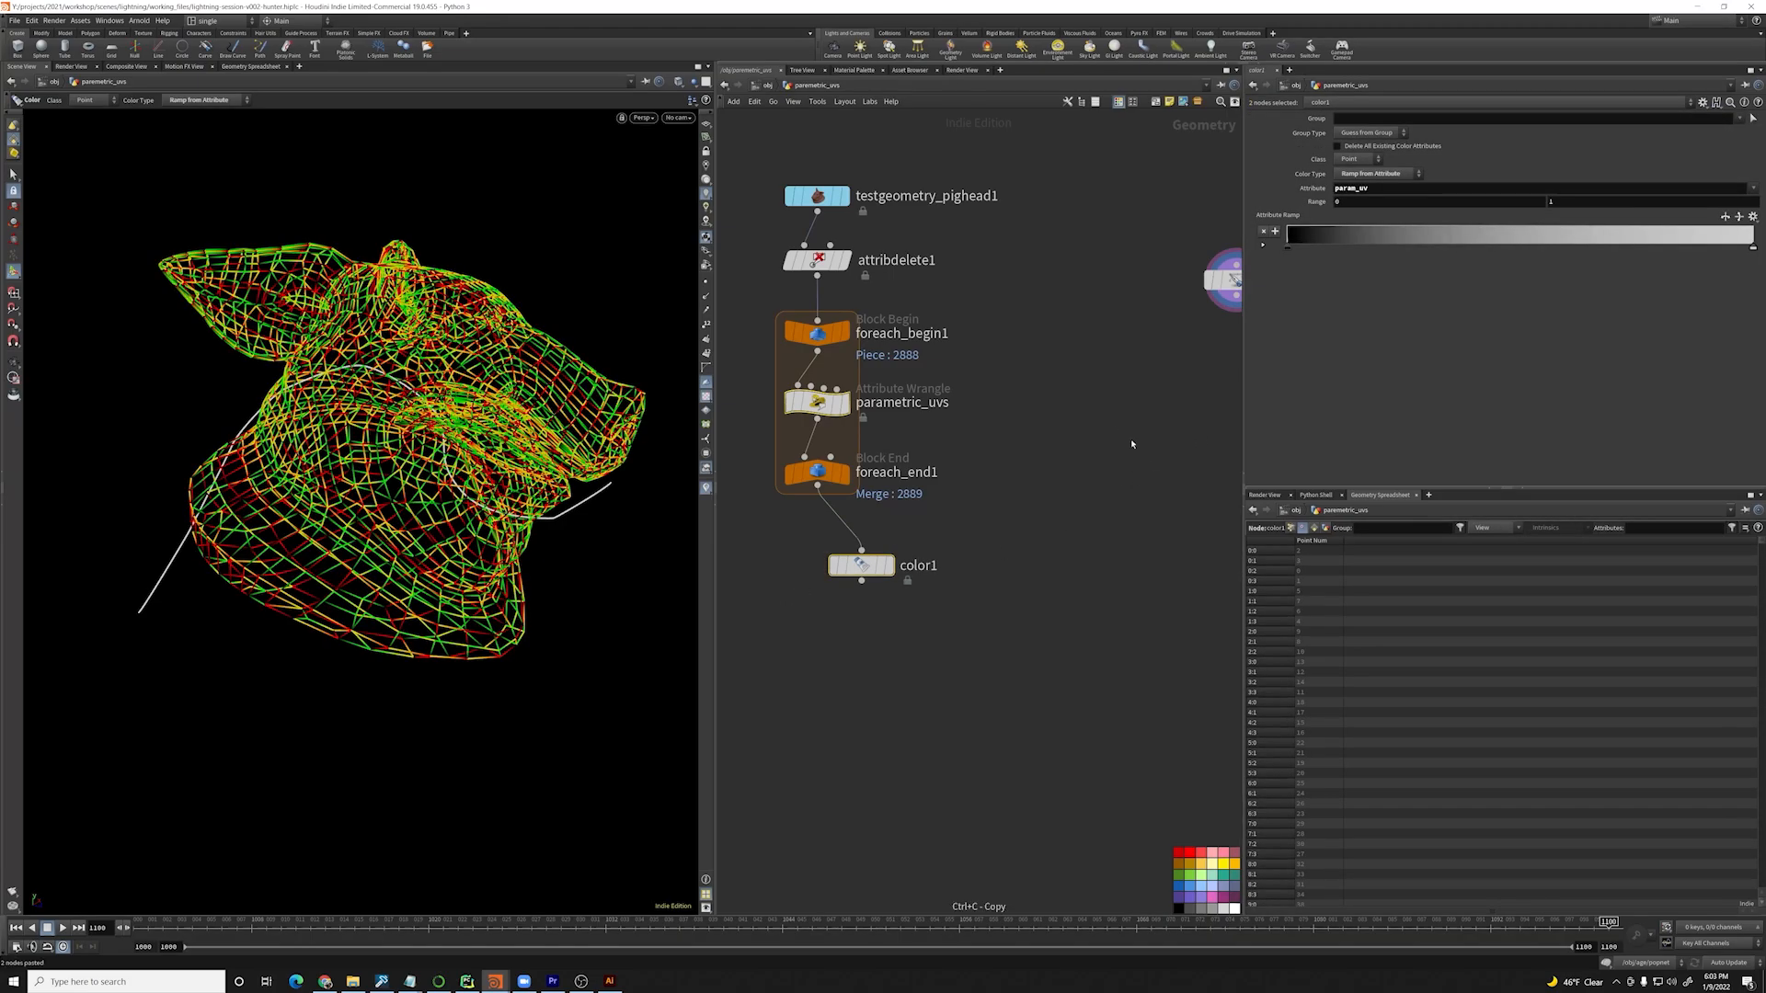
key("ctrl+v")
- Connect the duplicated wrangle to the curve's output, stack the copied Color node beneath it, and display the Color node
middle_click_drag(1124, 370, 943, 379)
left_click_drag(943, 379, 1055, 305)
left_click(1011, 396)
left_click_drag(1107, 537, 1063, 407)
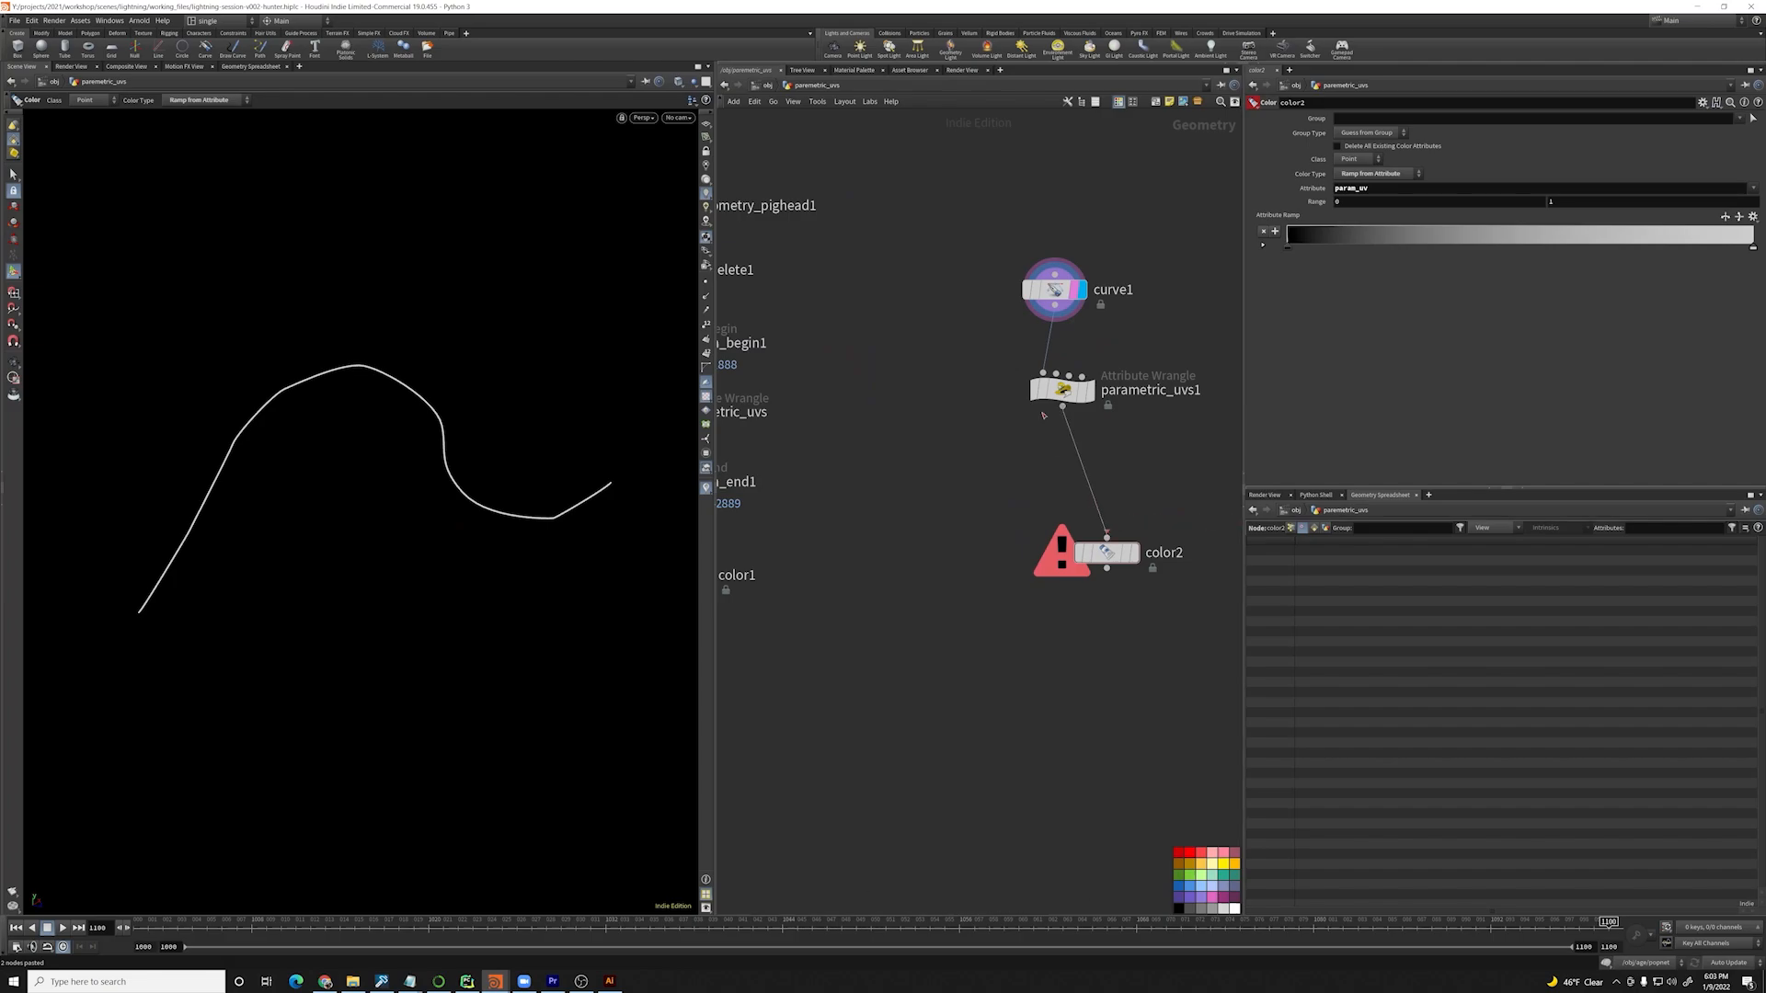
left_click(1135, 553)
left_click_drag(1099, 555, 1048, 462)
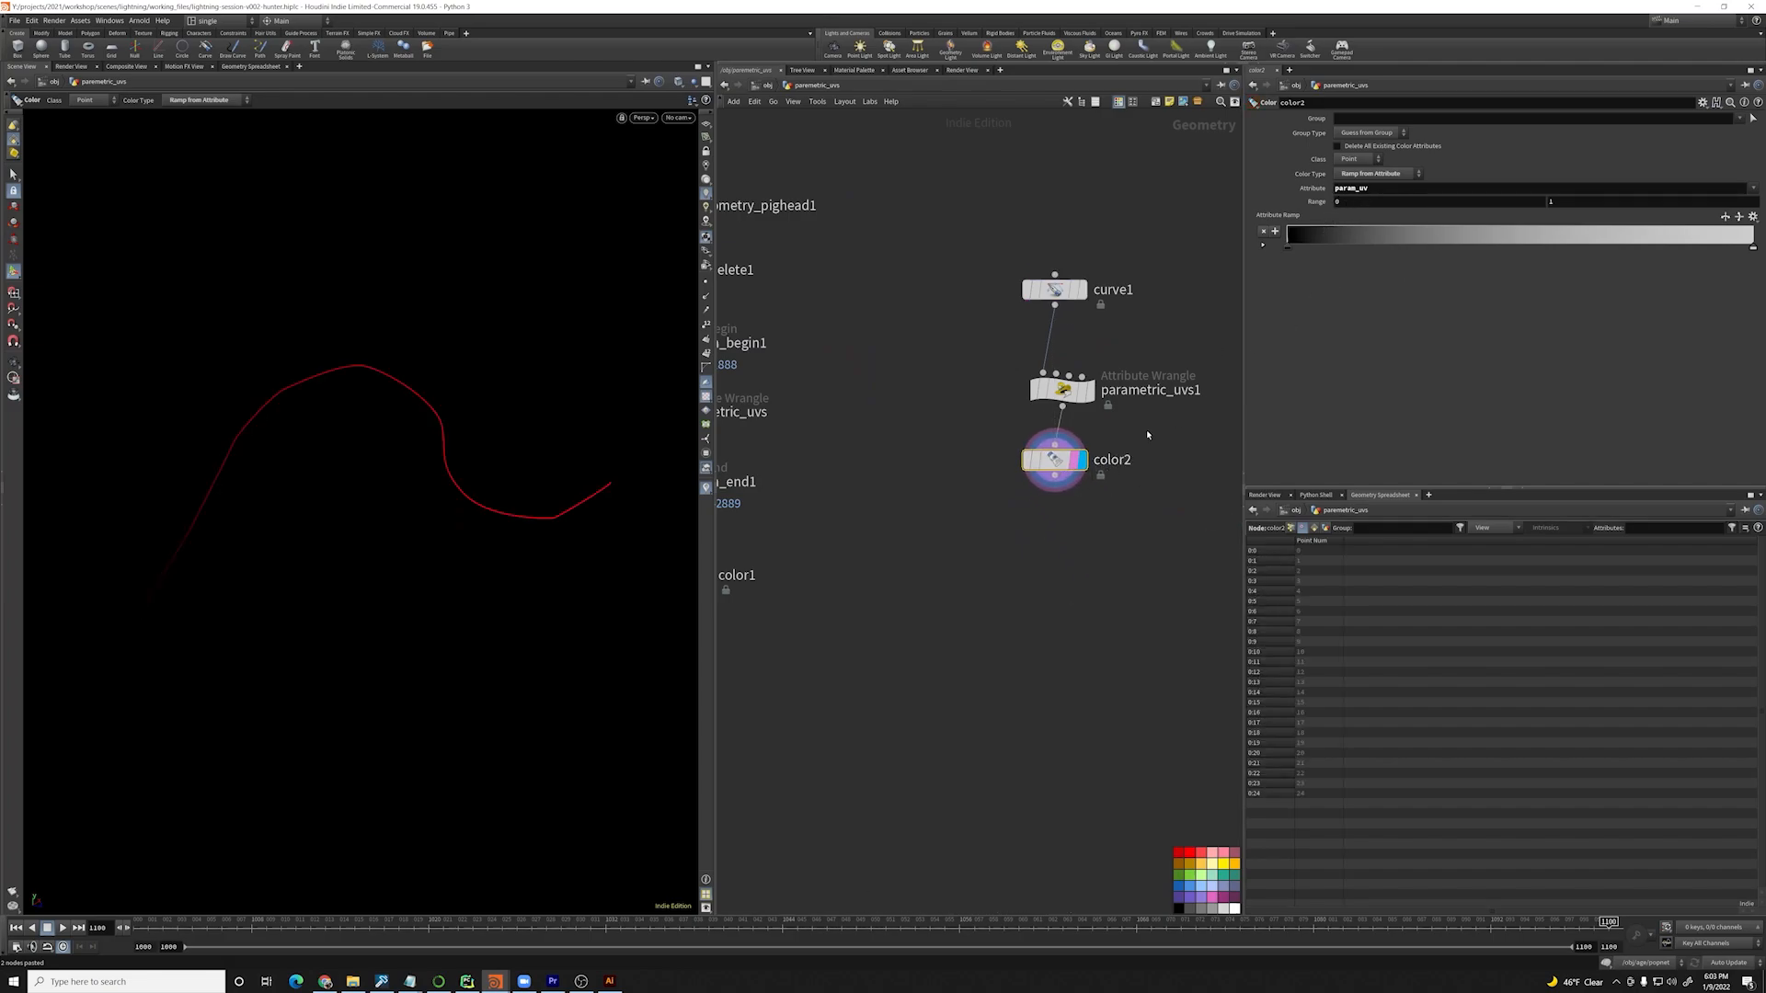
left_click(1153, 373)
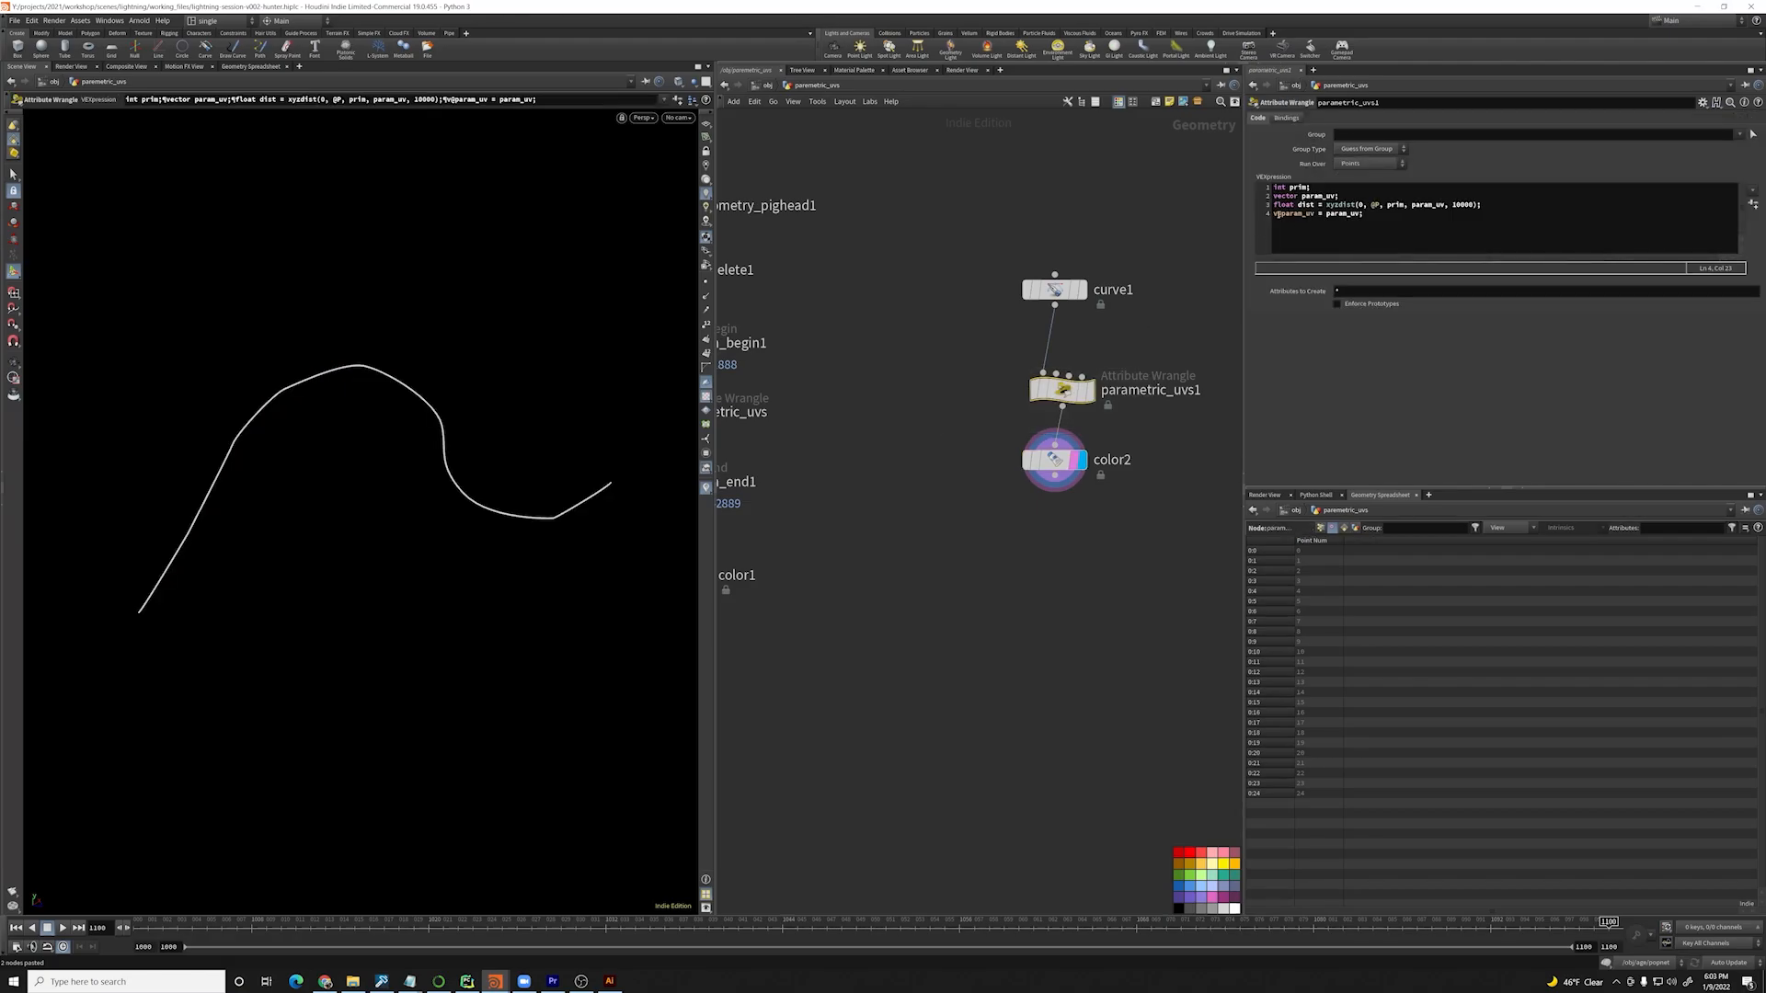
left_click(1278, 213)
key("BackSpace")
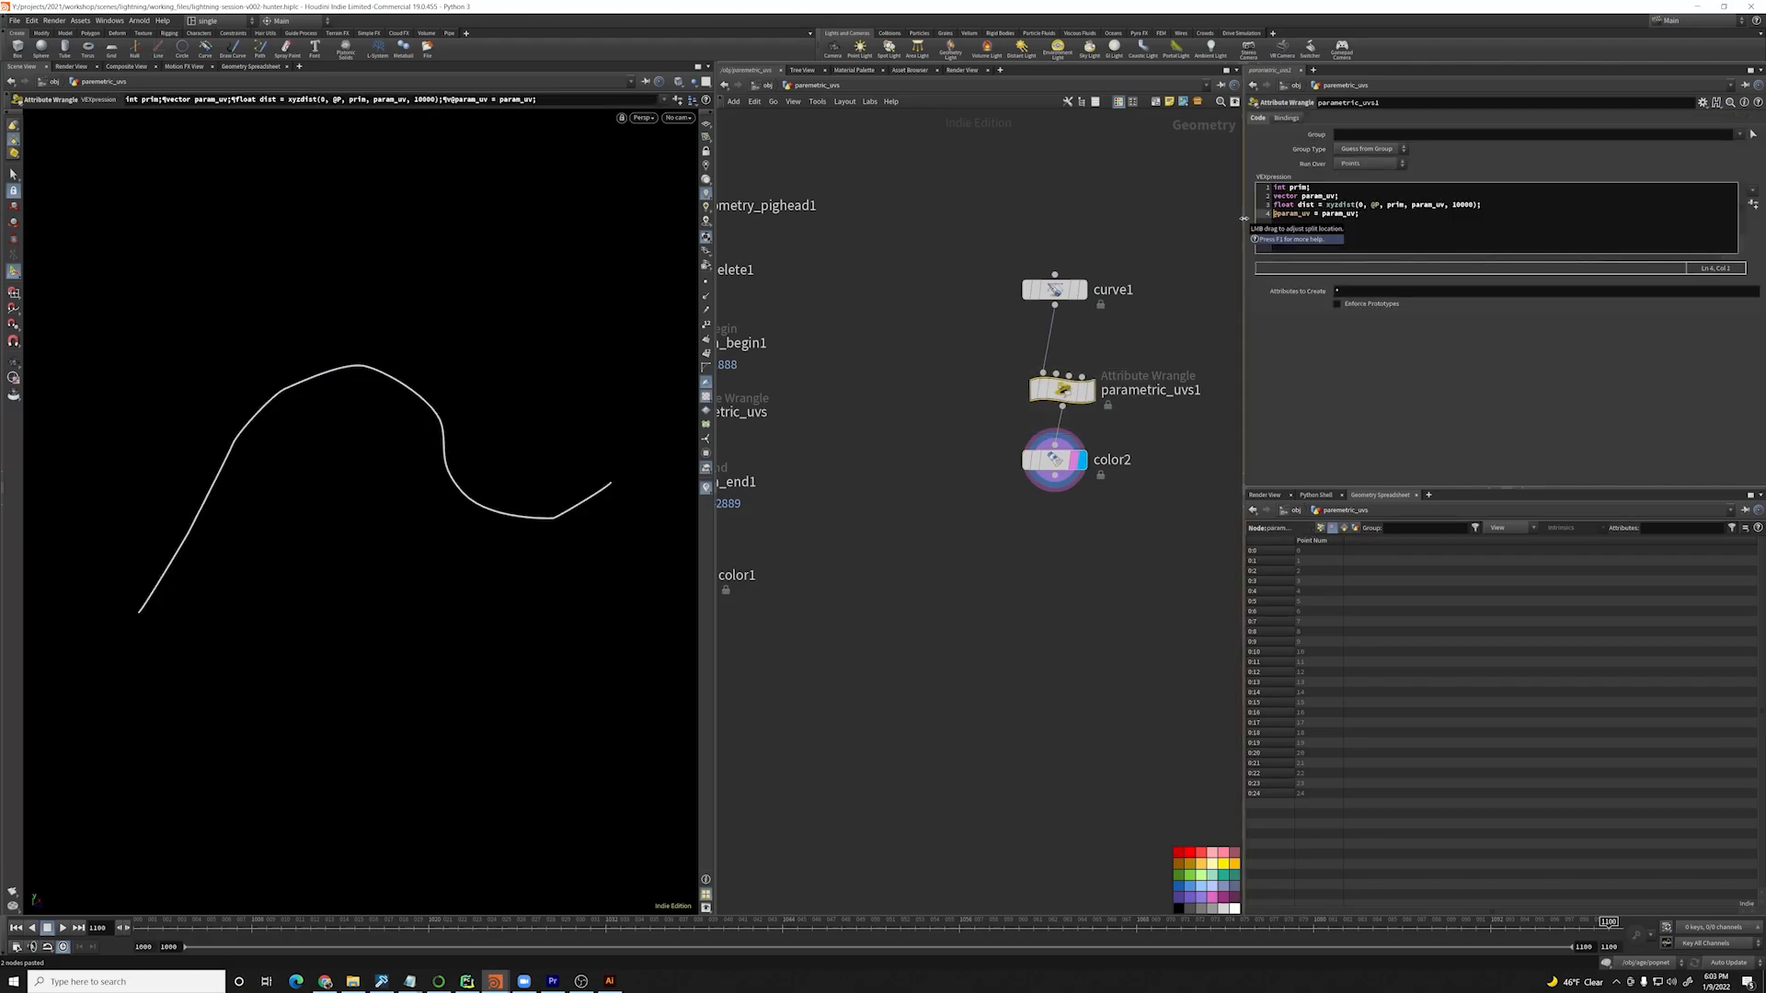
left_click(1358, 214)
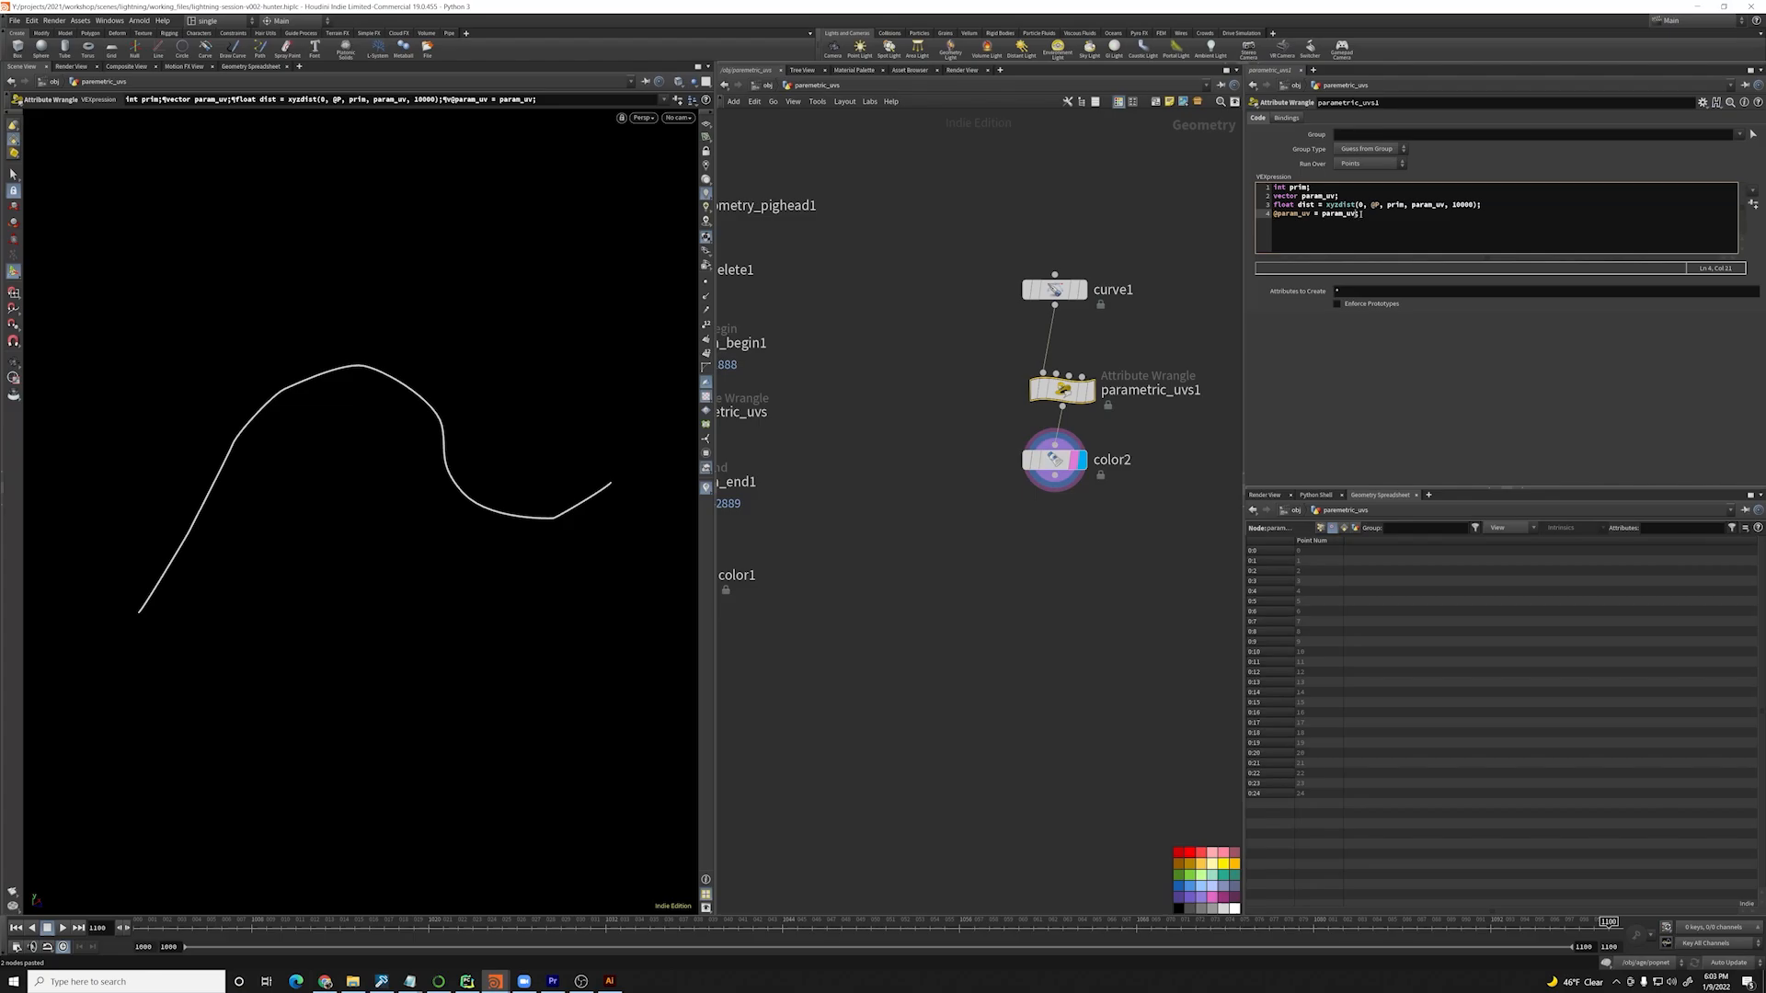
type(".x")
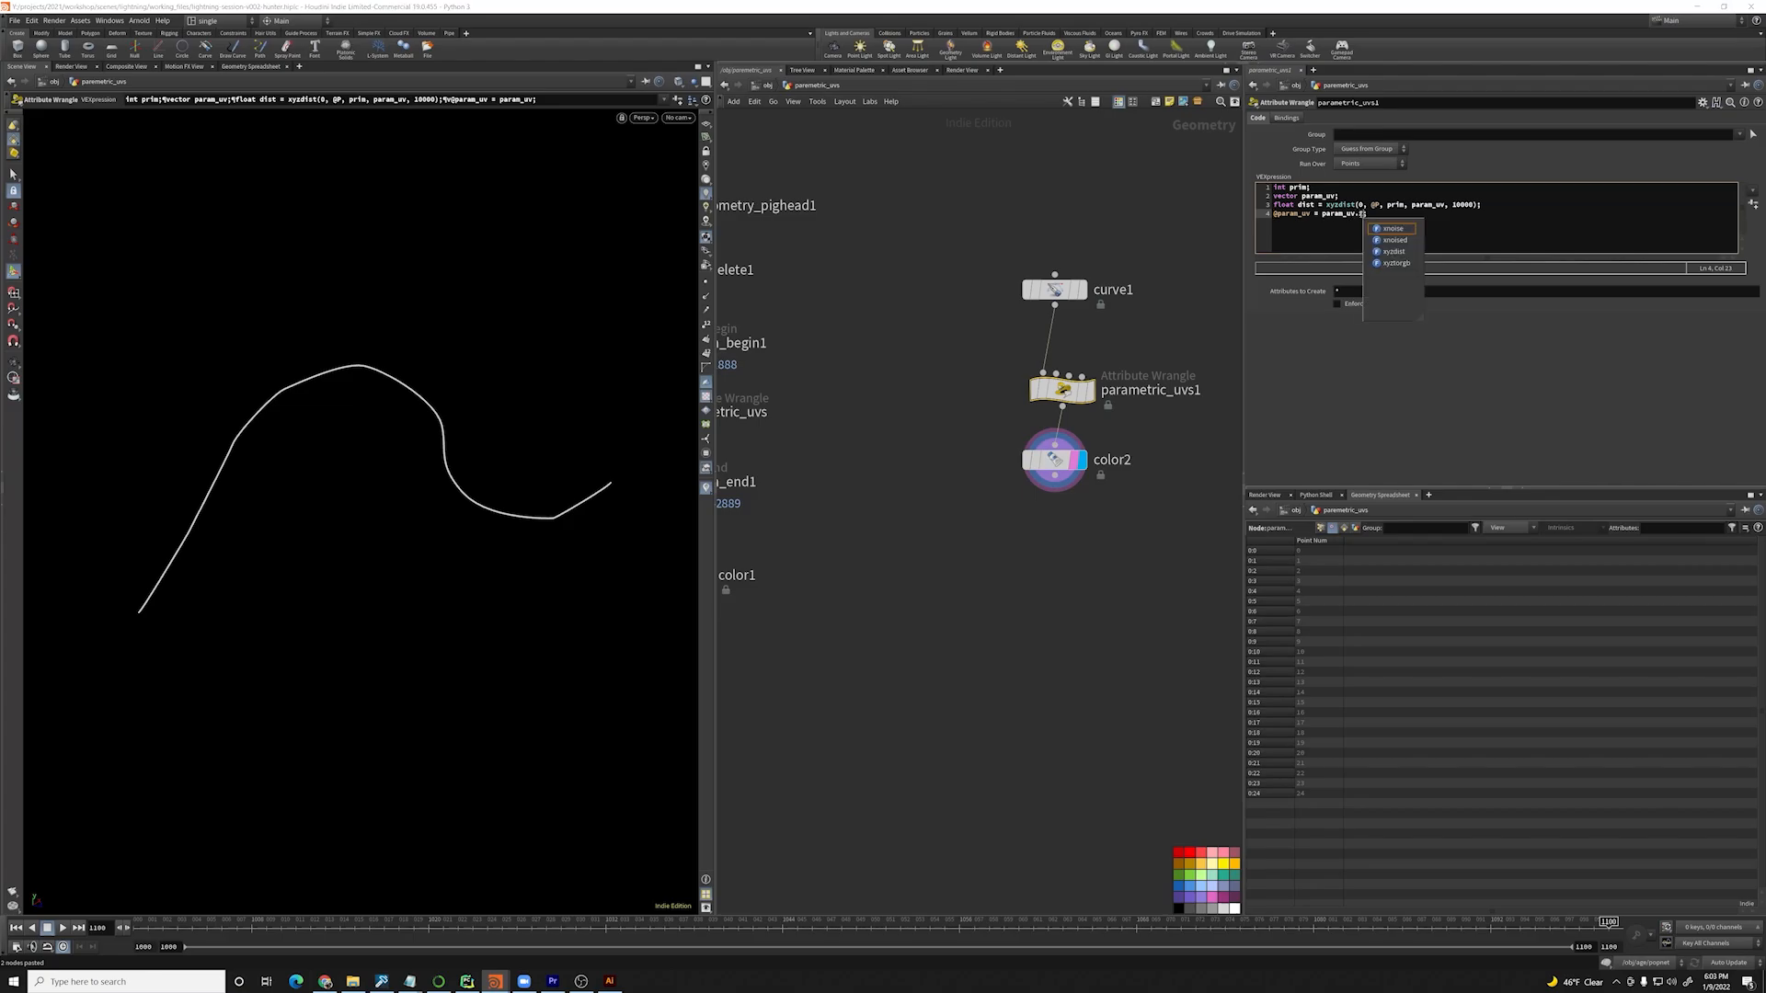
- Set the color2 attribute ramp to run from blue at the start to red at the end
left_click(1055, 459)
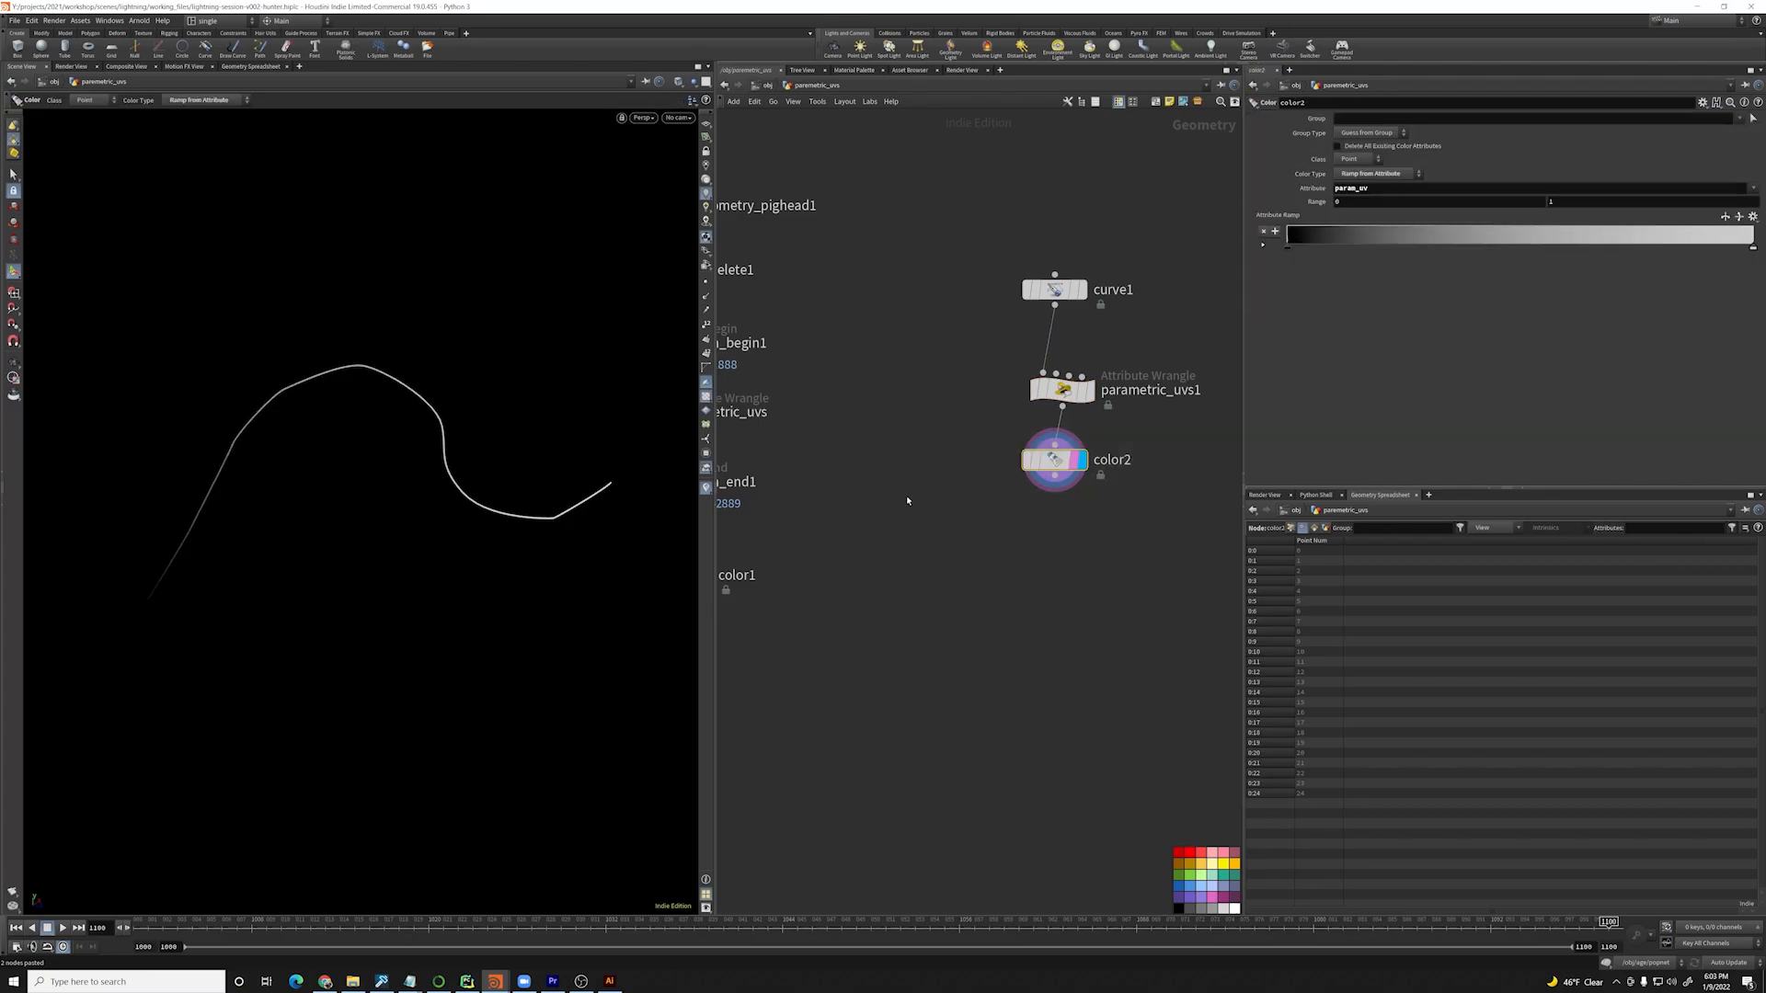
double_click(1288, 246)
left_click(1386, 169)
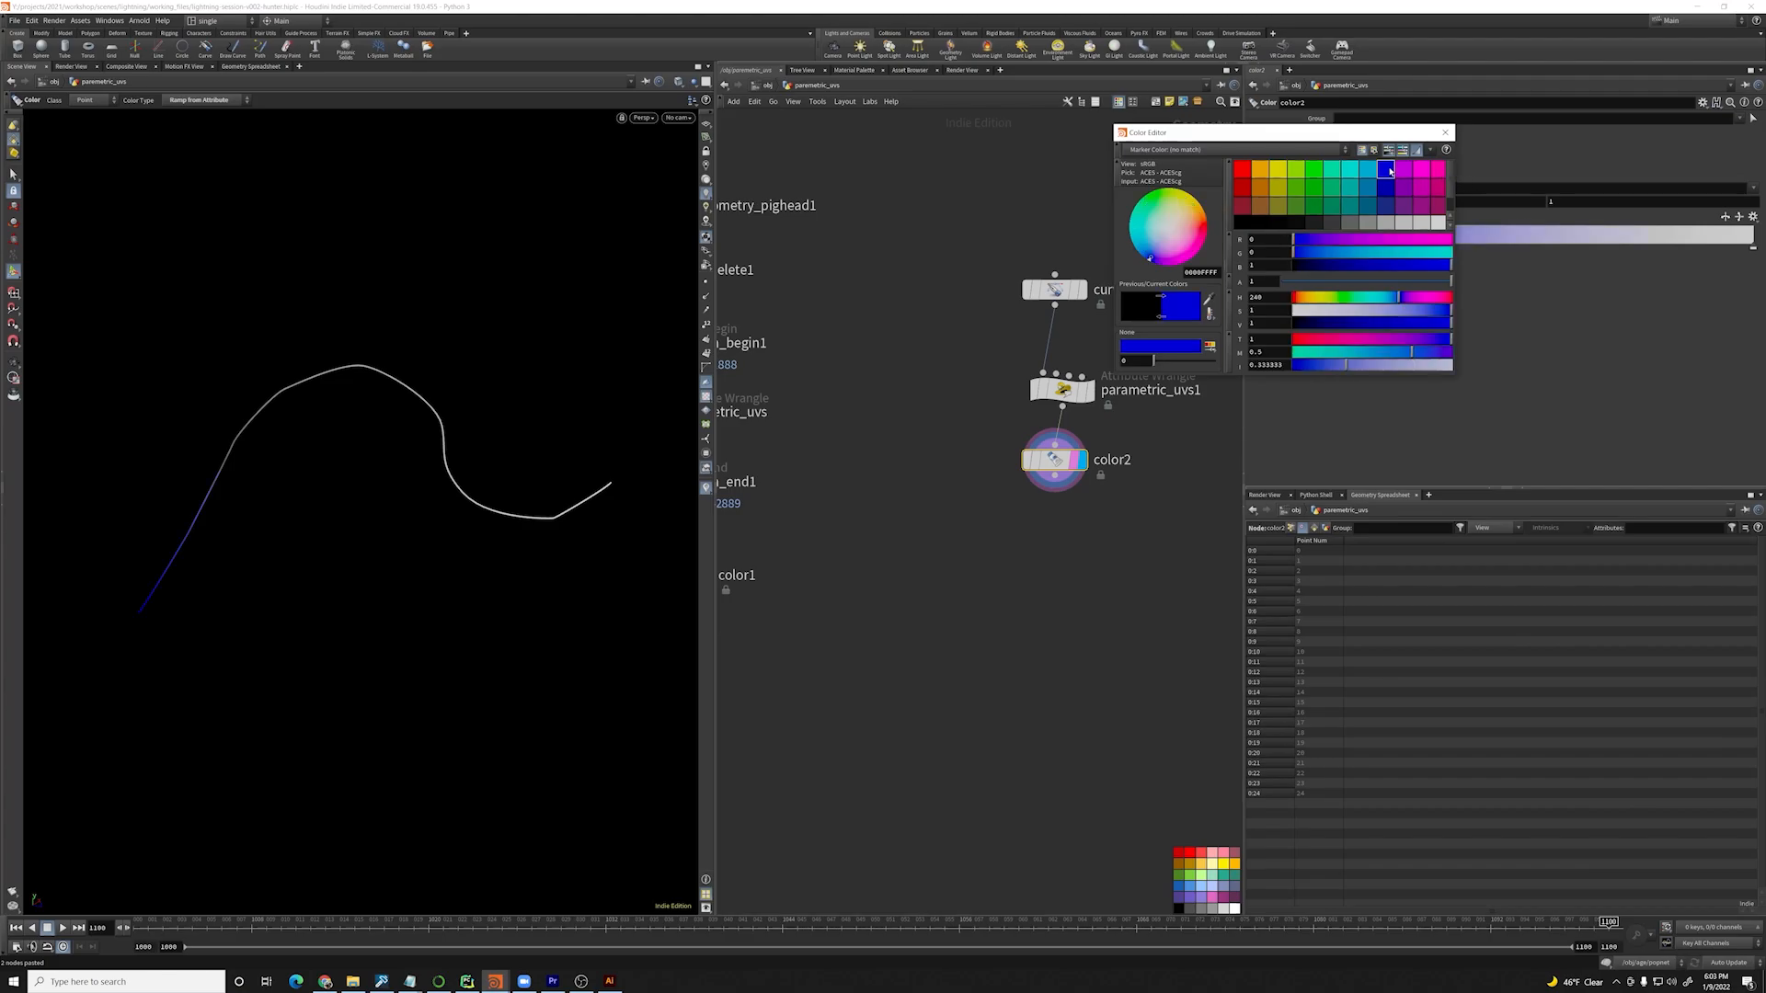
left_click(1445, 132)
double_click(1752, 248)
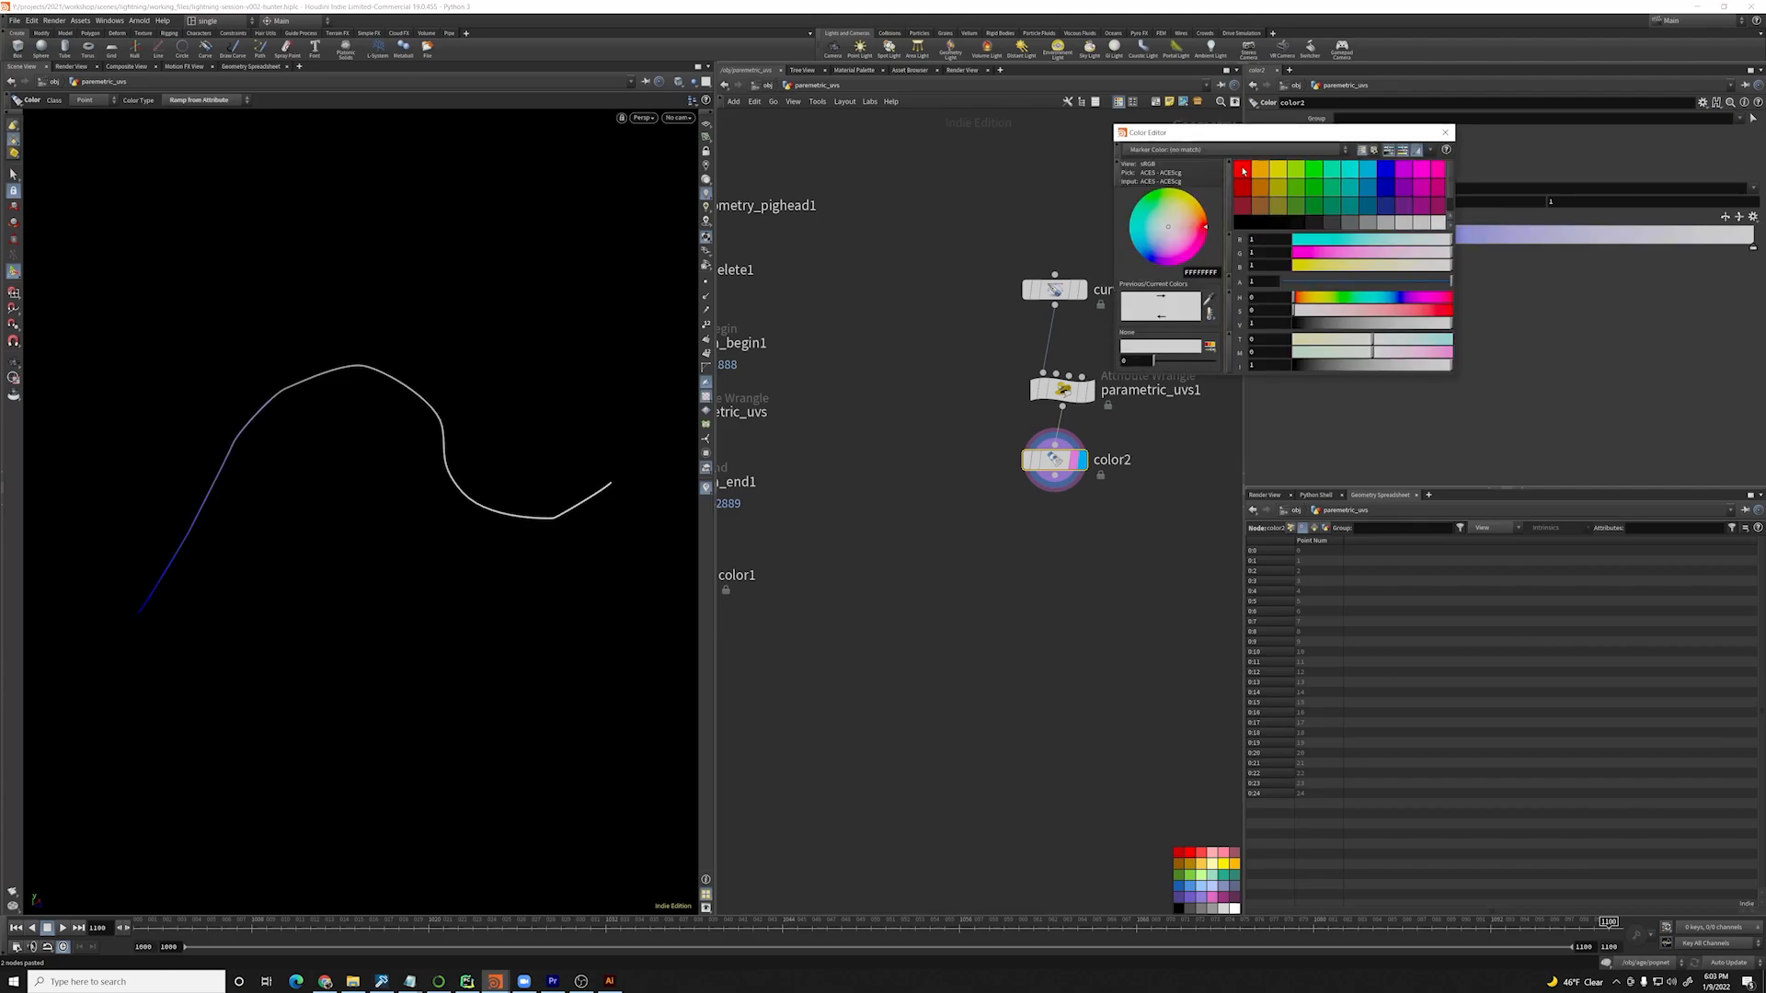
left_click(1243, 171)
left_click(1445, 133)
left_click_drag(345, 467, 479, 361, "alt")
key("Return")
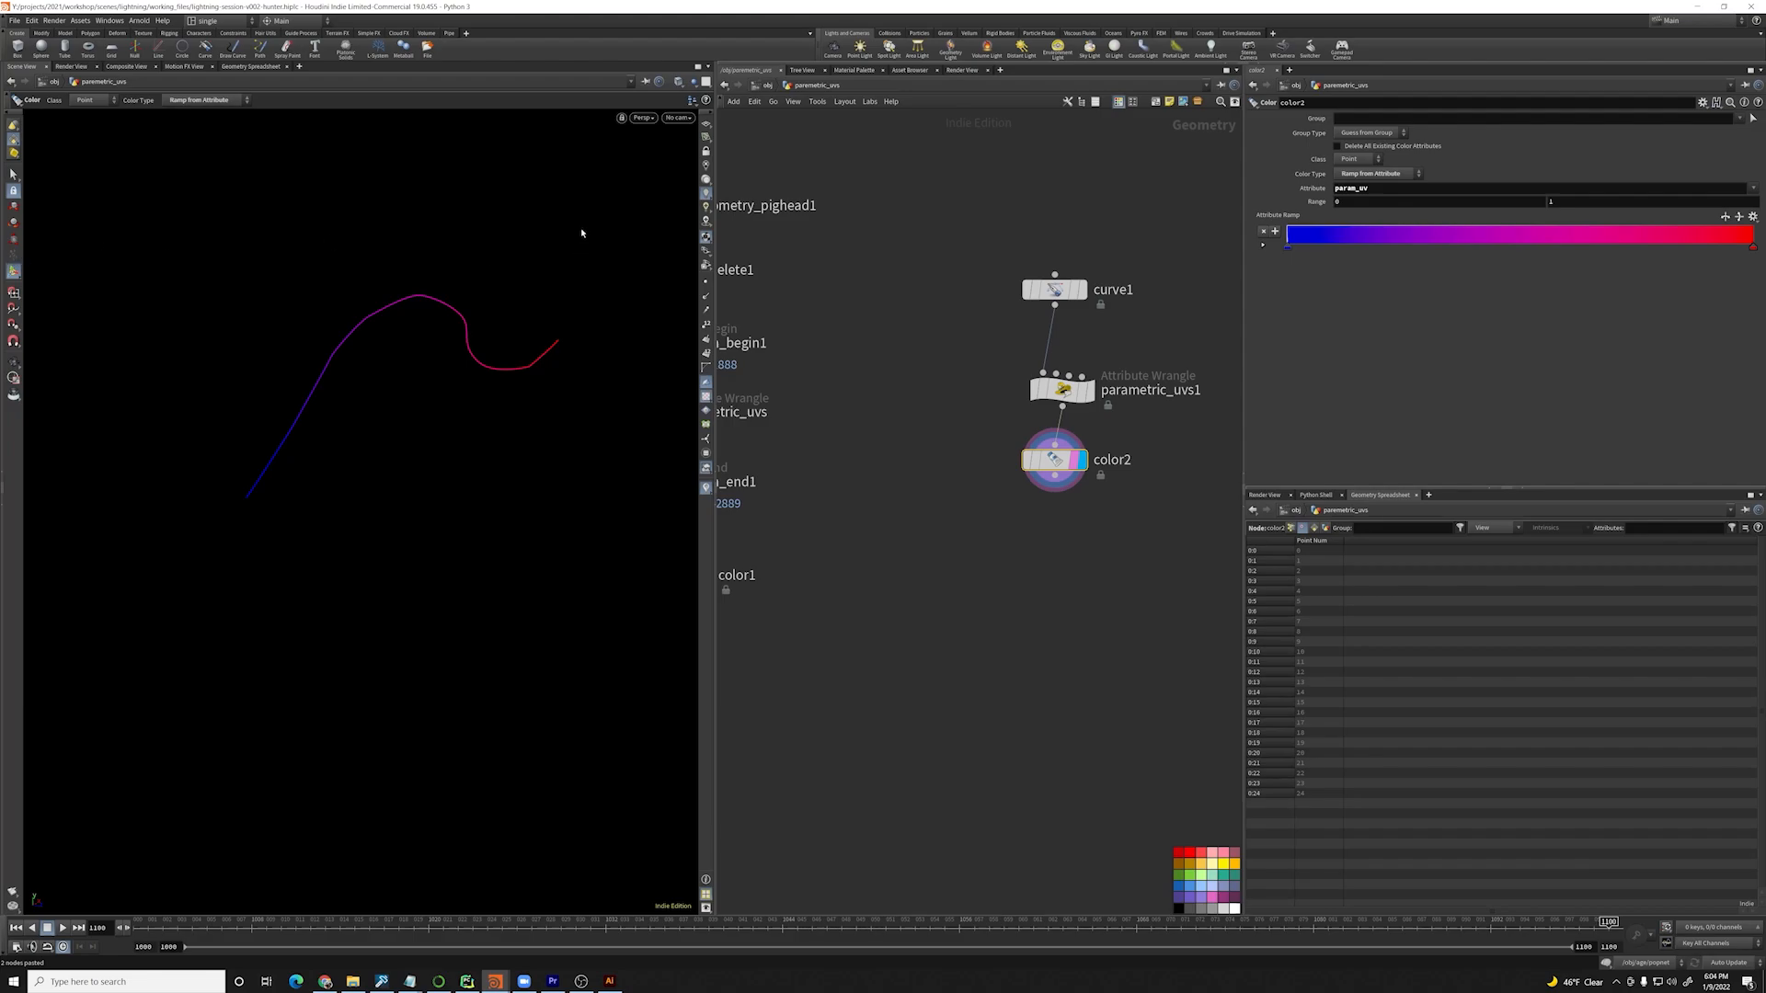
- Align the curve1, parametric_uvs1 and color2 nodes in a straight vertical column
left_click_drag(1151, 203, 938, 552)
key("a")
left_click_drag(913, 575, 907, 548)
left_click_drag(922, 450, 1188, 509)
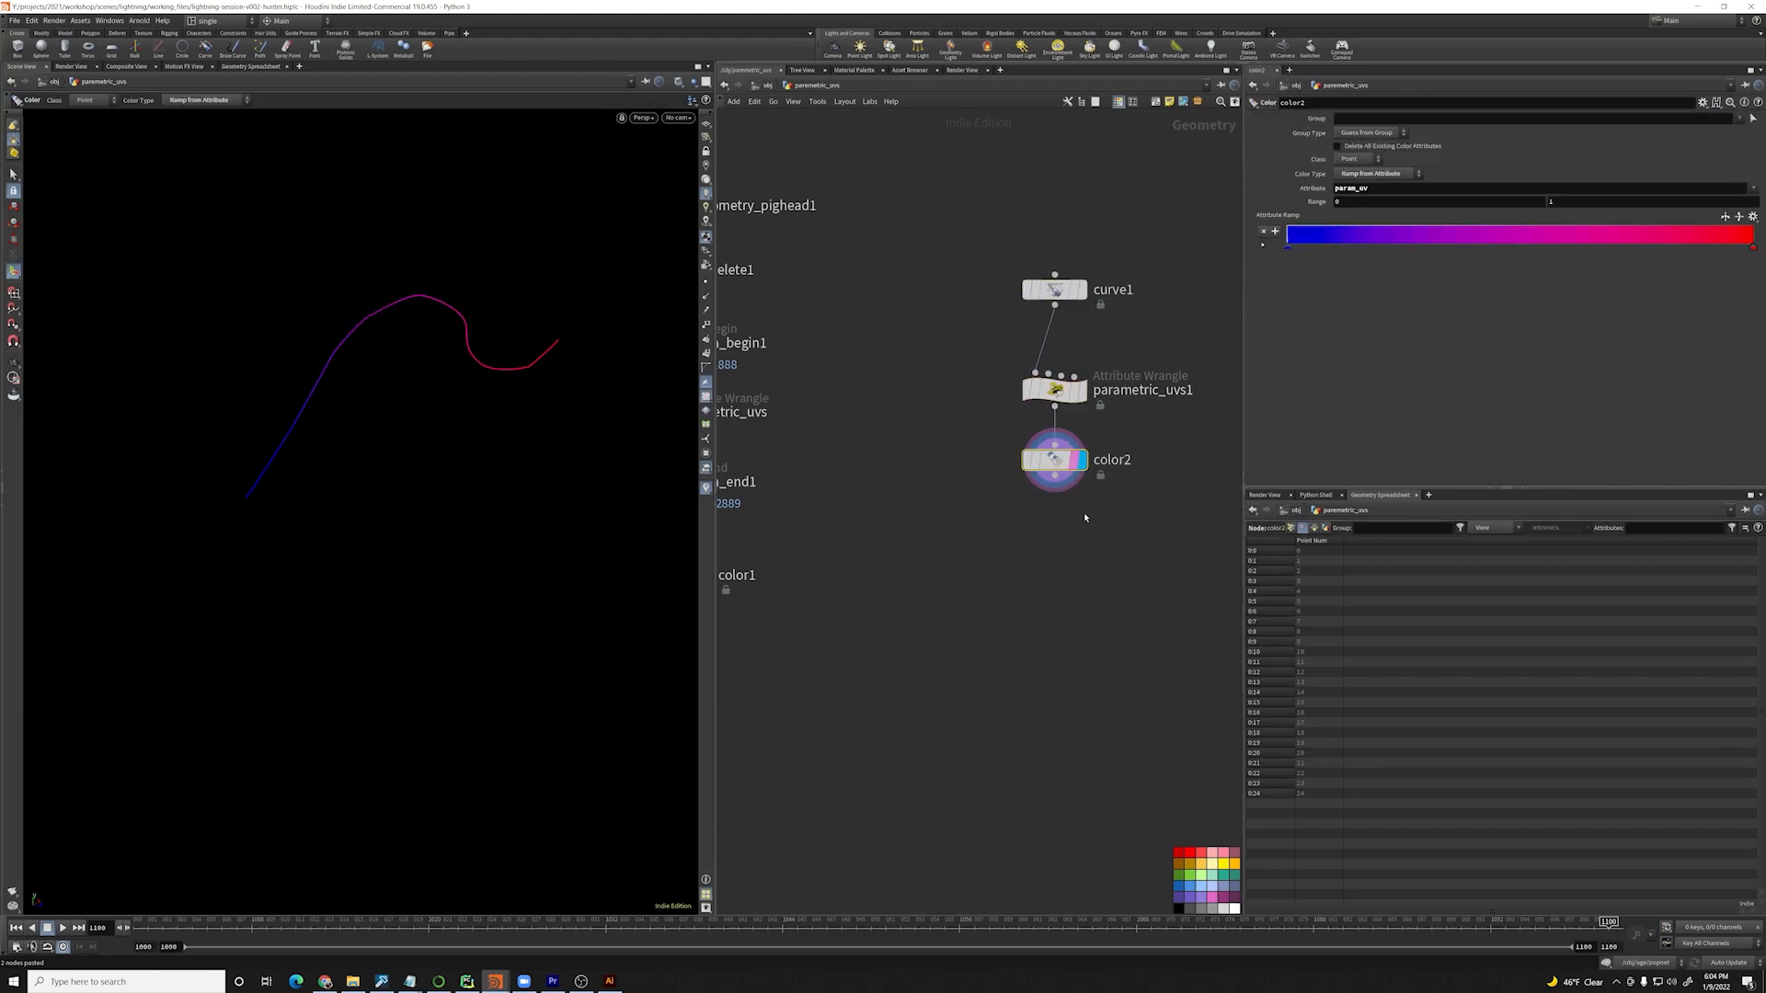
scroll(865, 563, "down", 4)
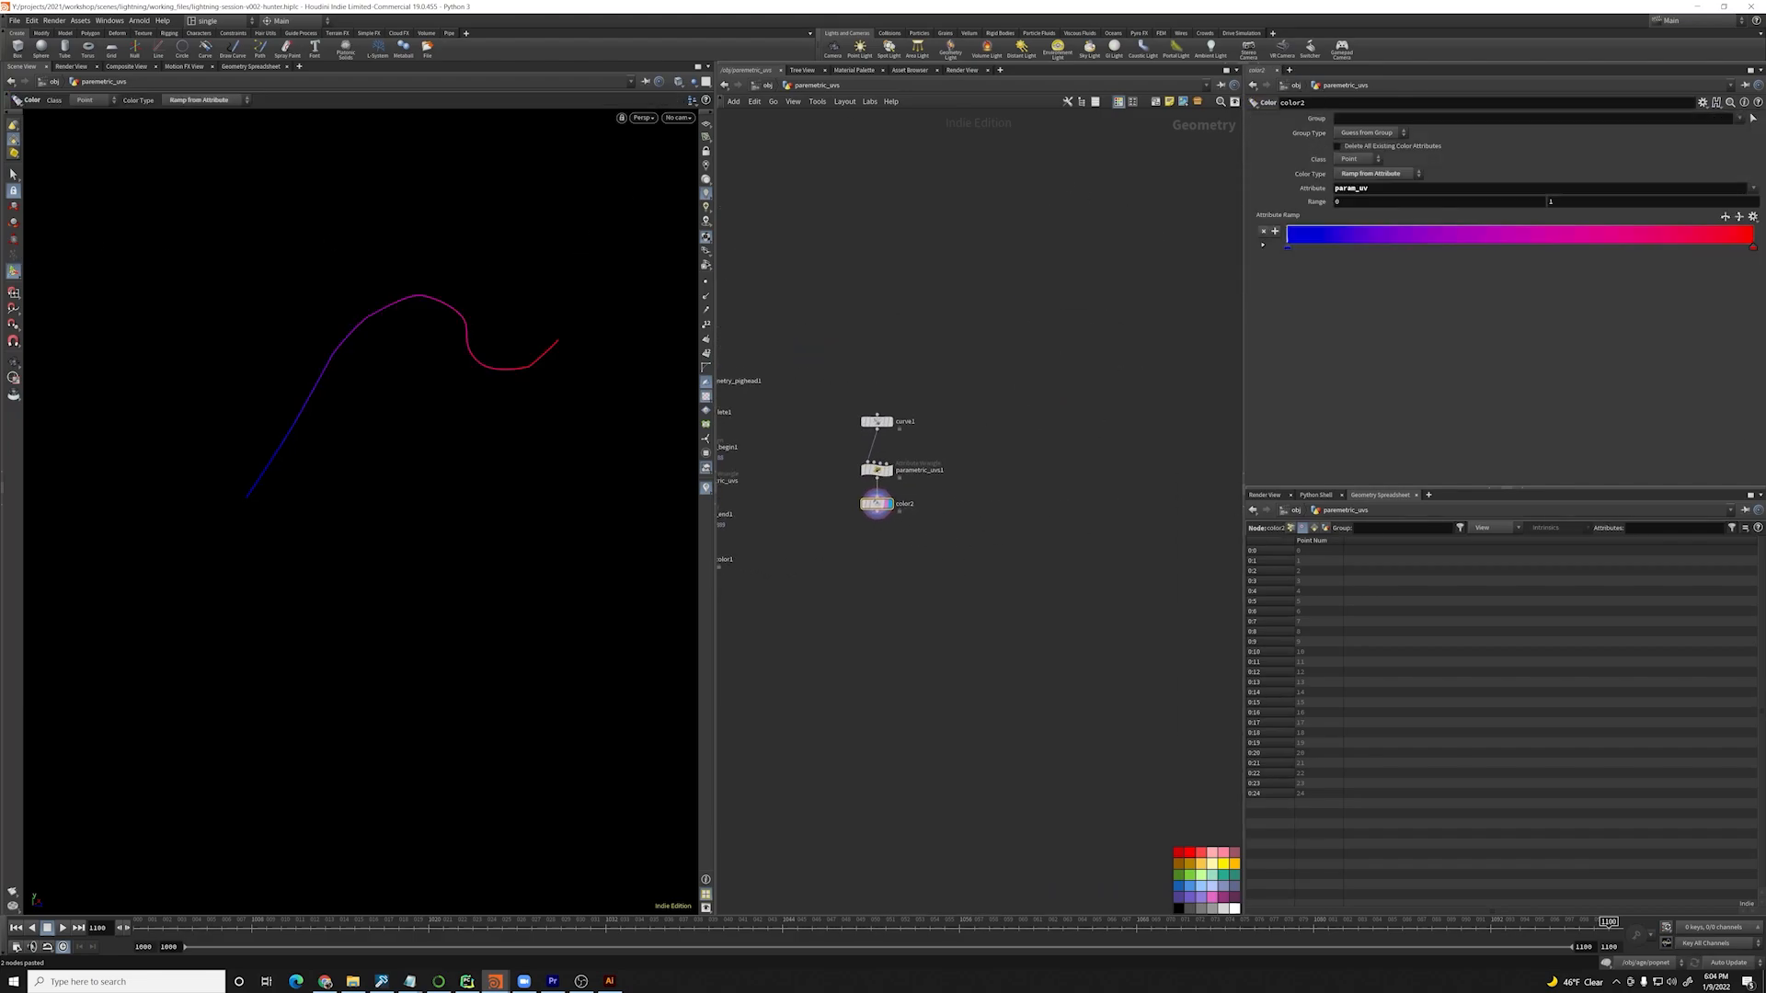
- Go back to the object level and add a Geometry object below paremetric_uvs
left_click(768, 85)
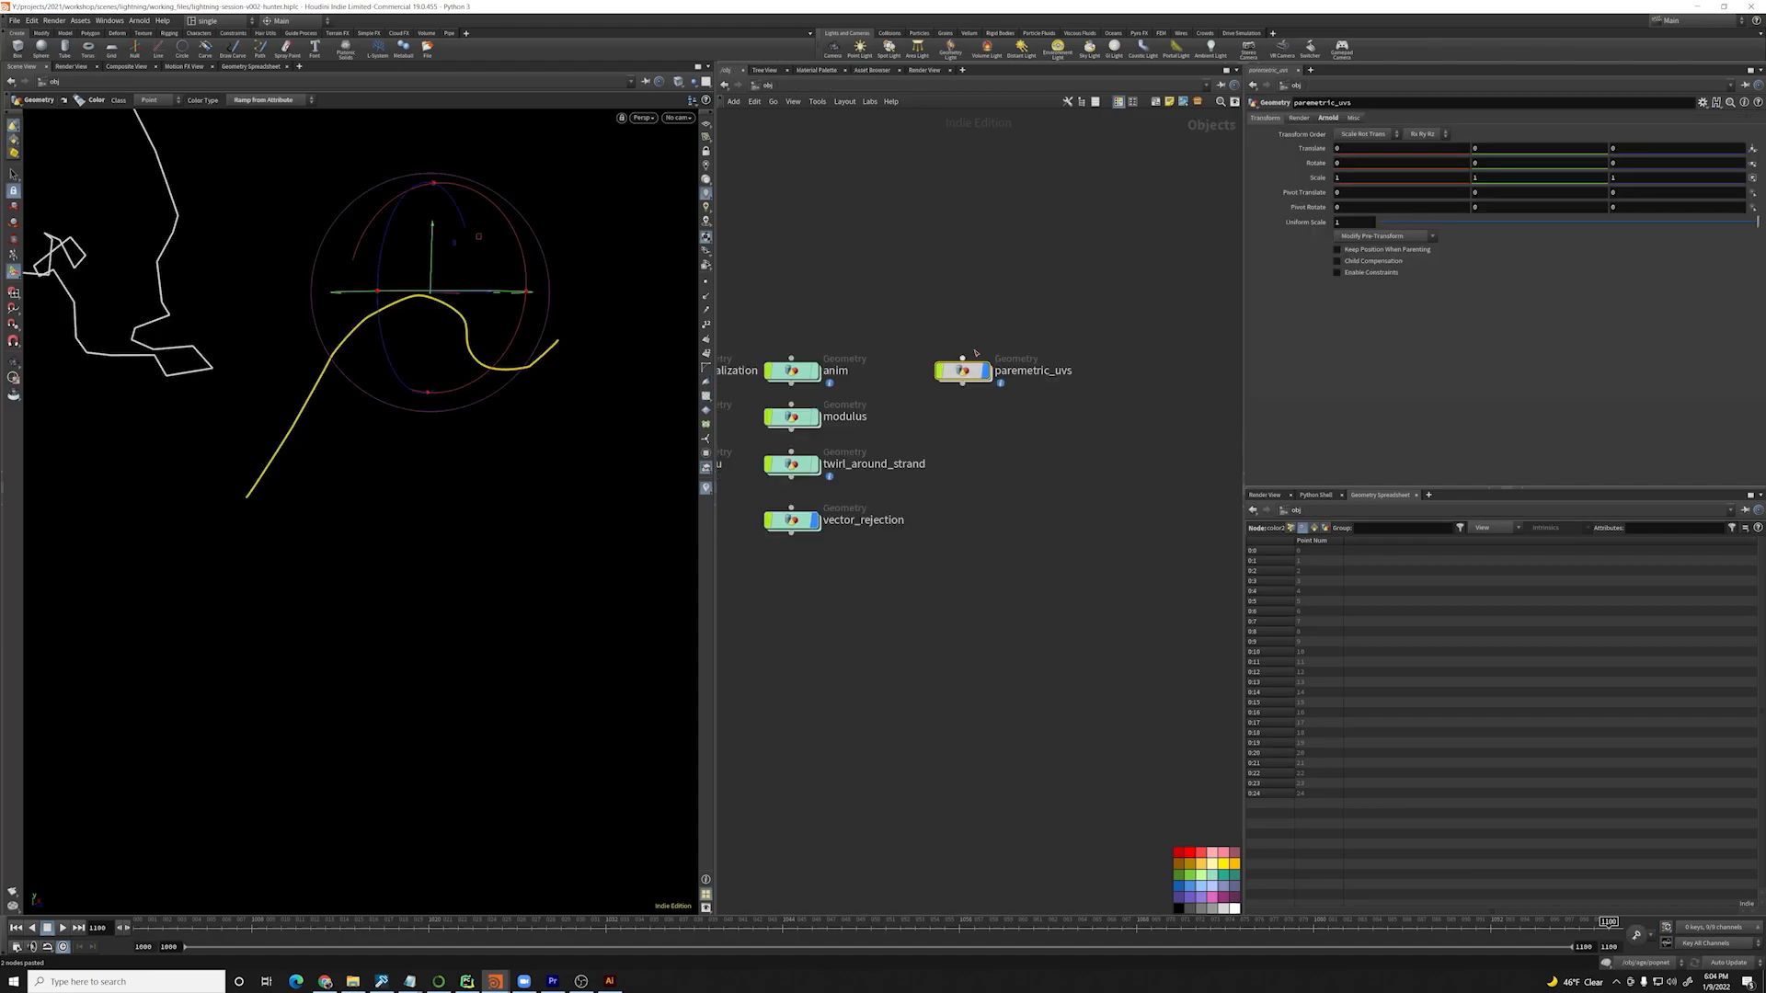
key("Tab")
type("ge")
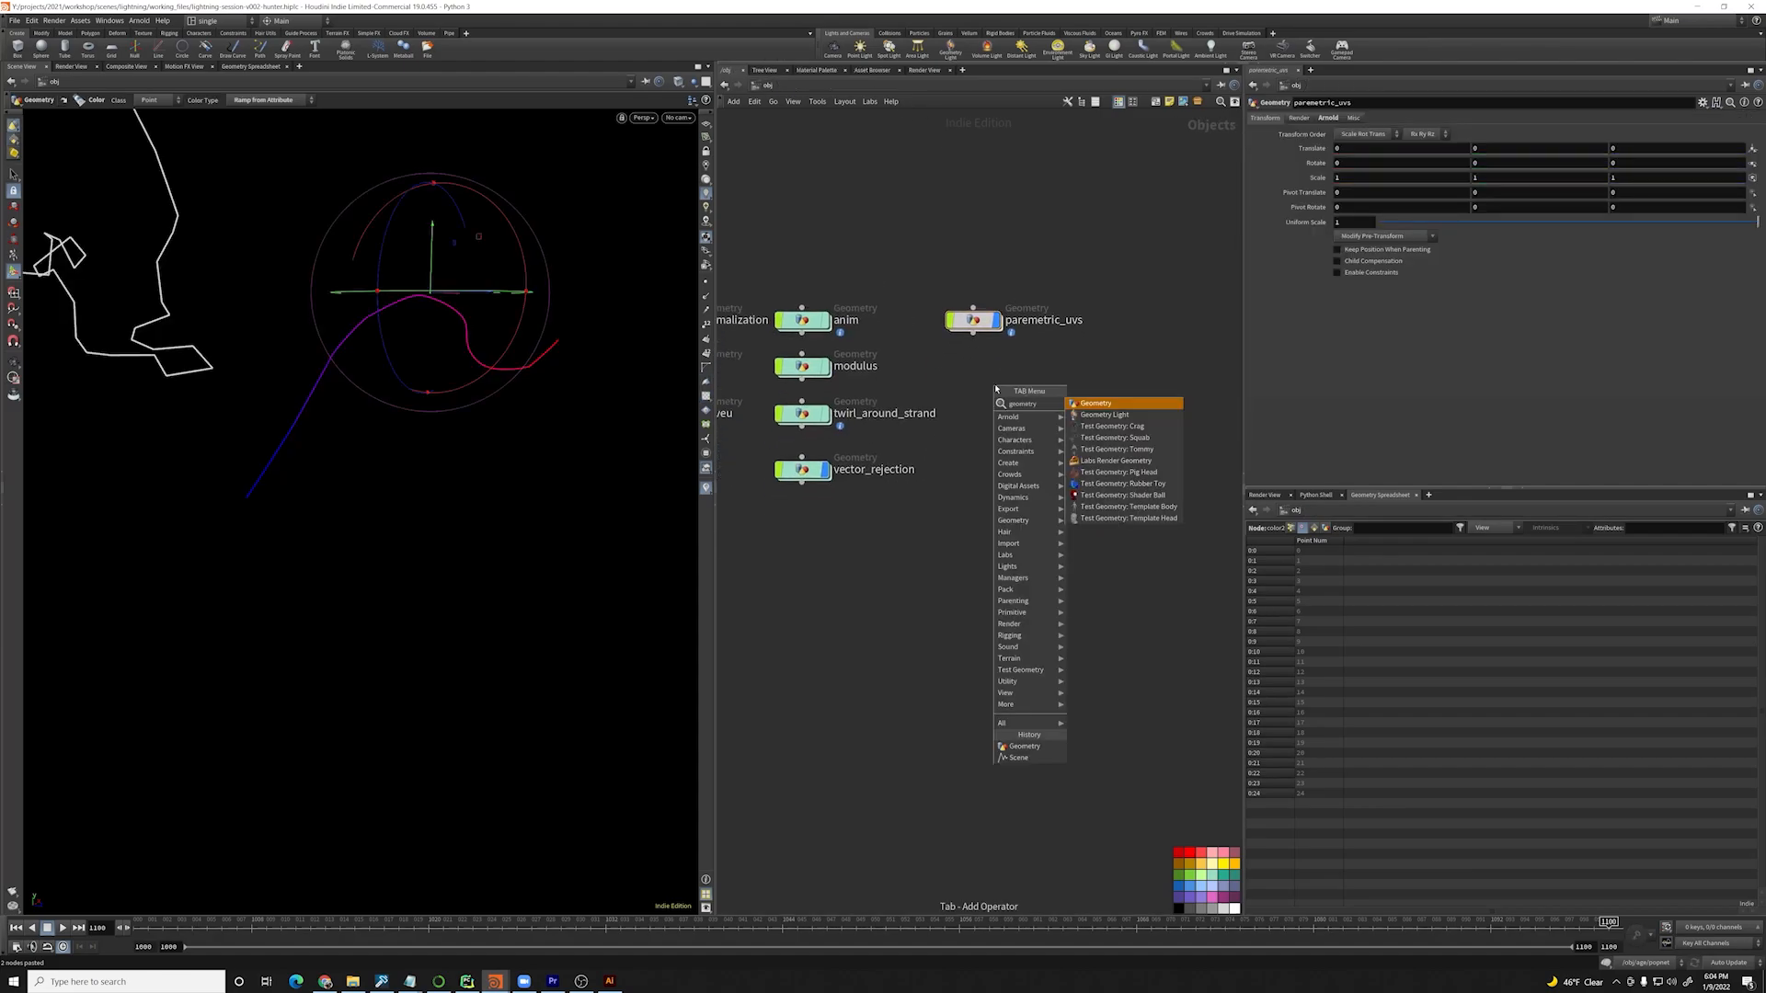
key("Return")
left_click(976, 370)
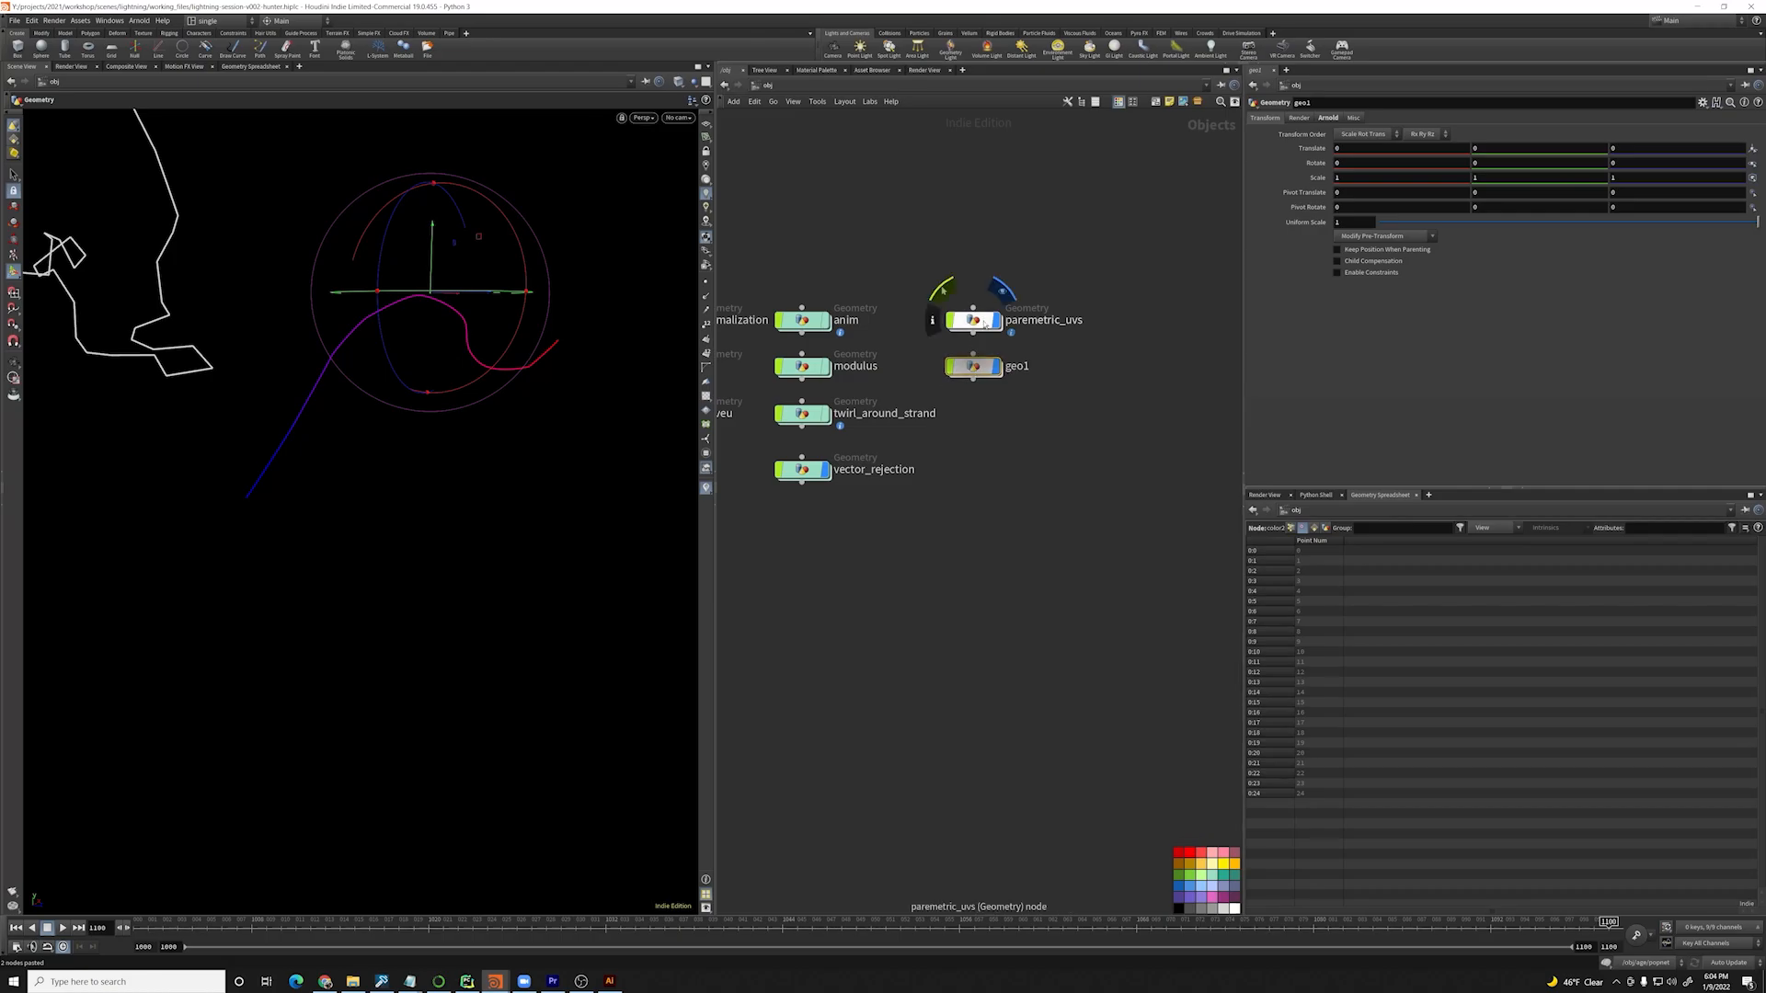
- Rename the new Geometry object as points_along_curve
left_click(1015, 367)
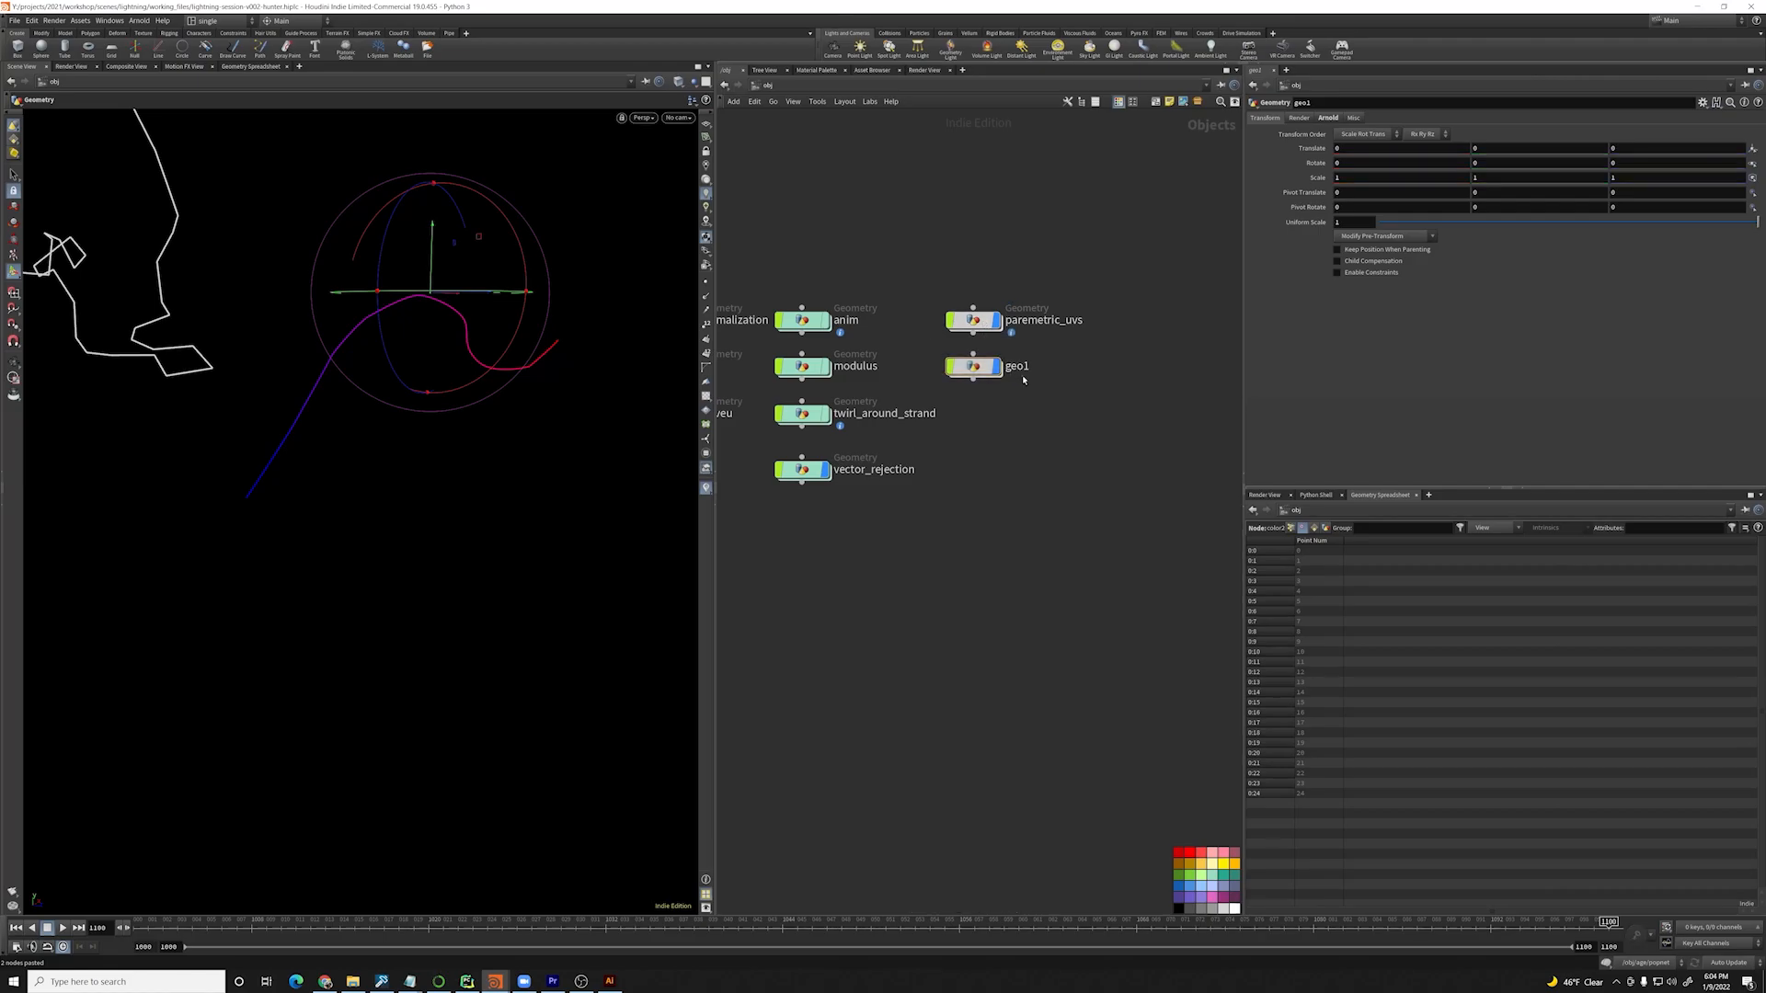
type("points_a")
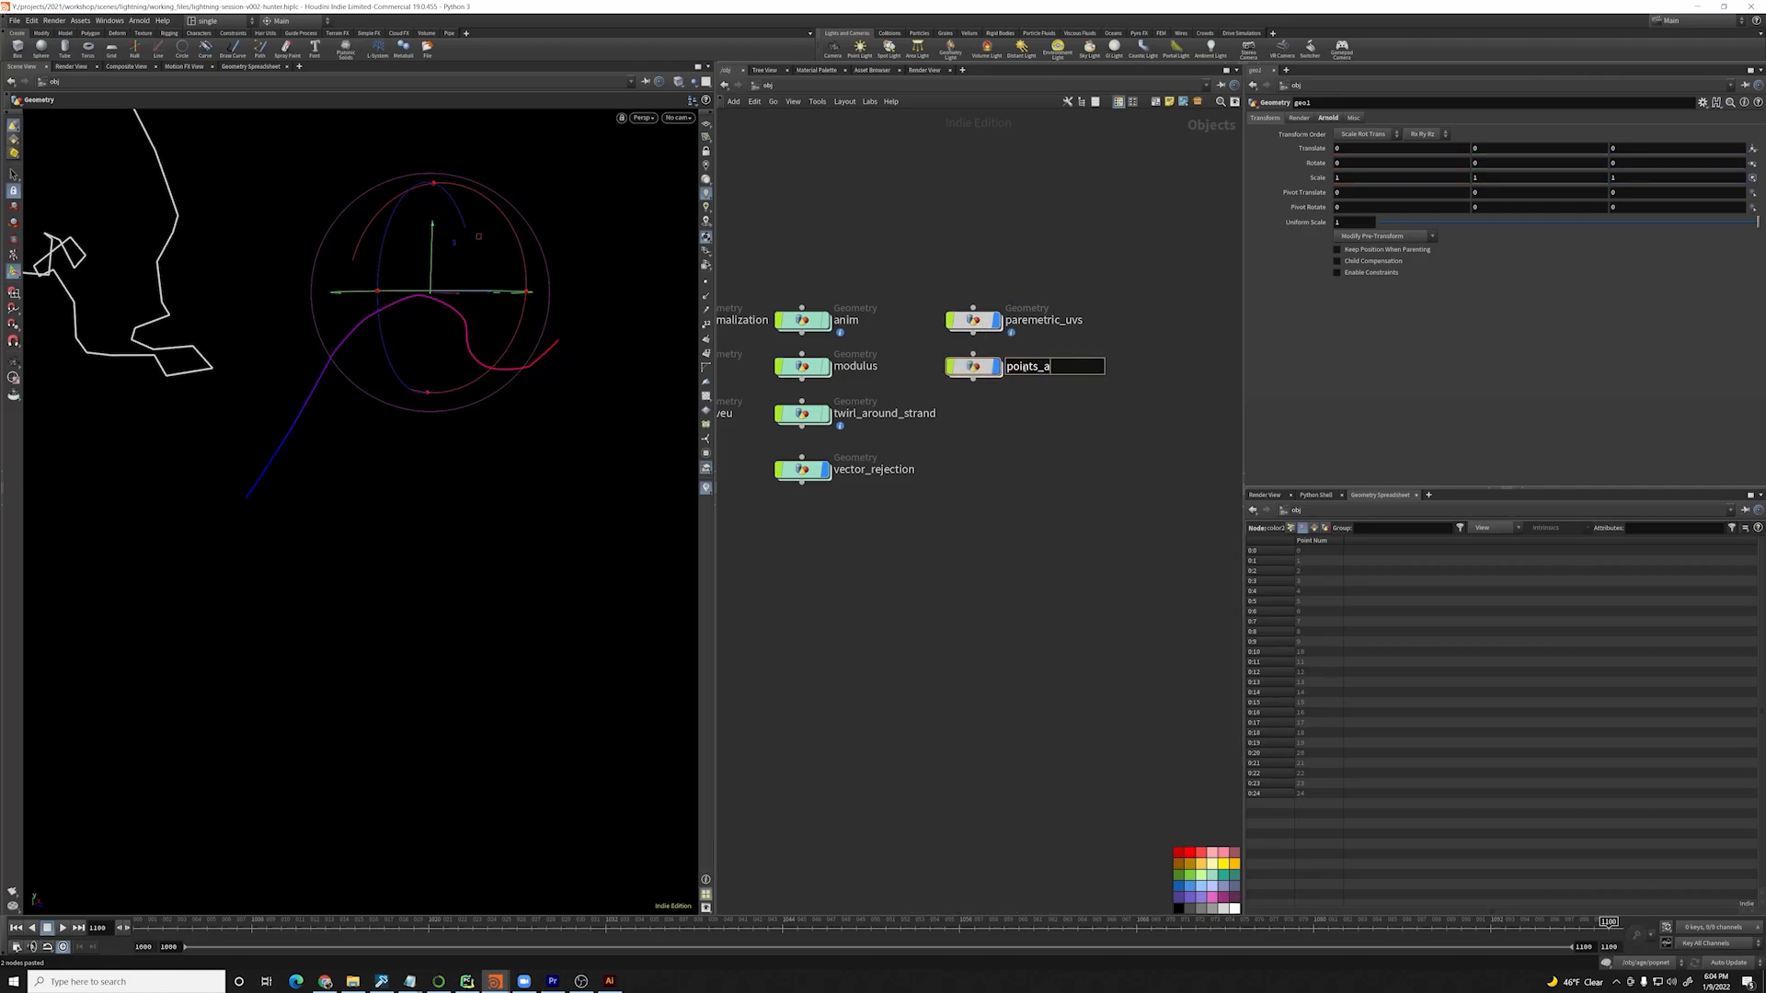
type("long_curve")
key("Return")
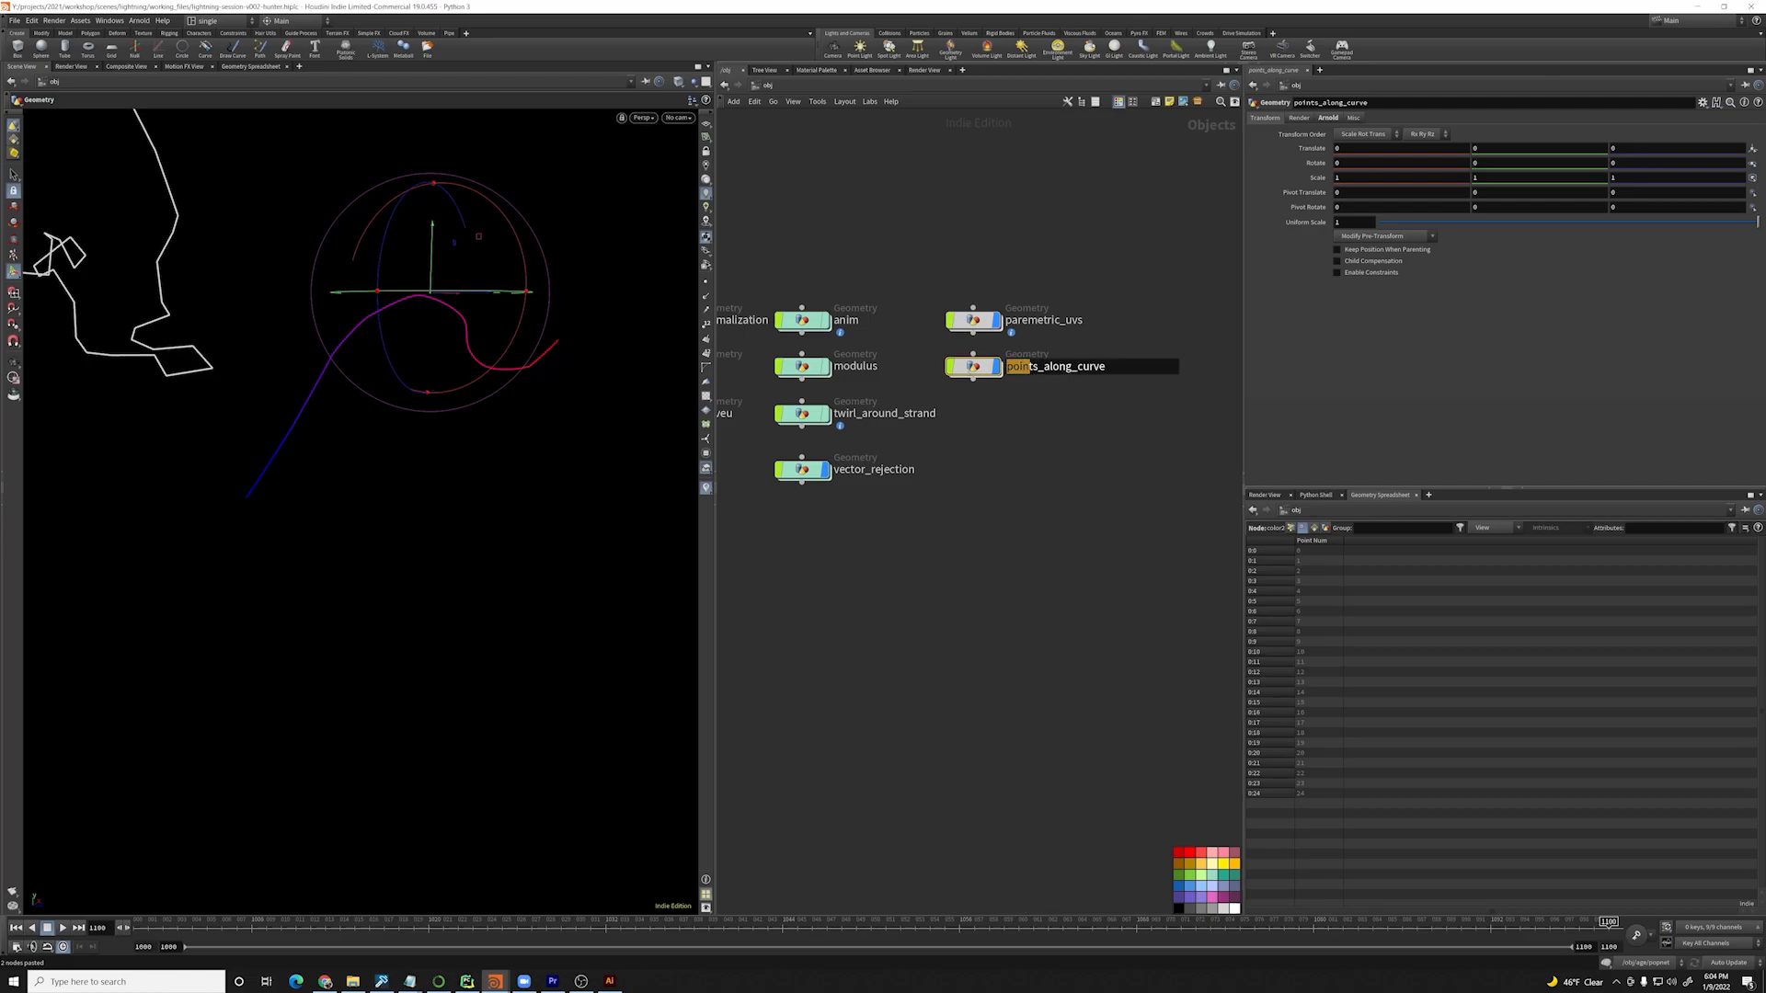
- Inside points_along_curve, paste the curve, uvtexture1, uv_to_curveu and color2 node chain and display color2
double_click(975, 368)
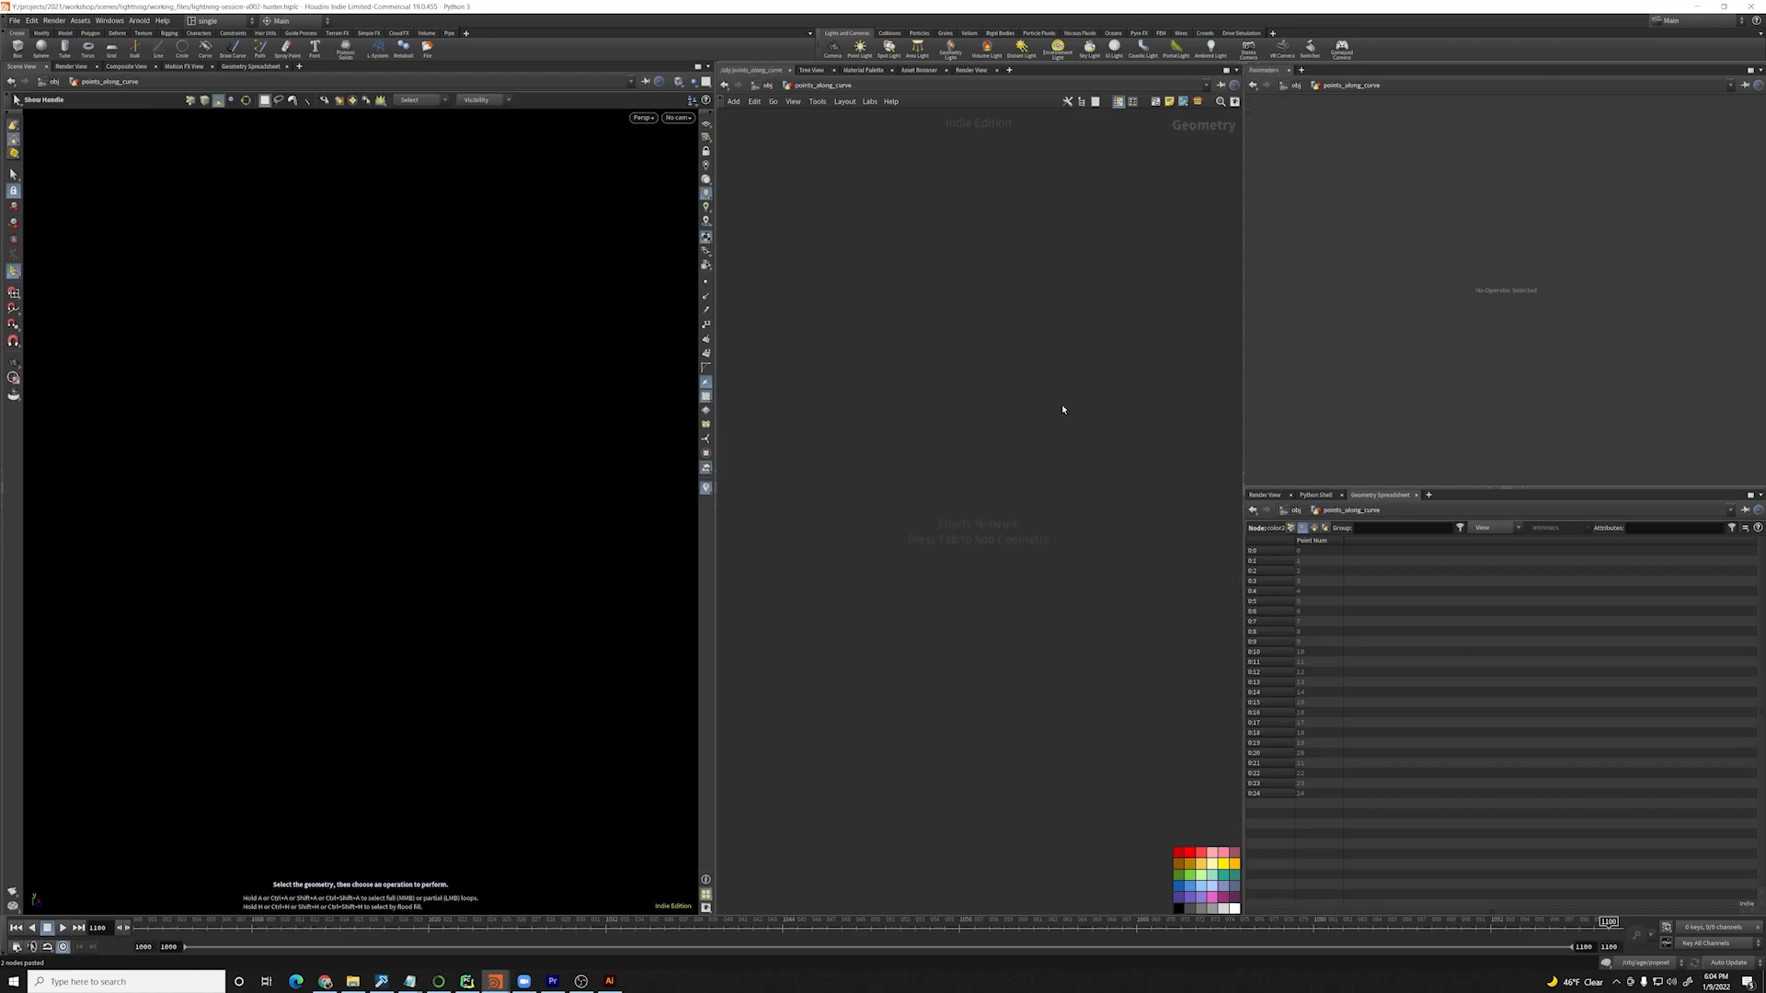
key("Tab")
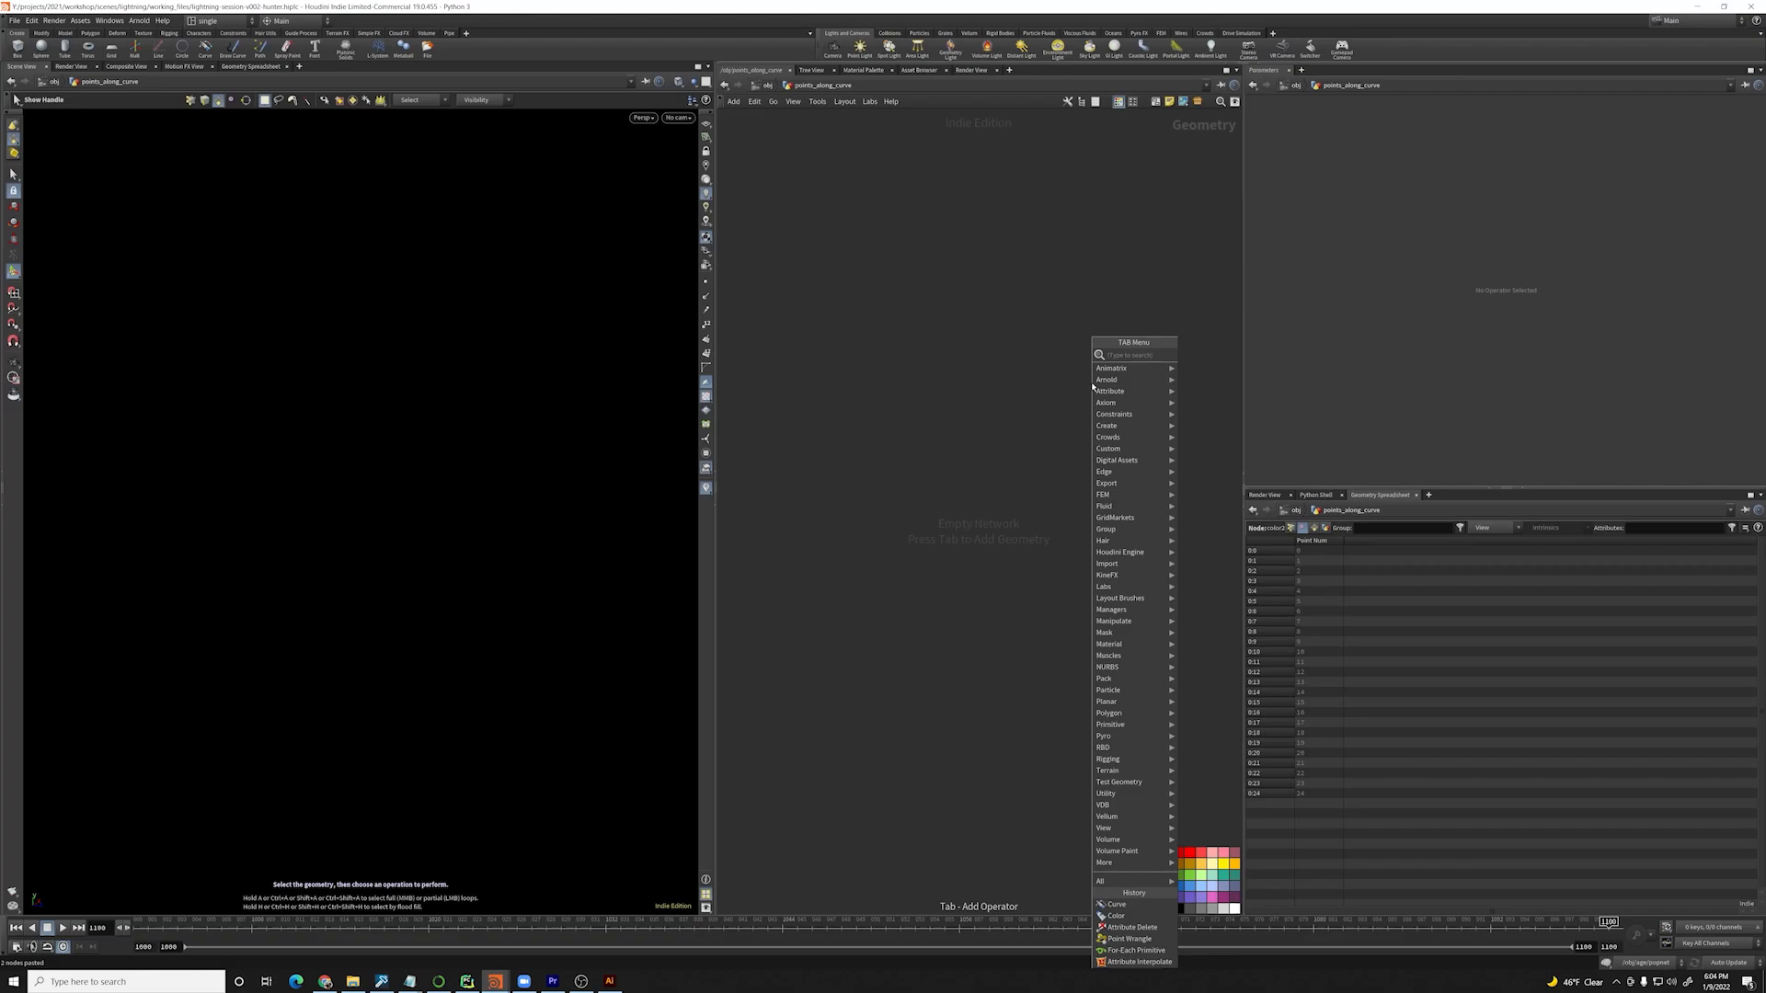
left_click(879, 412)
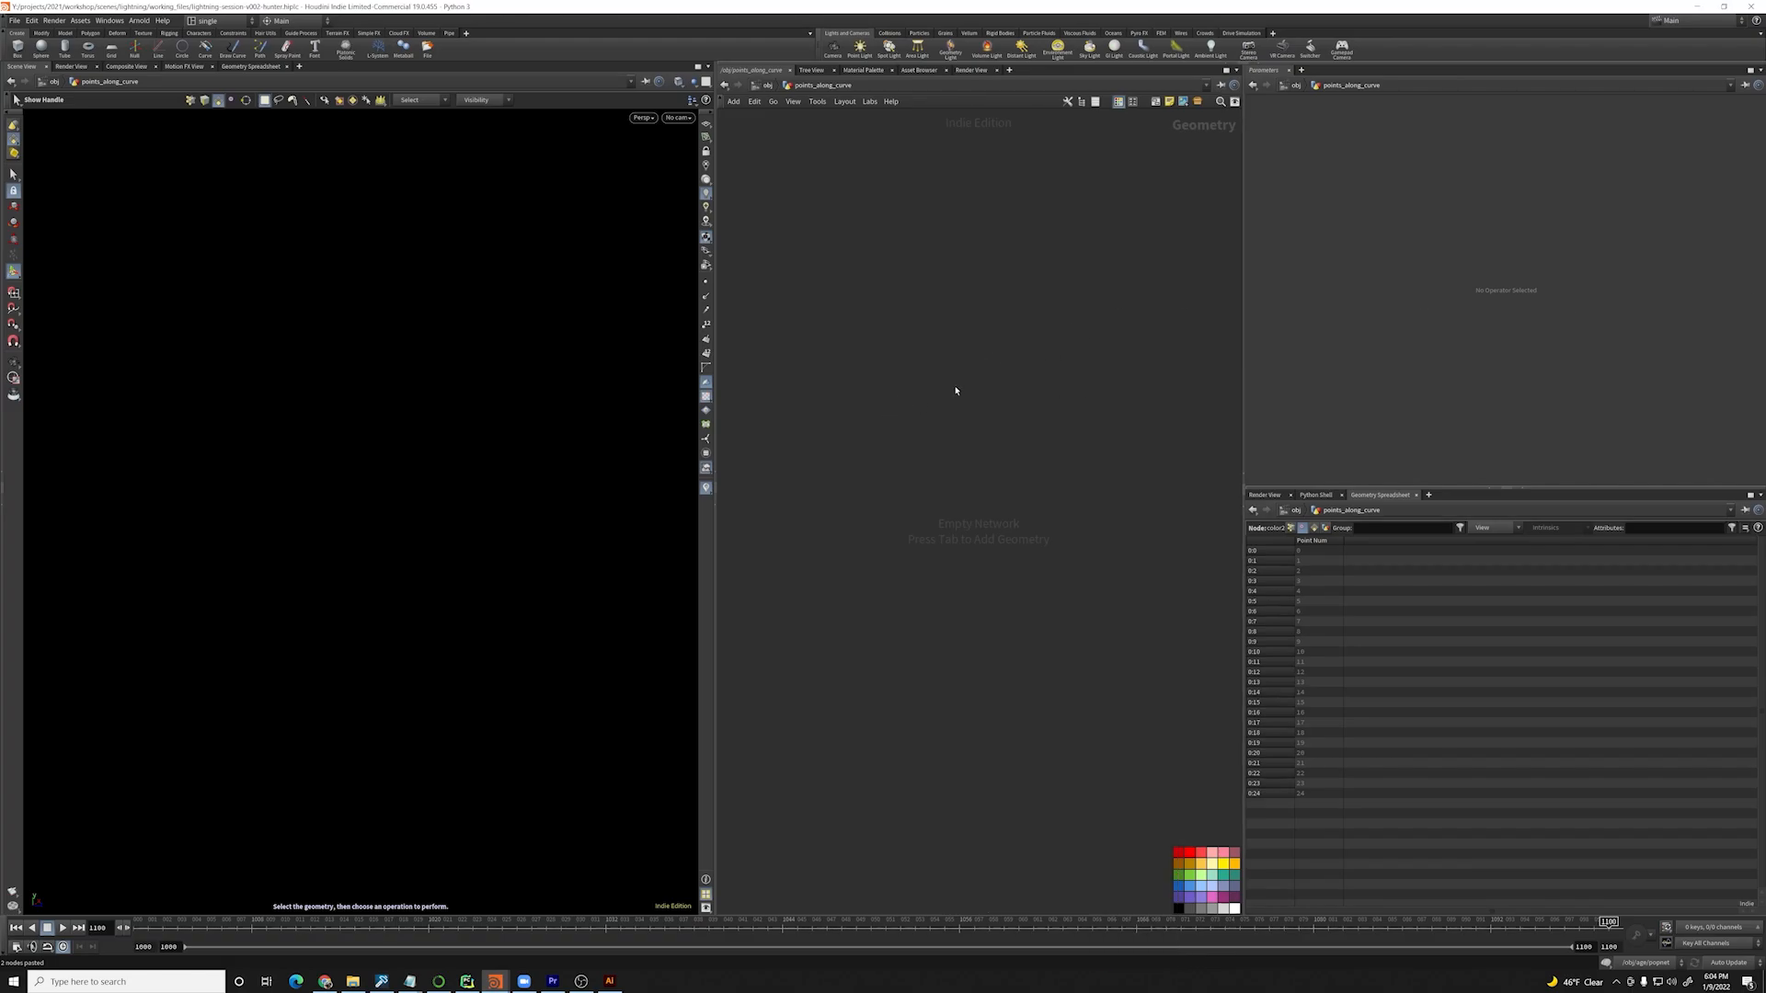
key("ctrl+v")
left_click_drag(1108, 475, 901, 520)
left_click(977, 483)
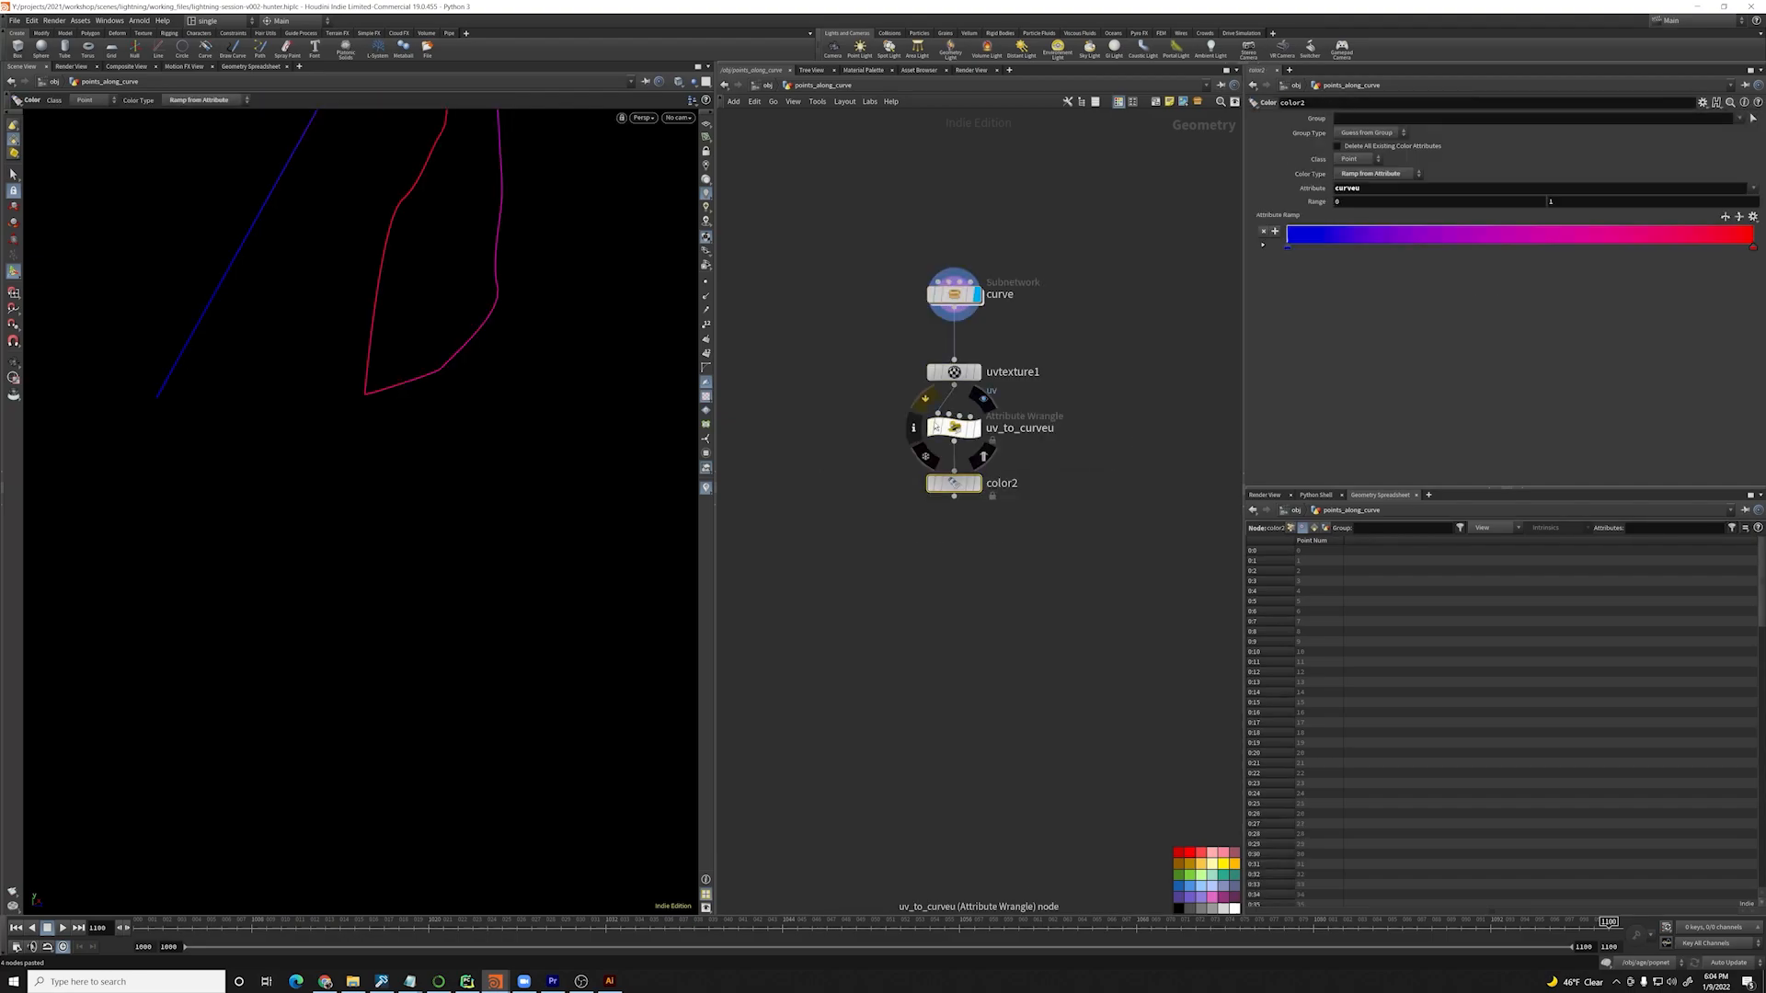
left_click_drag(354, 331, 434, 422, "alt")
key("Return")
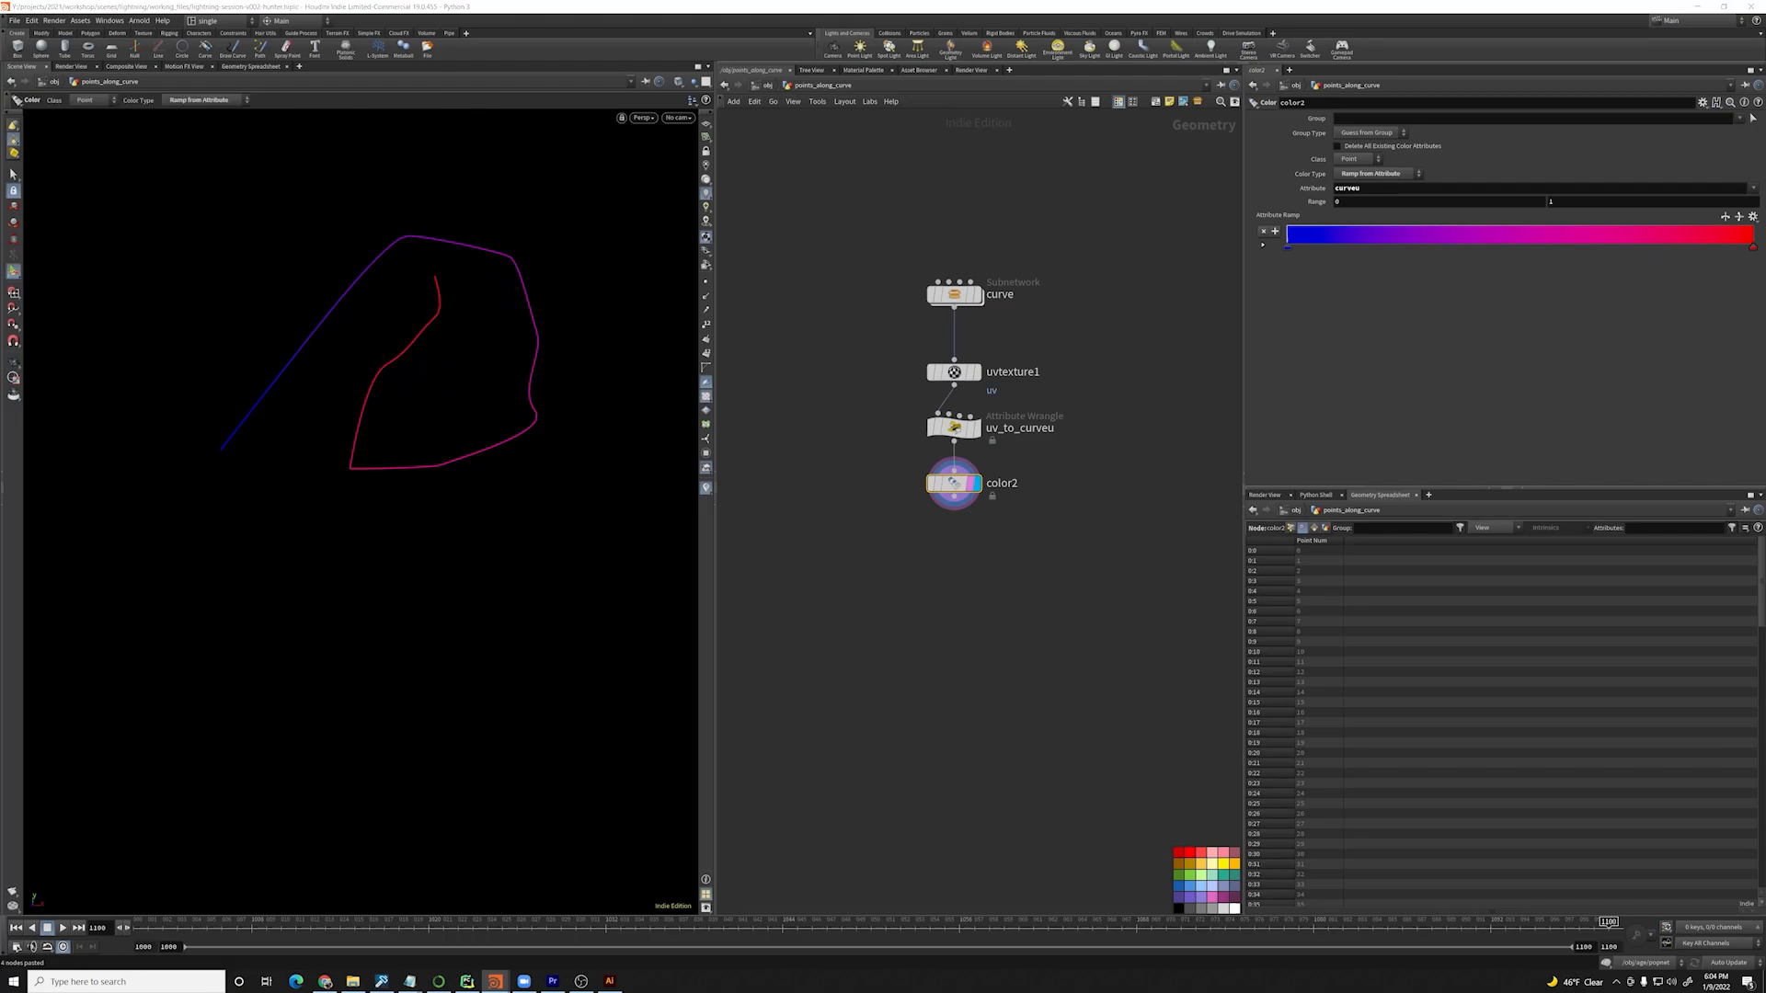
- Append a Scatter node to color2, display it, and switch the network wires to the curved style
middle_click_drag(917, 514, 1000, 407)
scroll(999, 406, "up", 2)
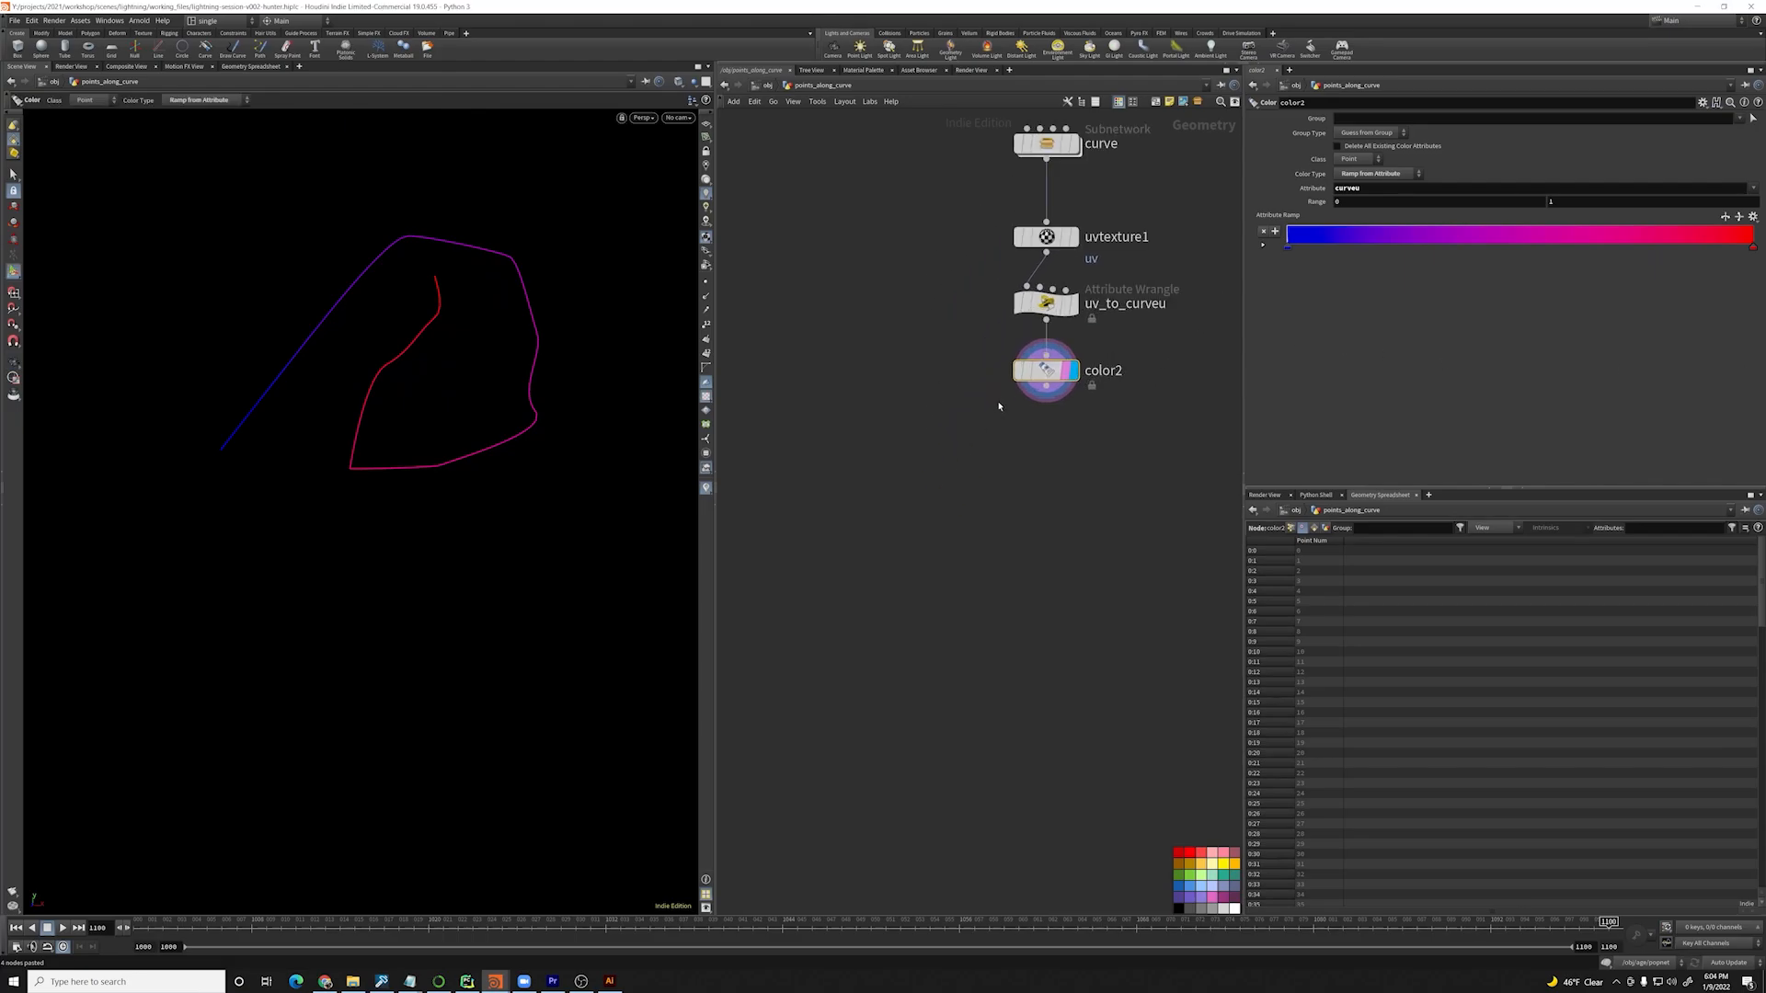
left_click_drag(1045, 386, 913, 468)
type("scat")
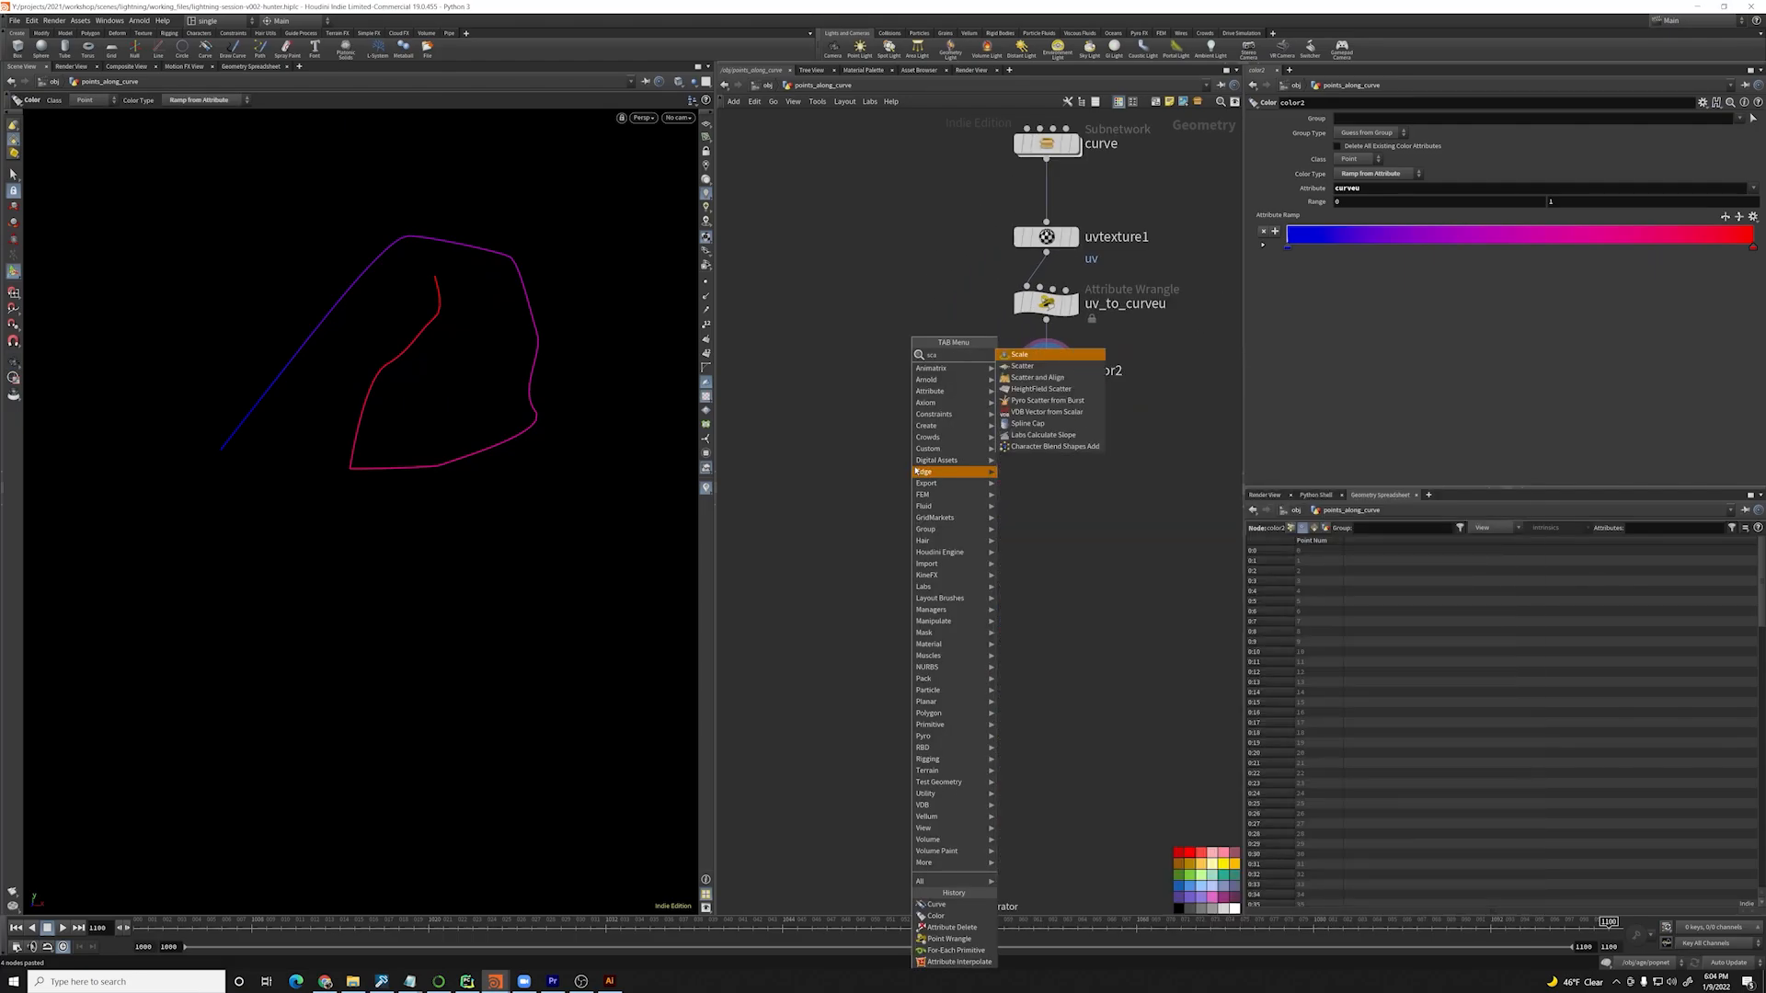
key("Return")
left_click_drag(863, 360, 966, 502)
key("r")
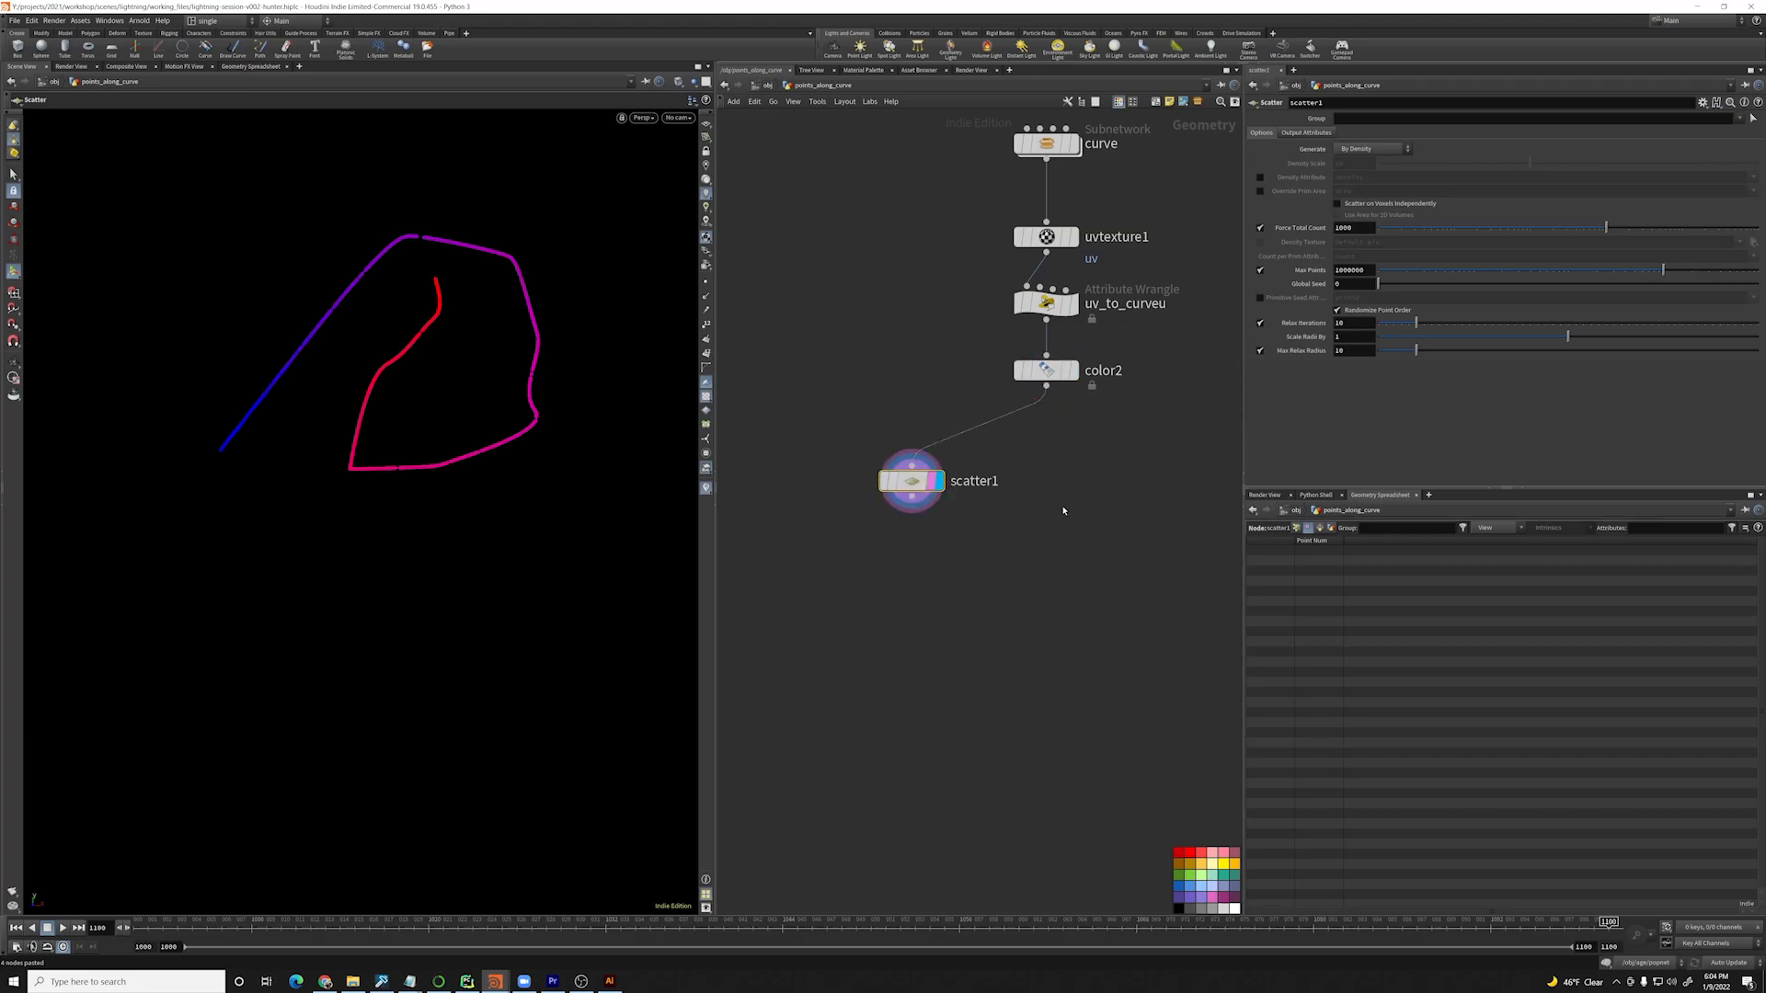
key("shift+s")
- Enable the Scatter node's Prim Num and Prim UVW output attributes, named sourceprim and sourceprimuv
left_click(1306, 133)
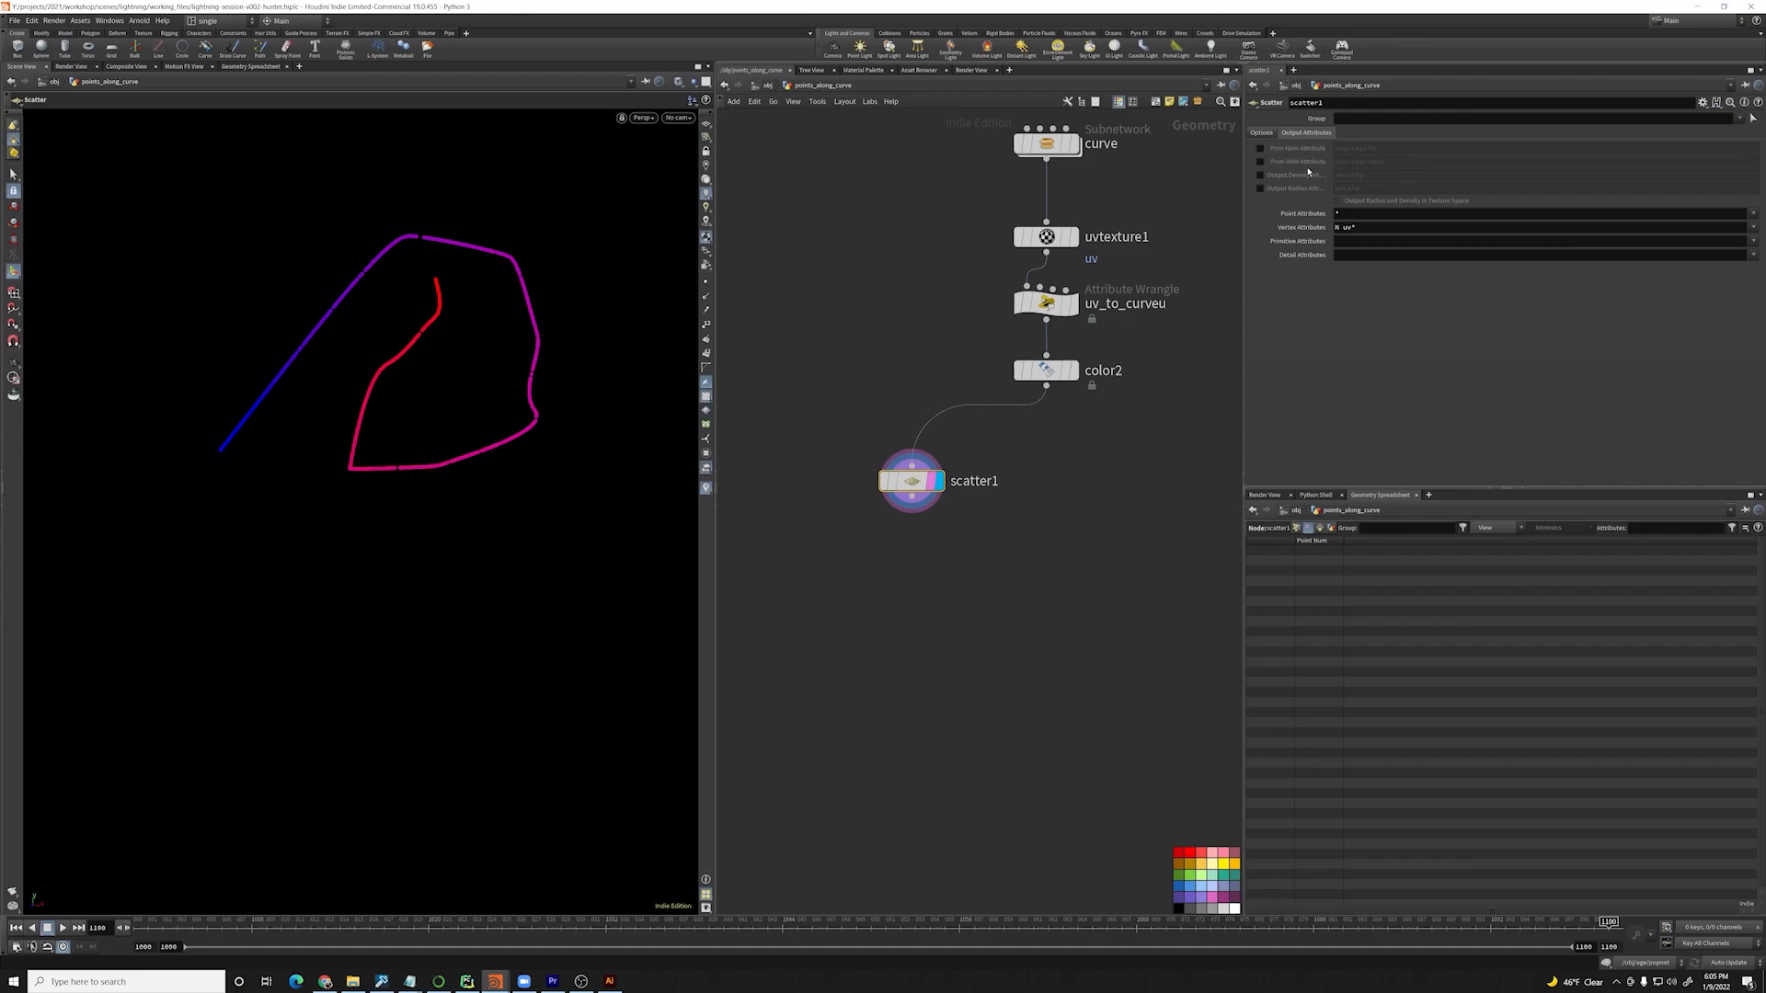
left_click(1260, 162)
left_click(1260, 148)
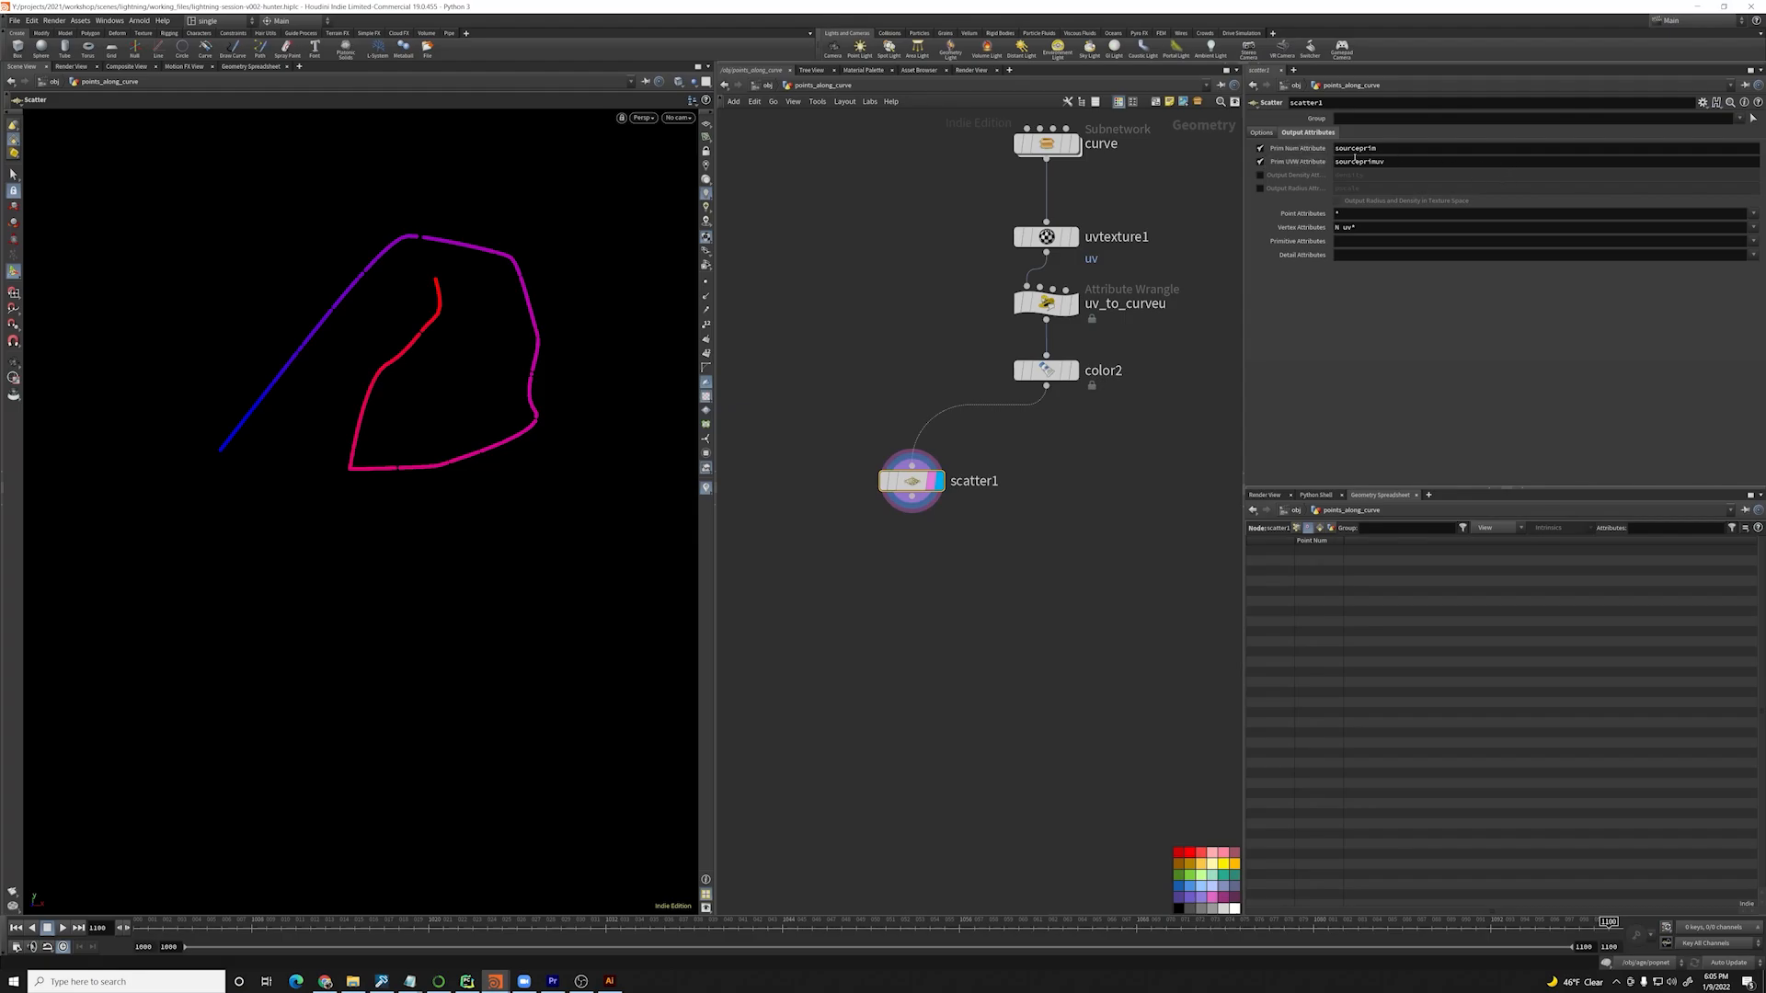
left_click(1350, 161)
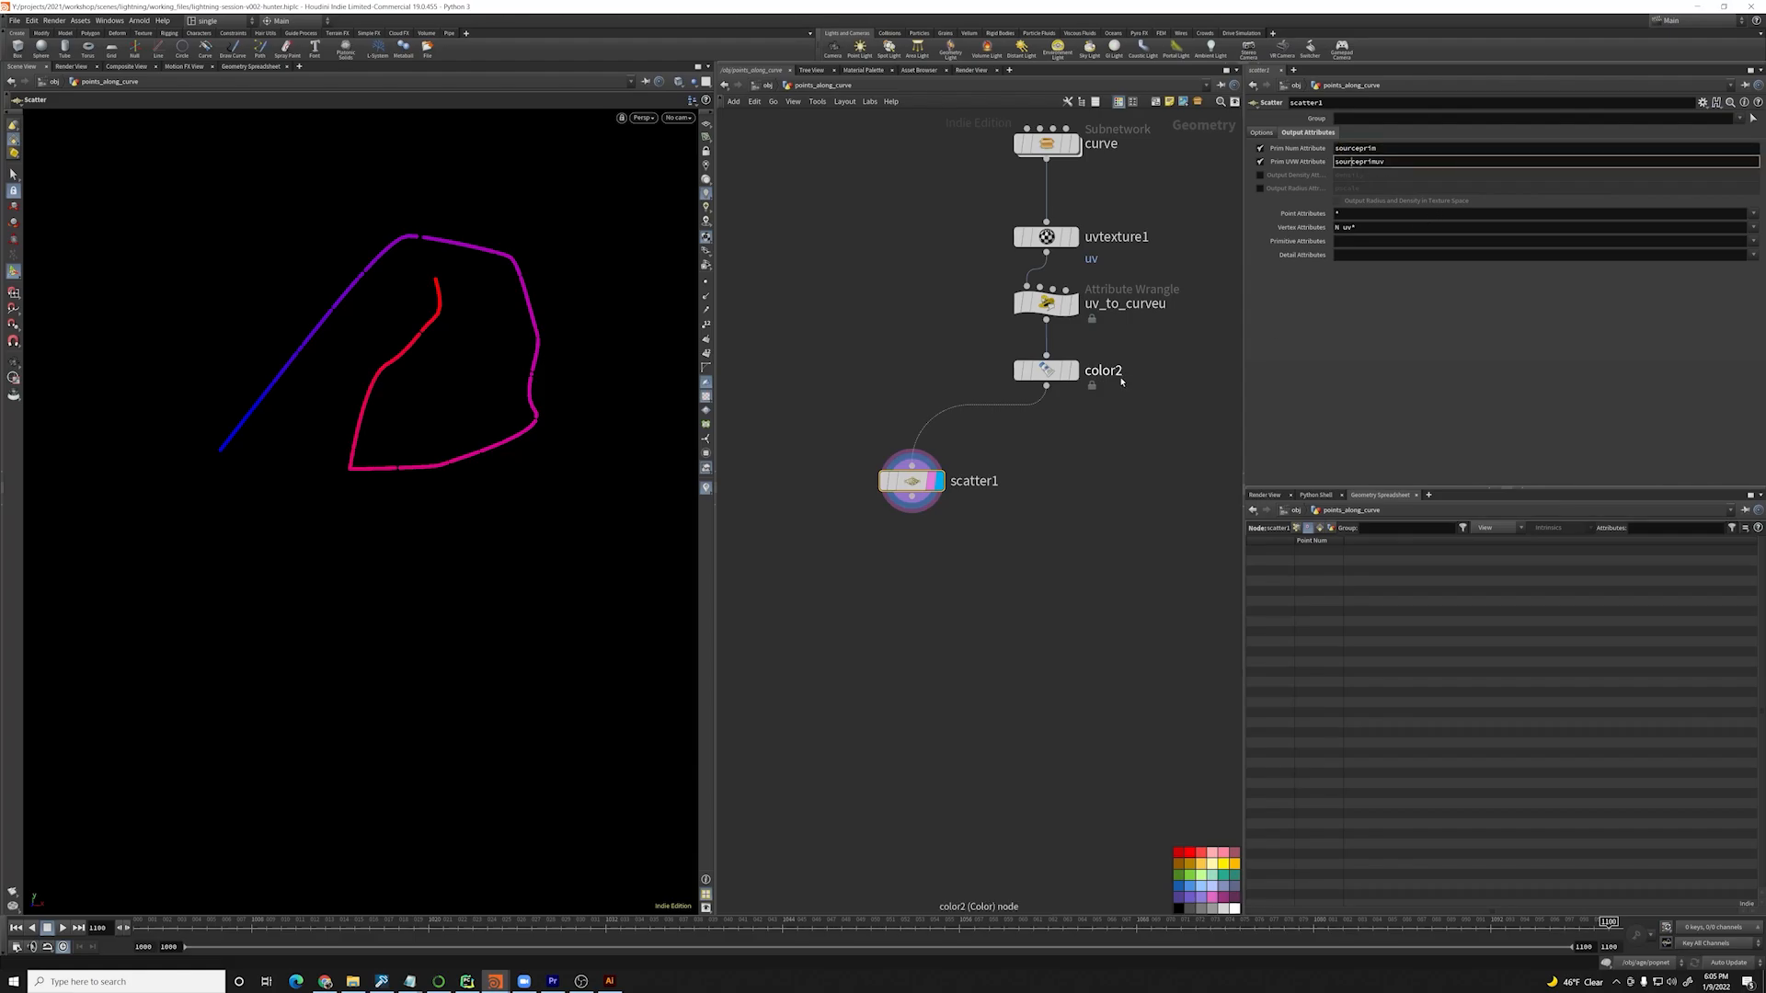
- Compare the curve at color2 with the scattered points by displaying color2 and returning the display to scatter1
left_click(1071, 459)
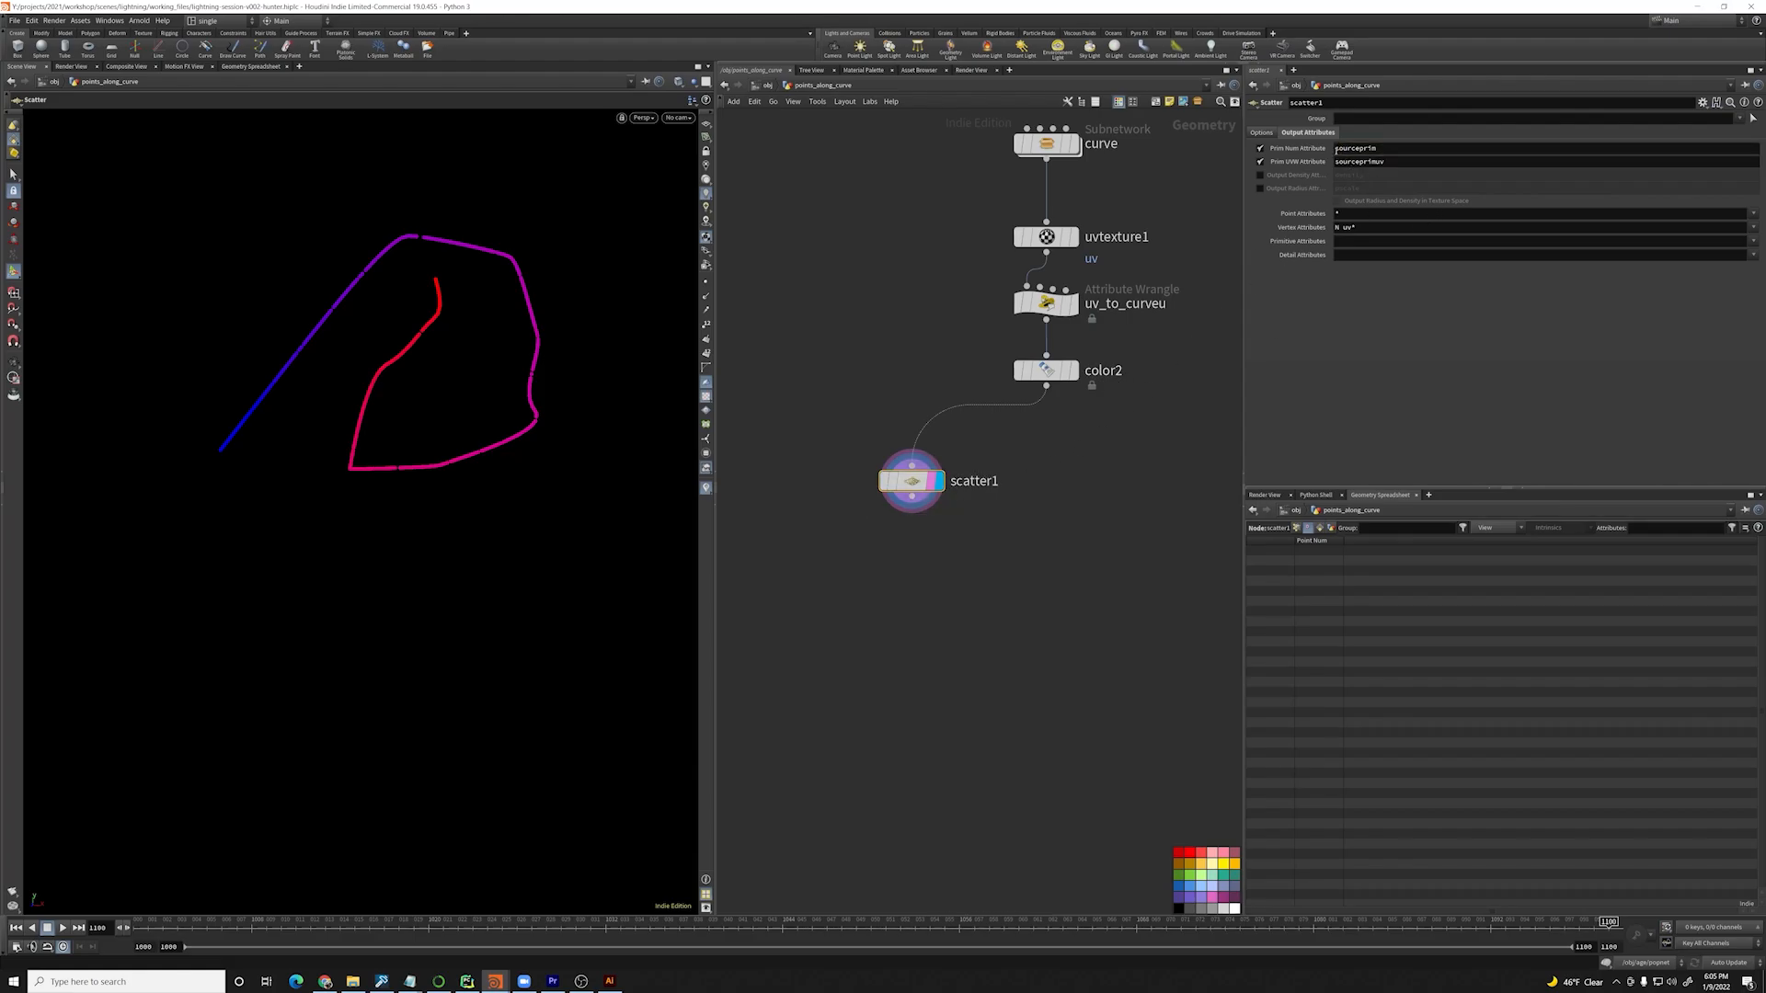
left_click(1046, 370)
left_click(1072, 369)
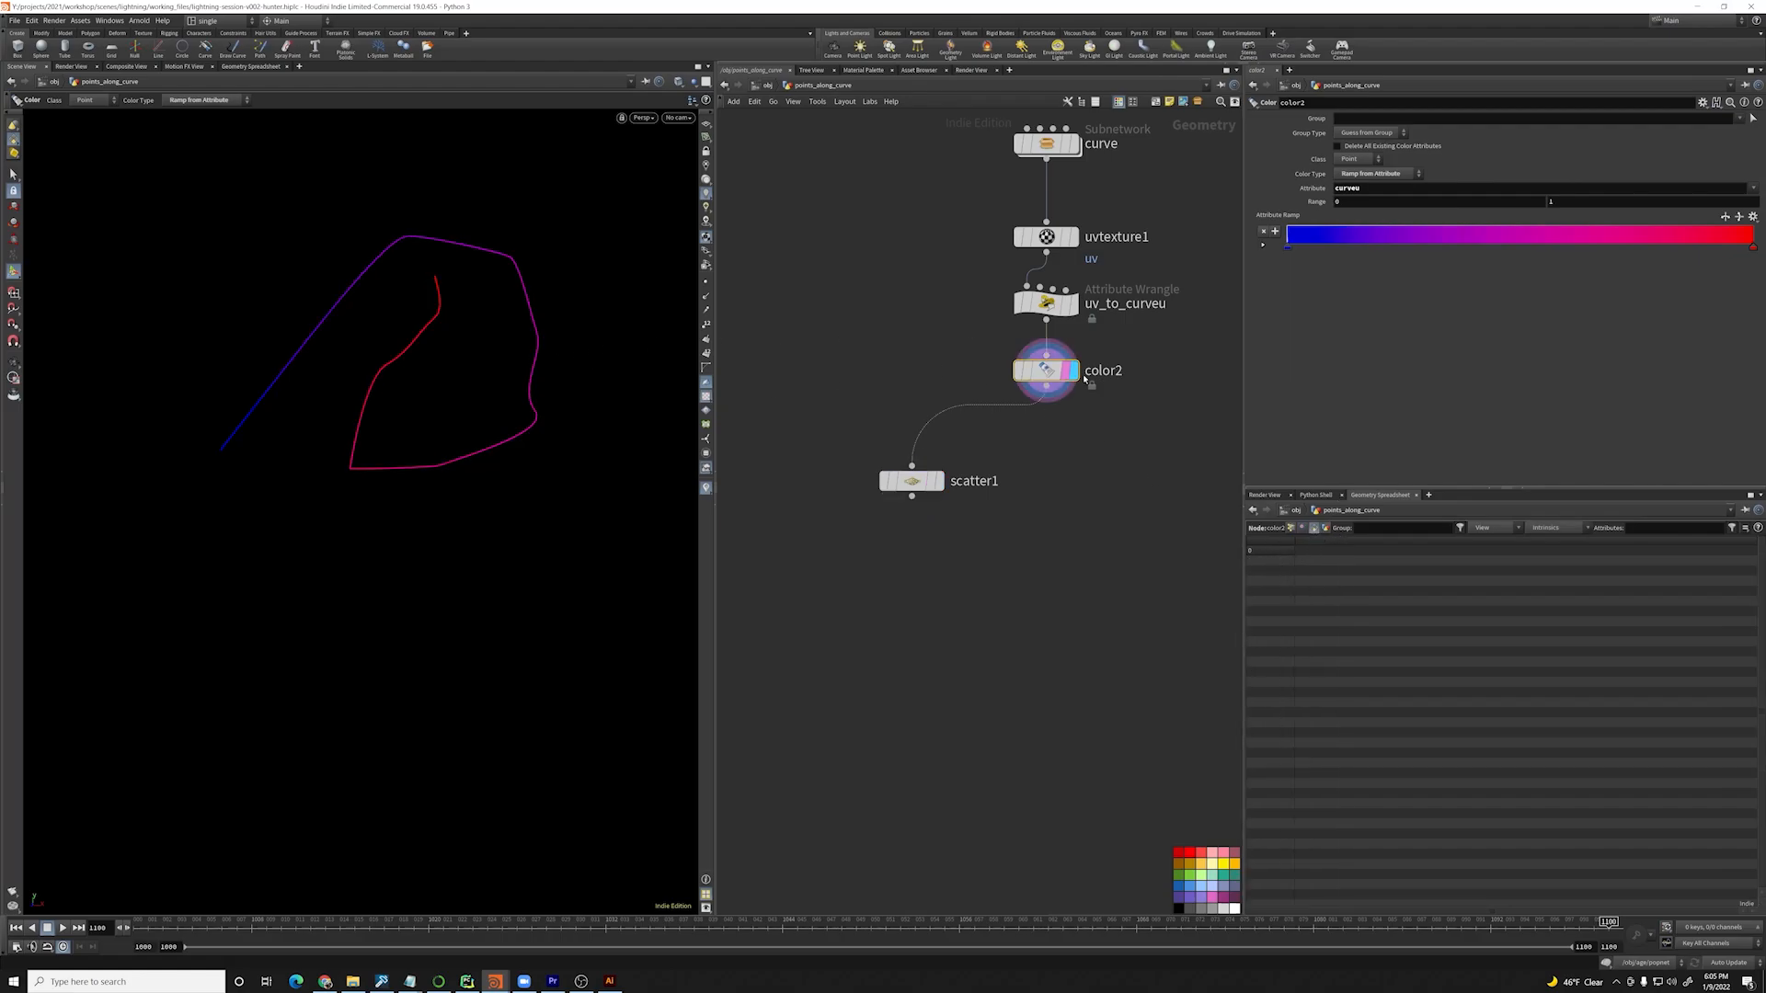
left_click(938, 481)
left_click(910, 481)
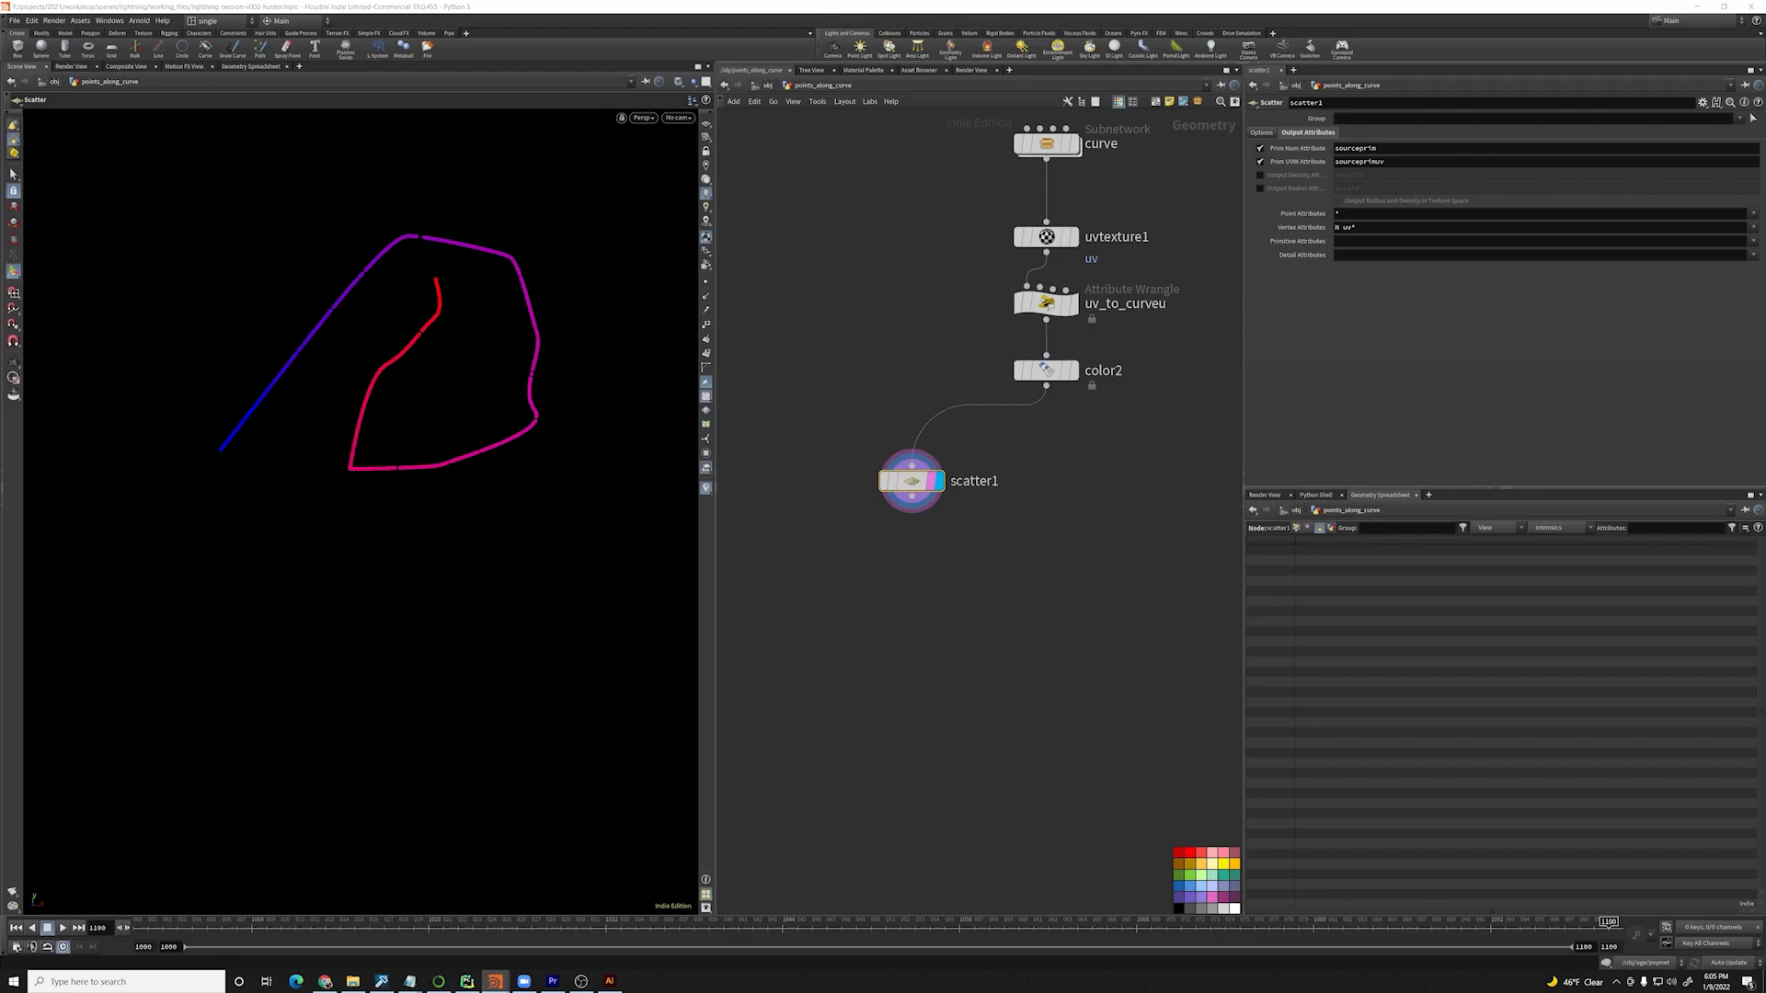
- Paste the attribute_interpolate node, feed it scatter1 and color2, display it, and set its Point Attributes to P
key("ctrl+v")
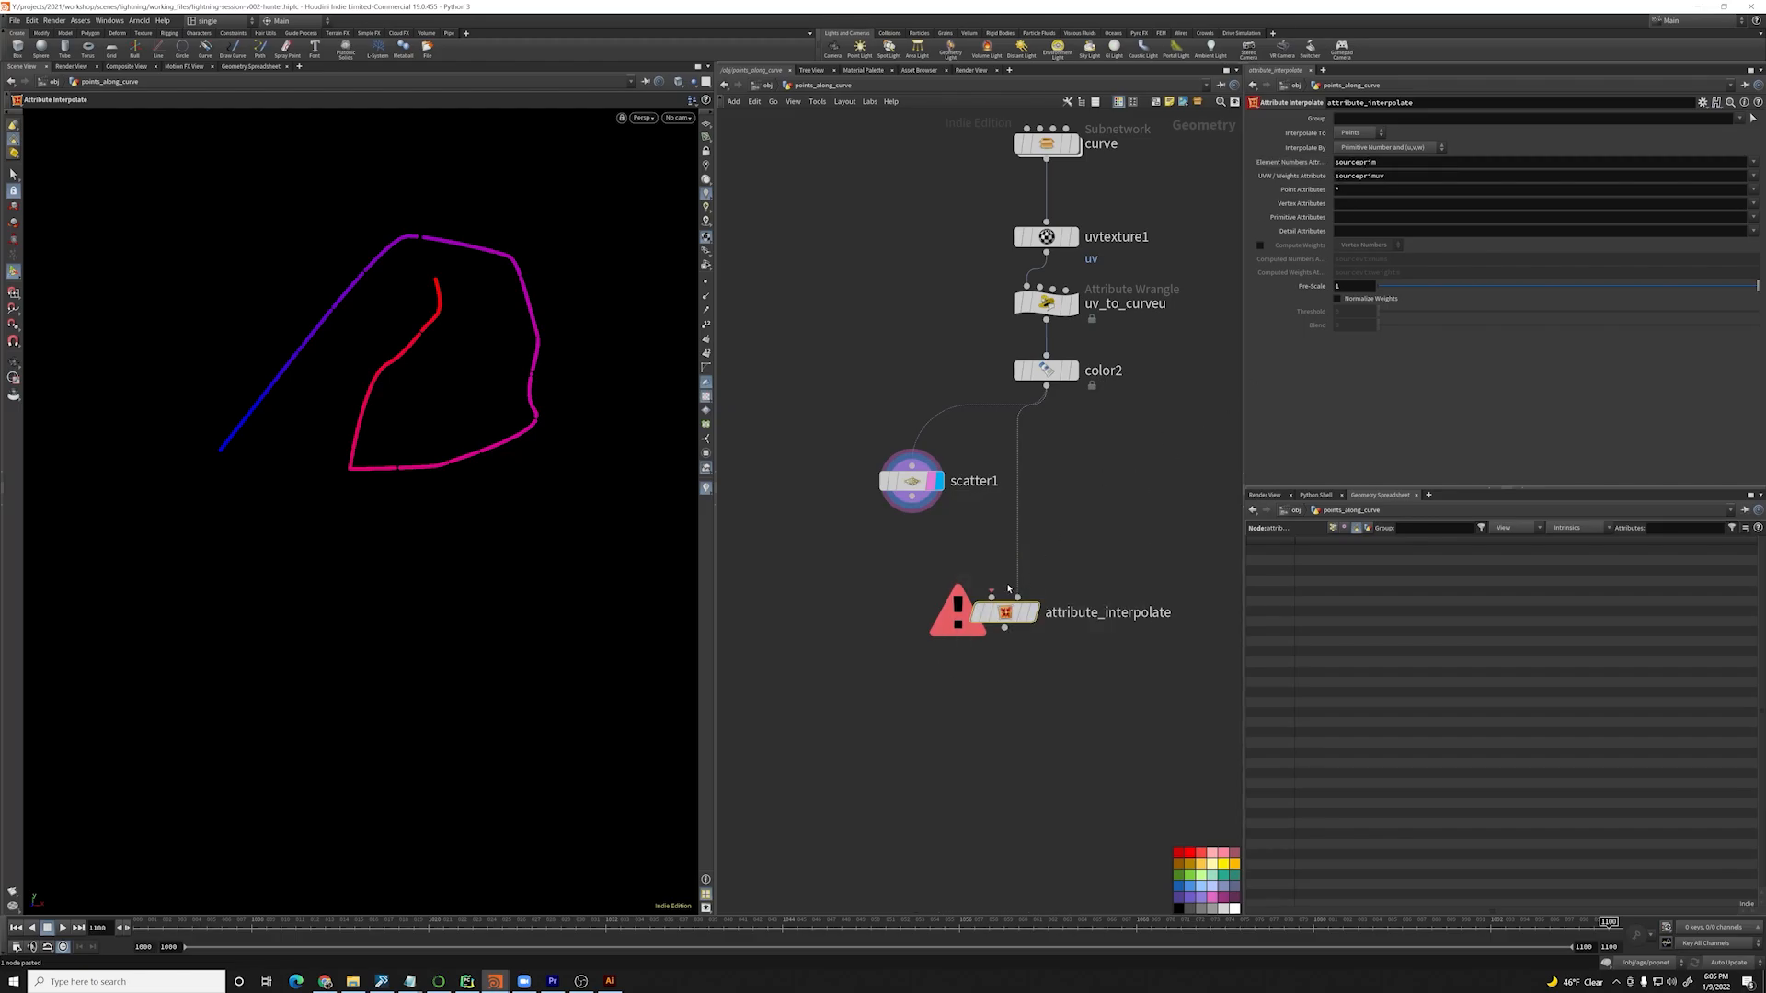
left_click_drag(991, 596, 911, 497)
left_click(1032, 611)
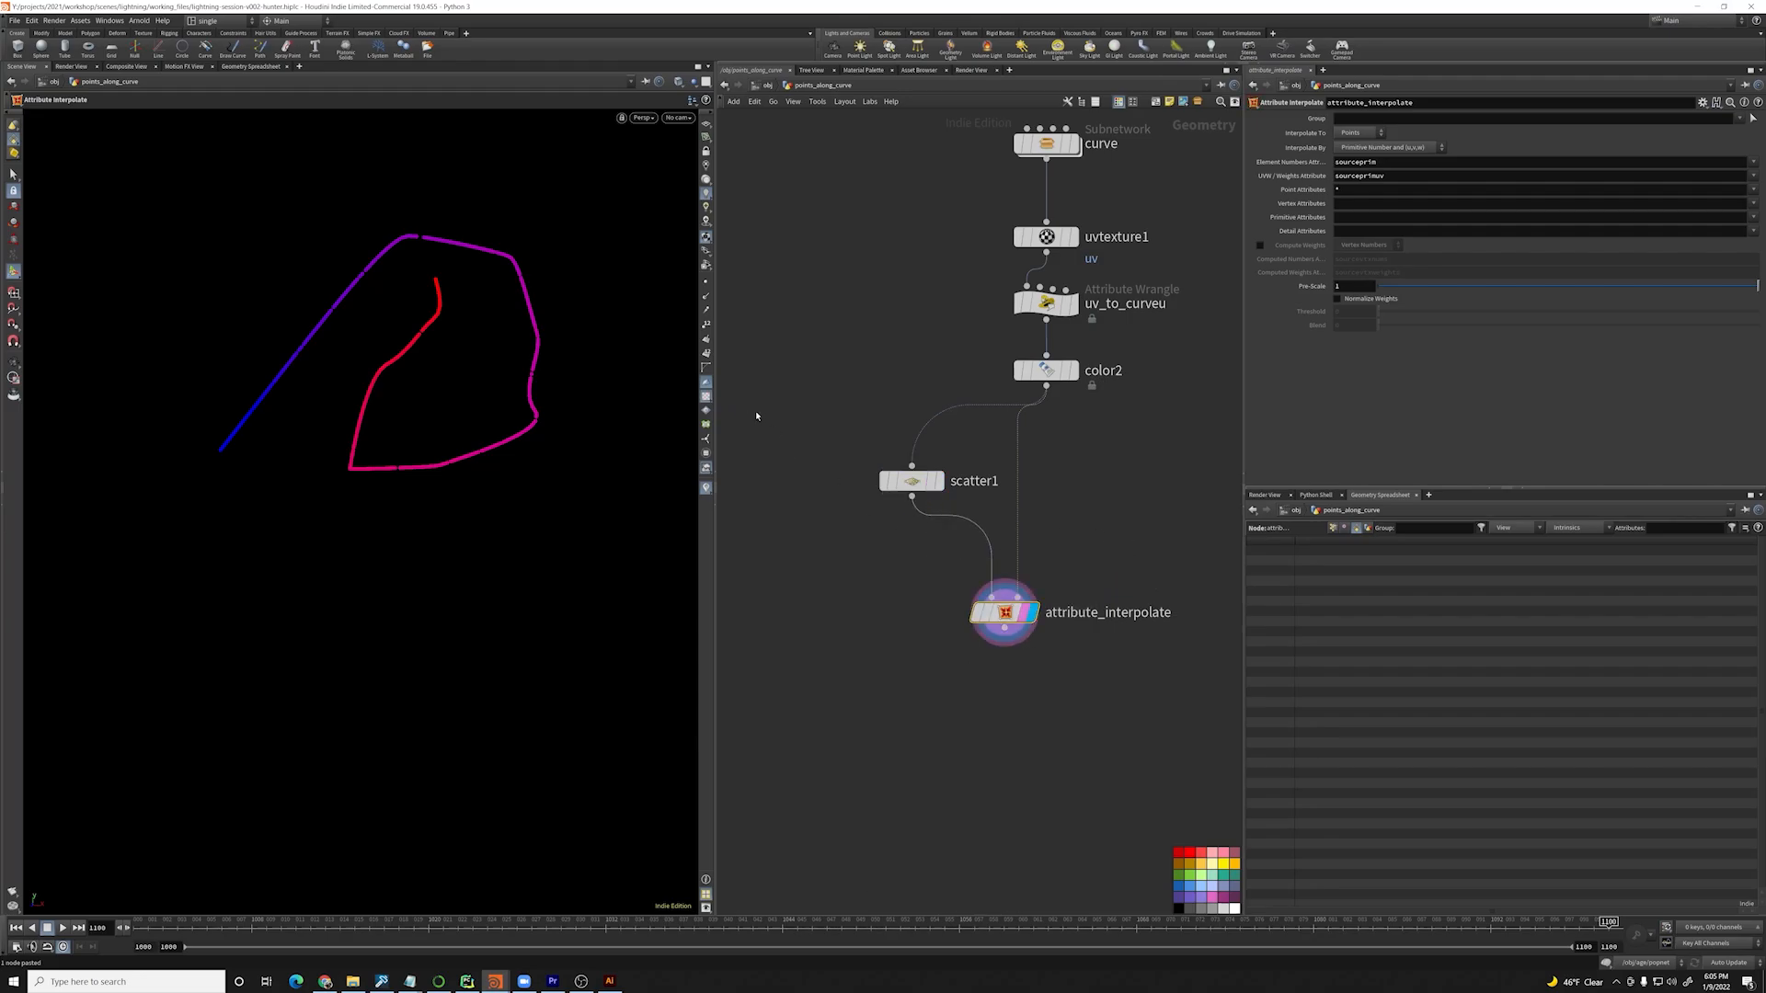
left_click_drag(1005, 612, 1033, 692)
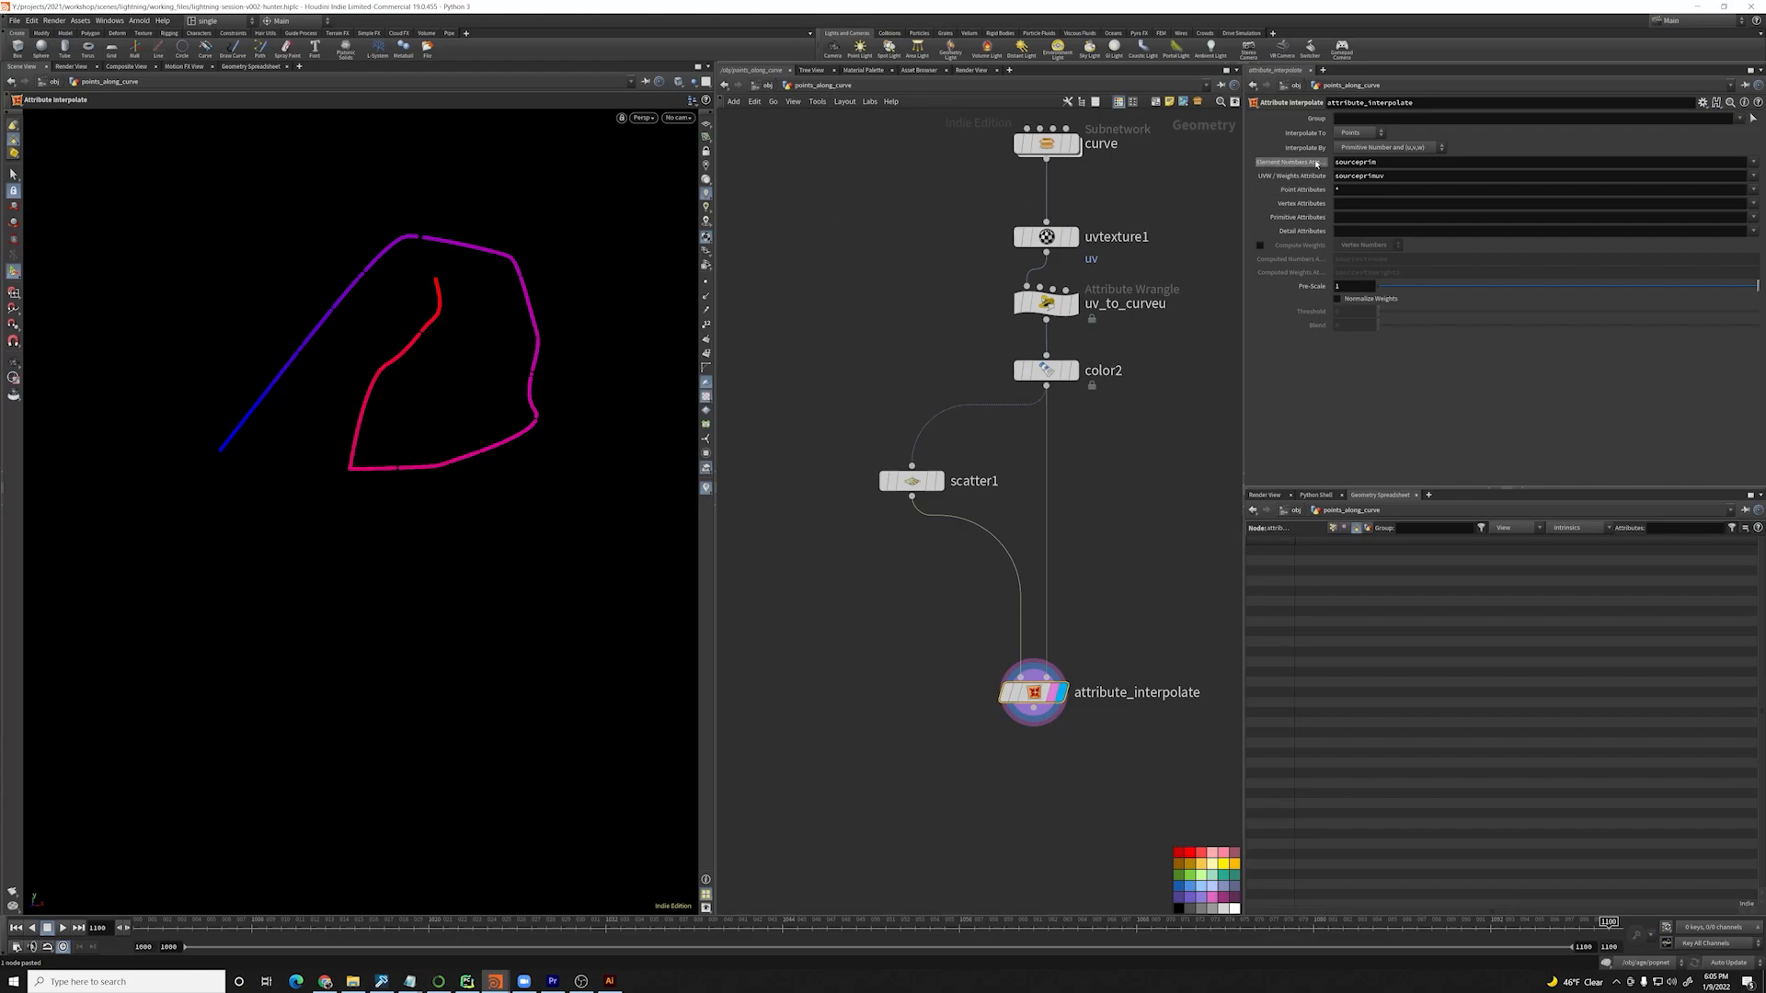
mouse_move(1297, 181)
middle_click_drag(1088, 555, 1082, 514)
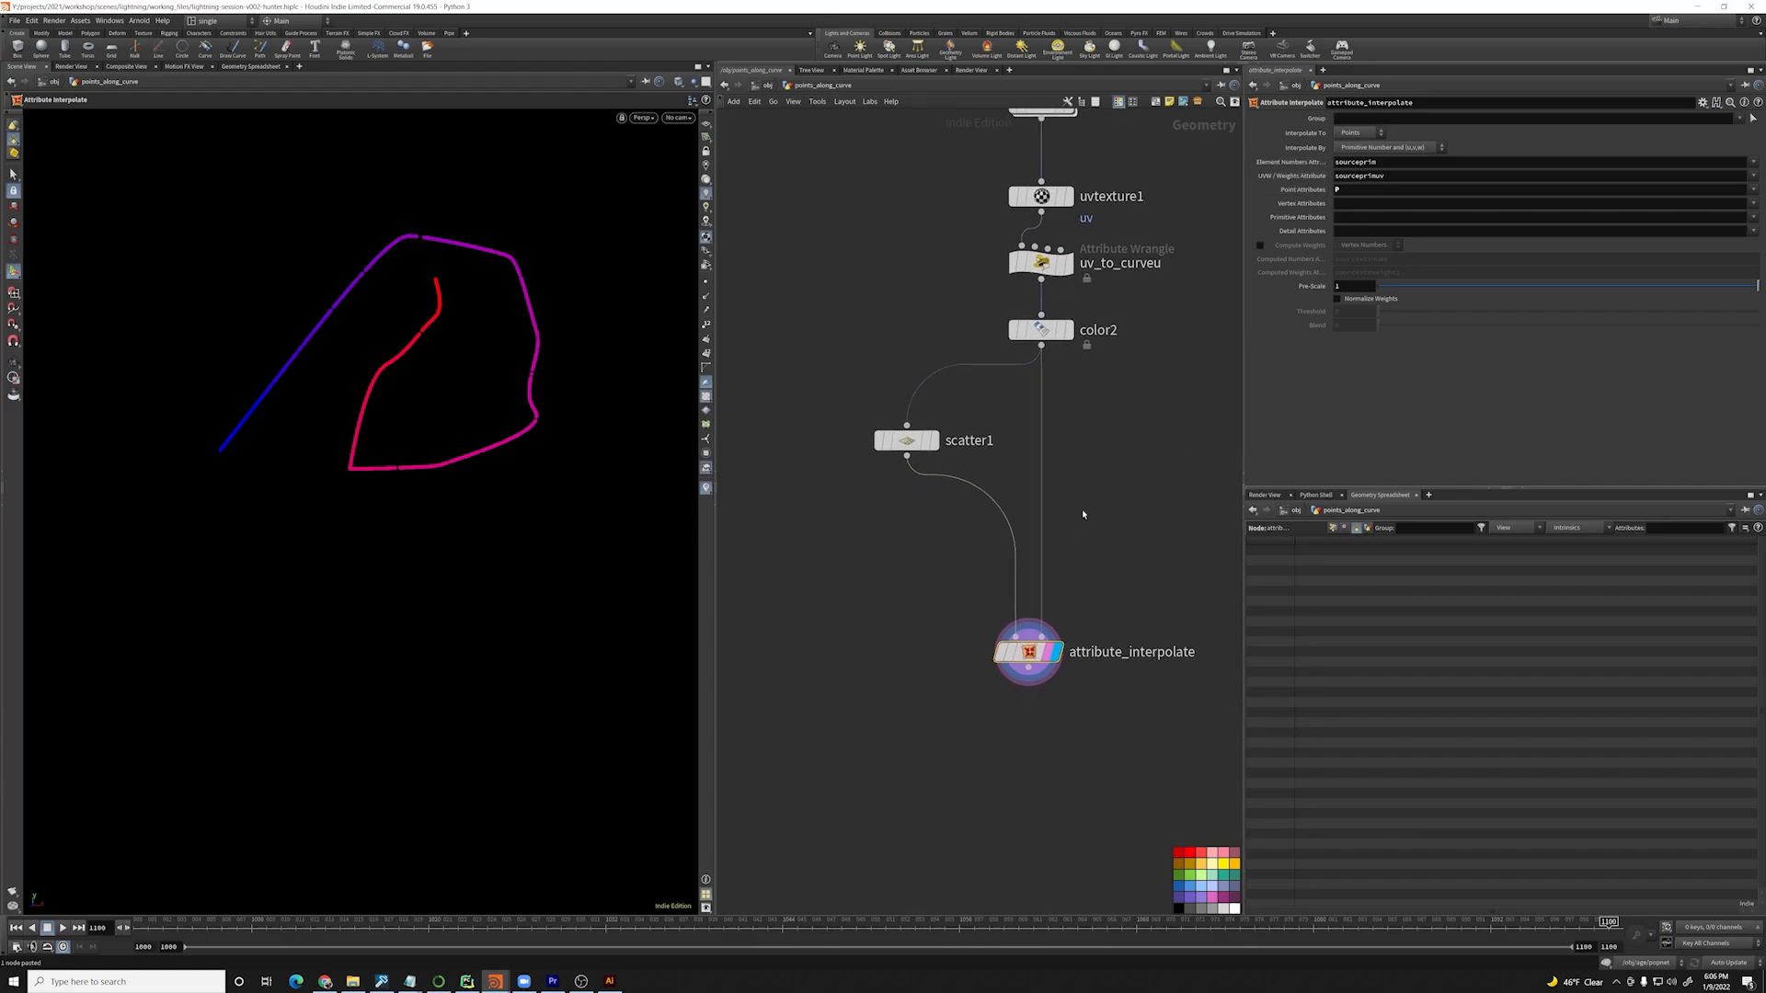
- Insert a Point Wrangle between scatter1 and attribute_interpolate
left_click(897, 441)
left_click_drag(913, 442, 917, 429)
double_click(1411, 161)
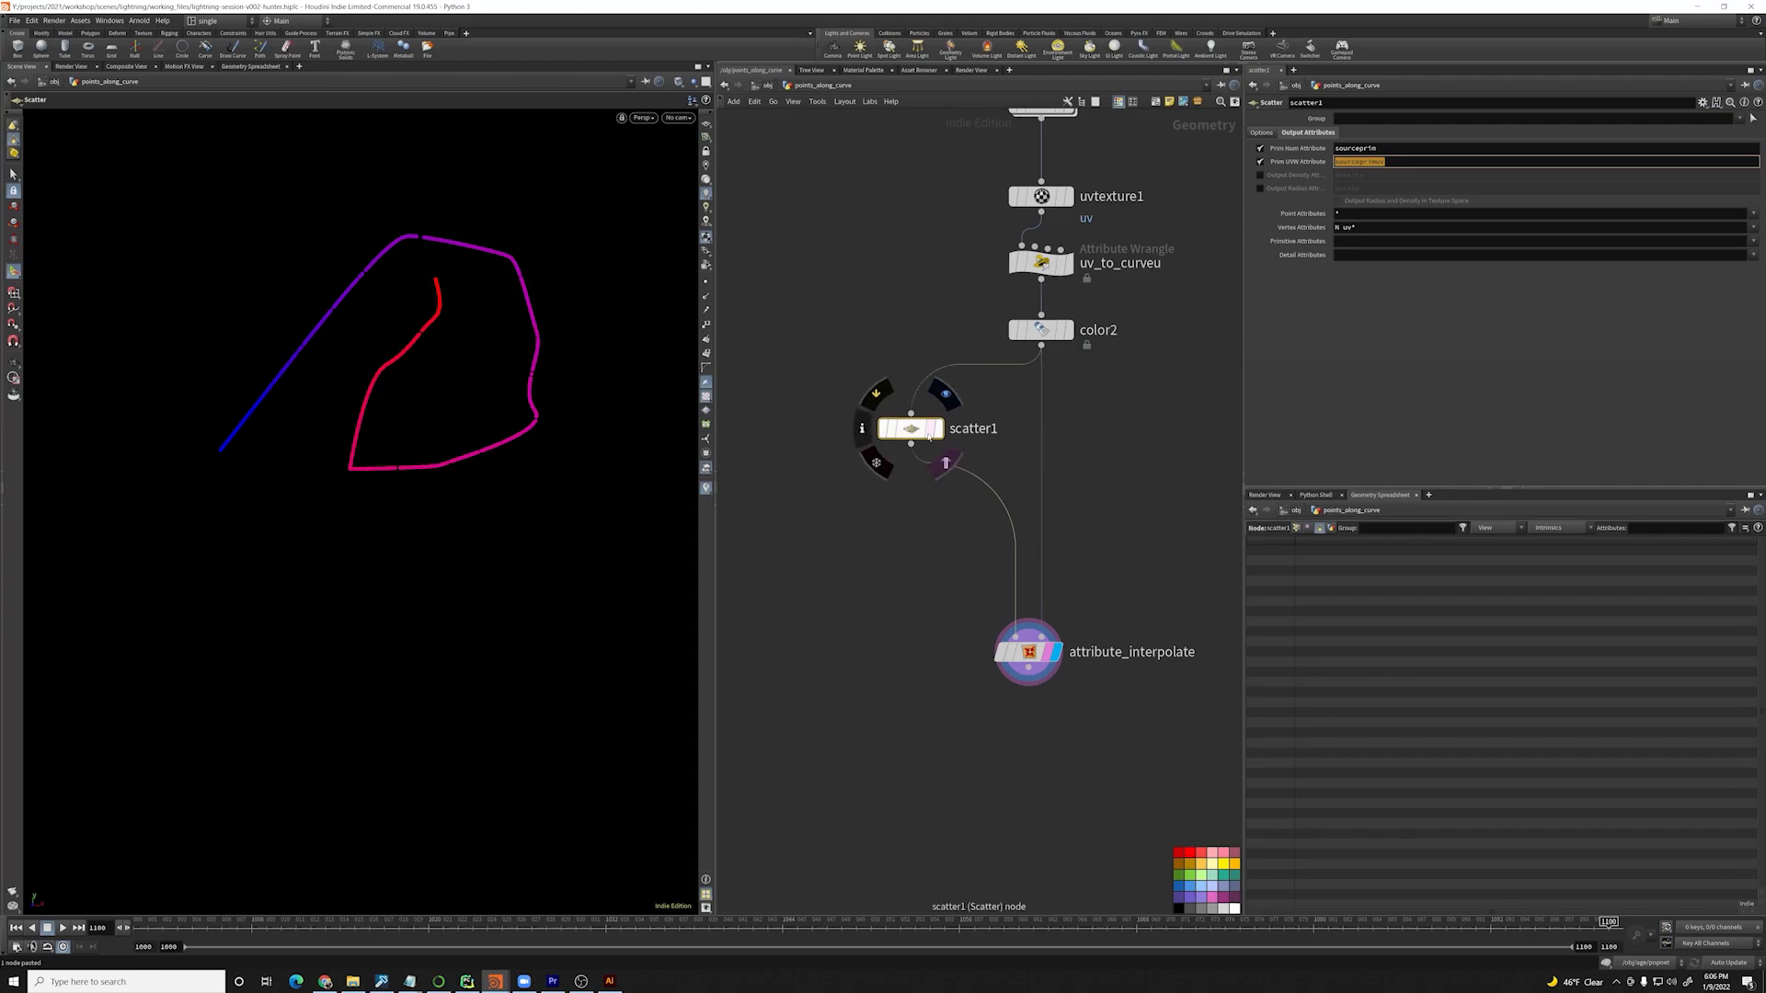
key("Tab")
type("pointw")
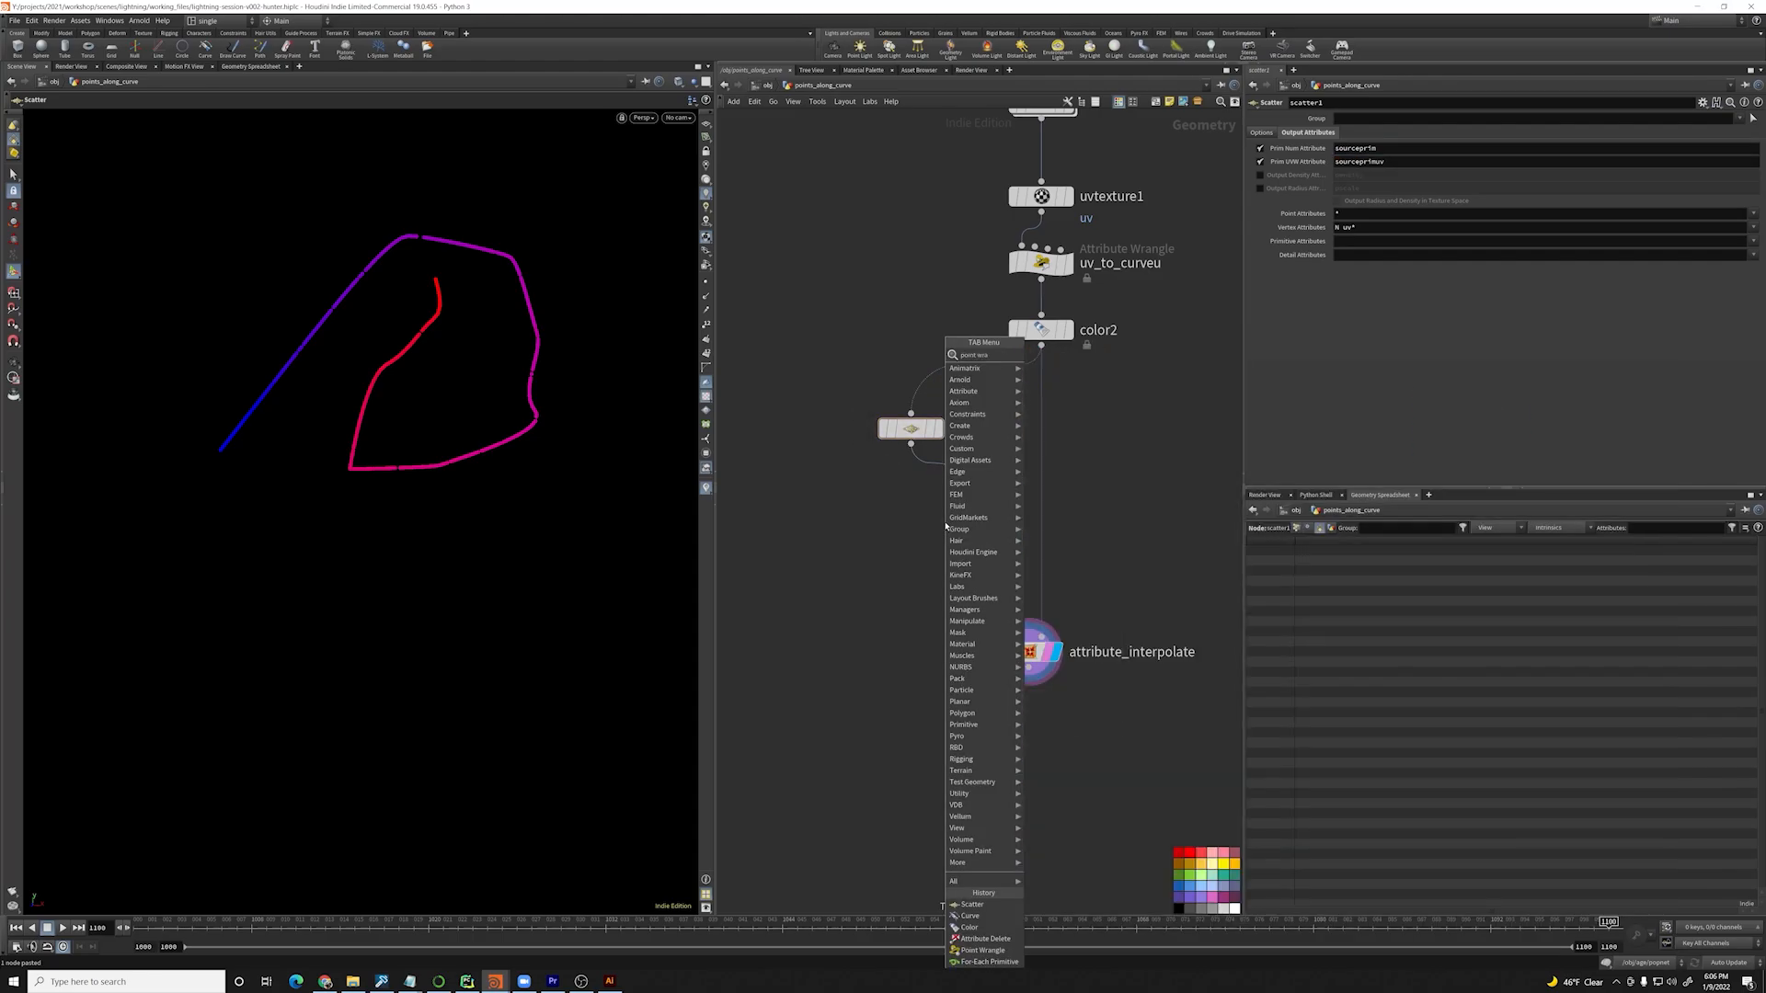
key("Return")
left_click(946, 525)
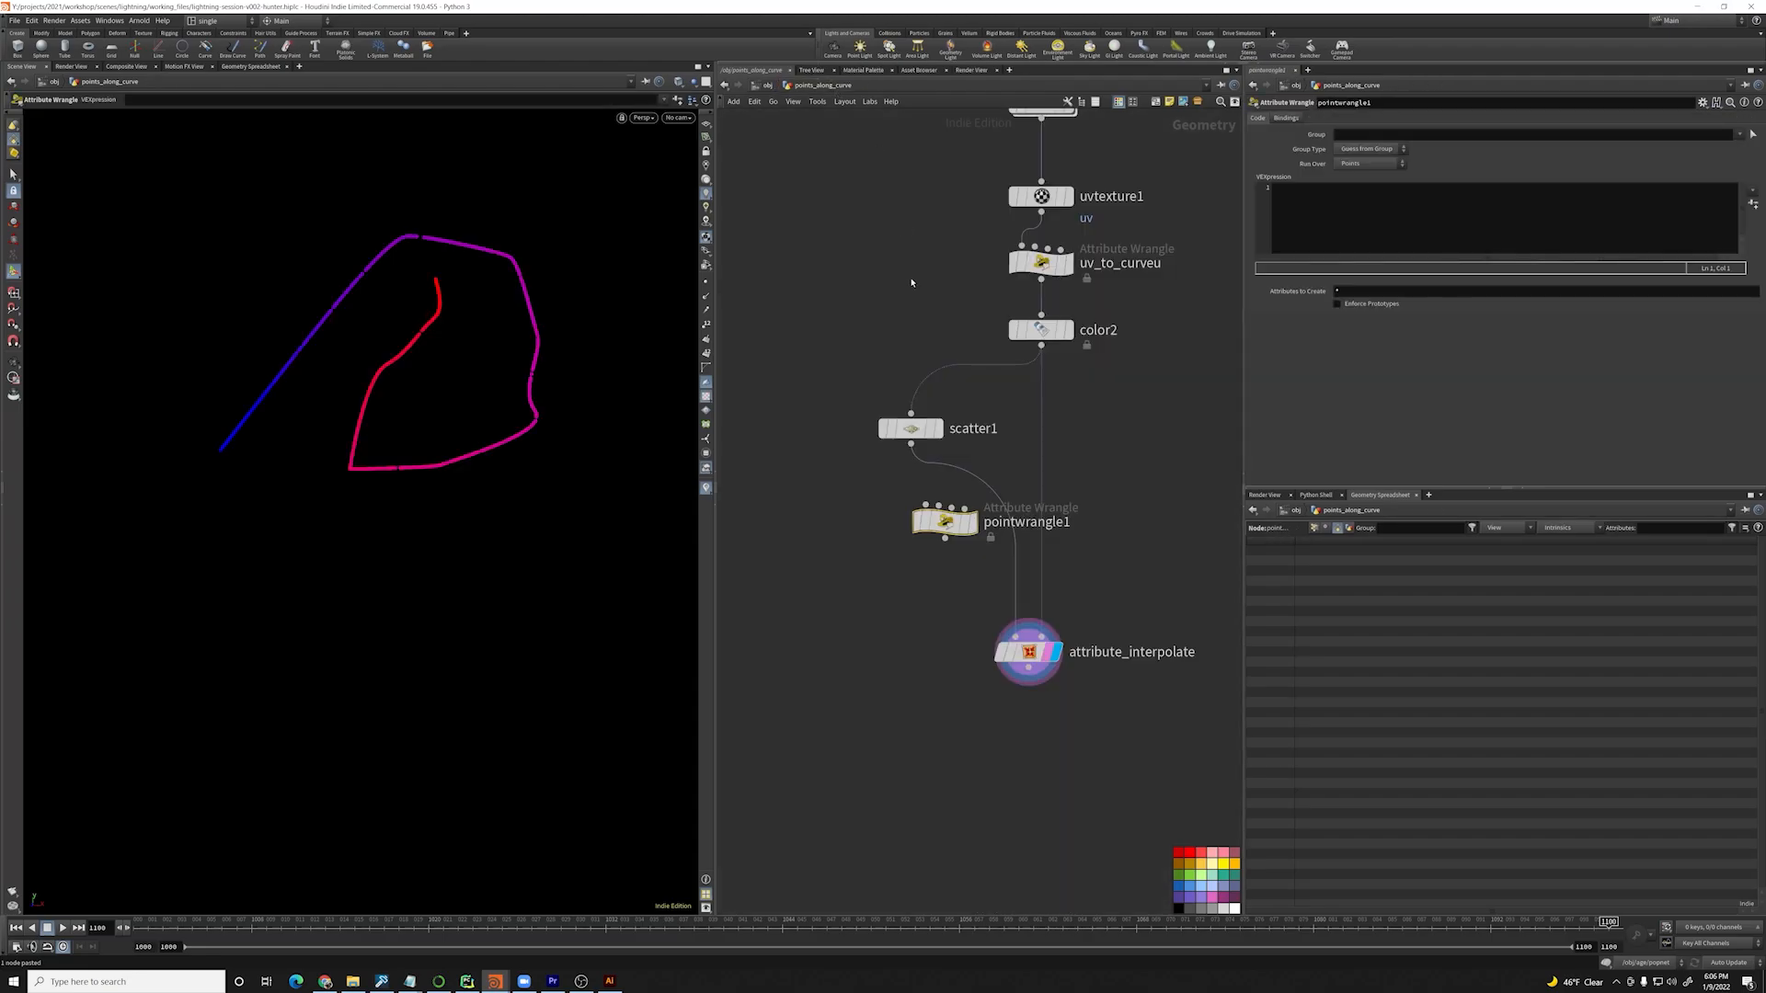
left_click_drag(946, 521, 1040, 501)
- Rename the new point wrangle as offset_primuv
left_click(990, 501)
type("offset_")
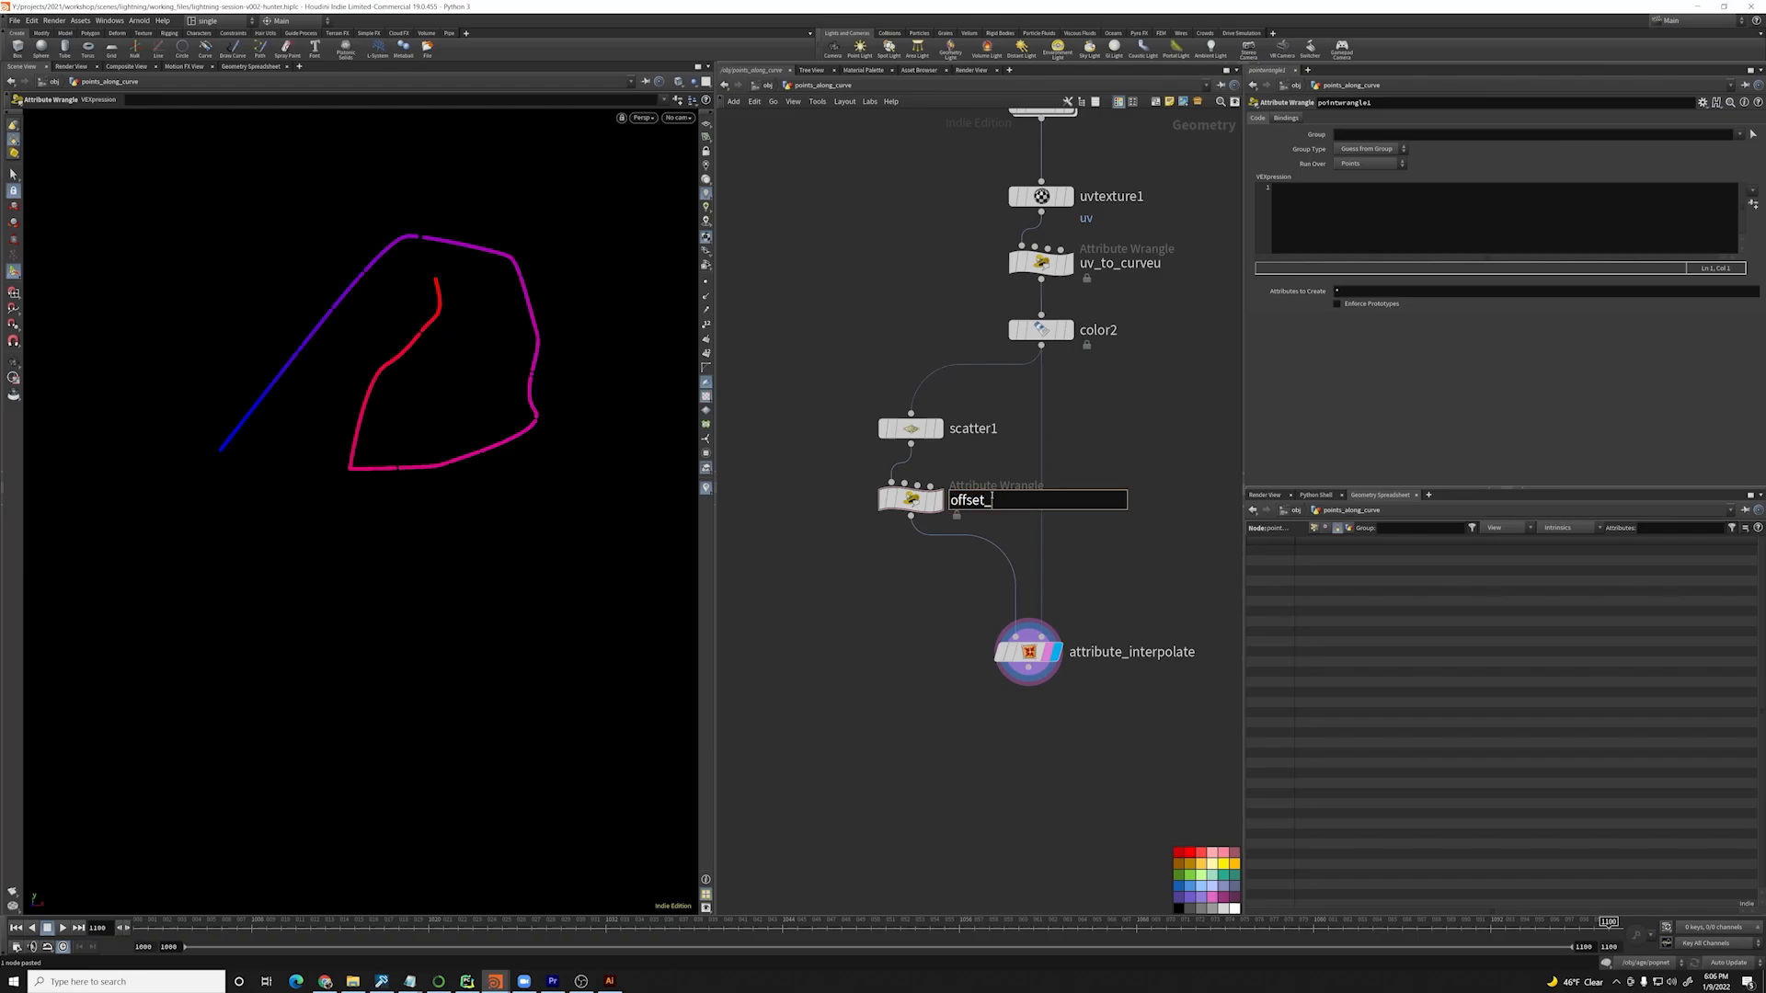
type("primuv")
key("Return")
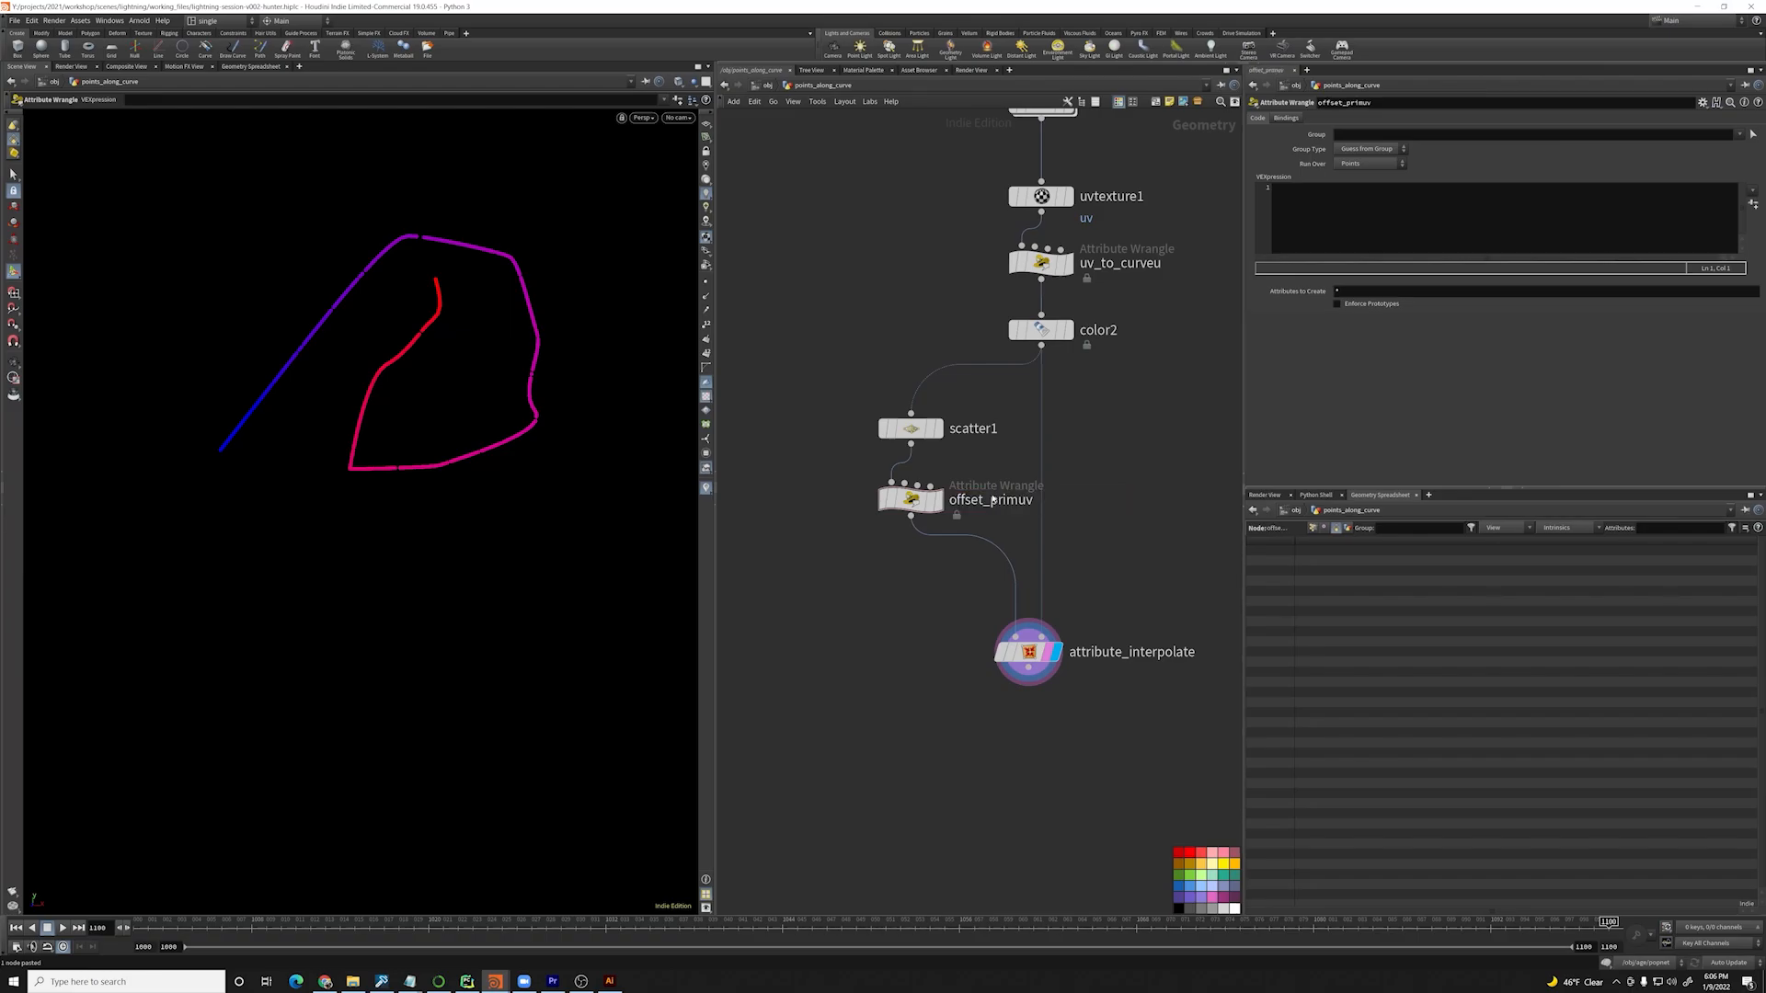
left_click_drag(999, 555, 839, 453)
left_click(1505, 207)
key("Return")
type("@")
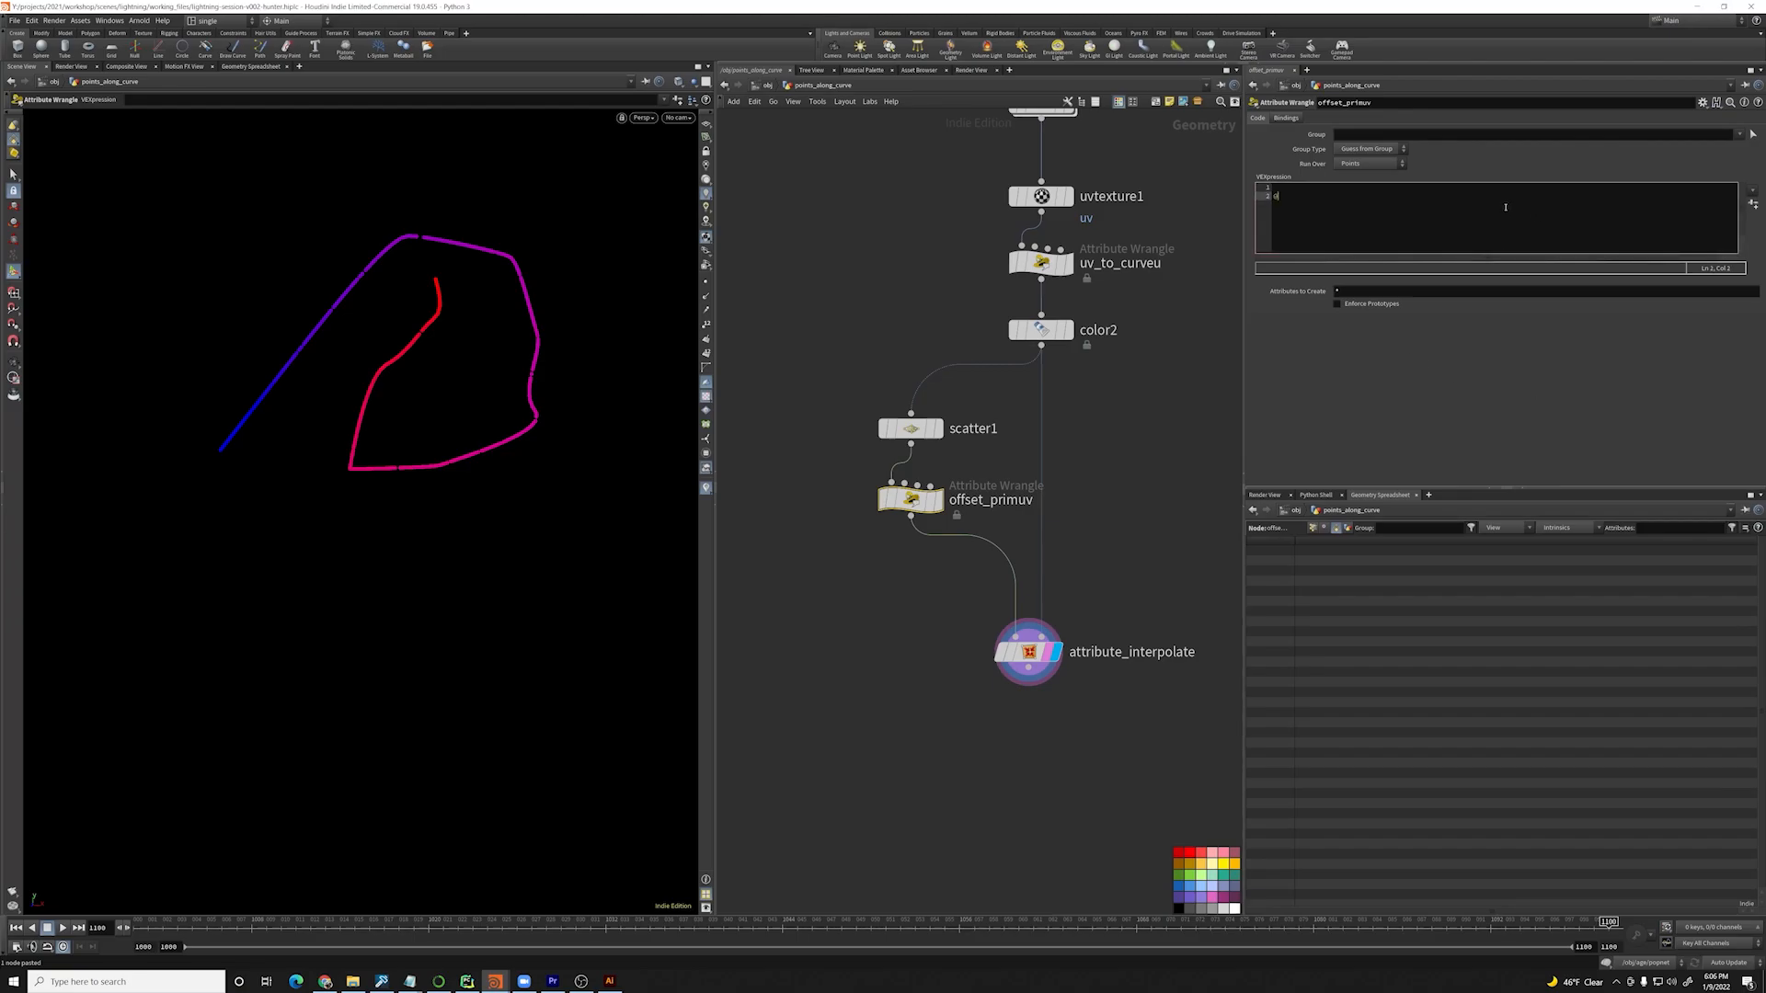
key("BackSpace")
type("@sourceprimuv(")
key("BackSpace")
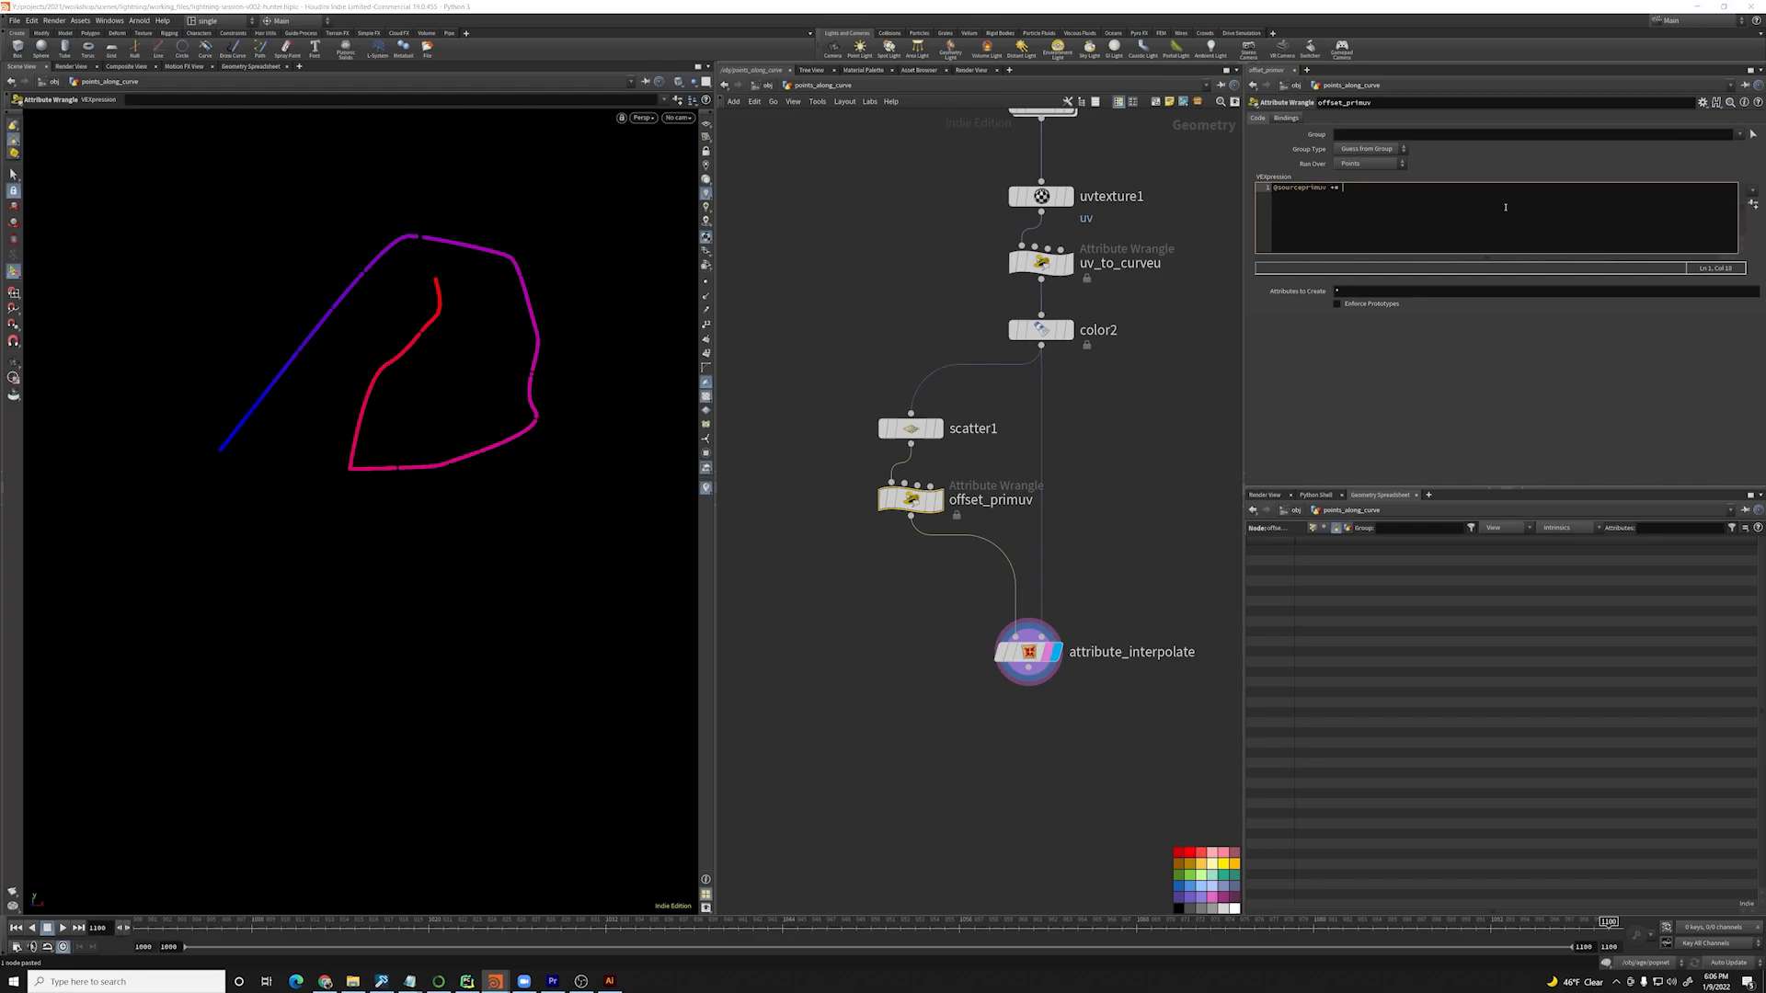
type("chf(\"\"")
type("offset');")
left_click(1193, 445)
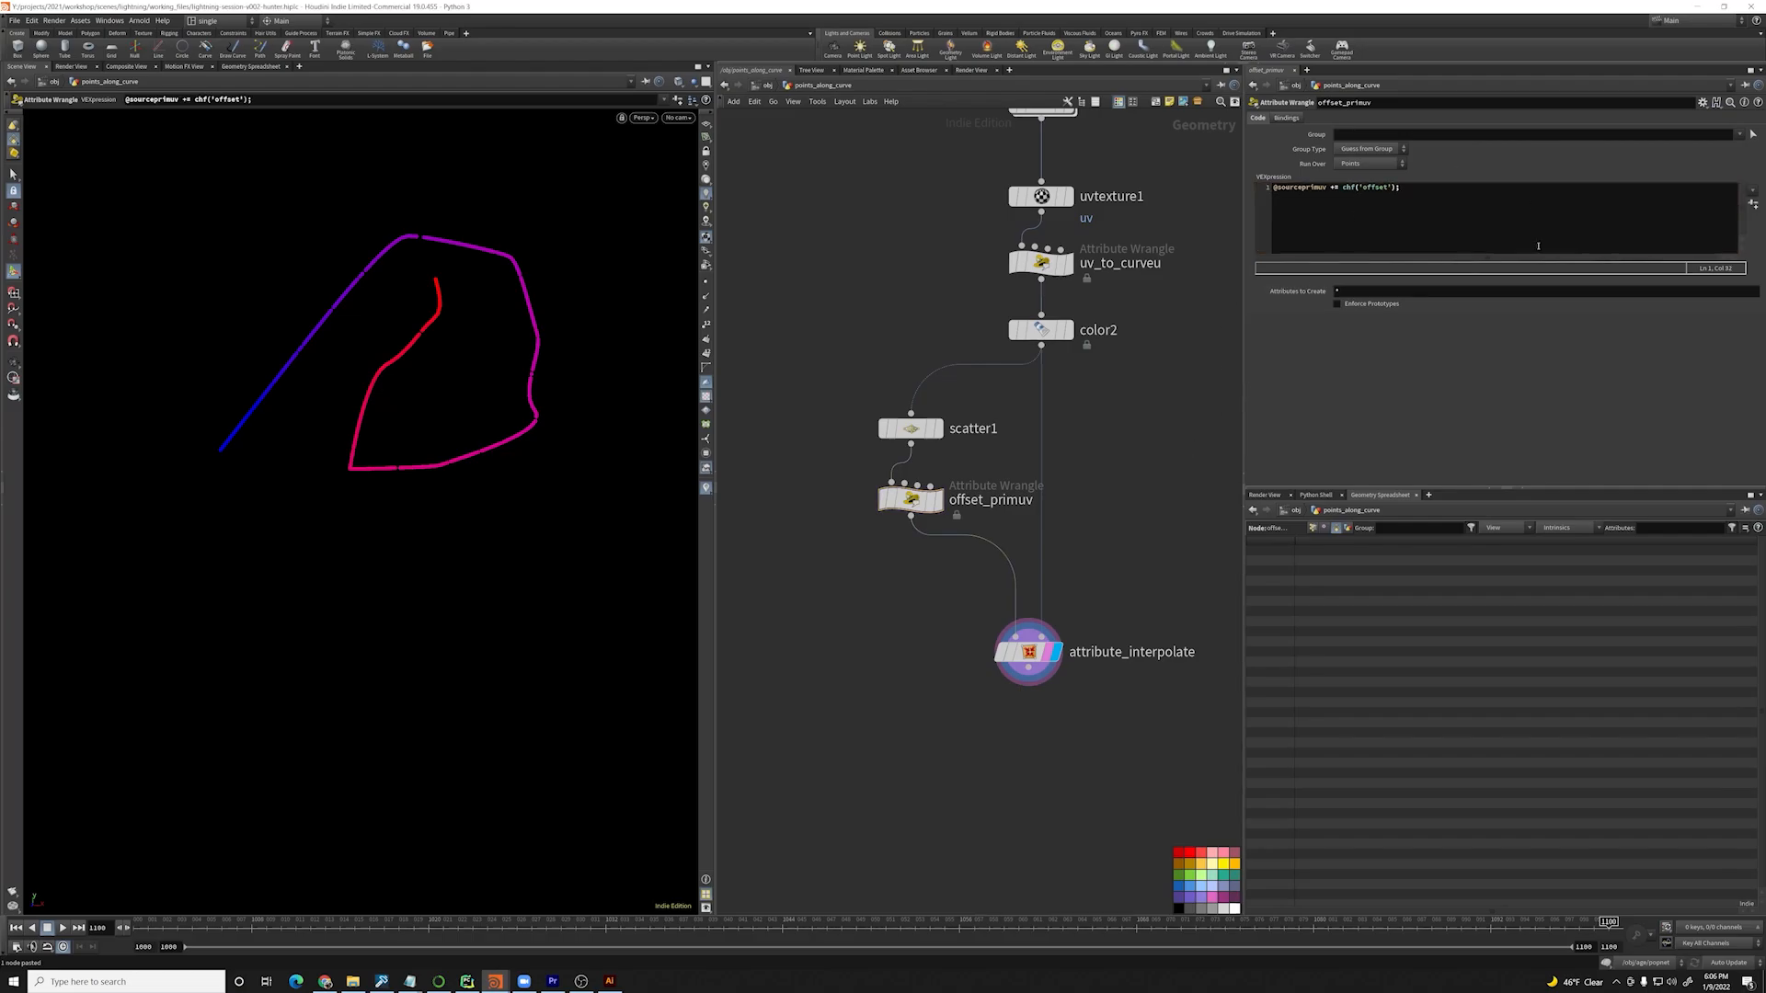
left_click(1753, 204)
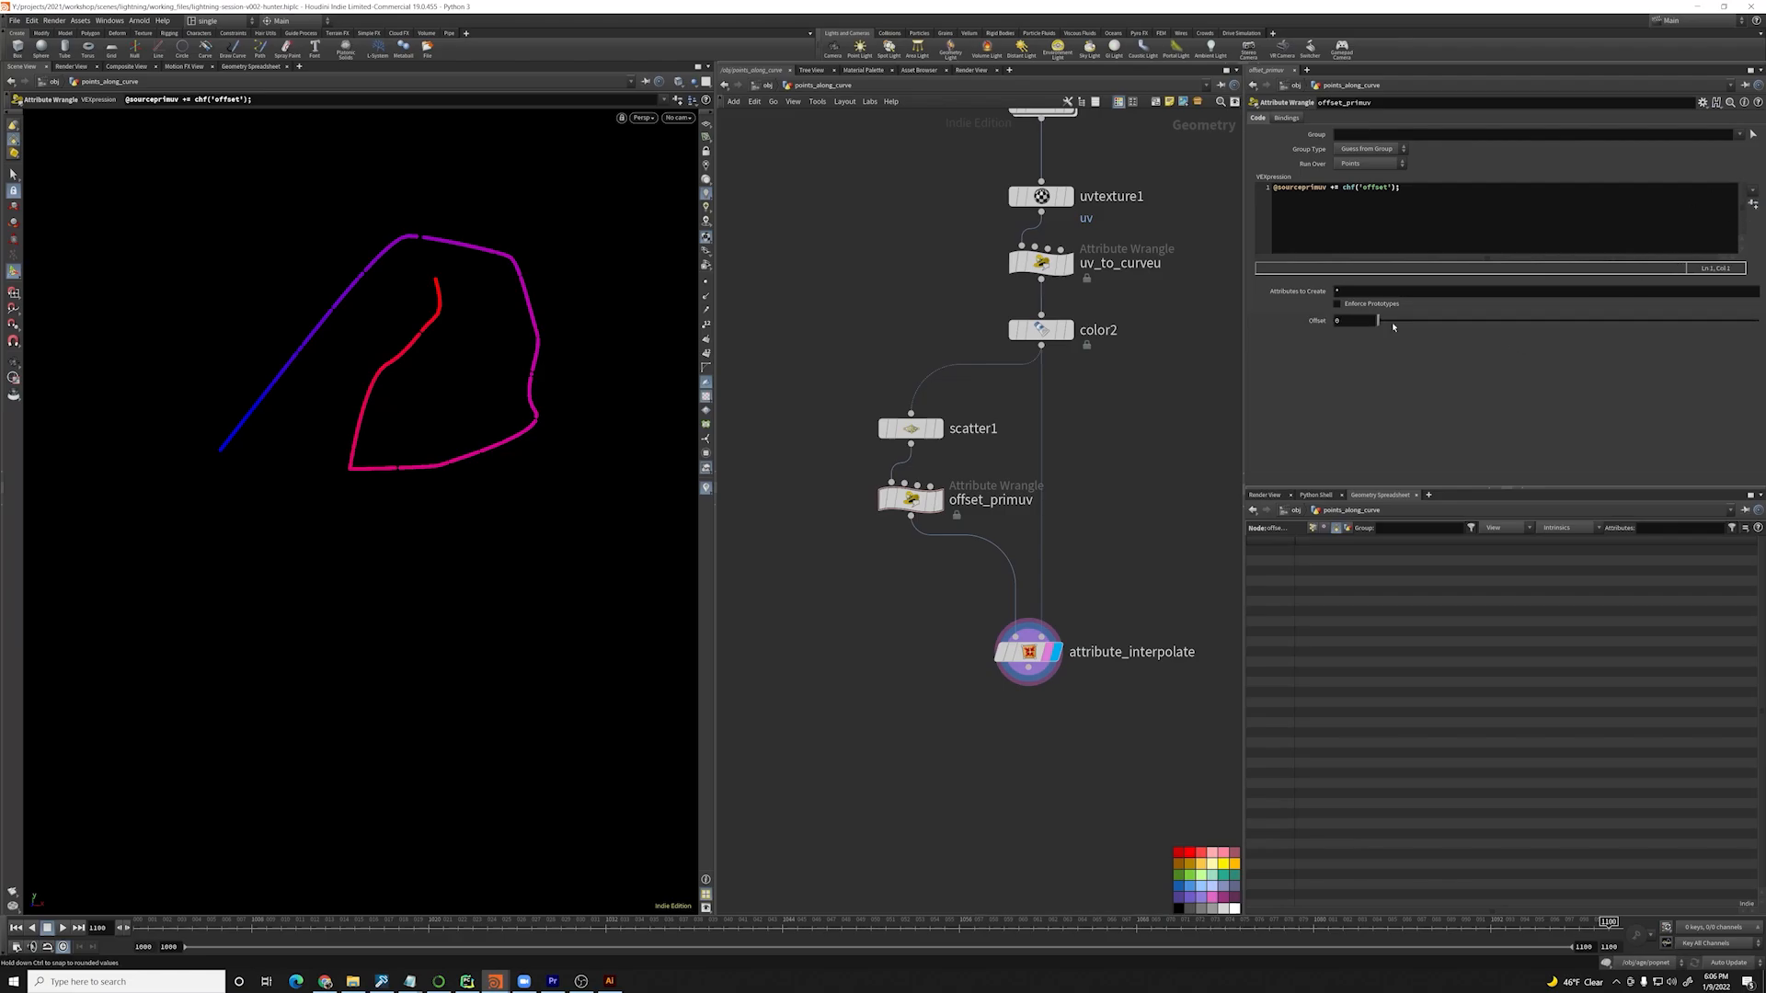
- Test the Offset value on offset_primuv and review the parameters of scatter1 and attribute_interpolate
mouse_move(1383, 321)
left_mouse_down()
mouse_move(1599, 324)
mouse_move(1377, 328)
left_mouse_up()
left_click_drag(986, 397, 809, 439)
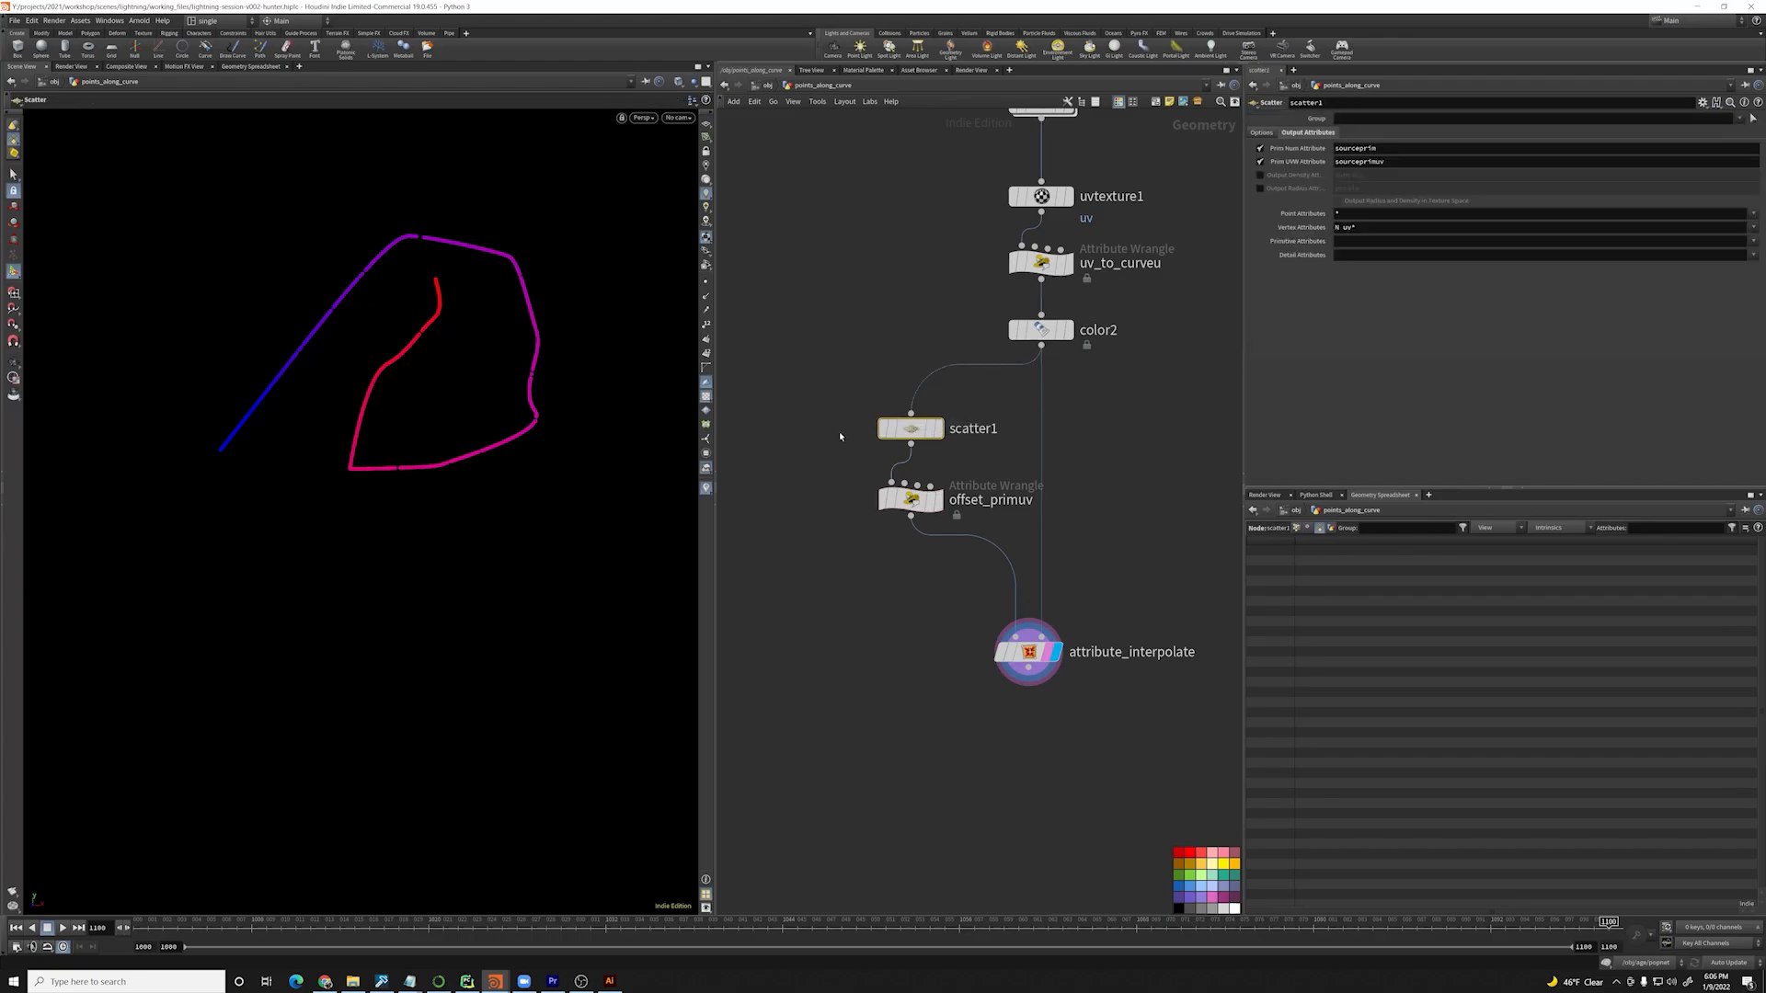
left_click_drag(891, 579, 1099, 672)
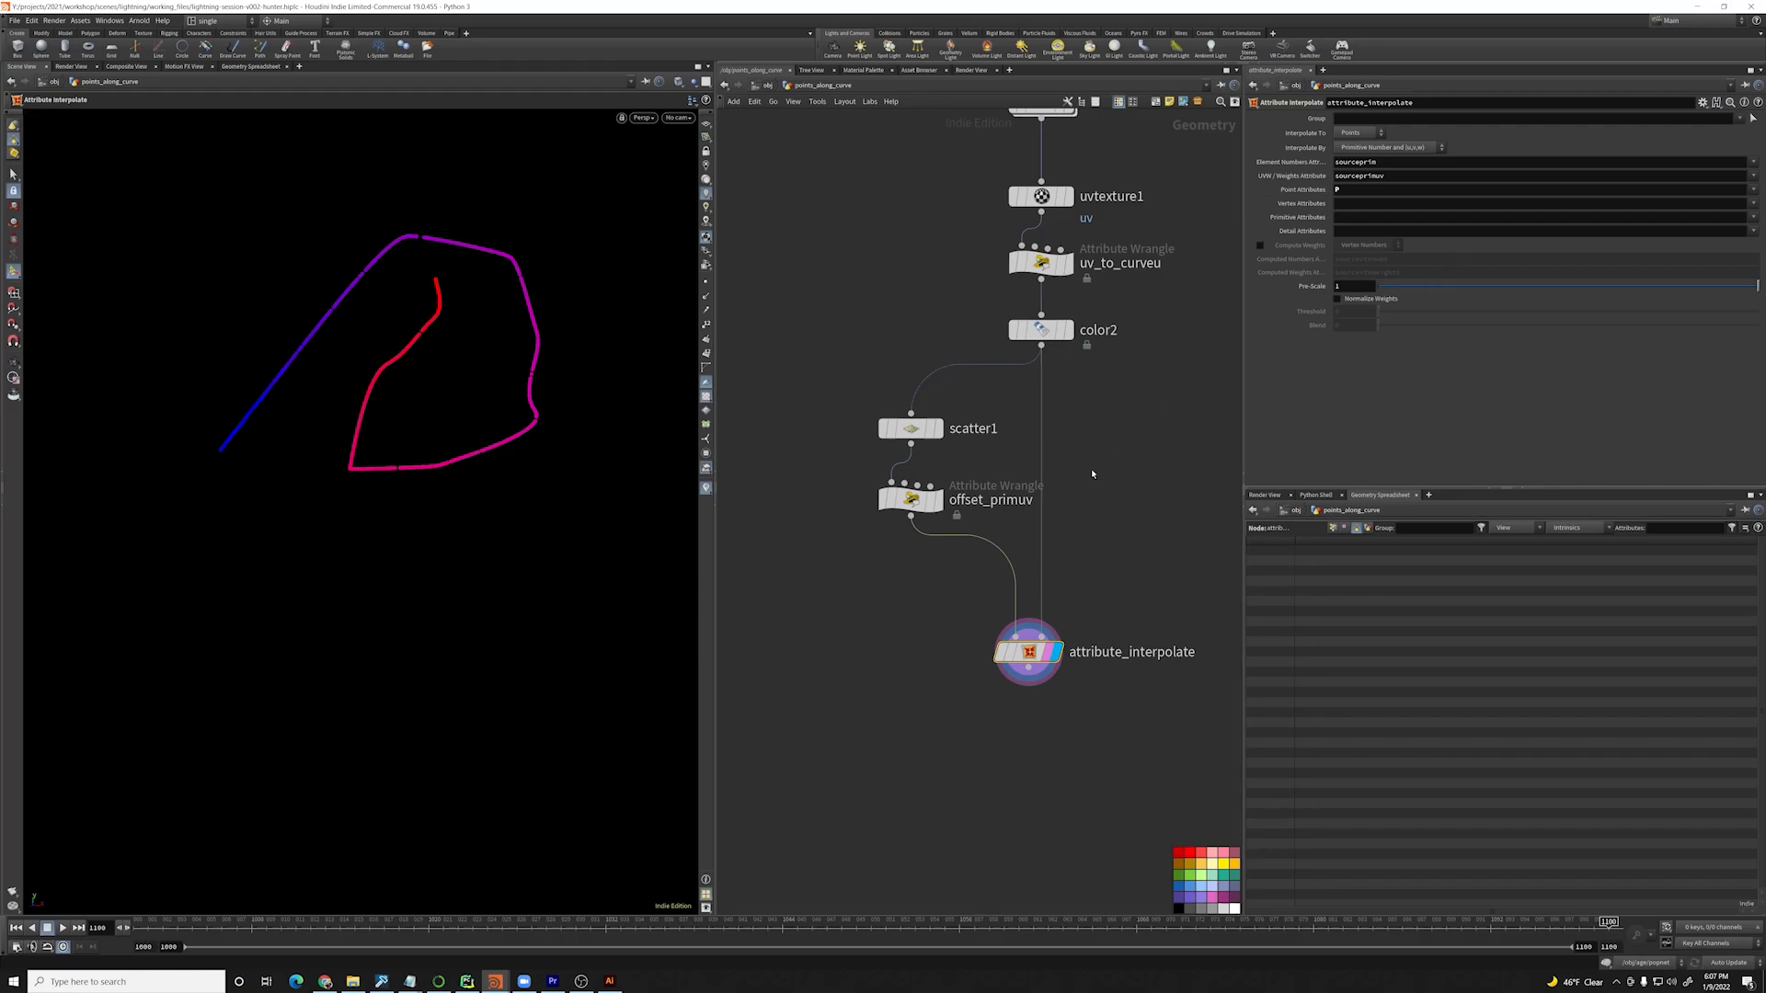
left_click(911, 500)
left_click_drag(1423, 321, 1377, 333)
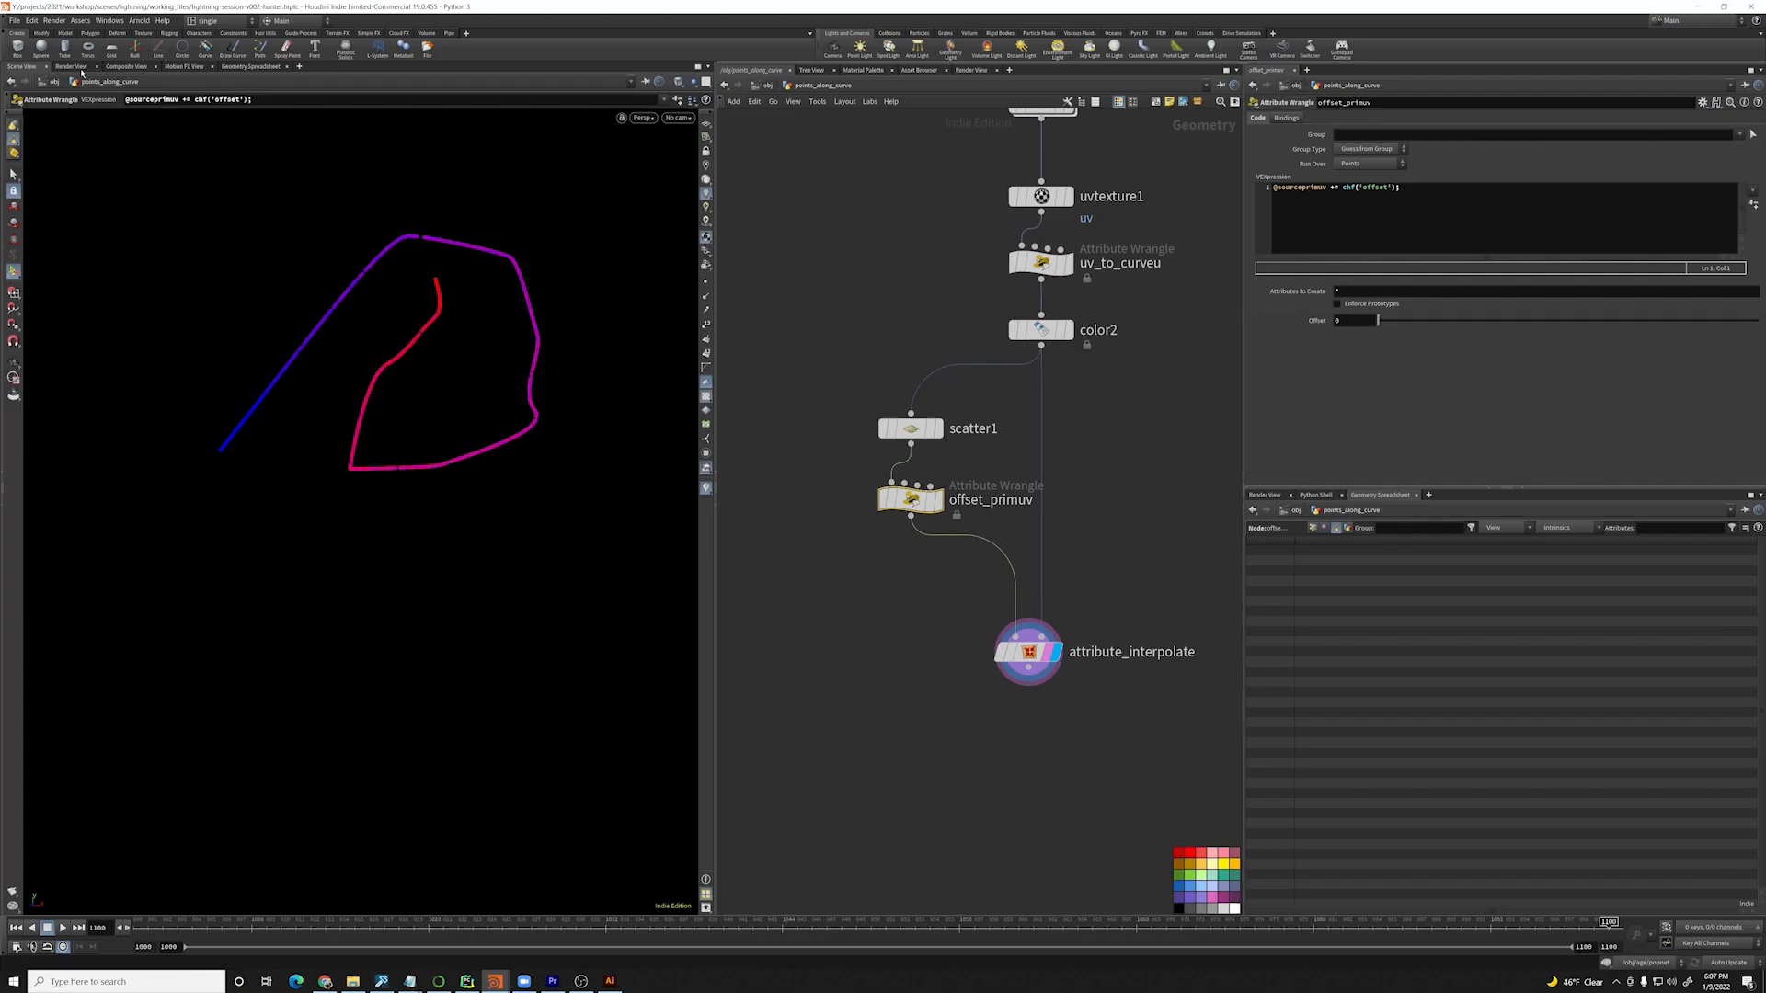
left_click_drag(1065, 537, 950, 676)
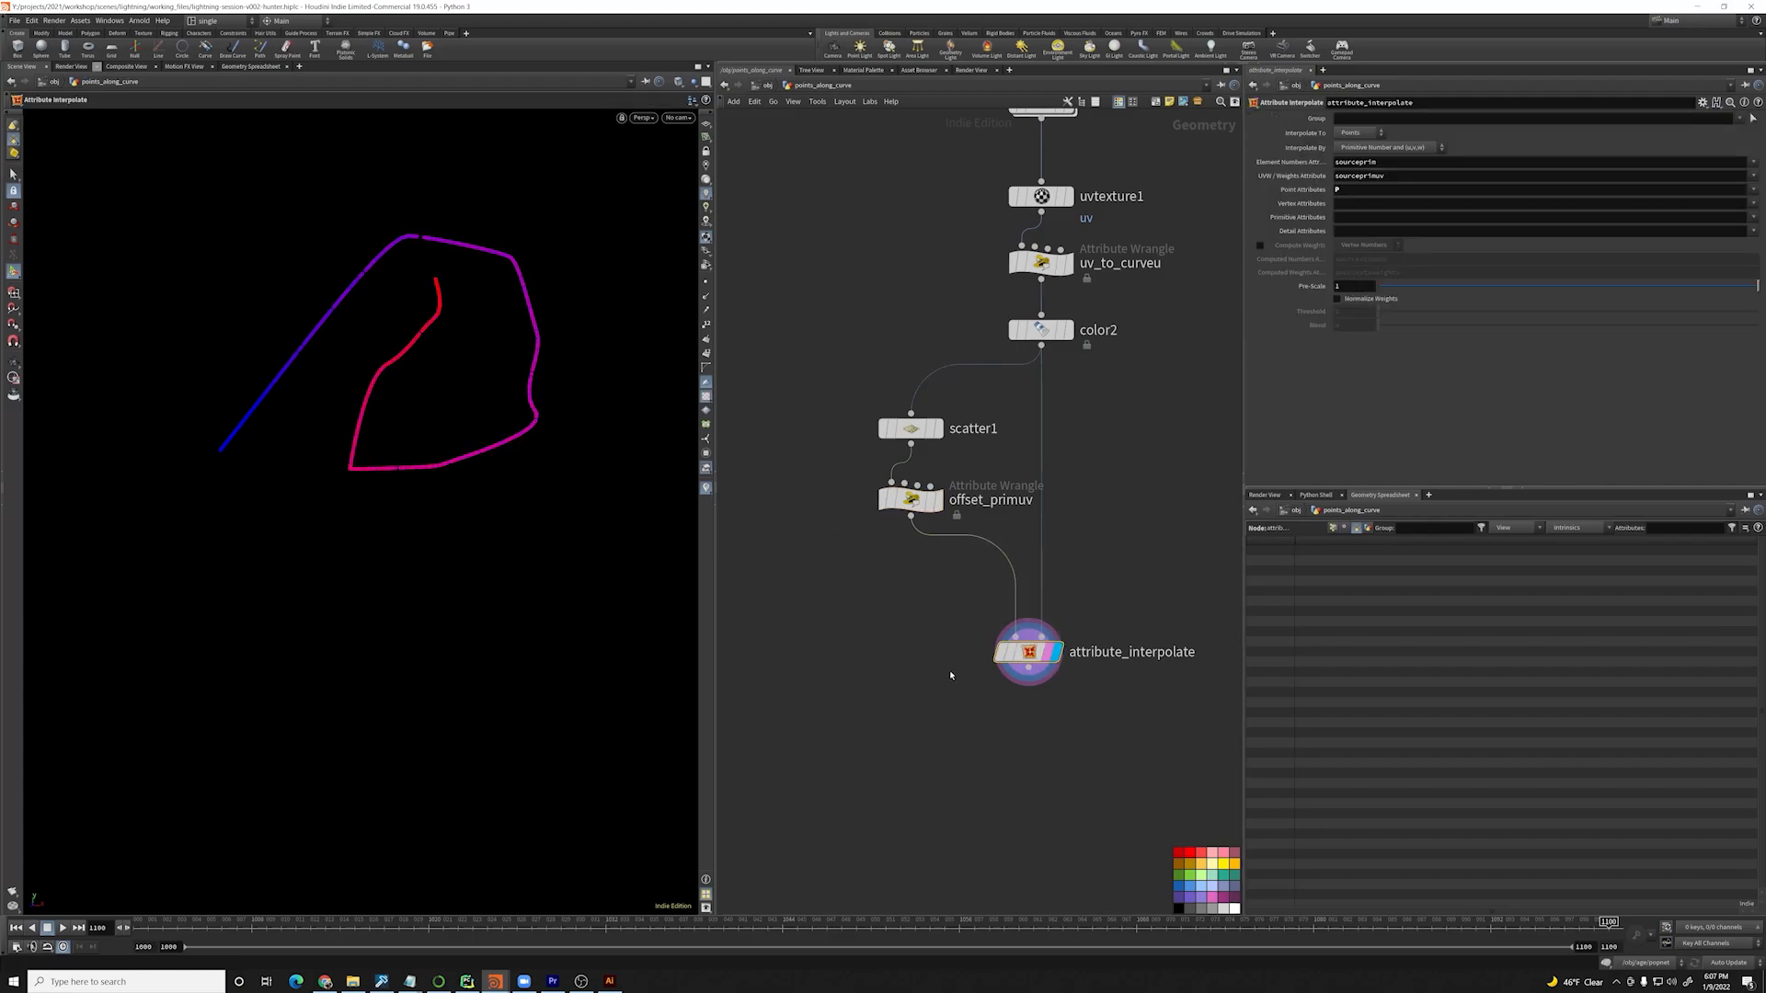
- Set offset_primuv's Offset to 0.197 and compare the displayed results of offset_primuv and attribute_interpolate
left_click(71, 66)
left_click(22, 66)
left_click(998, 487)
left_click_drag(1457, 321, 1454, 321)
left_click(938, 501)
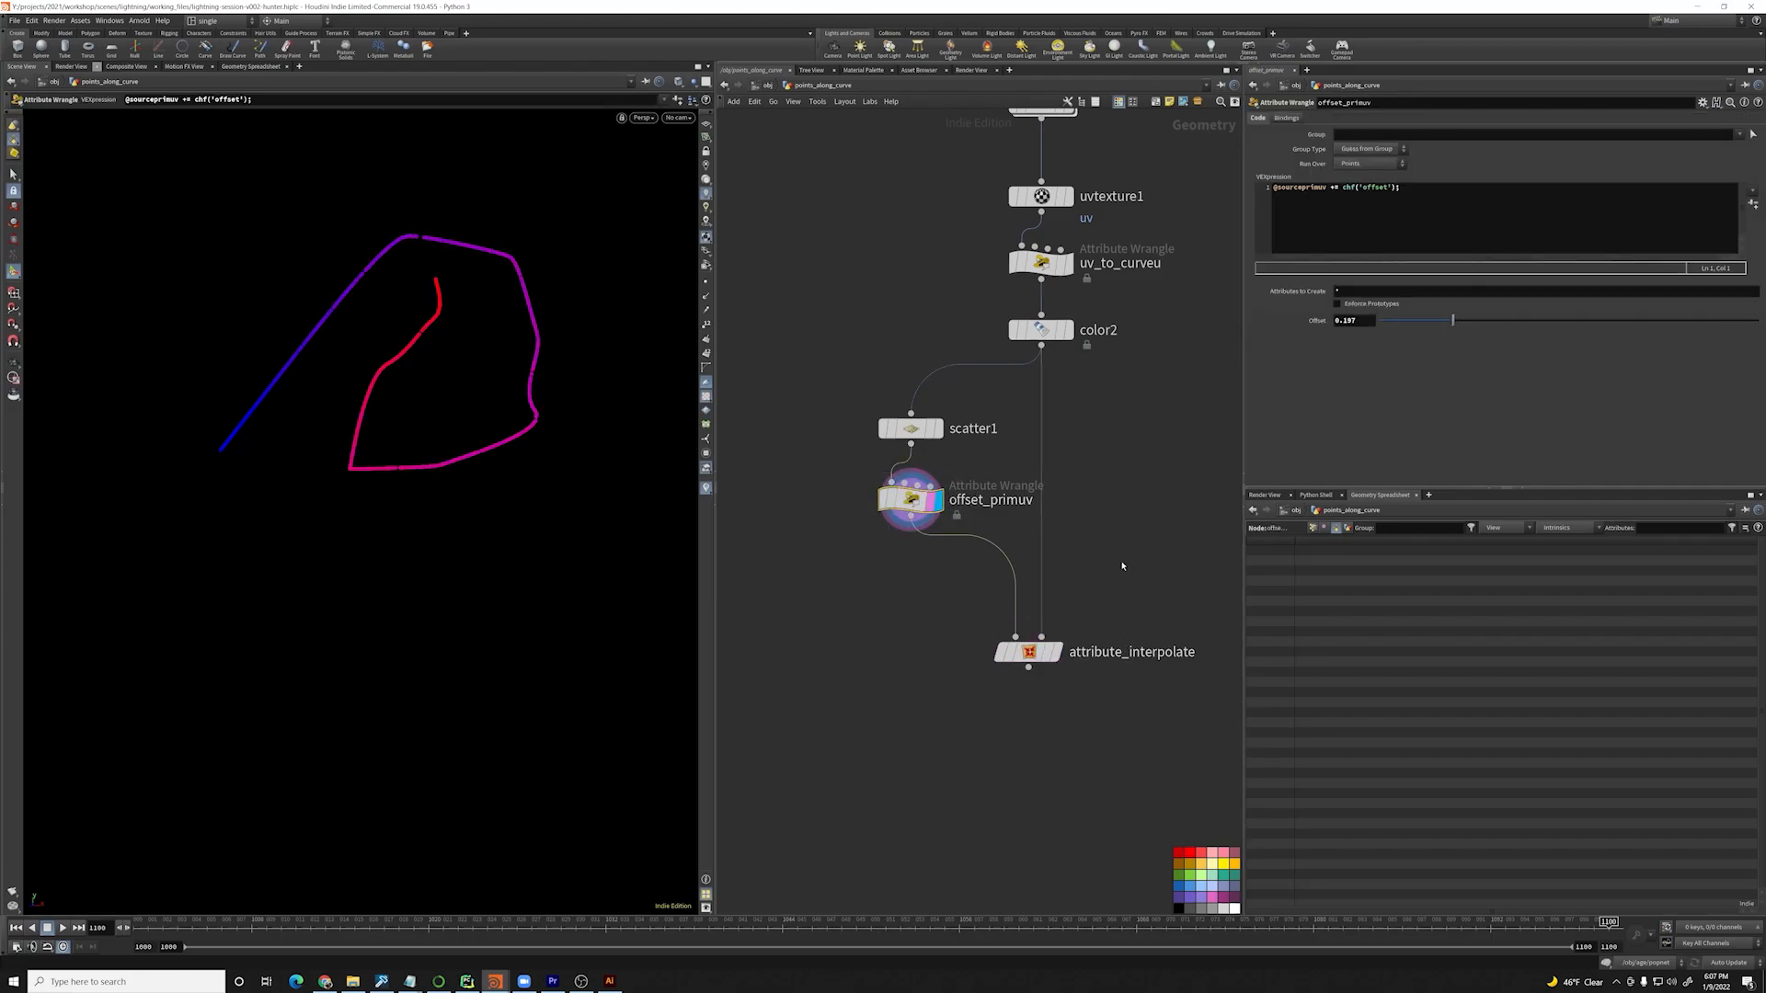
left_click(1057, 652)
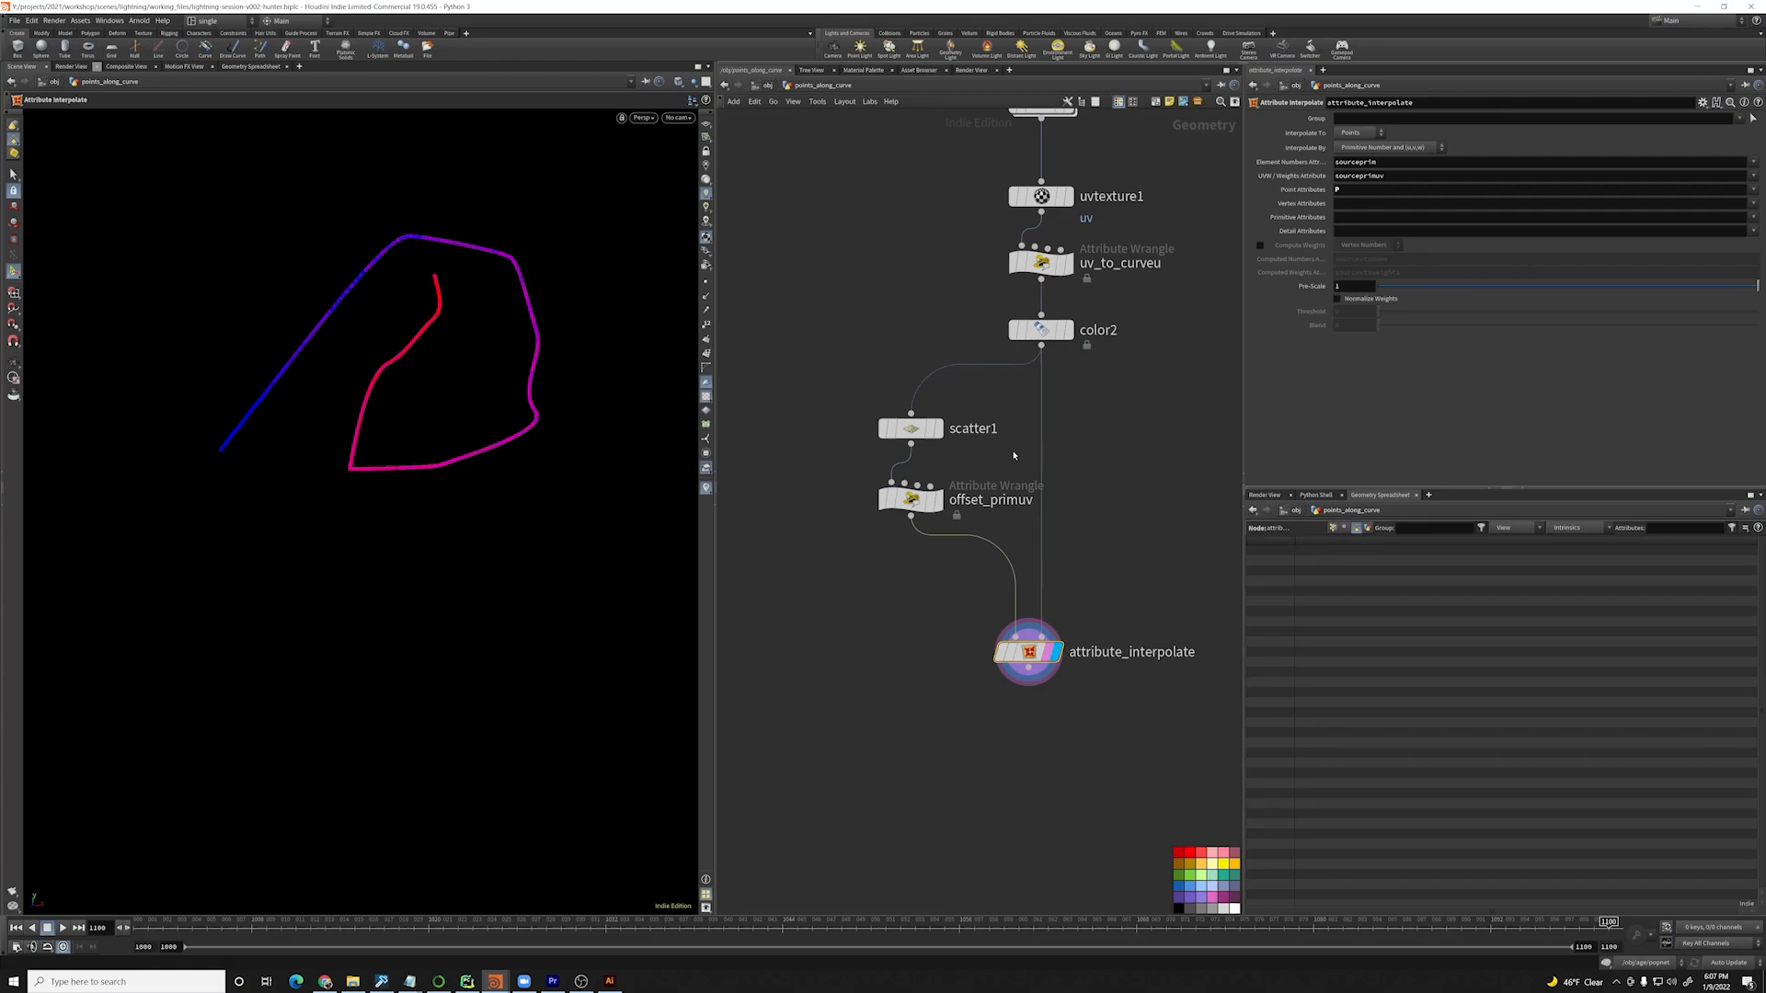
left_click(910, 499)
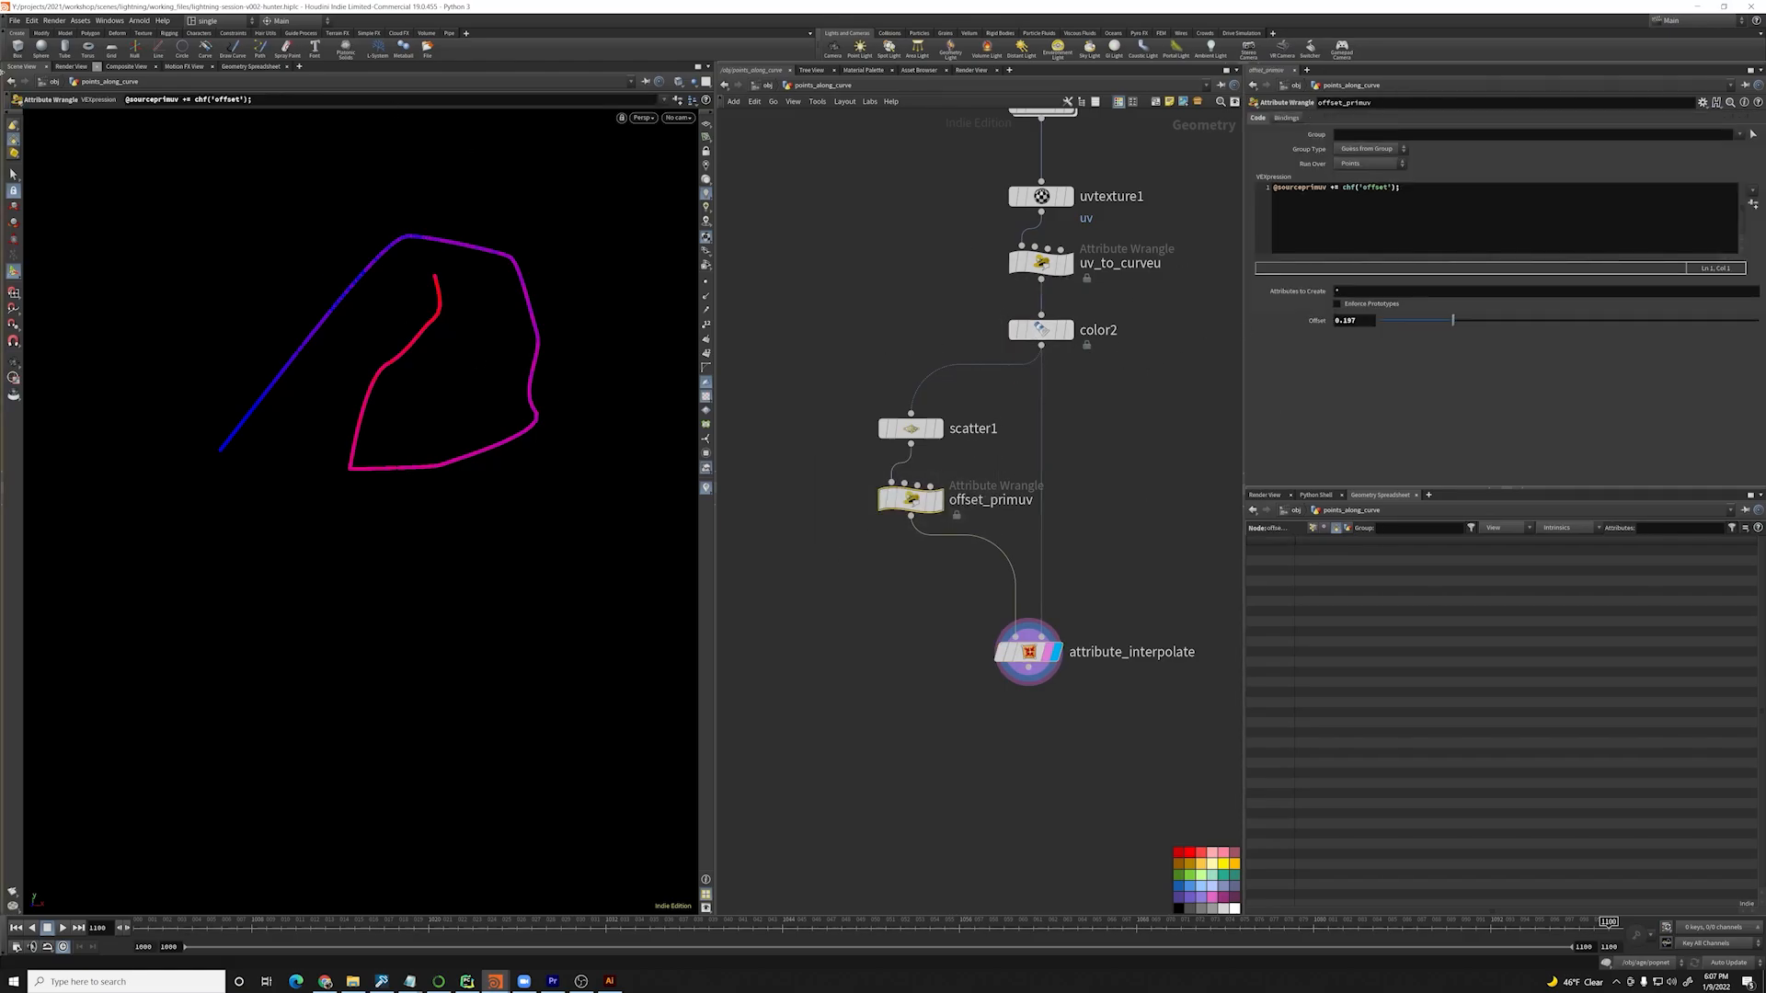
- Close the existing scene viewer and replace it with a fresh Scene View
left_click(47, 67)
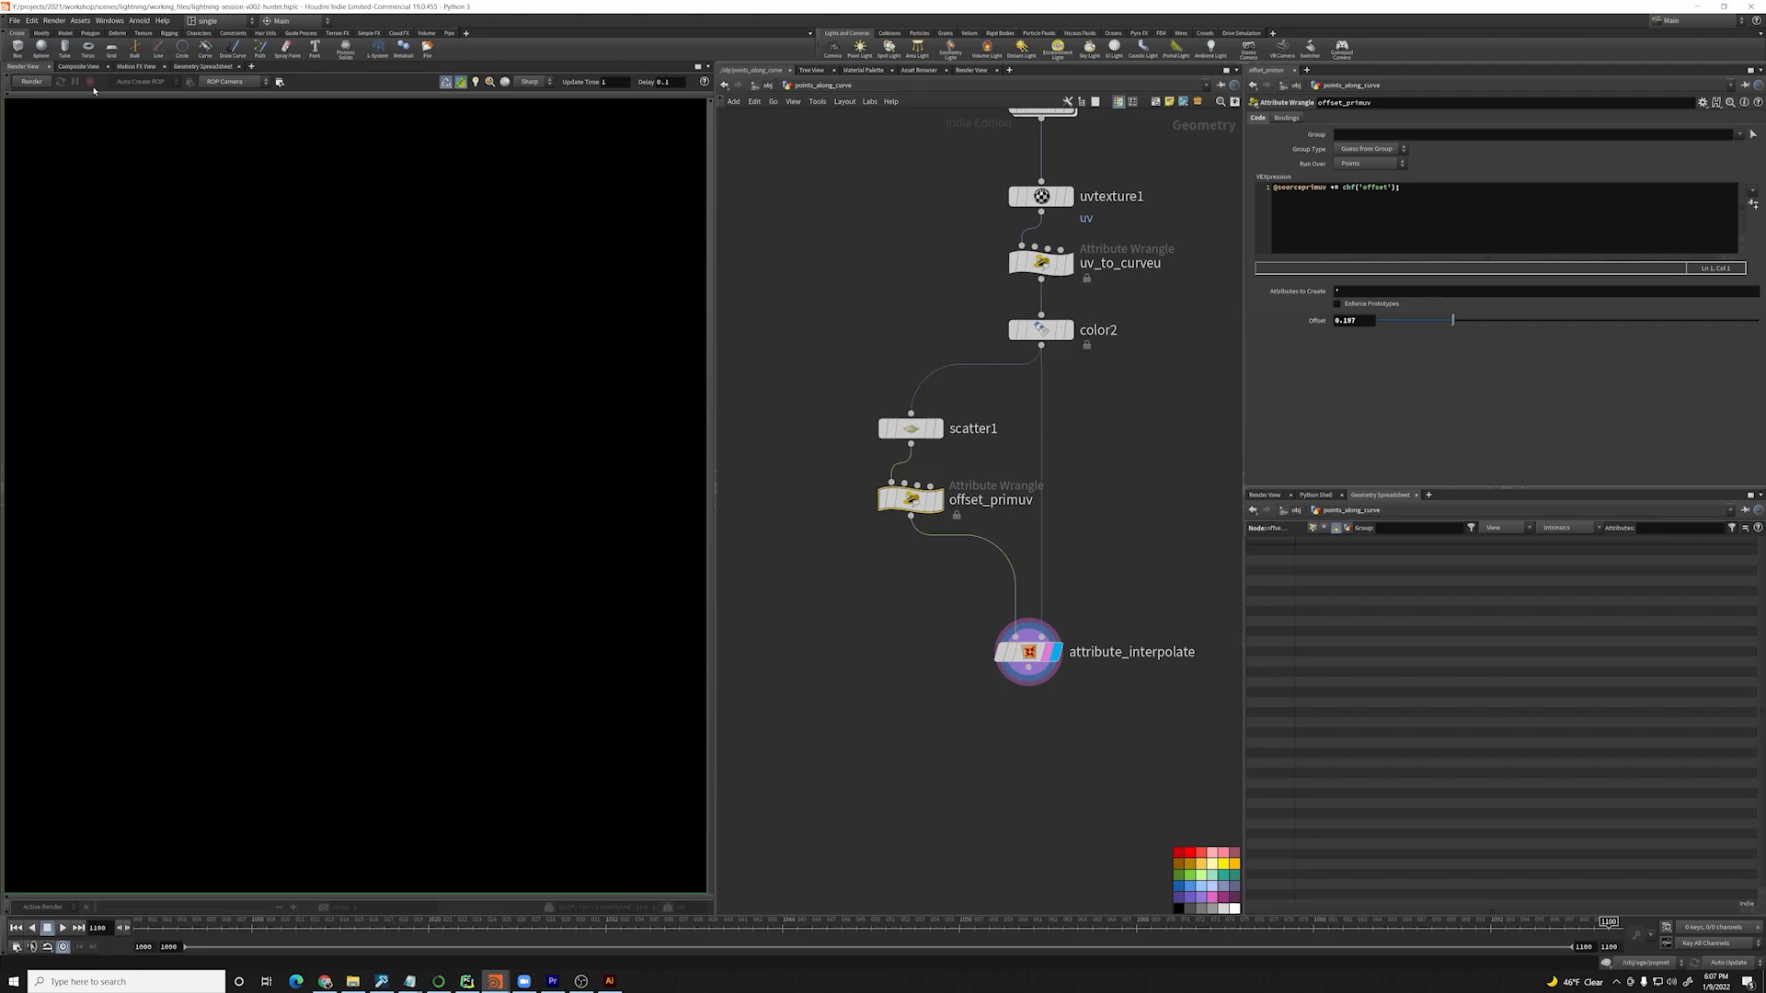
left_click(230, 82)
left_click(230, 81)
right_click(15, 66)
mouse_move(74, 186)
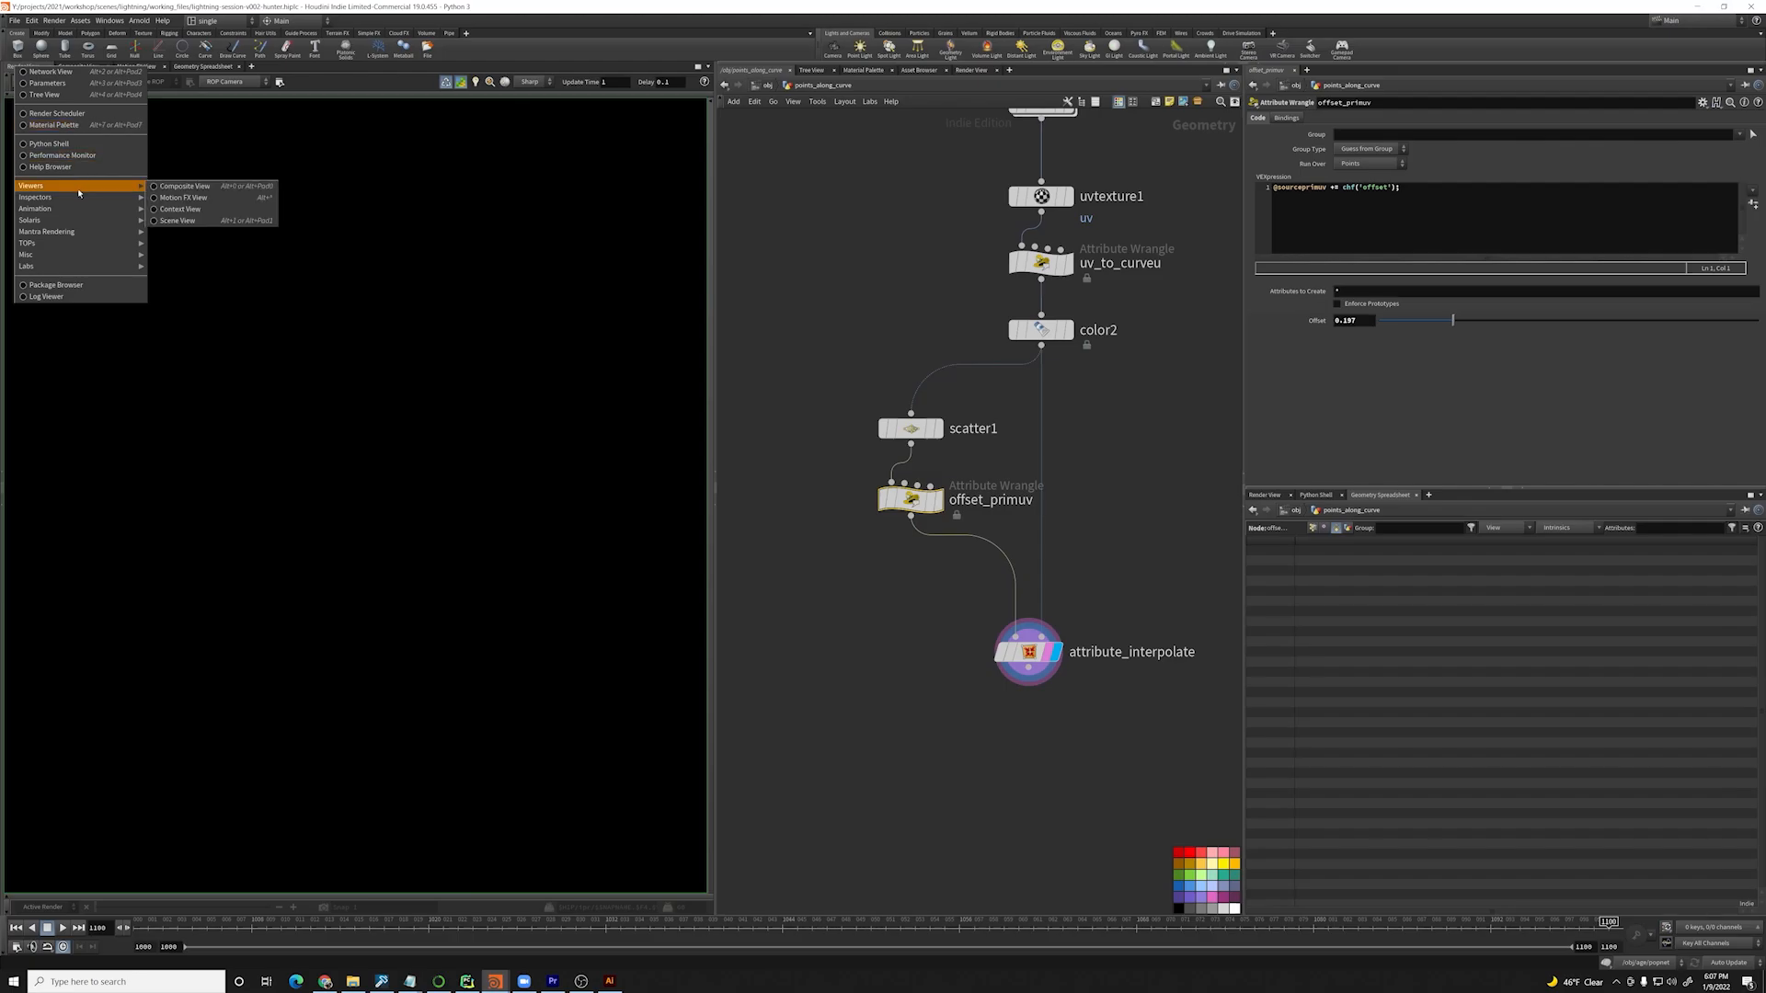
left_click(180, 221)
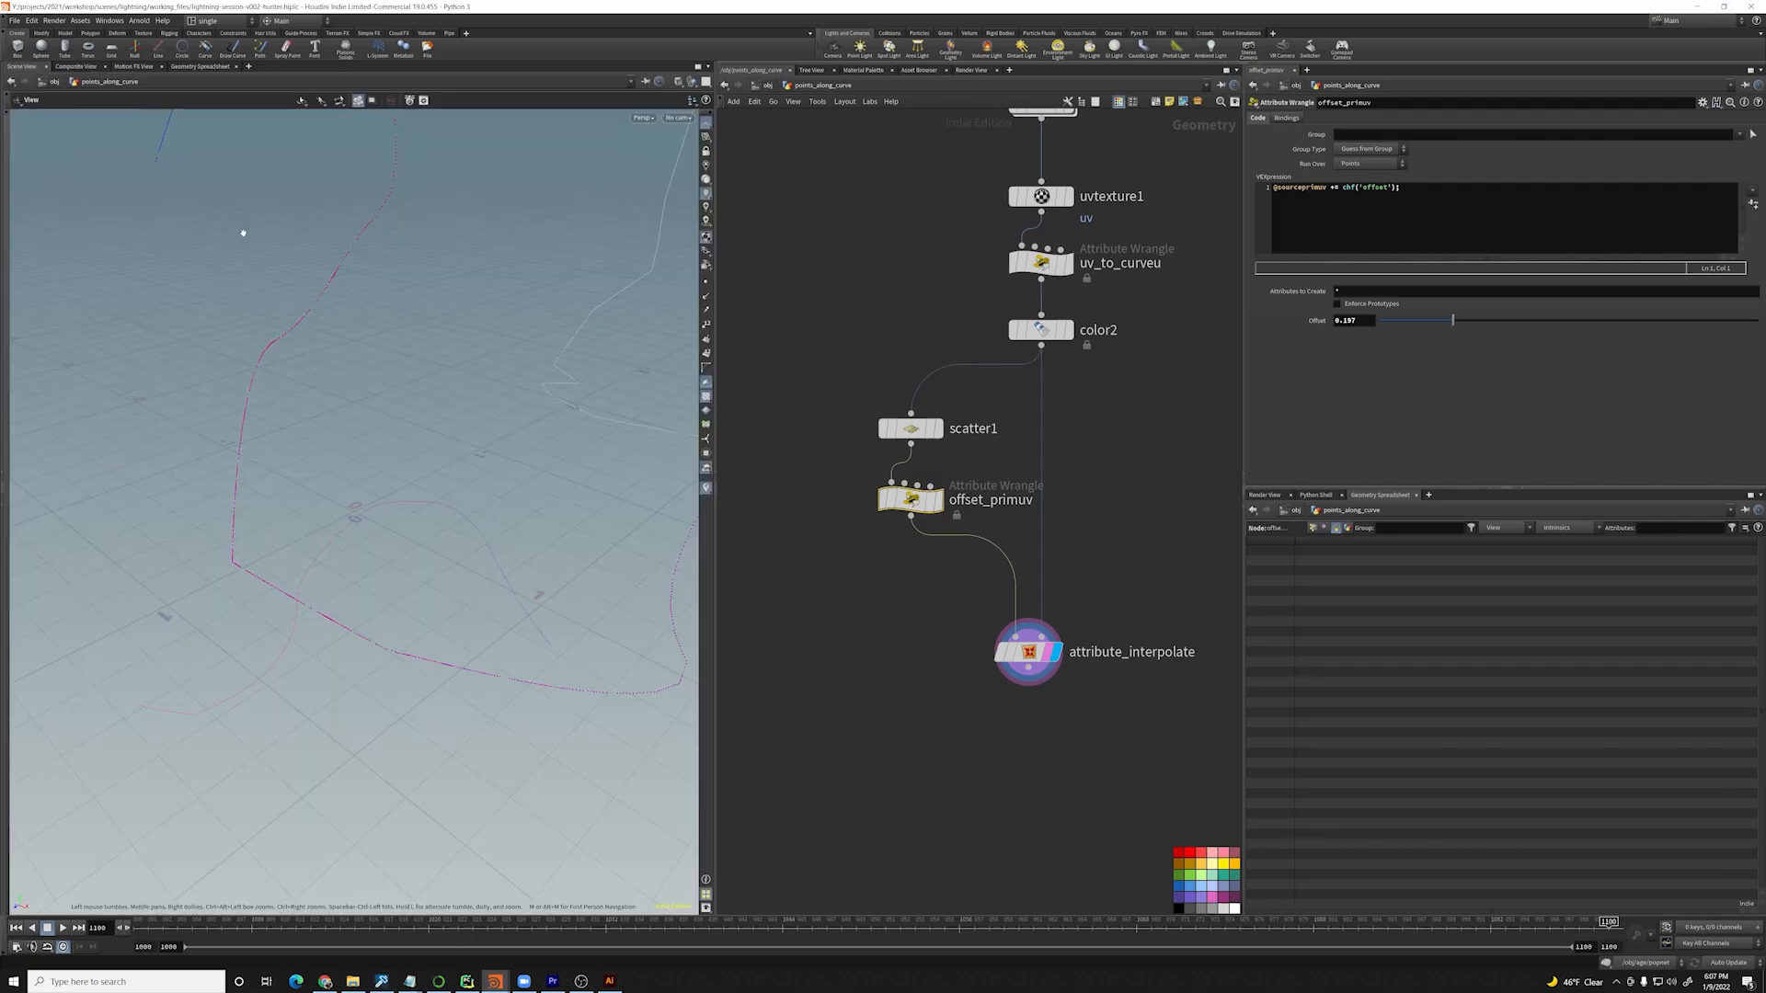
- Set the new viewport's background color scheme to Dark
key("d")
left_click(369, 193)
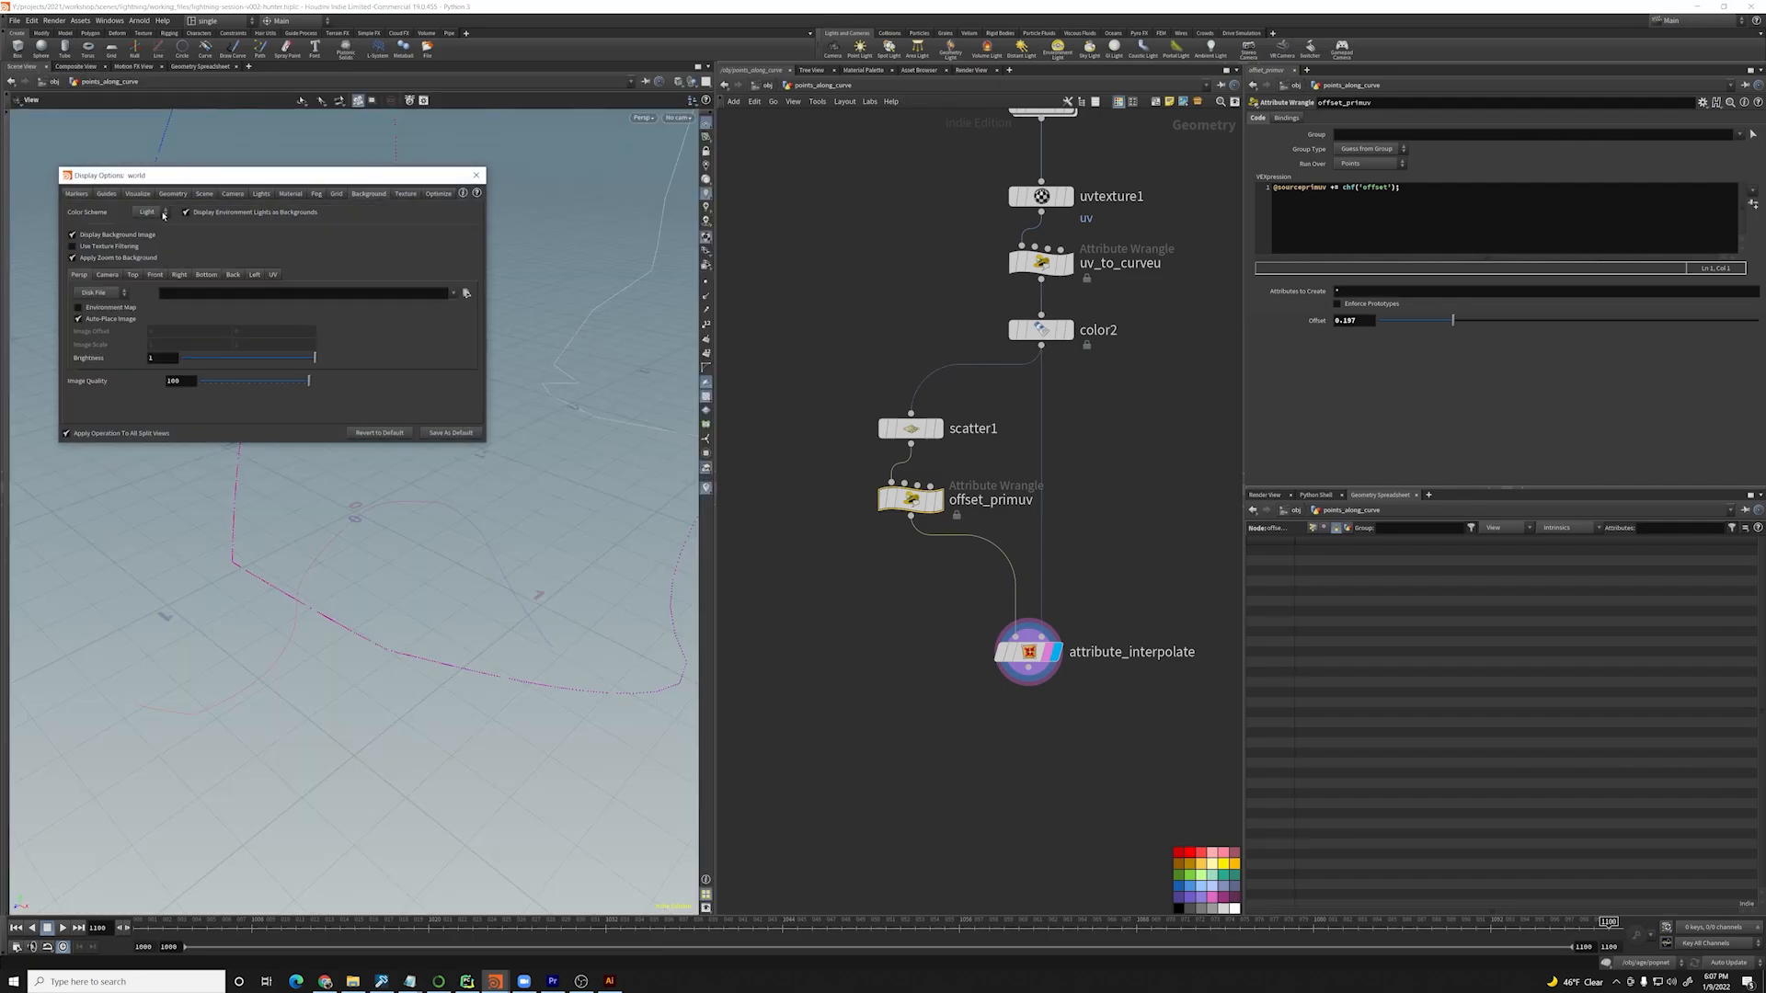
left_click(146, 212)
left_click(155, 234)
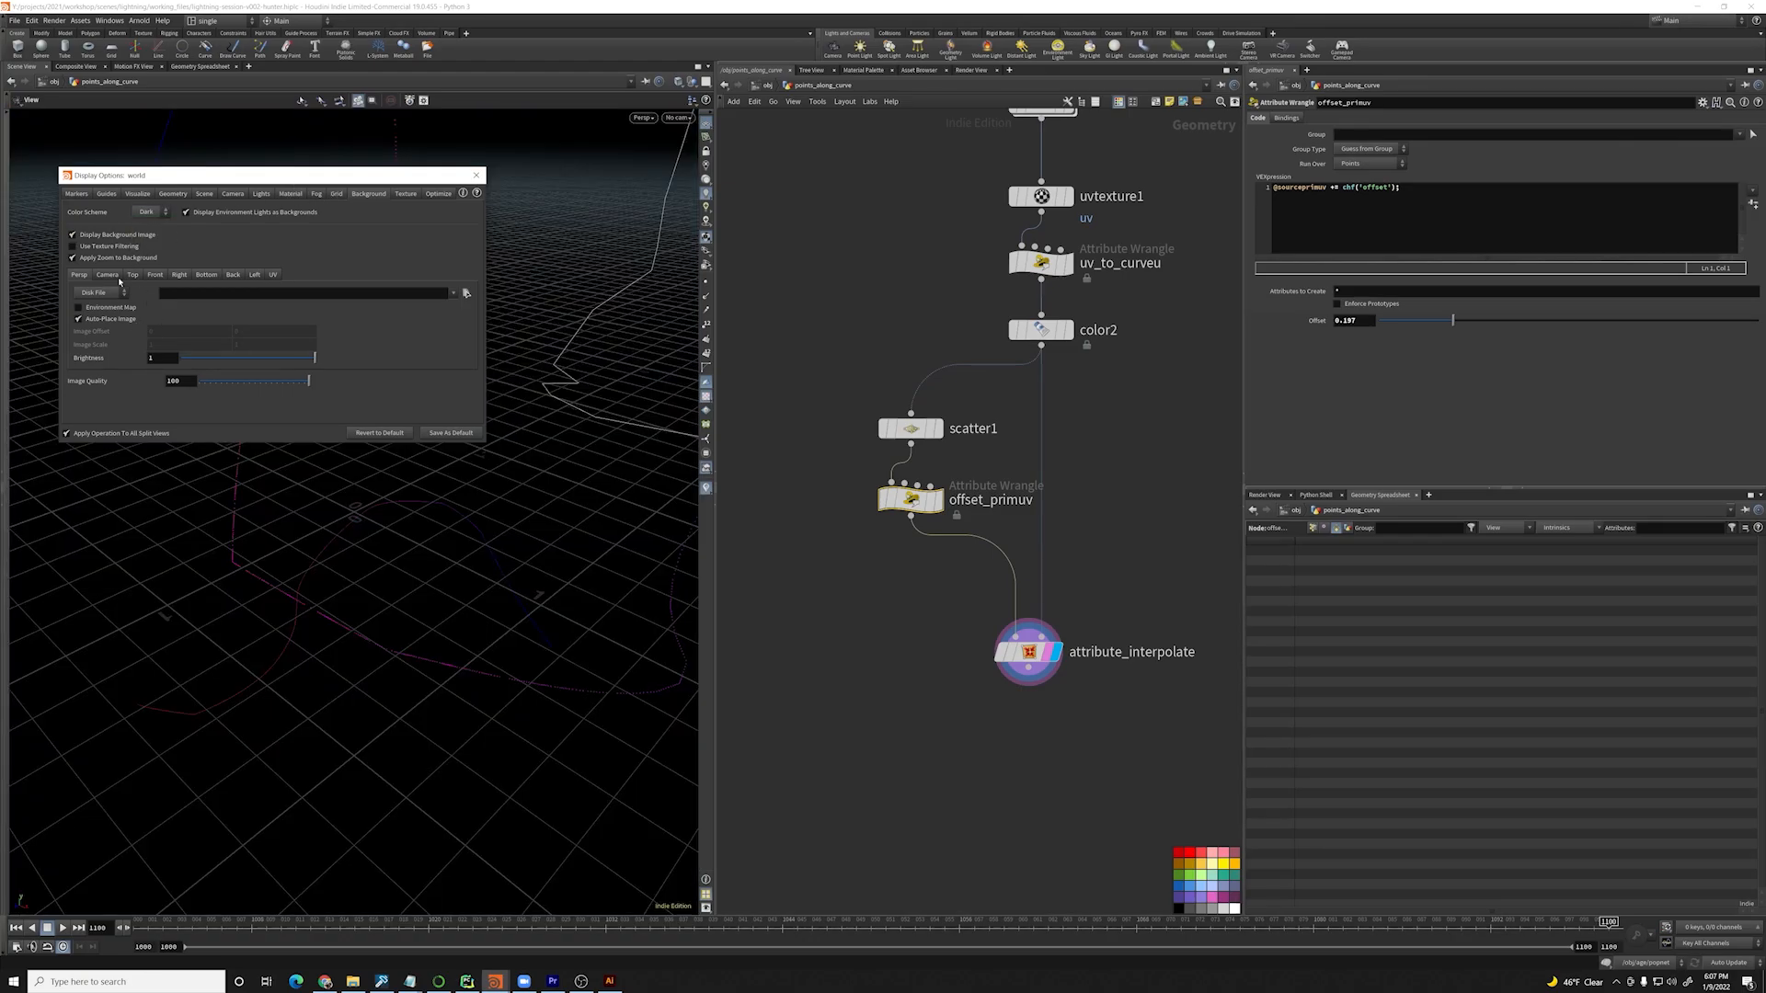
- Enlarge the viewport's point marker size and set the wireframe wire width to 3 in the display options
left_click(77, 194)
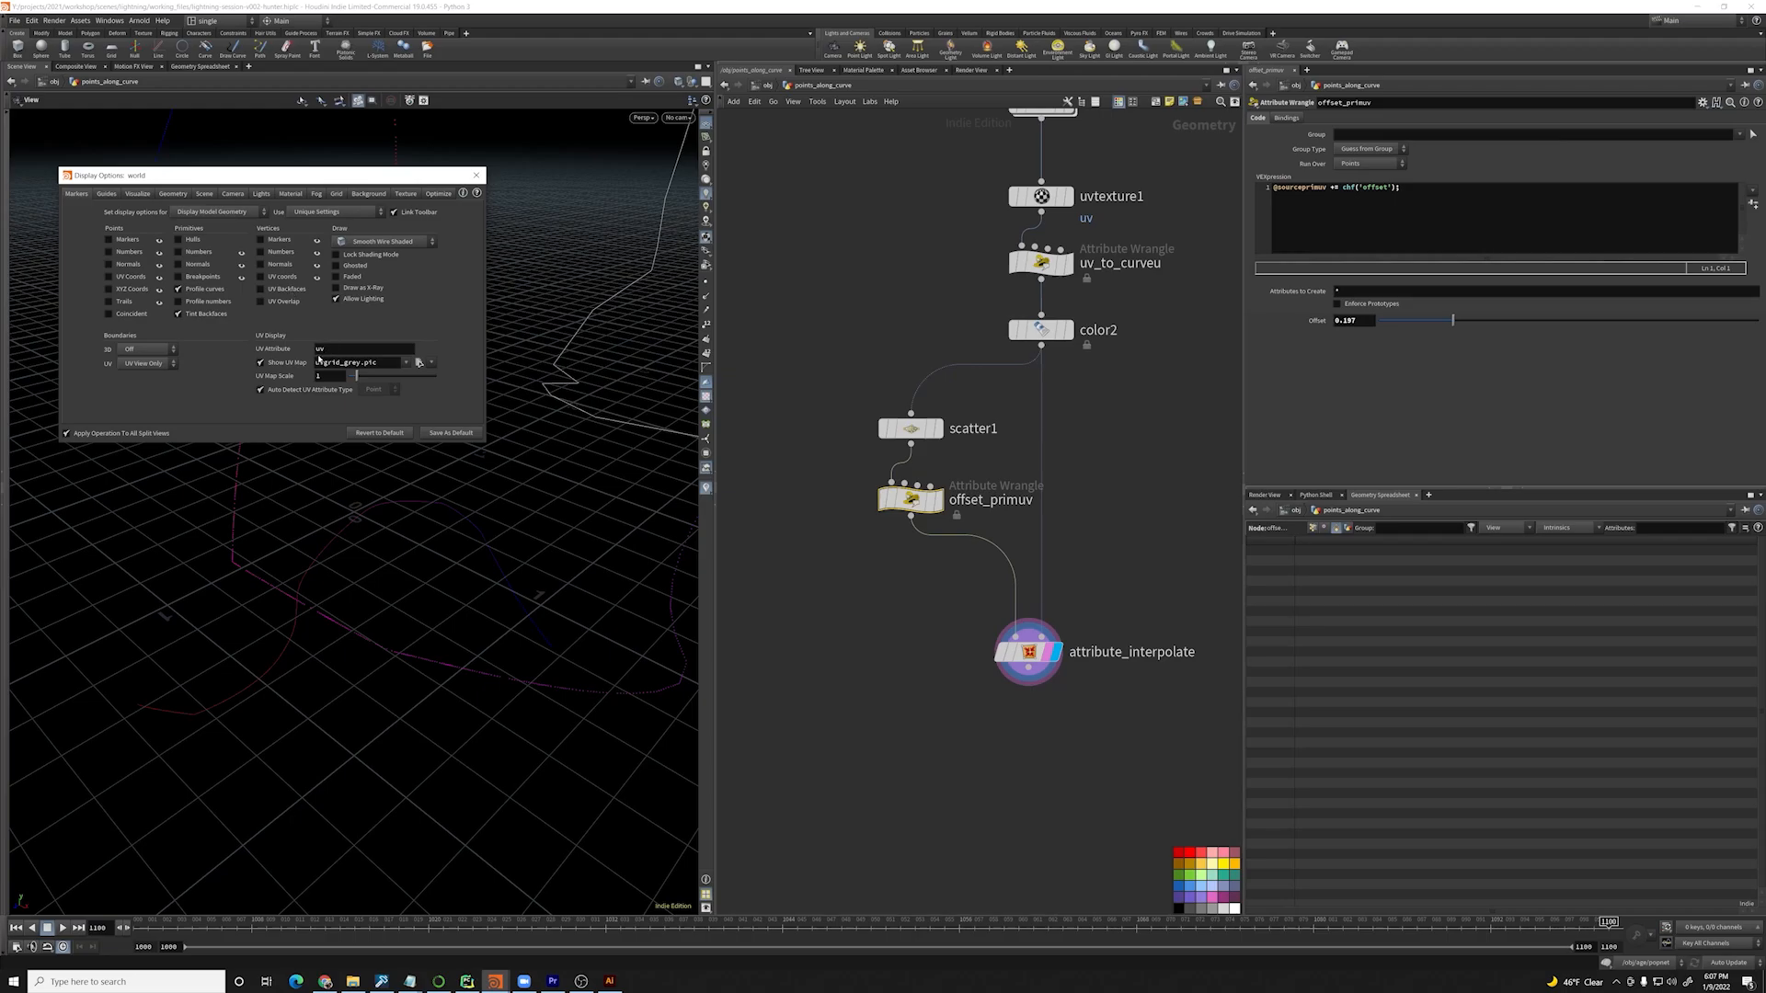
left_click(107, 194)
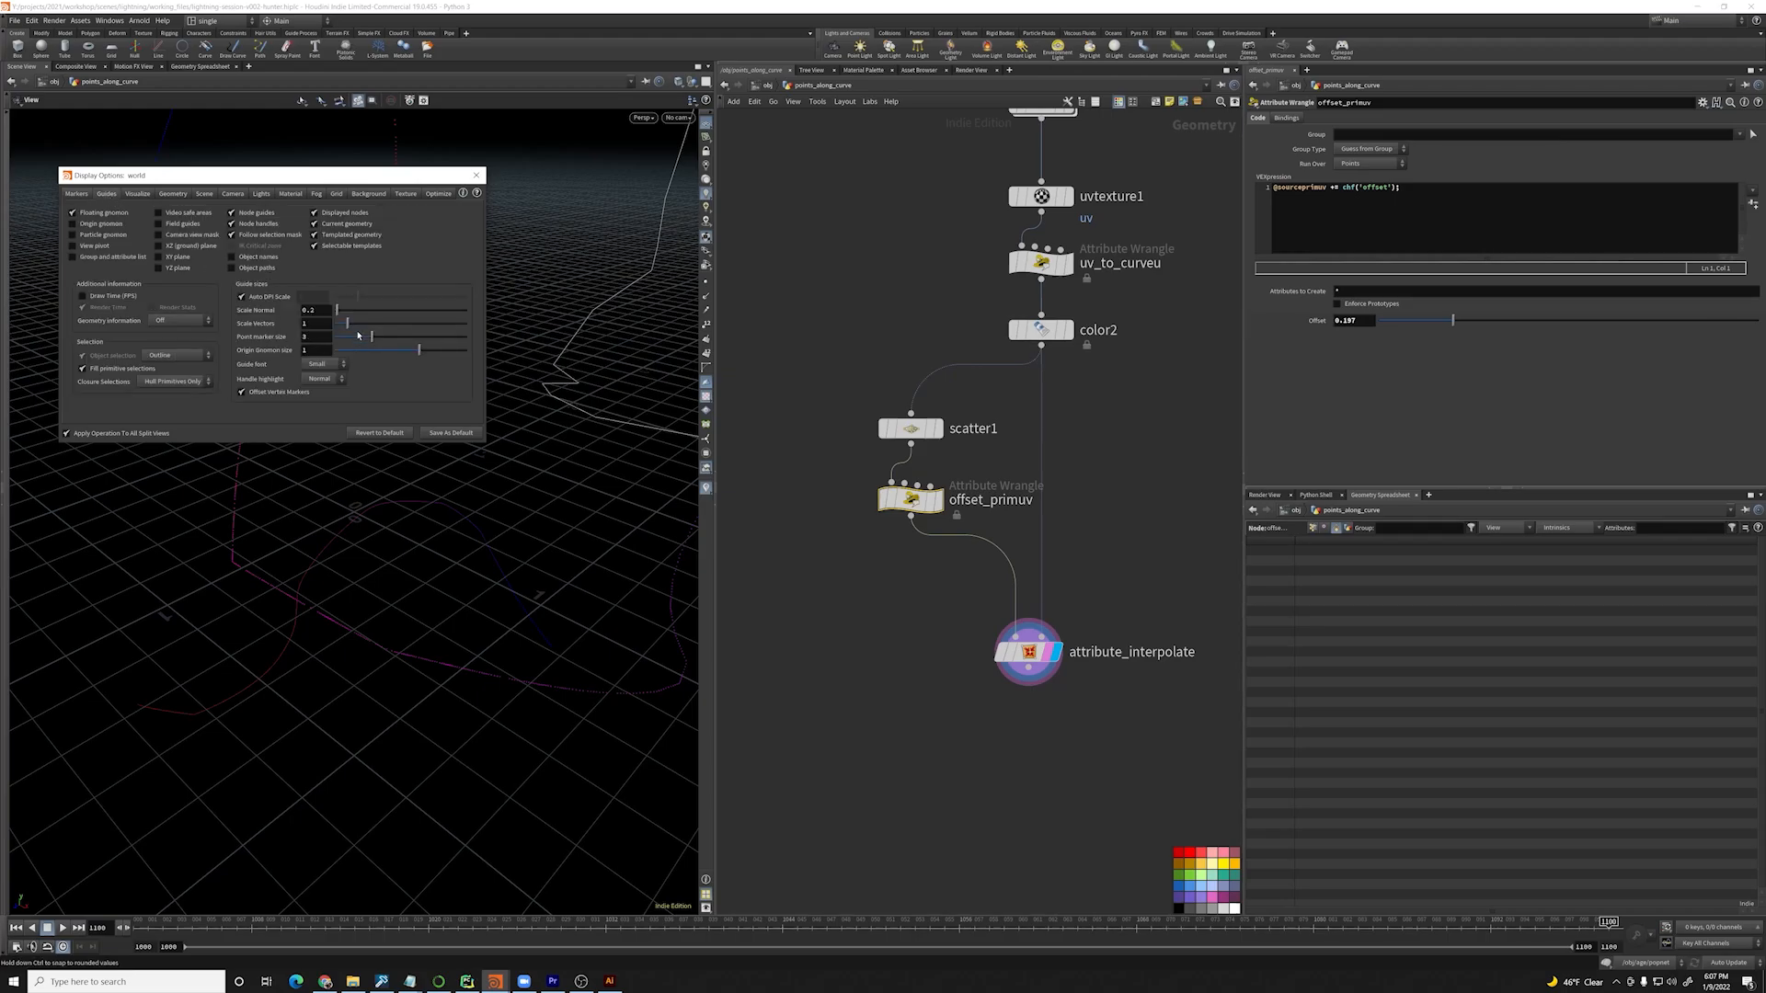
left_click_drag(371, 336, 455, 337)
left_click(172, 194)
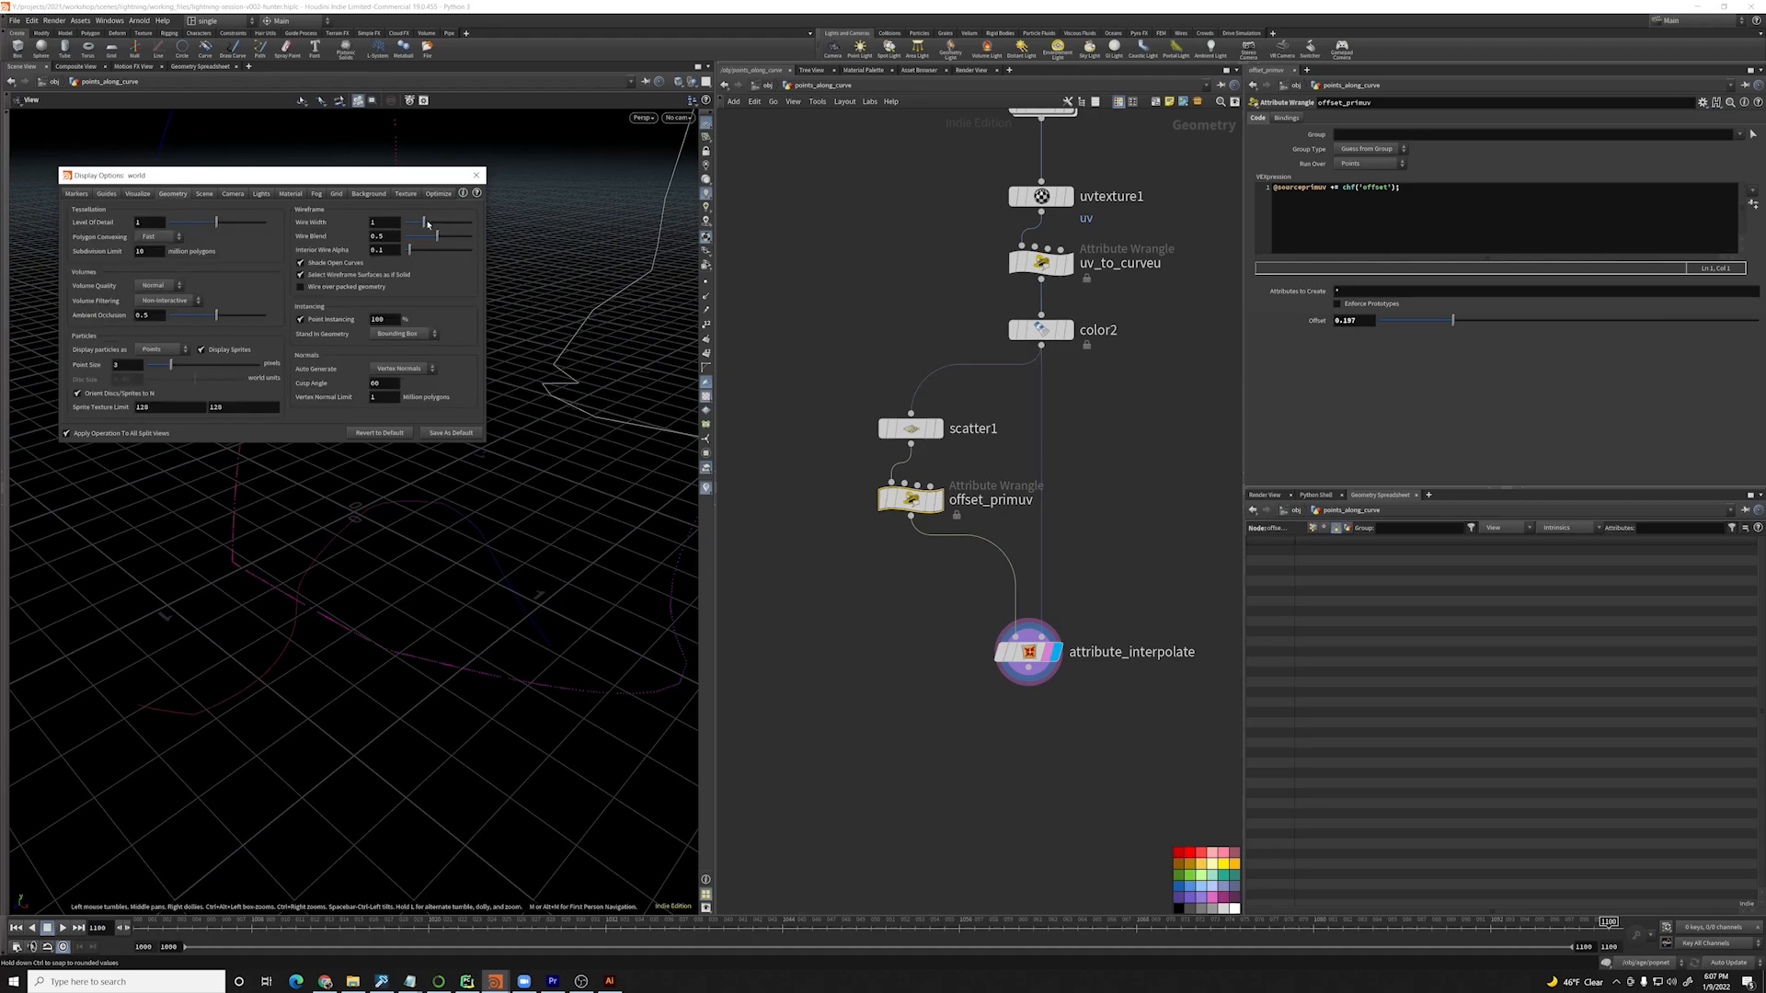
left_click(477, 175)
- Set the viewport's particle point size to 10 pixels in the geometry display options
left_click_drag(485, 110, 542, 366)
left_click(691, 81)
left_click(722, 115)
key("d")
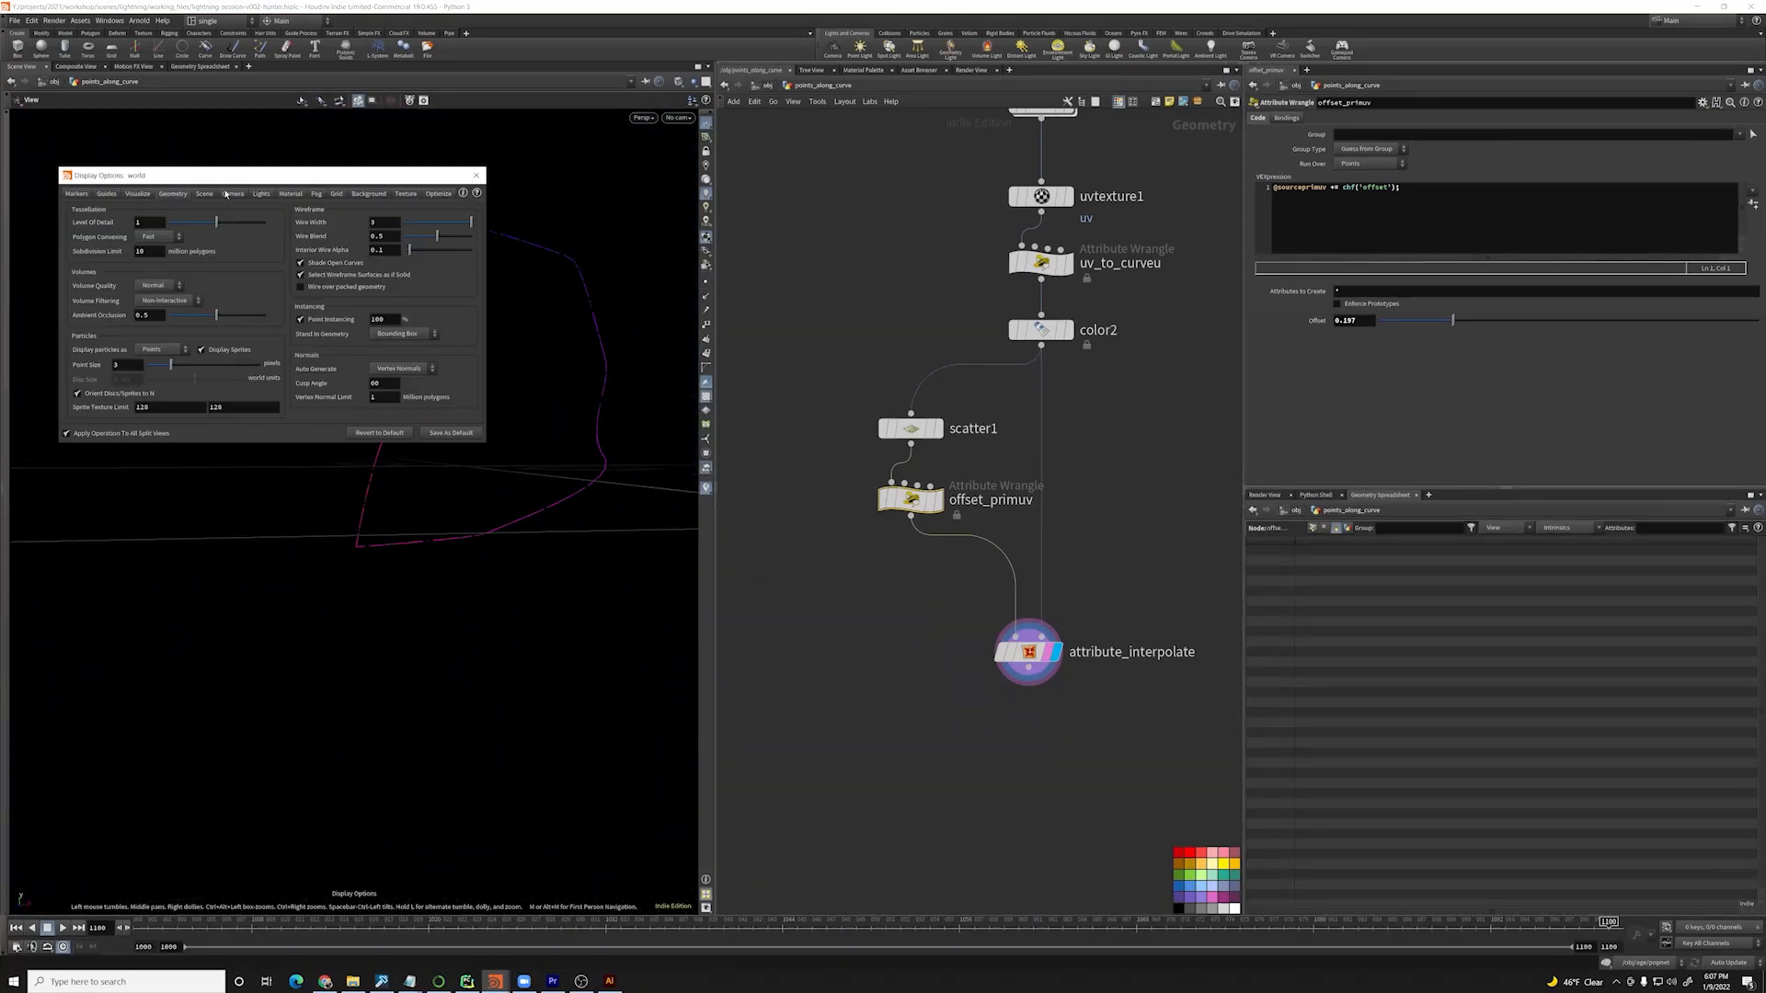
left_click(368, 194)
left_click(173, 195)
left_click_drag(190, 366, 341, 368)
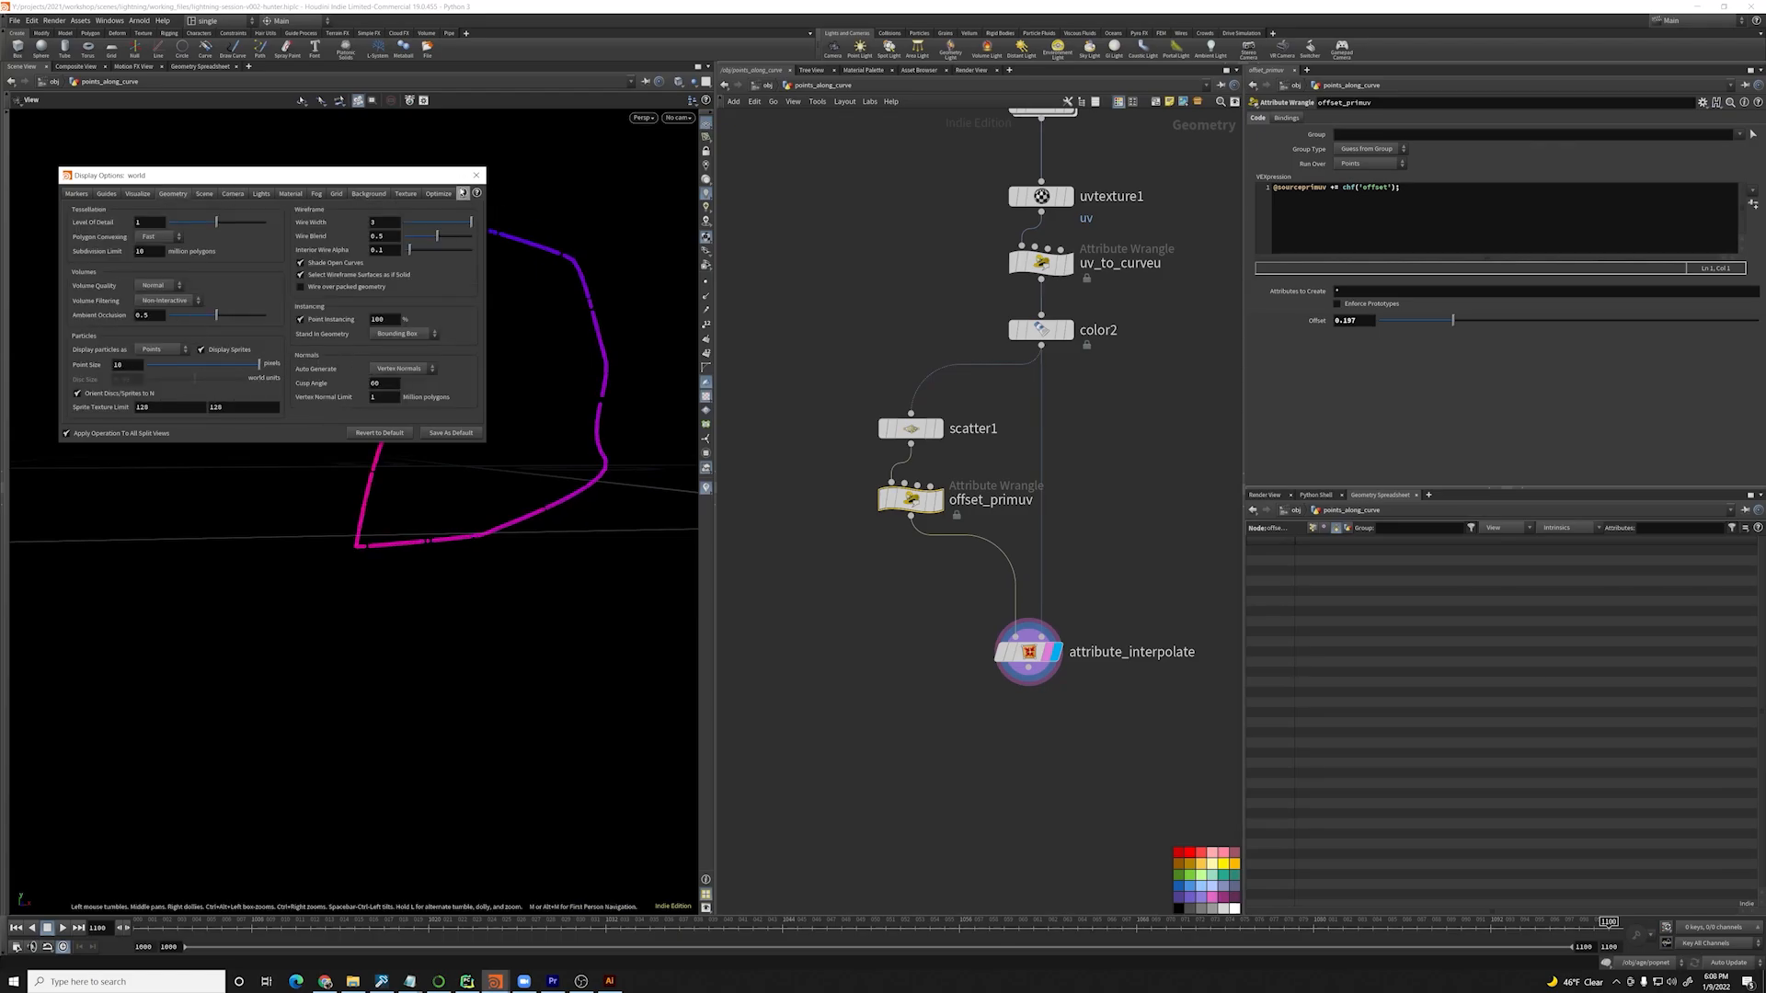
left_click(475, 175)
- Move offset_primuv slightly down in the network and set its Offset to 0.257 to slide the points along the curve
left_click_drag(462, 279, 435, 315)
left_click_drag(1115, 610, 947, 737)
left_click_drag(909, 500, 909, 514)
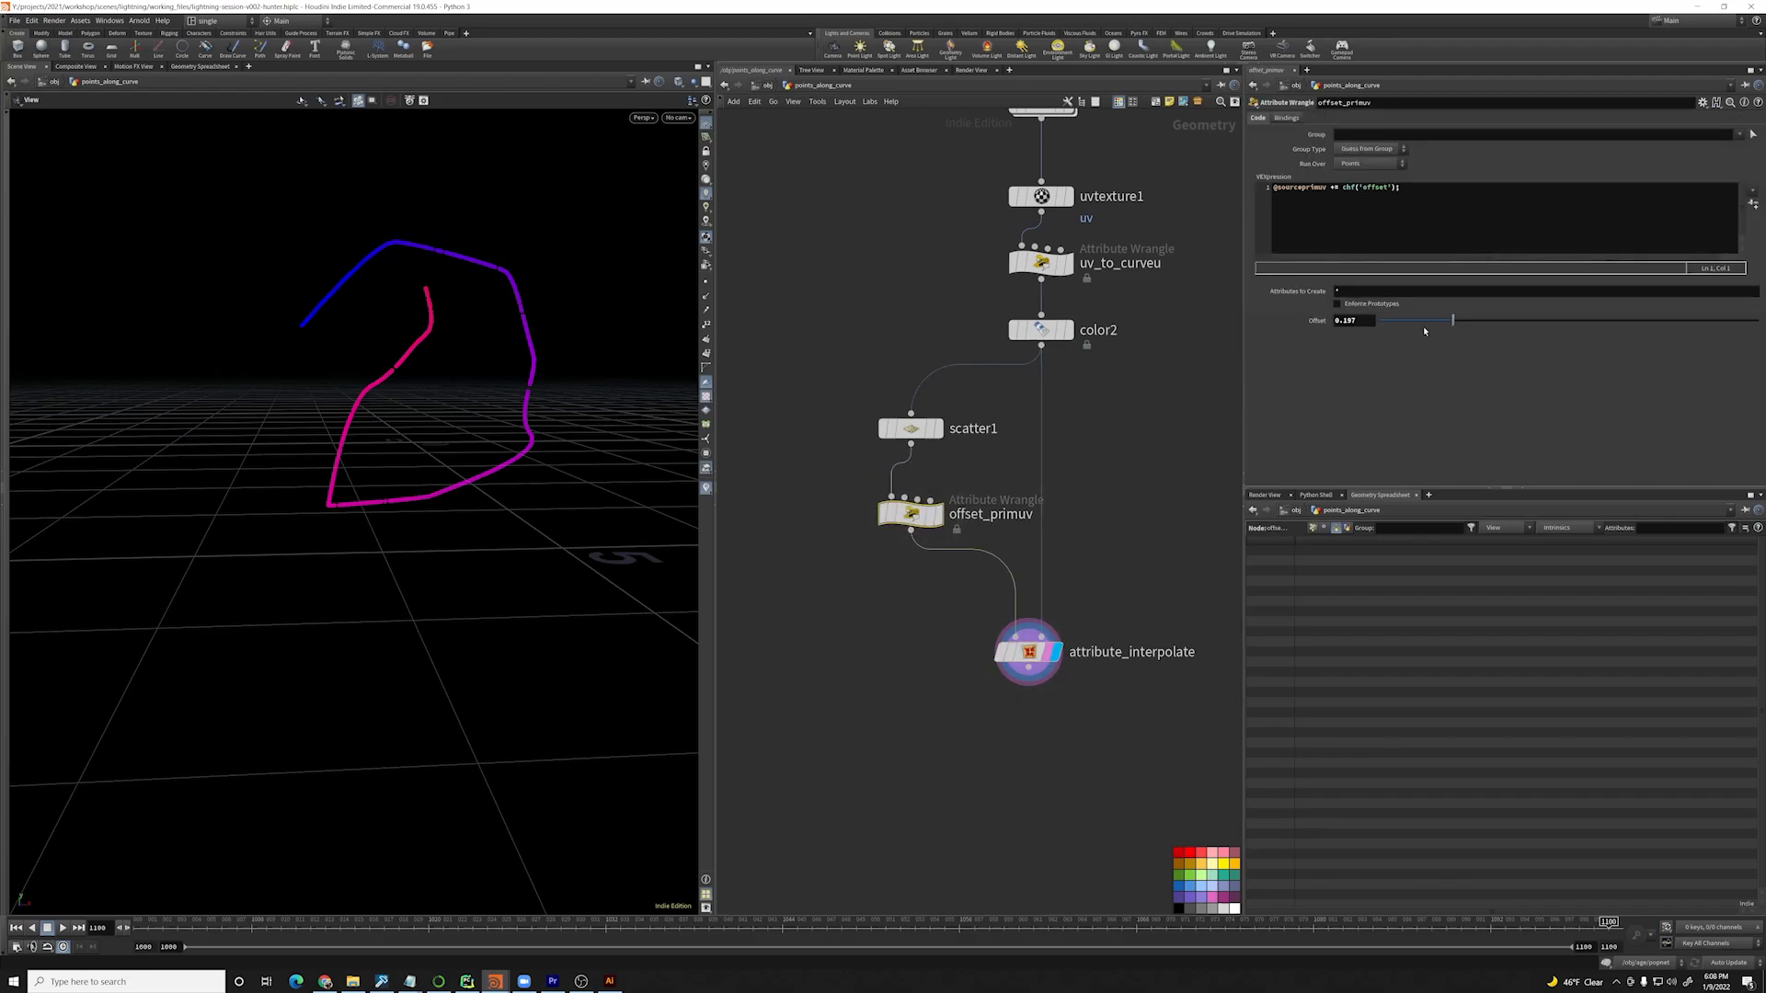
left_click_drag(1453, 320, 1475, 321)
scroll(1106, 448, "down", 2)
middle_click_drag(1106, 448, 1050, 399)
scroll(978, 454, "up", 4)
scroll(1031, 455, "down", 4)
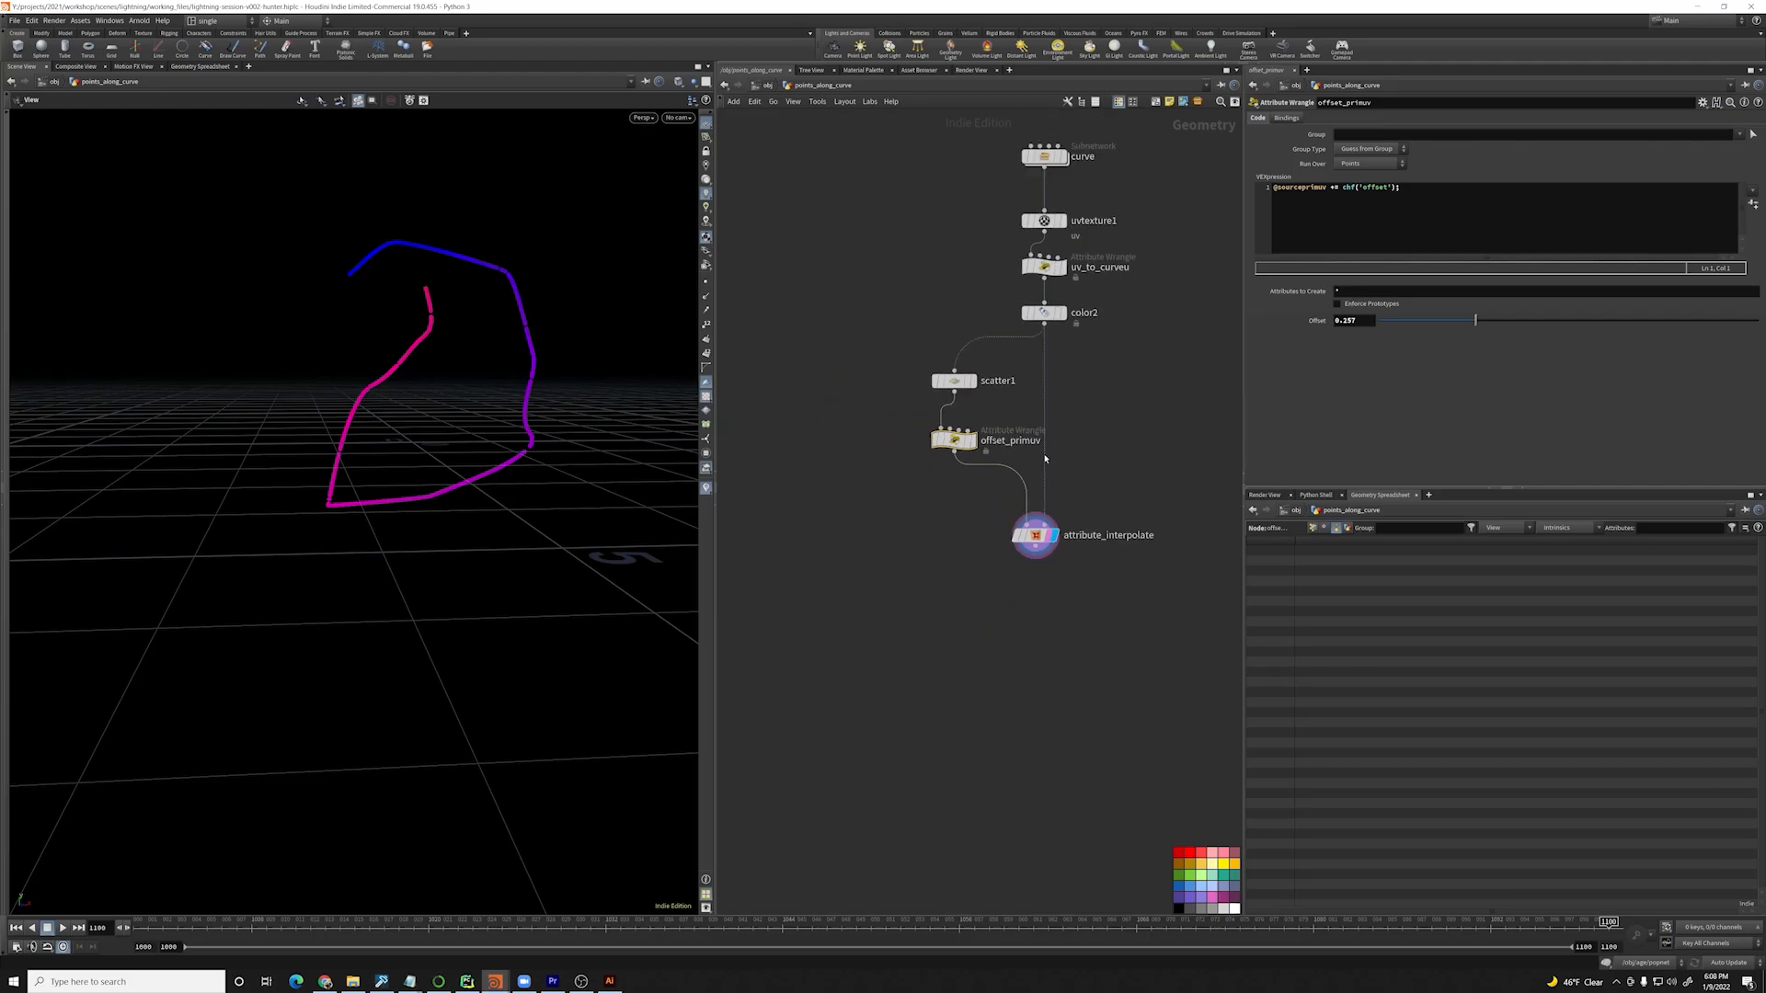
- Move offset_primuv and attribute_interpolate further left of the curve chain to free space in the network
middle_click_drag(1044, 459, 935, 462)
left_click_drag(939, 543, 935, 515)
left_click_drag(1003, 437, 871, 516)
left_click(1045, 484)
left_click_drag(1045, 484, 1017, 507)
- Add a Point Wrangle beside attribute_interpolate
key("Tab")
type("poi")
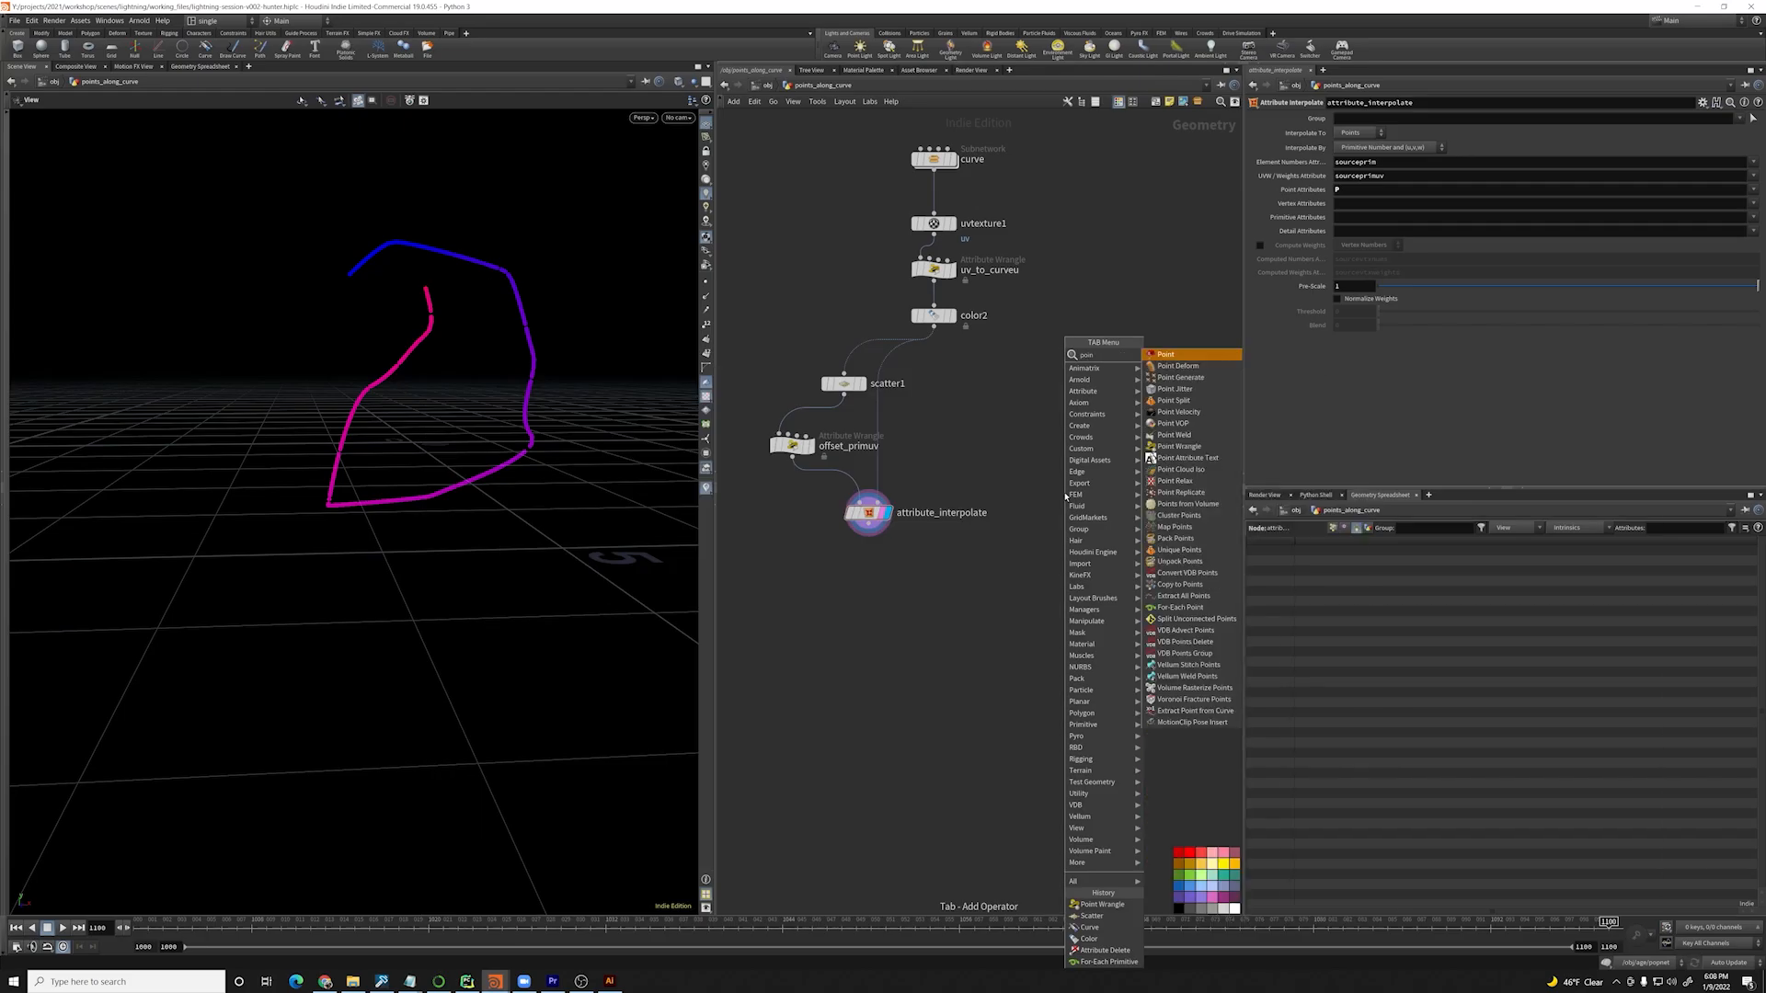
type("nt")
key("Return")
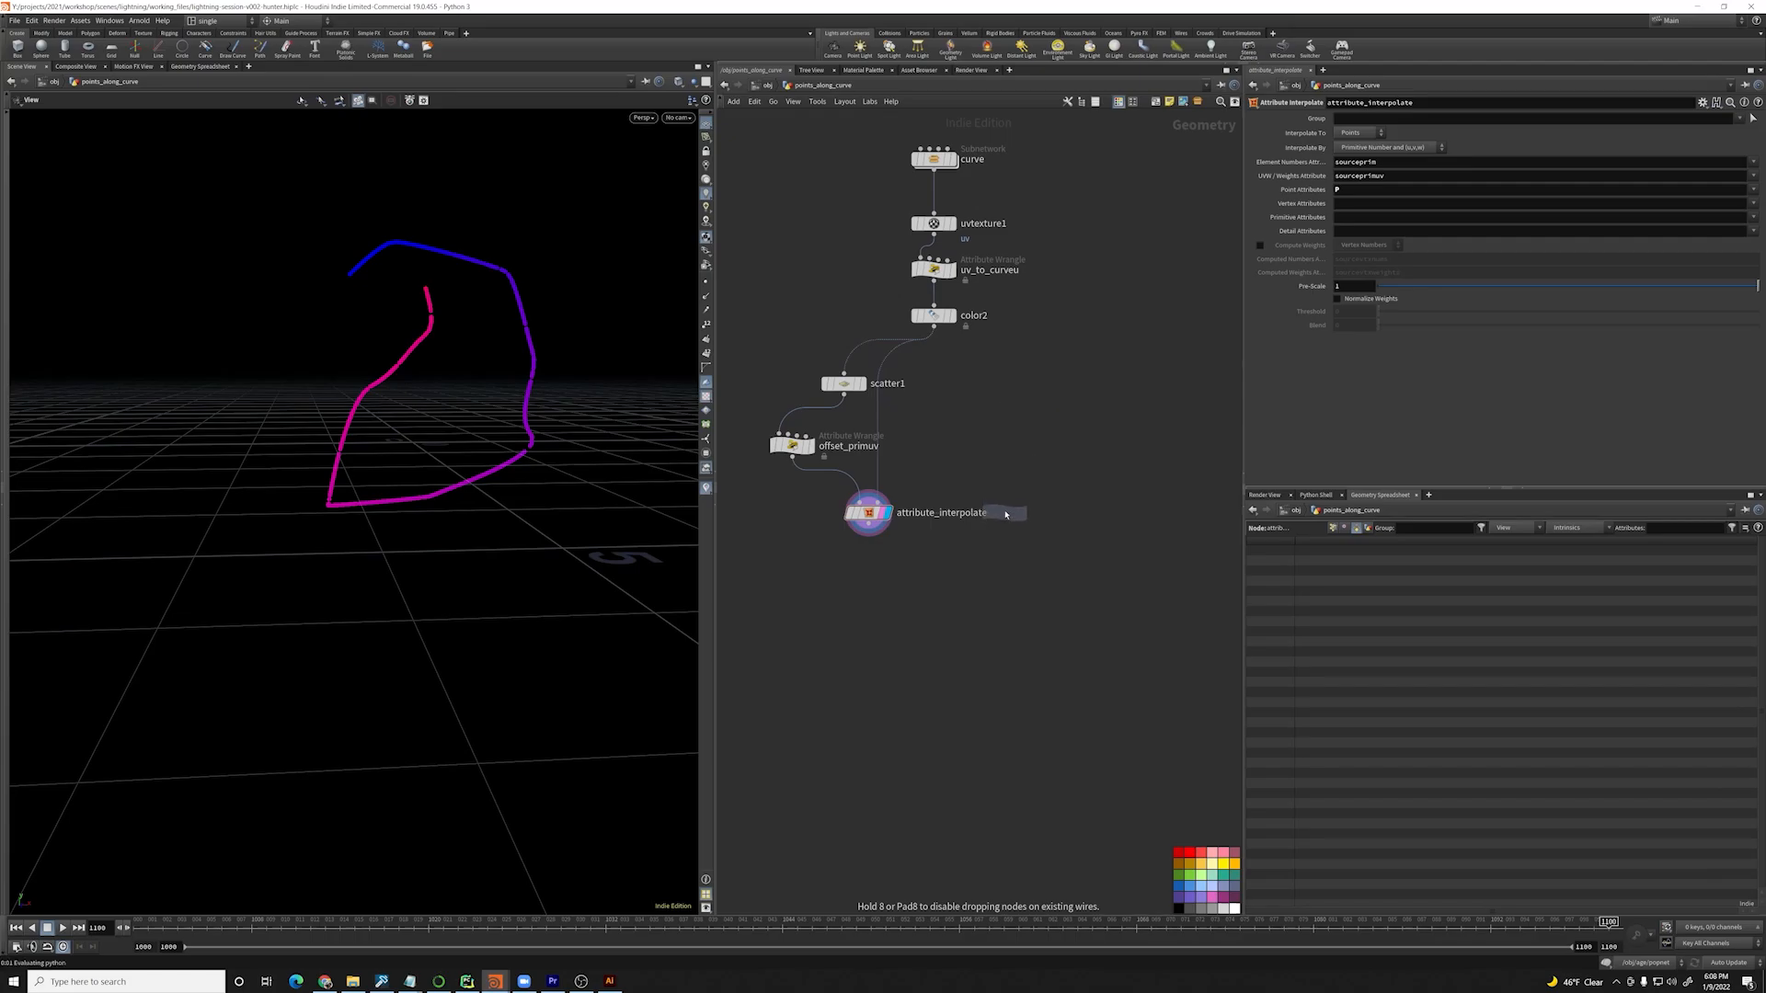
left_click(1005, 514)
- Wire offset_primuv into the wrangle's first input and color2 into its second, and display the wrangle
left_click_drag(844, 394, 792, 457)
left_click_drag(1001, 502, 967, 426)
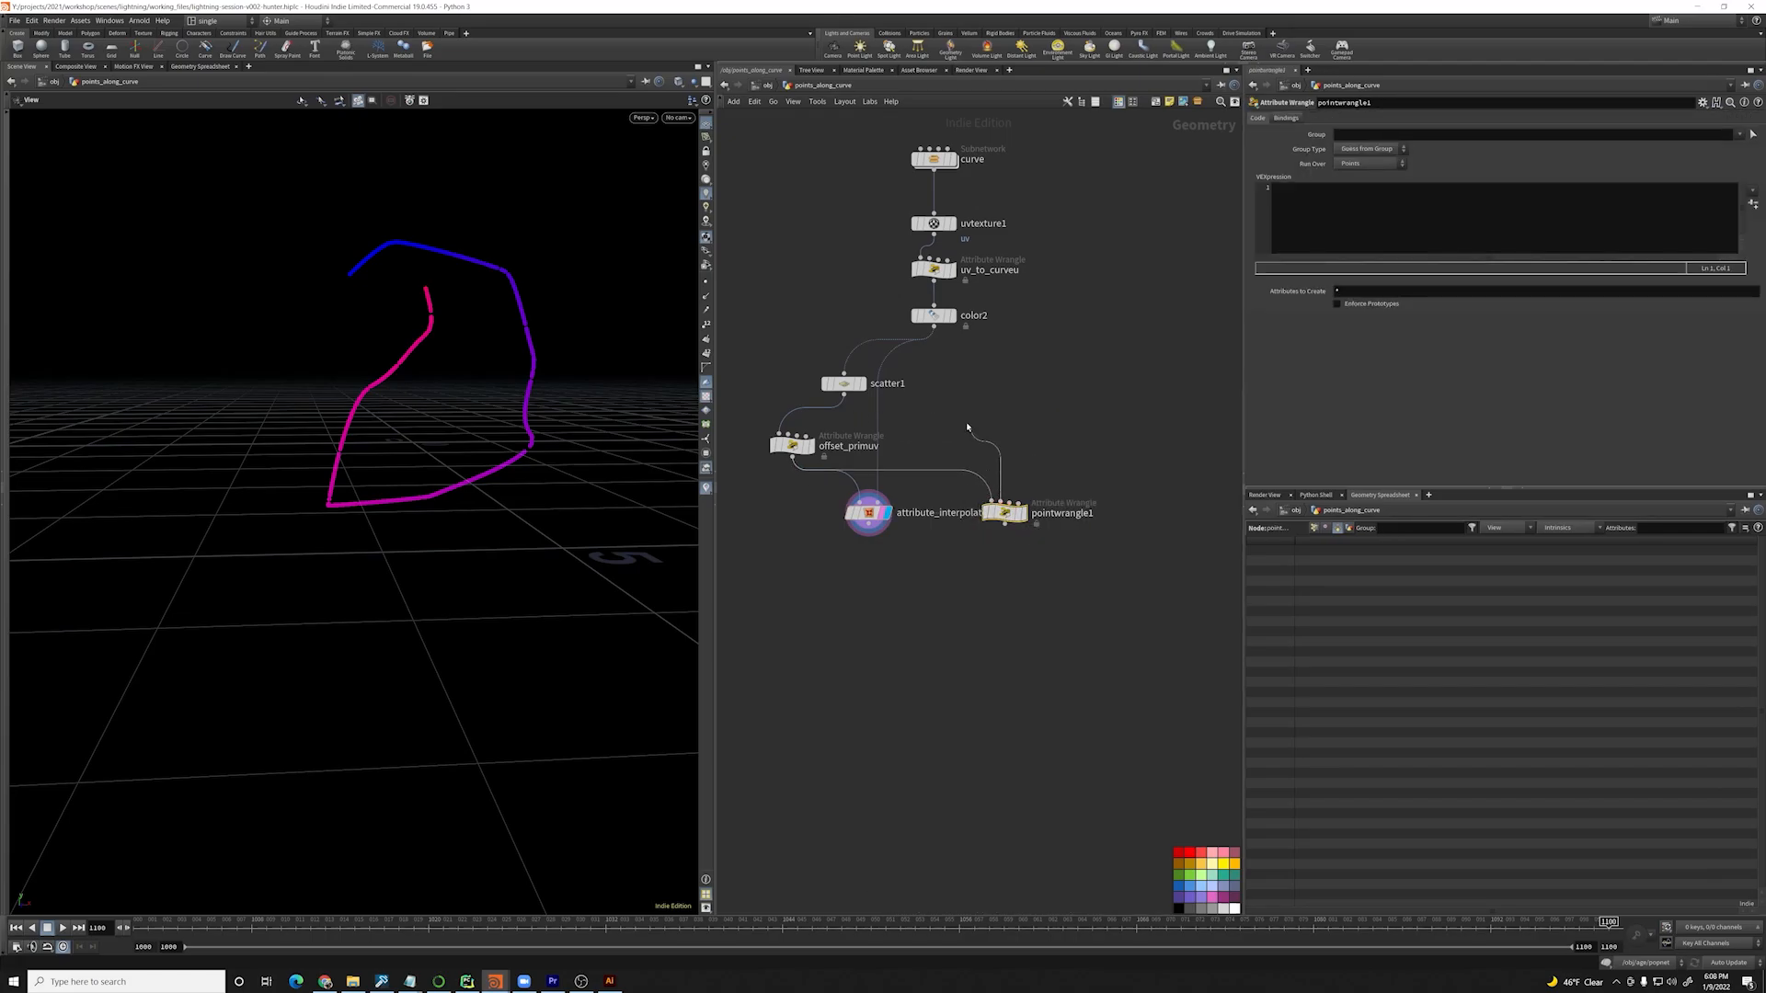
left_click(933, 325)
left_click(1023, 512)
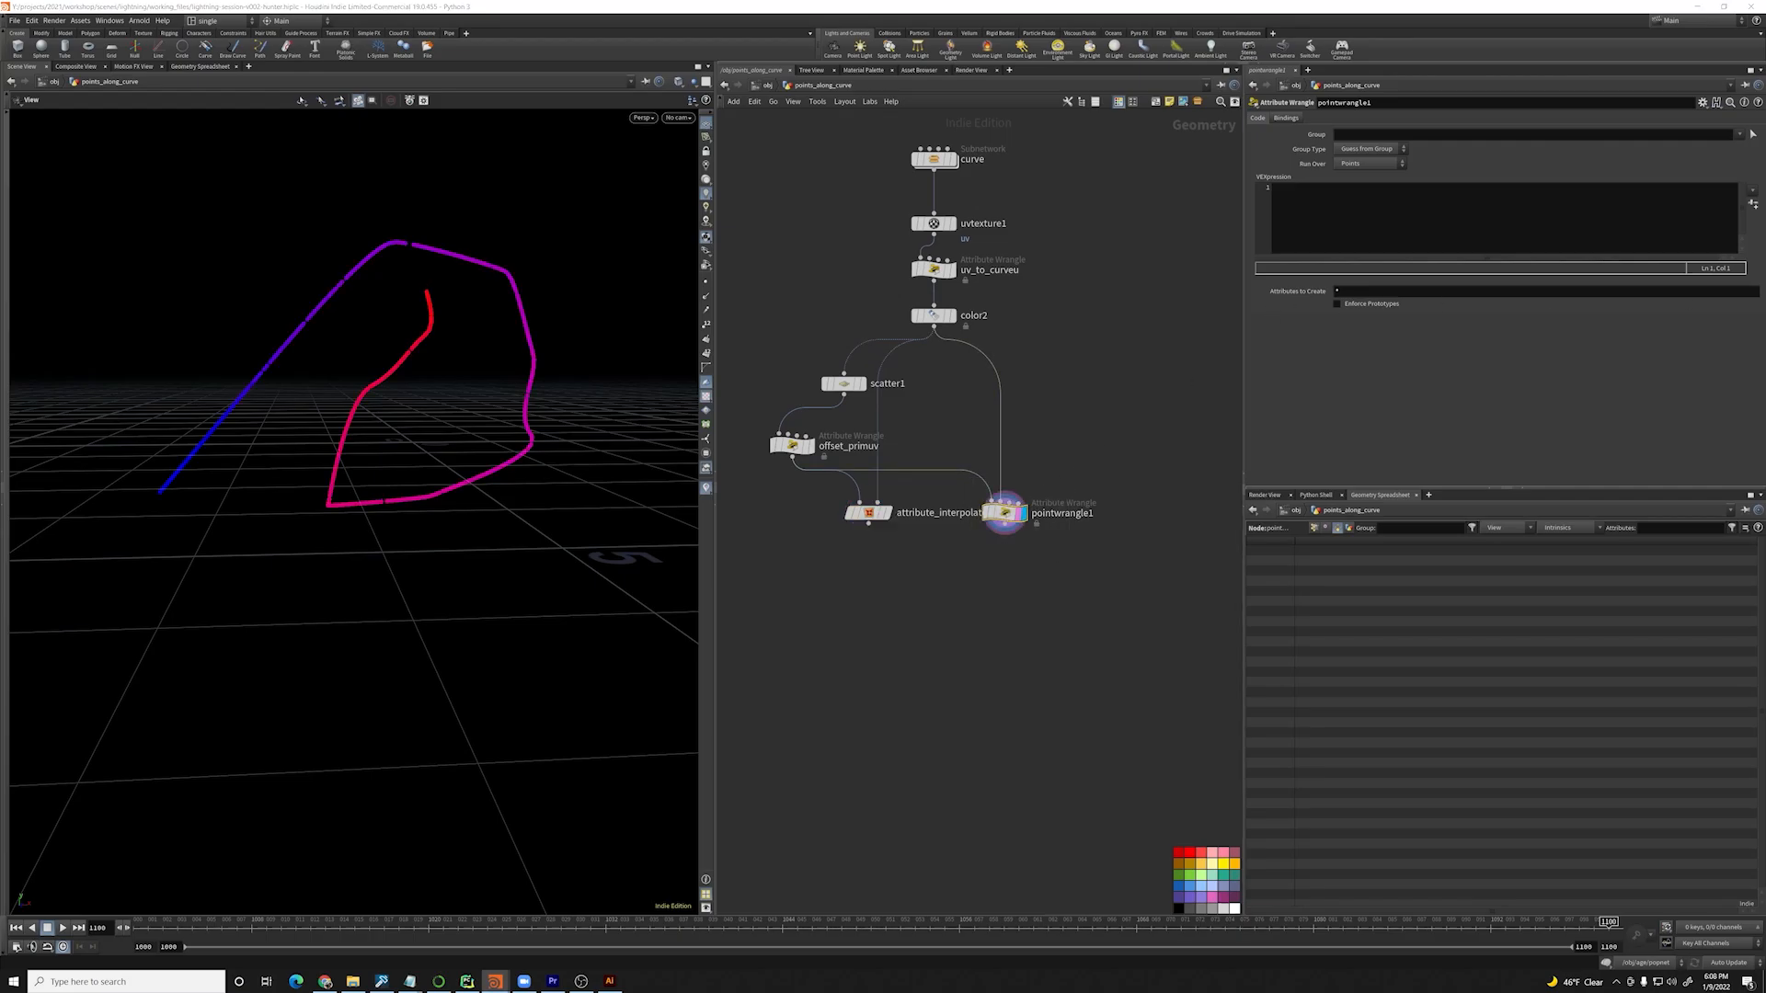
- Begin pointwrangle1's VEX expression with v@P = primuv(
left_click(1419, 245)
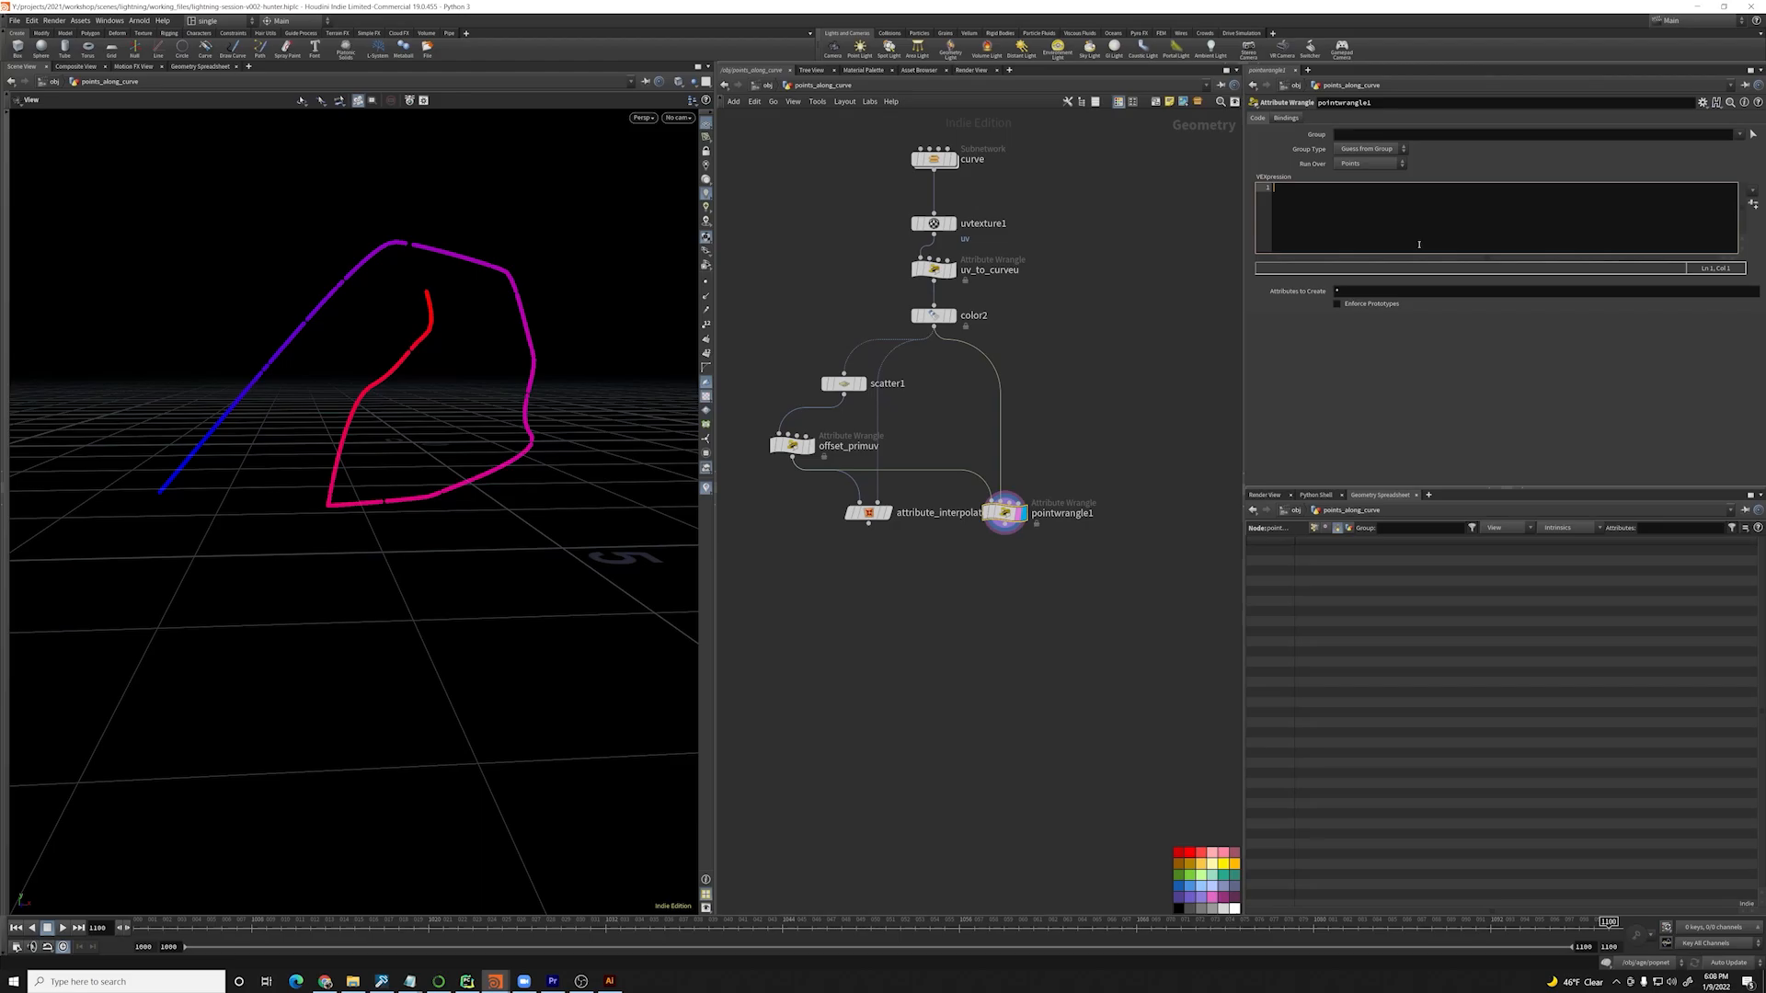
type("v@P = primuv(")
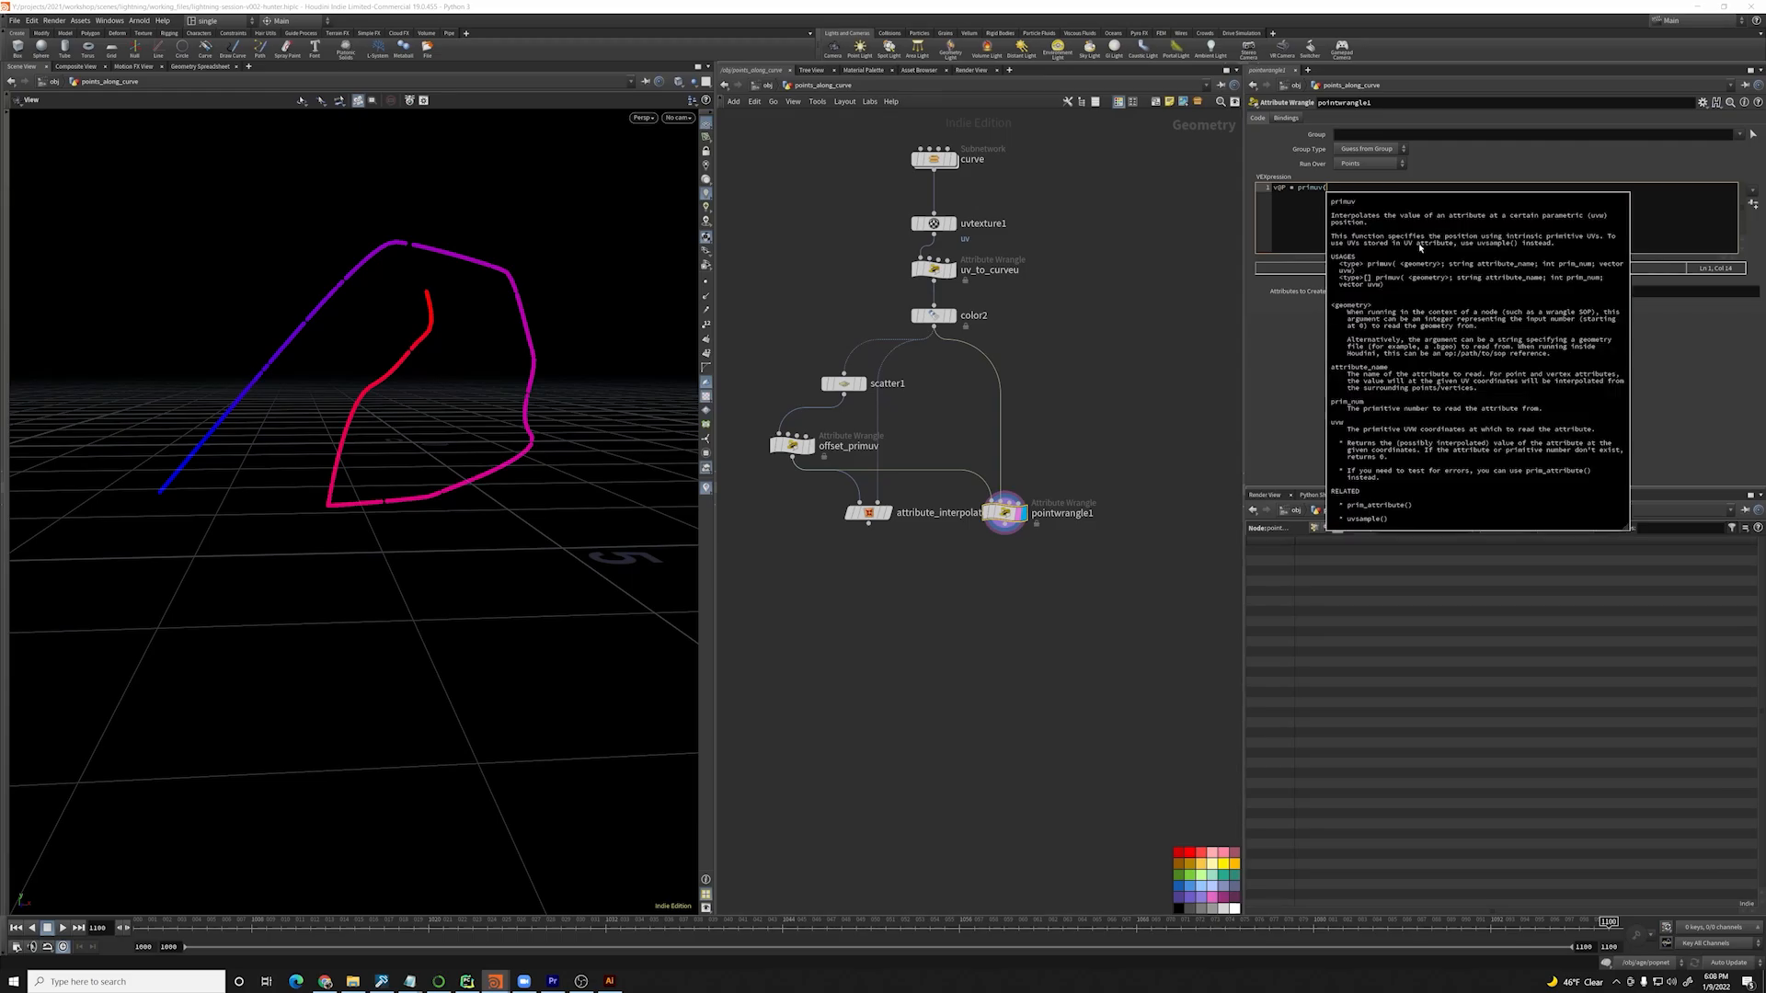
key("BackSpace")
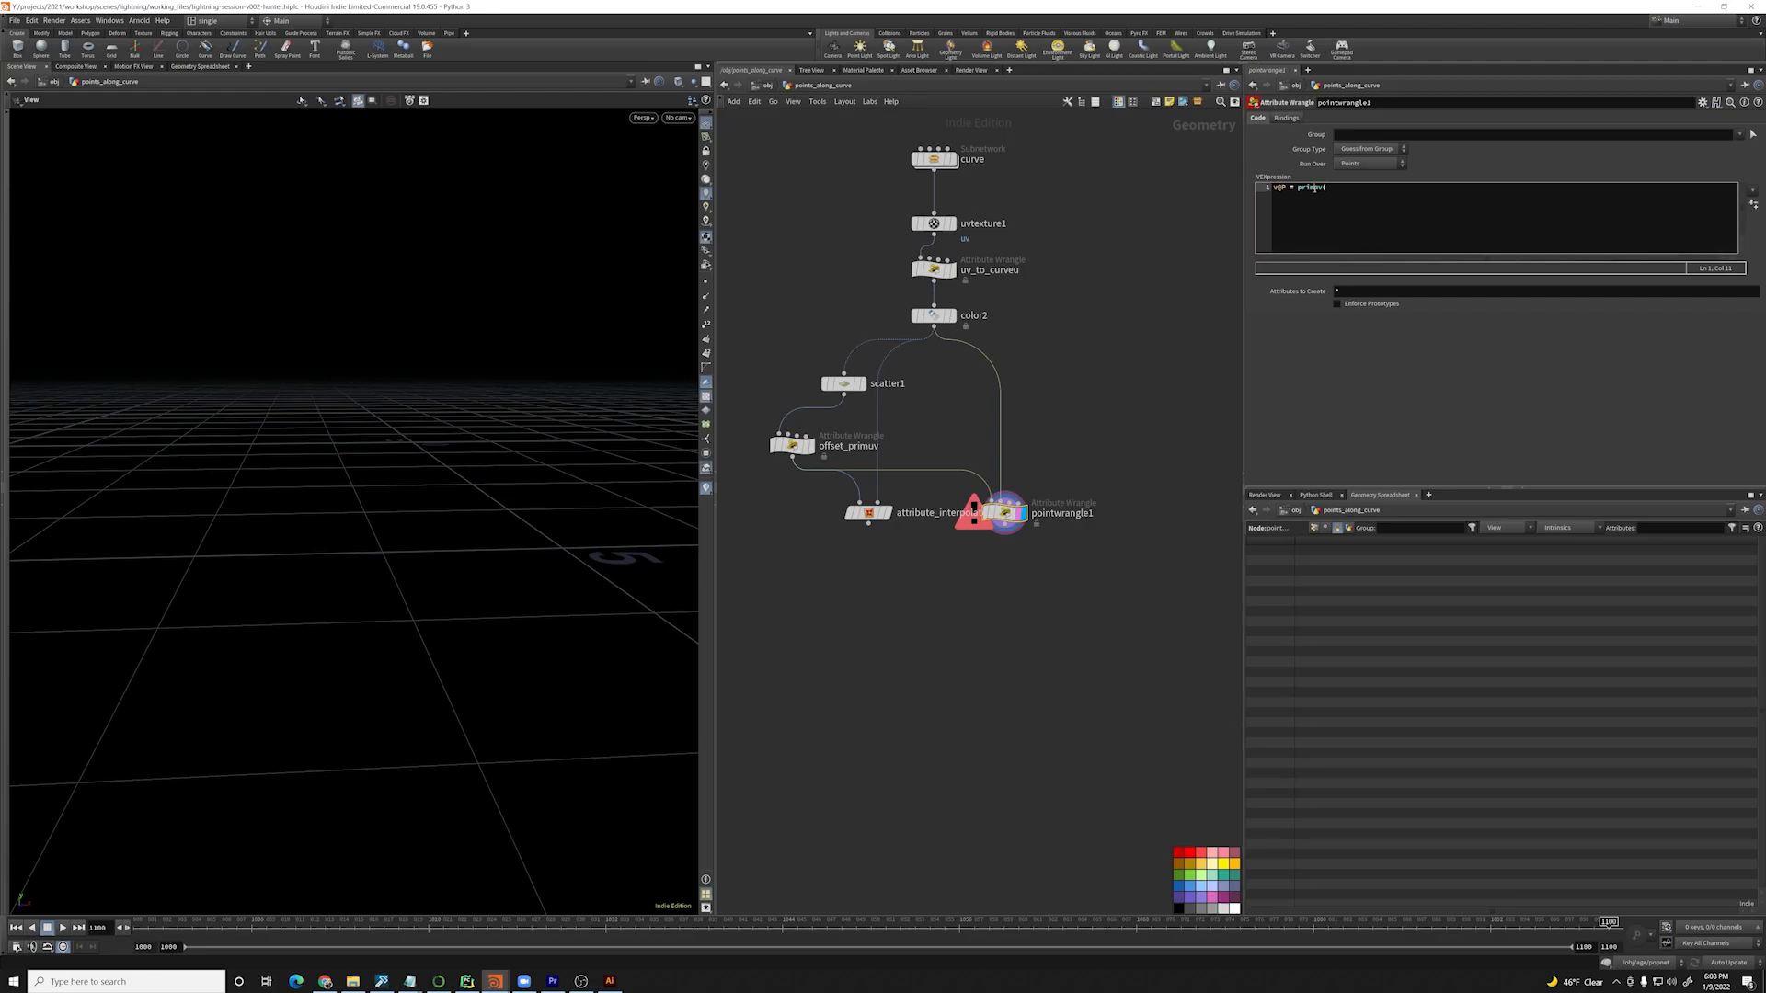
type("(")
- Look up the primuv function's arguments in the help and check scatter1's output attribute names
key("F1")
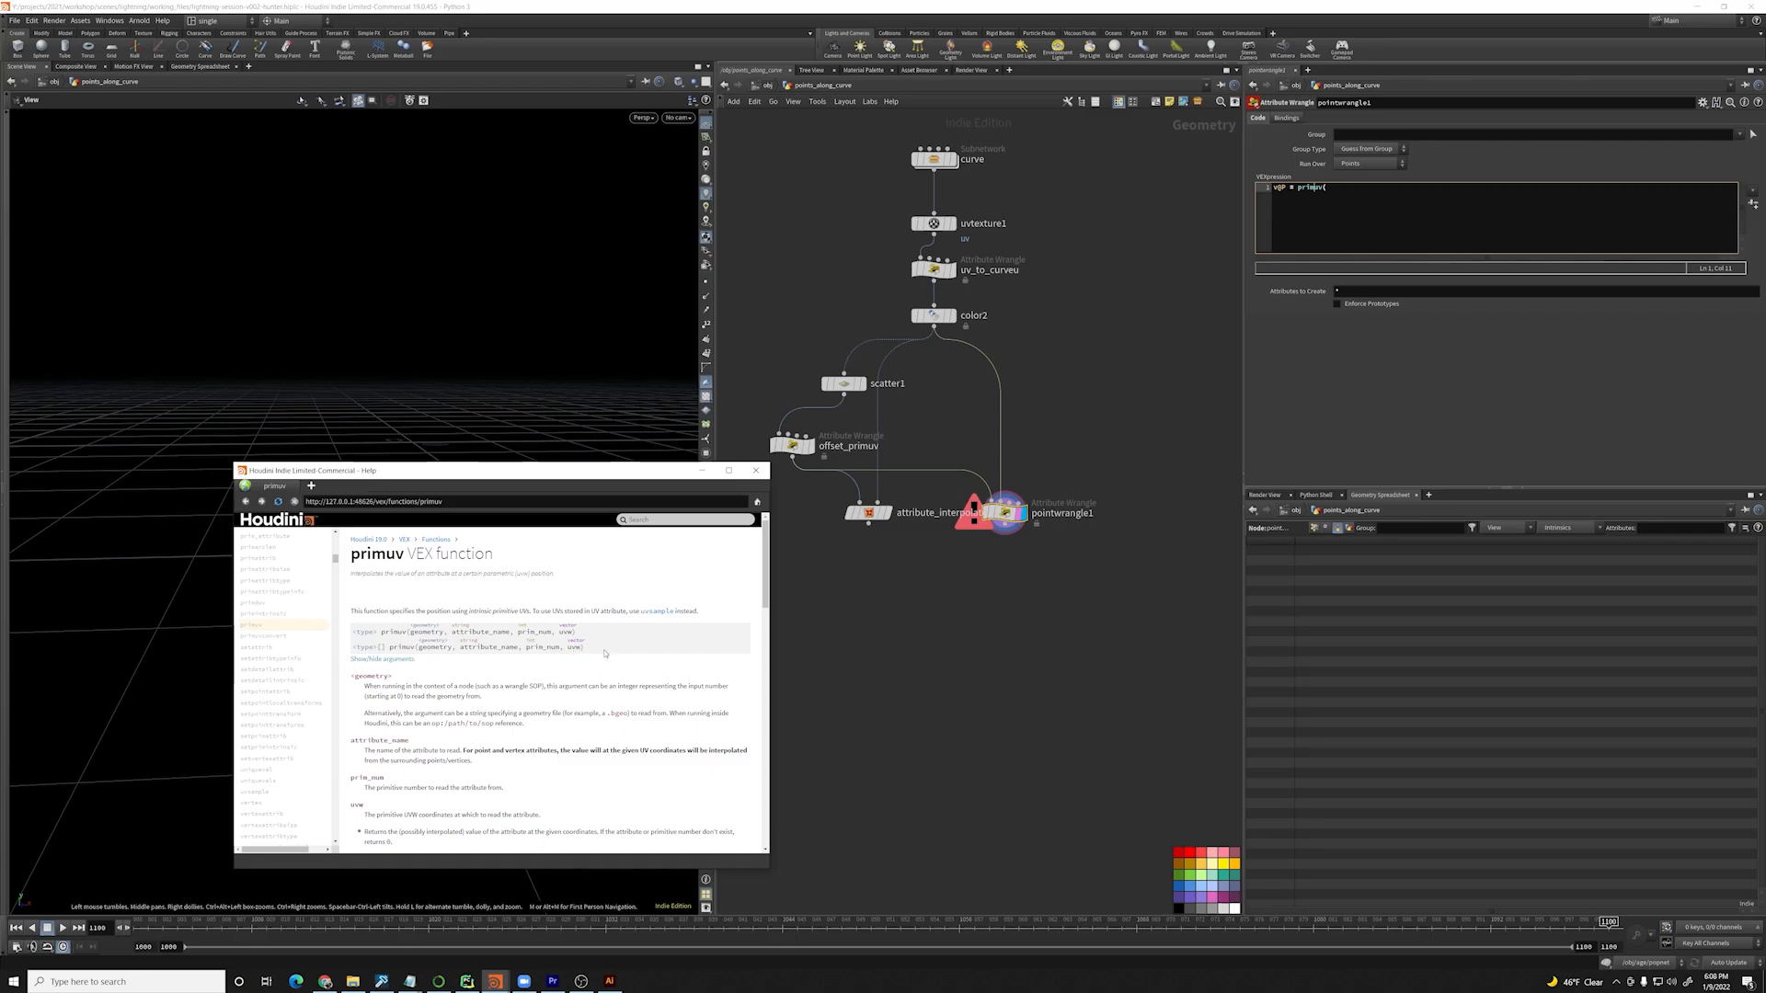
left_click_drag(567, 652, 584, 653)
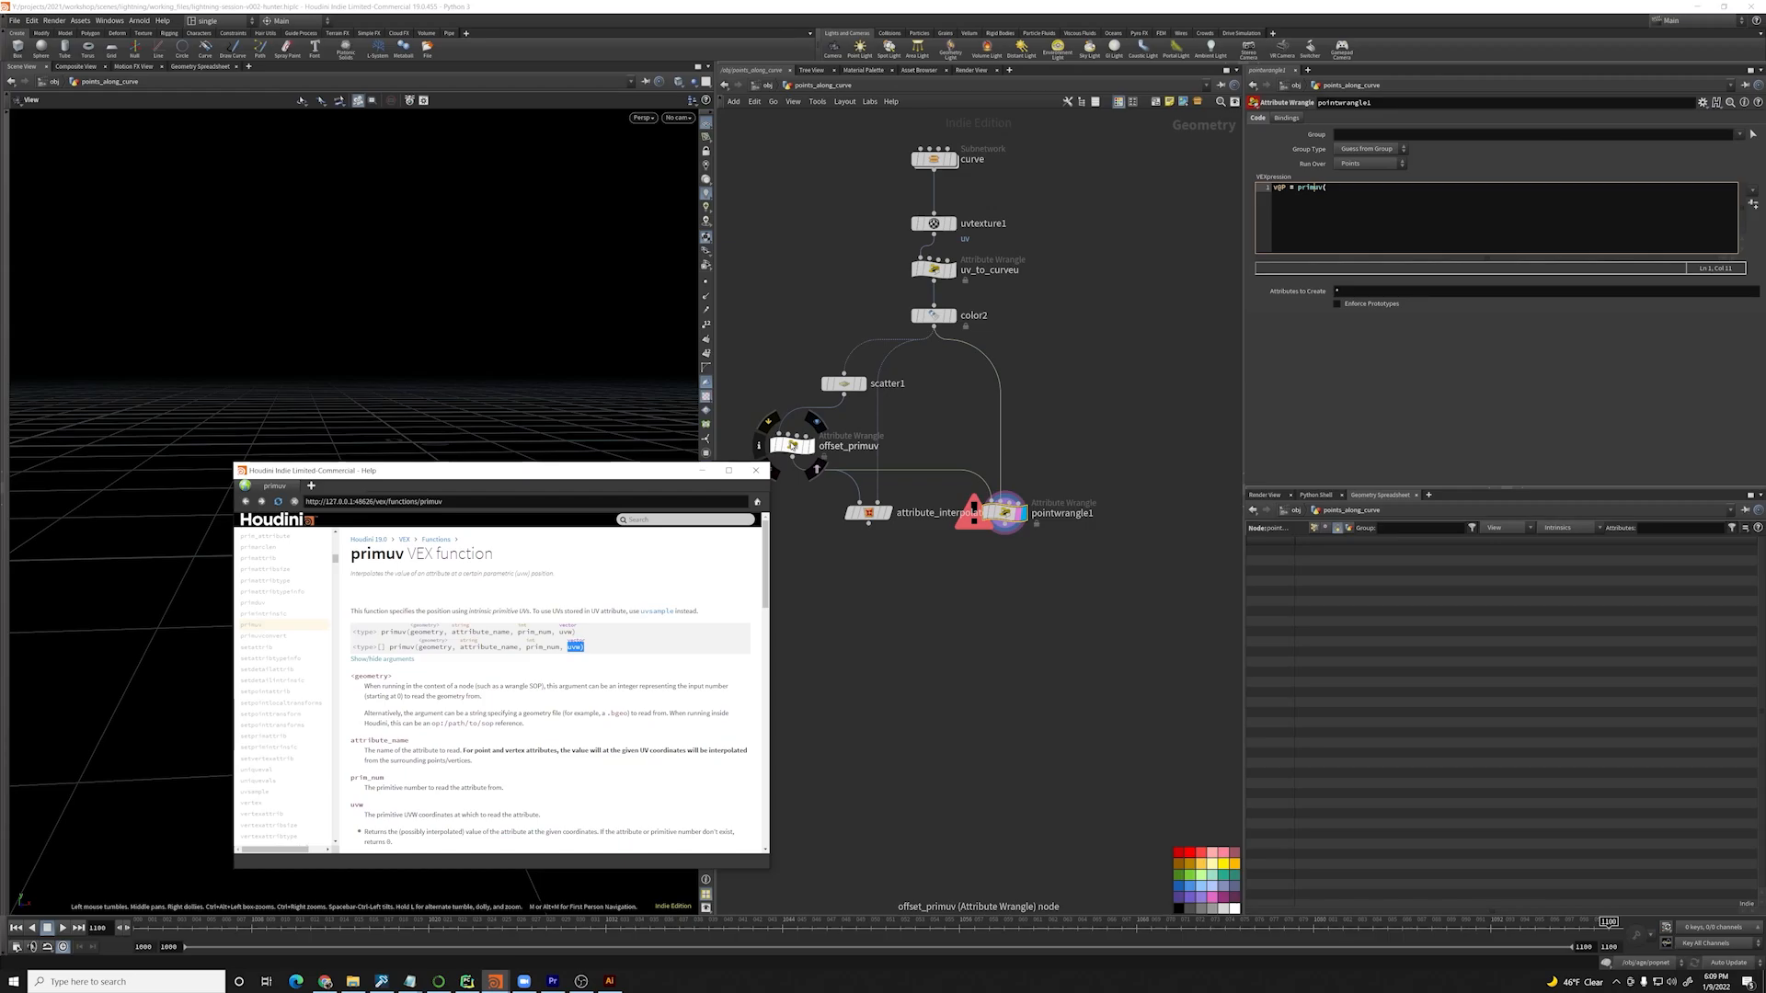
left_click(1169, 457)
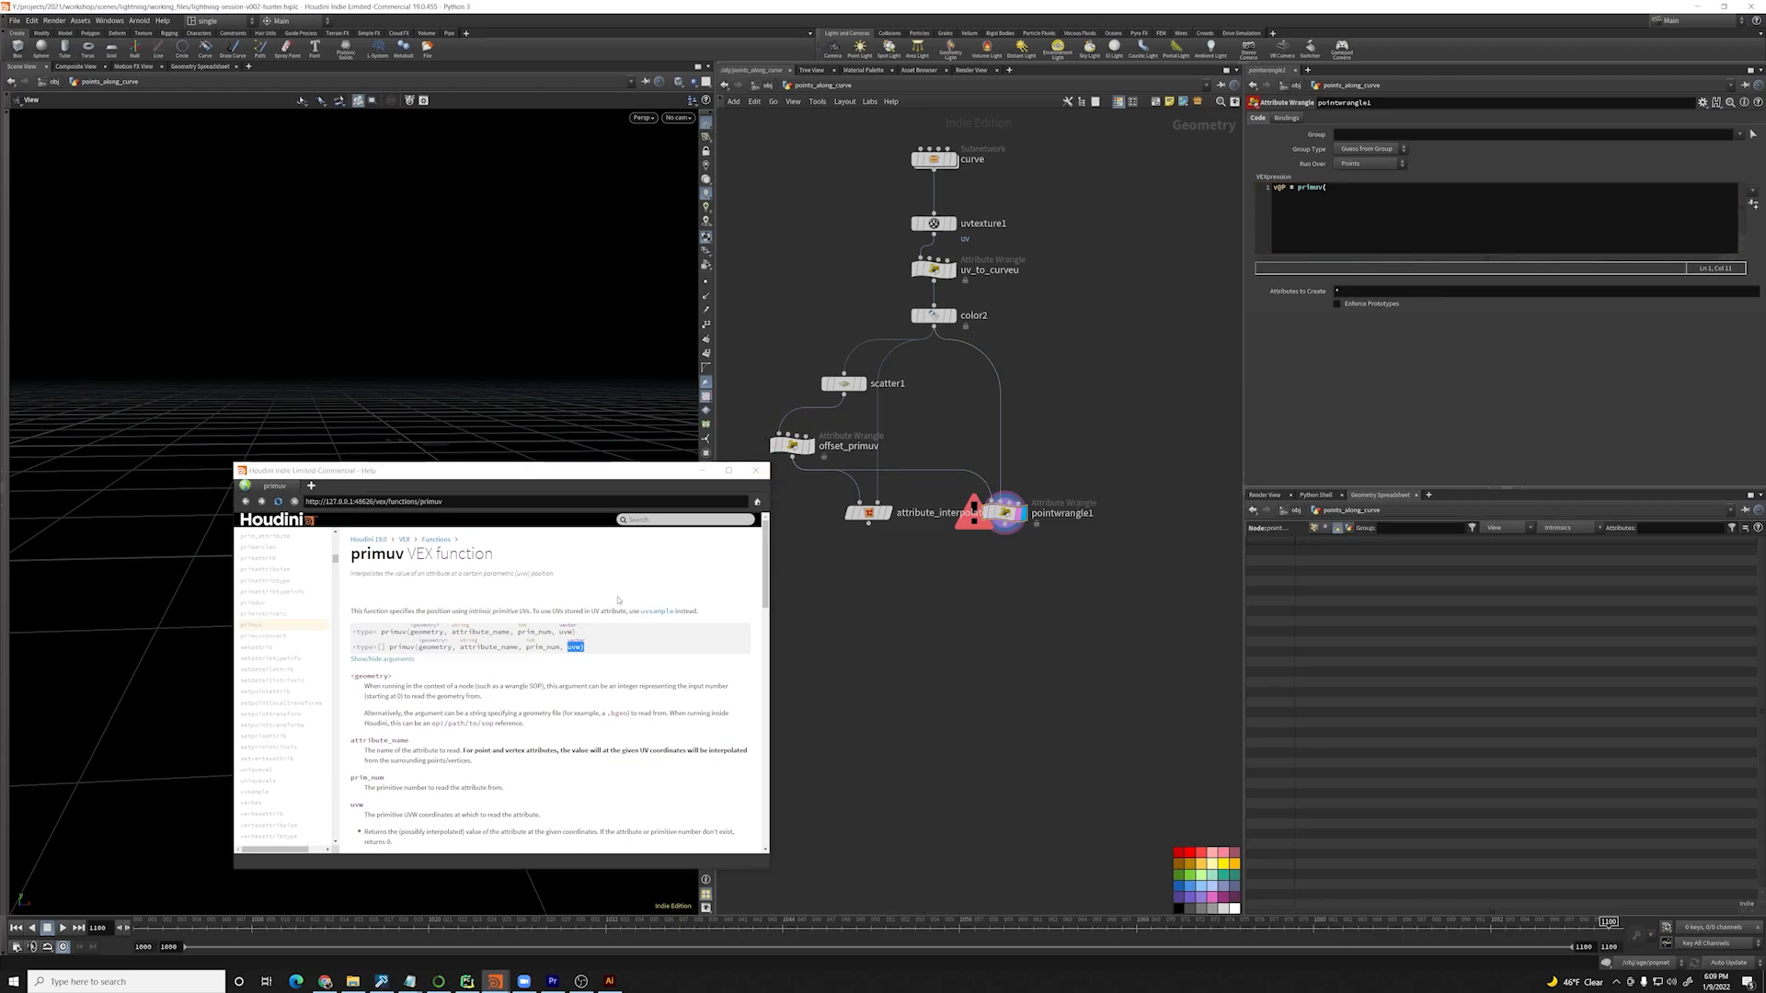
left_click(844, 384)
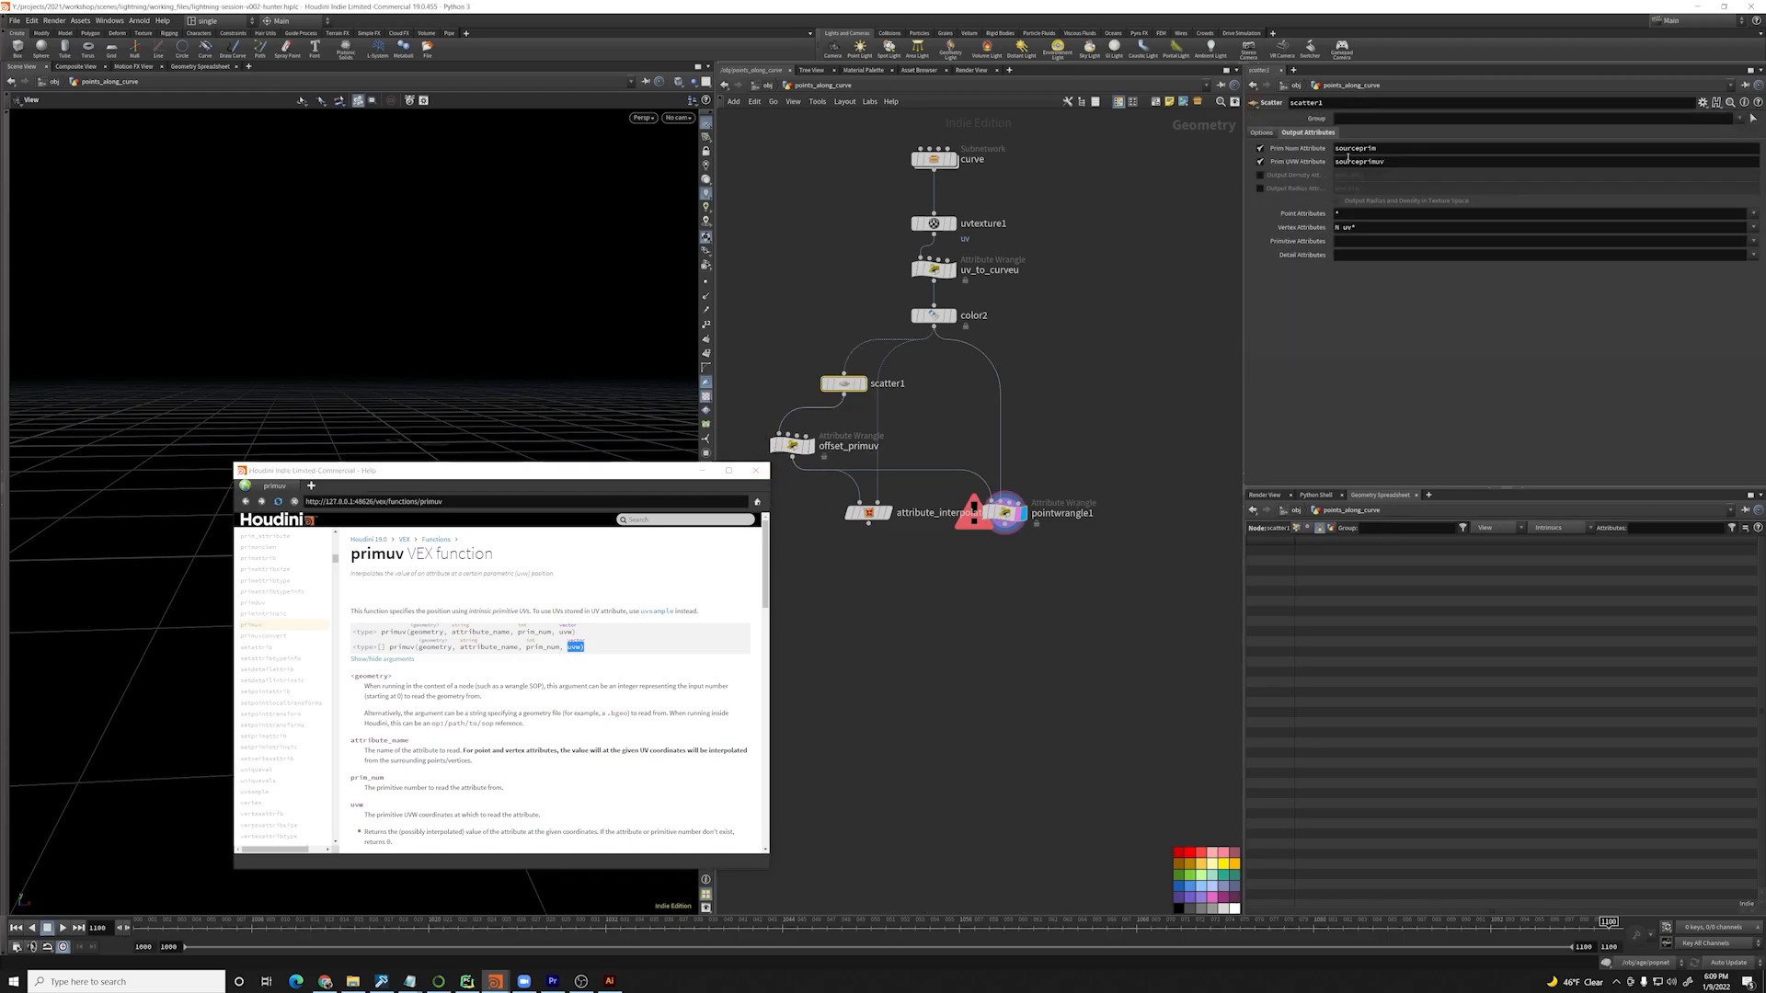
left_click_drag(1101, 421, 1013, 517)
left_click(1343, 188)
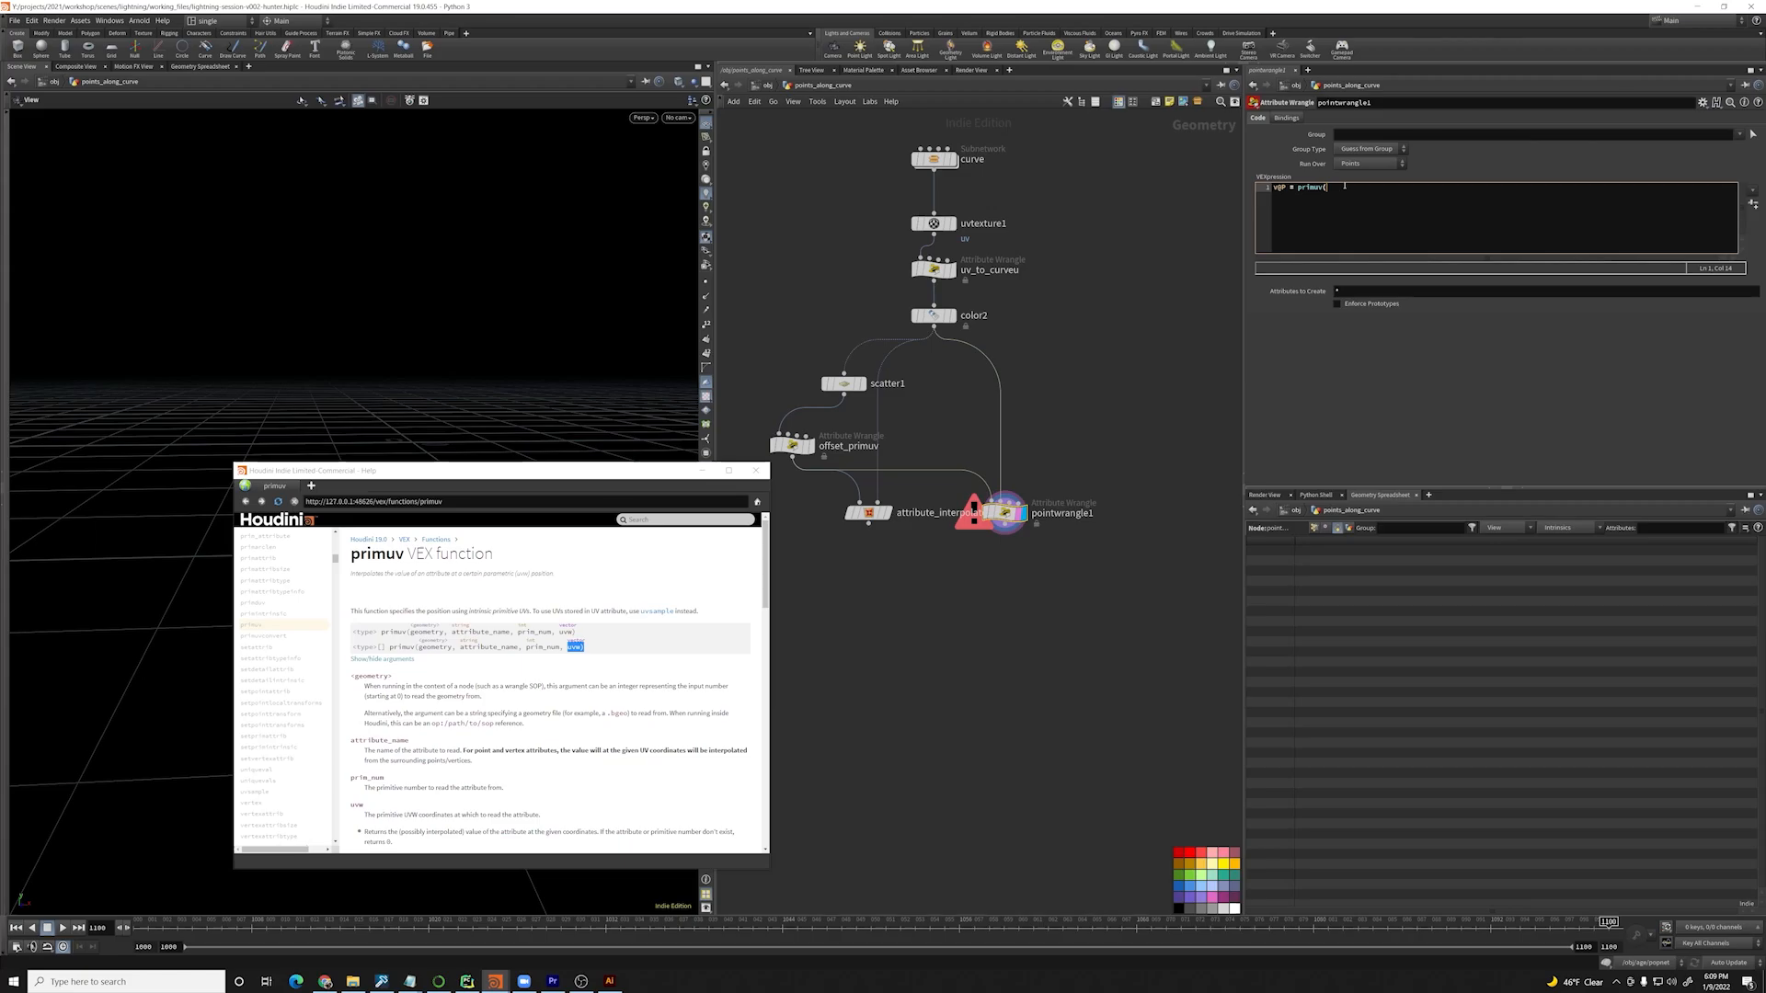
type("1,")
type("@prim")
type("num, @pri")
type("source")
type("primuv);")
left_click(843, 383)
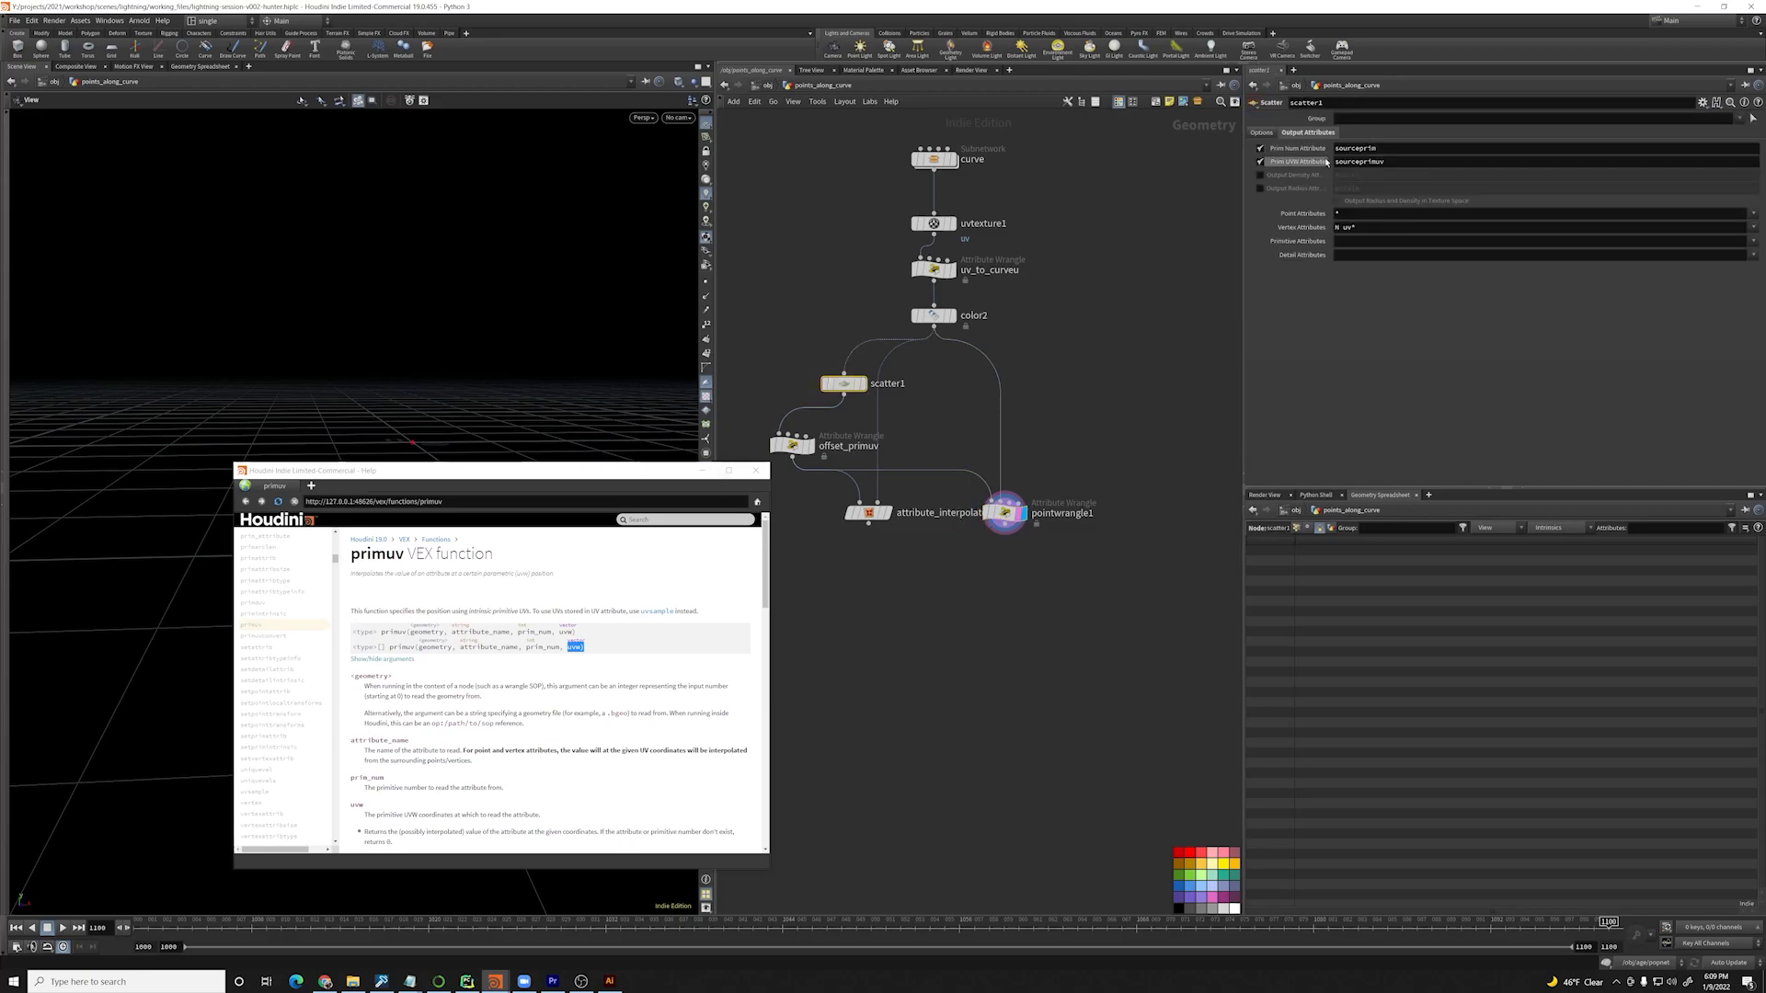
left_click(1008, 512)
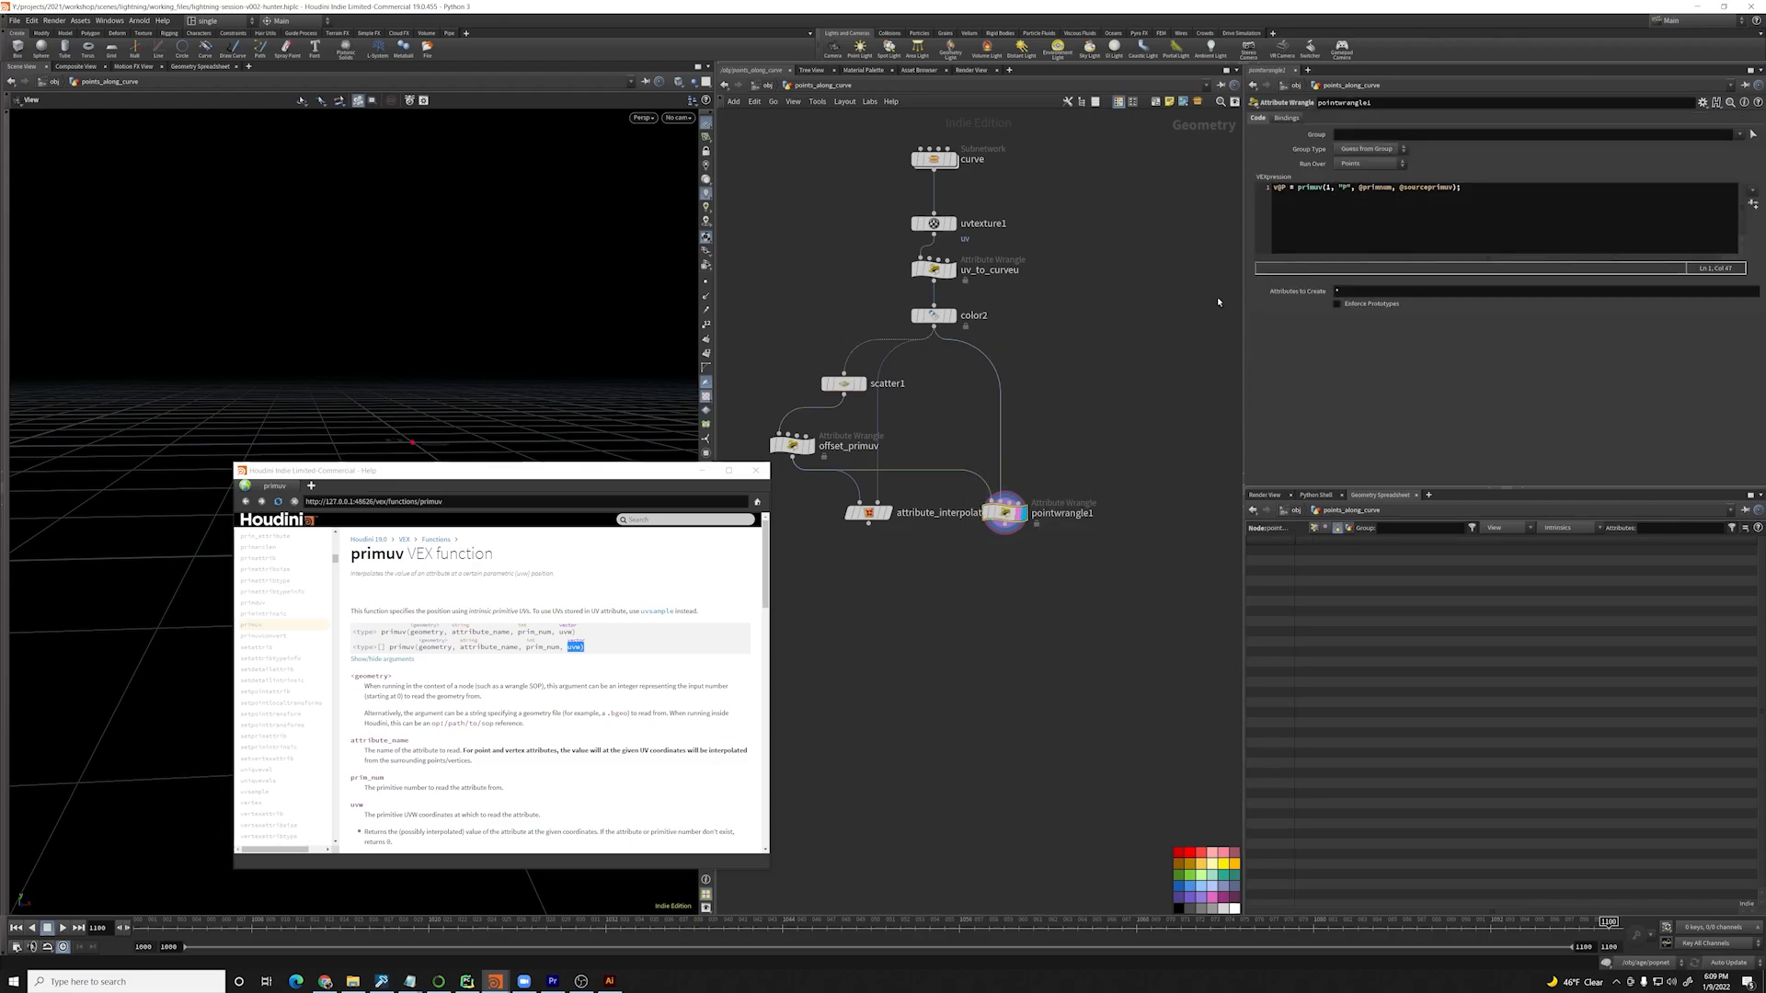
left_click(1362, 188)
left_click_drag(1362, 189, 1389, 188)
type("sourceprim")
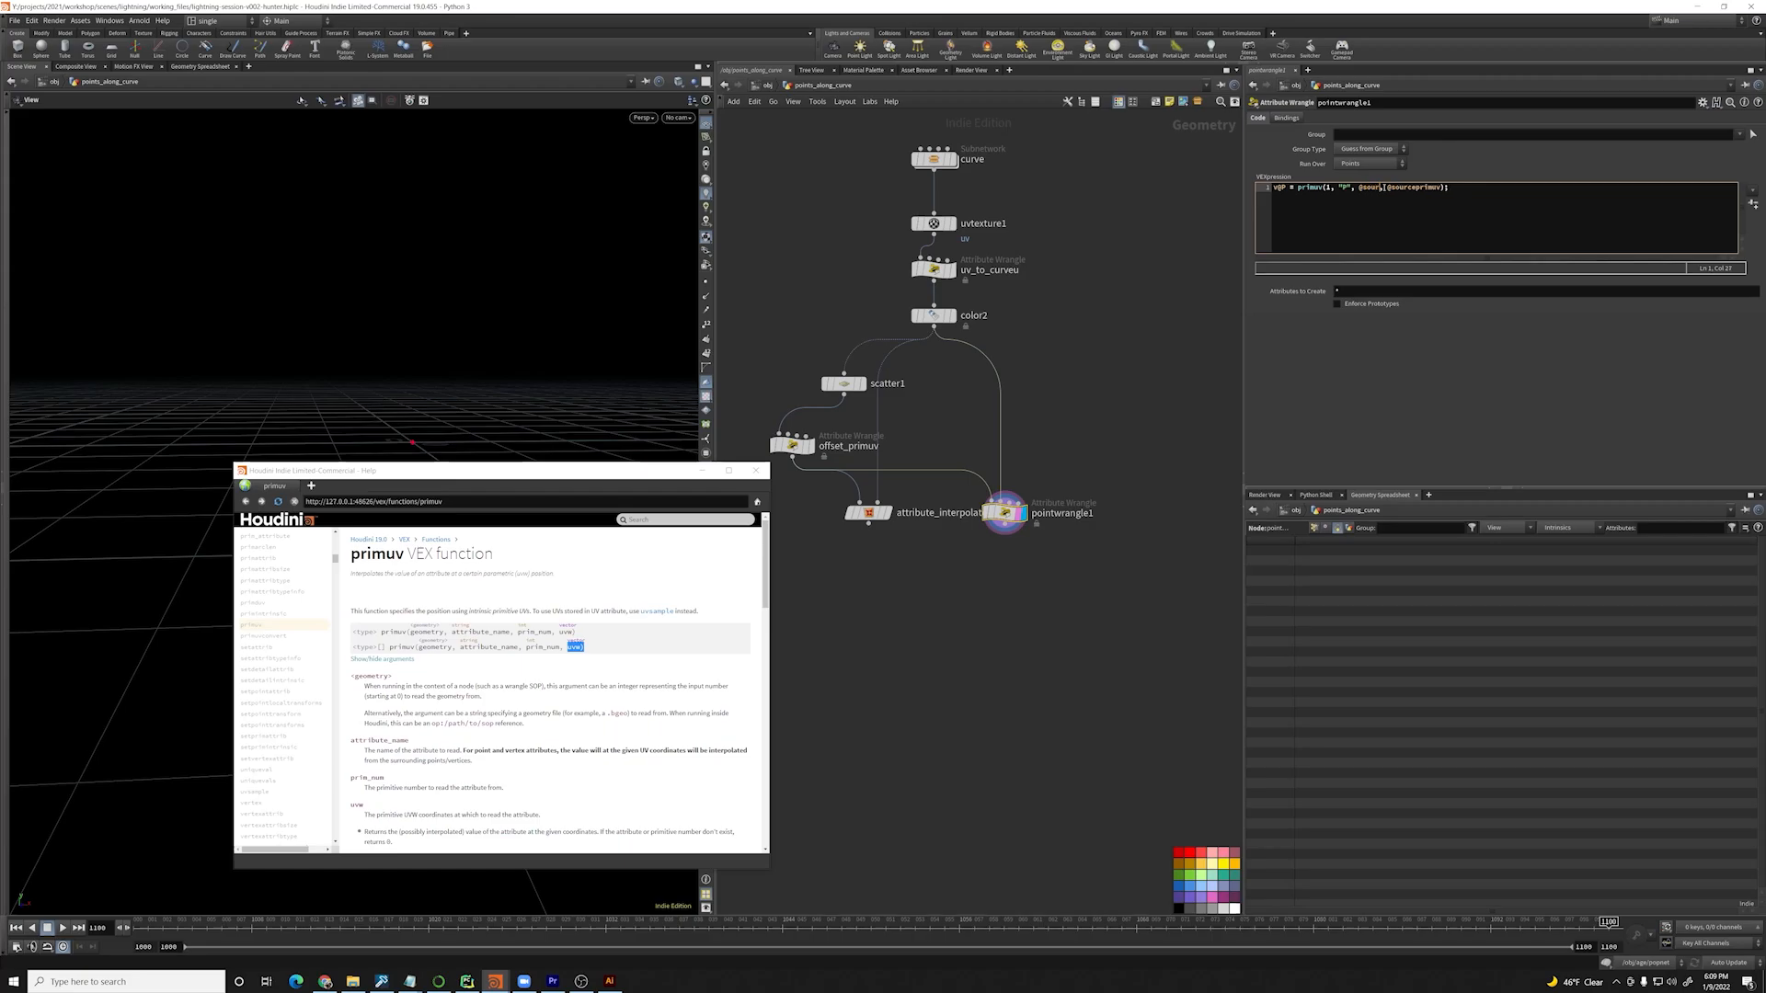
left_click(1173, 303)
middle_click_drag(1100, 370, 1151, 328)
left_click(755, 470)
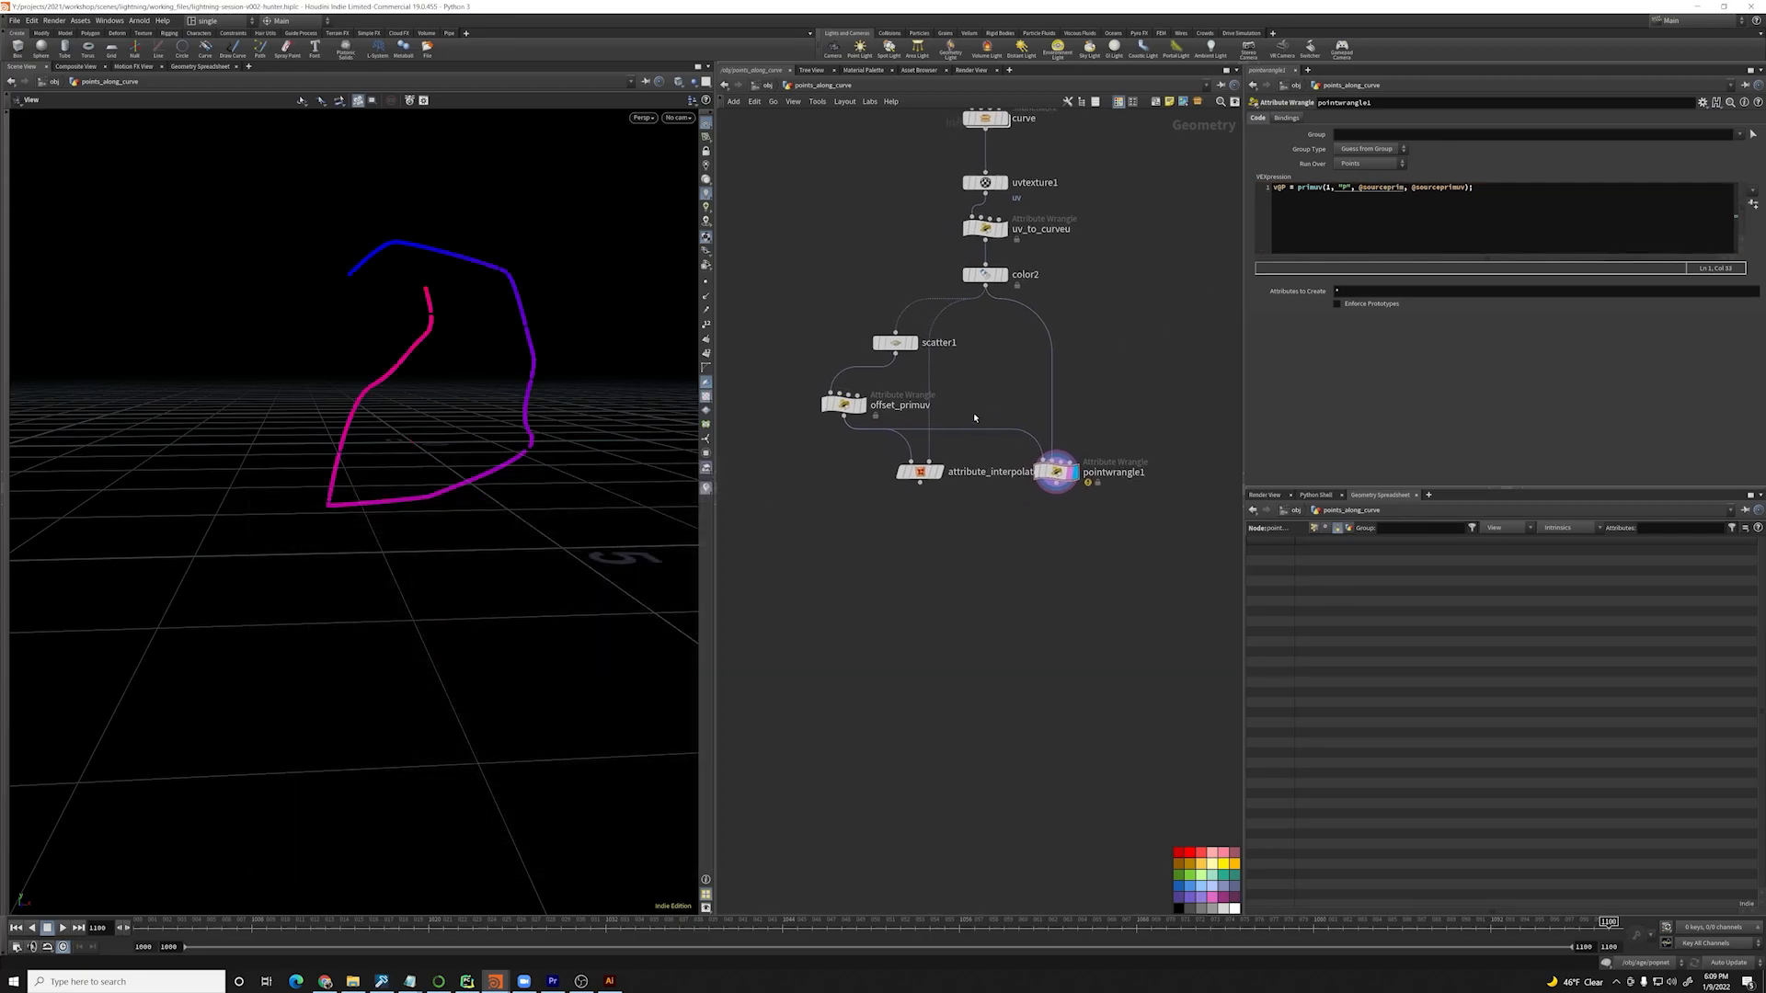
- Test the primuv wrangle by sliding offset_primuv's Offset back and forth, ending at 0.119
left_click(843, 405)
left_click_drag(1475, 320, 1522, 320)
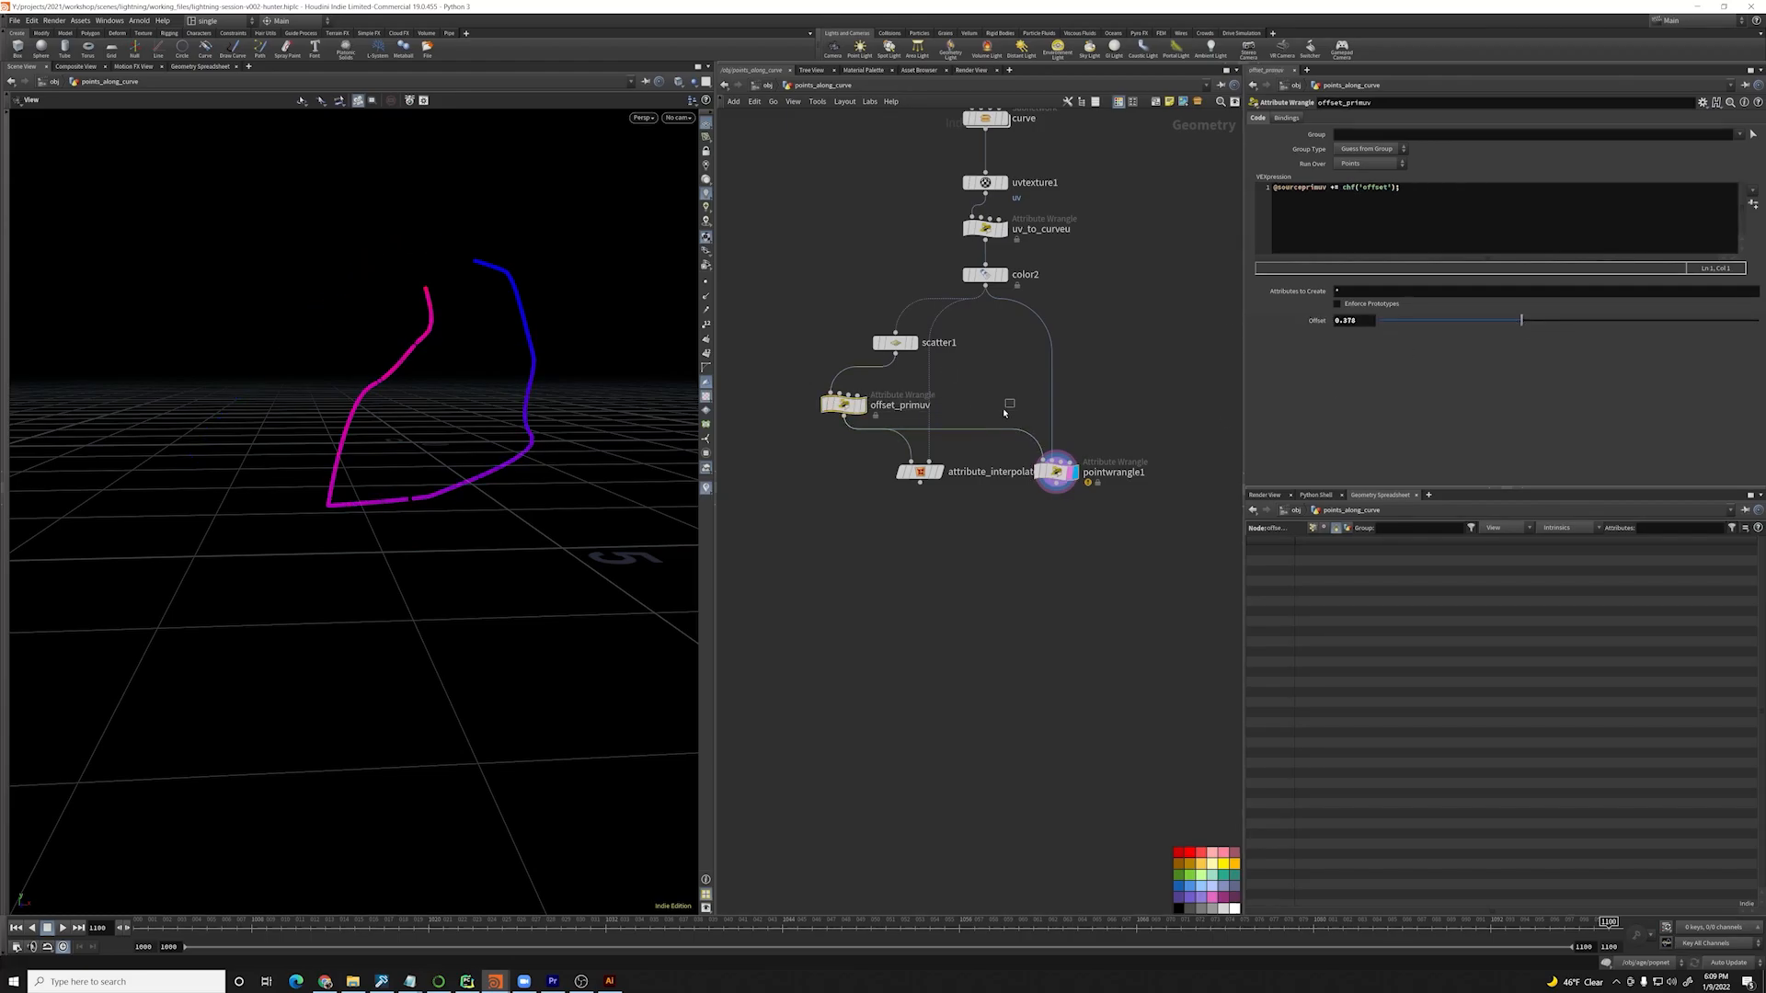
left_click(923, 473)
key("Up")
left_click_drag(1521, 320, 1423, 328)
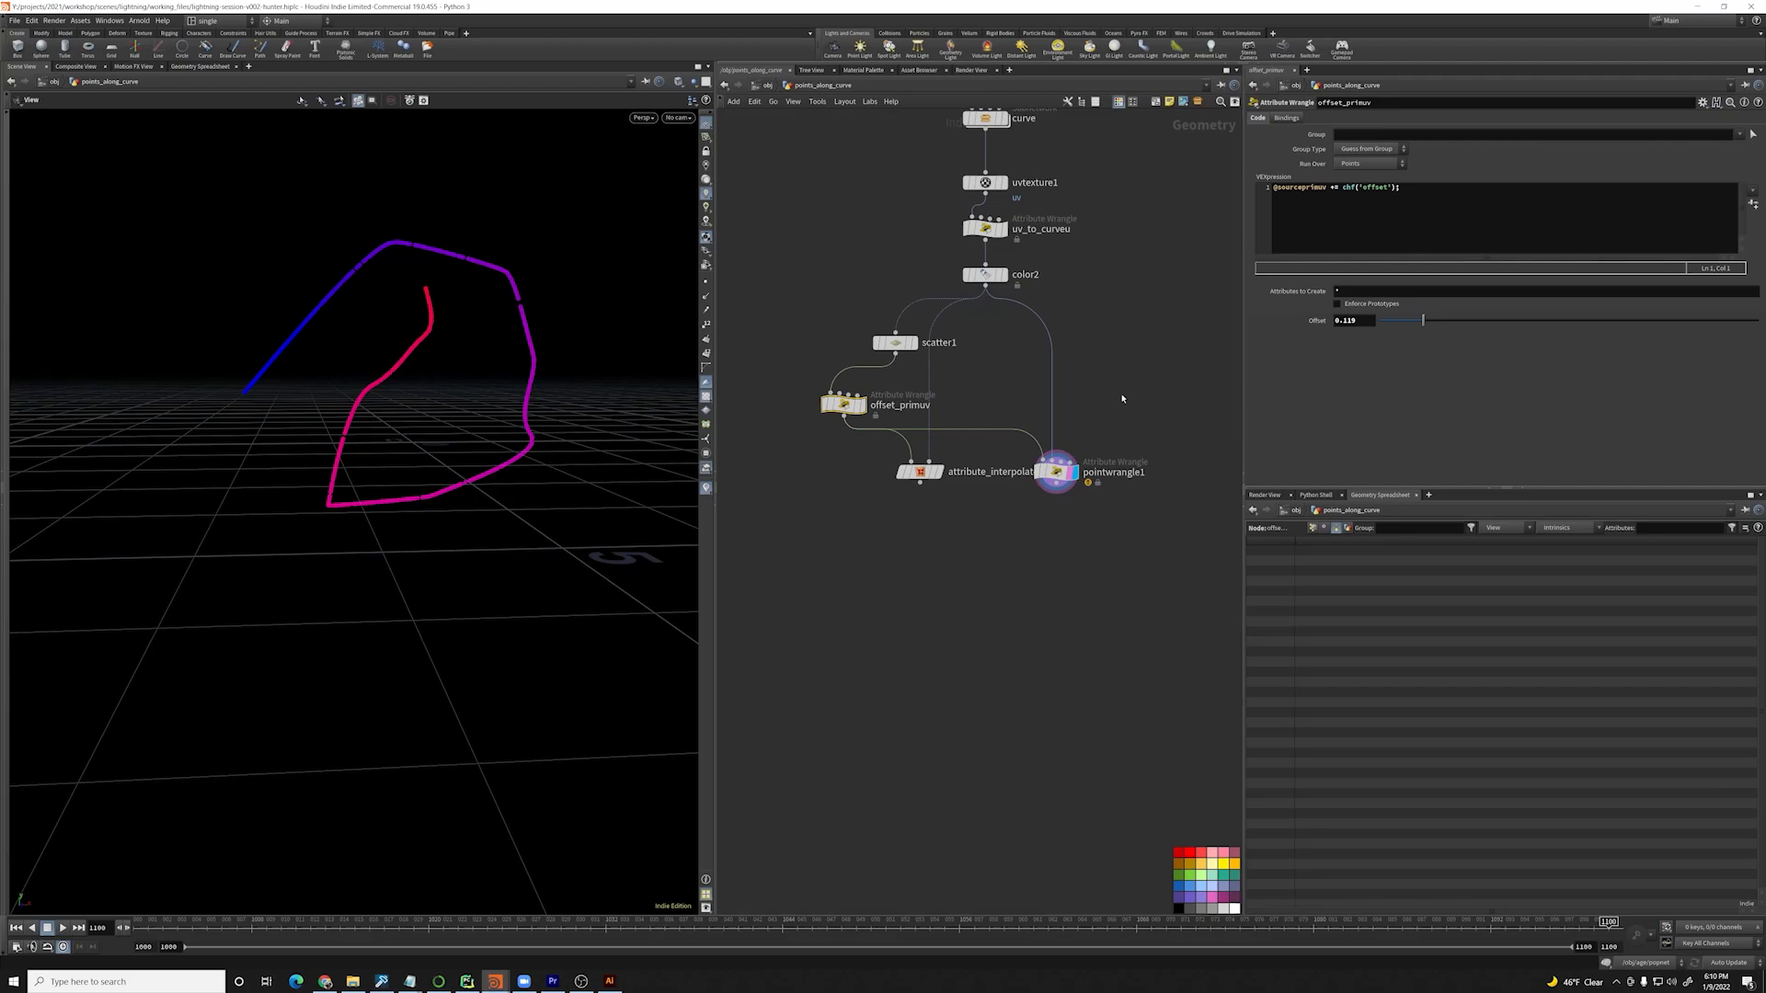
left_click(1058, 471)
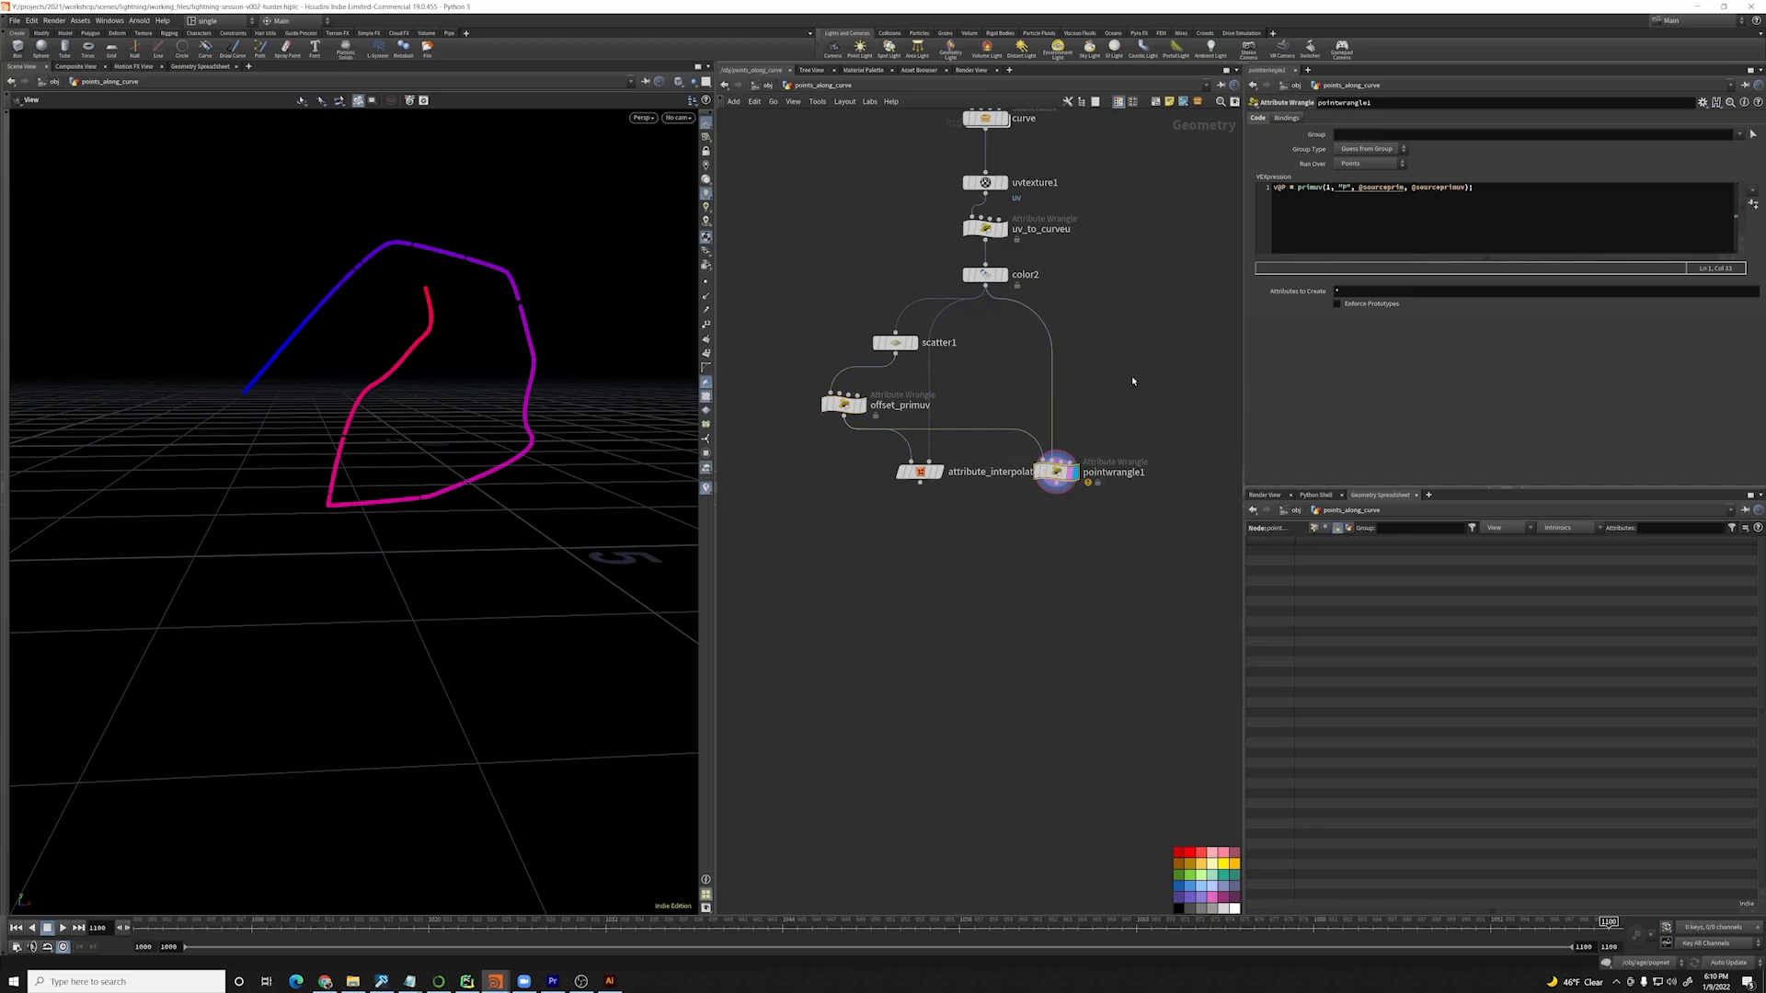
left_click(1337, 186)
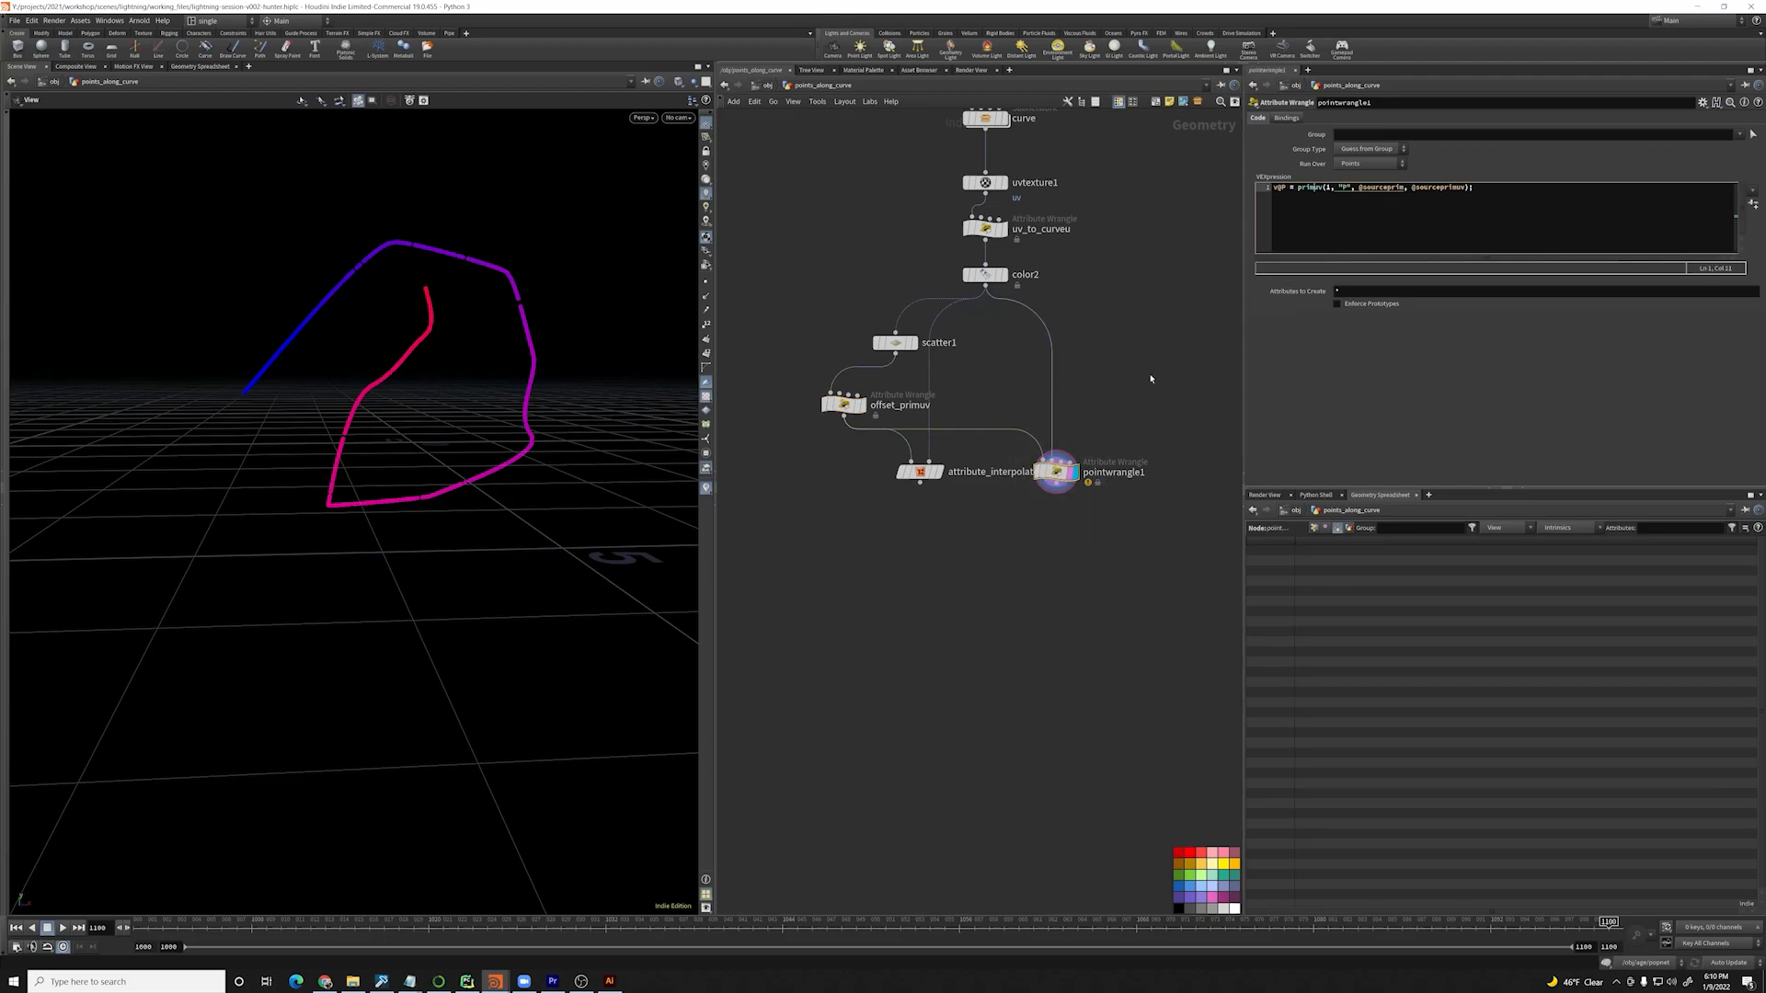
left_click_drag(791, 366, 868, 415)
left_click_drag(901, 266, 1015, 289)
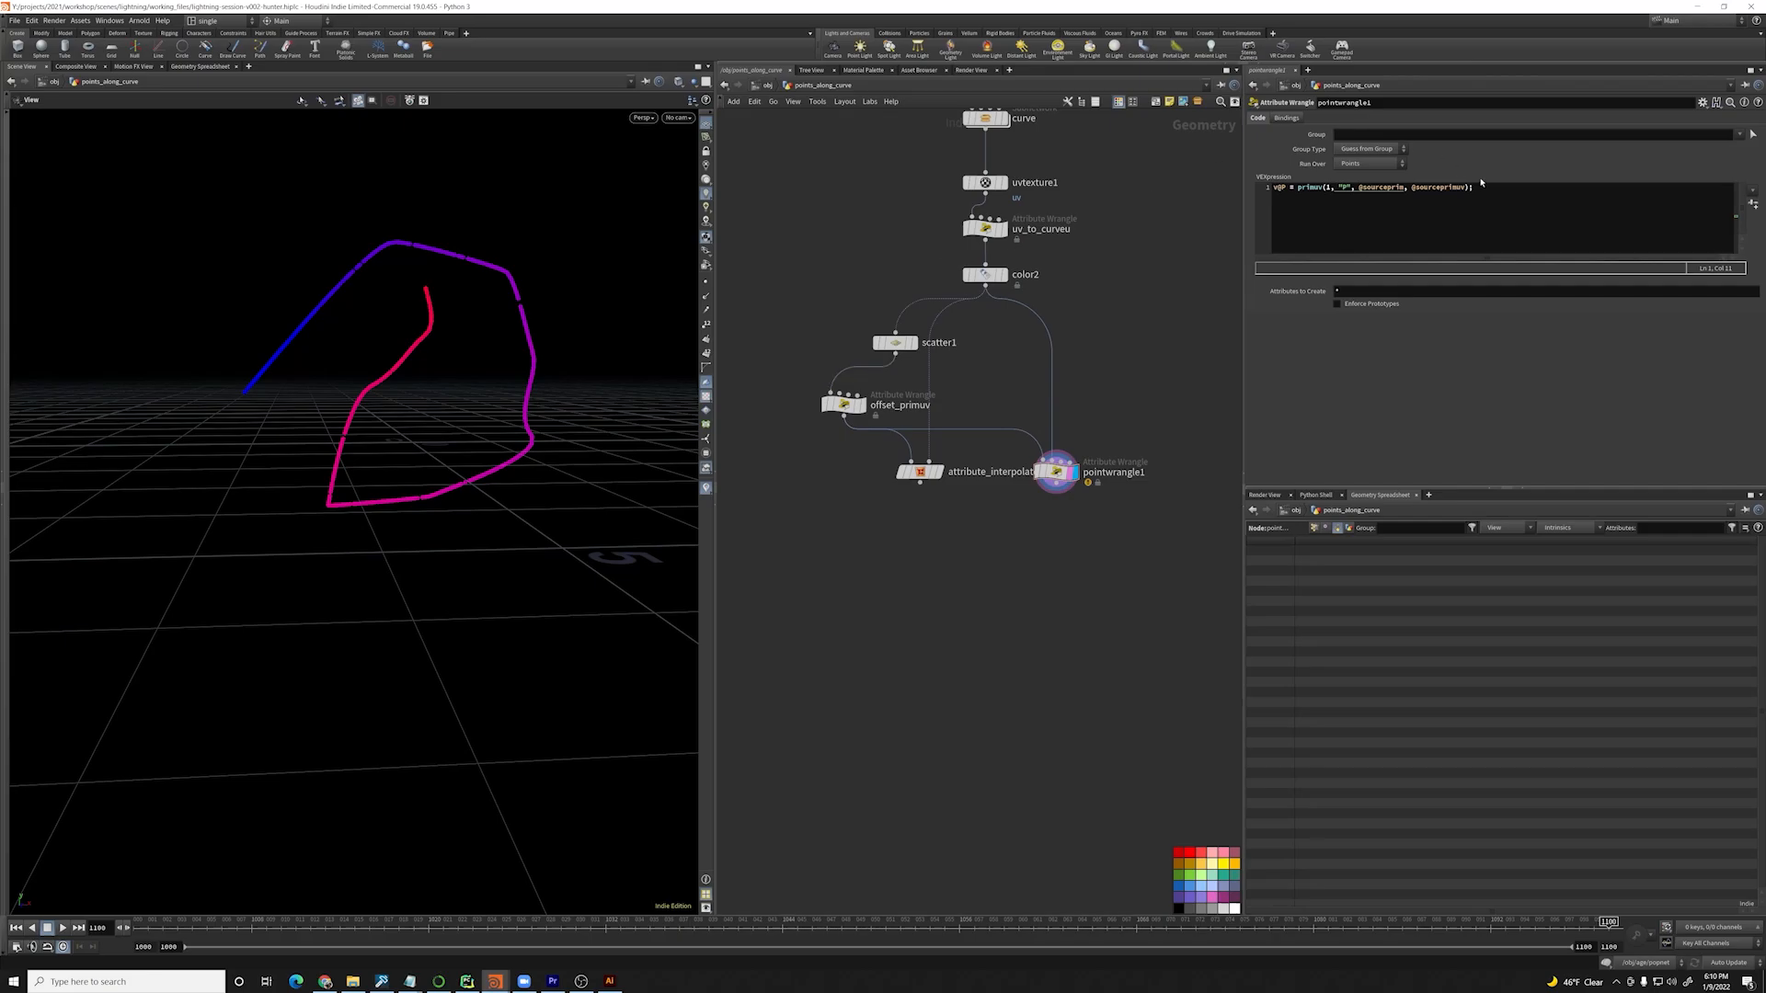
left_click_drag(1410, 186, 1462, 187)
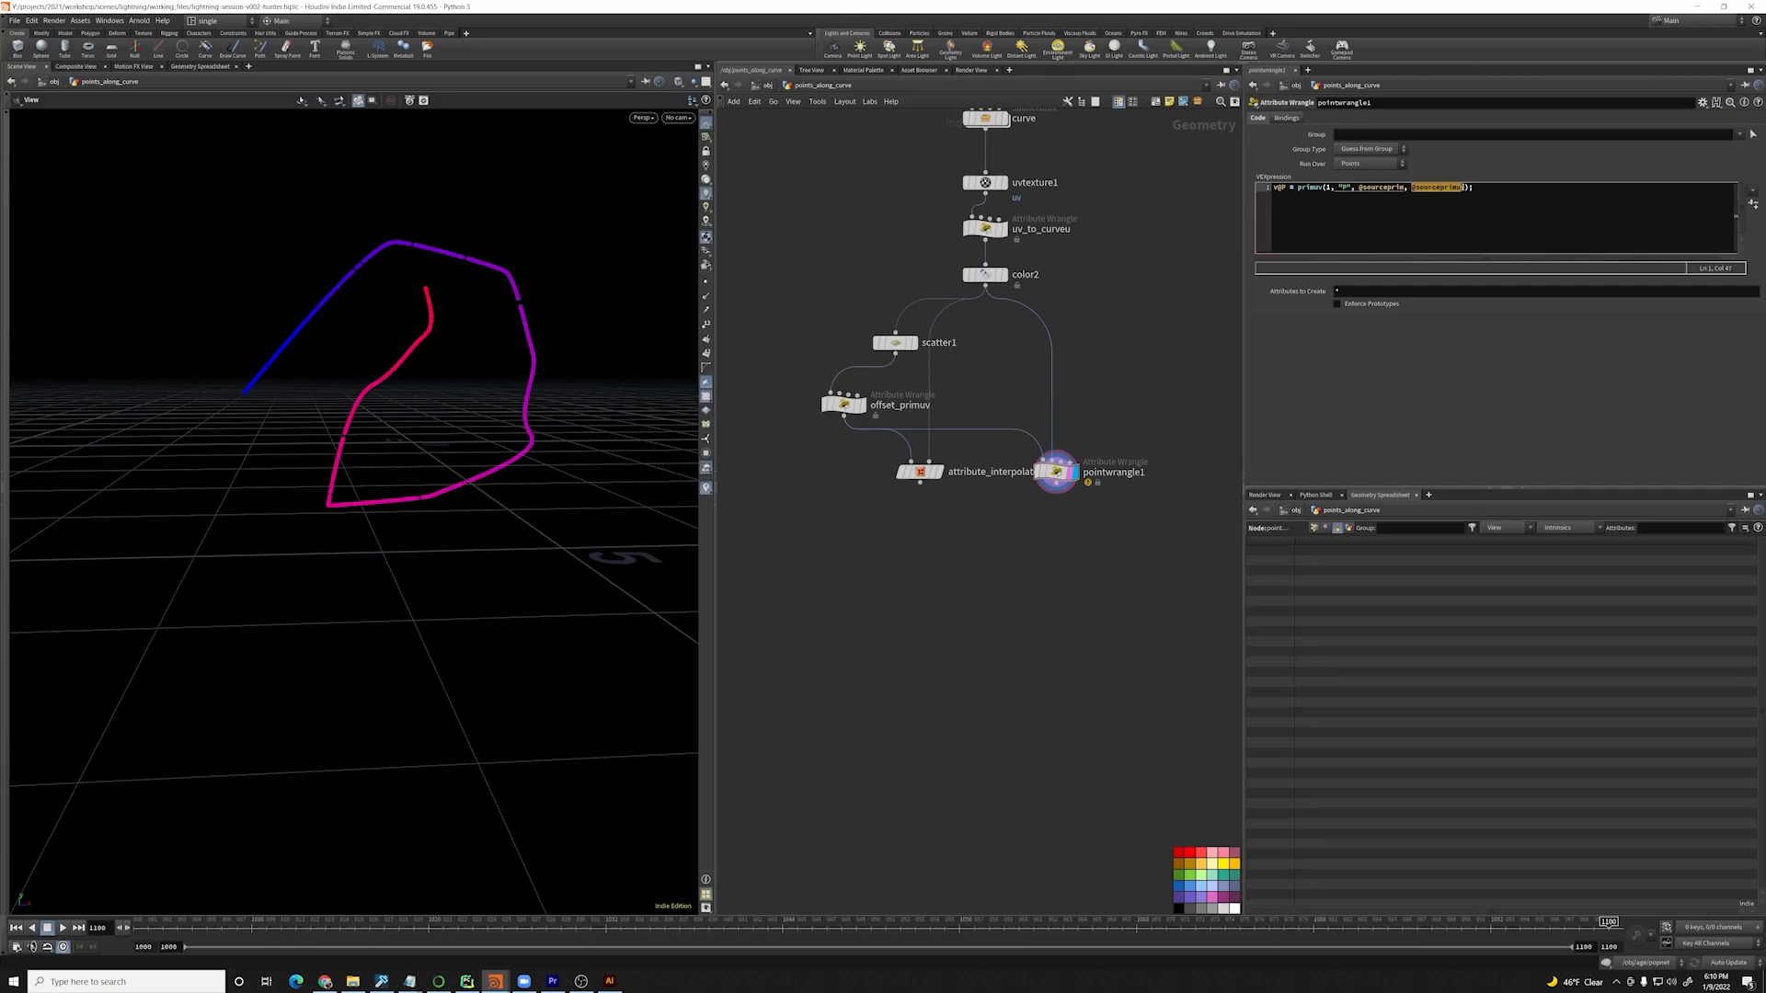
- Duplicate pointwrangle1 beside itself and change the copy's function from primuv to uvsample
mouse_move(986, 276)
middle_click_drag(1108, 310, 1020, 293)
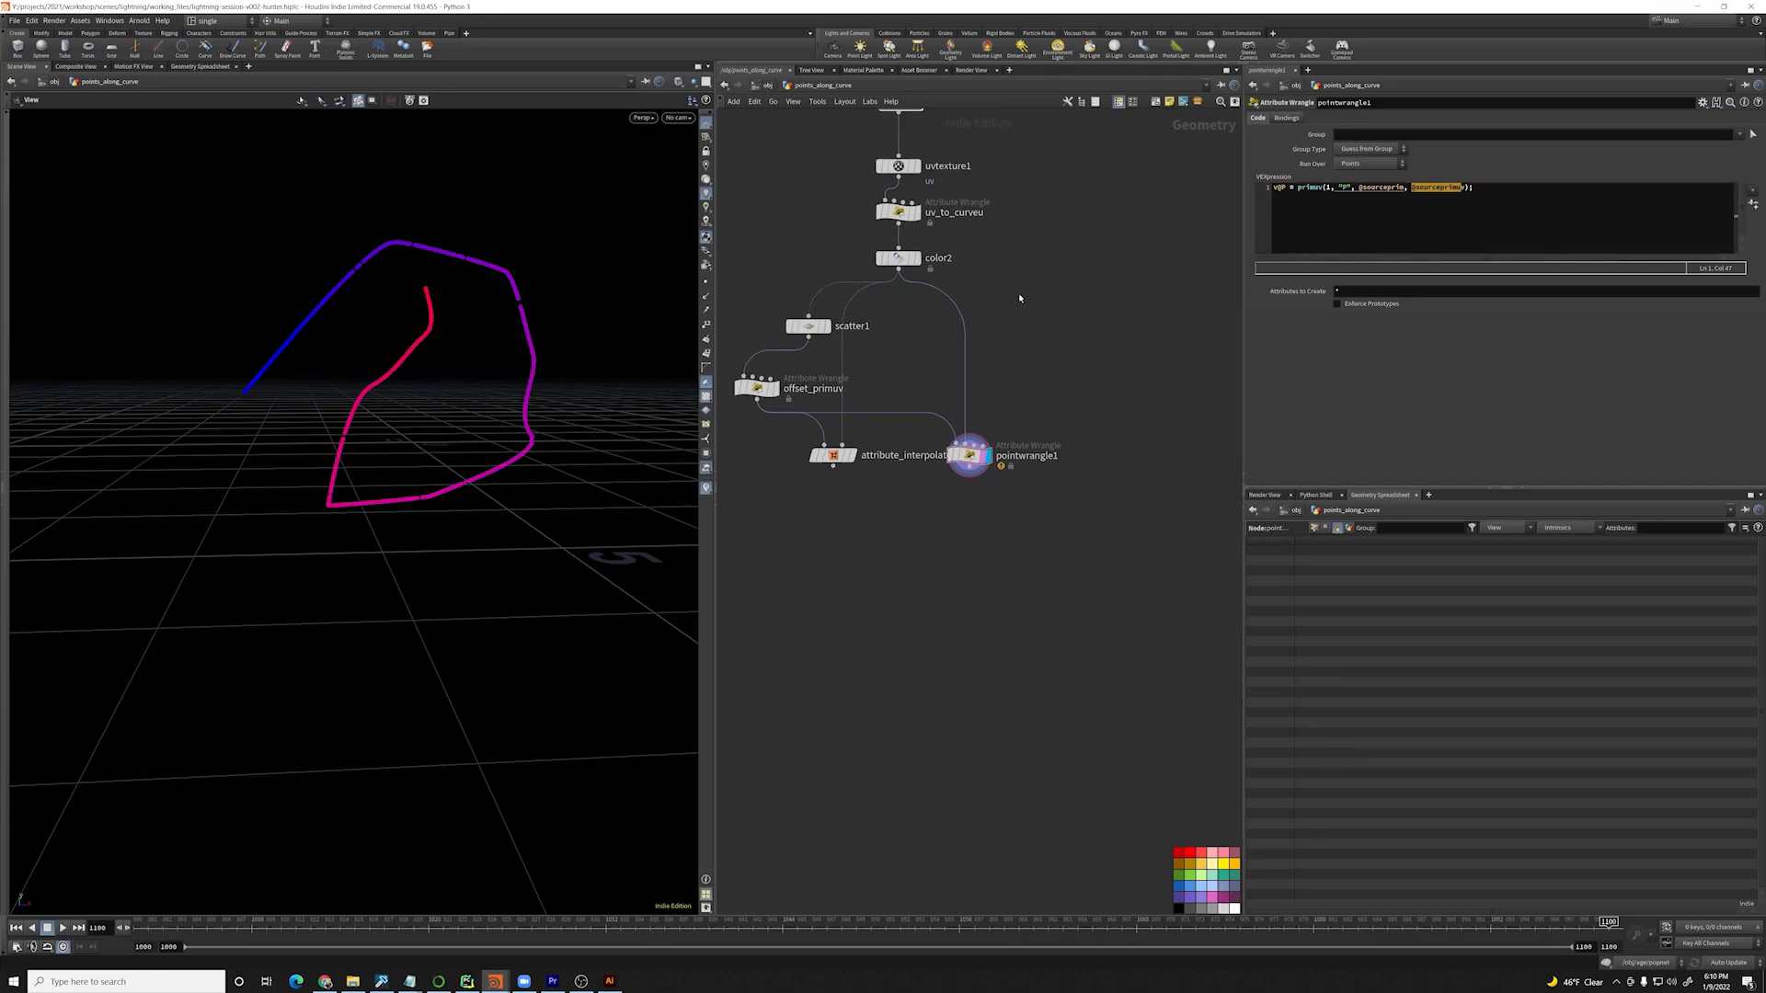
left_click_drag(973, 457, 1116, 457, "alt")
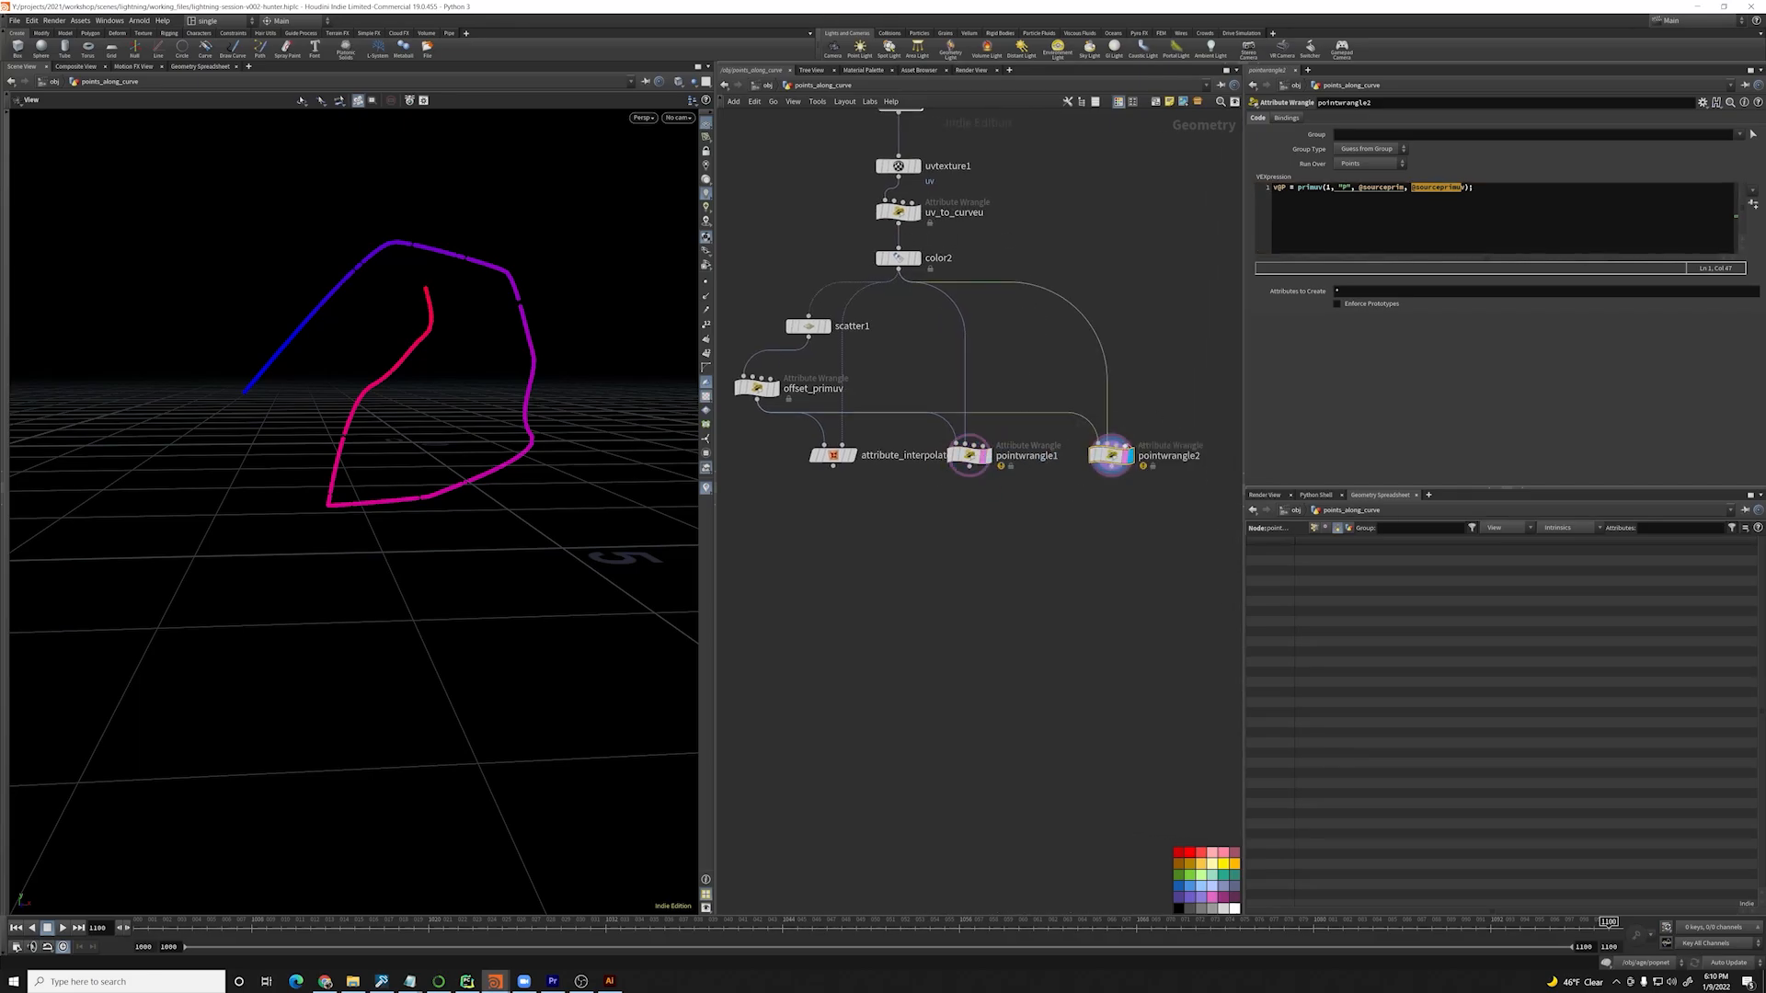
double_click(1312, 187)
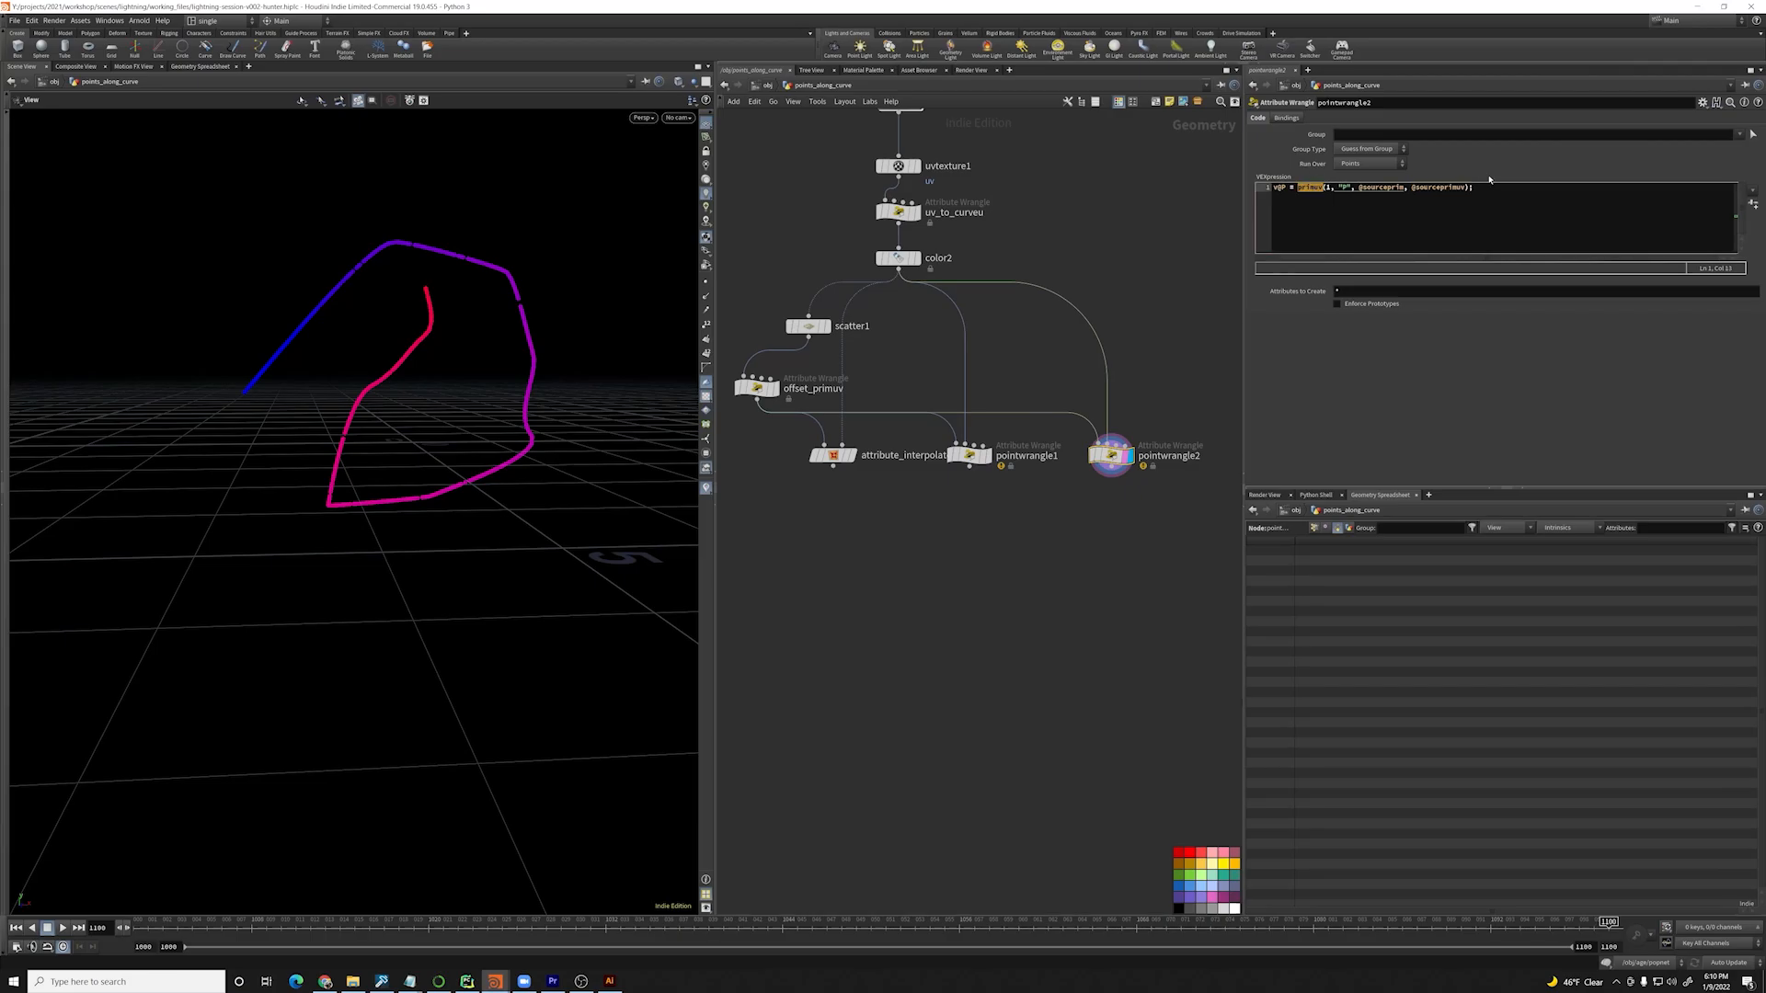
type("uvsample")
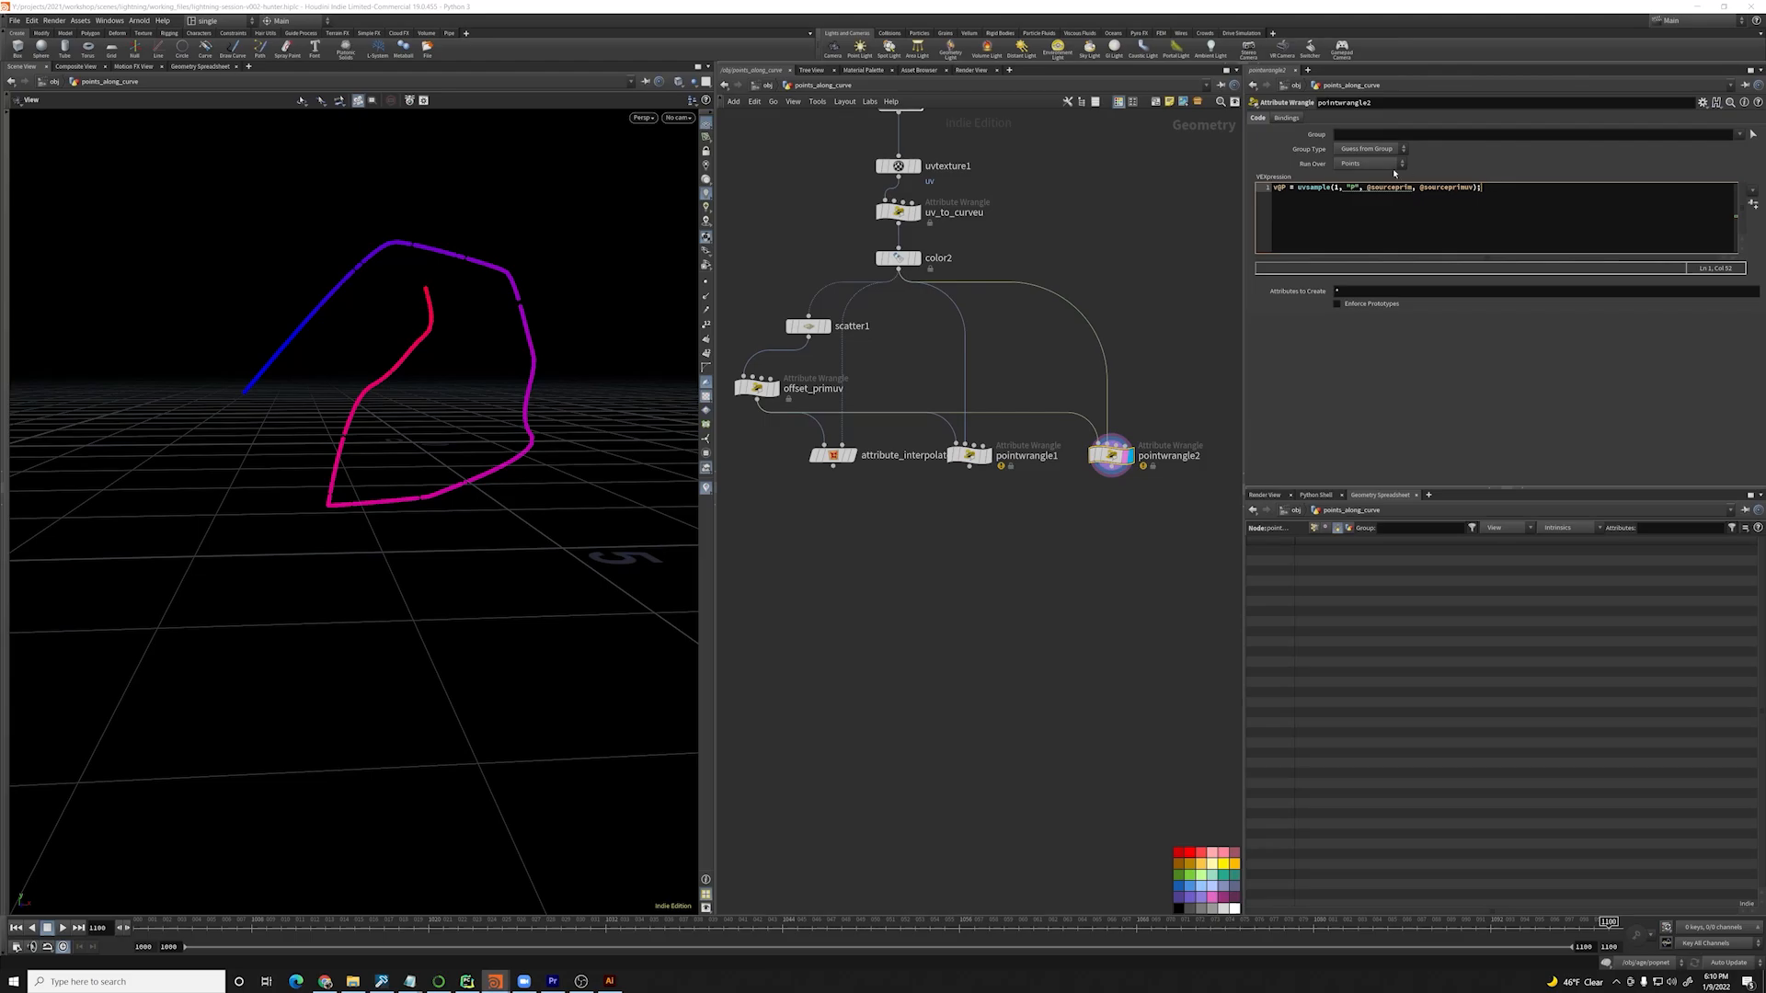
- Open the uvsample function's help and examine its UV attribute name and uvw arguments
left_click(1309, 188)
key("F1")
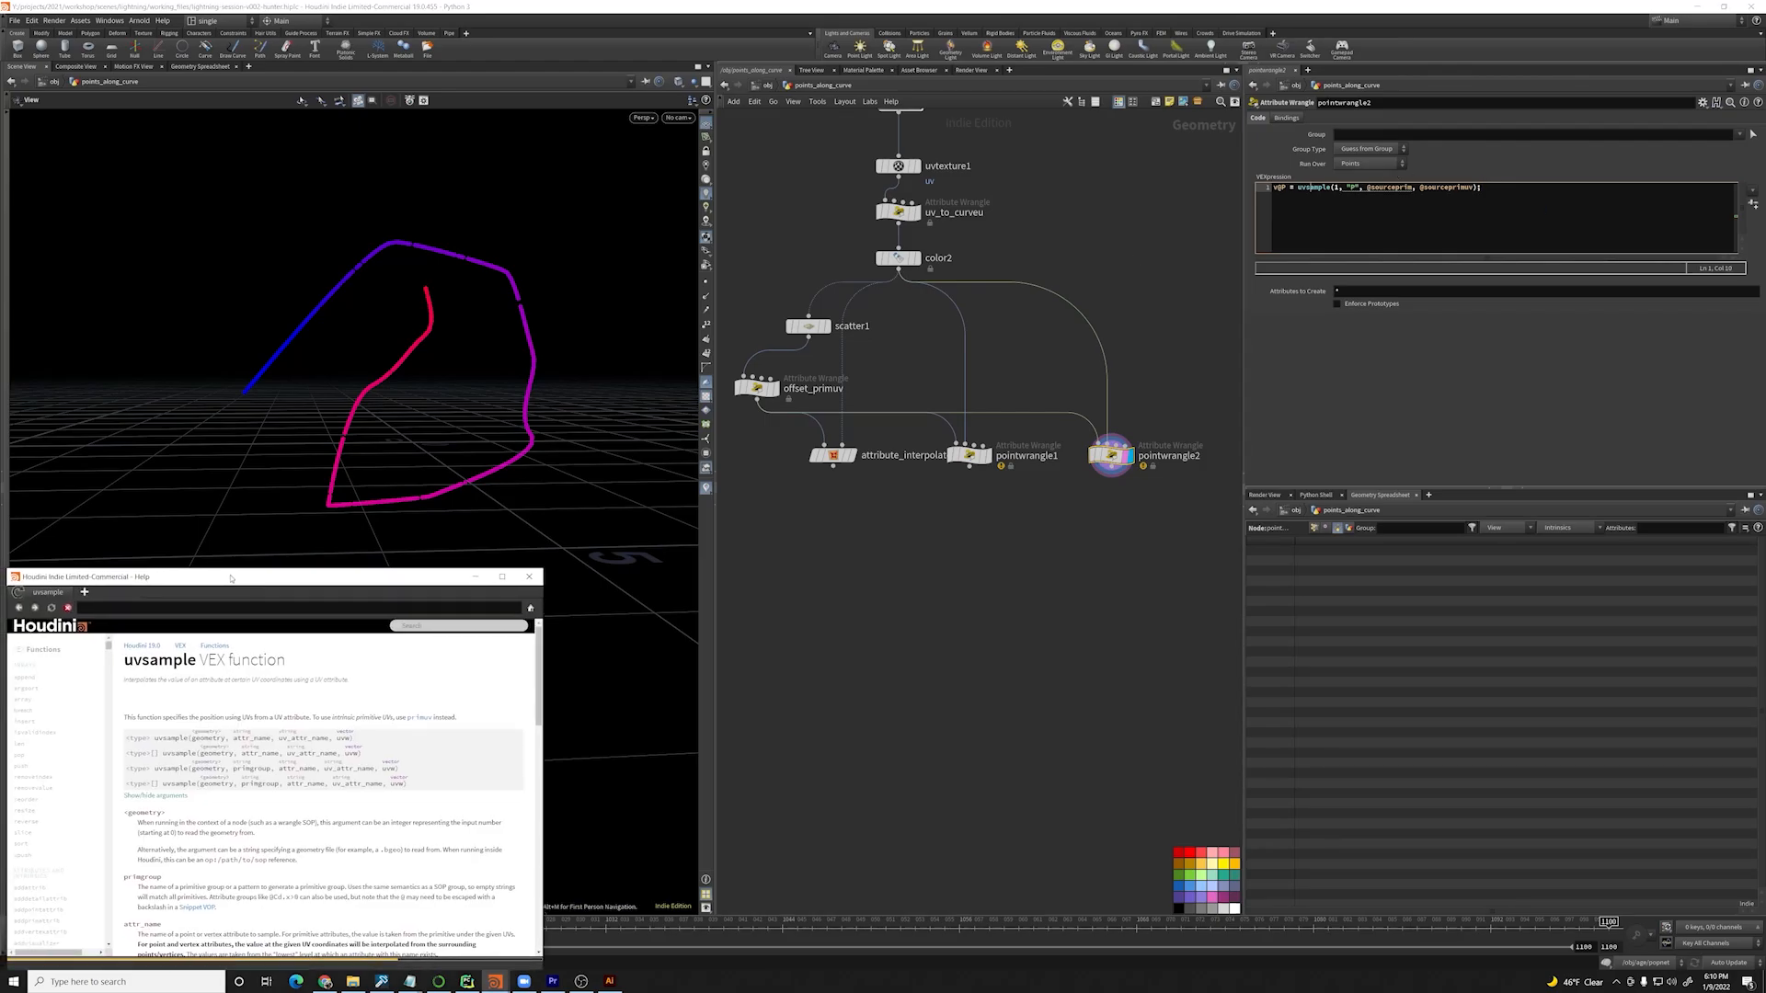
left_click_drag(228, 586, 263, 529)
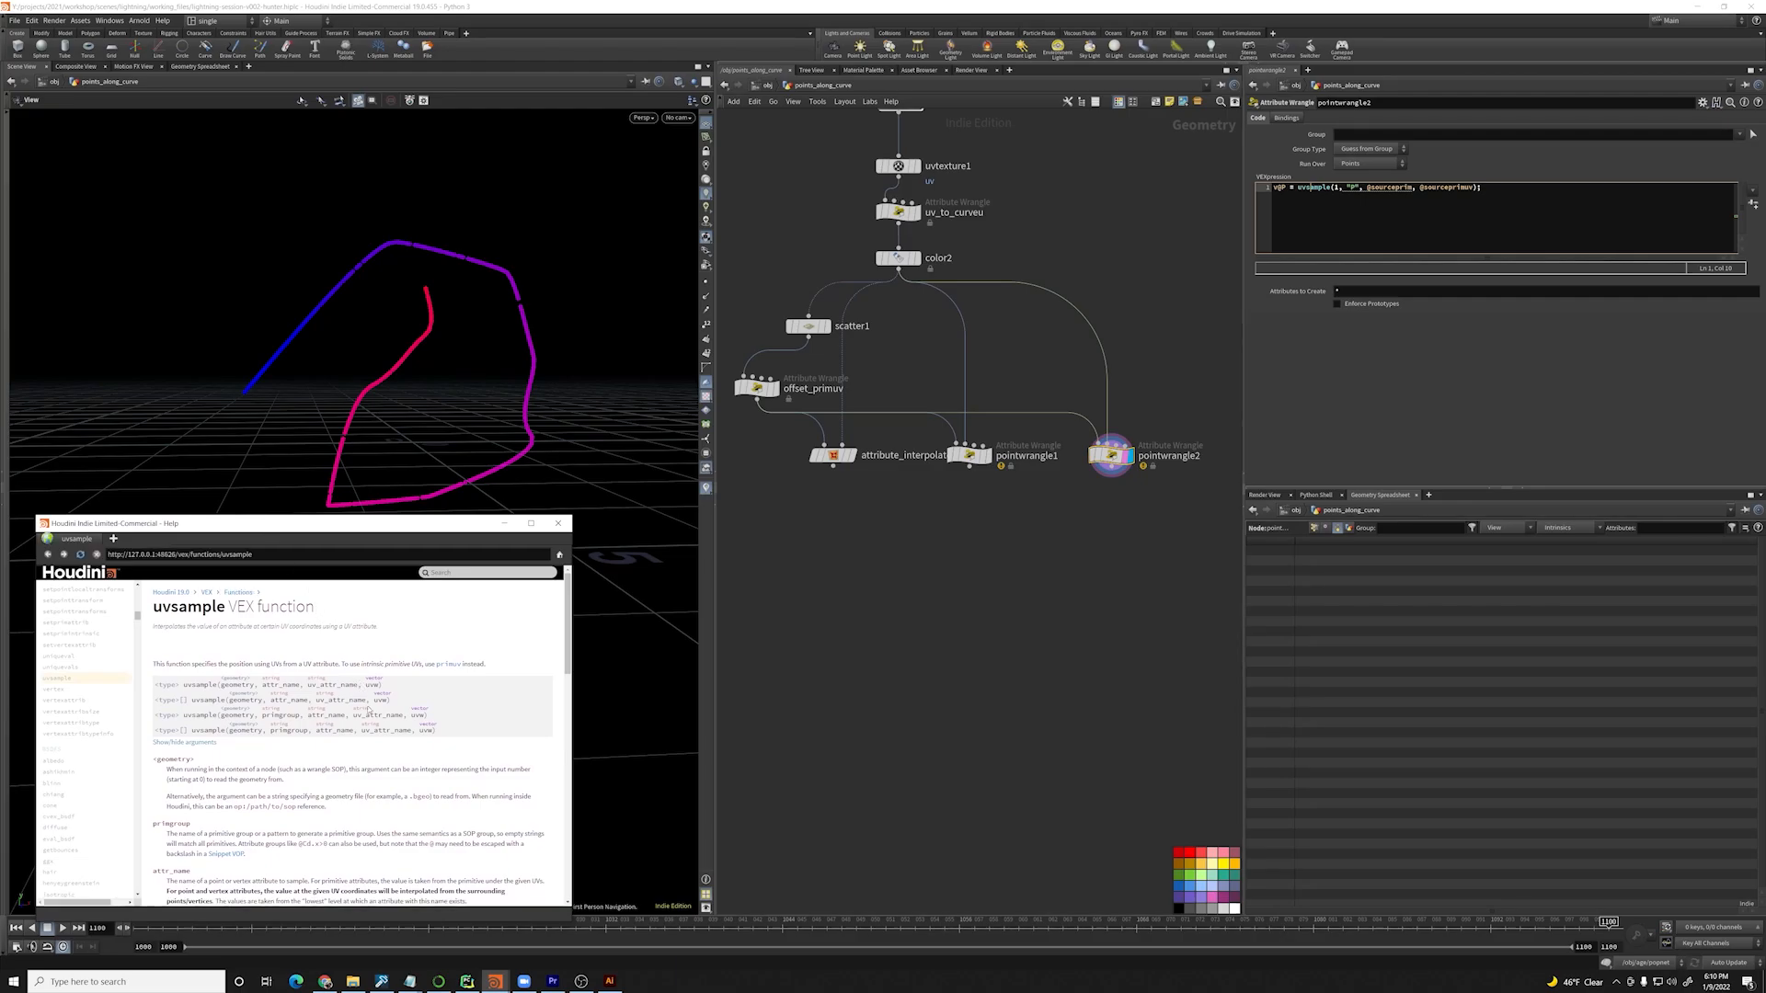
mouse_move(320, 701)
left_mouse_down()
mouse_move(375, 704)
mouse_move(353, 716)
left_mouse_up()
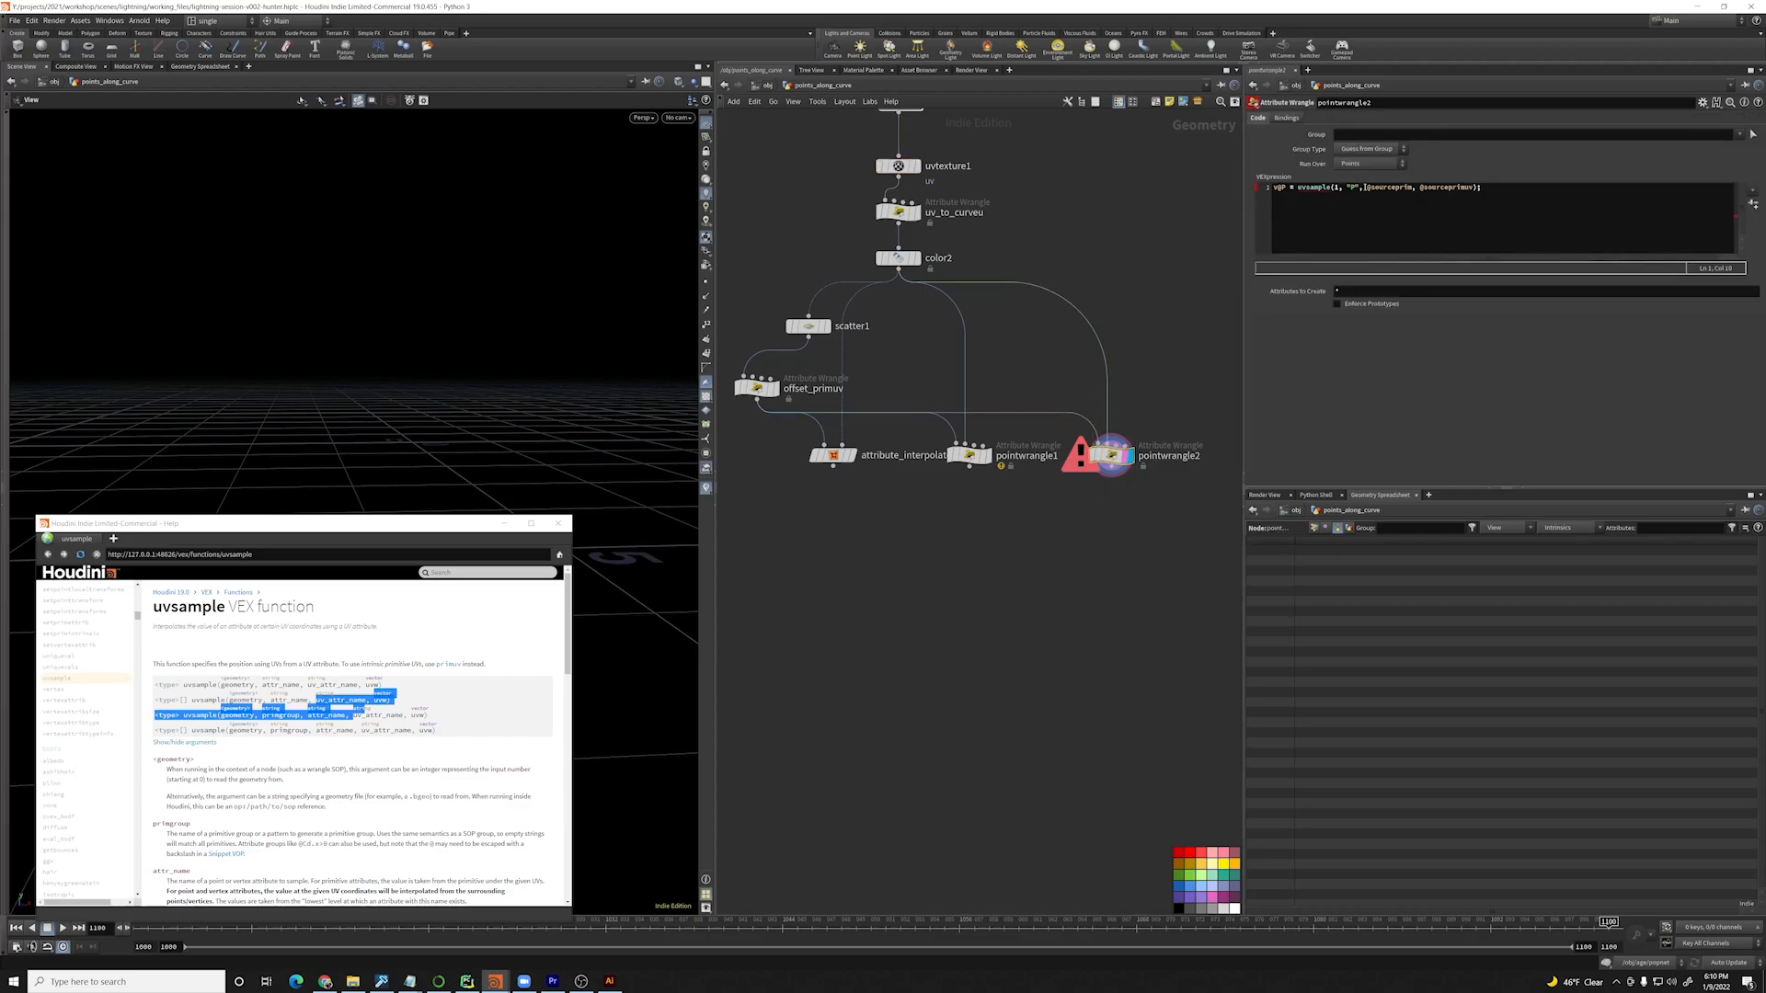
left_click_drag(1366, 188, 1413, 188)
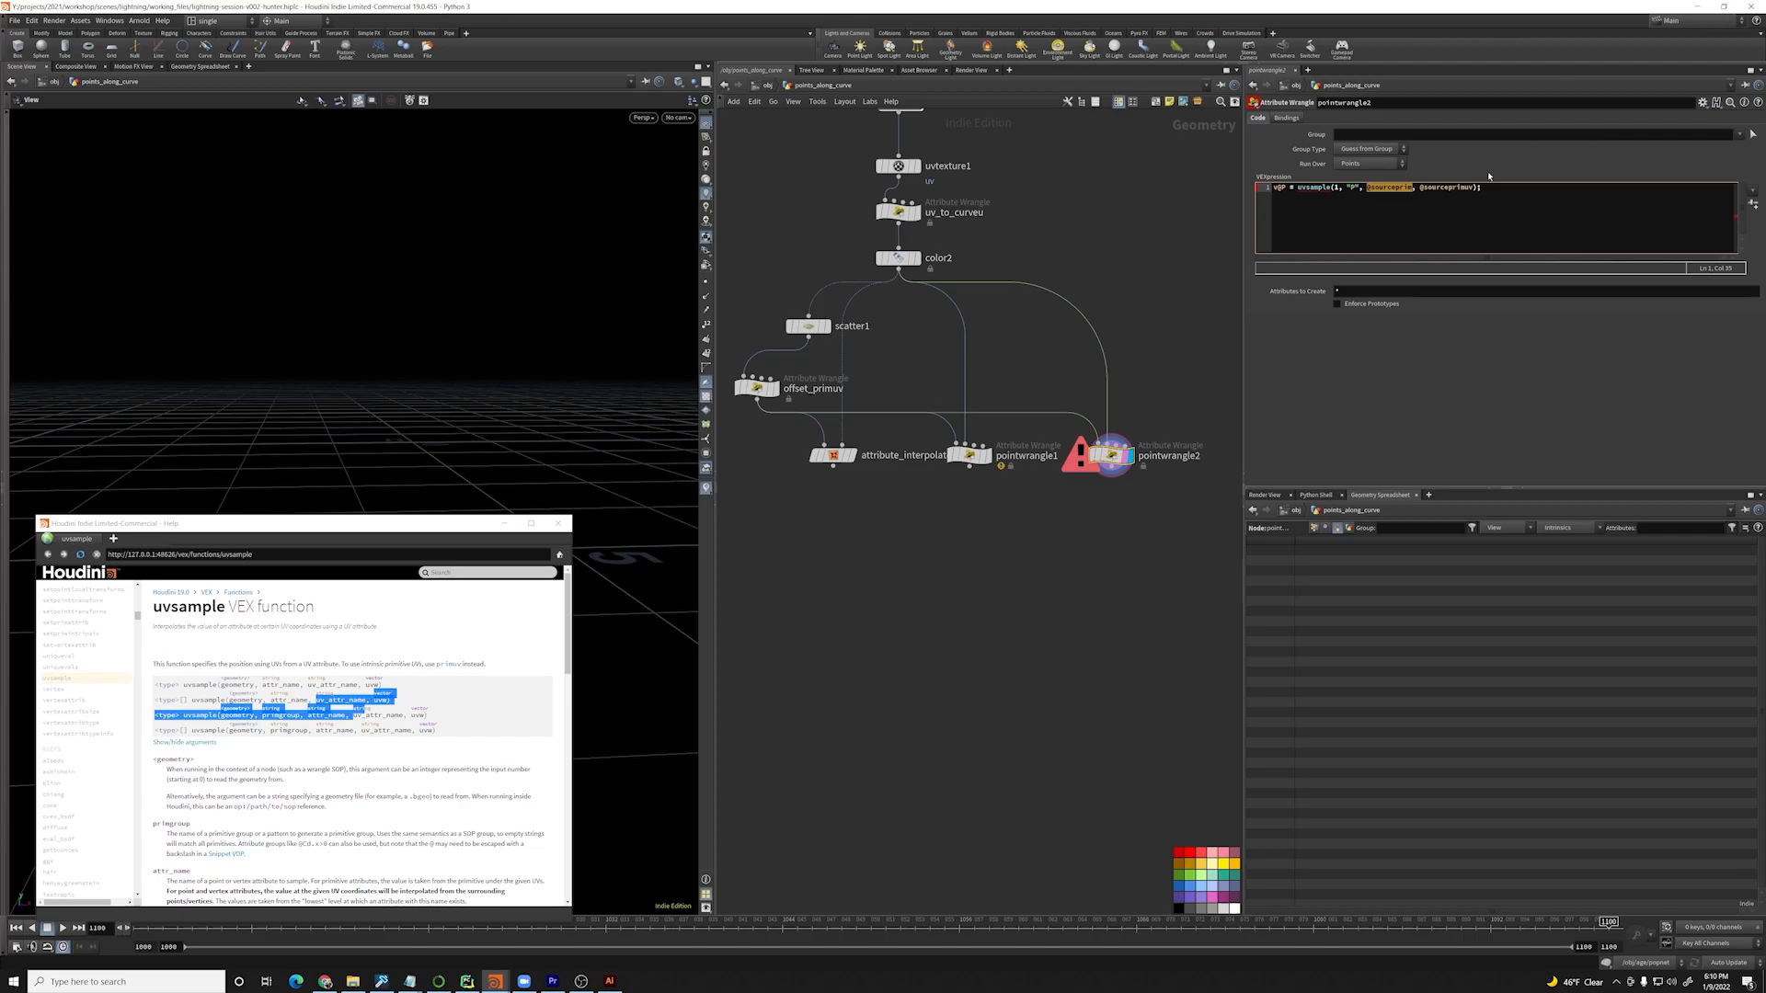
key("BackSpace")
type("\"uv\"")
type("v")
left_click(1156, 231)
middle_click_drag(1136, 225, 1128, 218)
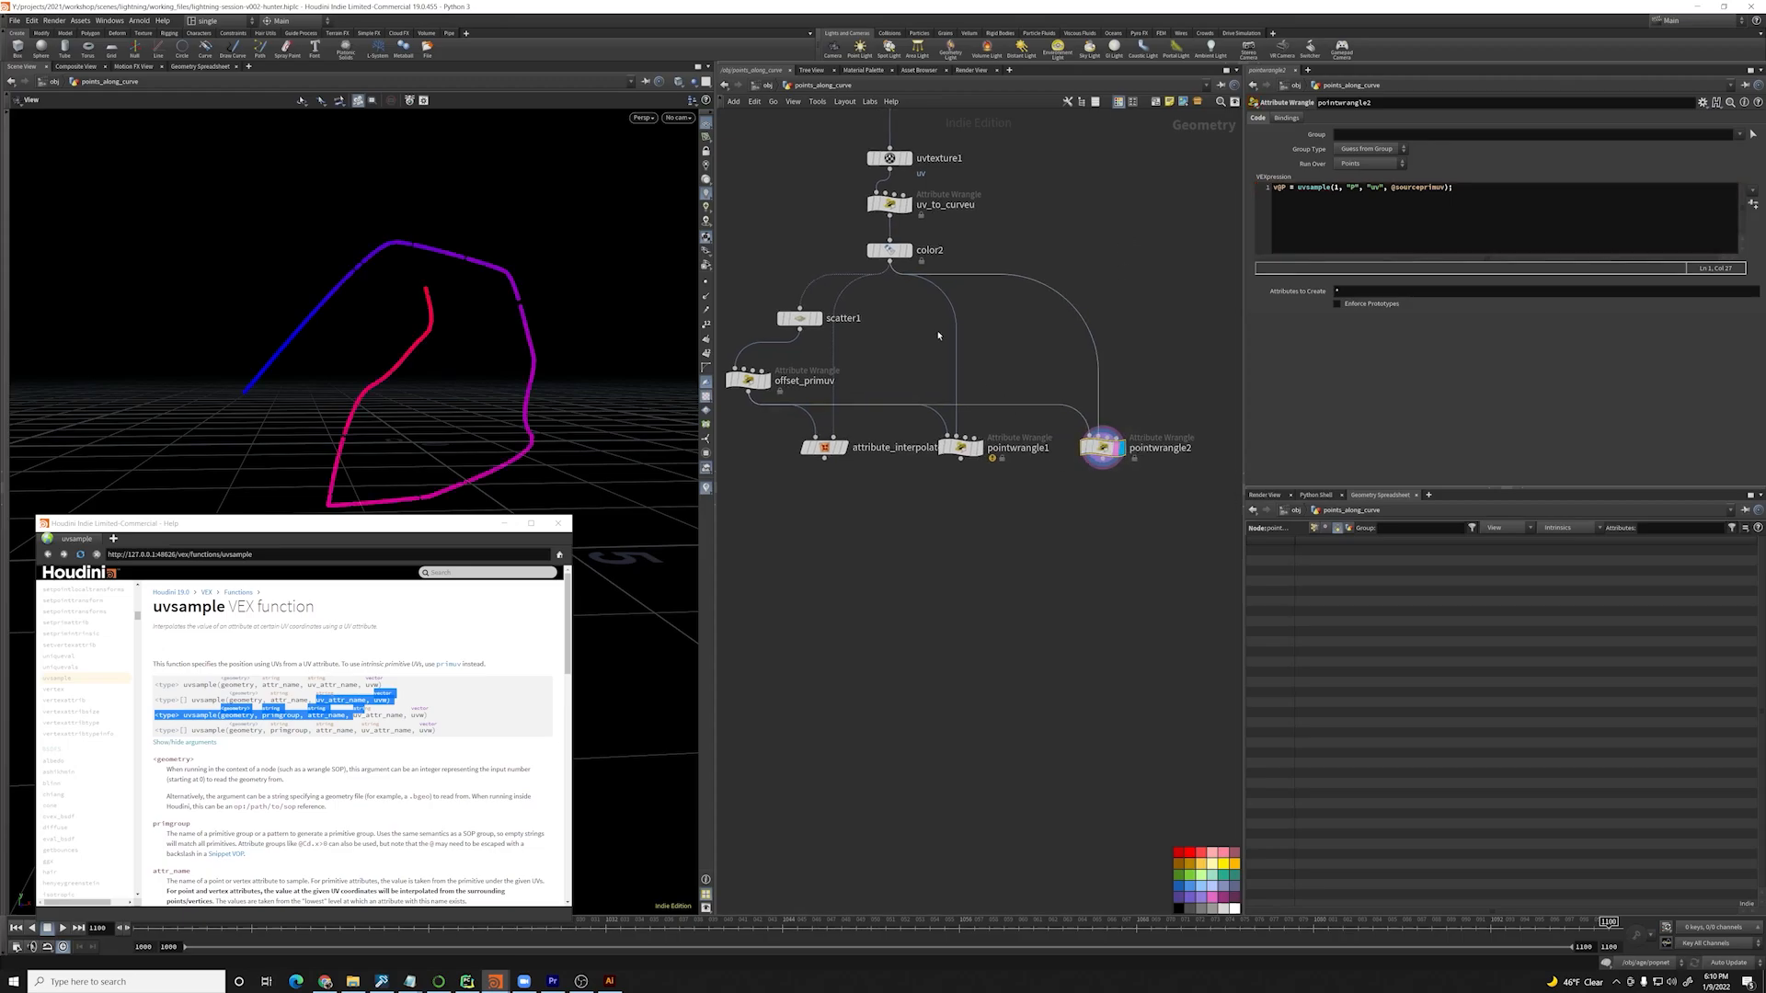
- Set offset_primuv's Offset to 0.04 to test the uvsample wrangle
left_click(800, 319)
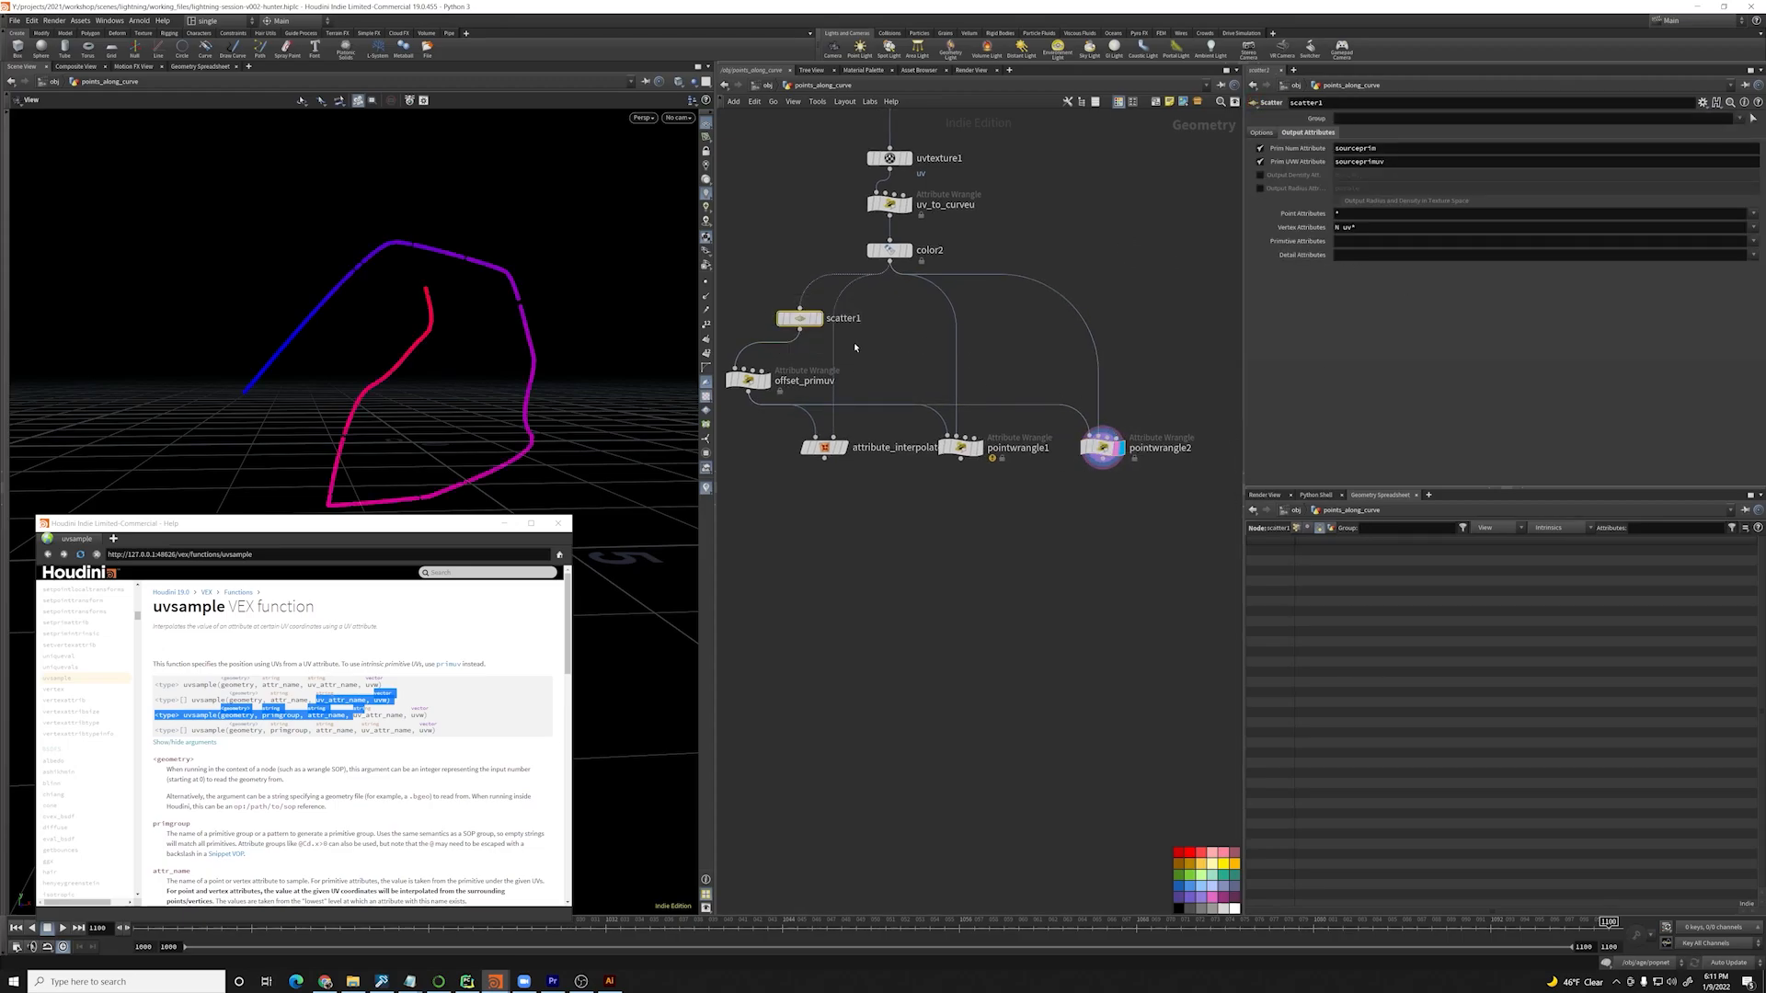
left_click(747, 380)
left_click_drag(1431, 320, 1393, 321)
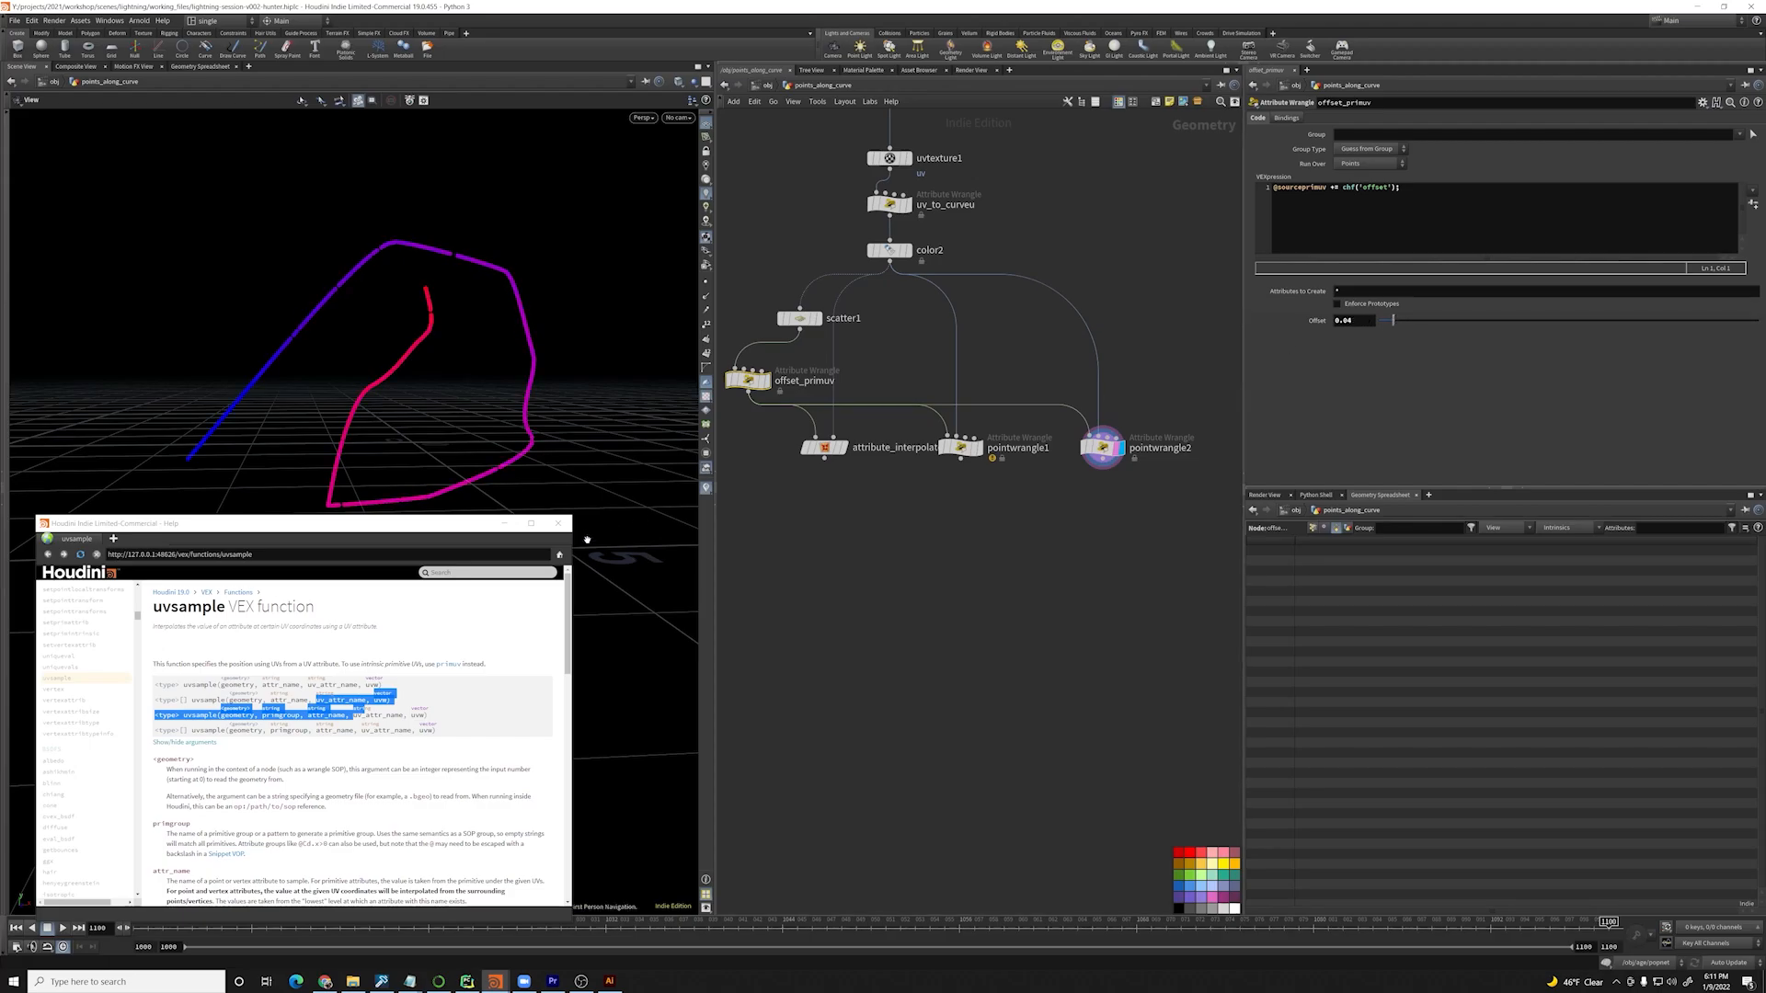
- Close the help window and display the attribute_interpolate node again
left_click(574, 525)
middle_click_drag(903, 496, 1009, 514)
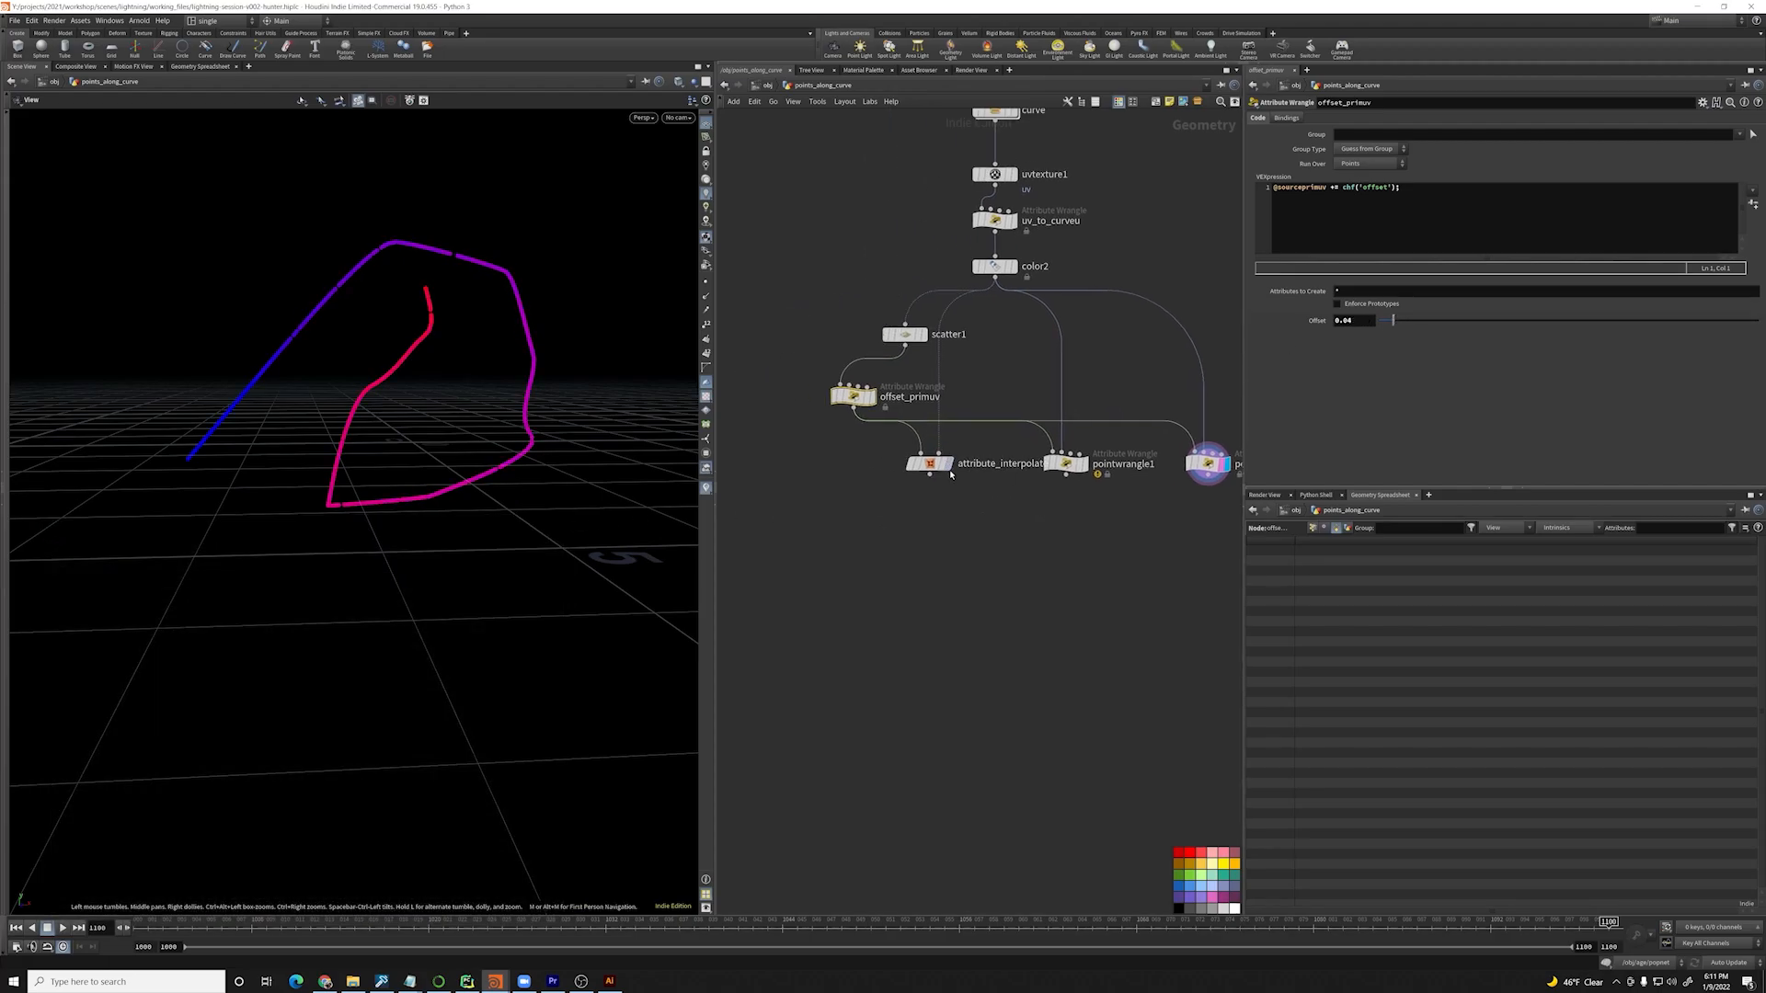
left_click_drag(974, 517, 904, 463)
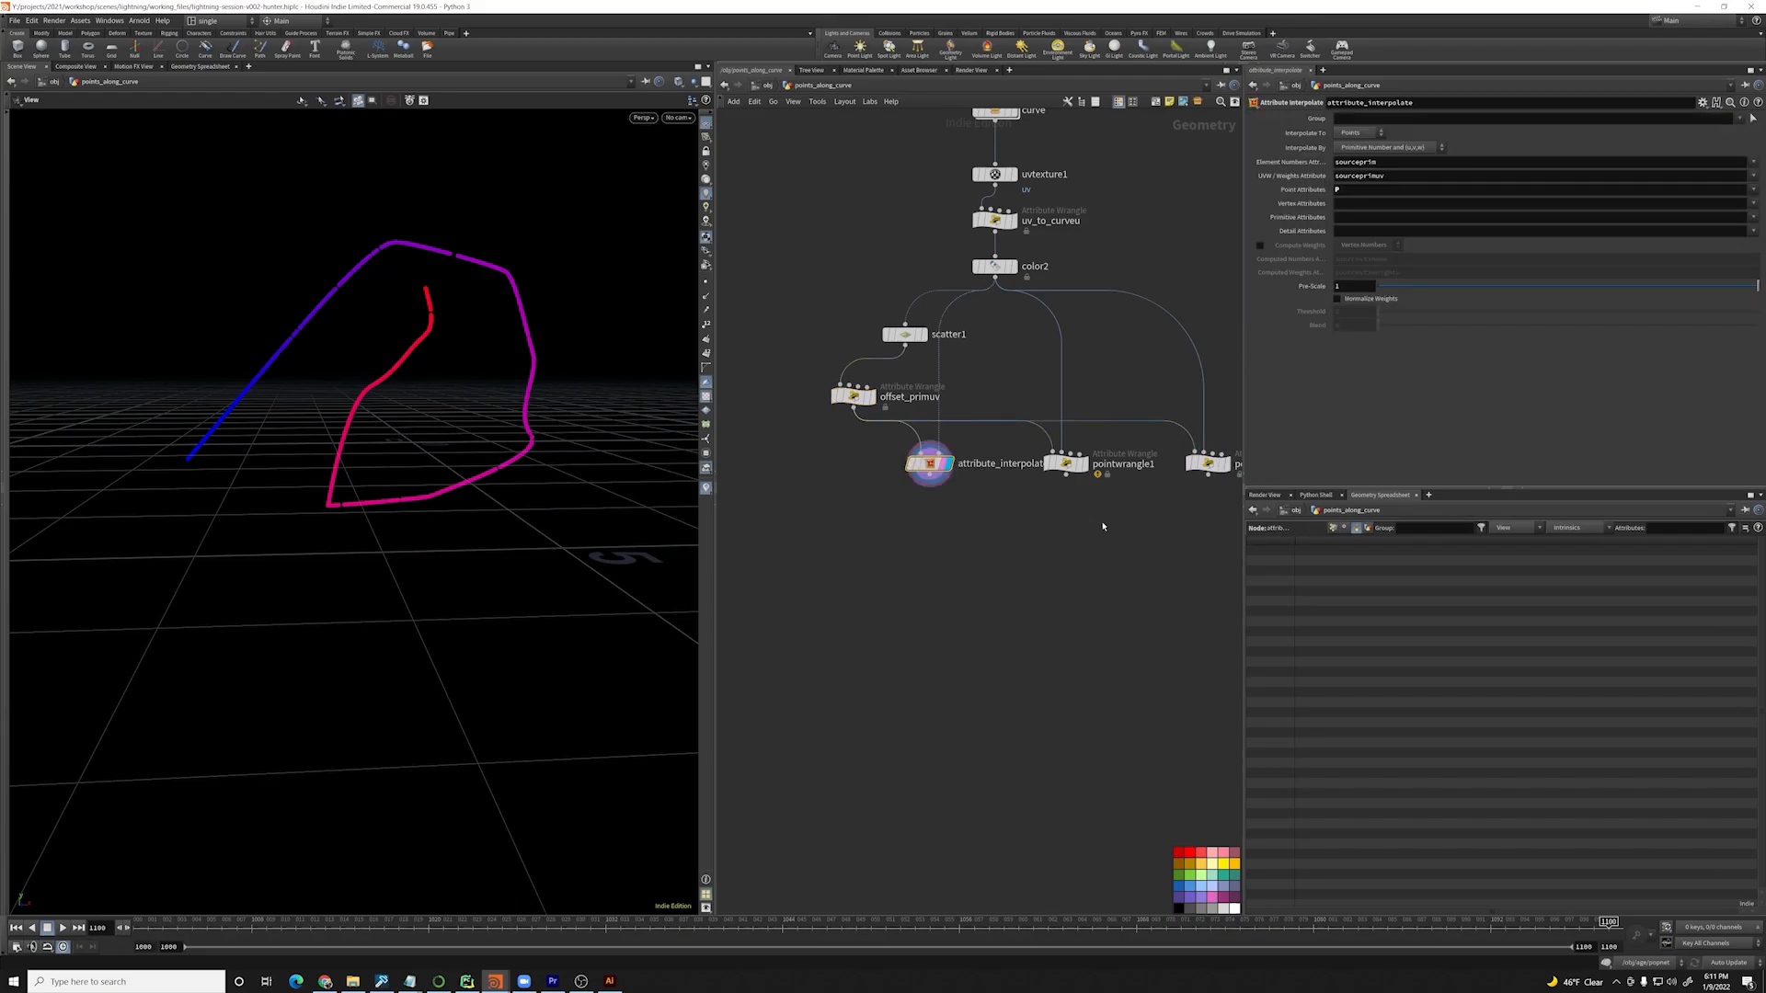
- Display pointwrangle1 followed by pointwrangle2 to compare the primuv and uvsample results
left_click(1065, 463)
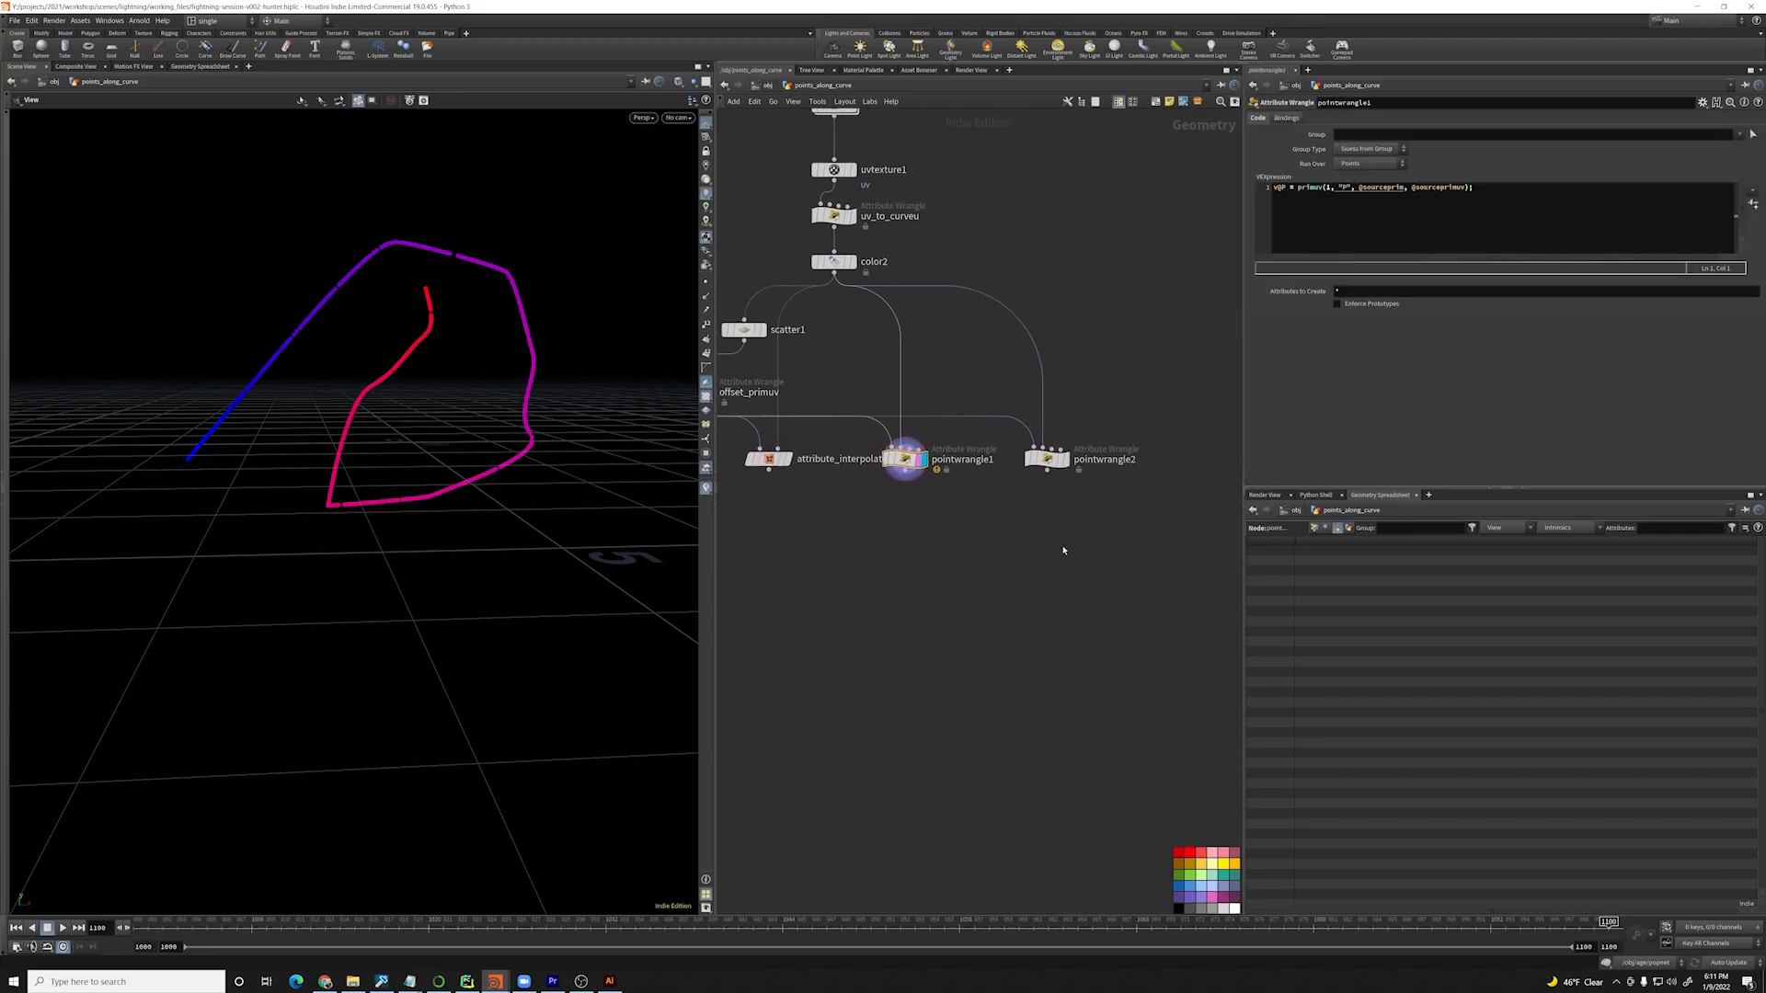
left_click(1046, 459)
scroll(1095, 450, "down", 3)
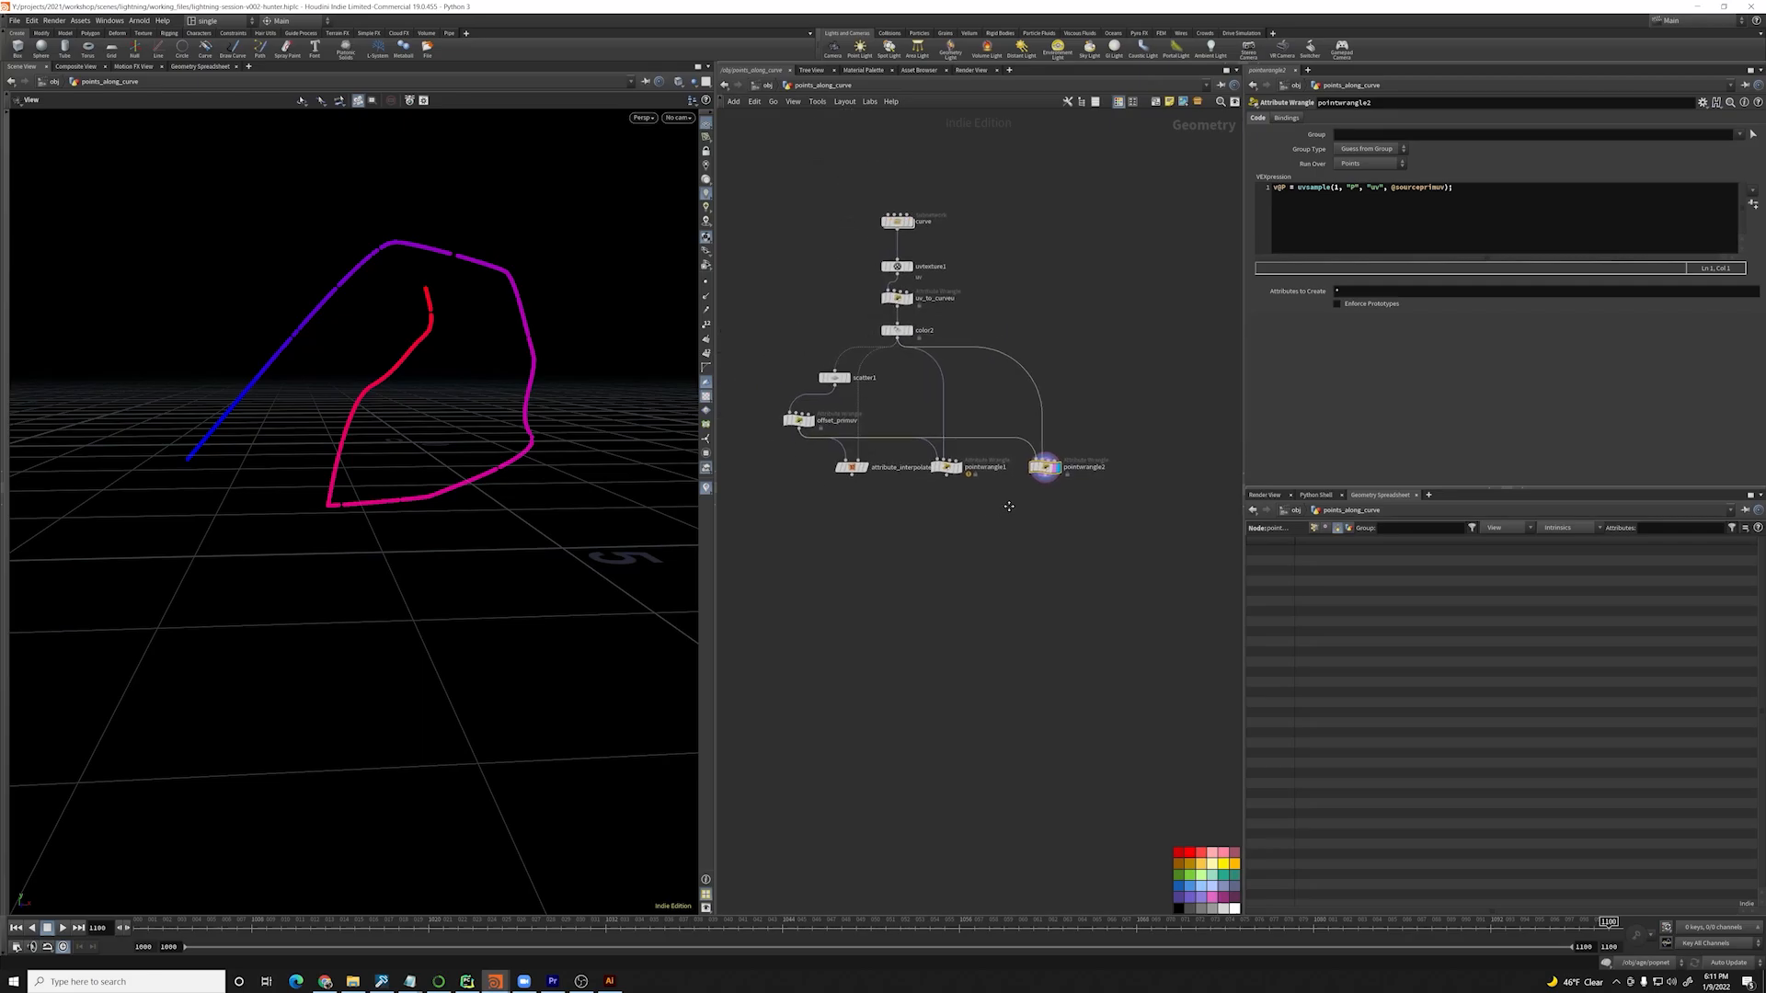
left_click_drag(1132, 424, 810, 514)
left_click(852, 366)
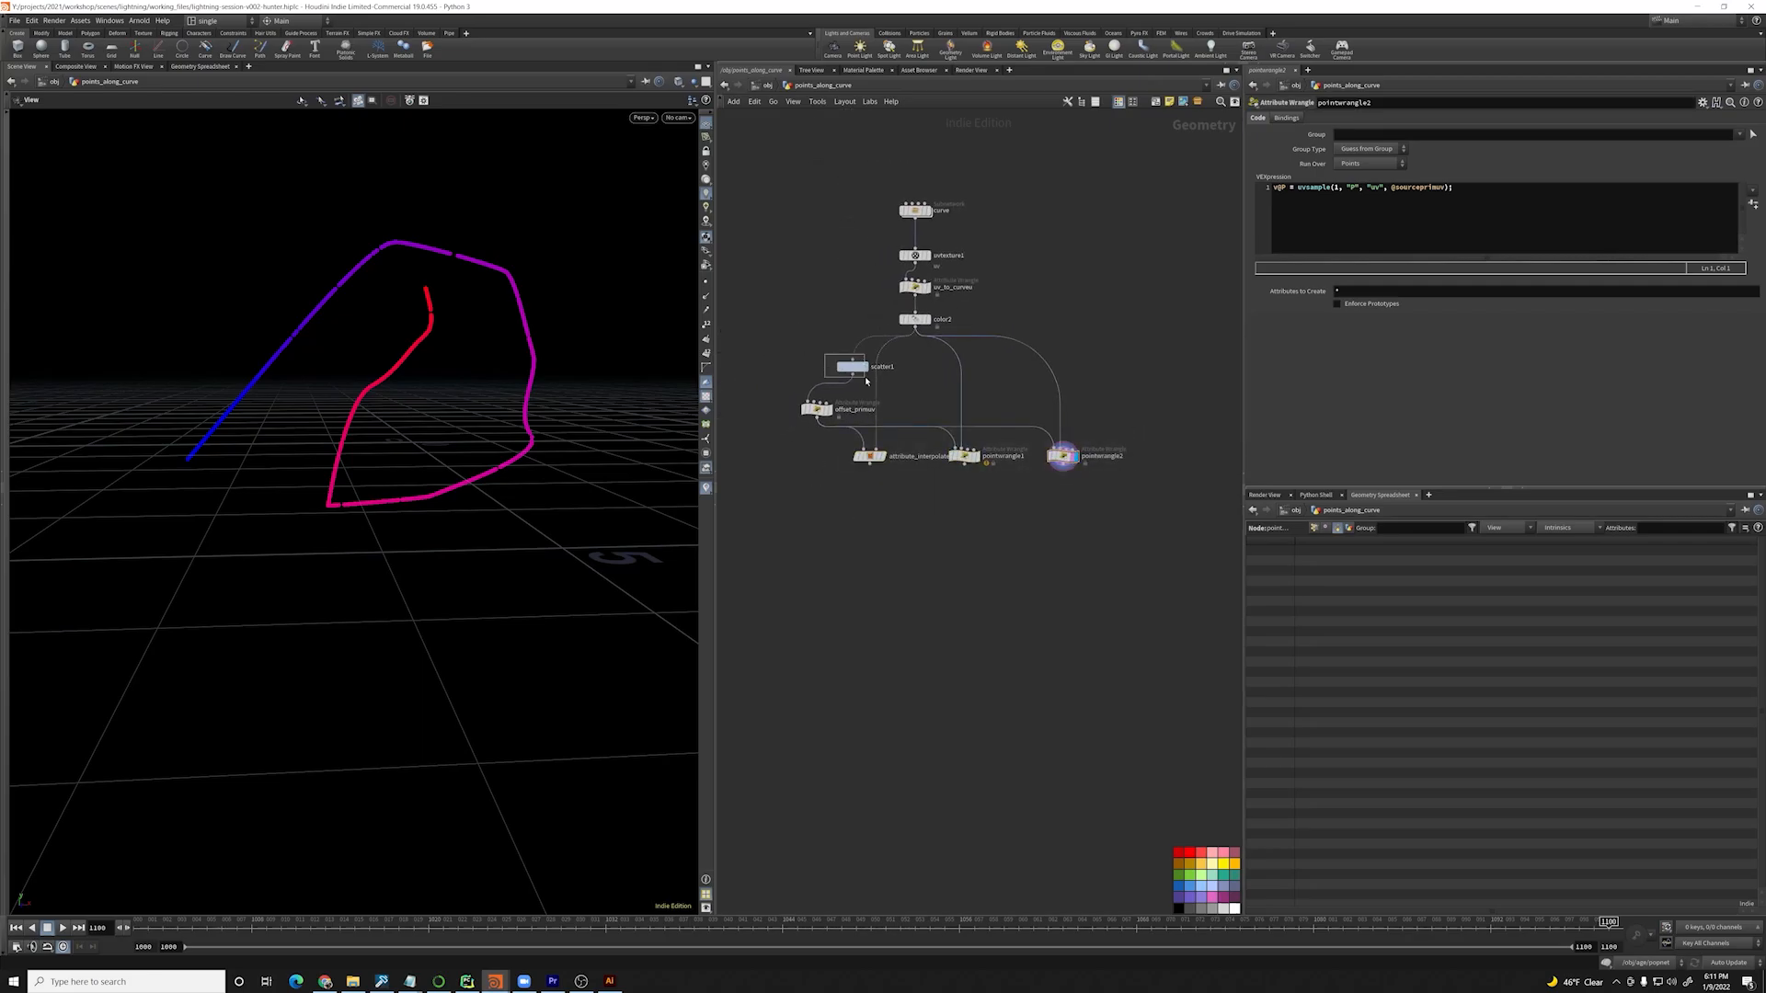
- Set offset_primuv's Offset to the time expression $T
left_click(815, 410)
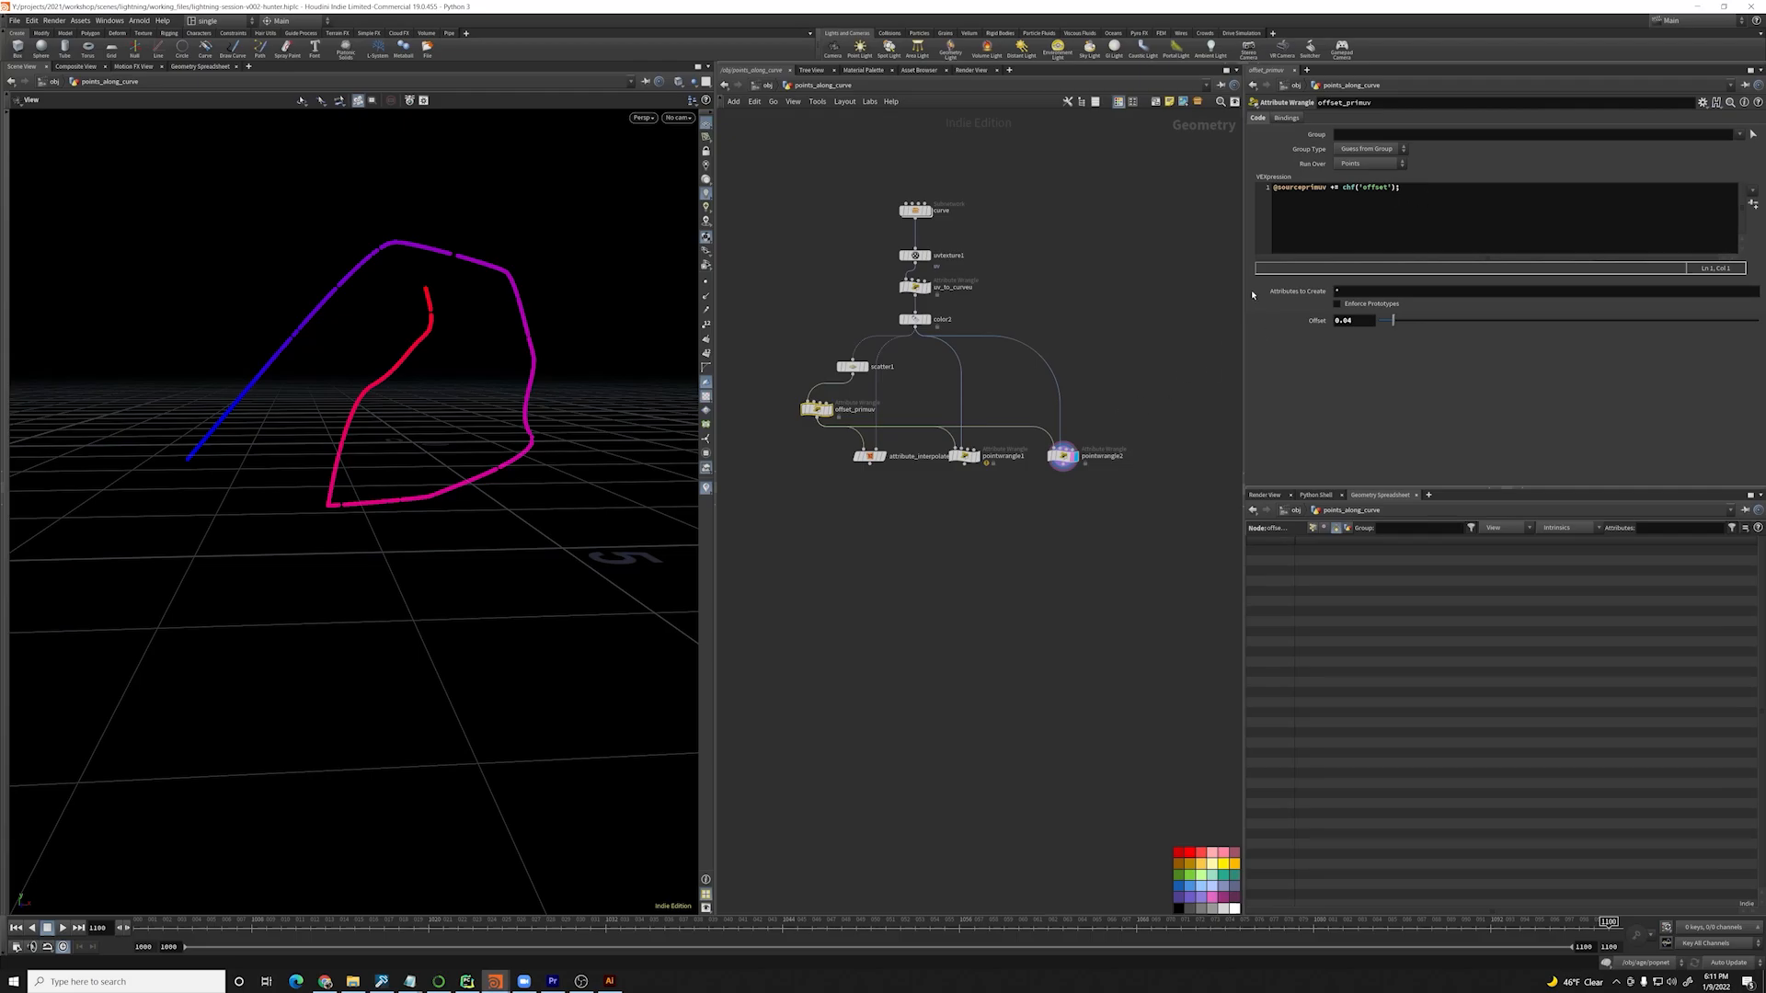
double_click(1345, 320)
type("$T")
key("Return")
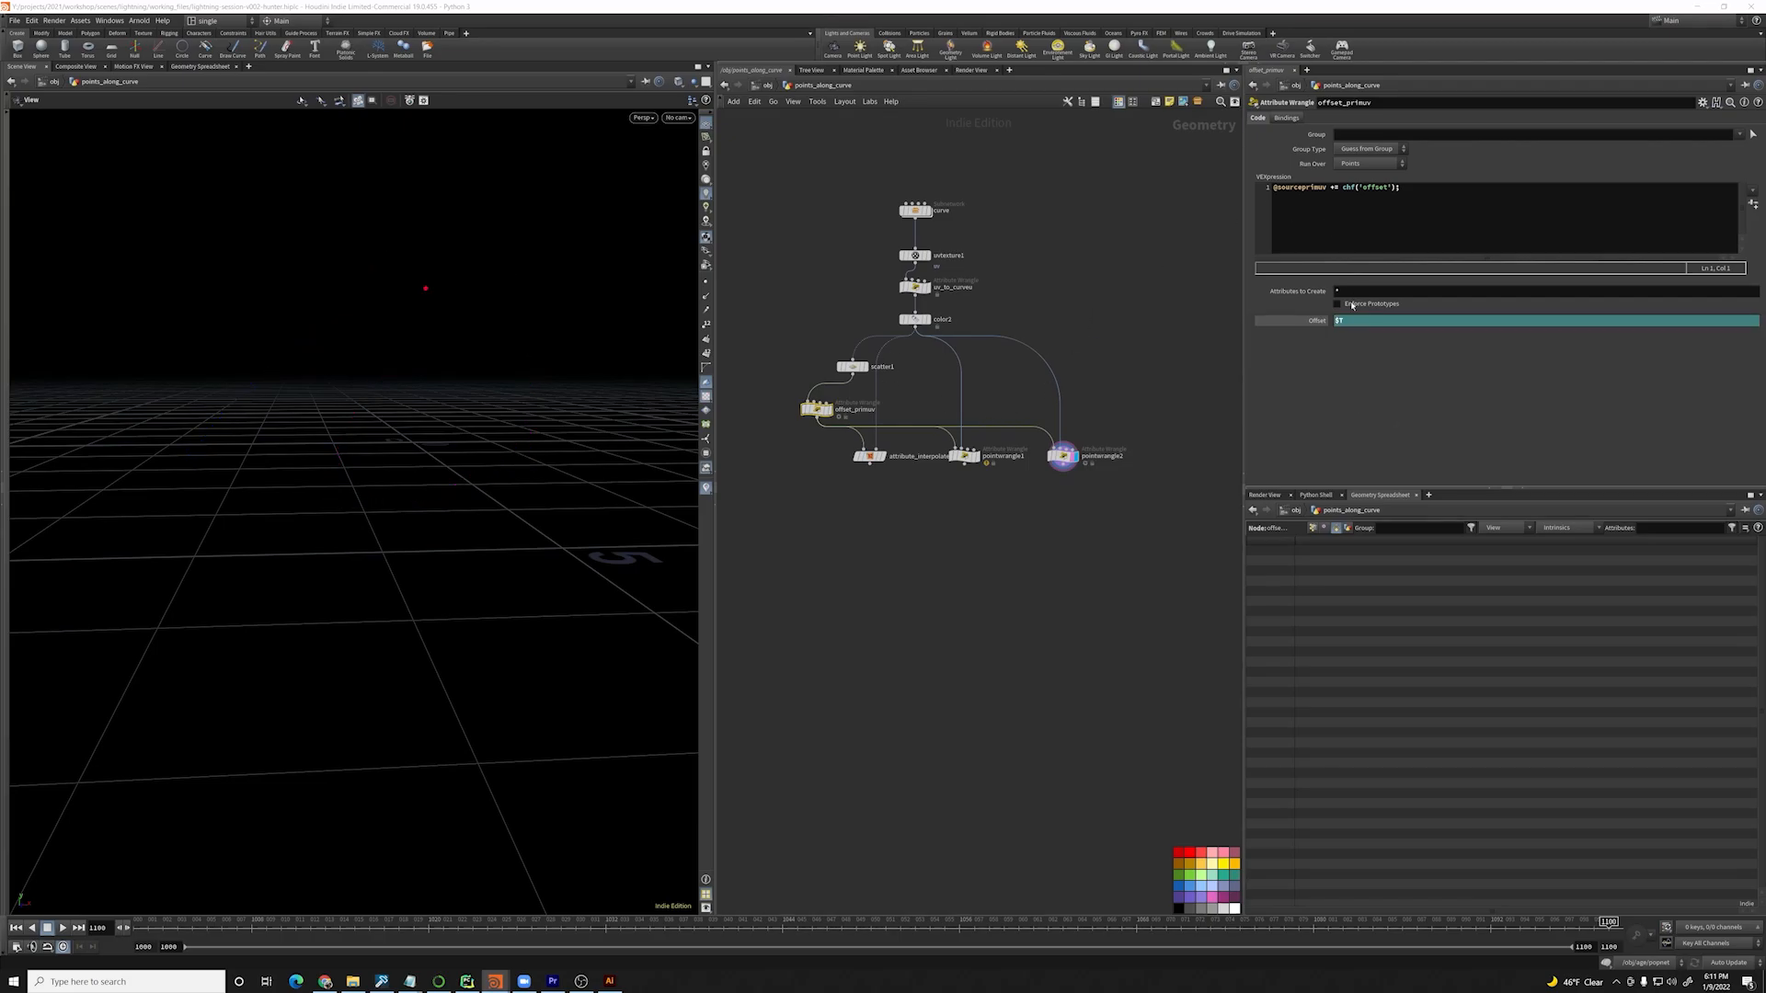
left_click(1307, 322)
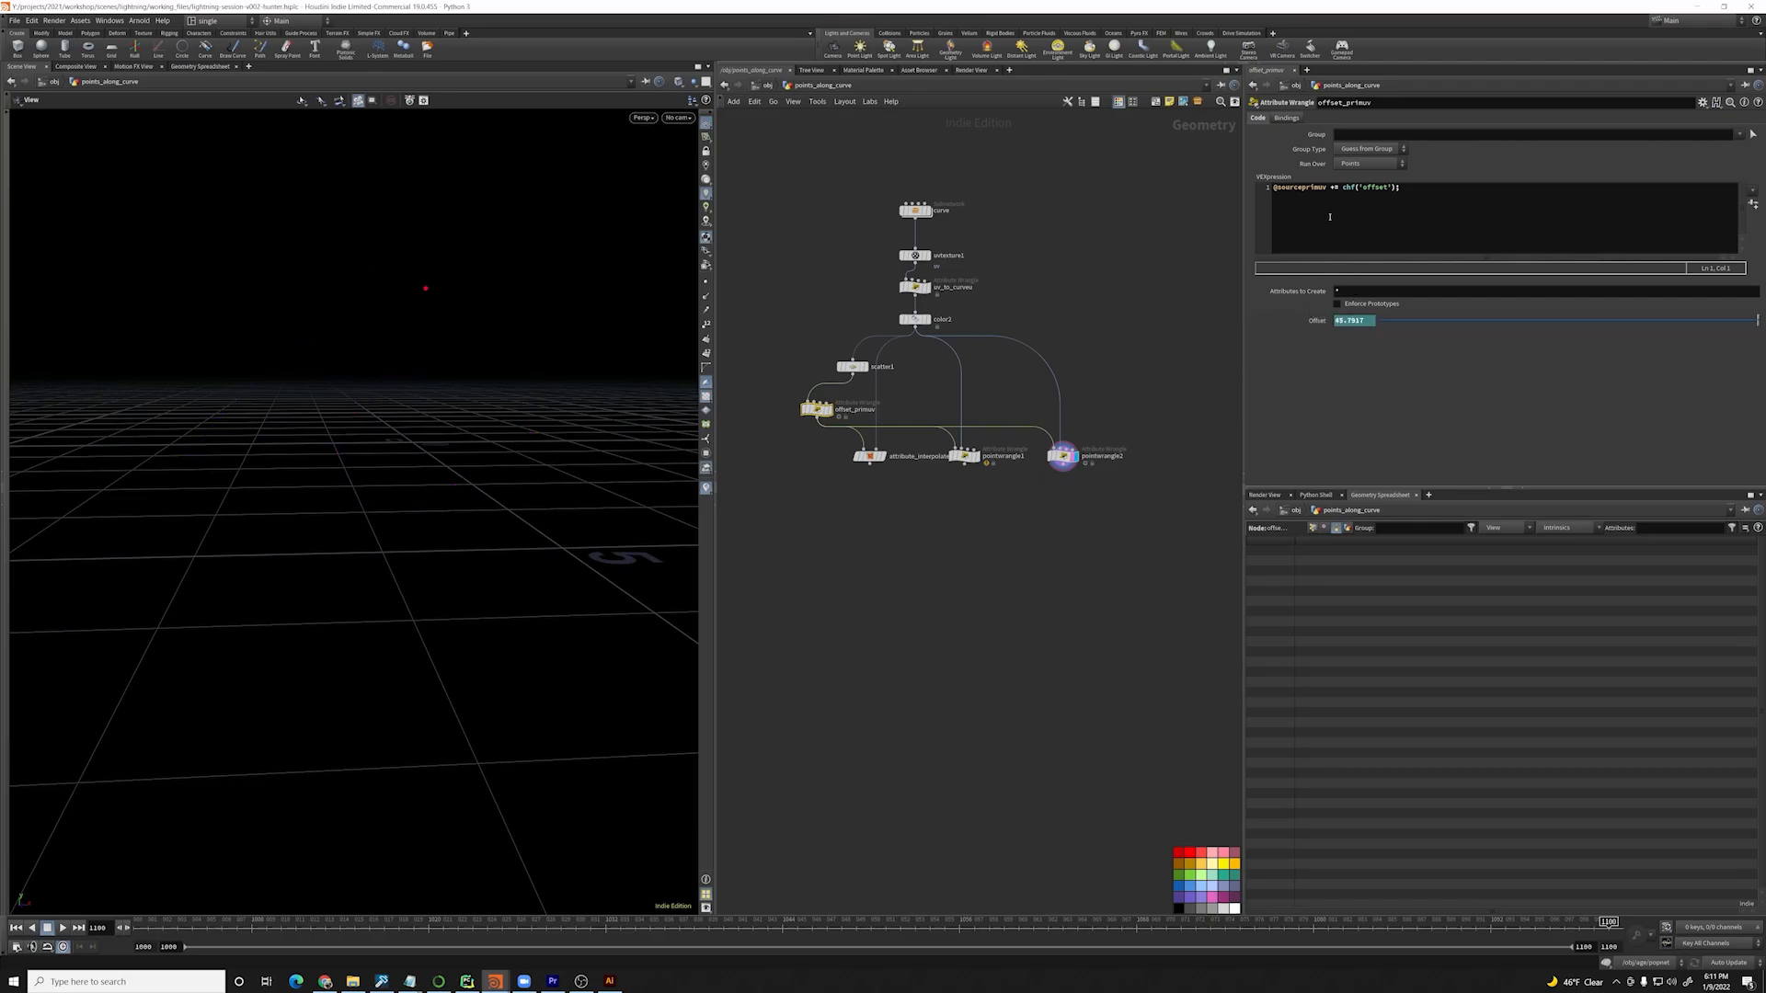
left_click(1345, 186)
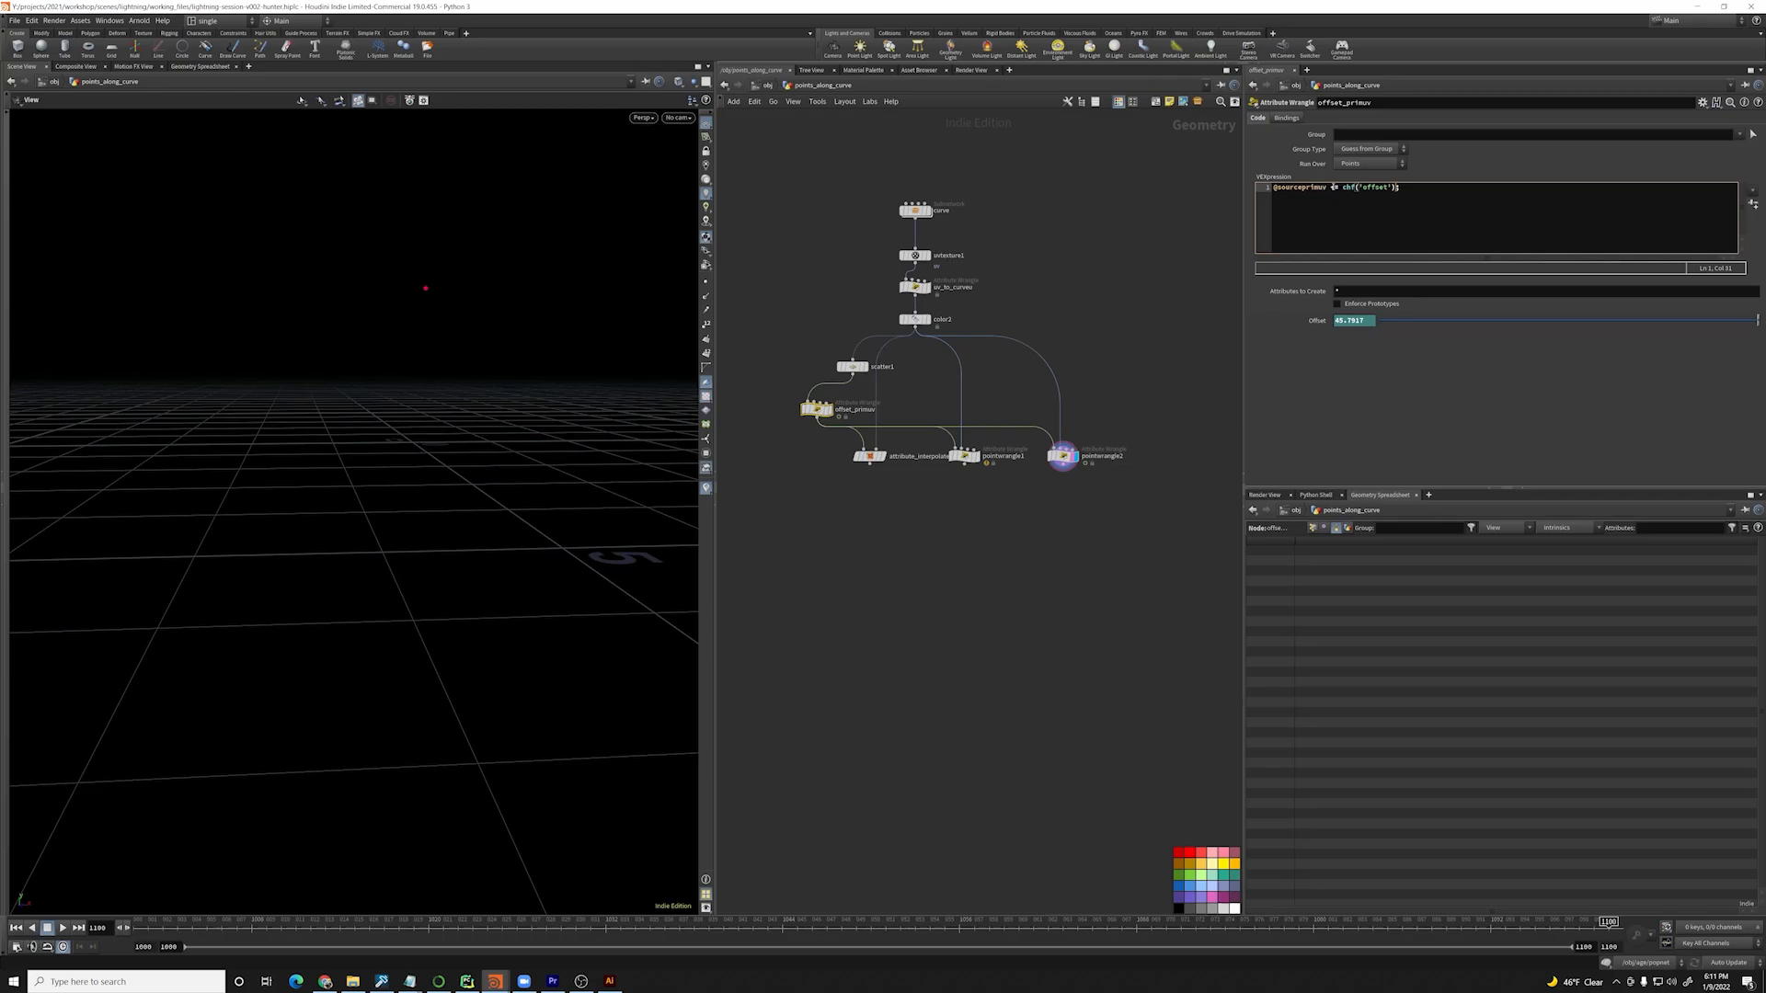
left_click_drag(1328, 188, 1251, 187)
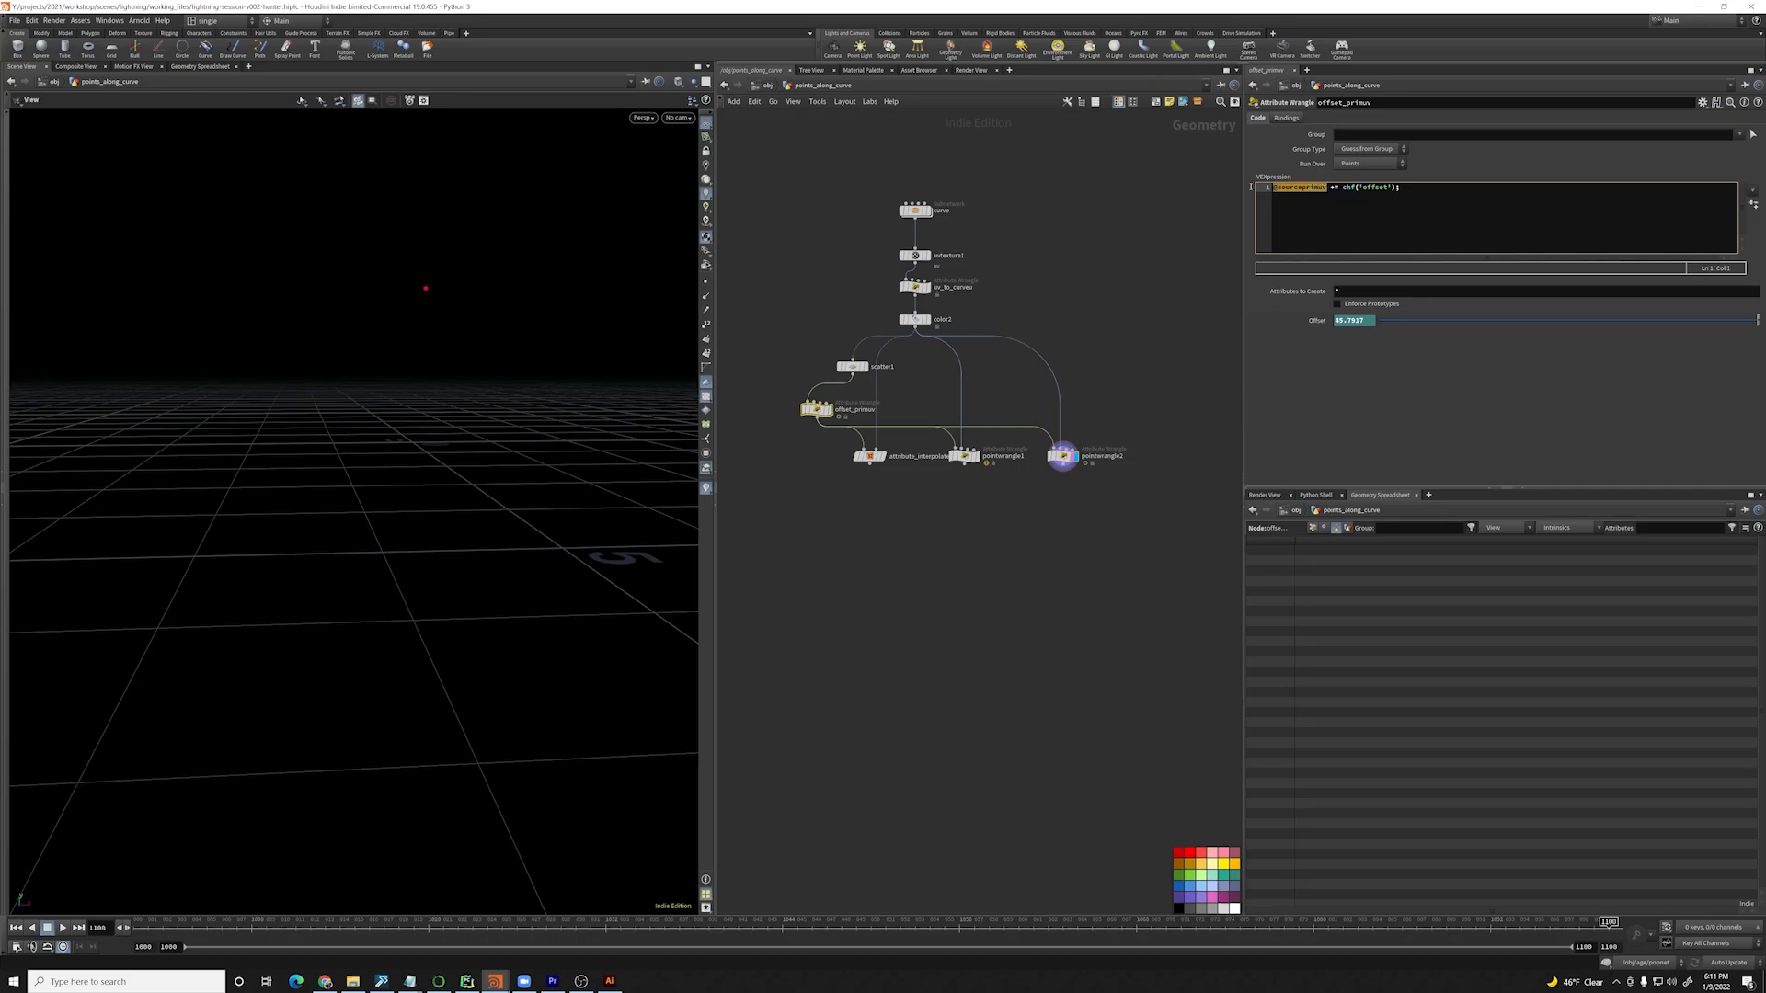
left_click(1331, 188)
type("+")
type("%1")
left_click(1197, 263)
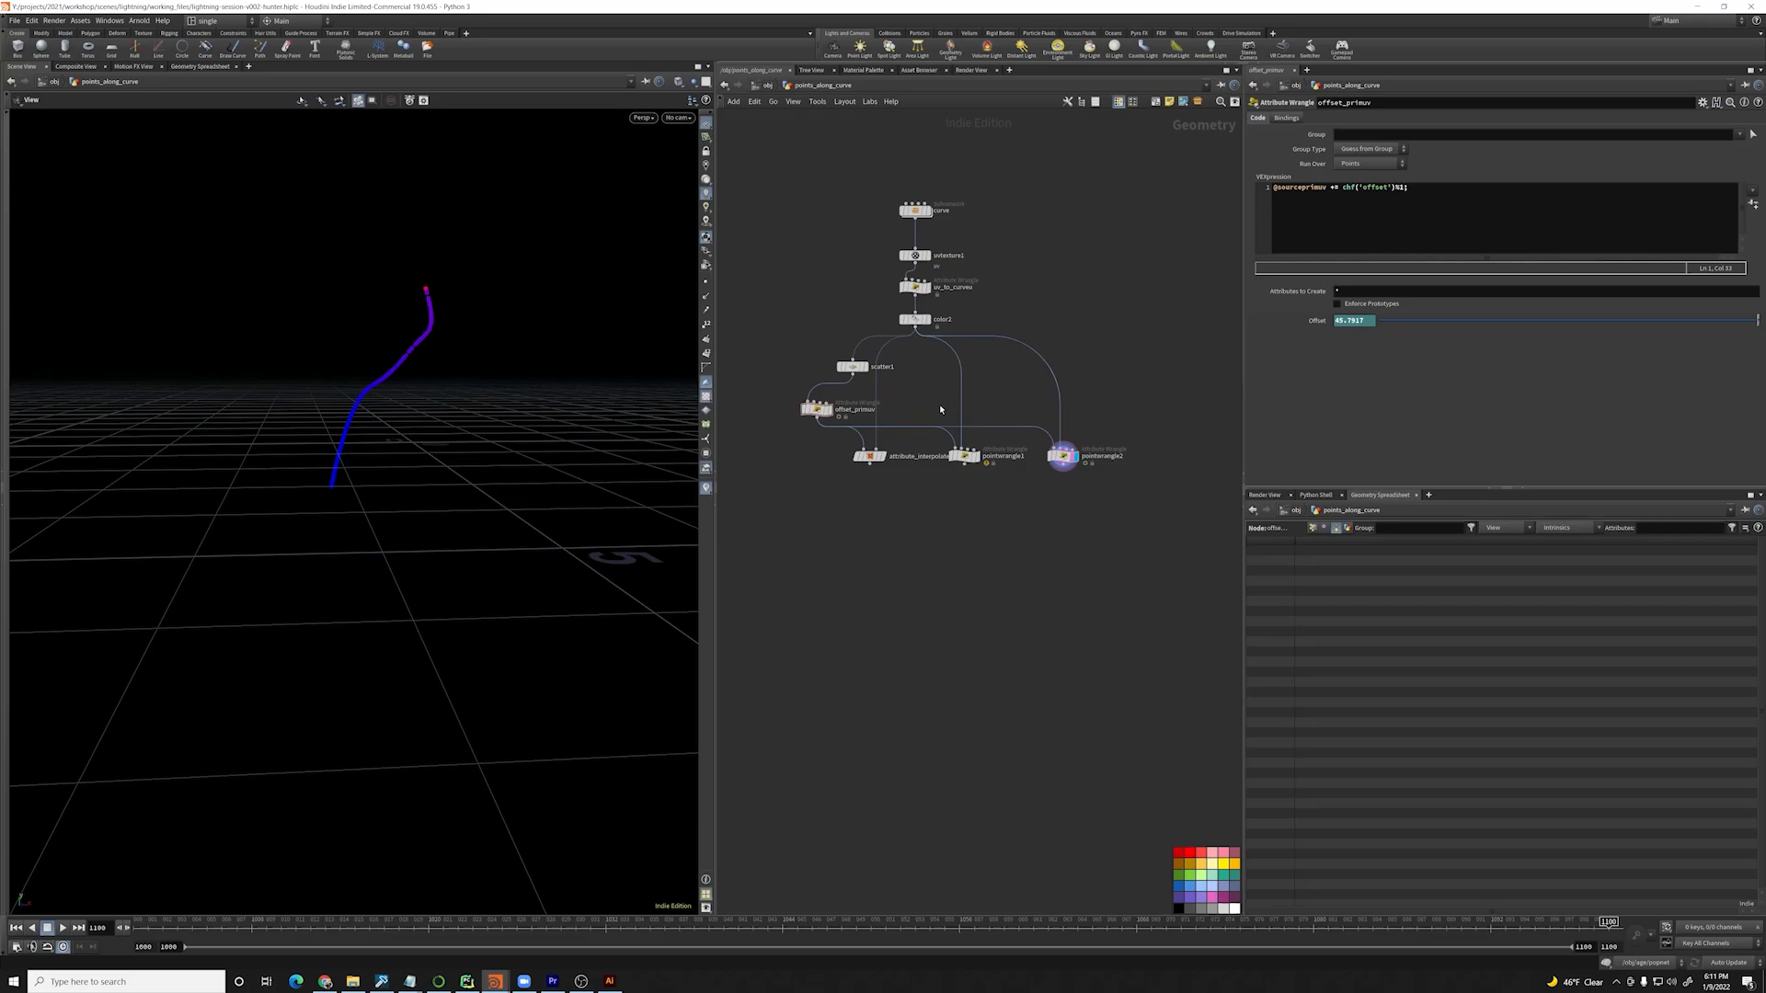
- Scrub the timeline to frame 1064 to check how the points move along the curve
middle_click_drag(936, 389, 951, 392)
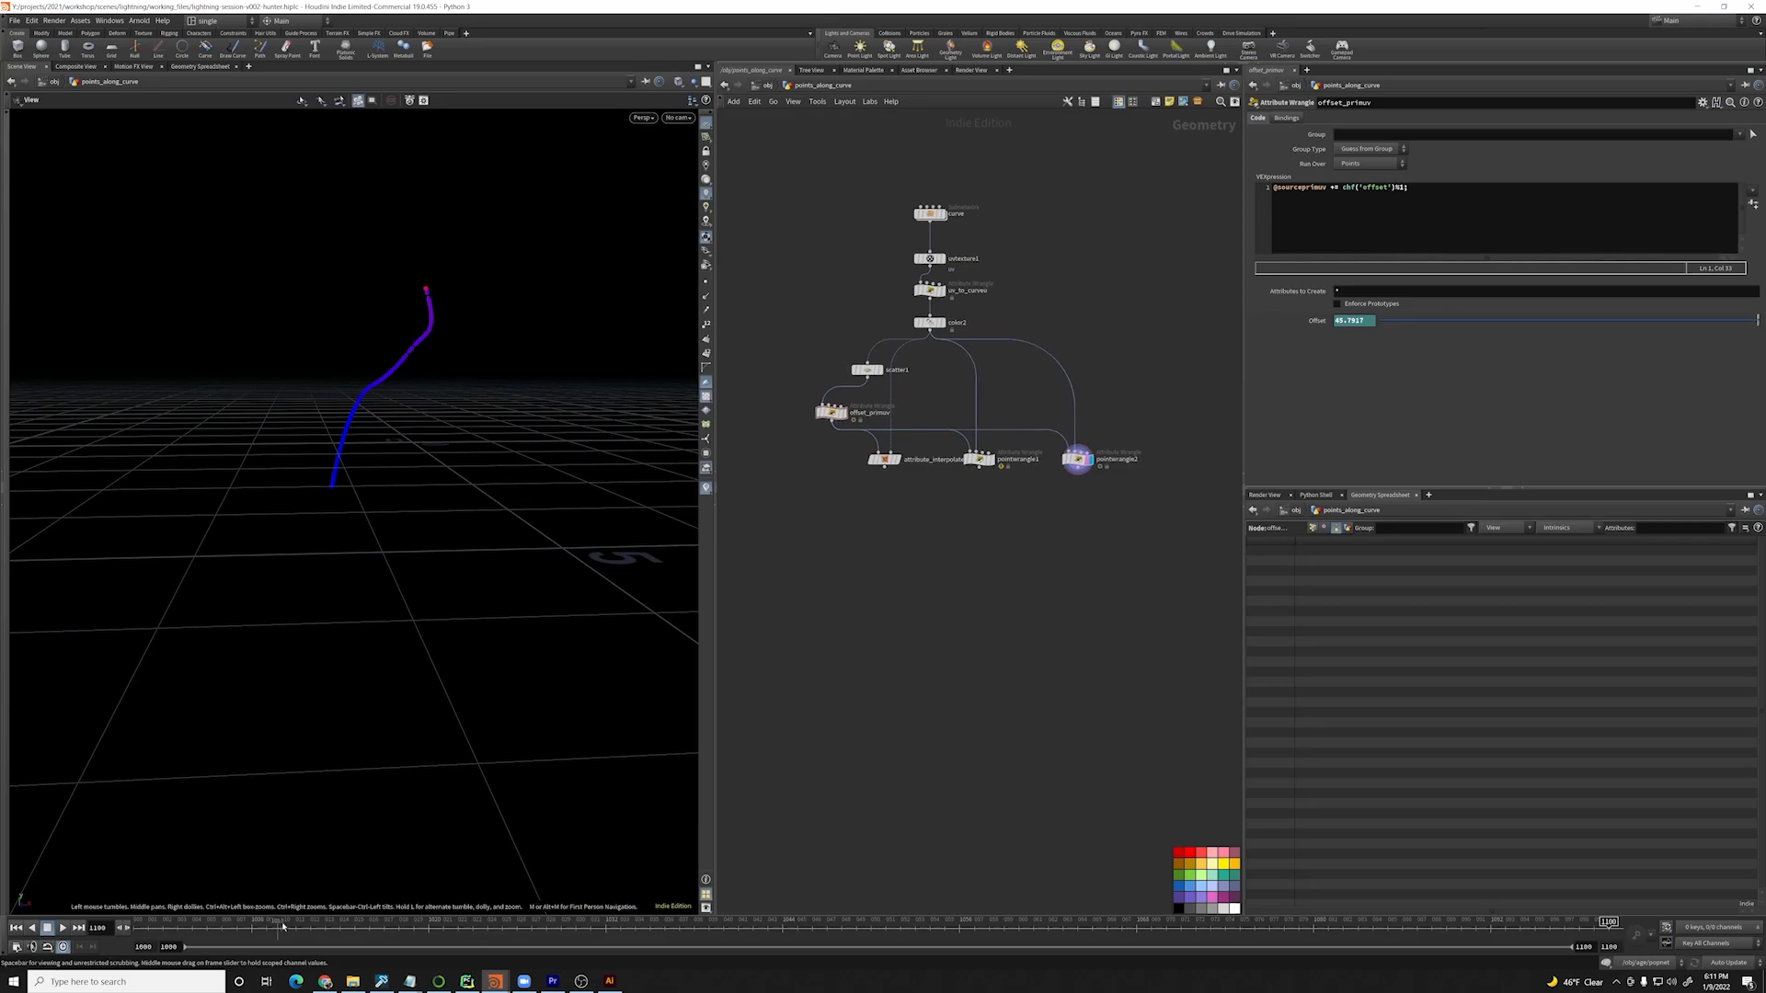
left_click(418, 926)
left_click_drag(422, 928, 1077, 928)
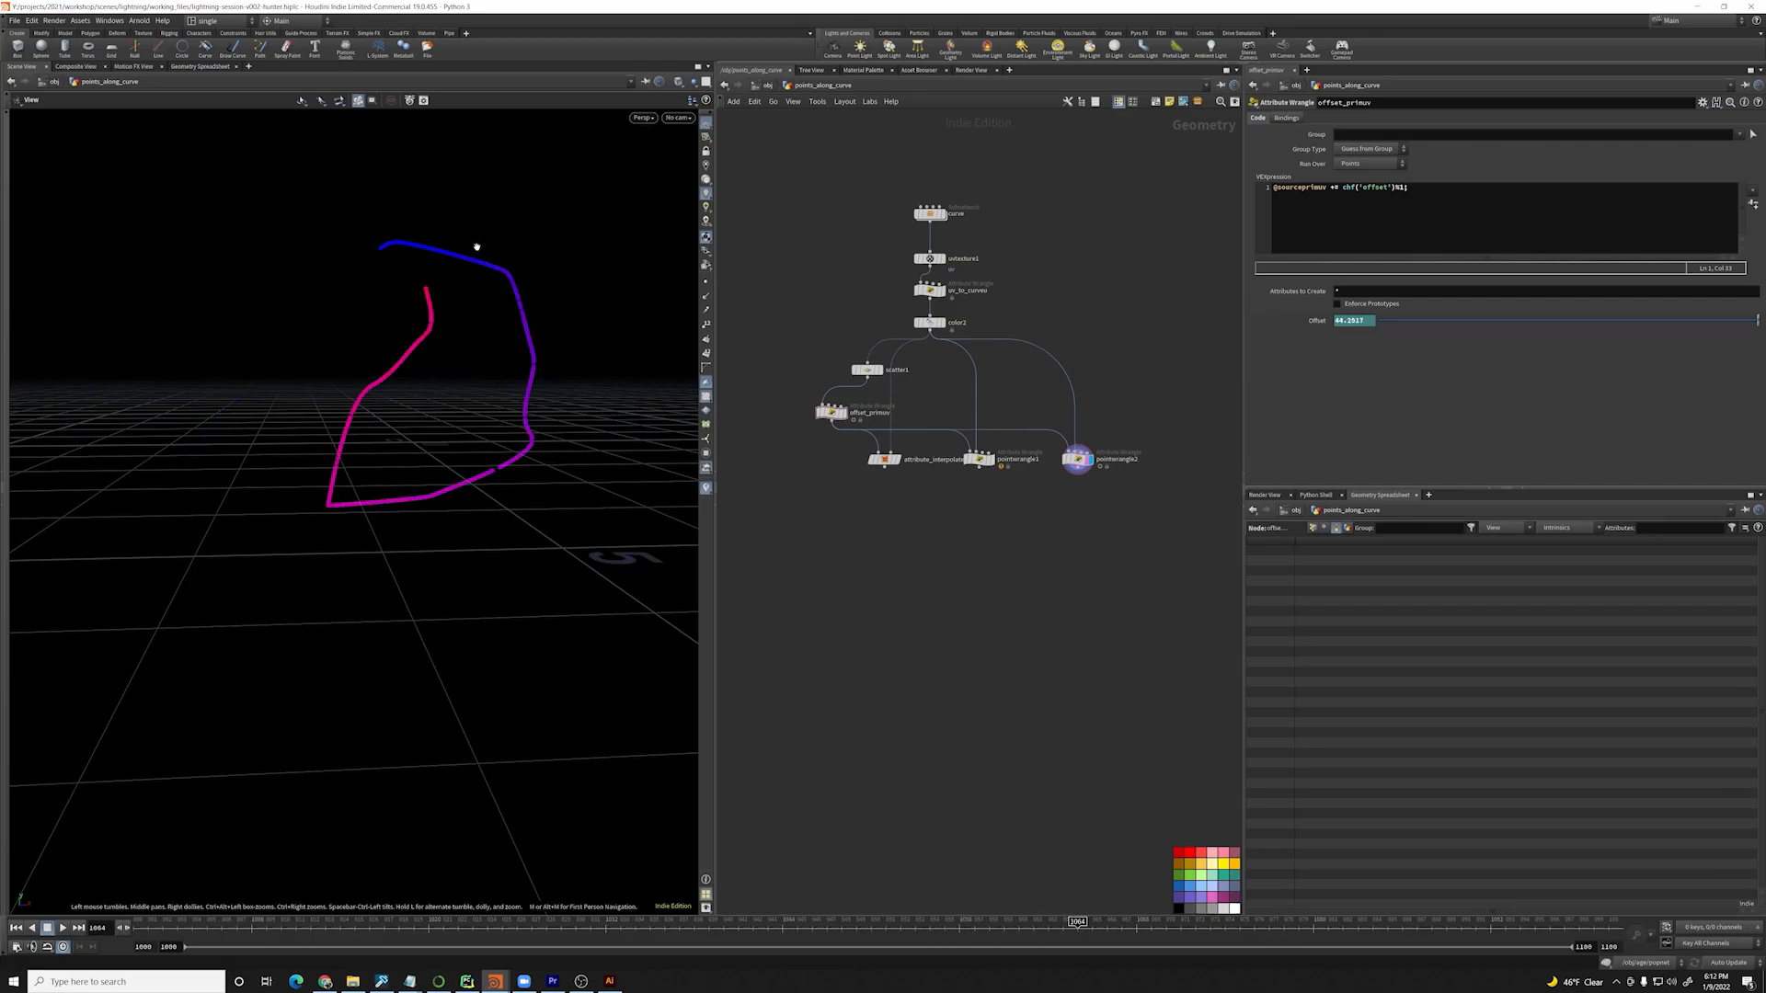
left_click_drag(1408, 188, 1332, 188)
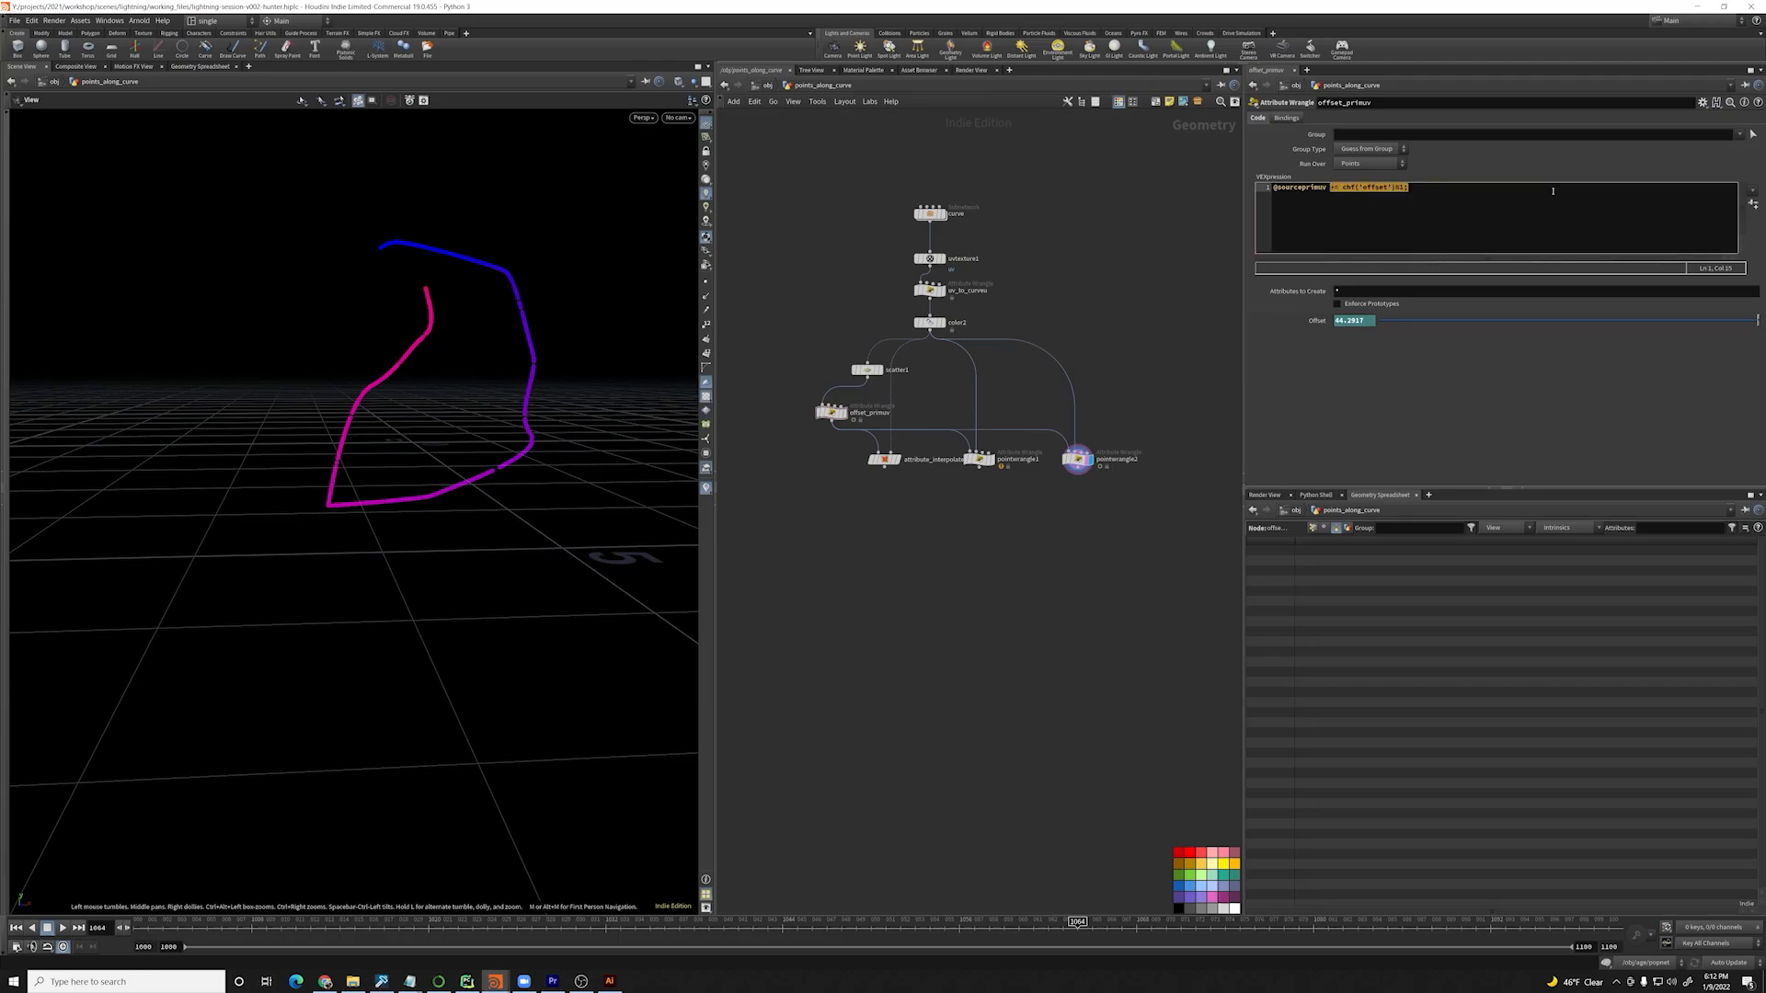
key("Left")
key("Left")
key("Left")
key("Left")
key("Left")
key("BackSpace")
key("BackSpace")
key("End")
key("Return")
key("Return")
type("@sourcepri")
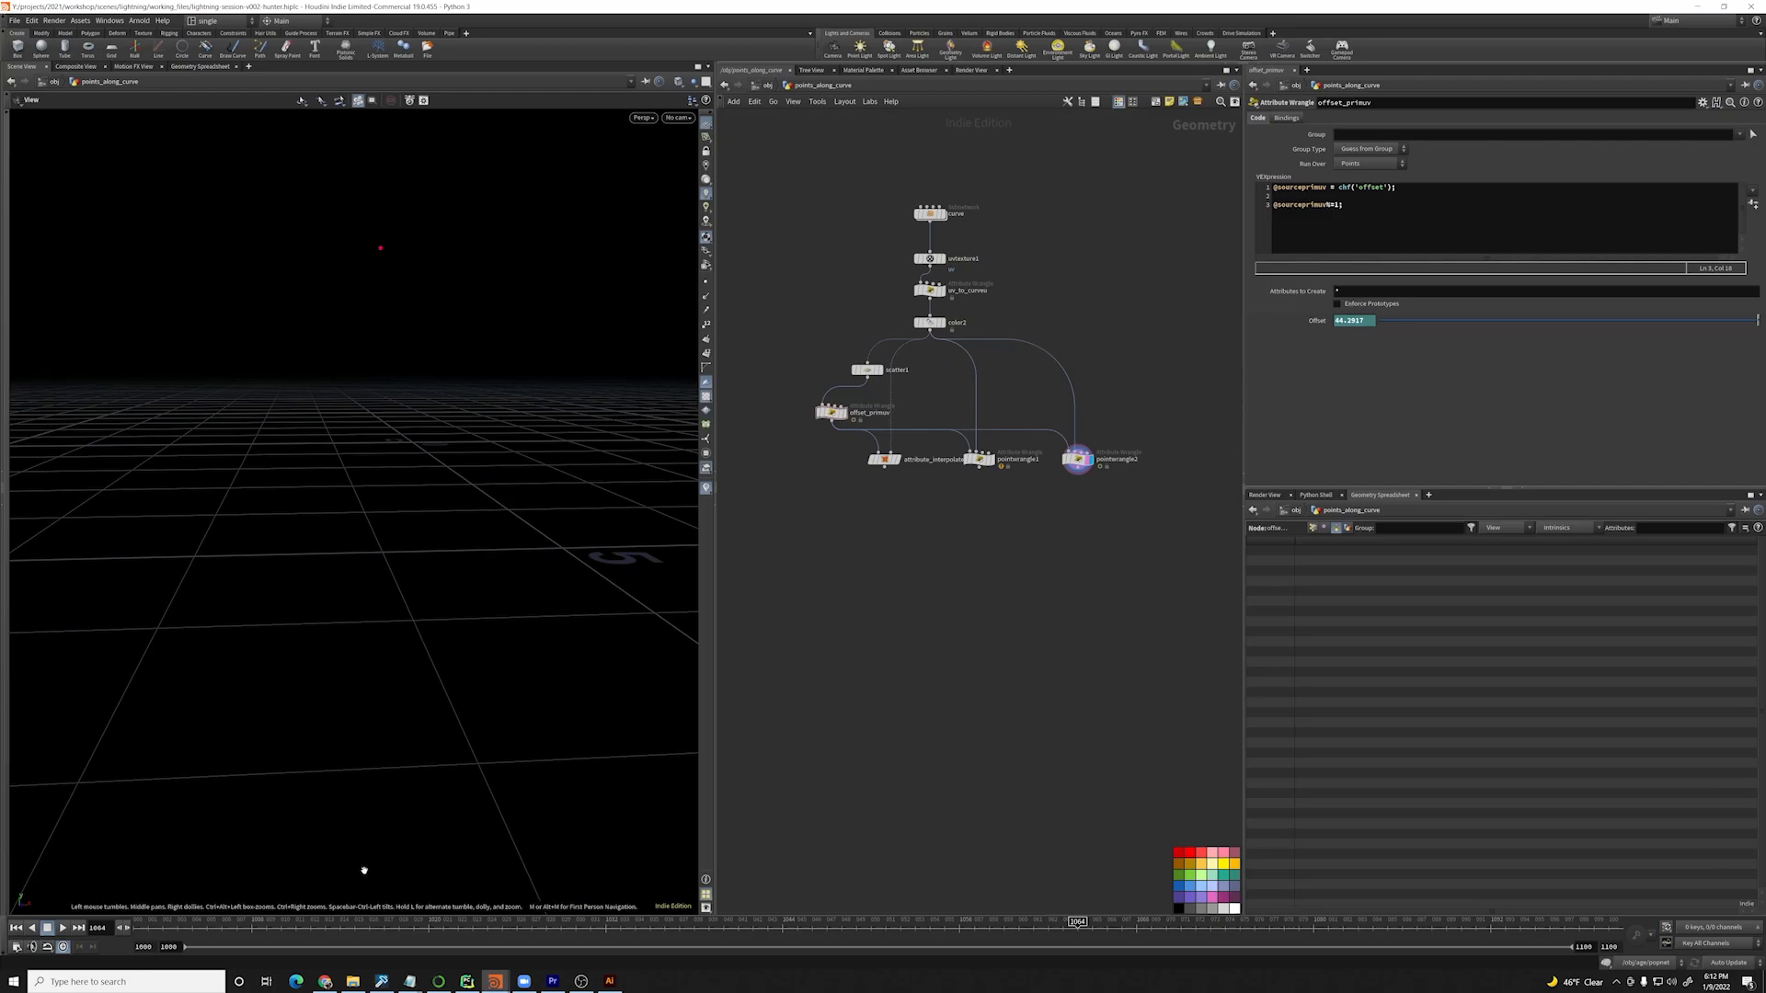
left_click_drag(208, 924, 989, 930)
left_click(1381, 206)
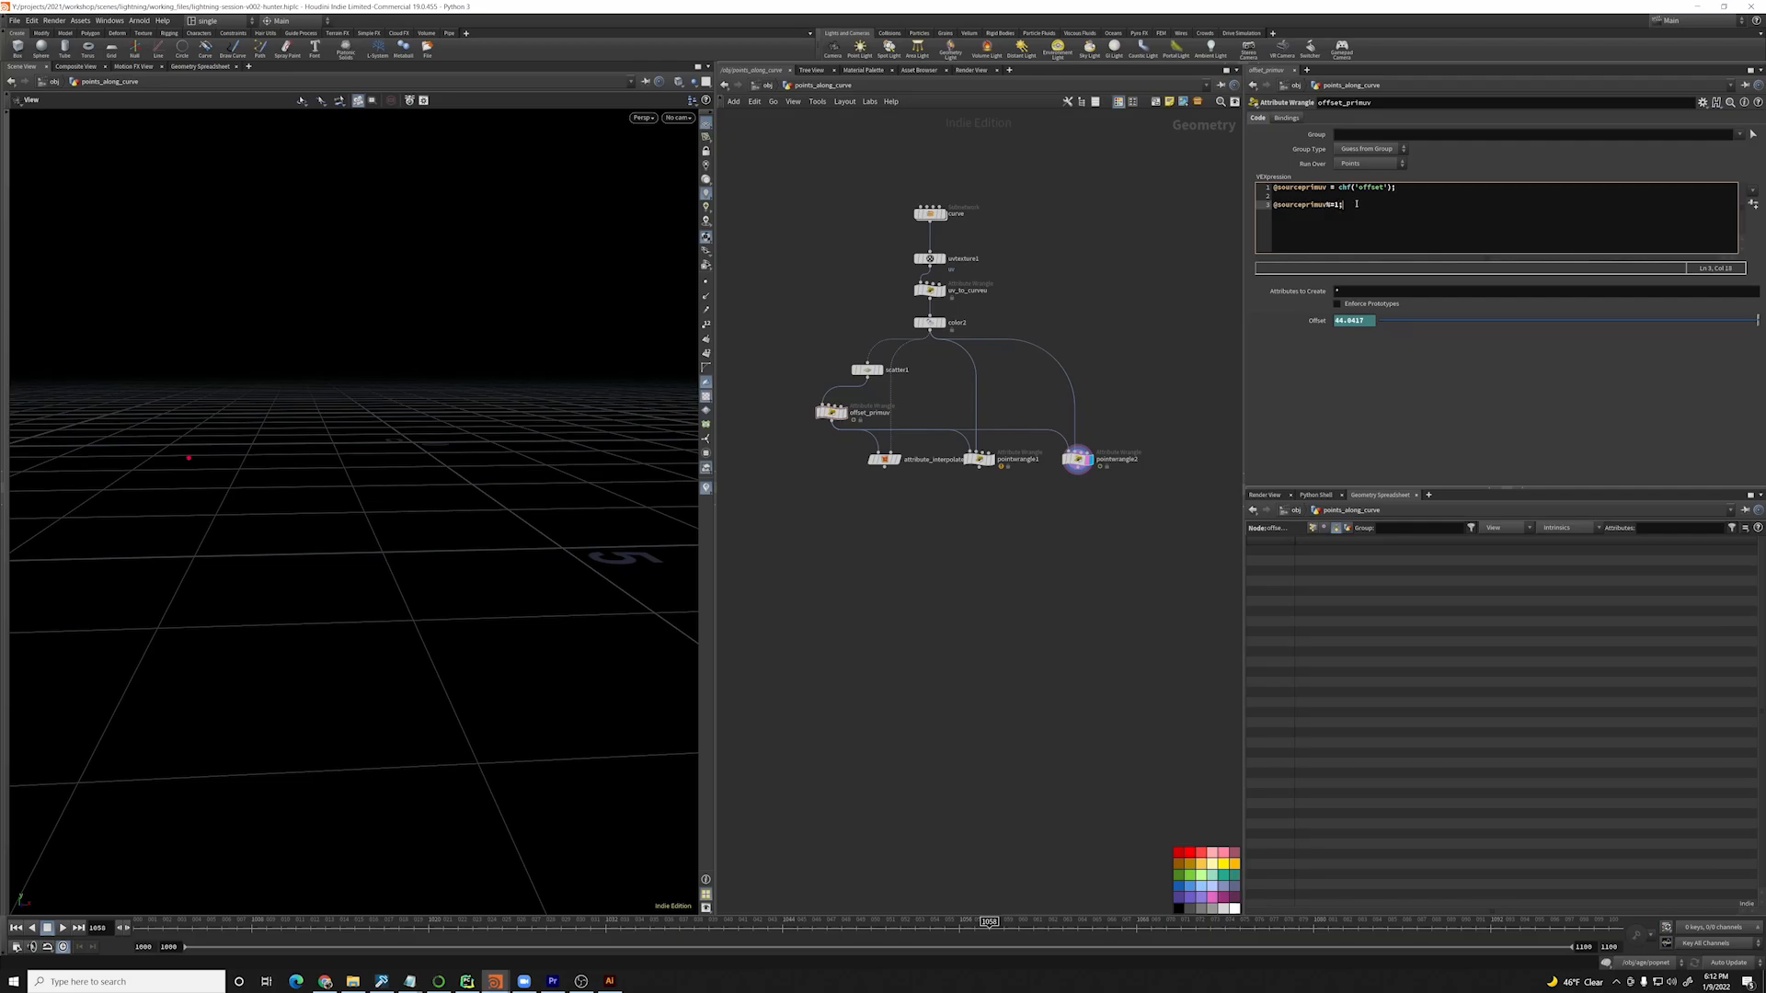
left_click(1316, 322)
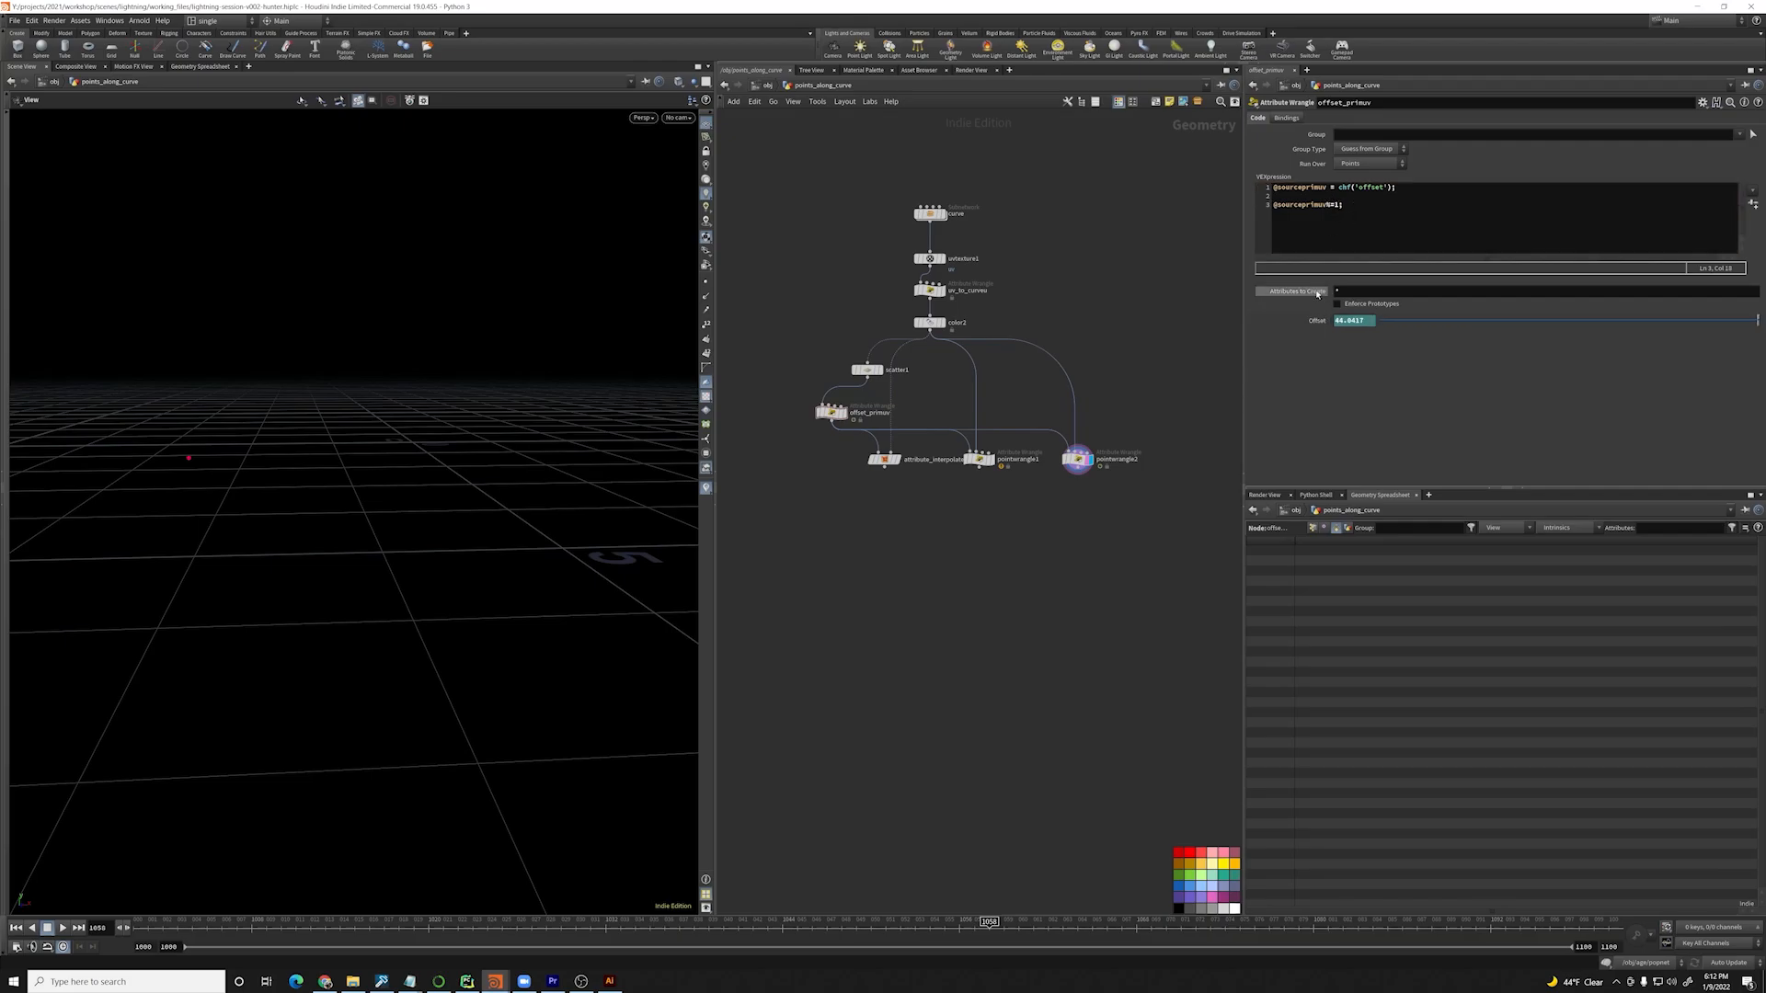
left_click(1330, 188)
type("+")
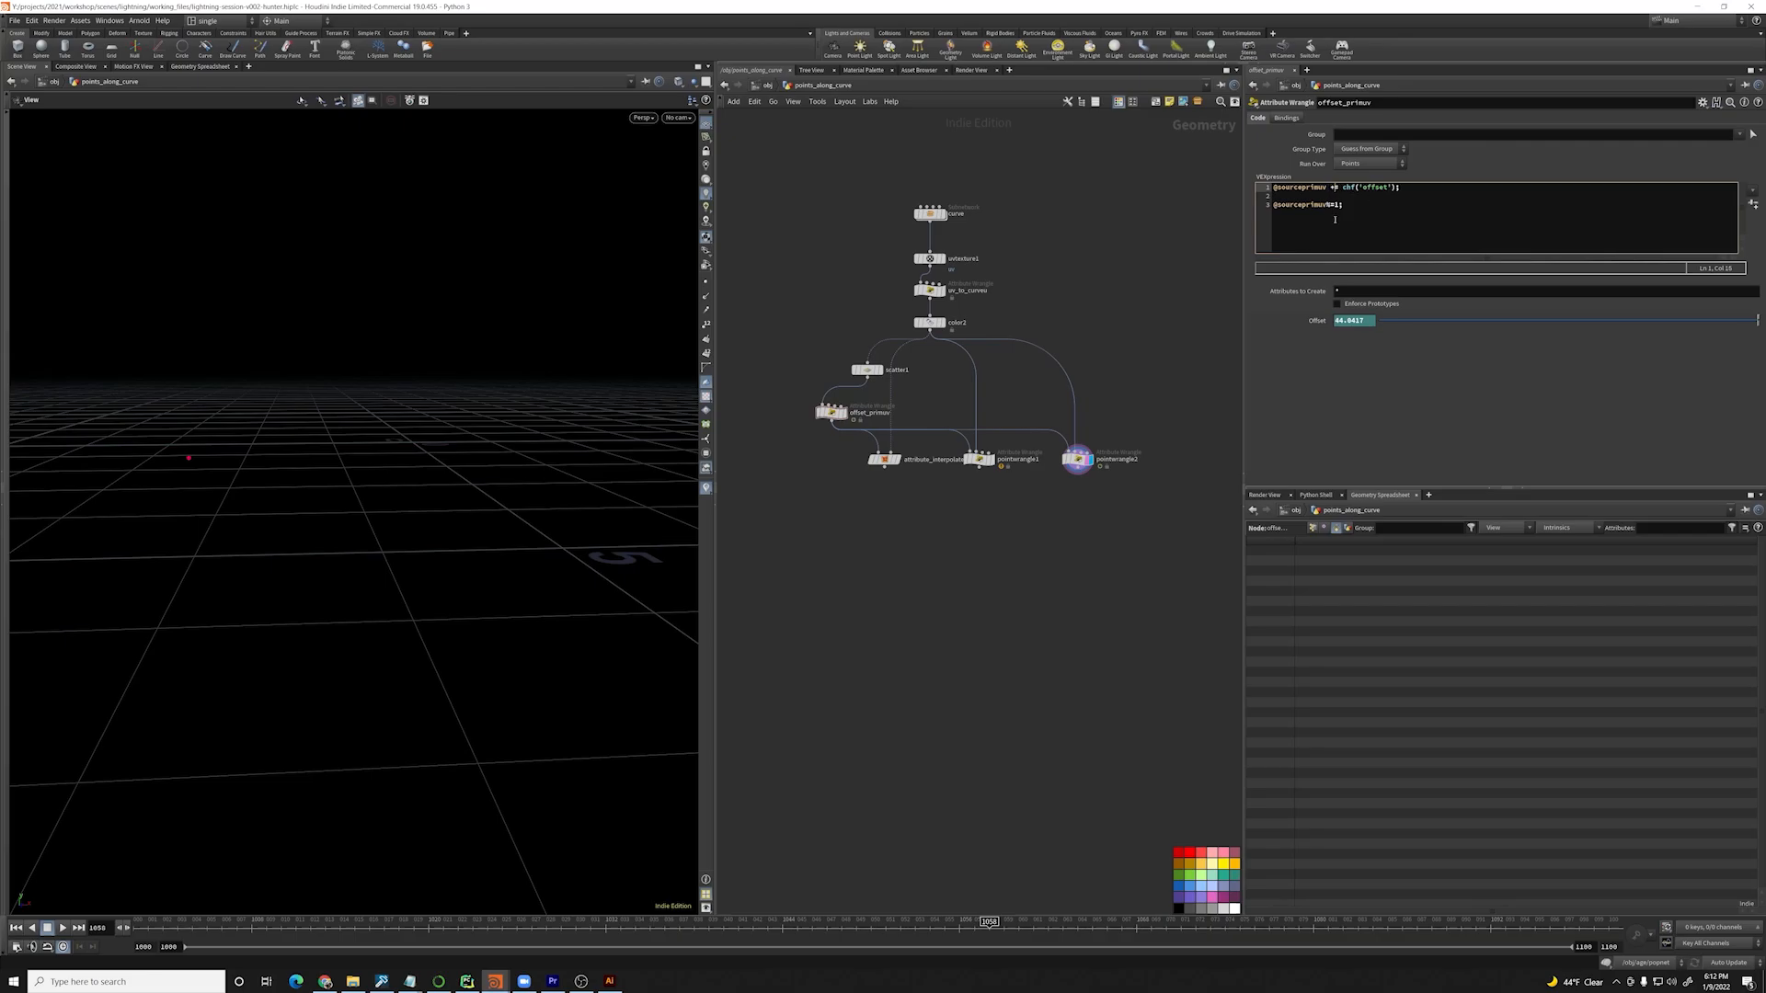
- Play the animation from frame 1000 and watch the points loop along the curve
left_click(192, 919)
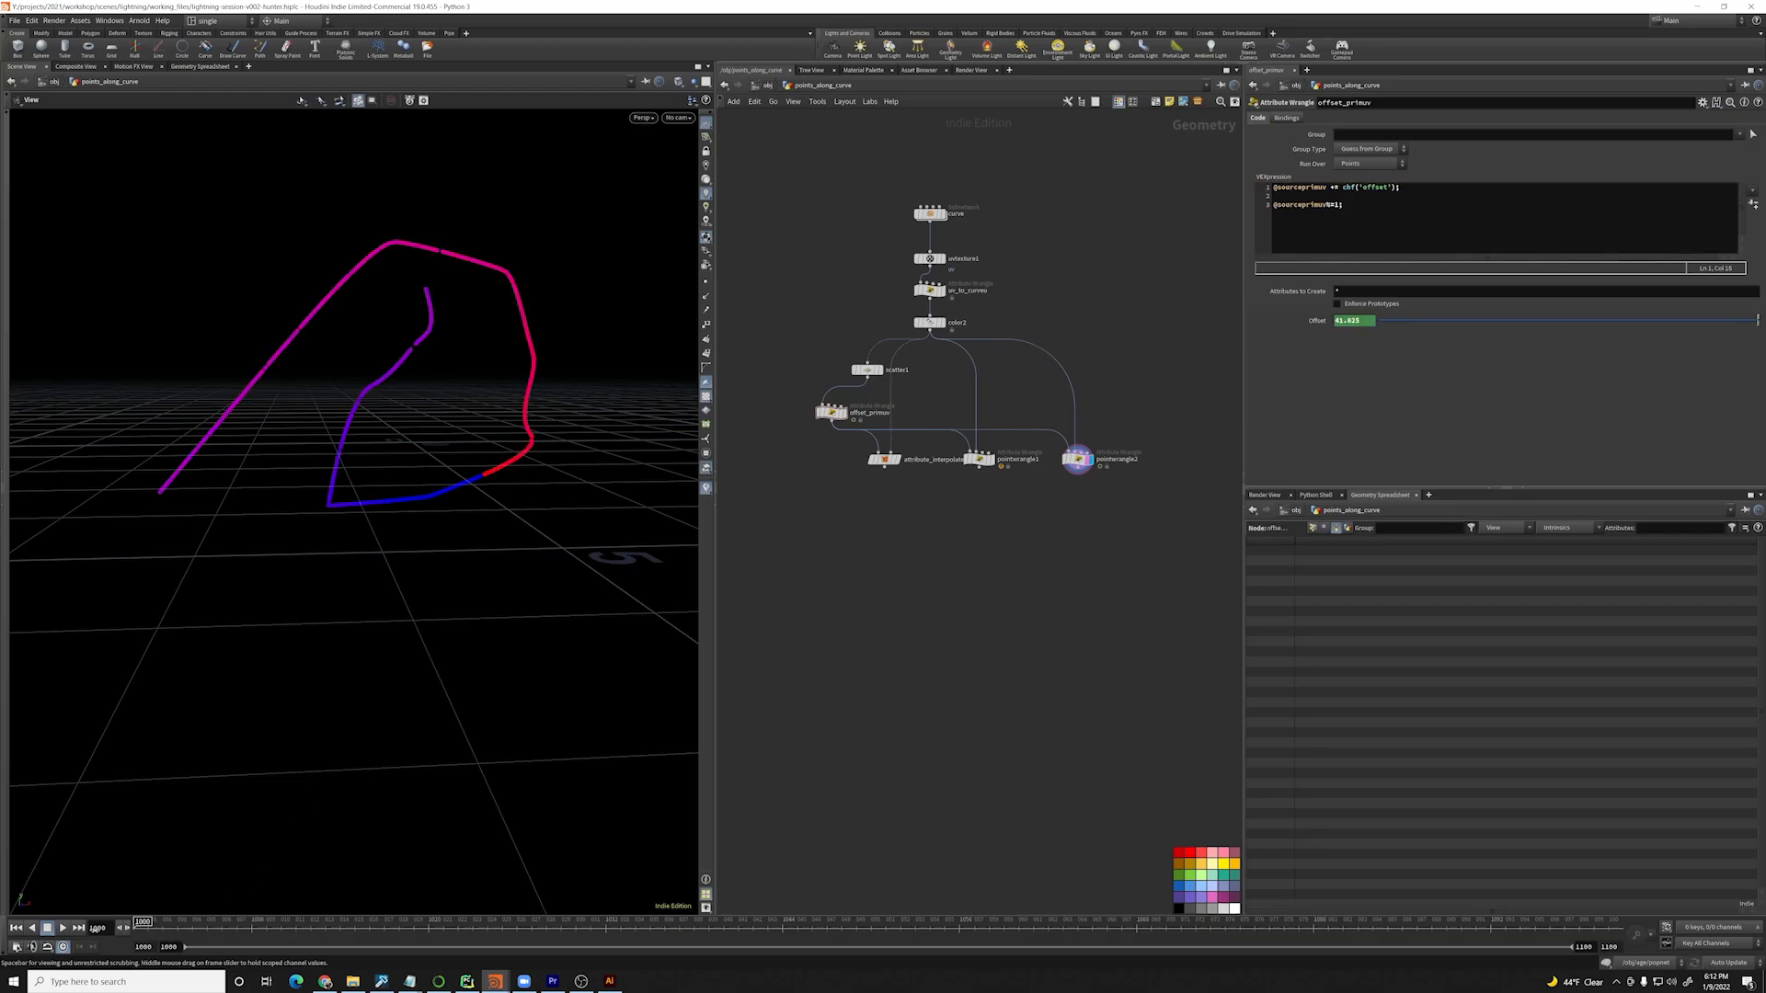
key("Up")
left_click_drag(356, 484, 342, 478)
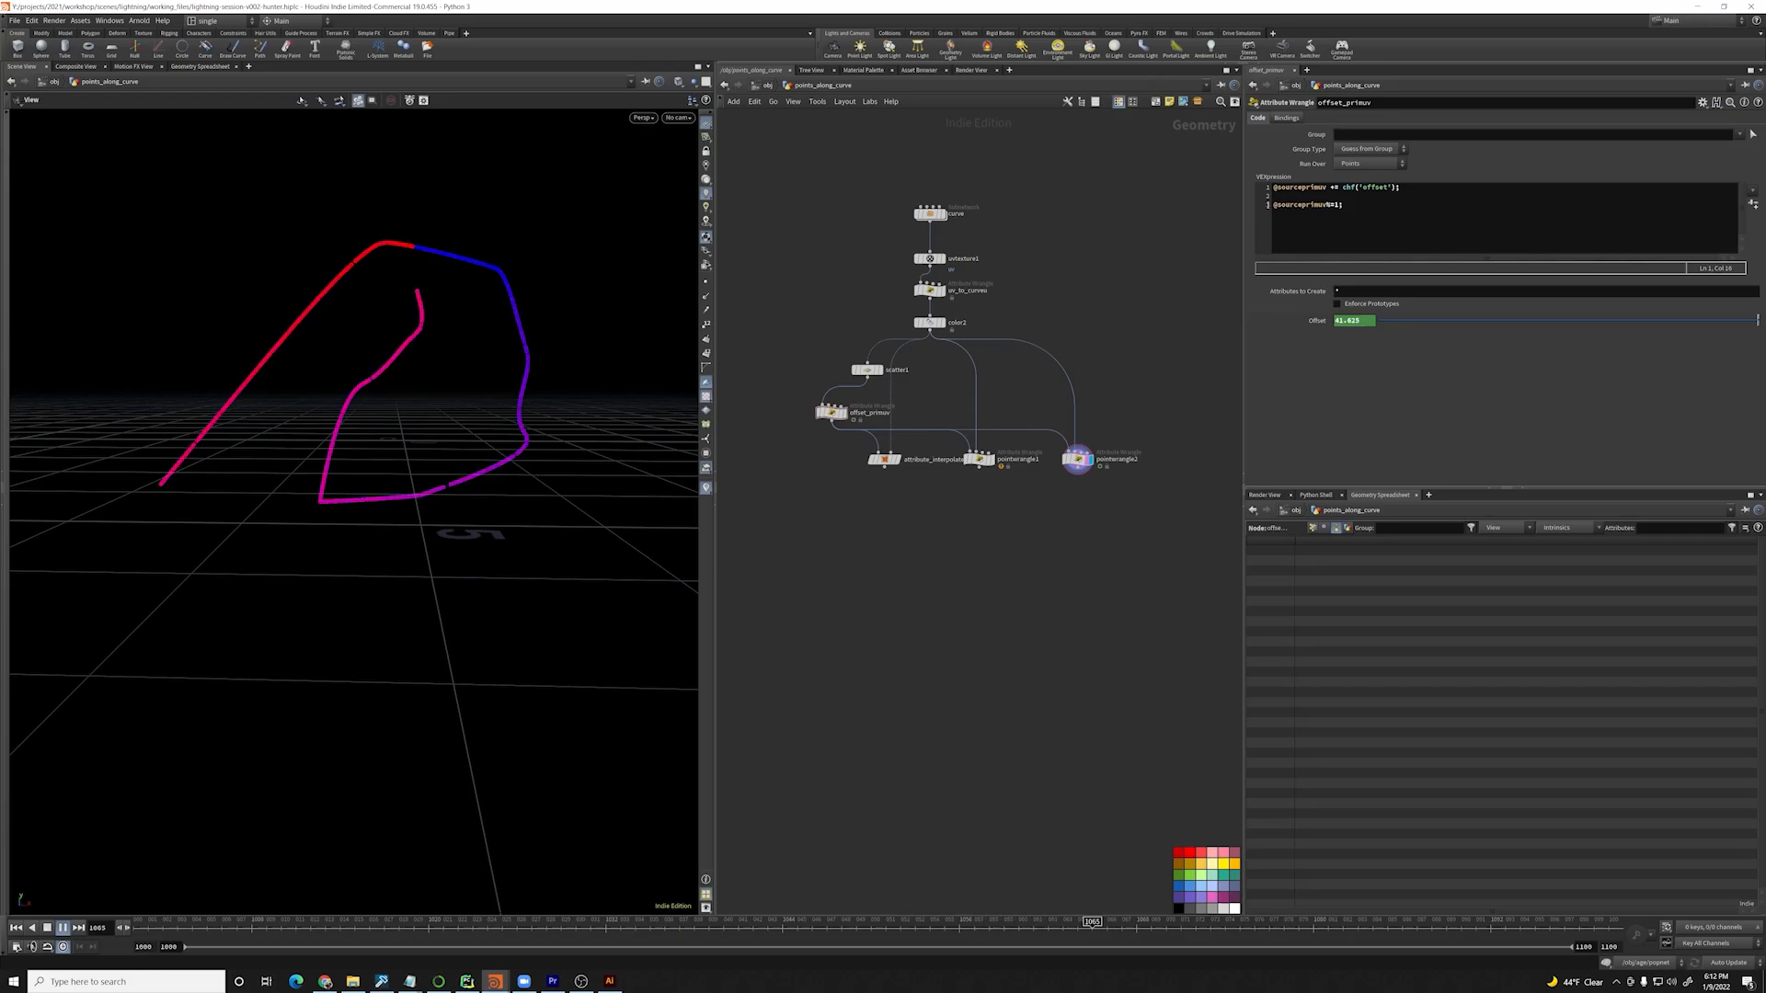
- Slow the sliding motion by setting offset_primuv's Offset to $T/40
left_click(1377, 322)
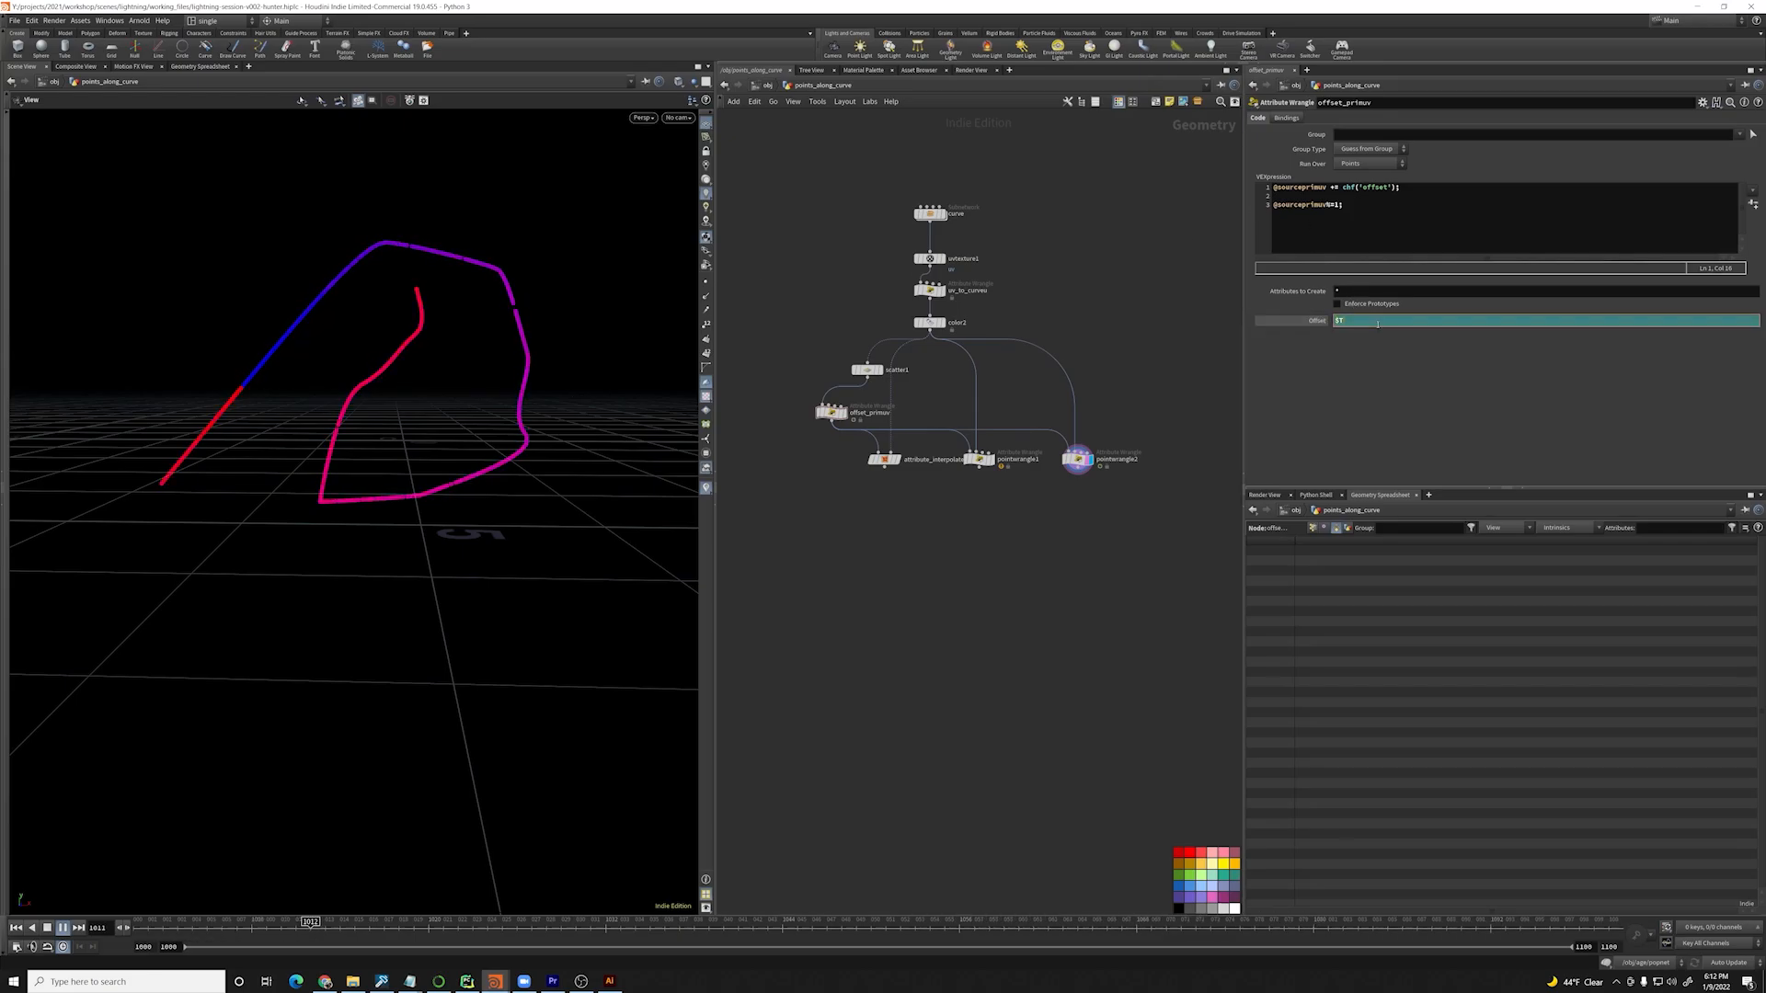
type("*.0")
key("Return")
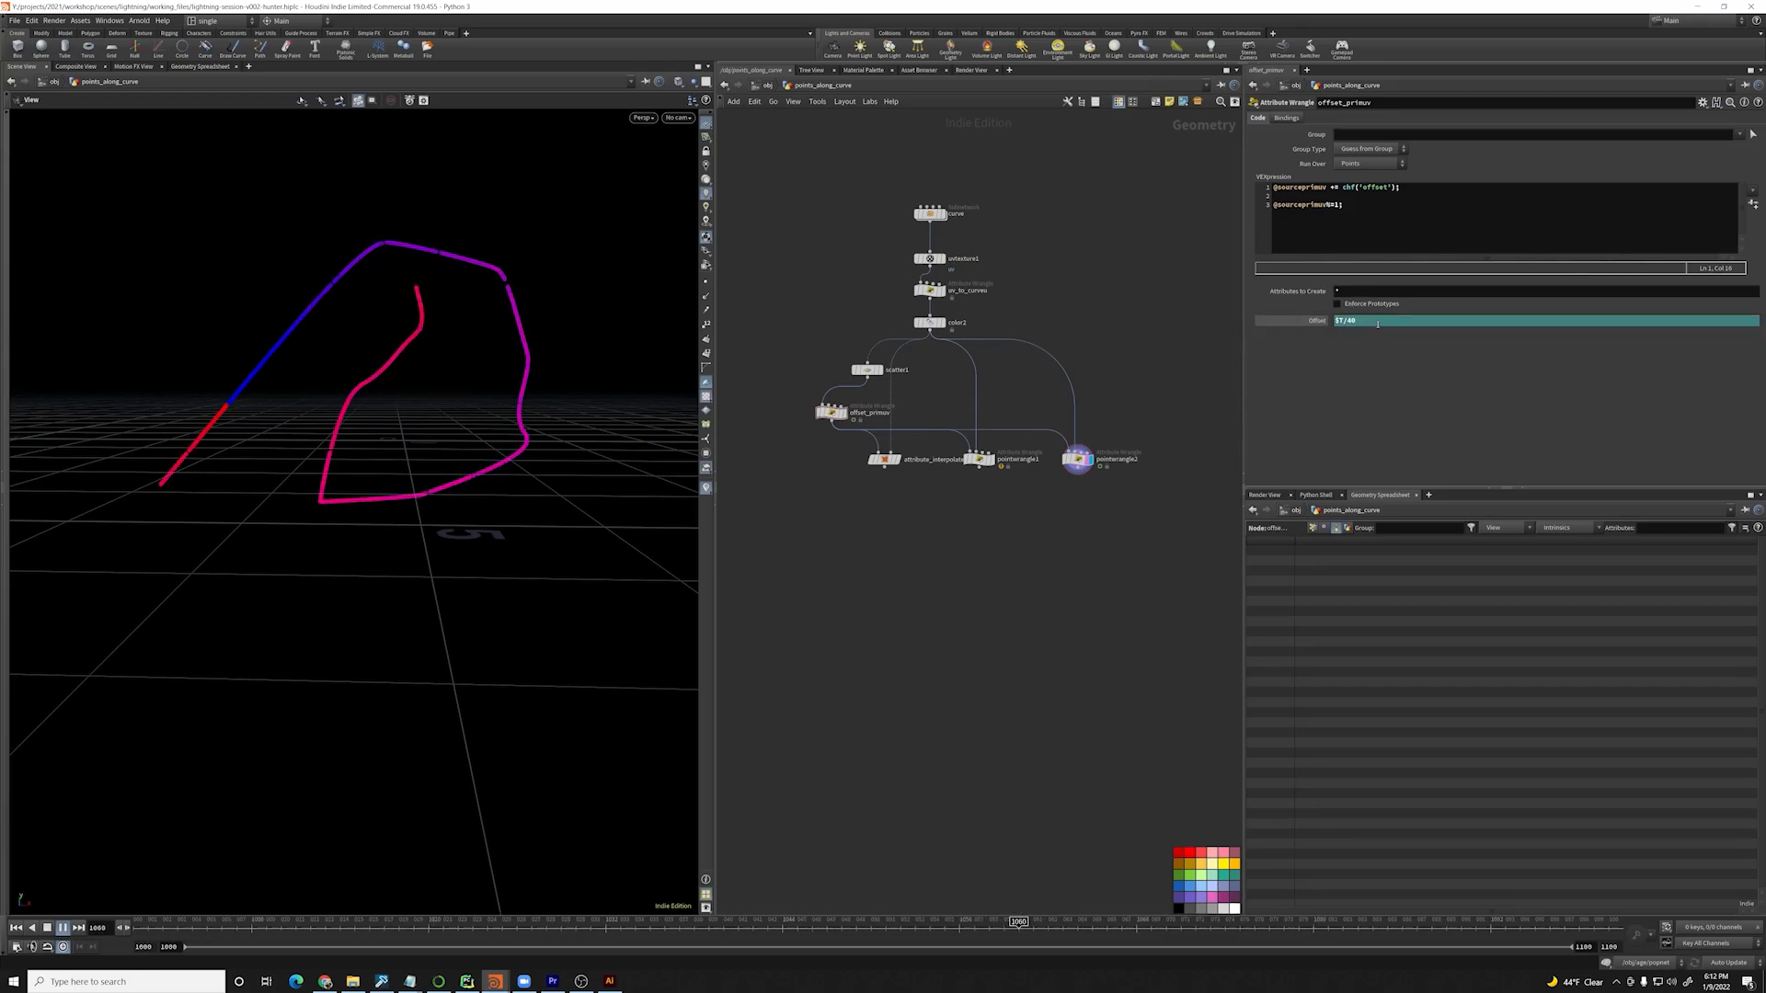
left_click_drag(313, 405, 362, 406)
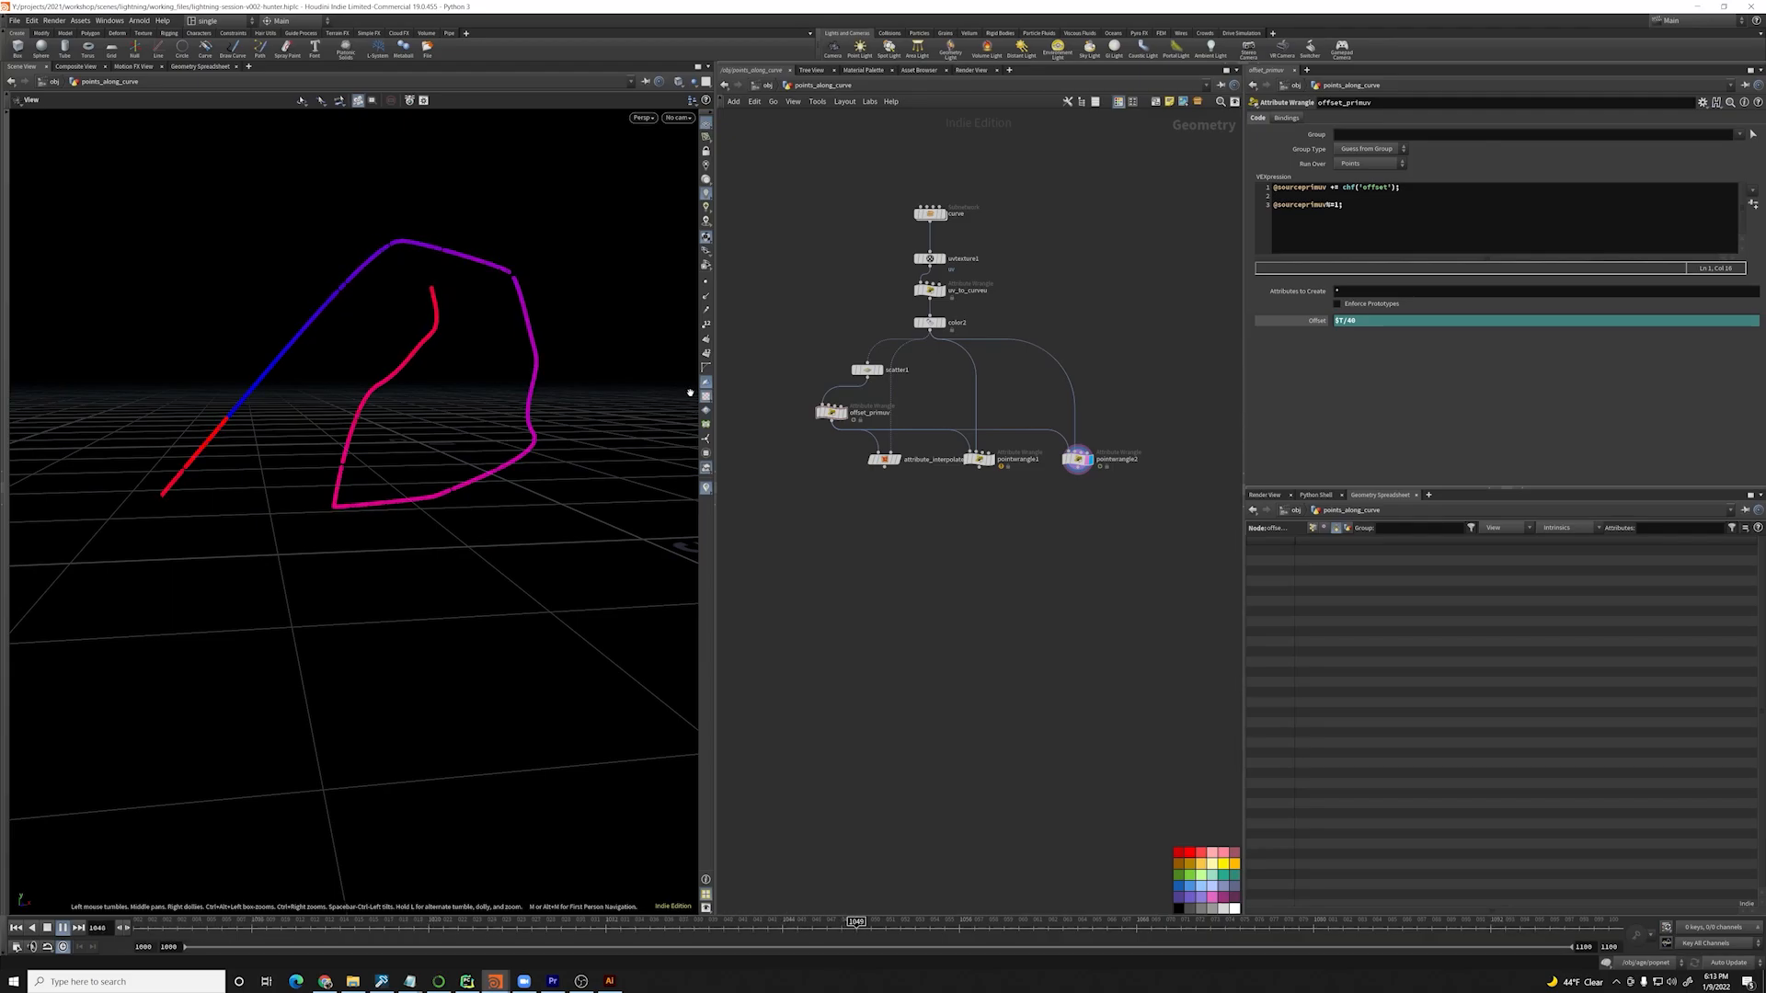
- Compare the animated results of pointwrangle1, attribute_interpolate and pointwrangle2 by displaying each node, stopping playback along the way
left_click(977, 459)
left_click(991, 459)
left_click(884, 459)
left_click(897, 459)
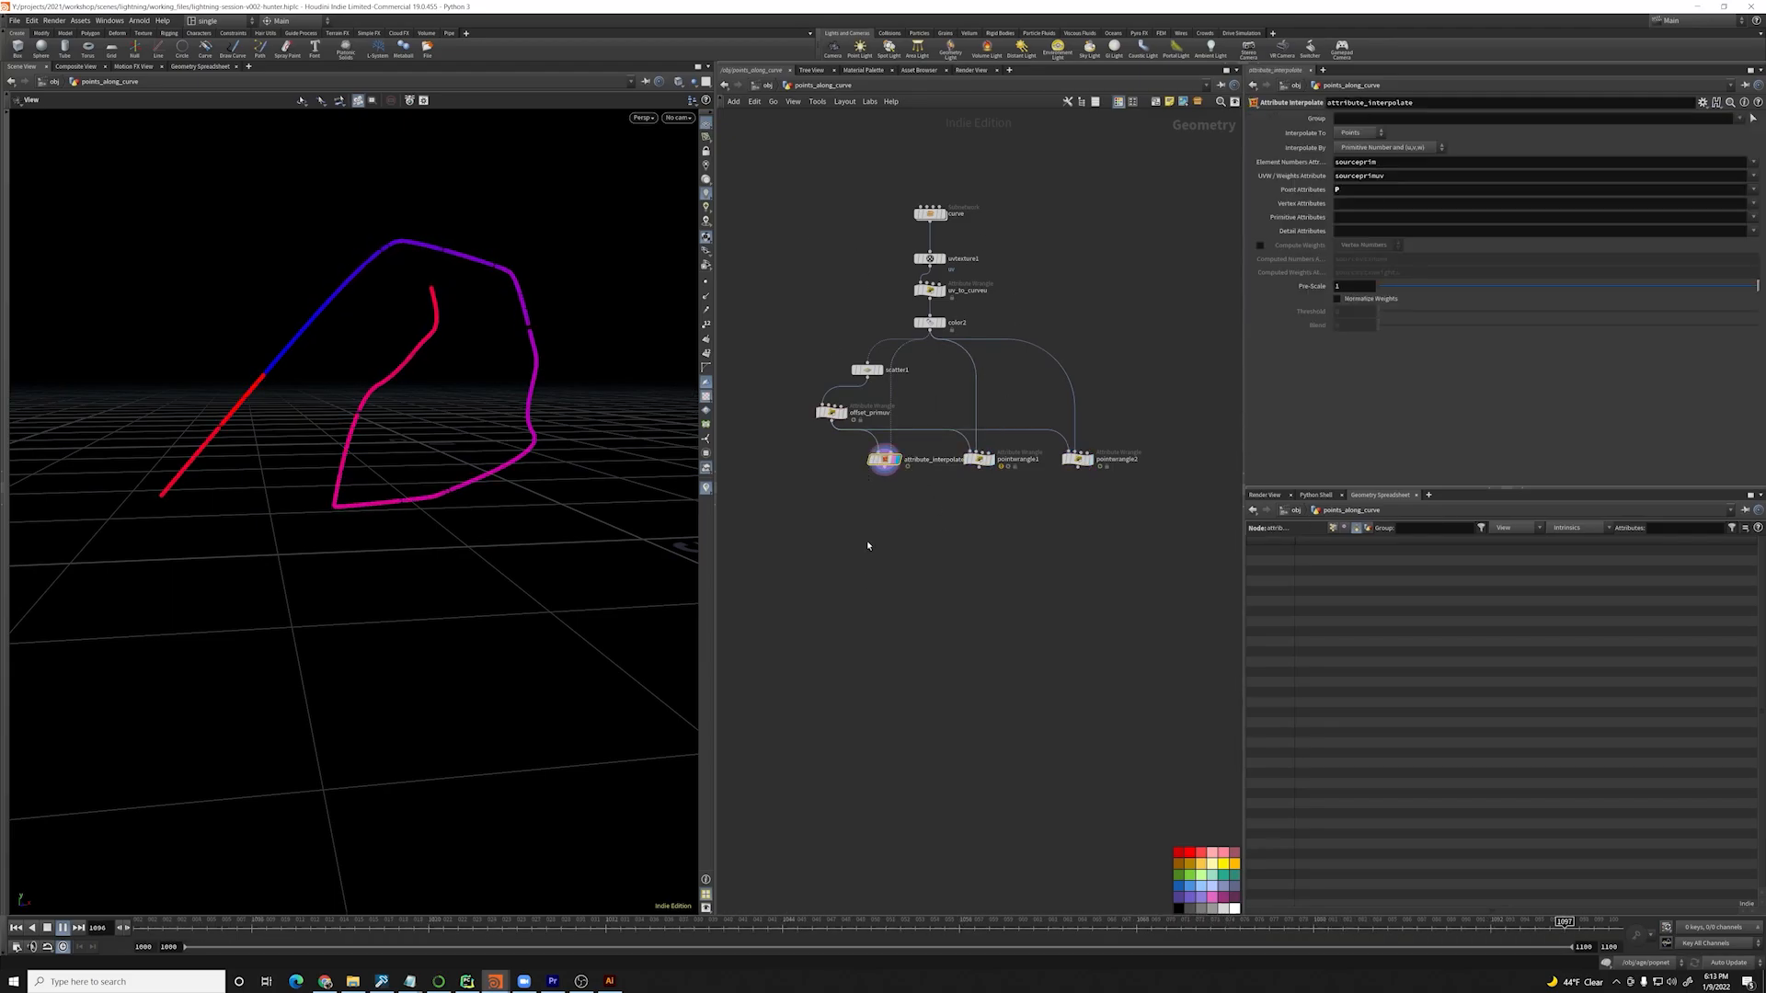
left_click(64, 927)
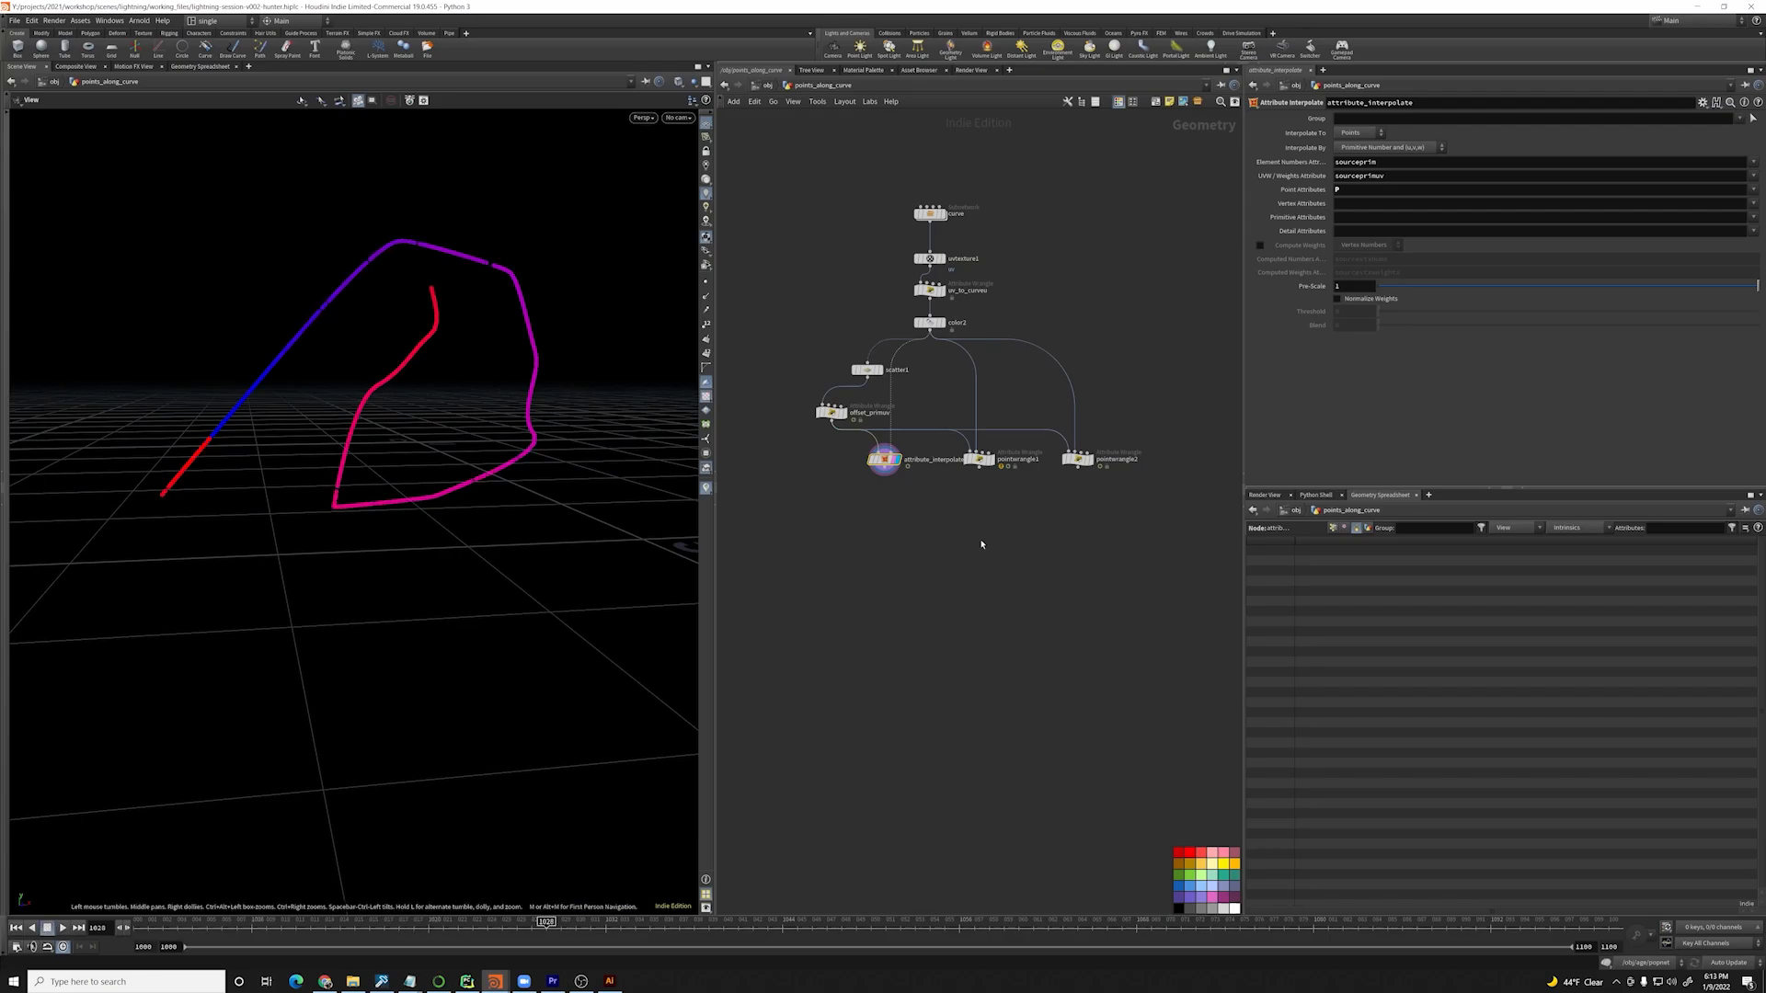
left_click(1077, 459)
left_click(1090, 459)
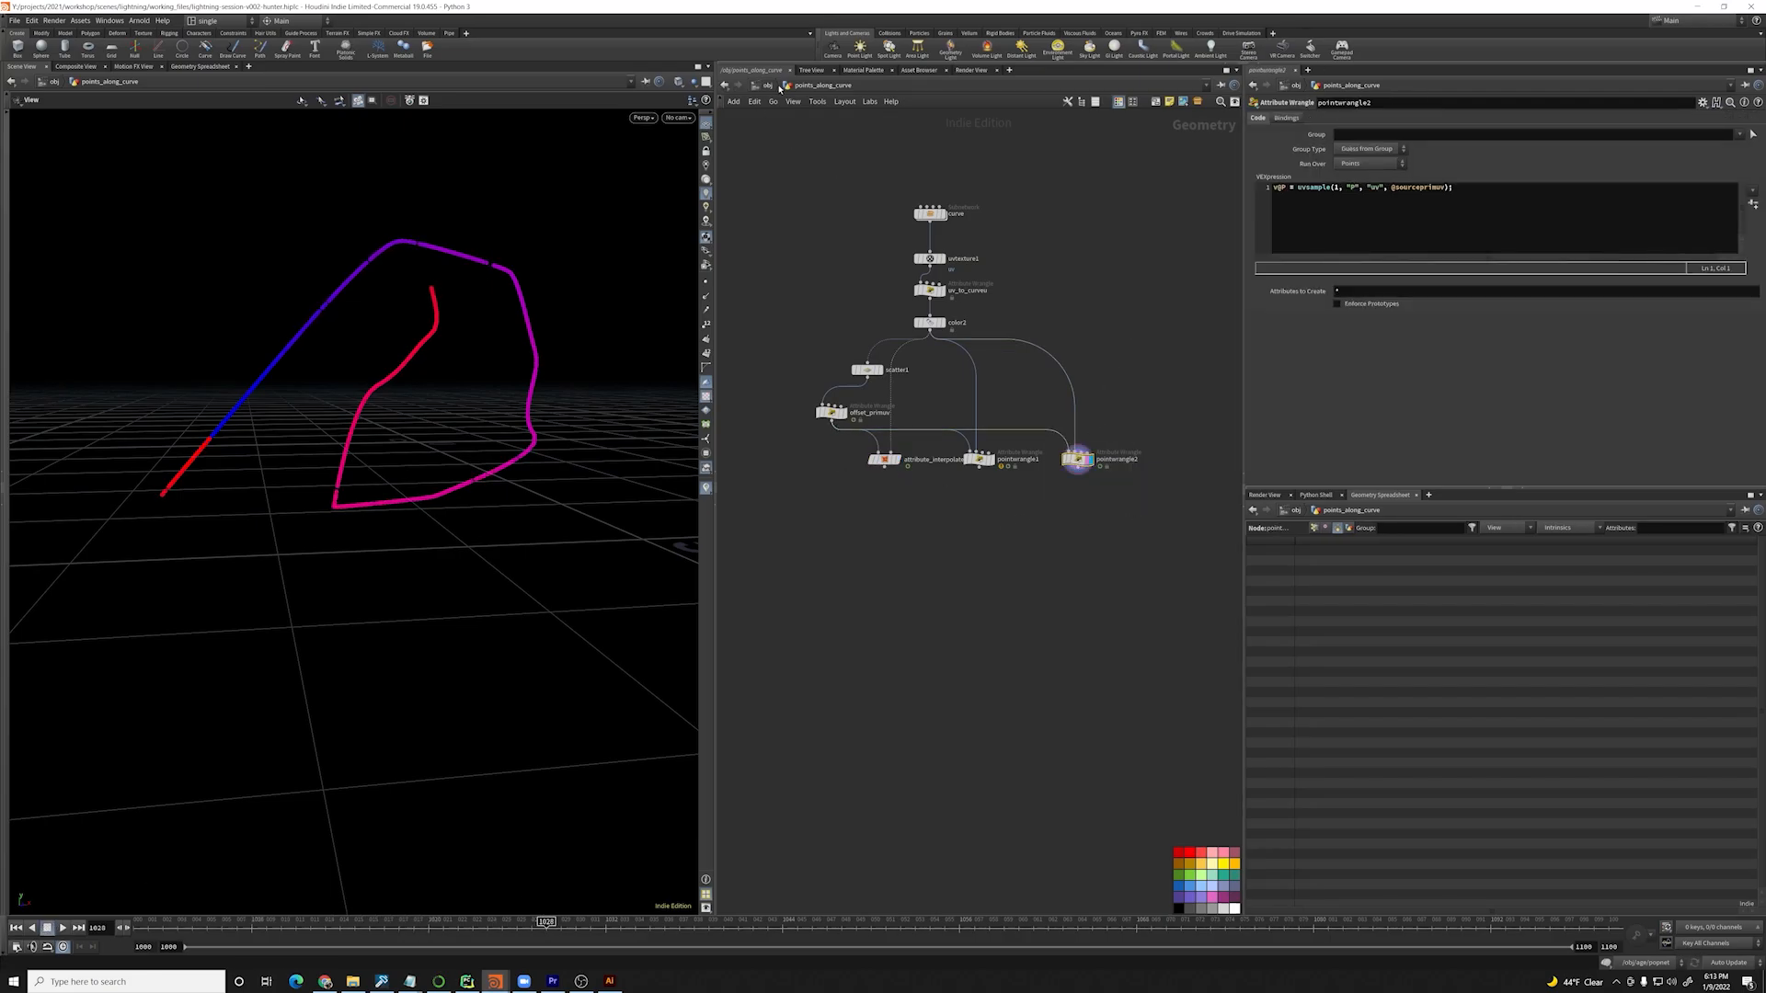
- Return to the object level and place a new Geometry node below points_along_curve
key("u")
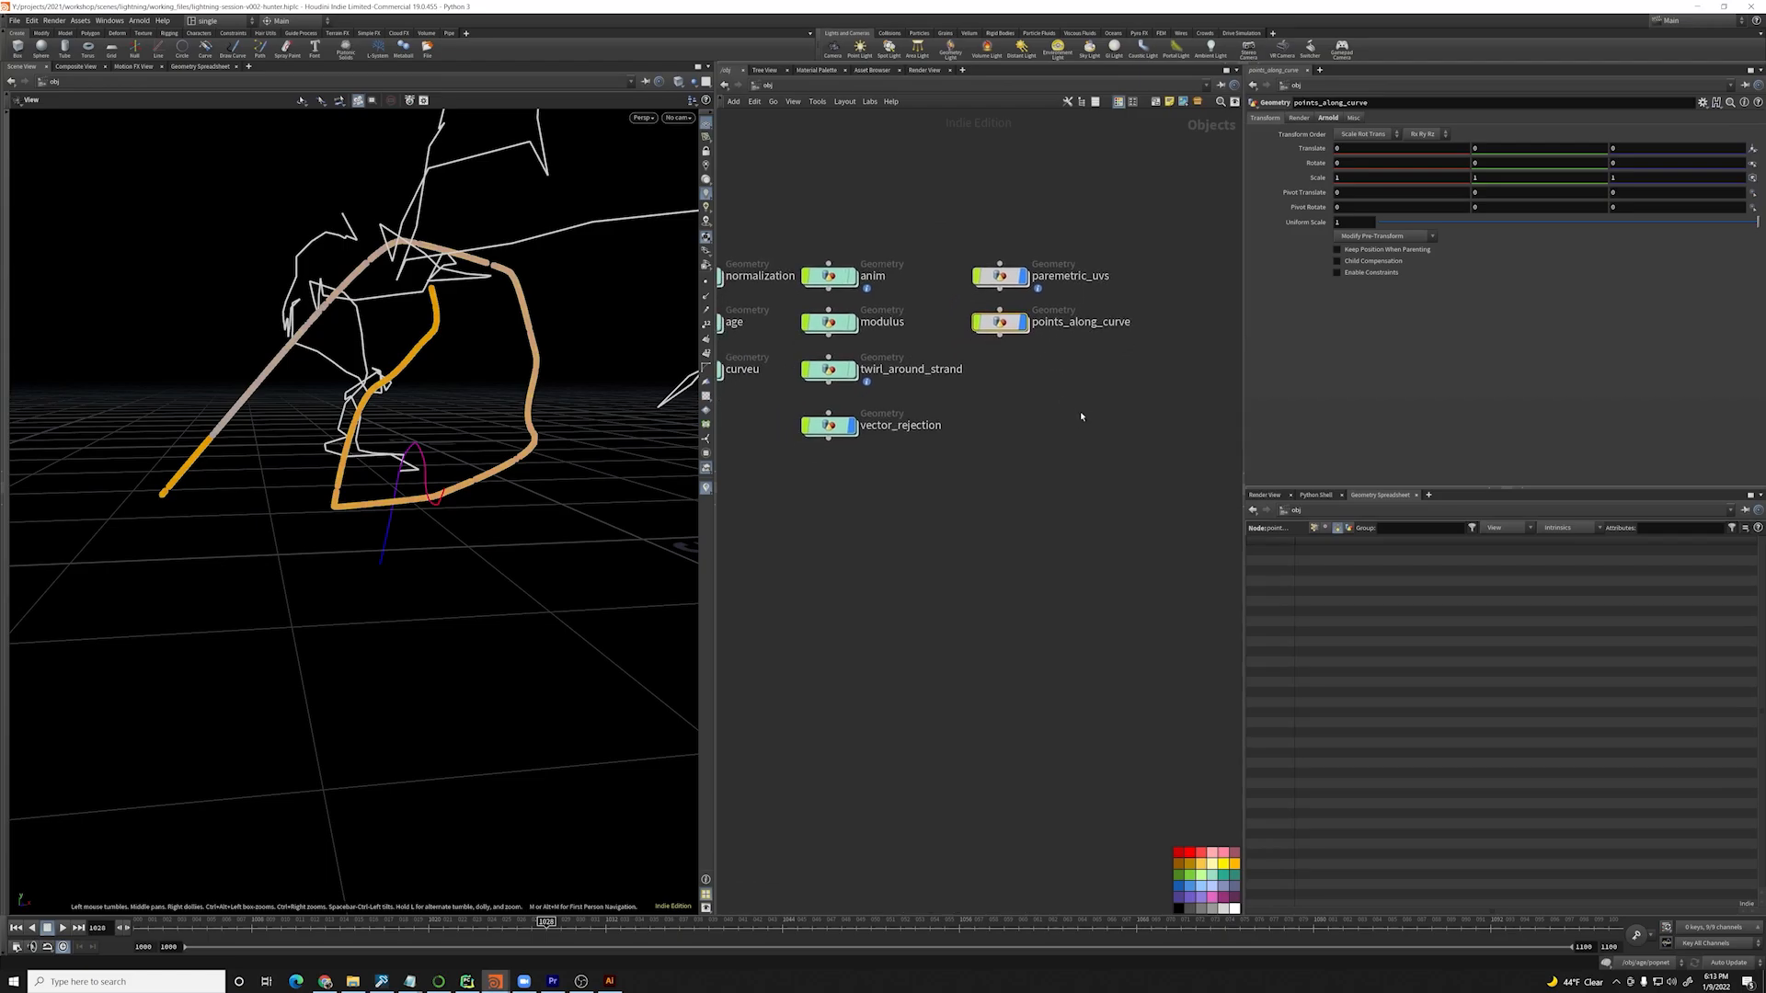
left_click(1081, 419)
key("Tab")
type("geometry")
key("Return")
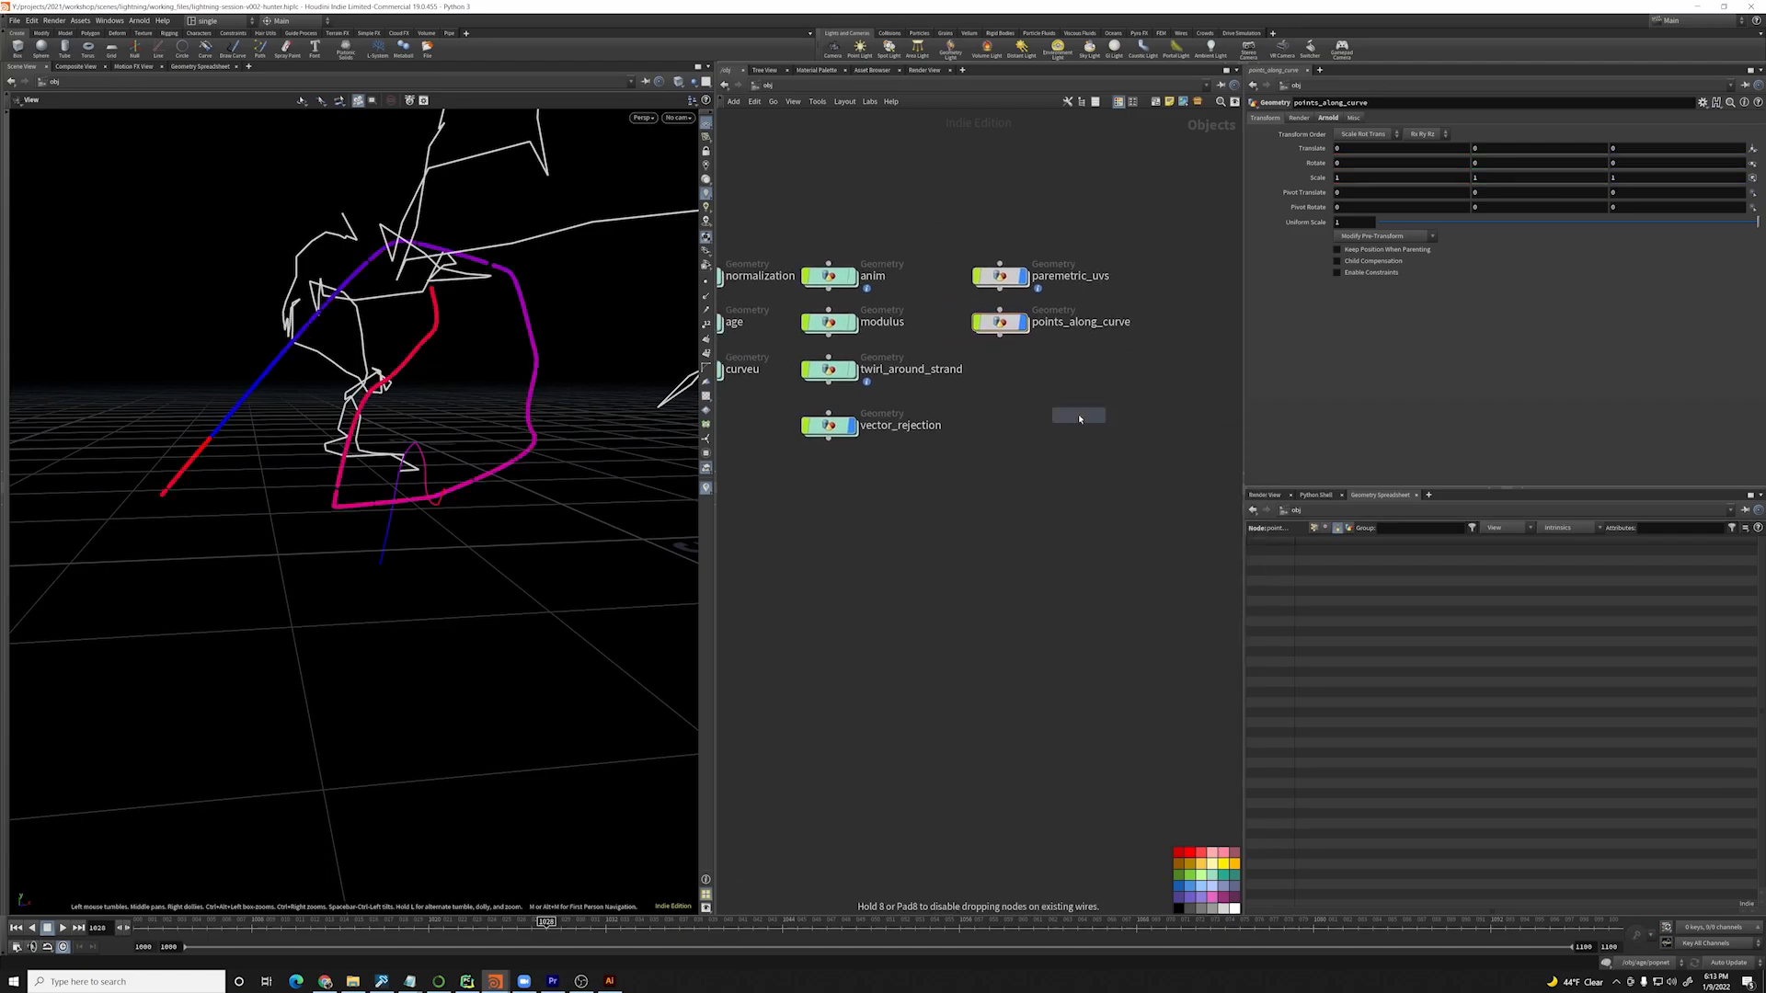
left_click(1078, 415)
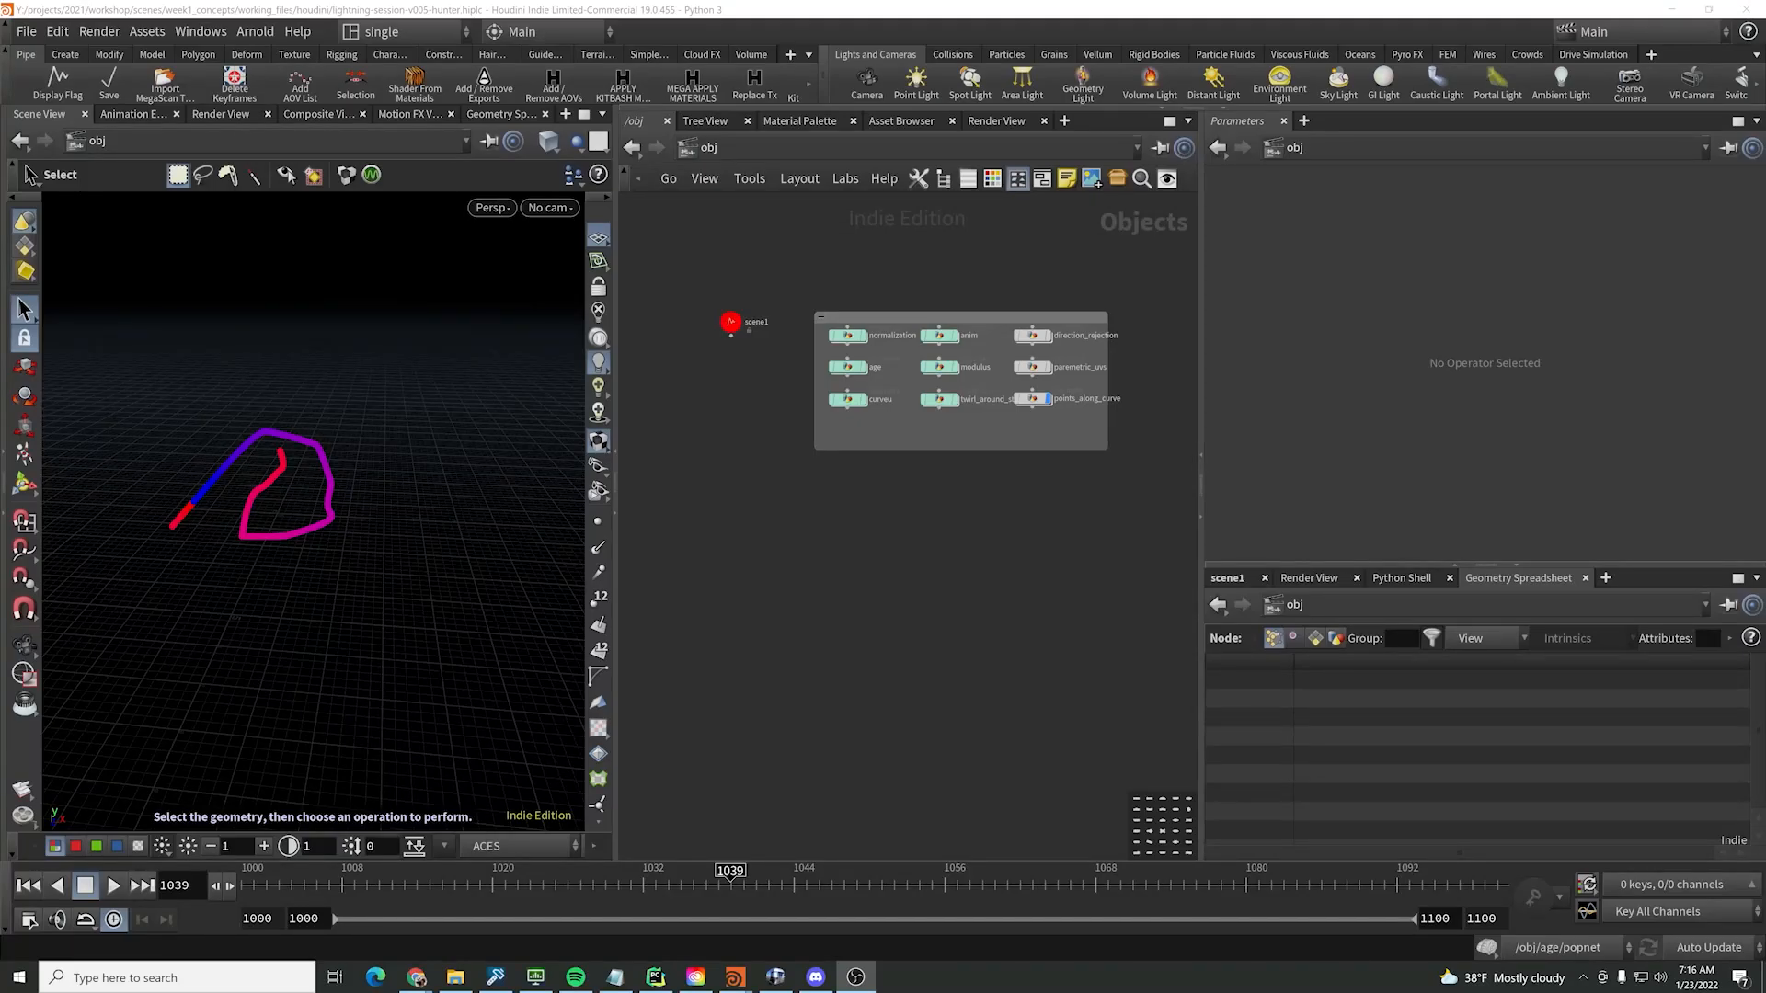
- Bring the browser window into view, examine the glowing wand-lightning reference artwork, and put the window away
scroll(986, 469, "up", 3)
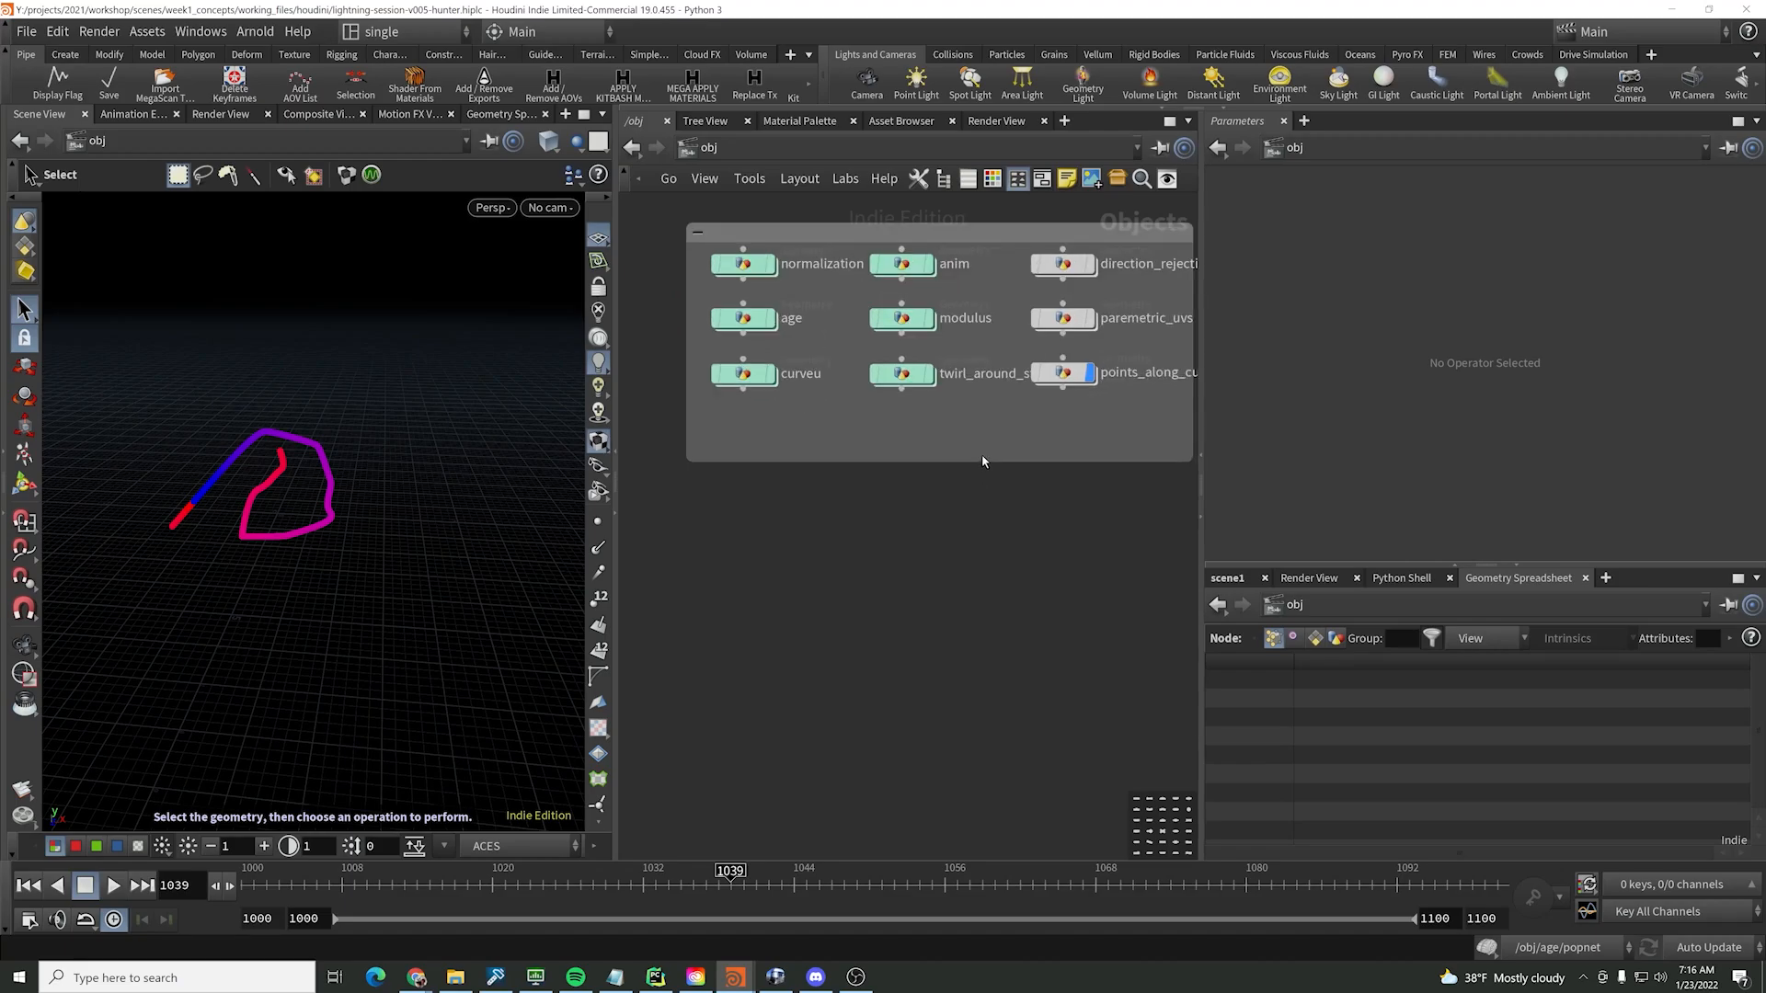
scroll(982, 425, "down", 3)
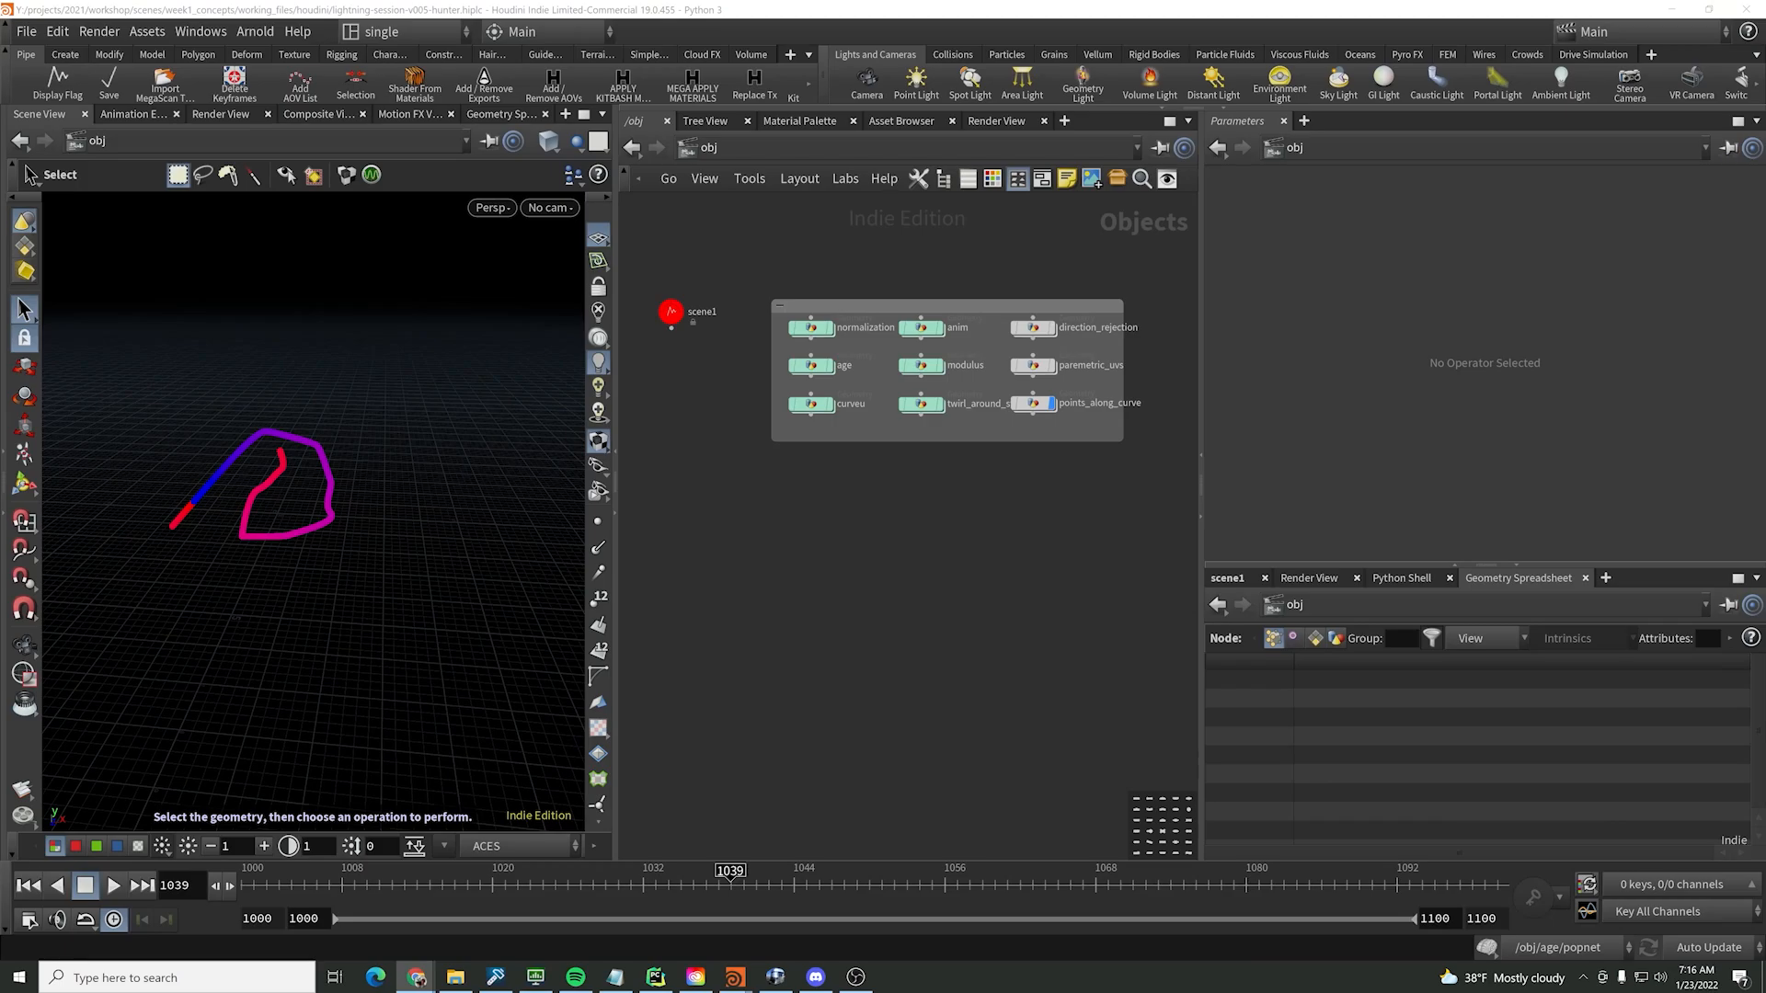
left_click_drag(1765, 157, 1411, 158)
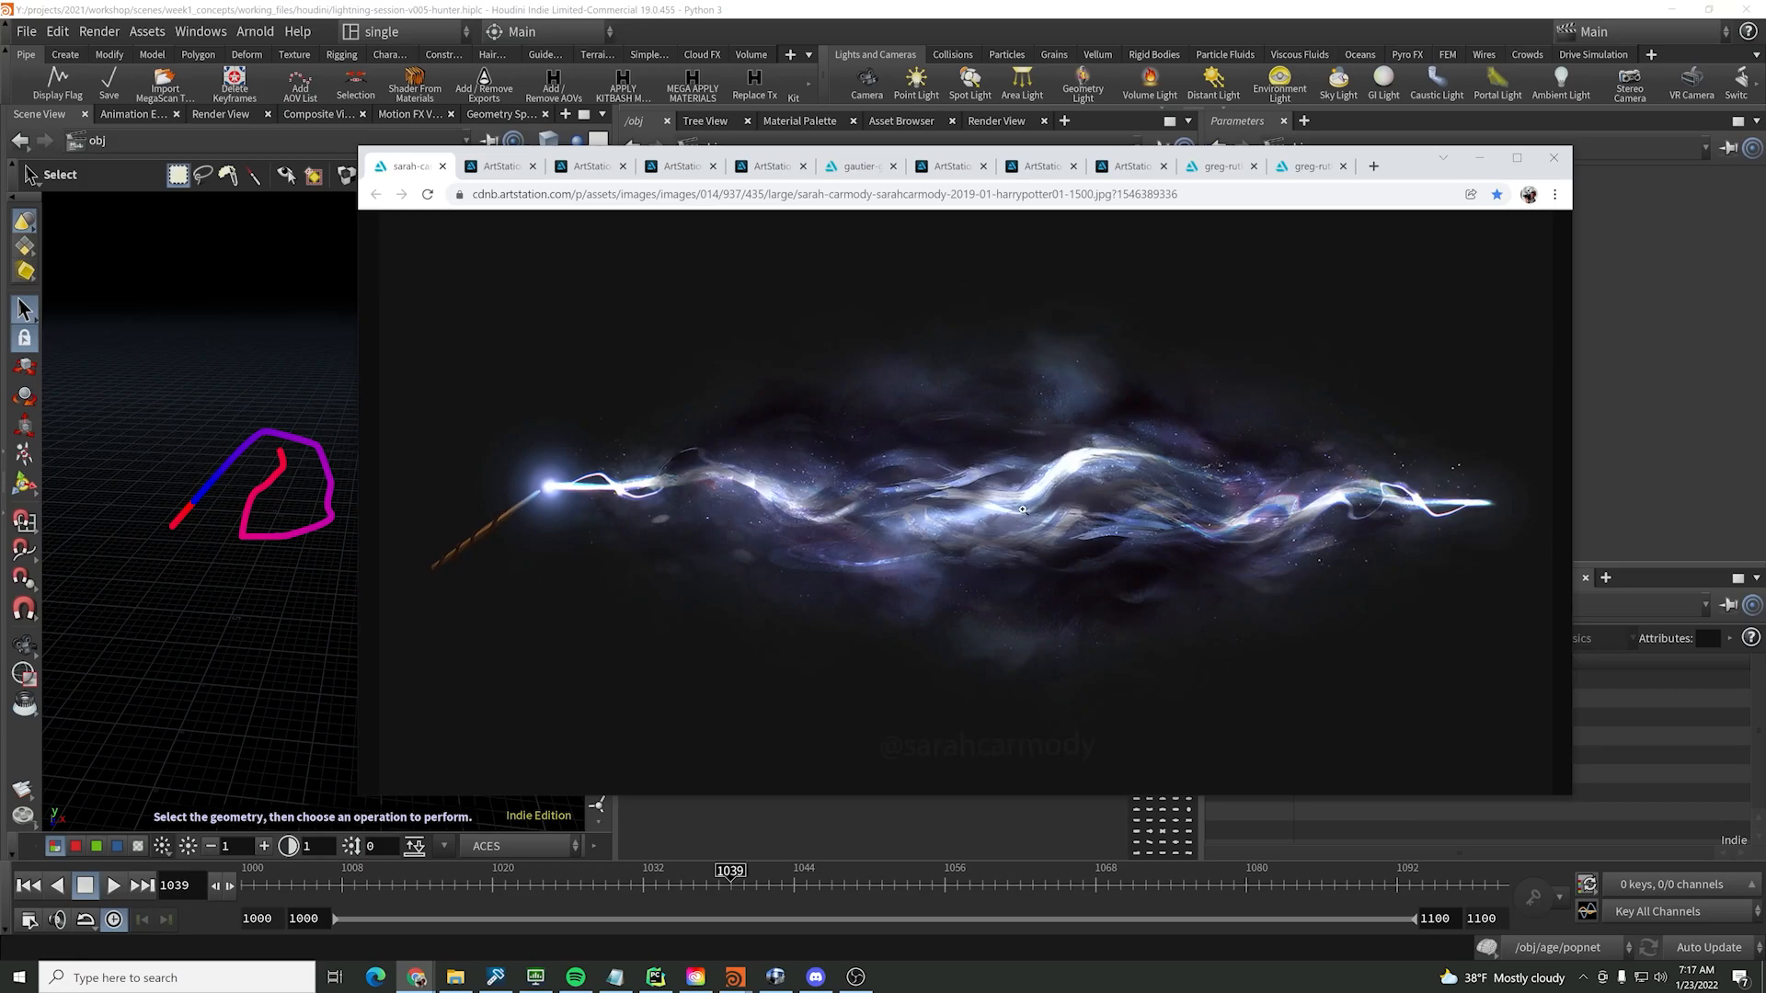
left_click(1479, 158)
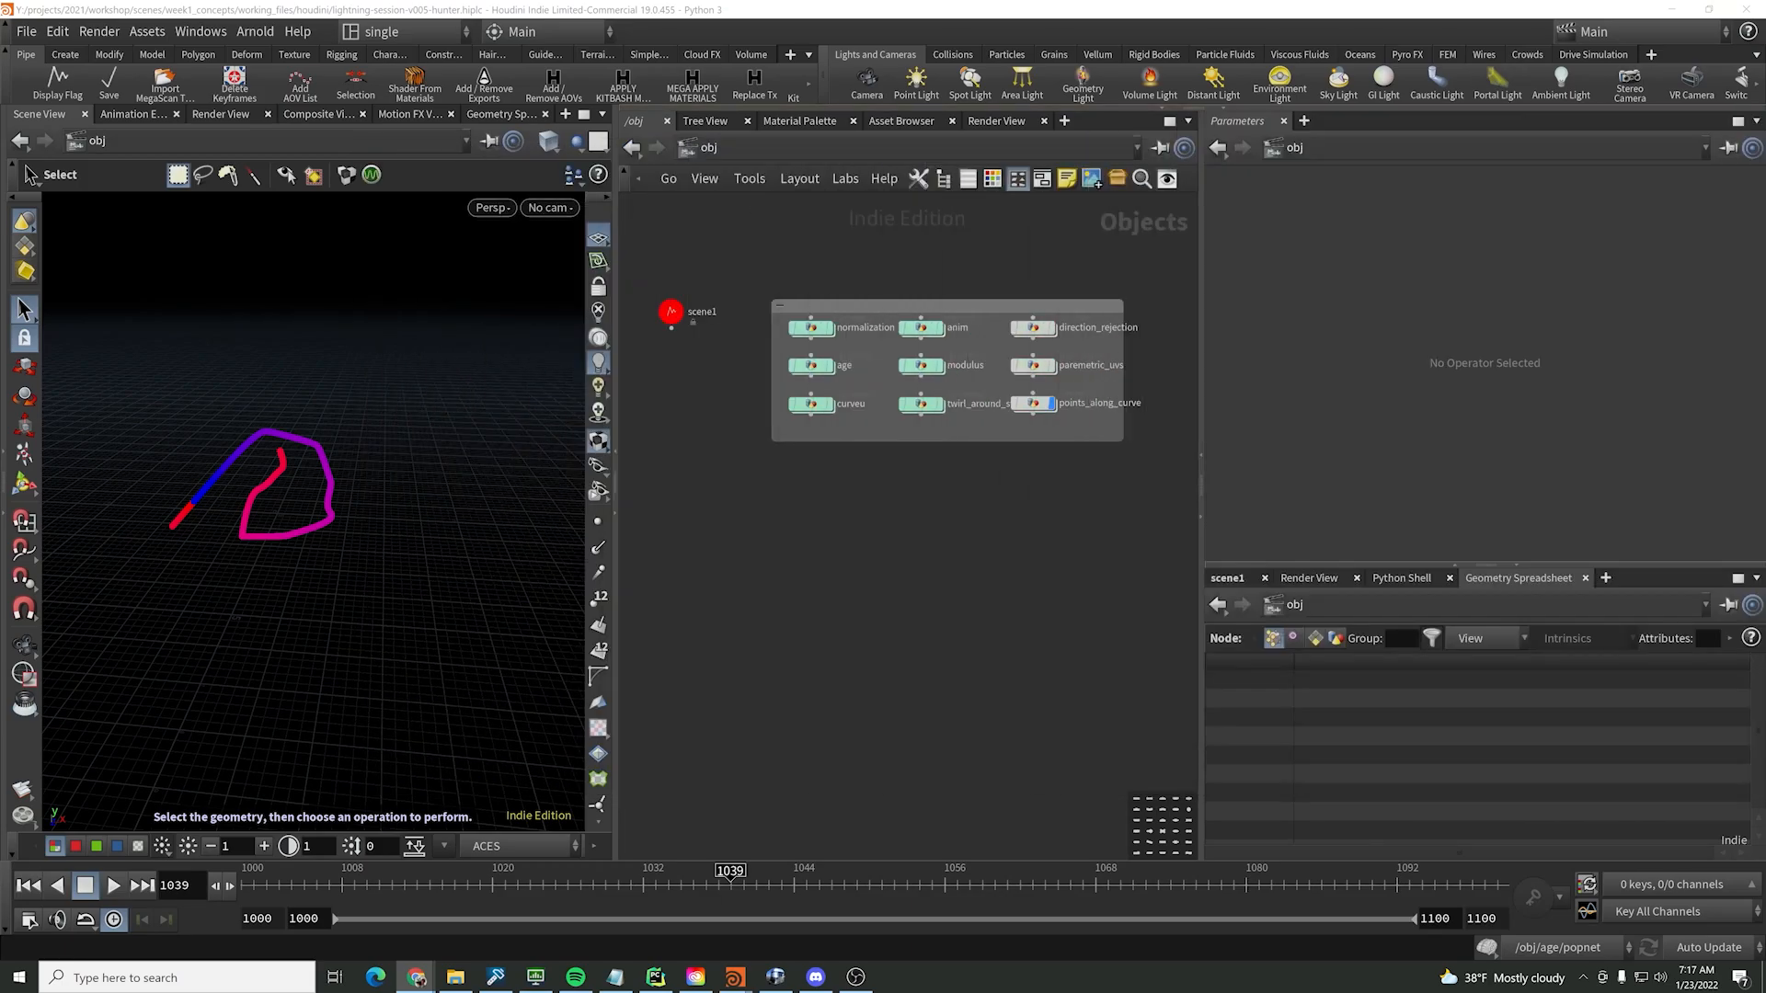
- Add a Geometry node below the network box of concept objects
scroll(938, 524, "up", 3)
key("Tab")
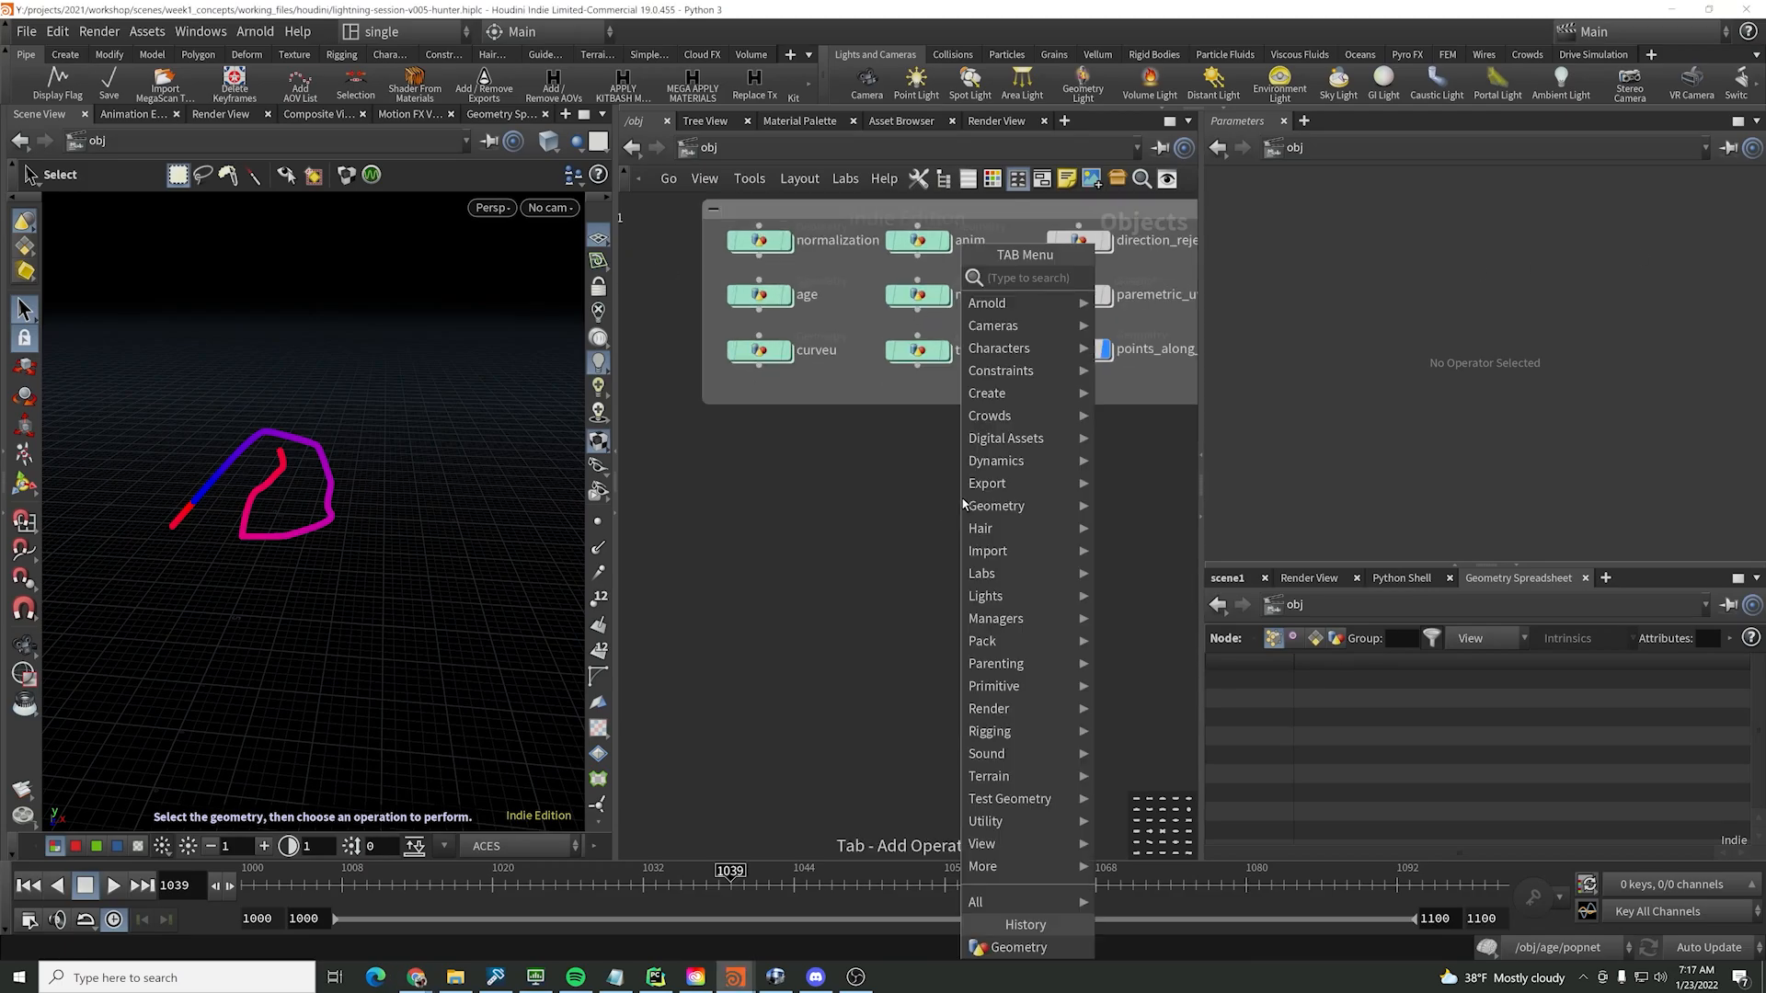
type("geometry")
key("Return")
left_click(955, 497)
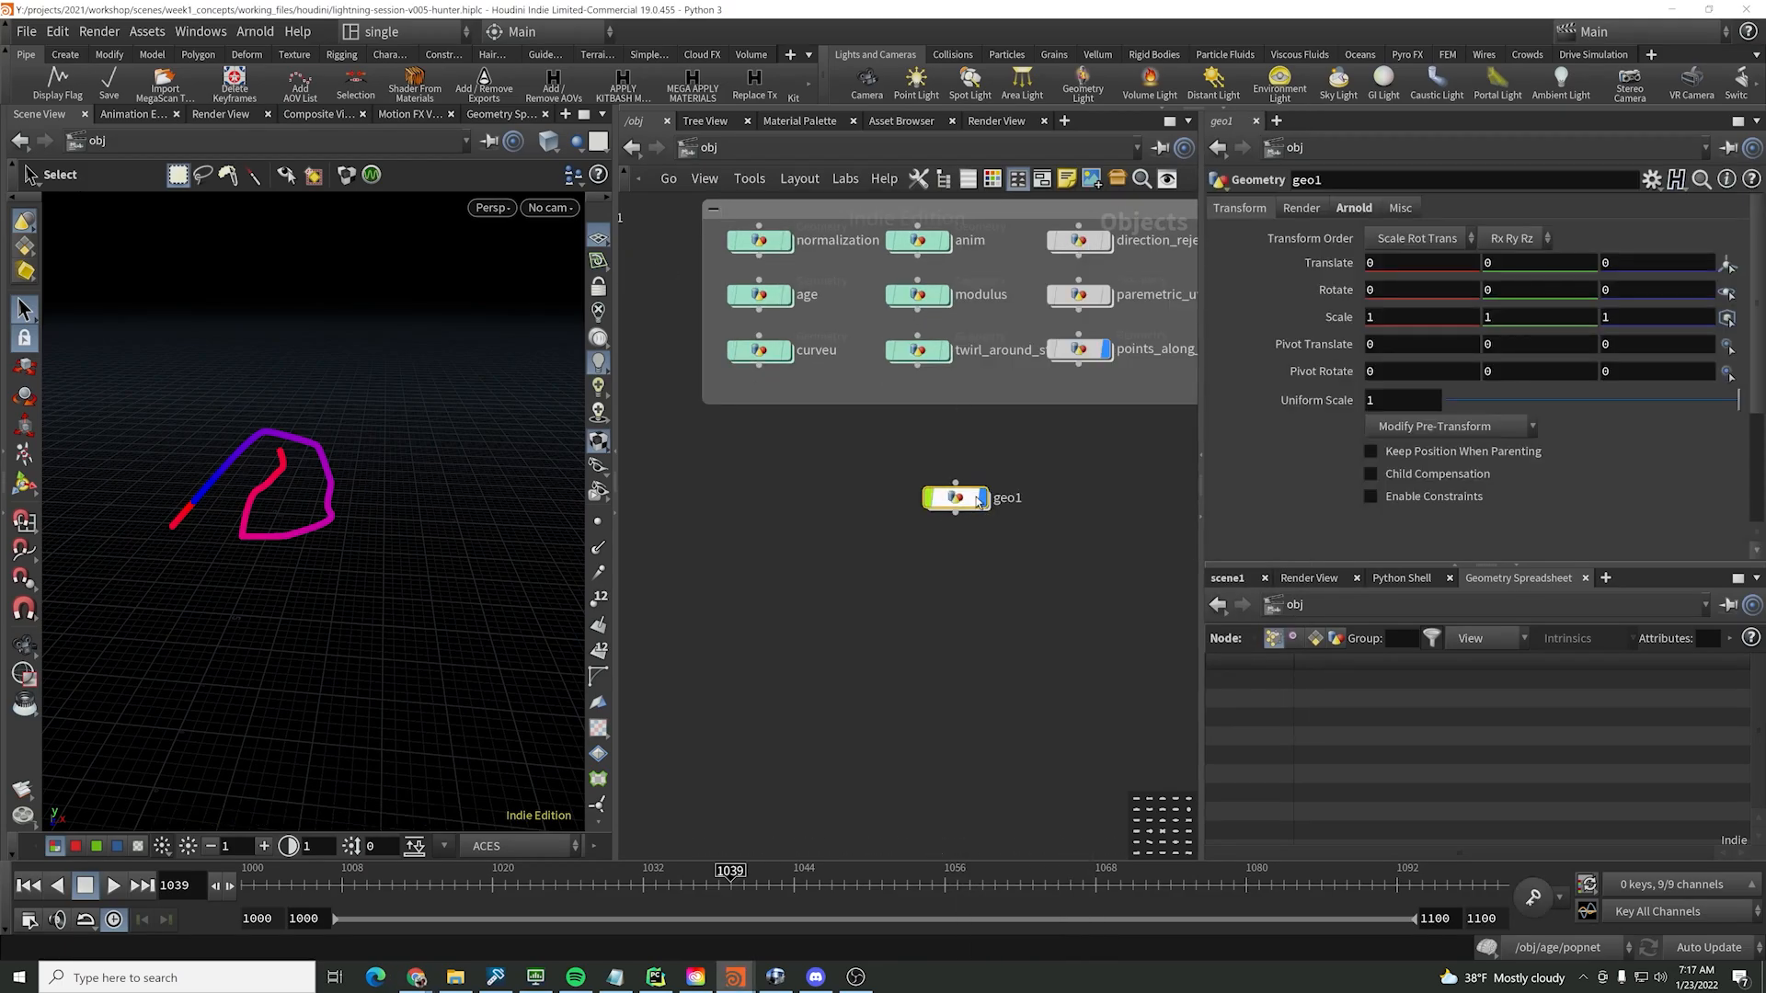
- Rename the new Geometry node to dark_magic and open its network
double_click(999, 499)
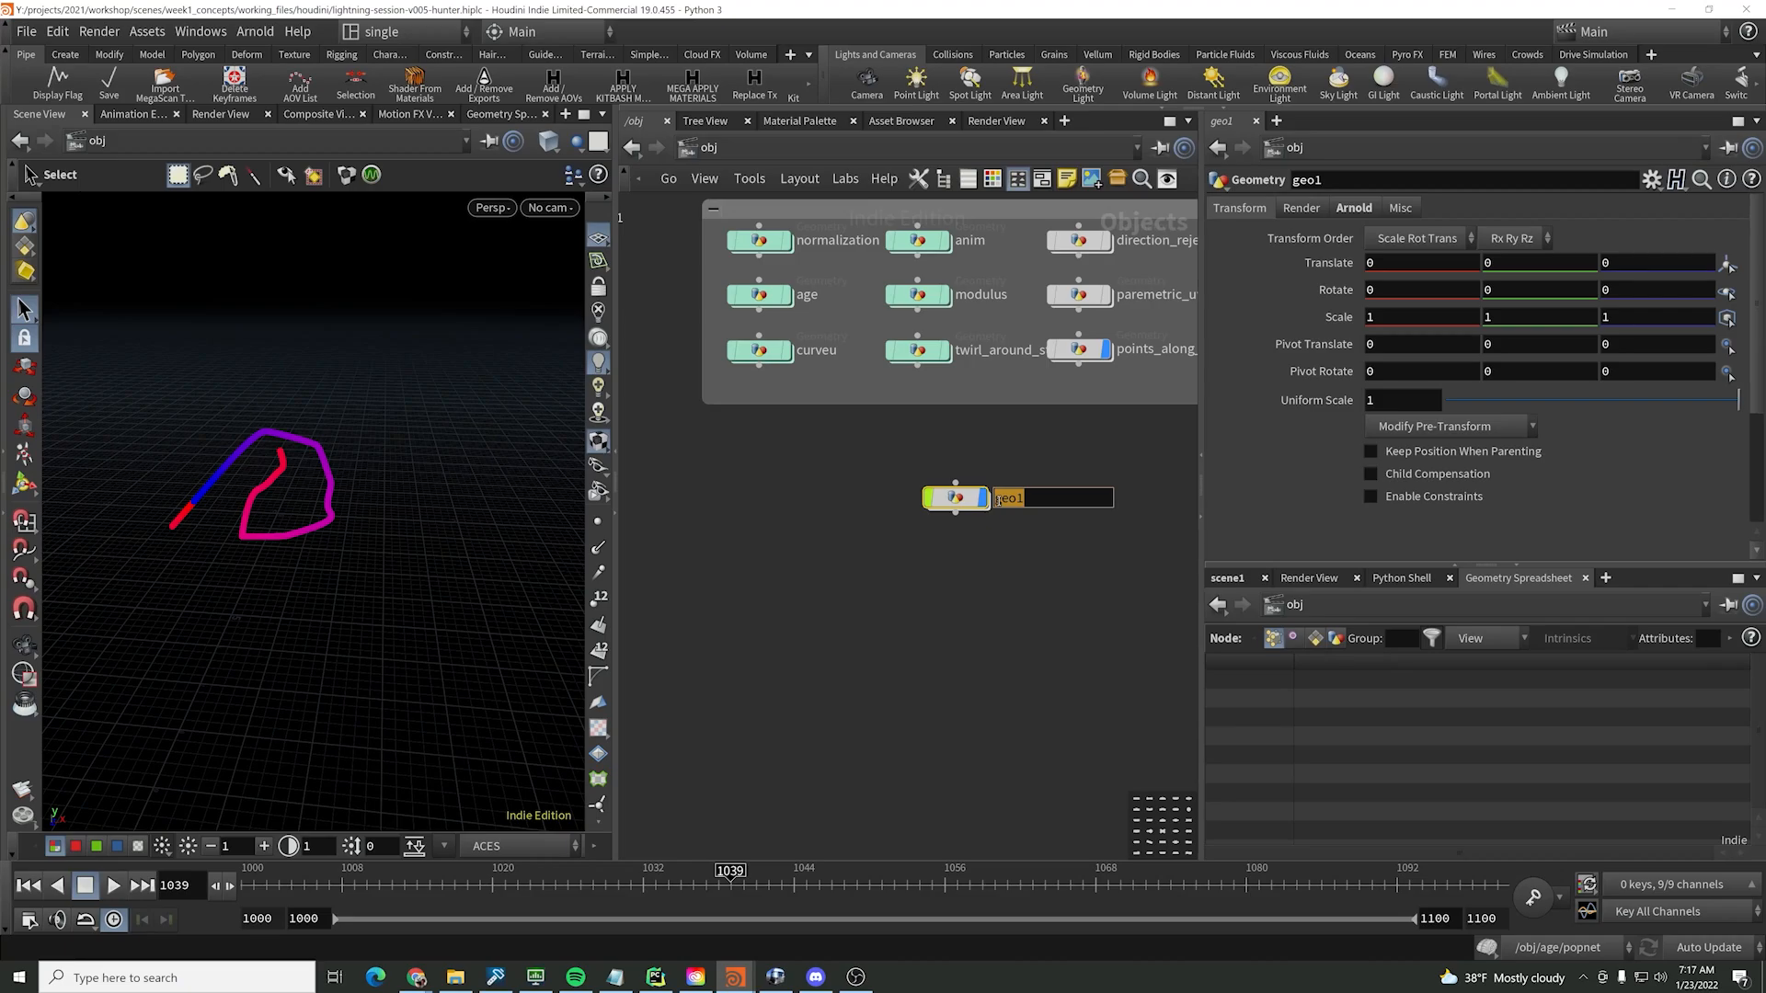
type("dark_magic")
key("Return")
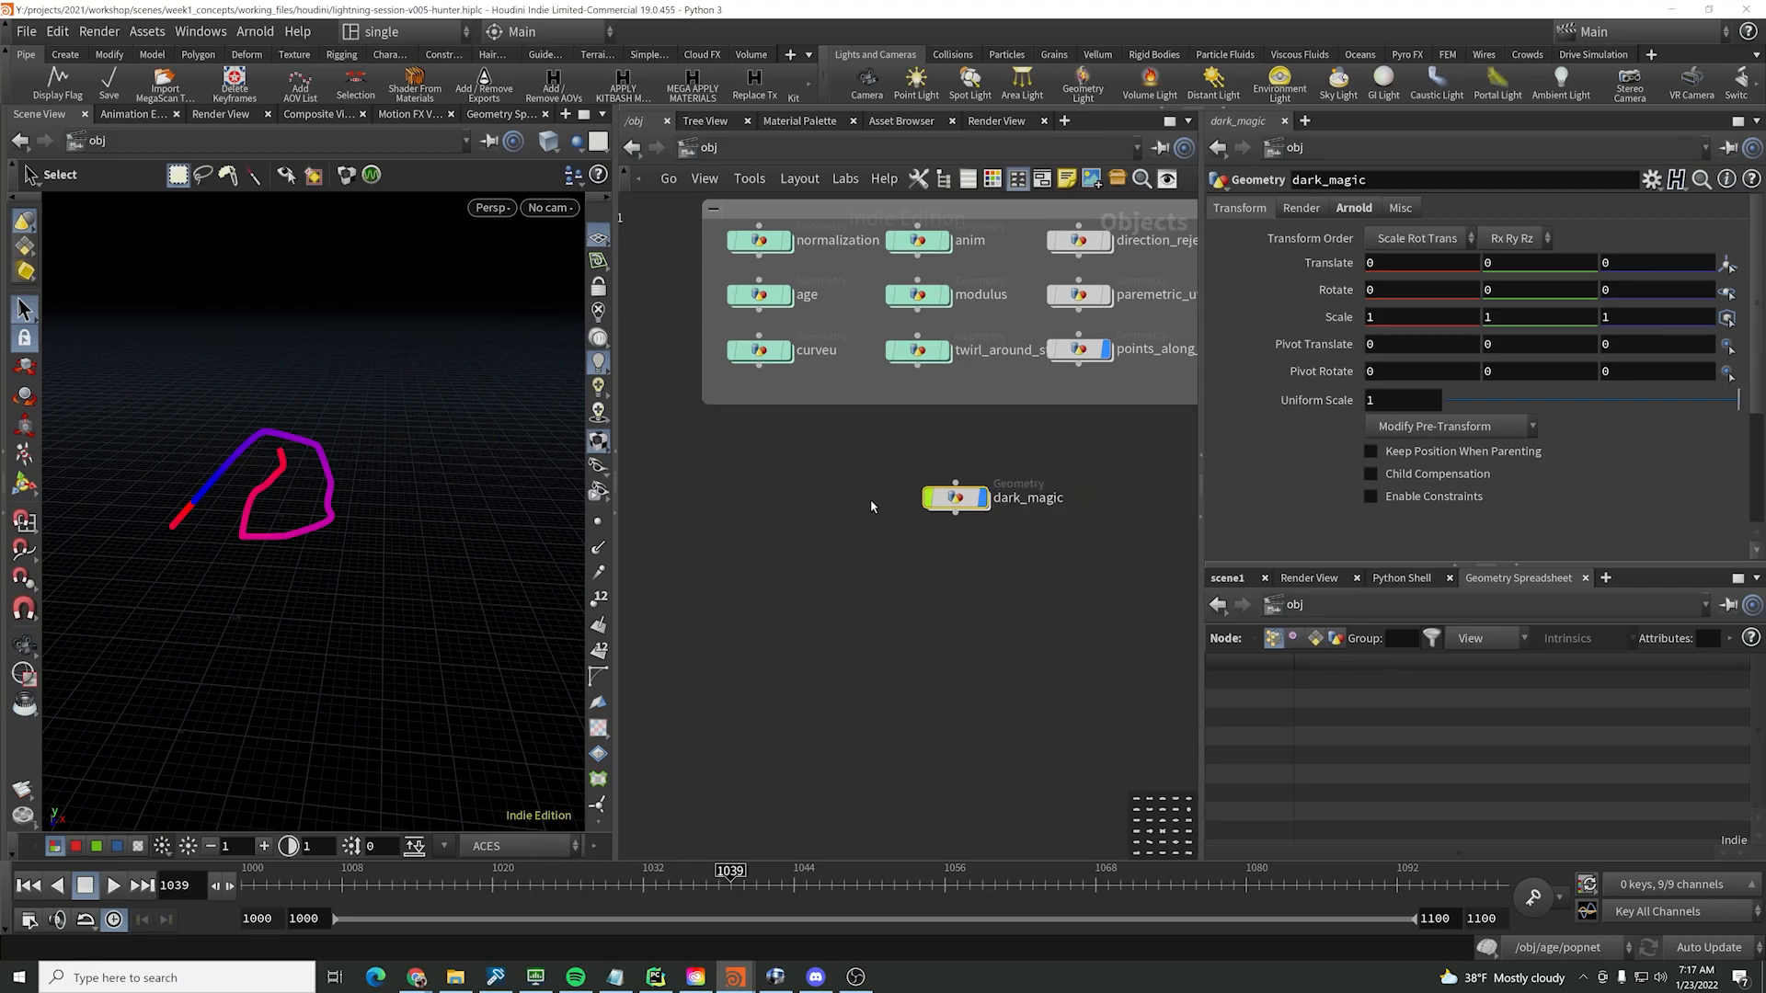
double_click(957, 499)
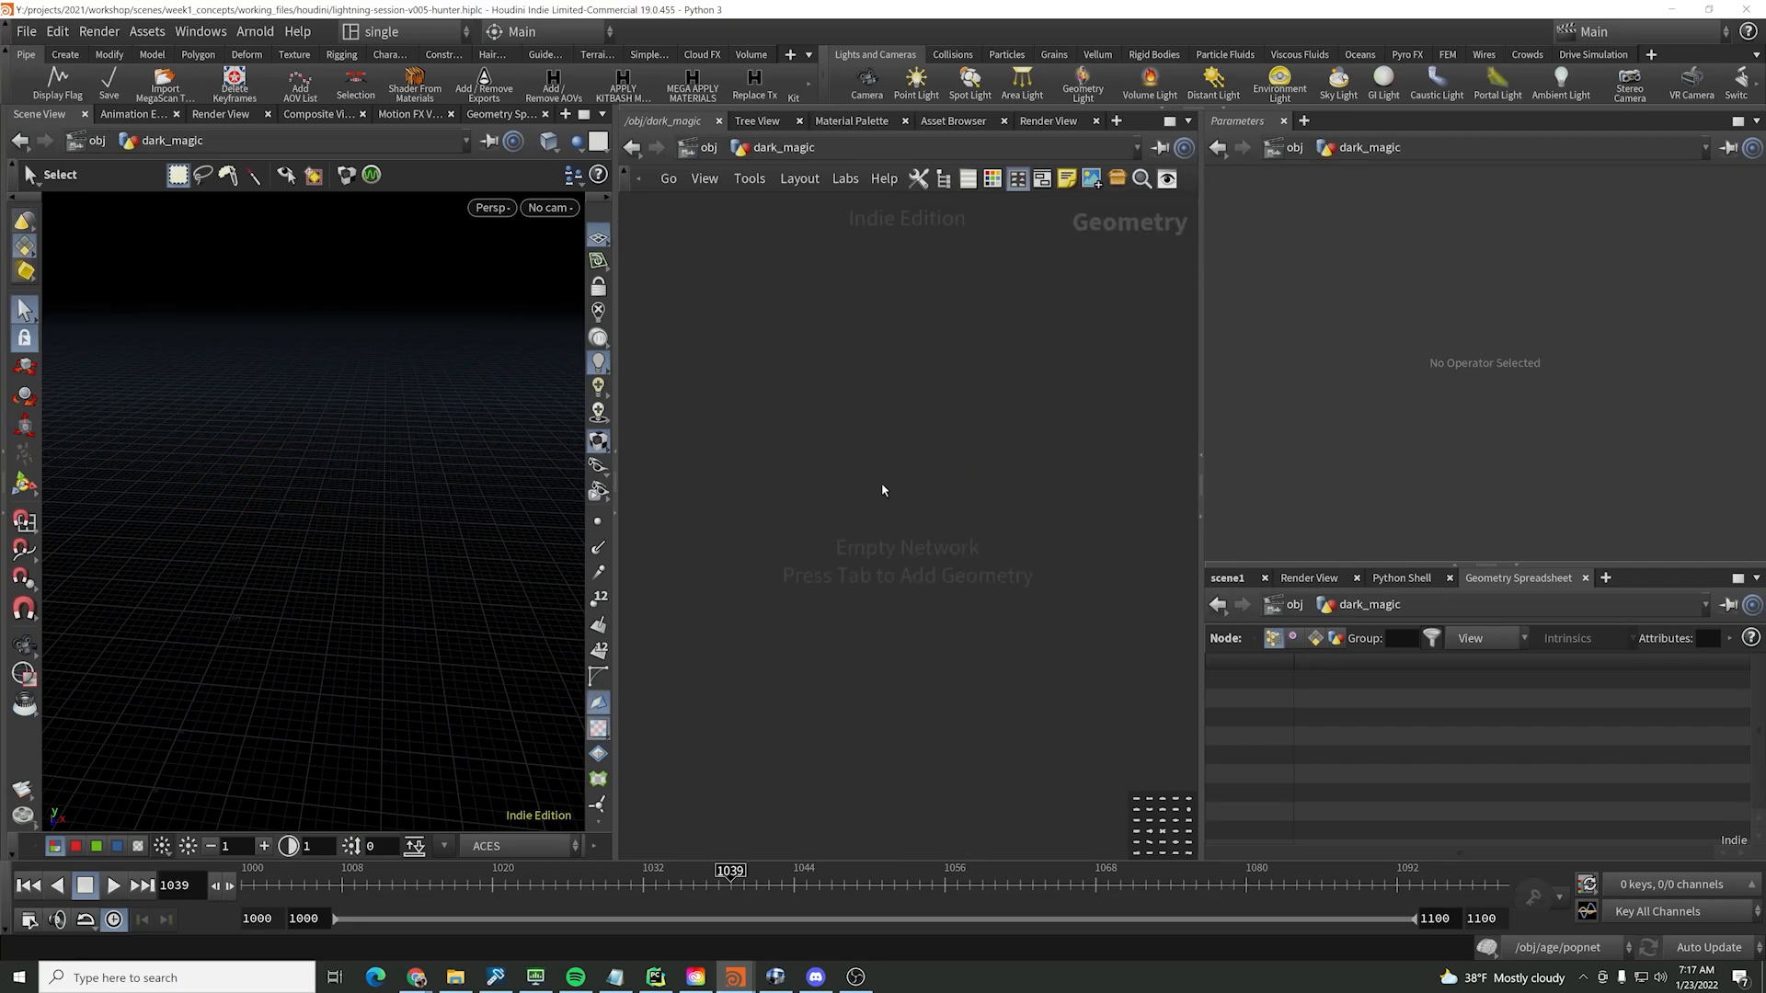
key("Tab")
type("line")
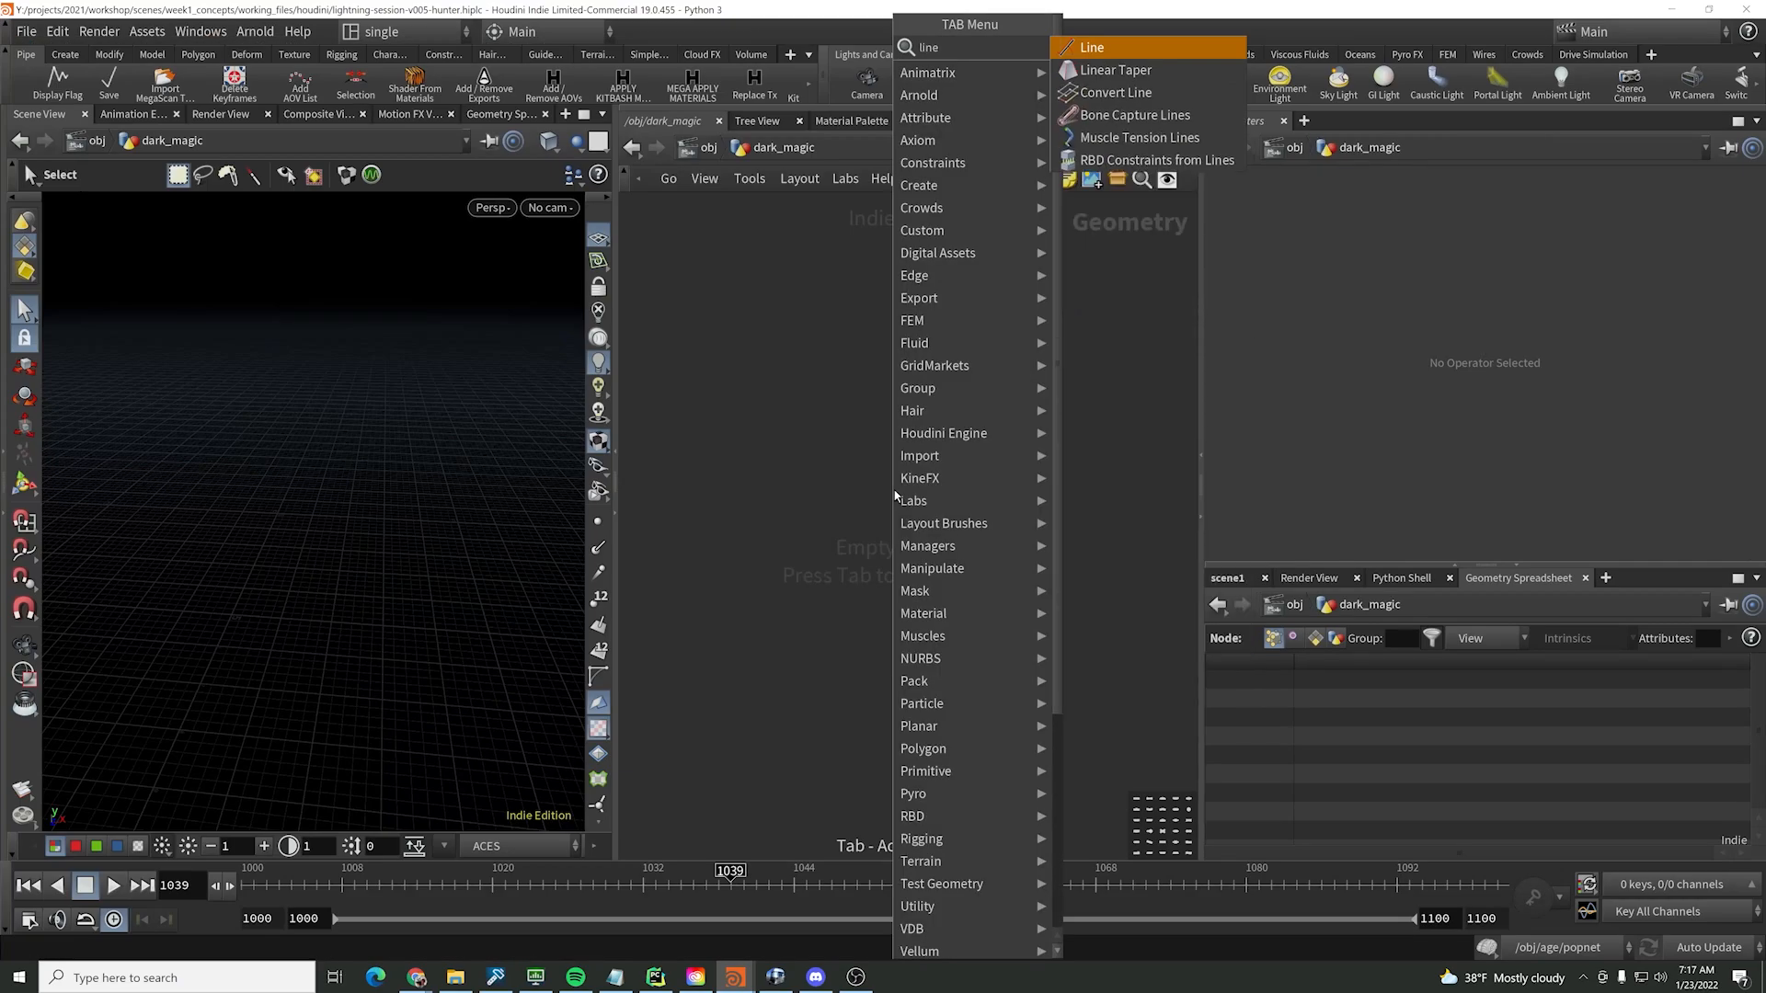
key("Return")
left_click(897, 488)
key("Delete")
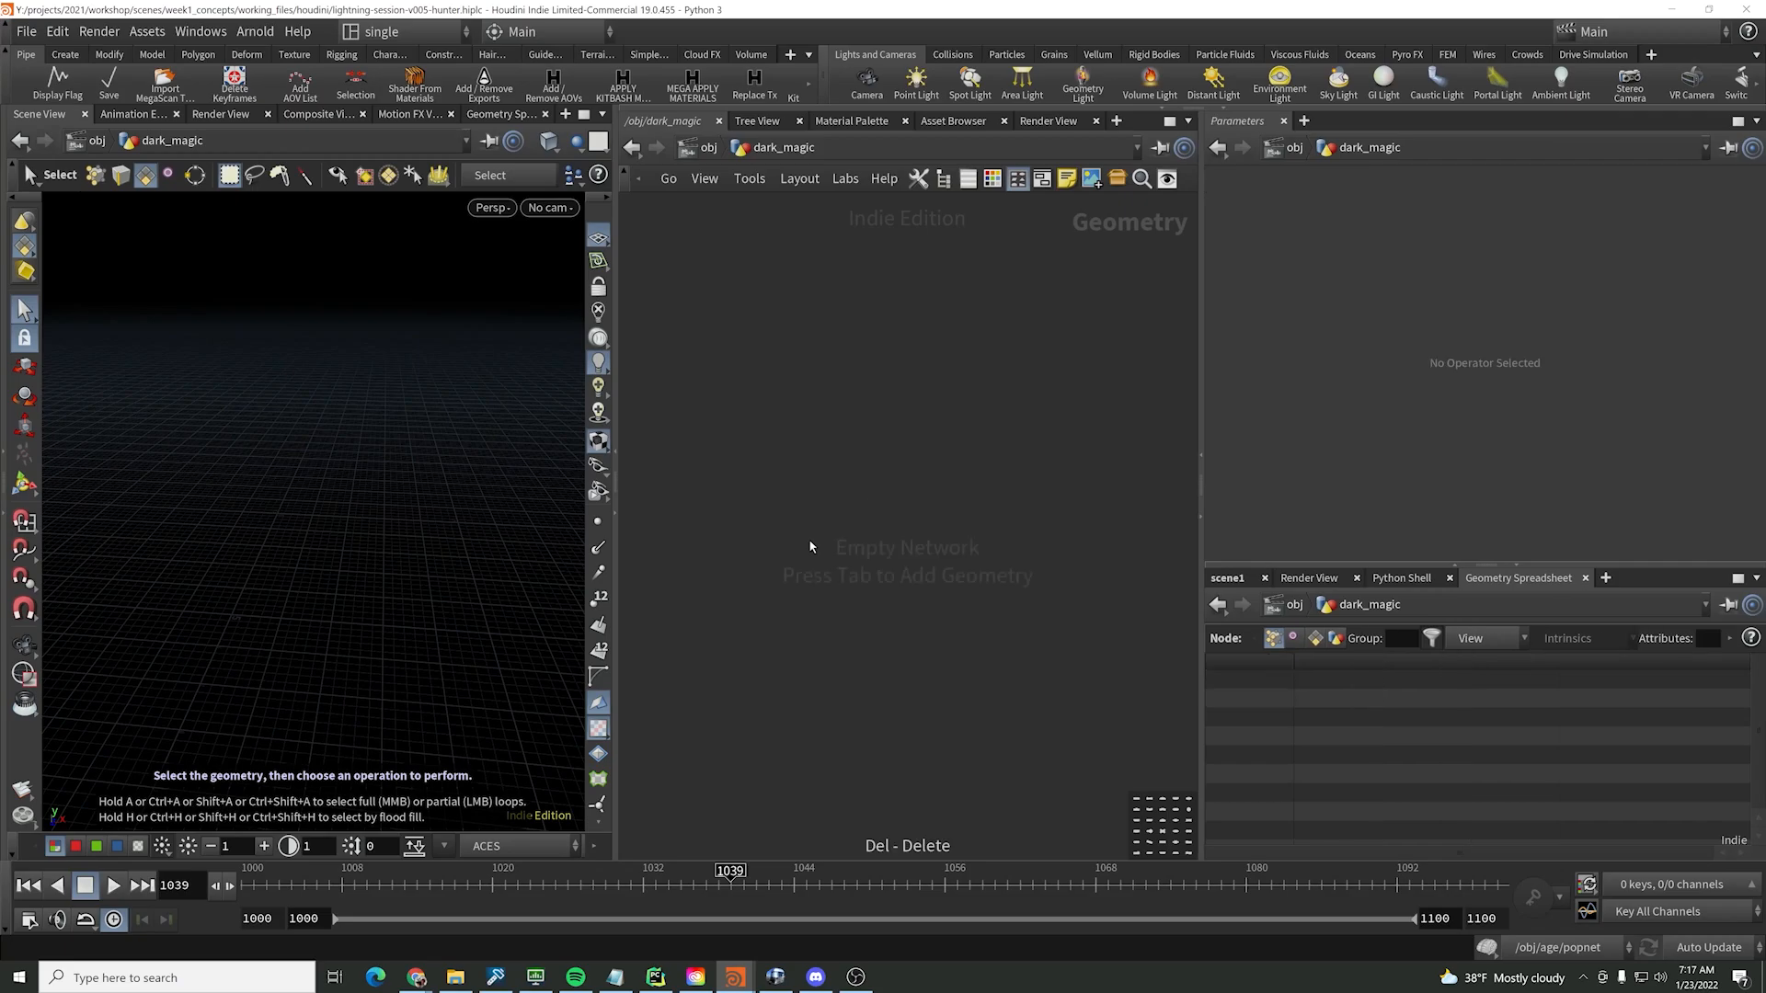
key("Escape")
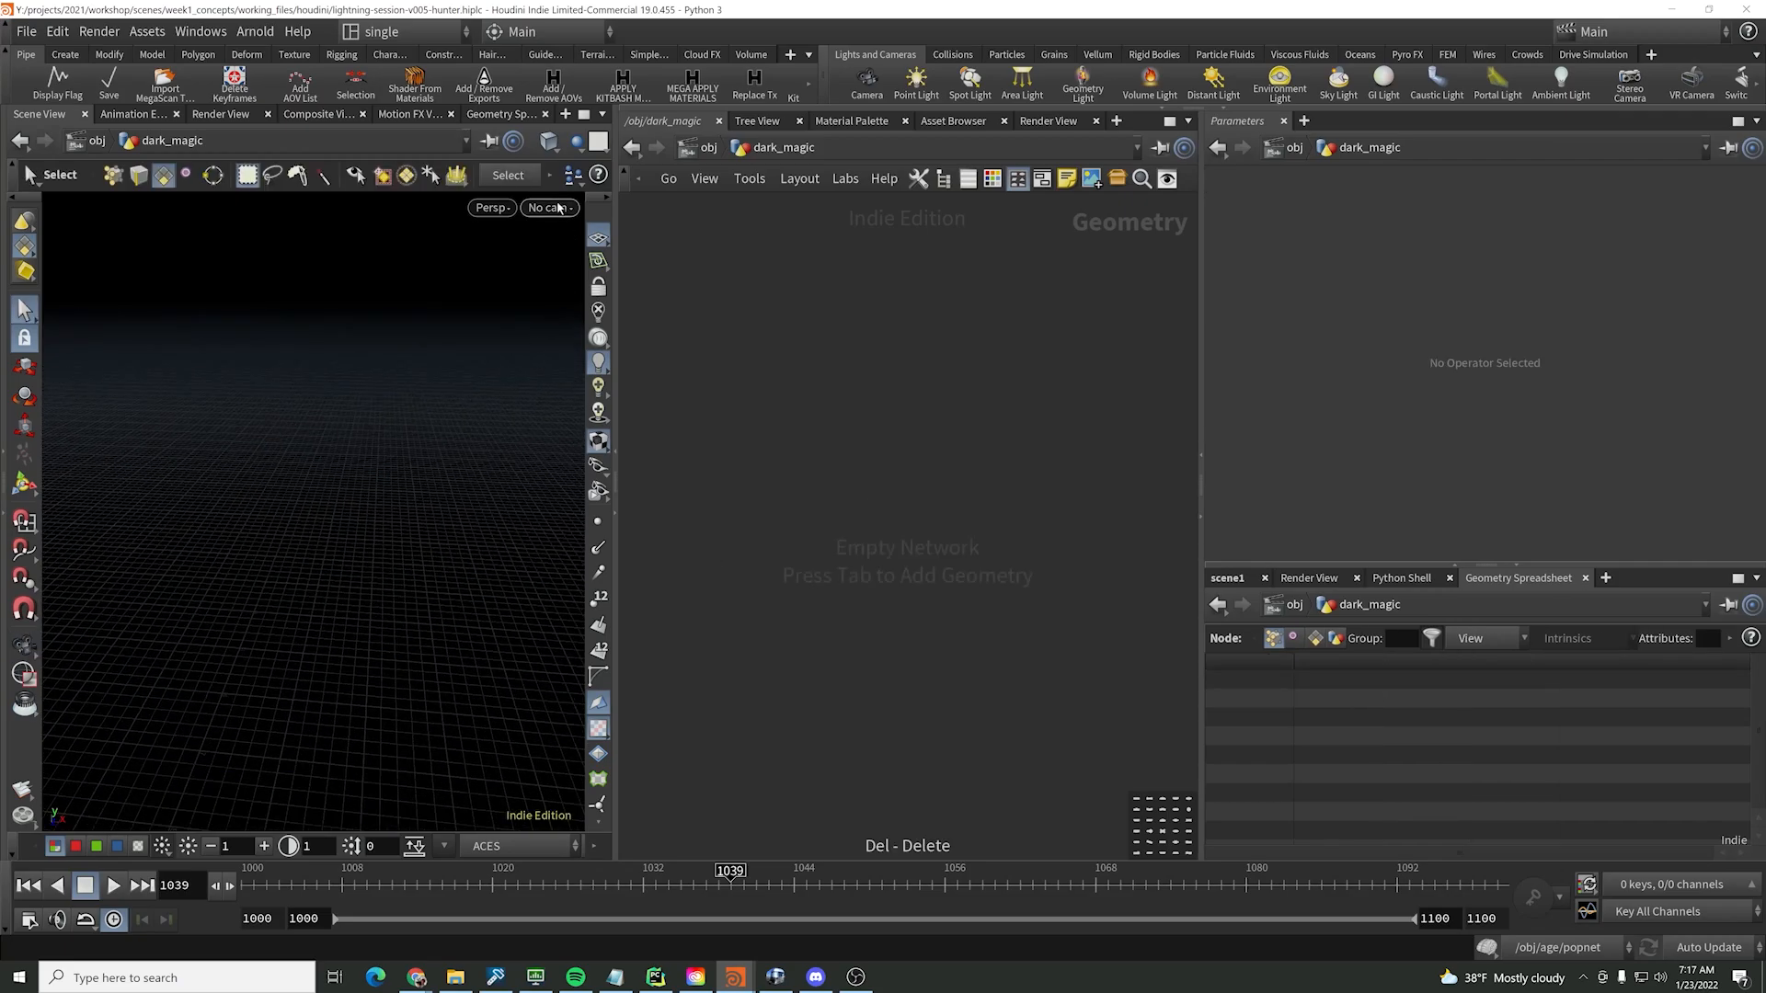
- Create a new camera from the current perspective view, looking down over the grid
left_click_drag(306, 538, 296, 585)
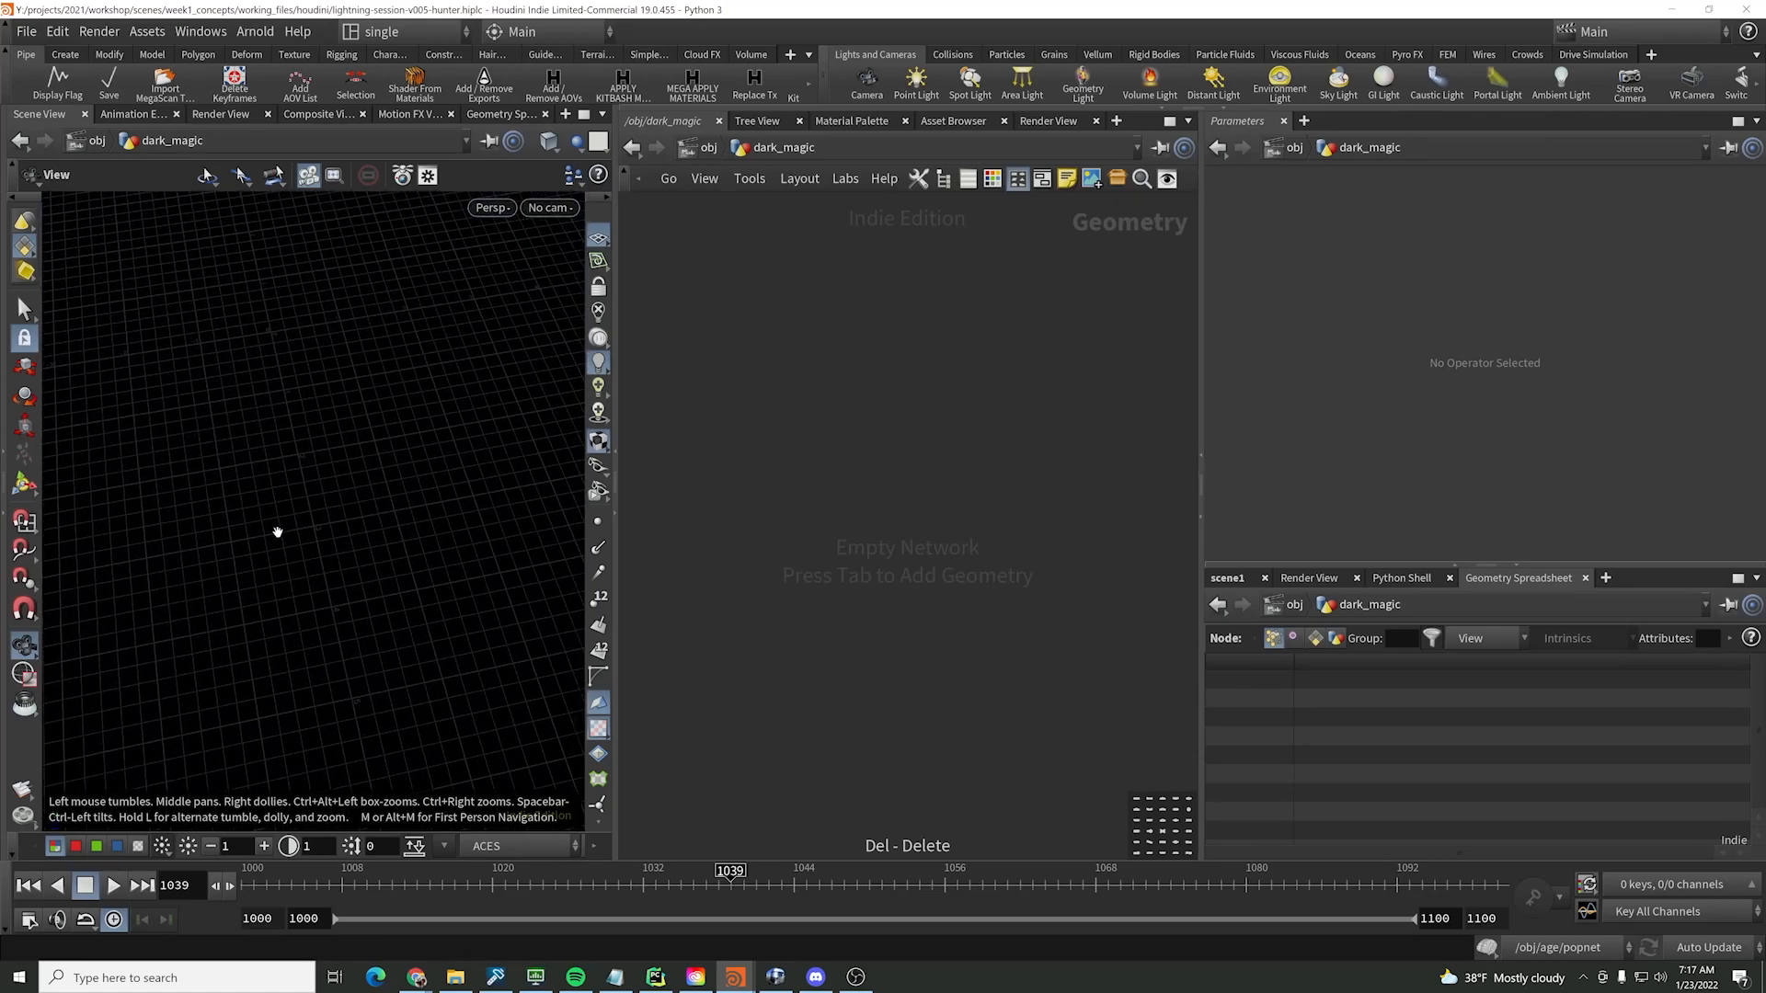
left_click_drag(302, 466, 370, 429)
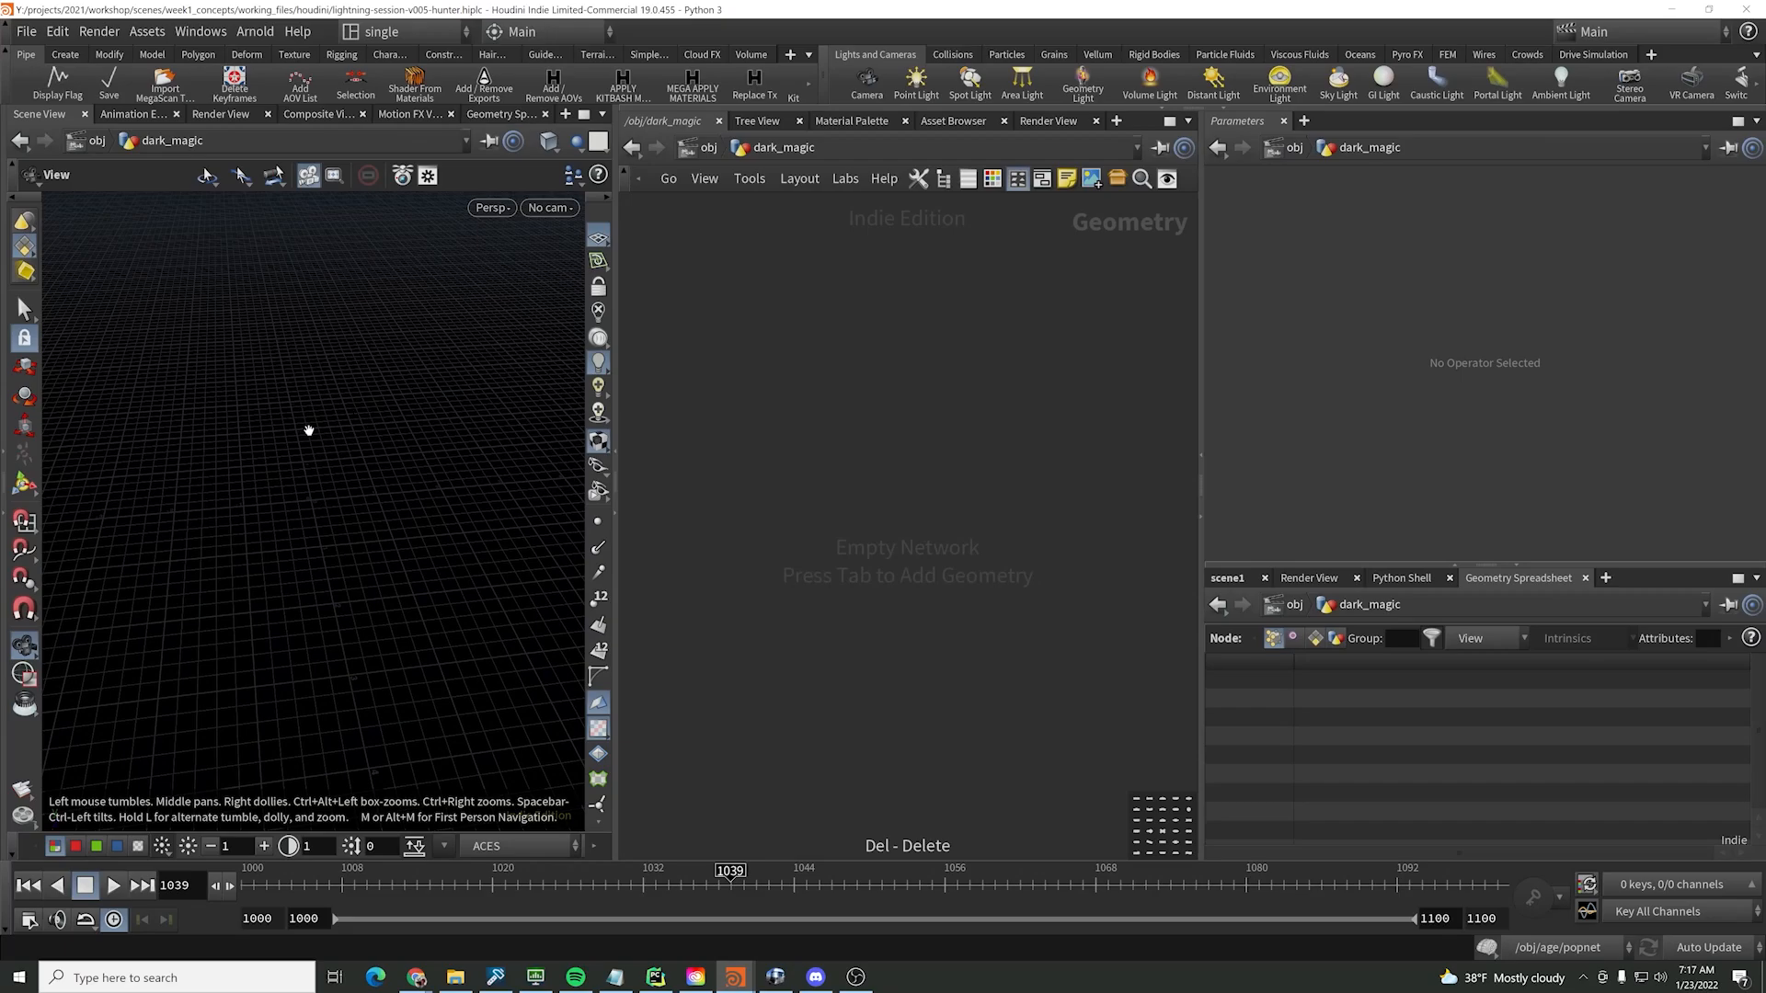
key("s")
left_click(867, 79, "ctrl")
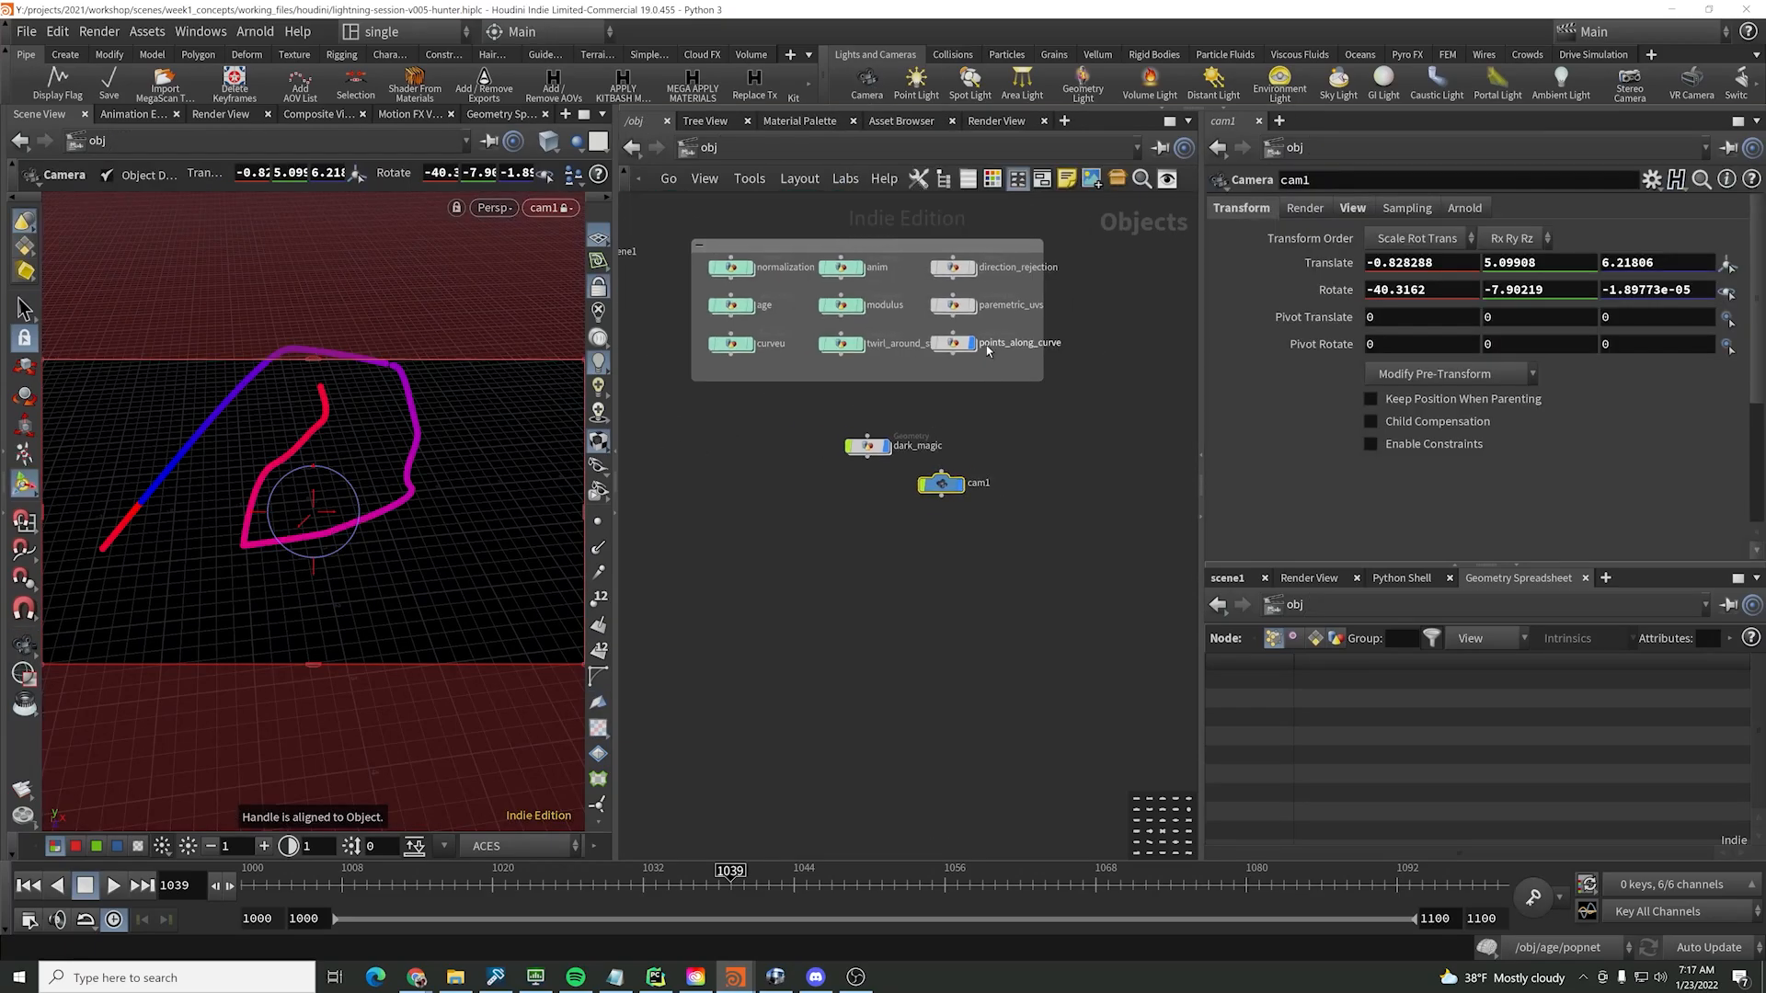
- Hide the points_along_curve object at the object level
left_click(972, 342)
left_click_drag(936, 419, 883, 460)
left_click_drag(1003, 444, 922, 520)
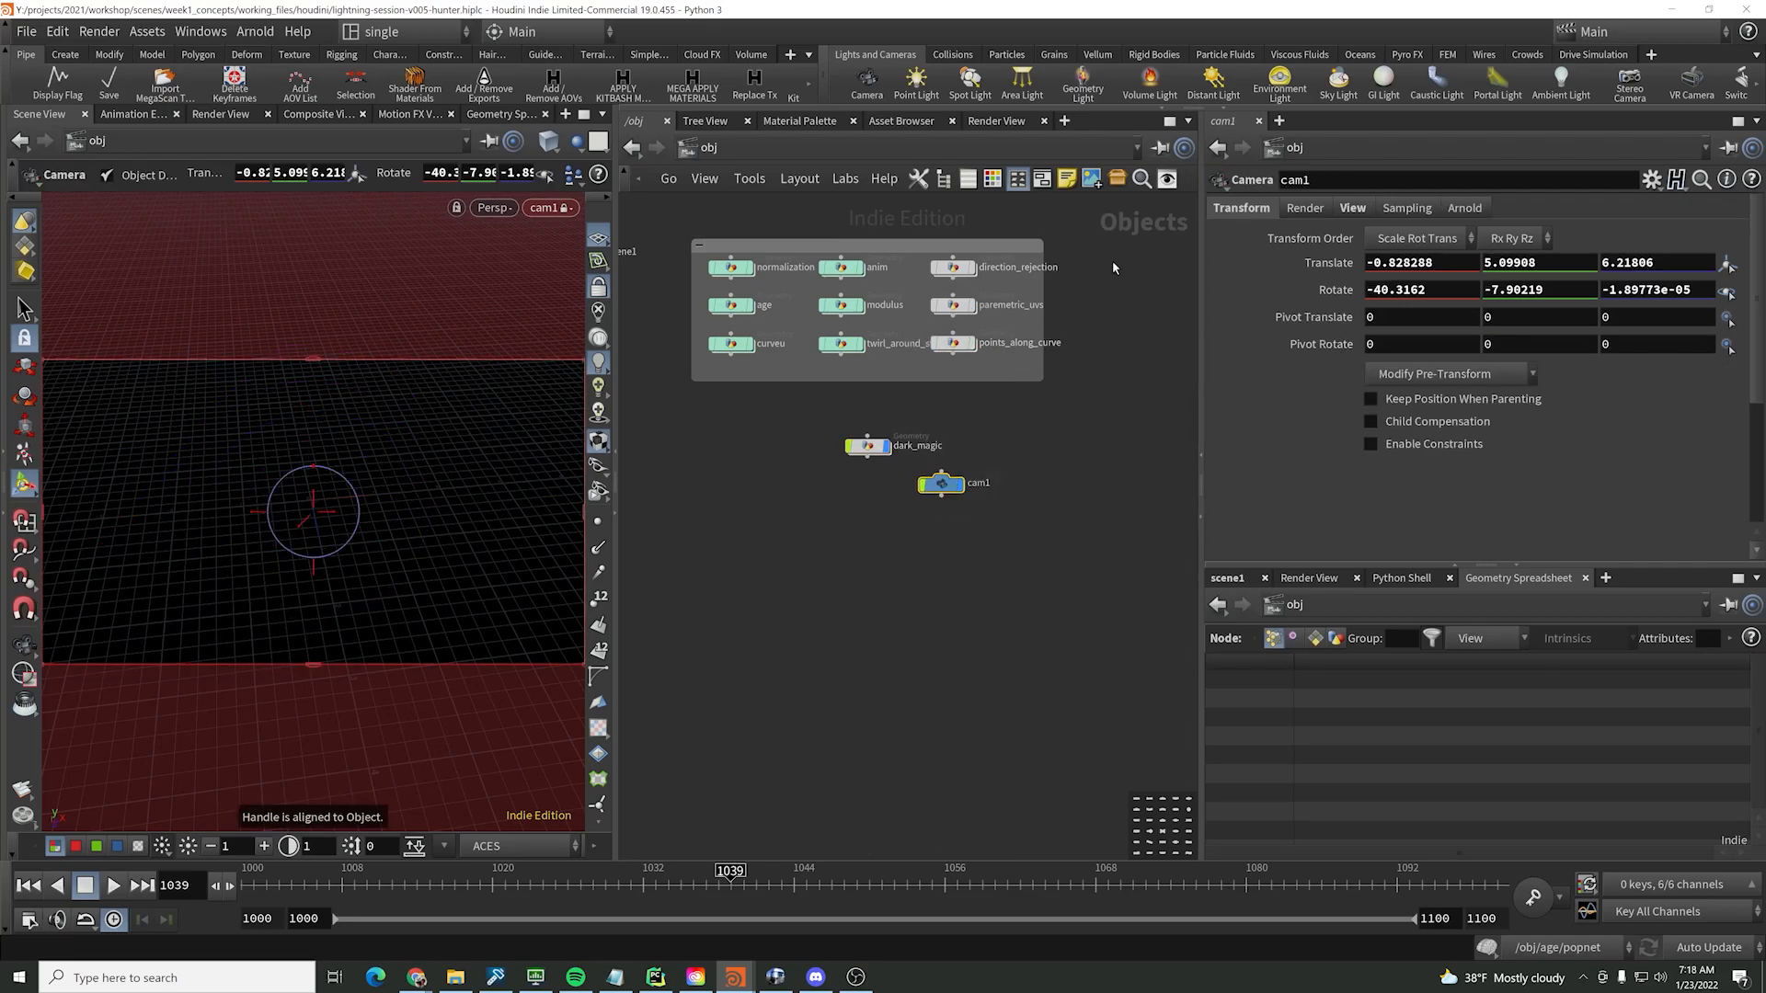
- Rename the new camera renCam and place its node beside dark_magic
double_click(979, 483)
type("renCam")
key("Return")
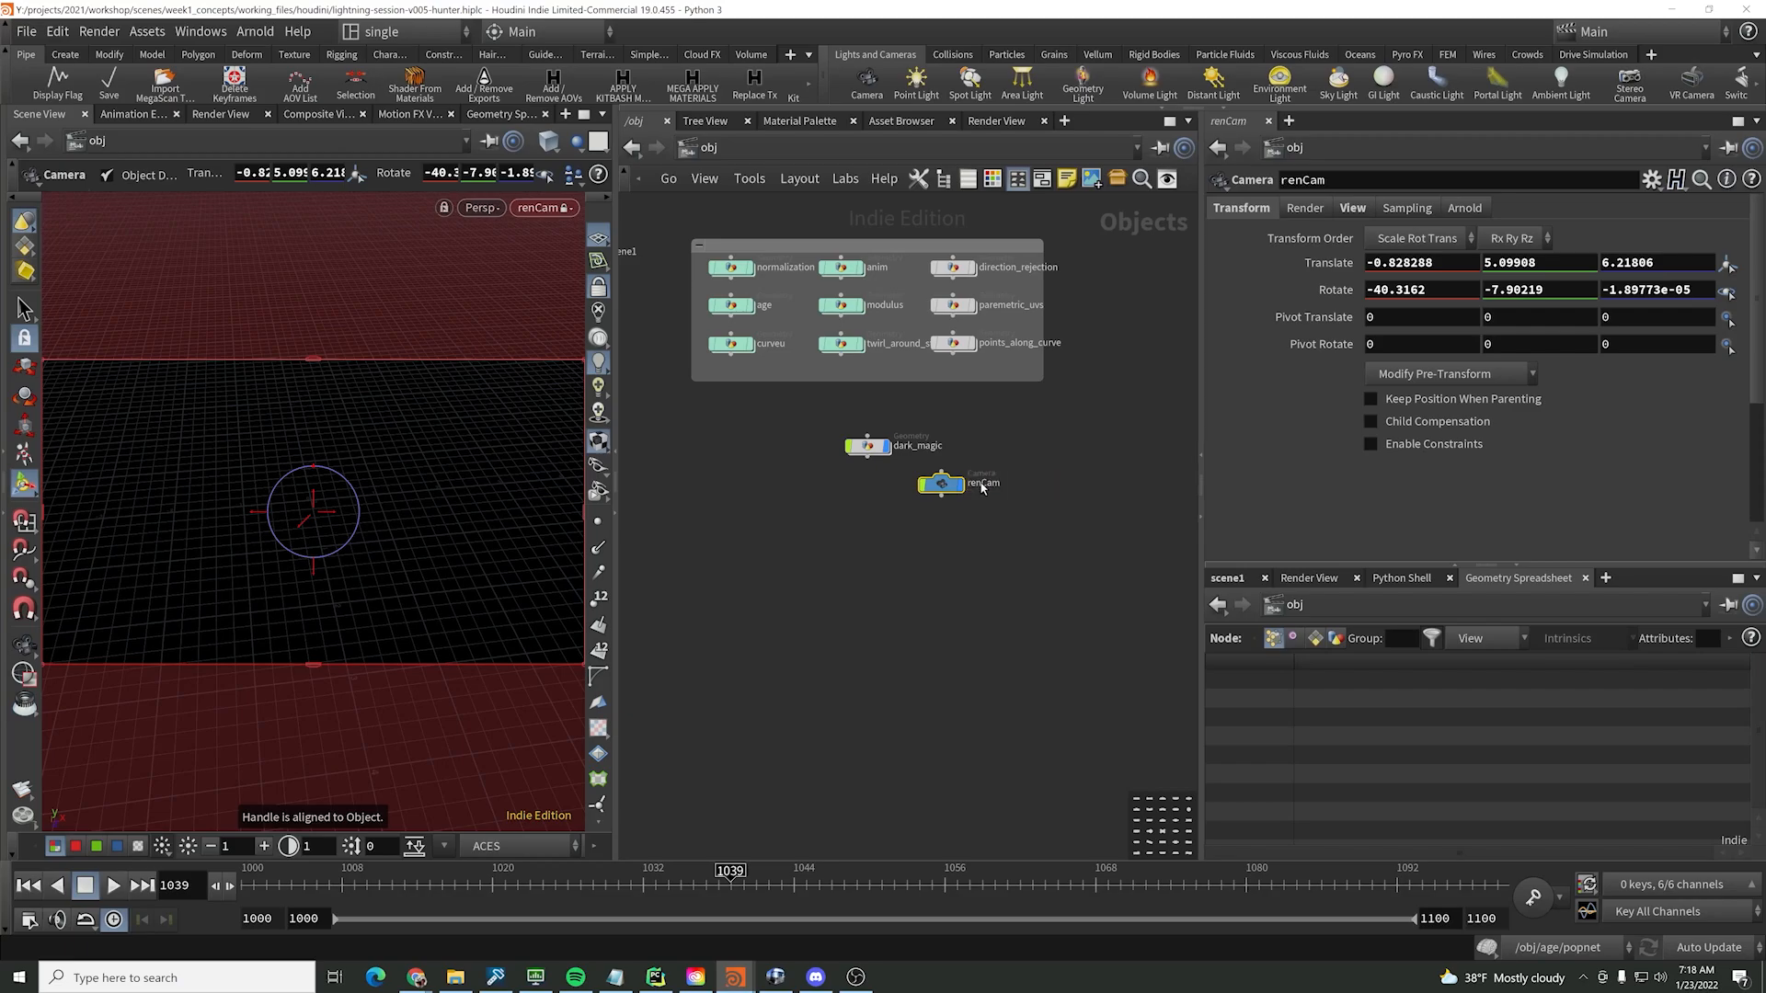
left_click_drag(983, 486, 1025, 448)
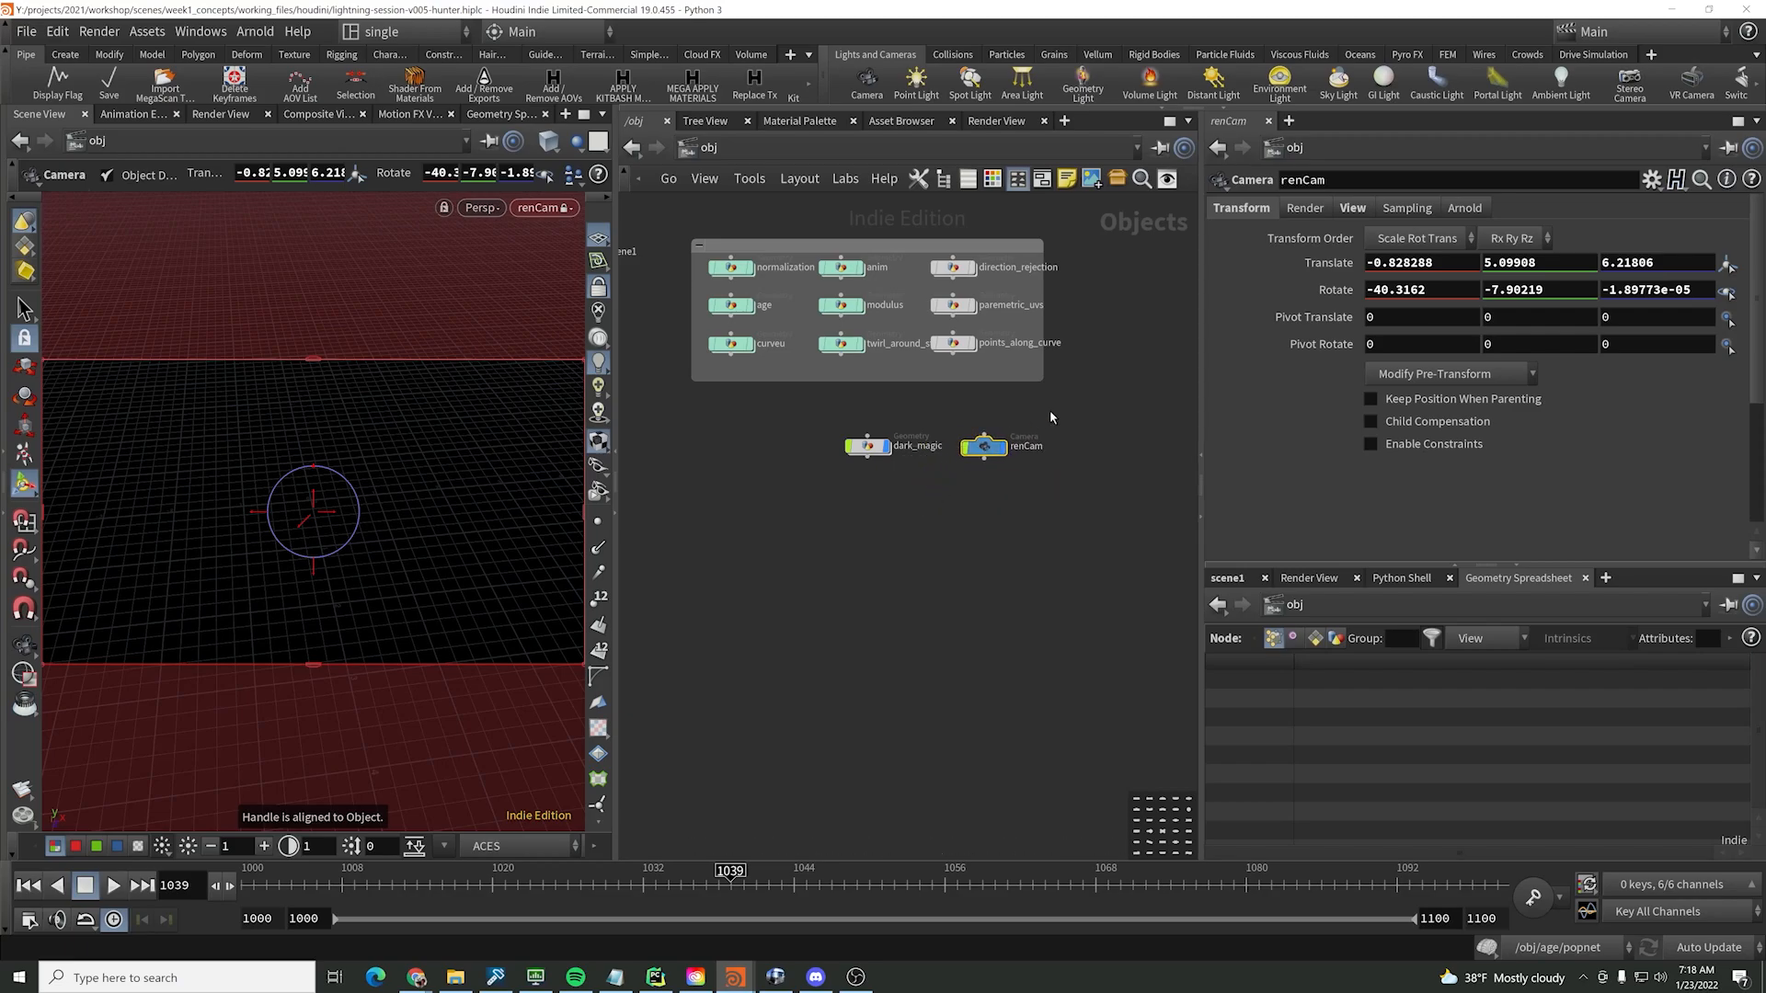
- Reset all translate and rotate values of renCam to 0
left_click(1523, 262)
double_click(1528, 262)
type("0")
key("Tab")
type("0")
key("Tab")
type("0")
key("Tab")
type("0")
key("Tab")
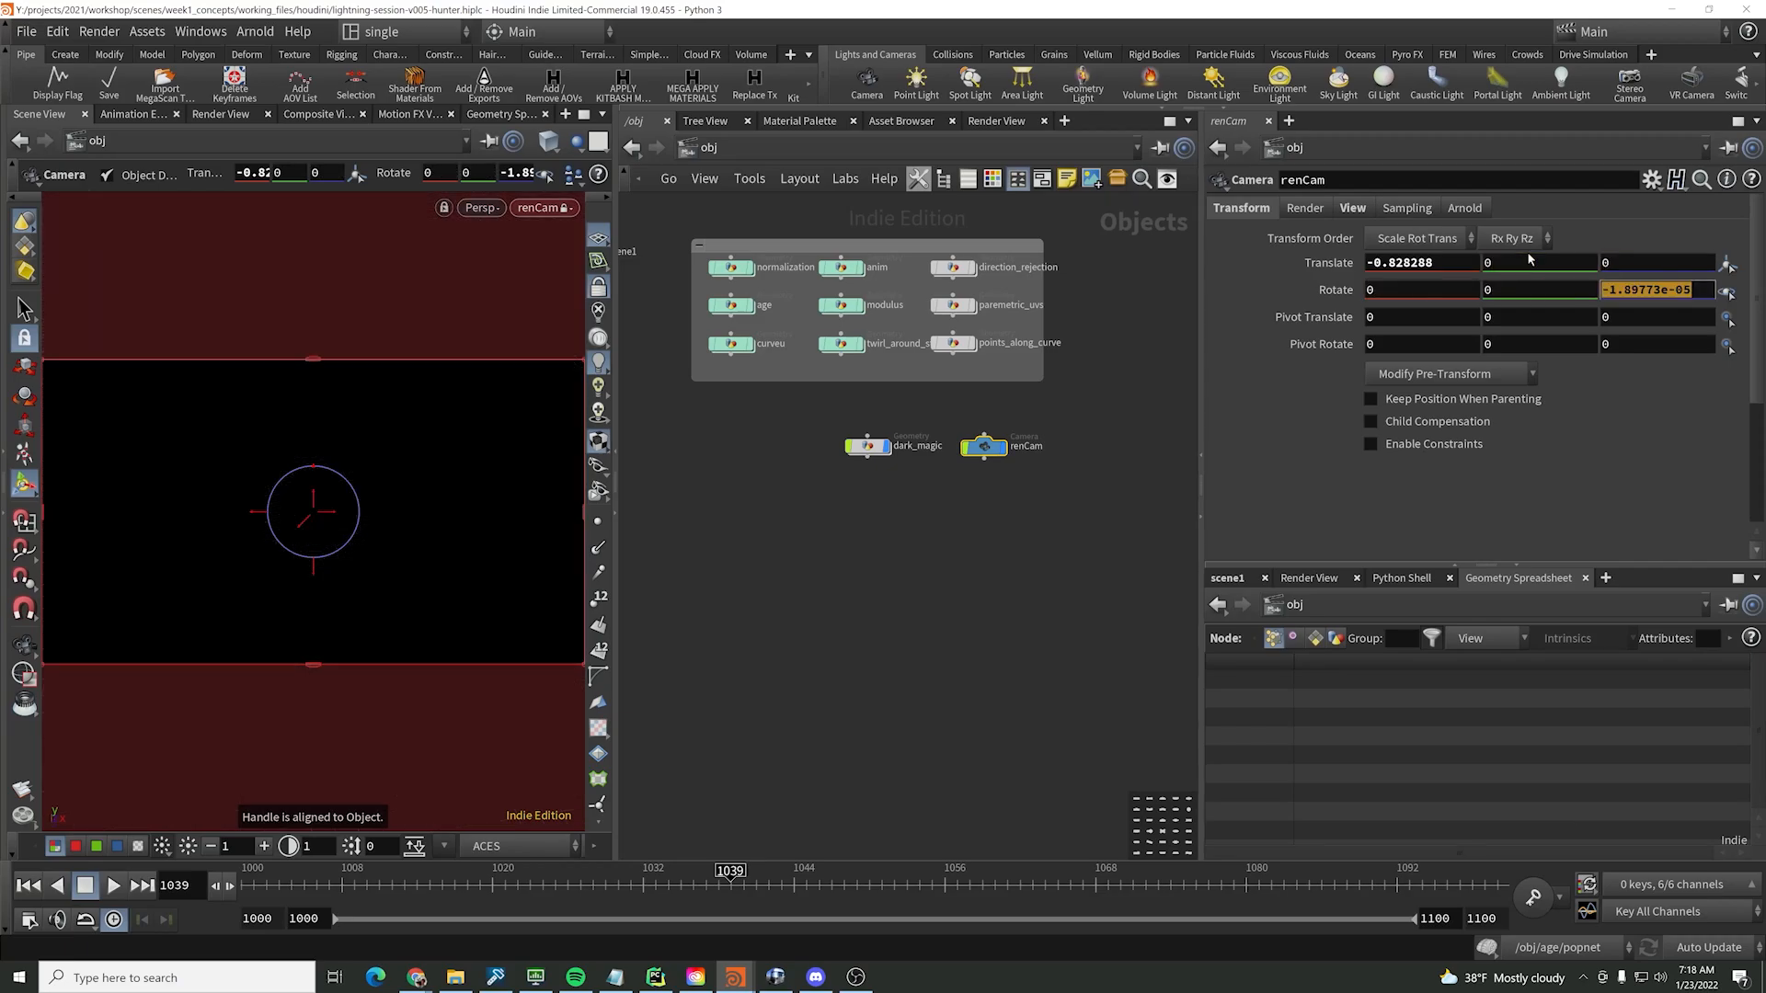
type("0")
key("Tab")
key("shift+Tab")
key("shift+Tab")
key("shift+Tab")
key("shift+Tab")
key("shift+Tab")
key("shift+Tab")
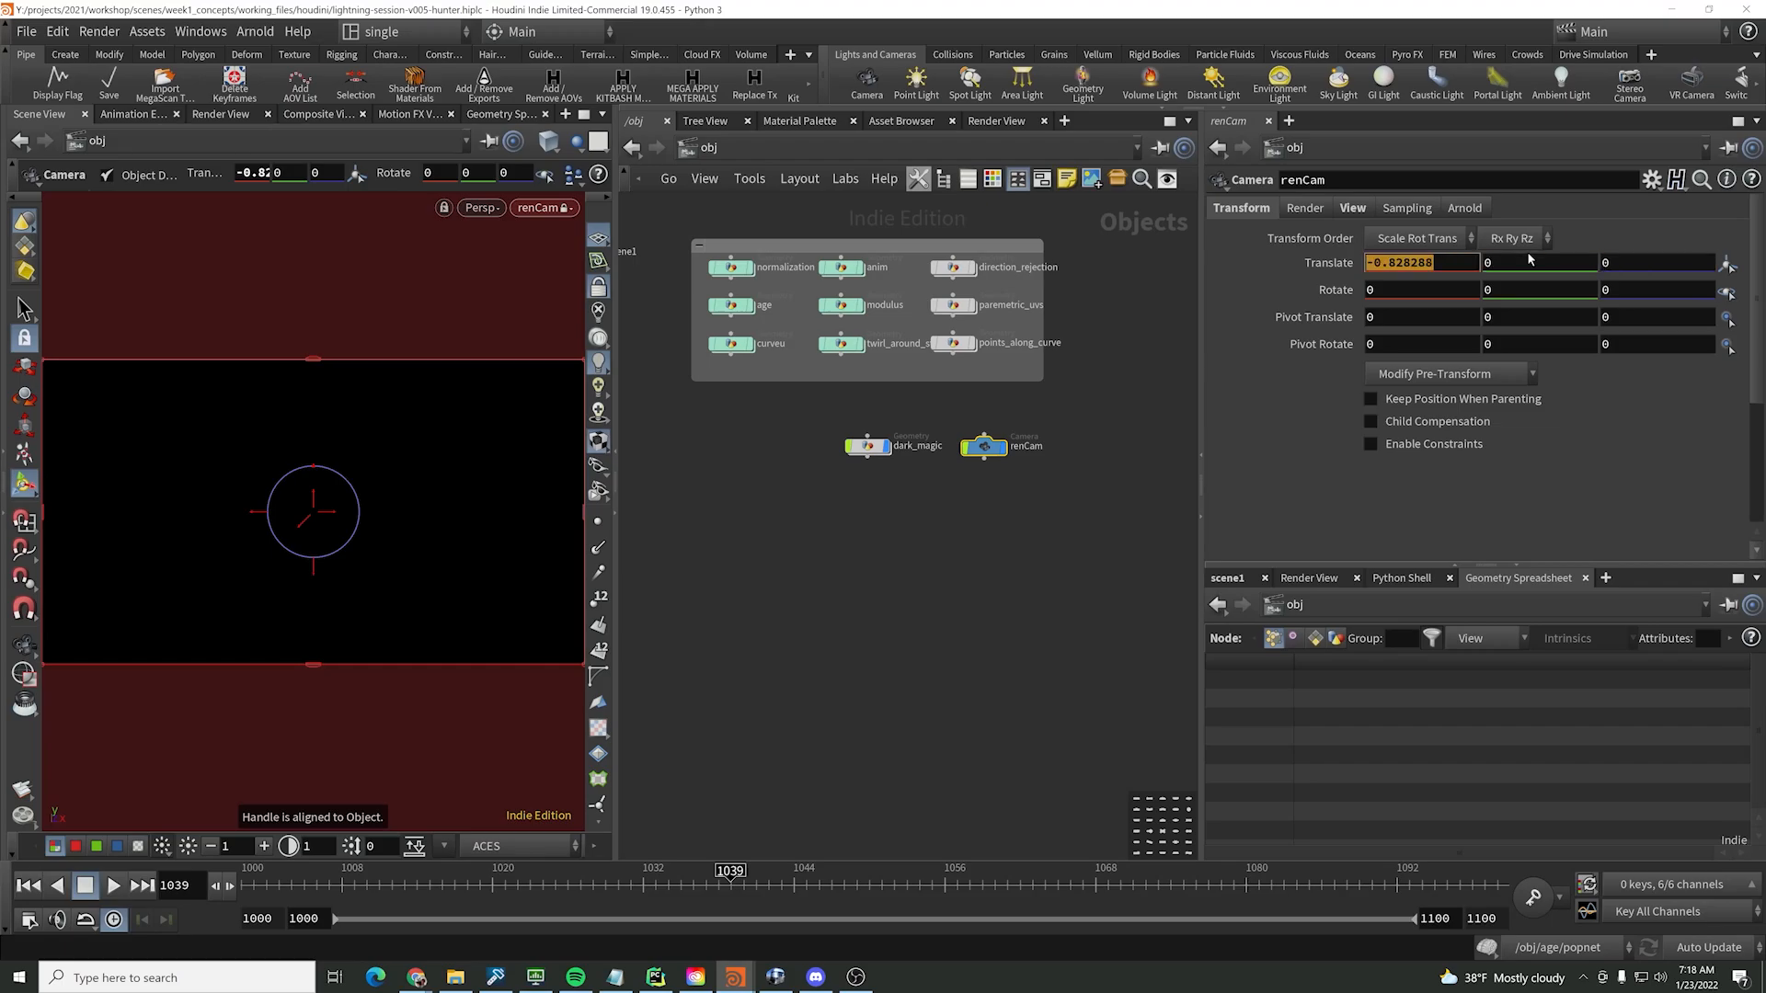
type("0")
key("Return")
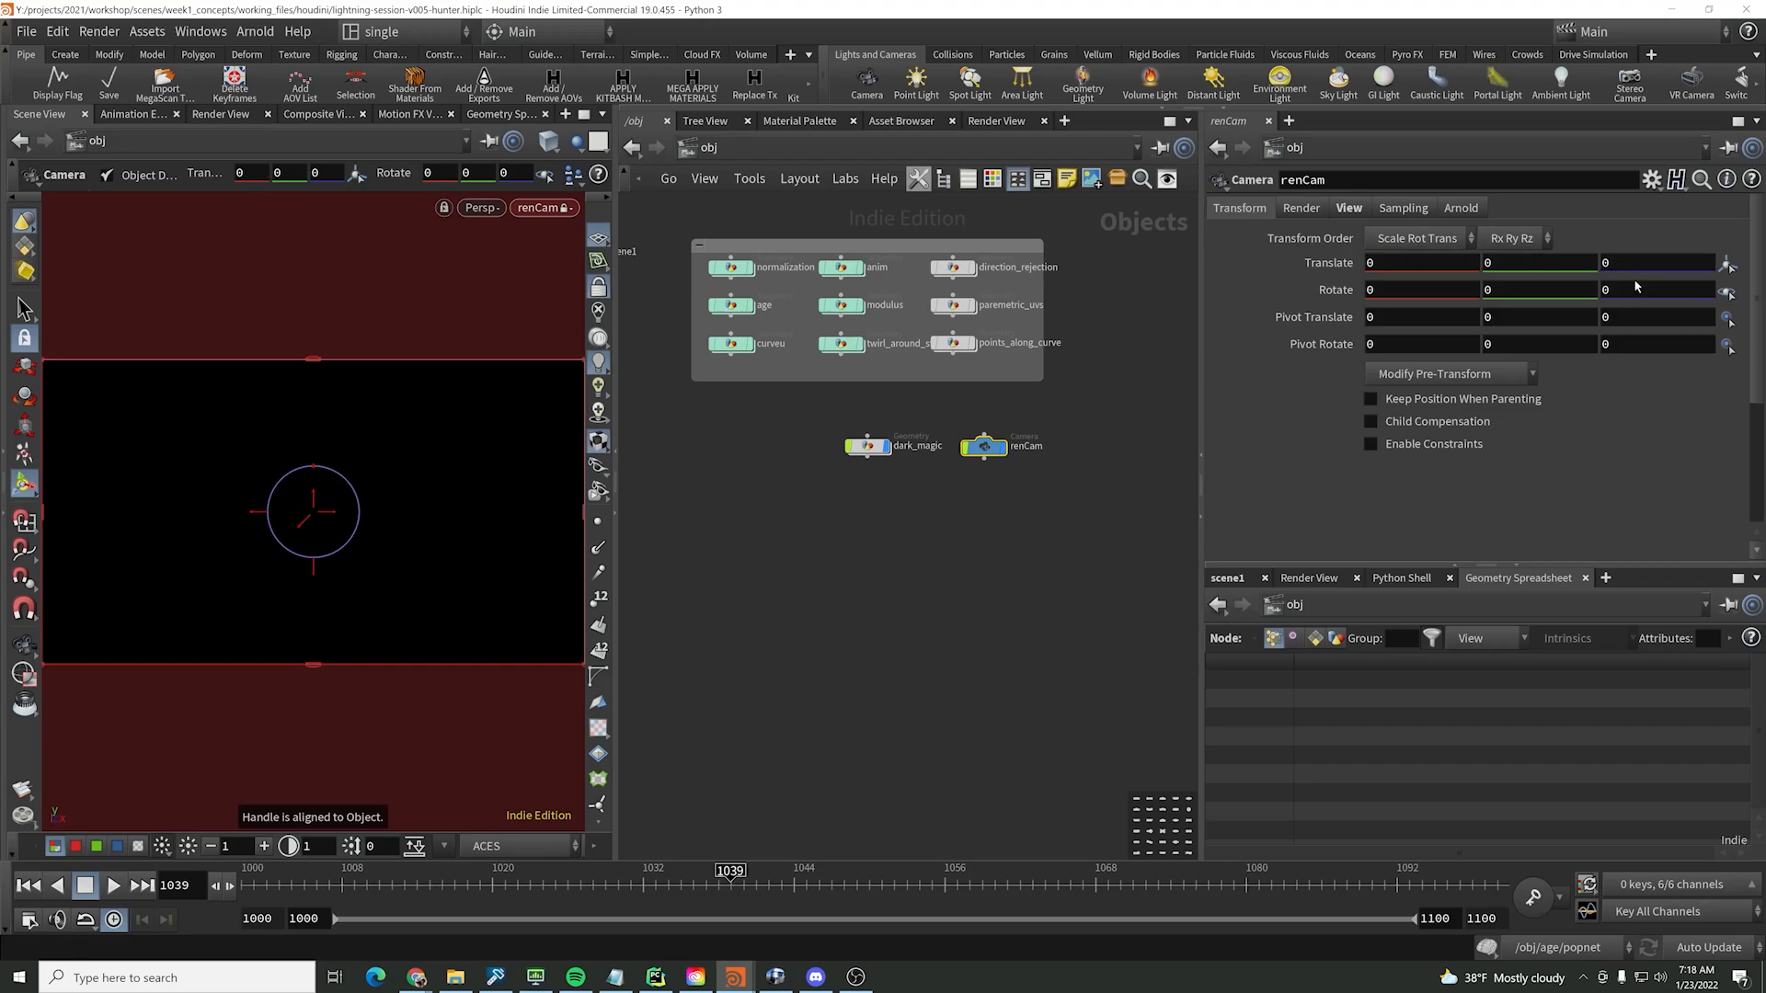
- Move renCam to 0.3 in Y and 3.2 in Z
middle_click_drag(1633, 273, 1552, 266)
middle_click_drag(1578, 270, 1731, 273)
left_click(837, 516)
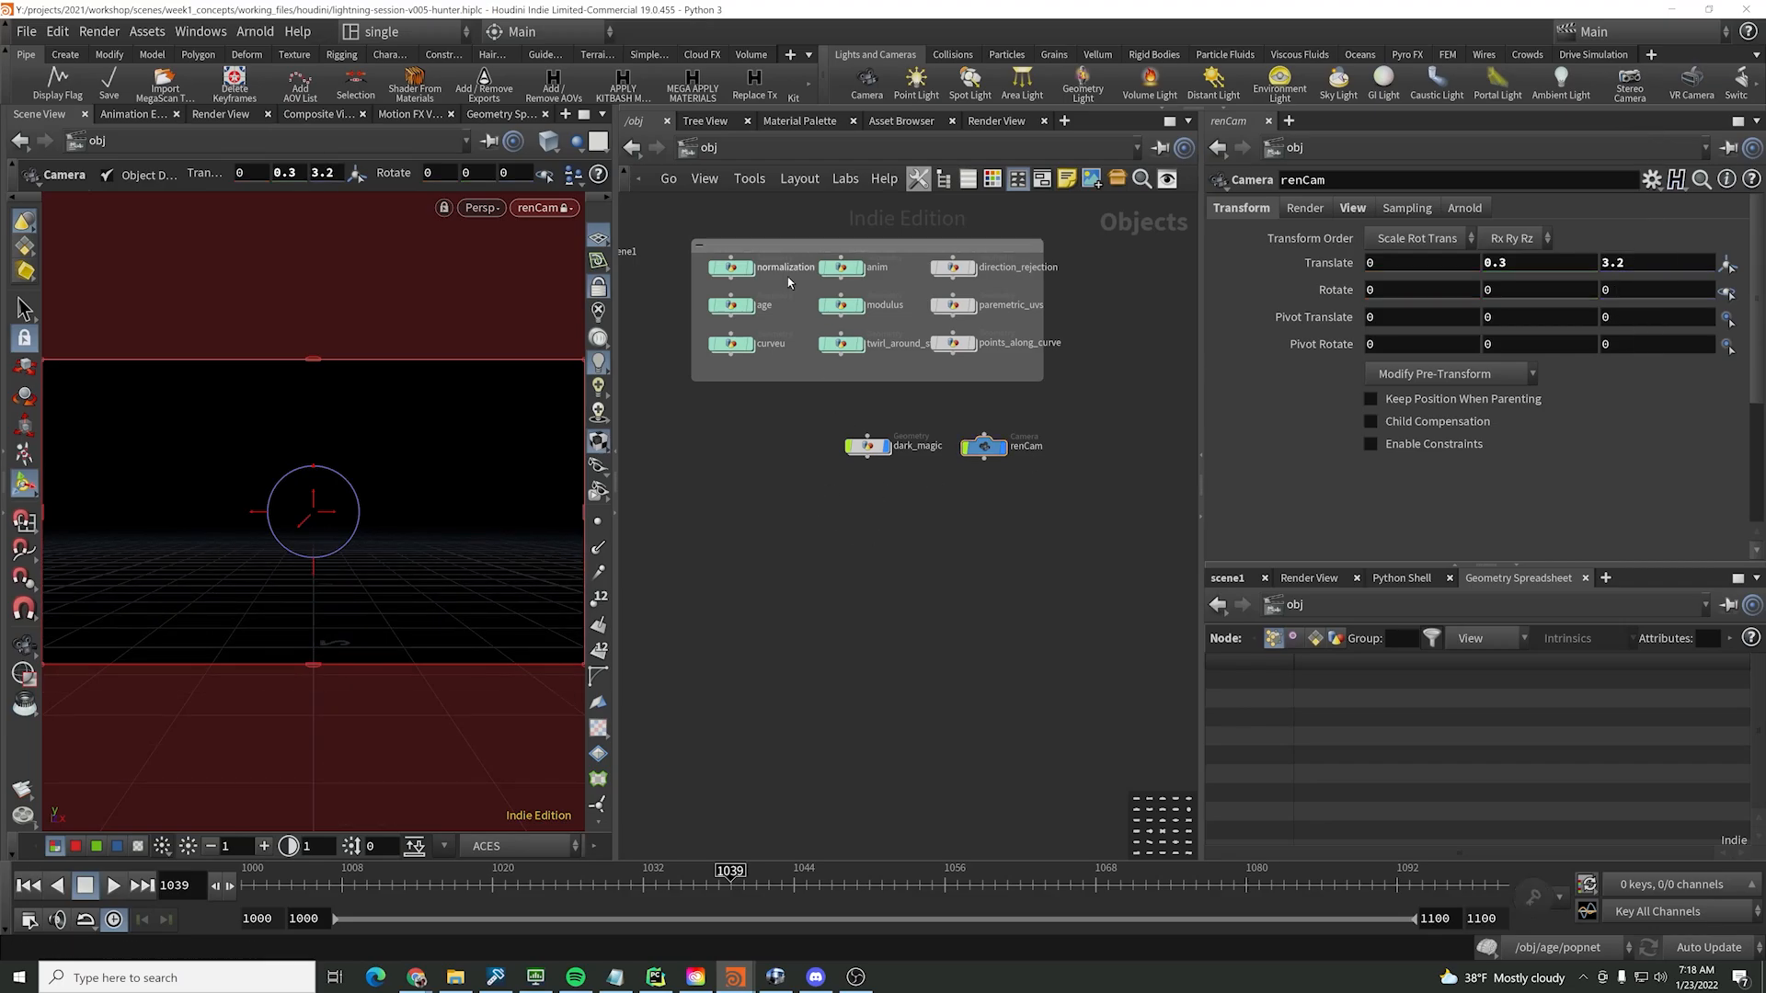
- Unlock renCam from the view and set its resolution to 1920 by 1080
left_click(599, 287)
left_click(1322, 211)
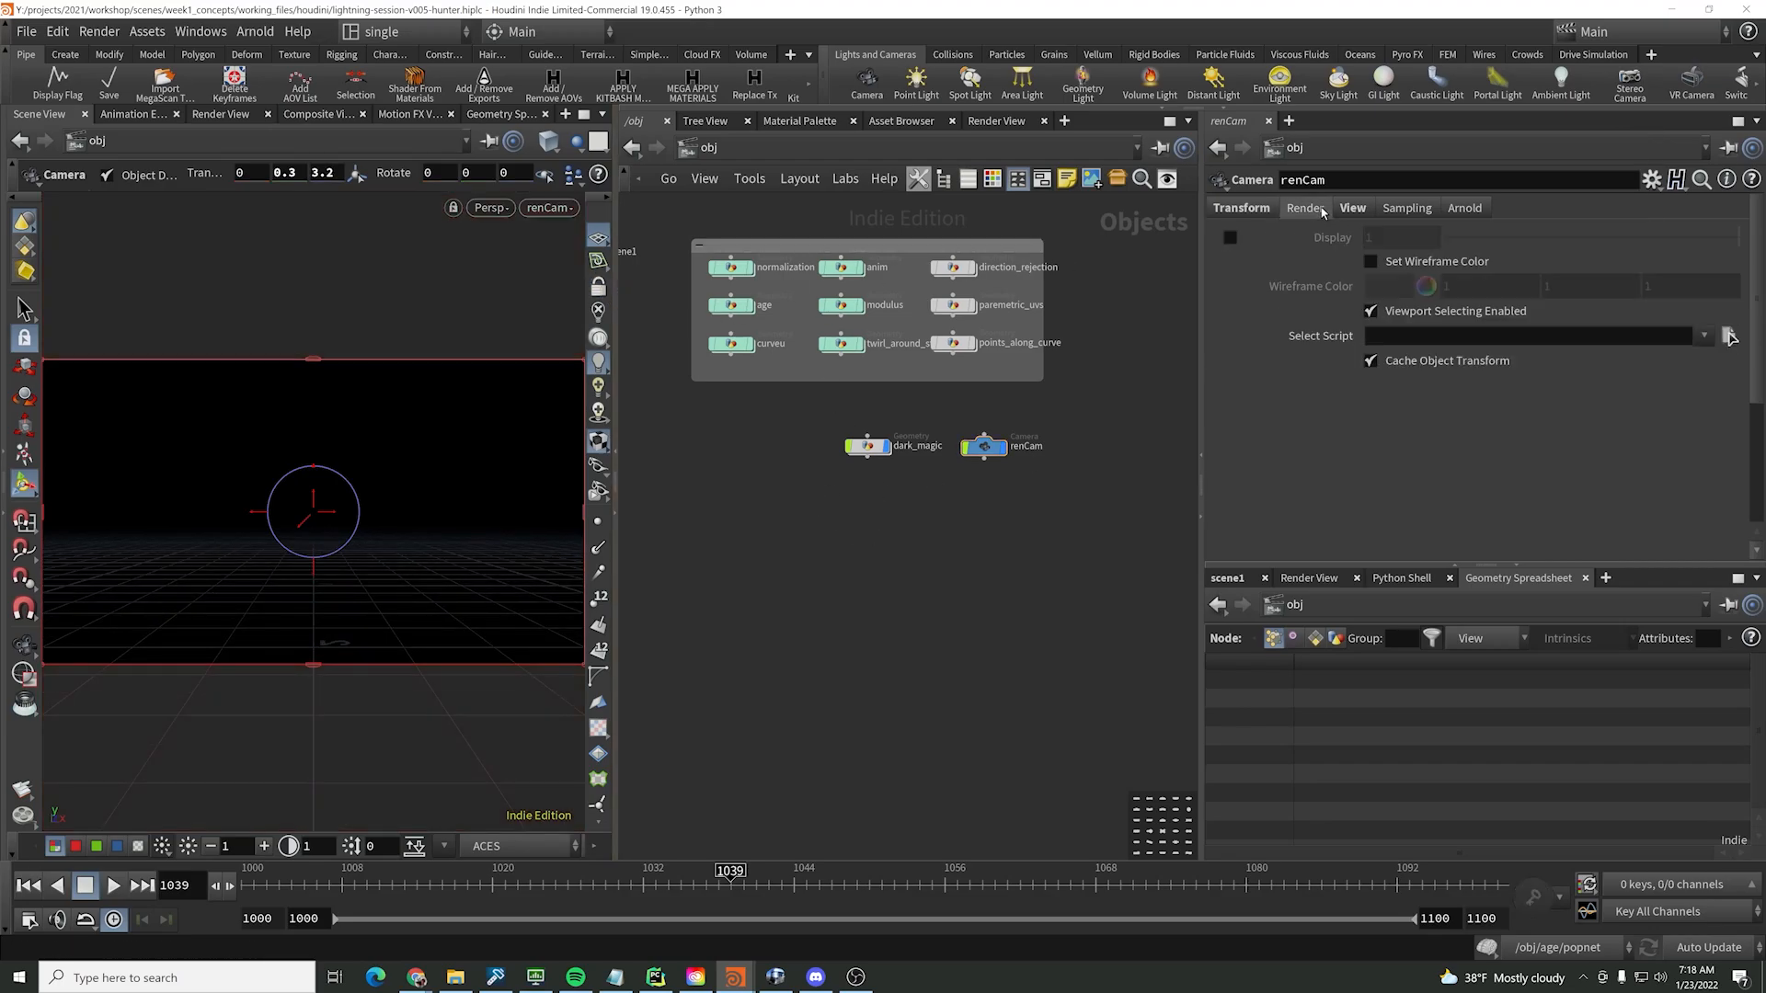
left_click(1365, 212)
double_click(1458, 267)
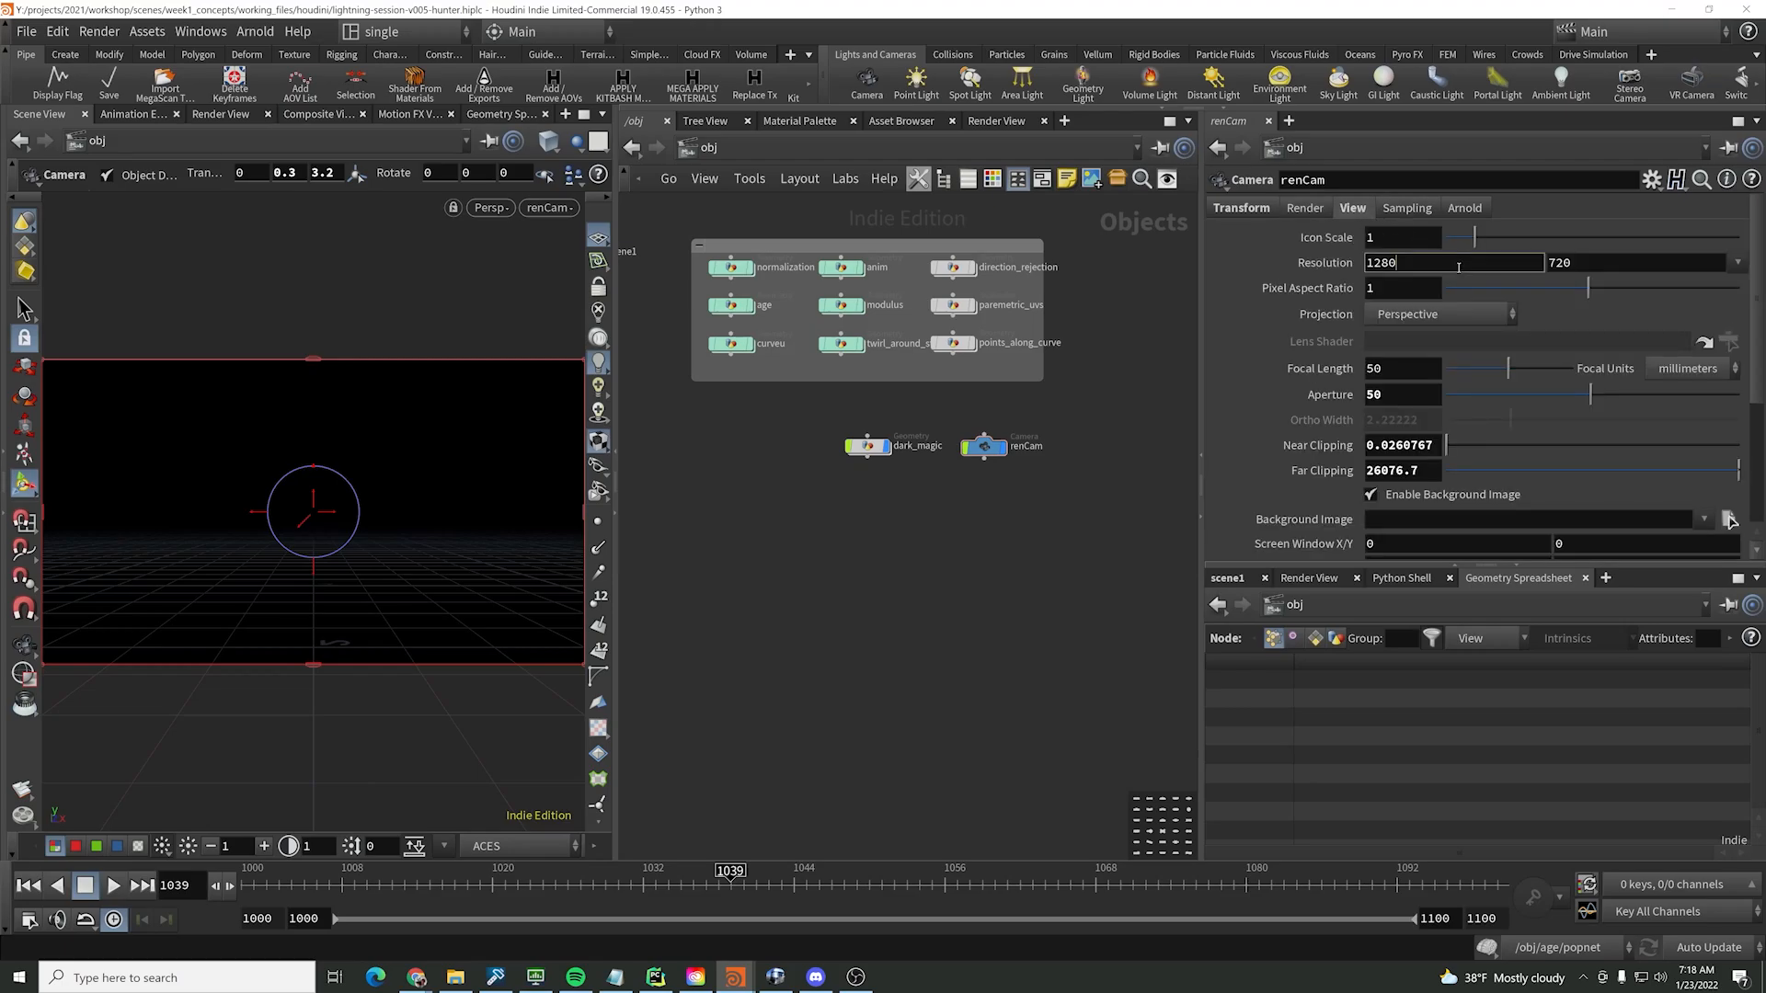
type("1920")
key("Tab")
type("1080")
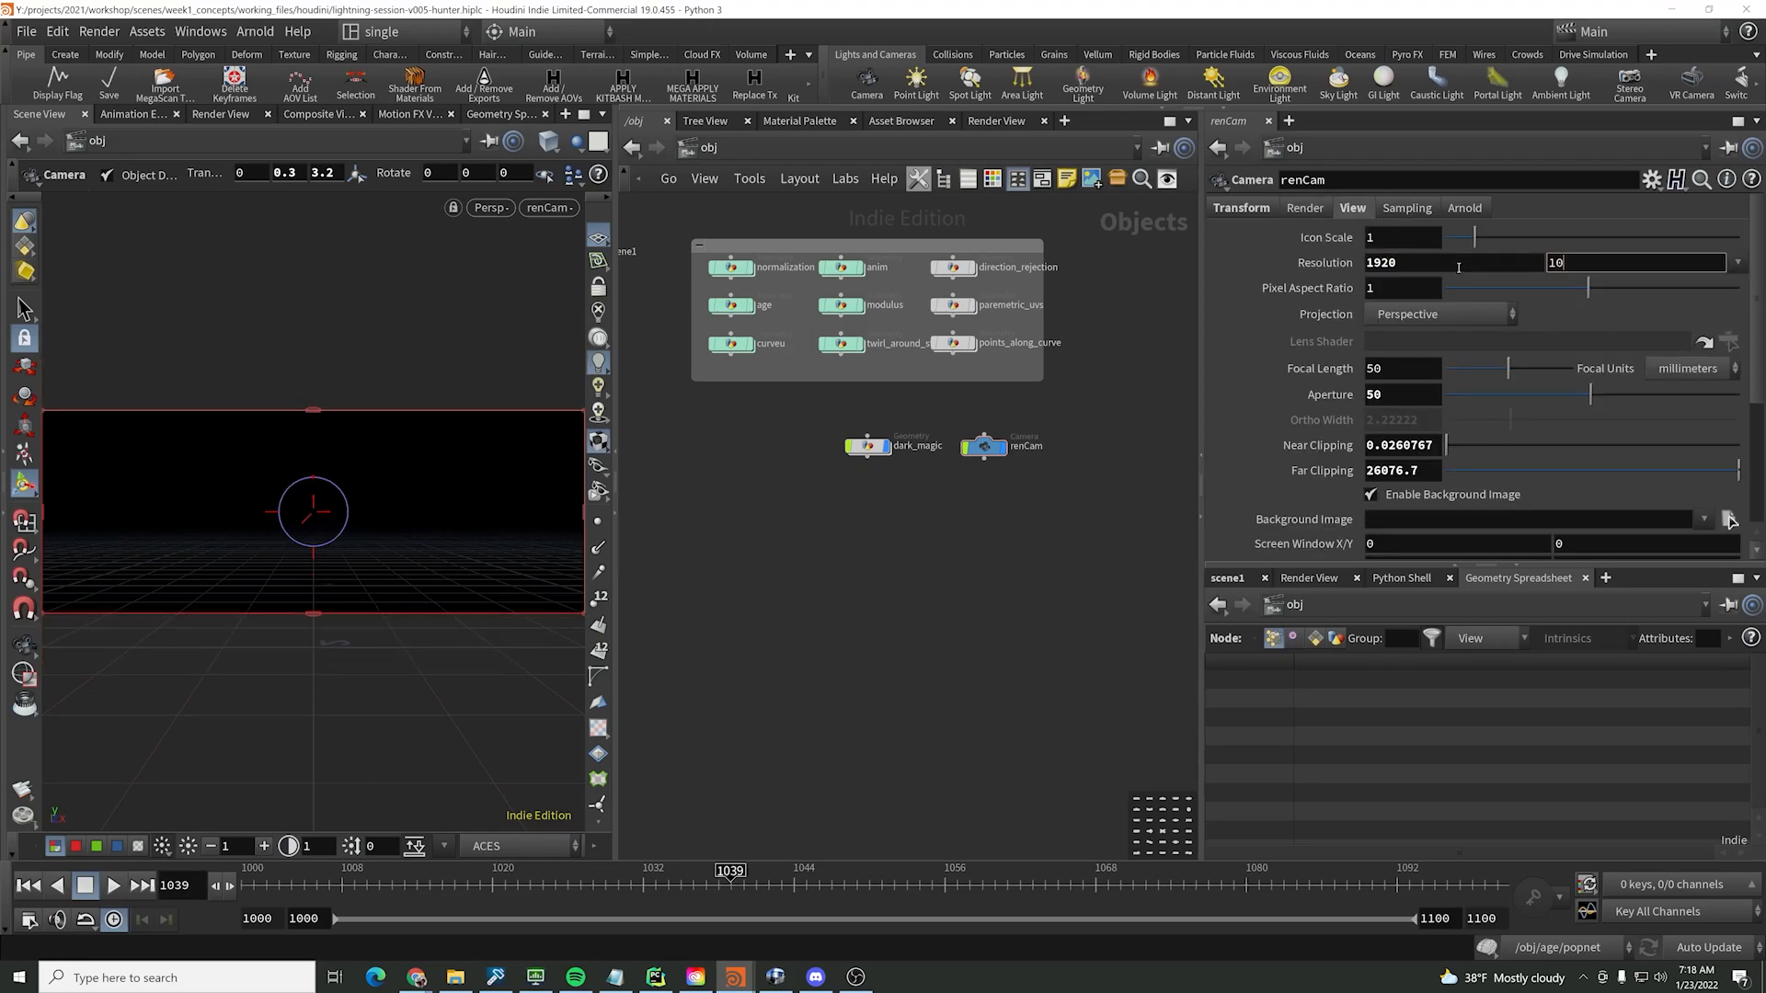
key("Return")
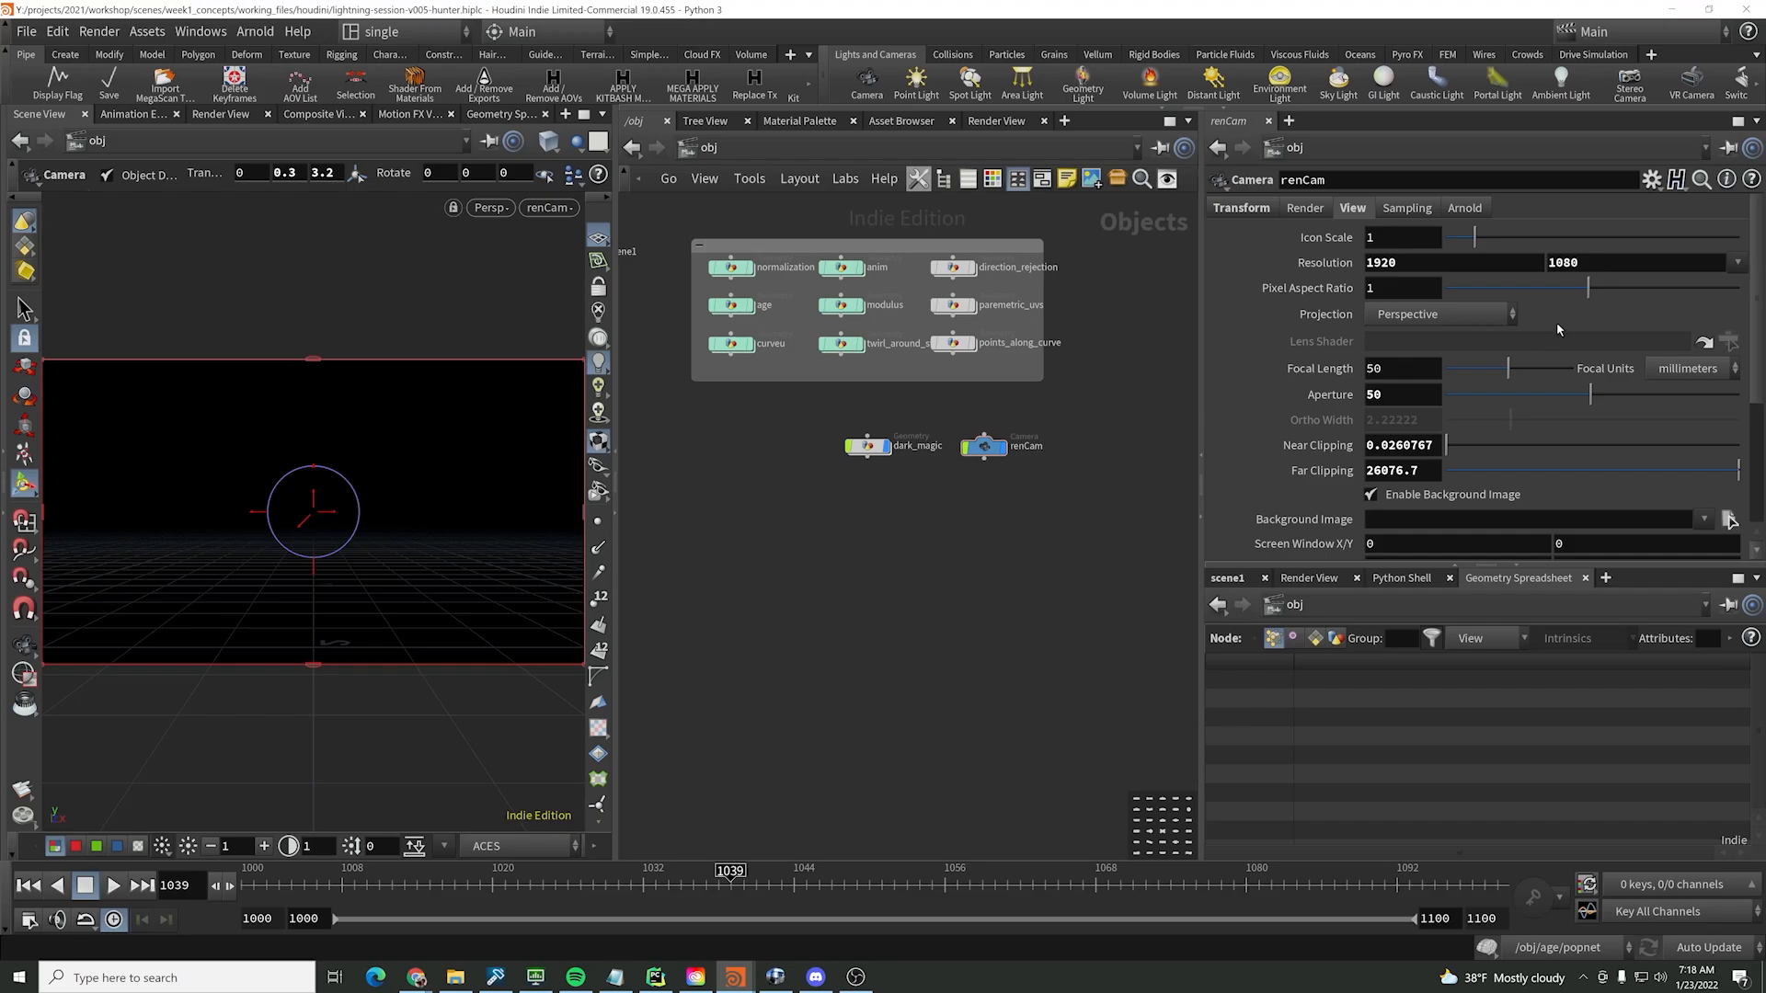
- Set the vertical resolution of renCam to 823 for a wider frame
left_click(1608, 241)
key("ctrl+z")
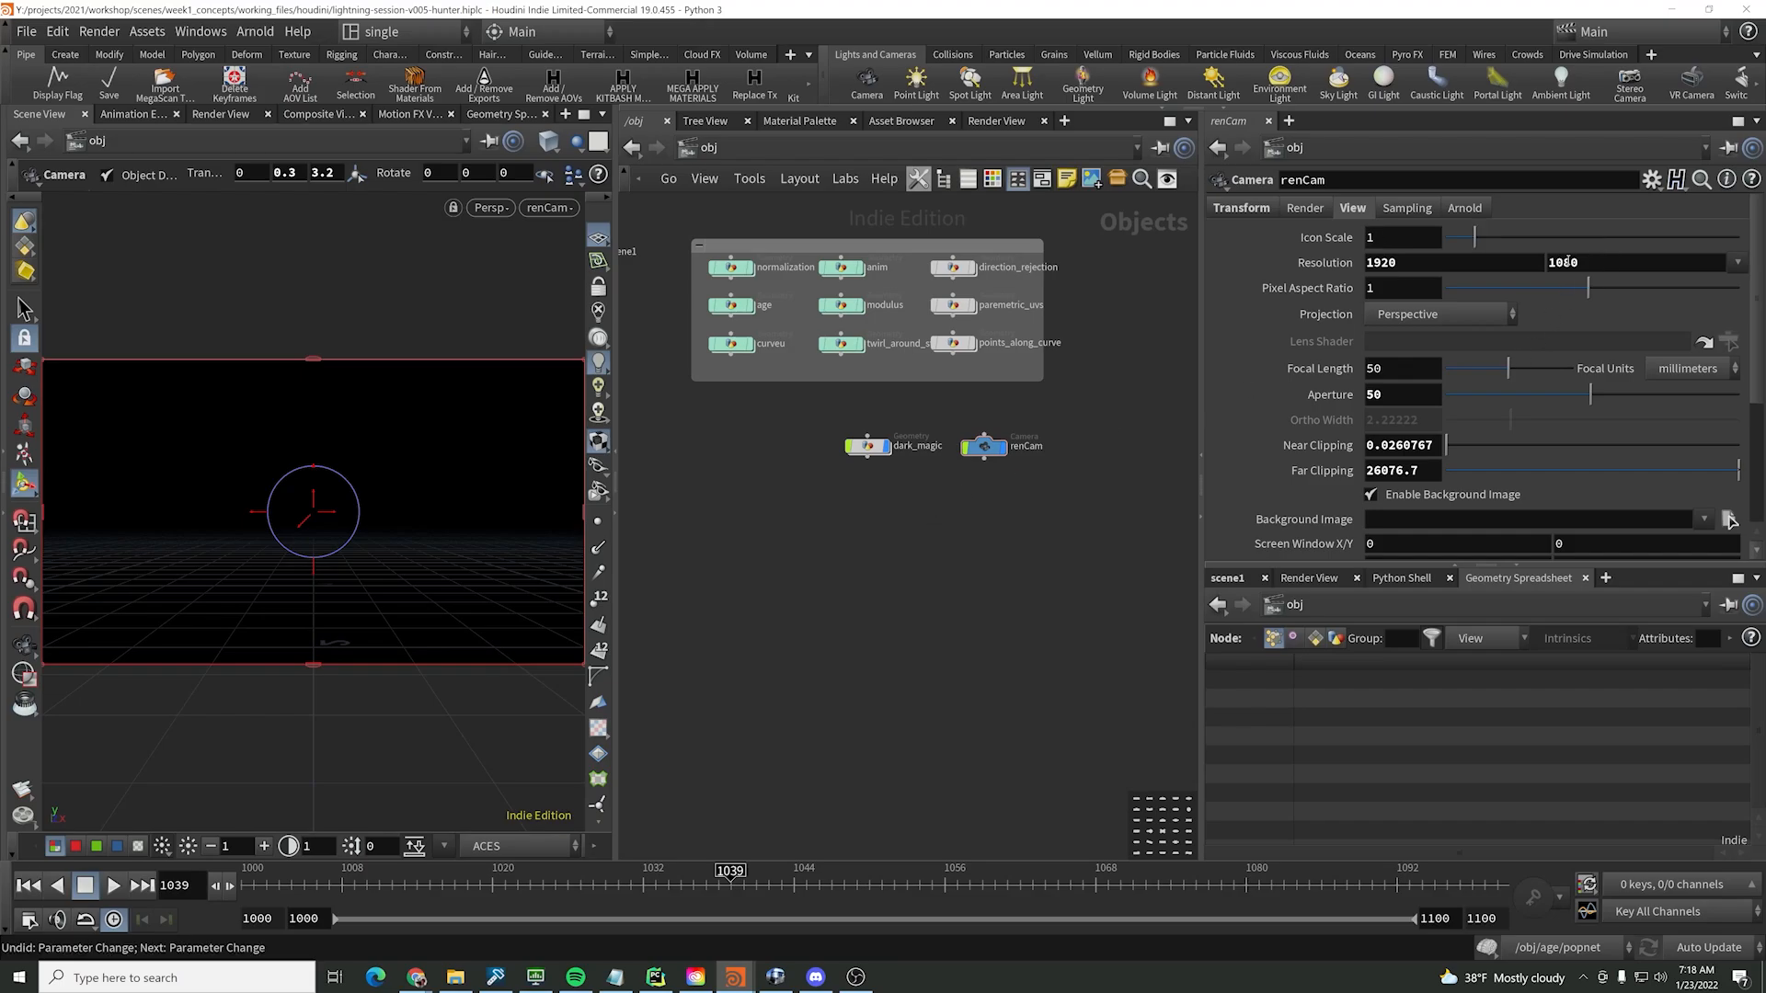
left_click(1595, 265)
type("823")
key("Return")
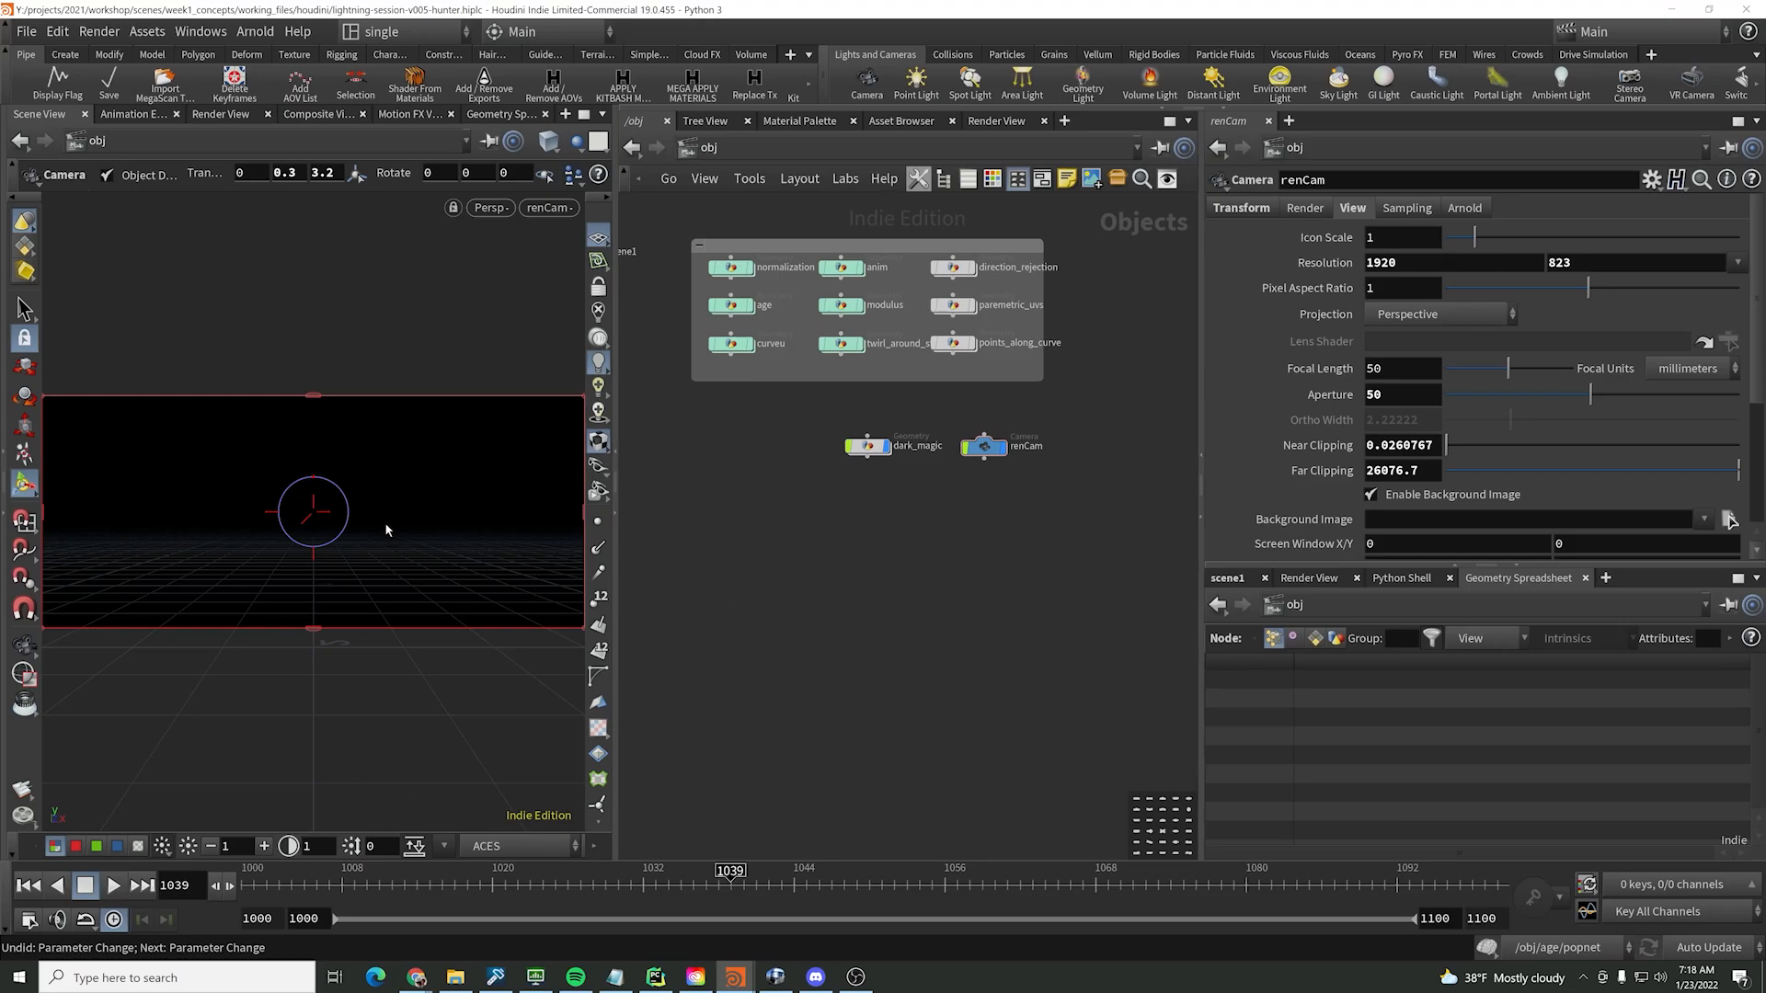
- Enter the dark_magic geometry network and add a Curve node
scroll(947, 423, "up", 2)
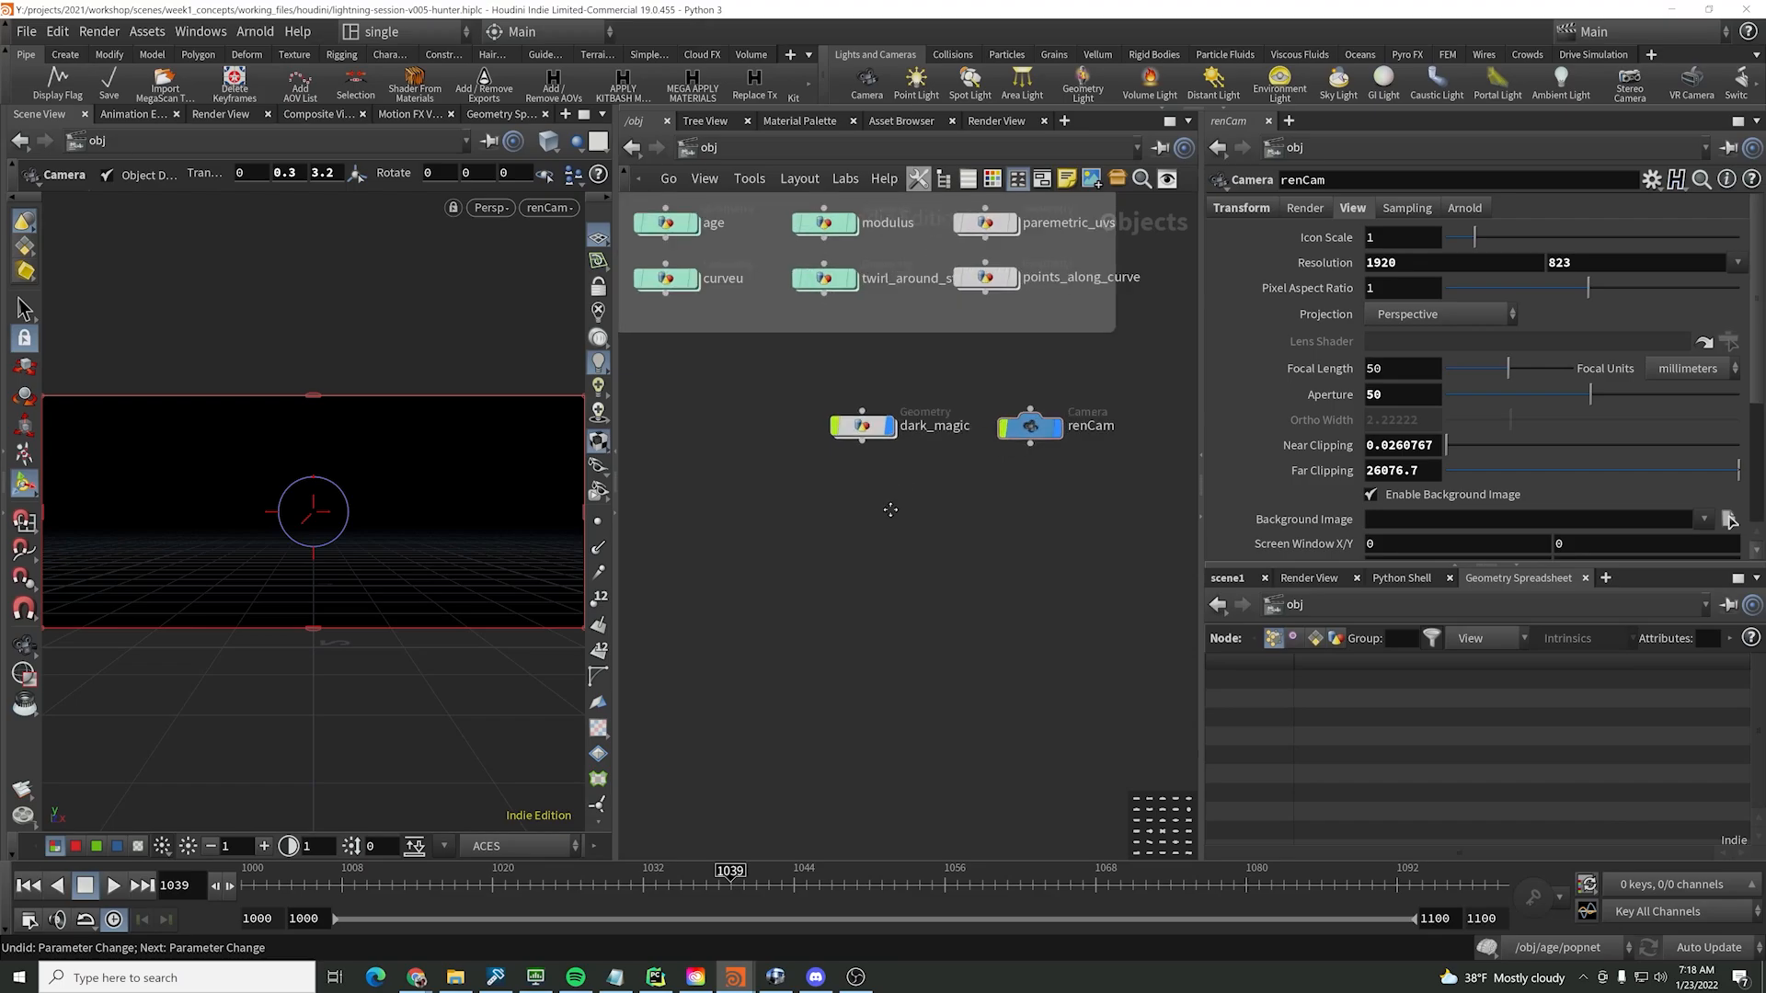
left_click(954, 443)
double_click(956, 444)
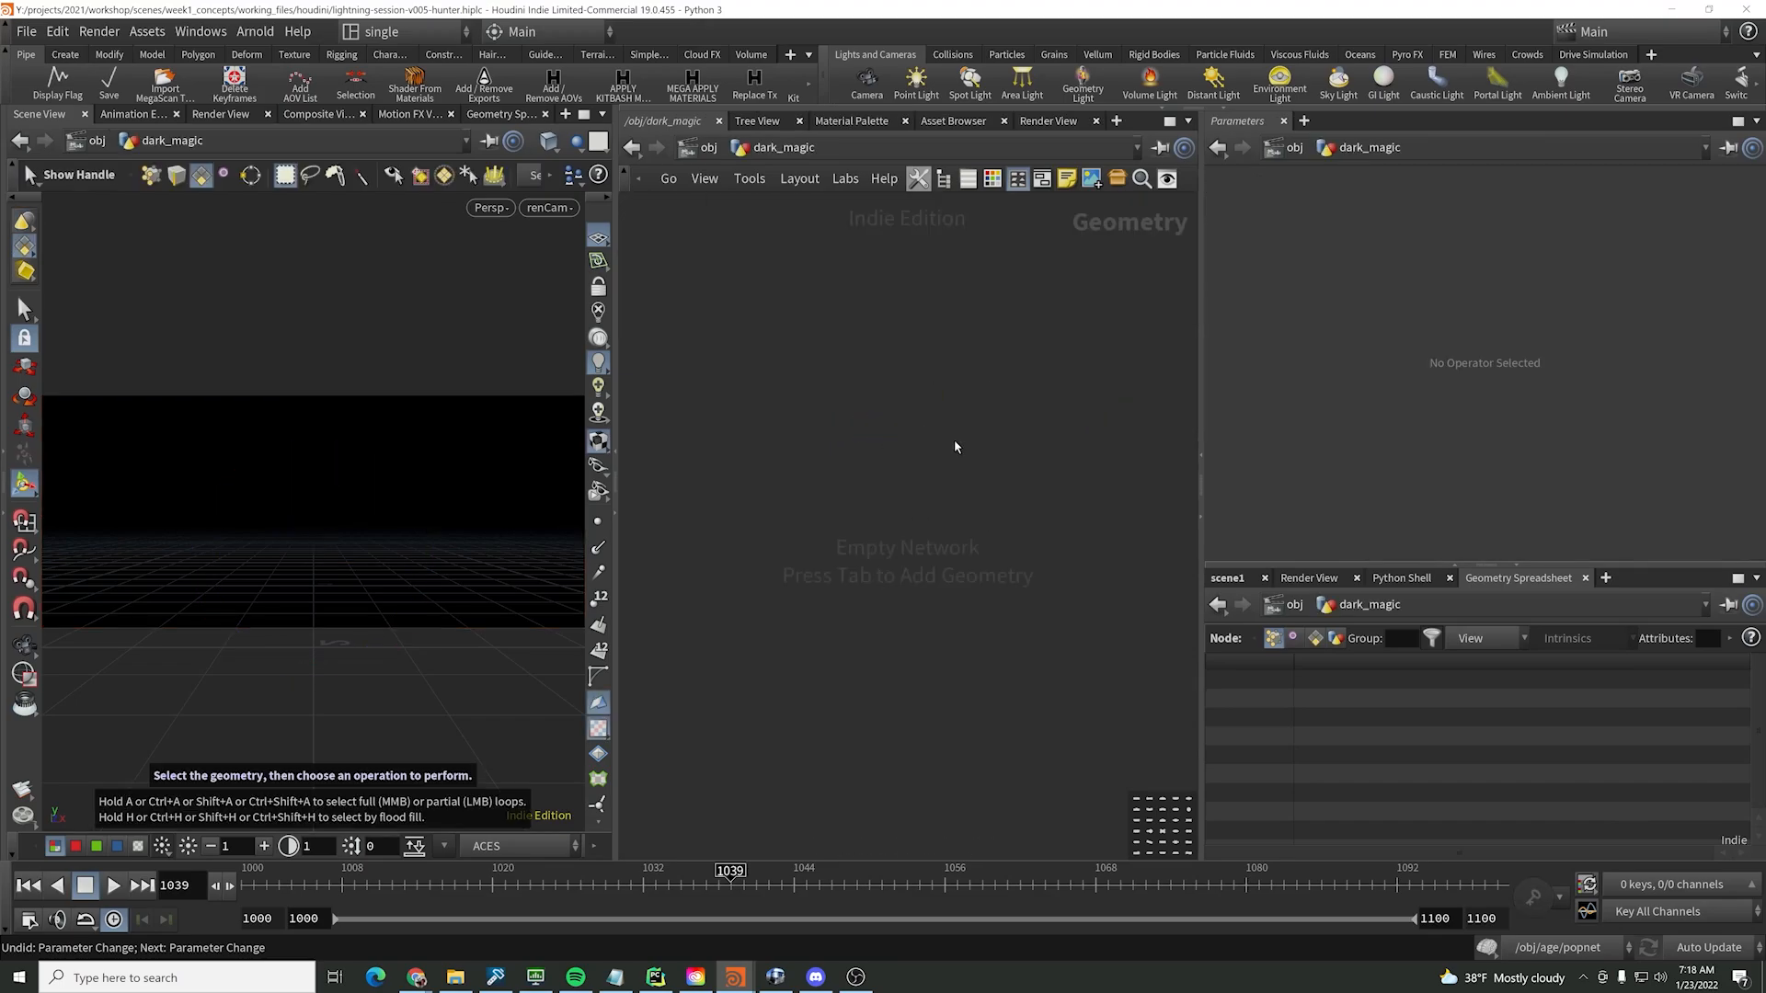
key("Tab")
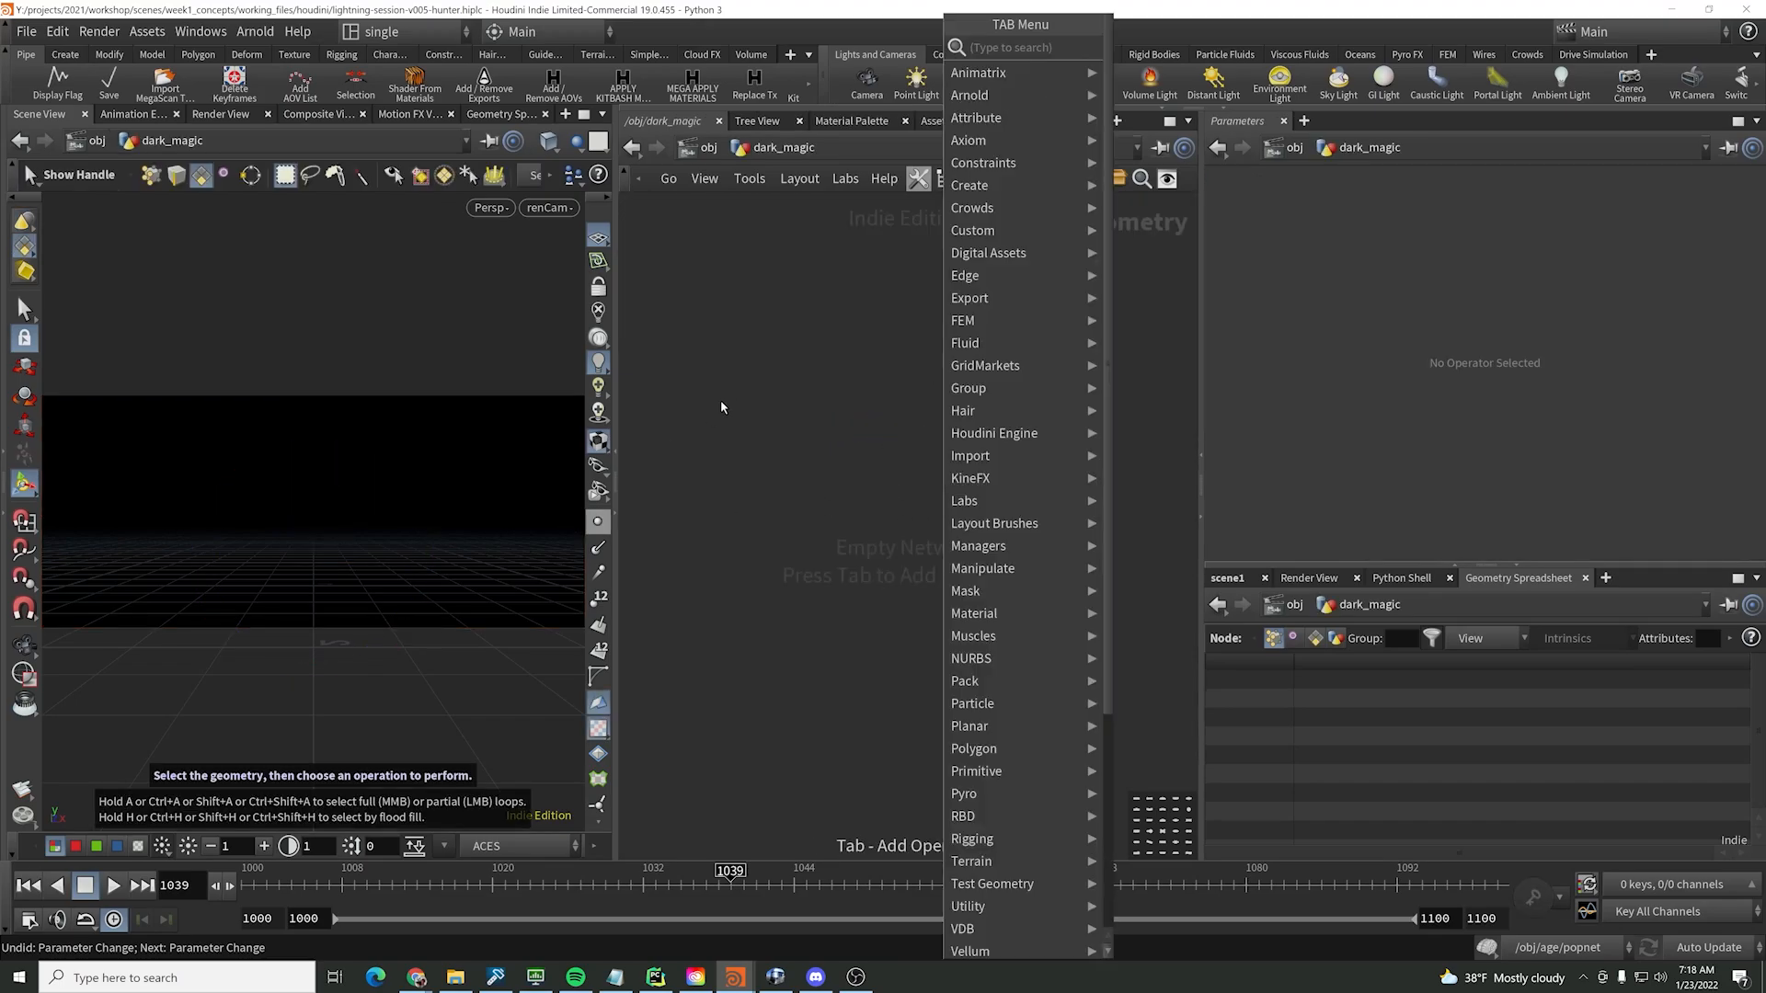
key("Tab")
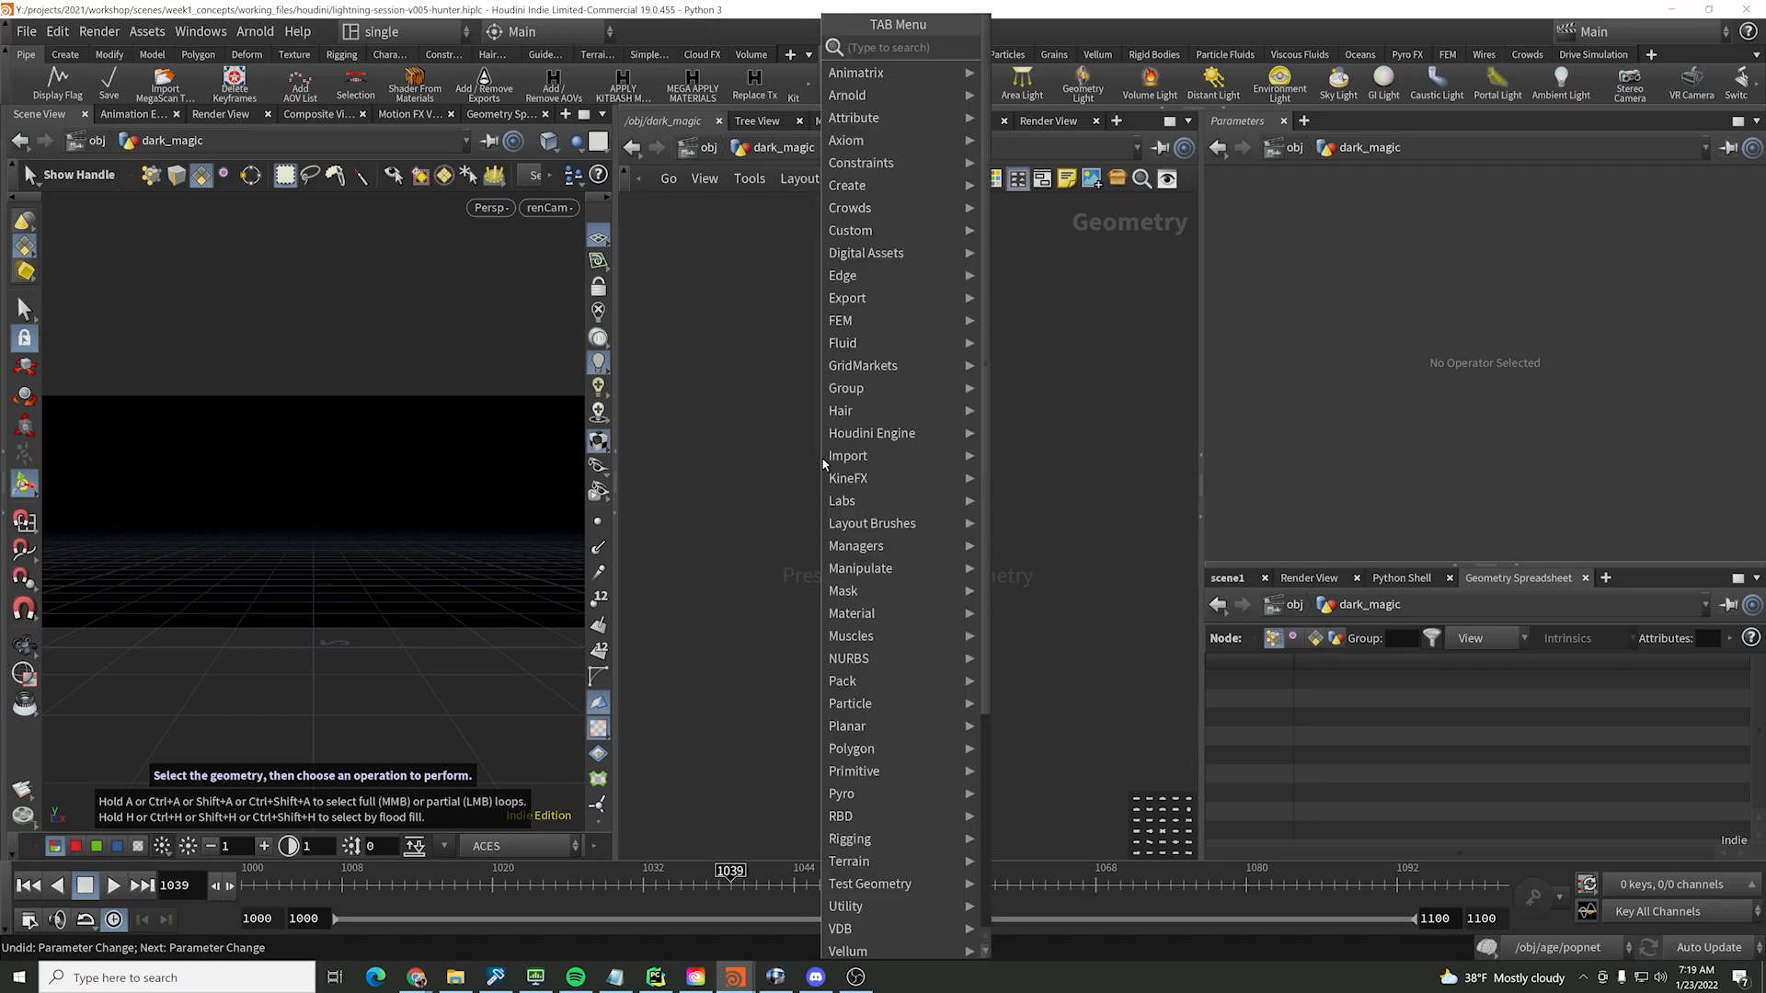
type("cur")
key("Return")
left_click(822, 459)
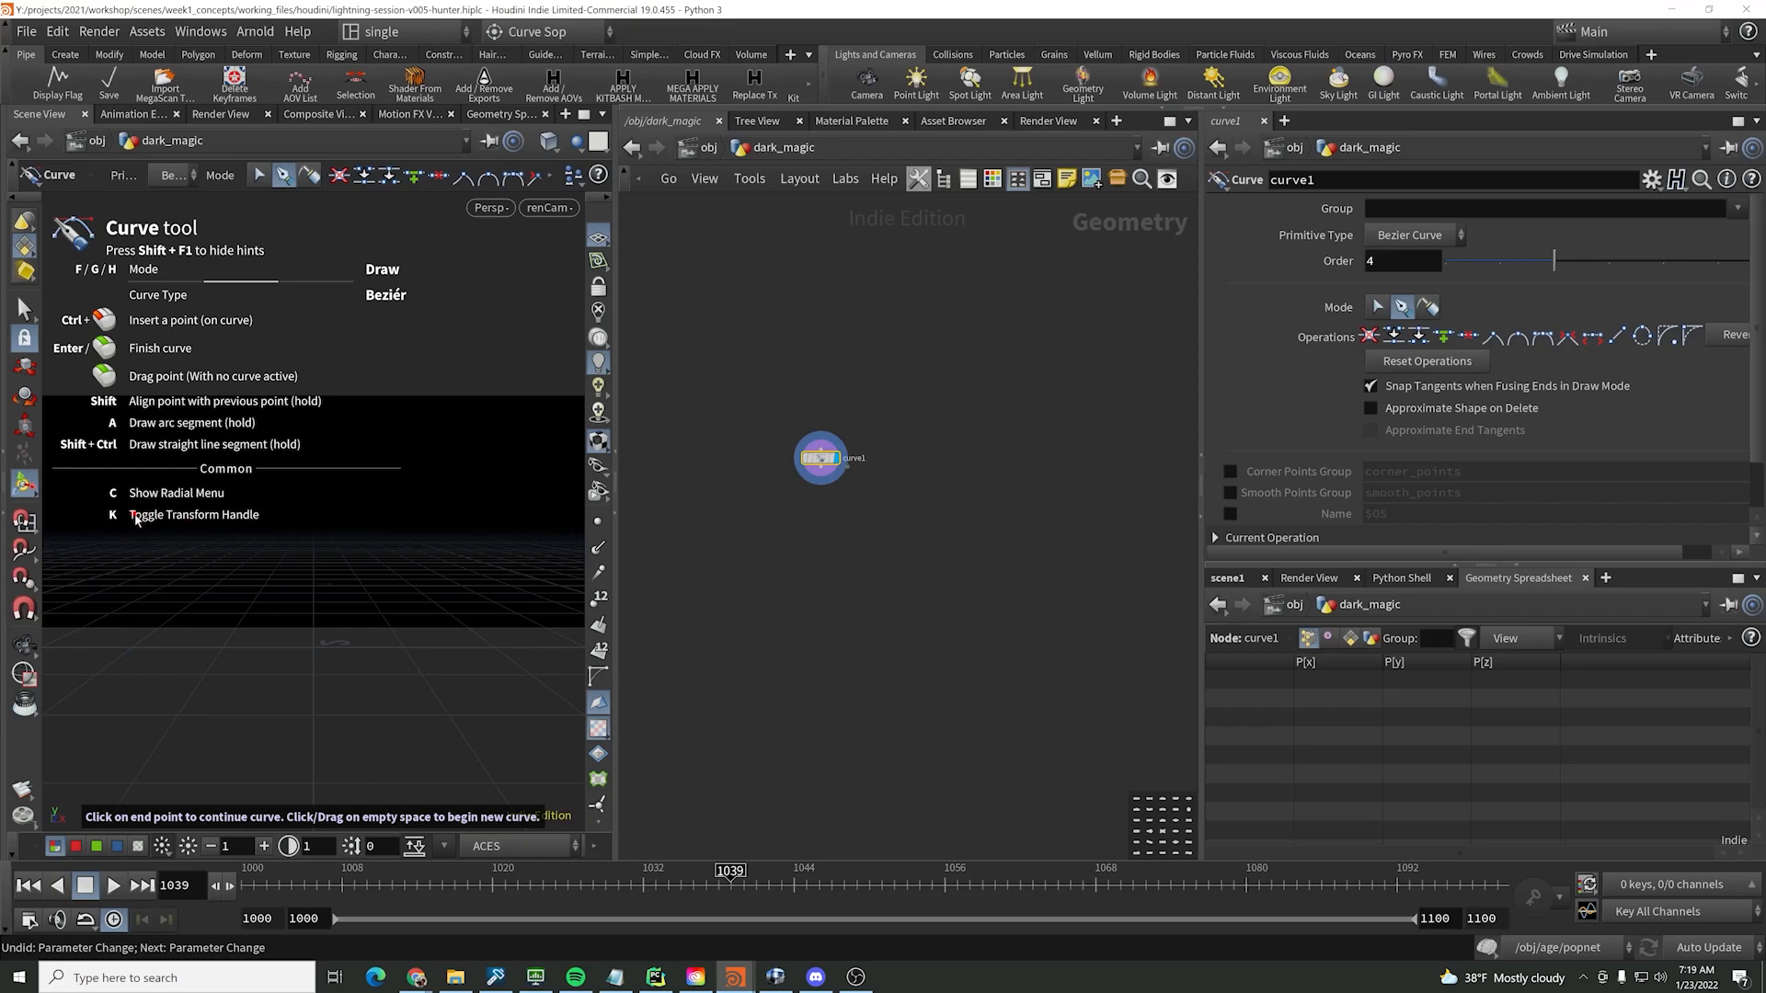
- Draw a nearly horizontal five-point Bezier curve across the camera frame, rising slightly at its right end, and finish it
left_click_drag(130, 516, 158, 520)
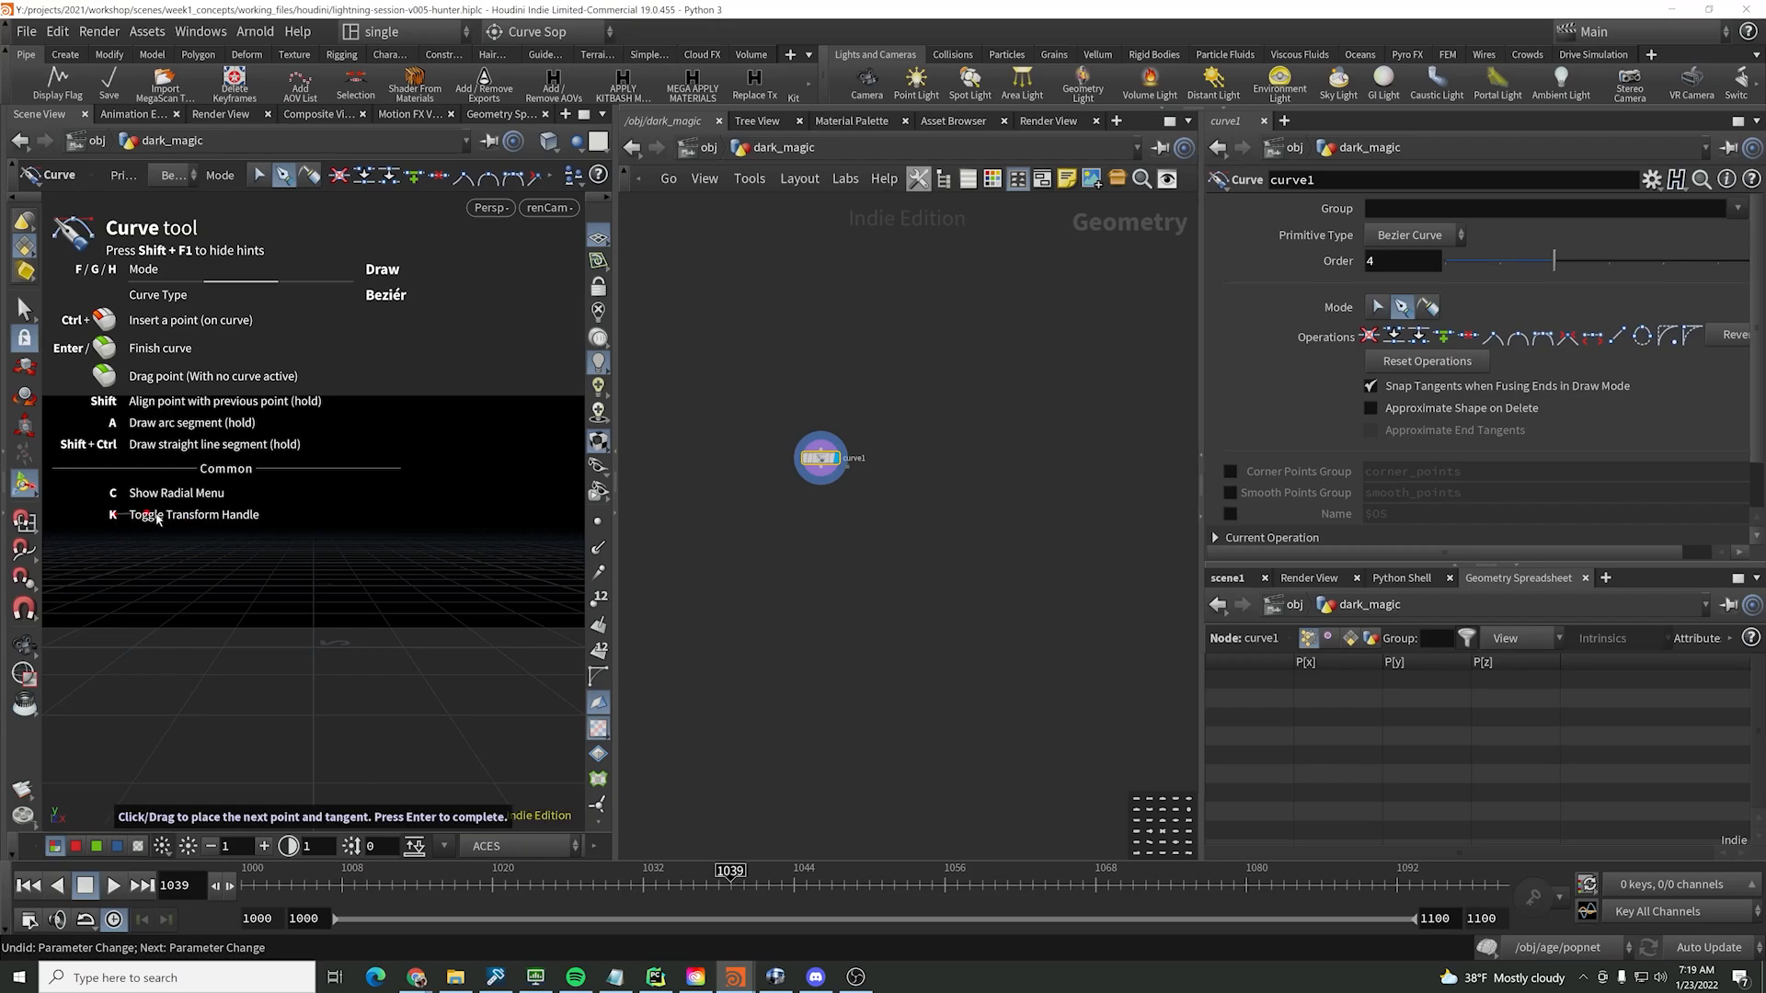
left_click(259, 512)
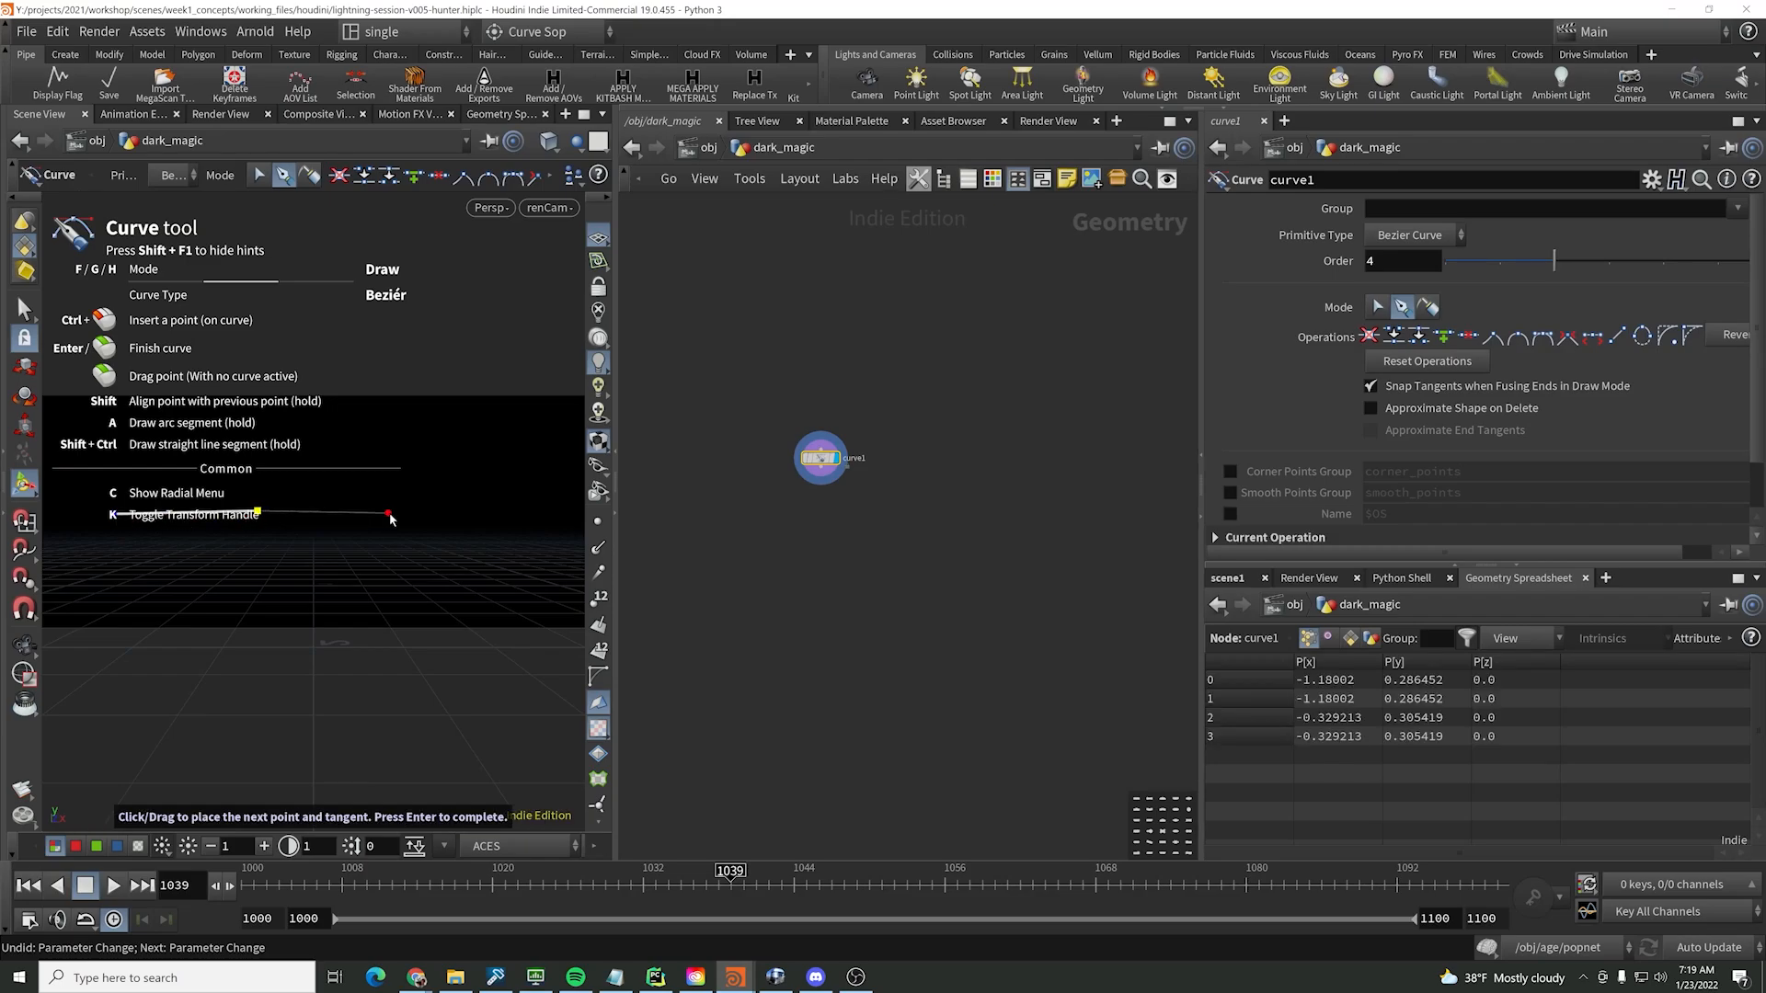
left_click(388, 513)
left_click(471, 518)
left_click_drag(540, 506, 543, 508)
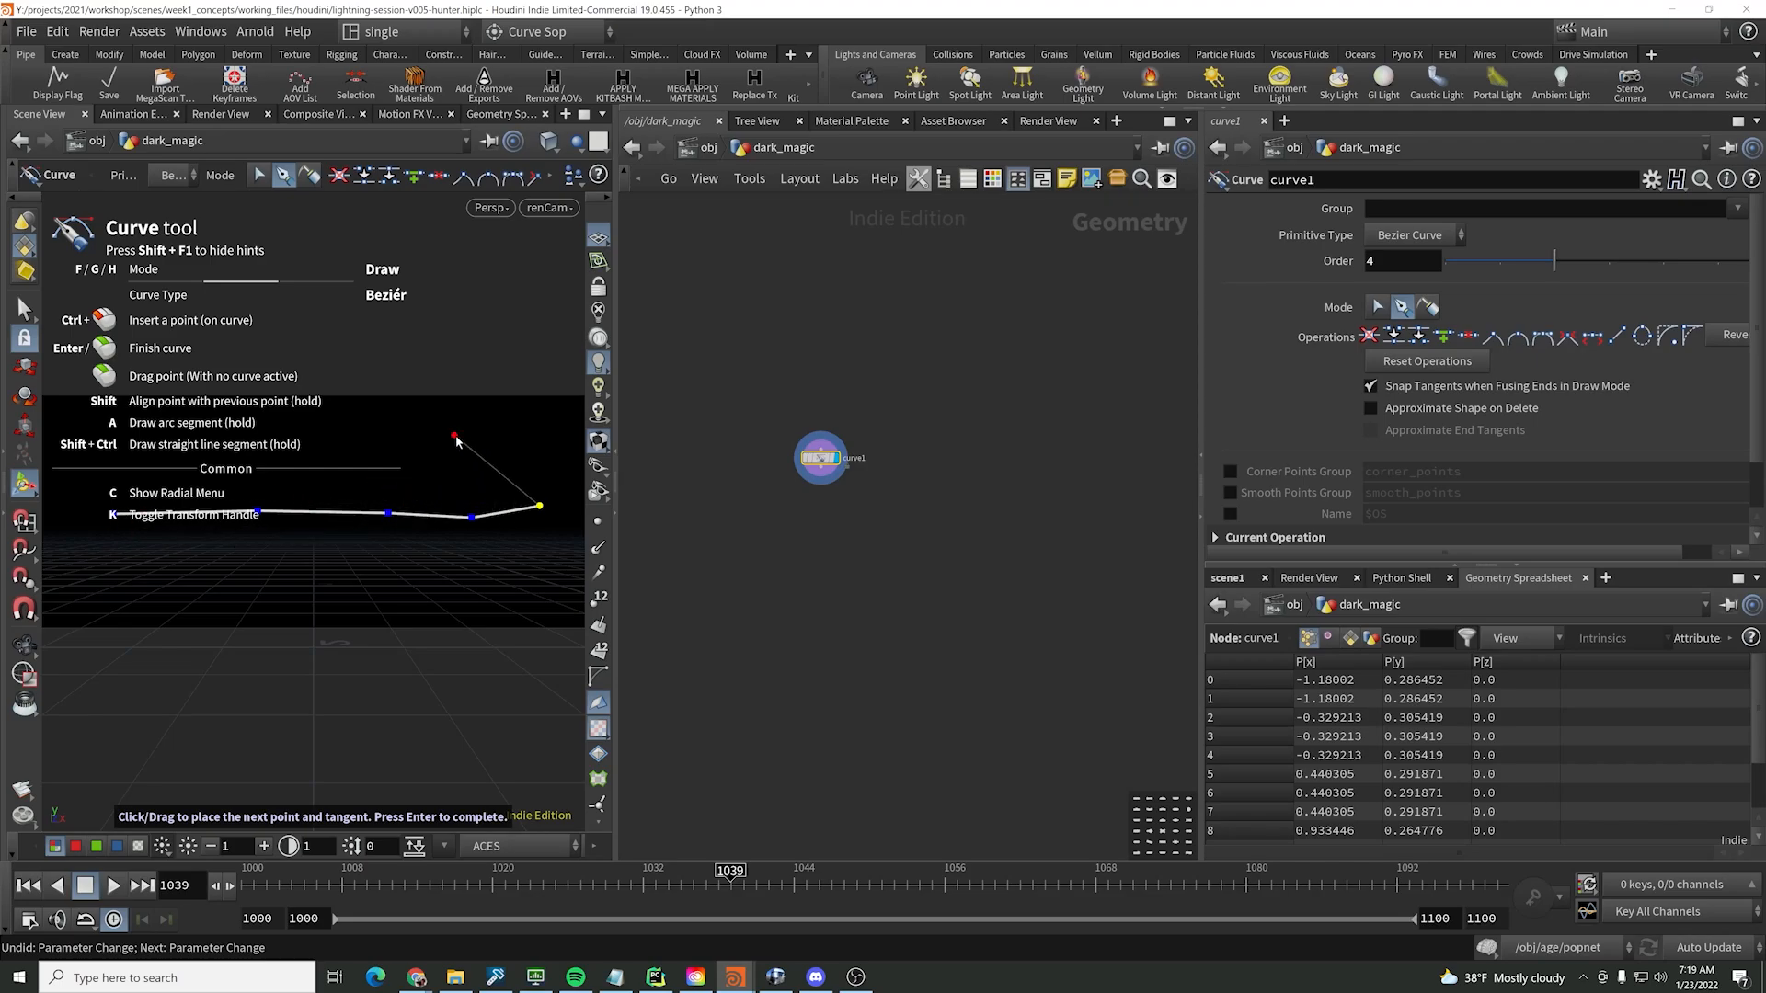
key("Return")
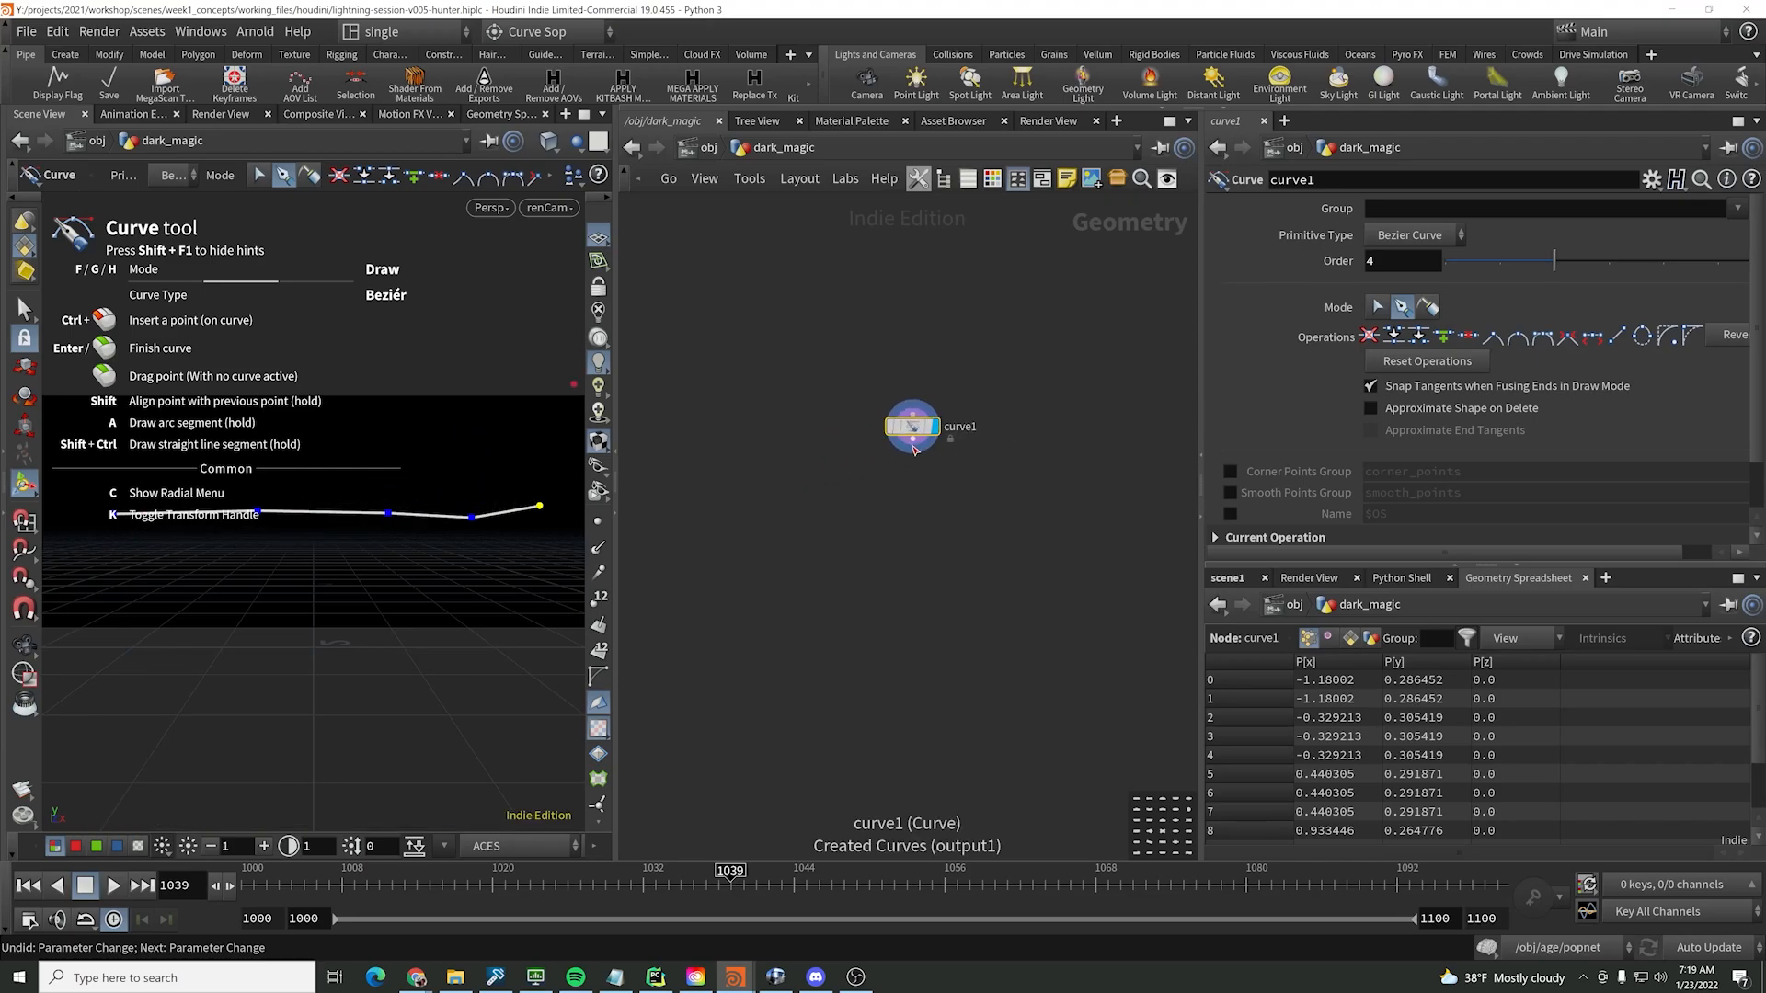
- Add a Resample node after curve1 and treat polygons as Subdivision Curves
key("Tab")
type("resam")
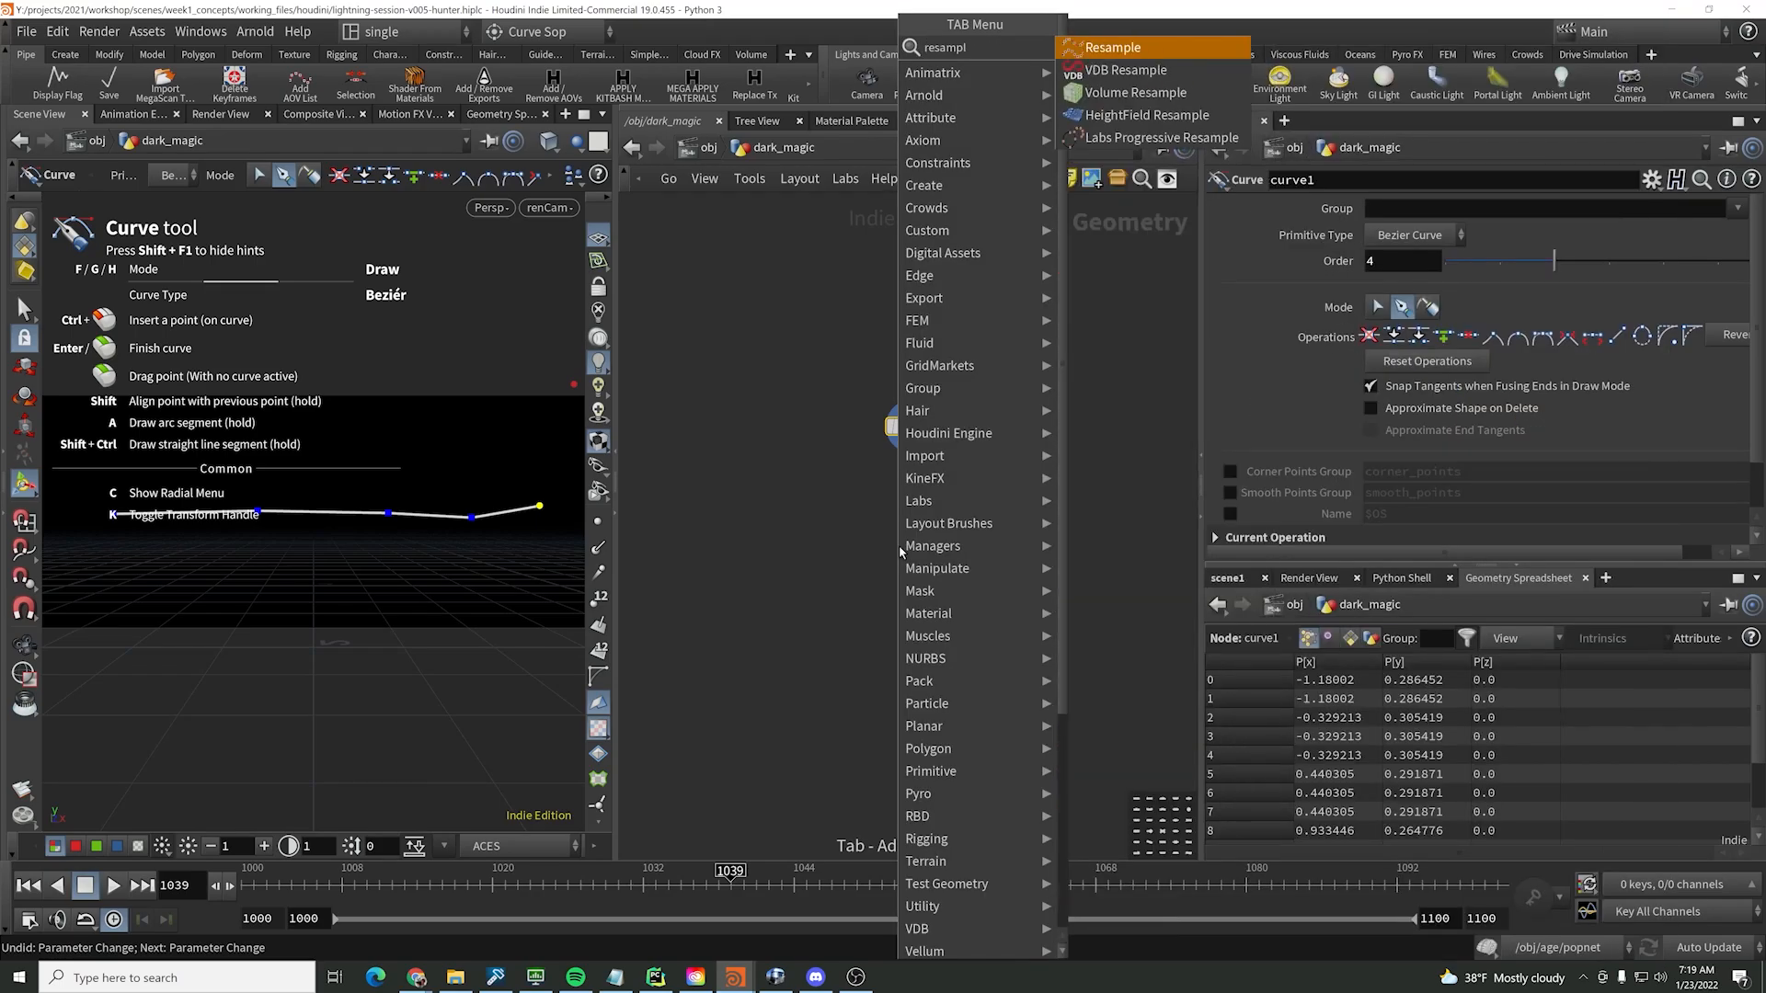
key("Return")
left_click(920, 547)
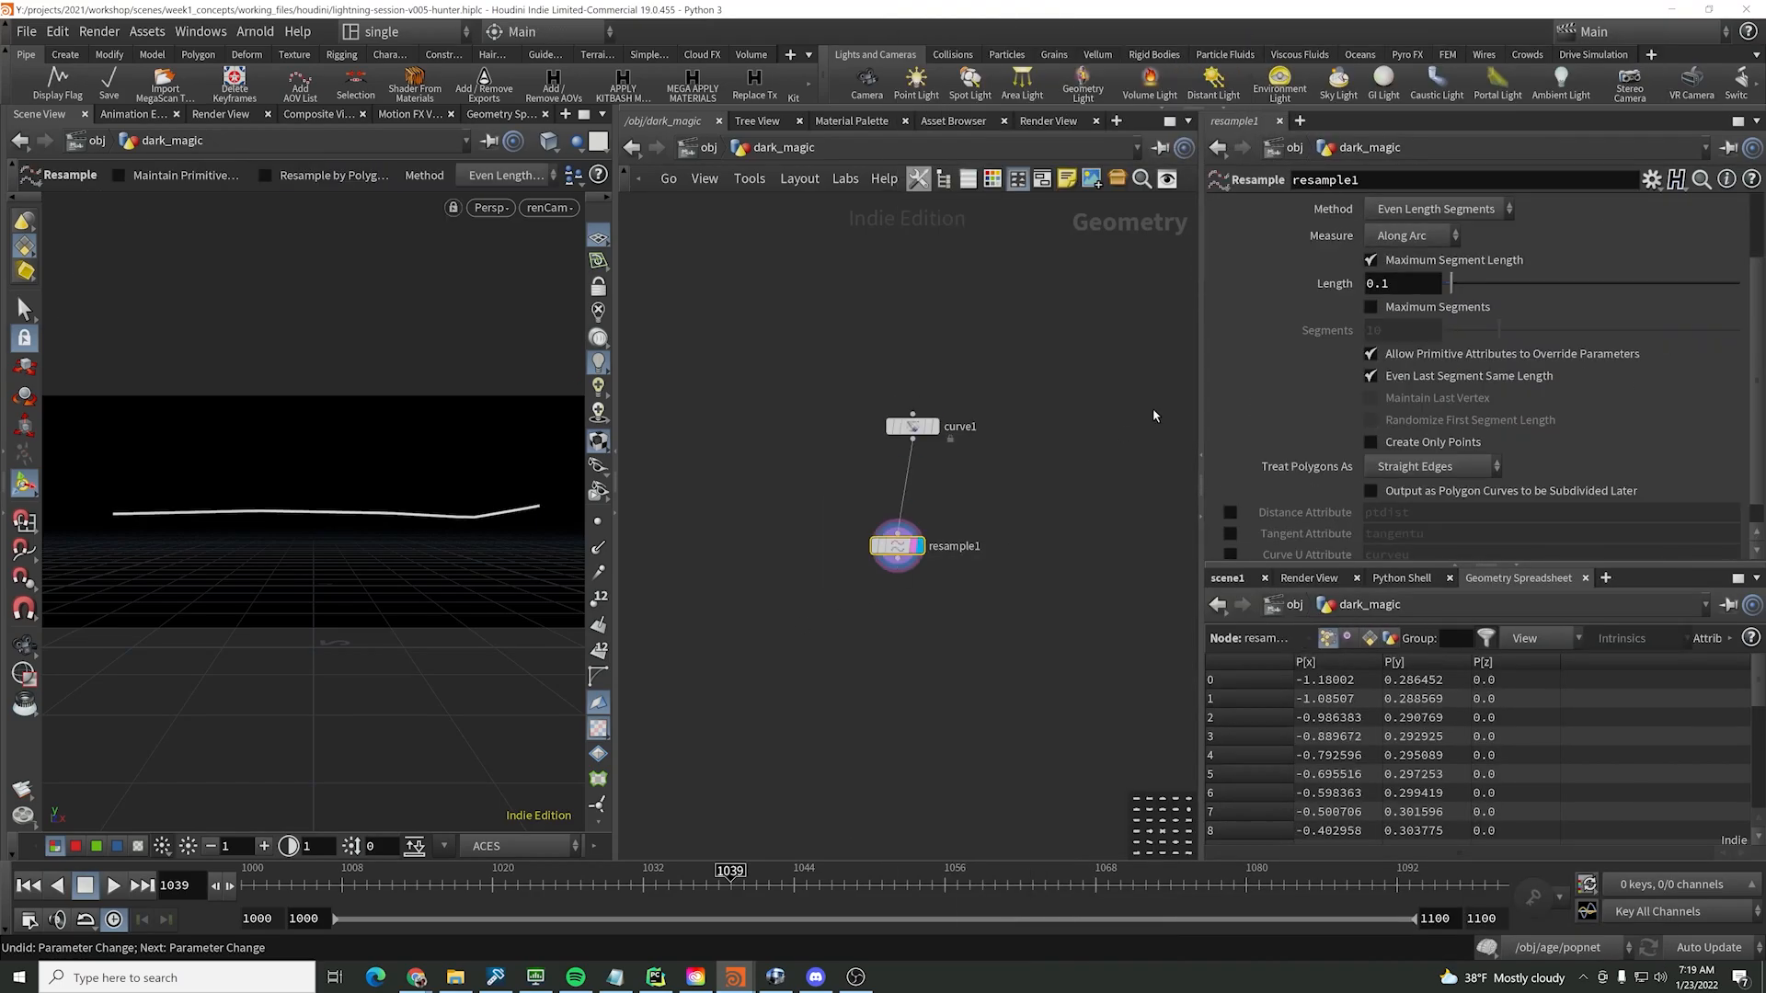
left_click(1428, 469)
left_click(1429, 509)
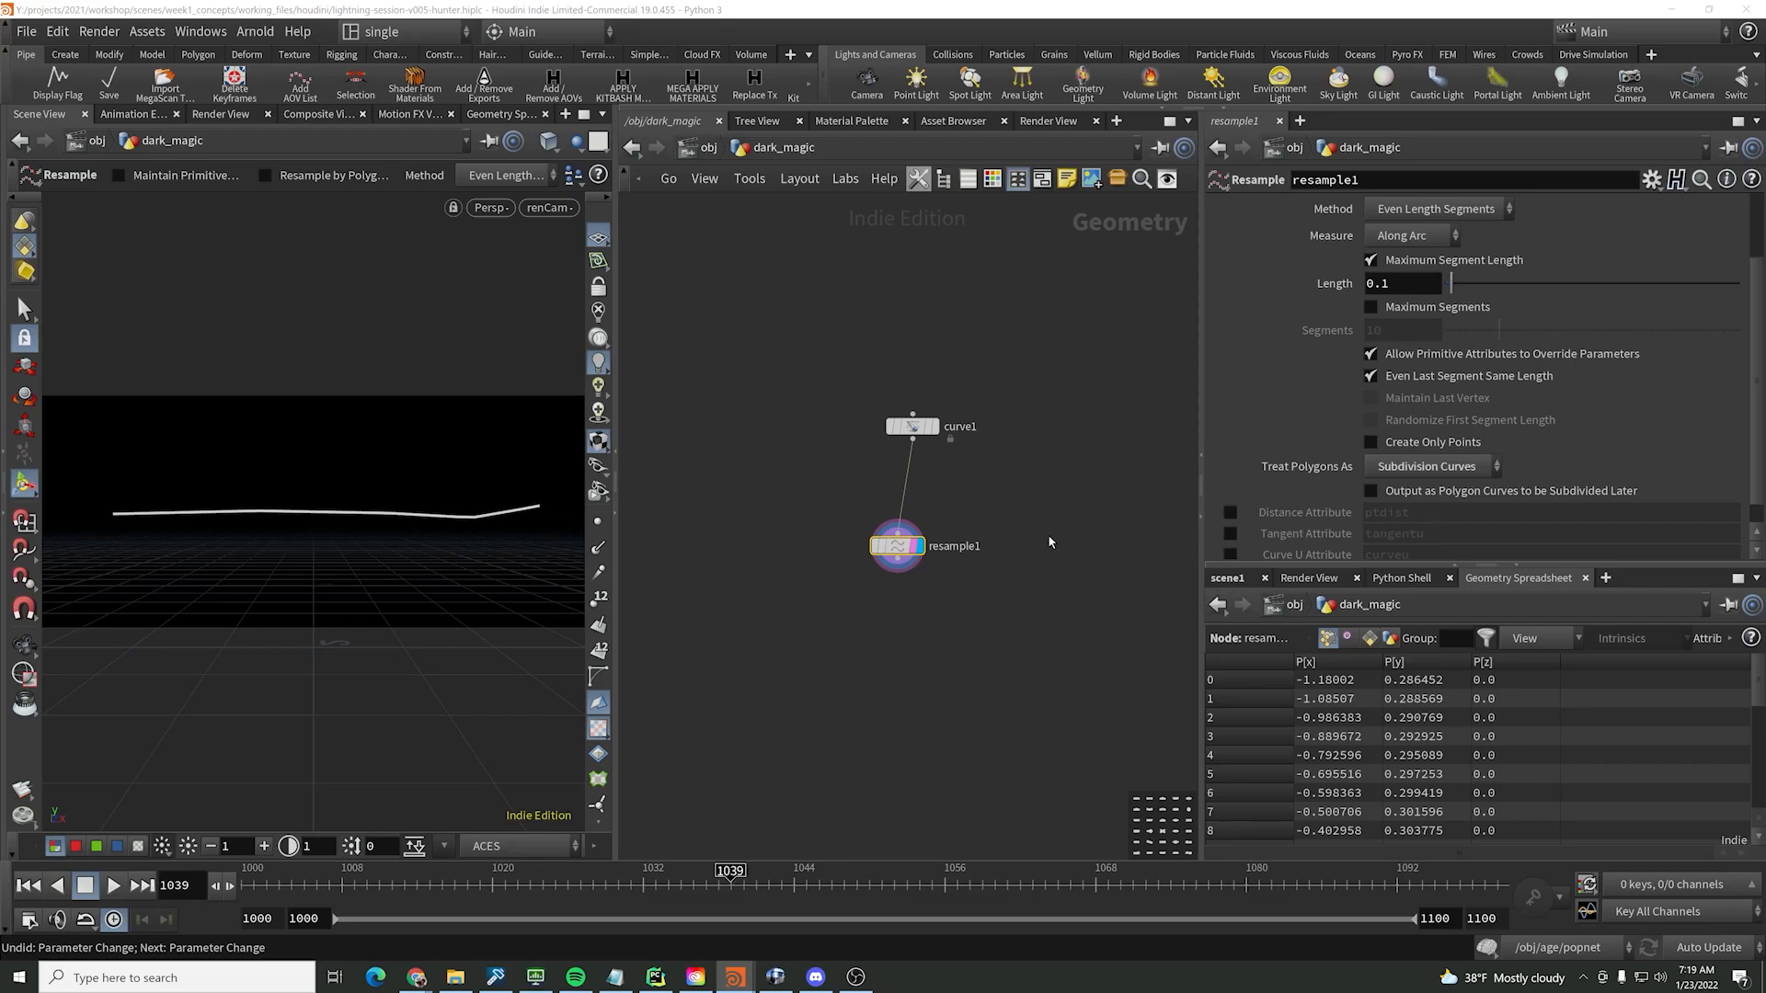
- Make the Resample node use maximum segments instead of maximum segment length, with 30 segments
scroll(1499, 346, "down", 1)
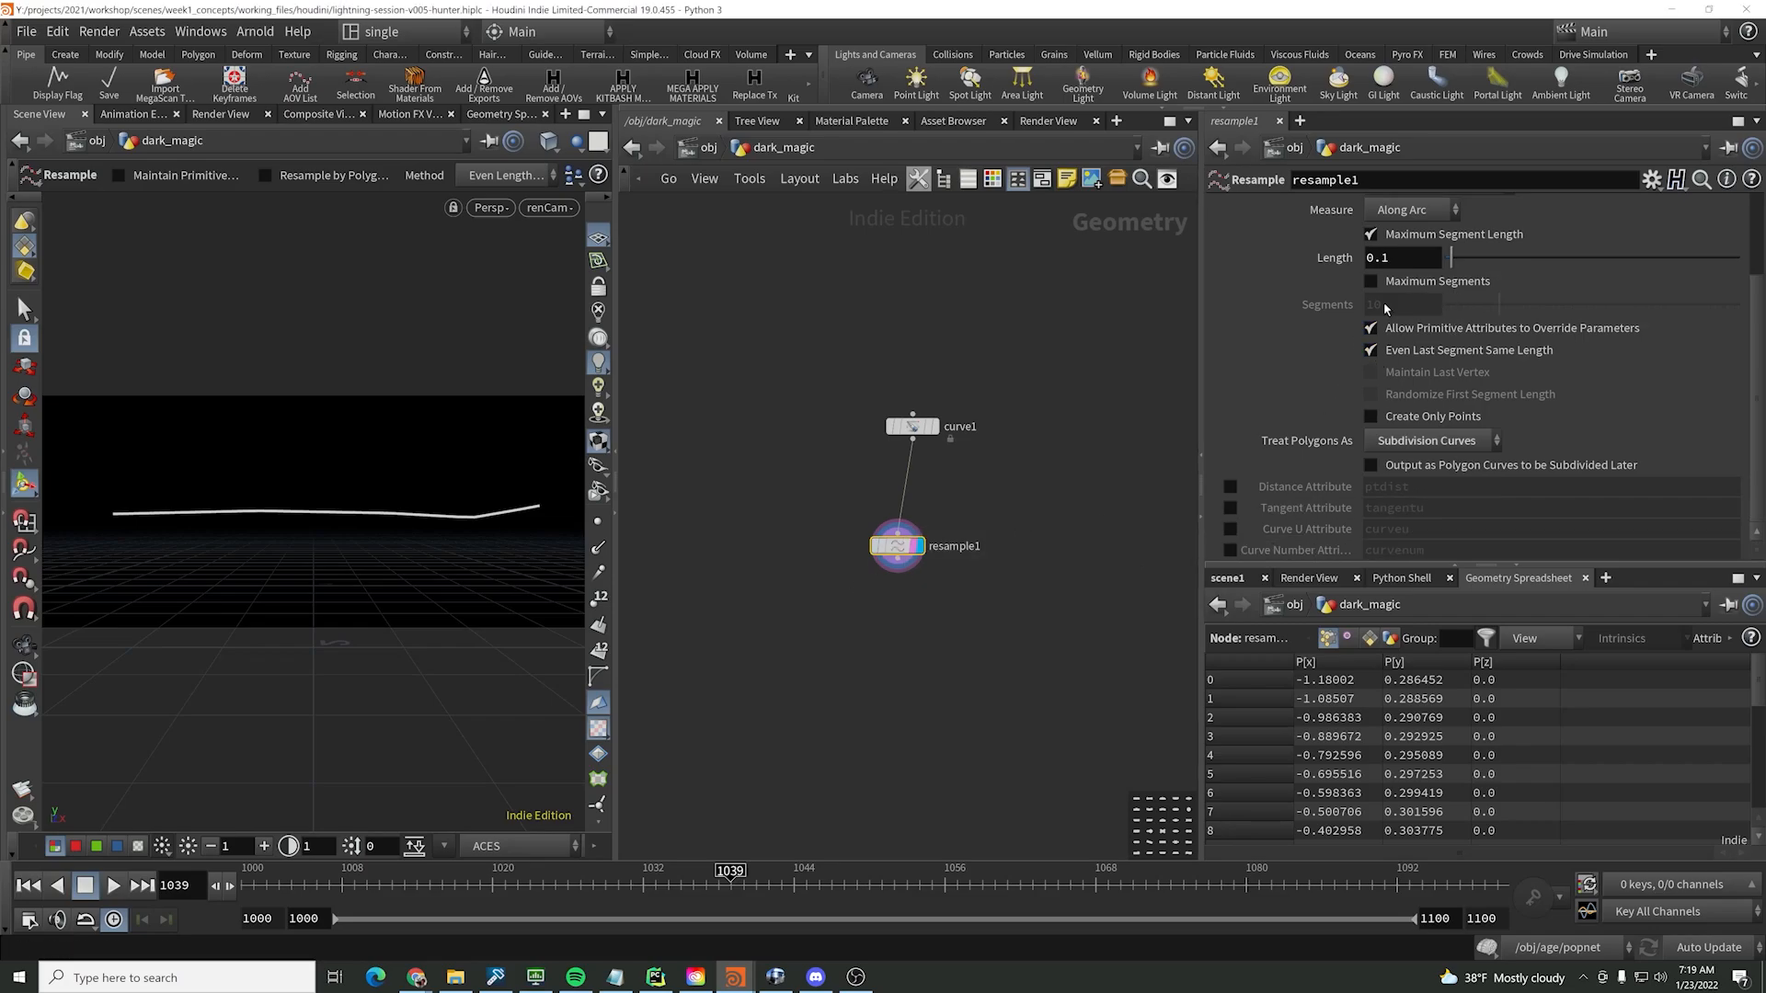
left_click(1370, 234)
left_click(1370, 281)
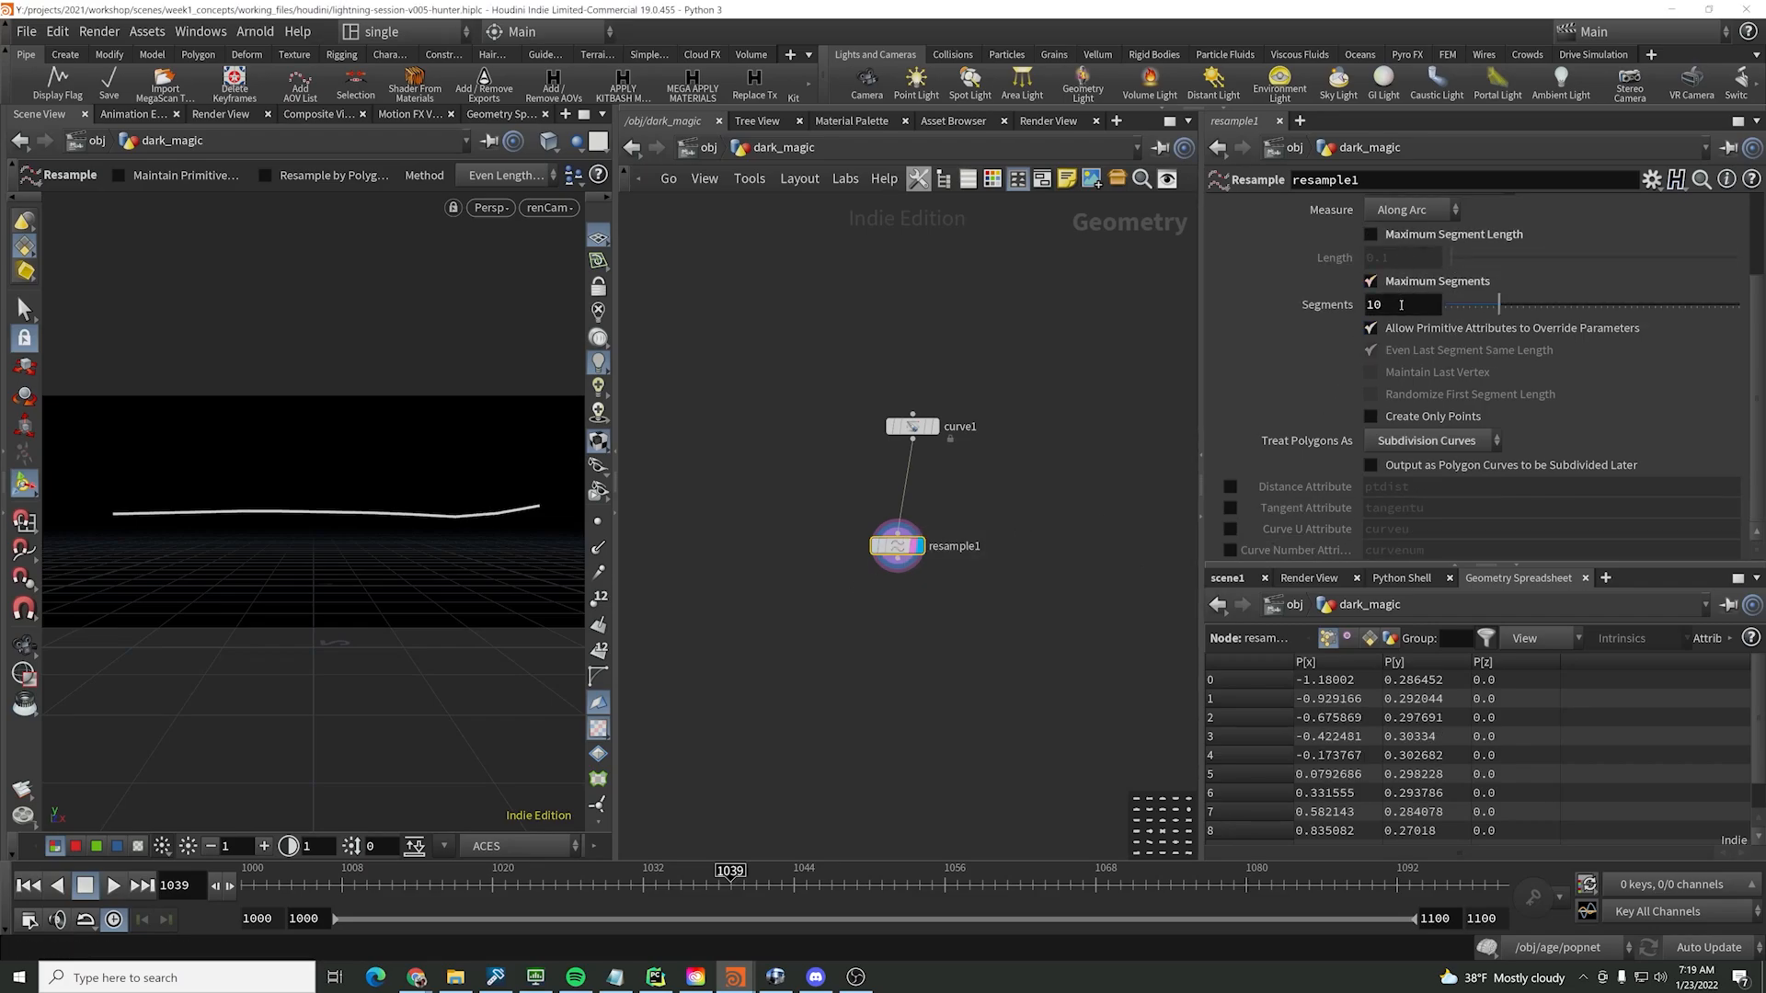
left_click(1401, 305)
key("BackSpace")
key("BackSpace")
type("30")
key("Return")
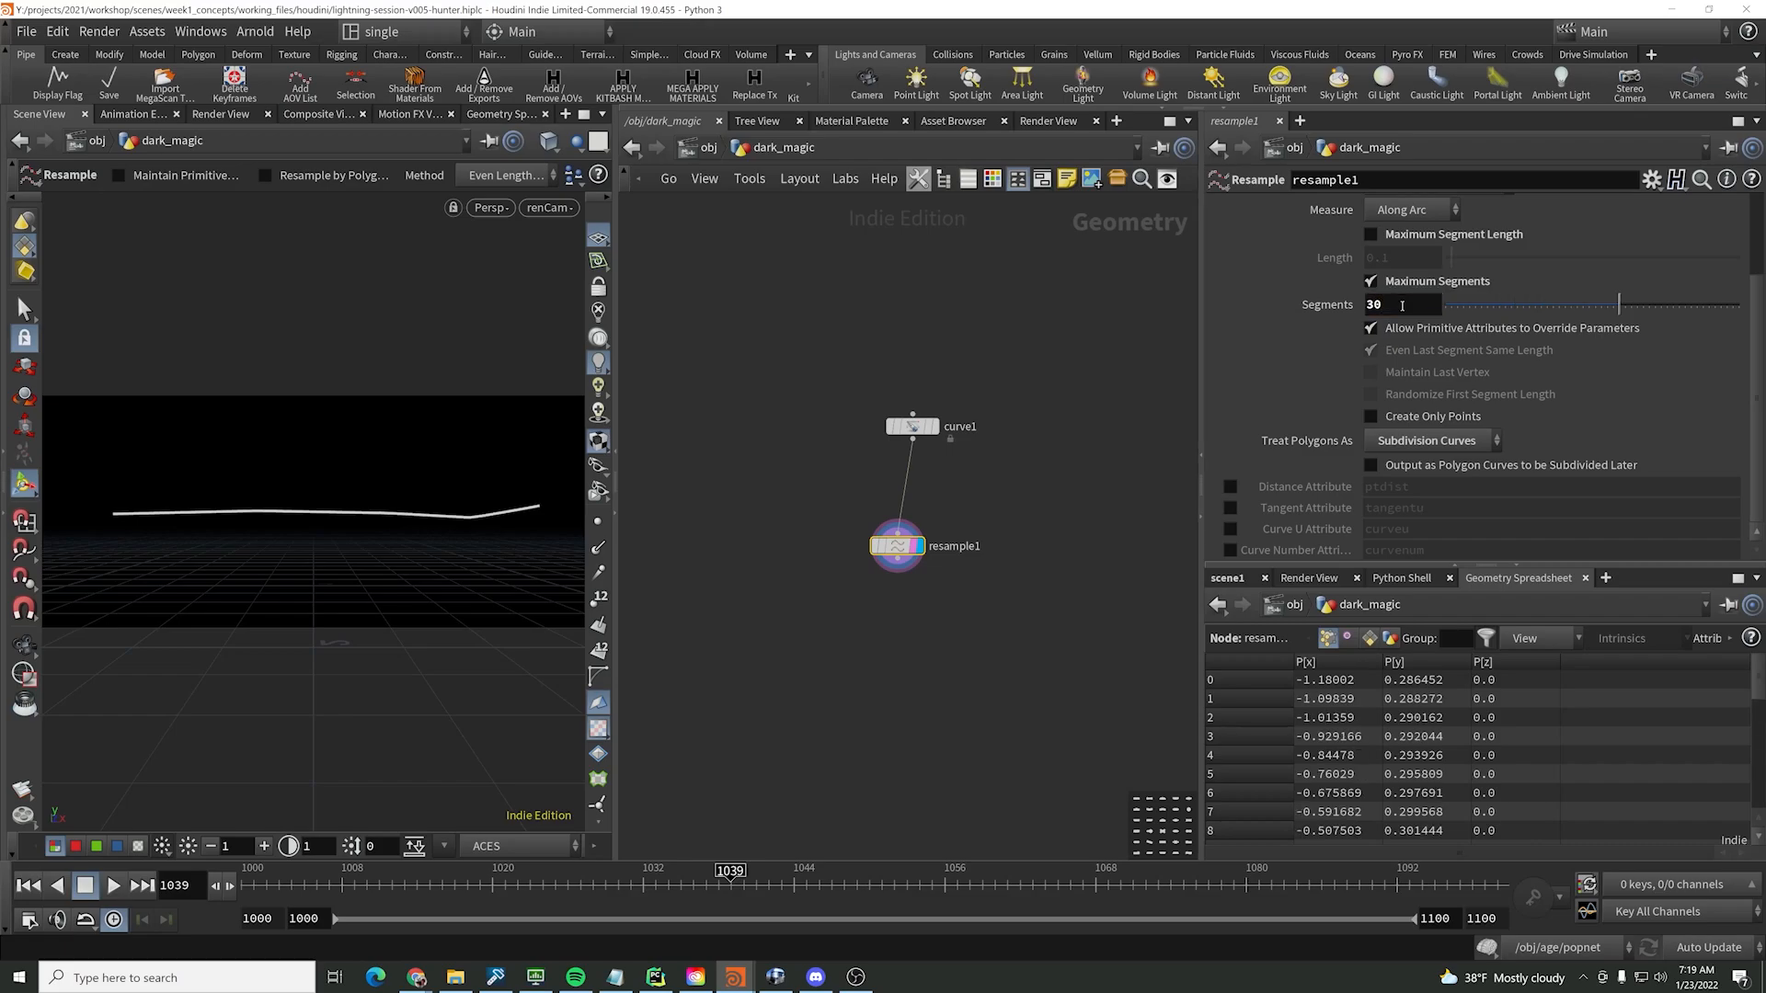
left_click(1390, 441)
left_click(1332, 450)
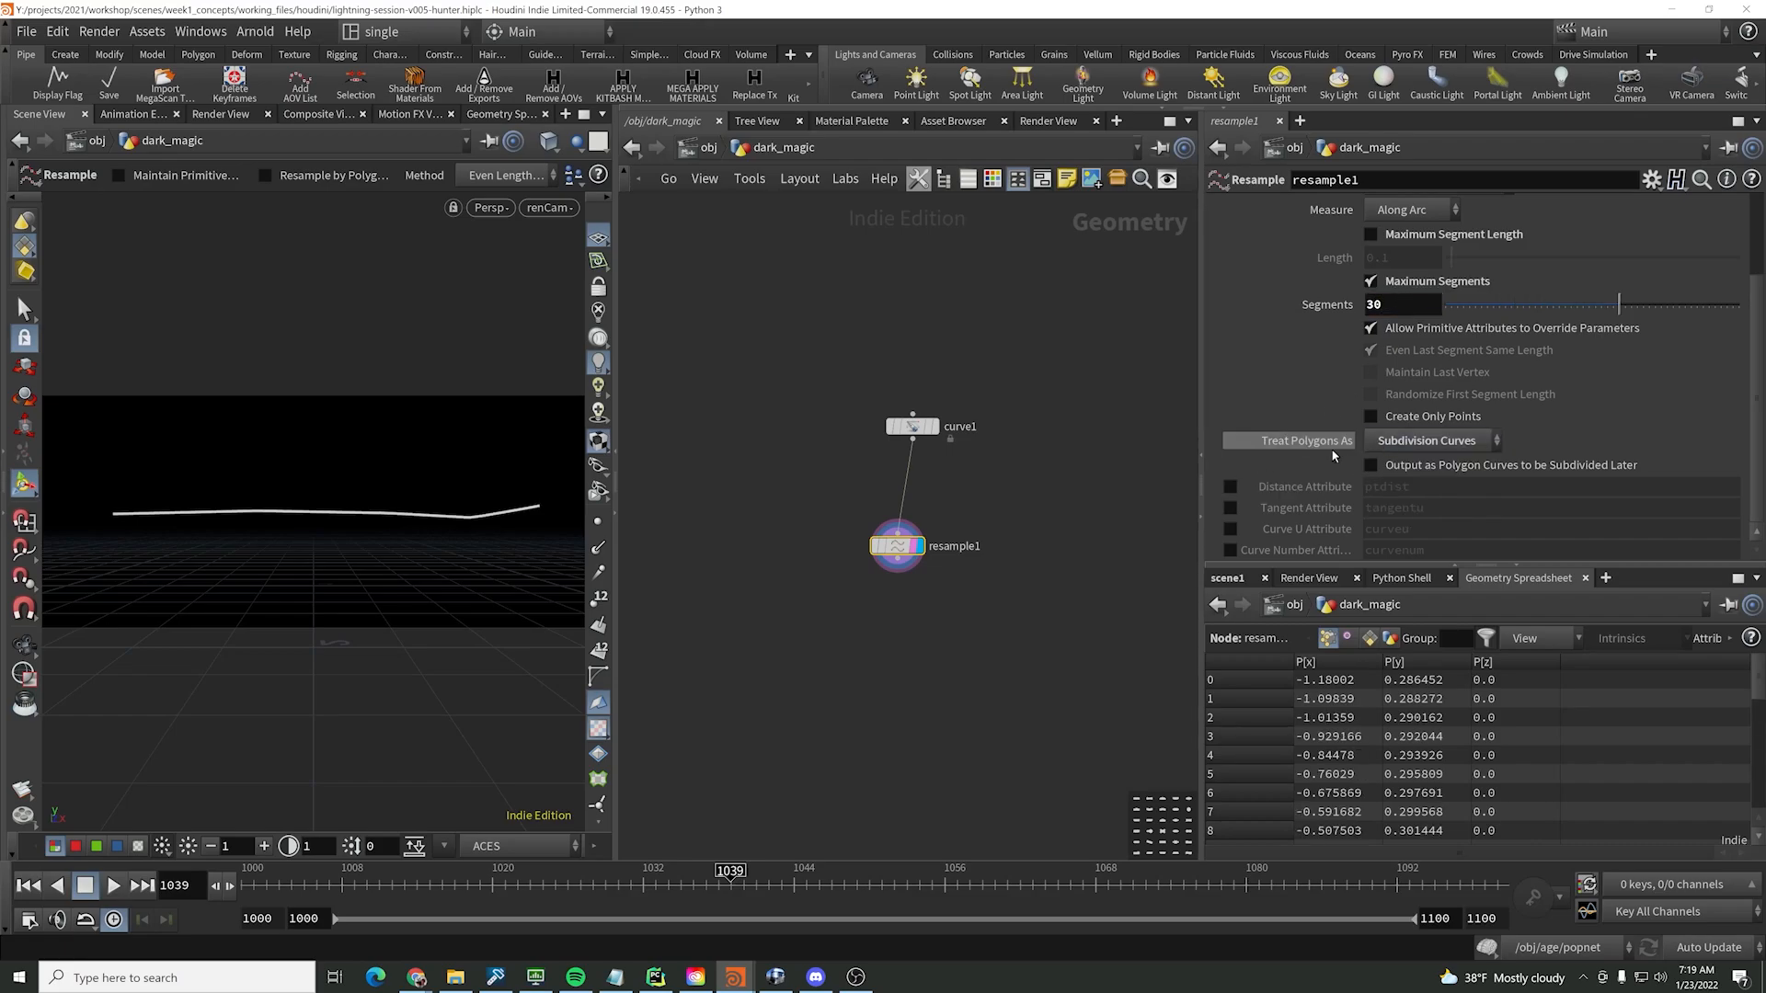
- Align resample1 under curve1, set its segments to 100 and inspect the curve's bends up close
left_click_drag(897, 546, 911, 505)
left_click_drag(1390, 305, 1215, 301)
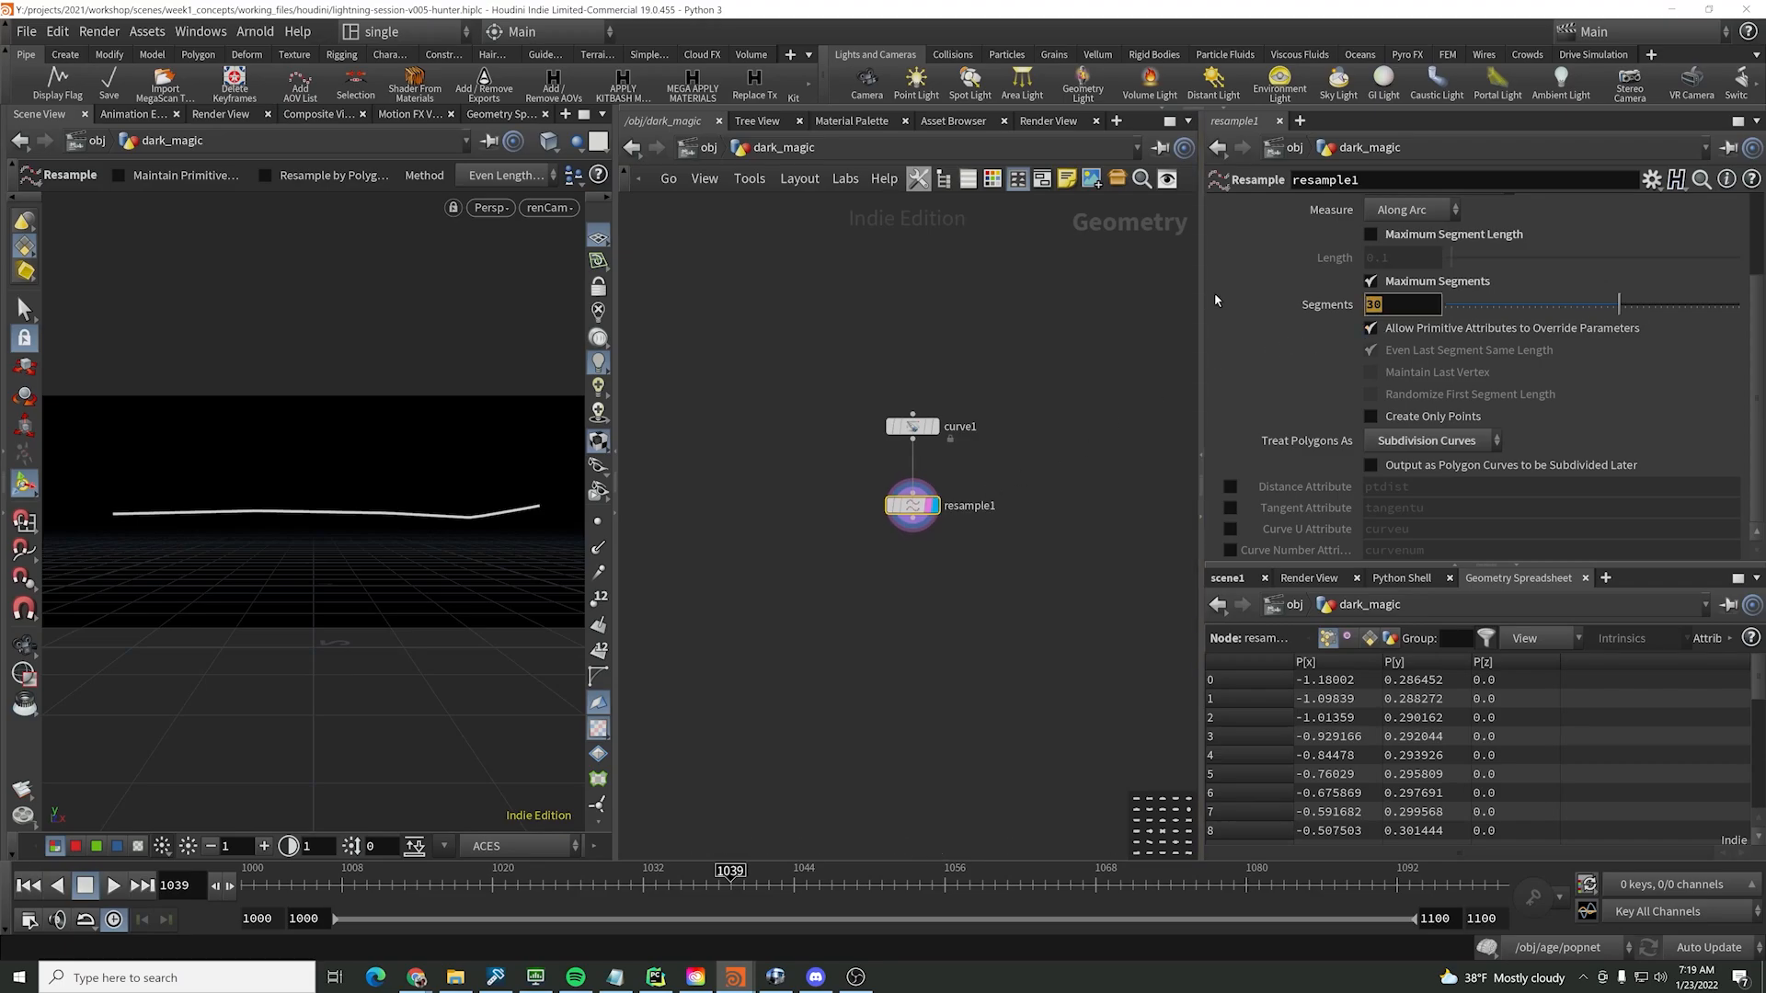
type("100")
key("Return")
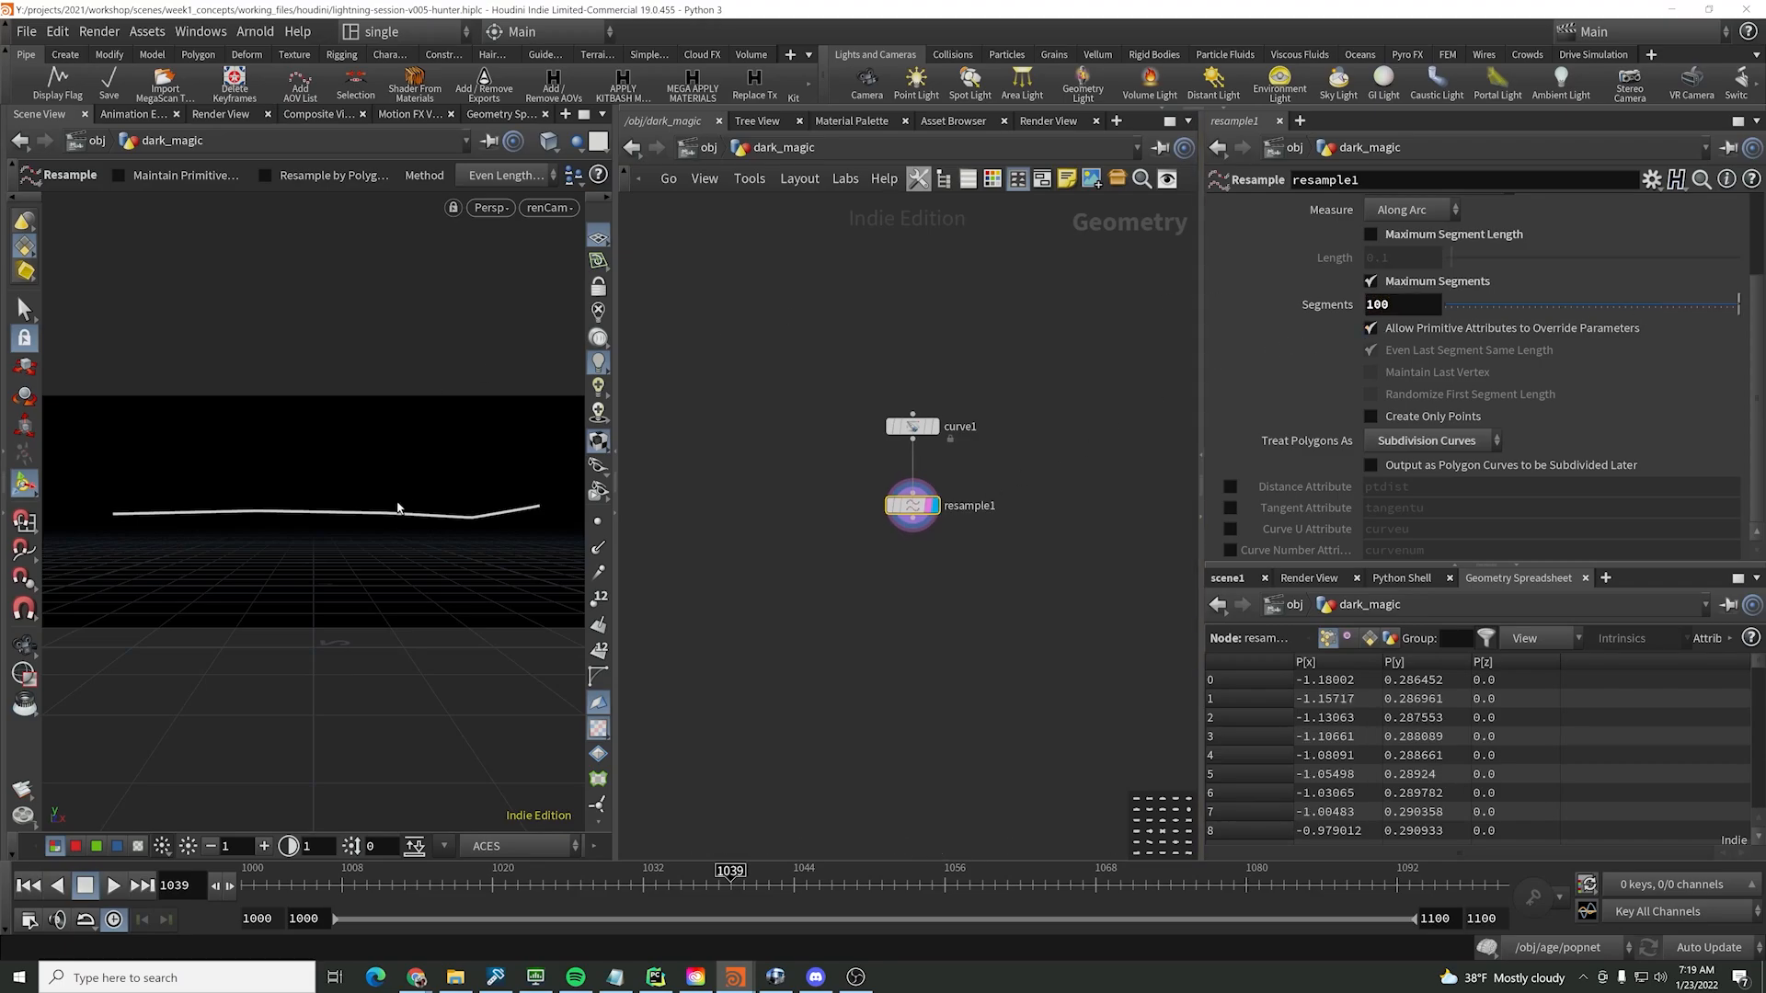
key("Escape")
left_click_drag(397, 507, 421, 550)
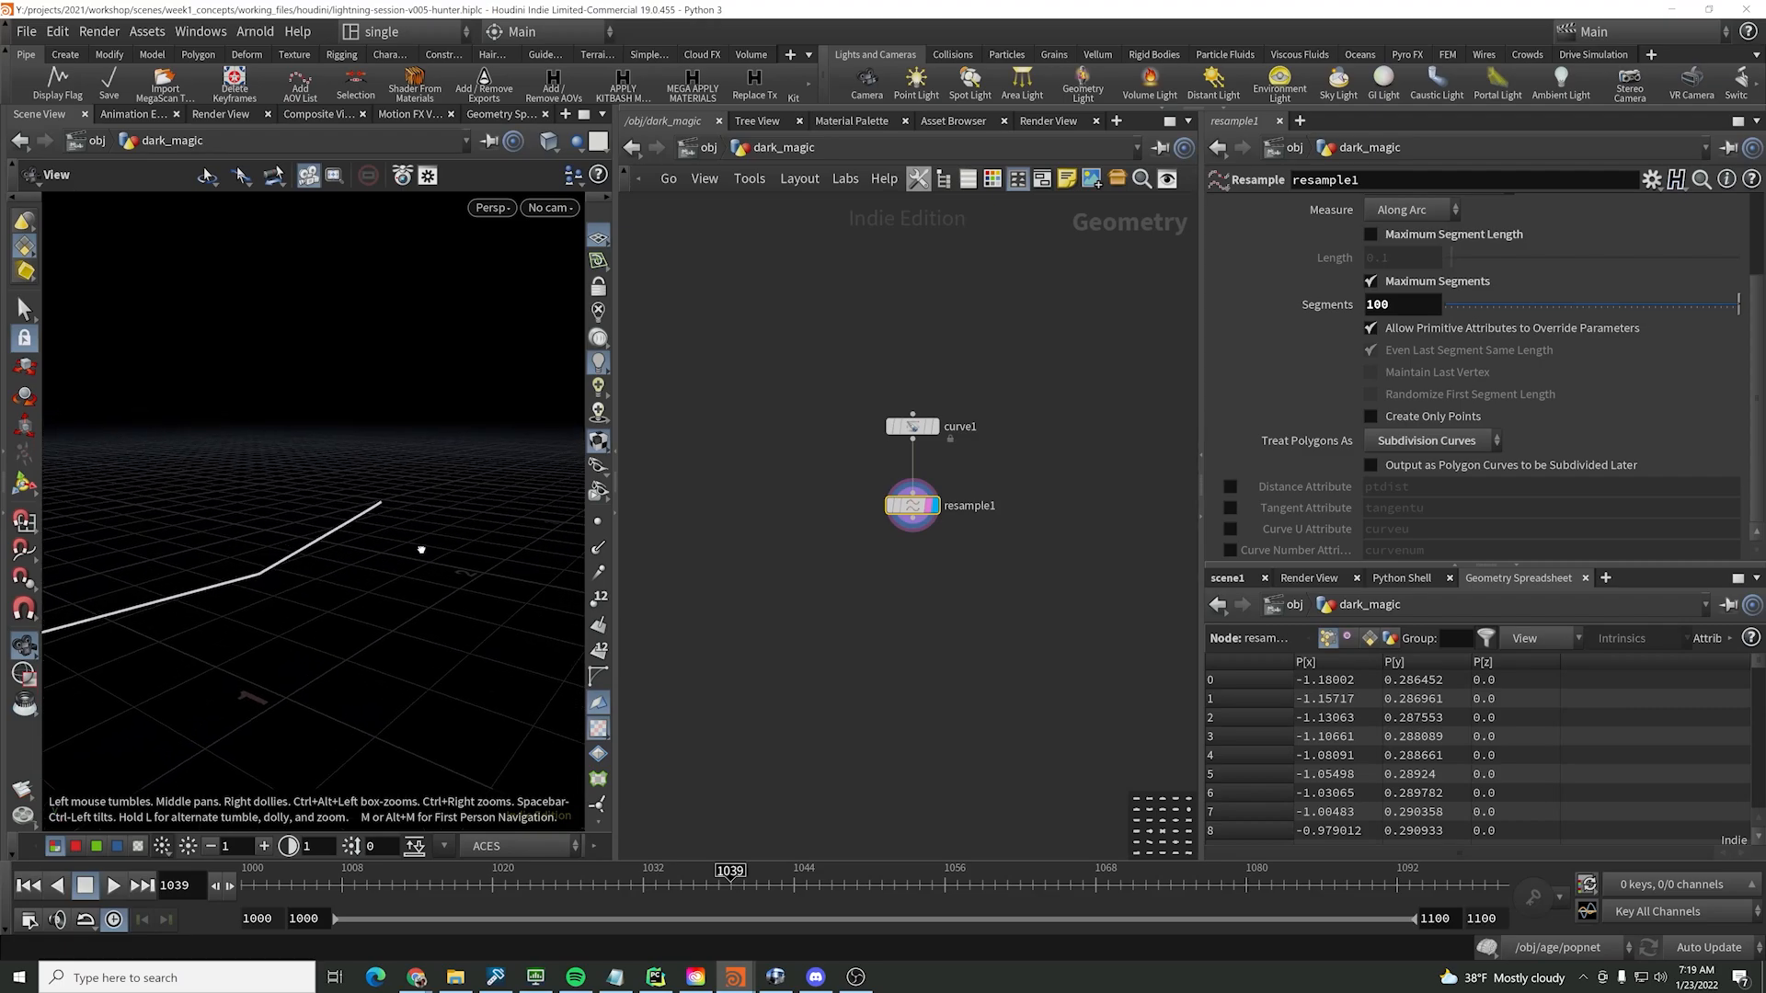
key("Return")
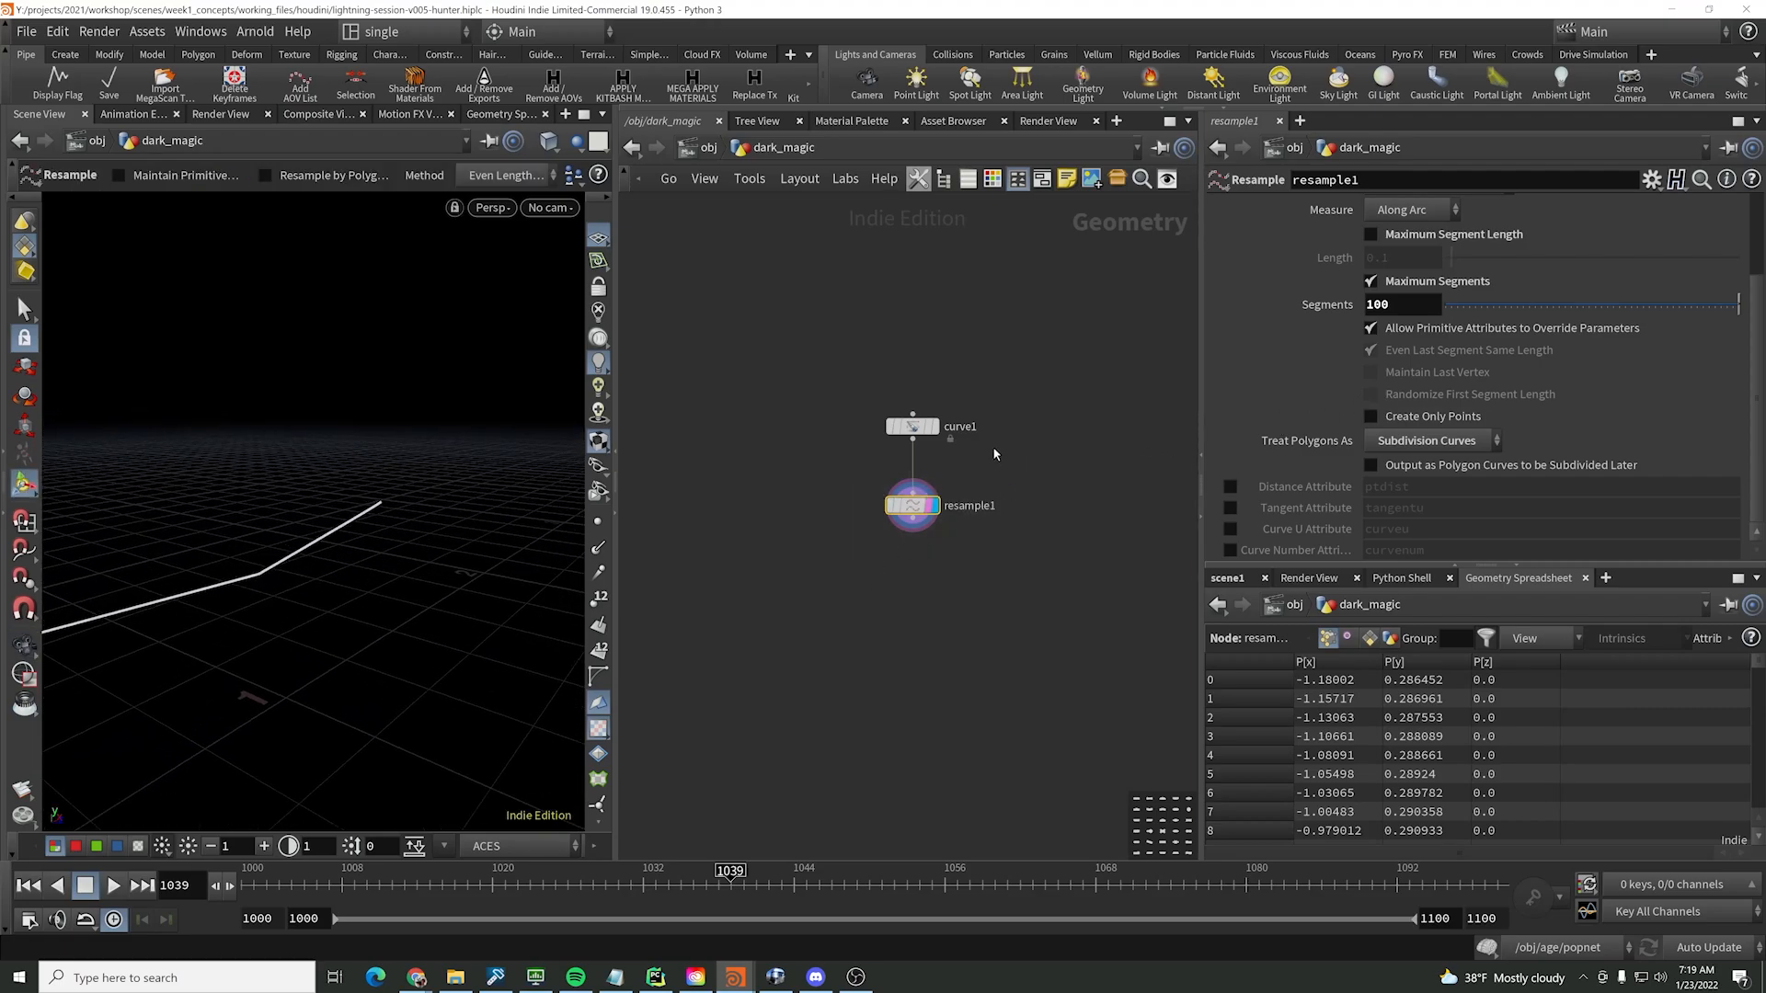
key("Escape")
left_click_drag(353, 517, 303, 552)
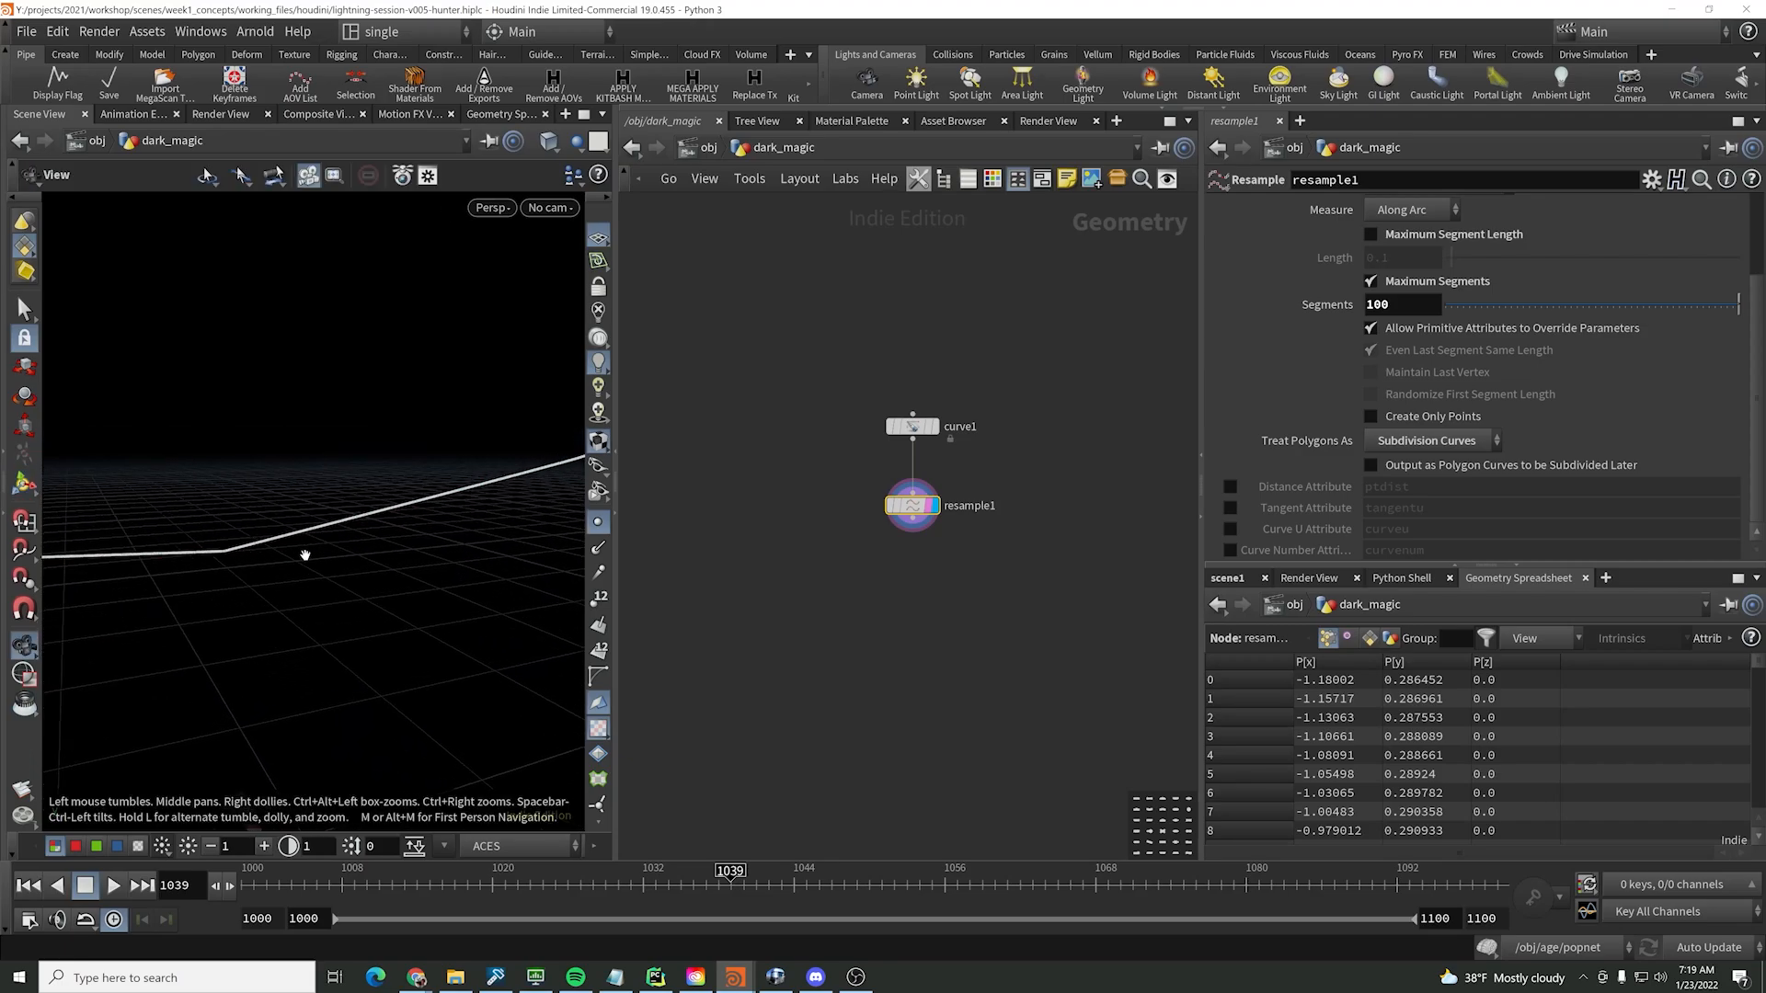
key("Return")
left_click_drag(1432, 317, 1155, 310)
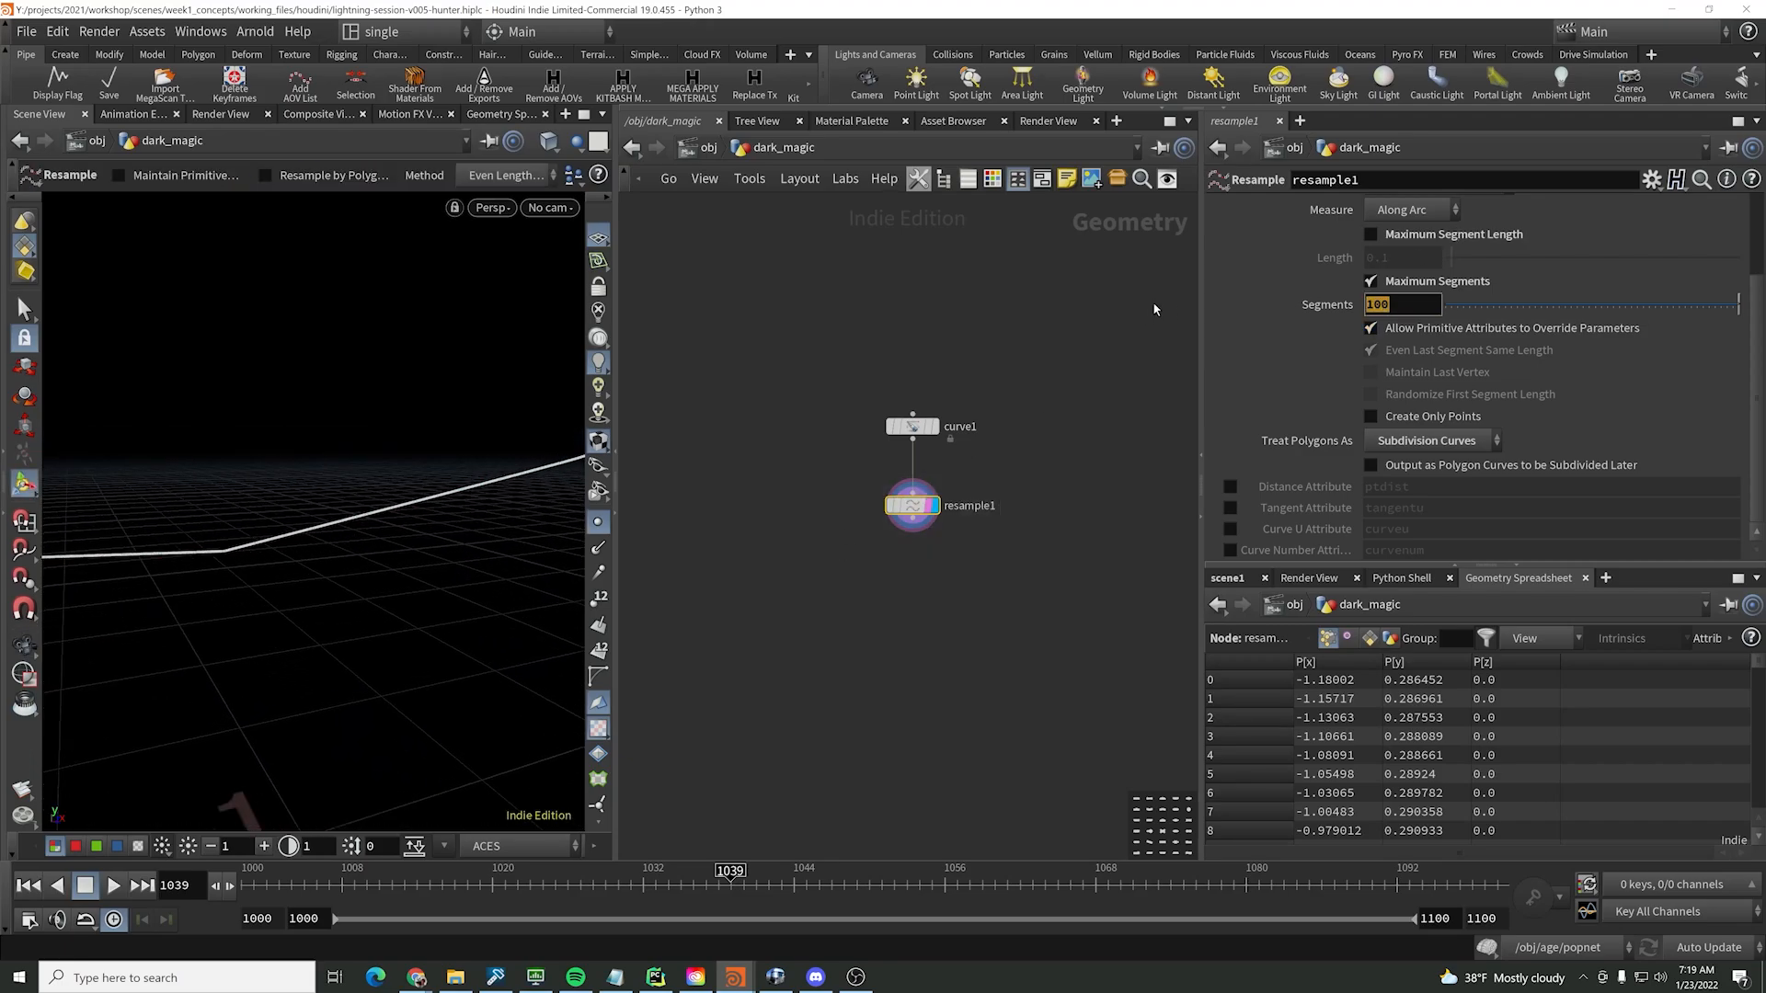
middle_click(924, 434)
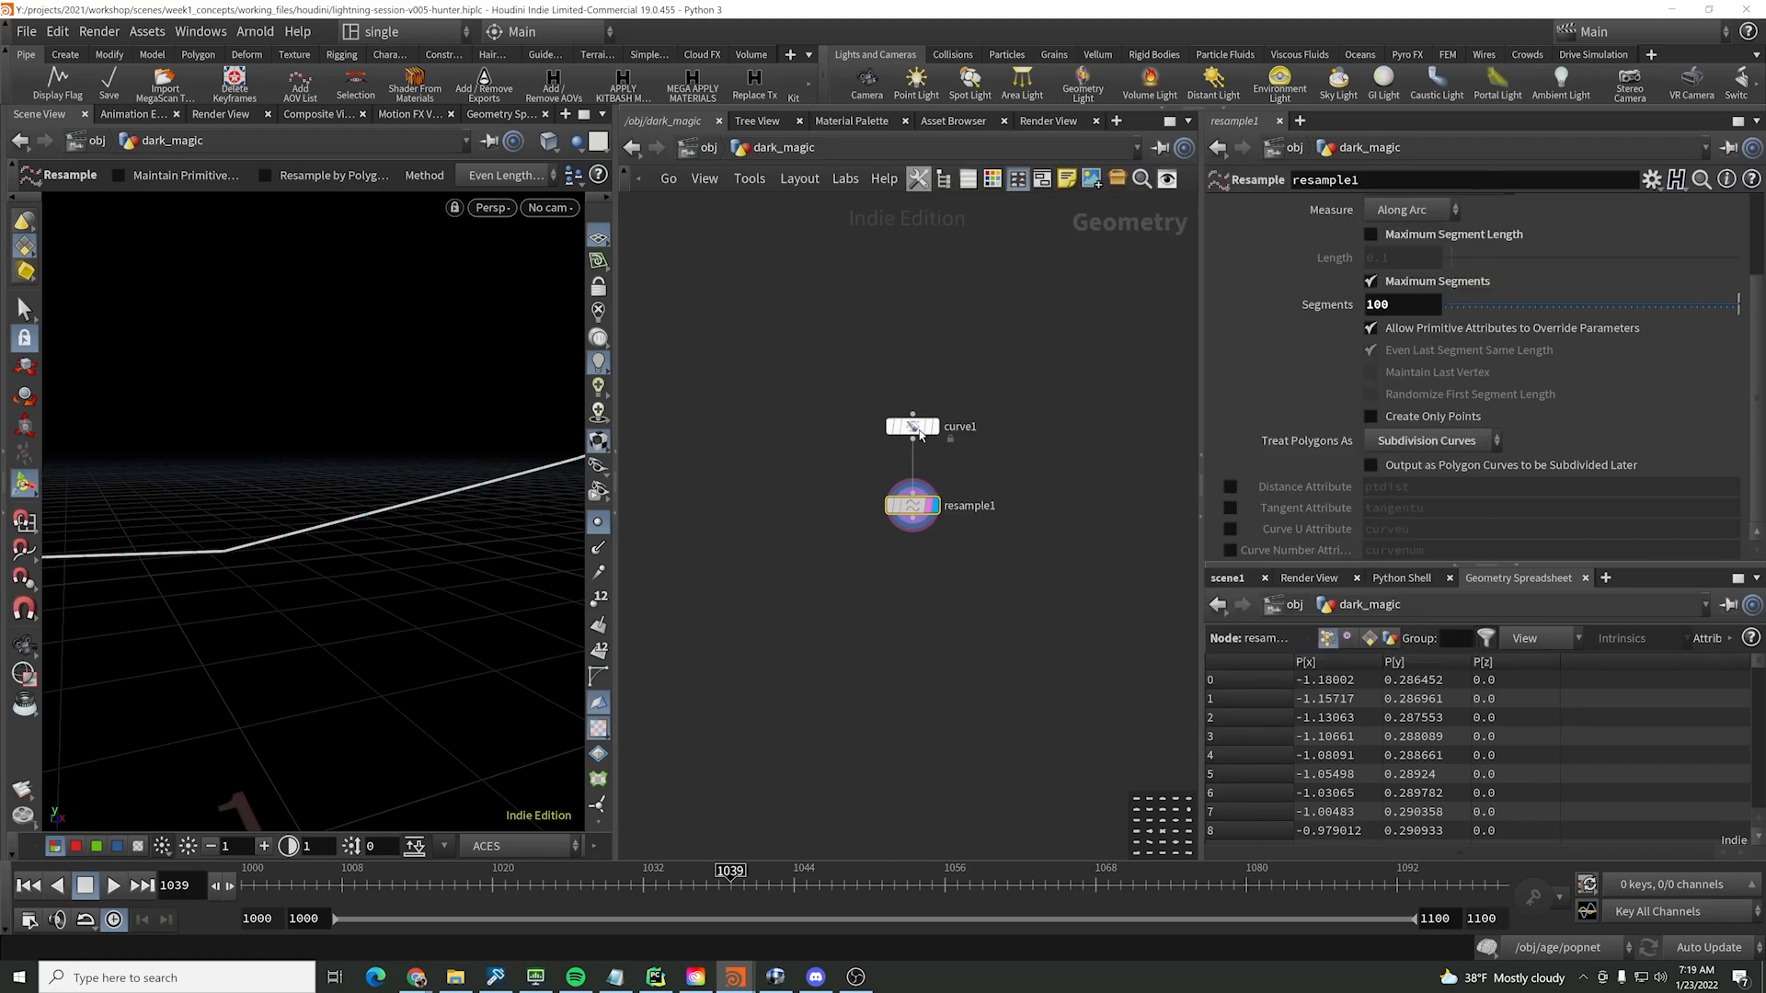
key("Tab")
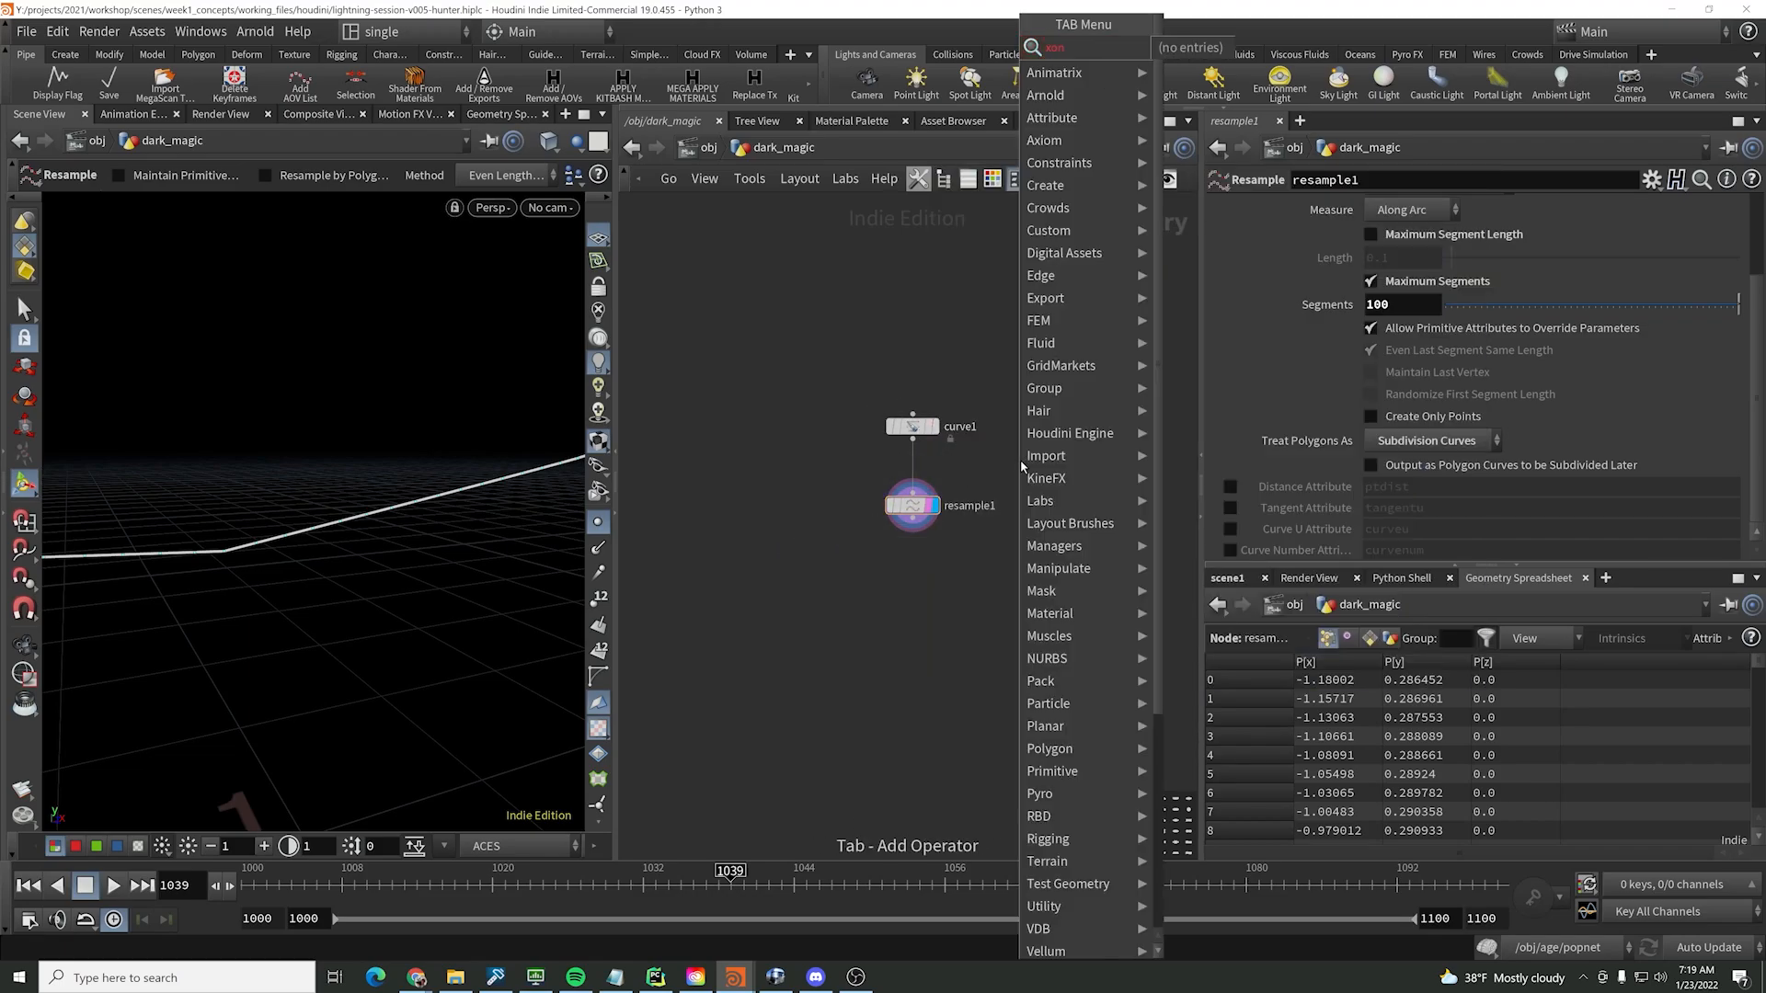
left_click(897, 318)
- Treat polygons as Interpolating Curves in resample1 and set its segments to 4
mouse_move(312, 488)
left_mouse_down("alt")
mouse_move(240, 515)
mouse_move(304, 516)
left_mouse_up("alt")
left_click(1430, 441)
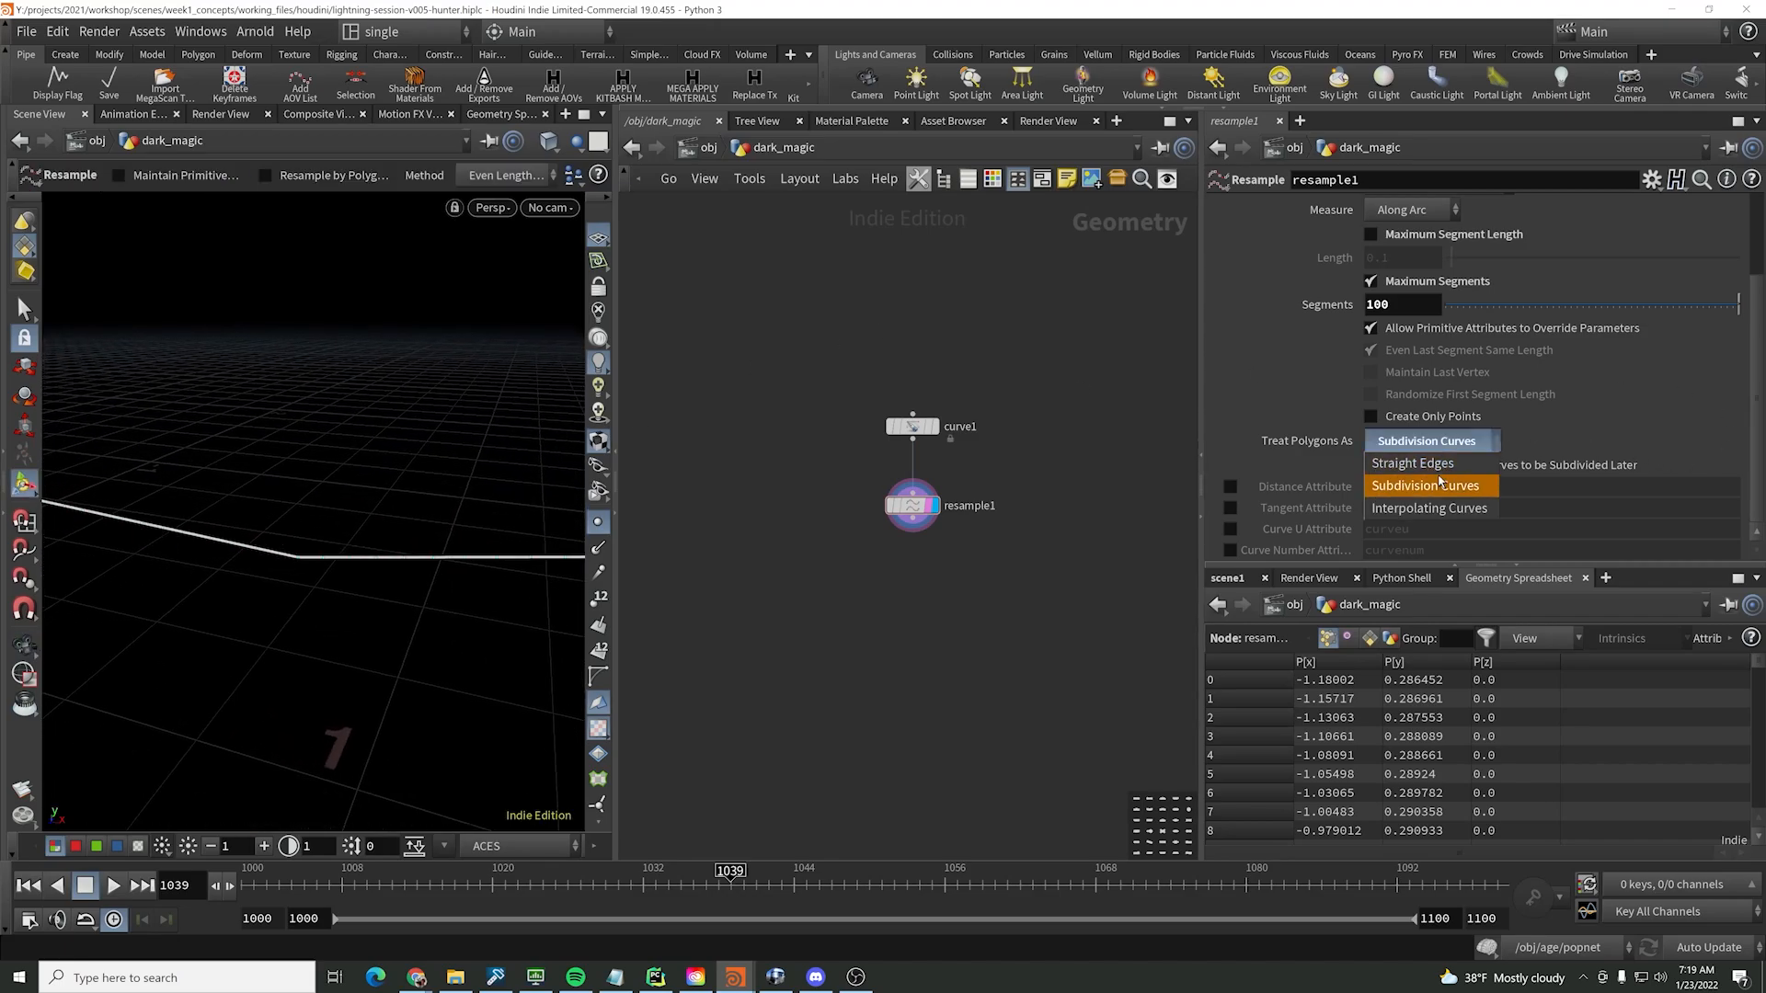
left_click(1435, 507)
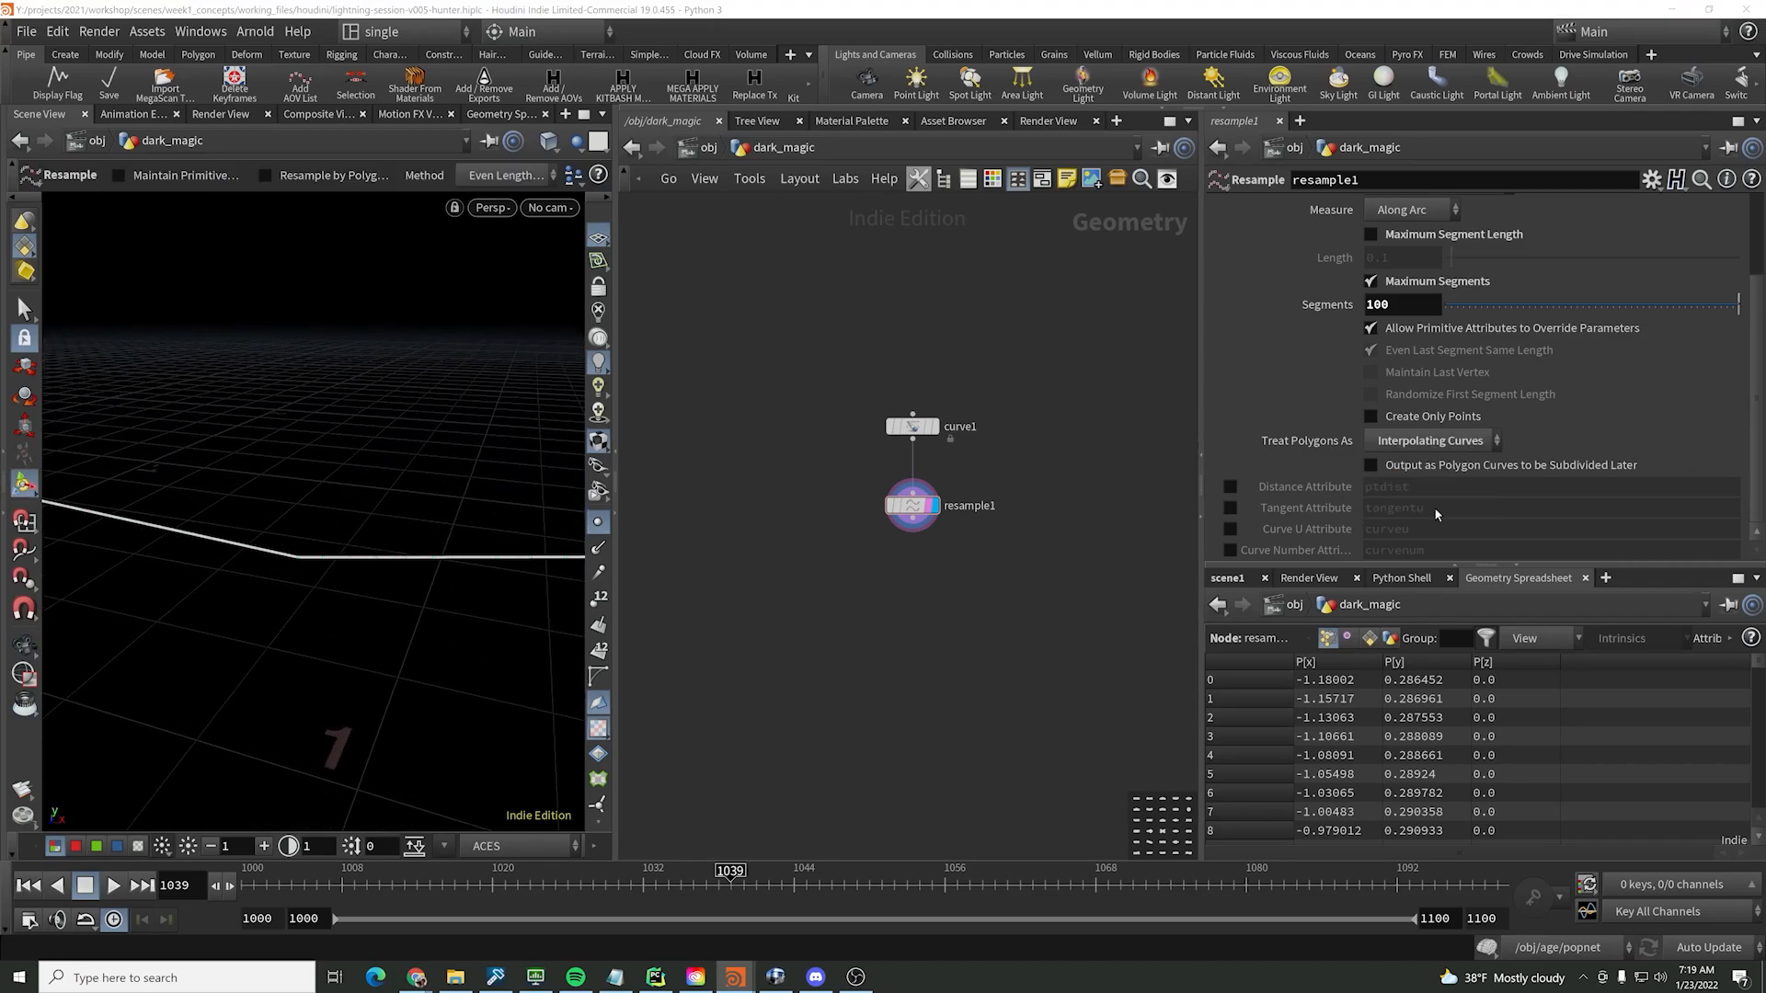
double_click(1388, 305)
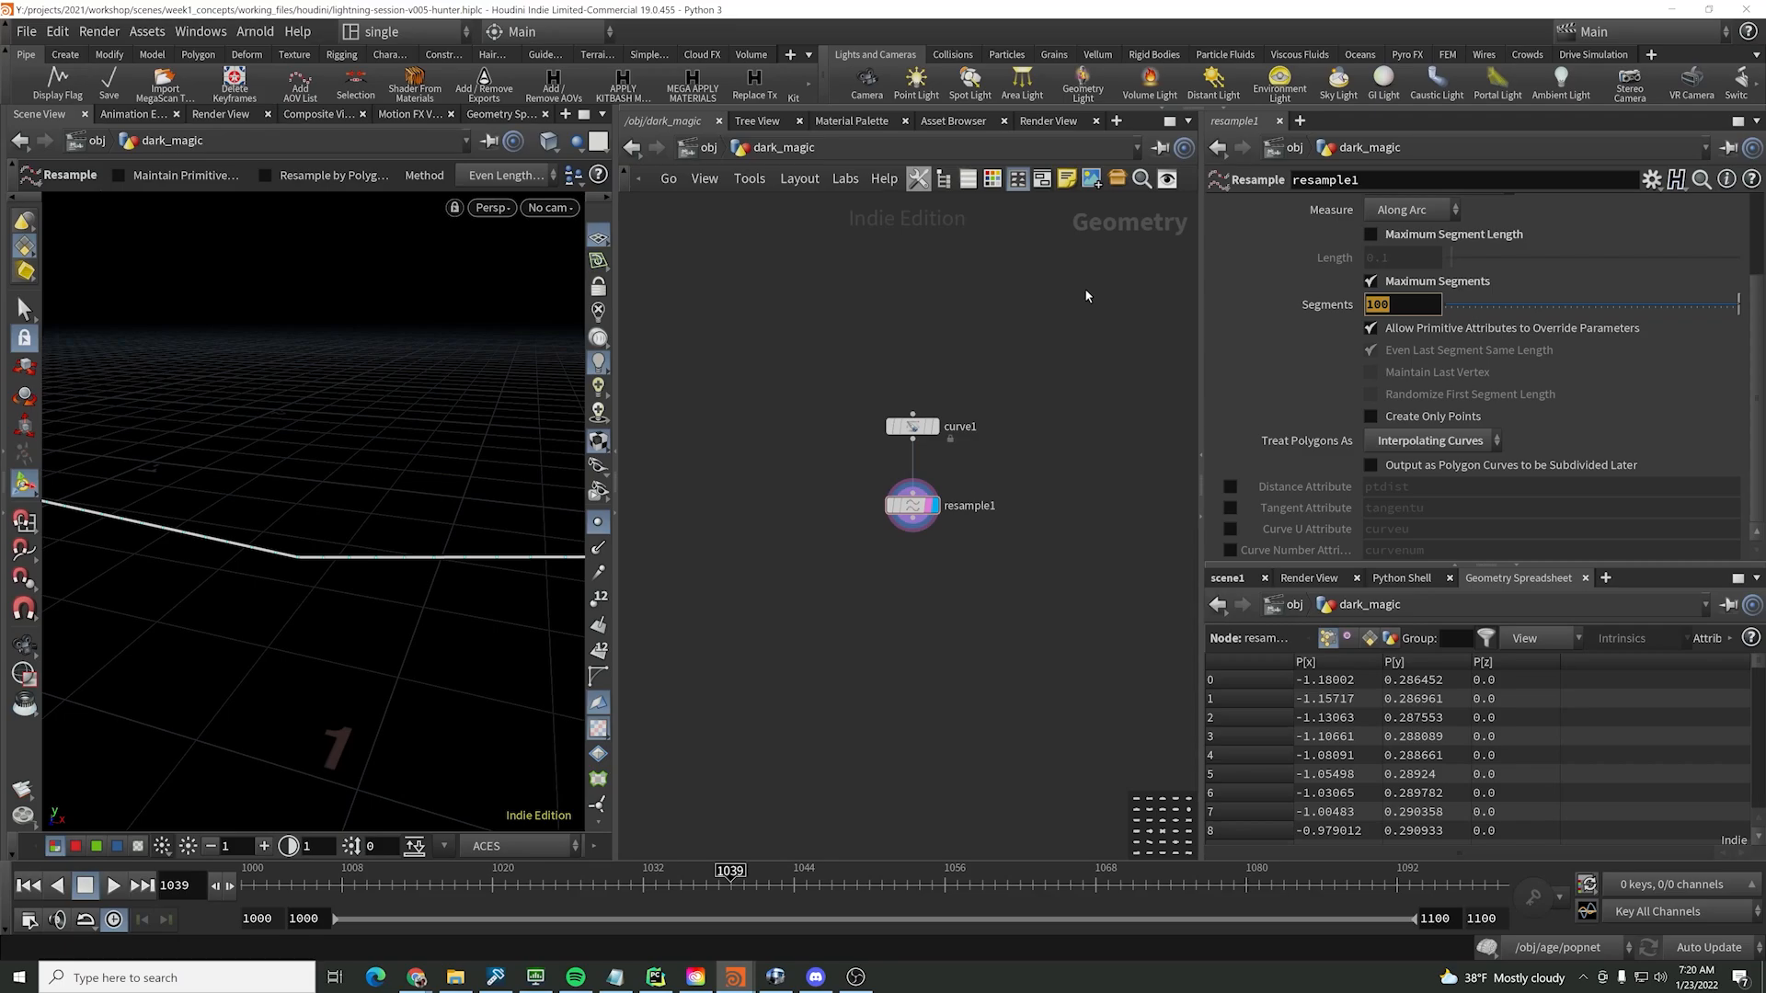
type("4")
key("Return")
- In the viewport display options, reduce the particle point size and set the guide point marker size to 8
key("Escape")
left_click_drag(181, 478, 516, 450)
key("Return")
key("d")
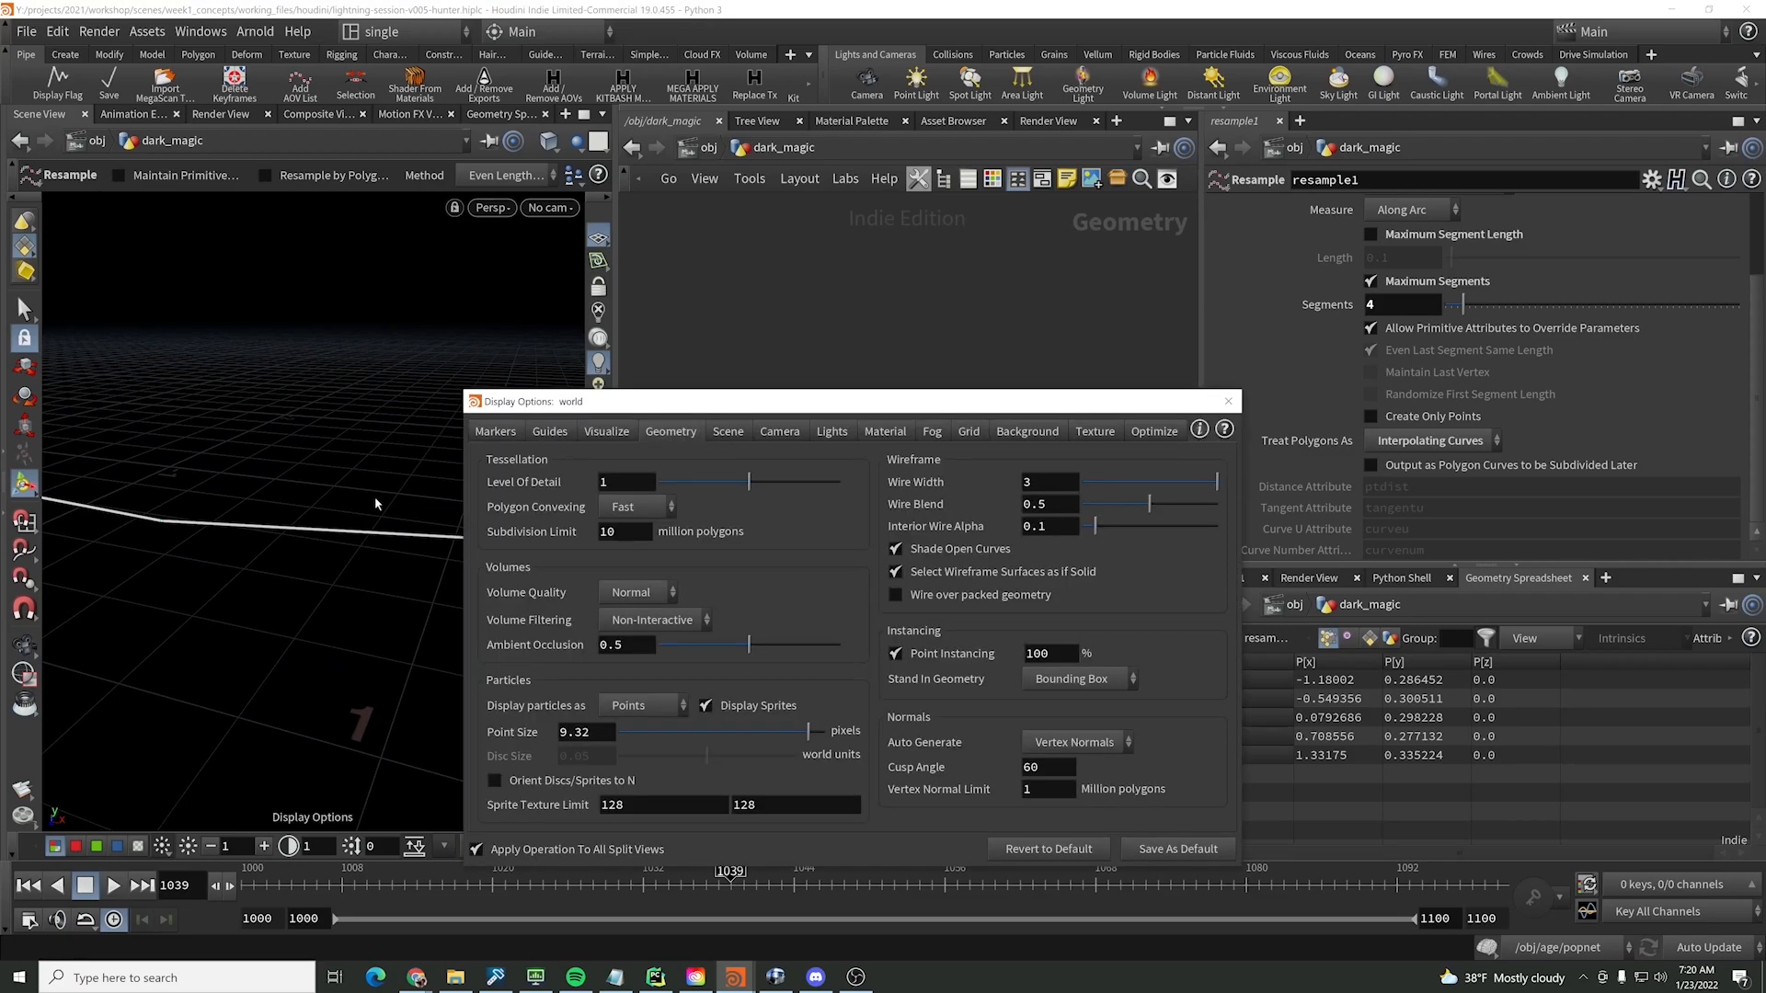
left_click_drag(807, 730, 732, 730)
left_click(550, 431)
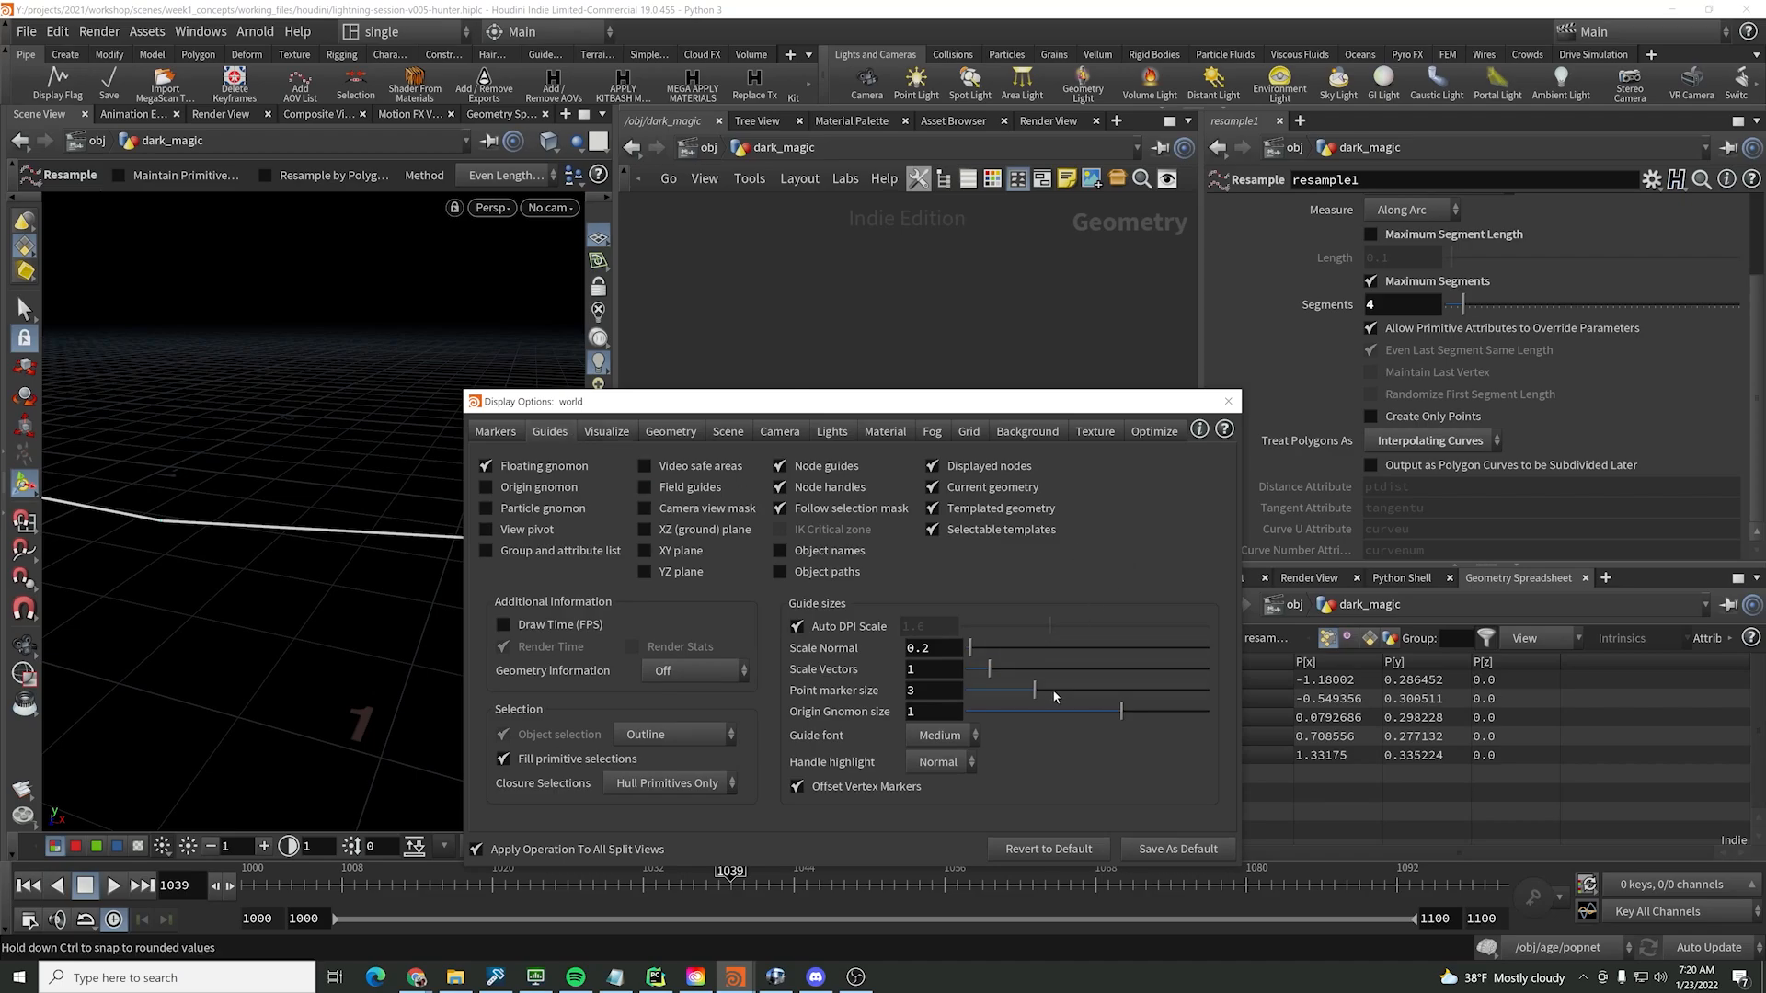
left_click_drag(1068, 699, 1195, 698)
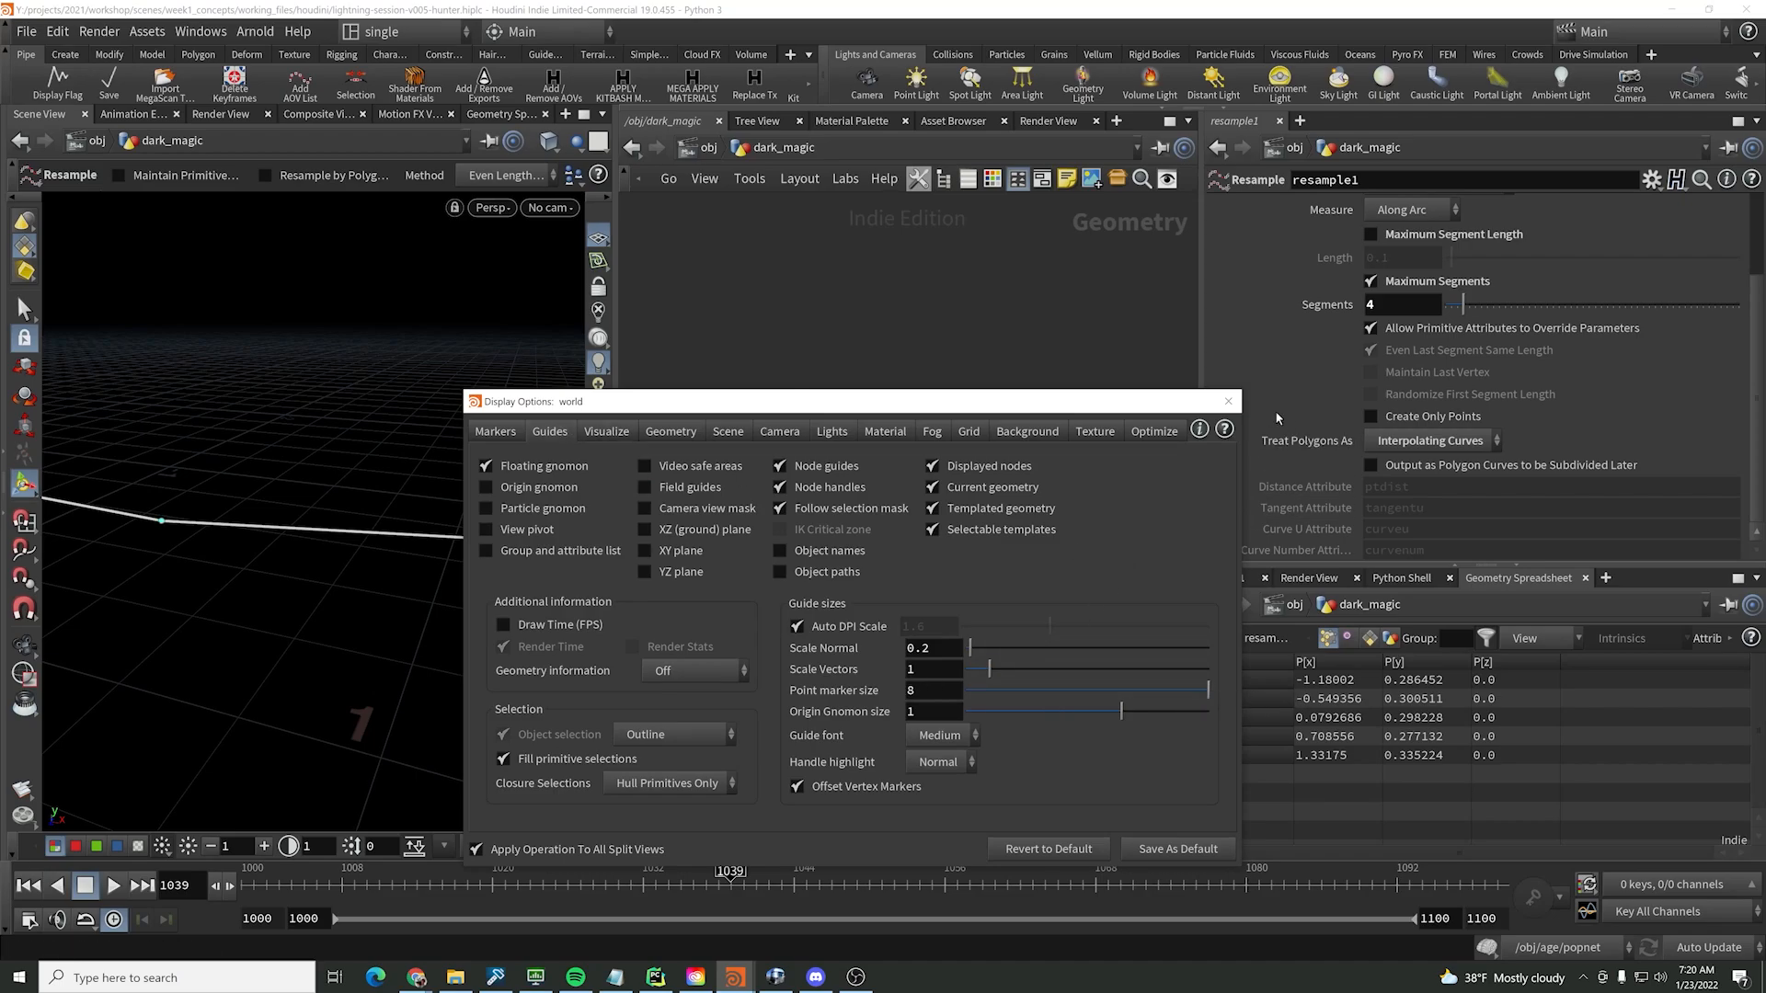
left_click(1228, 401)
left_click_drag(364, 459, 449, 500, "alt")
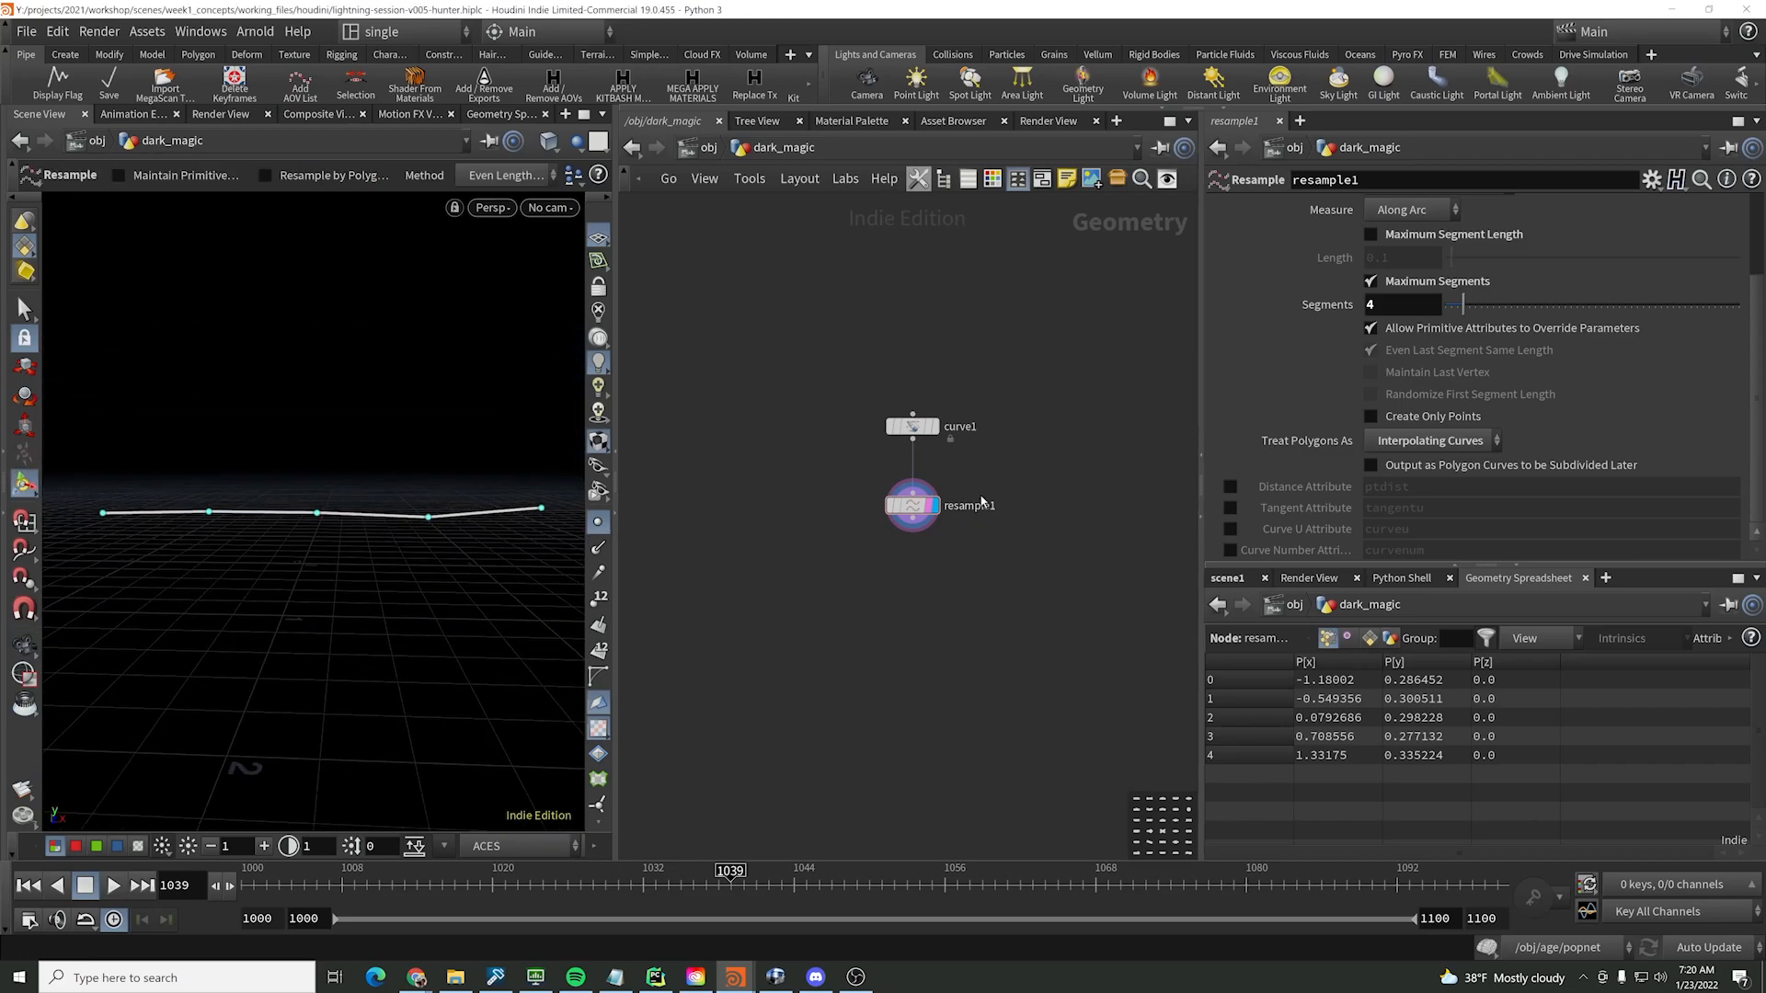
- Duplicate resample1, connect the copy after it and set the copy's segments to 100
left_click(906, 515)
key("ctrl+c")
key("ctrl+v")
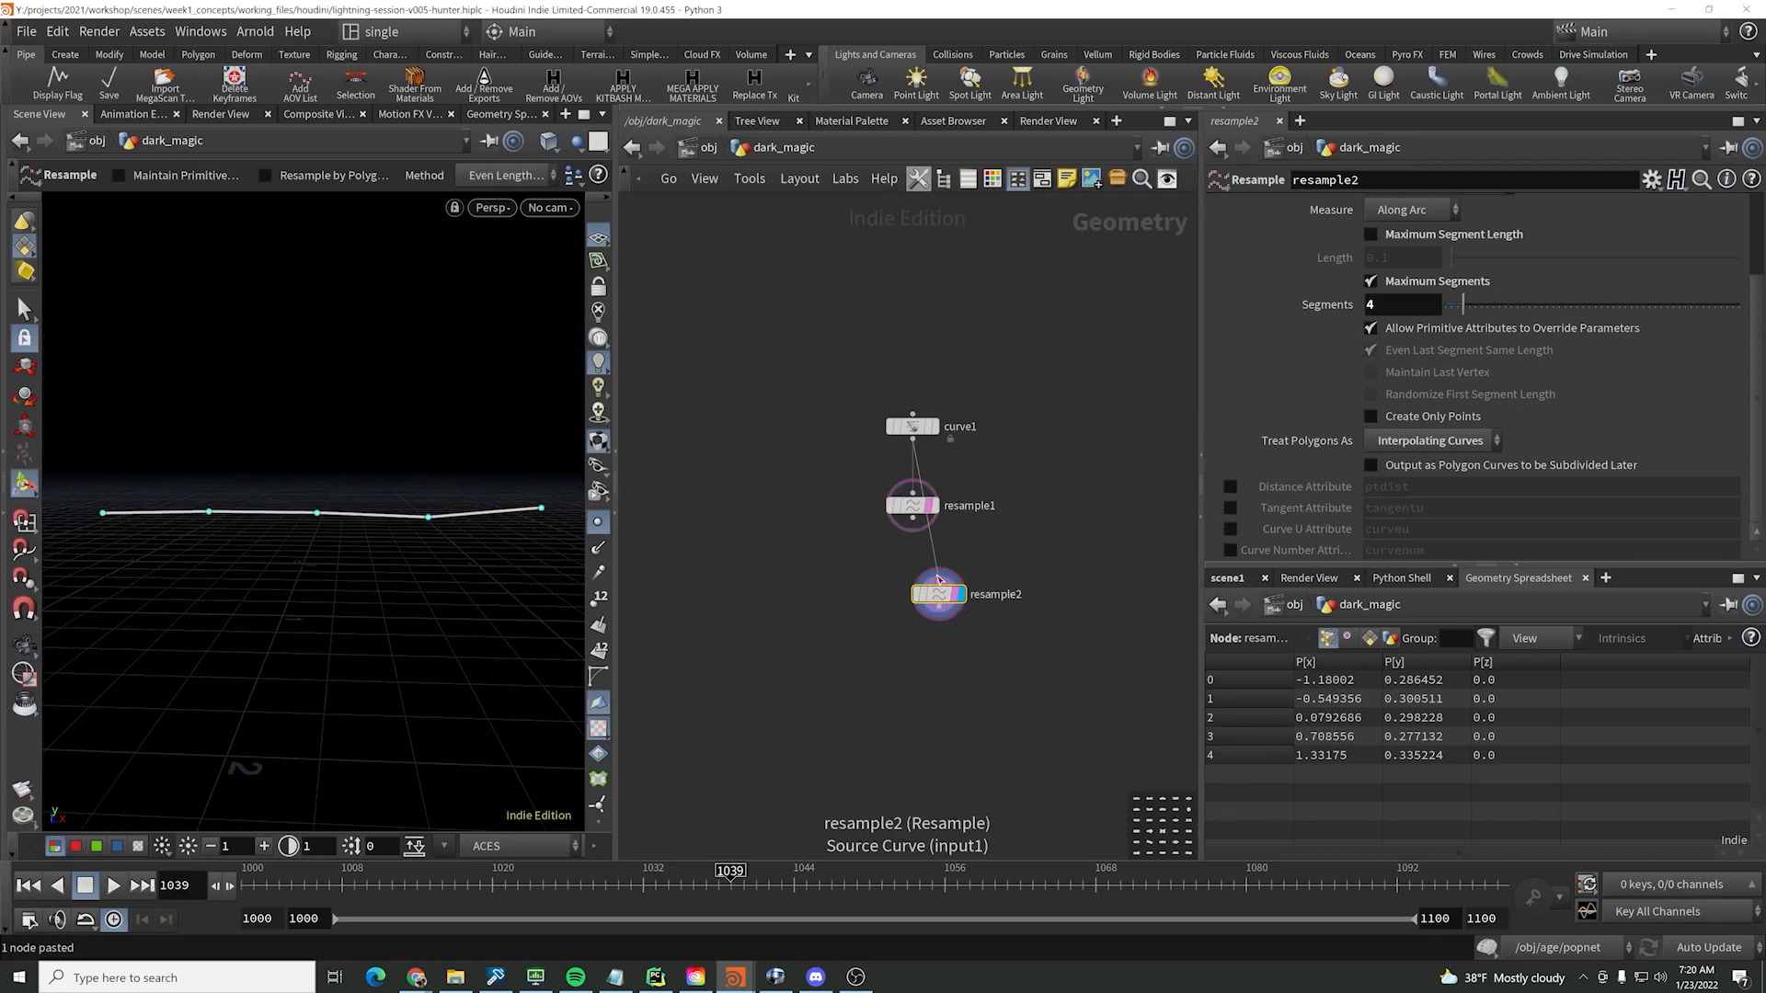
left_click(1434, 304)
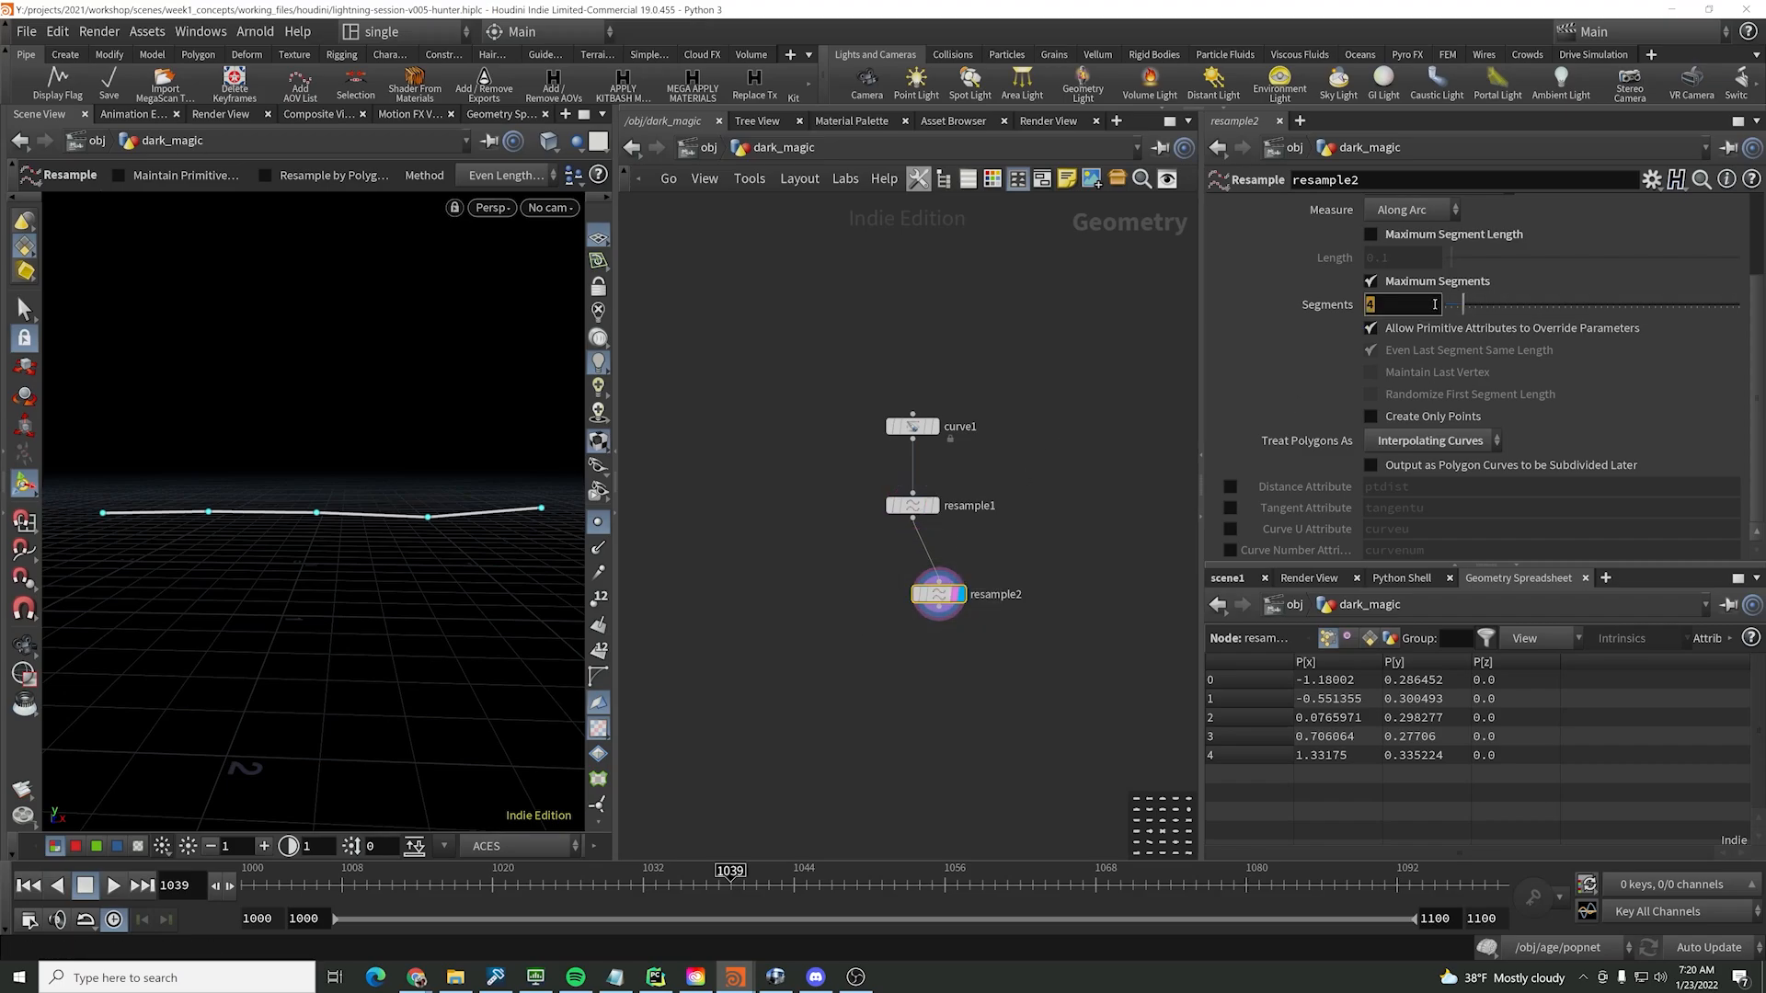
type("100")
key("Return")
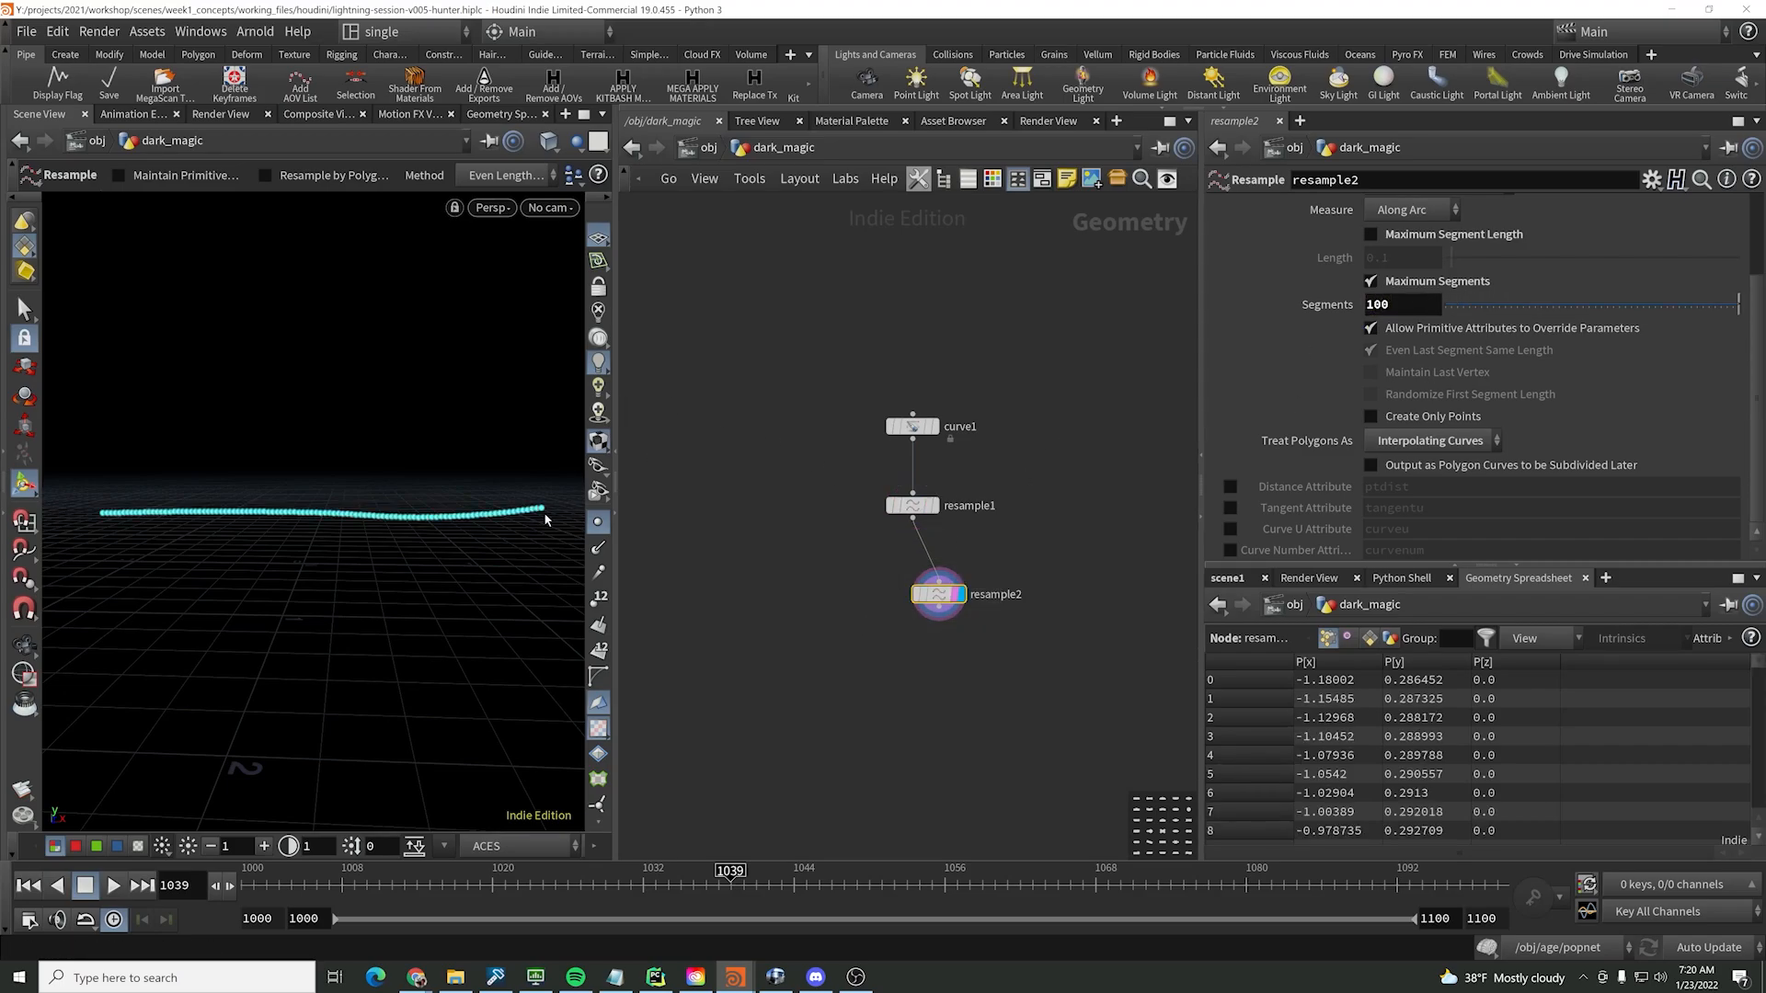
- Turn off the point display in the viewport and view the smoothed curve
left_click(596, 522)
scroll(350, 505, "up", 1)
left_click_drag(350, 505, 366, 504, "alt")
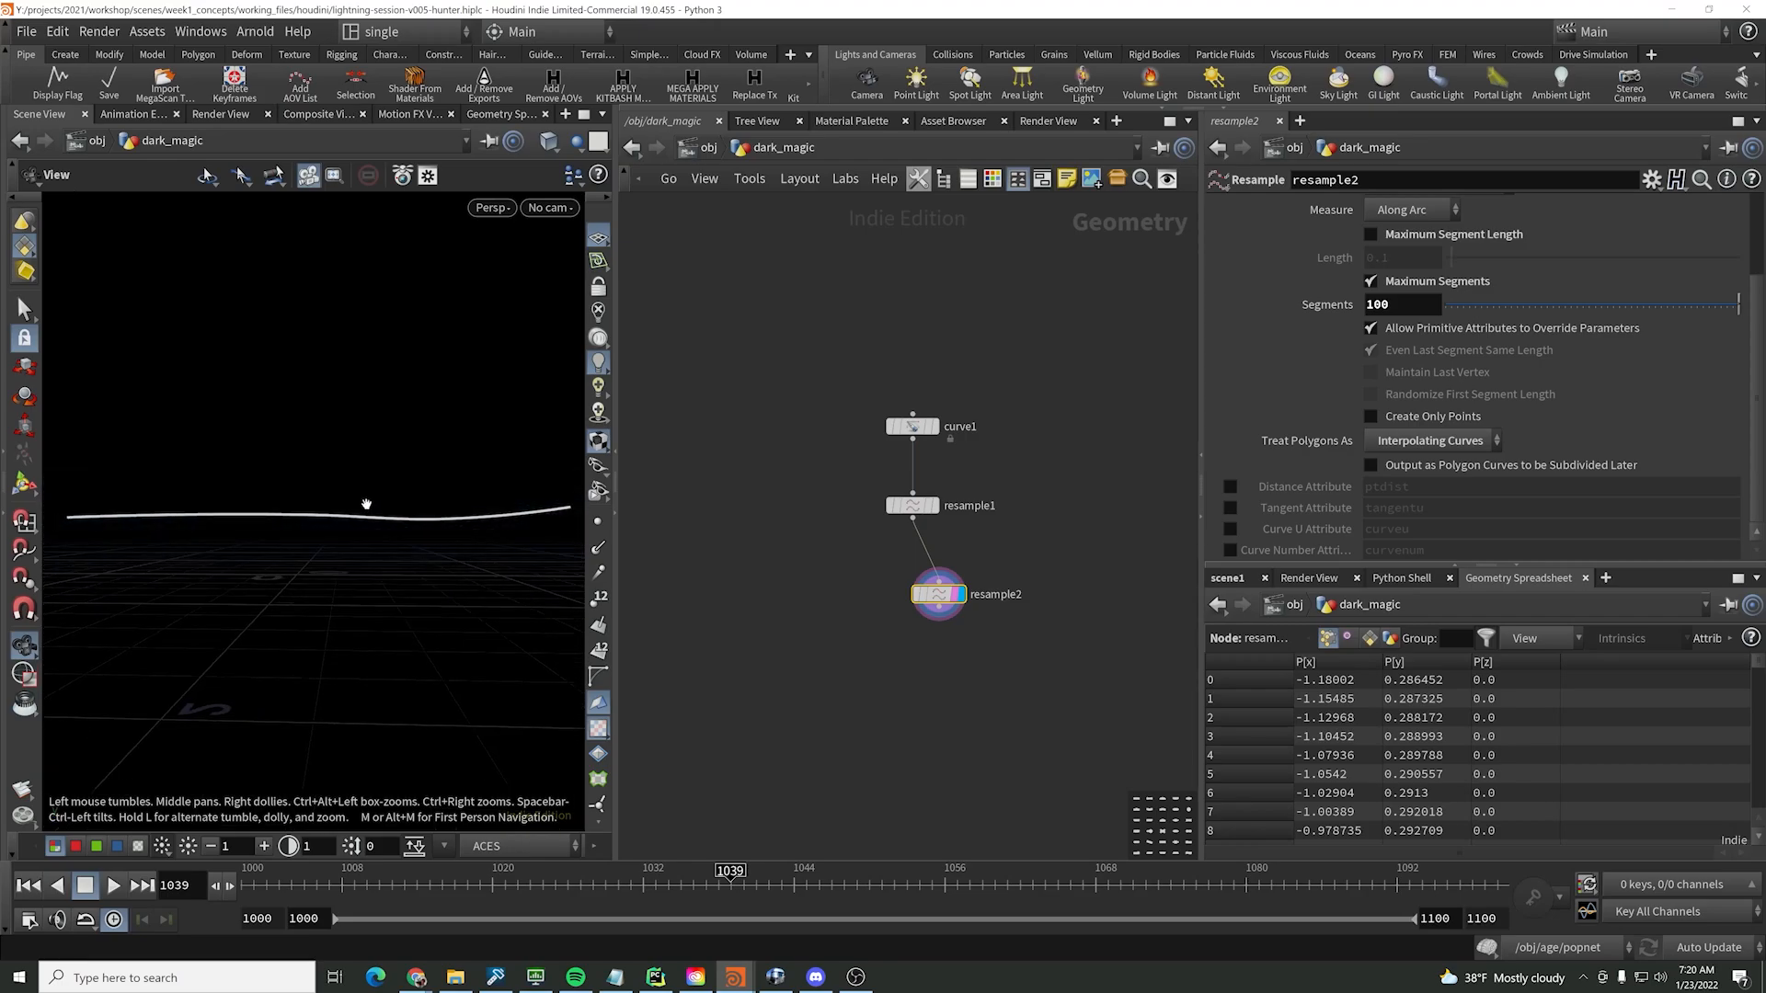
- Align curve1, resample1 and resample2 in a straight vertical column
left_click_drag(1040, 394, 876, 636)
key("a")
left_click_drag(1022, 469, 1025, 526)
left_click(1056, 518)
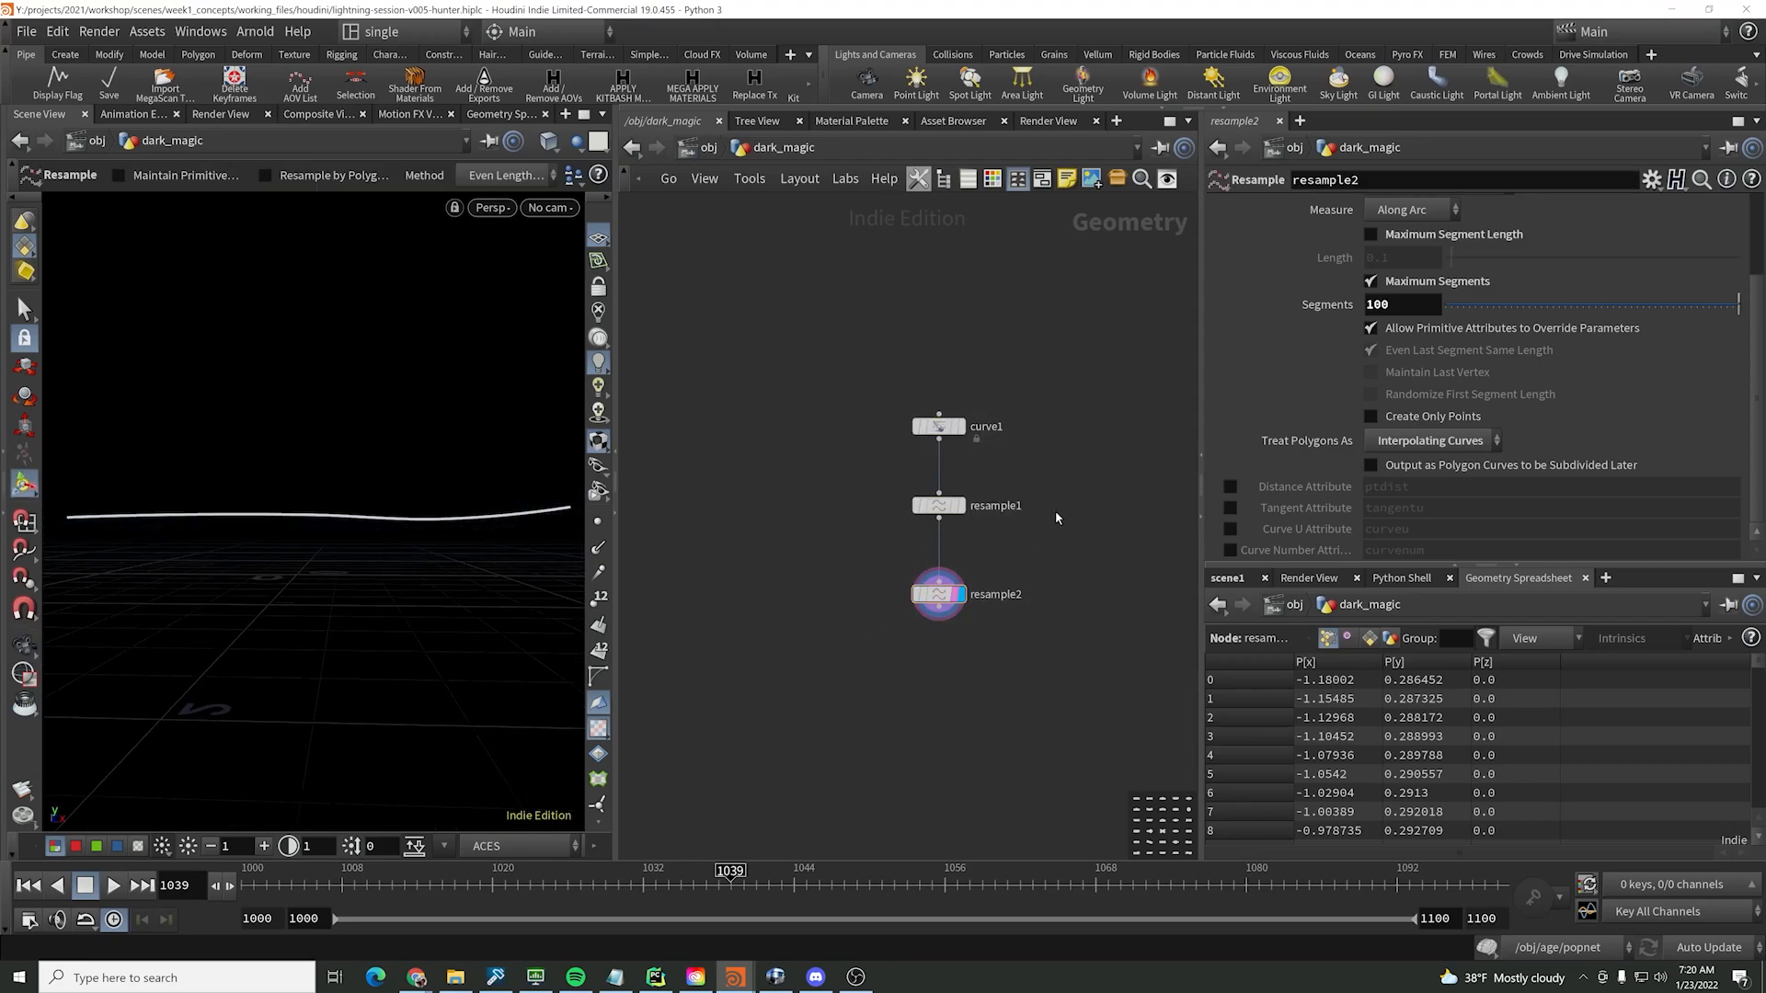
- Add a Curveu node after resample2, line it up below and make it the displayed node
middle_click_drag(1062, 554, 1114, 434)
left_click_drag(1096, 426, 927, 501)
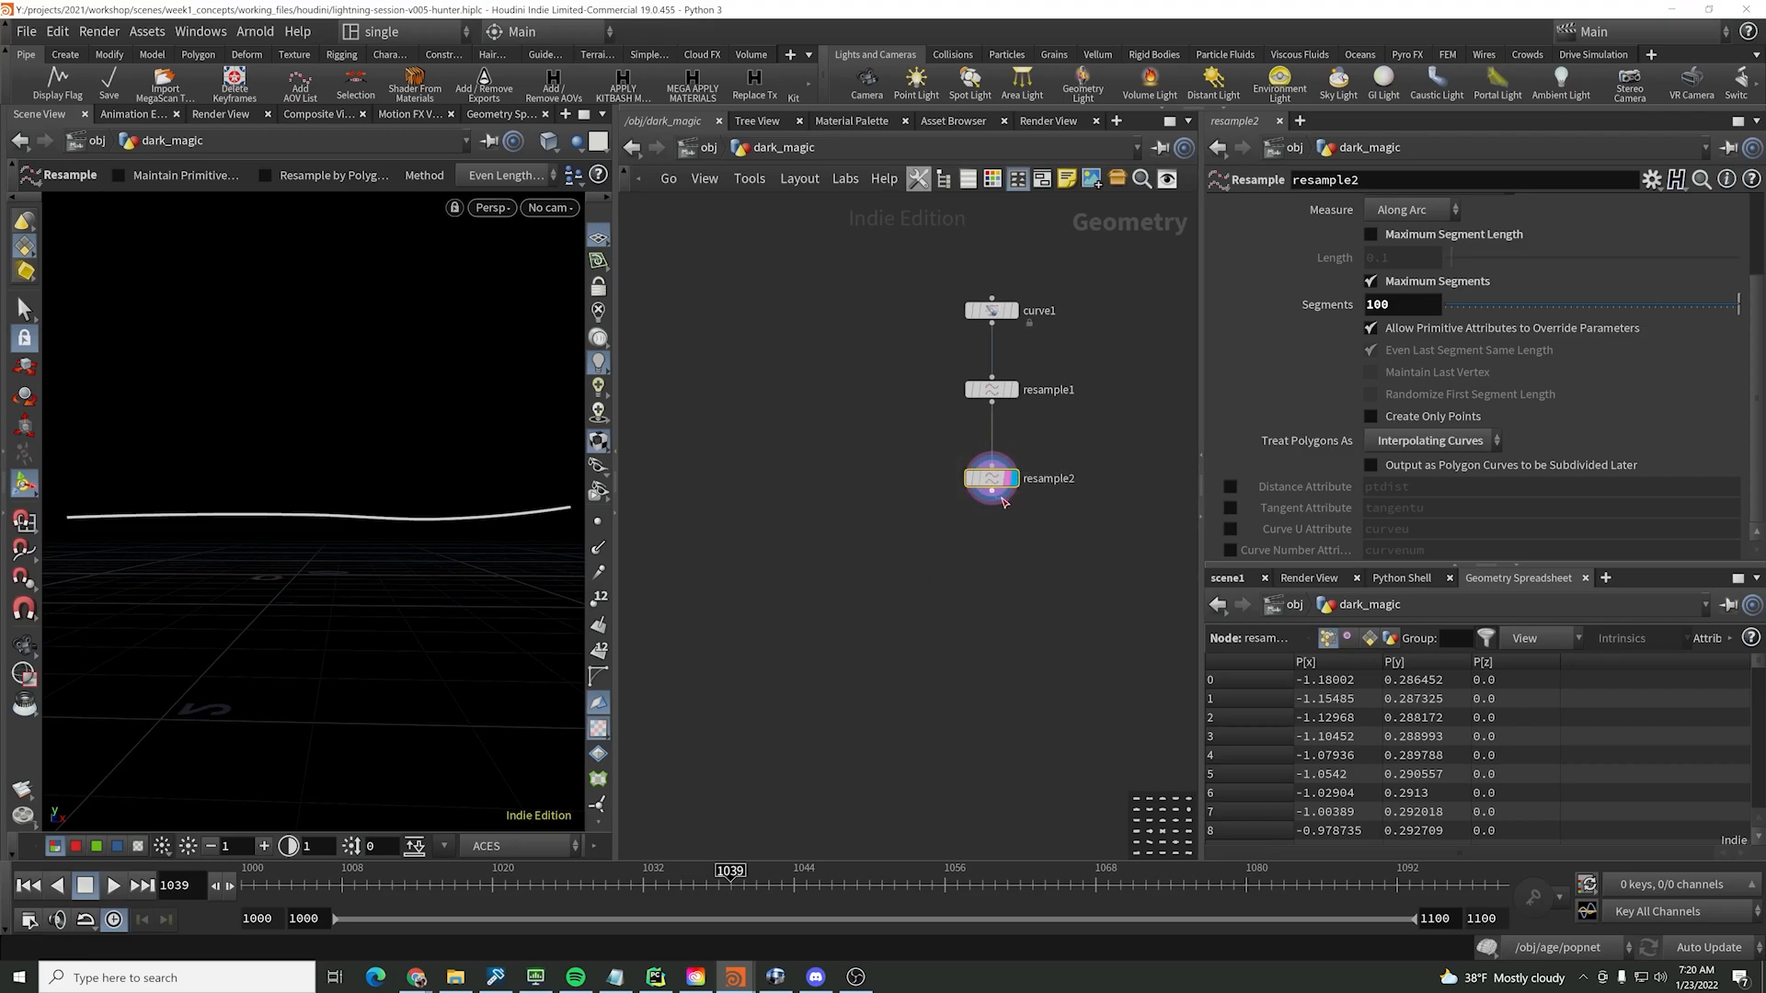
key("Tab")
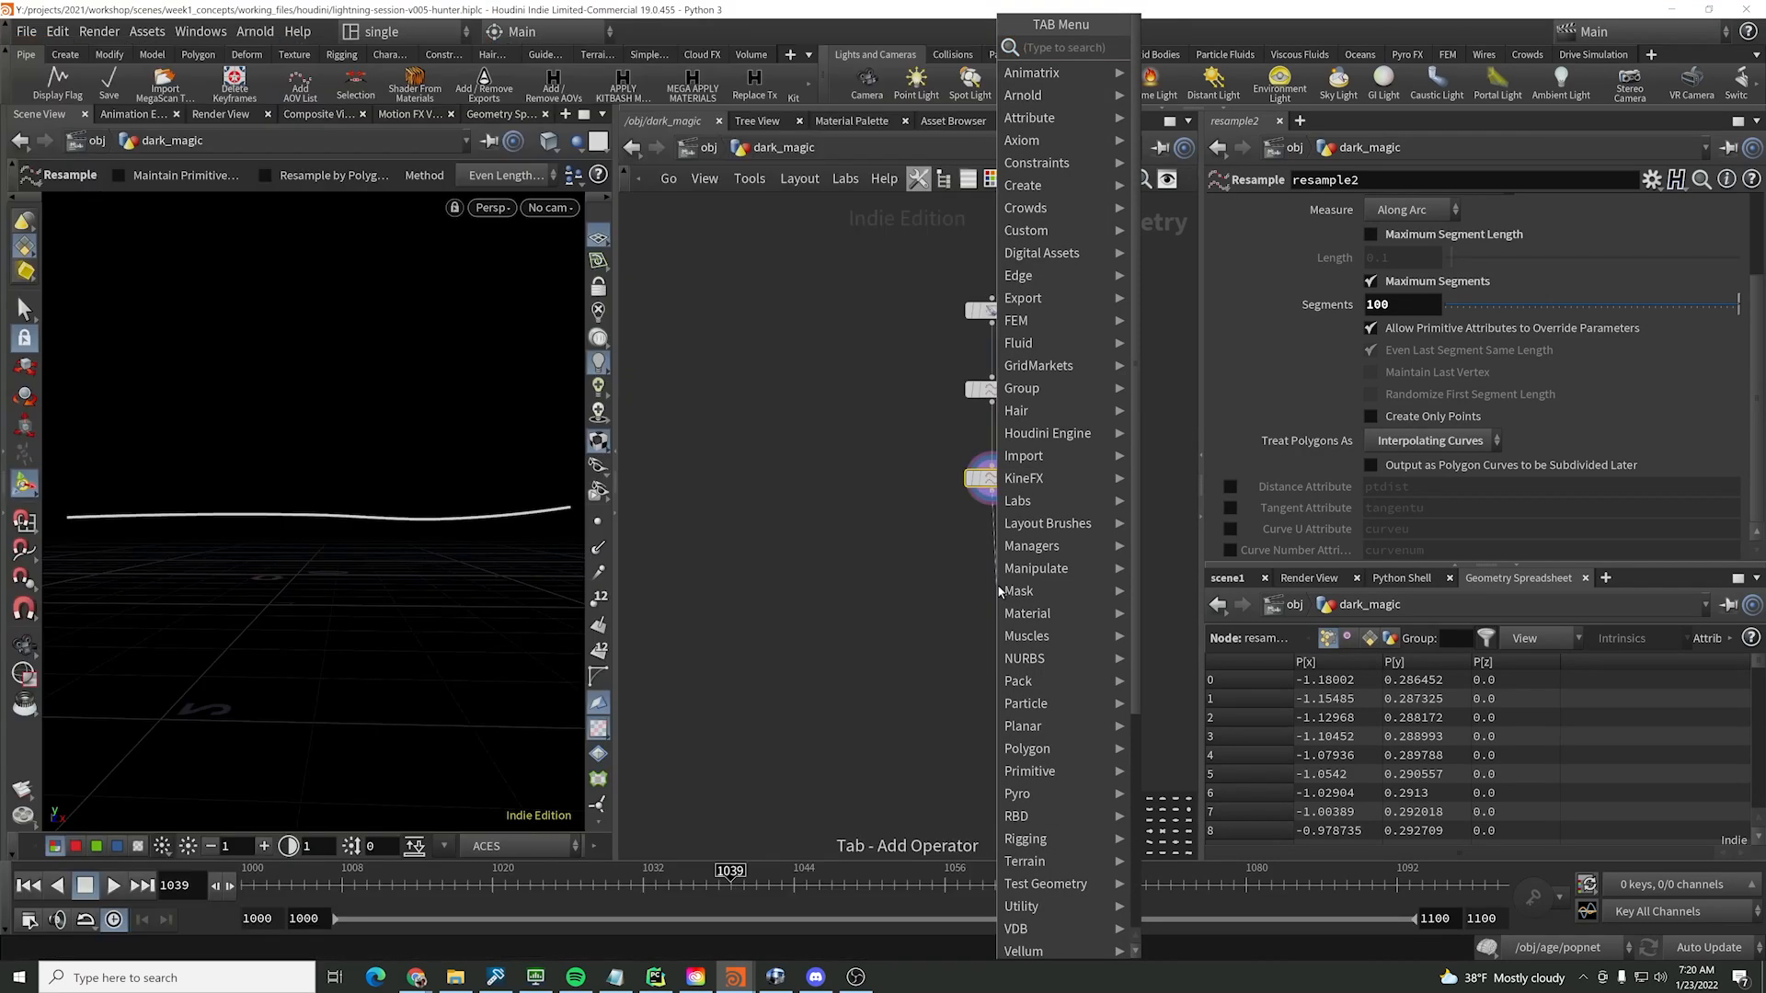
type("curveu")
key("Return")
left_click(999, 590)
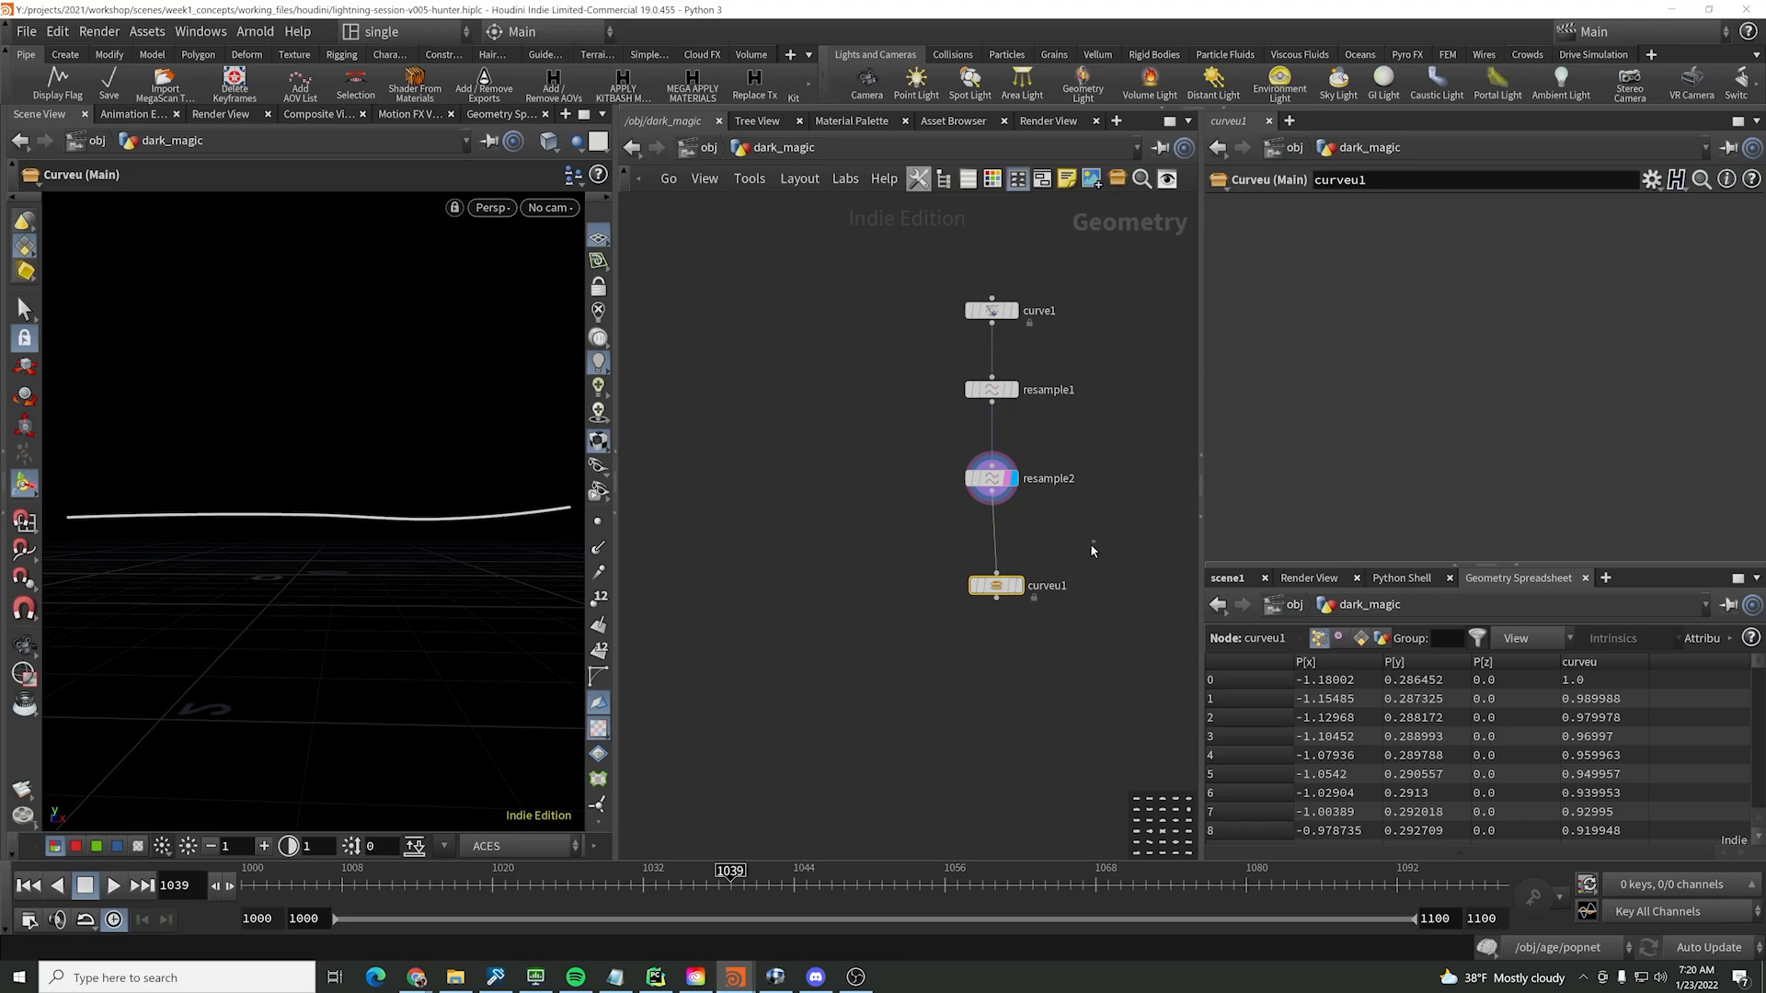
left_click(1018, 586)
left_click_drag(997, 587, 994, 568)
scroll(1041, 499, "down", 3)
middle_click_drag(1047, 500, 940, 481)
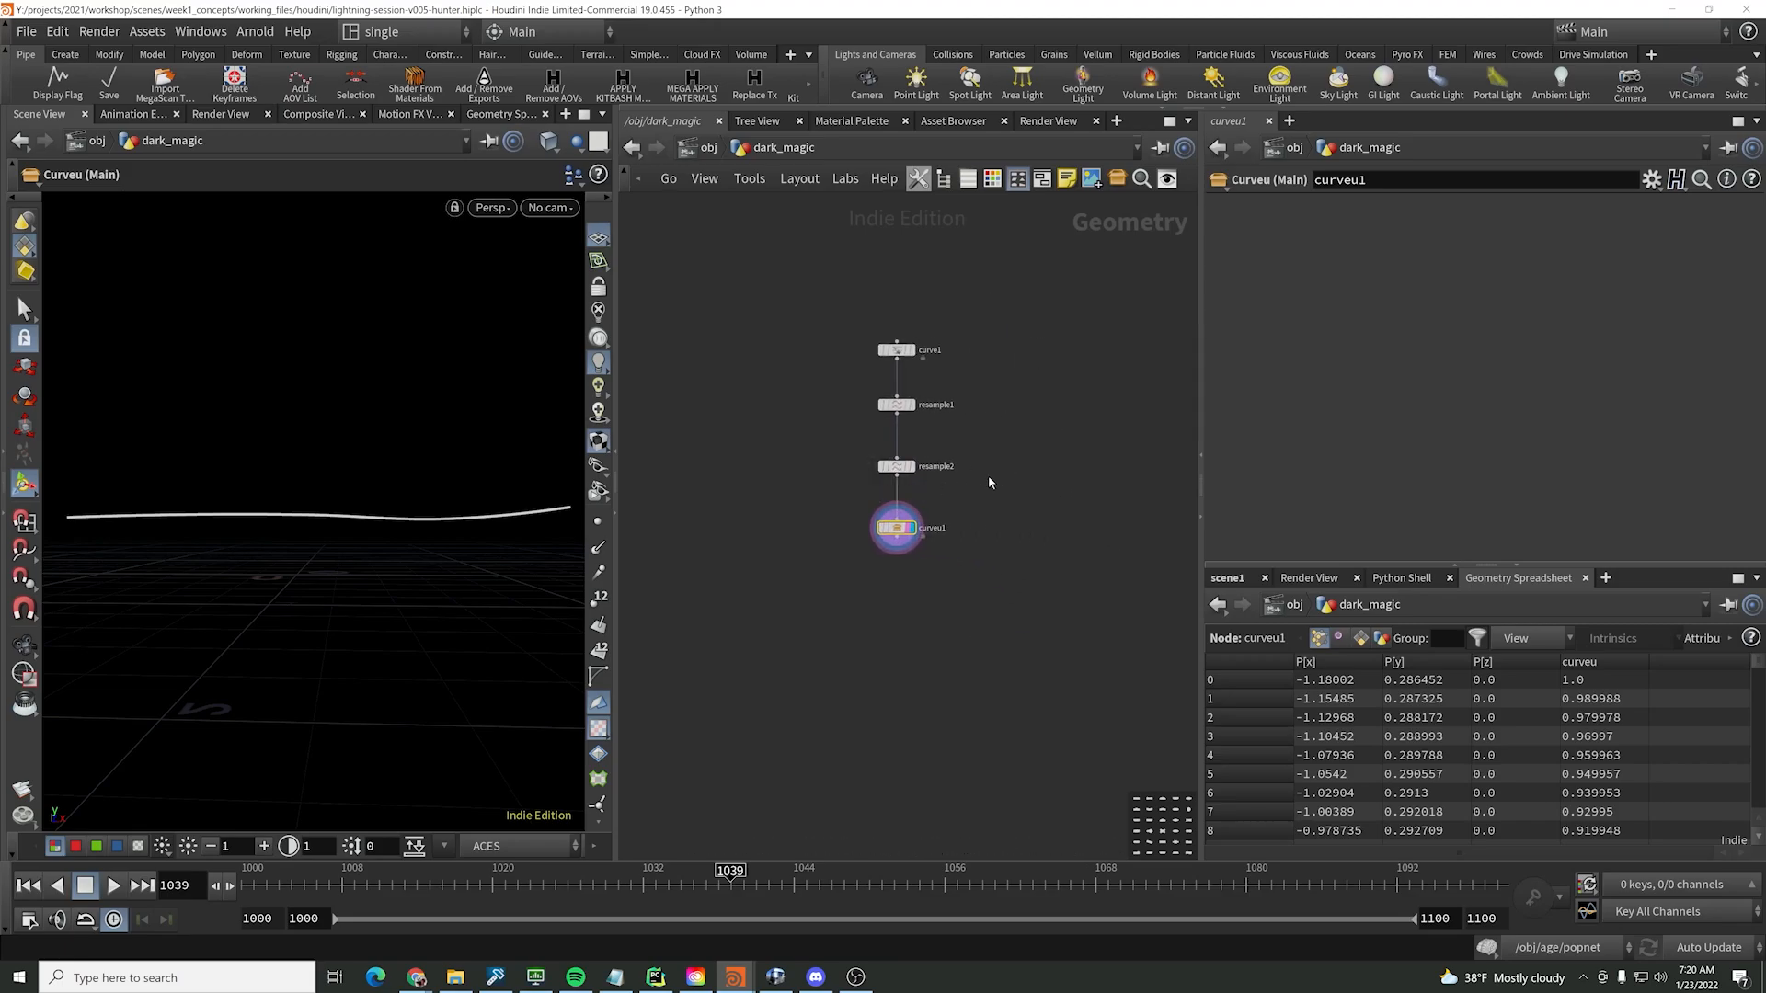
- Switch to the browser to study the magic beam reference image, and minimise it to return to Houdini
key("alt+Tab")
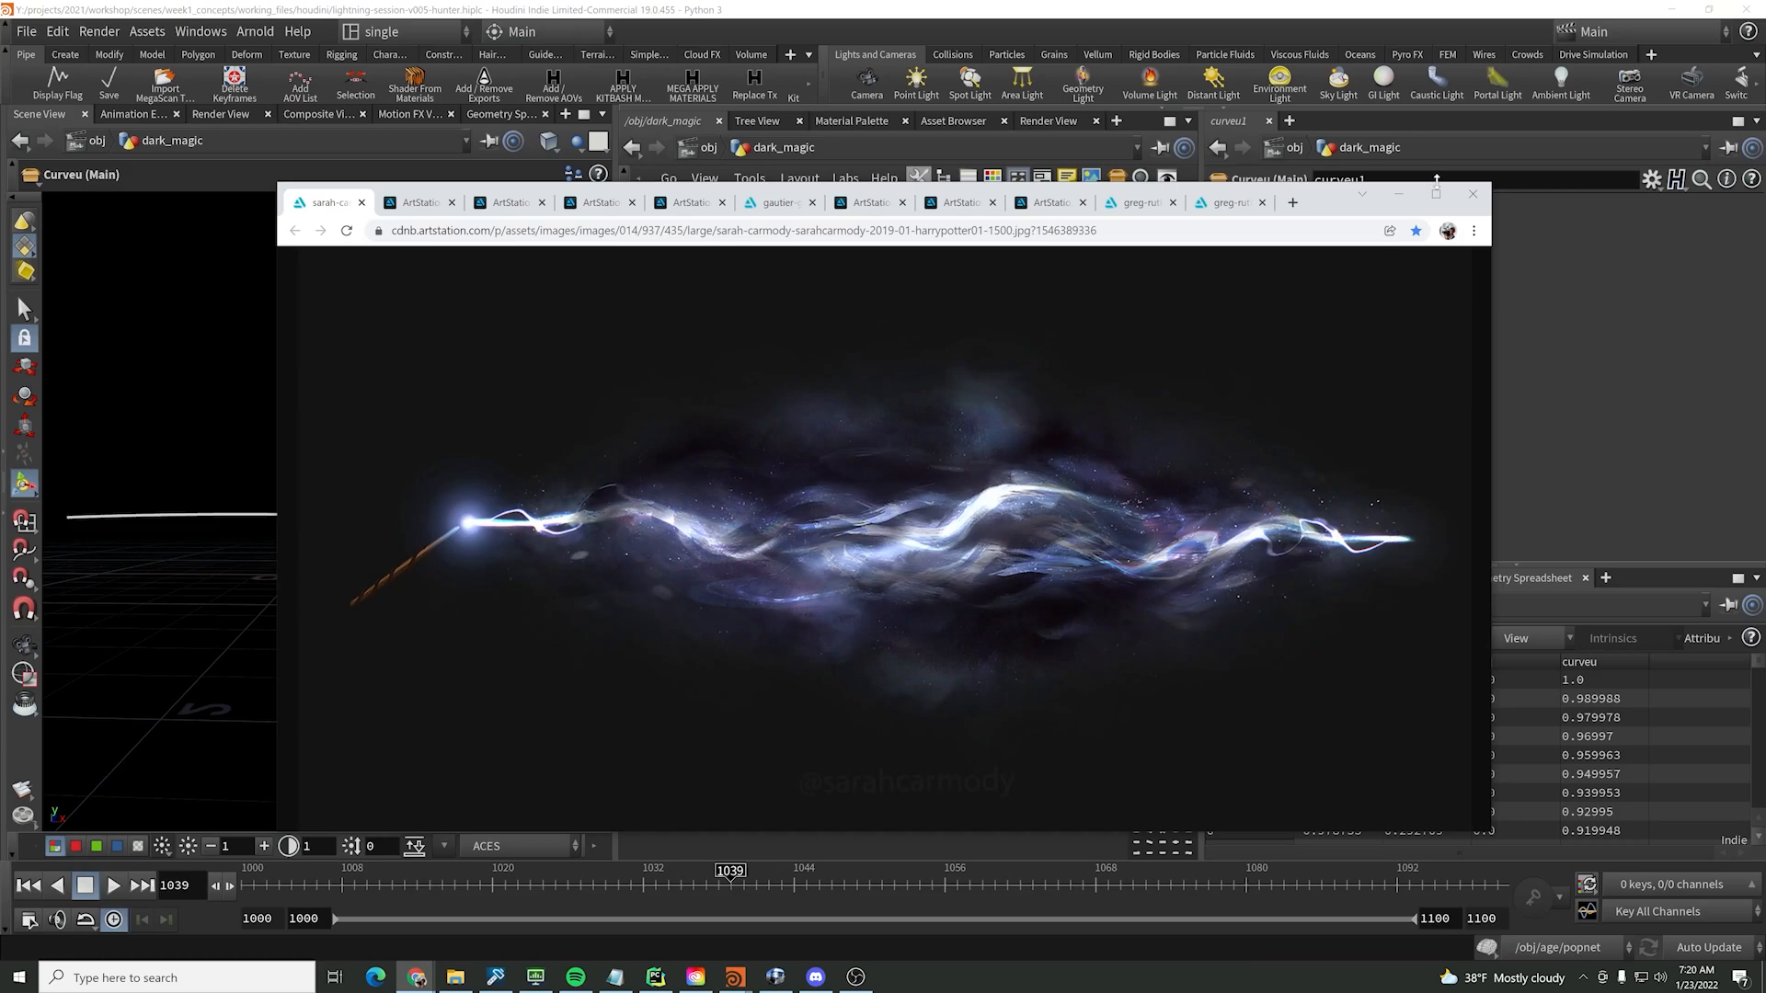
left_click(1398, 194)
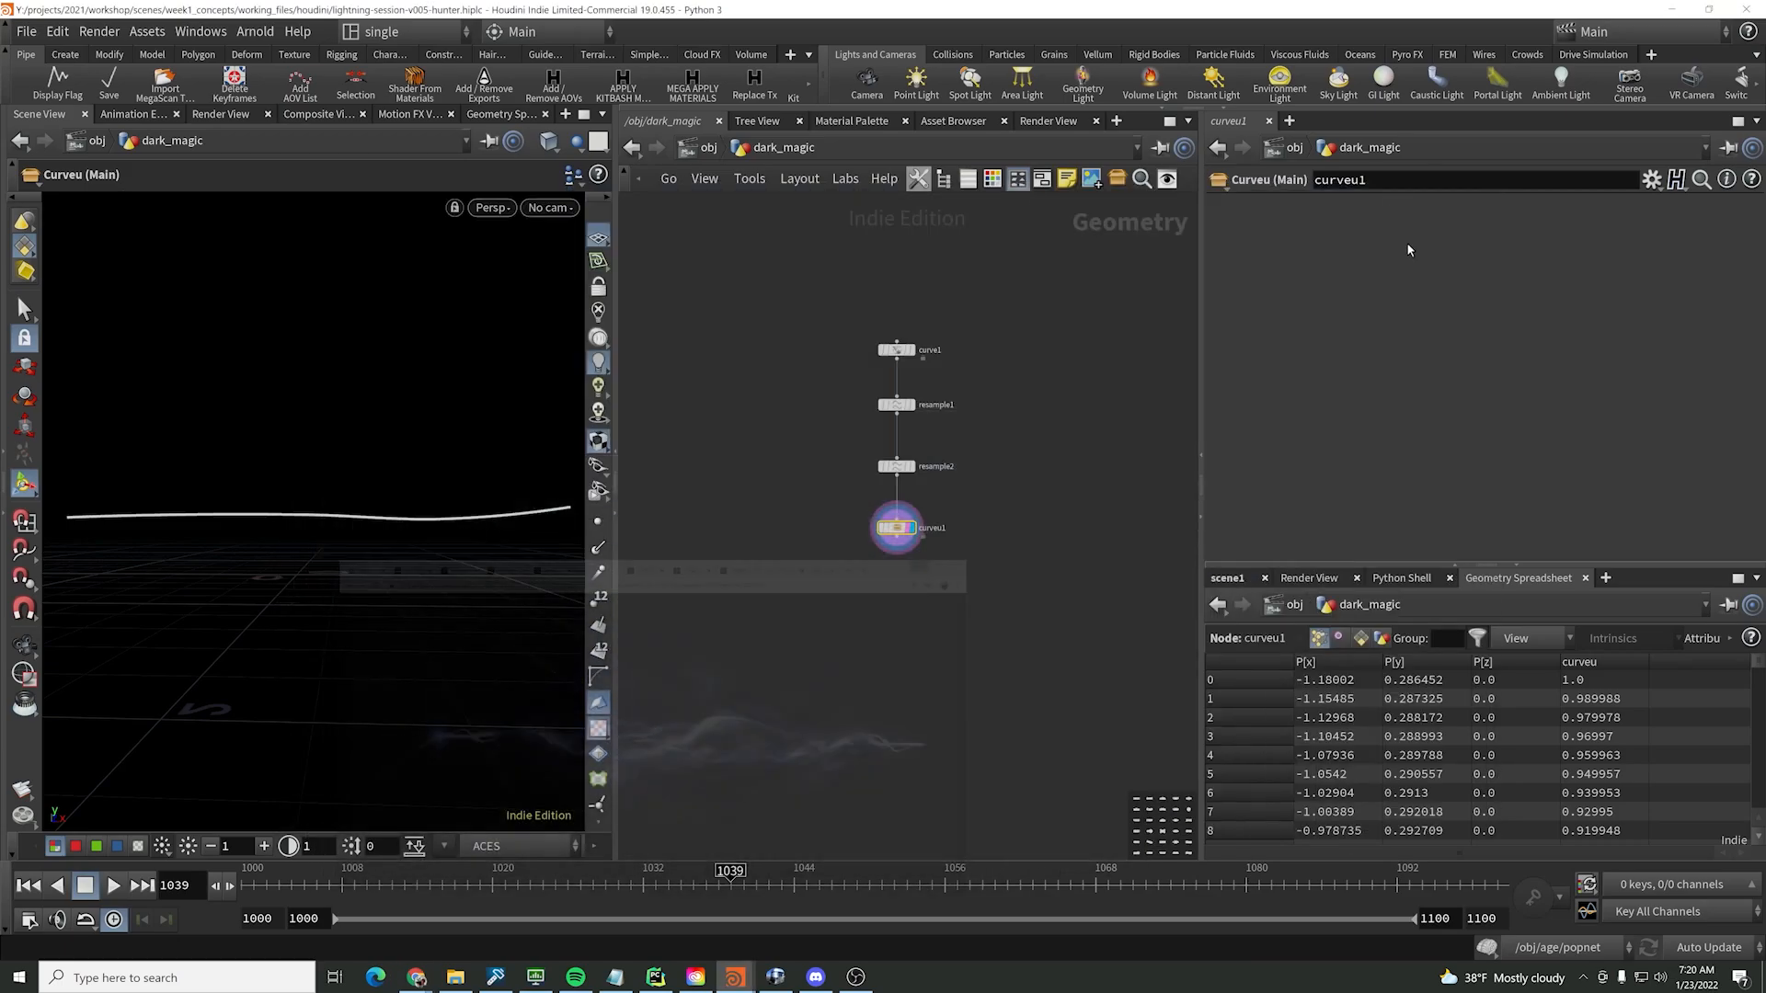
- In the twirl_around_strand network, copy the null, both point wrangles, the for-each loop nodes and the merge that joins the two branches
left_click(706, 150)
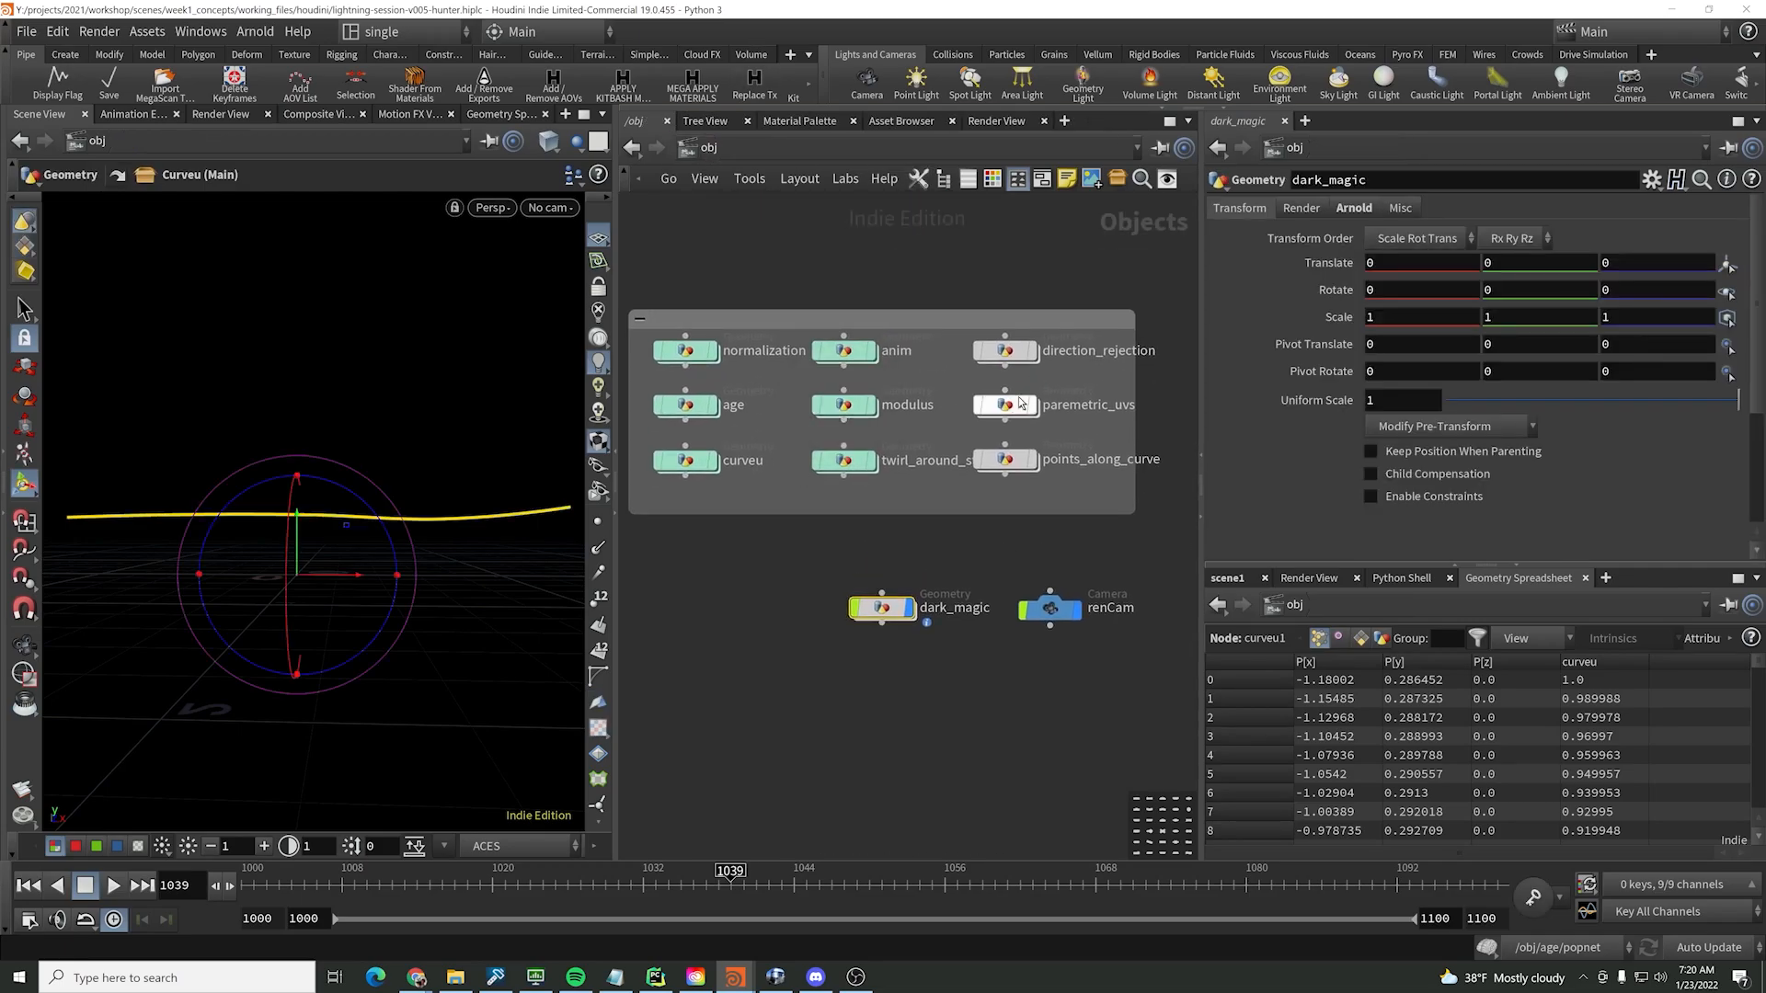
double_click(866, 468)
middle_click_drag(1138, 441, 1009, 378)
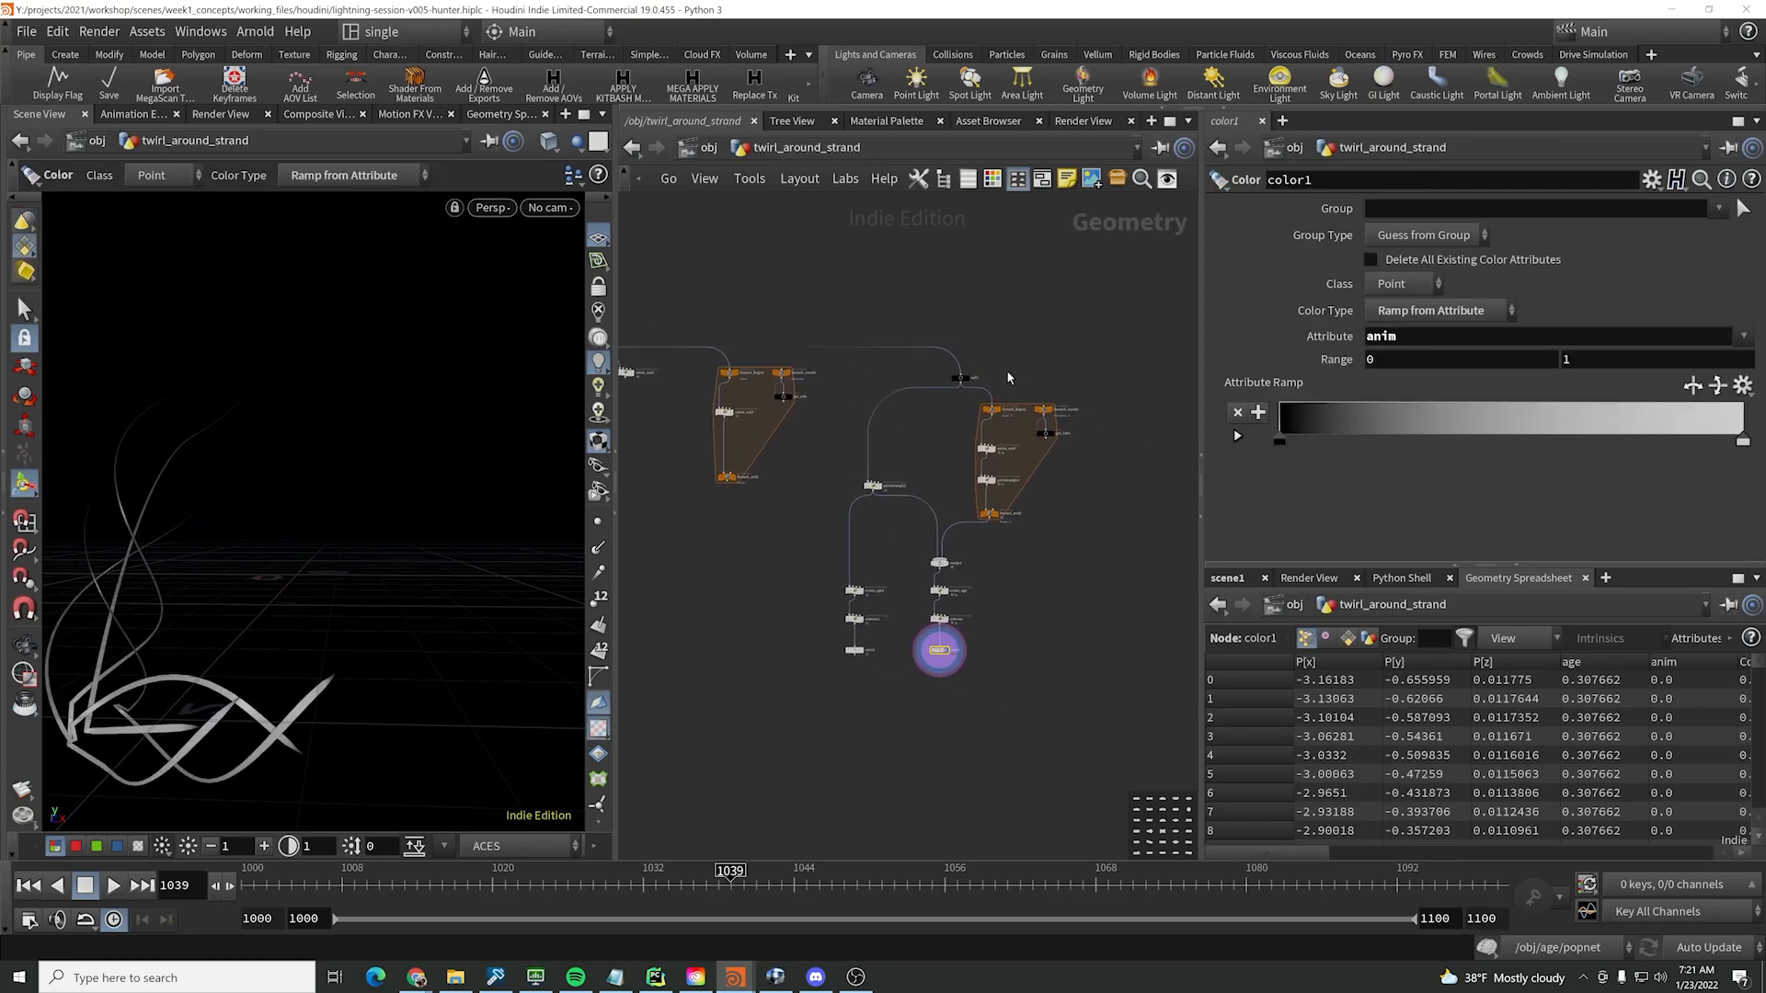
scroll(1010, 378, "up", 2)
left_click_drag(1095, 391, 783, 659)
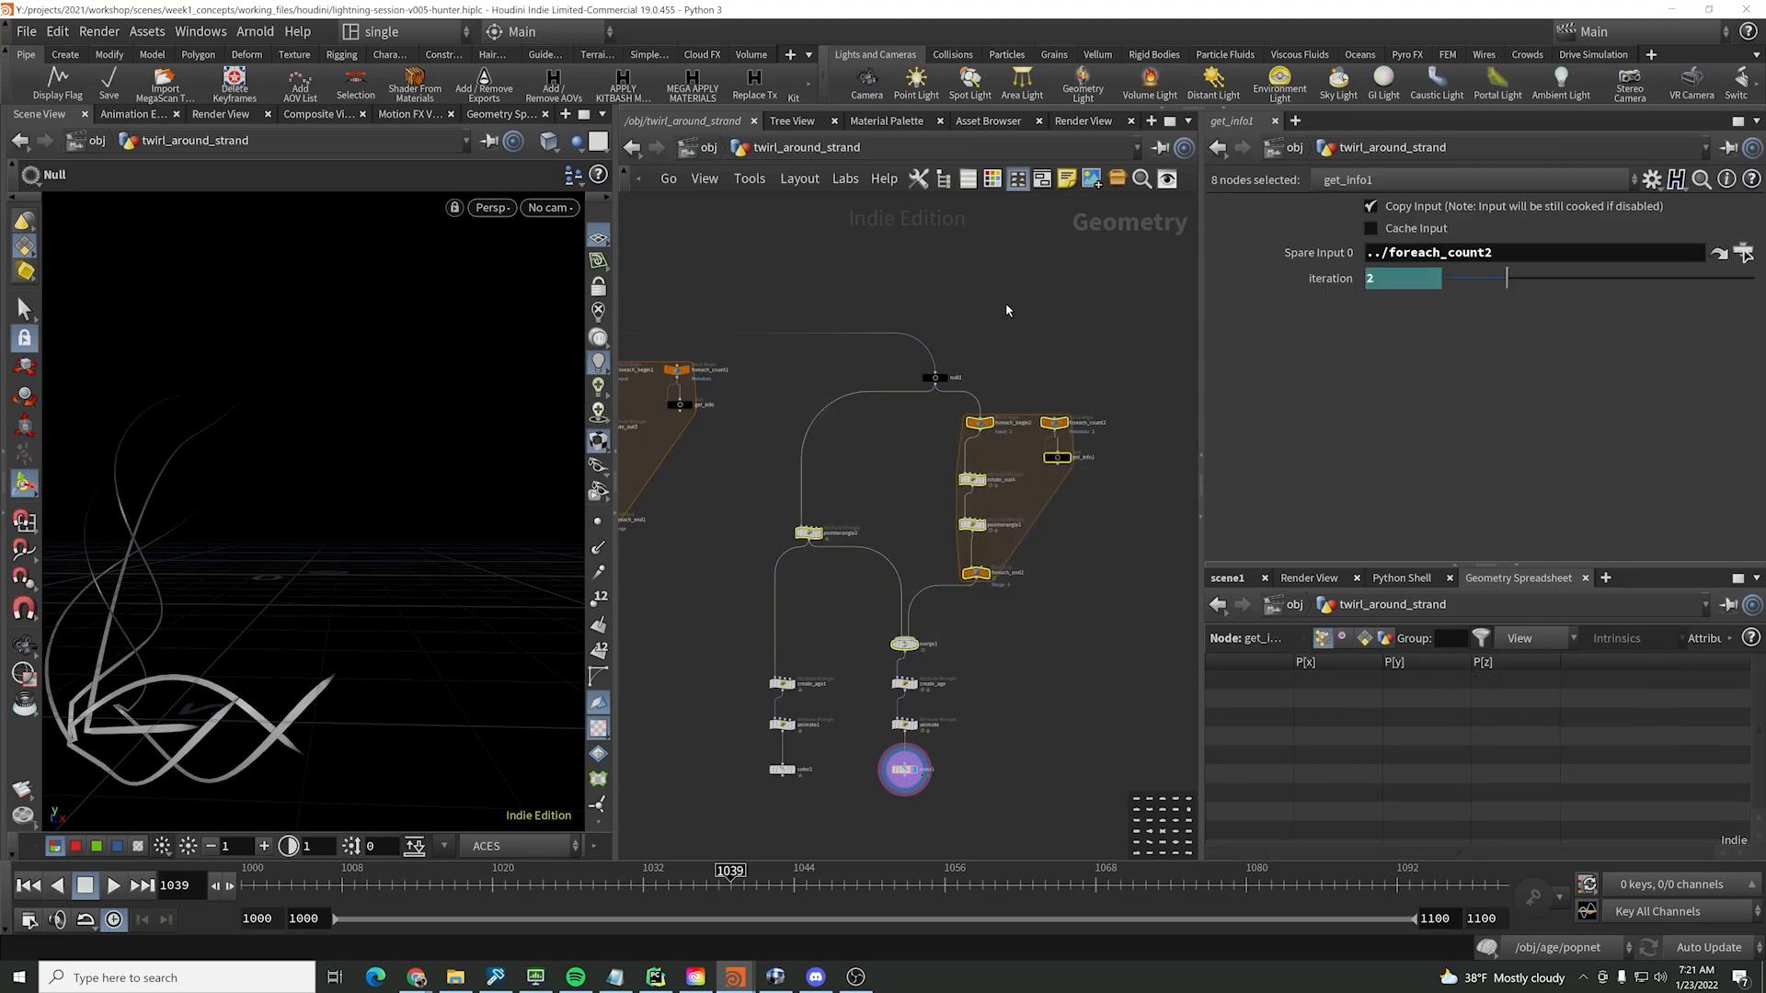
key("ctrl+c")
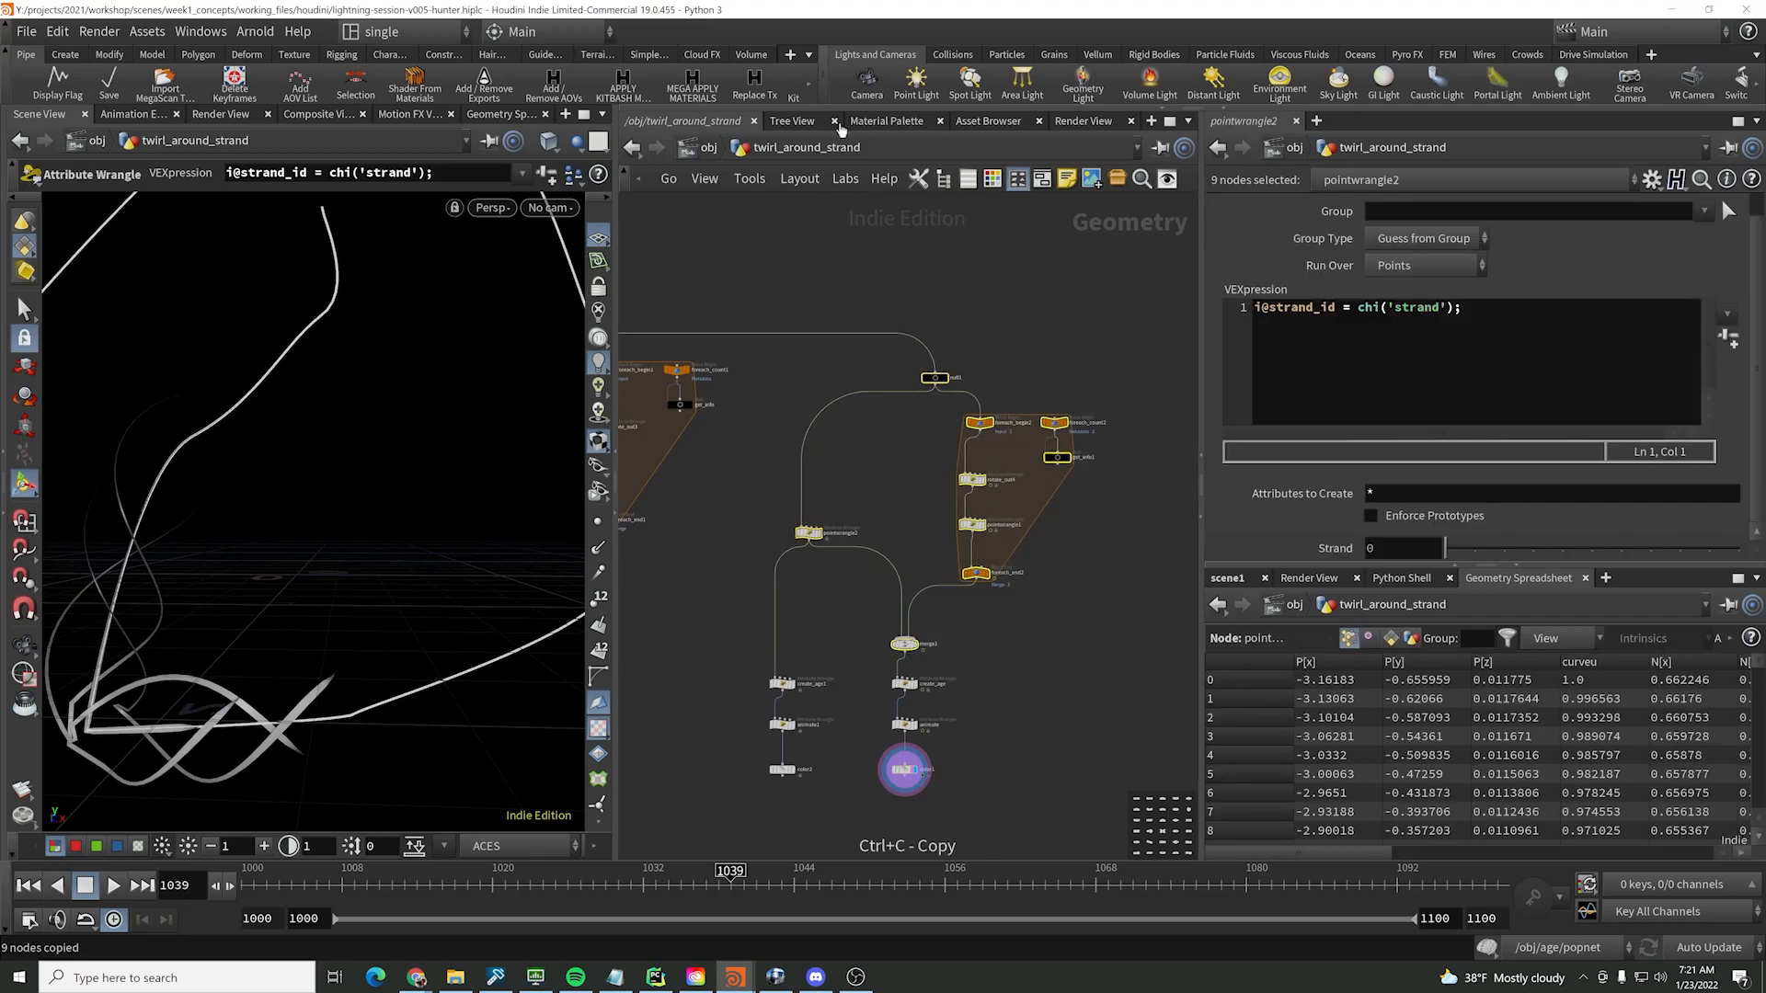
- Paste the copied strand setup into dark_magic, connect its null to the curveu1 output and display the null
key("u")
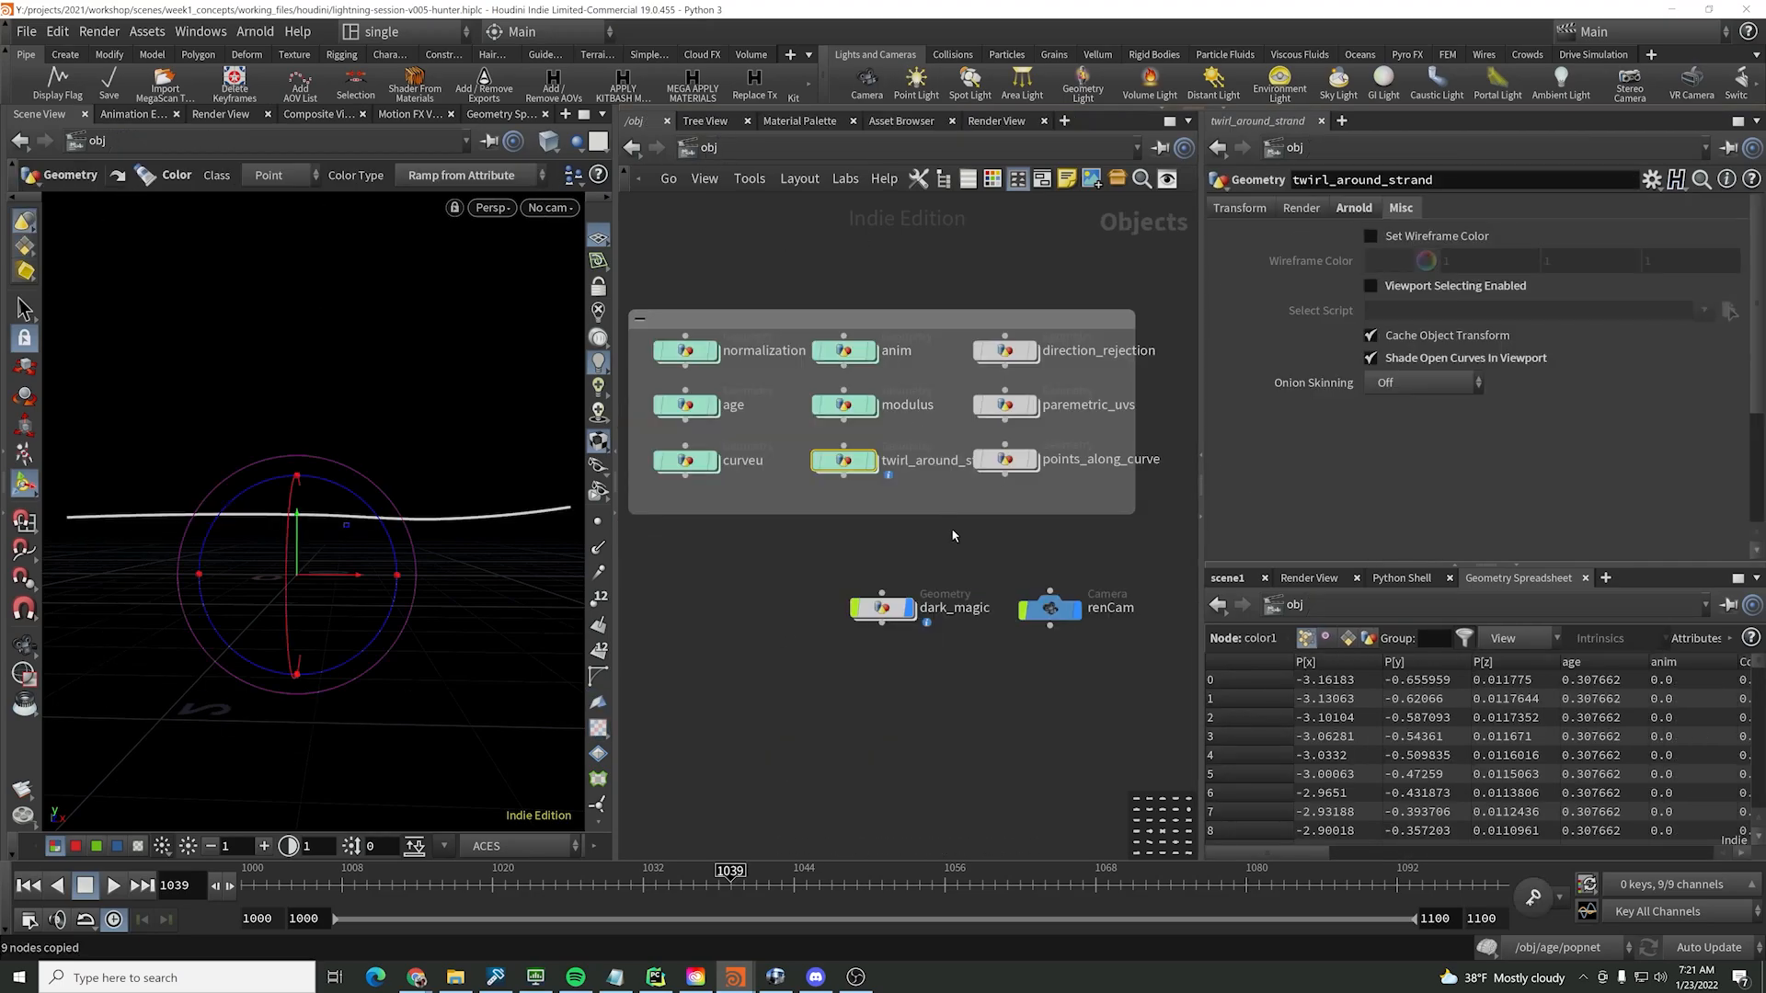
double_click(881, 607)
key("ctrl+v")
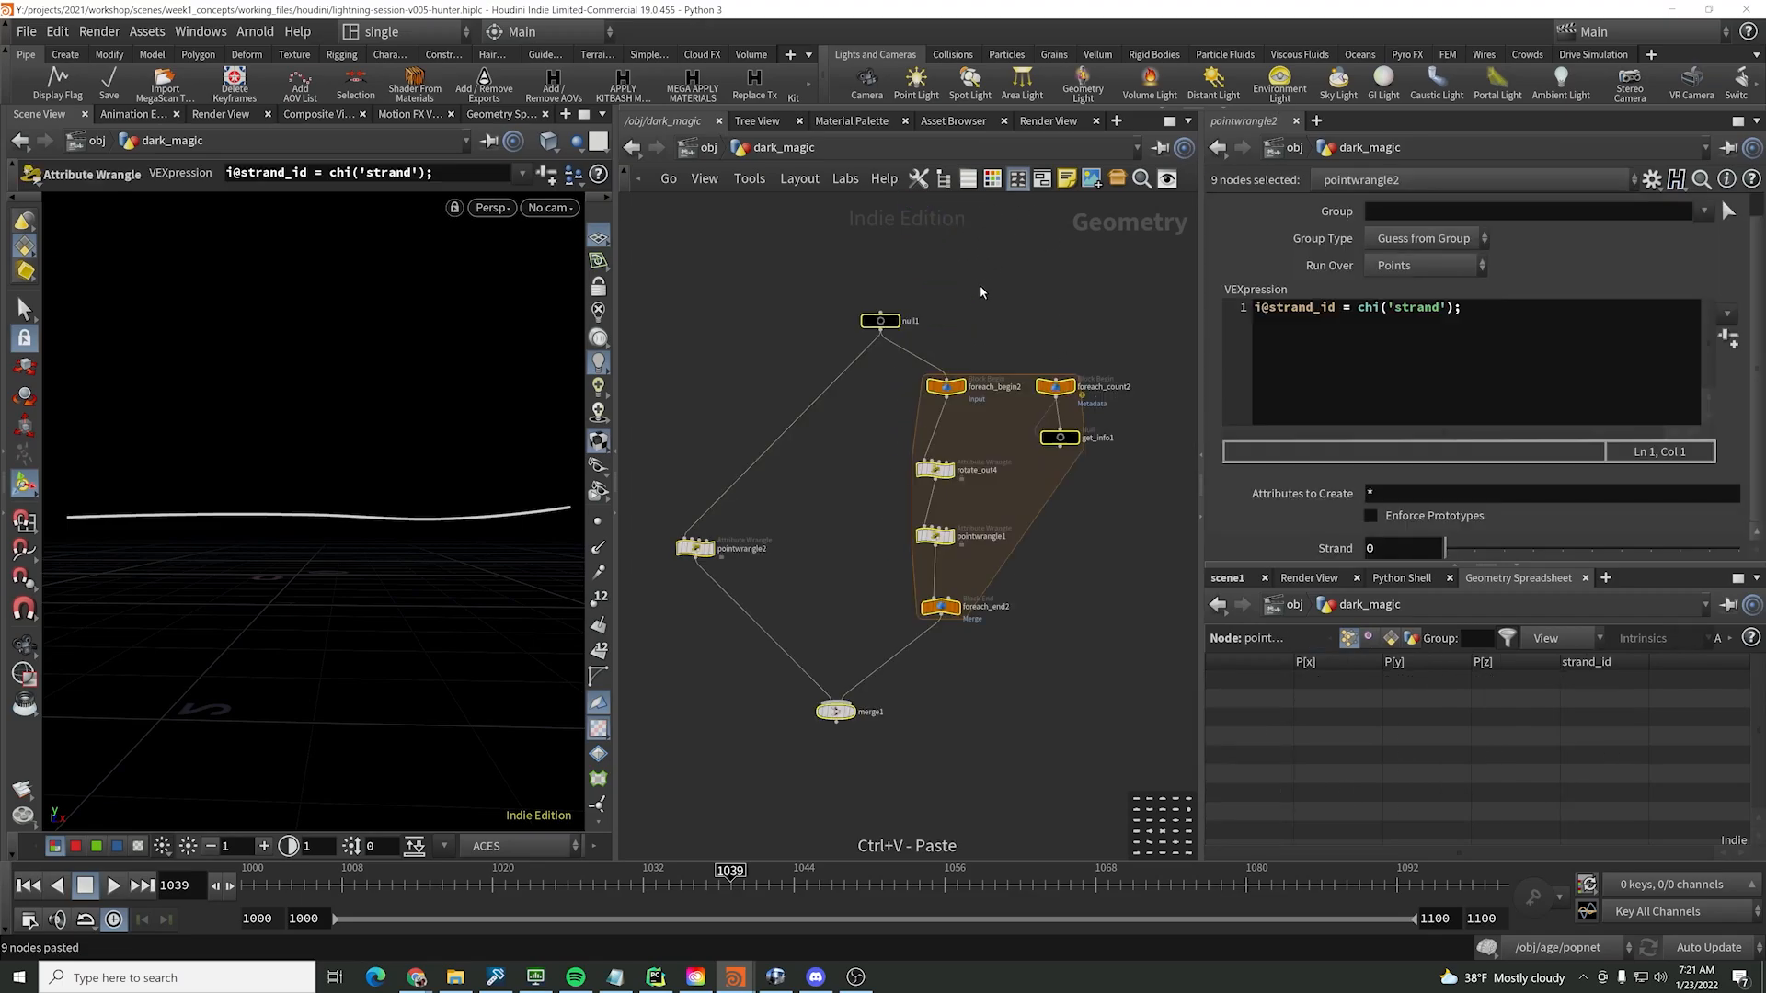
key("shift+s")
left_click_drag(916, 519, 938, 361)
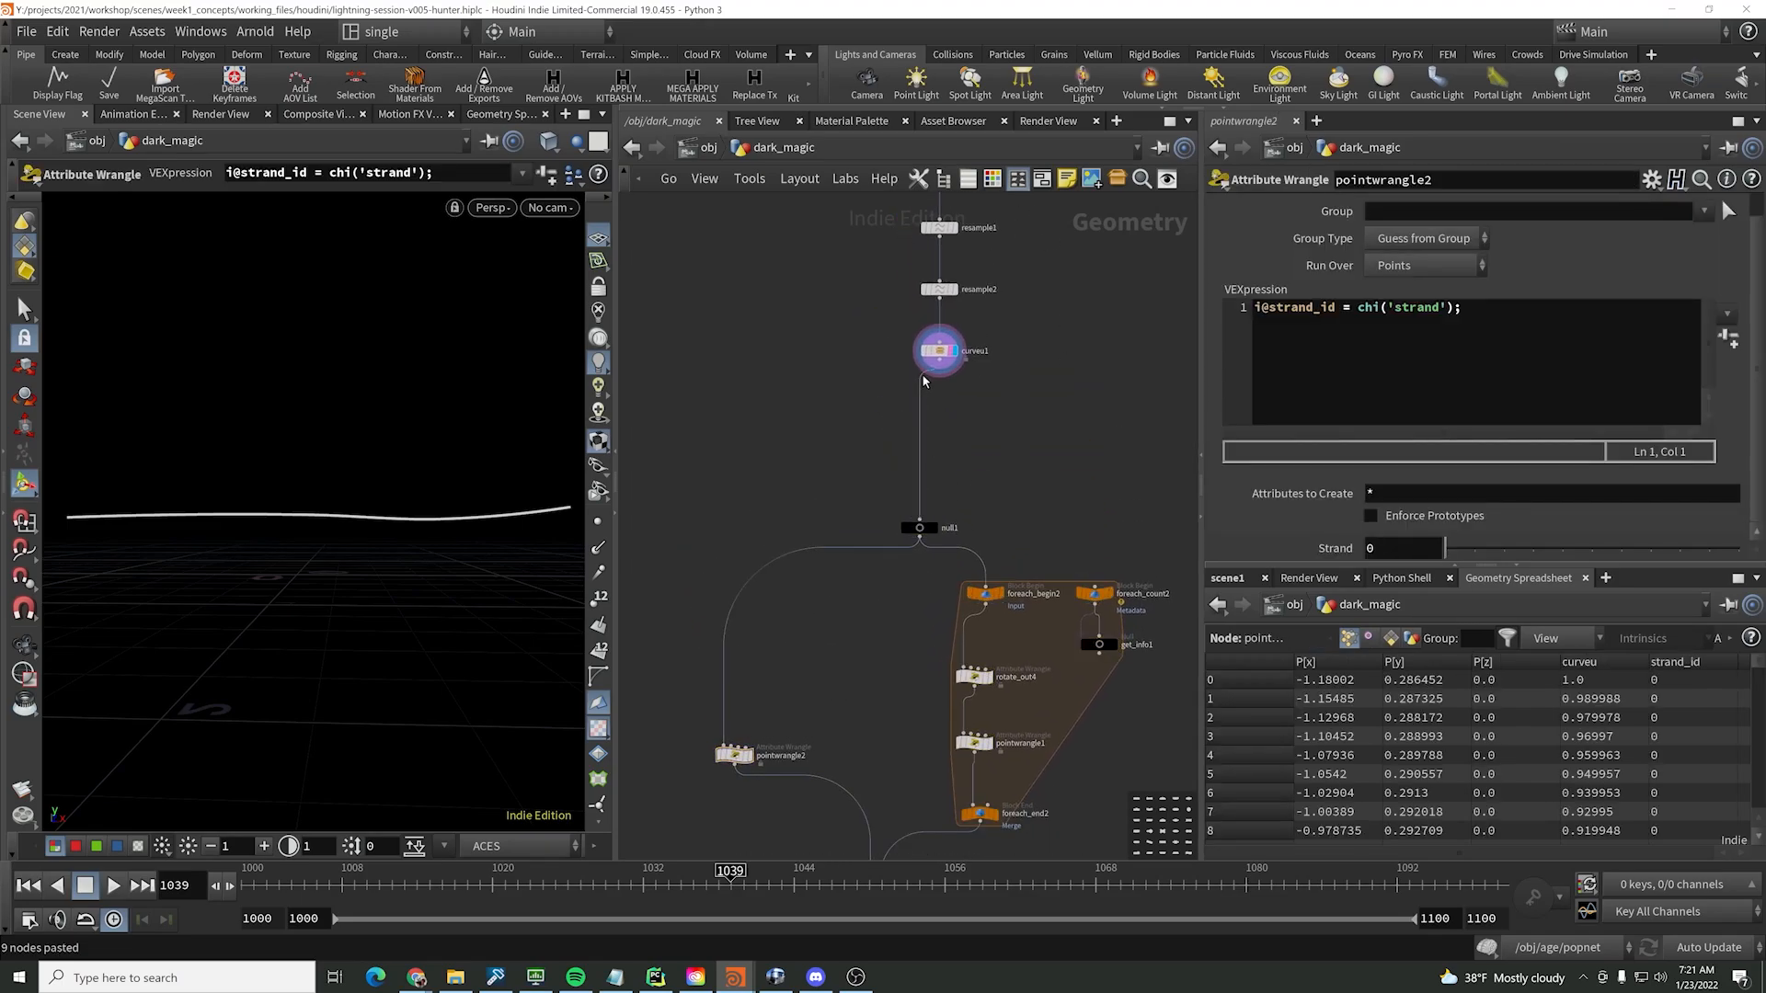
middle_click_drag(983, 505, 990, 434)
left_click(939, 457)
- Display the foreach_end2 result and open the rotate_out4 wrangle to examine its code
middle_click_drag(898, 737, 945, 483)
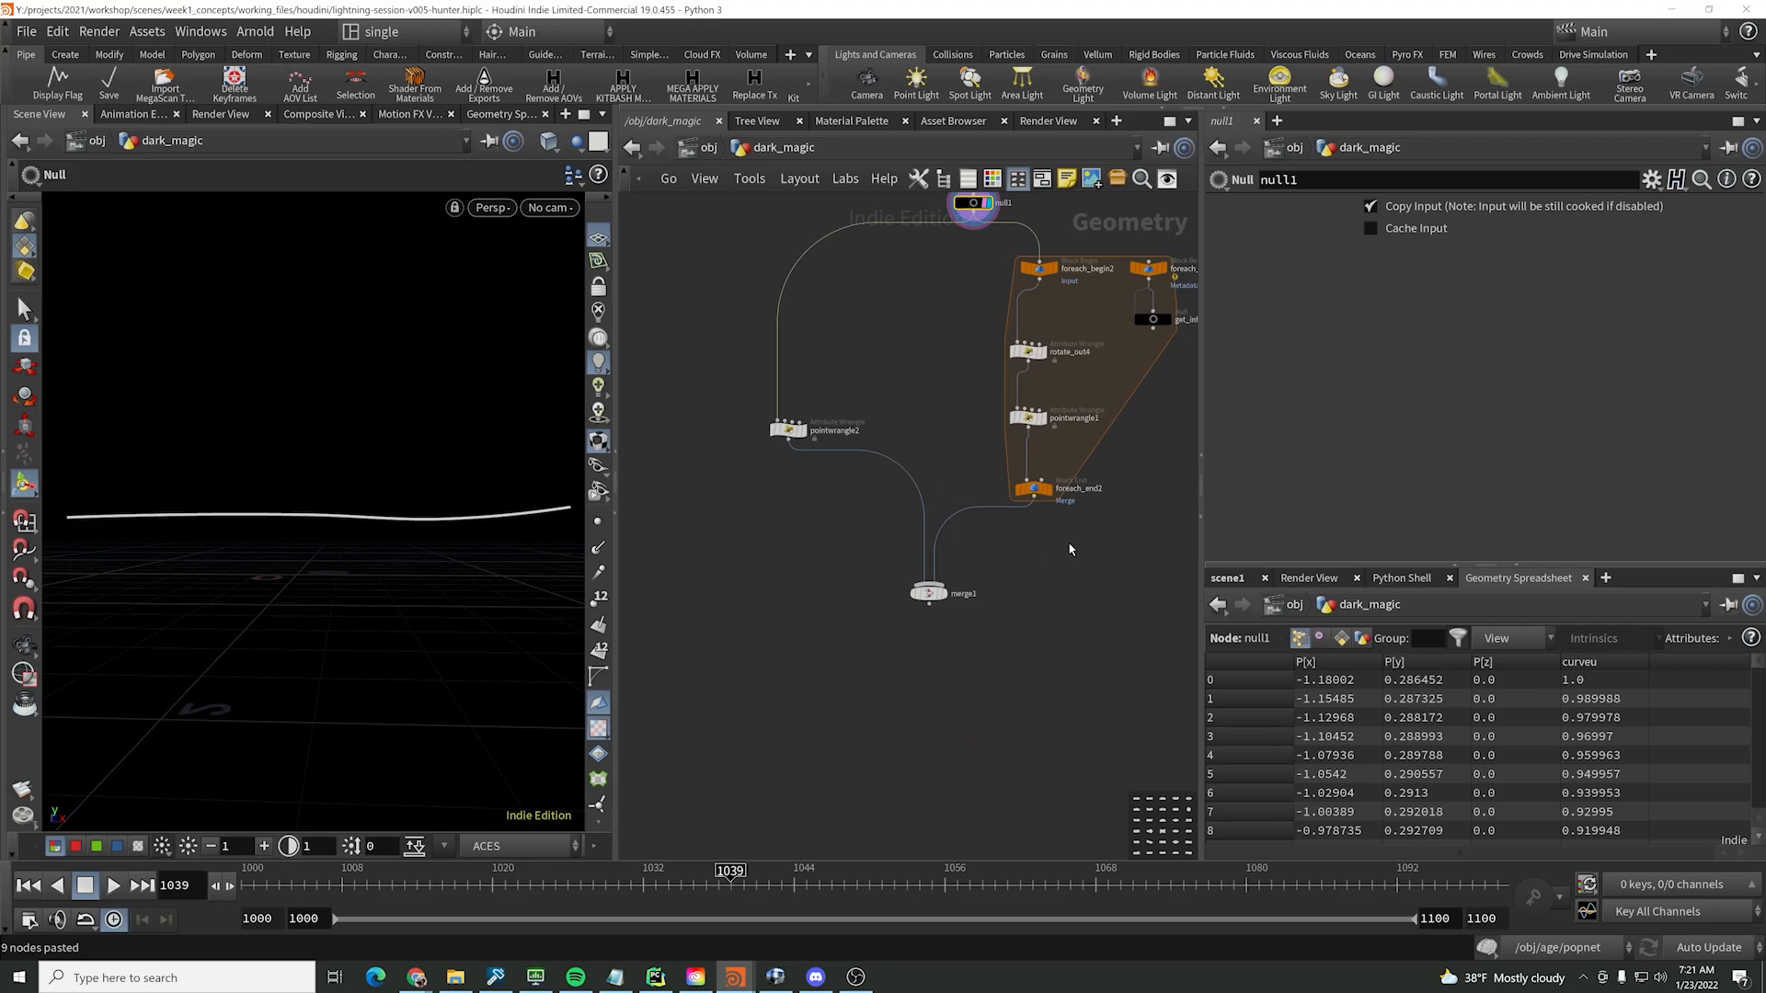
left_click(1046, 488)
left_click_drag(577, 384, 397, 499)
left_click(1032, 352)
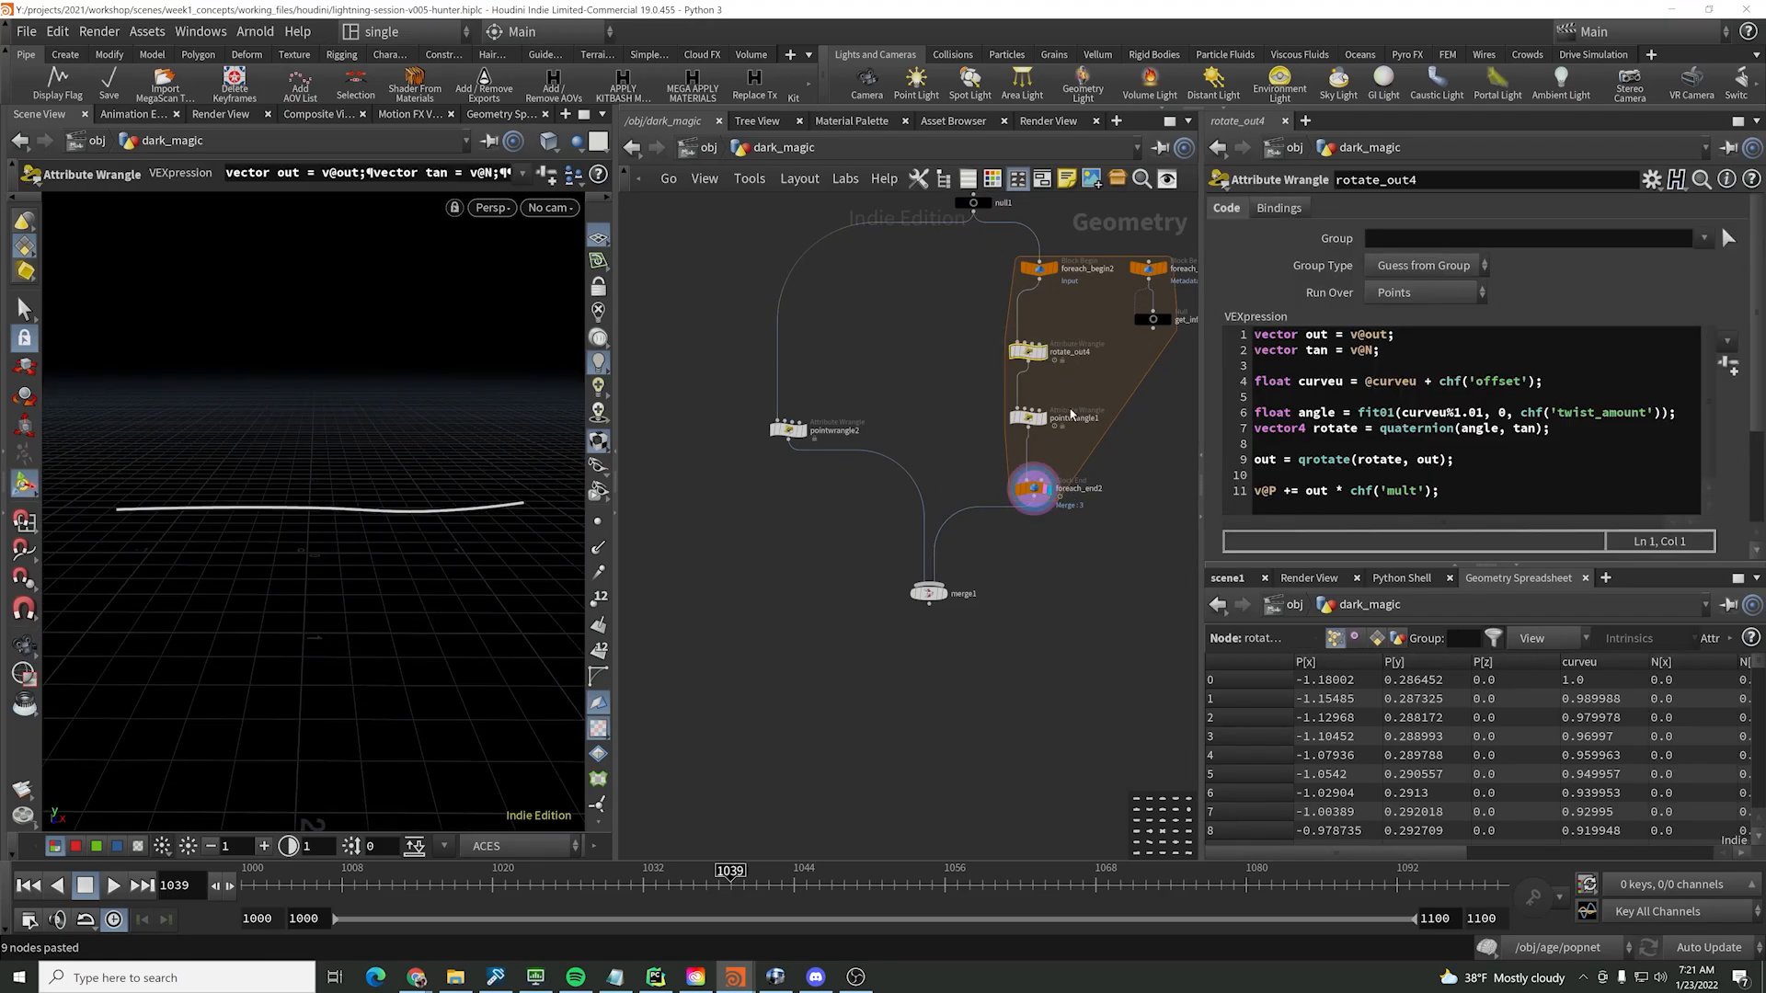
- Paste a copy of the rotate_out4 wrangle, connect it directly to null1, and display it outside the for-each loop
key("r")
key("ctrl+v")
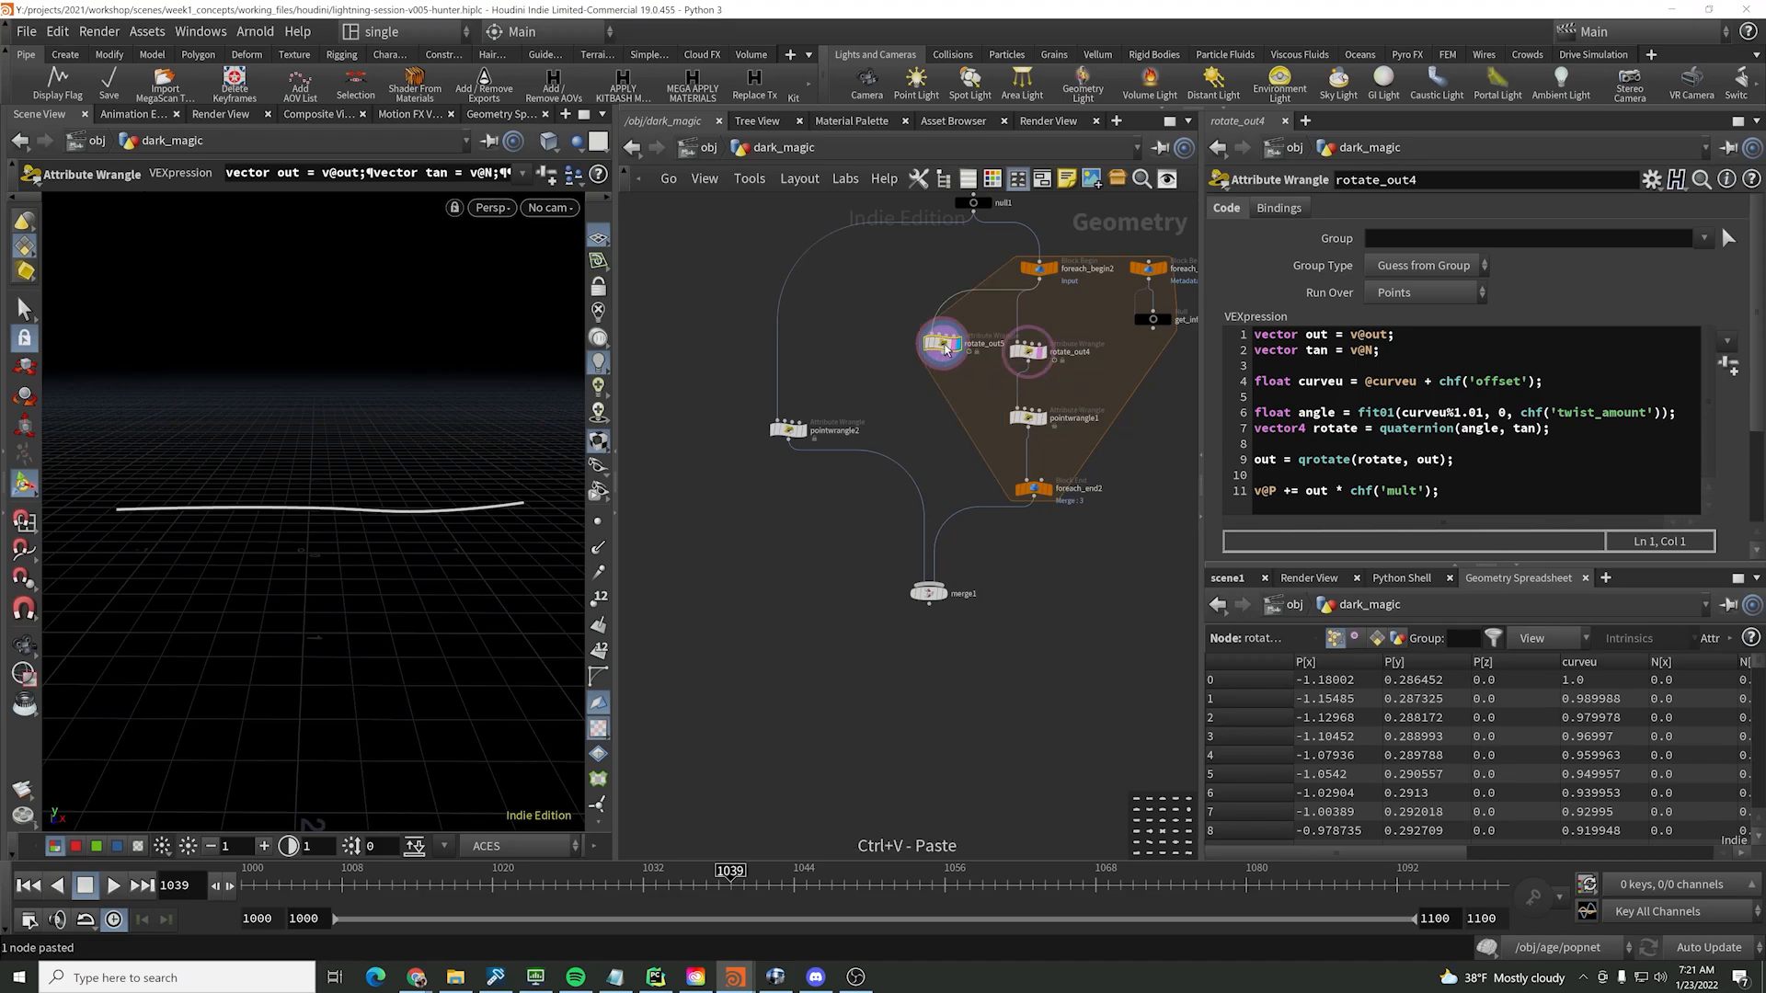
left_click_drag(932, 332, 973, 214)
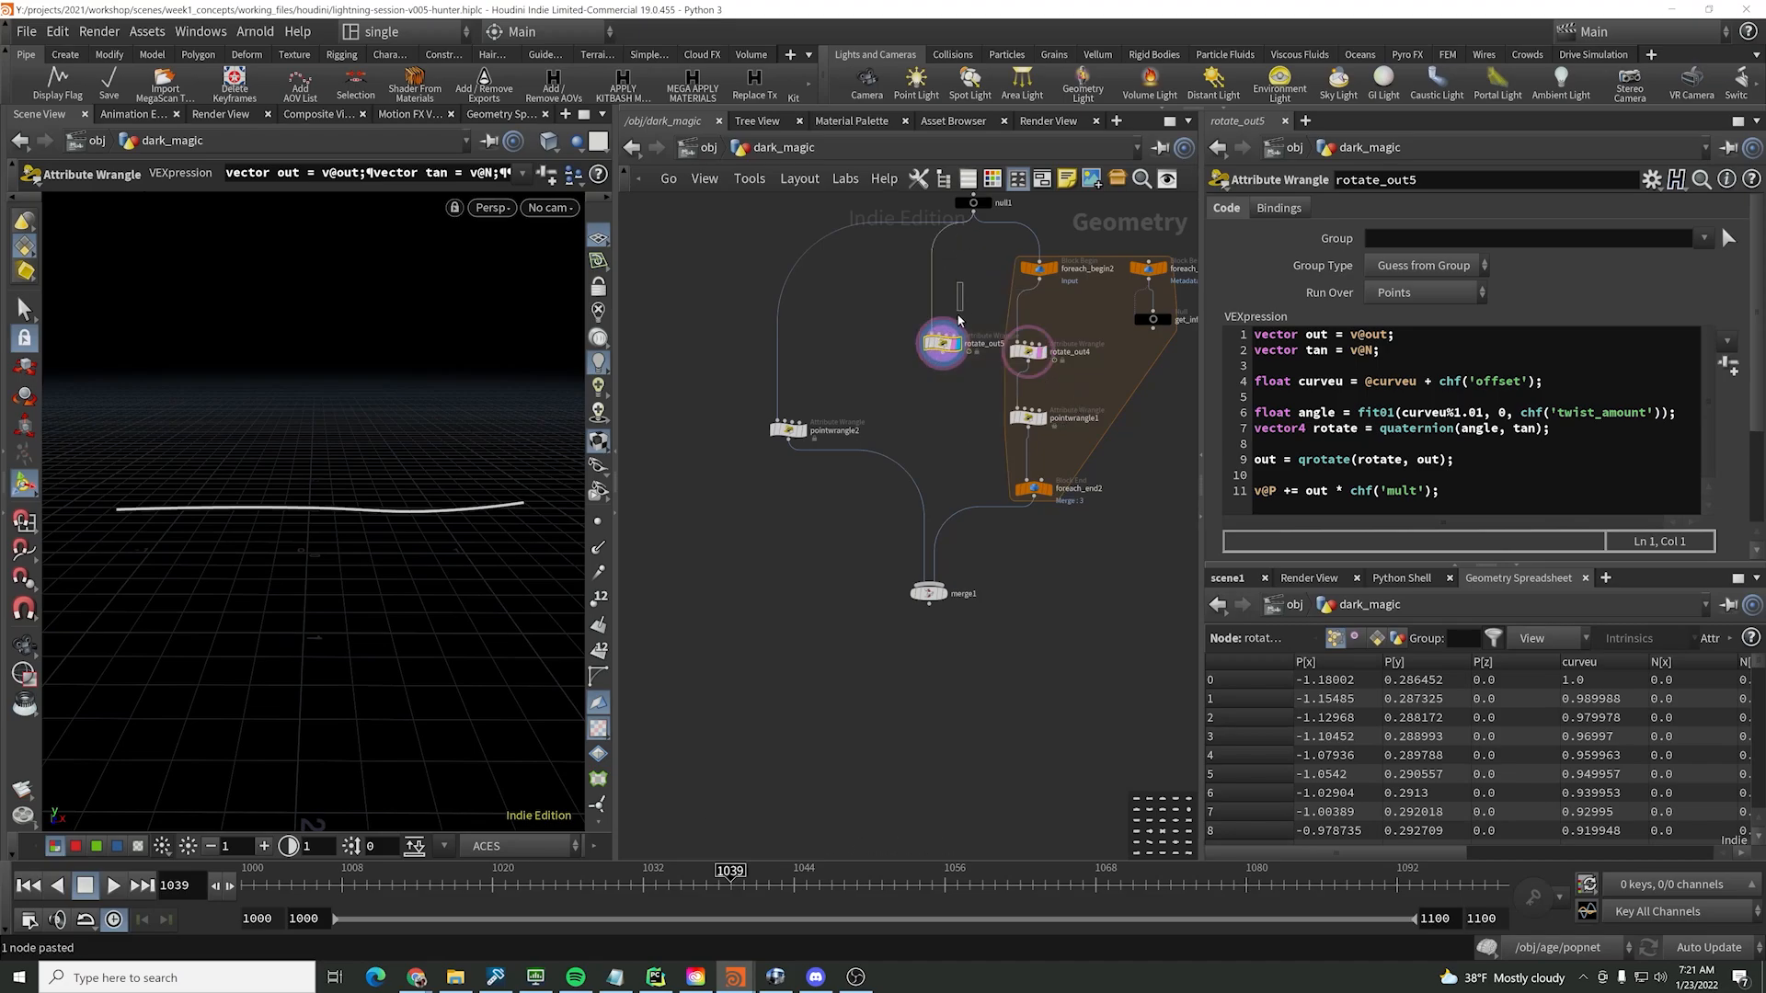
middle_click_drag(951, 266, 954, 381)
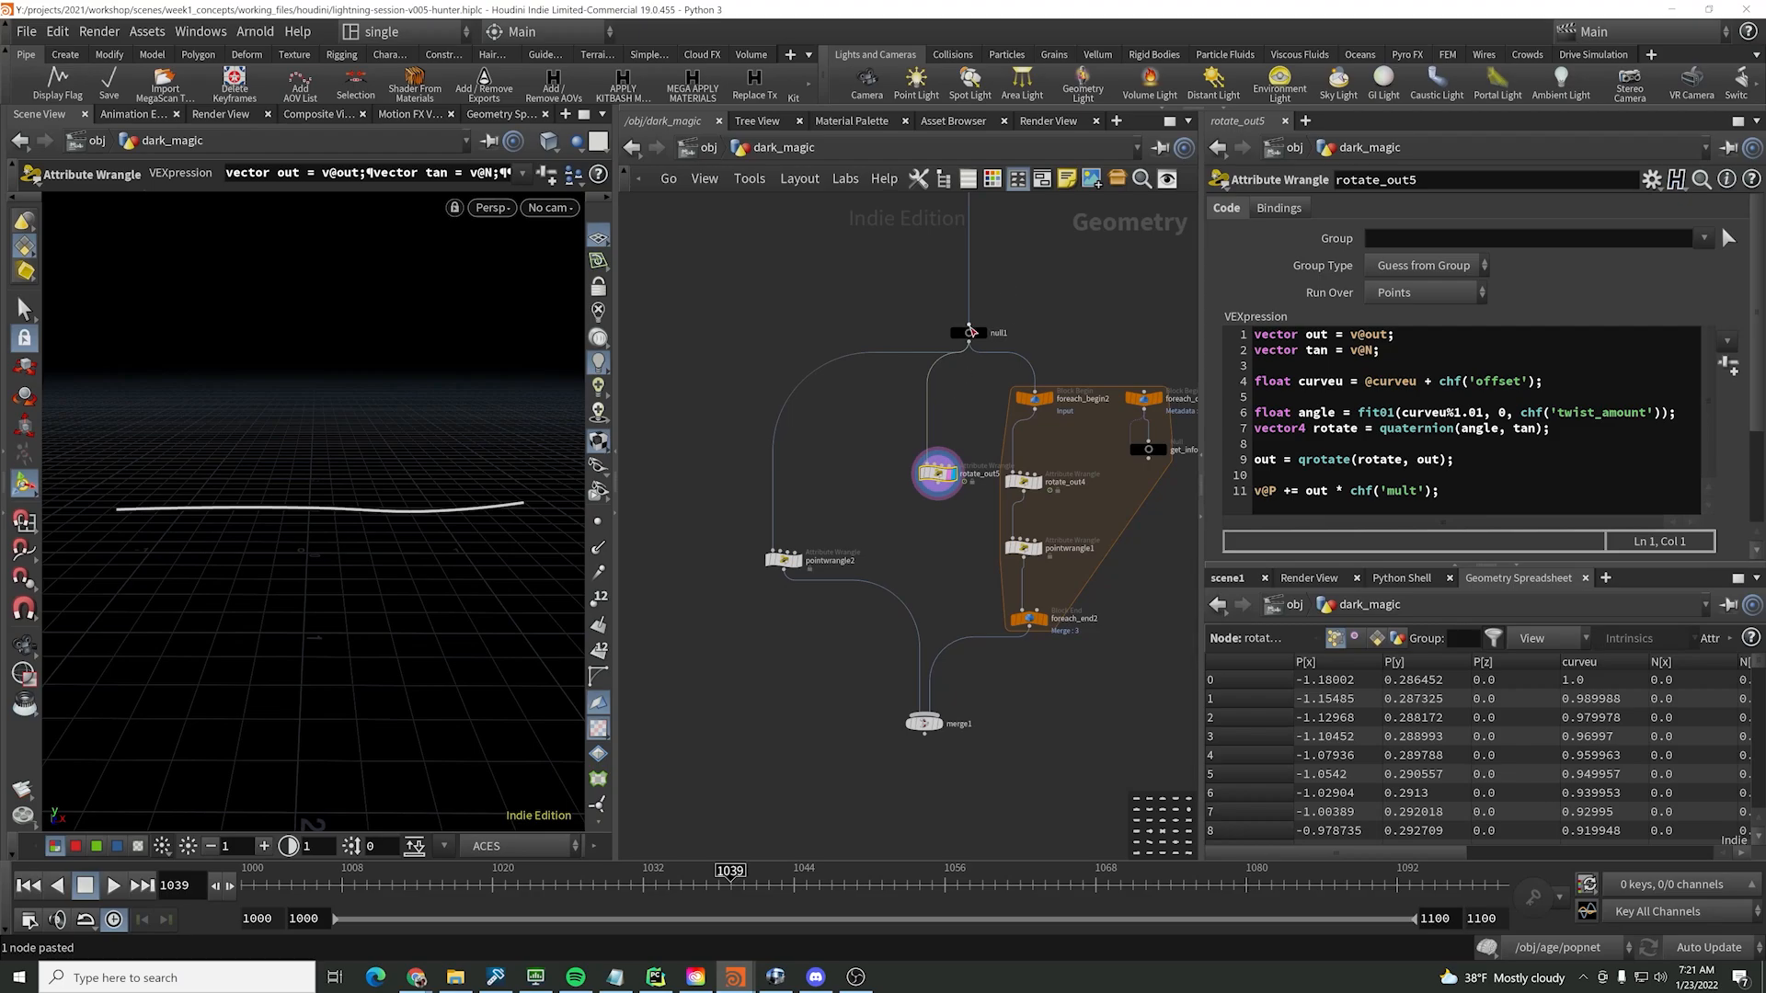
middle_click(970, 332)
middle_click(938, 473)
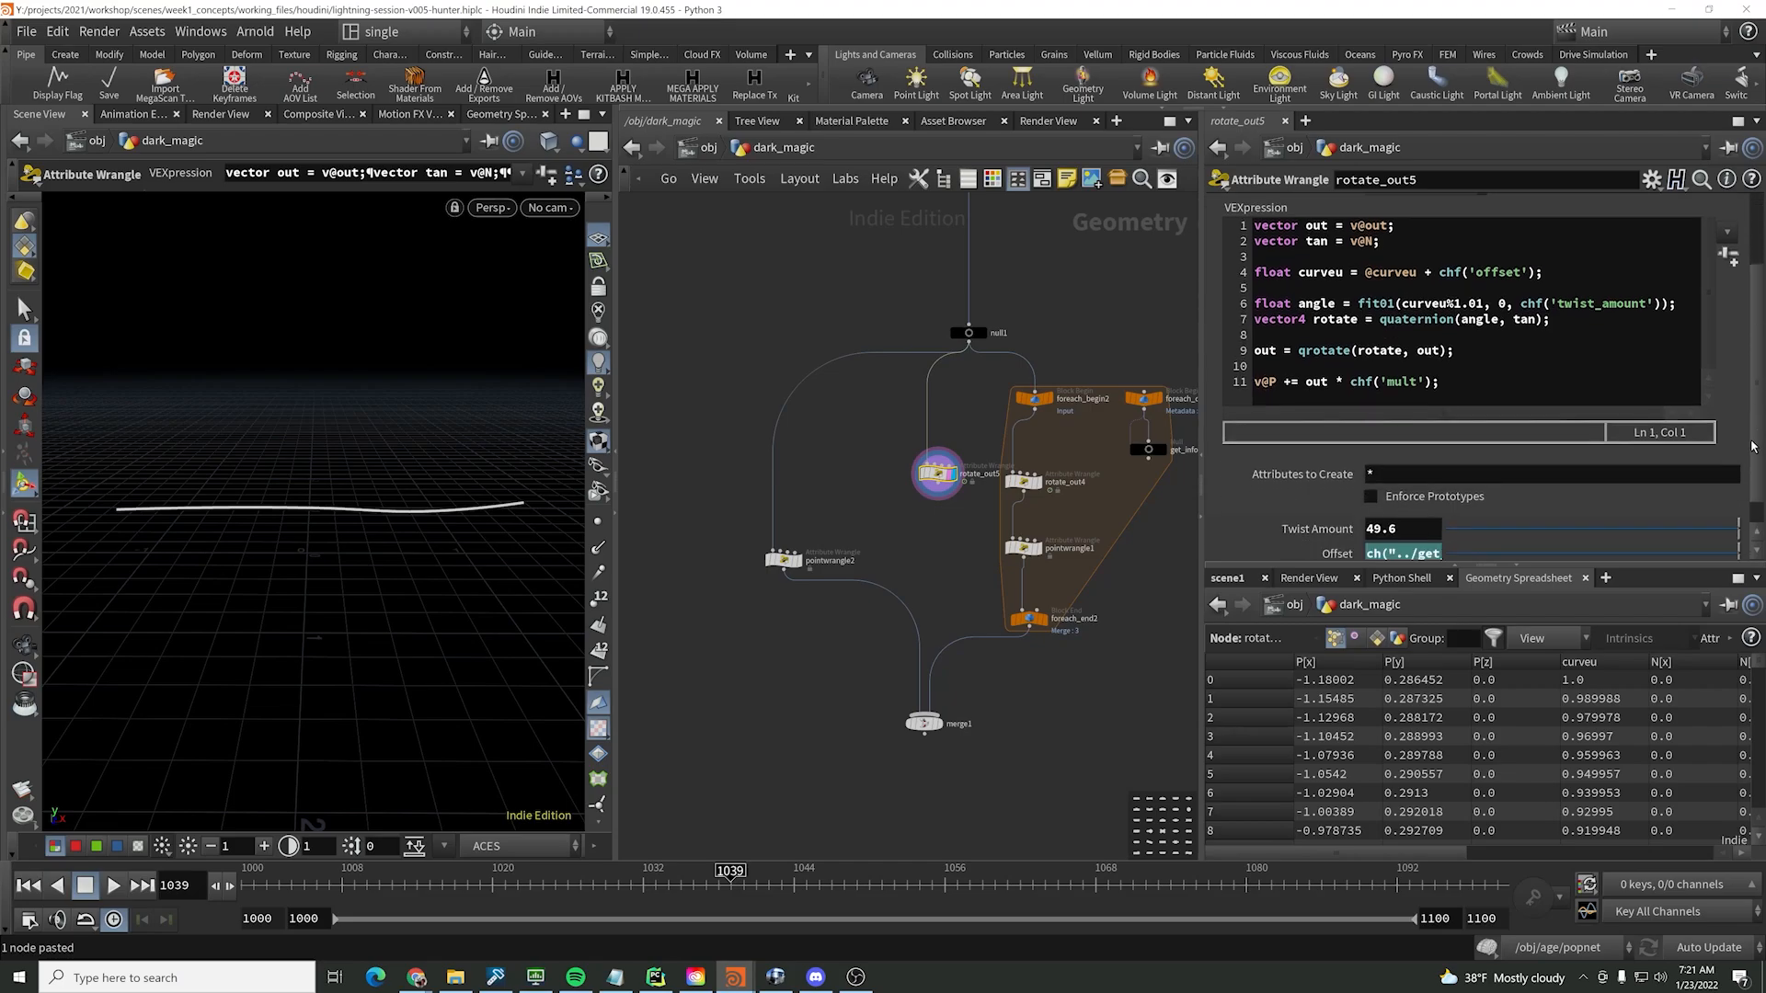
- Remove the channel reference from rotate_out5's Offset, setting Offset to 0.622 and Mult to 12
left_click_drag(1754, 376, 1738, 485)
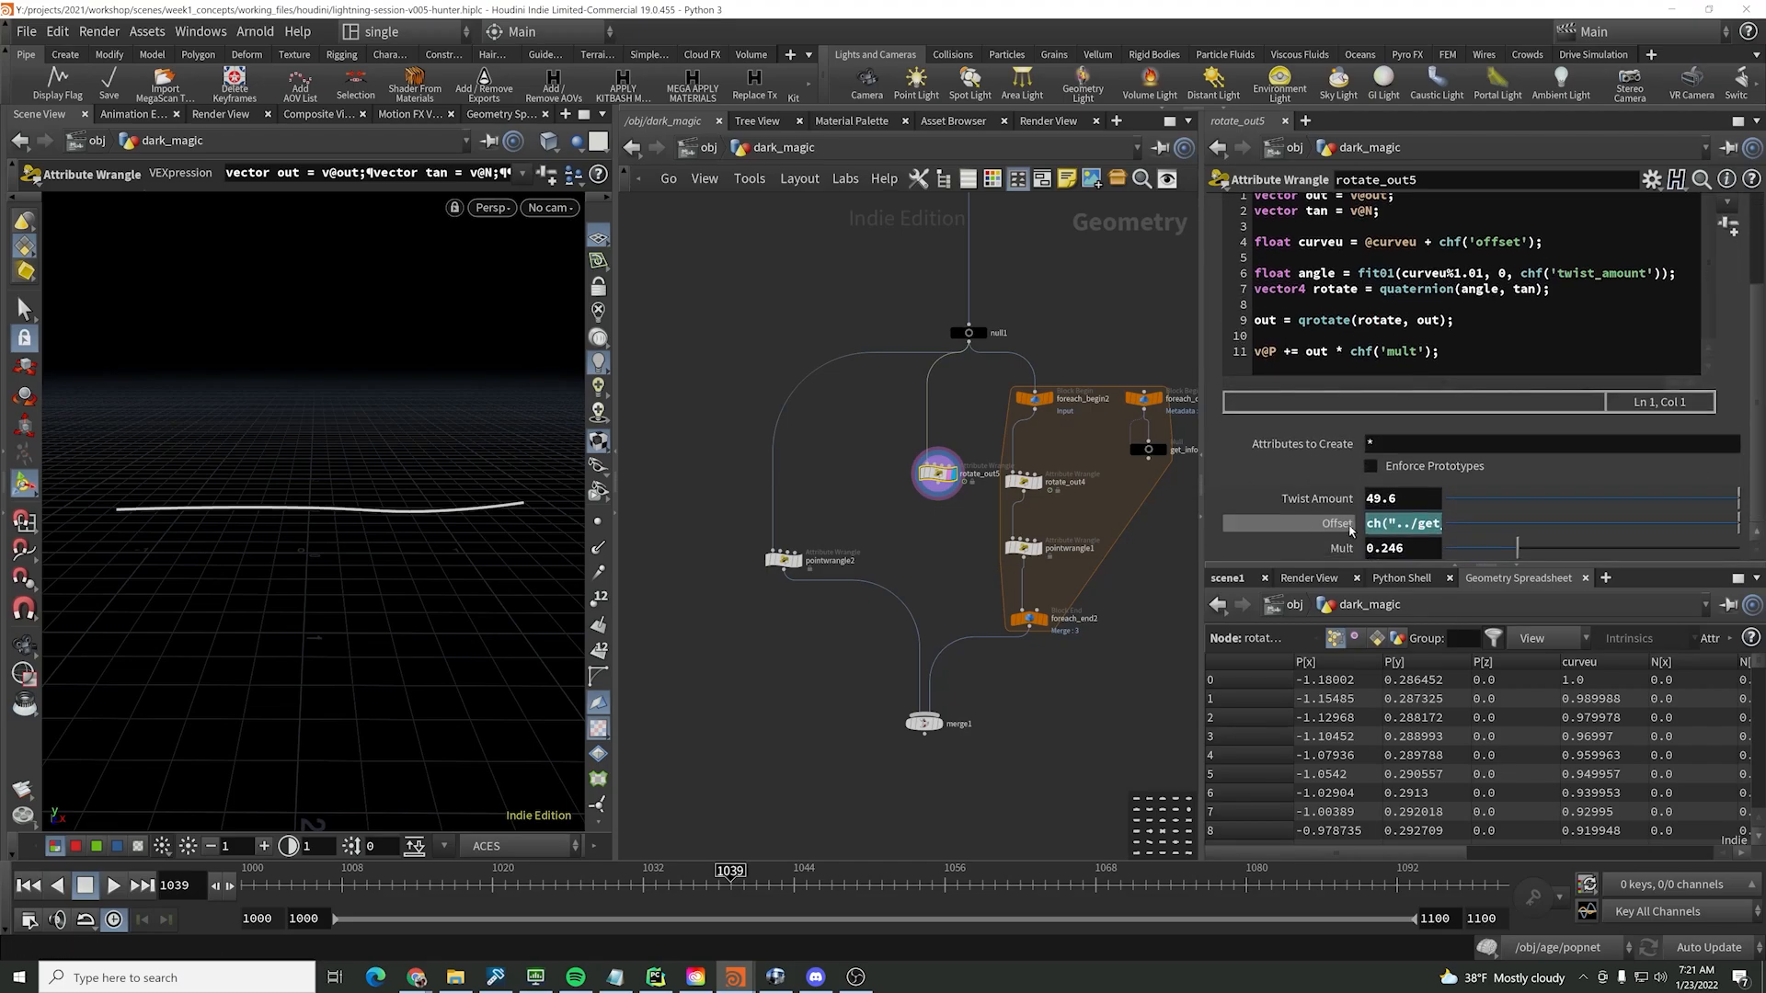
left_click(1391, 524, "ctrl+shift")
left_click_drag(1517, 528, 1628, 526)
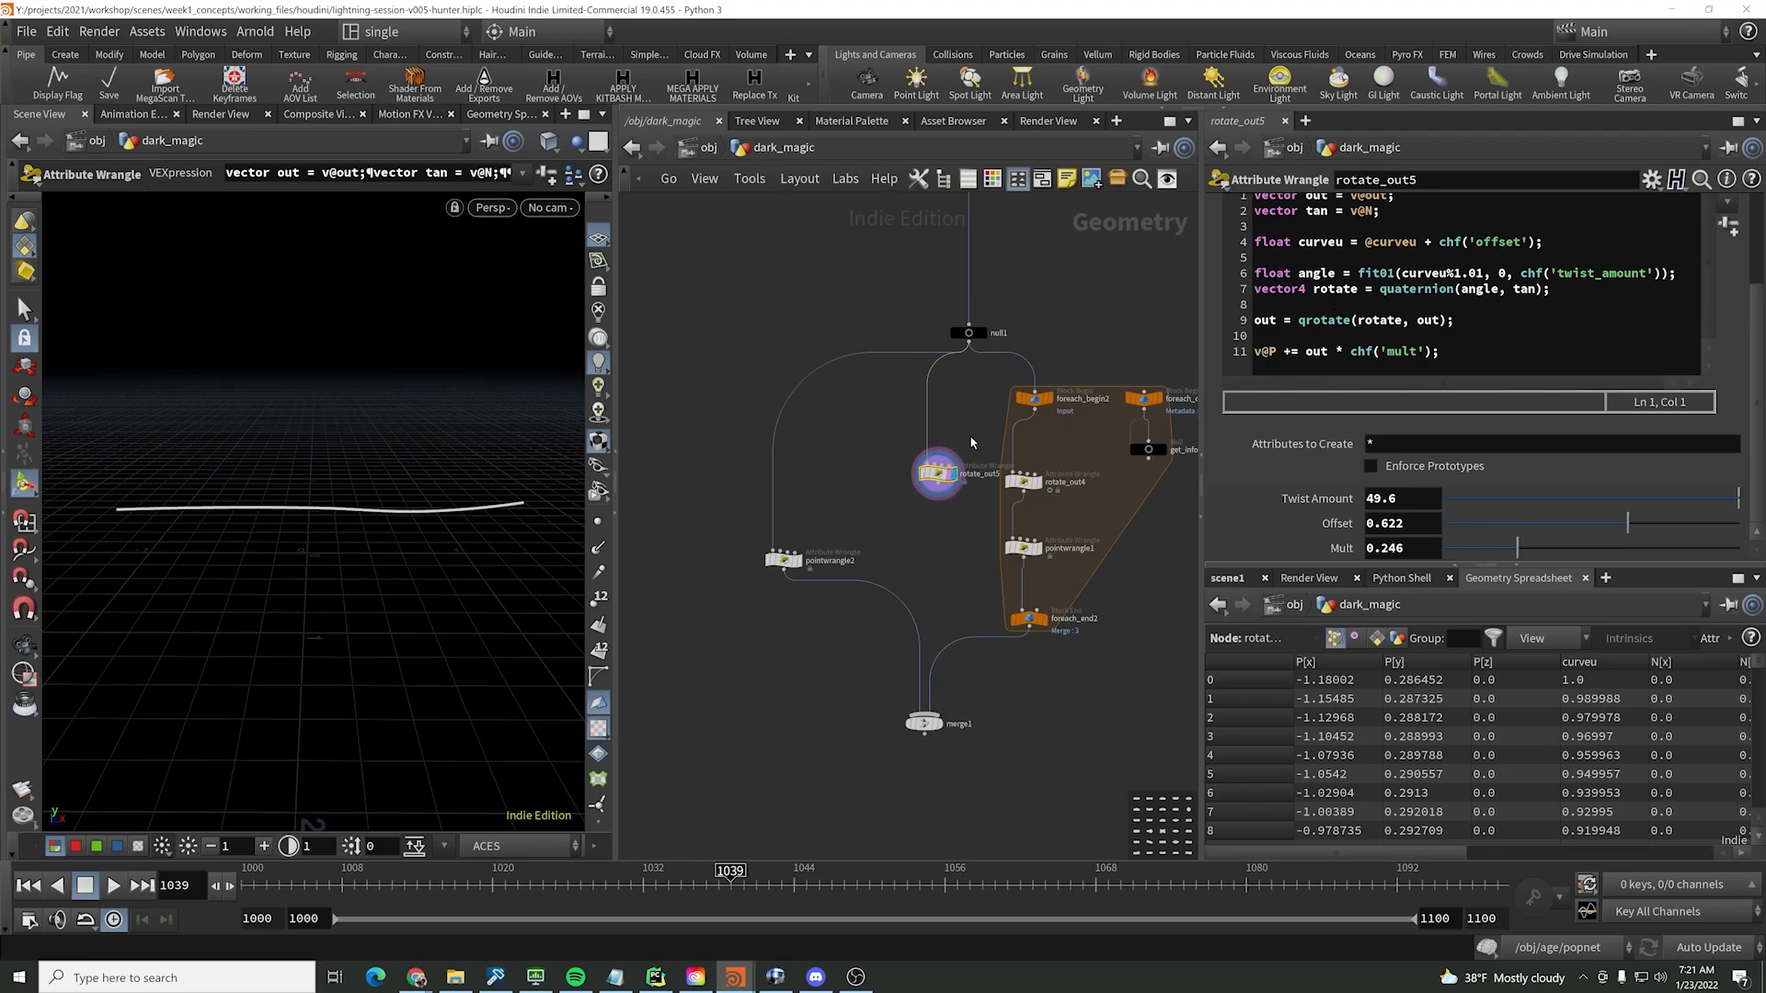
left_click_drag(1517, 549, 1738, 552)
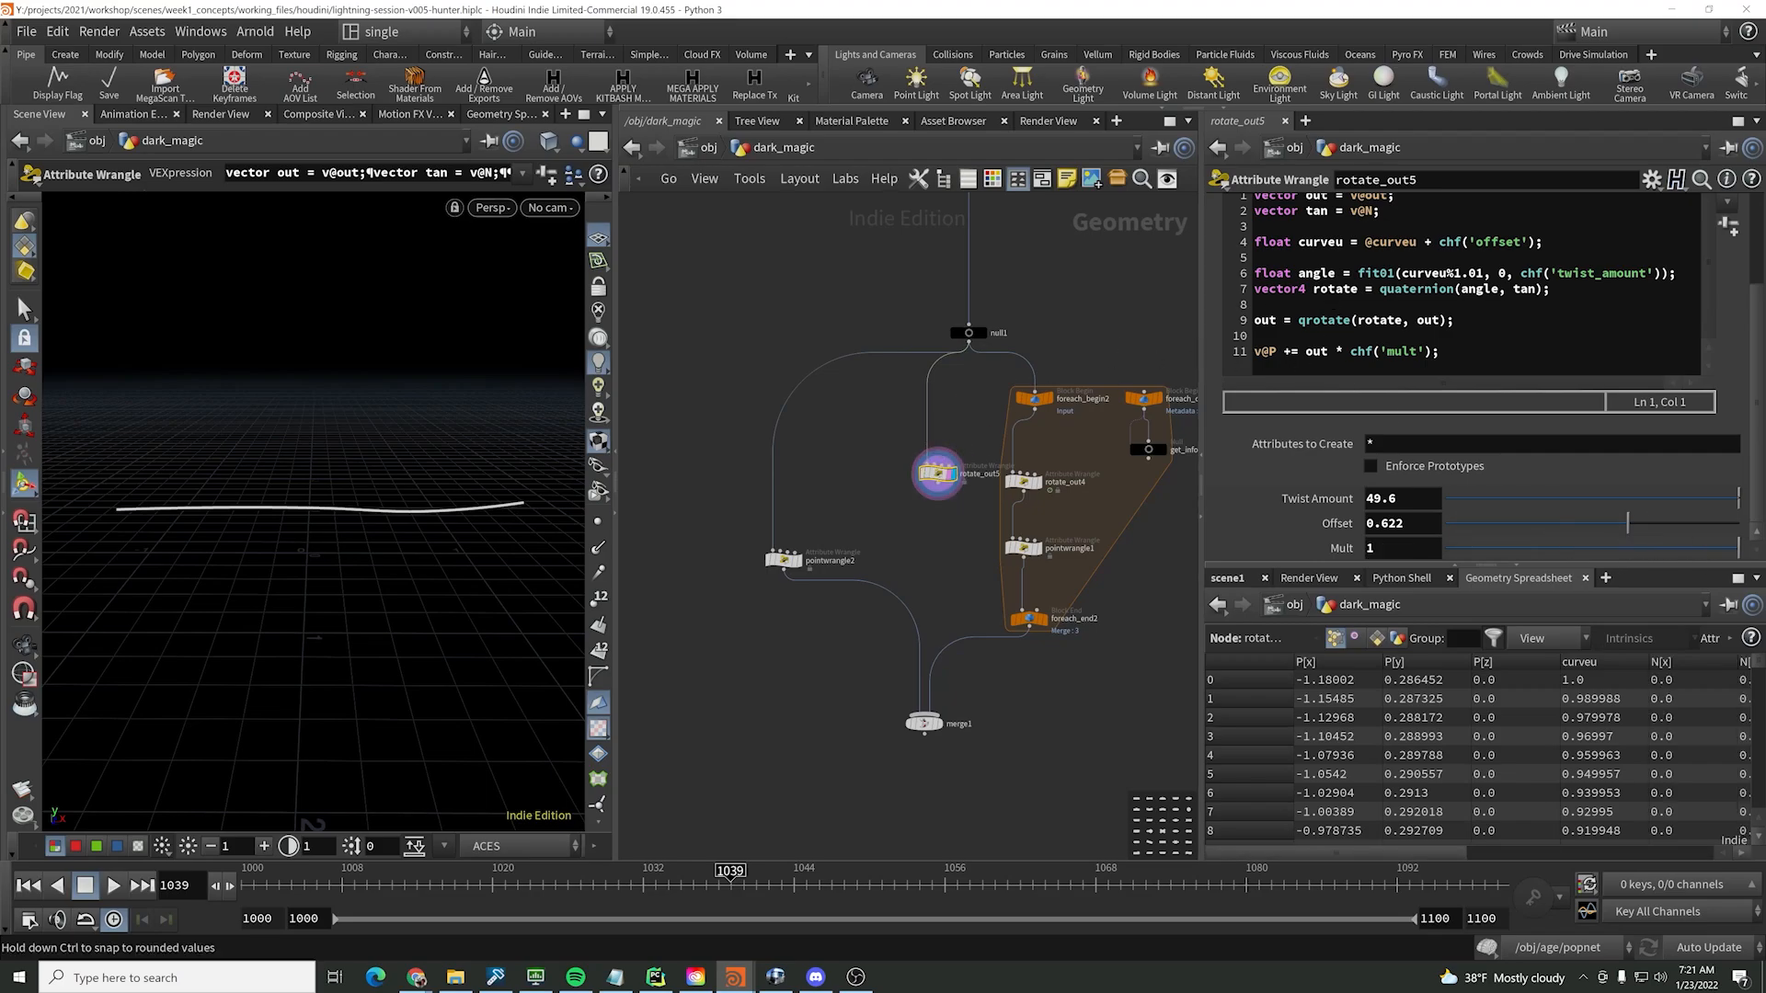
middle_click_drag(1403, 499, 1410, 501)
middle_click_drag(1525, 502, 1501, 504)
scroll(1325, 333, "up", 3)
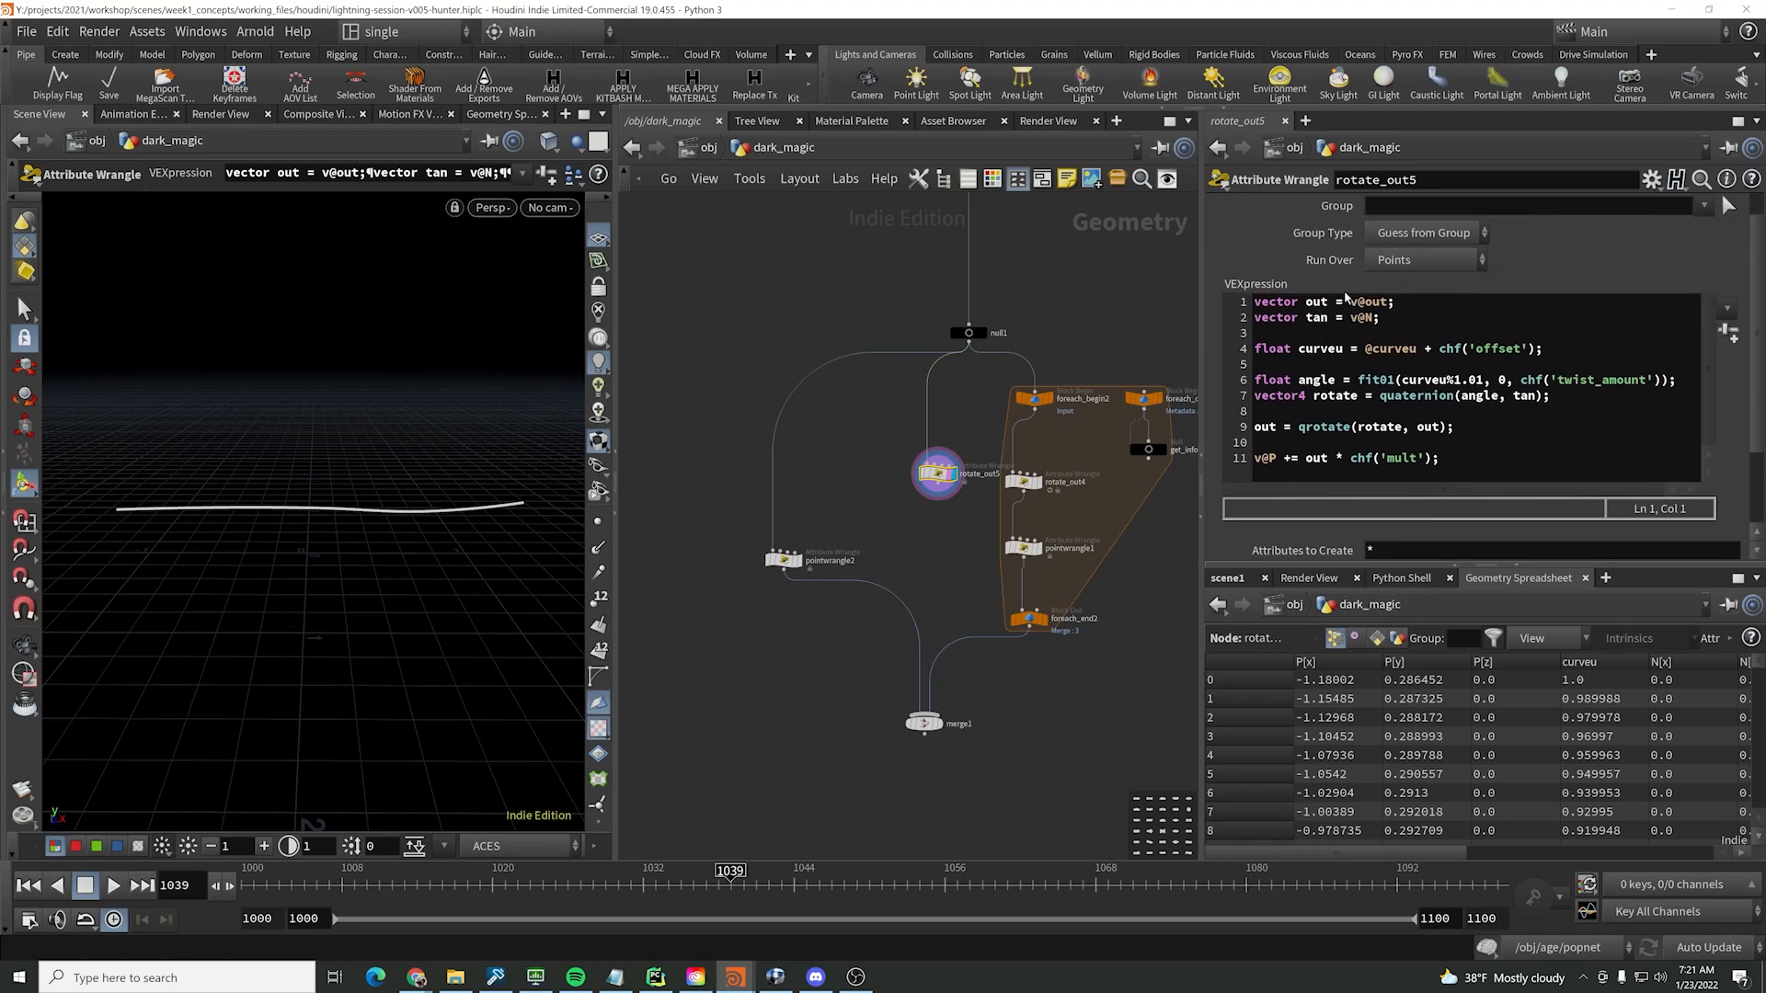
- Insert an Orientation Along Curve node between curveu1 and null1
scroll(1064, 266, "up", 1)
middle_click_drag(1064, 266, 1049, 371)
key("Tab")
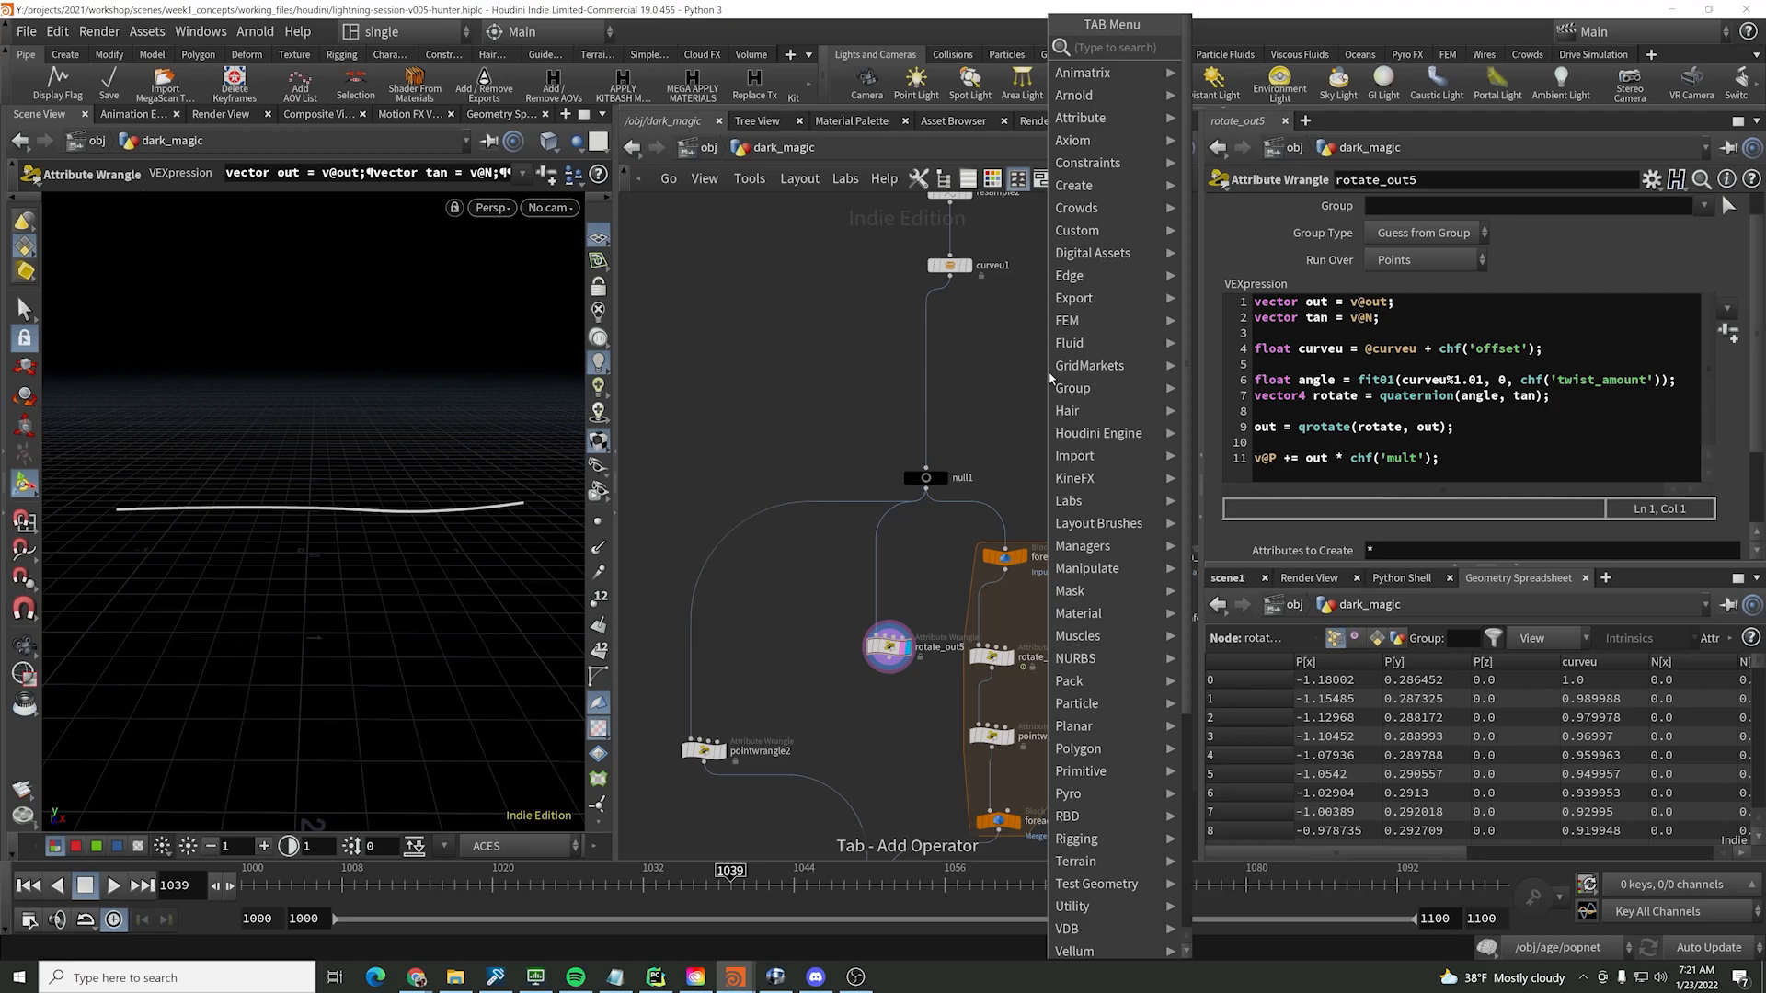
key("Escape")
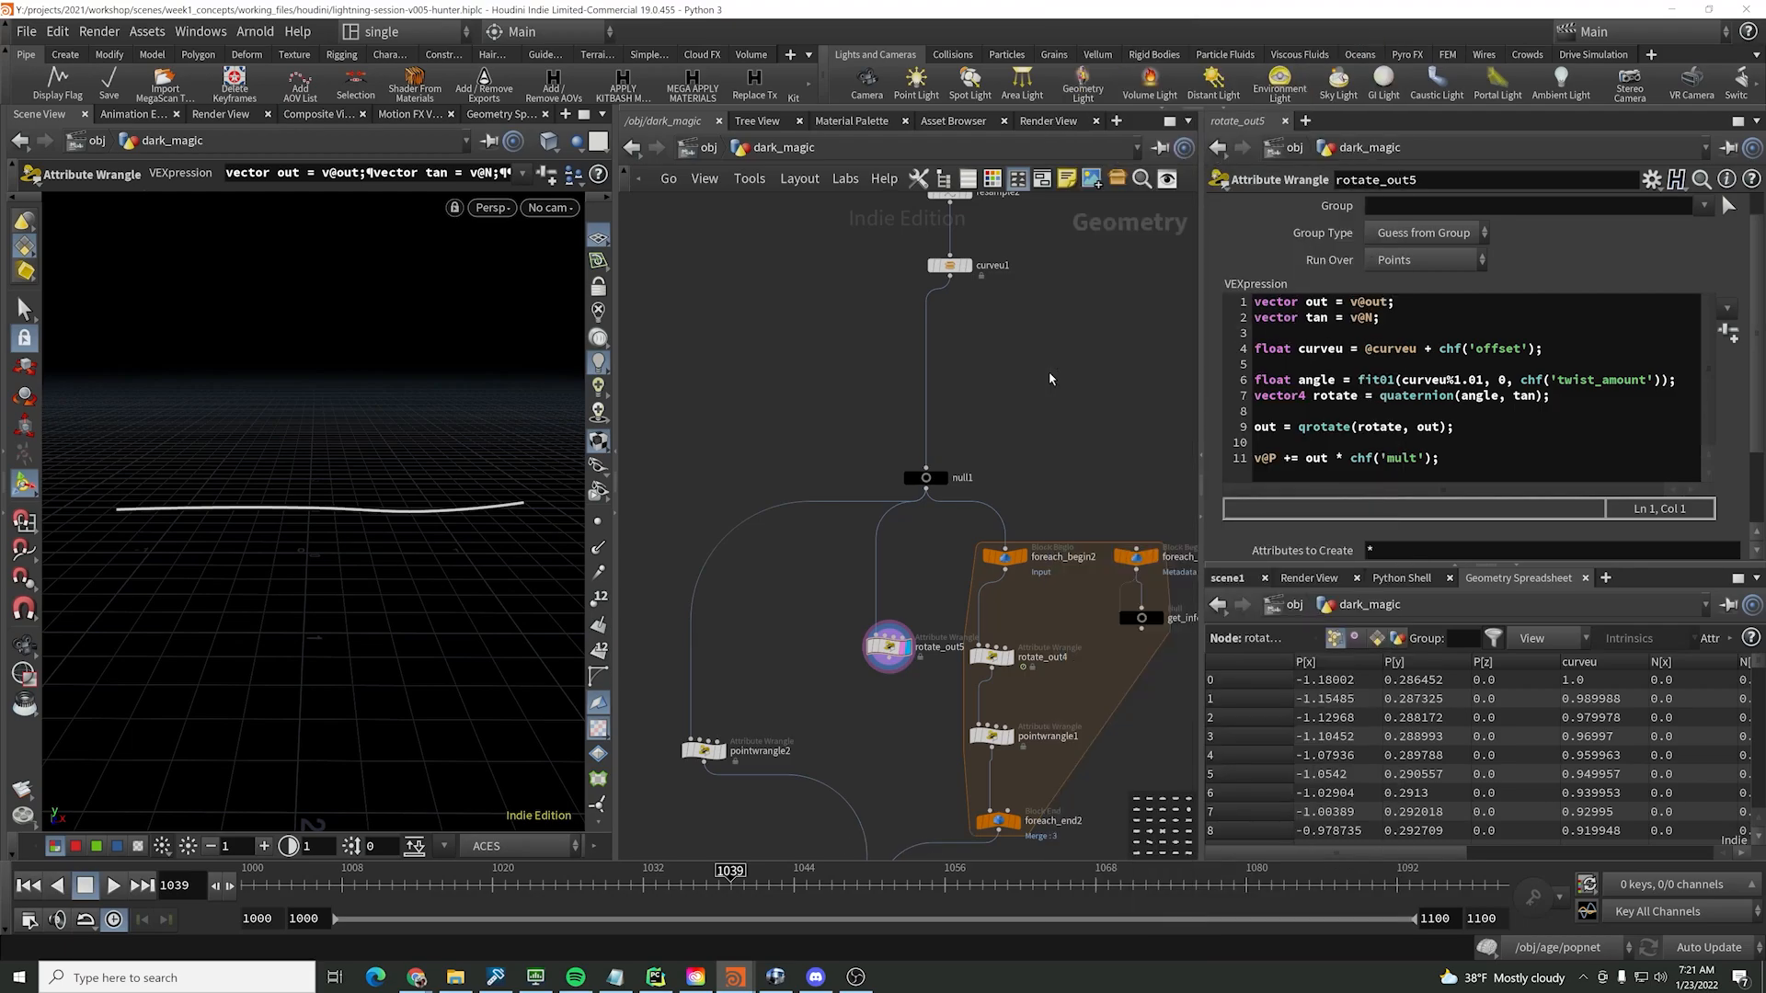
left_click(1049, 372)
left_click_drag(1059, 372, 969, 336)
left_click(887, 647)
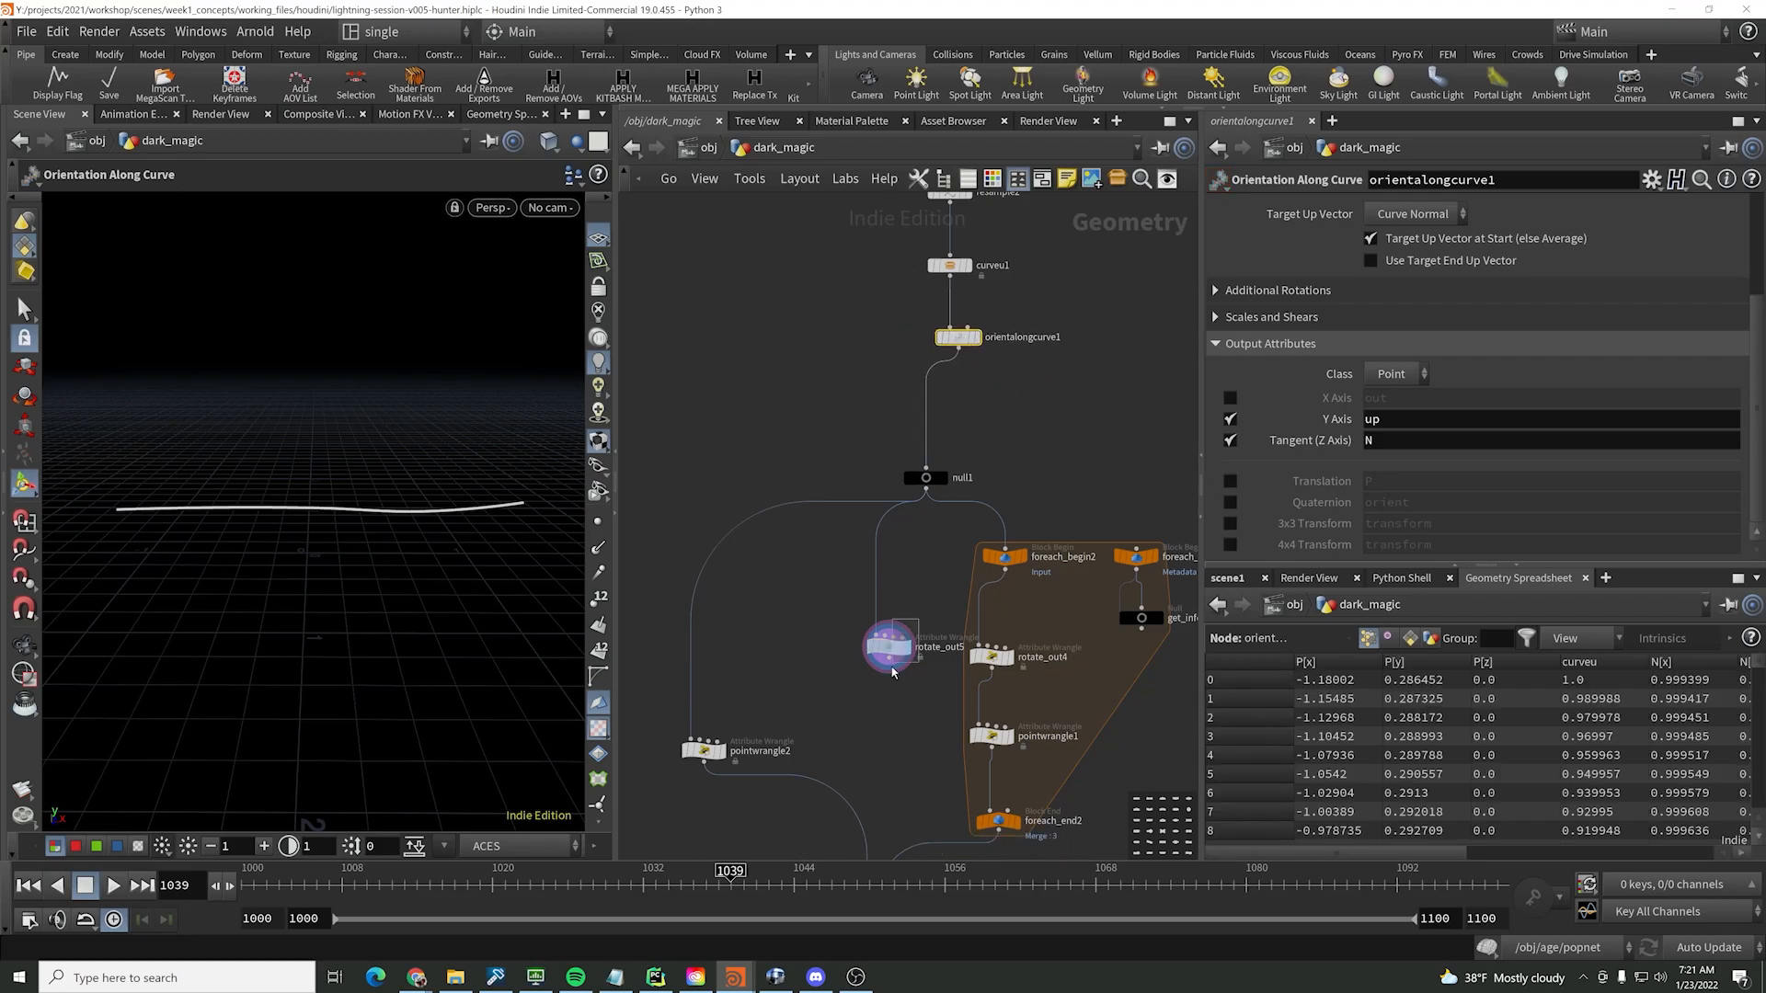
- Enable the X Axis output attribute named out on orientalongcurve1
left_click(958, 337)
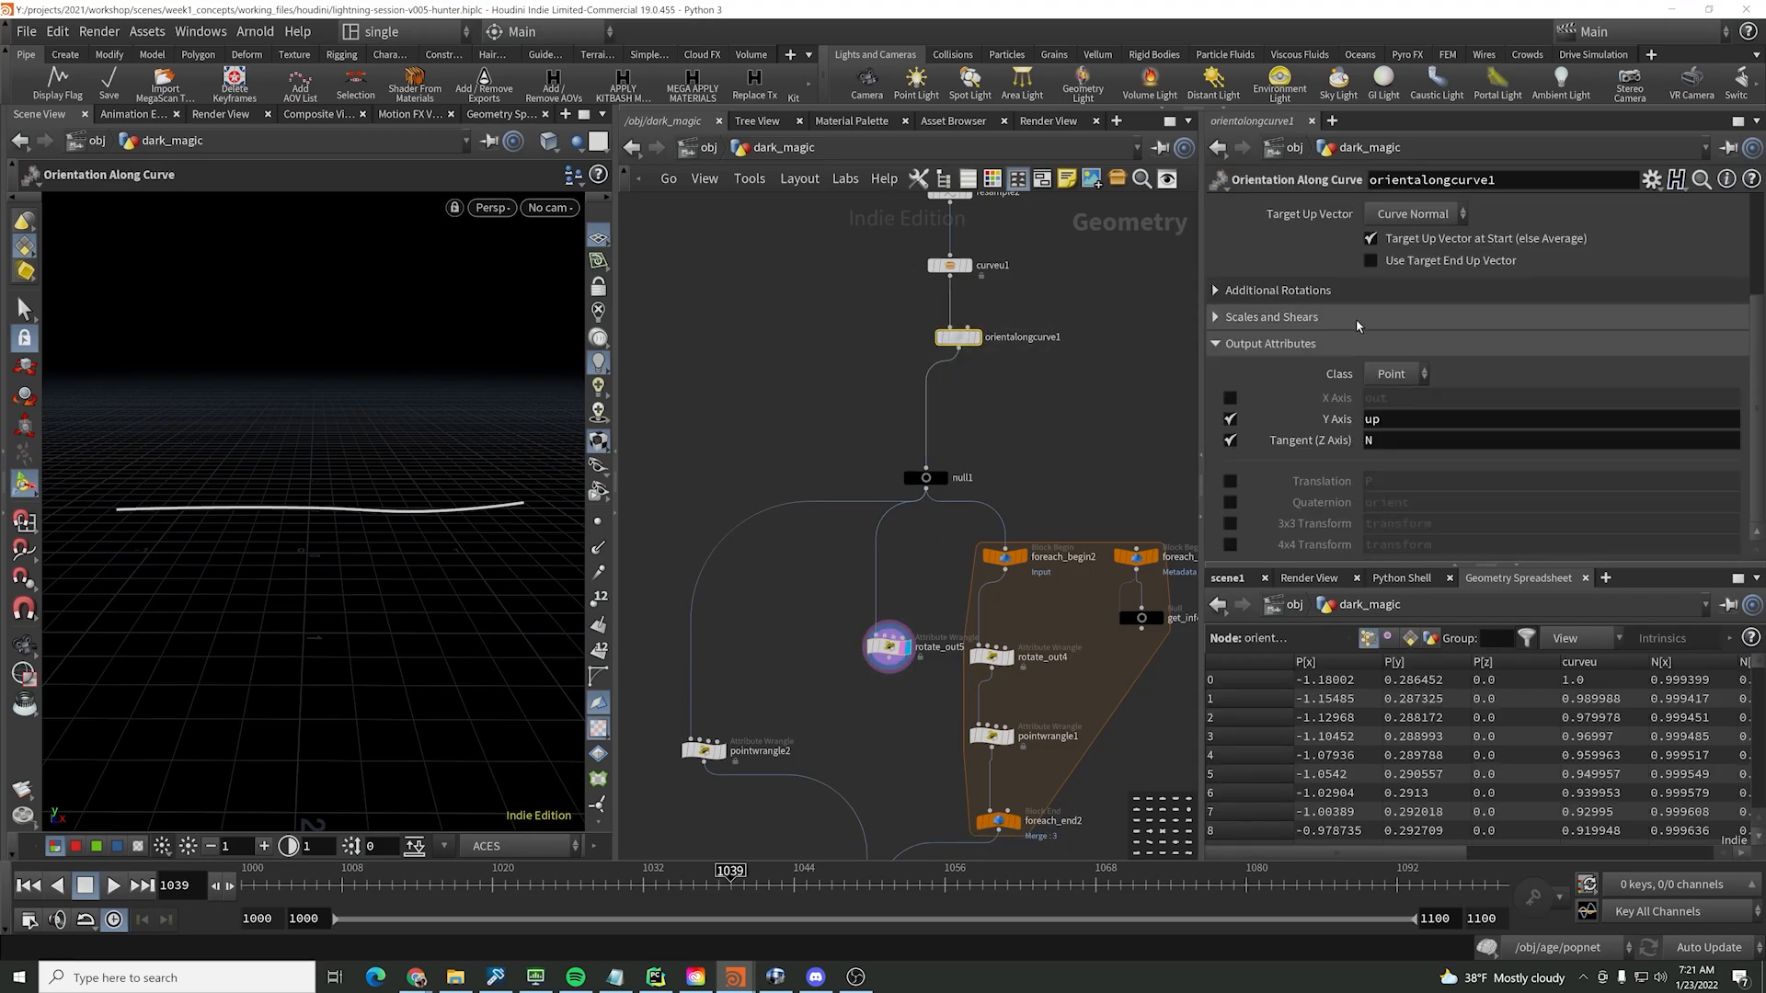
left_click(1229, 398)
middle_click_drag(1086, 403, 1101, 306)
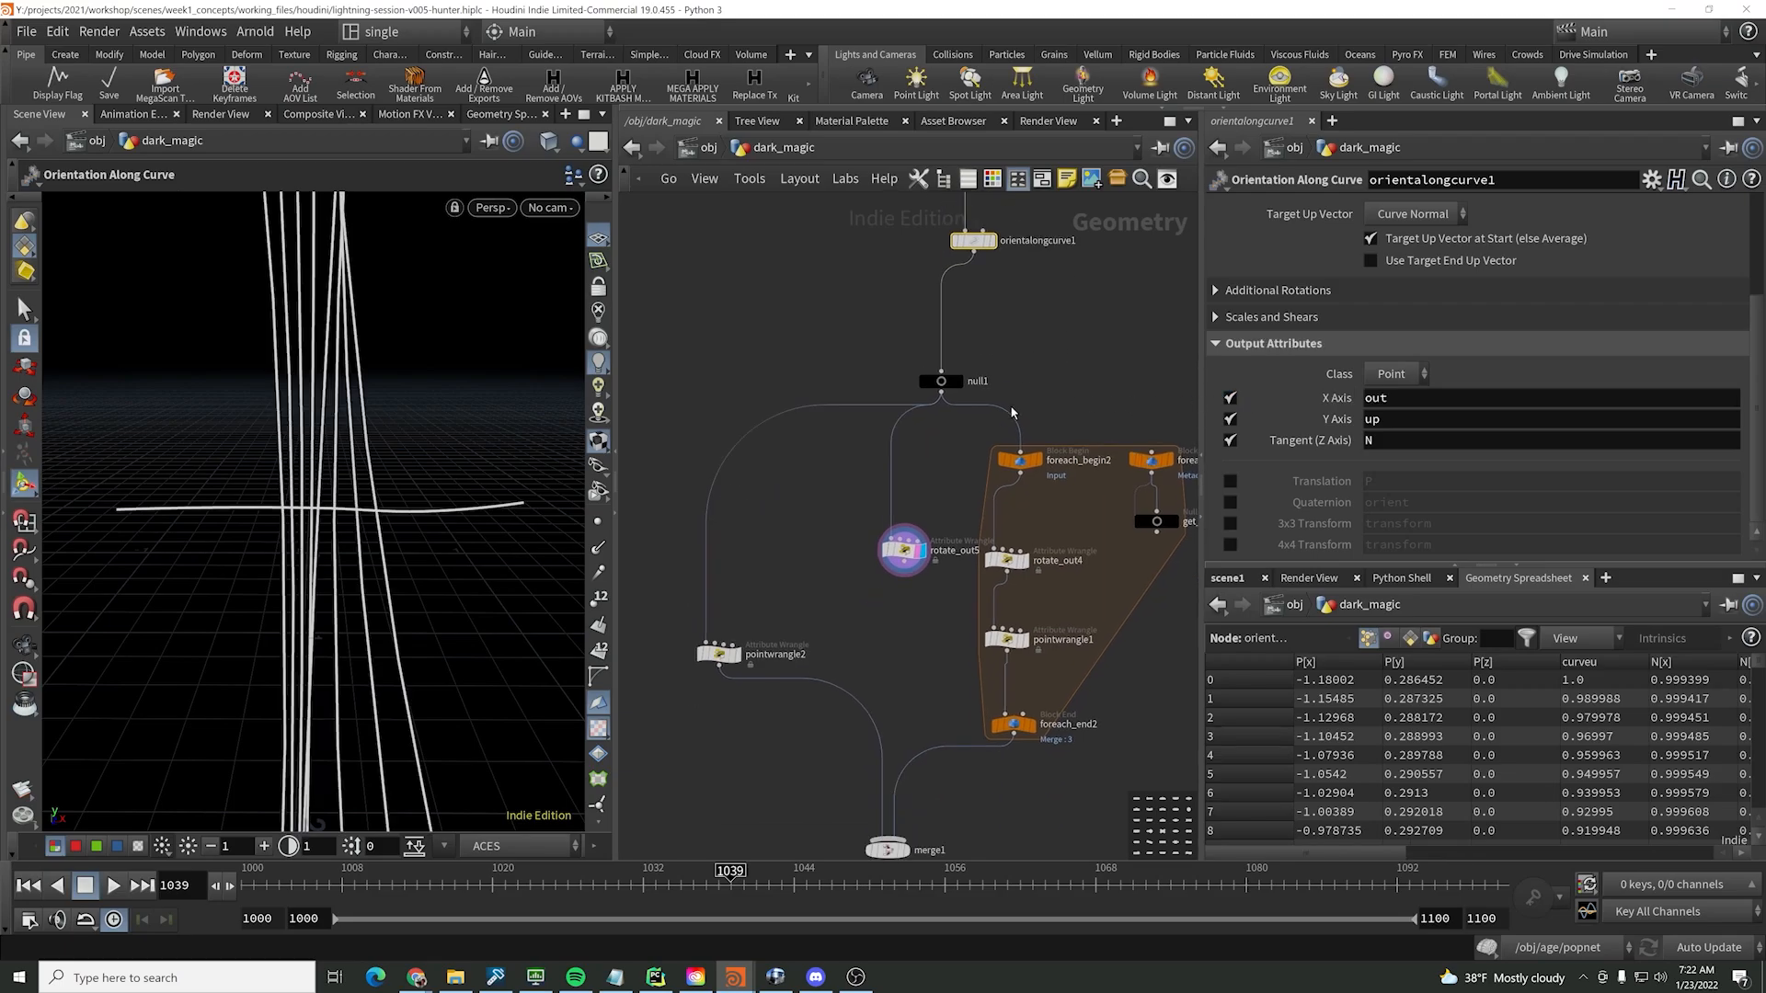
- Set rotate_out5's Mult to 0.298 and Twist Amount to 12.6
left_click(903, 550)
scroll(1552, 546, "down", 3)
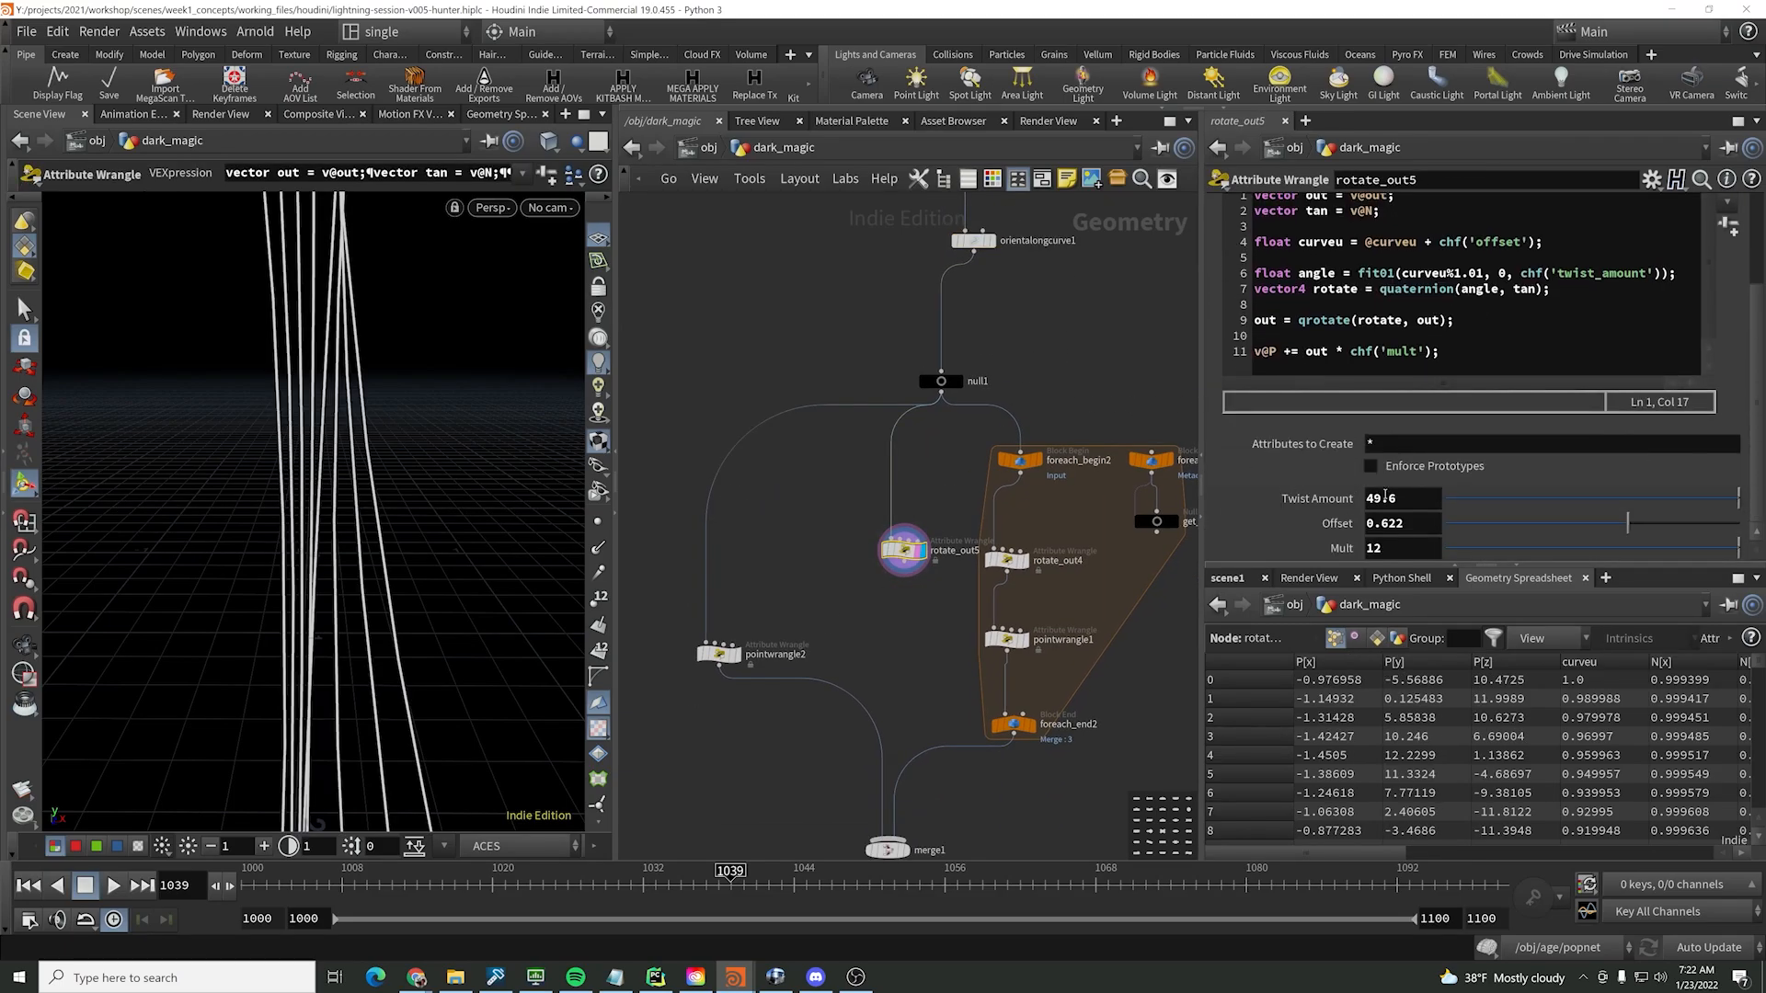
left_click_drag(1489, 548, 1534, 545)
left_click_drag(1605, 498, 1740, 500)
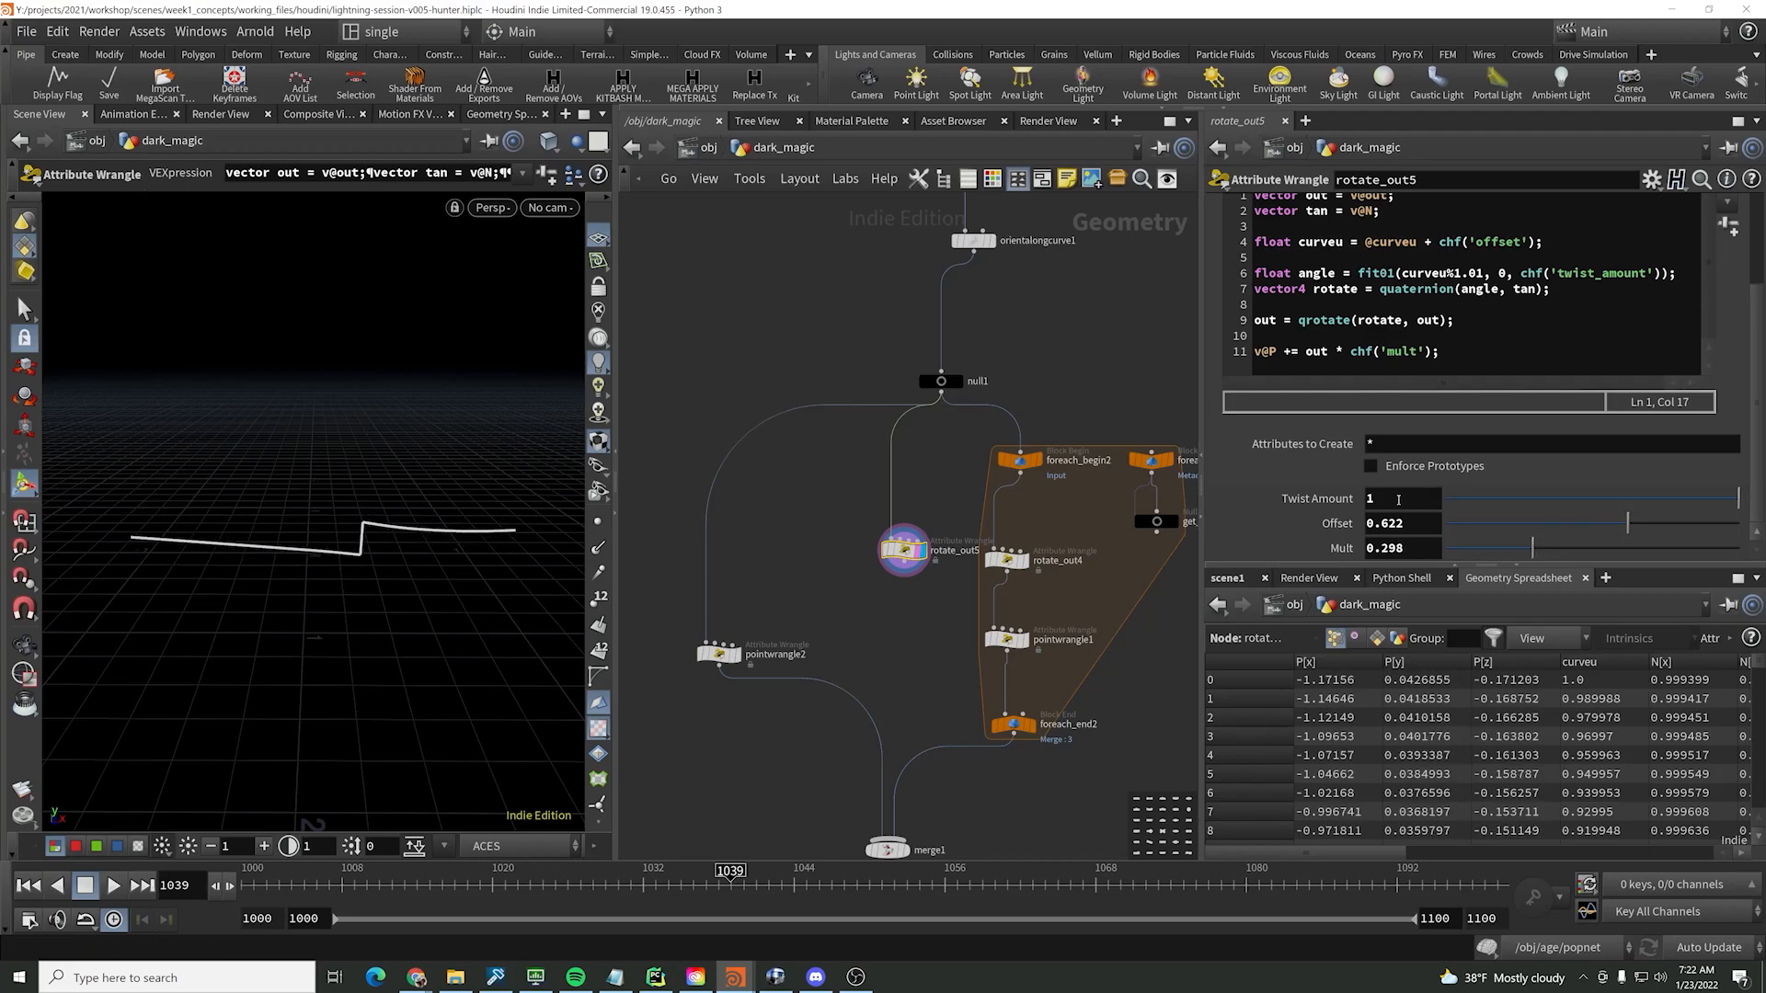
middle_click_drag(1398, 499, 1616, 499)
- Try a modulo of 1 instead of 1.01 in rotate_out5's angle line and view the resulting curve
left_click_drag(1482, 273, 1463, 275)
key("BackSpace")
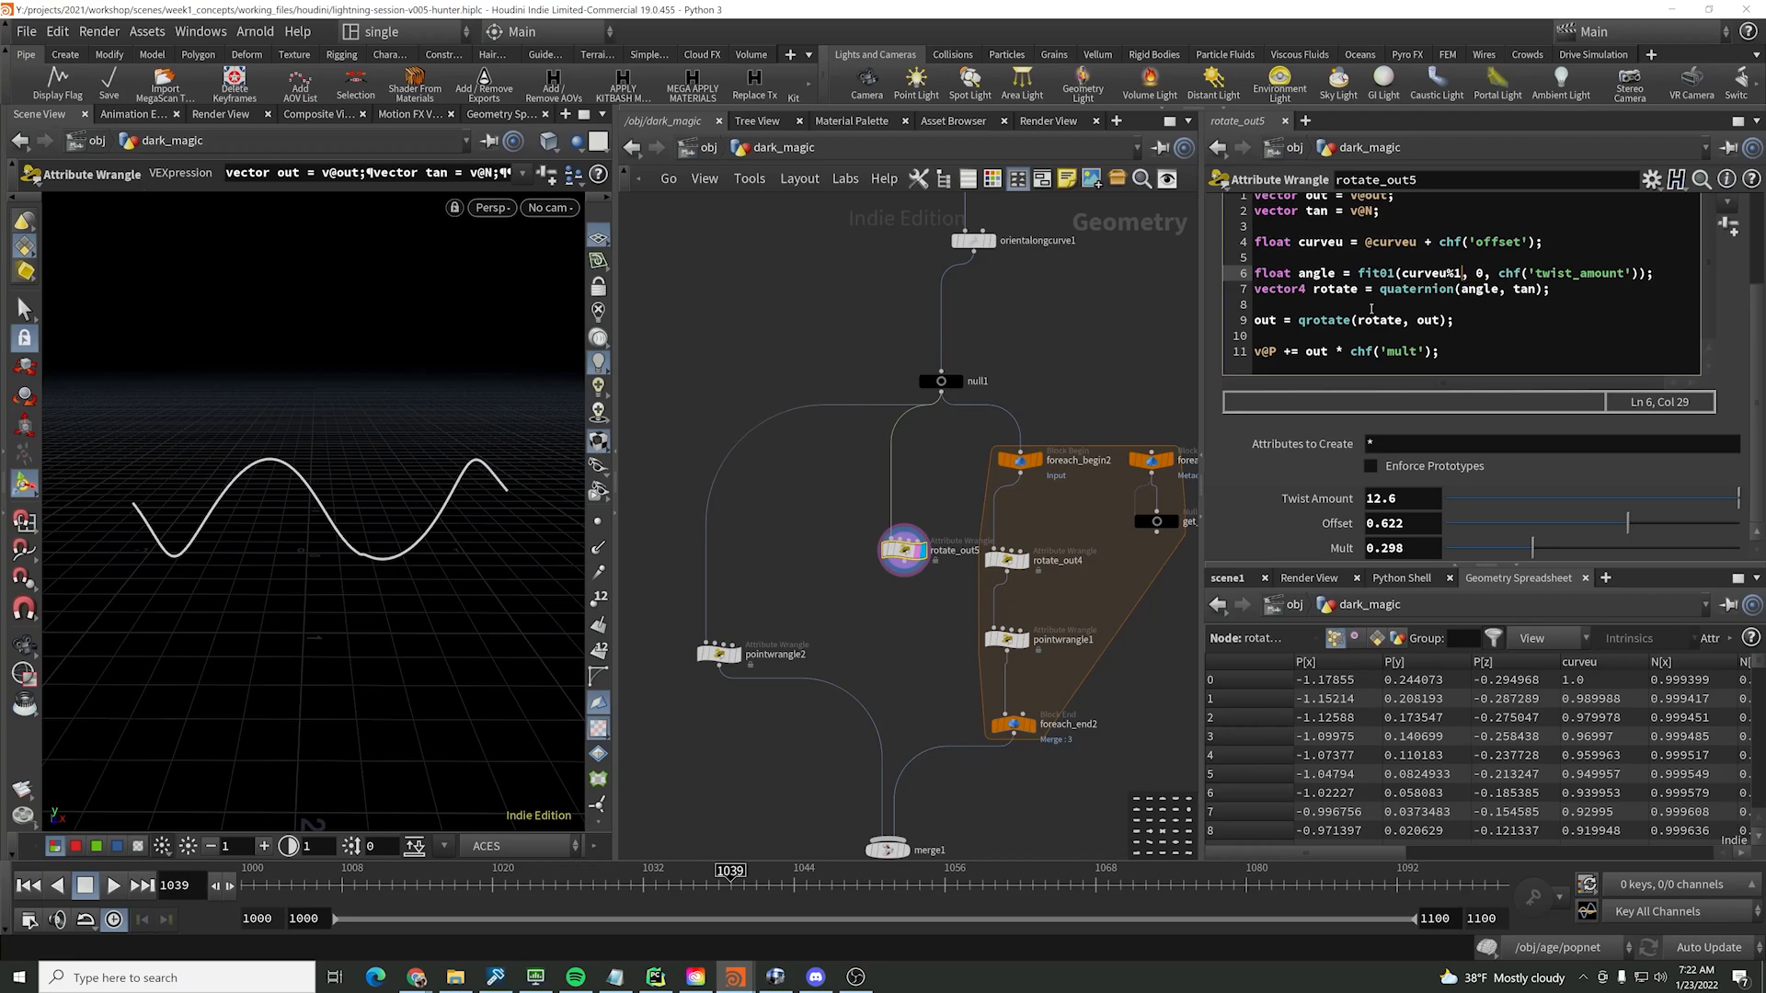
left_click(1119, 359)
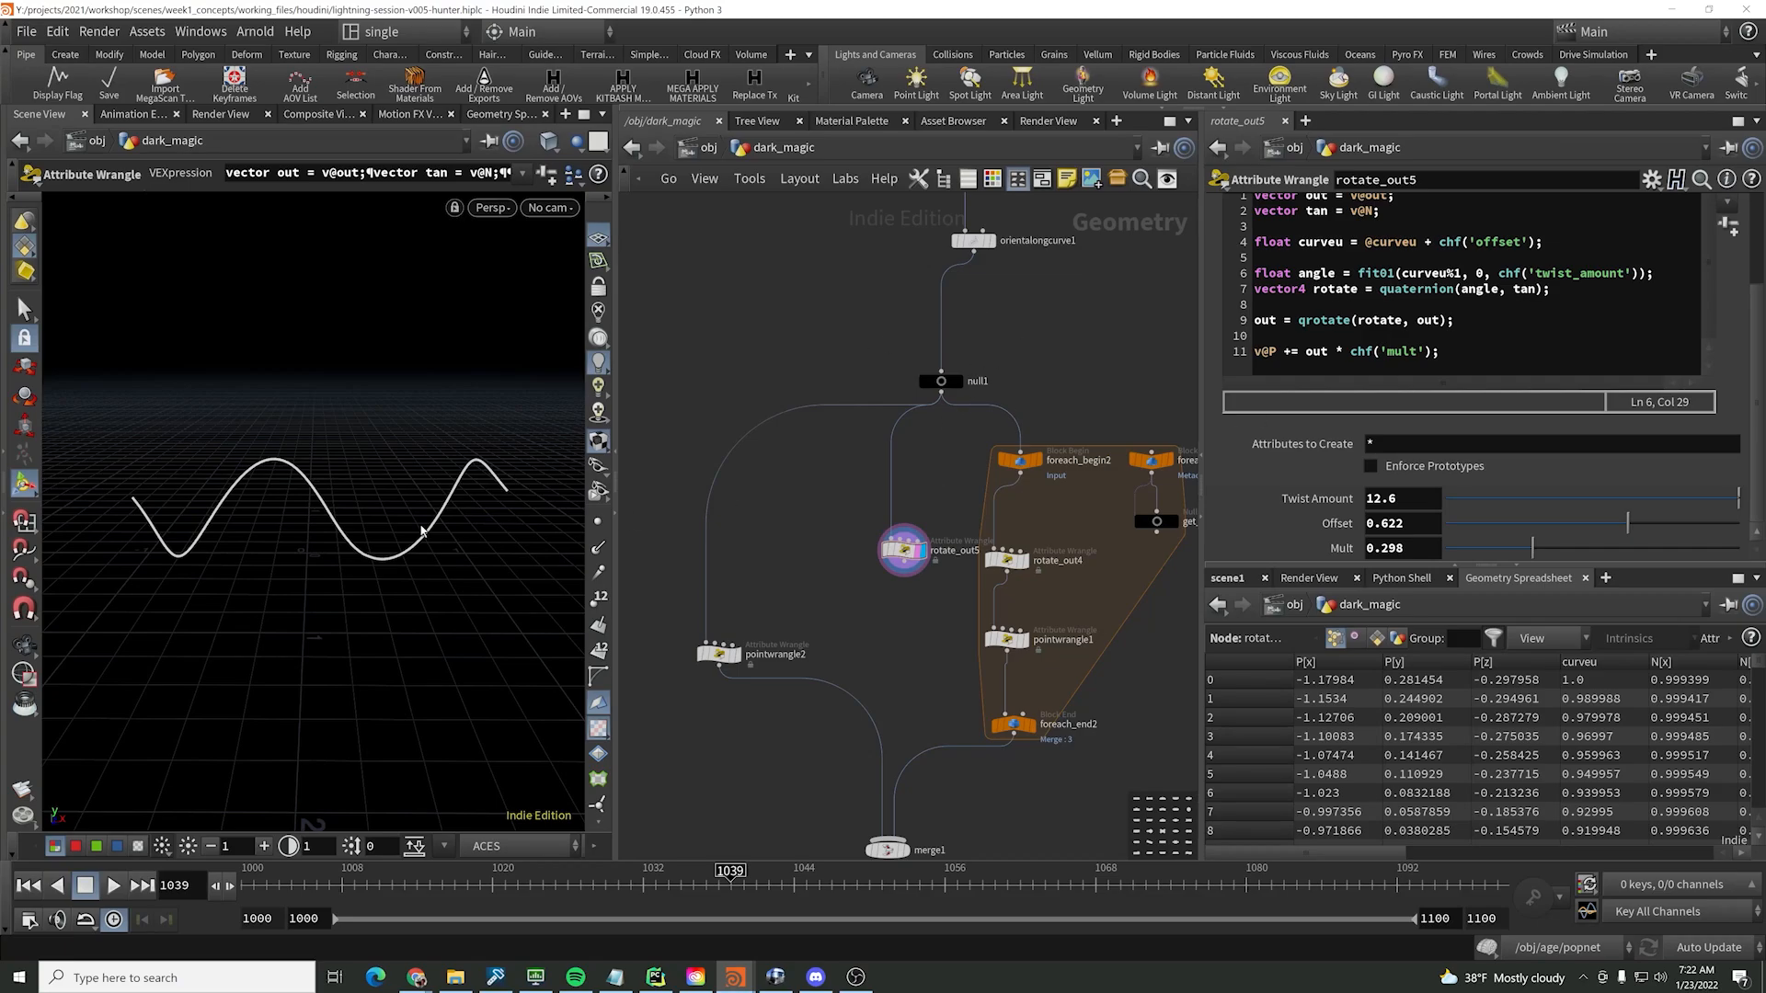
key("Escape")
left_click_drag(421, 531, 342, 502)
key("Return")
- Set rotate_out5's Twist Amount to 11.8 and Offset to 1
middle_click(1392, 504)
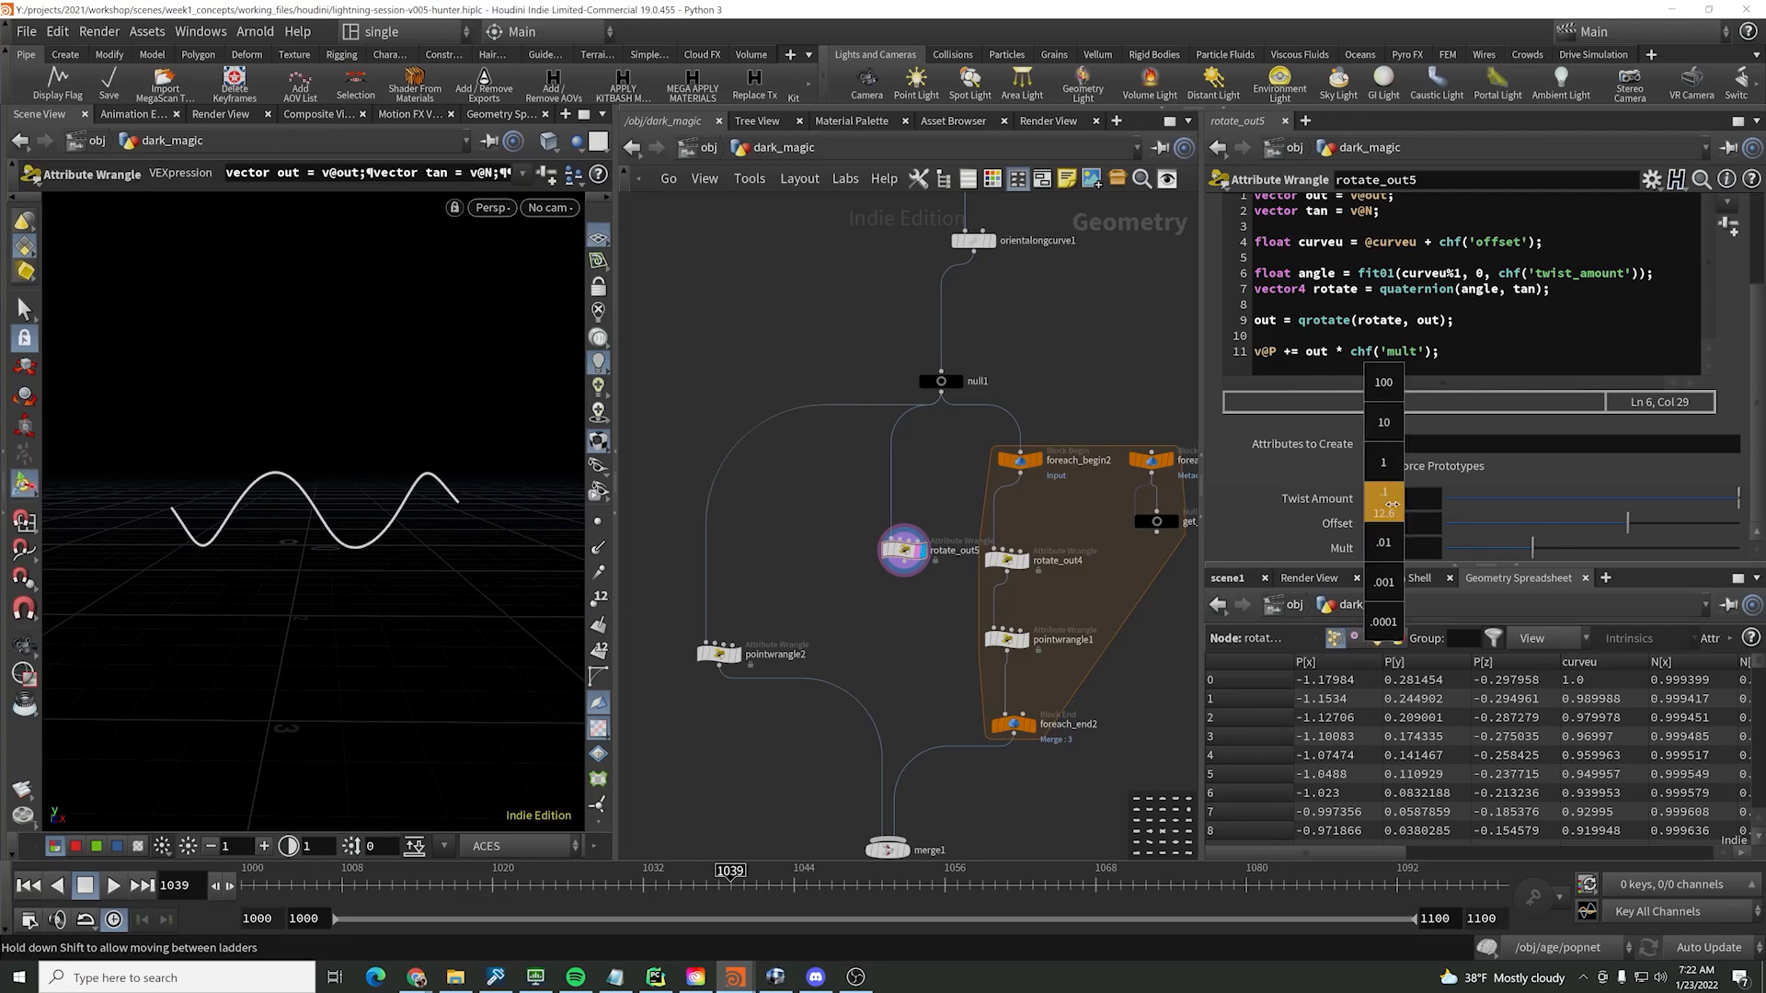
middle_click_drag(1393, 504, 1315, 493)
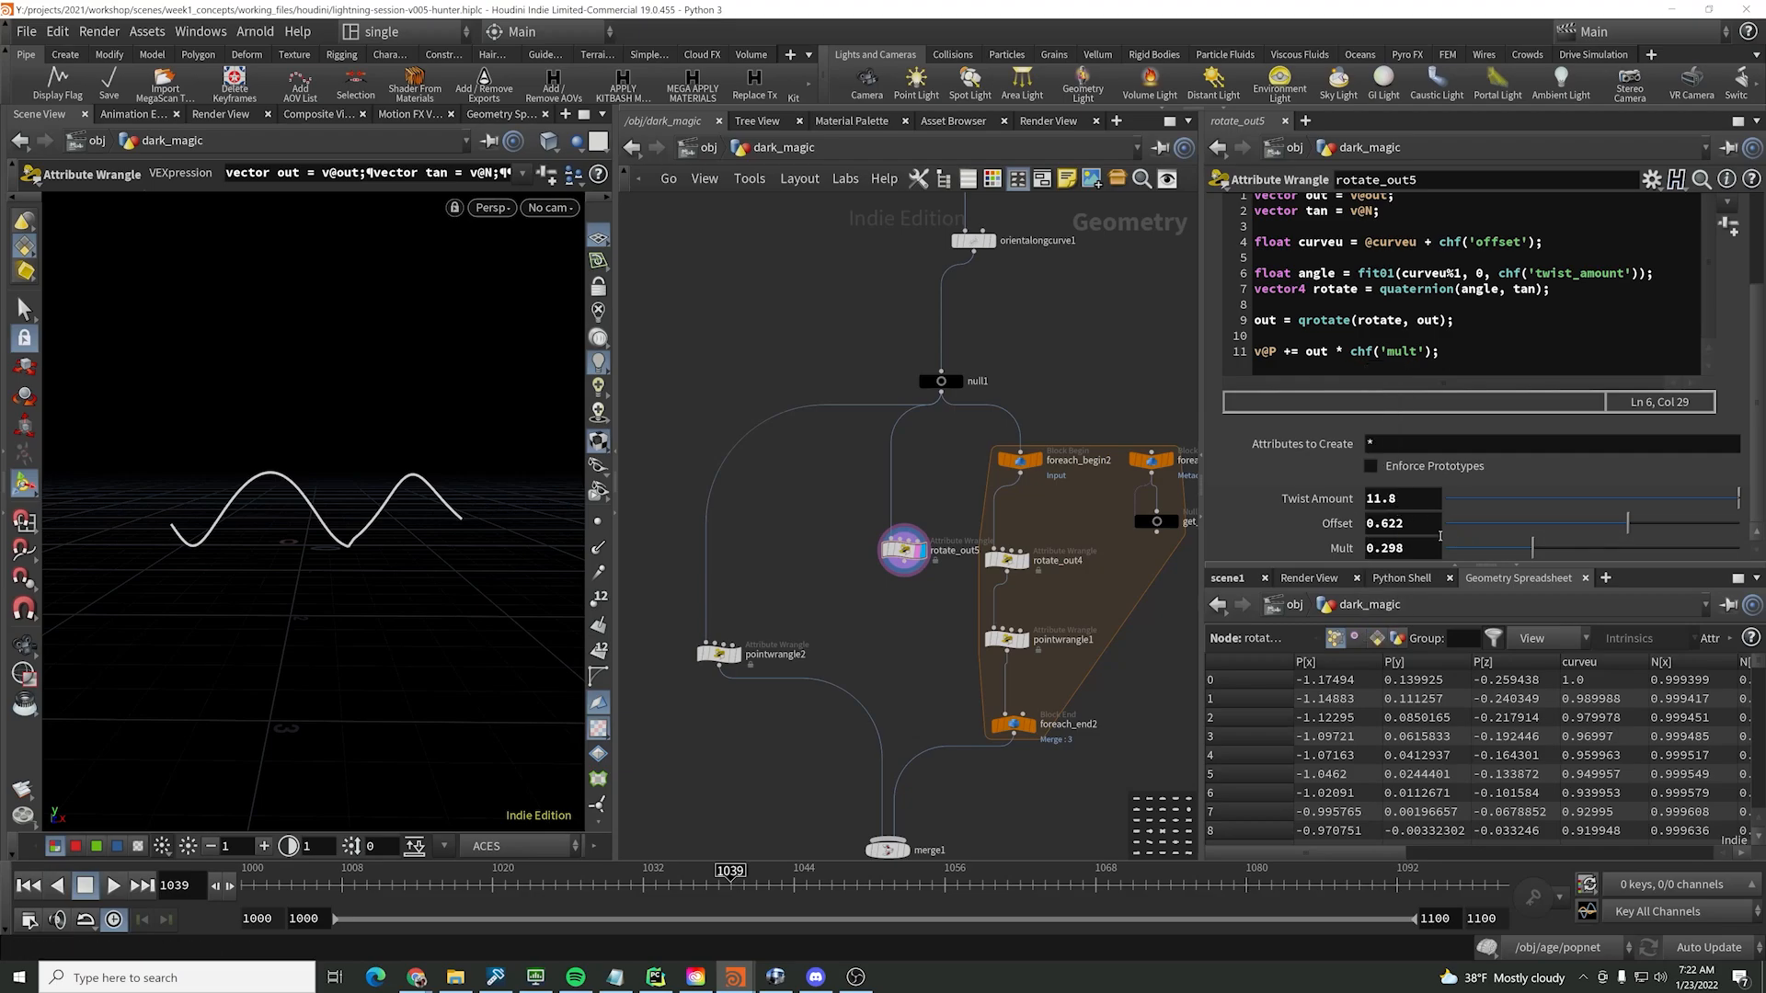
left_click_drag(1628, 522, 1743, 522)
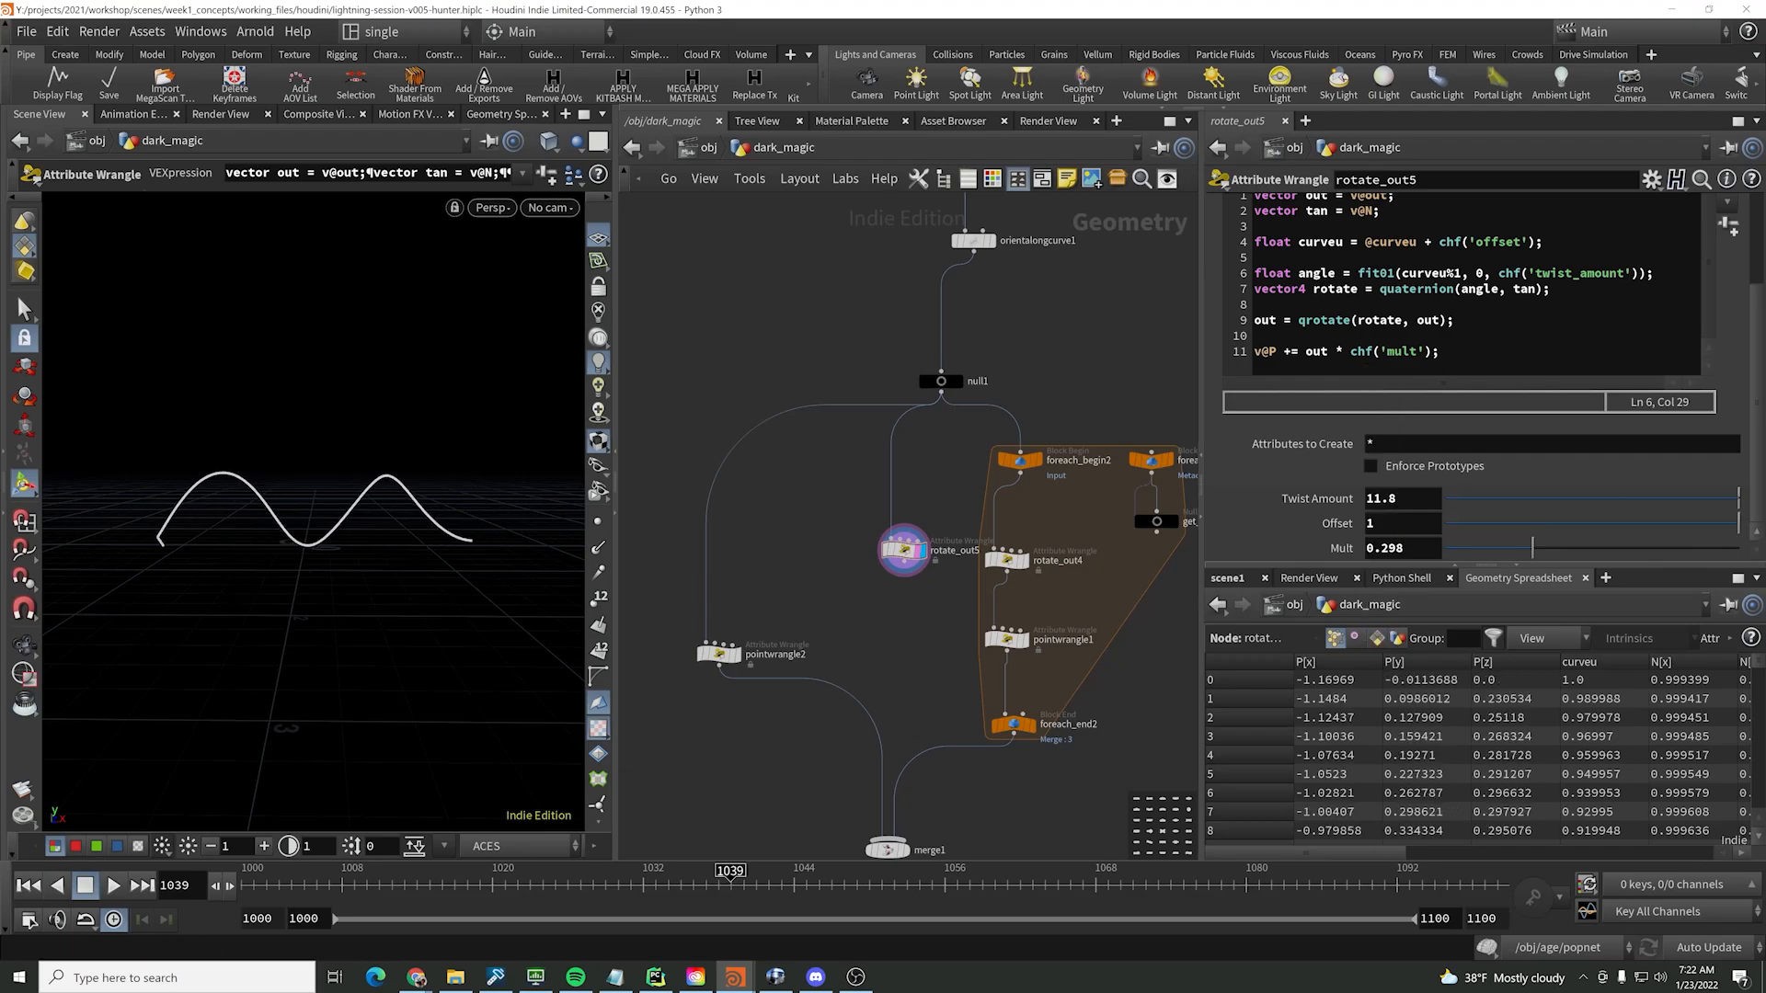
middle_click_drag(1416, 523, 1441, 526)
- Restore the modulo in rotate_out5's angle line to 1.01
left_click(1465, 273)
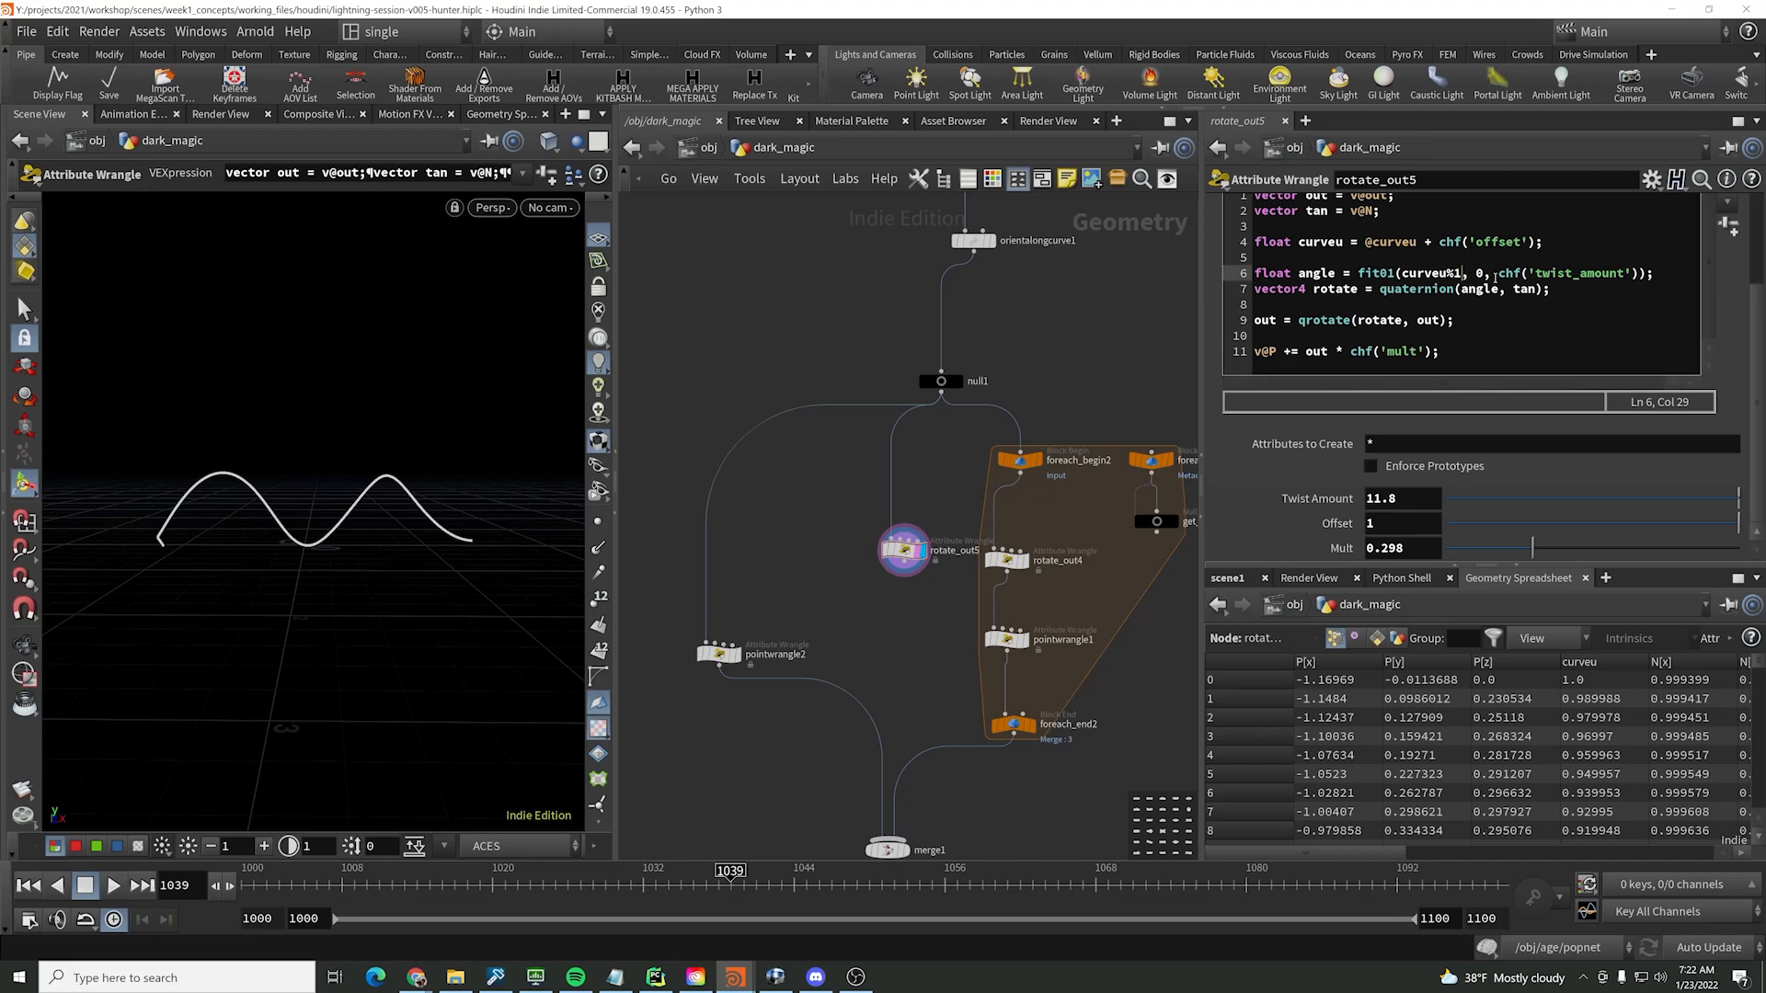
type(".01")
left_click(1085, 373)
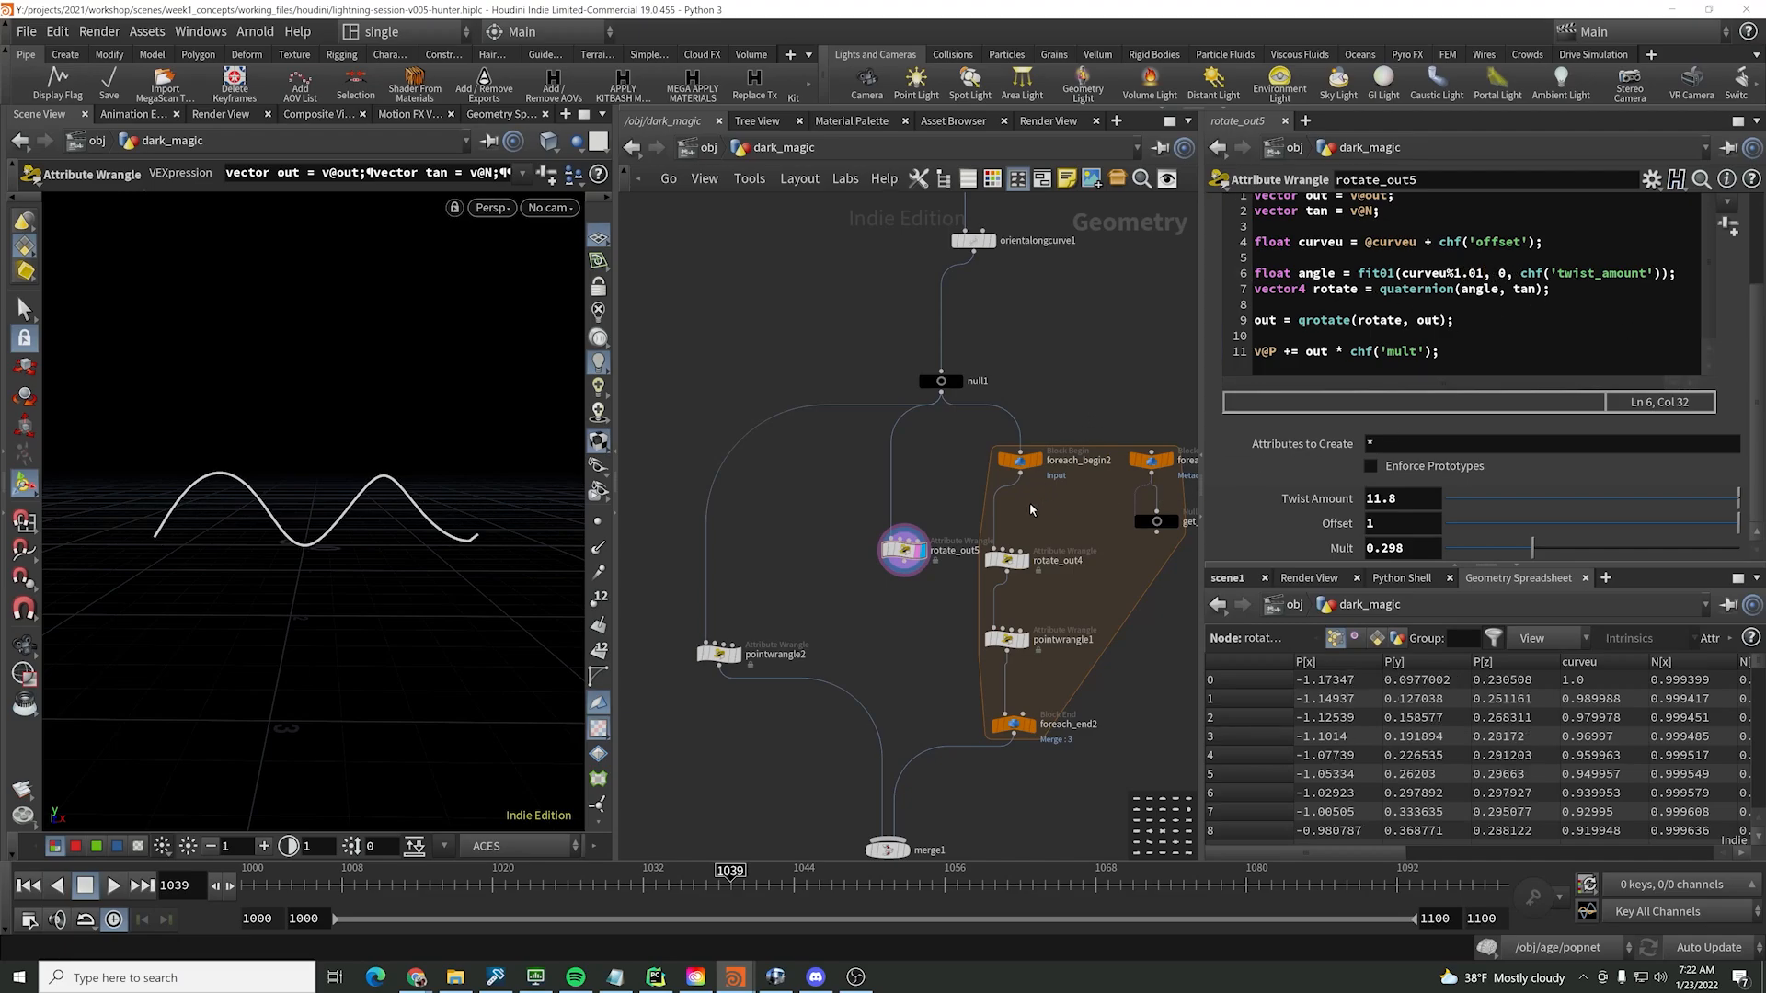
- Change the modulo in rotate_out5's angle line to .99, and set Twist Amount to 12.5 and Mult to 0.098
left_click_drag(1480, 273, 1447, 273)
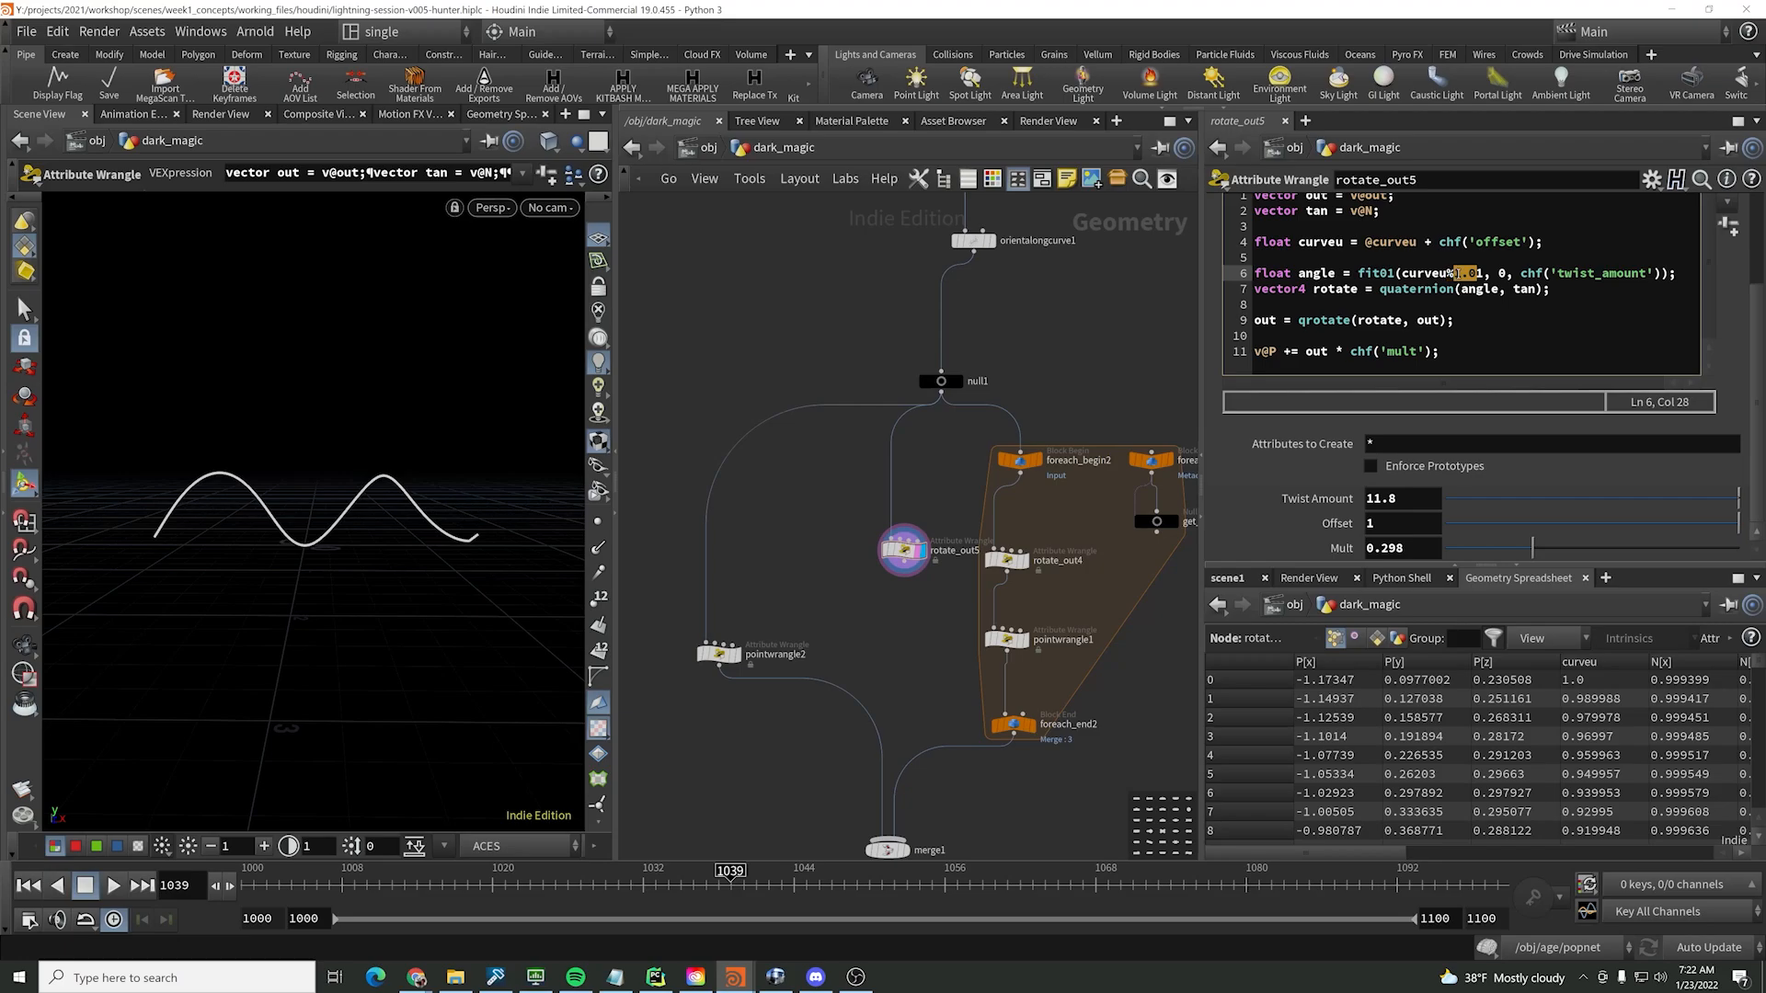
key("Delete")
key("Delete")
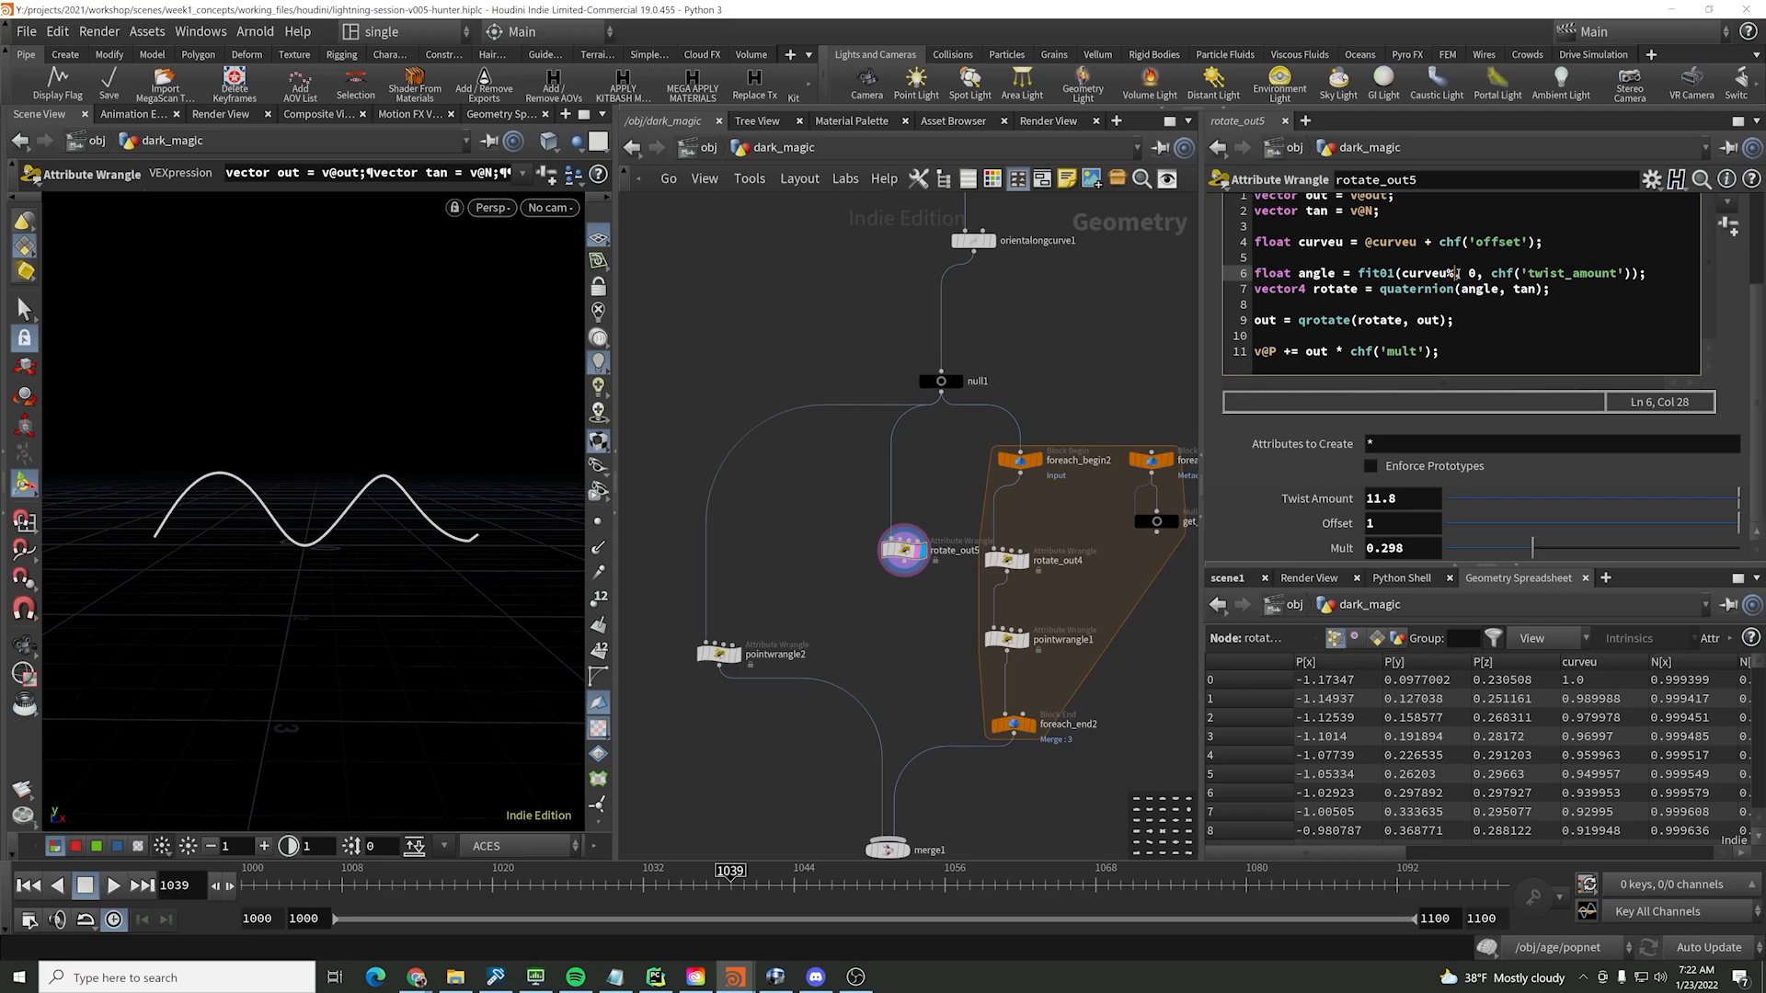
type(".99")
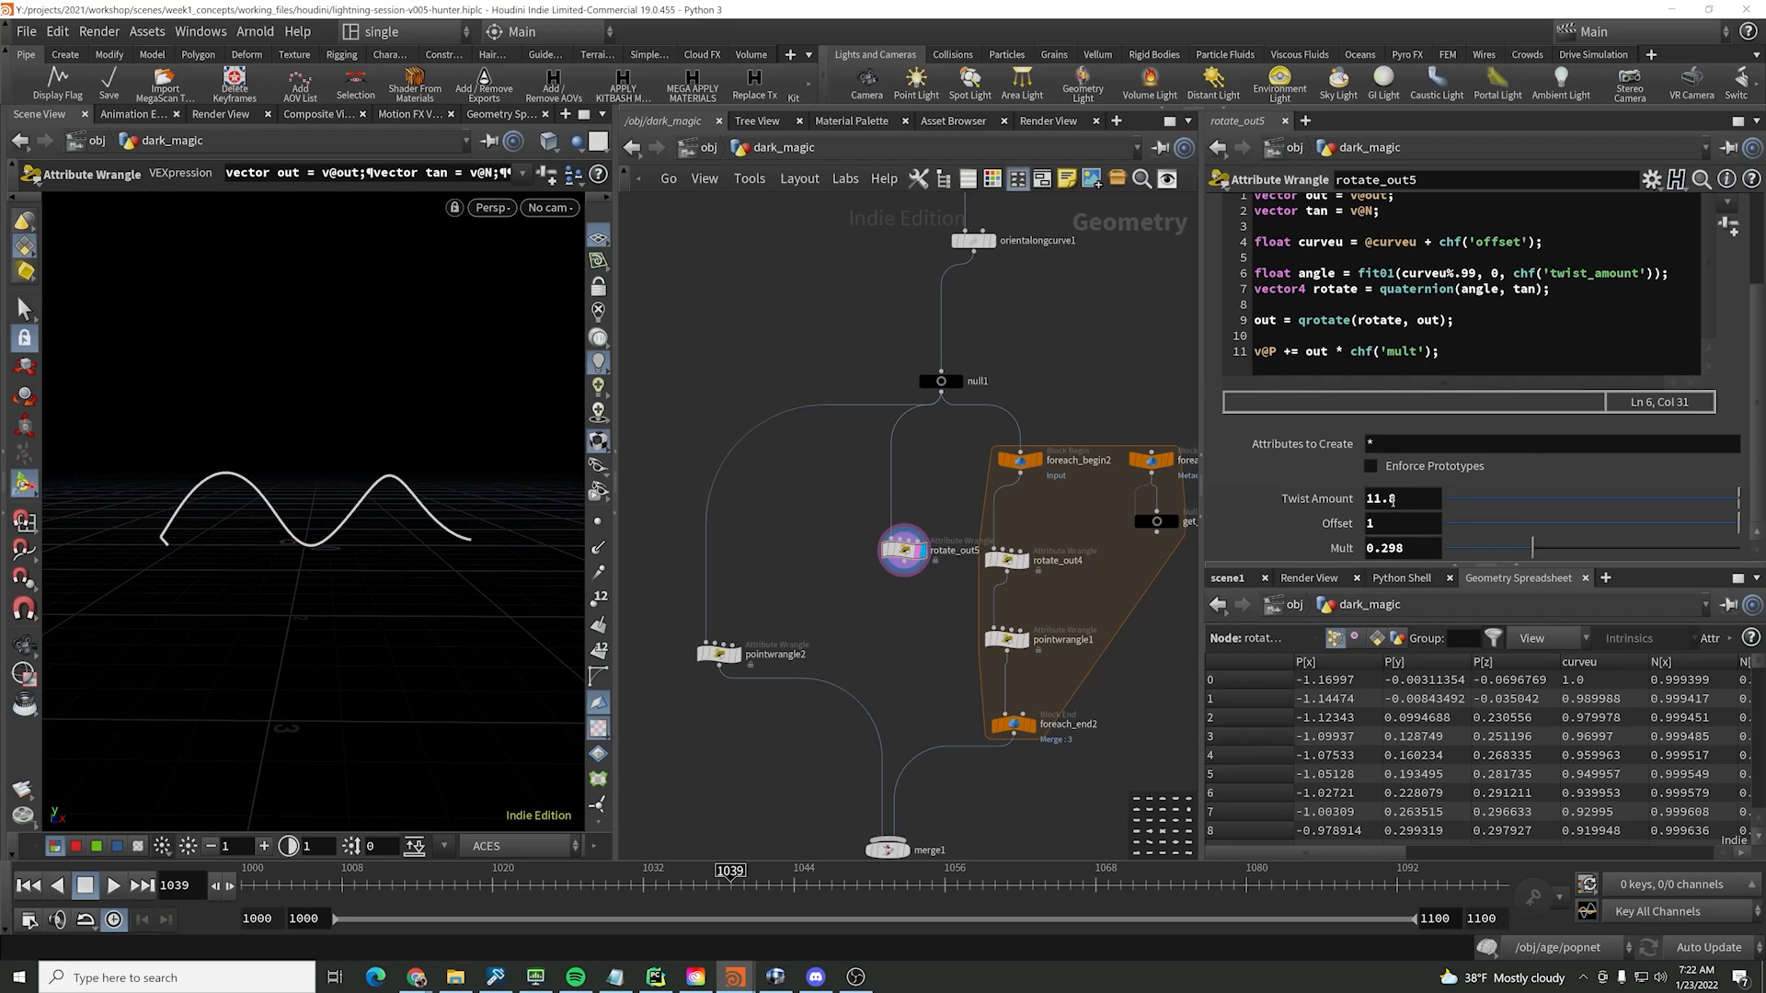
middle_click_drag(1391, 497, 1352, 554)
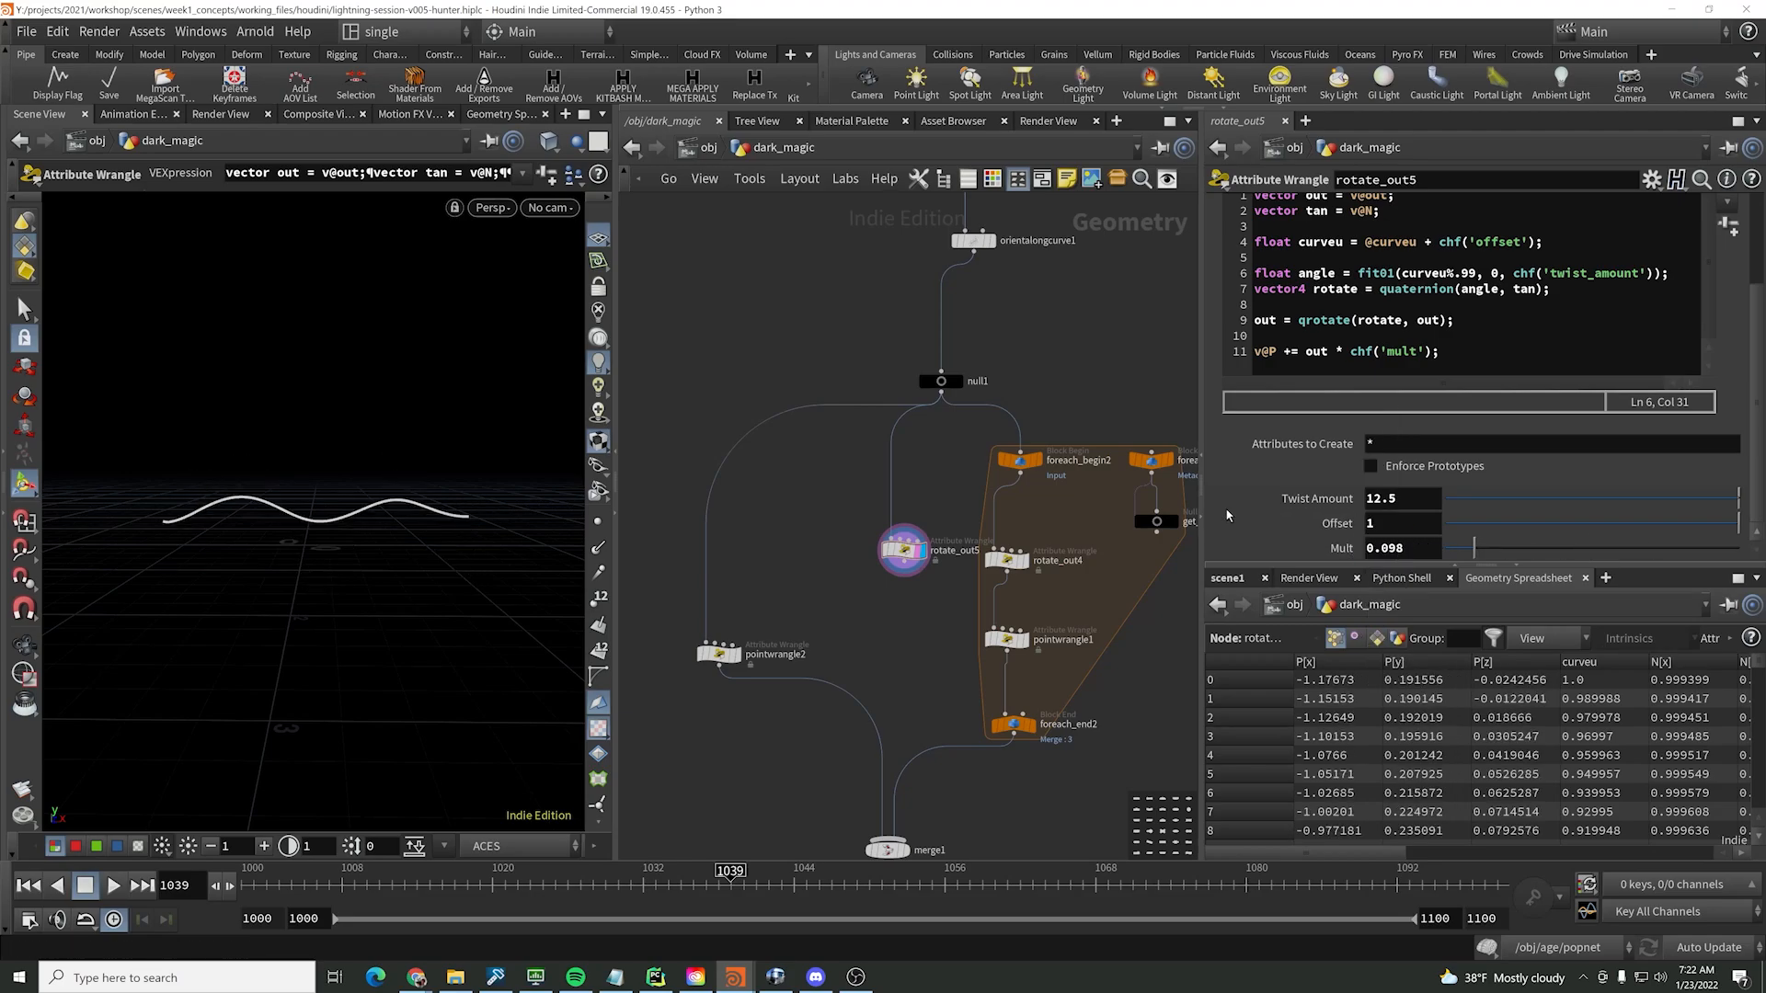
- Delete rotate_out4 and insert rotate_out5 in its place in the loop, between foreach_begin2 and pointwrangle1
middle_click_drag(955, 625, 989, 509)
left_click(1041, 444)
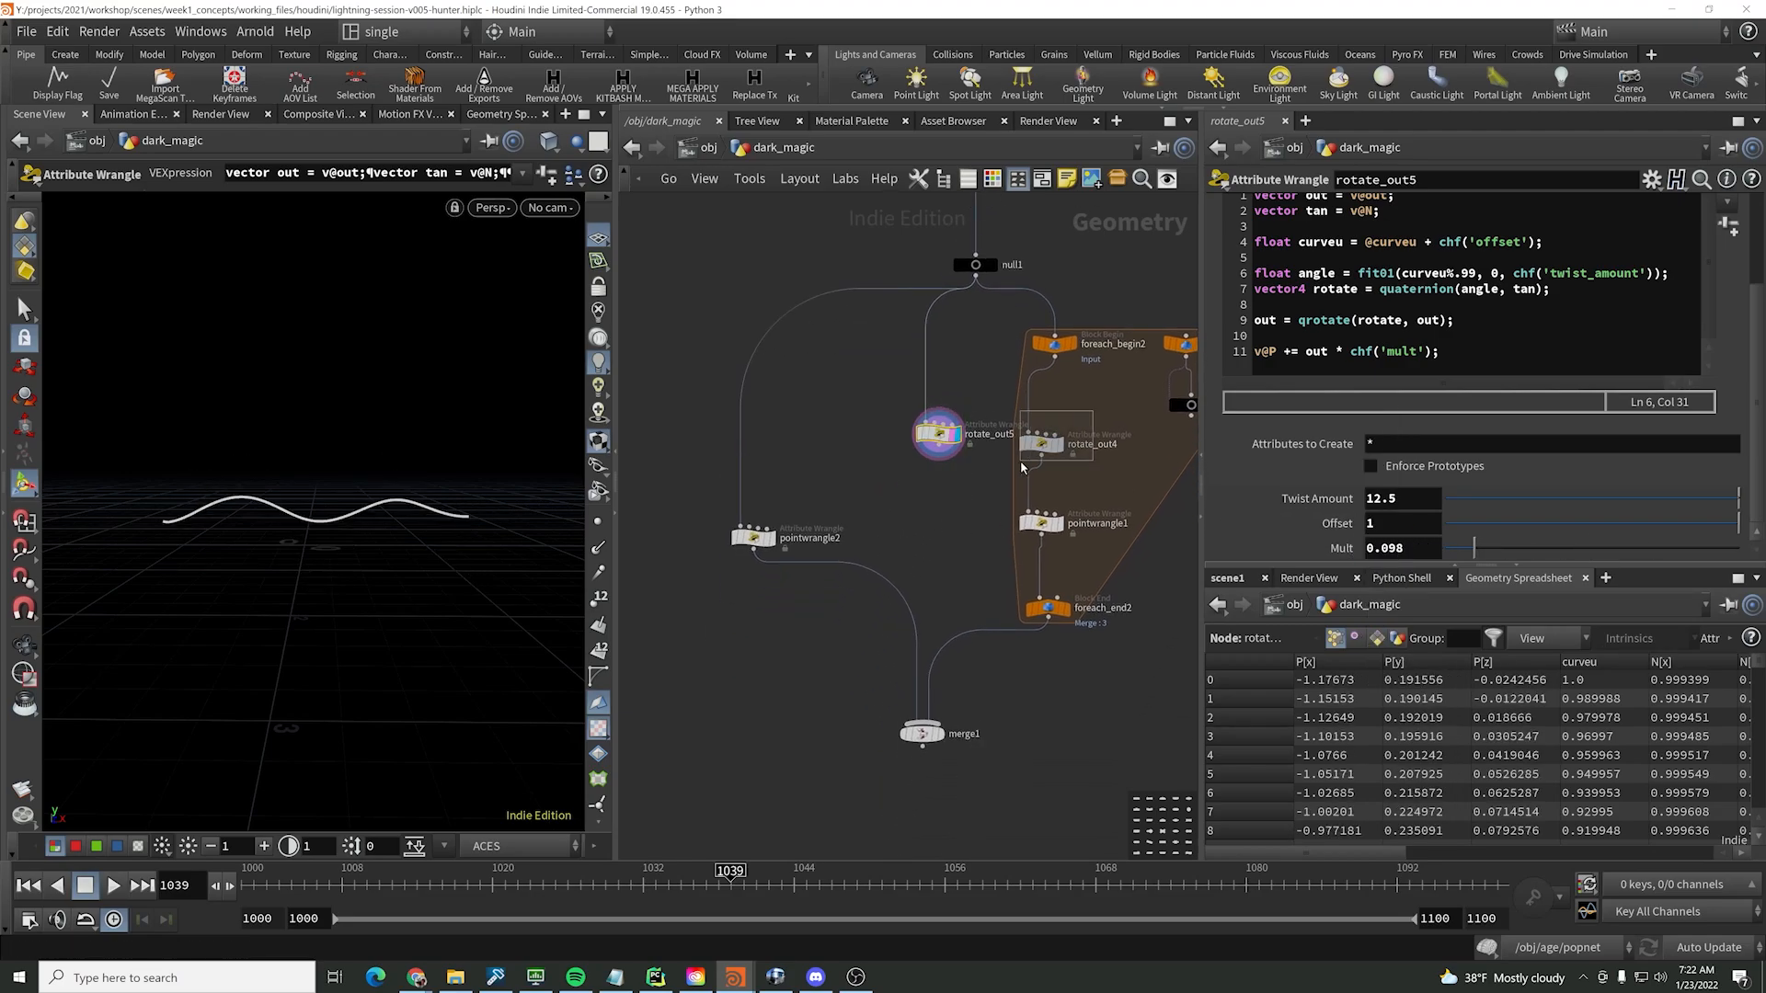
key("Delete")
left_click_drag(938, 433, 1027, 447)
scroll(1038, 477, "down", 2)
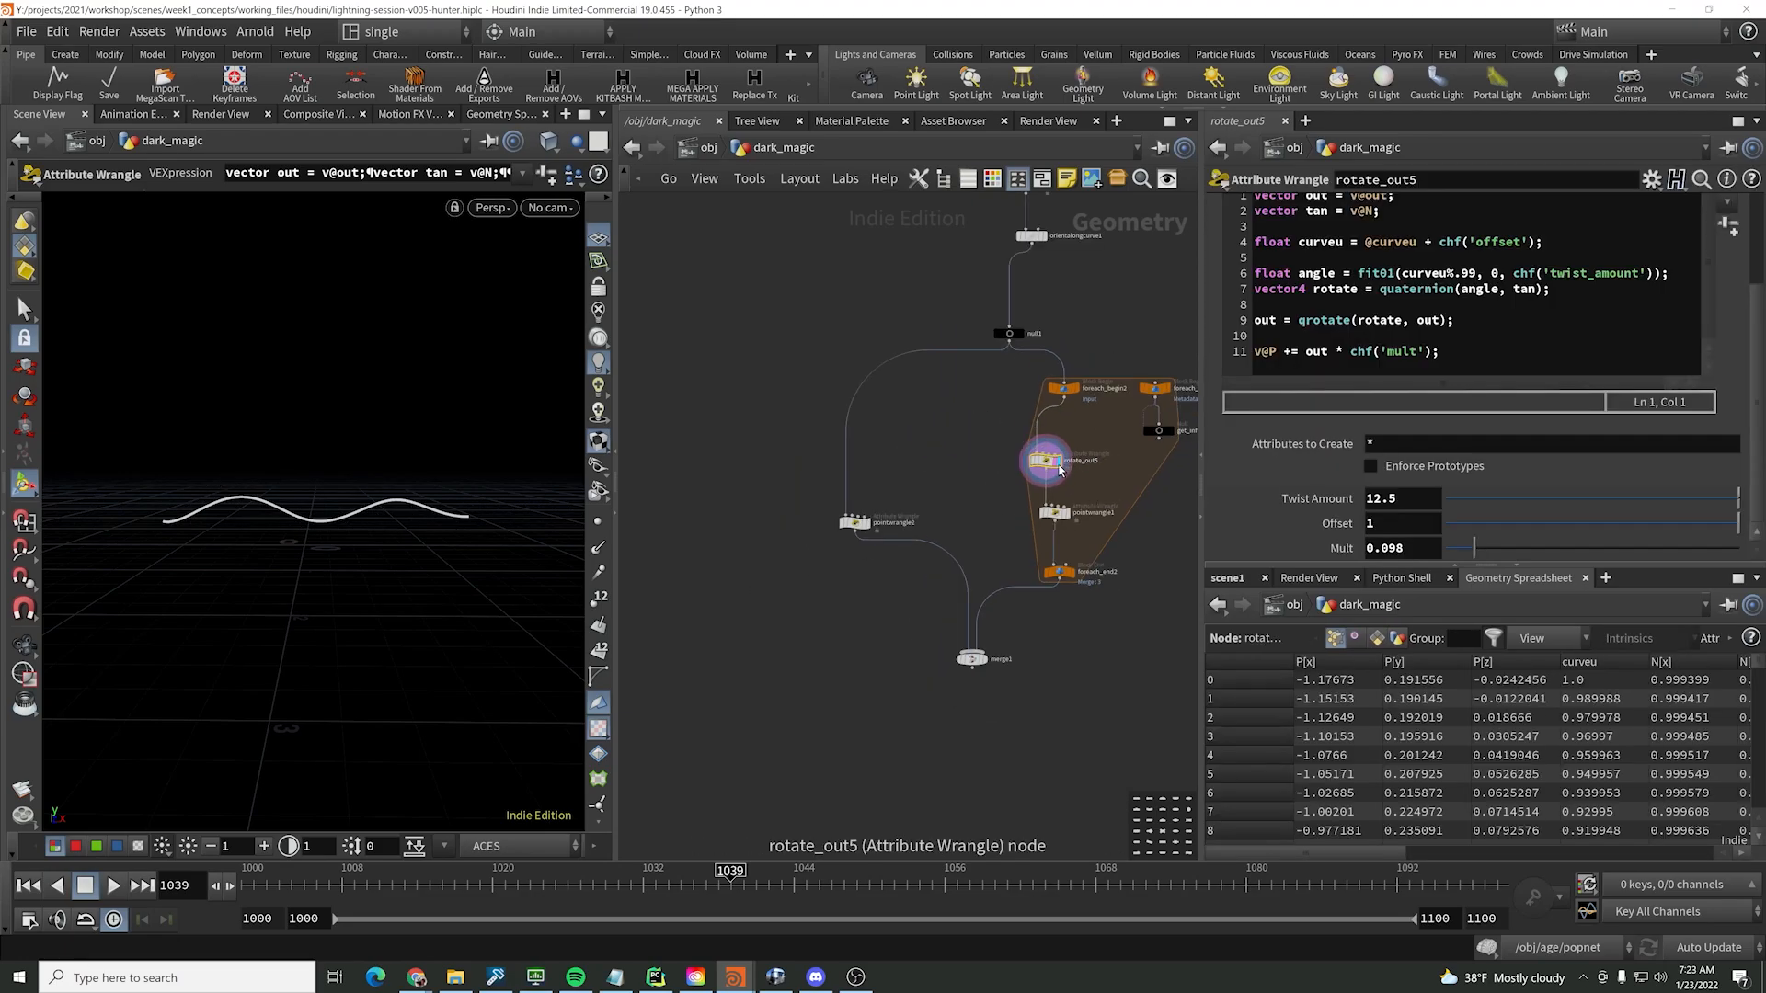
- Display merge1 and frame the merged strands in the viewport
left_click(972, 658)
left_click_drag(268, 552, 390, 511)
middle_click_drag(295, 500, 328, 510)
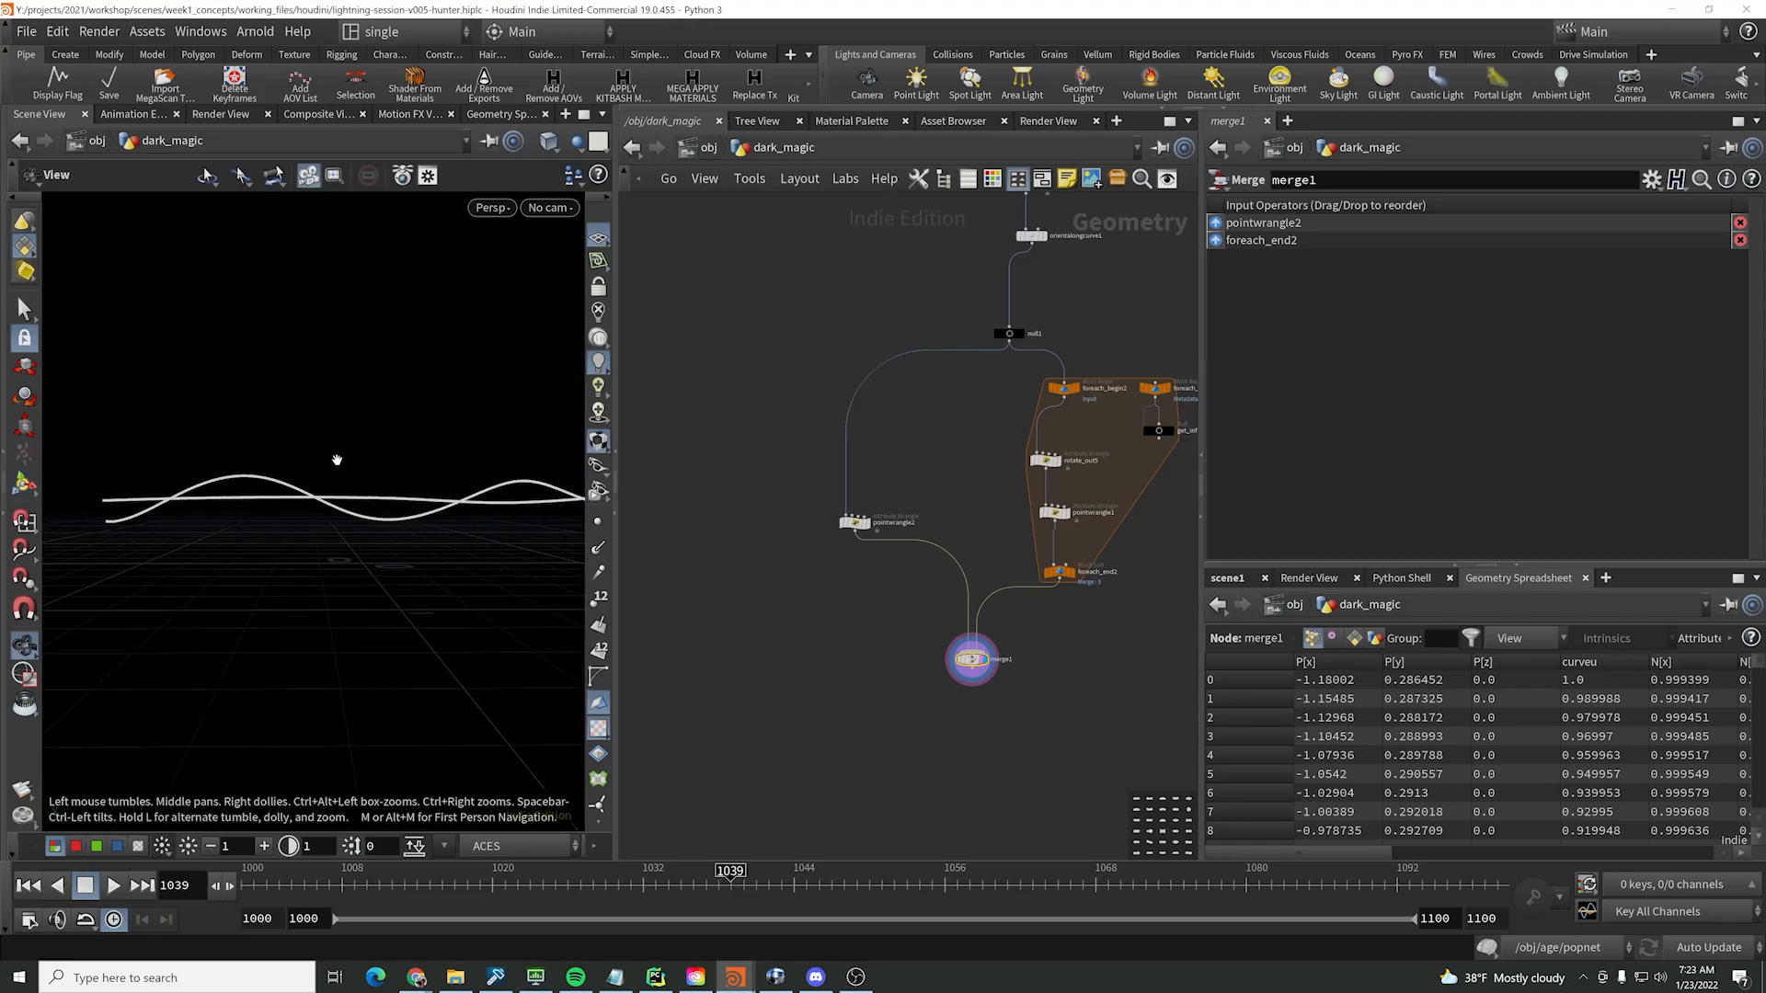
right_click_drag(335, 458, 395, 465, "alt")
middle_click_drag(395, 466, 331, 452, "alt")
- Append another multiplication operator after chf('mult') in the v@P line of rotate_out5
left_click(1045, 460)
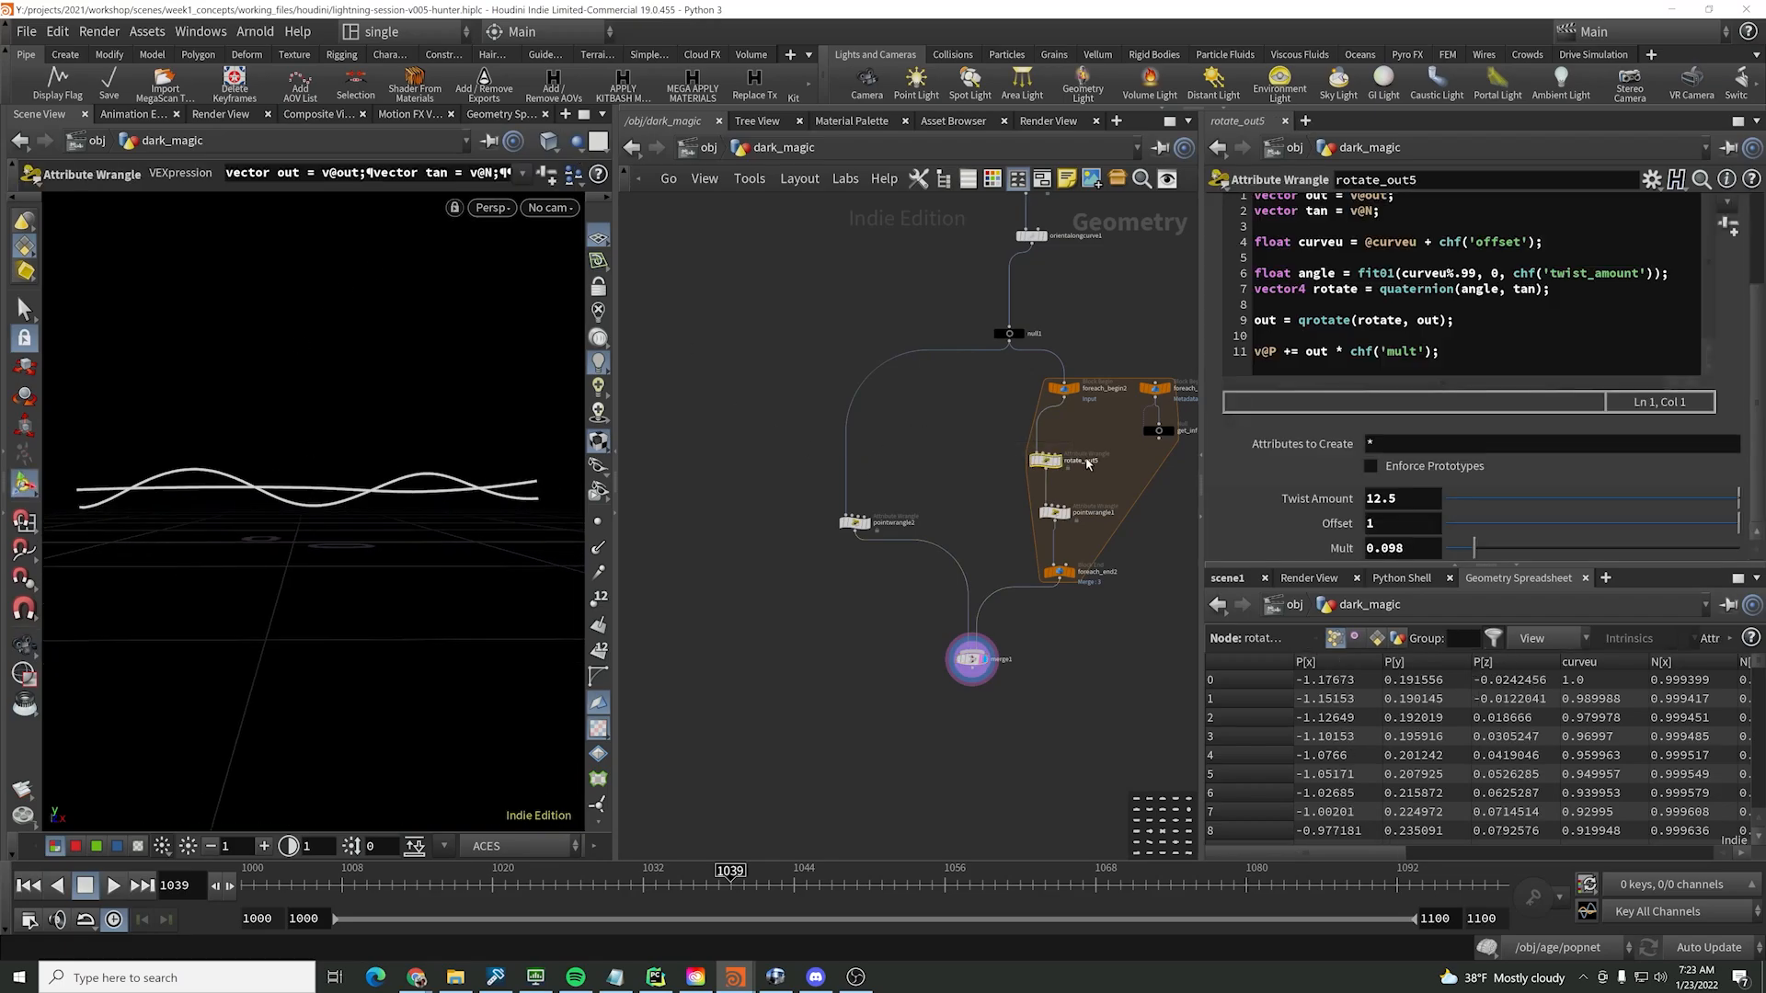
scroll(1471, 368, "up", 2)
left_click(1489, 406)
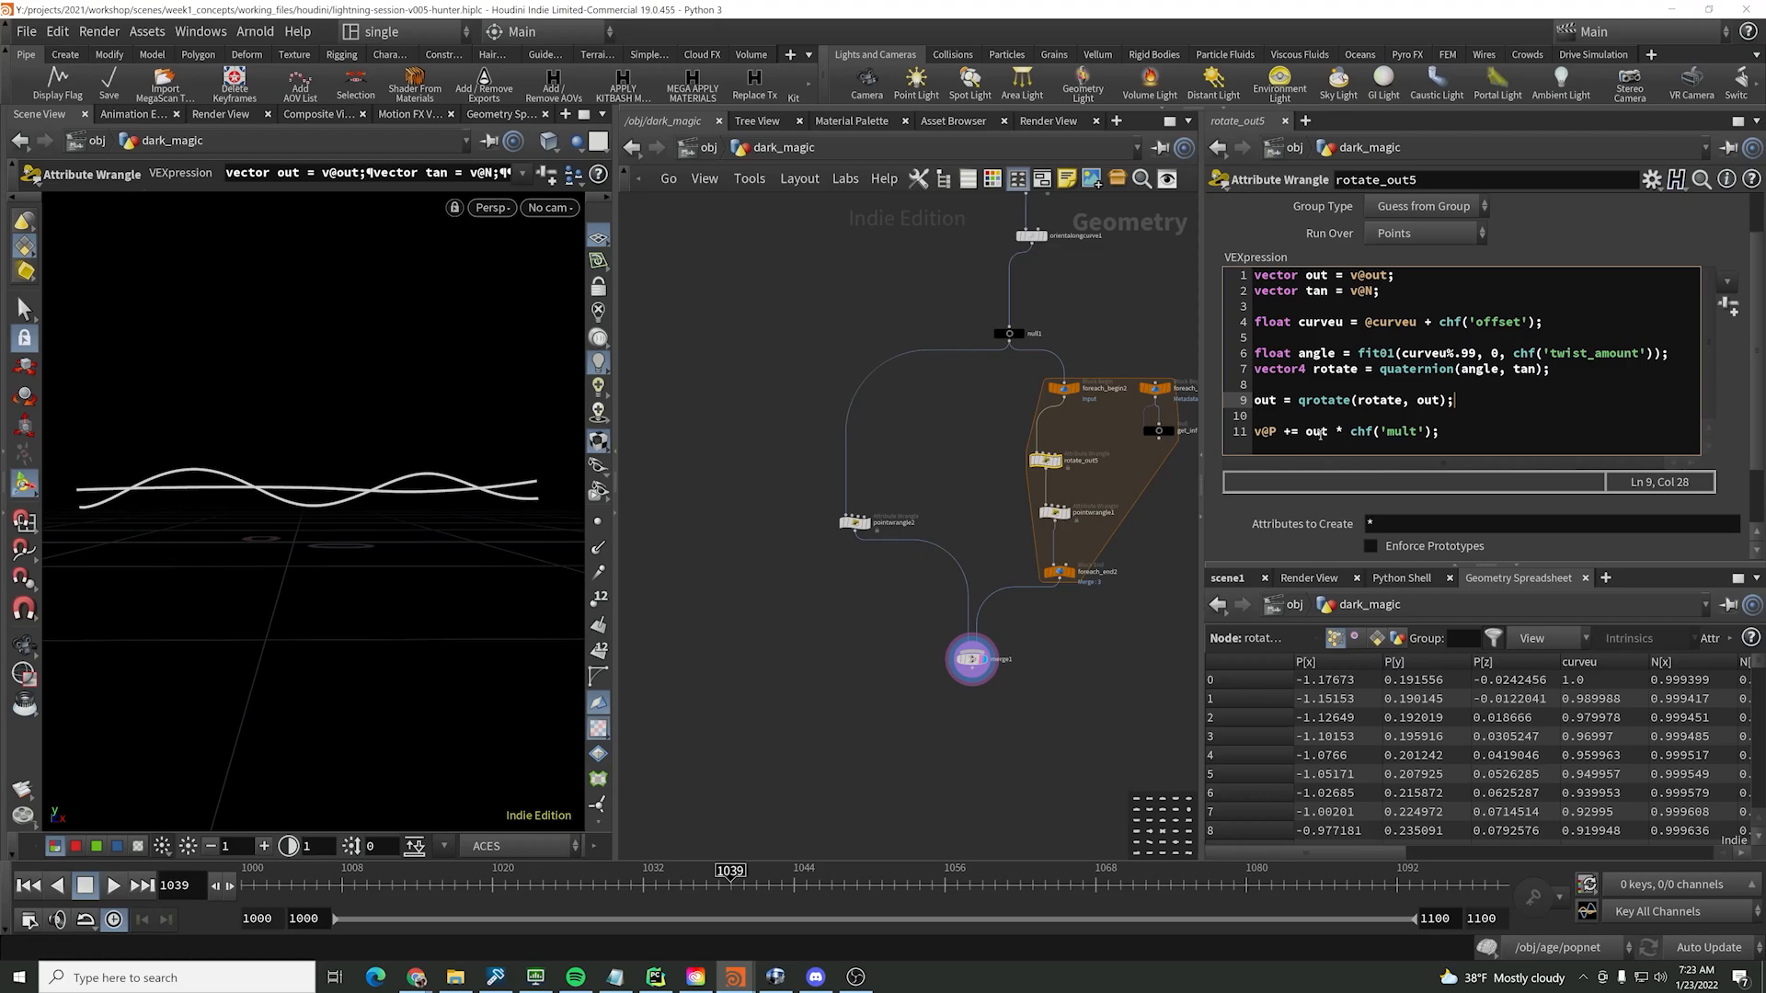
left_click_drag(1345, 433, 1413, 434)
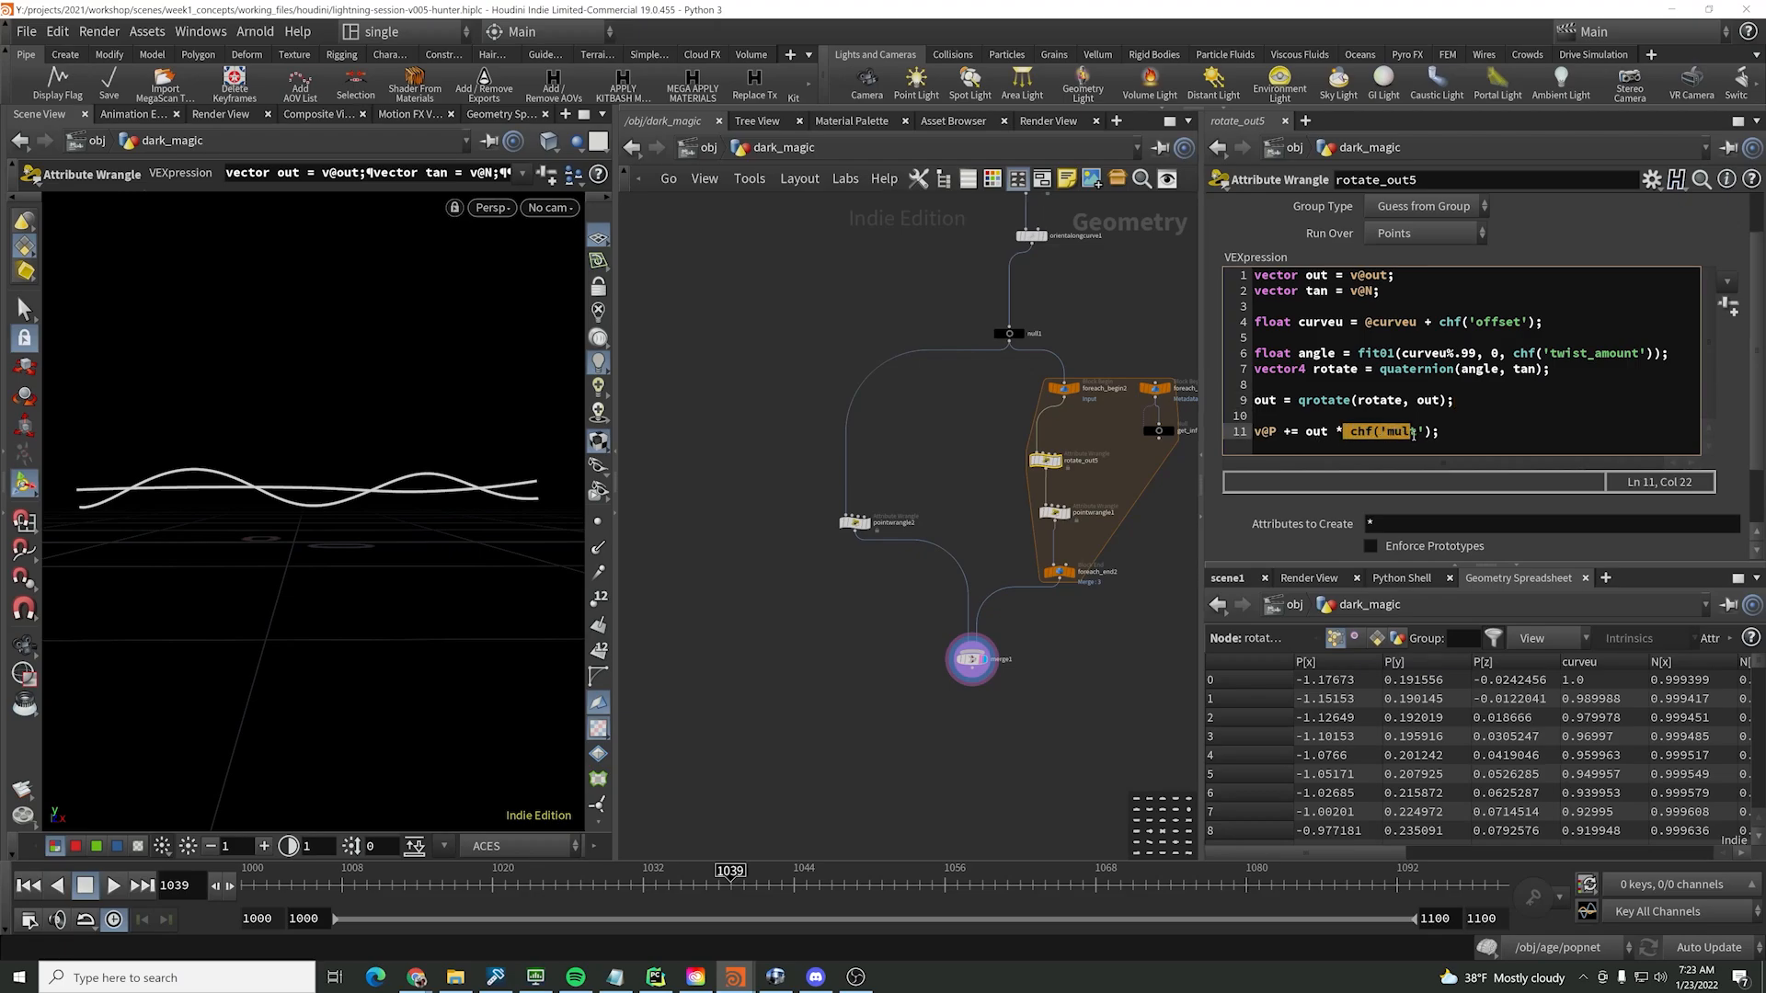
left_click(1433, 431)
- Above the v@P line of rotate_out5, declare float curveu_weight as a chramp call with the channel name 'curve_weight'
left_click(1483, 401)
key("Return")
key("Return")
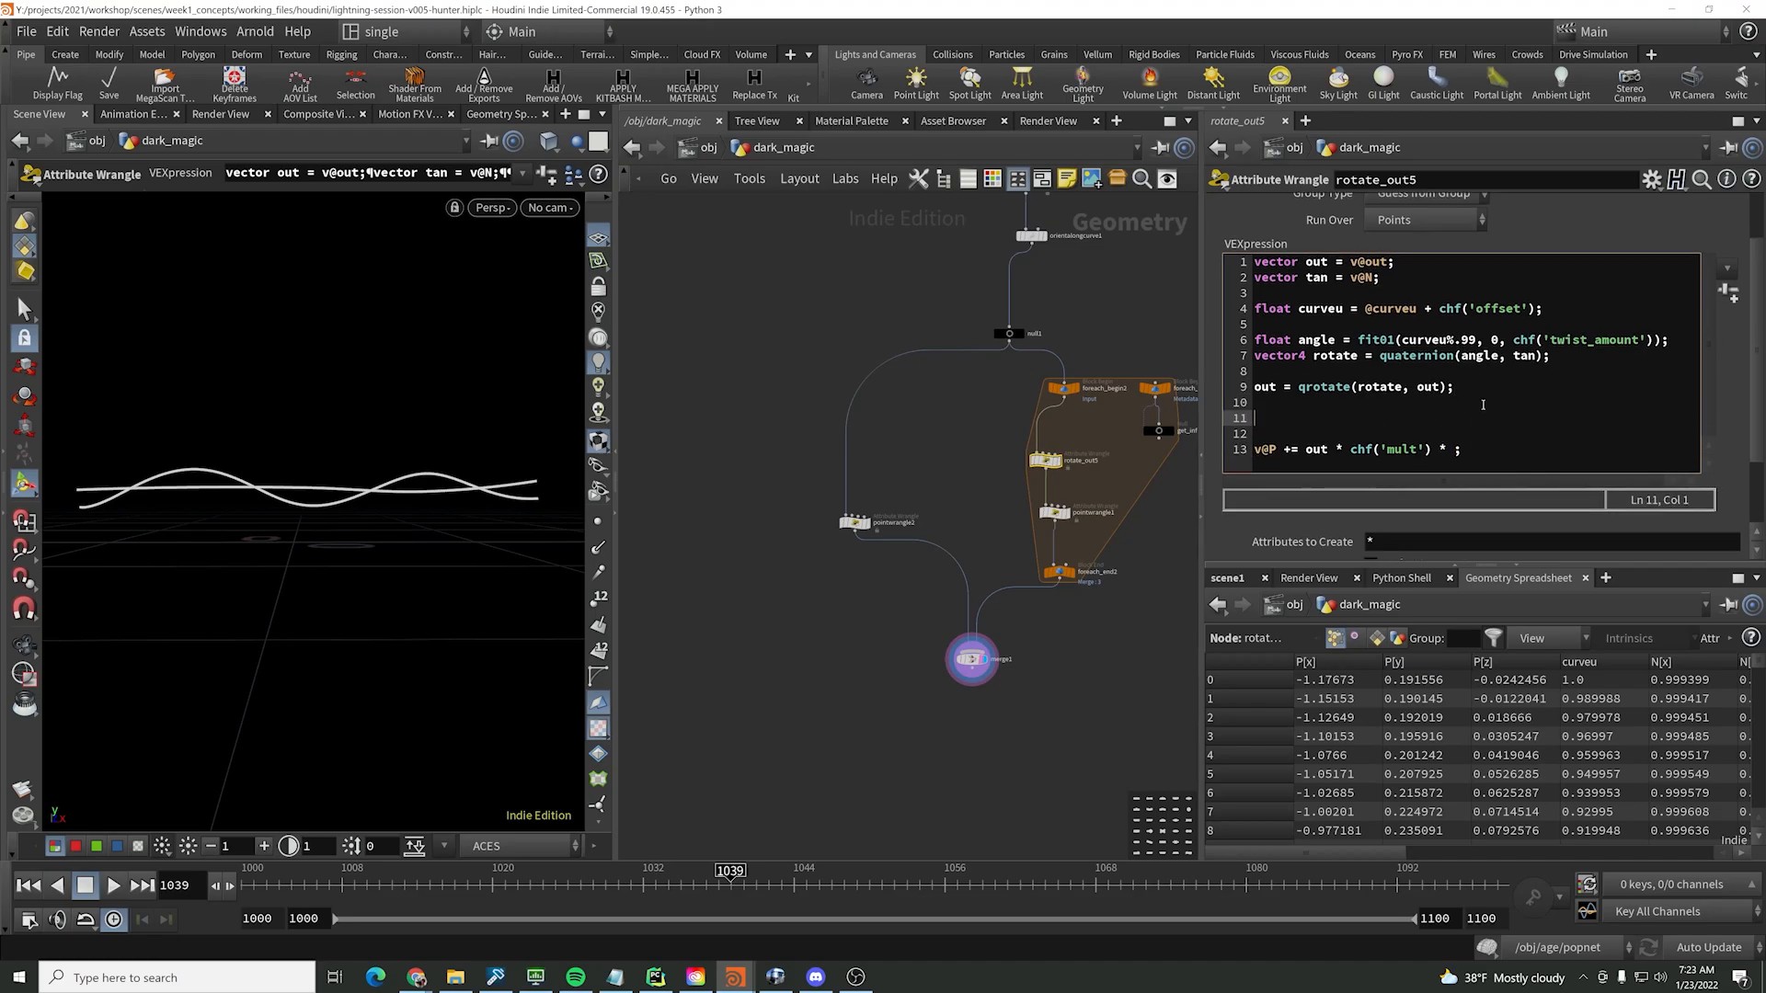
type("float ")
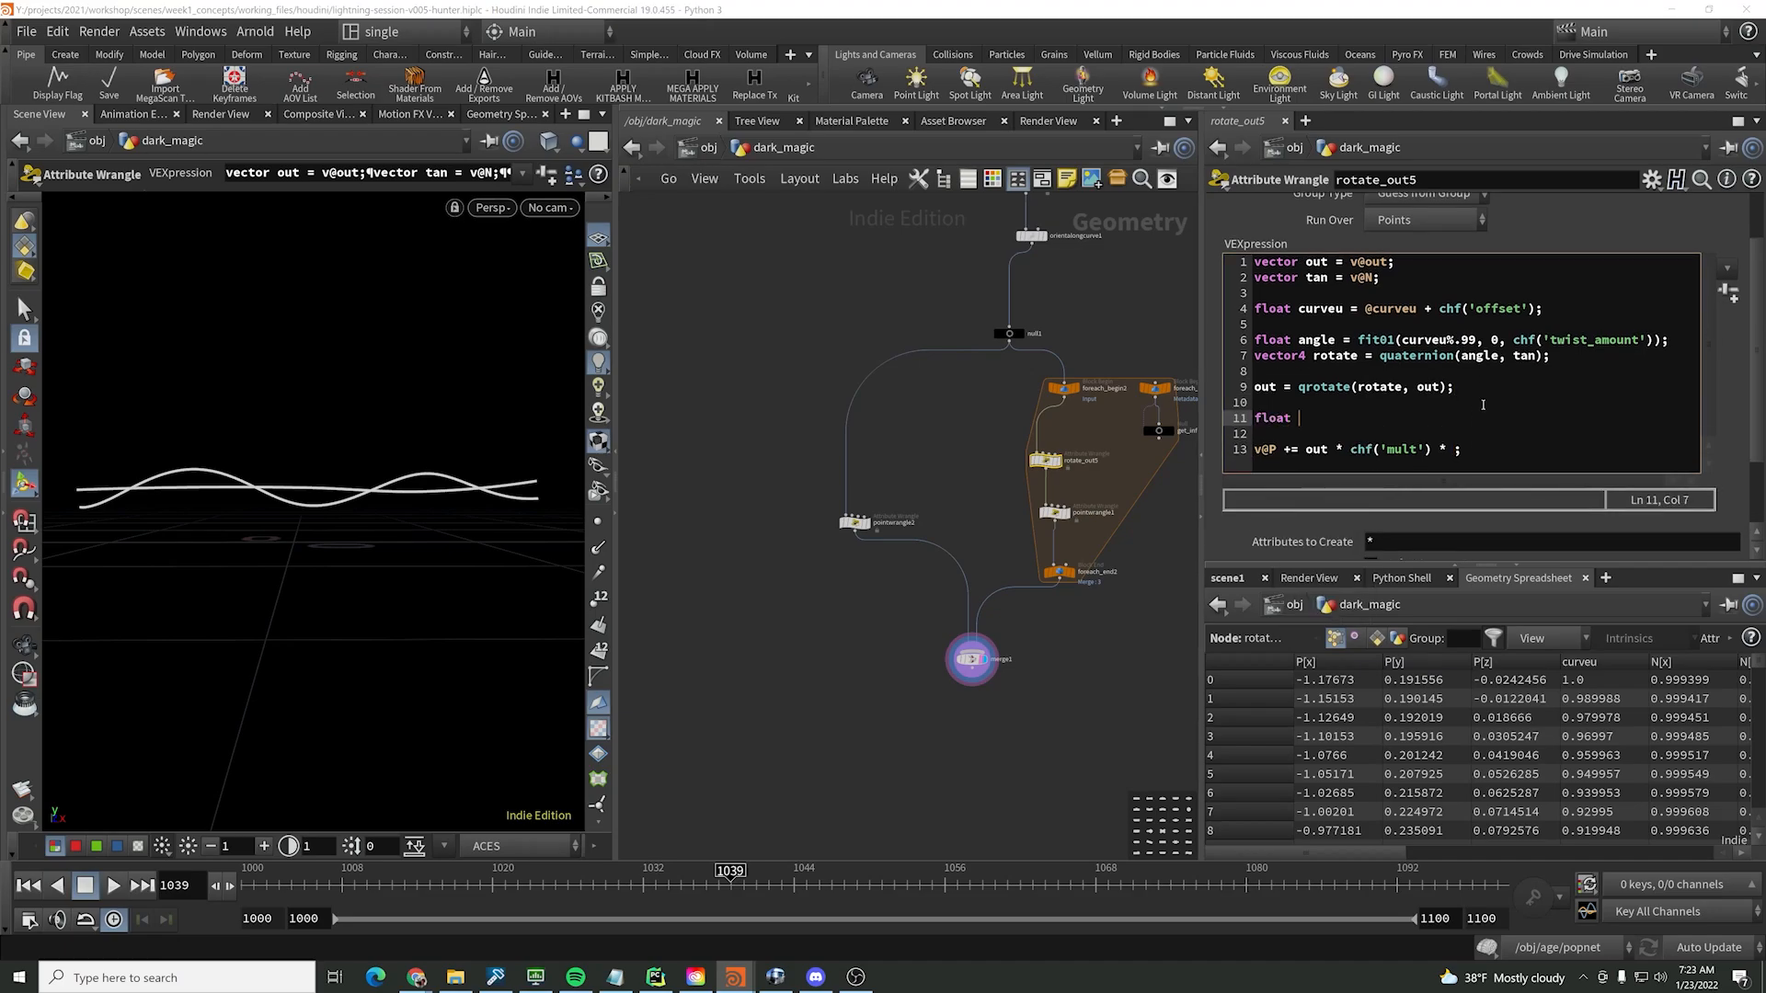
type("weight_along_curveu")
key("BackSpace")
key("BackSpace")
key("BackSpace")
key("BackSpace")
key("BackSpace")
key("BackSpace")
key("BackSpace")
key("BackSpace")
key("BackSpace")
key("BackSpace")
key("BackSpace")
key("BackSpace")
key("BackSpace")
key("BackSpace")
key("BackSpace")
key("BackSpace")
key("BackSpace")
type("curveu_weight = chramp()")
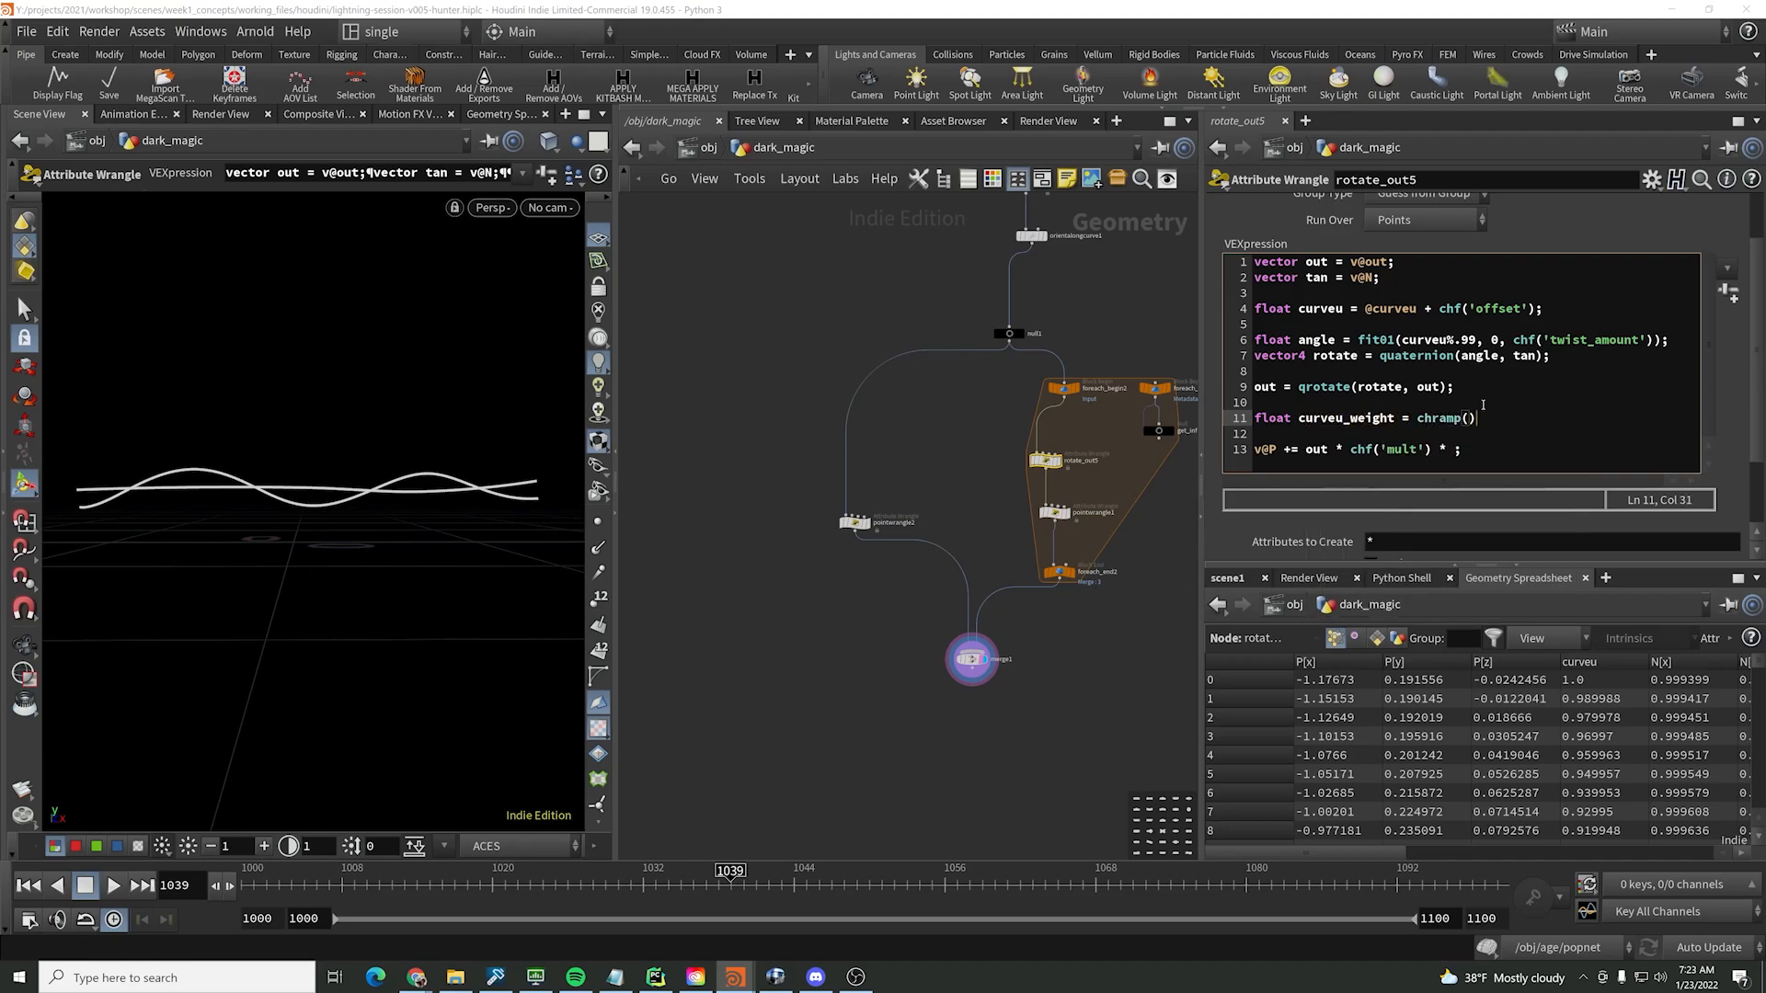
key("Left")
type("'curve_weight',")
left_click_drag(1299, 423, 1398, 421)
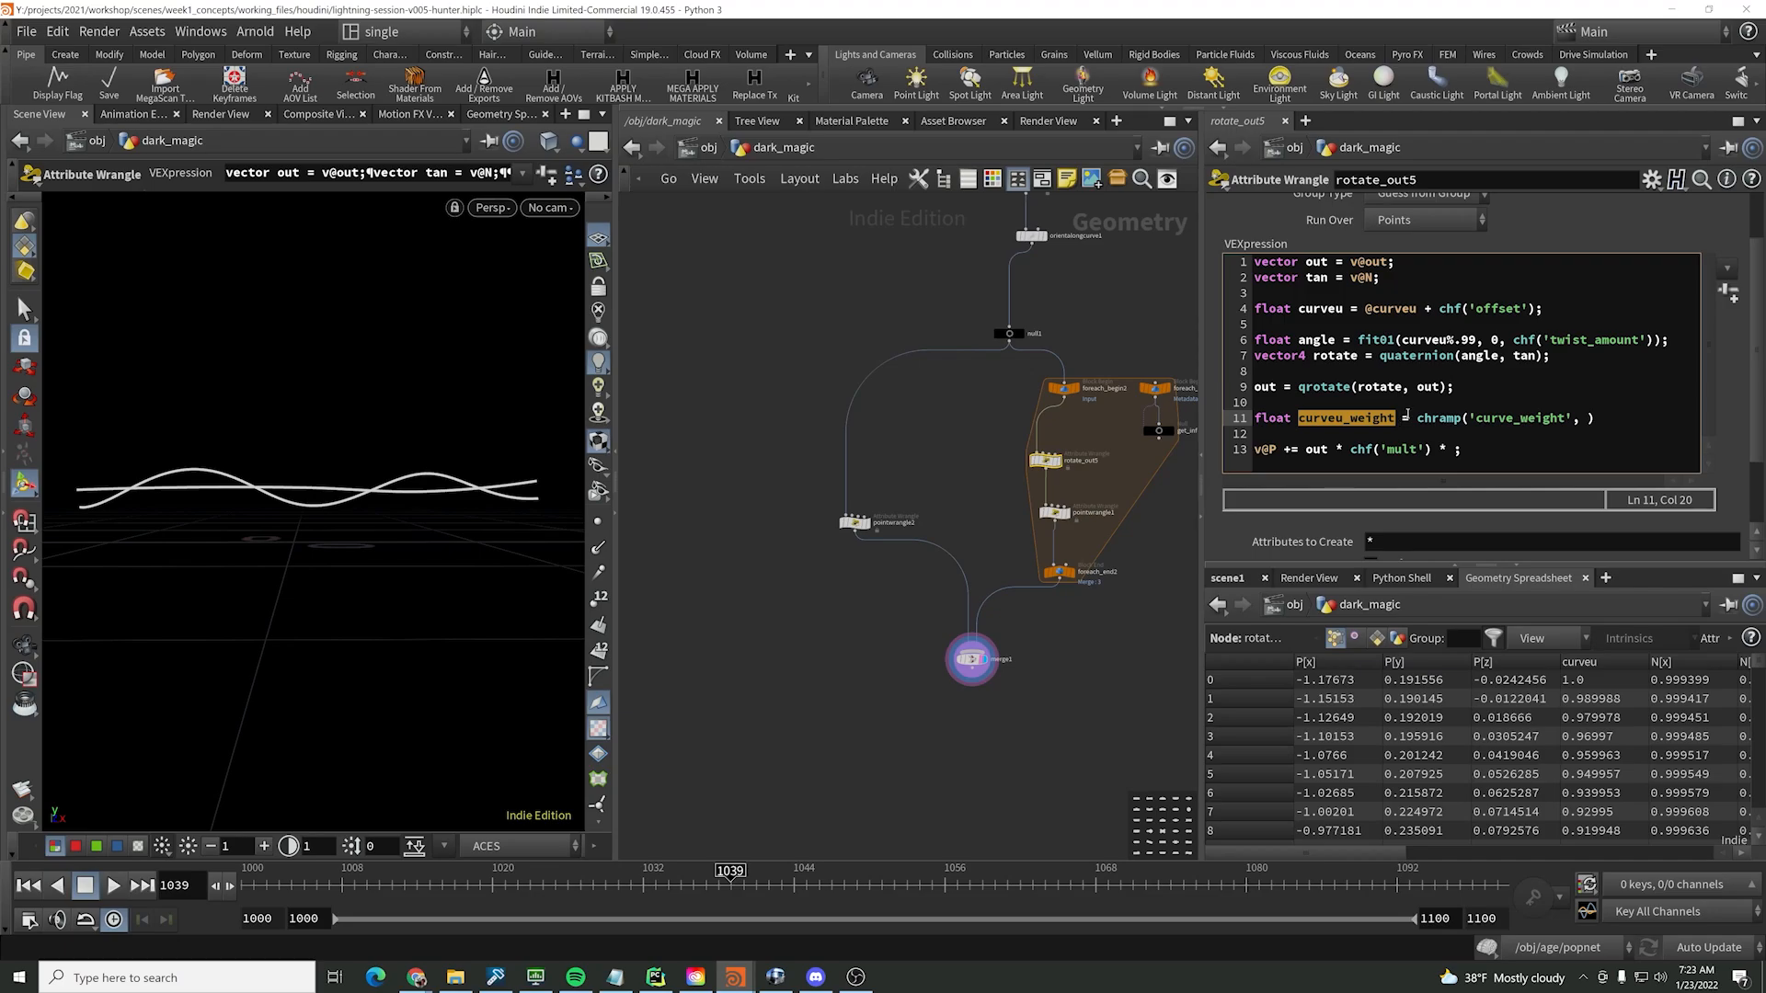
type("pinch")
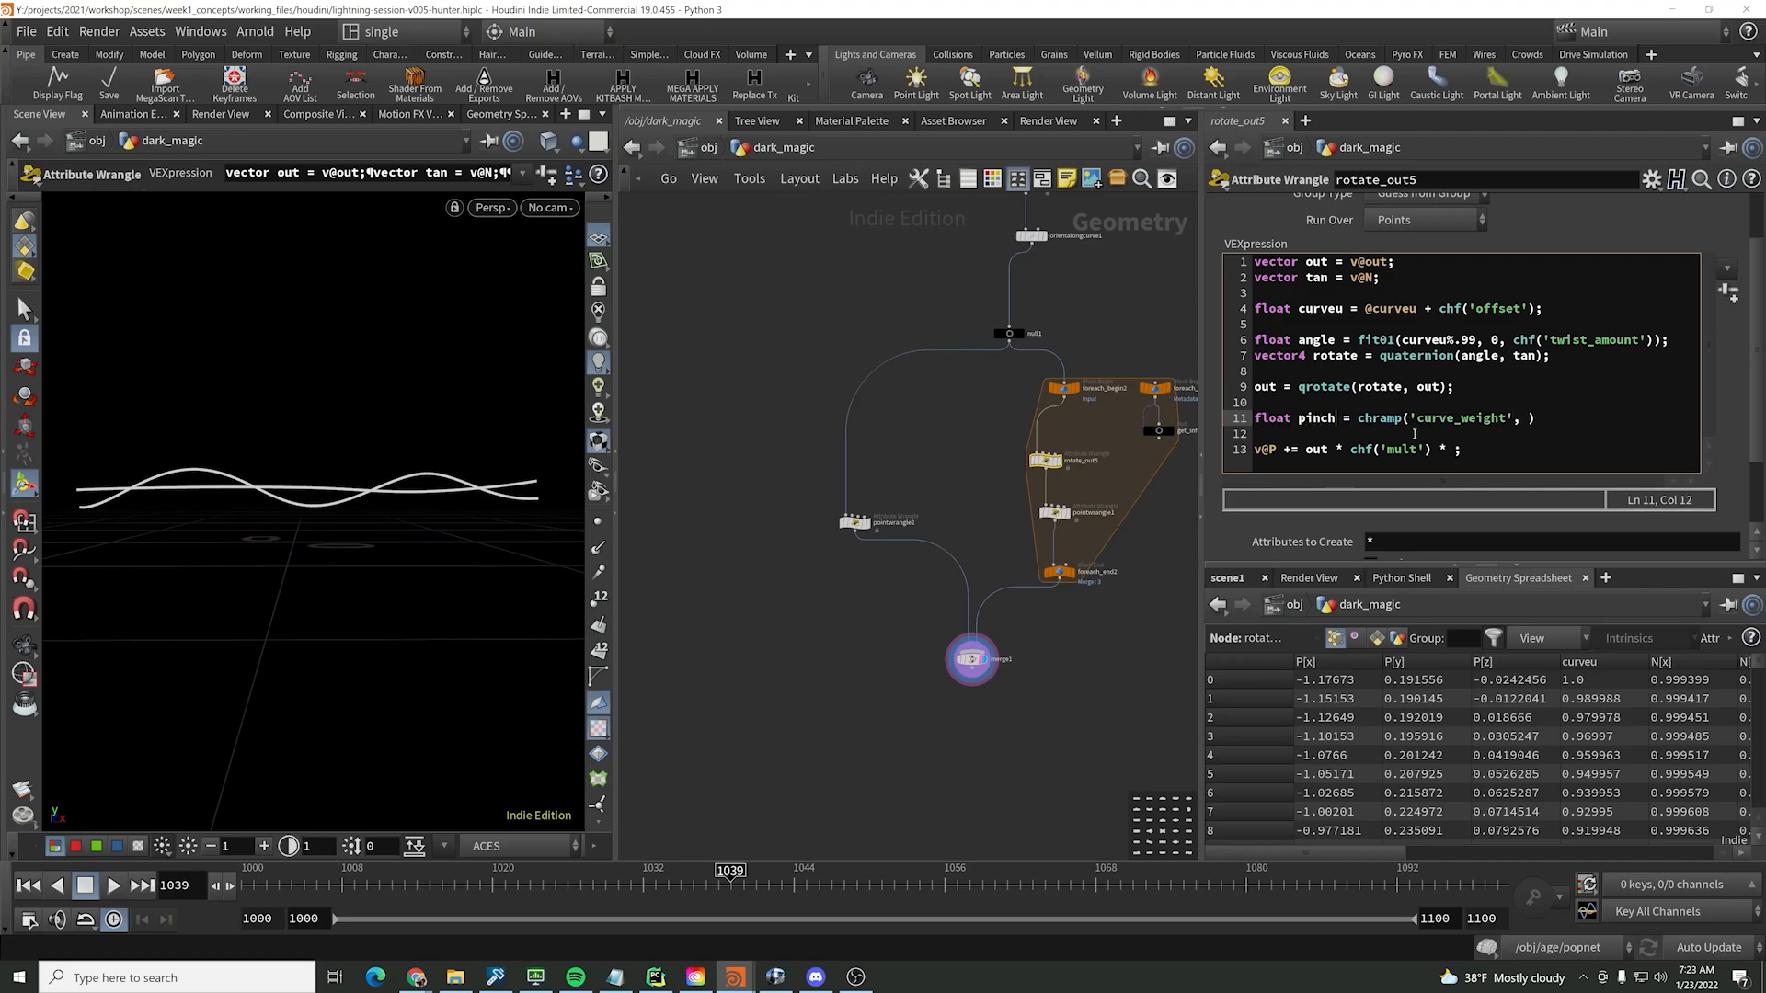
double_click(1499, 420)
type("pinch', @curveu")
left_click(1104, 708)
left_click(1565, 417)
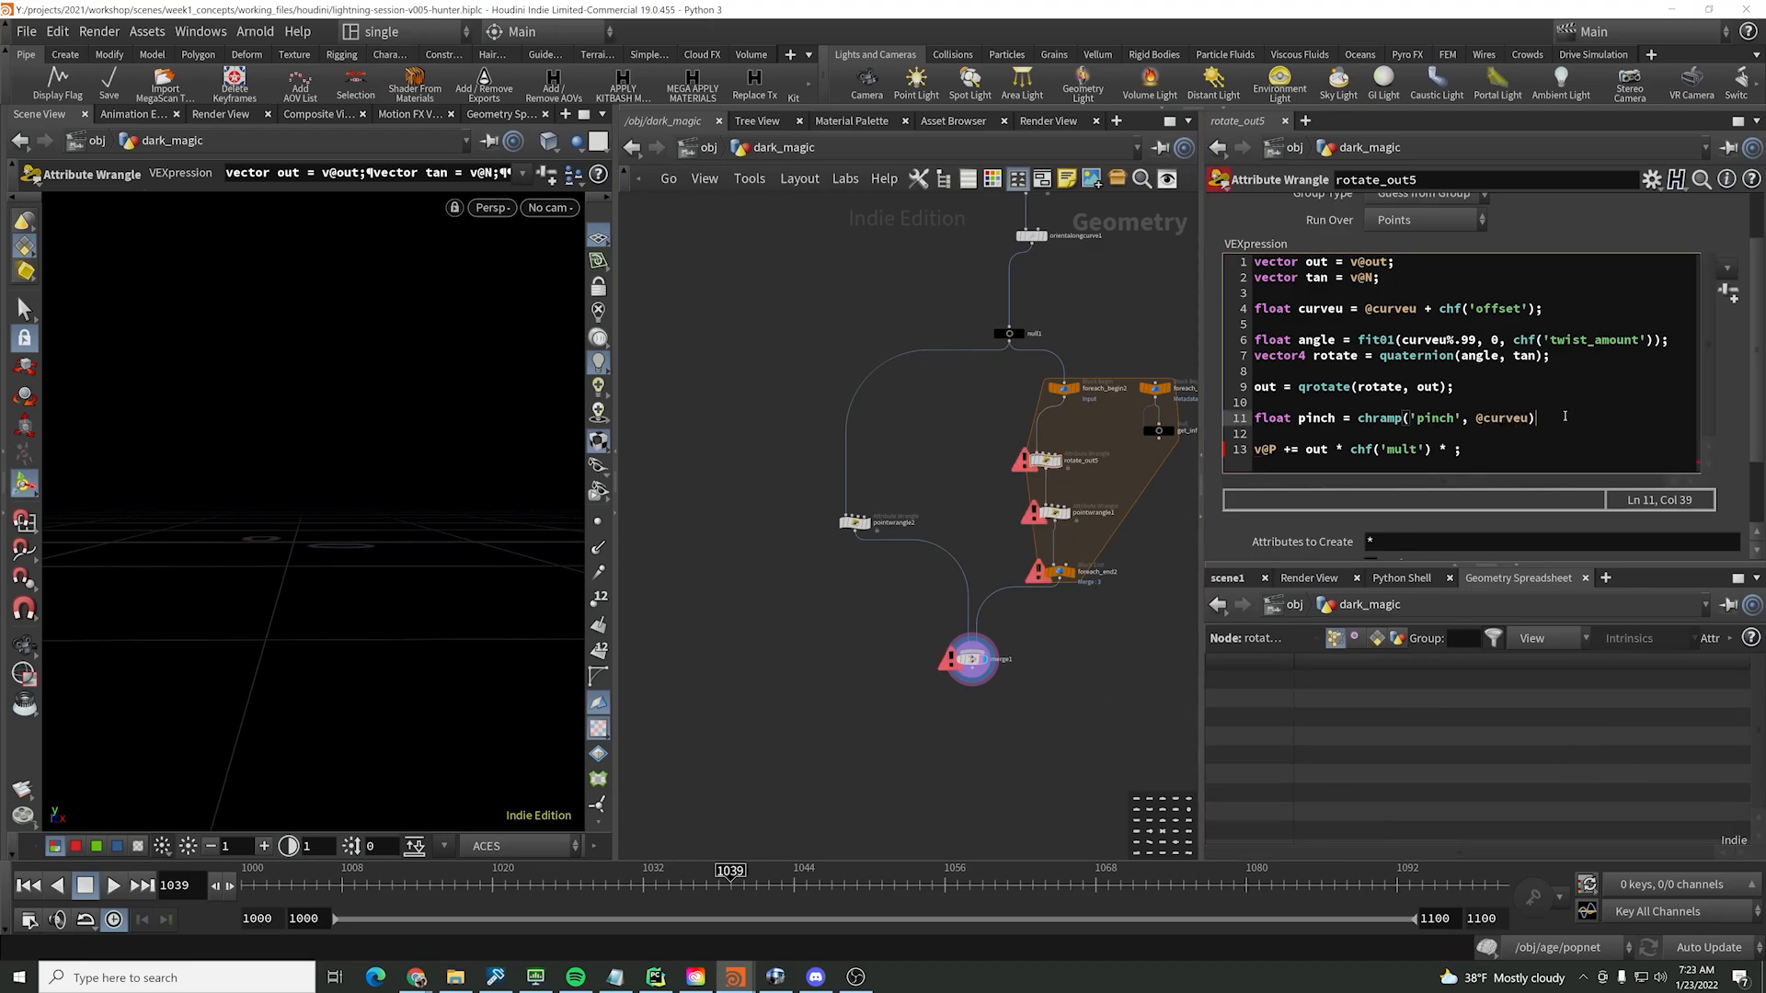
type(";")
- Multiply the v@P offset by pinch and generate the Pinch ramp parameter on rotate_out5
left_click(1454, 448)
type("pinch")
left_click(1006, 714)
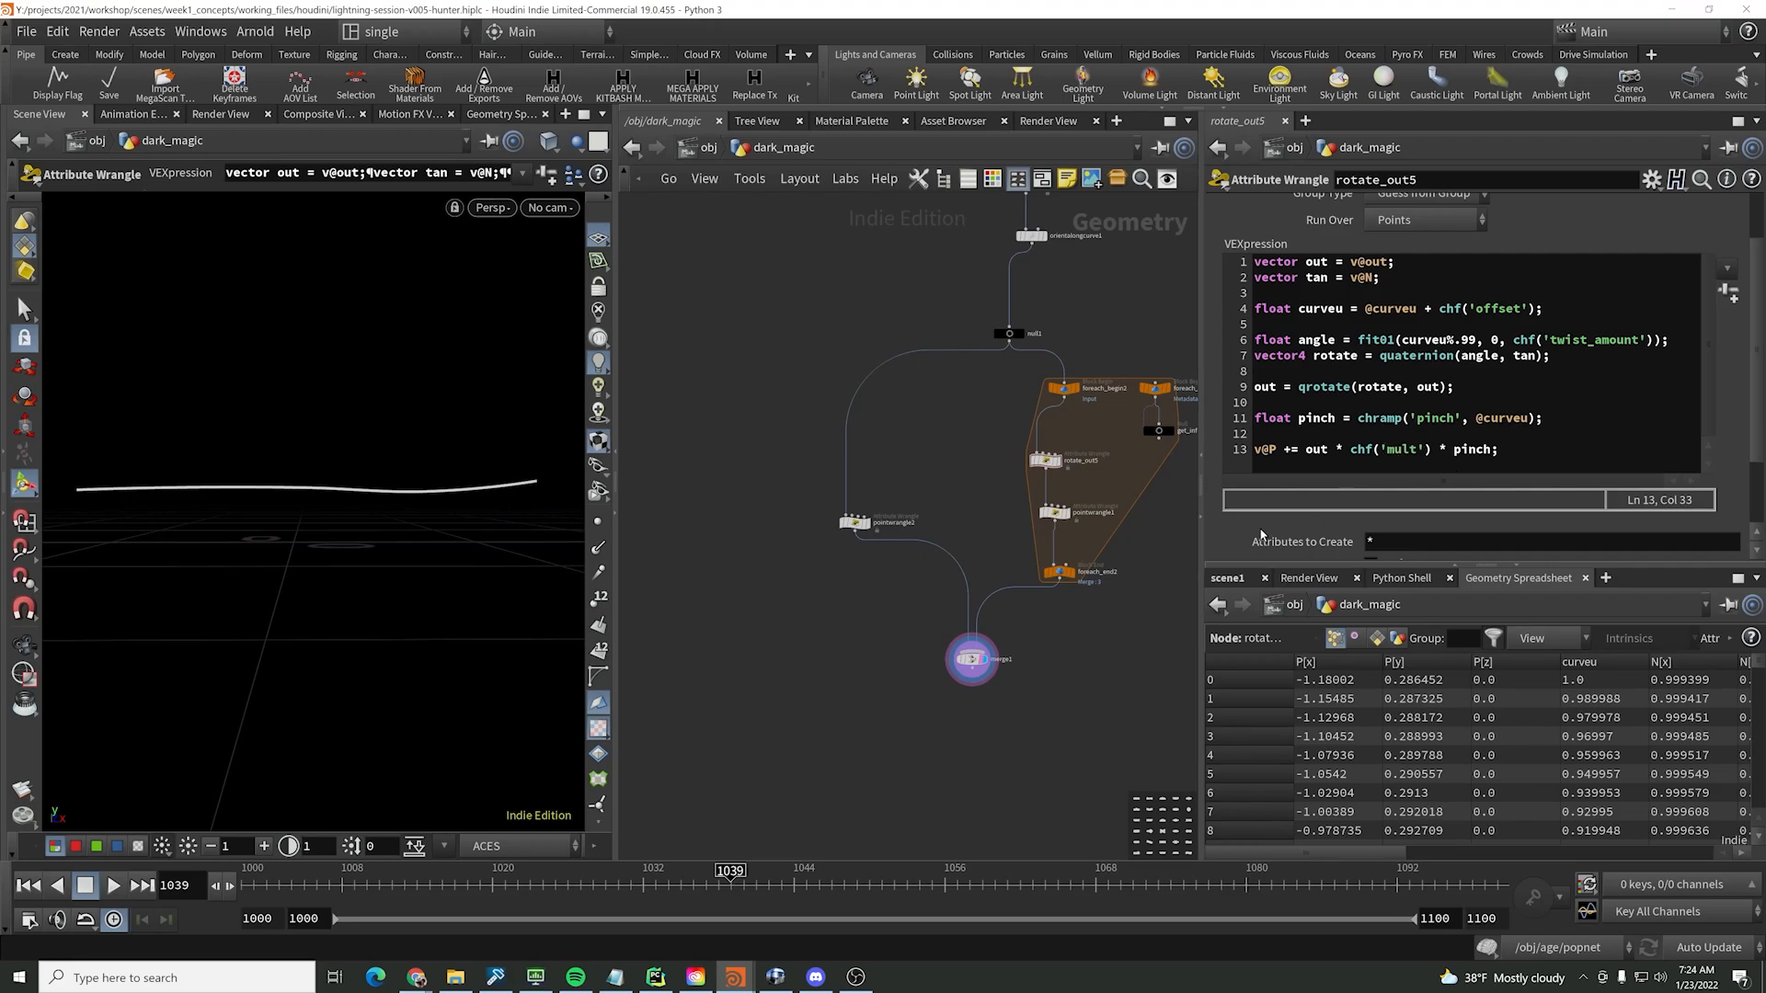
scroll(1261, 536, "down", 3)
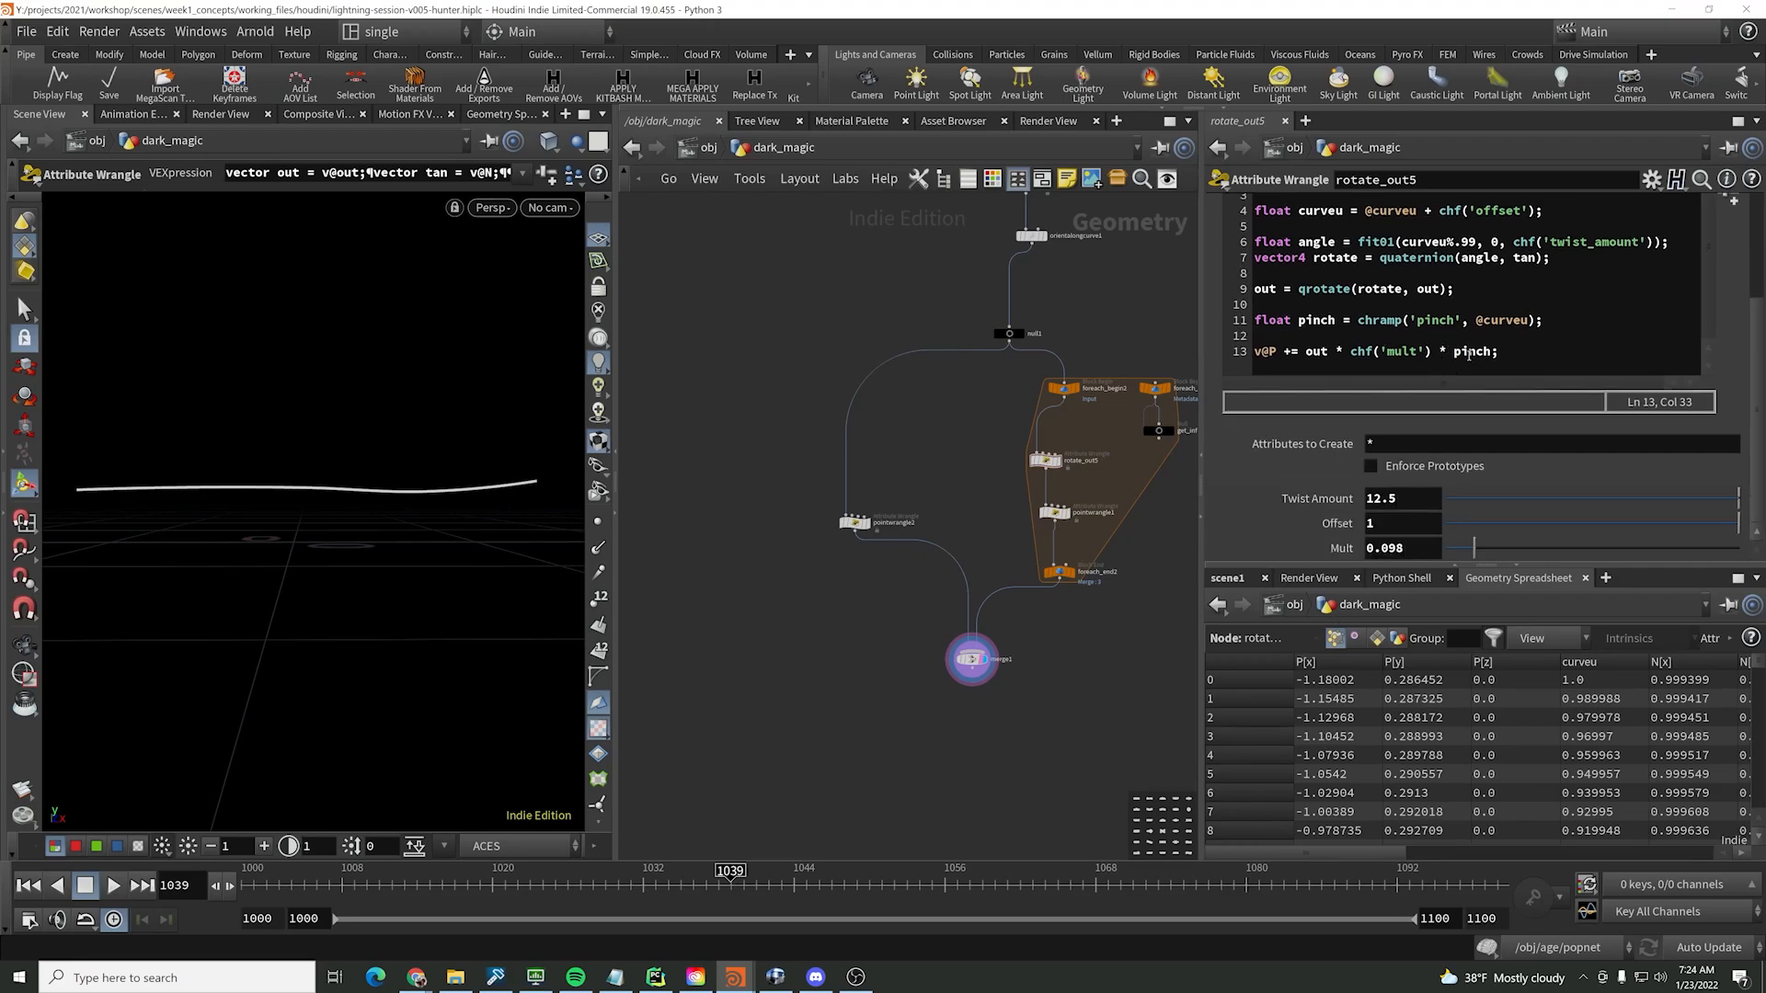
left_click(1733, 201)
scroll(1519, 545, "down", 5)
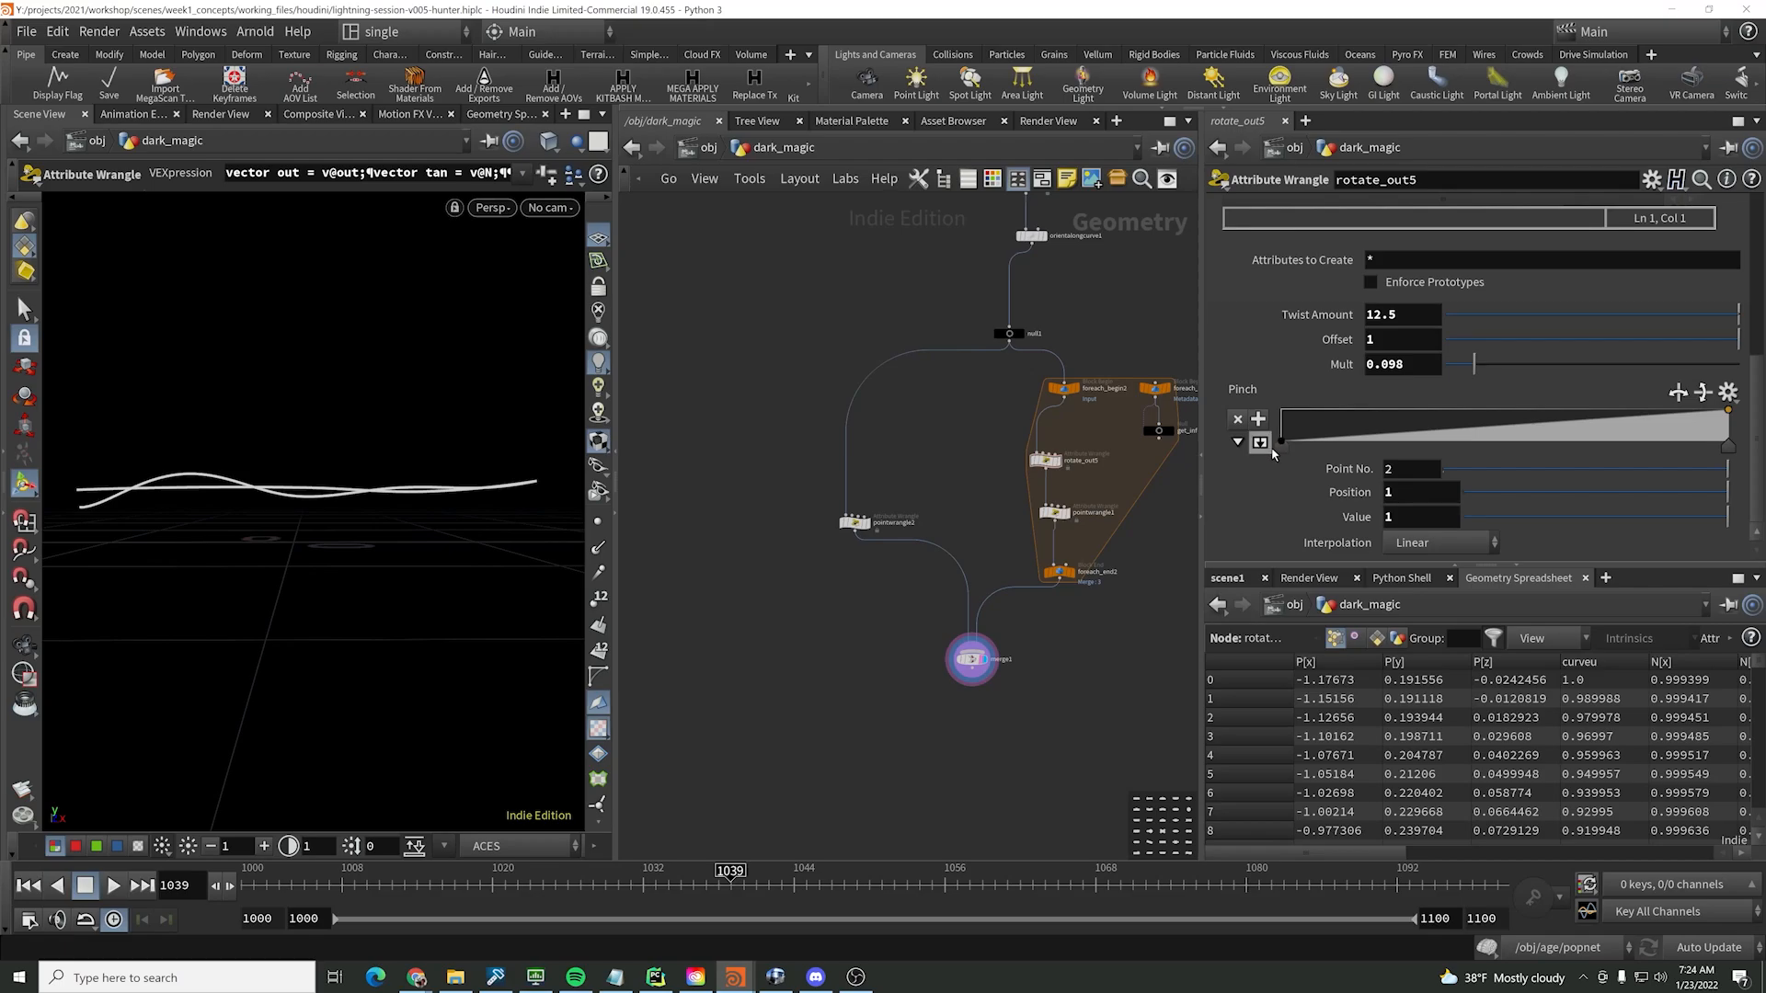
- Set the interpolation of both end points of the Pinch ramp to B-Spline
left_click(1281, 441)
left_click(1435, 542)
left_click(1430, 674)
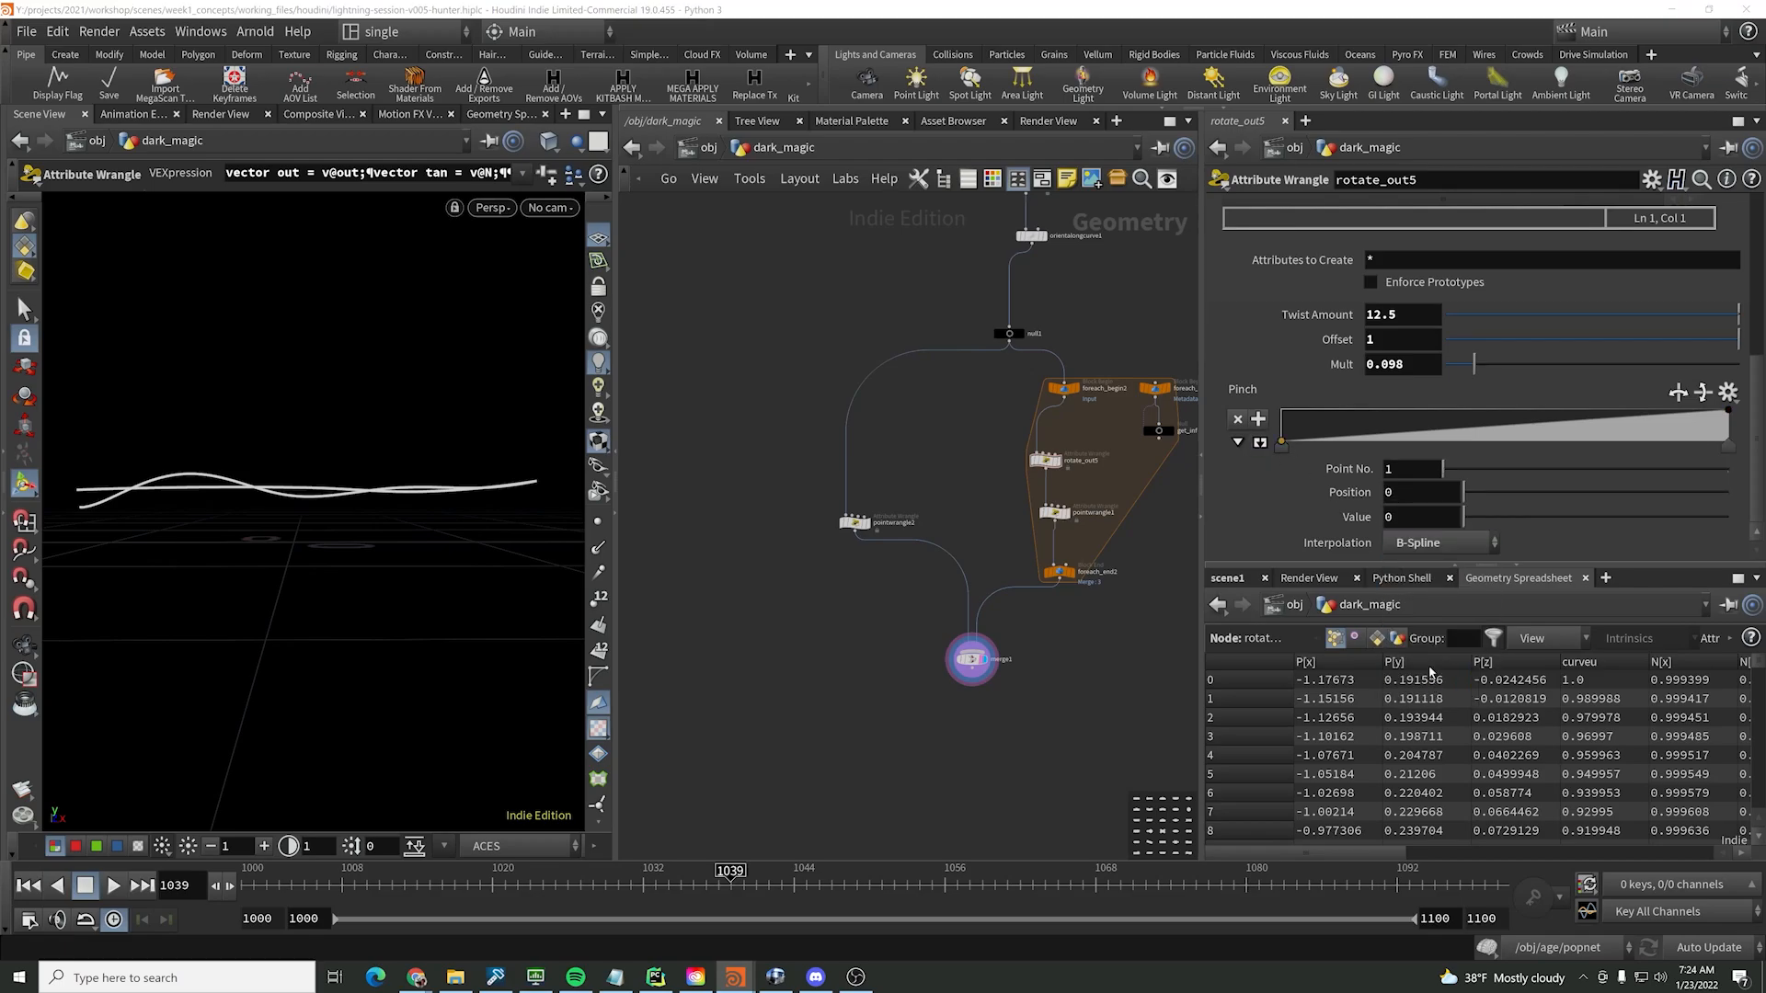
left_click(1728, 445)
left_click(1439, 543)
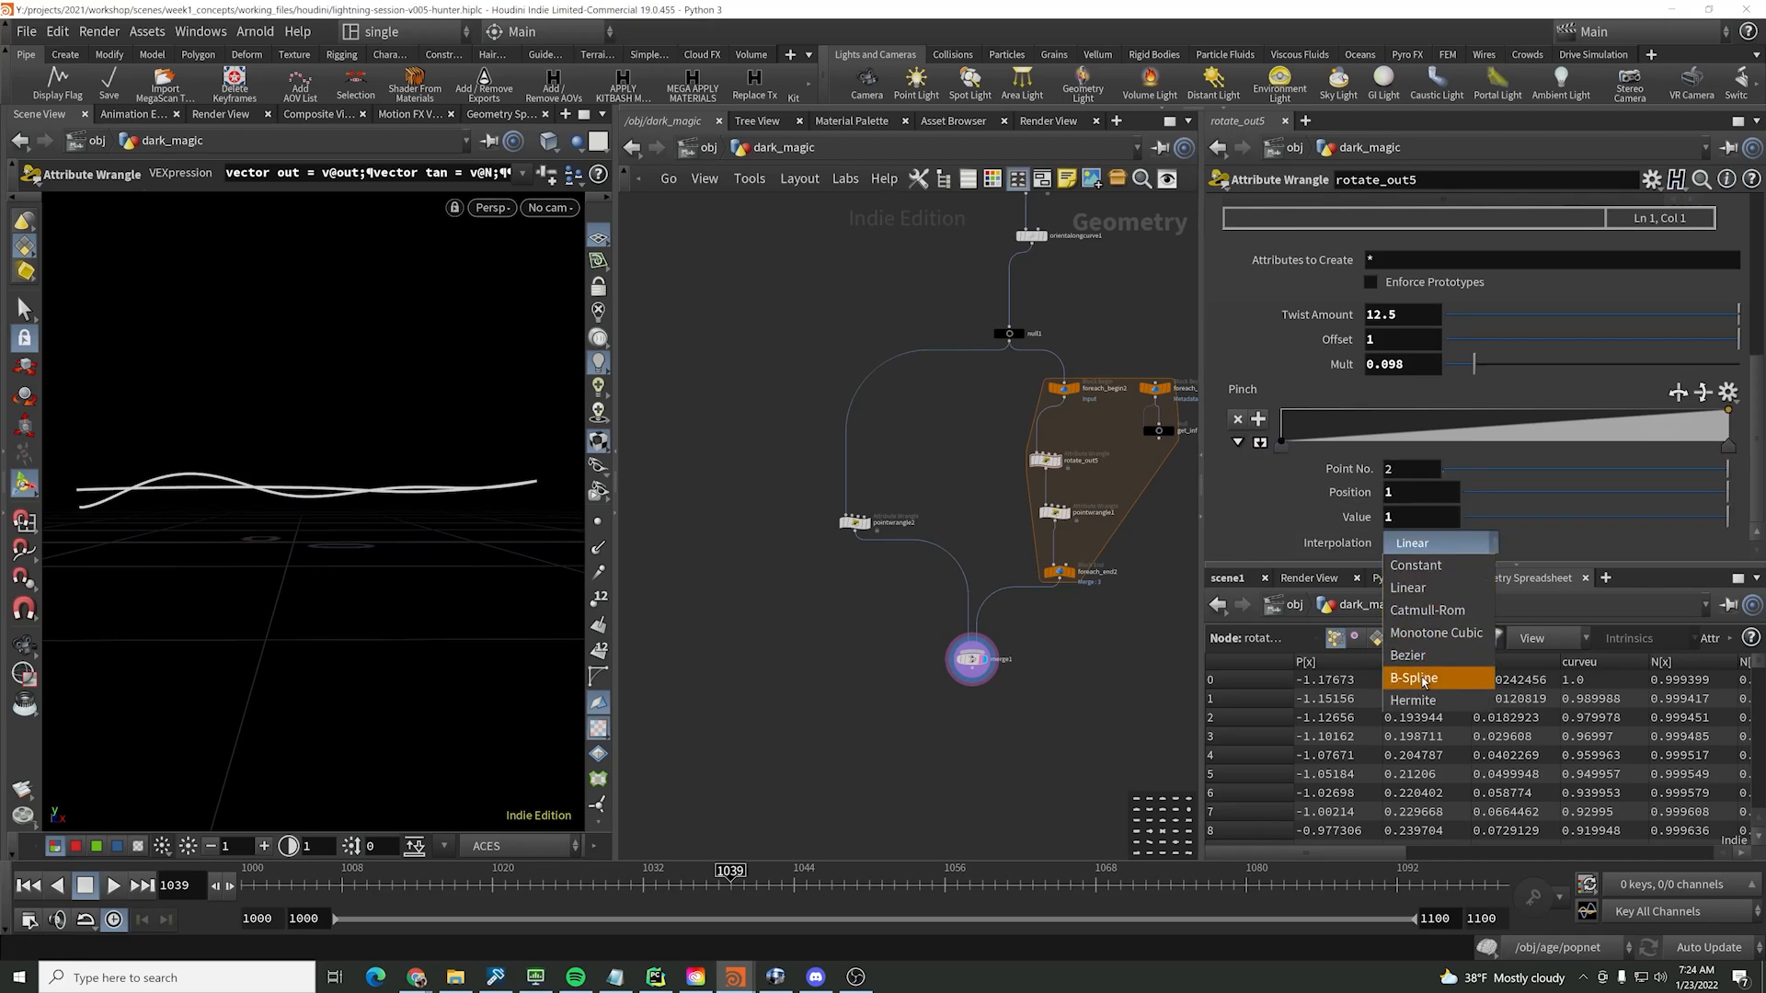
left_click(1426, 681)
- Enlarge the Pinch ramp, add a point at about position 0.38 and value 0.94, and lower the end point to 0
left_click(1260, 443)
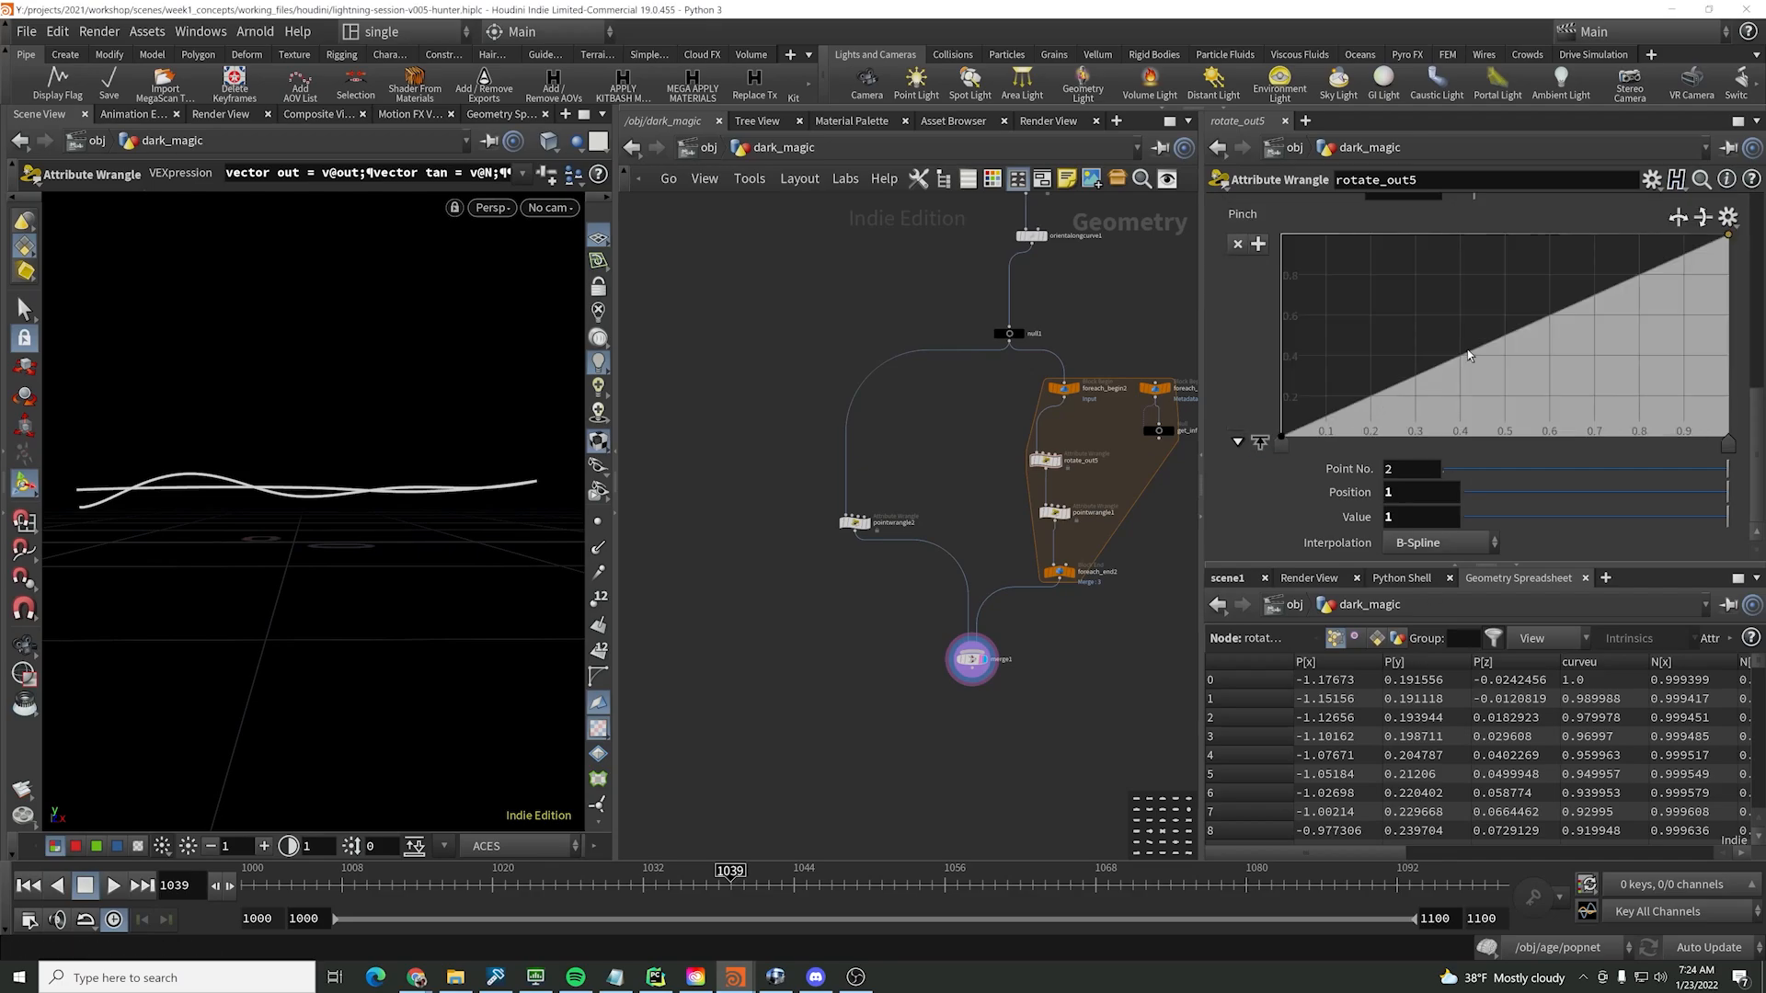
left_click_drag(1471, 357, 1459, 252)
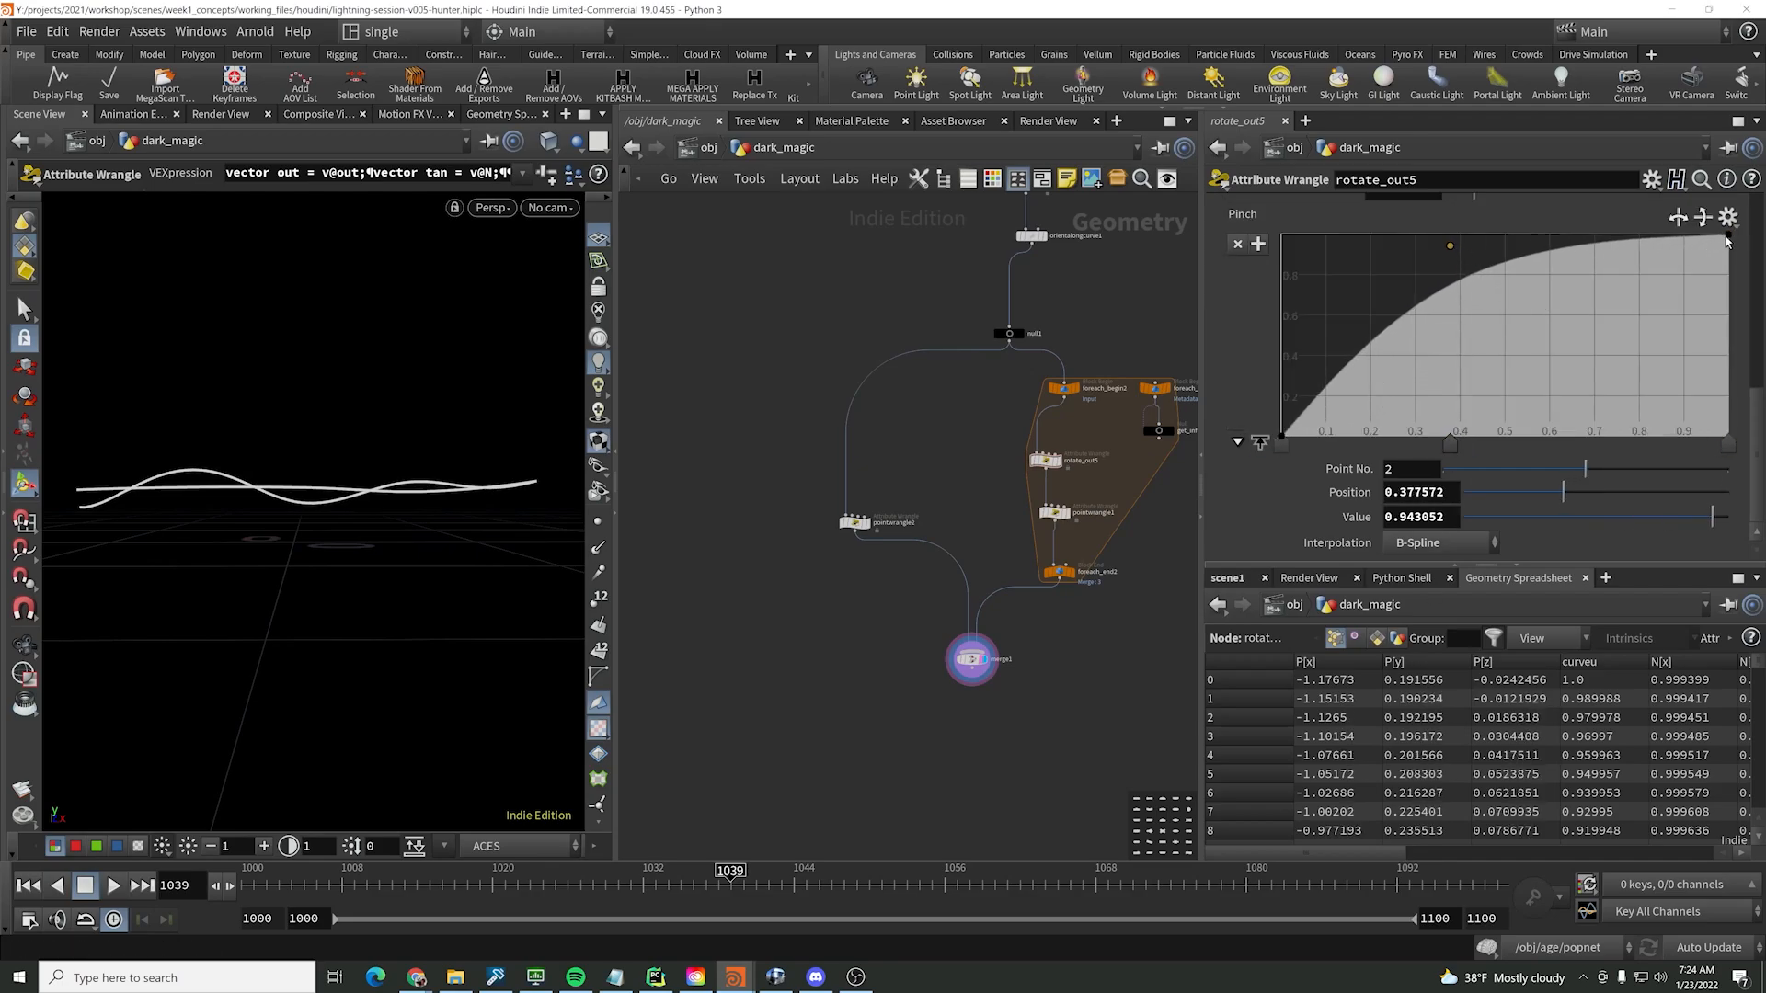
left_click_drag(1727, 240, 1728, 435)
key("ctrl+z")
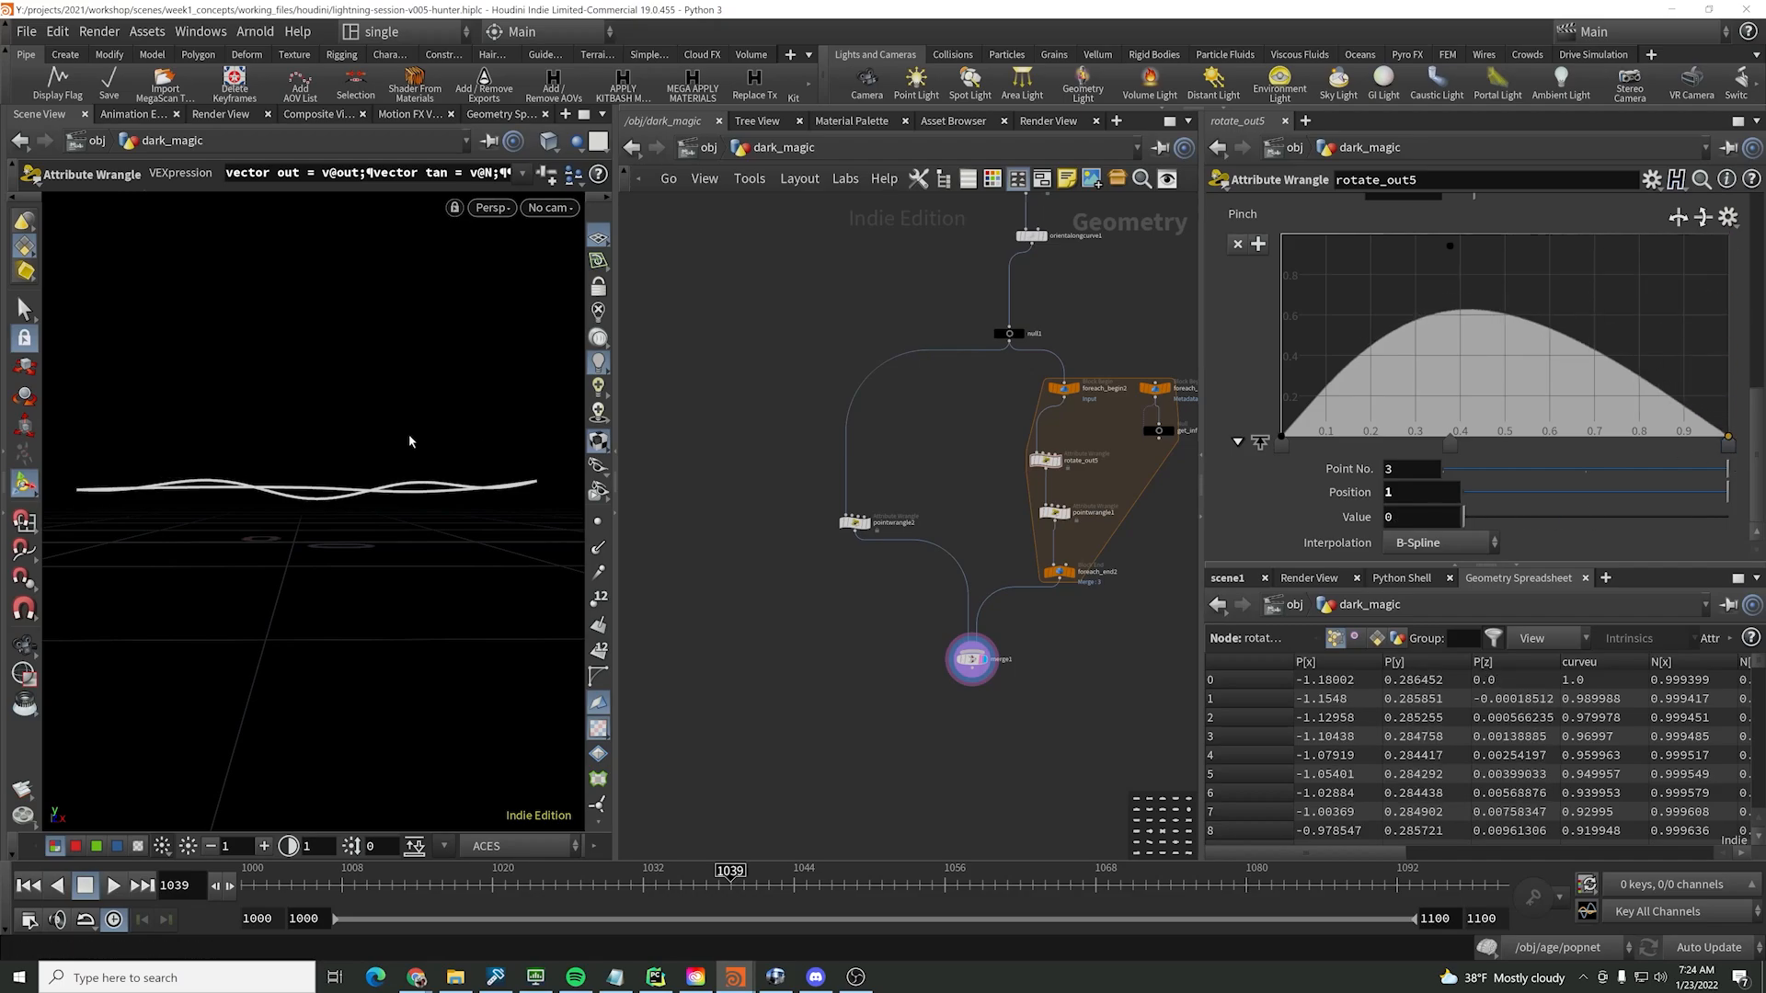
- Broaden the Pinch ramp: move its middle point to about position 0.24, value 0.97, and add a point near position 0.73, value 0.87
mouse_move(334, 501)
left_mouse_down("alt")
mouse_move(386, 513)
mouse_move(340, 525)
mouse_move(331, 511)
left_mouse_up("alt")
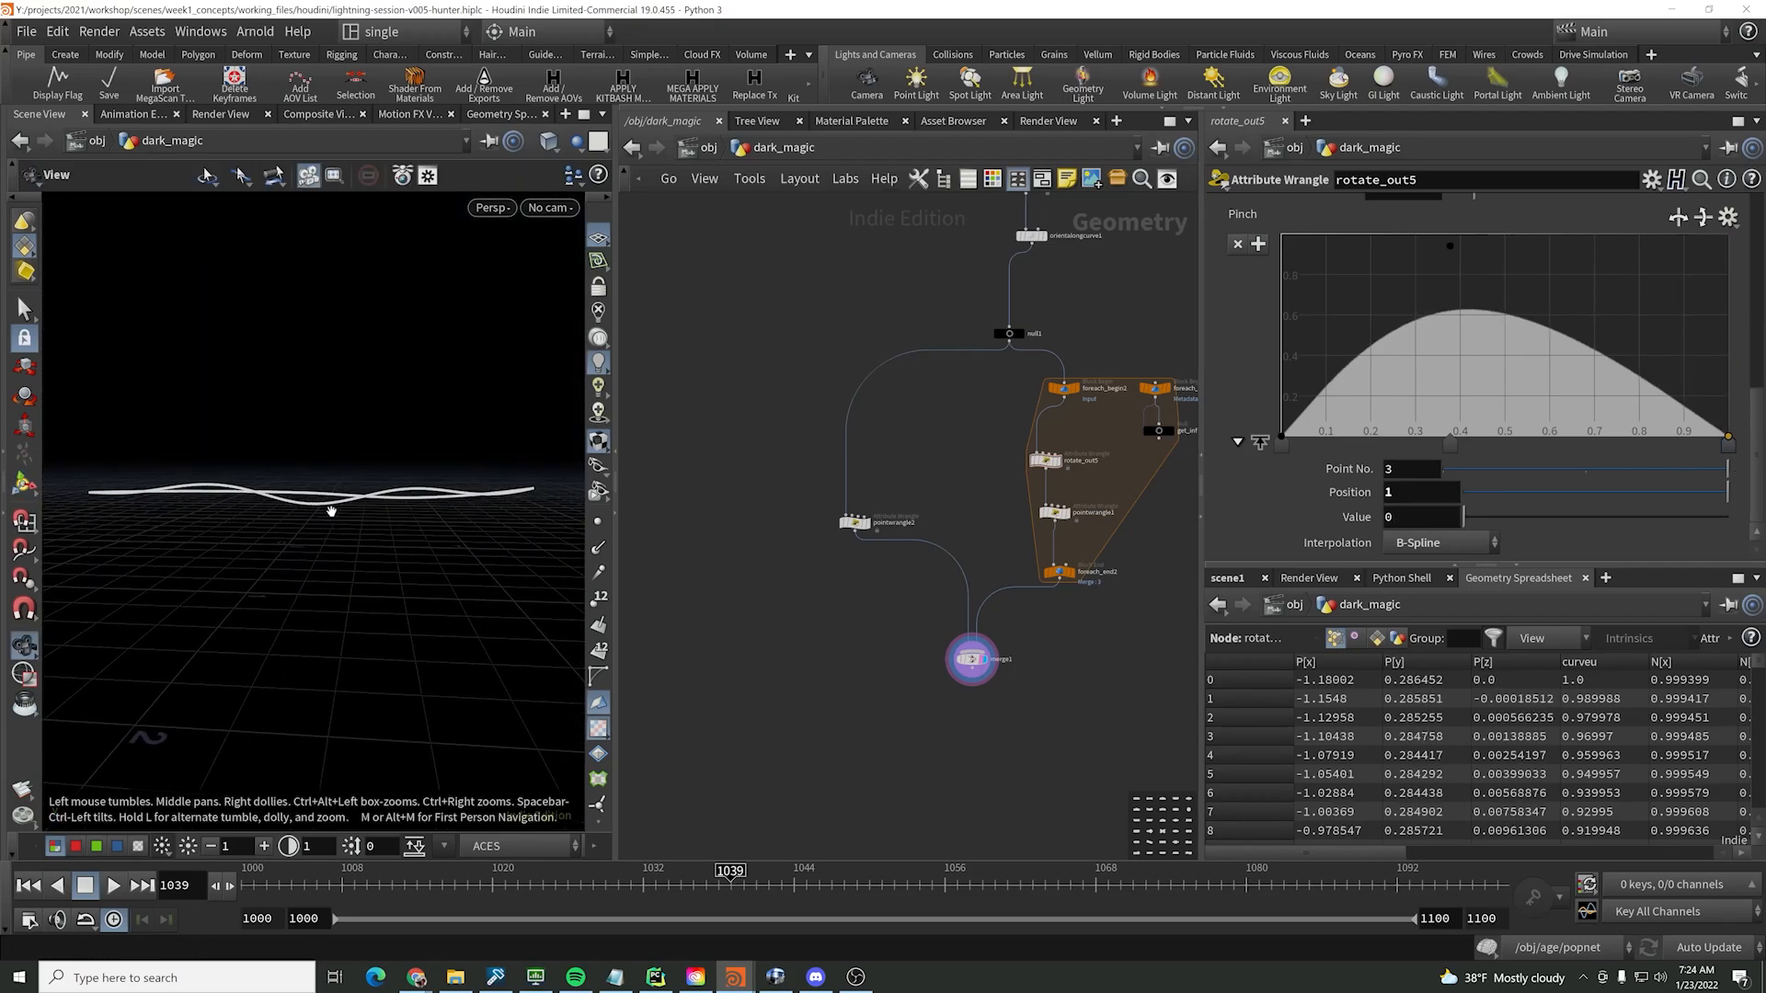
key("Return")
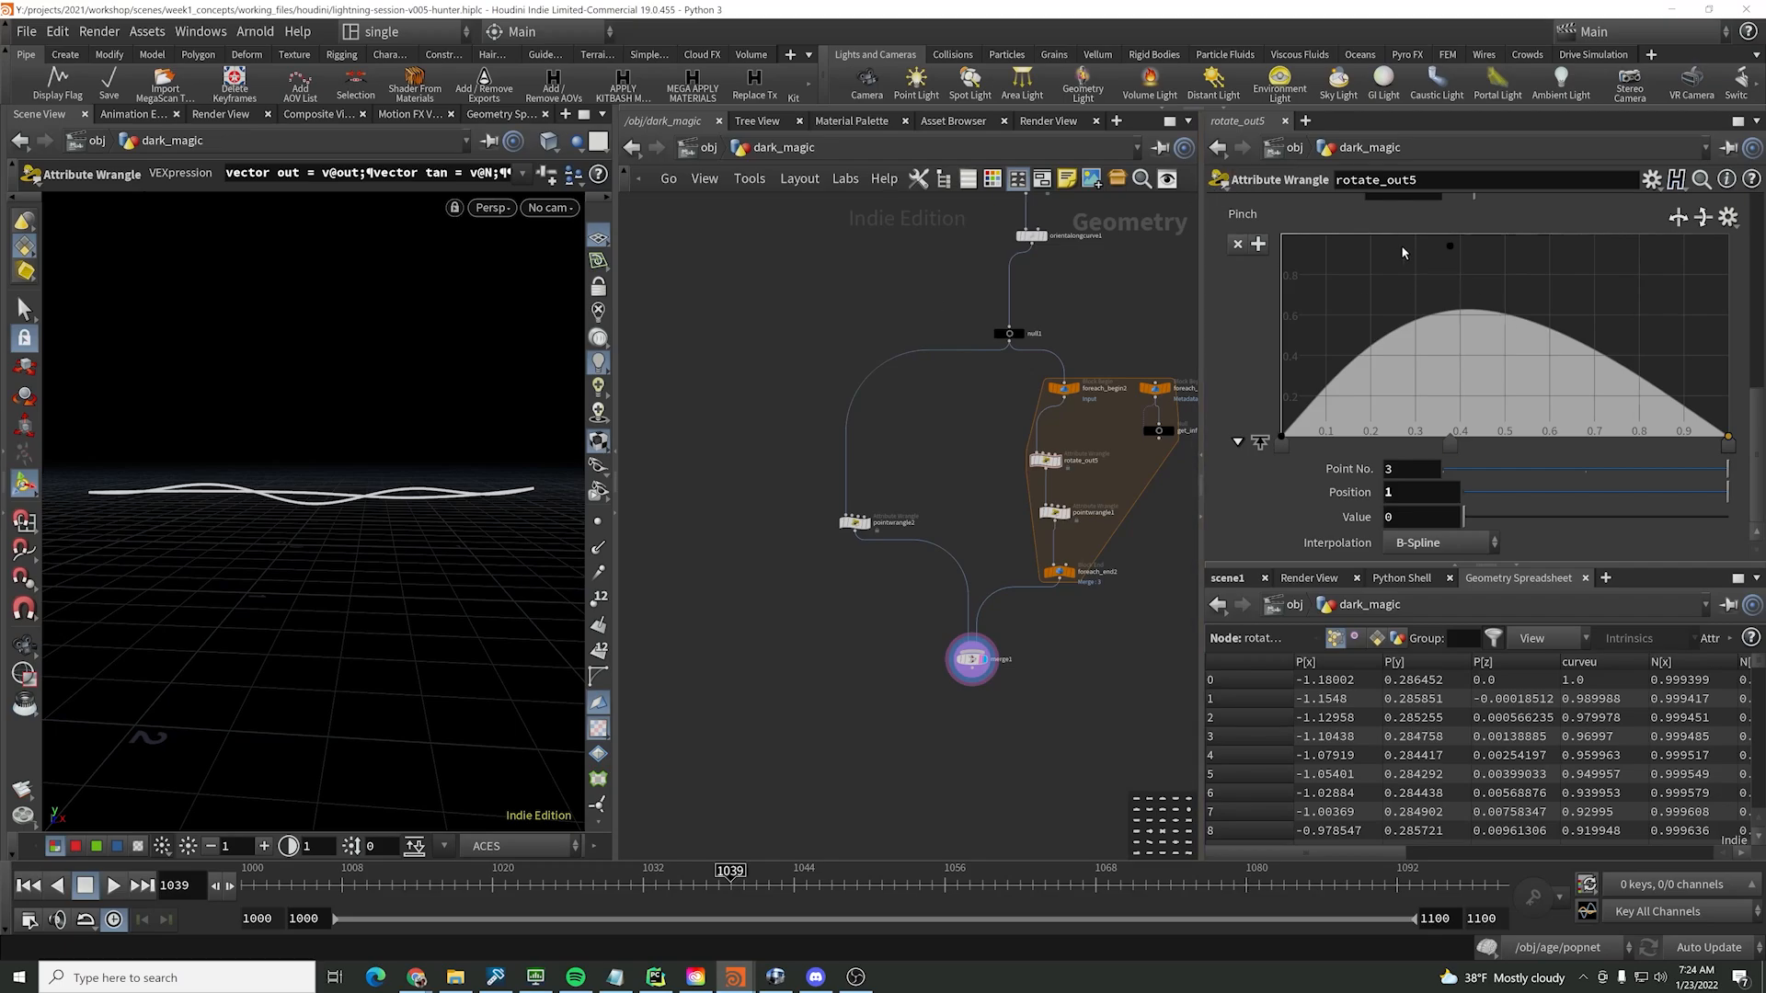
left_click_drag(1450, 245, 1434, 234)
left_click_drag(1528, 332, 1611, 267)
left_click_drag(1432, 234, 1388, 240)
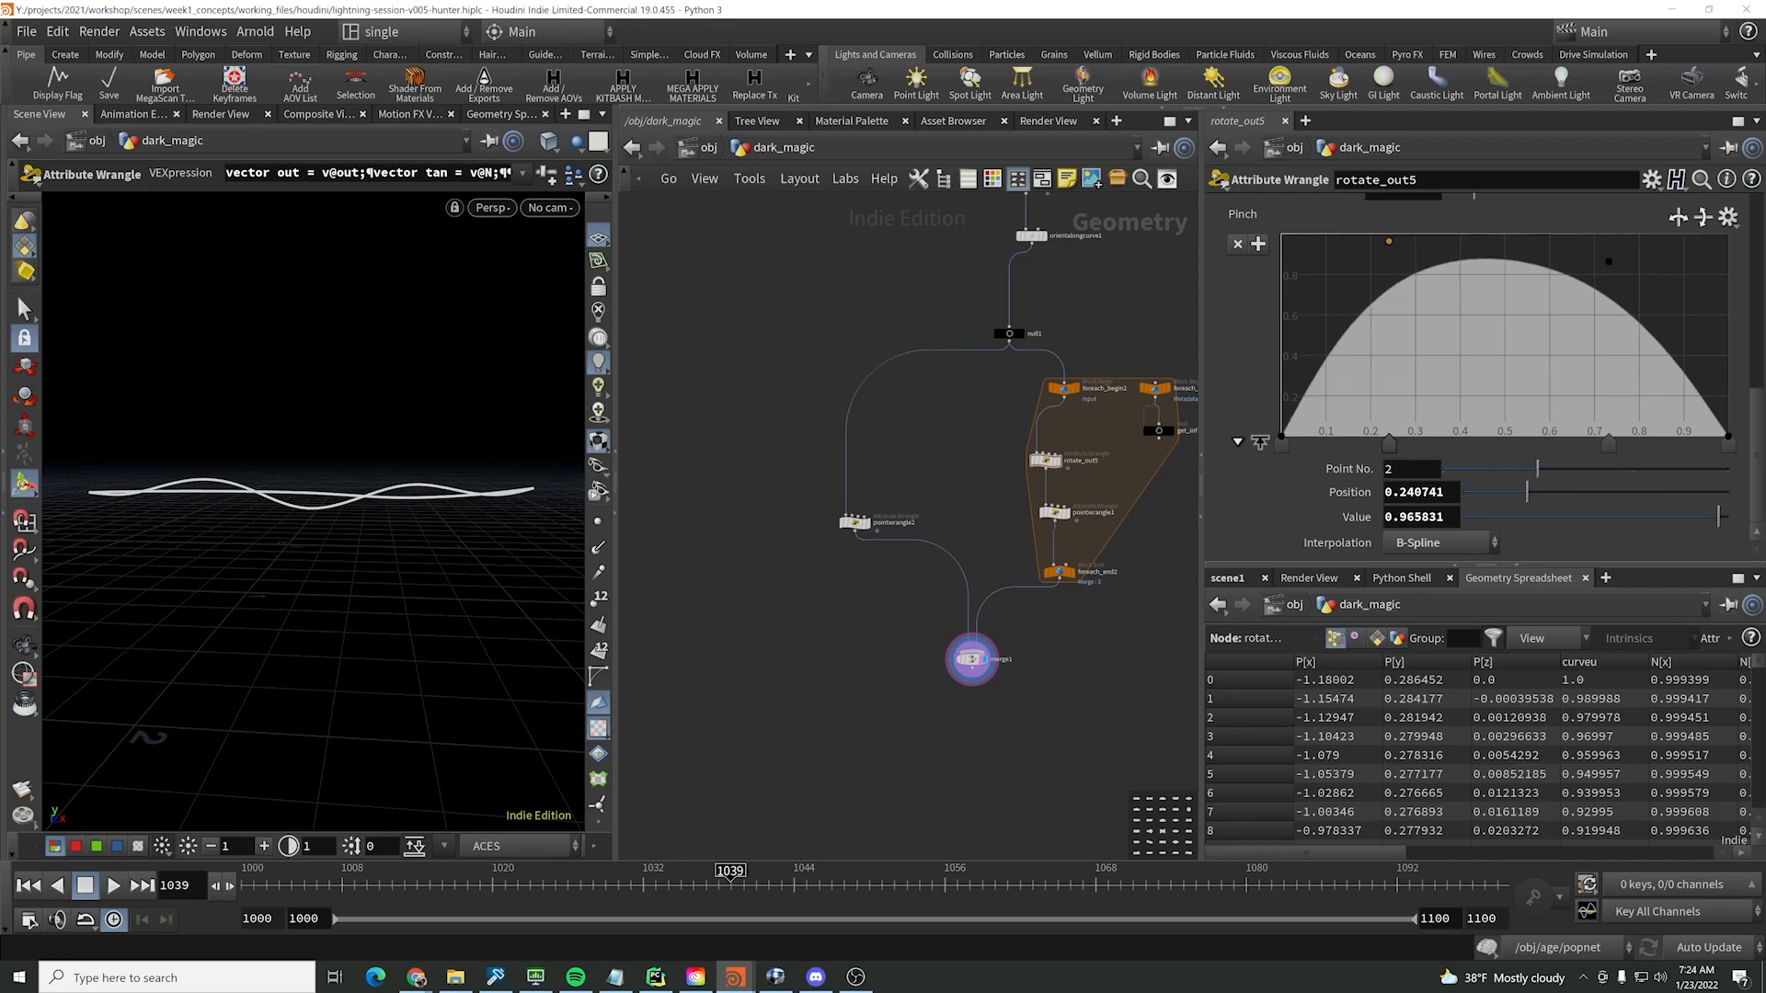
- Check the magic beam reference image in Chrome, then return to Houdini and inspect the strands from another angle
left_click(417, 977)
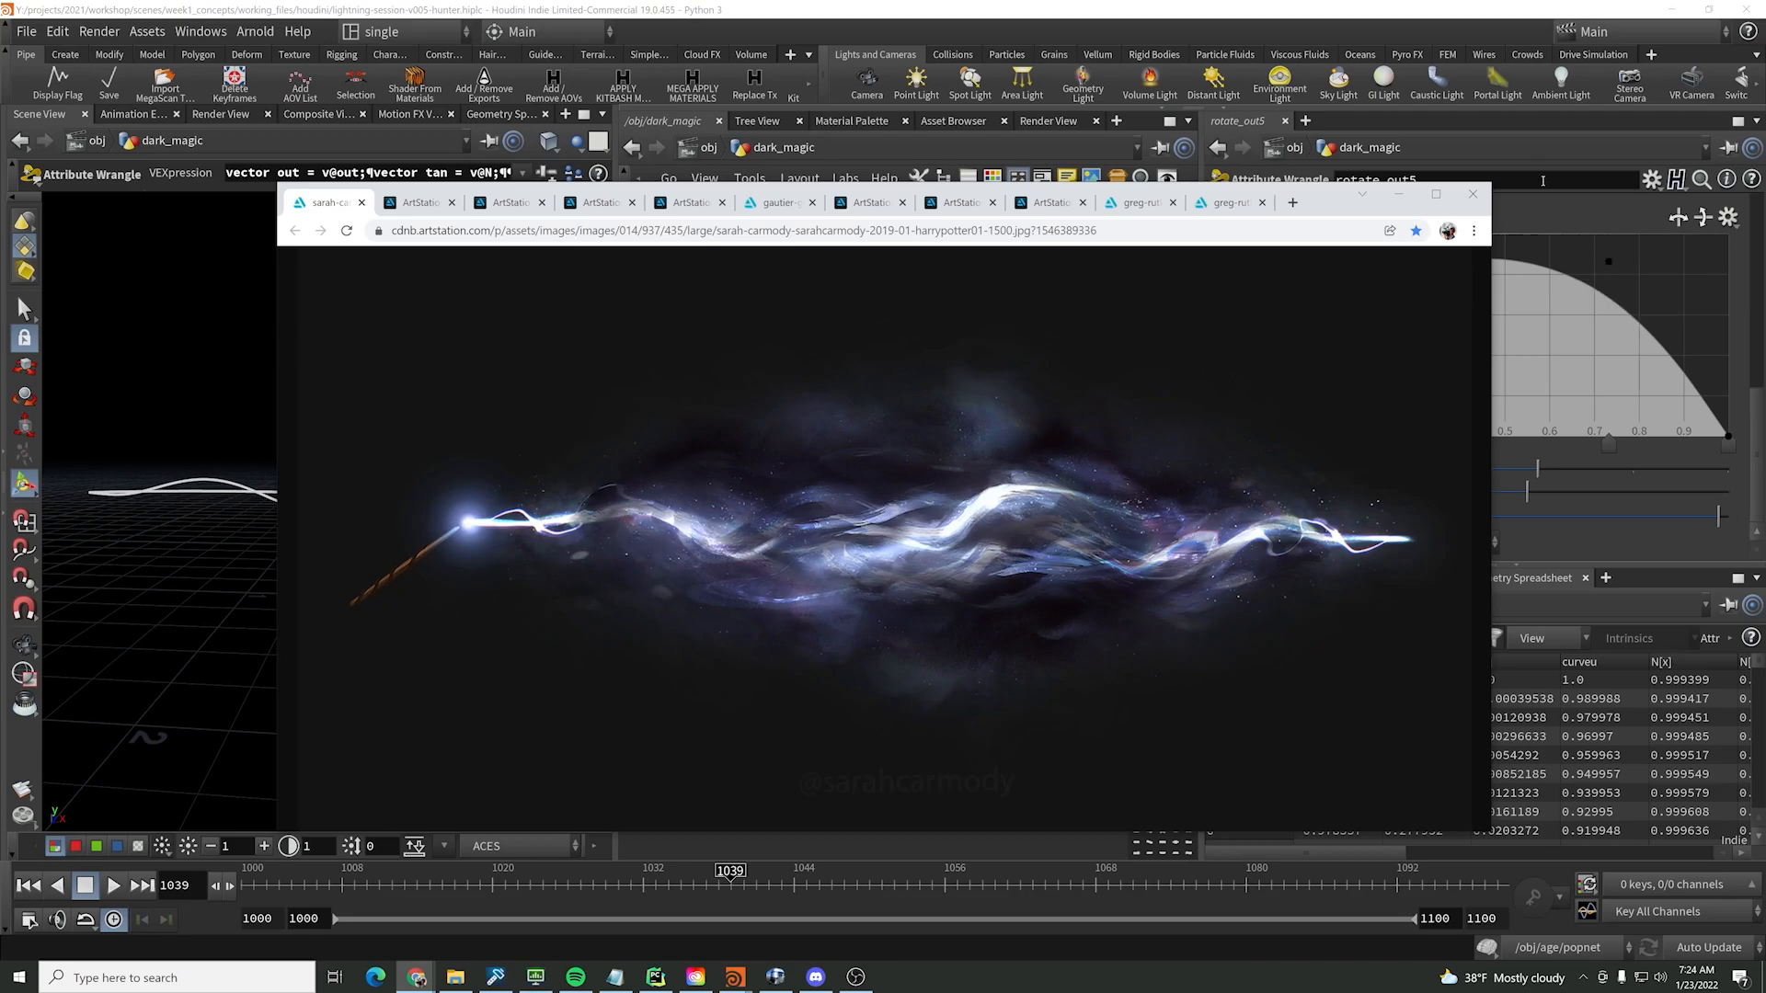
left_click(1398, 193)
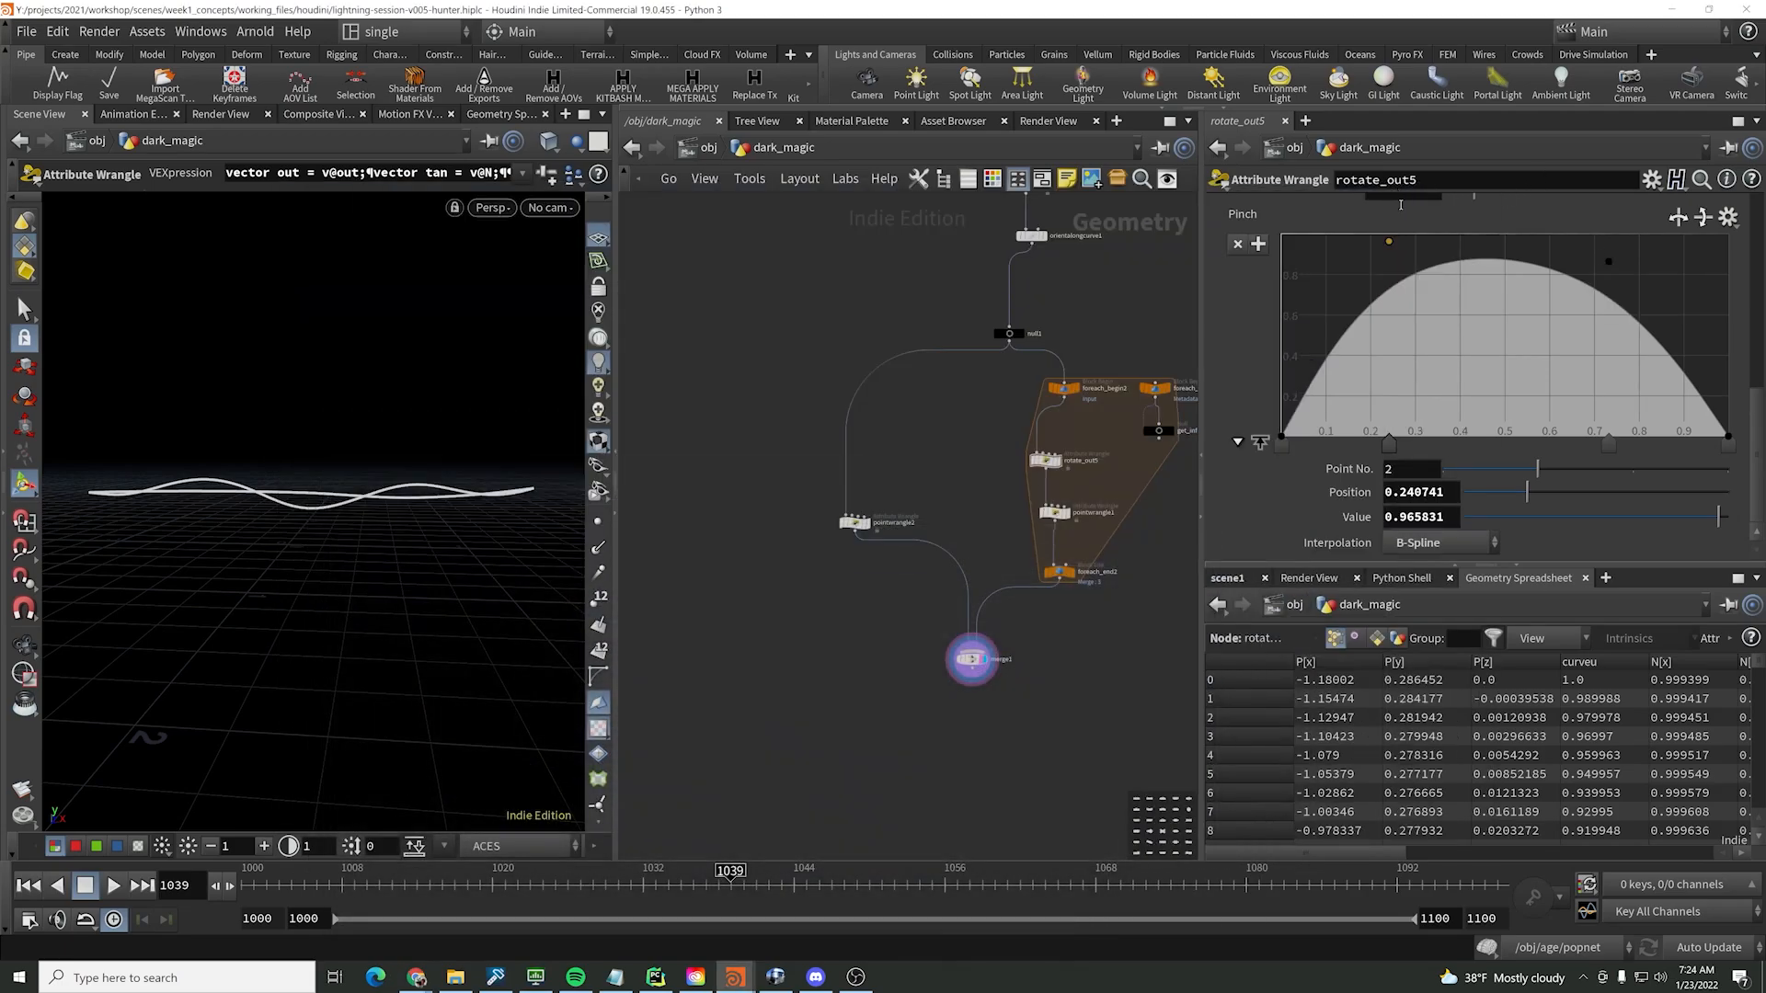
right_click_drag(255, 544, 267, 506, "alt")
middle_click_drag(266, 506, 331, 504, "alt")
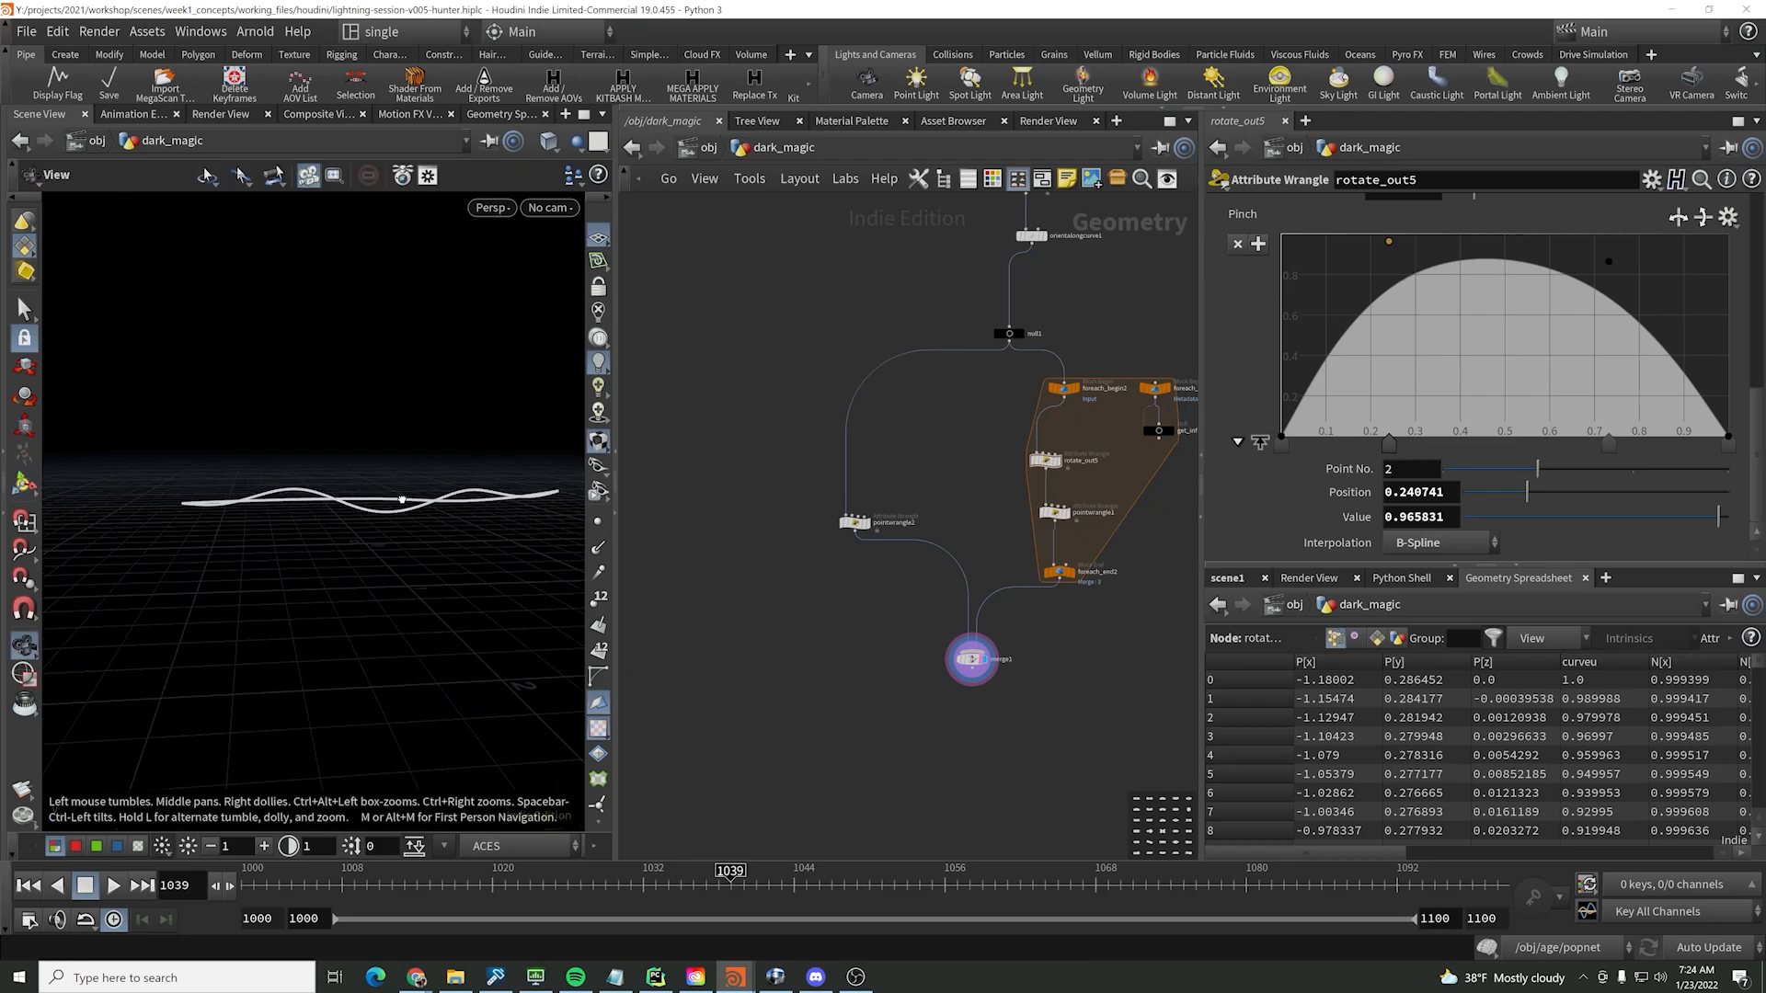
left_click_drag(331, 504, 405, 547, "alt")
- Insert an Attribute Noise node between orientalongcurve1 and null1 and display it
middle_click_drag(1146, 212, 1122, 290)
key("Tab")
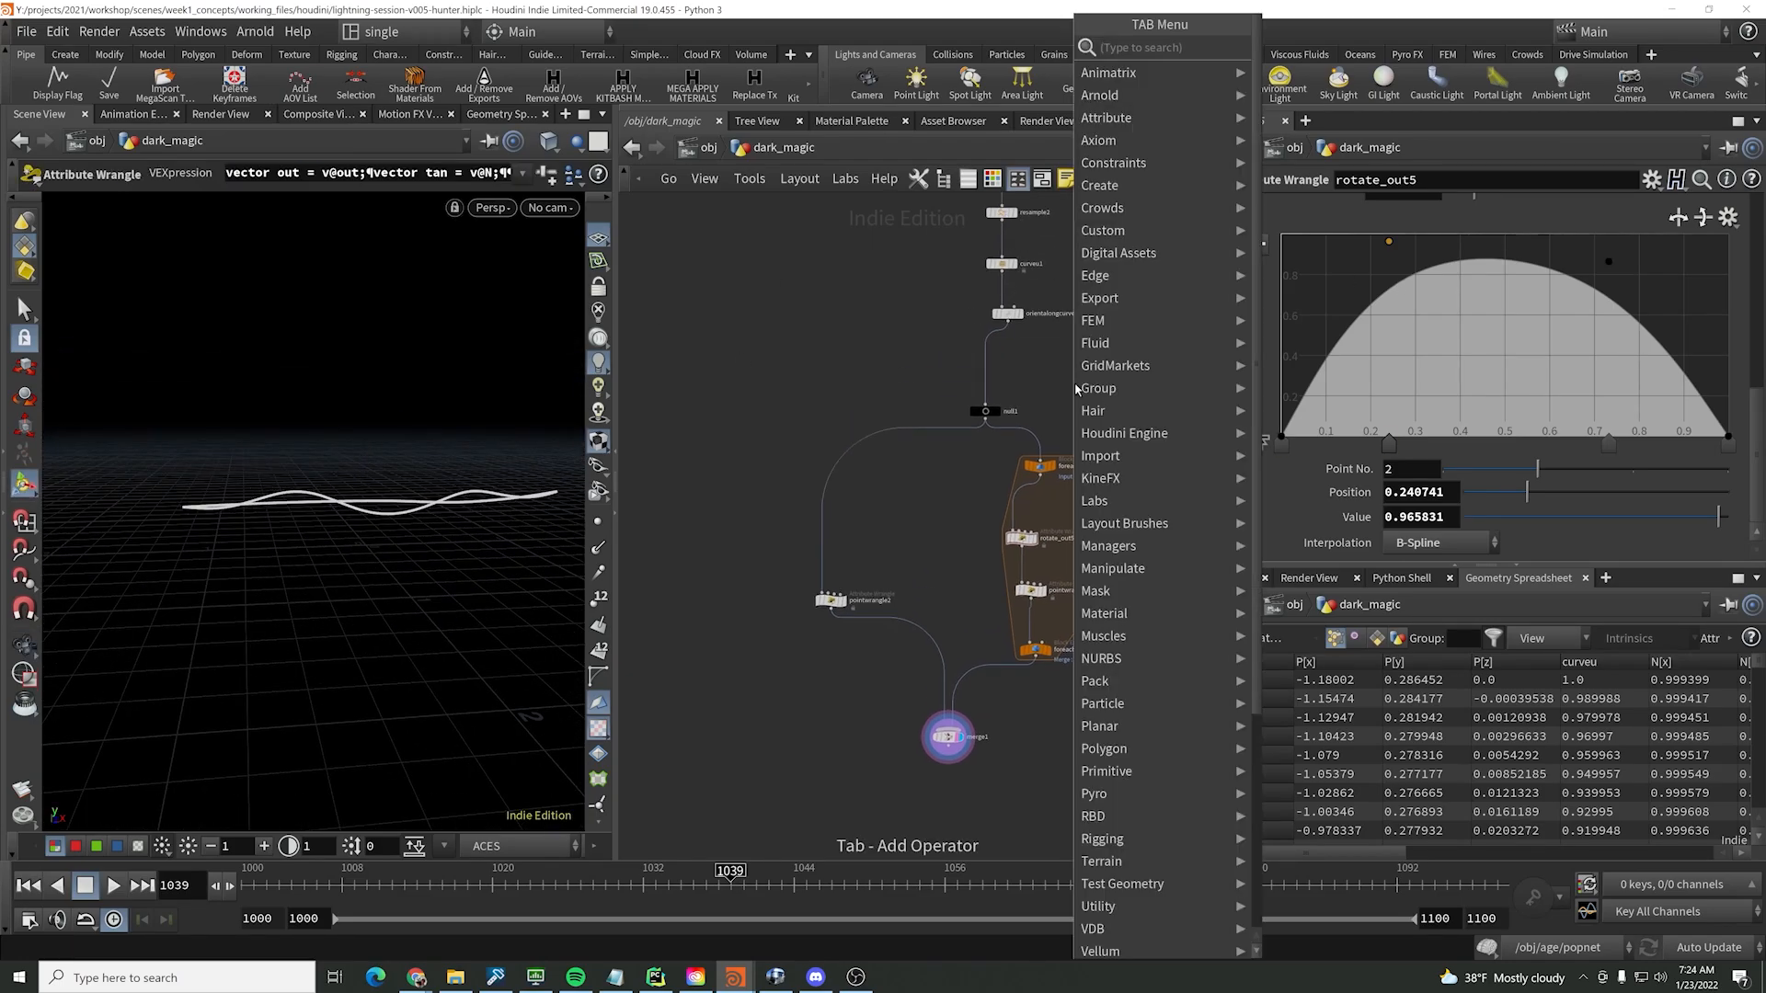
type("attribut")
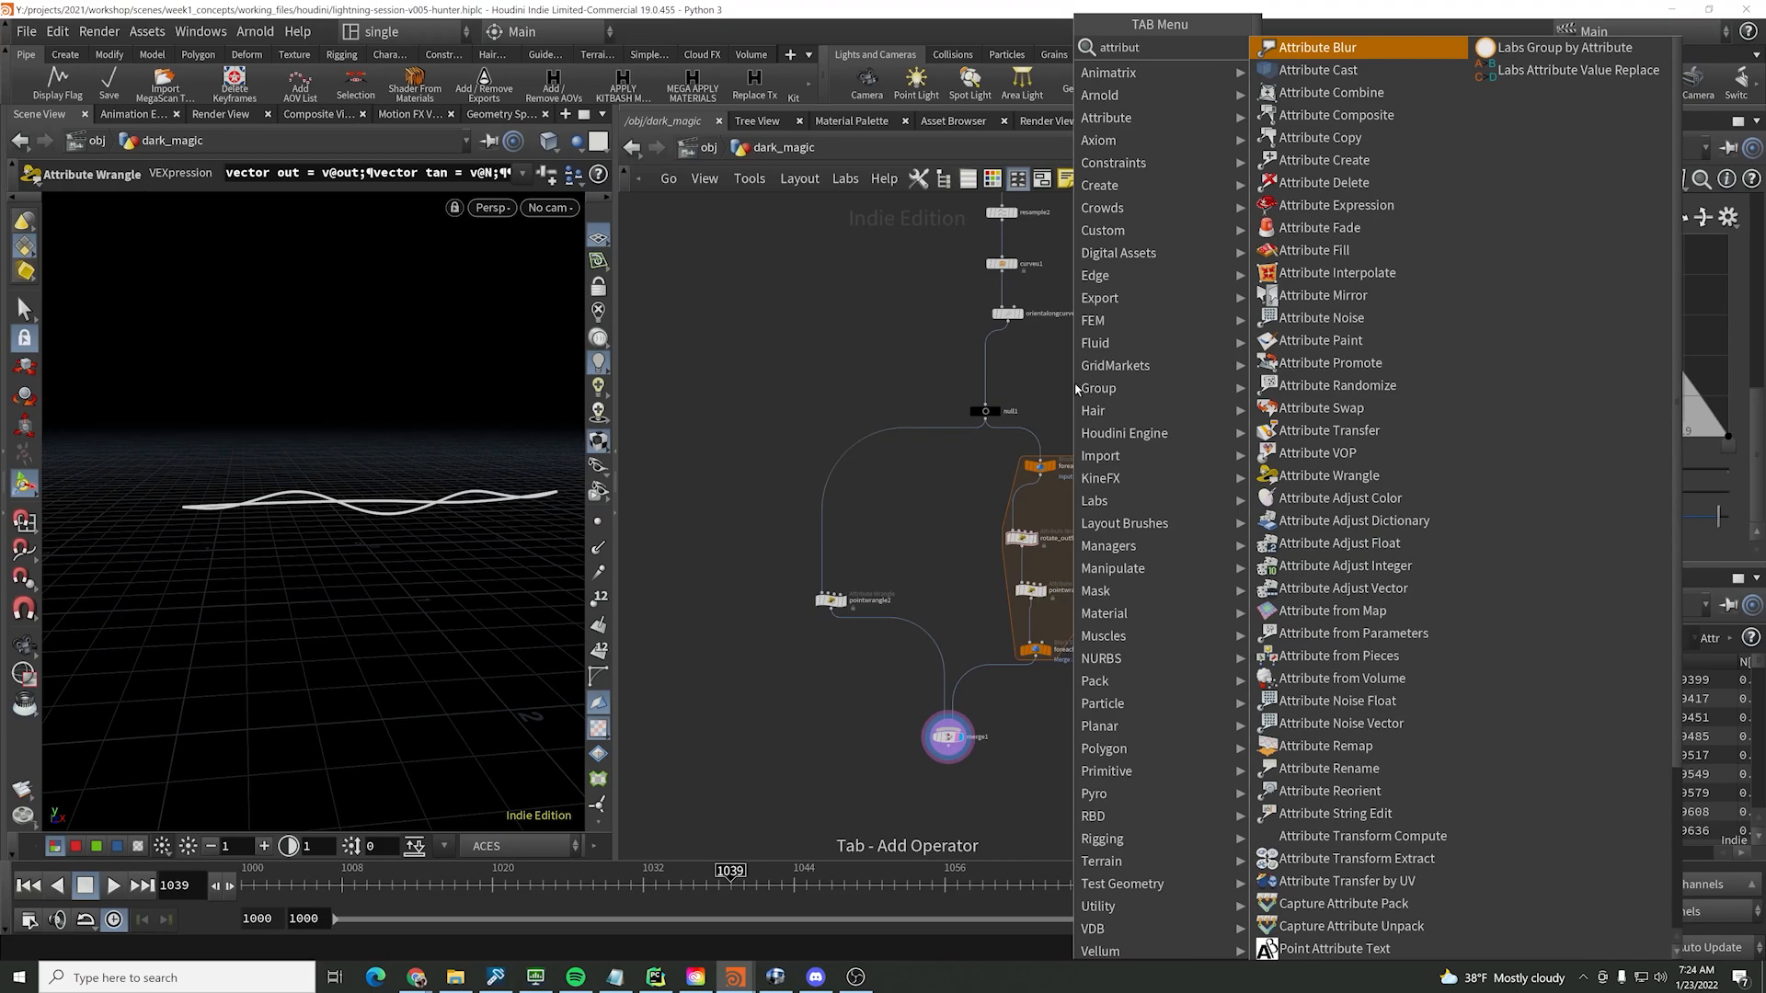
key("Return")
left_click(1076, 390)
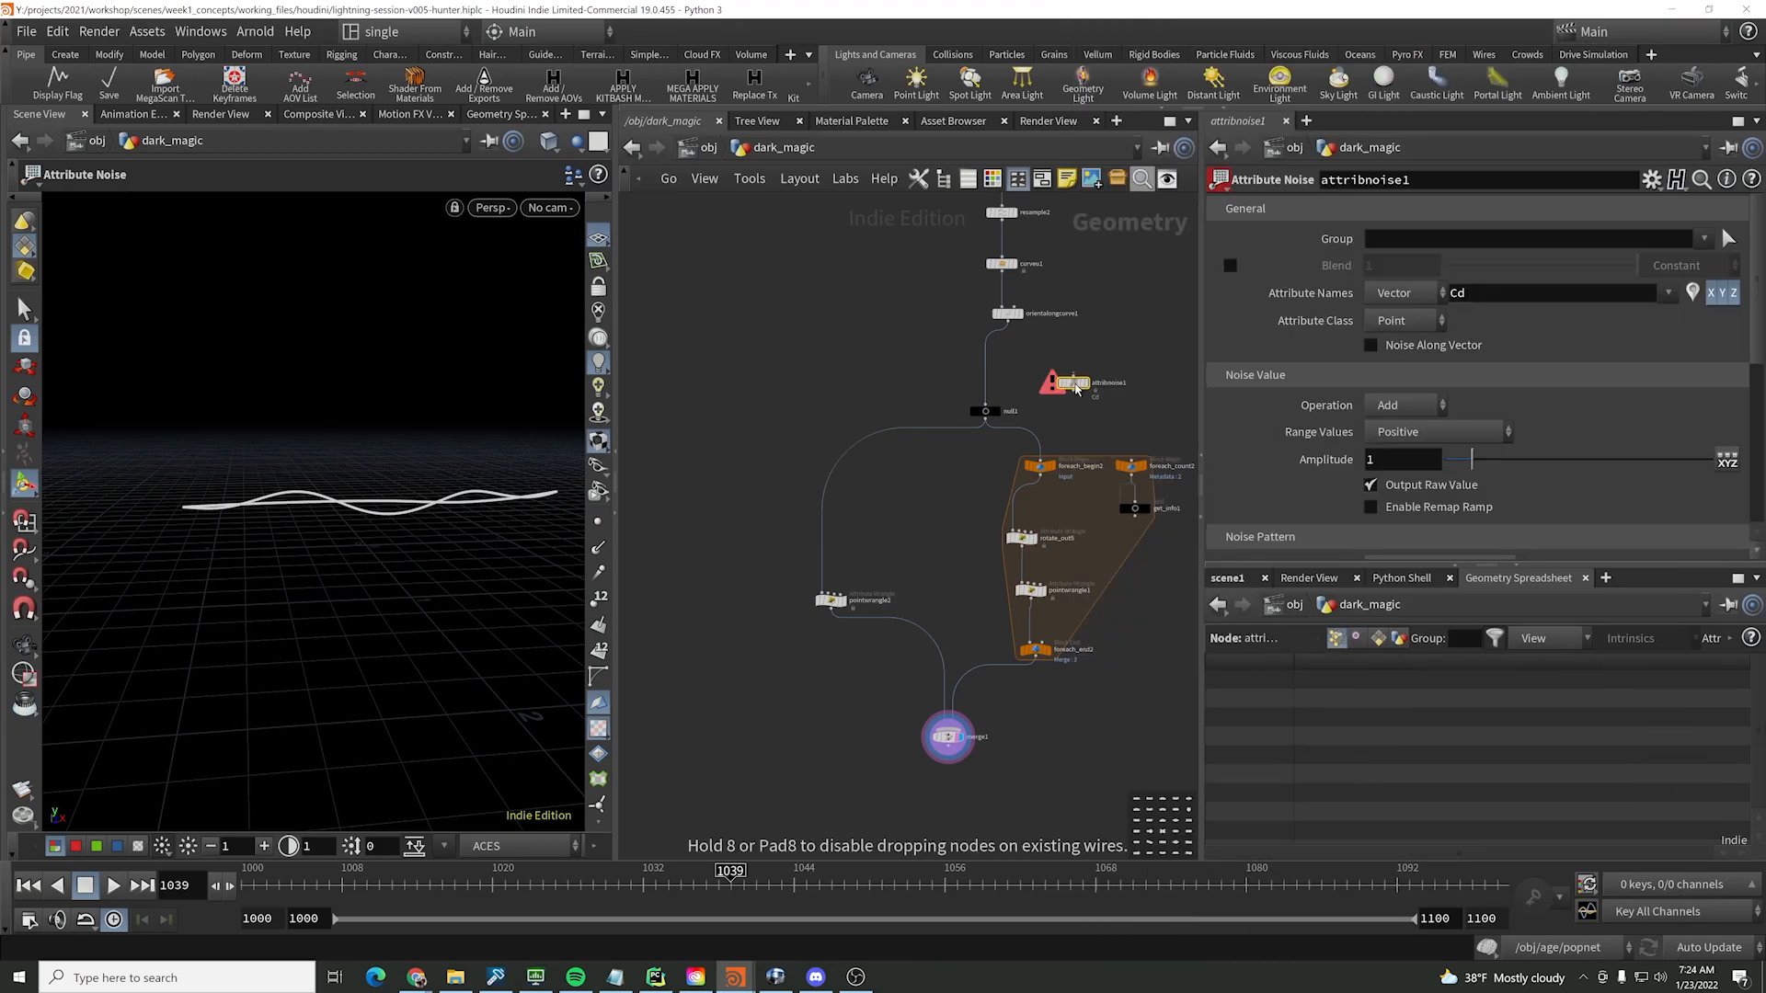
left_click_drag(1073, 389, 987, 364)
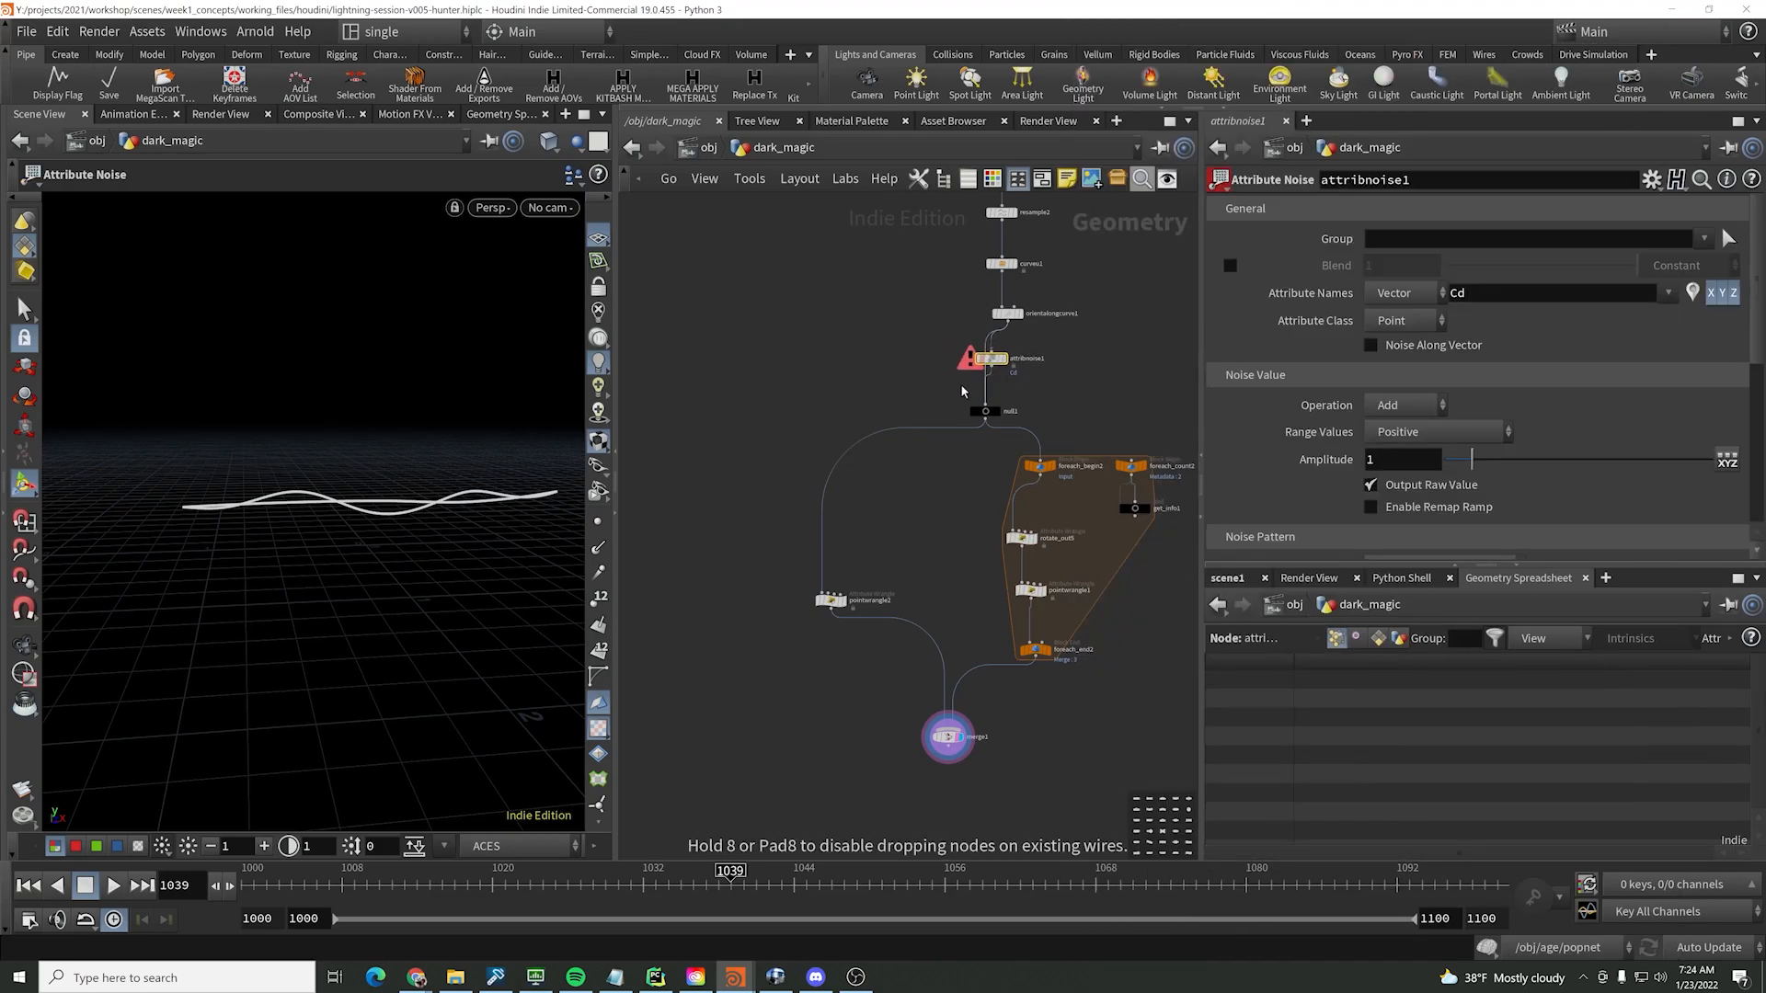
key("r")
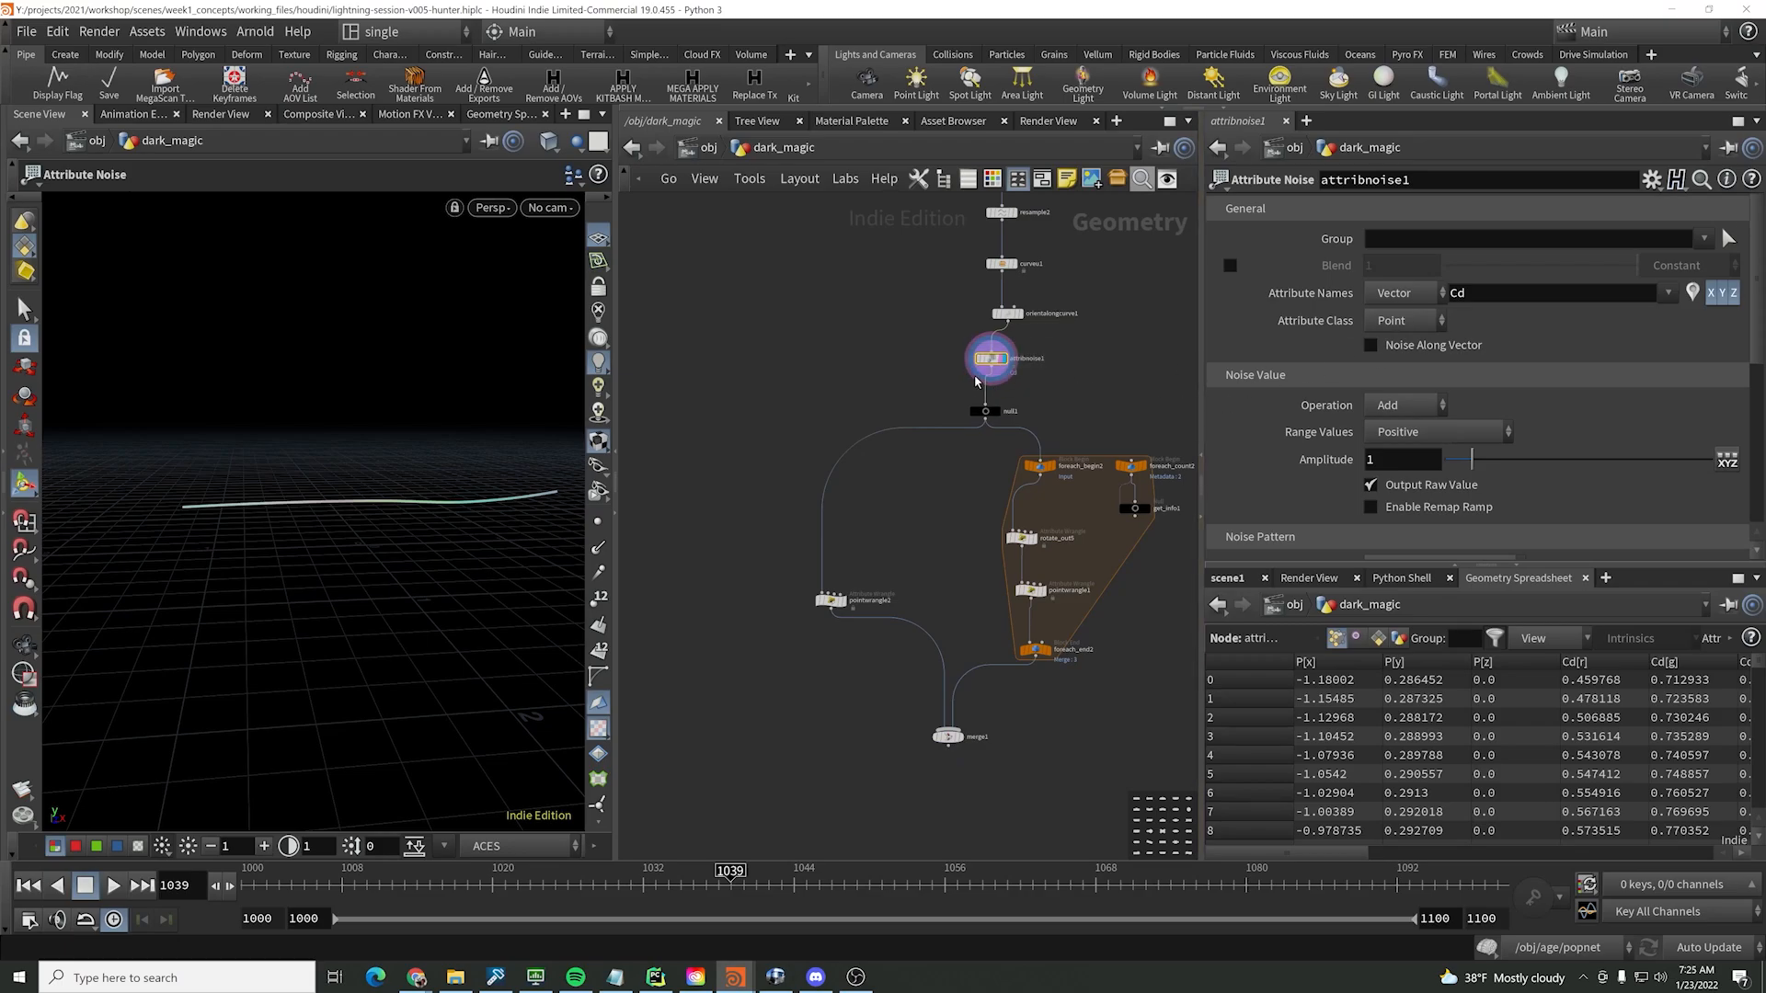
- Make attribnoise1 affect P with Zero Centered range values and an Amplitude of 0.19
double_click(1461, 294)
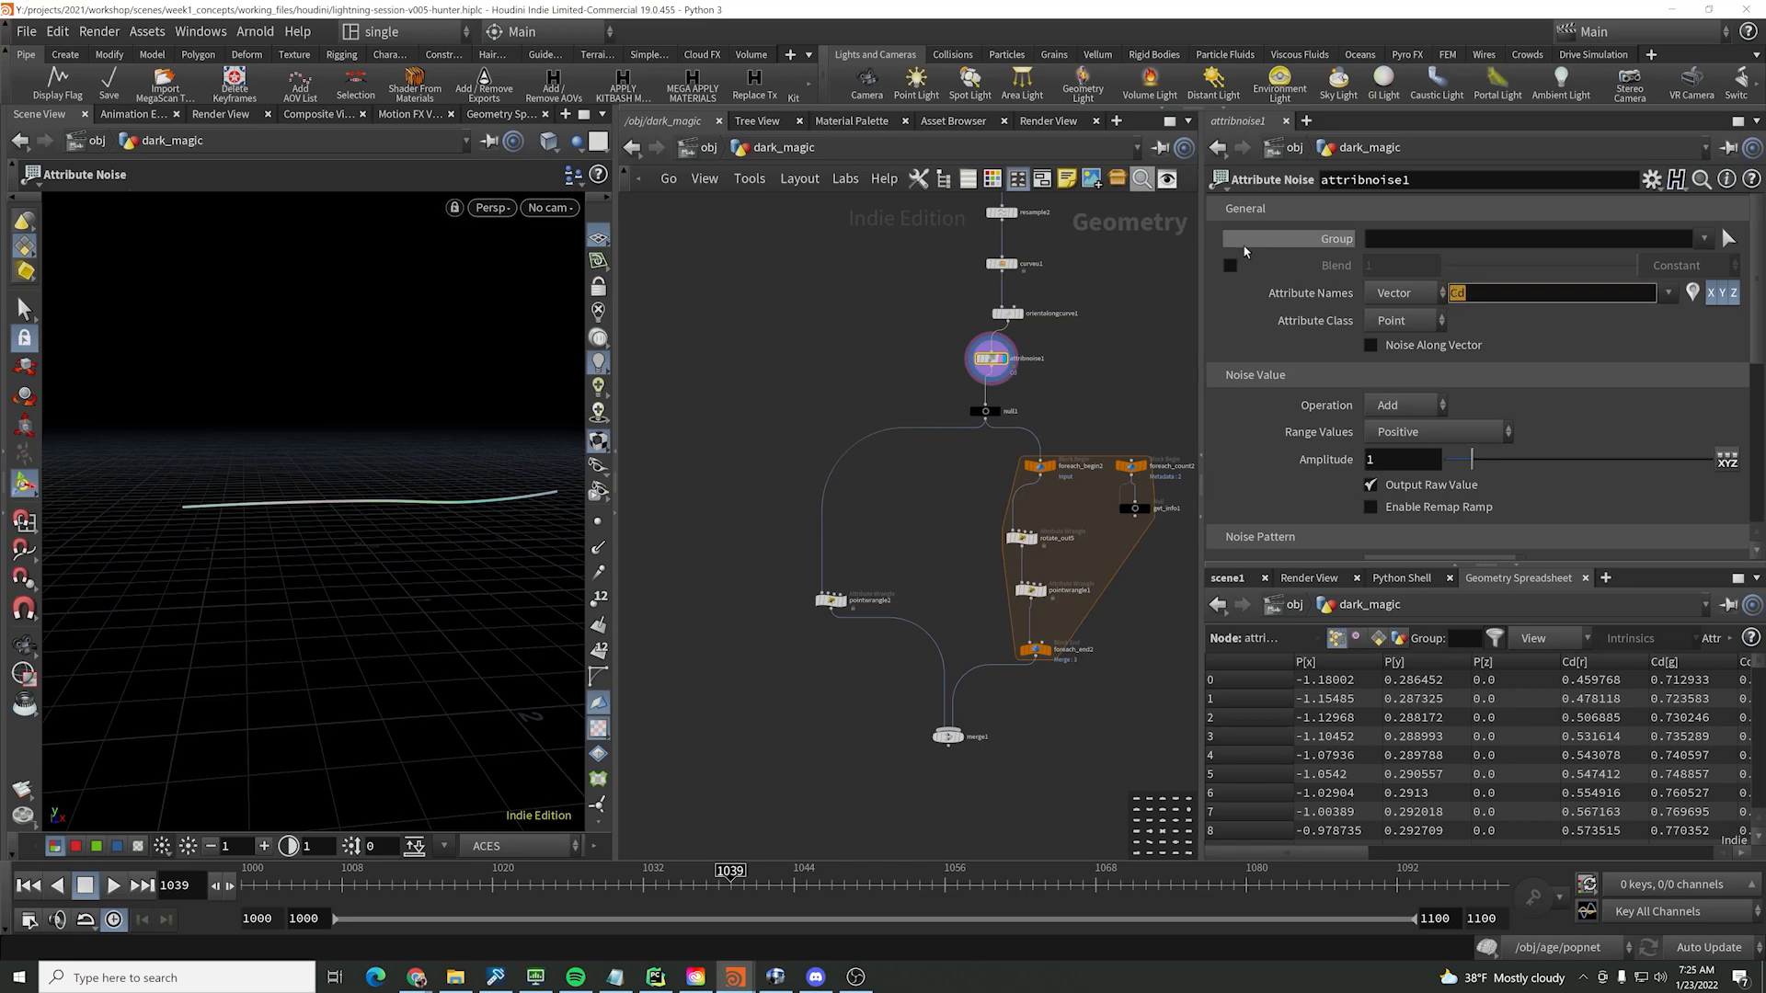
type("P")
key("Return")
left_click(1408, 405)
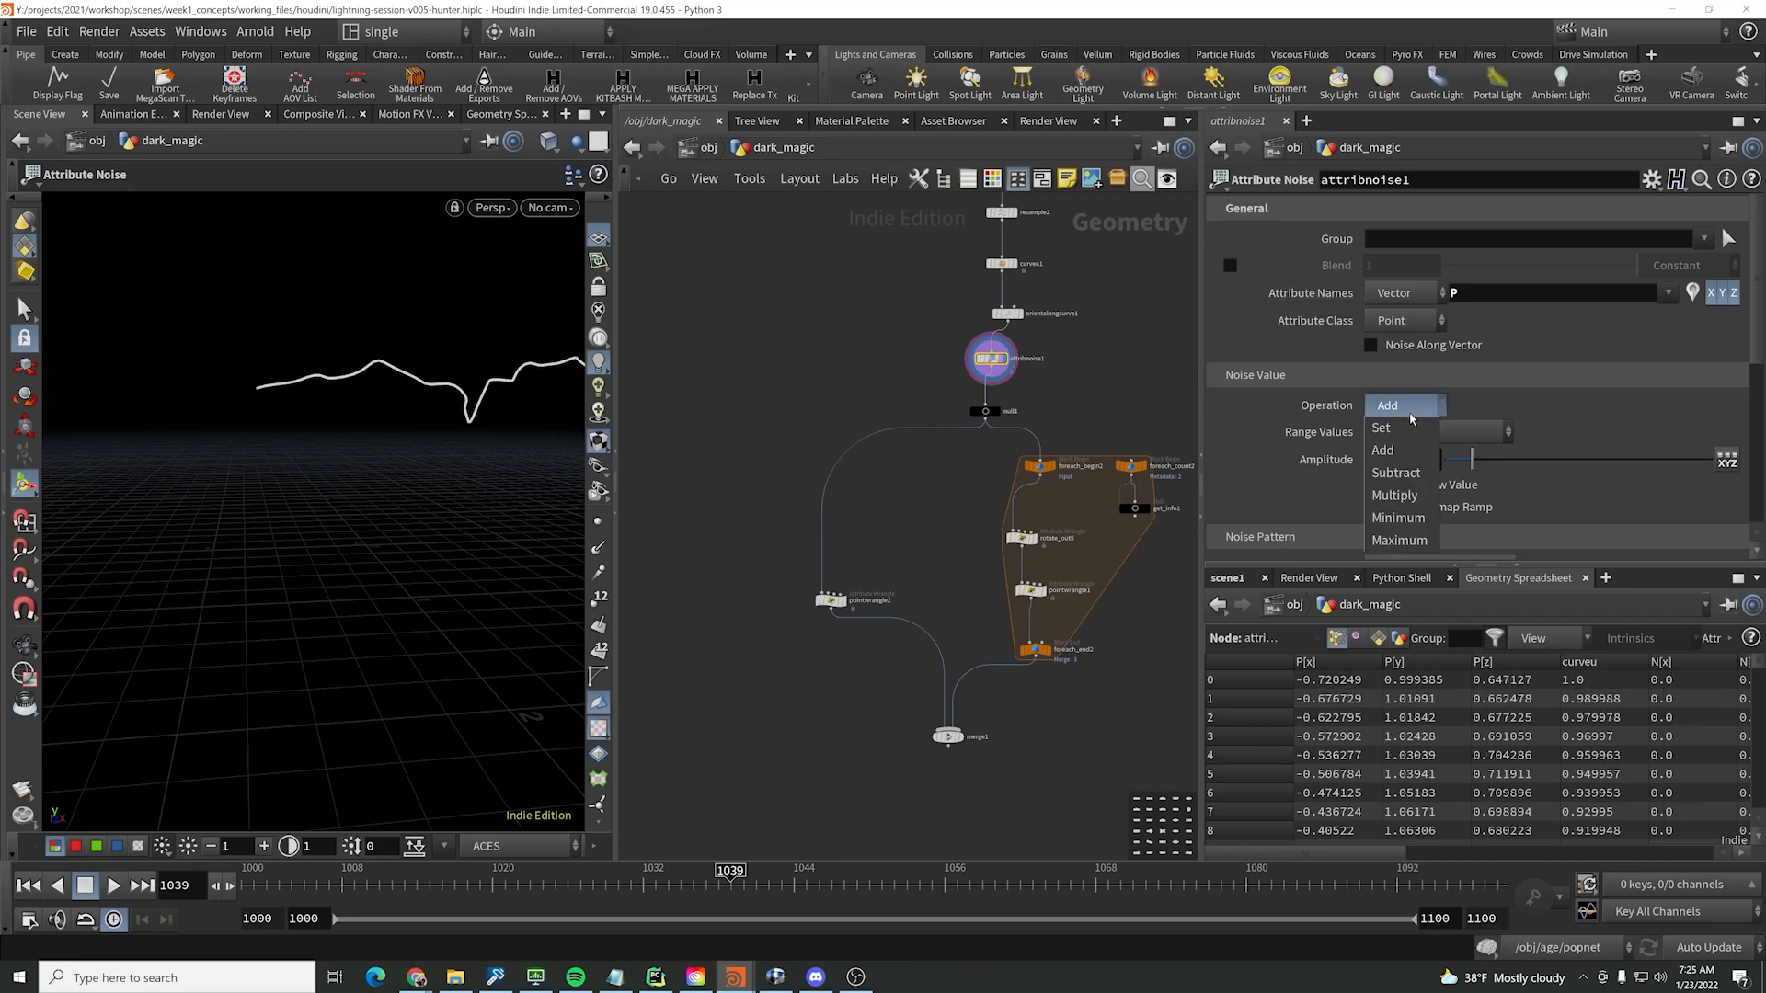
left_click(1547, 446)
left_click(1494, 434)
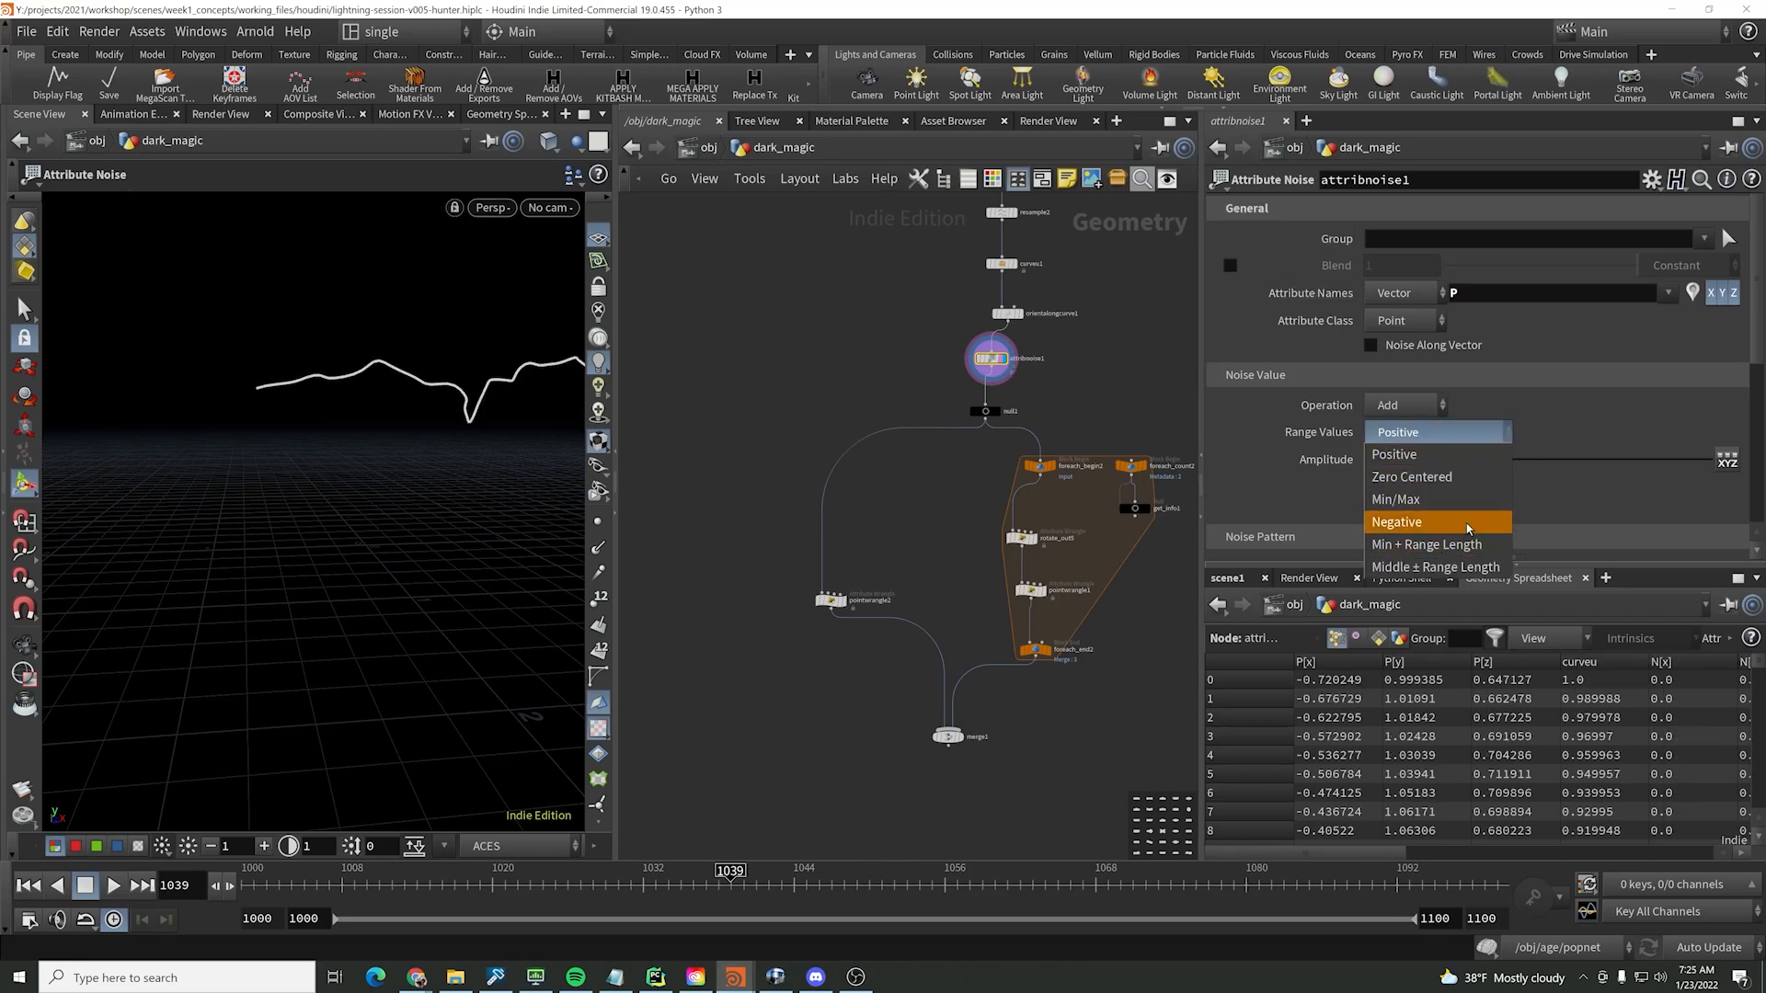
left_click(1468, 476)
left_click_drag(1470, 469, 1454, 469)
- Set the fractal Roughness of attribnoise1 to 0
scroll(1306, 405, "down", 7)
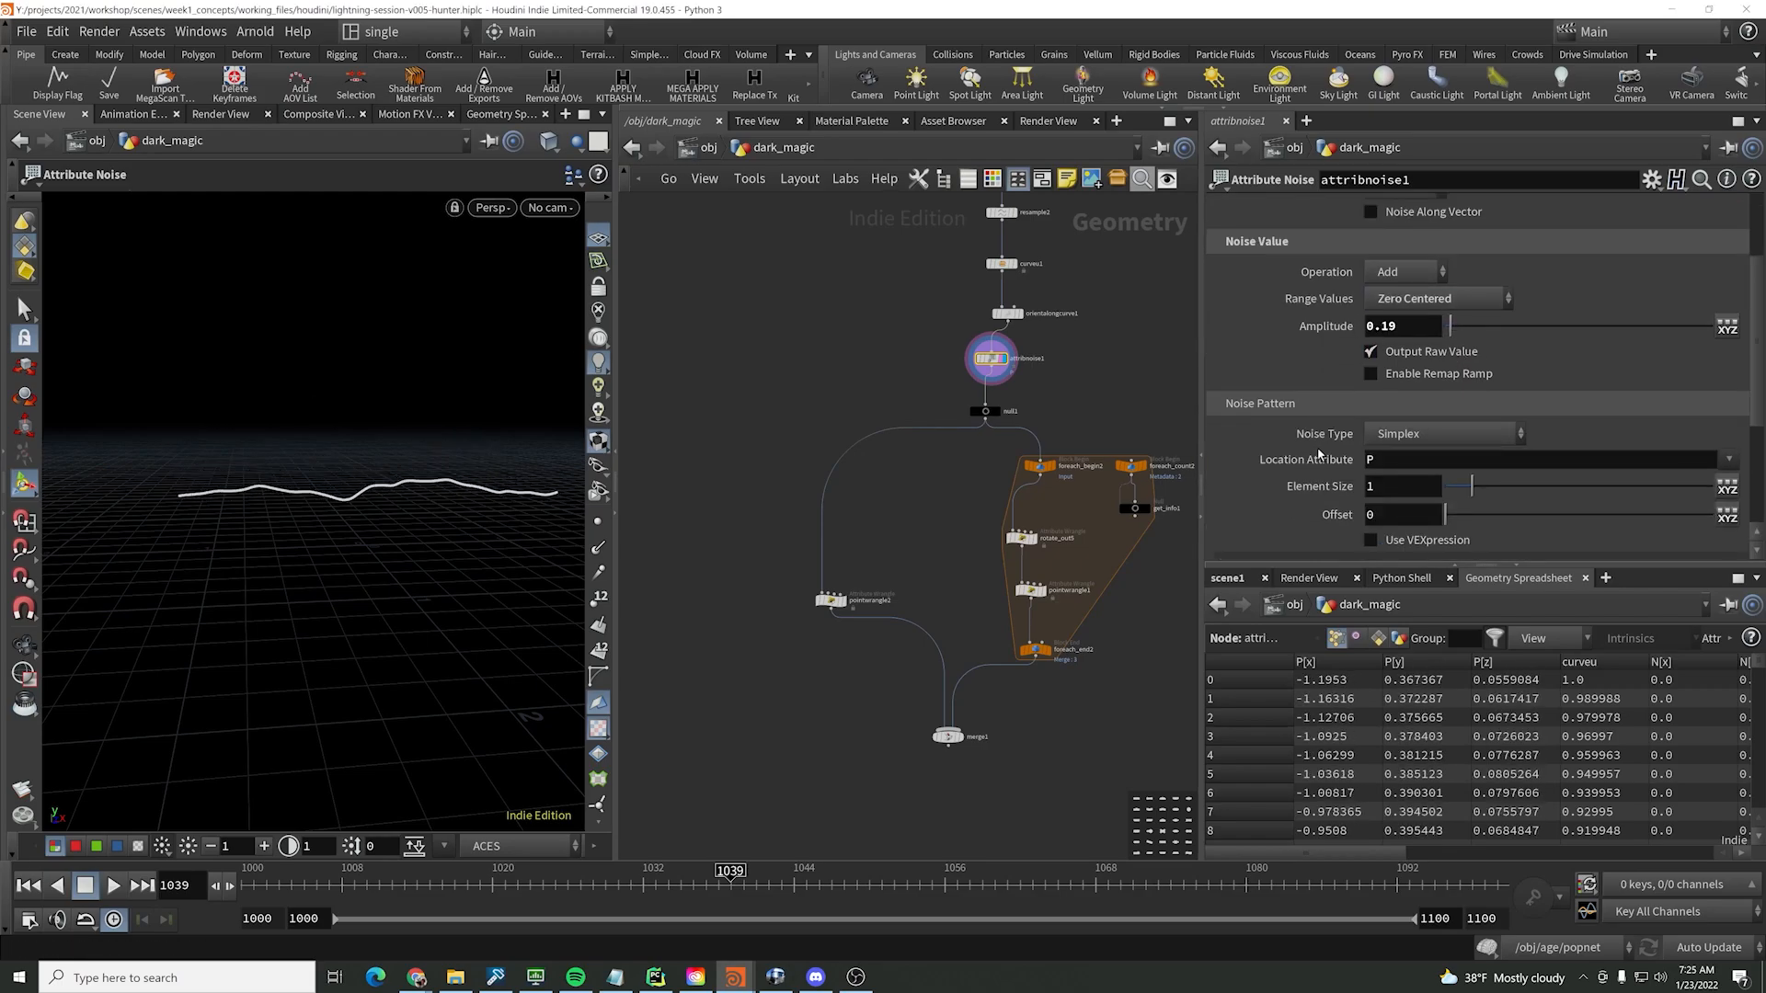
left_click(1275, 387)
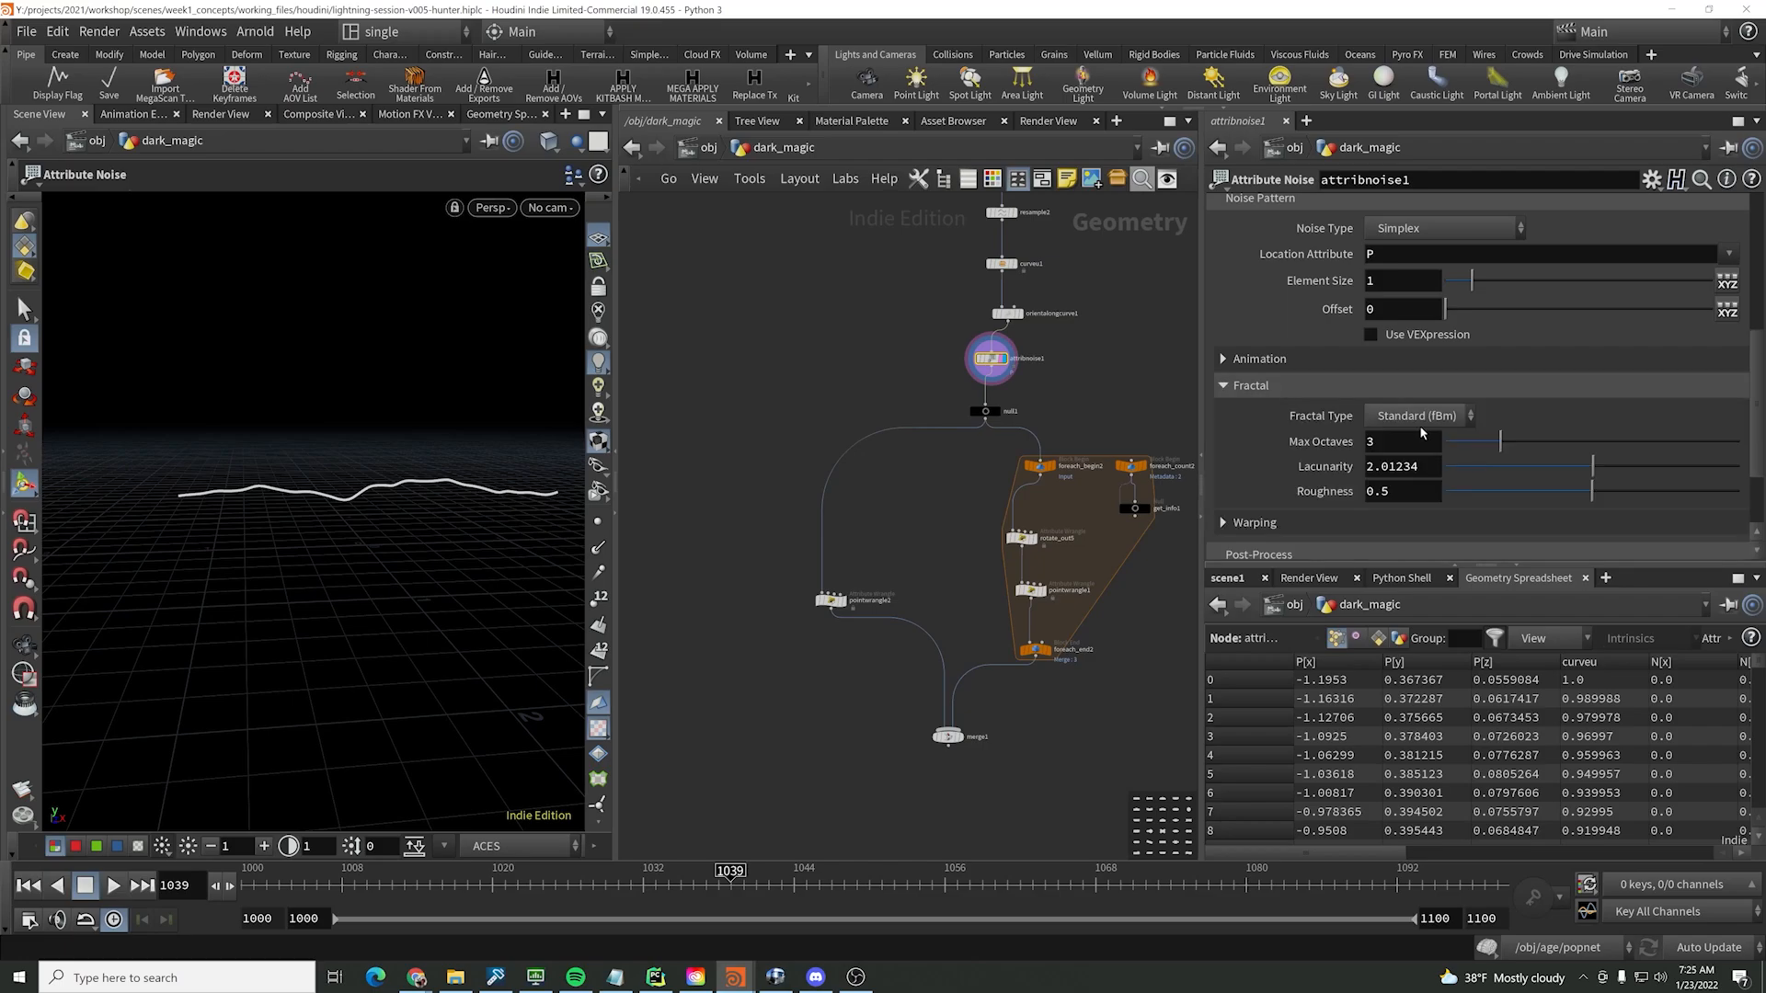
left_click_drag(1488, 492, 1441, 492)
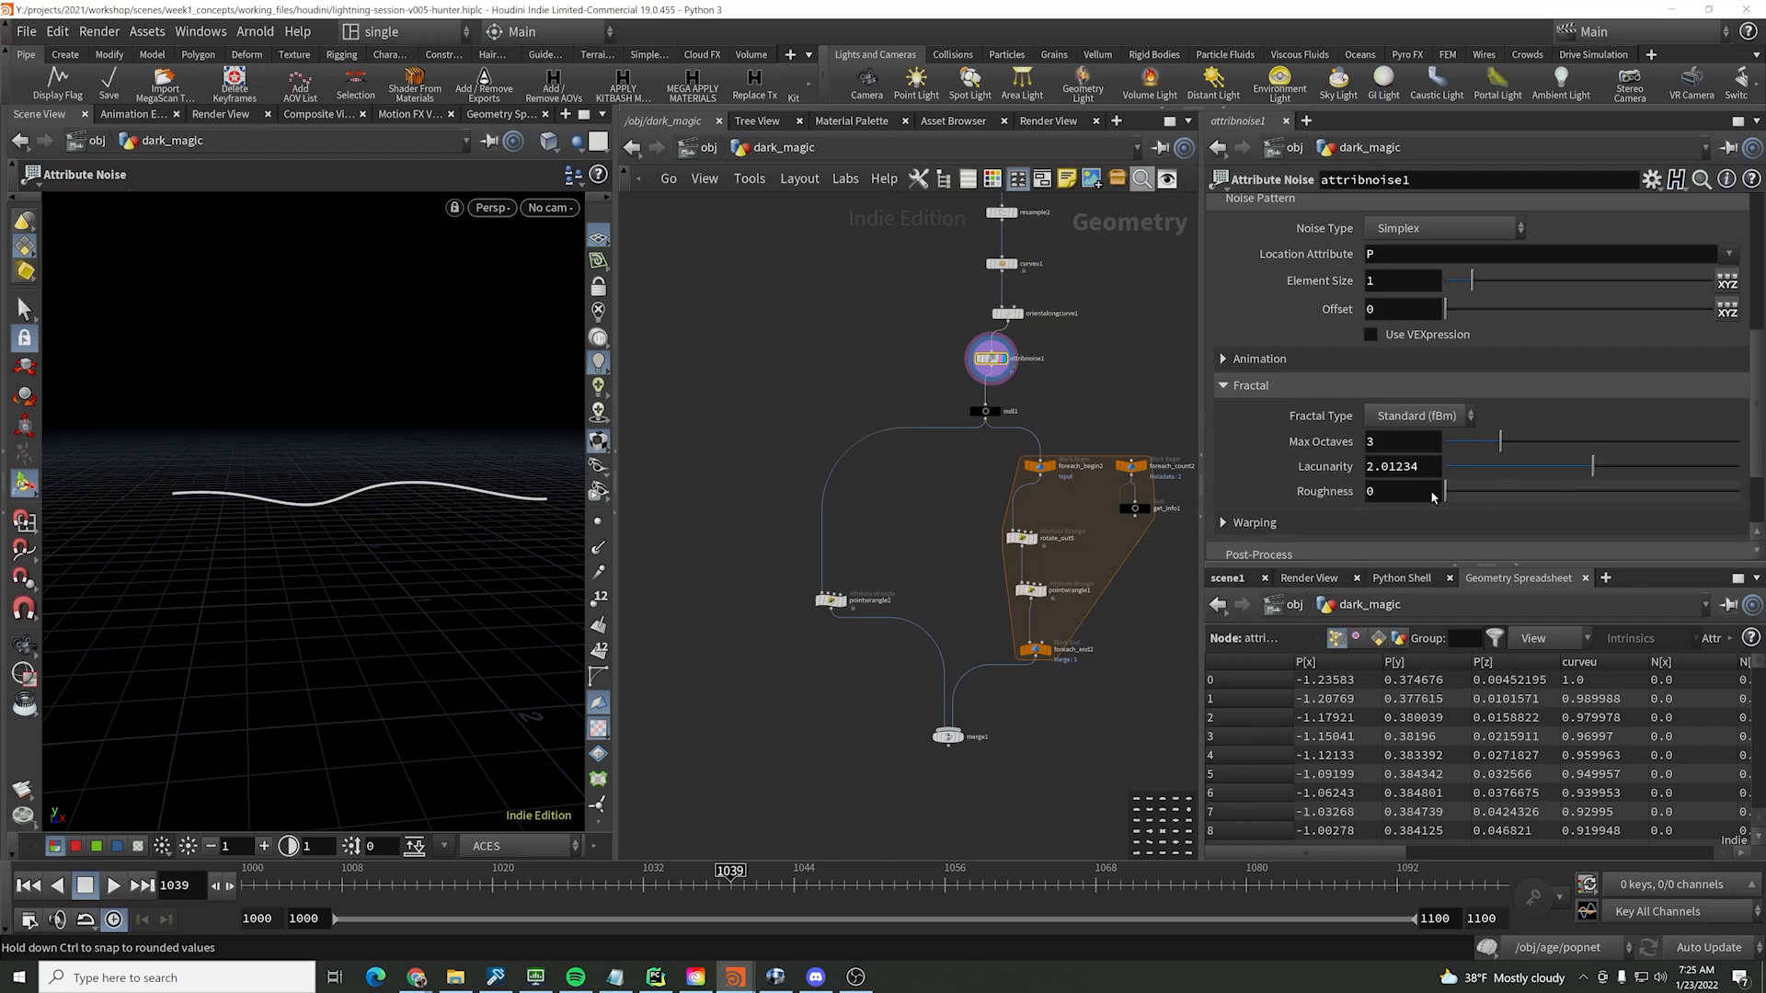
- Line up attribnoise1 below orientalongcurve1 in the network
middle_click_drag(1086, 391, 1039, 433)
scroll(979, 359, "up", 3)
left_click_drag(943, 358, 931, 351)
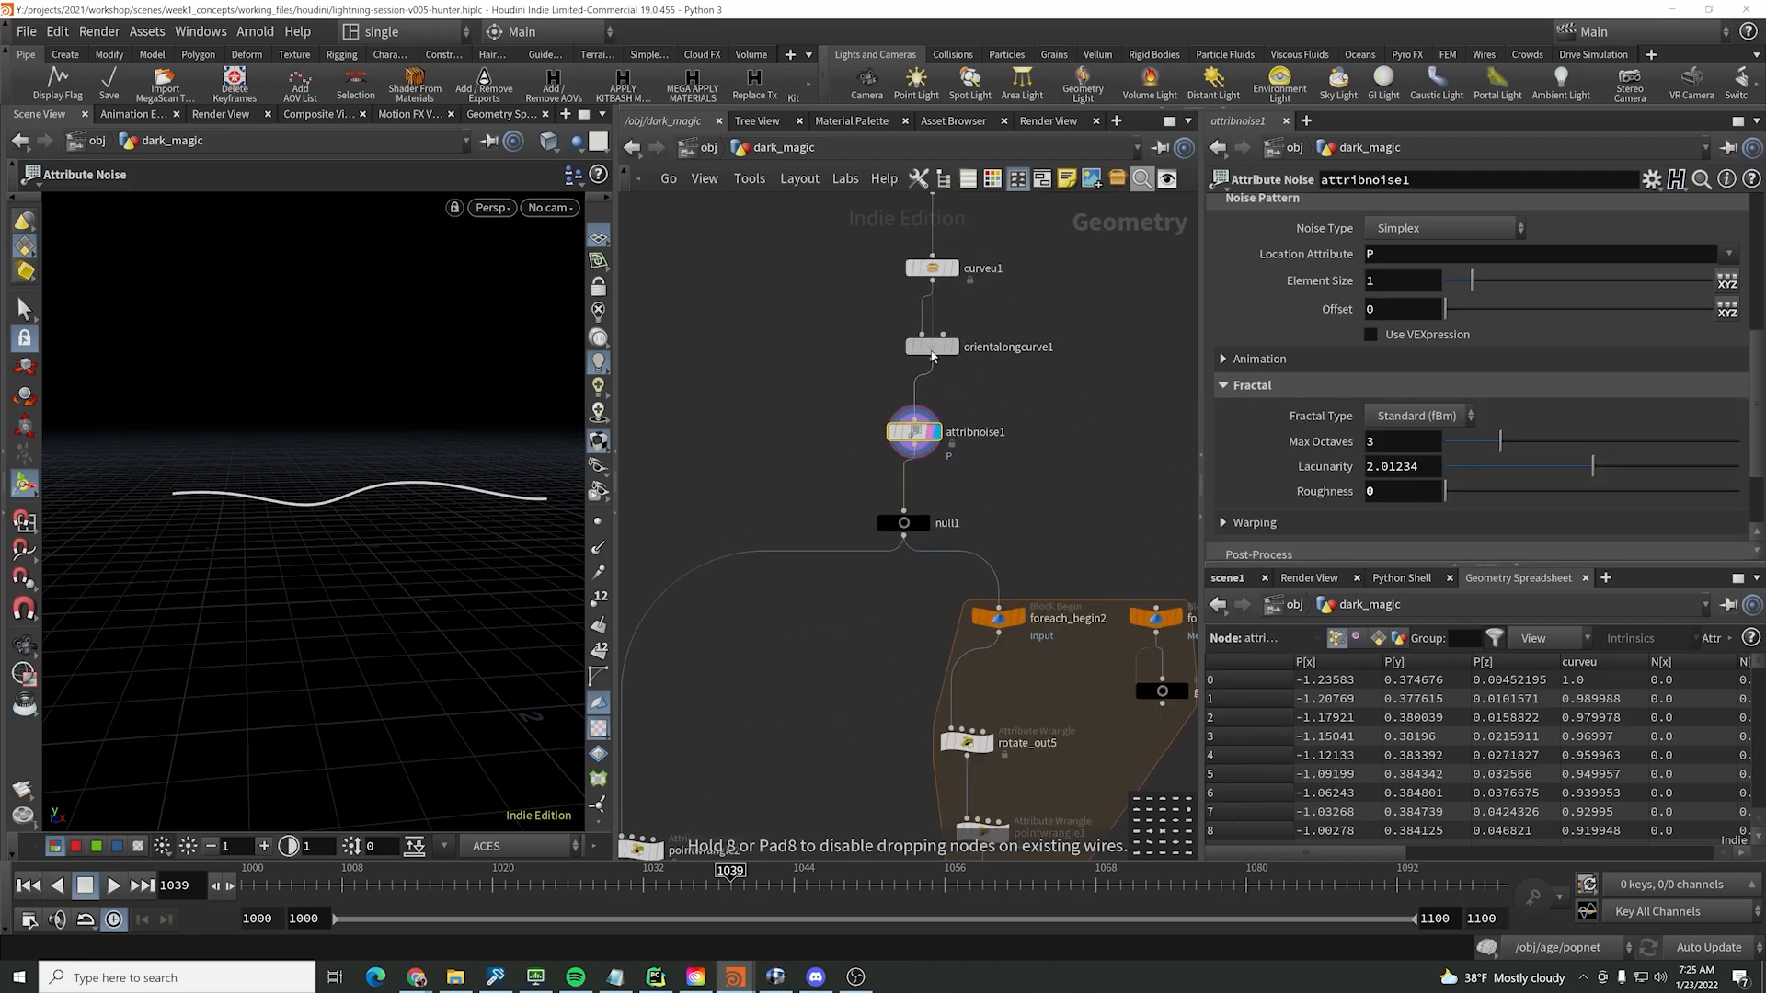
left_click_drag(914, 432, 924, 442)
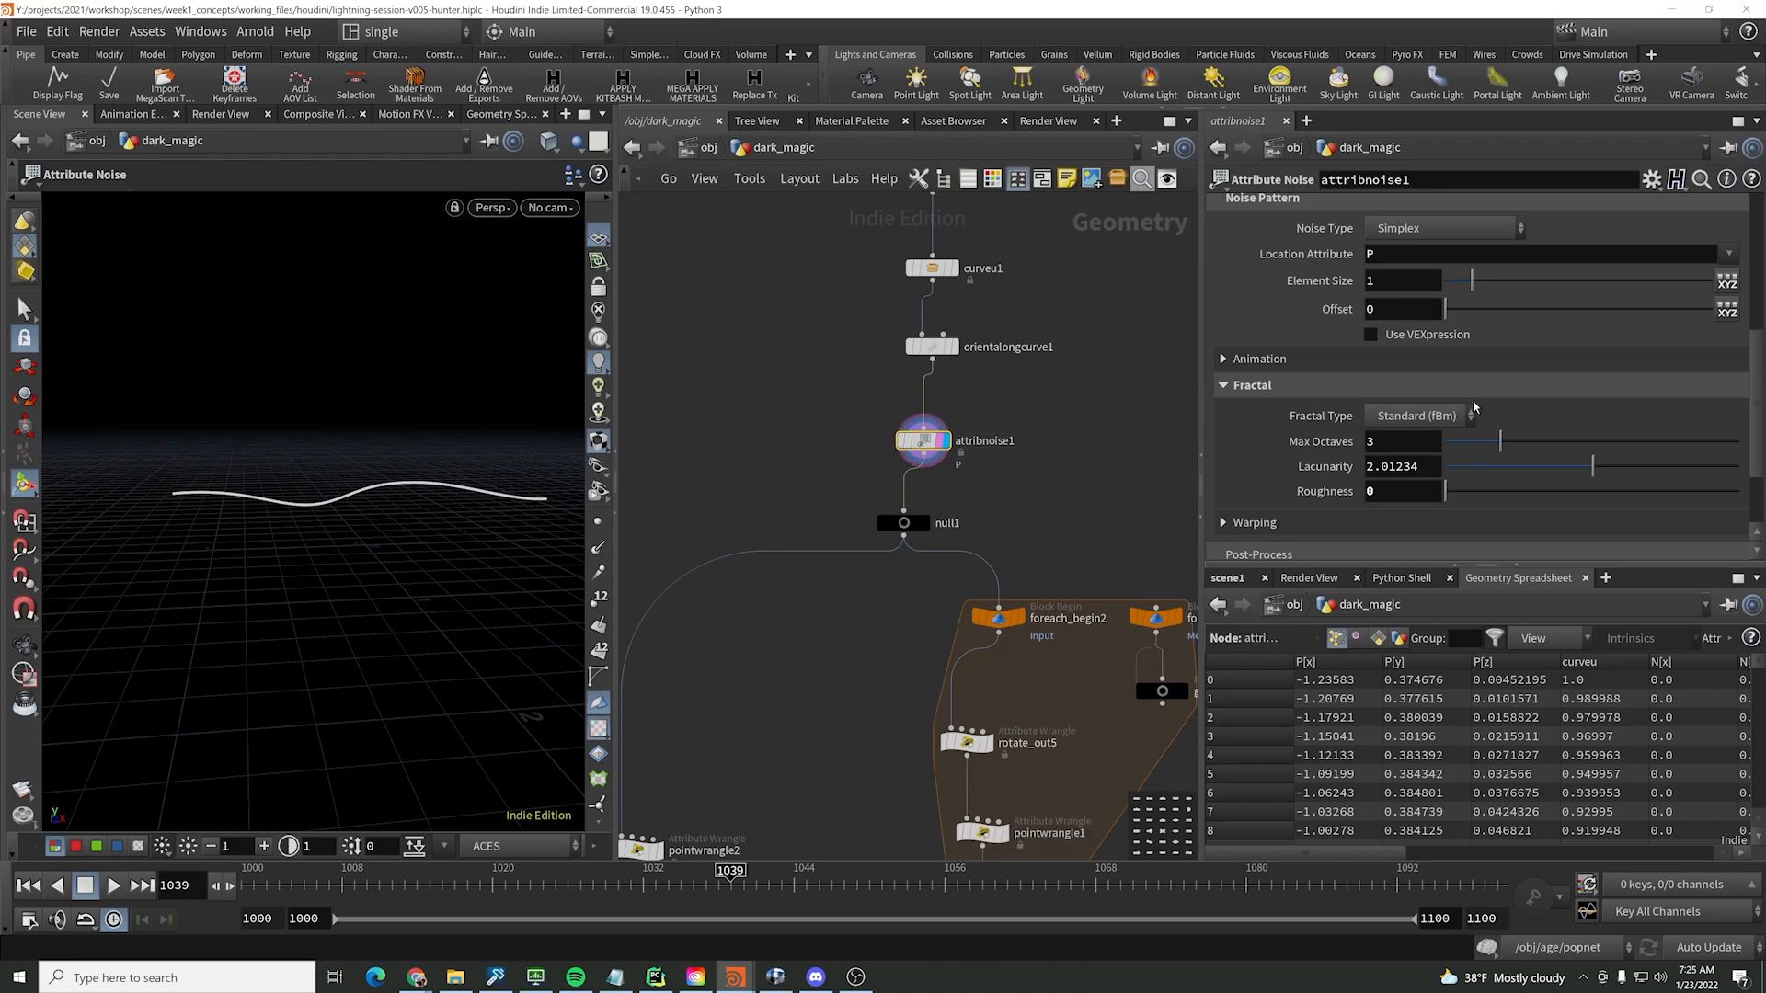
- Set the Element Size of attribnoise1 to 0.95 and enable Animate Noise
mouse_move(1472, 280)
left_mouse_down()
mouse_move(1451, 288)
mouse_move(1475, 291)
left_mouse_up()
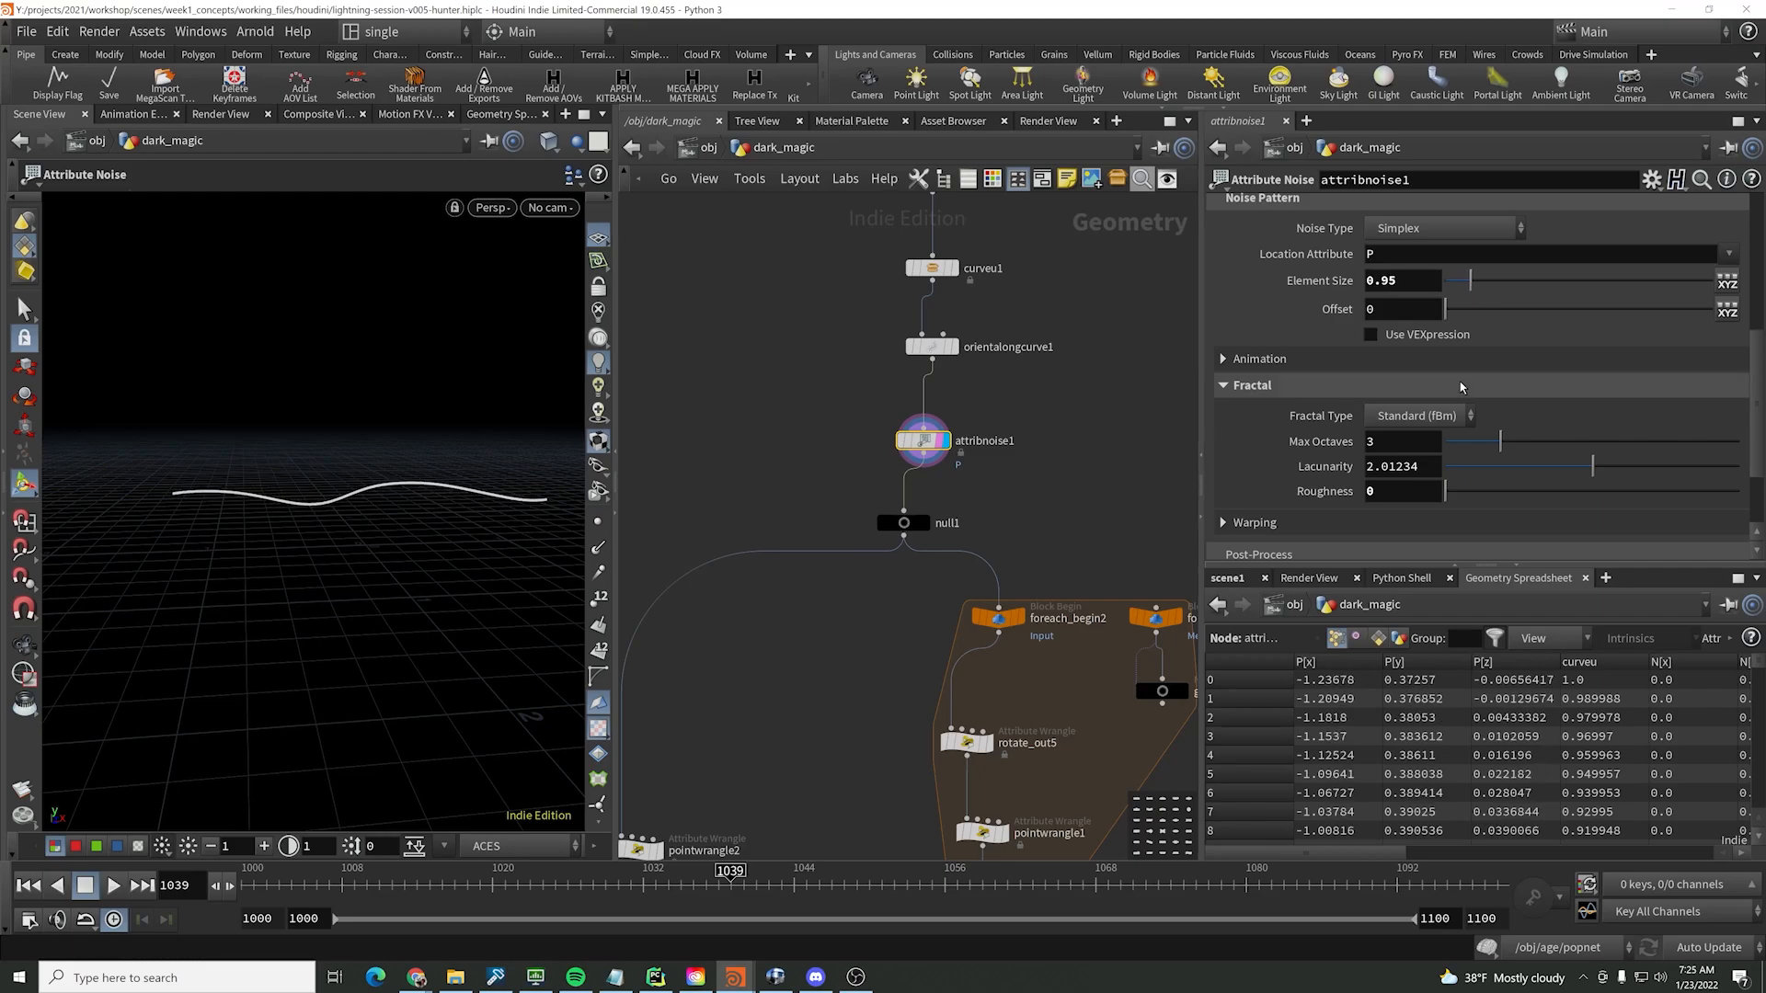
left_click(1359, 359)
left_click(1371, 387)
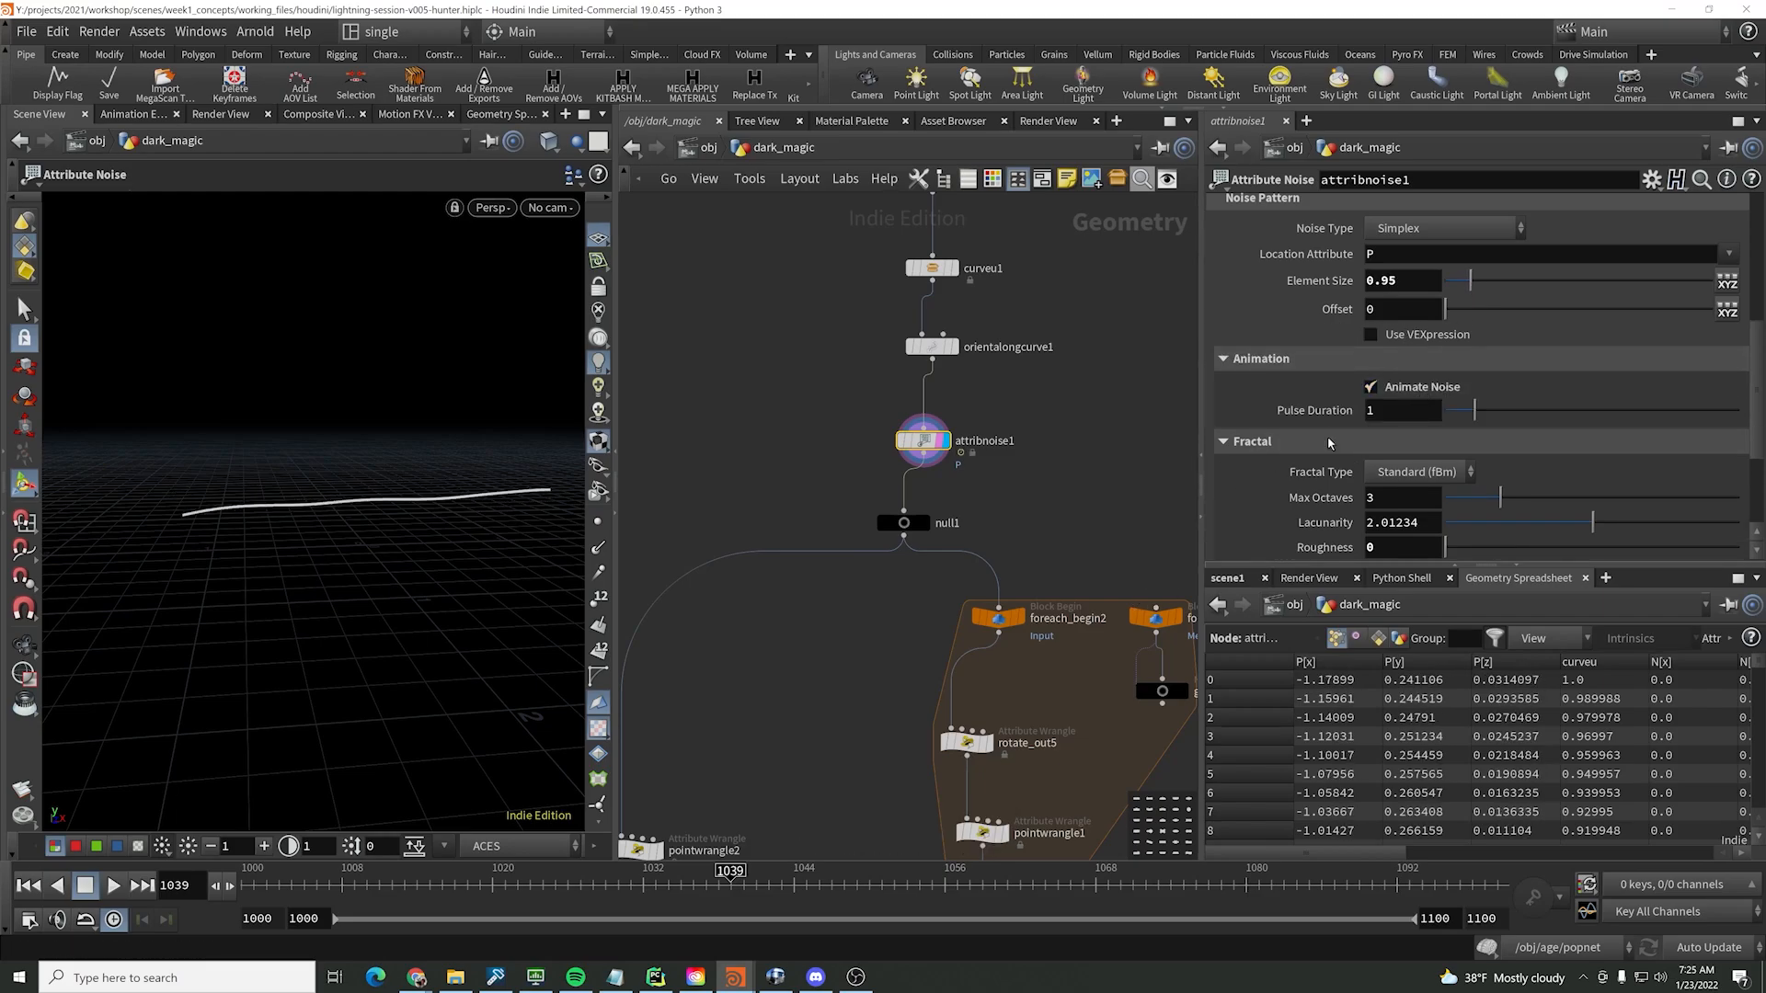
- Set the Element Size of attribnoise1 to 0.81 while the animation plays
left_click(113, 884)
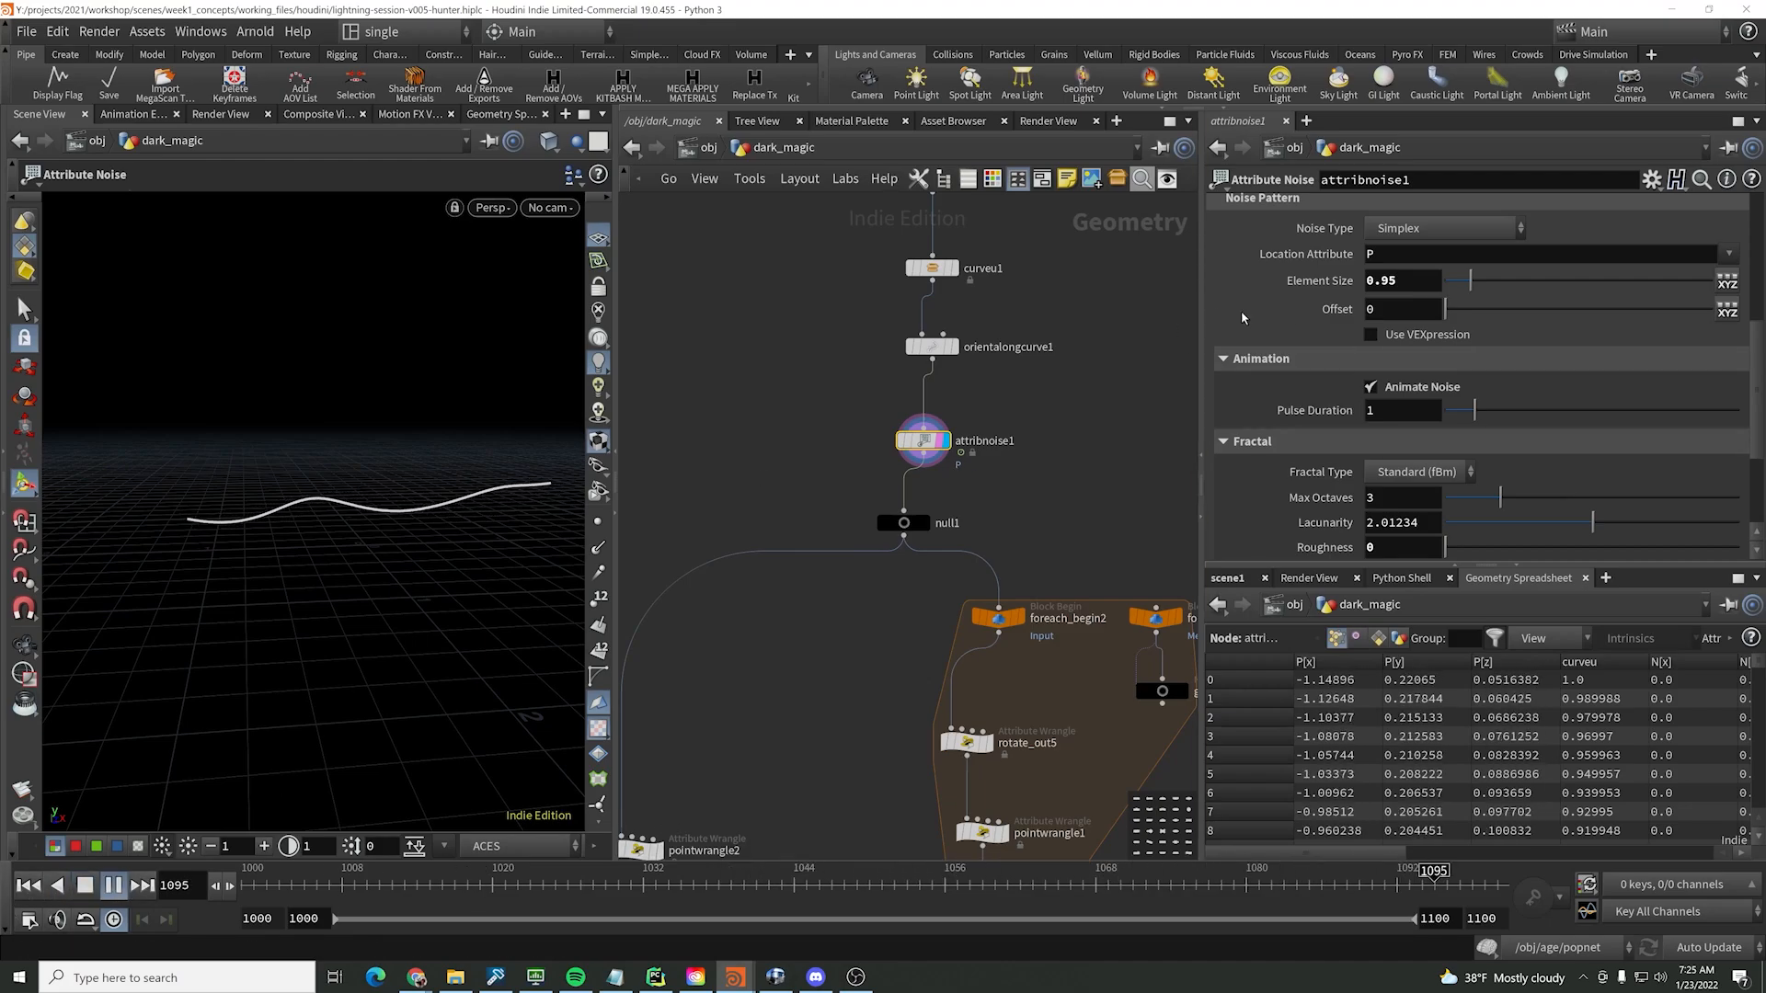
left_click_drag(1471, 281, 1469, 282)
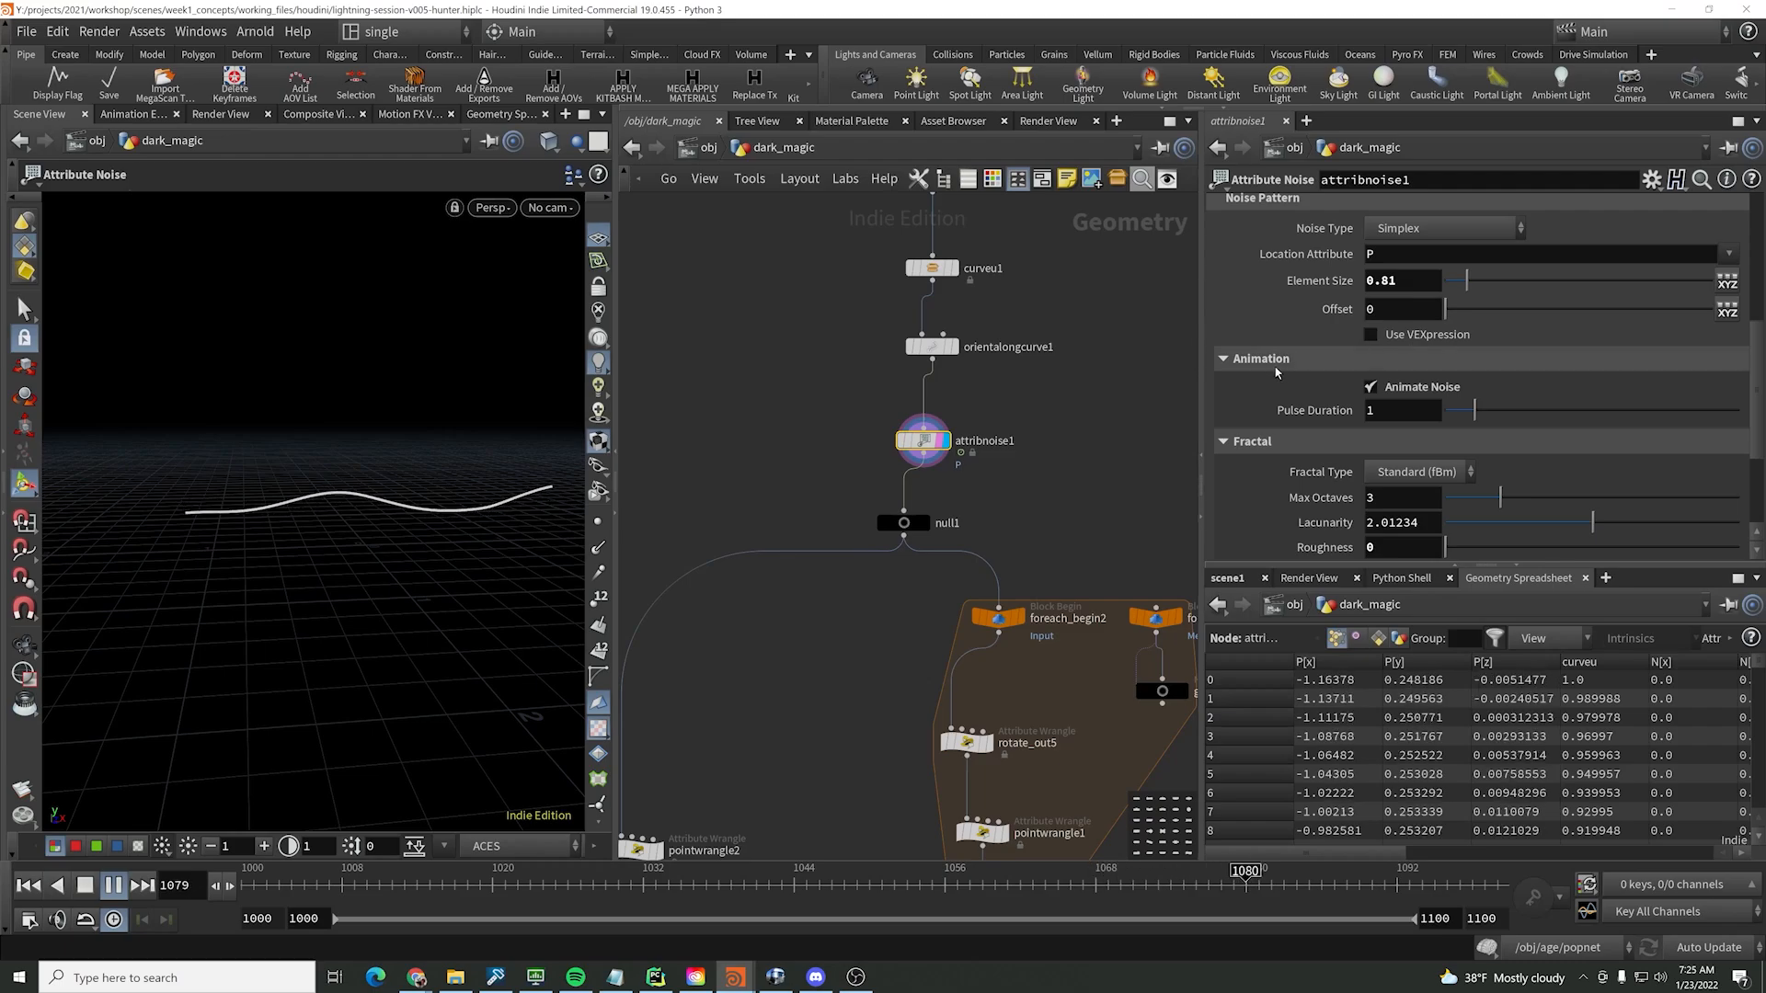
scroll(1276, 371, "up", 4)
scroll(1324, 363, "up", 2)
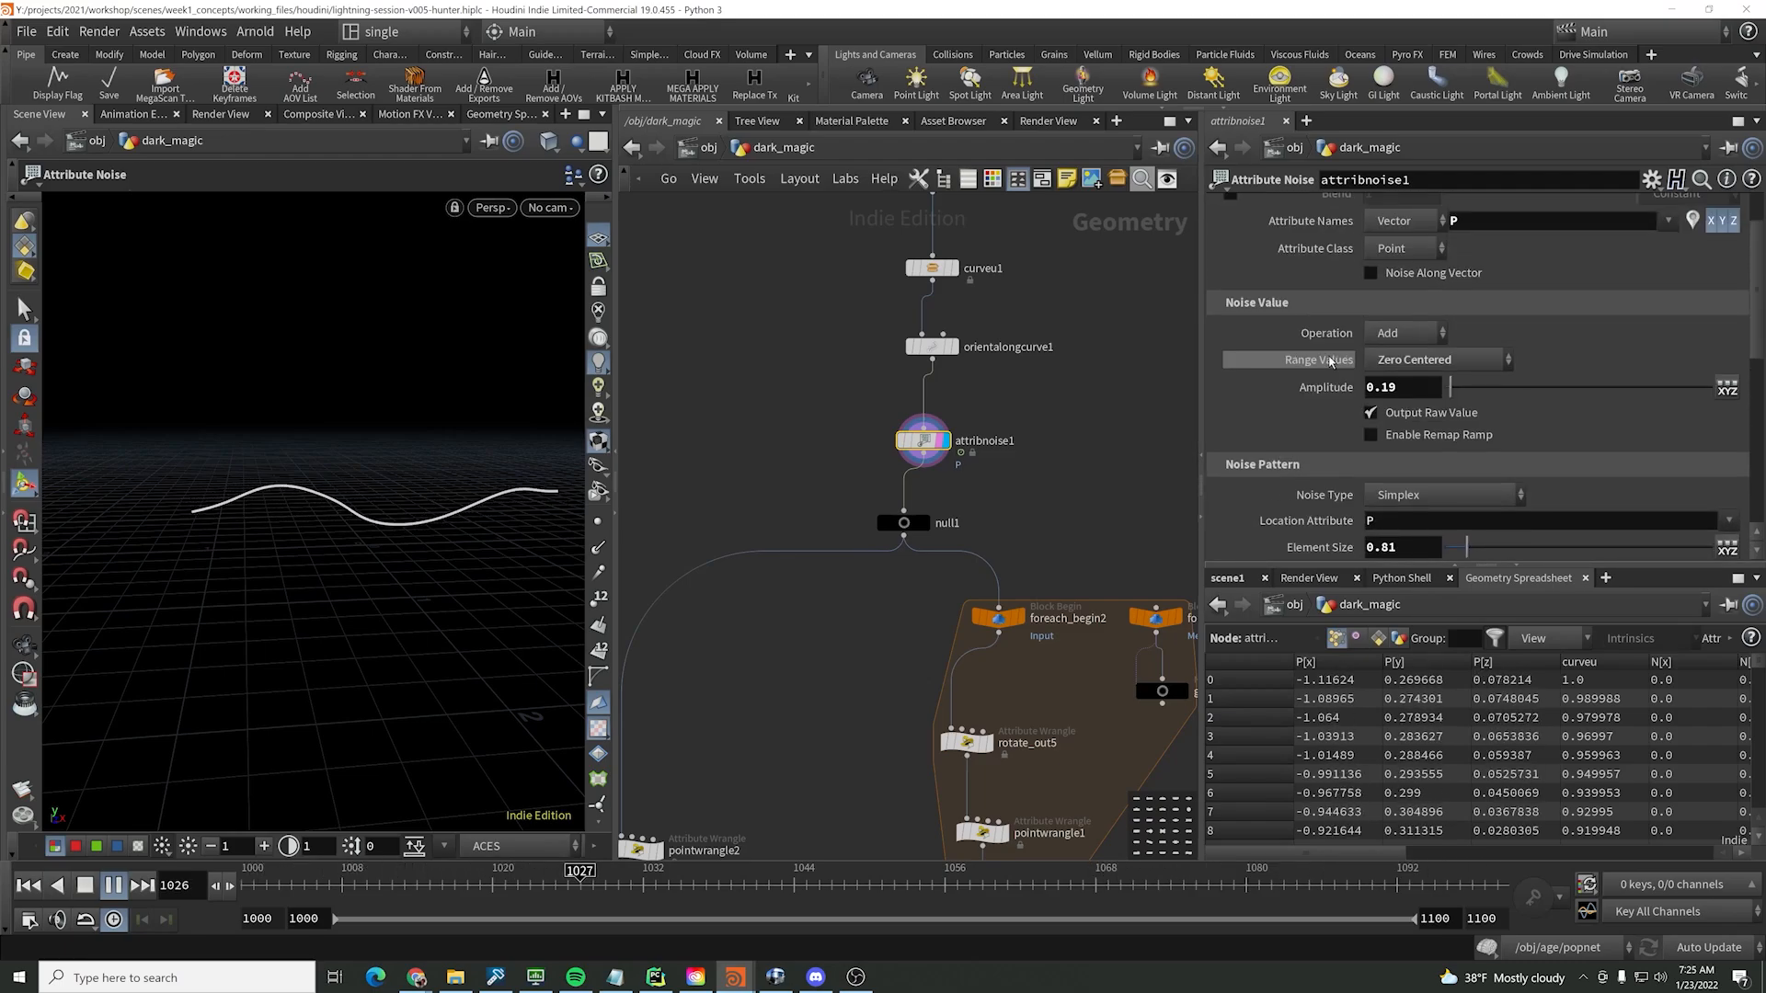
scroll(1306, 373, "down", 2)
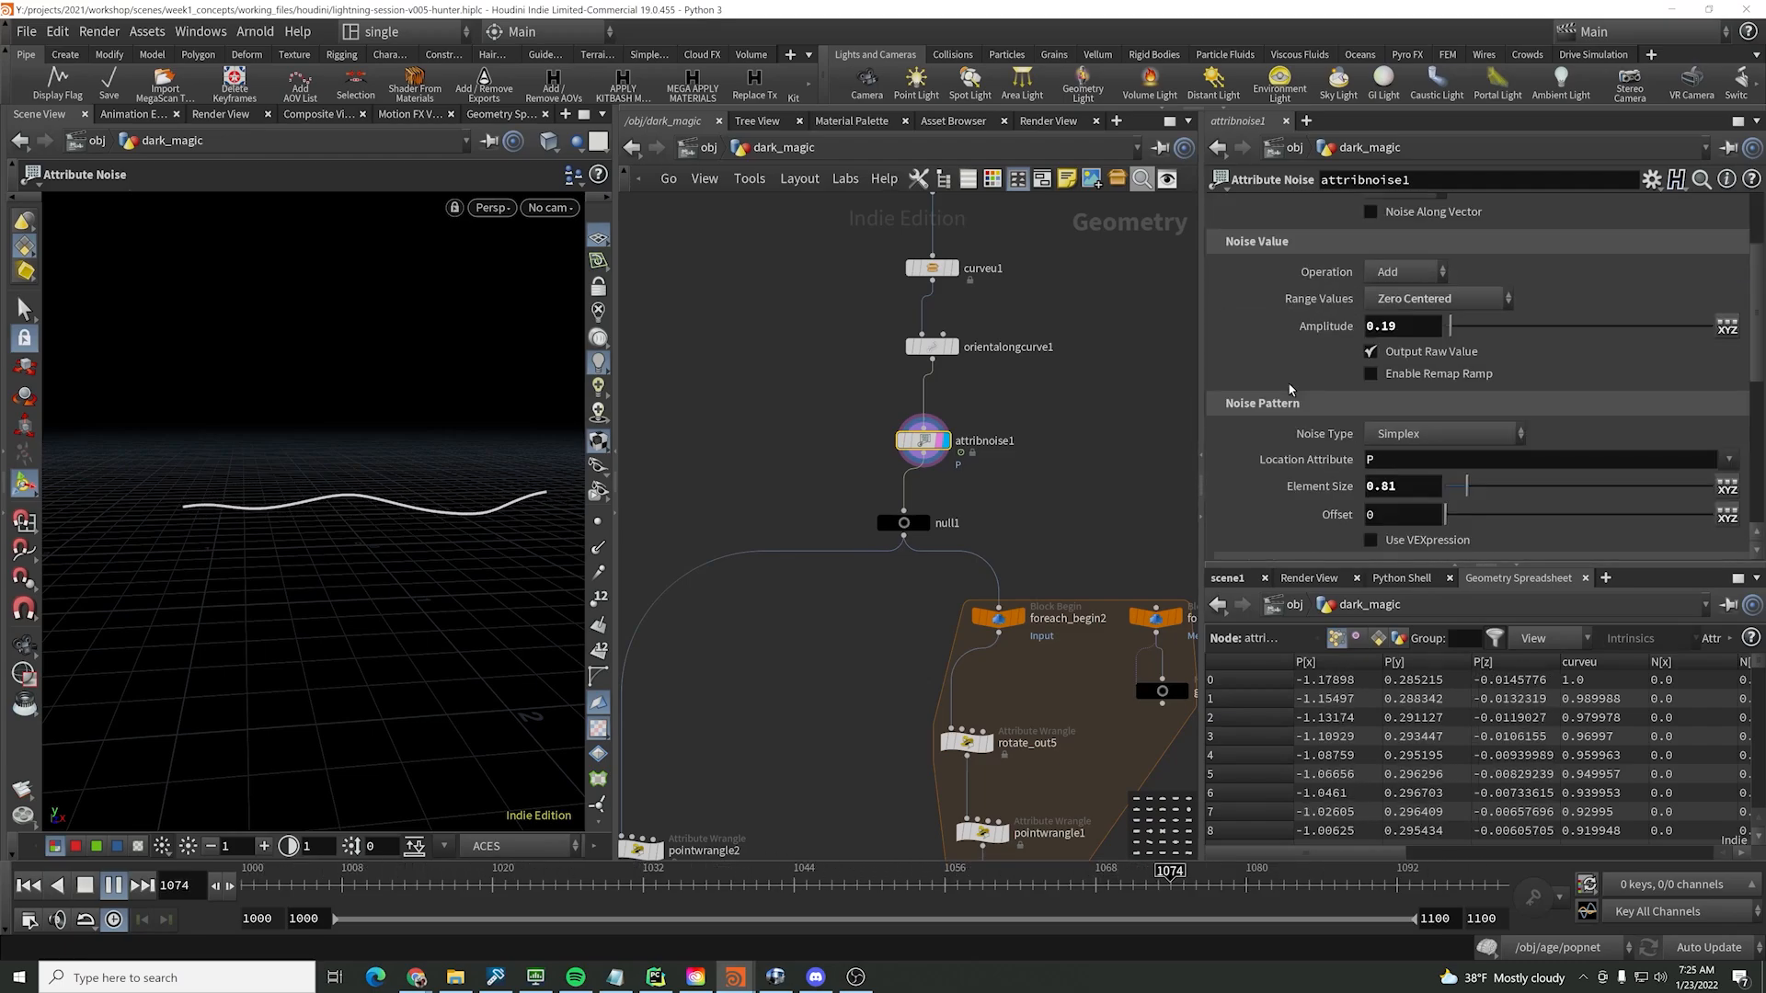
scroll(1288, 382, "down", 4)
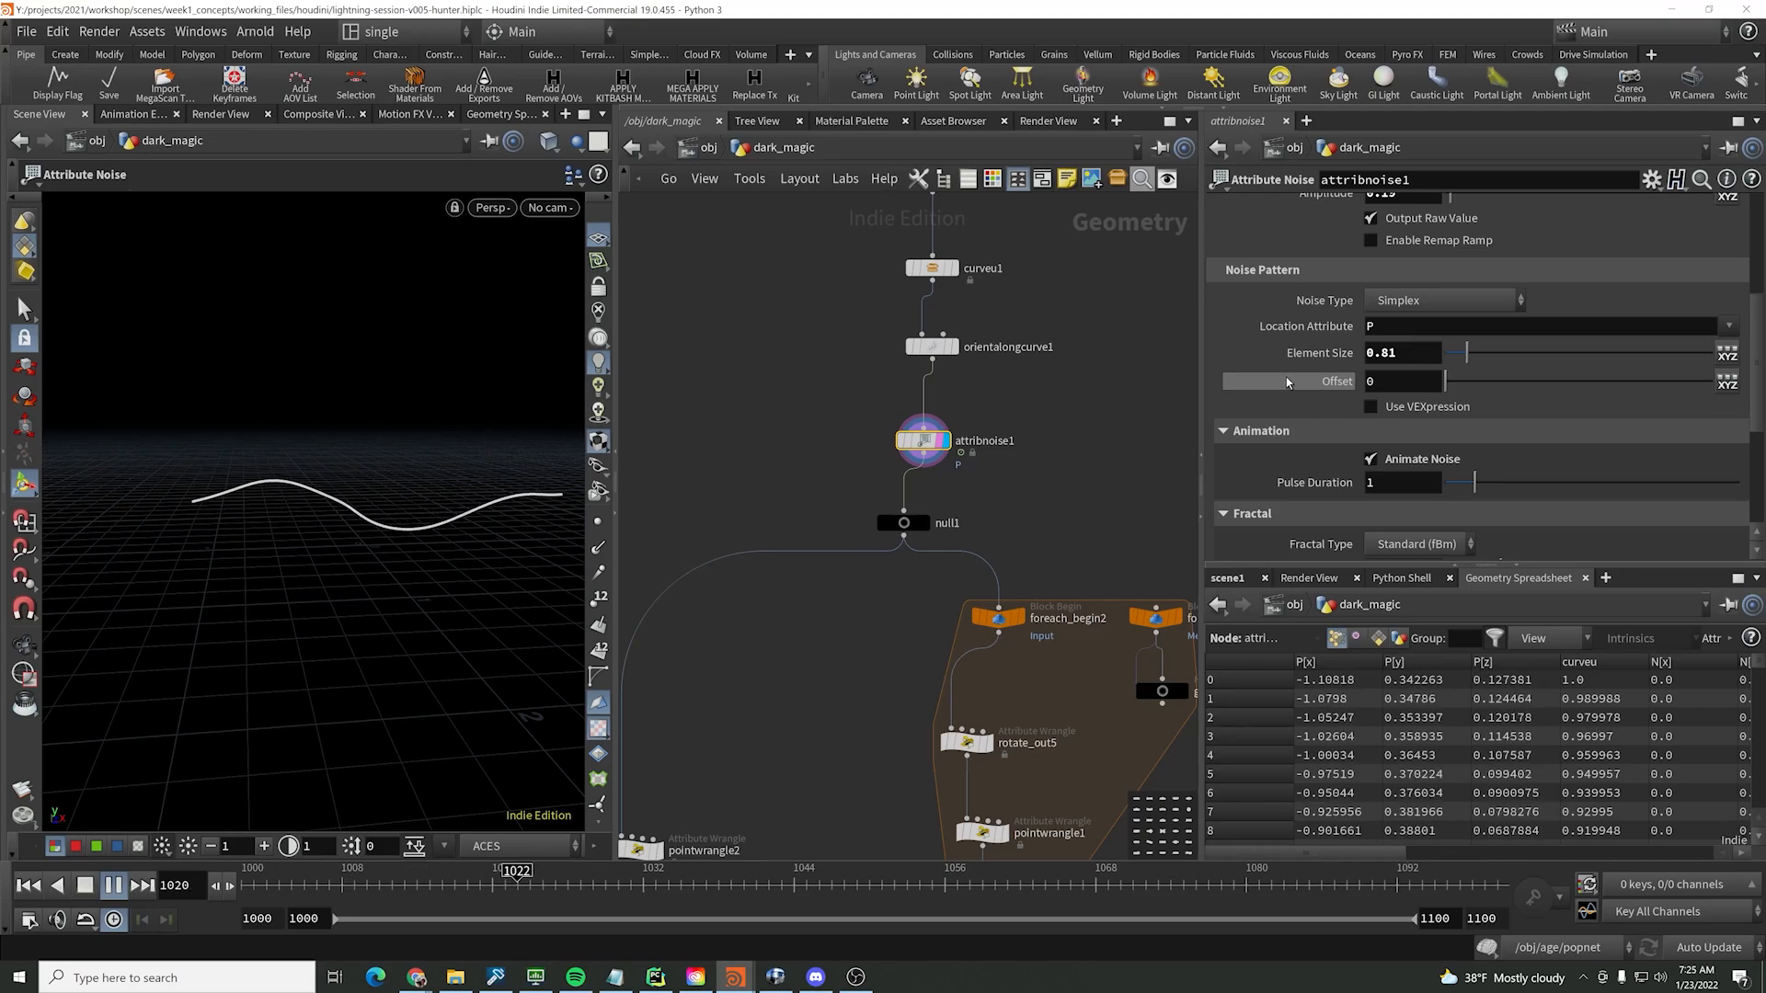
scroll(1287, 383, "down", 2)
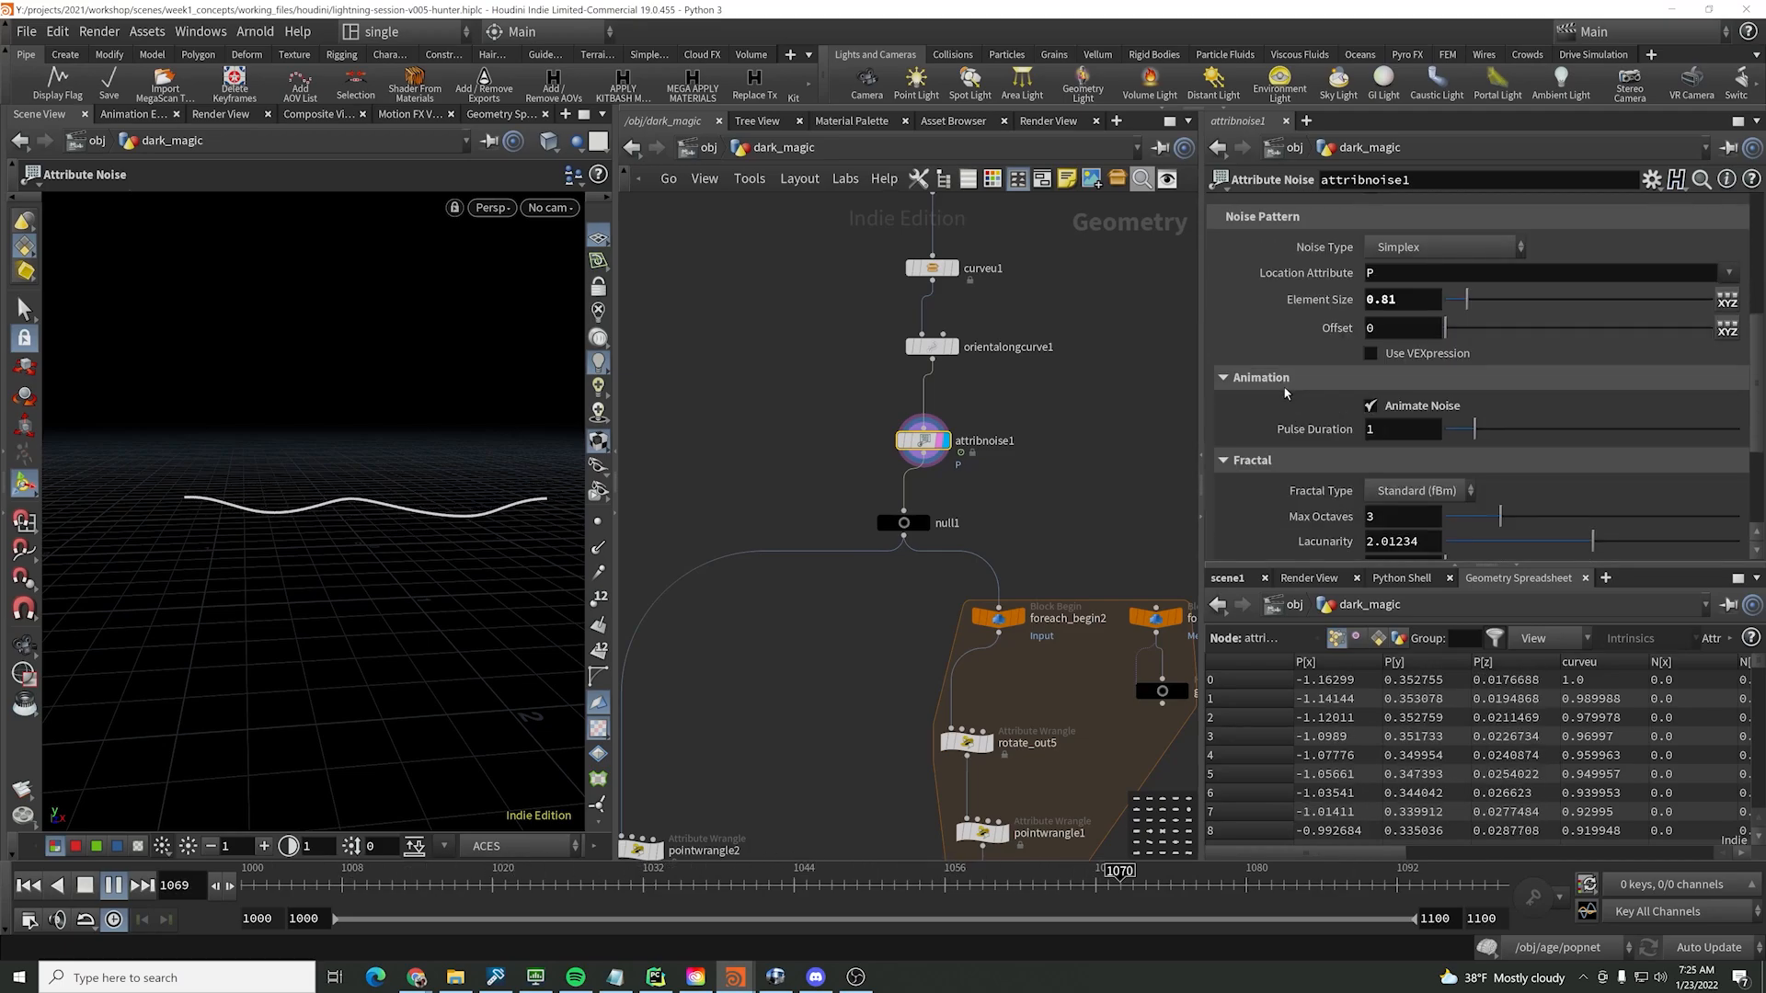
- Enable Use VEXpression in the noise pattern of attribnoise1 and stop the playback
scroll(1288, 386, "up", 5)
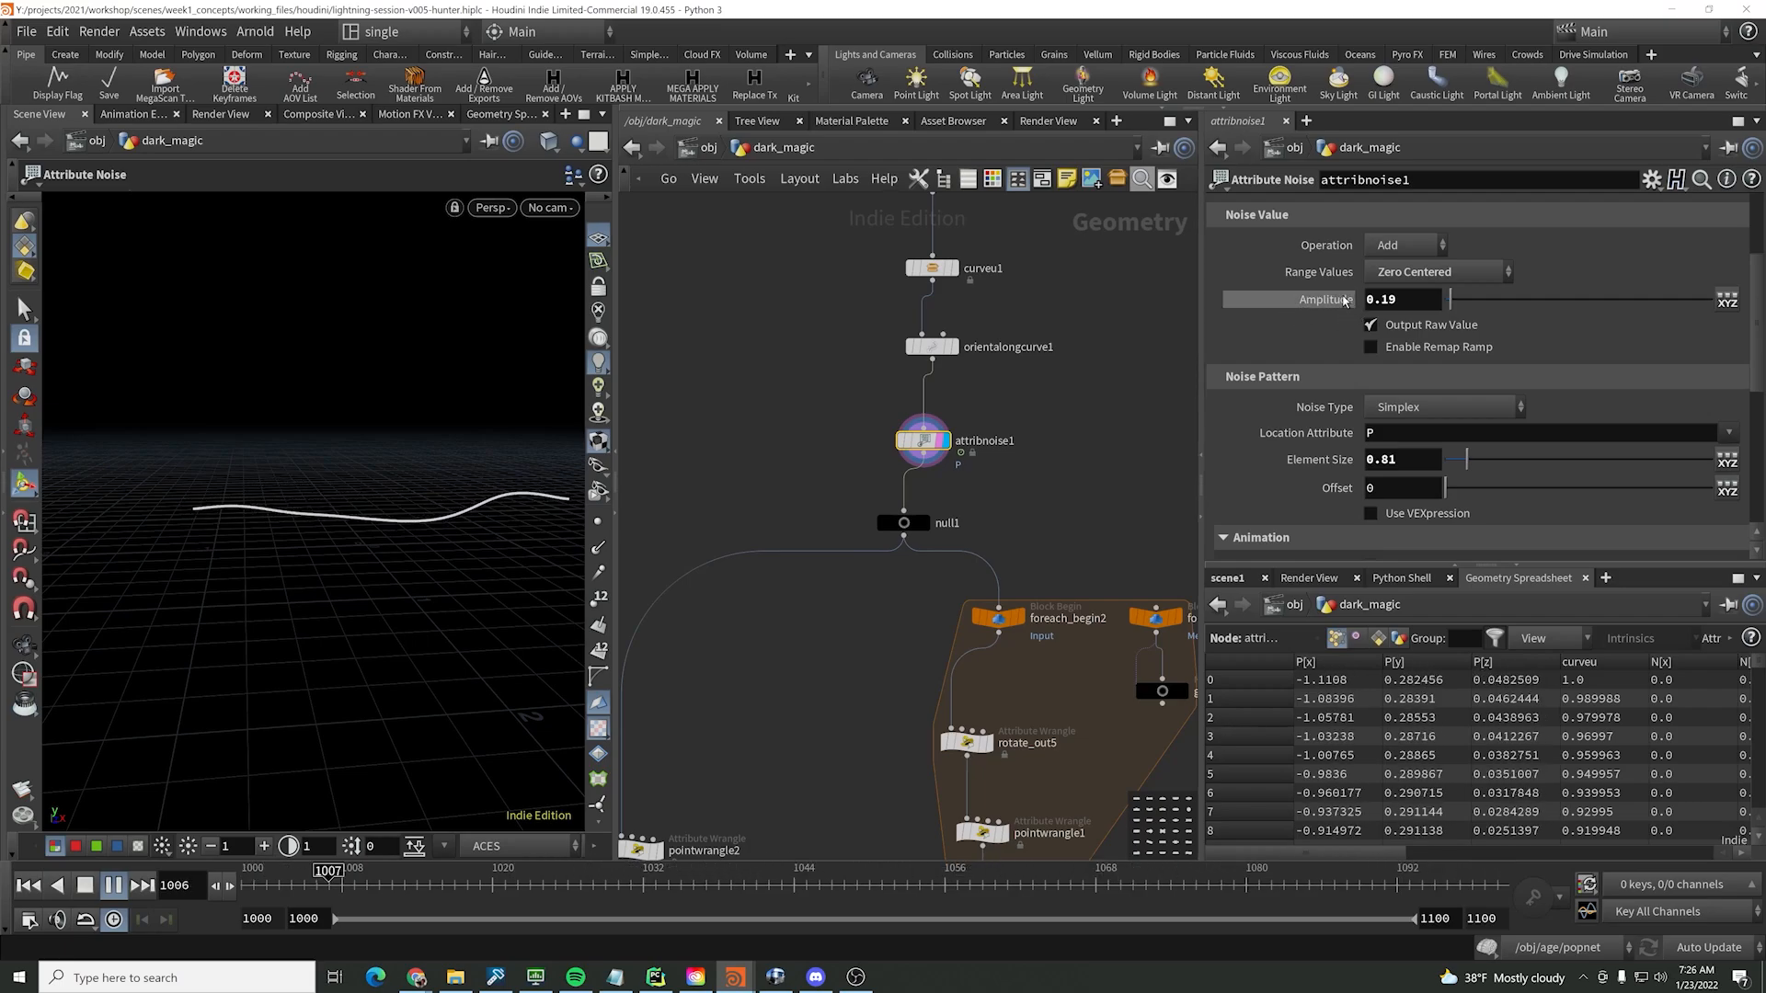
left_click(1371, 514)
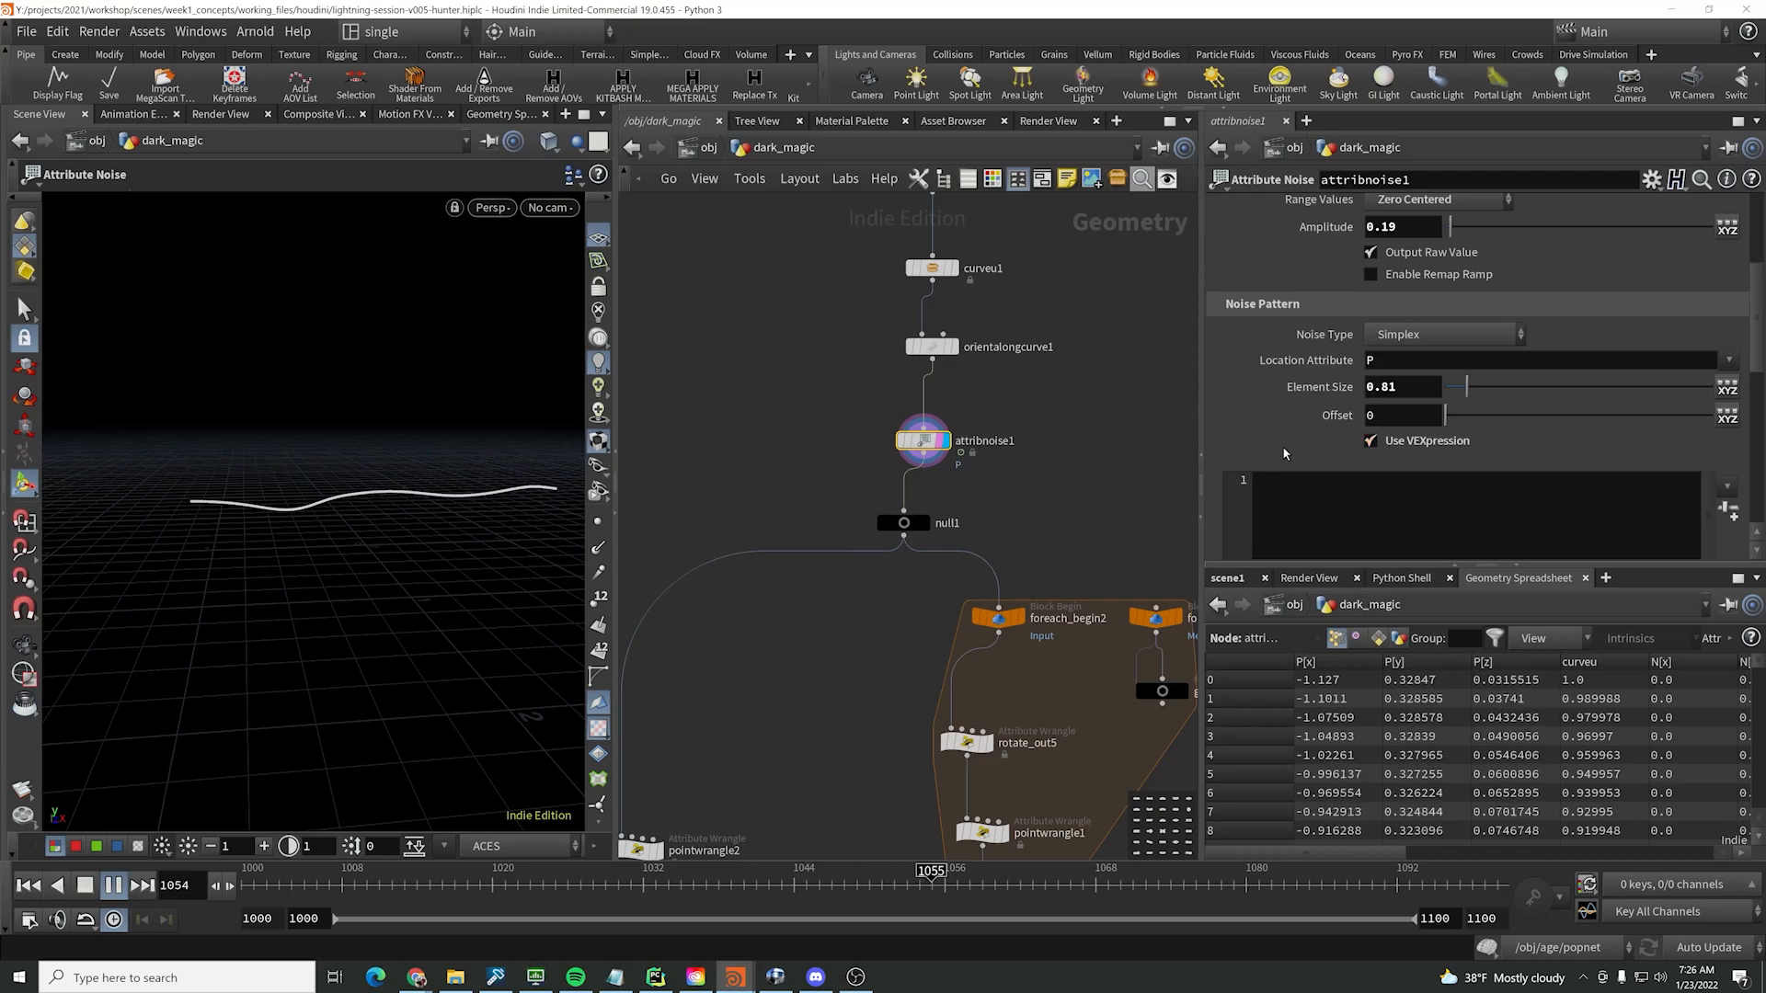
scroll(1284, 453, "down", 1)
left_click(86, 886)
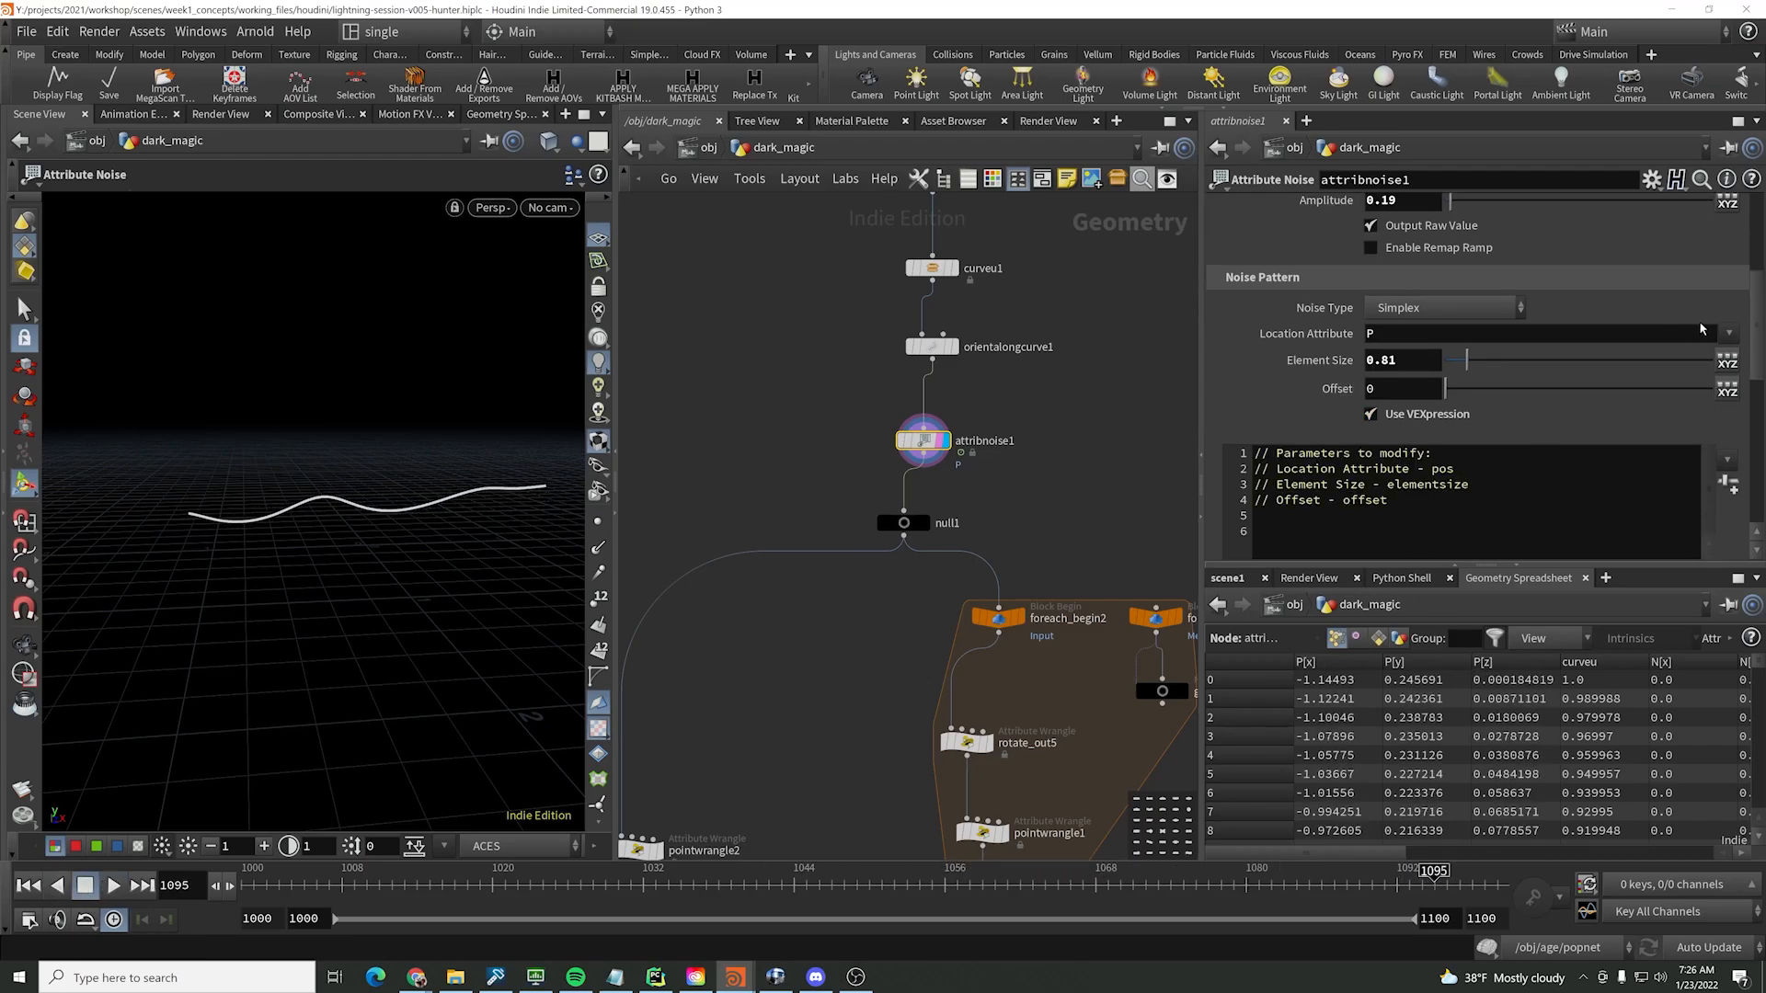
- Examine the commented list of modifiable parameters in the VEXpression code of attribnoise1
left_click(1425, 518)
left_click(1363, 501)
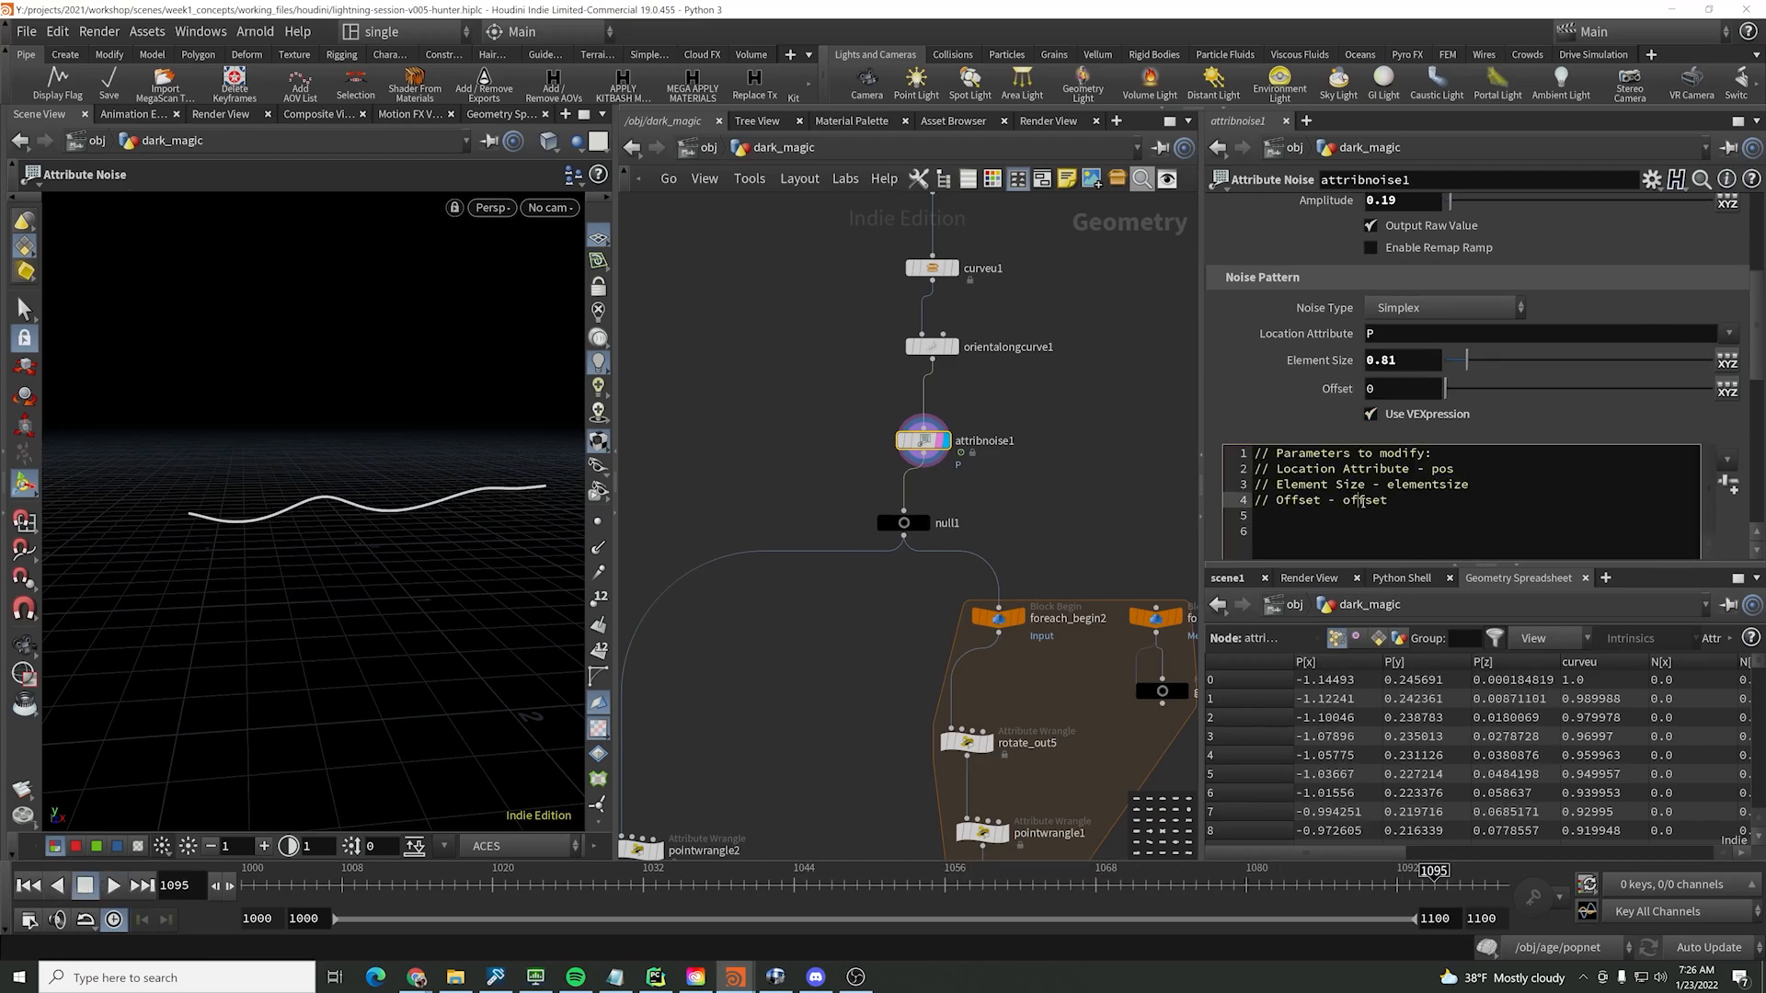
left_click(1228, 475, "shift")
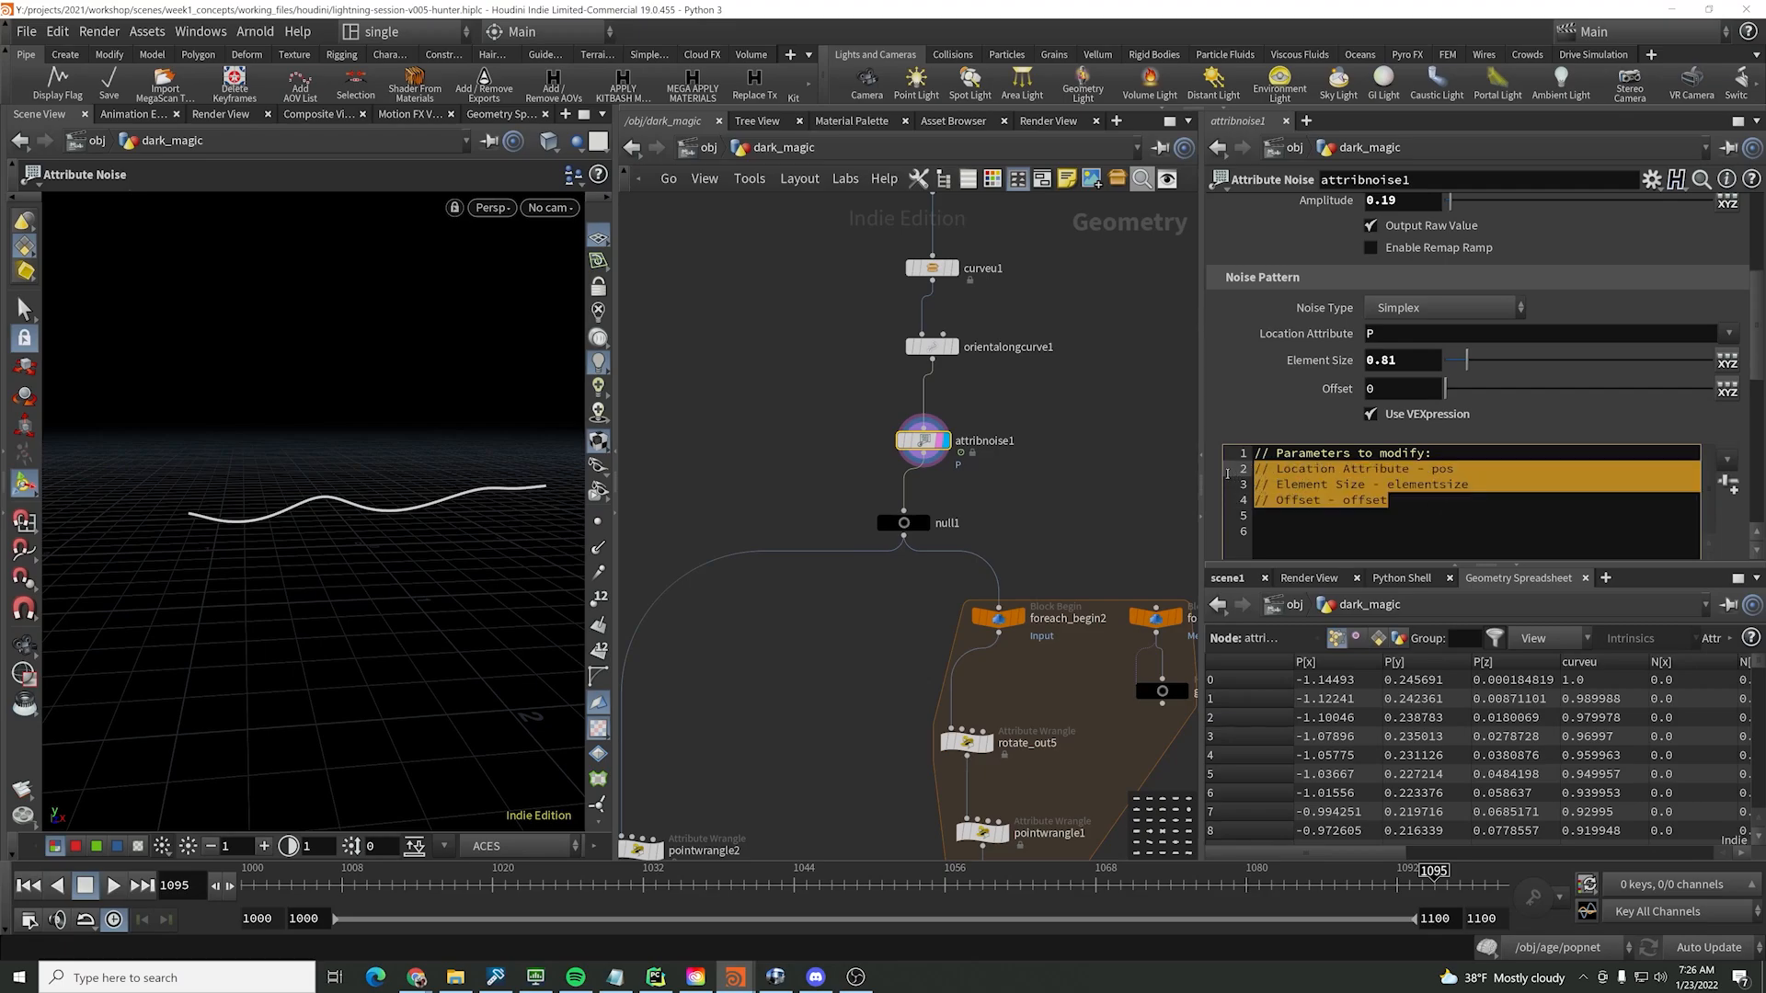
left_click(1373, 456)
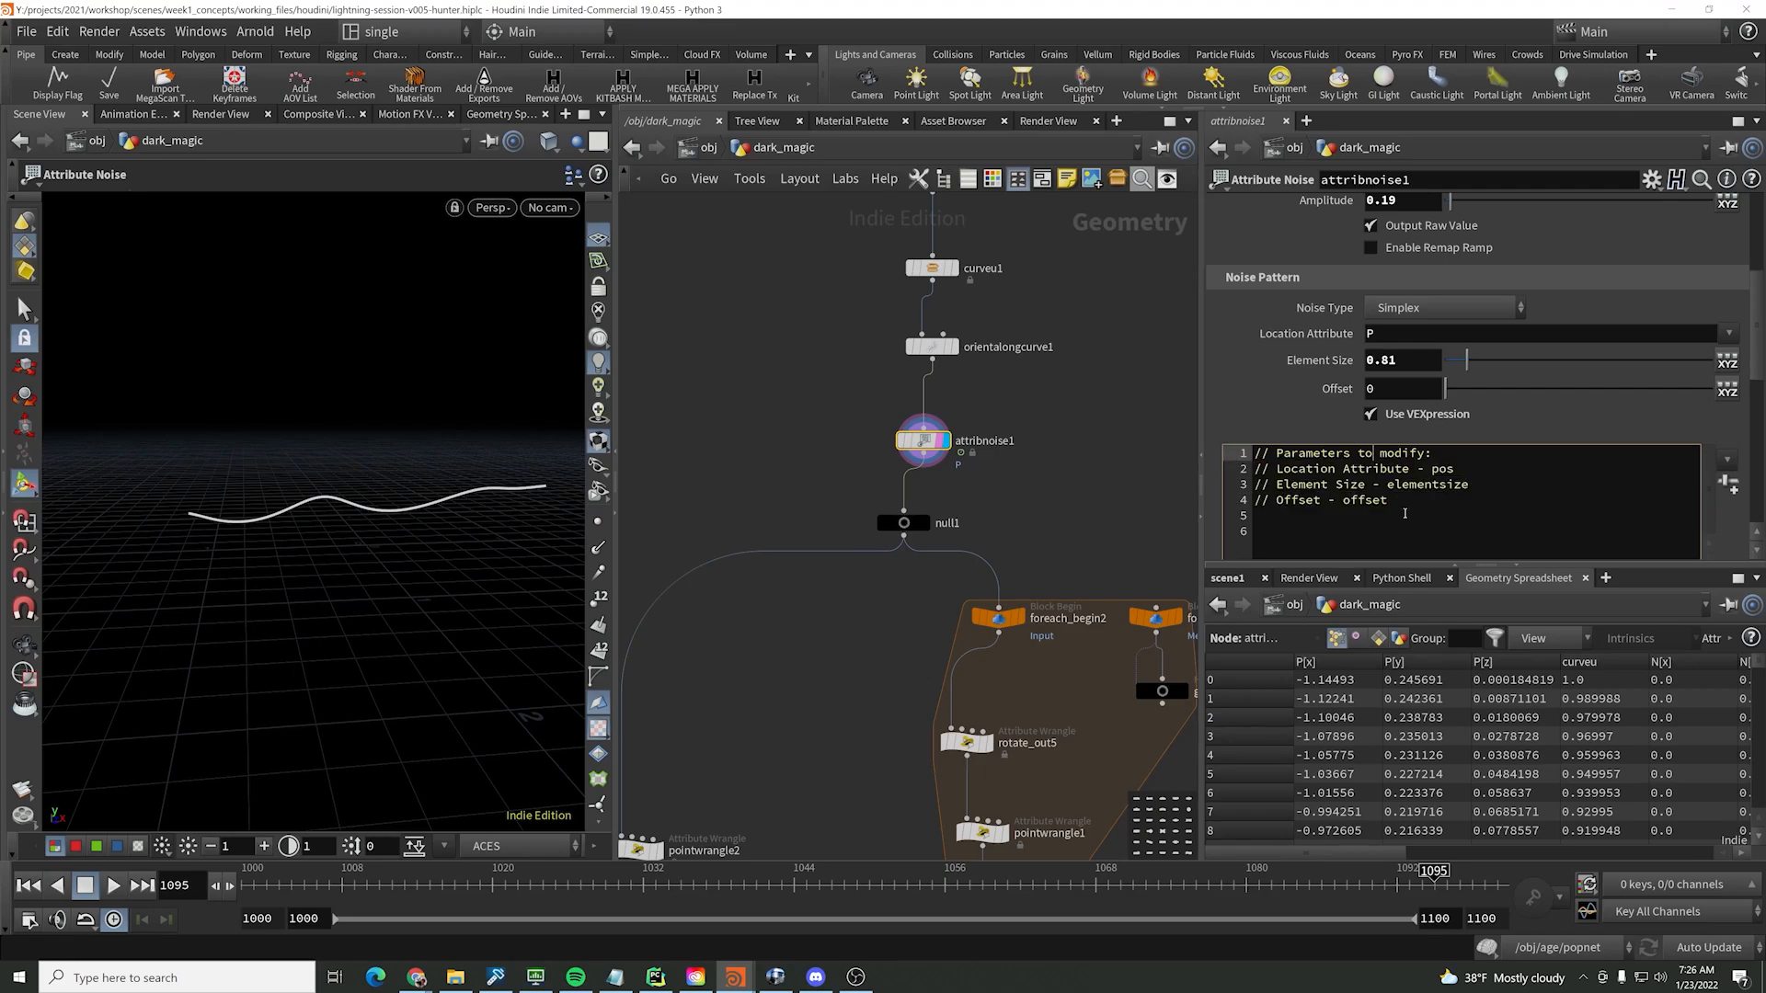
left_click_drag(1405, 513, 1170, 470)
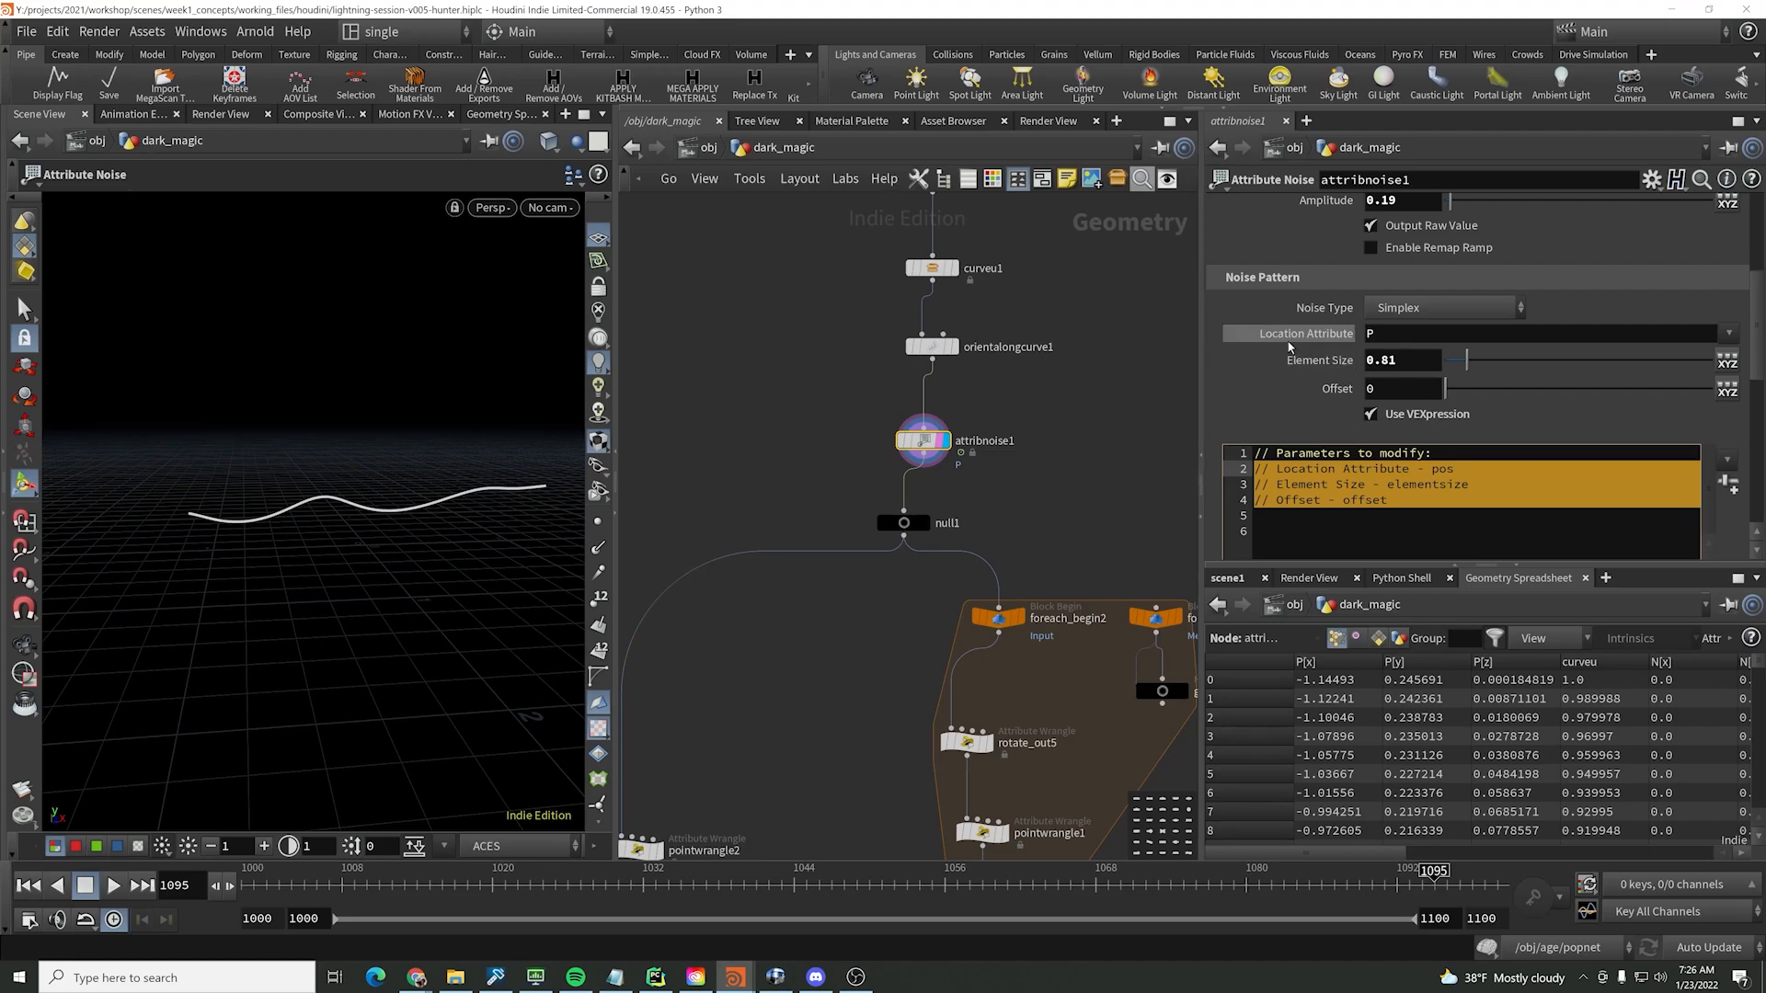
- Turn off Animate Noise on attribnoise1
scroll(1279, 345, "down", 2)
scroll(1278, 342, "down", 2)
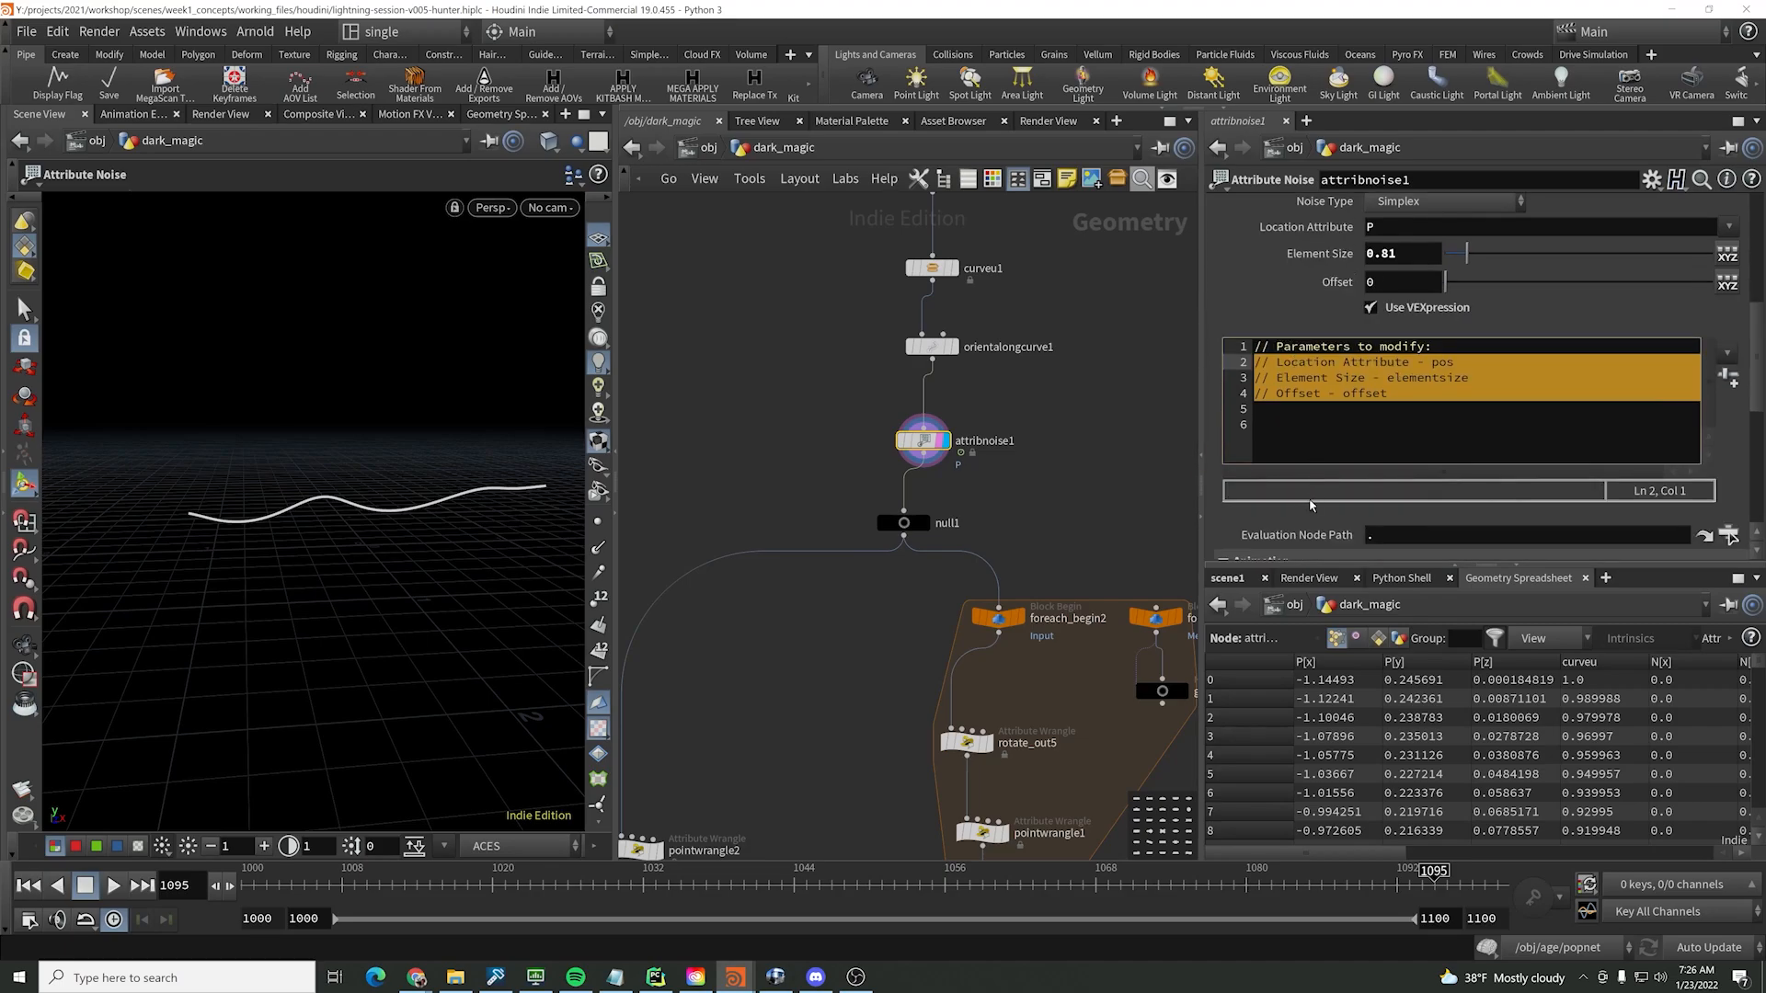
scroll(1310, 505, "down", 4)
left_click(1372, 483)
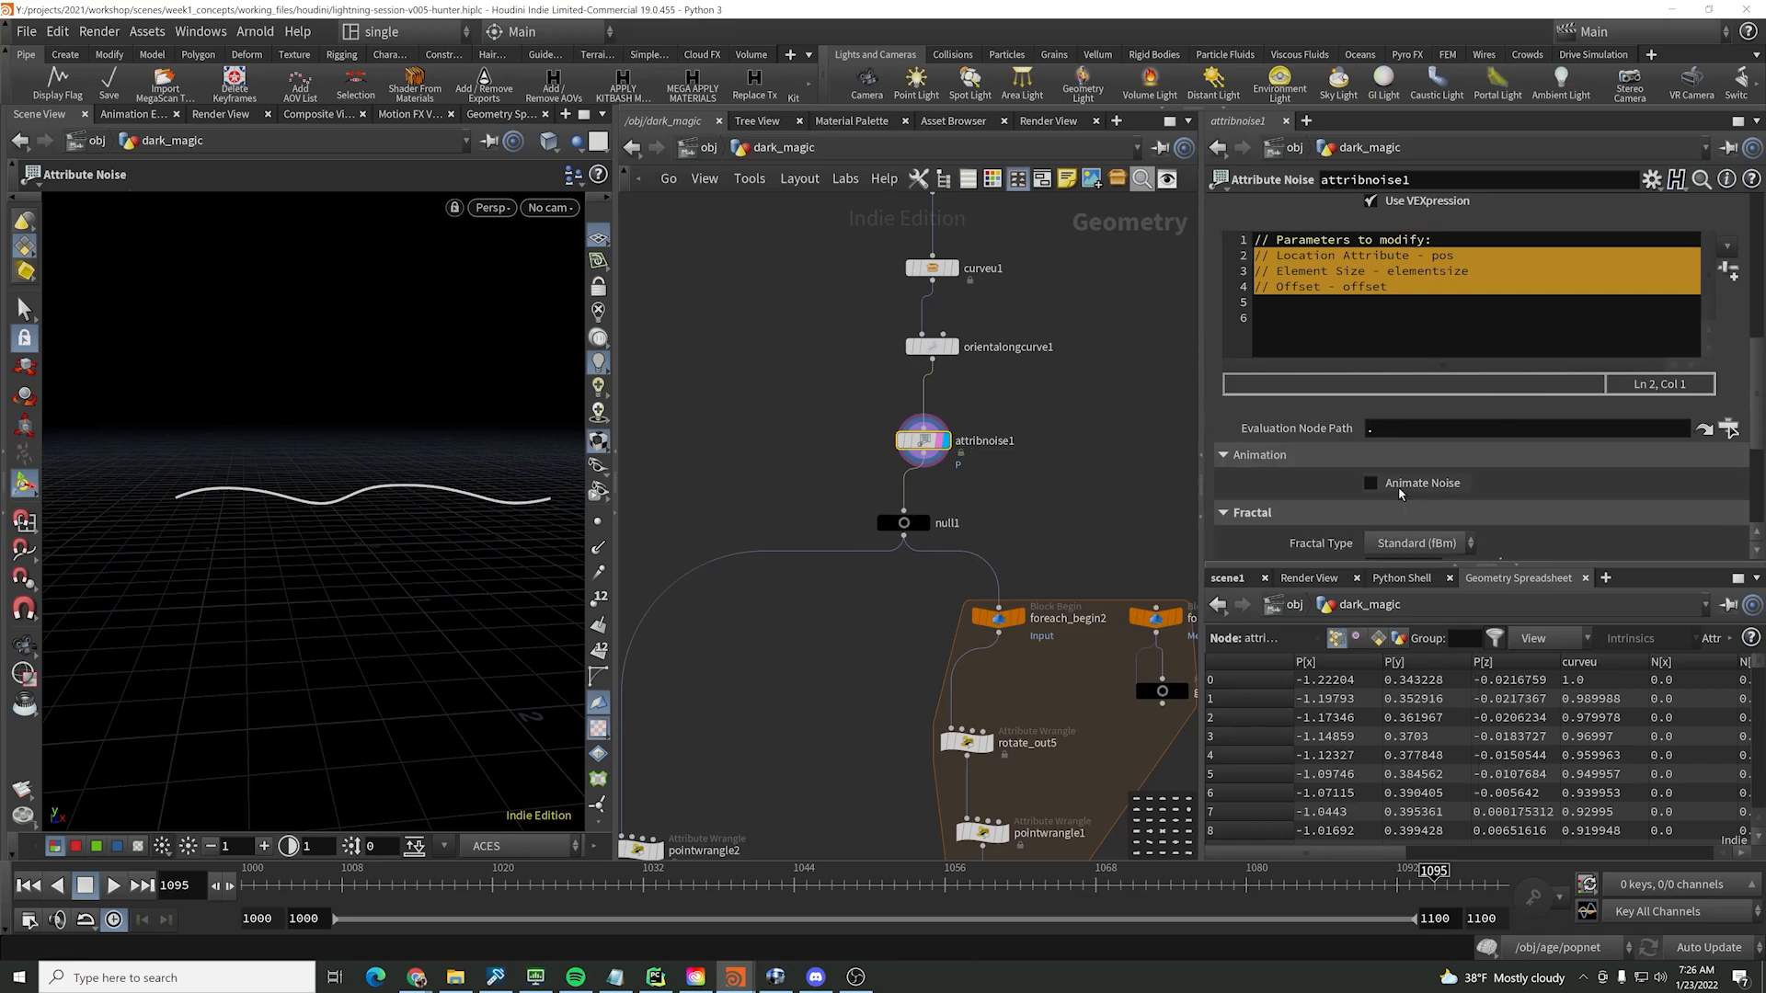
left_click(1402, 306)
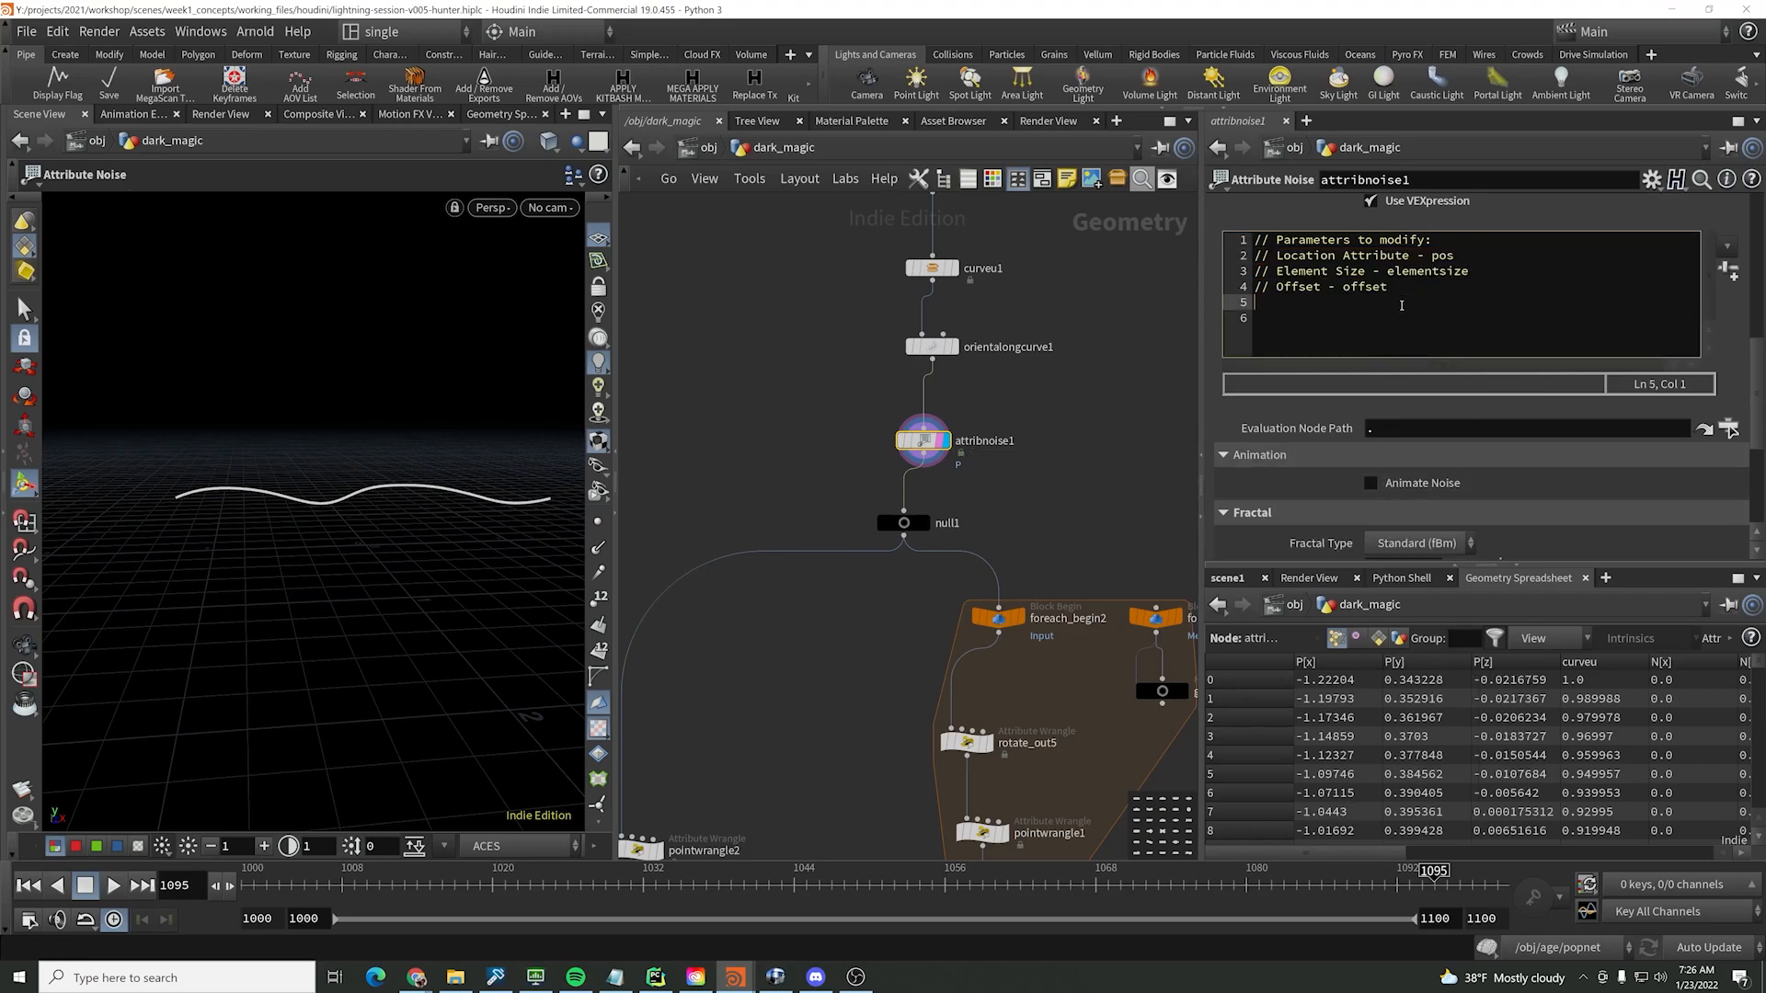
key("Return")
type("offset.x += @Time/30;")
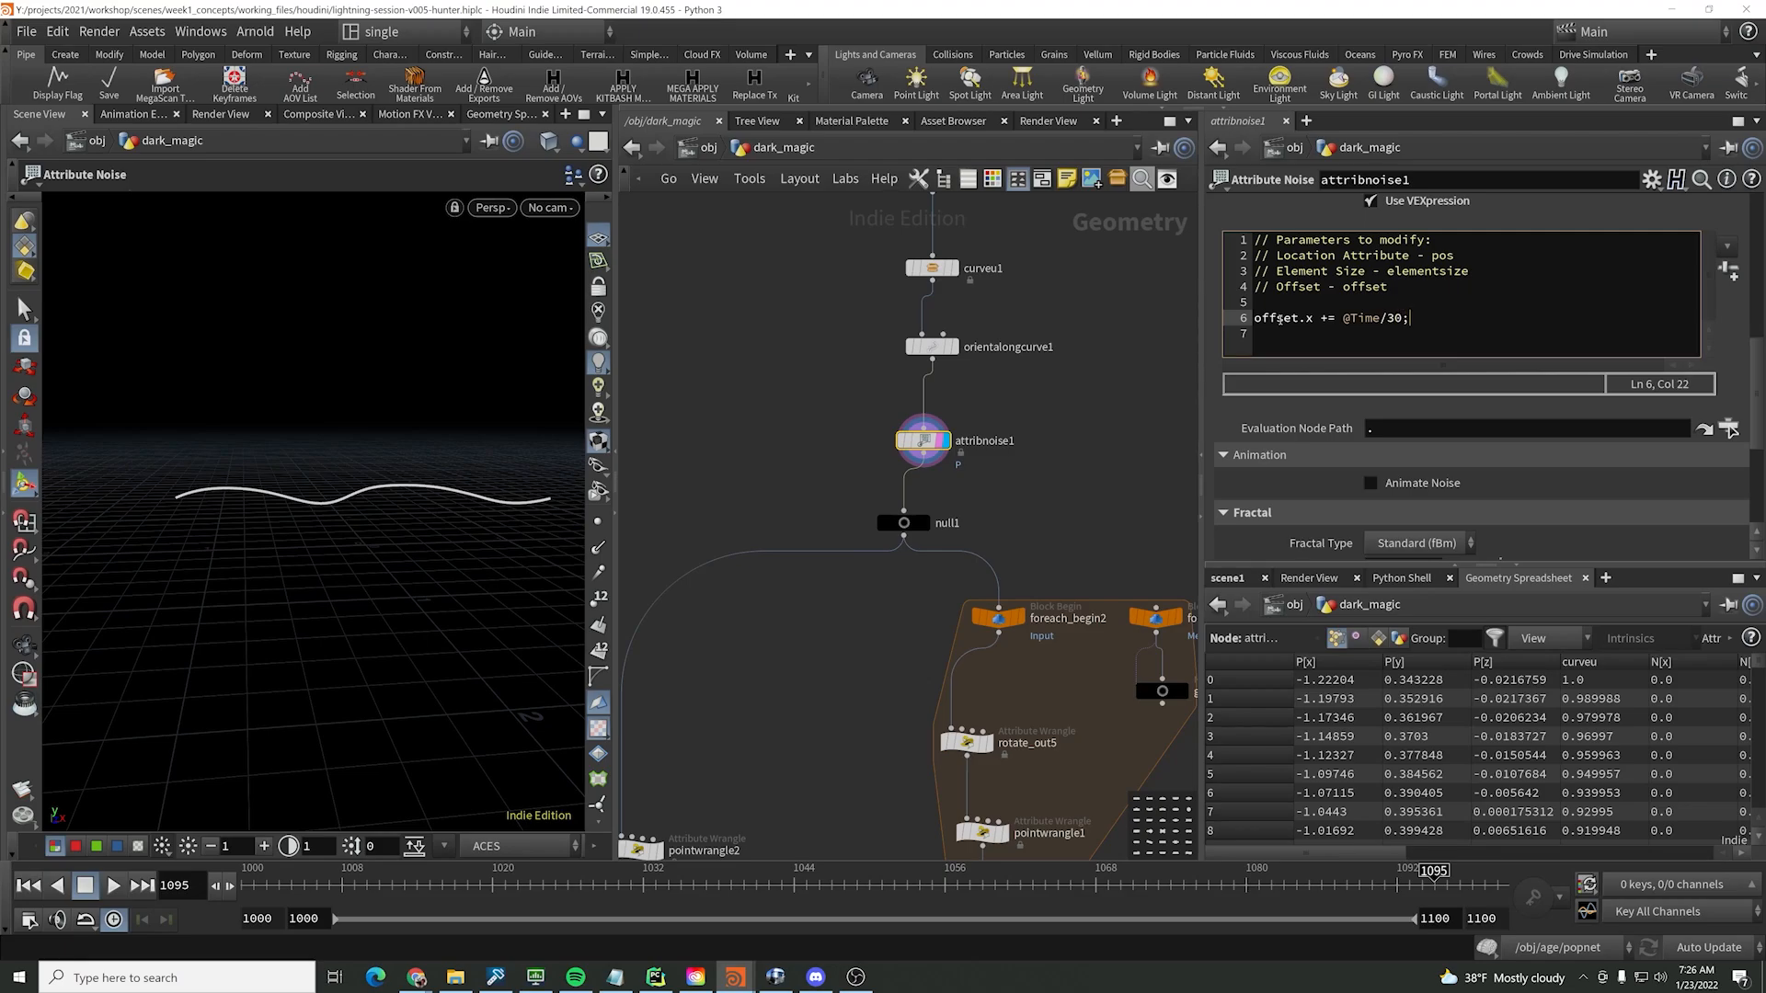
left_click_drag(295, 890, 1483, 890)
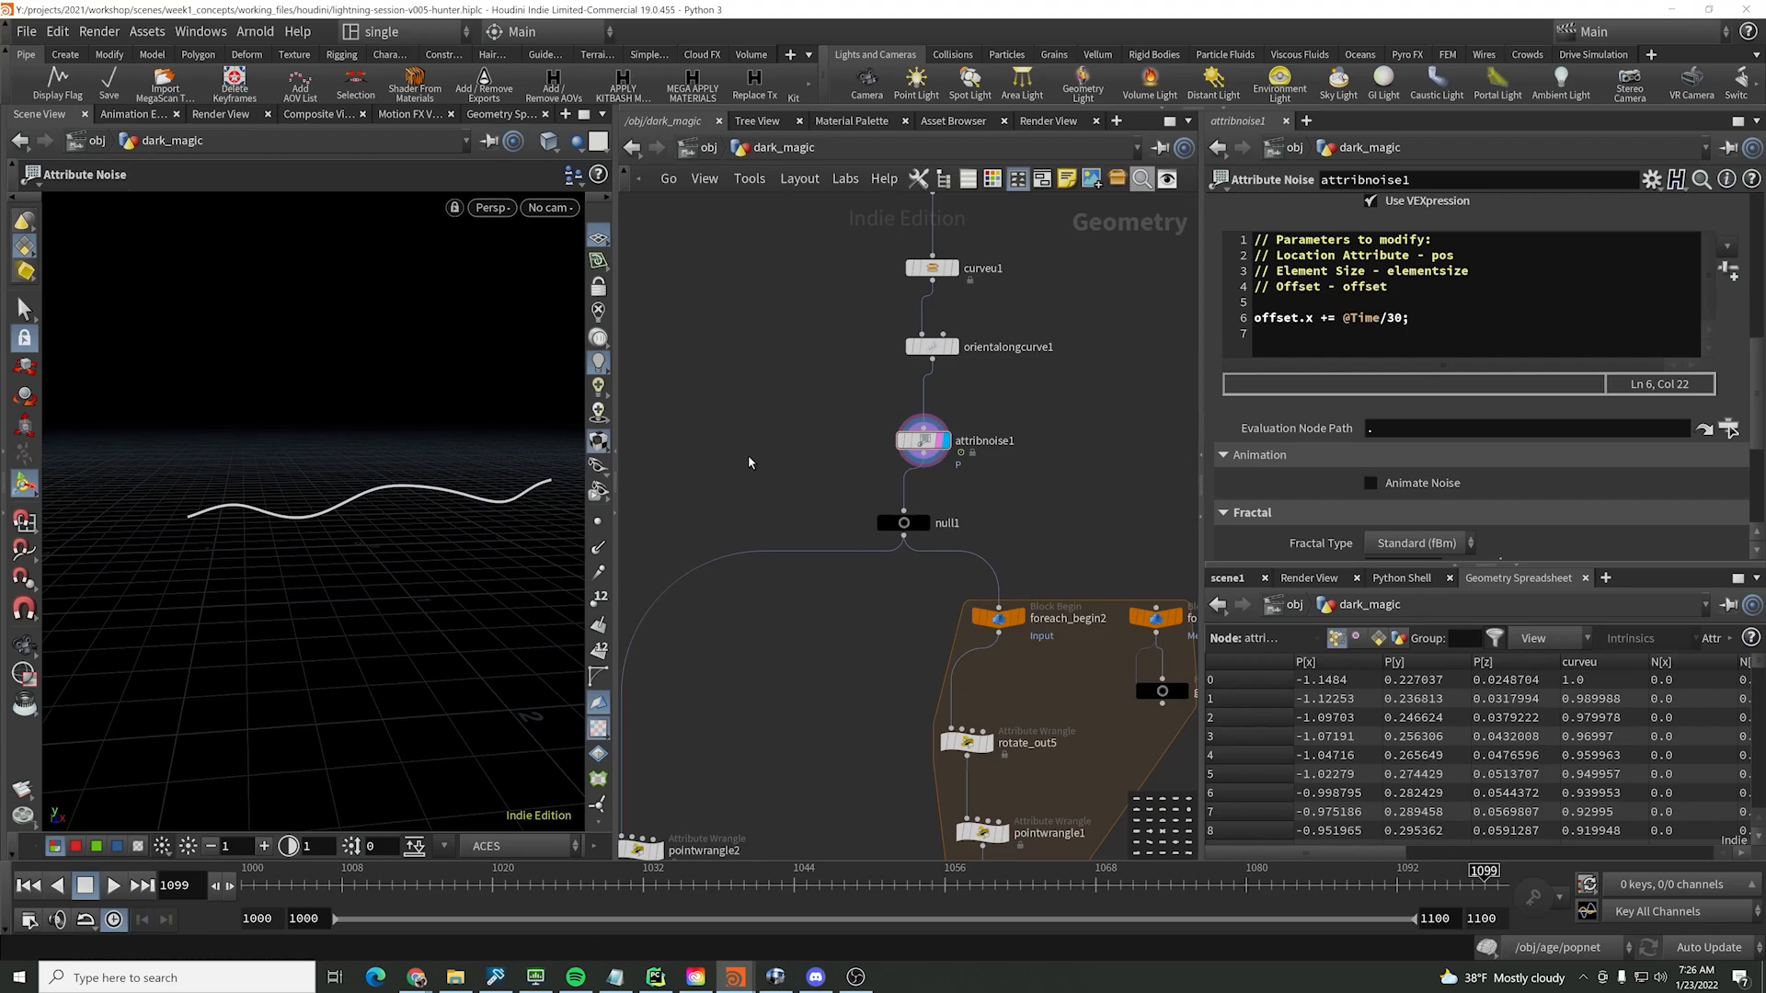
left_click(1385, 318)
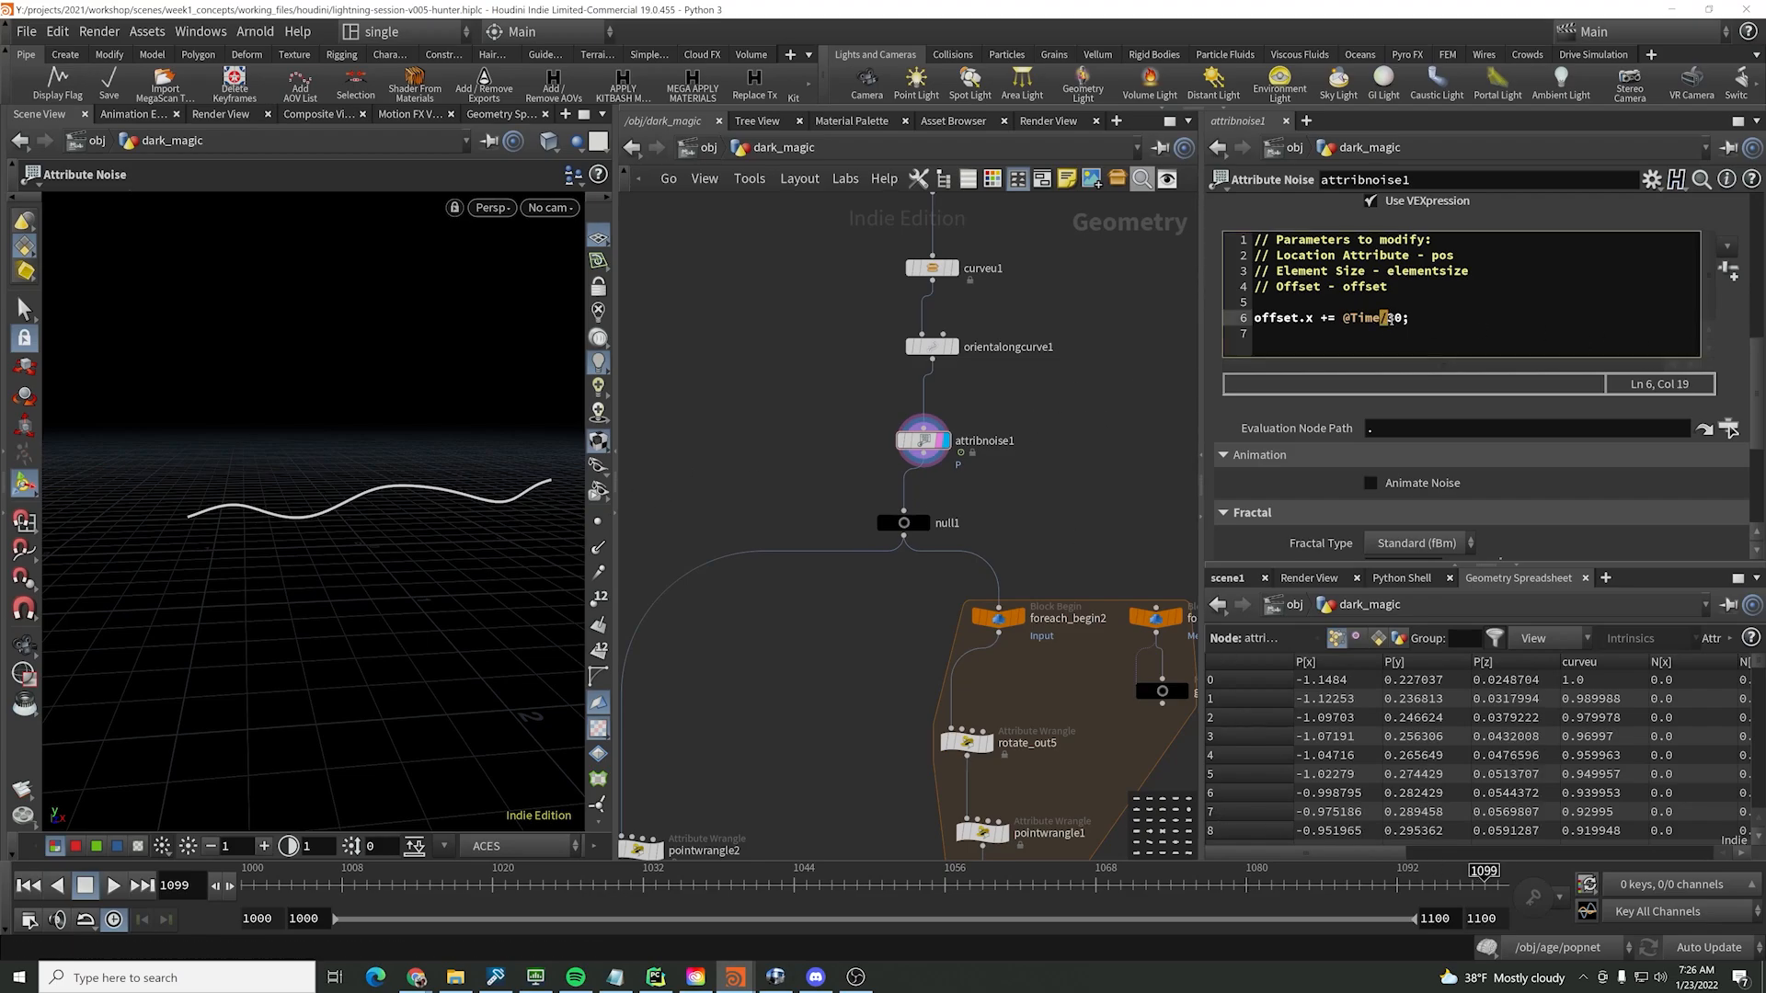
left_click(1397, 318)
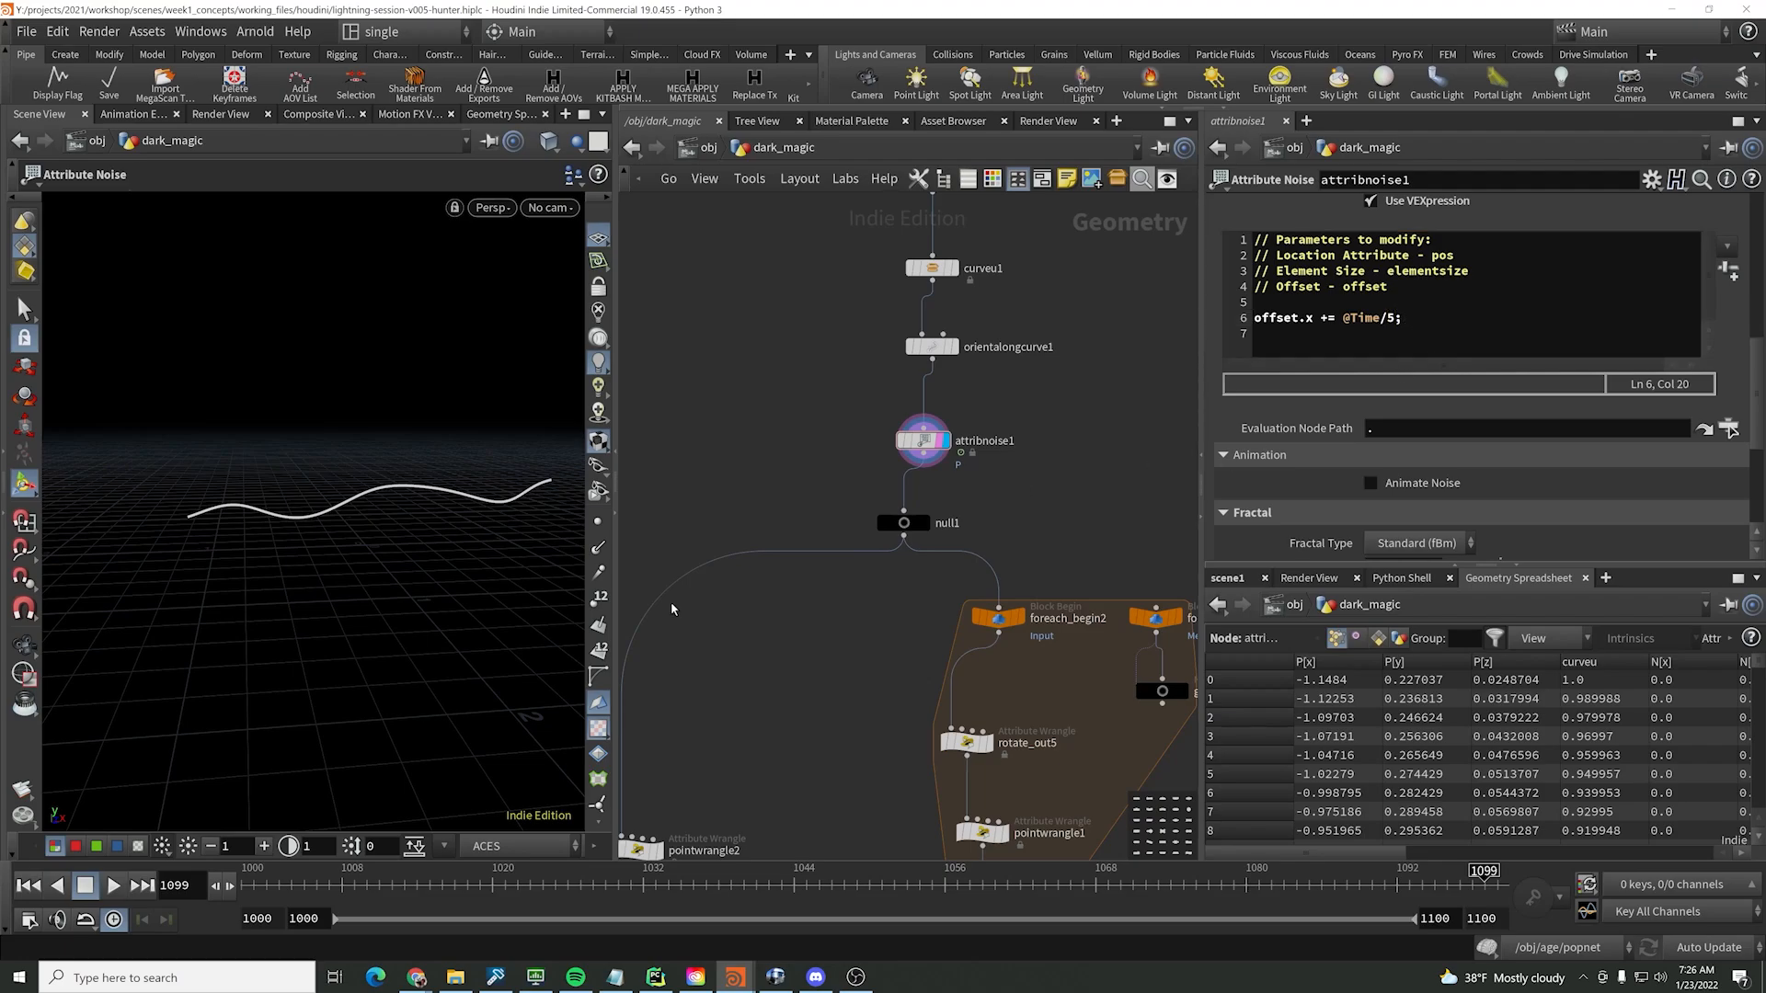
left_click(113, 885)
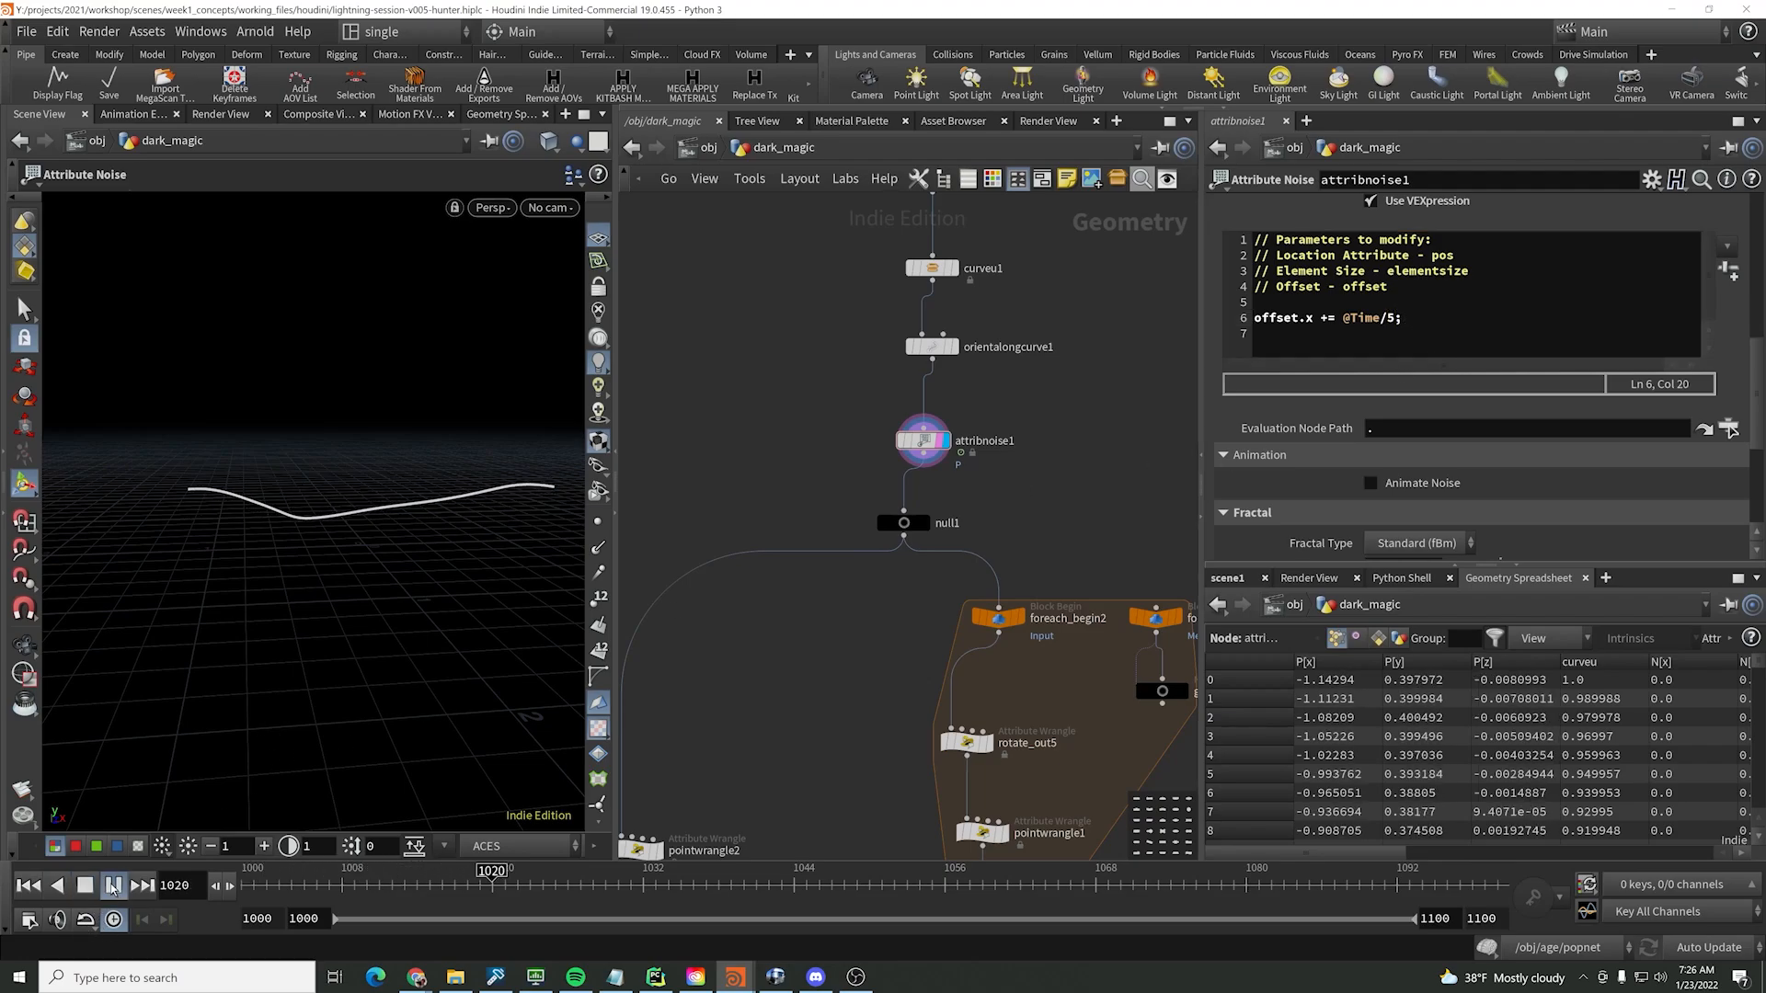
left_click(86, 885)
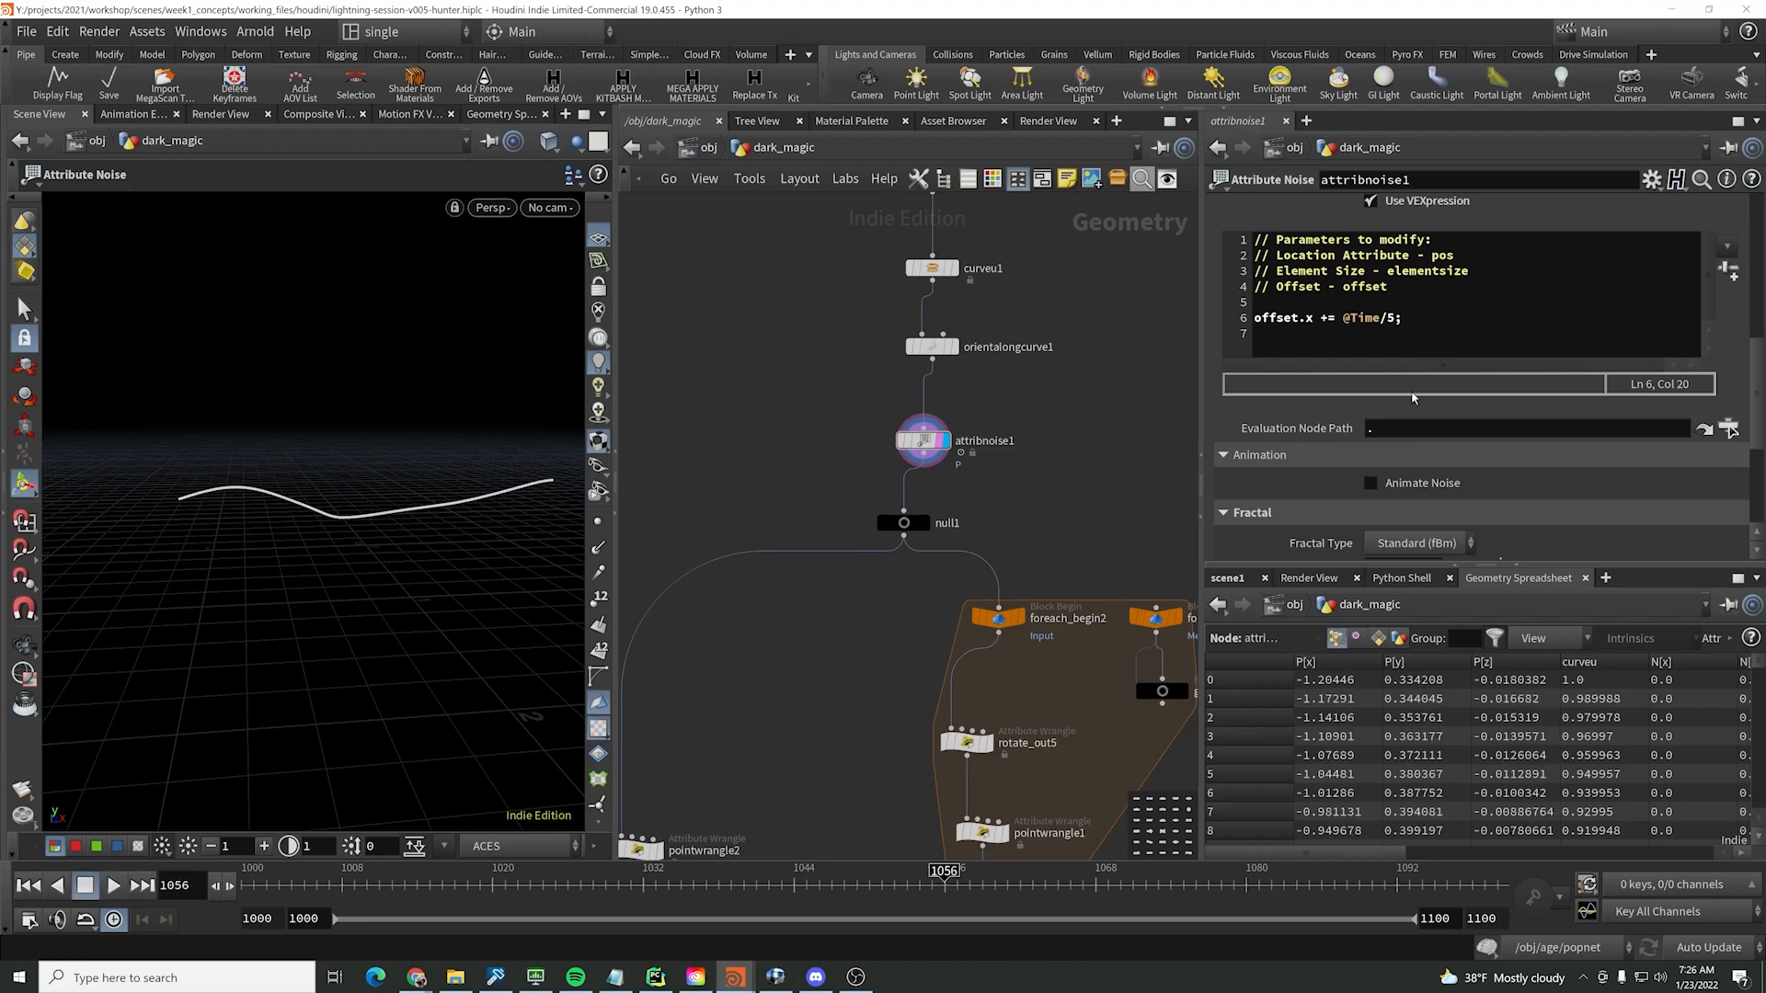
left_click(1394, 319)
type("*")
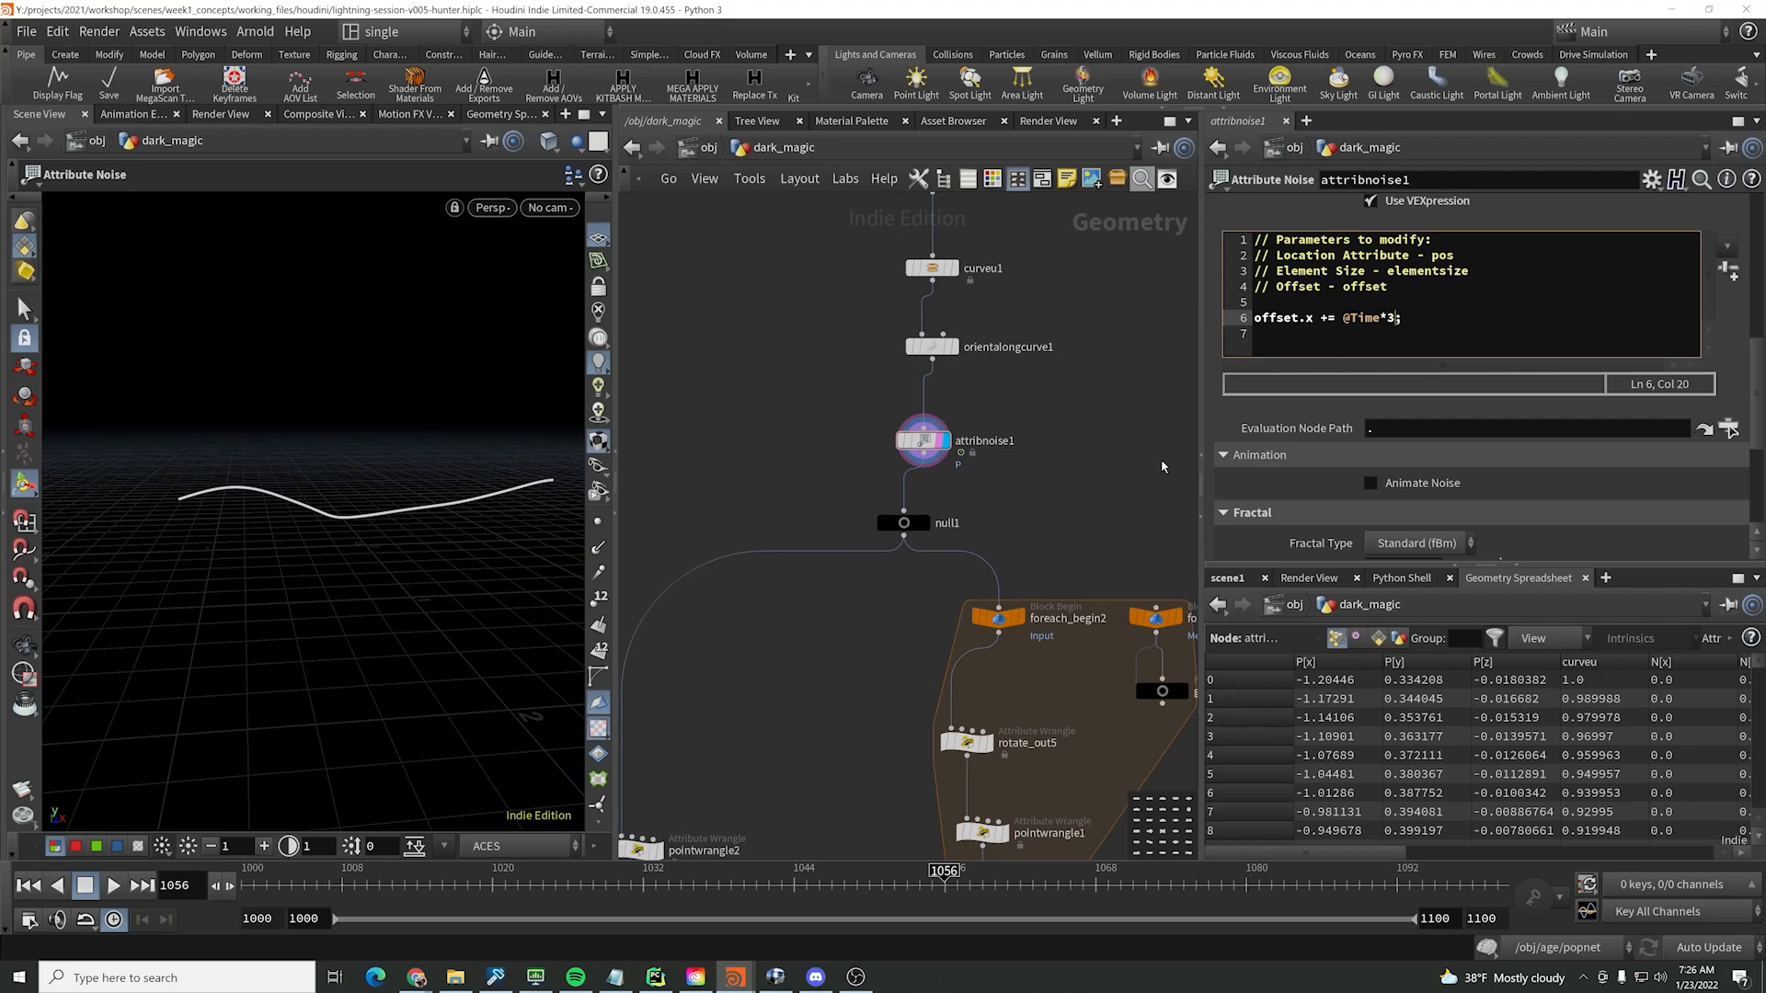
left_click(114, 885)
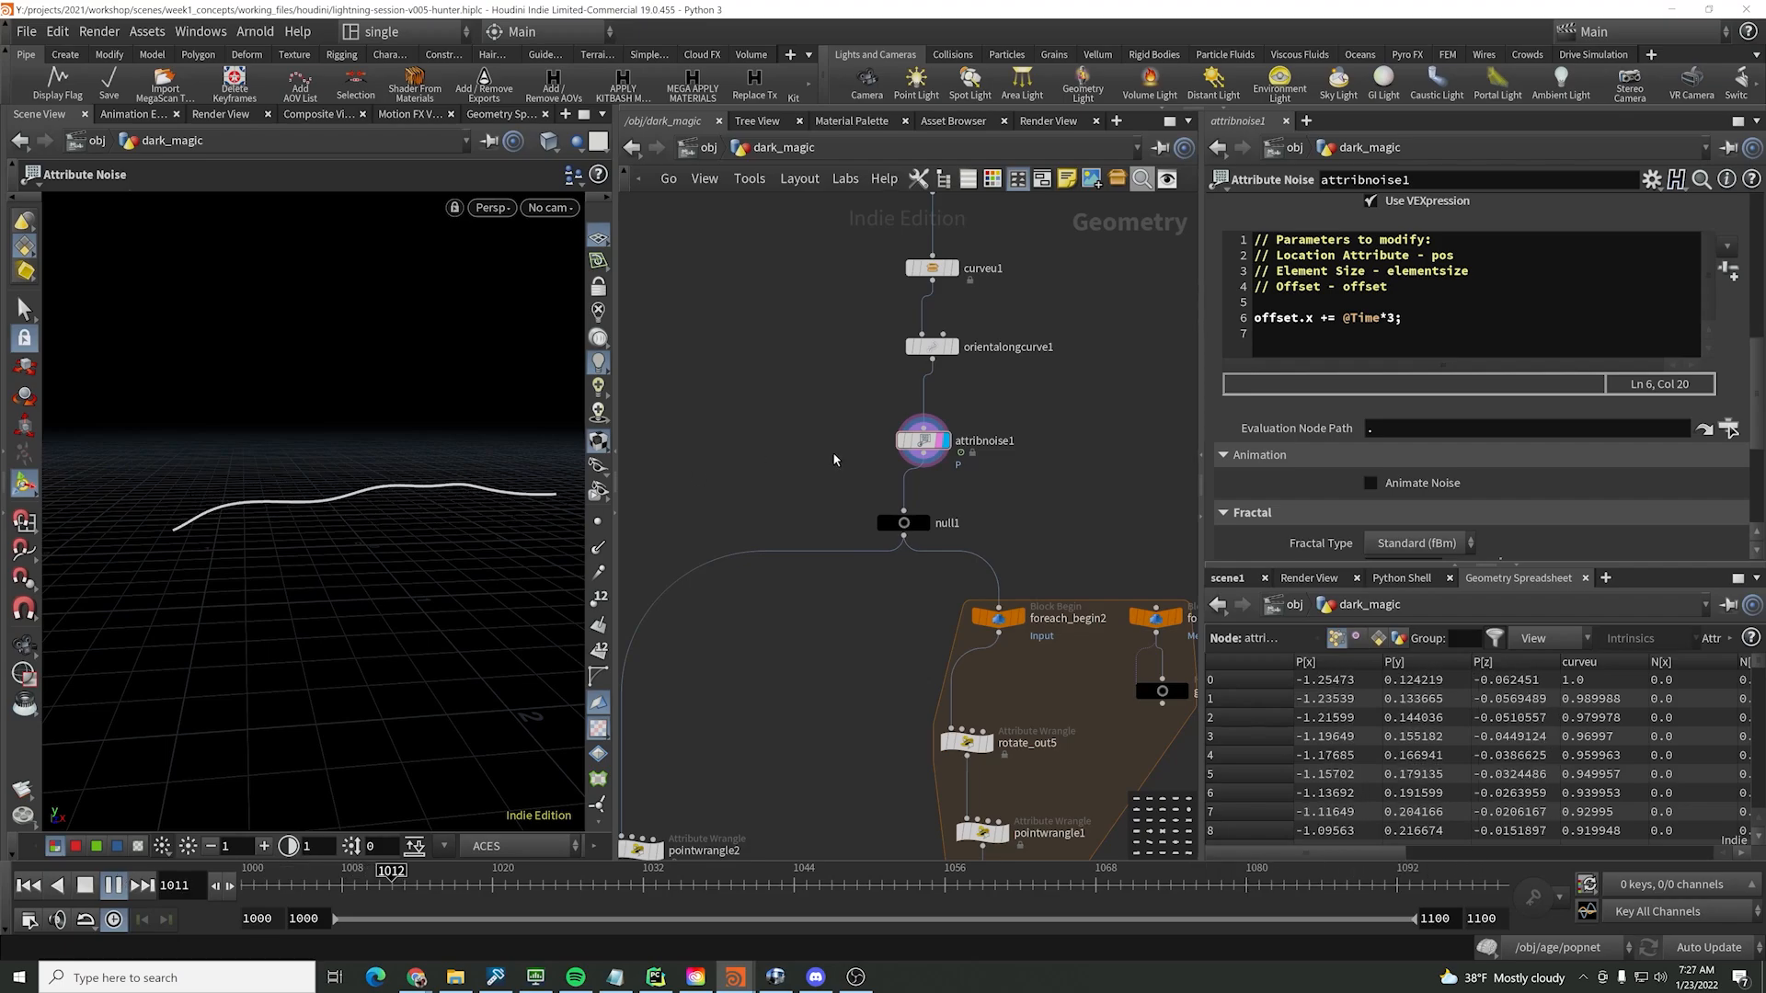
left_click(85, 887)
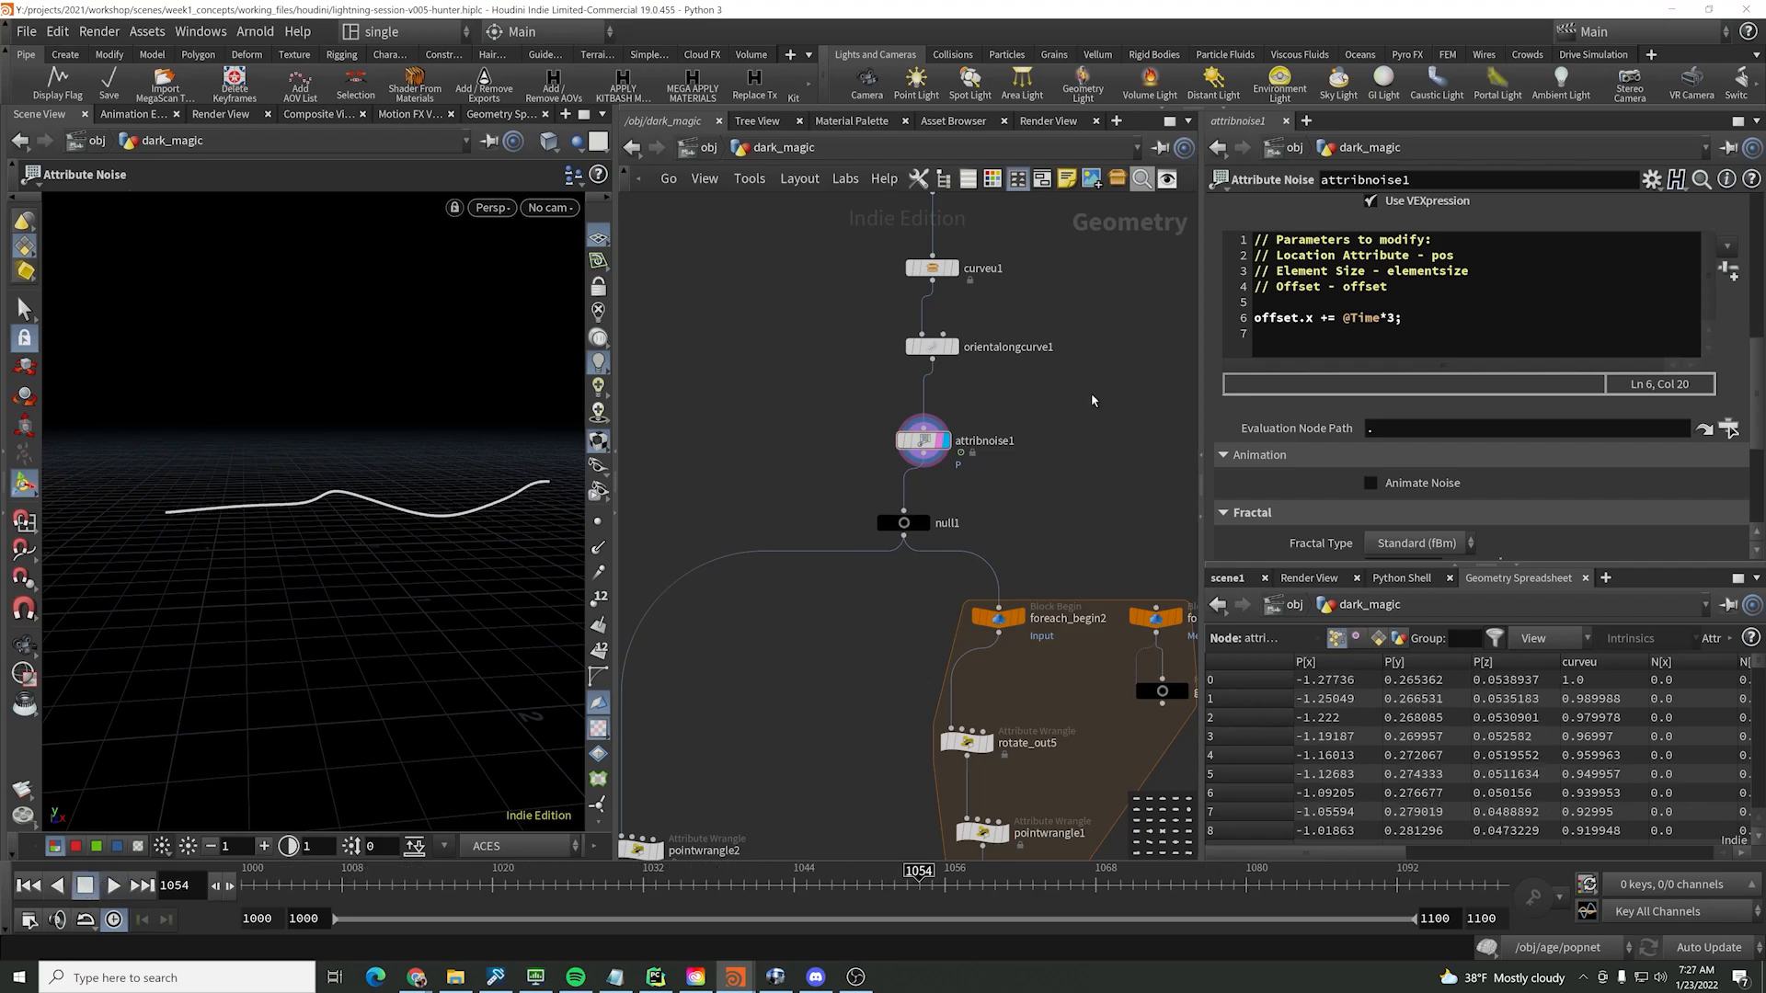
left_click(1397, 321)
double_click(1393, 319)
left_click(116, 886)
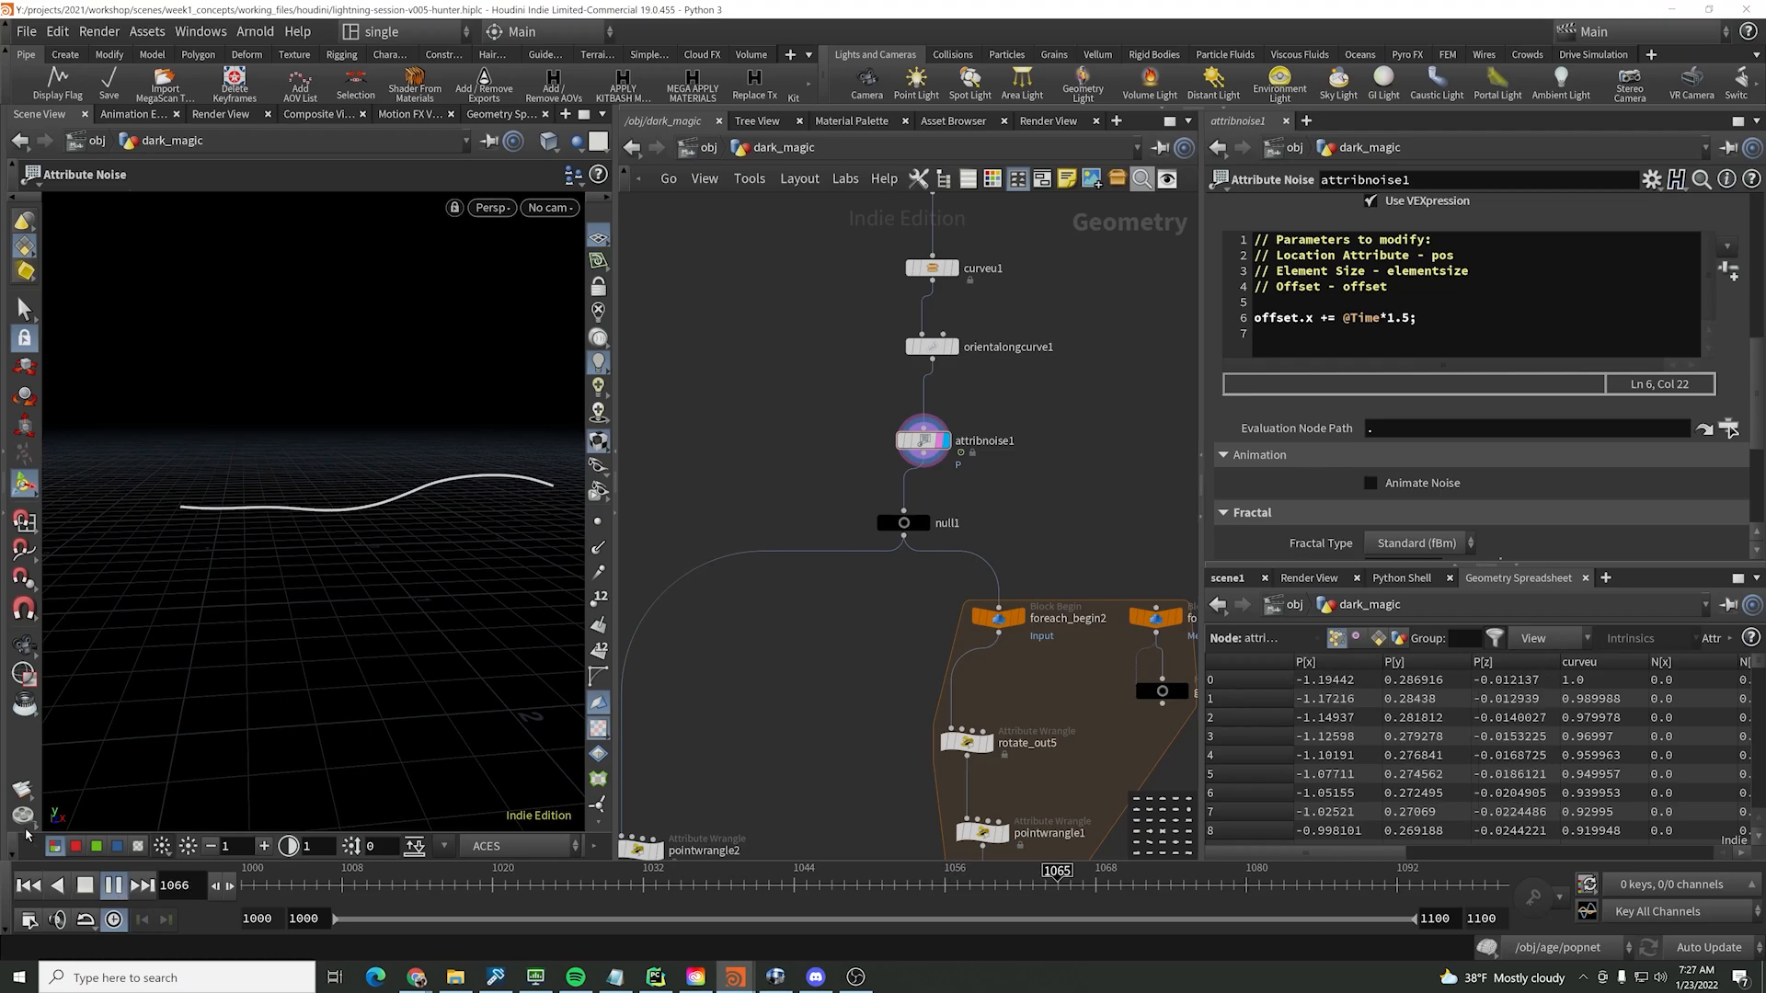
left_click(116, 887)
- Line up null1 below attribnoise1 in the network
middle_click_drag(979, 534, 961, 457)
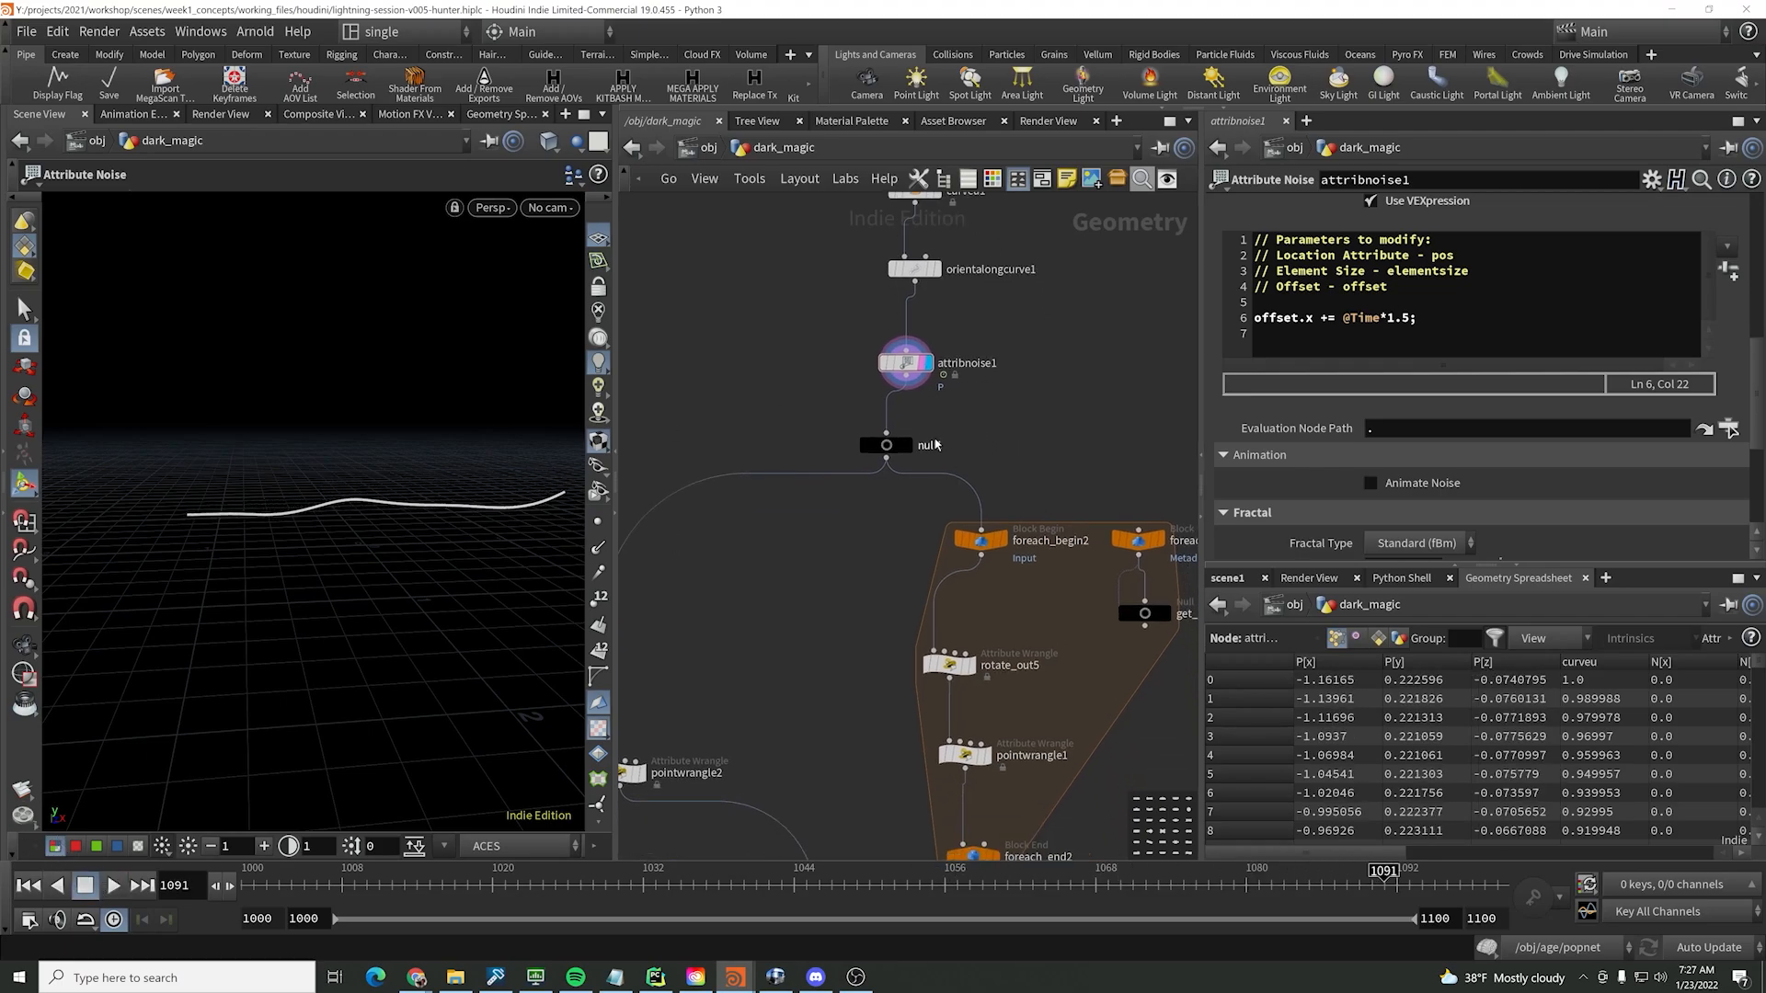
left_click_drag(887, 448, 898, 458)
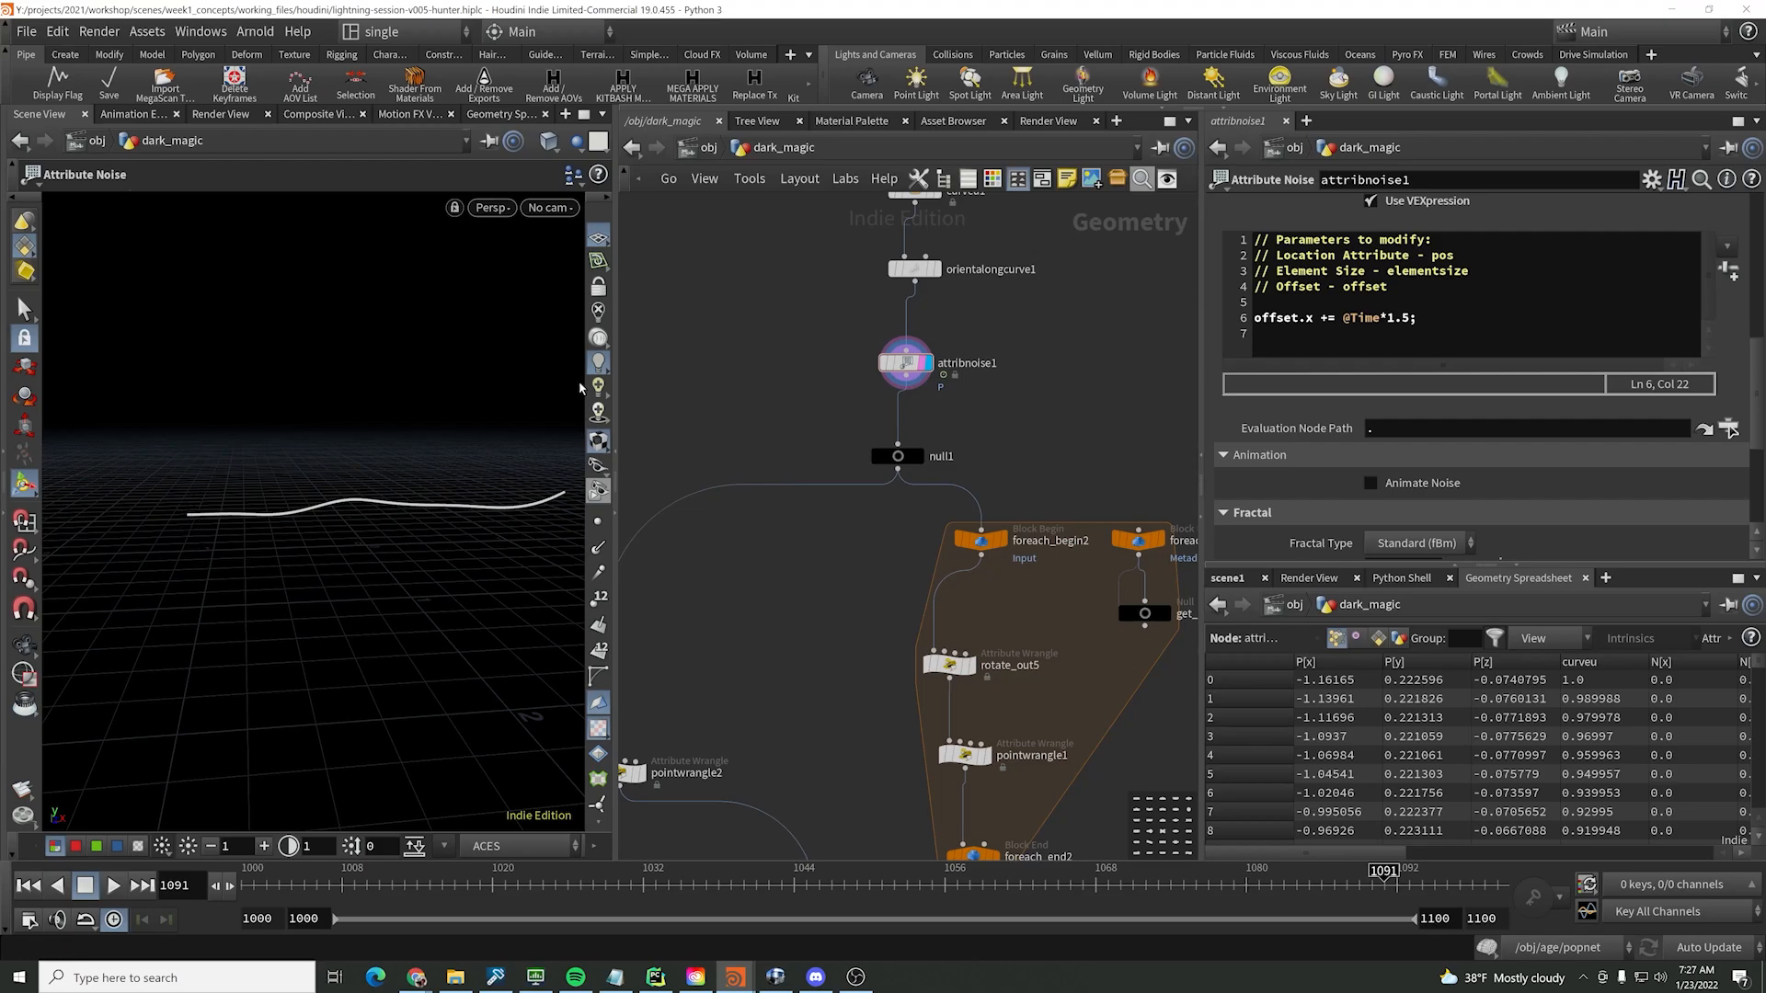
- Look through the parameters of attribnoise1 and expand its Warping settings
scroll(1271, 432, "up", 5)
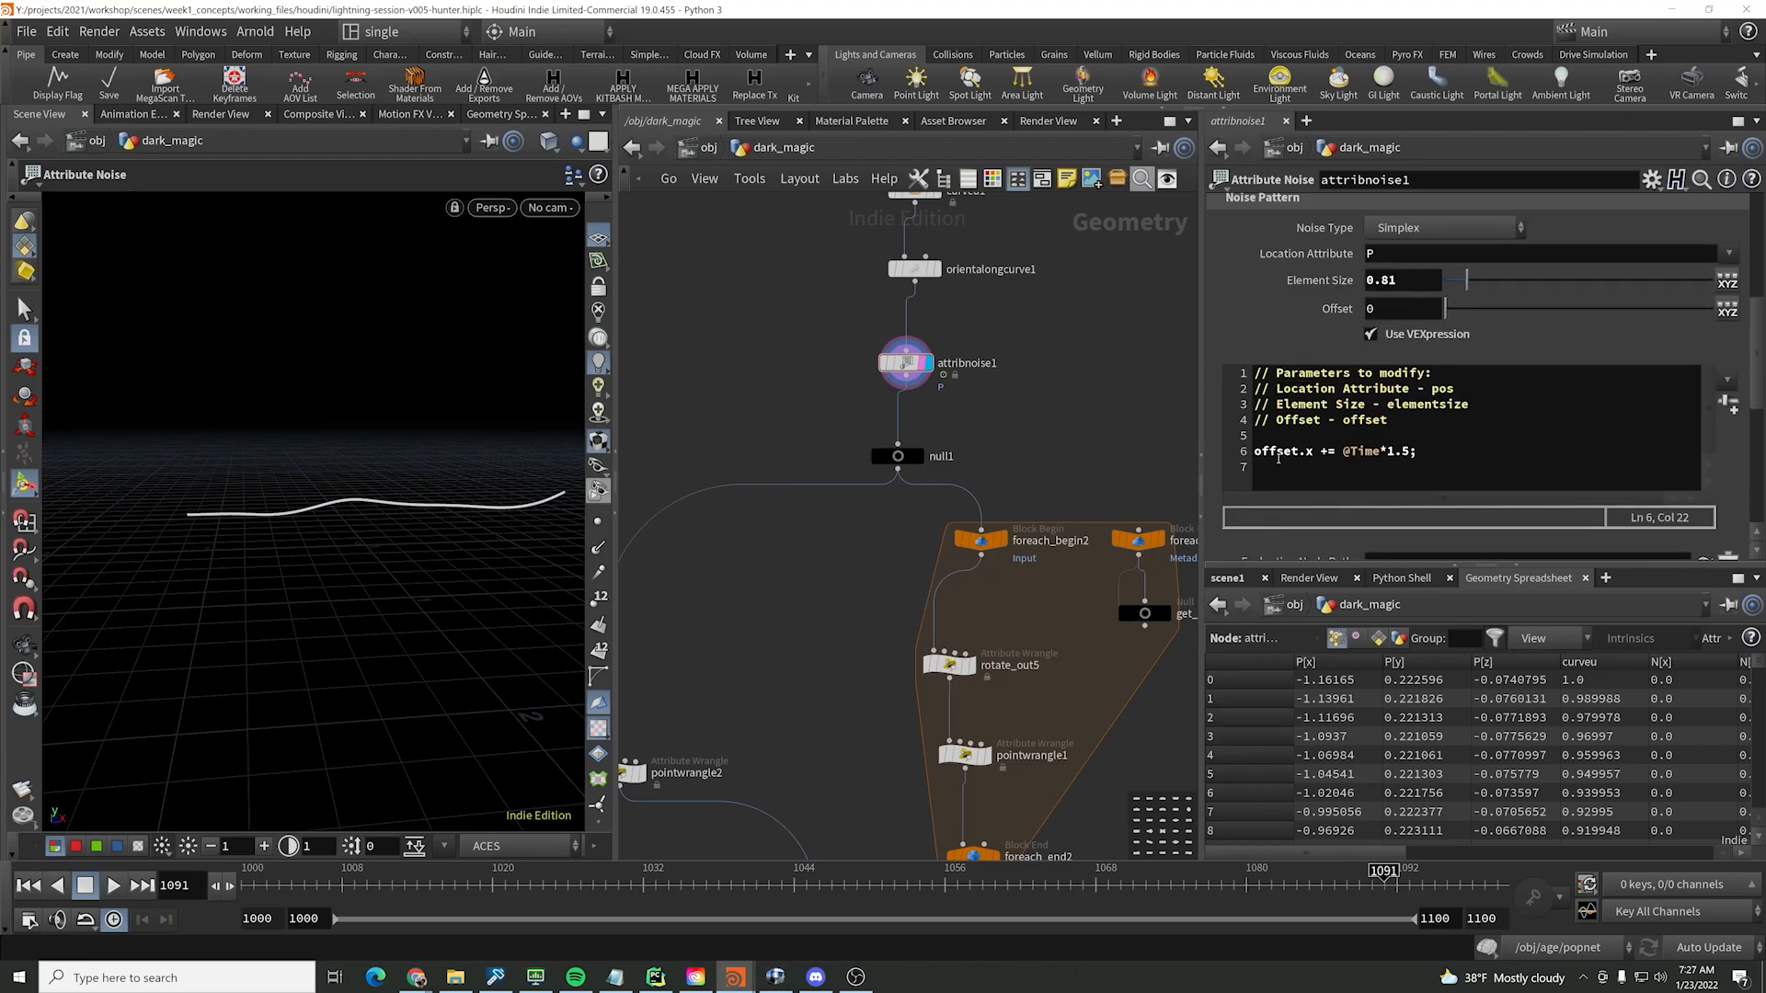
scroll(1271, 432, "up", 3)
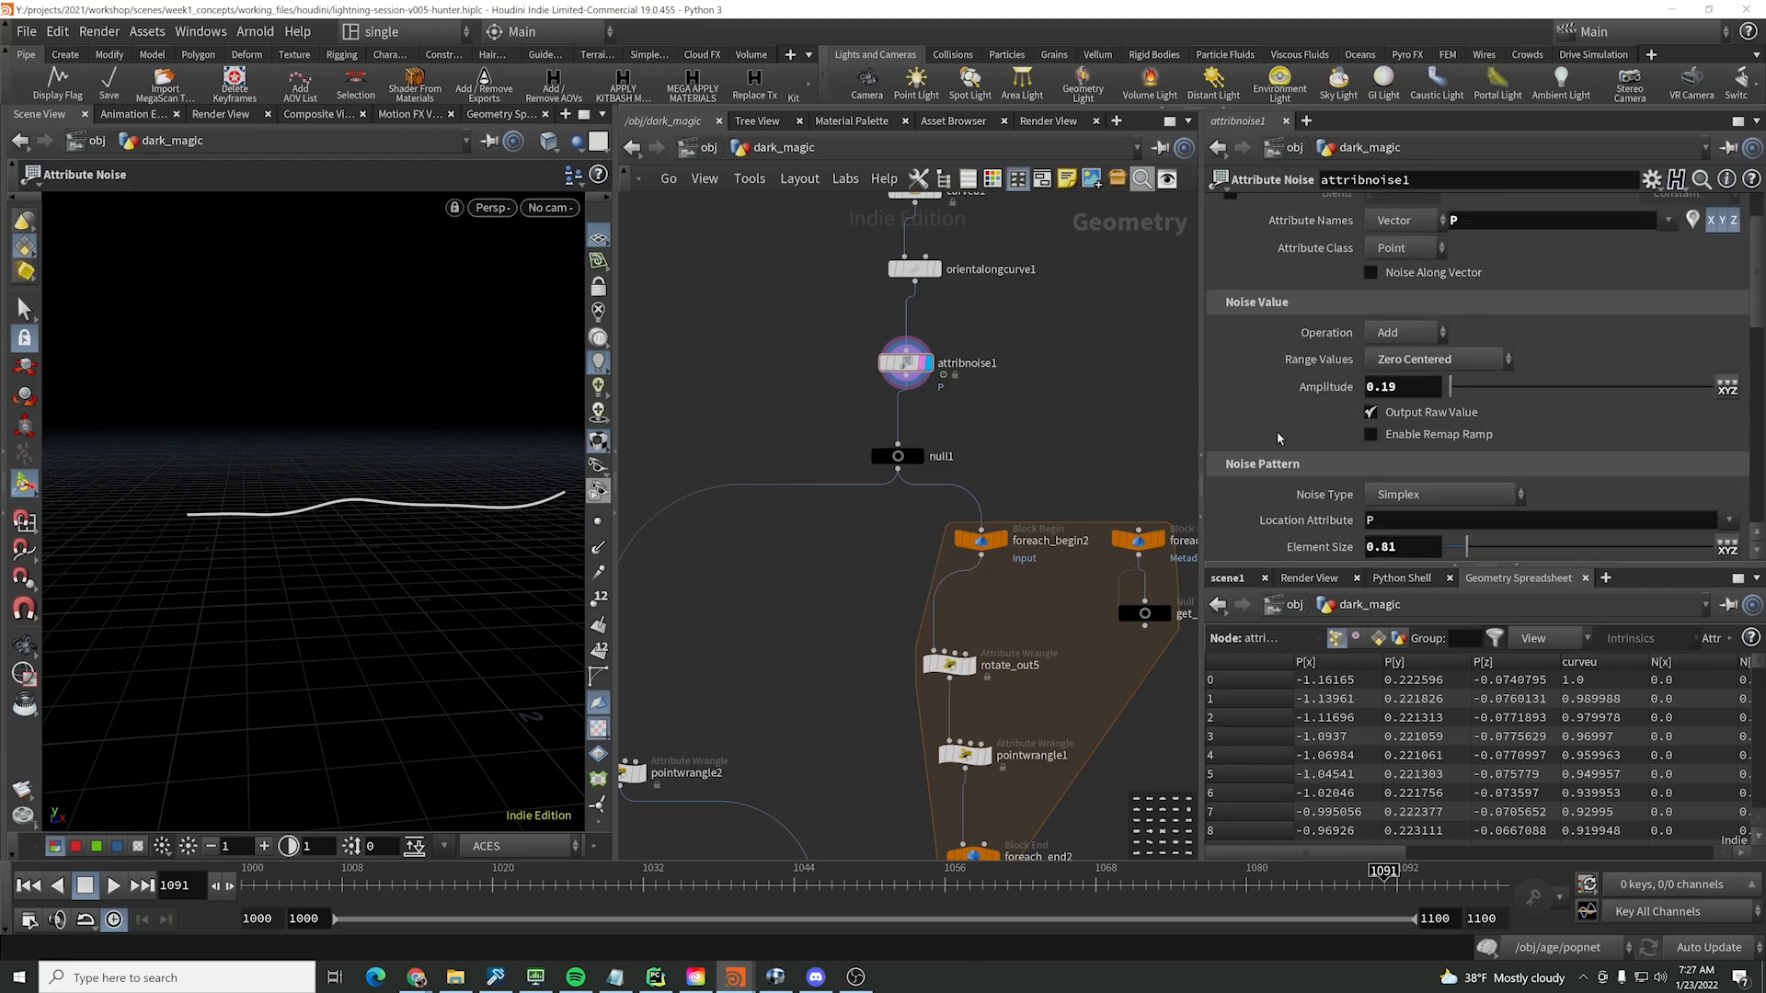
scroll(1317, 310, "up", 2)
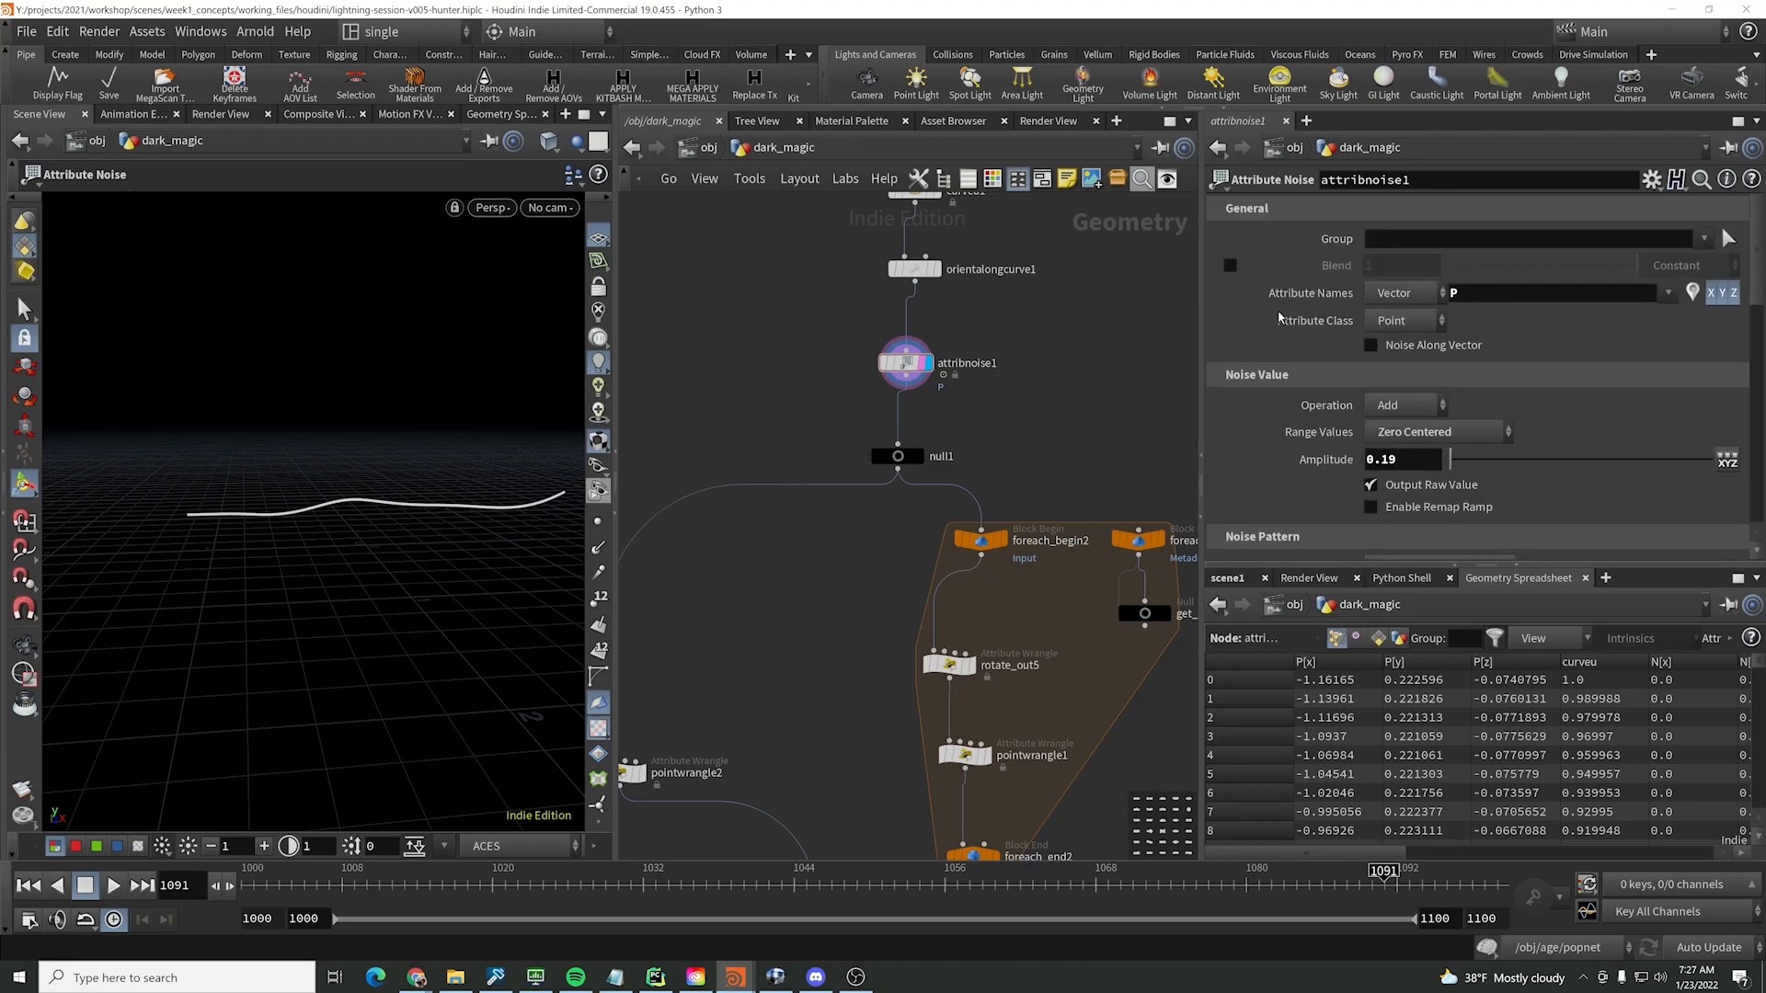
scroll(1237, 272, "down", 5)
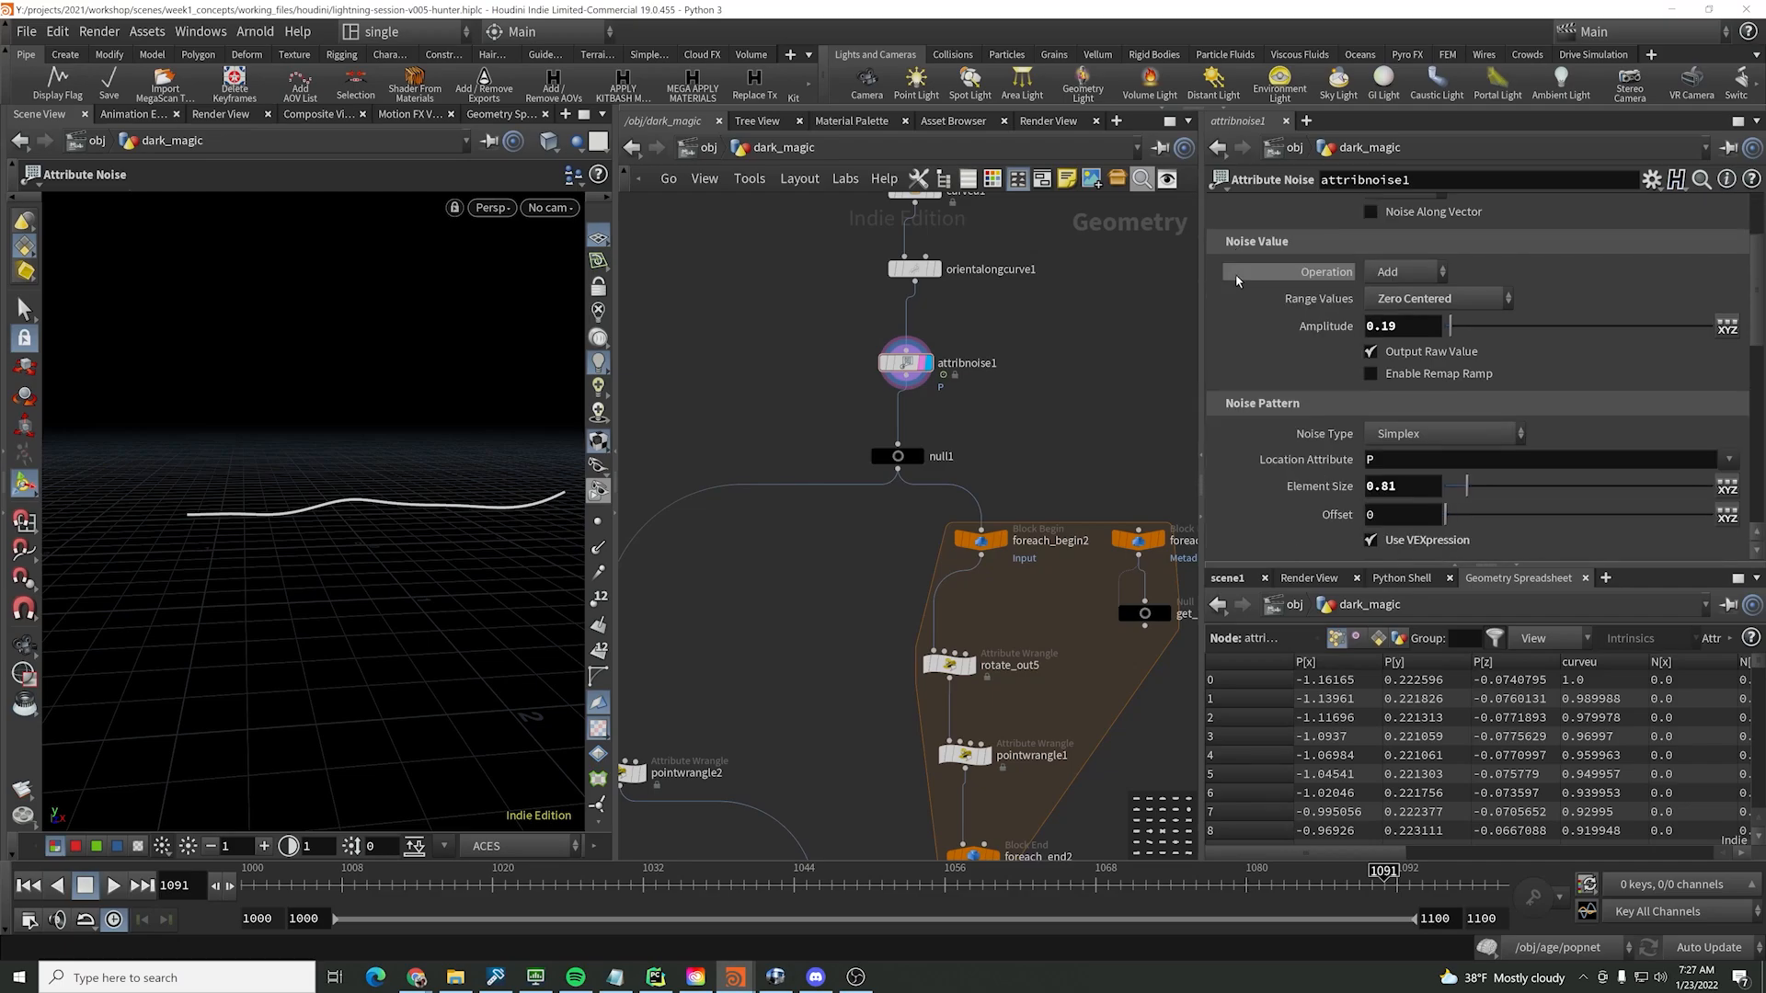
scroll(1237, 278, "down", 3)
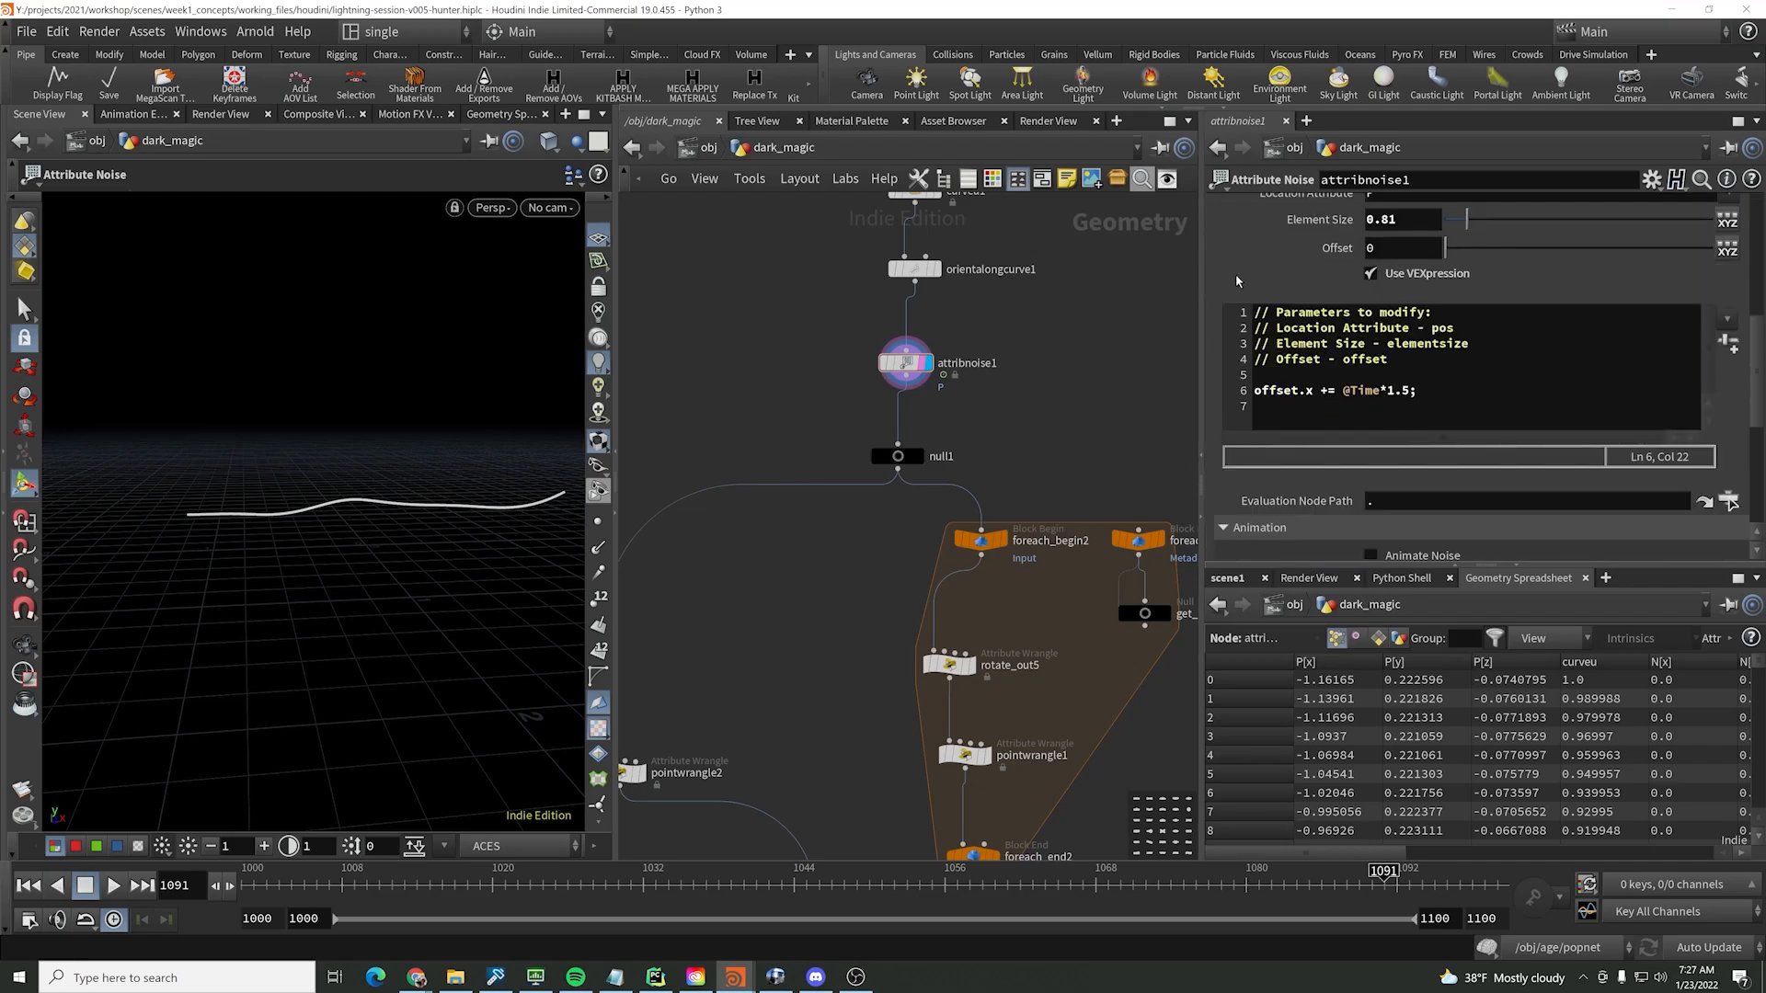
scroll(1308, 506, "down", 3)
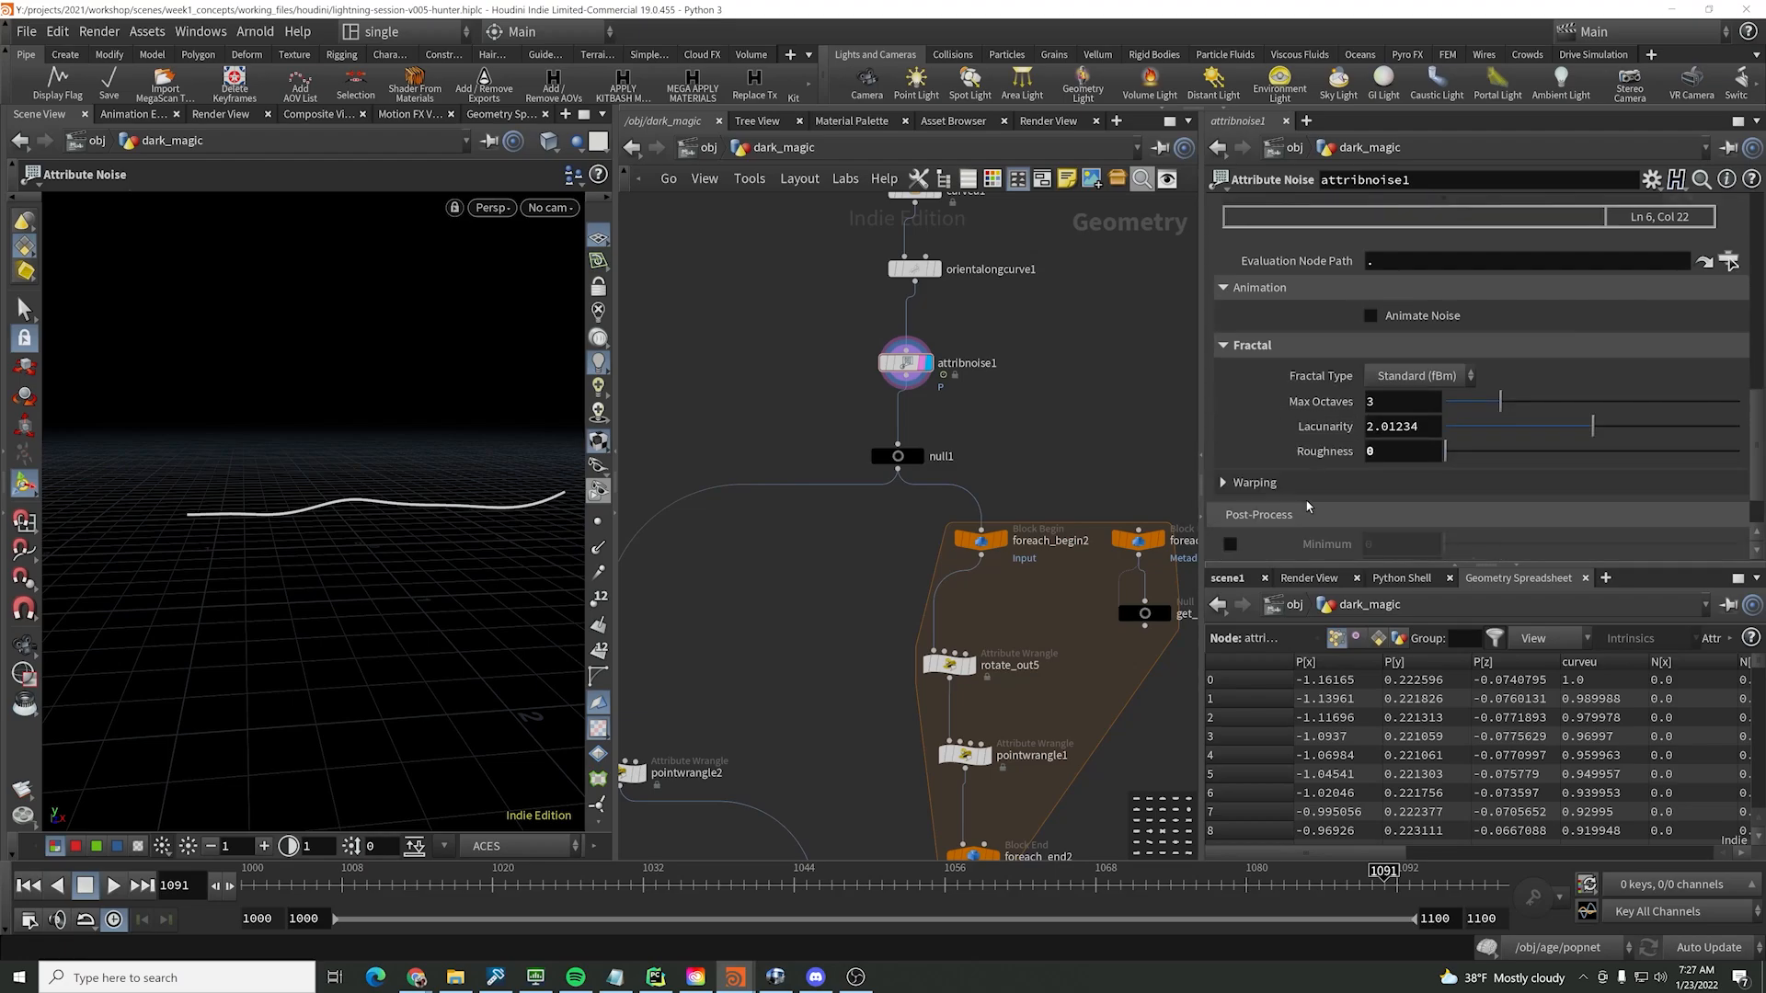
left_click(1279, 482)
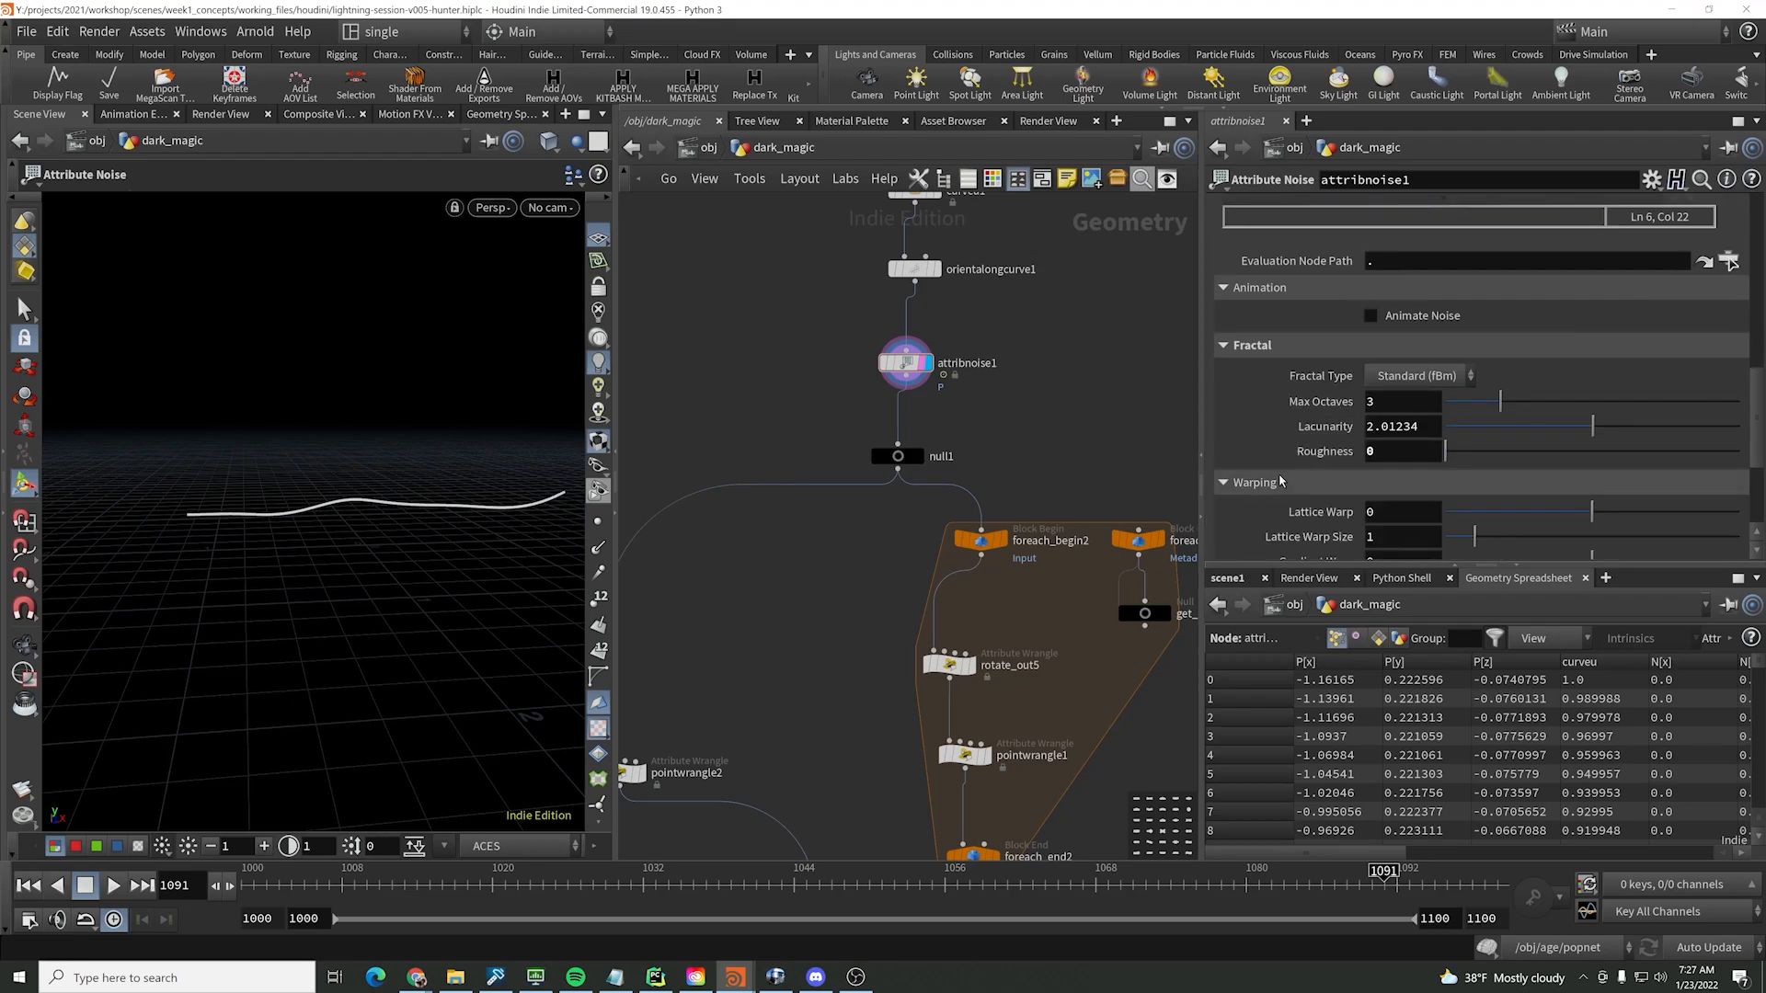
- Look through attribnoise1's parameters, including its VEXpression presets and the Remap Ramp option
scroll(1270, 455, "up", 3)
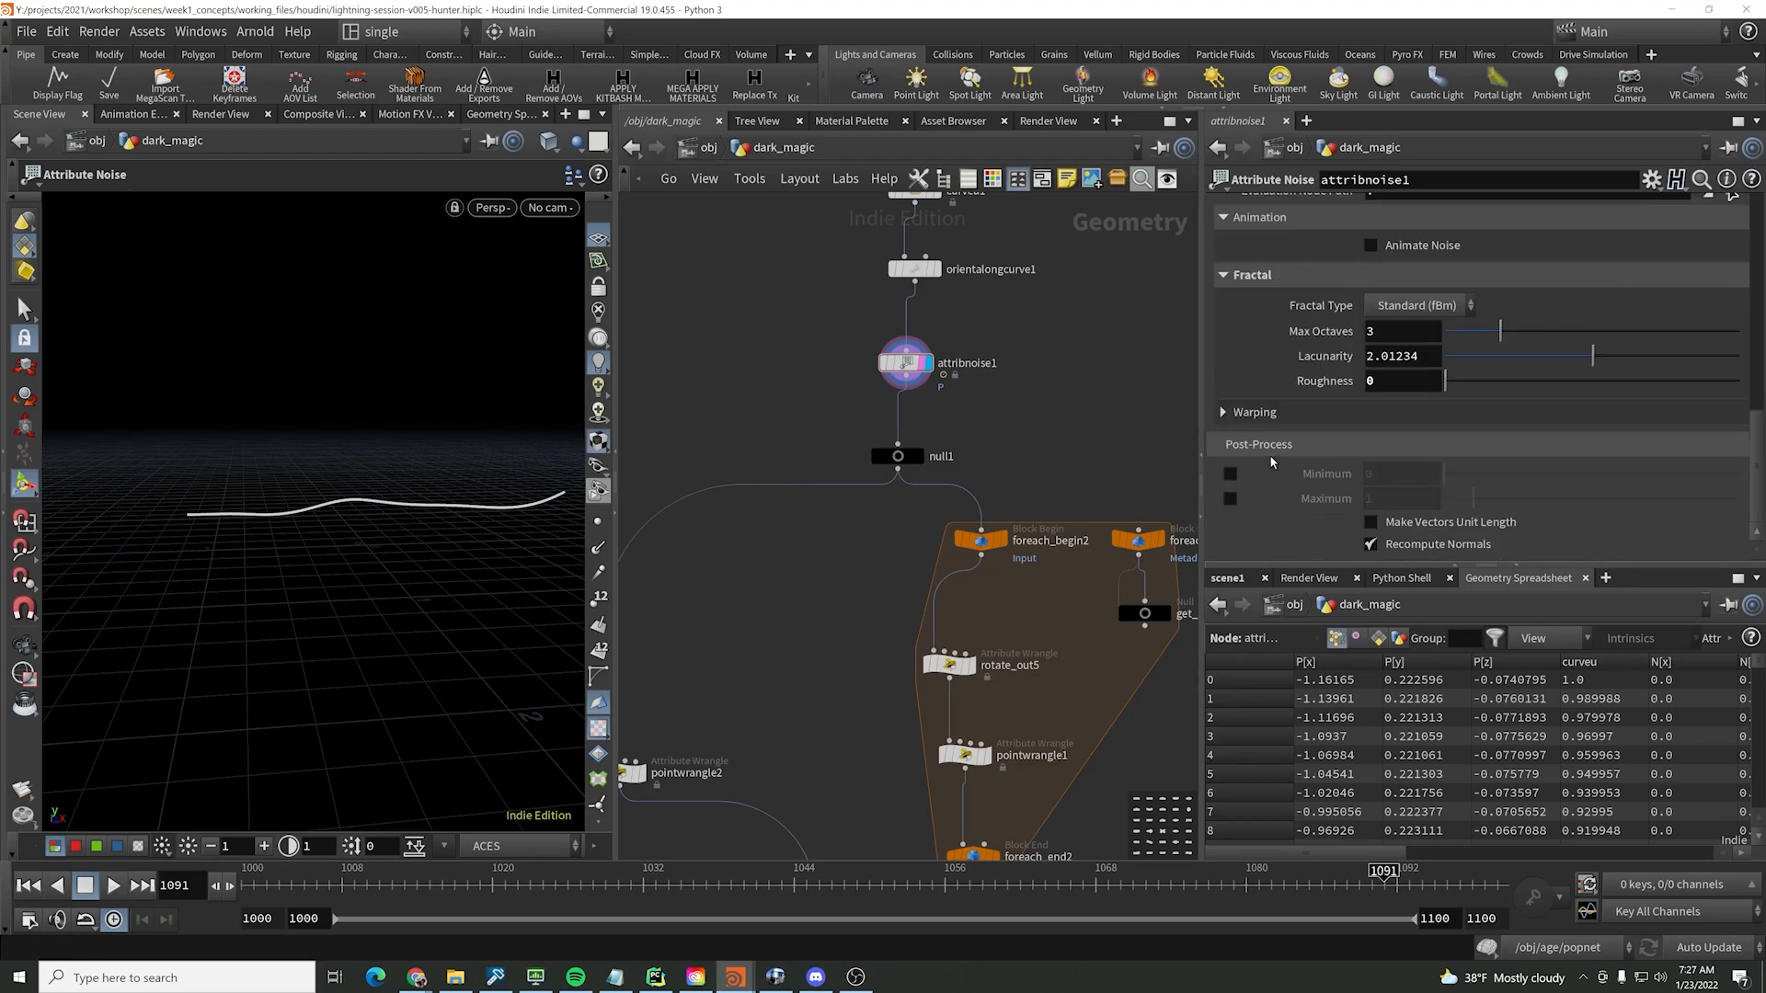
scroll(1271, 459, "up", 1)
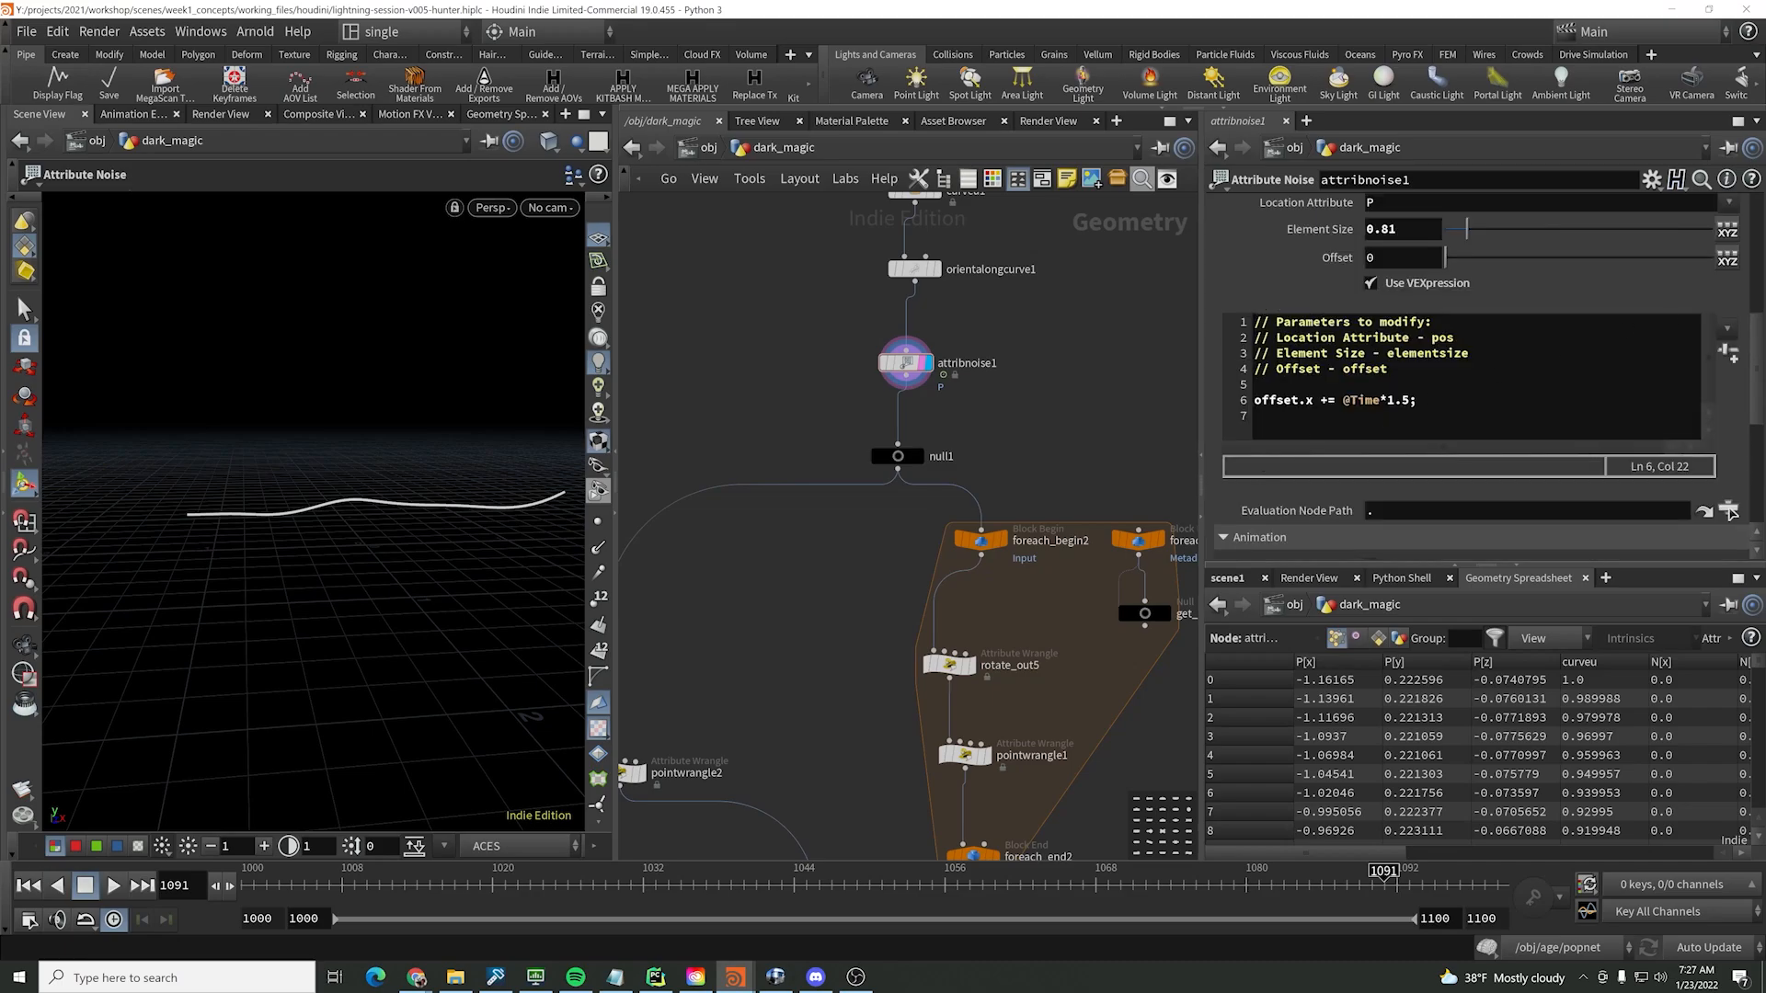
left_click(1728, 326)
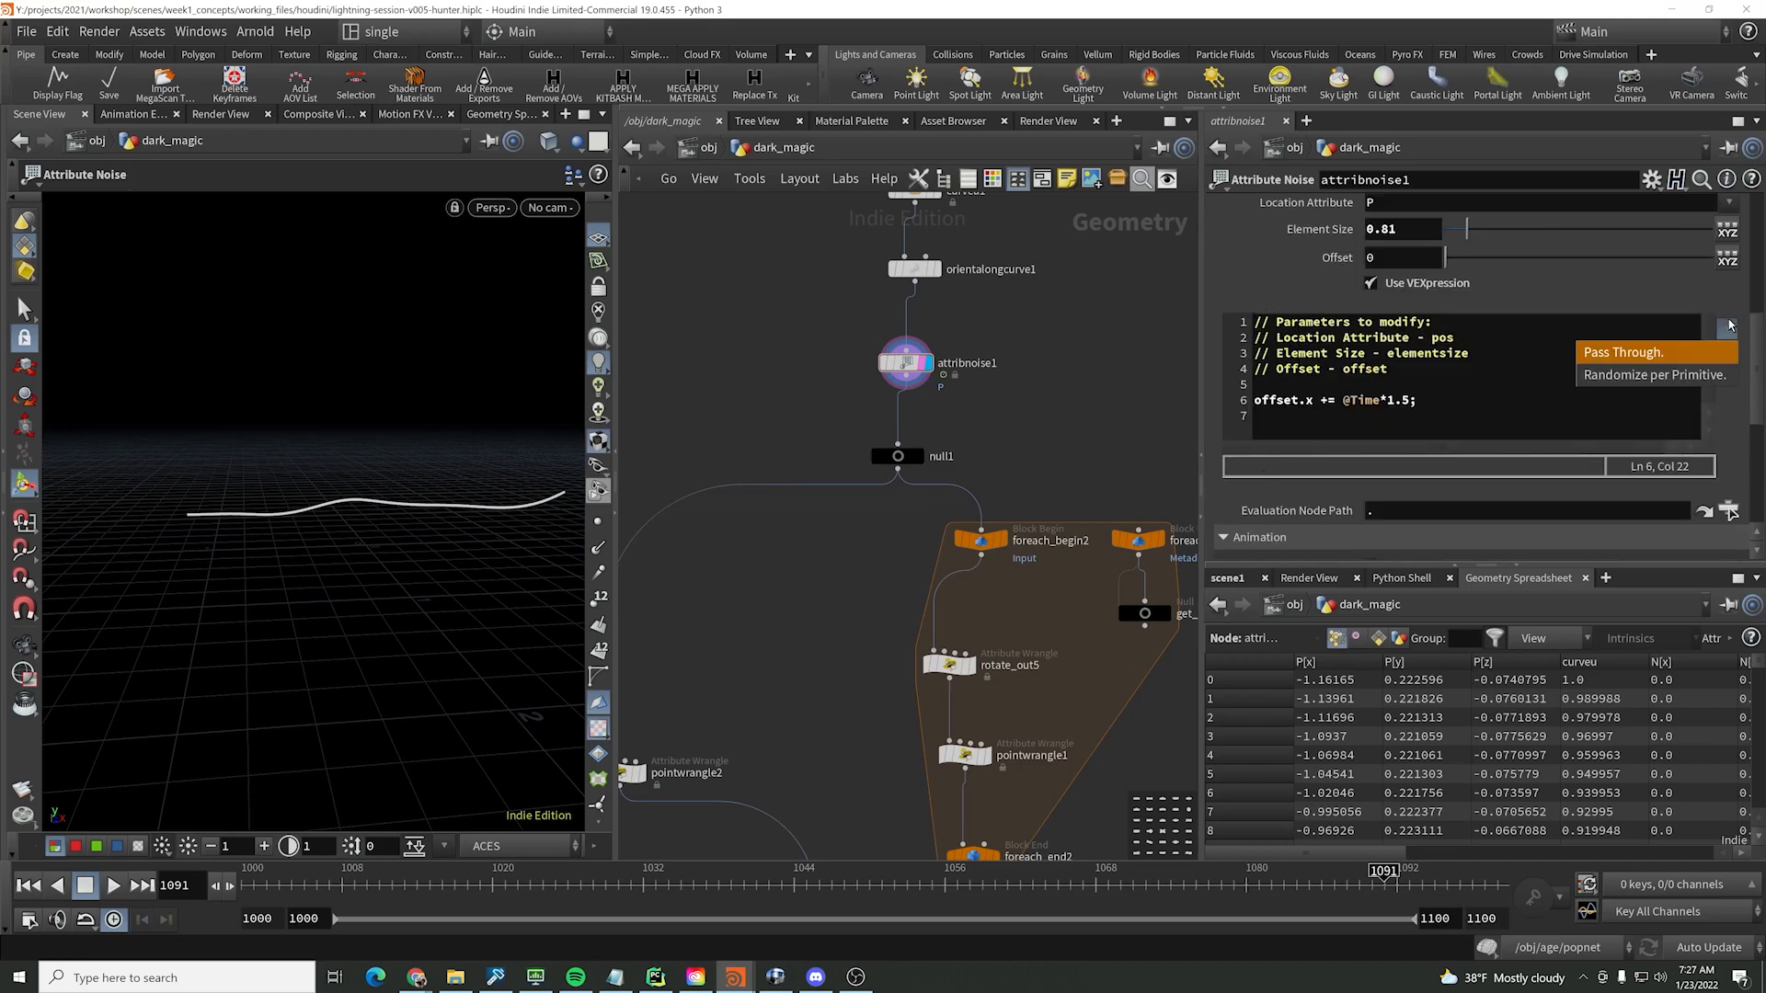
left_click(1728, 325)
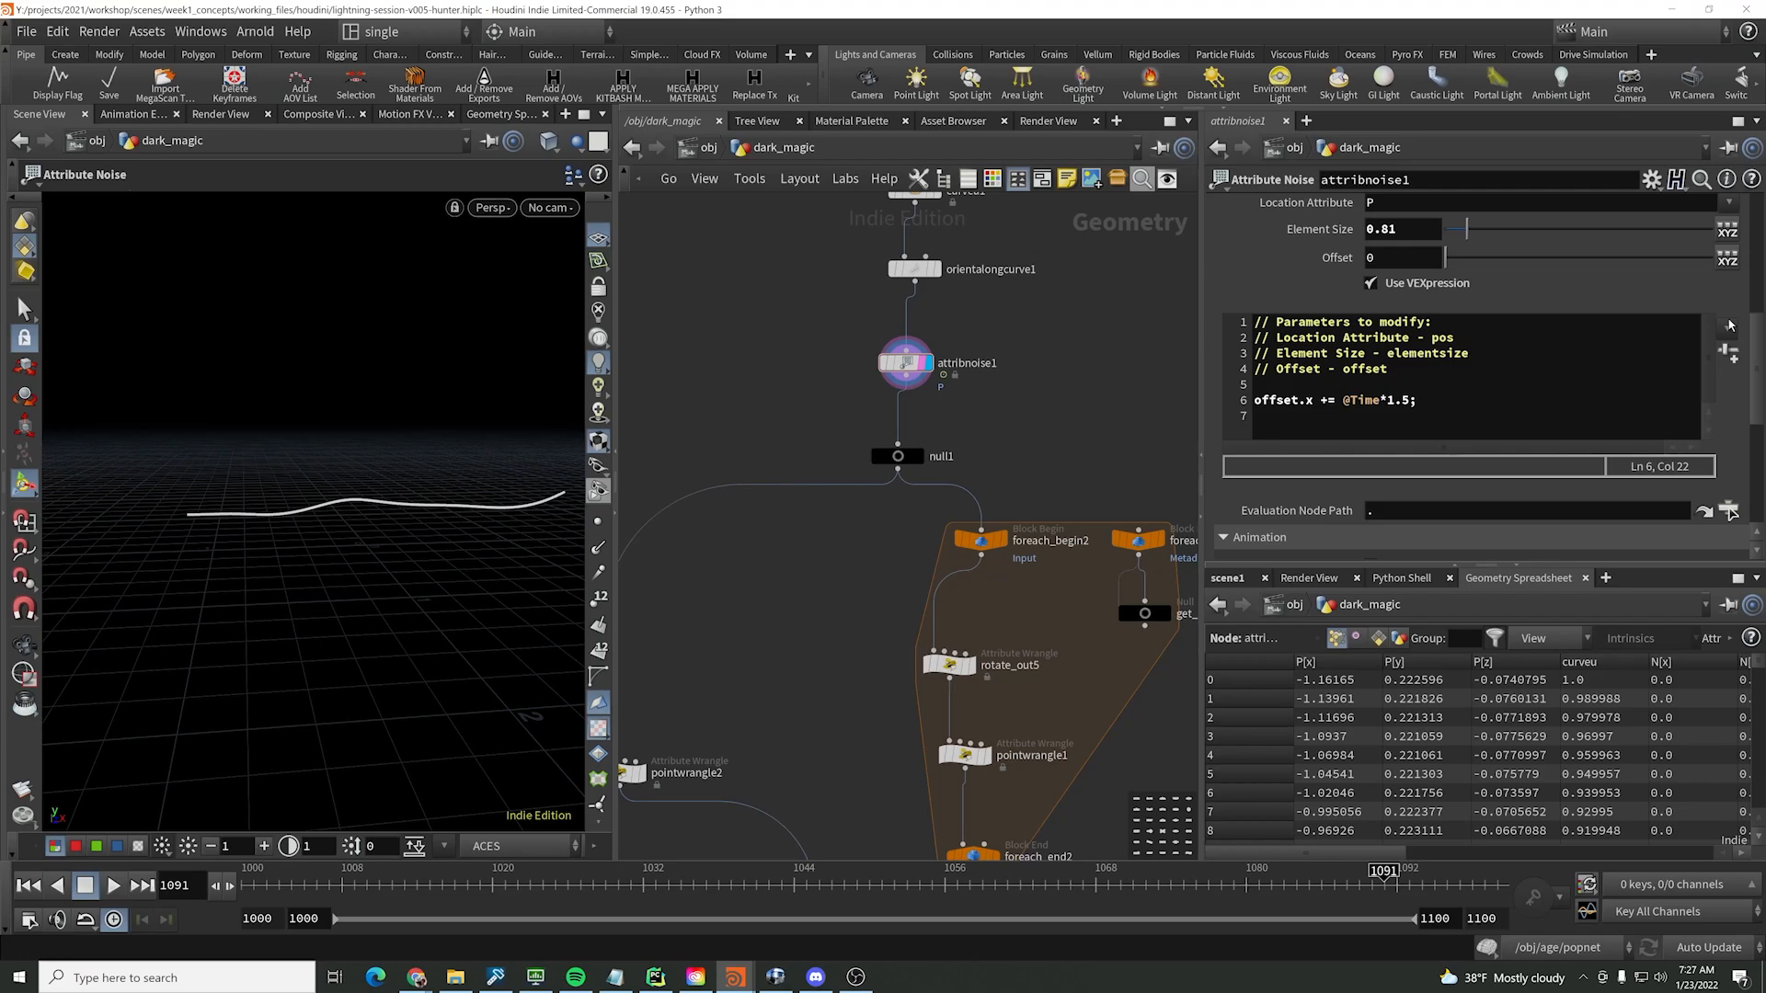
scroll(1275, 283, "up", 2)
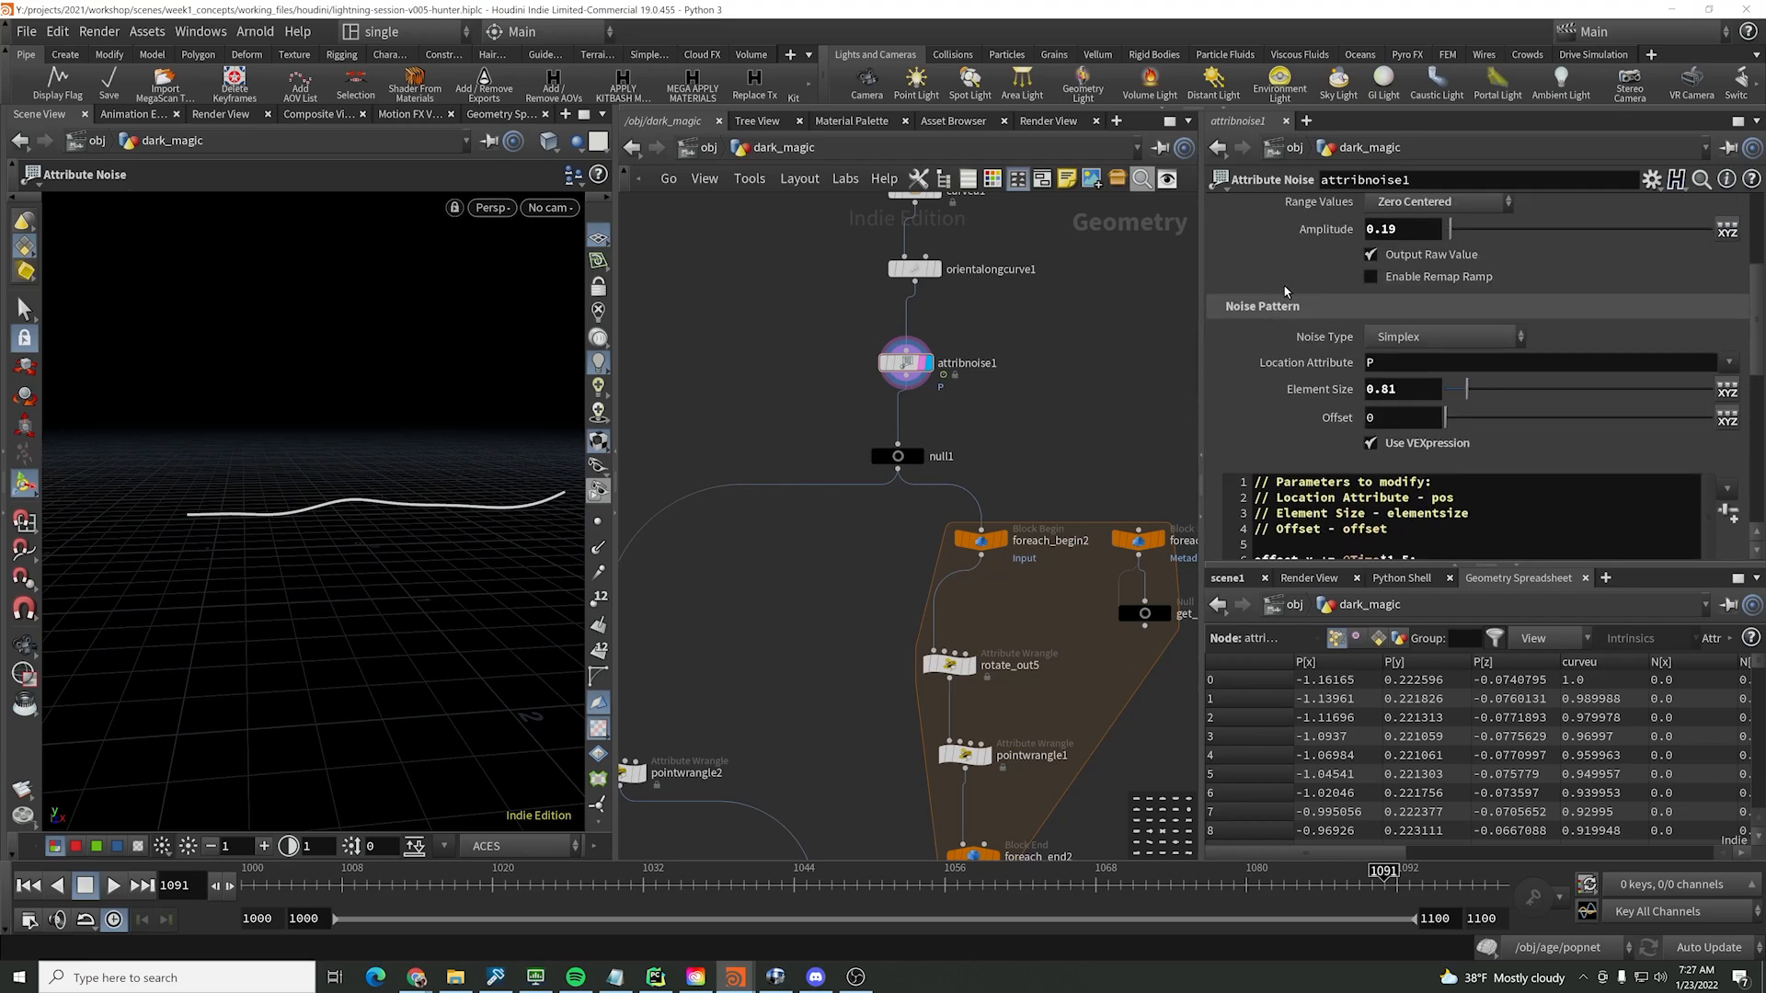
scroll(1285, 291, "up", 1)
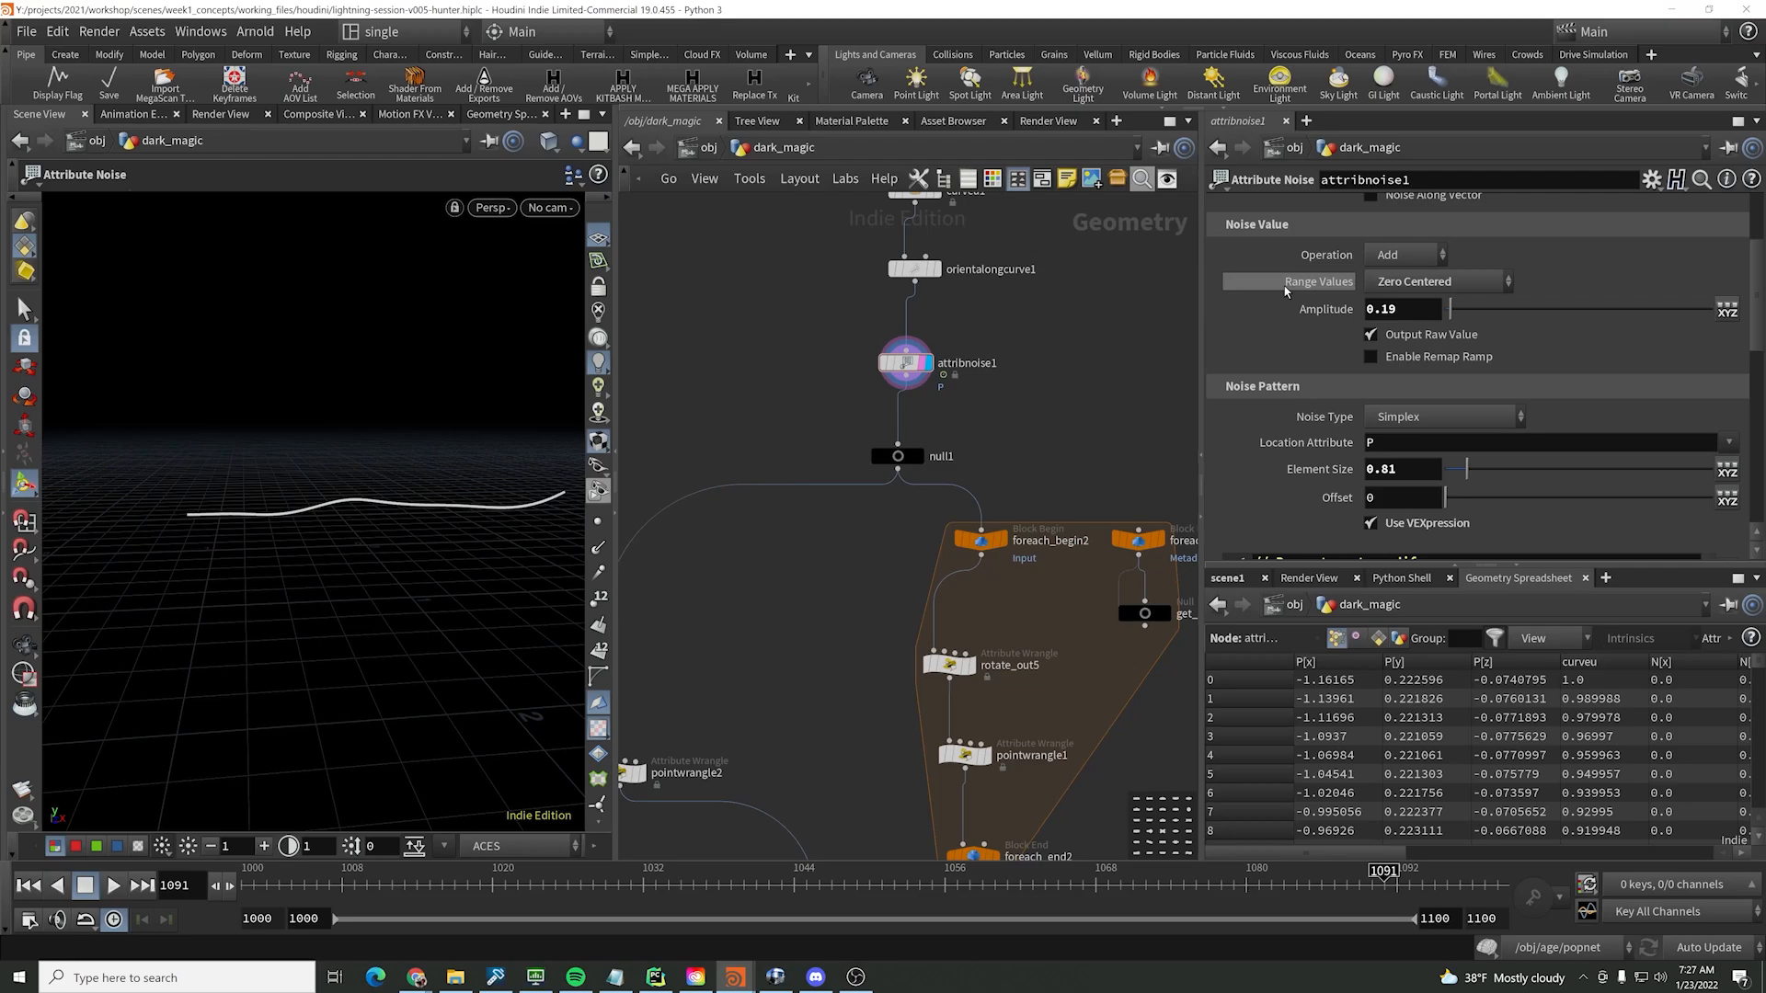
left_click(1456, 363)
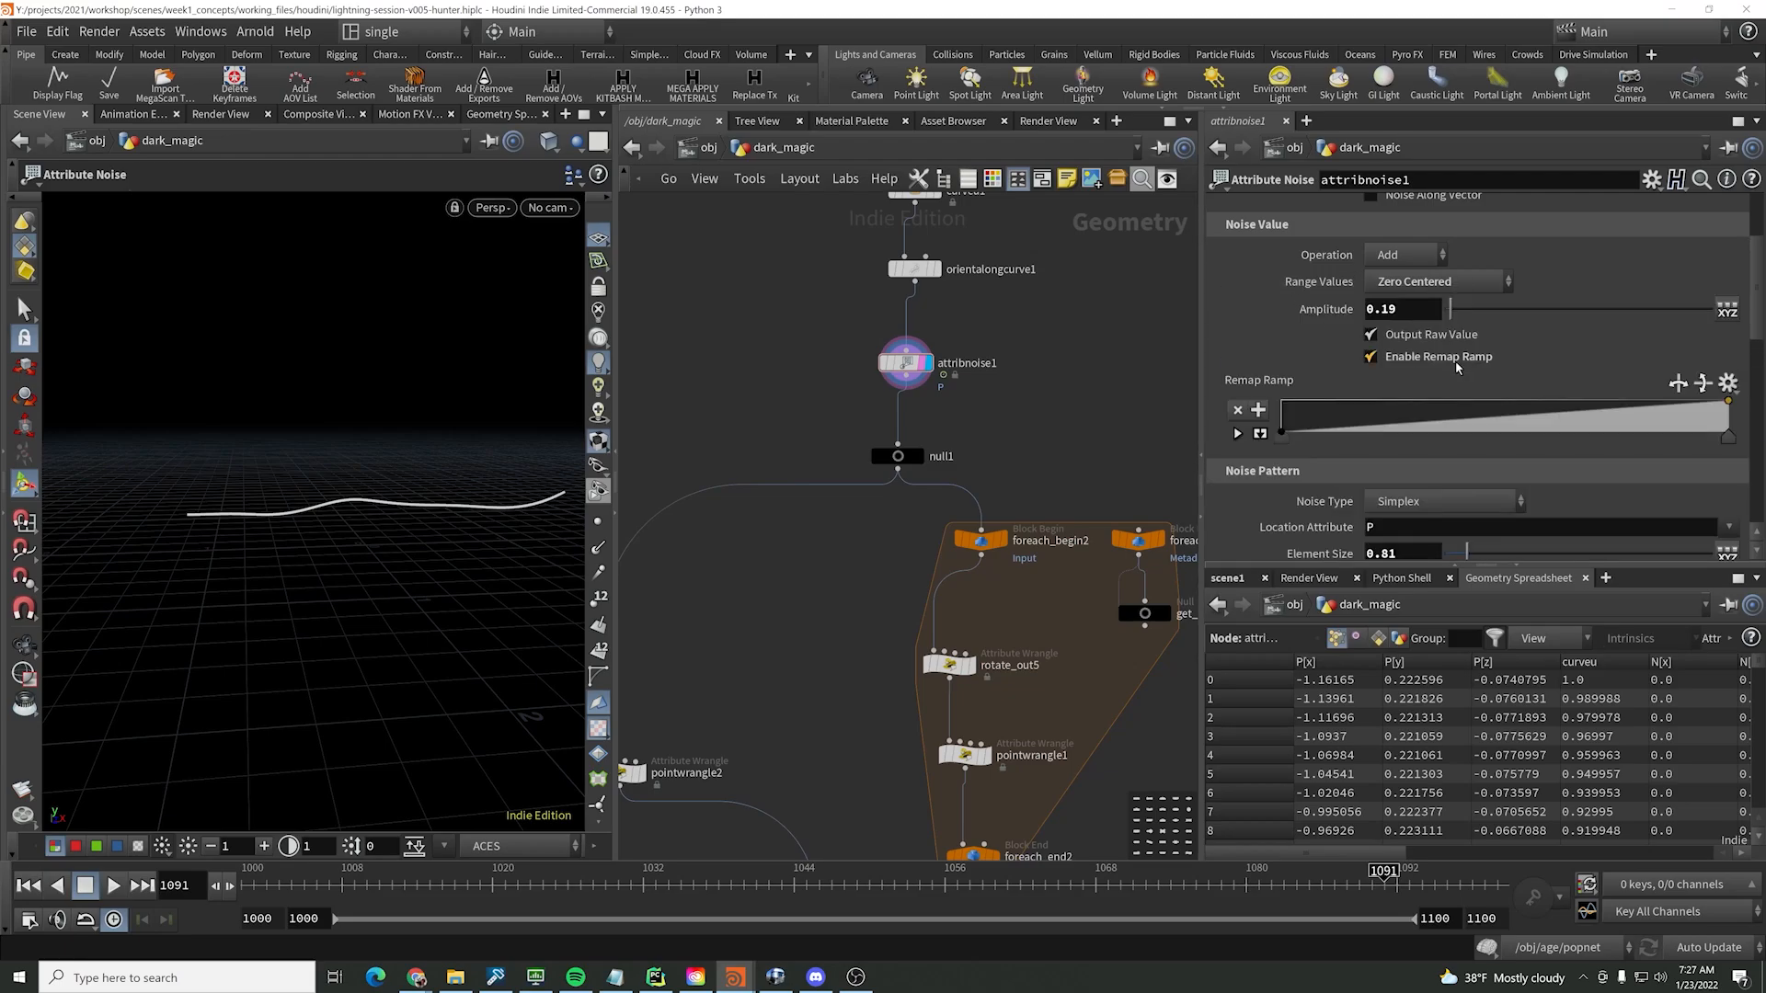
left_click(1455, 361)
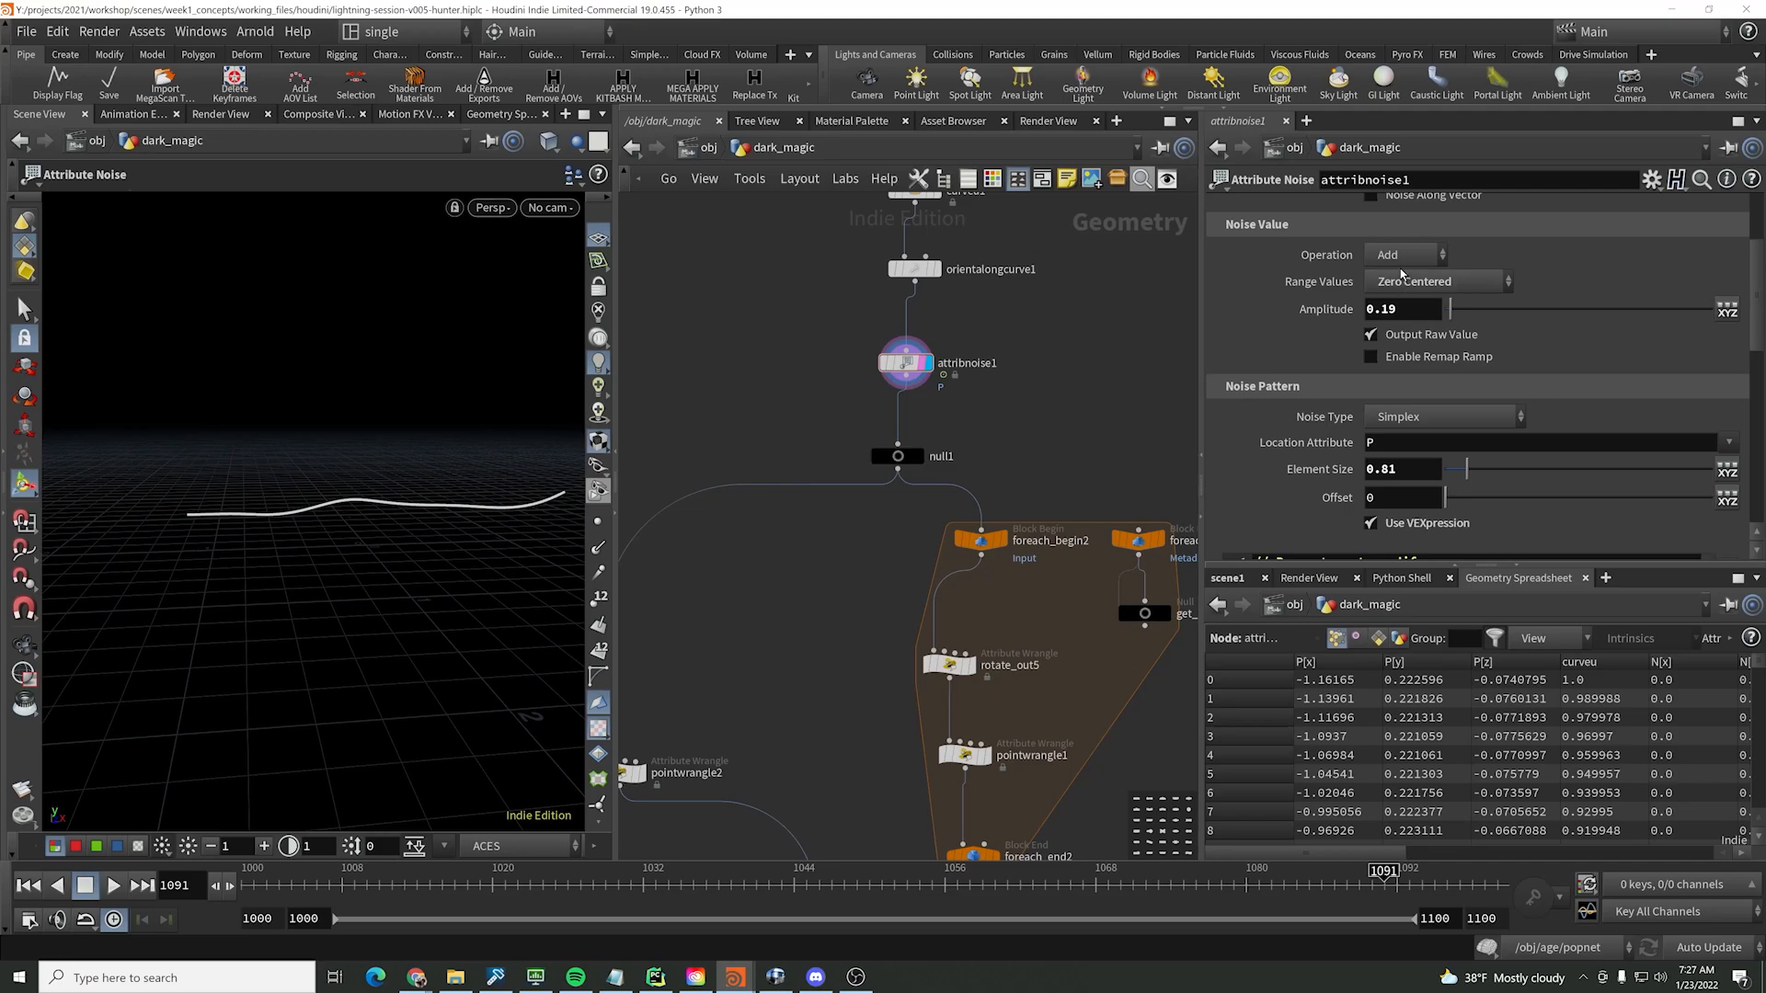
scroll(1344, 296, "up", 3)
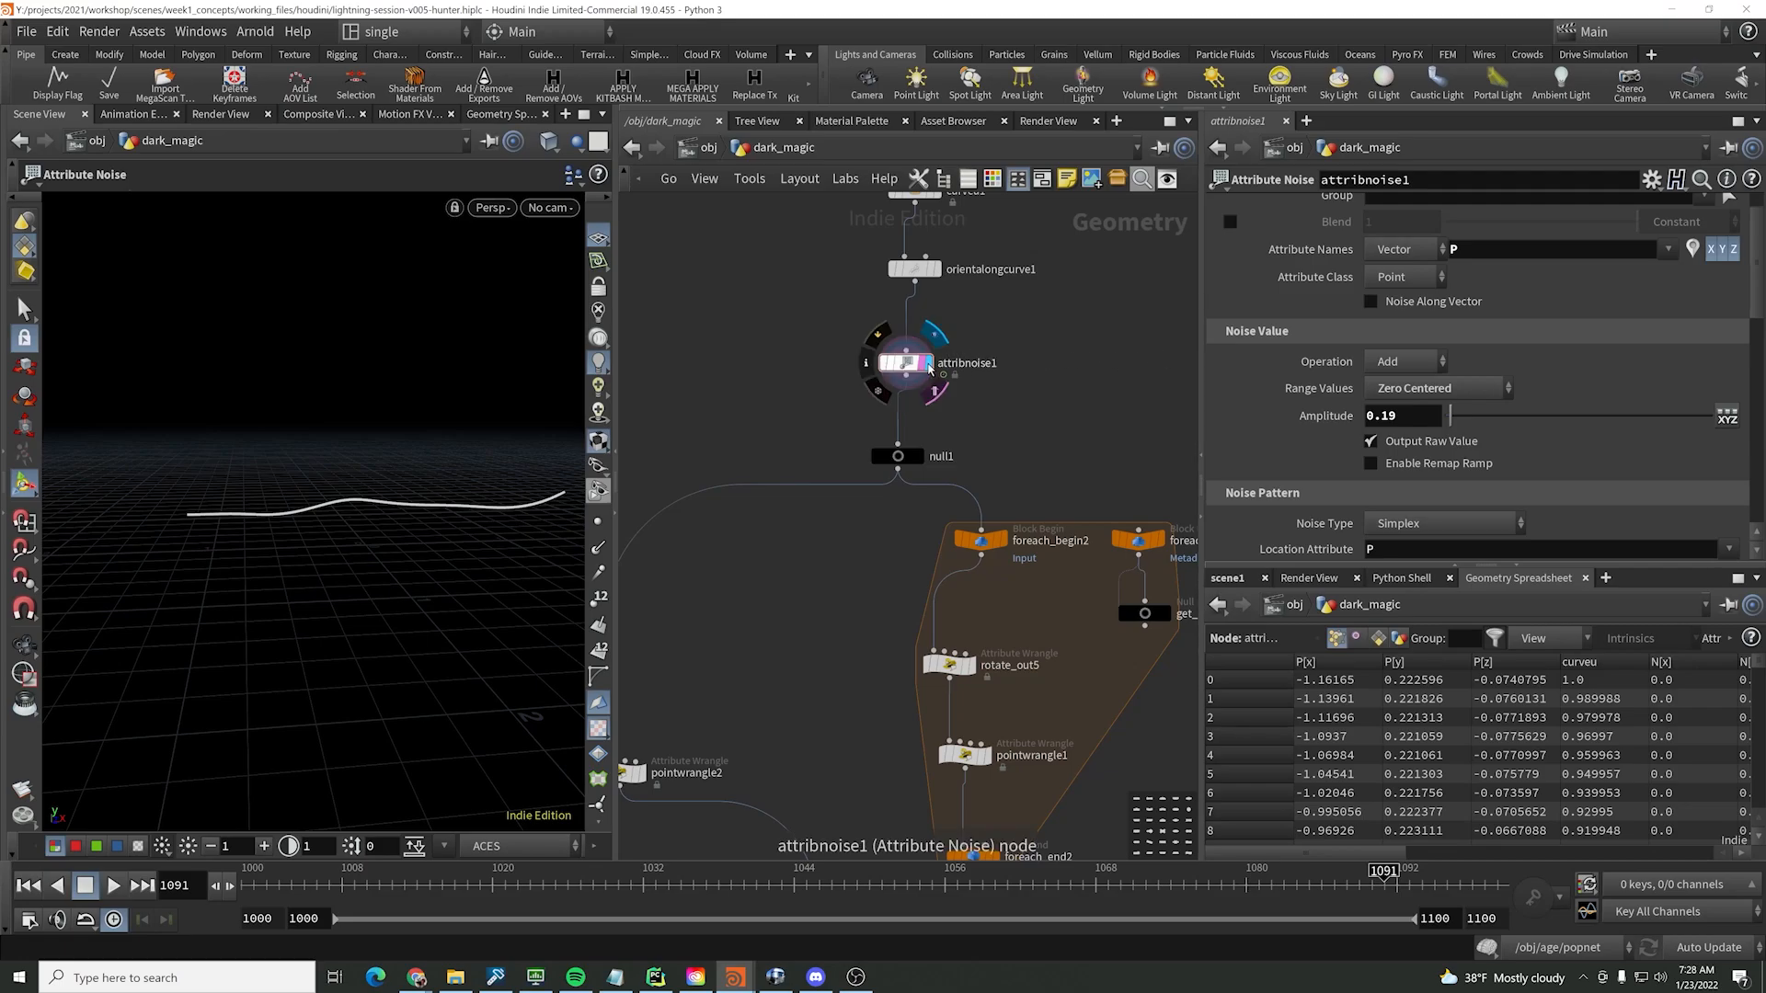
- Take attribnoise1 out of the chain and insert a Point VOP between orientalongcurve1 and null1
left_click_drag(909, 364, 740, 321)
key("Tab")
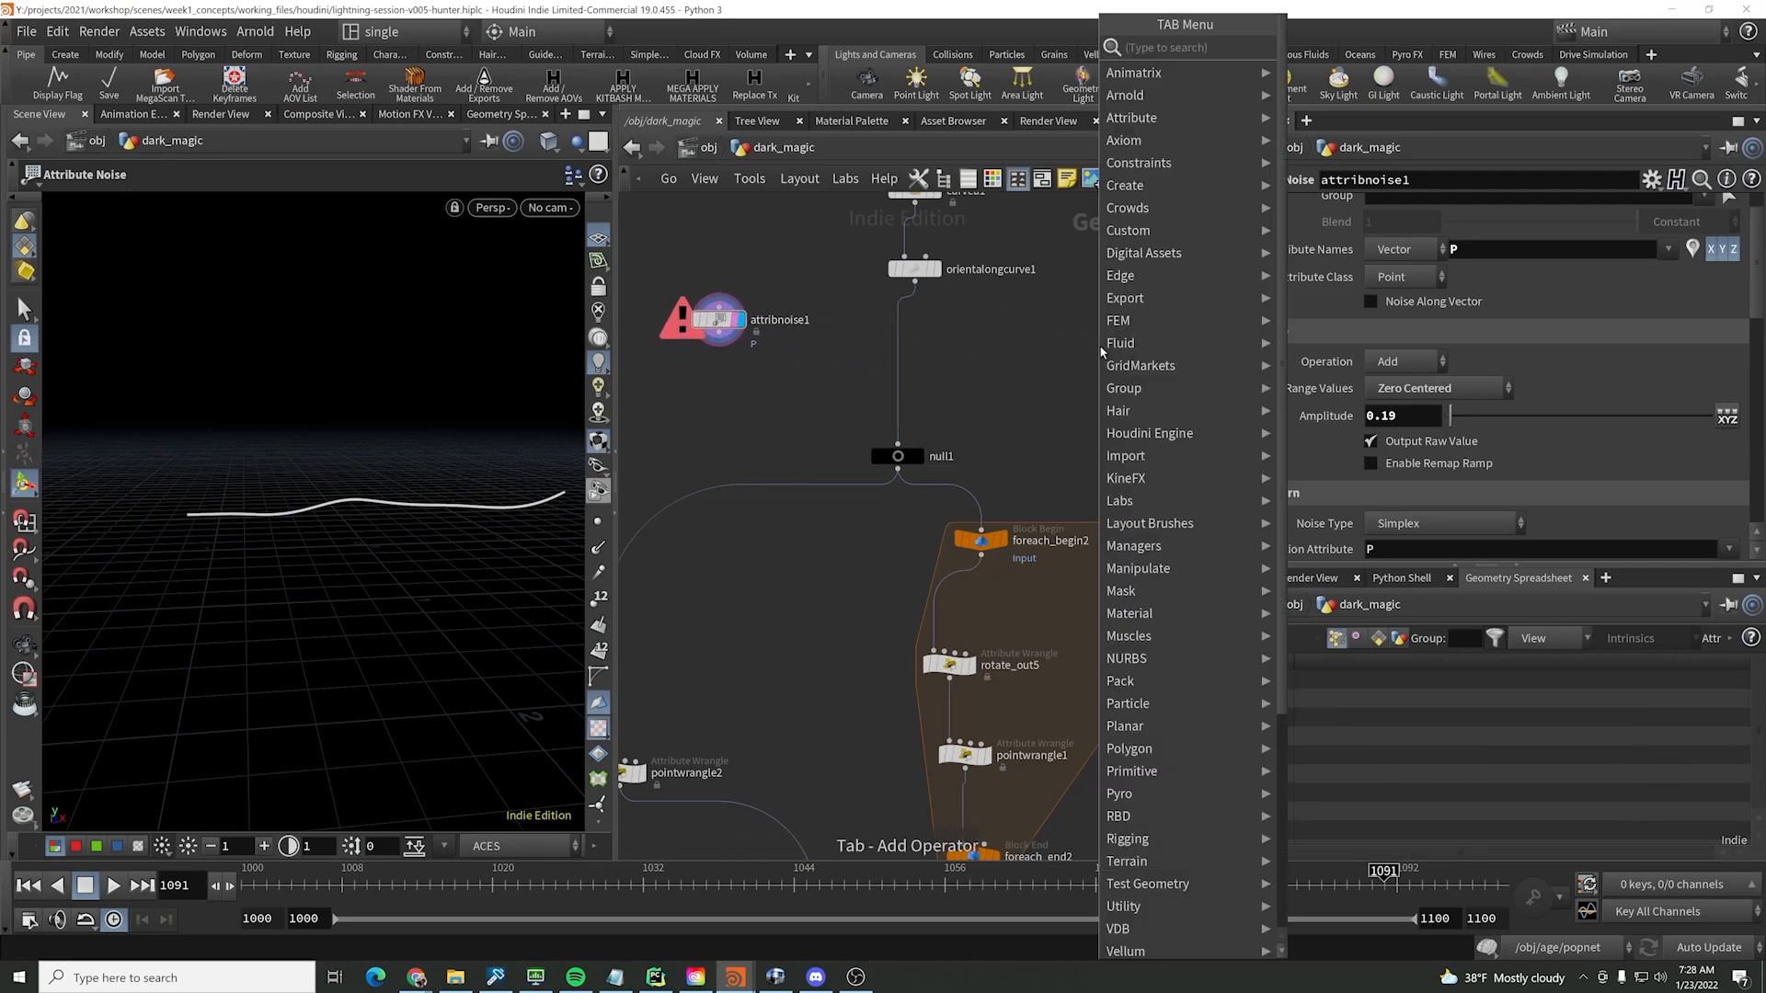
type("pointvop")
key("Return")
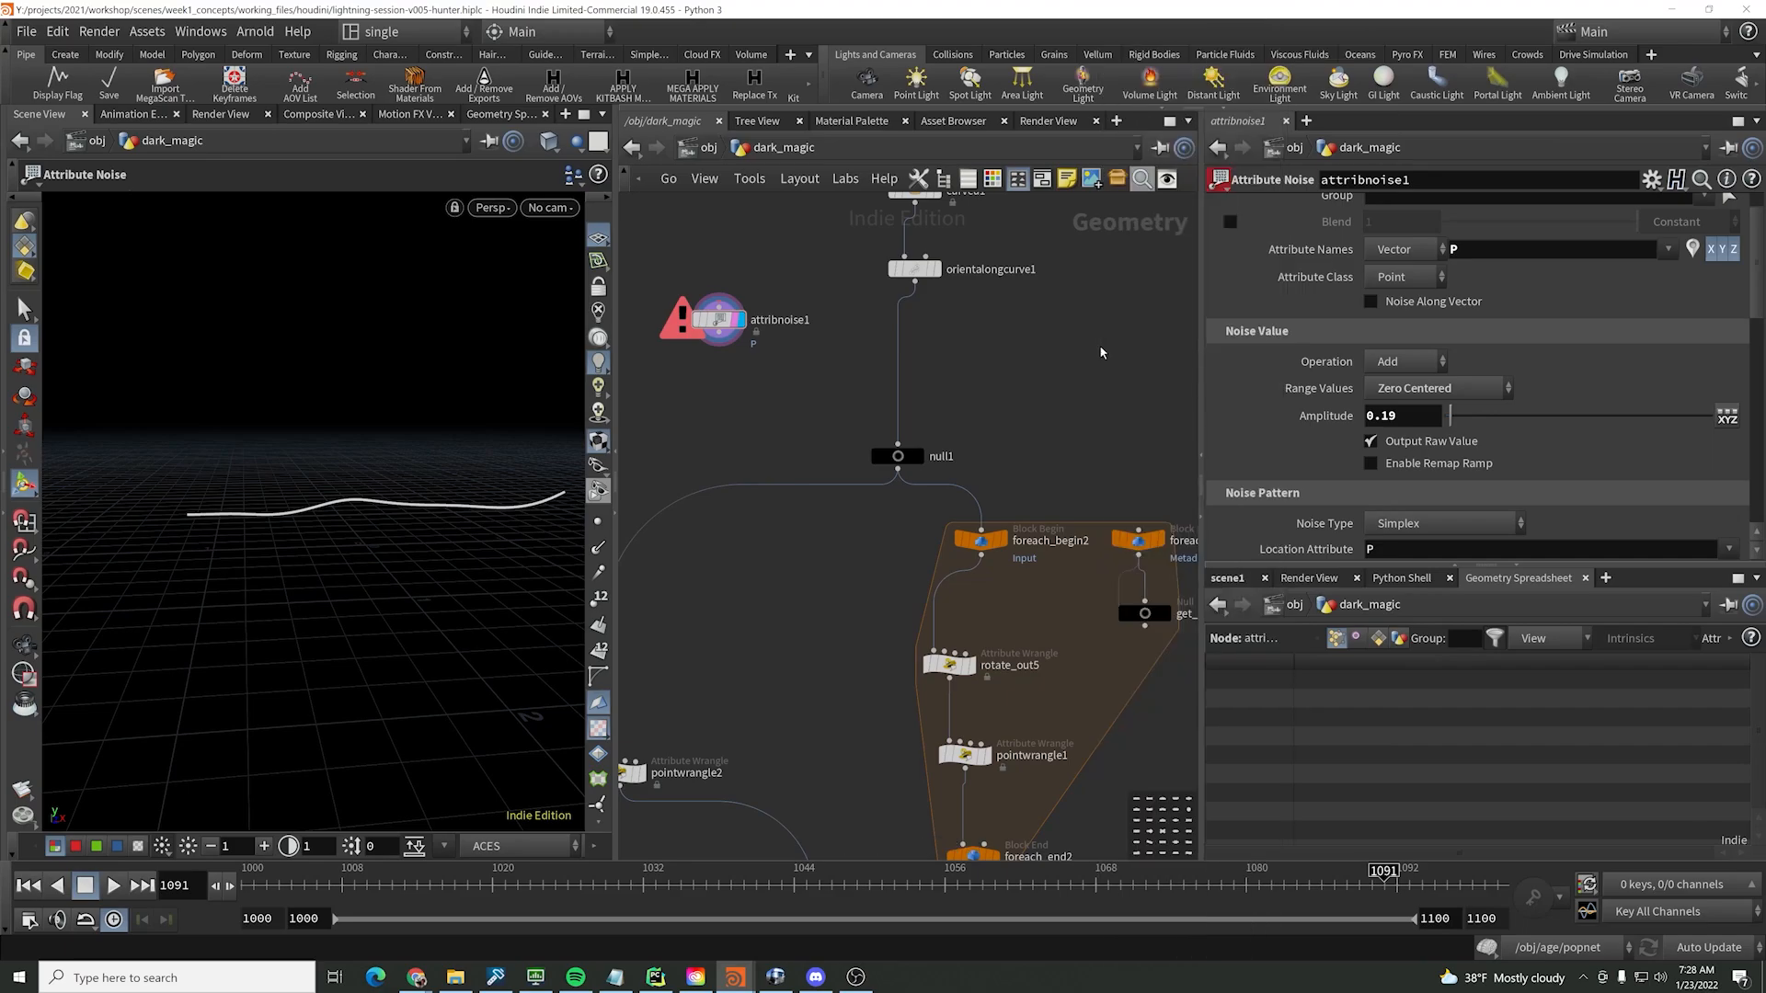
left_click(916, 353)
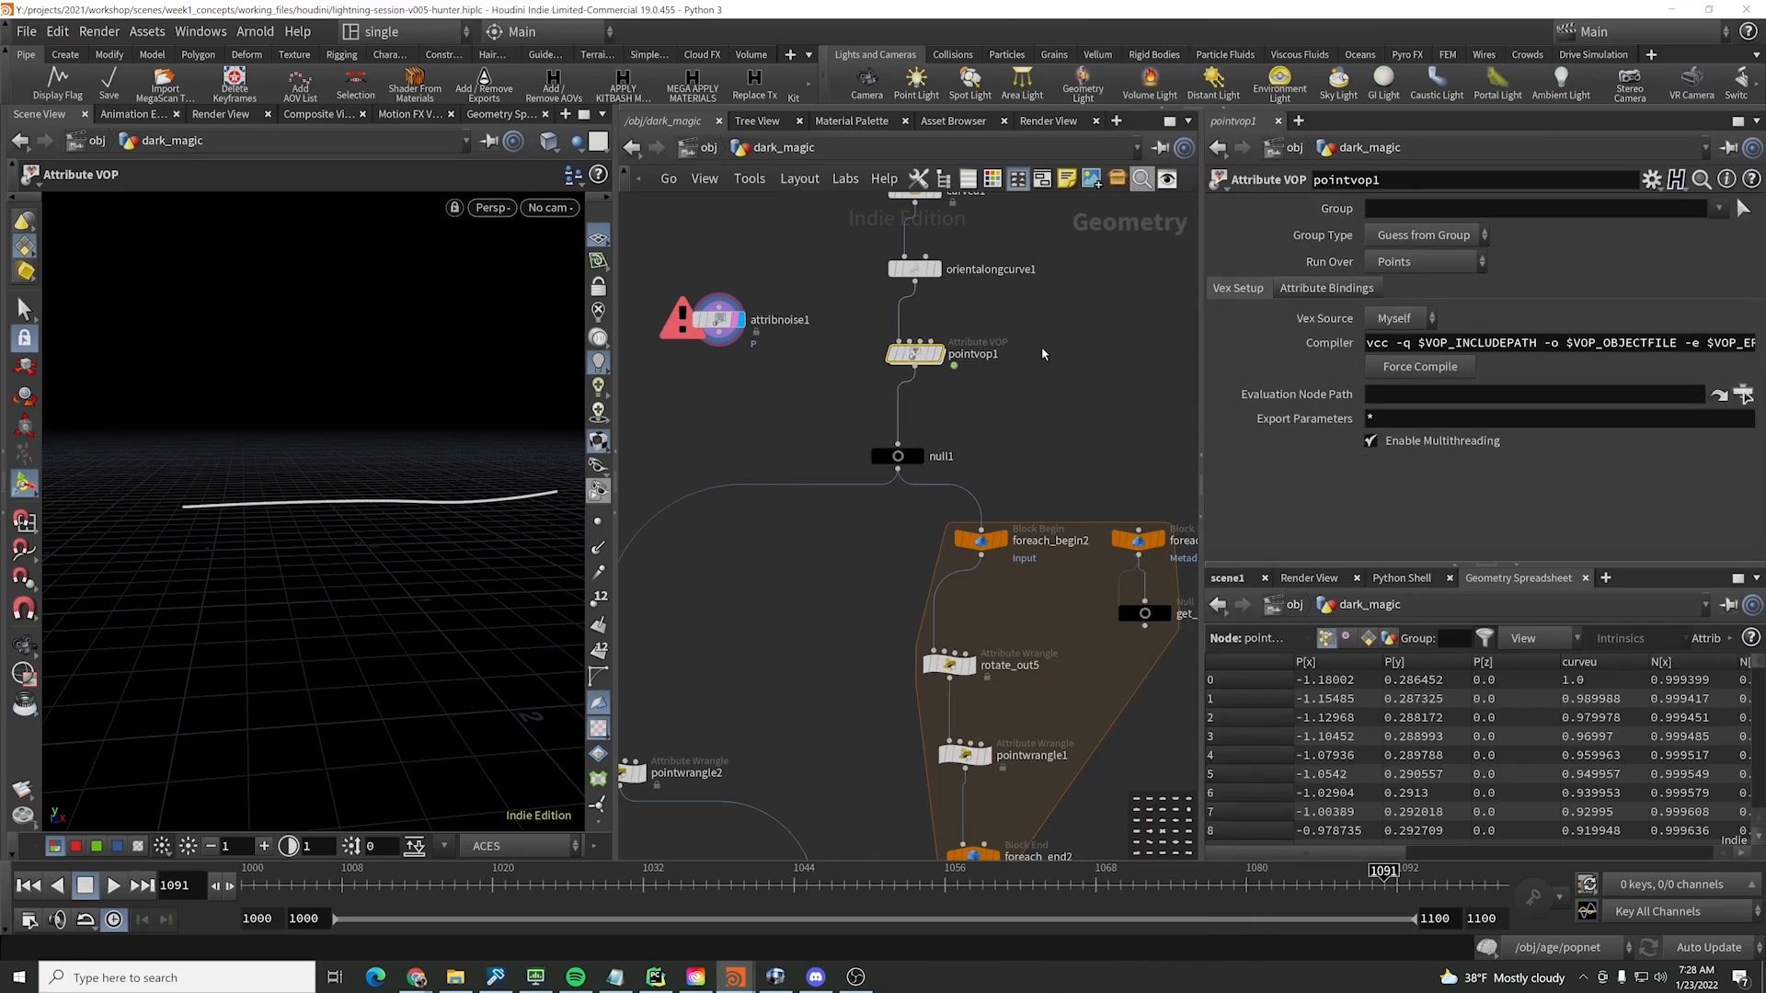
- Rename the Point VOP to add_noise and enter its VOP network
double_click(973, 355)
type("add_noise_")
key("Return")
double_click(913, 353)
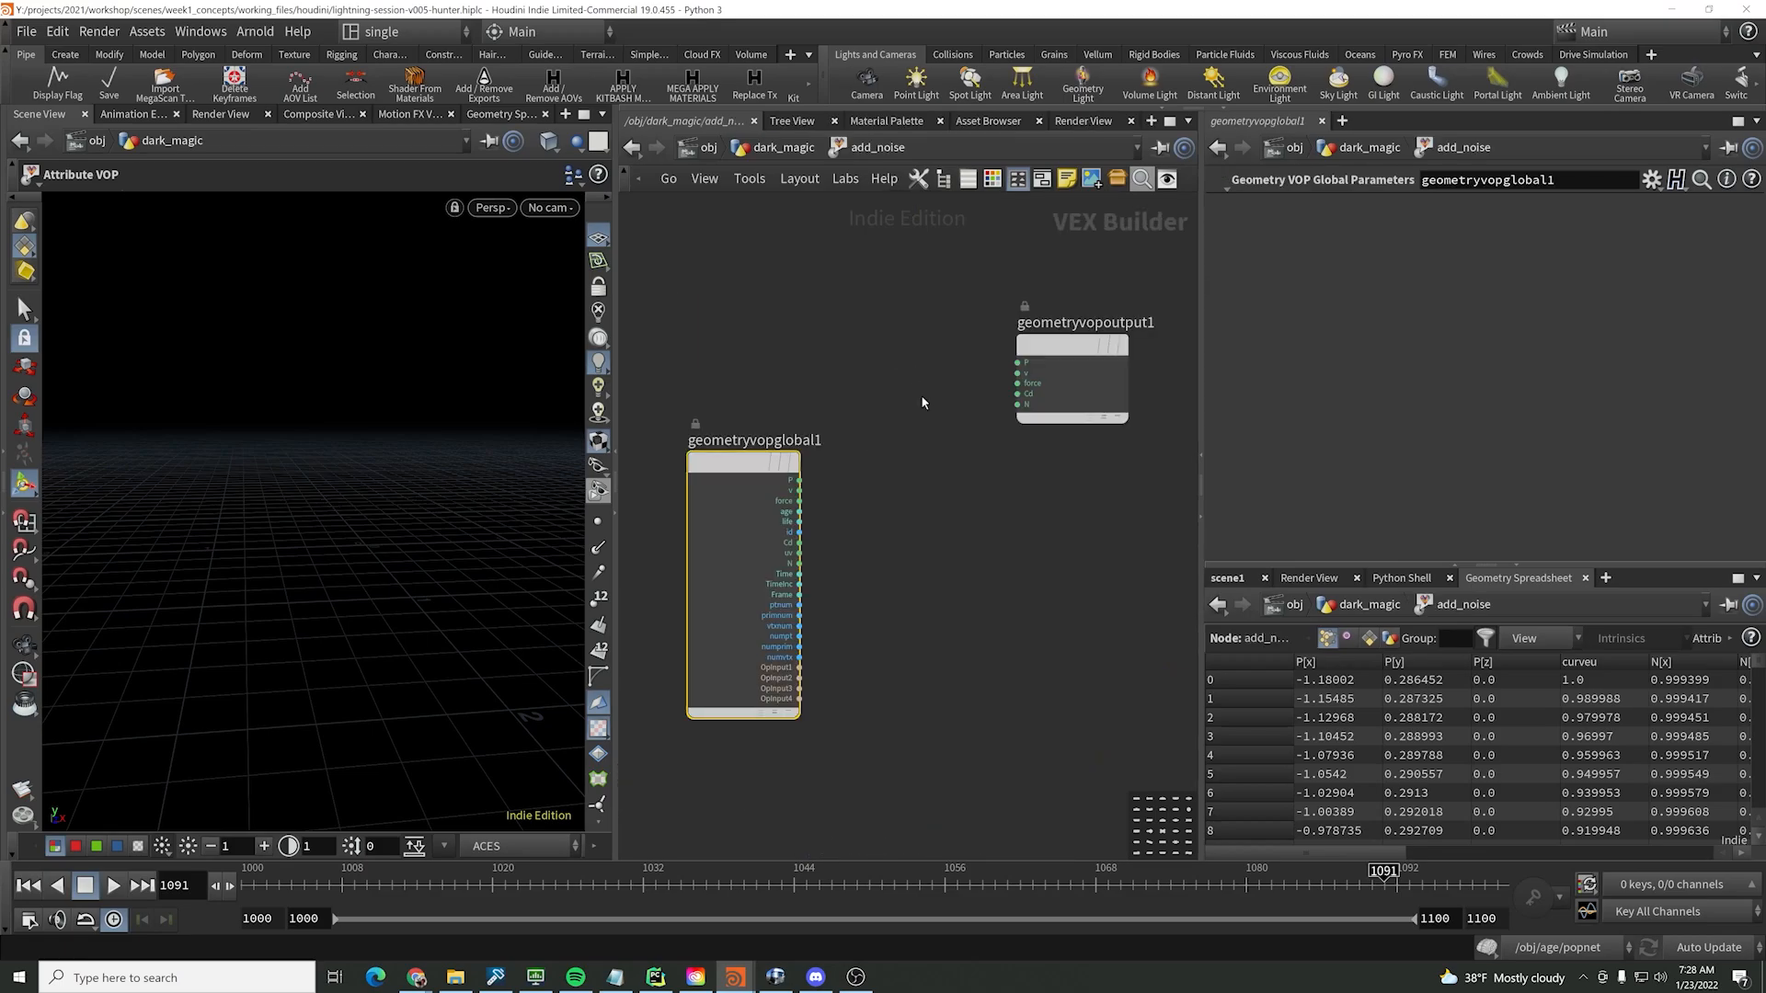
- Add an Anti-Aliased Noise node fed by the global P, and move the geometry output node further along
left_click(767, 393)
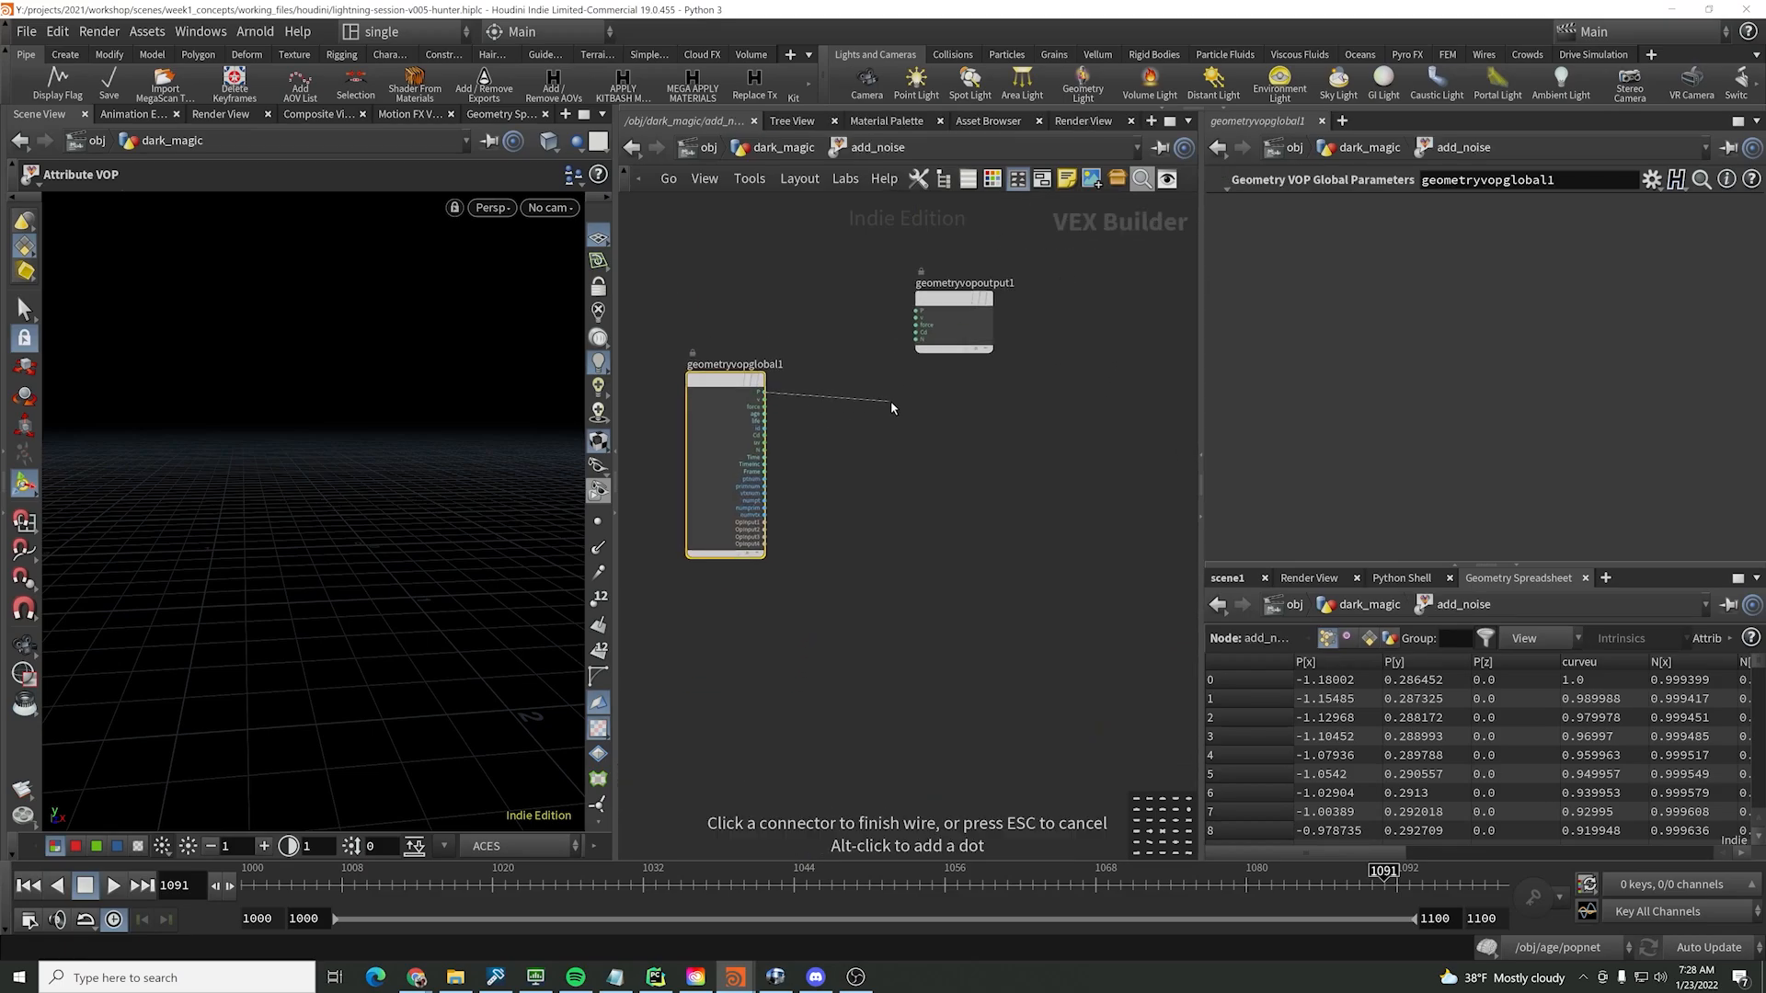
key("Tab")
type("aanois")
key("Return")
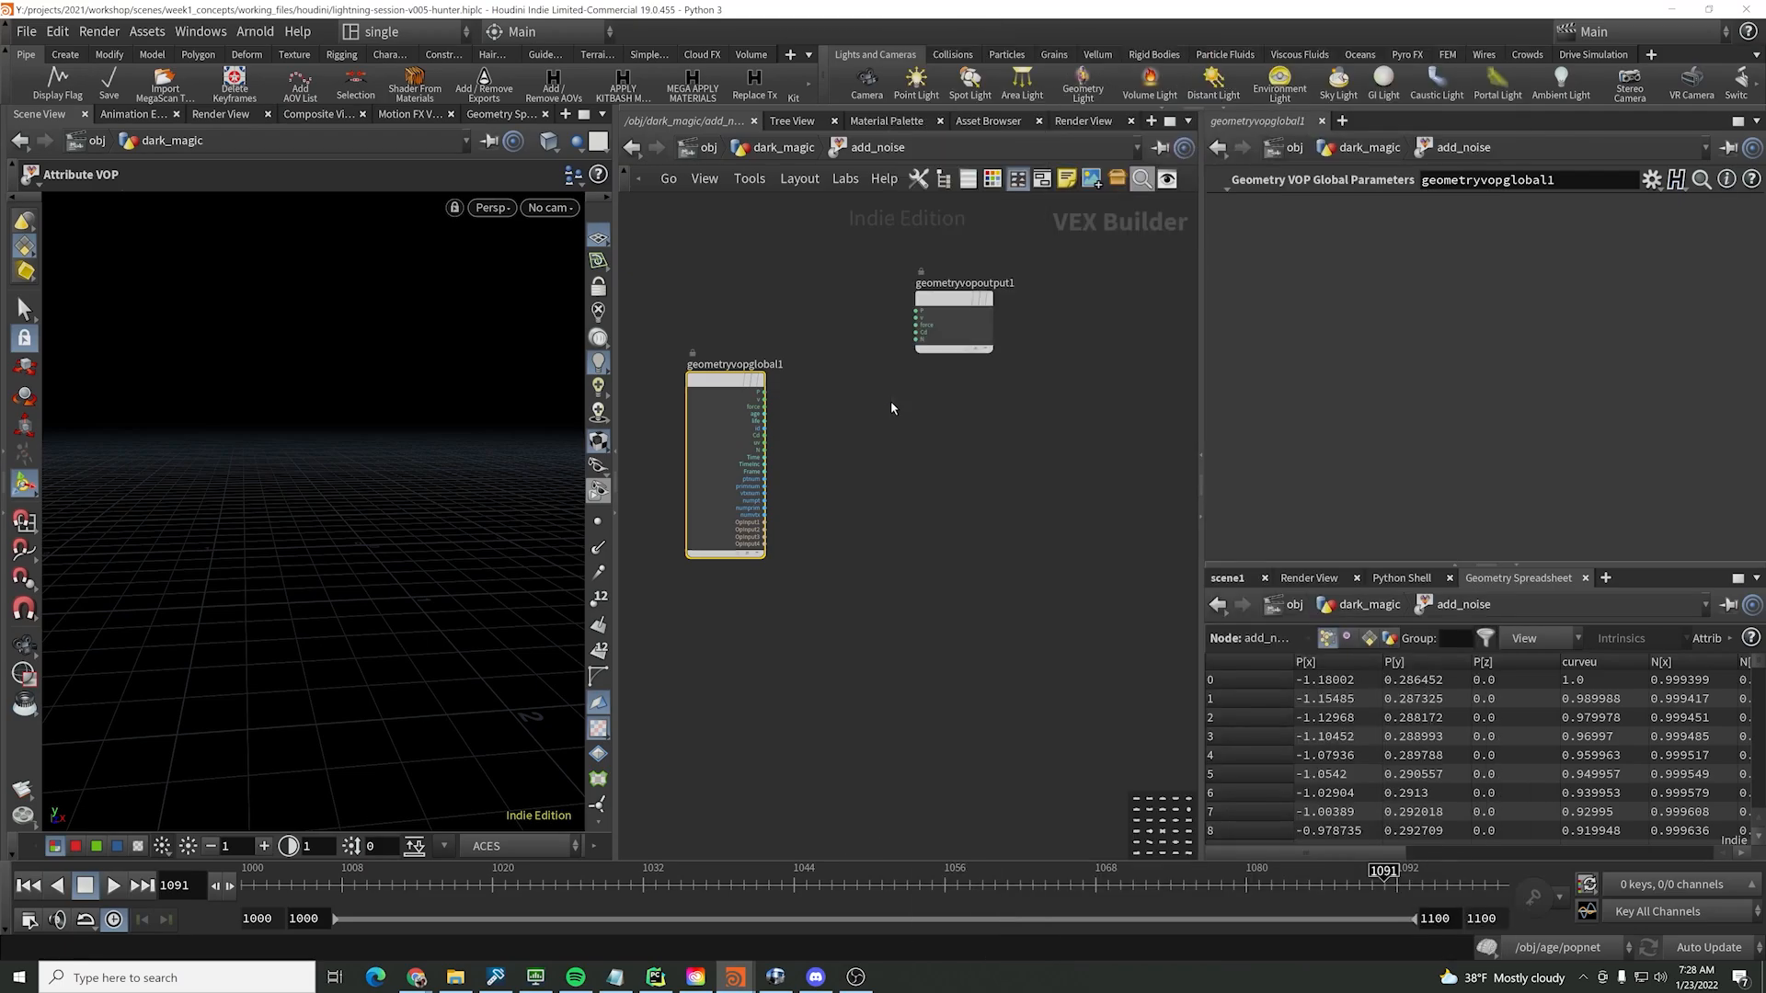
left_click(890, 401)
left_click_drag(1052, 339, 1156, 386)
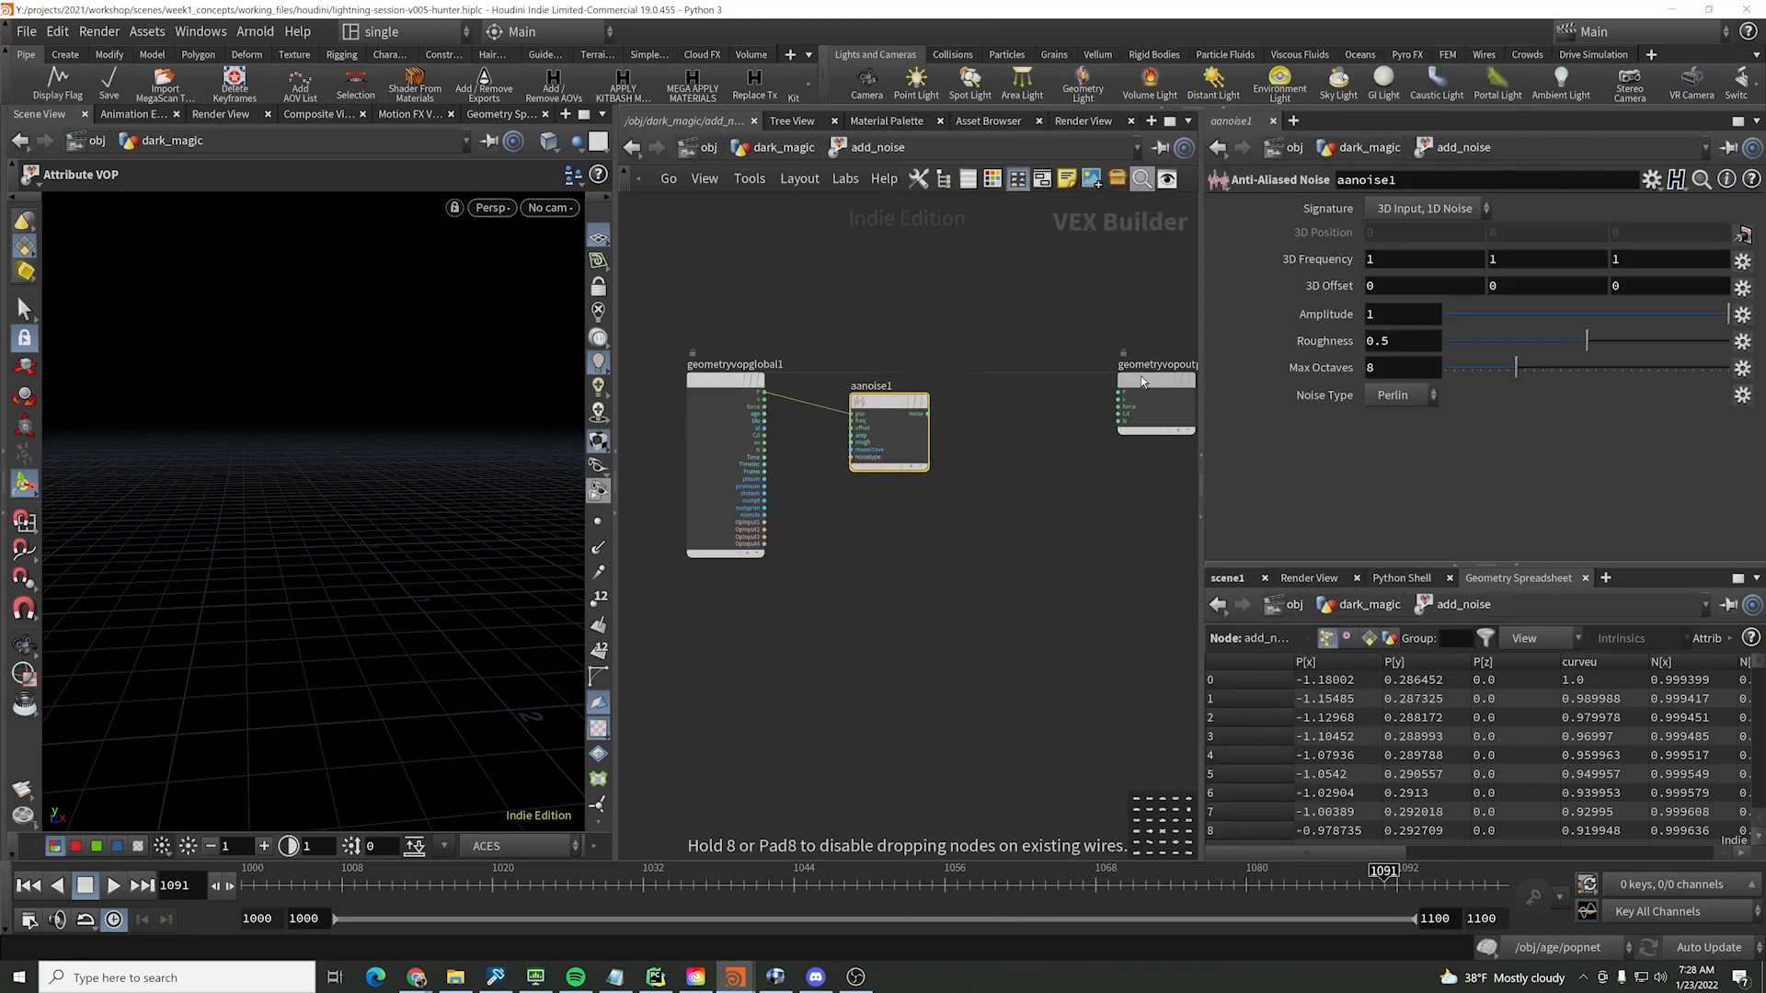
- Connect a Fit Range node to the noise output and set the noise signature to 3D Input, 3D Noise
middle_click_drag(950, 445, 871, 439)
left_click(842, 412)
key("Tab")
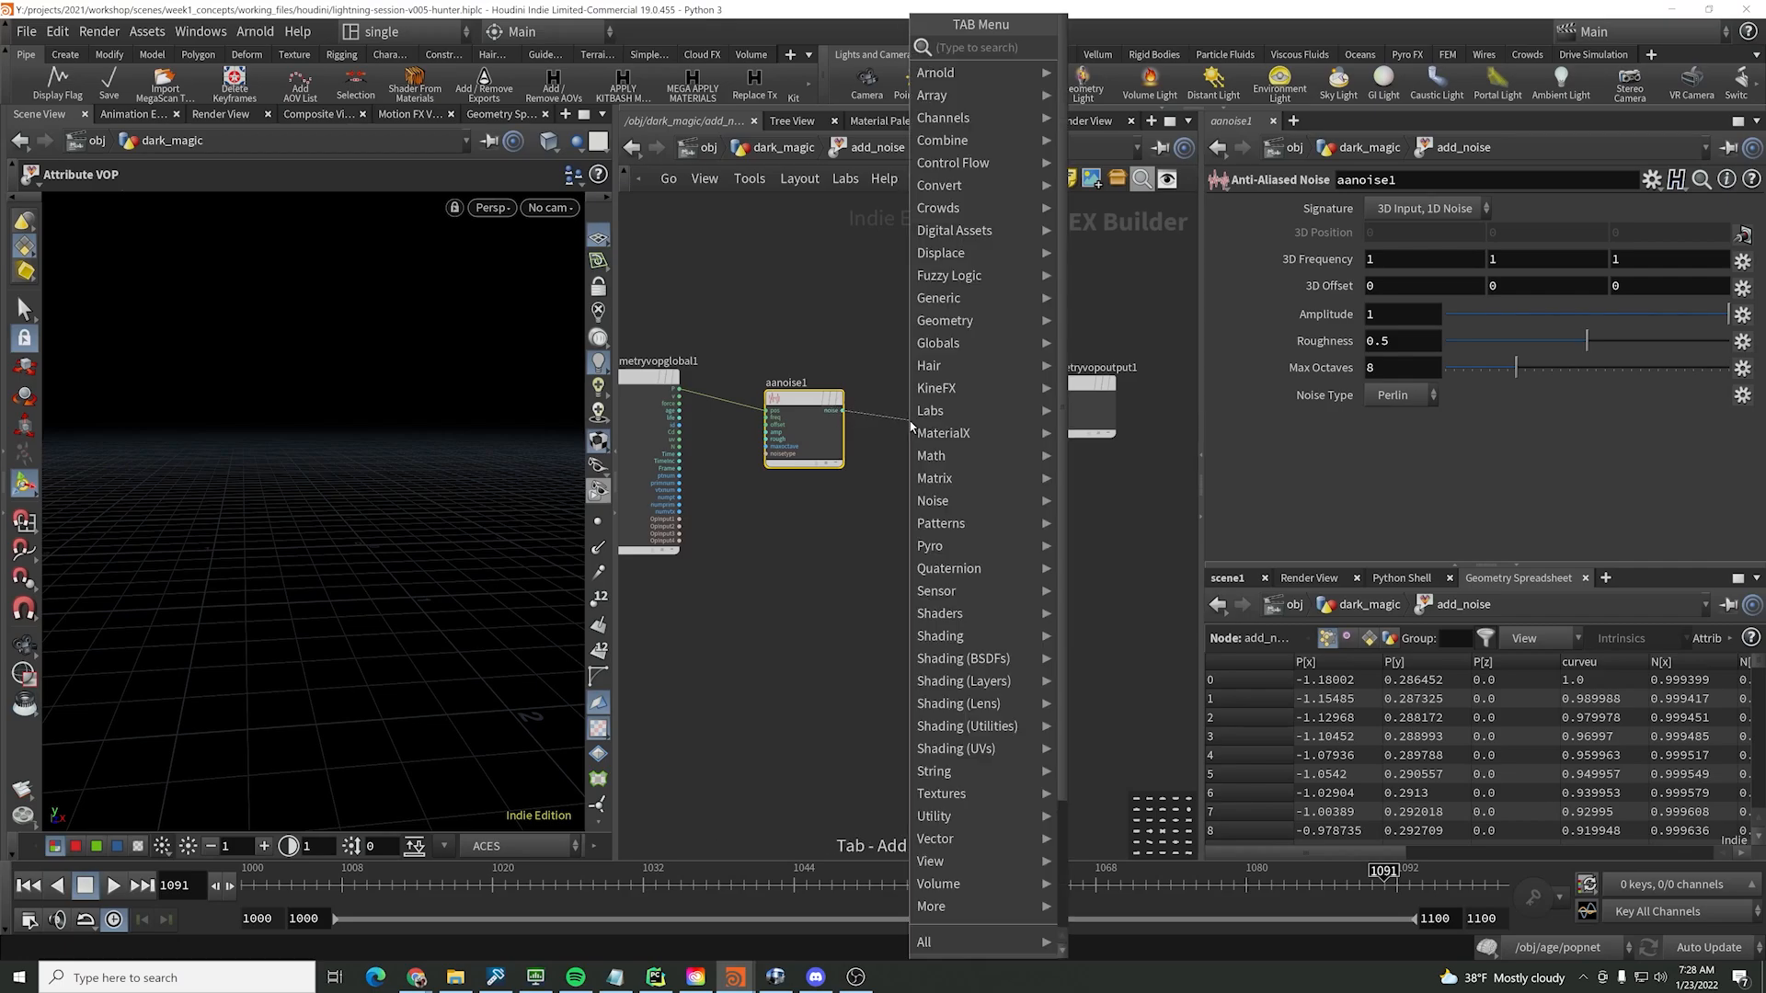
type("fit")
key("Return")
left_click(782, 432)
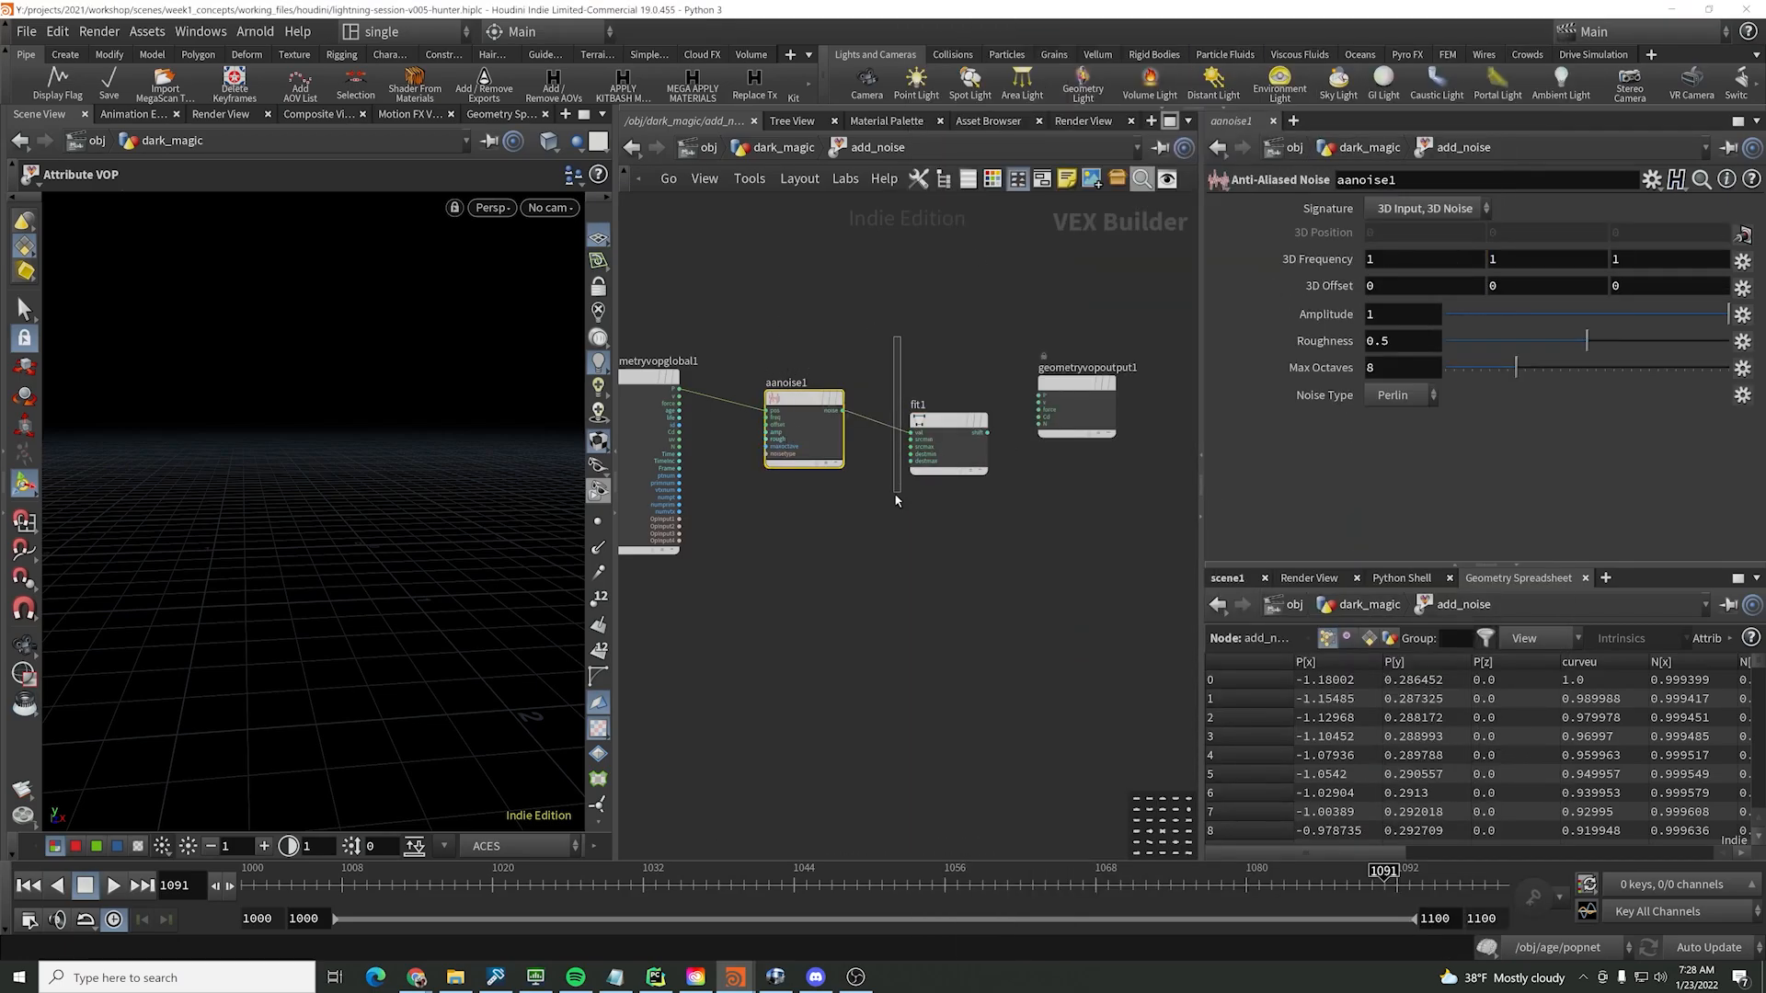
- Set fit1's Source Min to -.5 and Source Max to .5 on all three components
left_click(936, 454)
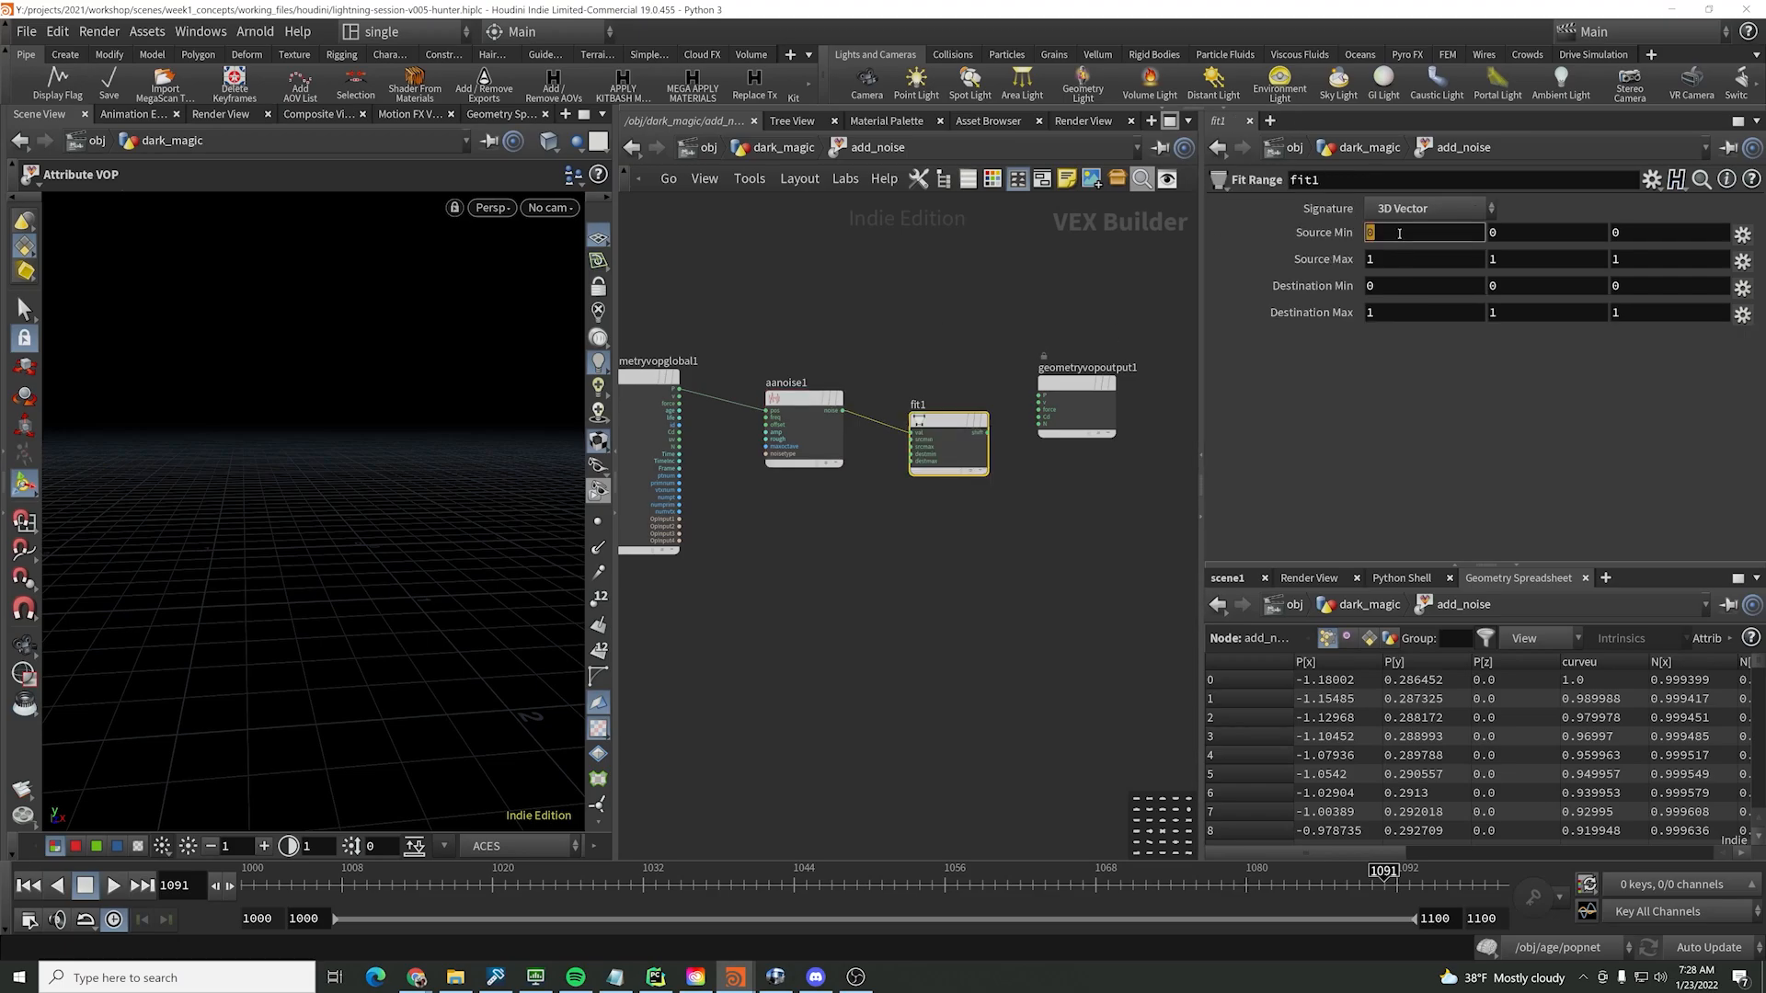
left_click(1399, 233)
type("-.5")
key("Tab")
type("-.5")
key("Tab")
type("-.5")
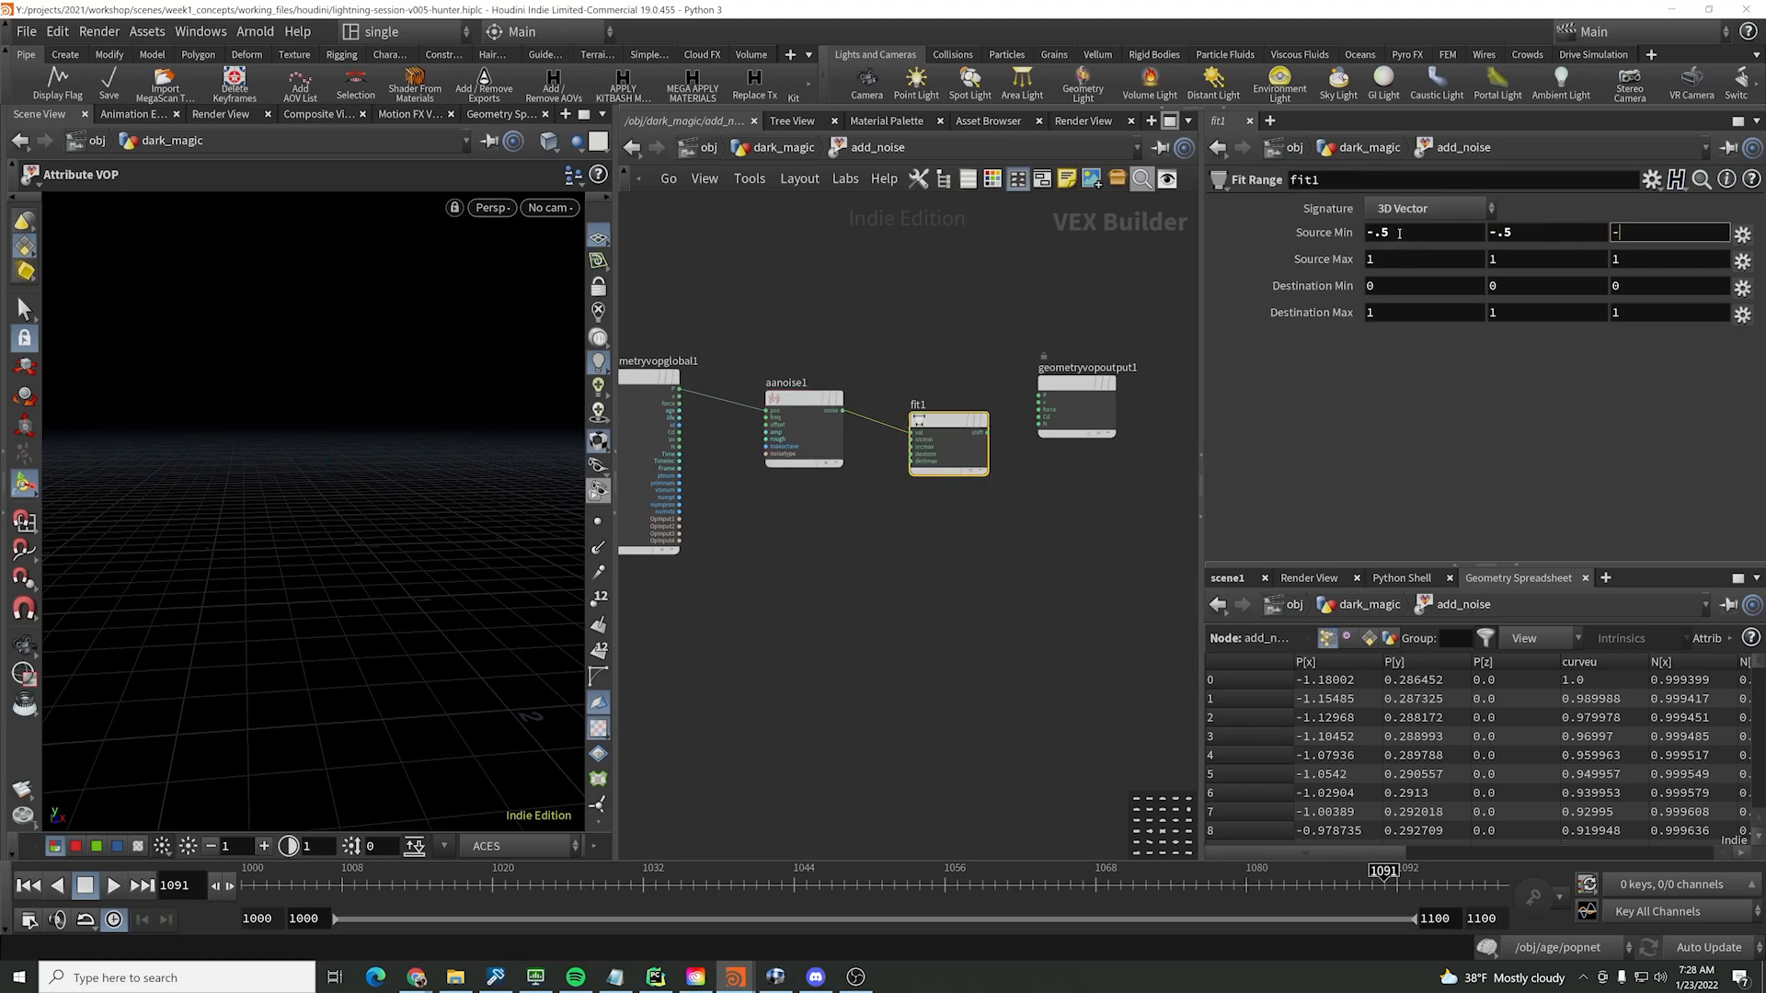
key("Tab")
type(".5")
key("Tab")
type(".5")
key("Tab")
type(".5")
key("Tab")
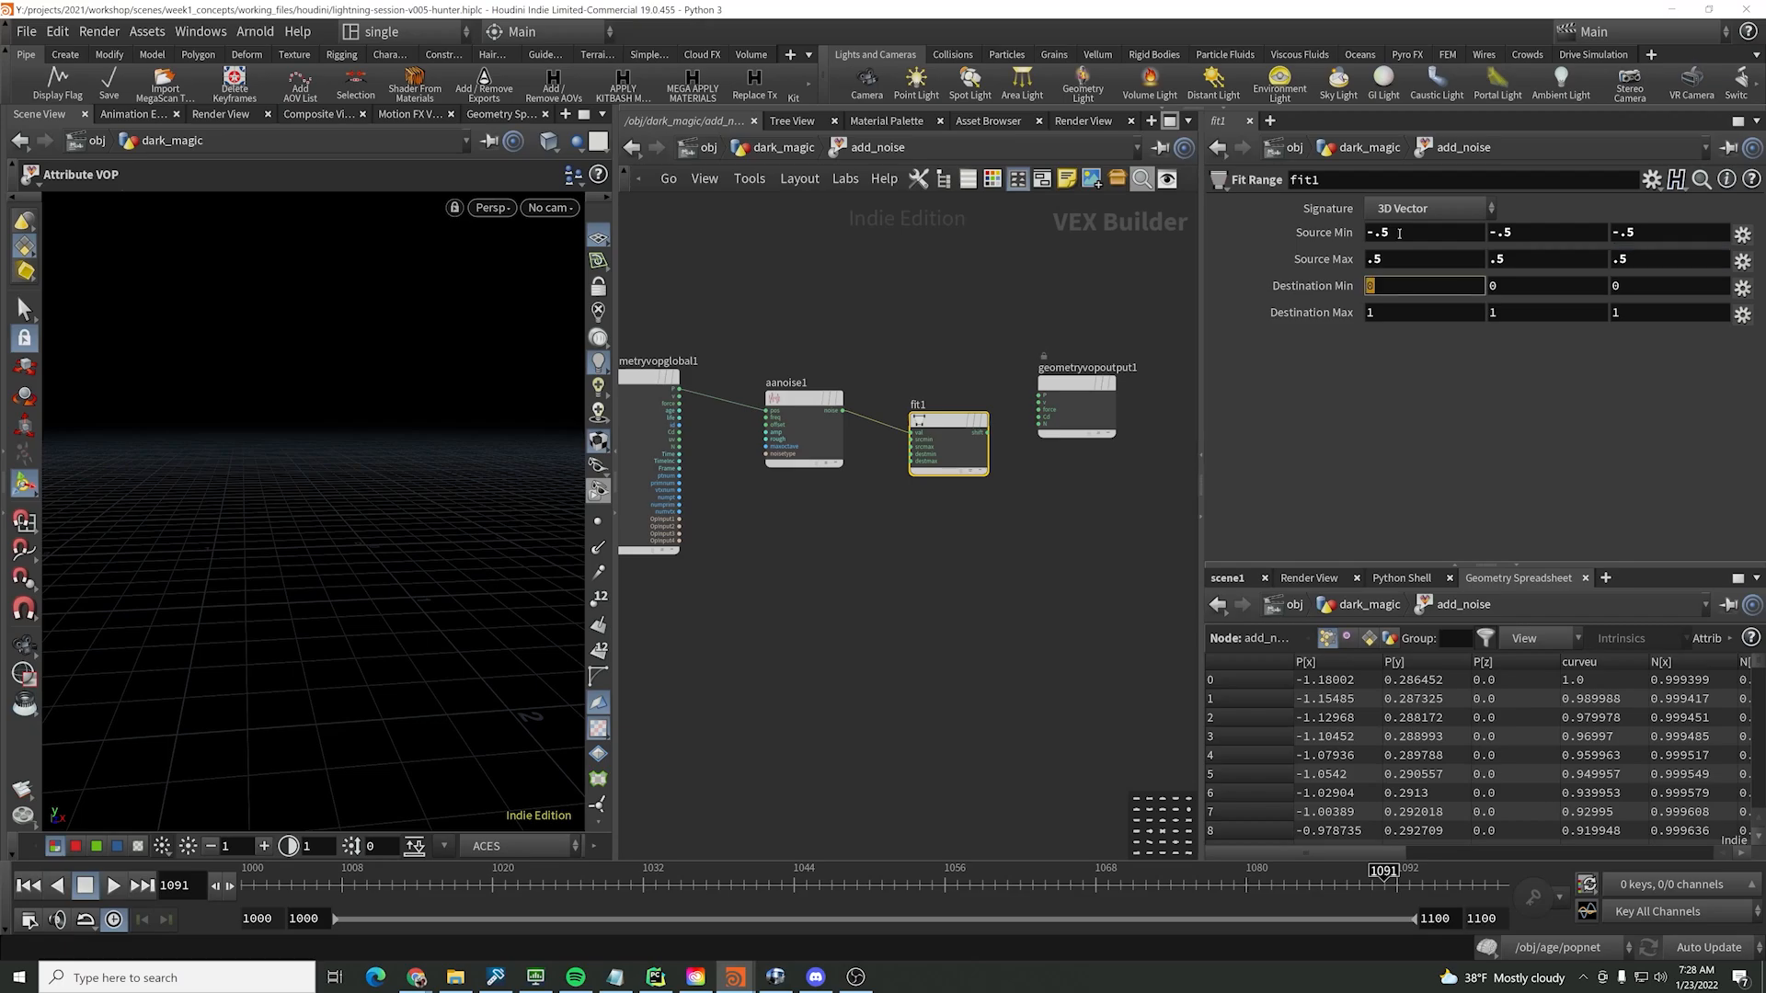
- Set fit1's Destination Min to -1 on all three components
type("-1")
key("Tab")
type("-1")
key("Tab")
type("-1")
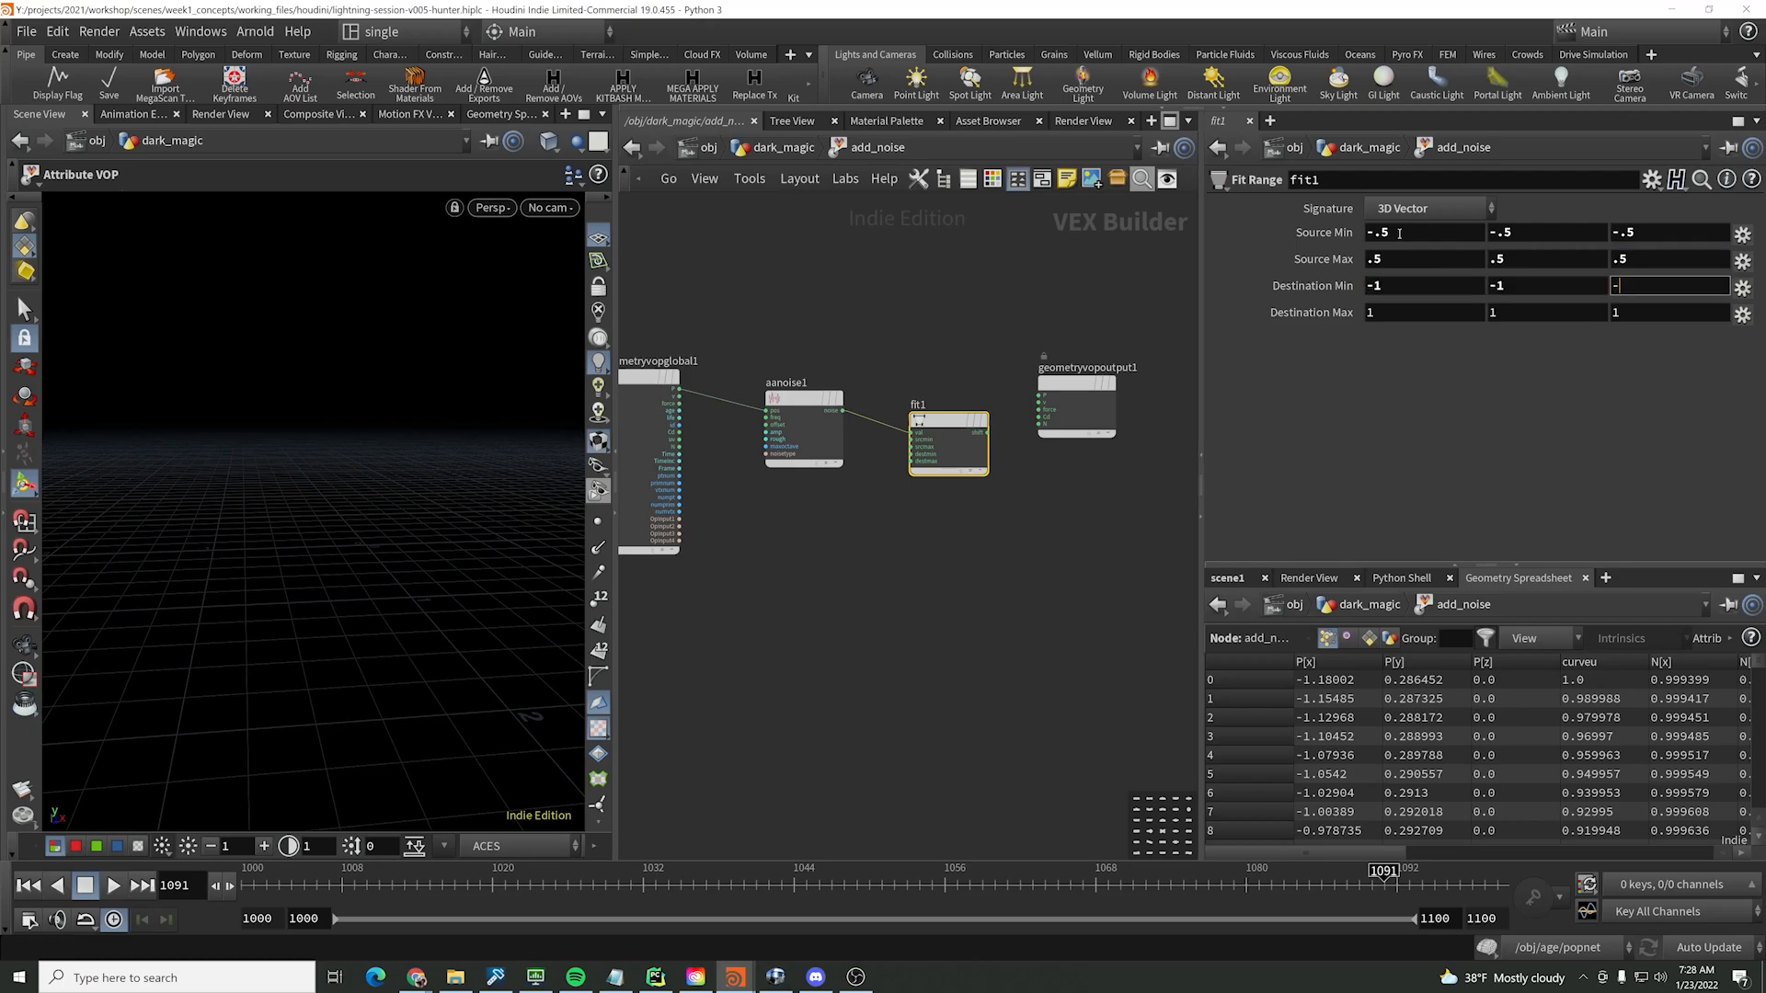
key("Tab")
- Align aanoise1 and fit1 in a row and move them below the other nodes
left_click_drag(1049, 519, 912, 376)
key("a")
left_click_drag(820, 417, 822, 522)
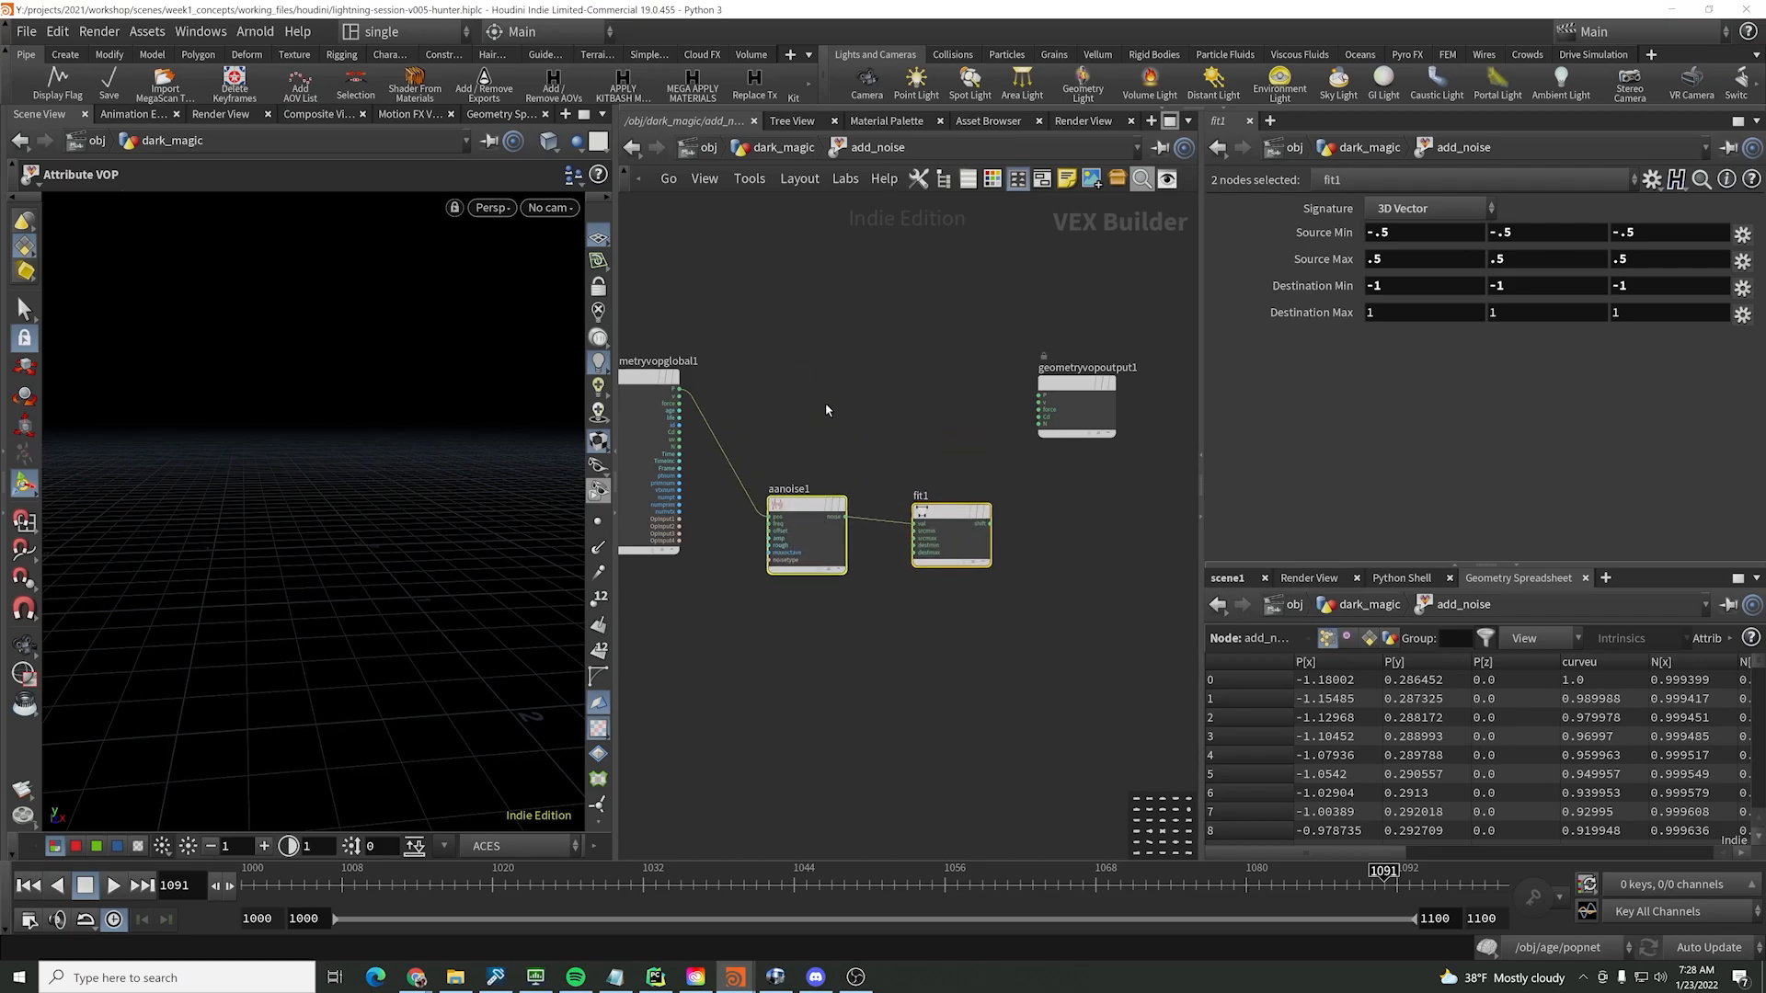
- Display add_noise in the dark_magic network and go back inside it
left_click(800, 272)
key("u")
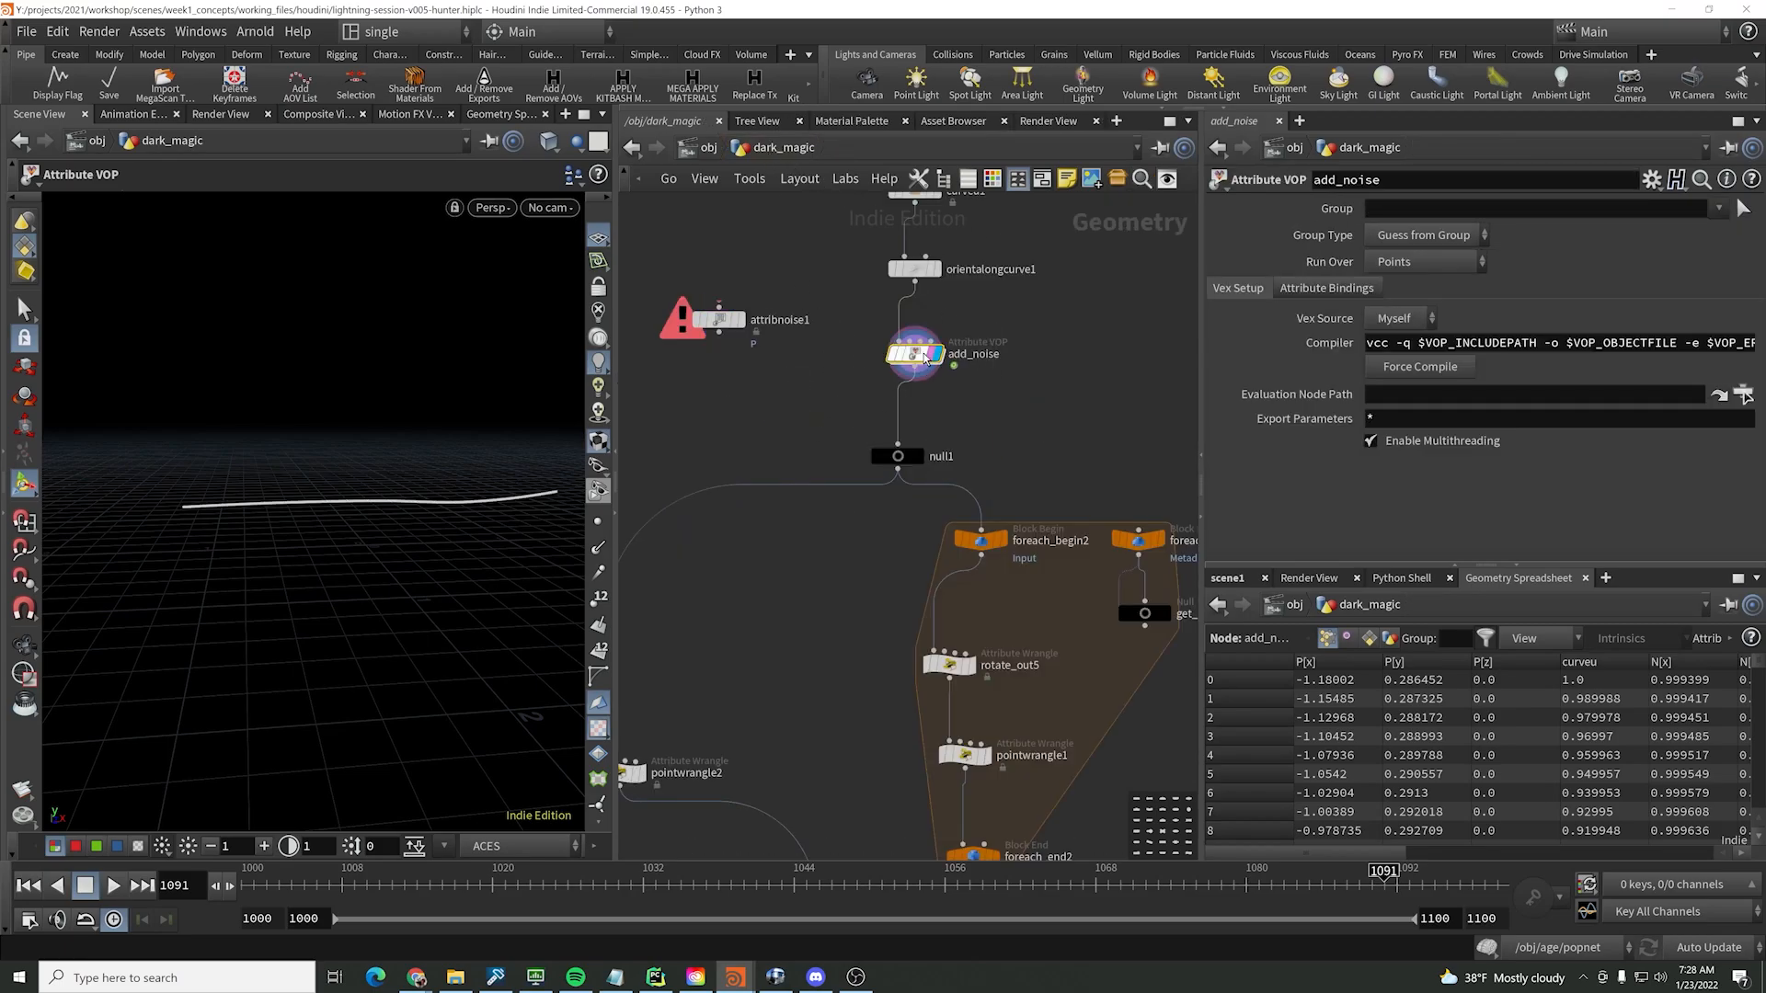
double_click(925, 357)
- Create an Add node and move the geometry output node to the far side of it
key("Tab")
type("add")
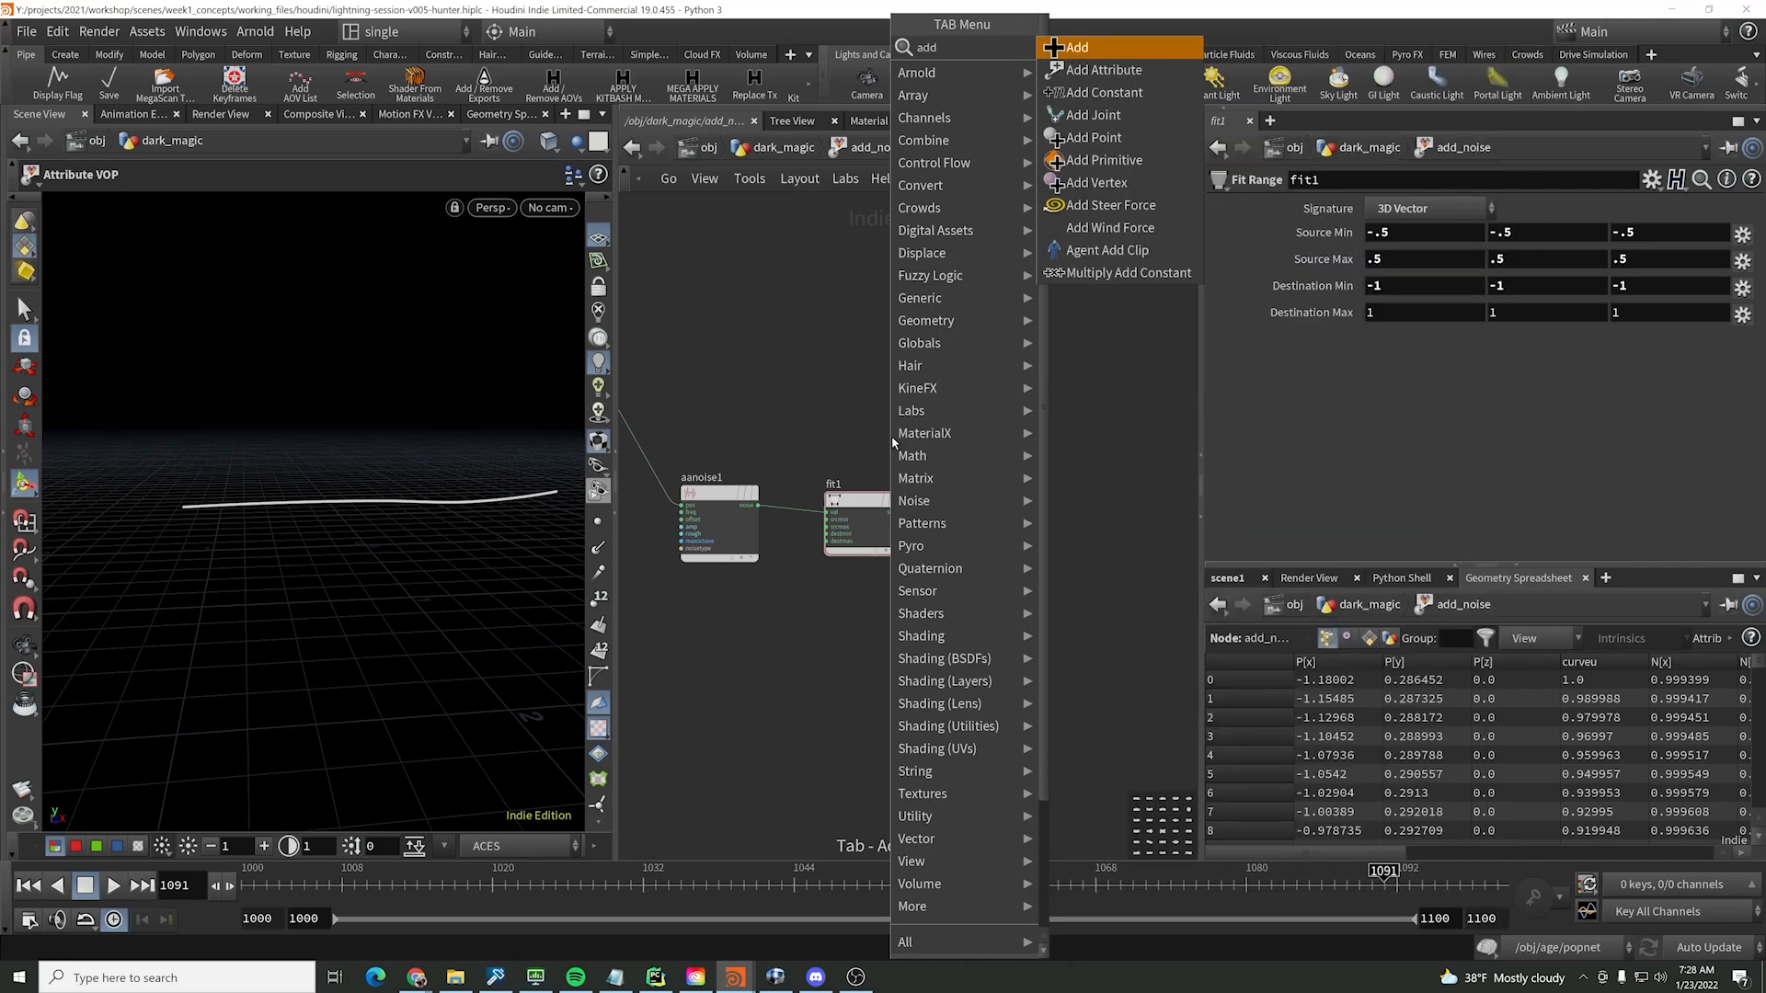
left_click(1076, 47)
left_click(1074, 366)
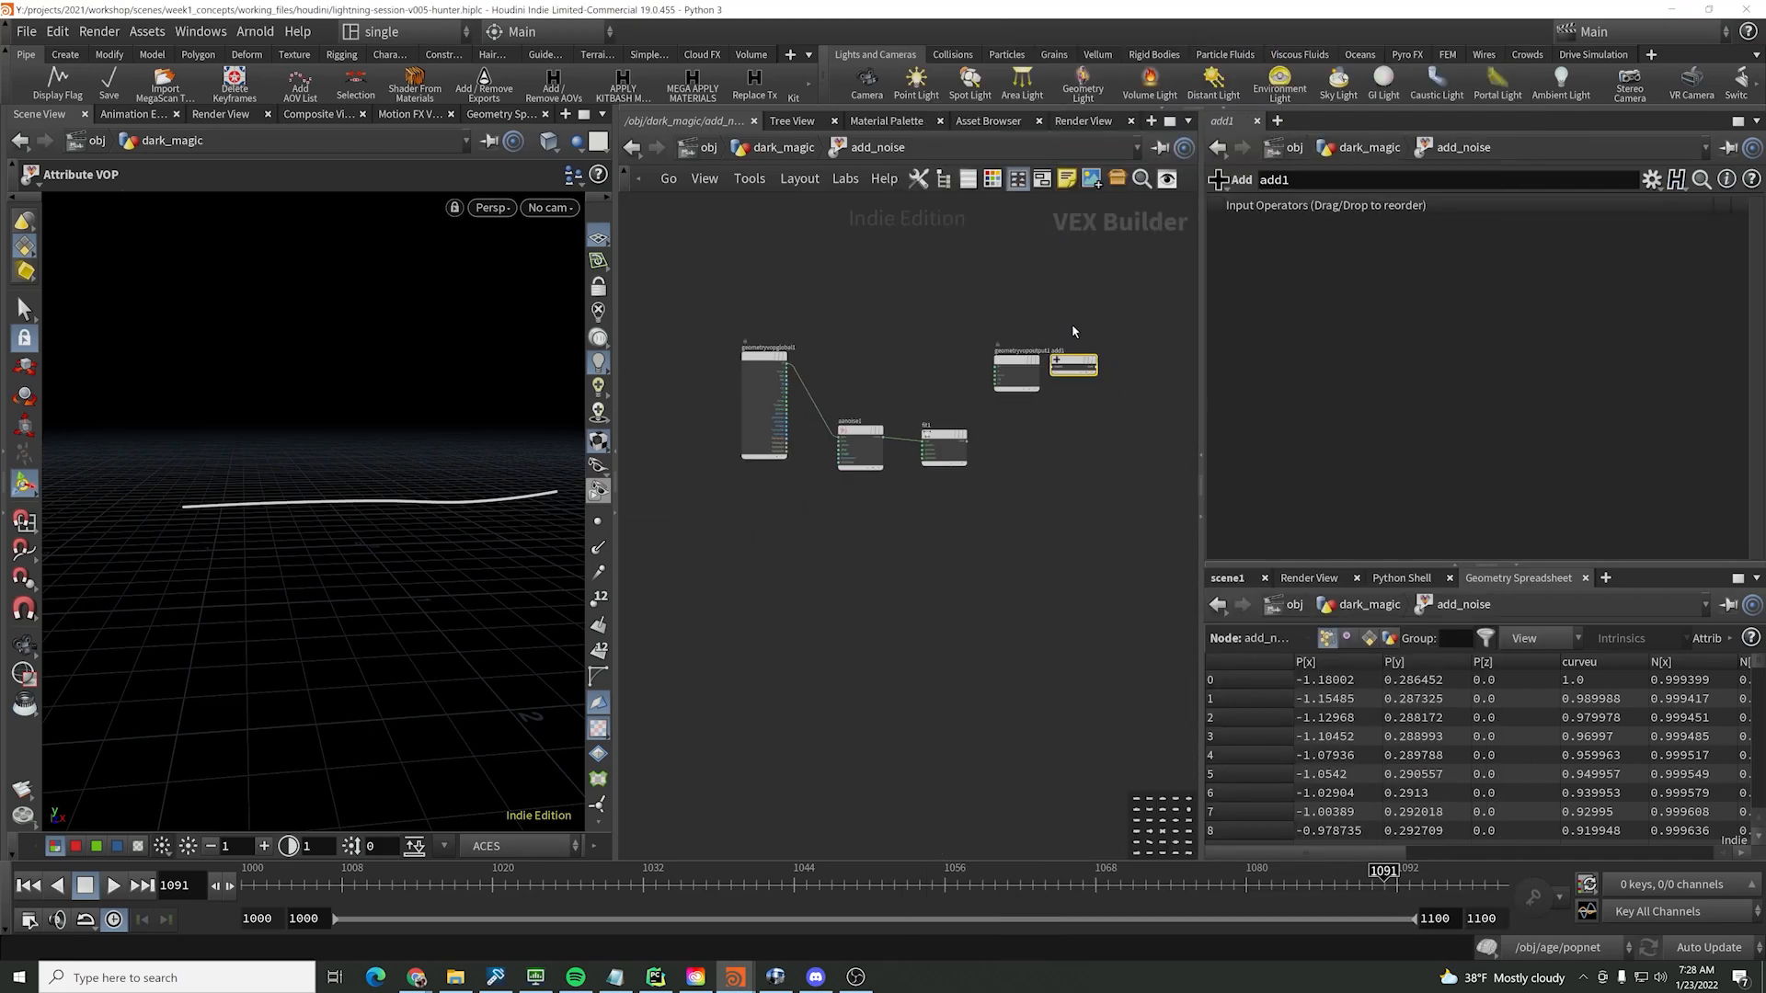
middle_click_drag(1072, 328, 886, 350)
left_click_drag(836, 390, 975, 388)
- Wire the global P and fit1's output into the two inputs of add1
middle_click_drag(800, 381, 683, 368)
scroll(682, 395, "up", 3)
left_click(728, 372)
left_click(982, 380)
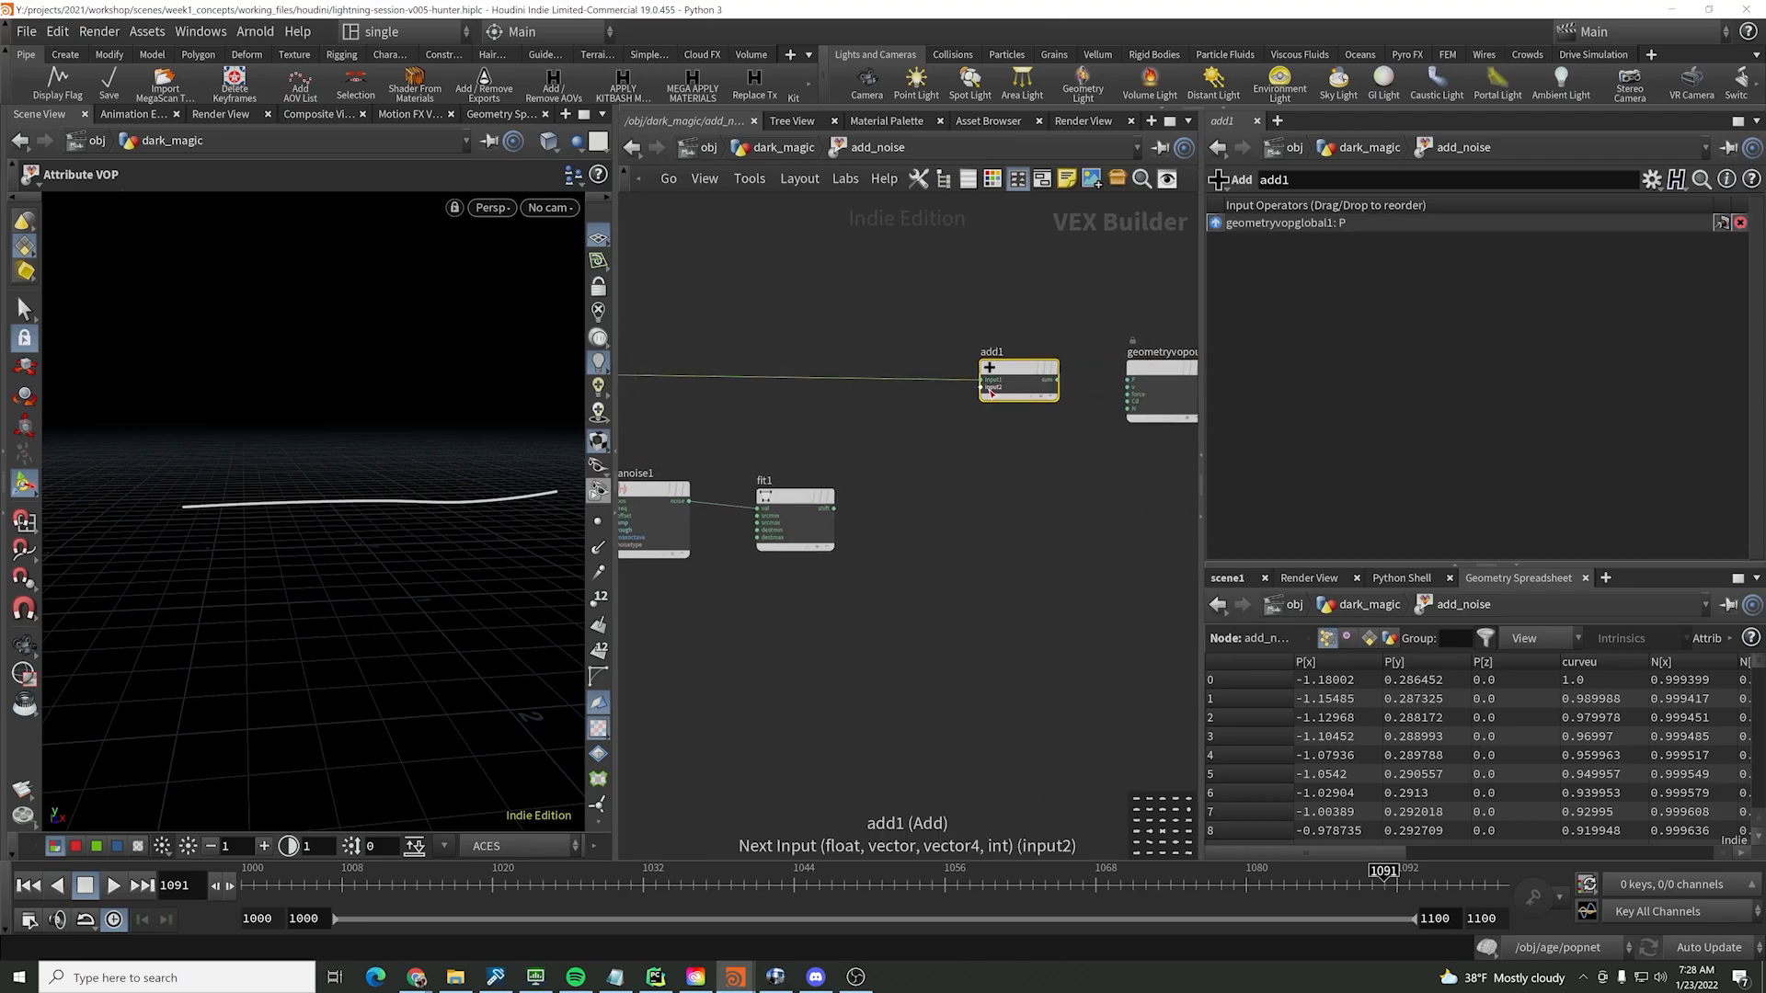
left_click(991, 390)
left_click(833, 508)
- Connect add1's sum to the P input of geometryvopoutput1
middle_click_drag(1014, 458, 907, 472)
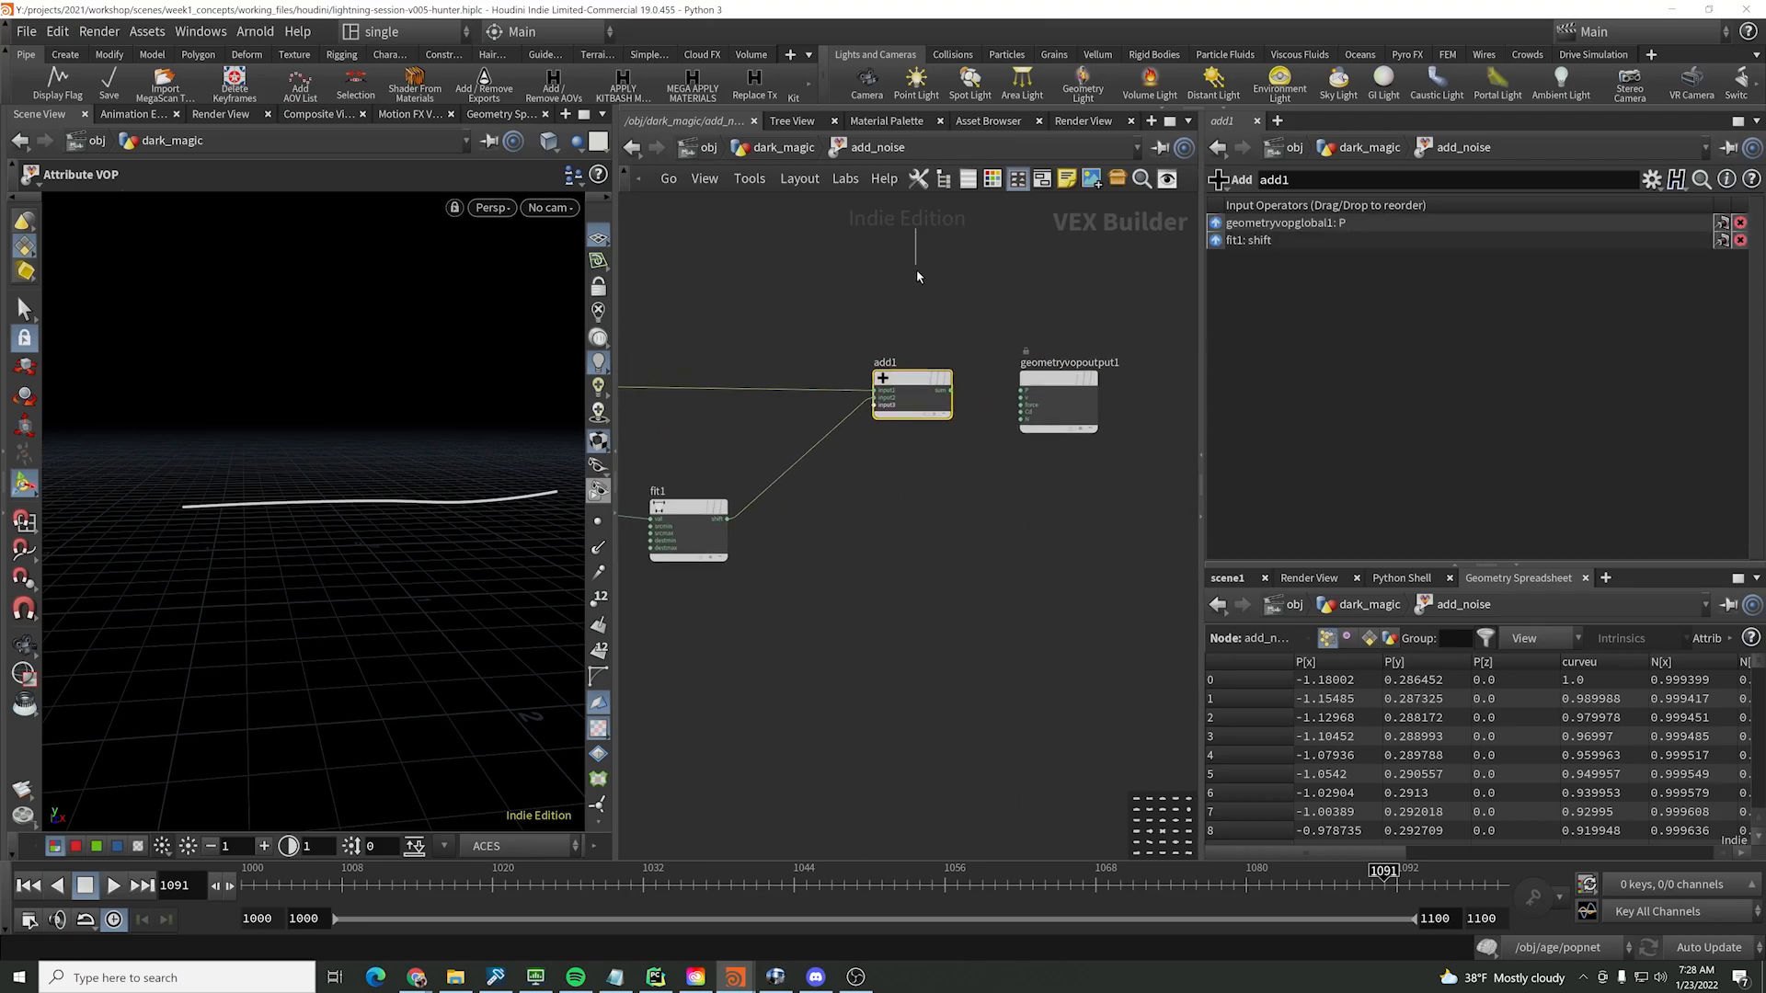
left_click(949, 390)
left_click(1023, 390)
middle_click_drag(674, 471, 759, 464)
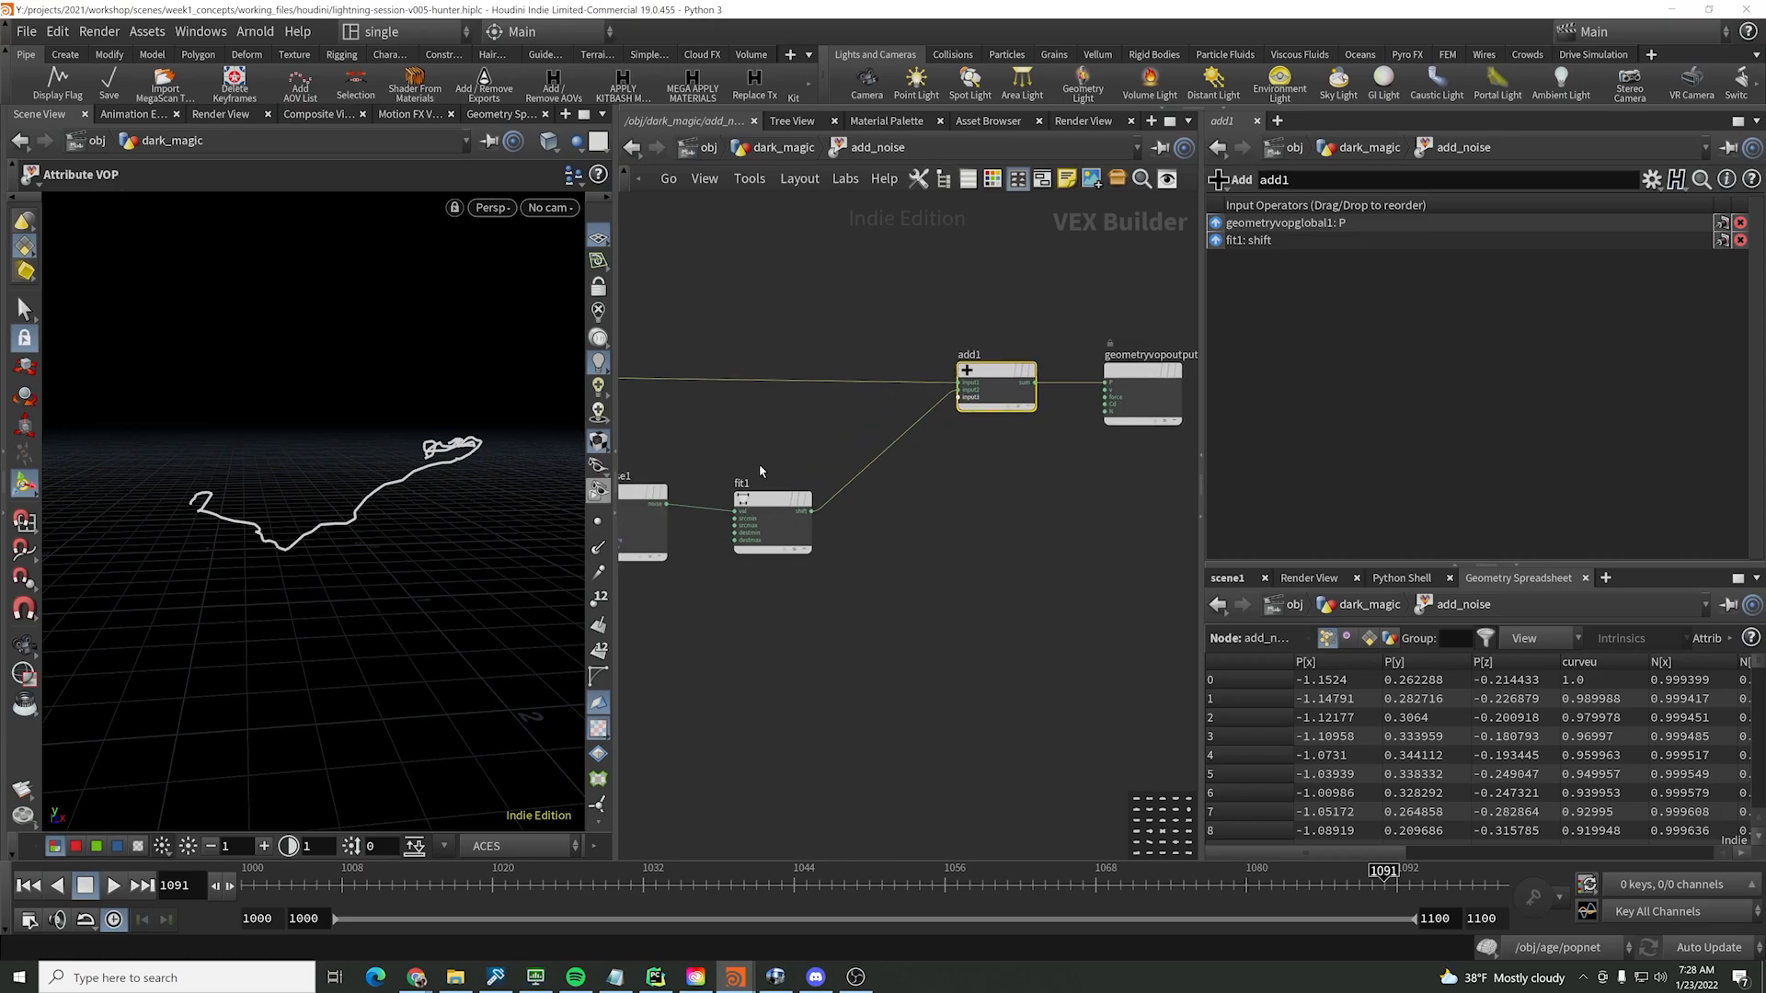
- Set aanoise1's Roughness to 0.125 and its Amplitude to 0.422
left_click(644, 519)
middle_click_drag(649, 519, 803, 520)
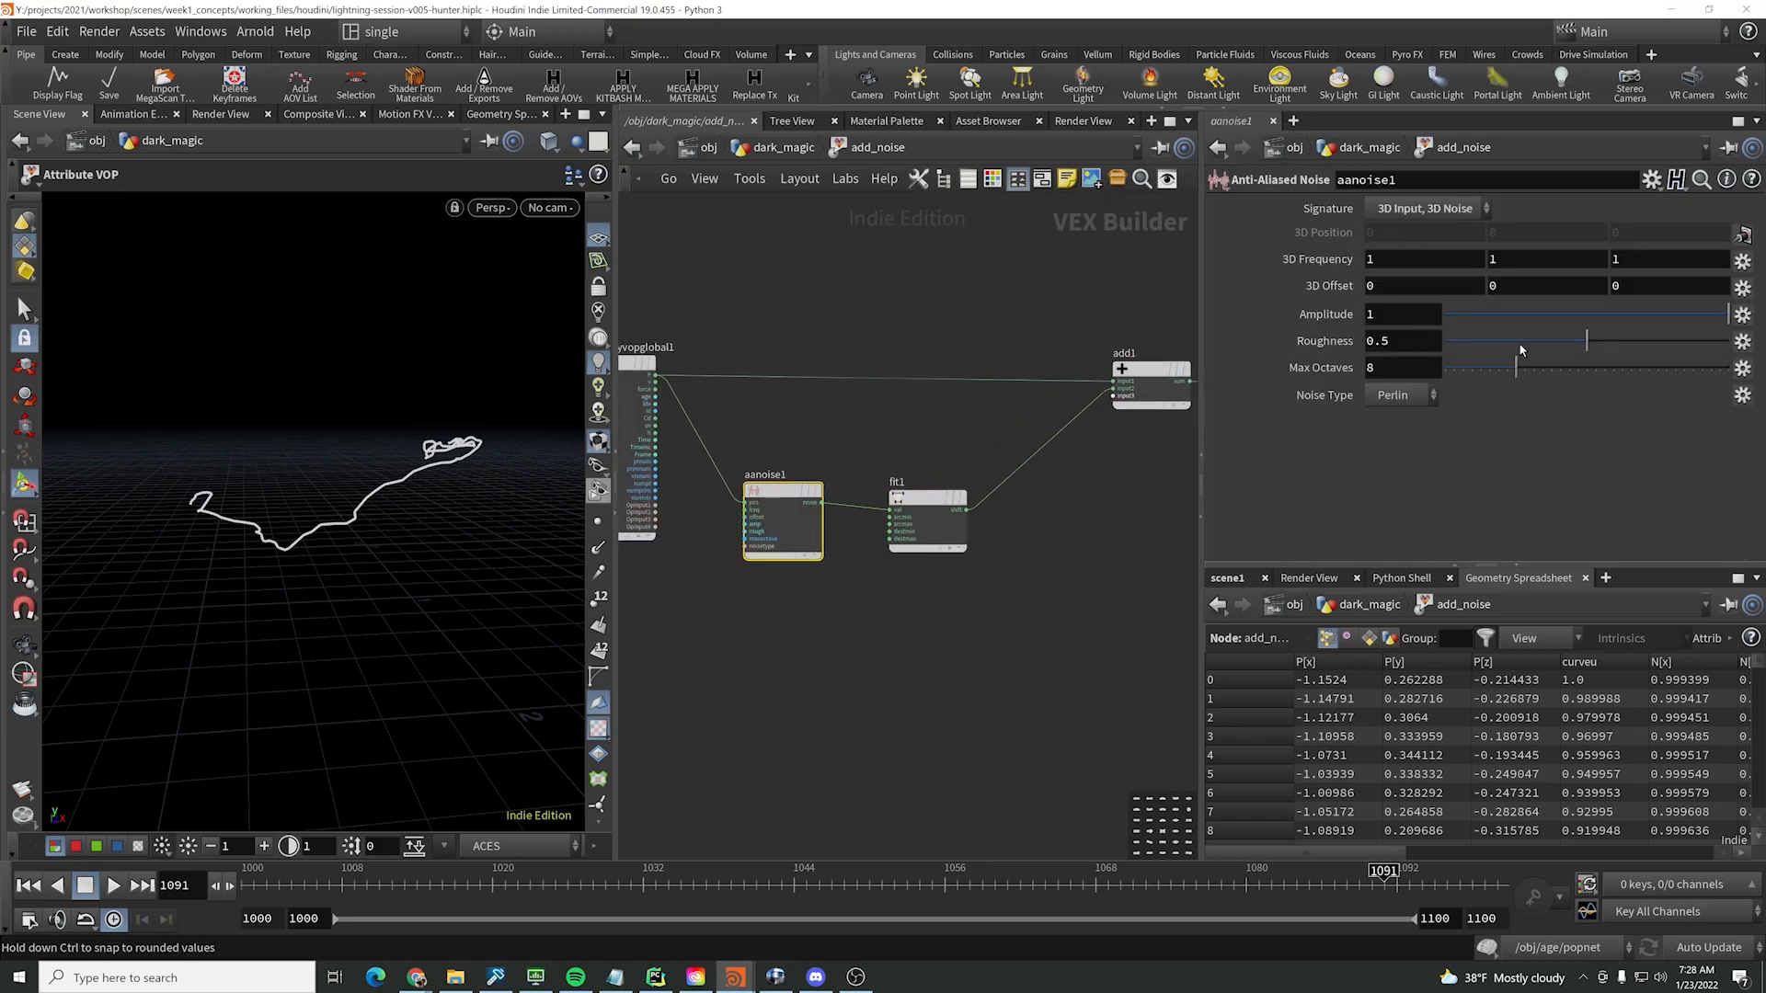
left_click_drag(1520, 342, 1479, 344)
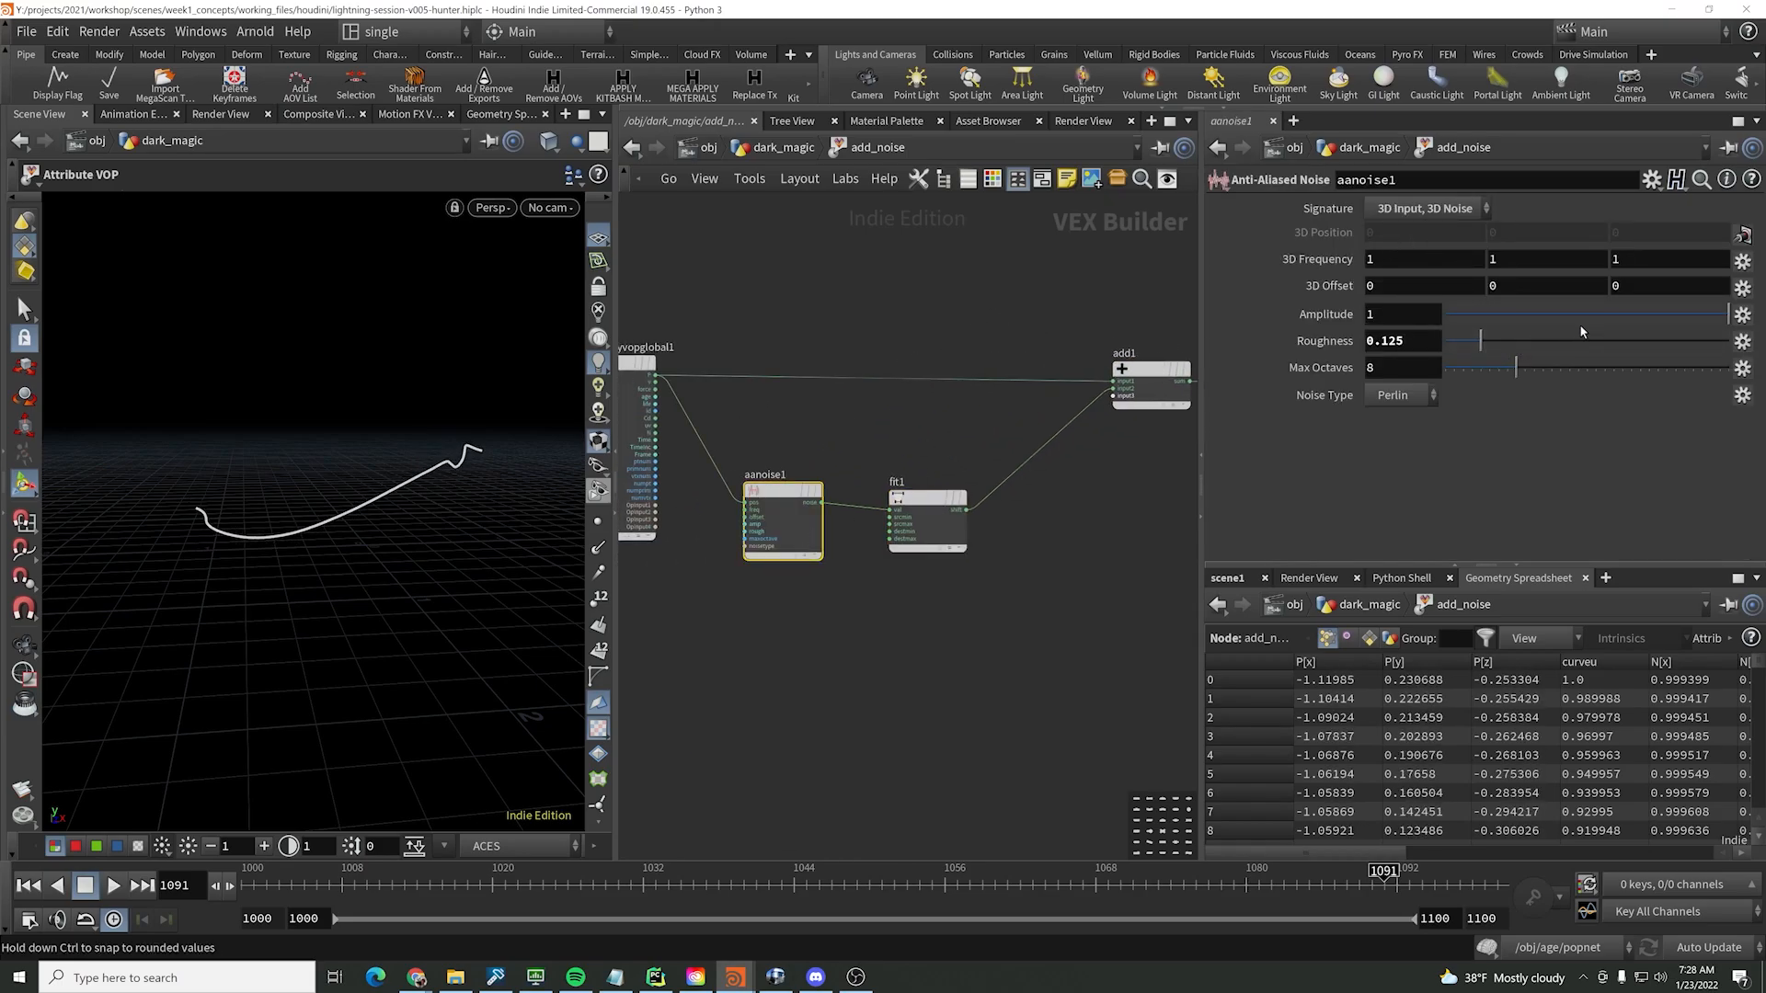
mouse_move(1635, 316)
left_mouse_down()
mouse_move(1592, 317)
mouse_move(1649, 329)
left_mouse_up()
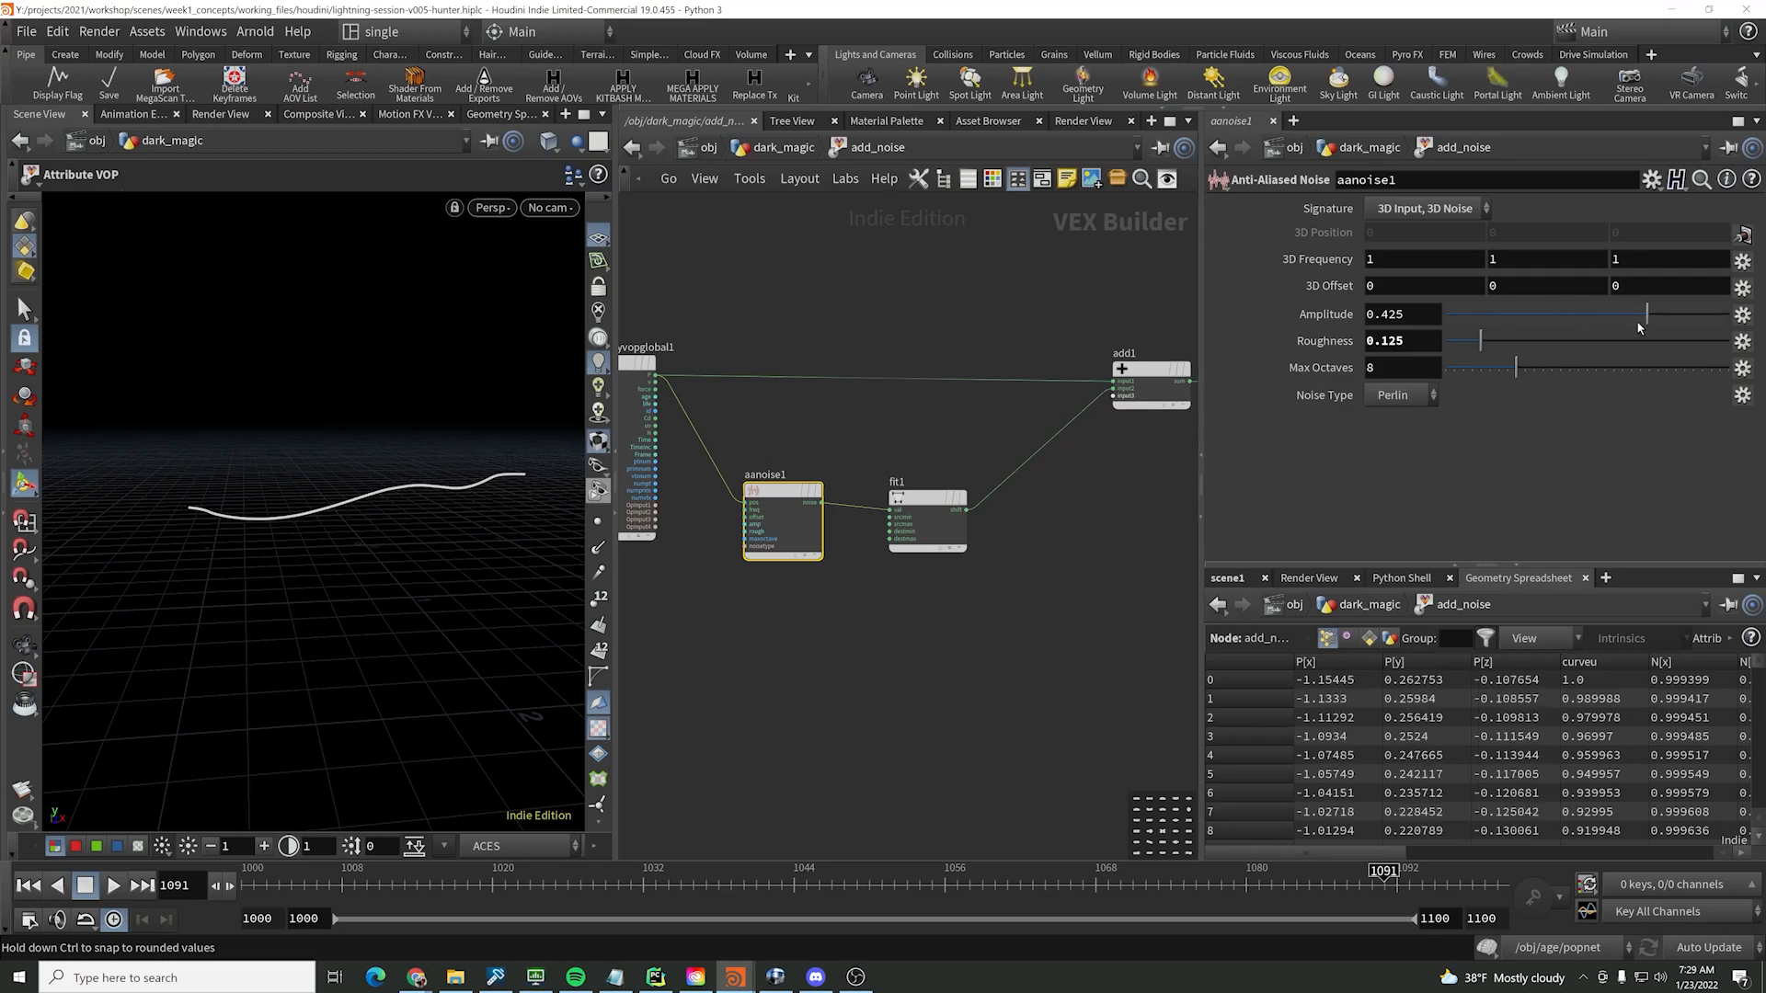
- Link the second and third 3D Frequency components of aanoise1 to the first by relative reference, and set the first to 2.7
right_click(1411, 243)
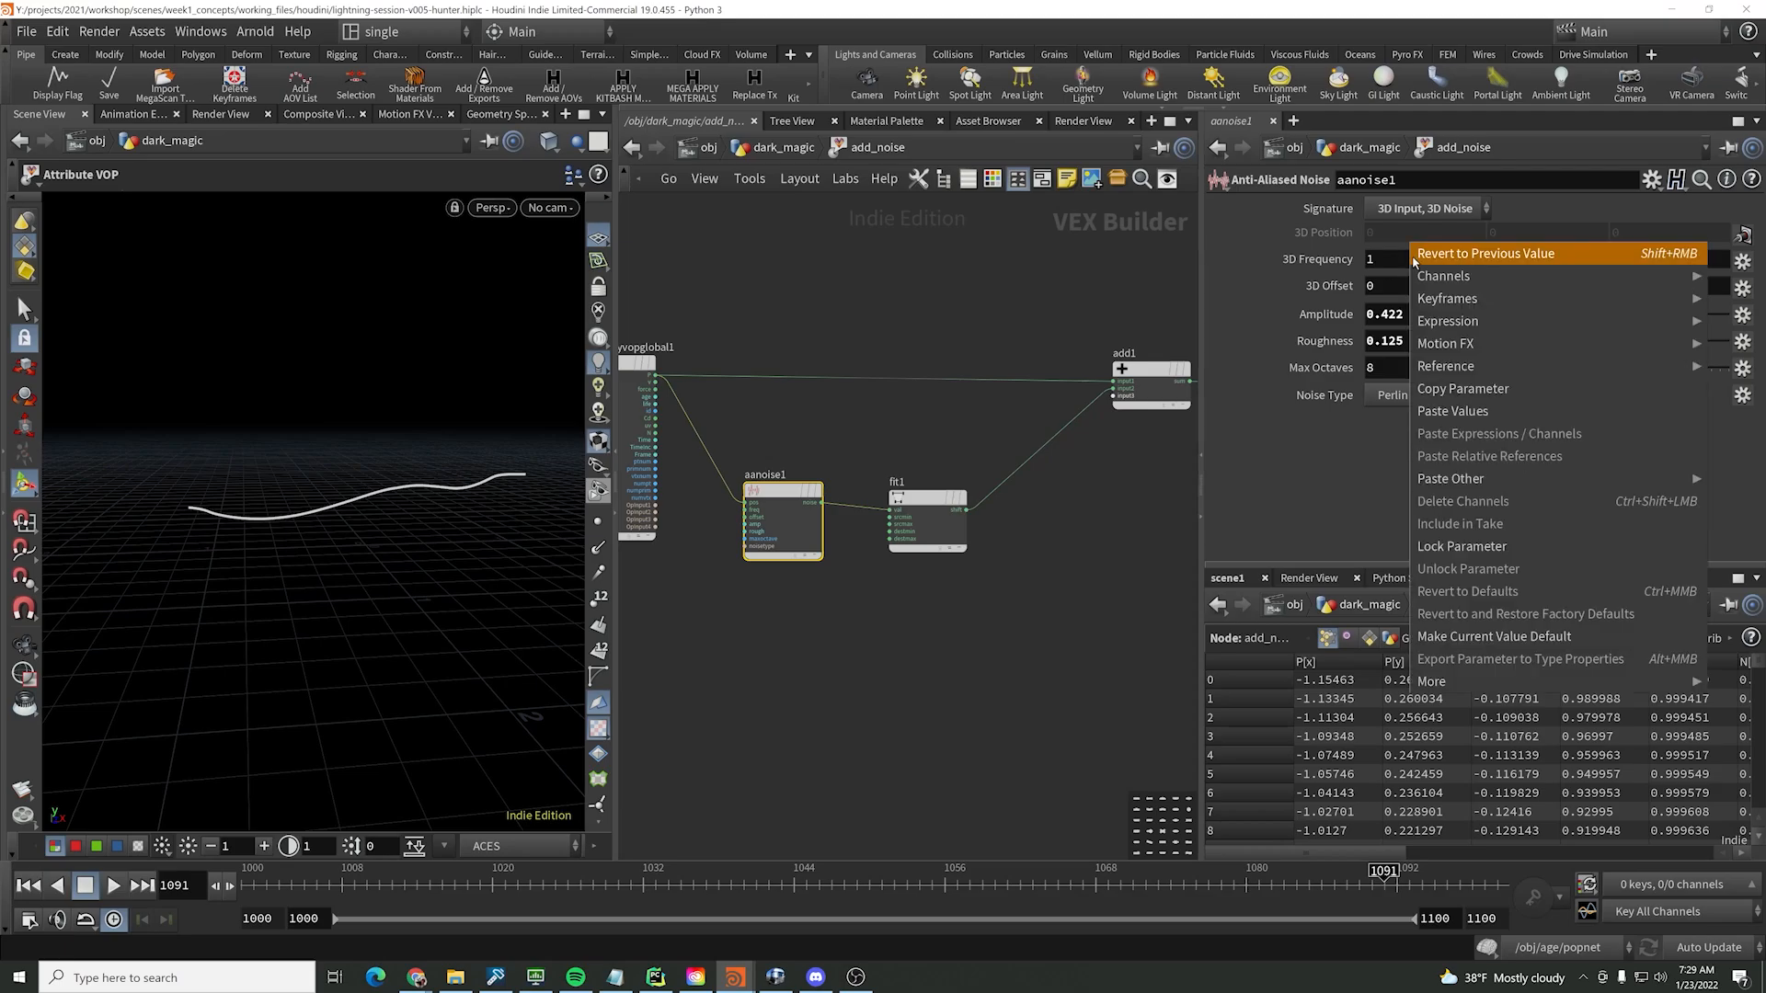
left_click(1374, 261)
right_click(1374, 261)
left_click(1435, 407)
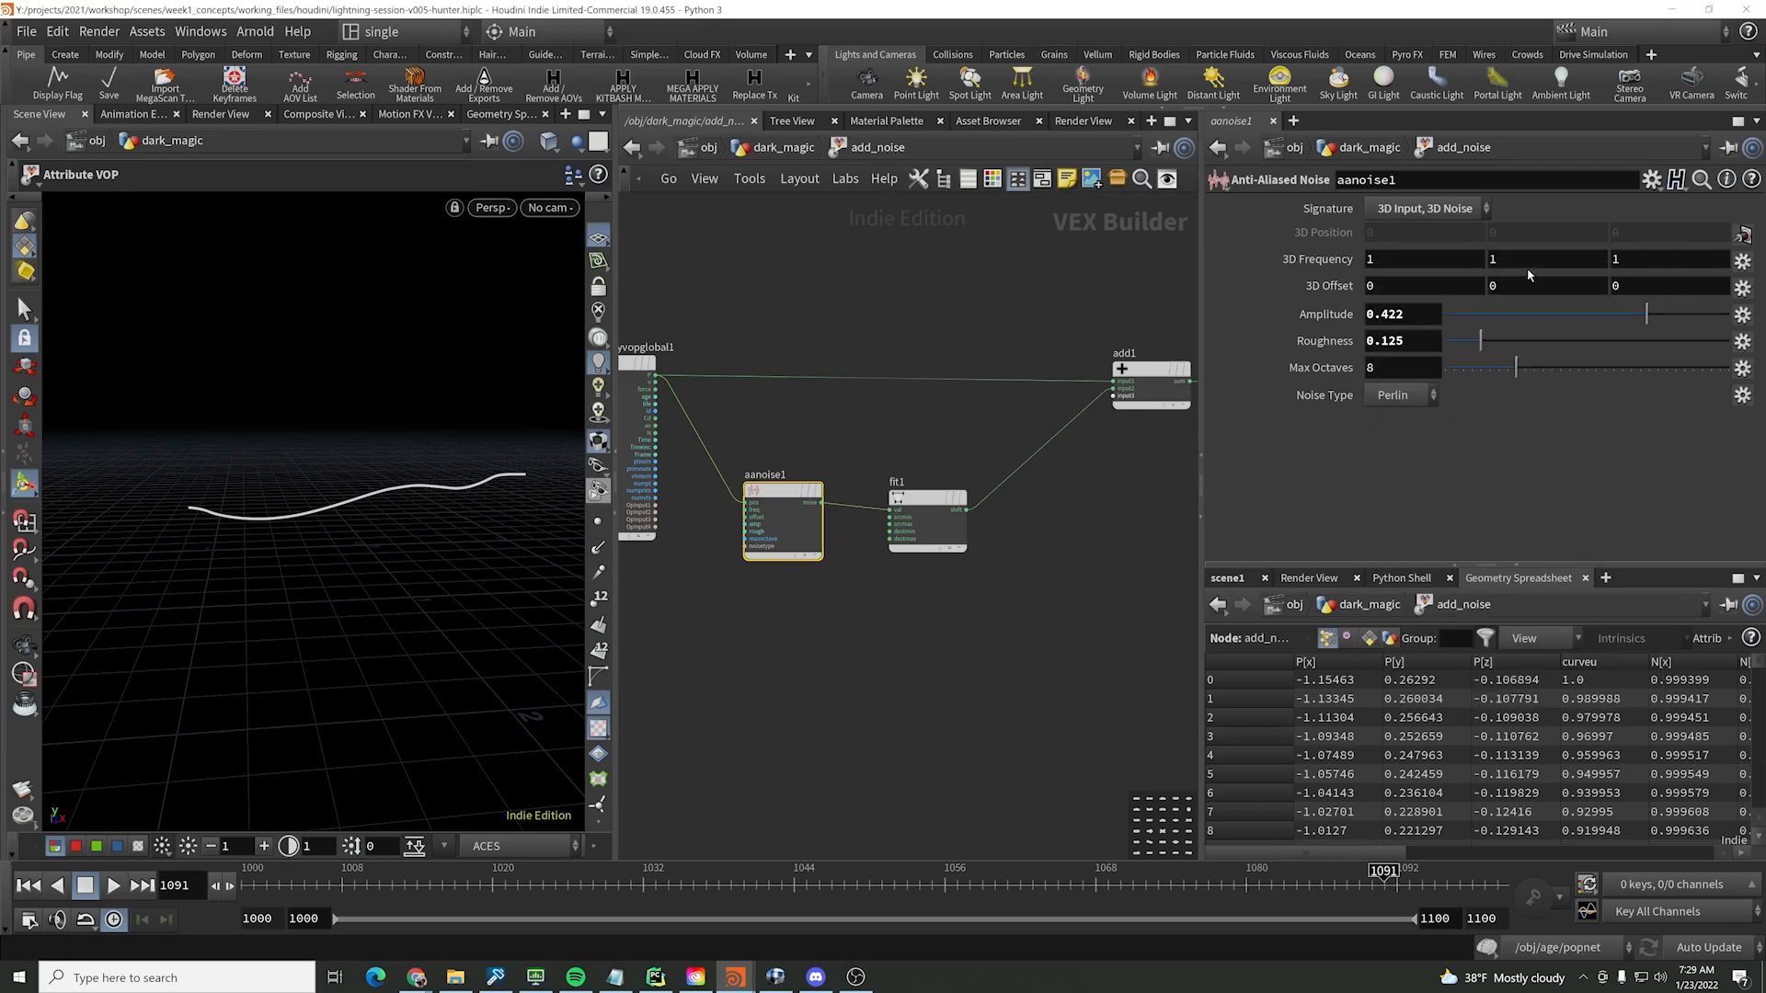
right_click(1527, 268)
left_click(1568, 475)
right_click(1643, 261)
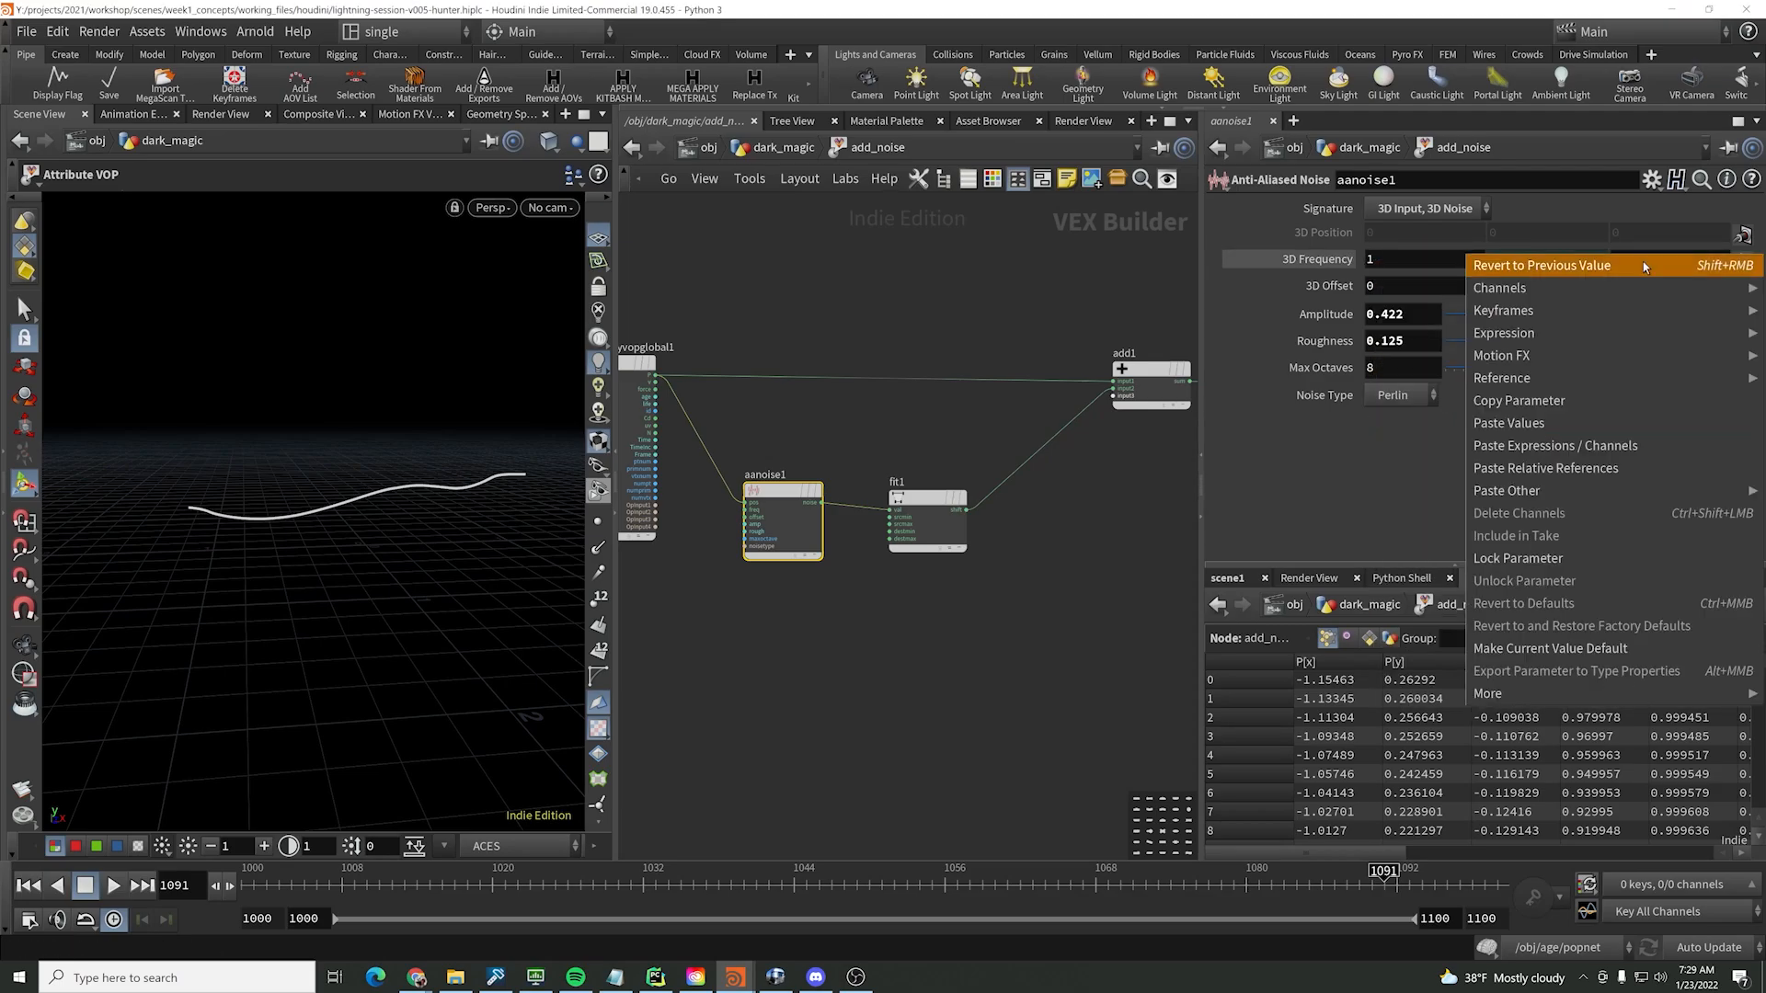
left_click(1637, 462)
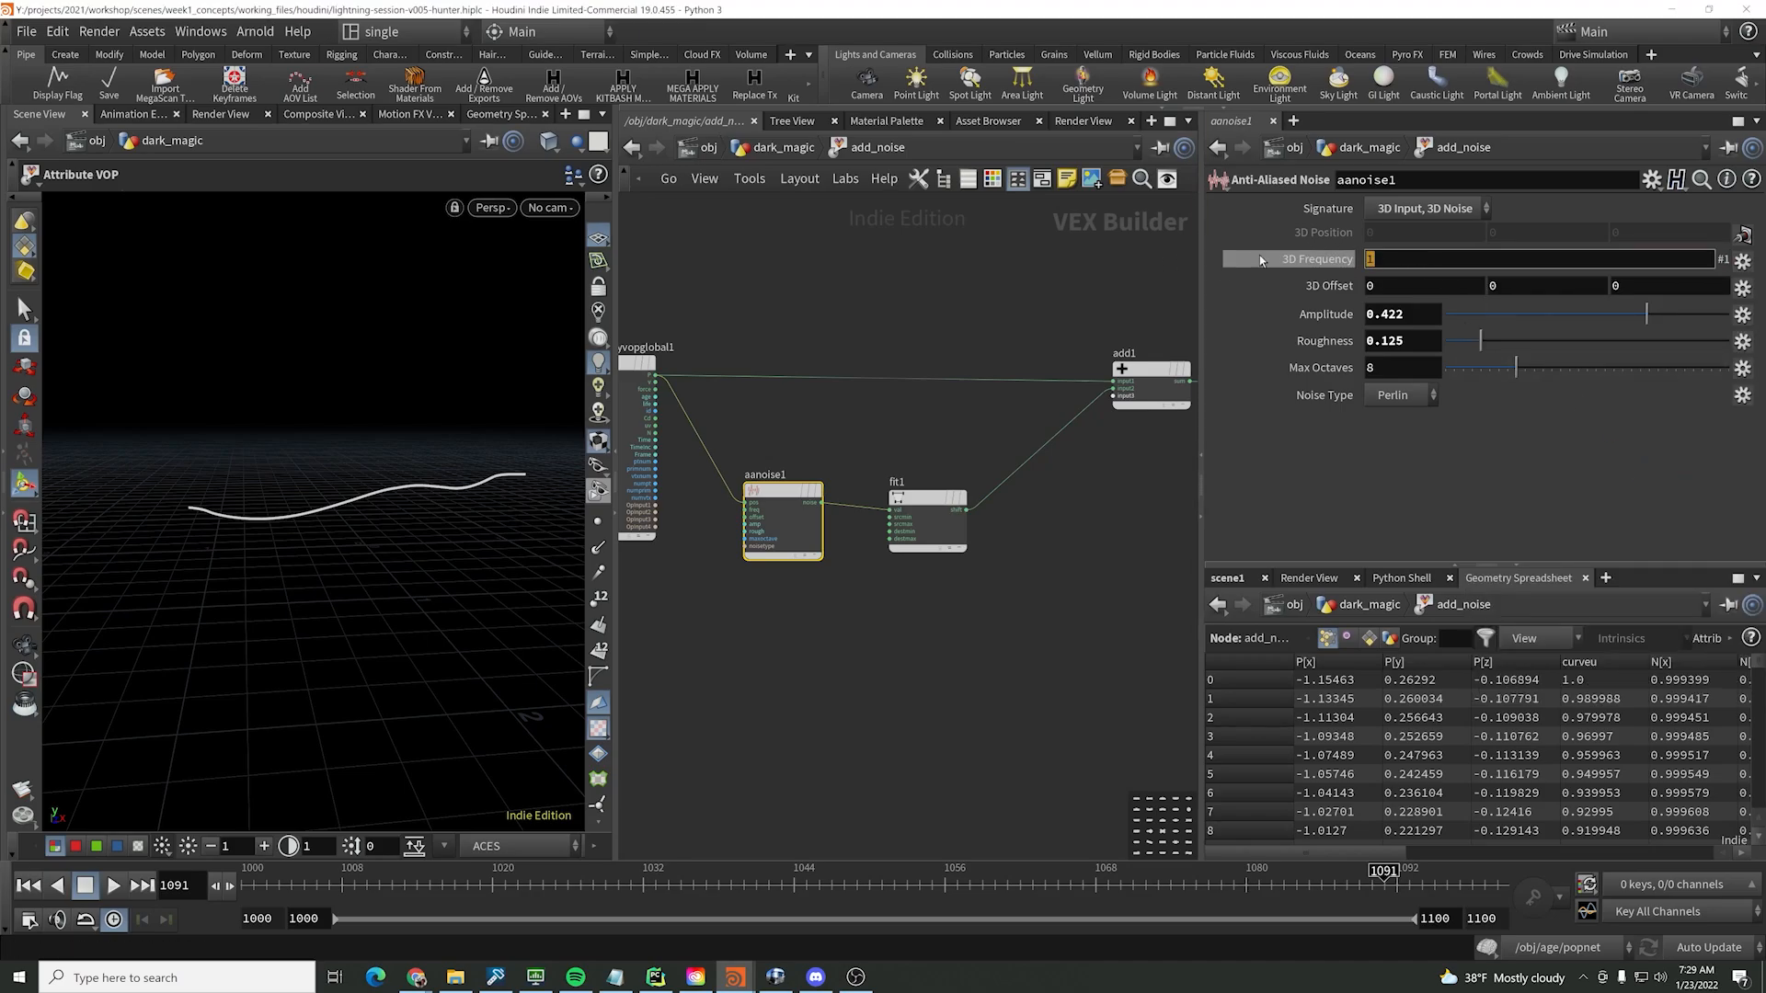
middle_click_drag(1402, 260, 1569, 266)
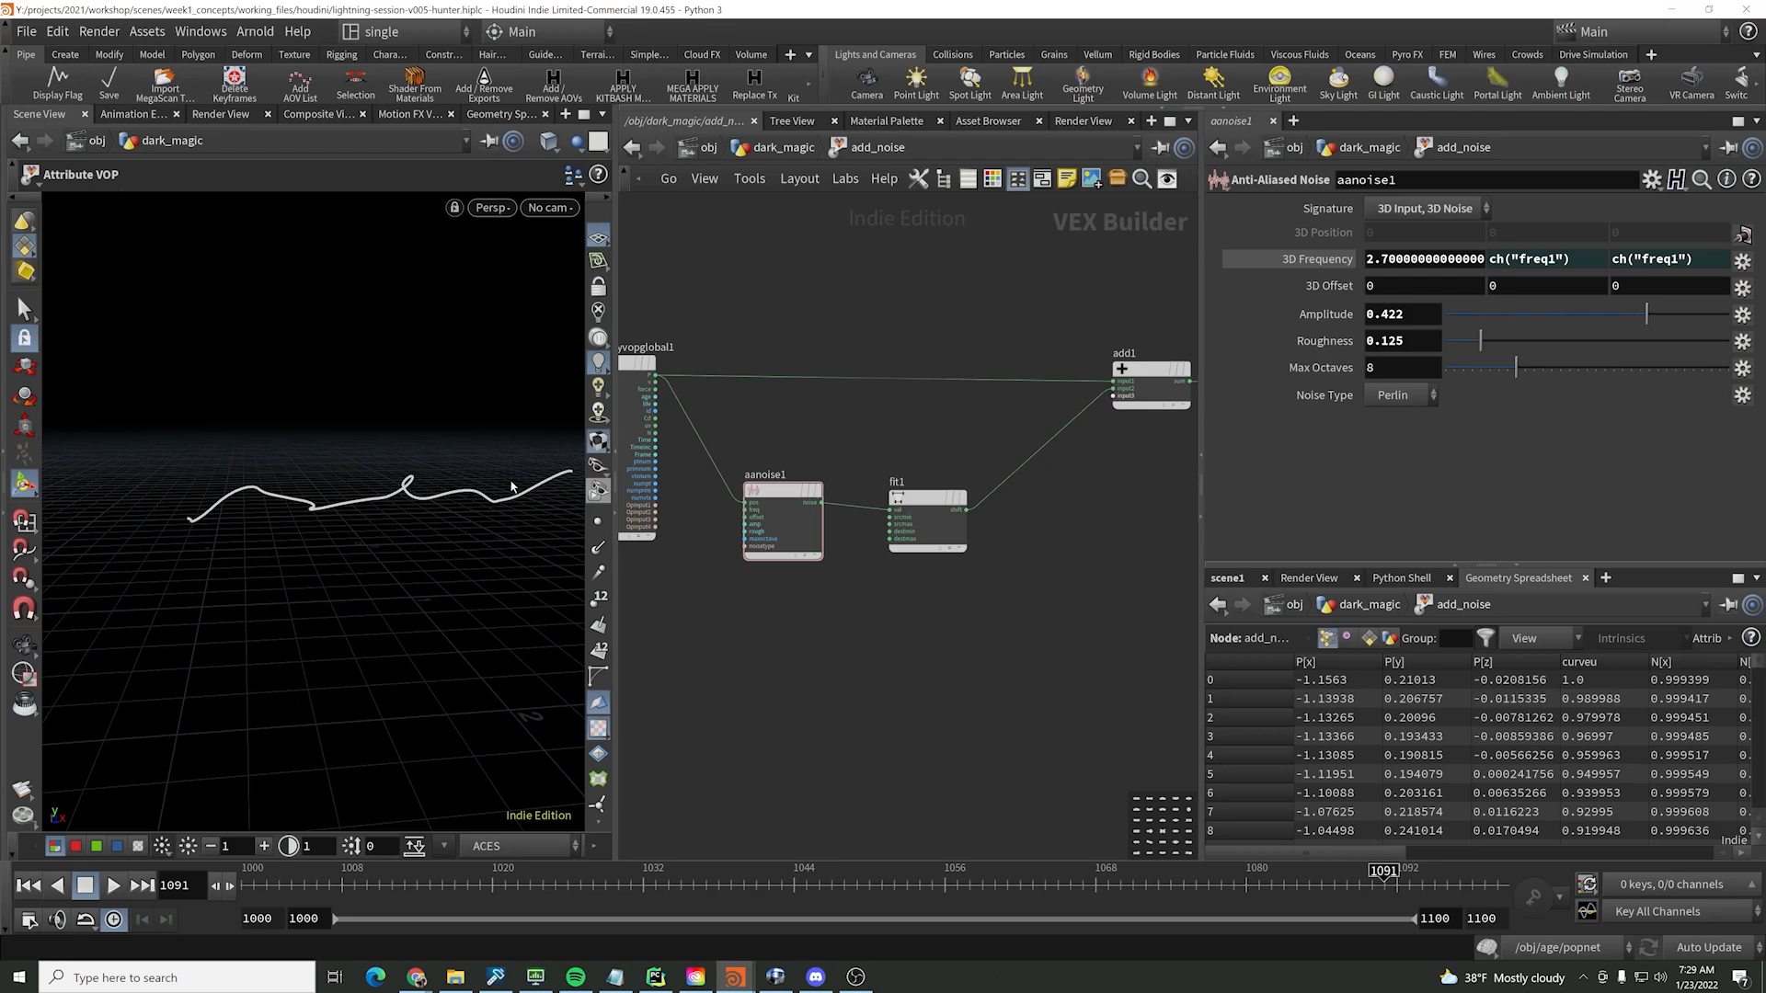
- Add a Vector Align (Main) node beside fit1, leaving its pending wire unconnected
middle_click_drag(995, 480, 907, 447)
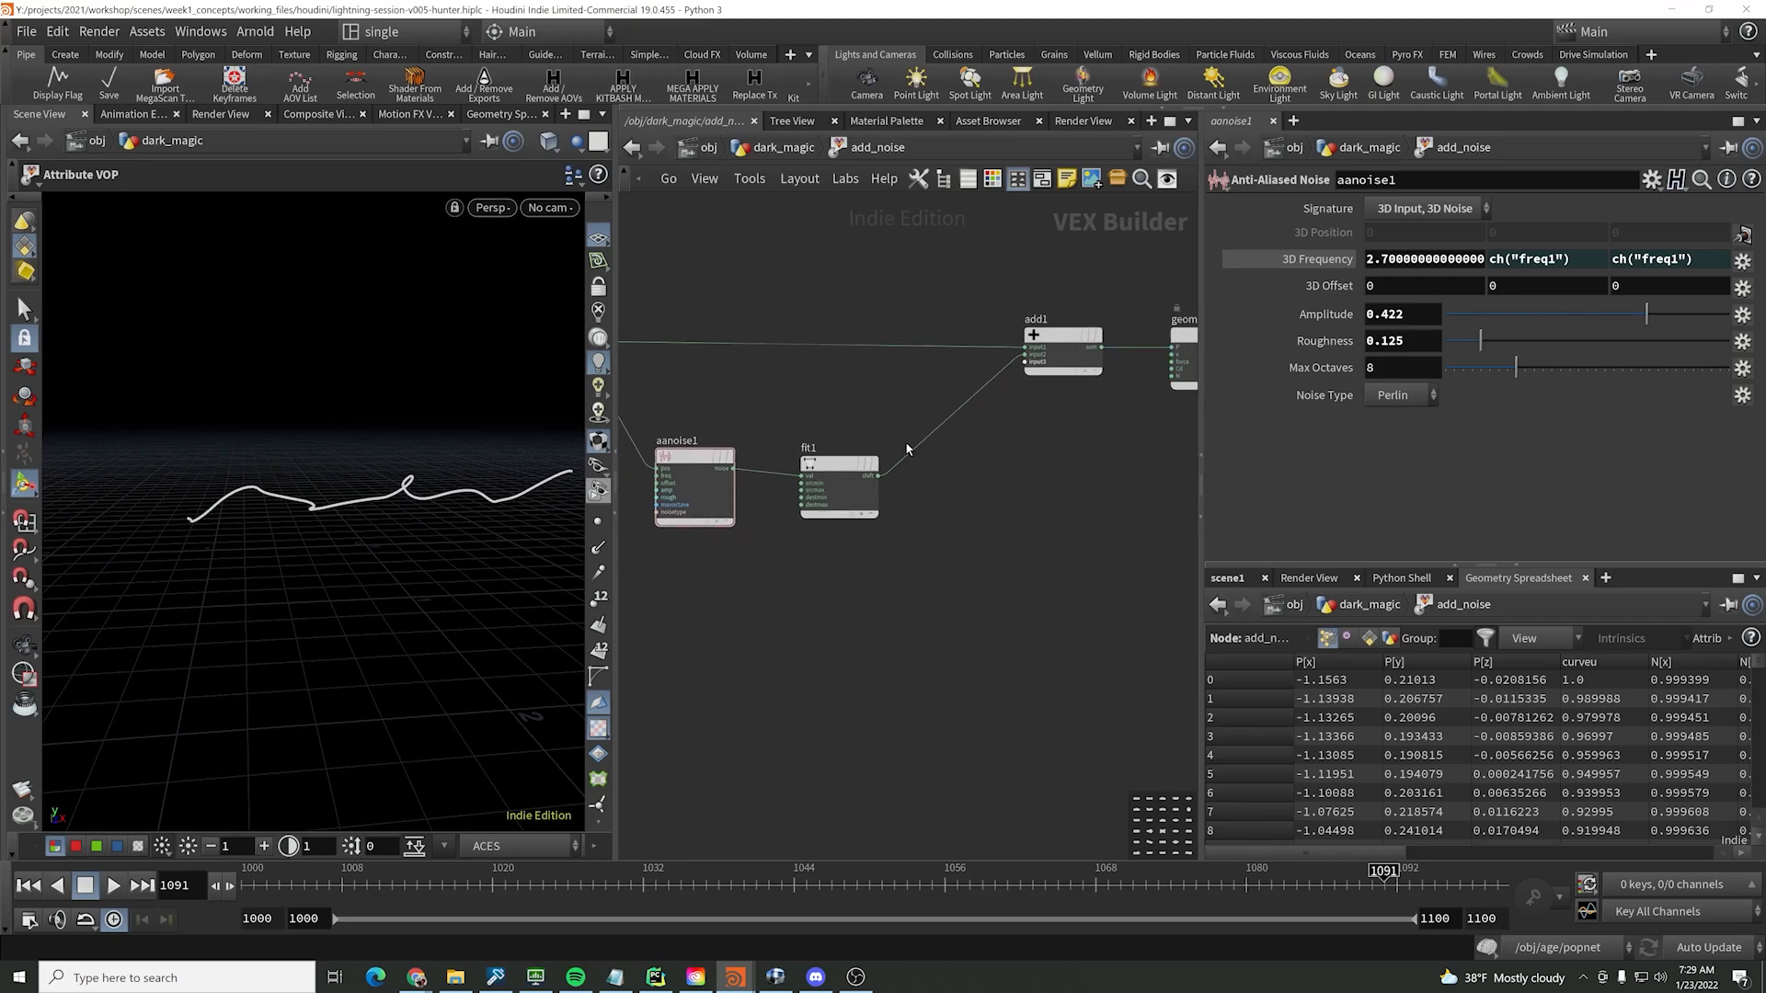
scroll(965, 480, "up", 3)
key("Tab")
type("vectorr")
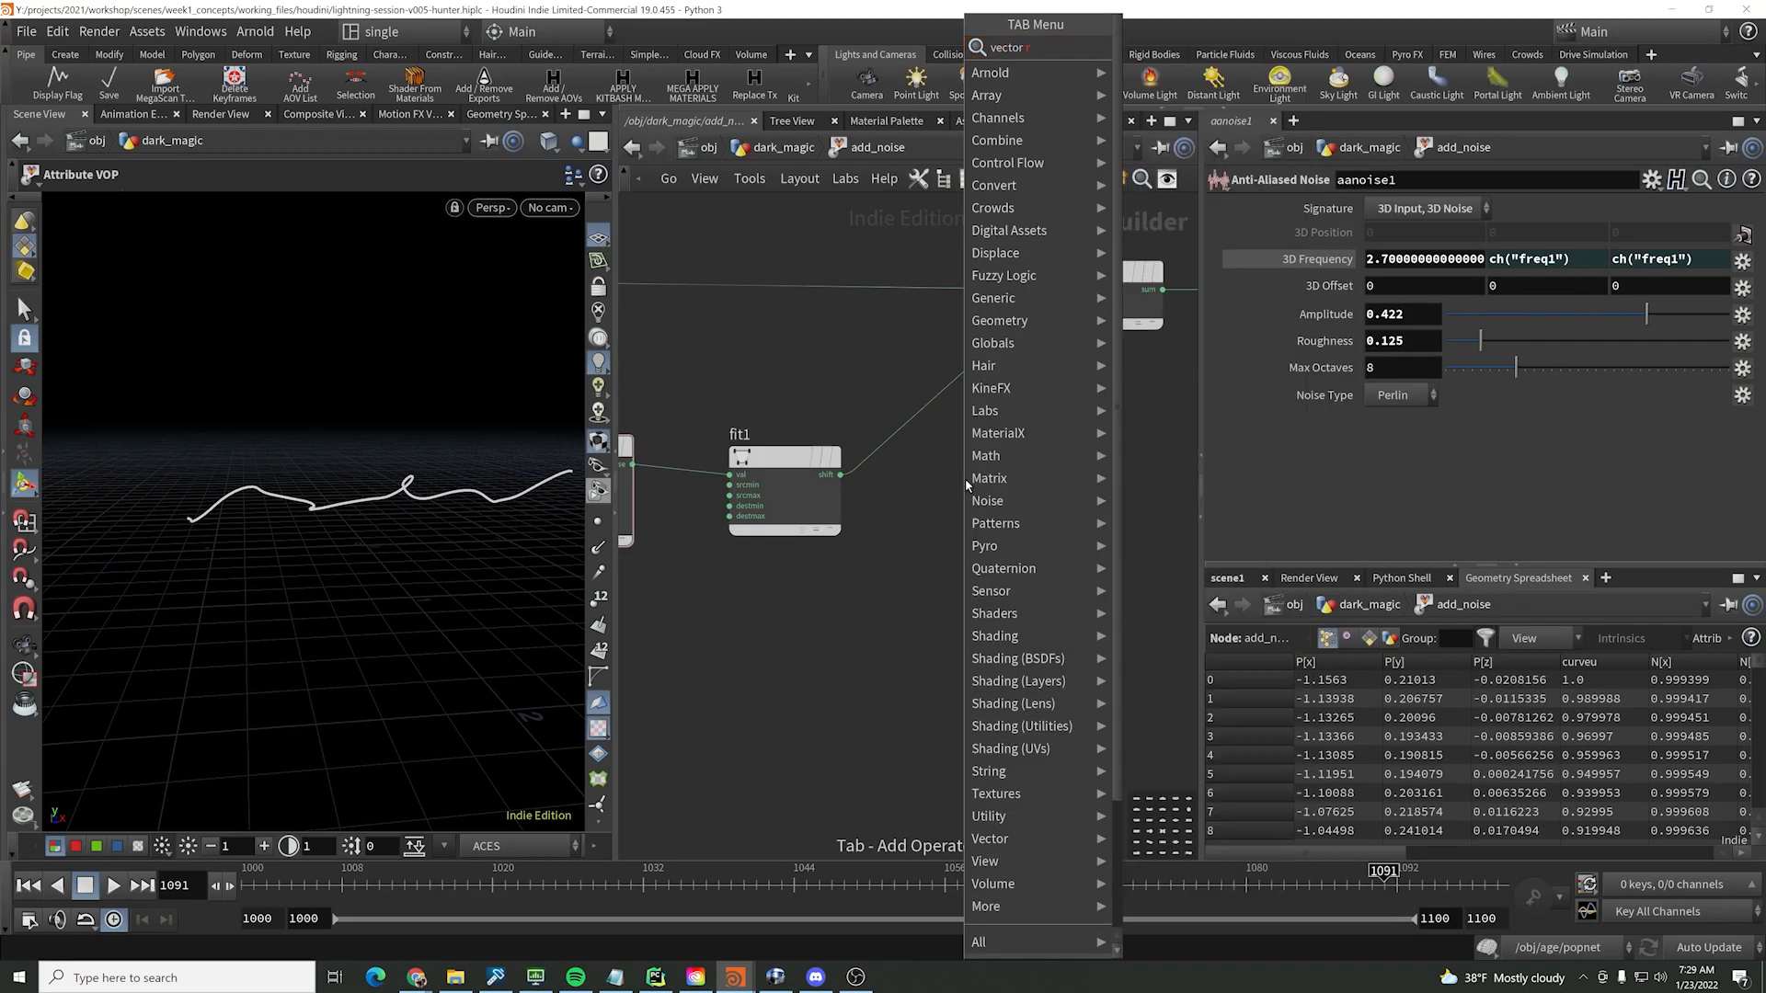
key("BackSpace")
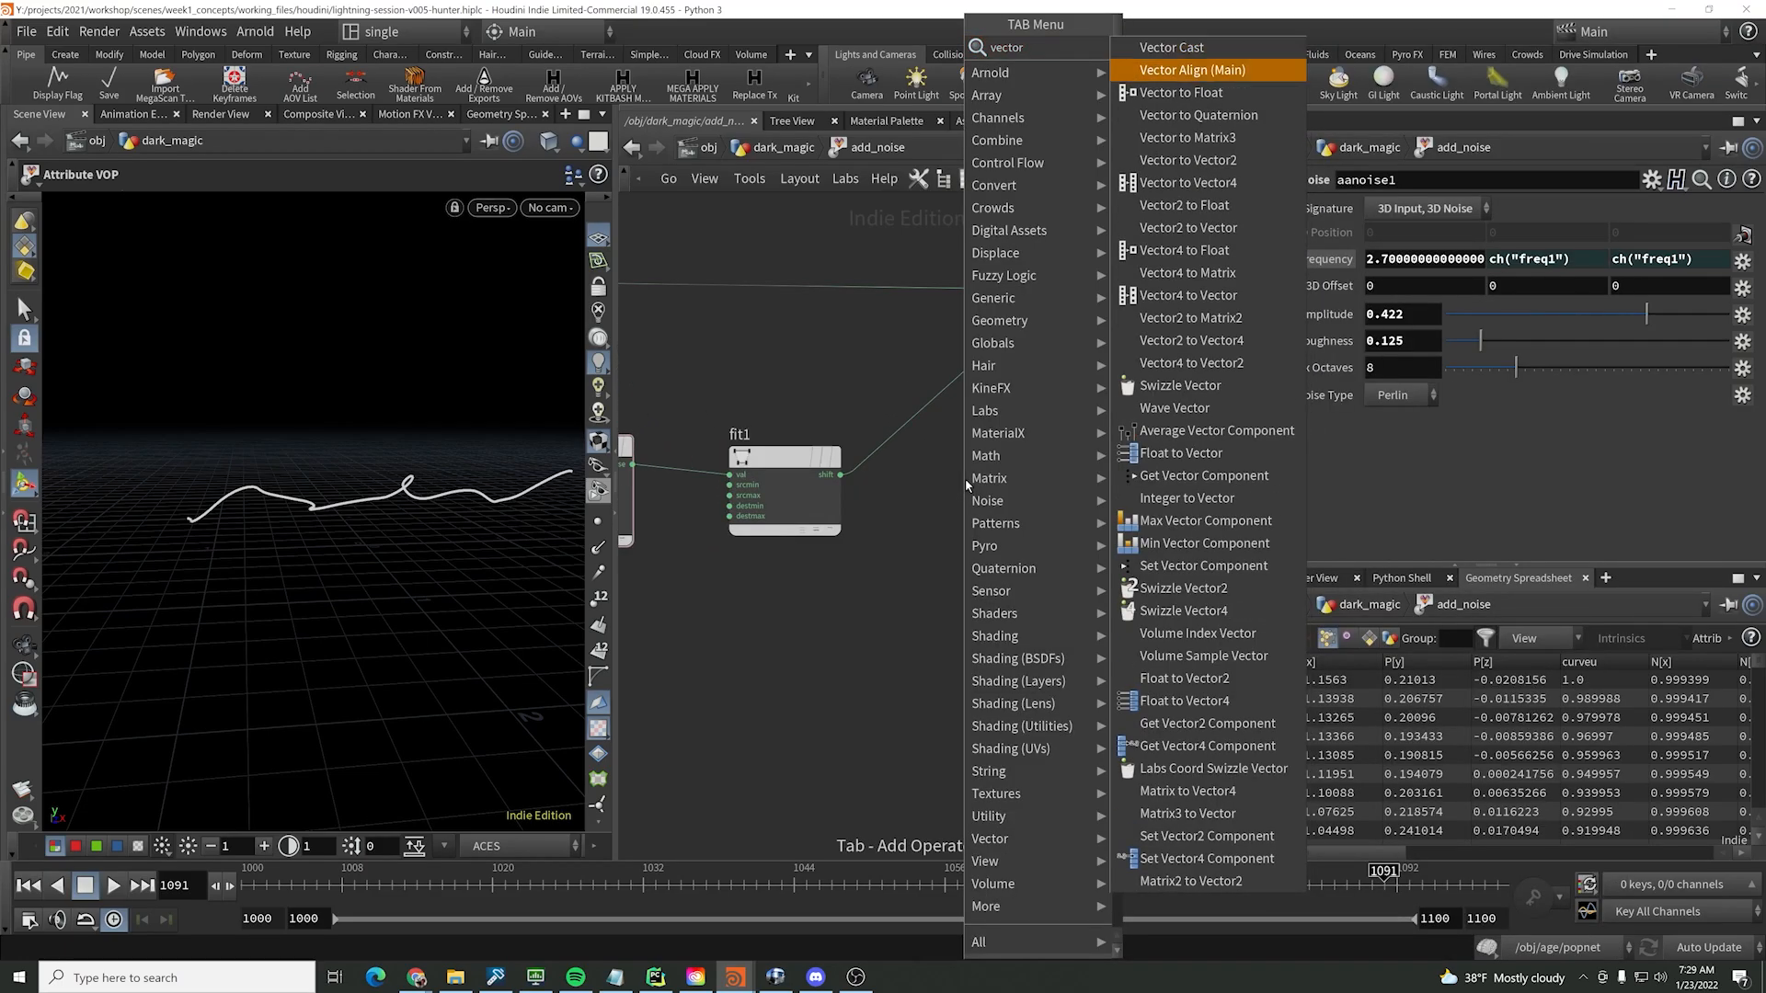
key("Return")
left_click(966, 480)
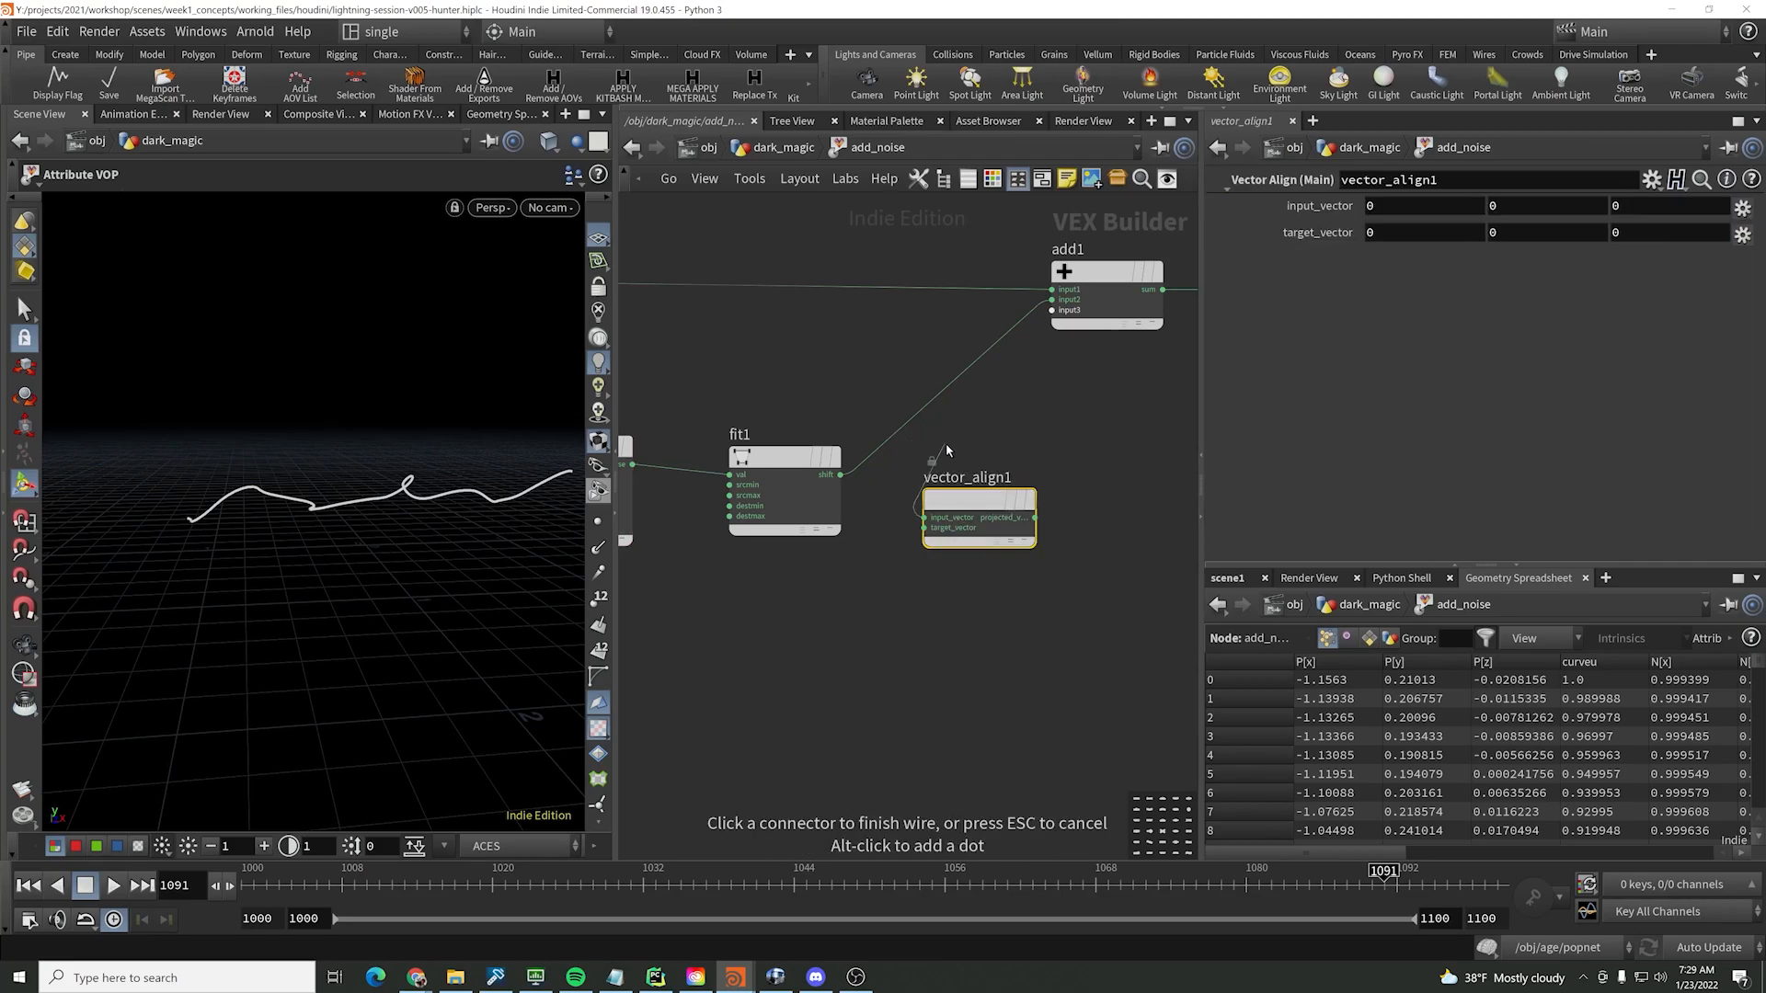
key("Escape")
- Wire fit1's output into vector_align1's input_vector and the global N into its target_vector
scroll(1082, 410, "down", 4)
middle_click_drag(1095, 436, 955, 442)
scroll(931, 436, "up", 3)
left_click_drag(883, 451, 966, 427)
left_click(923, 439)
left_click(769, 428)
middle_click_drag(830, 388, 785, 361)
key("Tab")
left_click(690, 559)
left_click(1067, 441)
left_click(792, 344)
- Move vector_align1 below fit1 and switch the network wiring style to rounded
scroll(785, 361, "down", 2)
left_click_drag(922, 431, 852, 551)
key("shift+s")
middle_click_drag(868, 472, 824, 464)
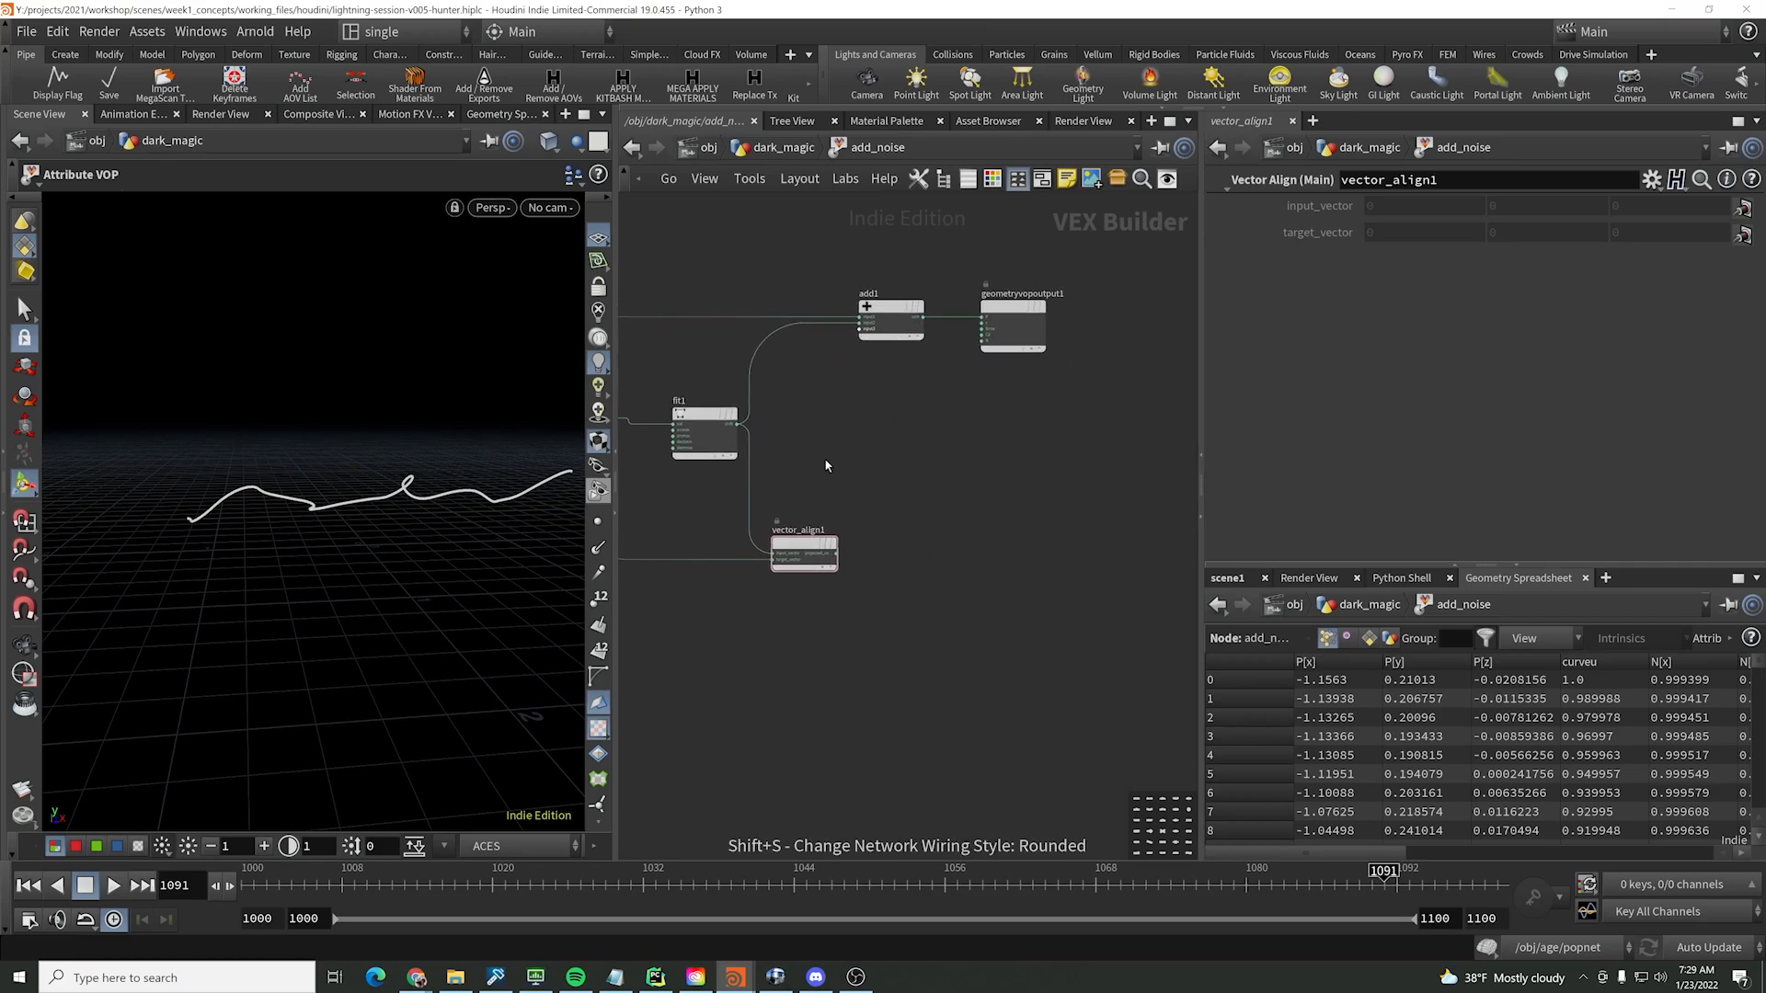
- Check the output attribute names of orientalongcurve1, and return inside the add_noise VOP
left_click(783, 148)
left_click(919, 302)
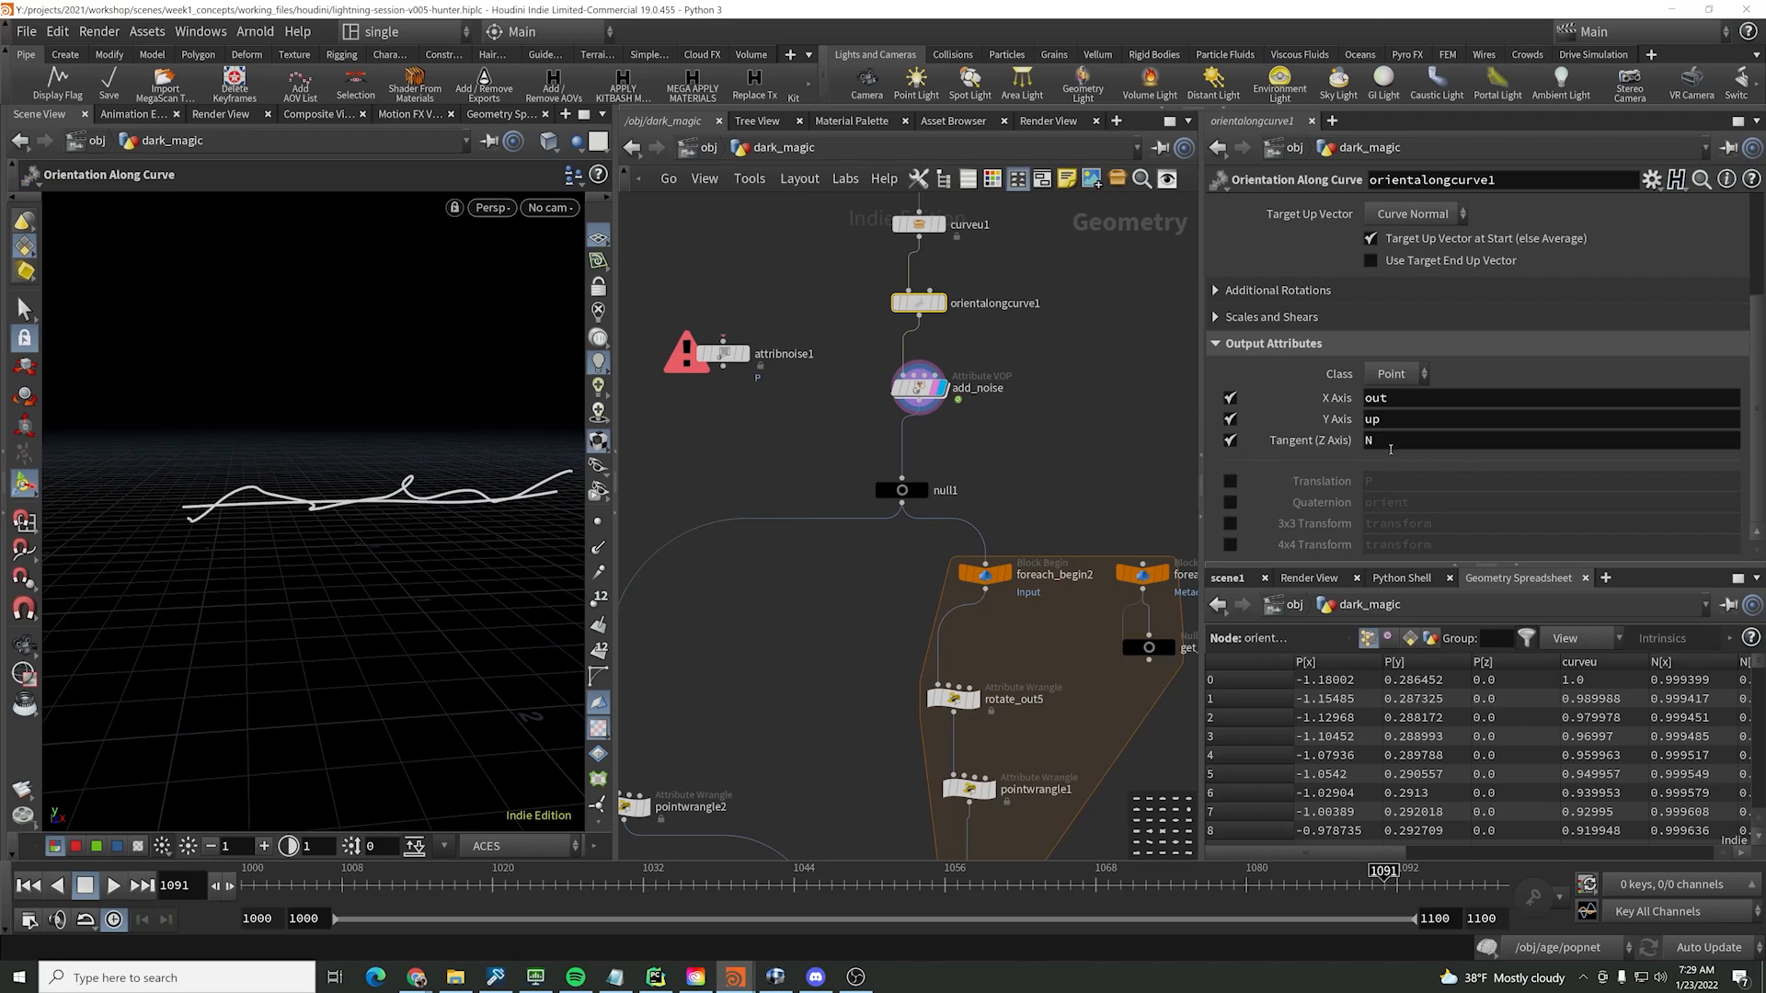
double_click(917, 389)
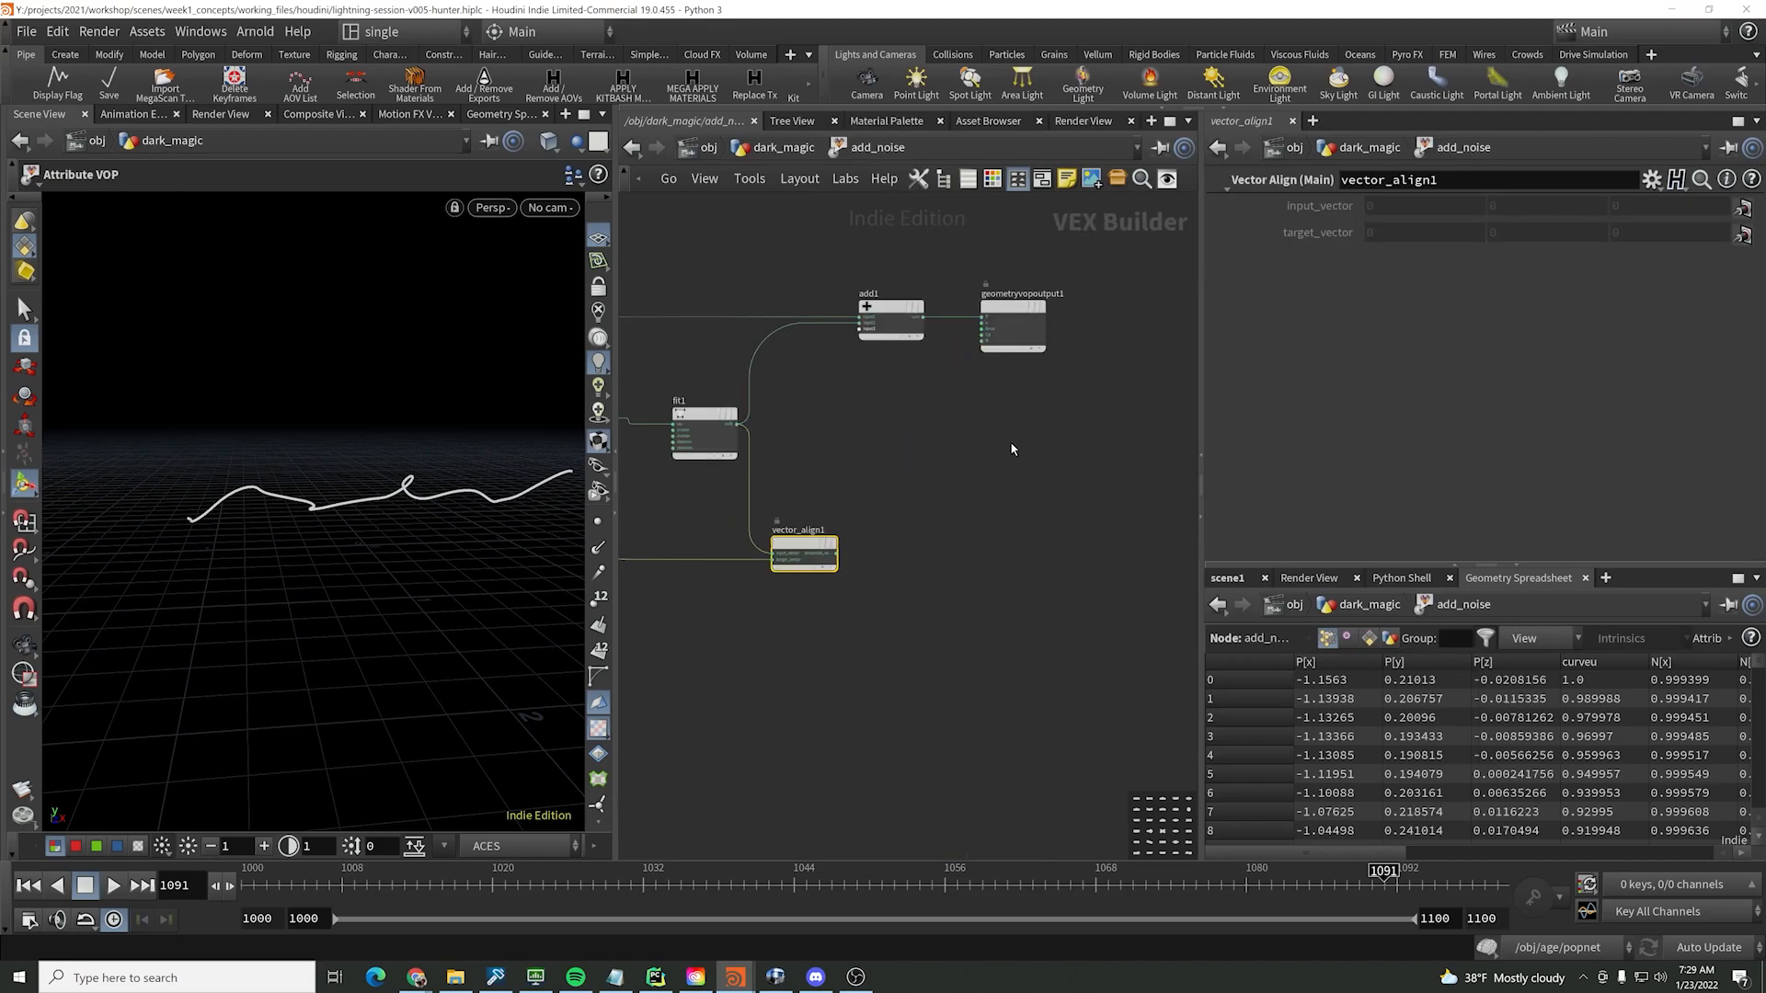
- Create a Subtract node fed by vector_align1's projected vector
left_click(835, 554)
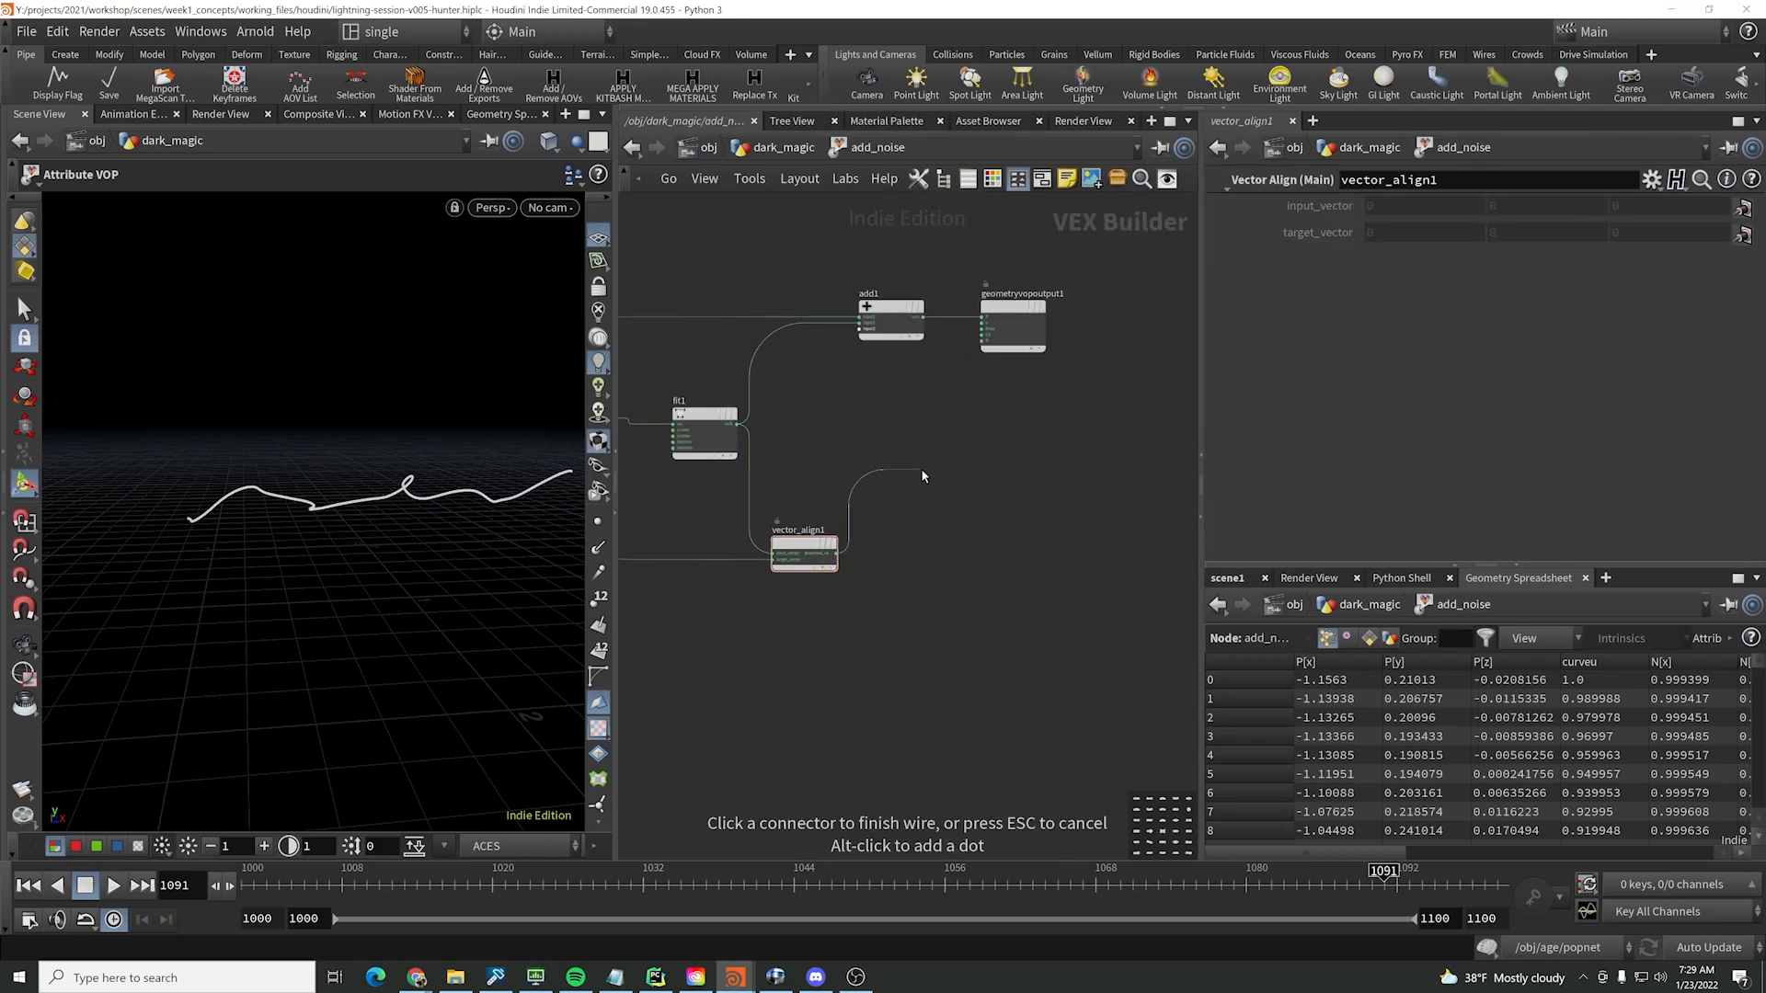
key("Tab")
type("sub")
key("Down")
key("Return")
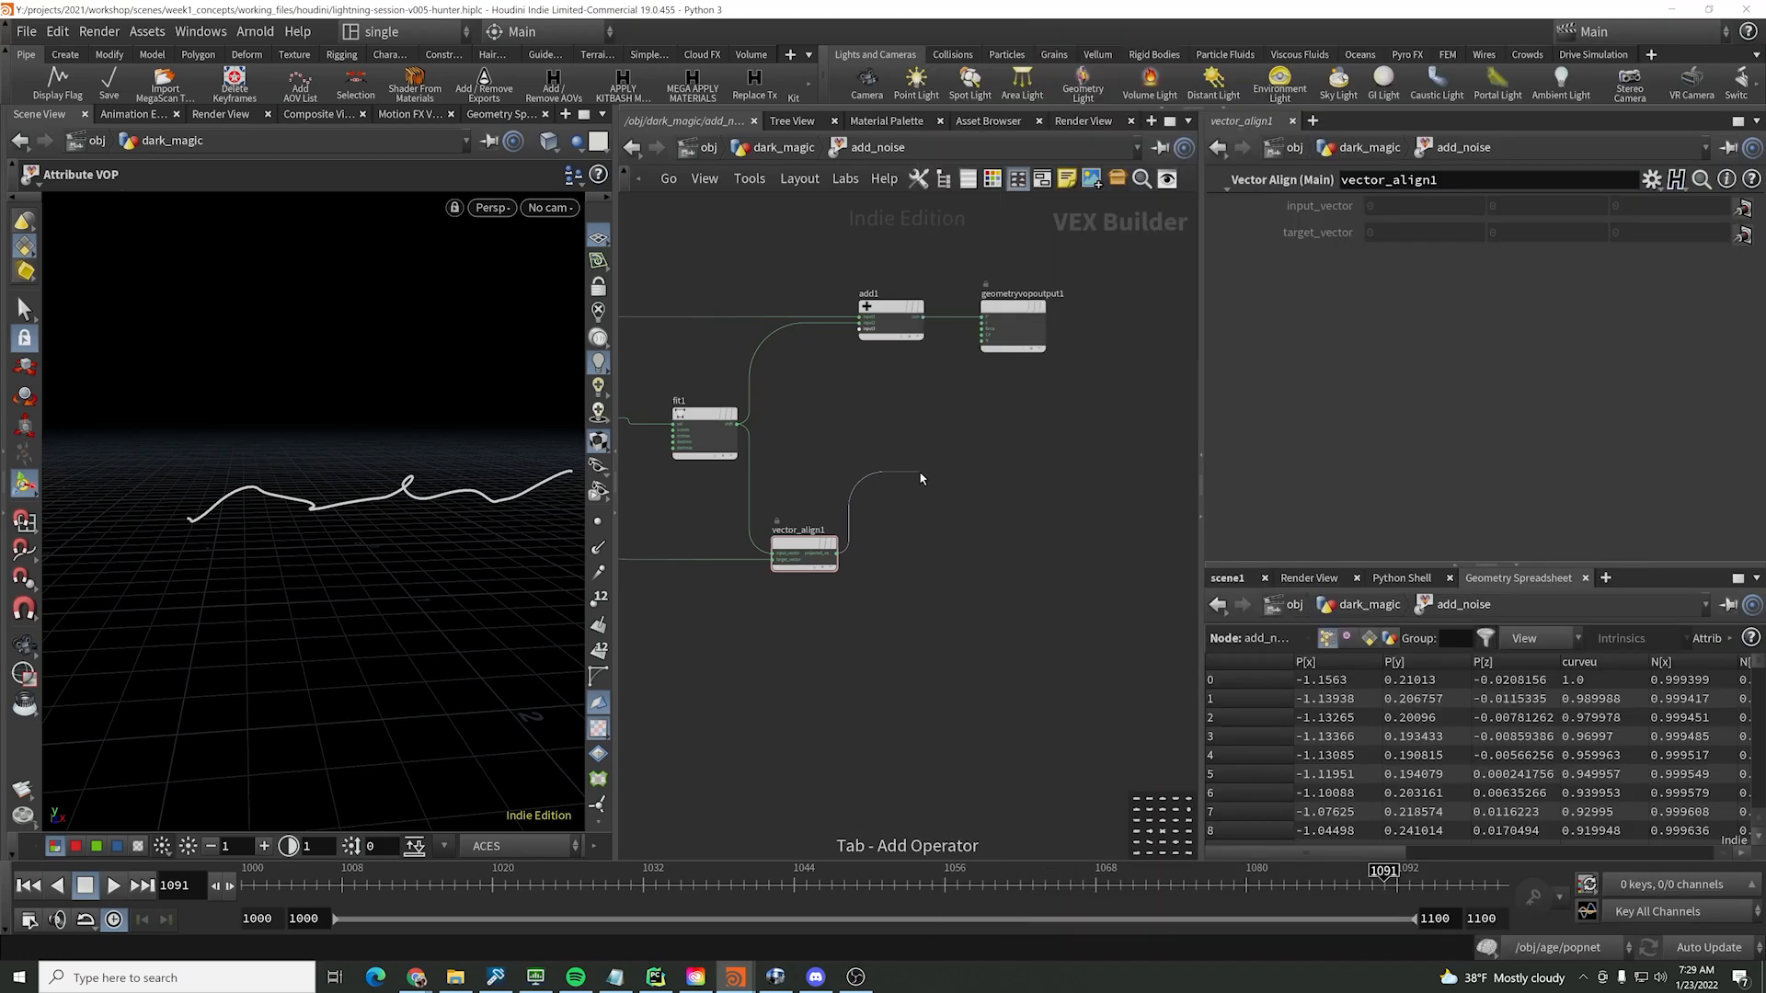
left_click(921, 477)
- Rewire subtract1 with fit1's shift as input1 and vector_align1's projected vector as input2
left_click(735, 424)
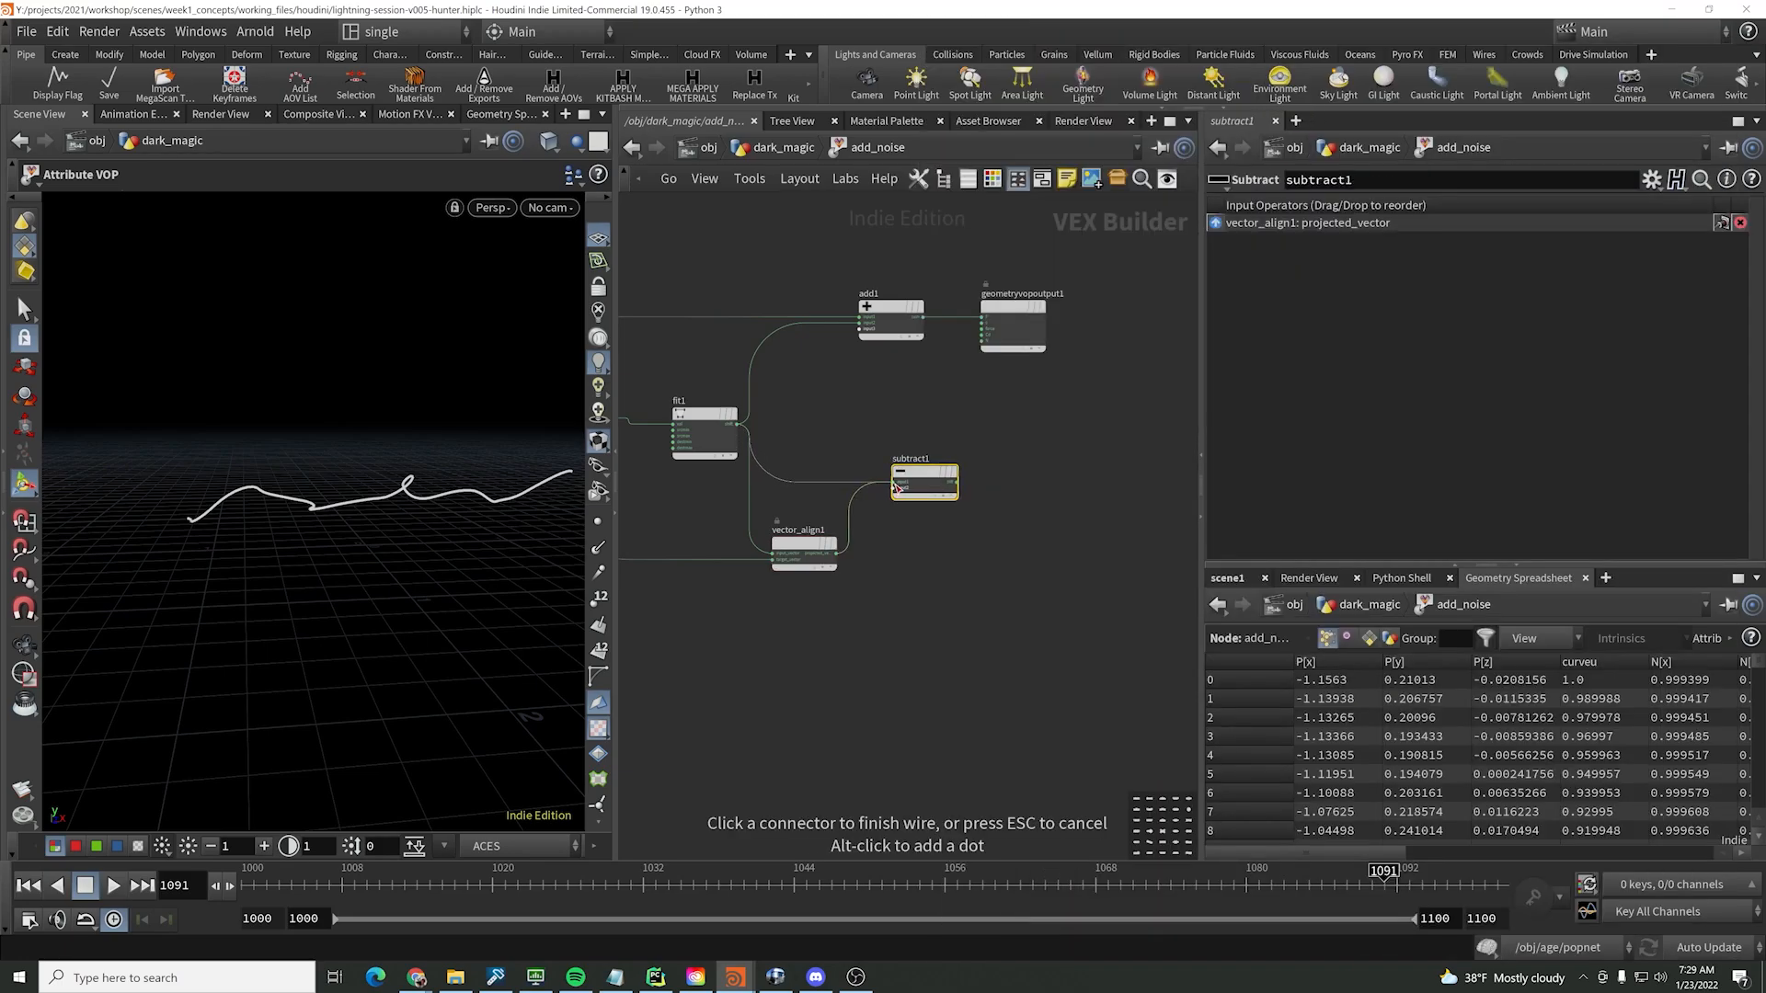
left_click(894, 482)
left_click(835, 554)
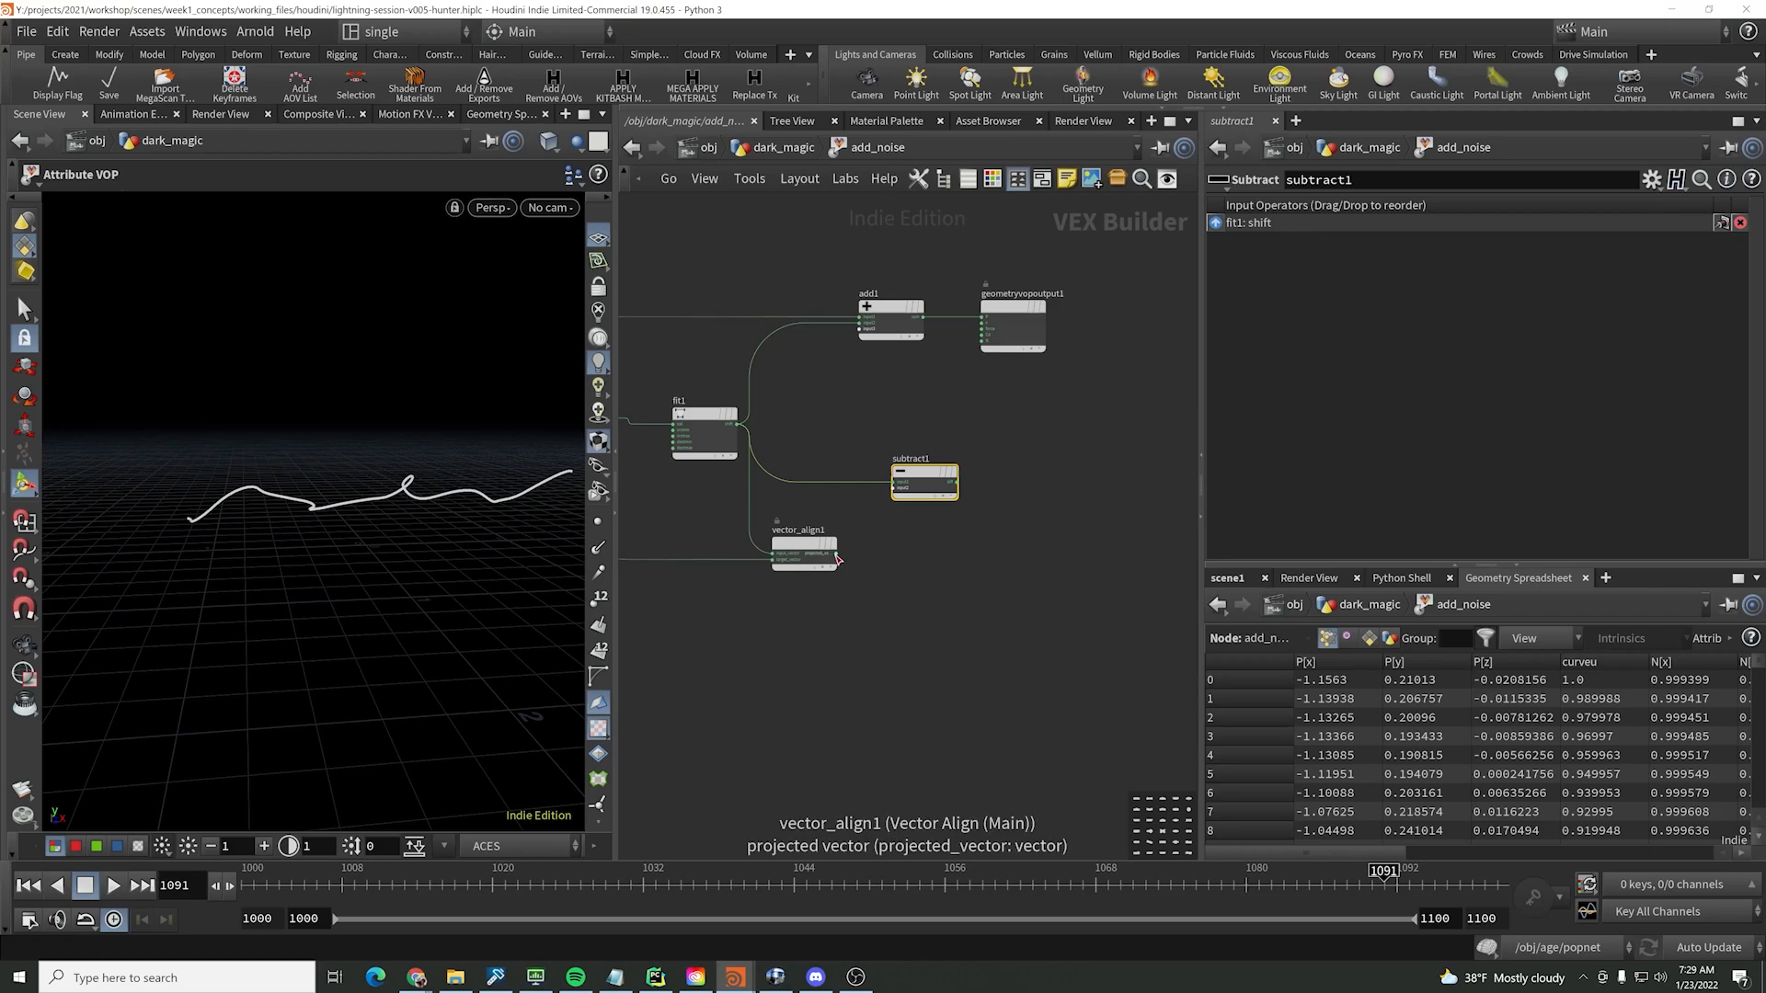
left_click(952, 484)
- Connect subtract1's diff output to add1's input2, replacing the direct wire from fit1
left_click(952, 485)
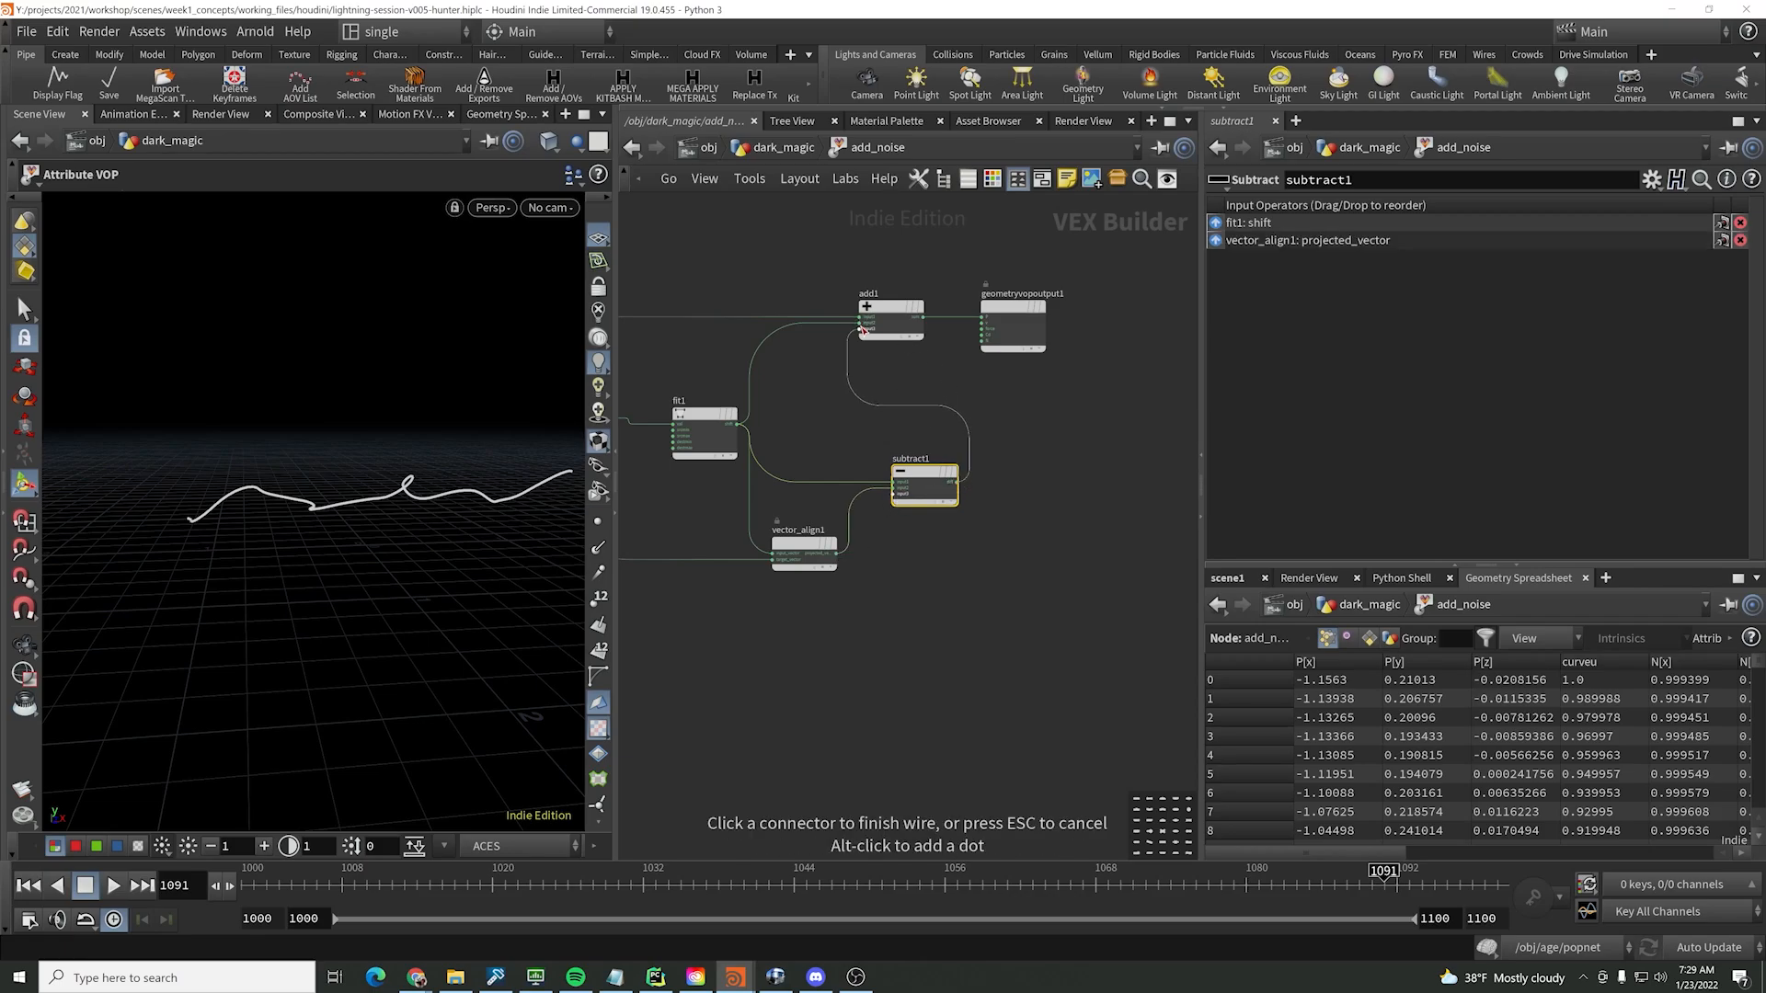
scroll(890, 389, "up", 4)
key("Escape")
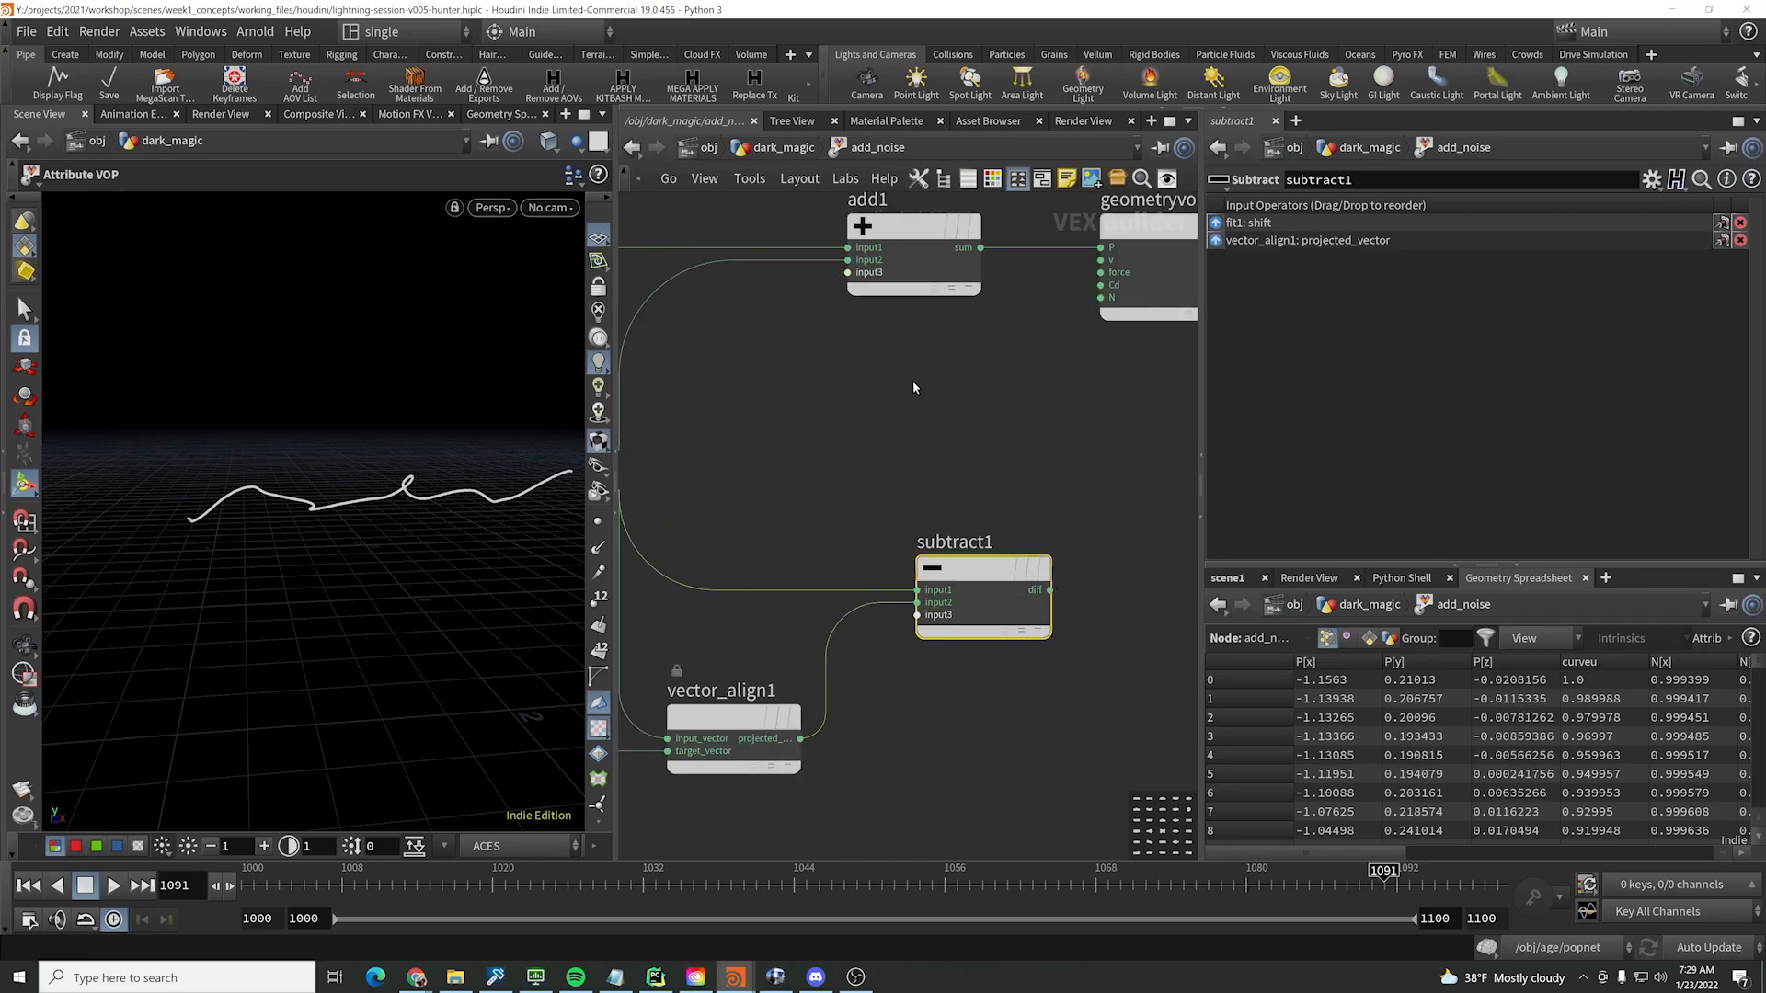
left_click(1049, 589)
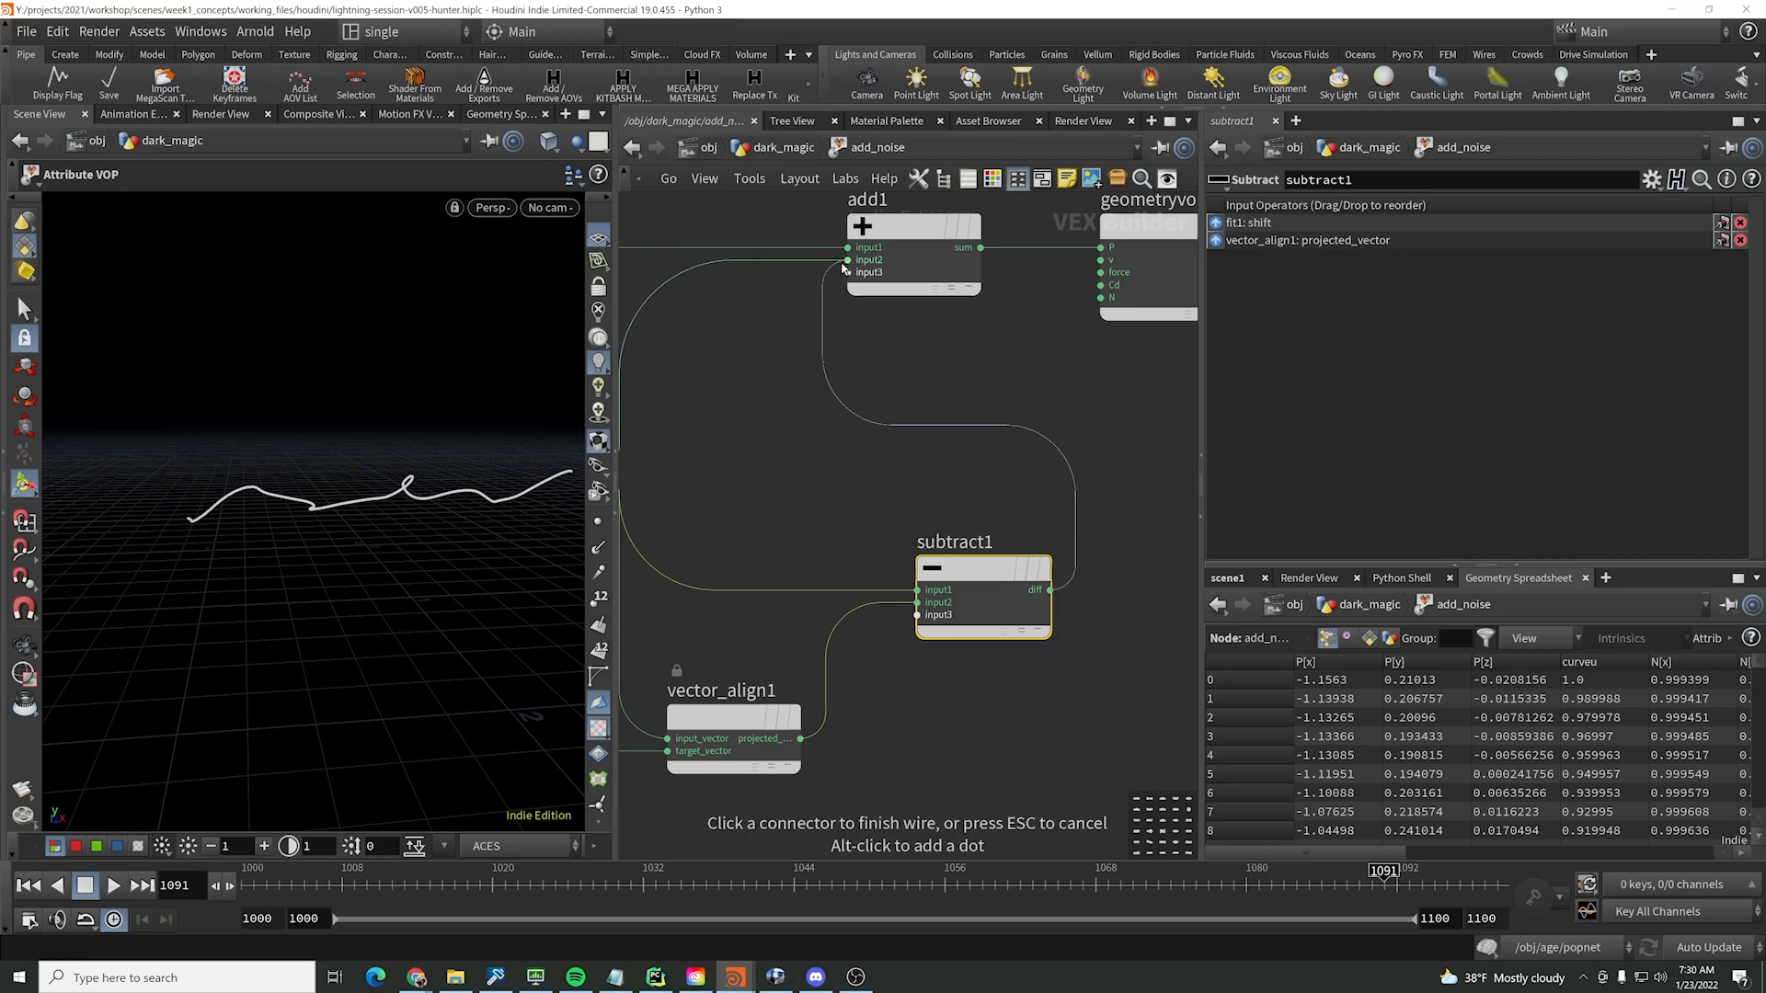
left_click(847, 259)
- Set aanoise1's Amplitude to 0.256, its Roughness to 0.123 and its first 3D Frequency component to 1.7
scroll(868, 300, "down", 4)
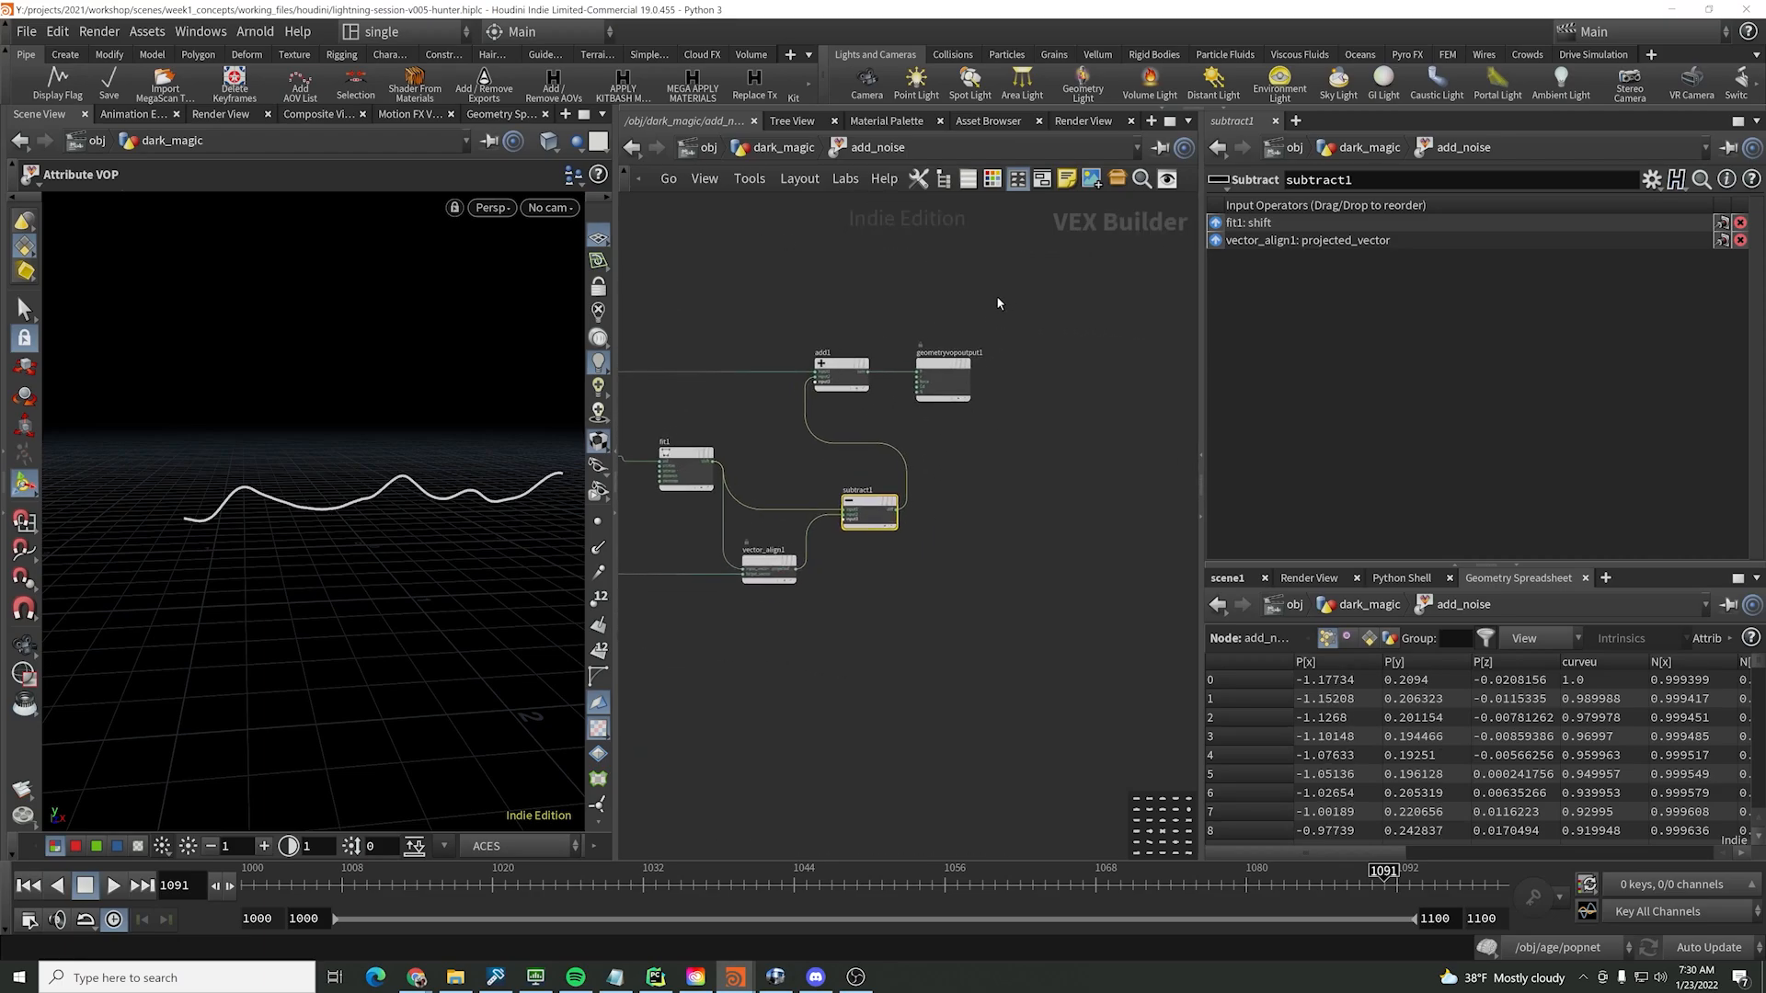
left_click_drag(996, 295, 1001, 373)
middle_click_drag(735, 408, 852, 410)
left_click(801, 457)
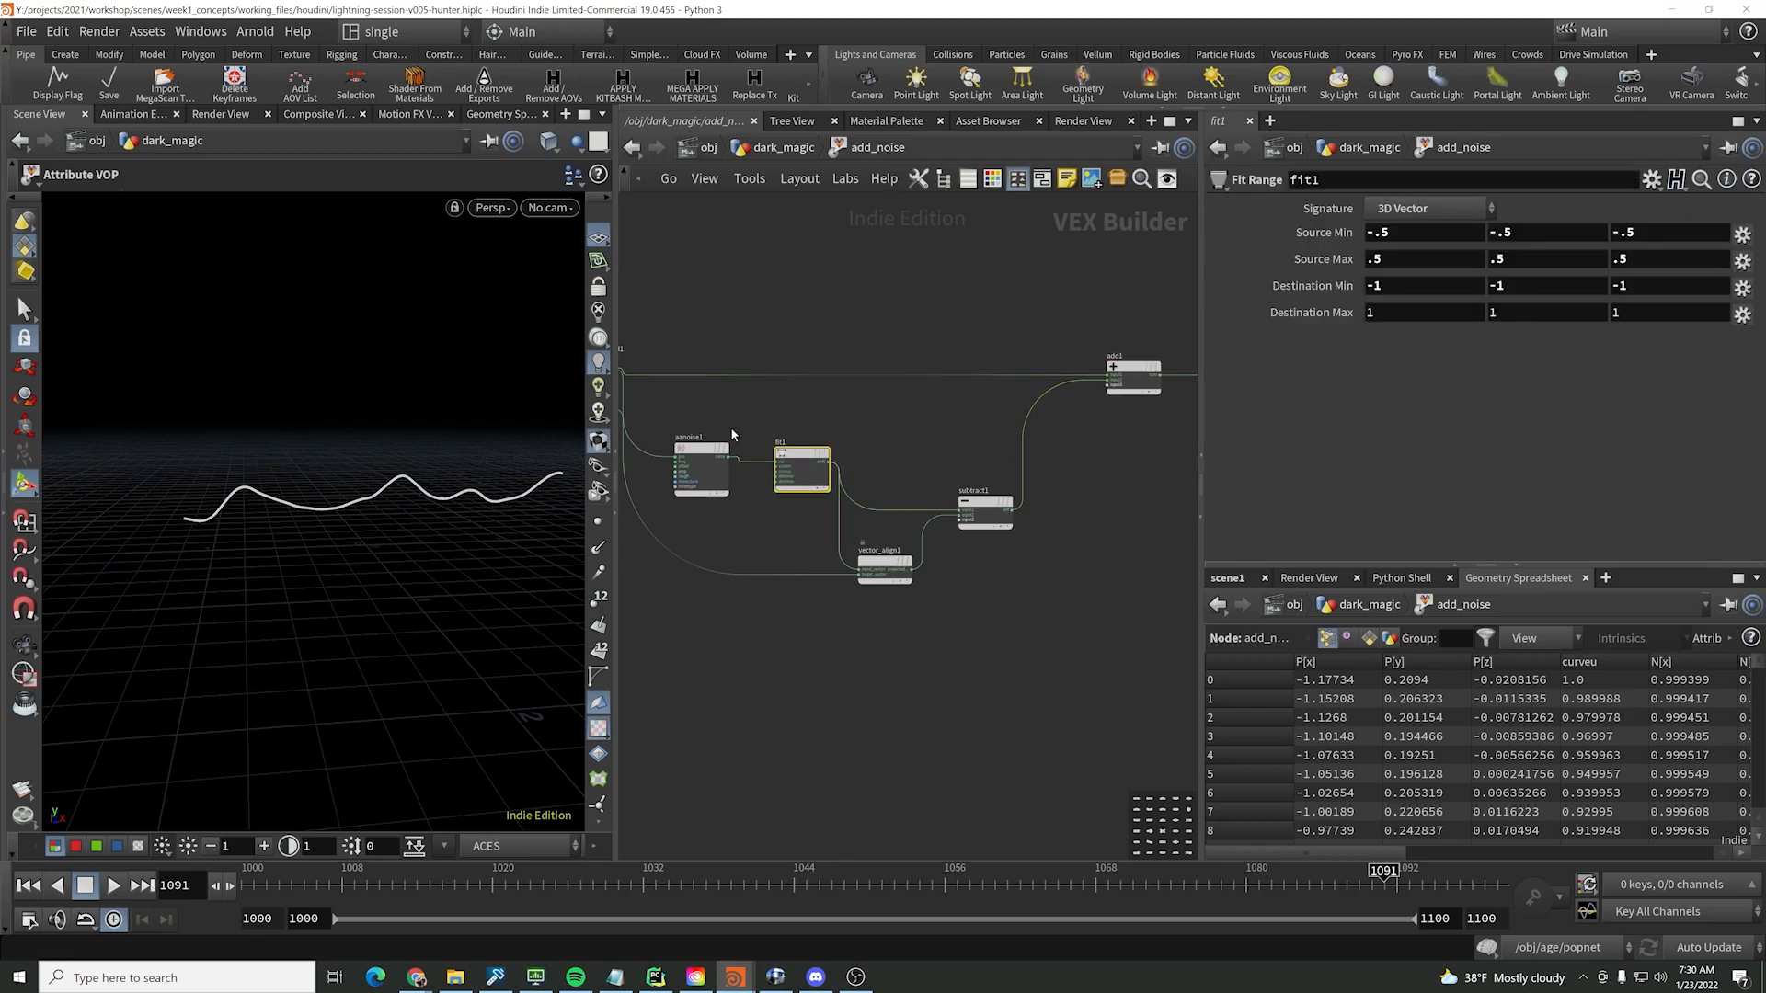
left_click(702, 462)
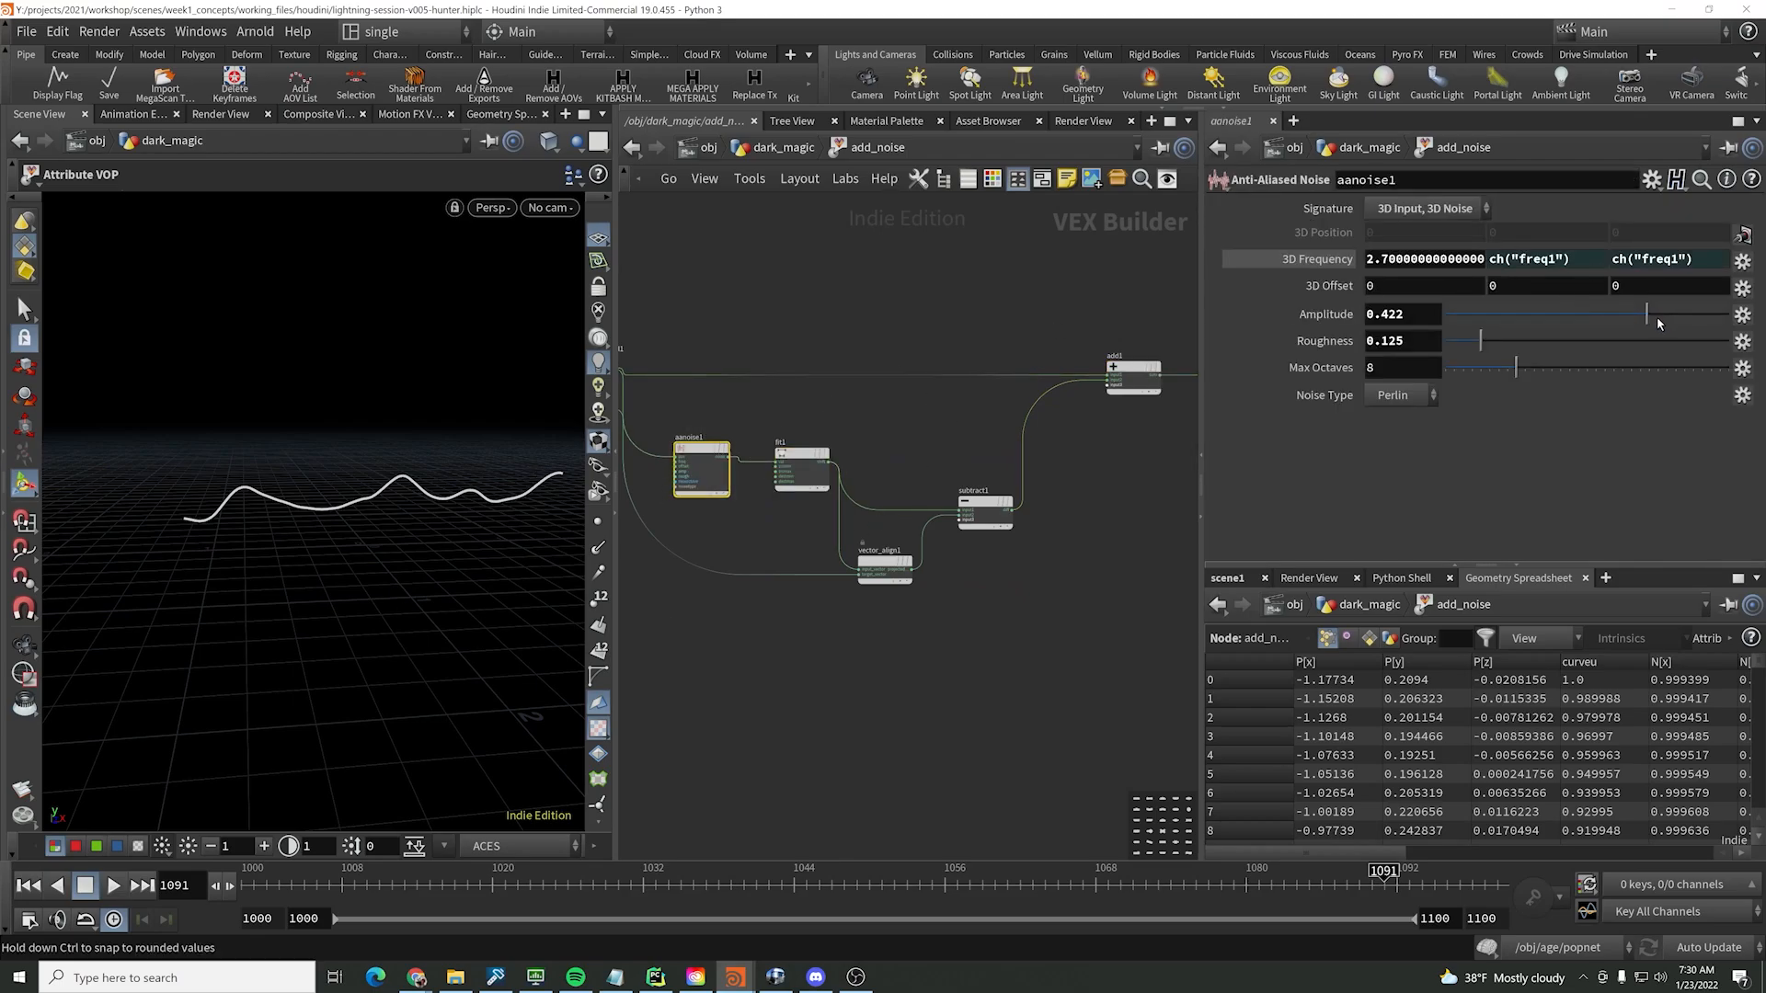
mouse_move(1658, 322)
left_mouse_down()
mouse_move(1674, 317)
mouse_move(1623, 331)
left_mouse_up()
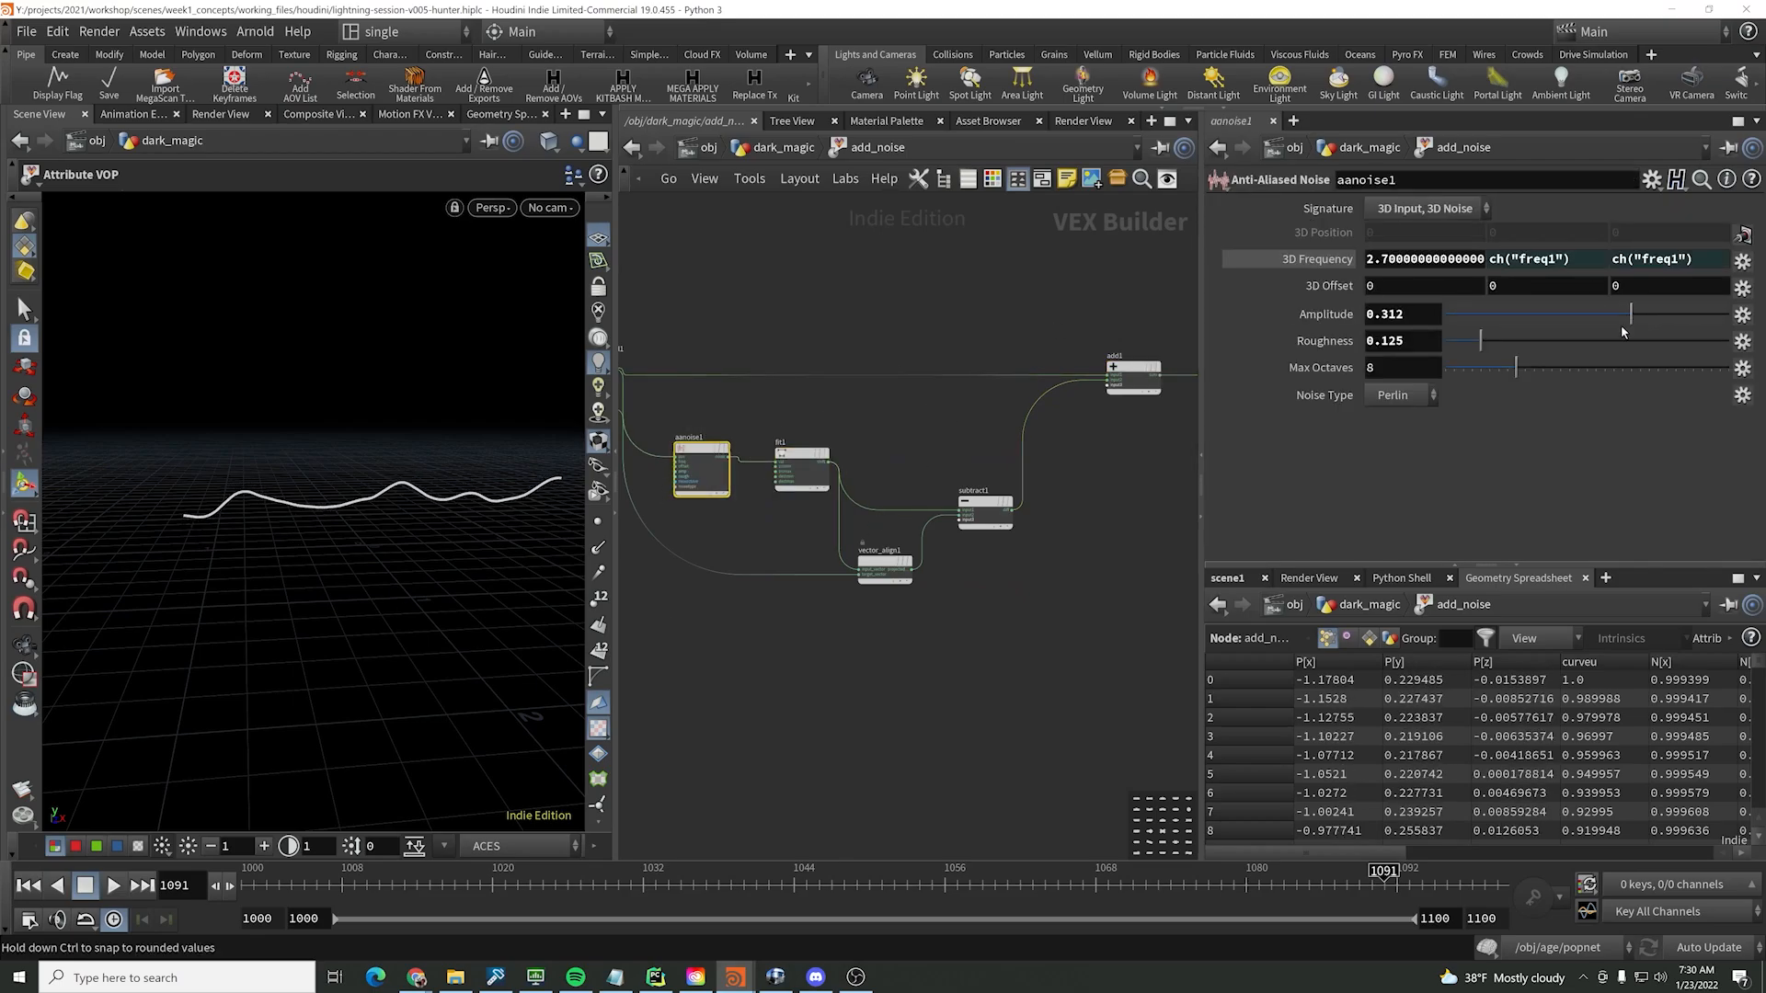
left_click_drag(1517, 344, 1483, 350)
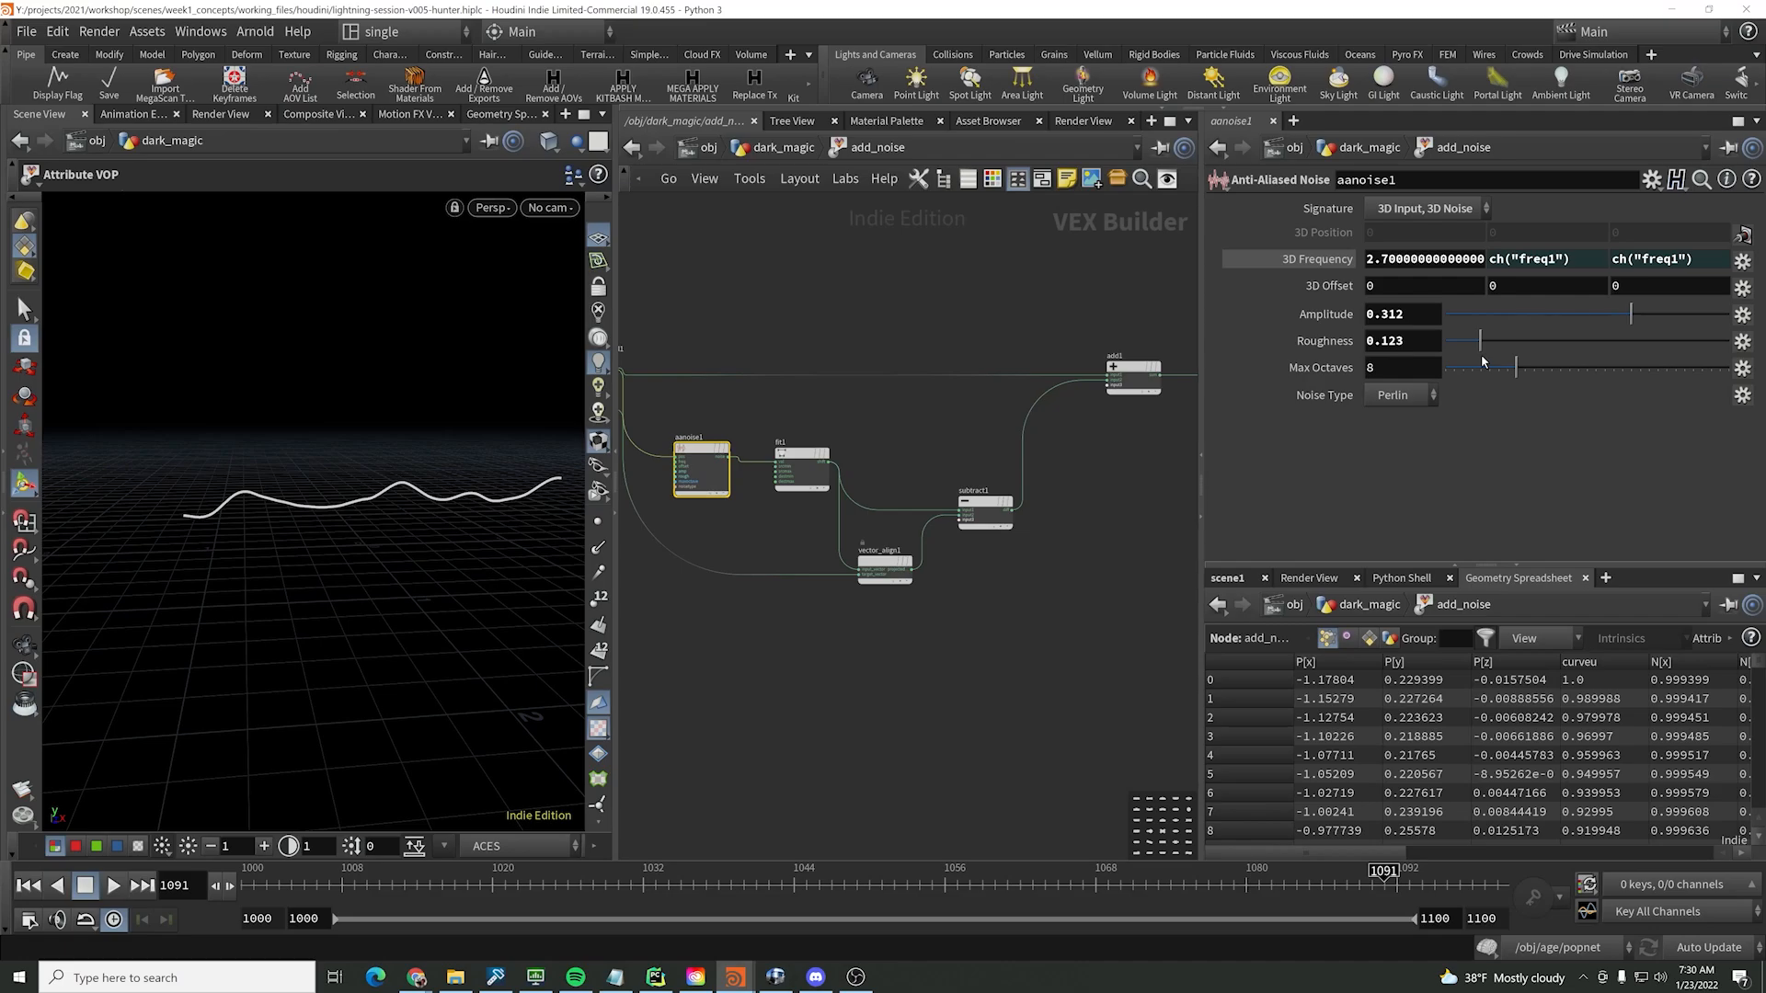
mouse_move(1641, 317)
left_mouse_down()
mouse_move(1563, 317)
mouse_move(1624, 317)
left_mouse_up()
middle_click_drag(1435, 258, 1334, 267)
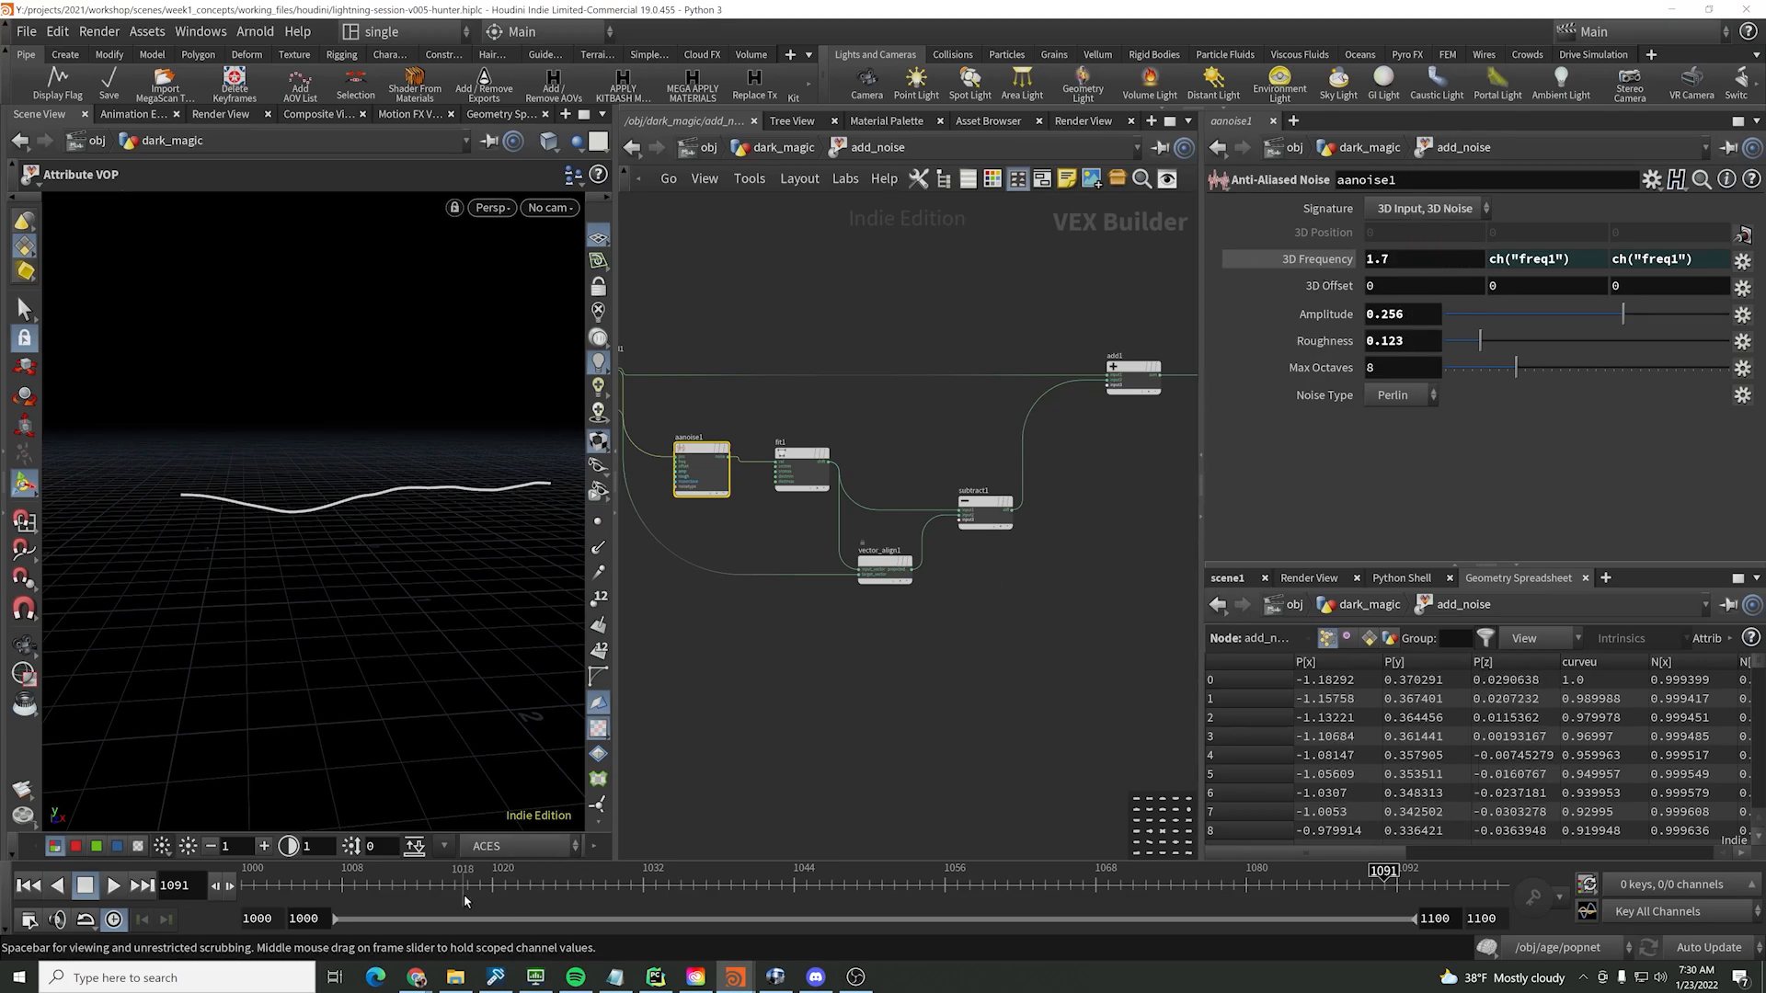
- Create a Float to Vector node fed by the global Time output, and place it clear of geometryvopglobal1
middle_click_drag(895, 649, 1123, 625)
scroll(798, 360, "up", 1)
middle_click_drag(798, 340, 991, 343)
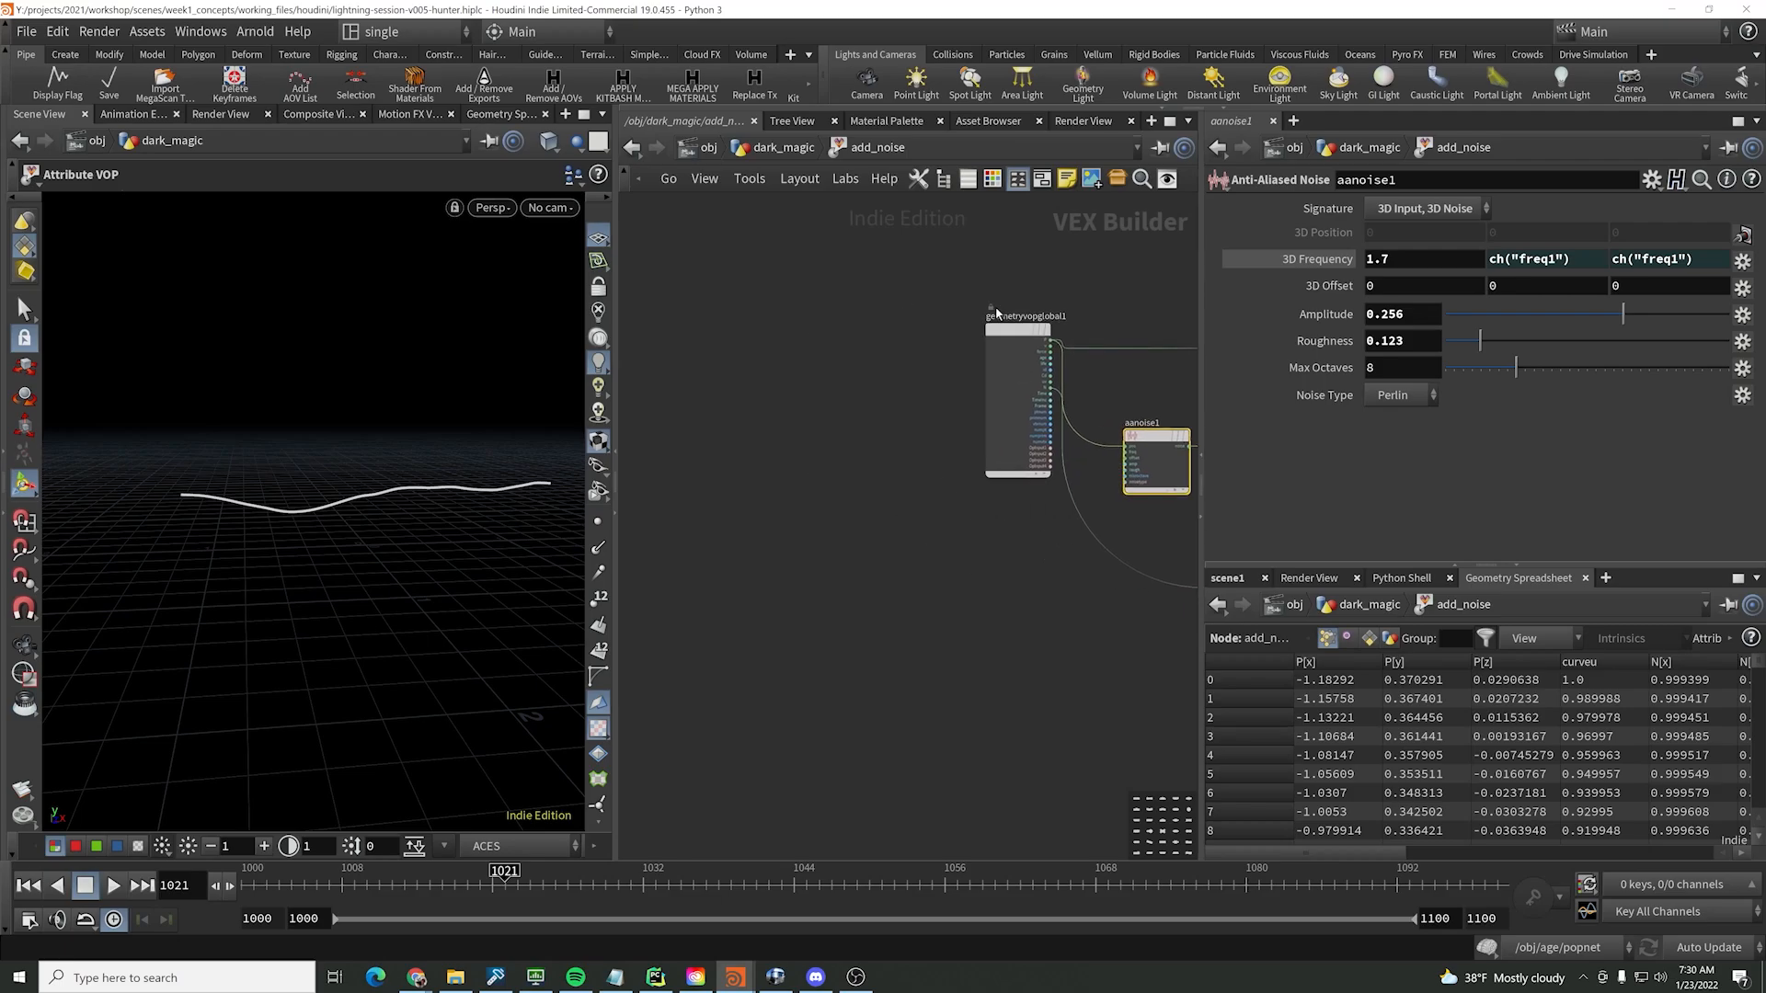
left_click_drag(1013, 335, 724, 359)
scroll(741, 354, "up", 3)
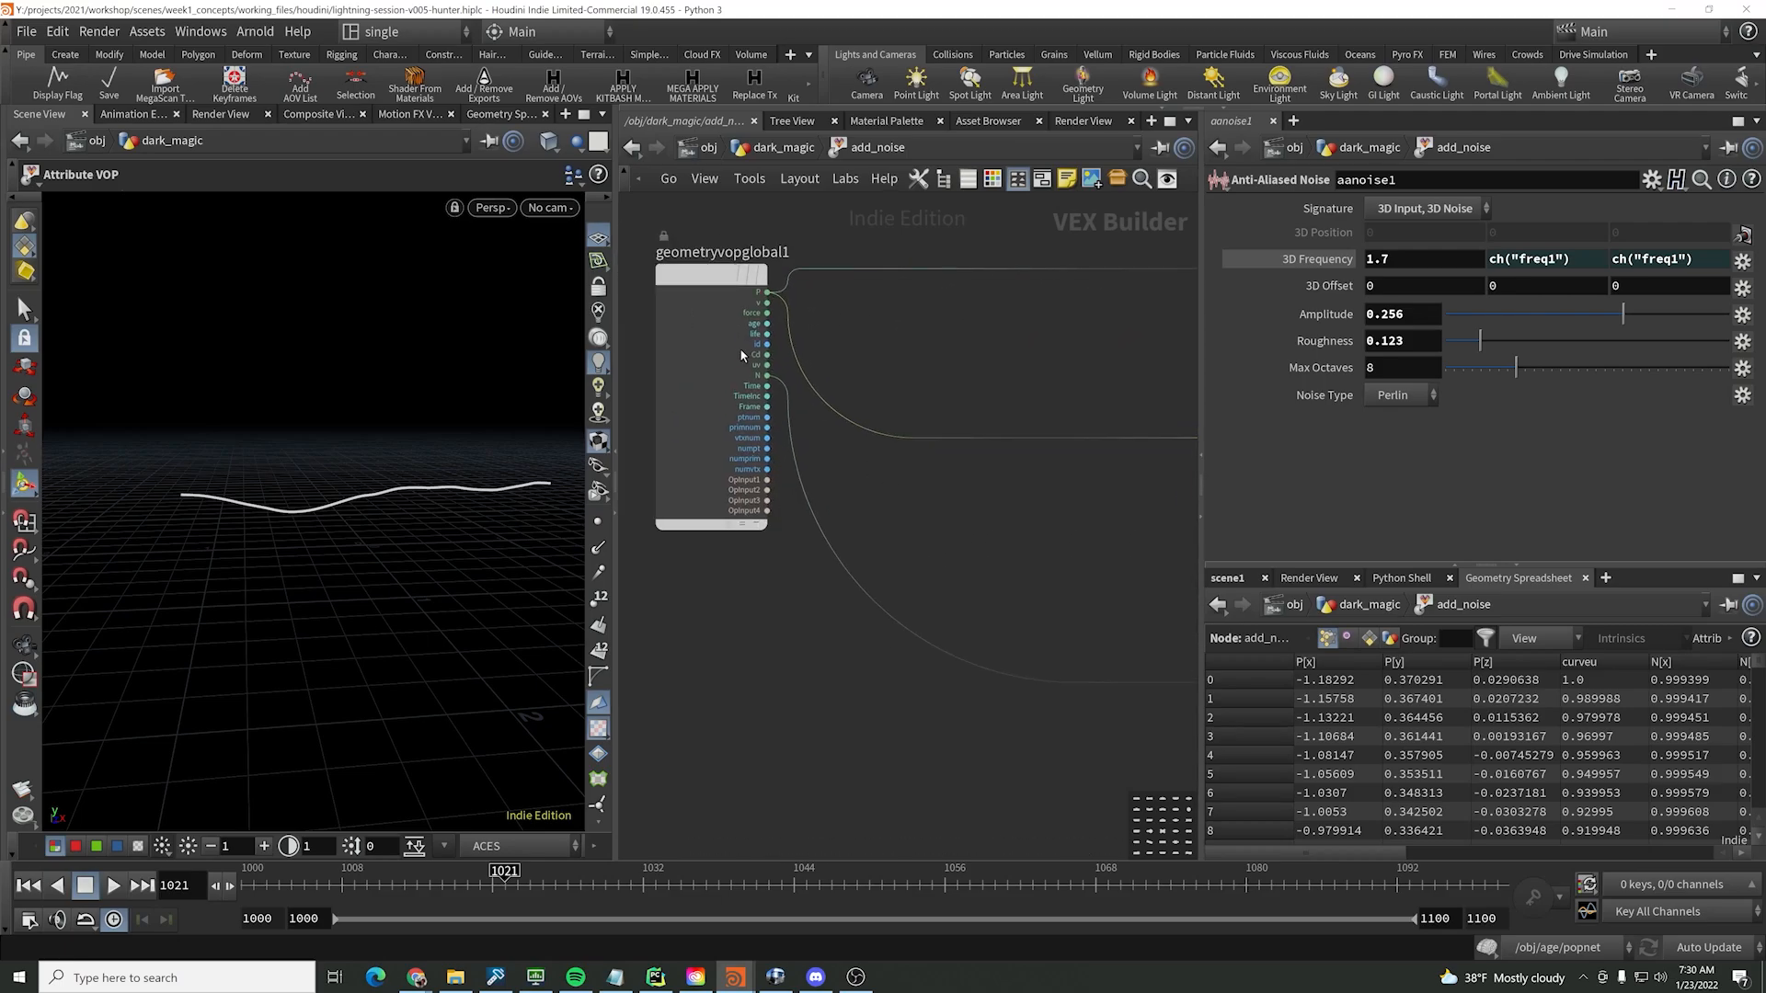
left_click(768, 387)
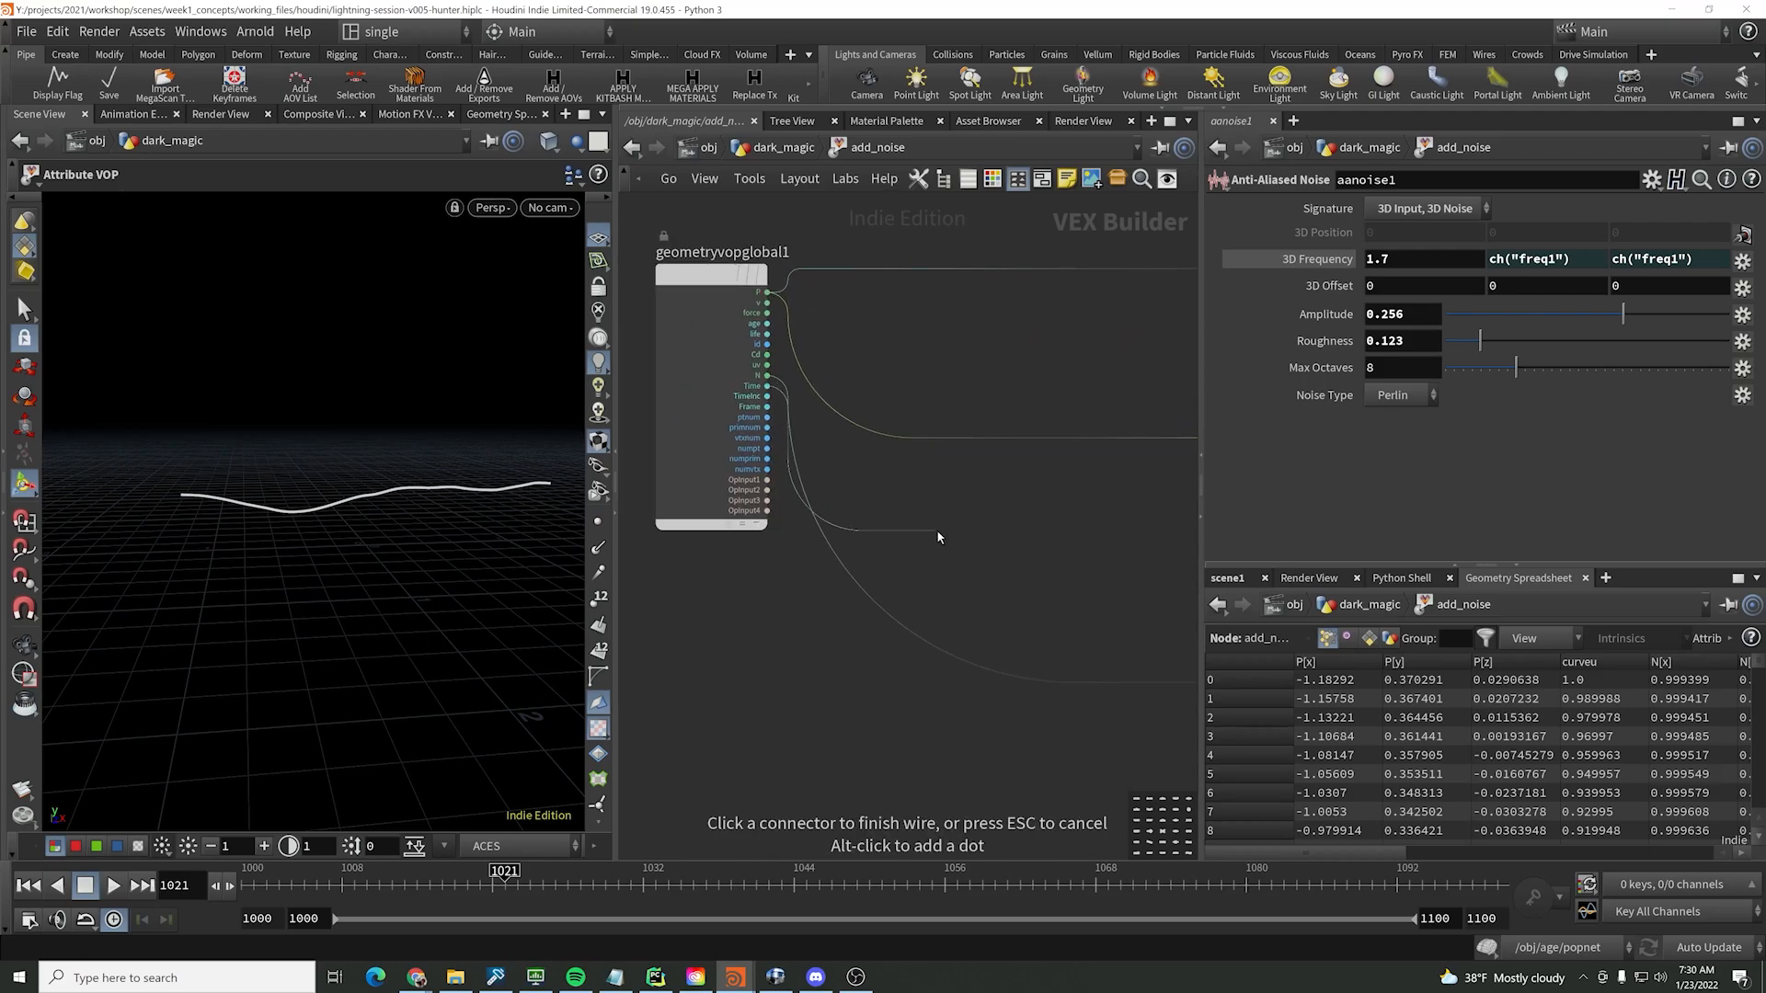
key("Tab")
type("fl")
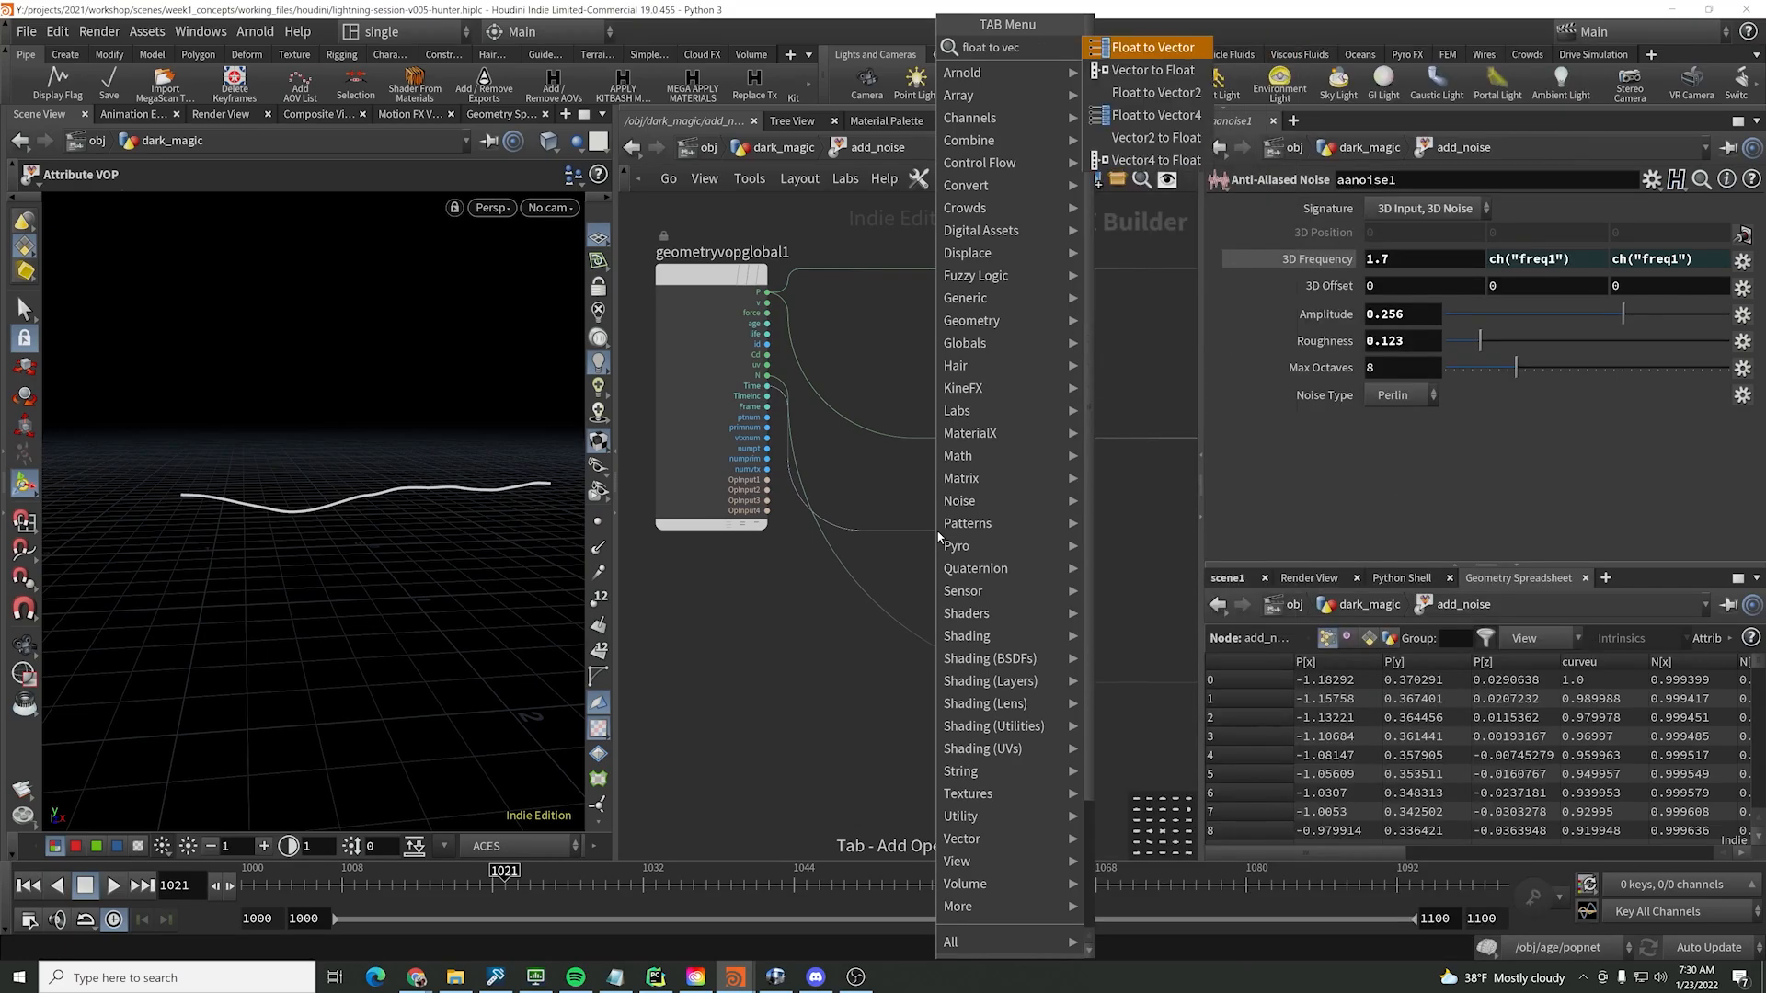
key("Return")
left_click(939, 536)
left_click_drag(939, 536, 1069, 519)
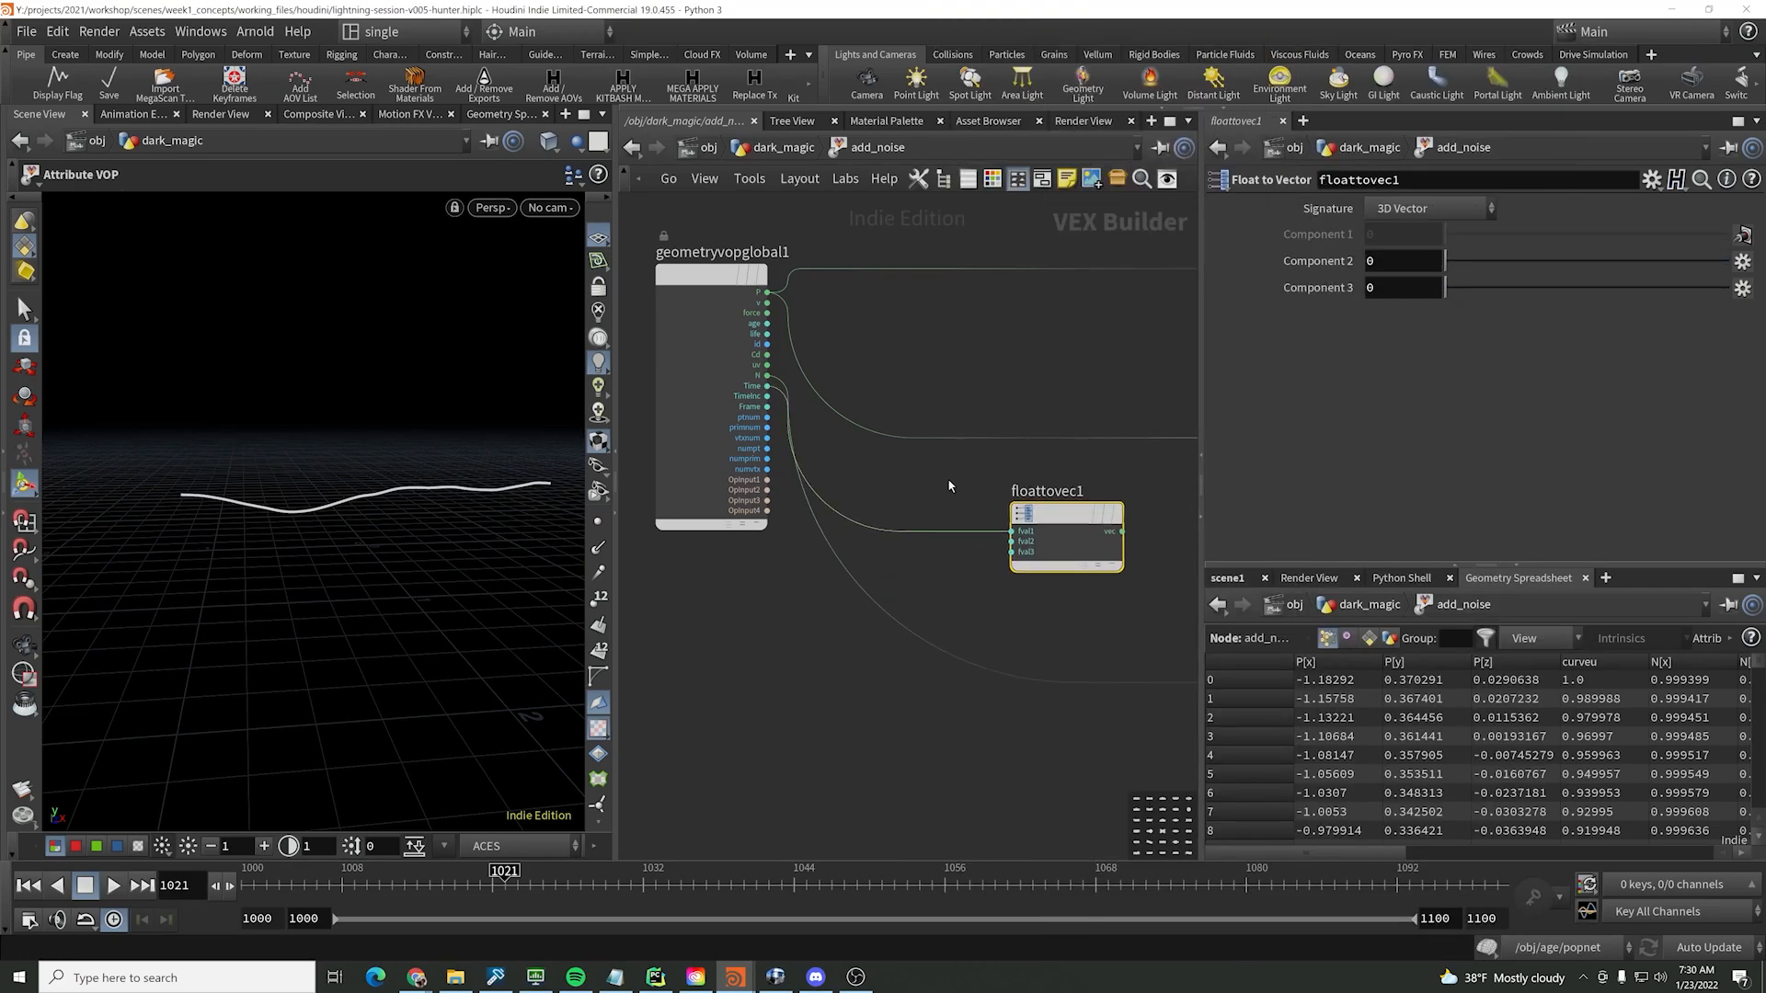
- Move the Time wire from the first to the second component input of floattovec1
middle_click_drag(984, 496, 894, 493)
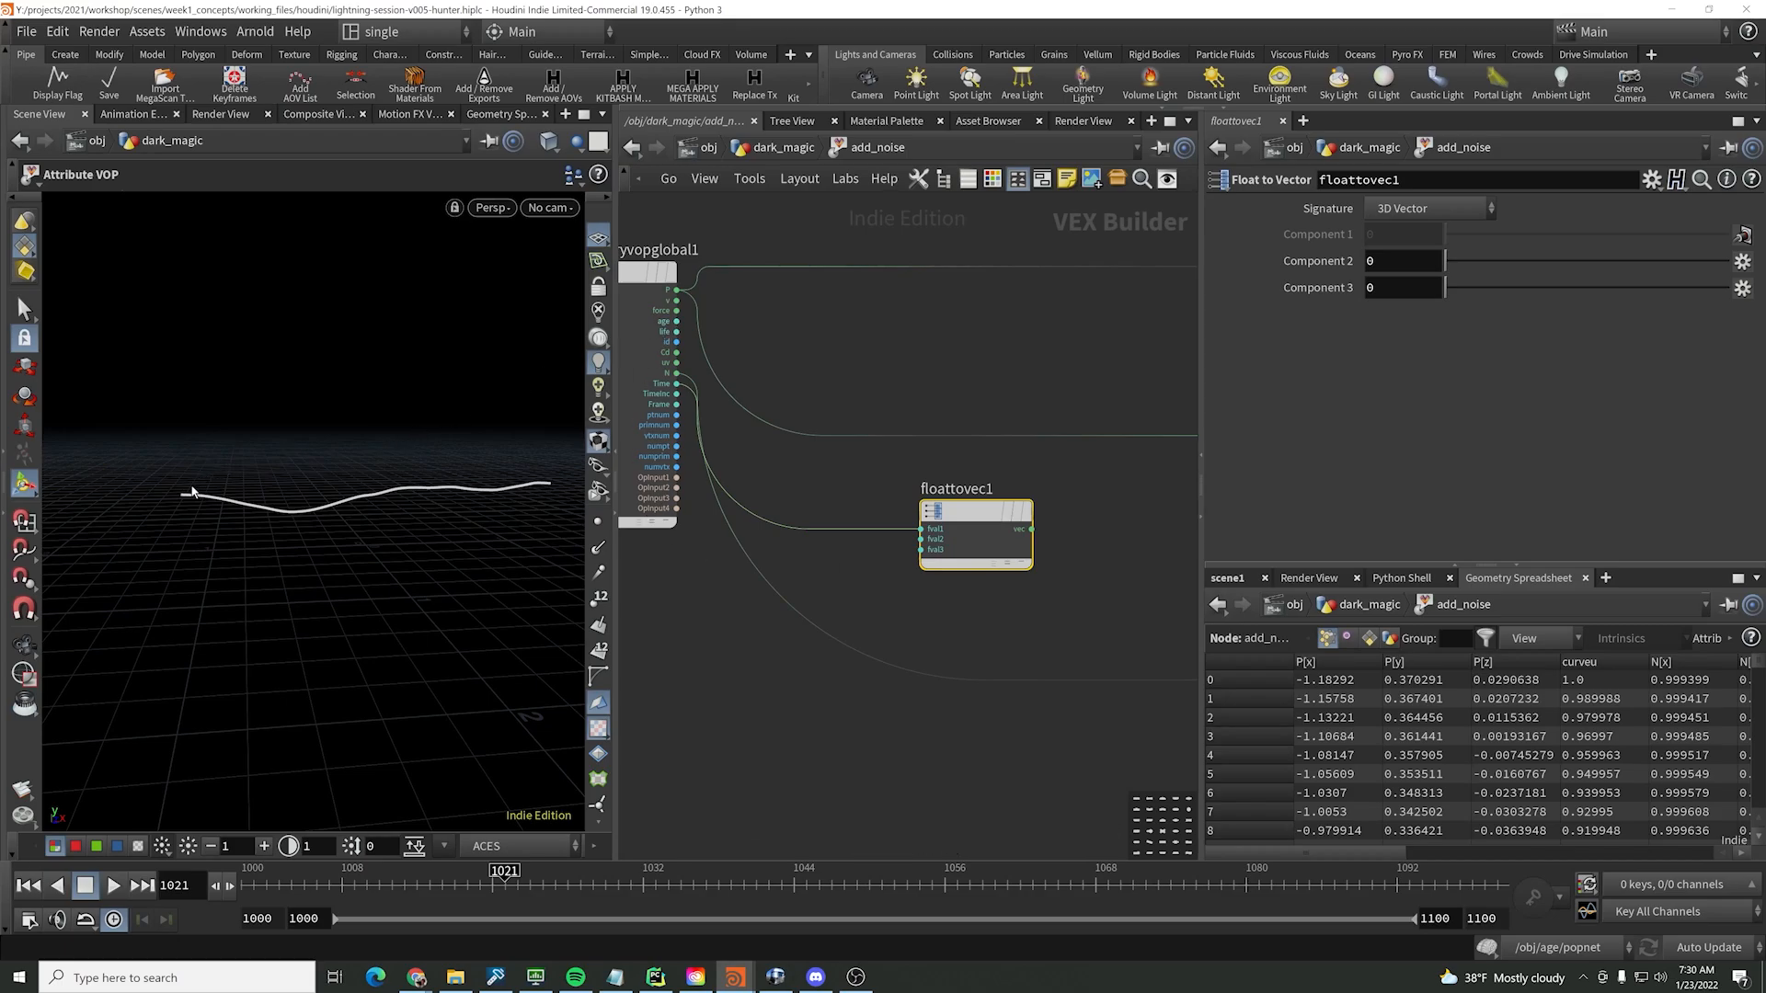
left_click(921, 539)
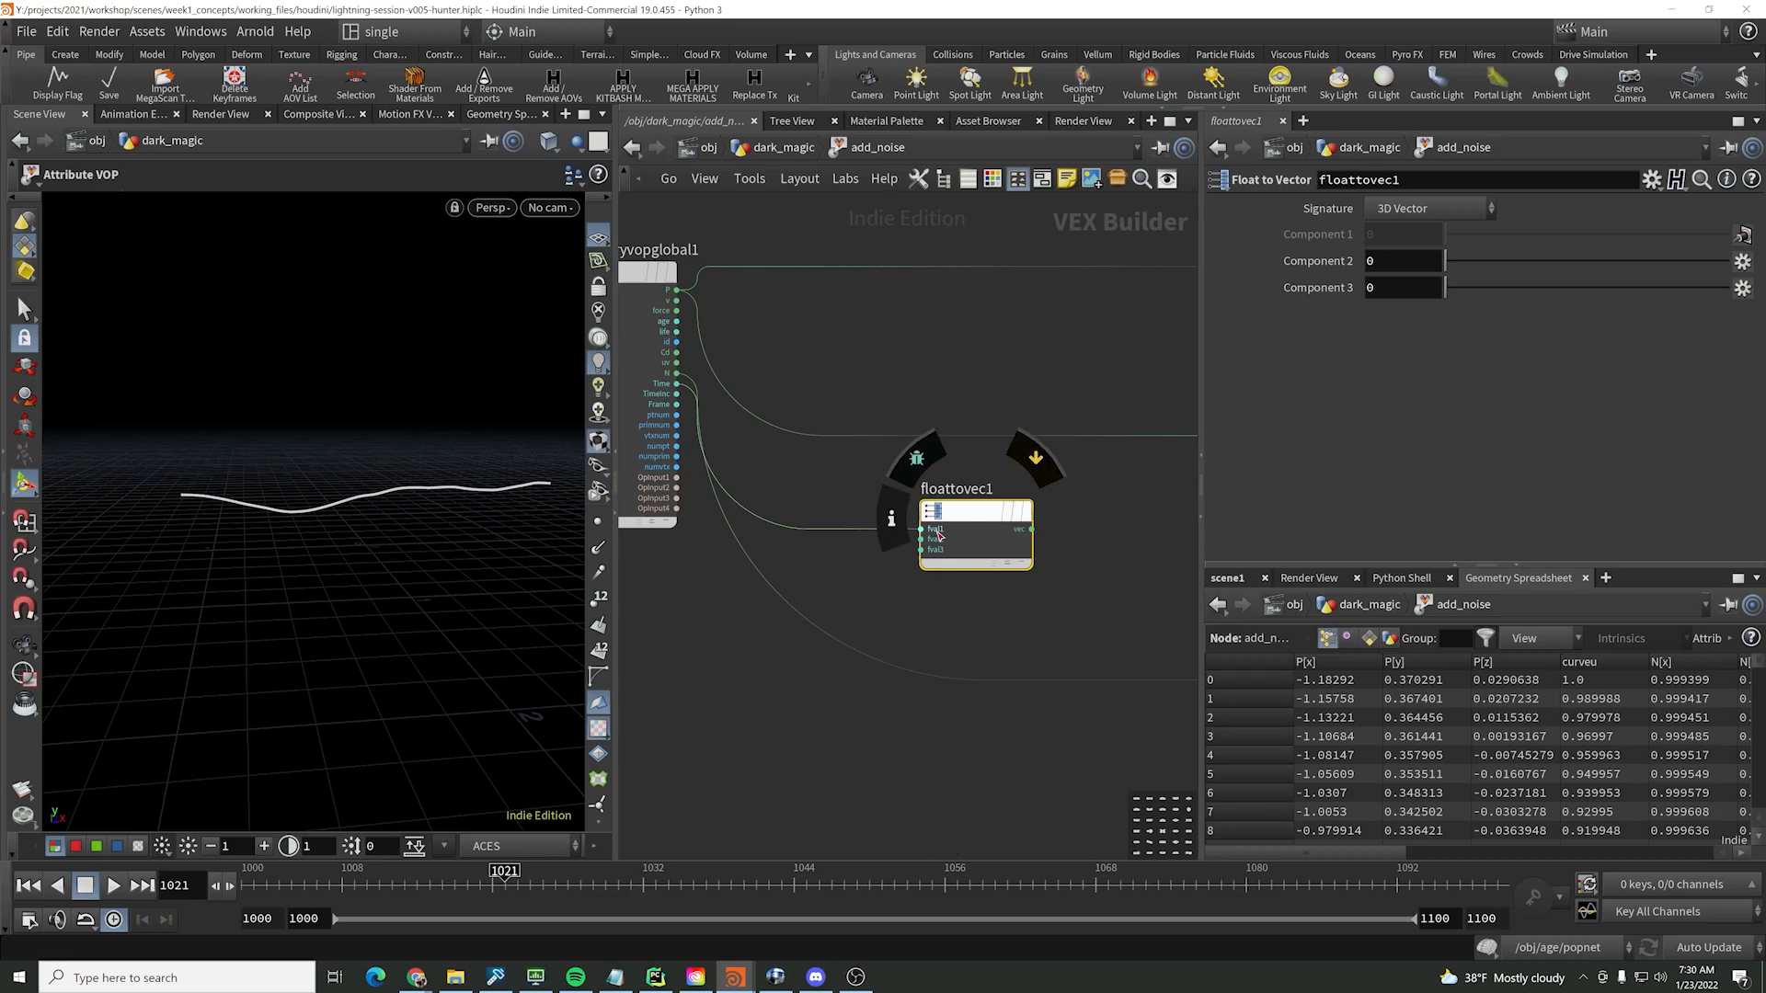
left_click(657, 386)
key("y")
left_click_drag(866, 503, 877, 534)
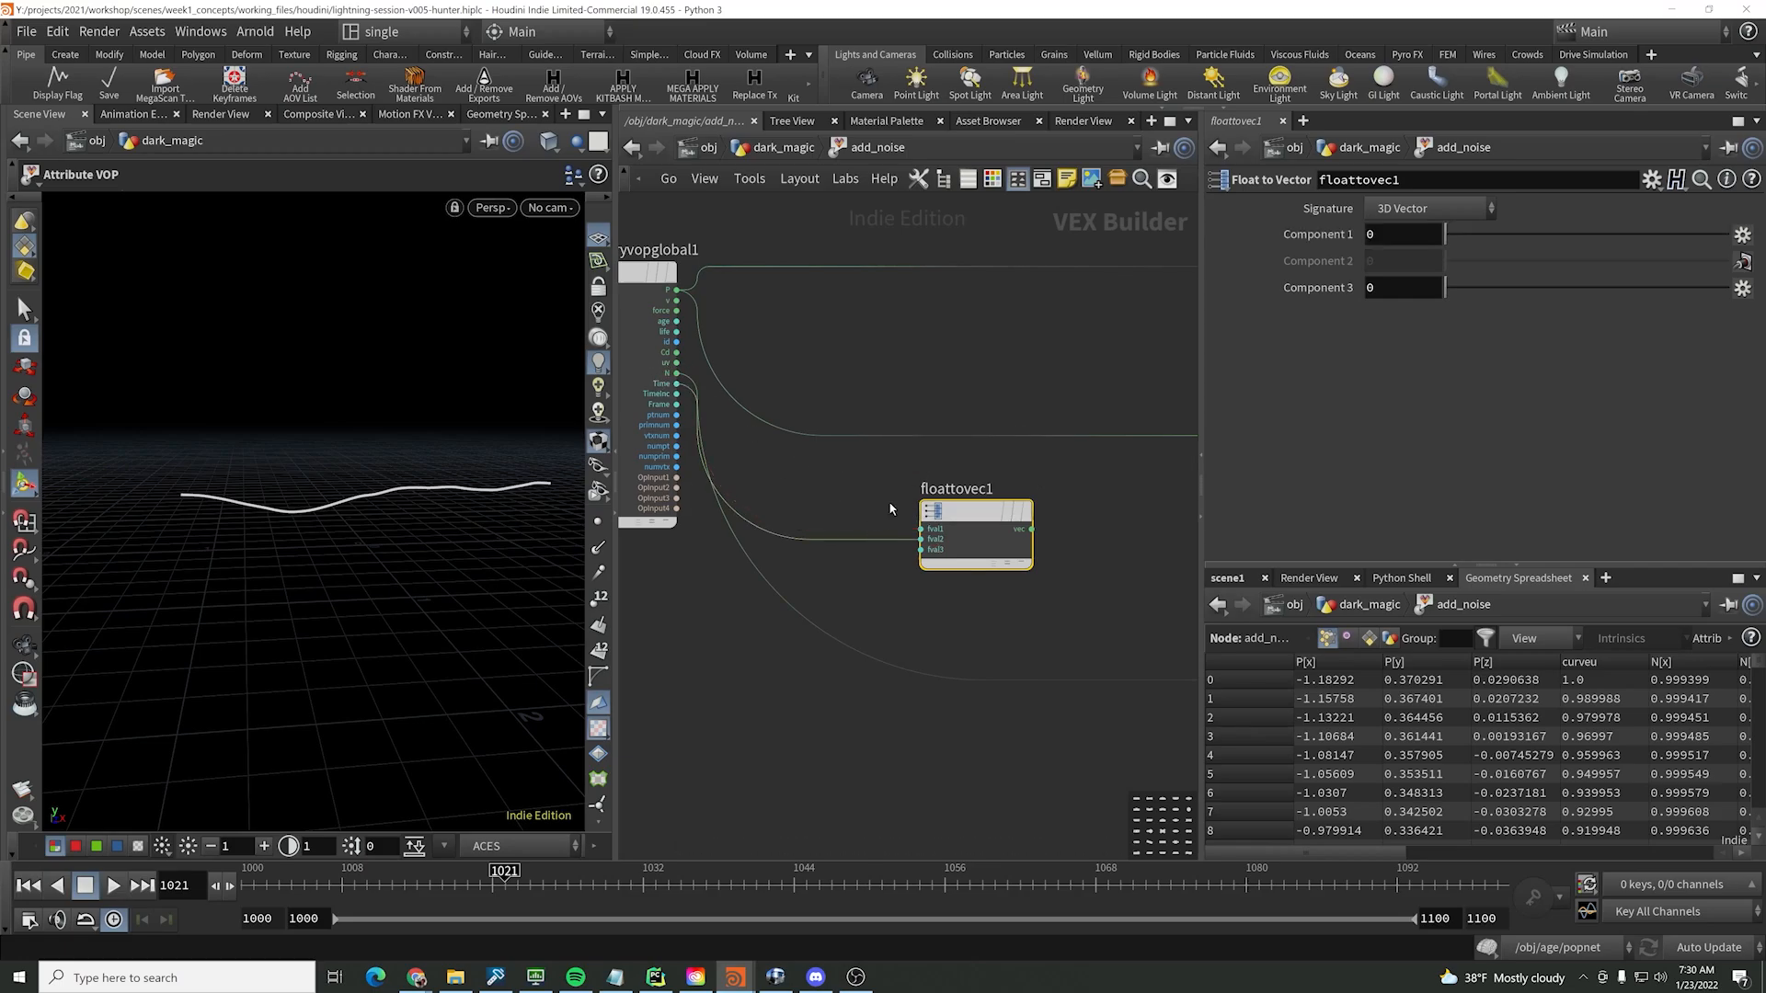
- Connect floattovec1's vector output to aanoise1's offset input
middle_click_drag(890, 505, 735, 489)
scroll(735, 488, "down", 2)
left_click(834, 505)
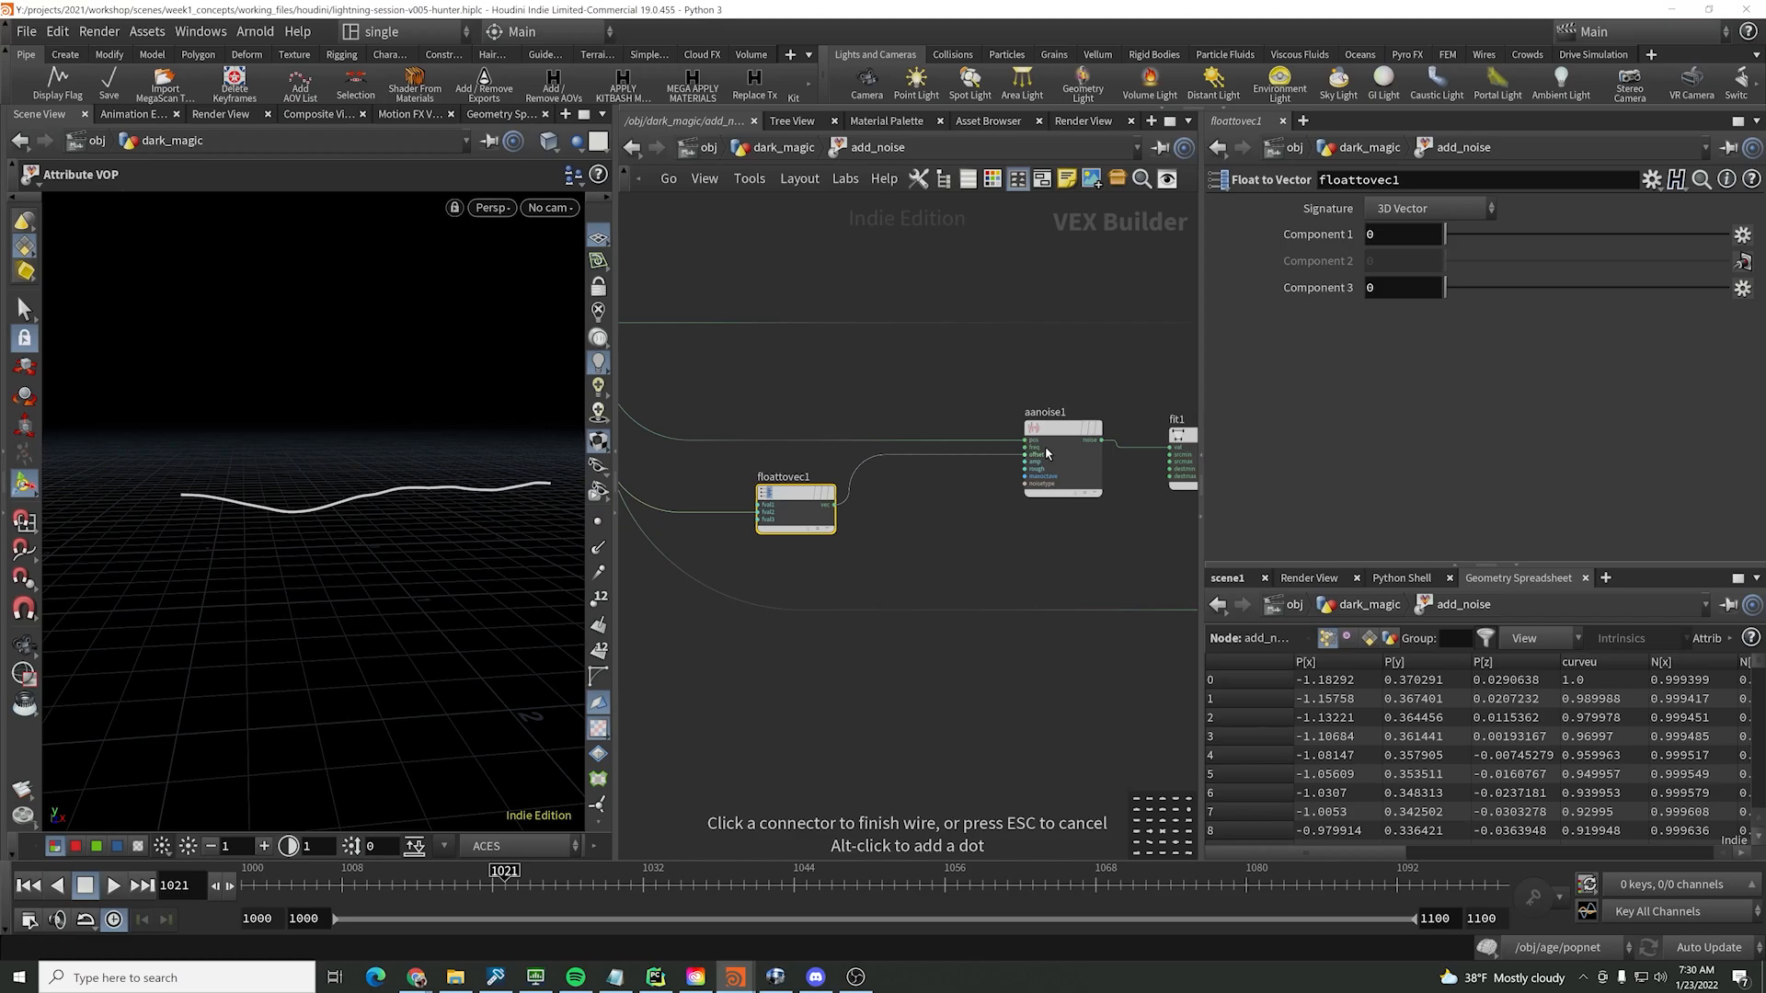
scroll(1047, 453, "up", 3)
left_click(1046, 455)
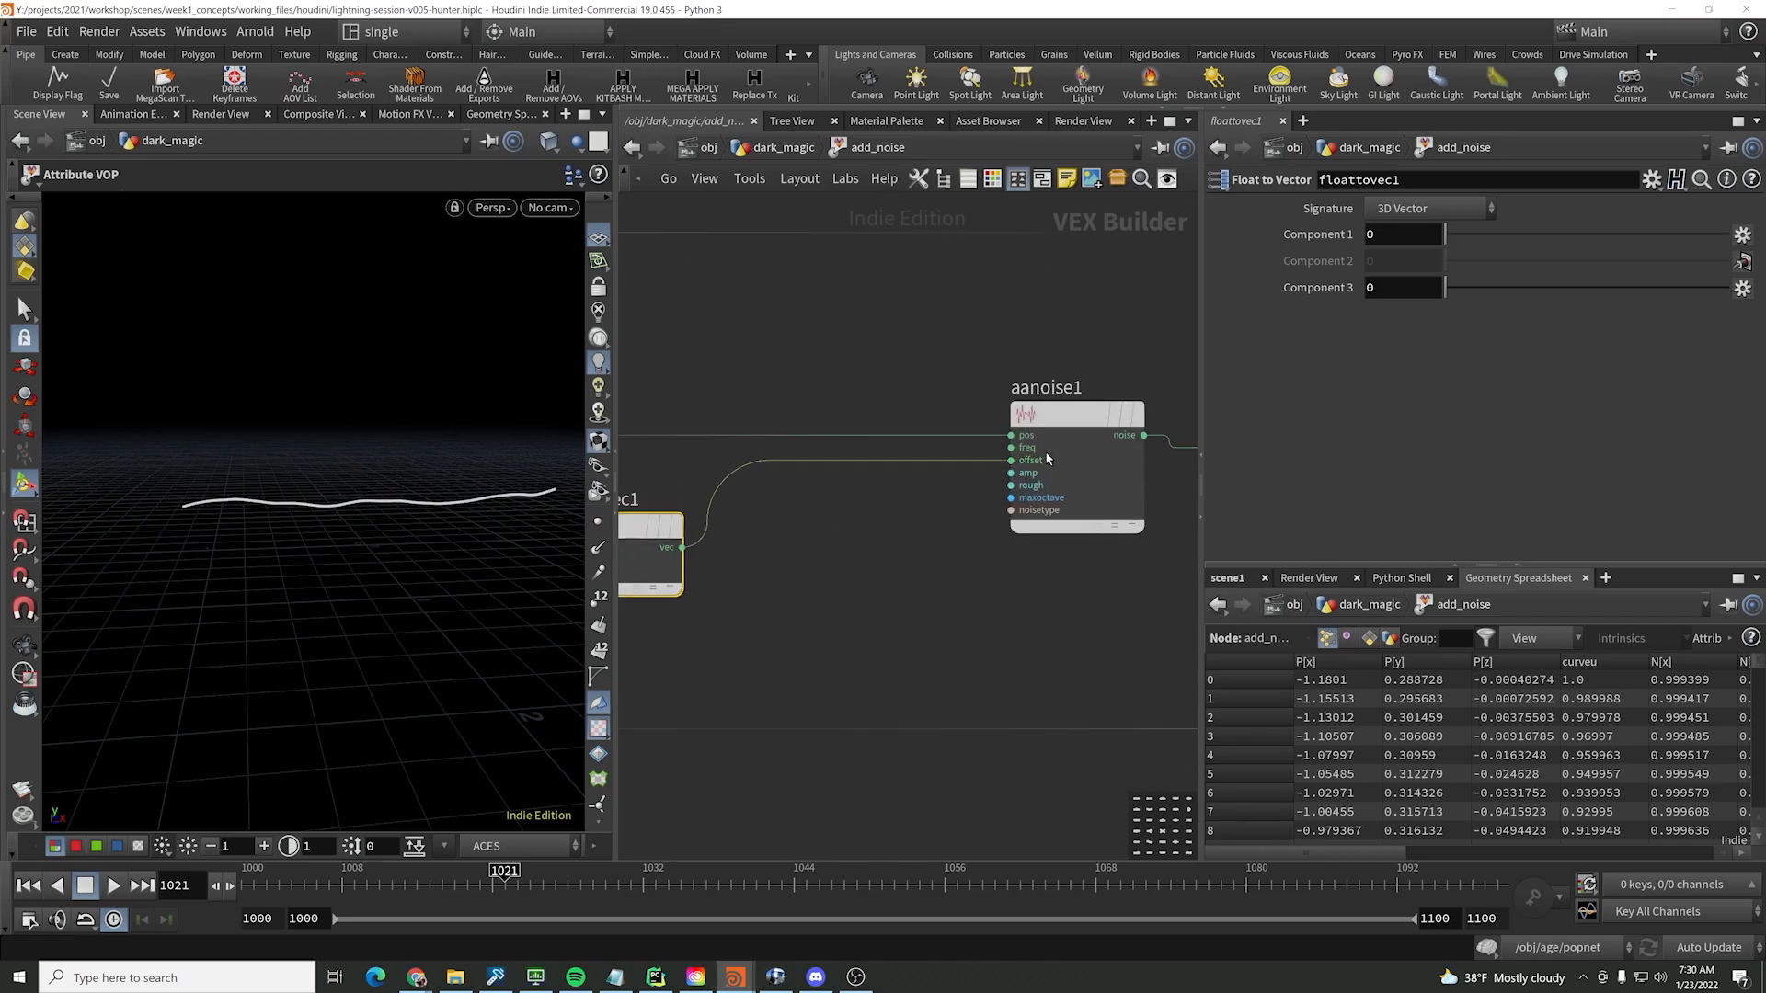
- Scrub the timeline to frame 1050 to check how the noise moves along the curve
middle_click_drag(908, 480, 1080, 414)
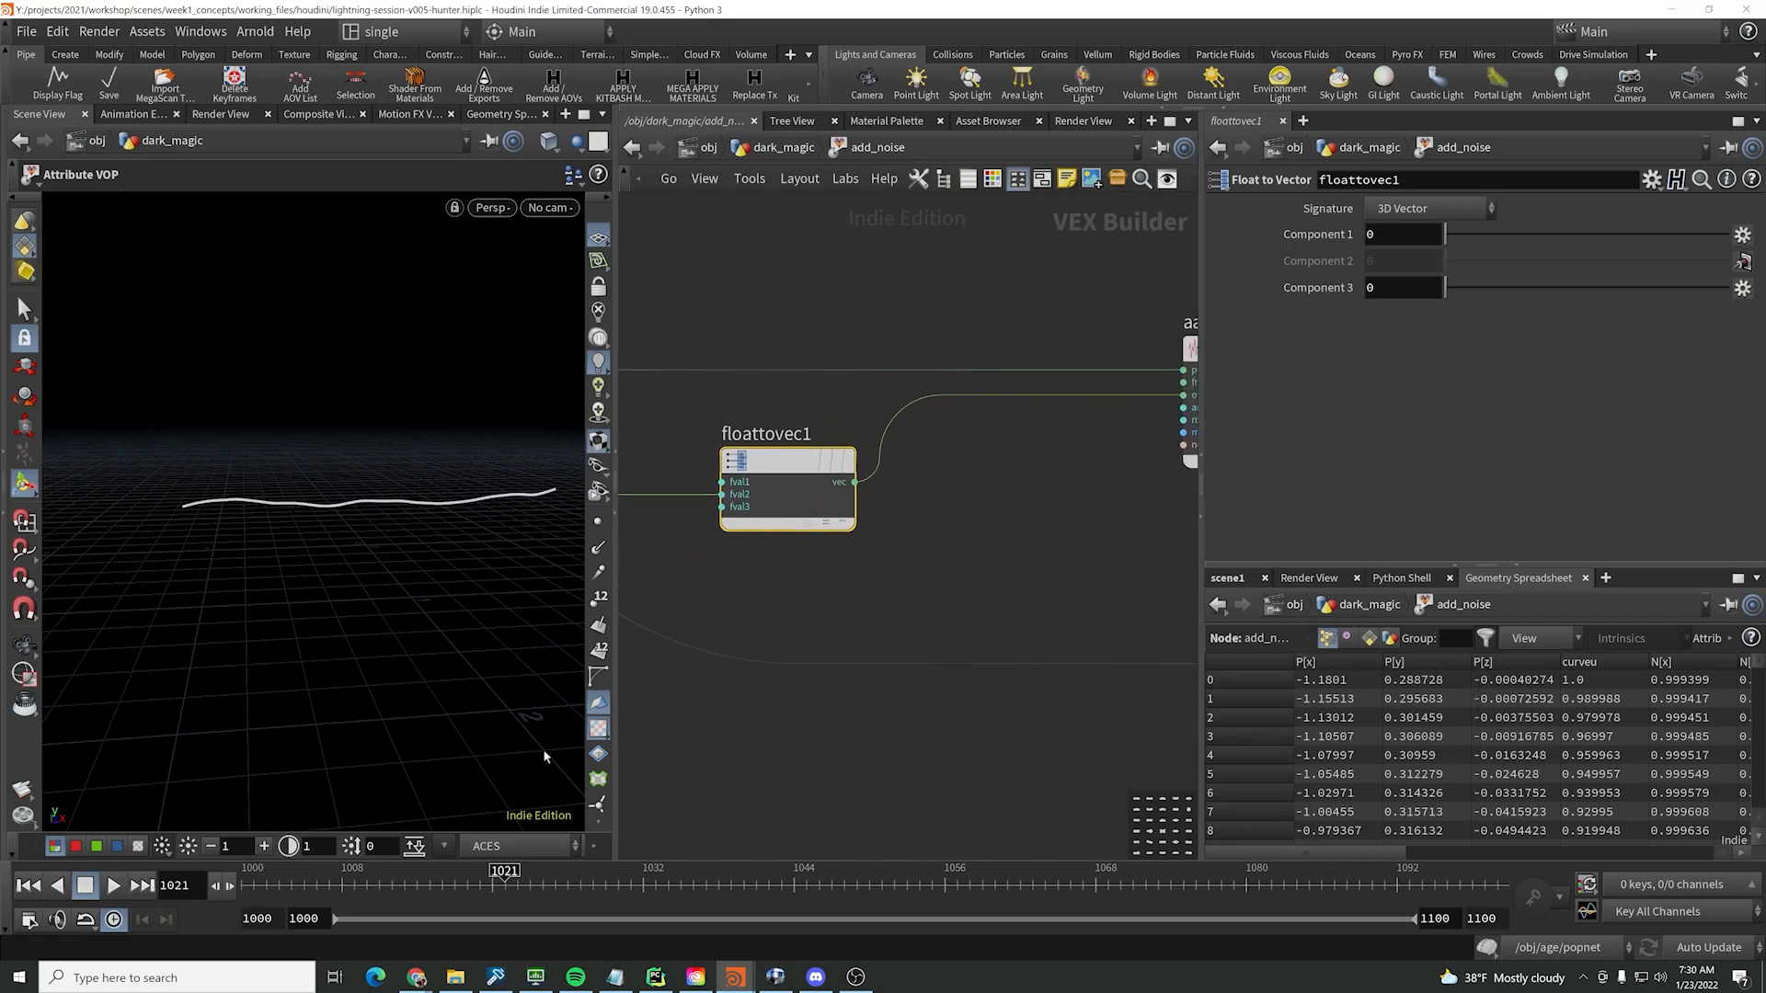
left_click_drag(405, 888, 869, 879)
scroll(839, 641, "down", 3)
middle_click_drag(733, 552, 842, 542)
scroll(842, 541, "up", 1)
scroll(839, 542, "up", 2)
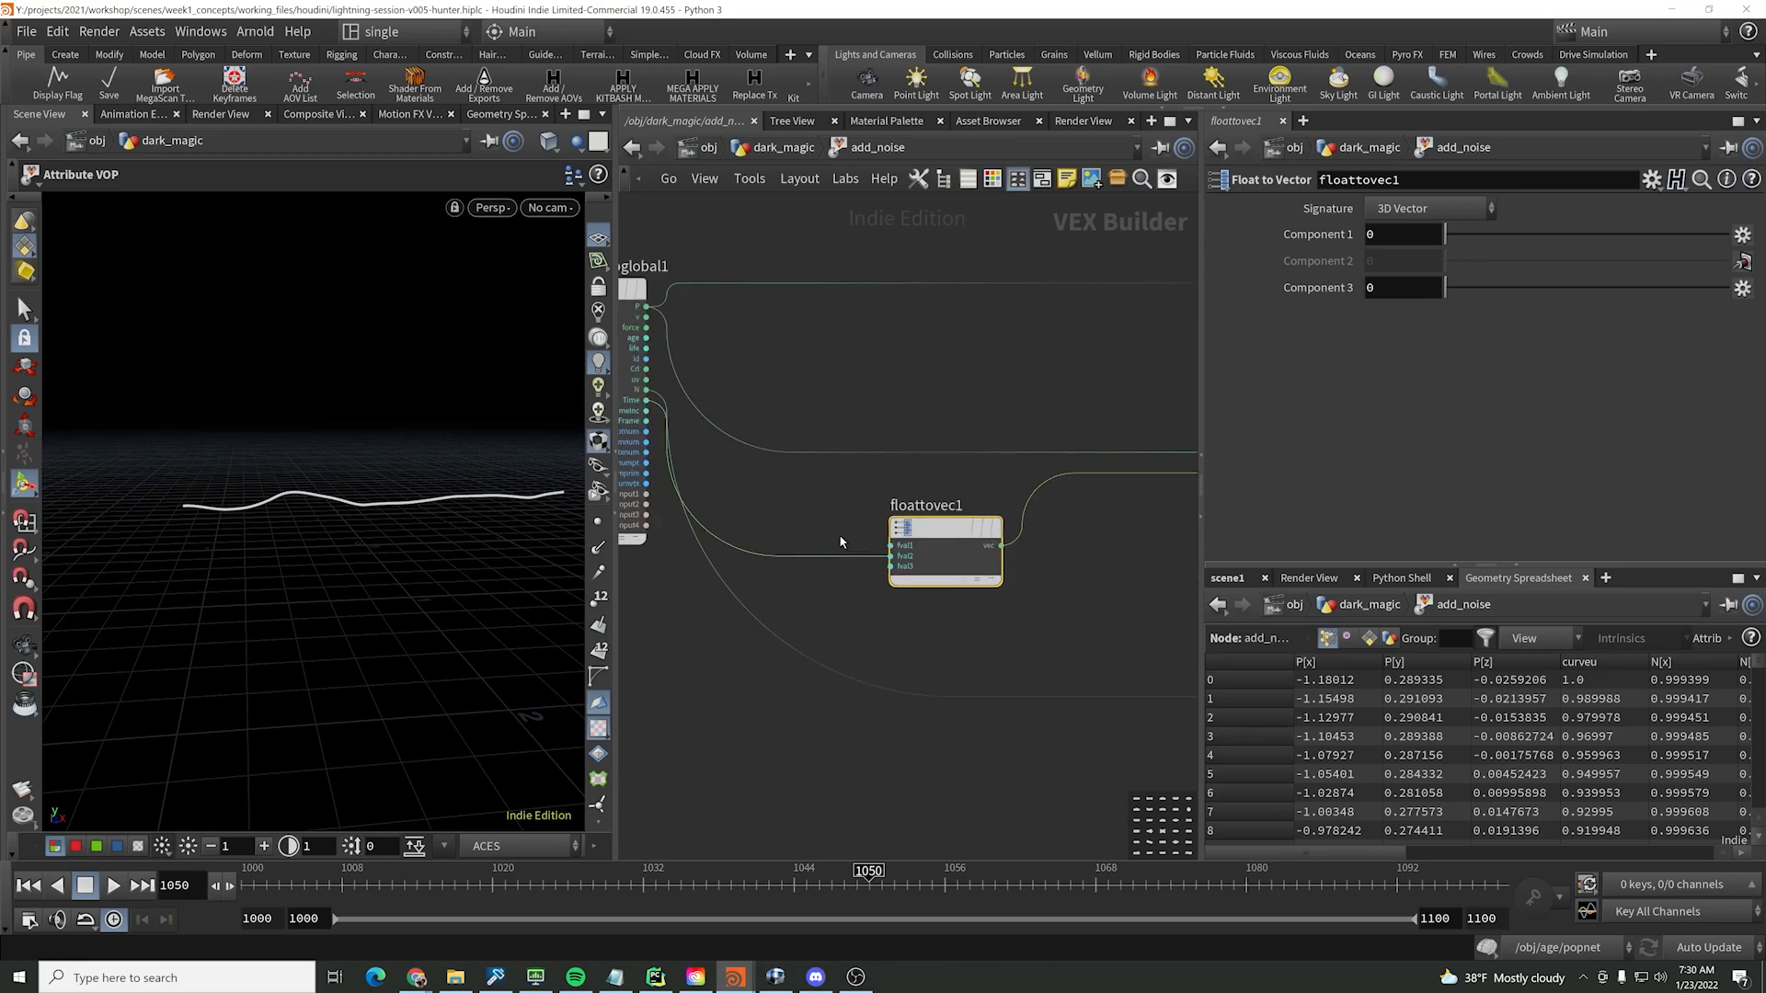
- Rewire Time to floattovec1's third component input, play the animation, and move the wire to the first component input
key("y")
left_click_drag(832, 526, 833, 571)
left_click(889, 565)
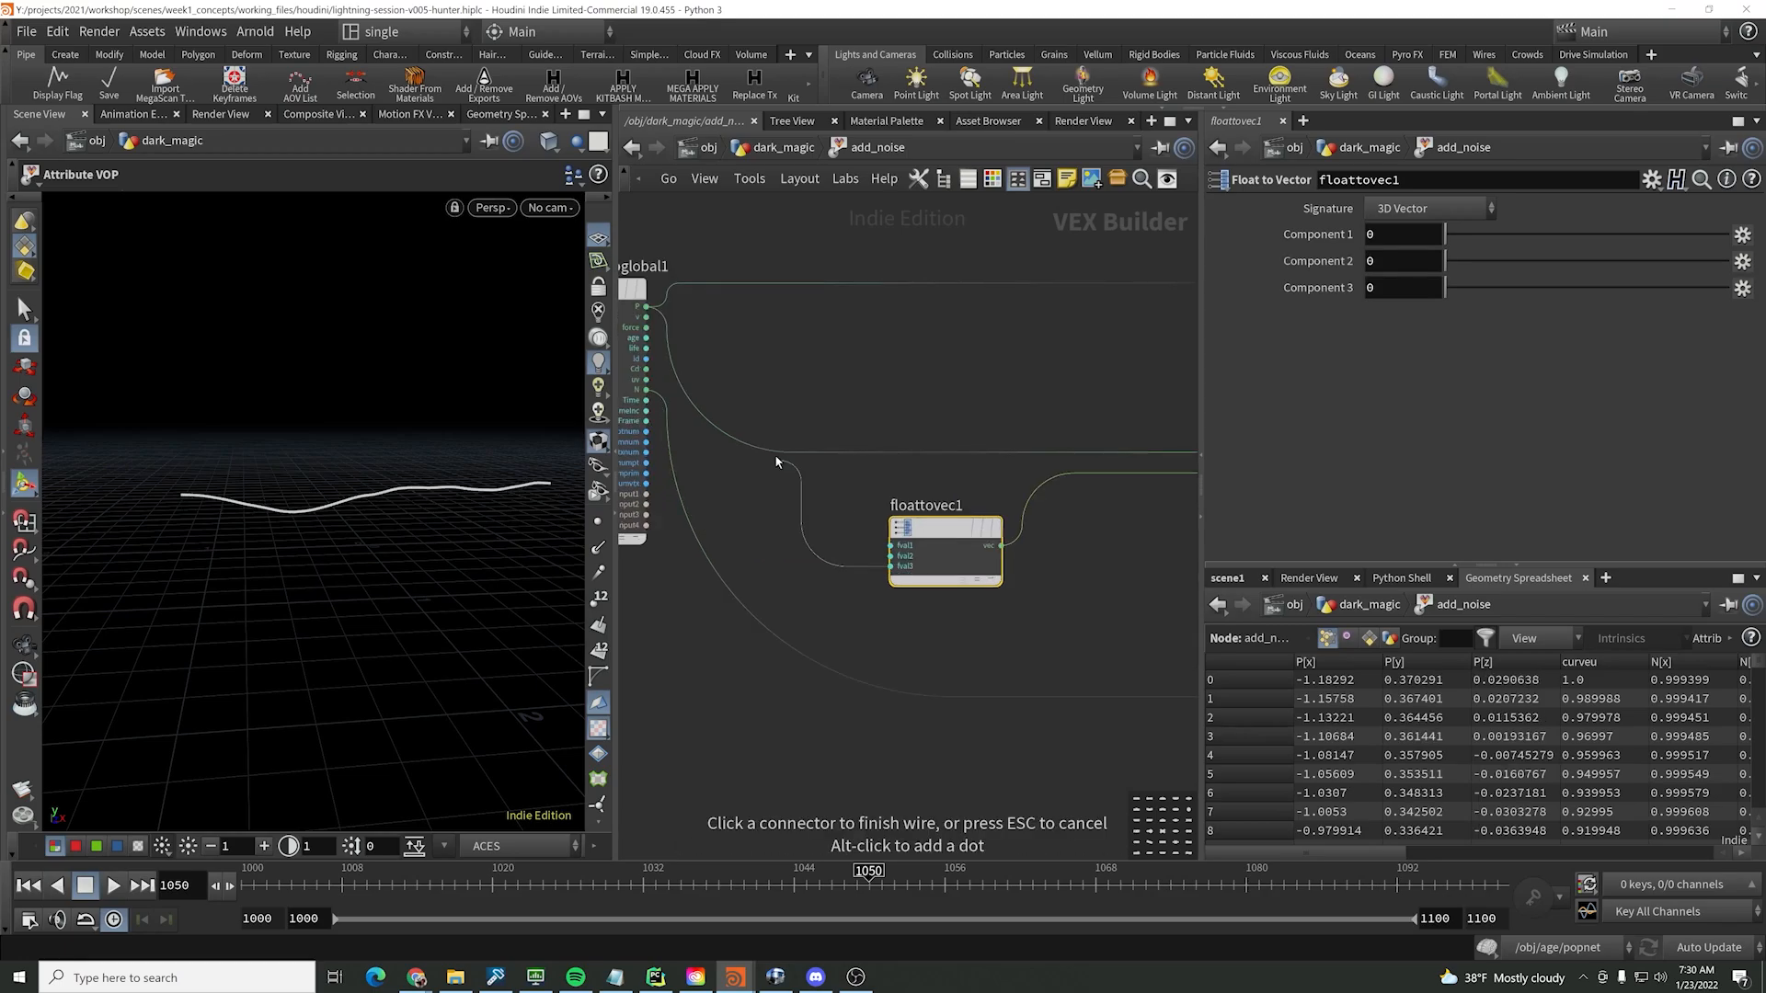
left_click(648, 401)
left_click(110, 885)
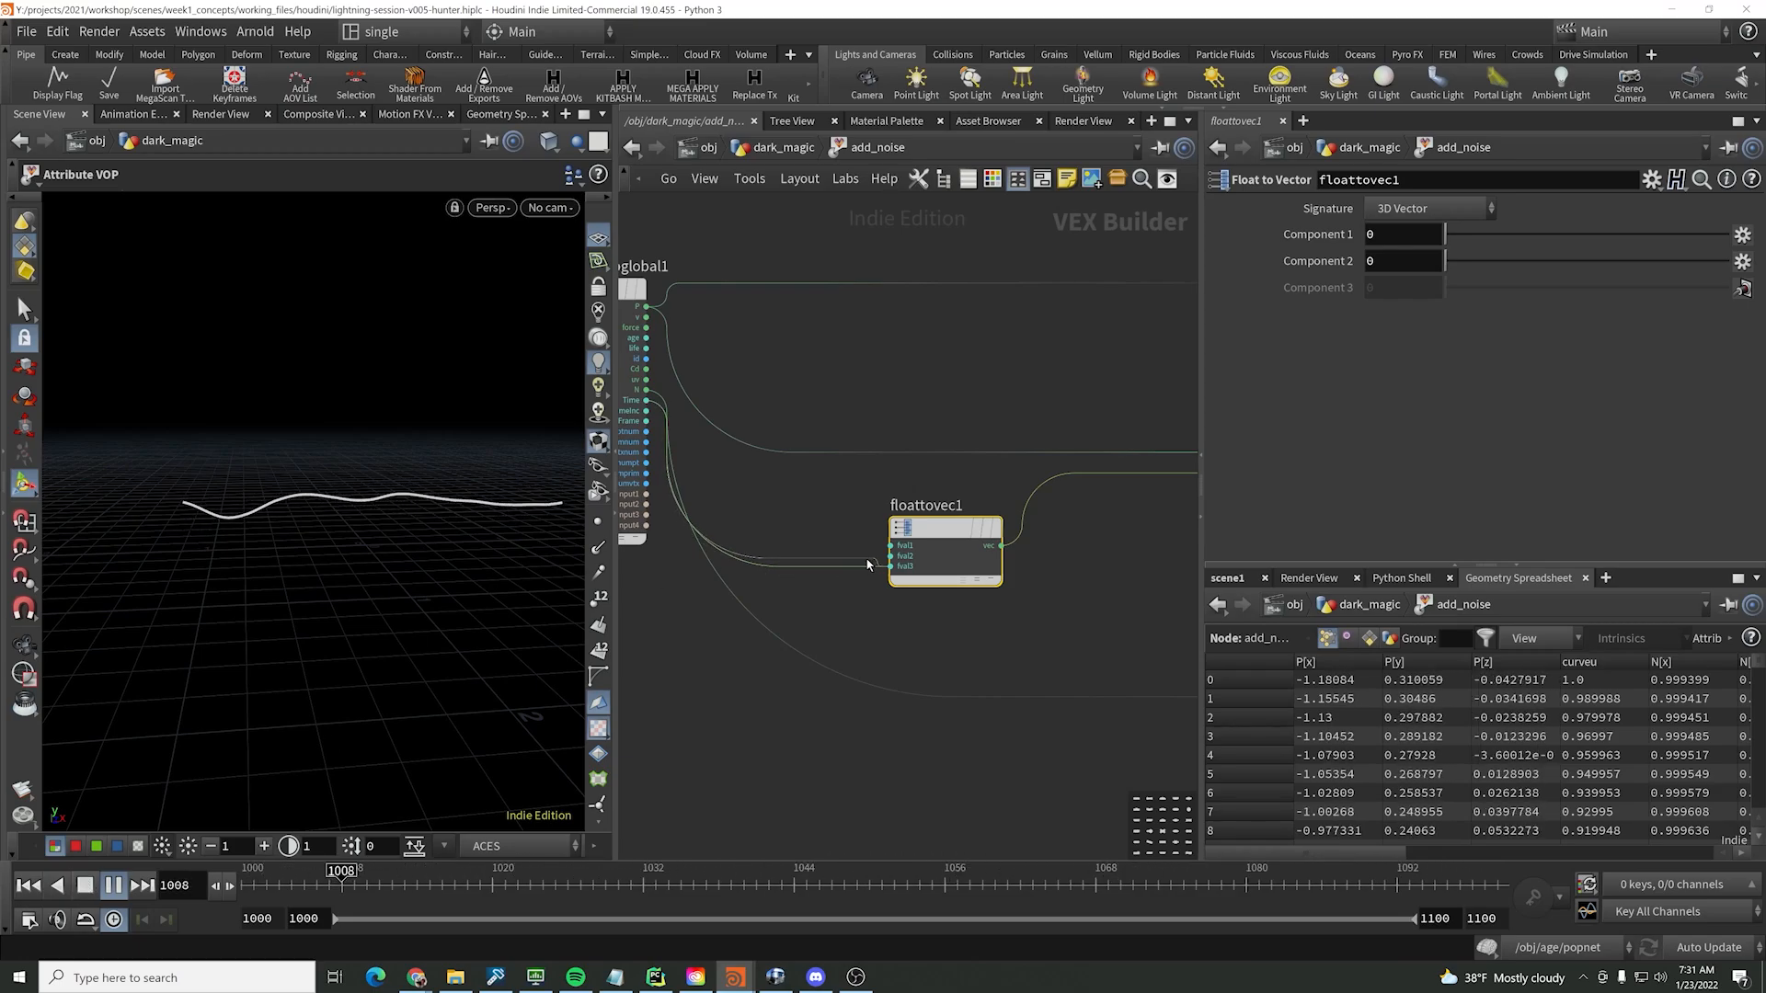
left_click_drag(888, 565, 901, 548)
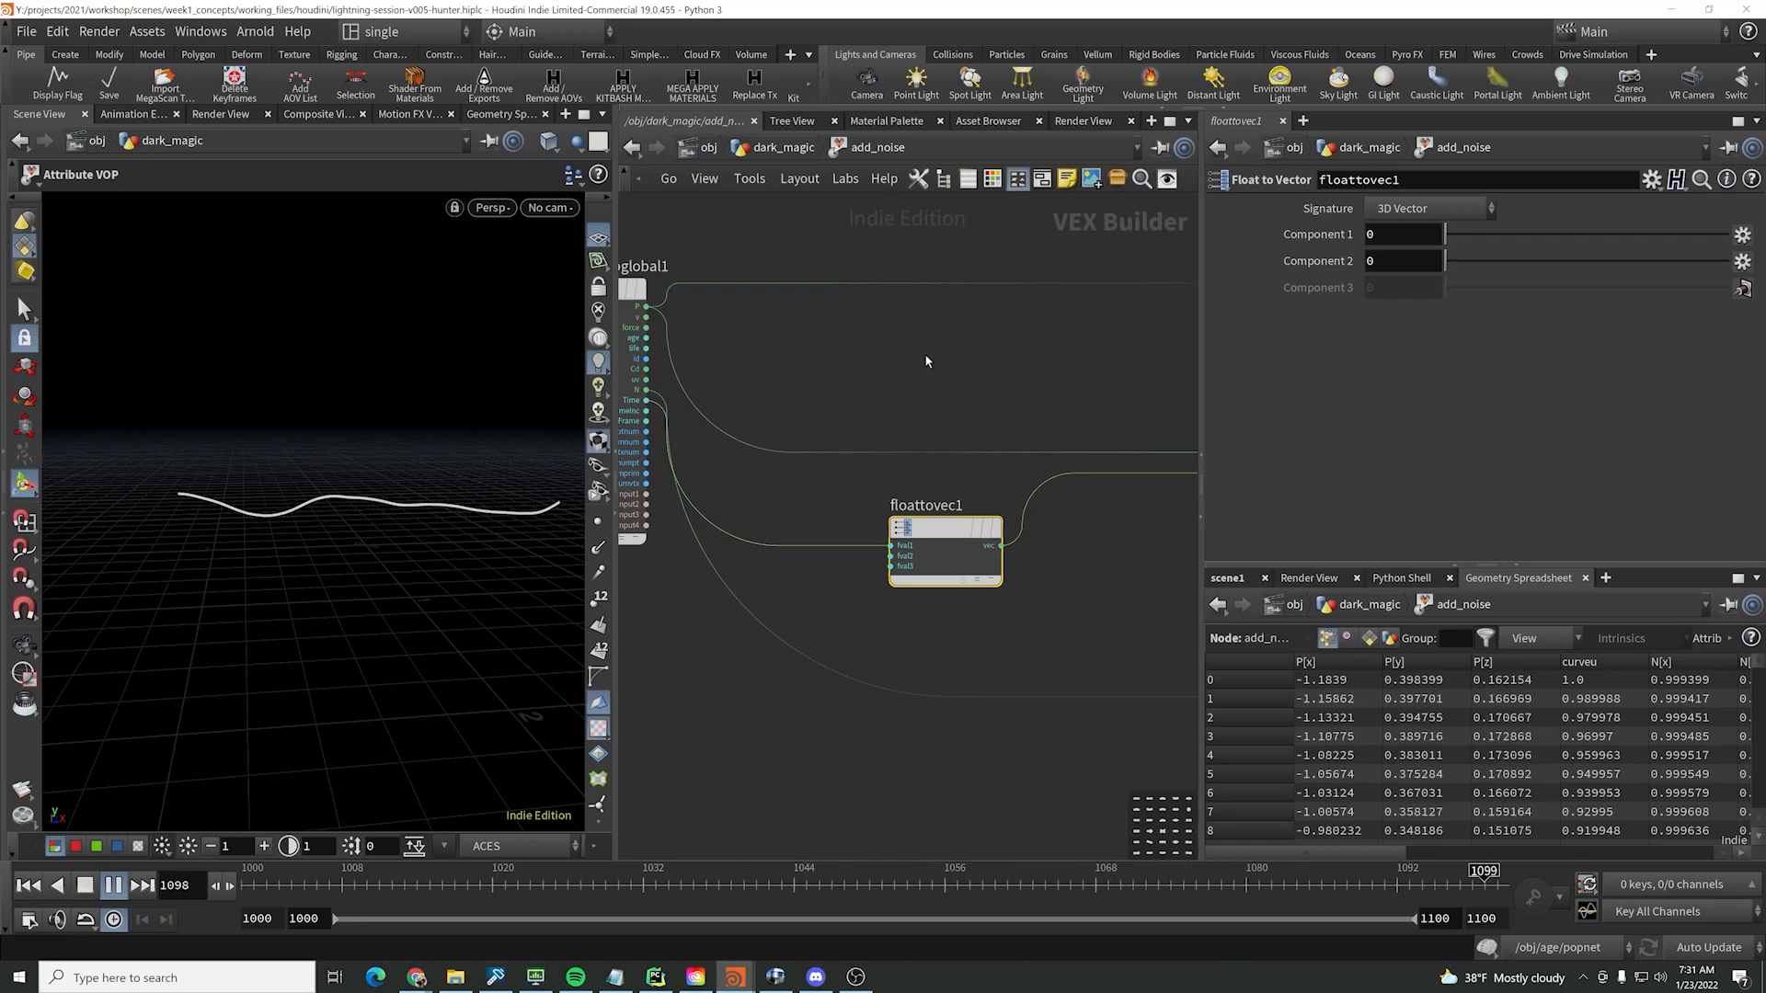
- Create a Ramp Parameter node below floattovec1, stop the playback and save the scene
scroll(926, 361, "down", 2)
key("Tab")
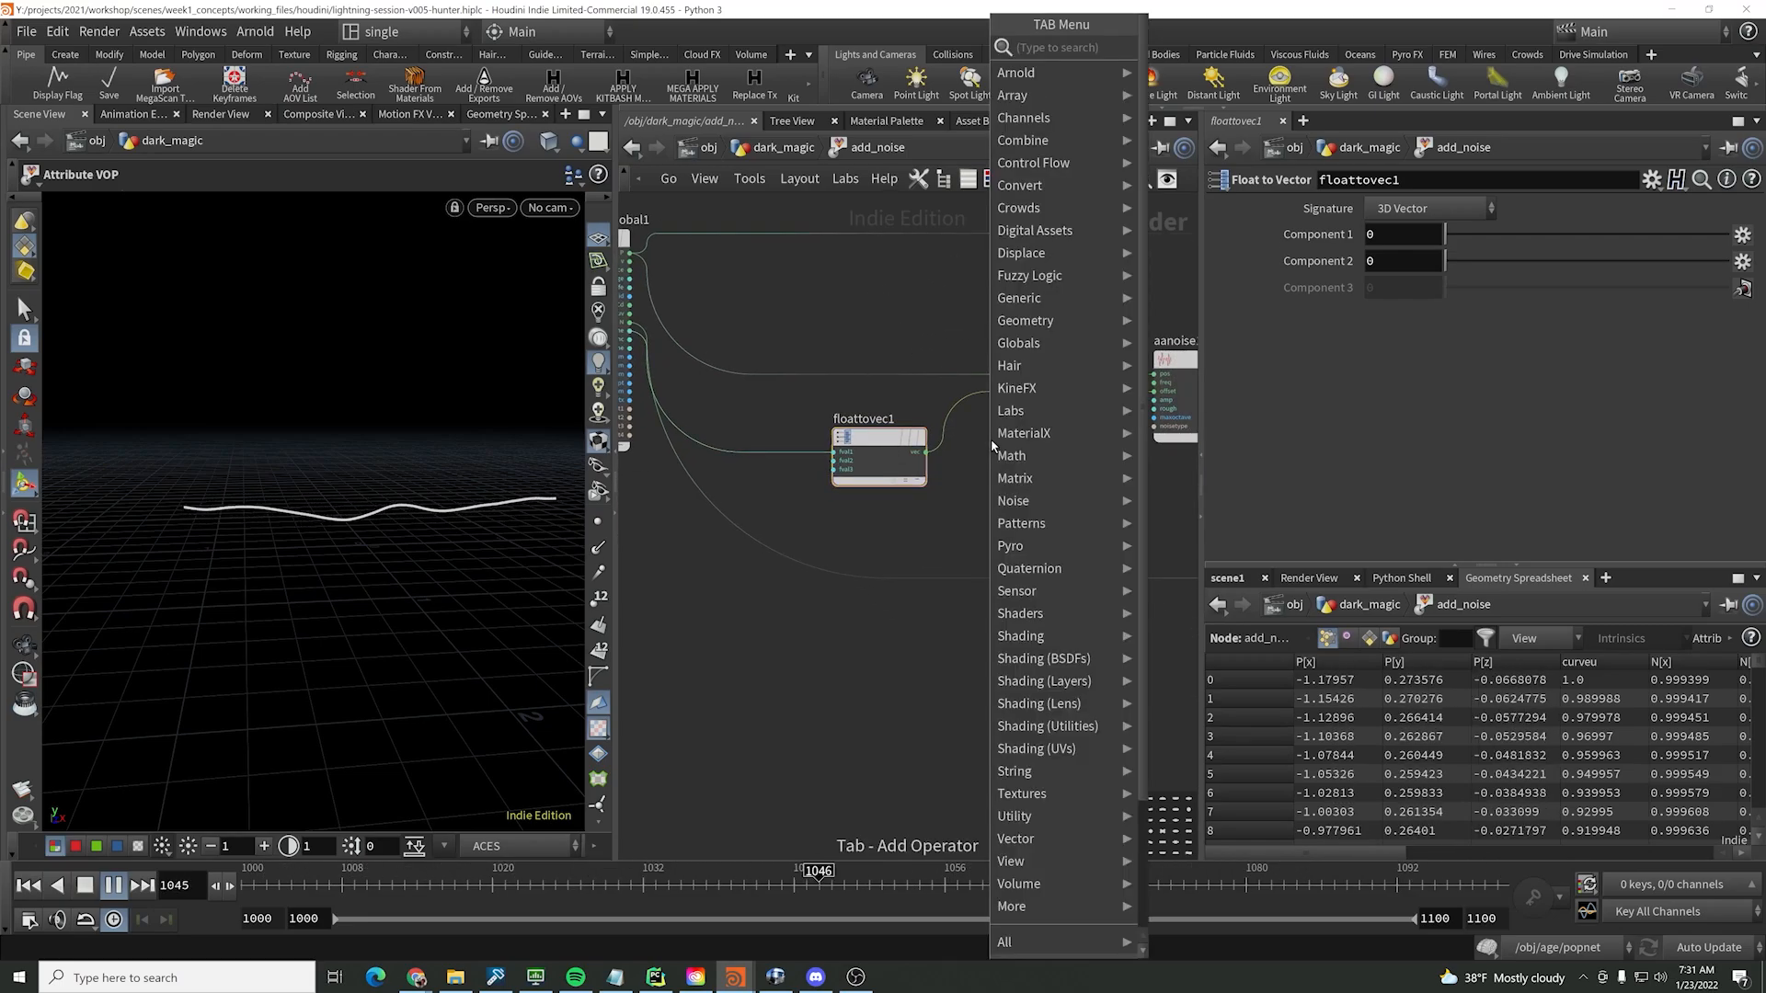
type("ch")
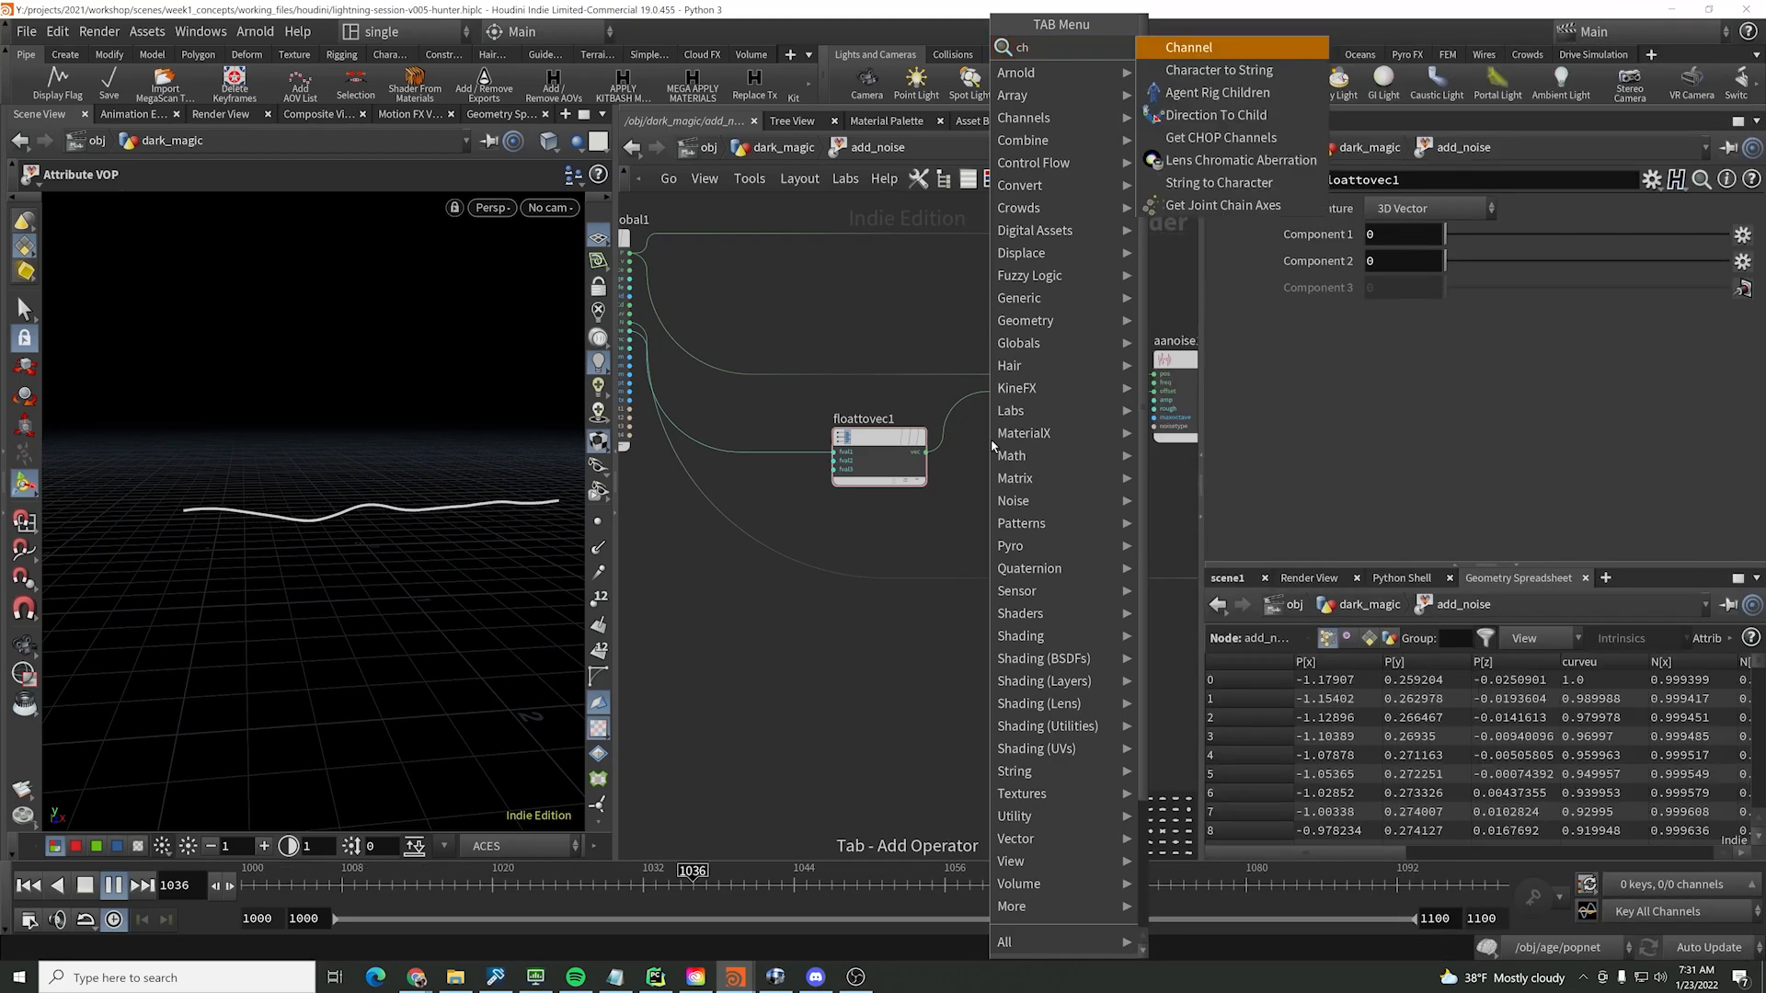
key("BackSpace")
key("BackSpace")
type("ra")
key("Down")
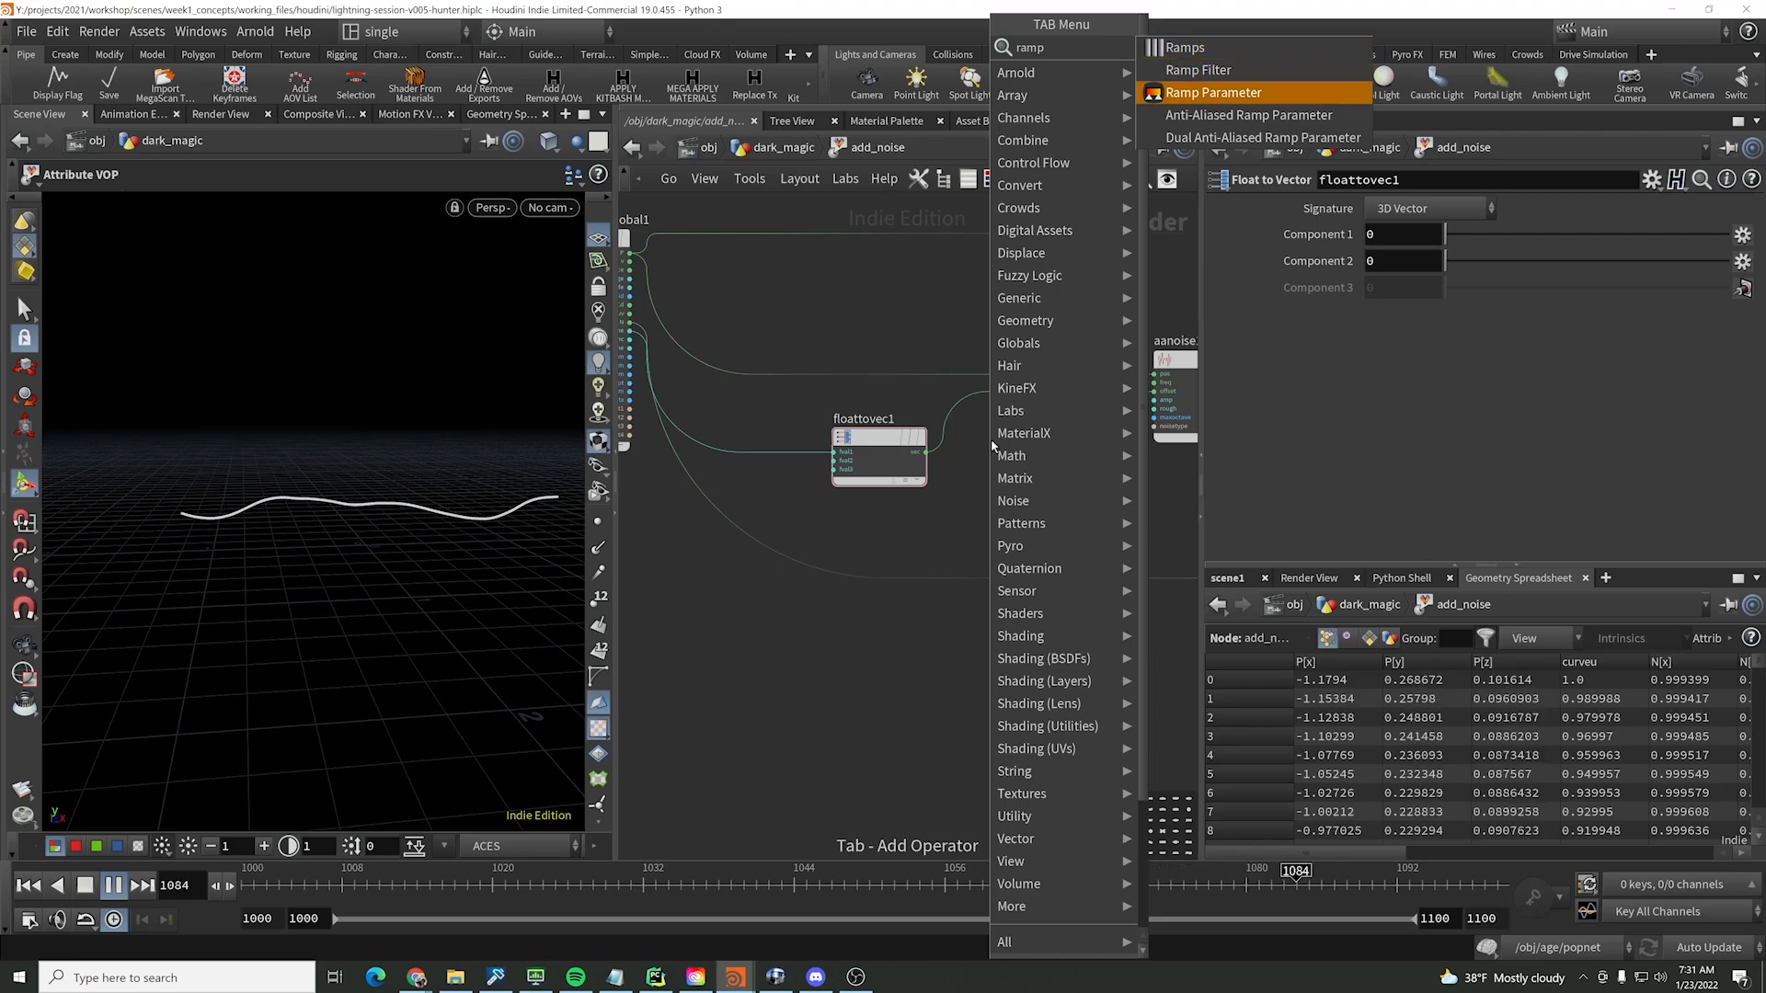
key("Return")
left_click(911, 704)
left_click(88, 884)
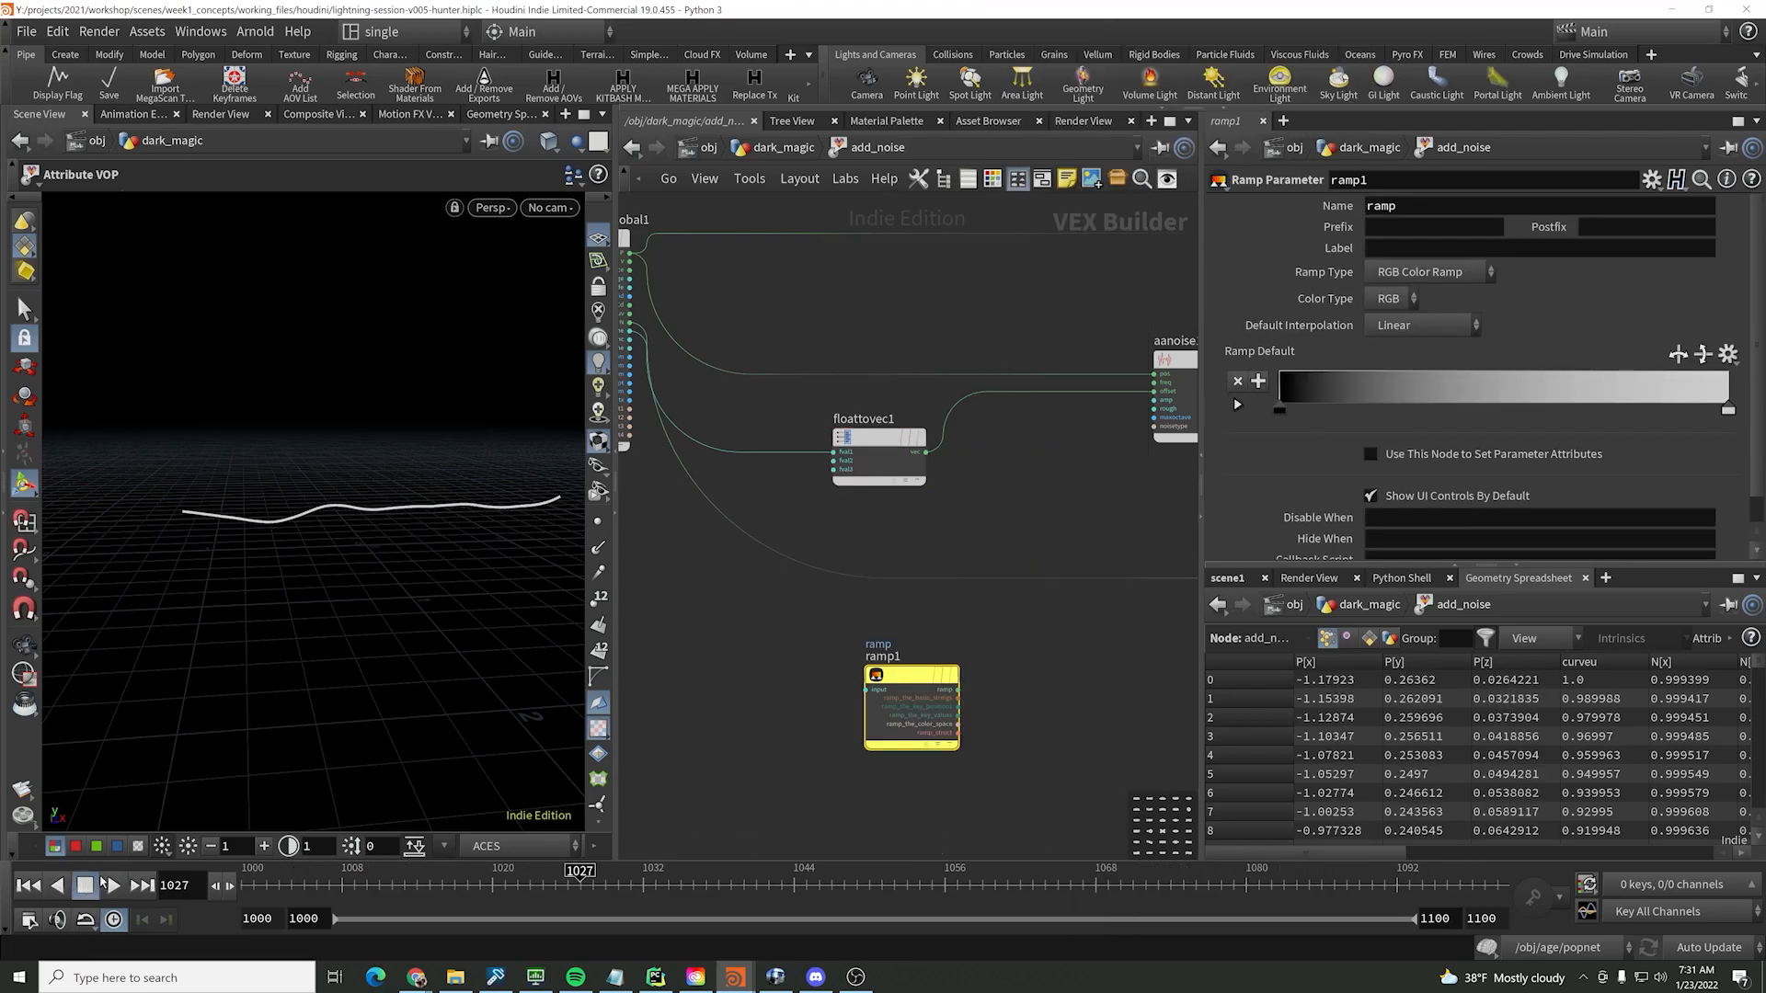
key("ctrl+s")
- Create a Bind node with its parameter name set to curveu, and connect it to ramp1's input
middle_click_drag(756, 710, 906, 689)
key("Tab")
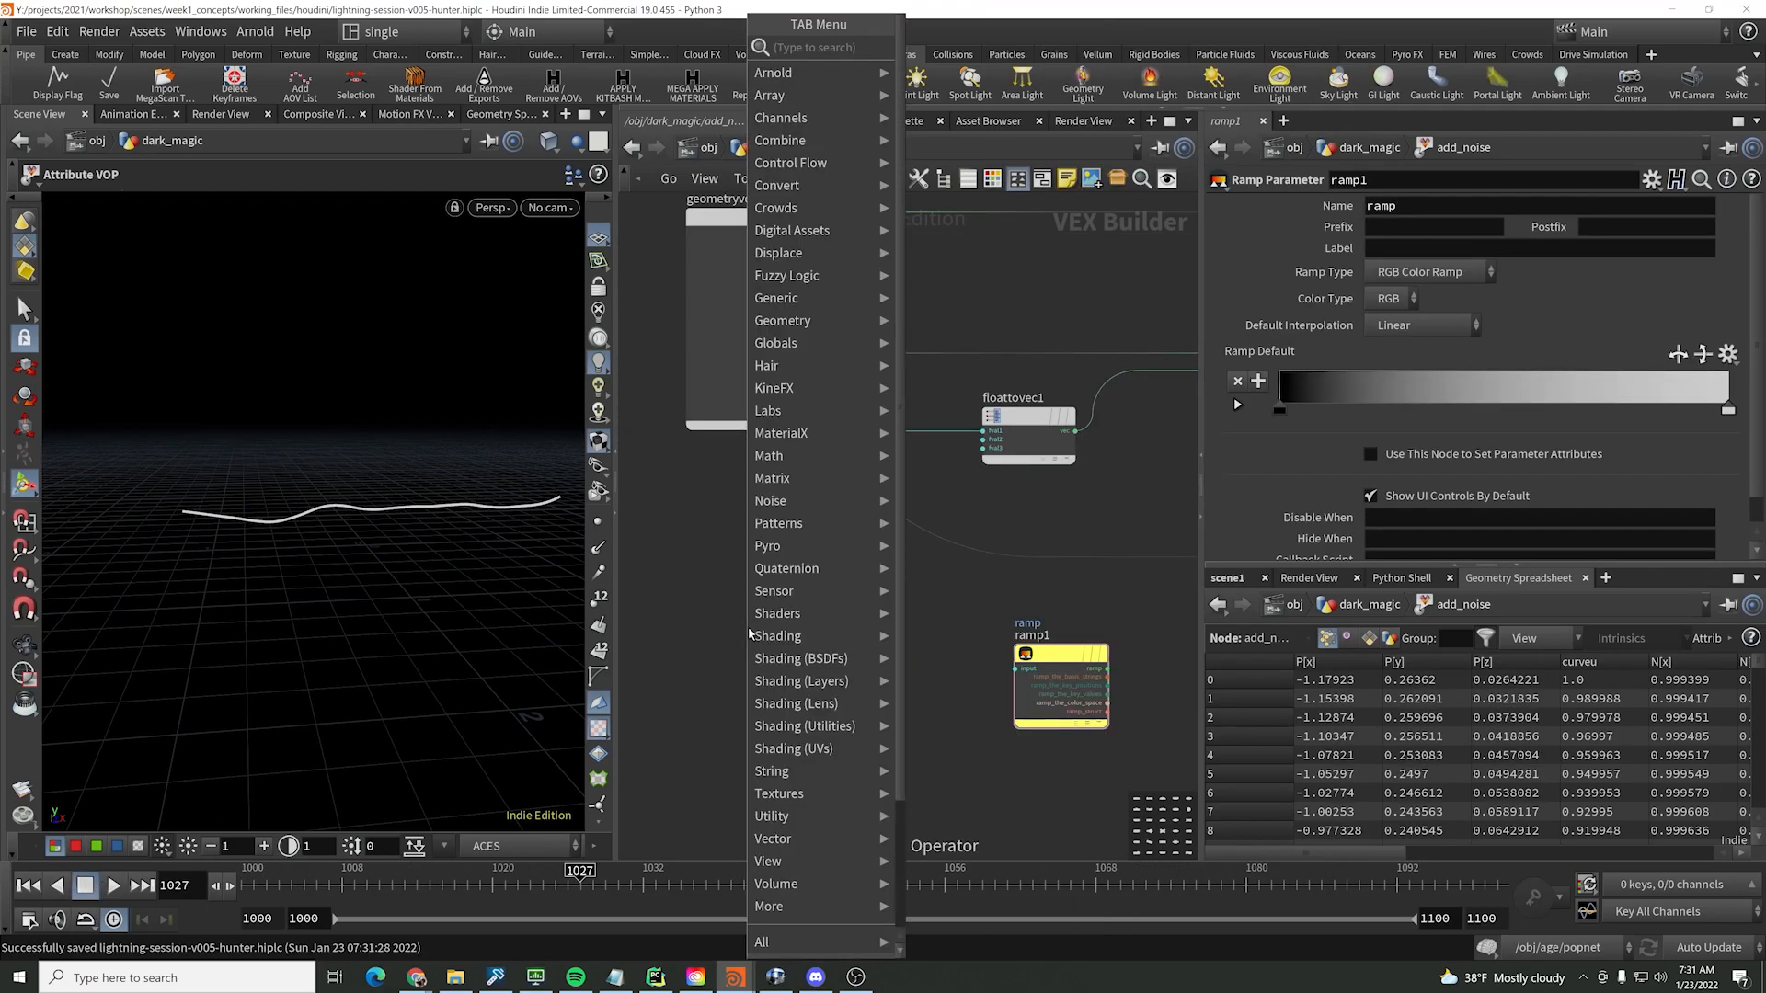
type("bi")
key("Return")
left_click(747, 635)
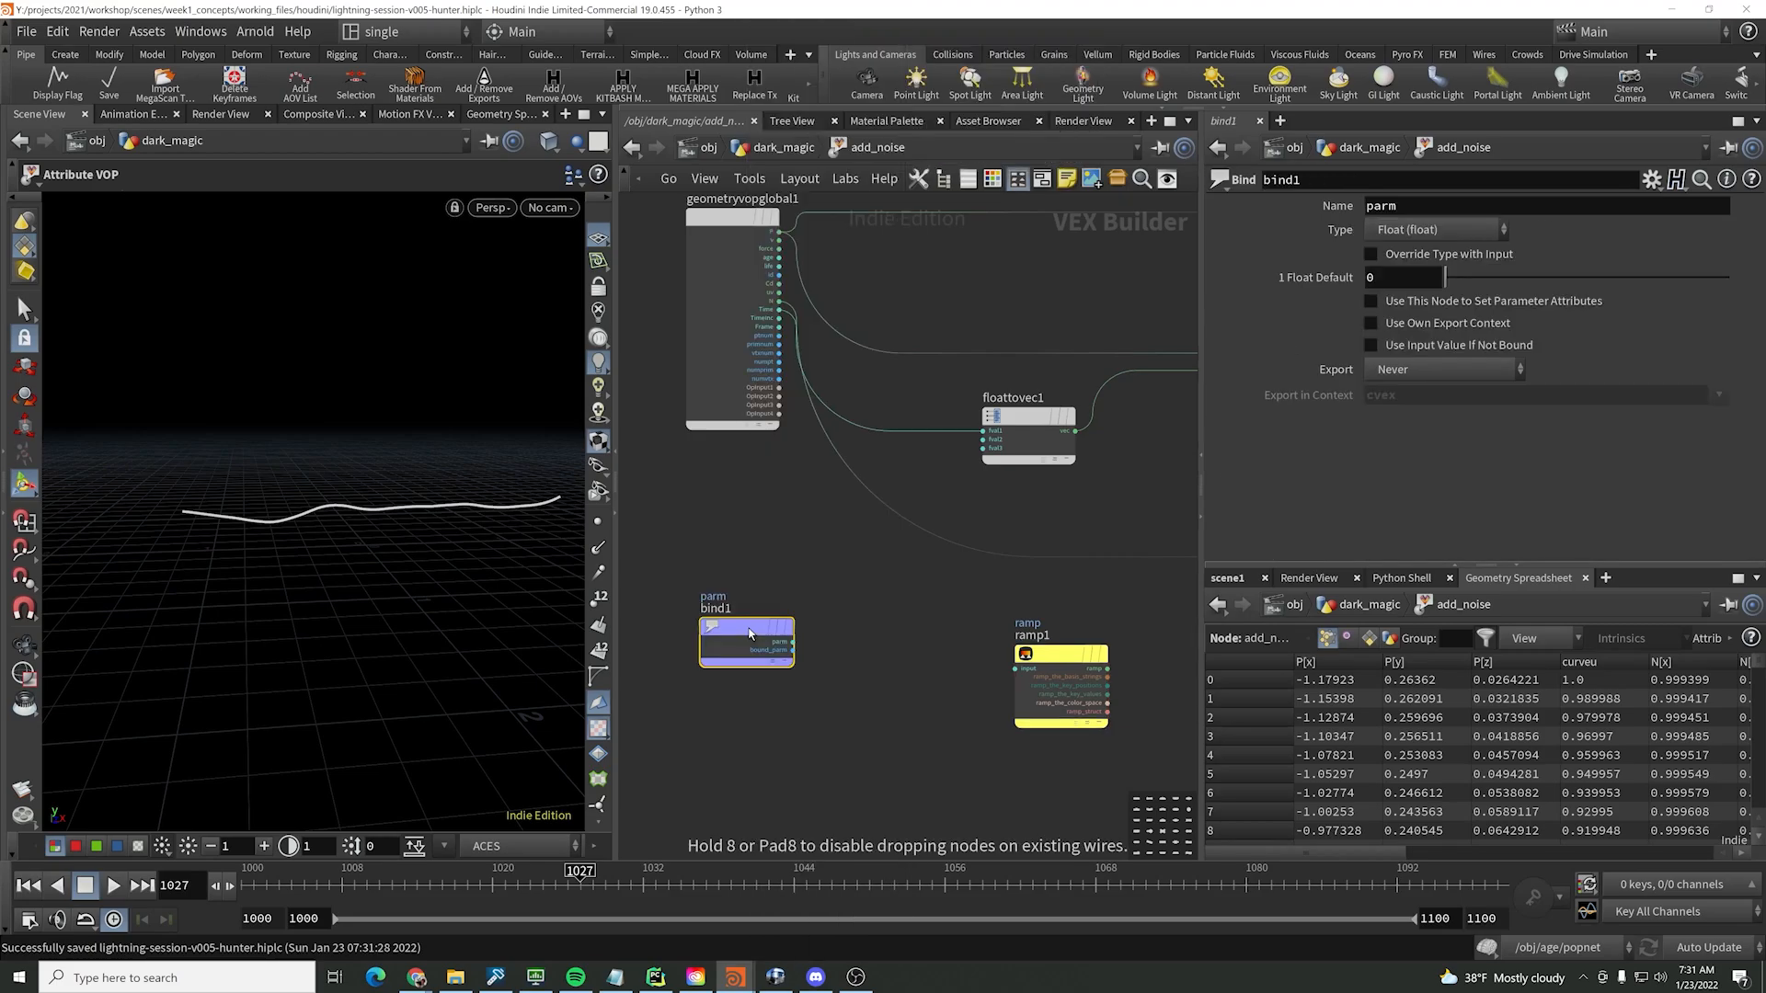
left_click(793, 647)
left_click(1016, 668)
left_click_drag(745, 635, 739, 661)
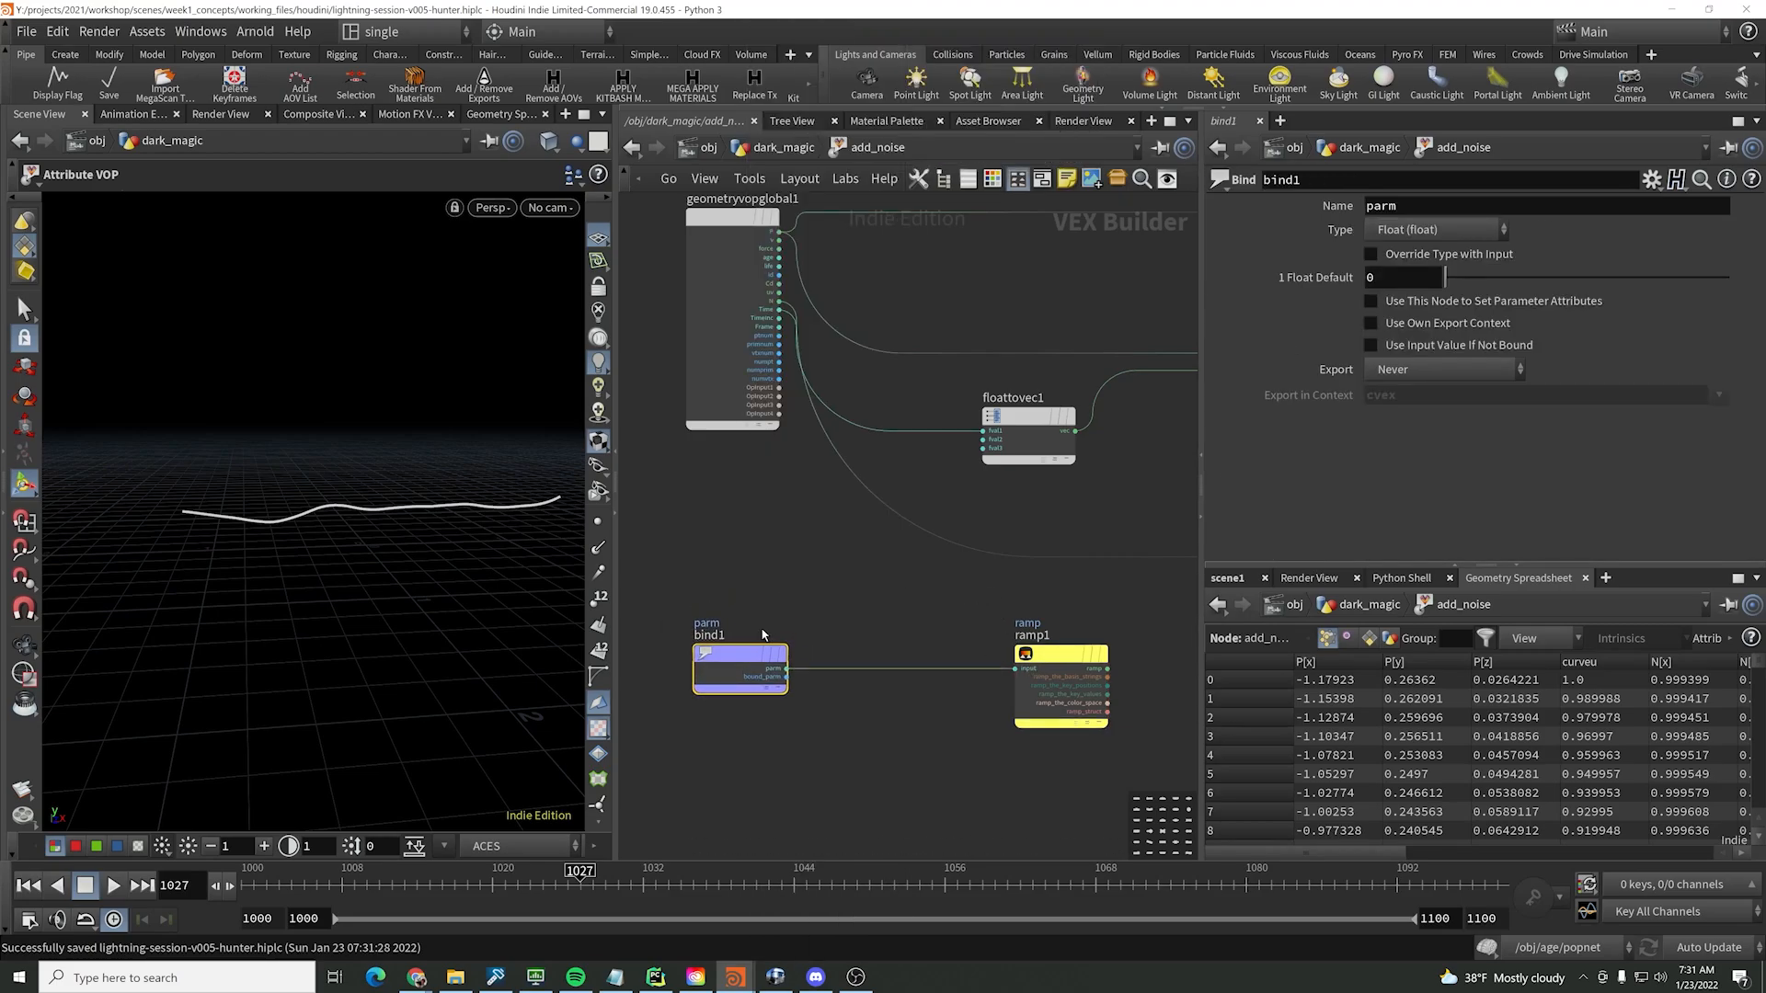
double_click(1456, 207)
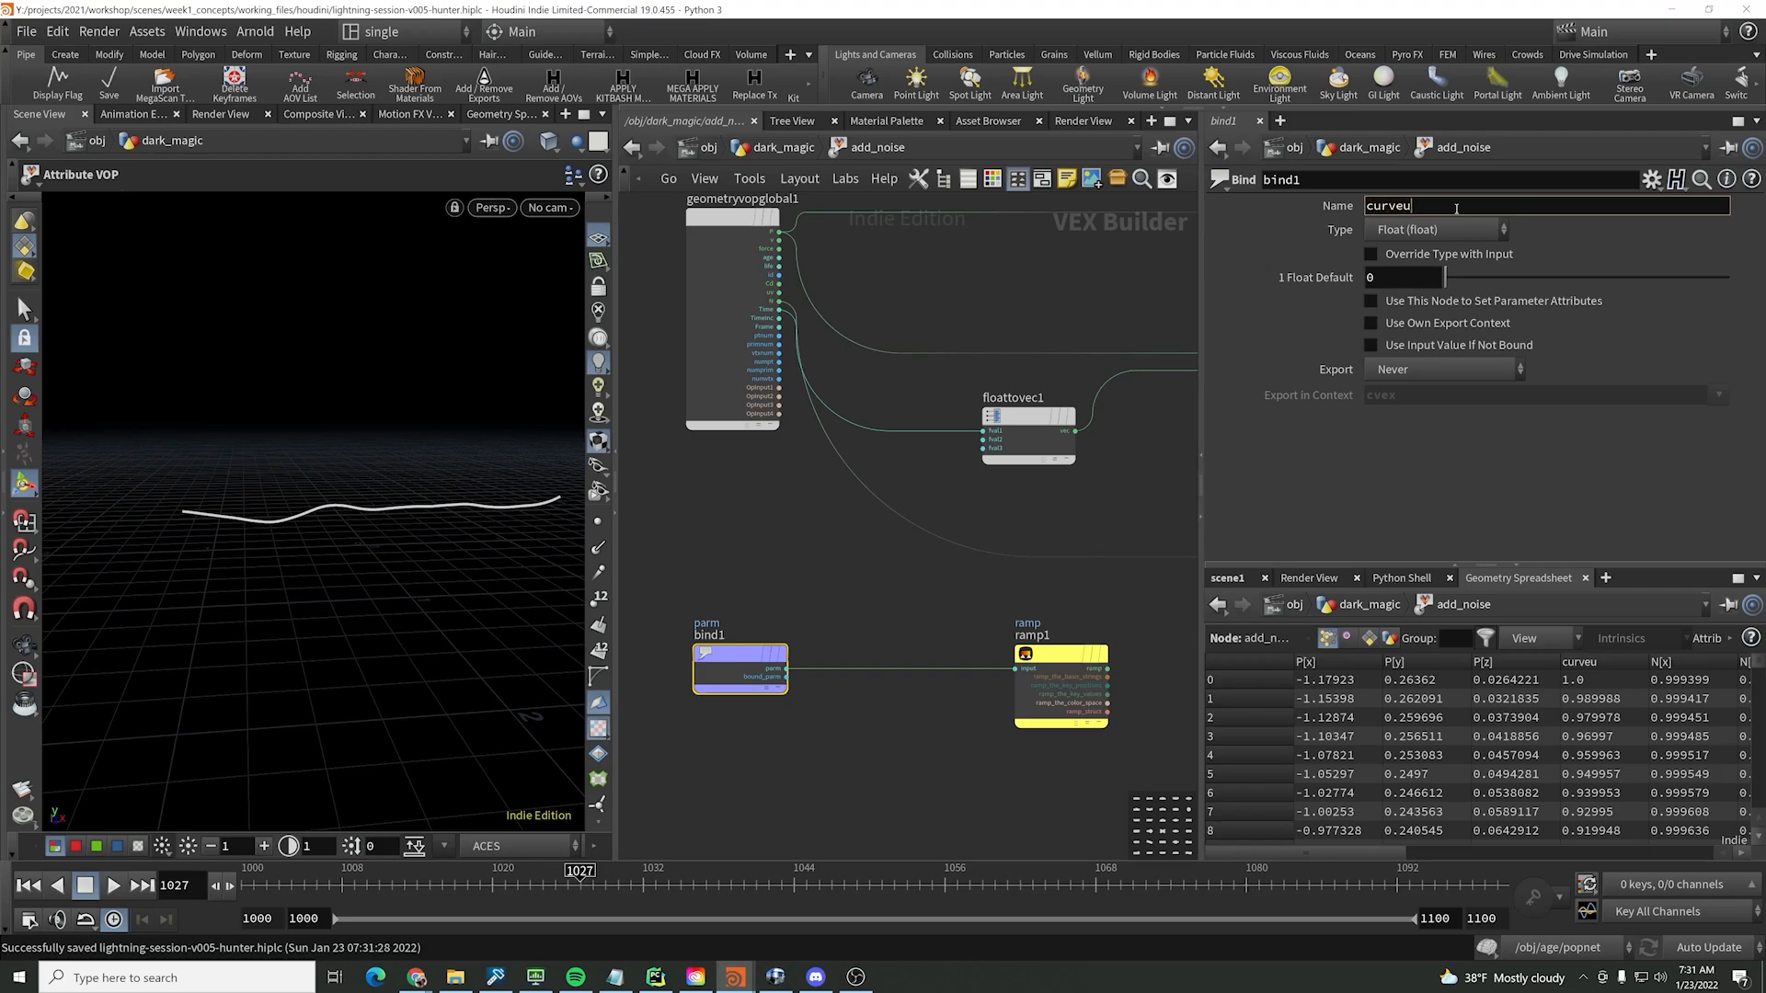
key("Return")
left_click_drag(425, 448, 449, 471, "alt")
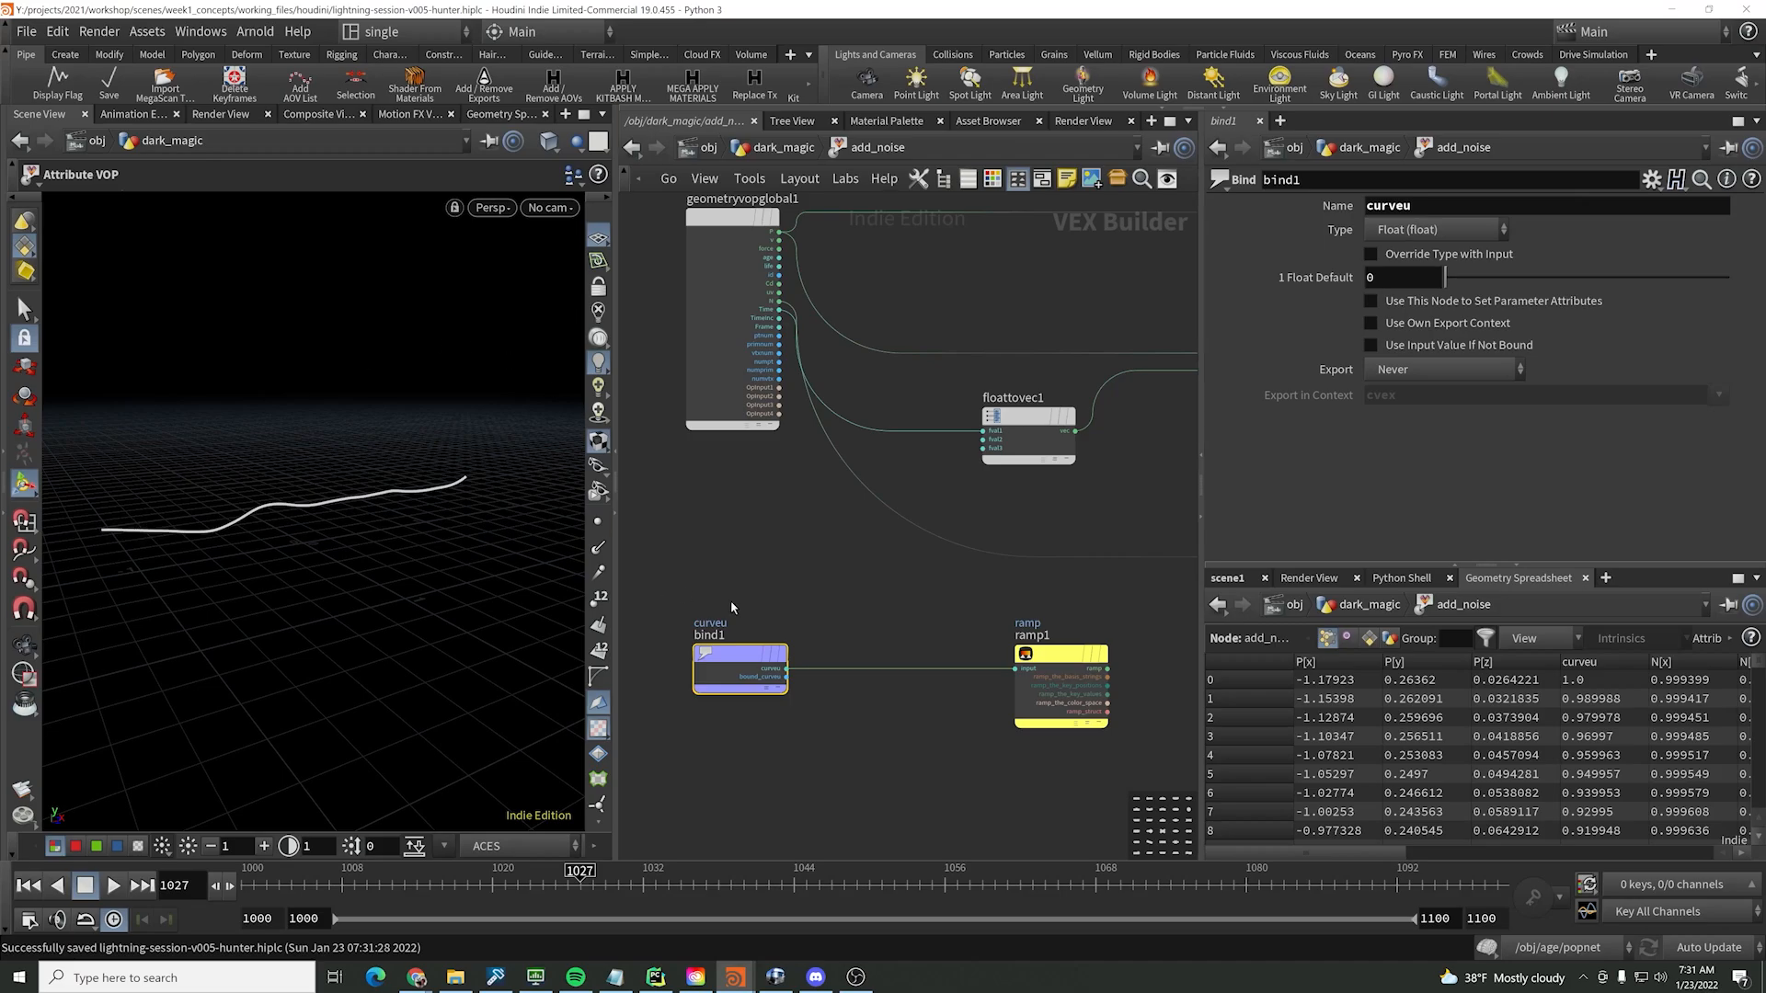
- Set ramp1's ramp type to Spline Ramp (float)
scroll(732, 607, "down", 2)
left_click(997, 655)
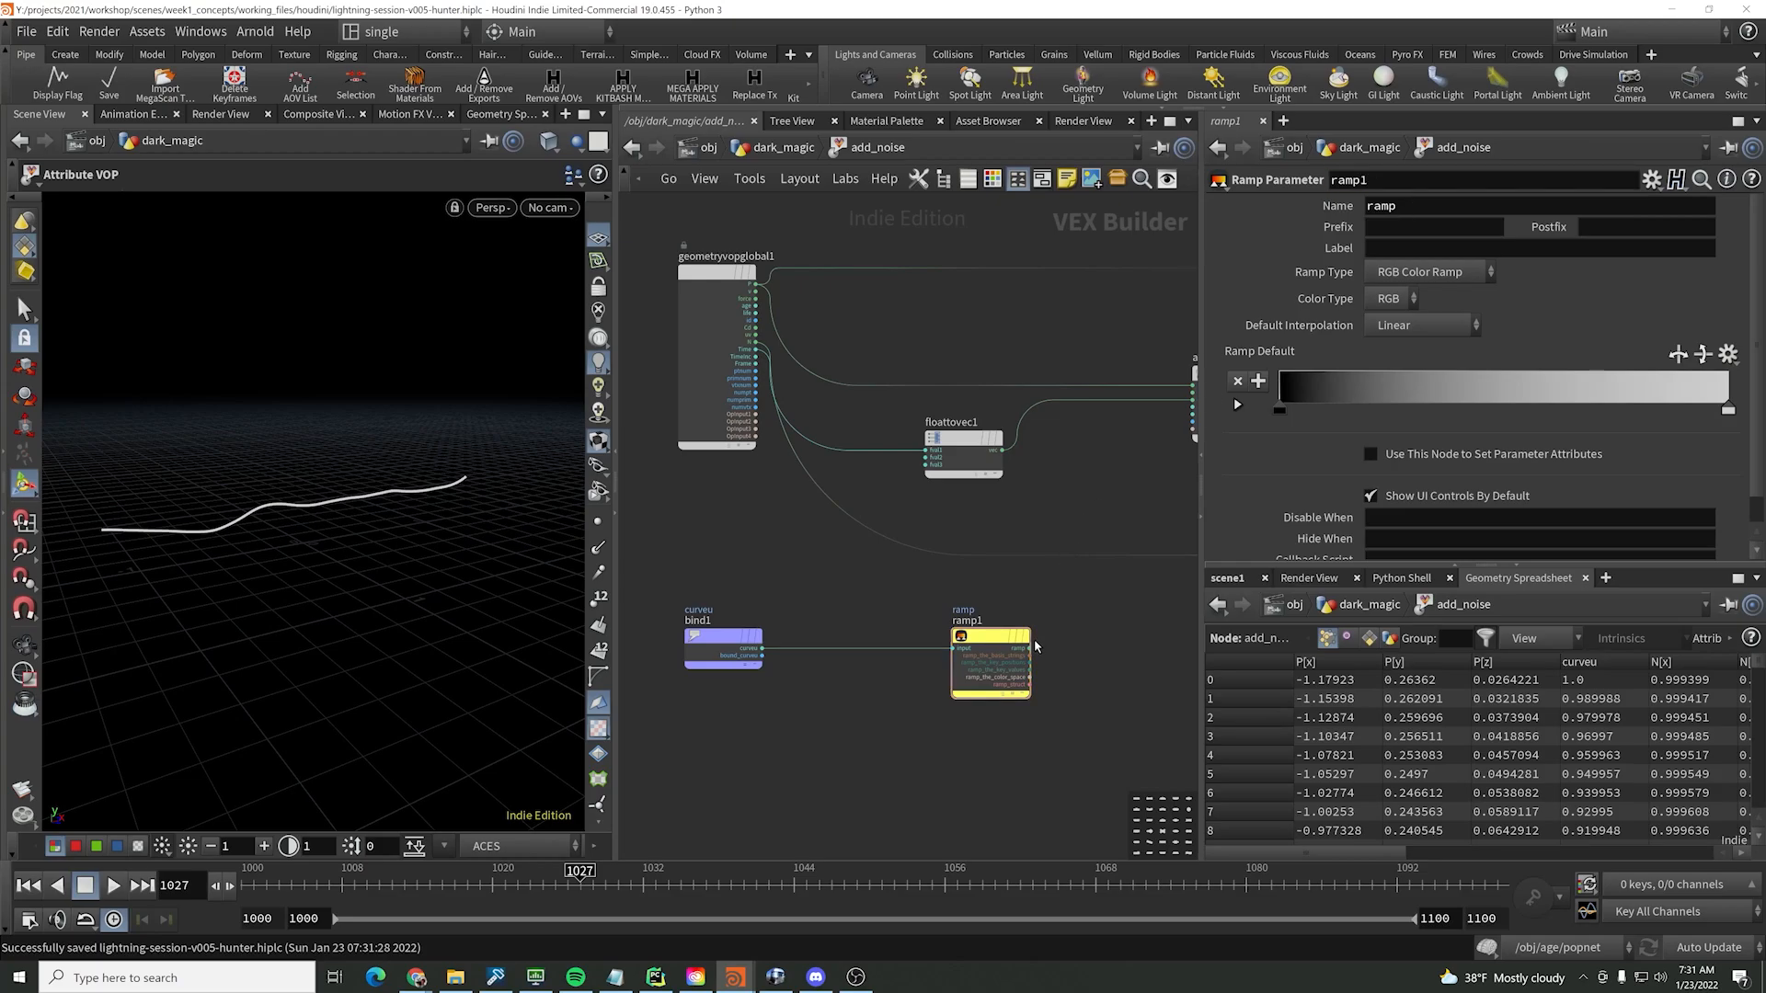
left_click(1426, 272)
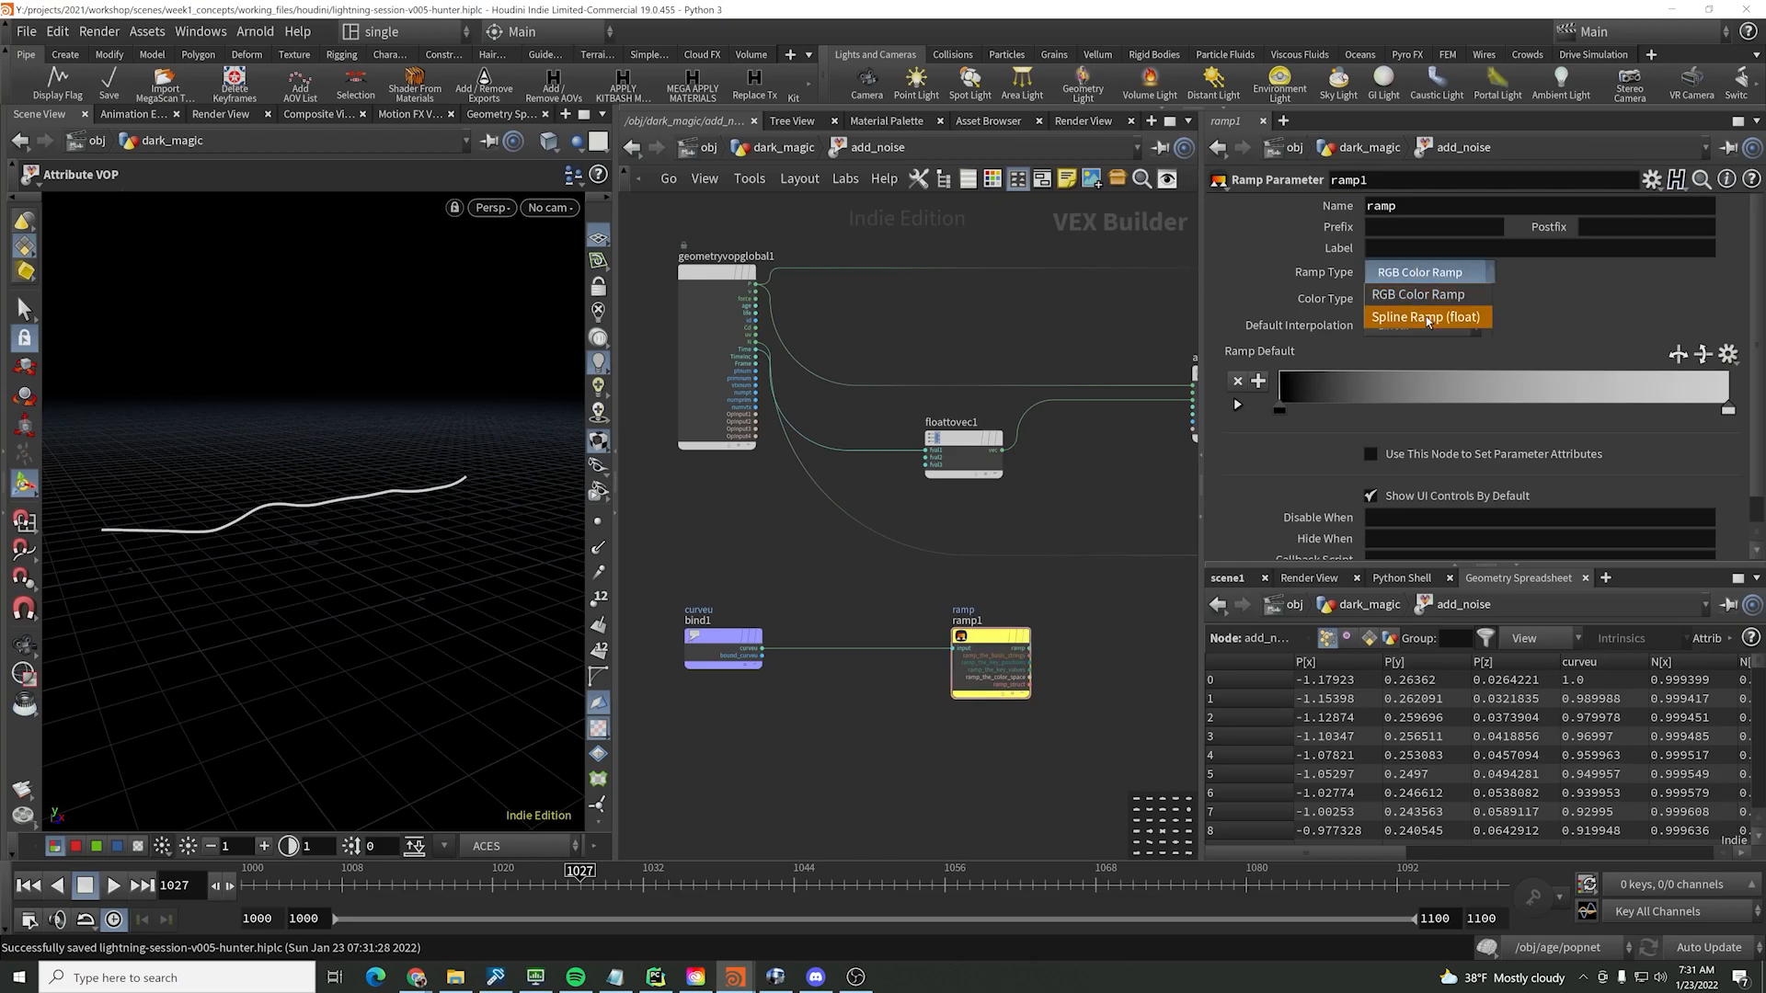
left_click(1426, 320)
- Create a Multiply node fed by ramp1's ramp output
middle_click_drag(1052, 639, 922, 631)
left_click(900, 641)
middle_click_drag(1049, 473, 777, 589)
key("Tab")
type("mult")
key("Return")
mouse_move(892, 550)
middle_mouse_down()
mouse_move(764, 577)
mouse_move(865, 528)
middle_mouse_up()
scroll(651, 565, "down", 3)
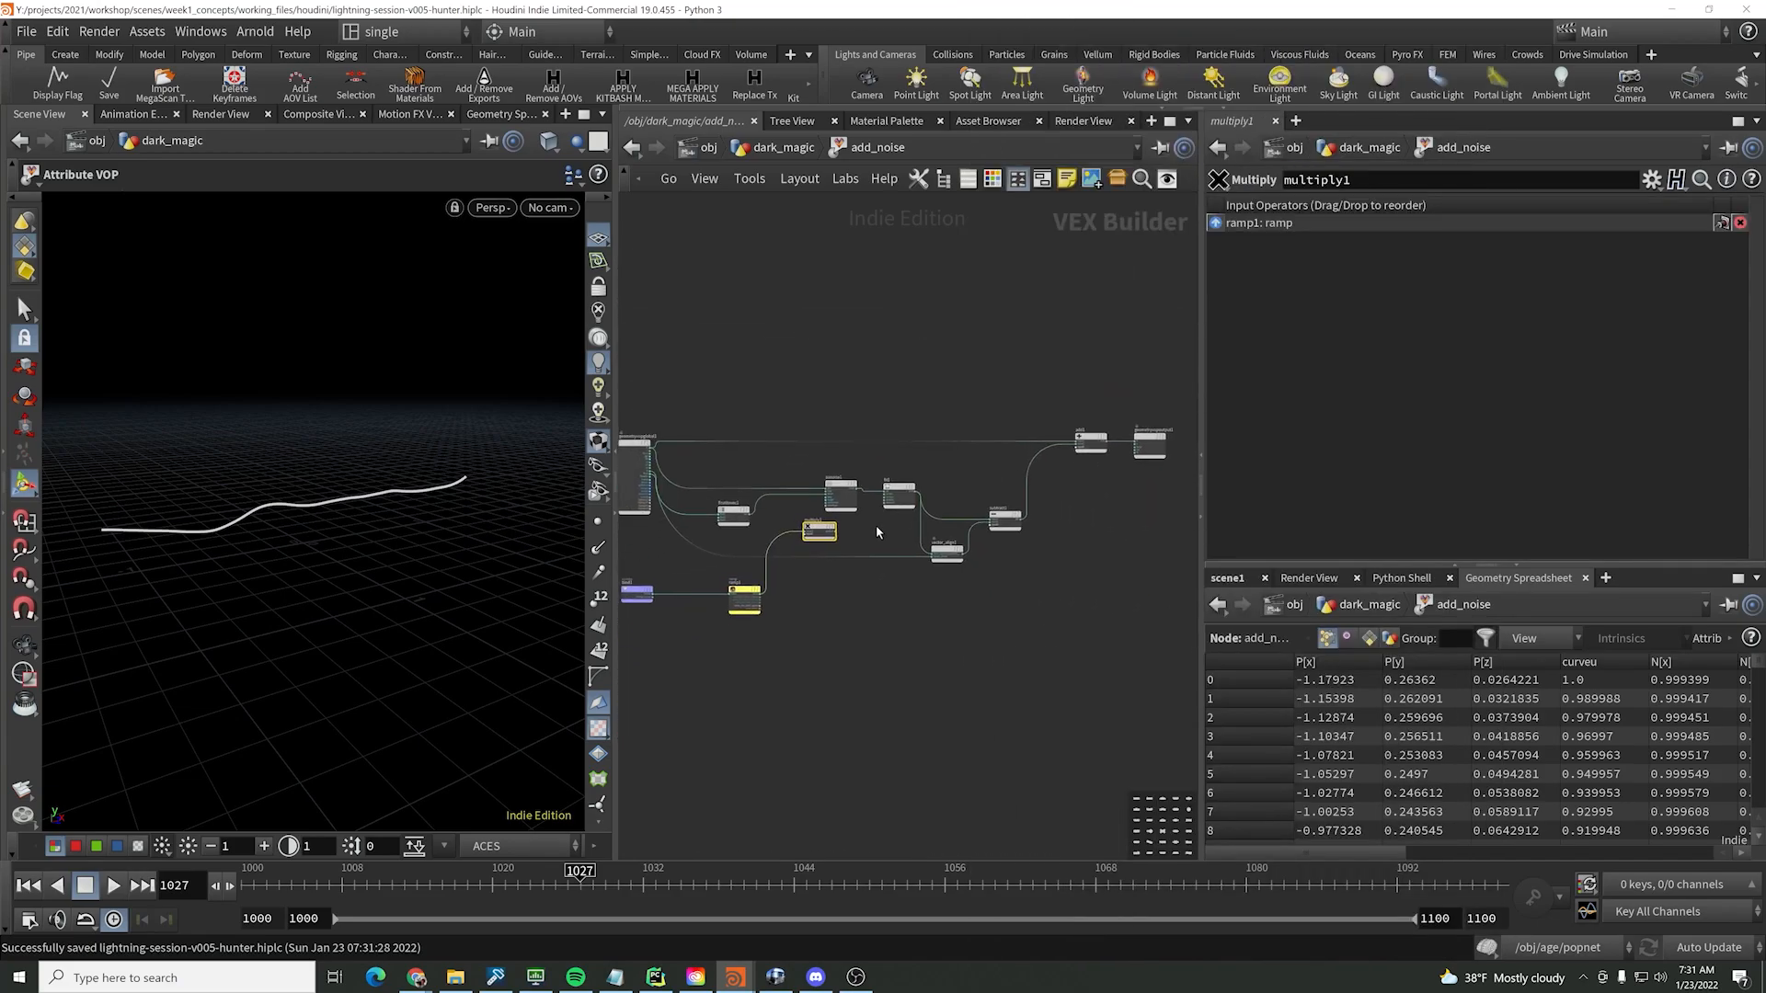
- Move ramp1 and bind1 below vector_align1, and place multiply1 between subtract1 and add1
left_click_drag(865, 517, 841, 627)
left_click(642, 597, "shift")
left_click_drag(935, 544, 761, 513)
middle_click_drag(1027, 563, 978, 573)
left_click_drag(976, 574, 954, 476)
scroll(1004, 498, "up", 5)
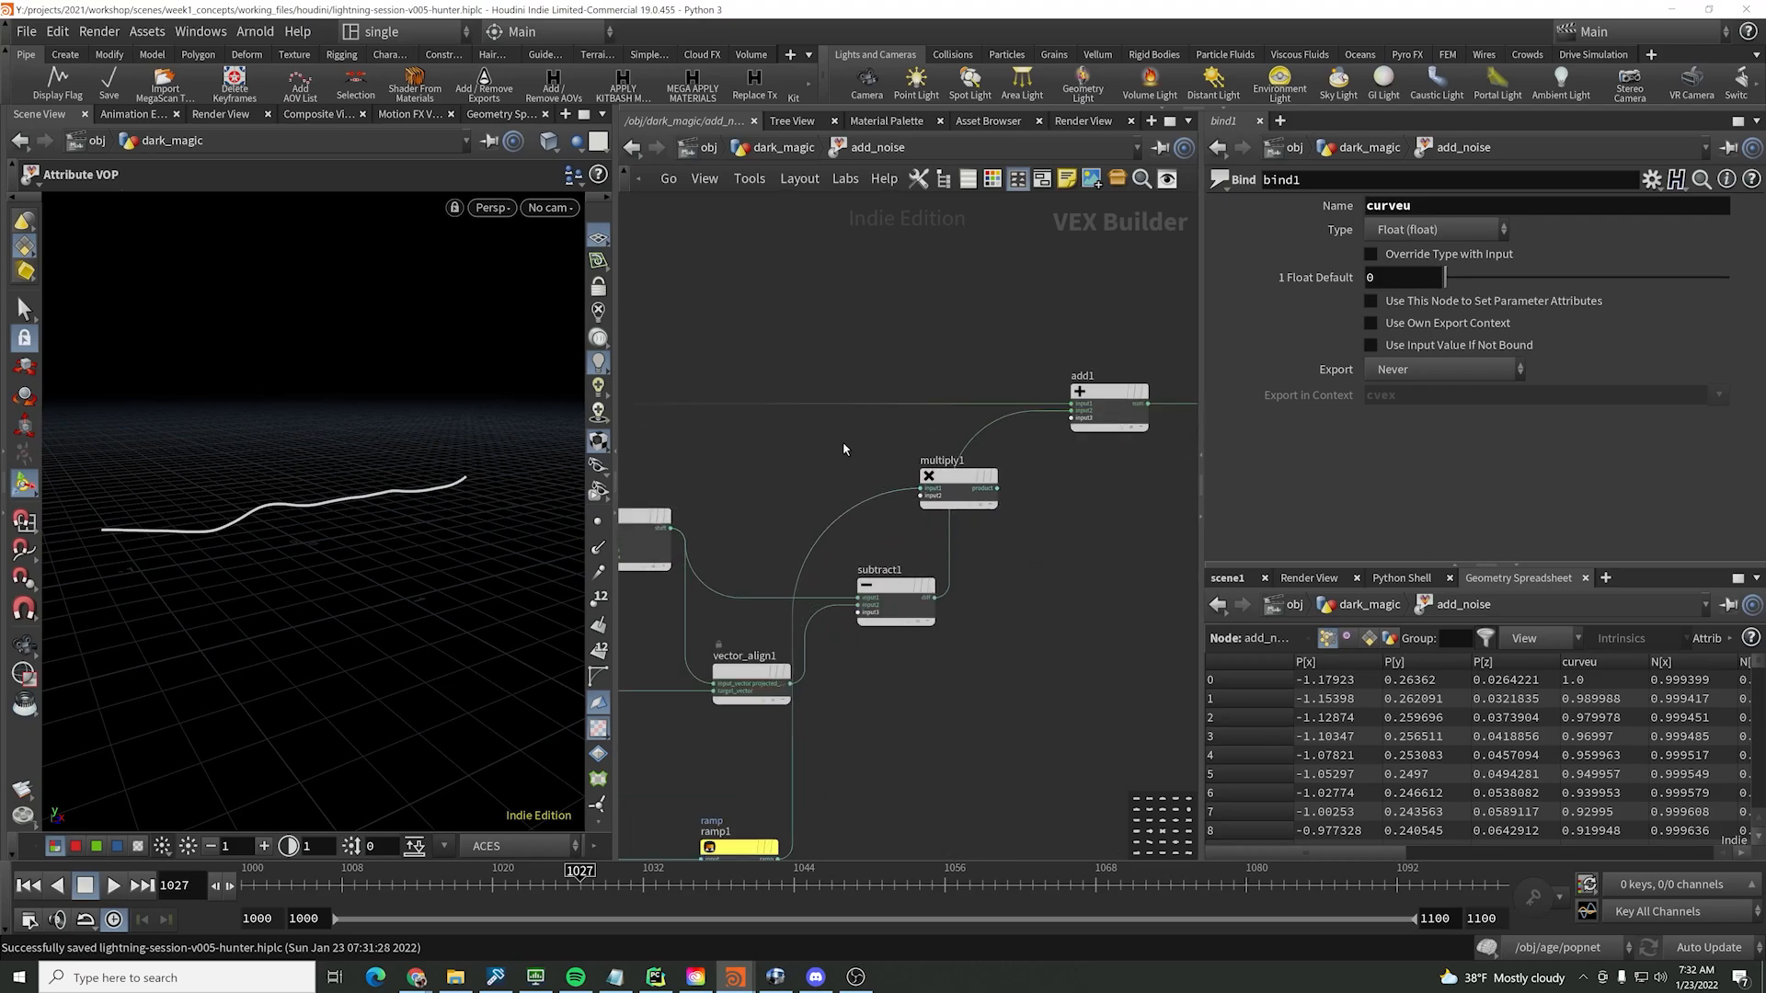
- Insert multiply1 between subtract1 and add1's second input in place of the ramp wire, and place it beside subtract1
key("y")
left_click_drag(843, 450, 891, 540)
left_click_drag(934, 597, 920, 488)
left_click(998, 489)
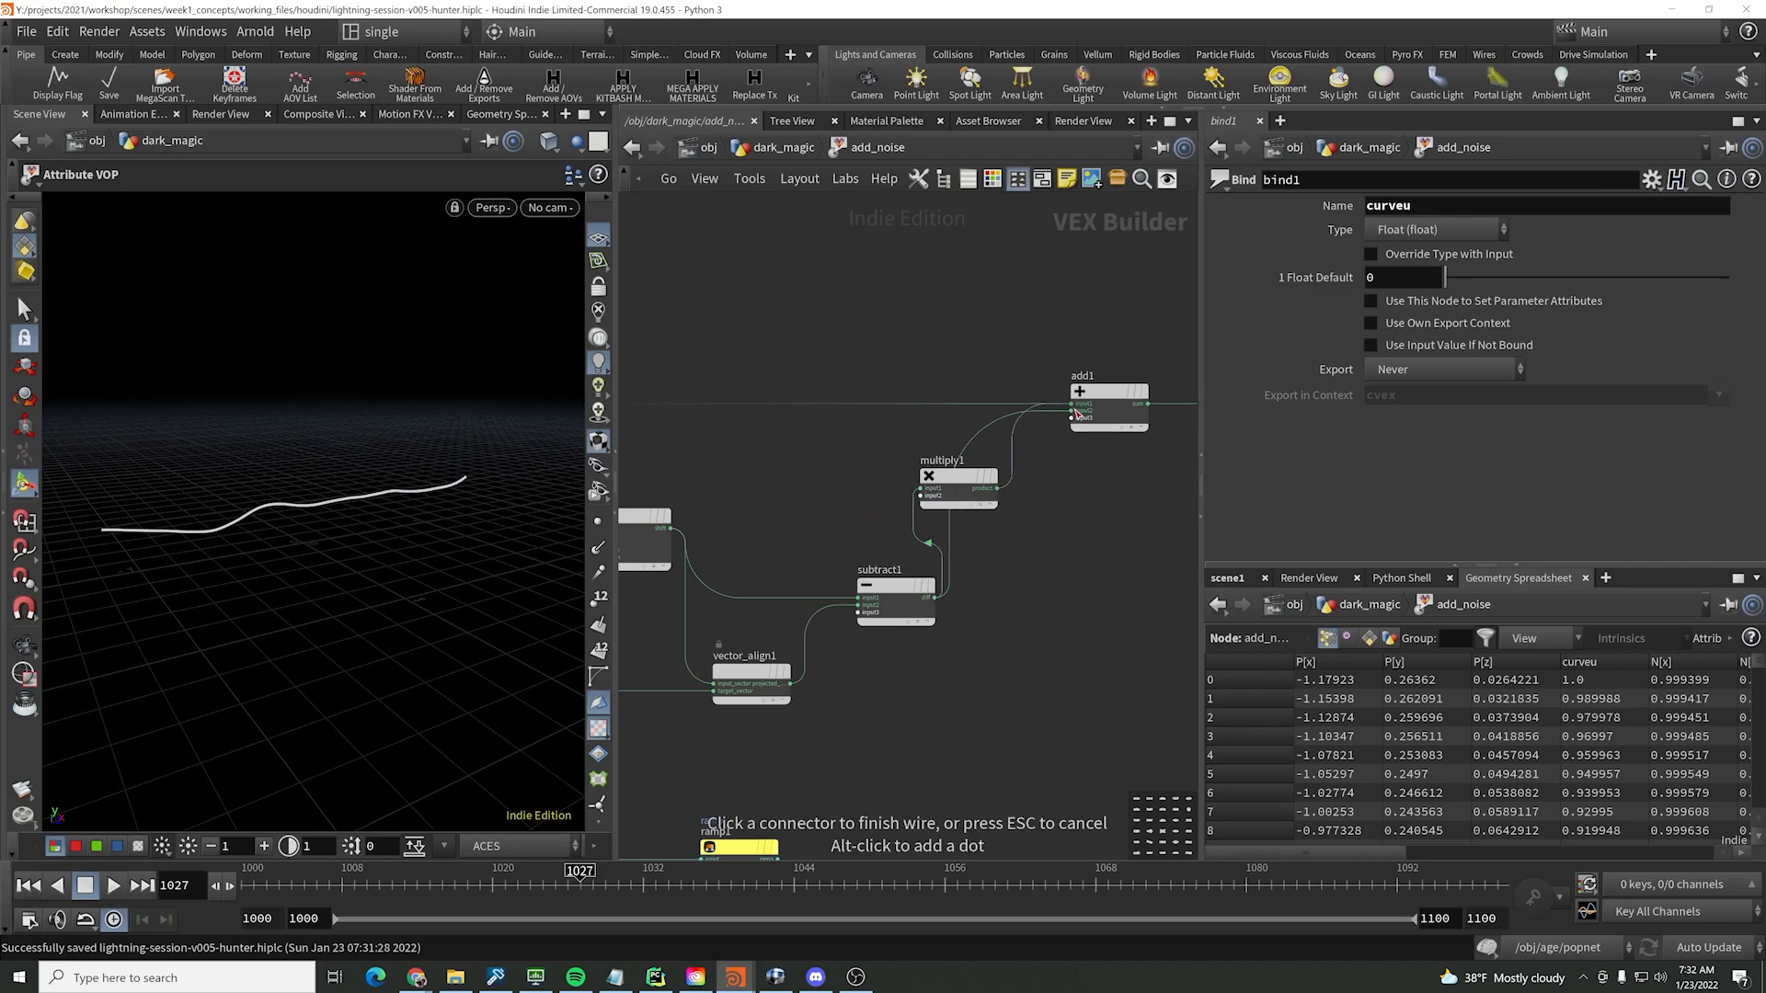
left_click(1076, 411)
left_click_drag(959, 486, 1058, 602)
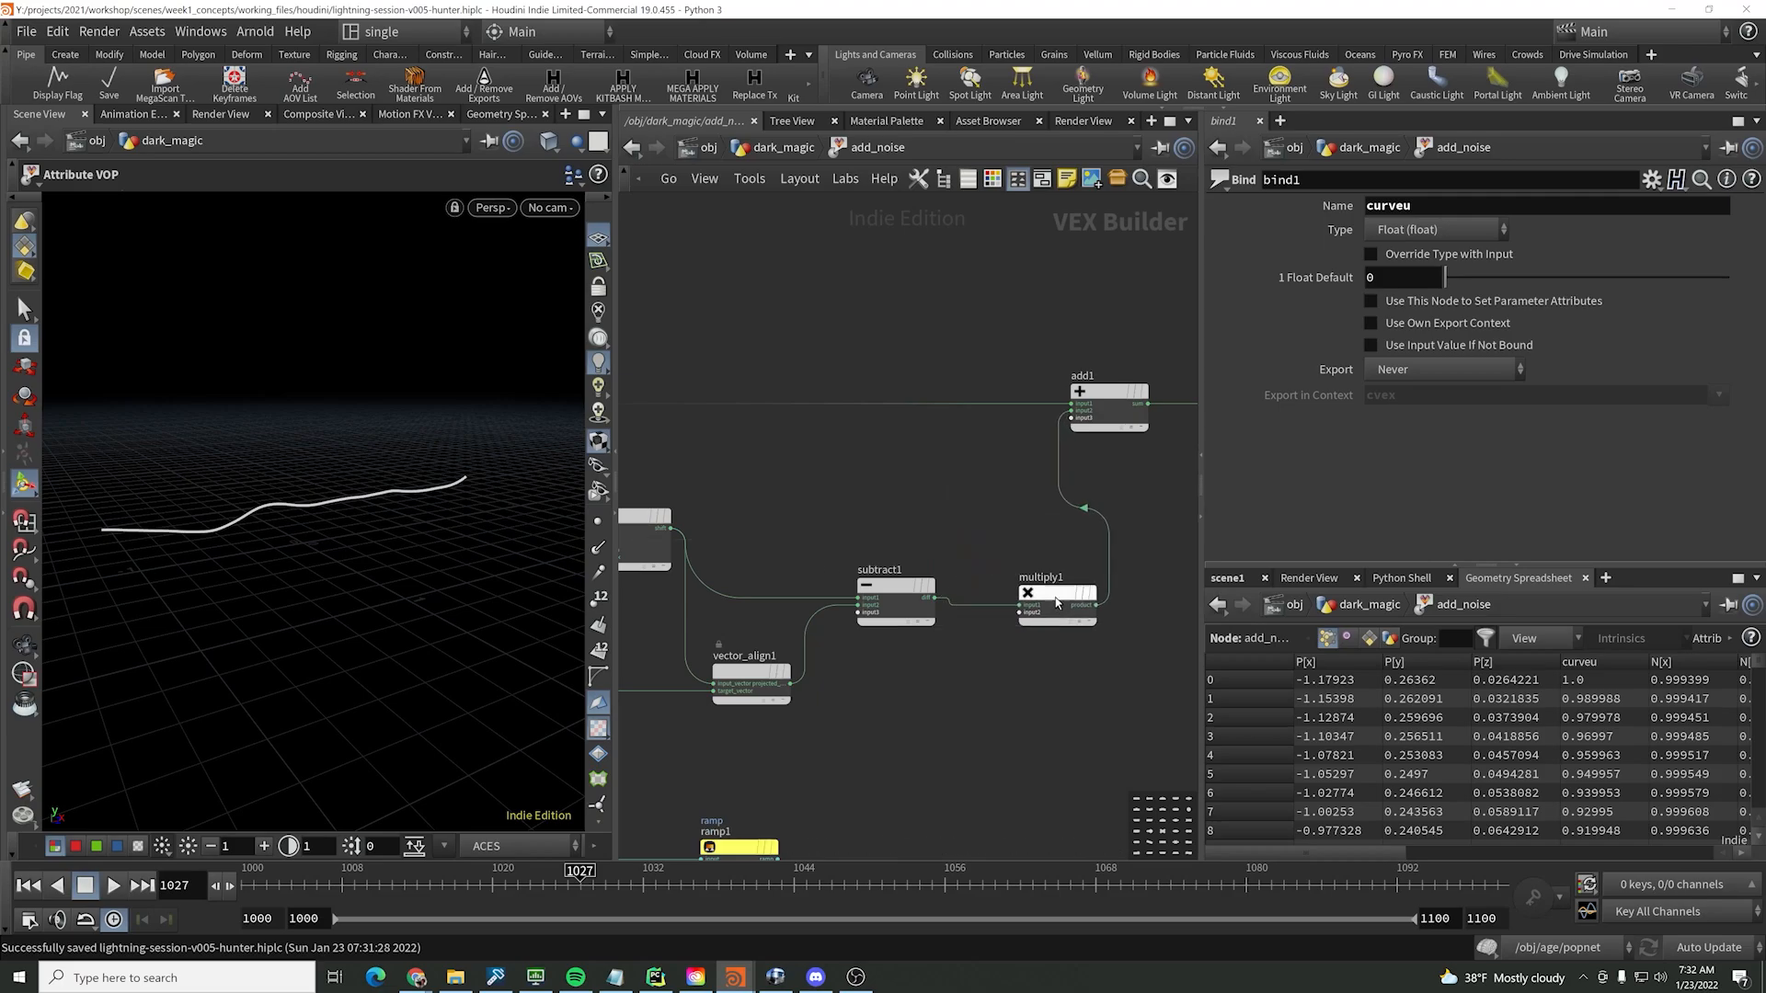
- Connect ramp1's ramp output to multiply1's second input
left_click(1019, 612)
middle_click_drag(920, 675, 959, 467)
left_click(817, 652)
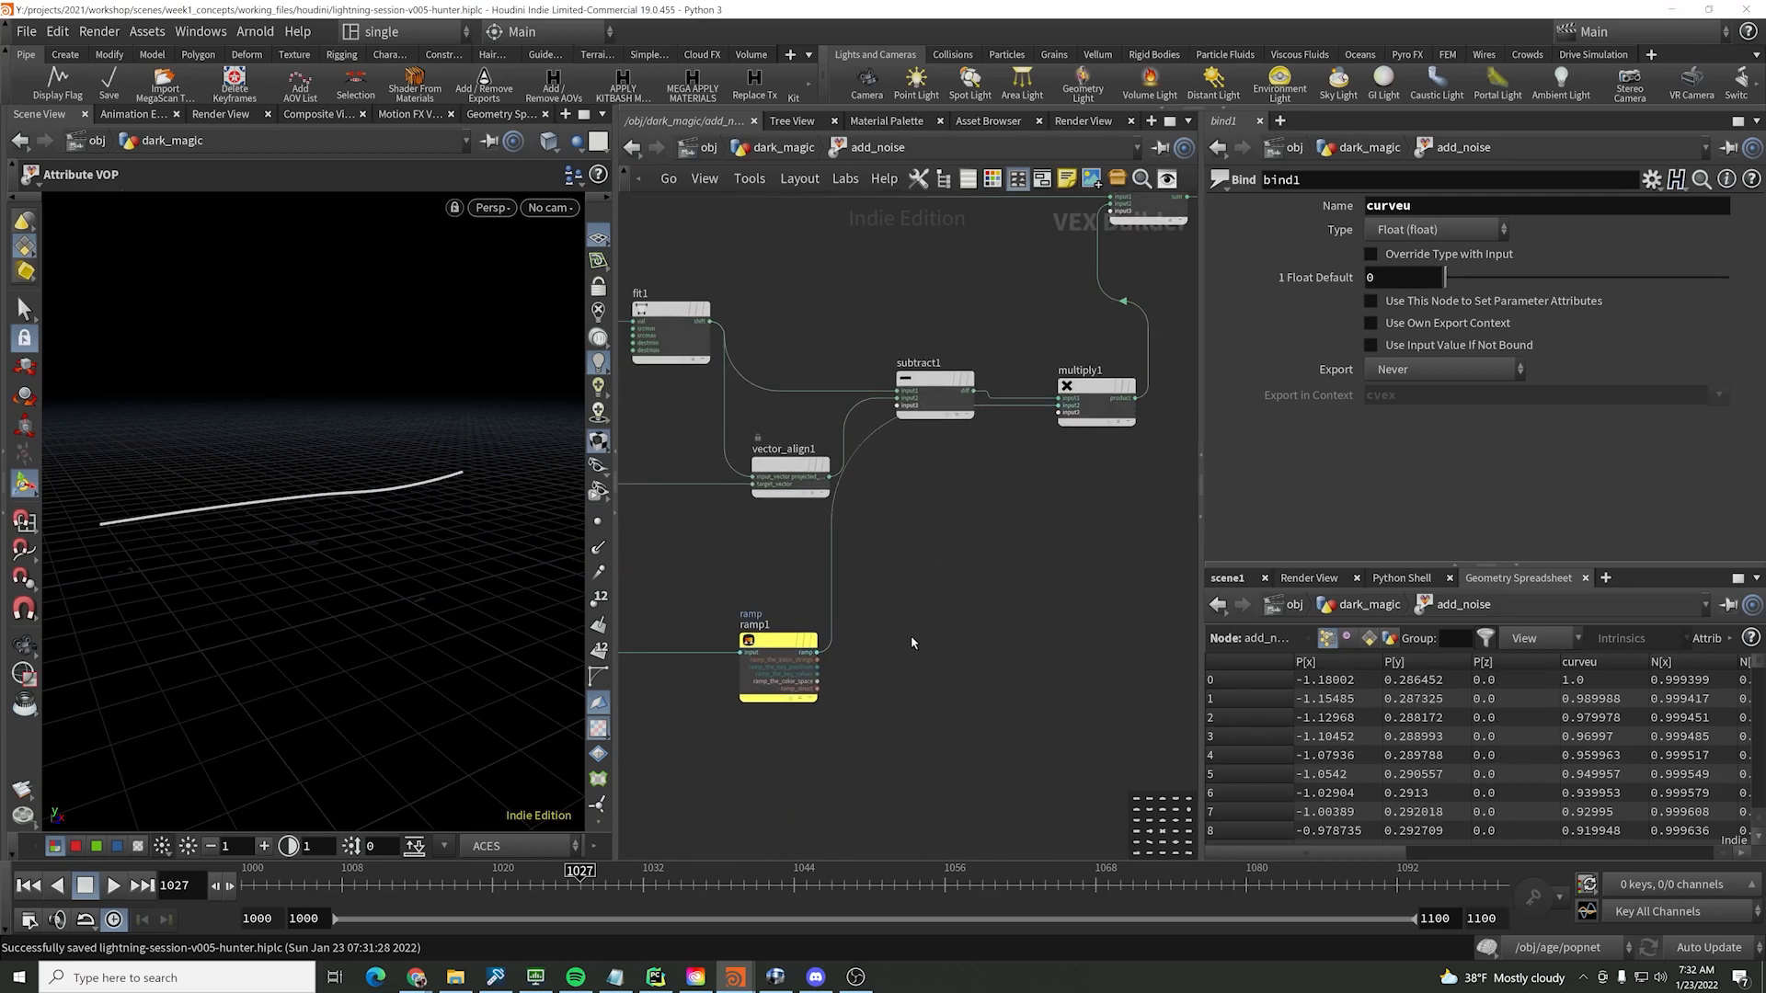
left_click(795, 669)
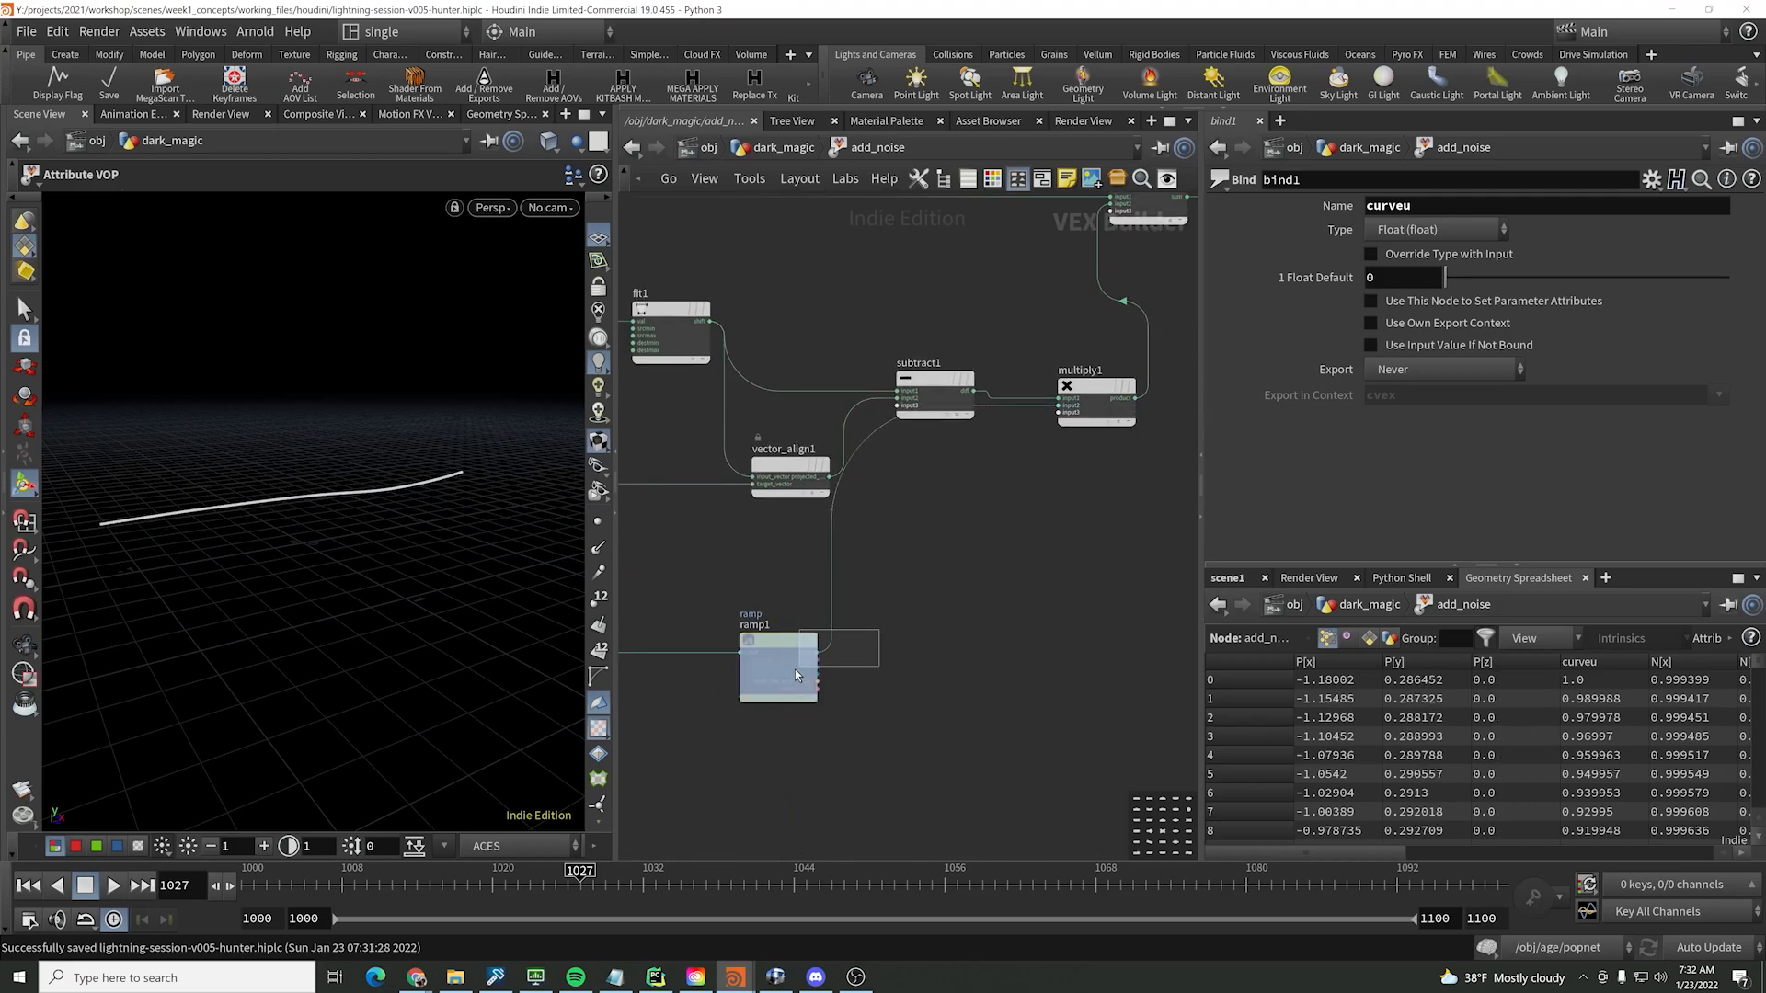
- On the add_noise node's ramp, set the end point's value to 1 and add a point at about position 0.115, value 0.779
left_click(772, 149)
scroll(1031, 495, "down", 2)
left_click_drag(1052, 440, 916, 406)
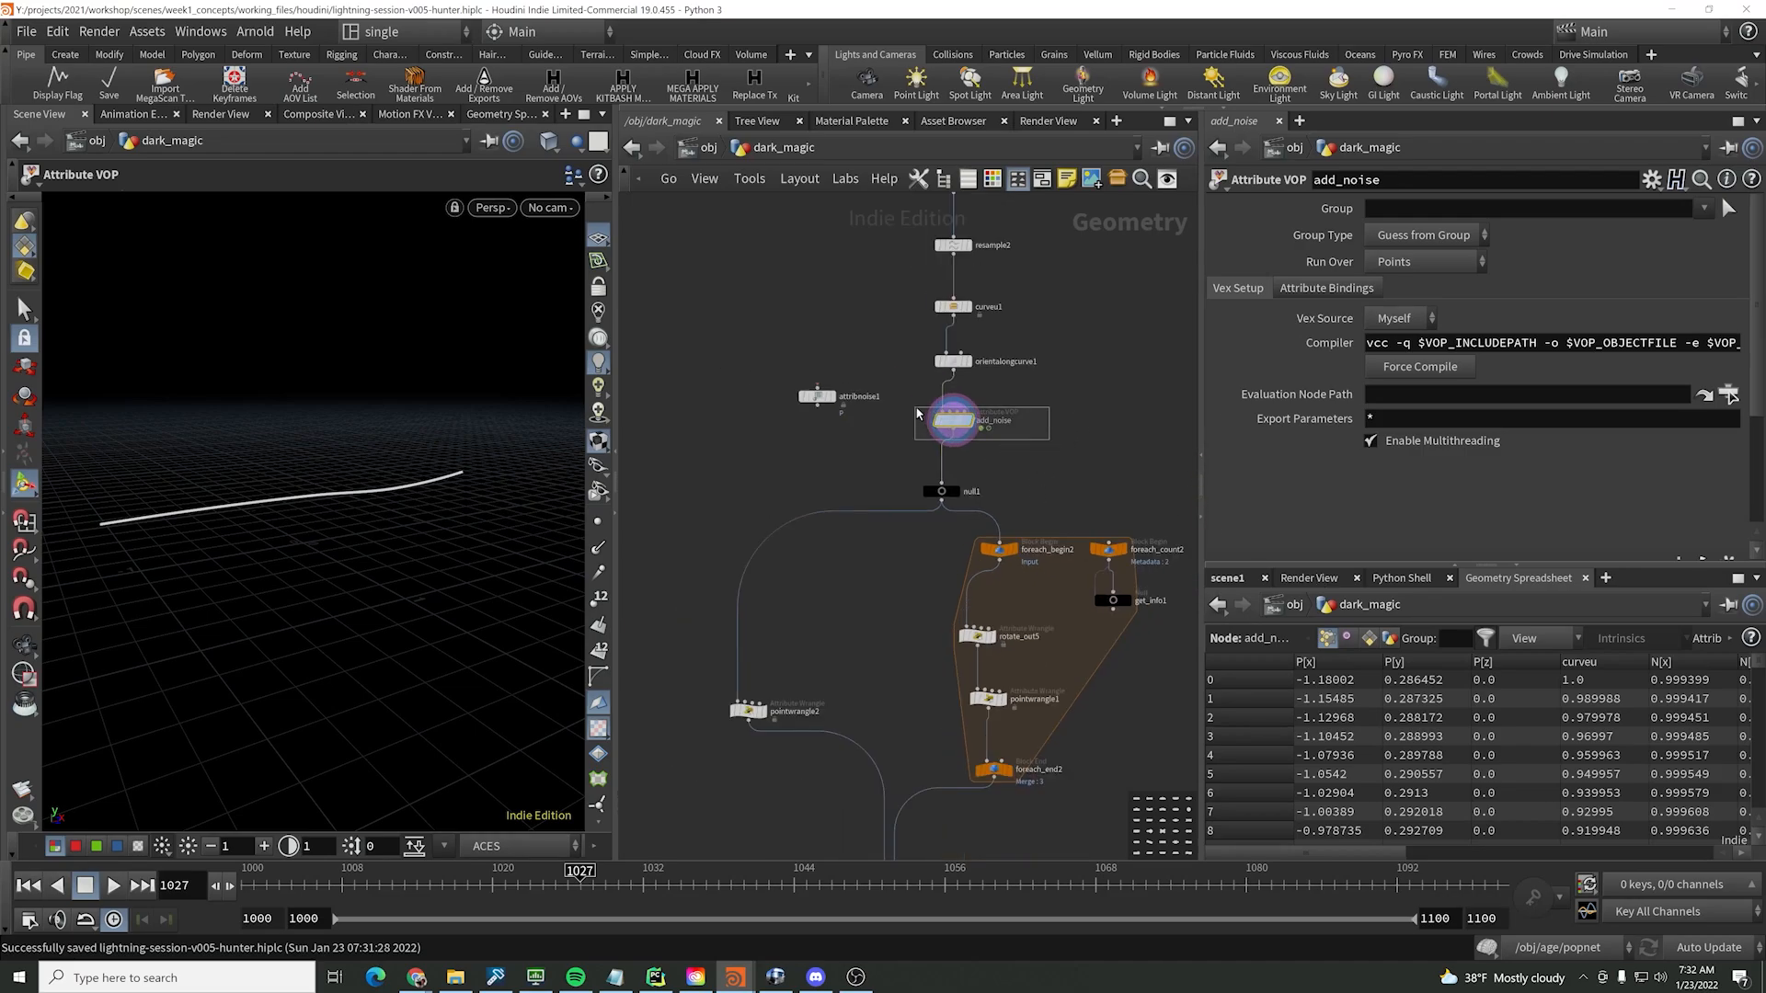
scroll(1399, 526, "down", 4)
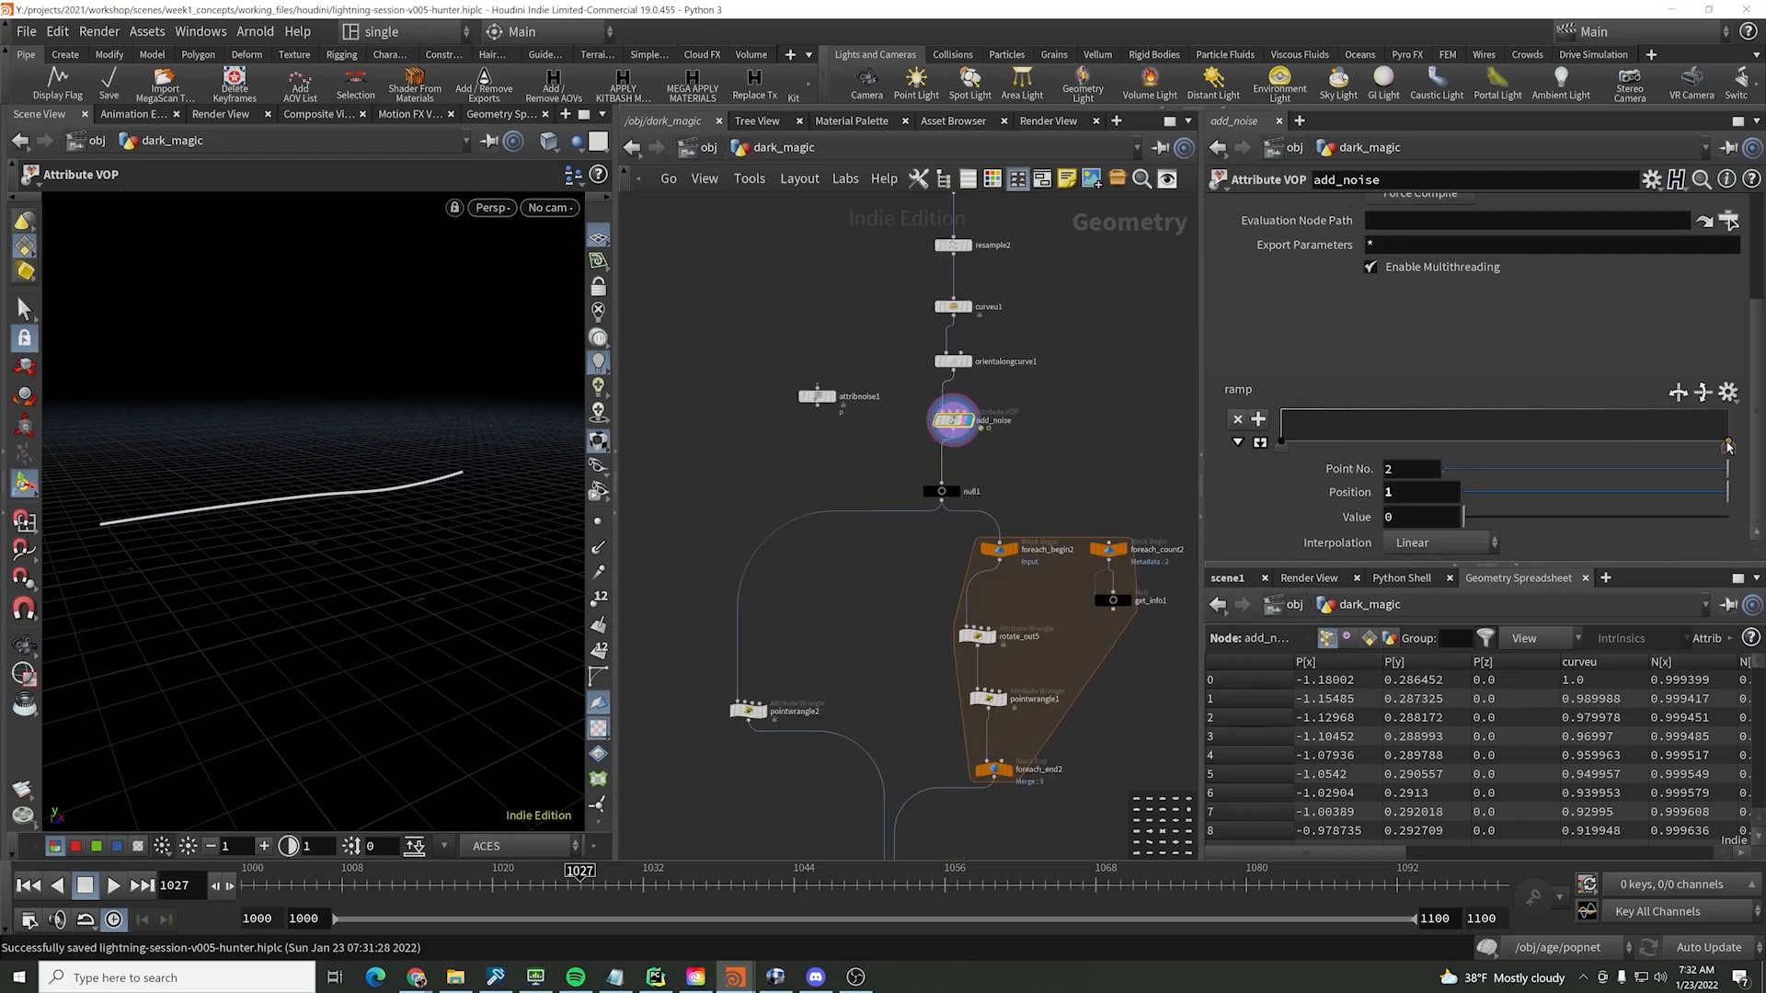
left_click_drag(1728, 445, 1728, 411)
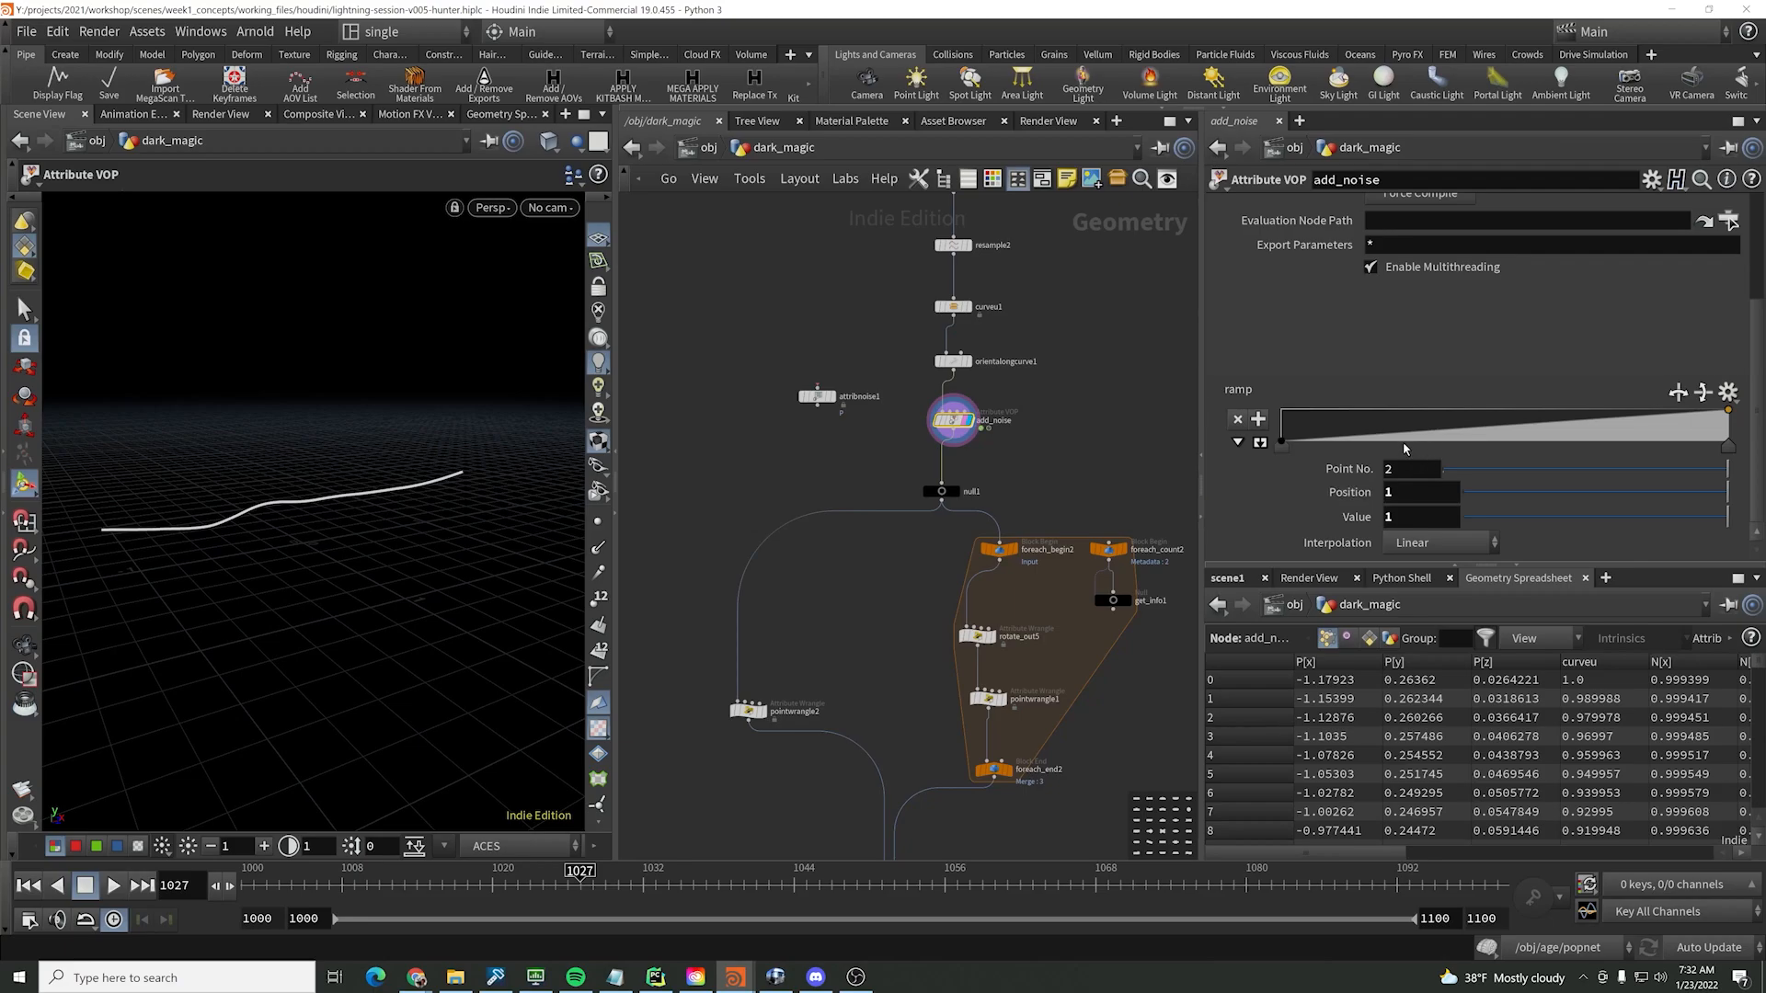
left_click_drag(1366, 439, 1335, 422)
- Set the interpolation of the ramp's first and second points to B-Spline
left_click(1282, 448)
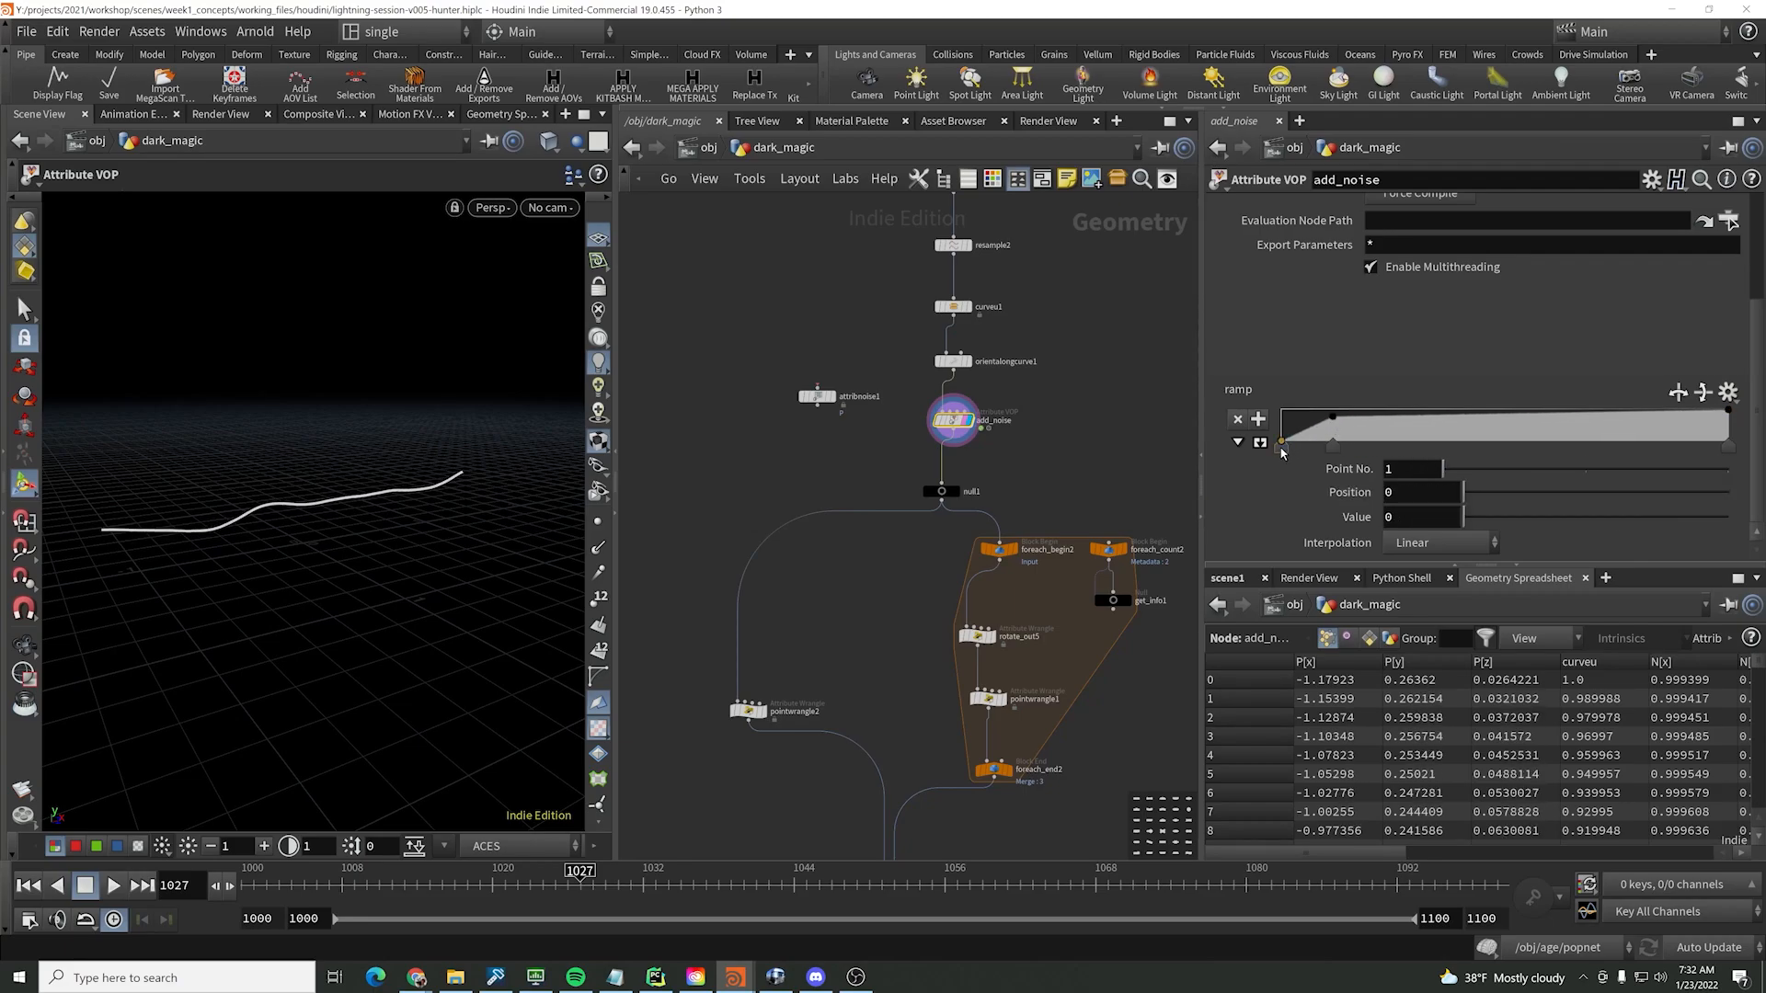
left_click(1439, 543)
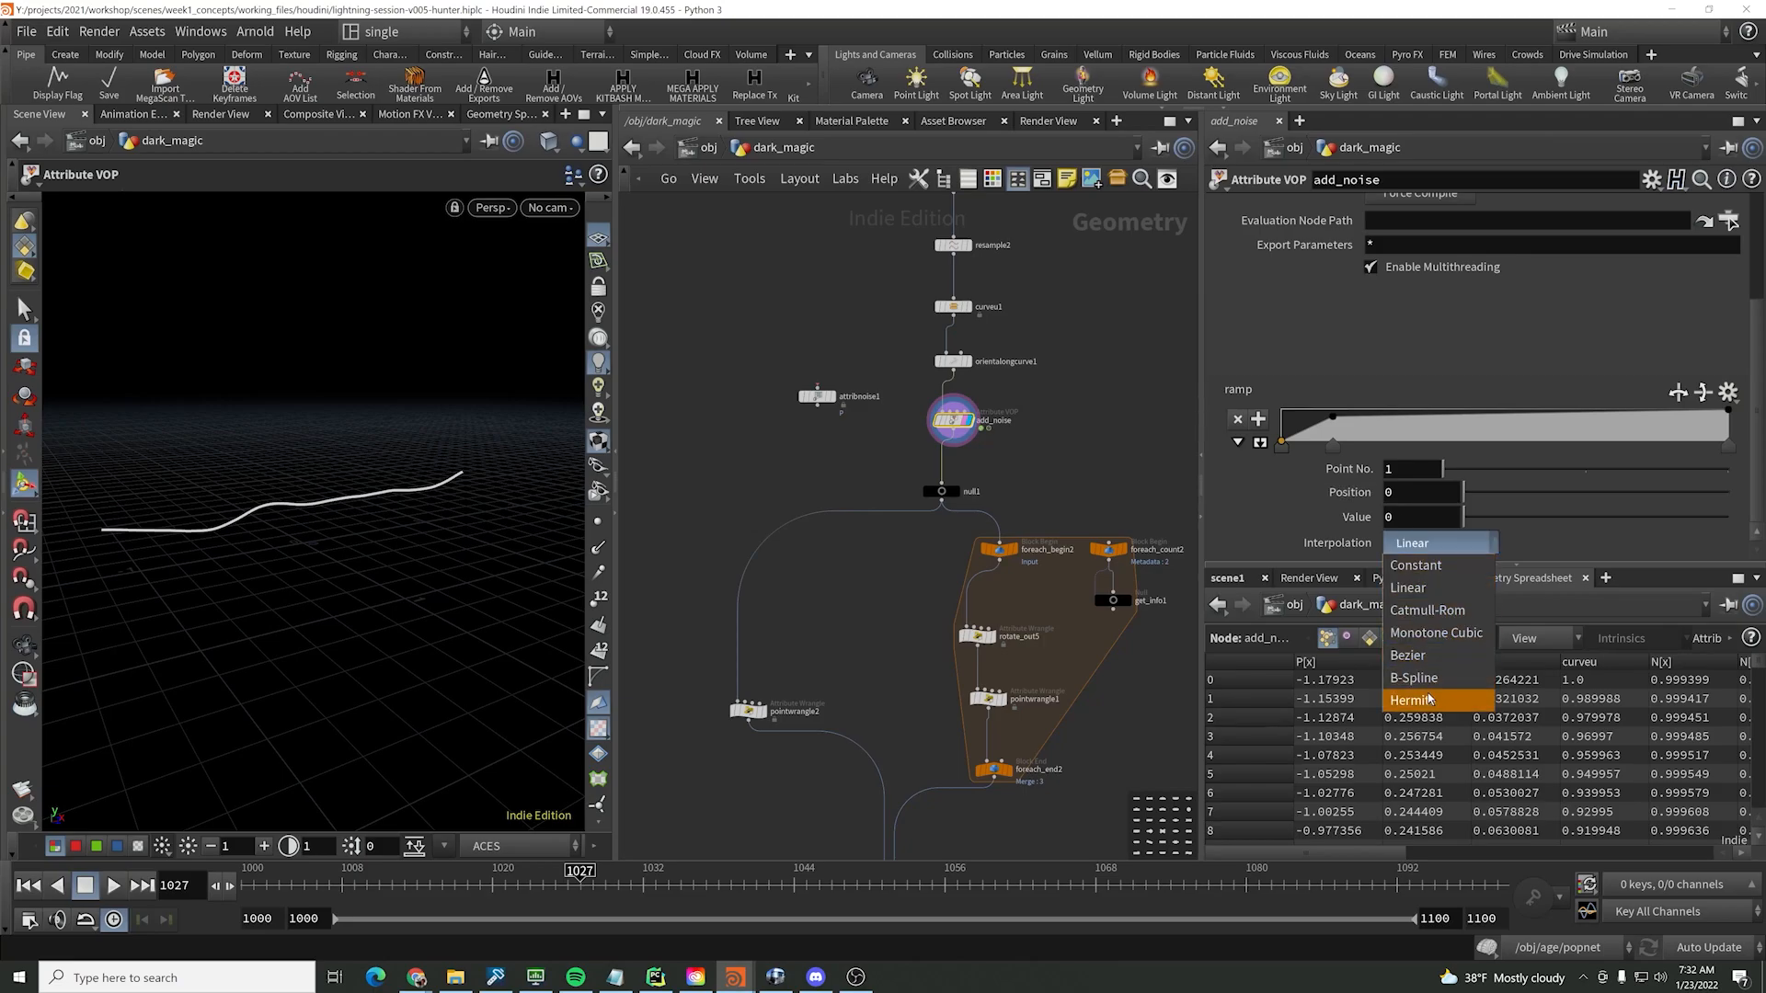
left_click(1431, 678)
left_click(1332, 446)
left_click(1439, 543)
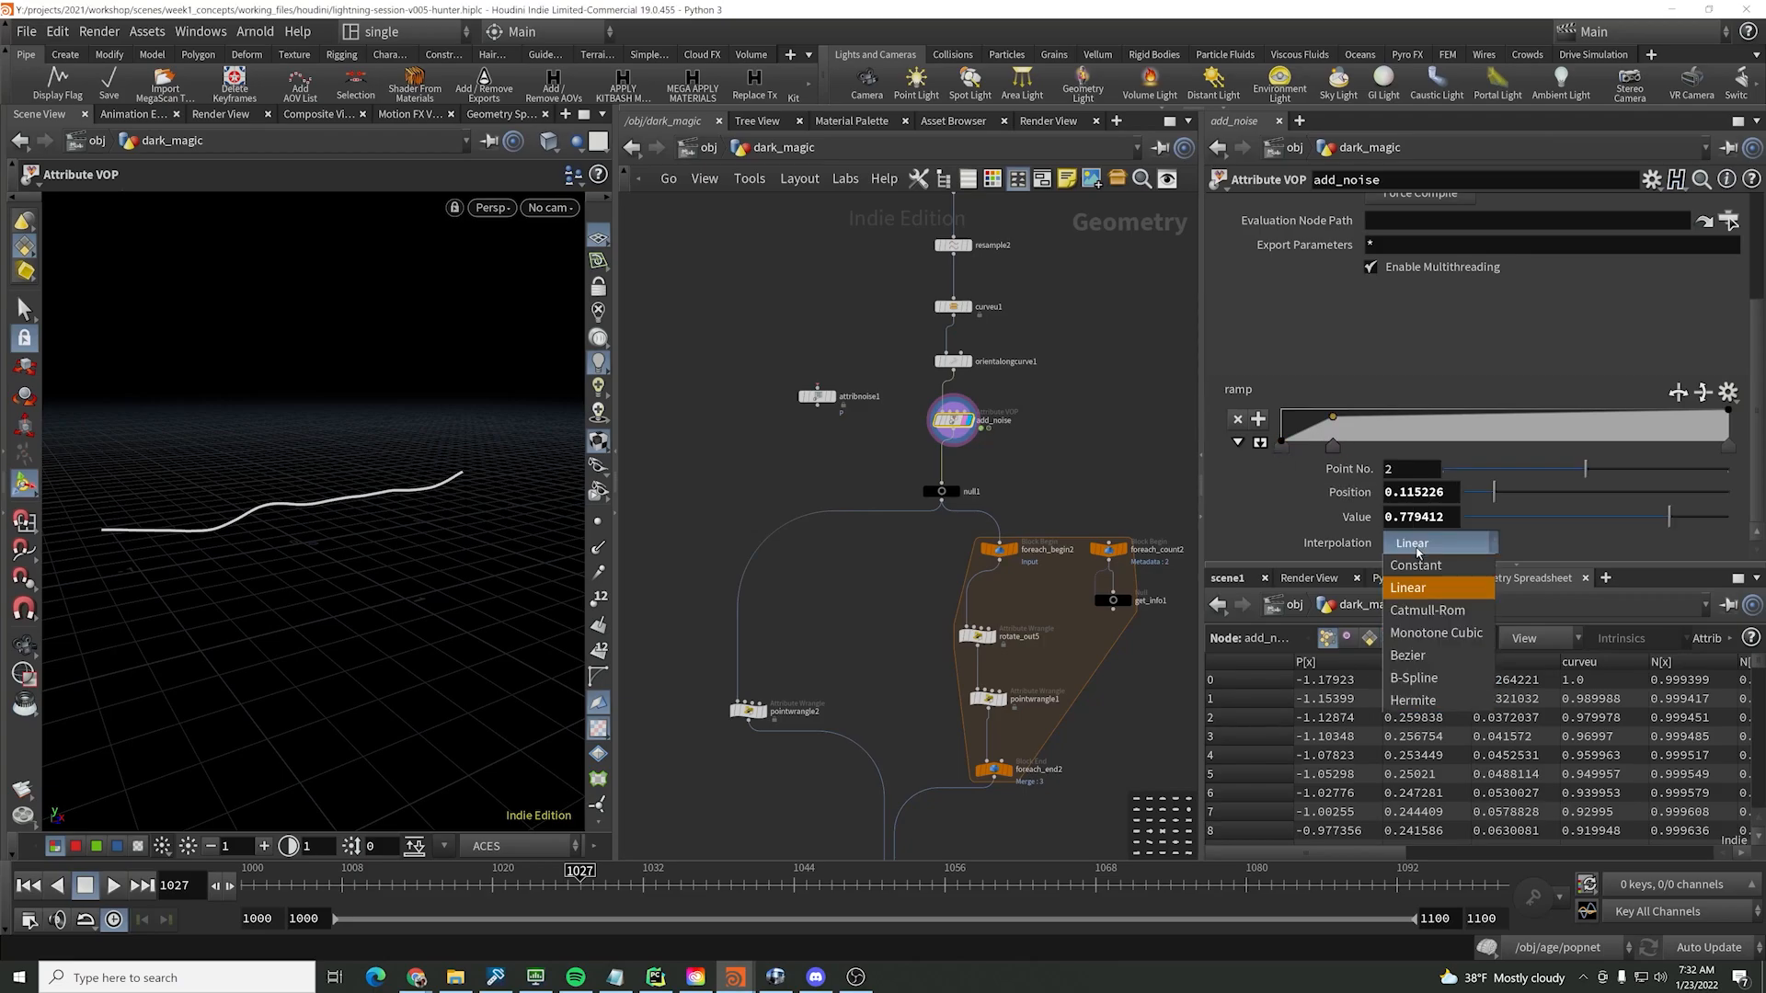
left_click(1423, 674)
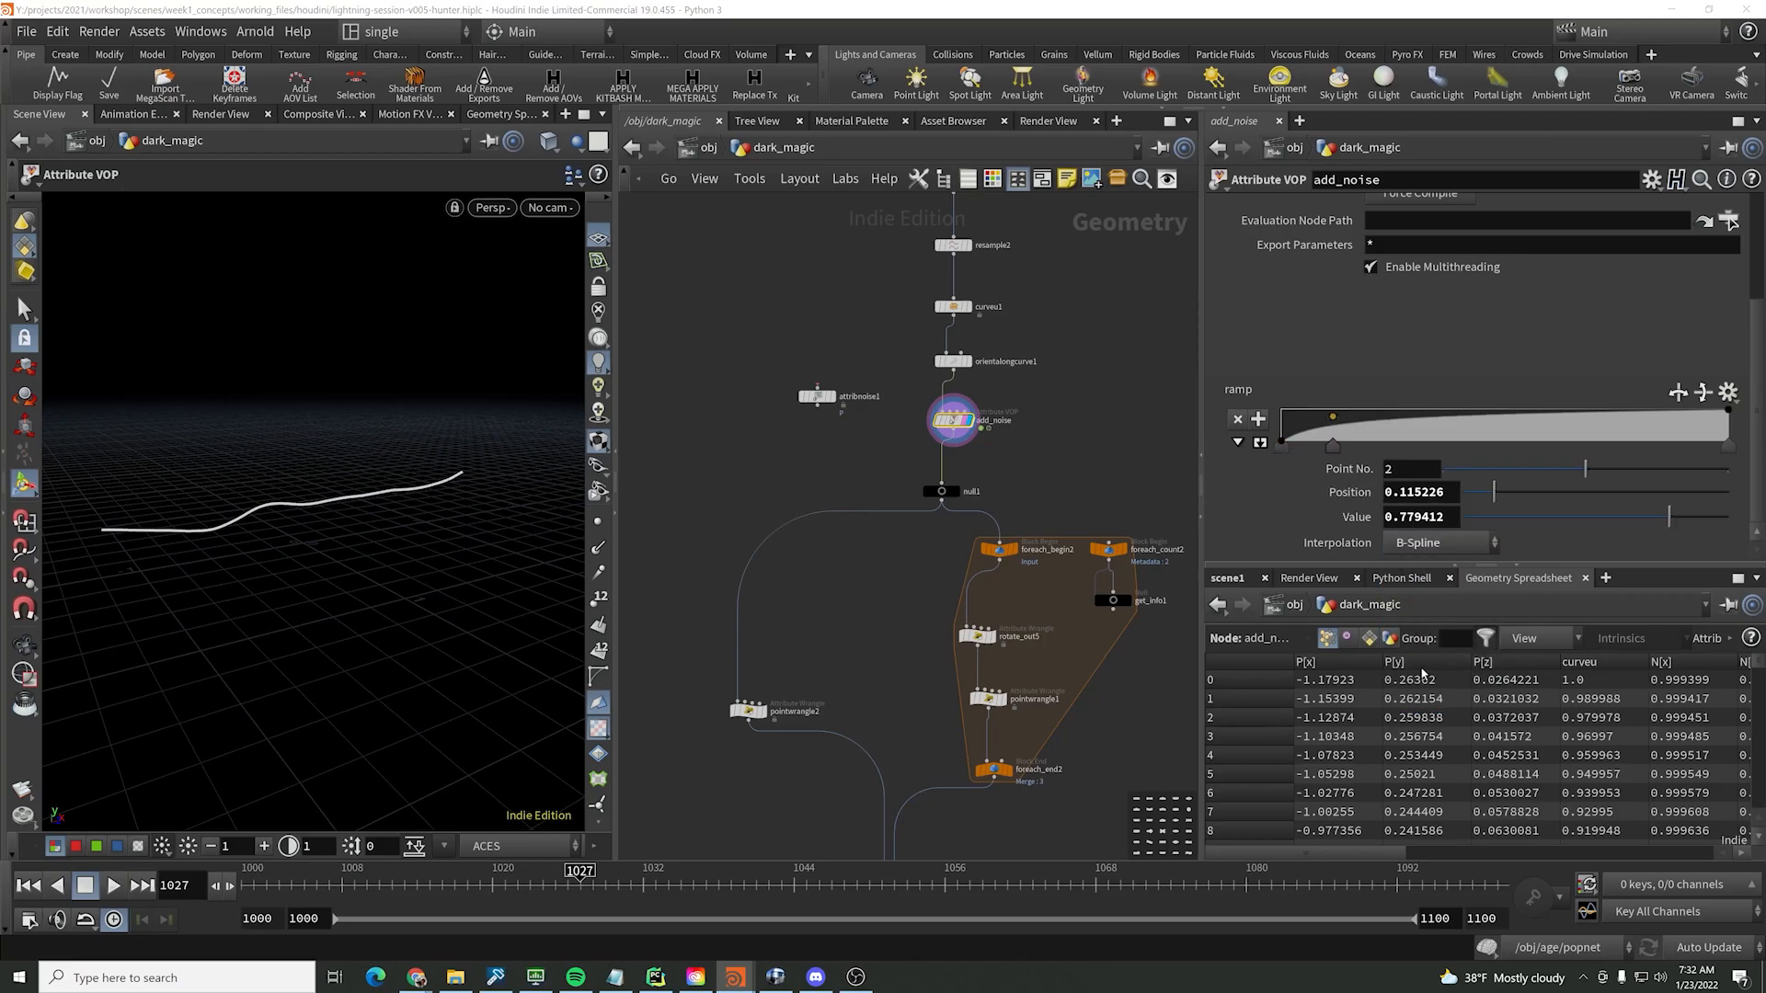
- In the enlarged ramp, shift point 2 to about position 0.126, value 0.977, and point 3 to about position 0.5
left_click(1260, 442)
left_click_drag(1332, 278, 1338, 240)
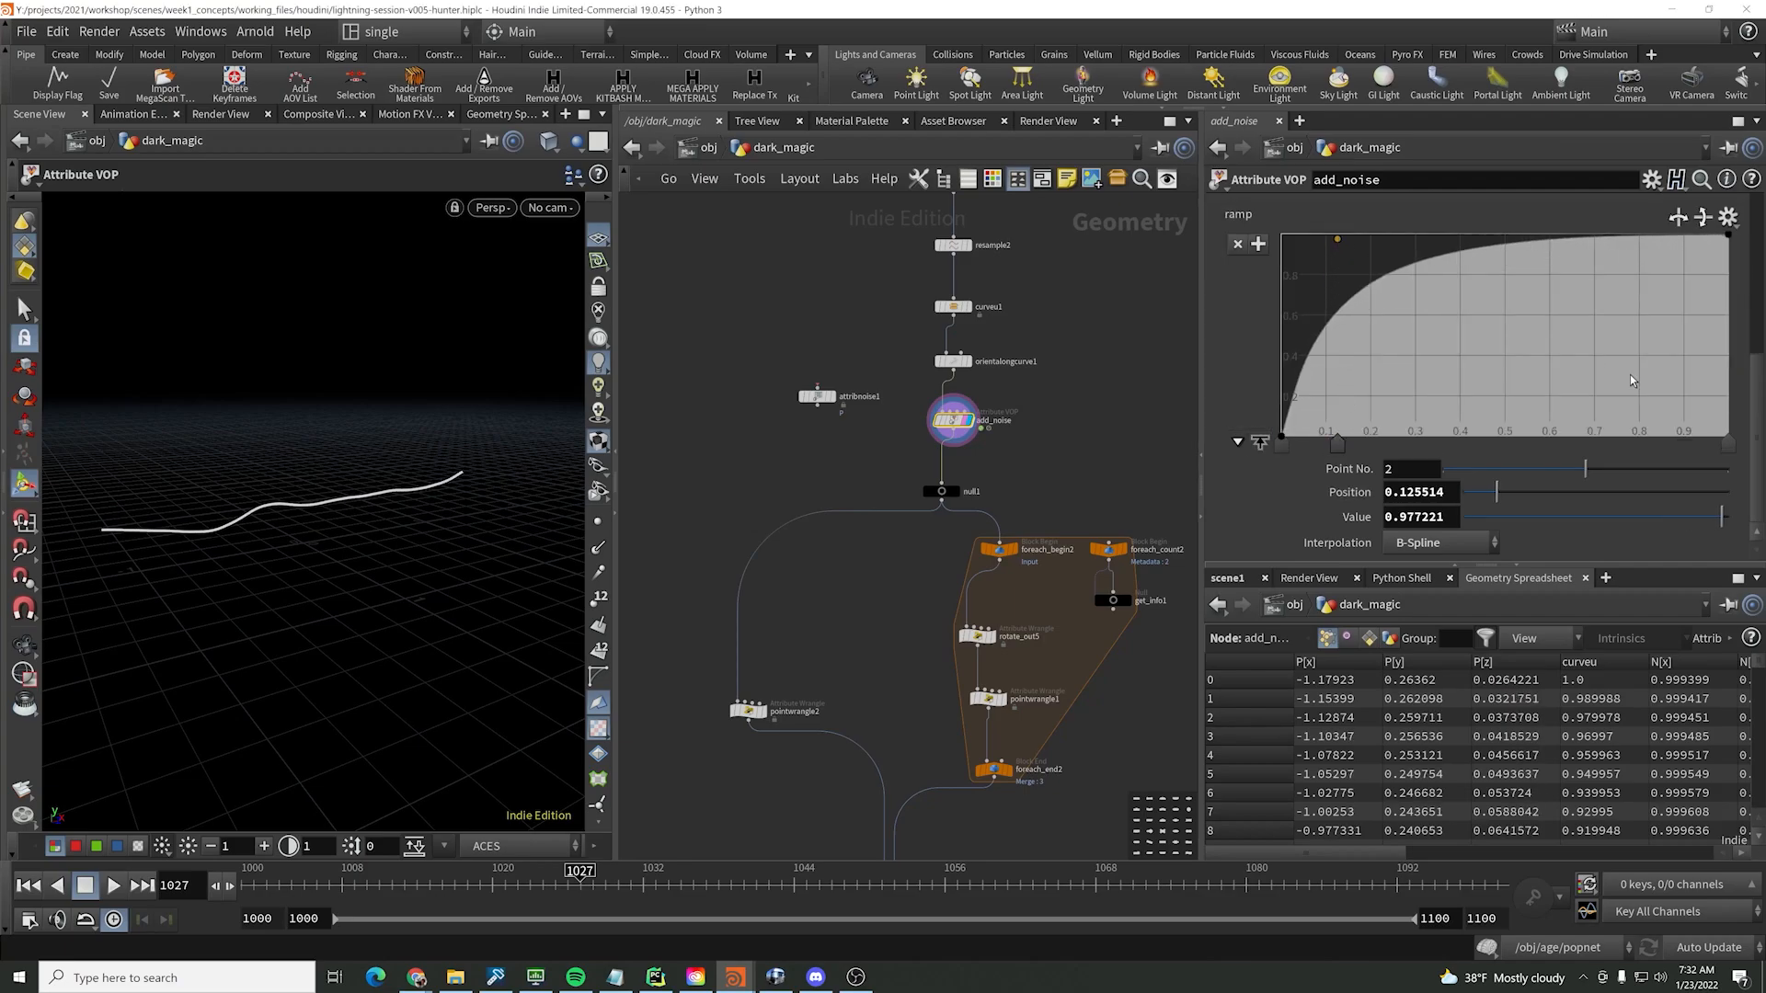
left_click_drag(1733, 450, 1505, 446)
- Switch the viewport to renCam and scrub the animation to frame 1050 to check the curve's motion
mouse_move(467, 871)
left_mouse_down()
mouse_move(441, 881)
mouse_move(1037, 903)
left_mouse_up()
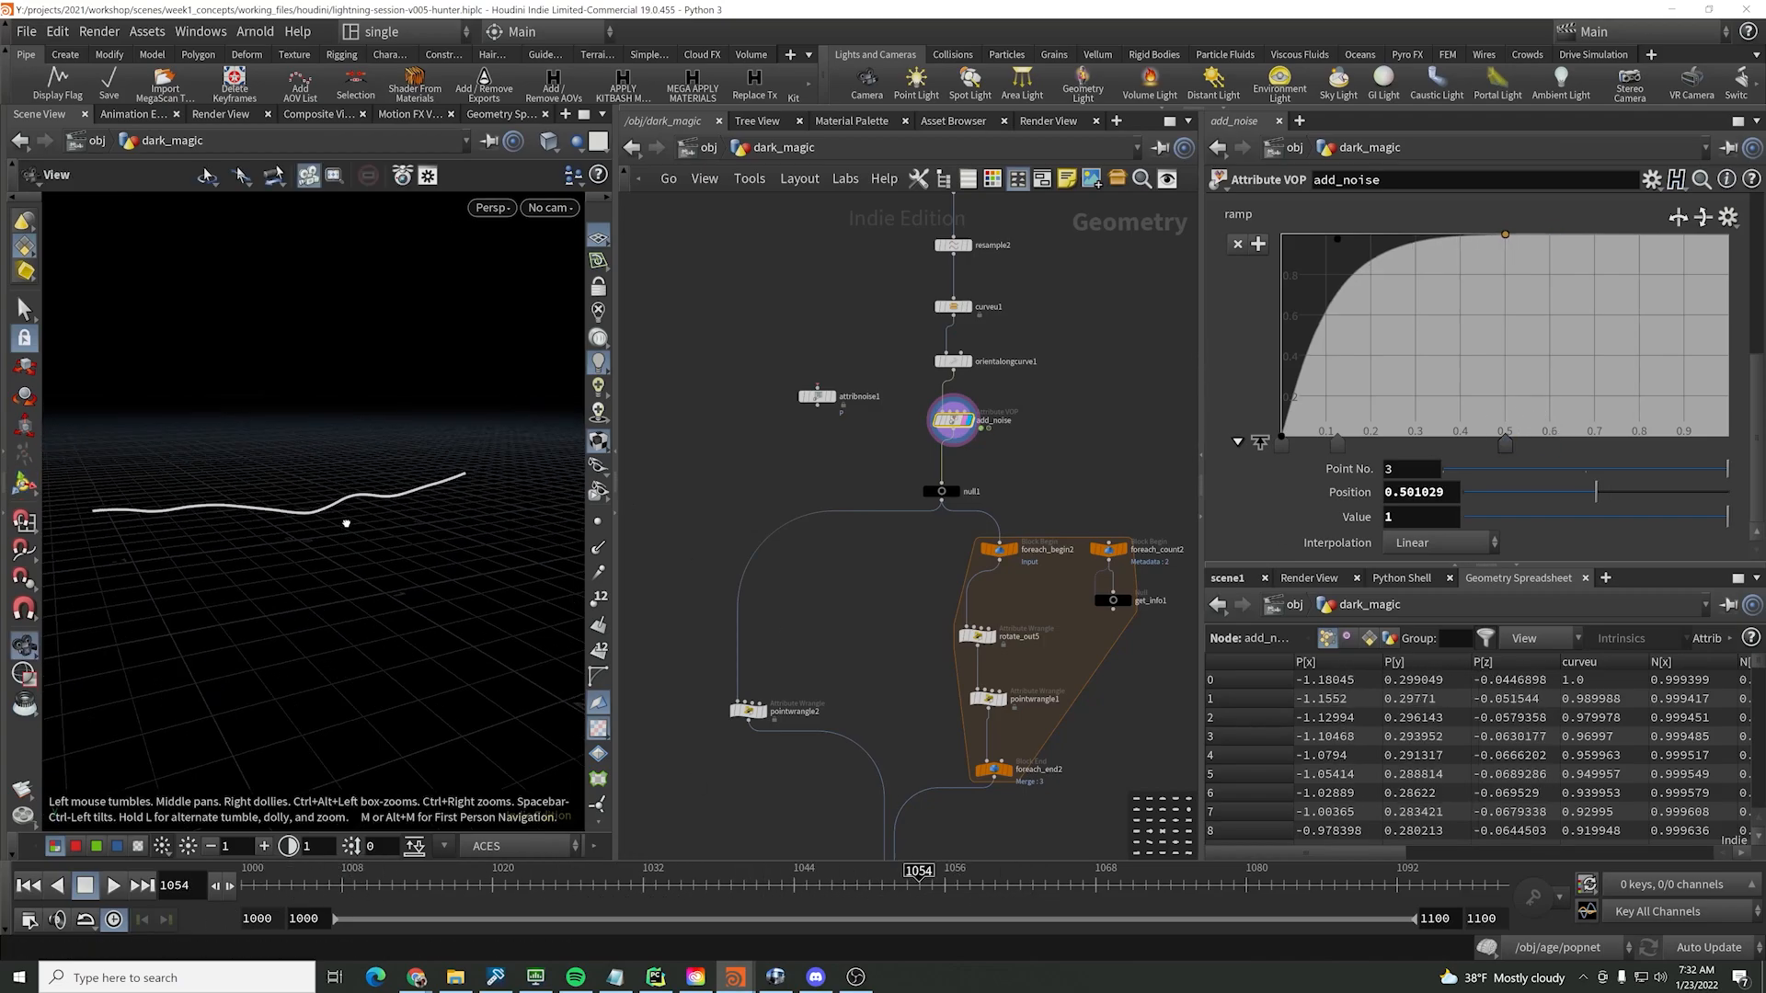
left_click(549, 207)
left_click(572, 309)
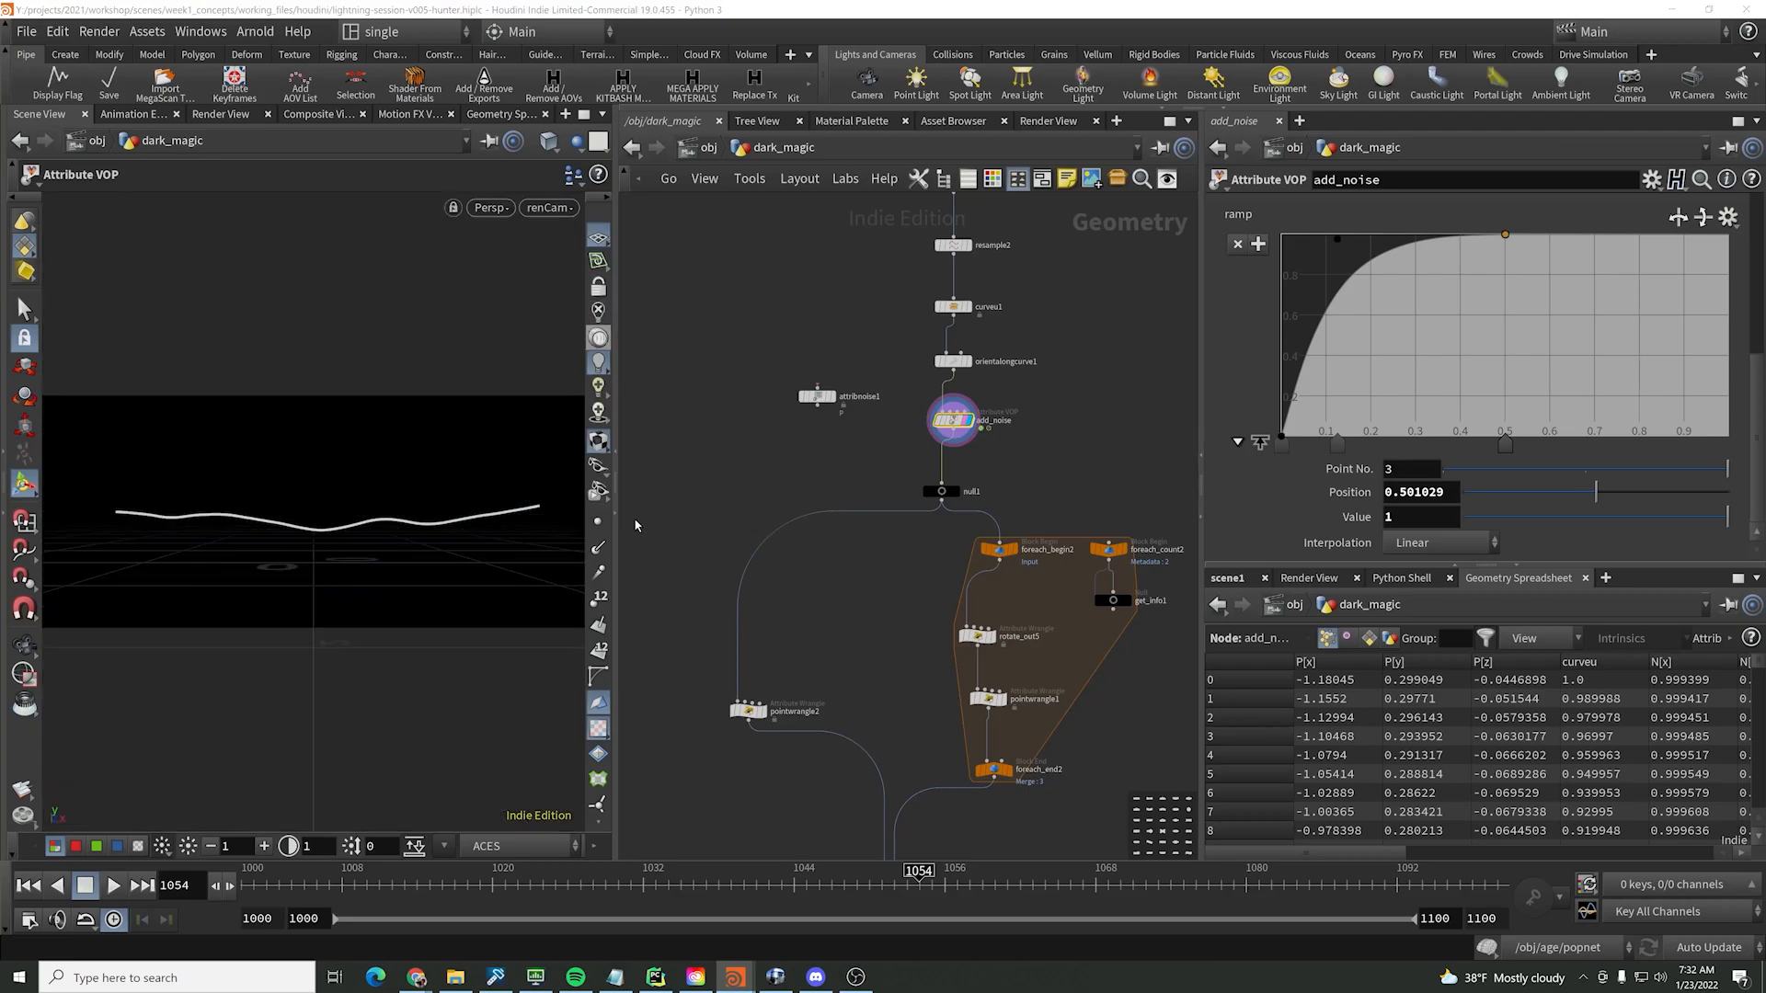
left_click(519, 885)
left_click_drag(522, 885, 869, 885)
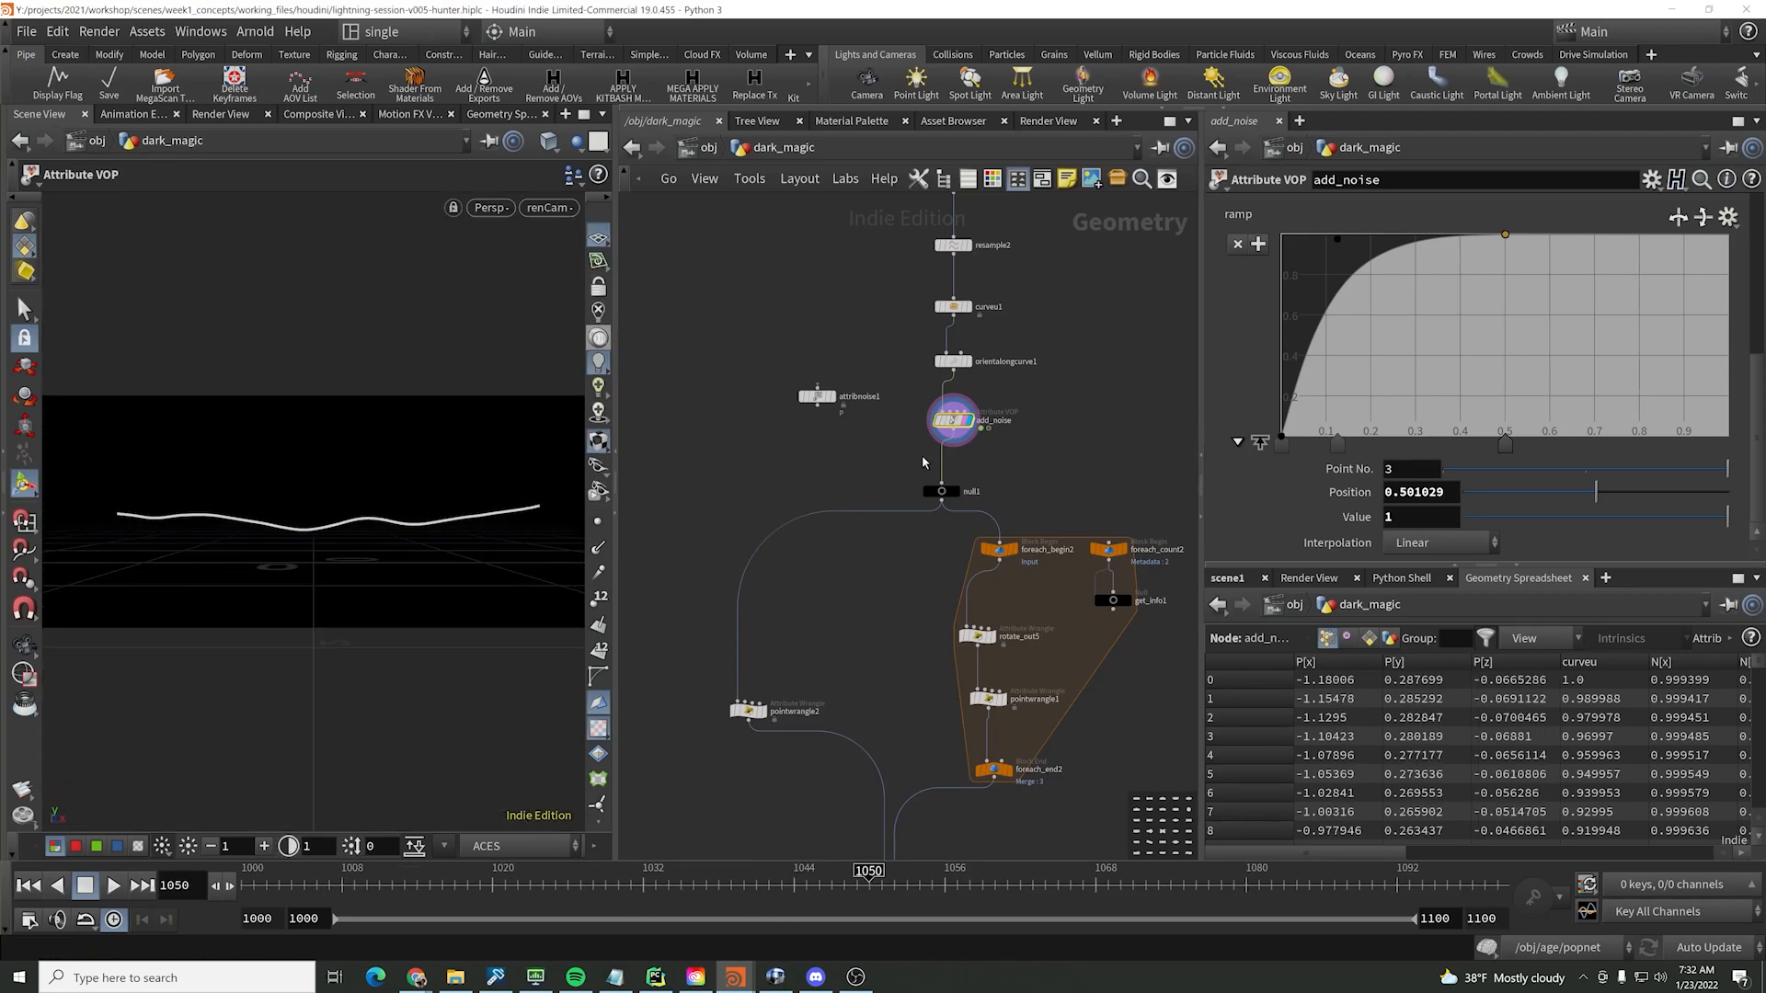
- Add a Reverse node and insert it into the network between resample2 and curveu1
scroll(930, 465, "up", 4)
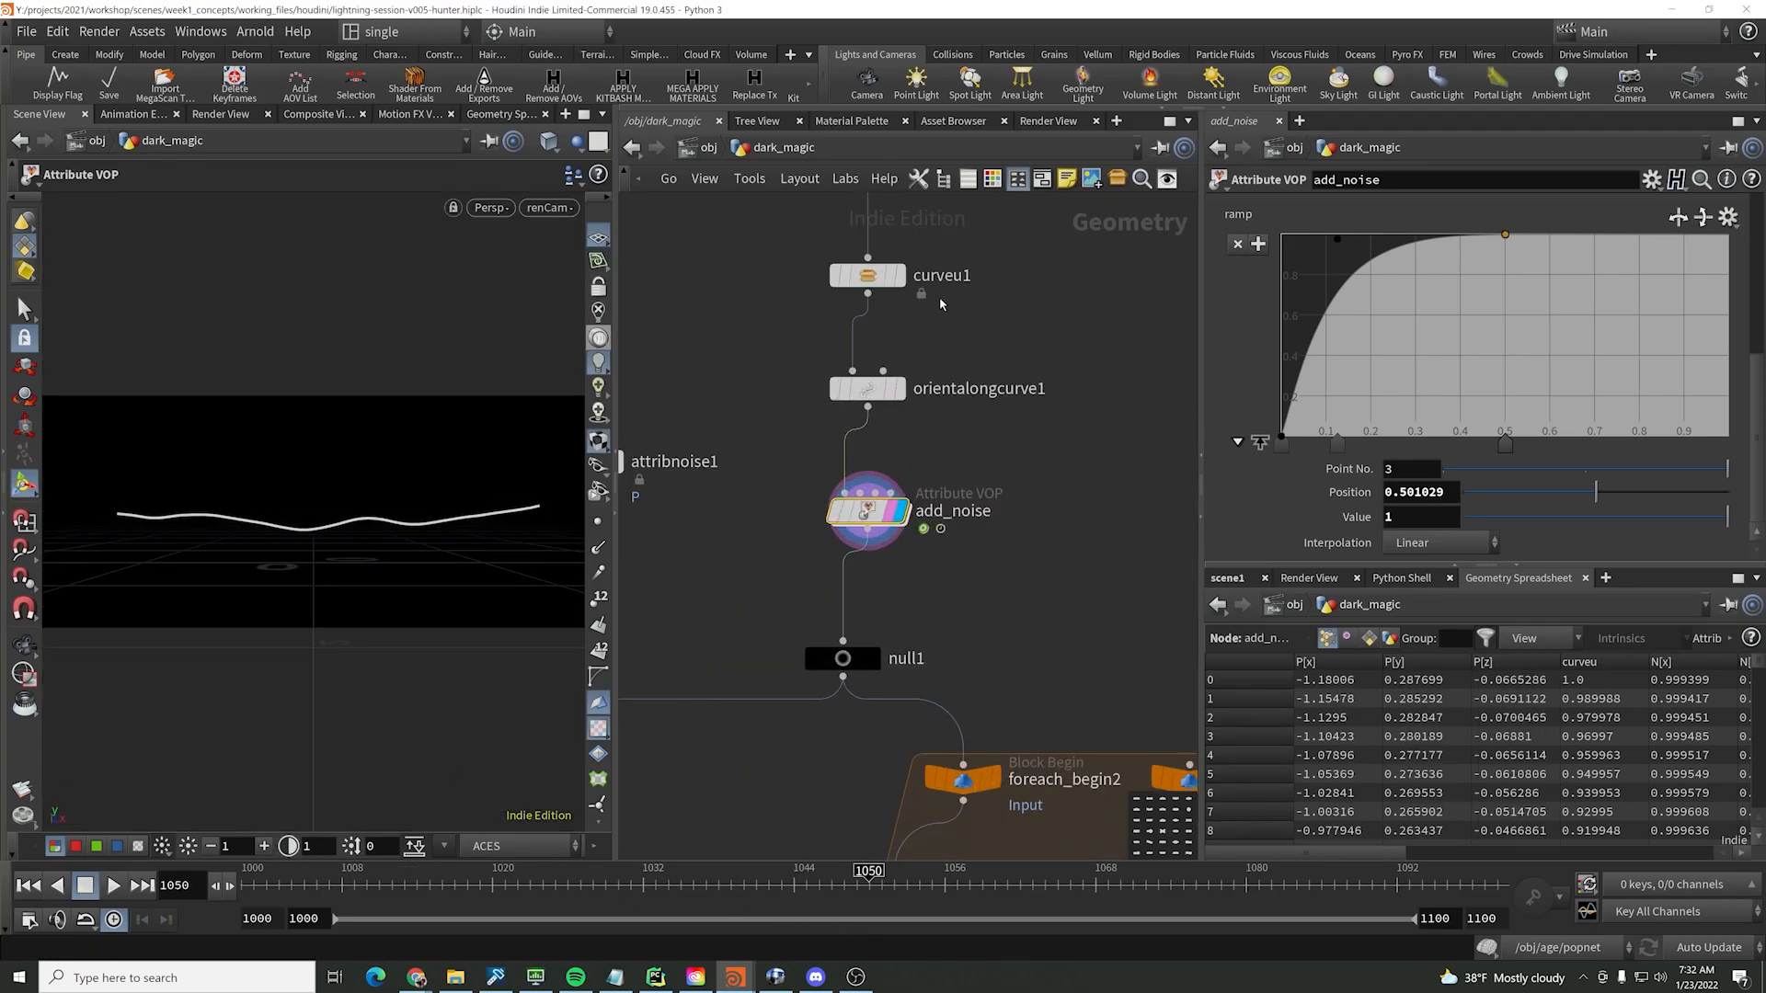
left_click(936, 280)
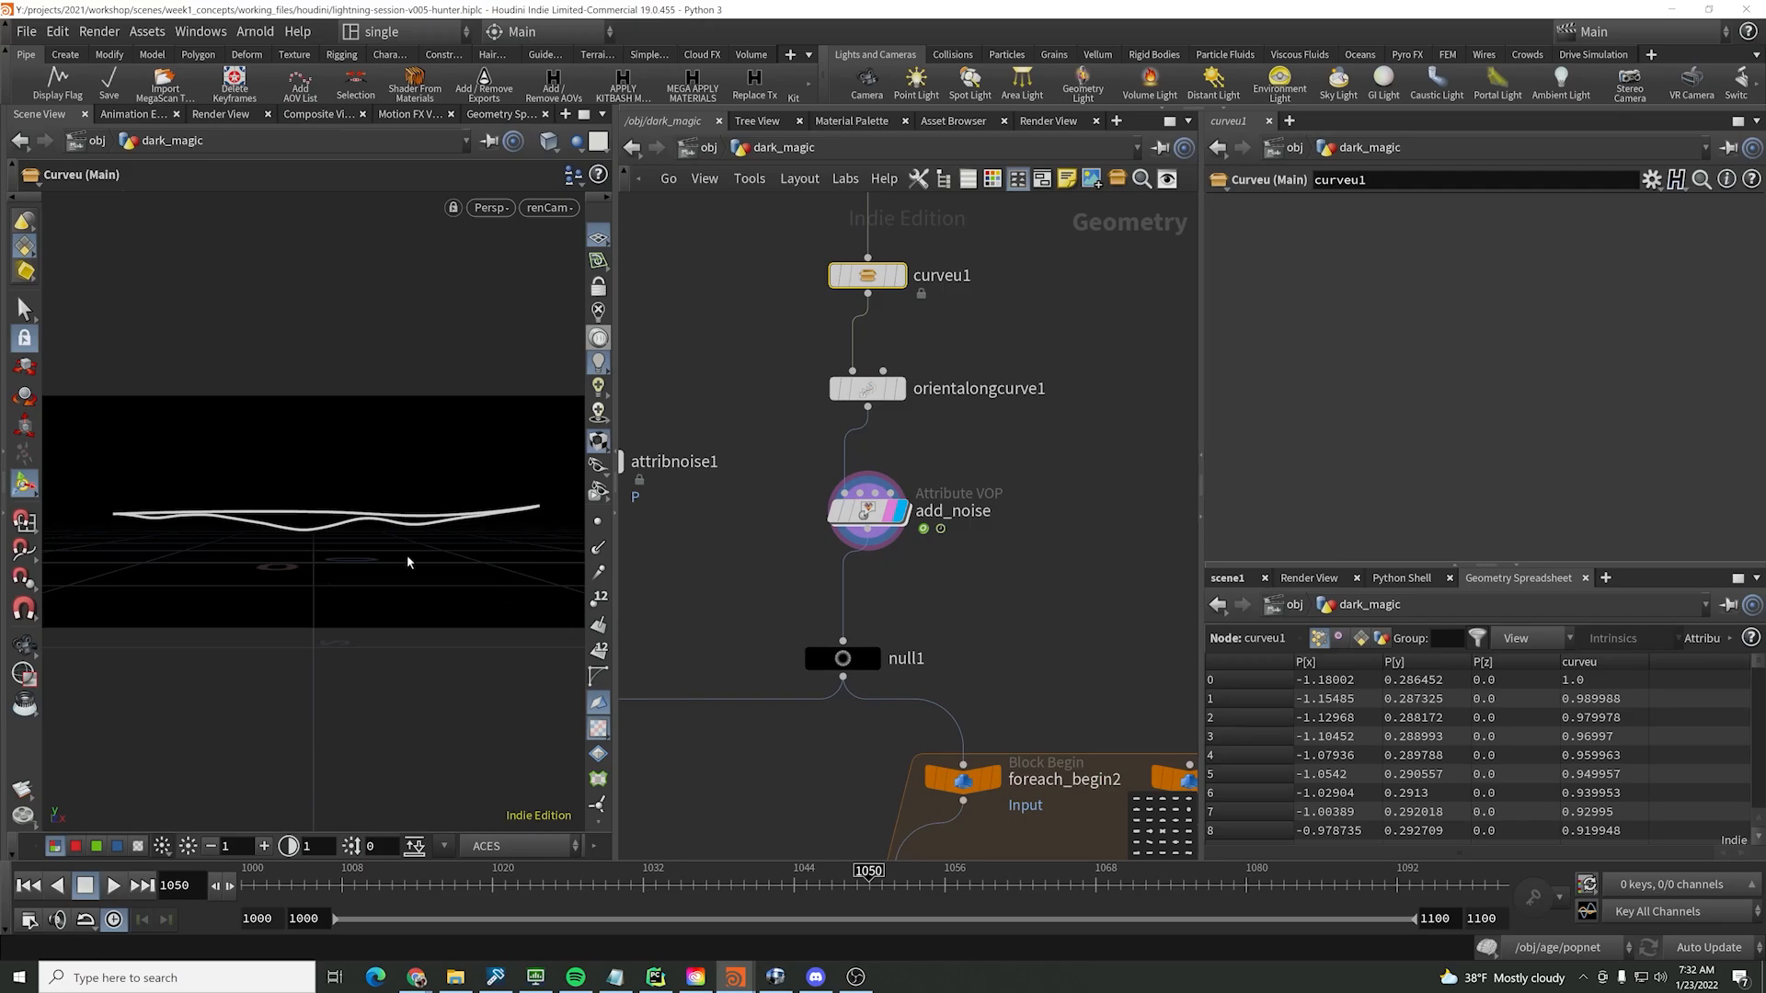
key("Tab")
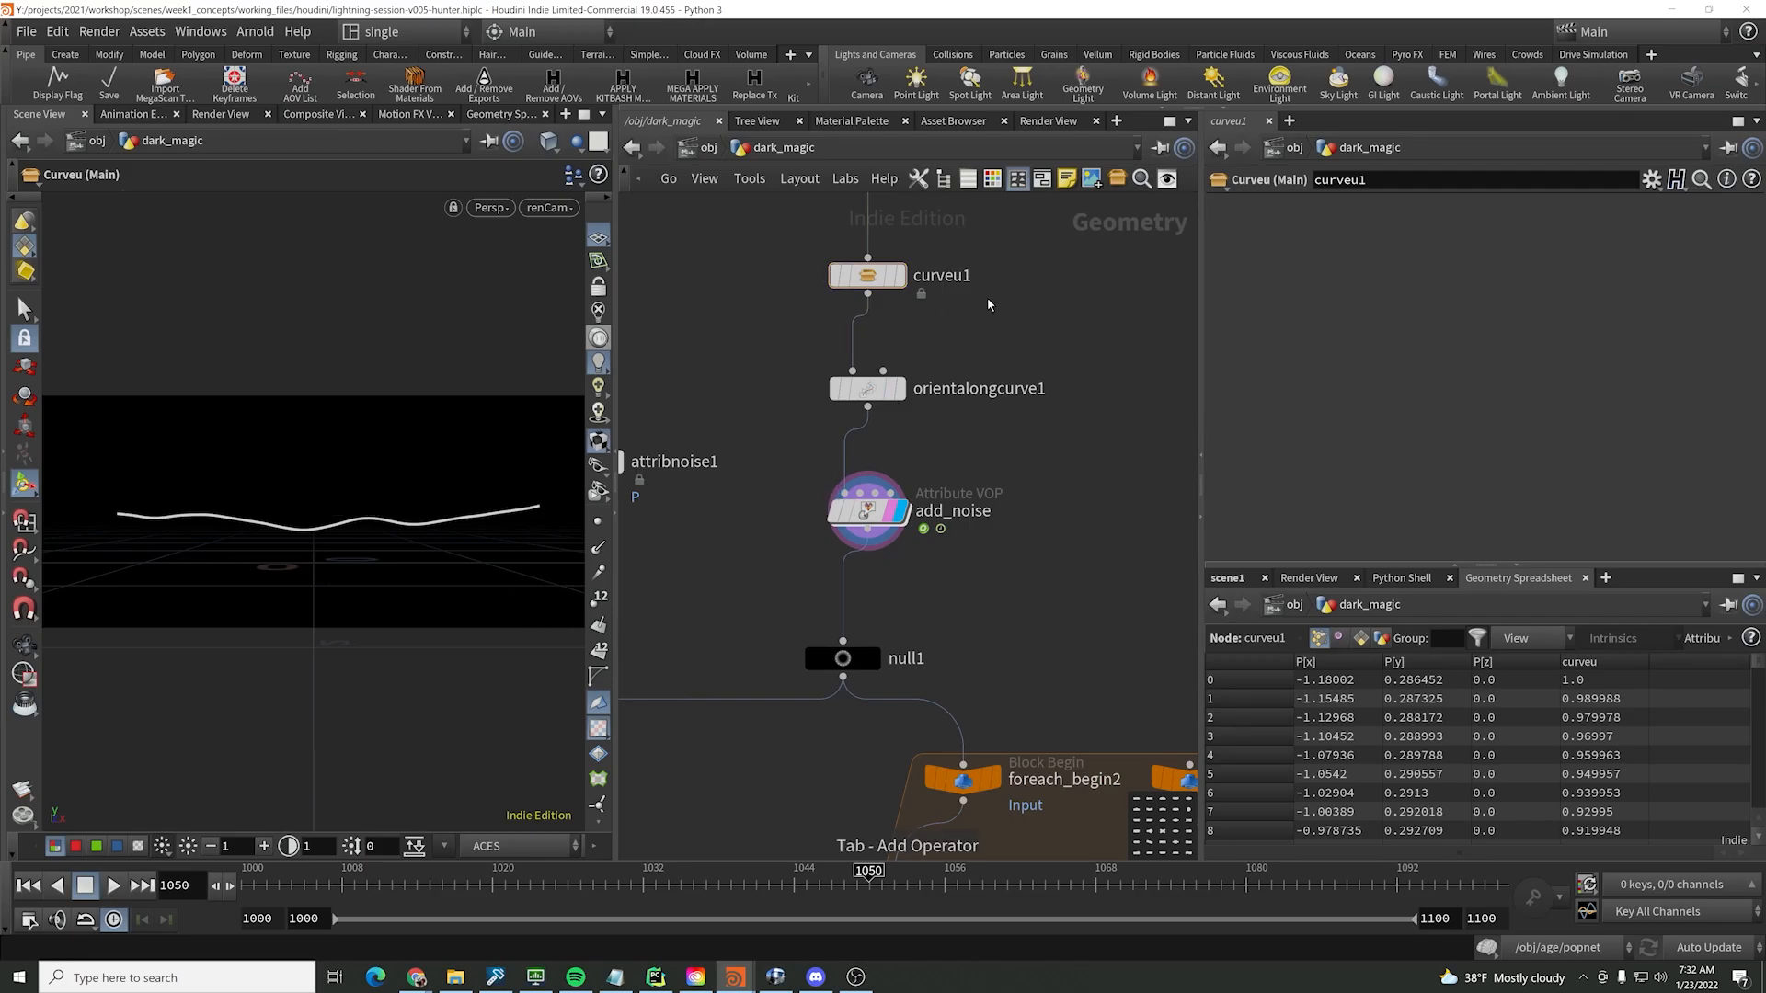
type("rever")
key("Return")
left_click(988, 300)
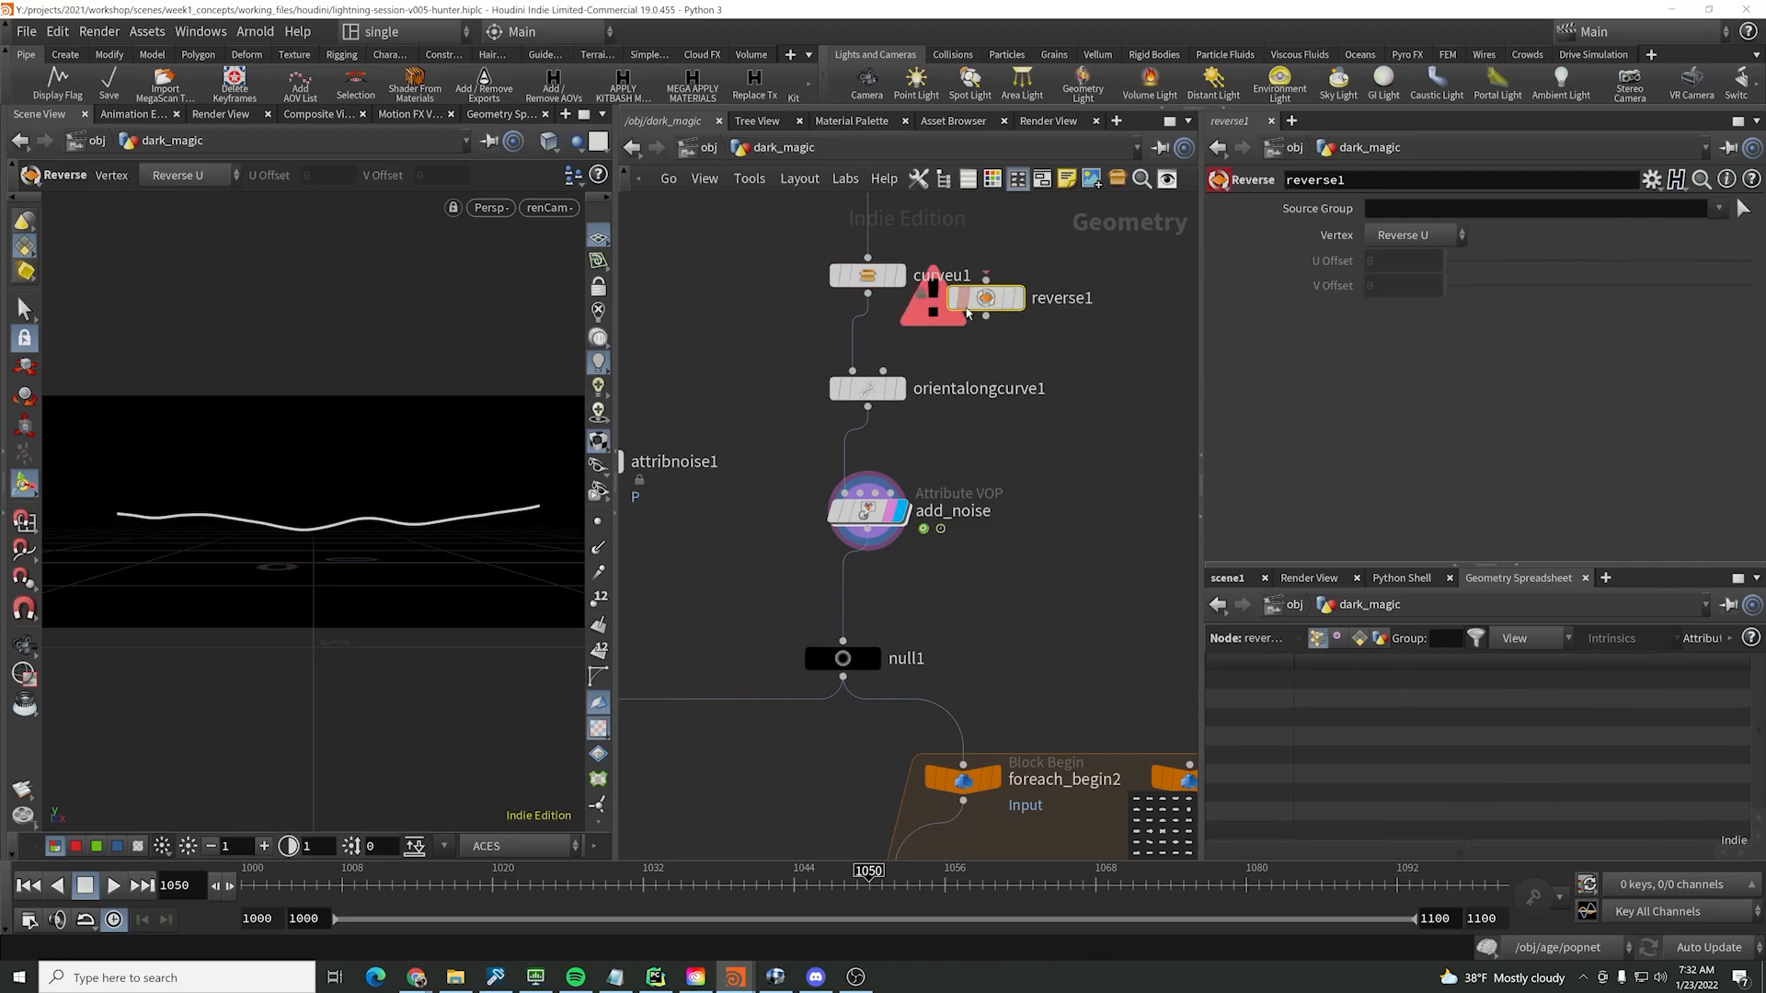
middle_click_drag(987, 300, 1028, 370)
left_click_drag(1029, 369, 909, 276)
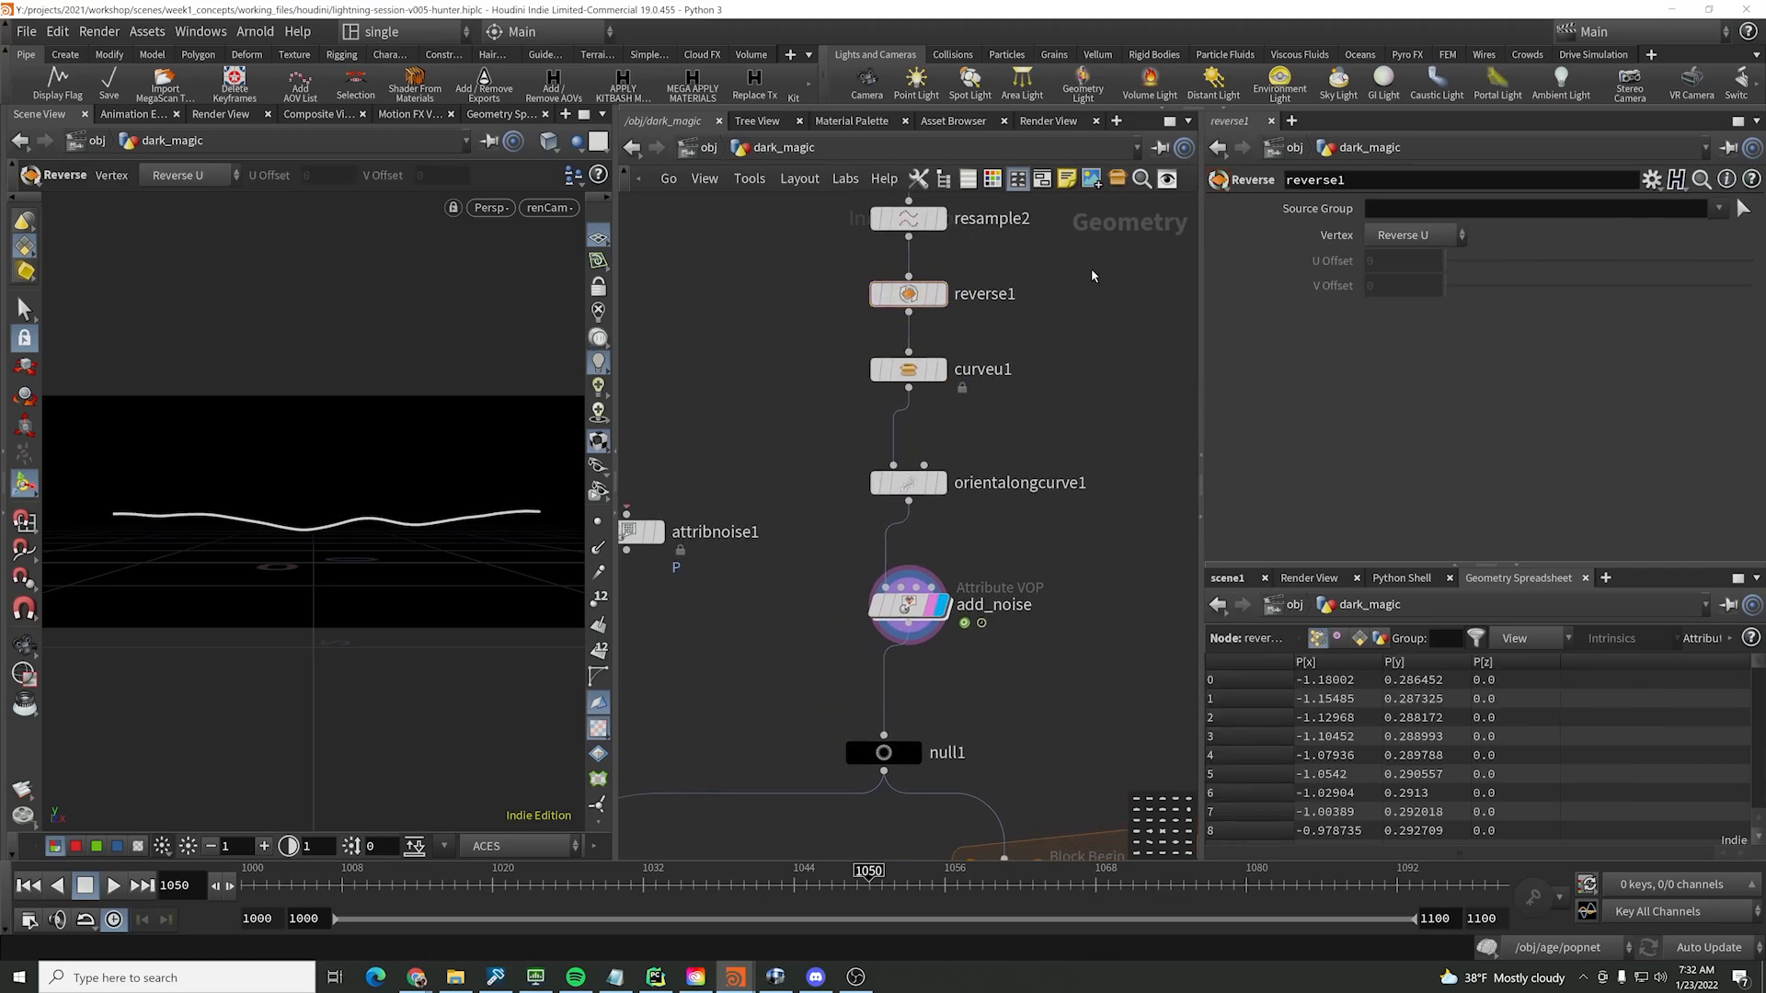
- Display reverse1 and null1 in turn, scrub to frame 1100 and play the animation to check the curve's motion
key("r")
scroll(1047, 497, "down", 3)
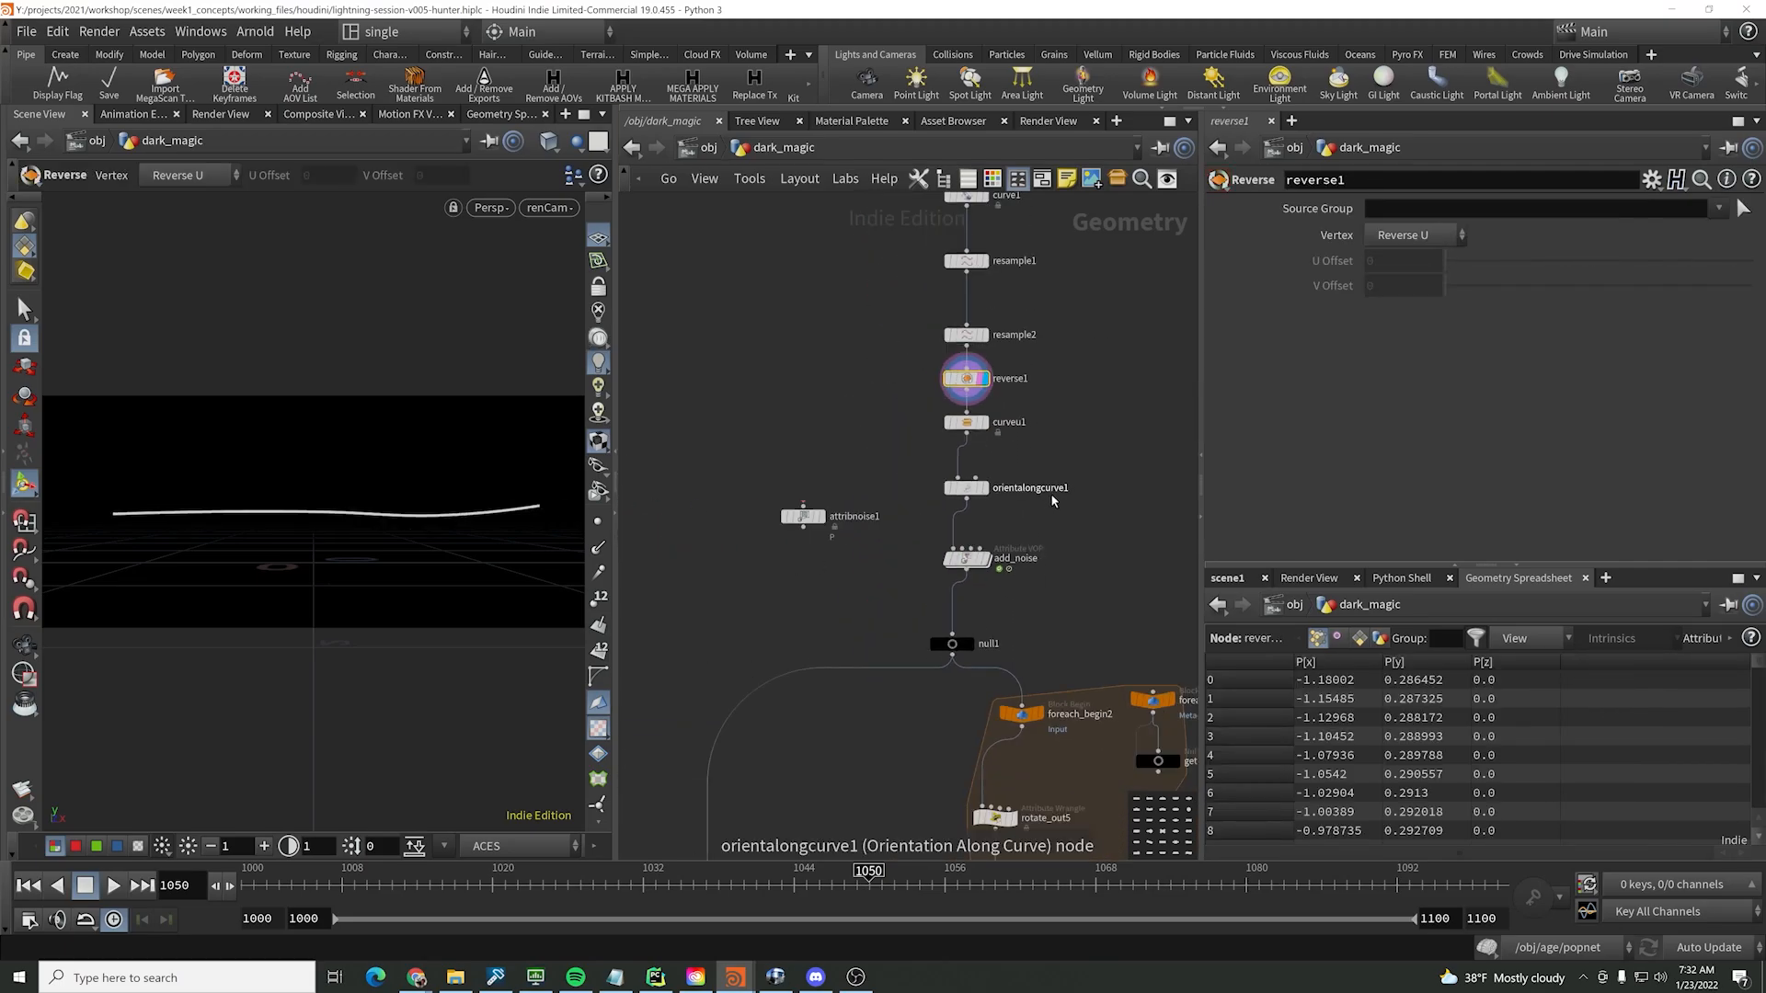
scroll(1045, 743, "up", 2)
left_click(905, 599)
key("r")
left_click_drag(336, 884, 1171, 957)
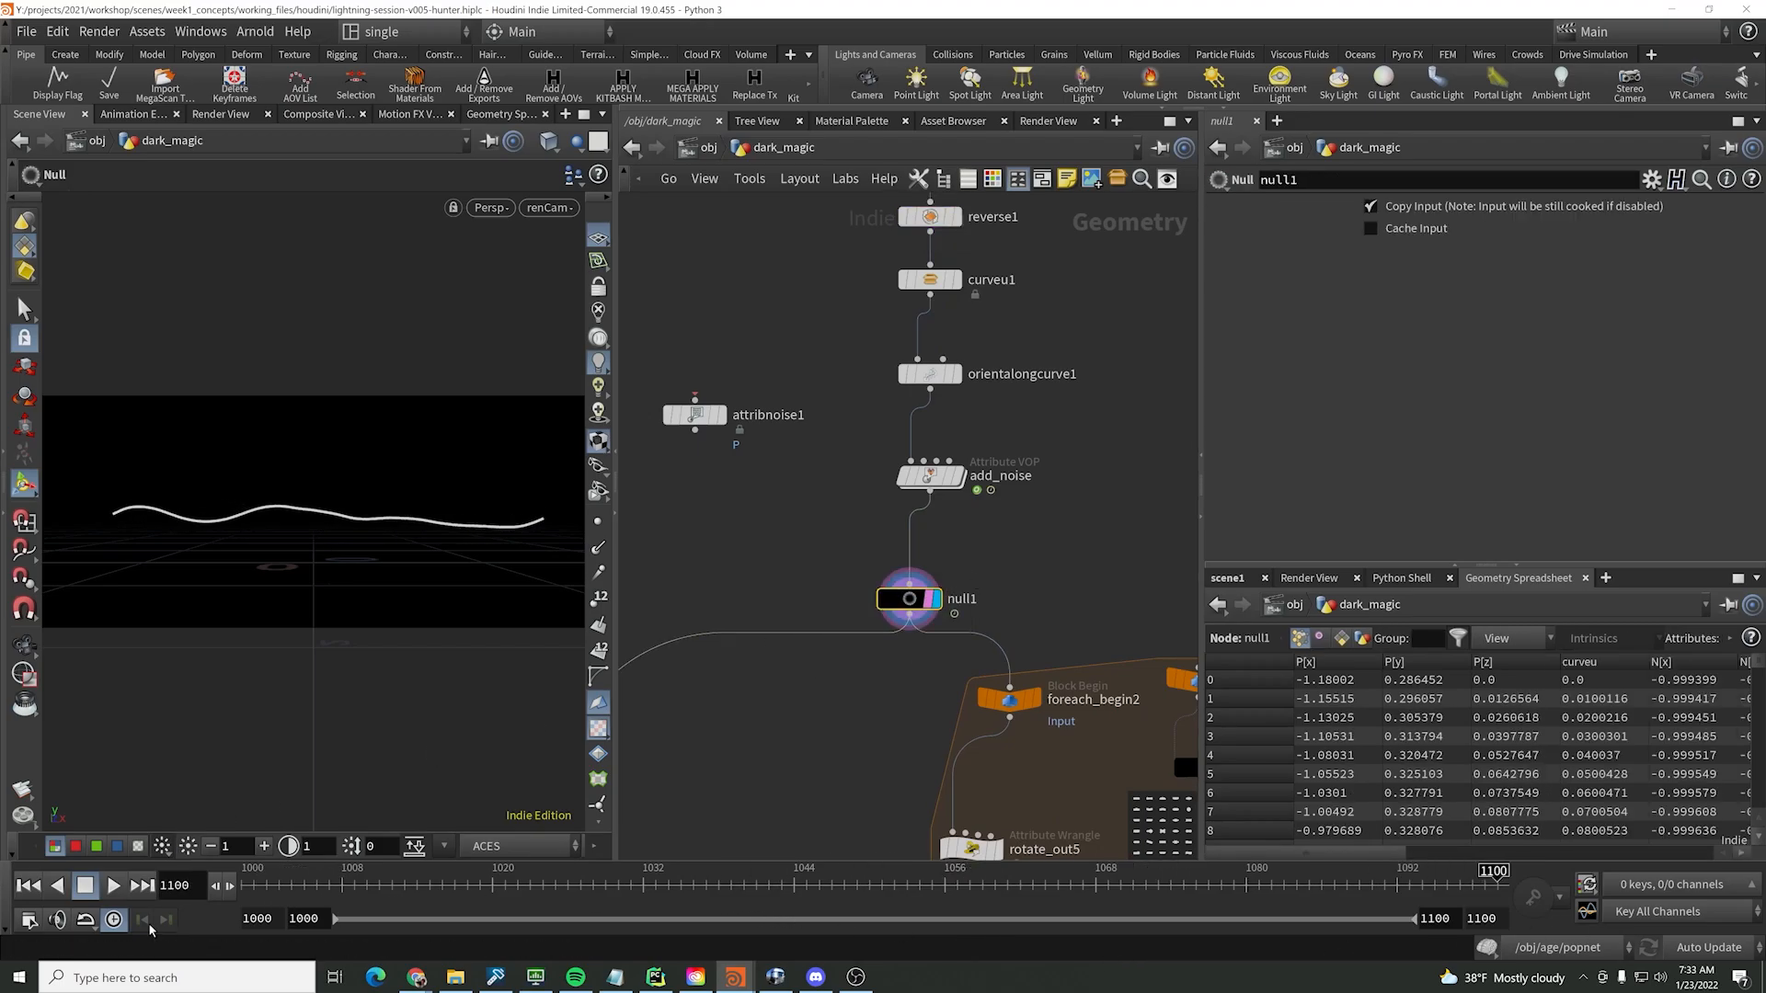
left_click(113, 885)
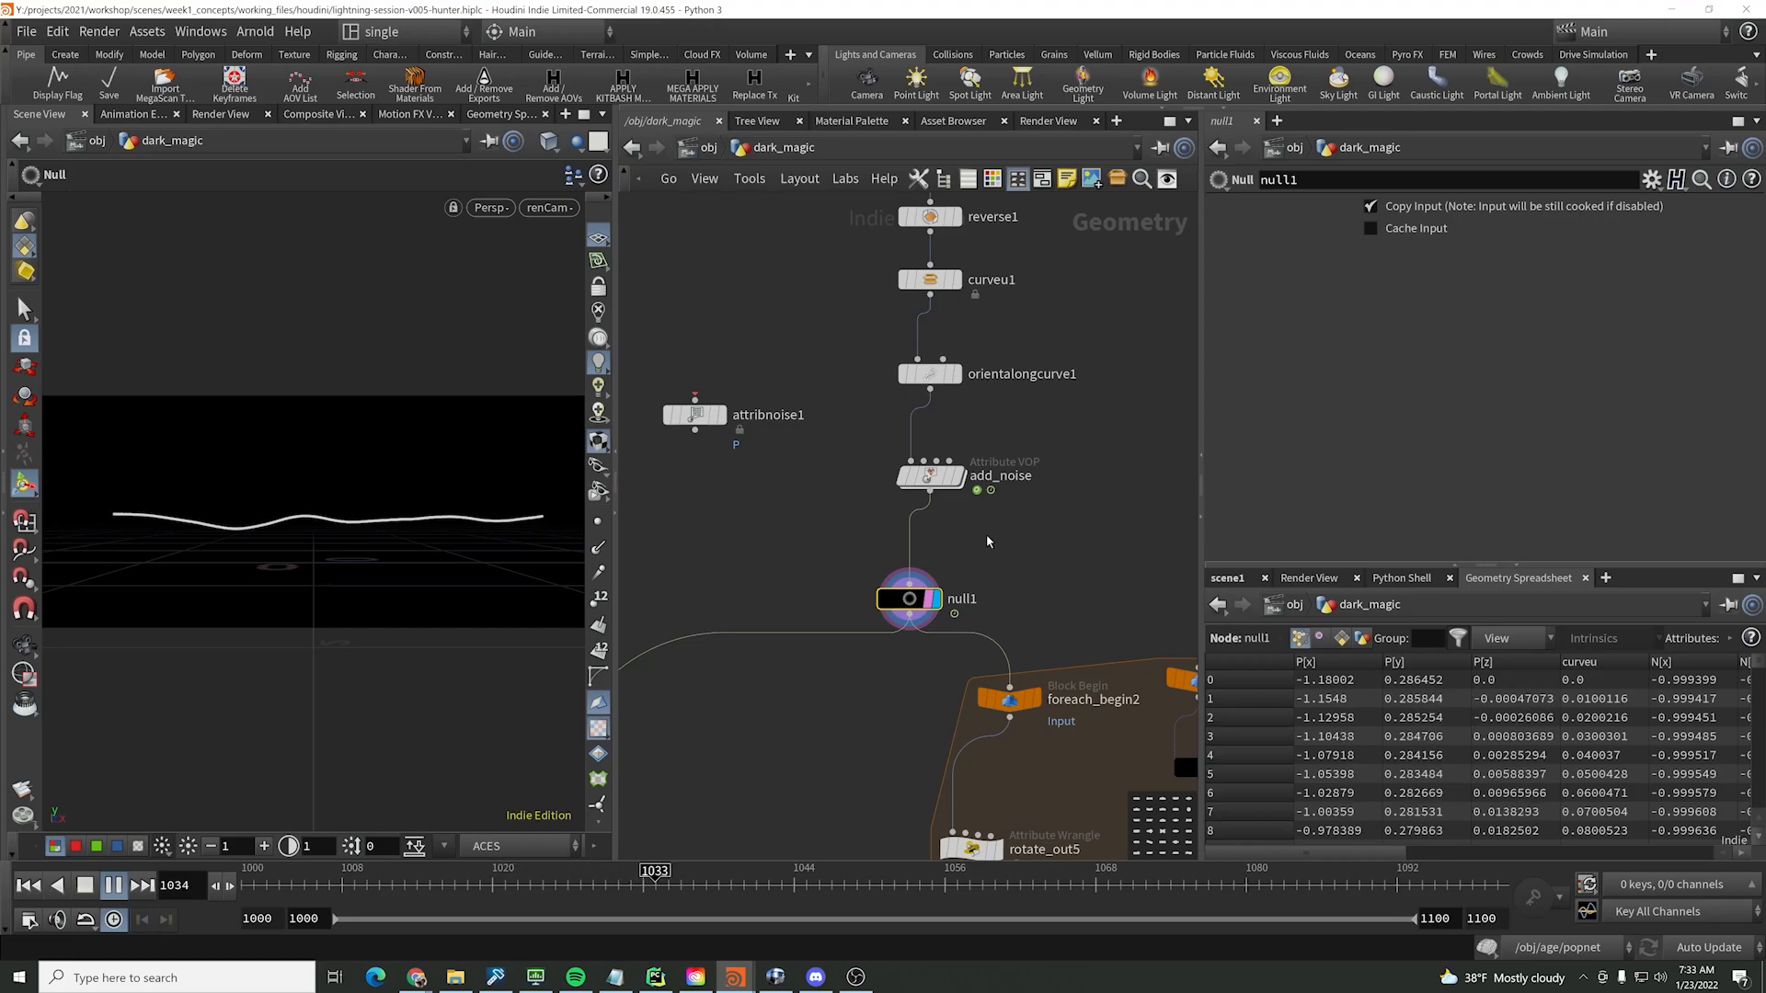
- Inside add_noise, insert a Multiply Constant node on the wire into floattovec1 and set its multiplier to 2
left_click_drag(1021, 536, 876, 448)
double_click(947, 476)
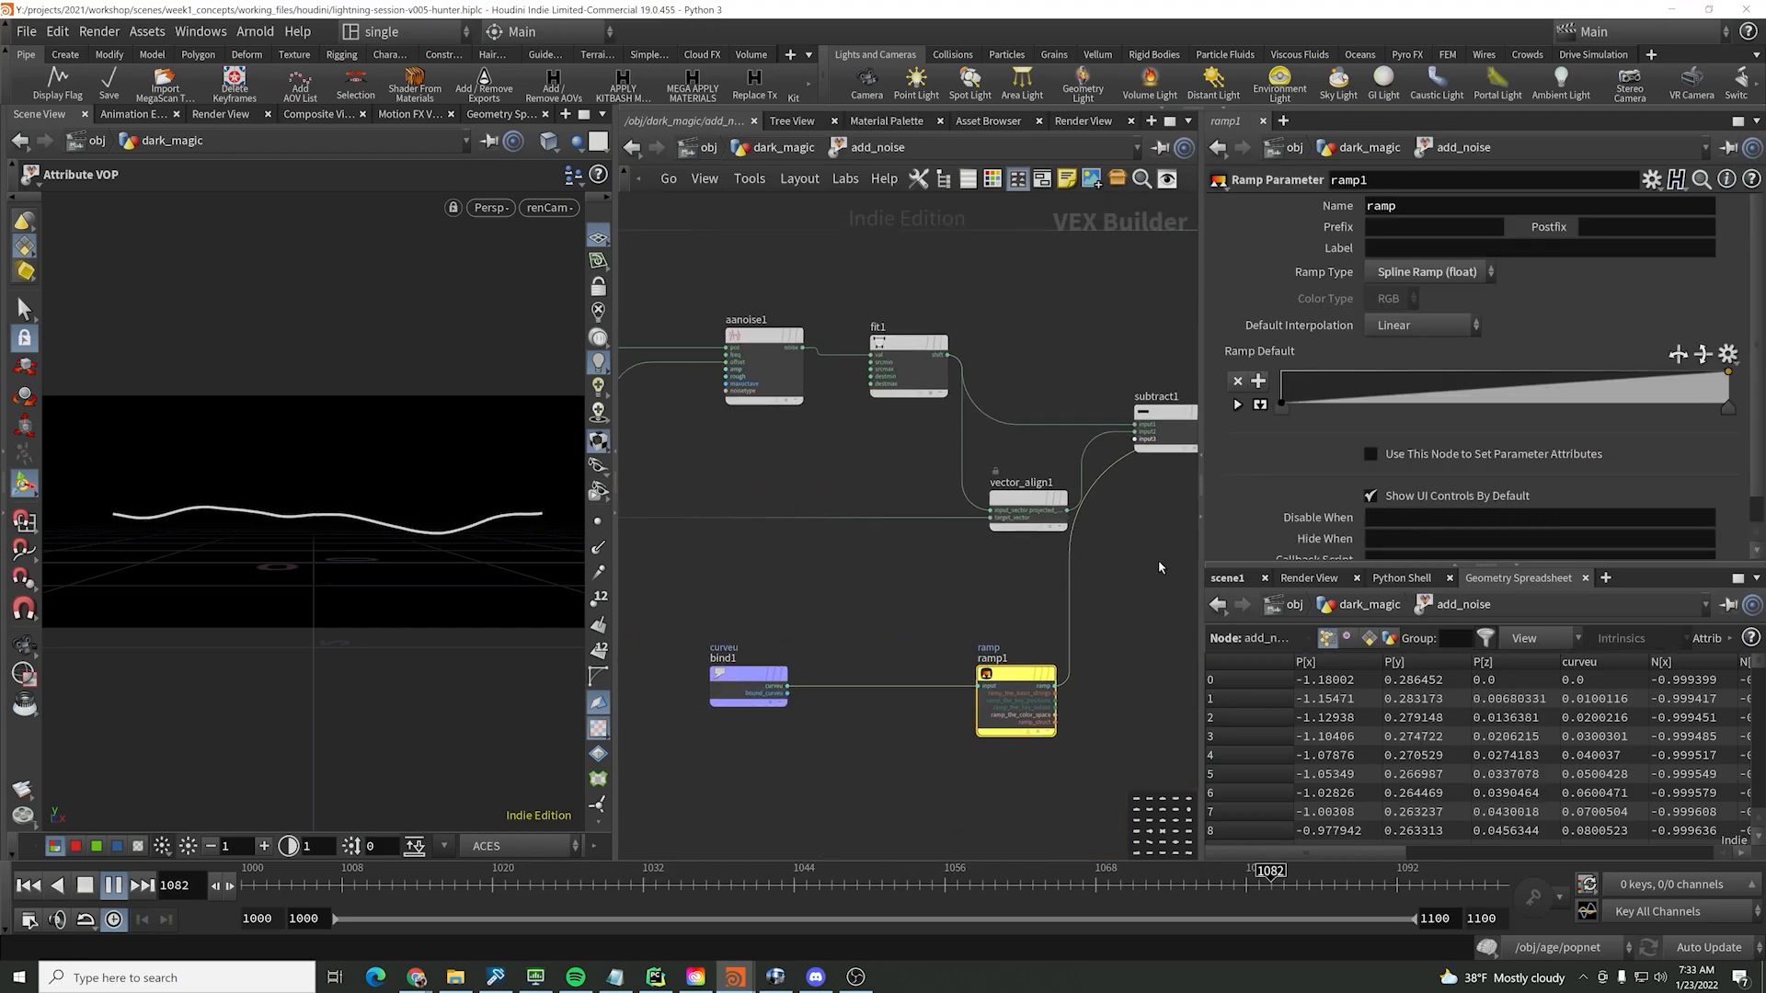
key("Tab")
type("mult")
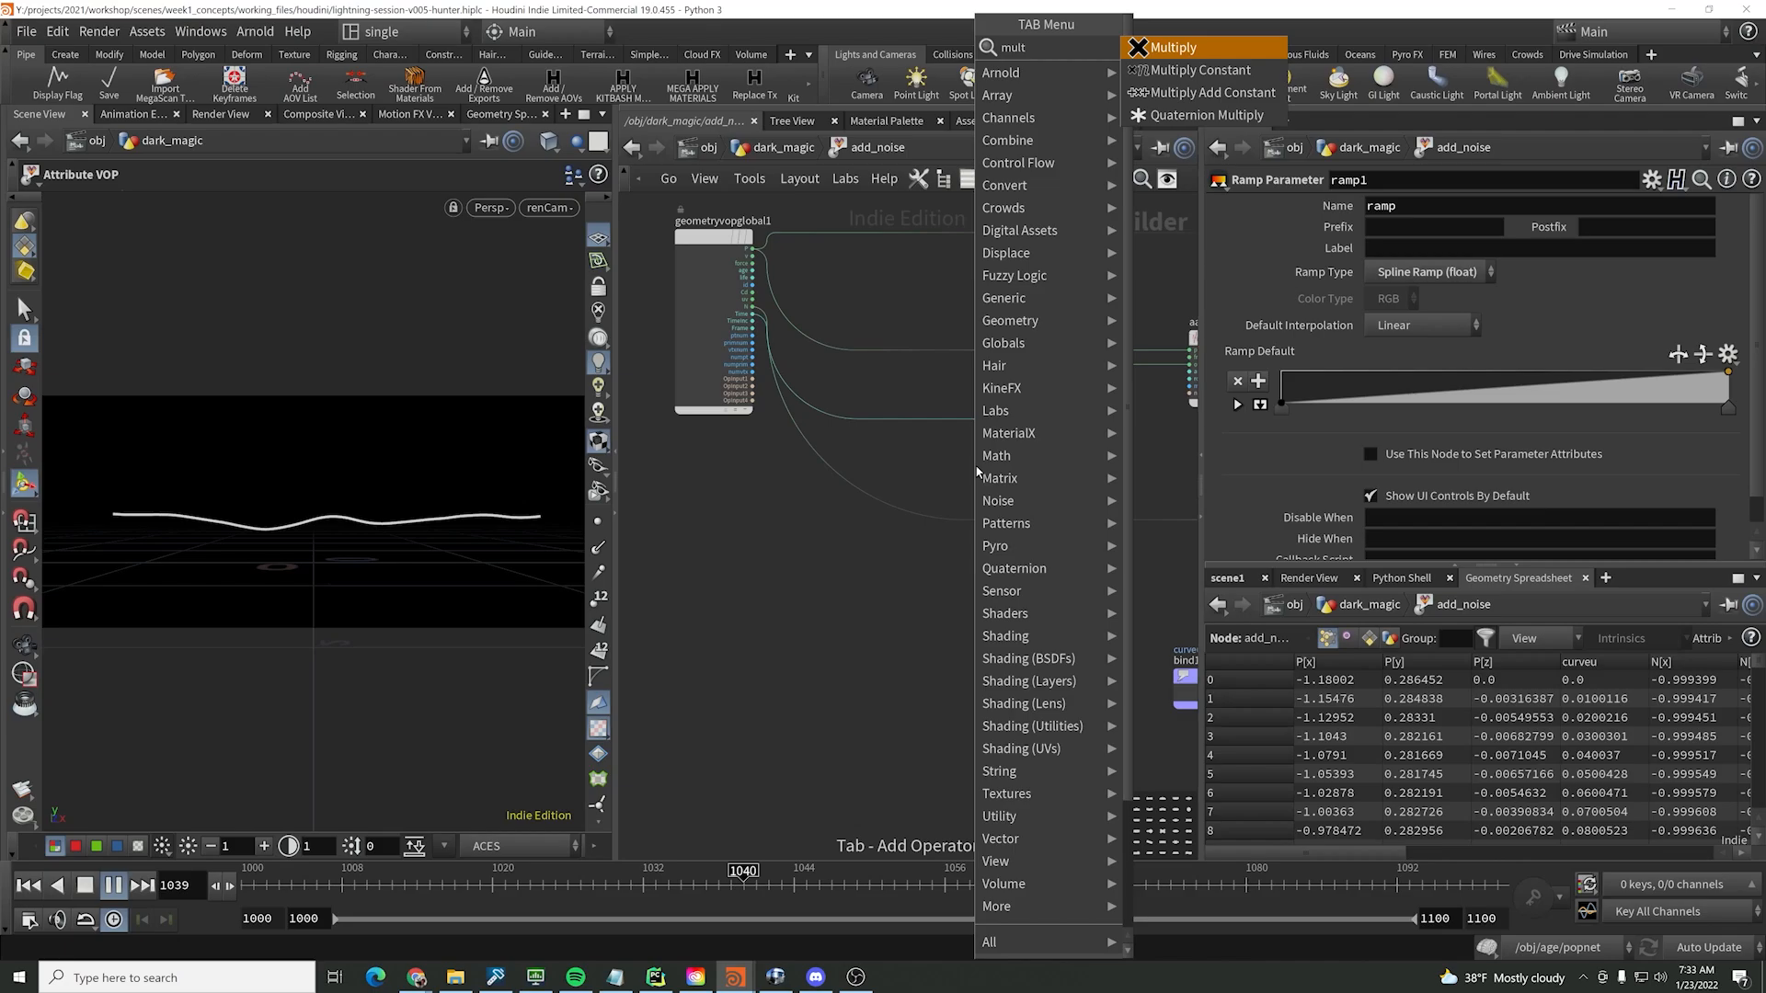
key("Return")
left_click(977, 471)
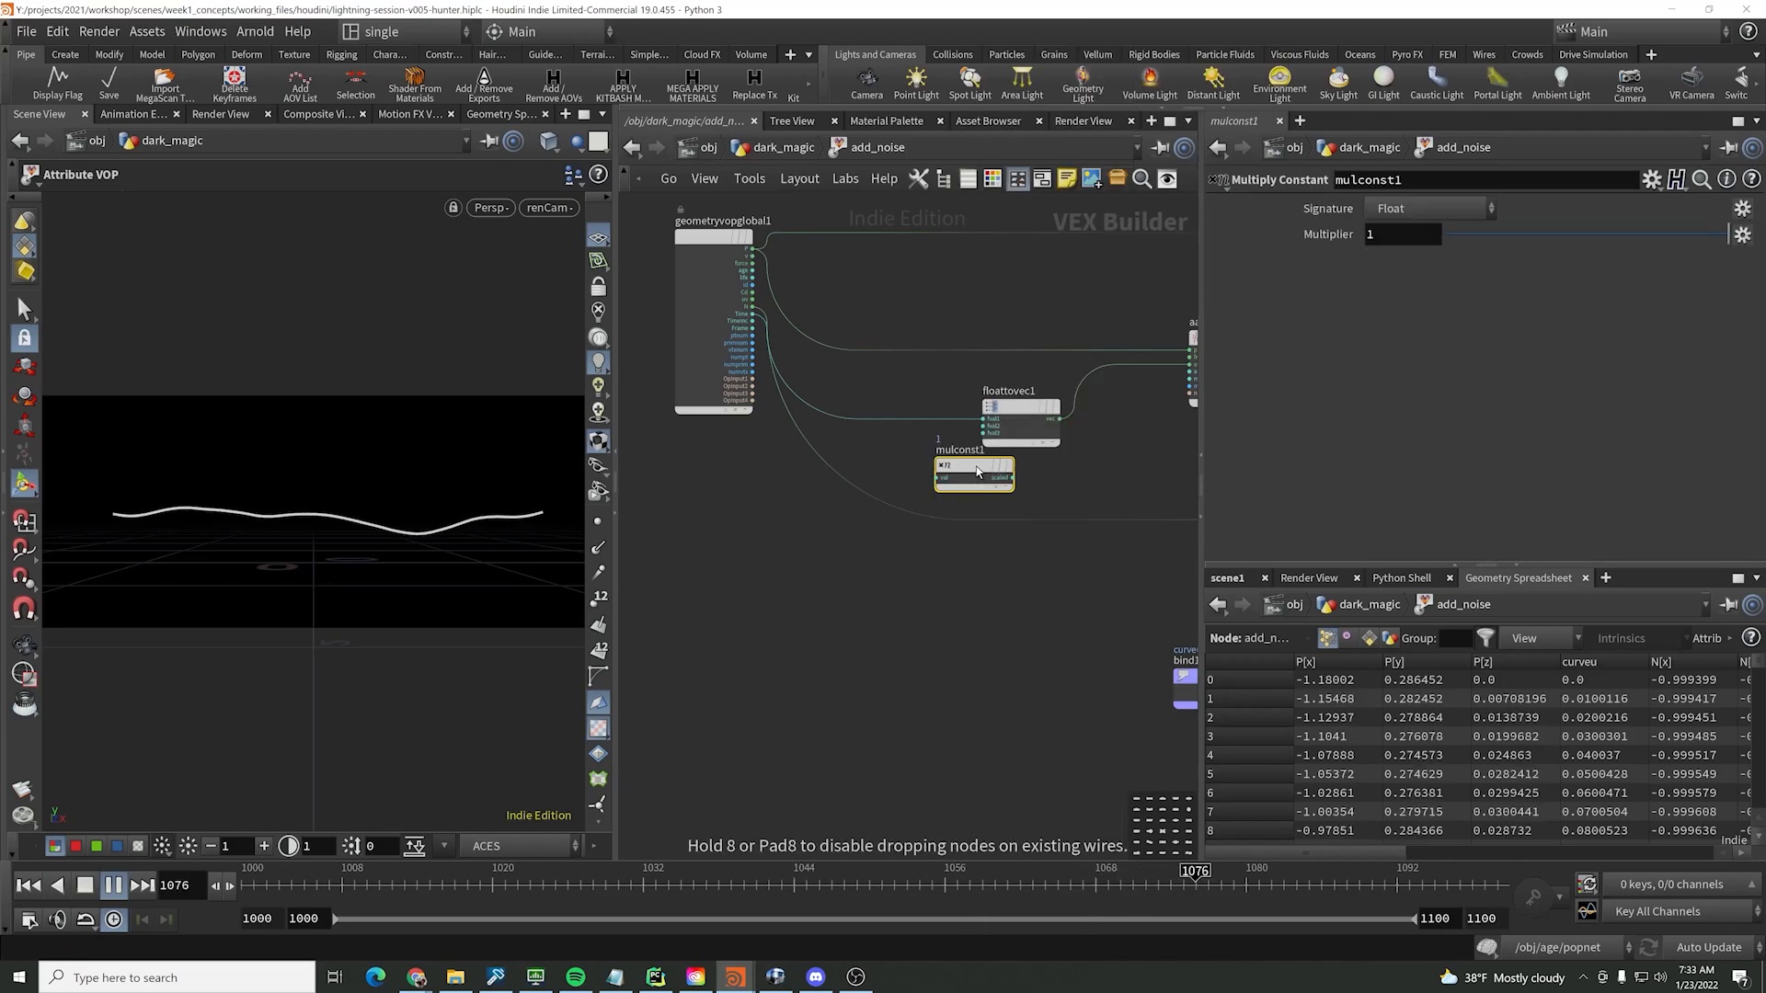
left_click_drag(976, 471, 920, 418)
double_click(1400, 233)
type("2")
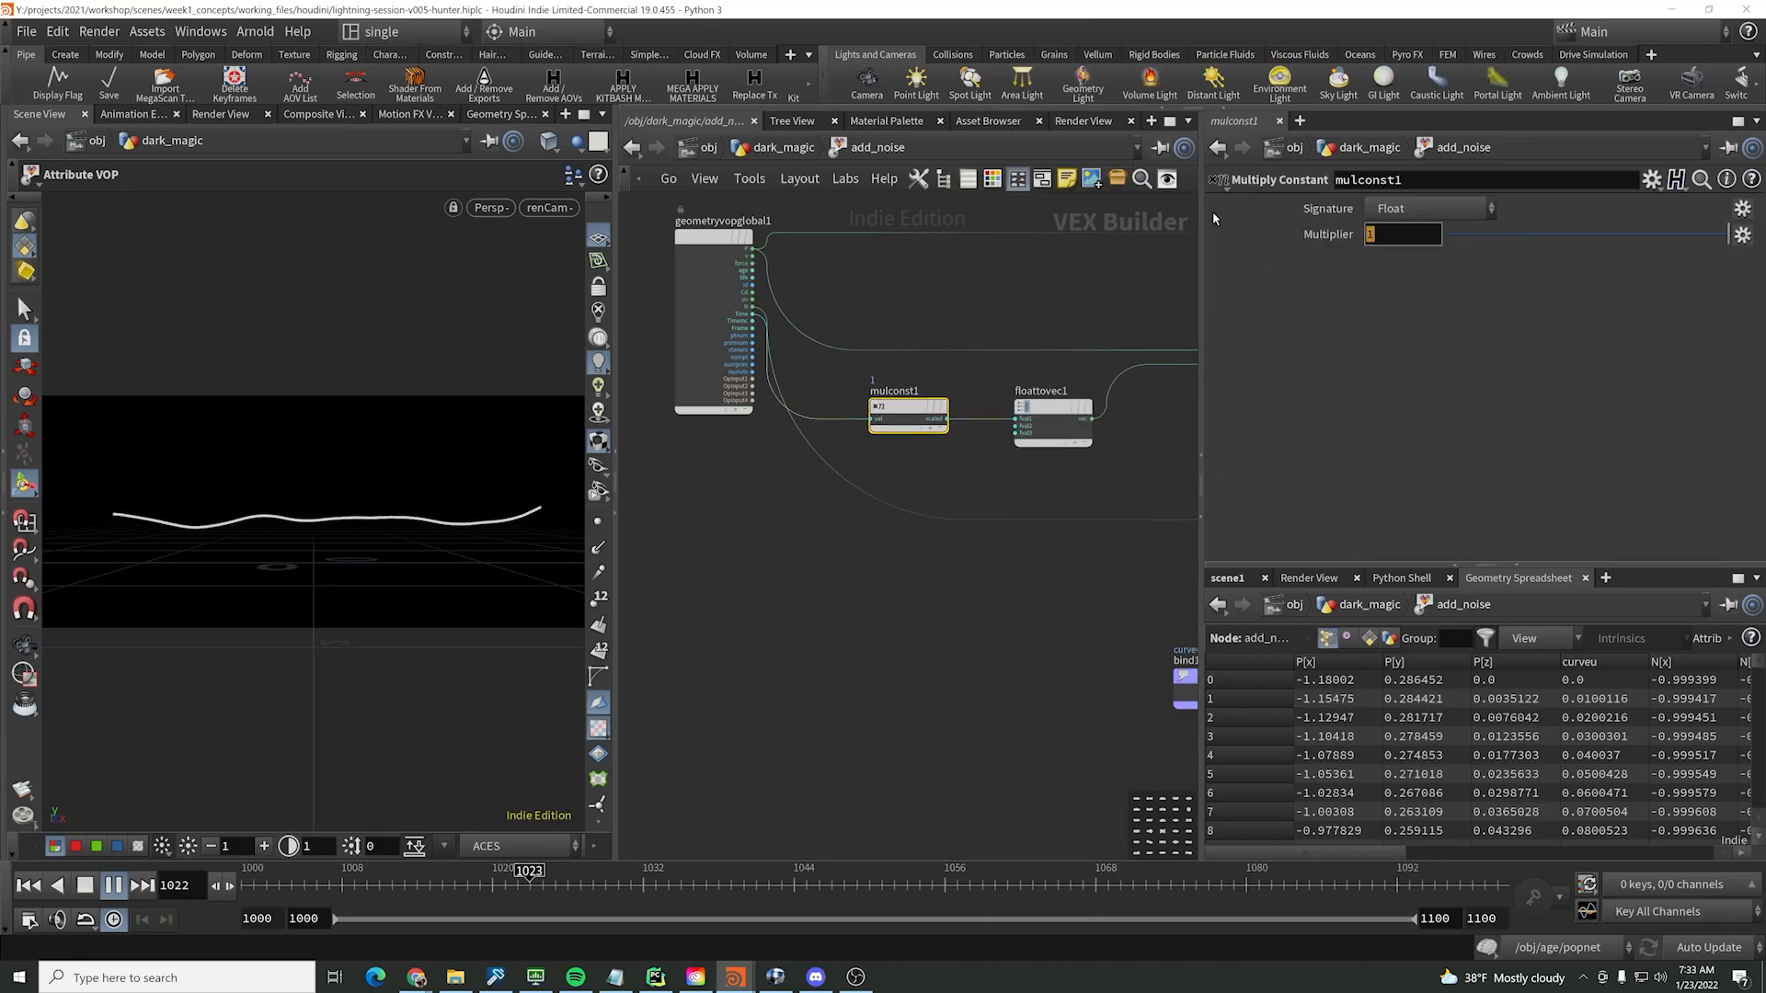
key("Return")
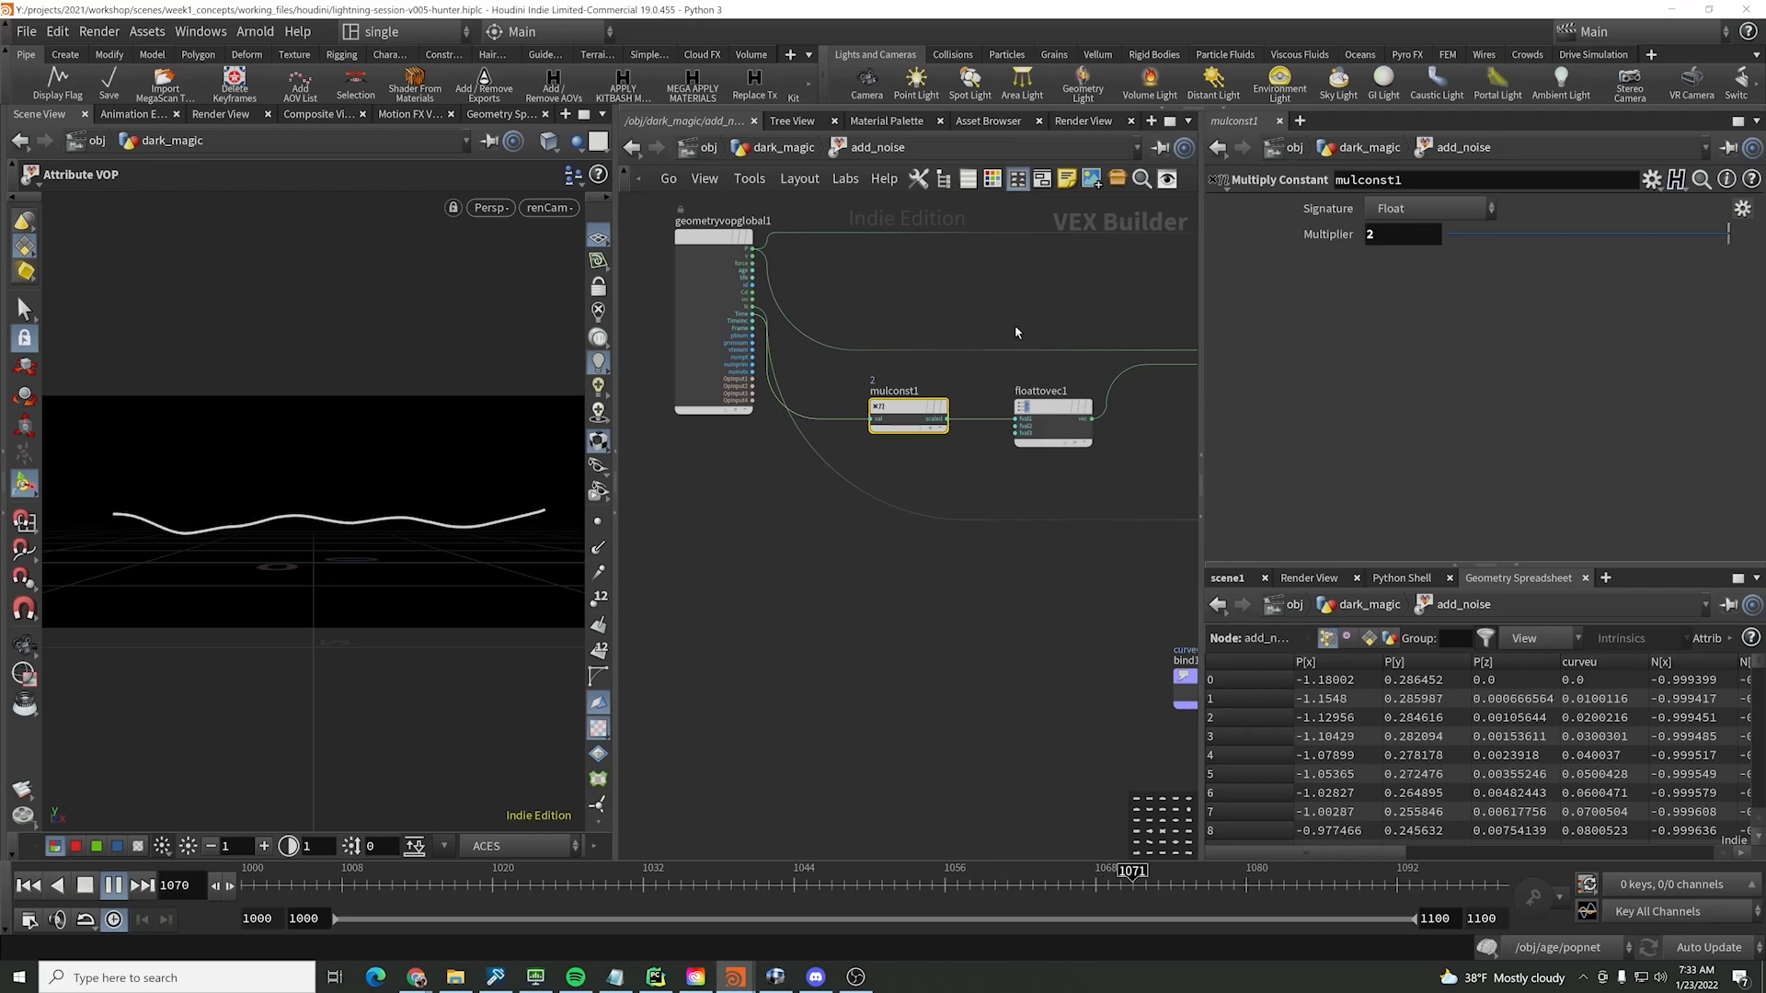
- Set the 3D frequency of the aanoise1 node to 1.2
middle_click_drag(1013, 324, 846, 329)
left_click(1026, 349)
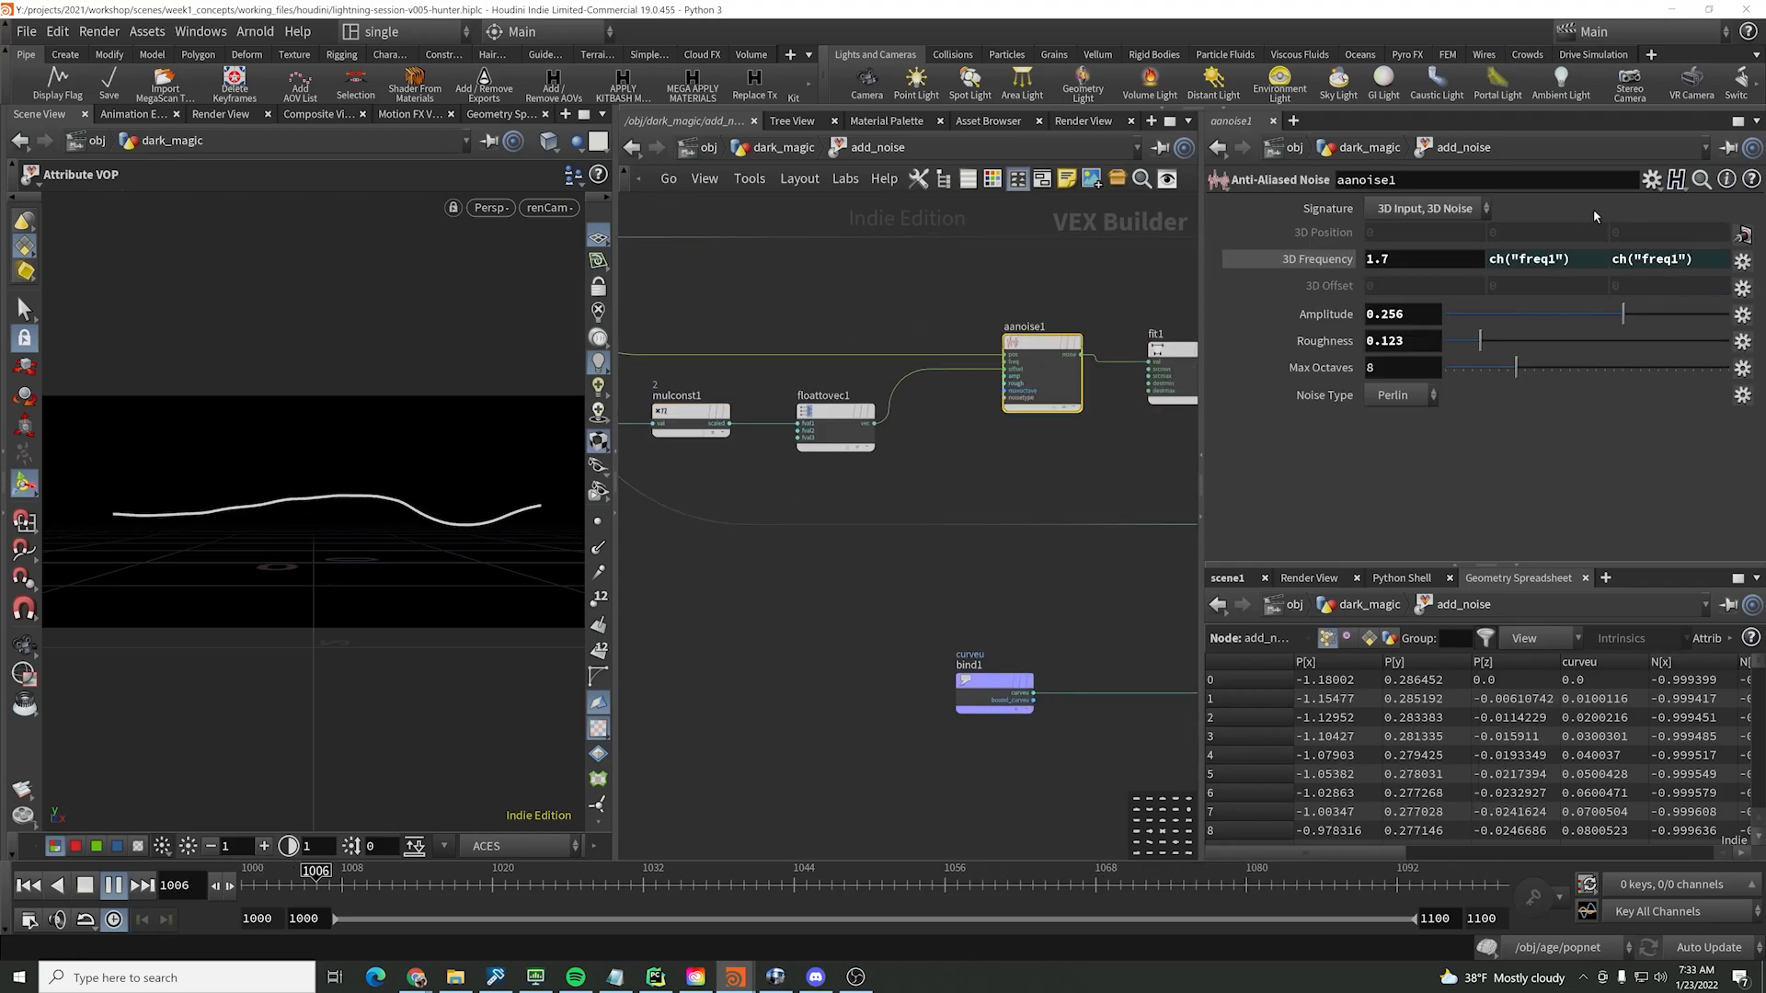
left_click(1421, 263)
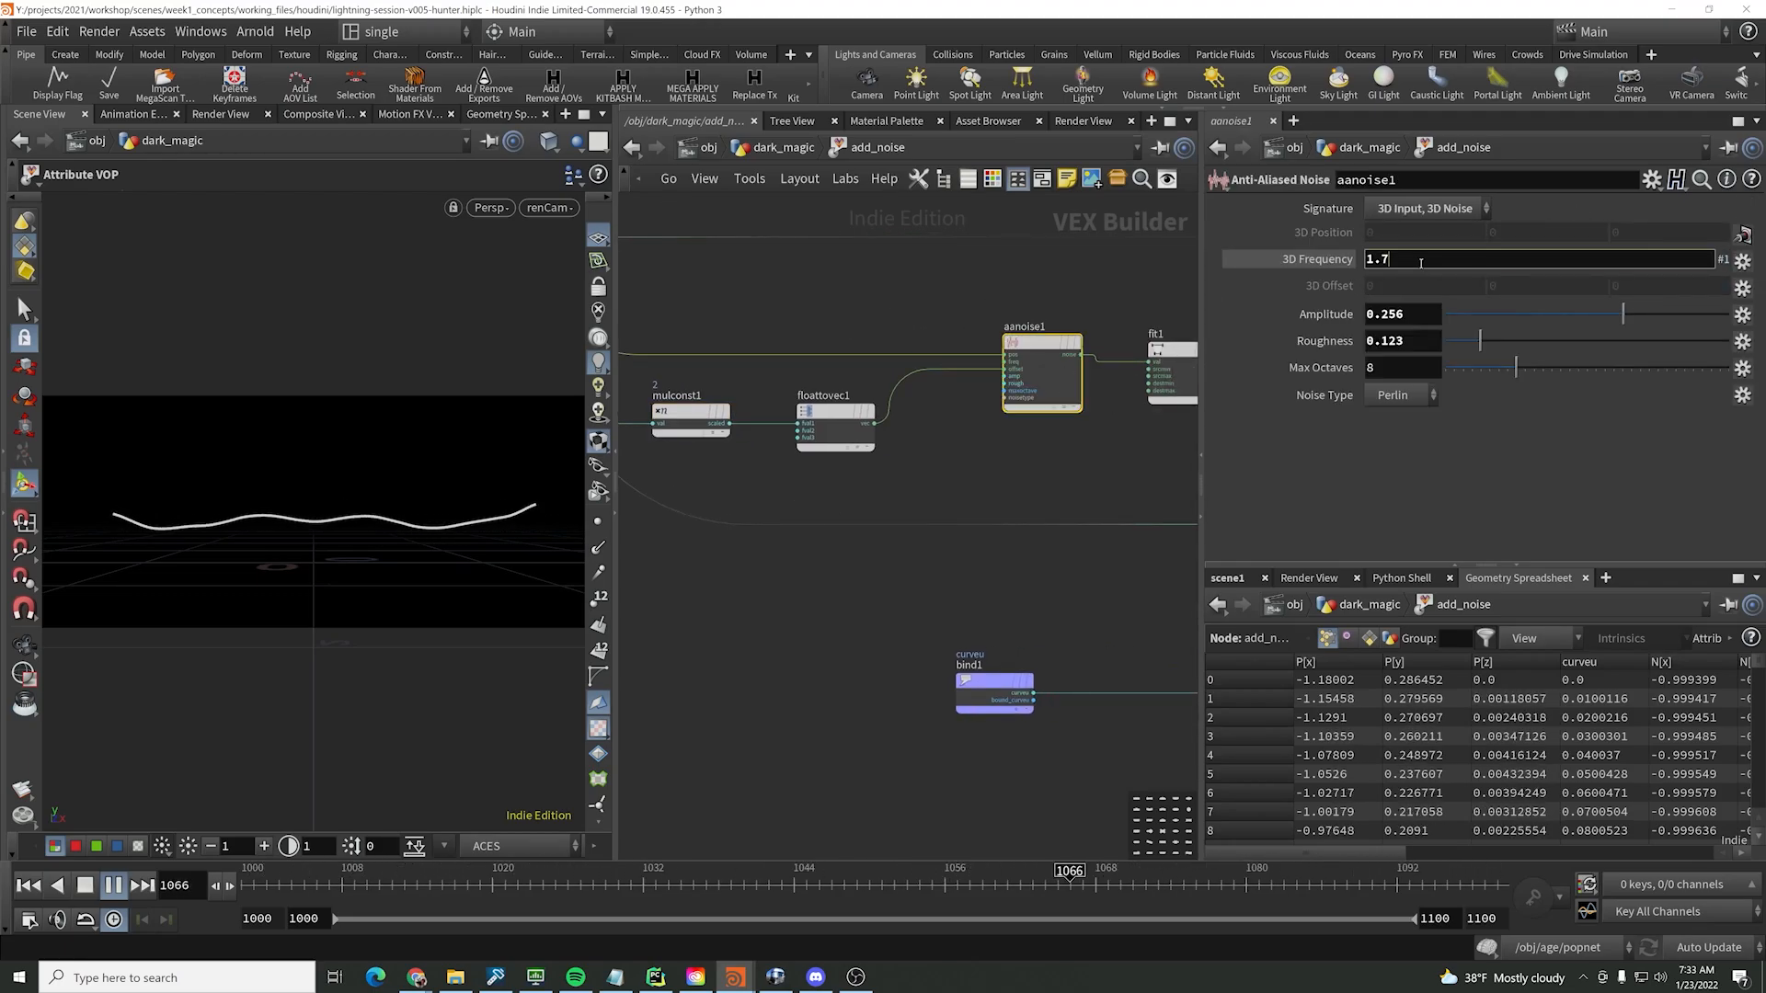
key("BackSpace")
type("2")
key("Return")
- Return to the dark_magic network and display null1, foreach_end2 and merge1 in turn to check the animated strands
left_click(780, 300)
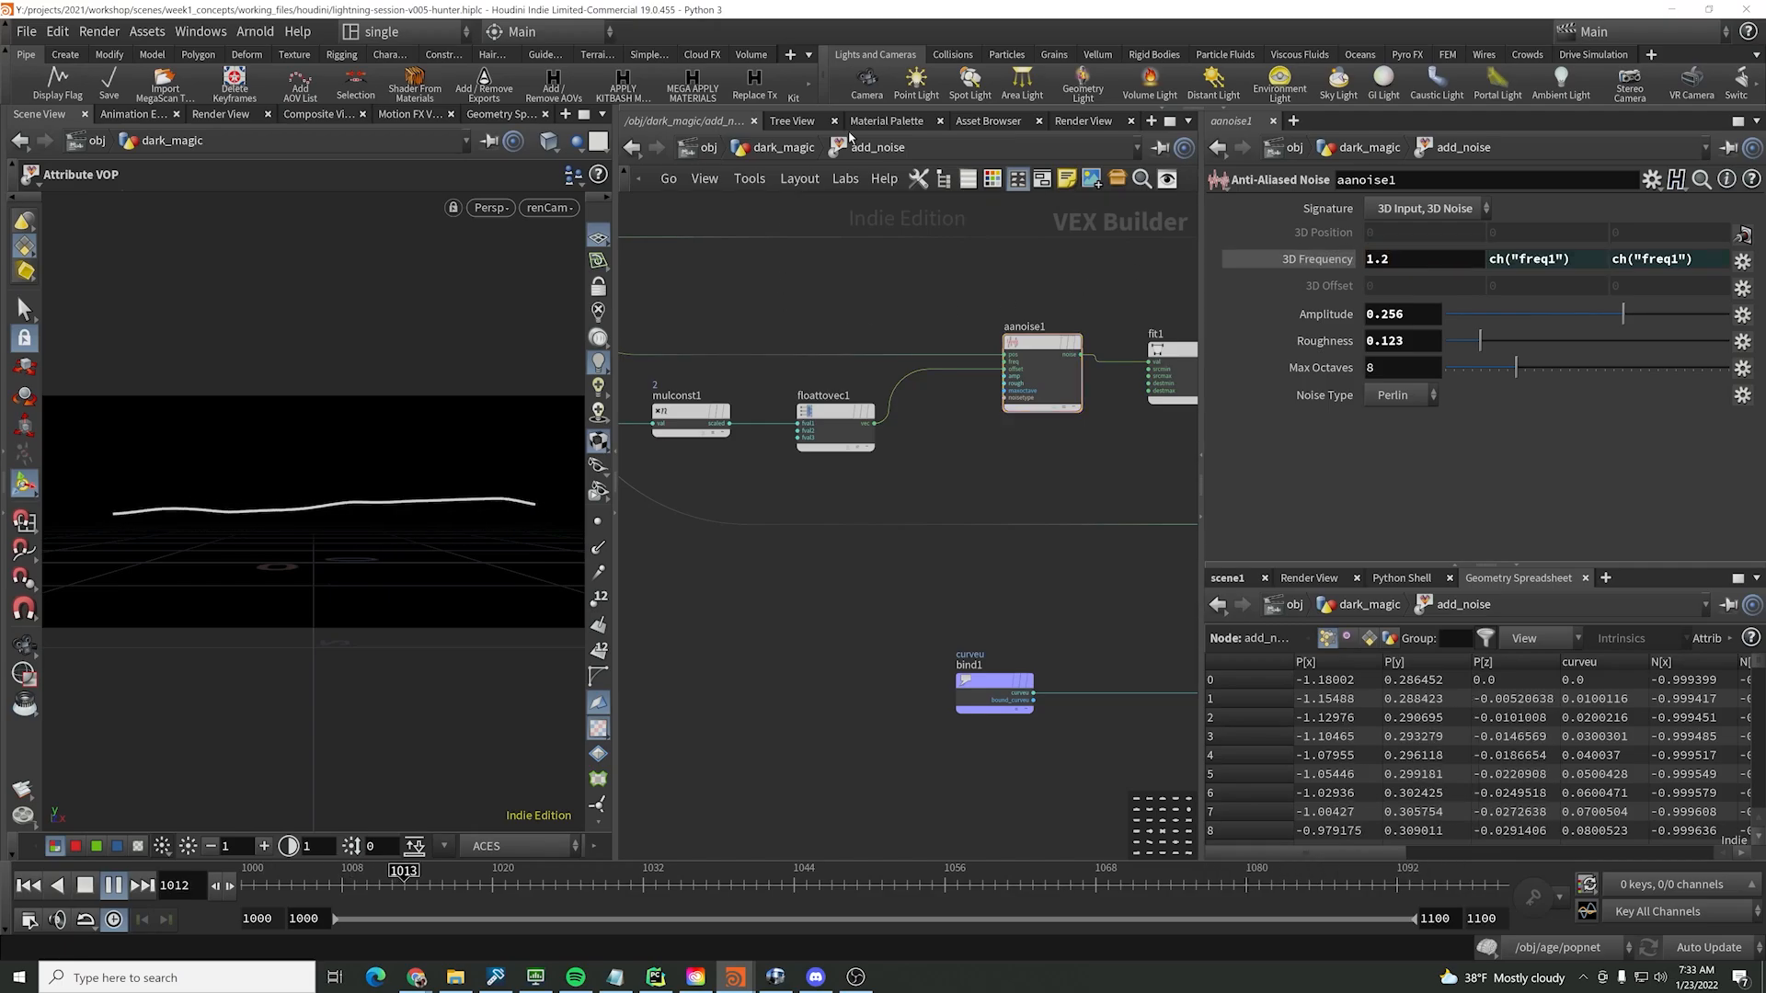
key("u")
middle_click_drag(1048, 430, 1013, 245)
left_click(883, 414)
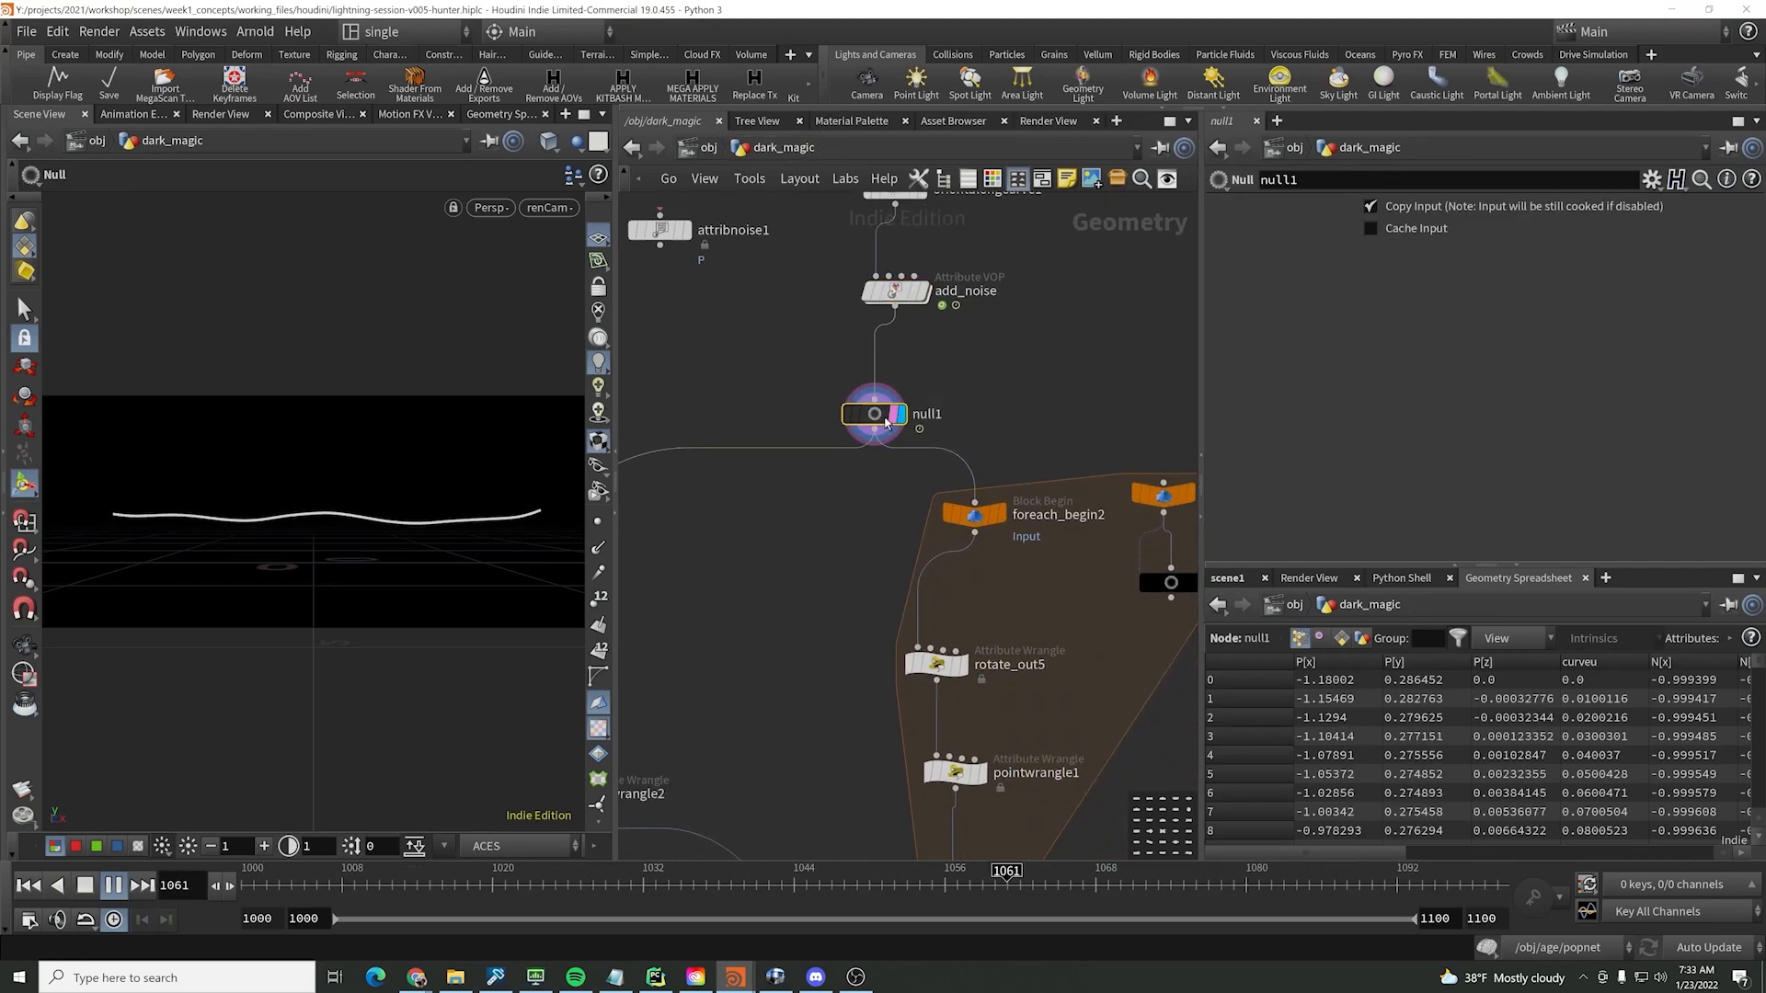
left_click_drag(885, 414, 907, 412)
scroll(1049, 398, "down", 3)
middle_click_drag(1048, 398, 1011, 224)
left_click(962, 513)
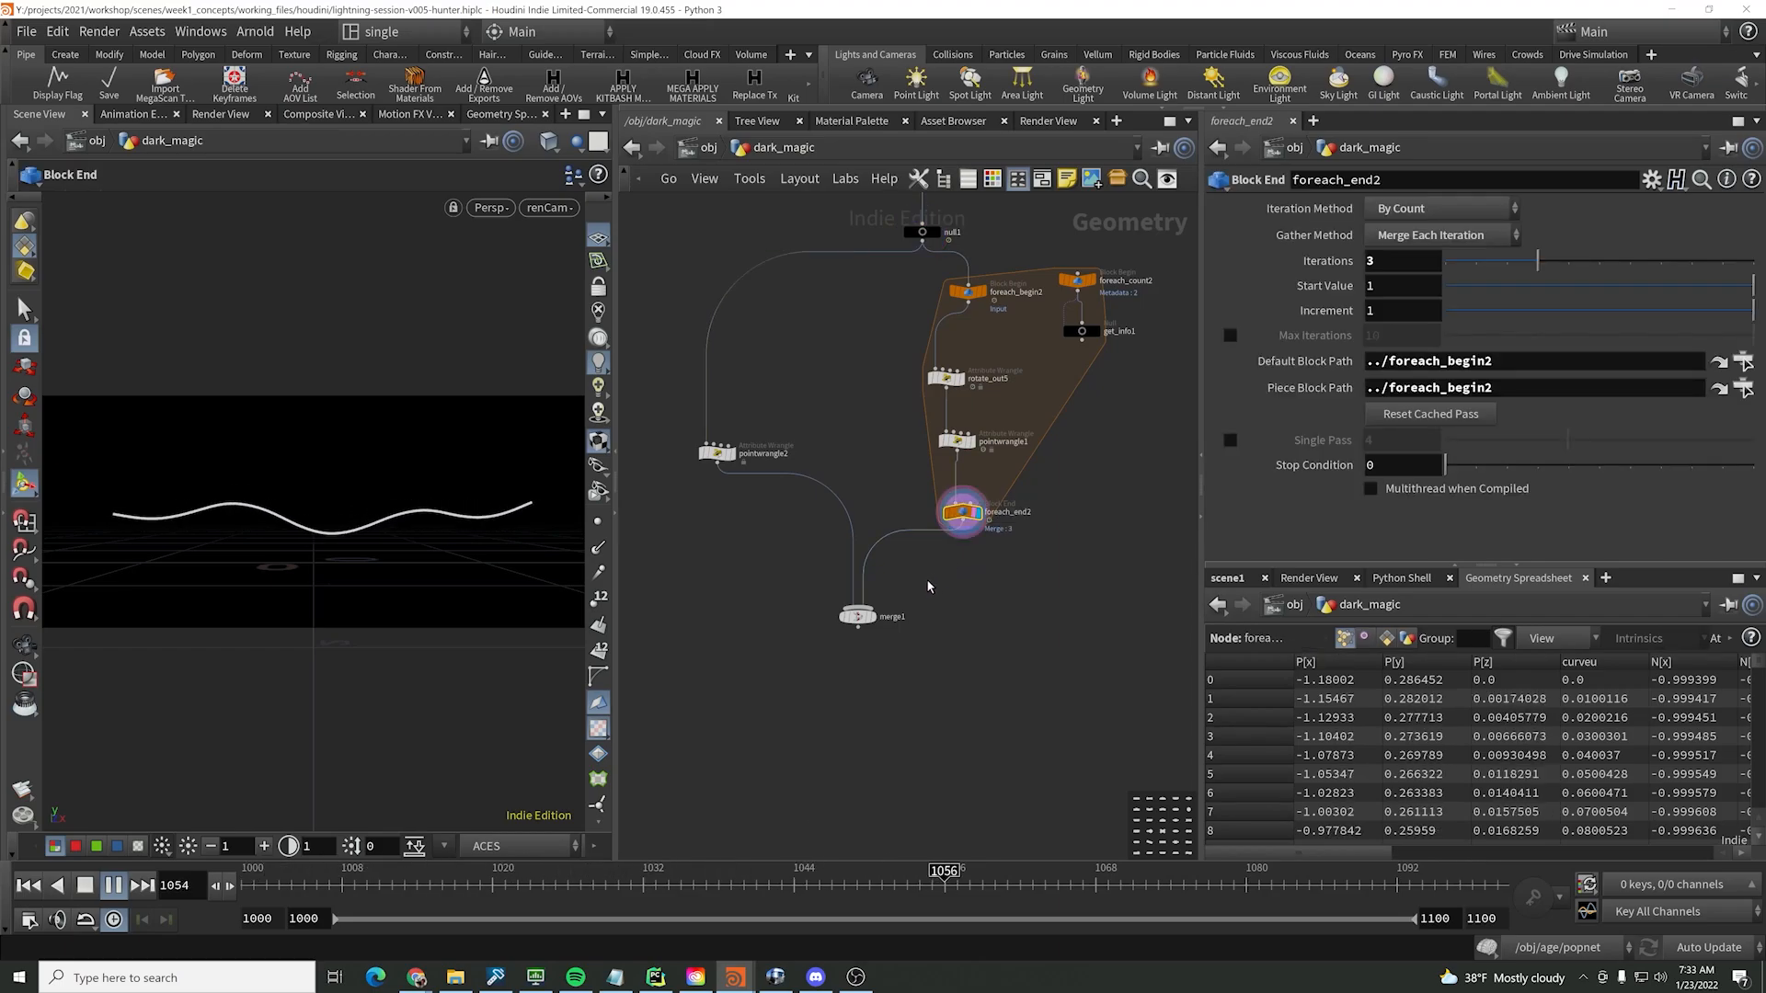
left_click(857, 616)
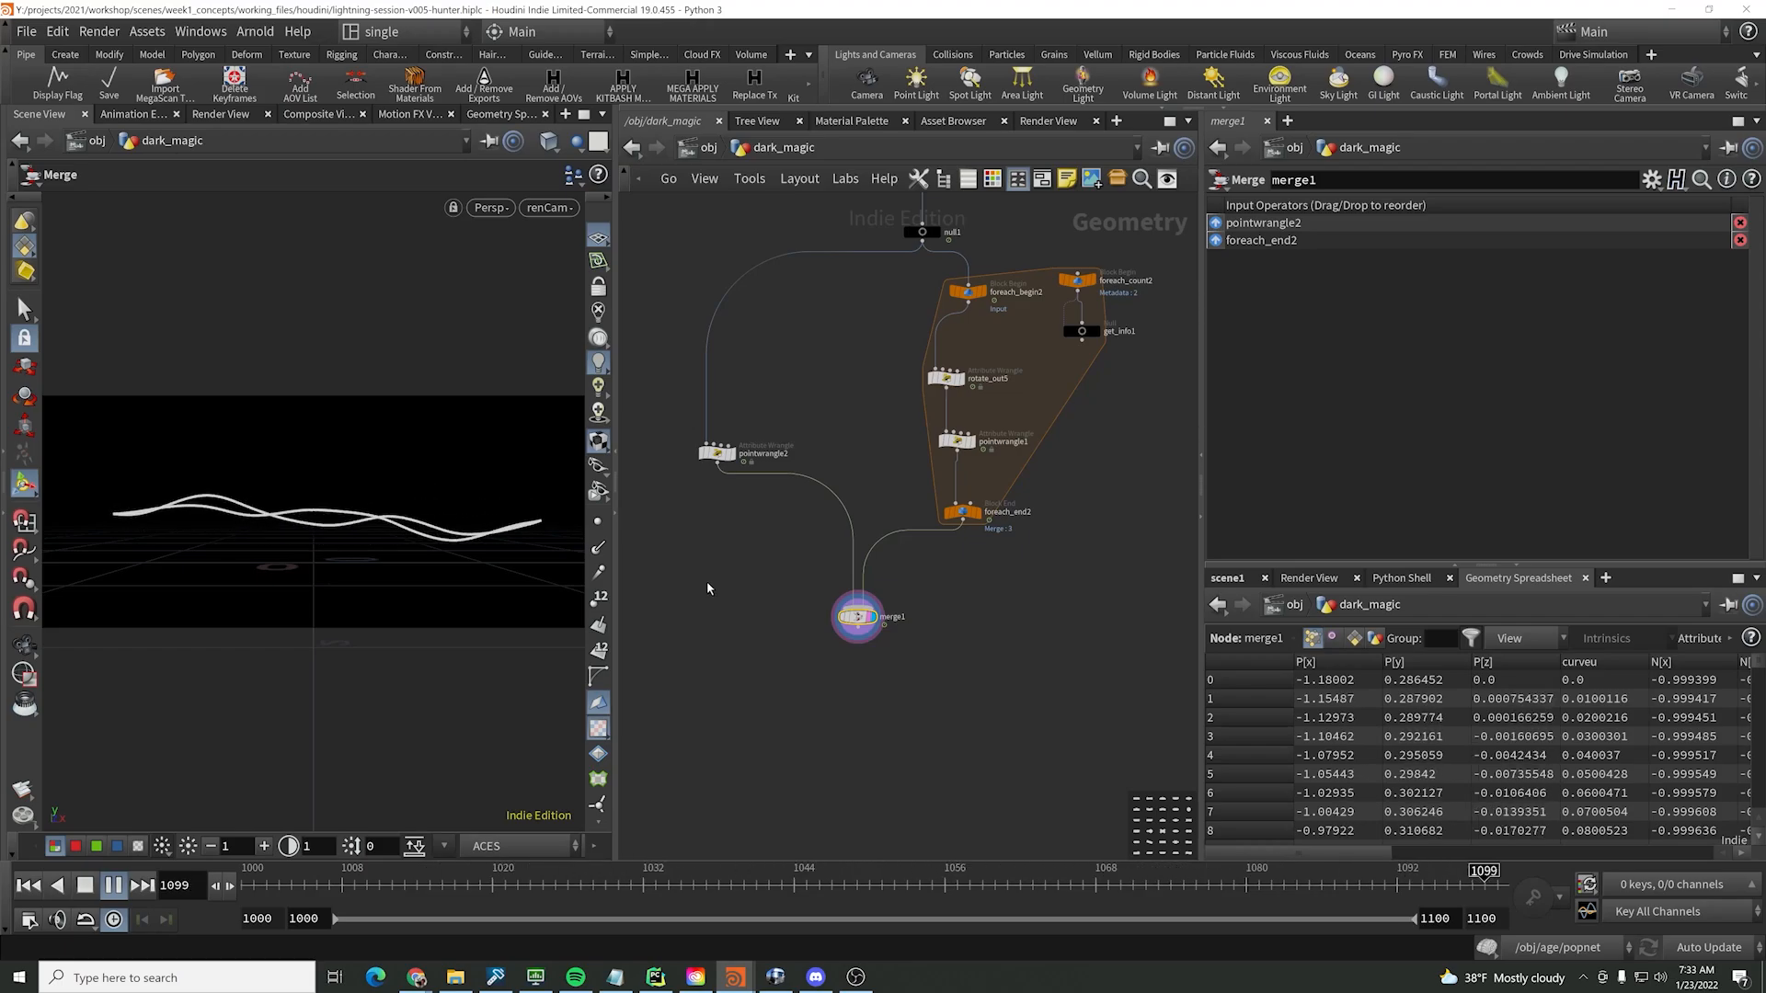
middle_click_drag(895, 389, 814, 394)
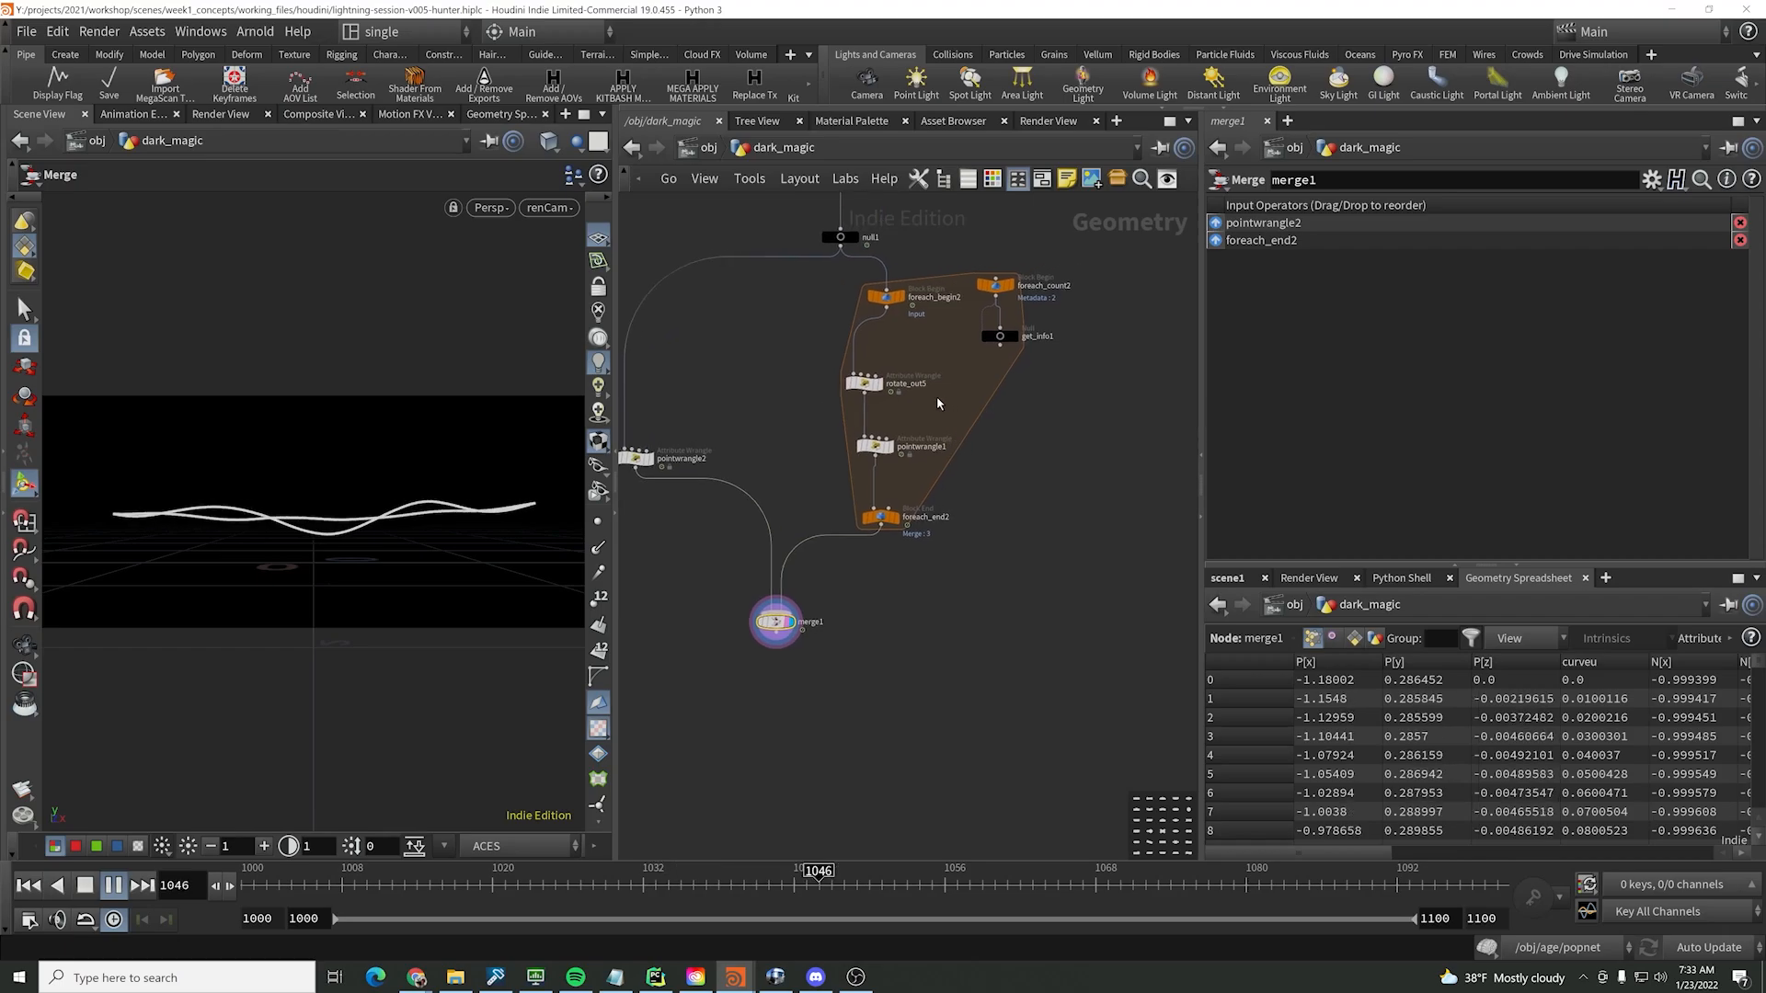
- Copy get_info1's iteration parameter and paste it as a relative reference into the Offset of rotate_out5
left_click(865, 382)
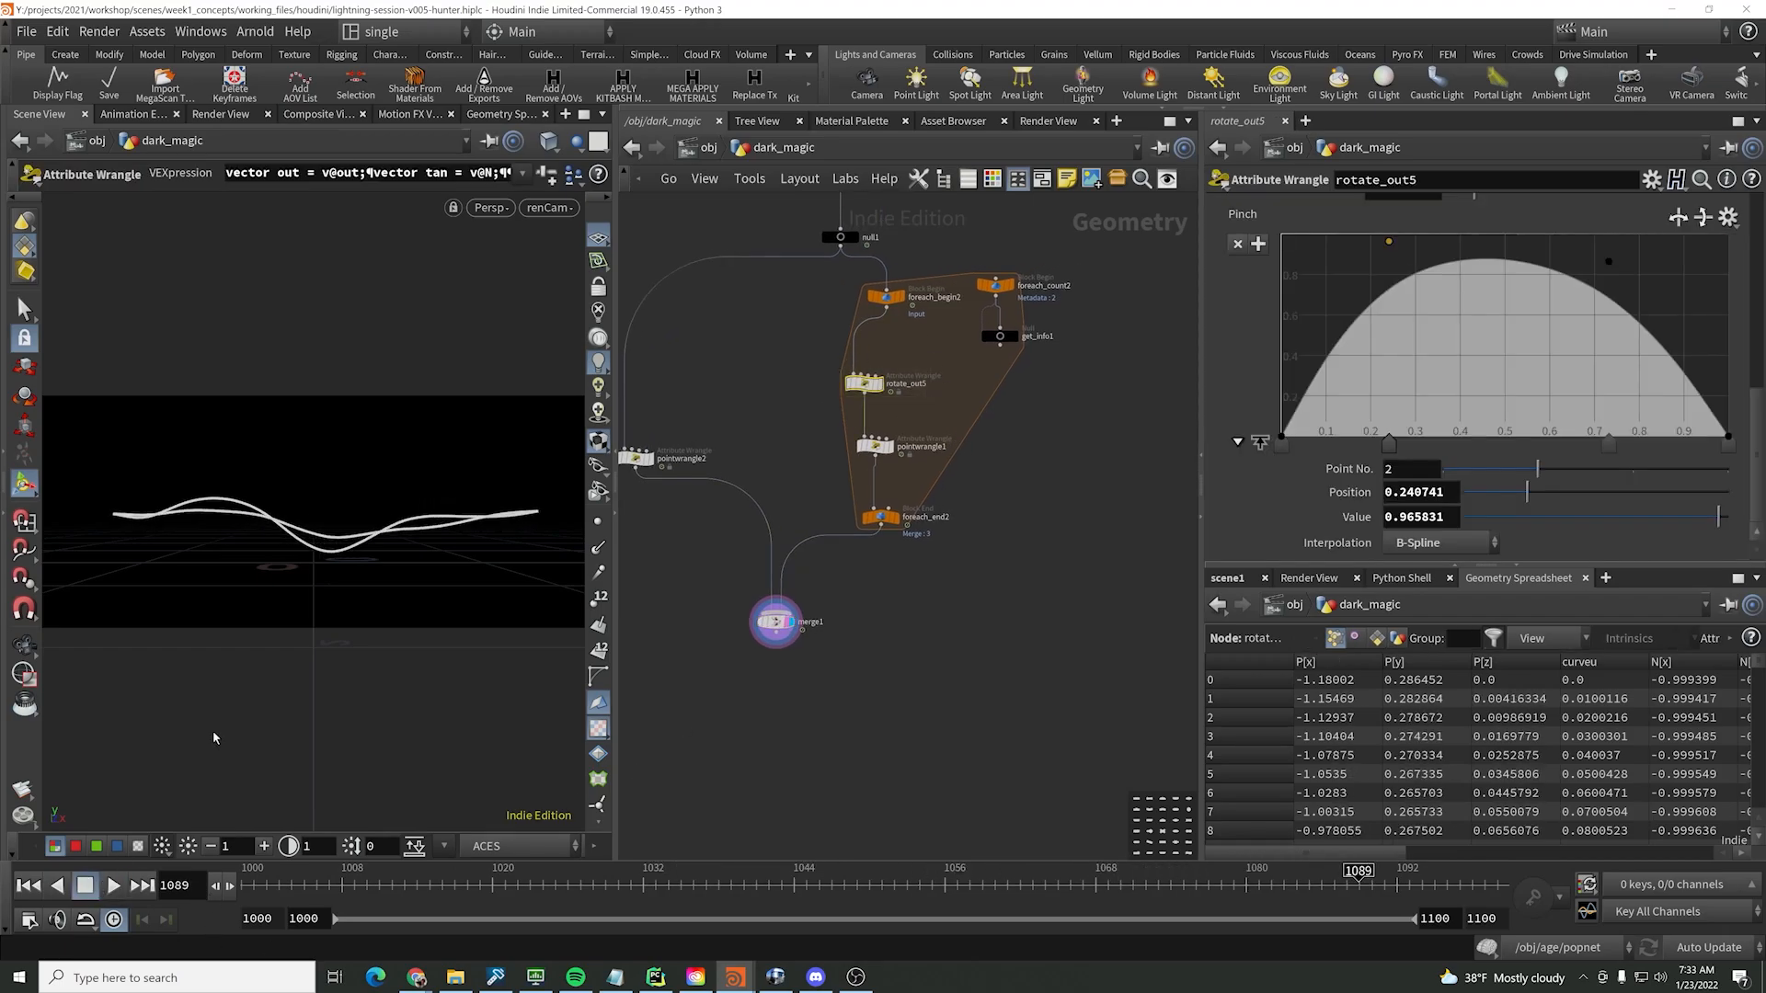
middle_click_drag(1067, 446, 1090, 493)
left_click(1025, 384)
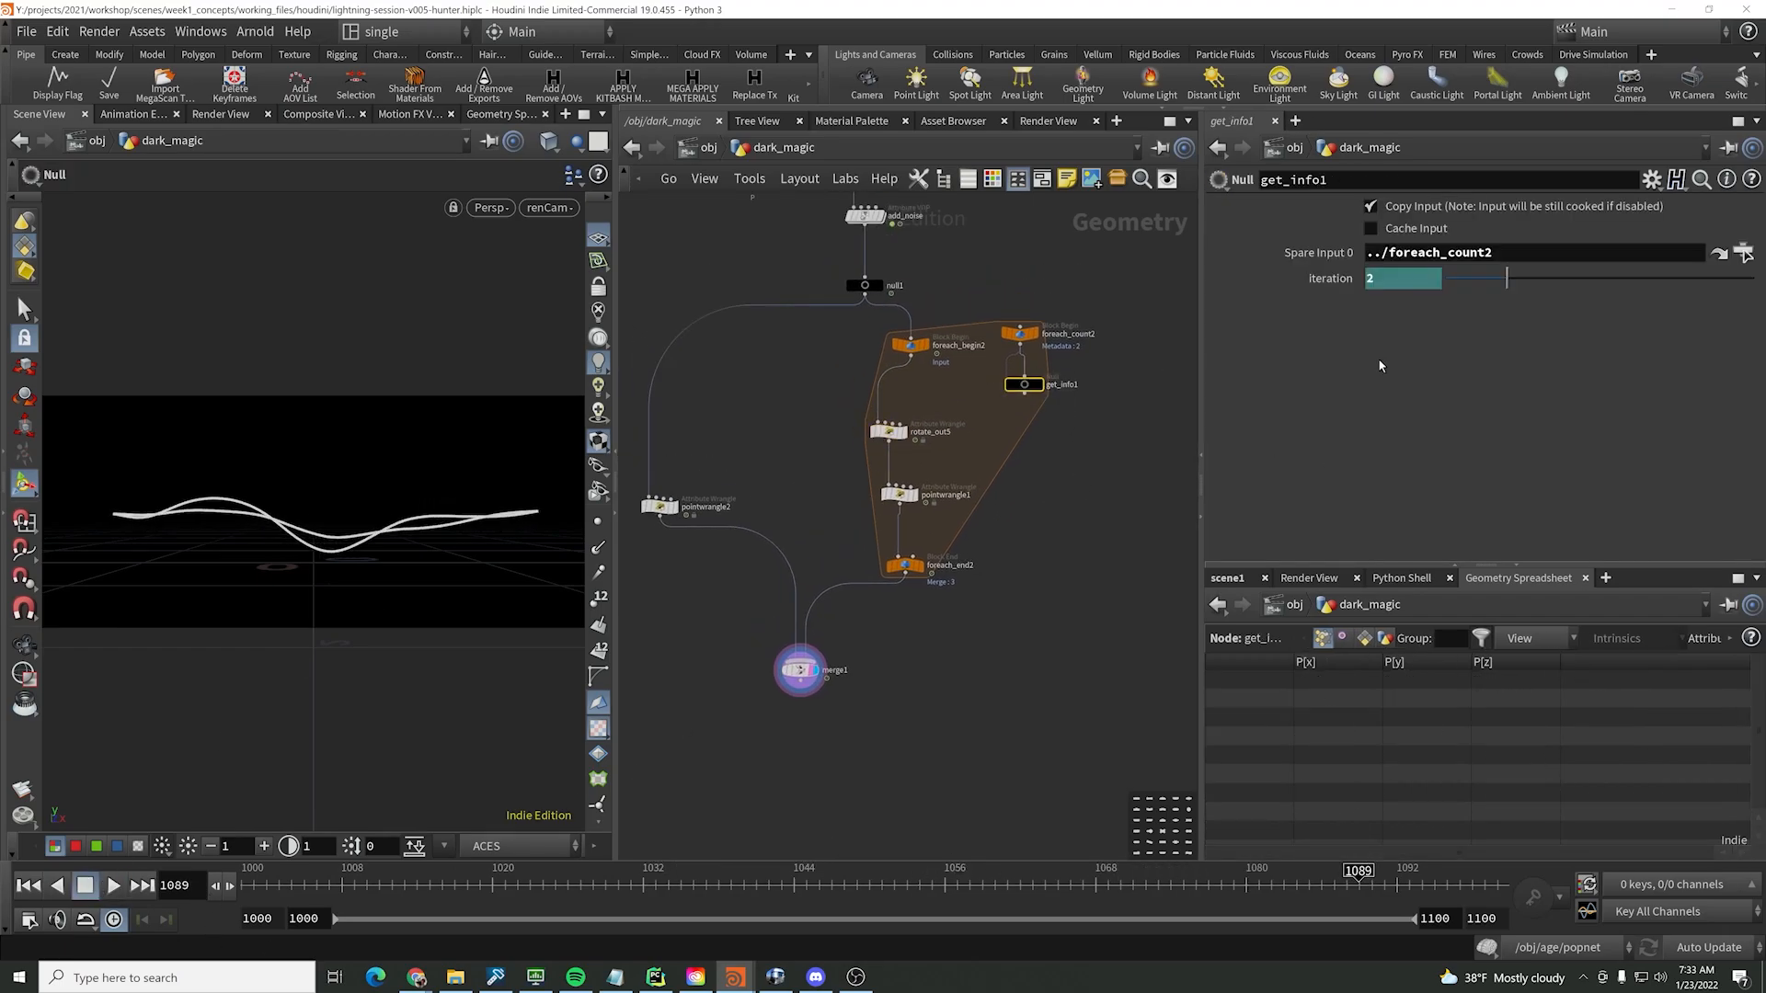
right_click(1324, 278)
left_click(1384, 425)
left_click(888, 431)
scroll(1320, 398, "up", 2)
scroll(1282, 252, "up", 1)
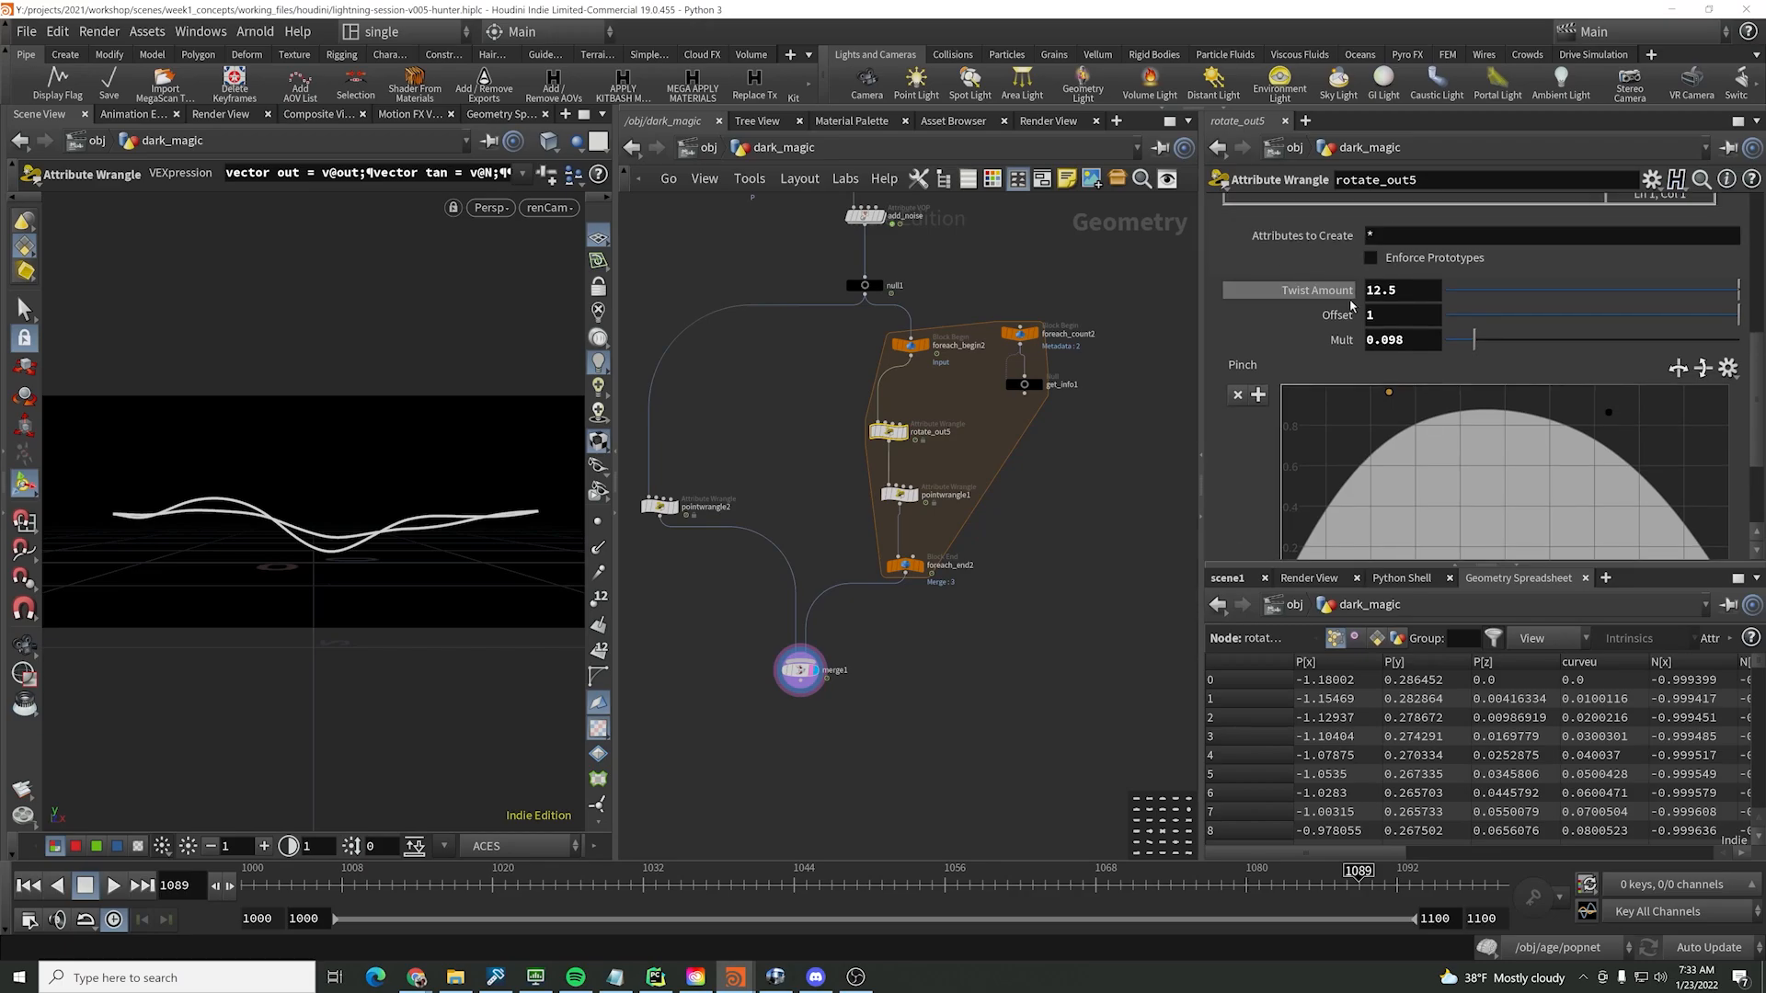
right_click(1372, 324)
right_click(1369, 309)
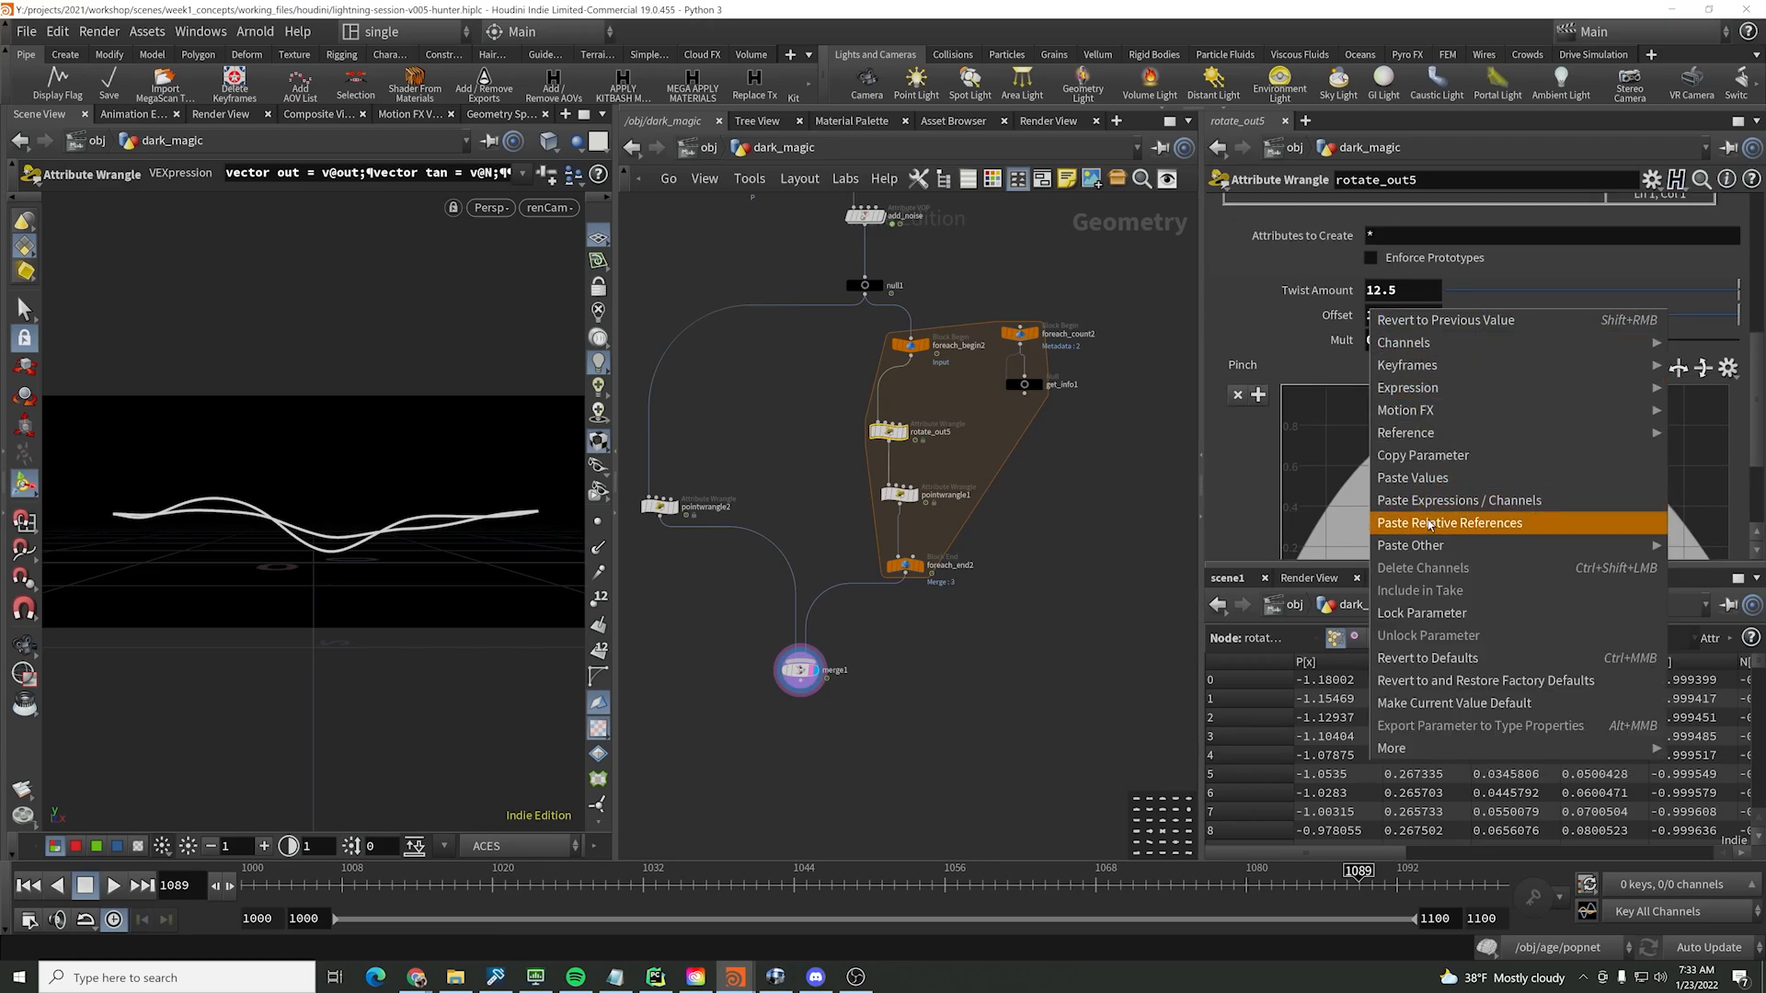
left_click(1431, 523)
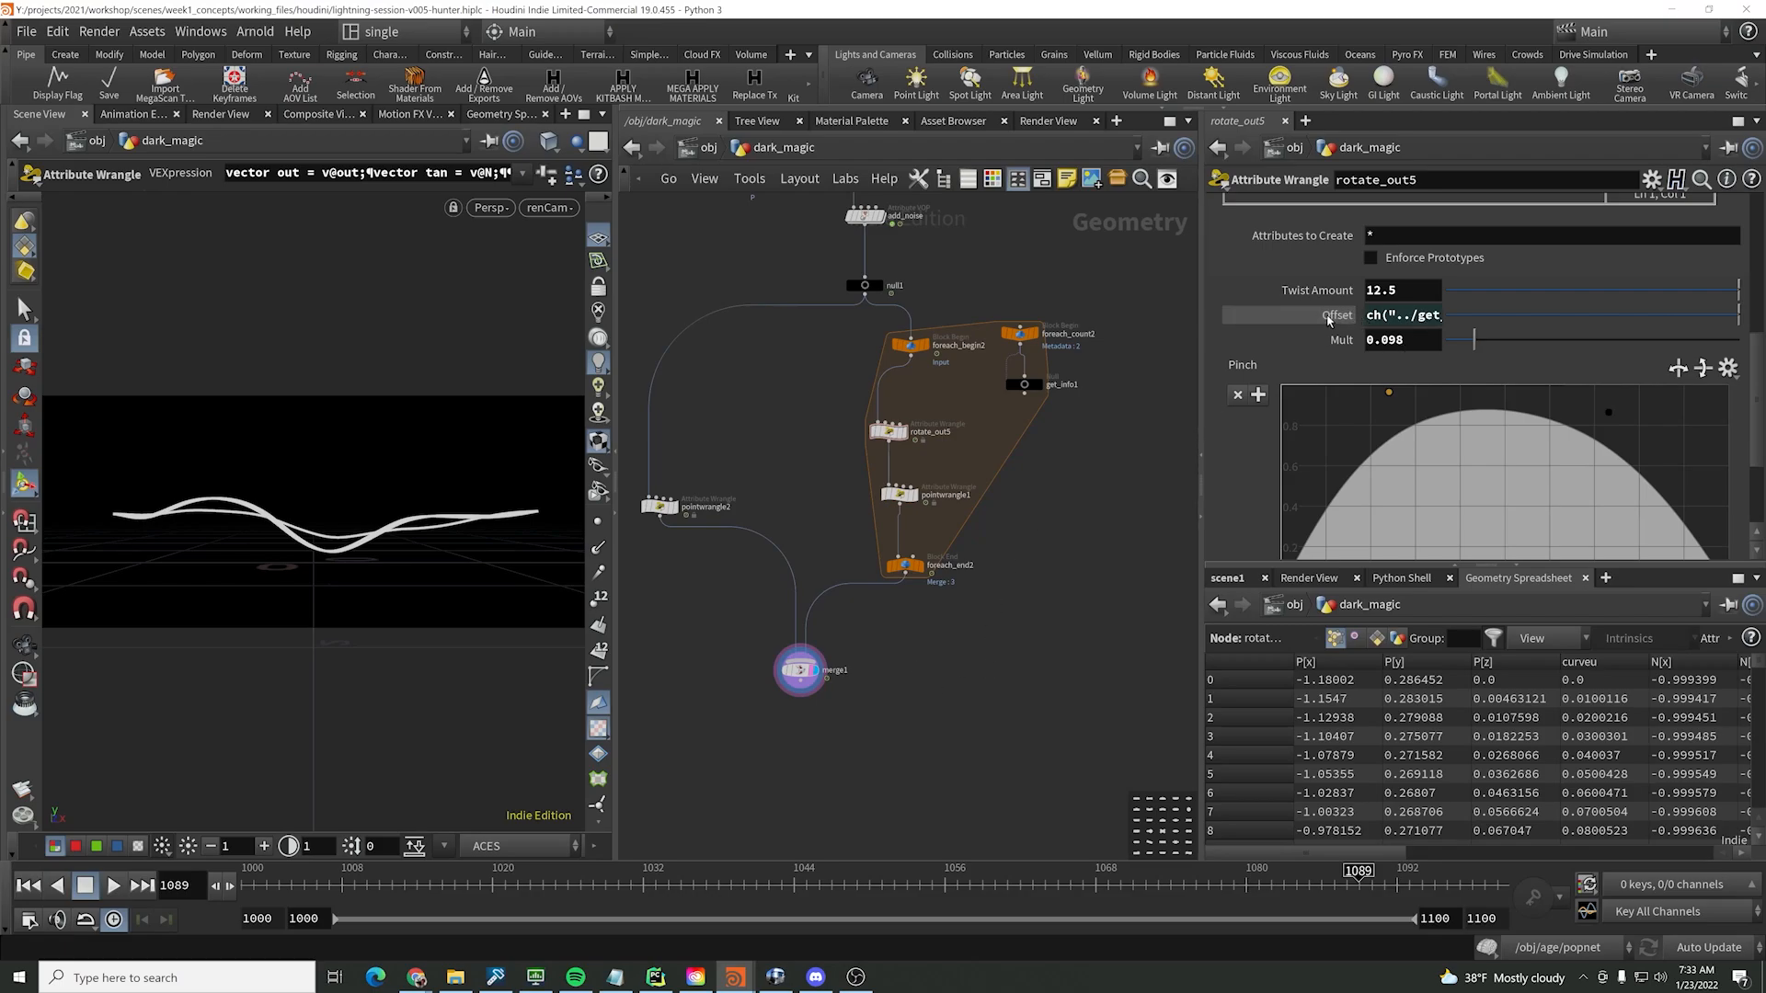
- Multiply rotate_out5's Offset expression by 10, giving ch("../get_info1/iteration") * 10, and play the animation
left_click(1379, 315)
left_click(1655, 315)
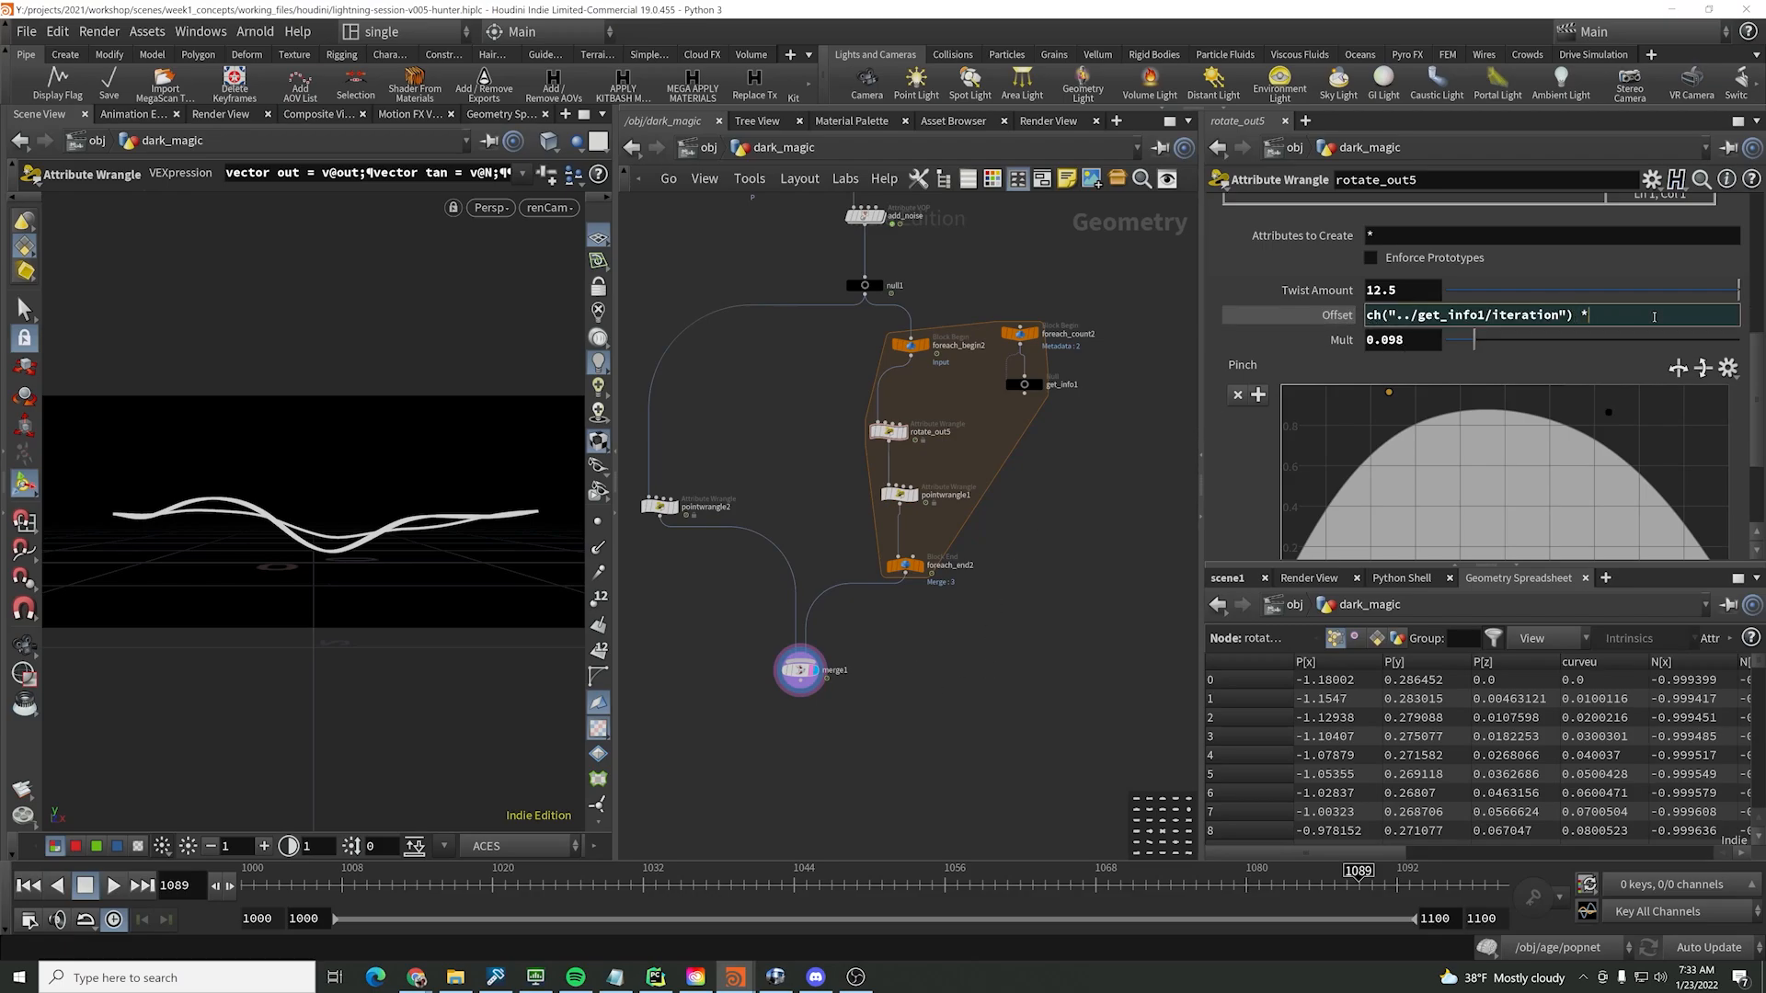
type("* 10")
key("Return")
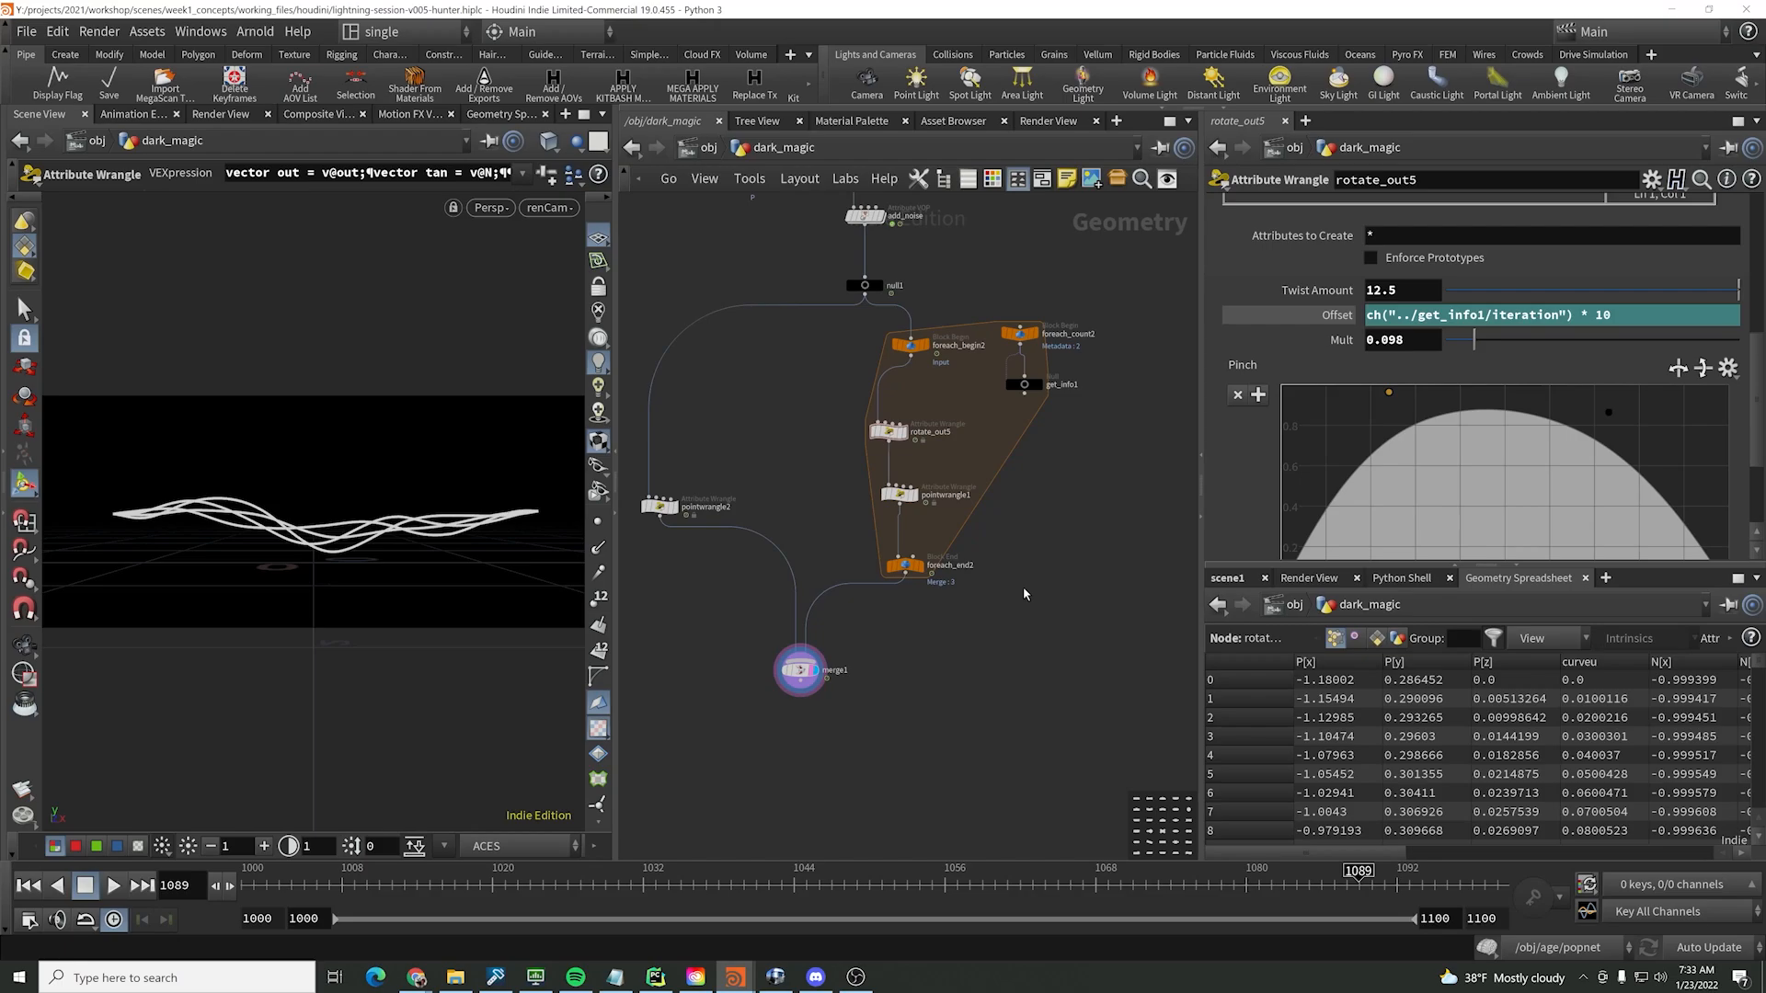
left_click(113, 885)
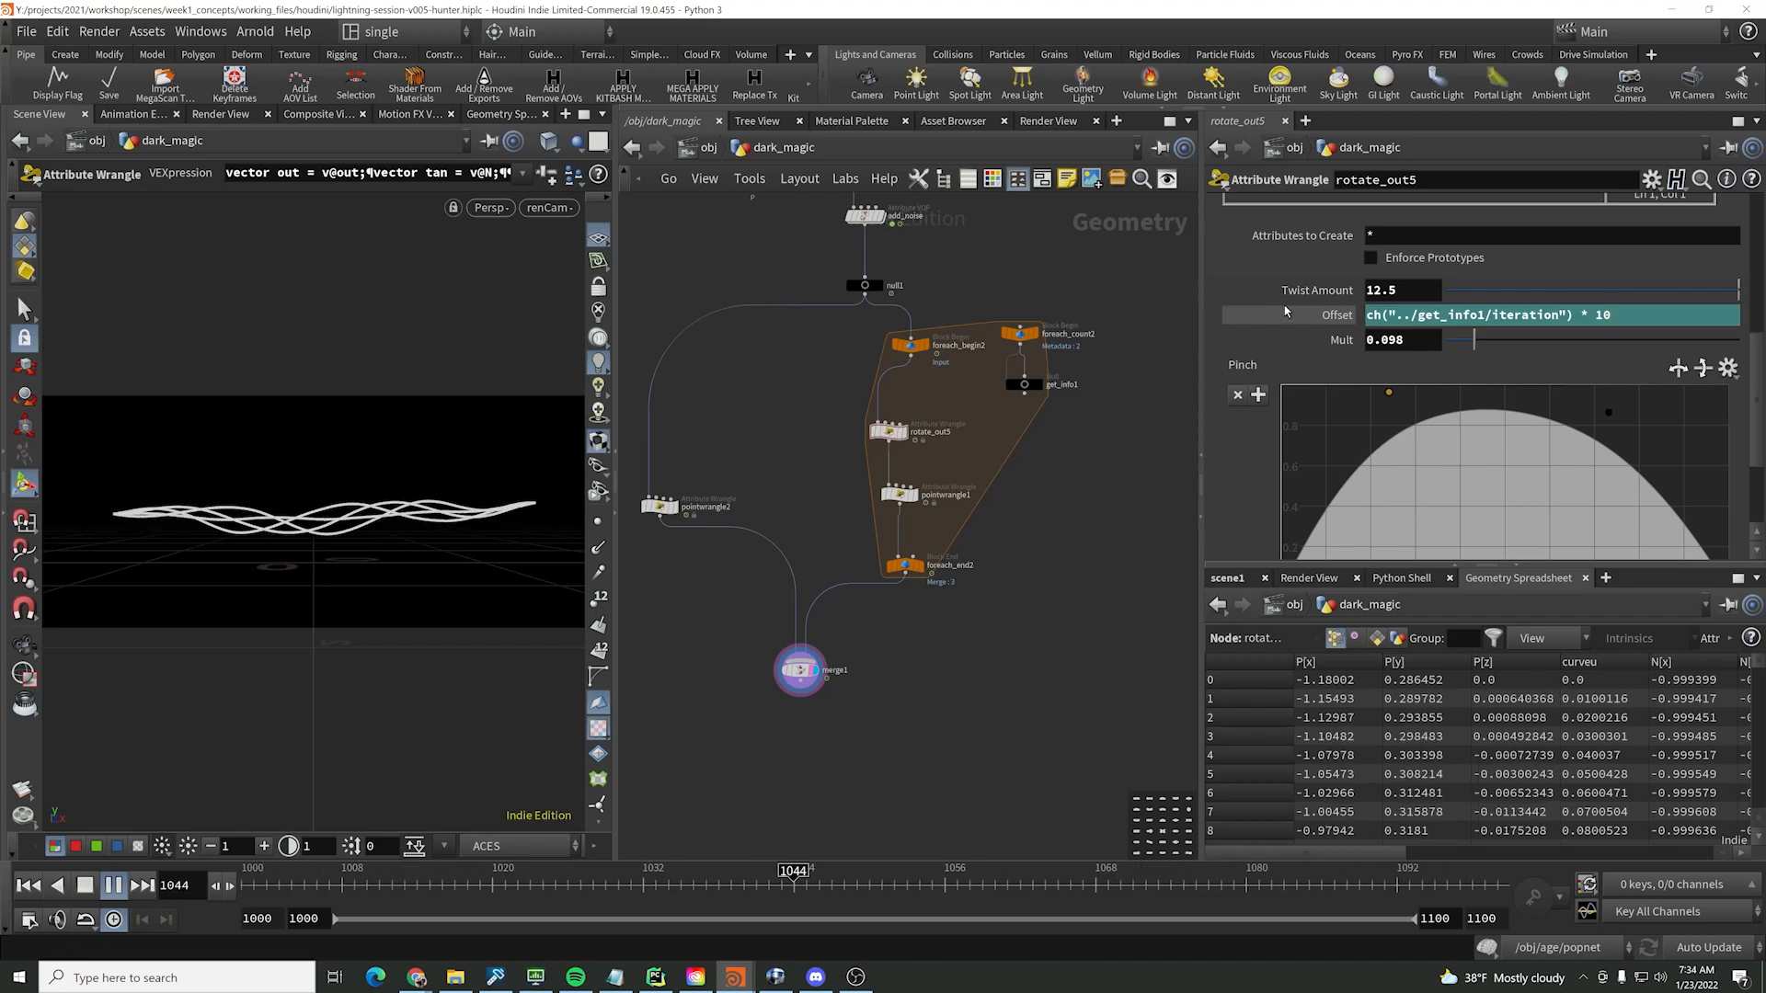
- Bring up the VEX code of rotate_out5 and stop the animation playback
left_click(1279, 315)
left_click(1273, 316)
scroll(1094, 364, "up", 5)
scroll(1100, 372, "down", 5)
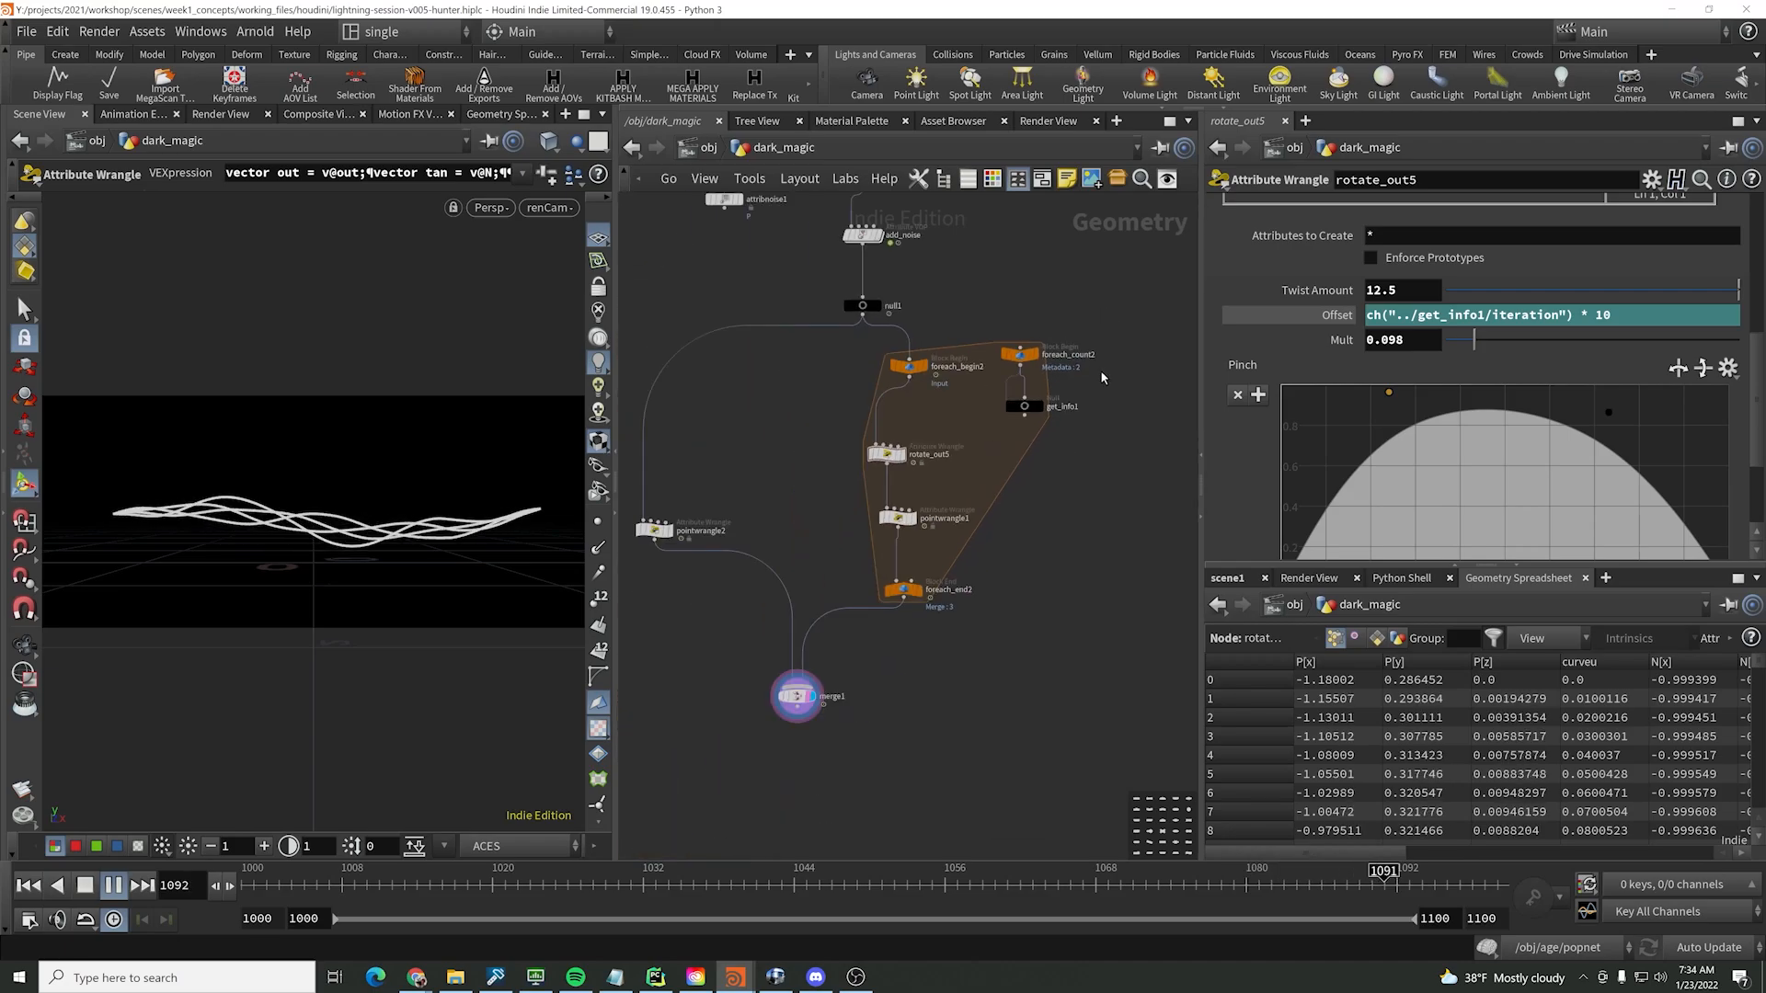
scroll(1100, 370, "down", 3)
scroll(1388, 244, "up", 5)
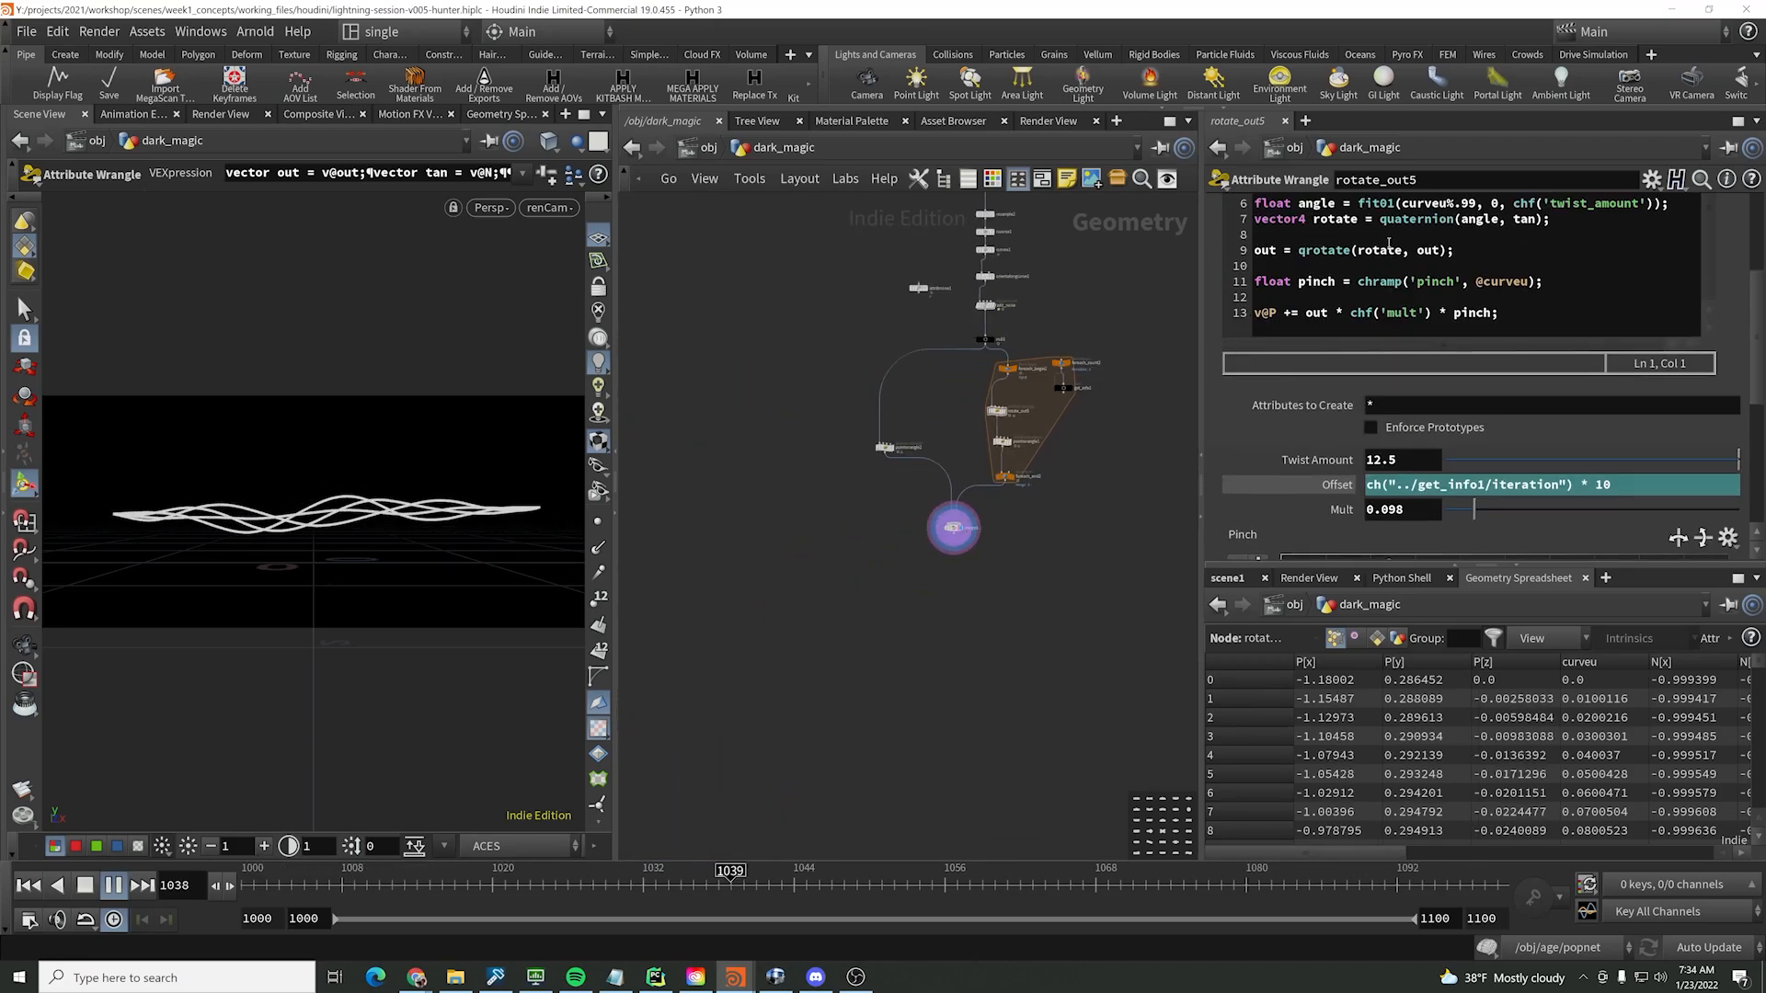
scroll(1389, 244, "up", 3)
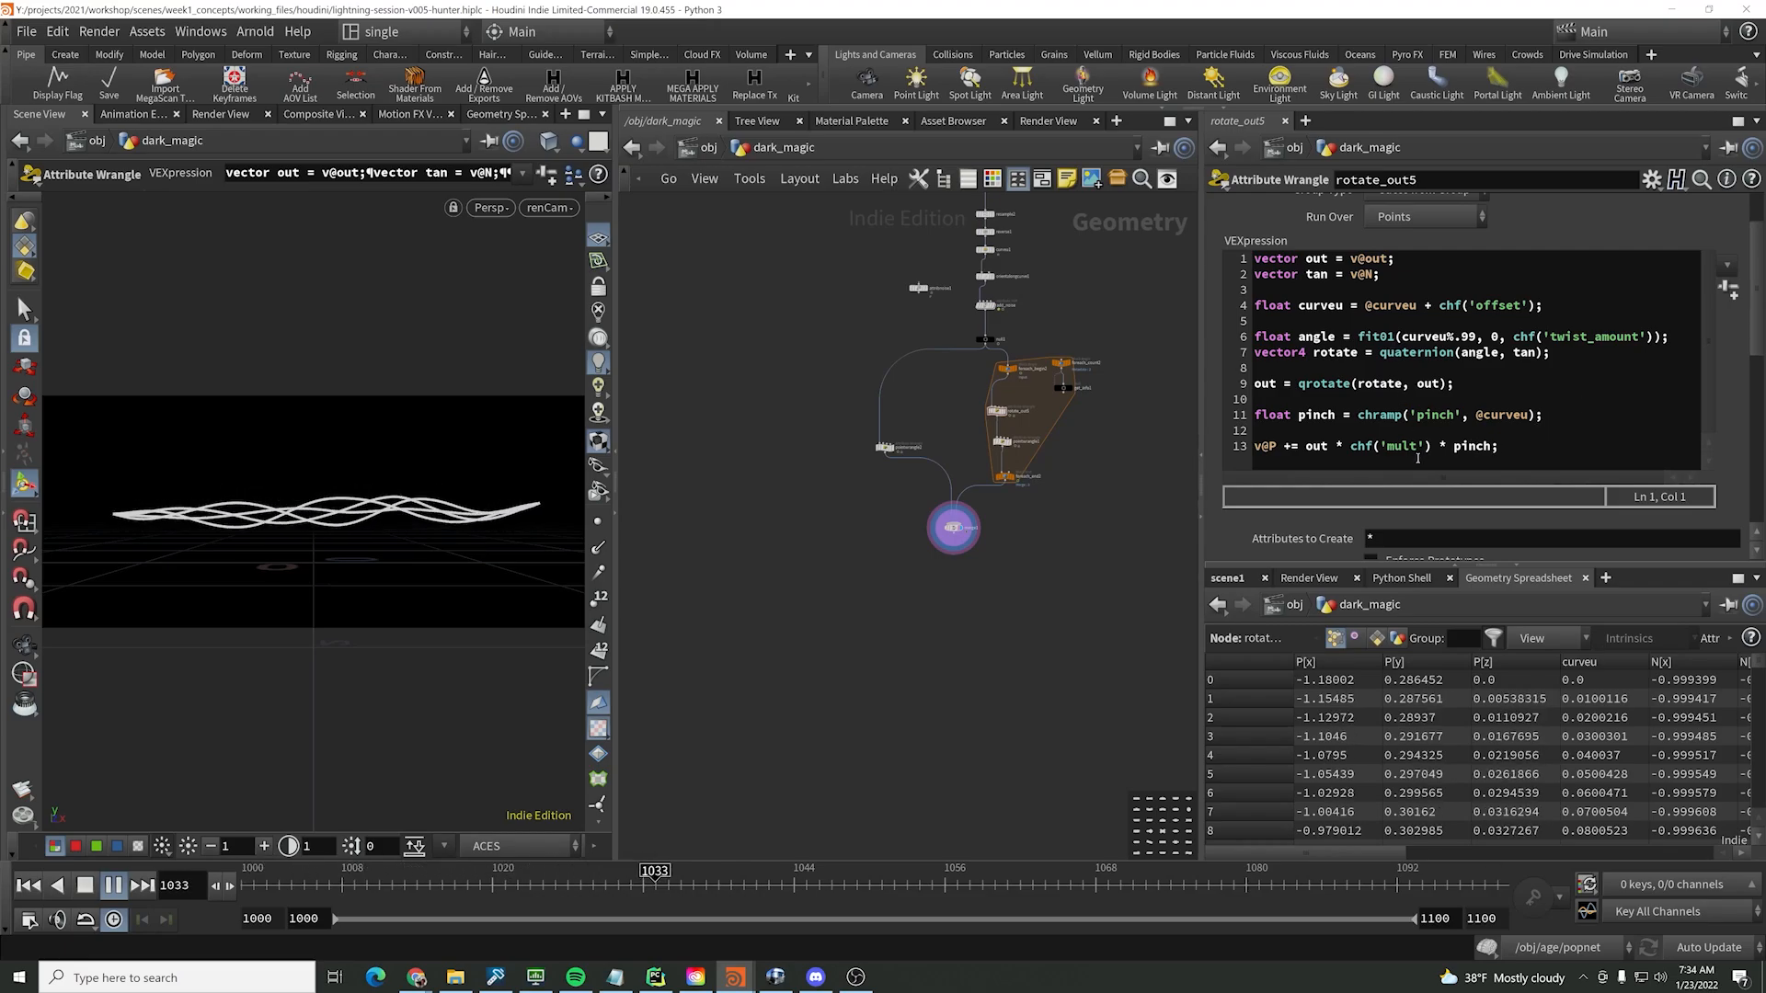
left_click(1538, 306)
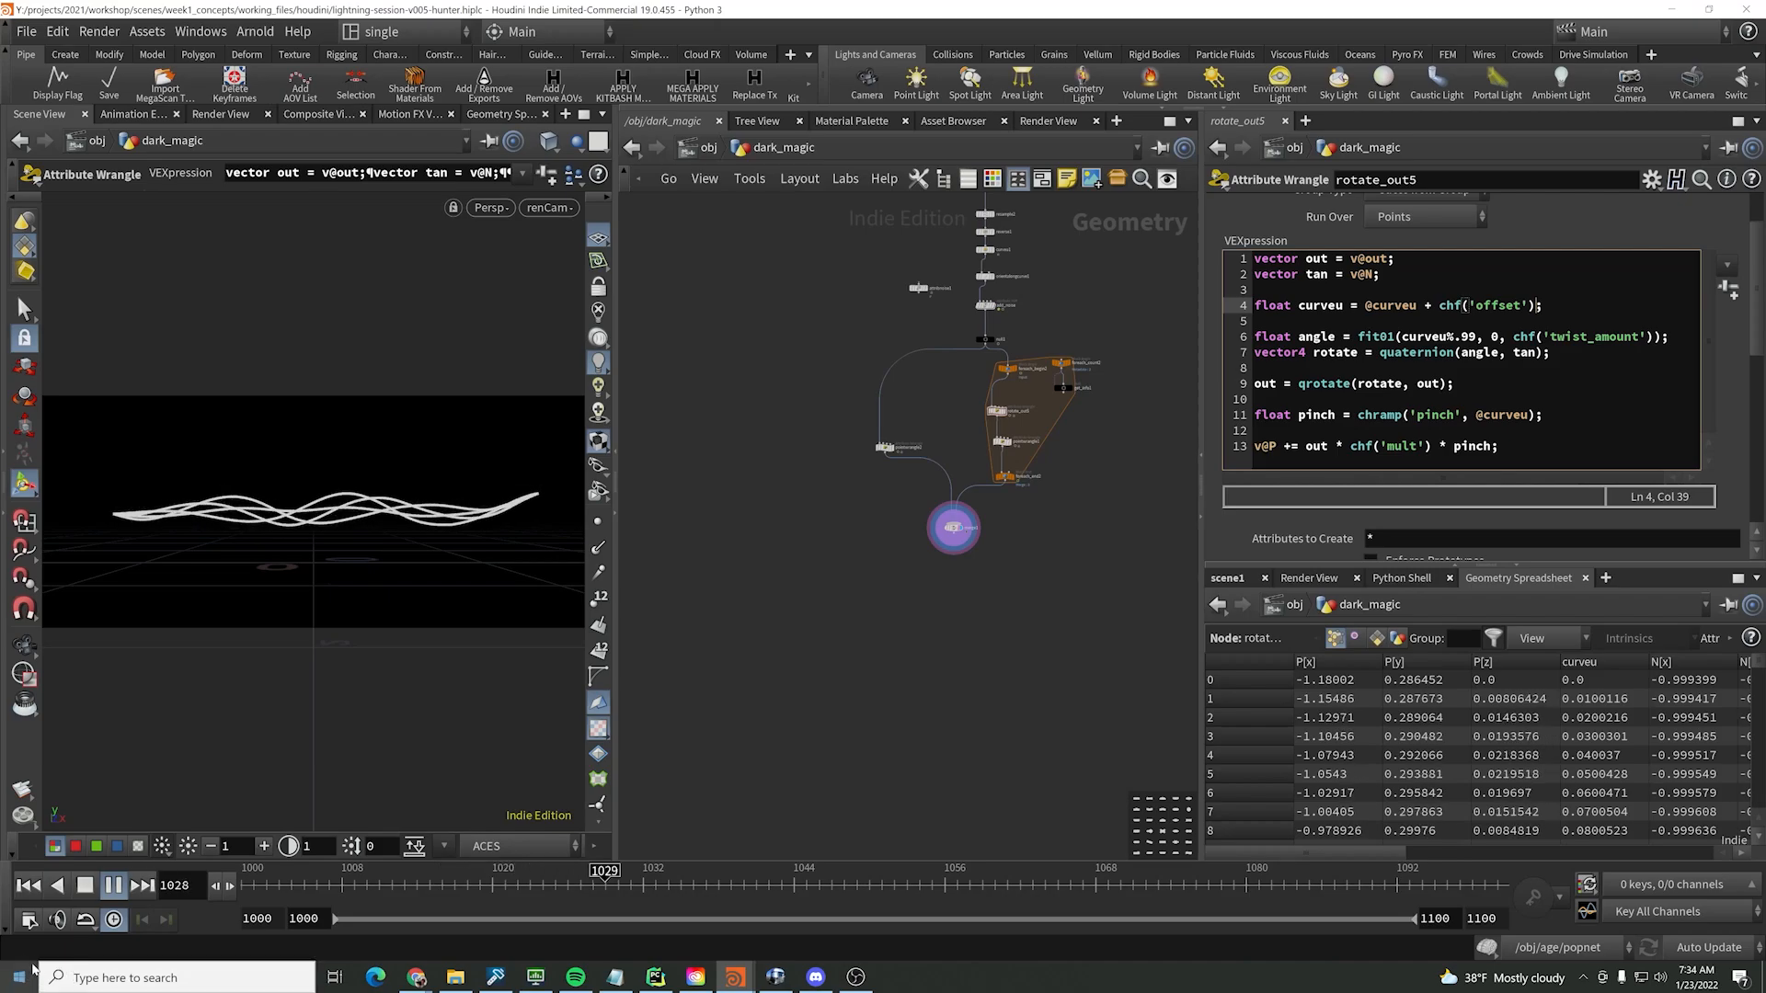
left_click(112, 885)
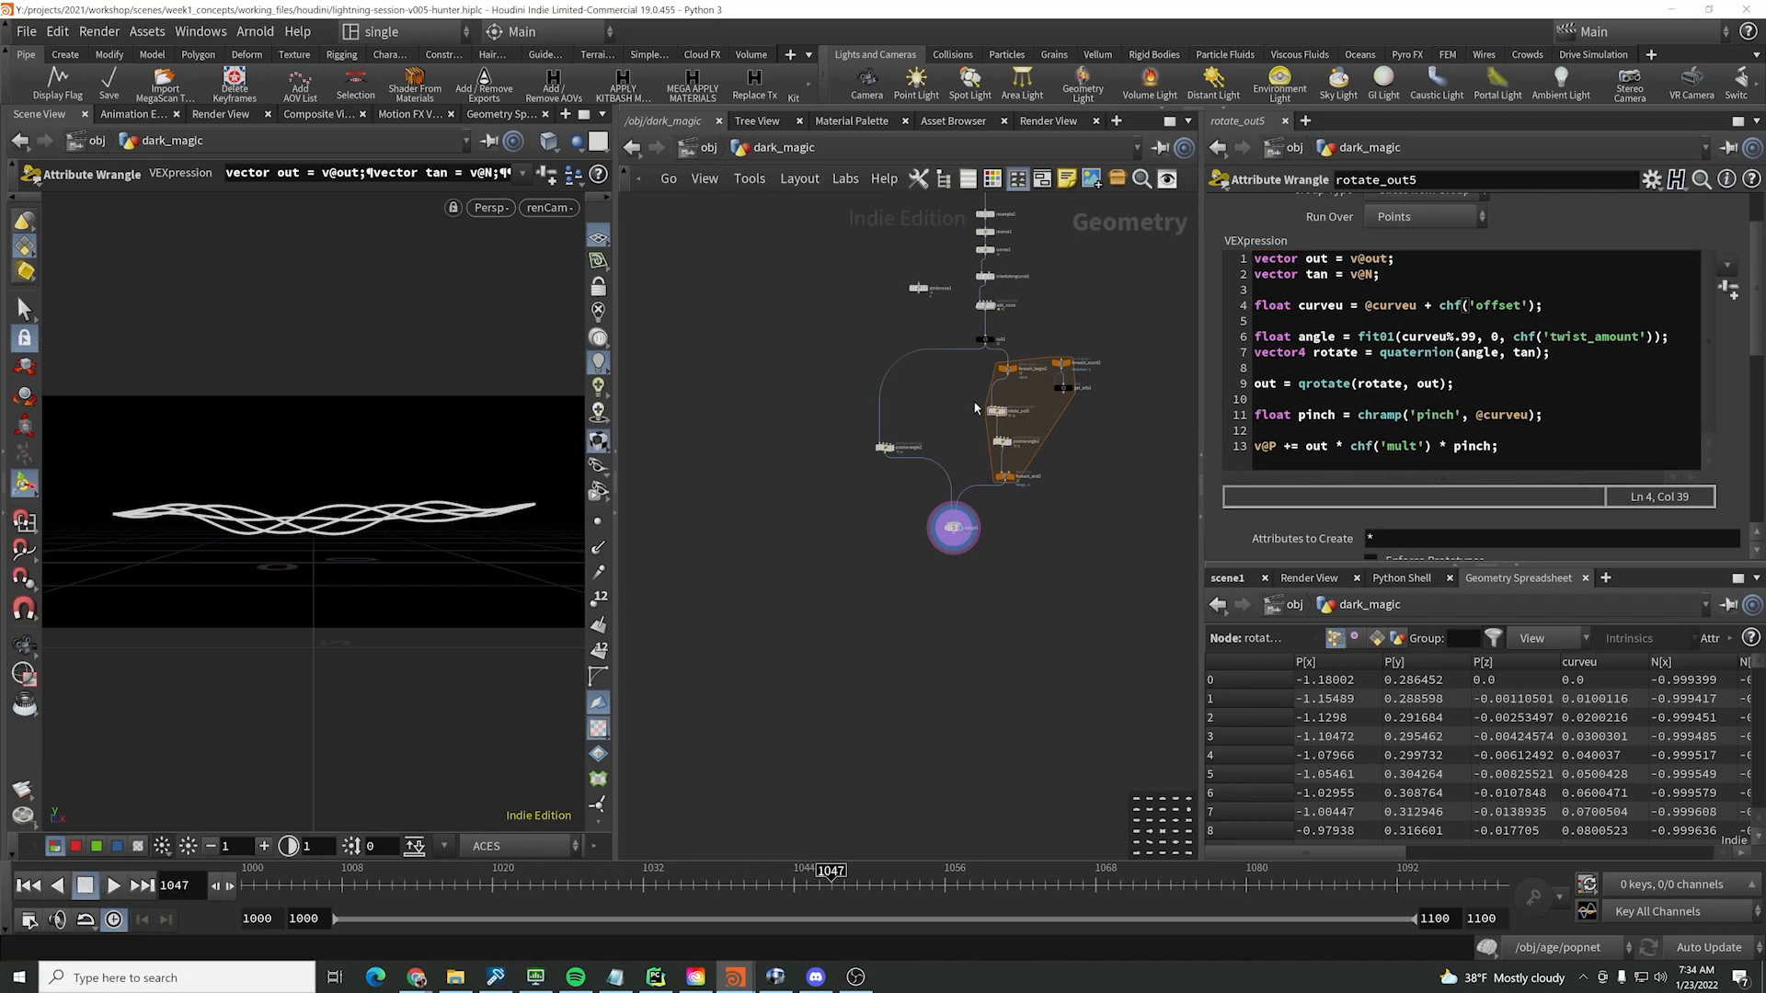
left_click(1538, 307)
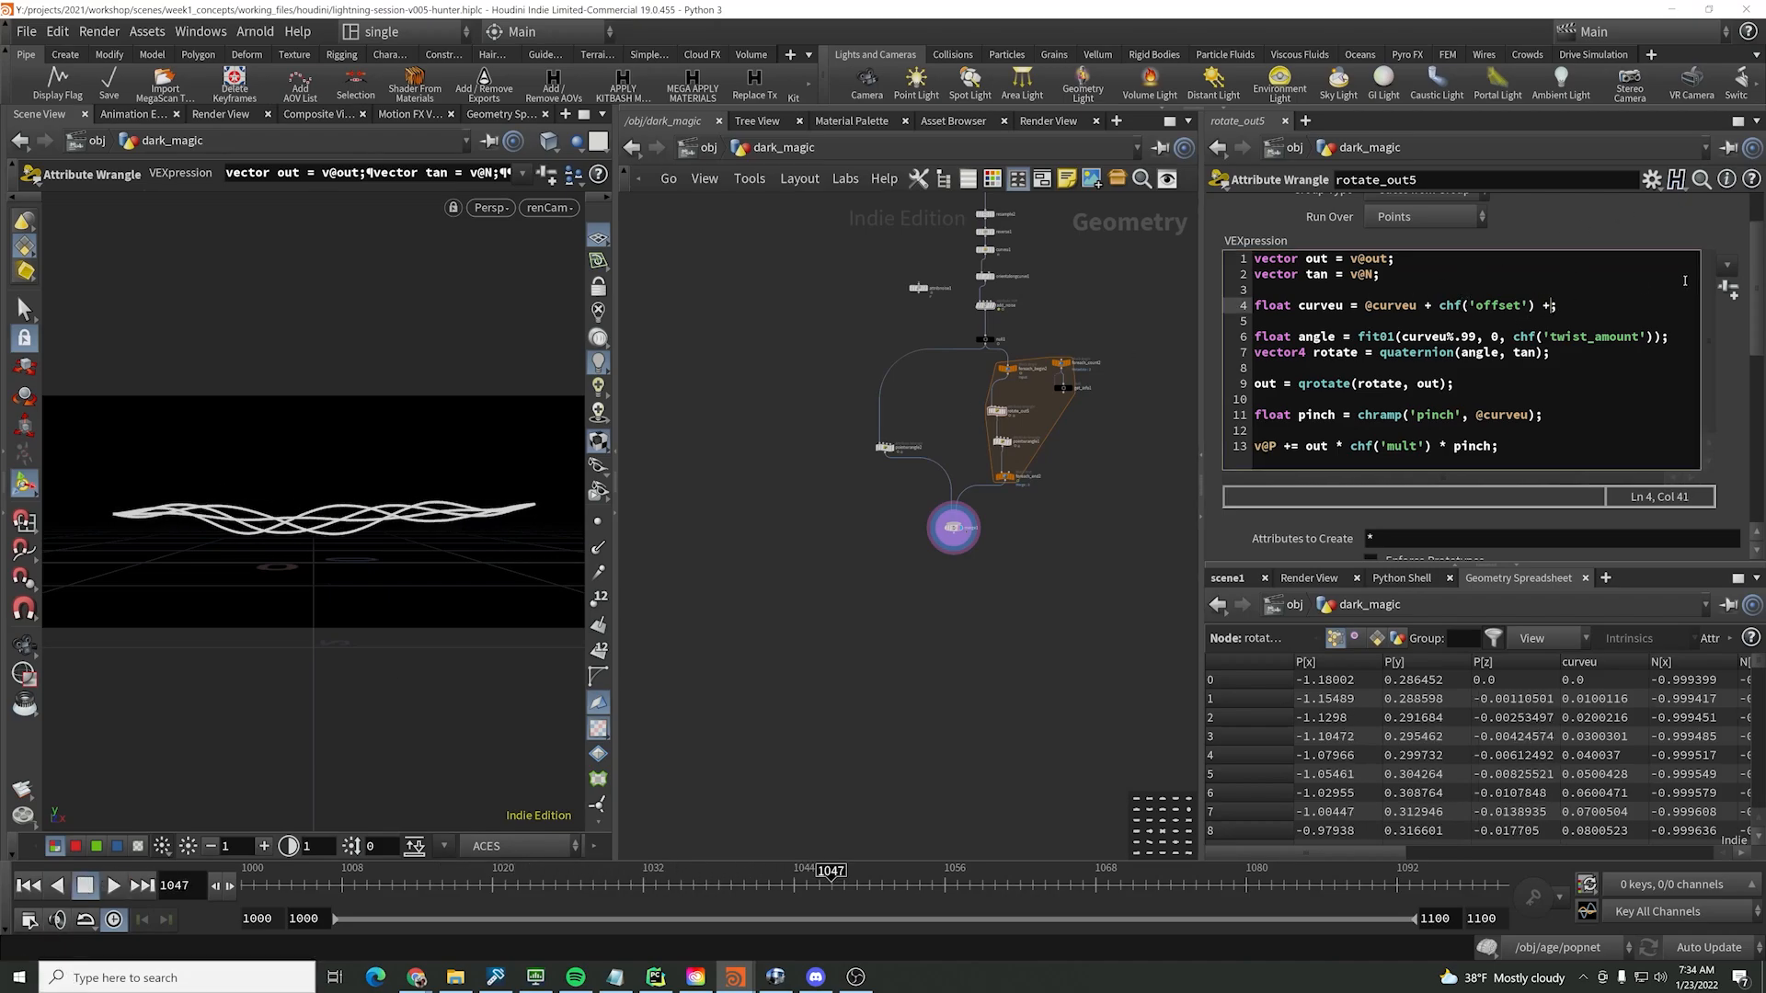
type("+ rand(")
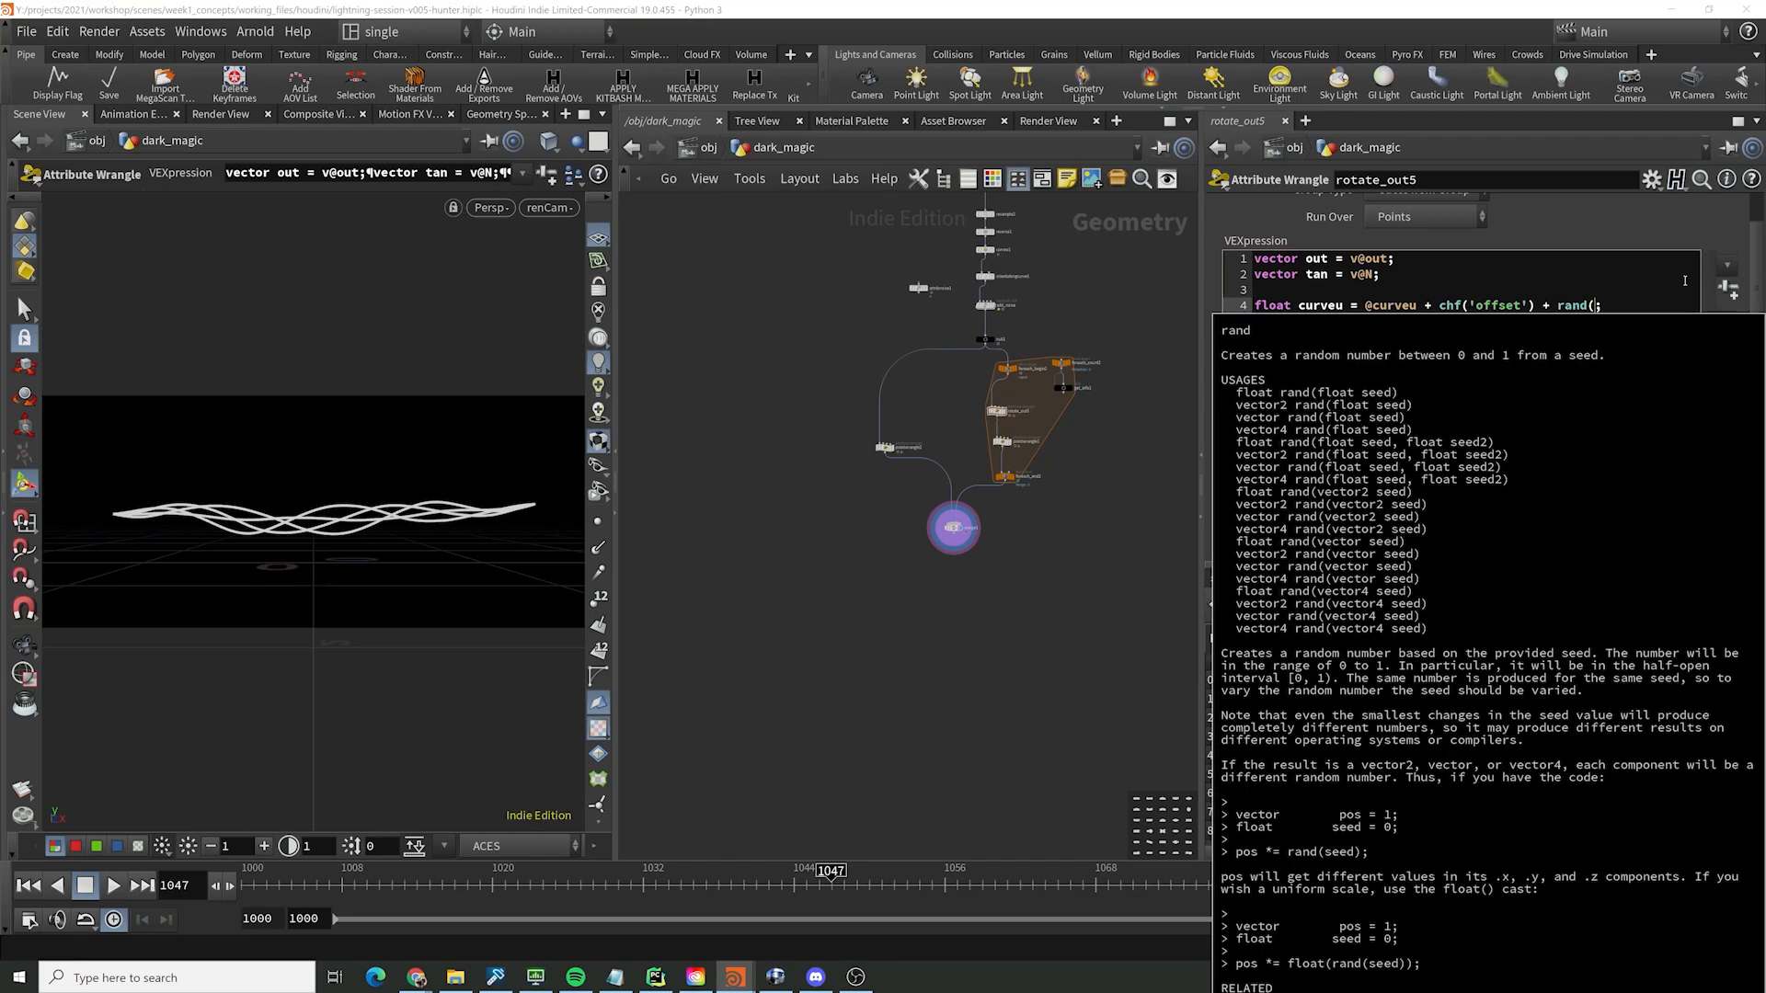
key("BackSpace")
key("BackSpace")
key("BackSpace")
key("BackSpace")
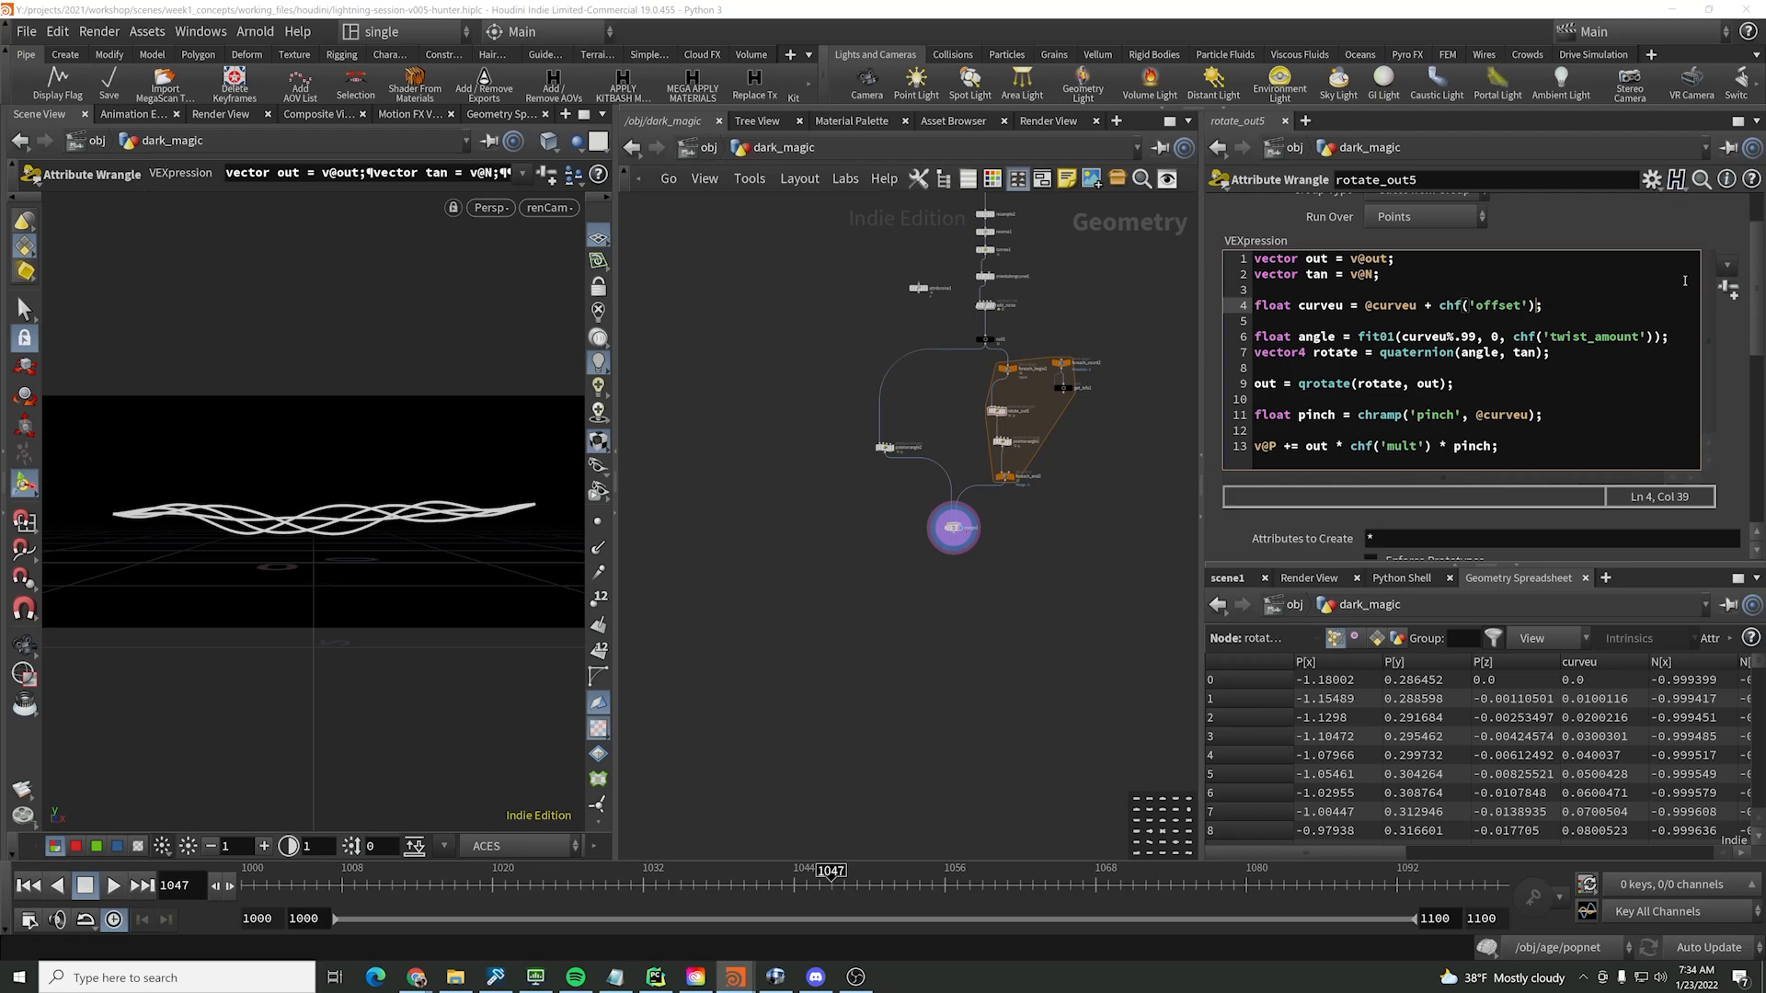
key("Return")
key("Return")
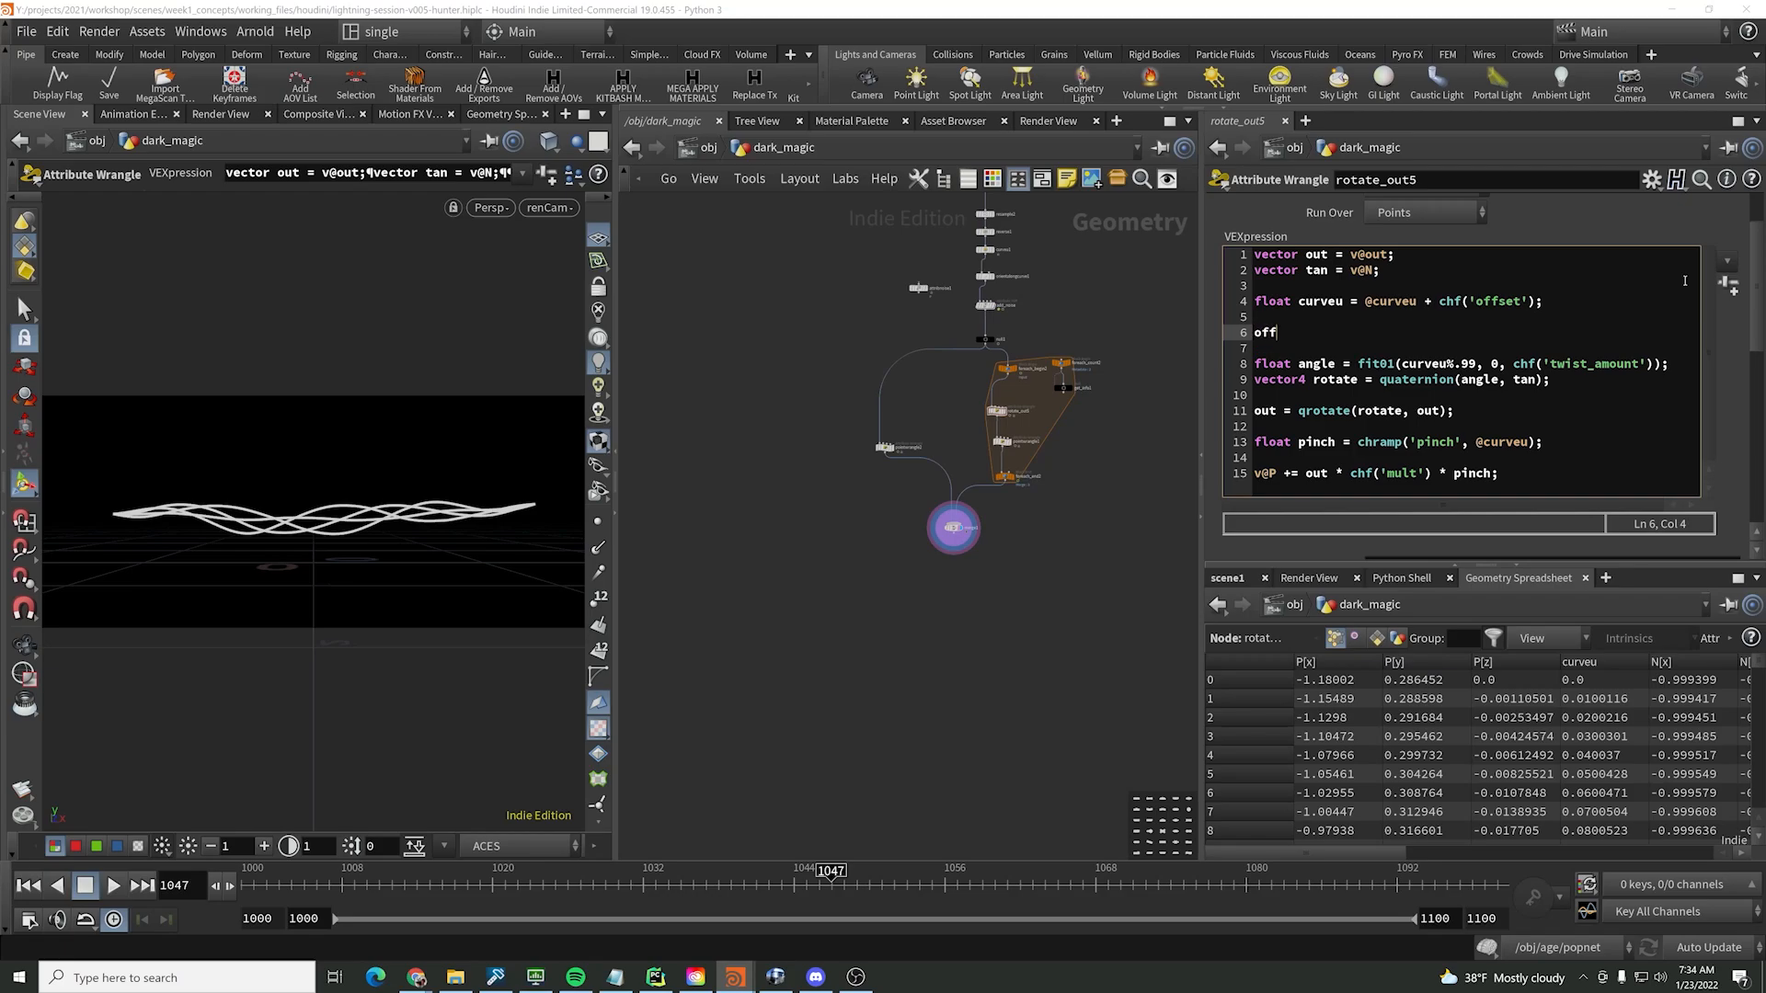
type("curveu")
key("BackSpace")
key("BackSpace")
key("BackSpace")
key("BackSpace")
key("BackSpace")
key("BackSpace")
key("BackSpace")
key("BackSpace")
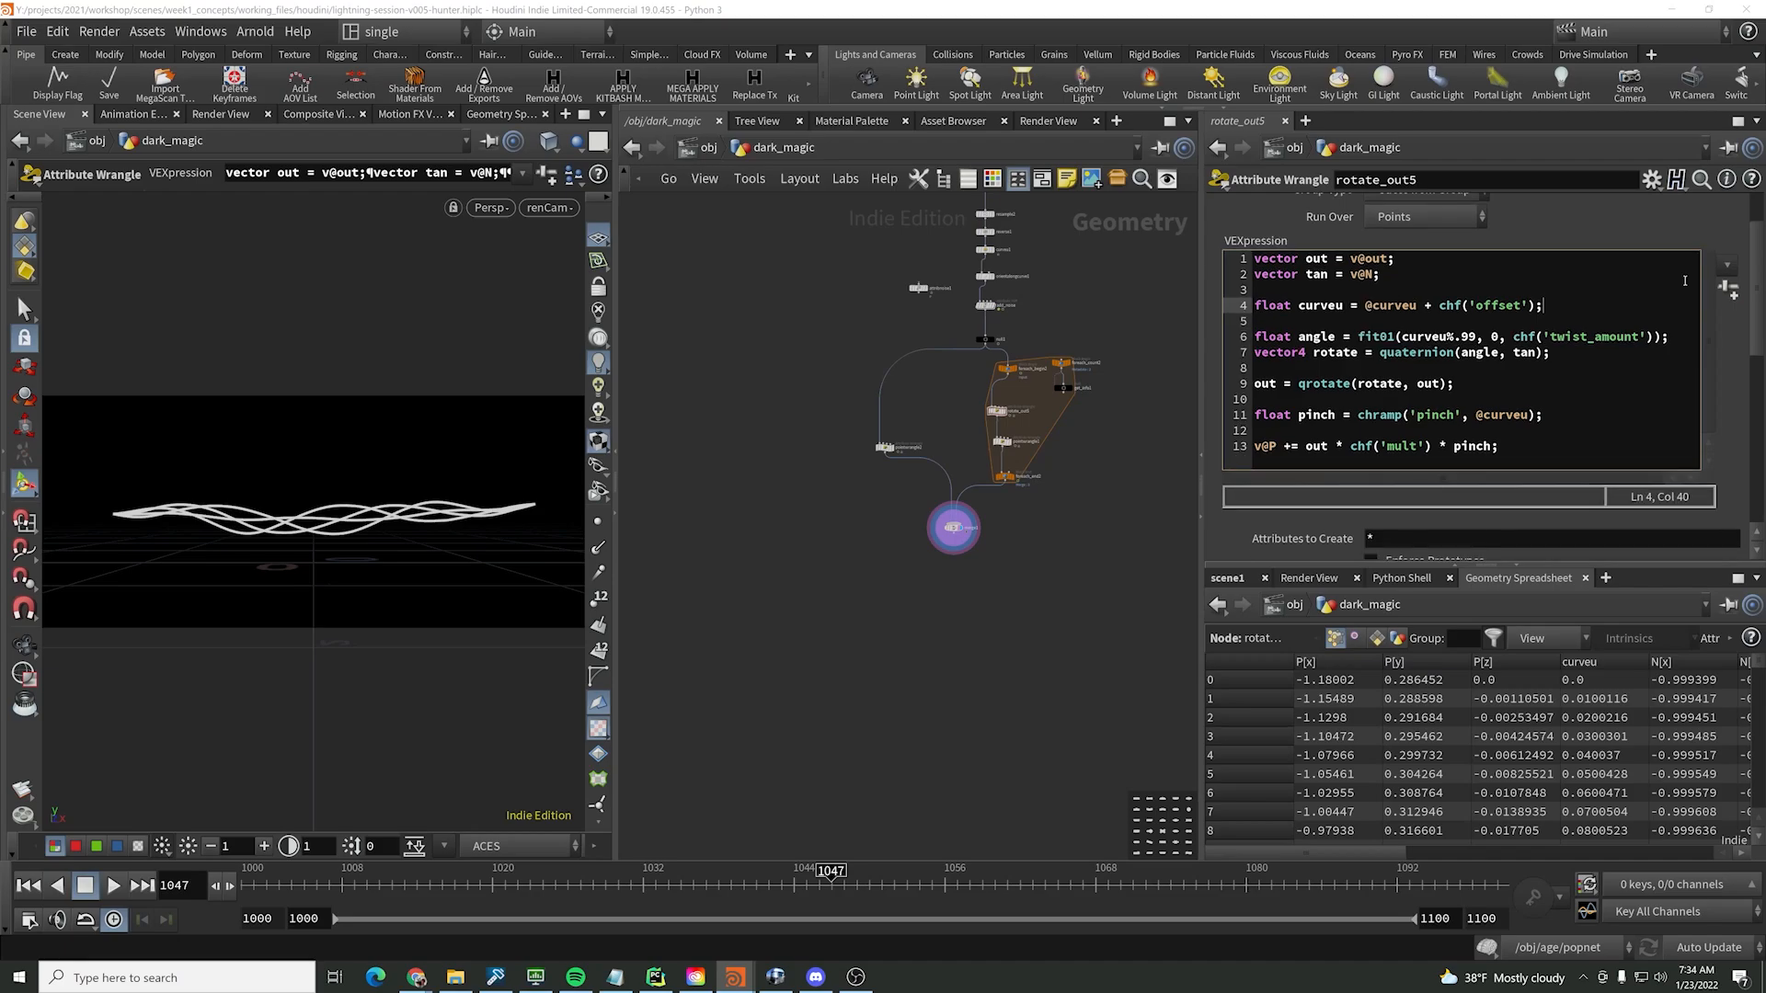
- Declare float offset = chf('offset') on a new line above the curveu declaration in rotate_out5's code
key("Home")
key("Return")
key("Return")
key("Up")
key("Up")
type("float")
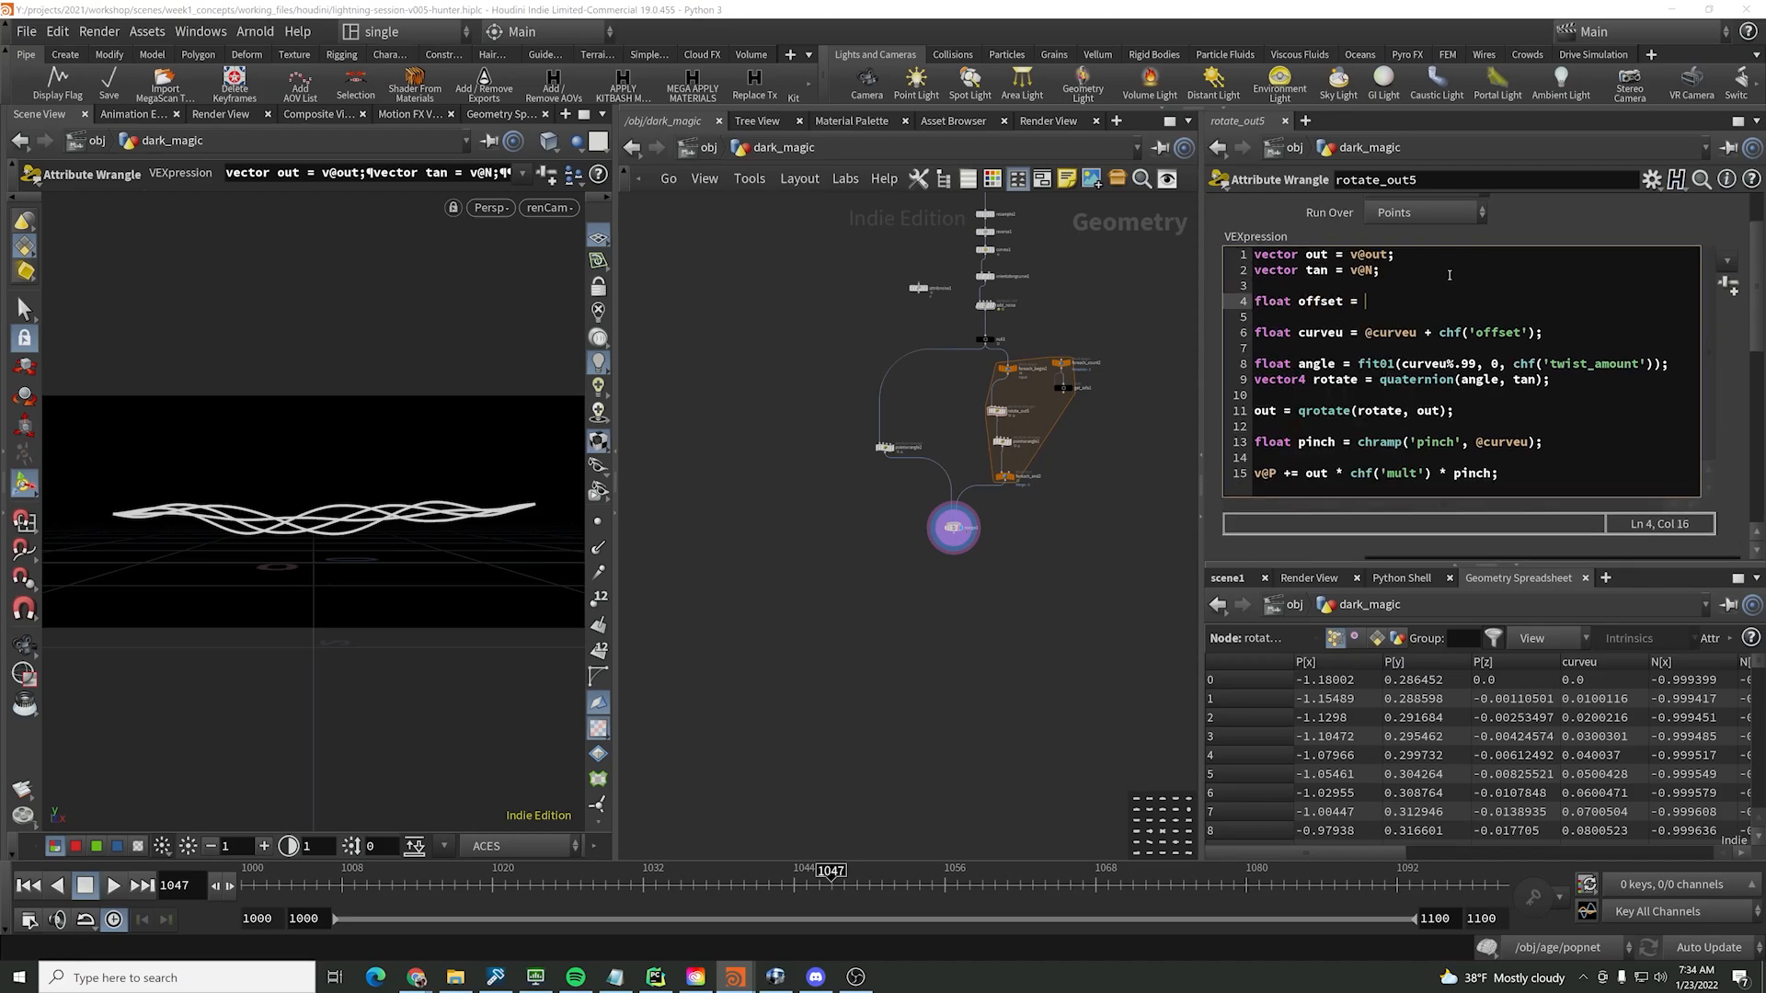
left_click(1427, 333)
left_click_drag(1440, 333, 1534, 332)
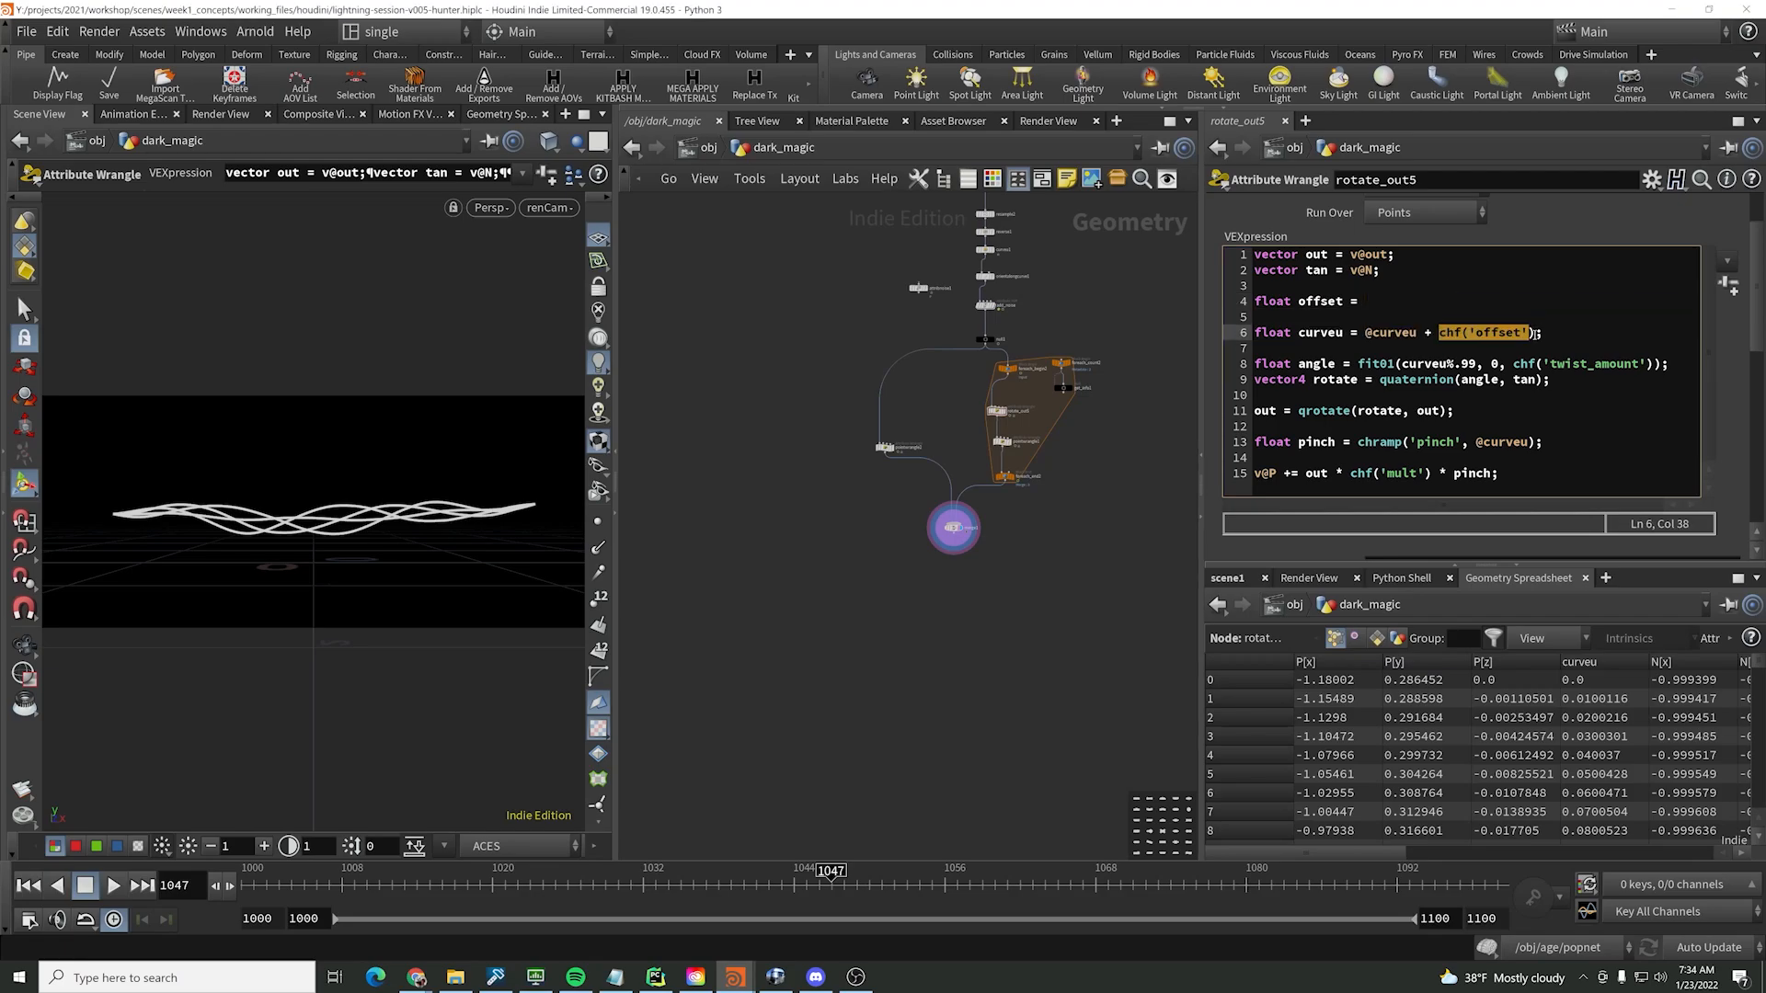
left_click(1440, 303)
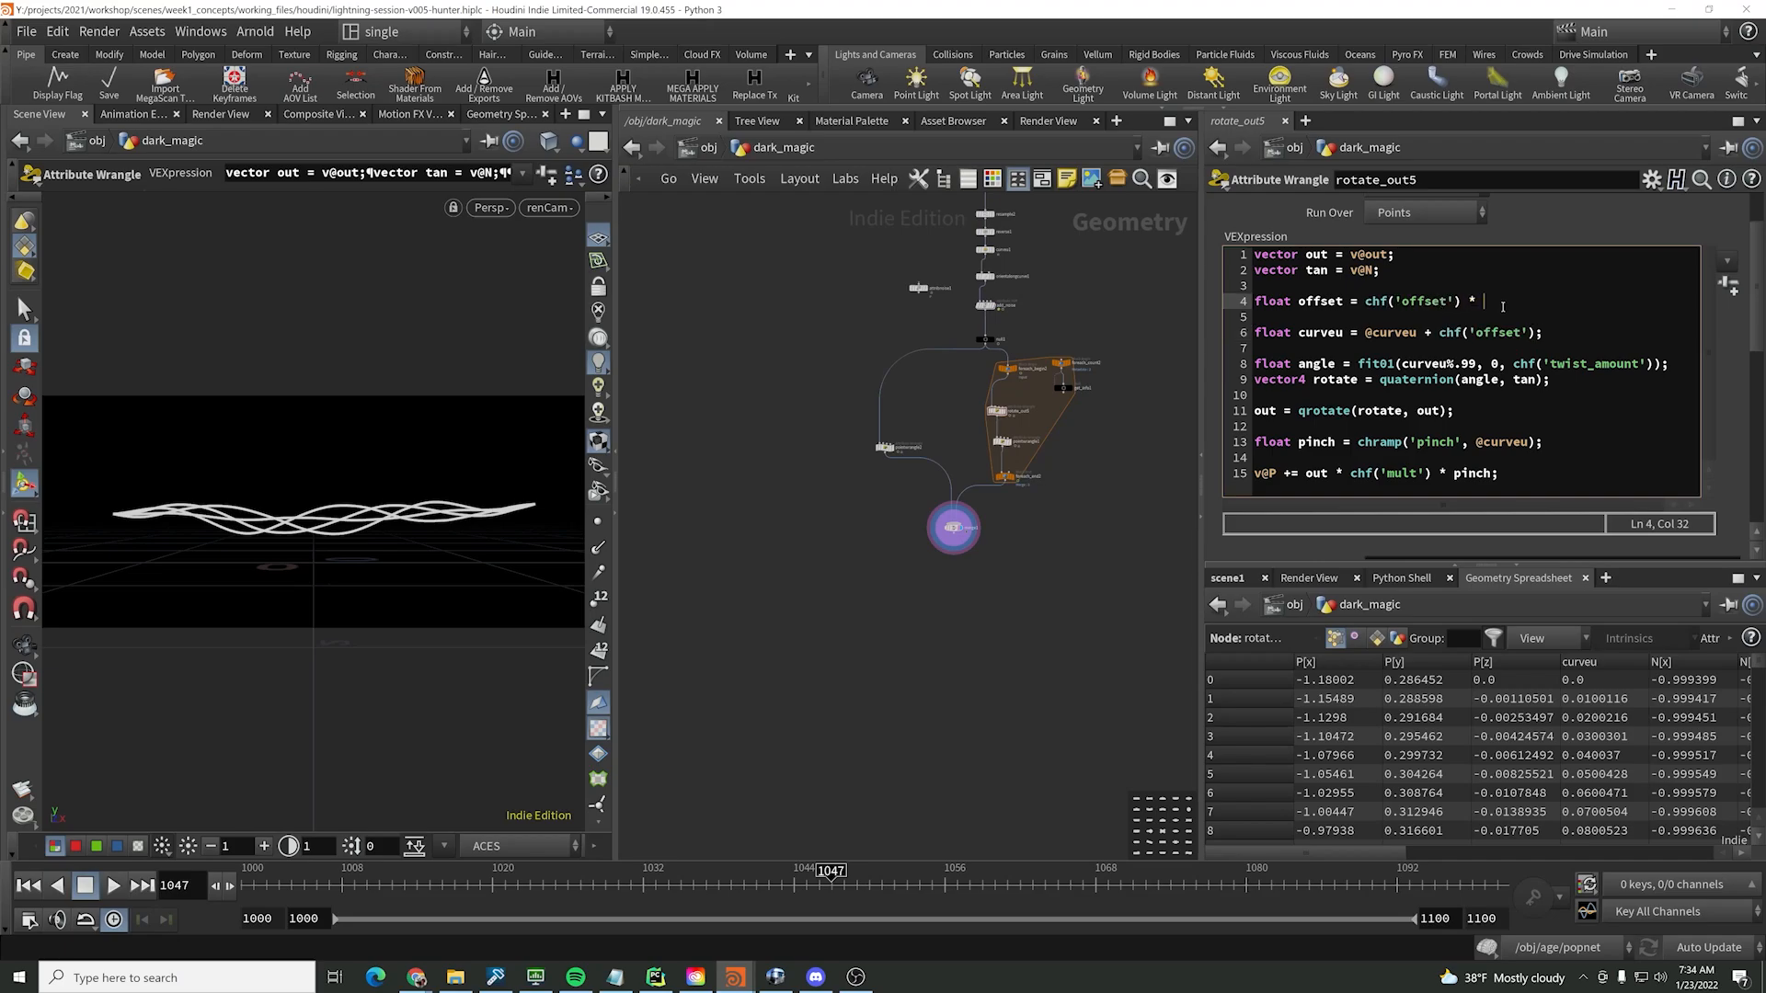
- Multiply the offset declaration in rotate_out5's code by rand(chi('iter'))
type("nd(")
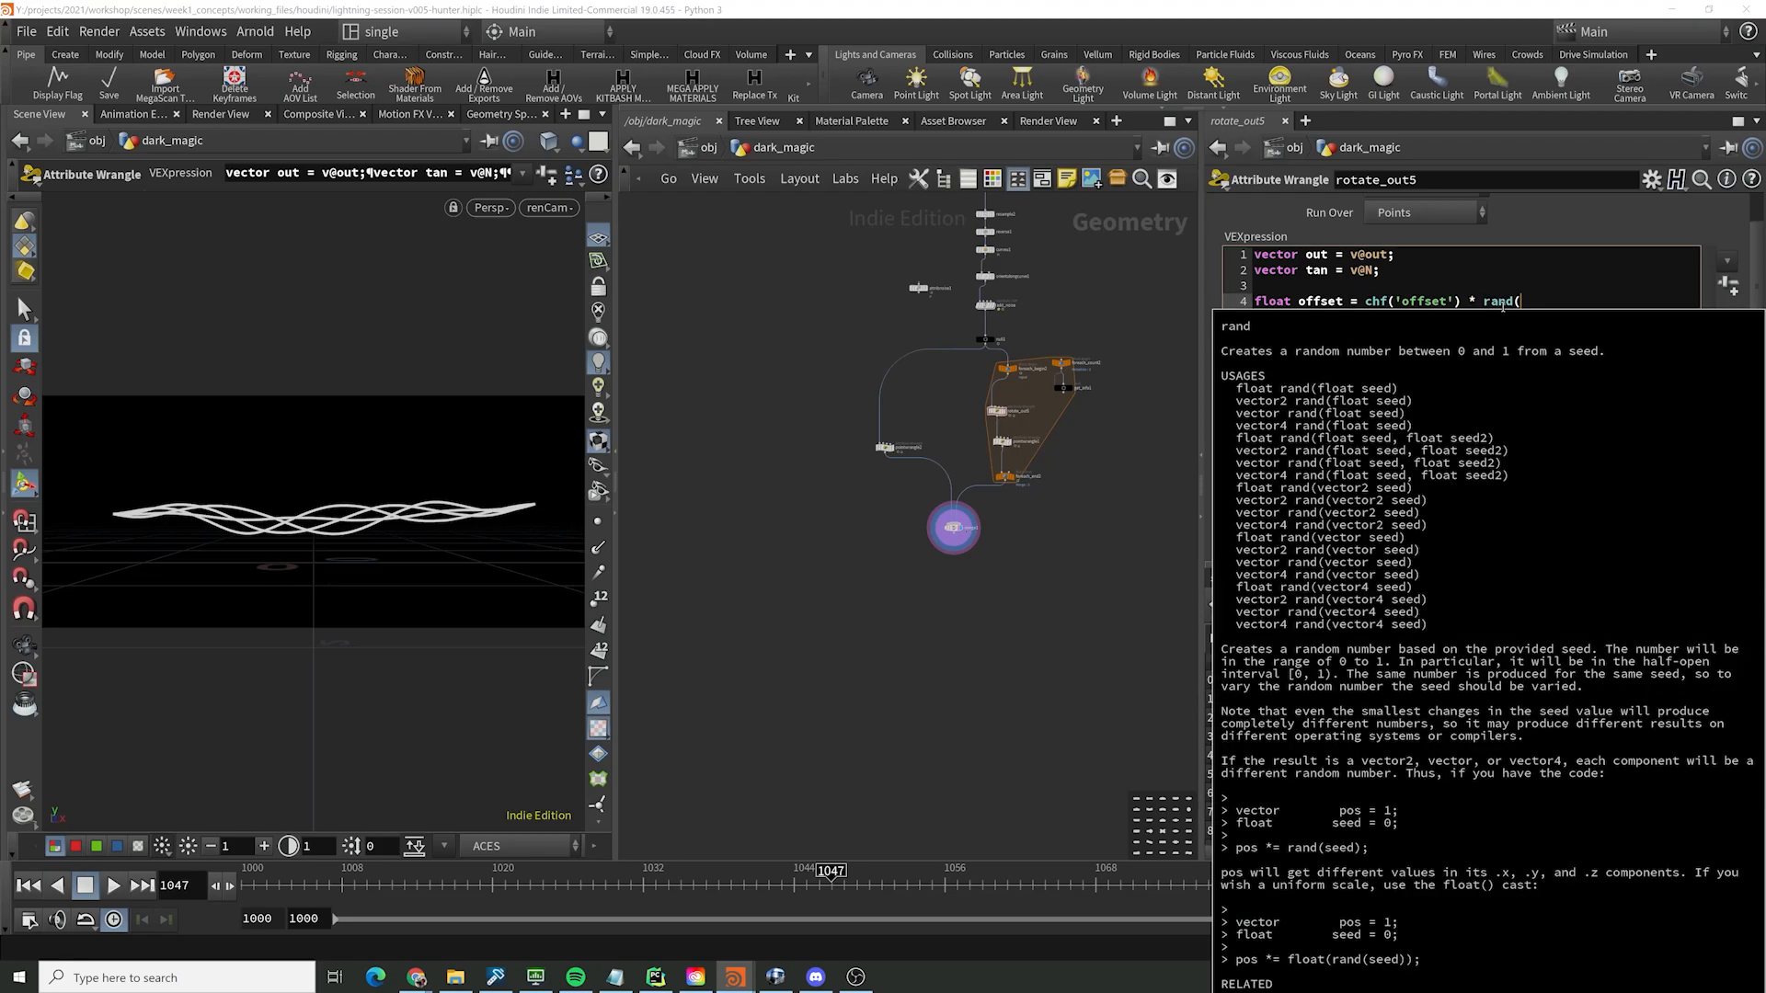
type("@")
key("BackSpace")
left_click(1582, 294)
left_click(1580, 299)
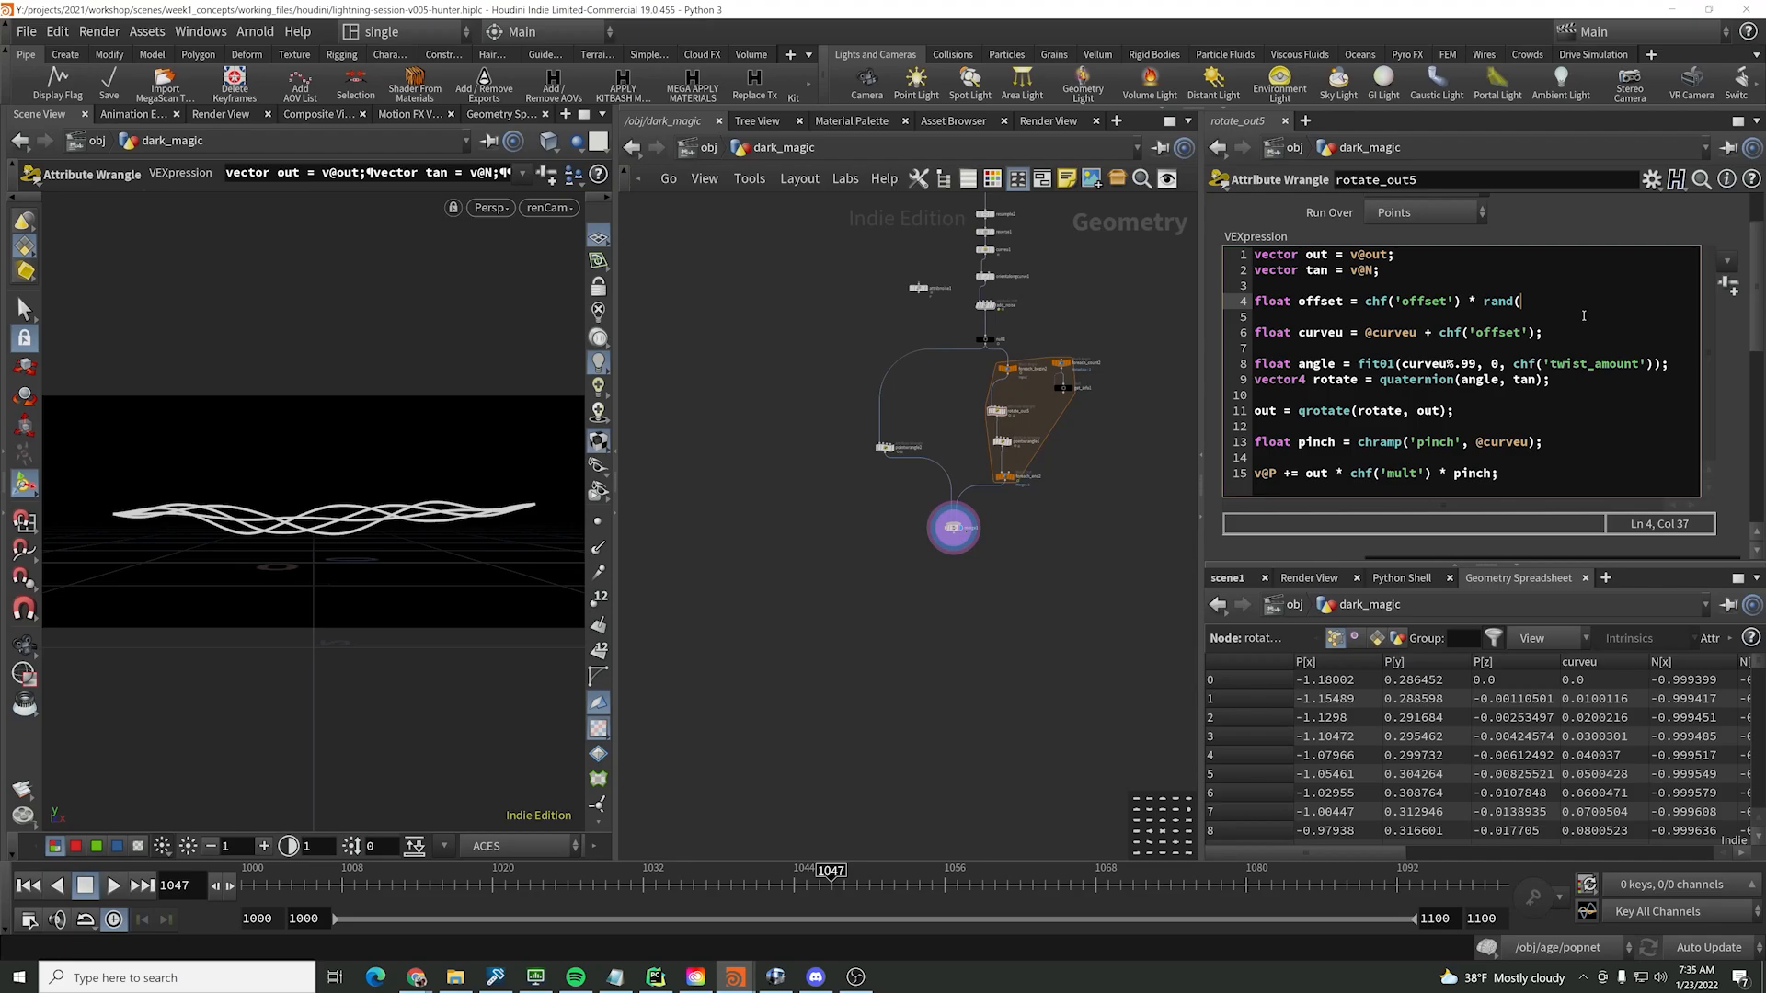
key("BackSpace")
key("BackSpace")
key("BackSpace")
key("BackSpace")
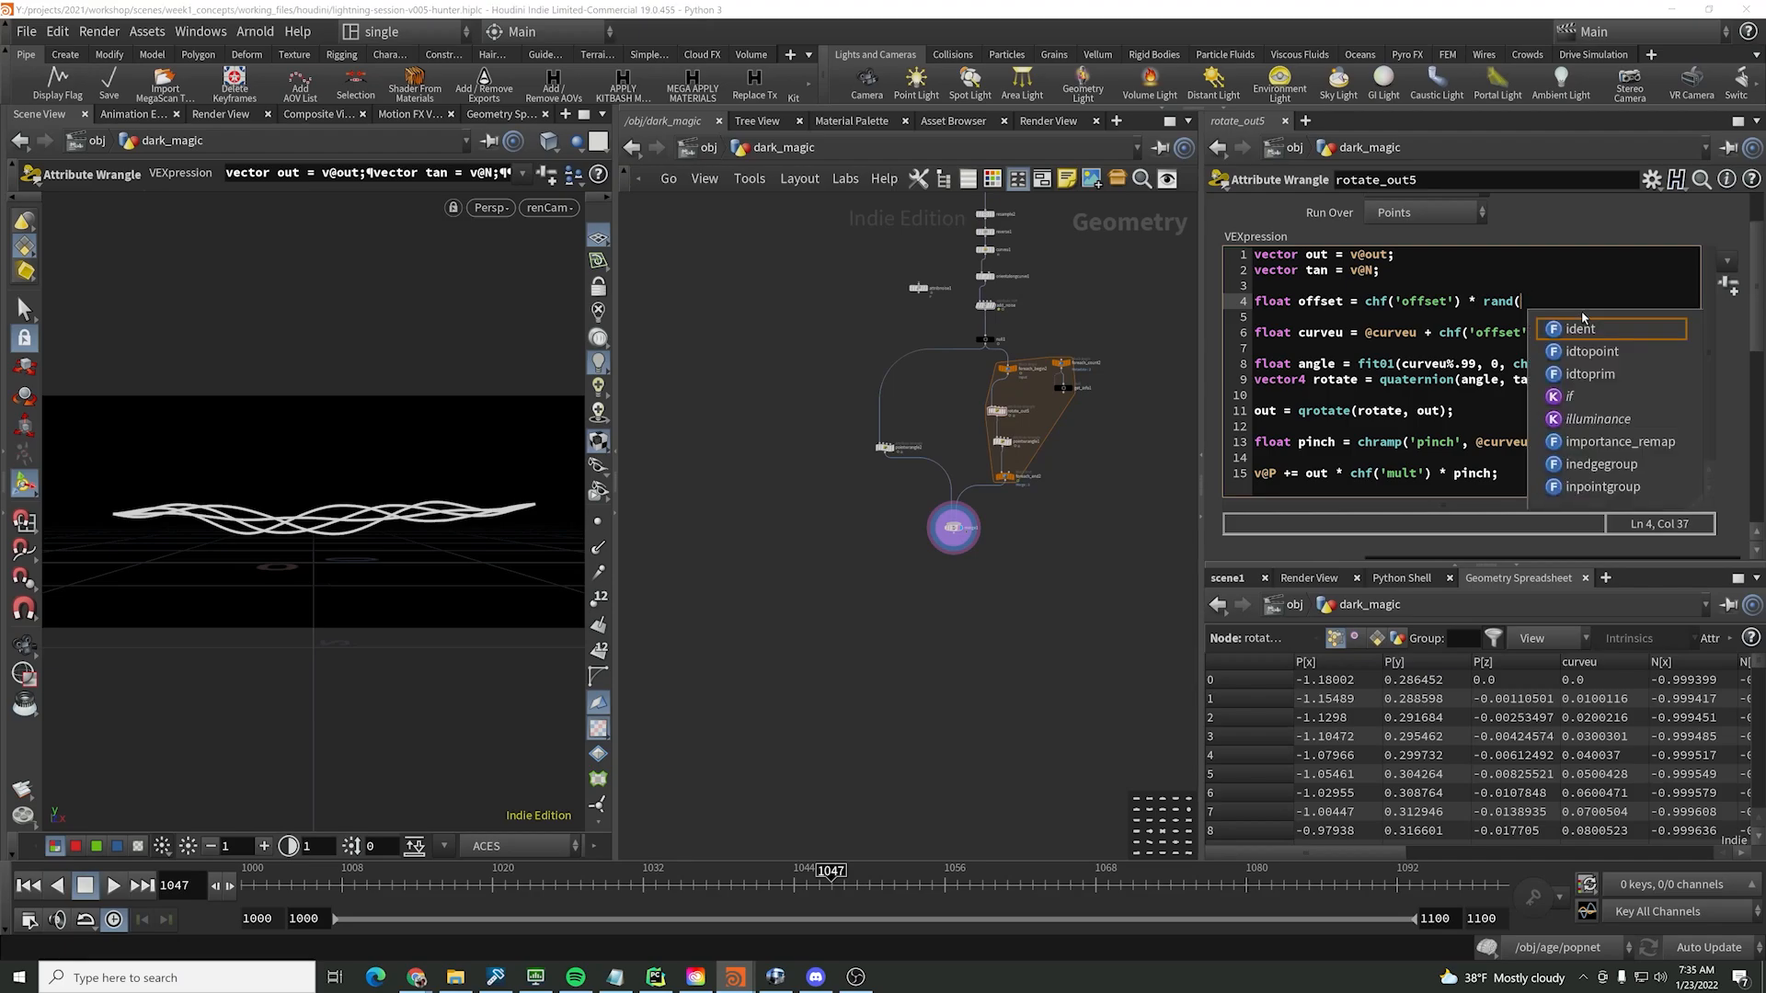
type("chi(")
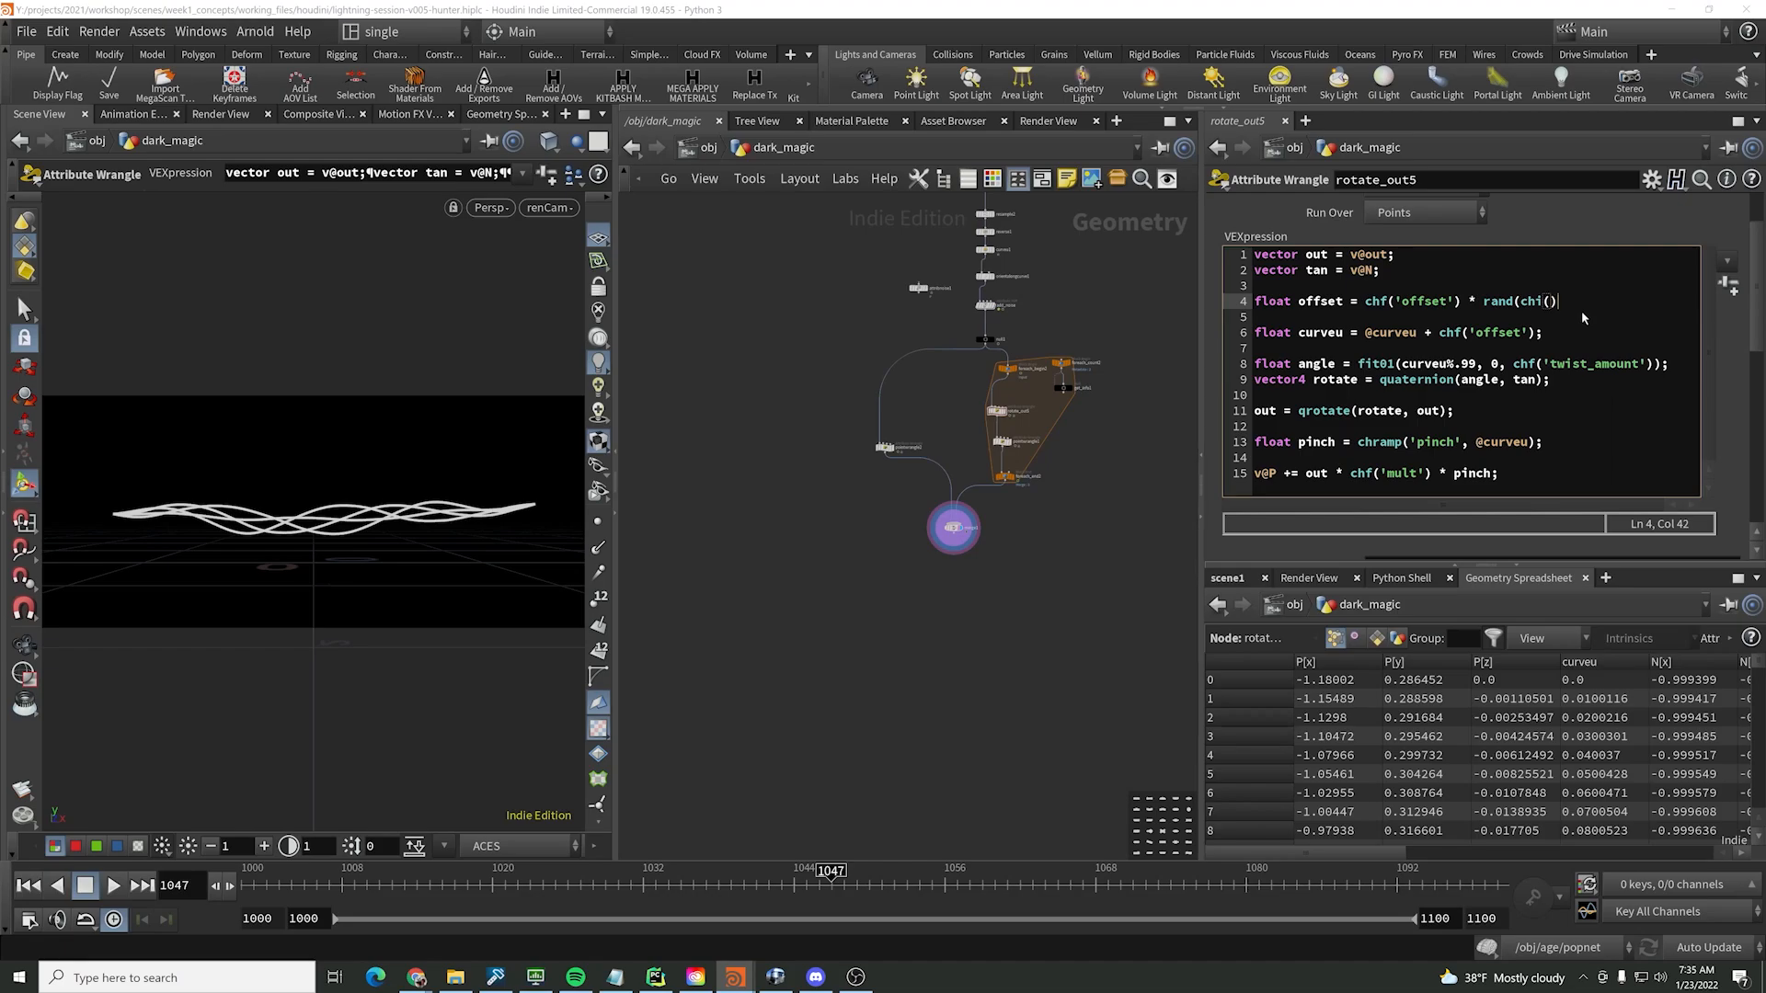
type("'iter')")
type(")")
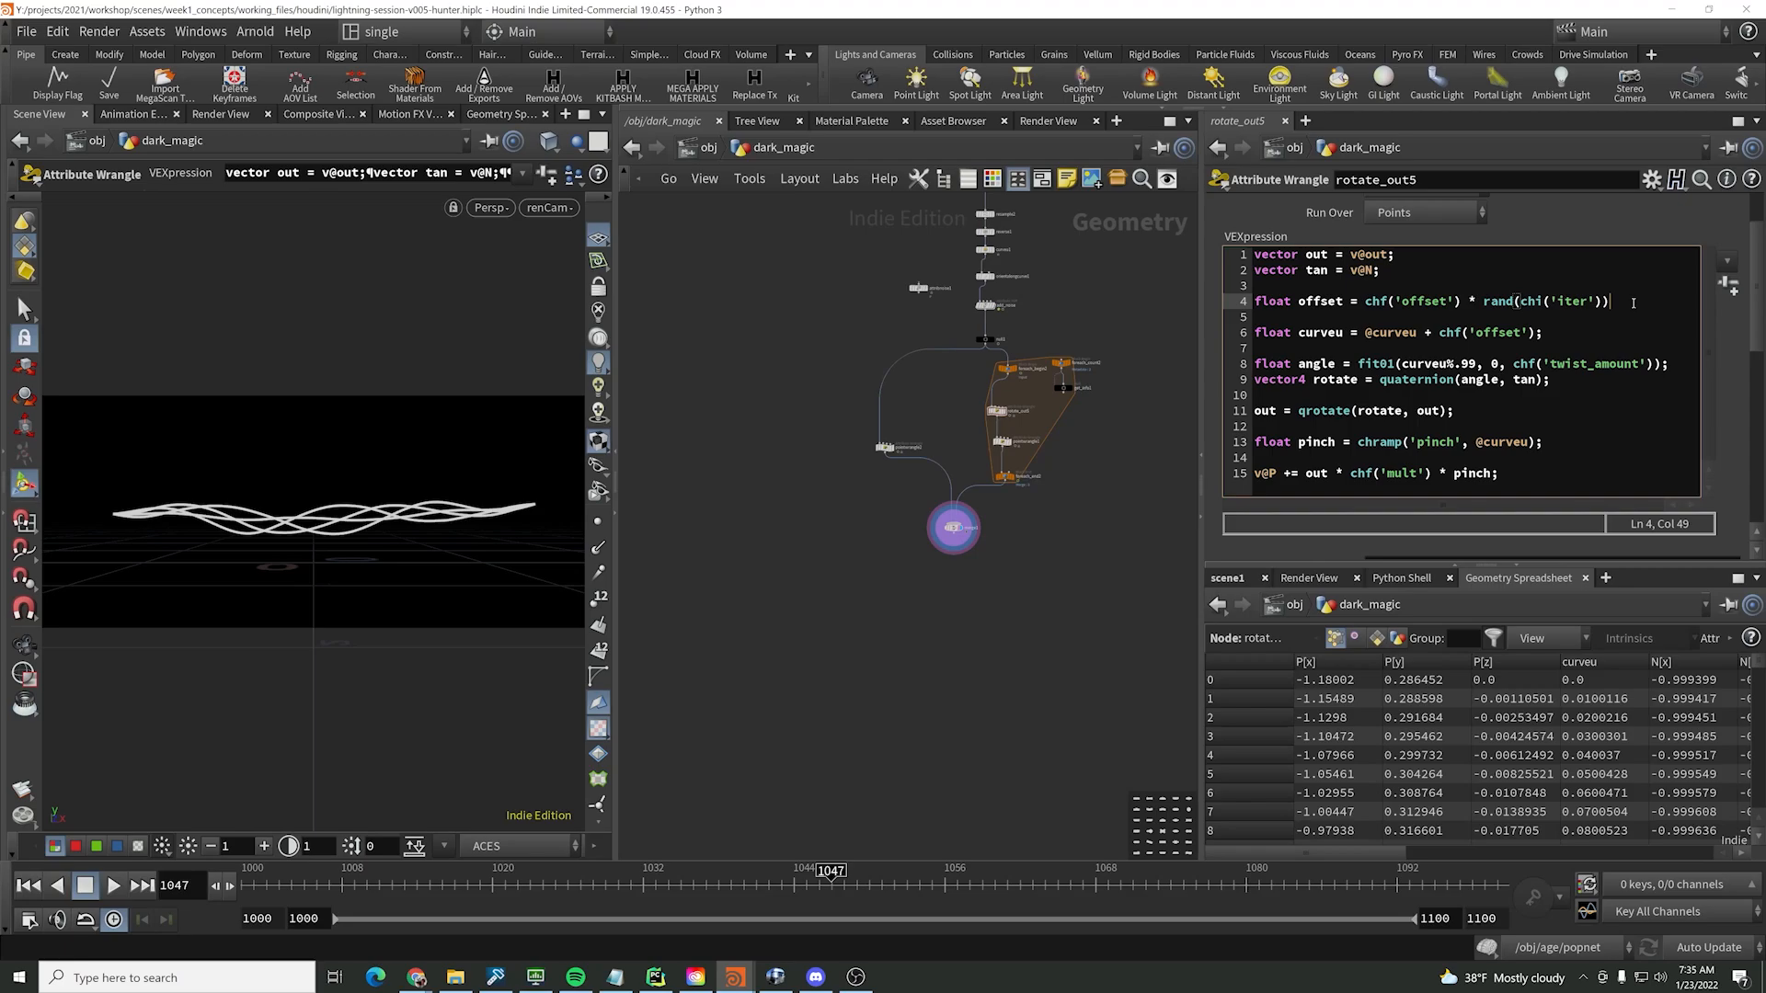
- Wrap the random factor in fit01 with a range of .5 to 2 and end the offset statement with a semicolon
left_click(1483, 301)
type("fit01(")
left_click(1676, 300)
type(", .5, ")
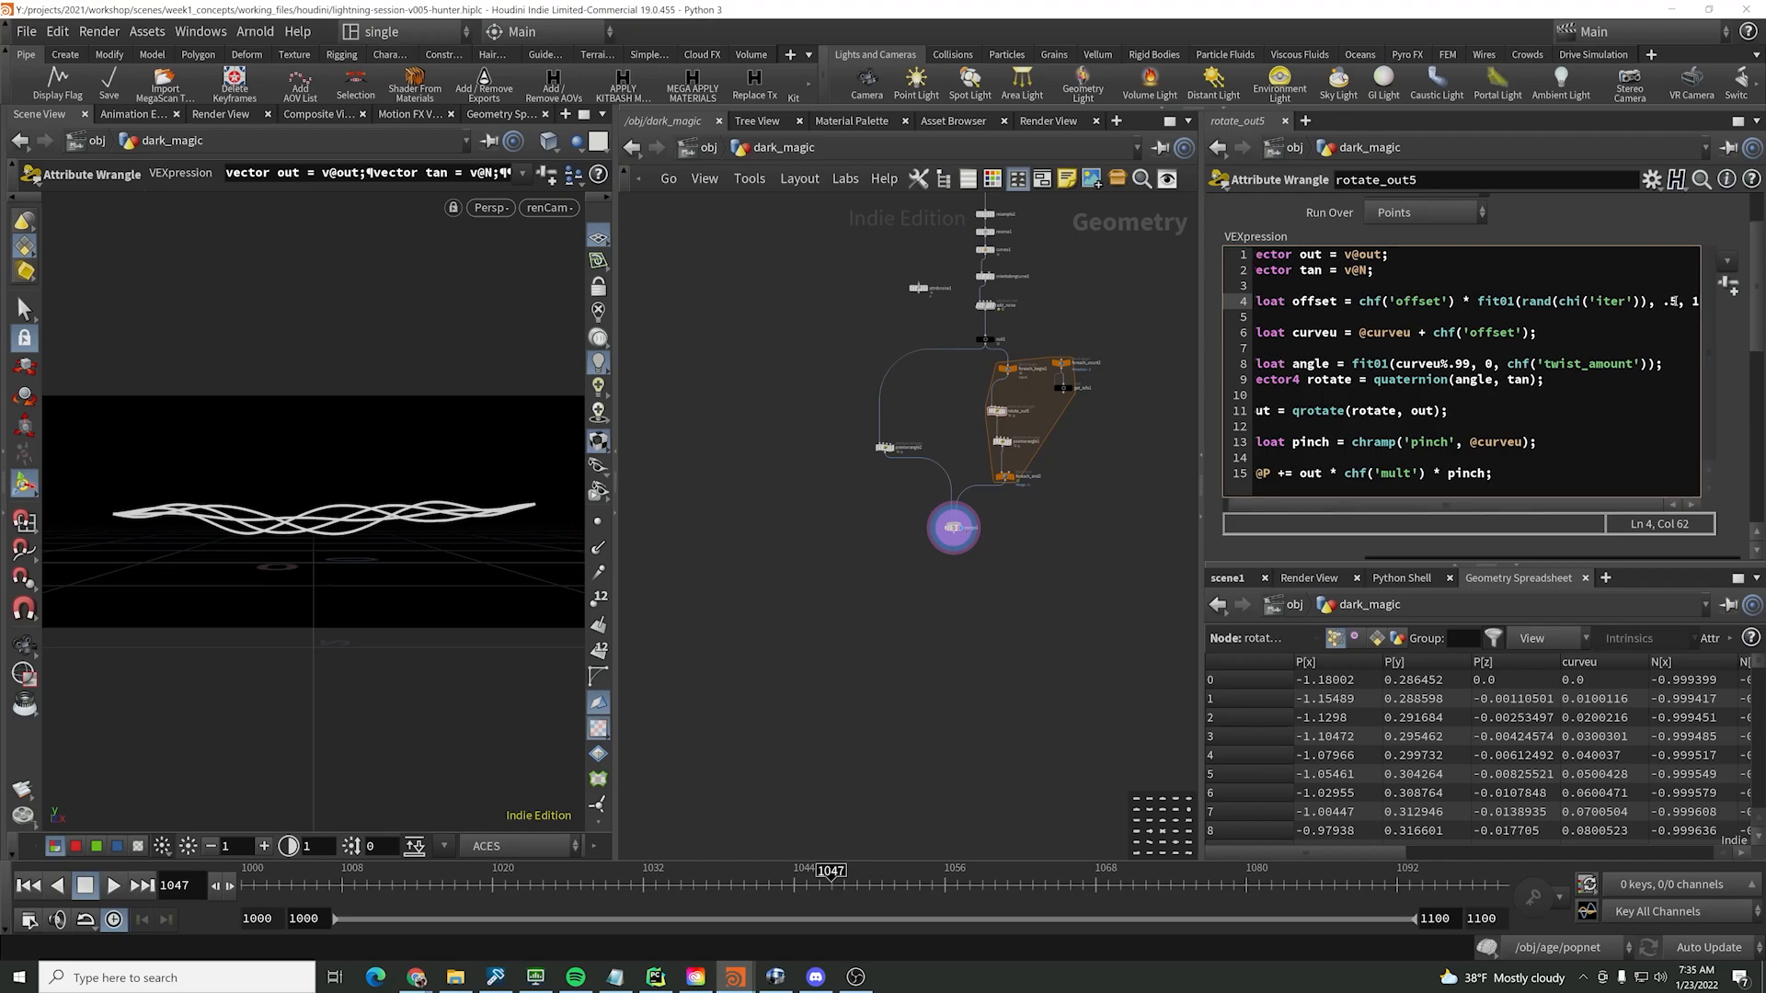
type("2);")
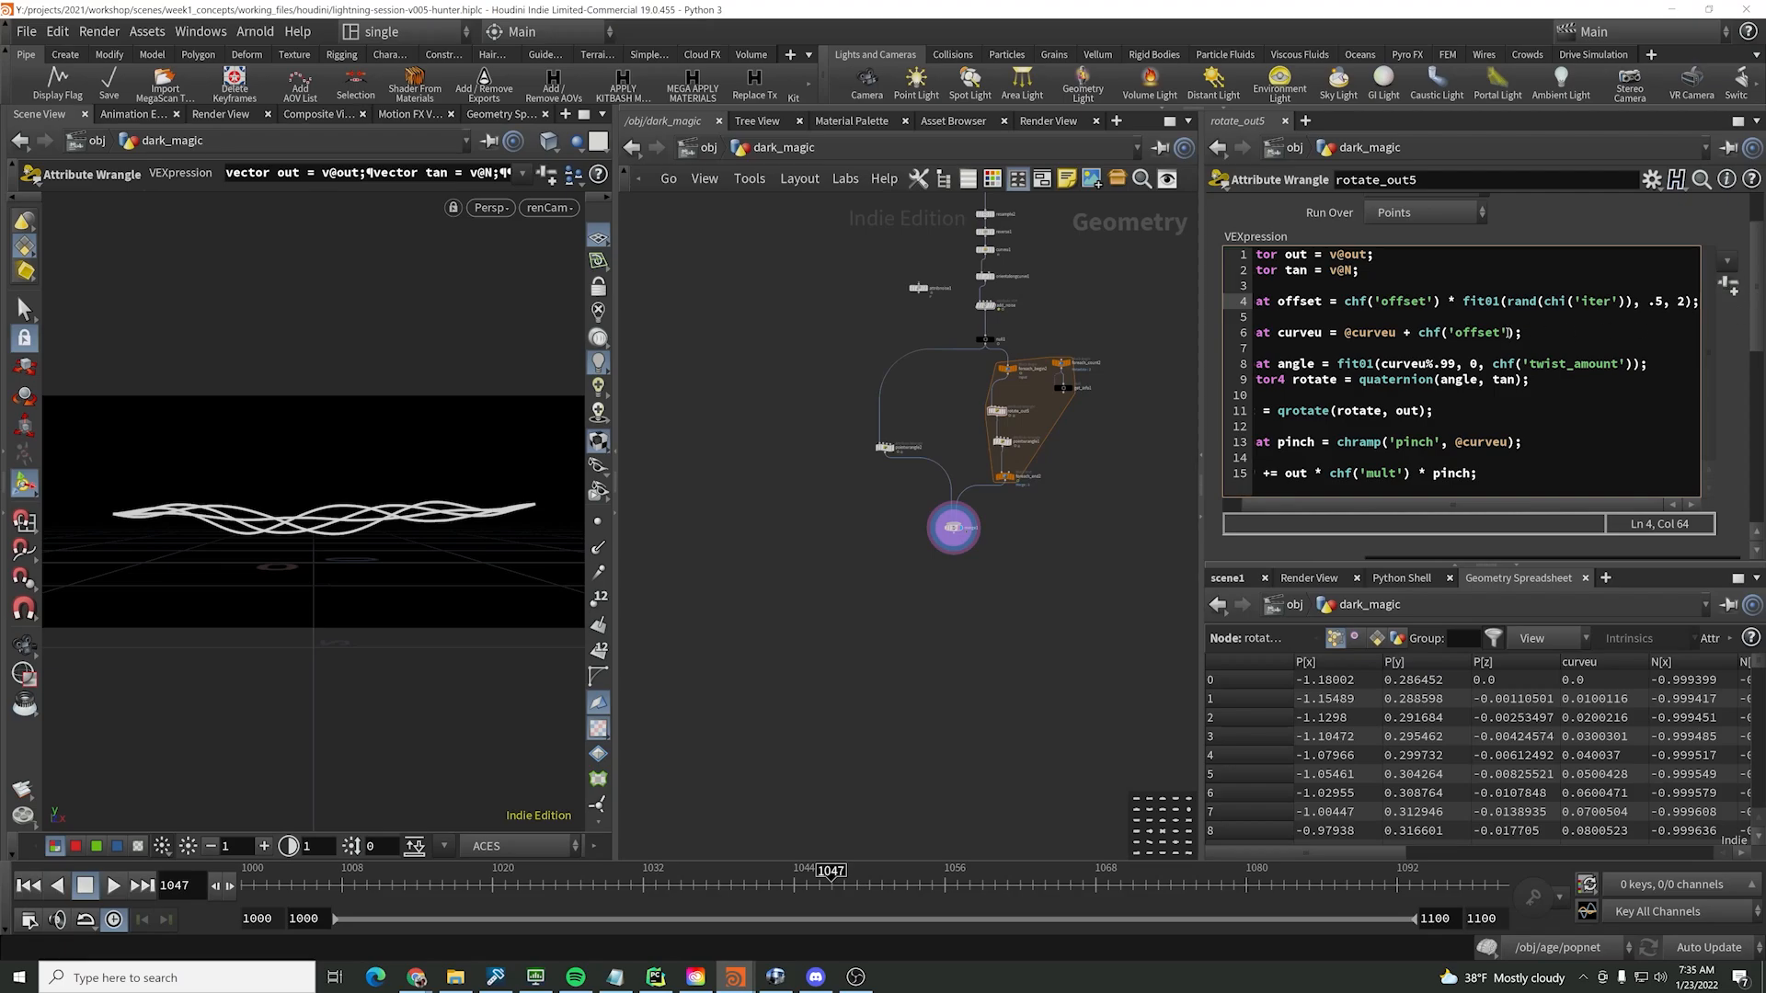
- Replace chf('offset') in the curveu line with the offset variable and generate the missing Iter parameter on rotate_out5
left_click_drag(1417, 332, 1518, 333)
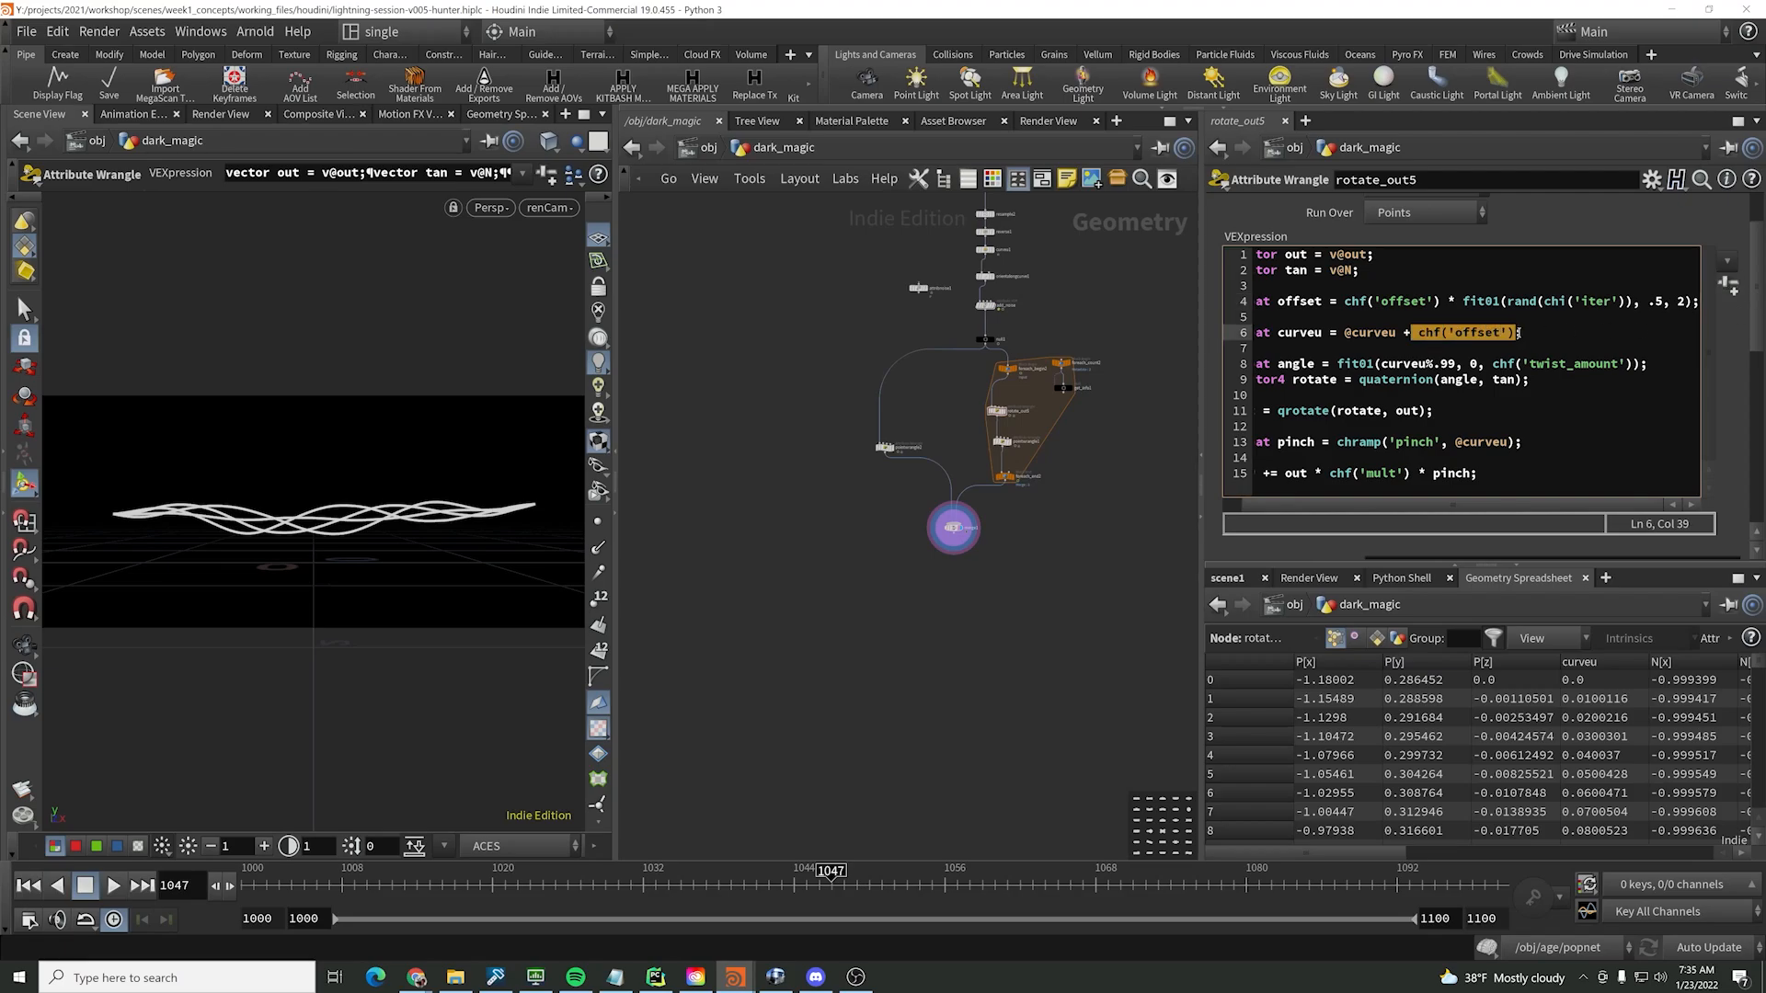
type("offset")
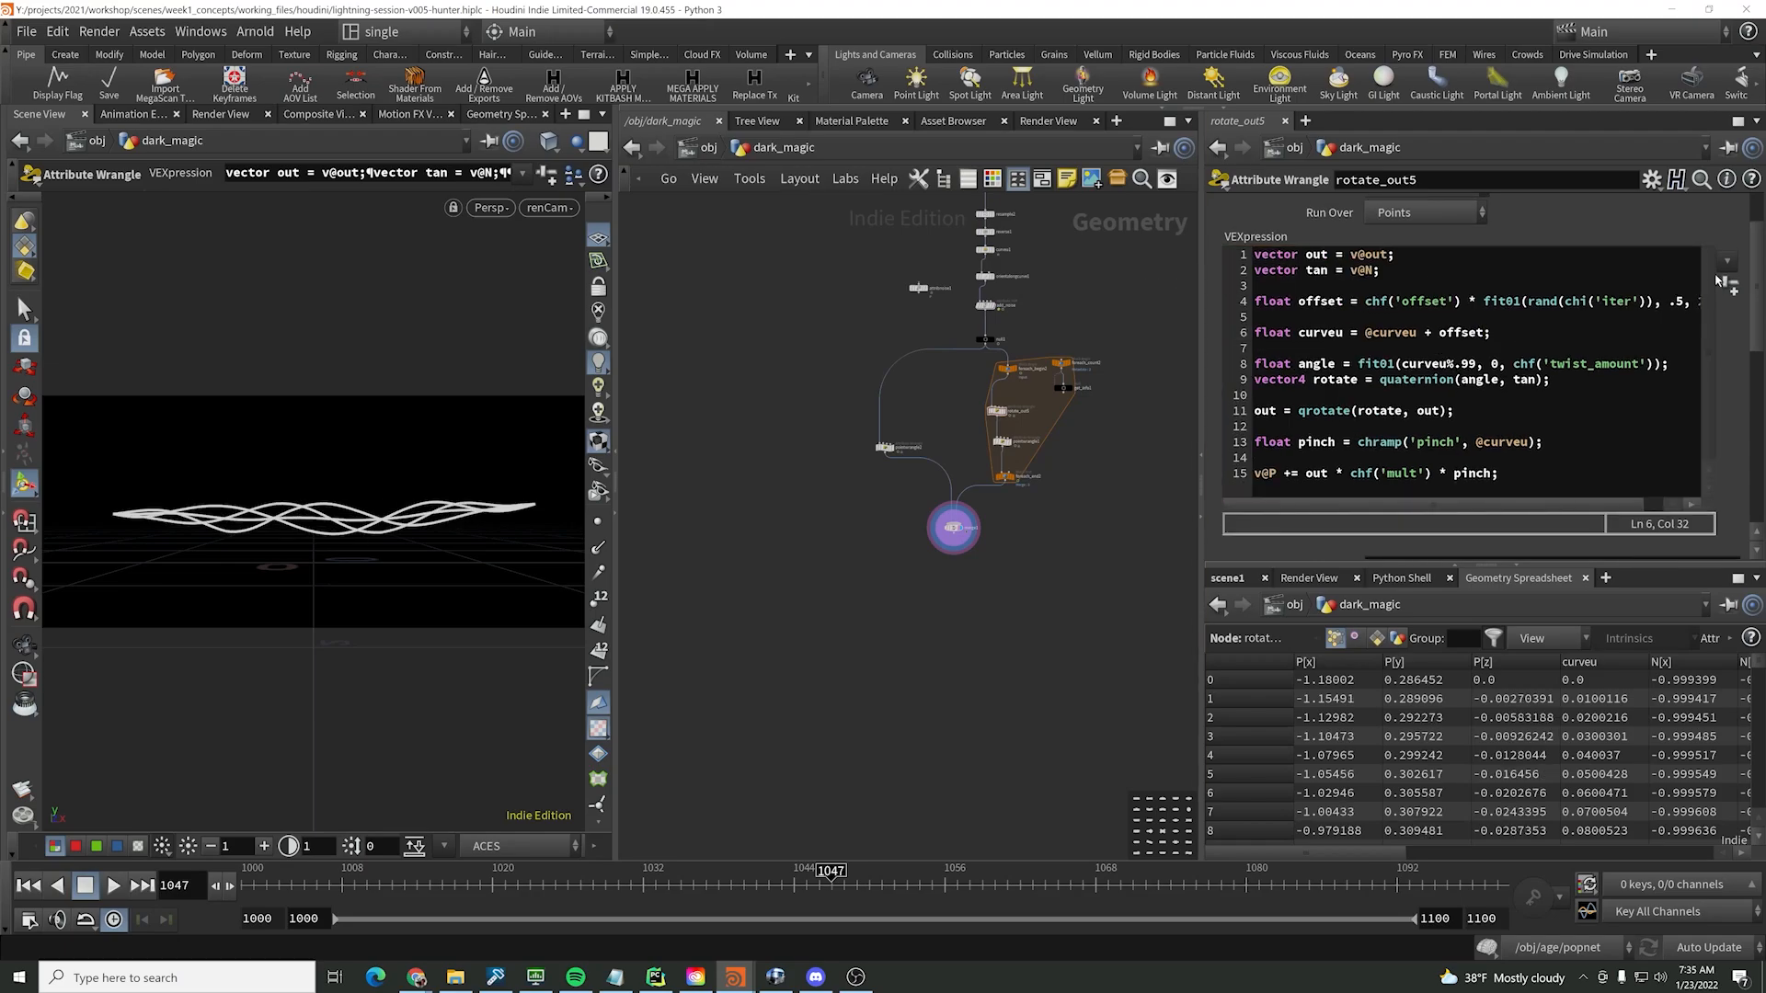
left_click_drag(1757, 307, 1757, 451)
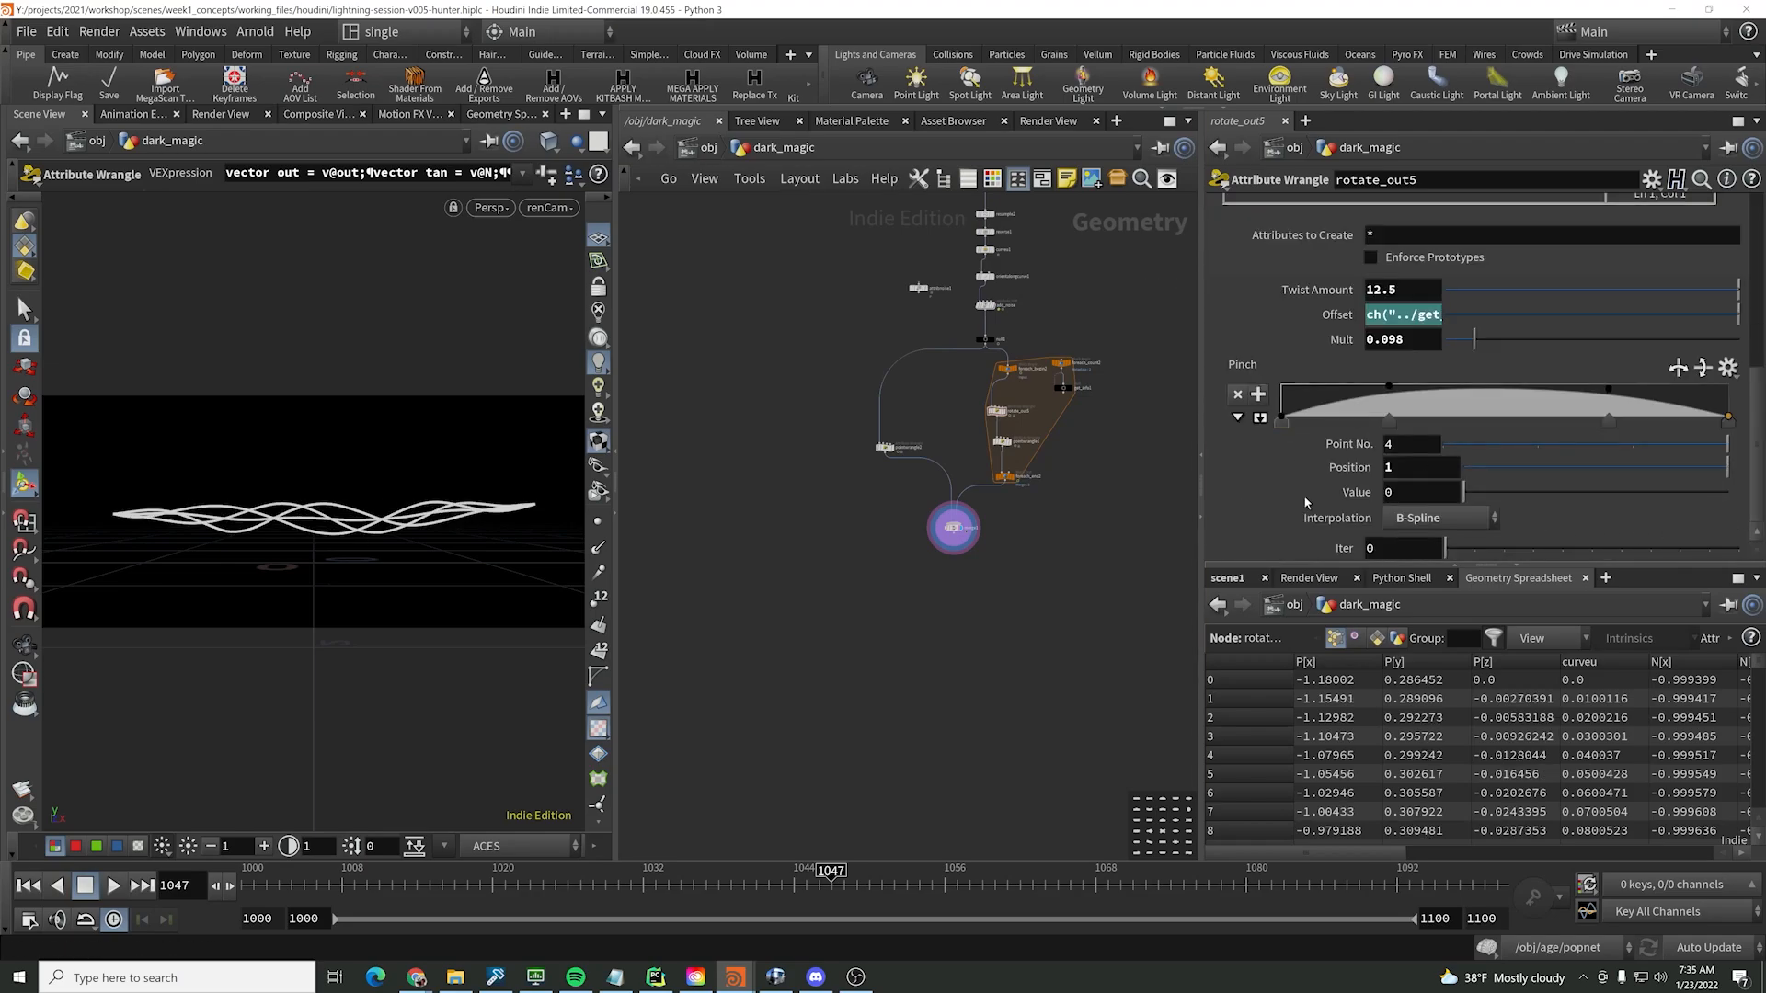
- Copy get_info1's iteration parameter and paste it as a relative reference into rotate_out5's Iter parameter
middle_click_drag(1090, 418, 1045, 442)
scroll(1044, 443, "up", 4)
left_click(1007, 390)
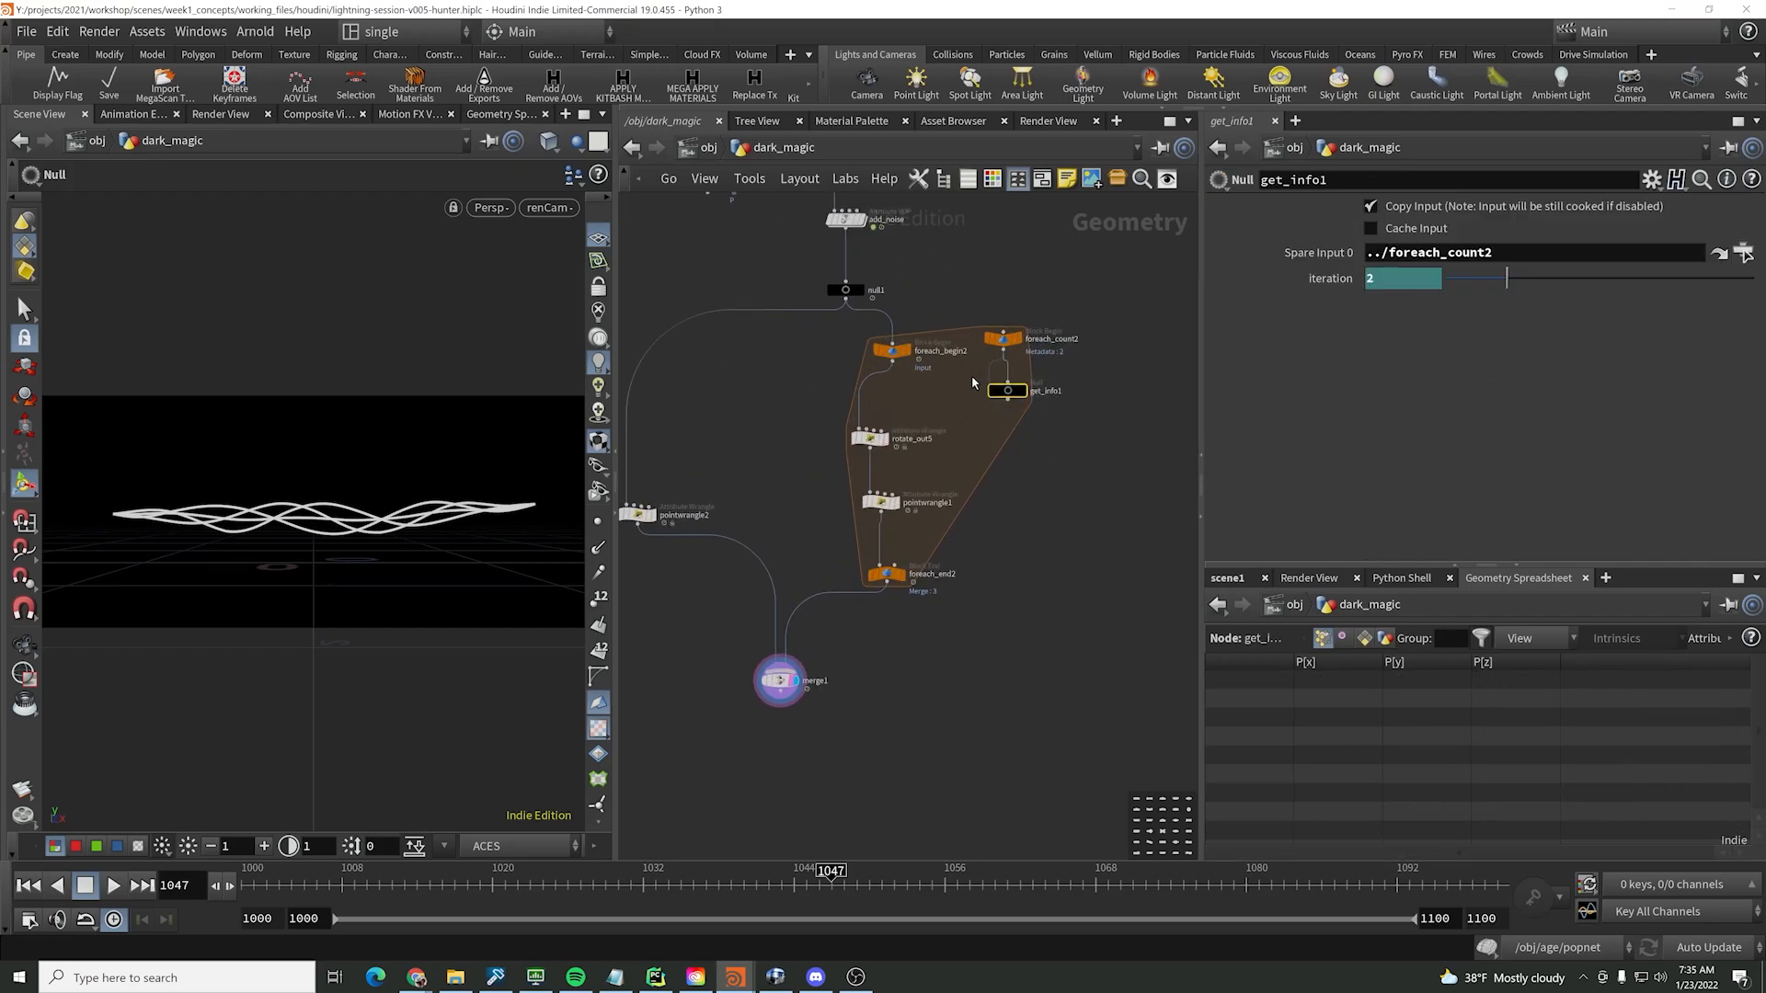
right_click(1325, 279)
left_click(1350, 430)
left_click(880, 501)
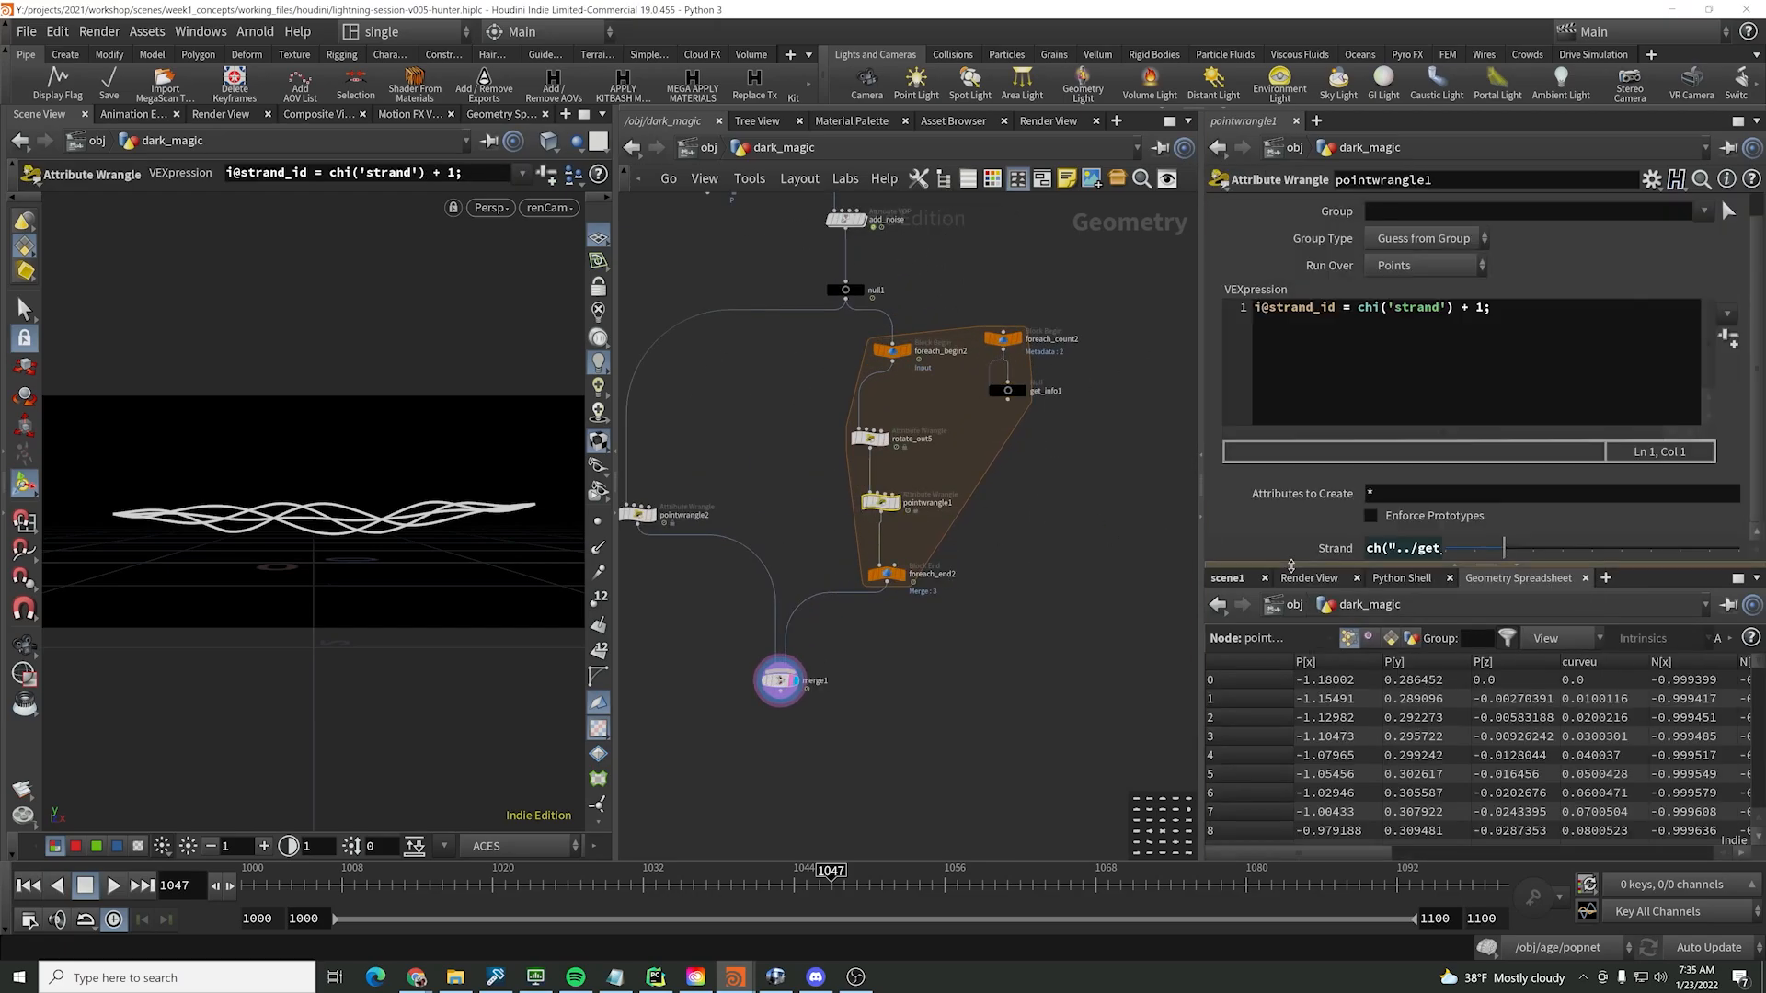
left_click(891, 428)
right_click(1320, 515)
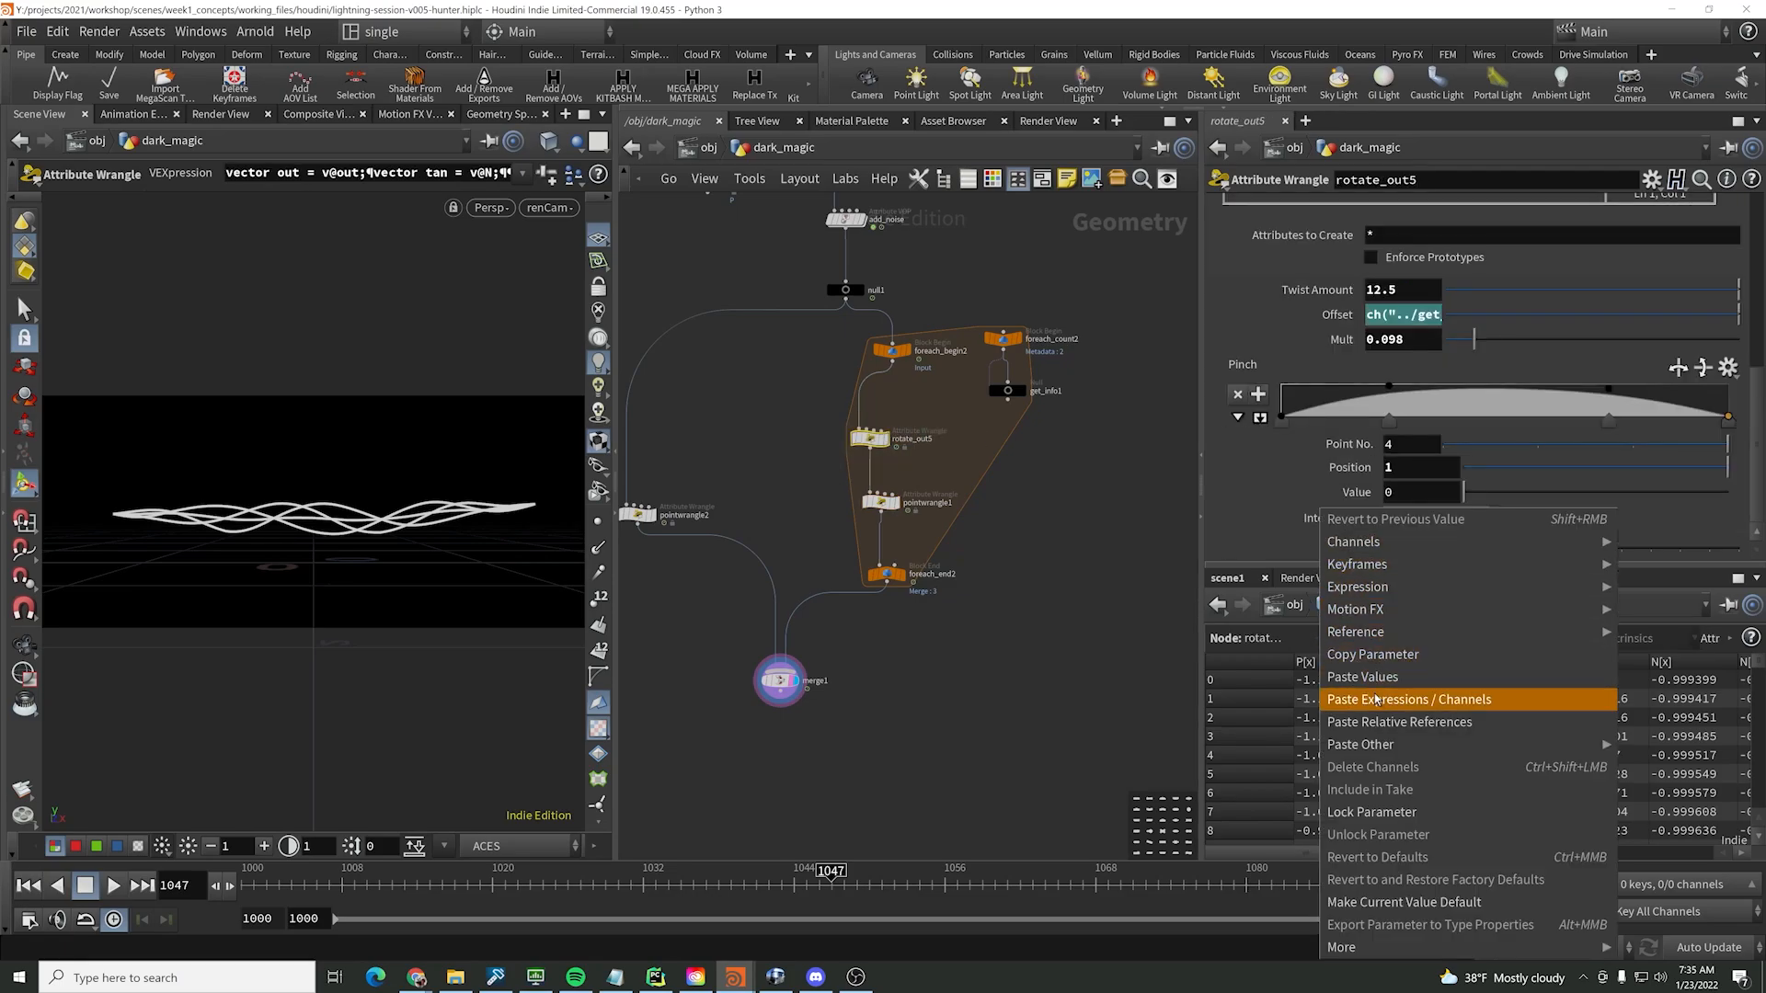
left_click(1398, 722)
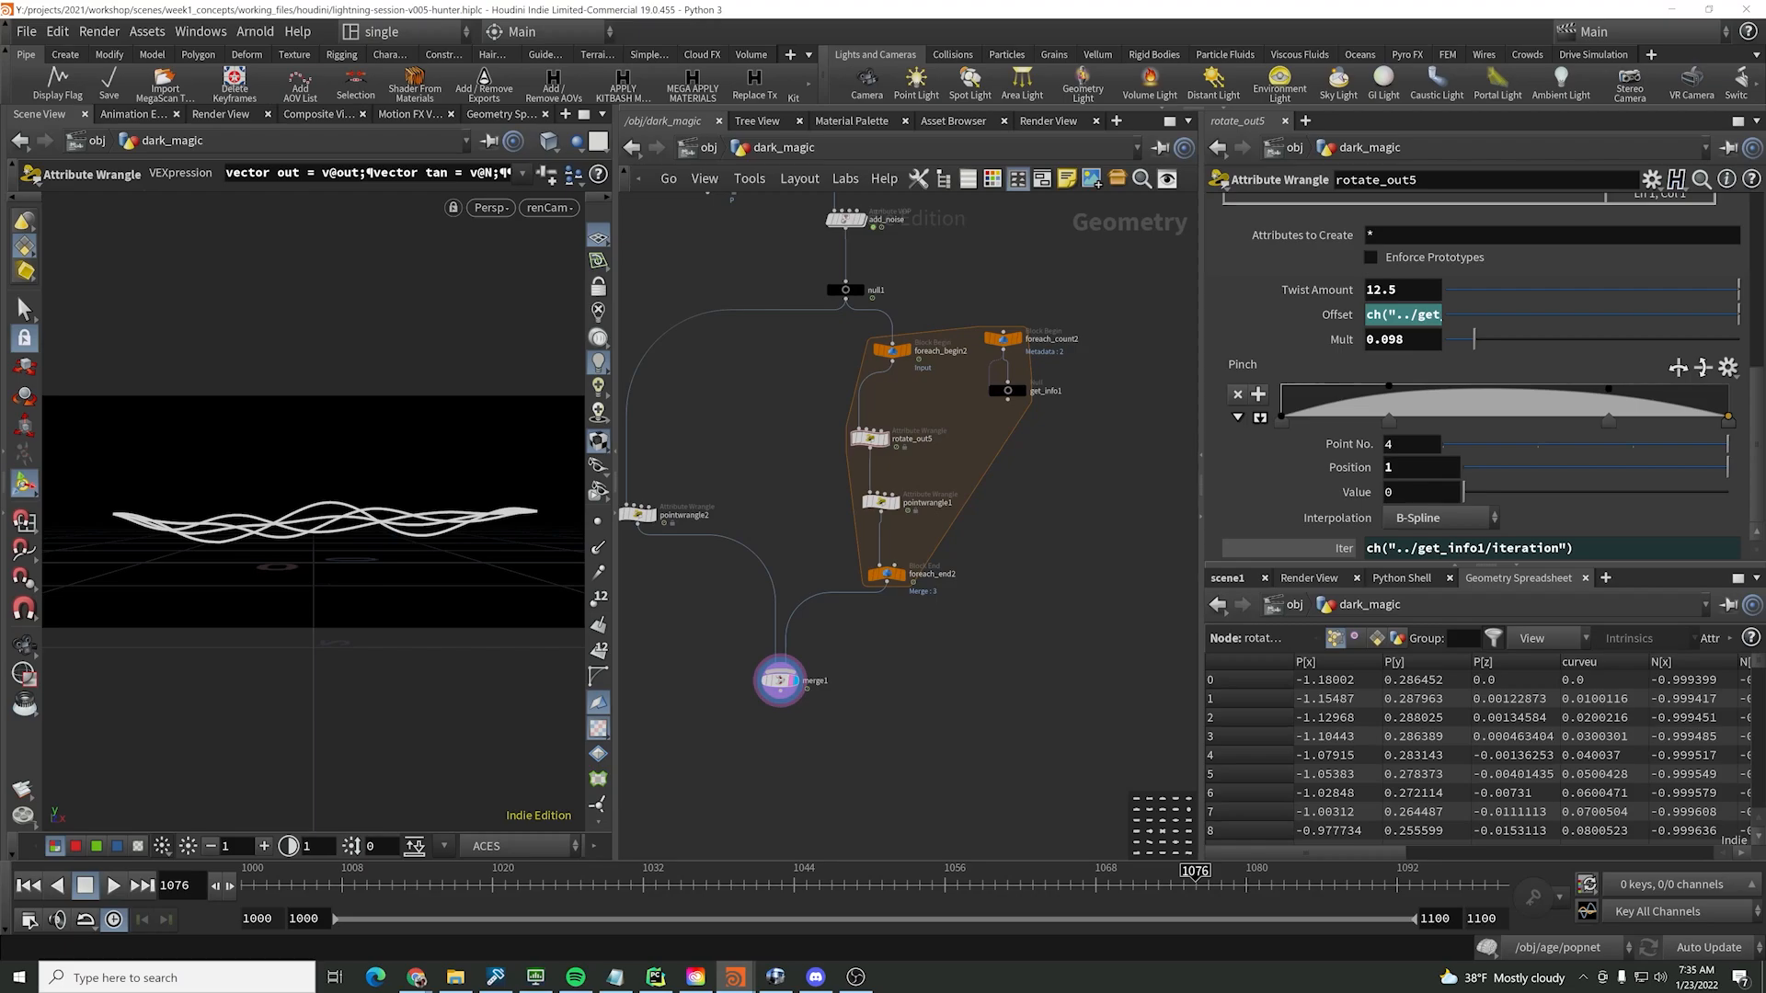
- Check the wand-spell reference image in the web browser, return to Houdini and select merge1
left_click(417, 977)
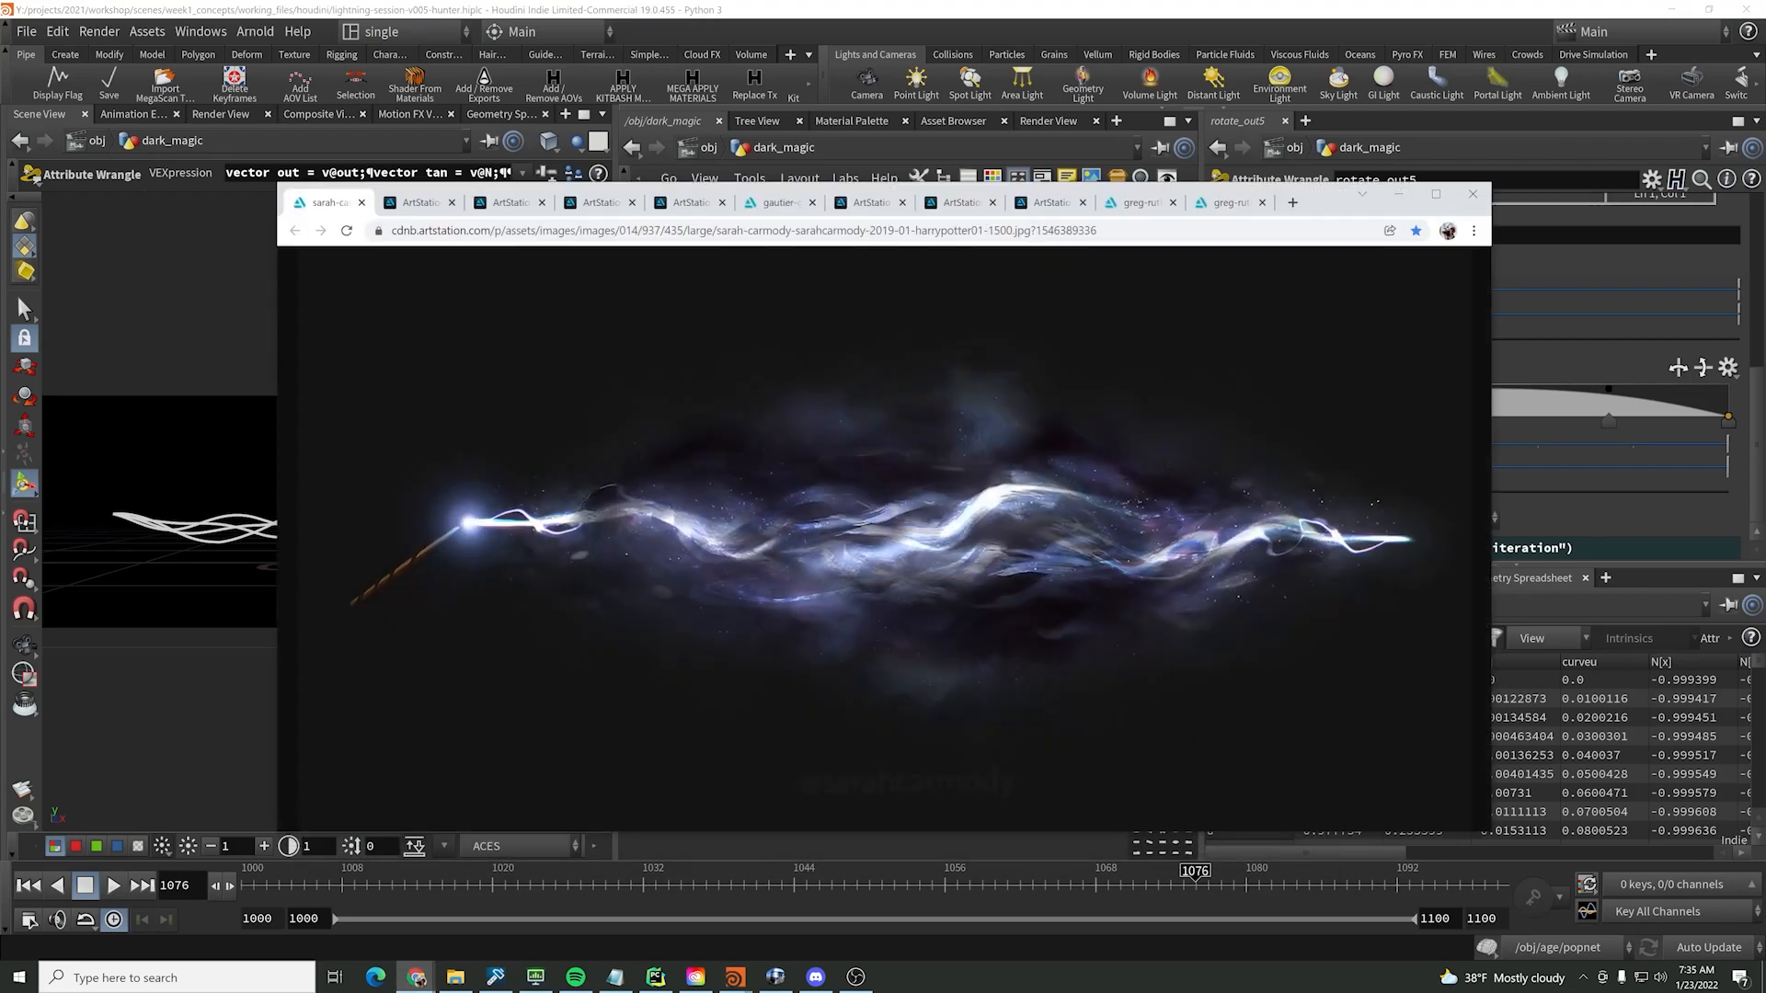
left_click(1402, 198)
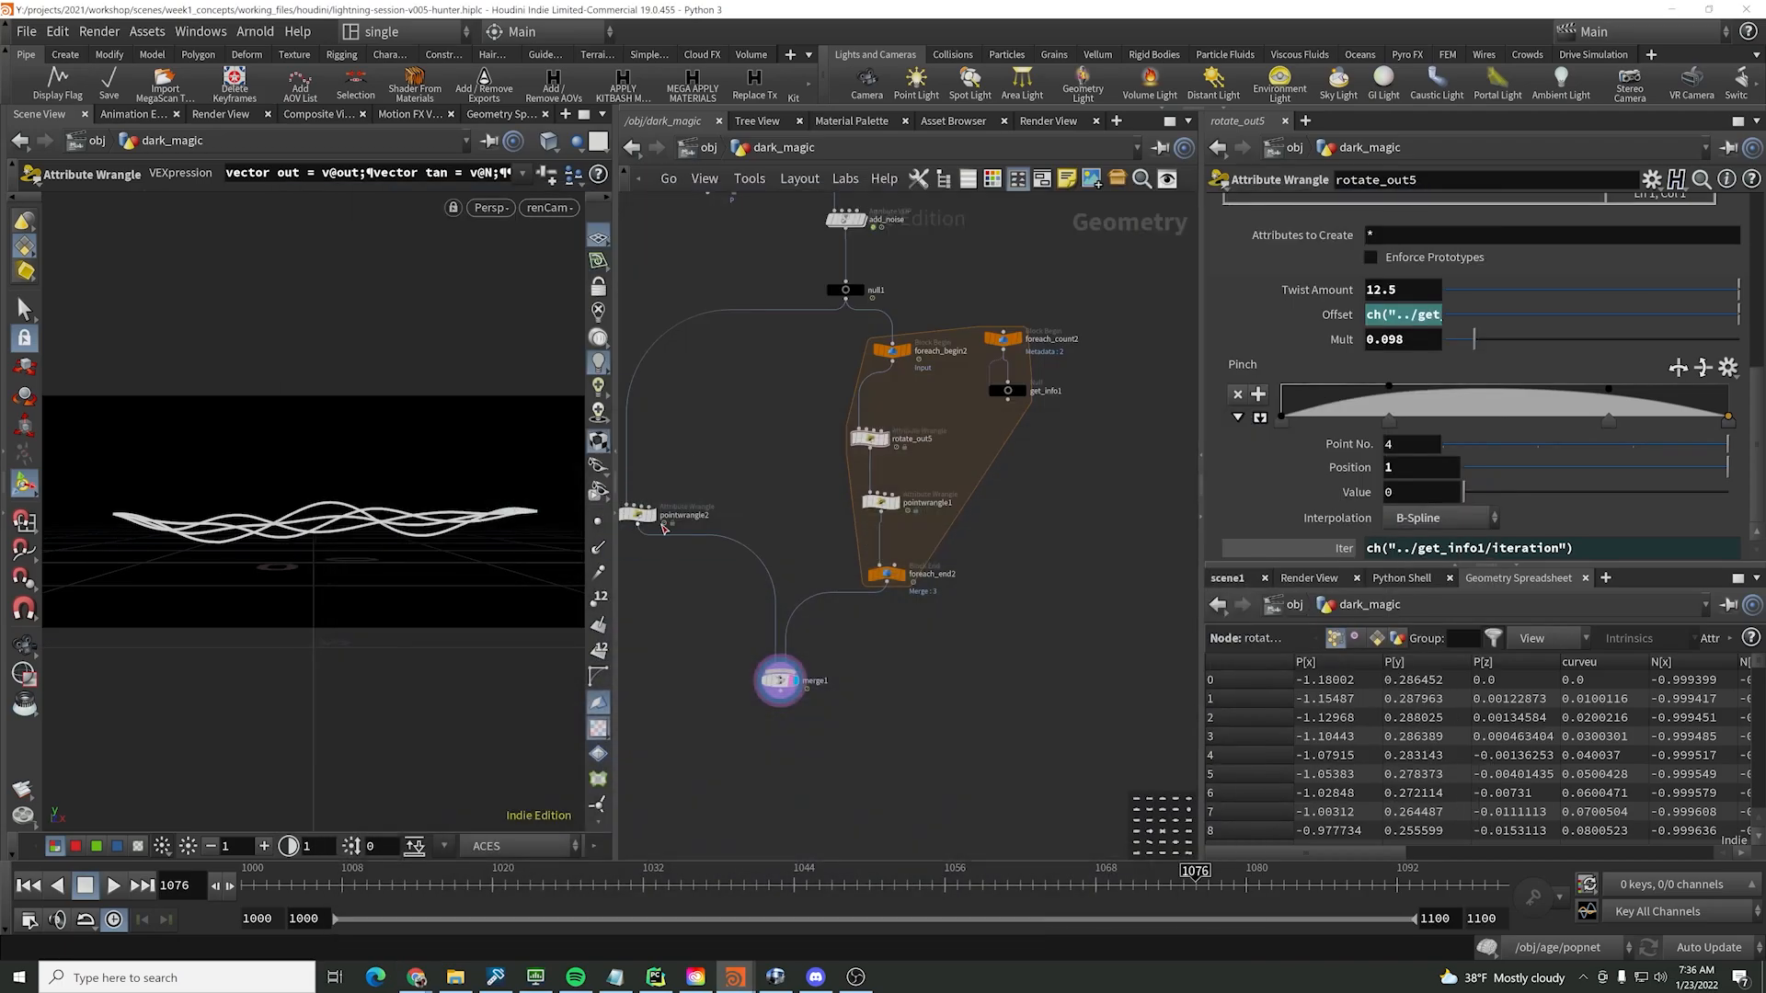
middle_click_drag(920, 649, 1071, 583)
left_click_drag(1071, 578, 763, 656)
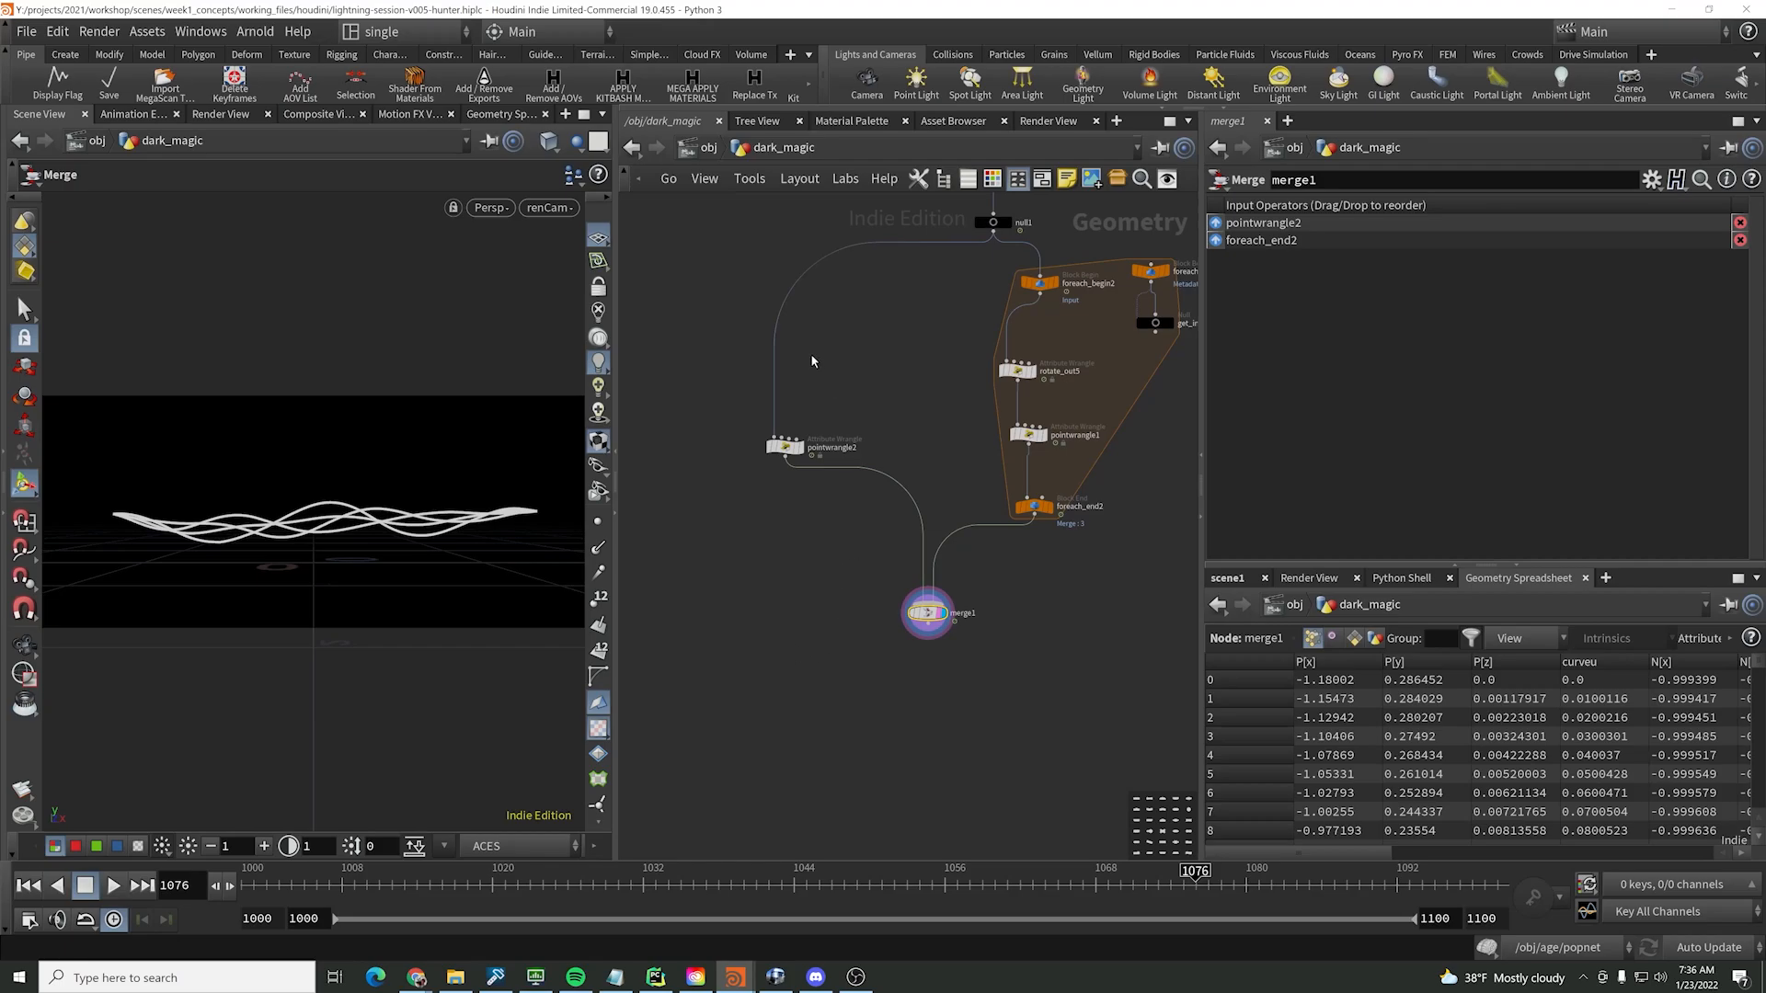
- Set the Iterations of foreach_end2 to 6 and reselect merge1
left_click(786, 448)
middle_click_drag(831, 460, 790, 455)
left_click(992, 503)
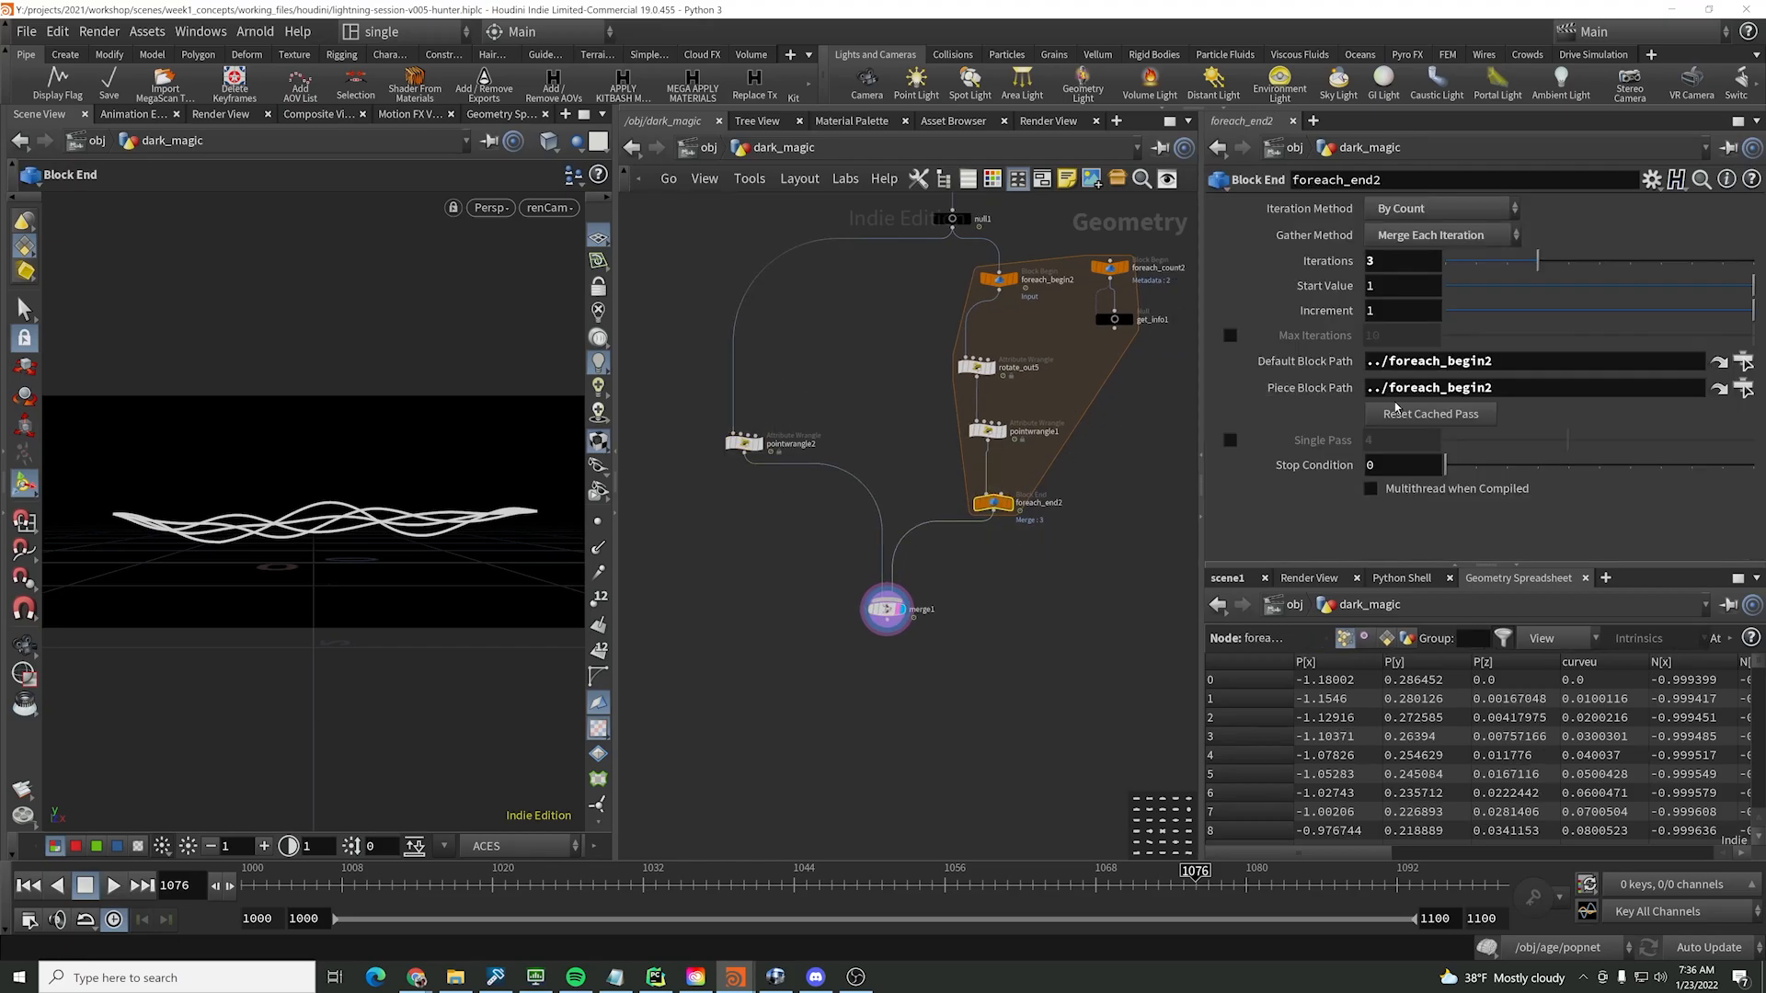
left_click_drag(1535, 265, 1625, 250)
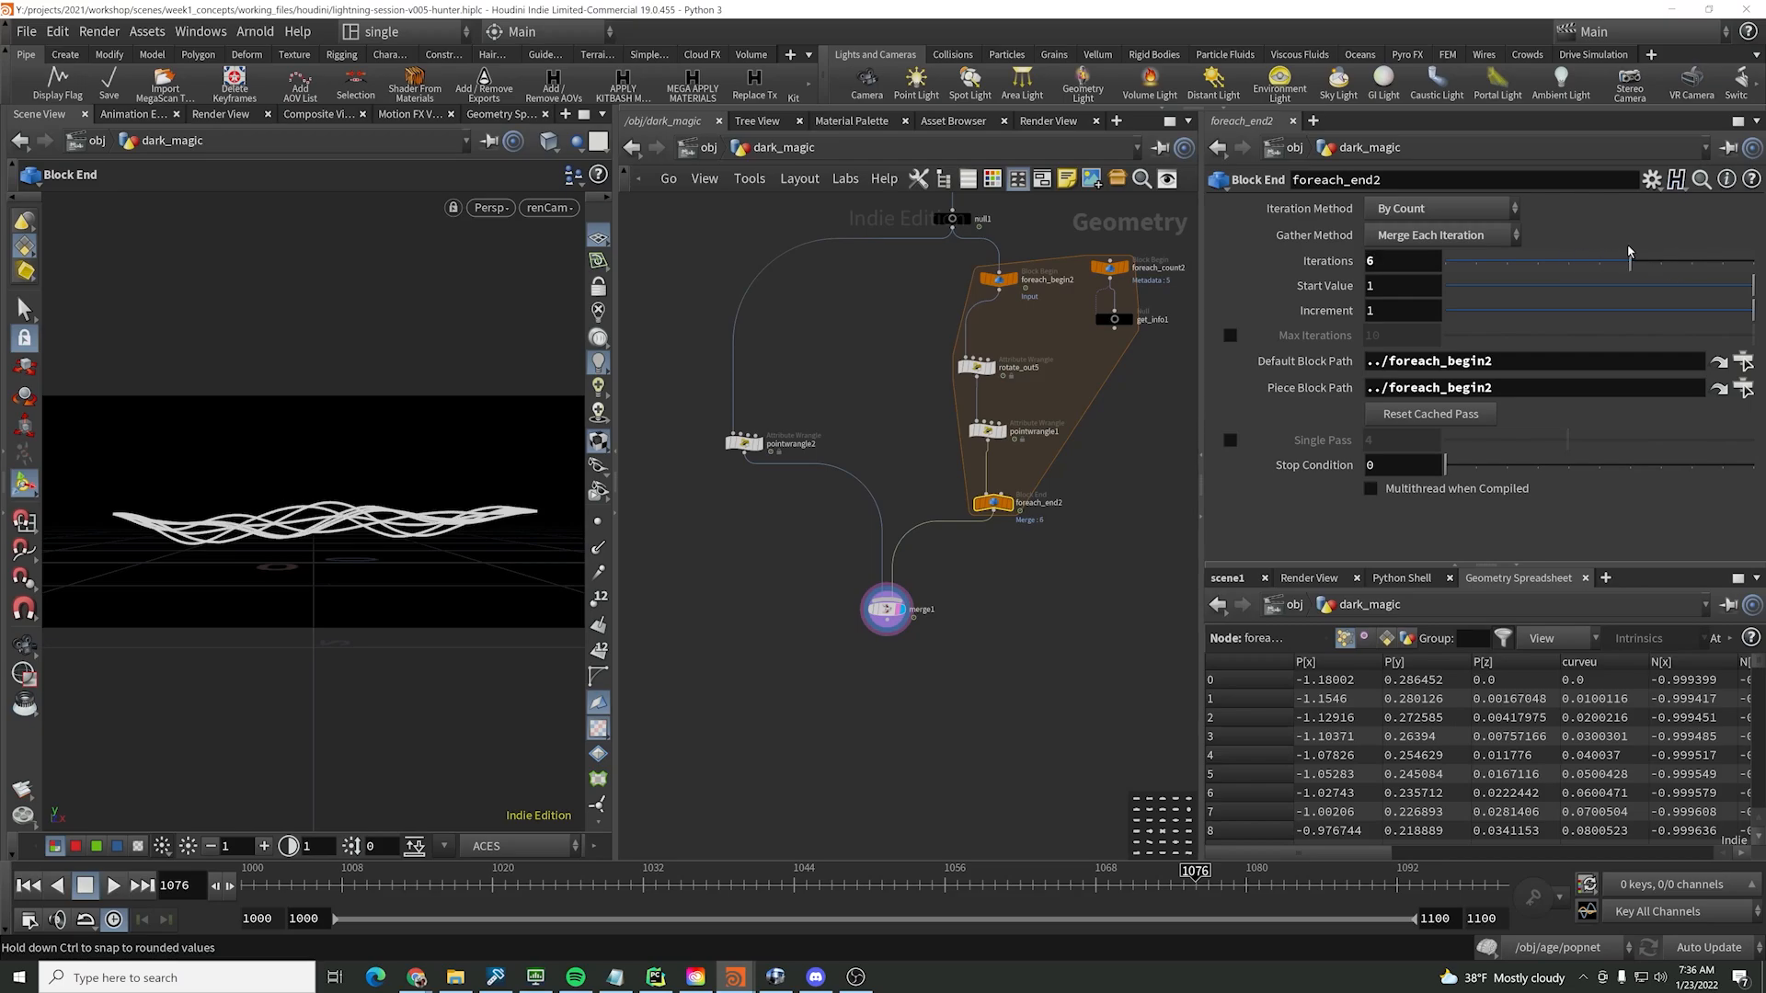
left_click(886, 609)
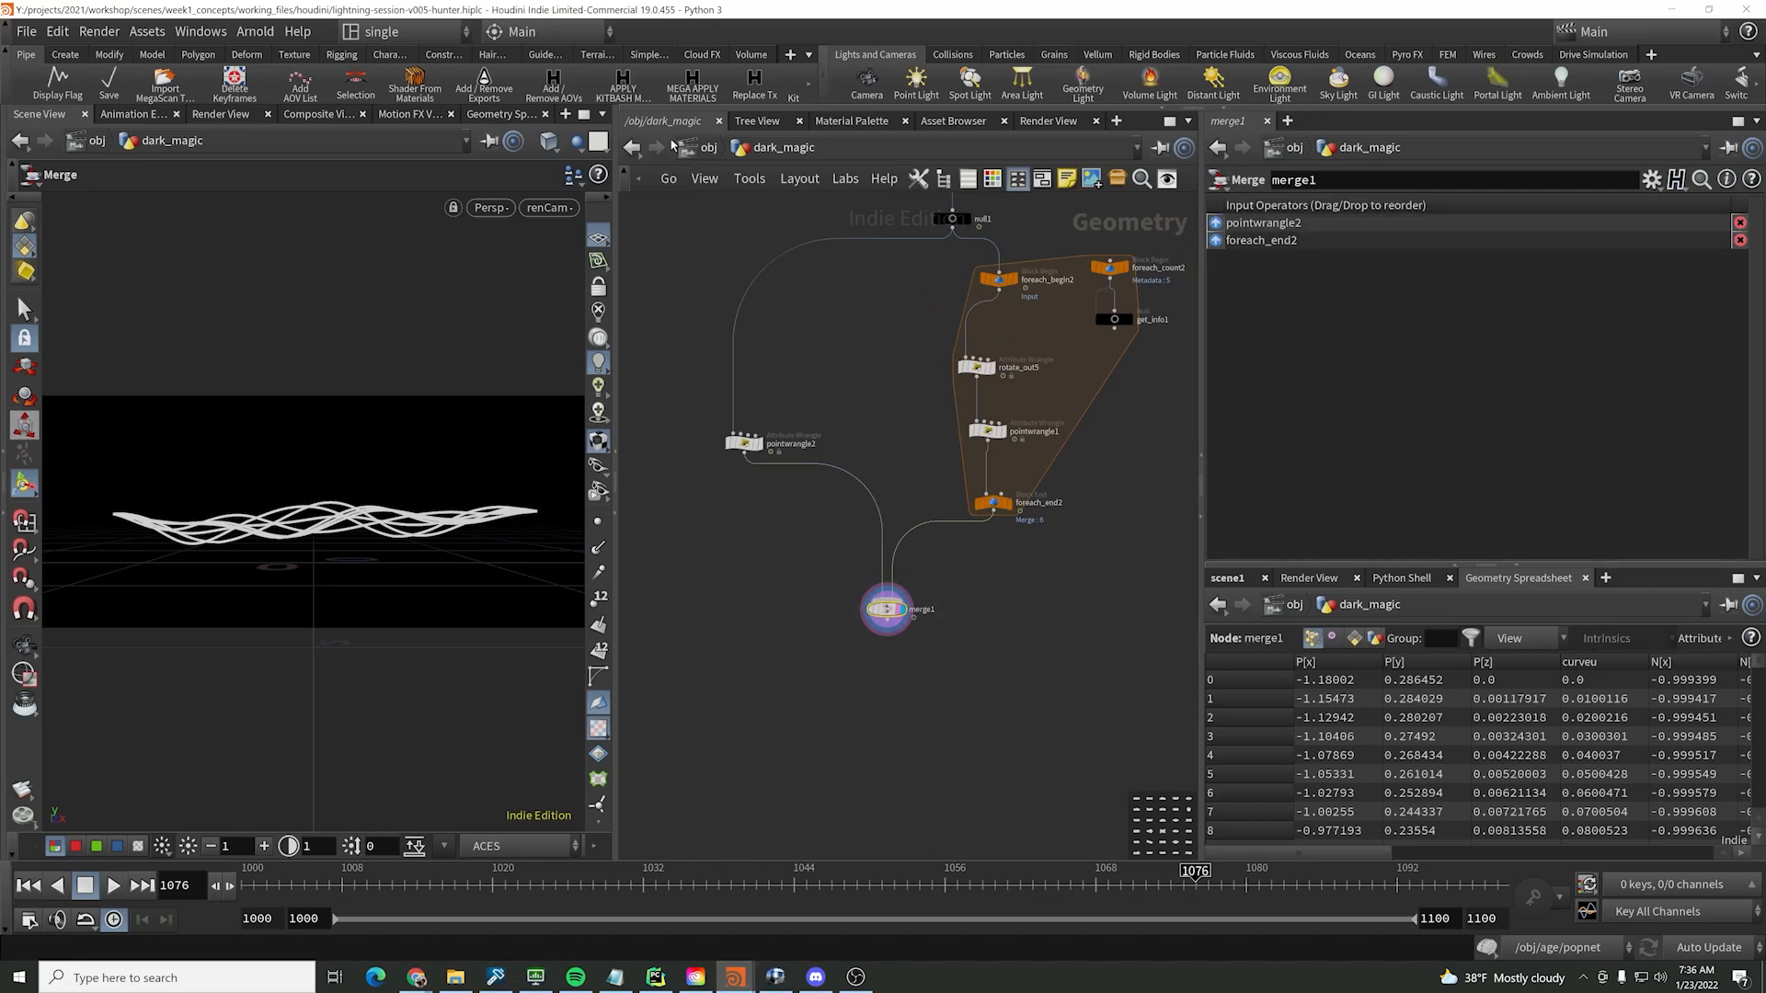
- Leave the dark_magic network for the object level and open the anim geometry network
left_click(710, 148)
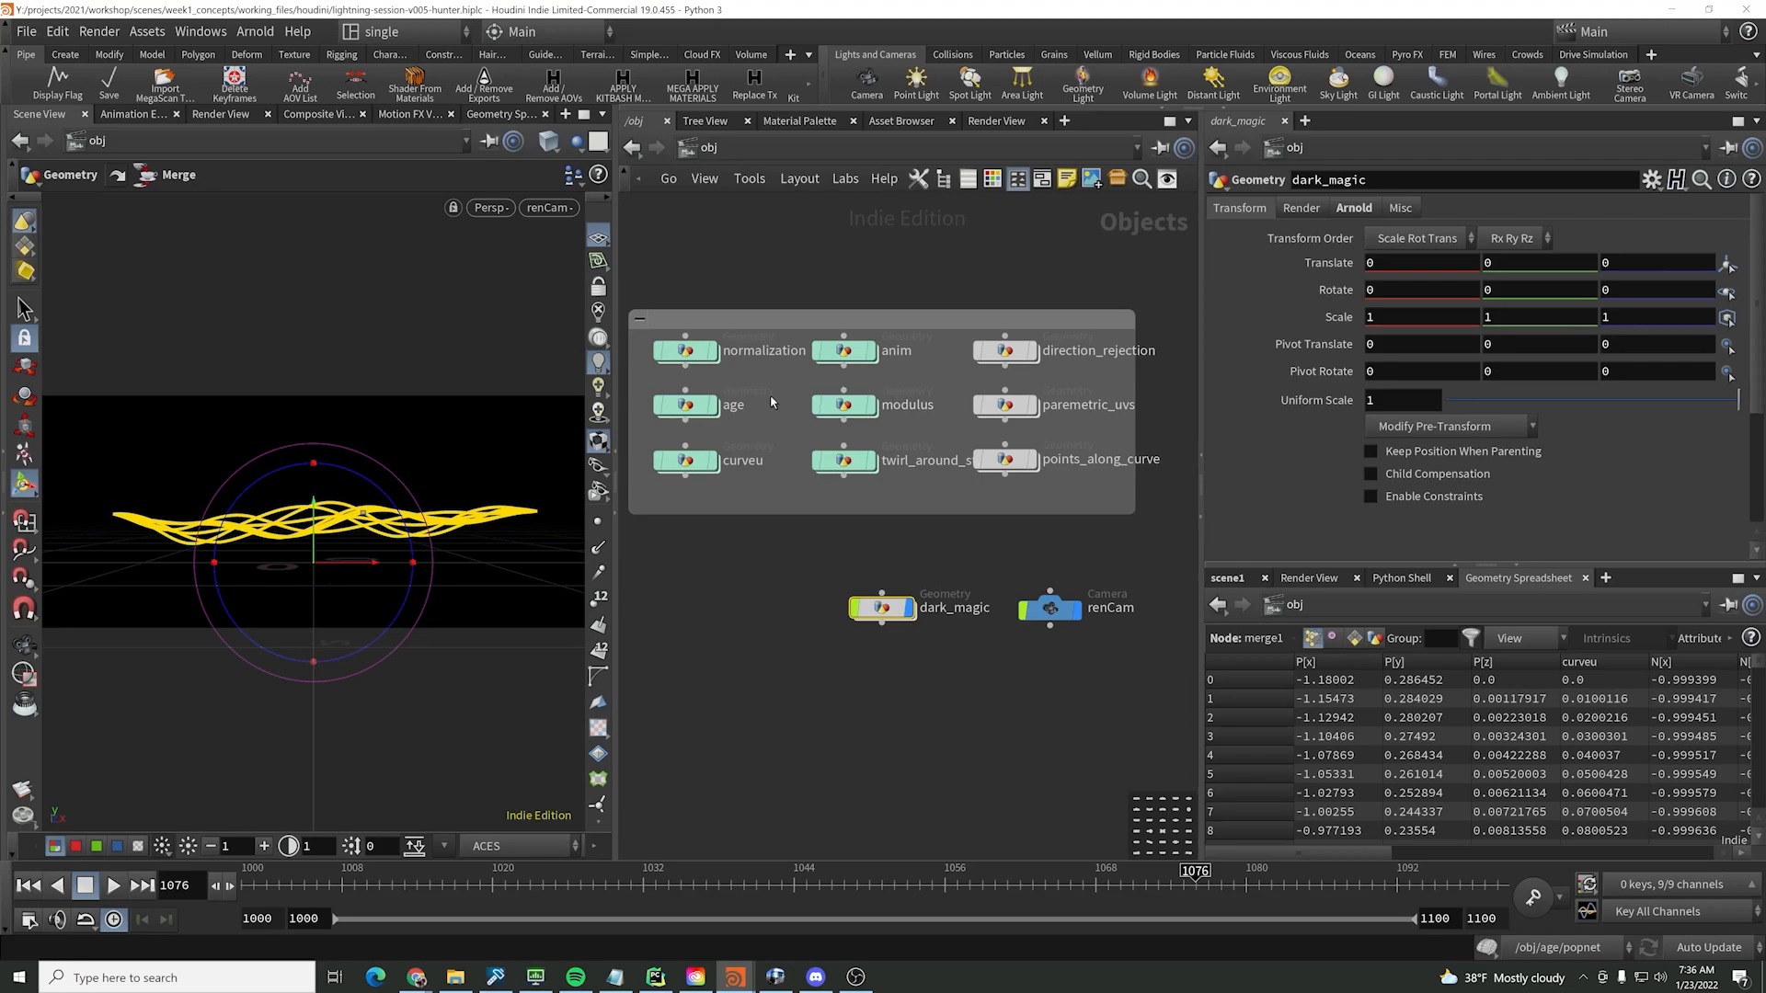
double_click(844, 351)
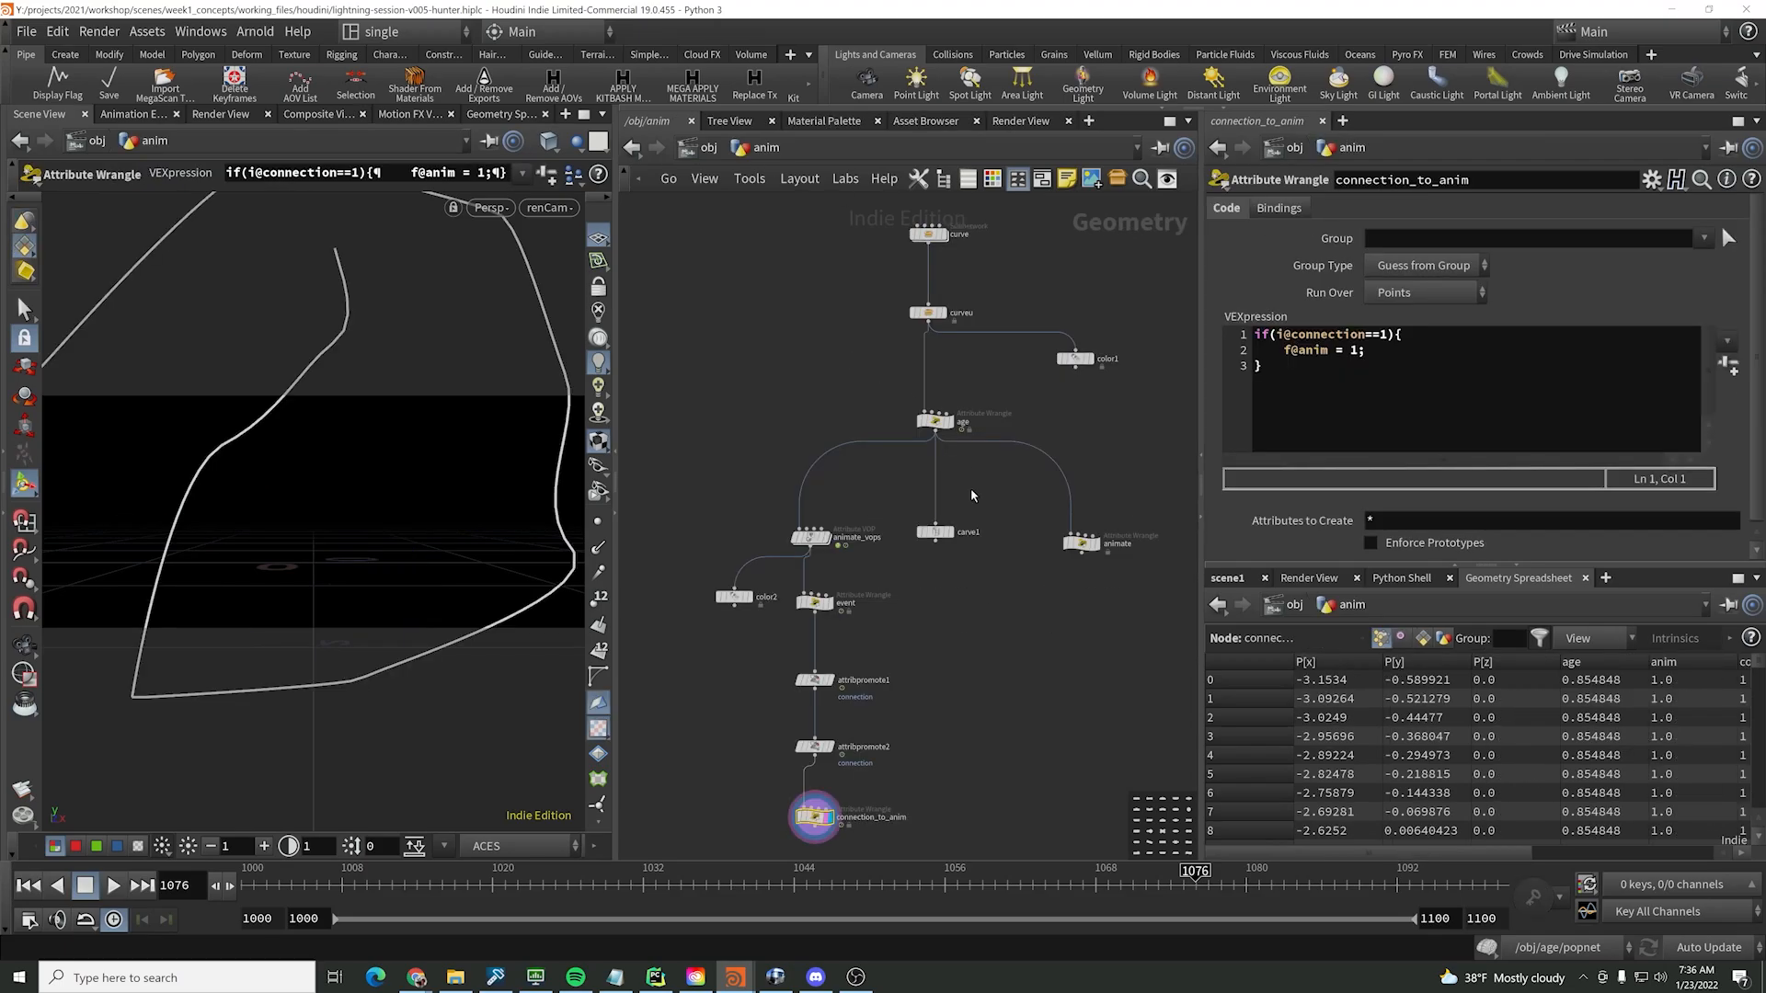
- Review the age, attribpromote2 and event nodes in the anim network and copy the animate wrangle
left_click(899, 520)
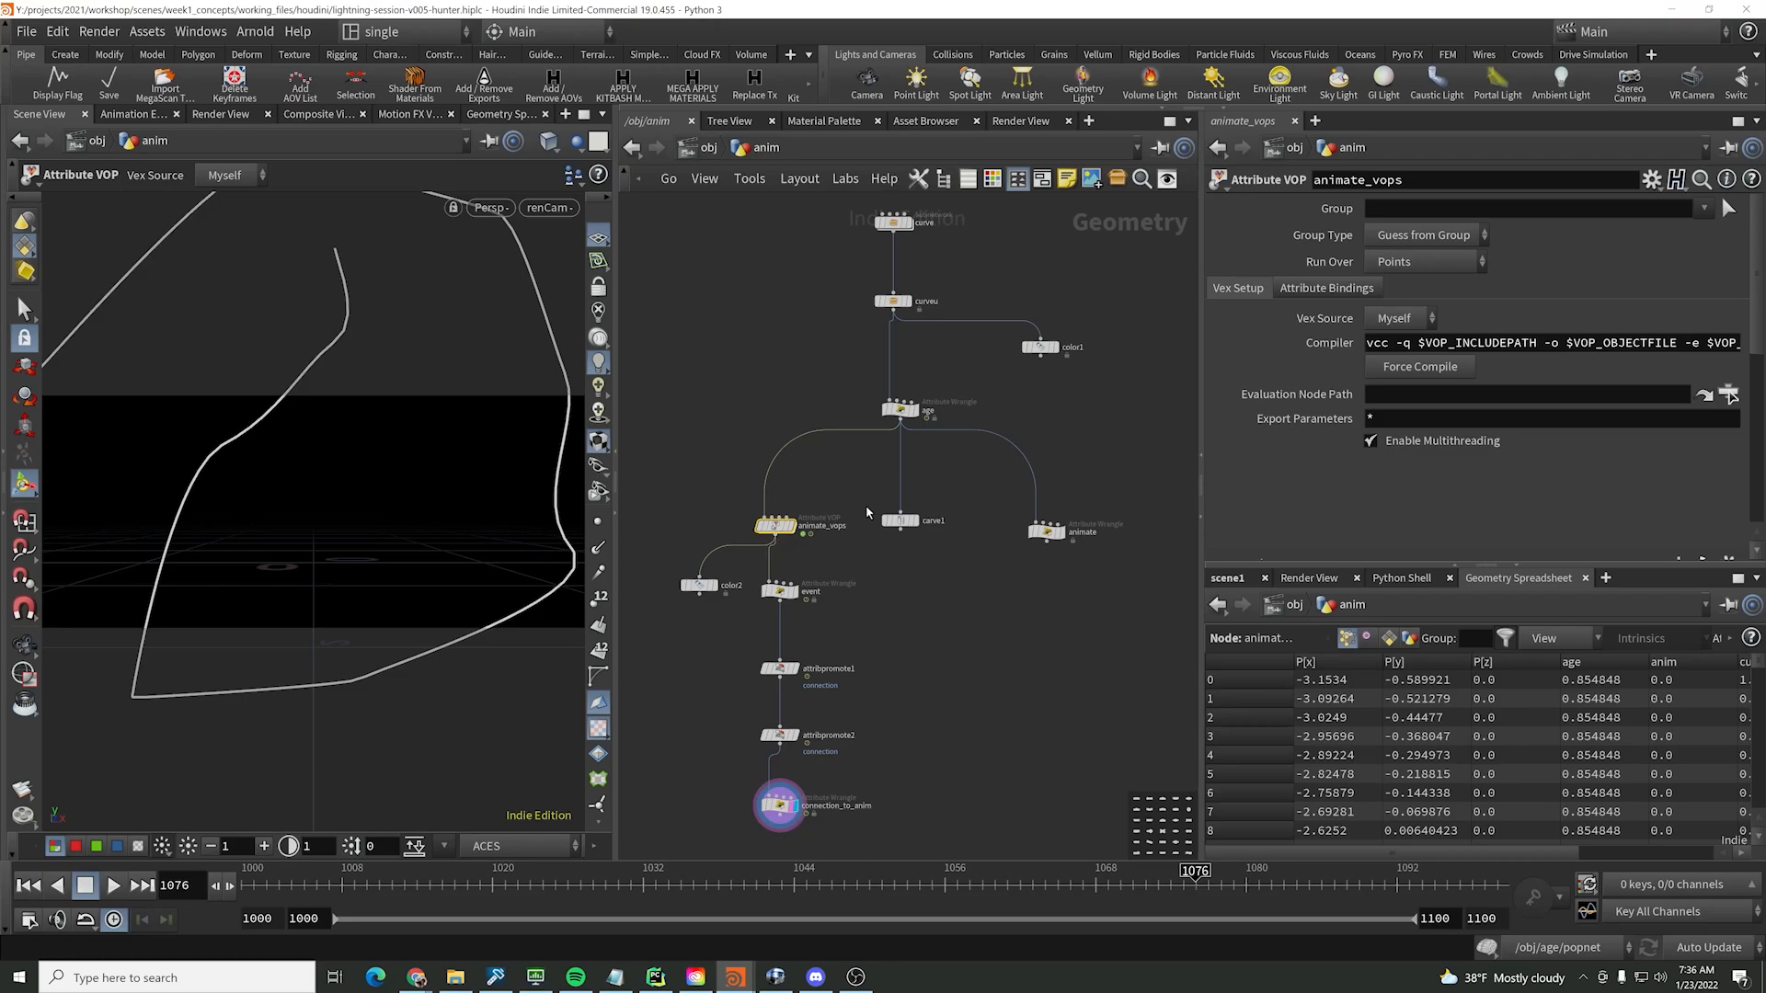
left_click(900, 408)
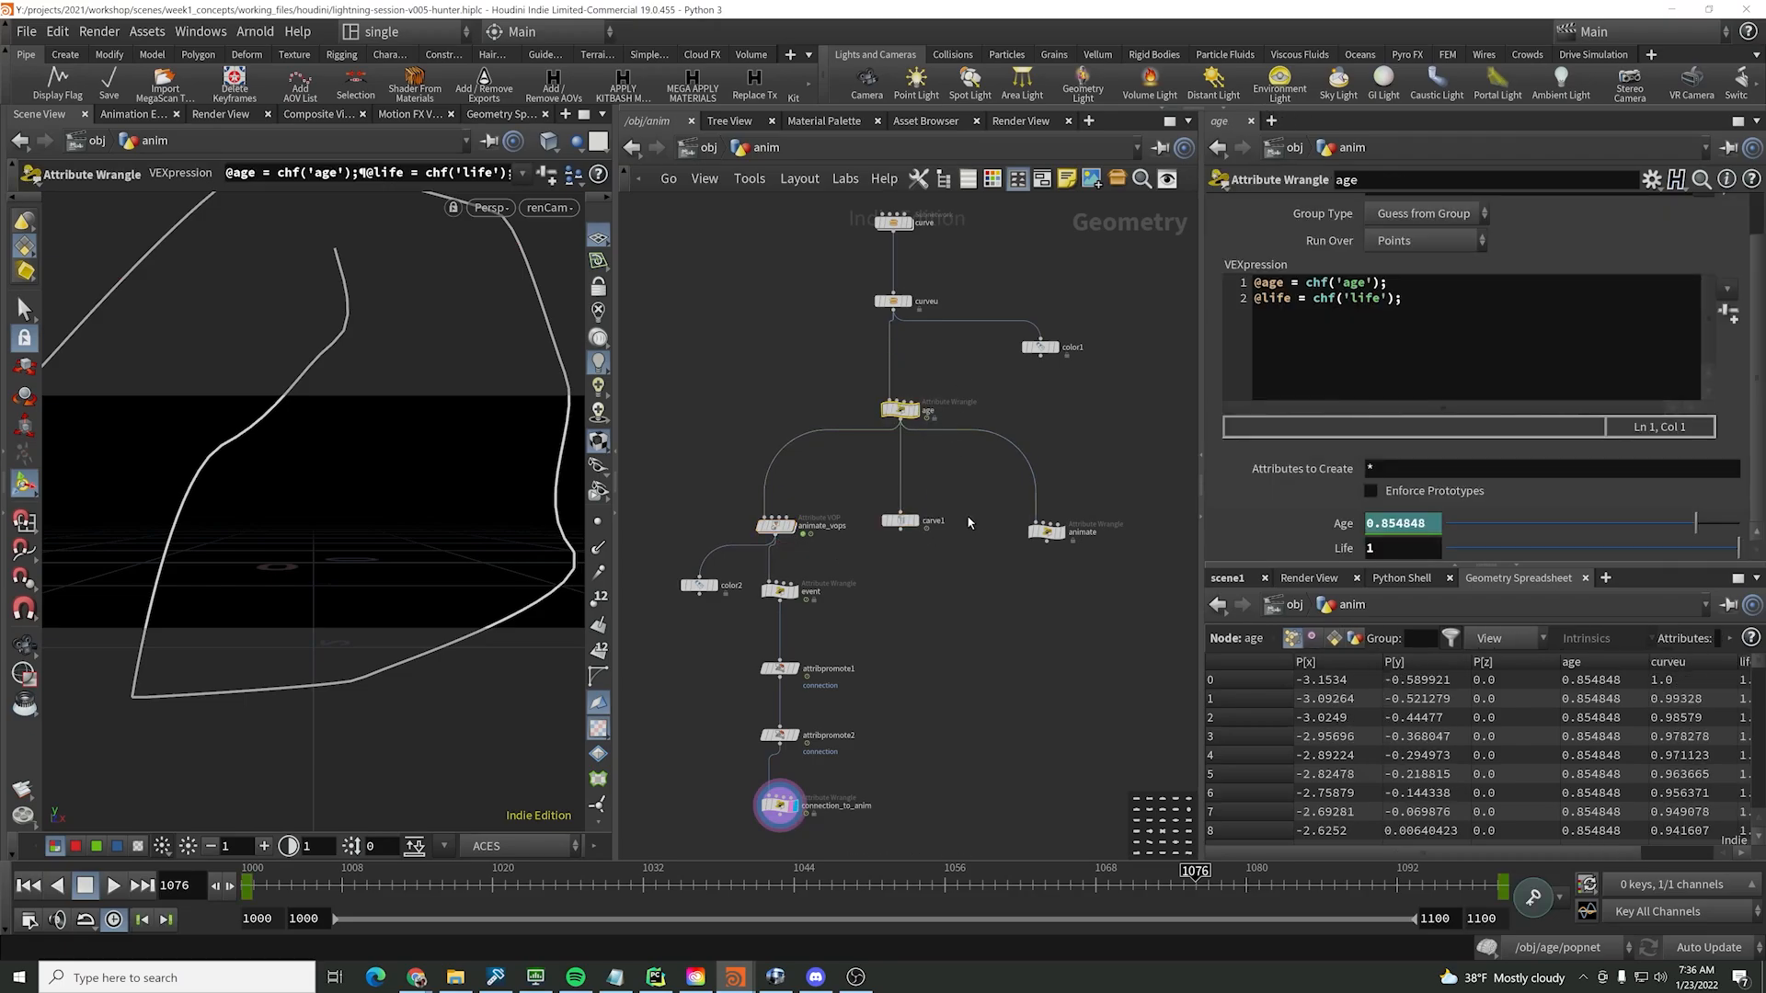
middle_click_drag(969, 520, 1027, 432)
left_click(837, 648)
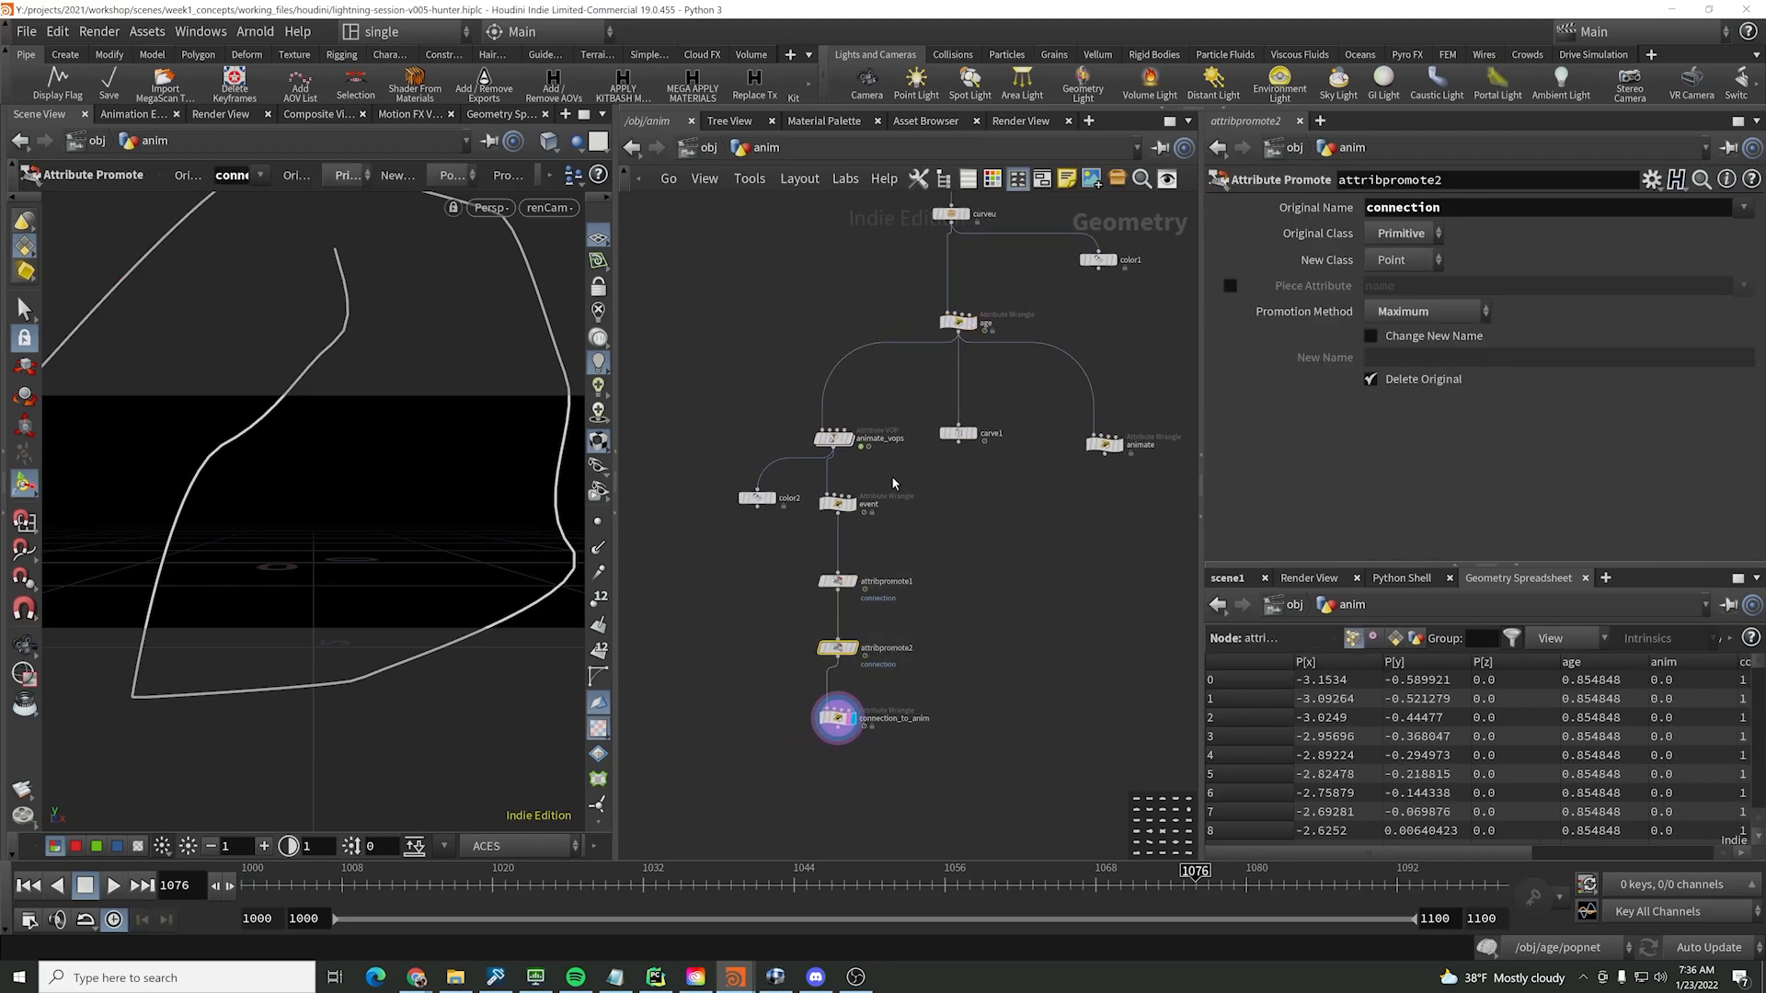
left_click(839, 504)
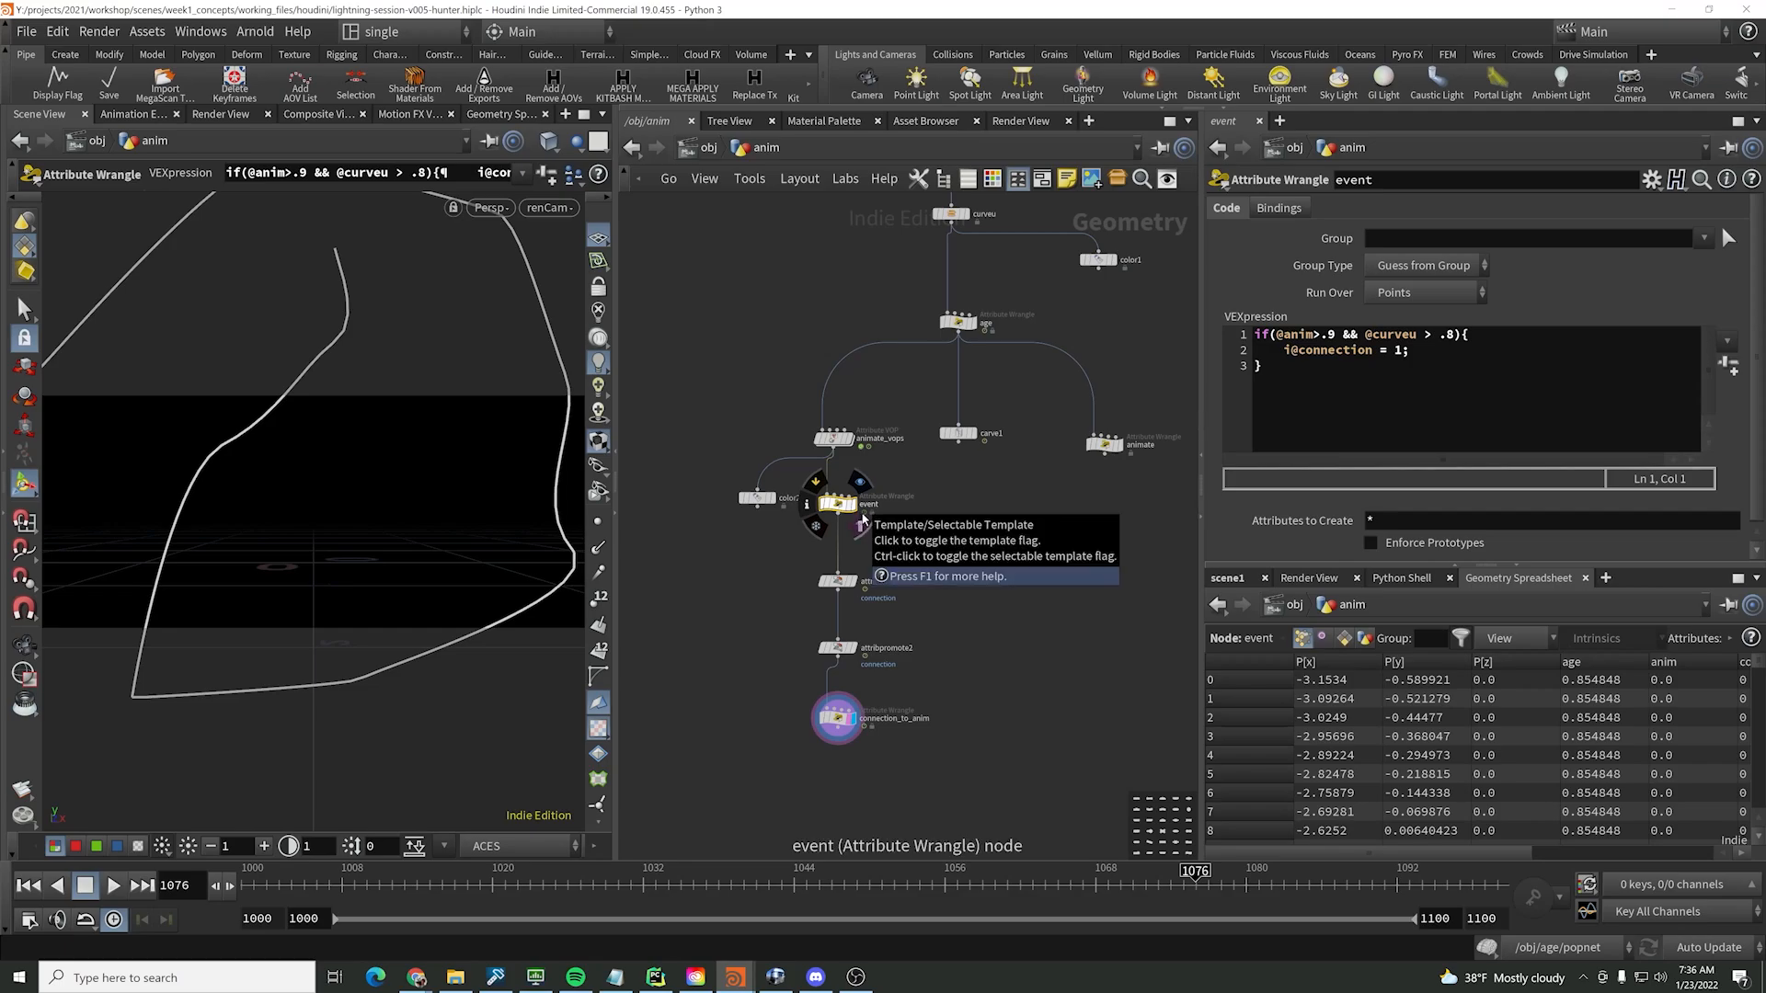
left_click_drag(1043, 402, 1165, 496)
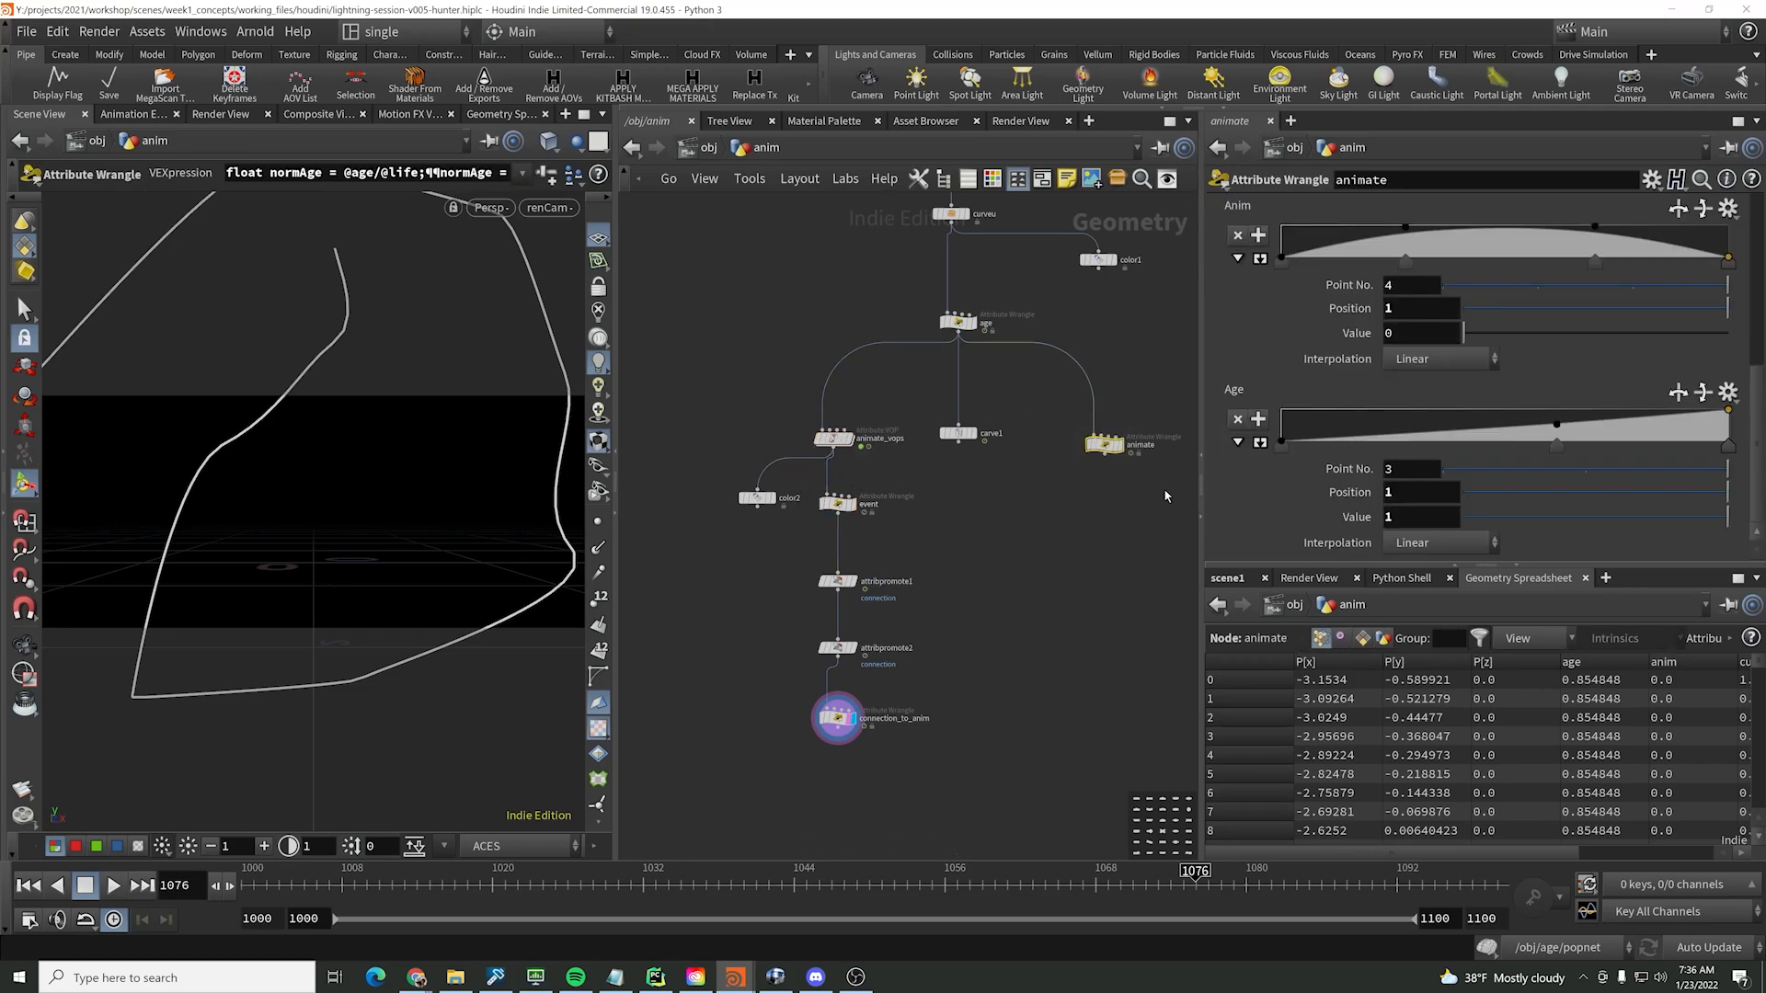
key("ctrl+c")
- Paste the animate wrangle into the dark_magic network, connect it below merge1, display it and view its VEX code
left_click(697, 142)
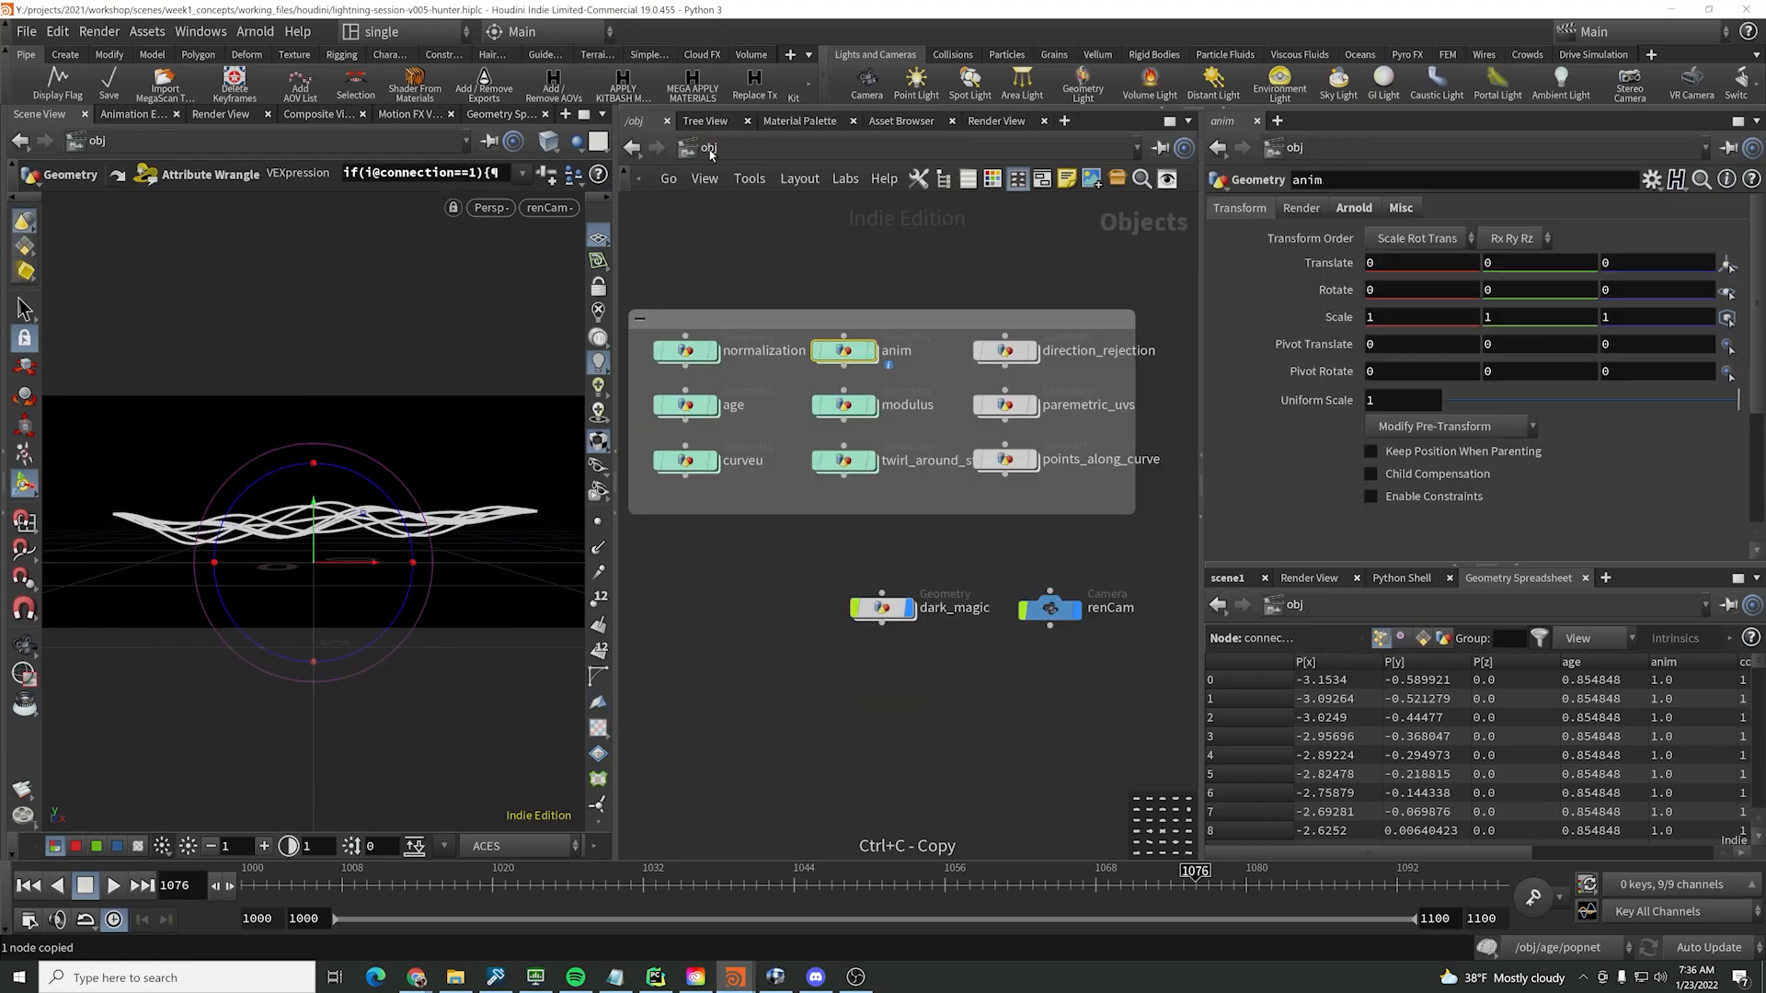
double_click(881, 608)
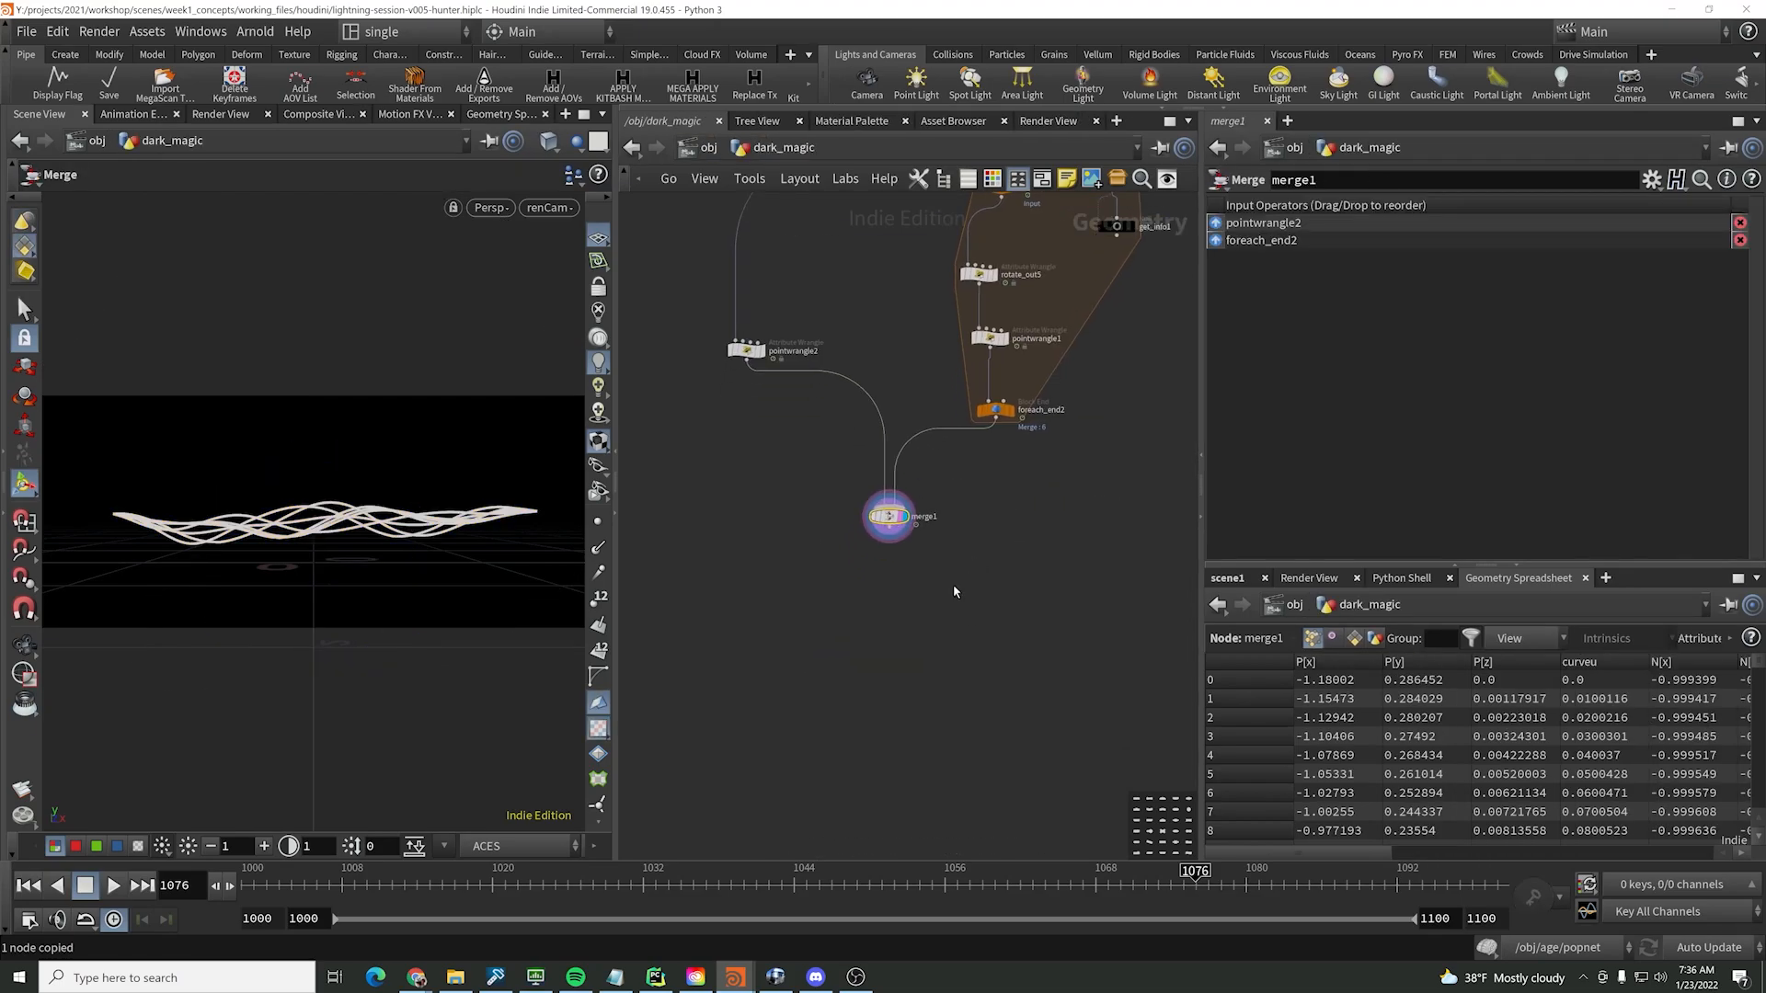
key("ctrl+v")
left_click_drag(854, 630, 890, 527)
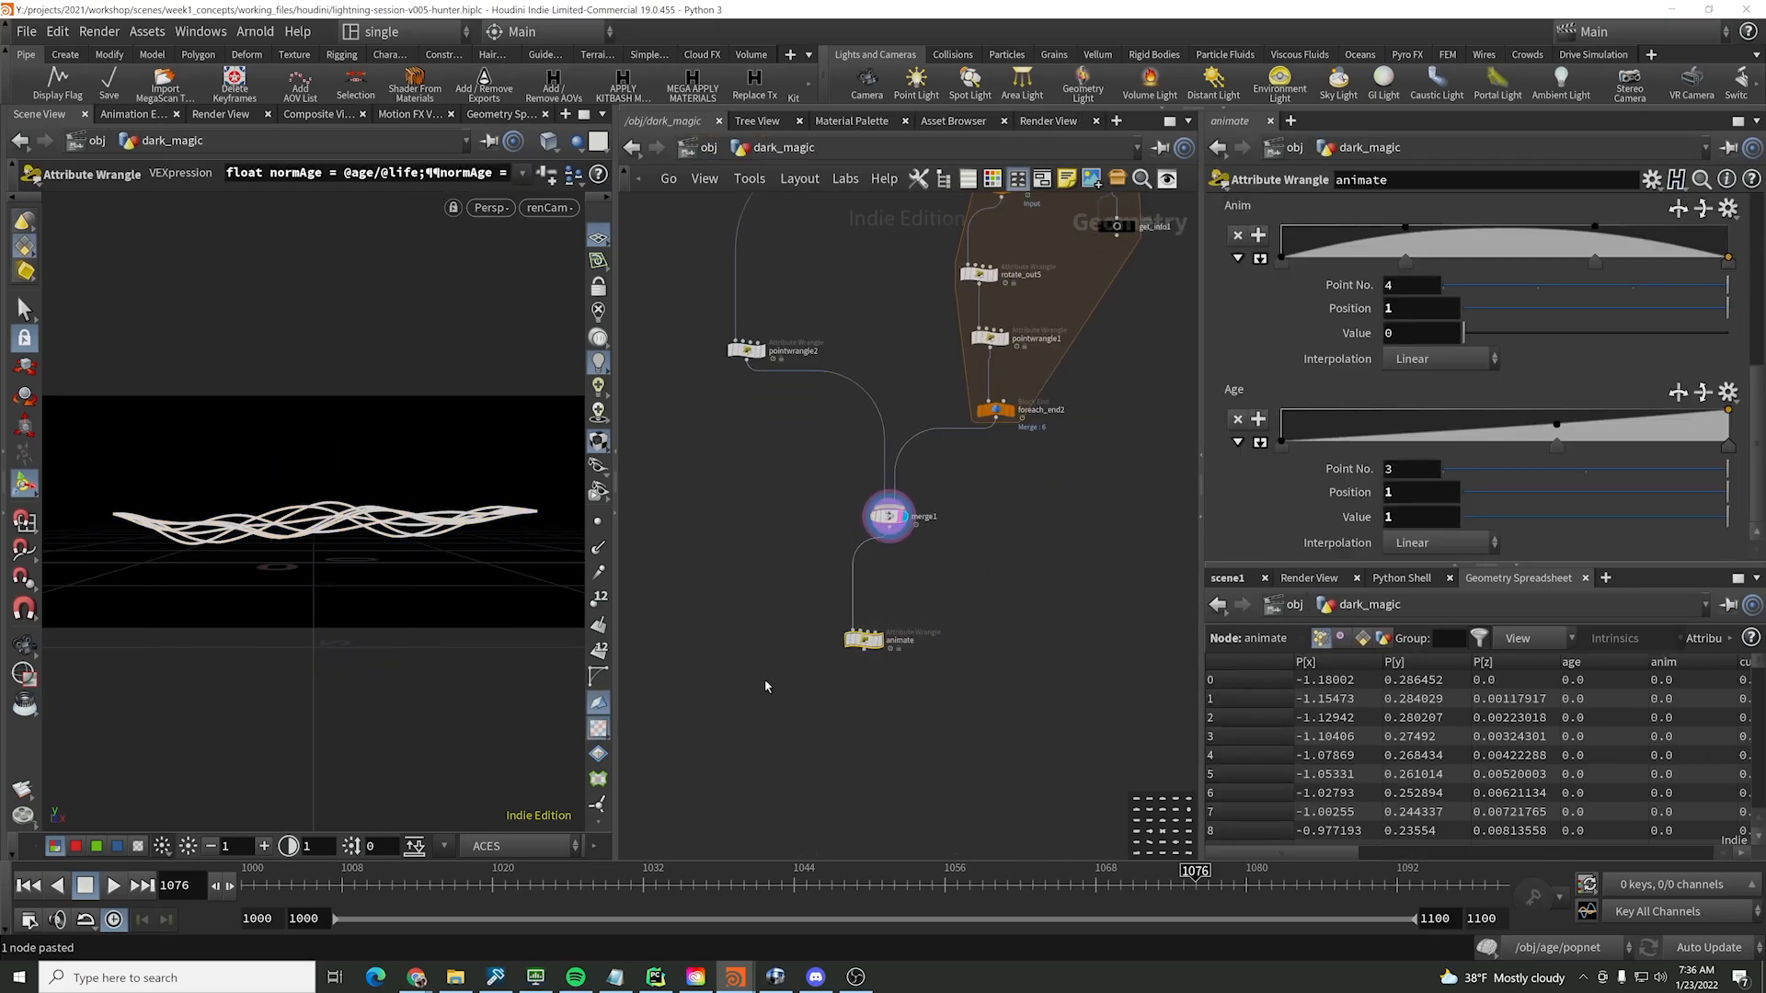
key("shift+r")
left_click_drag(891, 635, 919, 674)
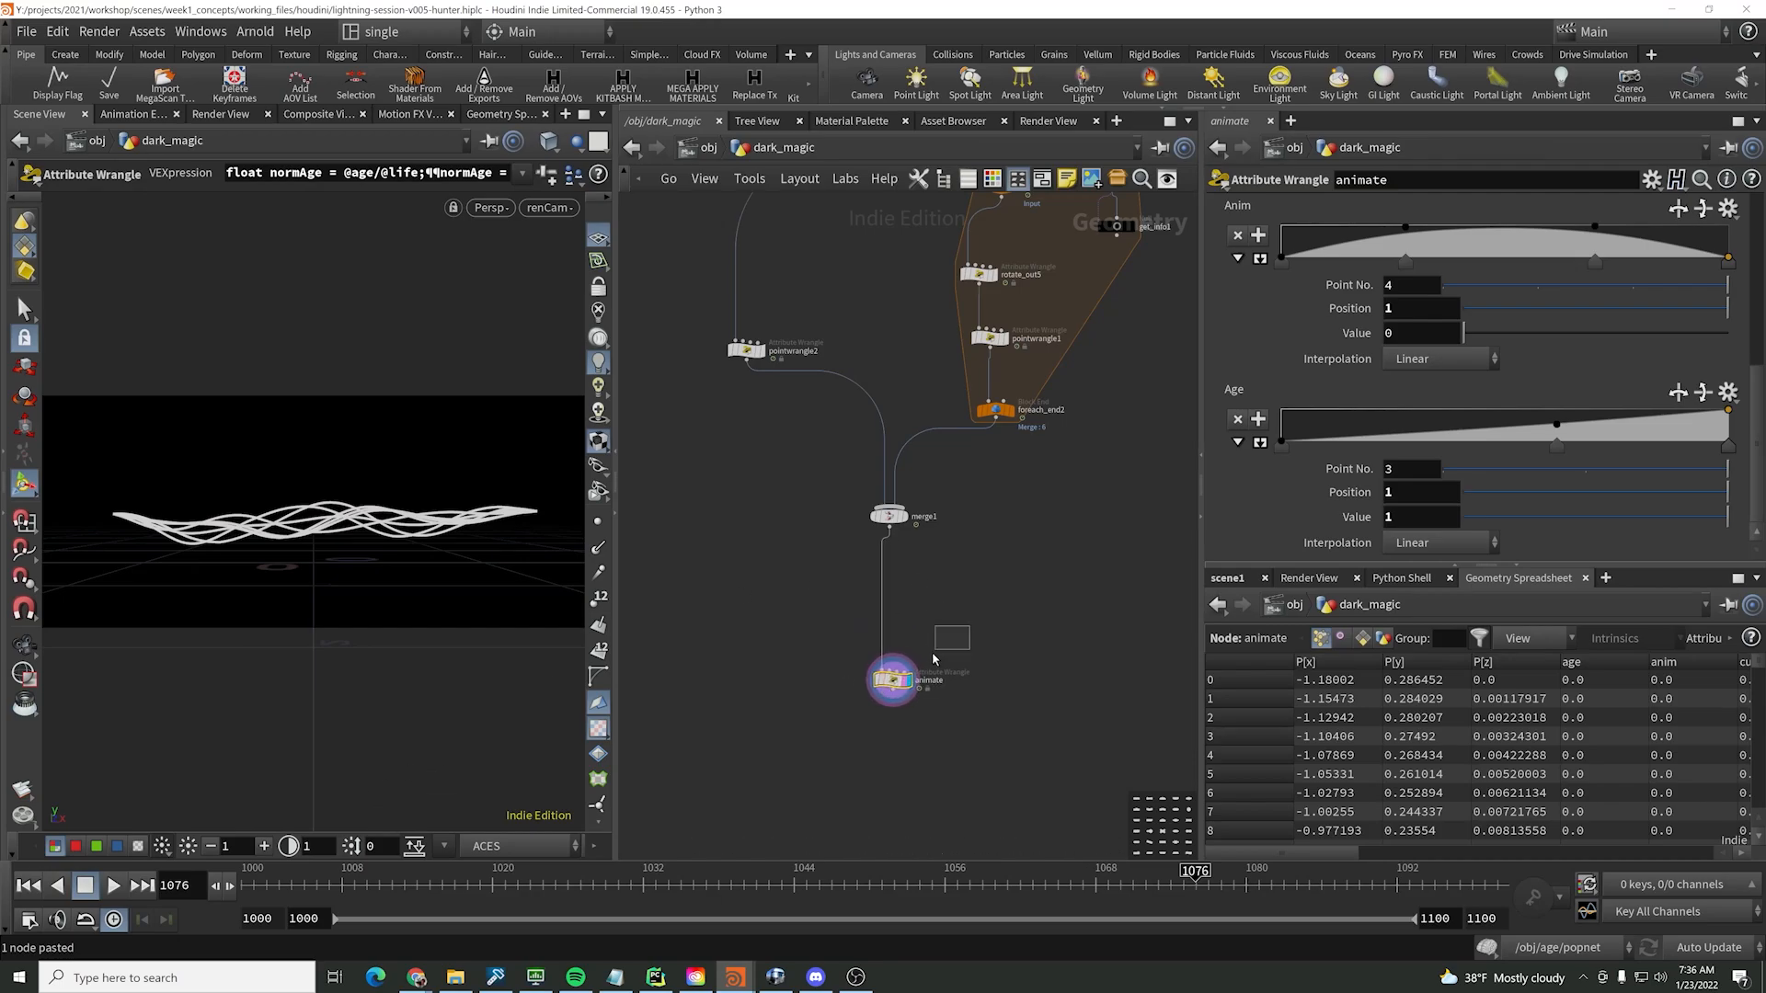
scroll(1279, 345, "up", 5)
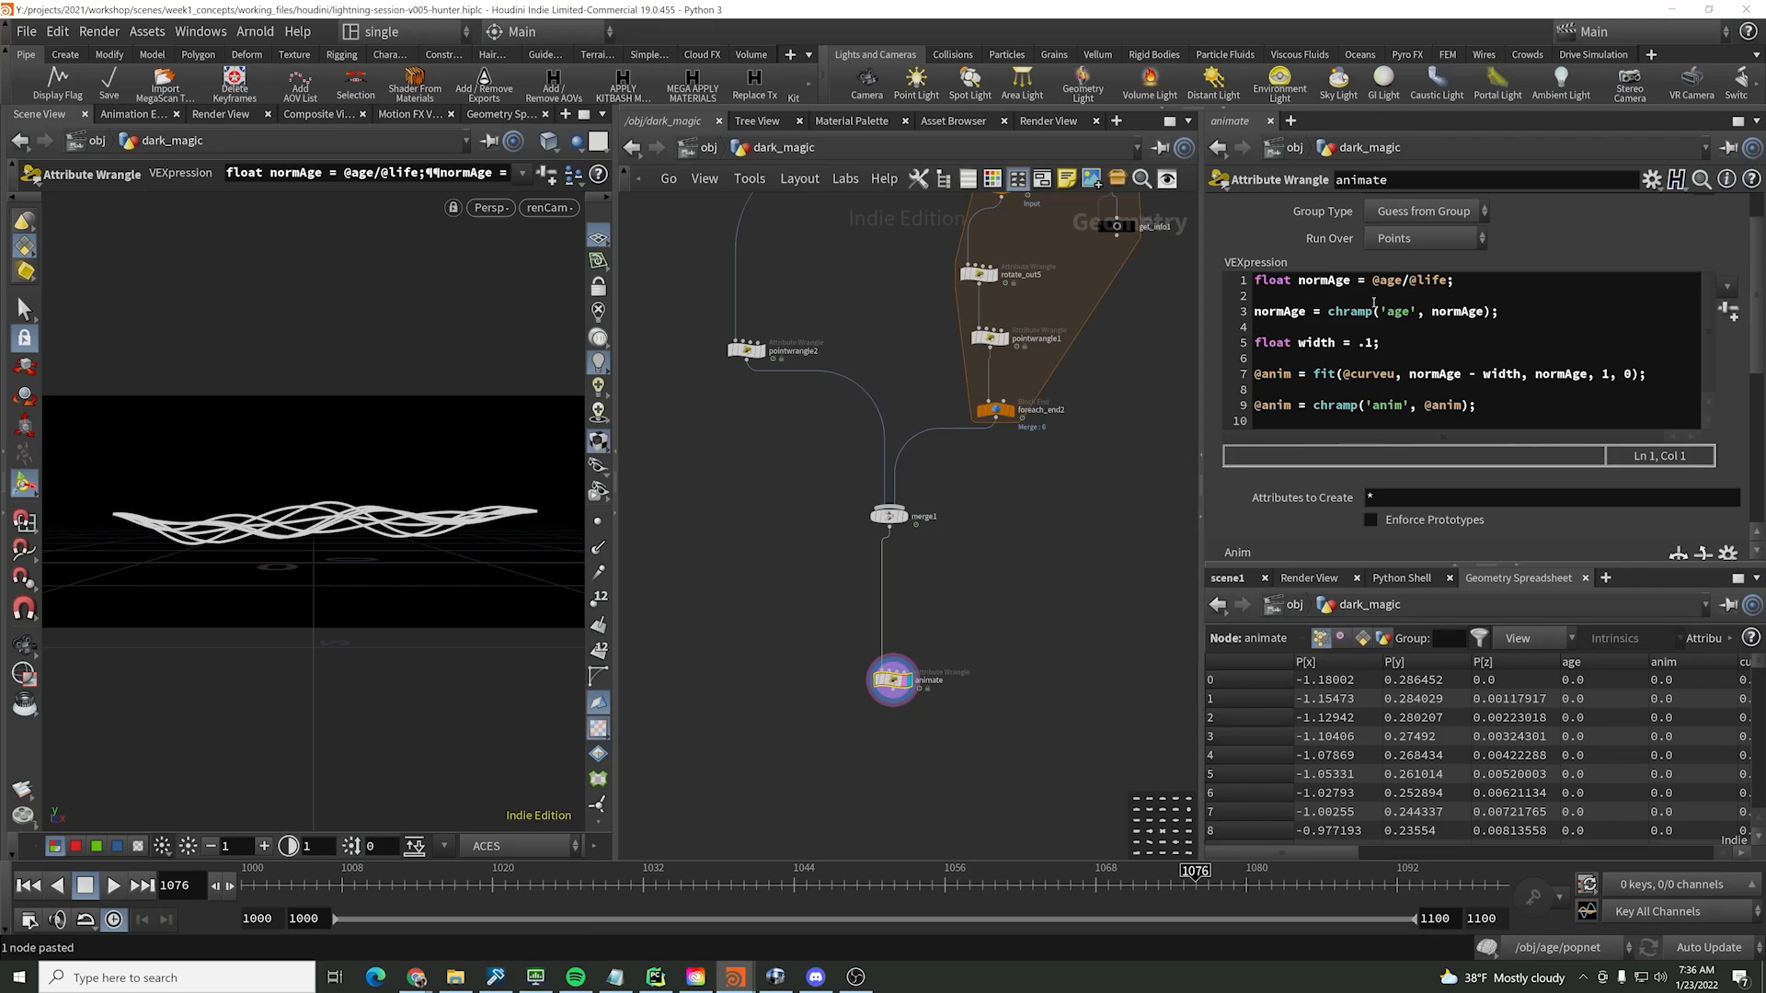
- Add a Point Wrangle and insert it between merge1 and animate
middle_click_drag(970, 510, 983, 534)
key("Tab")
type("point")
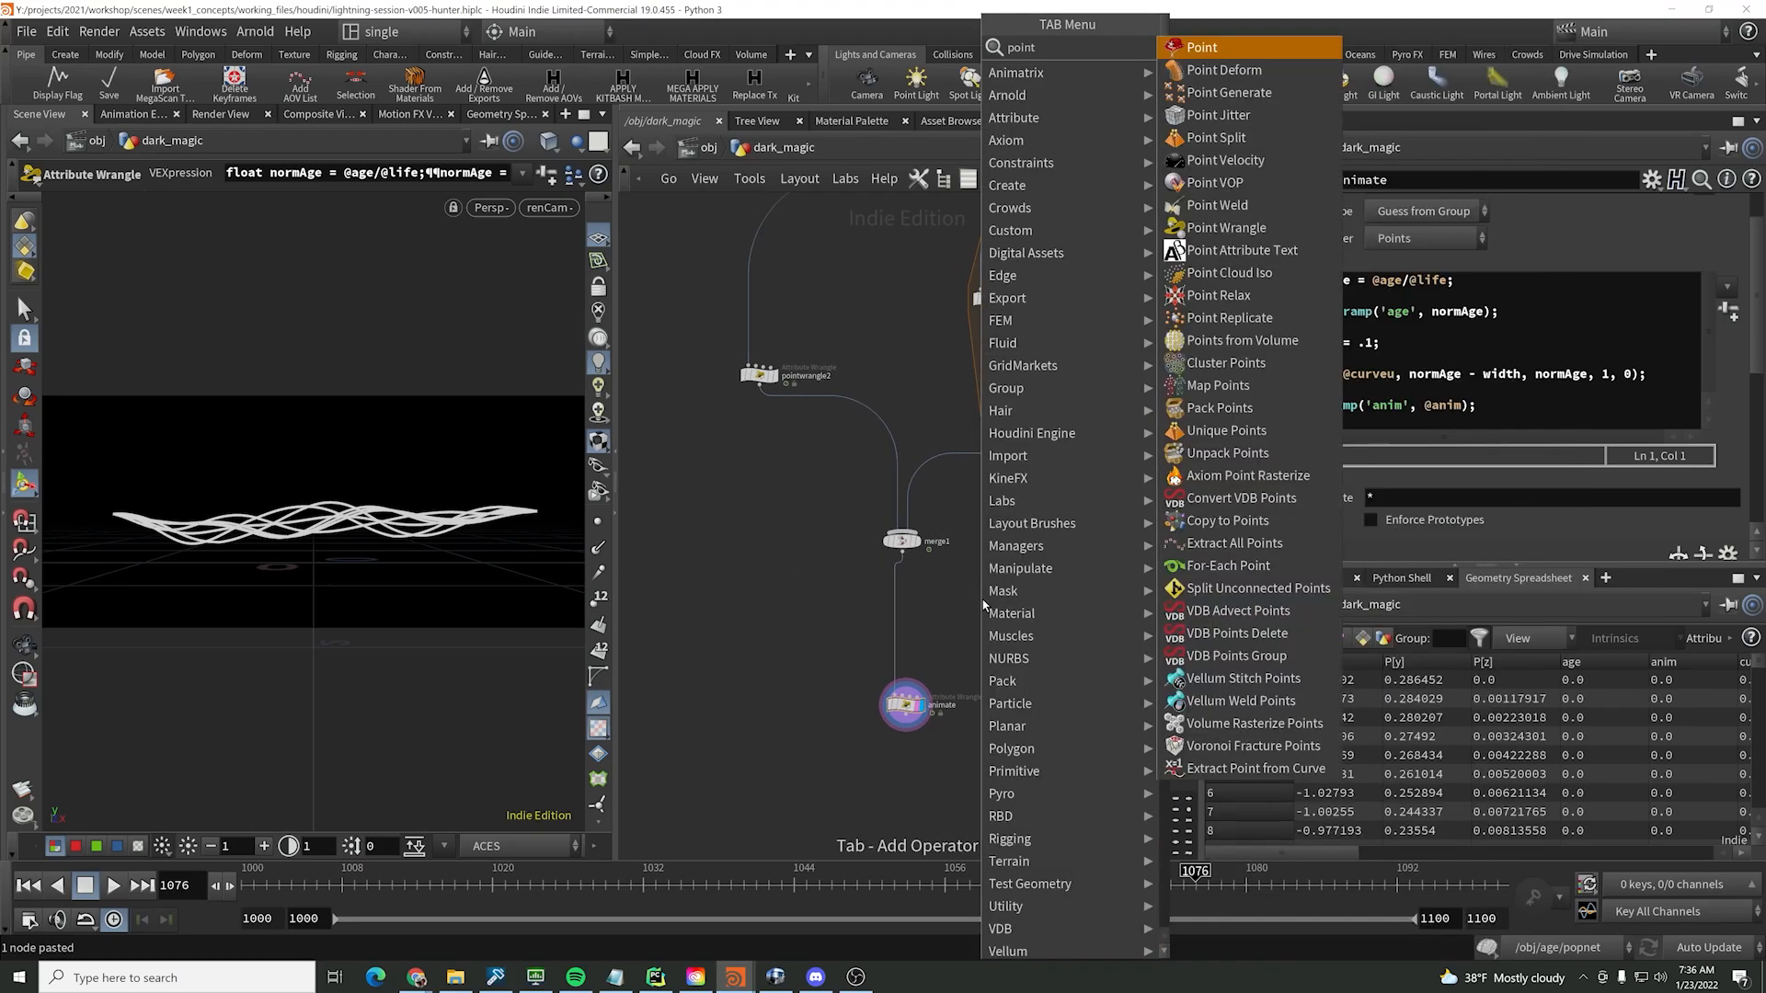
type(" wrang")
key("Return")
left_click(984, 605)
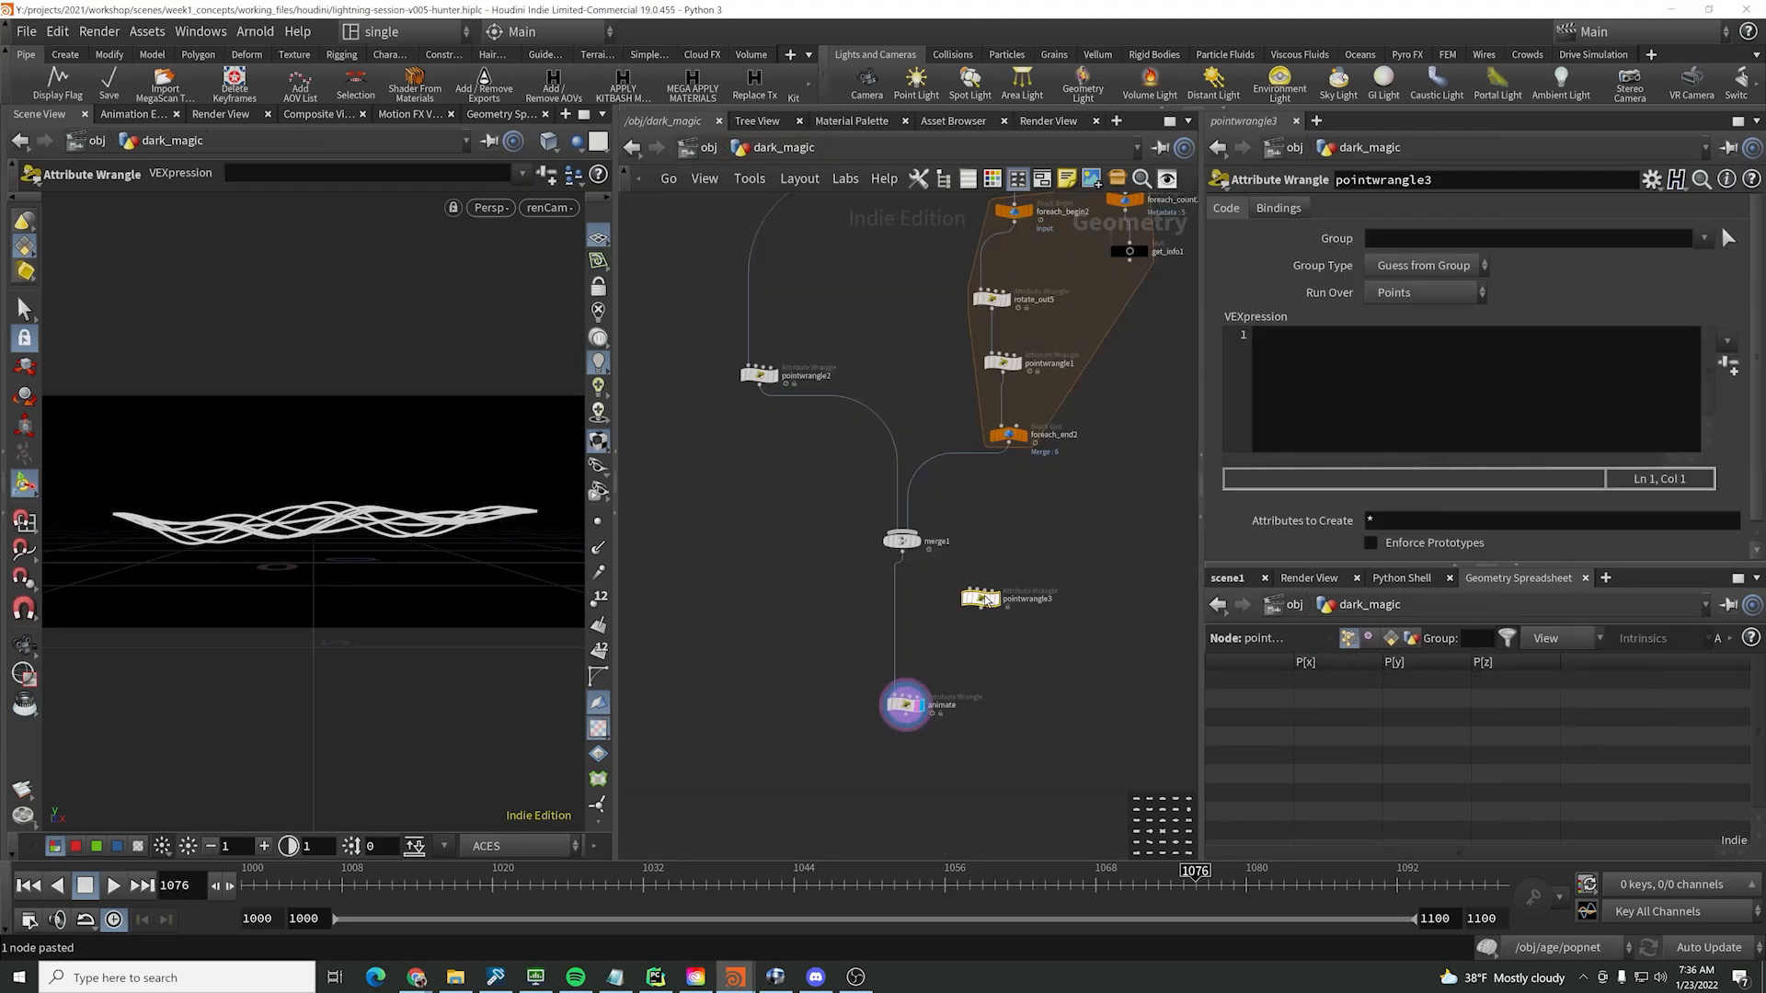
left_click_drag(986, 599, 908, 581)
- Rename the new wrangle make_age and inspect merge1's geometry information
double_click(951, 581)
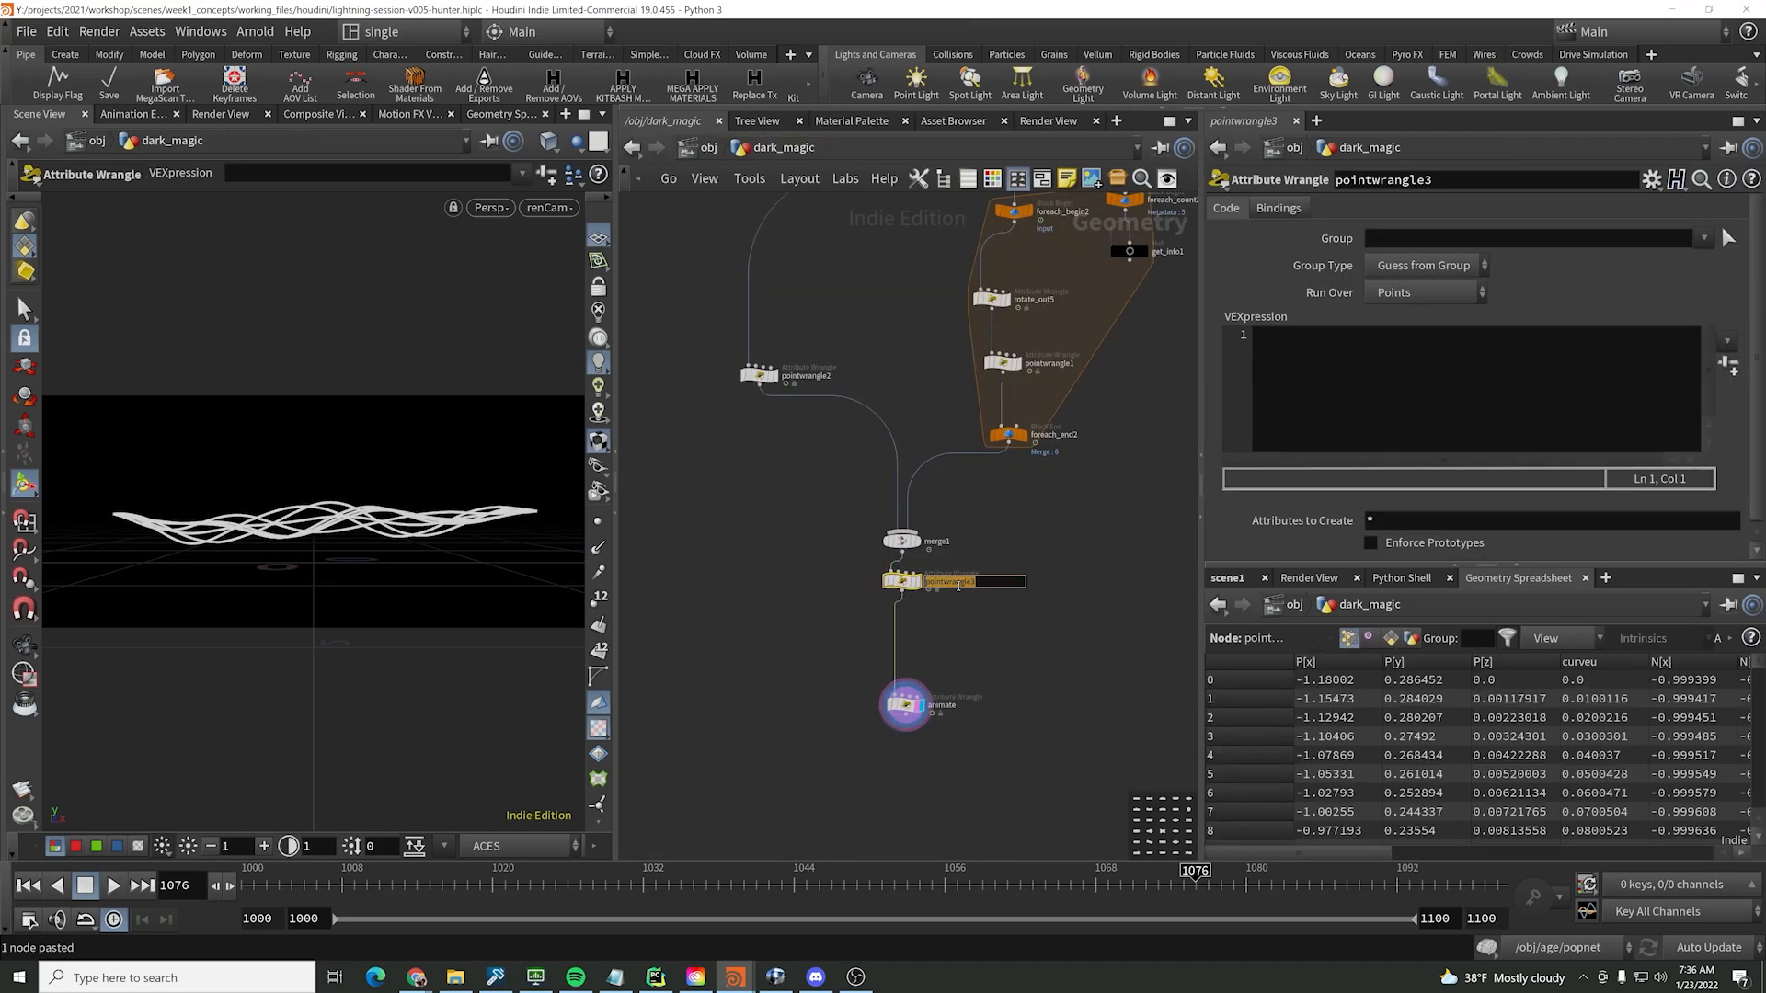
type("make_age")
key("Return")
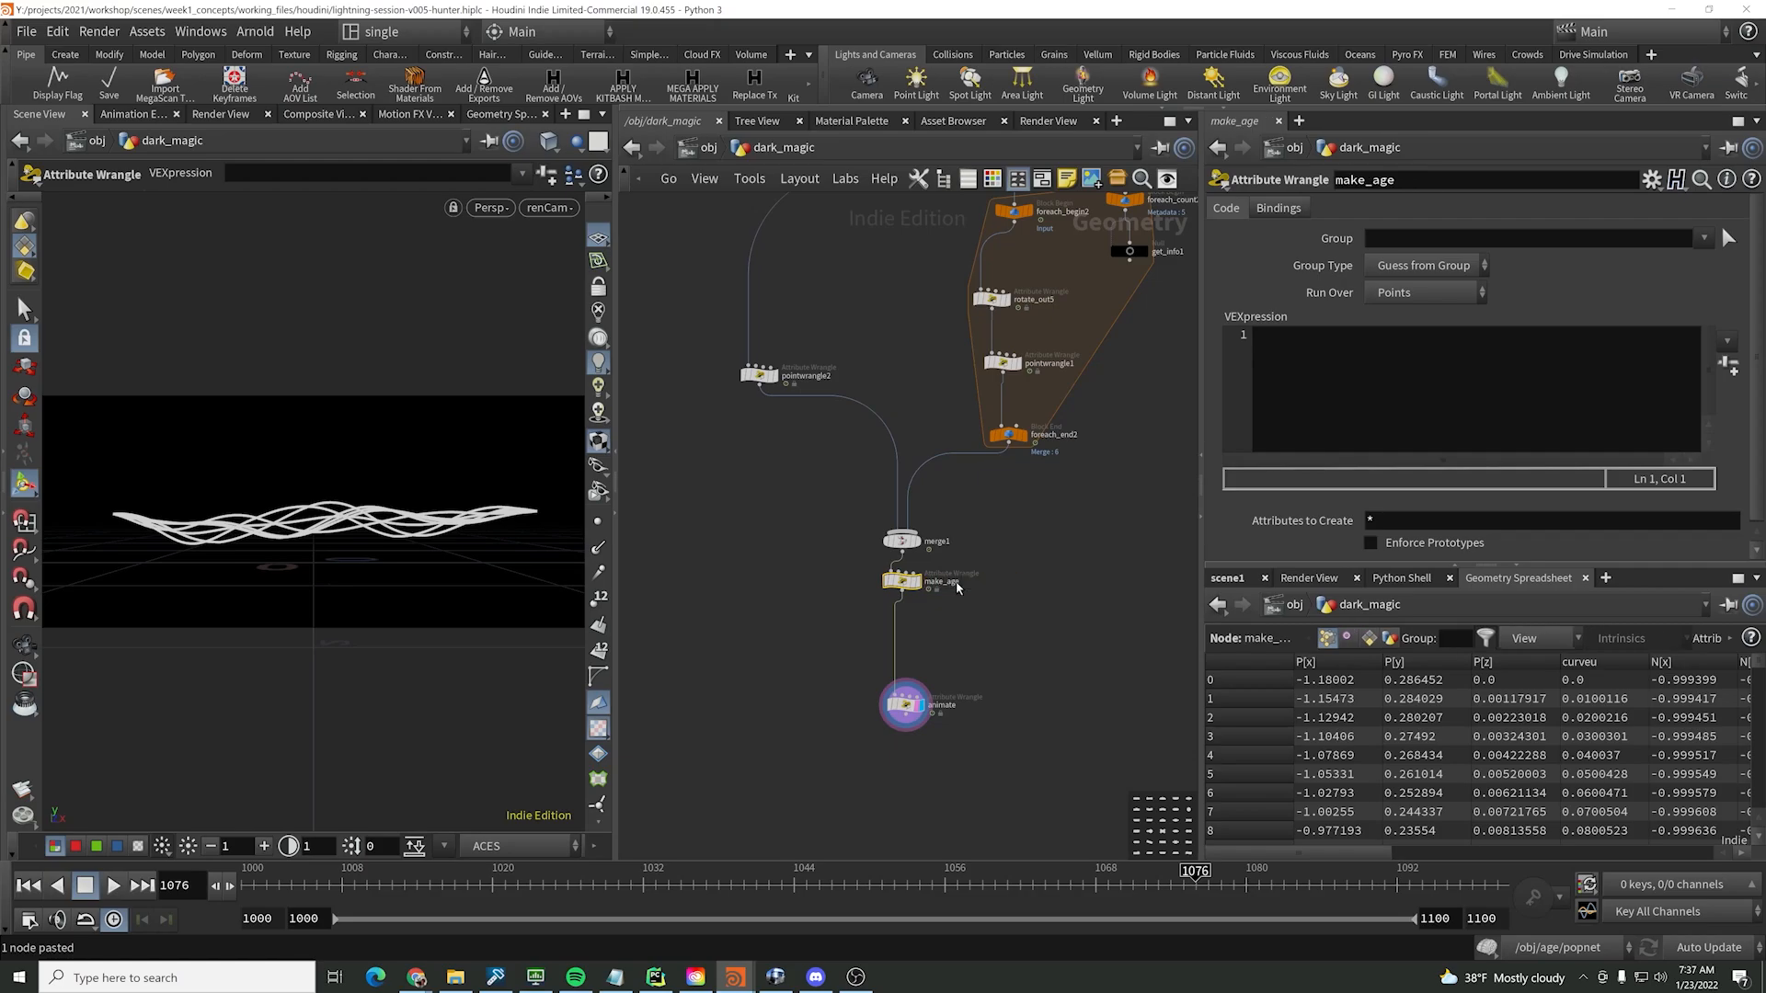
middle_click(901, 543)
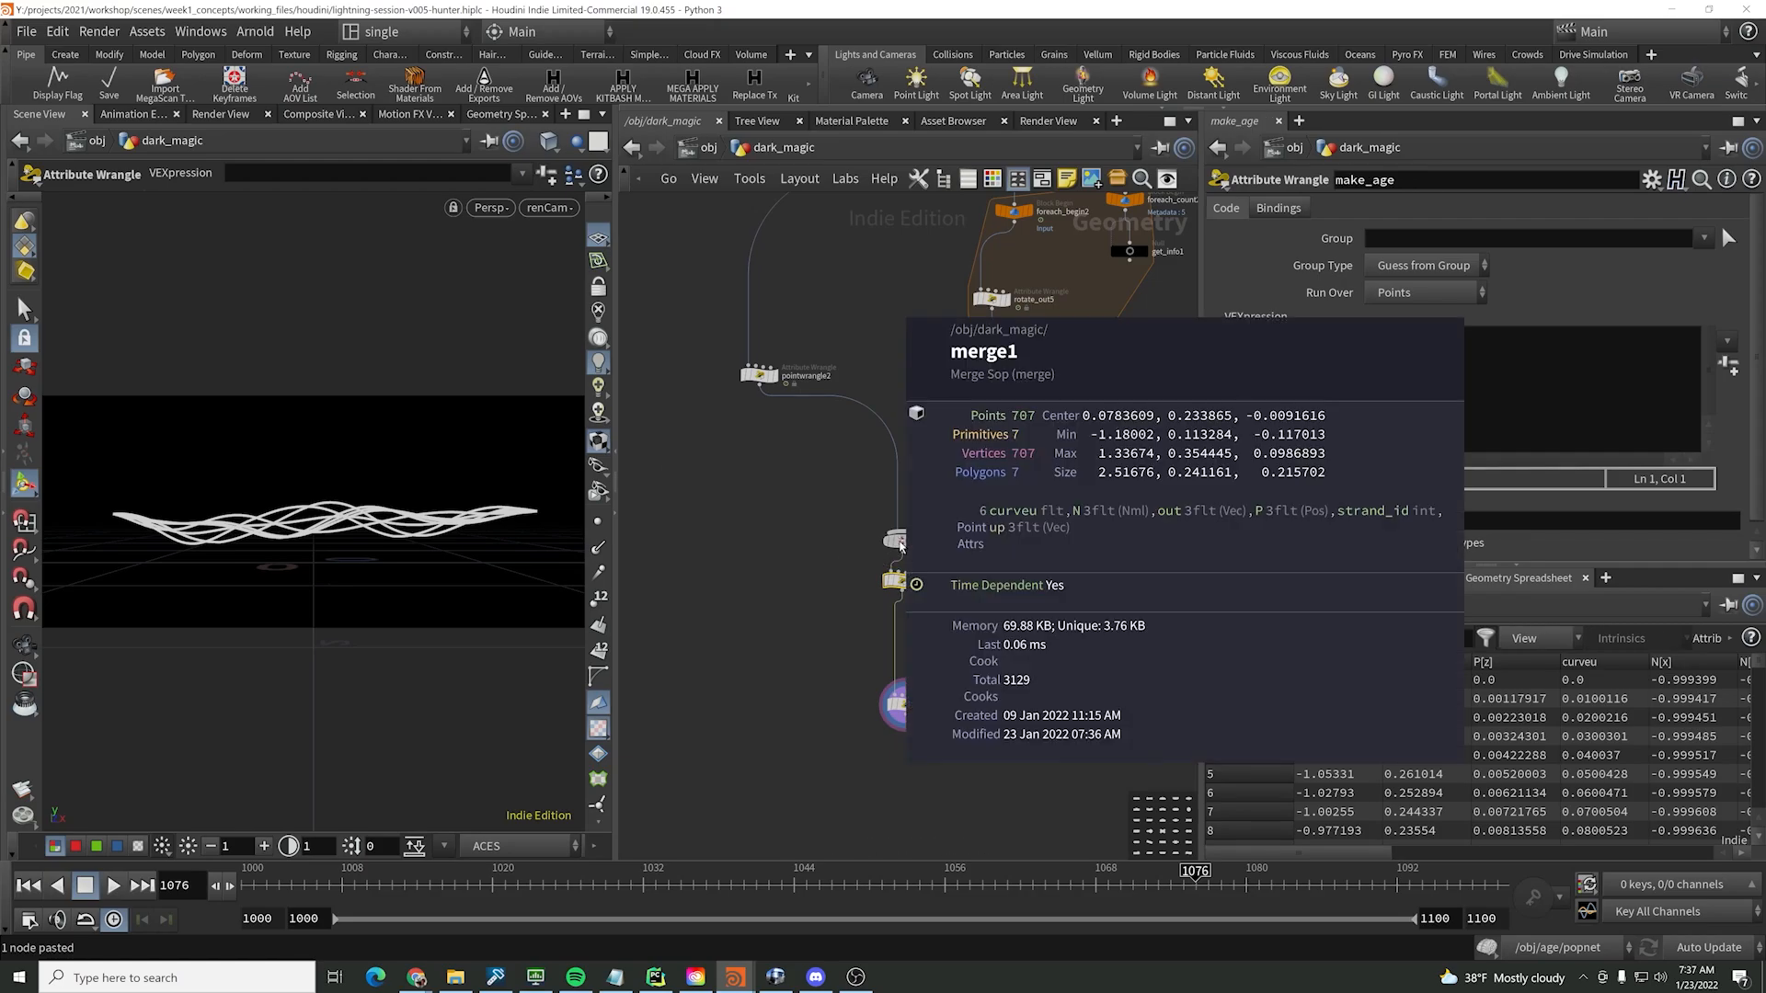
left_click(1381, 425)
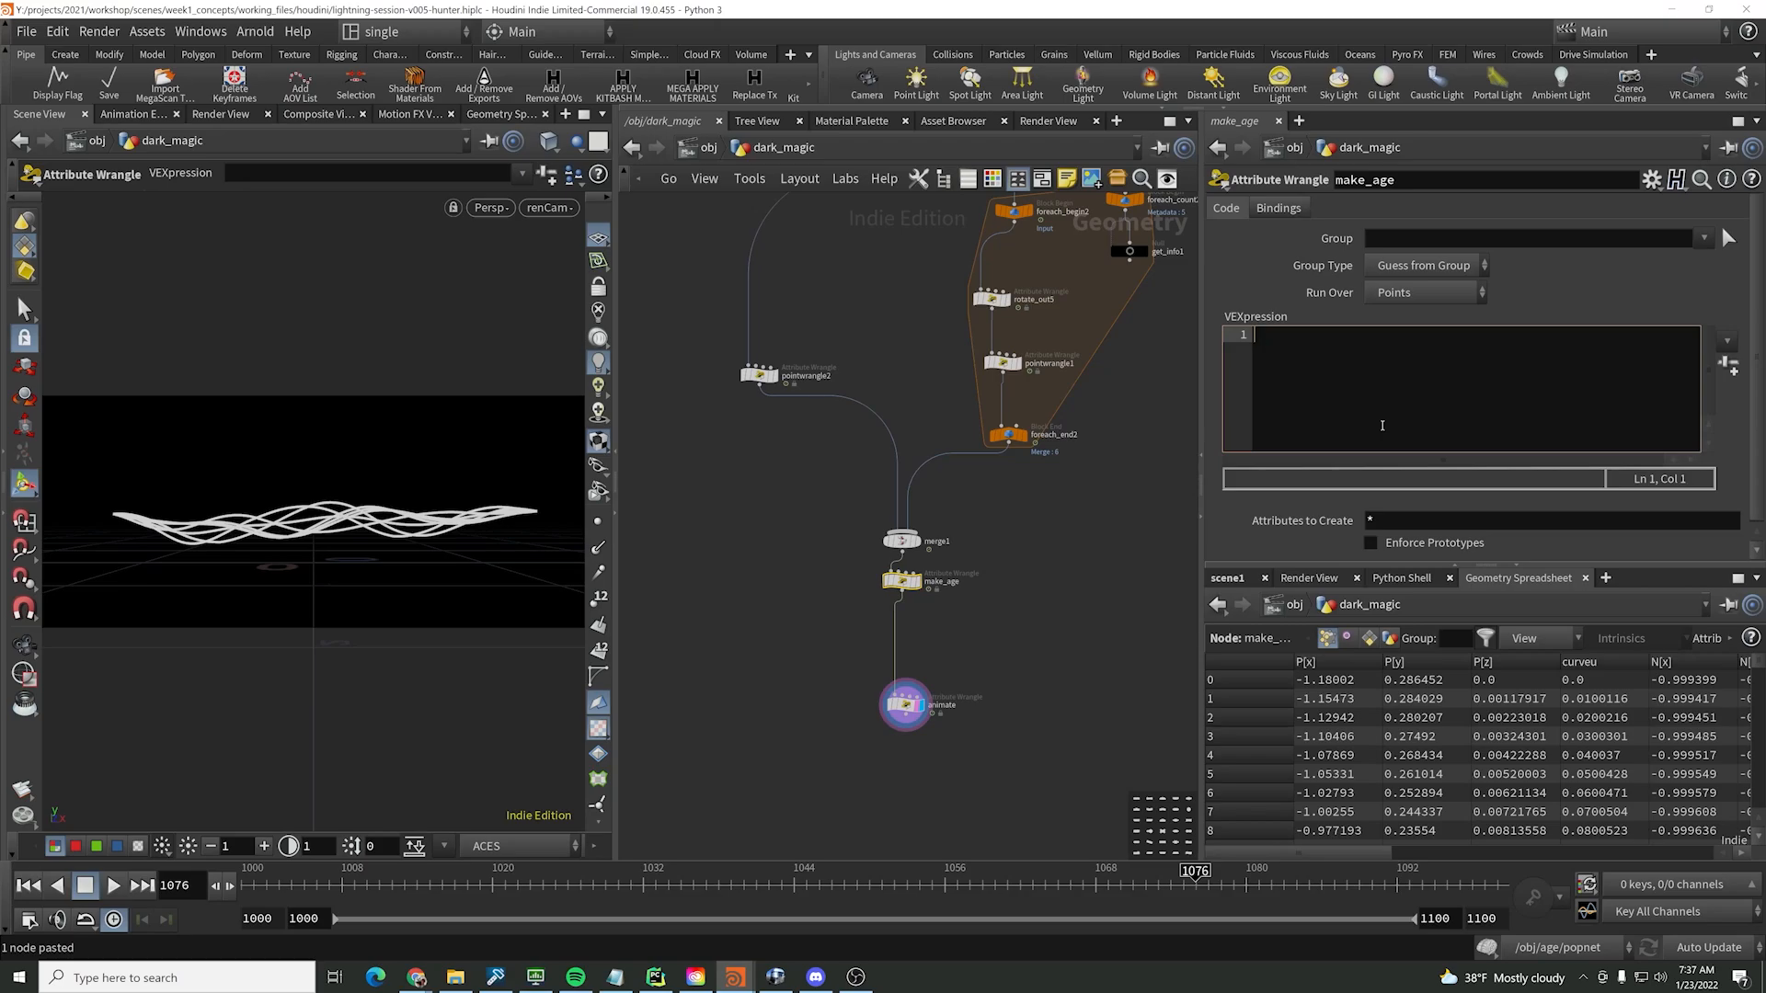
type("@age =")
key("ctrl+a")
type("float age =")
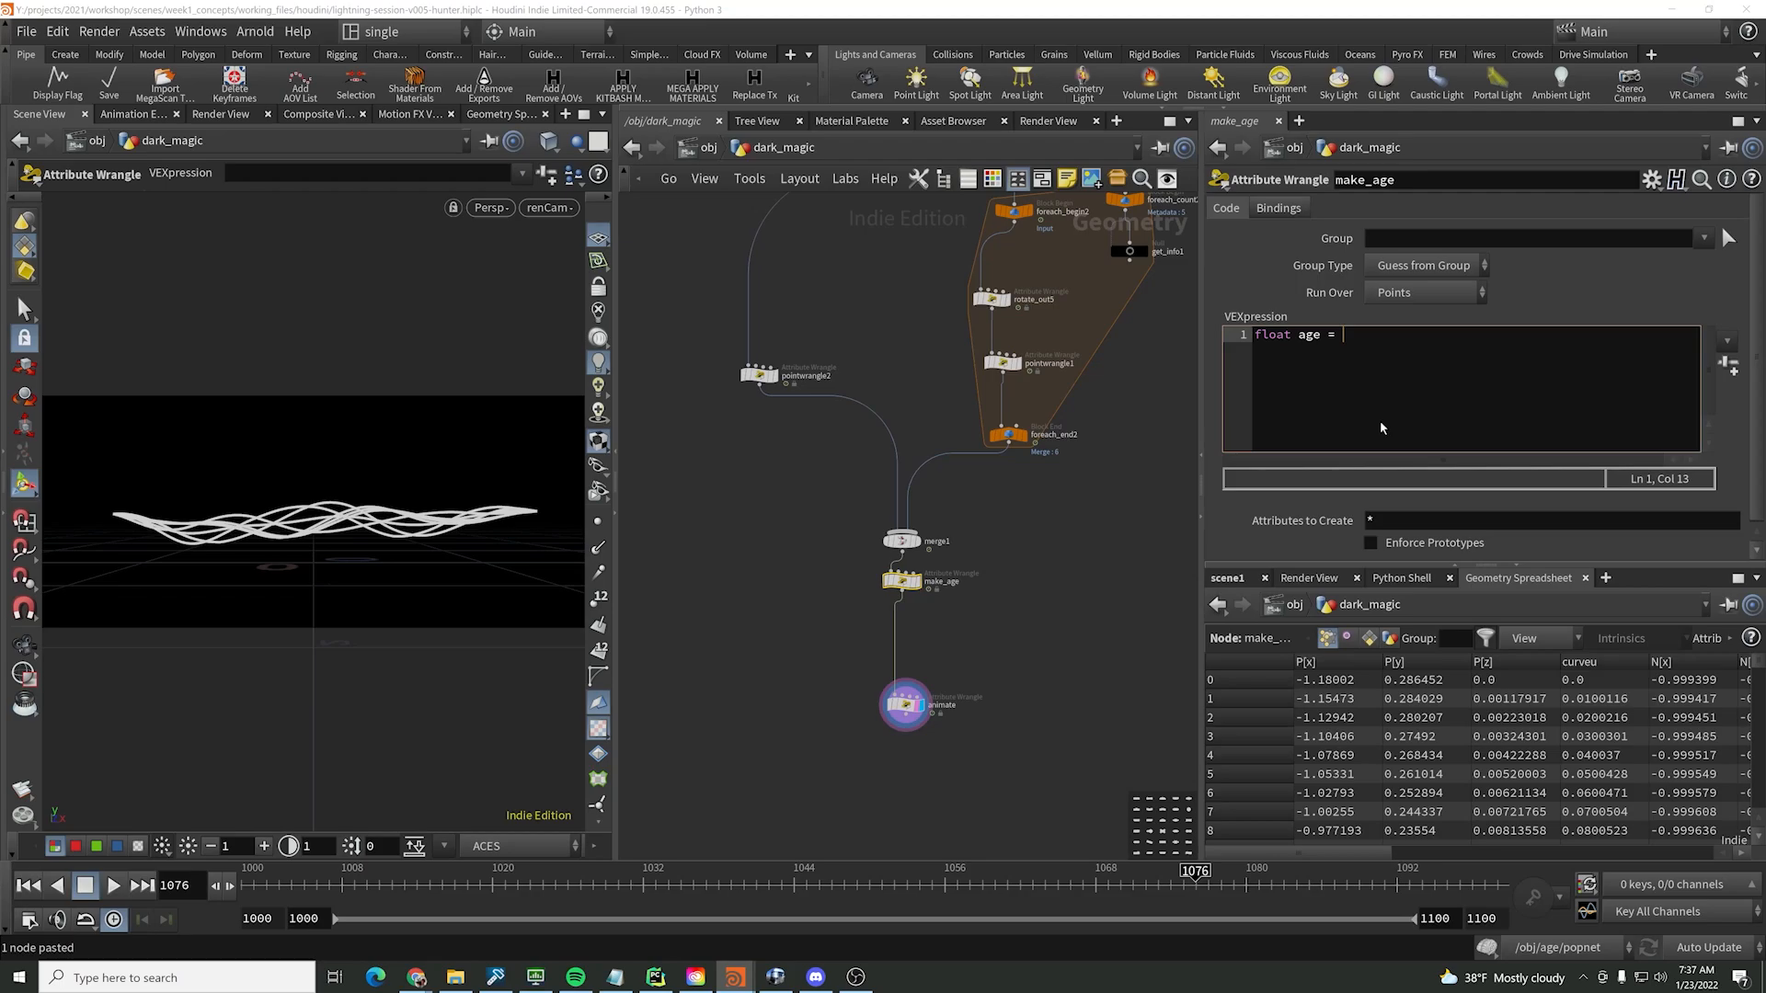
type("fit(")
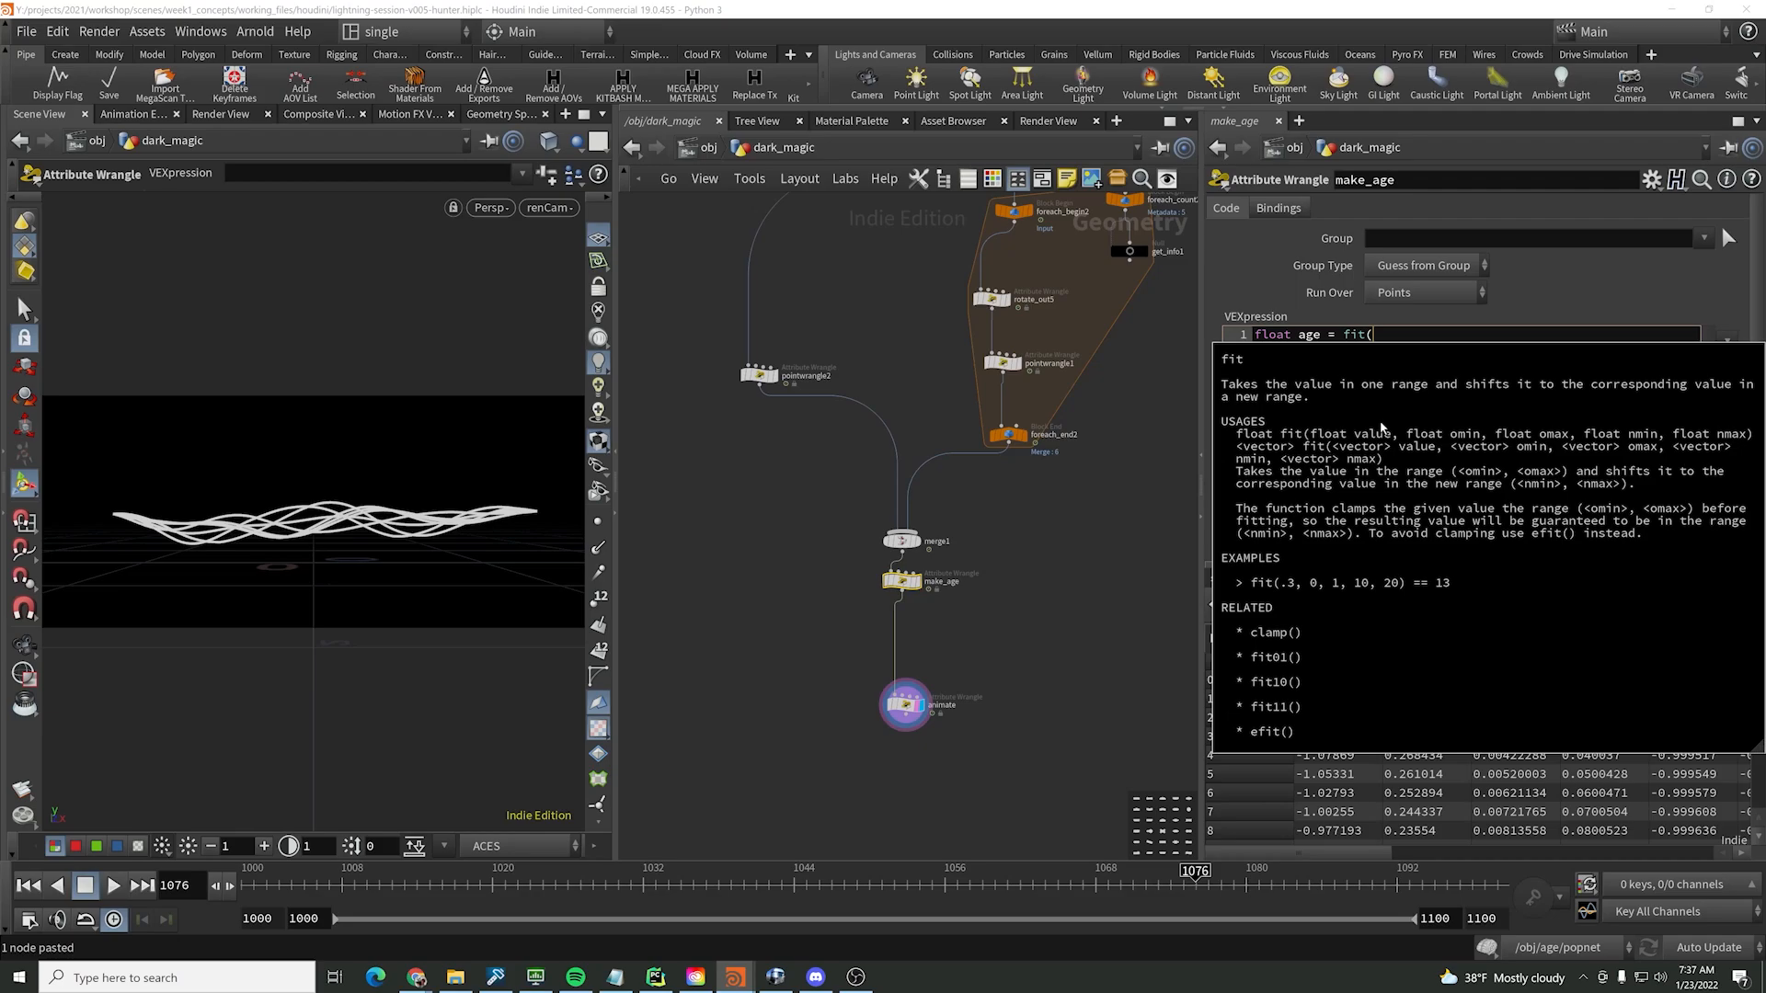
key("ctrl+a")
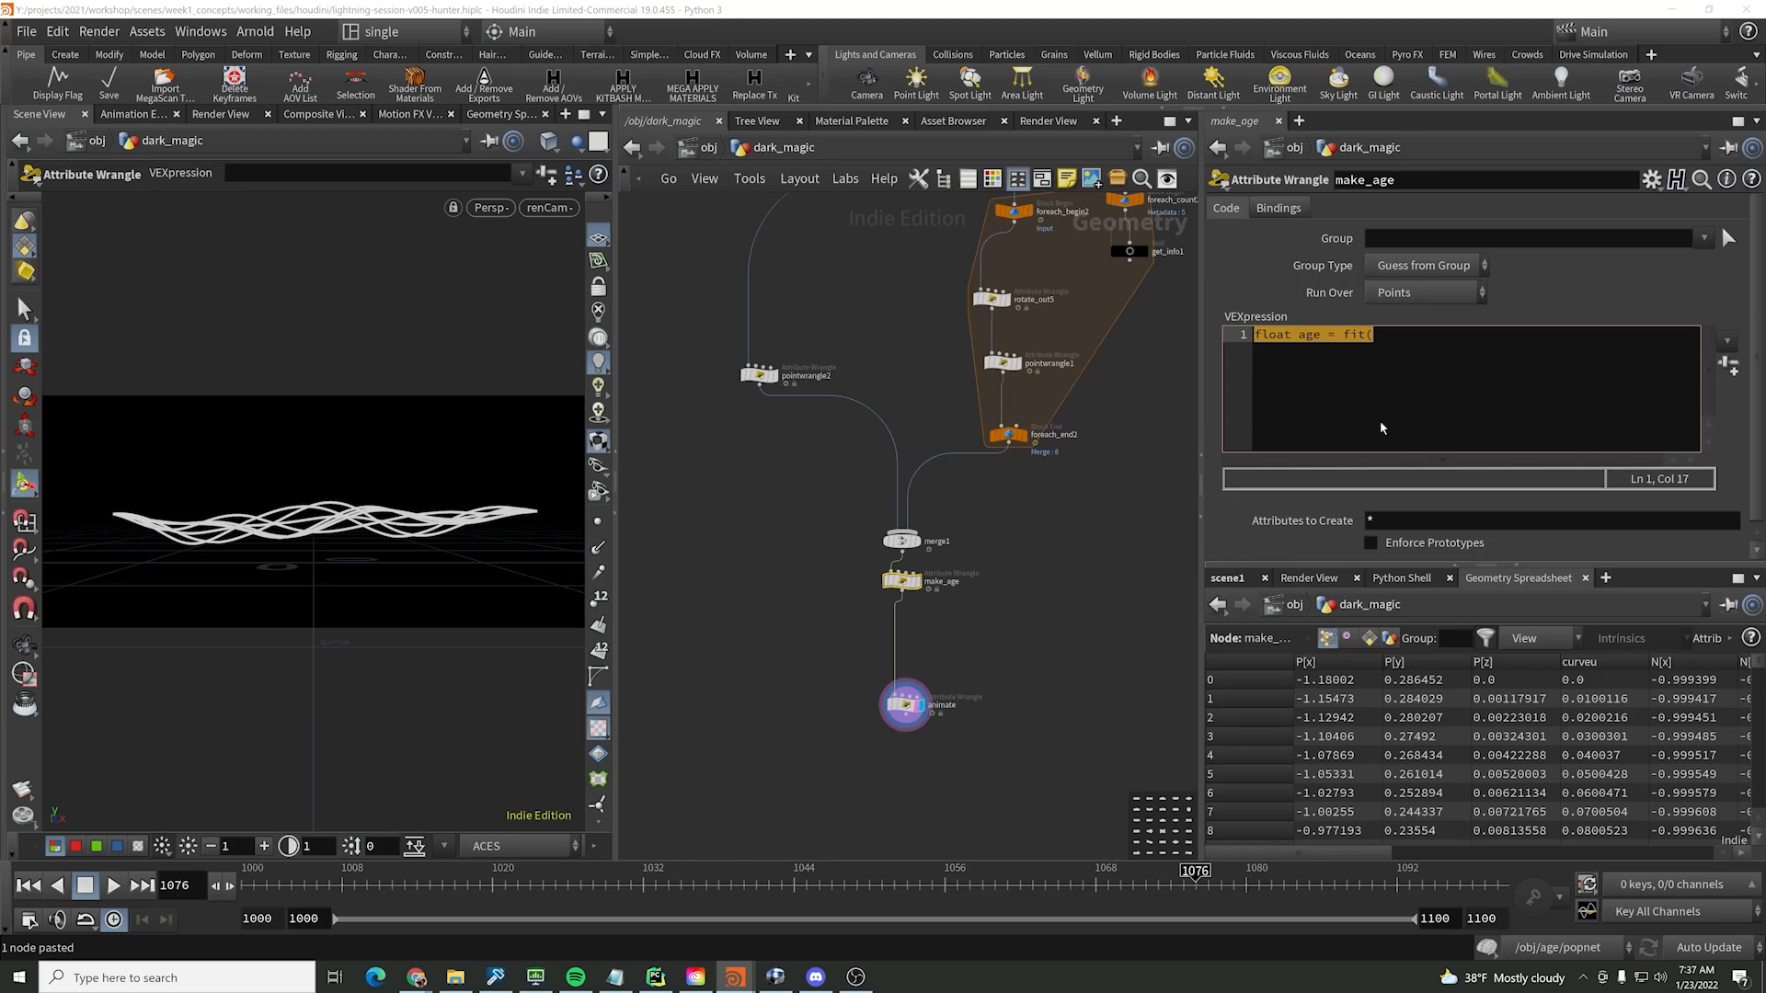
key("BackSpace")
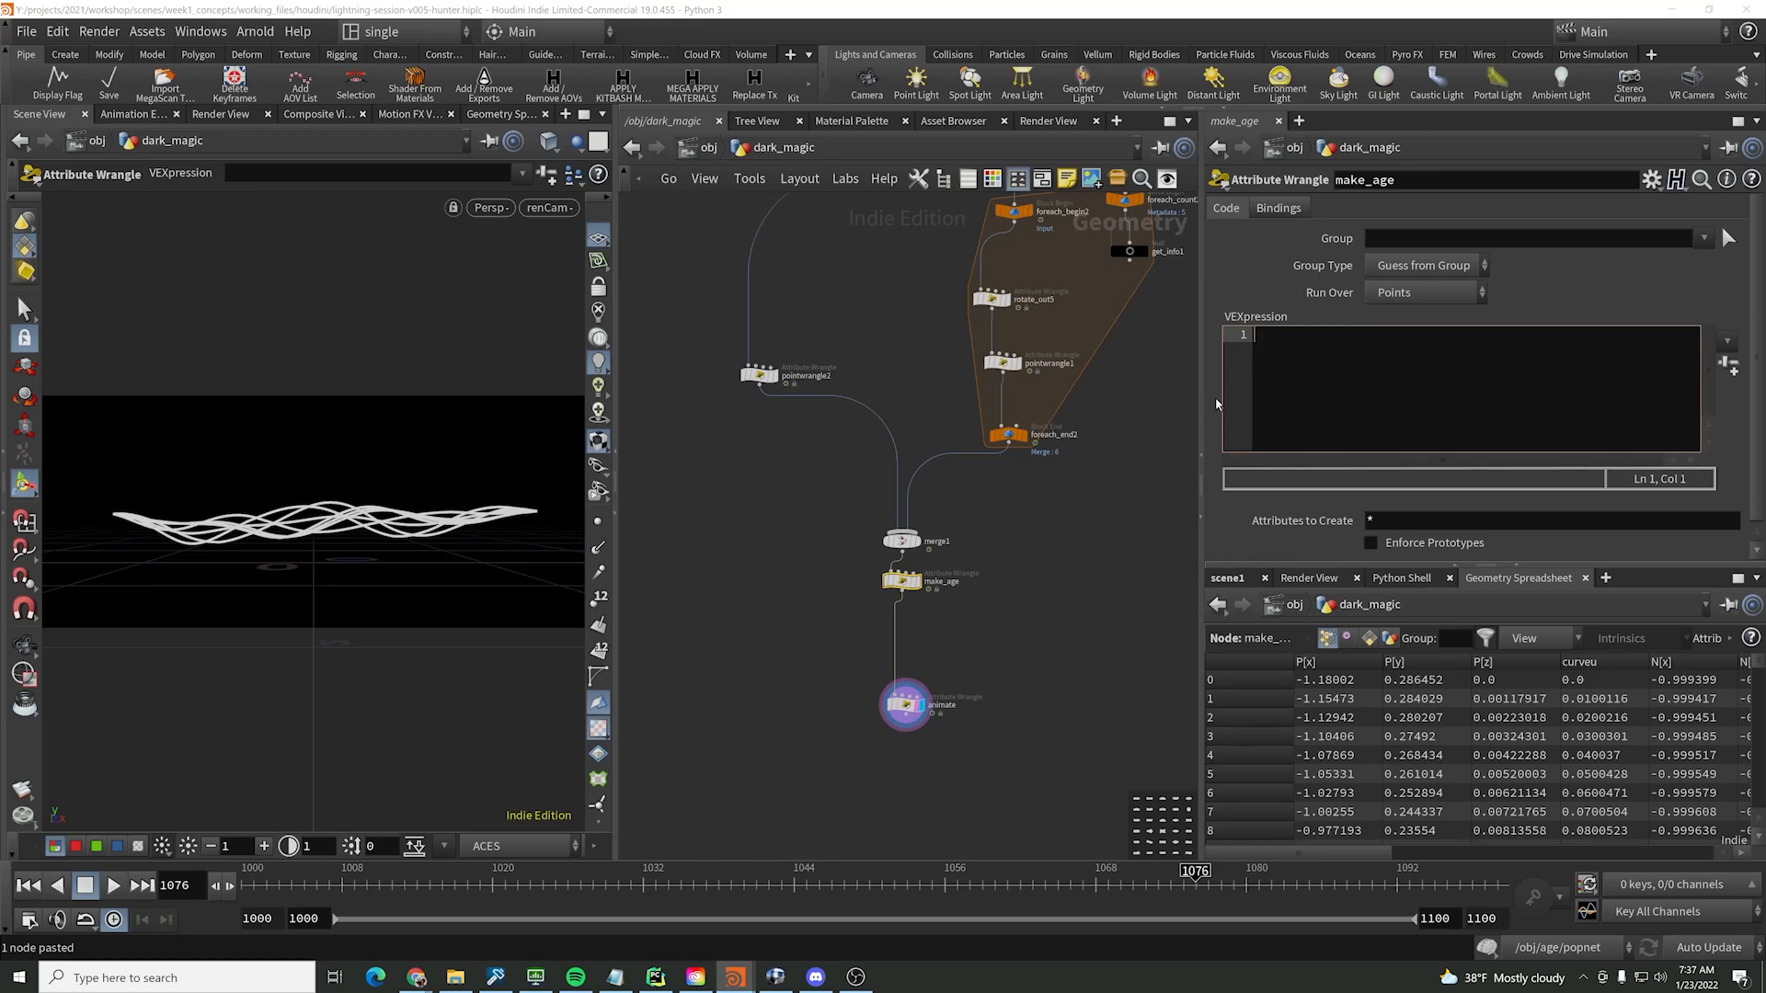
left_click(905, 705)
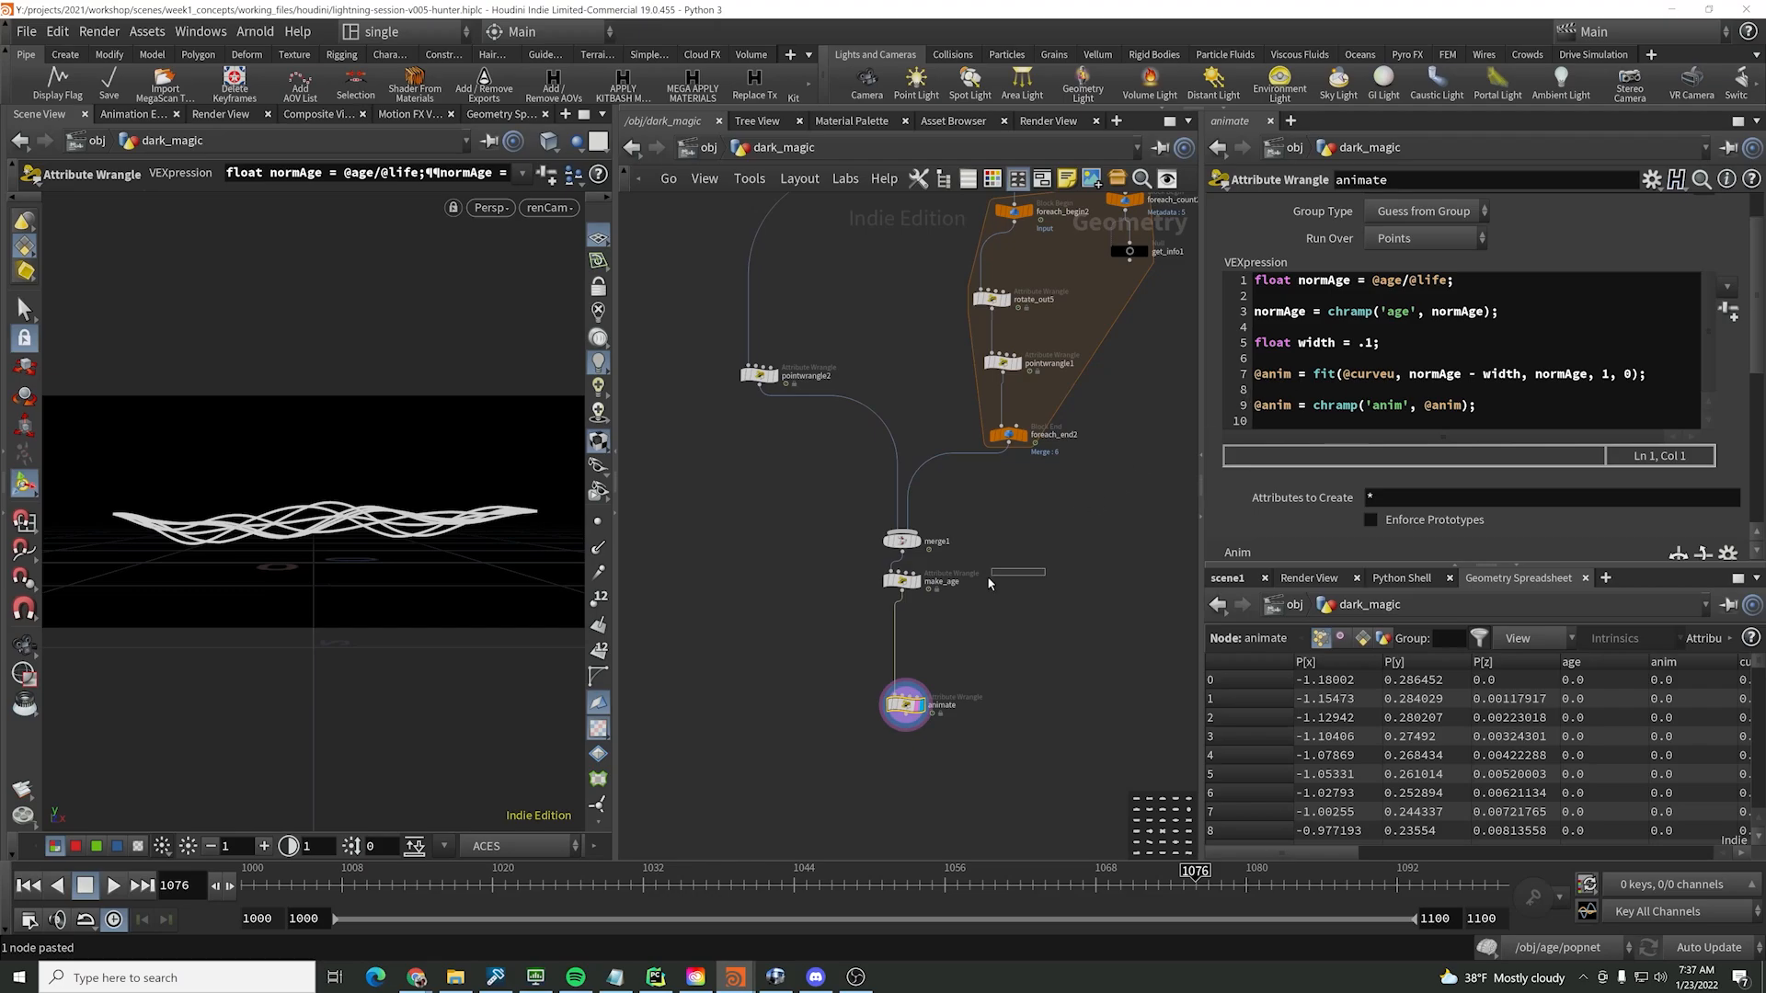
left_click(904, 582)
left_click(1347, 412)
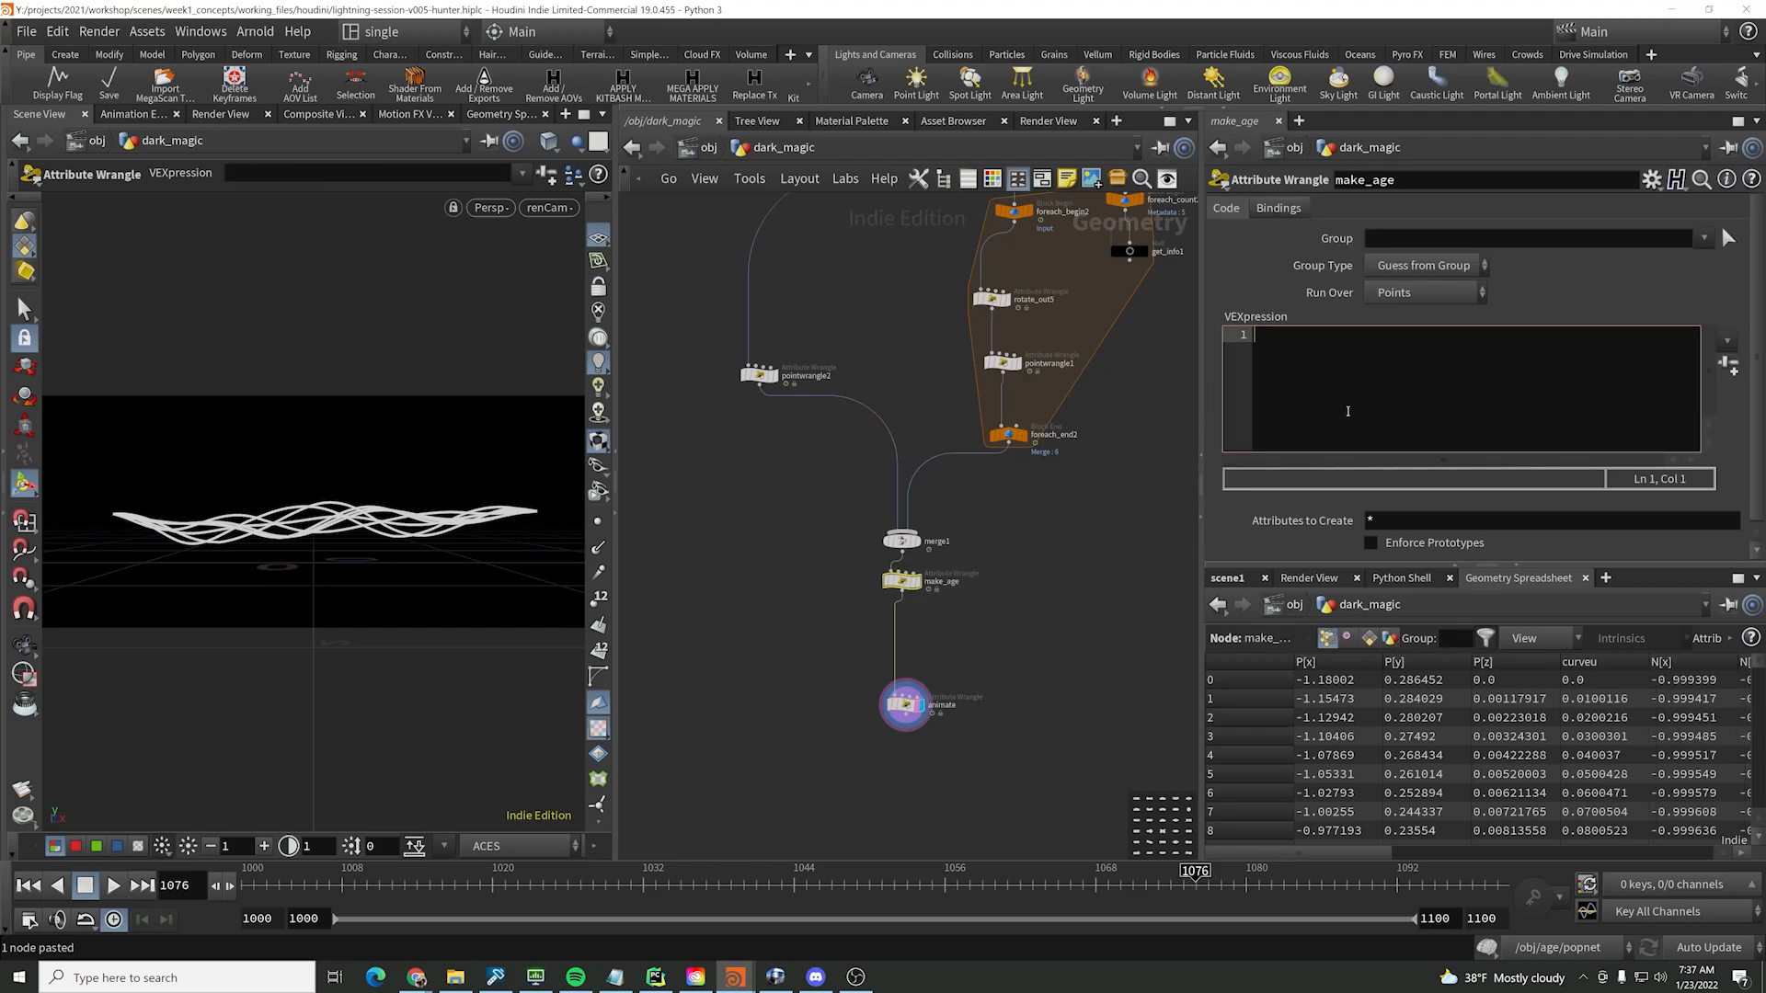
type("@normage =")
key("ctrl+a")
type("float ")
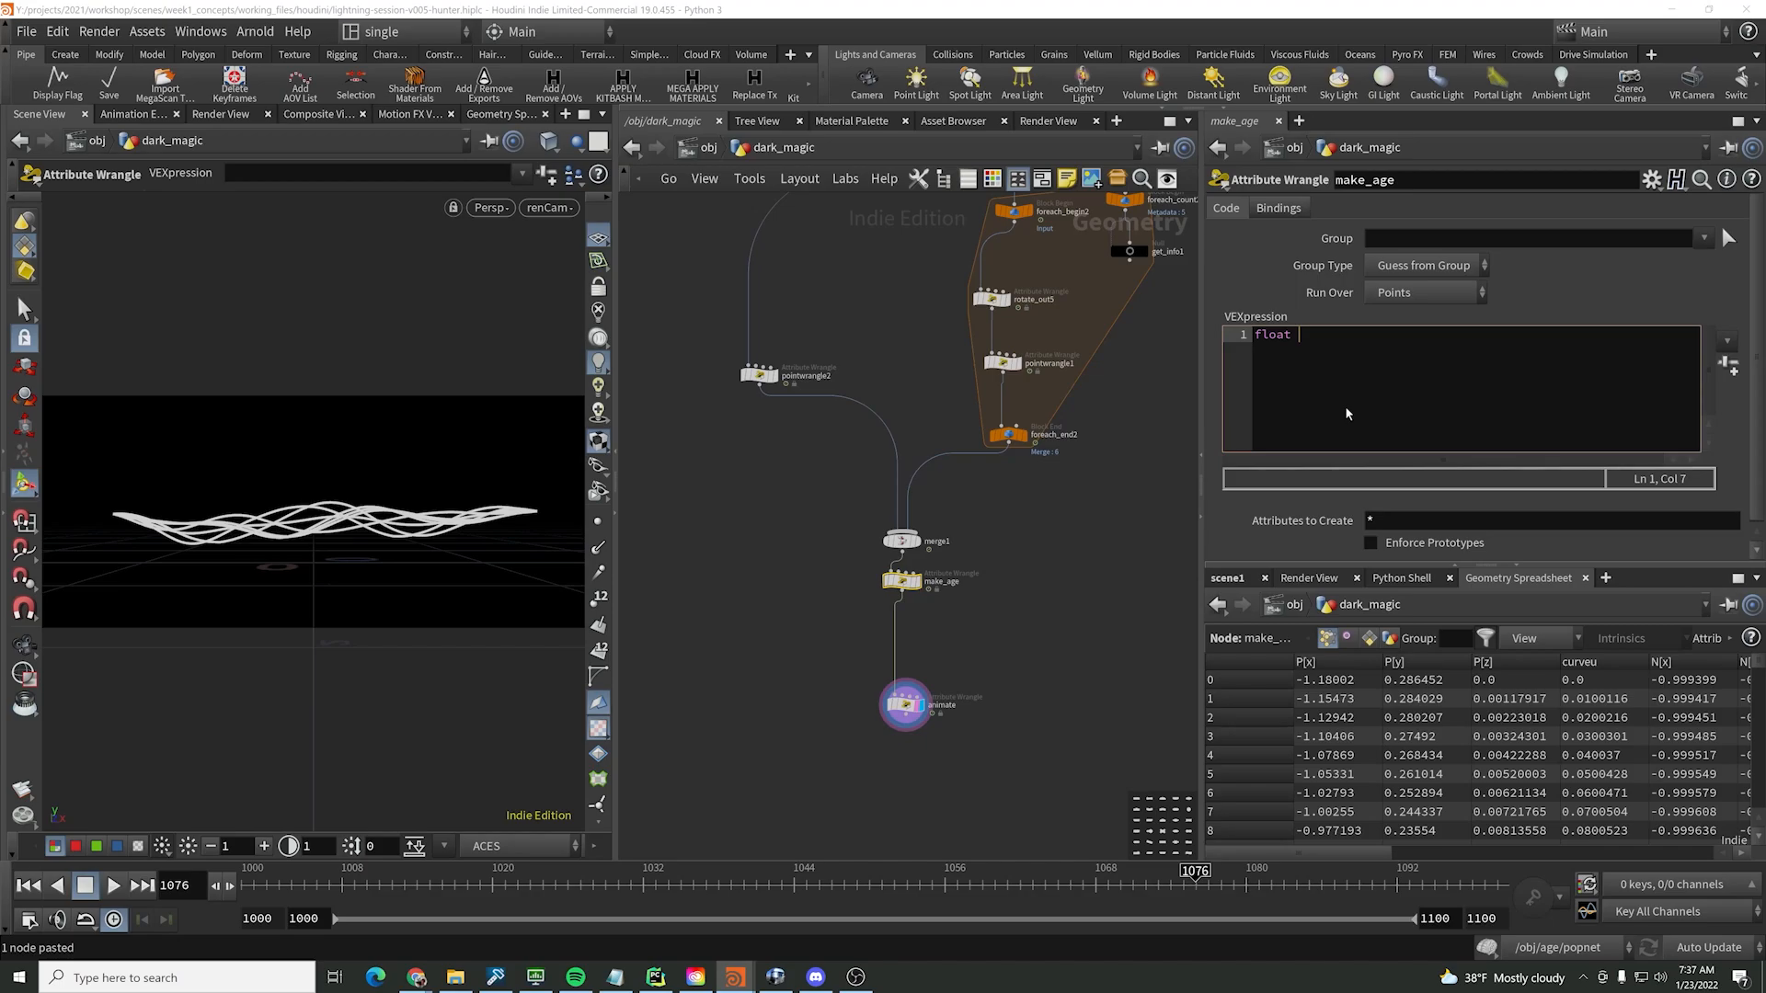
type("min_frame = fit(@Frame,")
key("BackSpace")
key("BackSpace")
key("BackSpace")
key("BackSpace")
key("BackSpace")
key("BackSpace")
key("BackSpace")
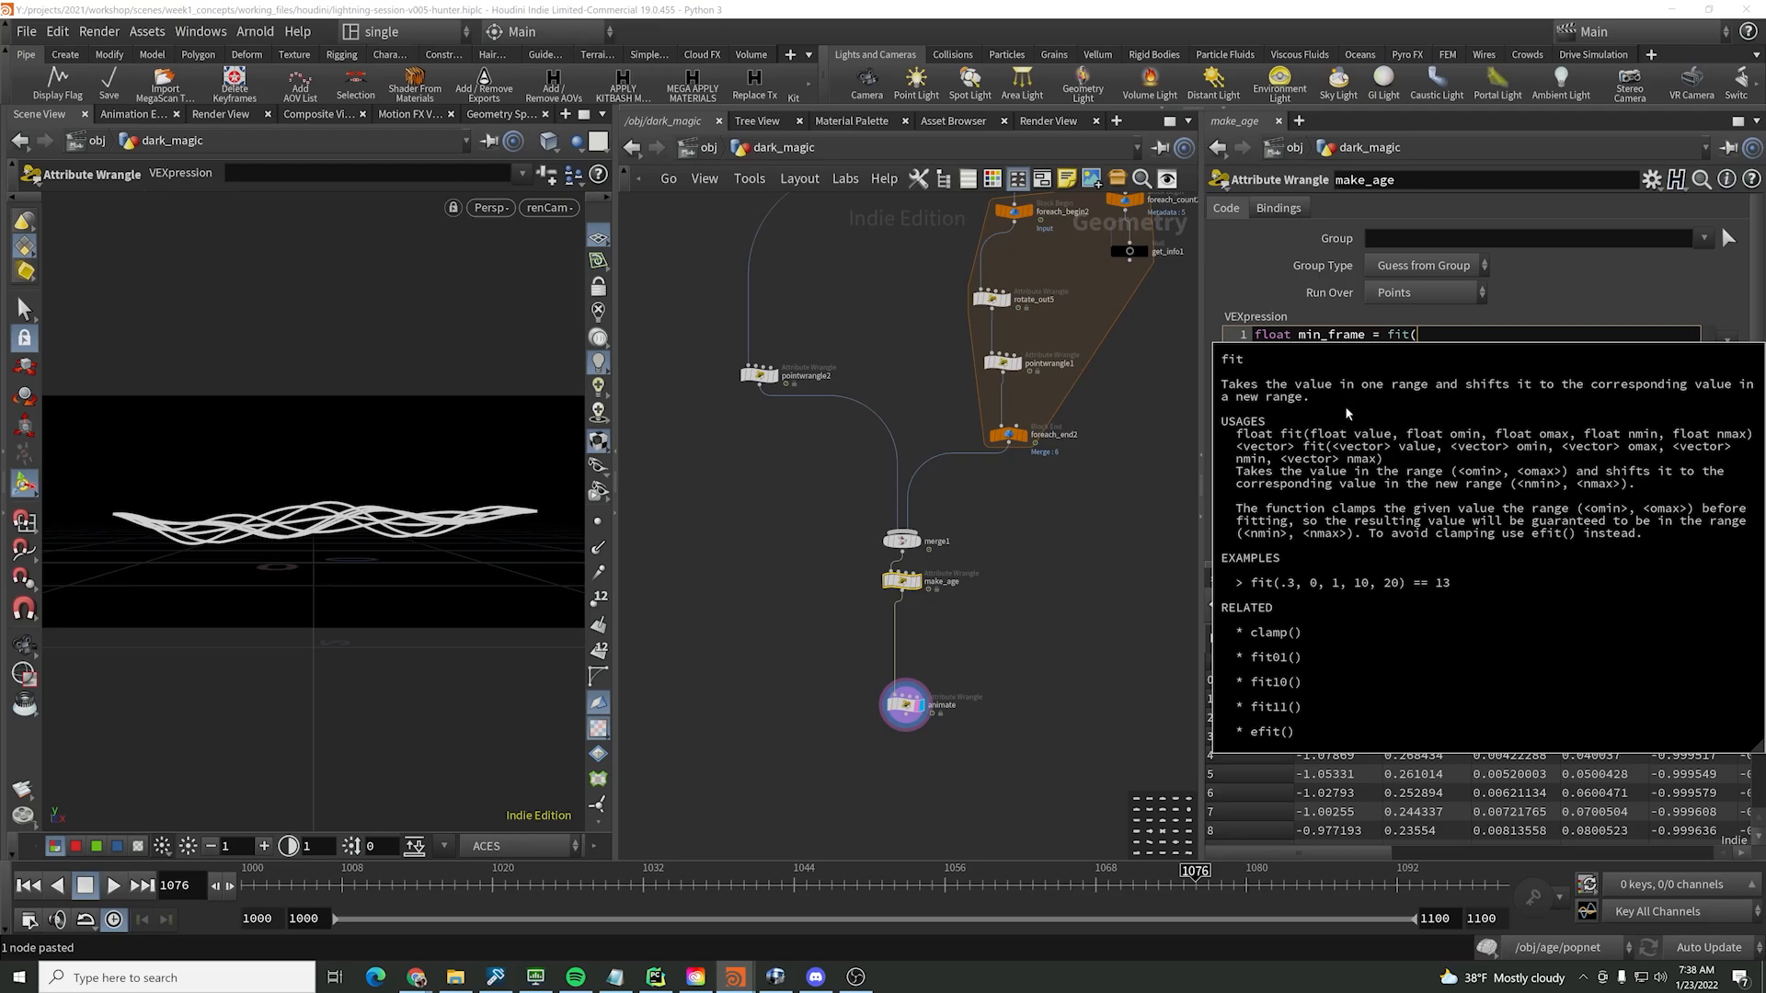
type("ran")
key("BackSpace")
key("BackSpace")
key("BackSpace")
key("BackSpace")
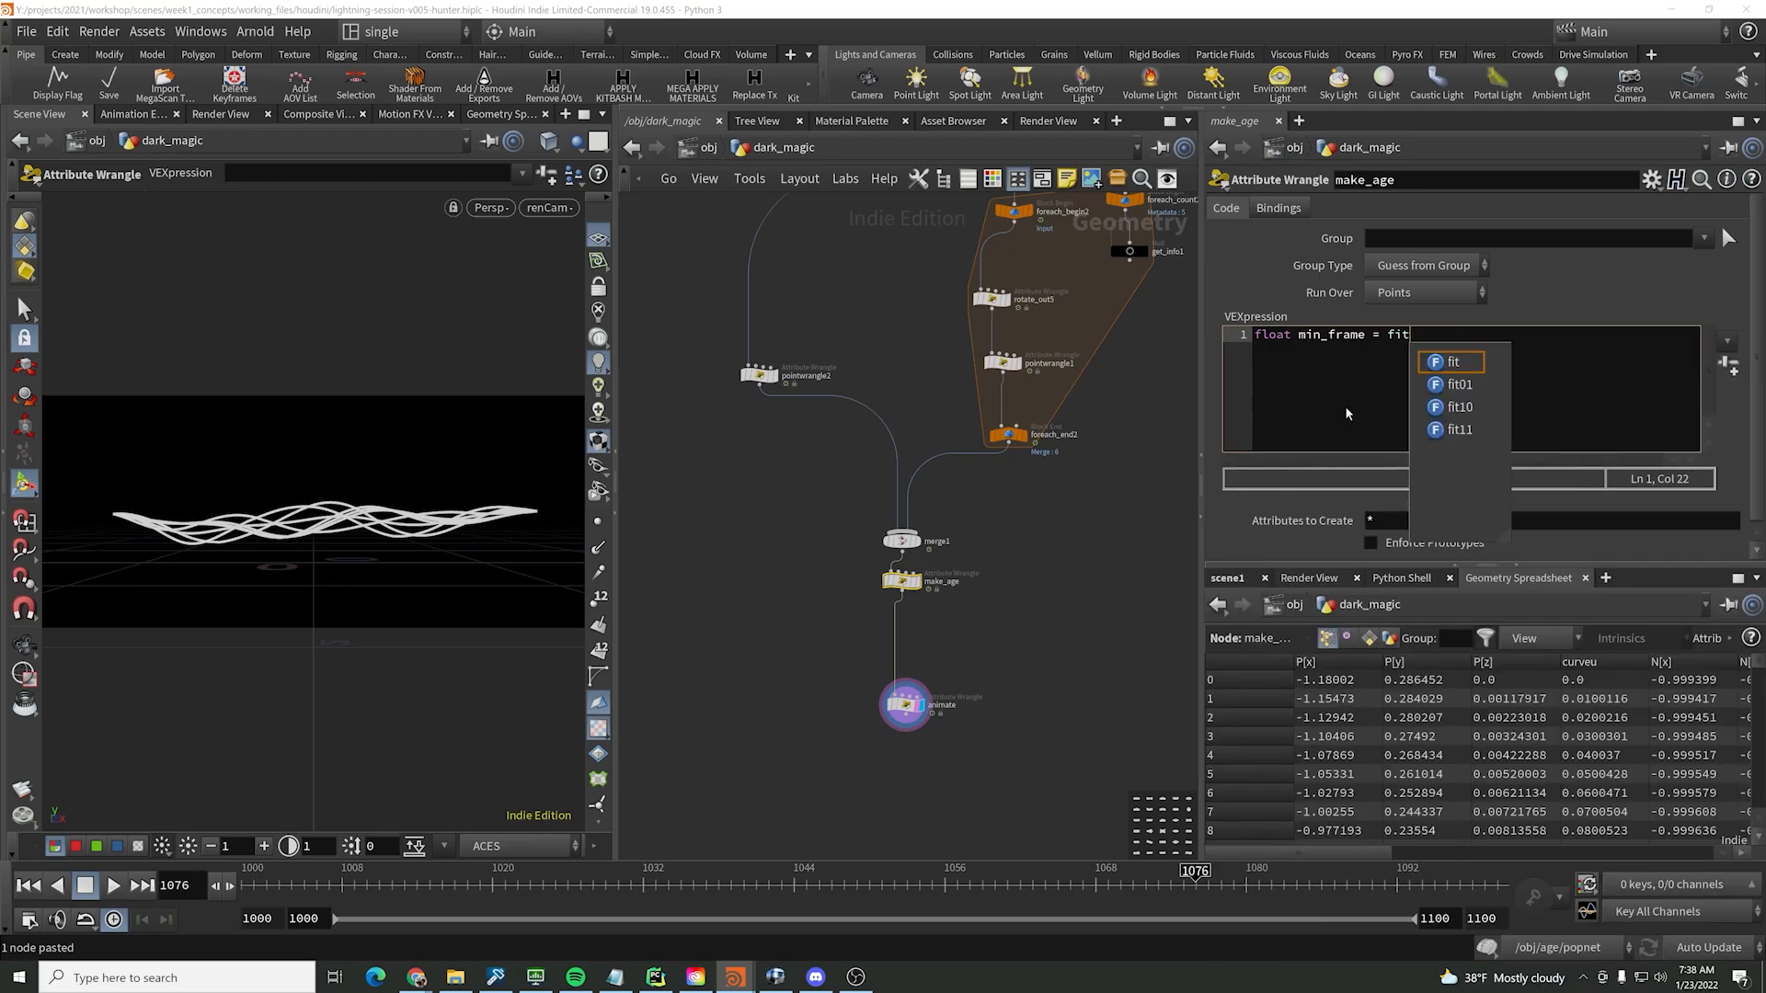
type("01(rand(")
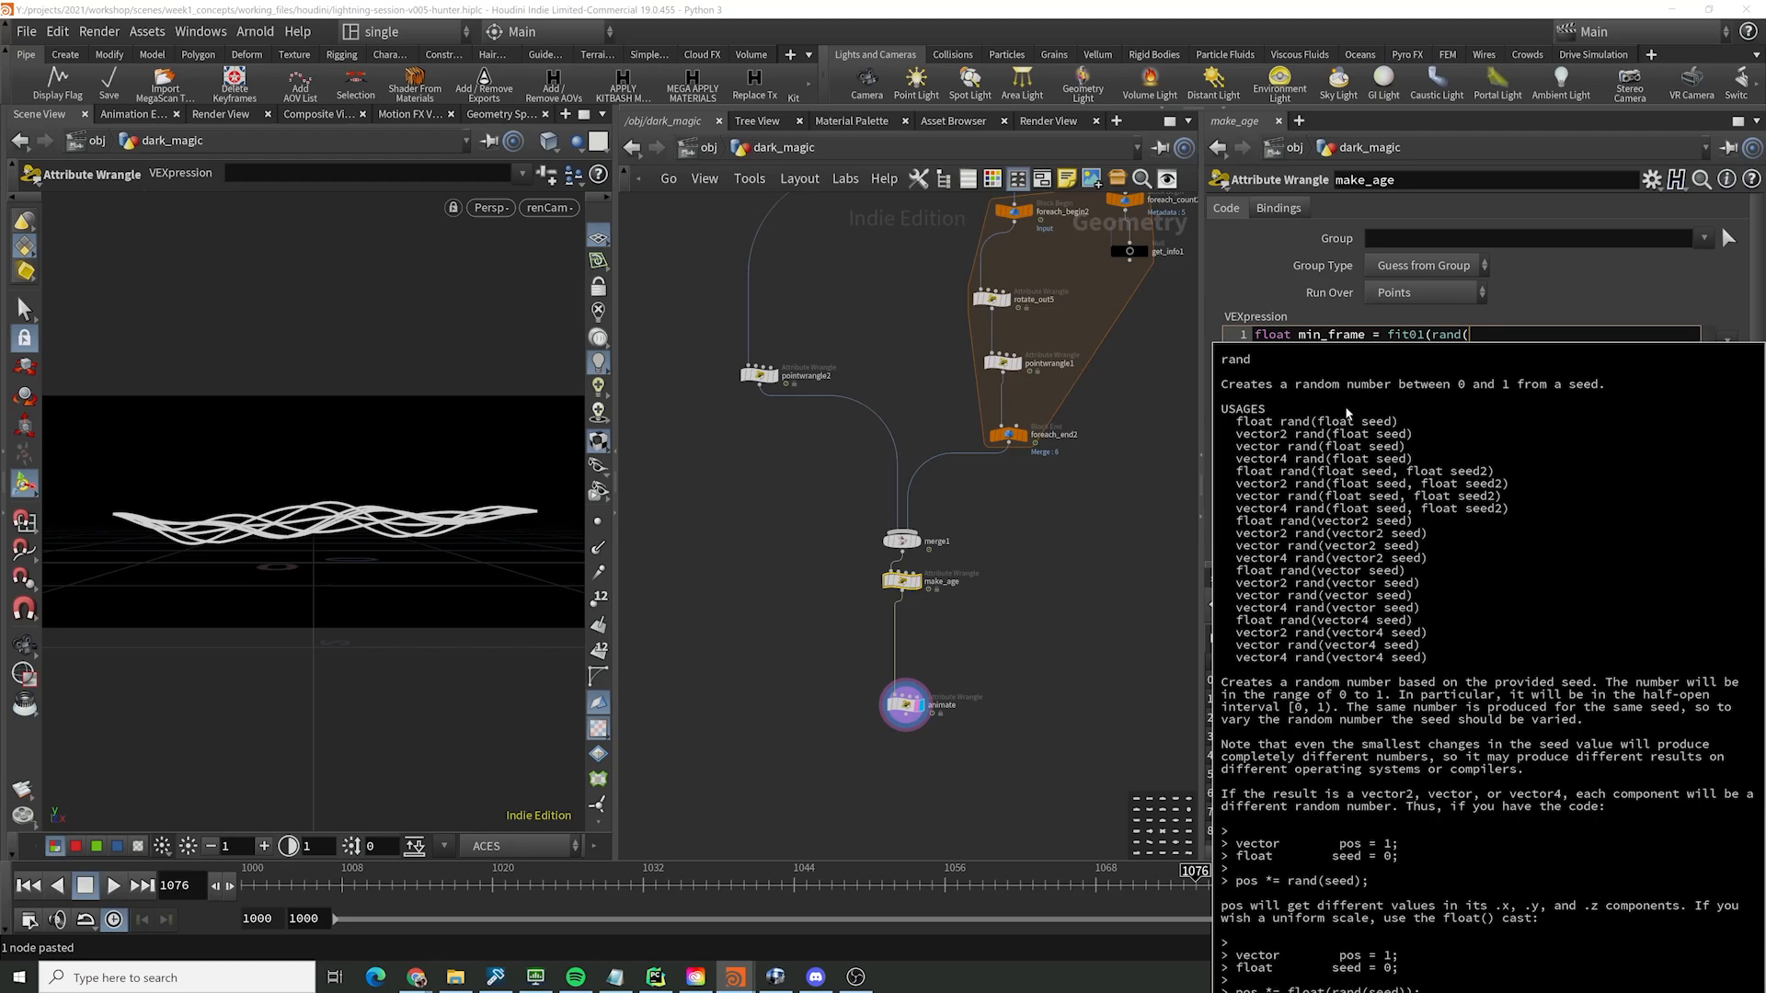
type("@strand_id)")
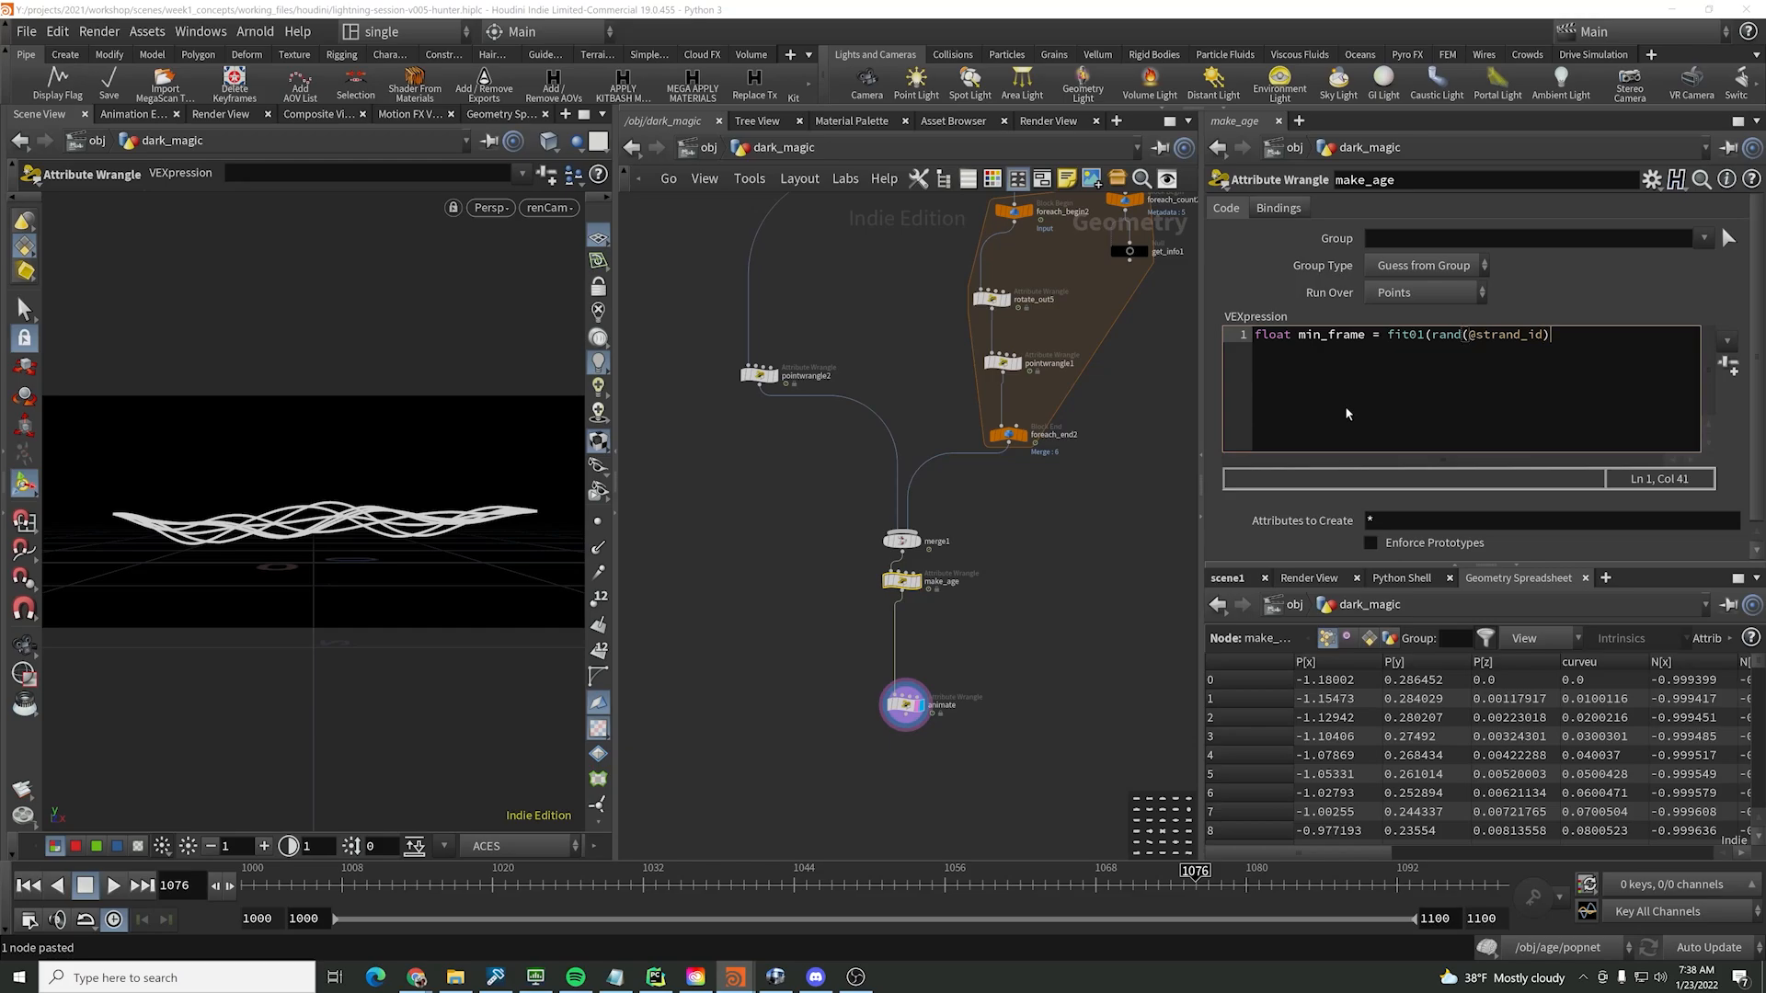
- Complete the min_frame expression with an output range of 1000 to 1020 and close the line
type(",")
type(", 1100 ")
type(");")
key("BackSpace")
key("BackSpace")
key("BackSpace")
type("020")
key("Return")
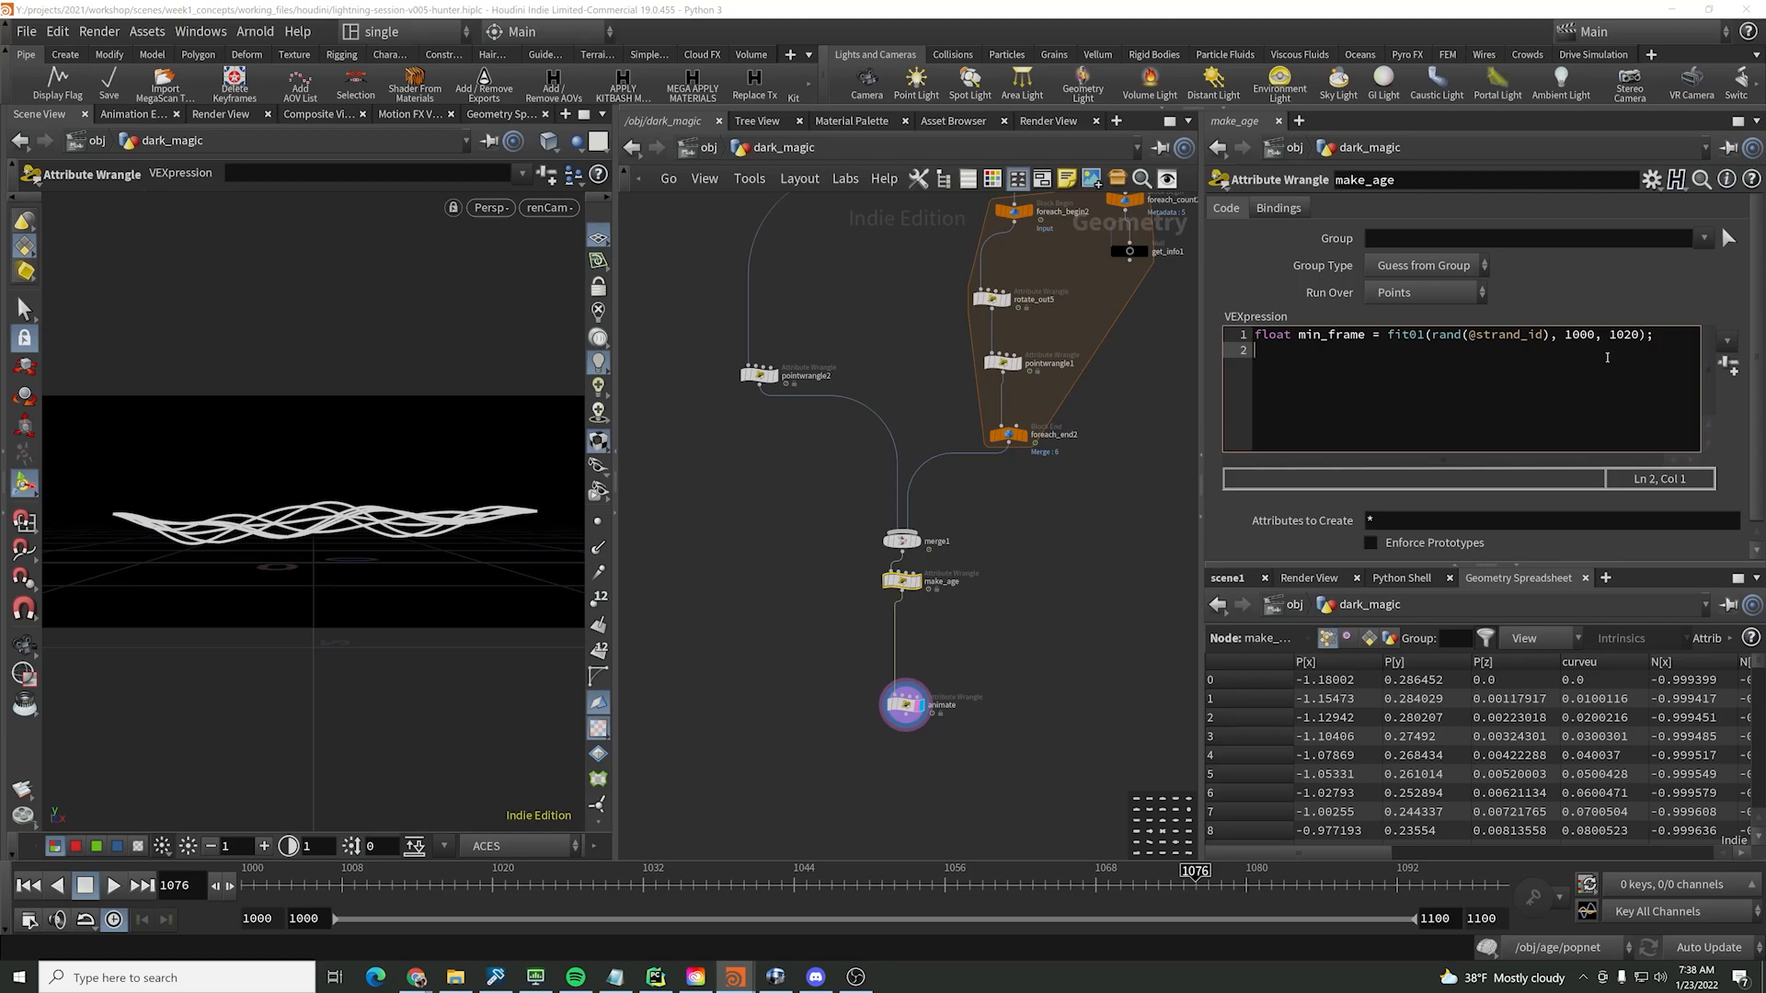
- Declare float life on the second line using a copy of the min_frame fit01 expression
type("float life =")
left_click_drag(1389, 333, 1652, 338)
key("ctrl+c")
left_click(1516, 365)
key("ctrl+v")
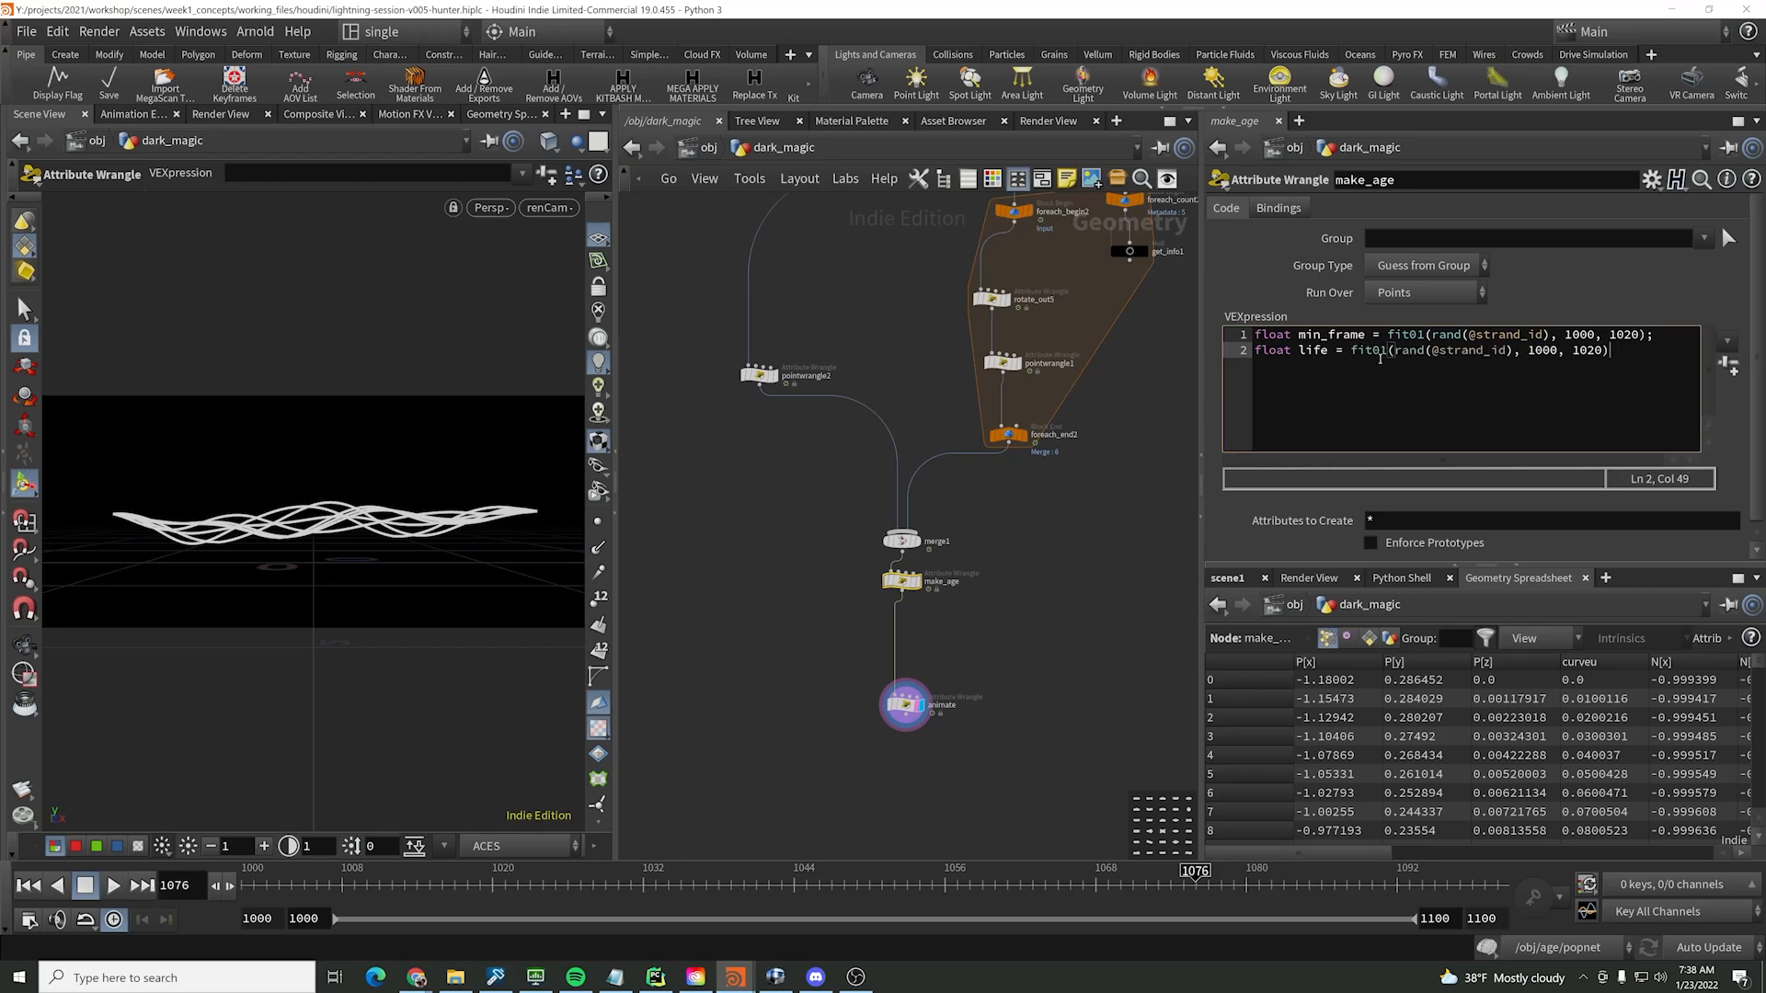
left_click(1505, 352)
key("Right")
type("+4")
left_click_drag(1543, 352, 1573, 352)
type("10")
key("End")
key("Left")
key("BackSpace")
key("BackSpace")
key("BackSpace")
key("BackSpace")
type("30")
key("End")
type(";")
key("Return")
key("Return")
type("@no")
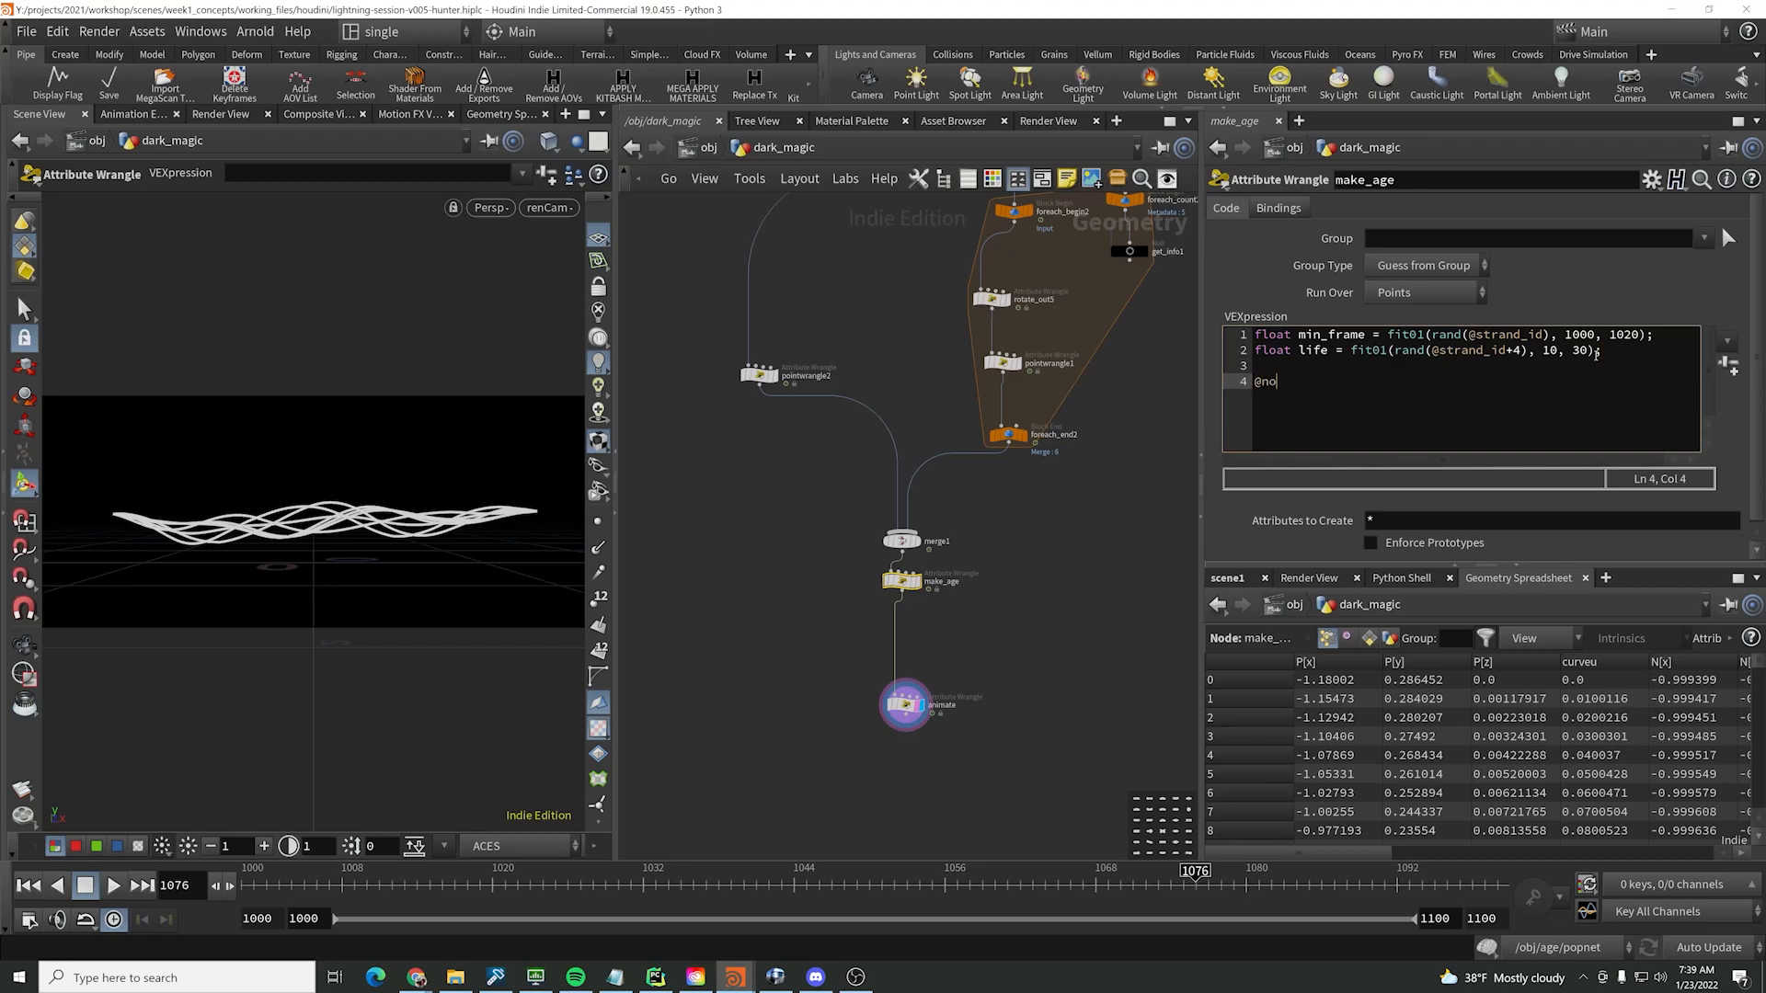
type("rm_age = fit(@Fr")
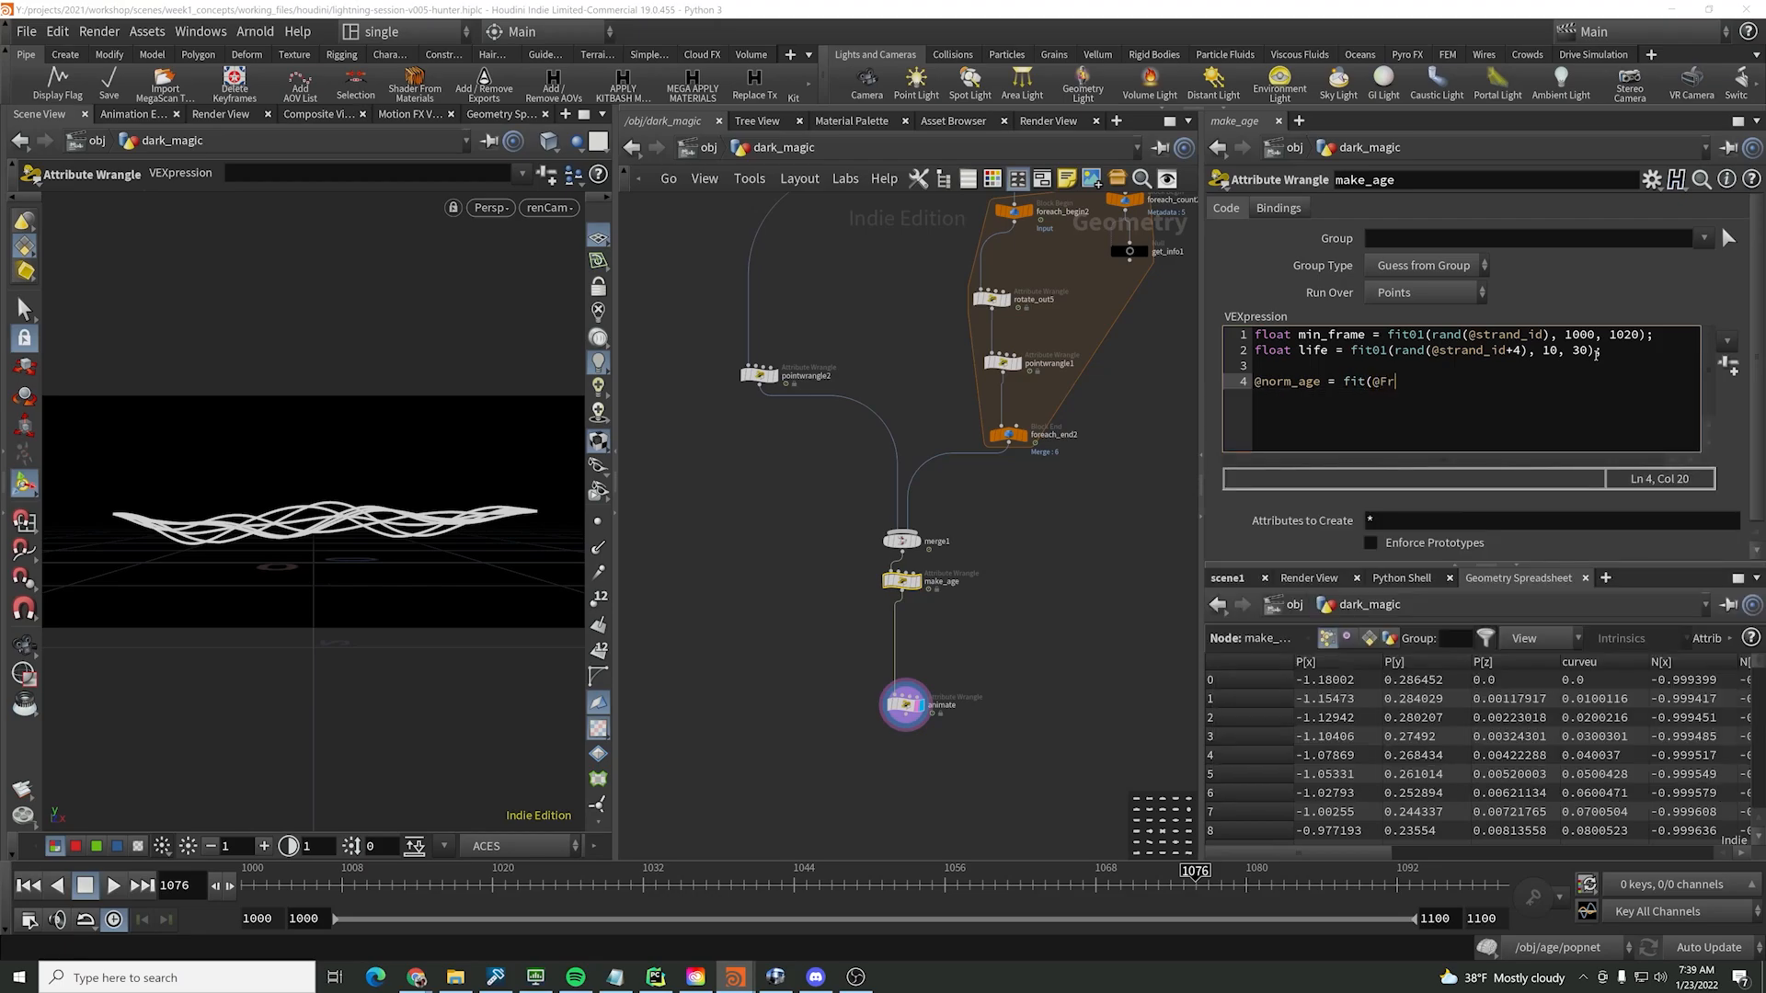
type("ame, min")
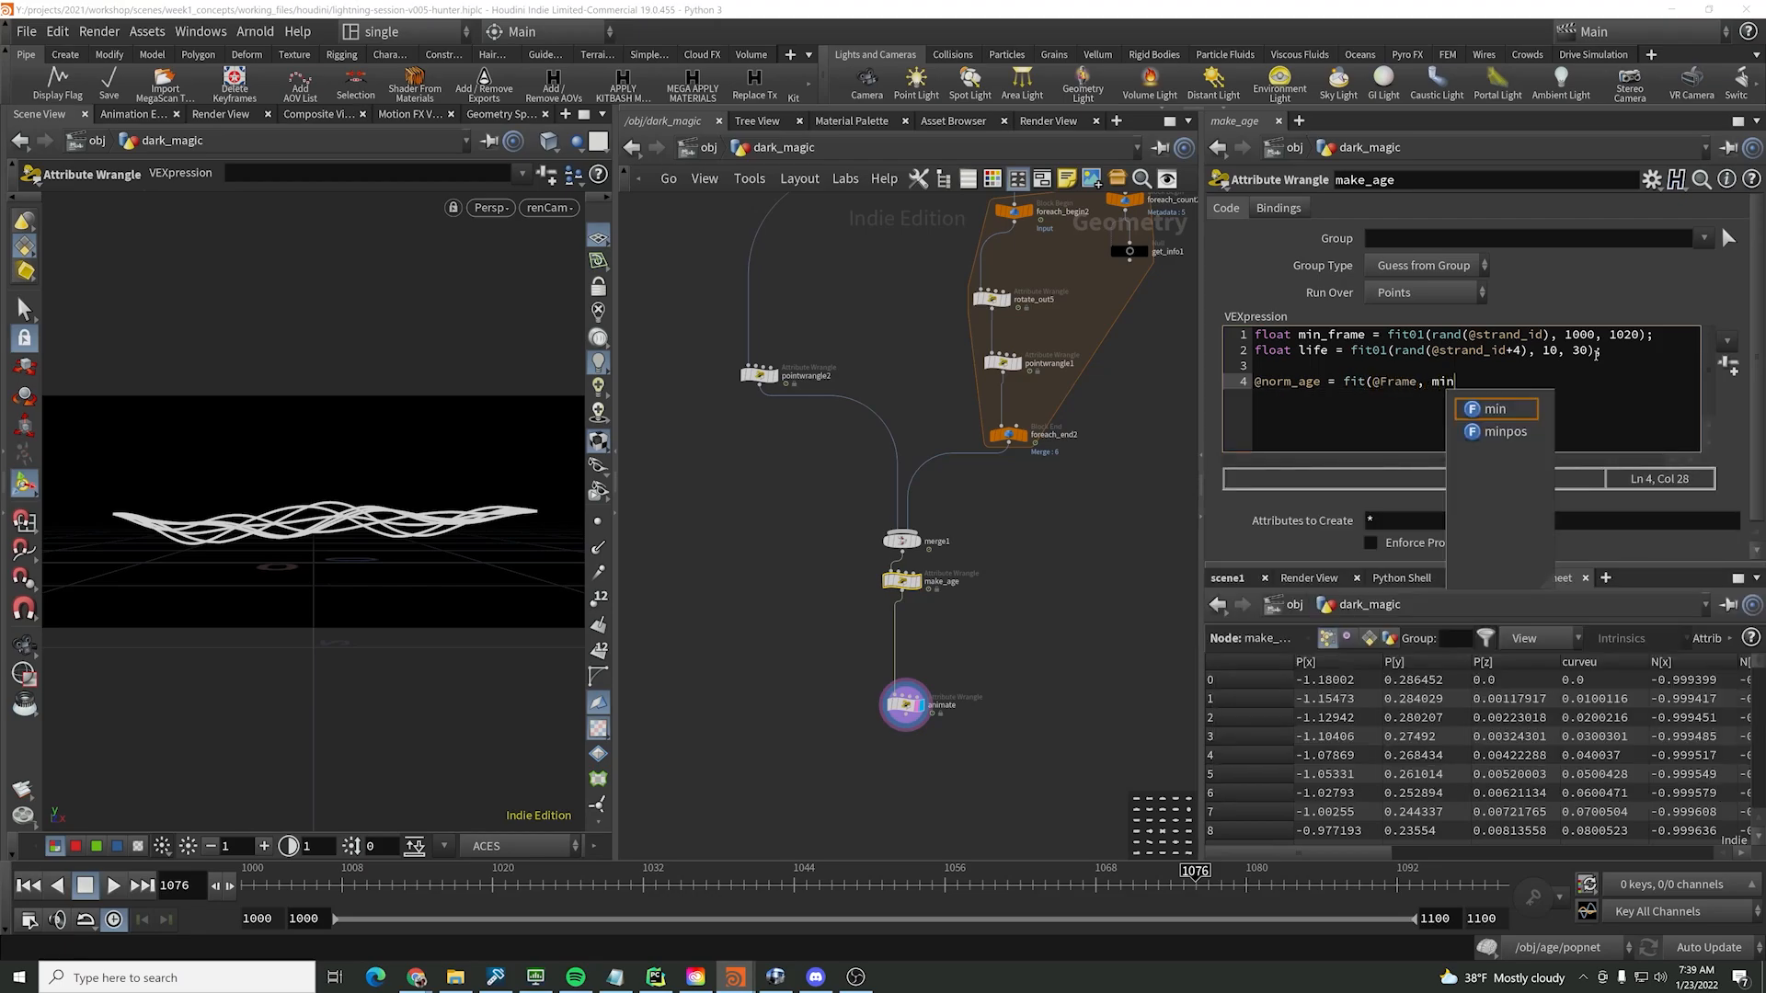
type("_frame, ")
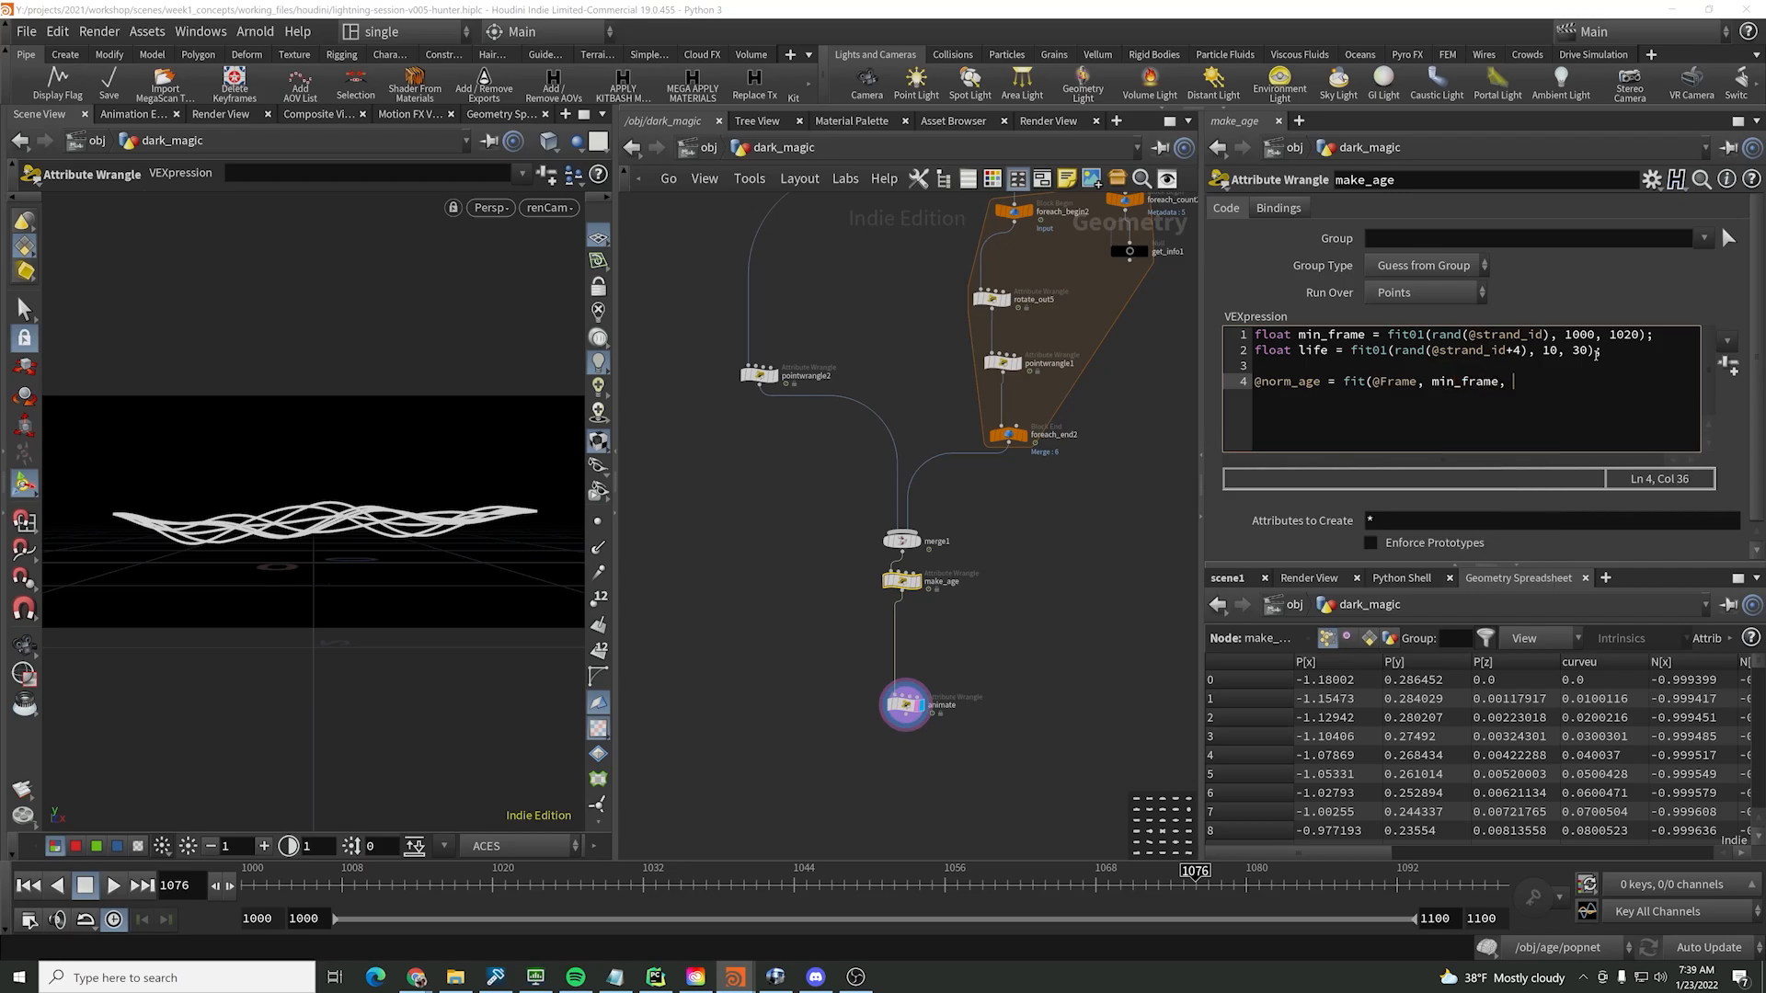
type("min_frame + life, 0, 1);")
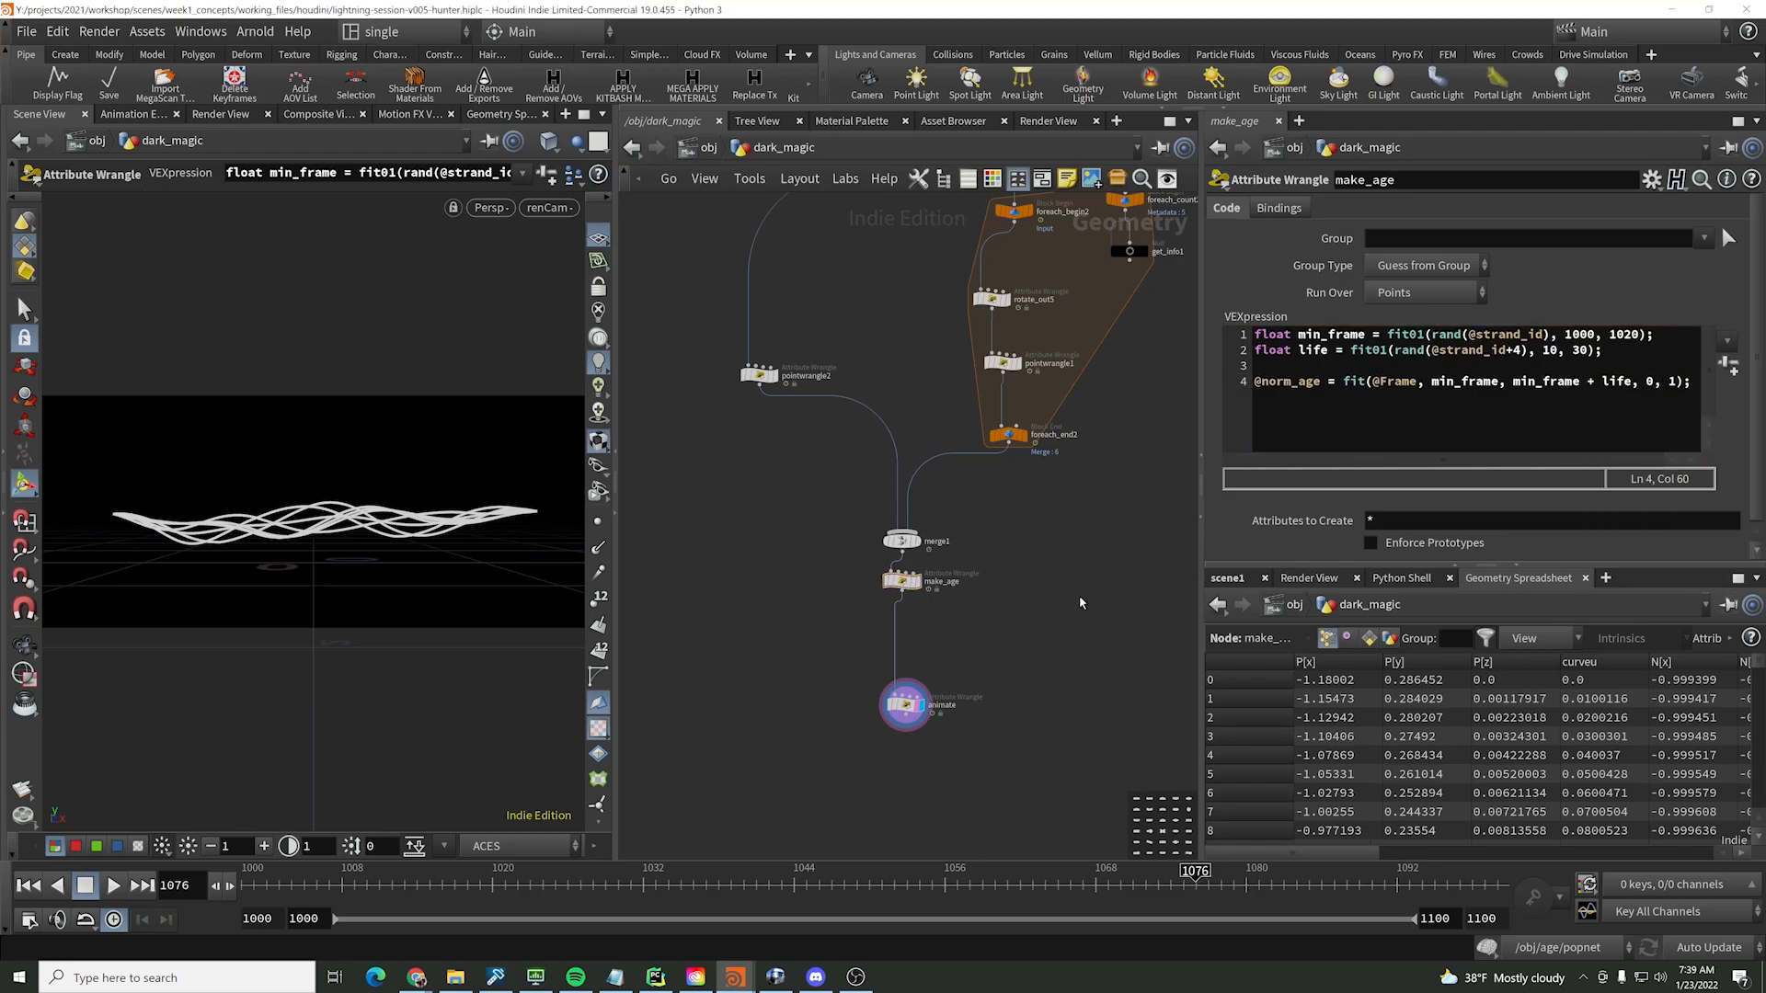
middle_click_drag(1079, 594, 1055, 538)
left_click(881, 649)
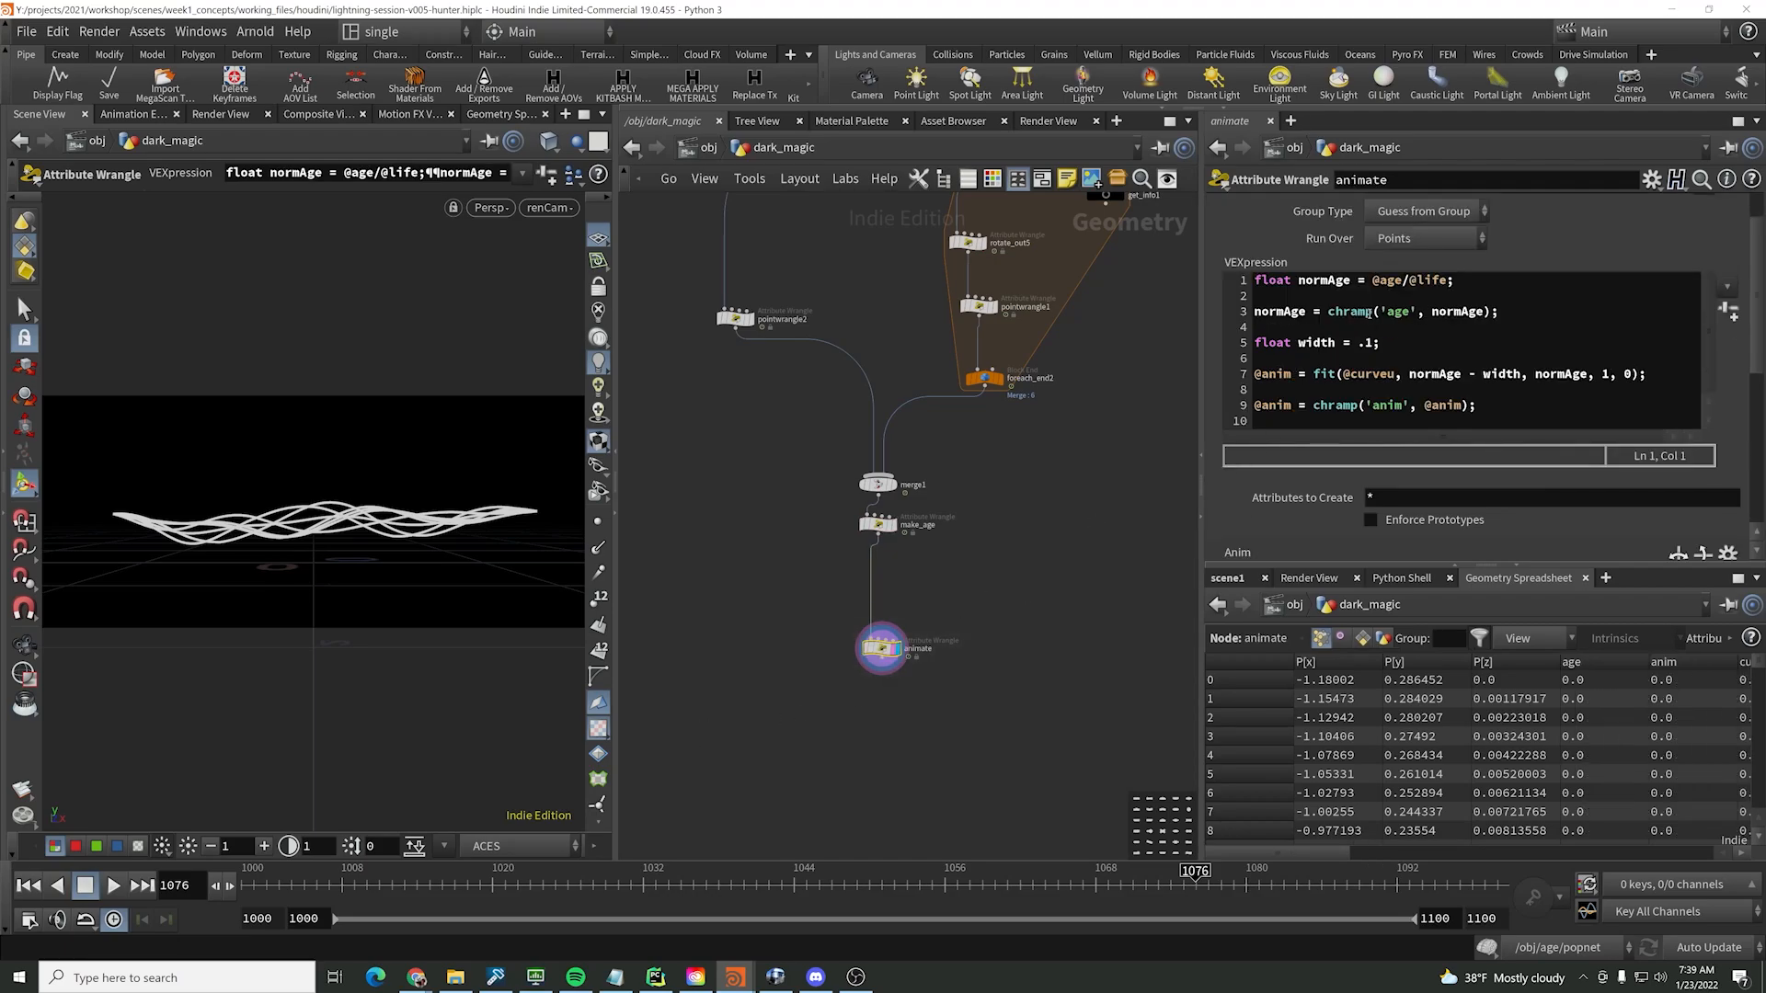
left_click_drag(1327, 313, 1493, 313)
left_click(1506, 296)
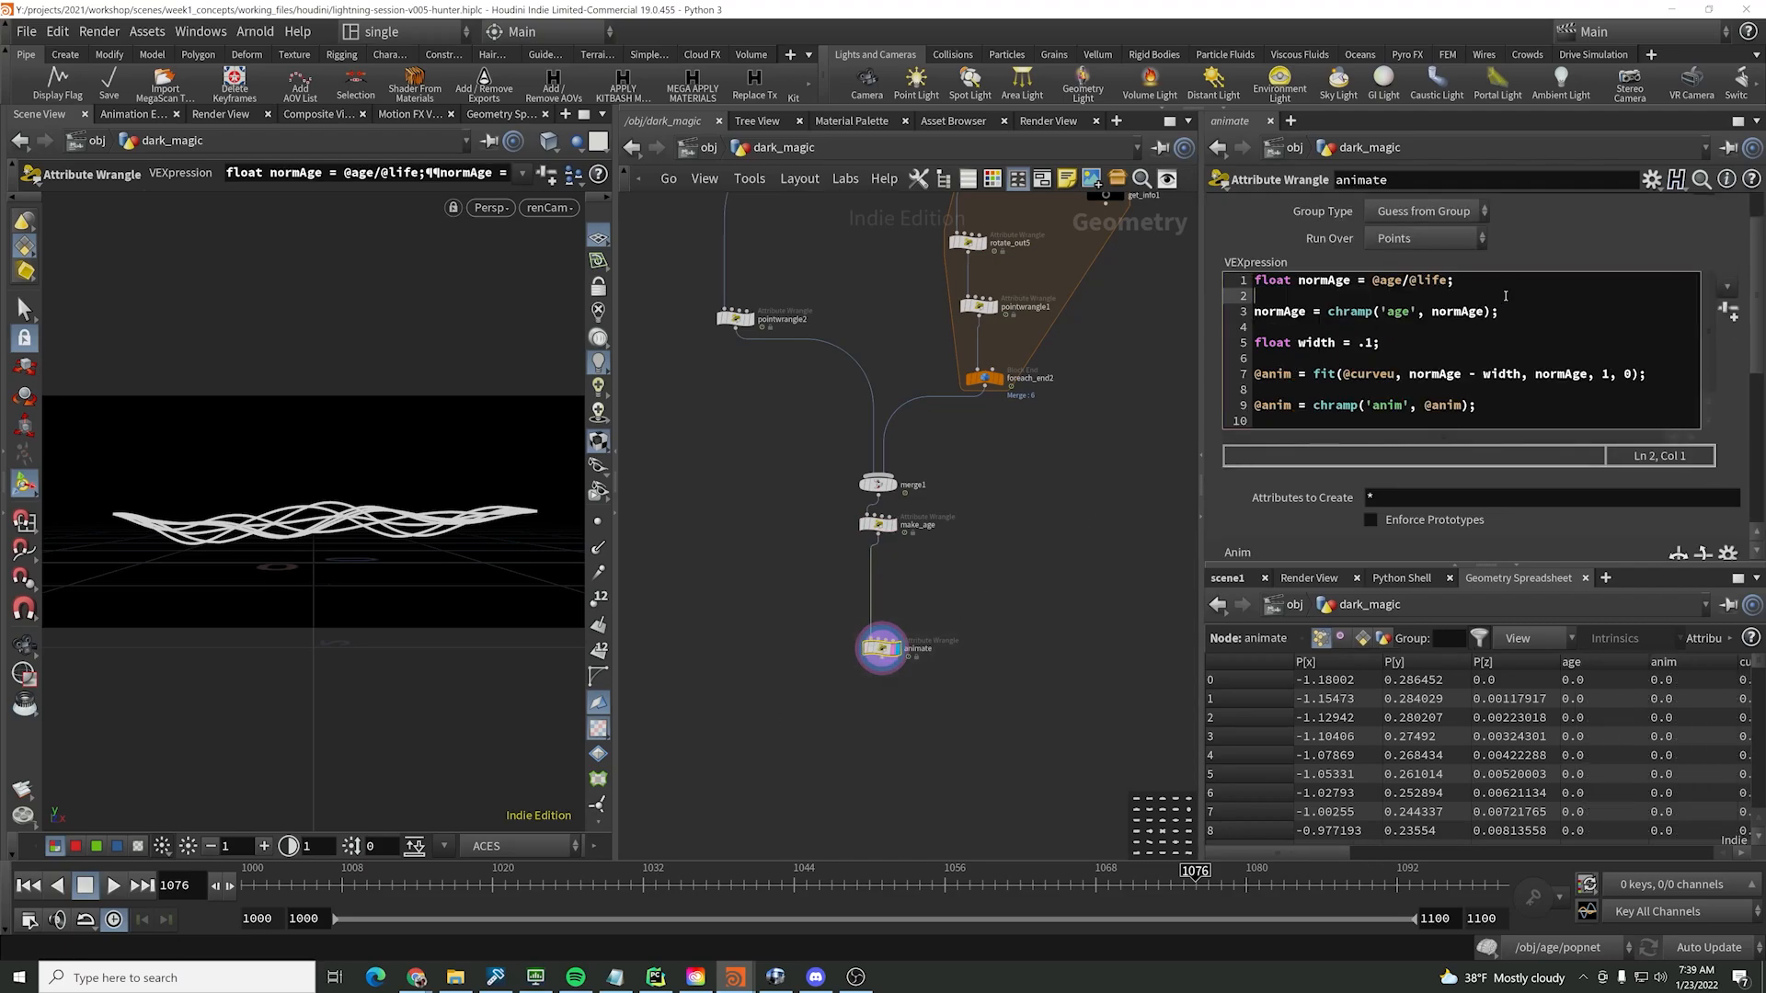
left_click_drag(1372, 280, 1453, 281)
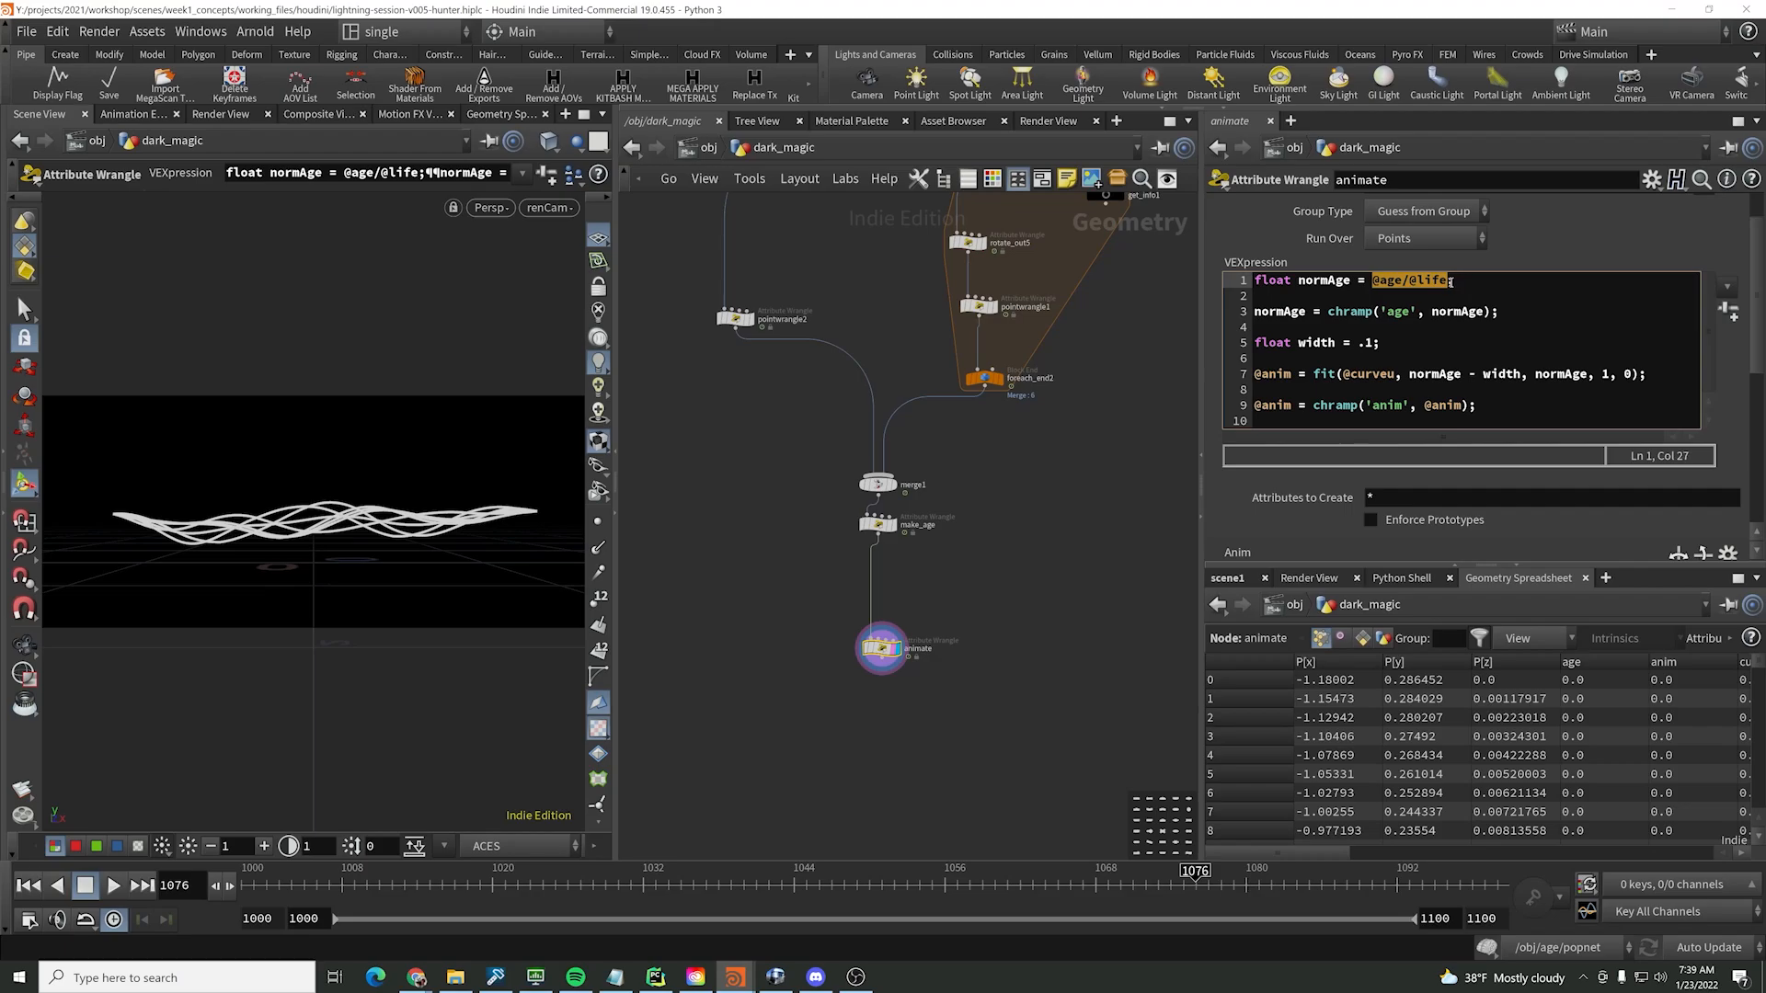
type("@norm_Ag")
key("BackSpace")
key("BackSpace")
type("age")
left_click(1083, 498)
- Add a Color node connected to the output of the animate wrangle
left_click_drag(1013, 624, 791, 723)
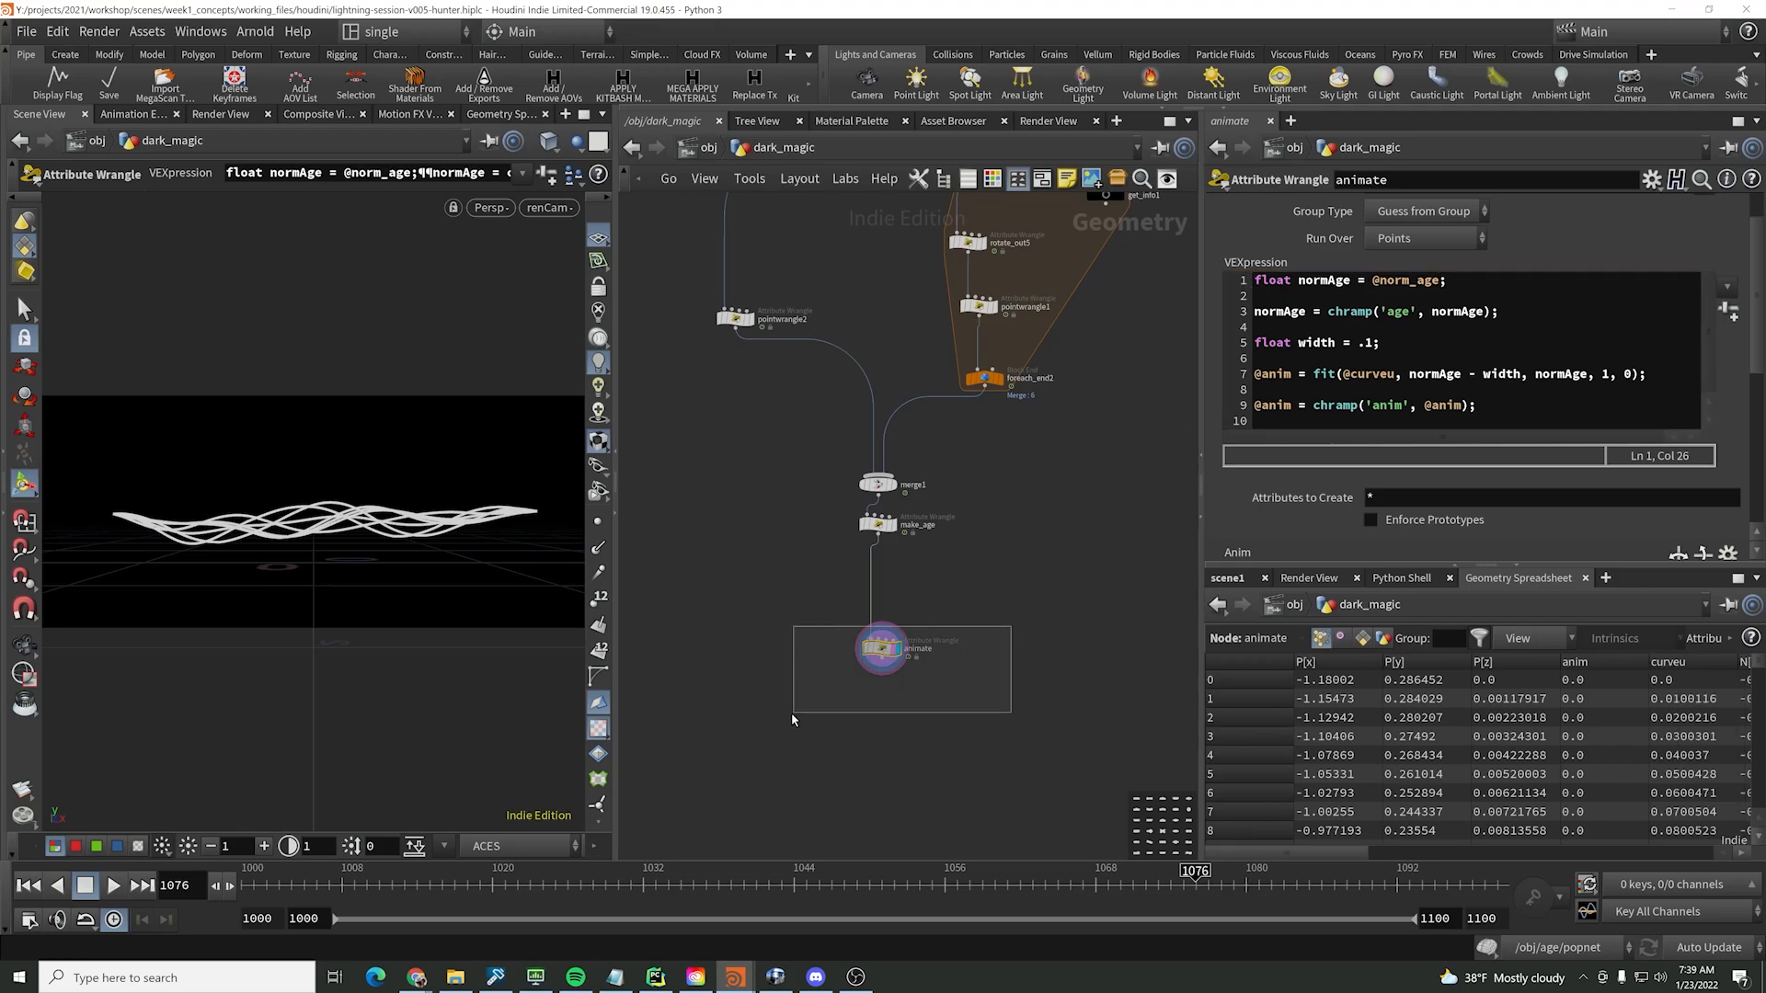
middle_click_drag(1025, 609, 1039, 532)
key("Tab")
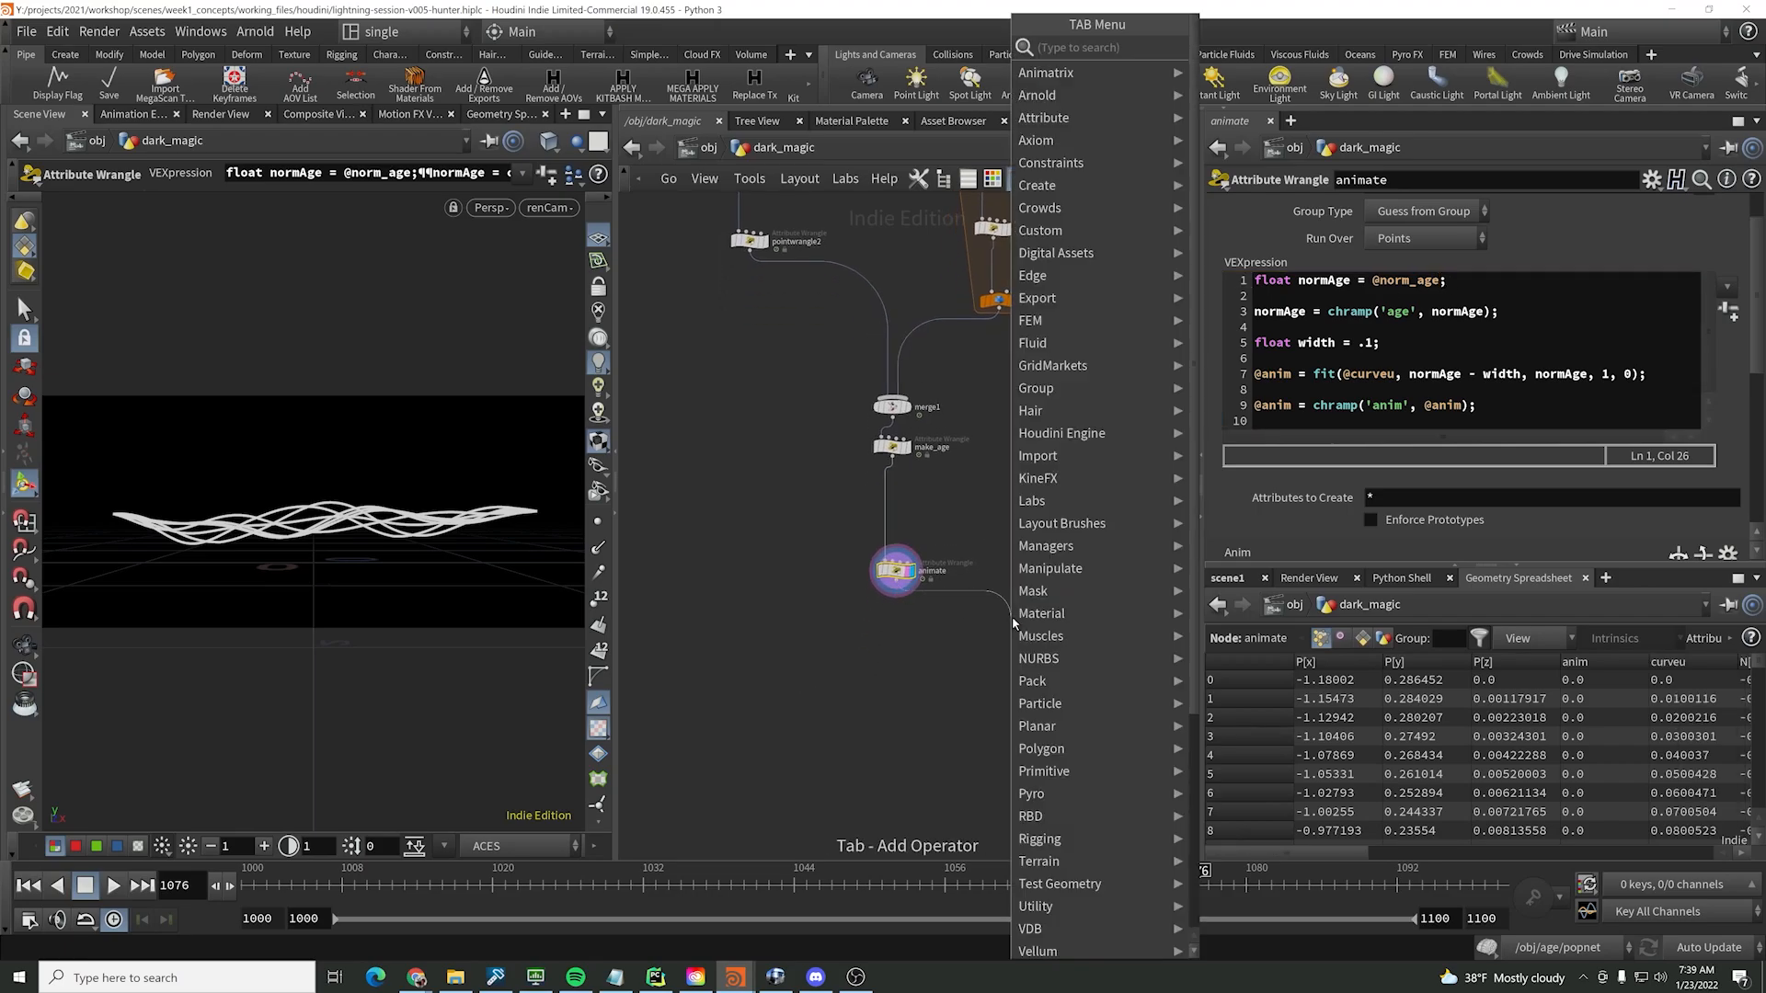
type("color")
key("Return")
key("Return")
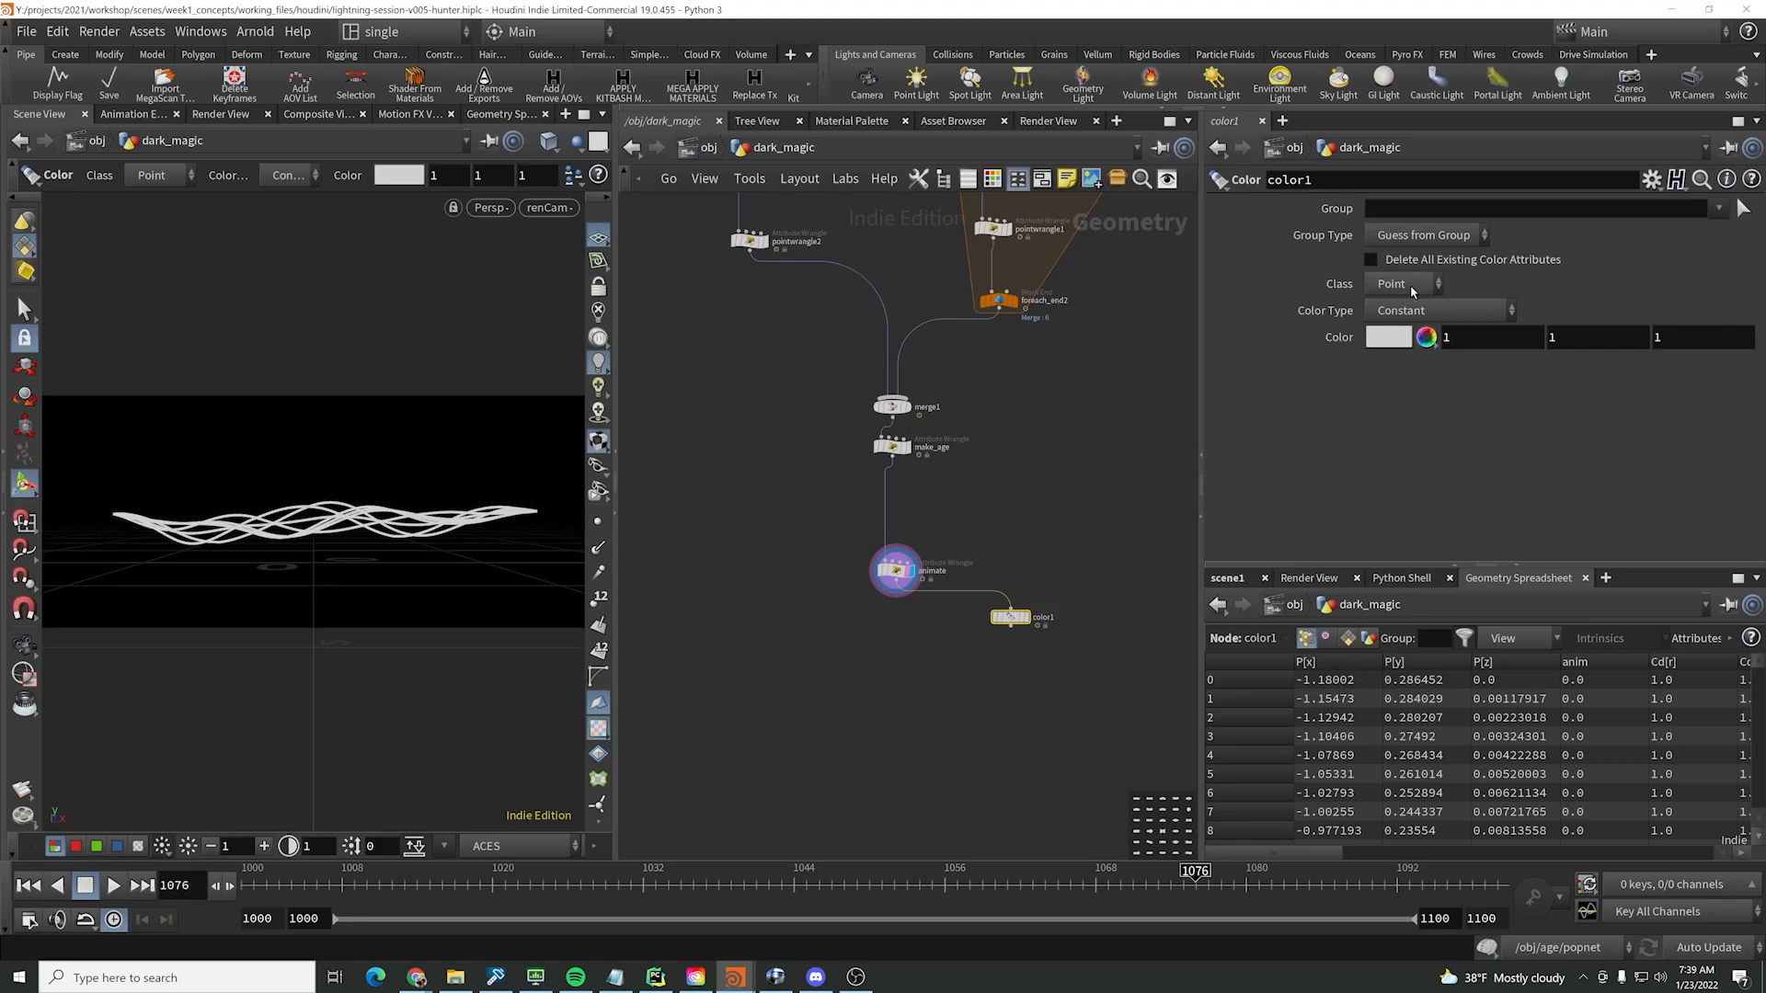
- Drive the Color node with Ramp from Attribute using anim, and play the animation from frame 1000
left_click(1439, 310)
left_click(1431, 373)
left_click(1433, 337)
type("anim")
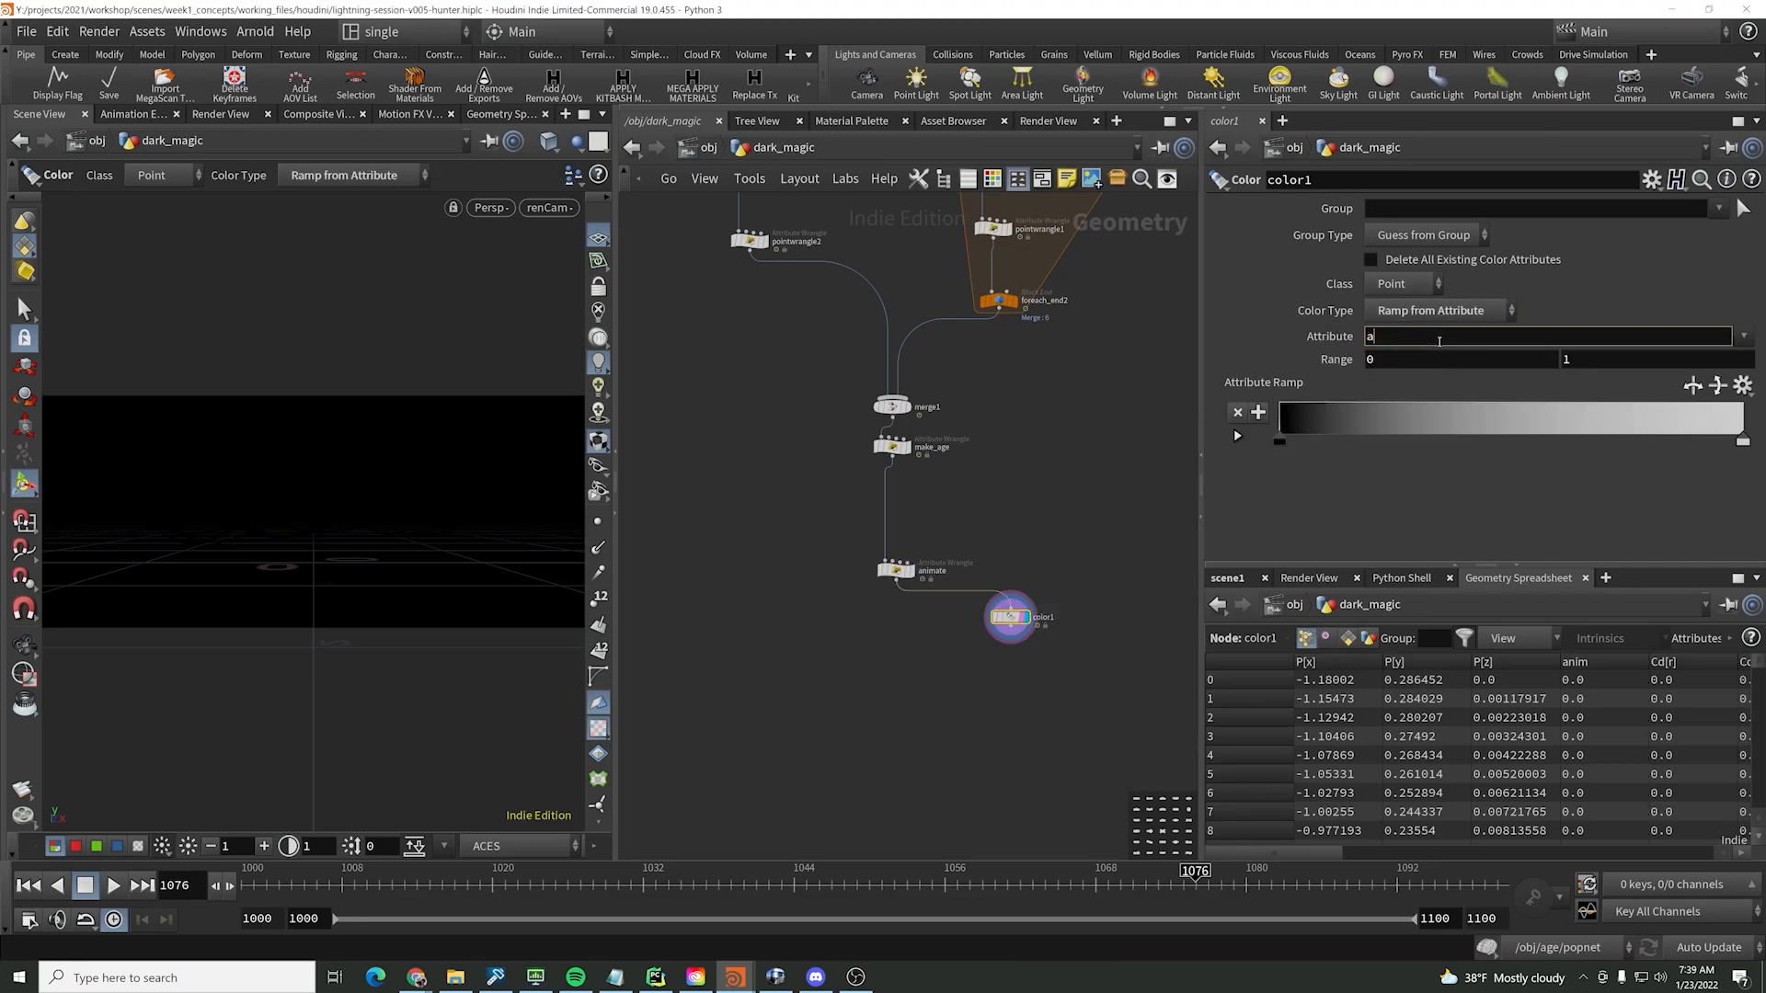
key("Return")
left_click_drag(310, 889, 230, 887)
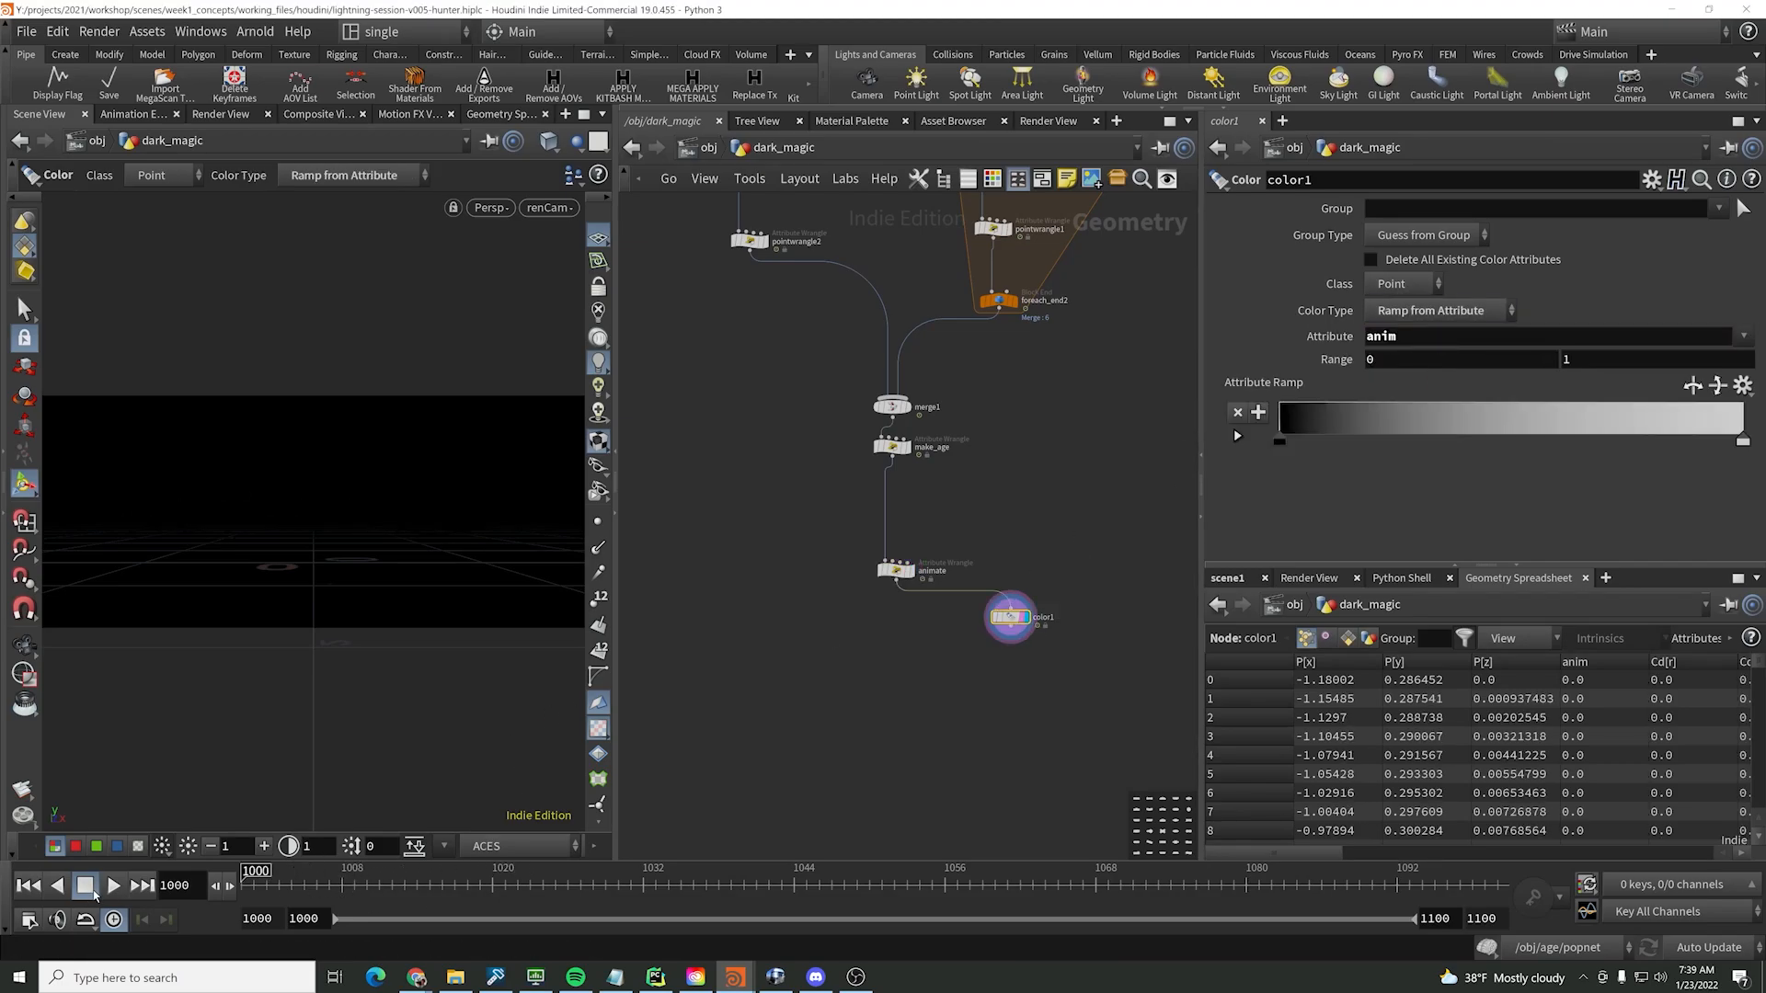
left_click(119, 887)
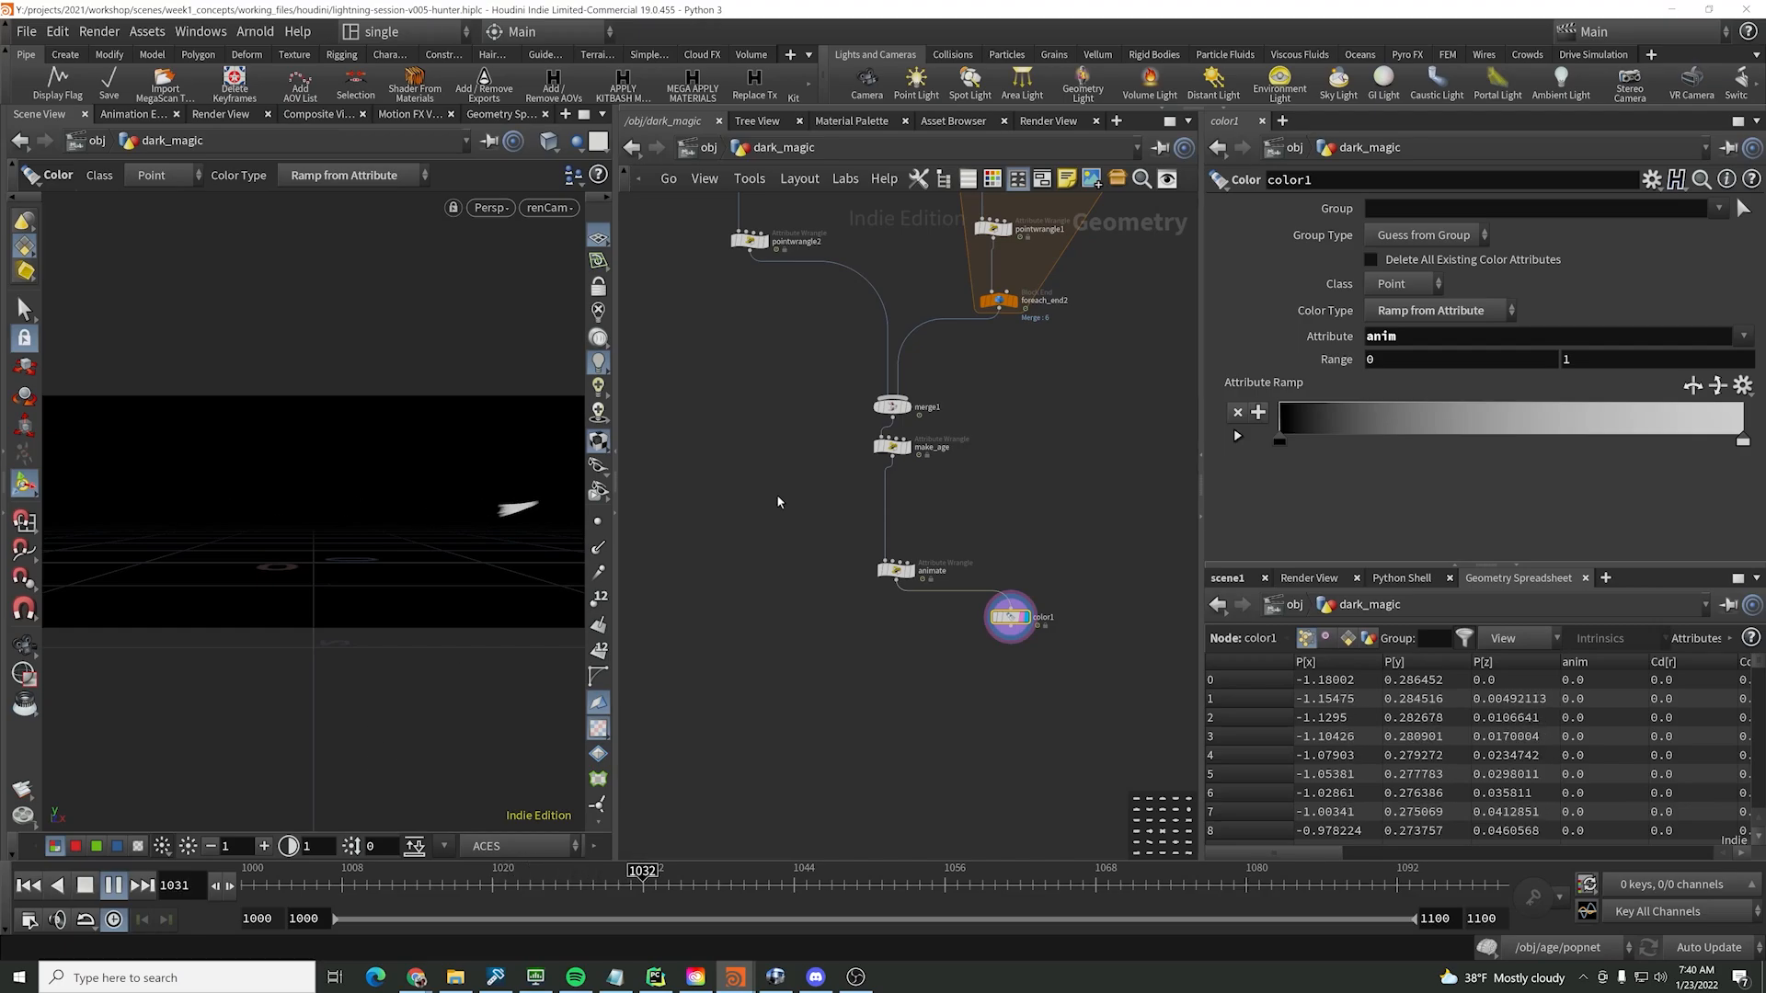
- Replace the animate wrangle's fixed width with chf('width'), create its Width parameter, and stop playback
left_click(894, 570)
left_click(1375, 343)
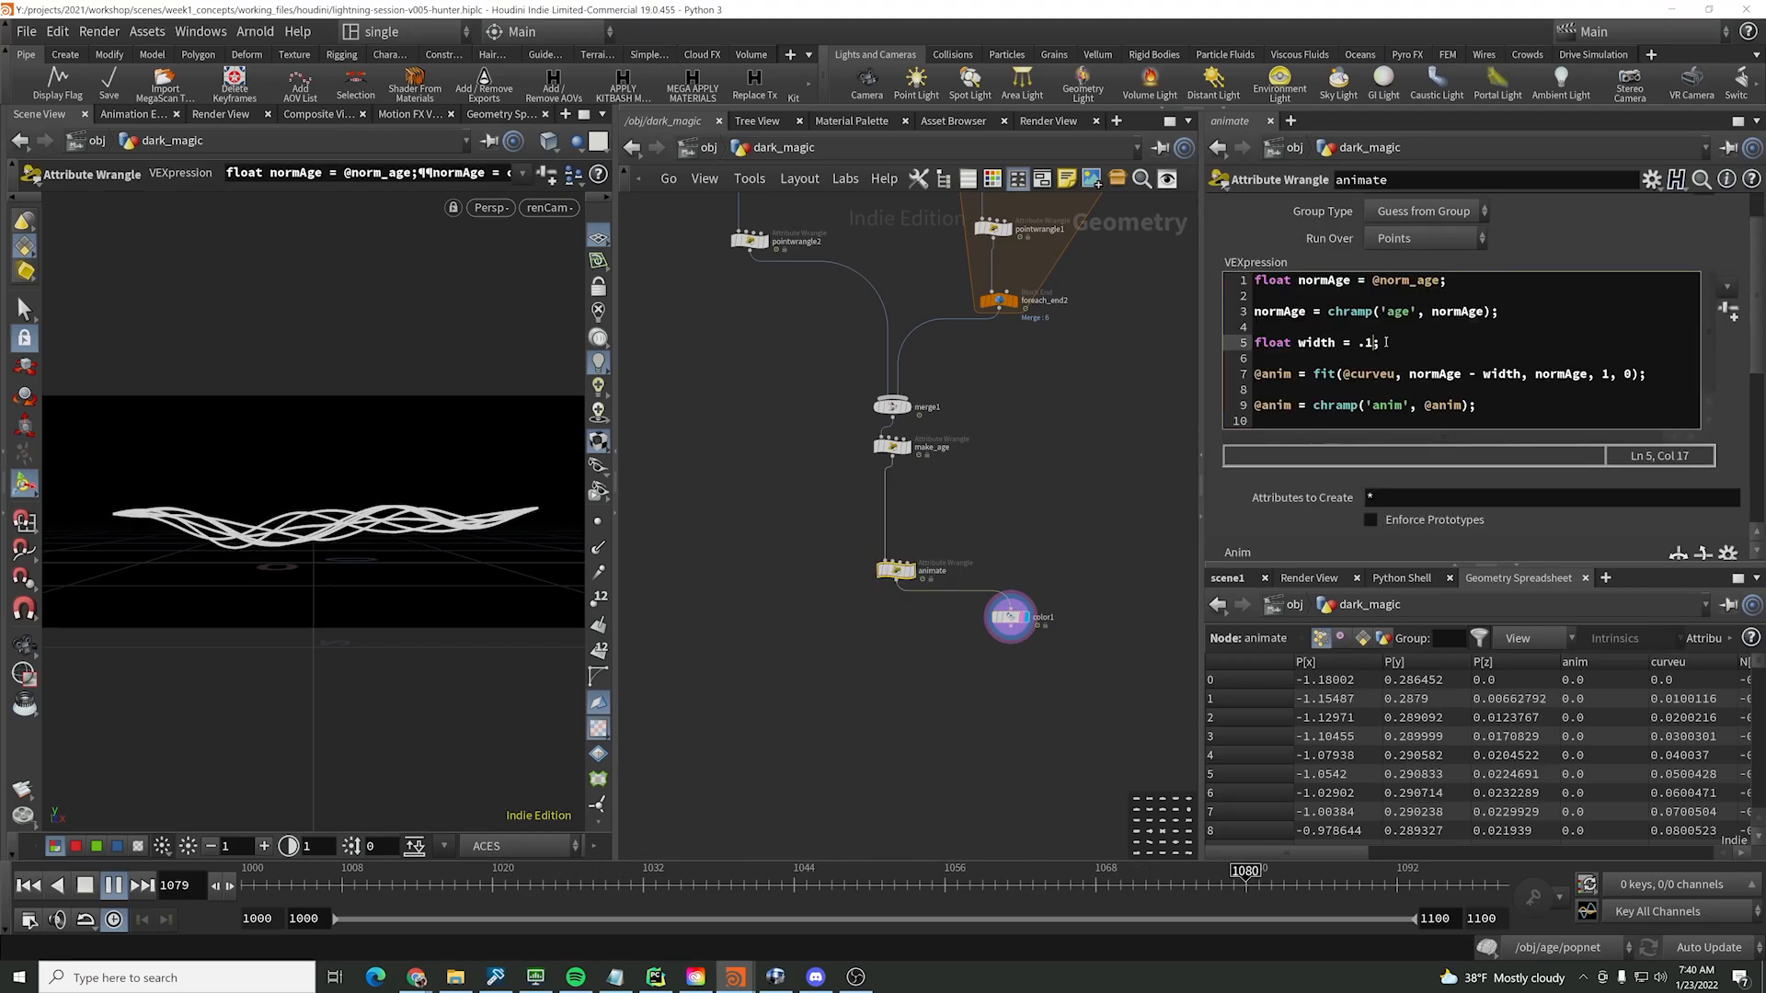
key("BackSpace")
key("BackSpace")
type("chf('")
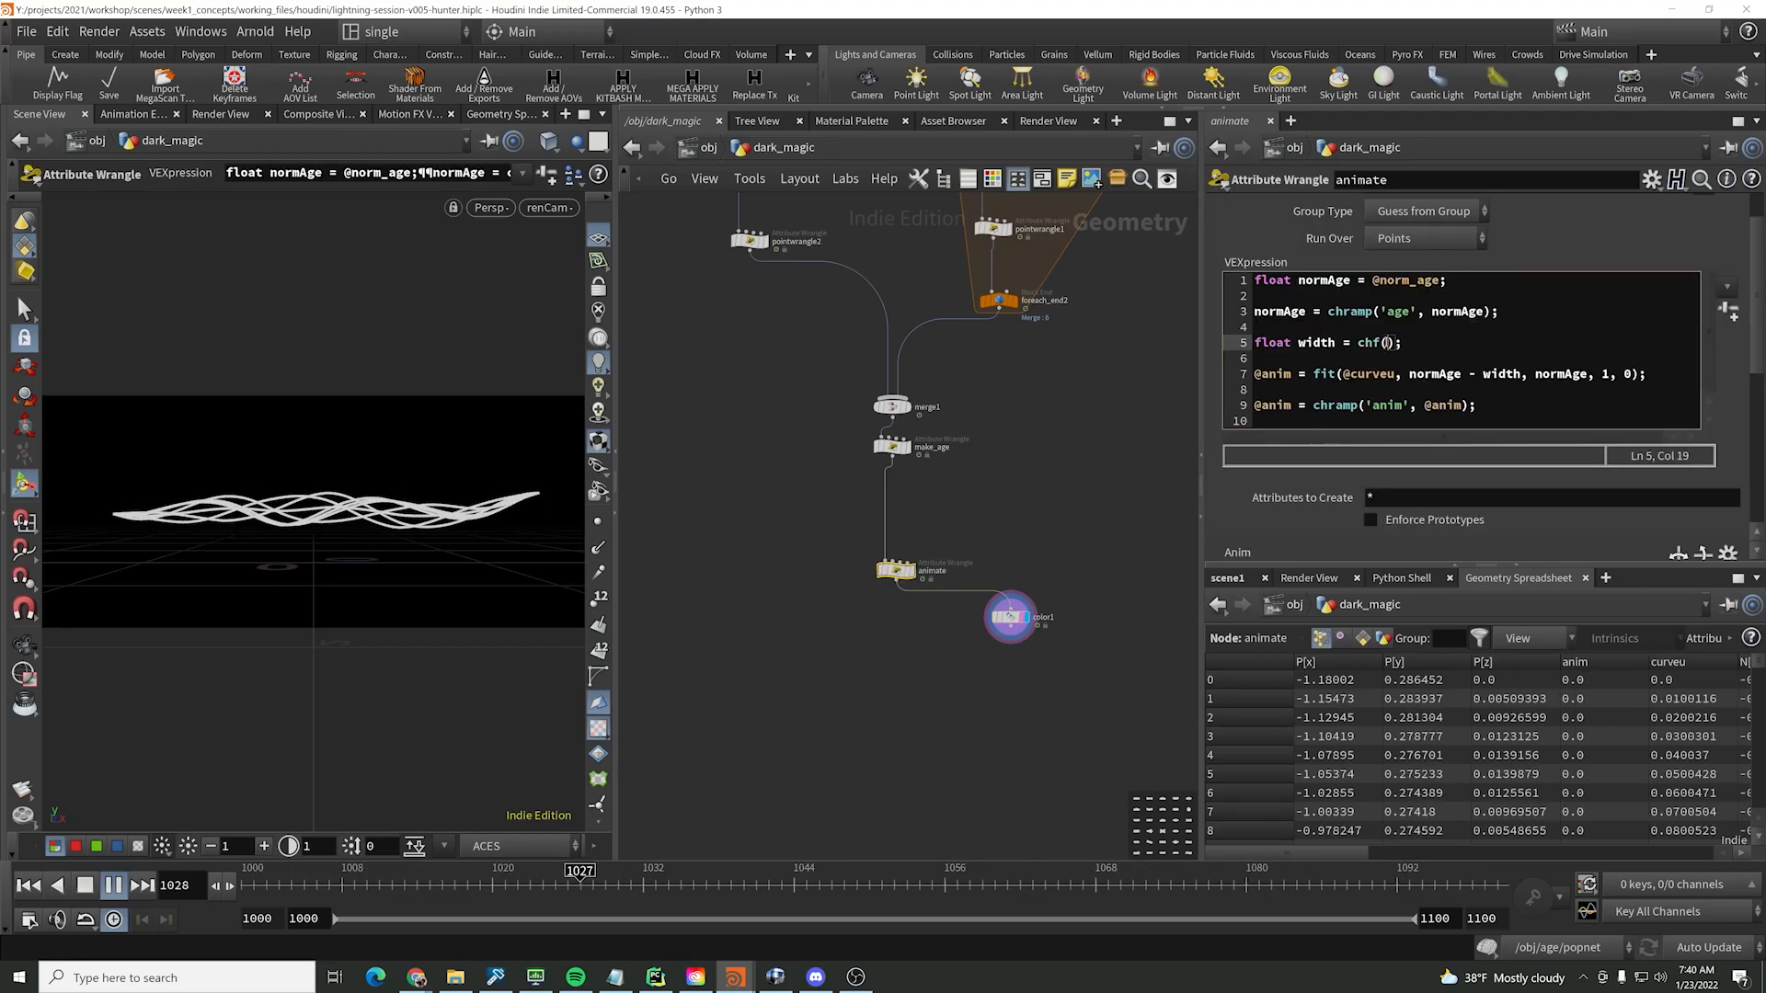
type("width")
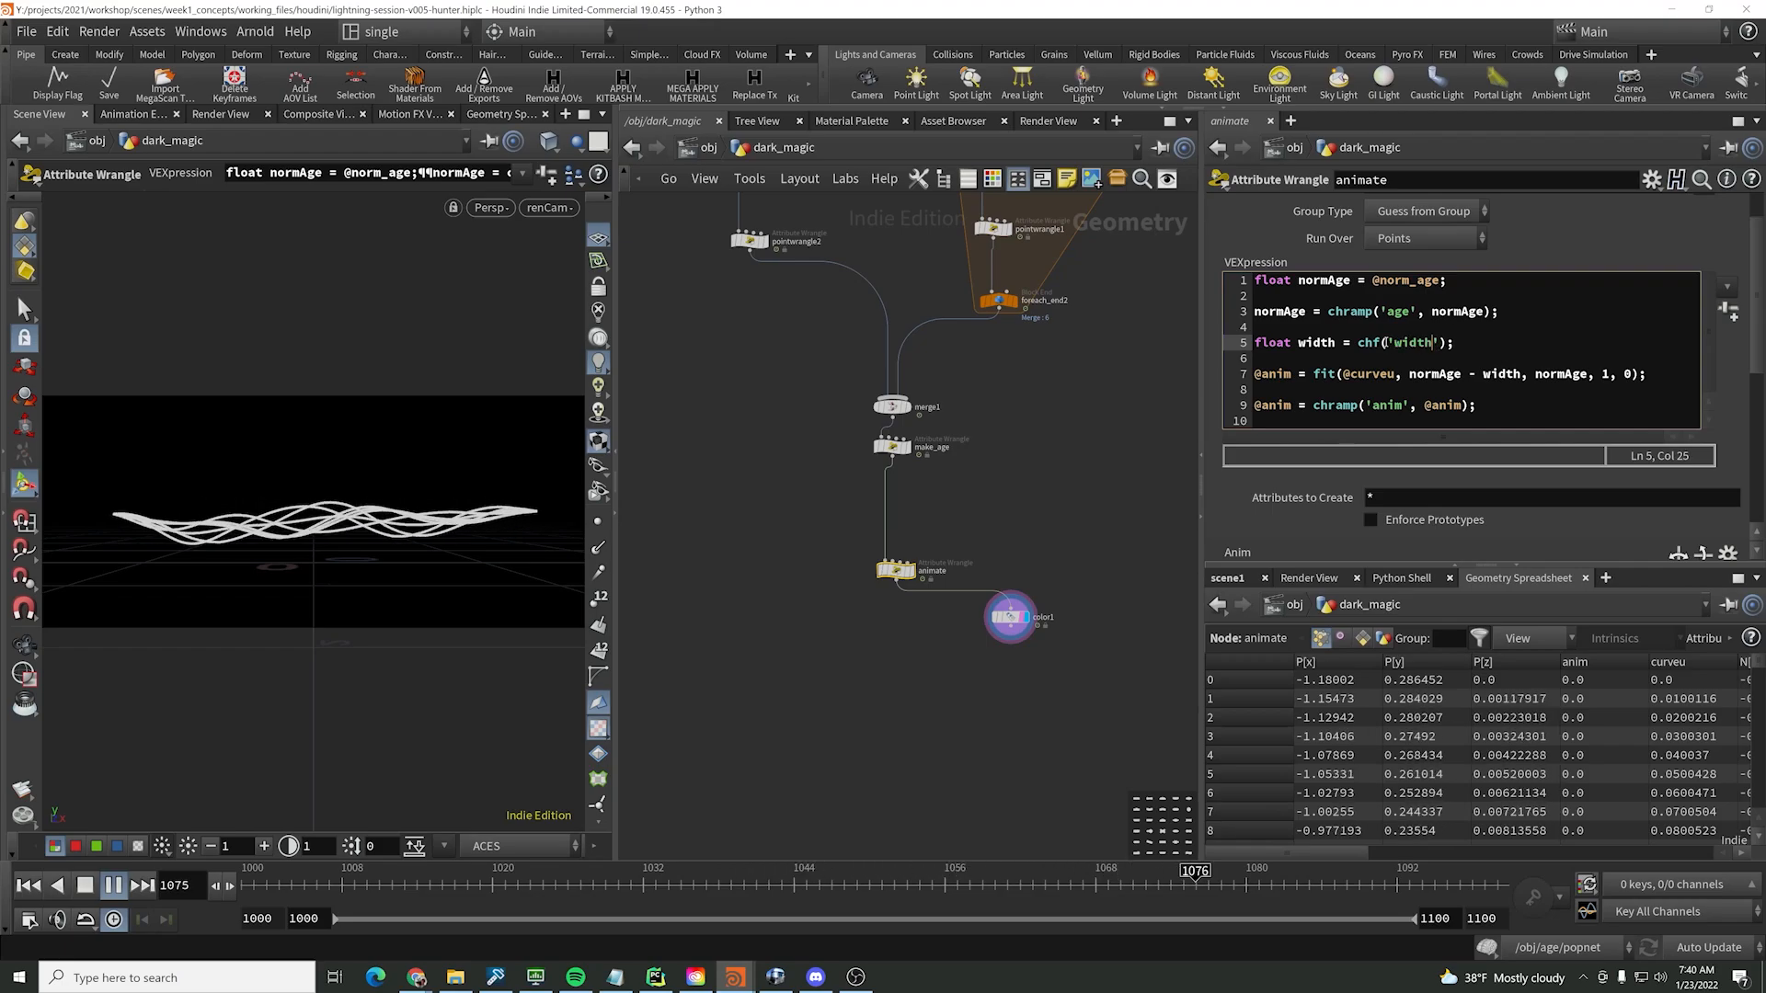
left_click(1727, 310)
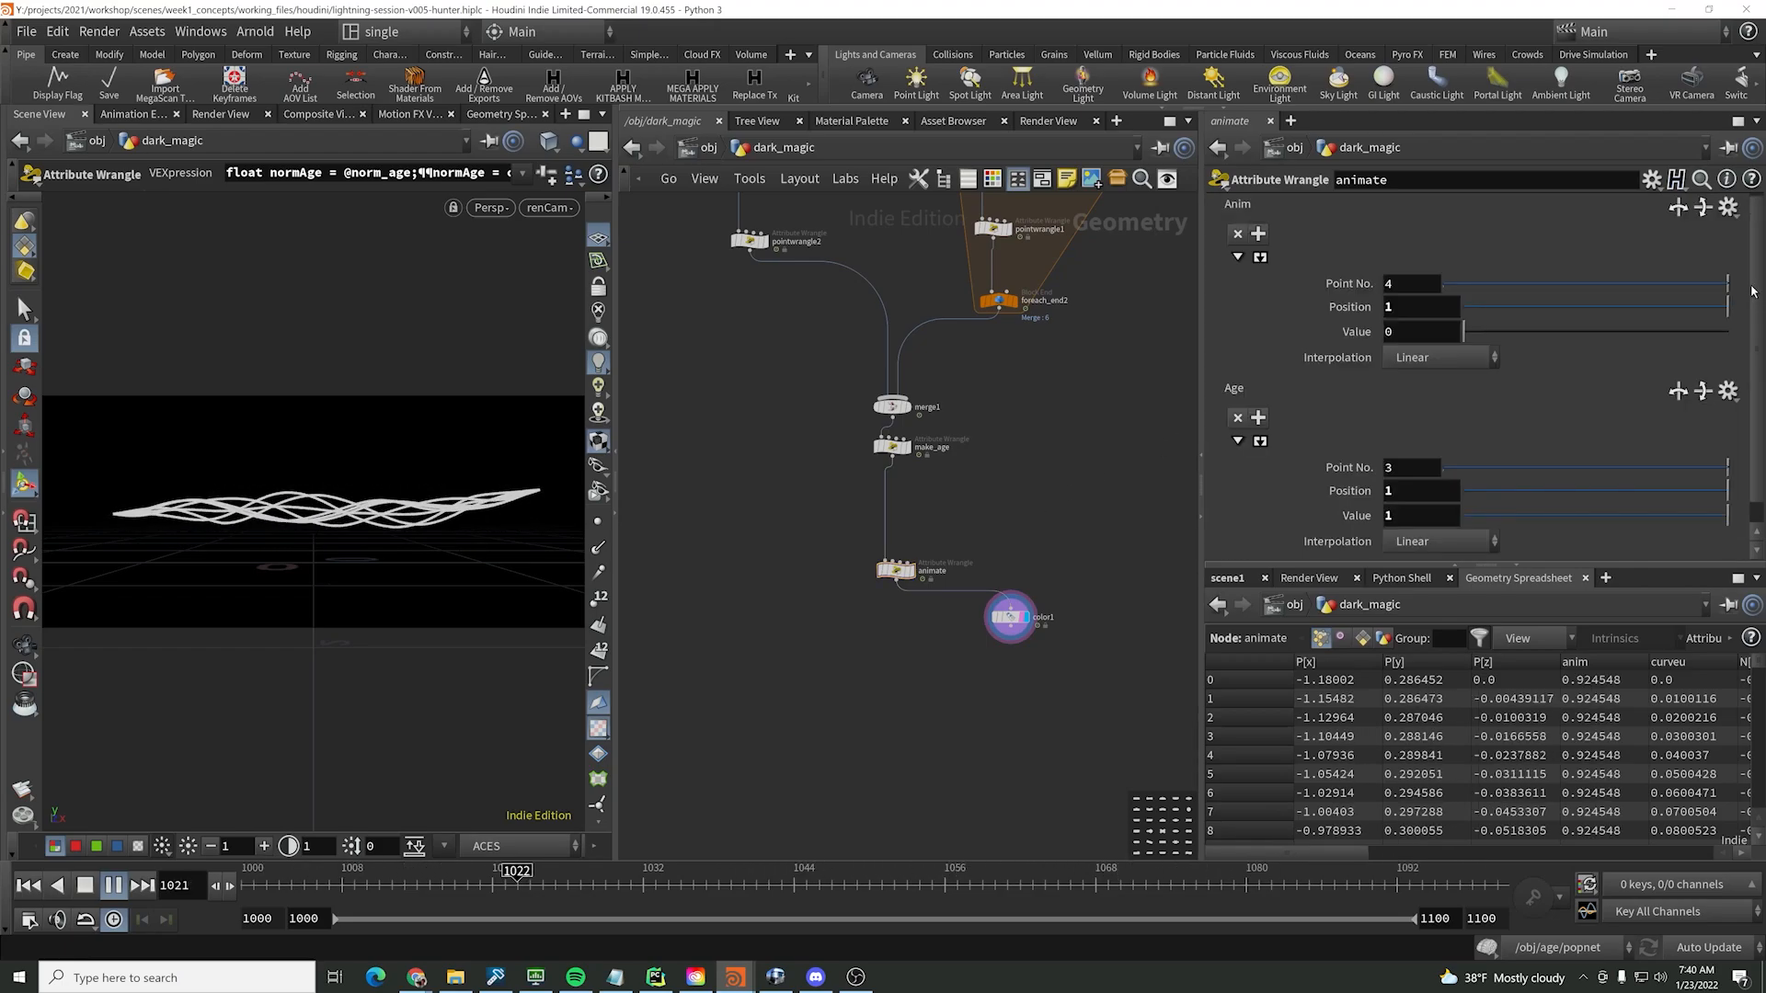
scroll(1204, 501, "down", 5)
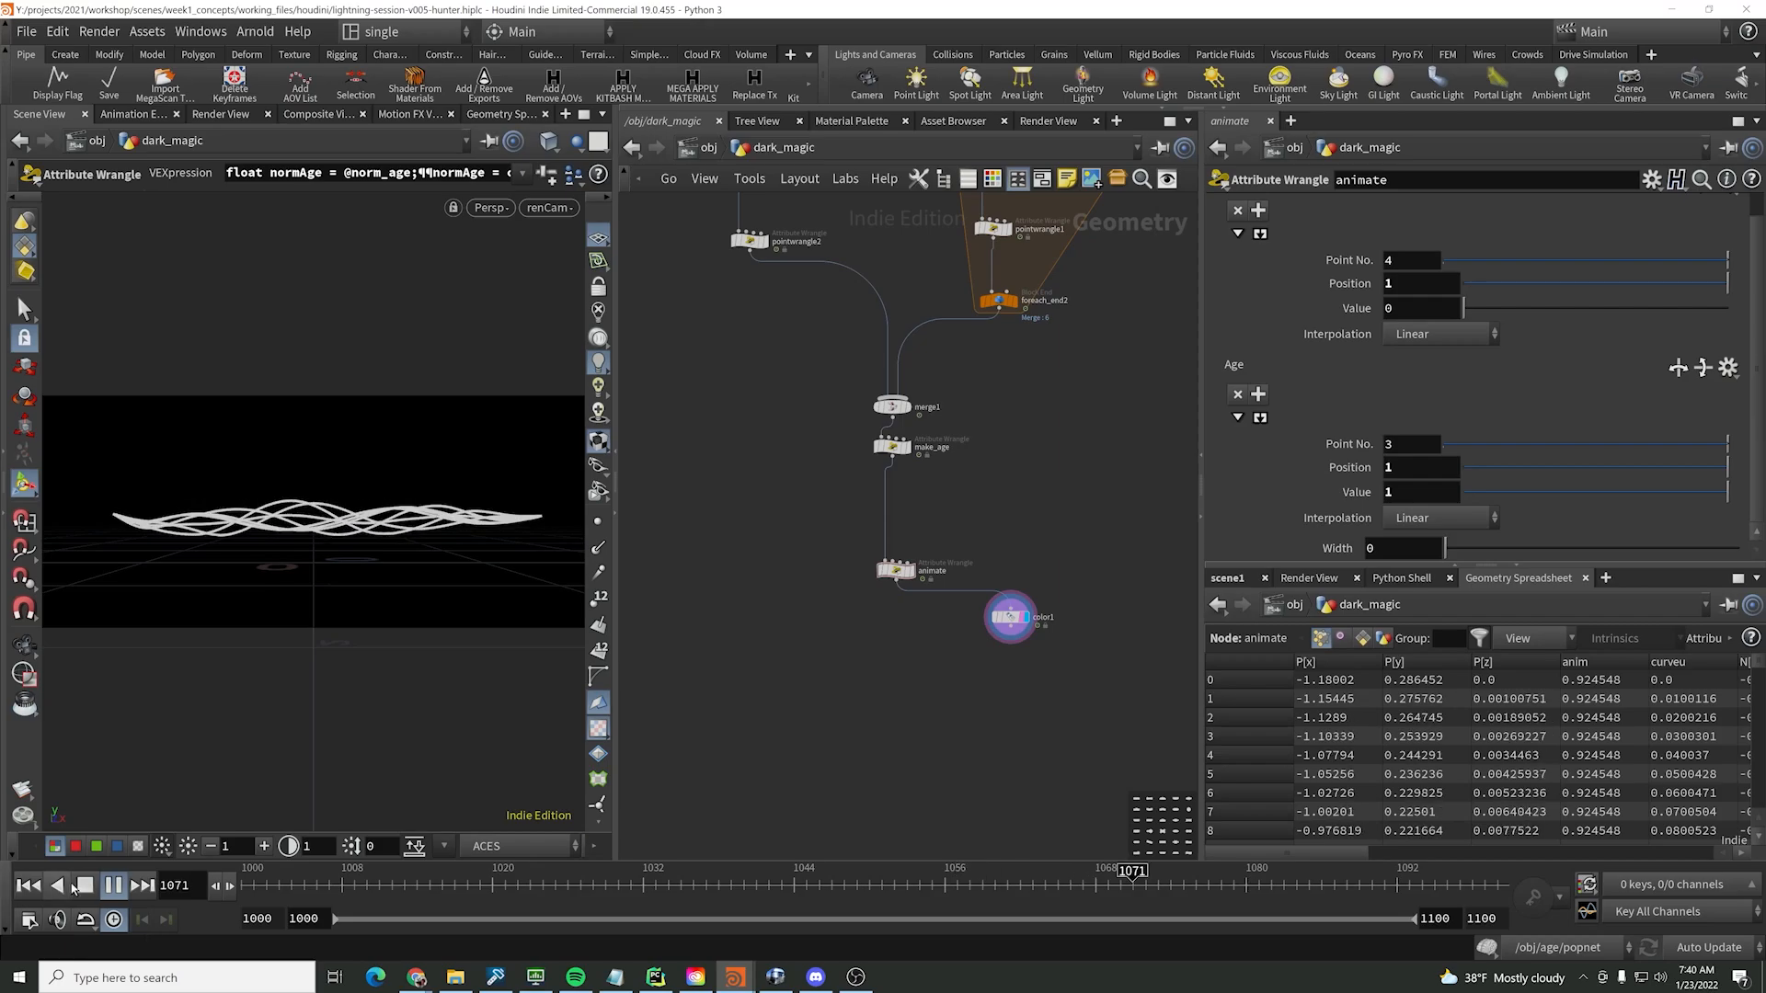
left_click(113, 884)
- Set the starting color of the Color node's attribute ramp to blue
left_click(1011, 617)
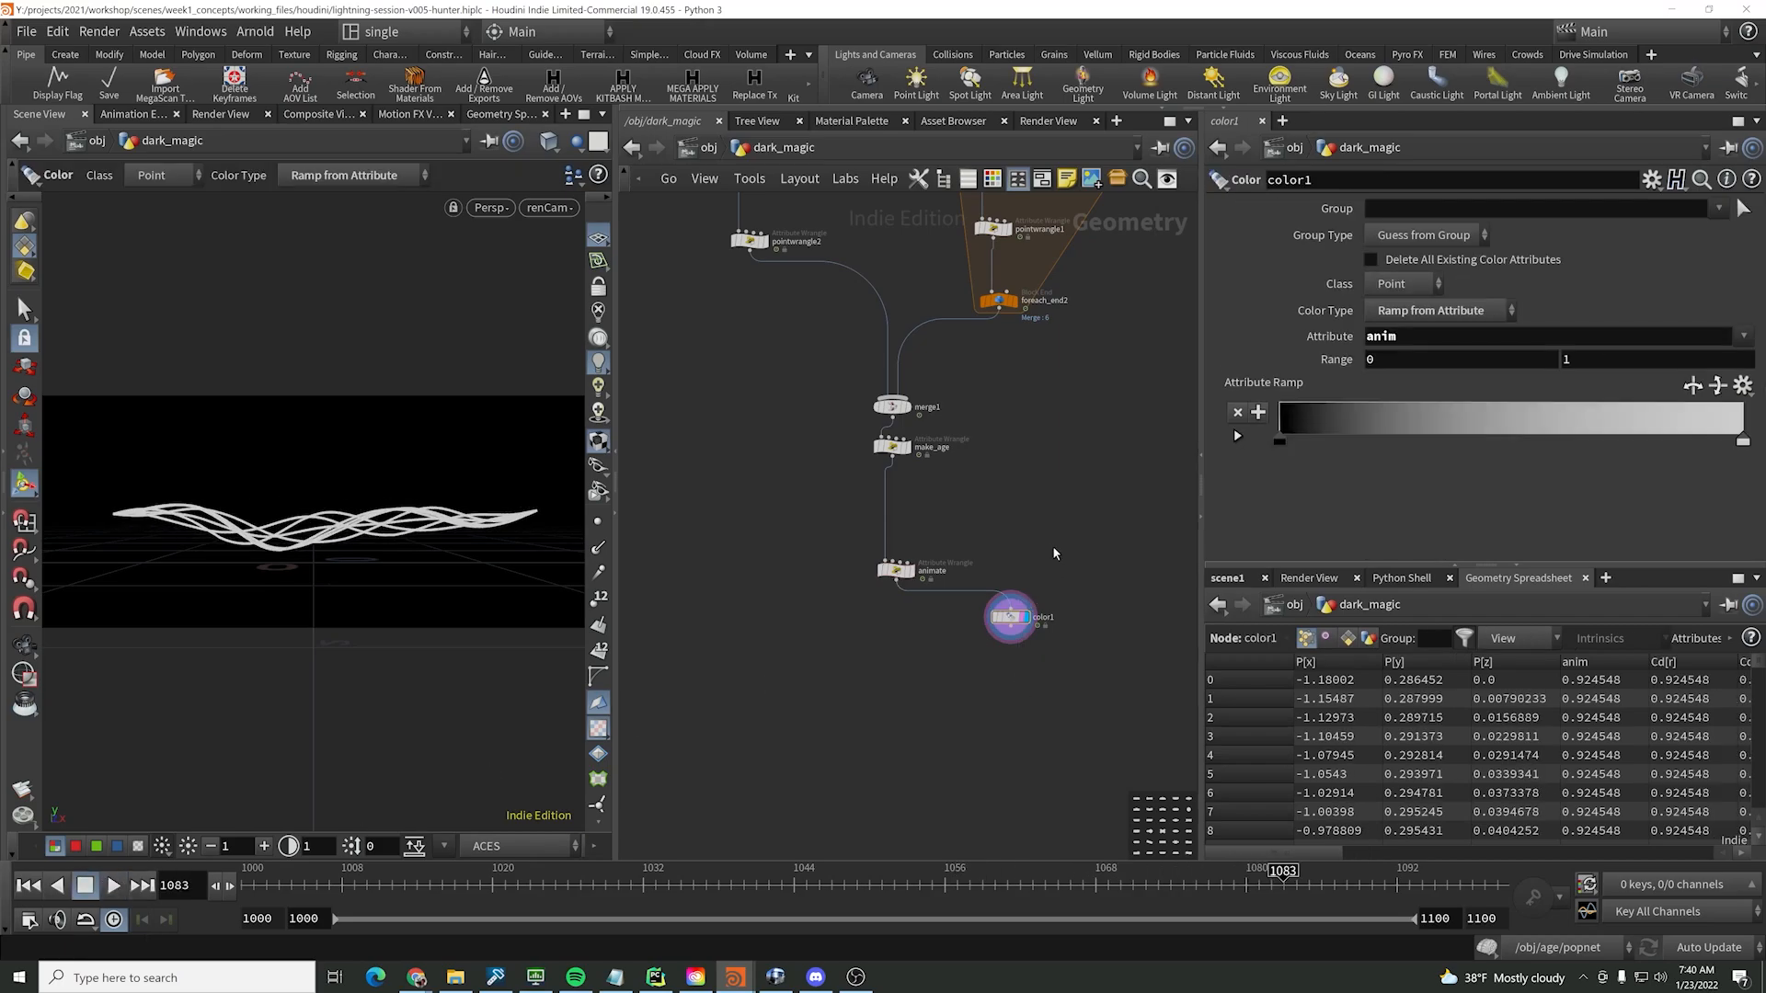
left_click(899, 571)
left_click_drag(1102, 565, 1050, 649)
left_click(1280, 440)
left_click(1447, 290)
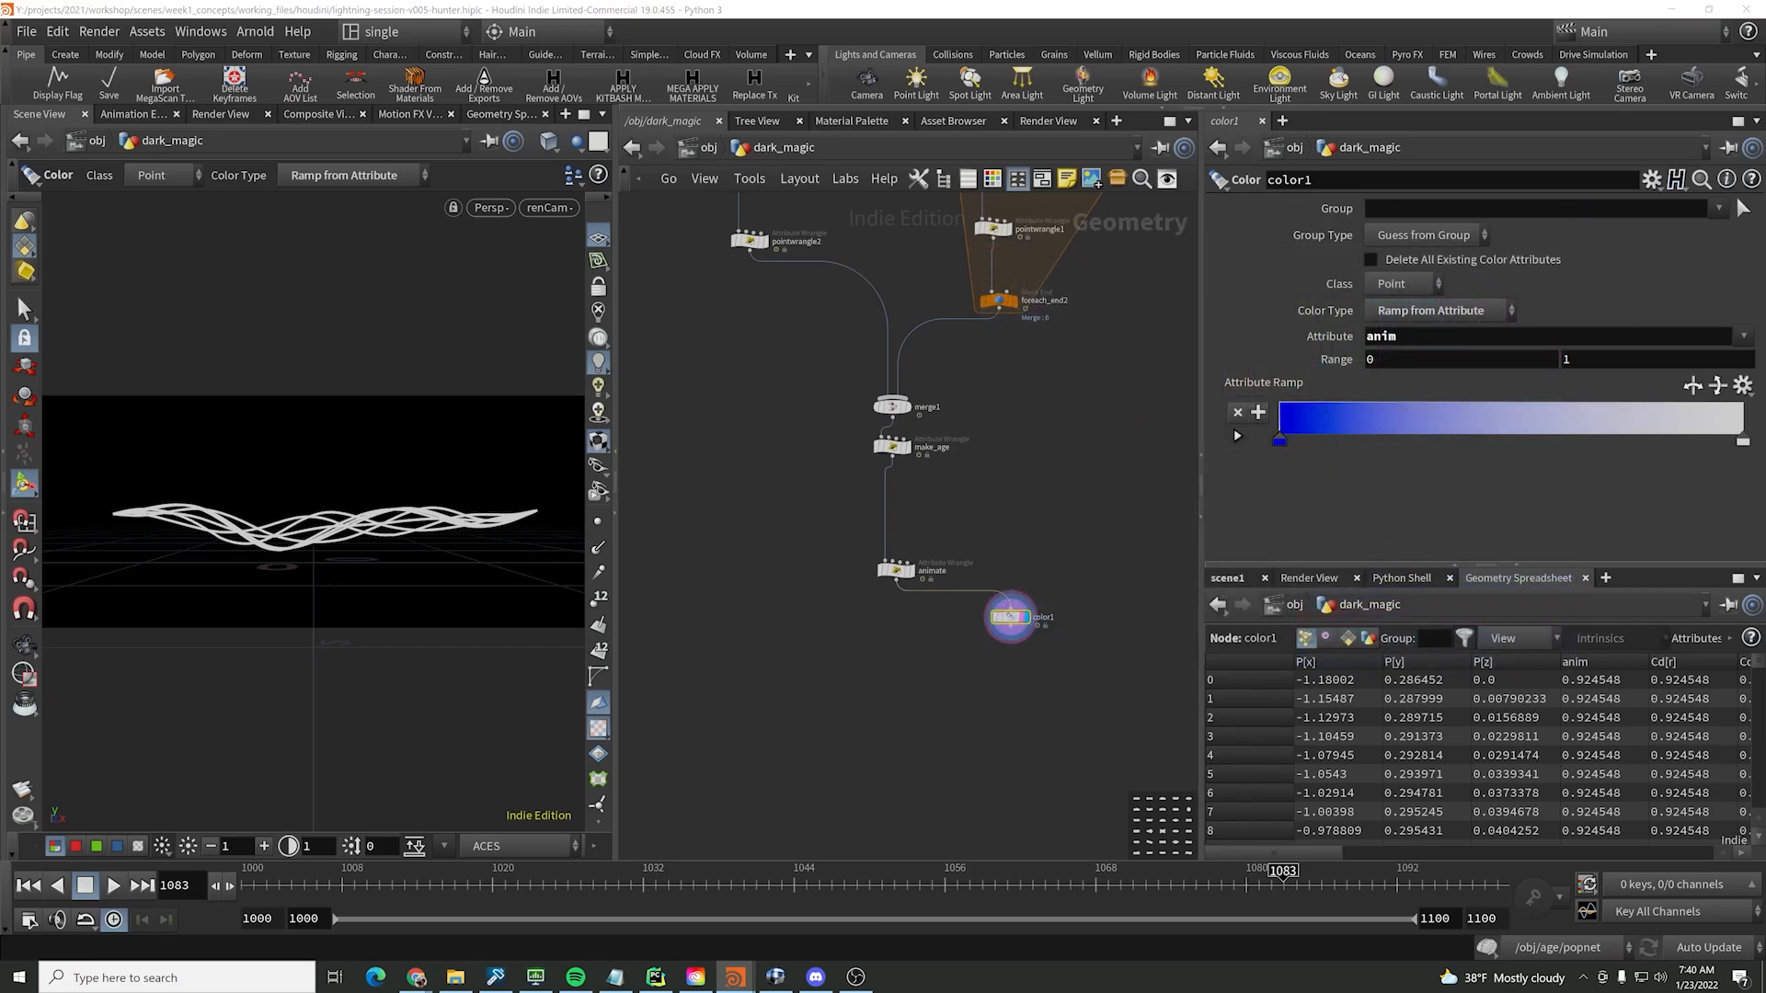
- Set the end color of the Color node's attribute ramp to red
left_click(1743, 440)
left_click(1202, 287)
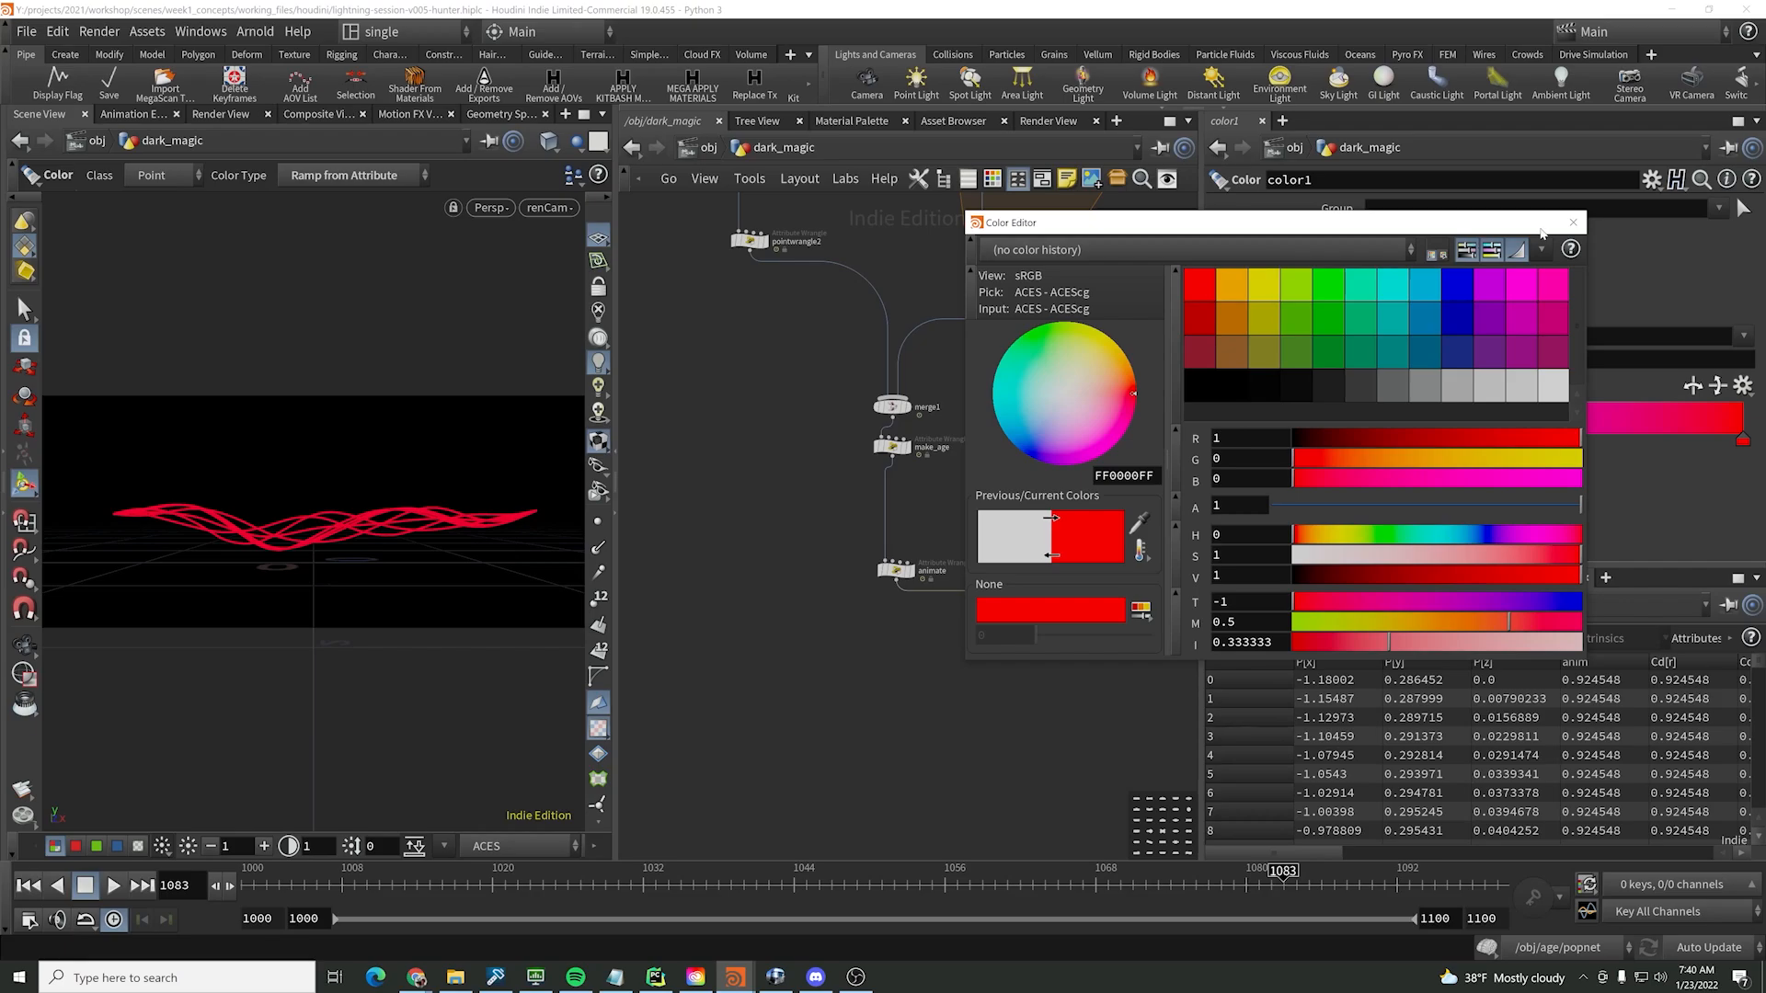
- Set the Width parameter of the animate wrangle to about 0.575
left_click_drag(997, 509, 839, 615)
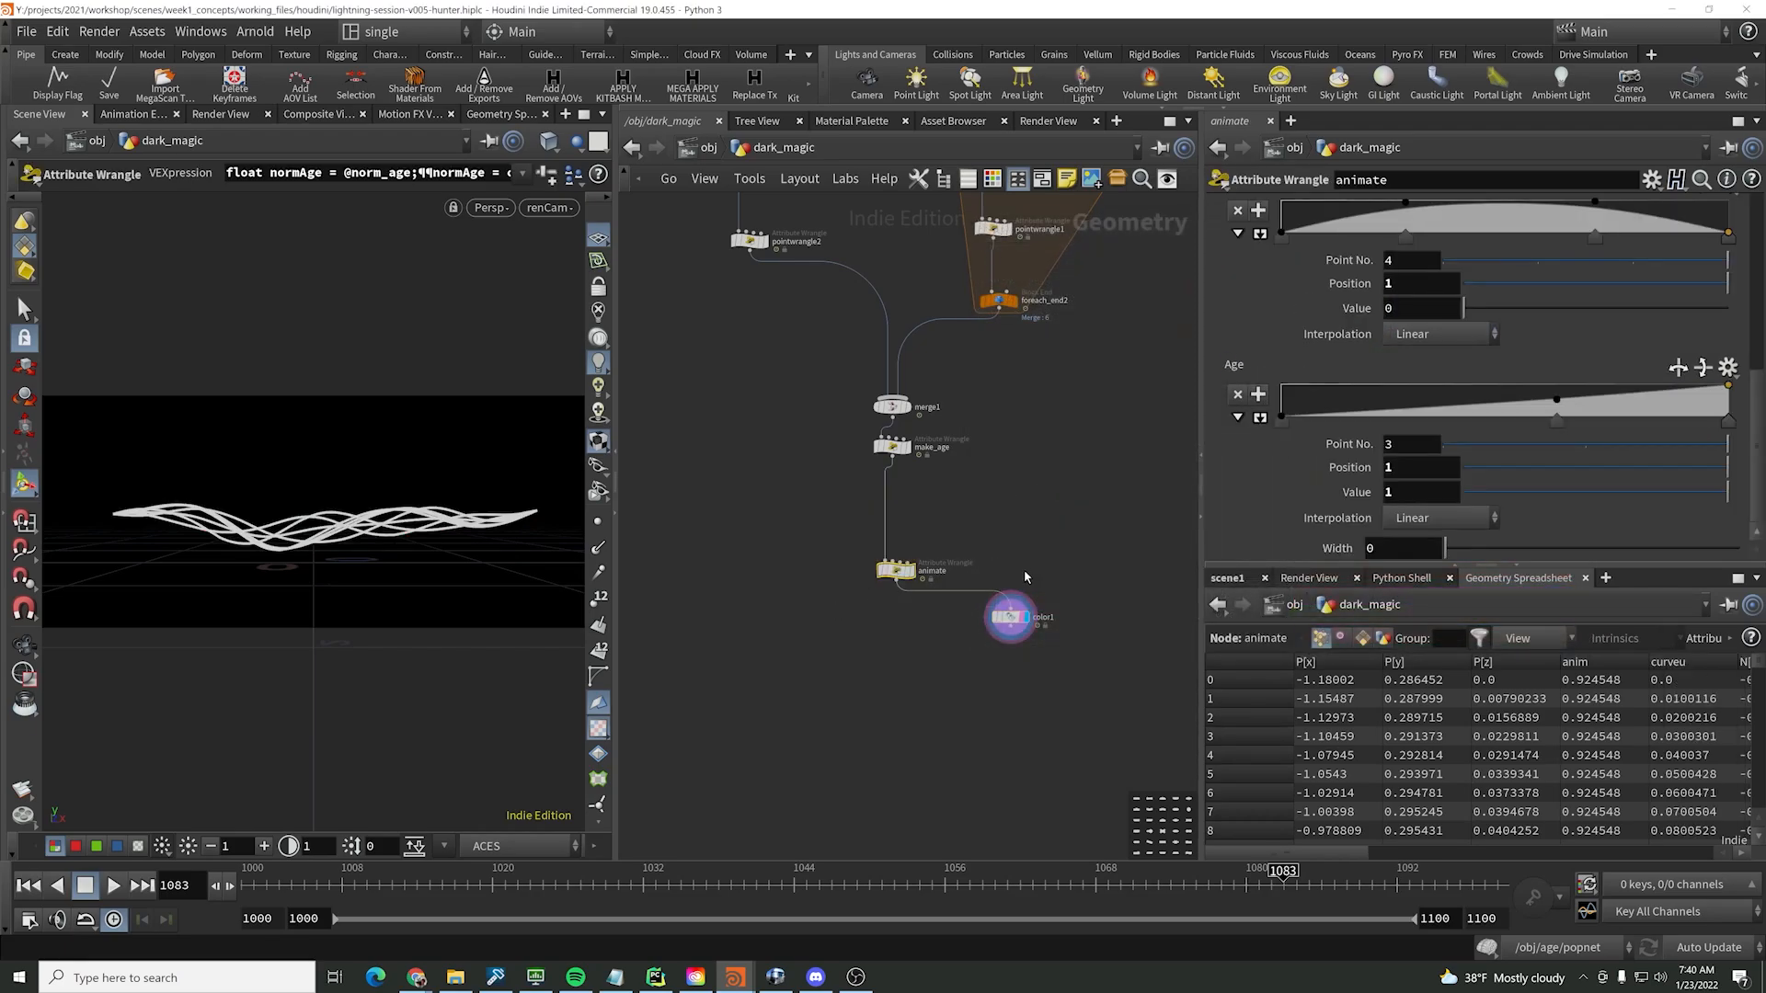
left_click_drag(1025, 574, 993, 675)
left_click_drag(957, 531, 846, 619)
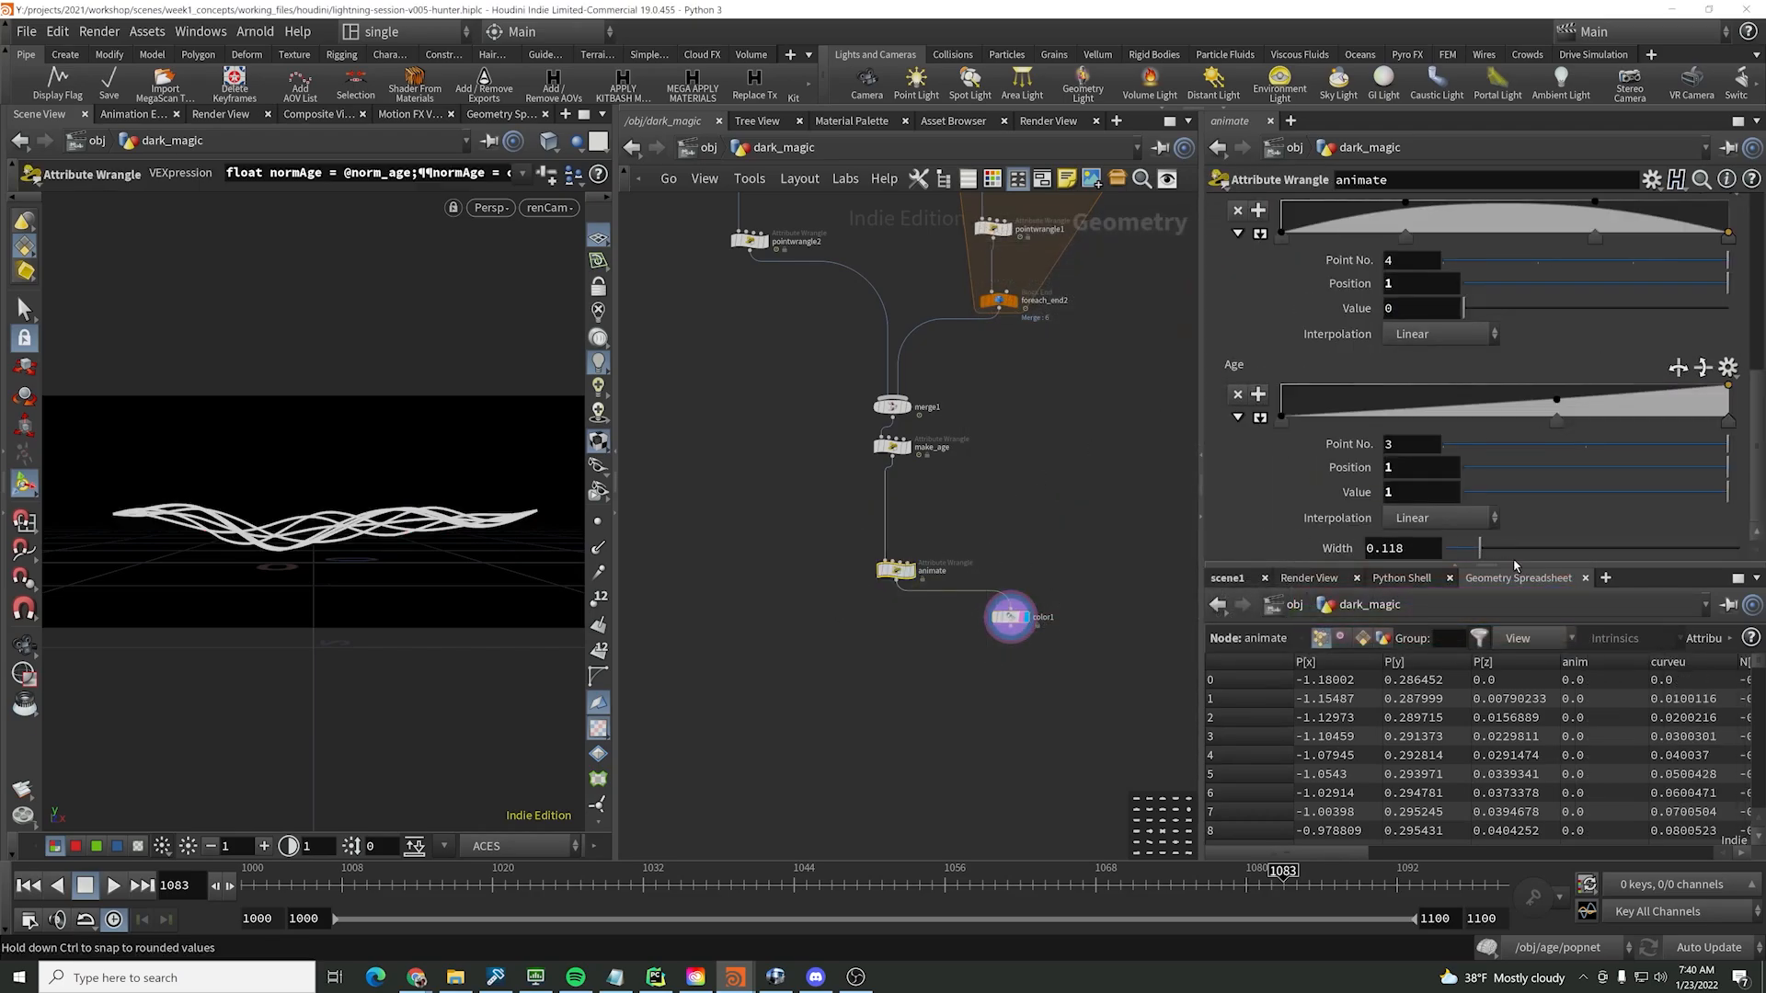
left_click_drag(1030, 583, 957, 669)
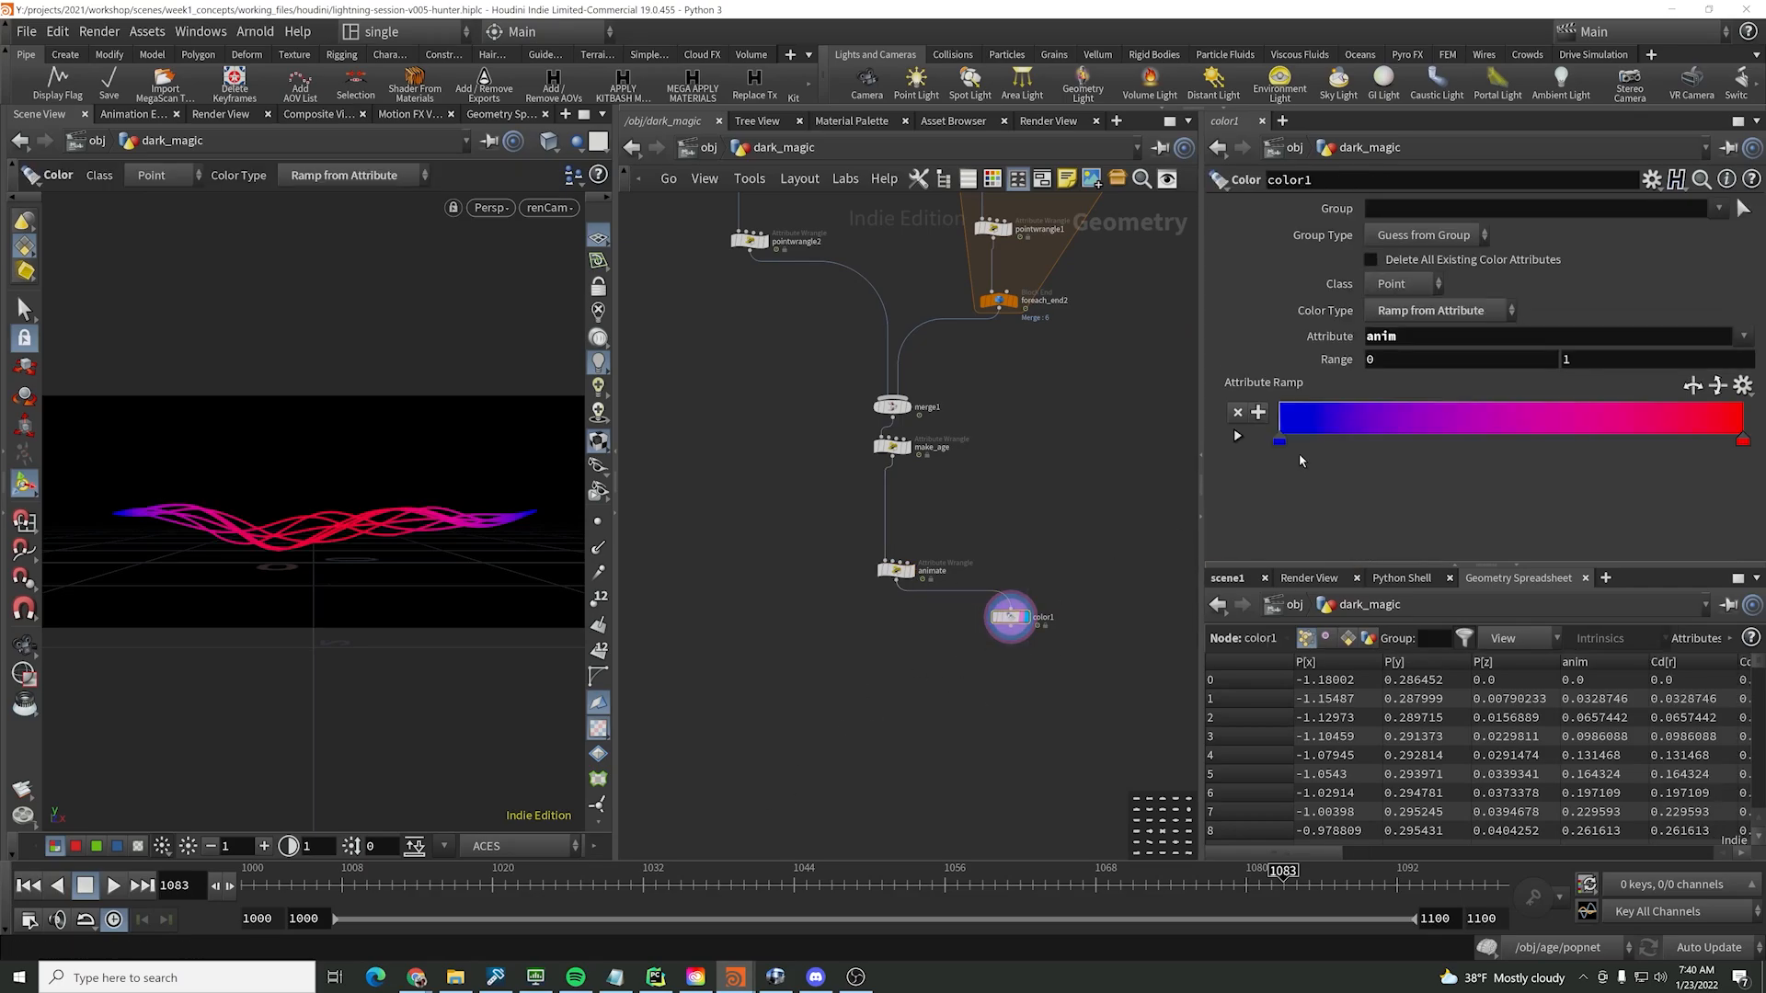
left_click_drag(952, 527, 866, 584)
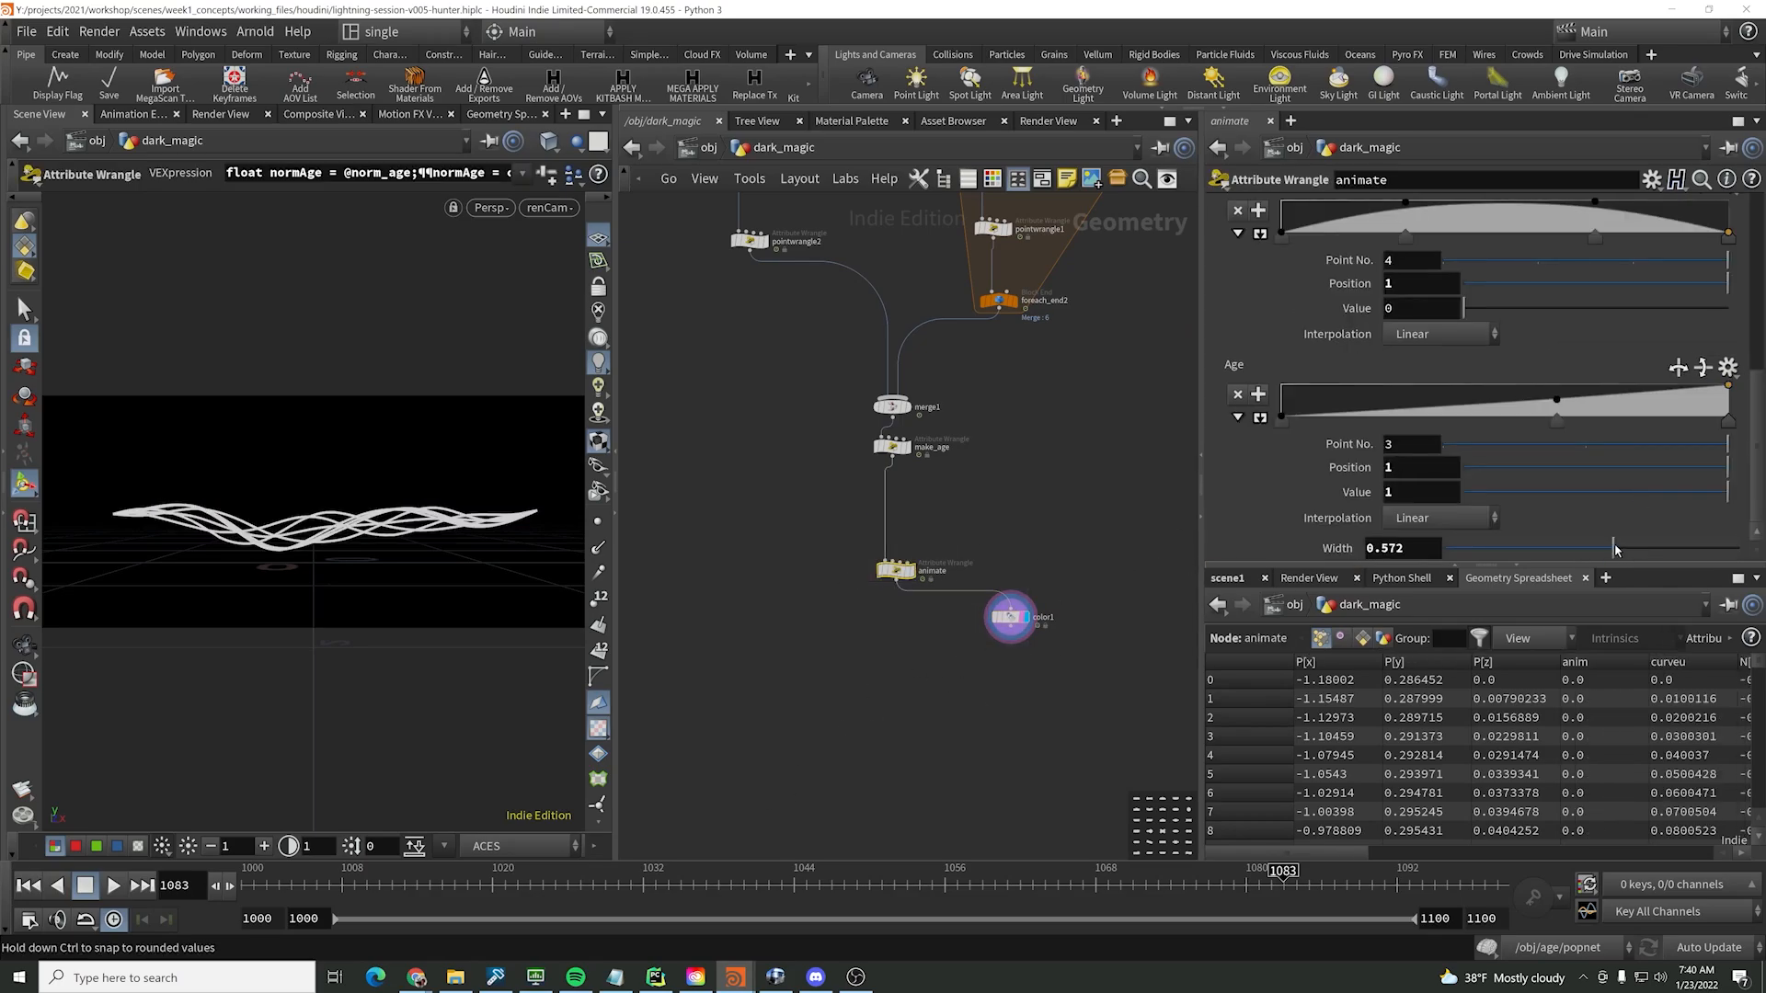
- Play the animation from frame 1000 to check the color travelling along the strands, and stop playback
left_click(29, 886)
left_click(113, 886)
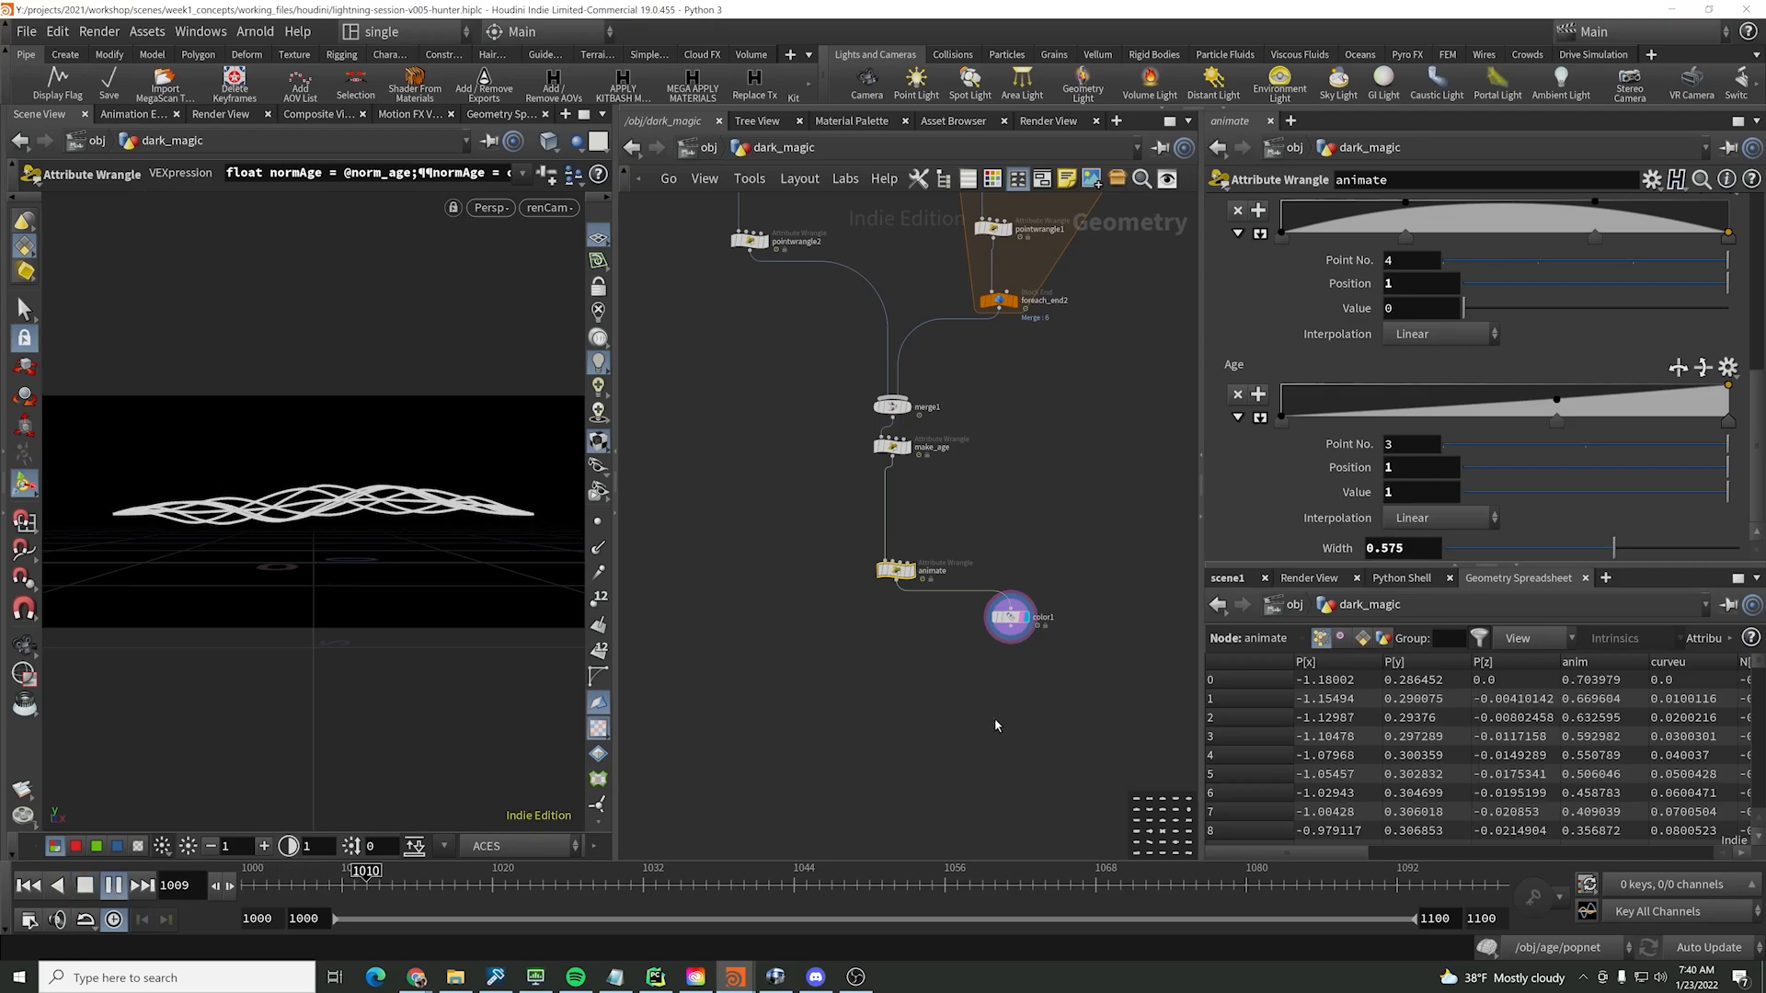
left_click_drag(961, 473, 833, 593)
left_click(1050, 525)
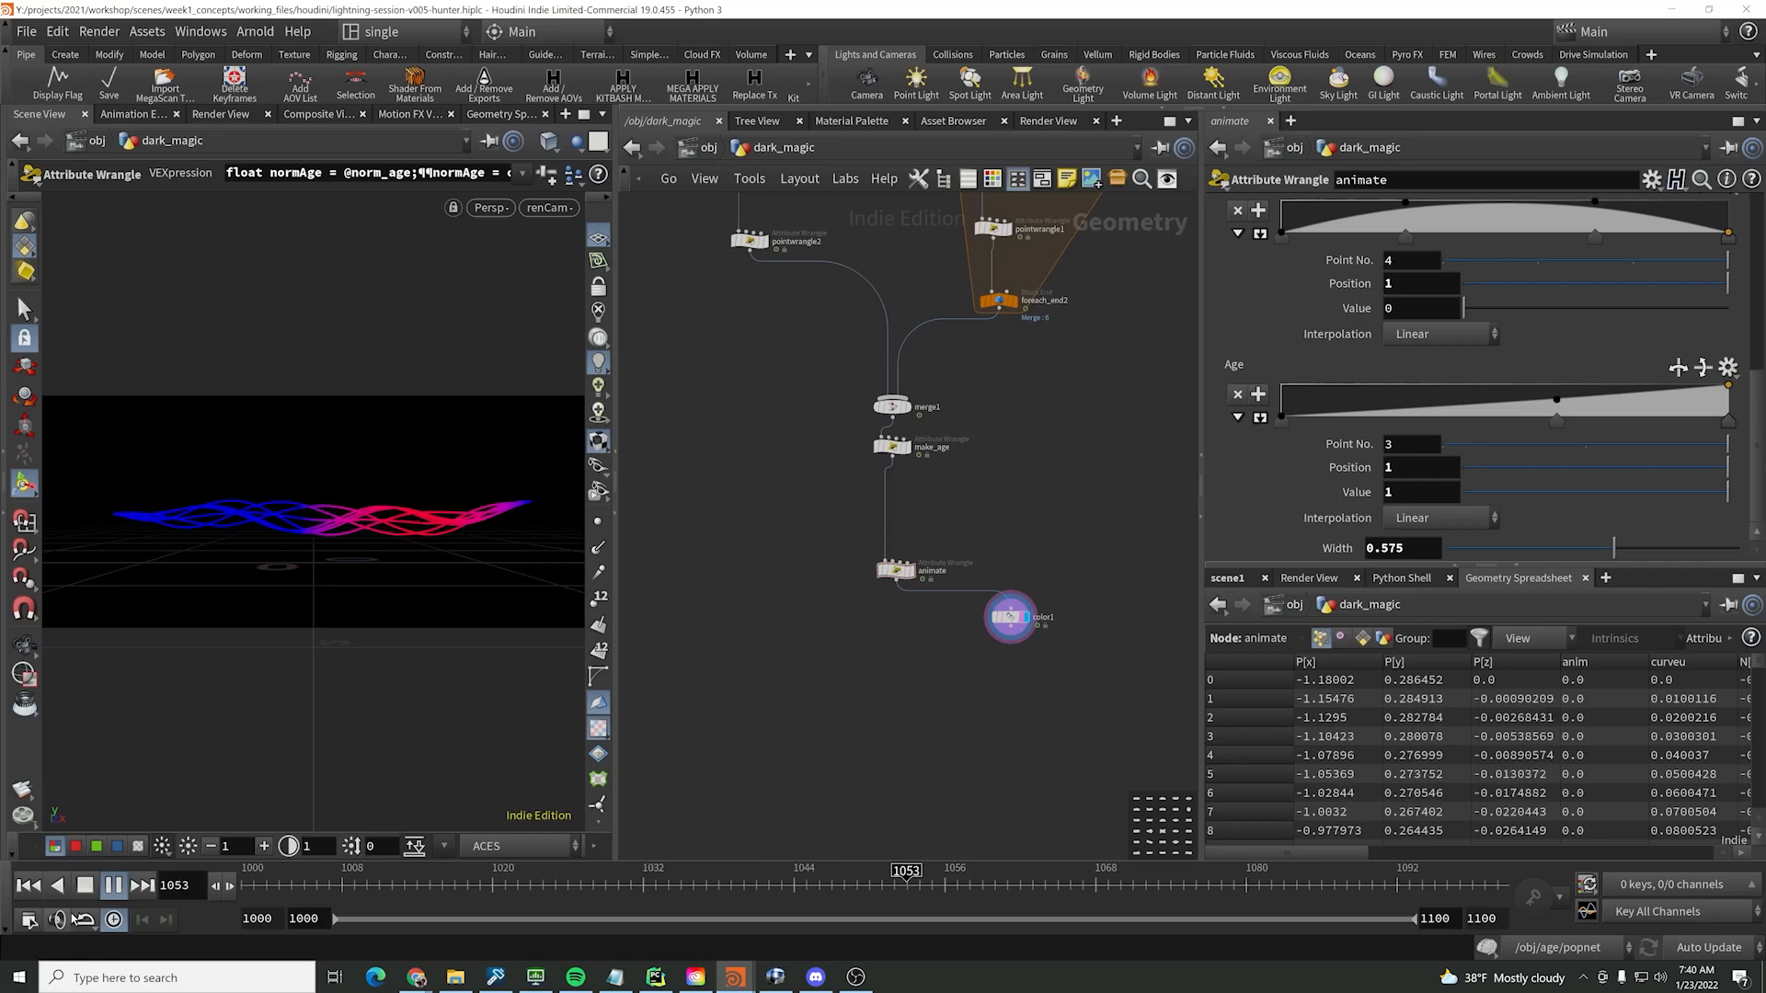
left_click(113, 885)
- Remove the unfinished "float curveu = fit(" line from the animate wrangle's VEX code
left_click(895, 570)
scroll(1300, 284, "up", 3)
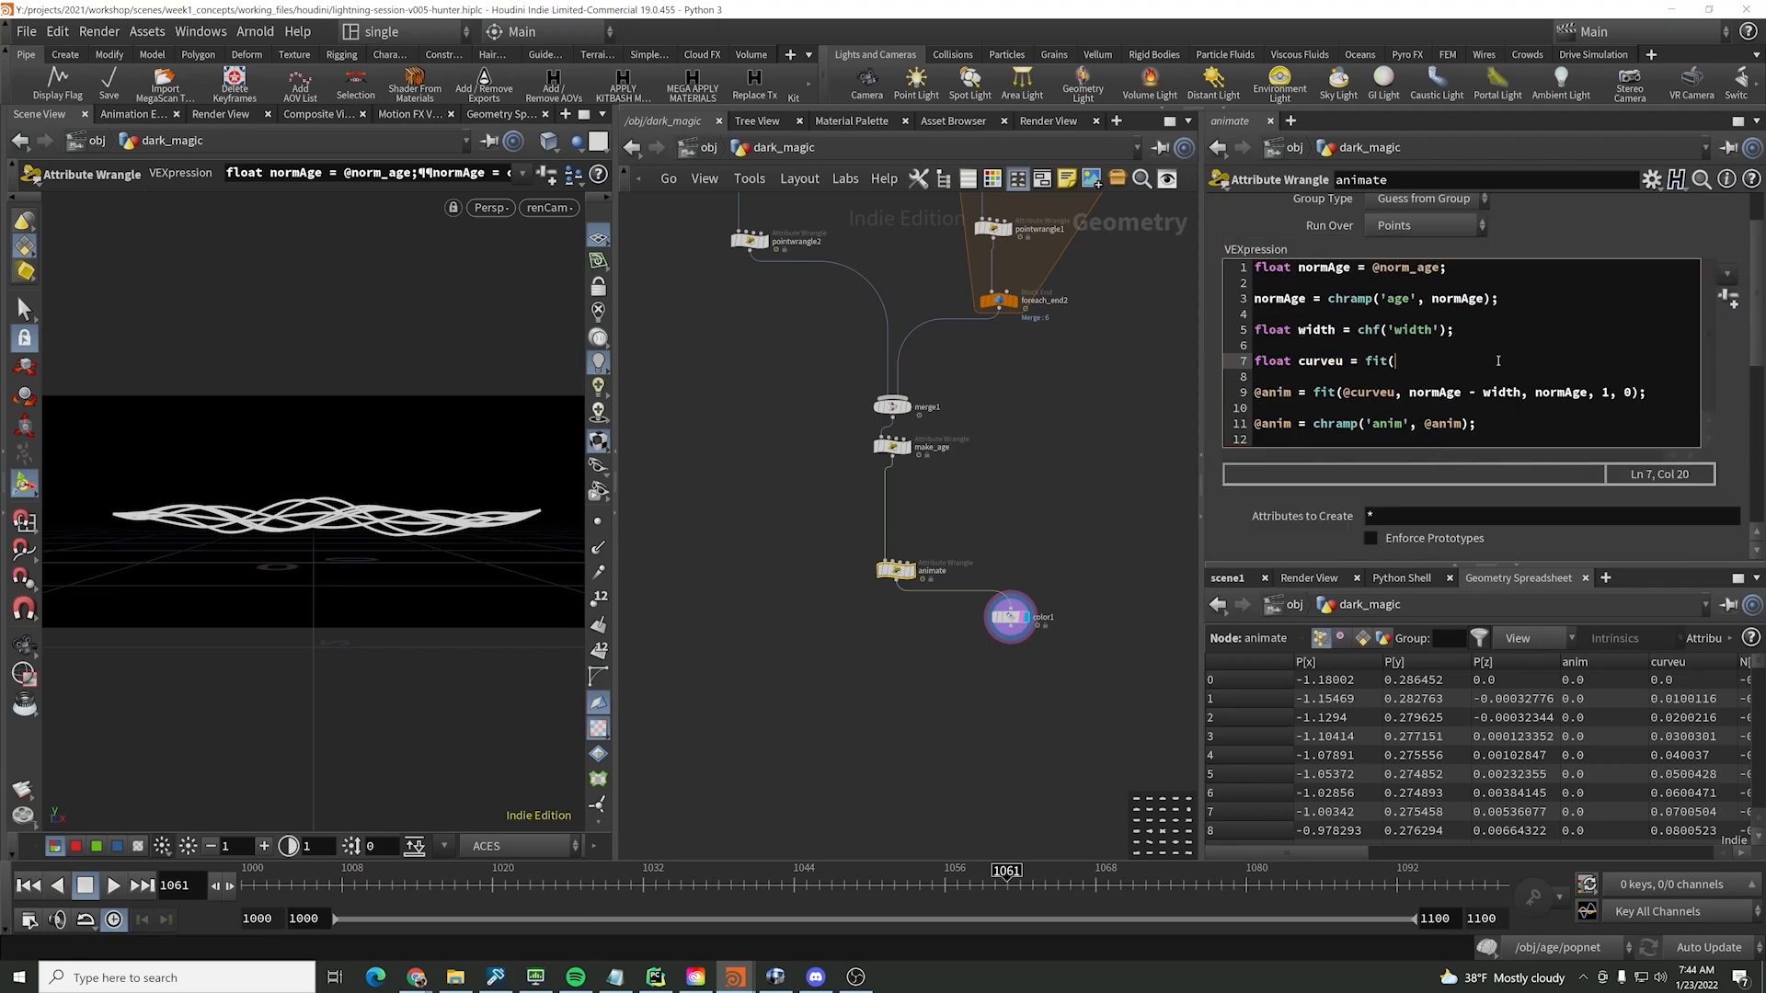
left_click_drag(1490, 348, 1237, 363)
left_click_drag(1424, 362, 1159, 359)
key("BackSpace")
key("BackSpace")
key("BackSpace")
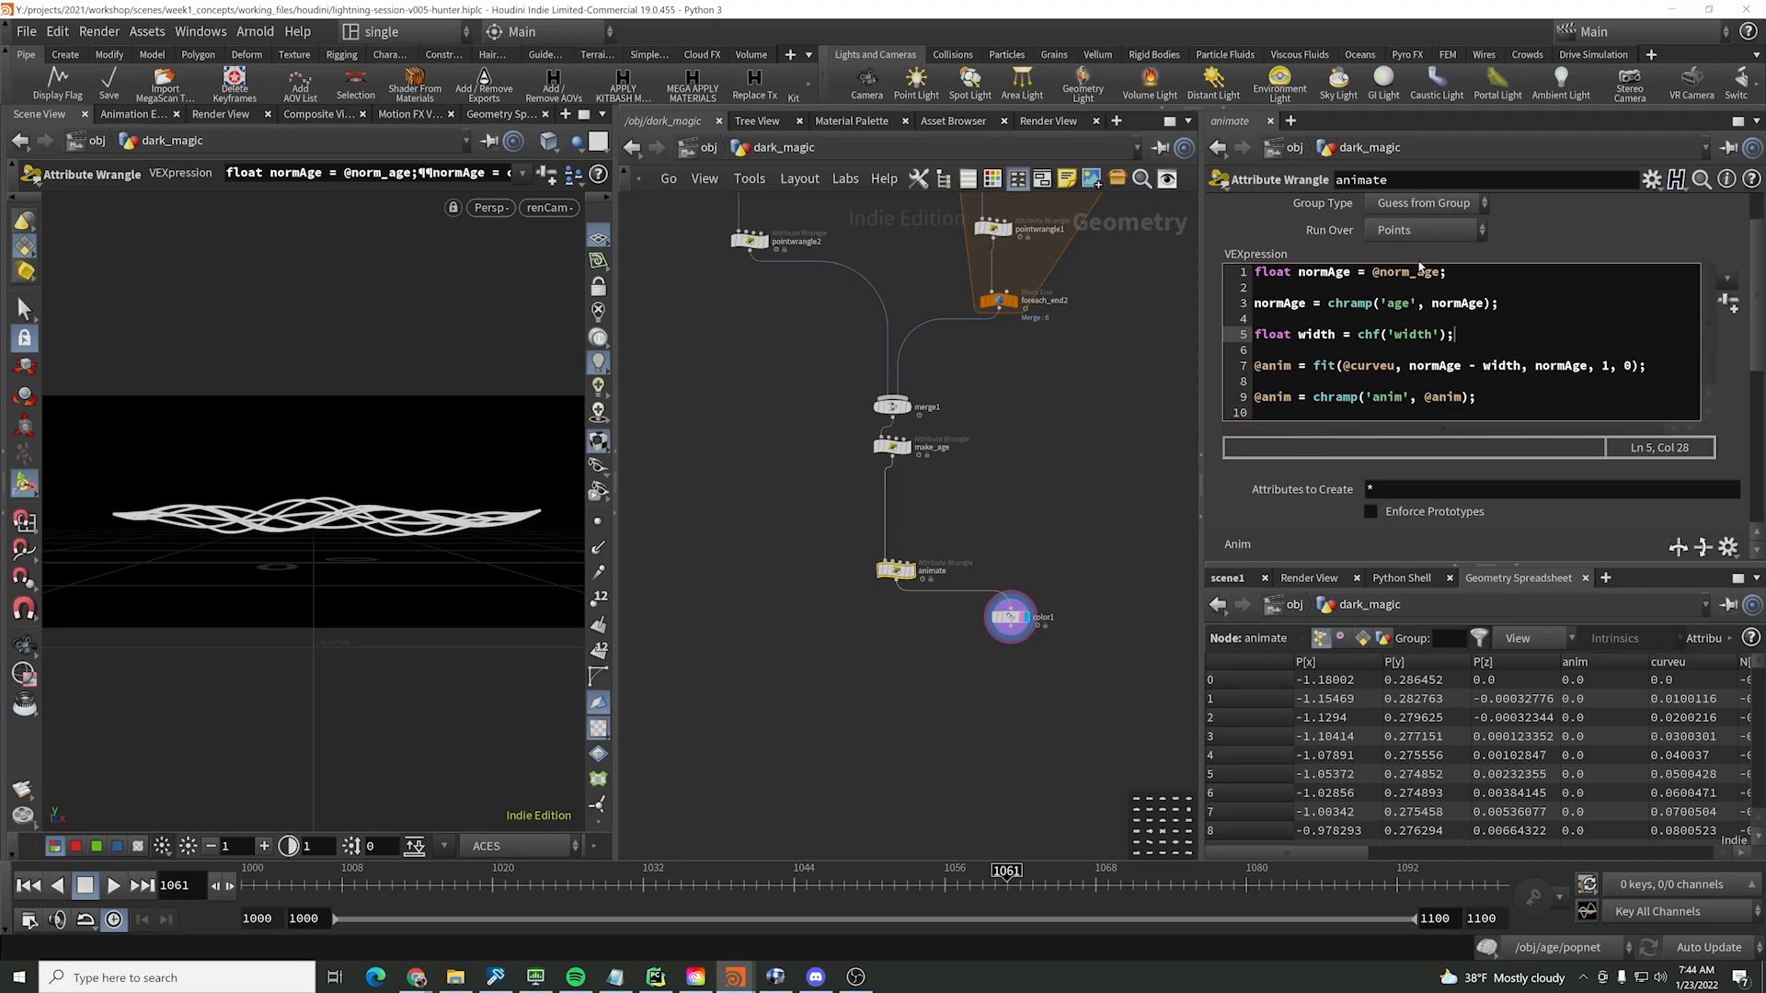
left_click(1371, 274)
type("fit(")
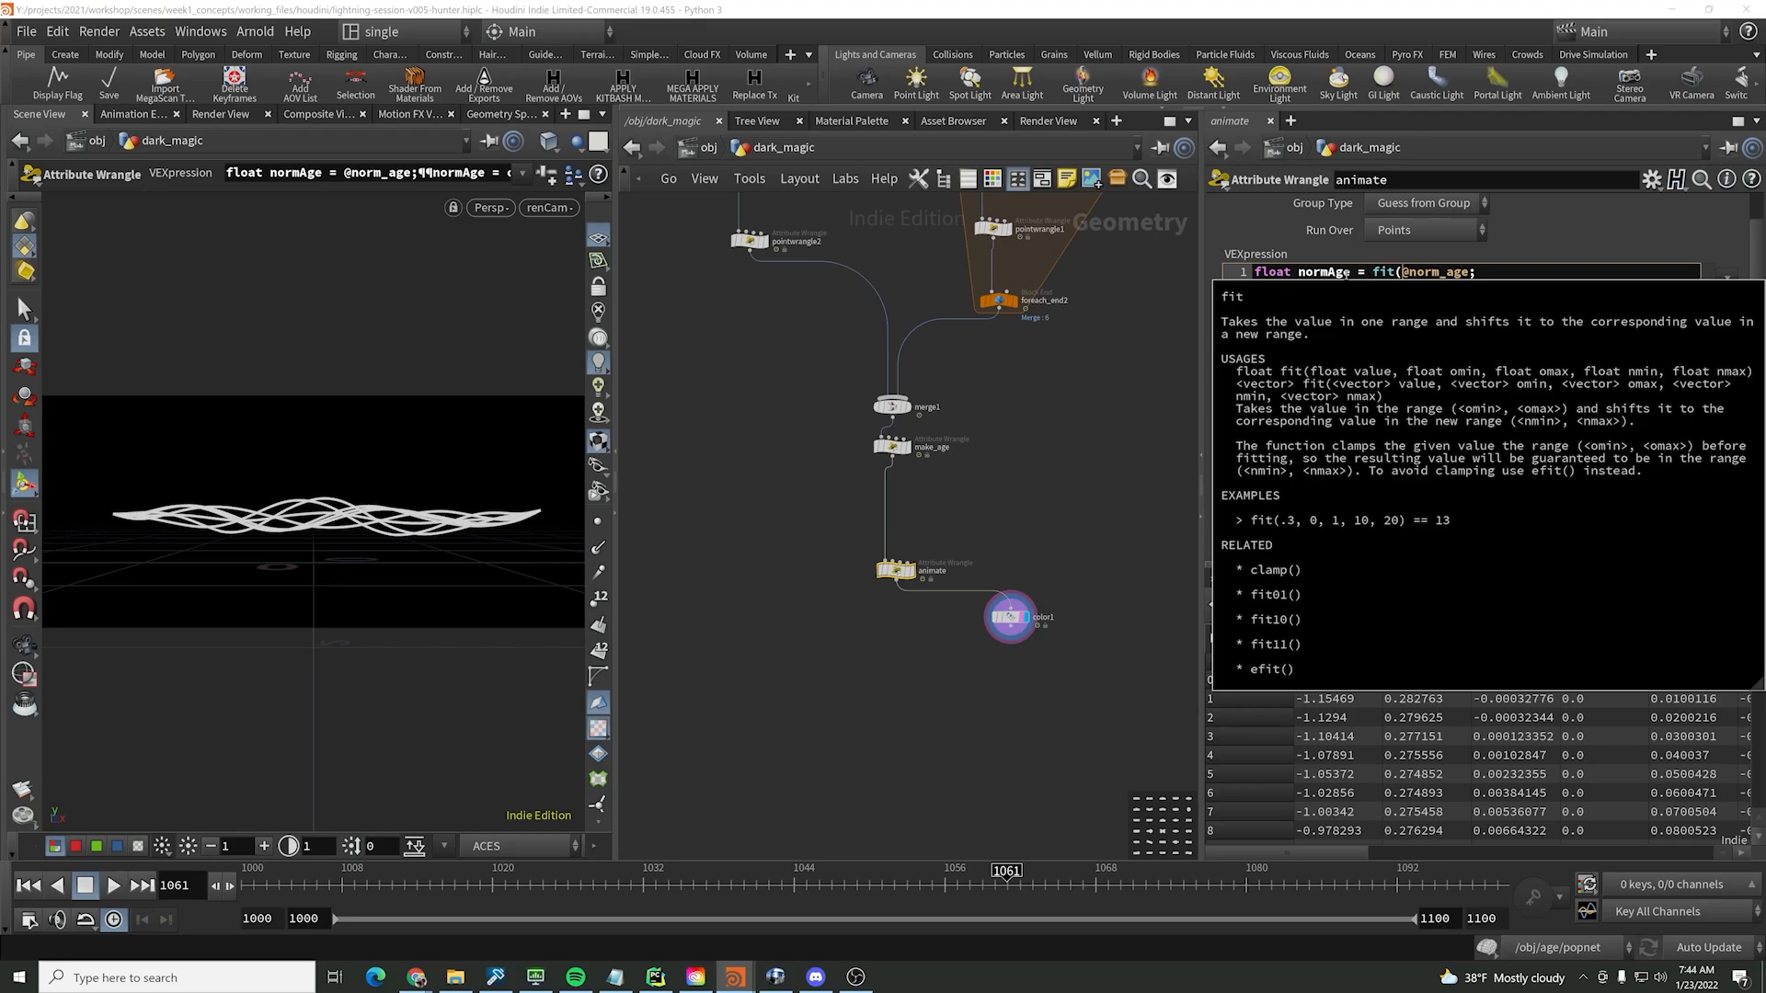
left_click(1392, 269)
type("01")
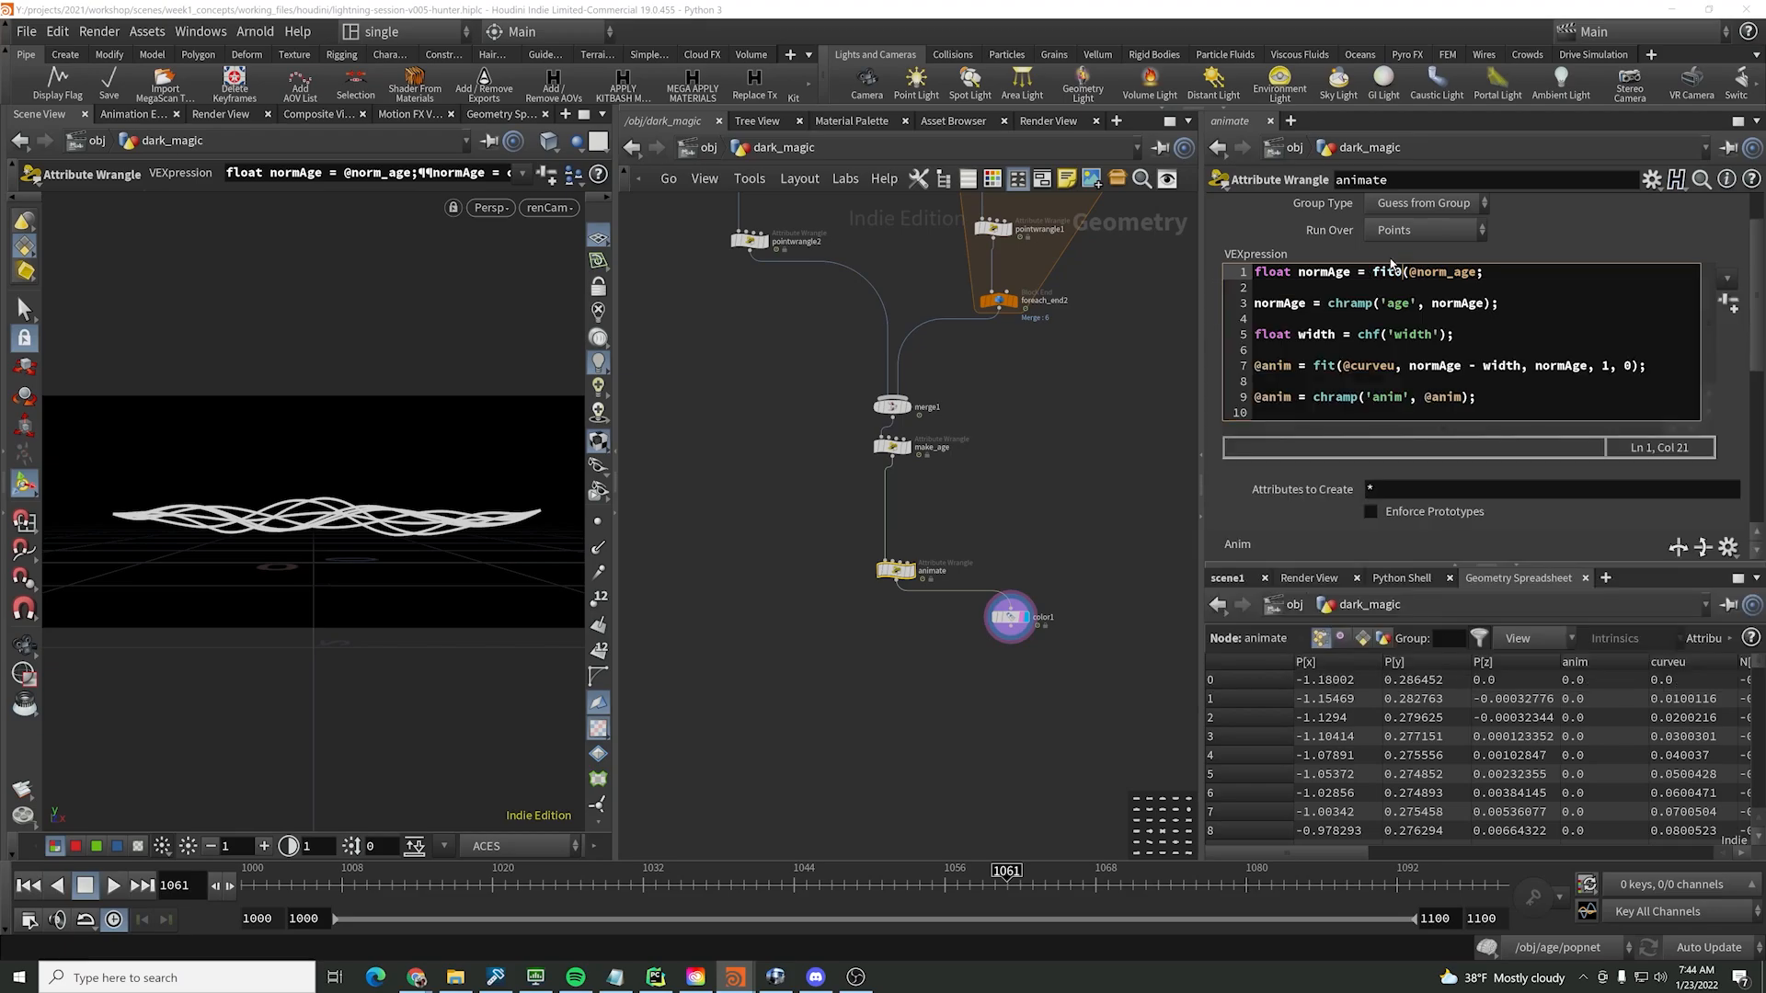
left_click(1486, 272)
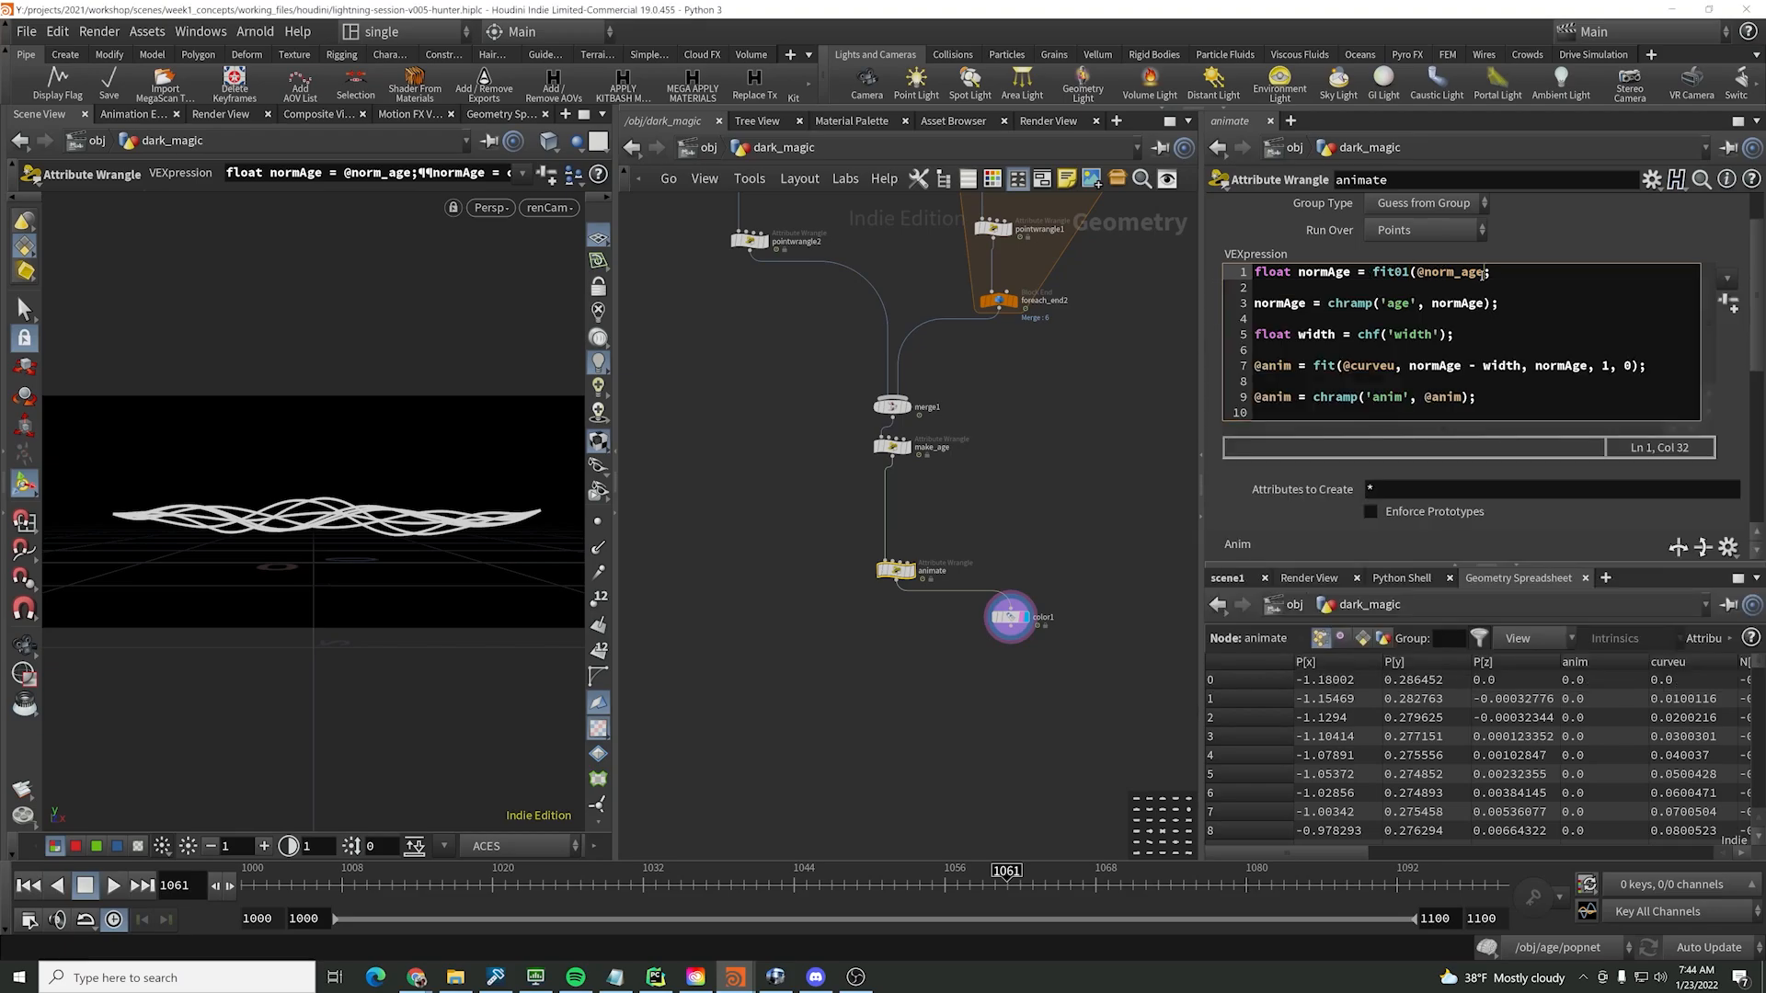
type(", 0-")
type("widht, ")
type("0+weig")
key("BackSpace")
key("BackSpace")
key("BackSpace")
type("idth")
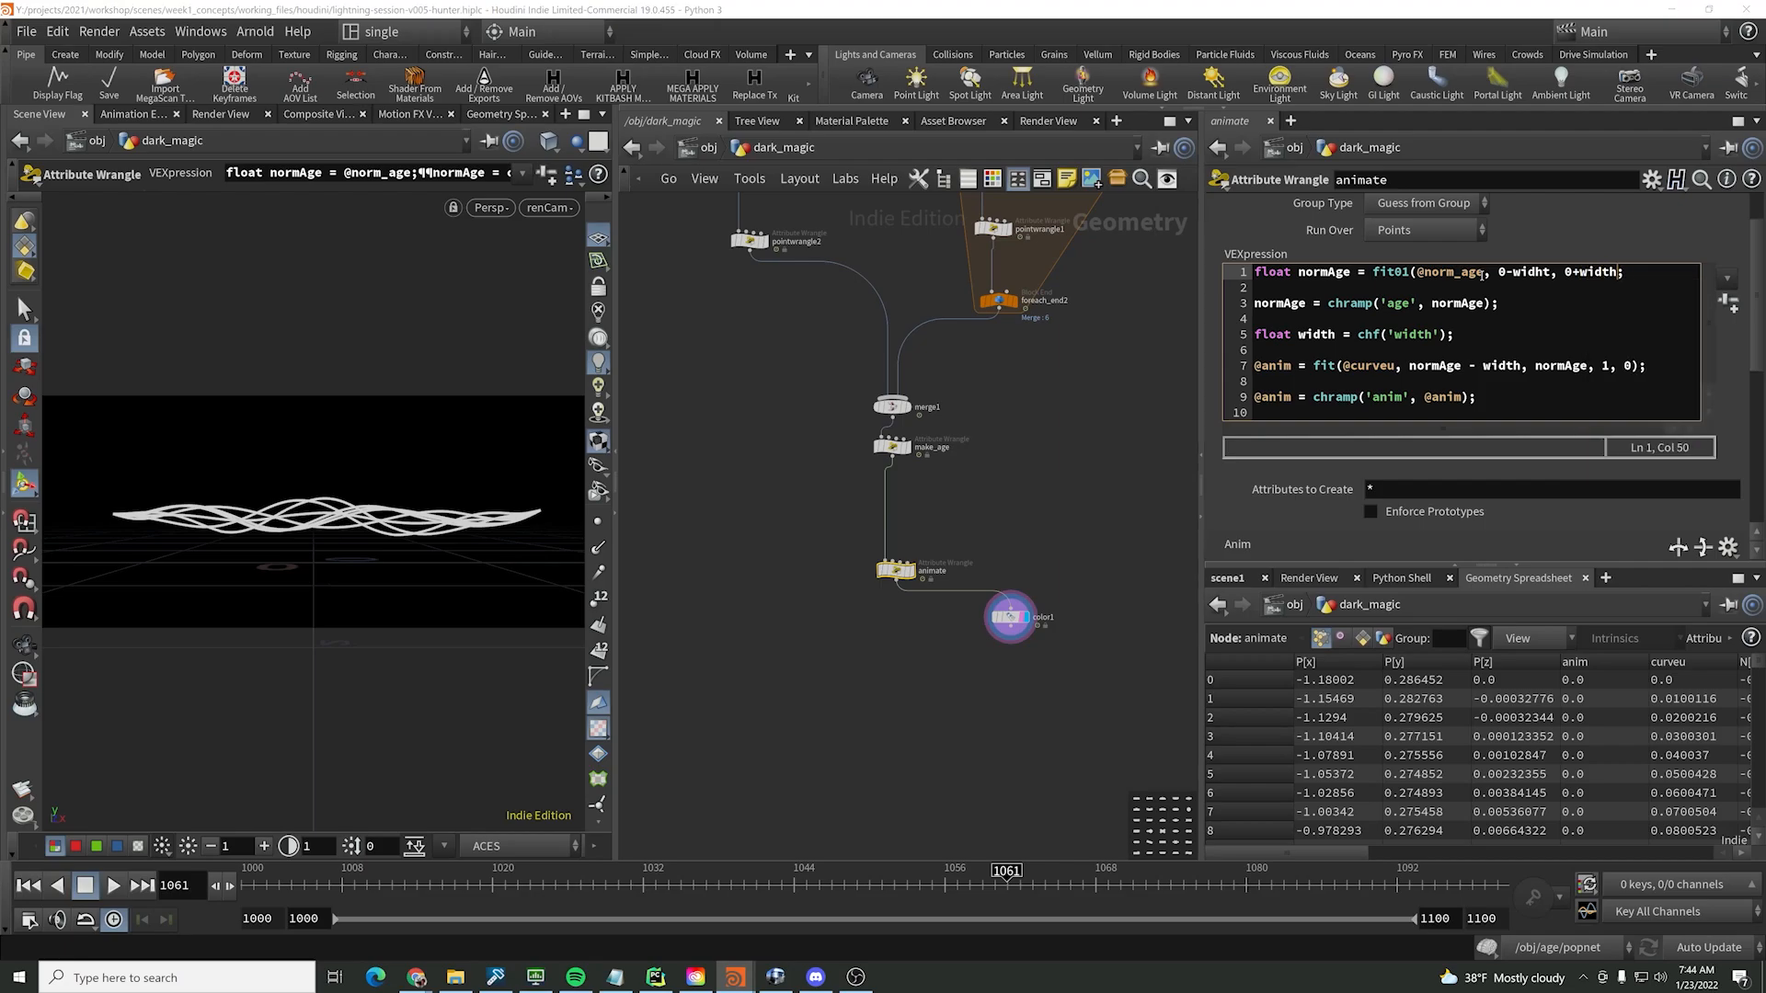
key("BackSpace")
key("BackSpace")
key("BackSpace")
key("BackSpace")
key("BackSpace")
key("BackSpace")
key("BackSpace")
type("1+width)")
left_click(1546, 273)
key("BackSpace")
key("BackSpace")
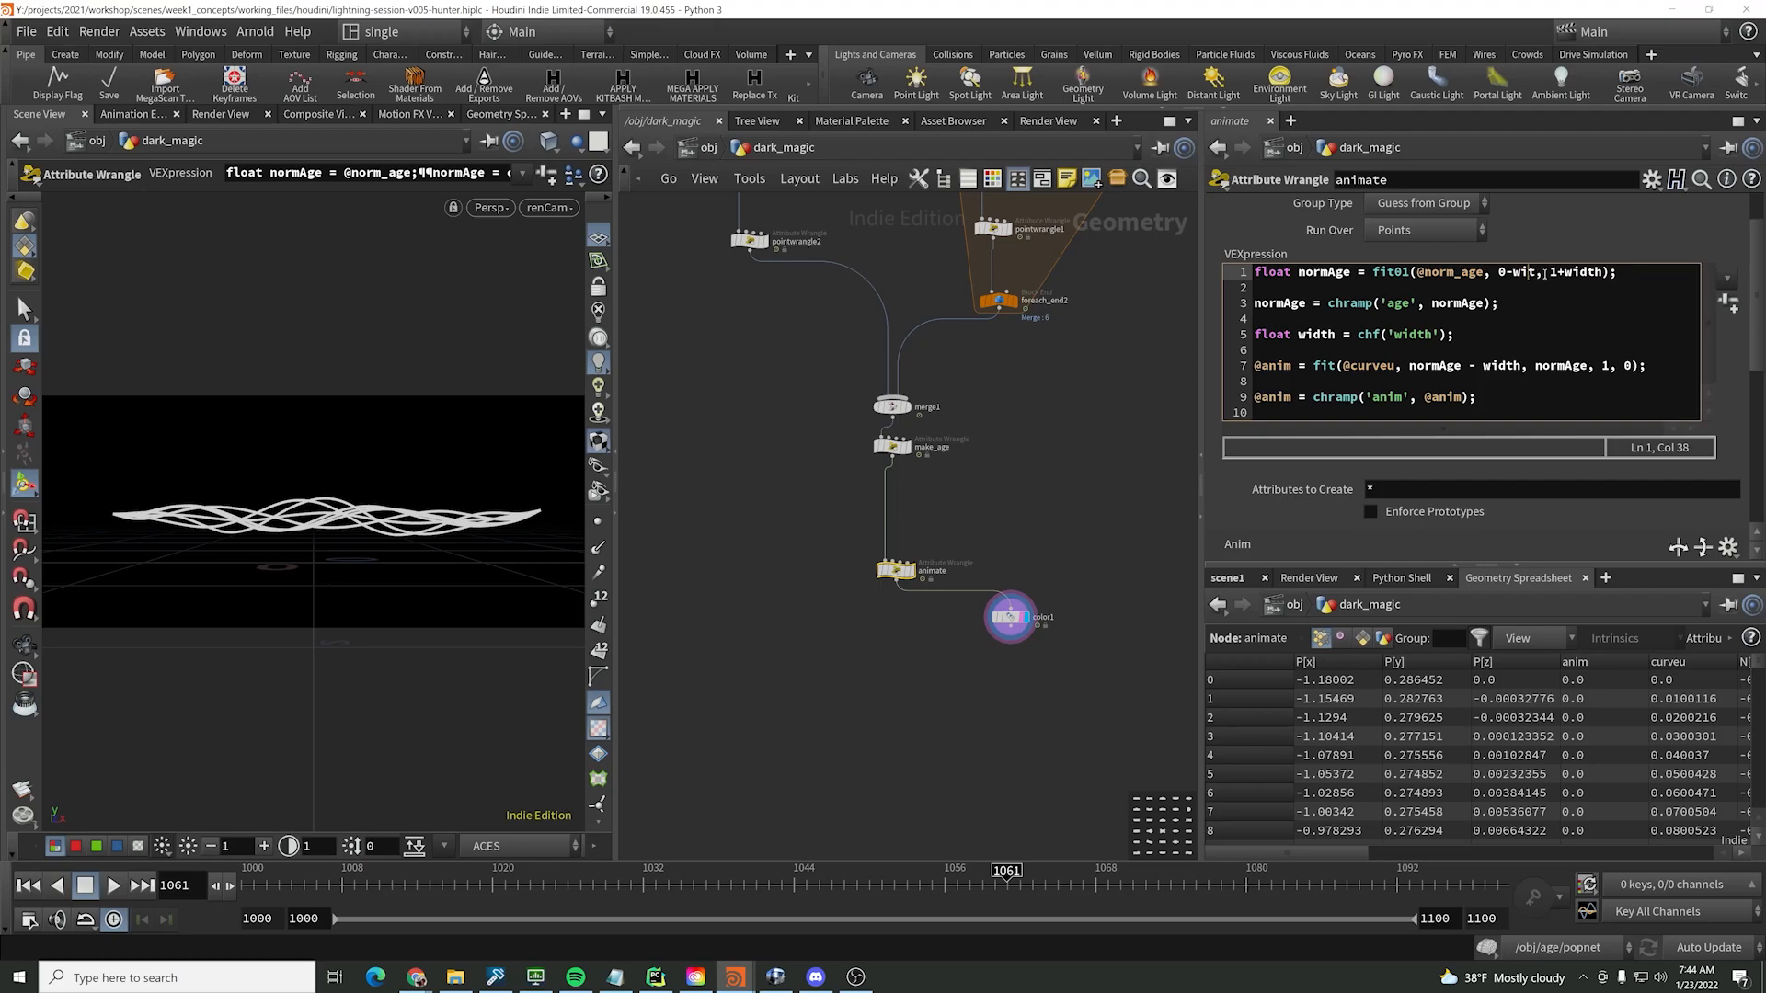
type("dth")
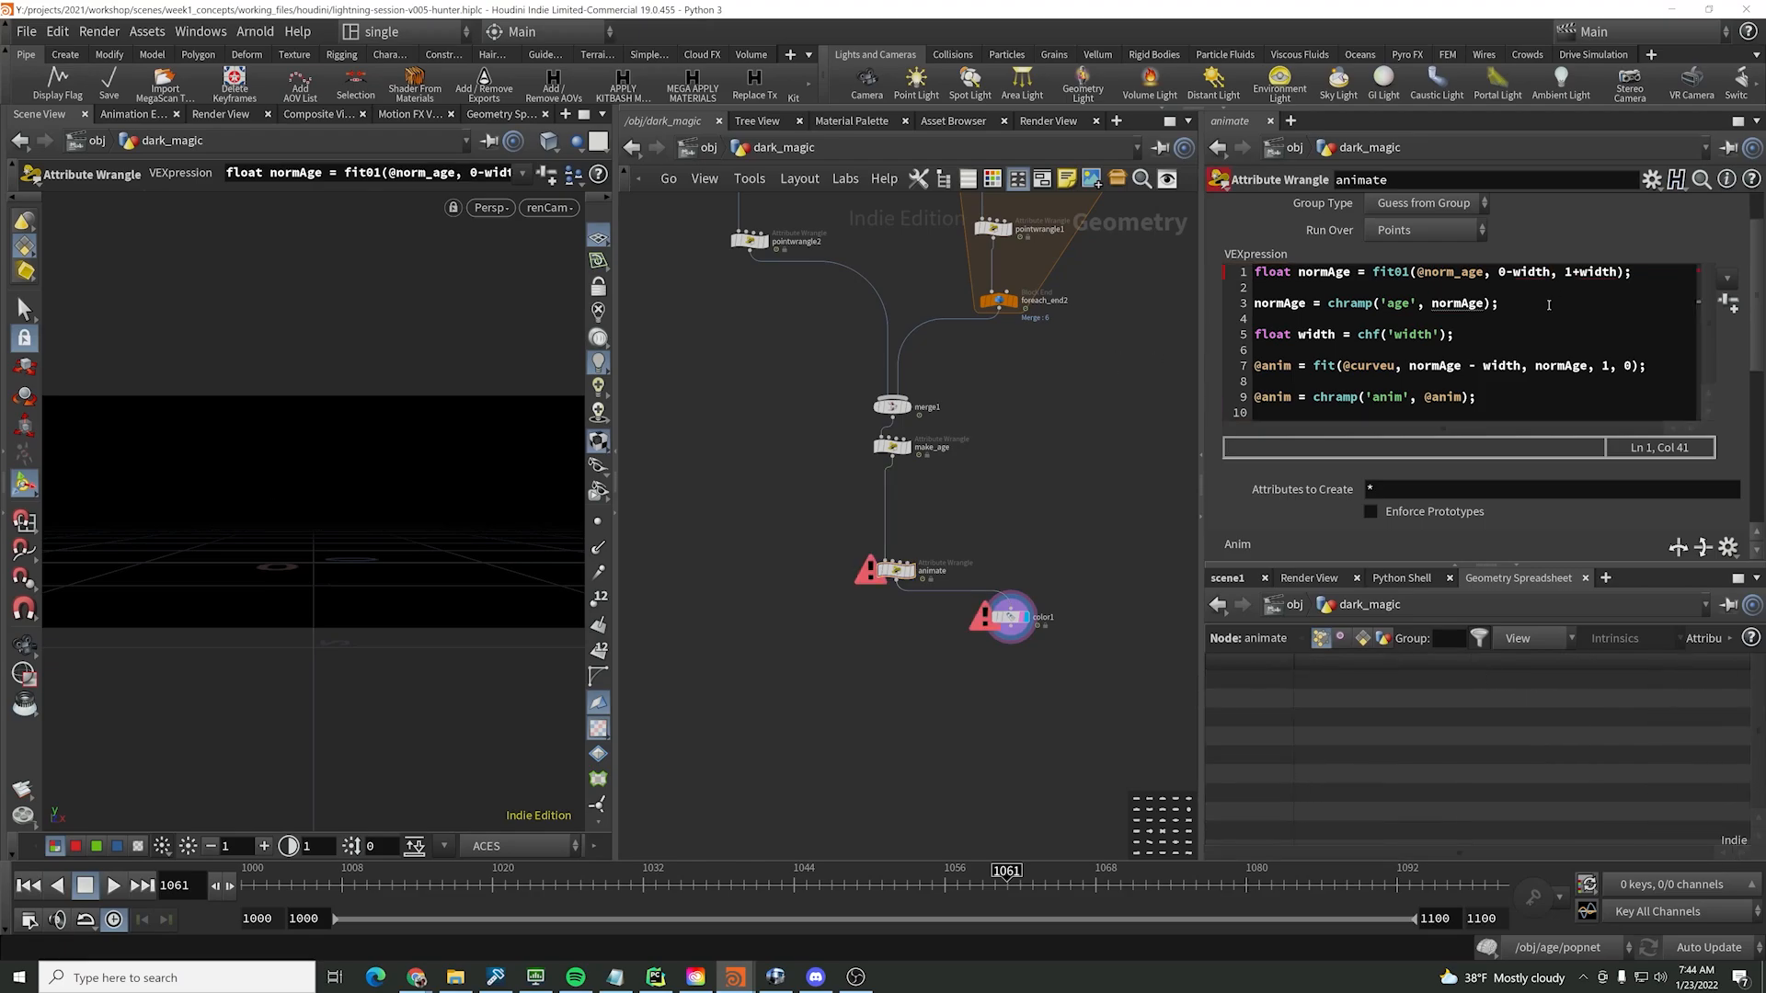
- Move the line float width = chf('width'); to the top of the code, above the normAge declaration
triple_click(1432, 337)
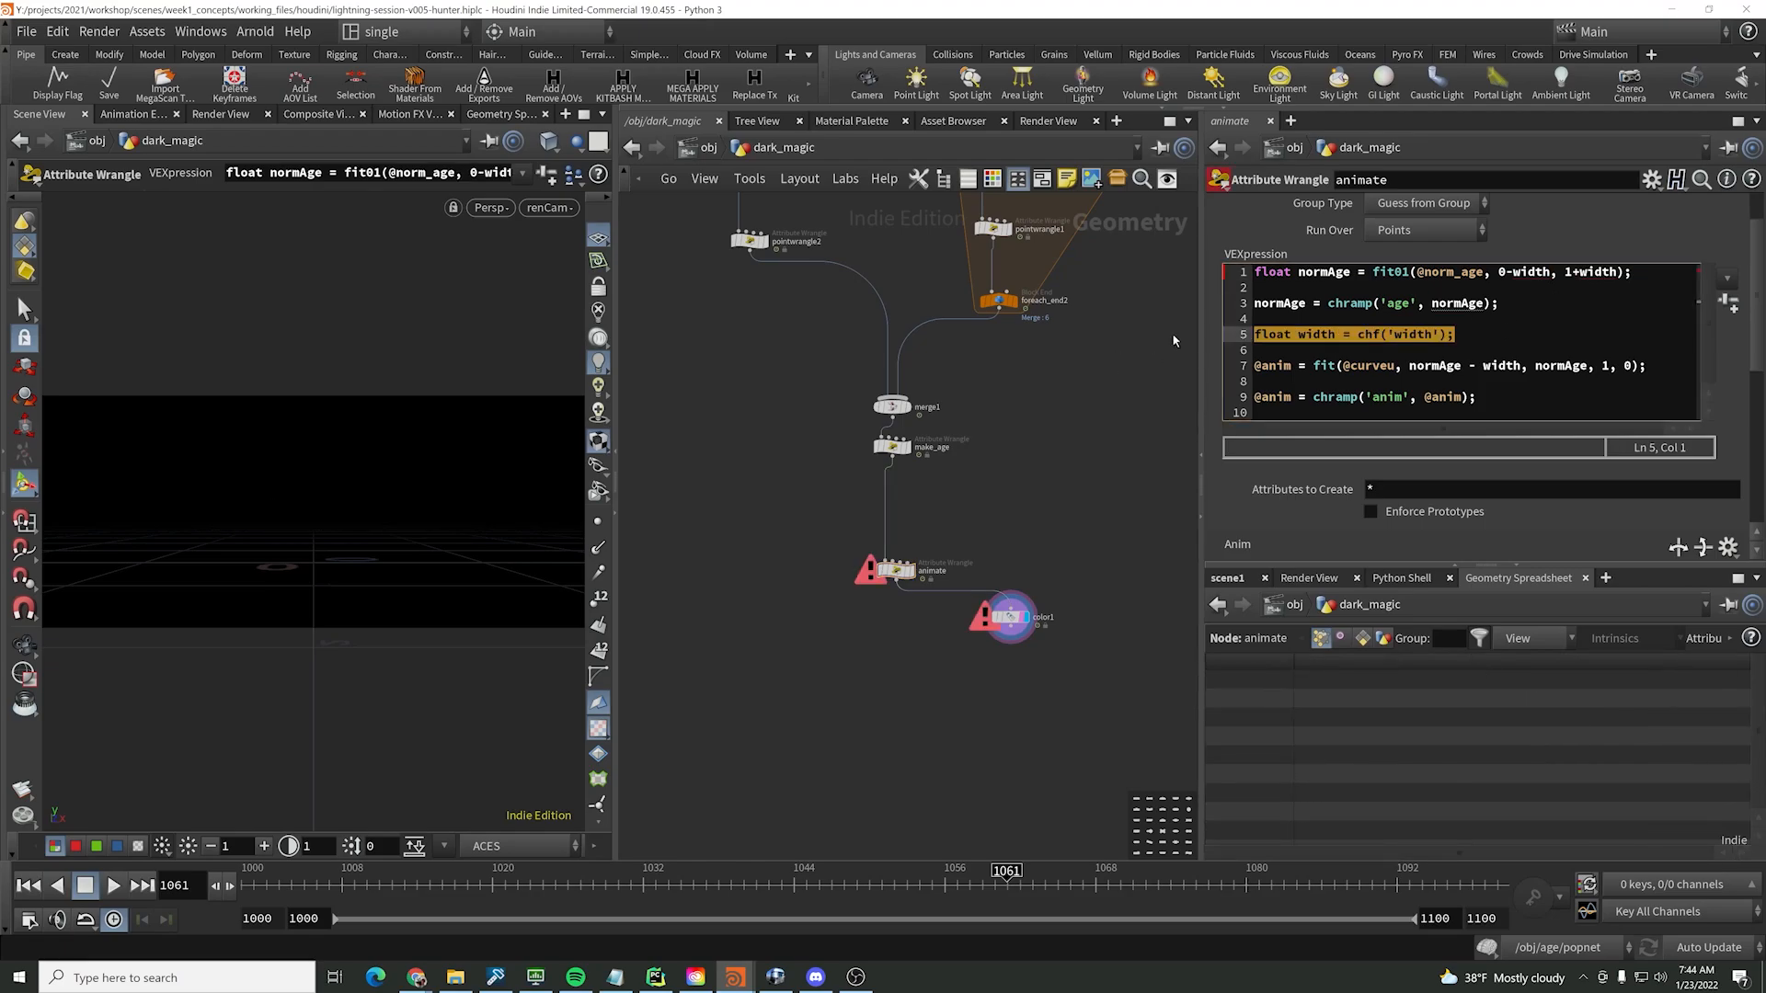
key("BackSpace")
key("BackSpace")
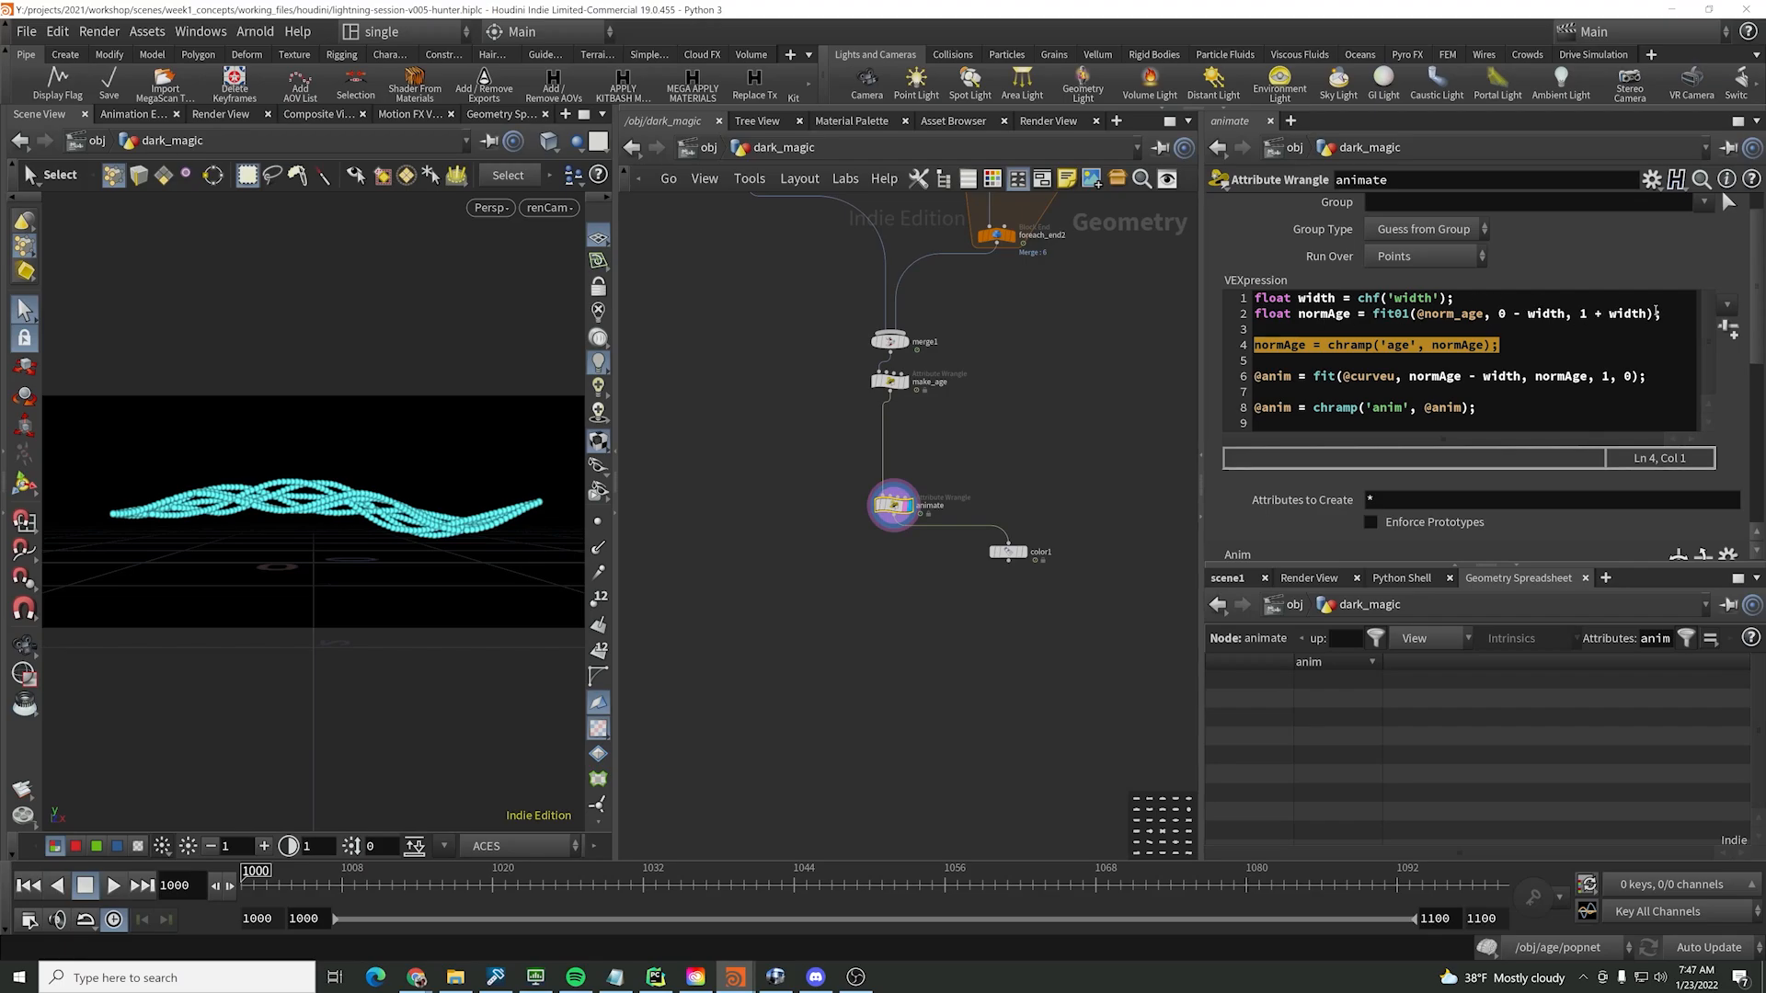
- Cut the fit01 normAge declaration out of the line below the width declaration
left_click(1492, 345)
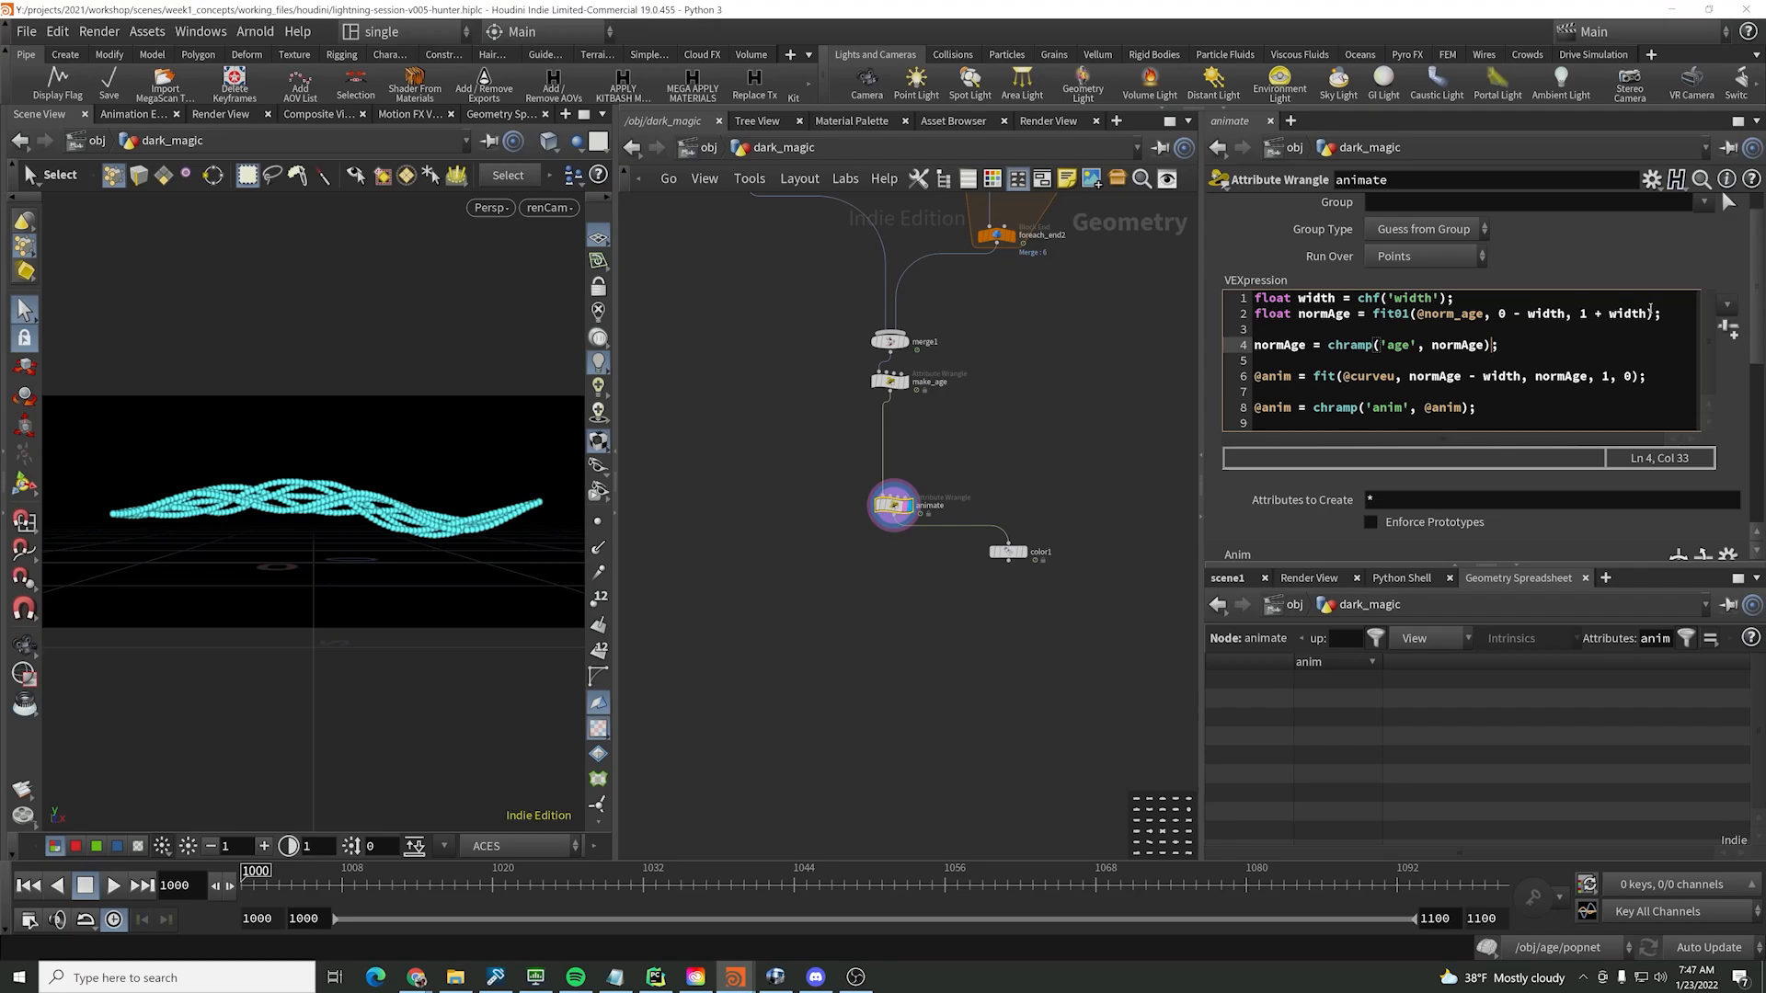
left_click_drag(1661, 313, 1304, 317)
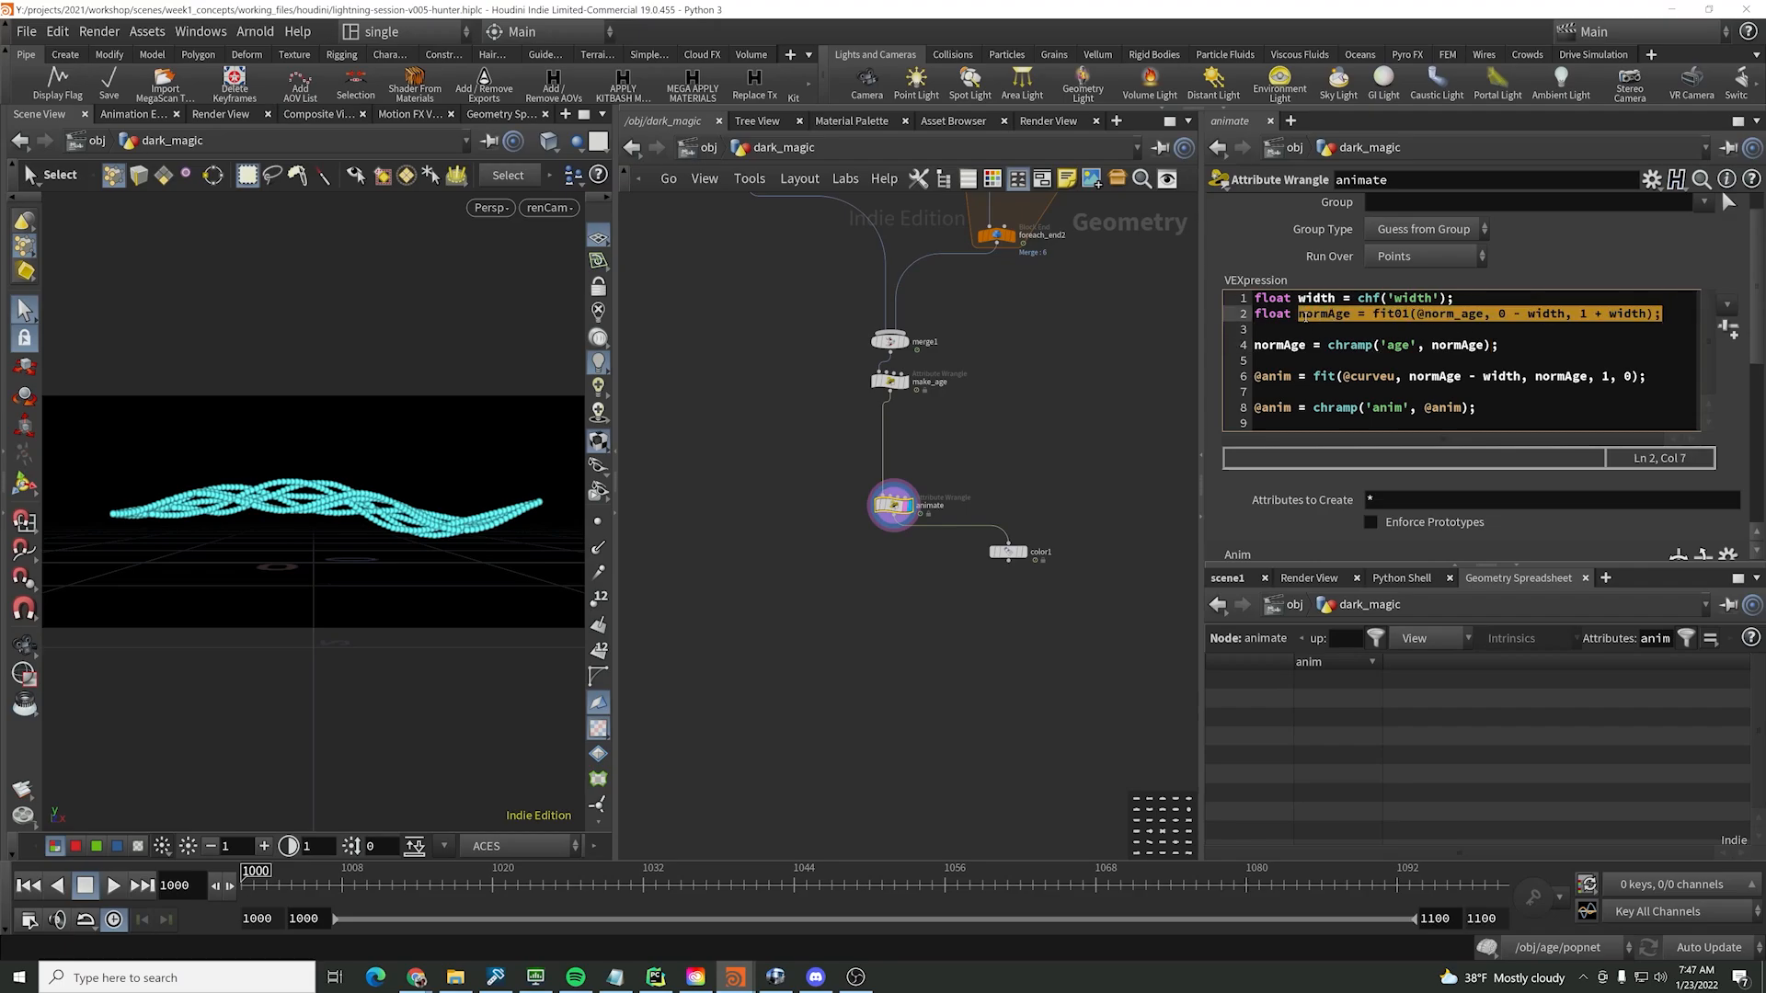
key("BackSpace")
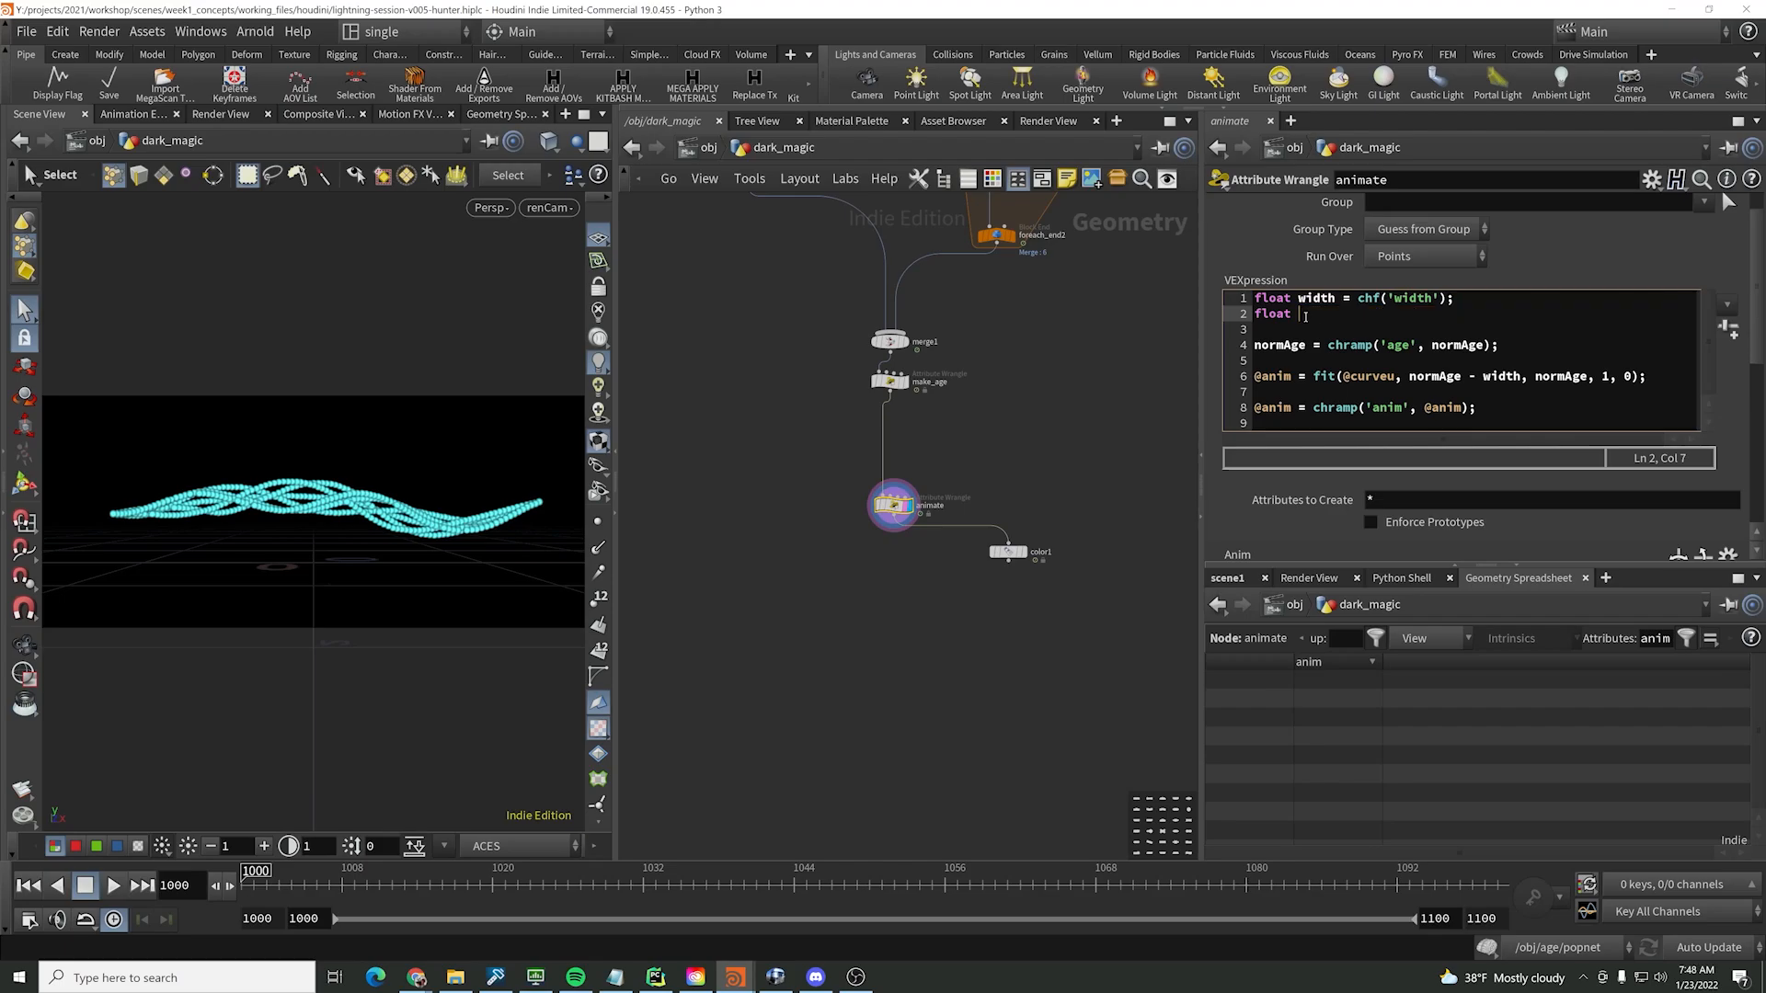
key("BackSpace")
key("BackSpace")
key("BackSpace")
key("BackSpace")
key("BackSpace")
key("BackSpace")
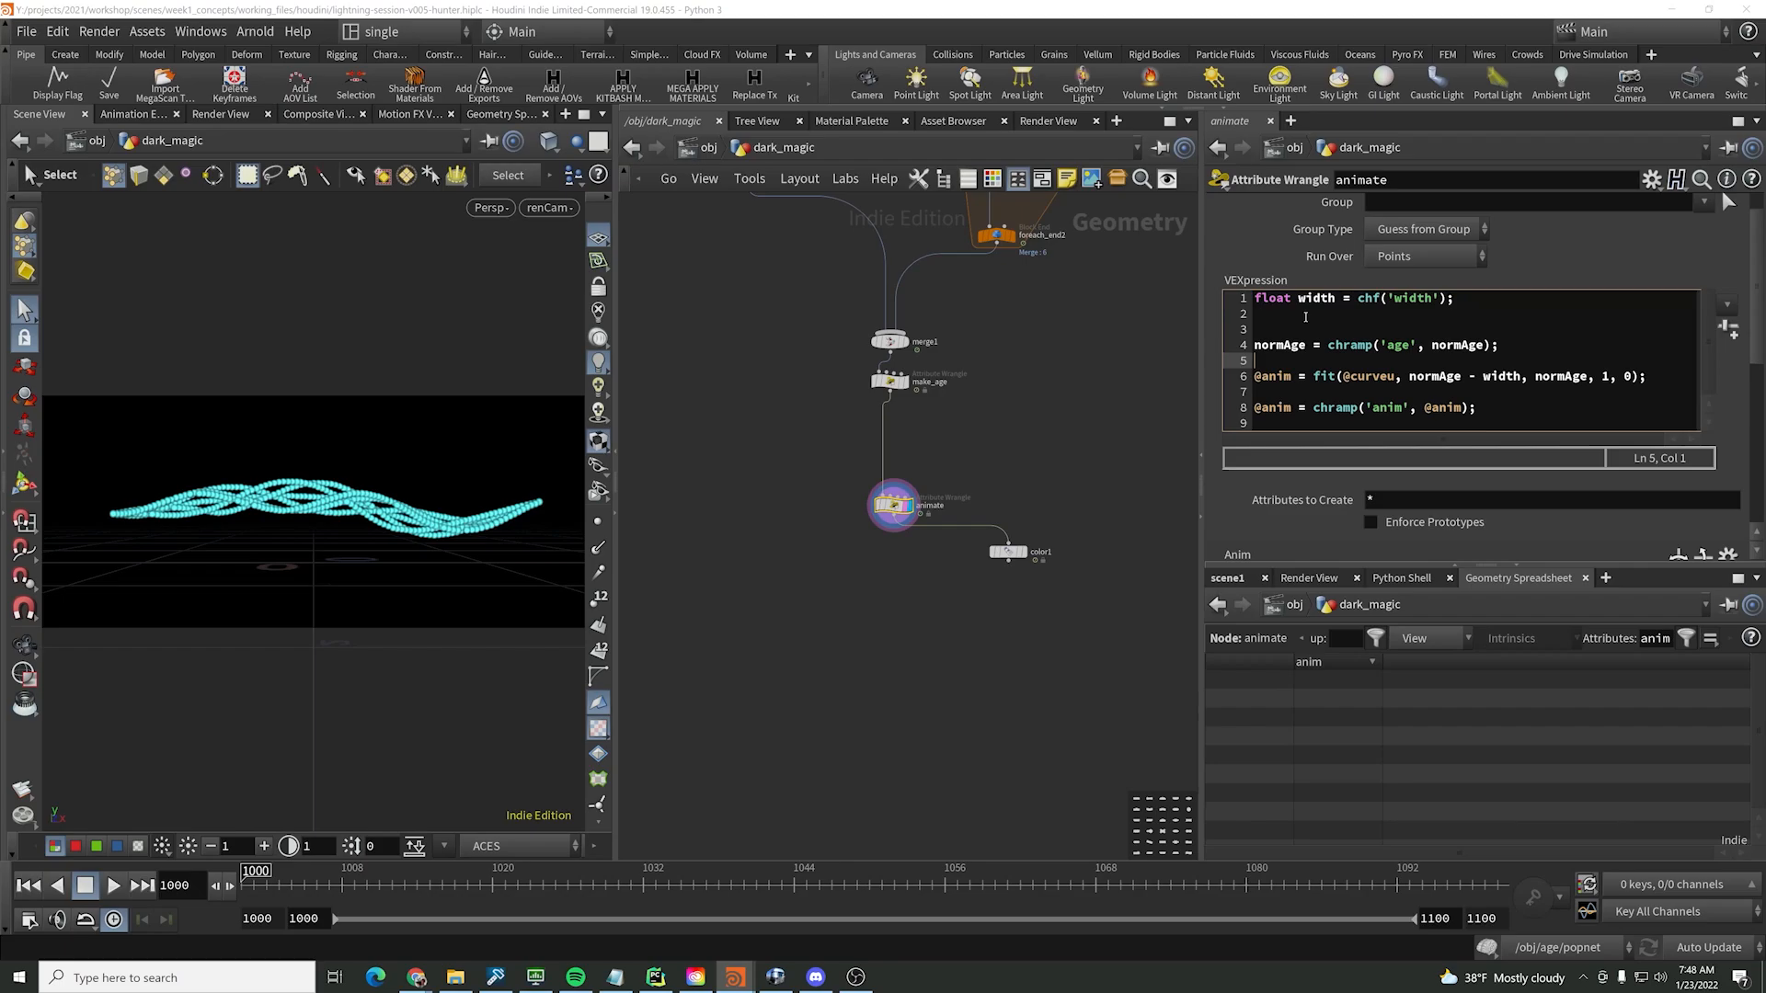
key("Up")
type("float")
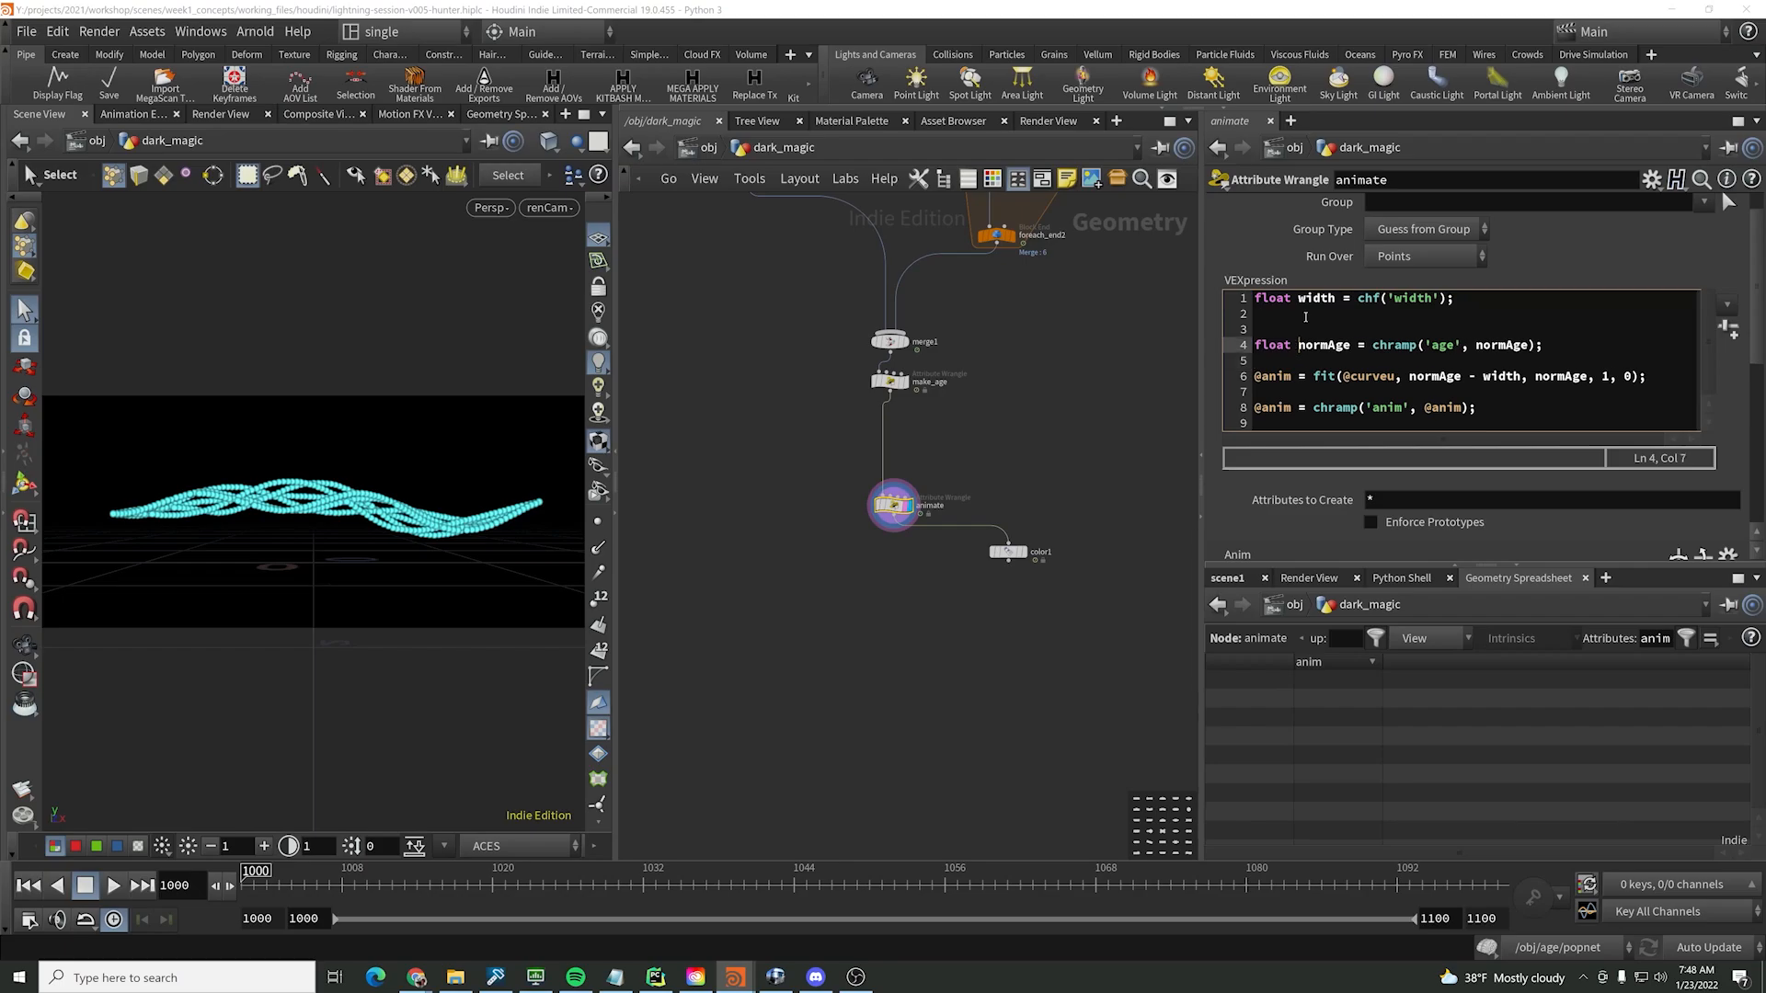
key("BackSpace")
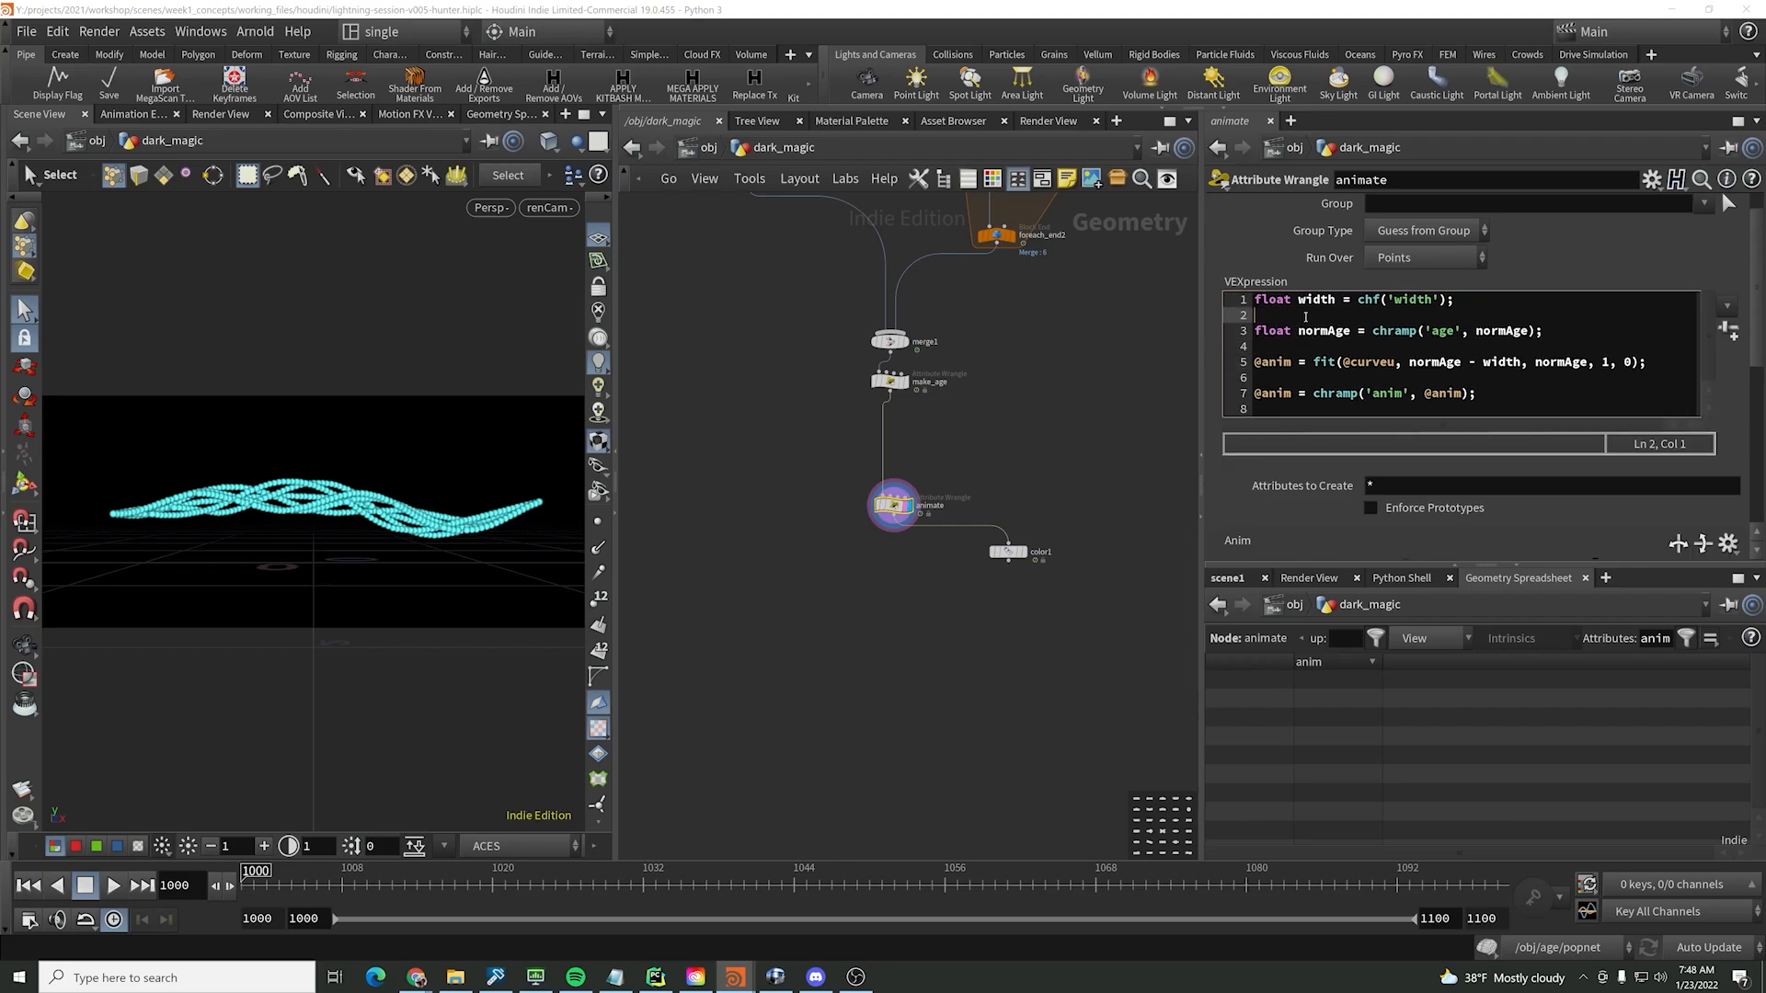
left_click(1477, 331)
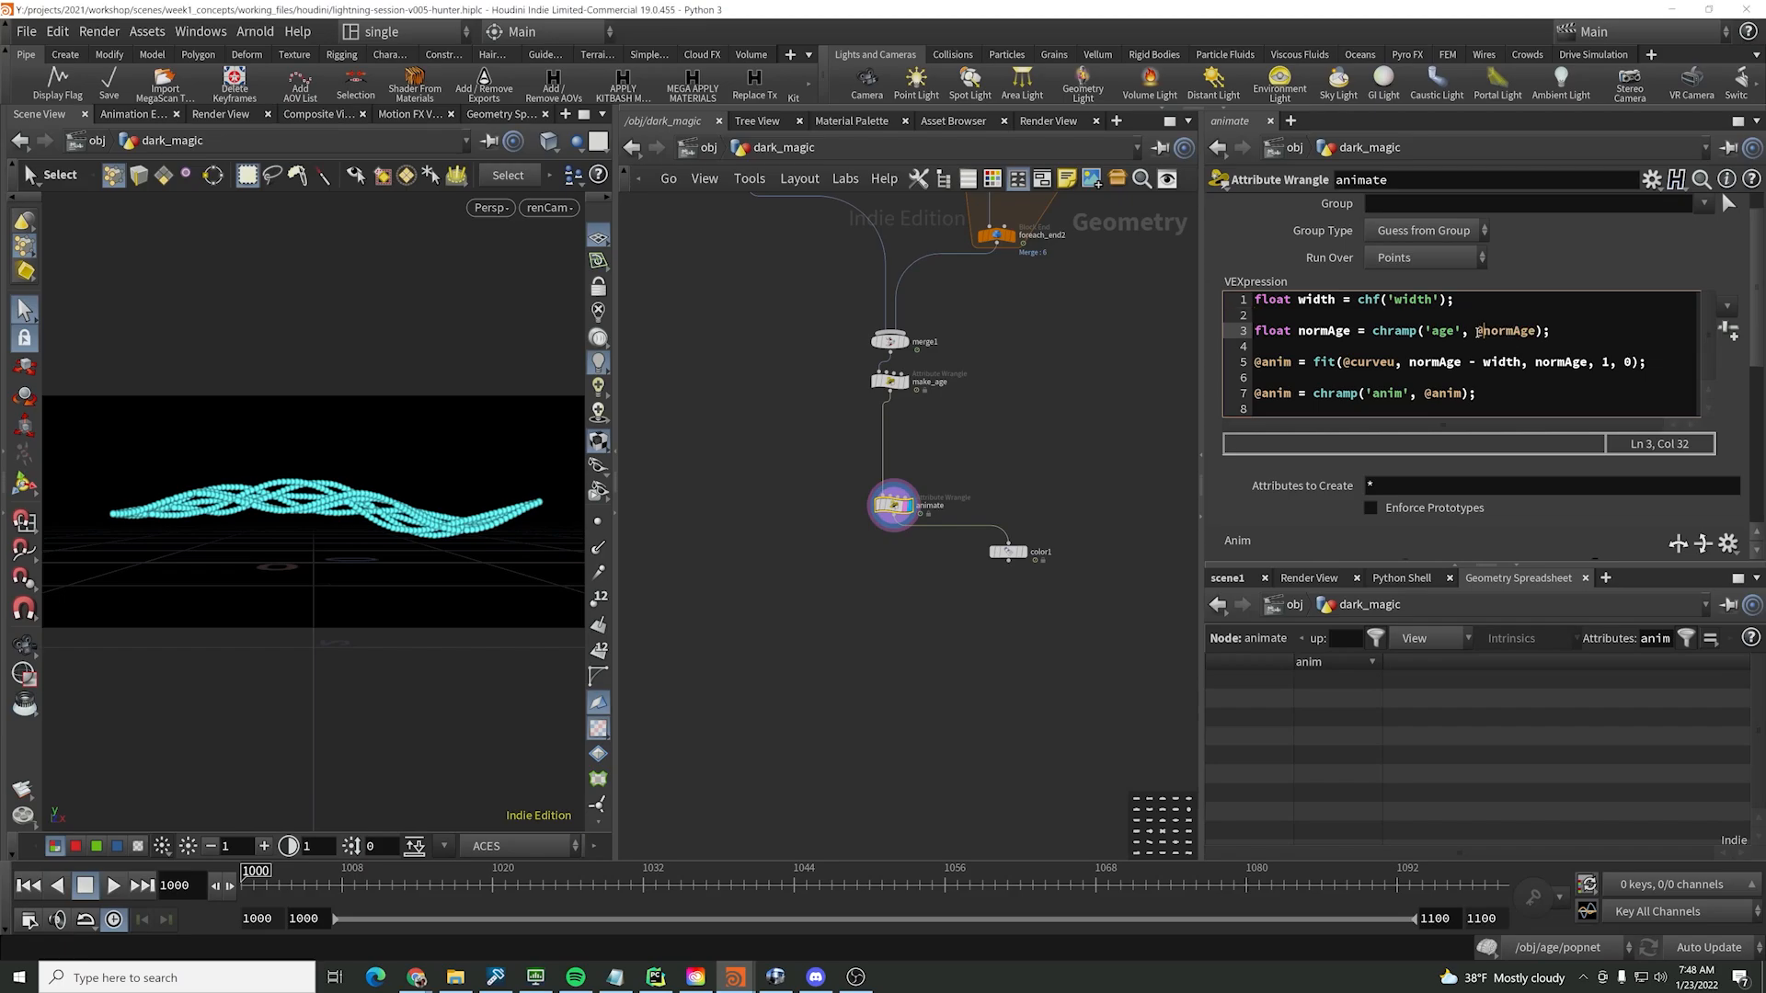
- Add the line normAge = fit01(normAge, 0 - width, 1 + width); below the chramp('age') line
key("Return")
type("normAge = fit01(@norm_age, 0 - width, 1 + width);")
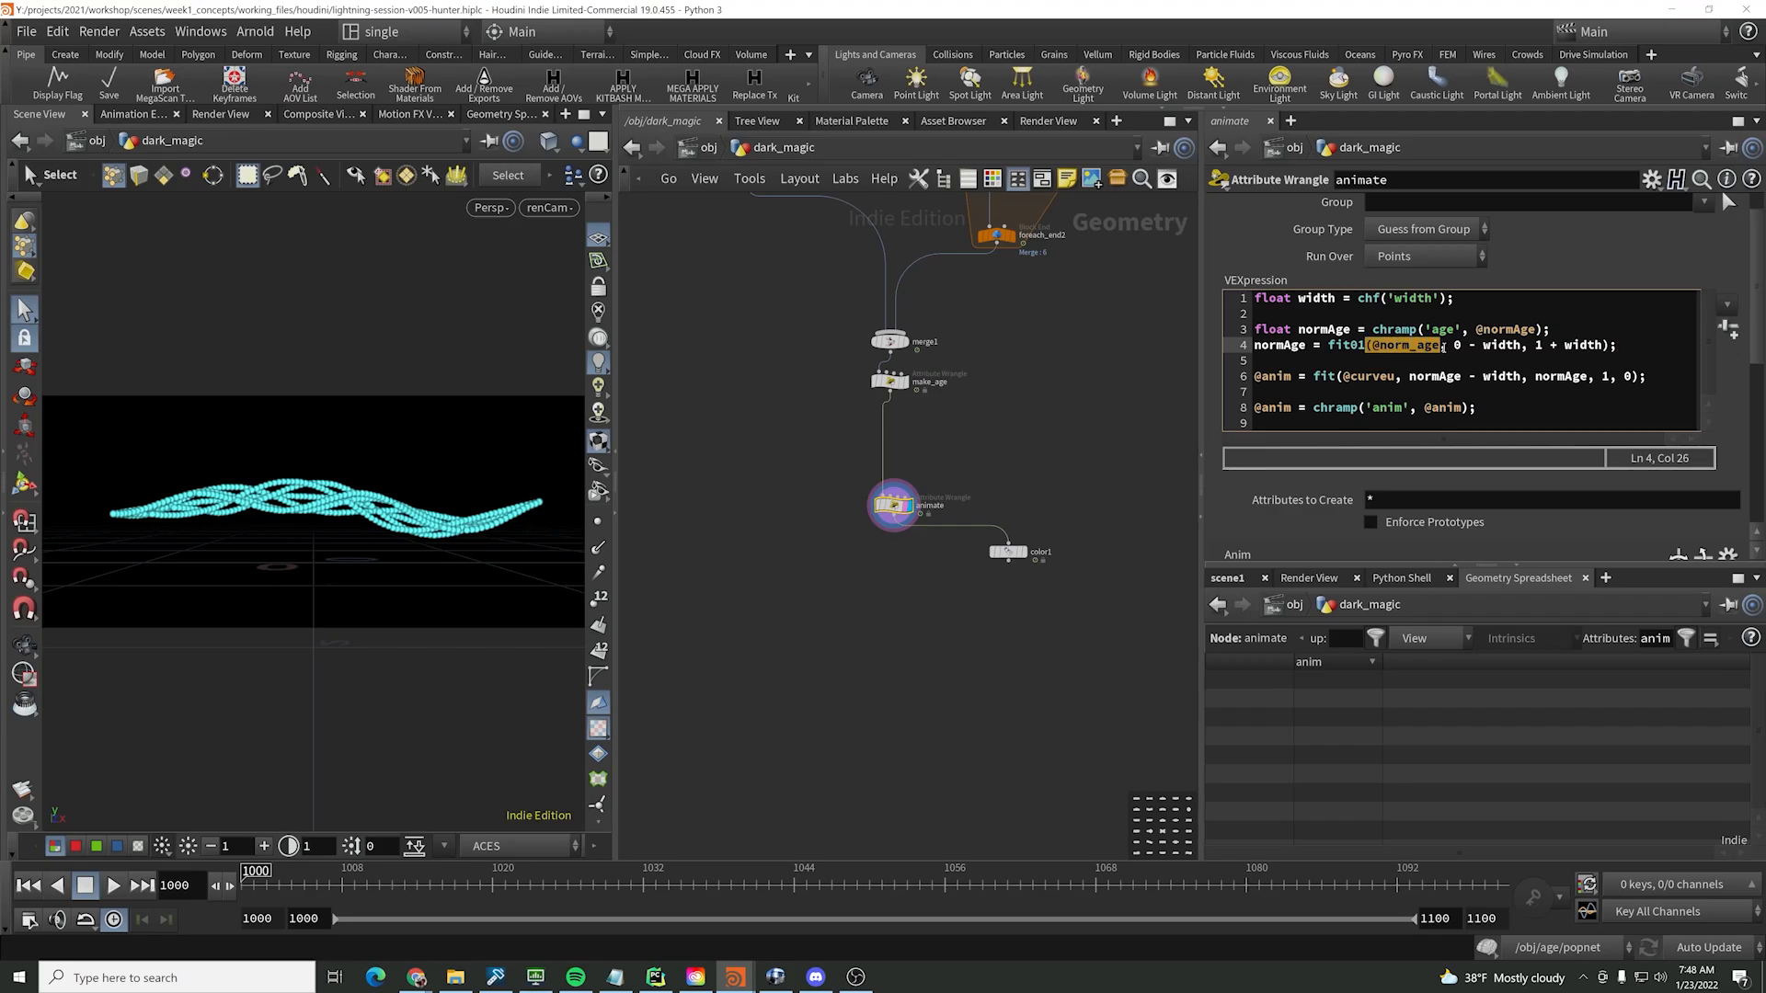
key("BackSpace")
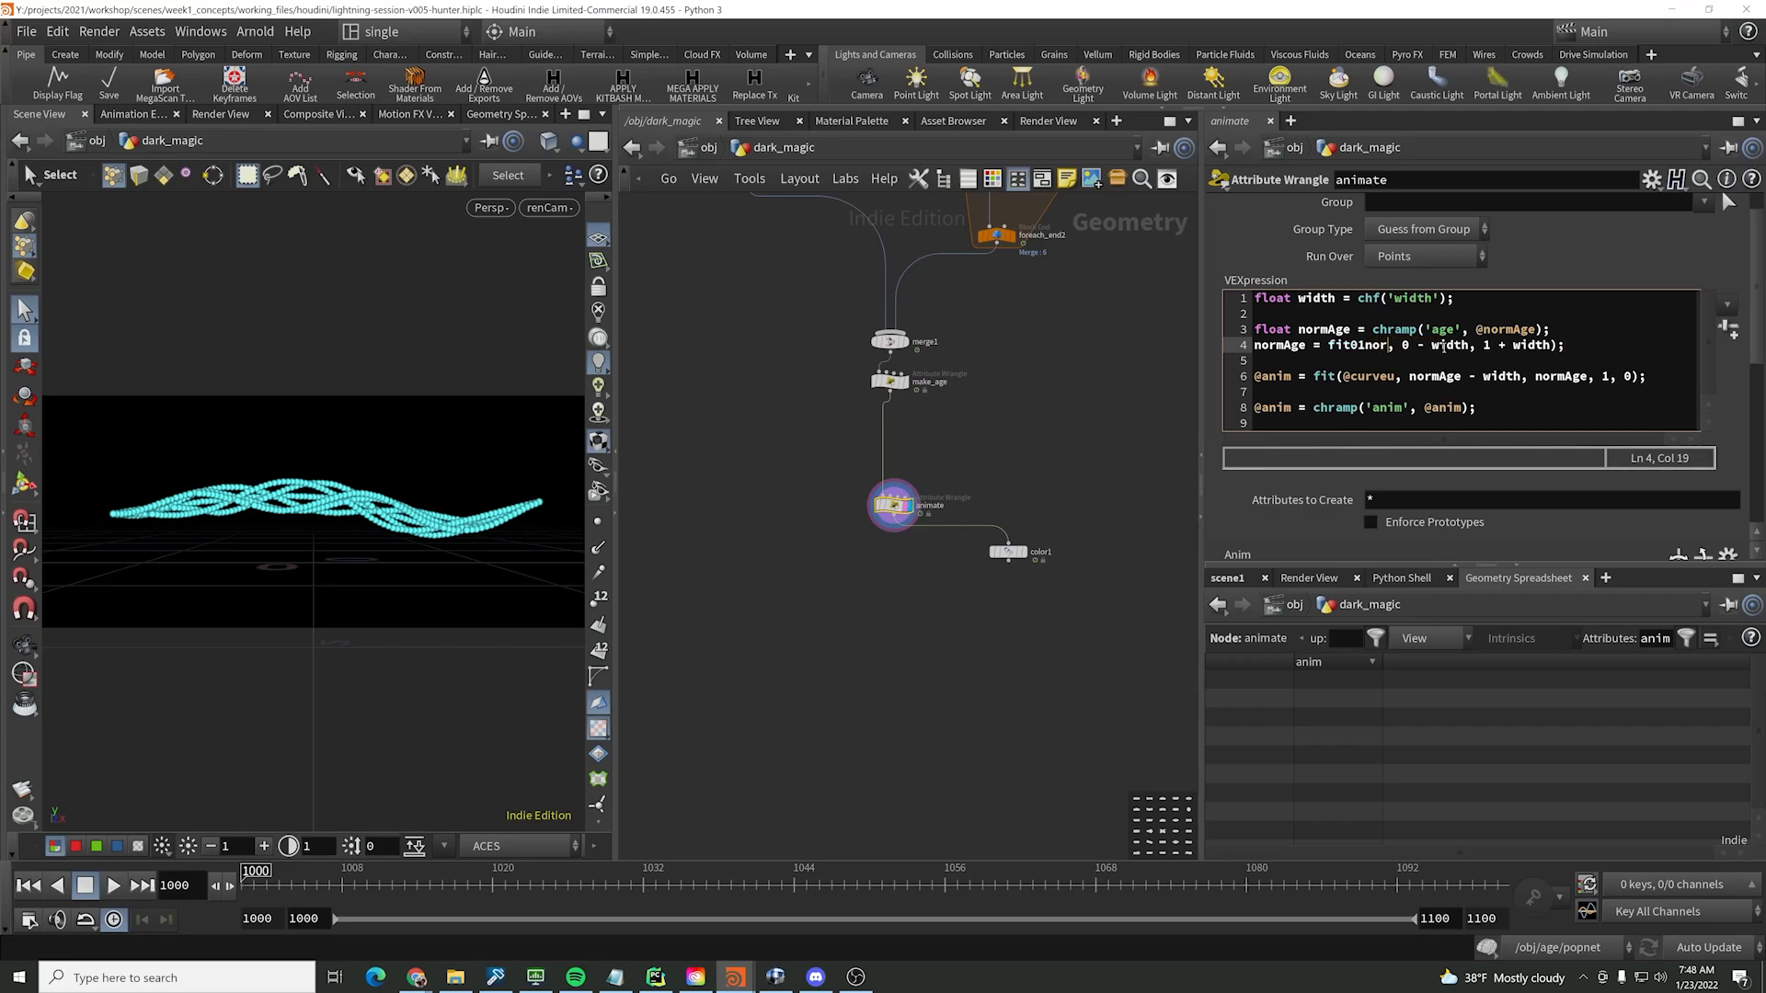
type("(normAg")
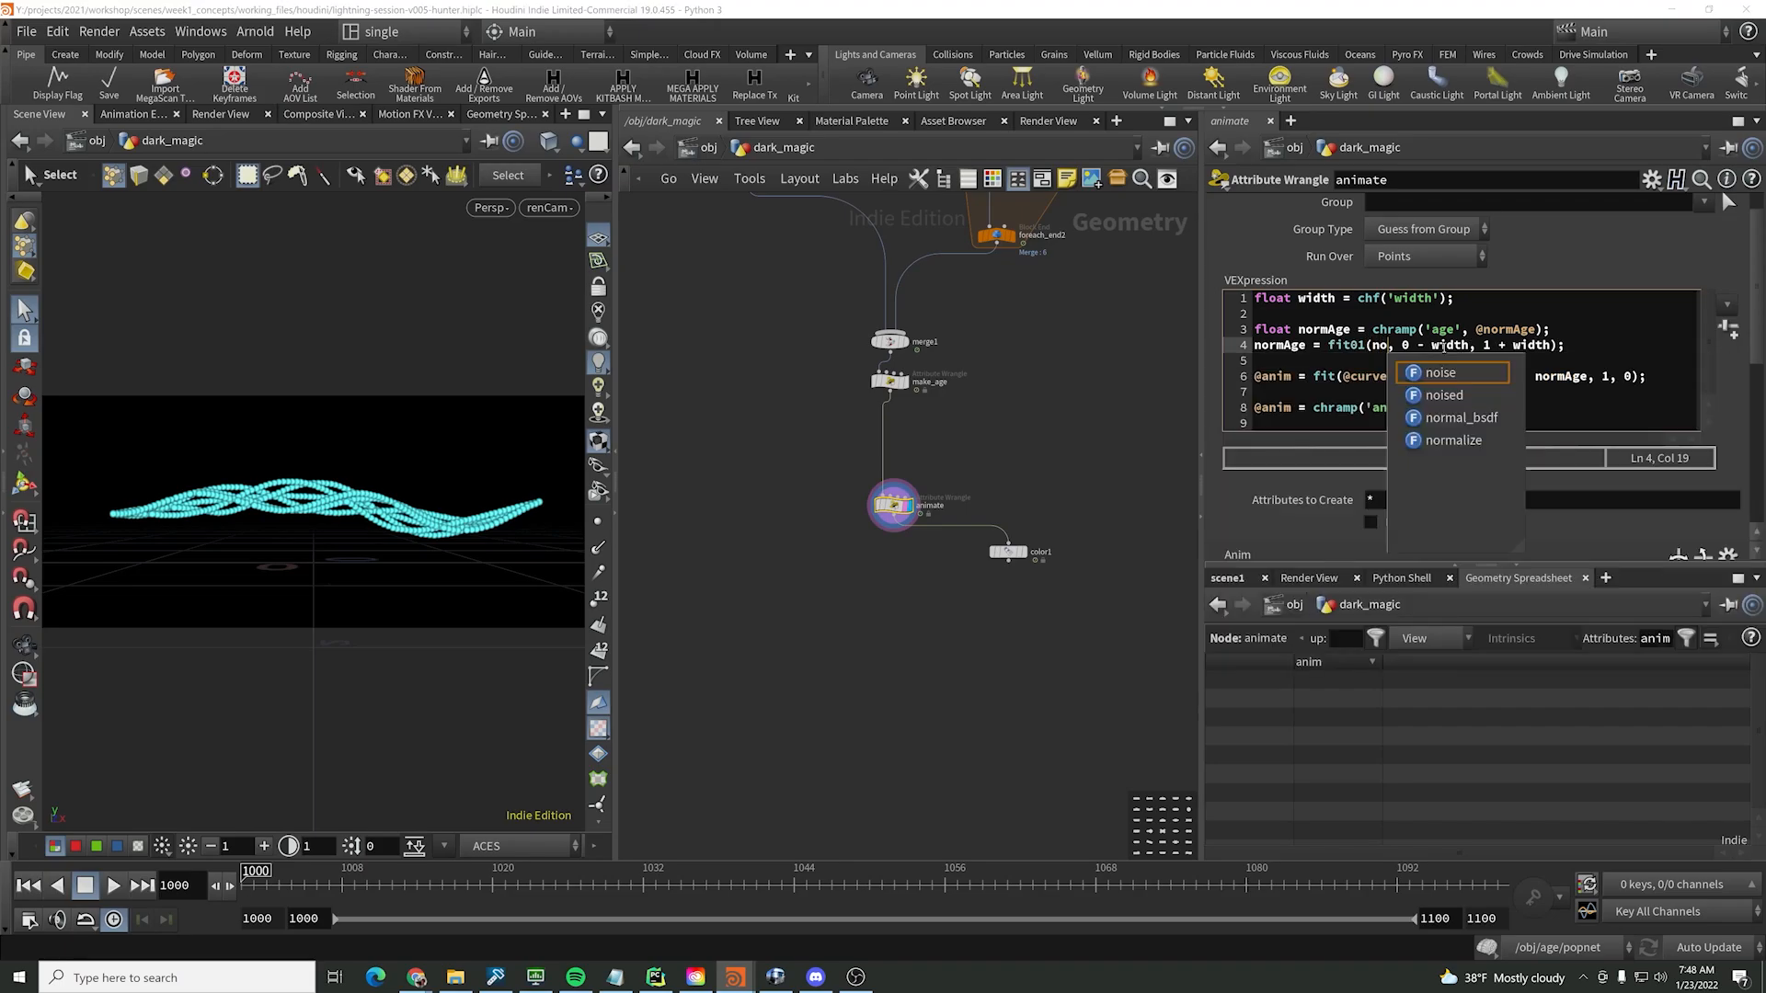
type("e")
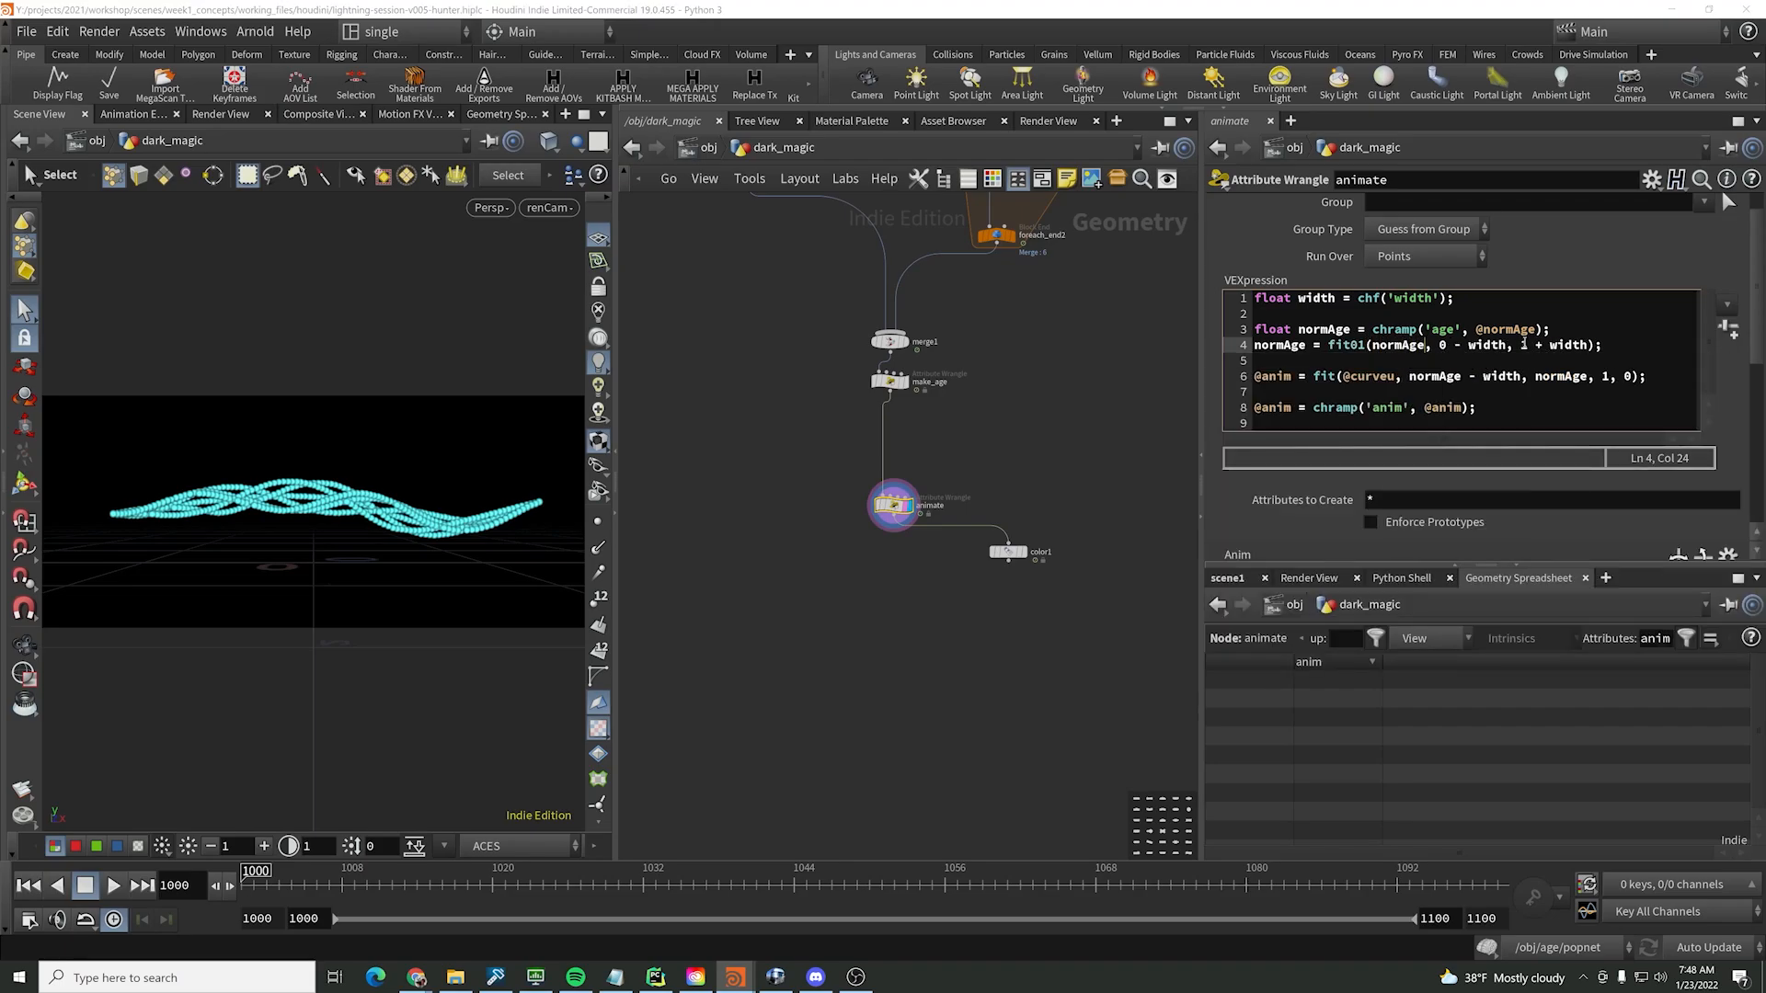
left_click_drag(1476, 330, 1527, 331)
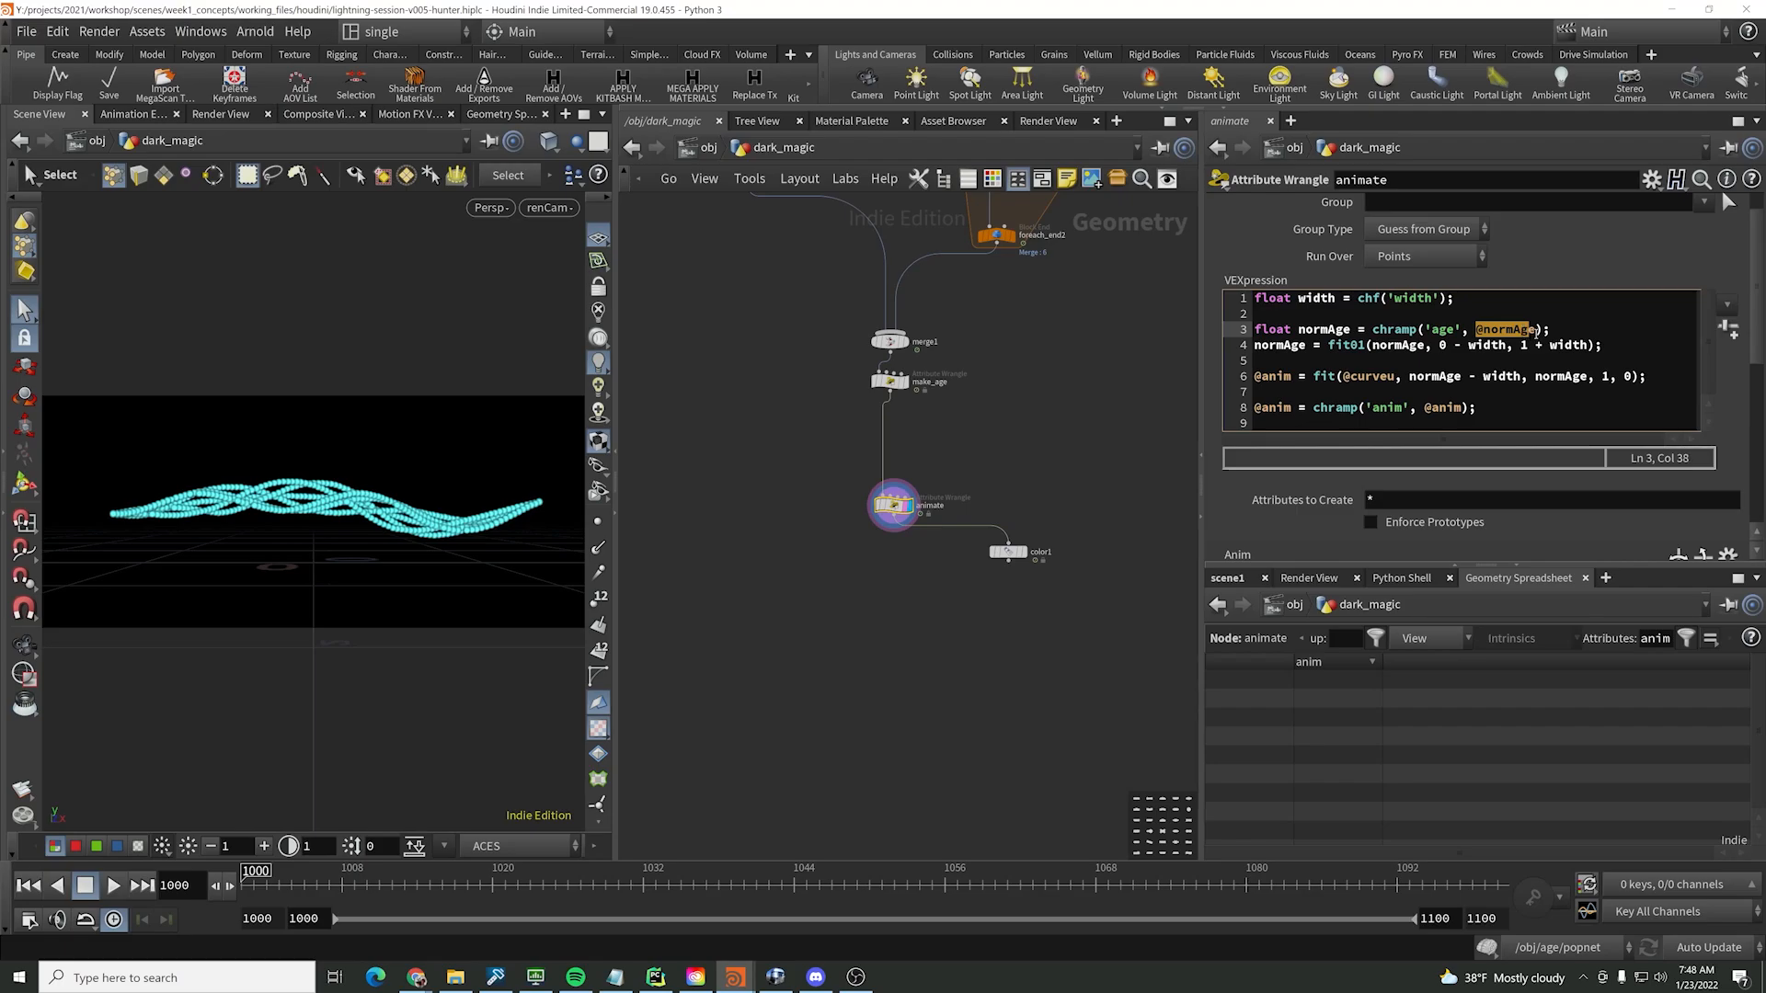
type("@")
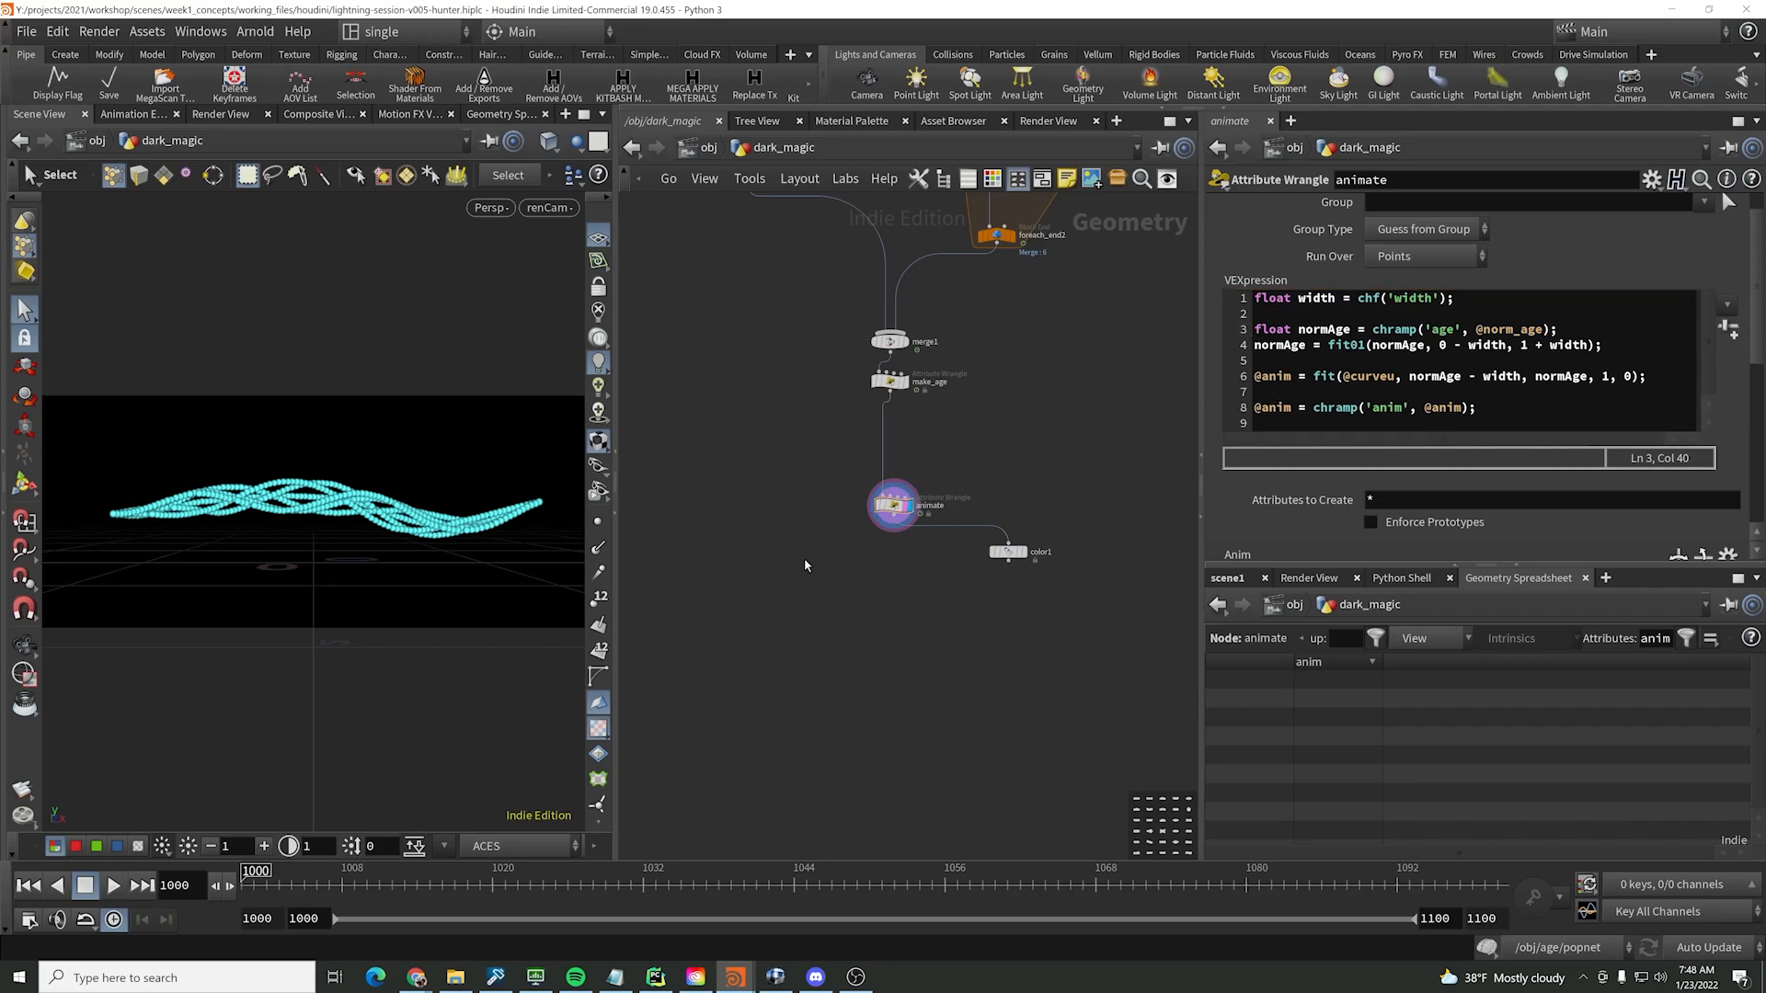
- Display the Color node and switch the viewport selection from points to primitives
left_click(1010, 552)
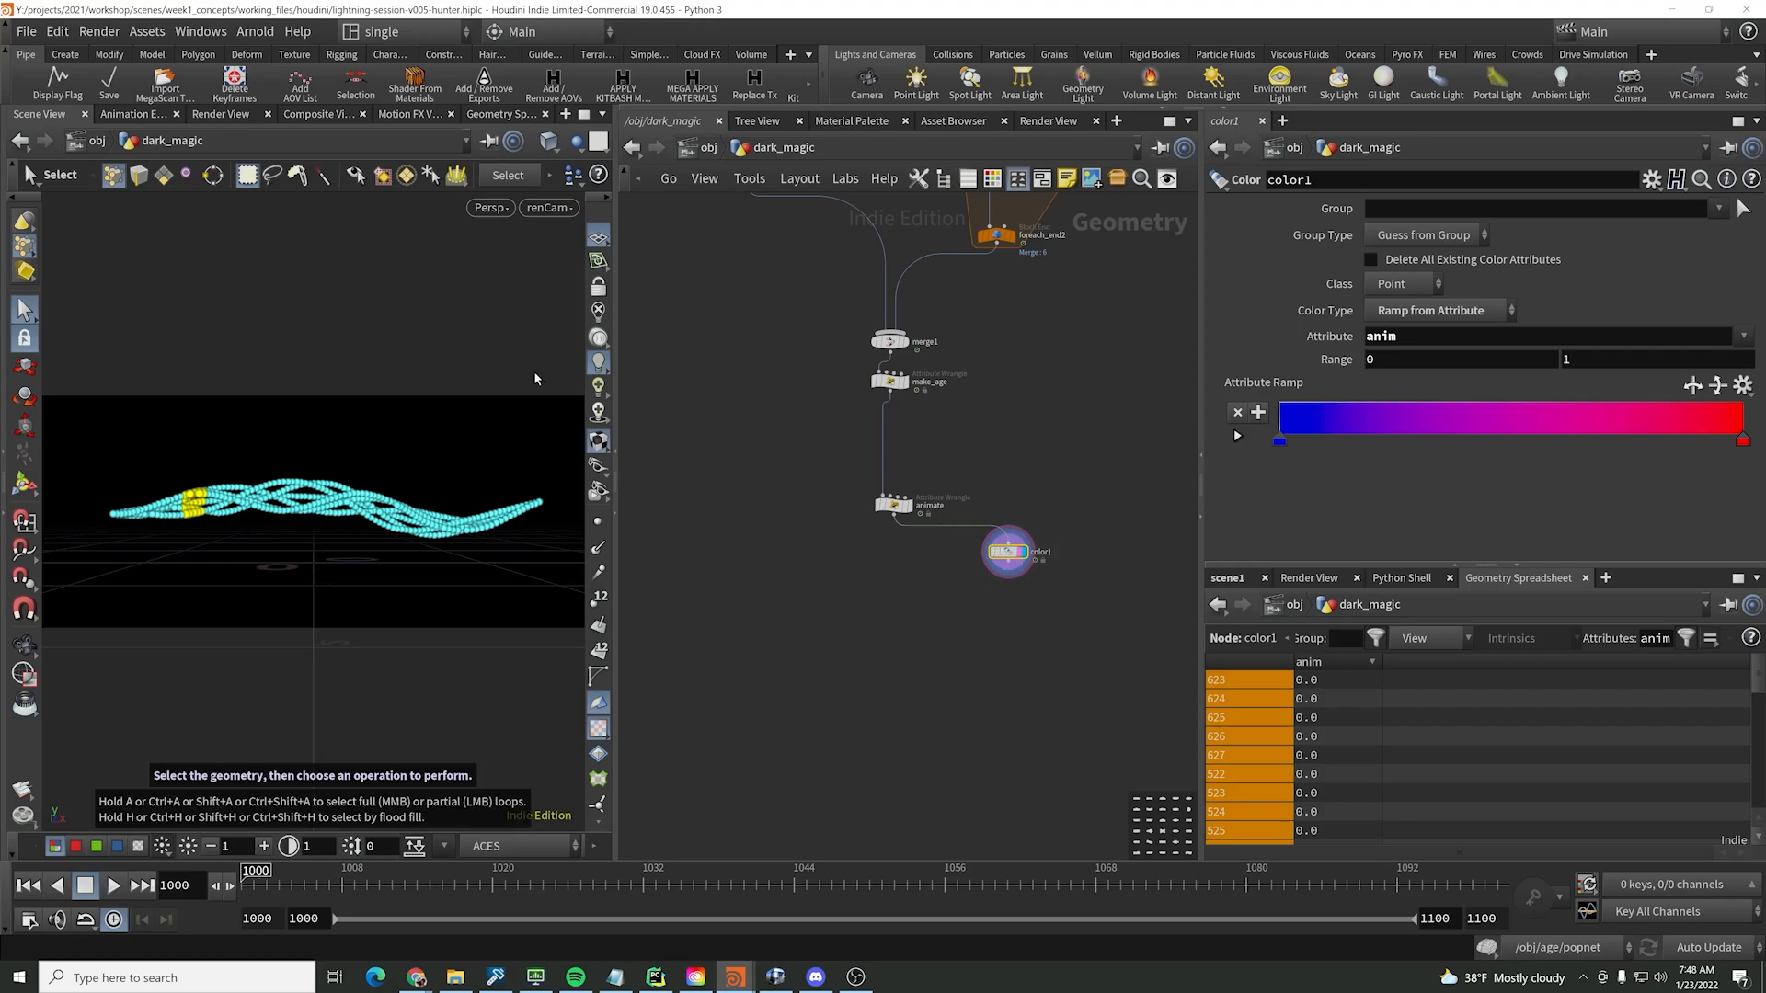
left_click(163, 175)
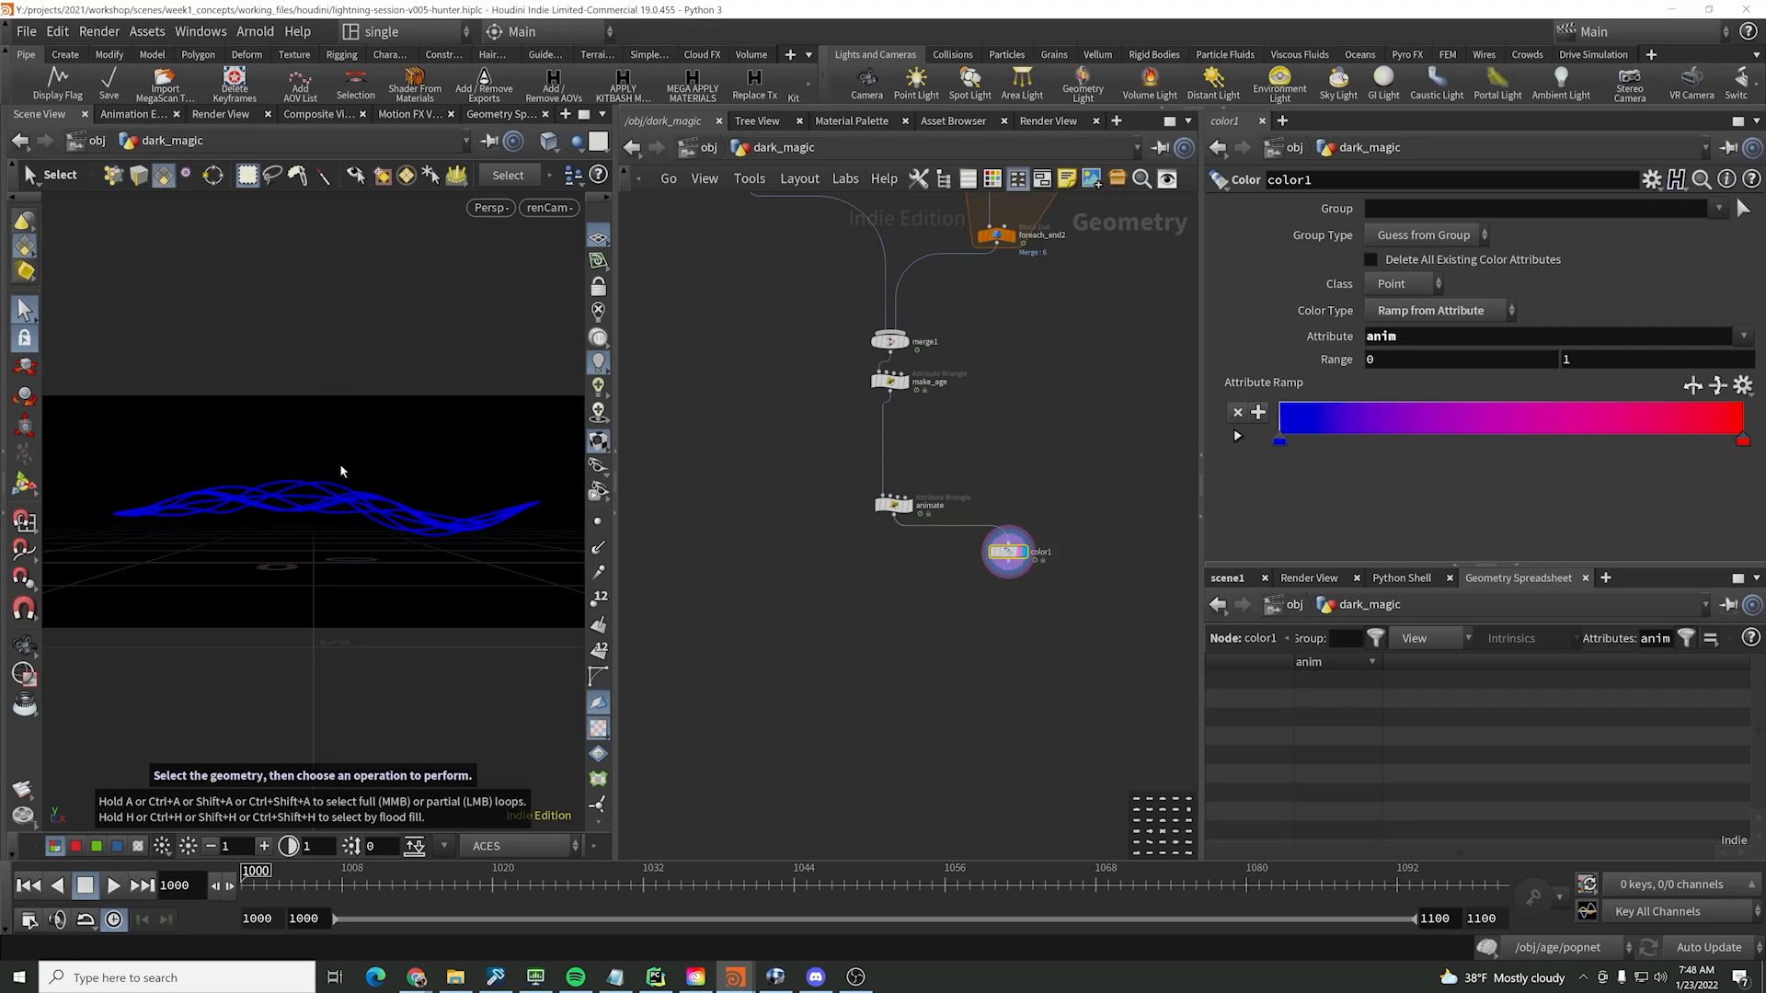
- Scrub and play the animation to check the strand coloring, stopping at frame 1082
mouse_move(299, 891)
left_mouse_down()
mouse_move(699, 897)
mouse_move(304, 887)
left_mouse_up()
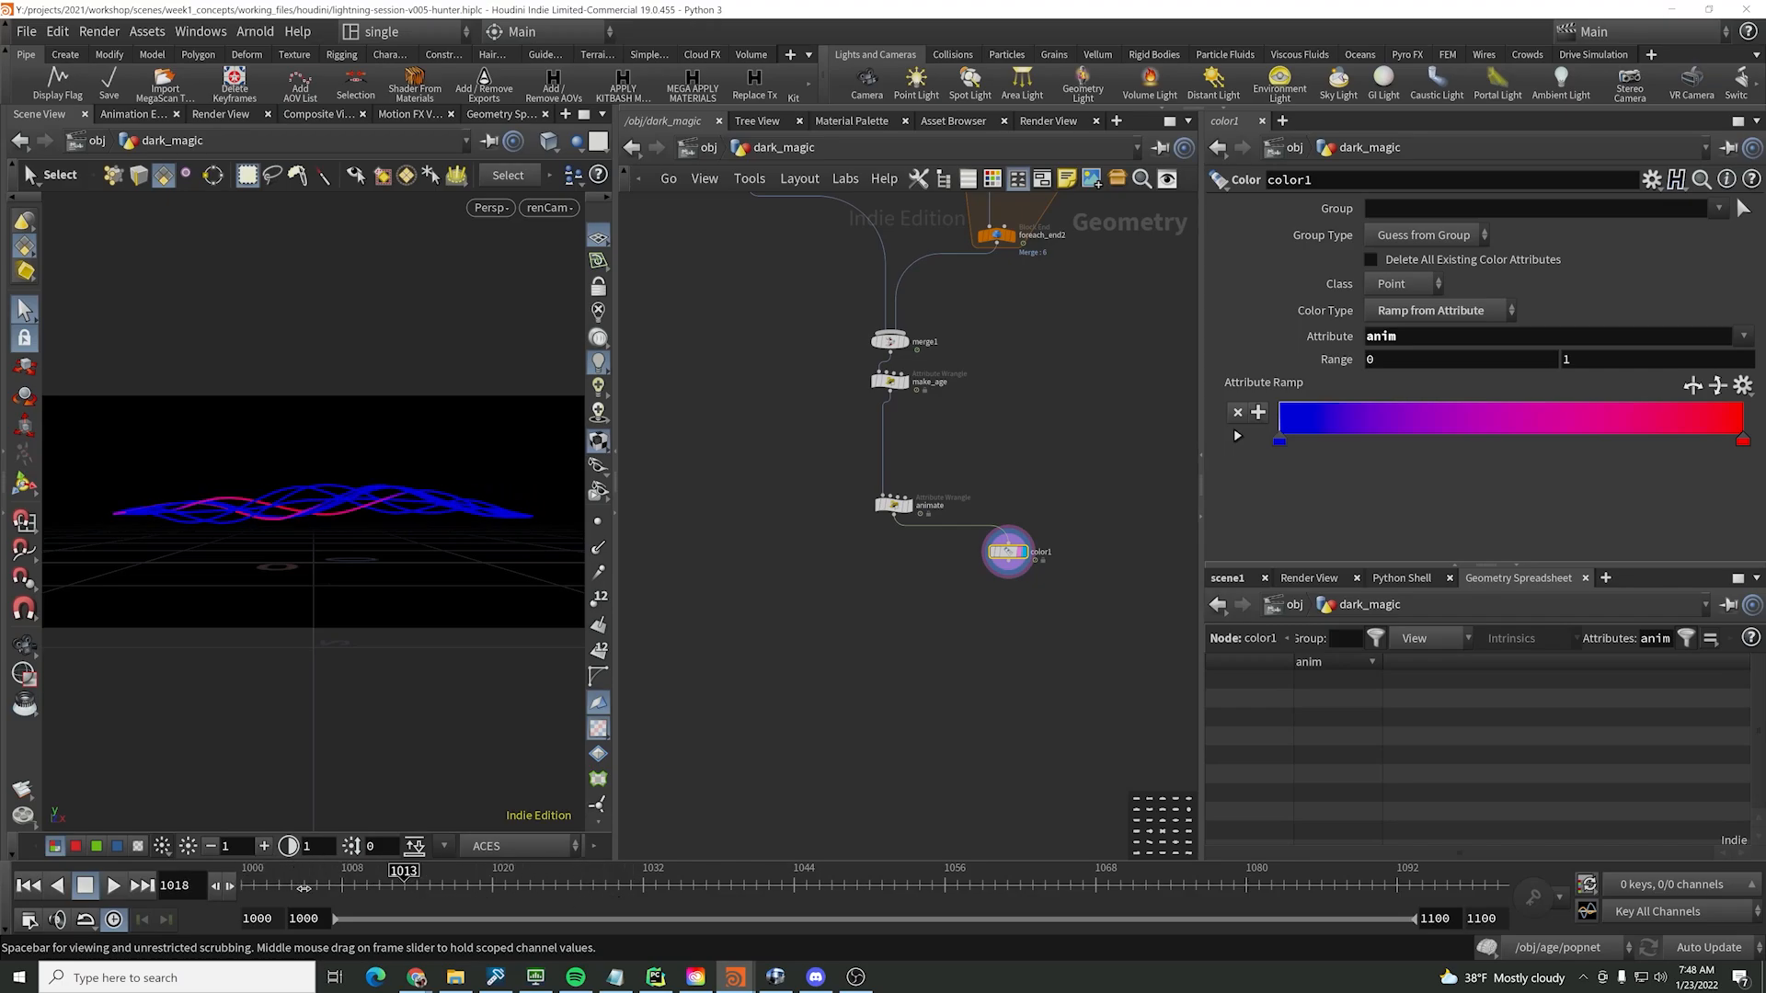
left_click(114, 884)
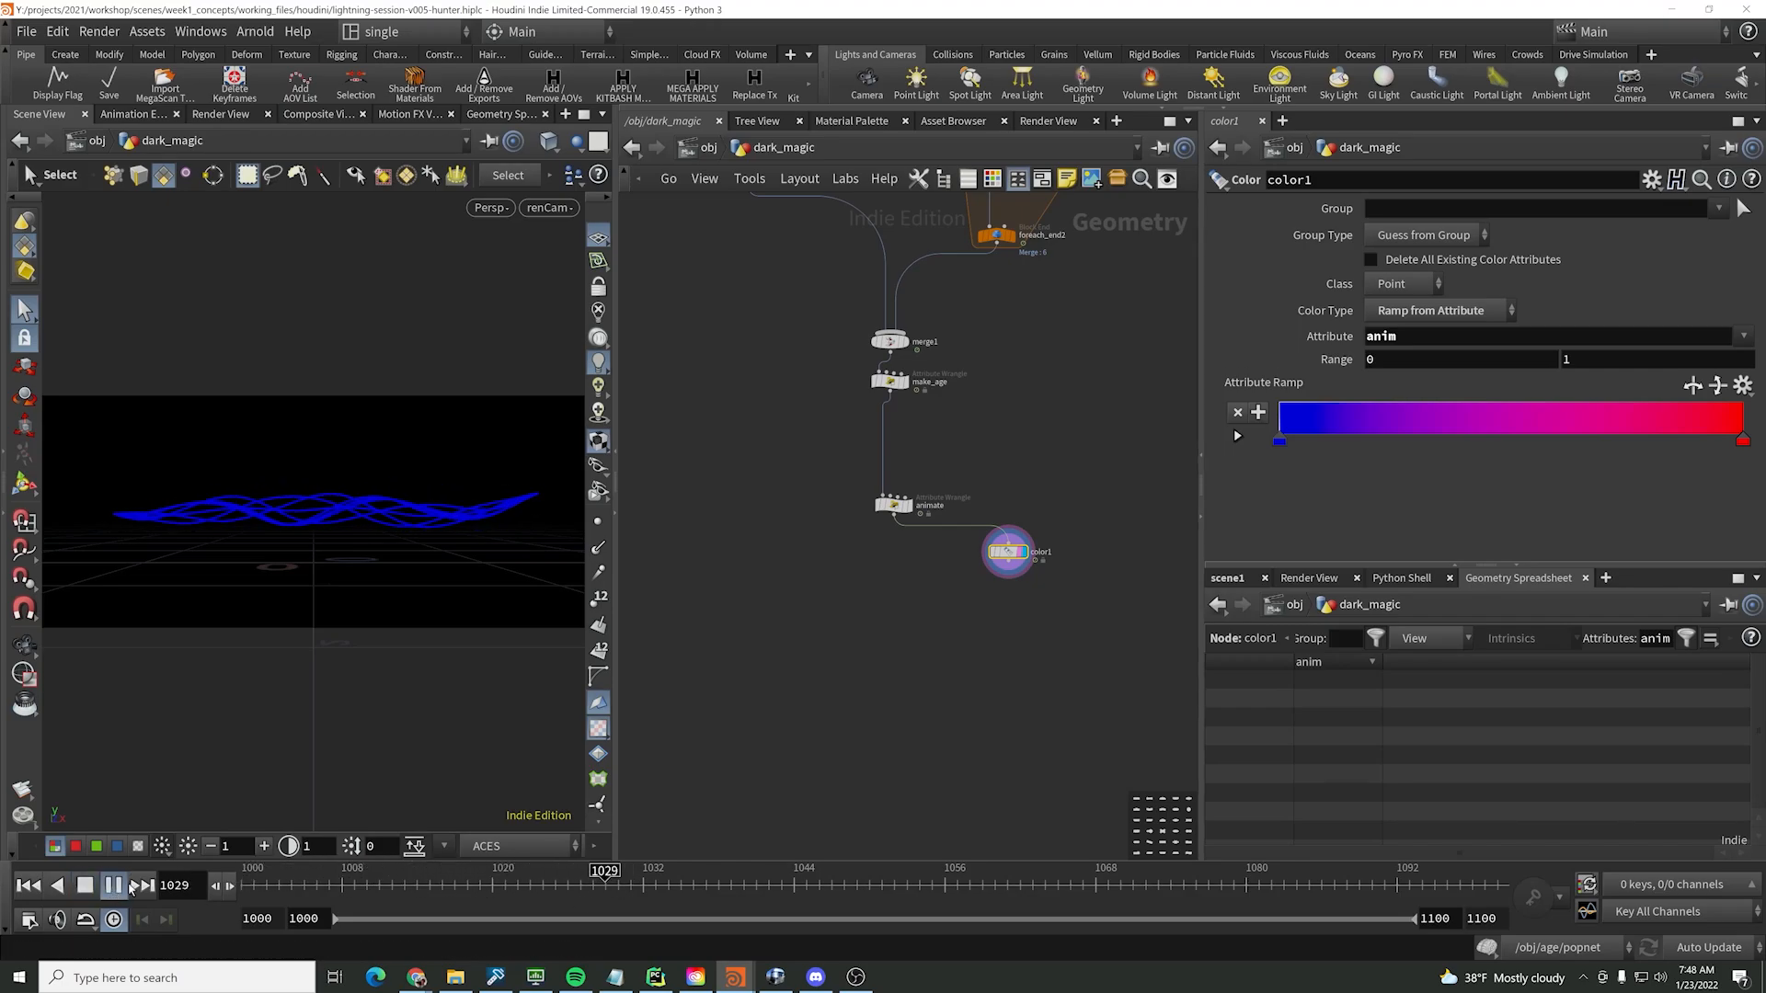
left_click(84, 885)
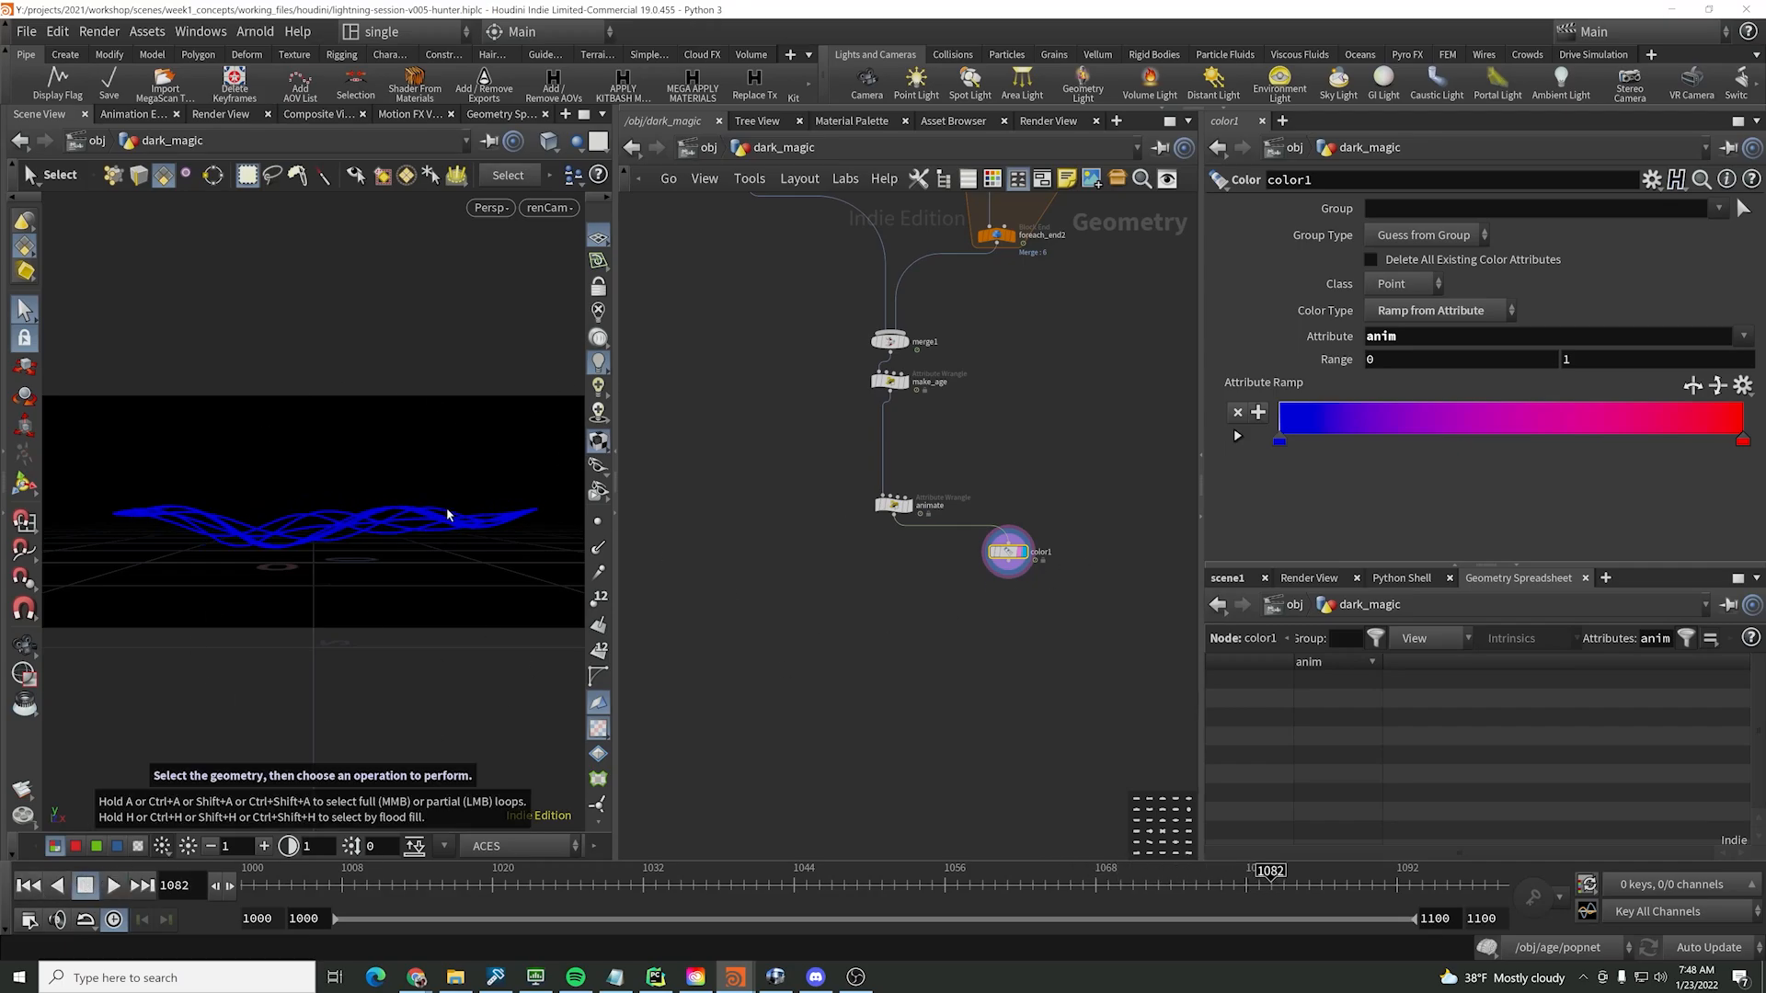
- Set the iteration count of the foreach_end2 block to 20
scroll(1047, 267, "down", 2)
middle_click_drag(1039, 285, 1017, 459)
scroll(992, 374, "up", 3)
left_click_drag(1014, 376, 917, 438)
left_click(984, 357)
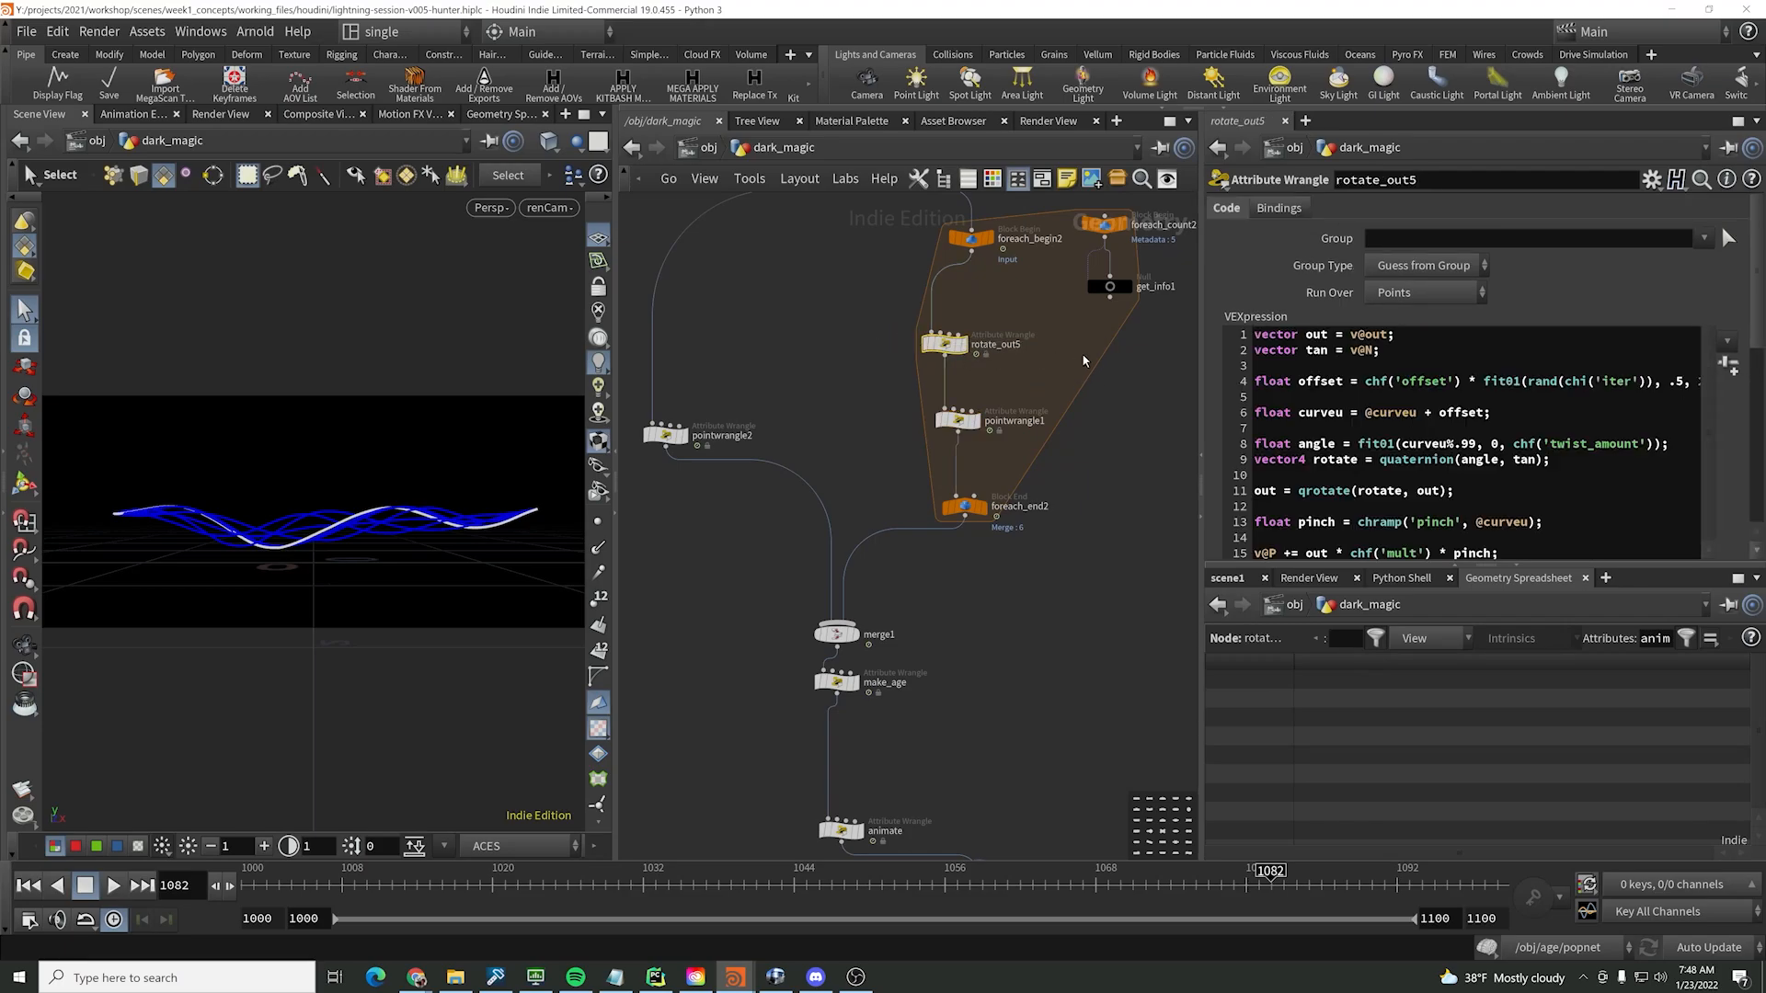
left_click(1019, 526)
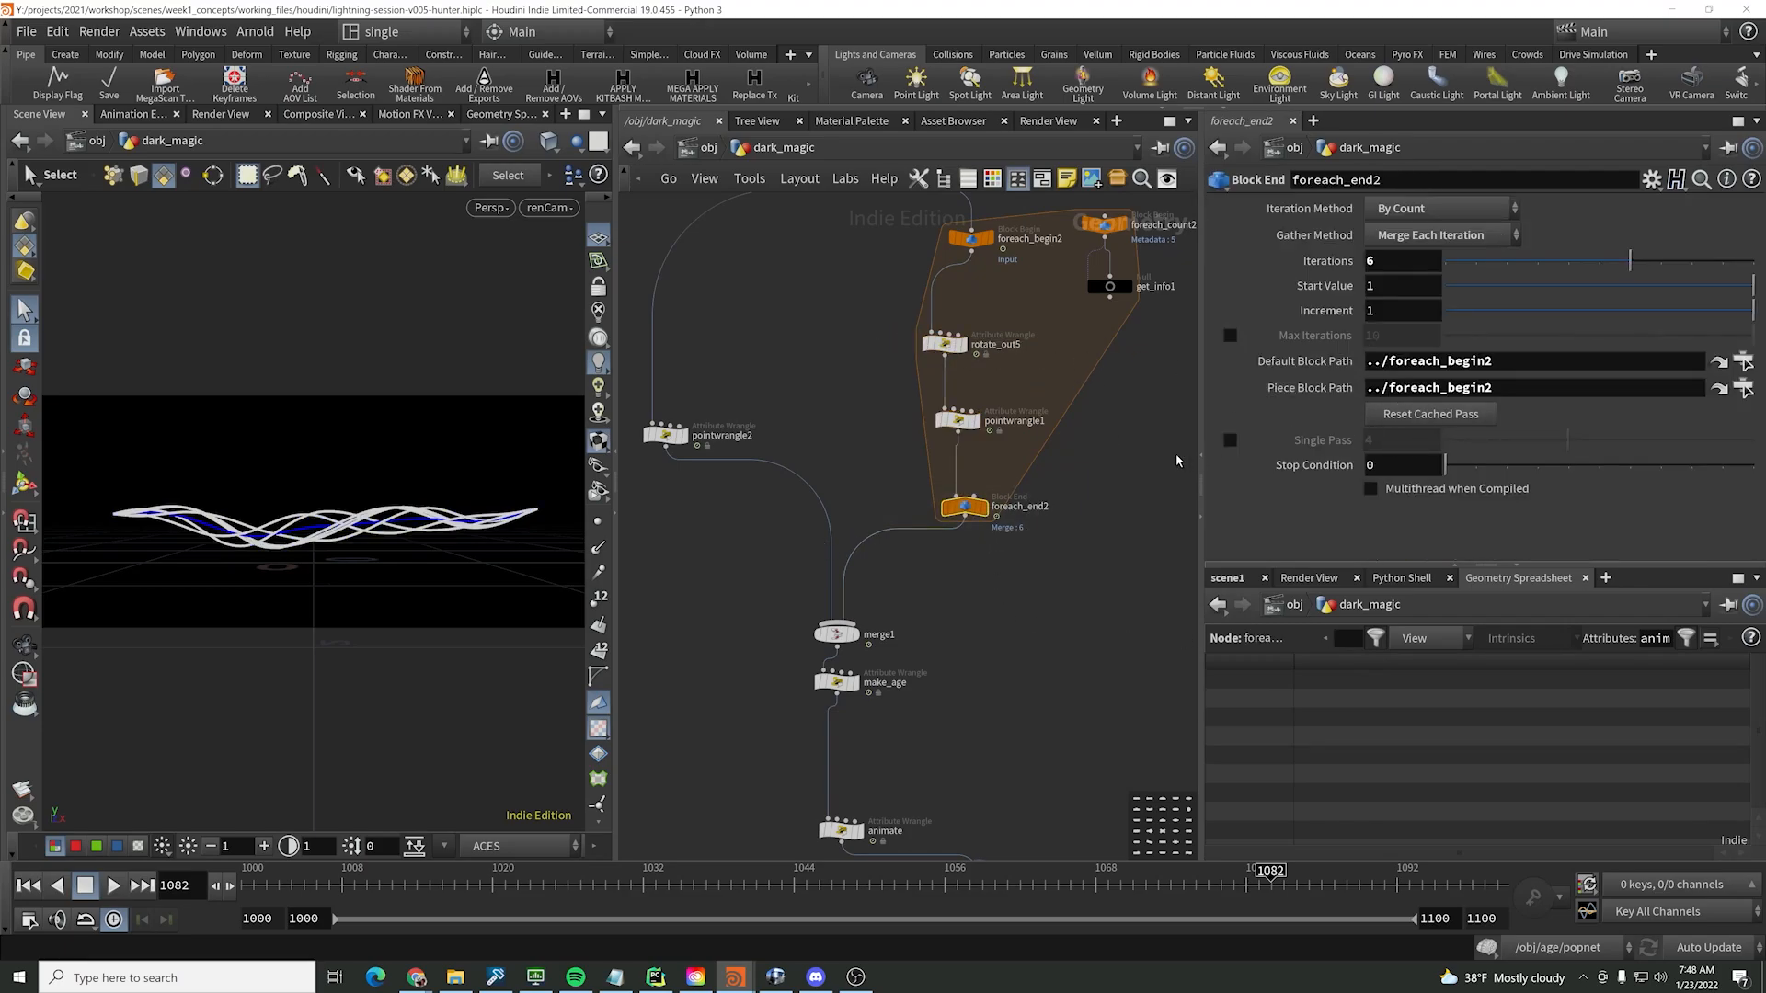
left_click(1409, 259)
type("20")
key("Return")
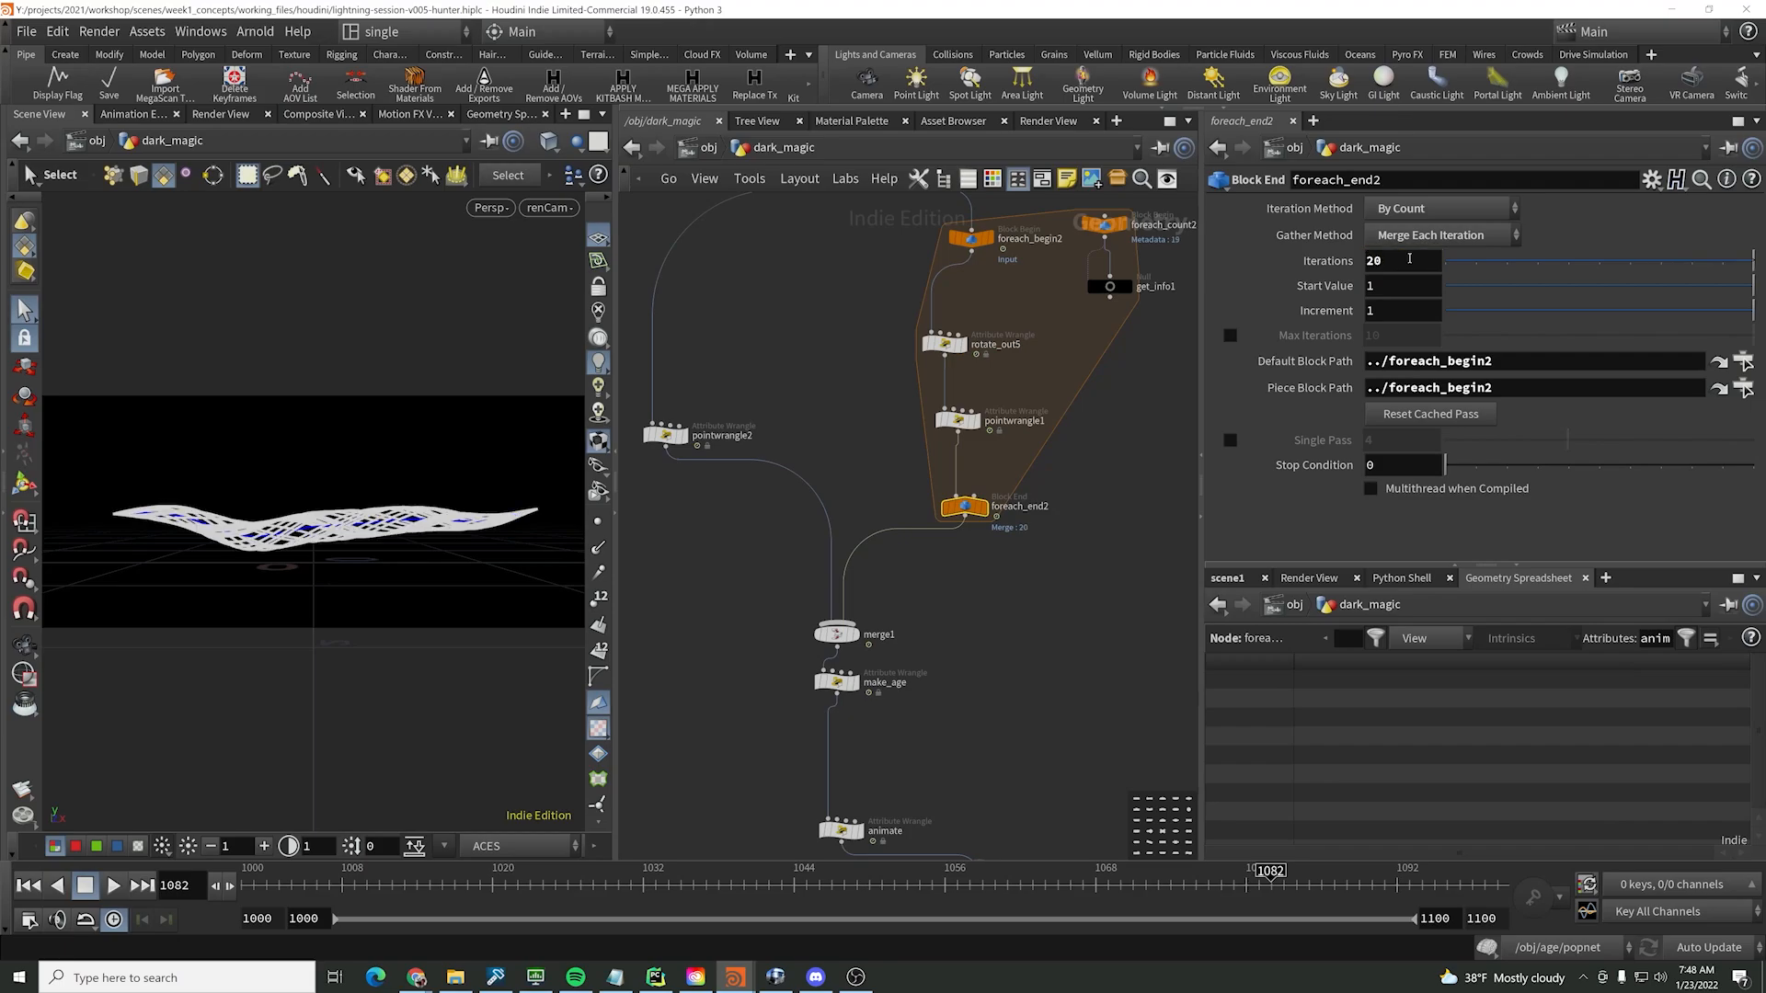
- In the rotate_out5 wrangle, start appending + fit01(rand( after pinch in the v@P line
left_click(959, 420)
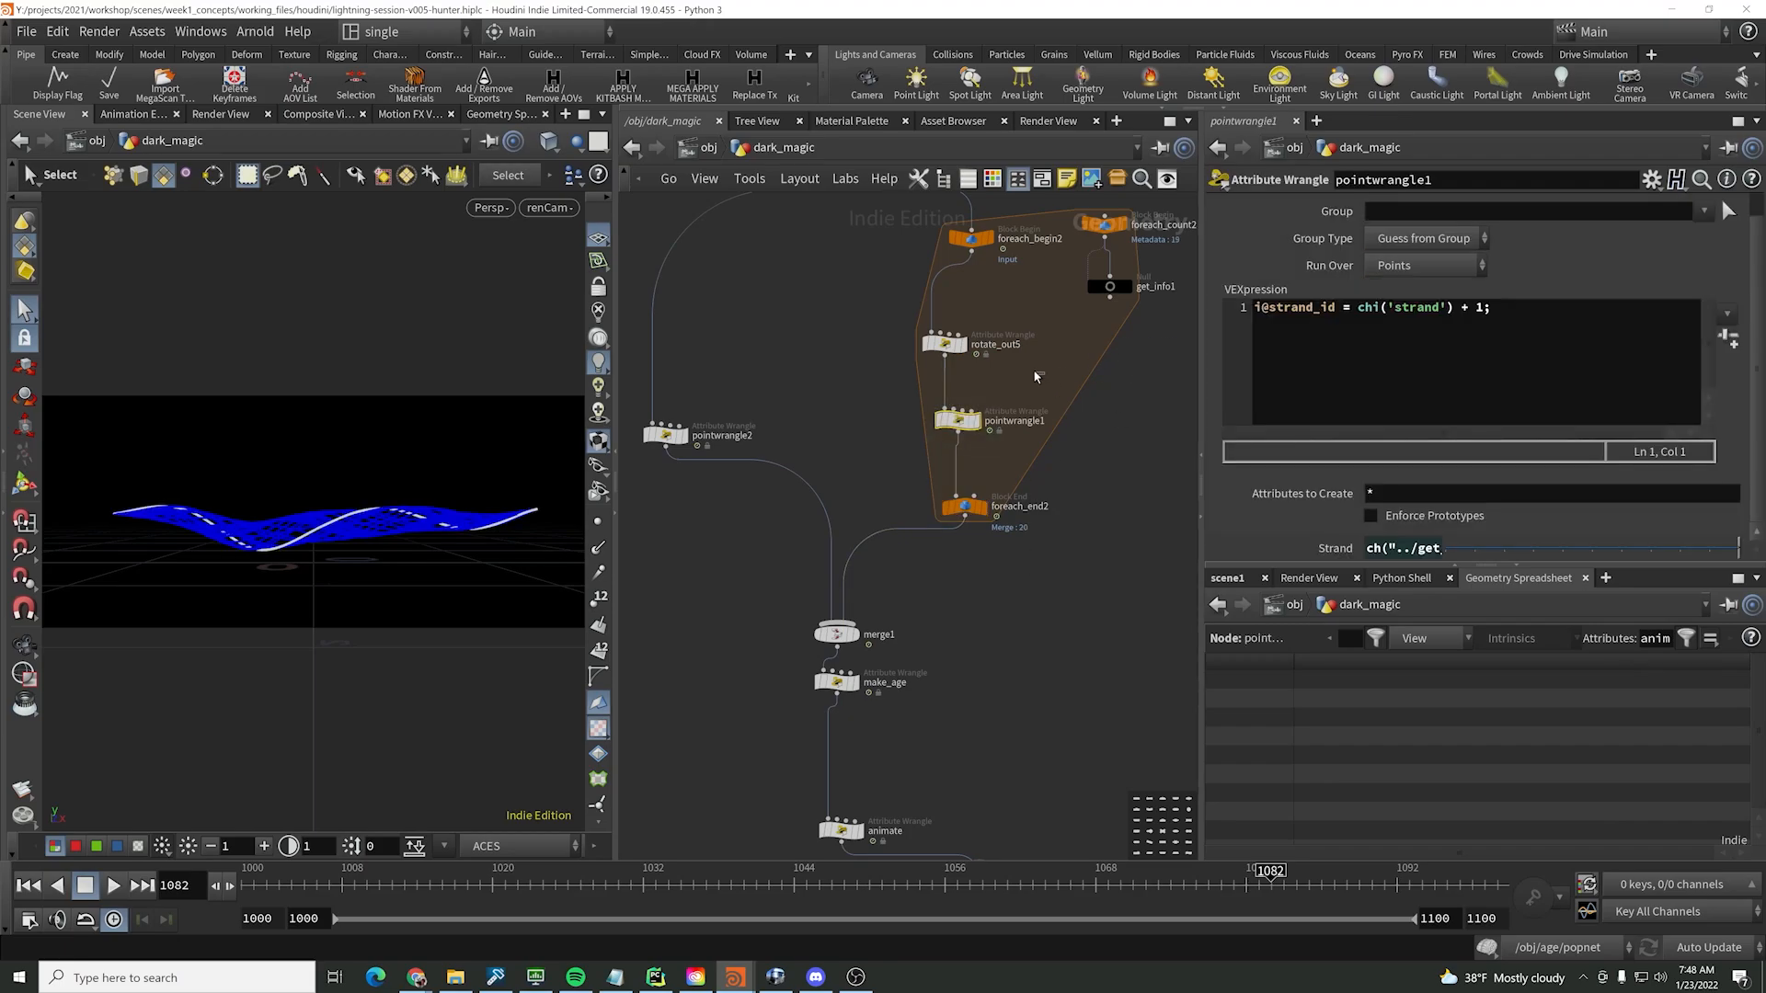
left_click(944, 344)
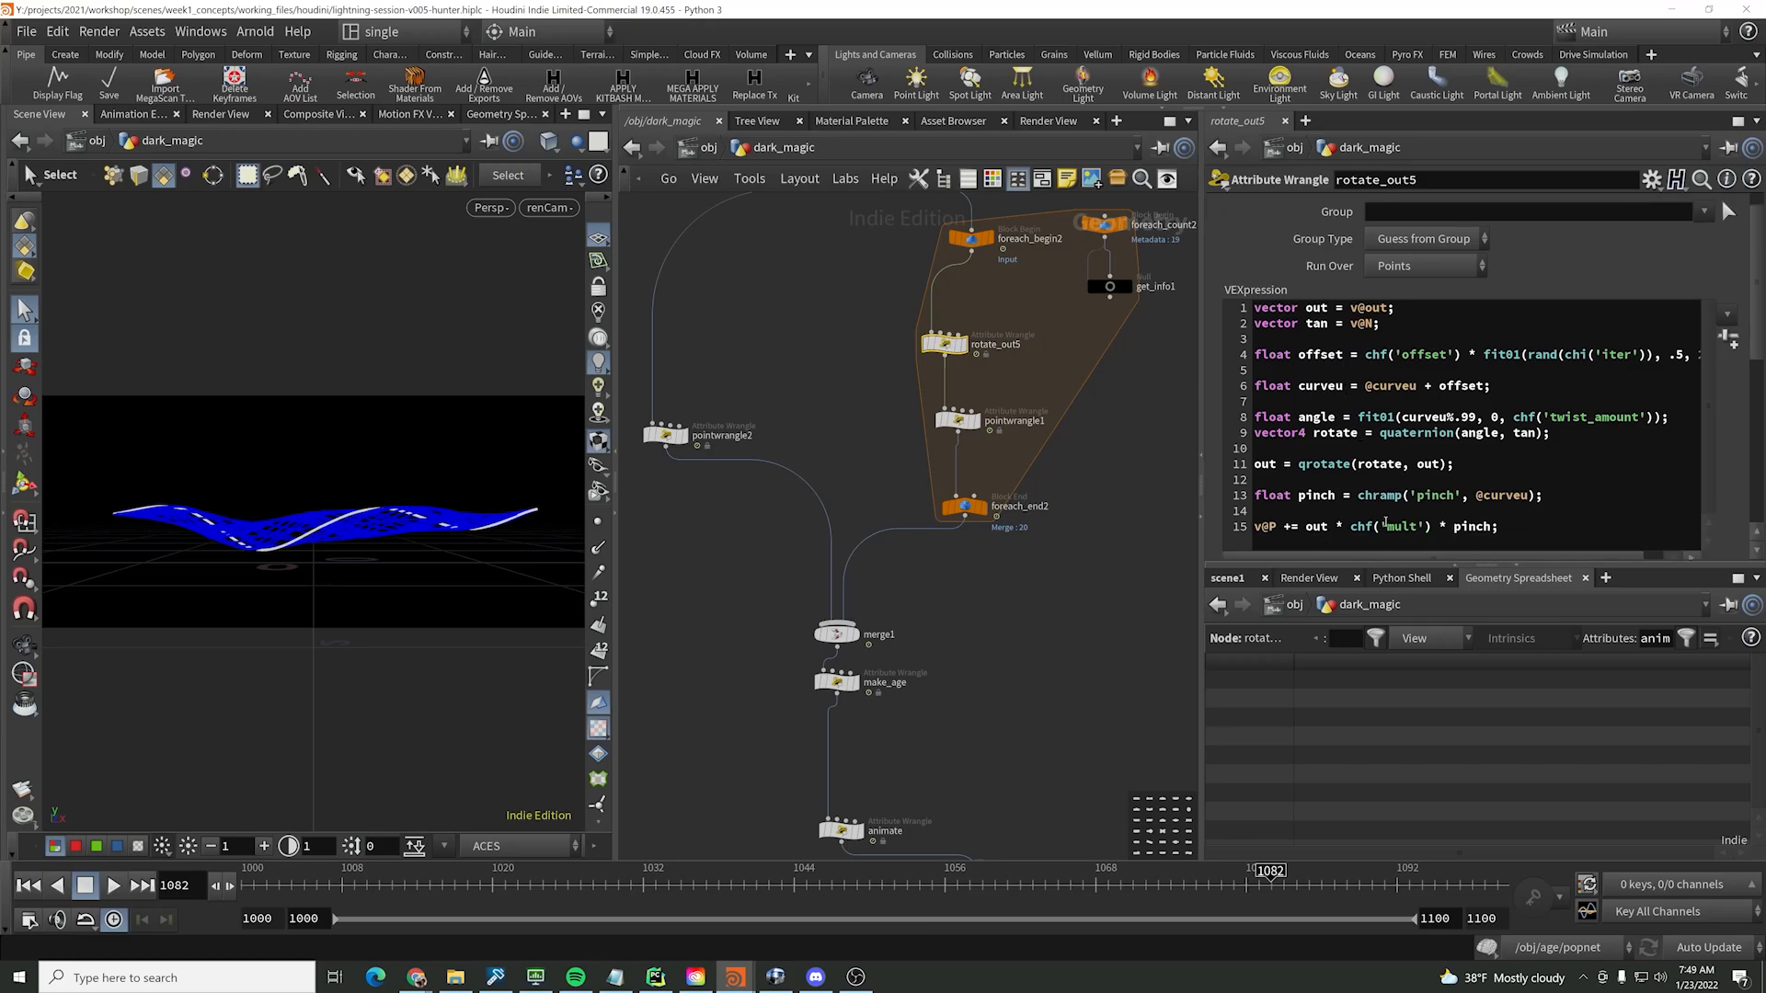
left_click(1502, 536)
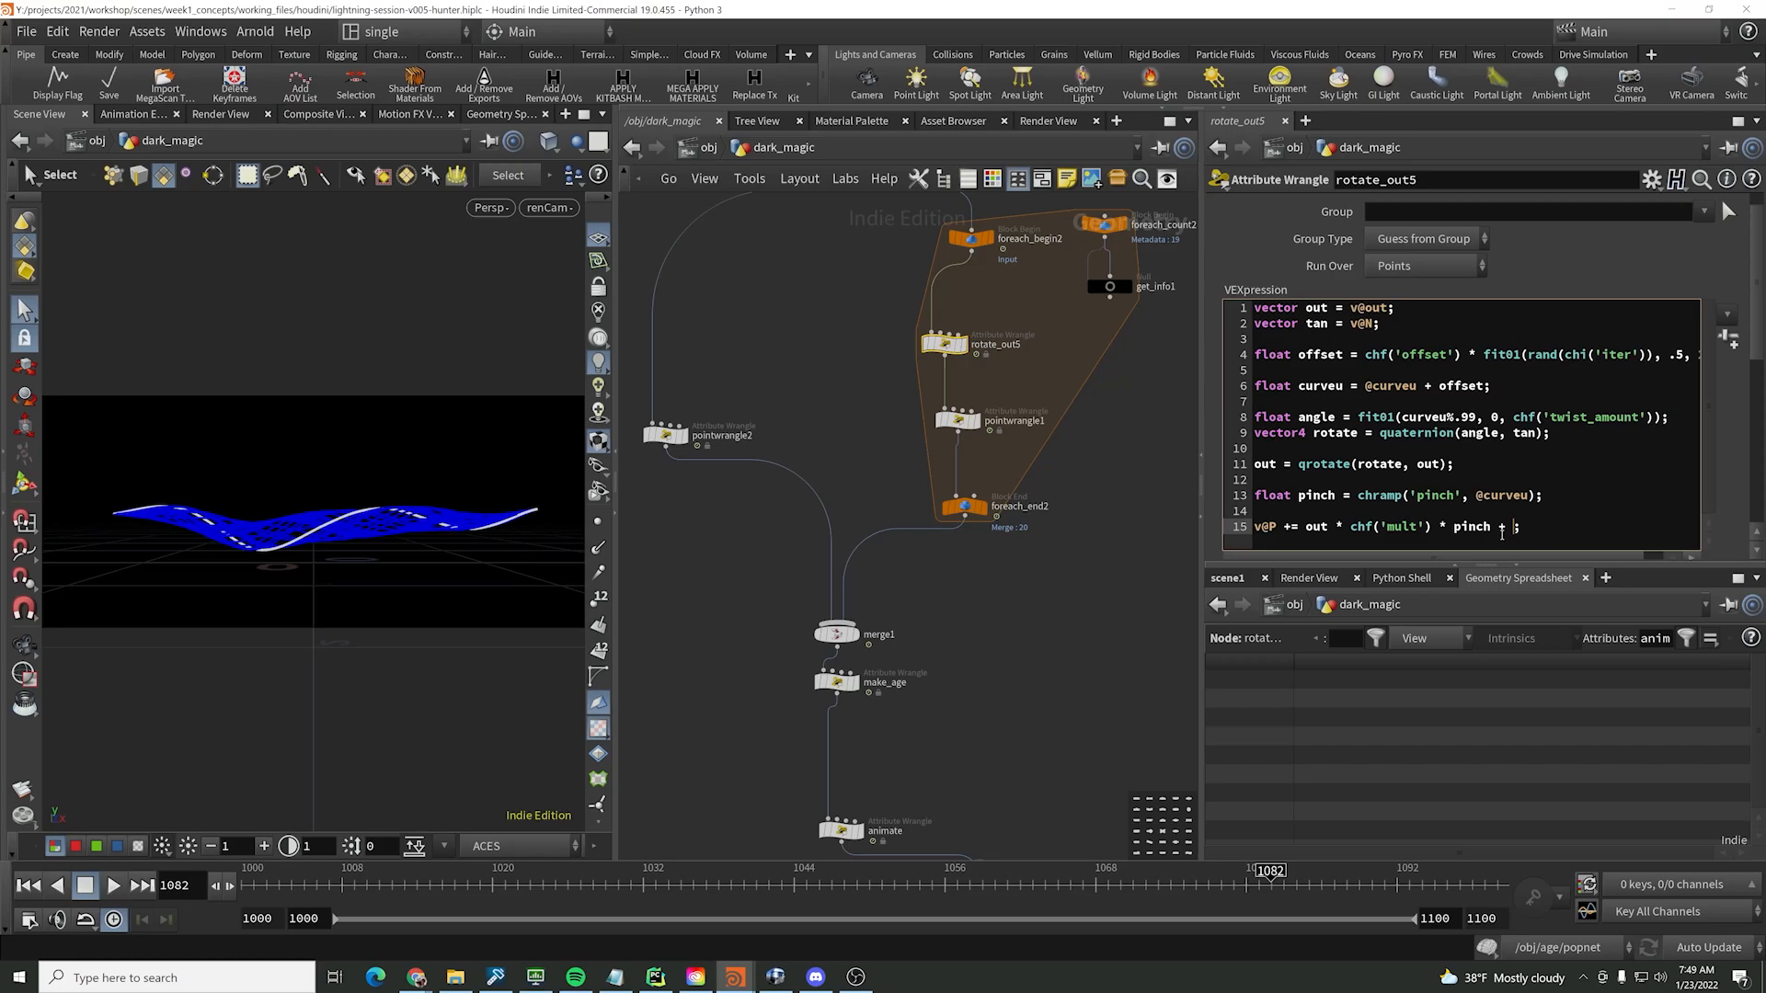
type("+ rand(")
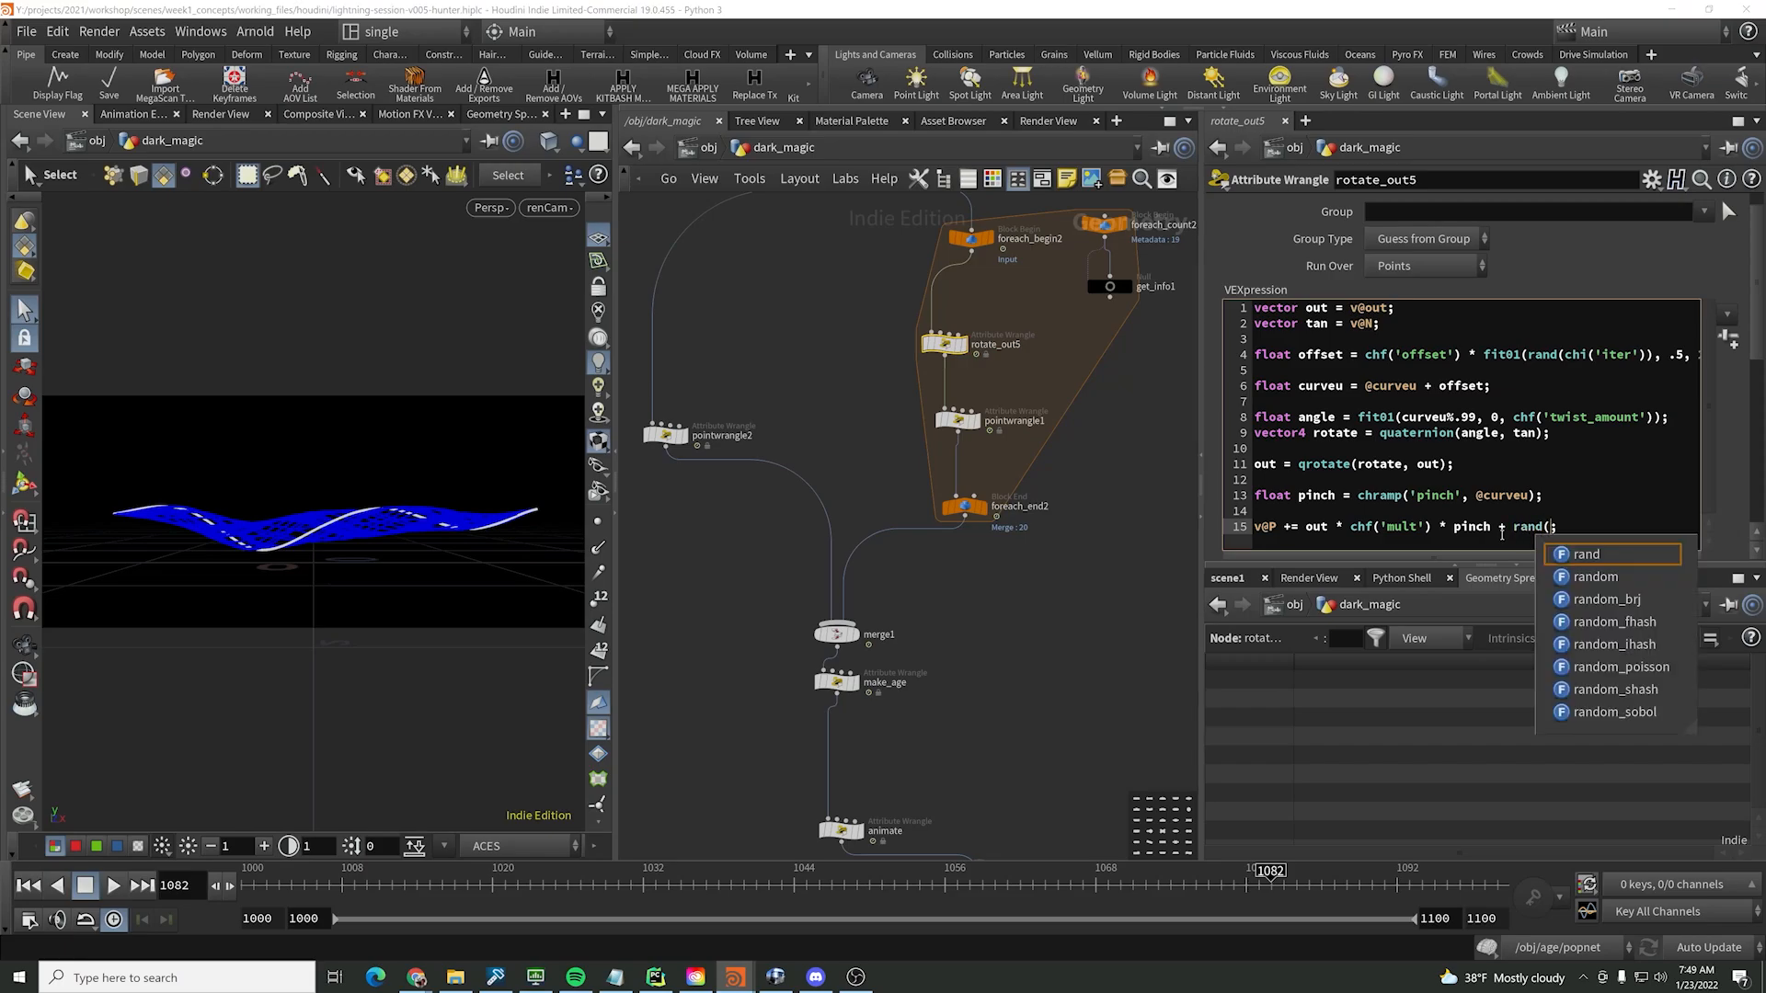
key("BackSpace")
key("BackSpace")
key("BackSpace")
key("BackSpace")
type("f")
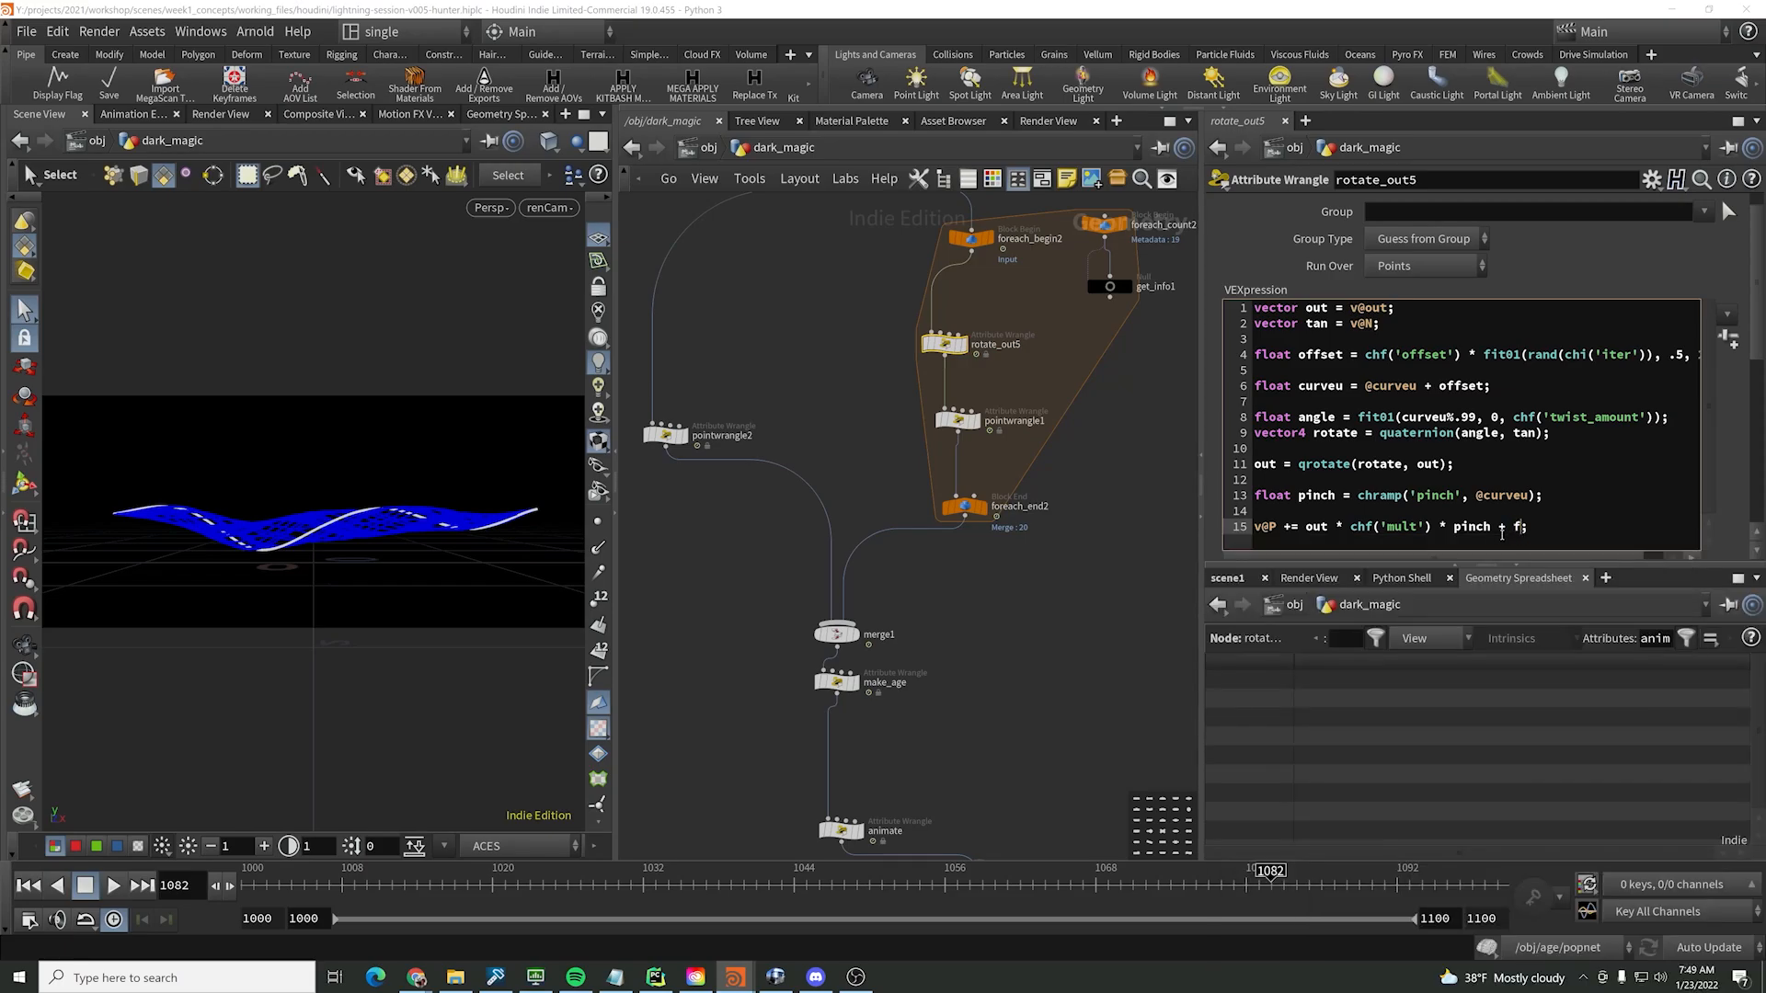
type("it01(rand")
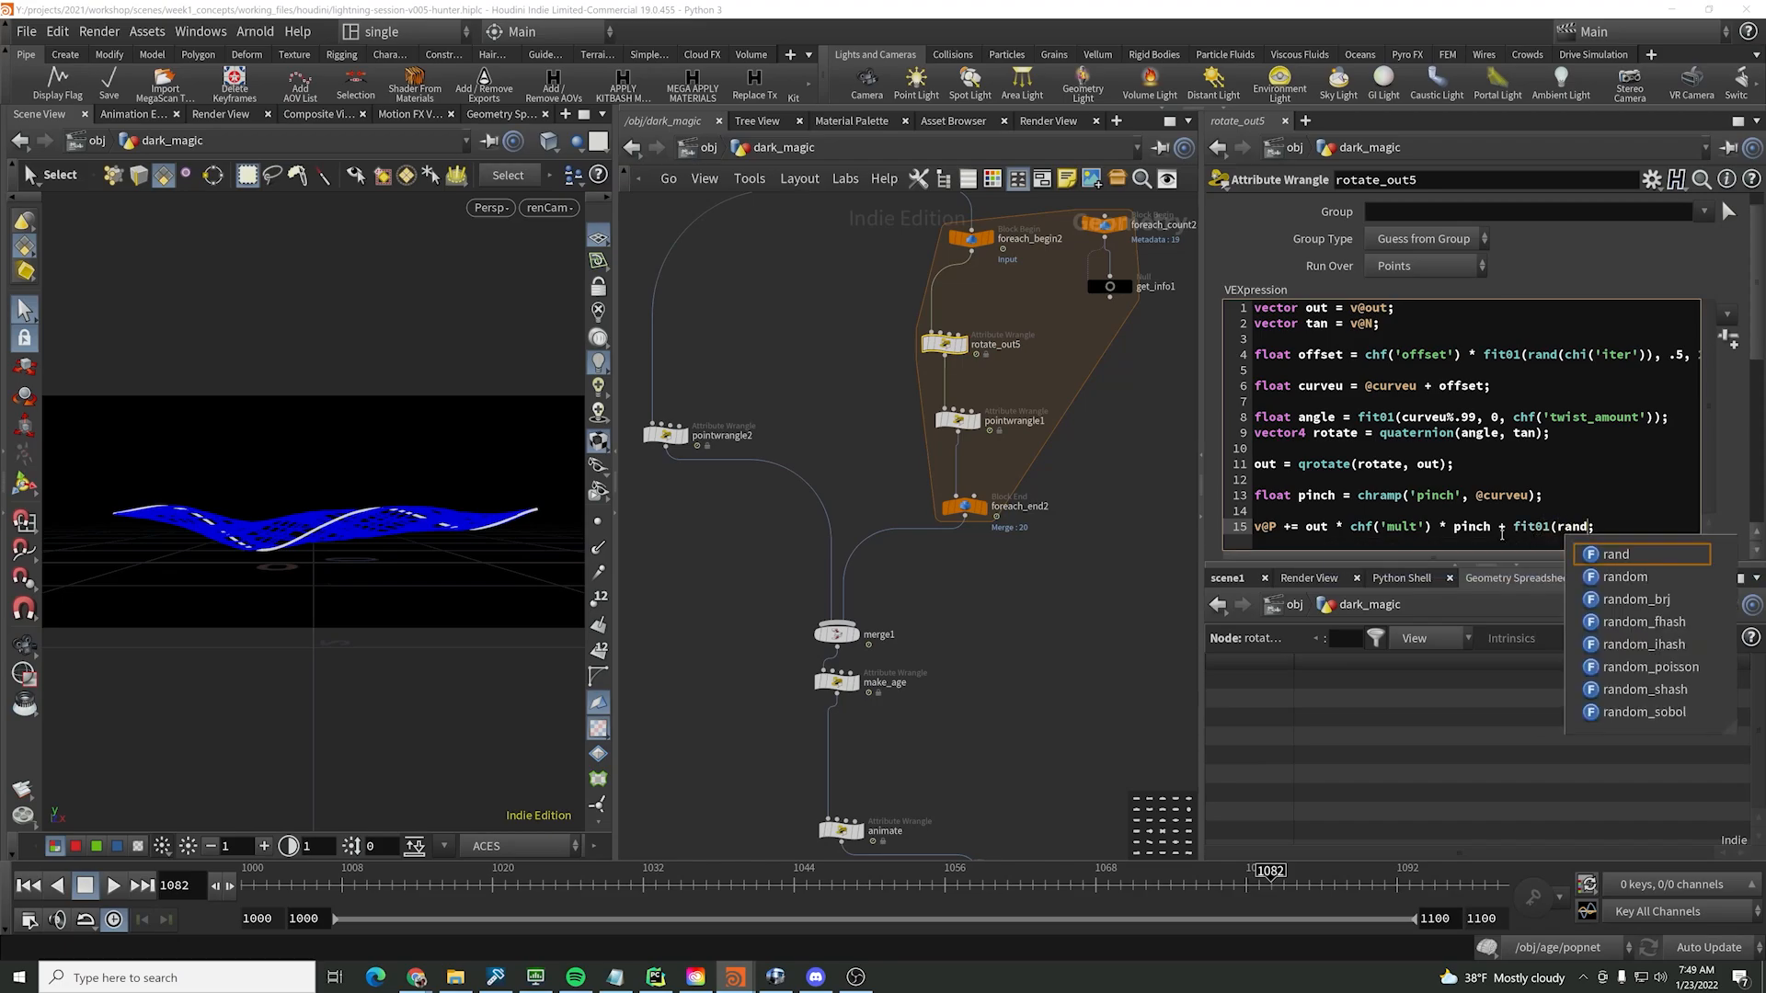
type("(")
type("@")
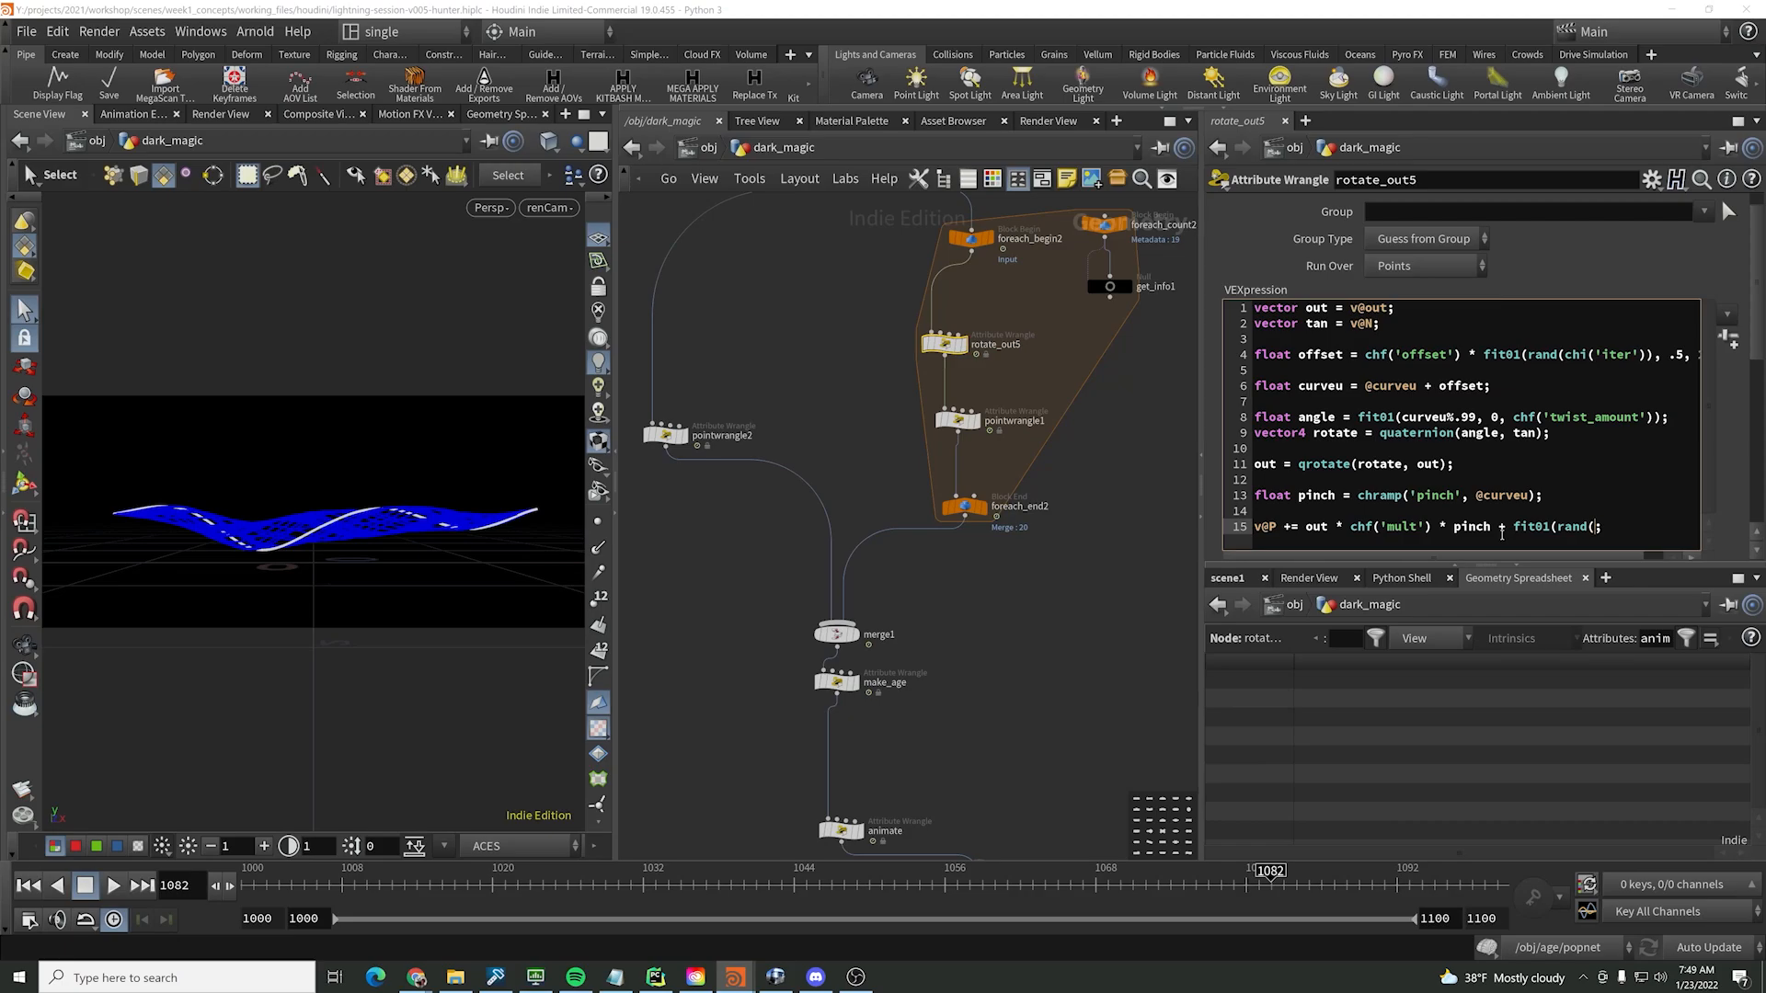
- Complete the appended random term as fit01(rand(chi('iter')+3), .2, 3); reusing the iteration seed from the offset line
left_click_drag(1564, 354, 1649, 357)
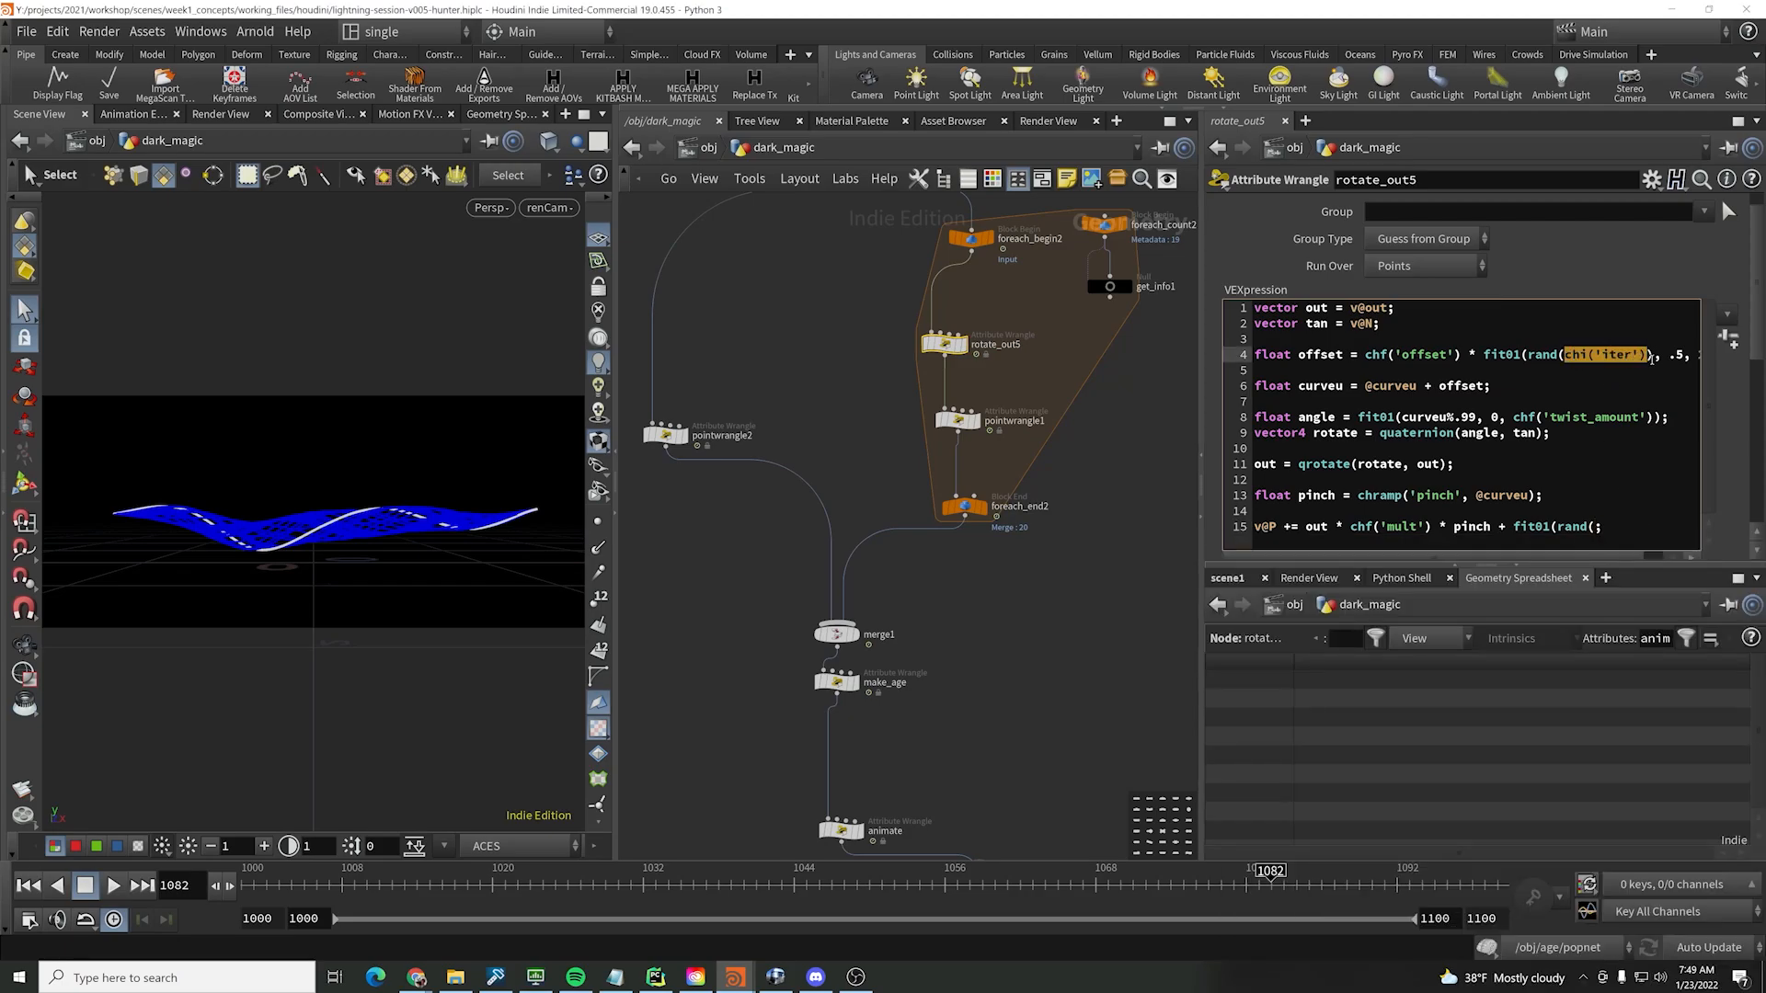
left_click(1597, 527)
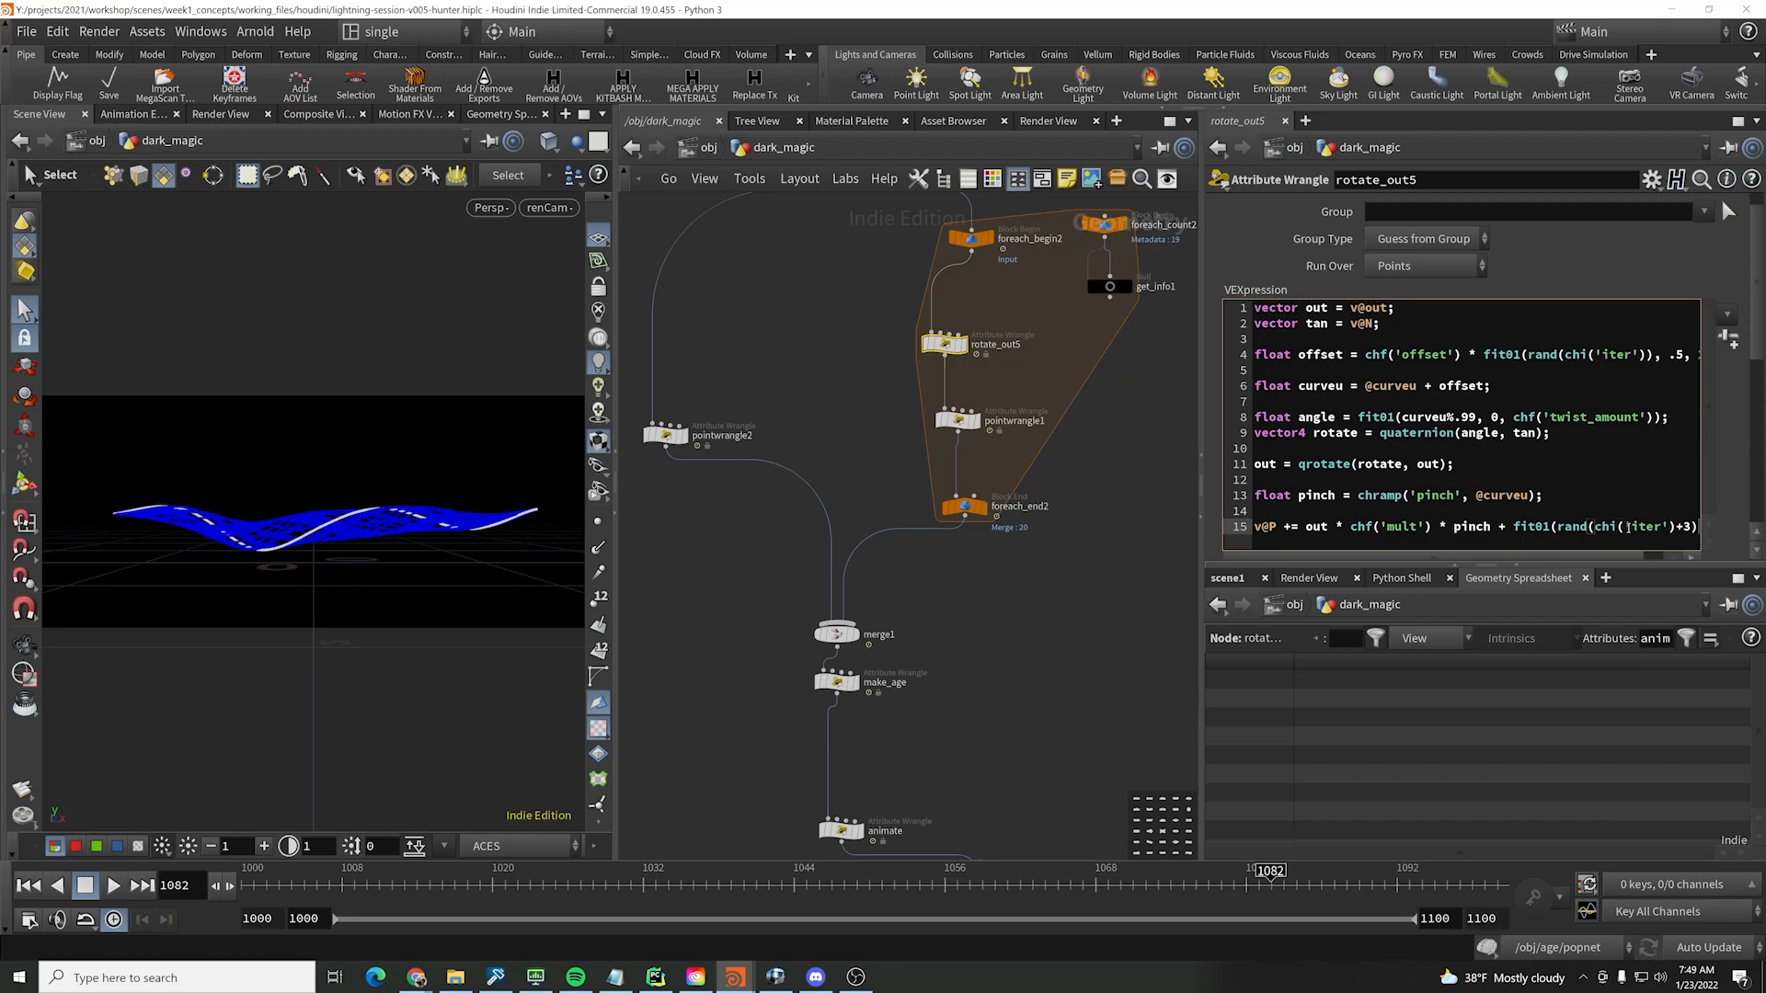
type(",")
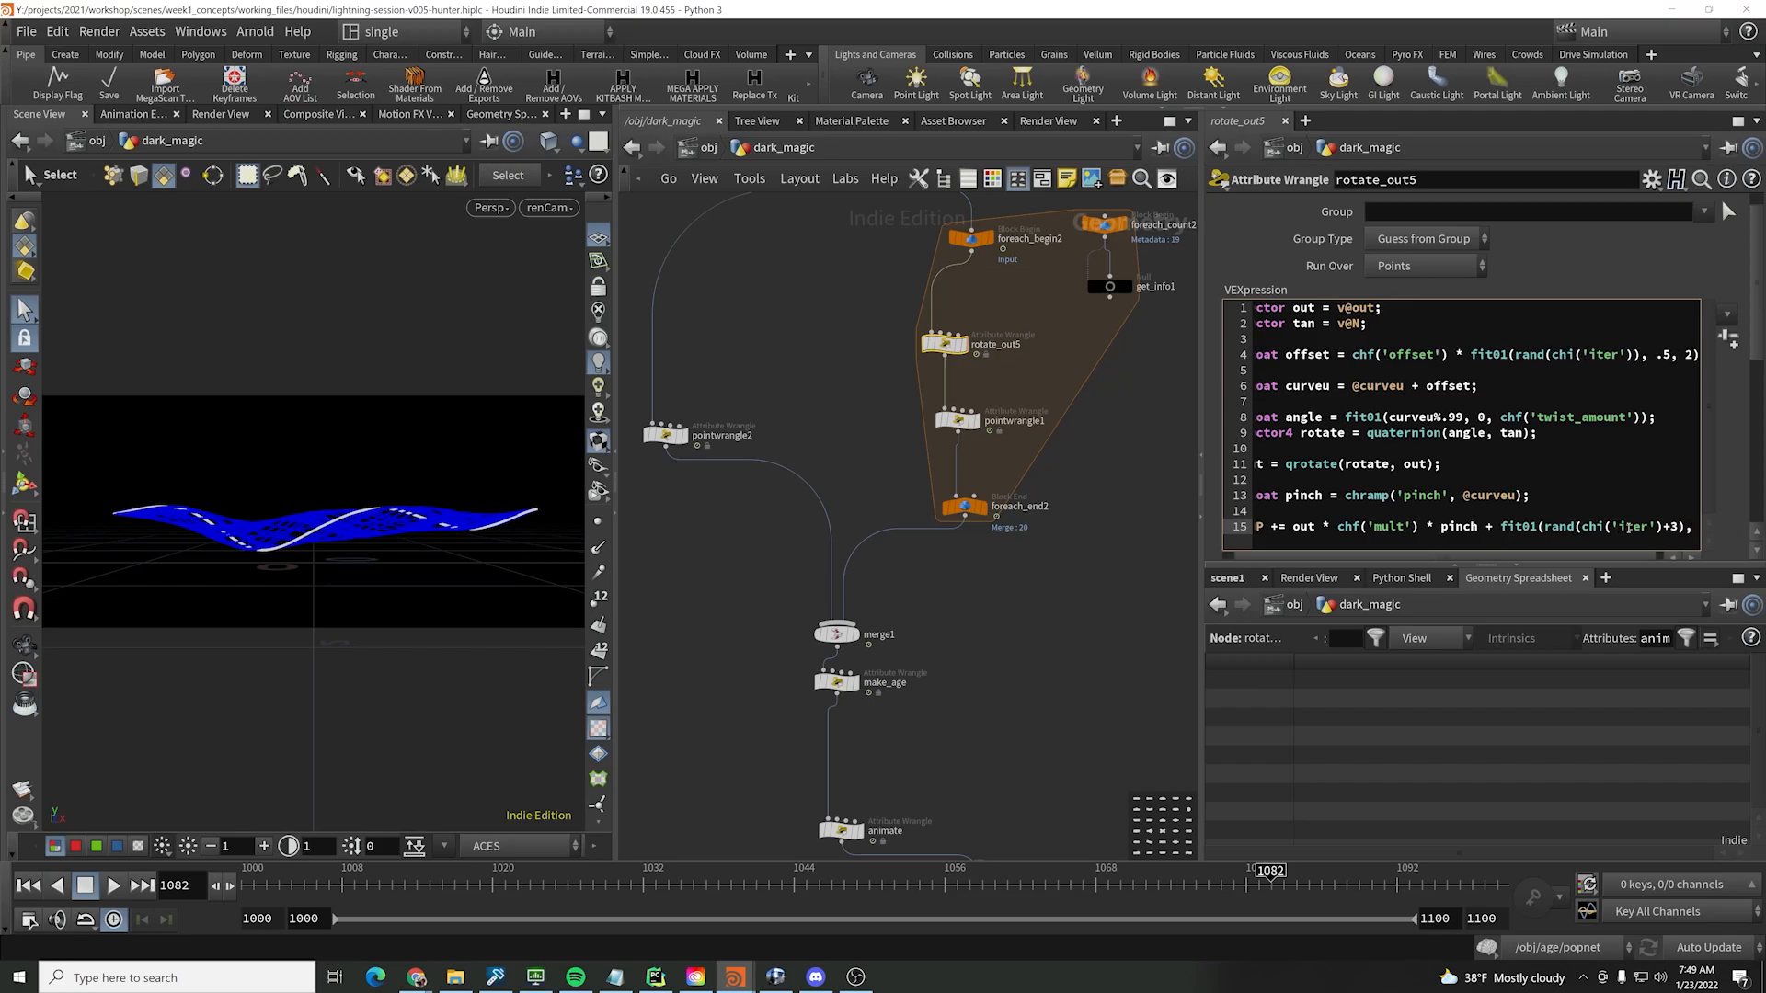
type(" .2")
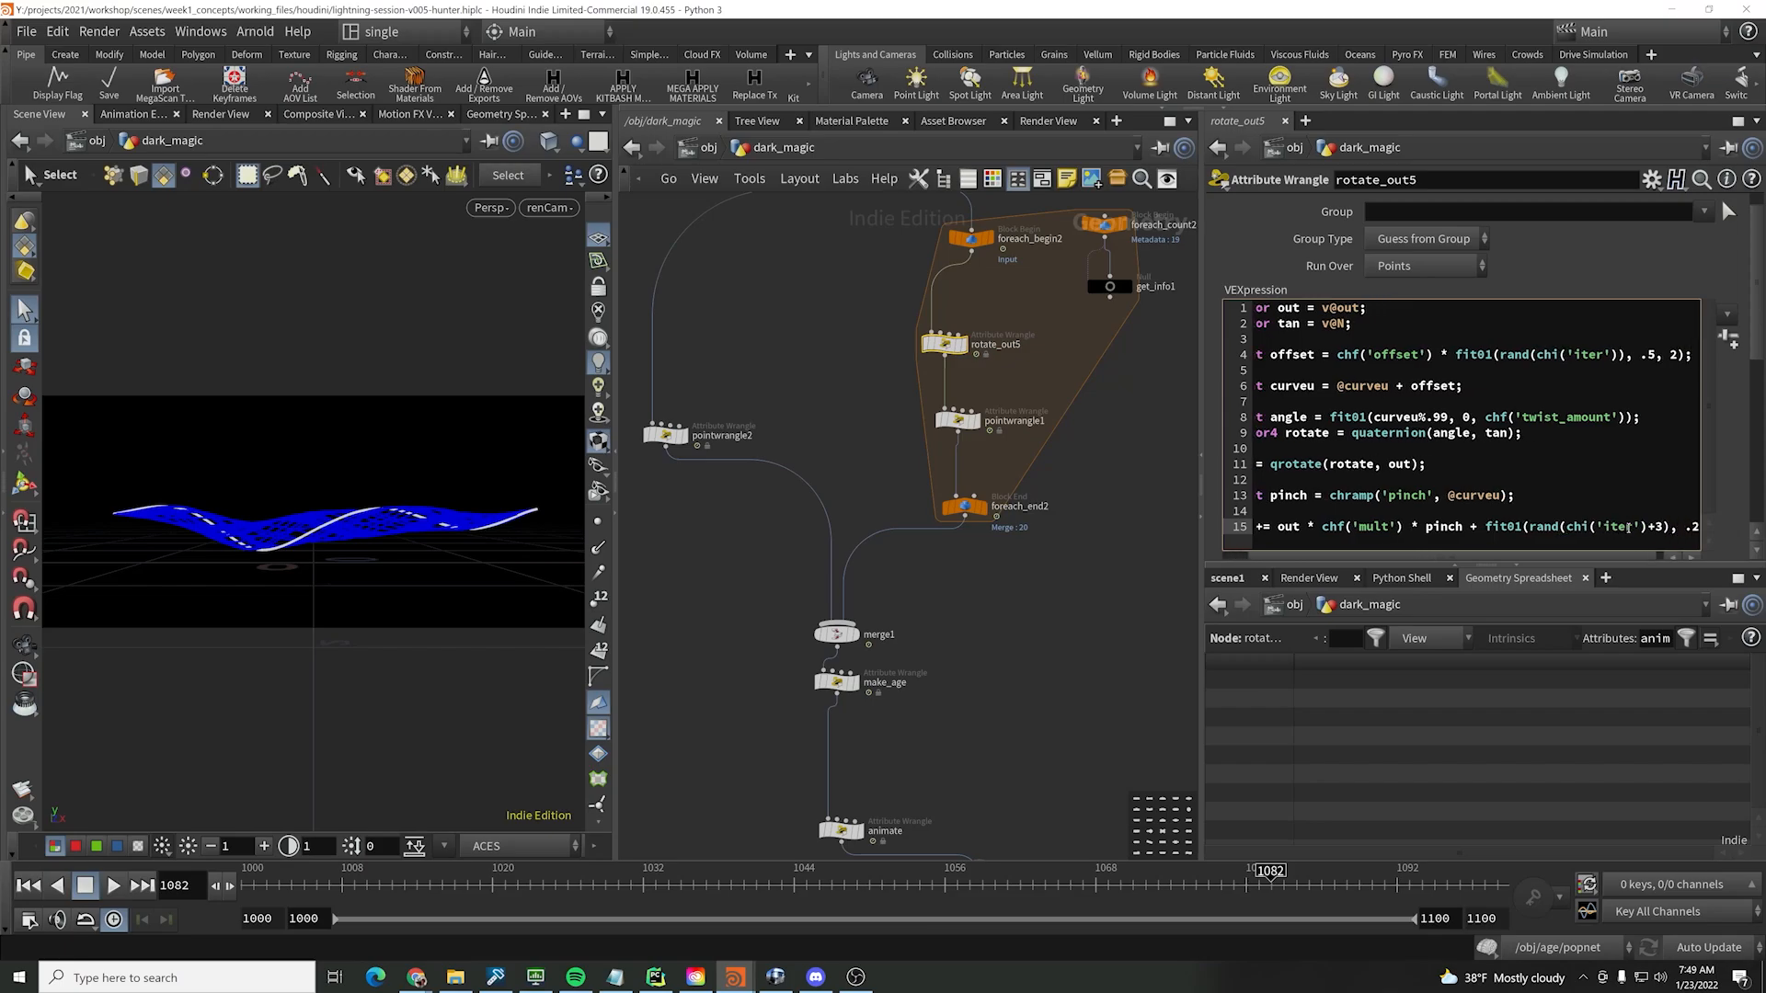
type(", 3)")
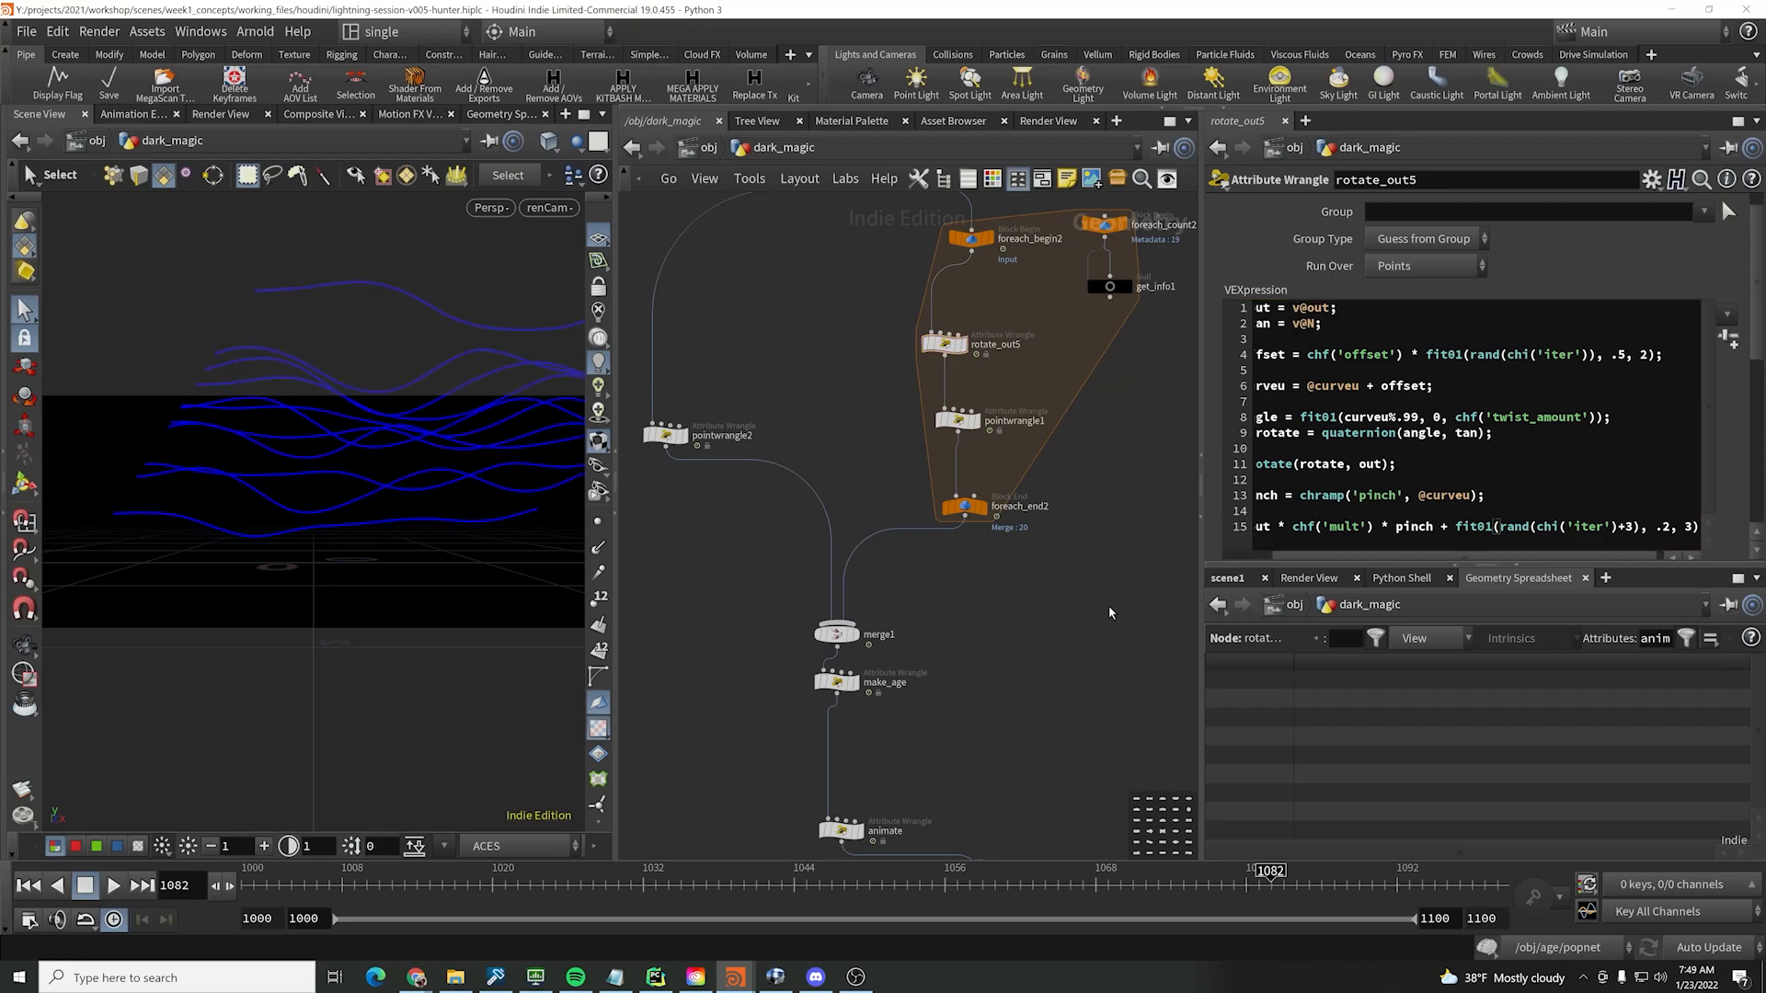
type(";")
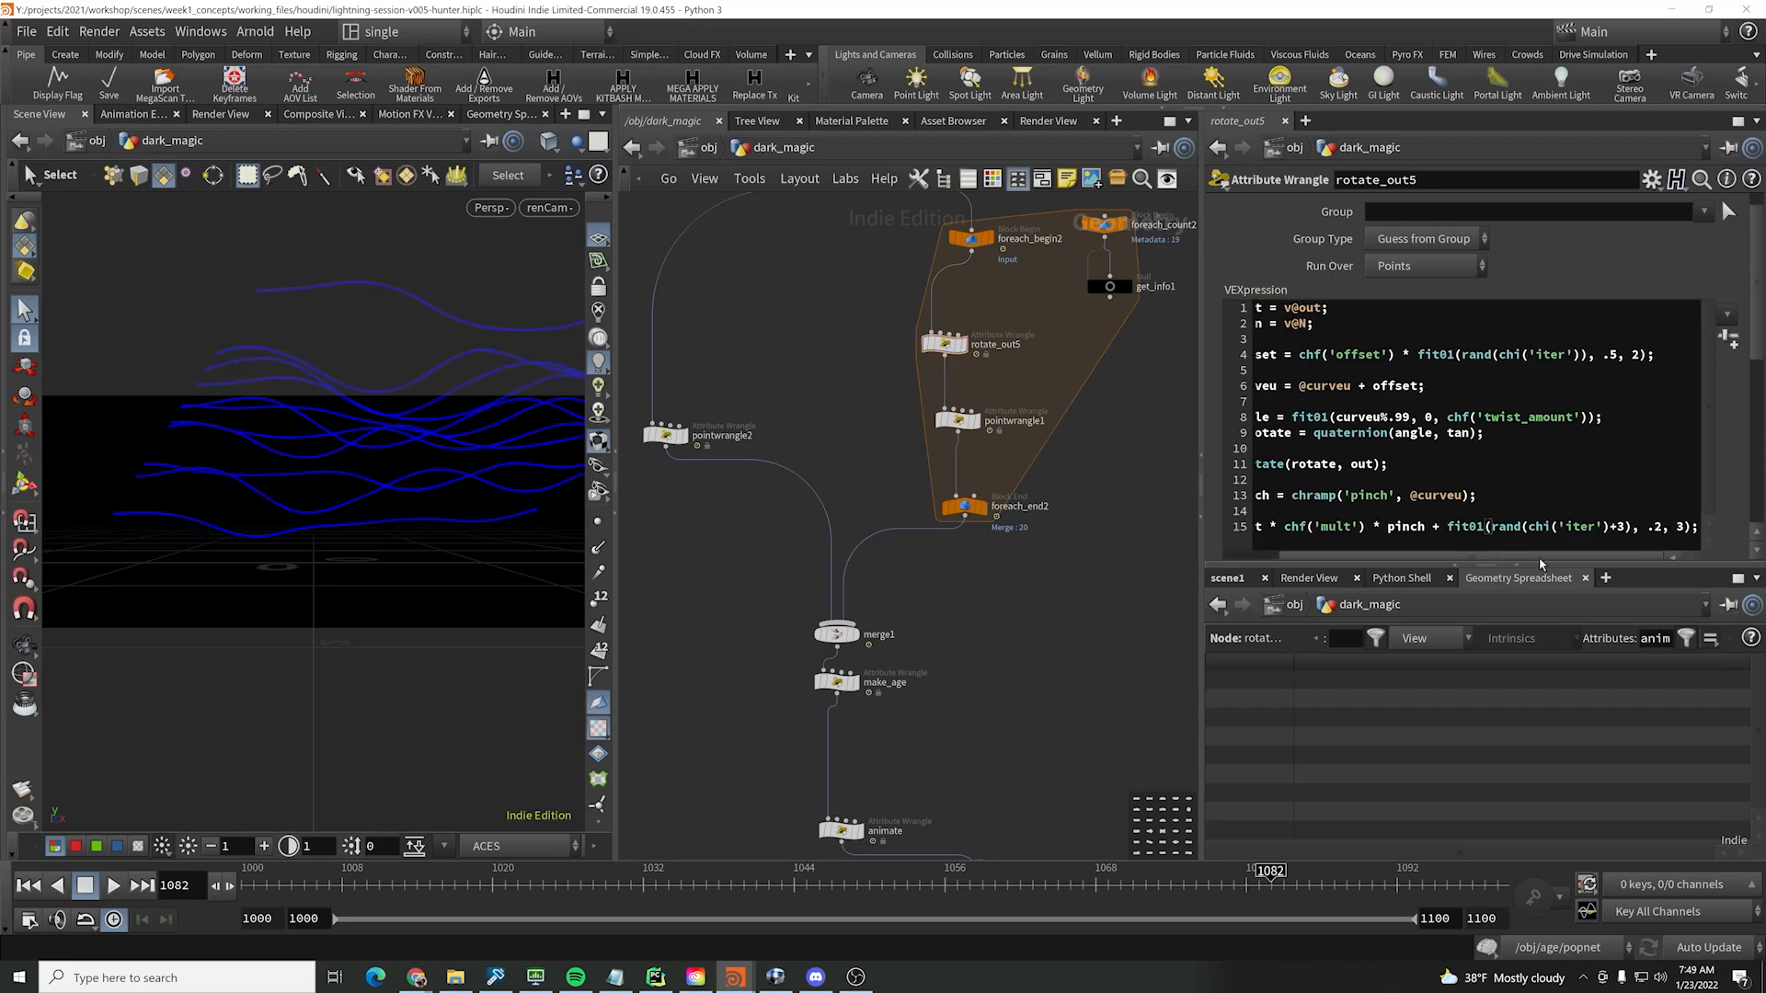
- Change the + before the new fit01 term to * and apply the rotate_out5 code
left_click(1435, 527)
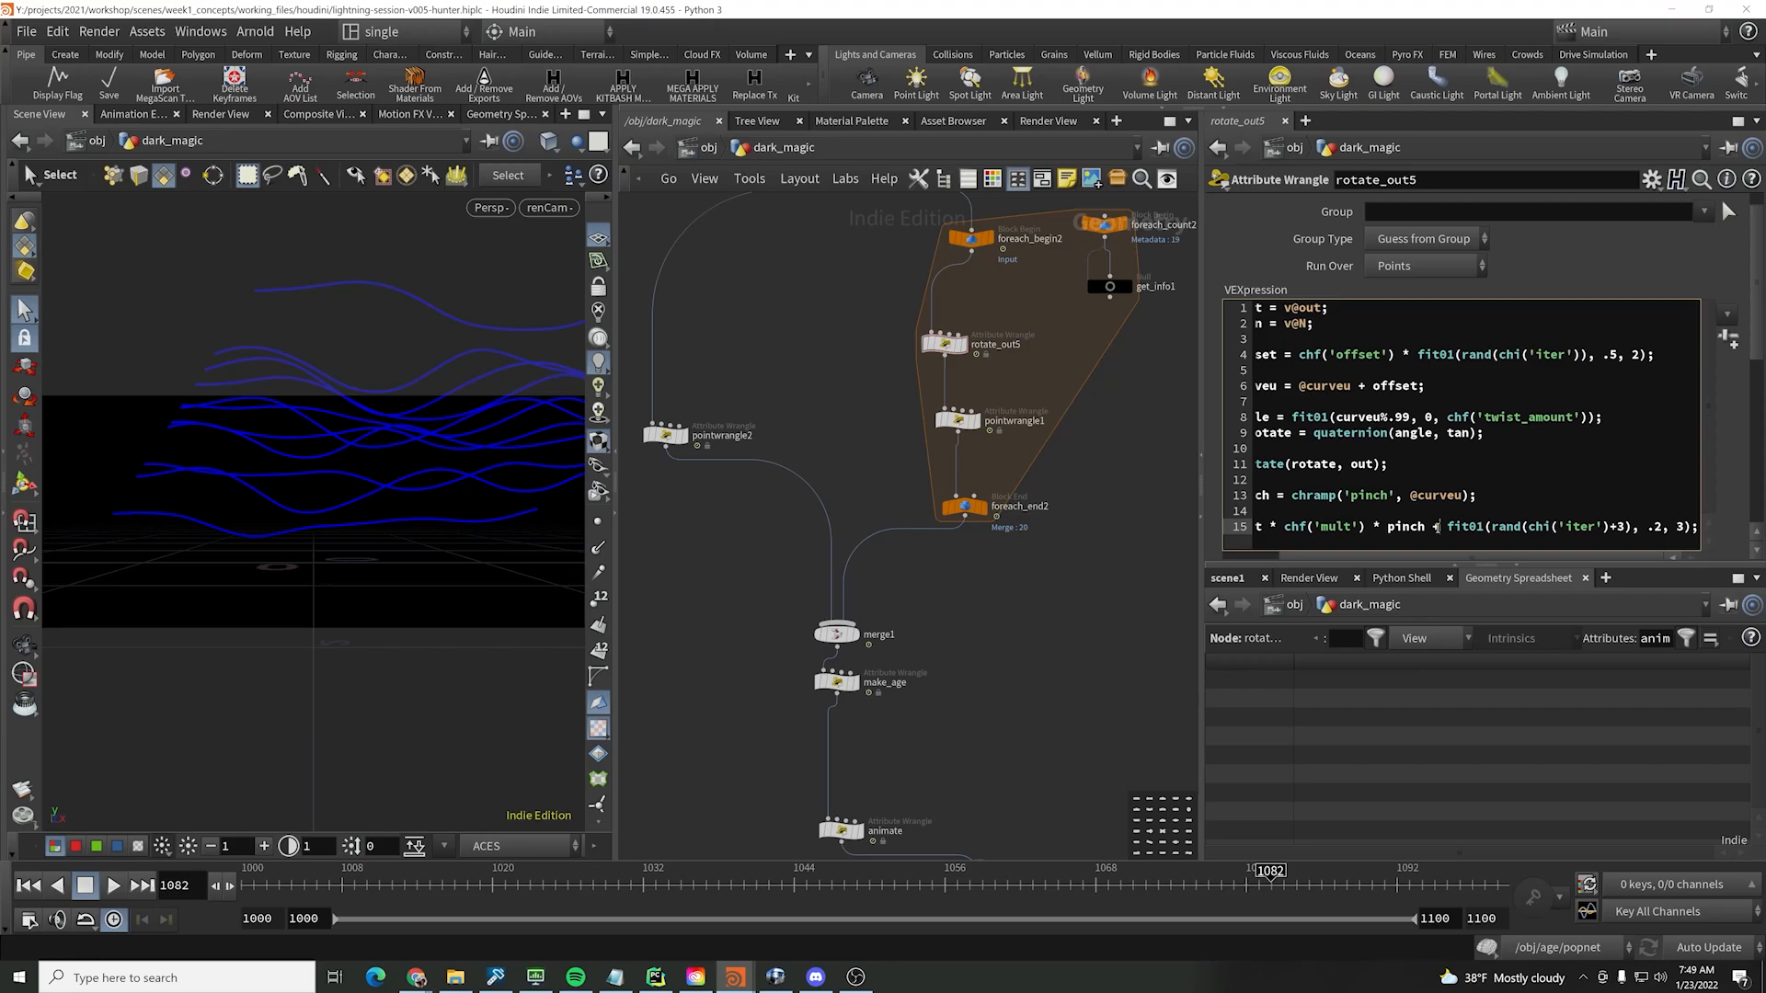
key("BackSpace")
type("*")
left_click(1082, 615)
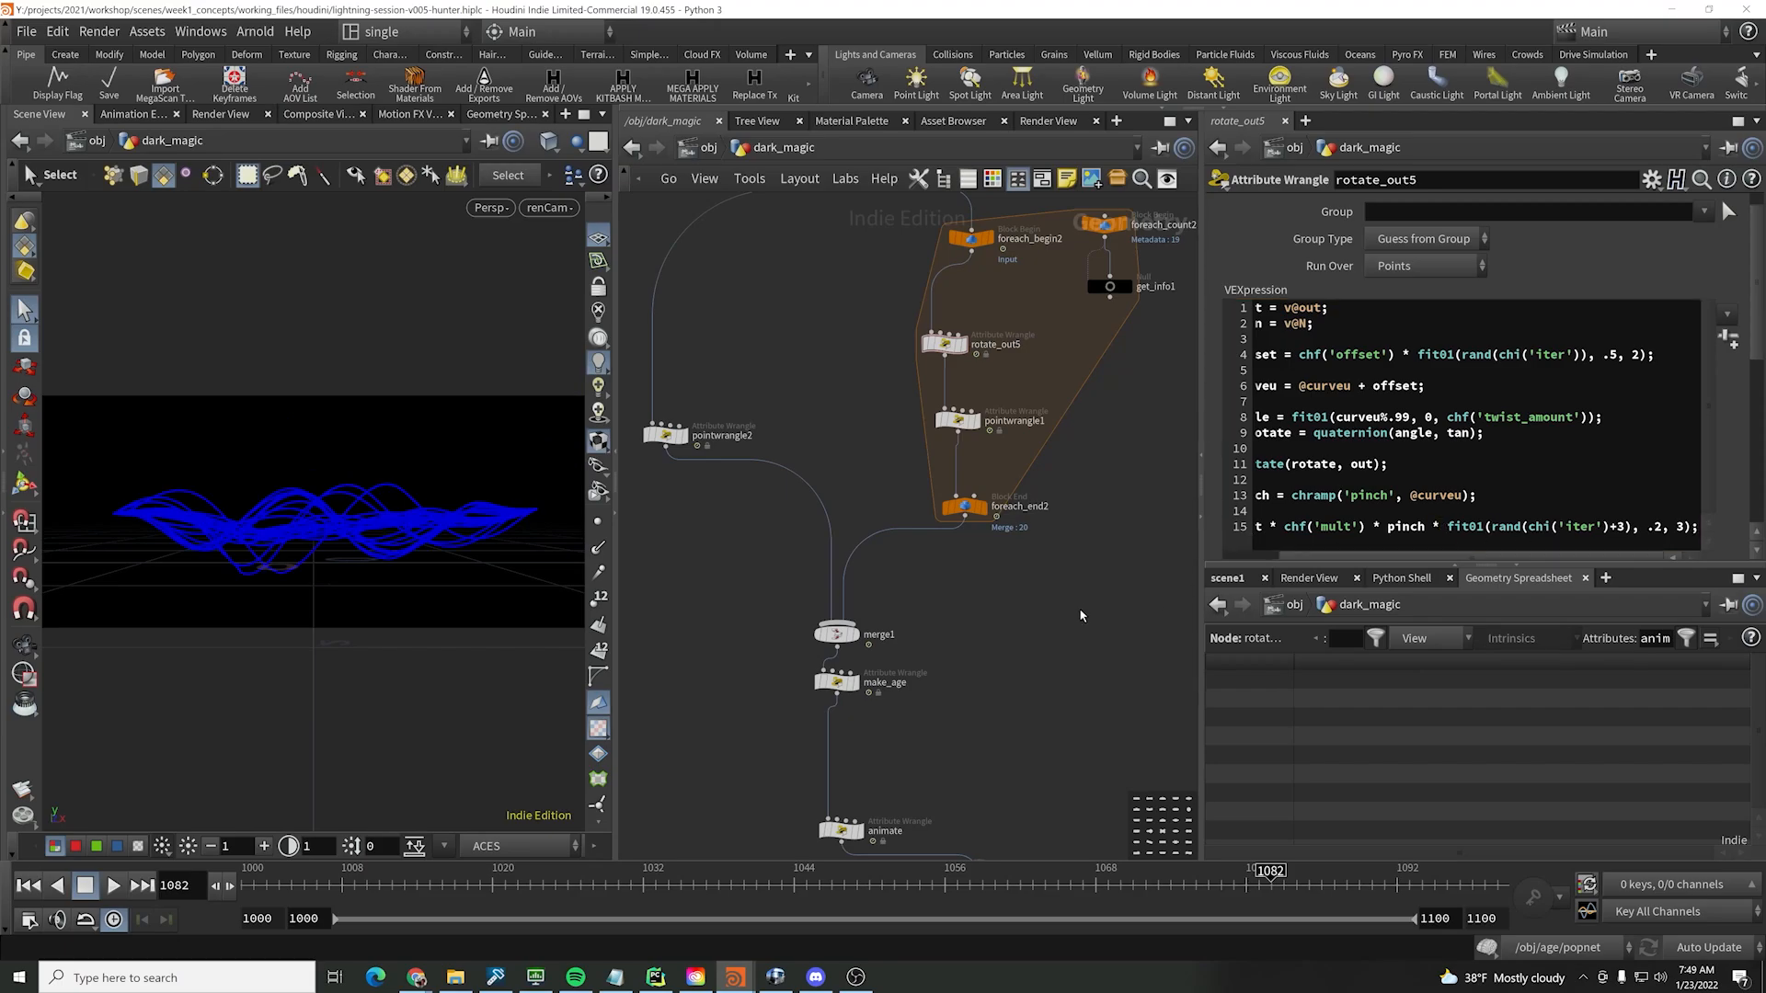
- Set the output range of the random fit01 multiplier in the v@P line to .1 and 1.3, and apply it
left_click(1679, 527)
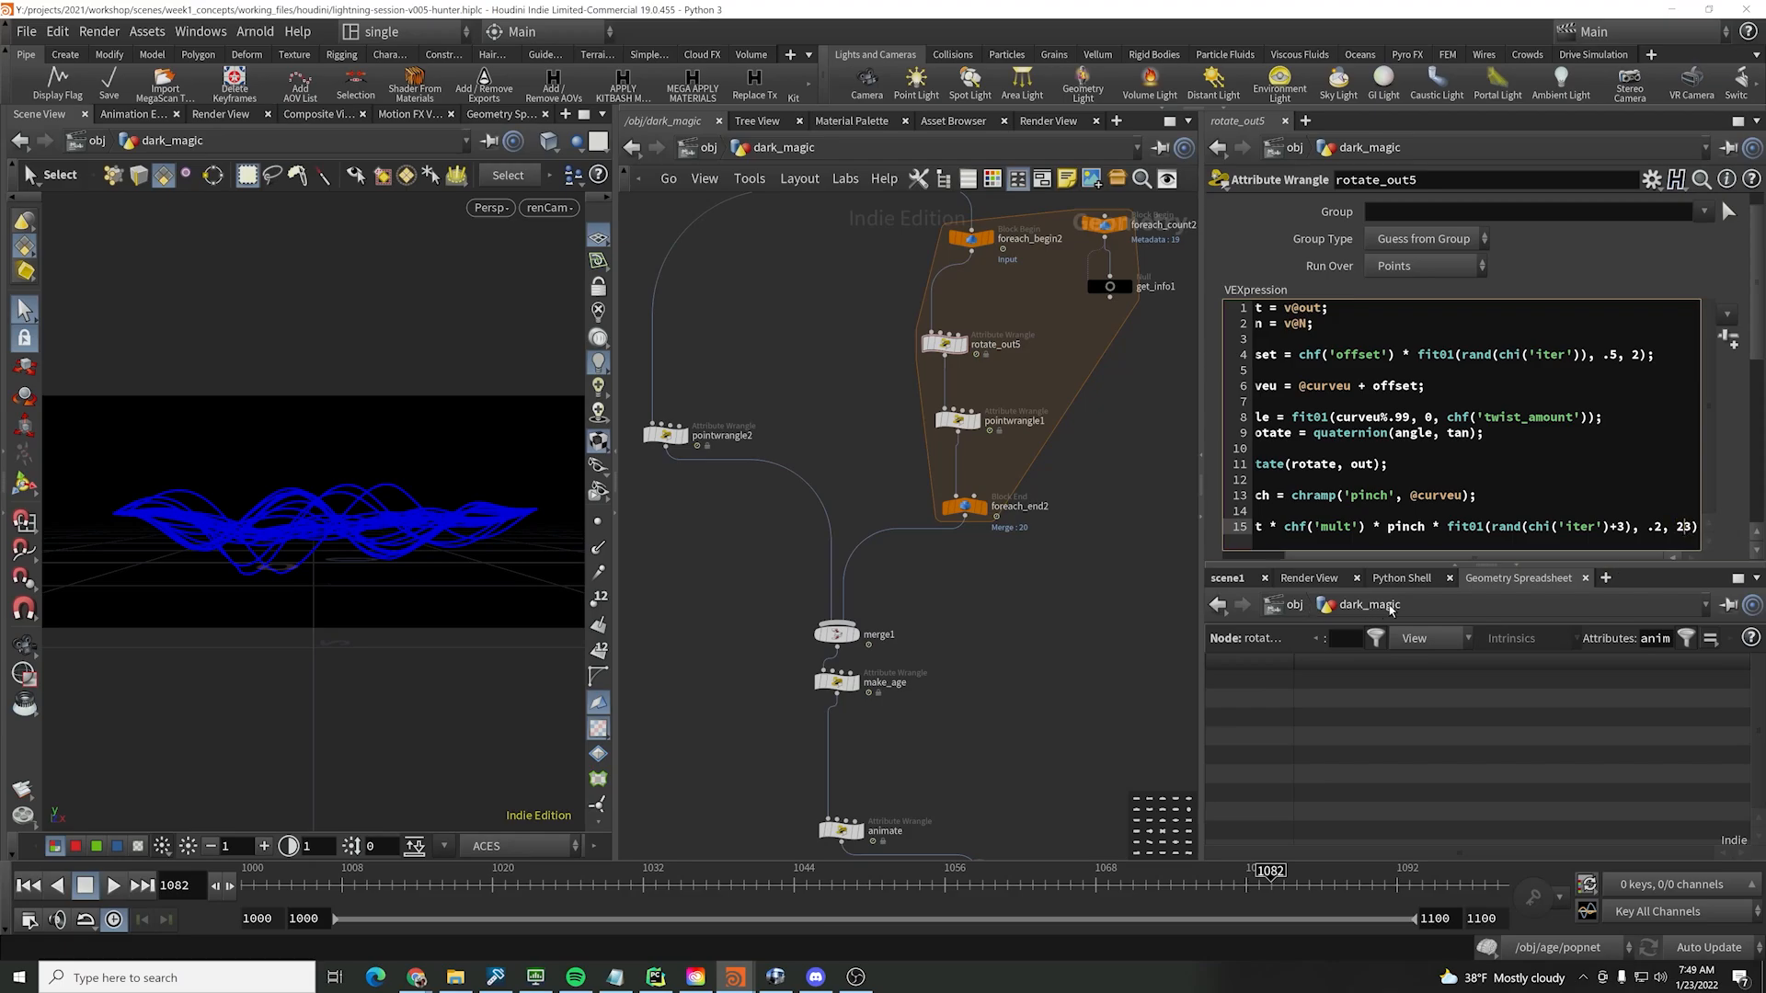
left_click(1050, 670)
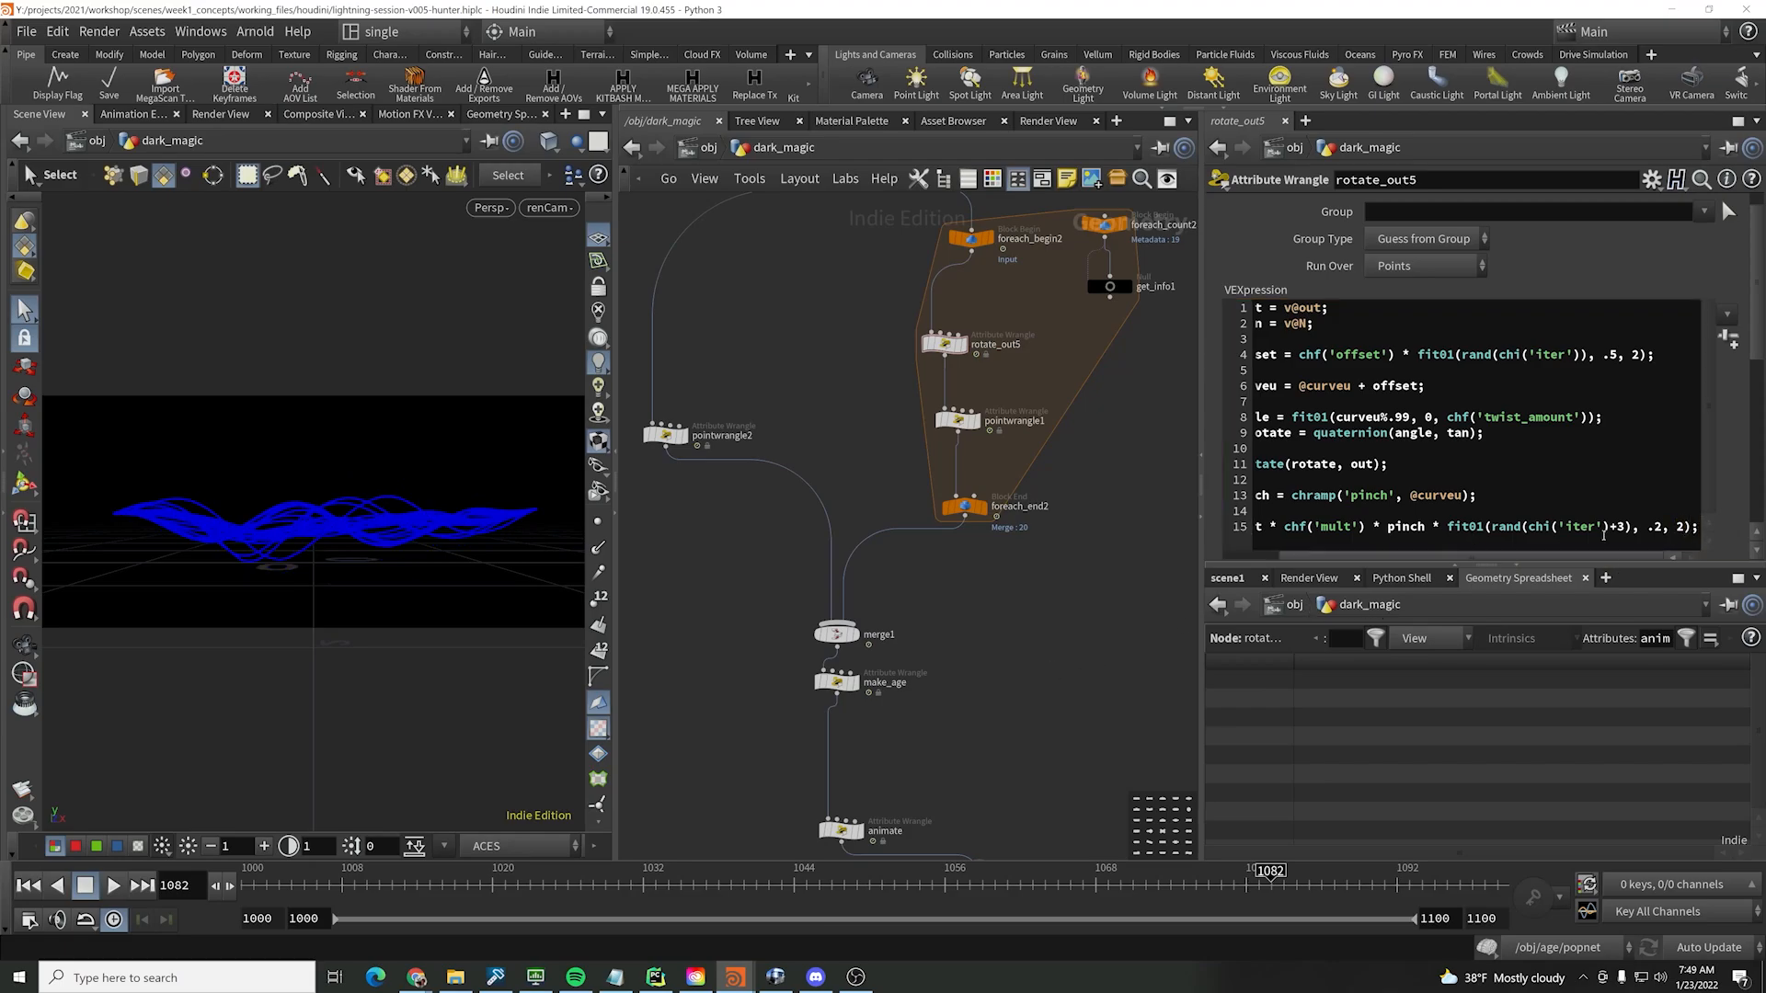
double_click(1659, 527)
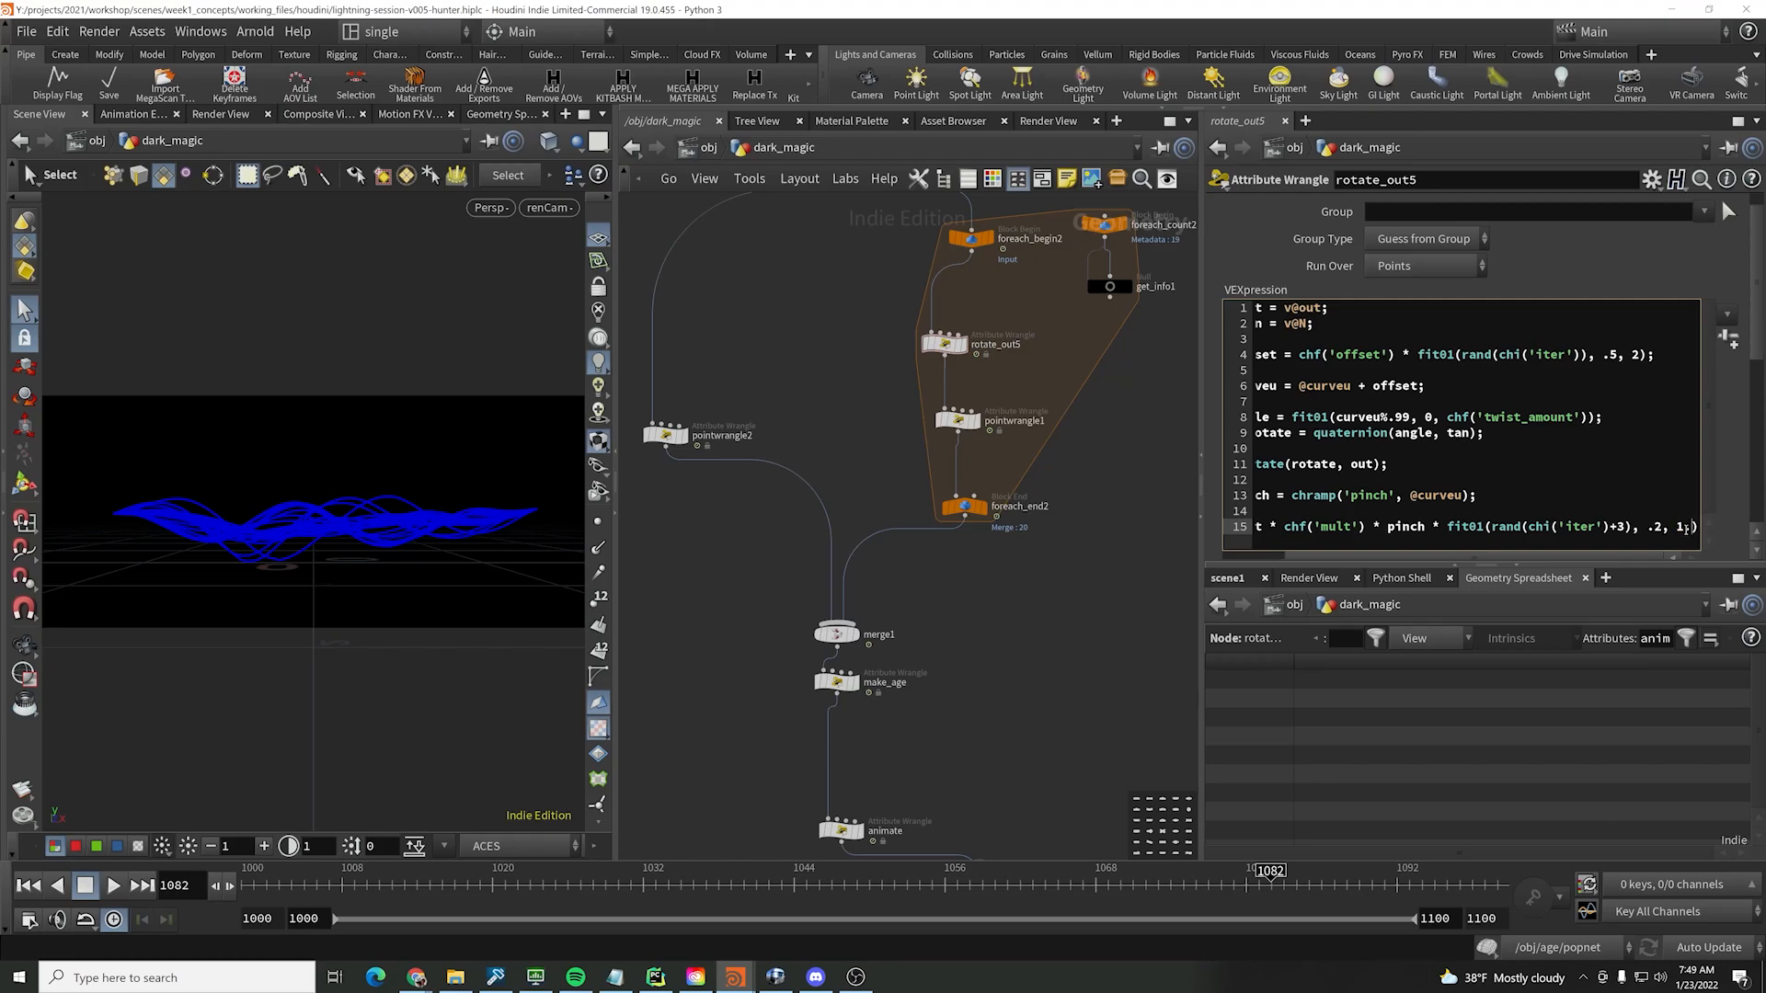
left_click(1173, 621)
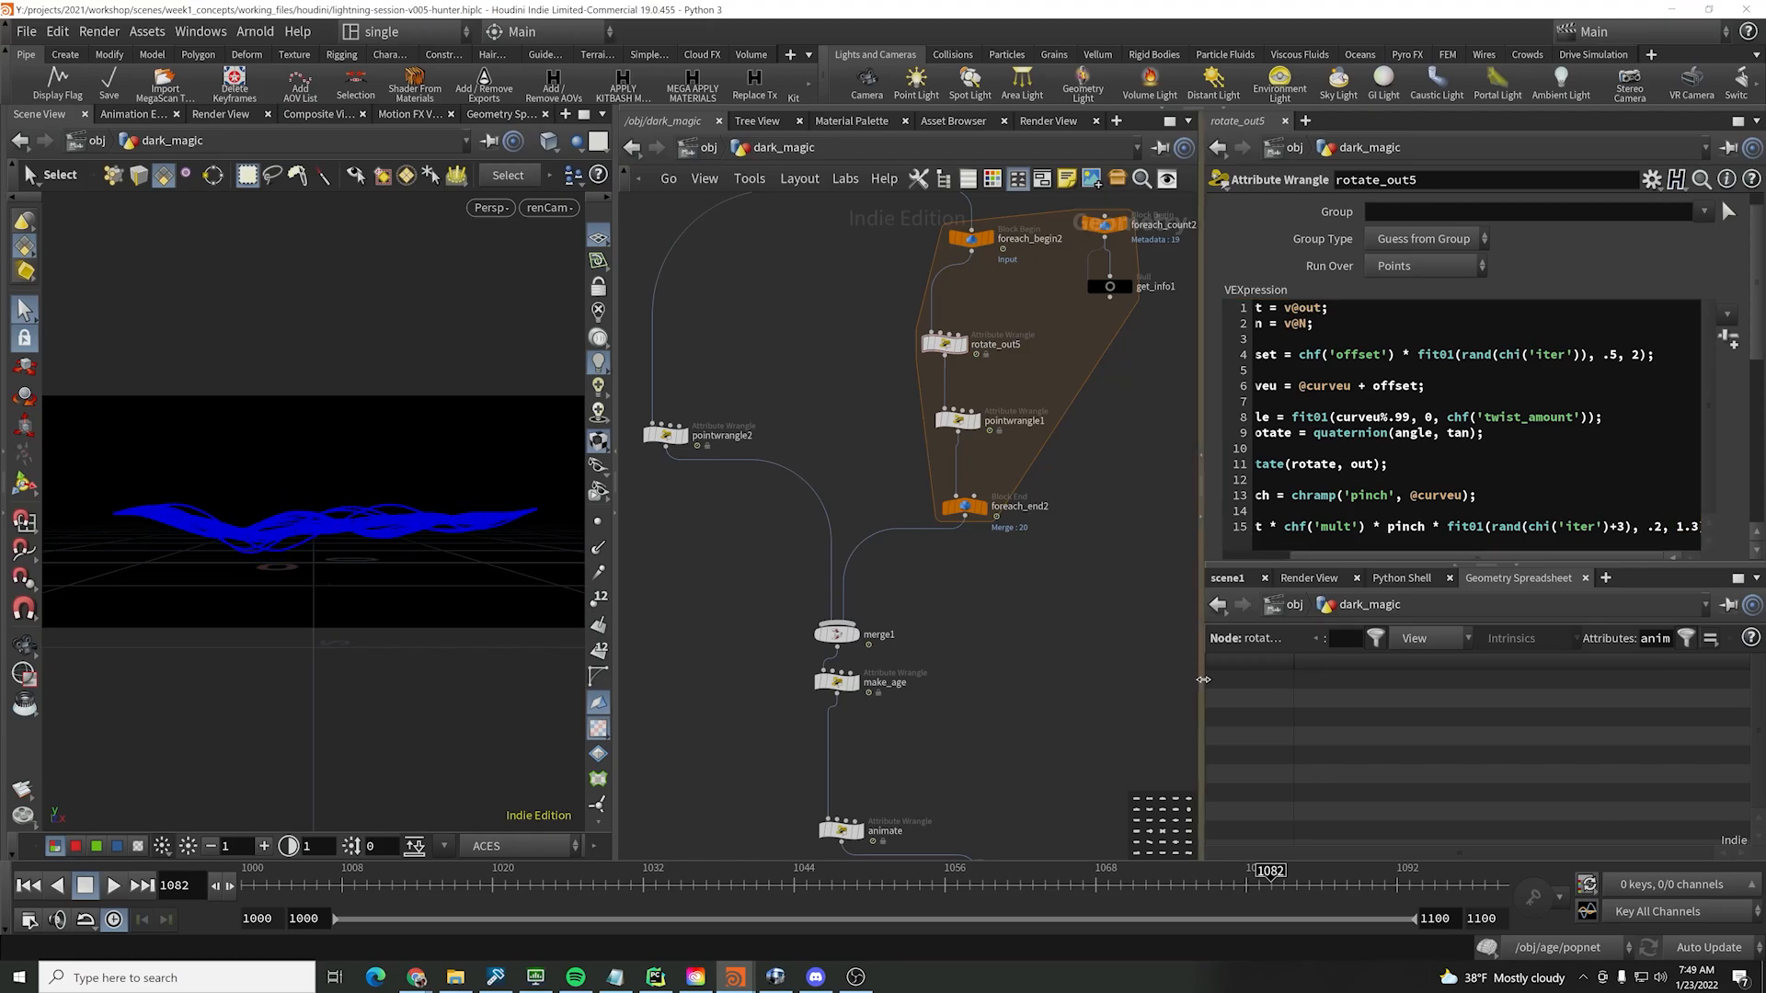
double_click(1657, 526)
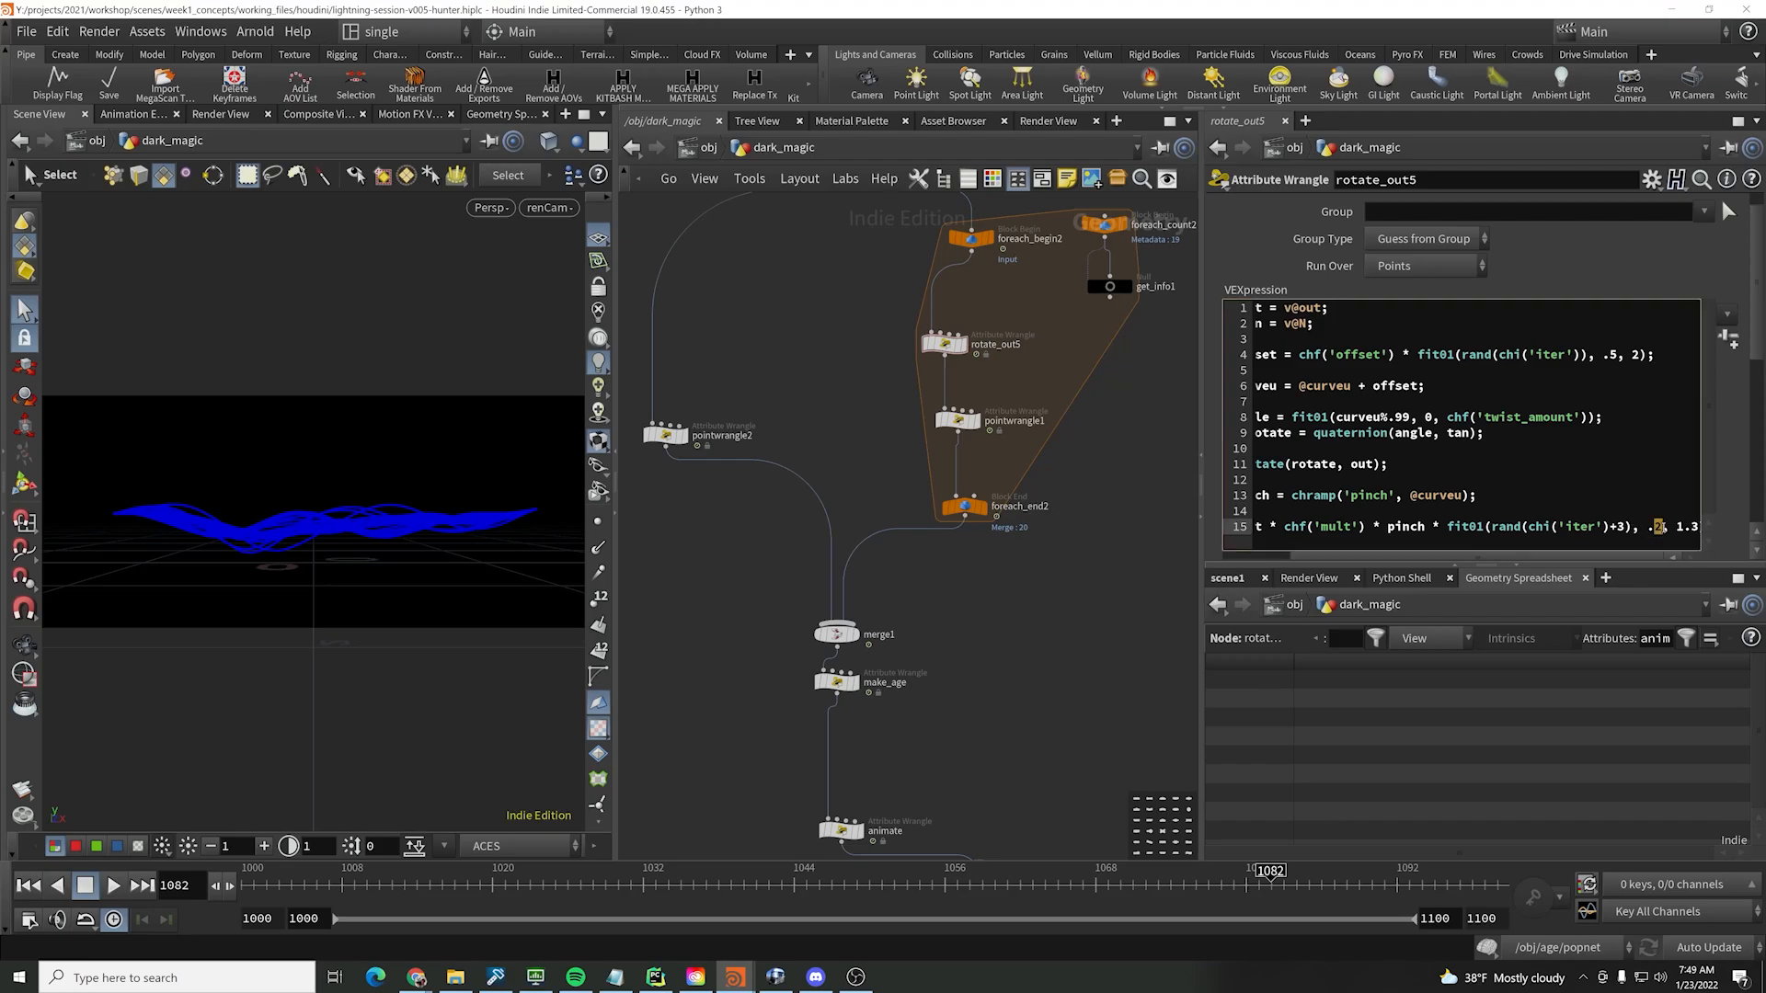
key("Delete")
left_click(1109, 571)
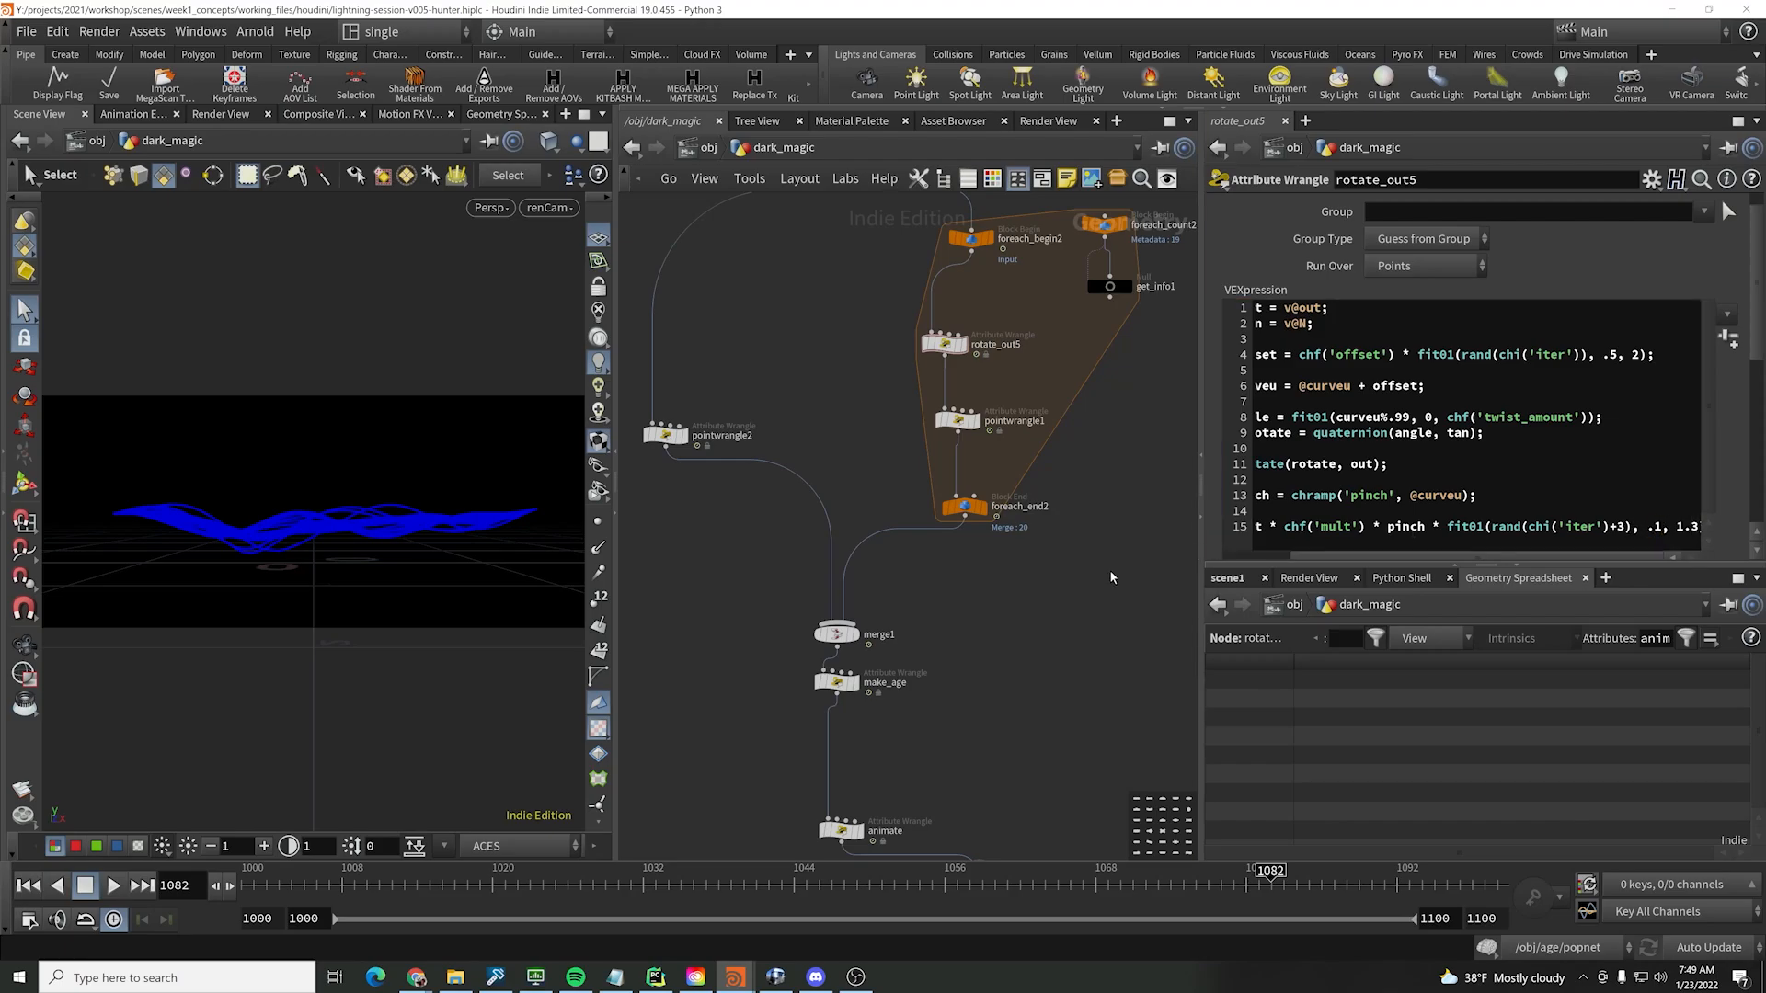
- Display the color1 node and play the animation to check the strand coloring, stopping at frame 1076
scroll(1055, 670, "down", 2)
middle_click_drag(1056, 667, 1051, 582)
scroll(993, 630, "up", 2)
left_click(885, 715)
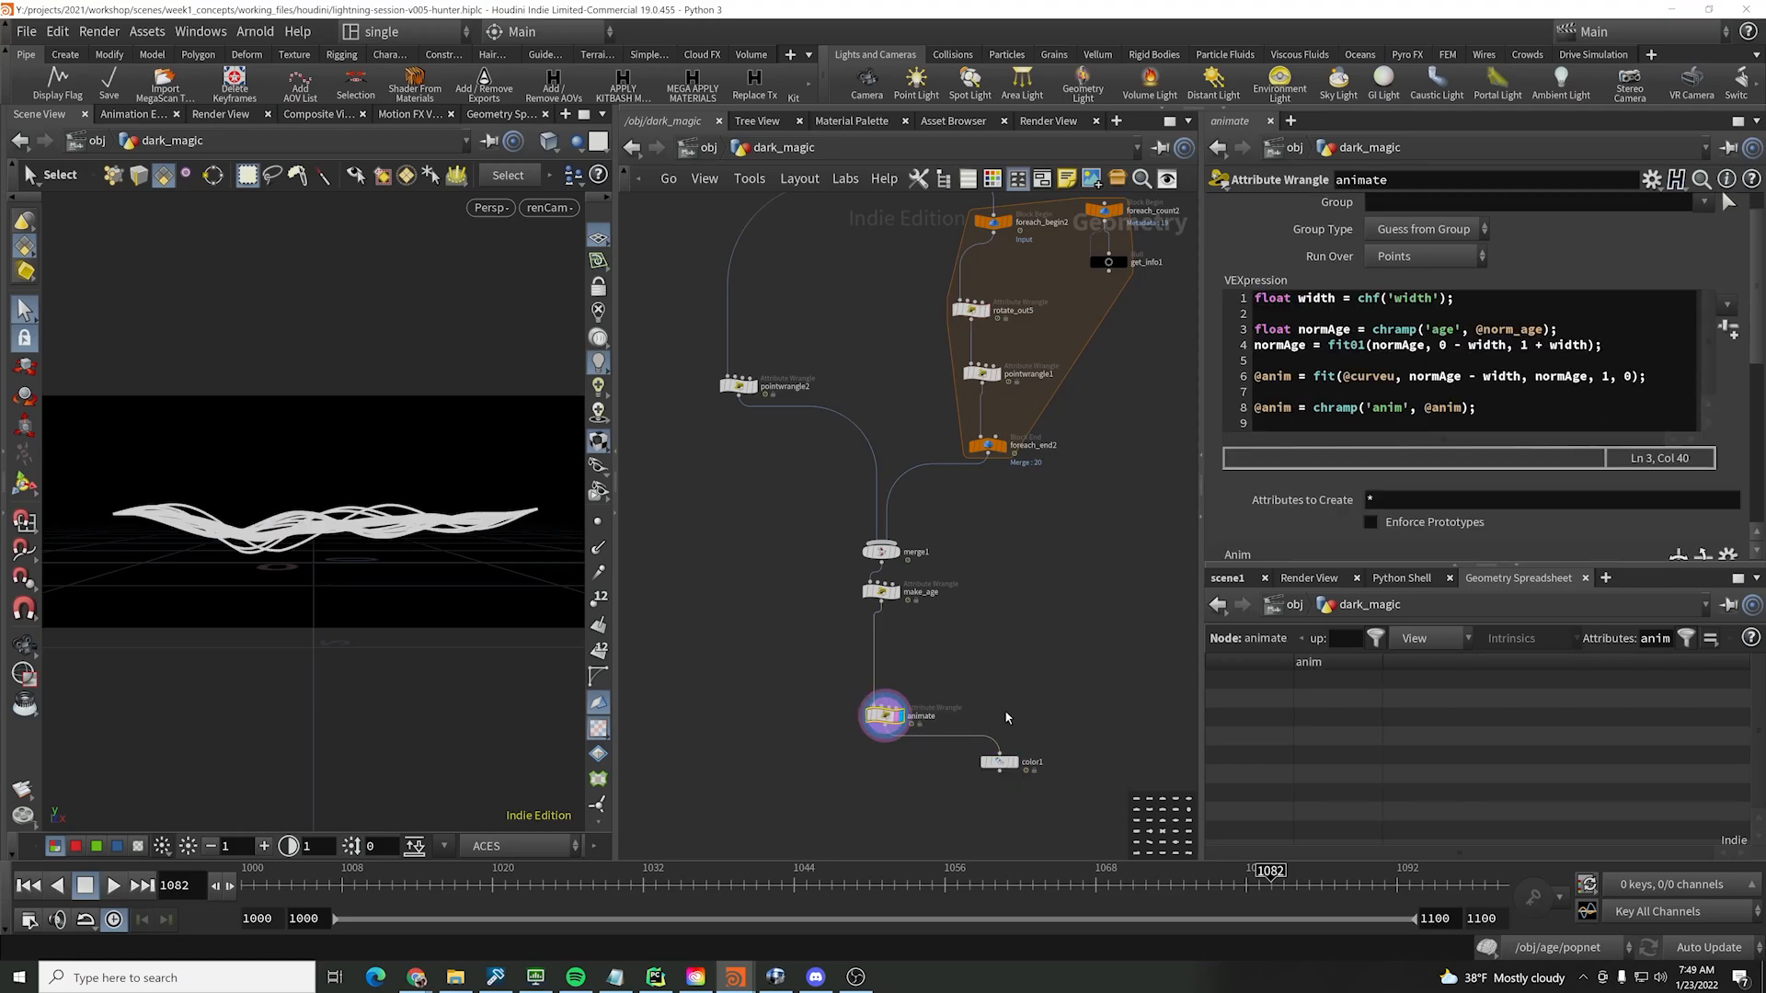
left_click(999, 762)
left_click(113, 884)
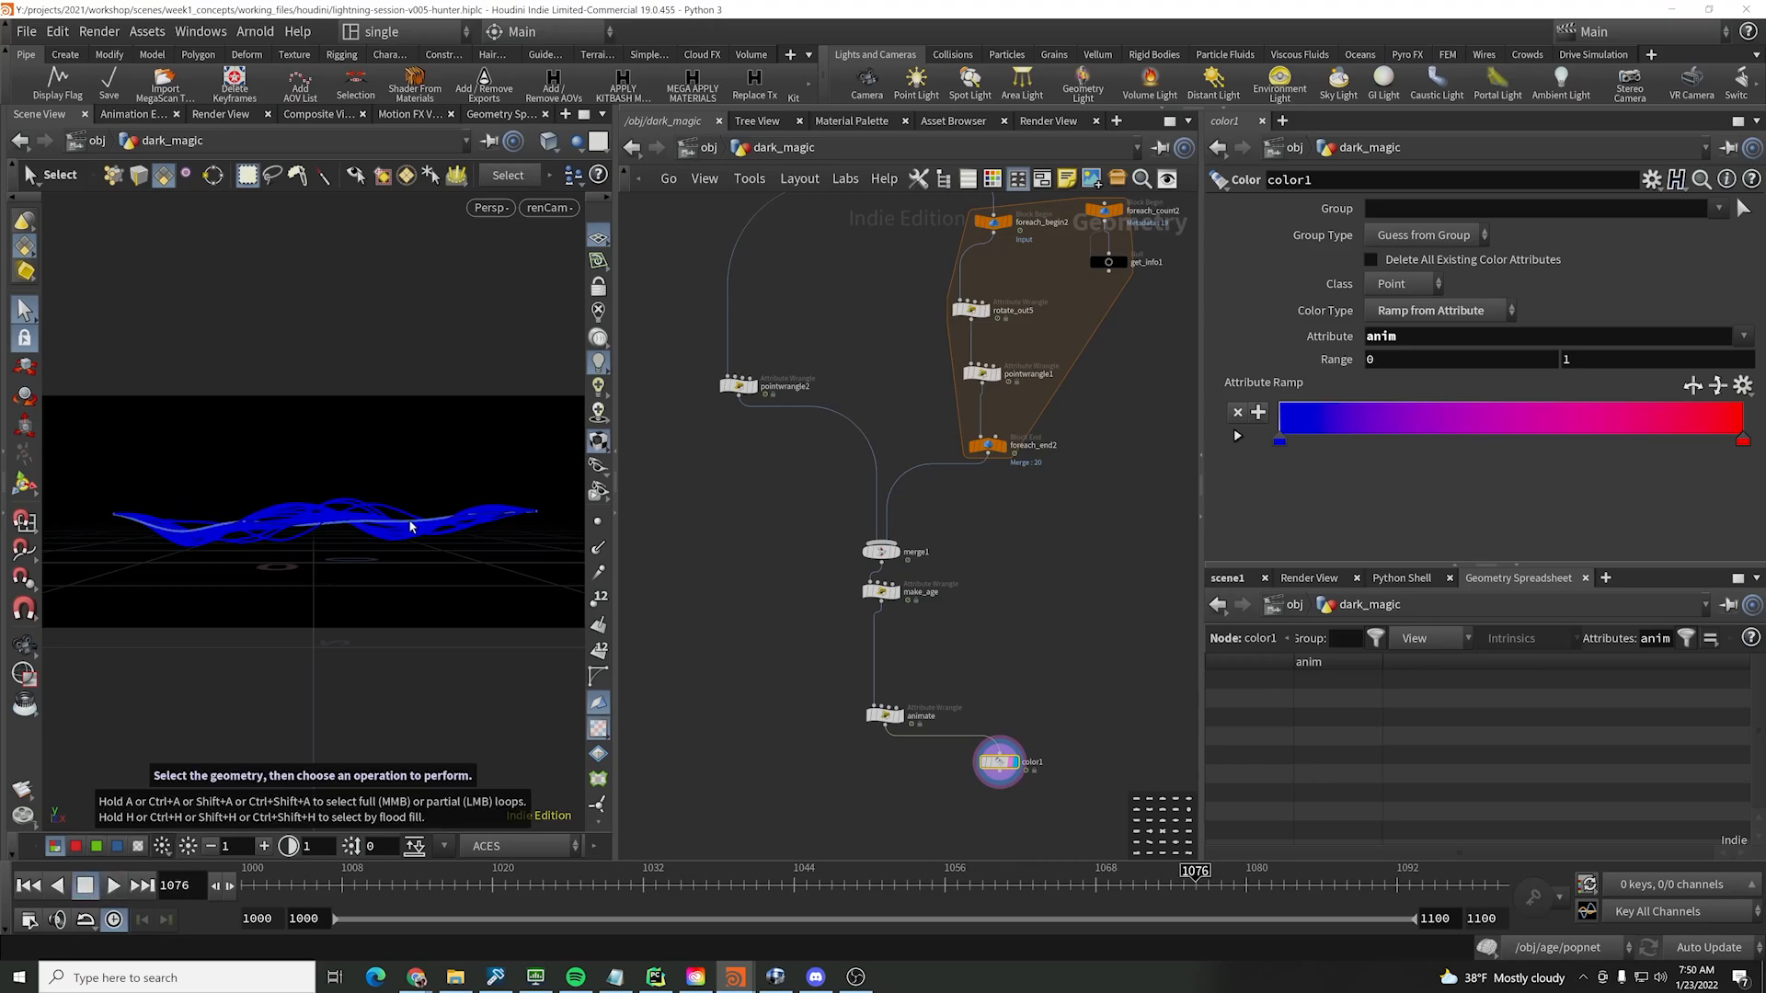
left_click(87, 883)
- In the make_age wrangle, set the upper limit of the random min_frame range to 1100 and play the animation
left_click_drag(1054, 589, 685, 614)
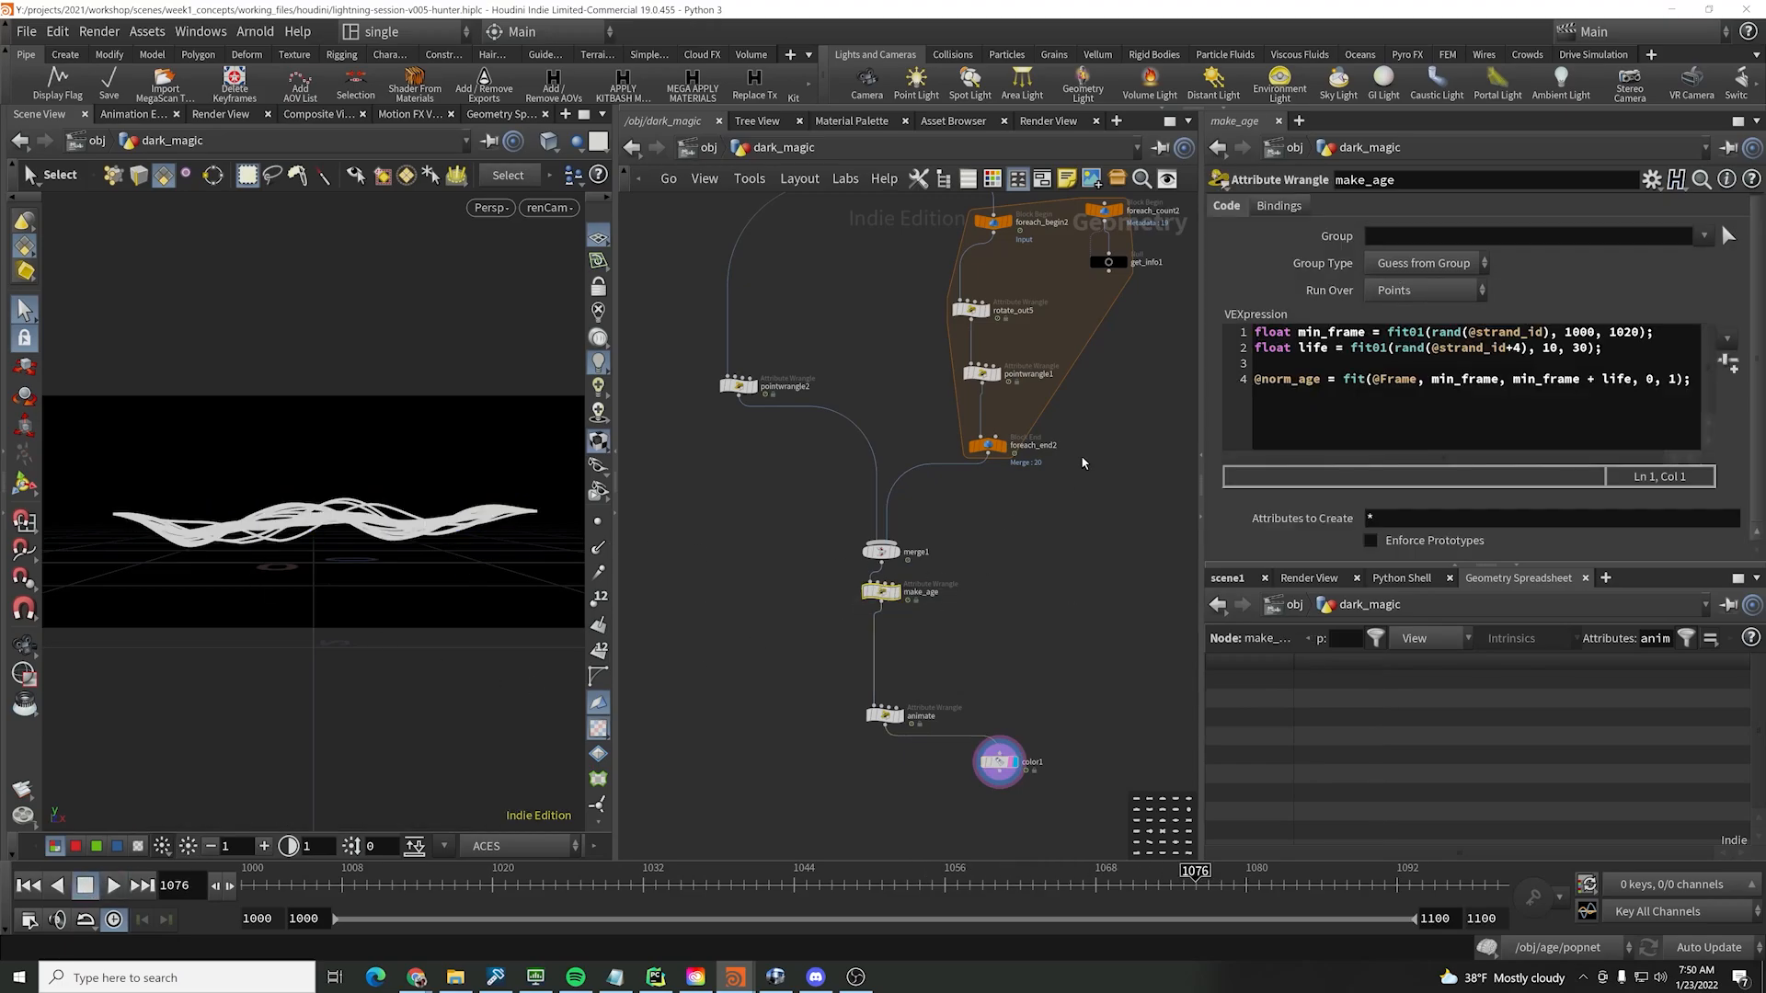
left_click(1614, 332)
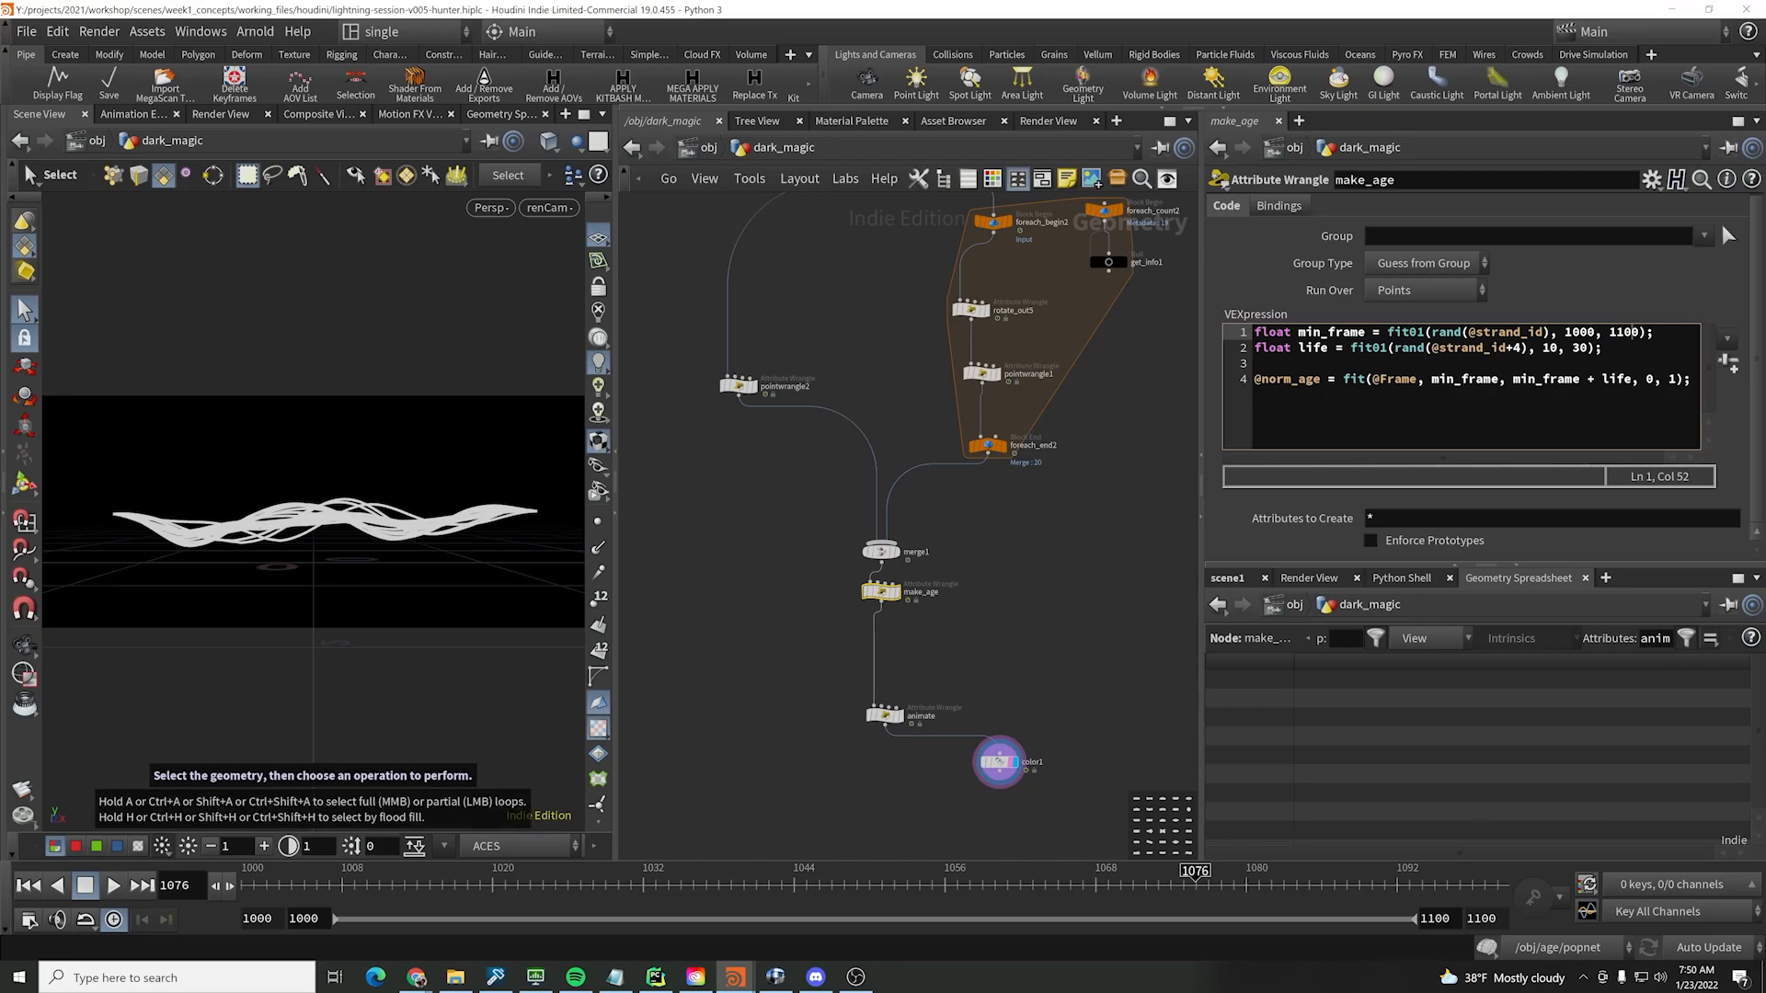
left_click(959, 452)
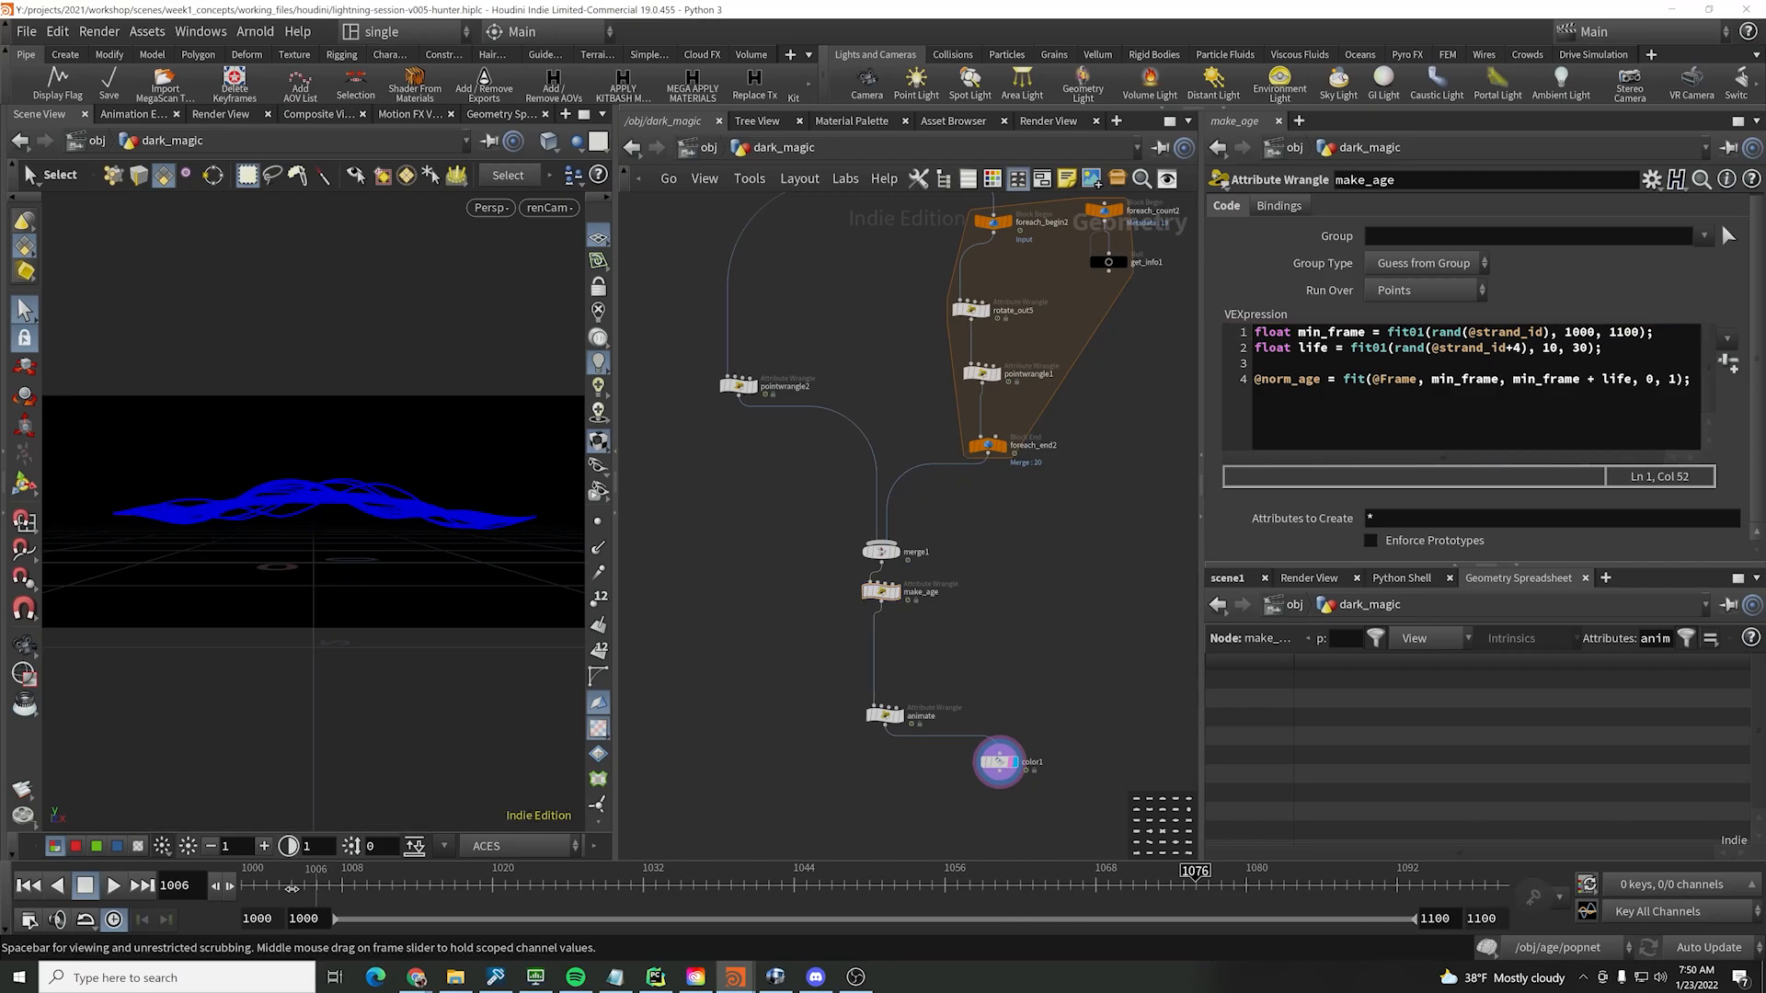
left_click(114, 885)
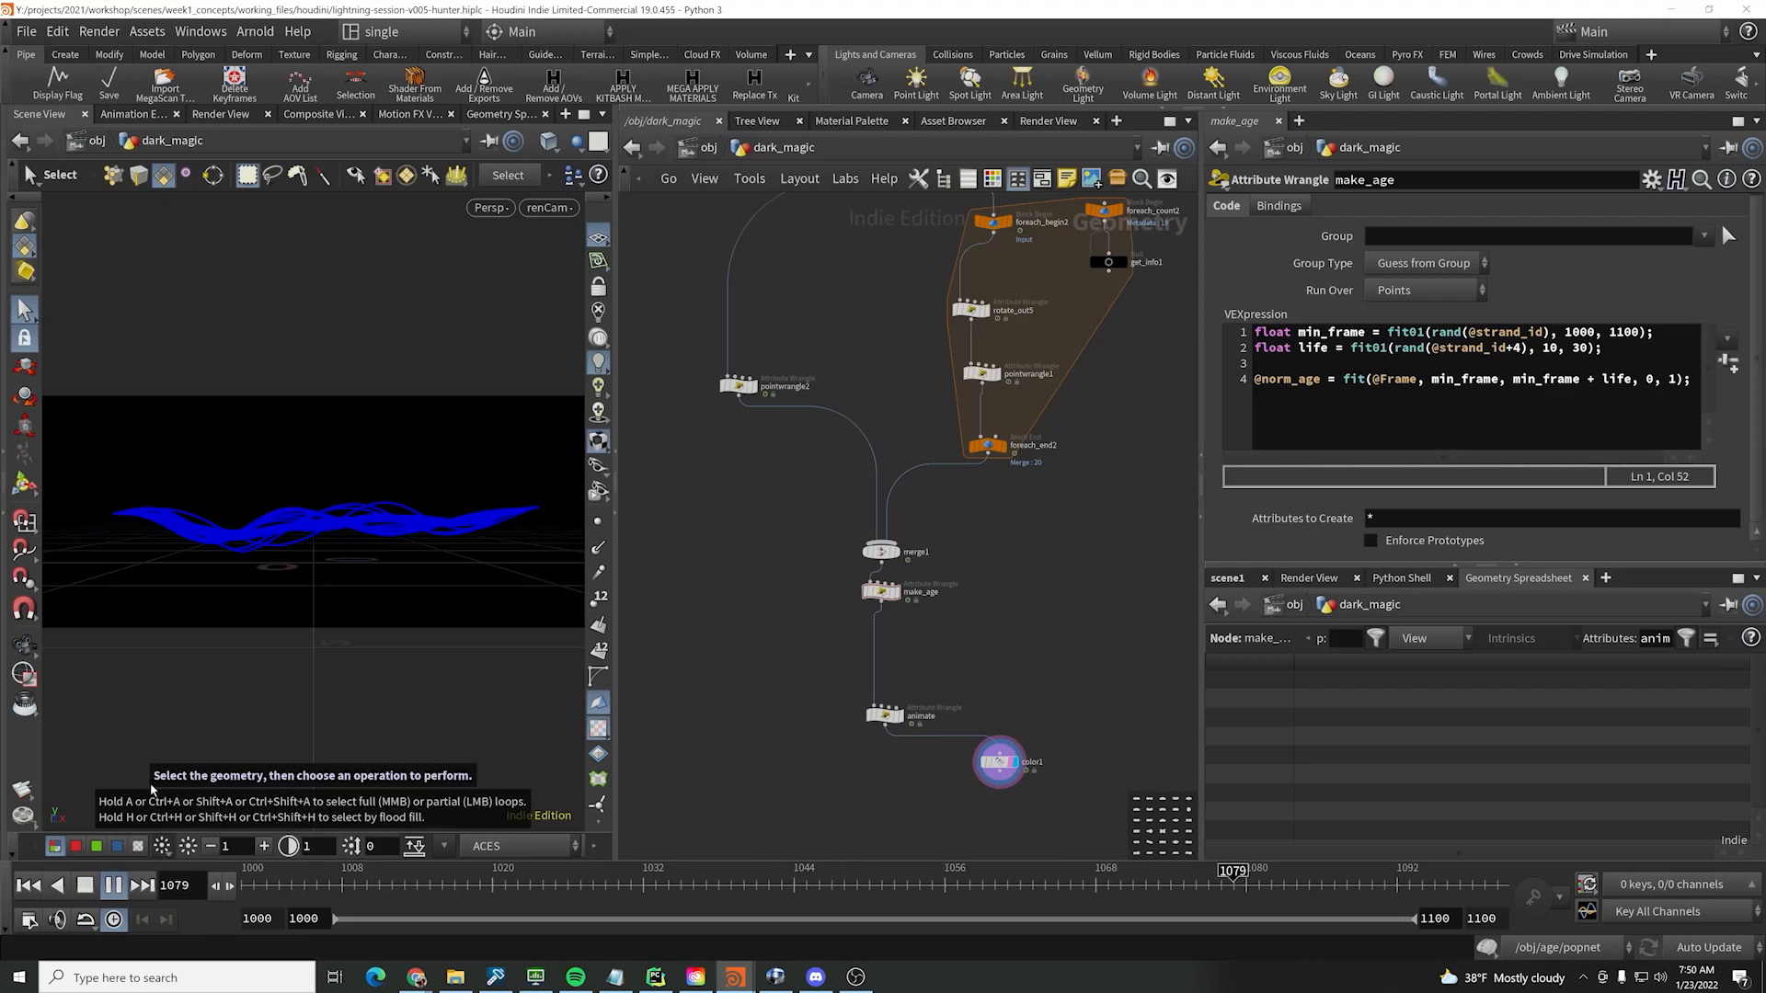
- Set the iteration count of the foreach_end2 block to 50
middle_click_drag(1033, 506, 1021, 548)
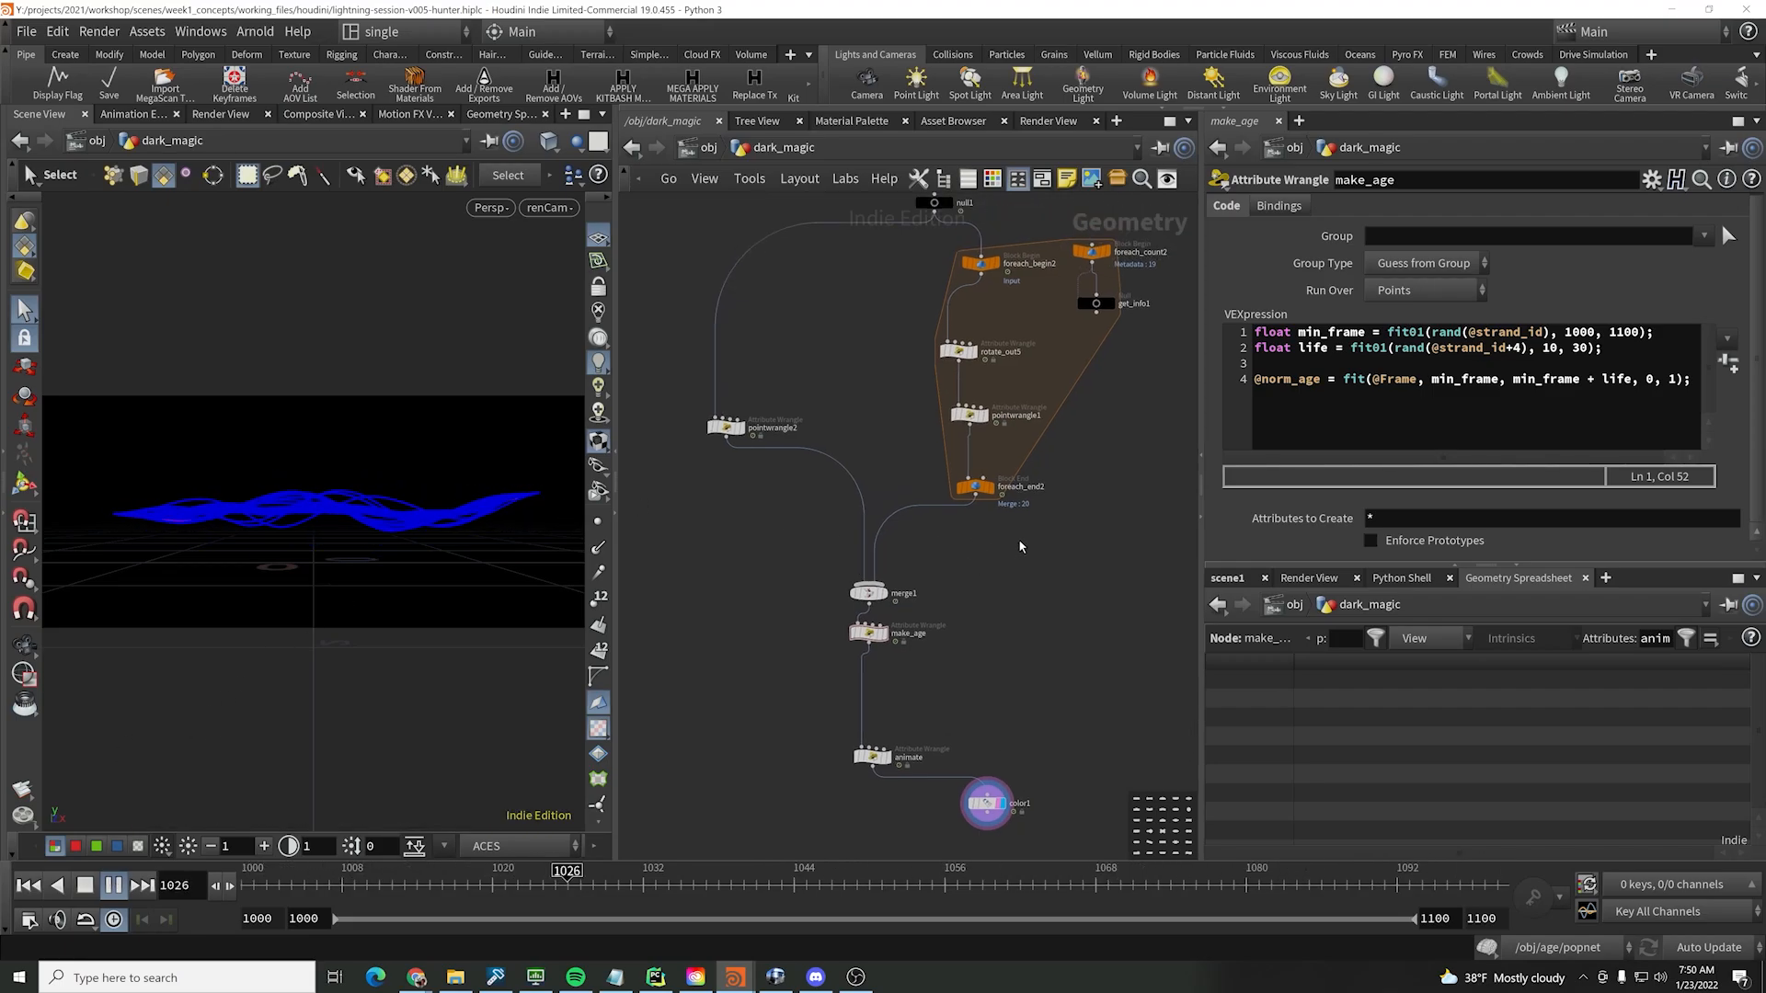
left_click(976, 488)
left_click(971, 414)
left_click(979, 488)
left_click_drag(1407, 261, 1017, 234)
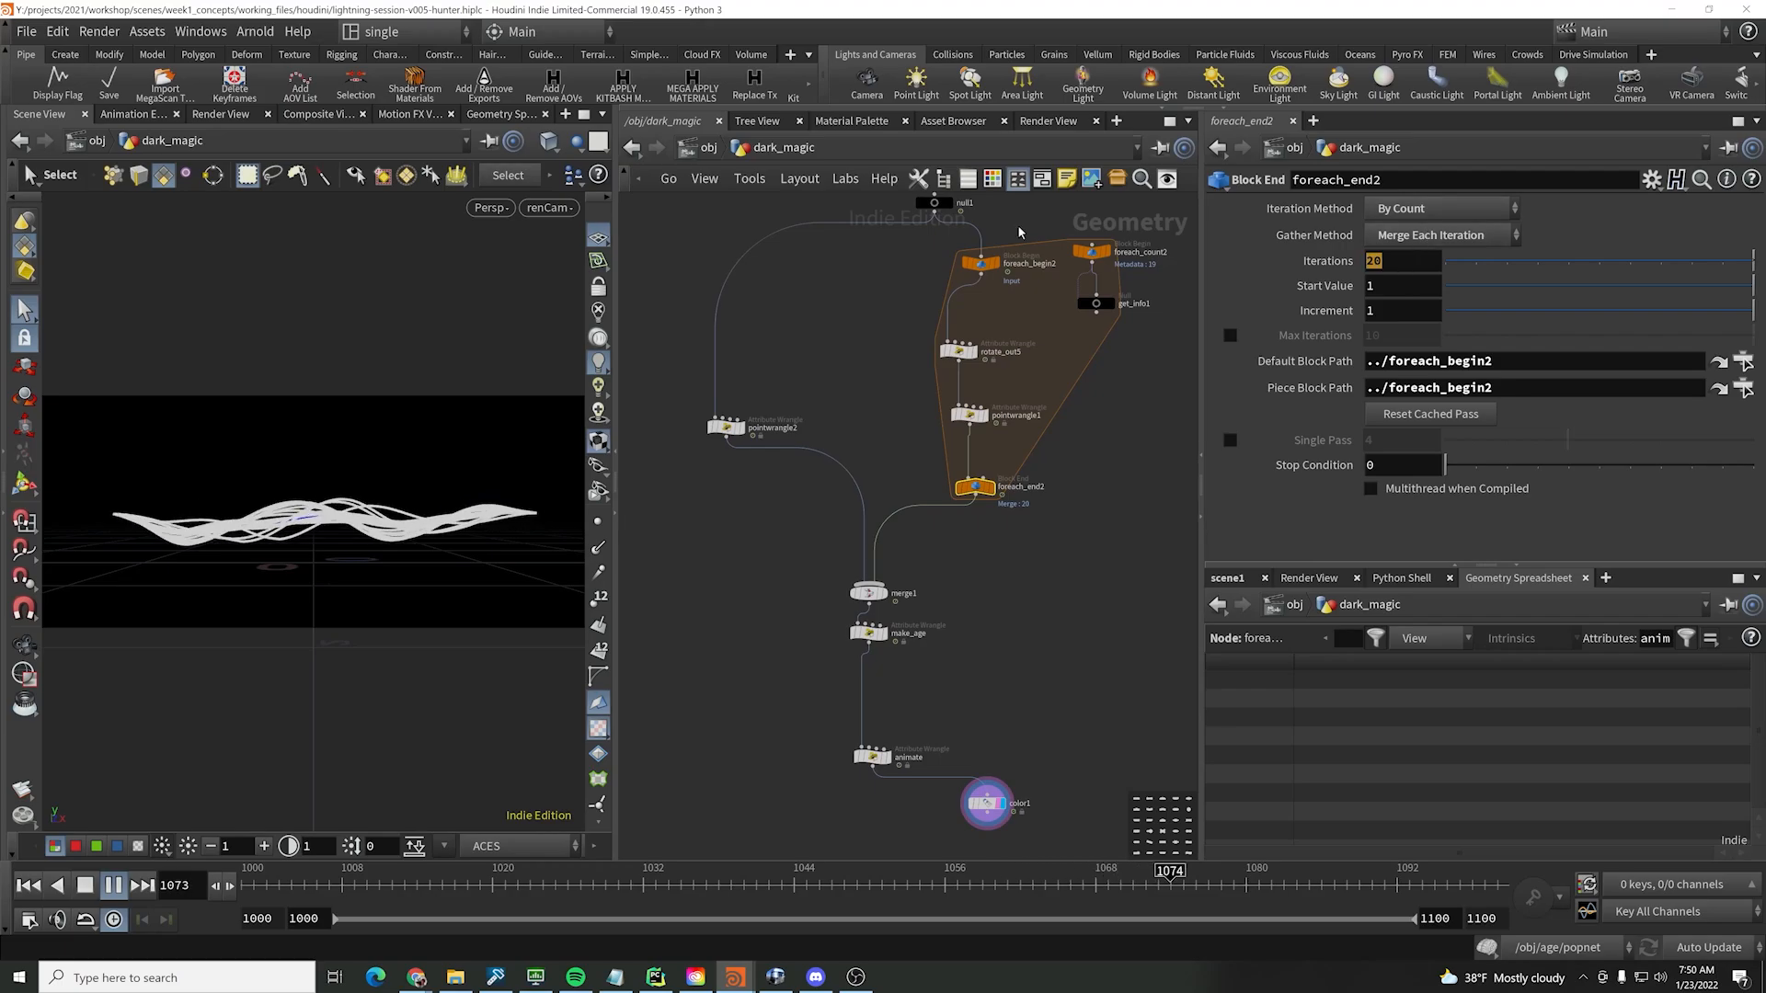
type("50")
key("Return")
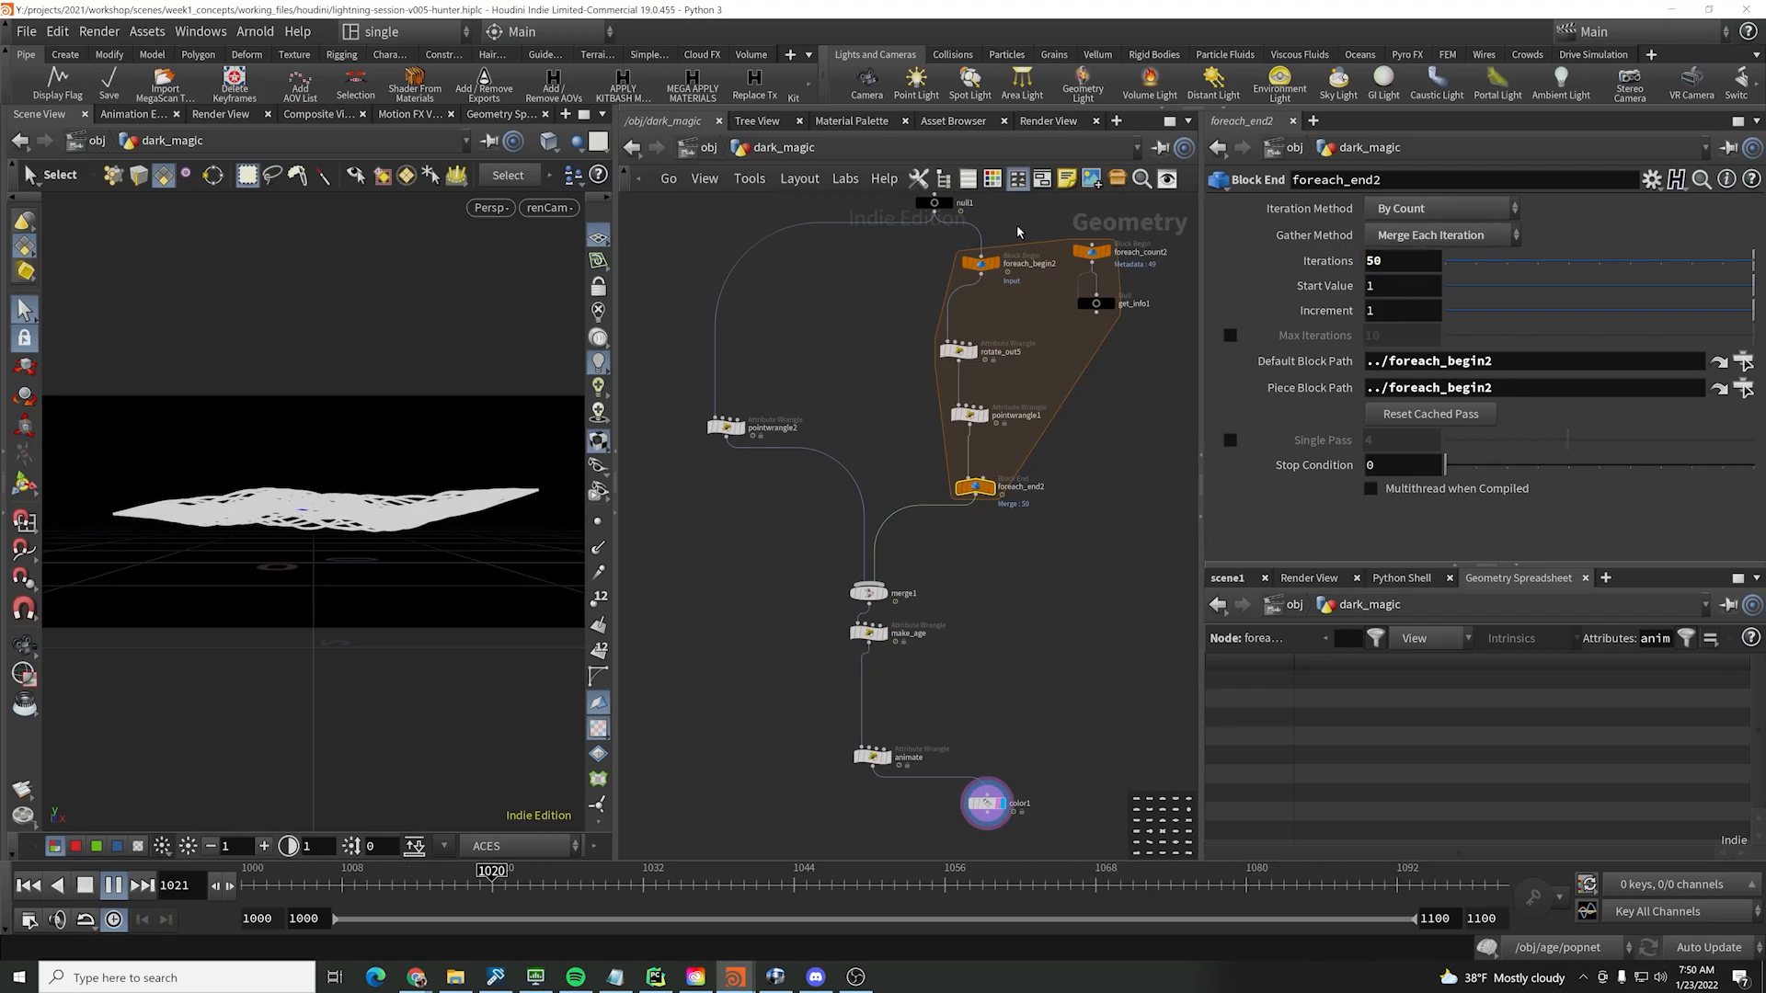
- Add a point wrangle connected to the output of the animate wrangle and display it
left_click(1036, 674)
middle_click_drag(1034, 761, 1054, 546)
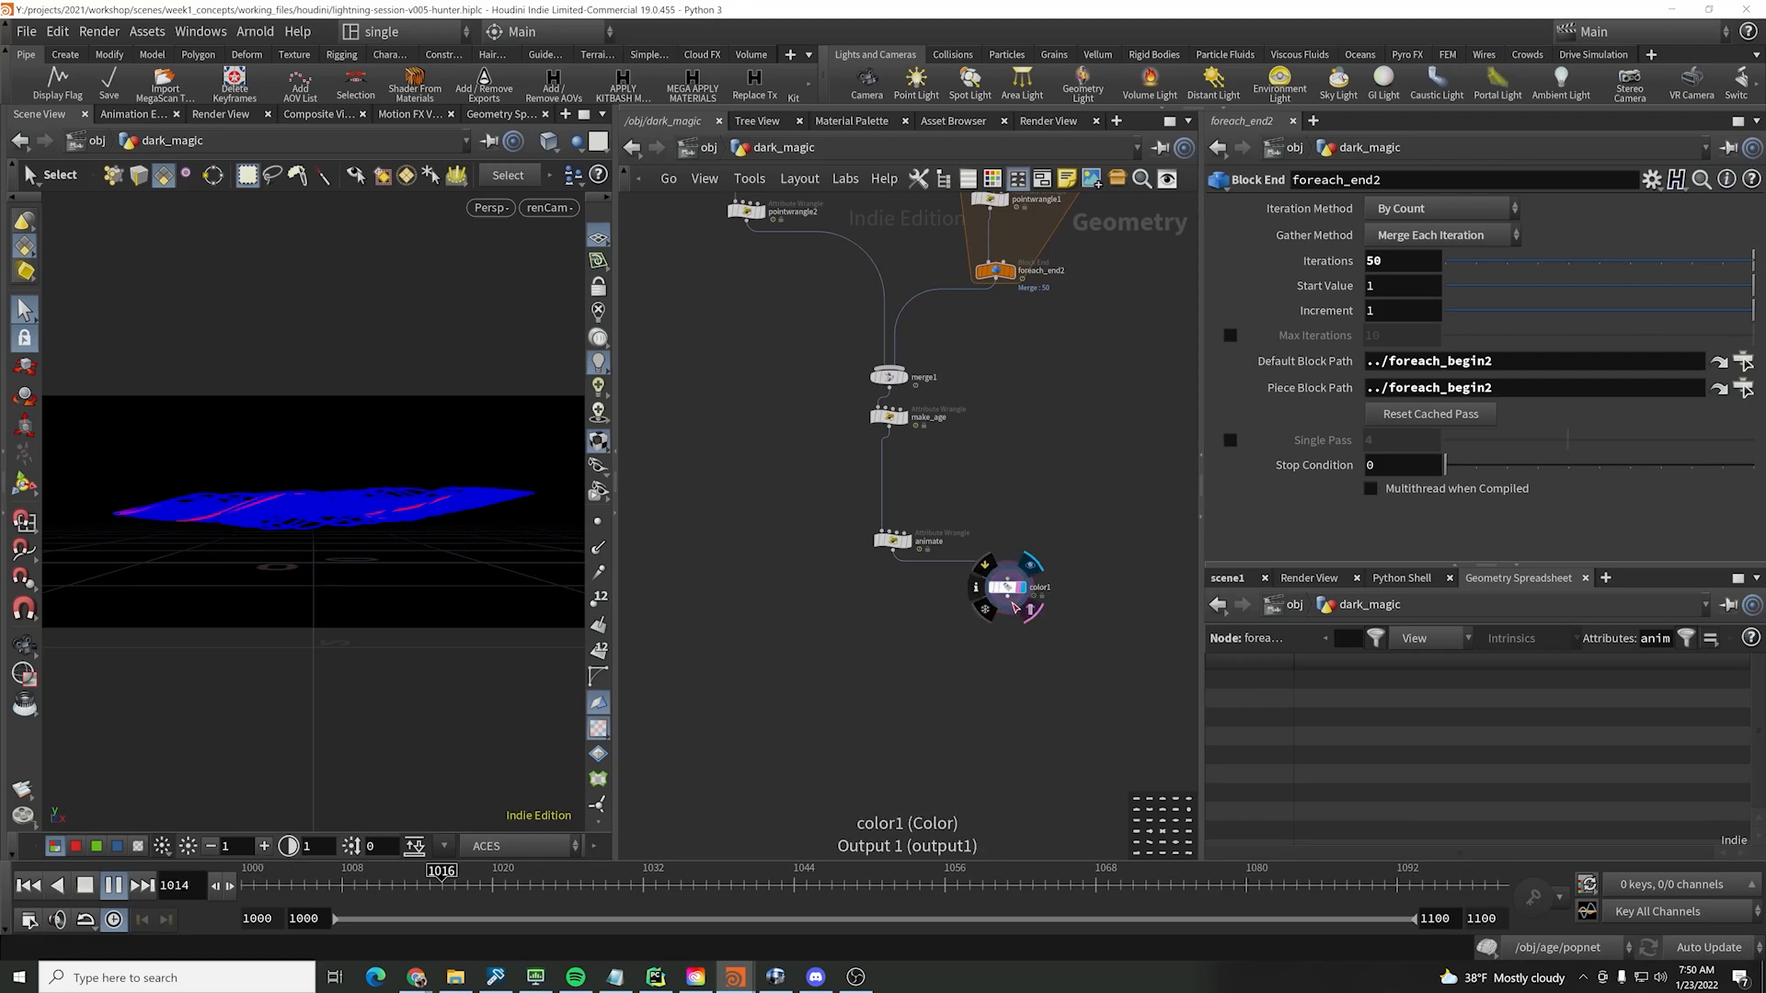
left_click(890, 541)
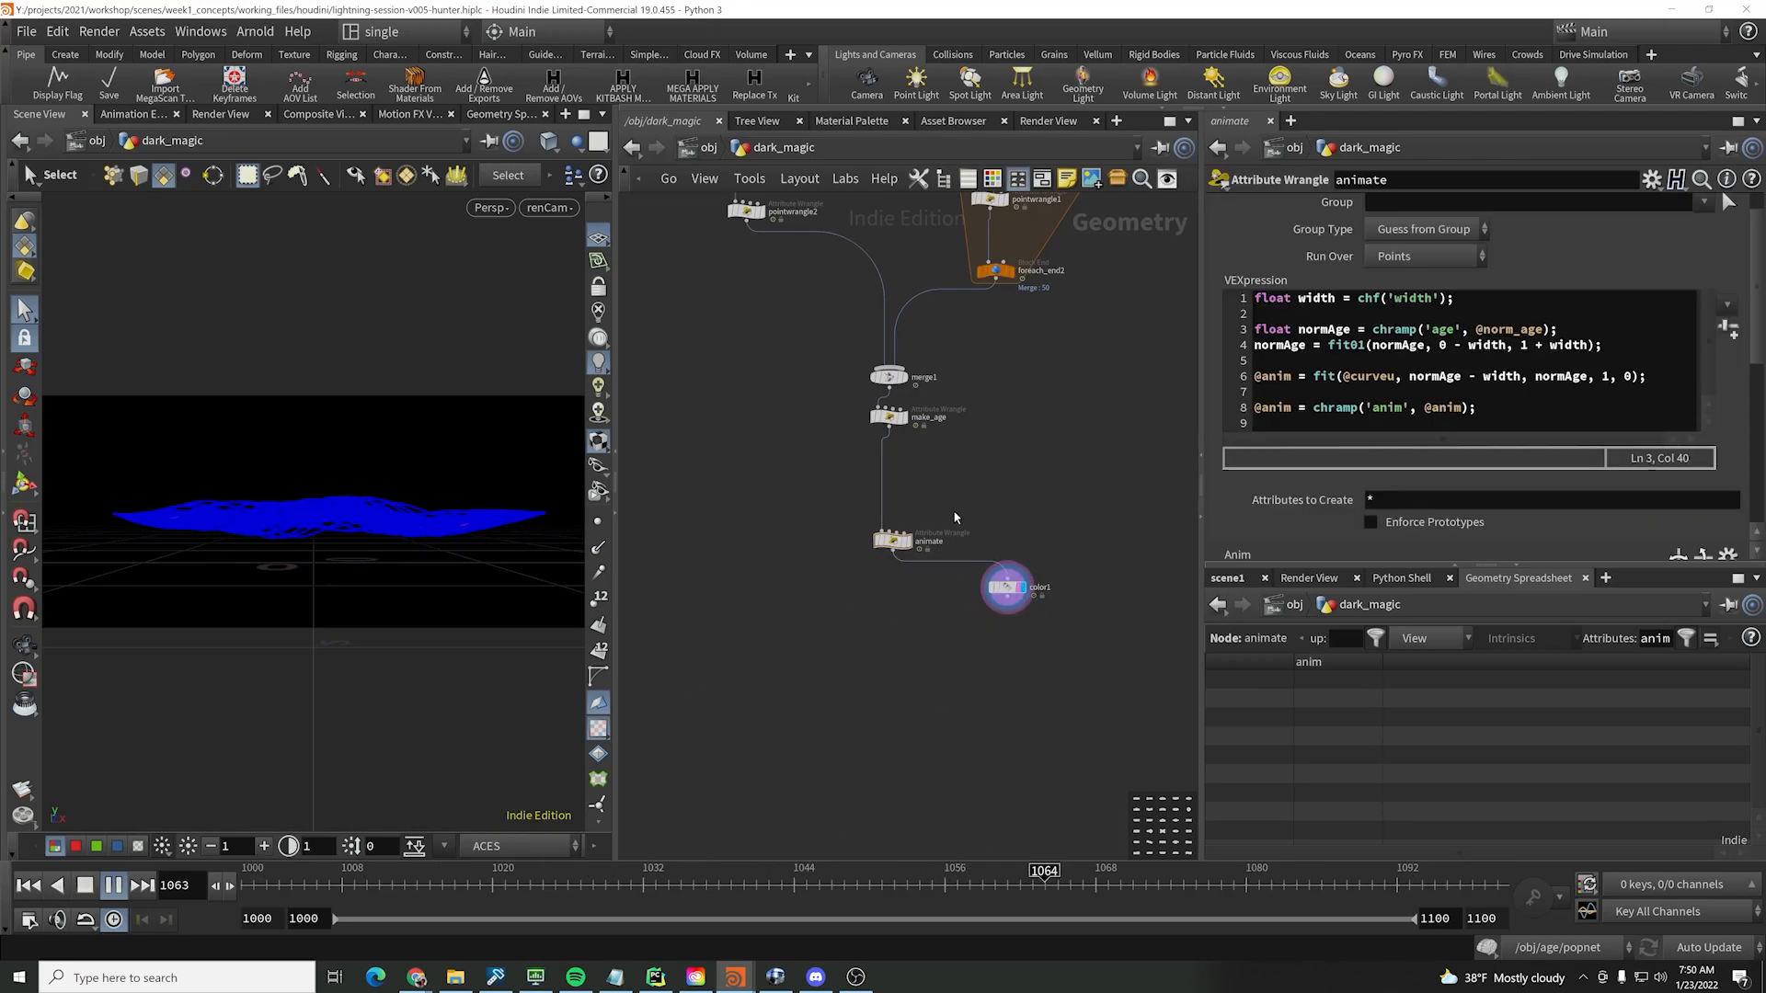
left_click(879, 557)
key("Tab")
type("point w")
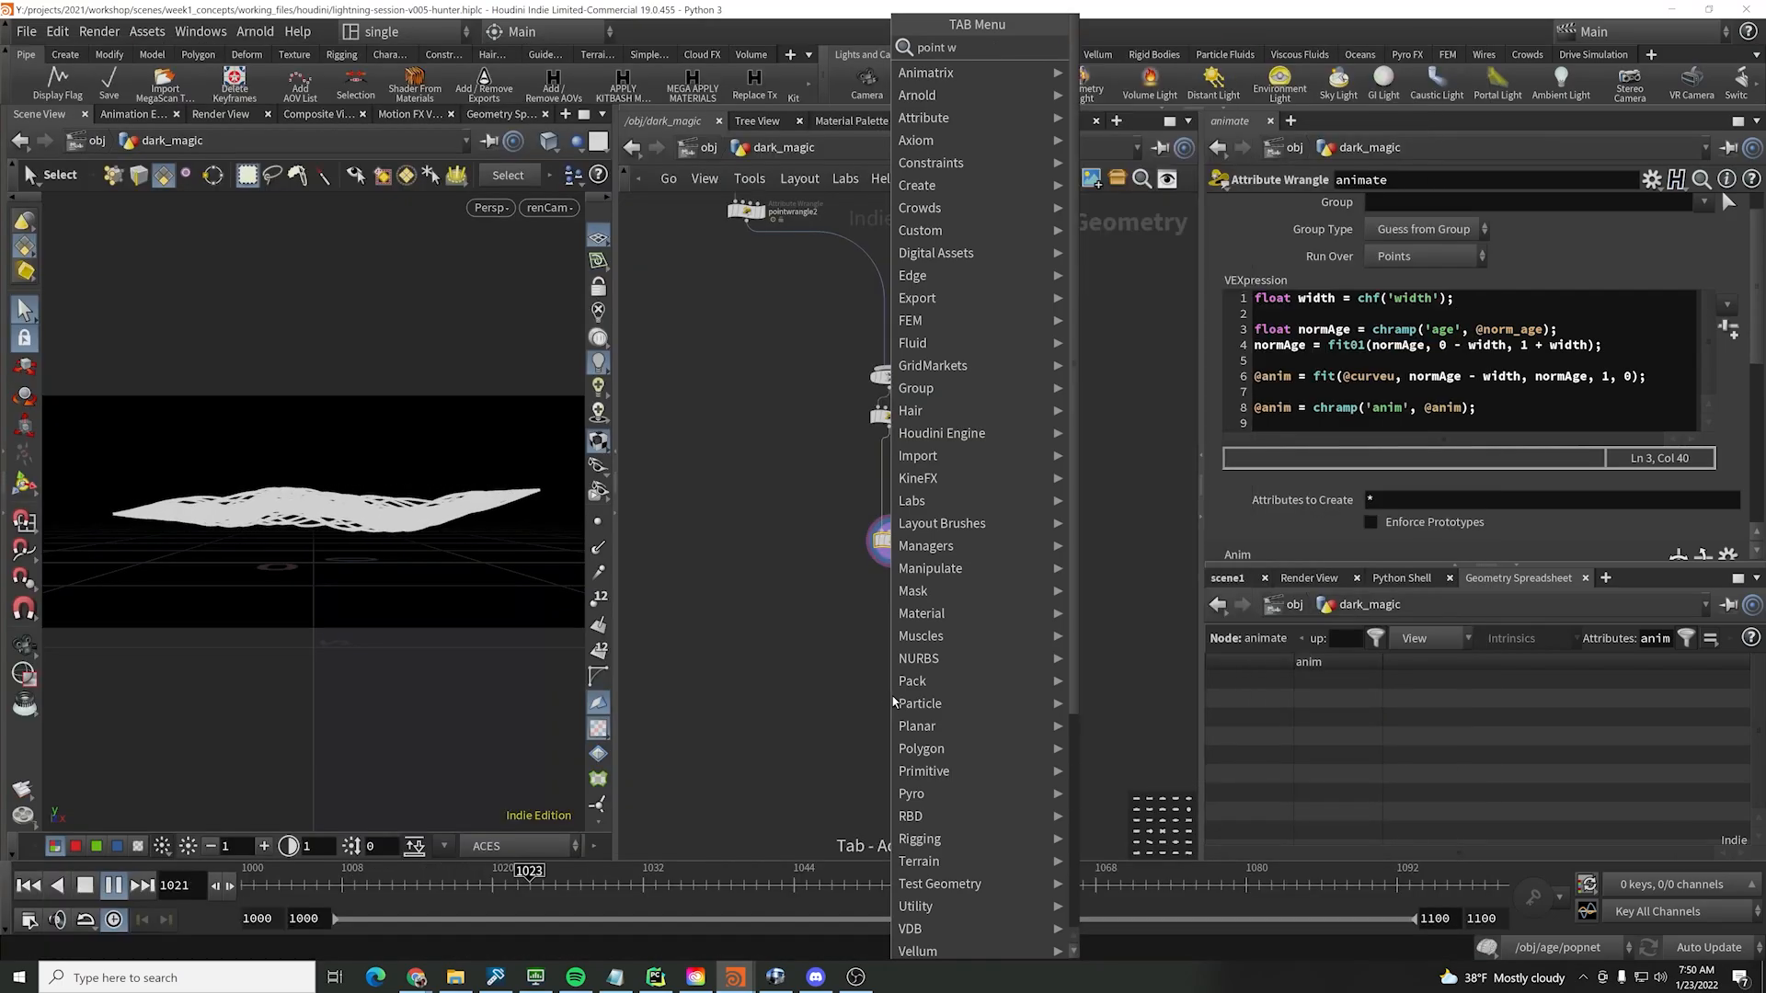
key("Return")
left_click(893, 697)
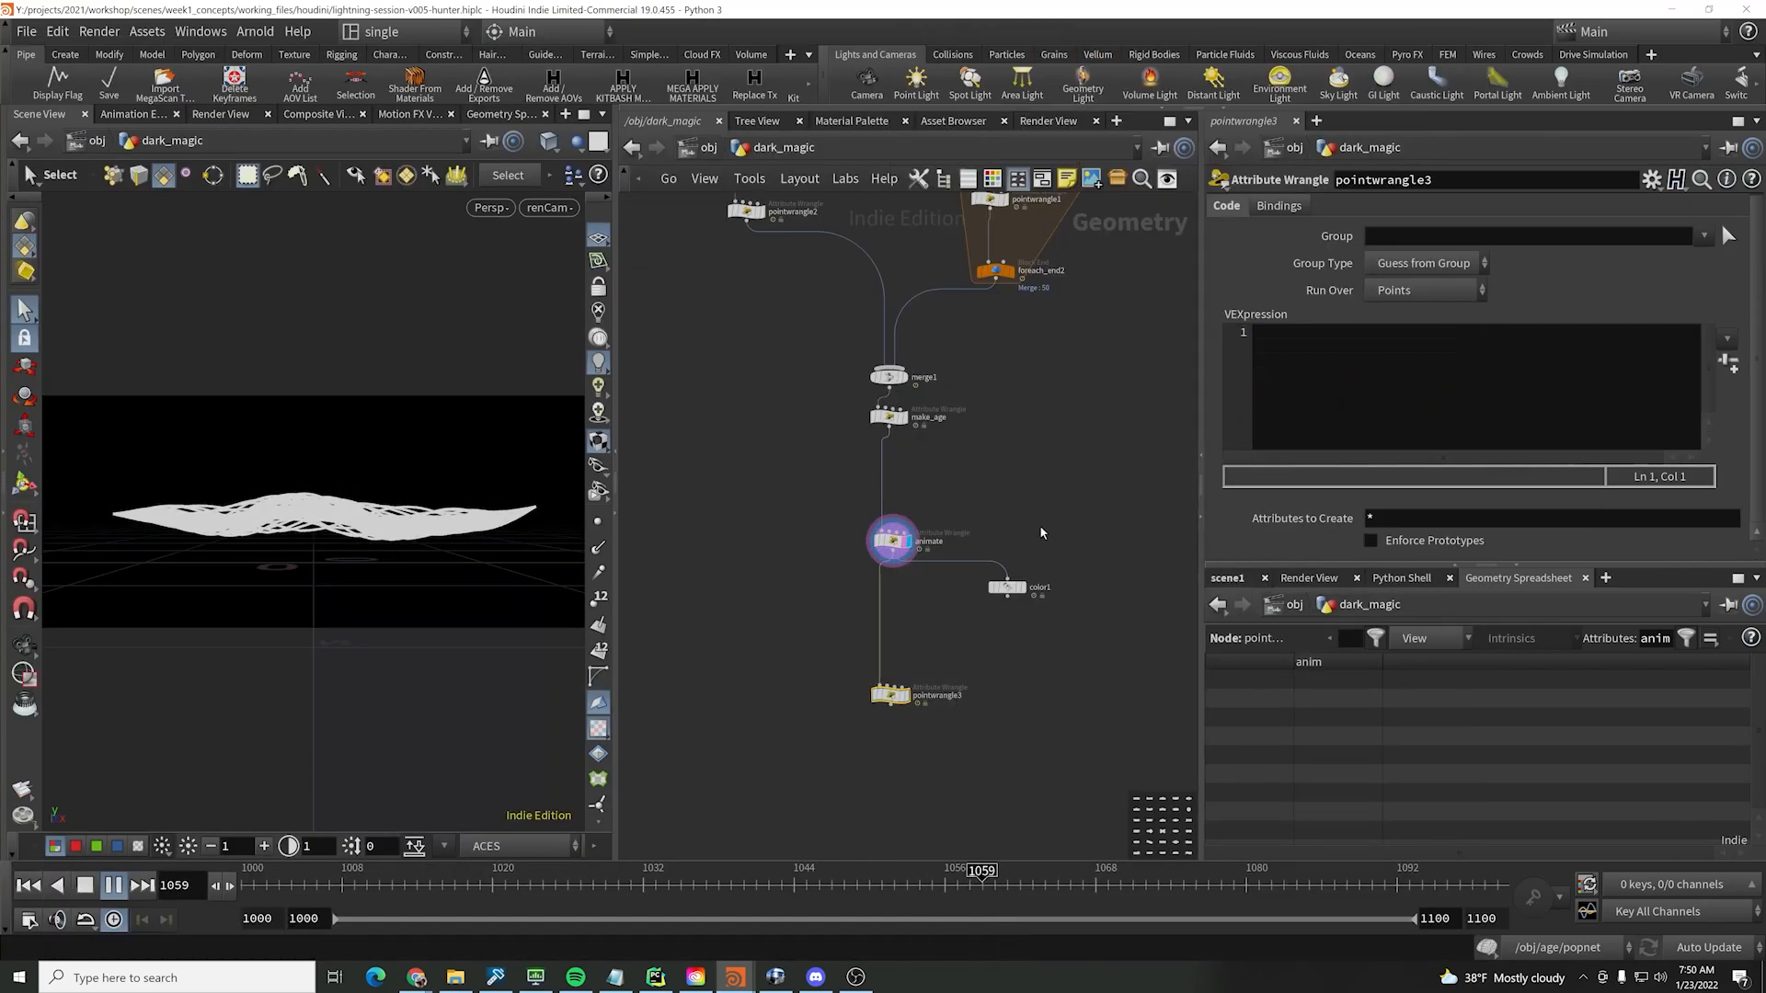
key("r")
left_click(1333, 378)
type("@Alpha")
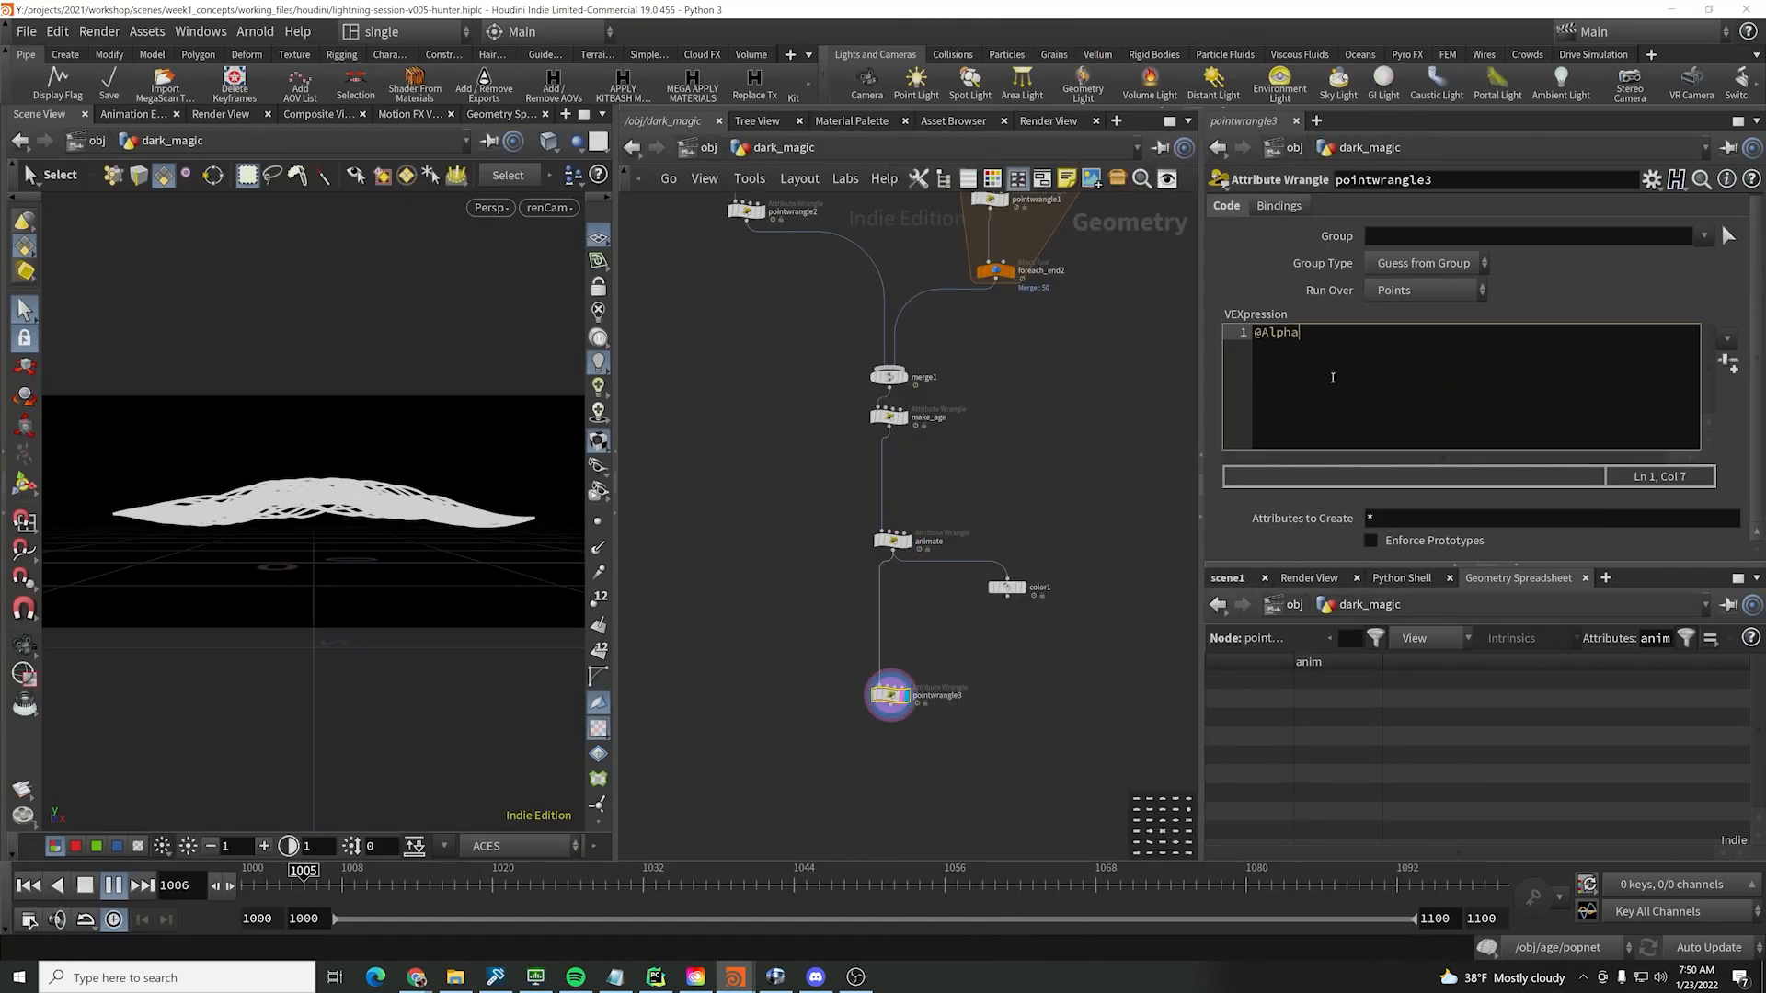
type(" = @anim")
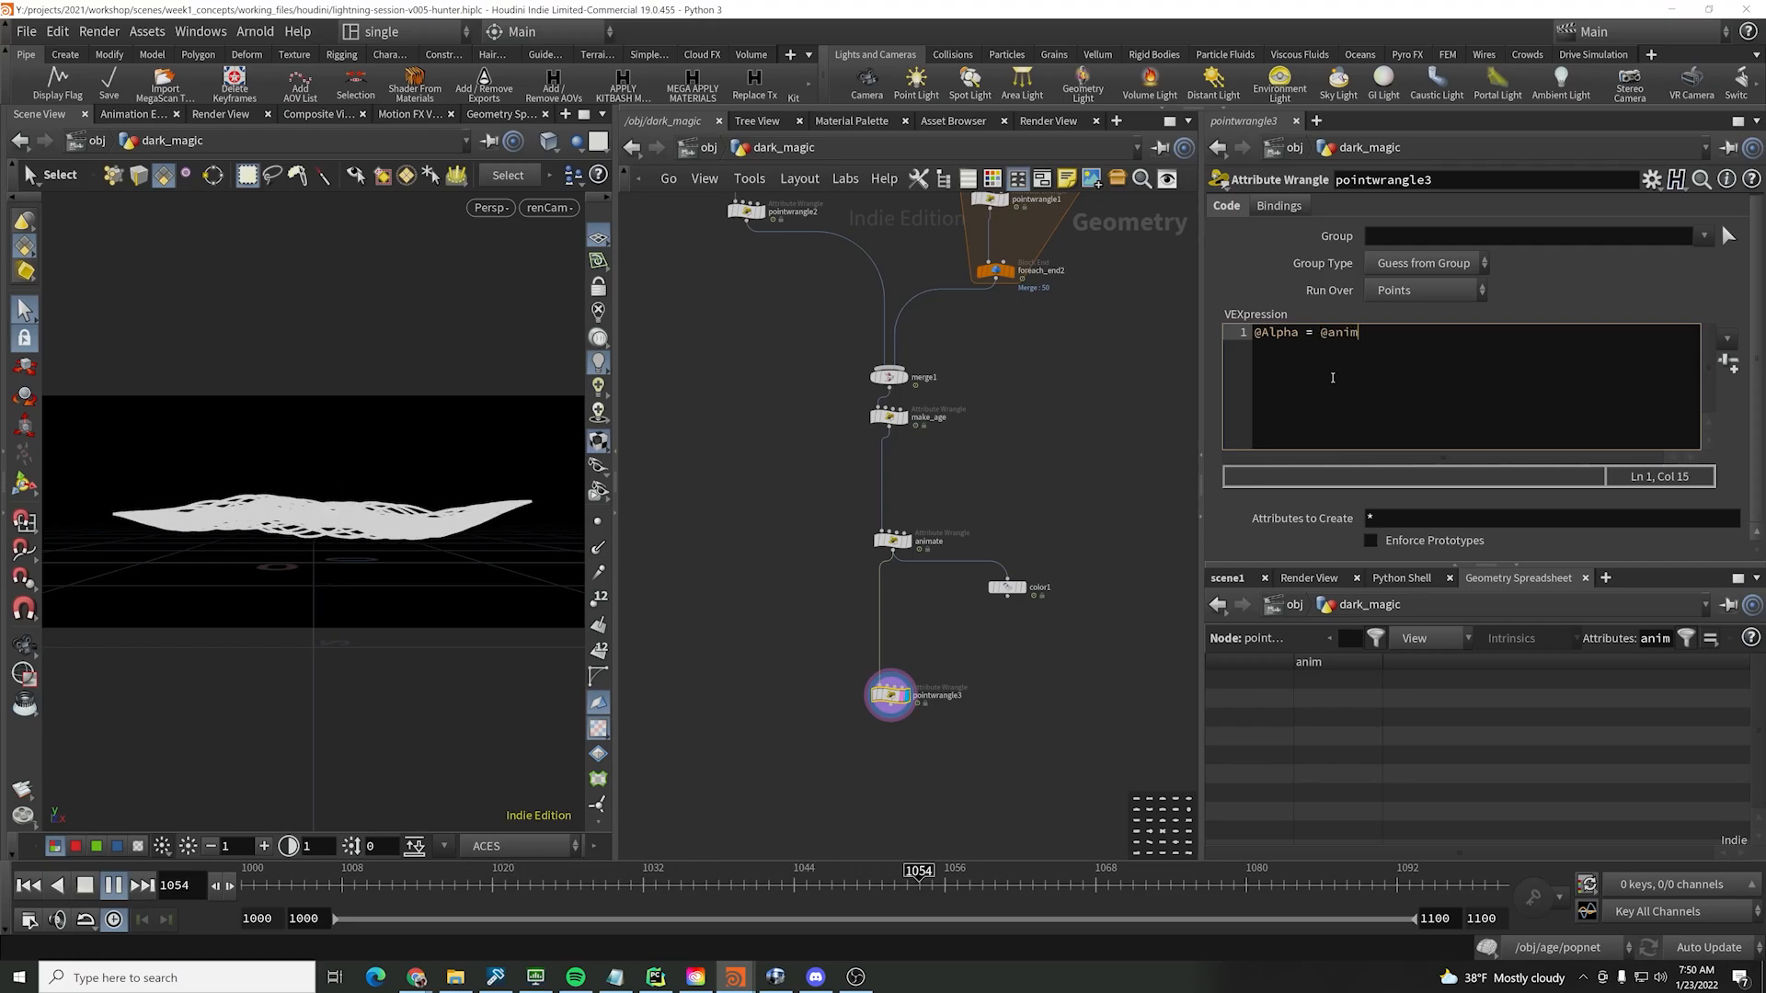
key("BackSpace")
type(";")
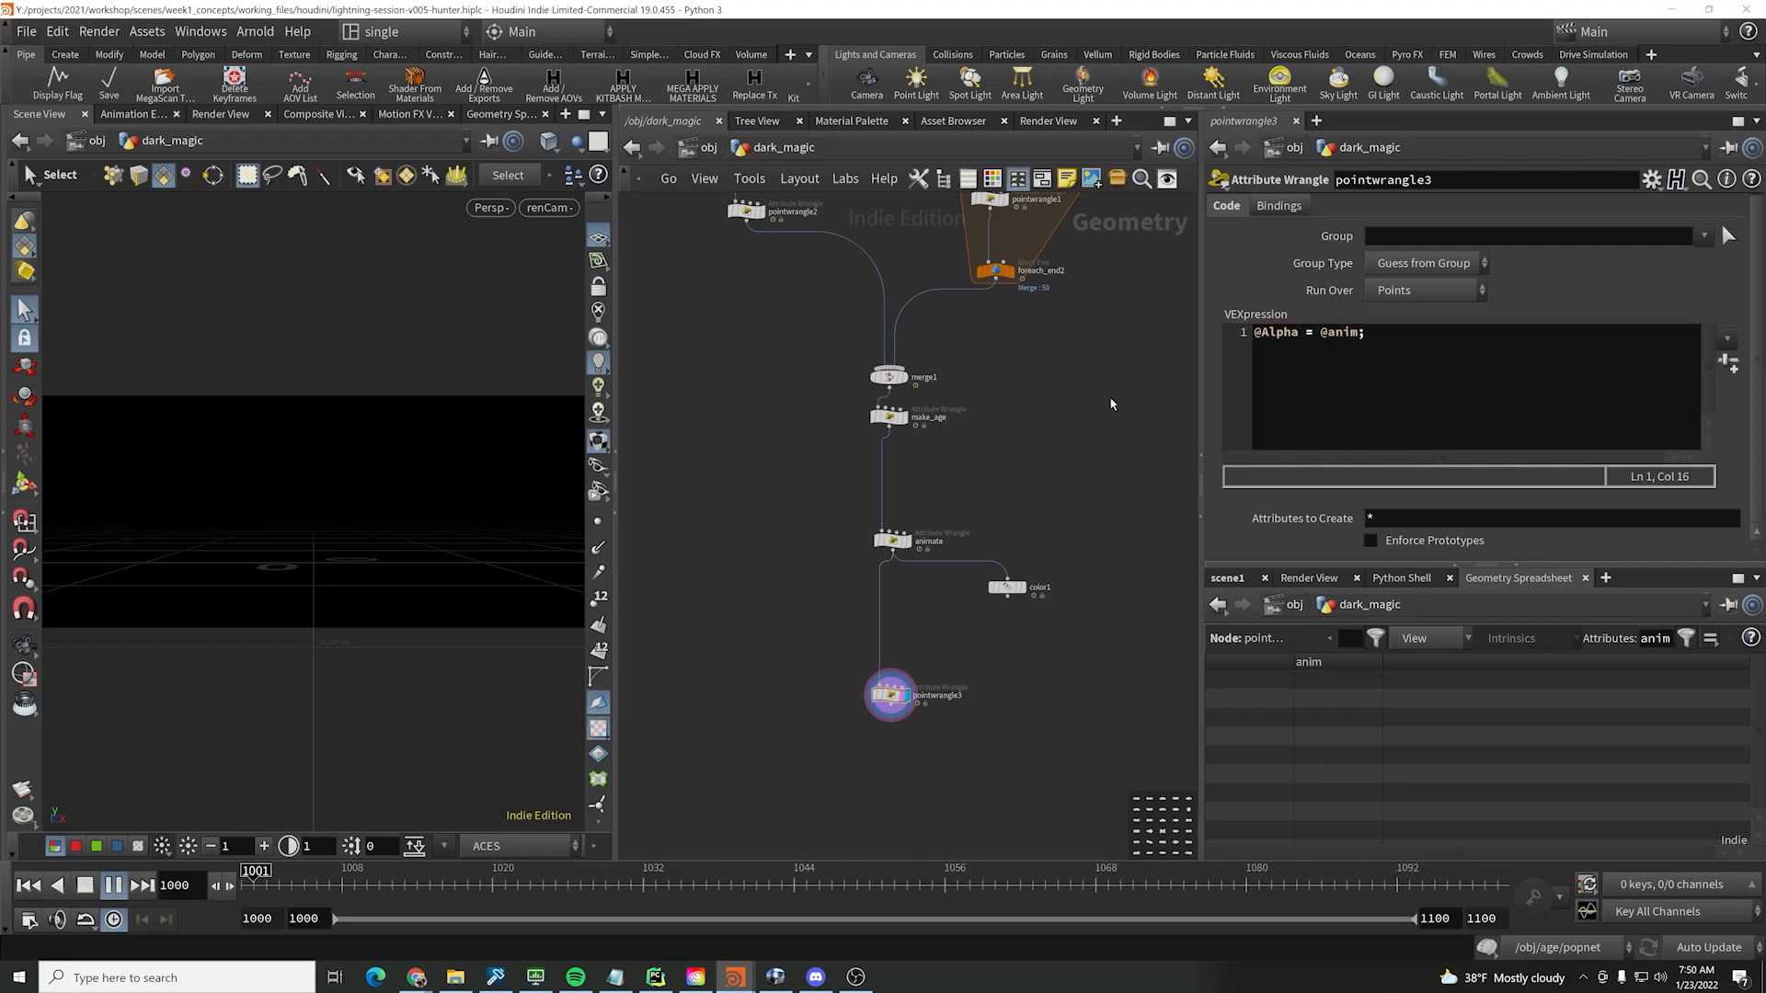
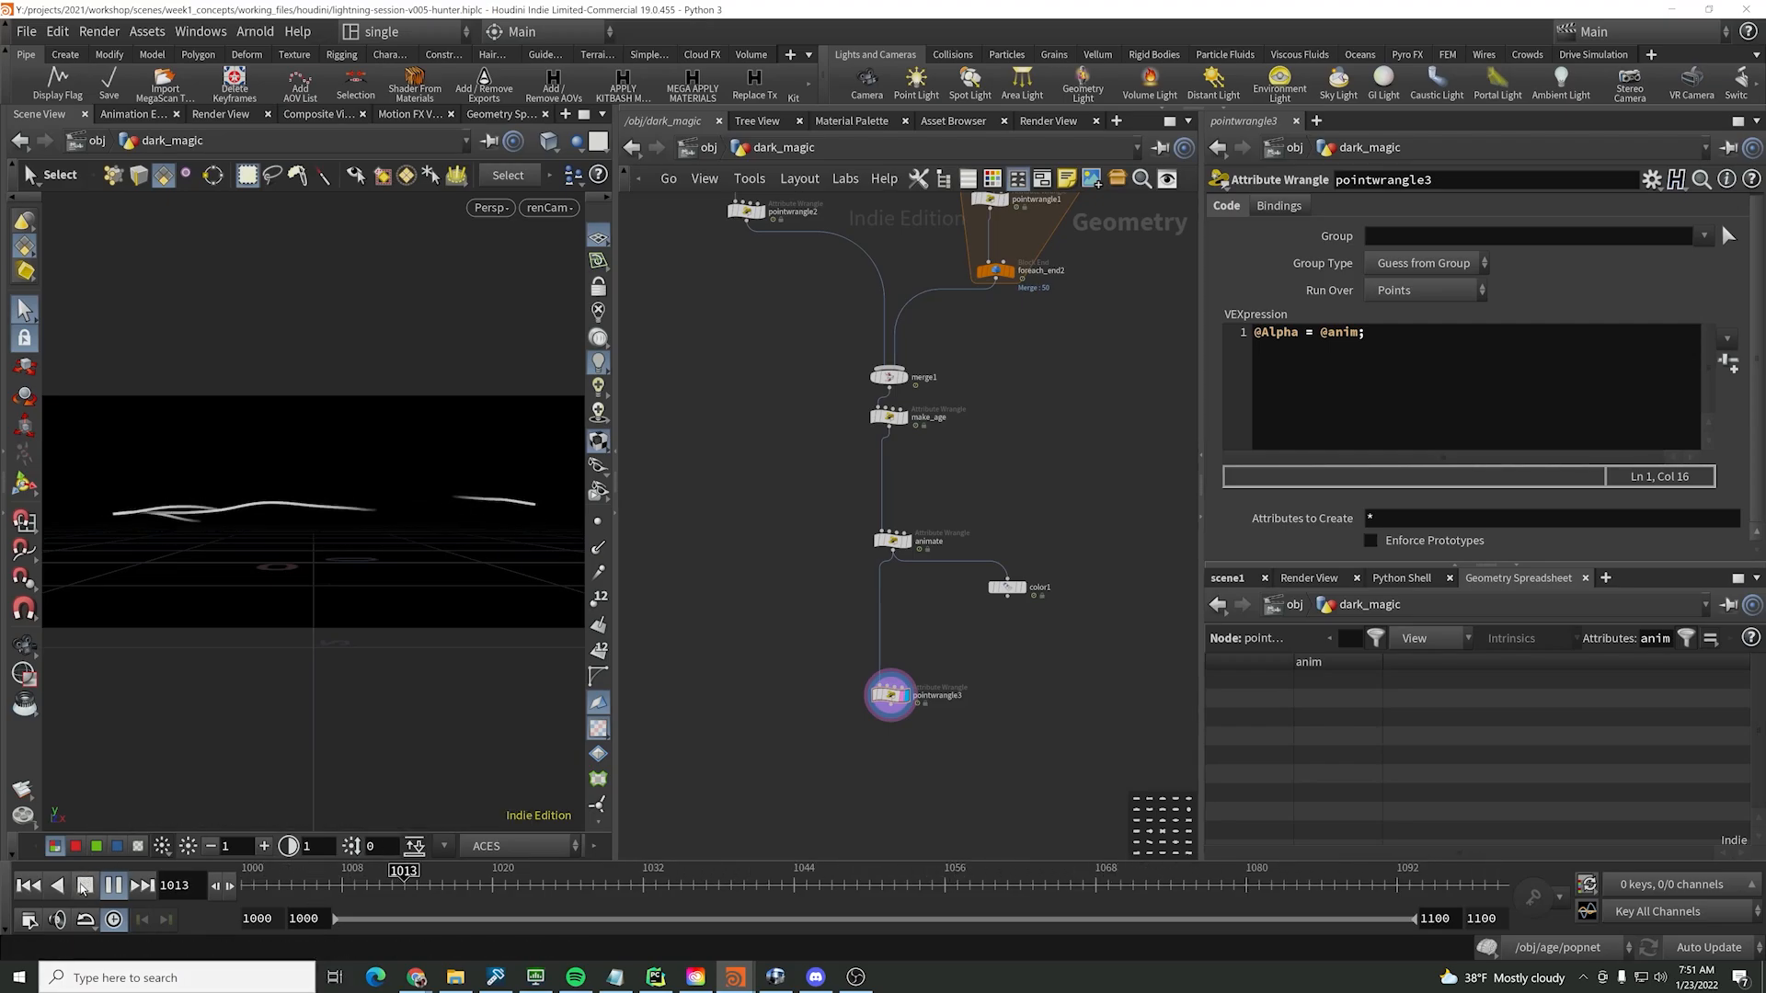
left_click(82, 888)
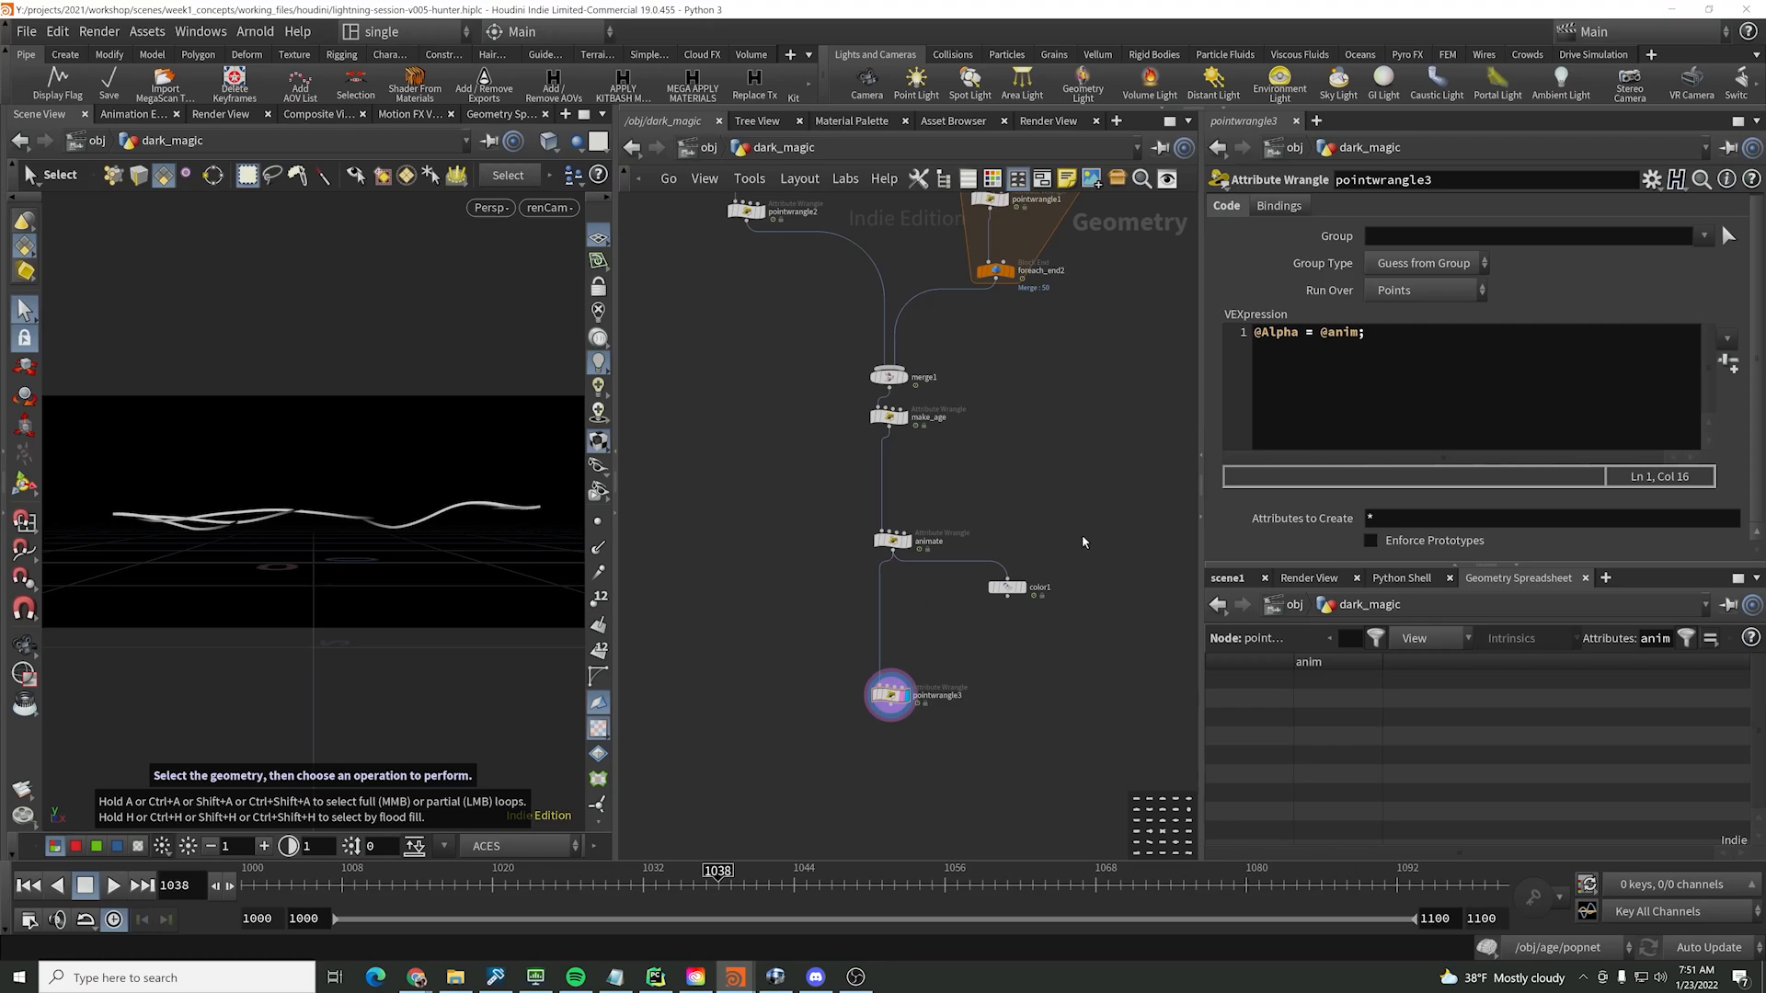
- Display the animate node to compare the strands without the alpha, and reselect the pointwrangle3 node
scroll(901, 602, "up", 2)
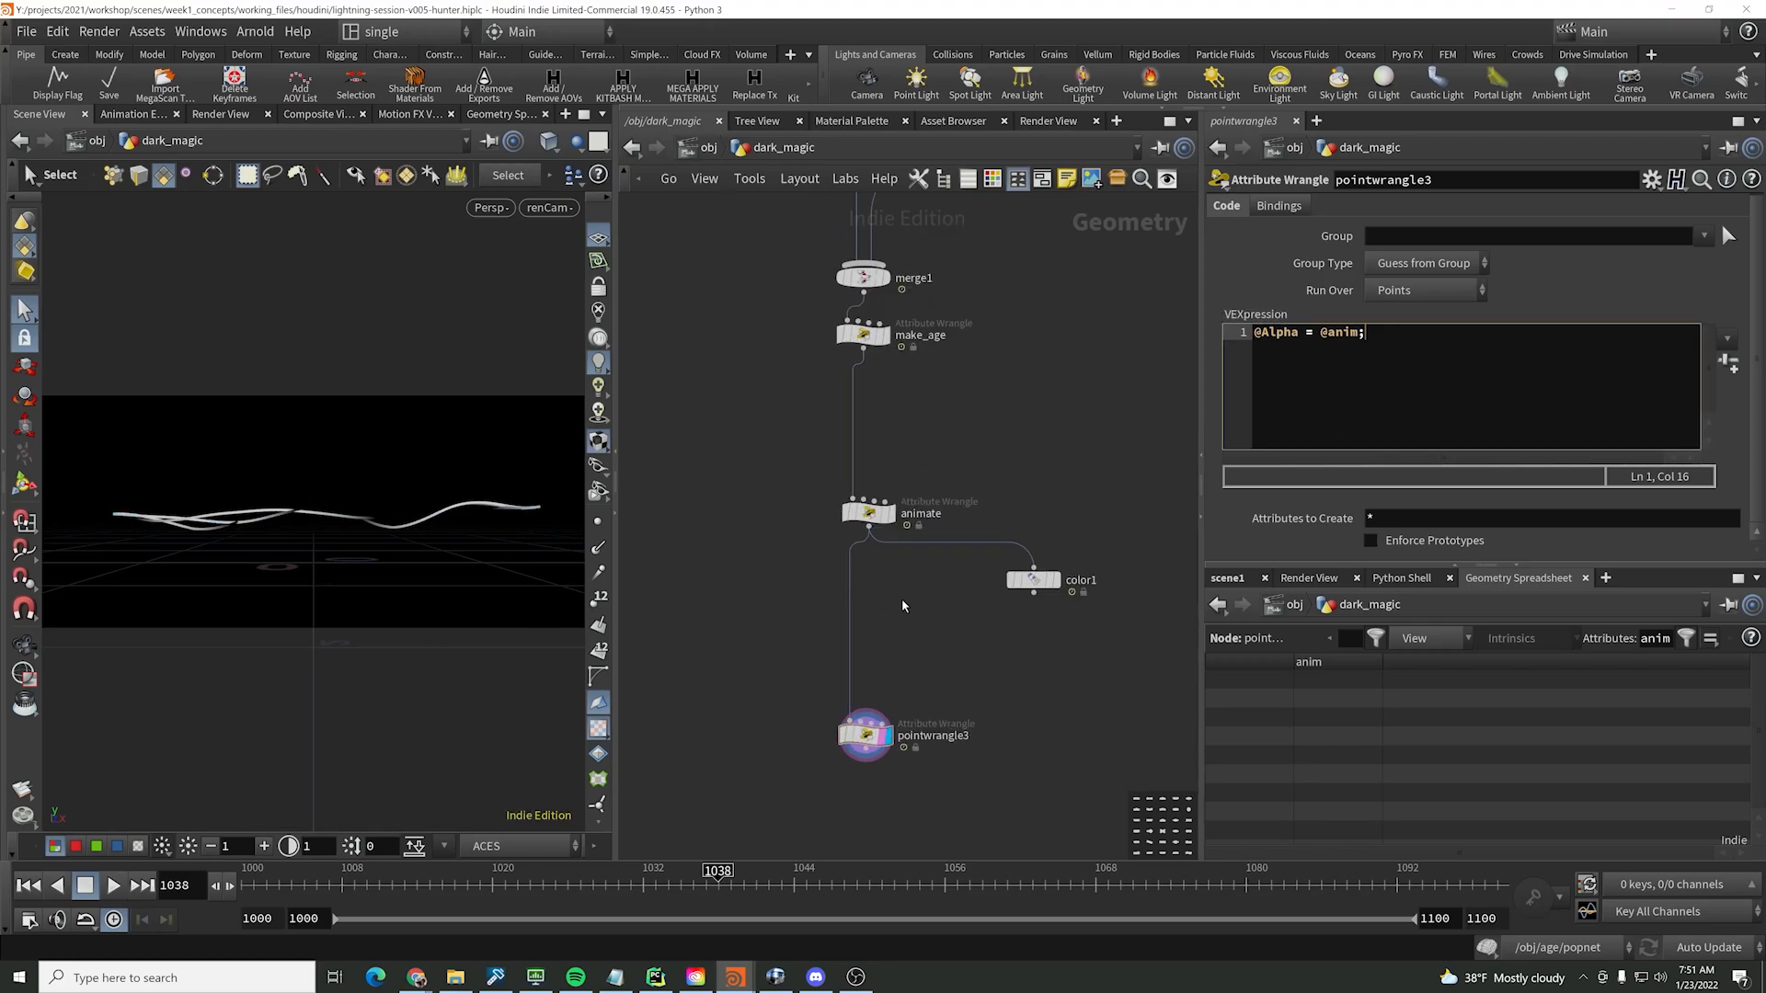
middle_click_drag(902, 600, 940, 540)
left_click_drag(975, 549, 810, 372)
key("r")
left_click_drag(955, 568, 829, 724)
left_click_drag(980, 498, 862, 412)
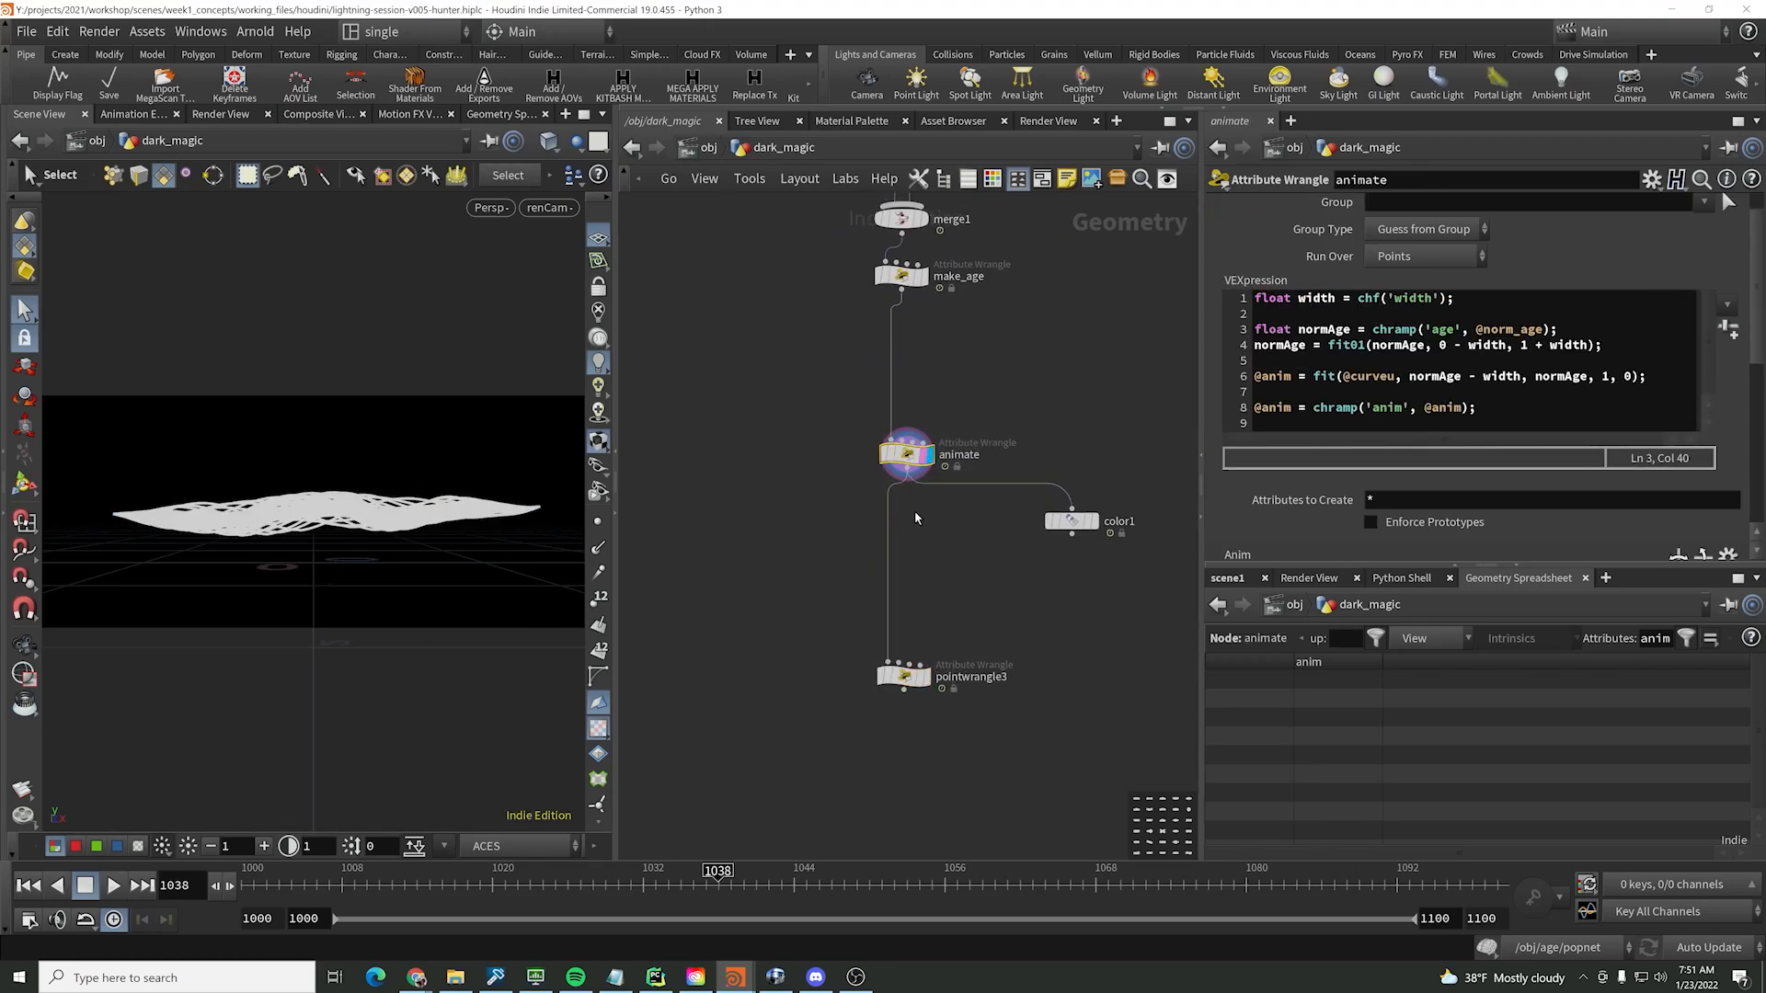
left_click_drag(942, 549, 851, 707)
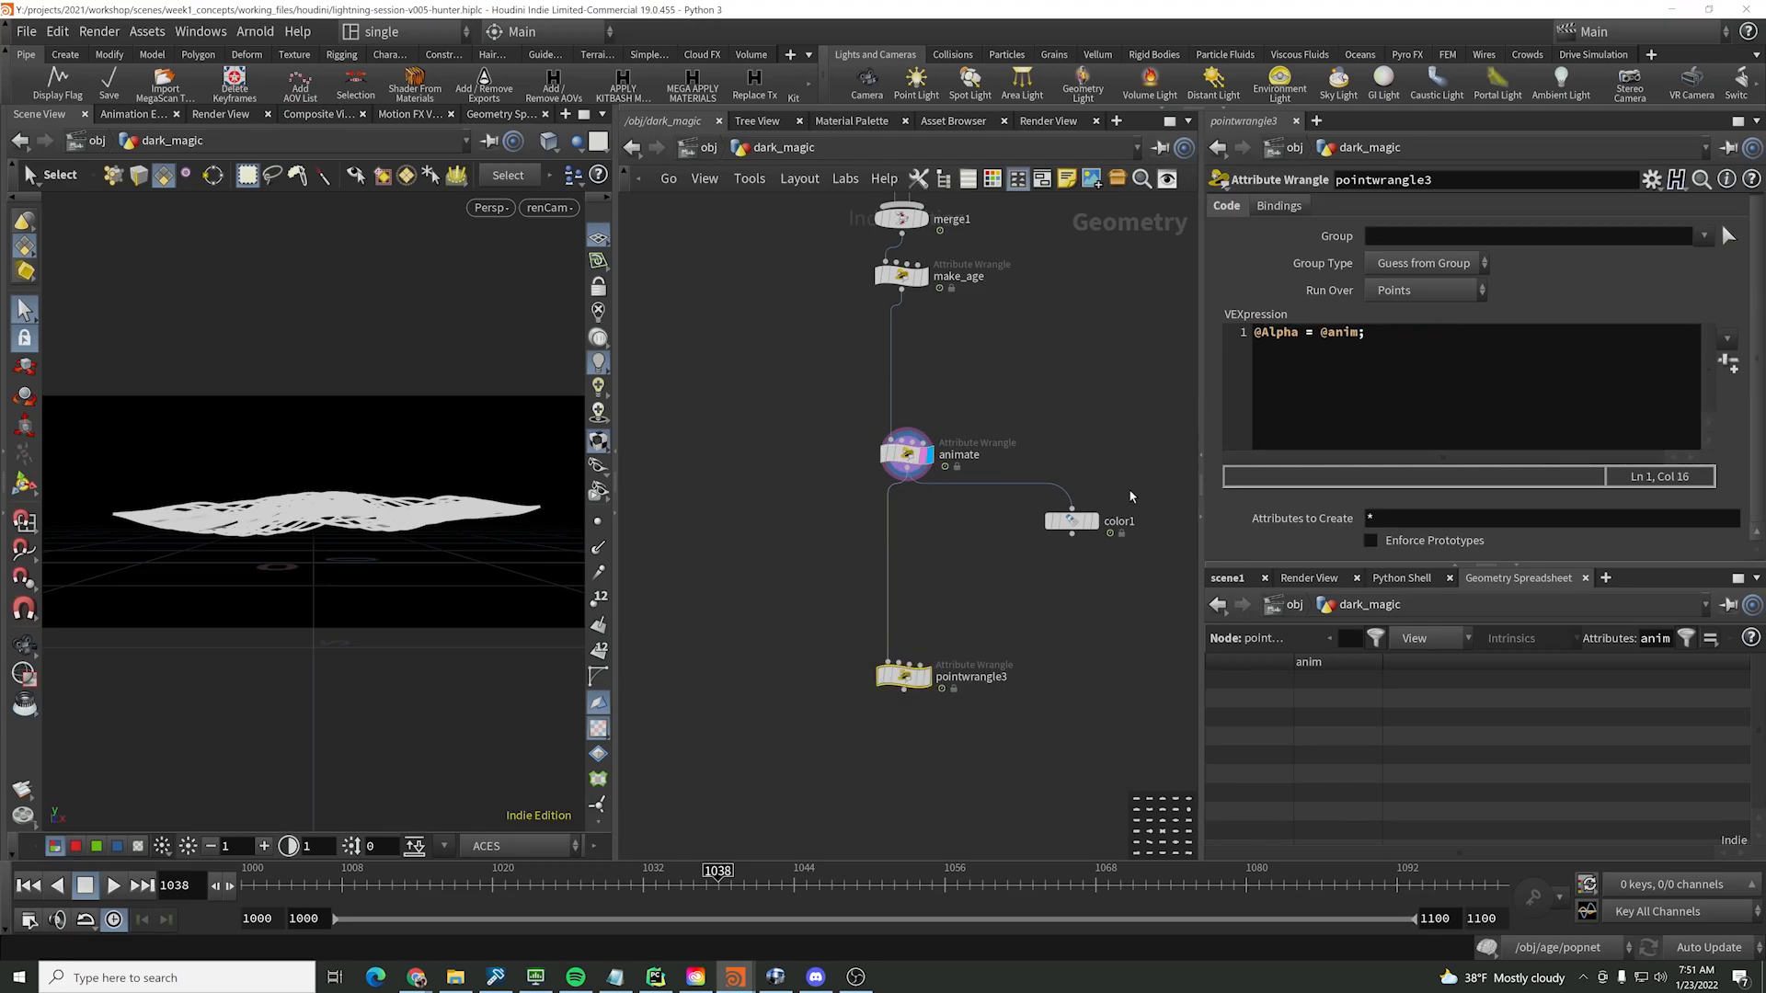
left_click(1381, 329)
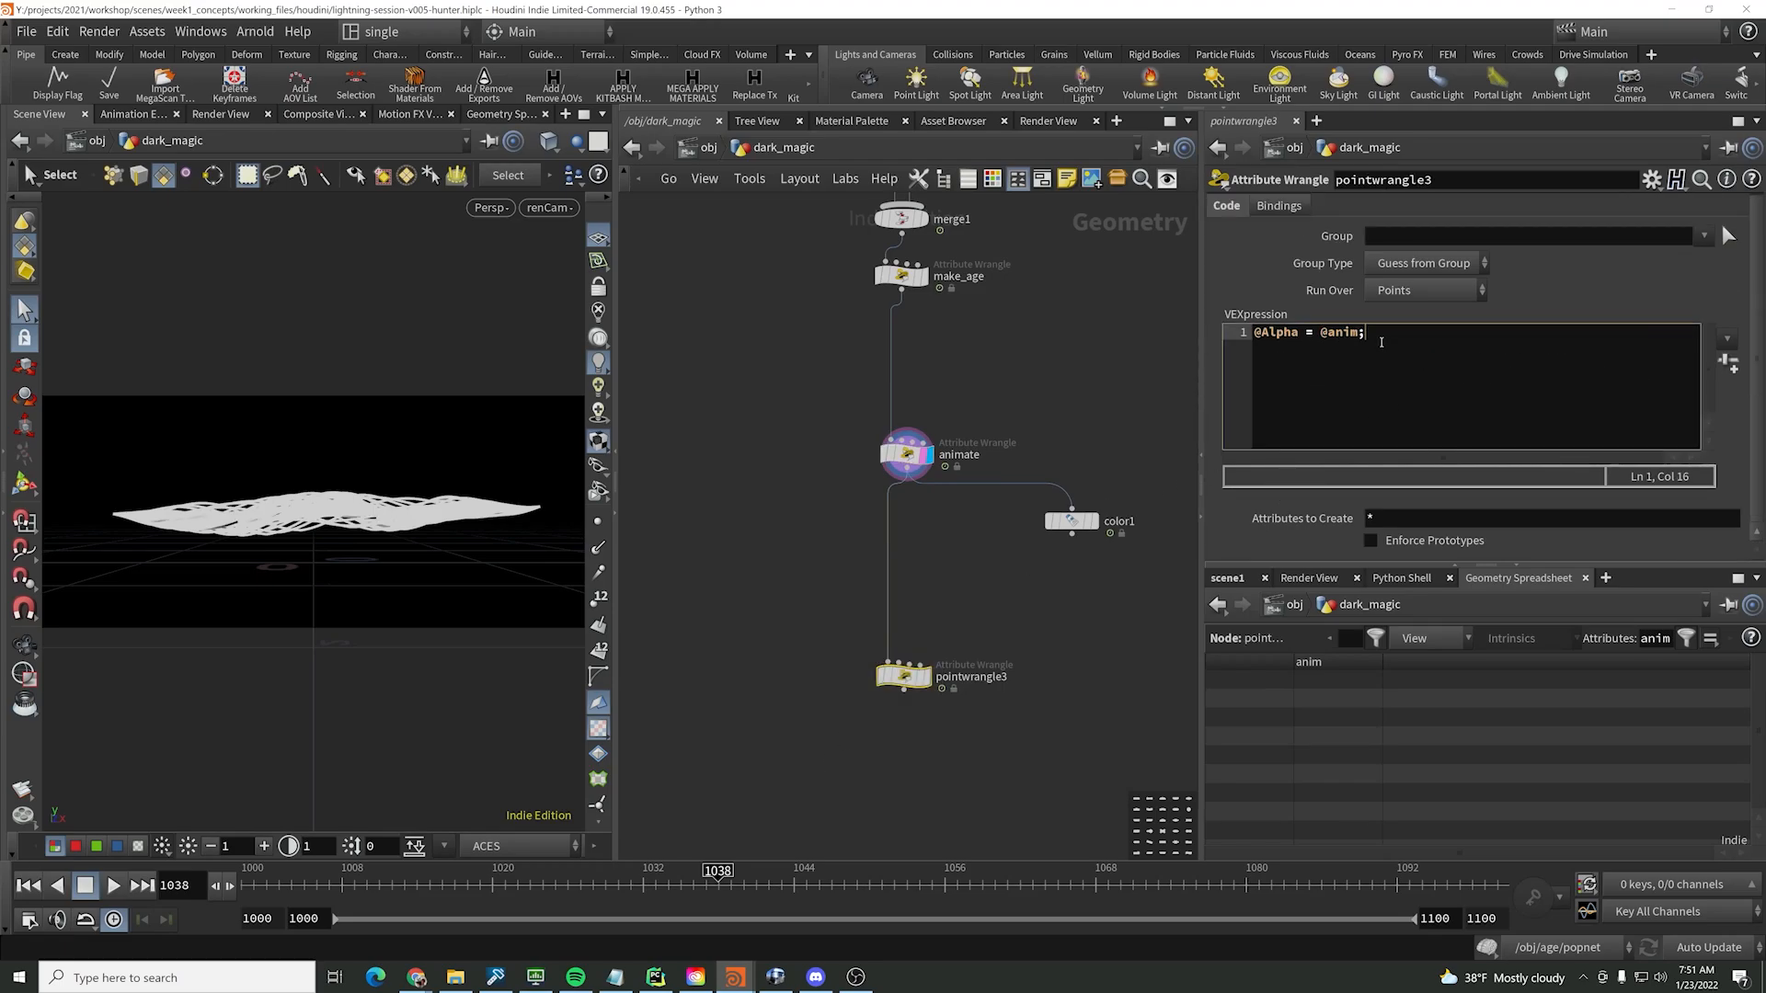
key("Return")
type("@wdith")
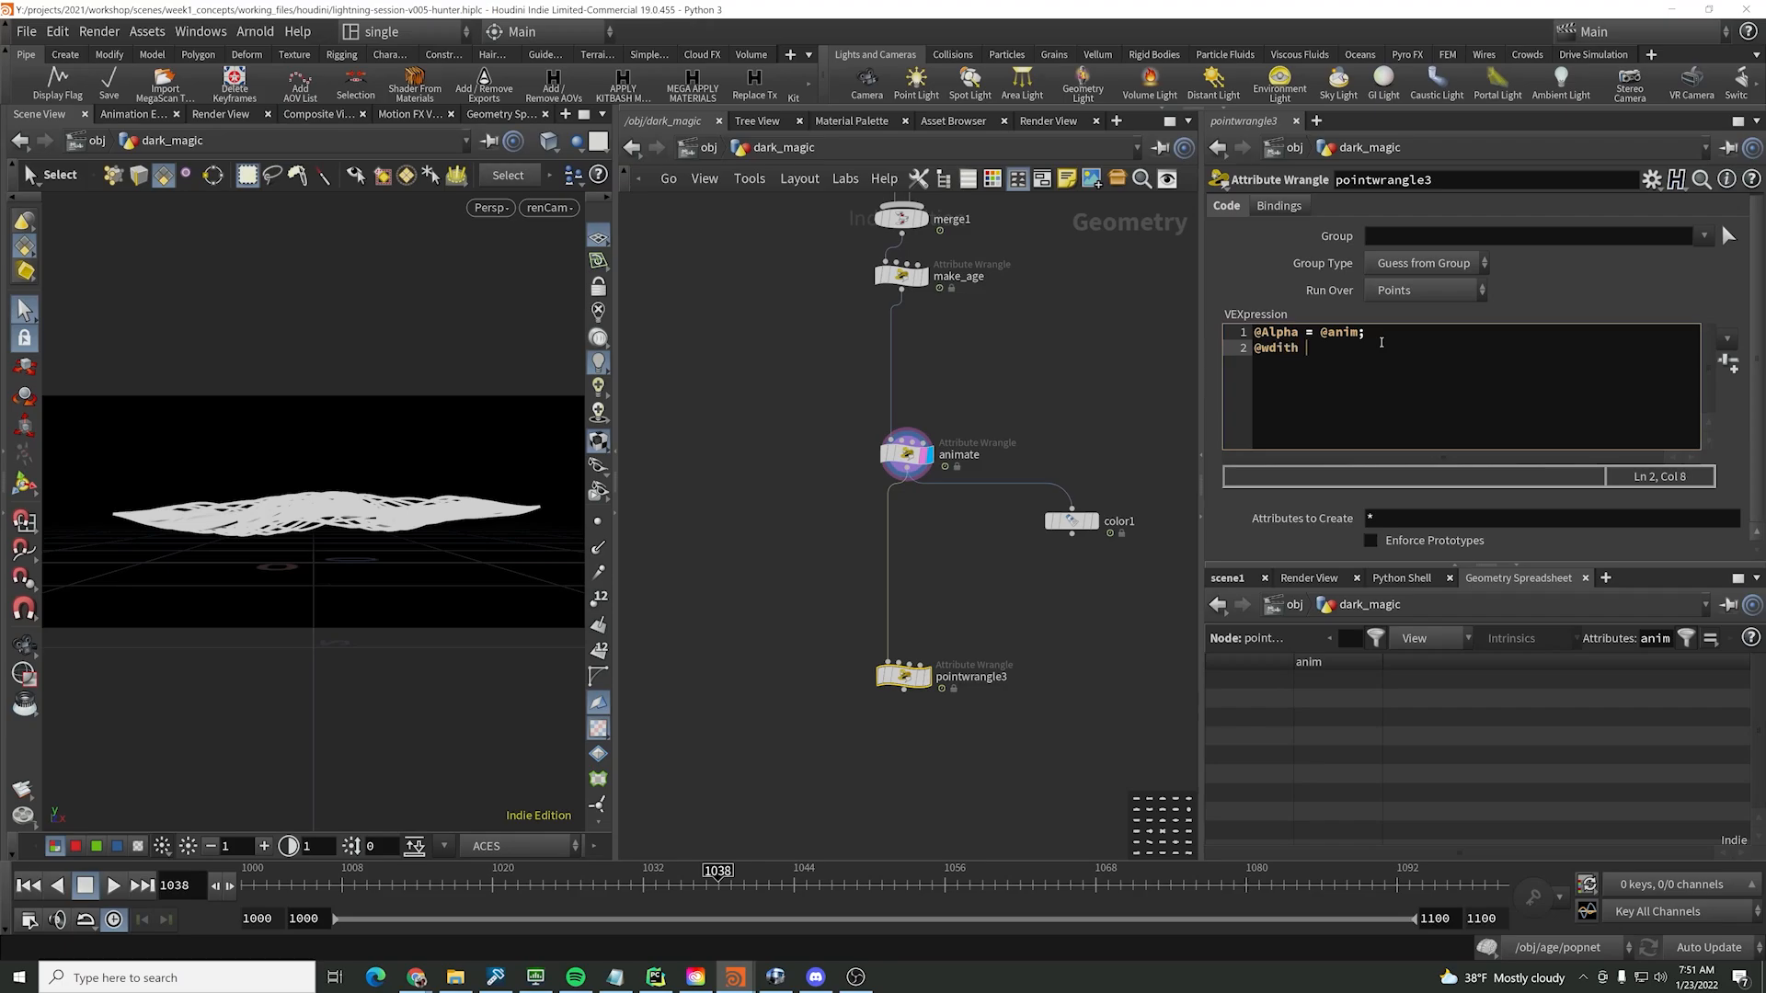
type("= ")
type("@")
key("BackSpace")
type("fit01(@anim, 0, .1);")
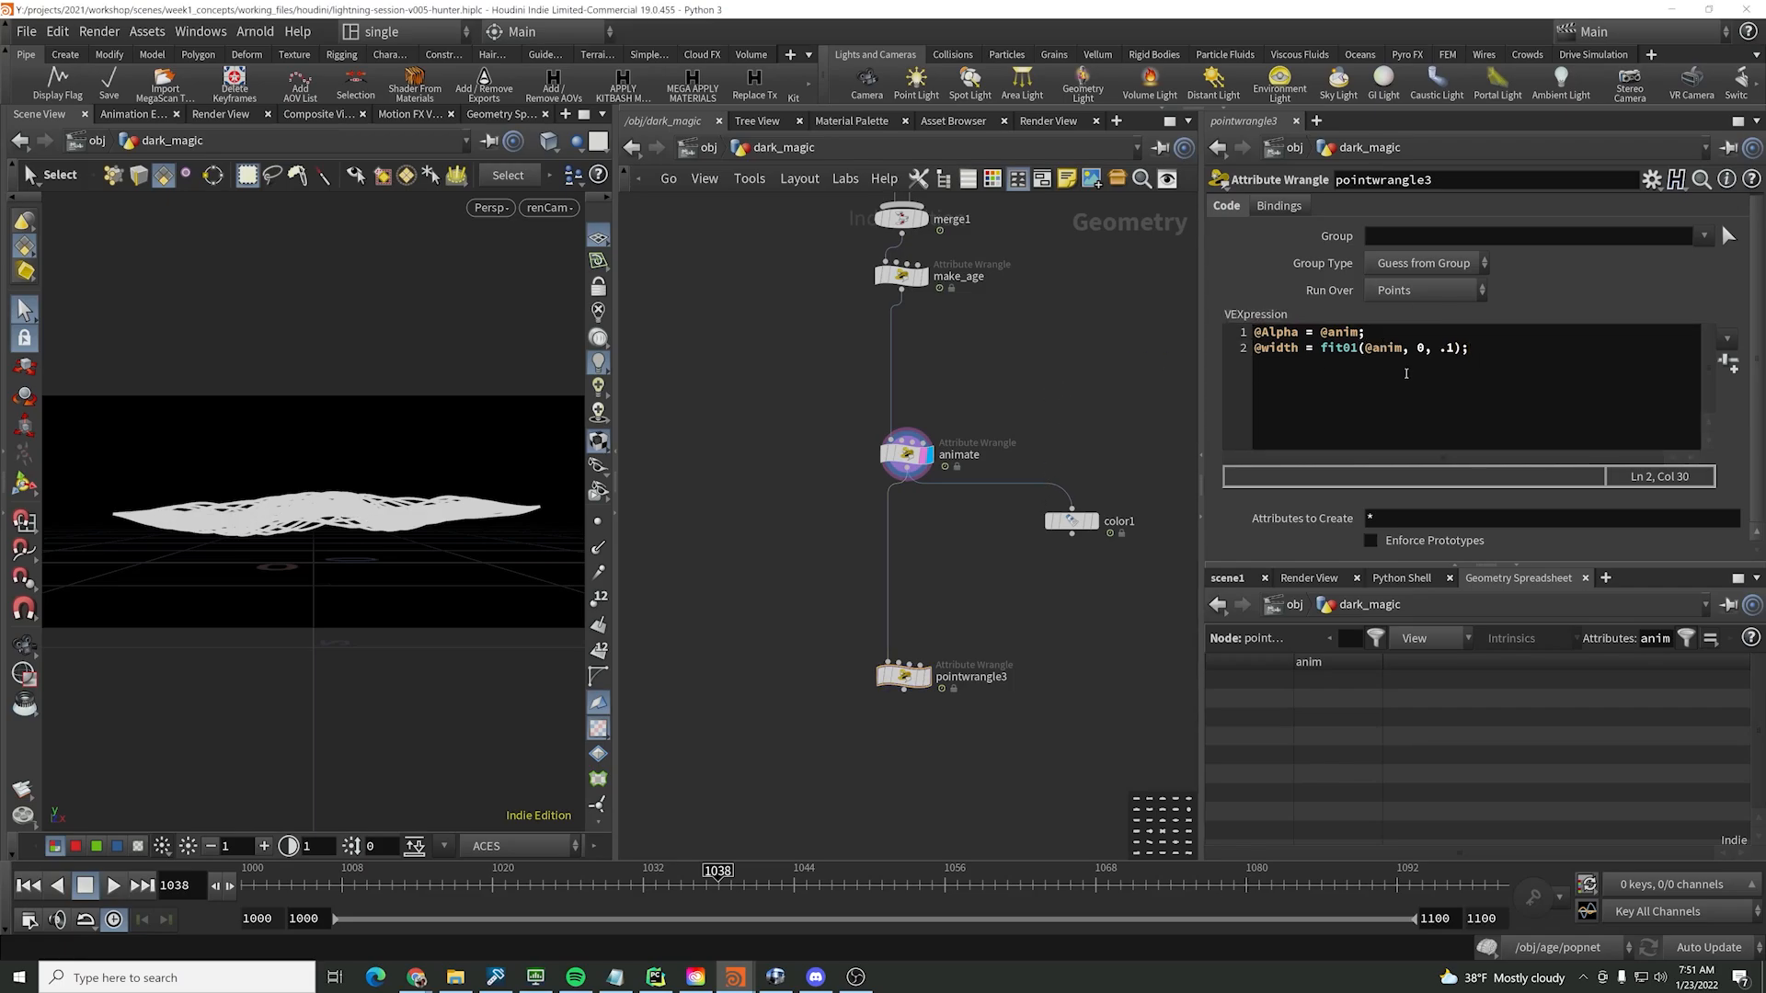
- Display pointwrangle3 and check the viewport's geometry display options for Shade Open Curves
left_click(923, 676)
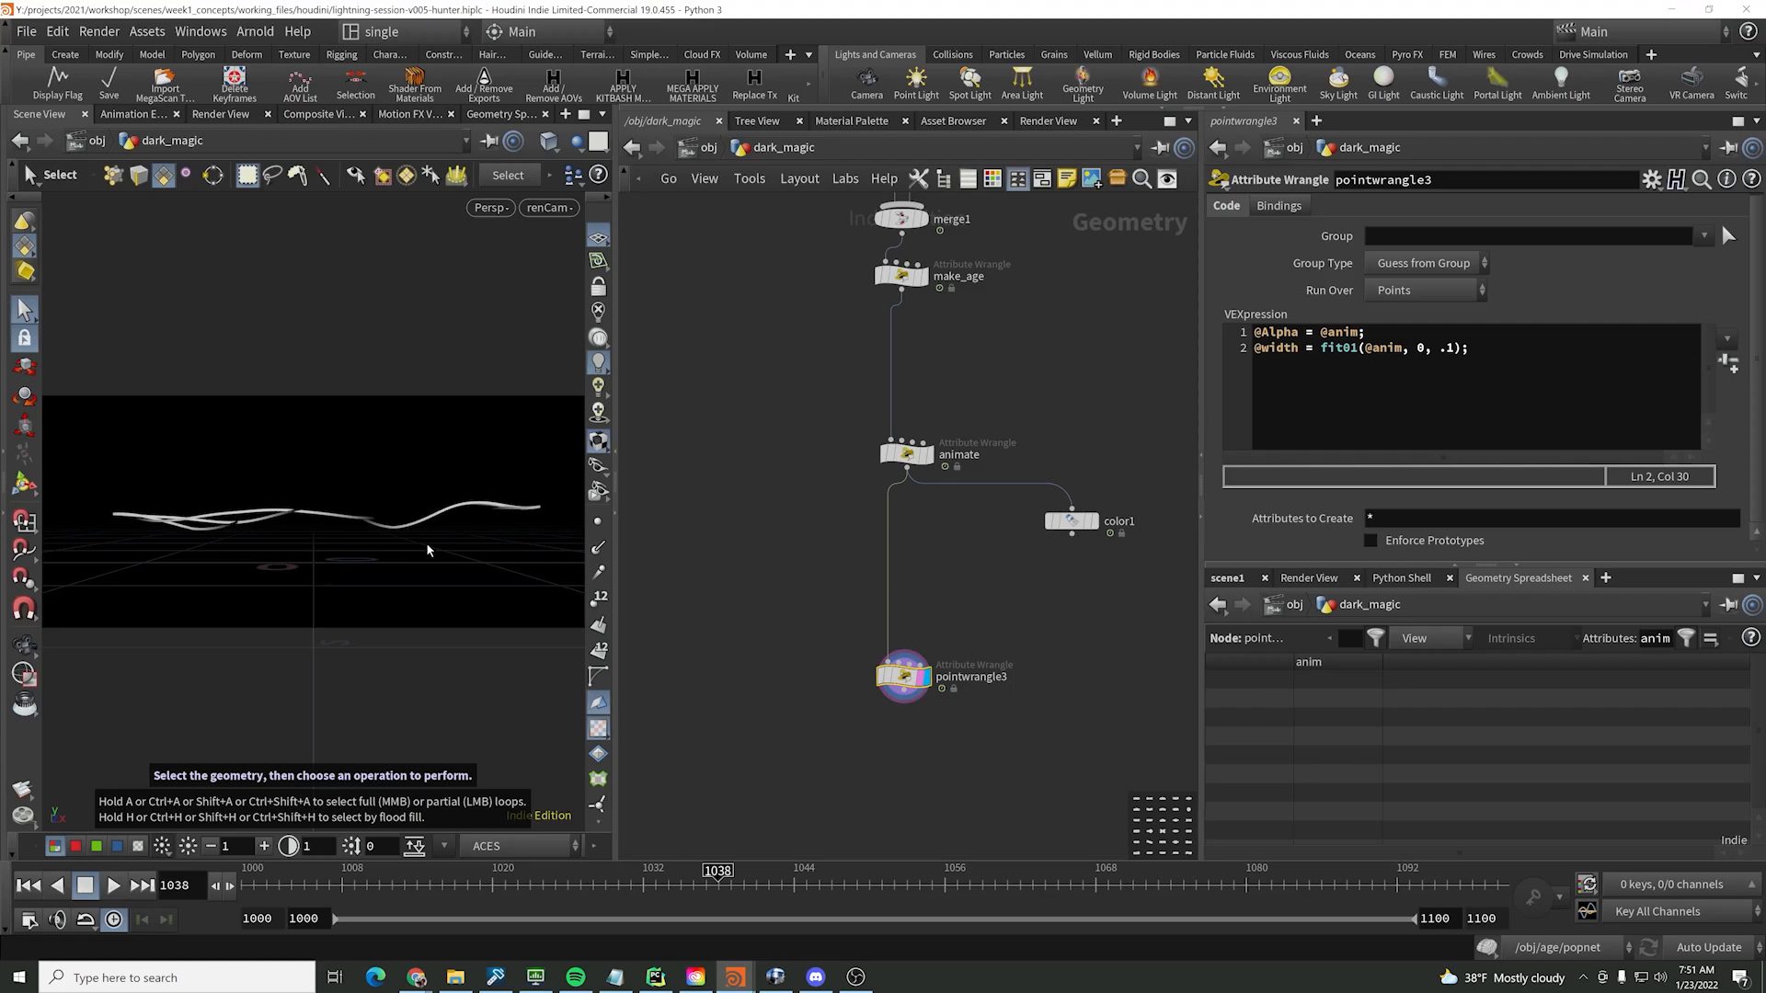
key("d")
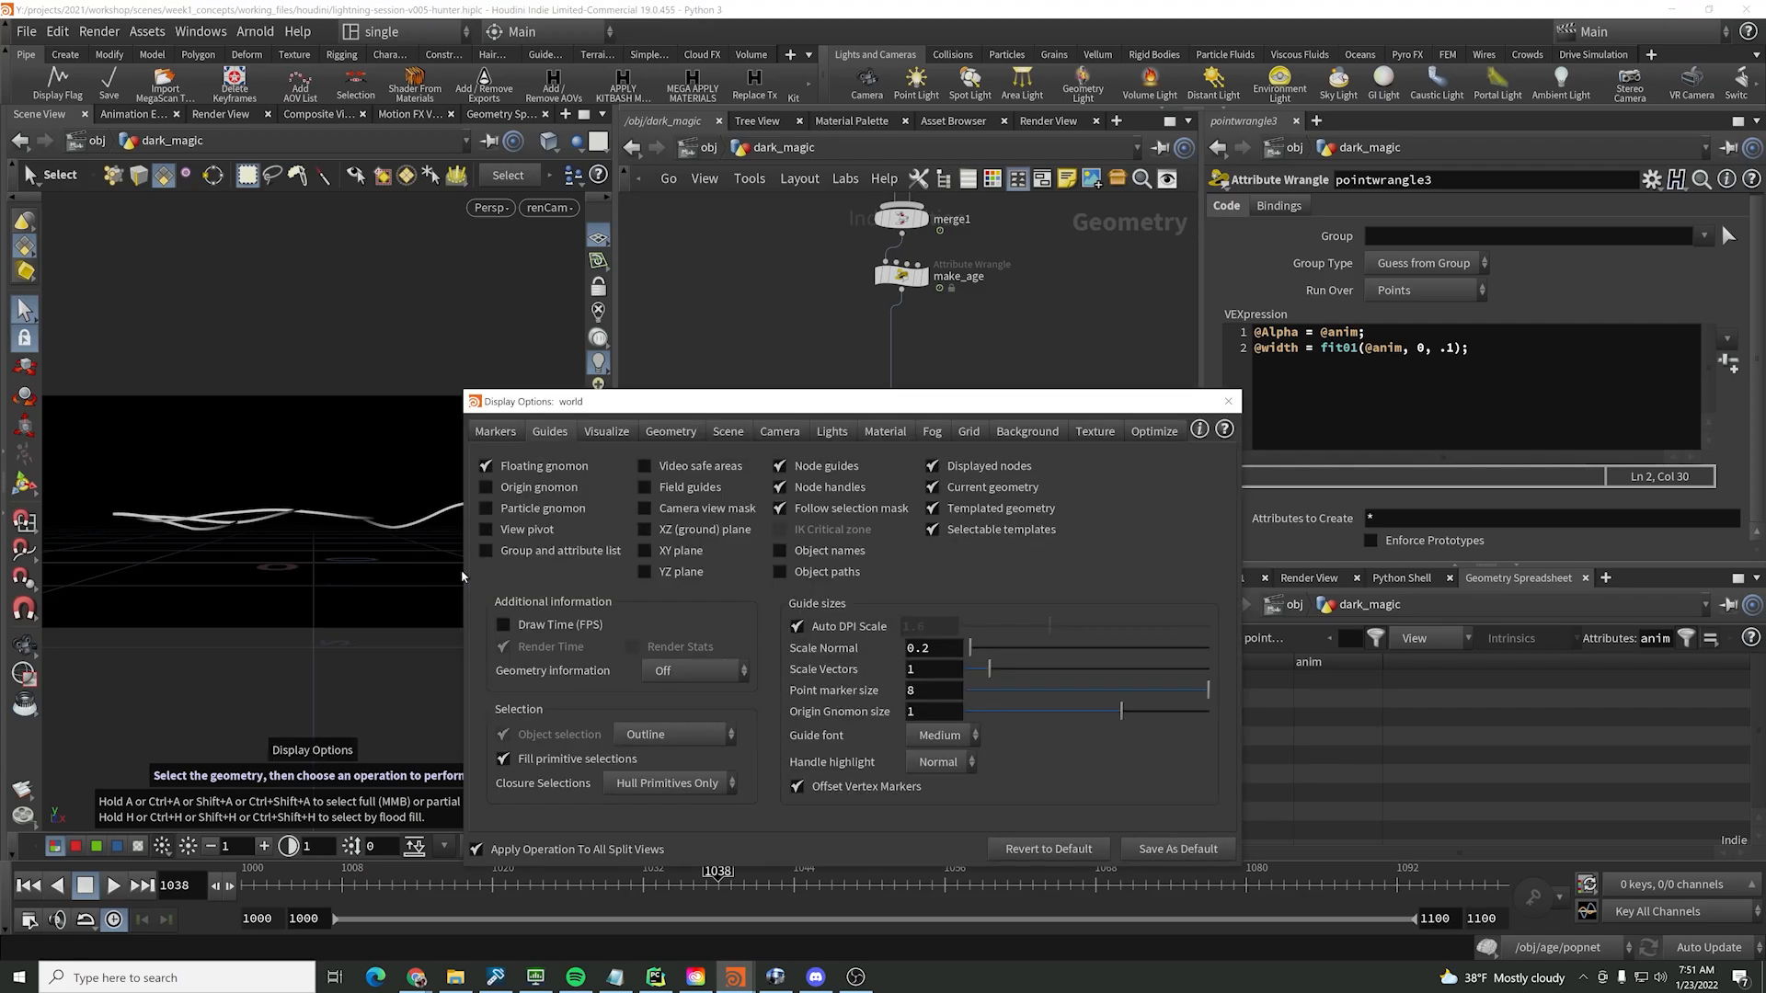
left_click(670, 432)
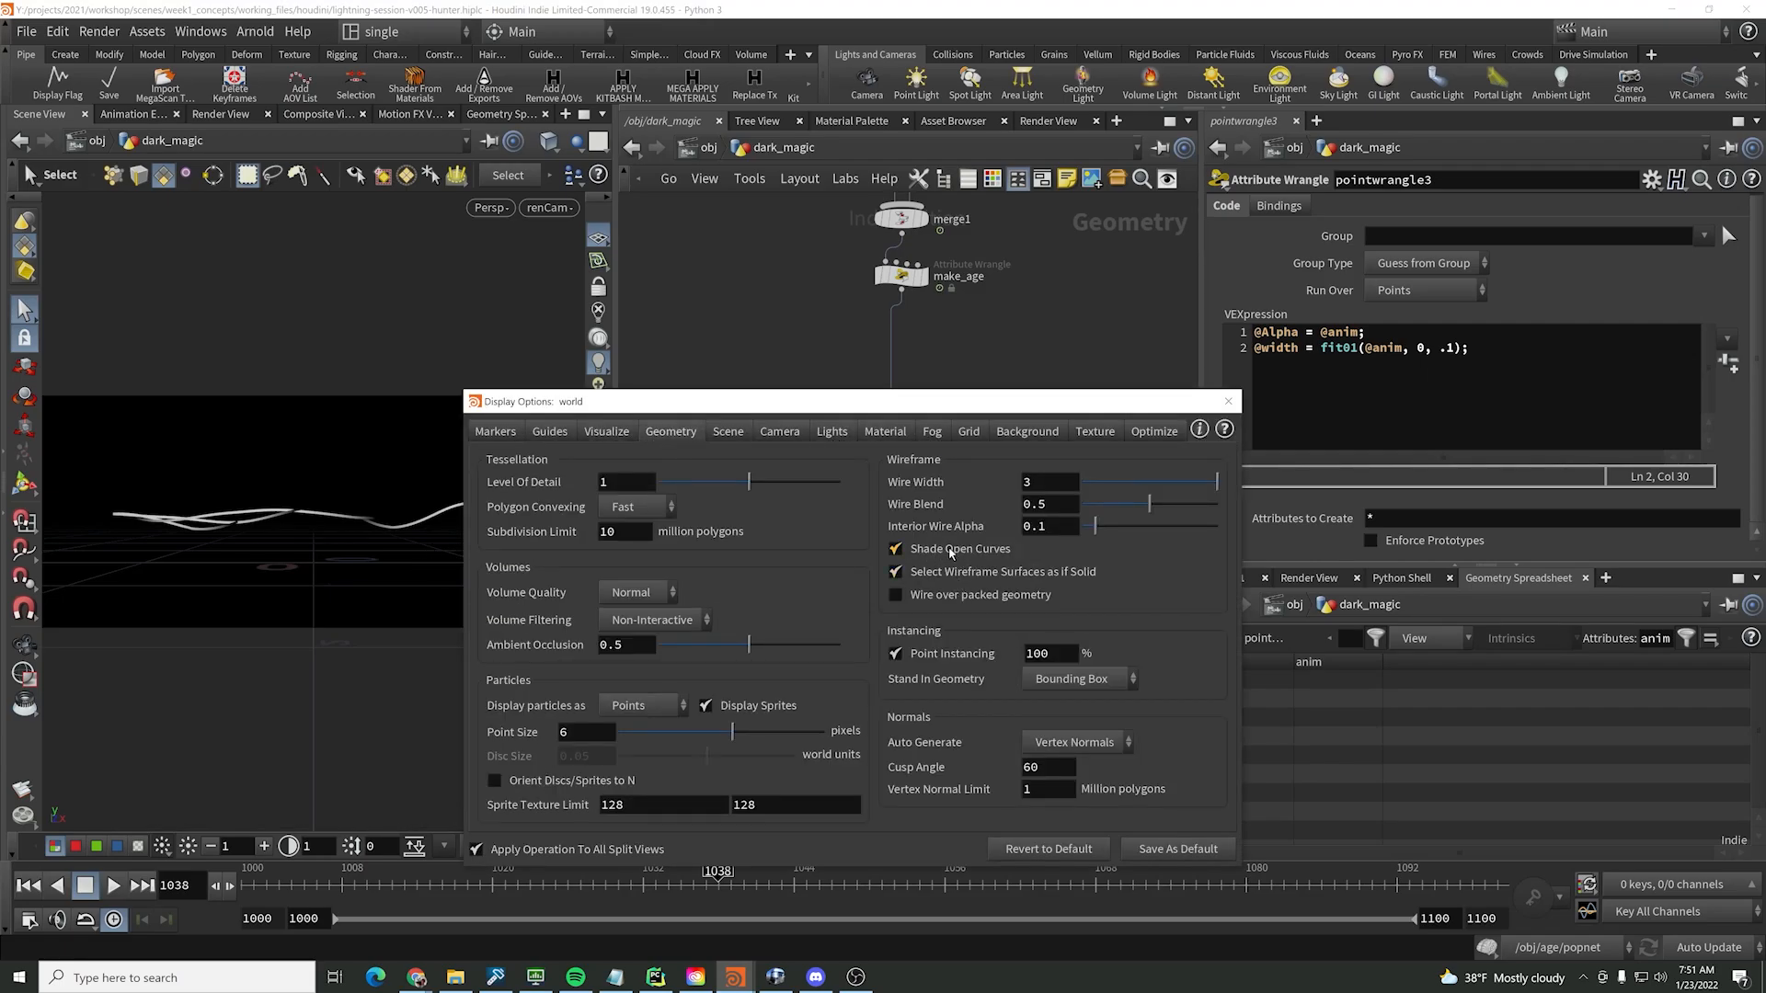
left_click(1228, 401)
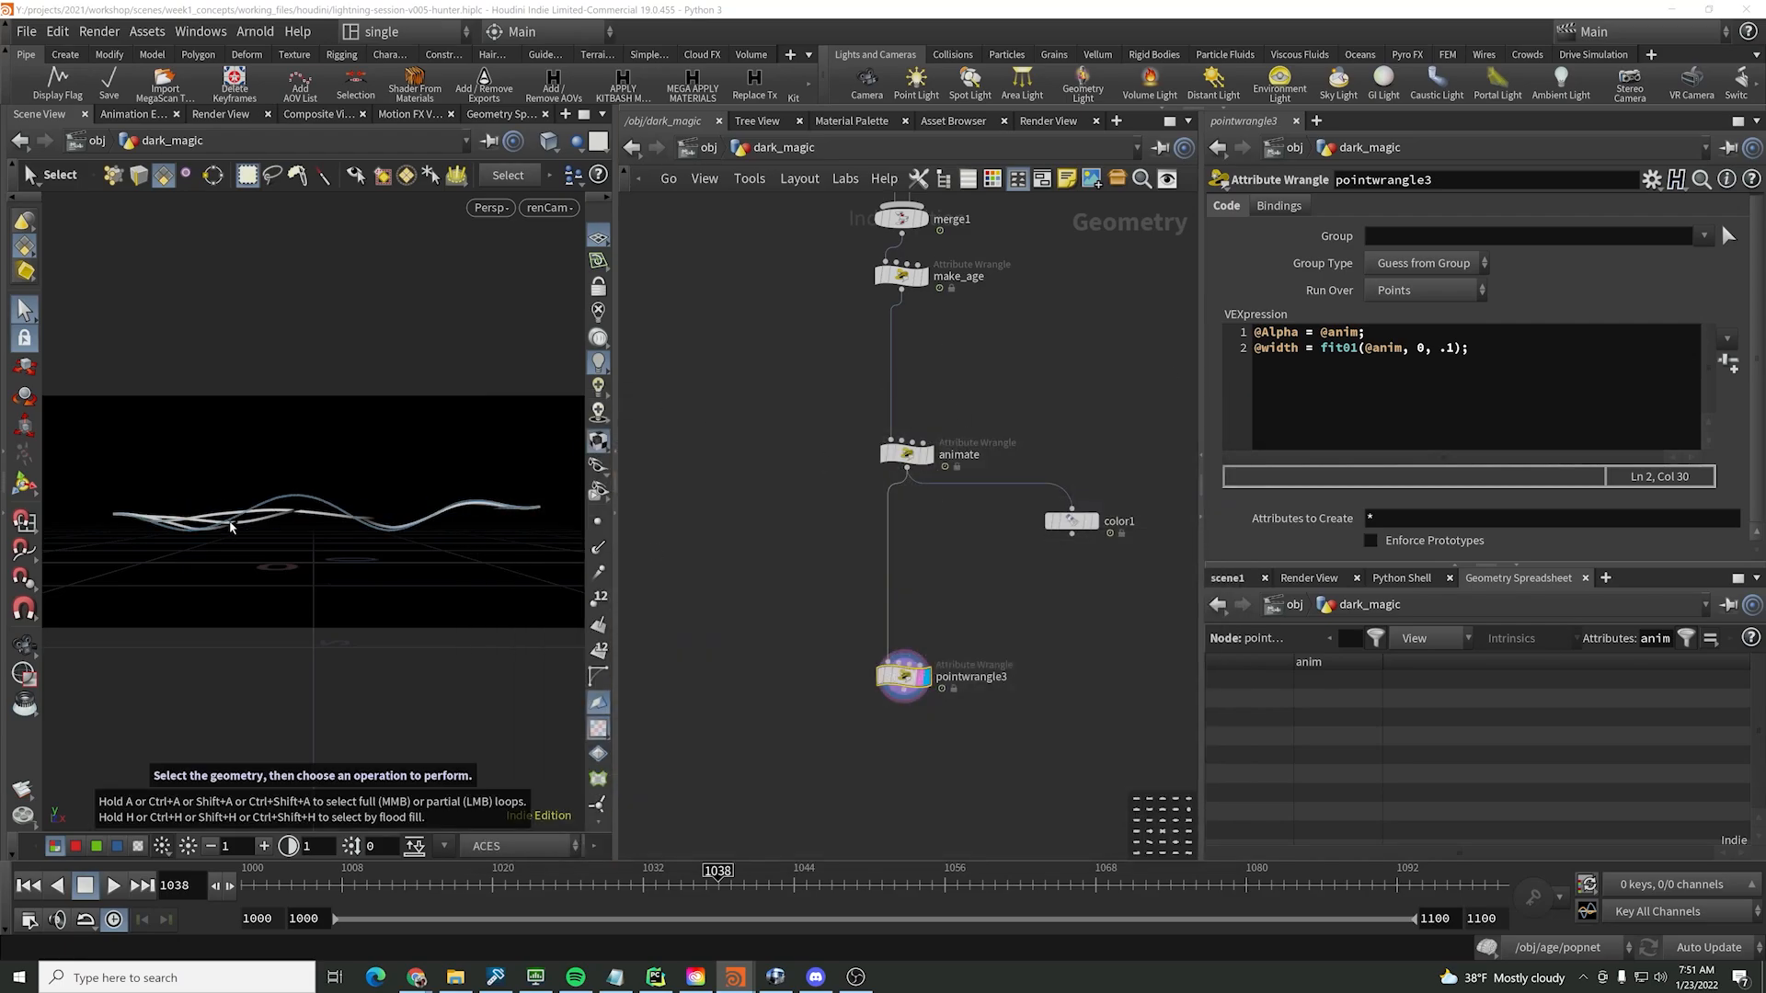
- At the object level, enable Shade Open Curves In Viewport for dark_magic and deselect it to view the ribbons
left_click(704, 148)
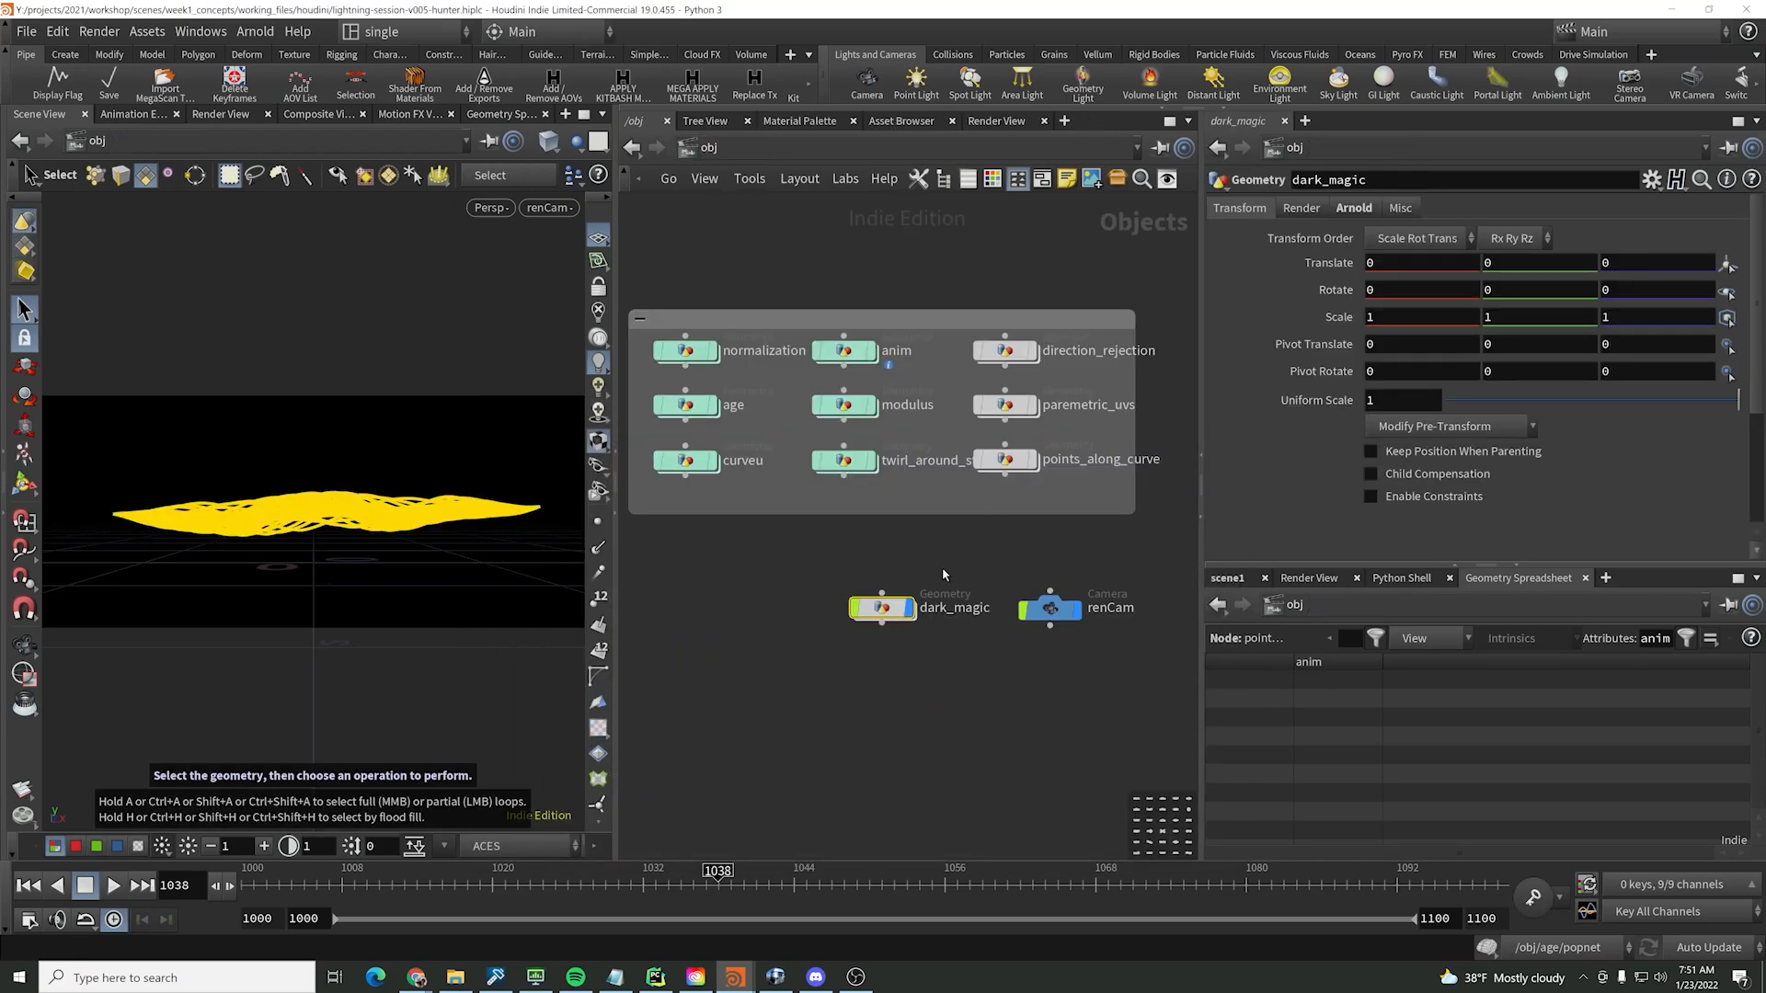
left_click(1402, 210)
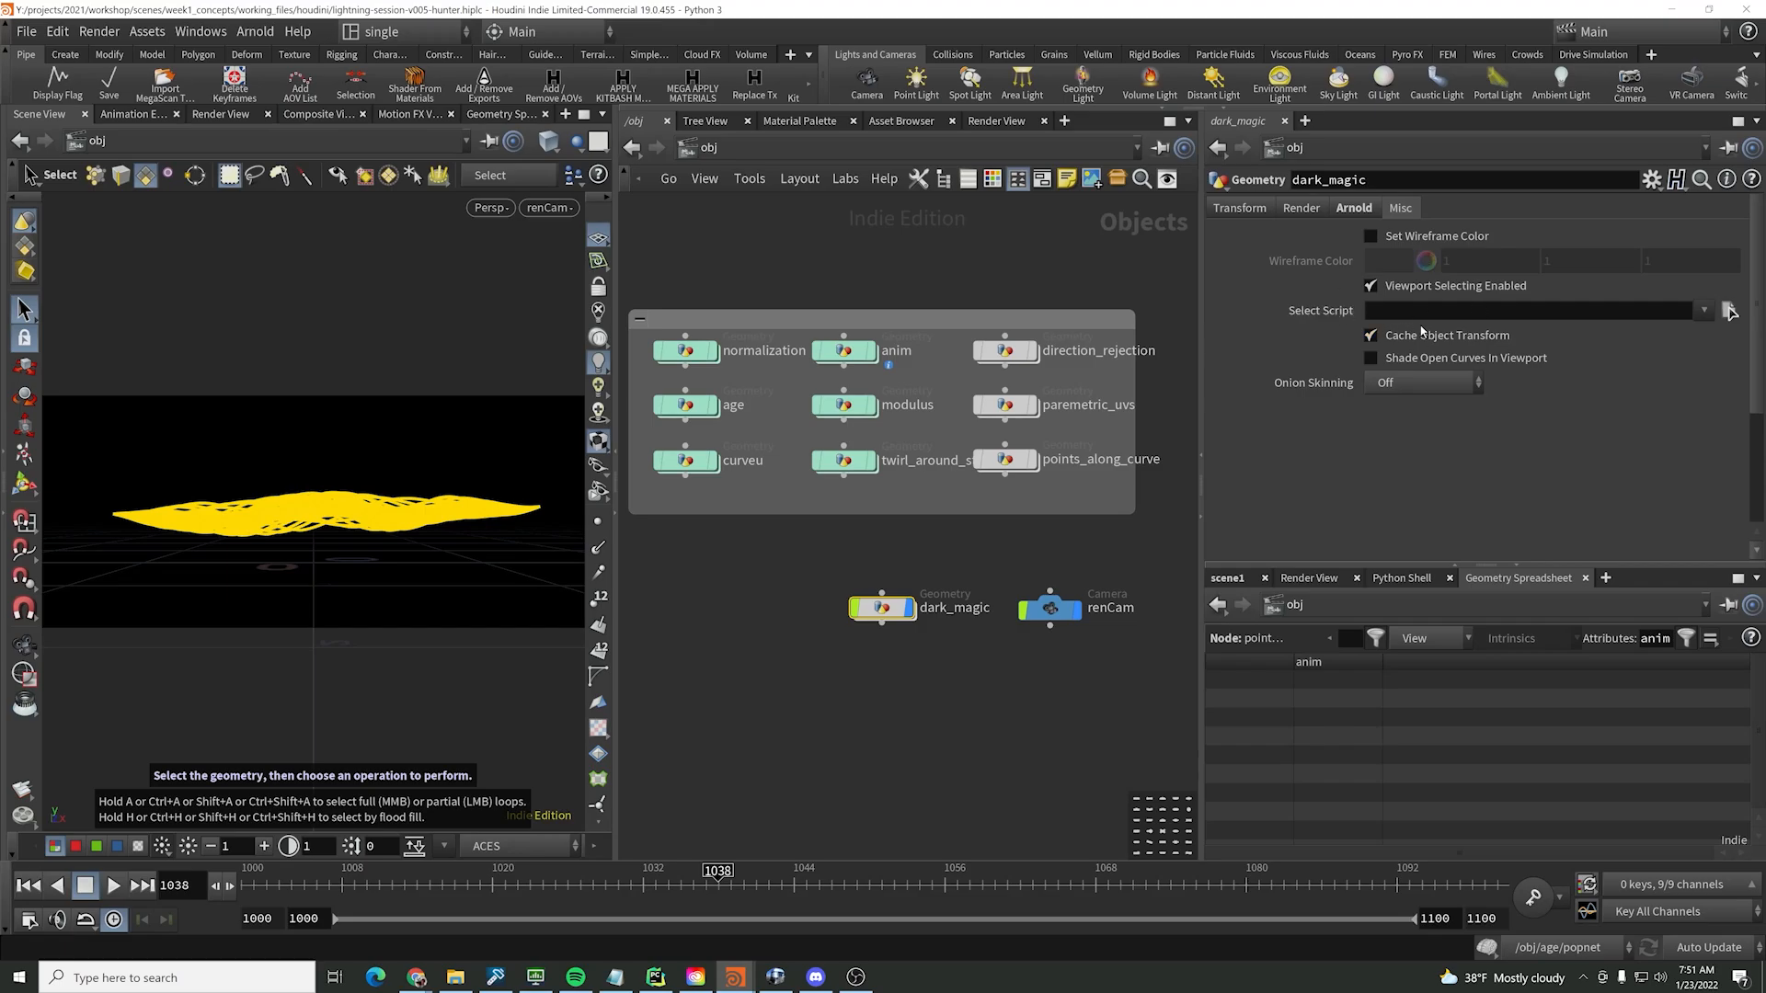
left_click(1401, 364)
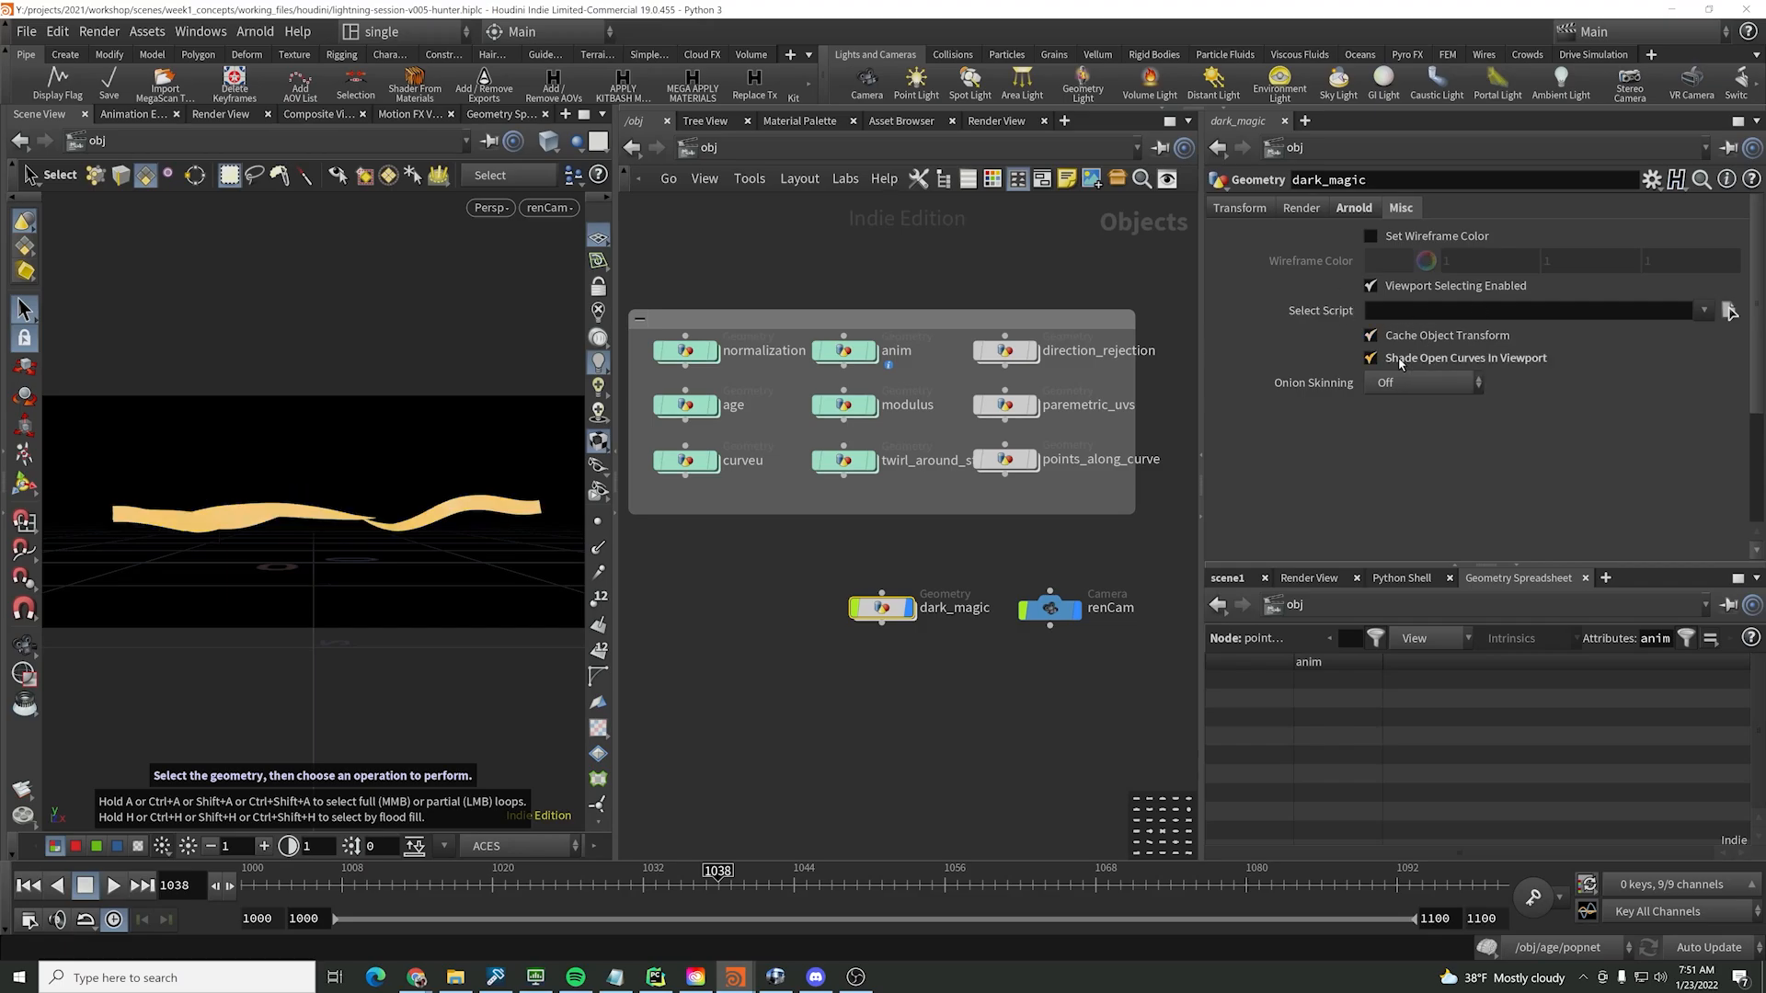
left_click(1023, 546)
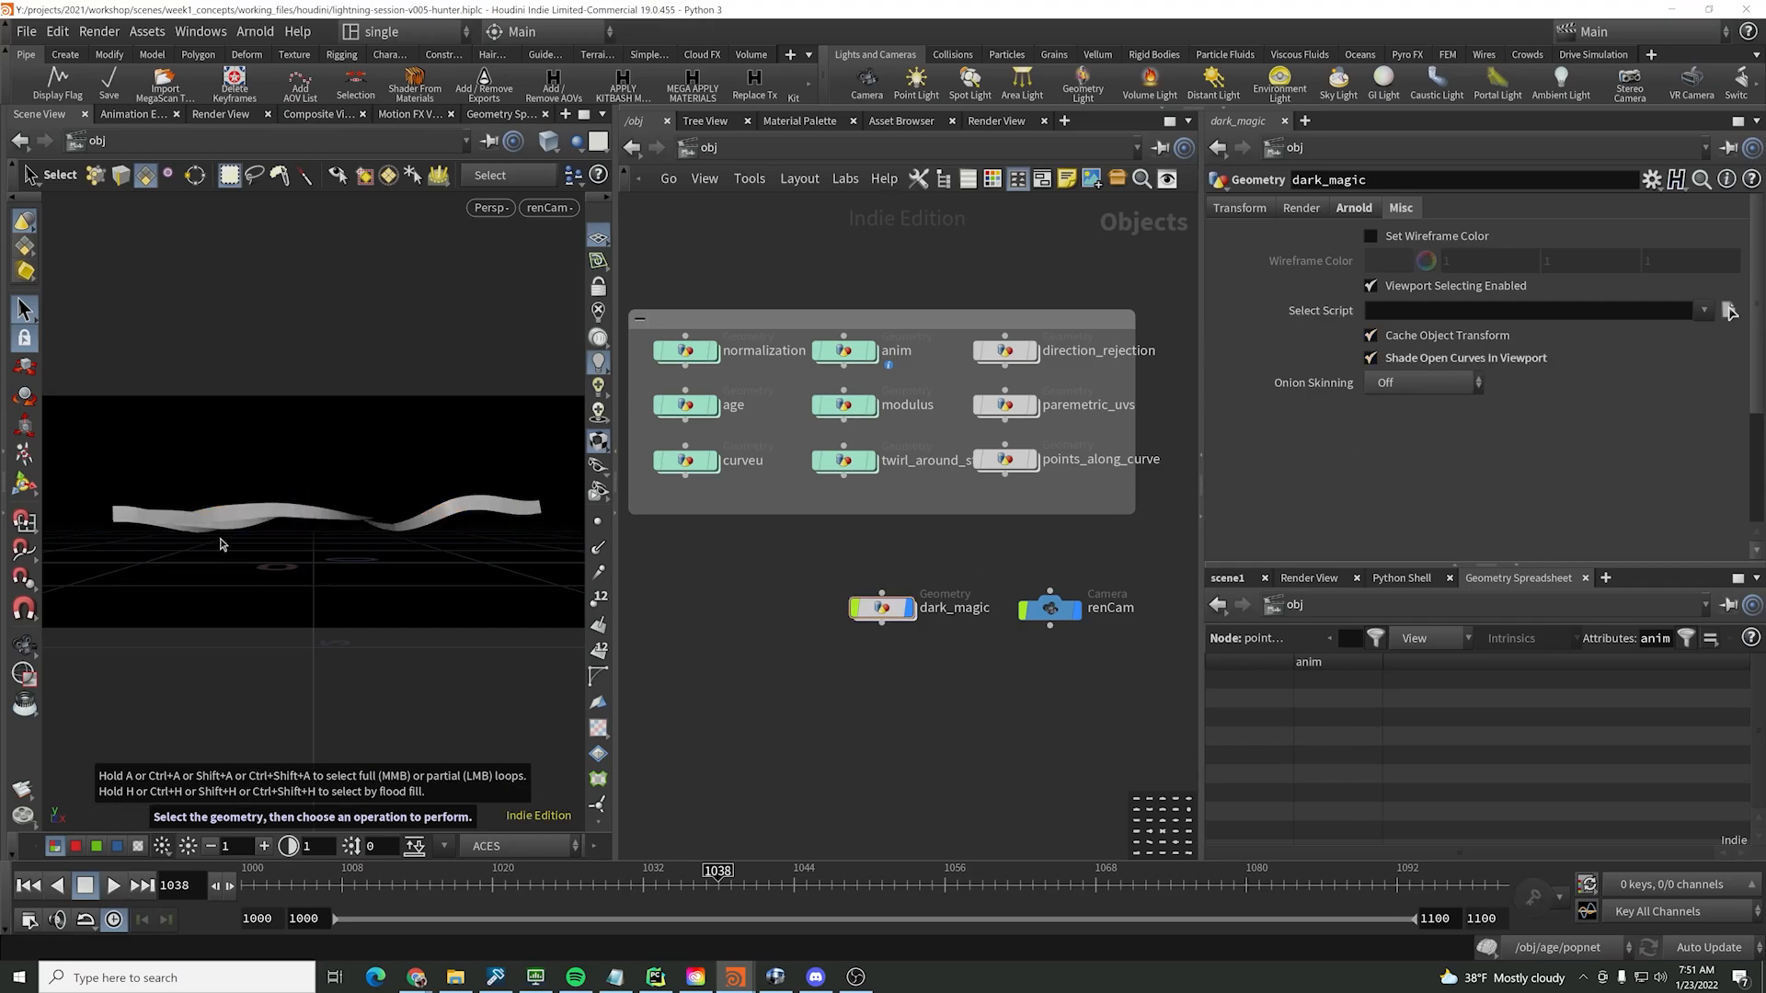
- Back inside dark_magic, set the maximum width in the pointwrangle3 fit01 call to .01 and play the animation
left_click(881, 609)
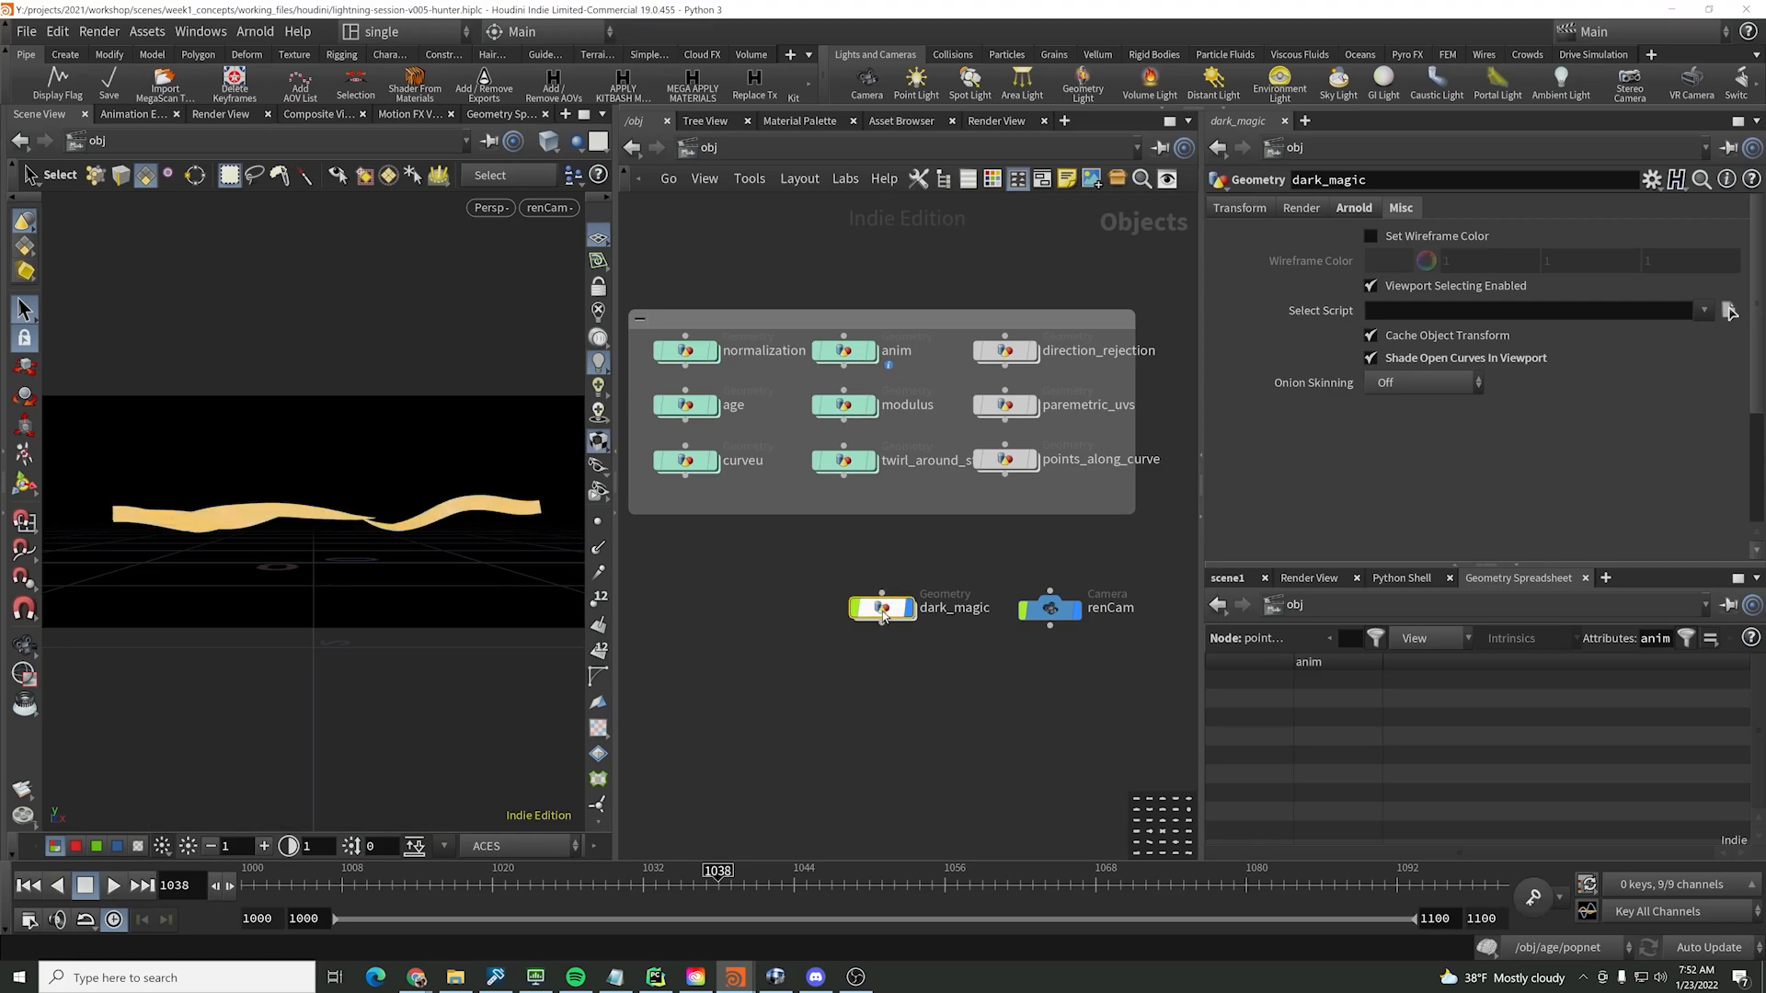
double_click(881, 611)
left_click(1455, 357)
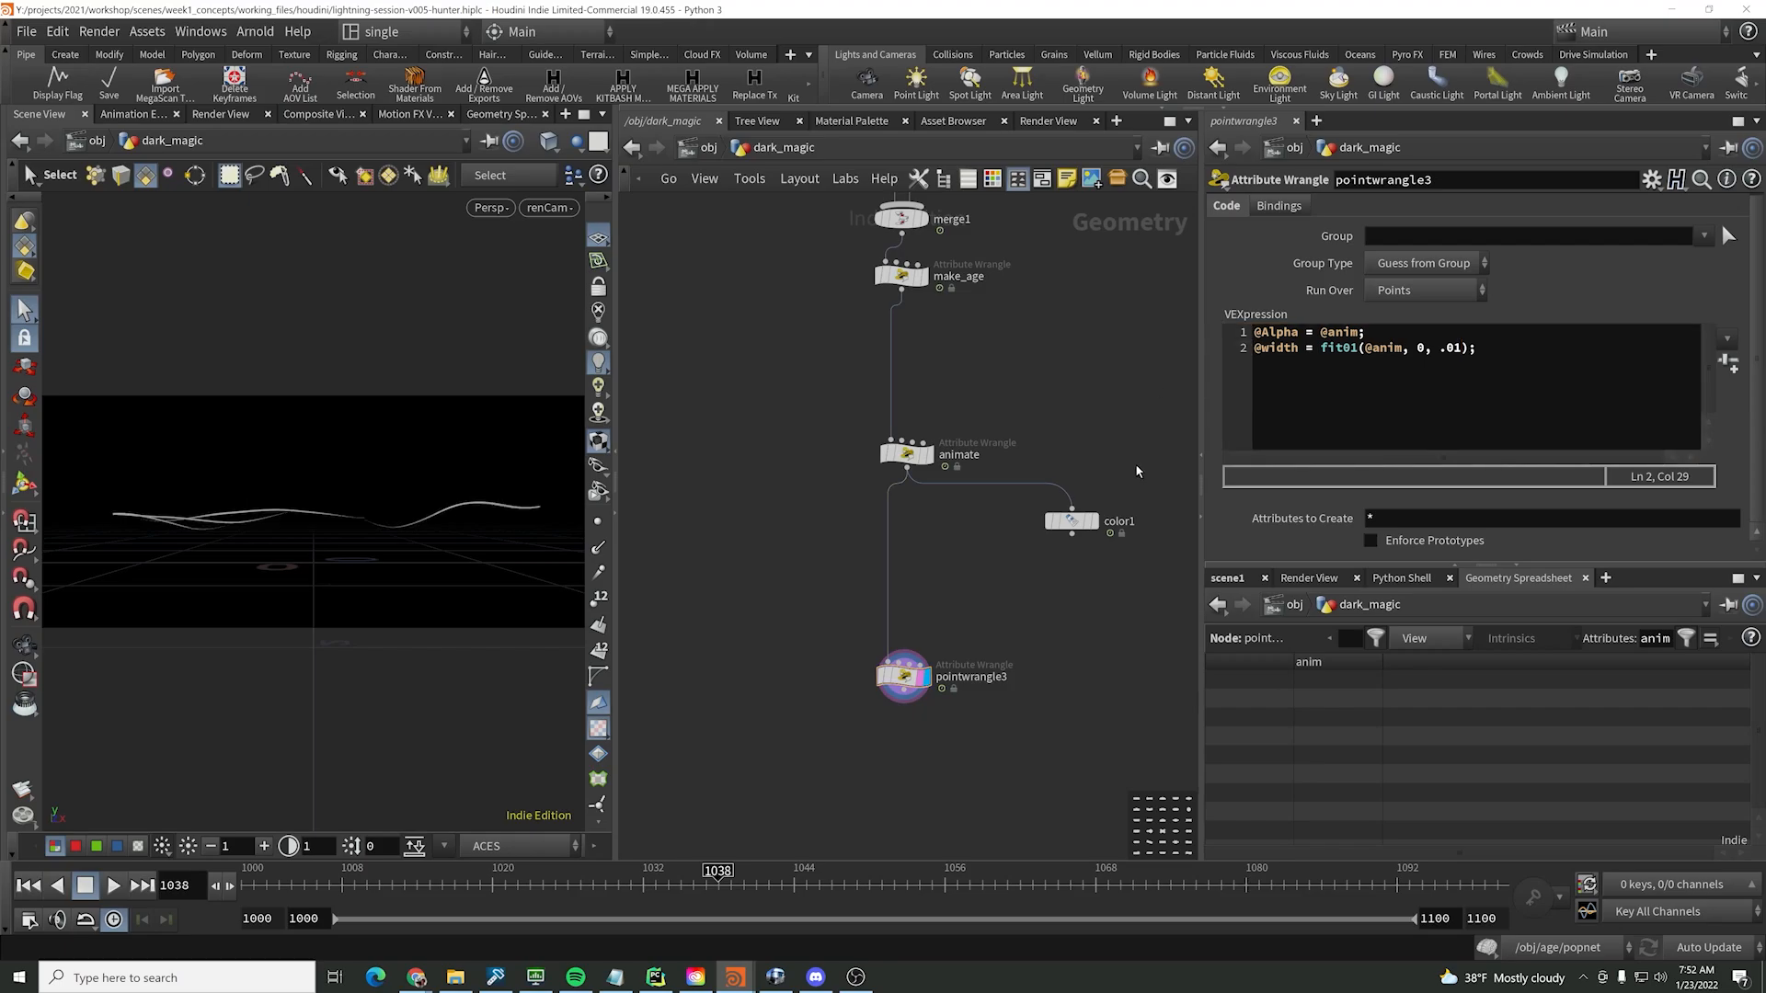
left_click(118, 886)
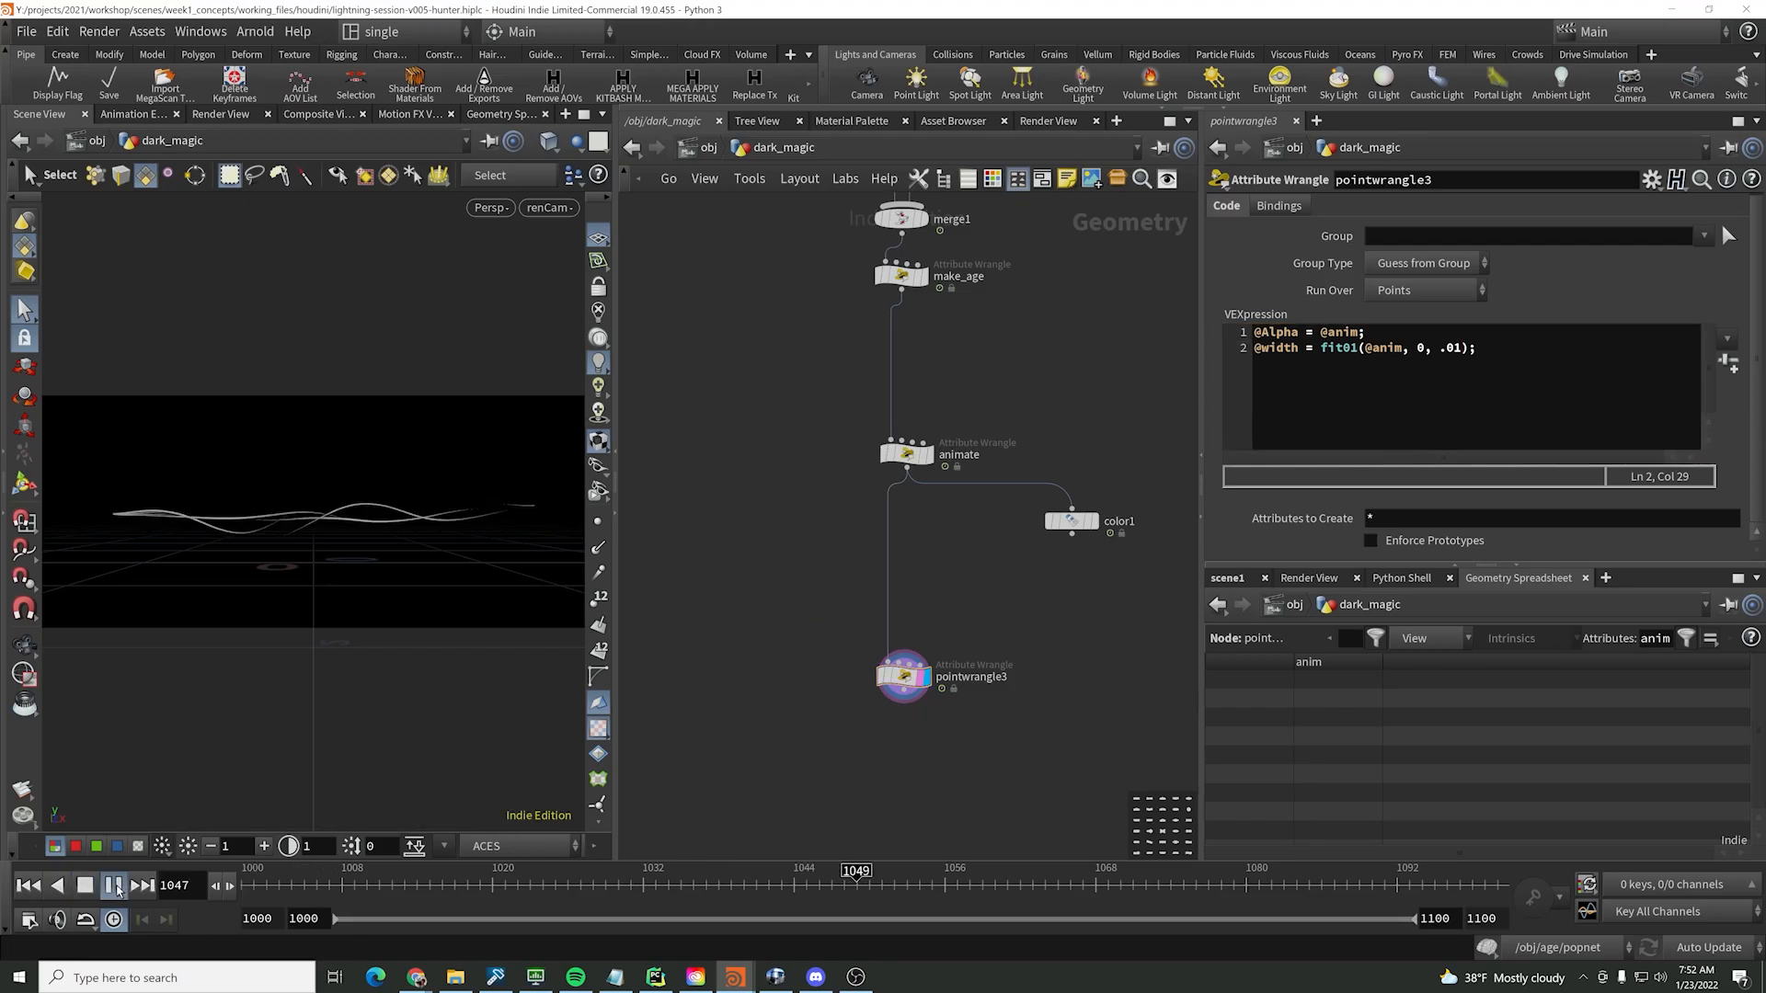
- Set the maximum width in the fit01 call to .02, apply it during playback, and stop at frame 1008
left_click(1464, 349)
key("BackSpace")
type("2")
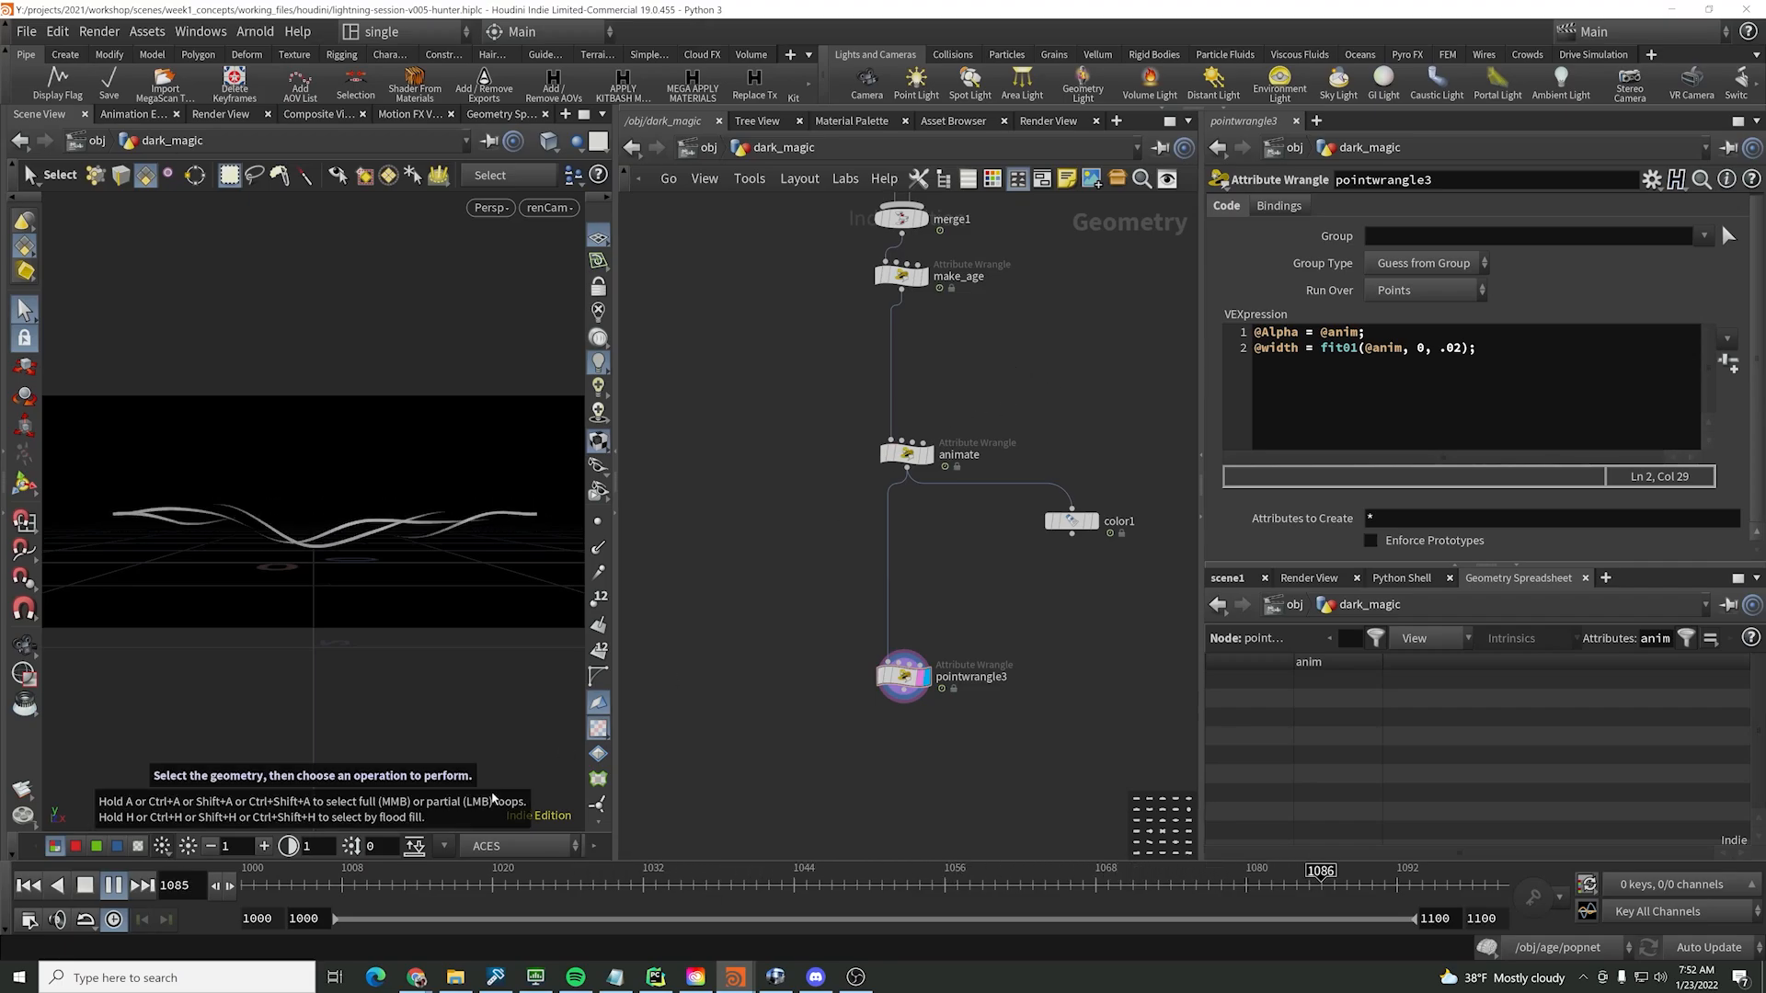
left_click(85, 880)
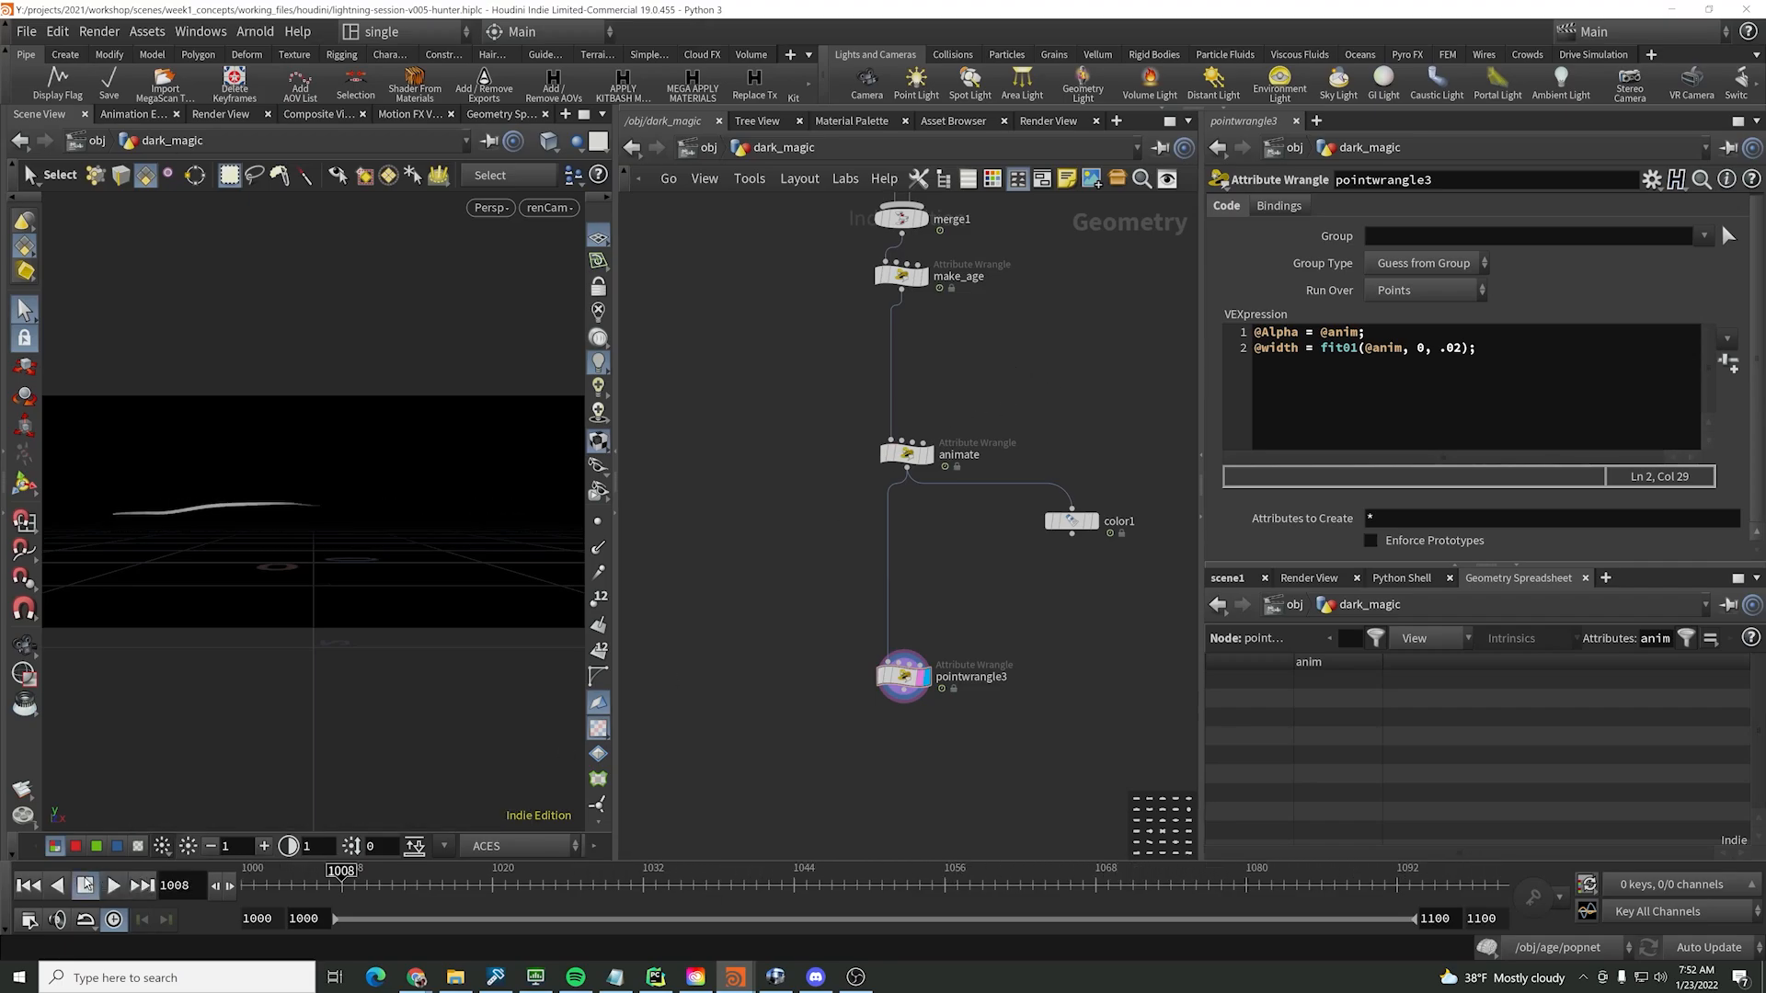
left_click(1317, 352)
type("chramp(")
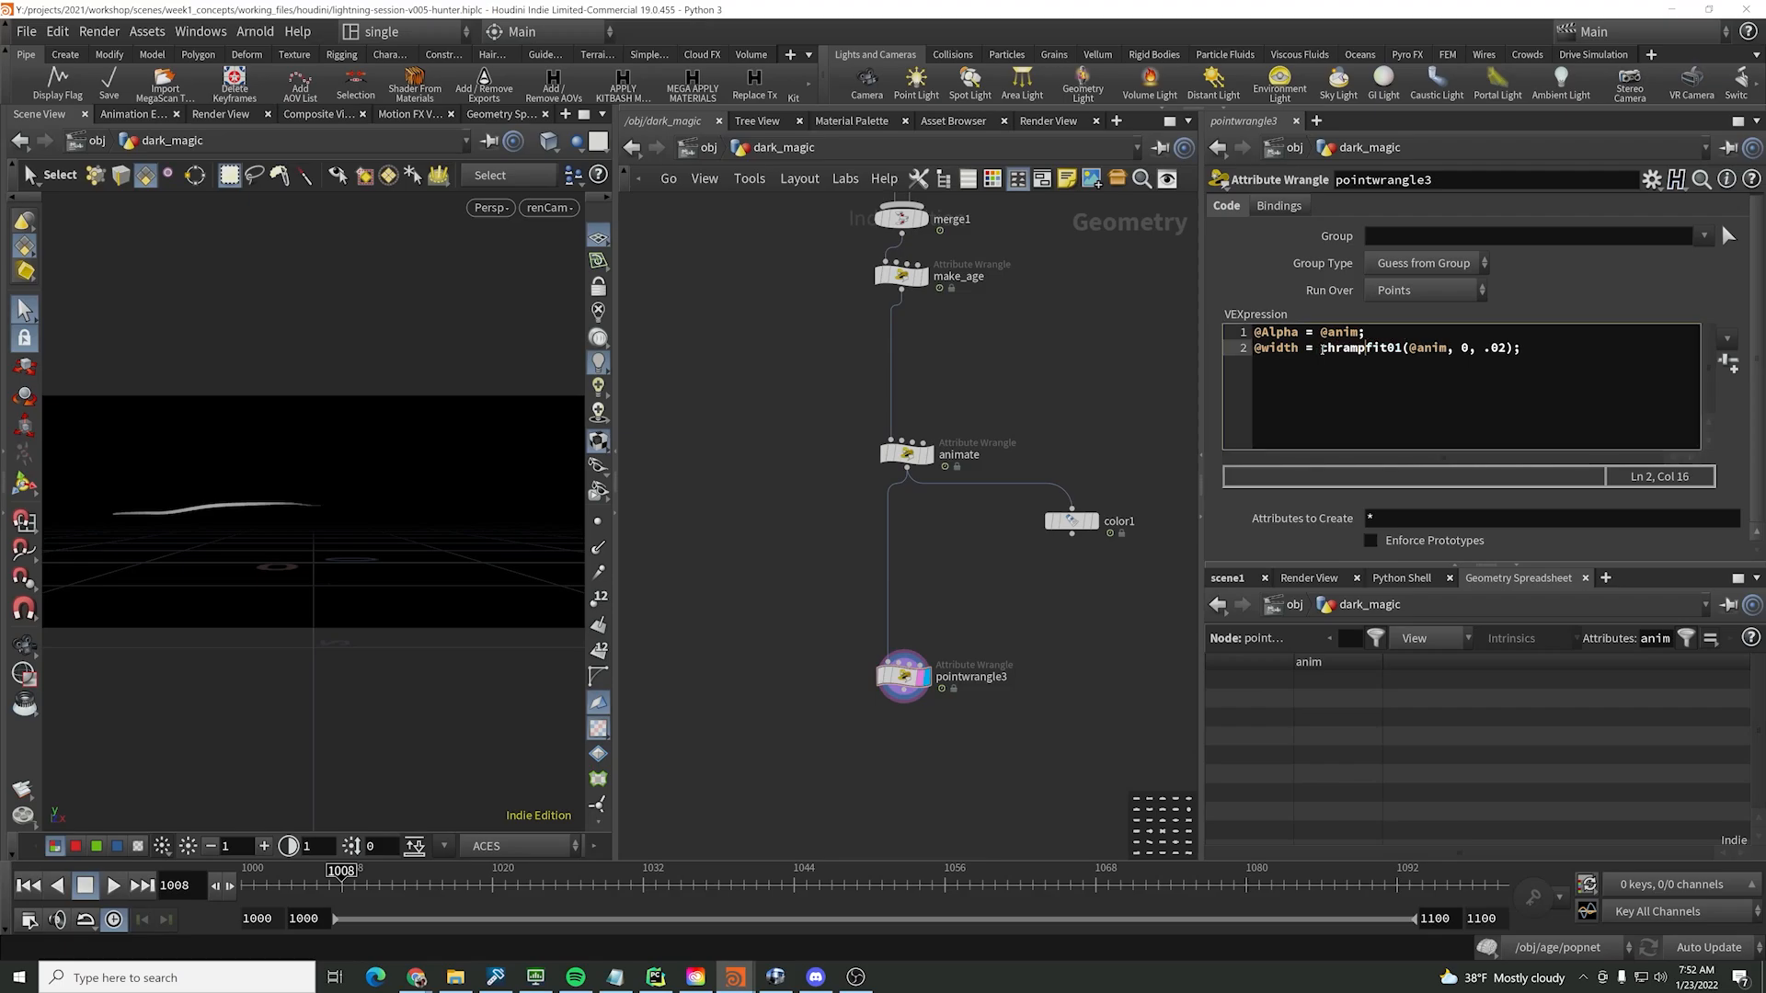
type("''")
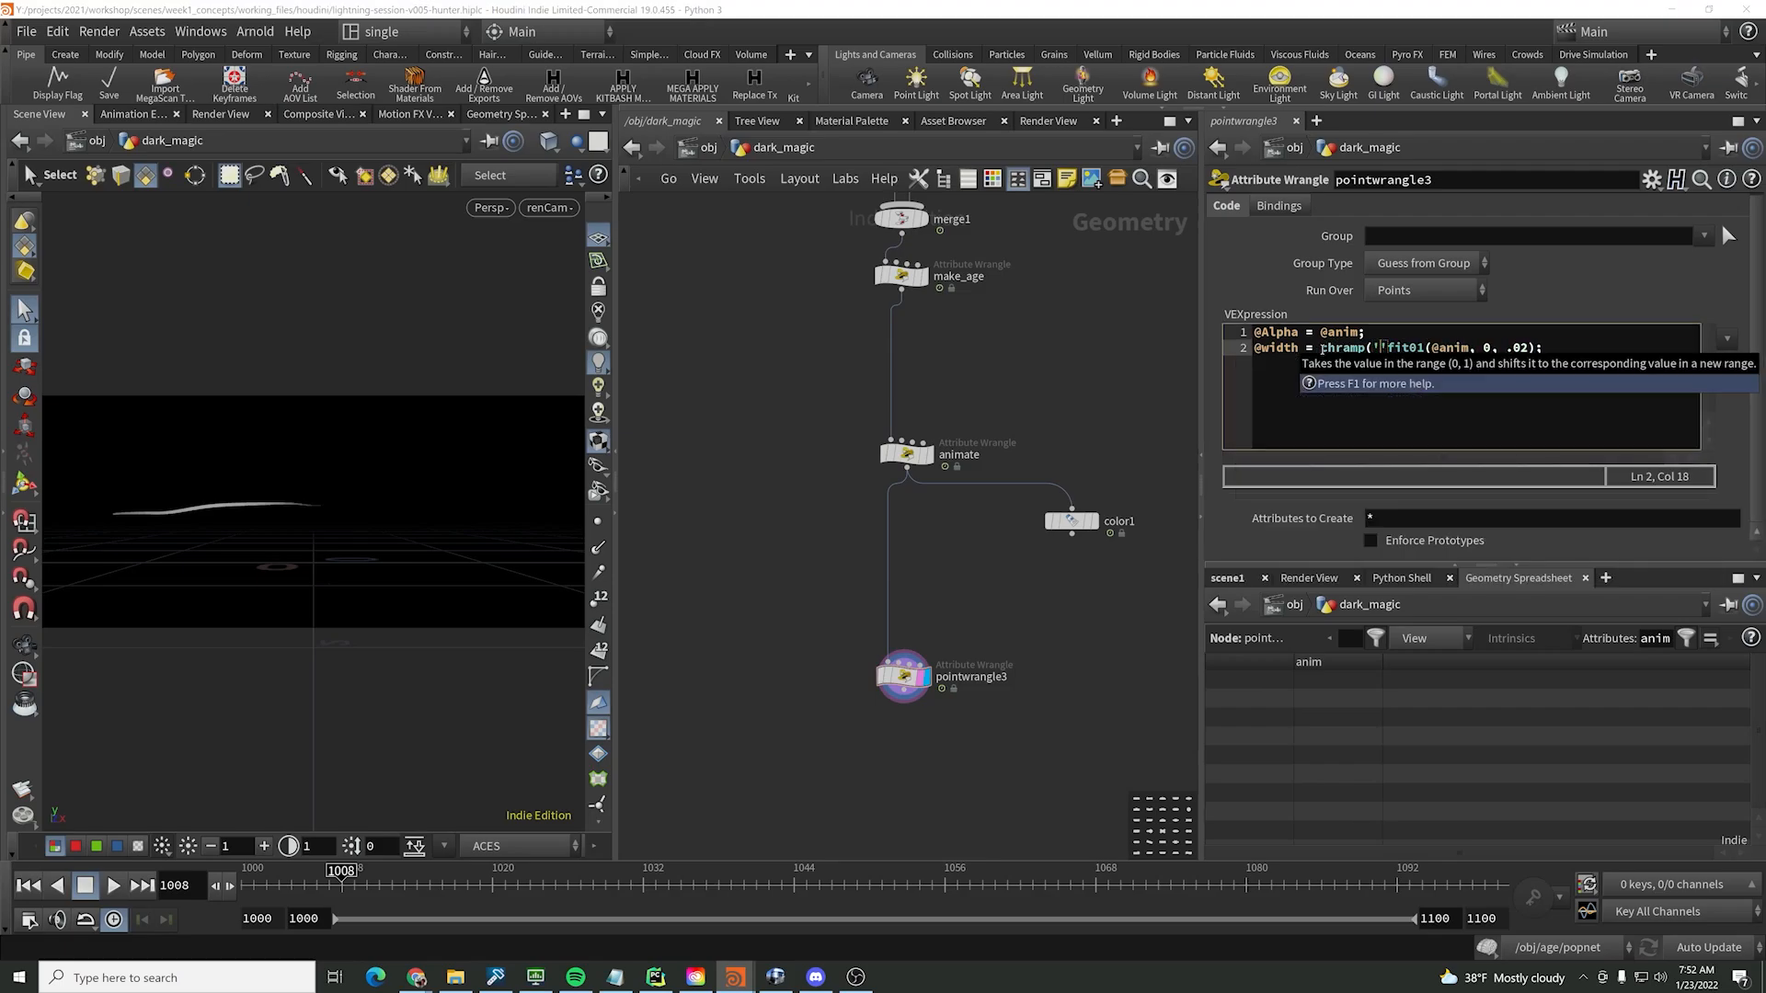
type("widht")
key("BackSpace")
key("BackSpace")
type("th',")
left_click(1683, 363)
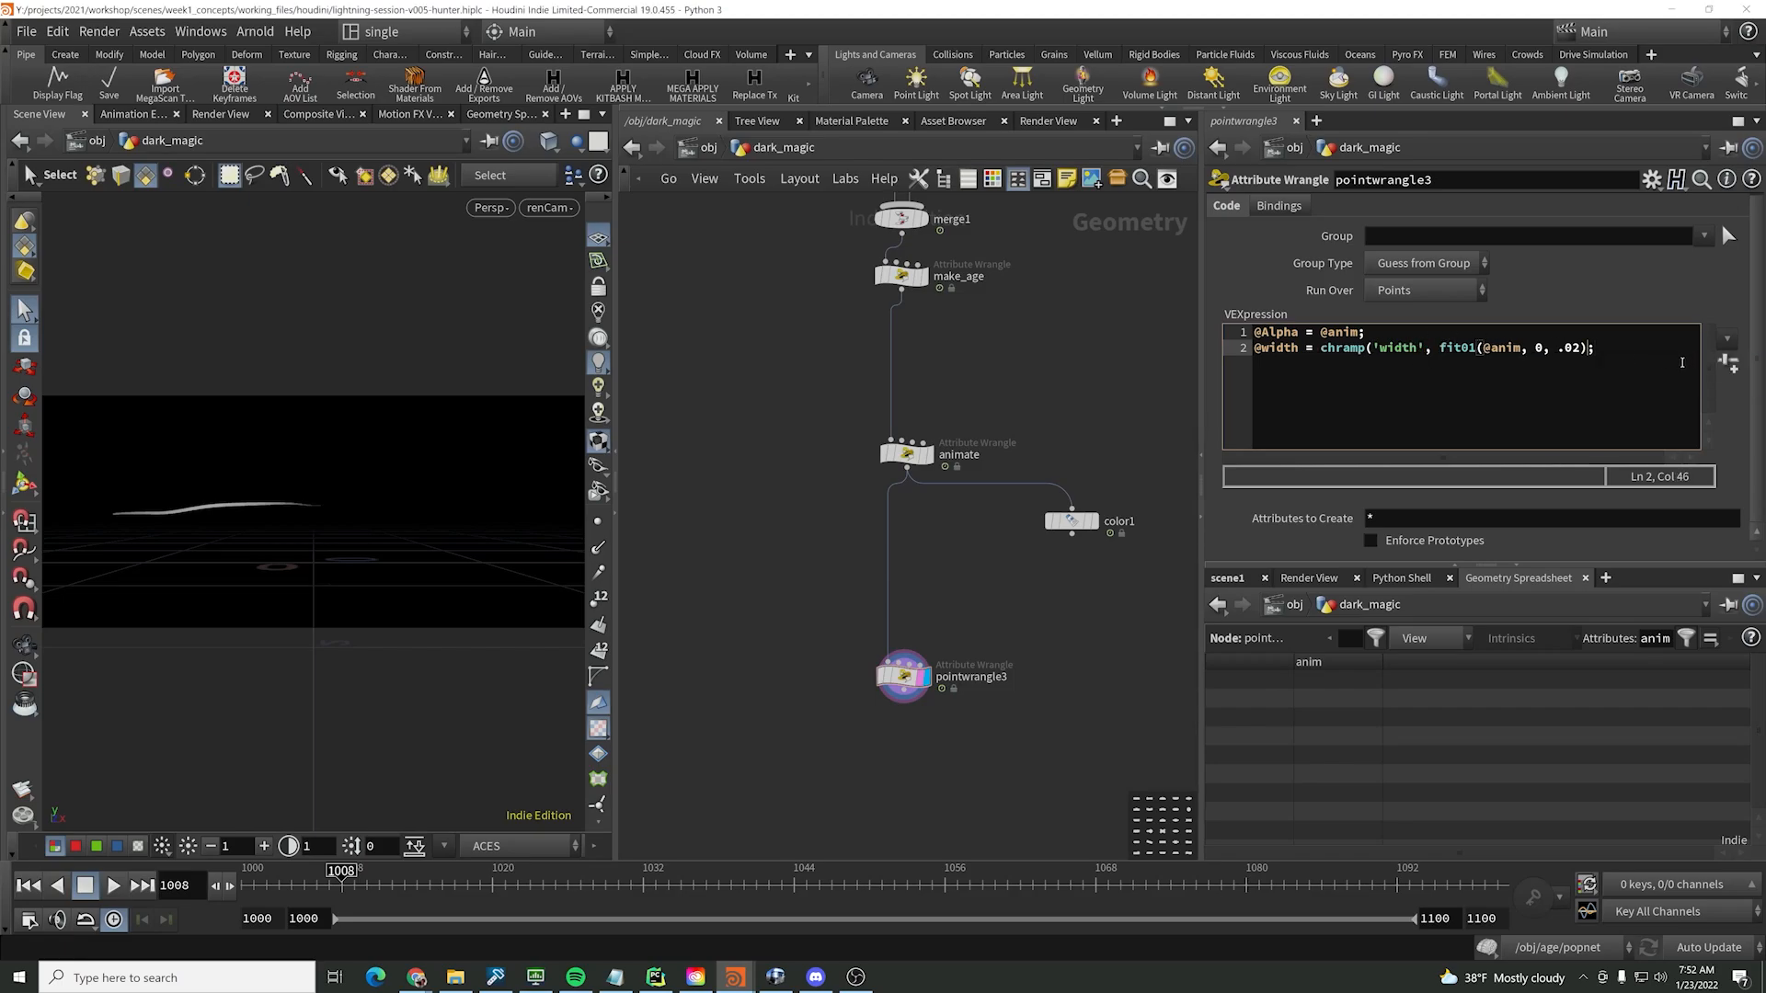
type(")")
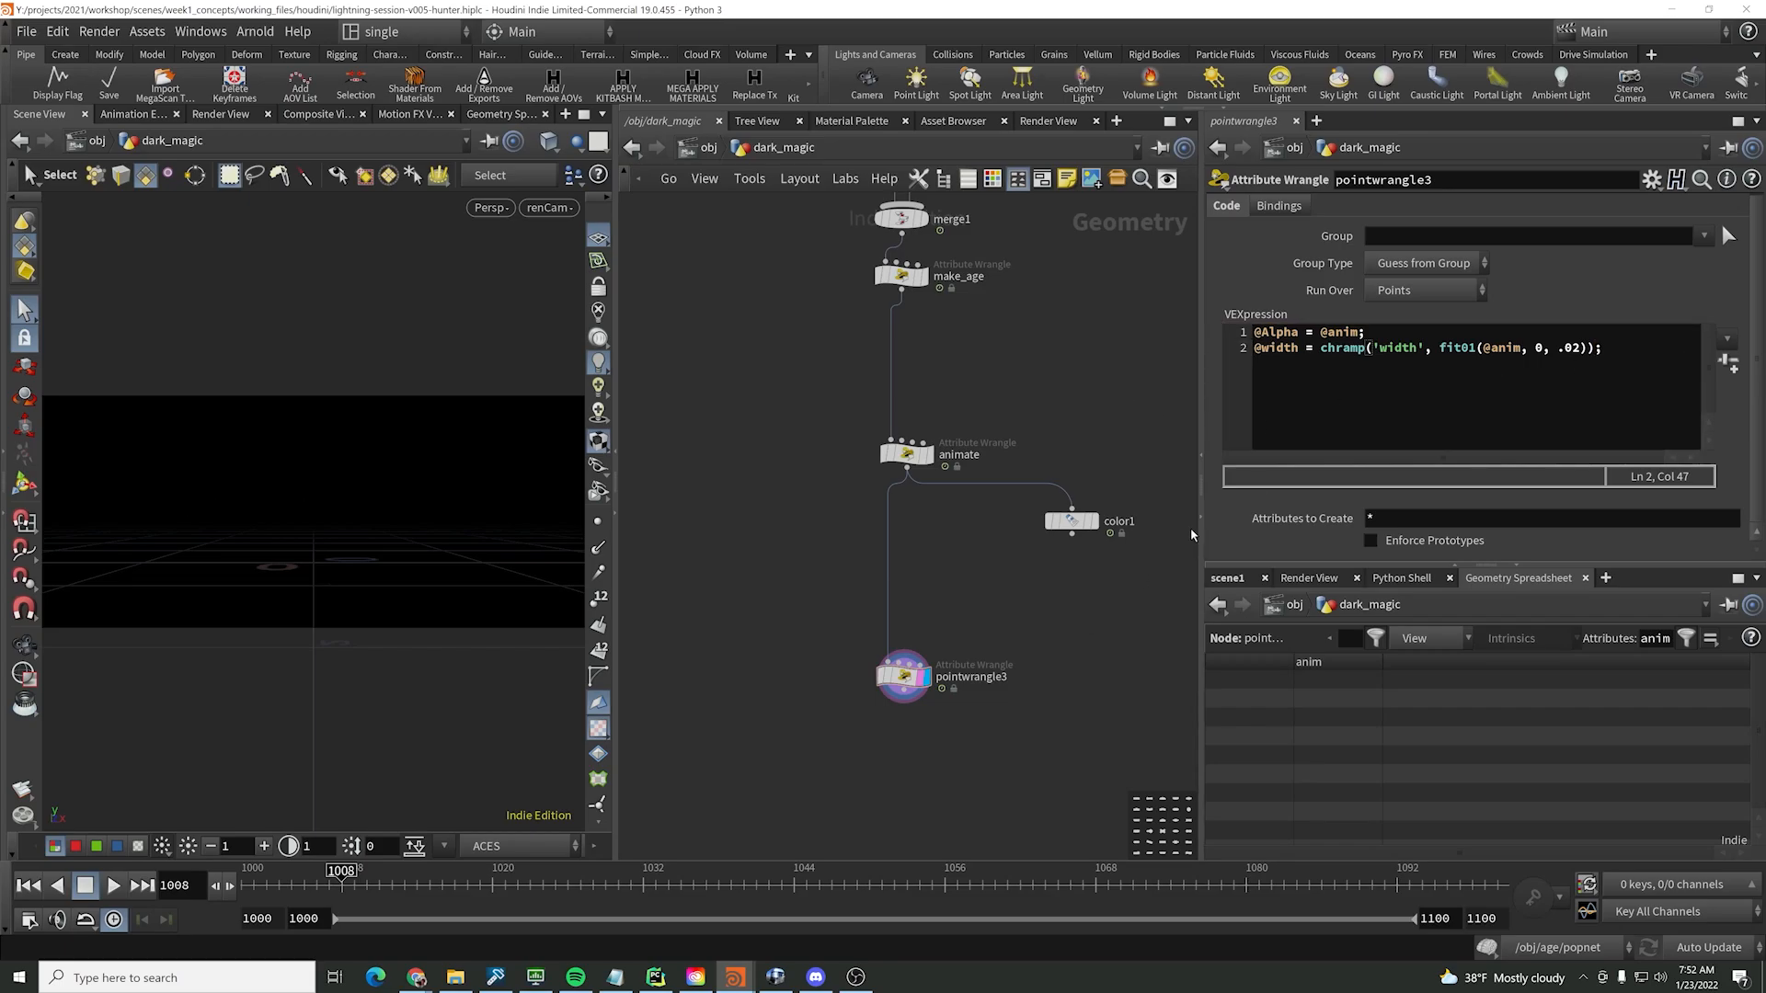
- Create the Width ramp parameter on pointwrangle3, enlarge the ramp editor, and set its first point's interpolation to B-Spline
left_click(1746, 372)
scroll(1630, 438, "down", 2)
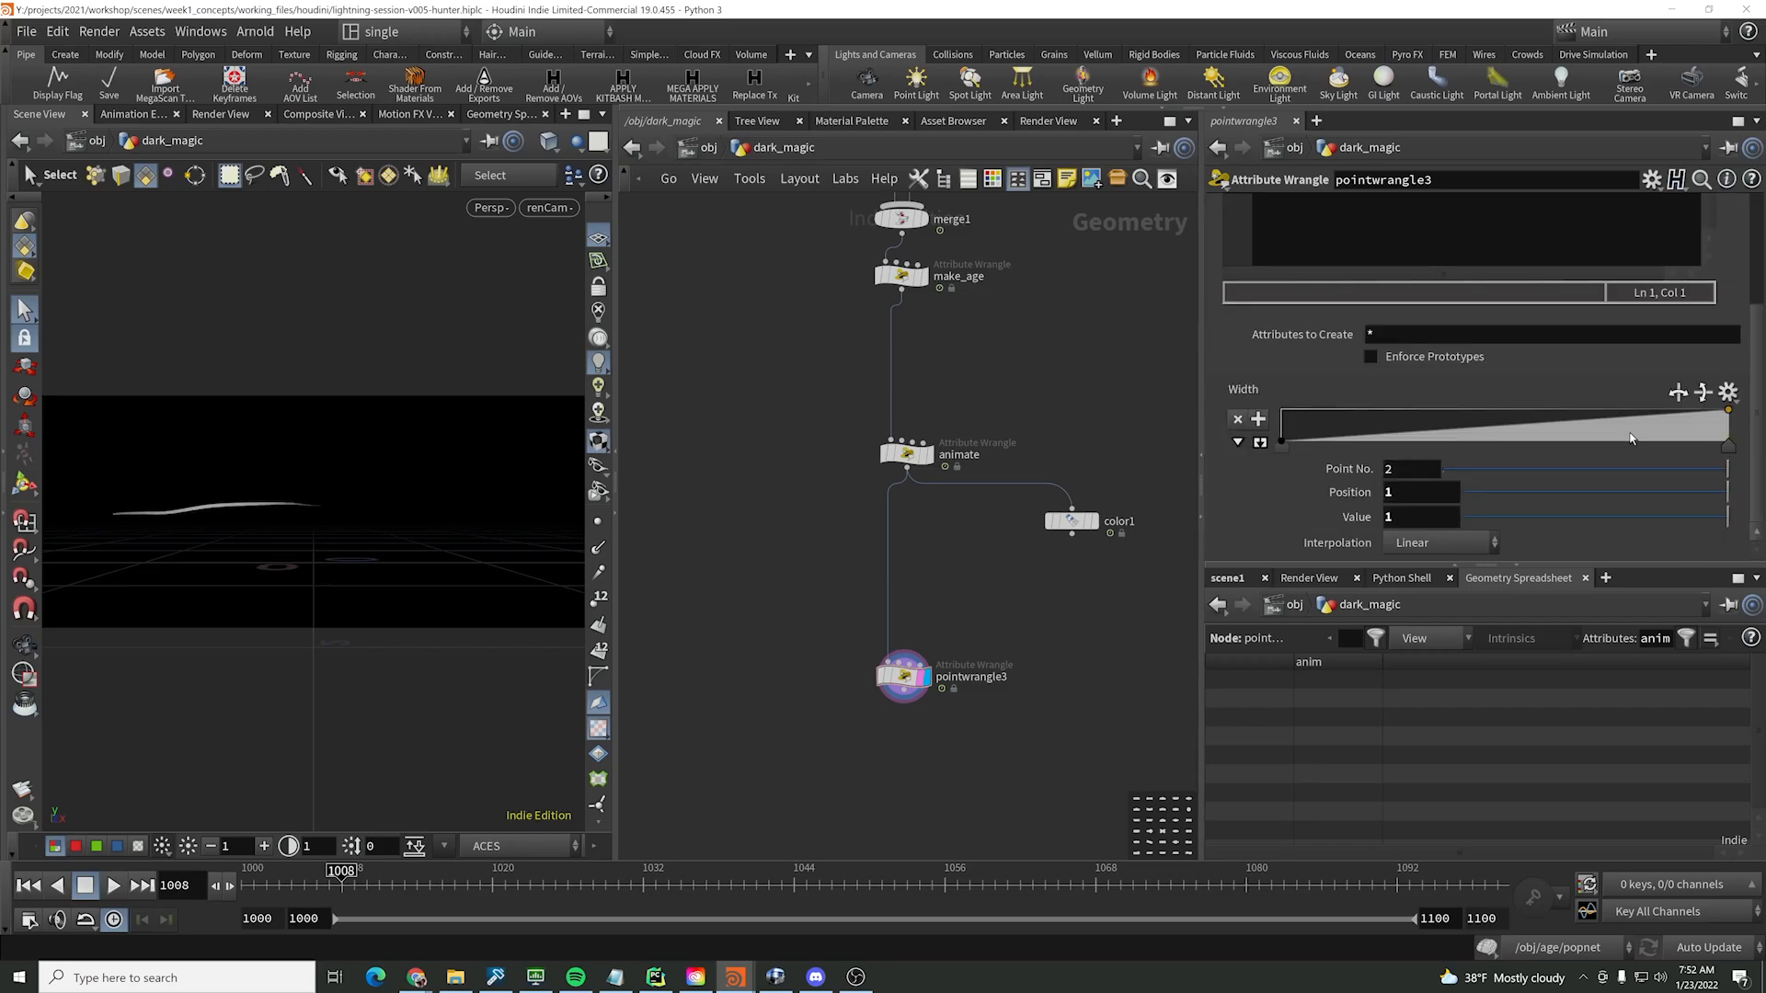
left_click(1260, 442)
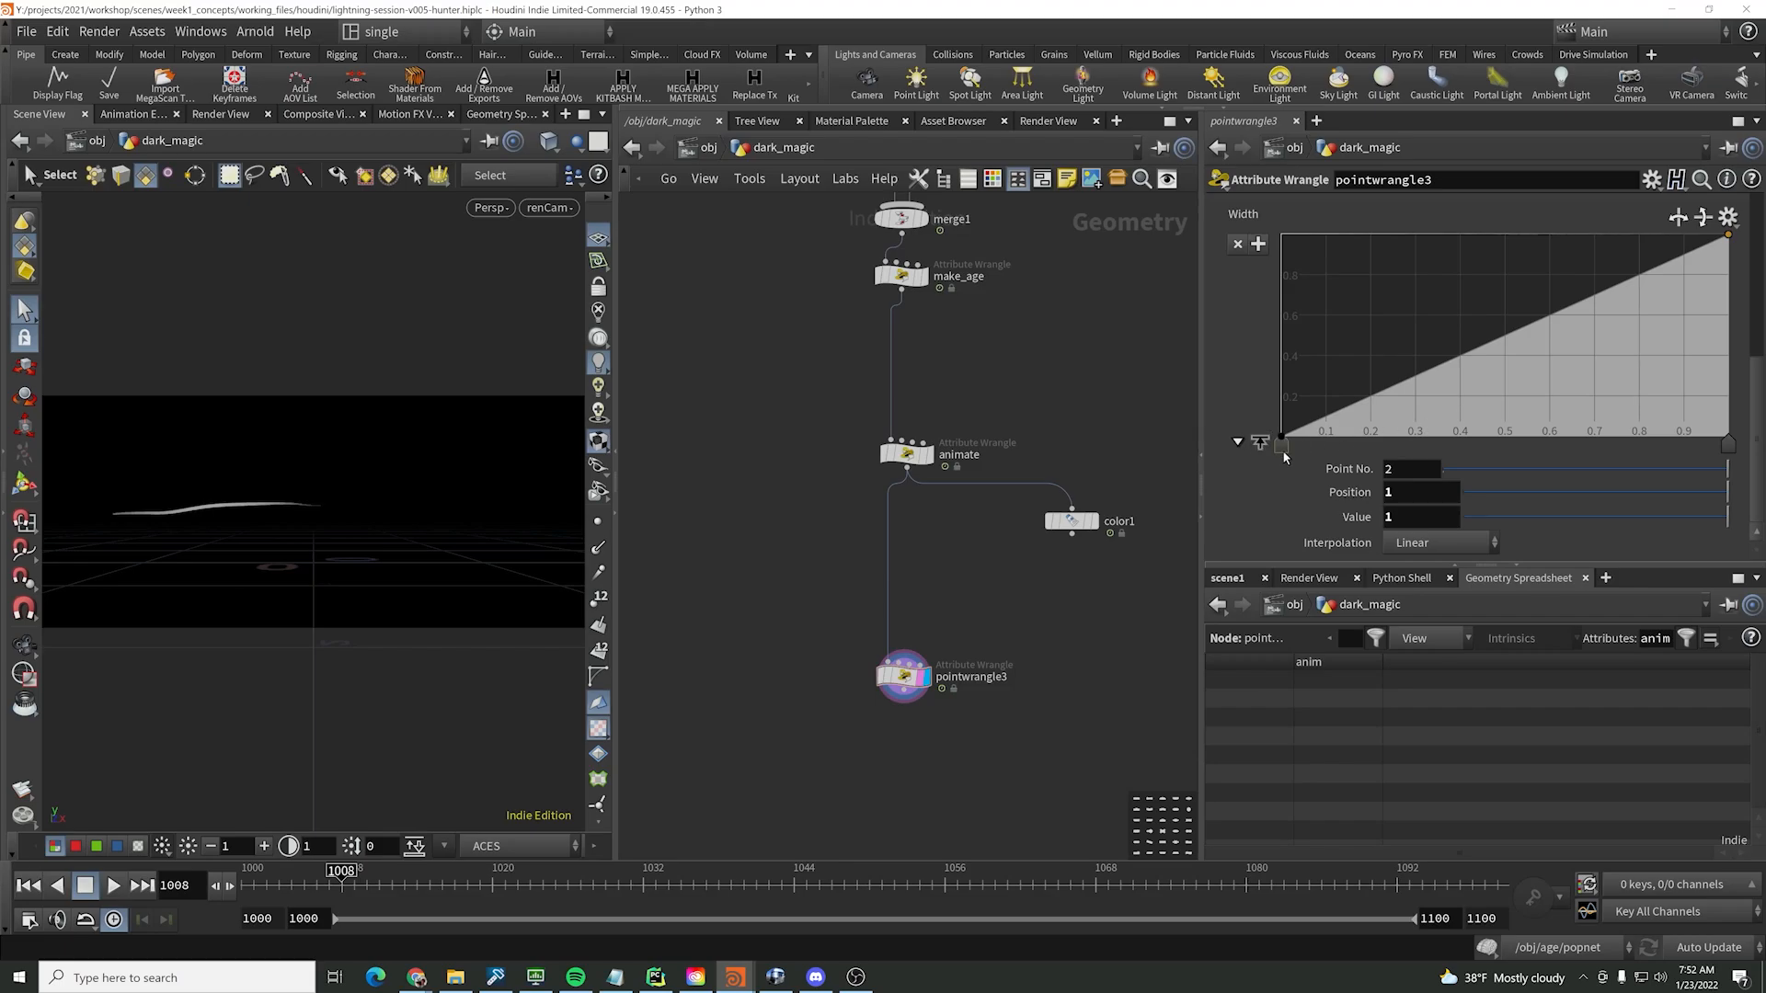
left_click(1283, 446)
left_click(1439, 542)
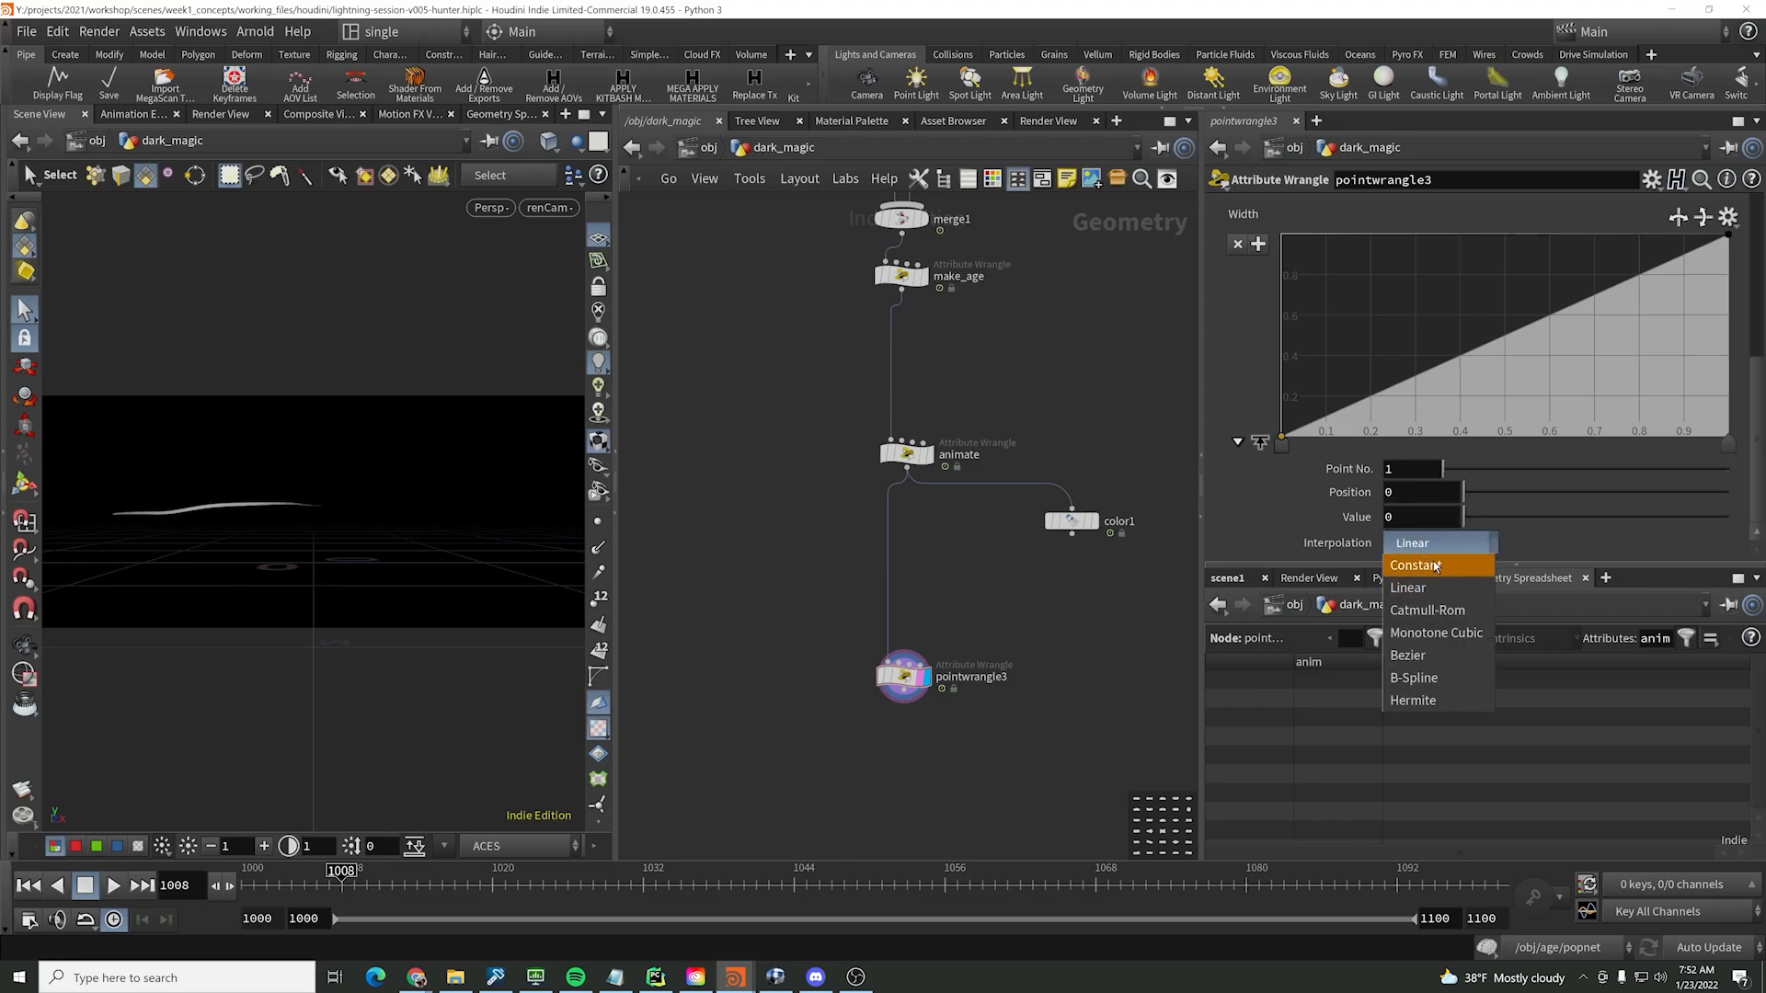
left_click(1434, 678)
- Shape the Width ramp into an S-curve with added points at about 0.33 (value 0.025) and 0.72 (value 1)
left_click_drag(1574, 323, 1672, 395)
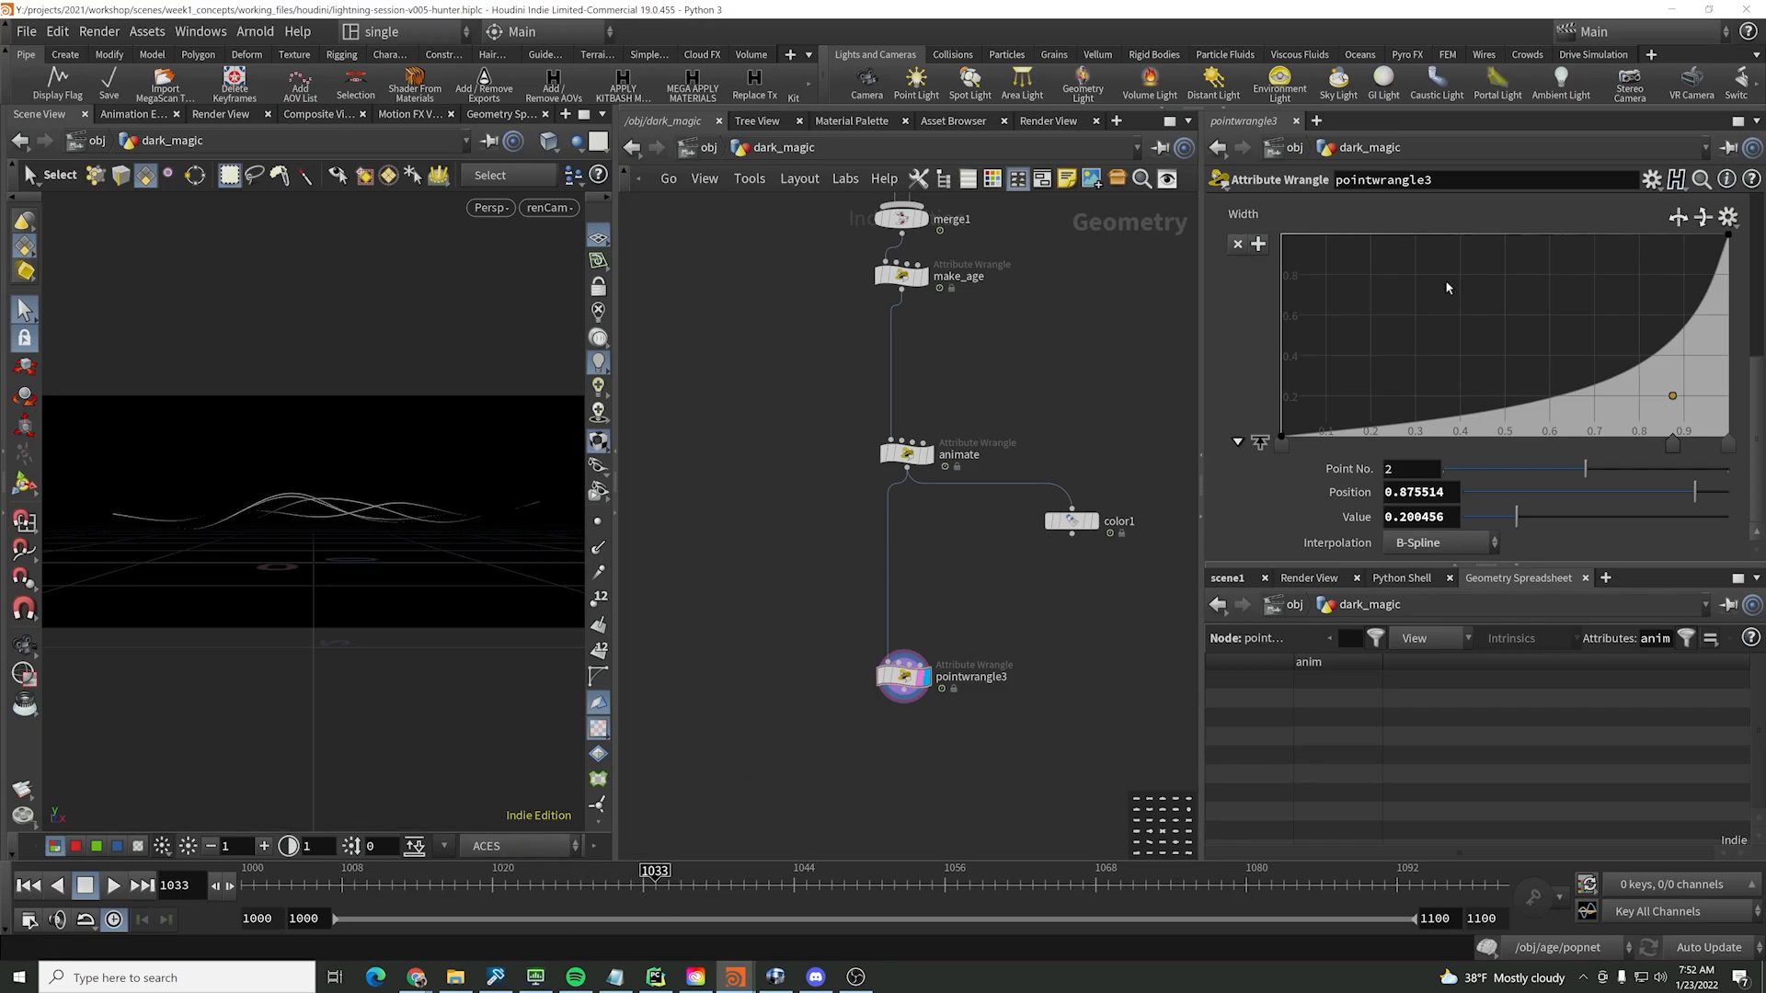
left_click_drag(1673, 397, 1633, 232)
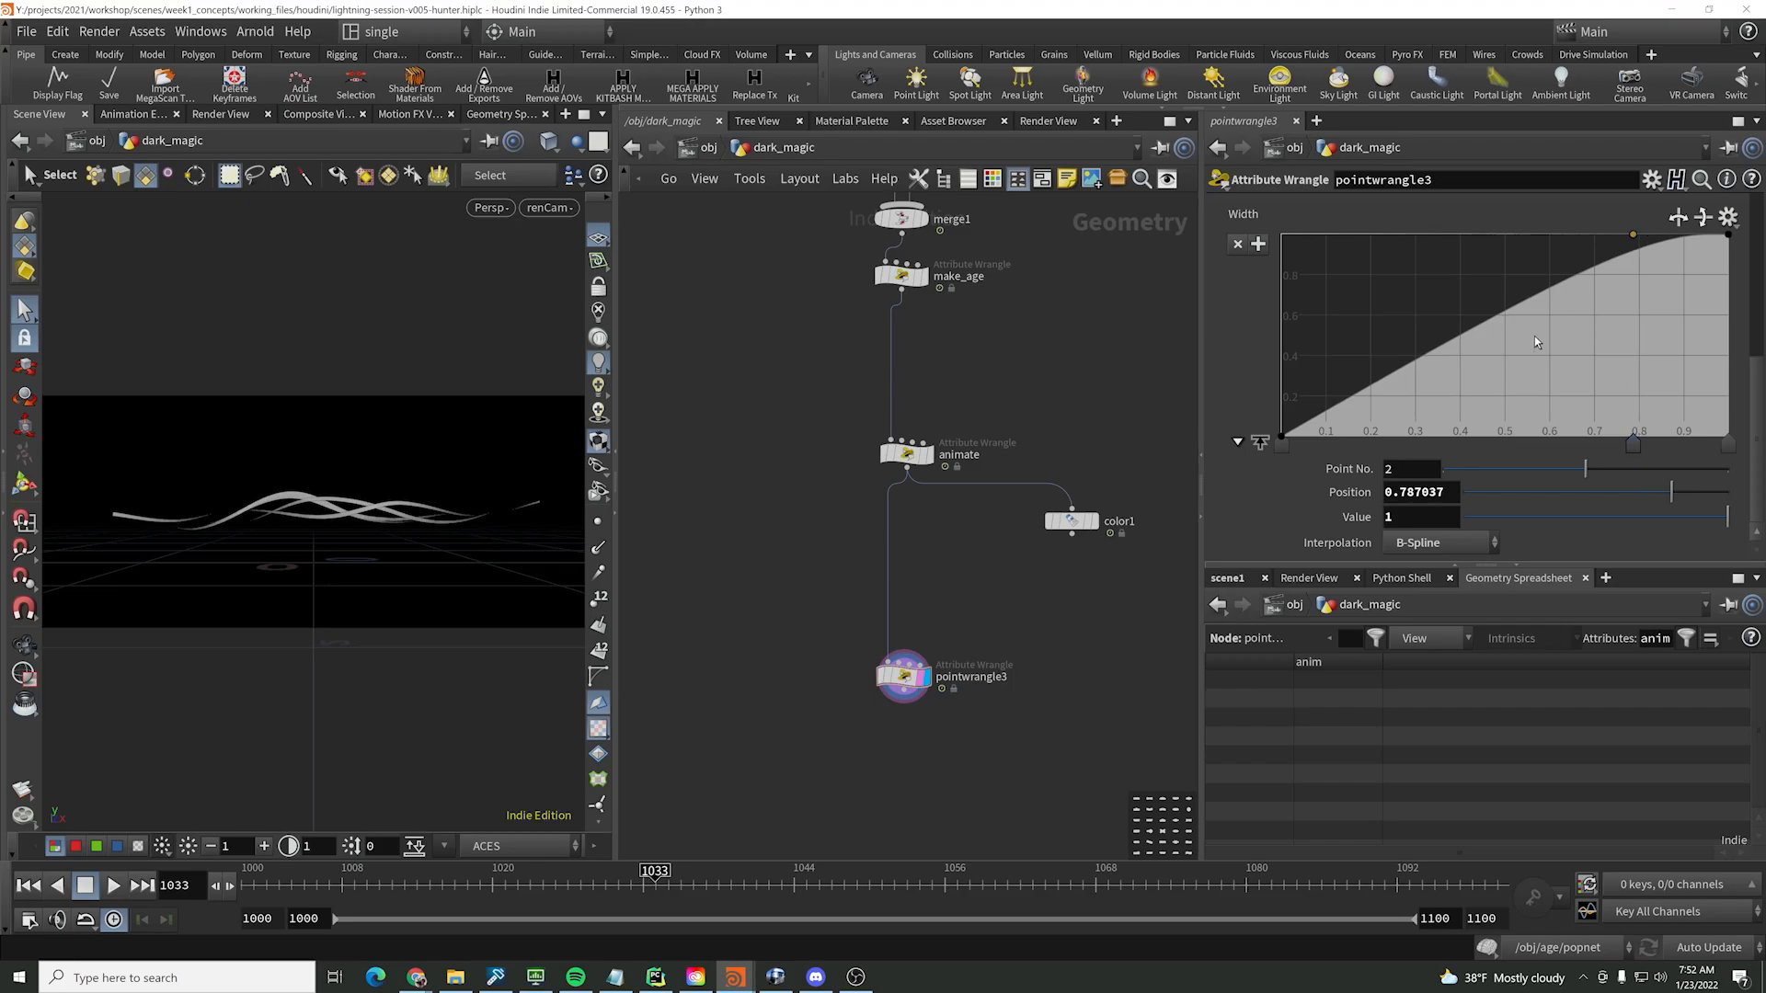
left_click_drag(1435, 358, 1429, 435)
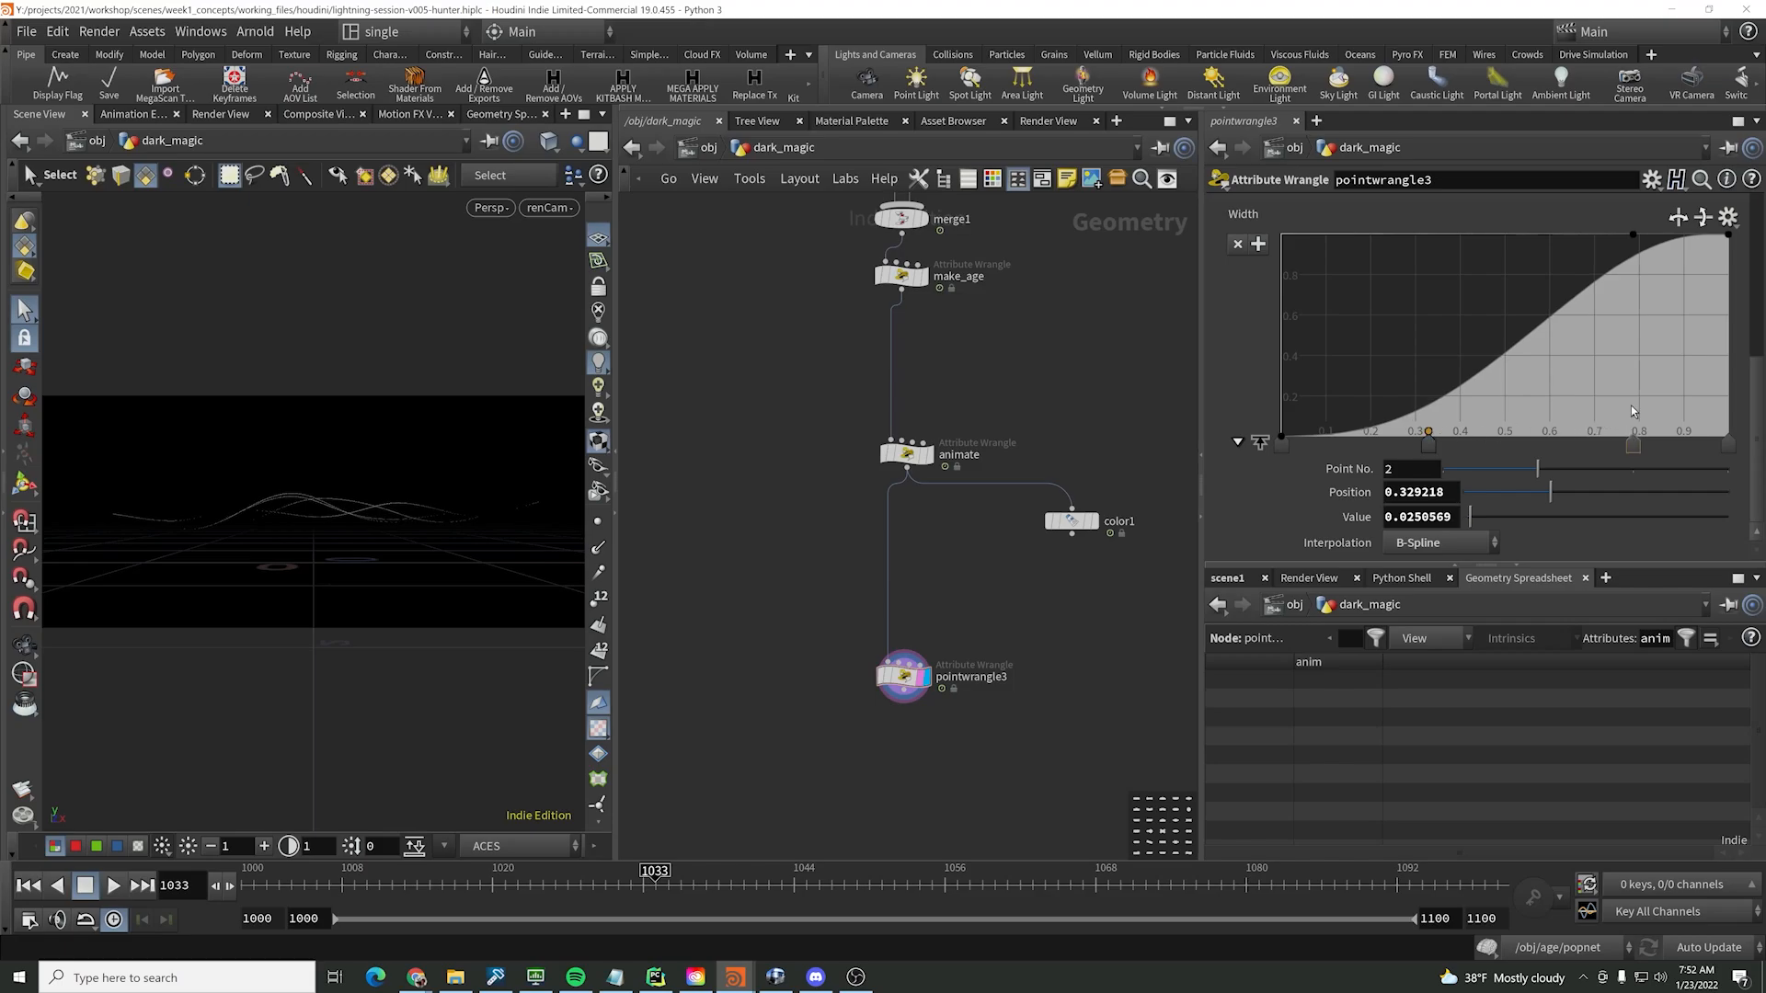
- Set the maximum width in pointwrangle3's fit01 call to .03
scroll(1494, 276, "up", 5)
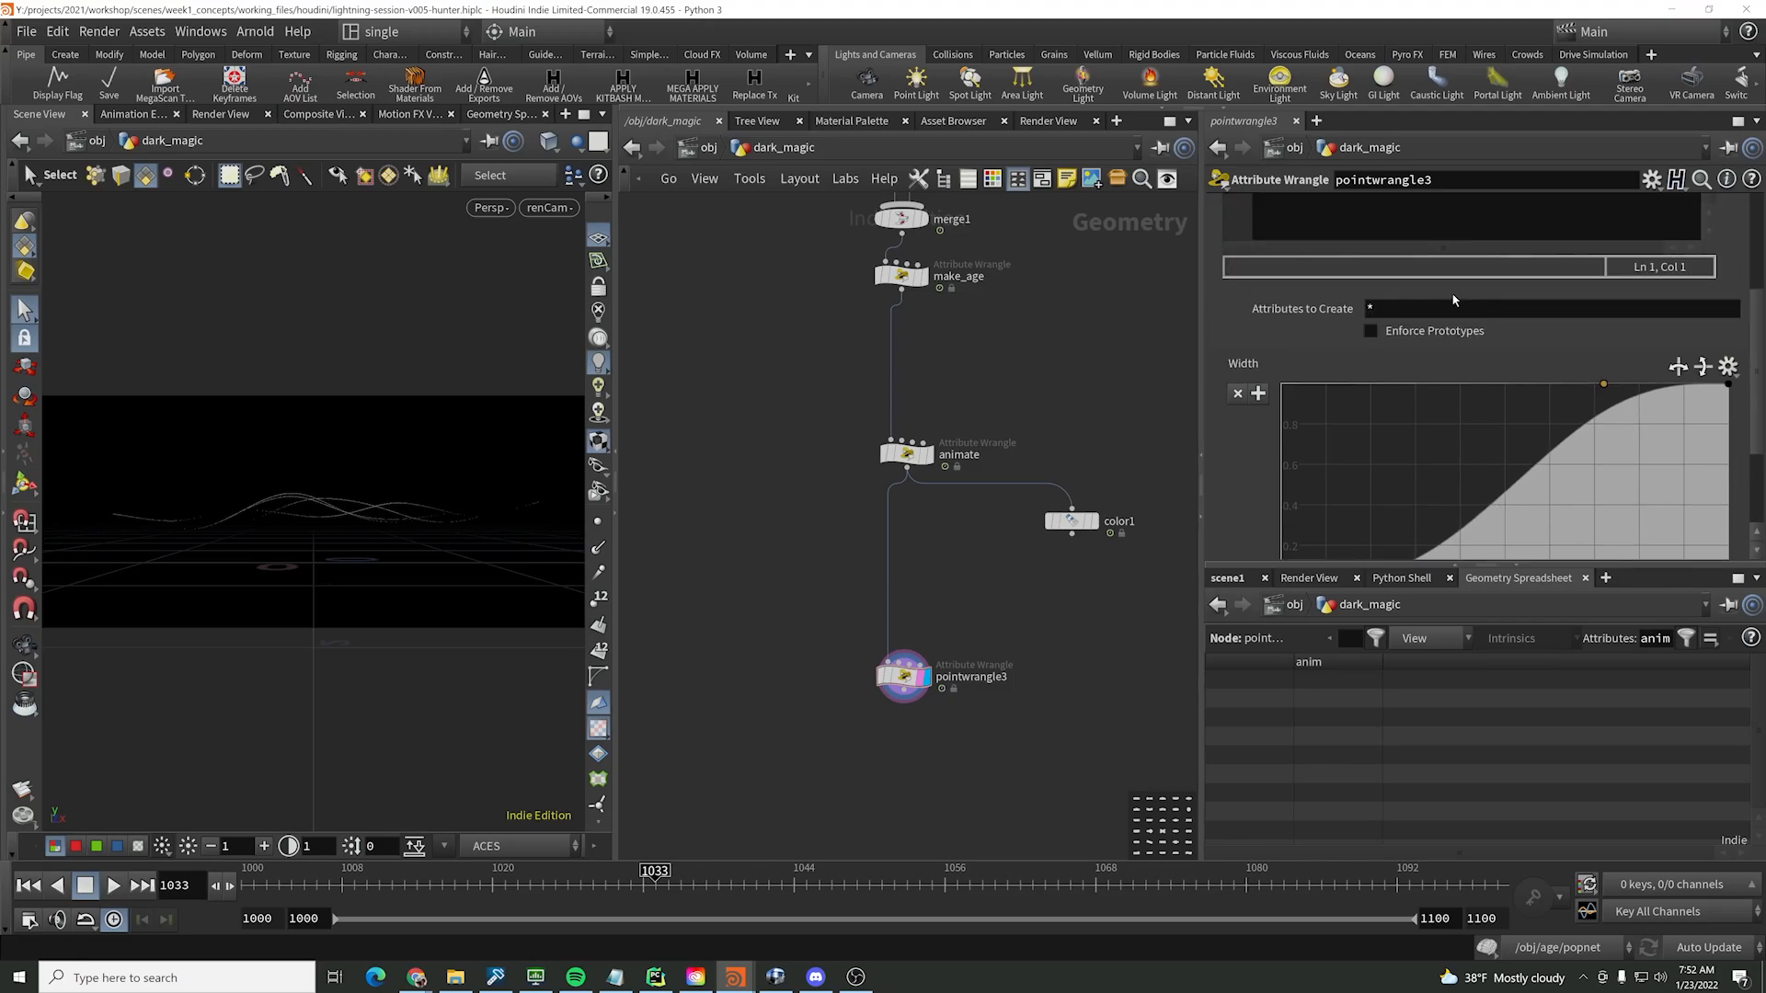
scroll(1419, 318, "up", 2)
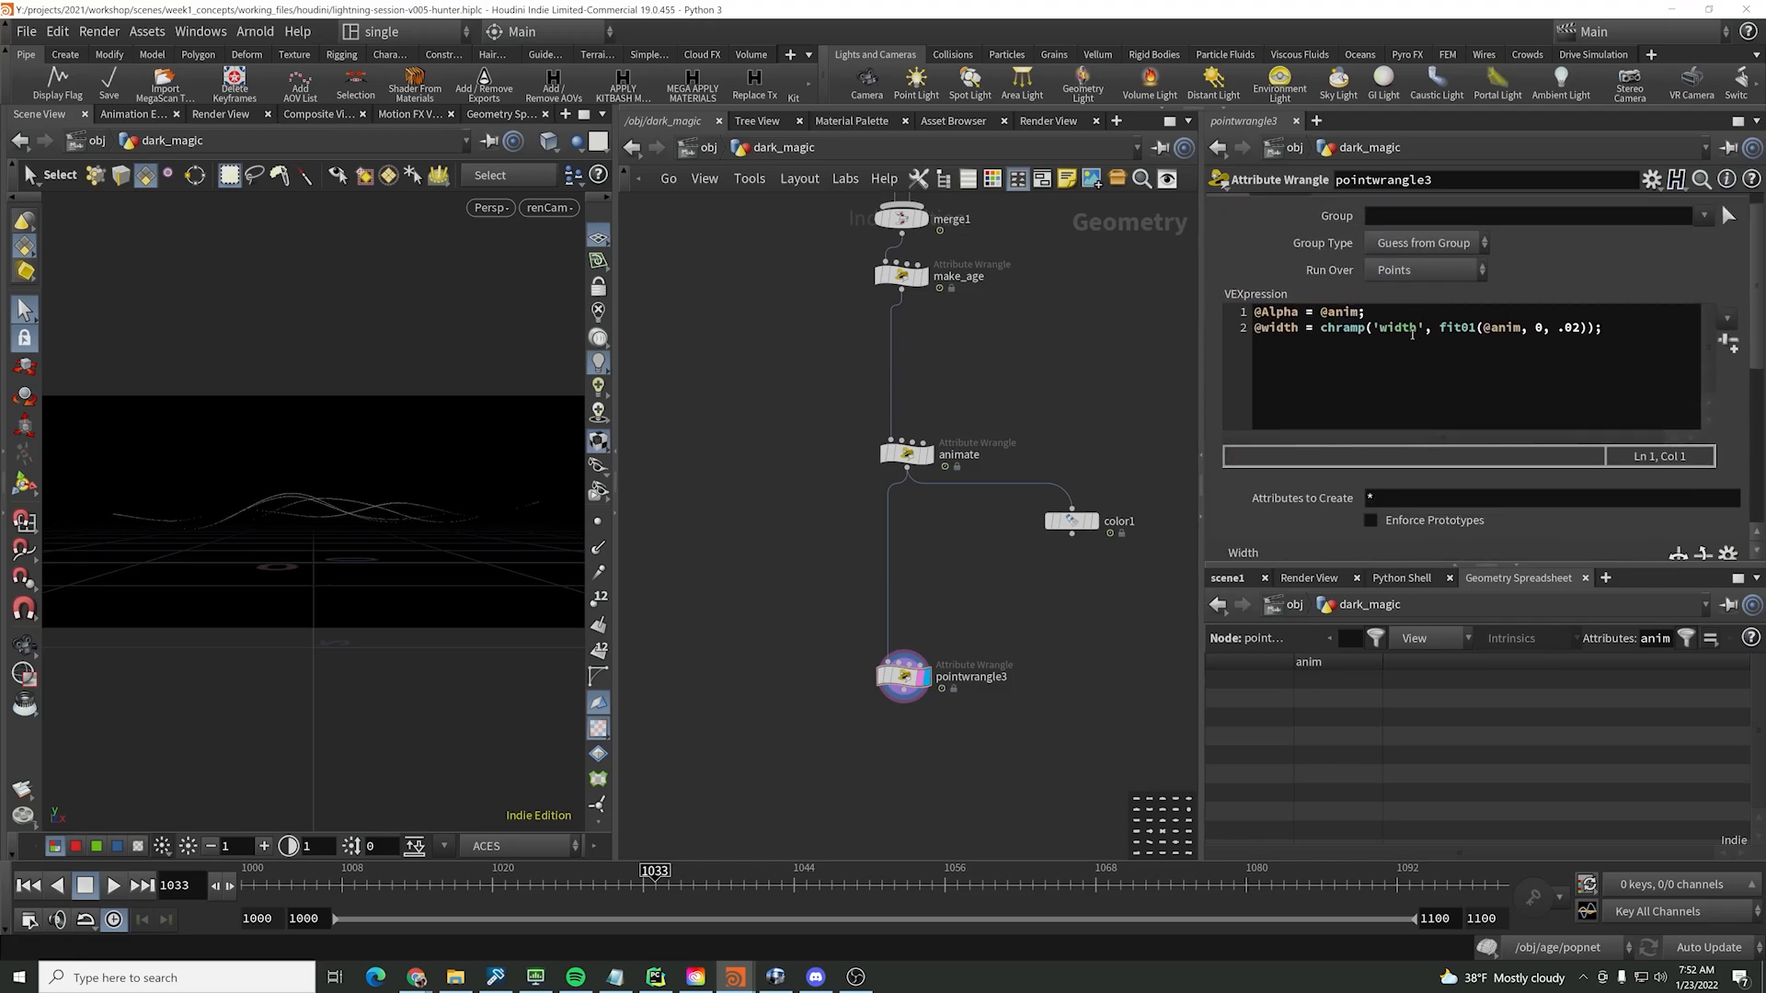
left_click(1518, 327)
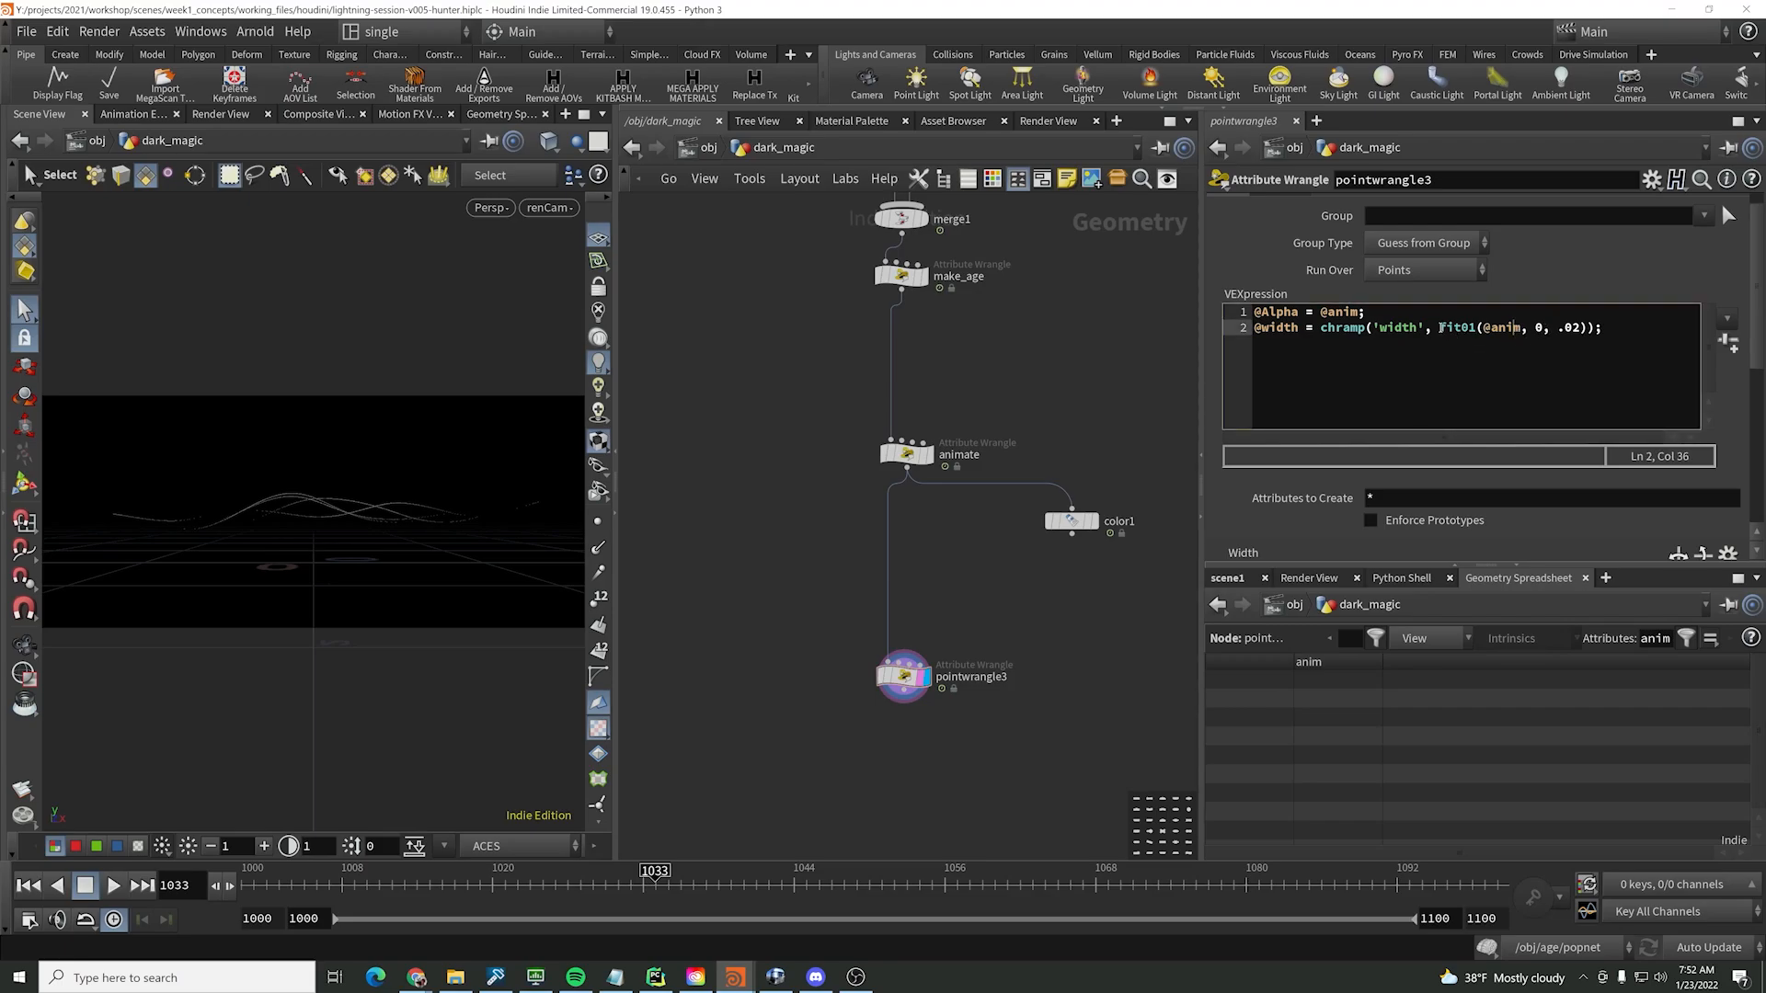
left_click_drag(1440, 327, 1588, 328)
left_click(1590, 328)
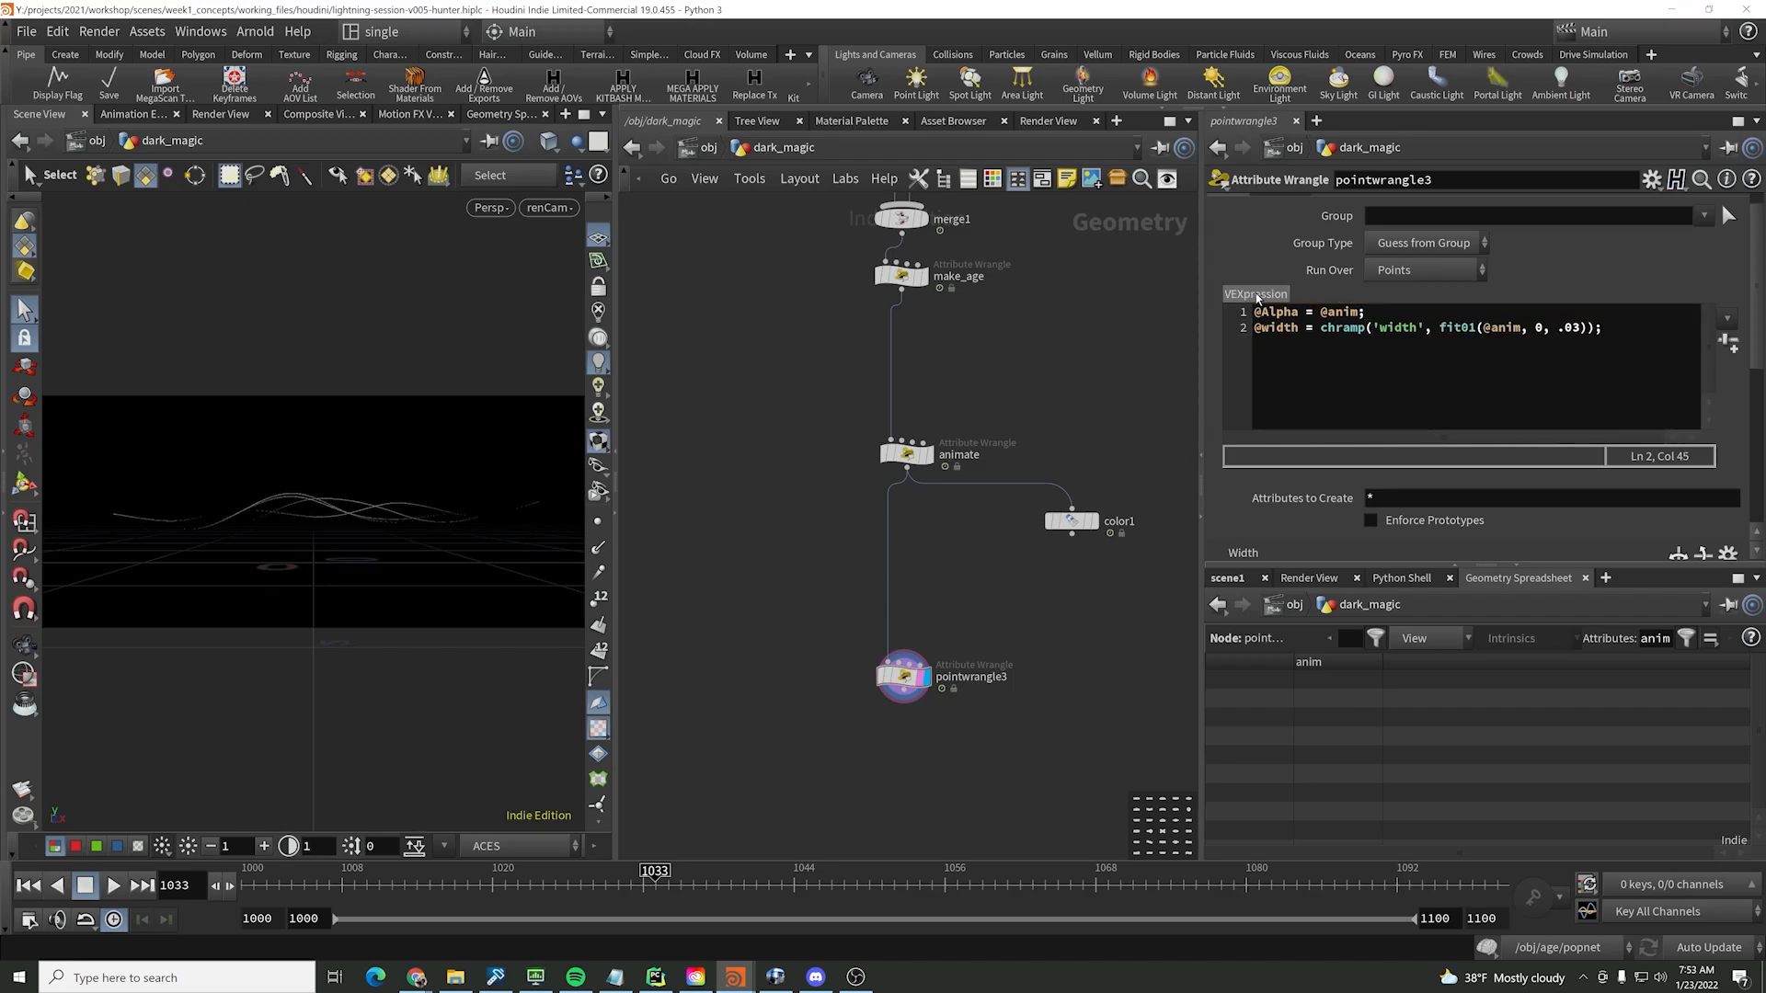
- Reshape the animate wrangle's Anim ramp to peak at about 0.05–0.13 and fall off through about 0.55 (value about 0.3)
left_click_drag(1100, 603, 875, 719)
left_click_drag(1045, 473, 1086, 577)
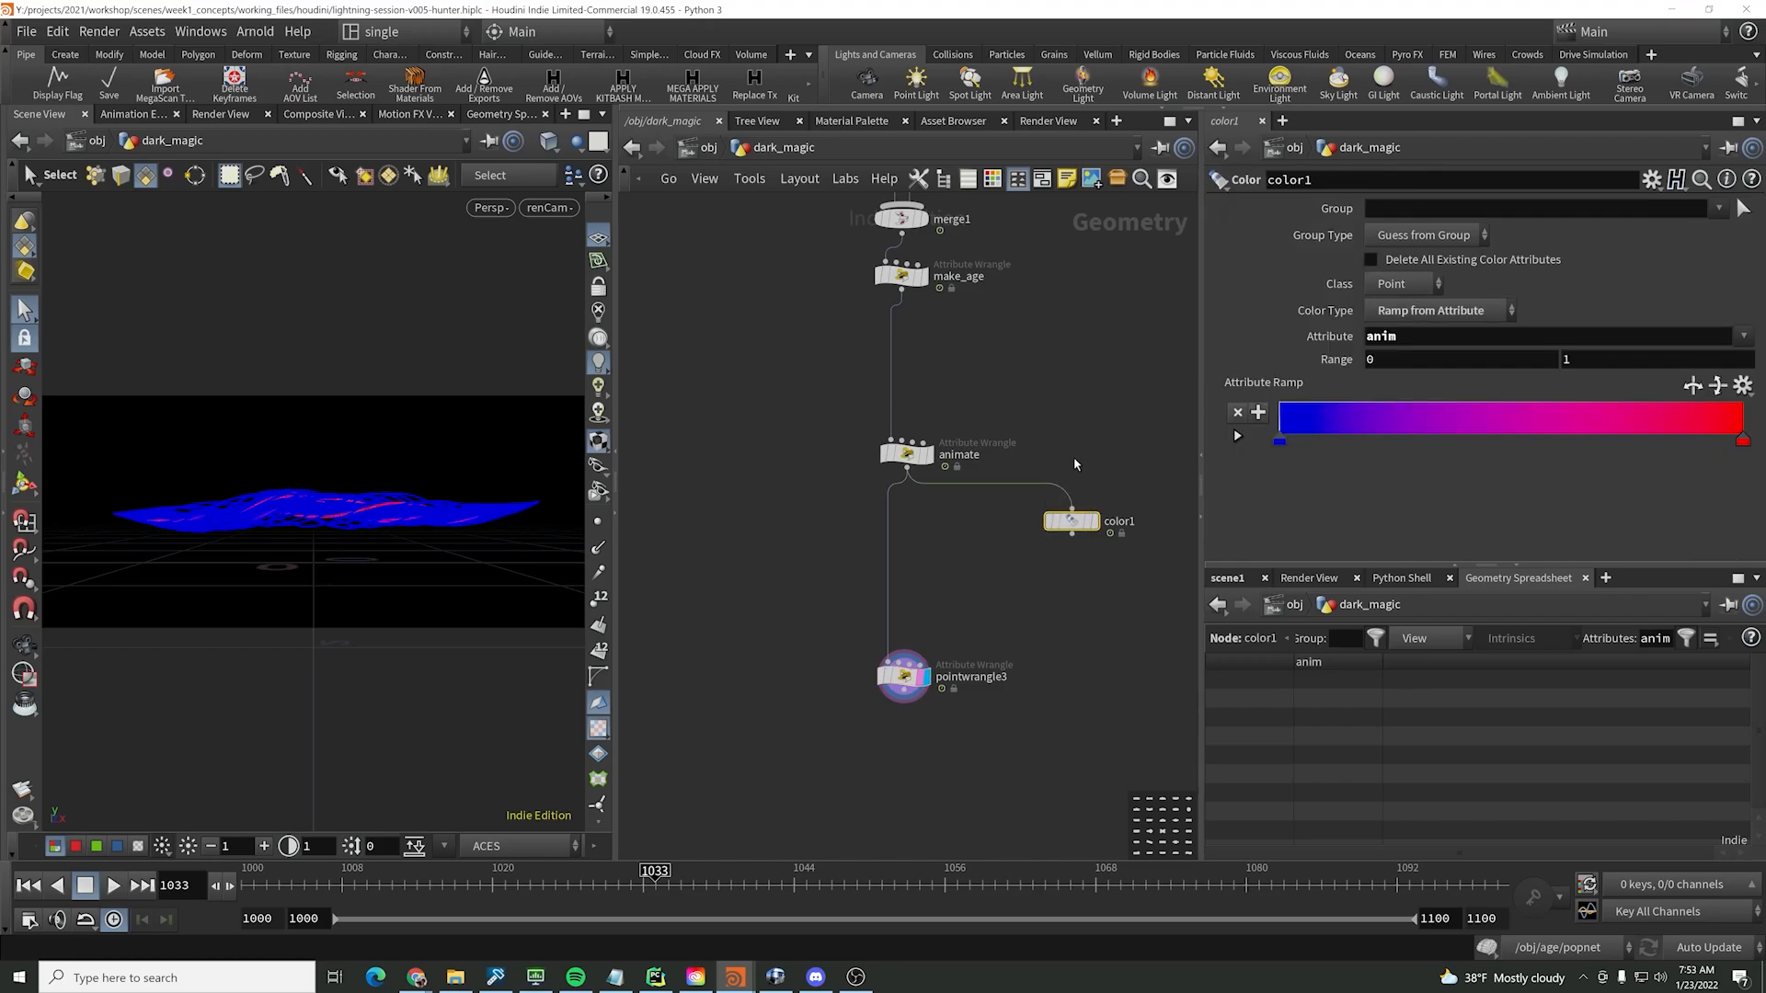
left_click_drag(1058, 393, 902, 485)
scroll(1288, 504, "down", 5)
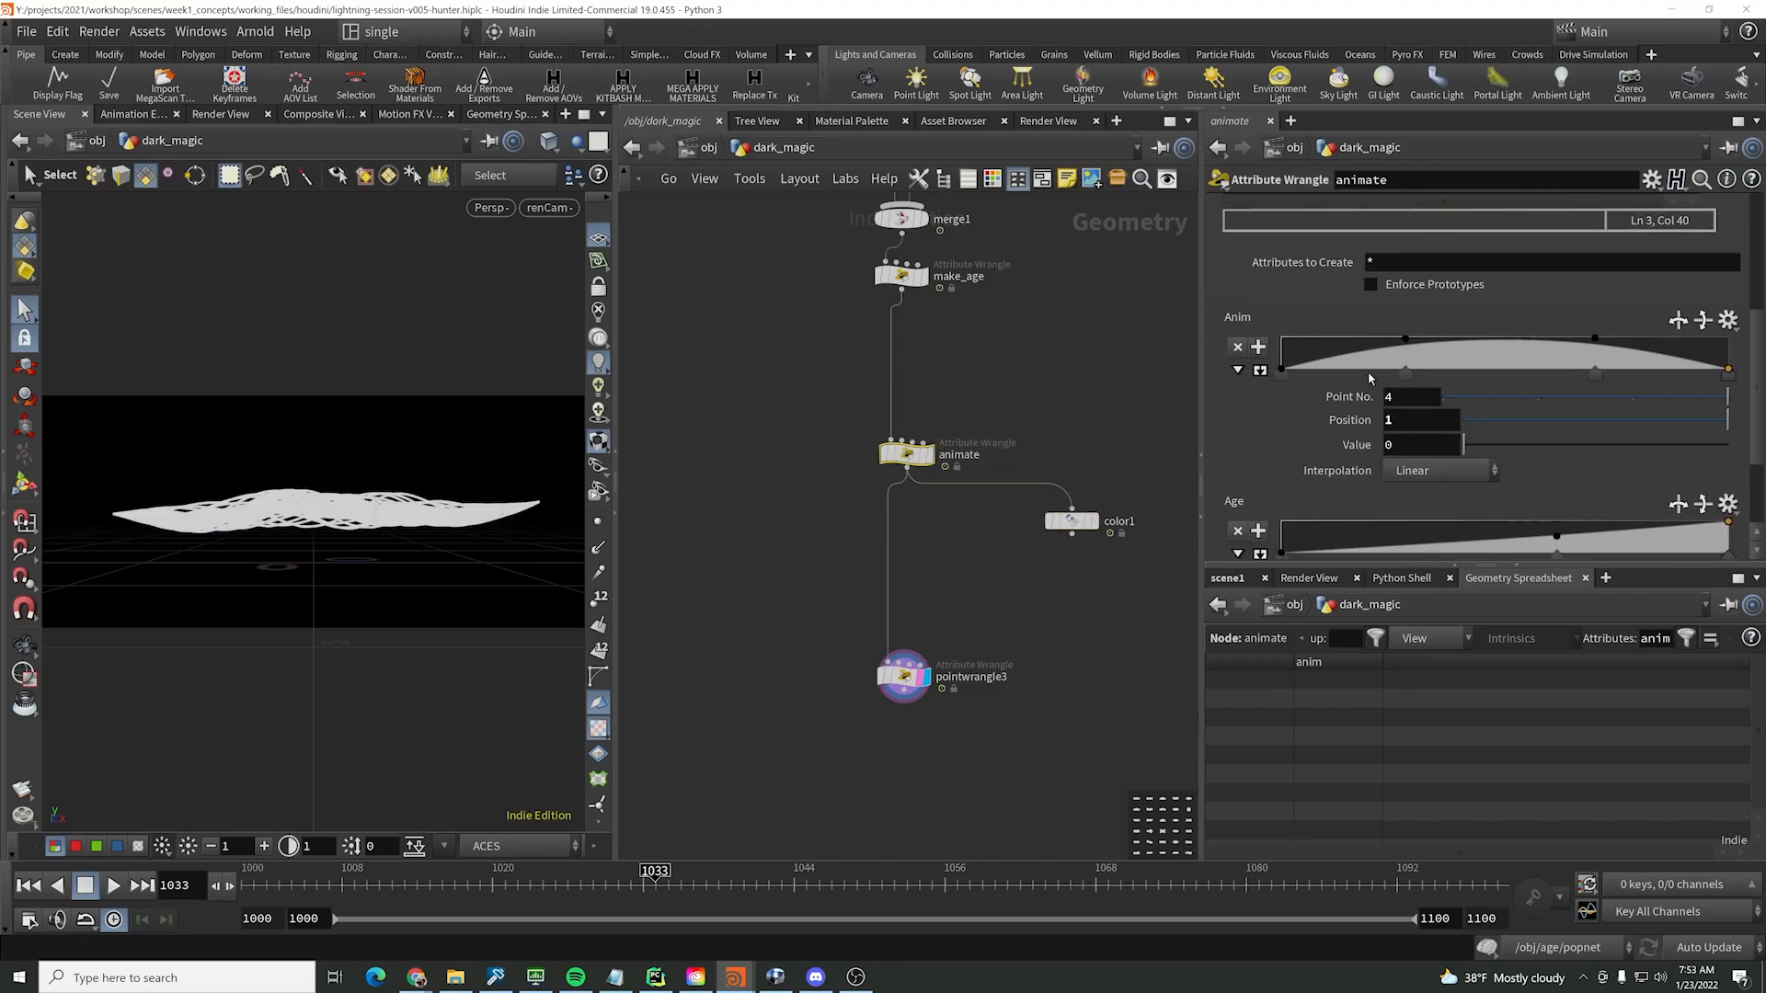
left_click(1094, 388)
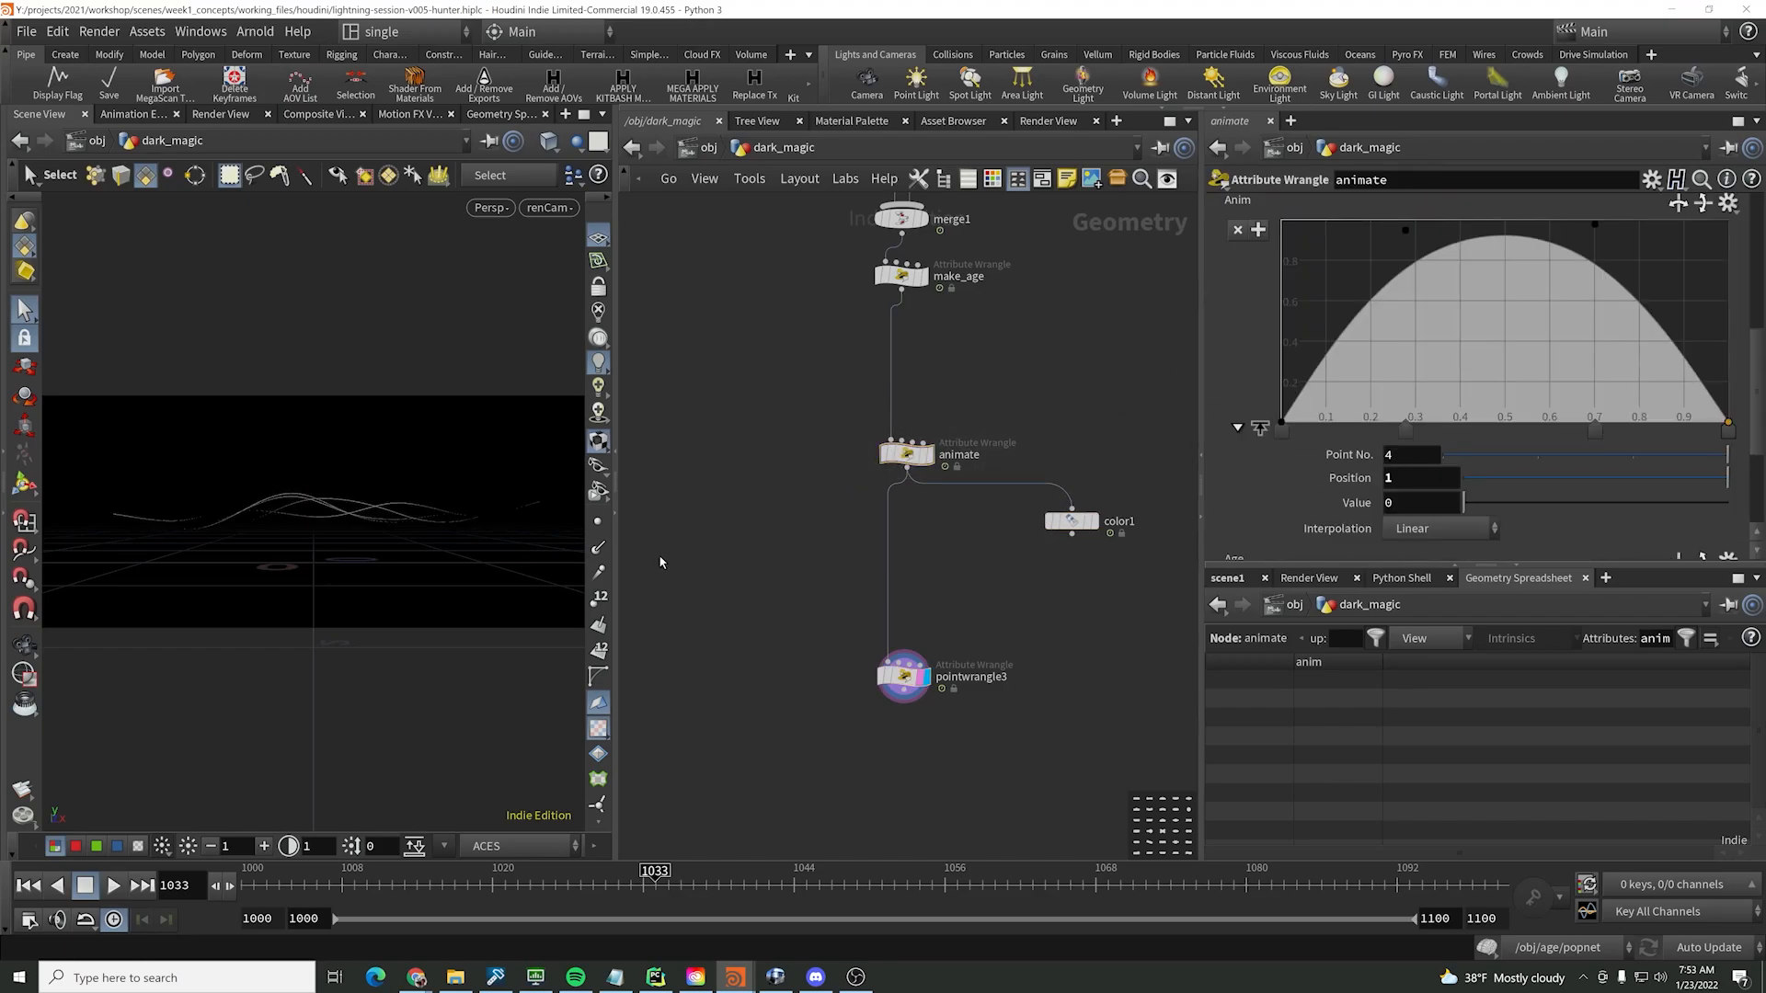
left_click_drag(1596, 429, 1702, 405)
left_click_drag(1408, 234, 1484, 361)
left_click_drag(1672, 285, 1668, 227)
scroll(1691, 328, "up", 3)
left_click(1680, 337)
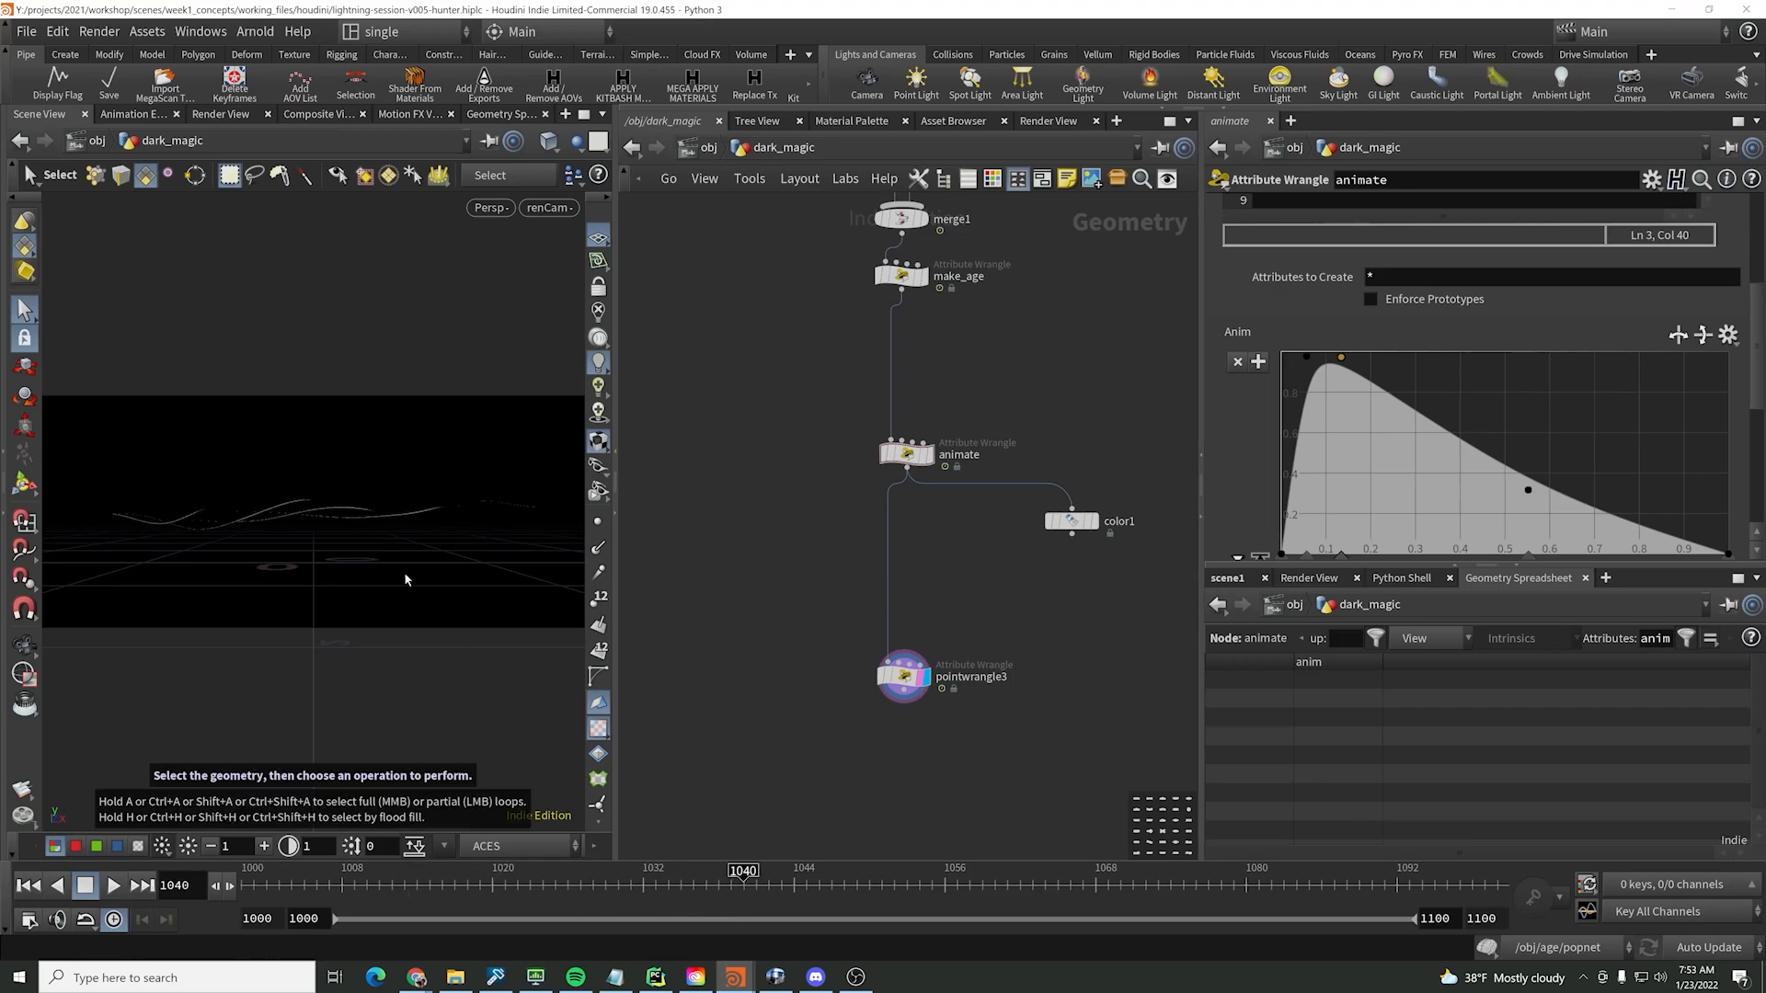
- Set the maximum width in pointwrangle3's fit01 call to .1
left_click(904, 676)
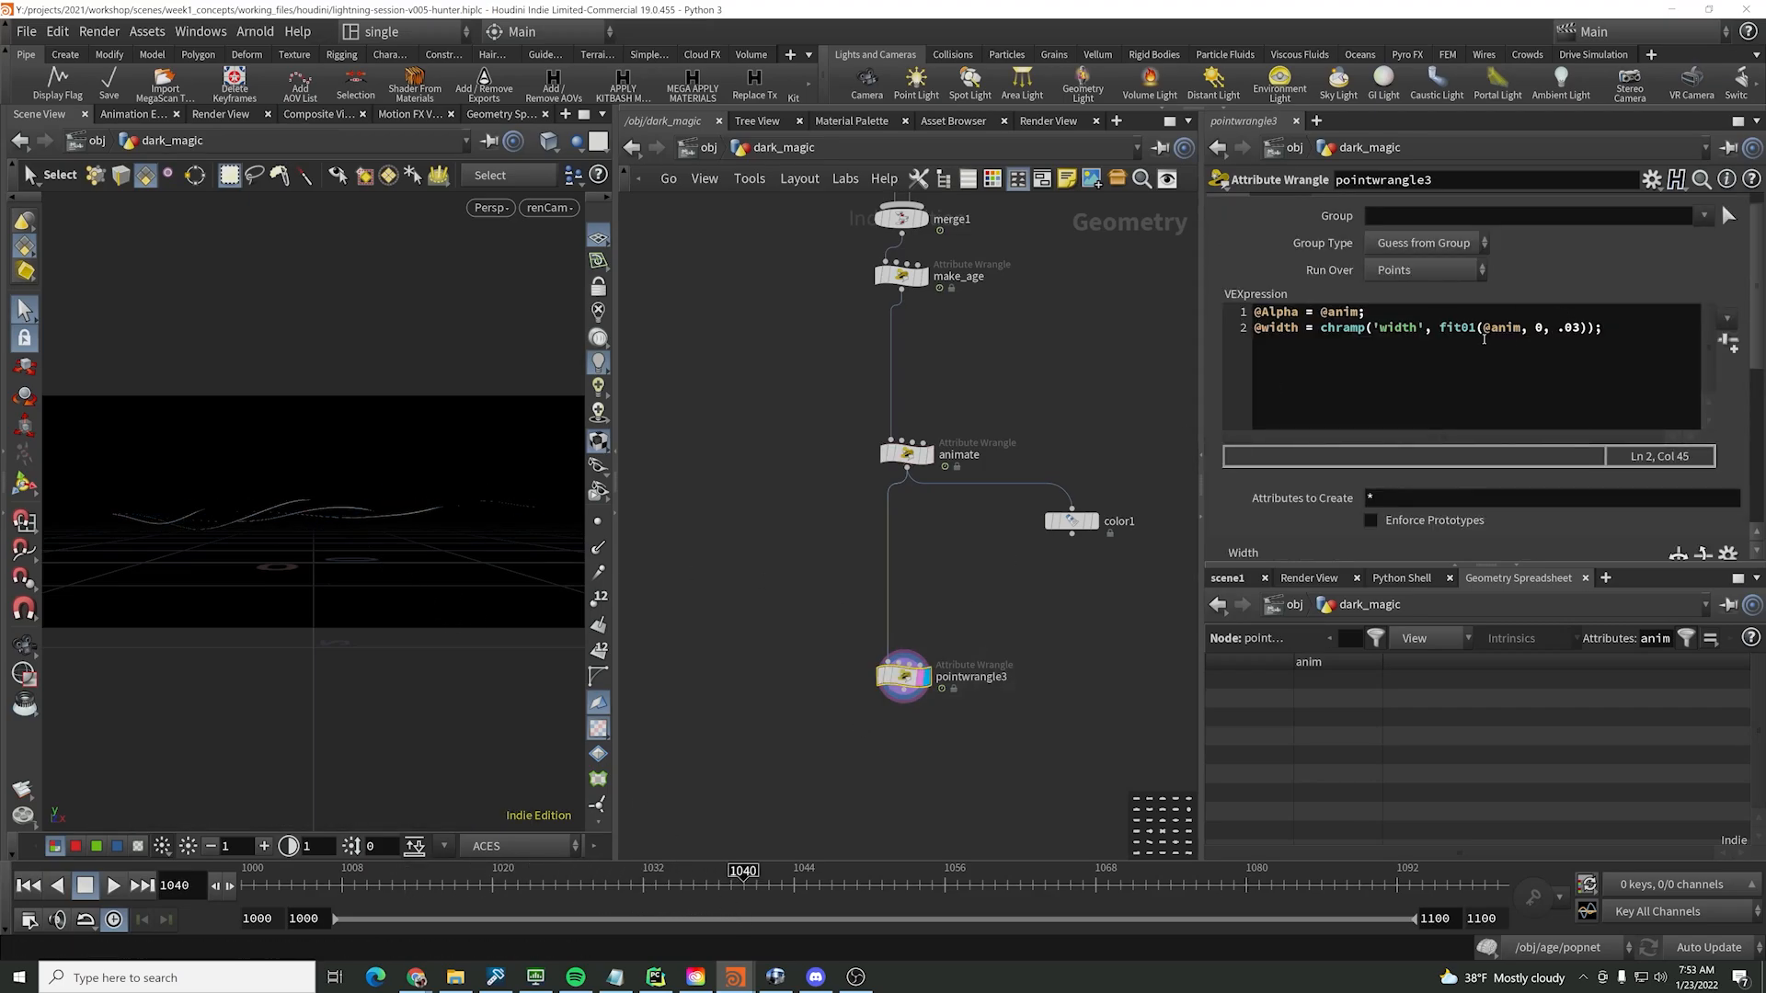
left_click(1576, 321)
left_click(1574, 327)
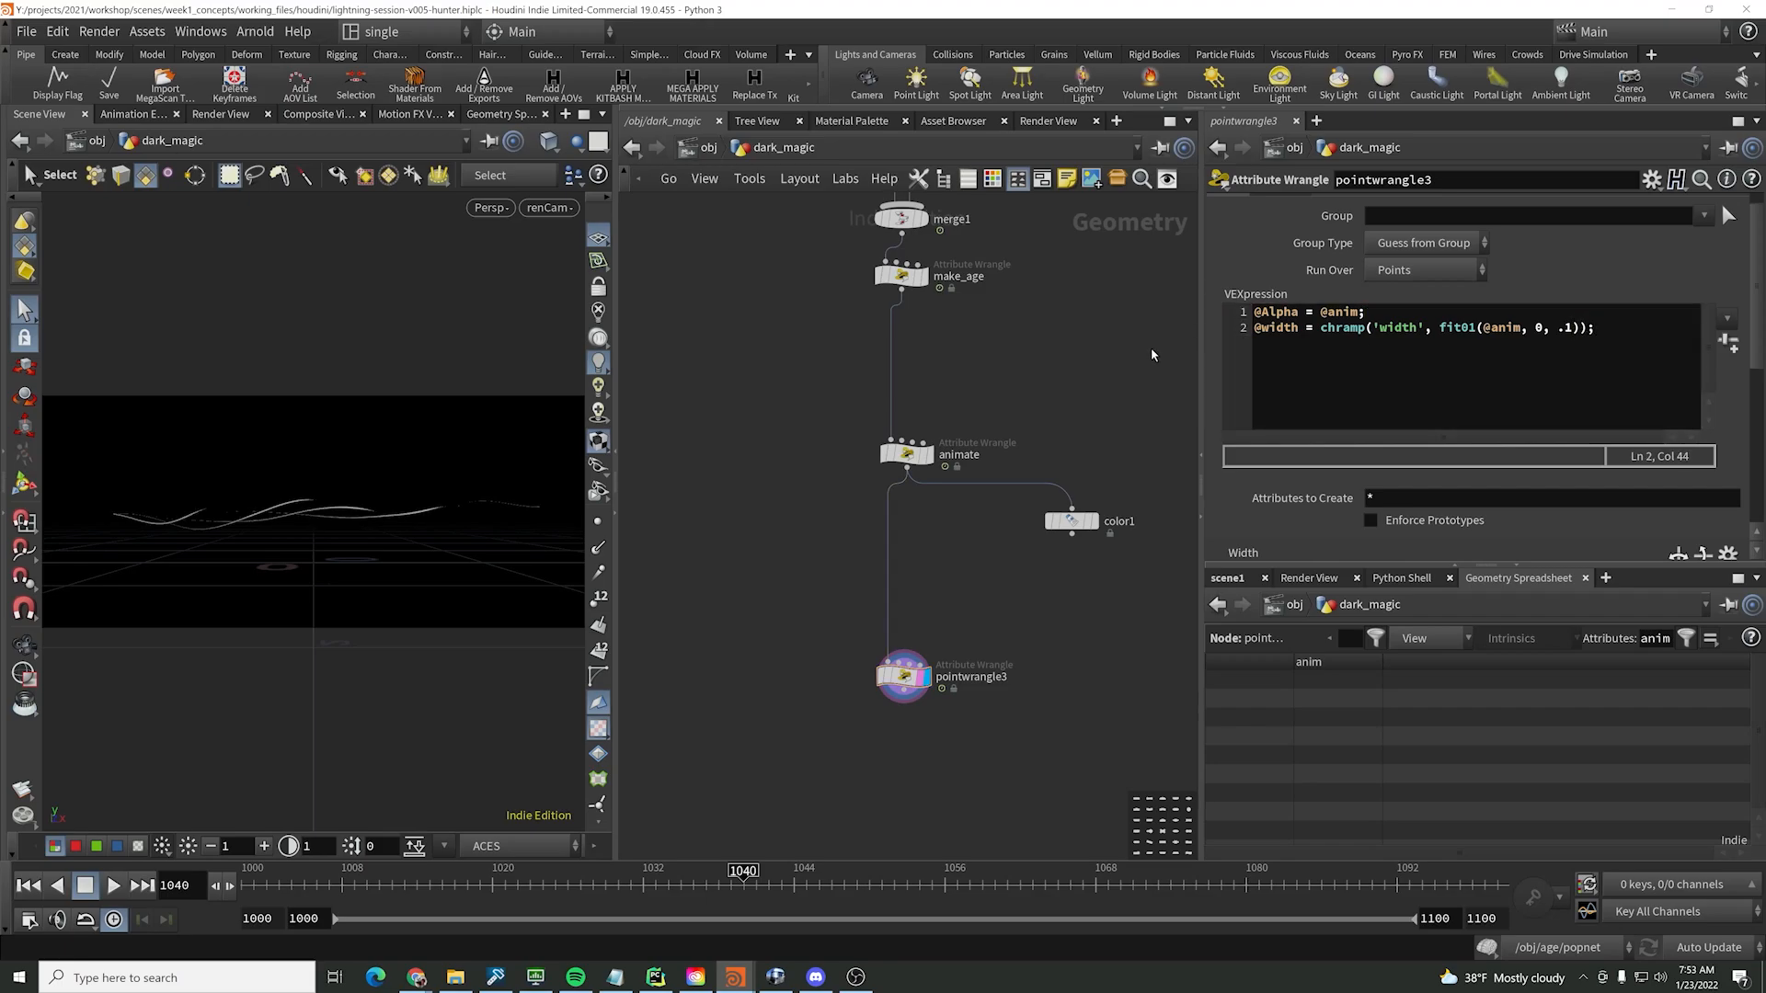
- Move the Width ramp's middle points to about 0.55 and 0.89, lowering the latter to about 0.77, for a later ease-in
scroll(1350, 496, "down", 4)
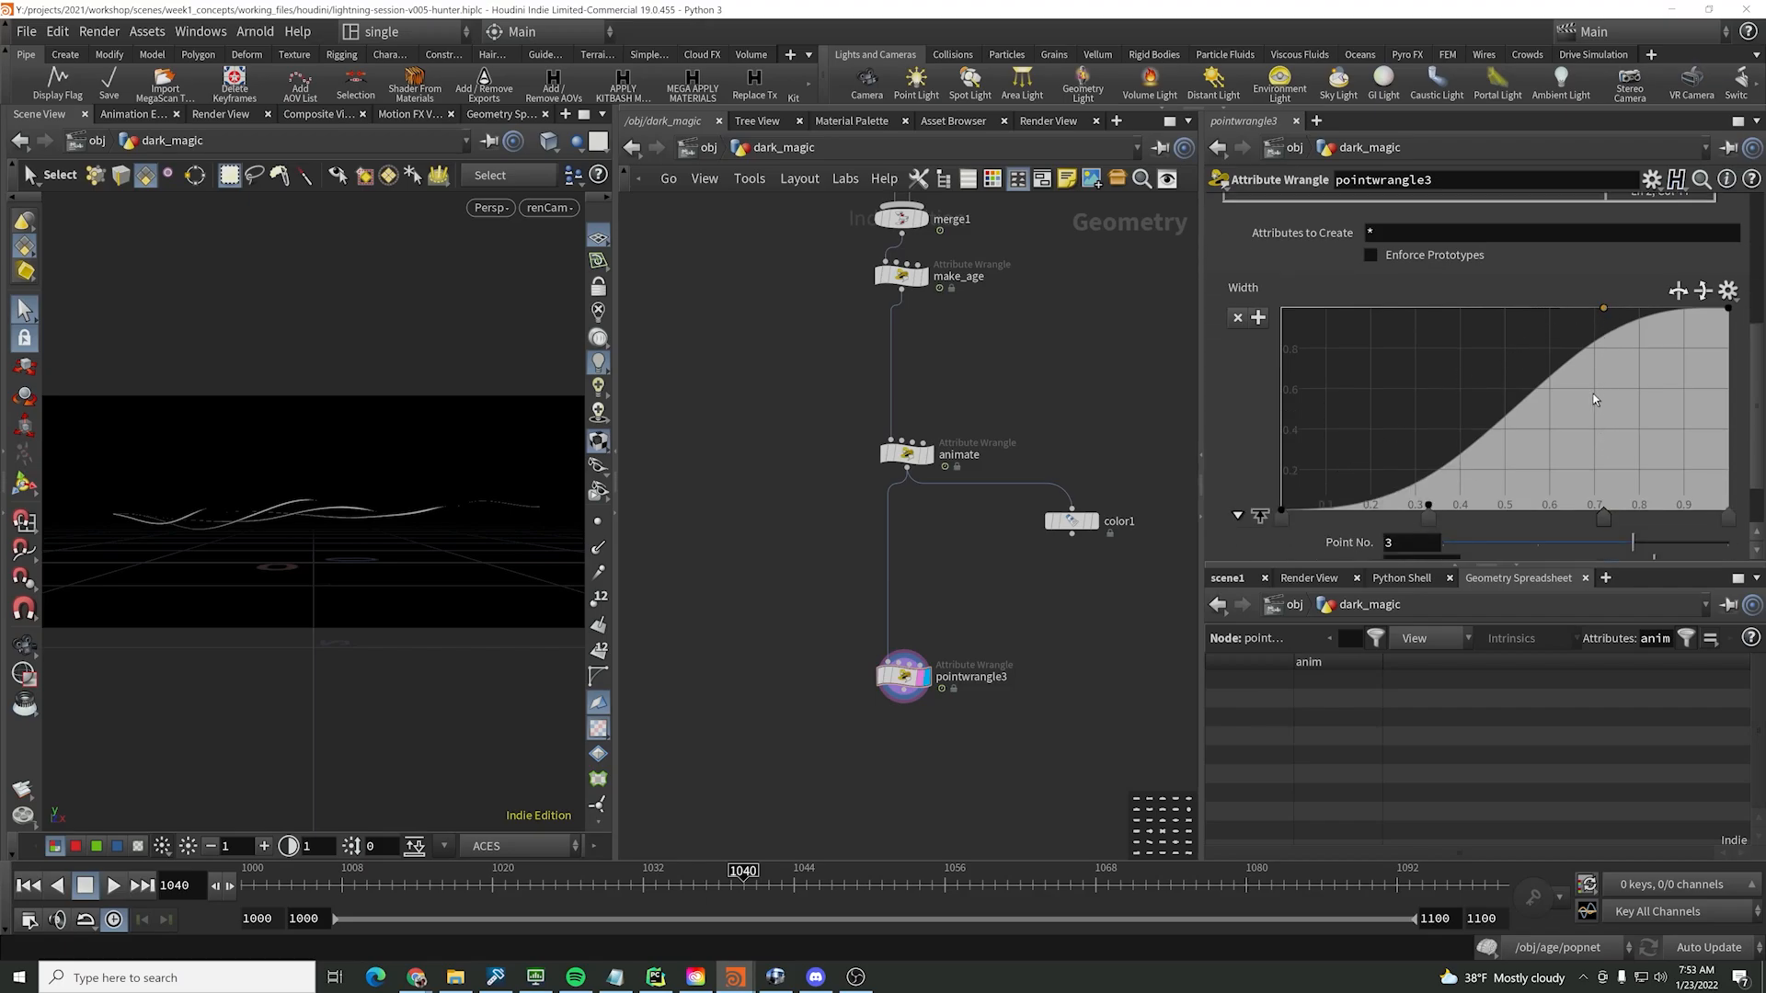
left_click_drag(1612, 313, 1540, 420)
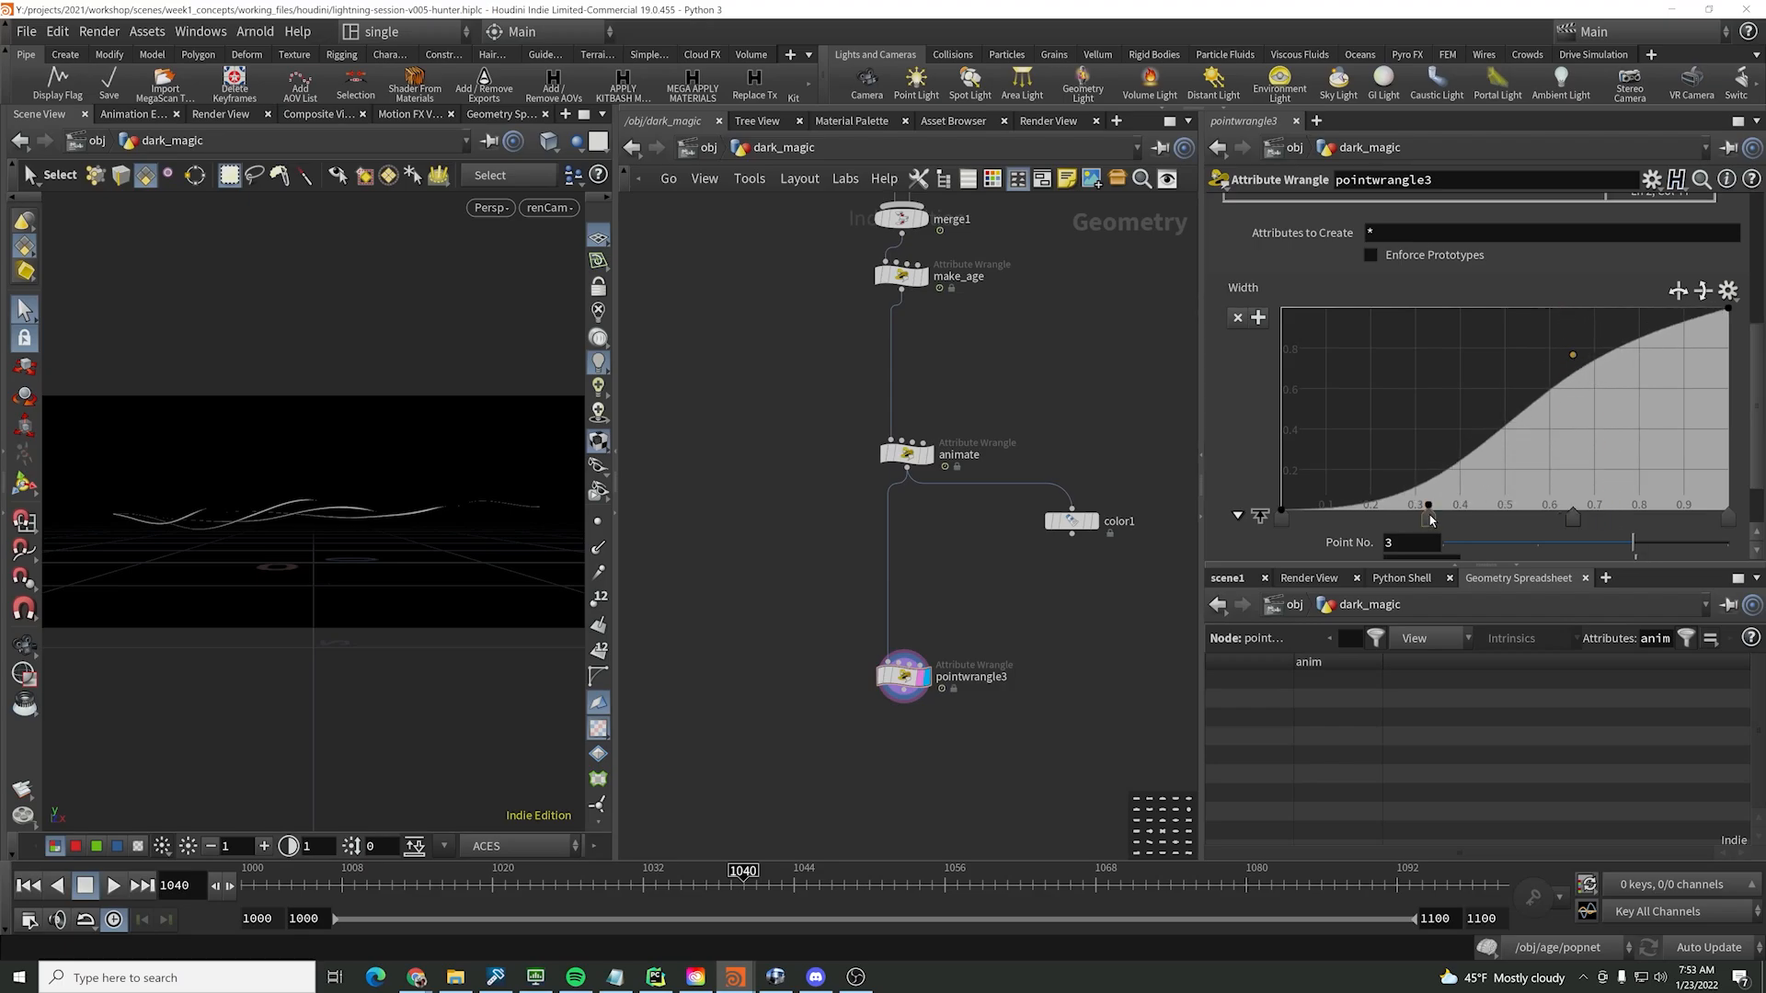
left_click_drag(1428, 518, 1678, 517)
- Play the animation to check the strand widths, and stop playback
left_click(461, 883)
left_click(114, 885)
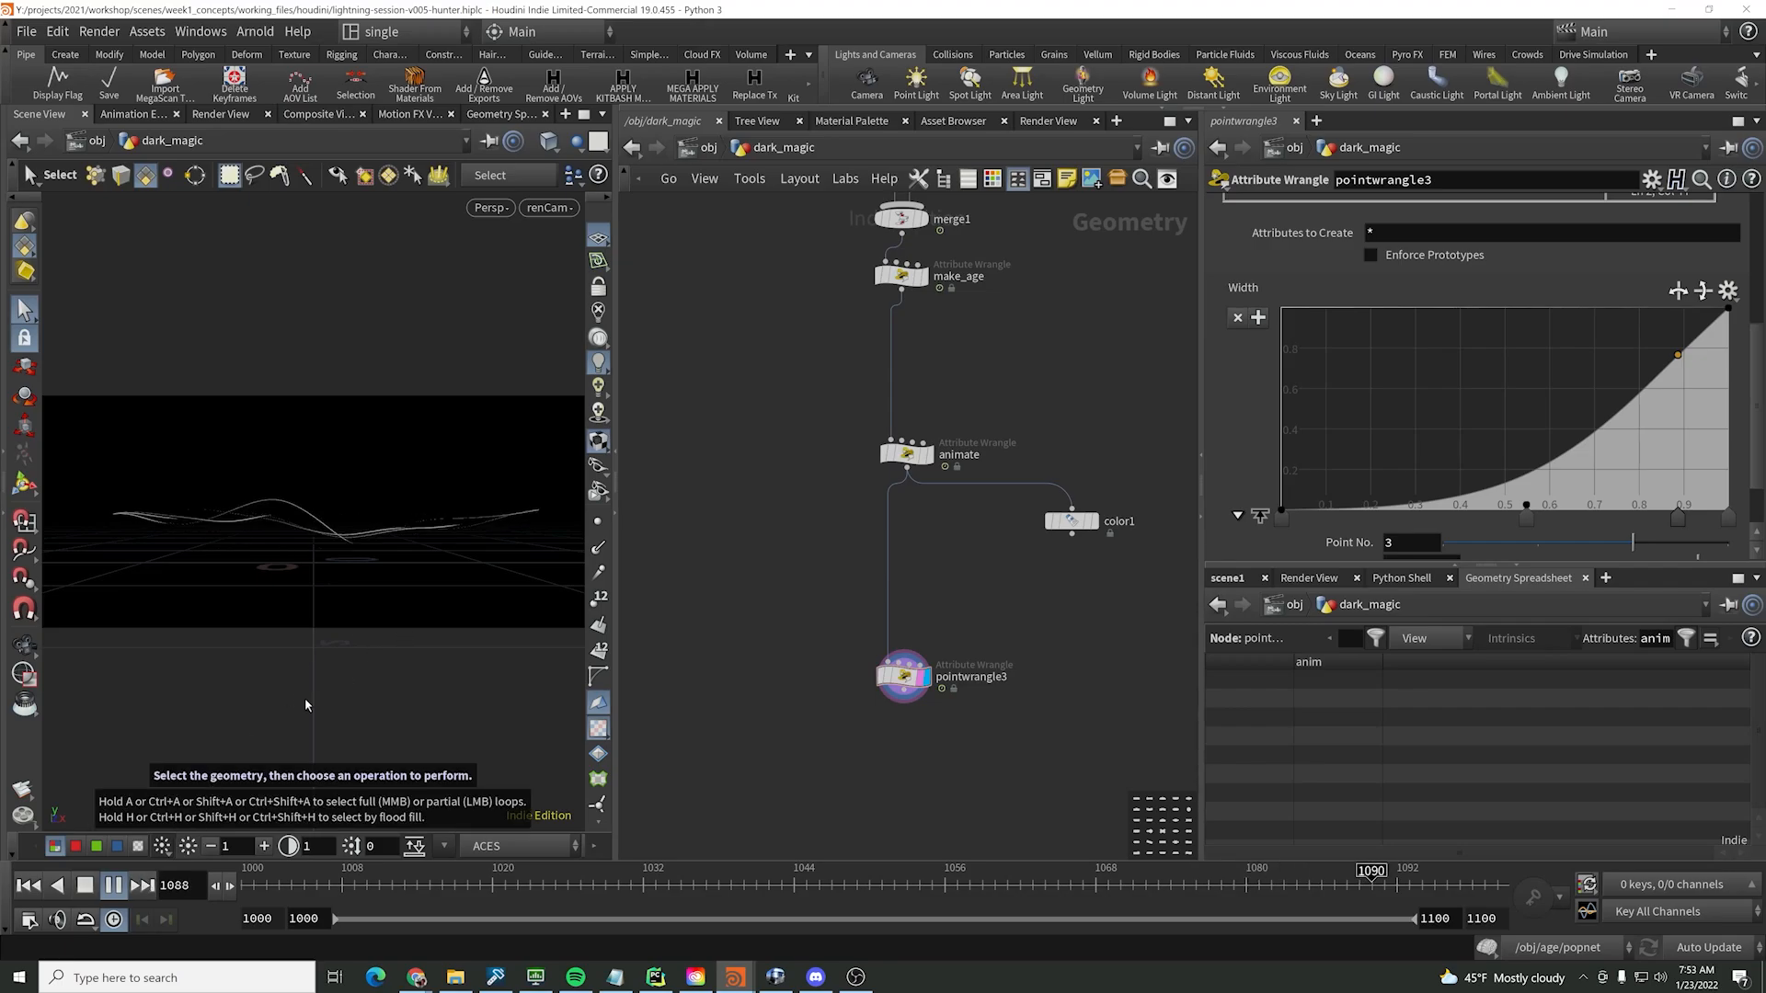
left_click(113, 886)
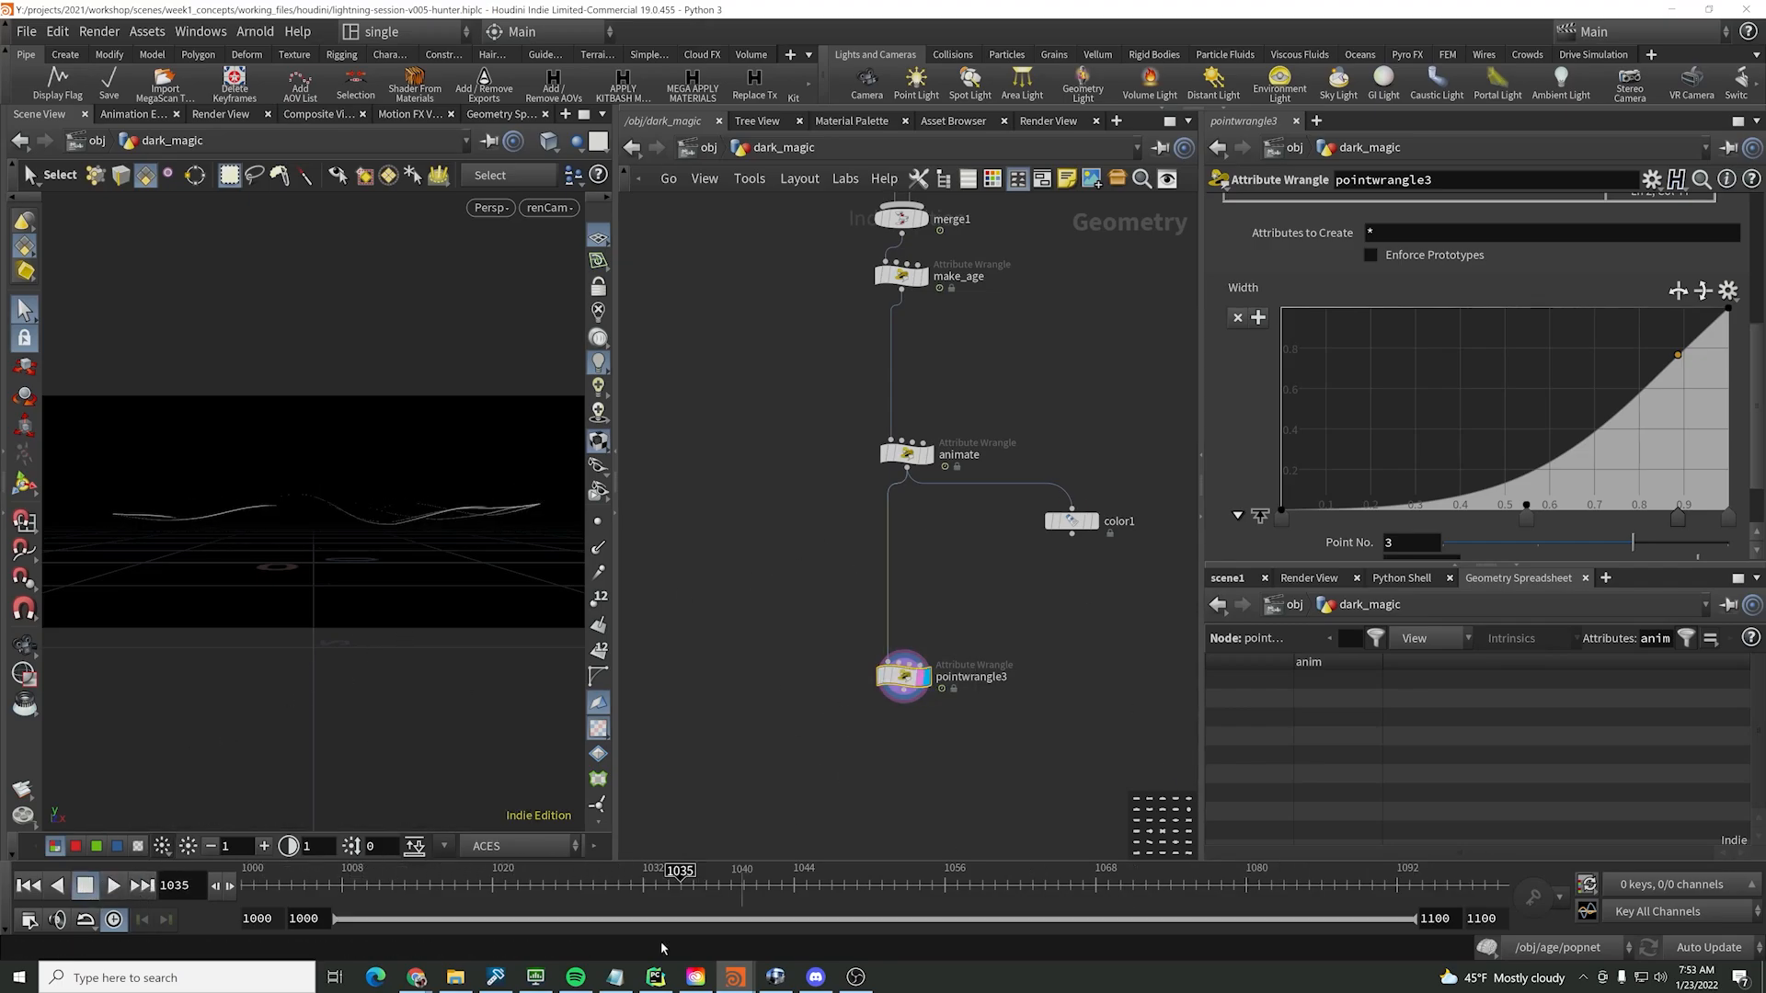
scroll(829, 499, "down", 3)
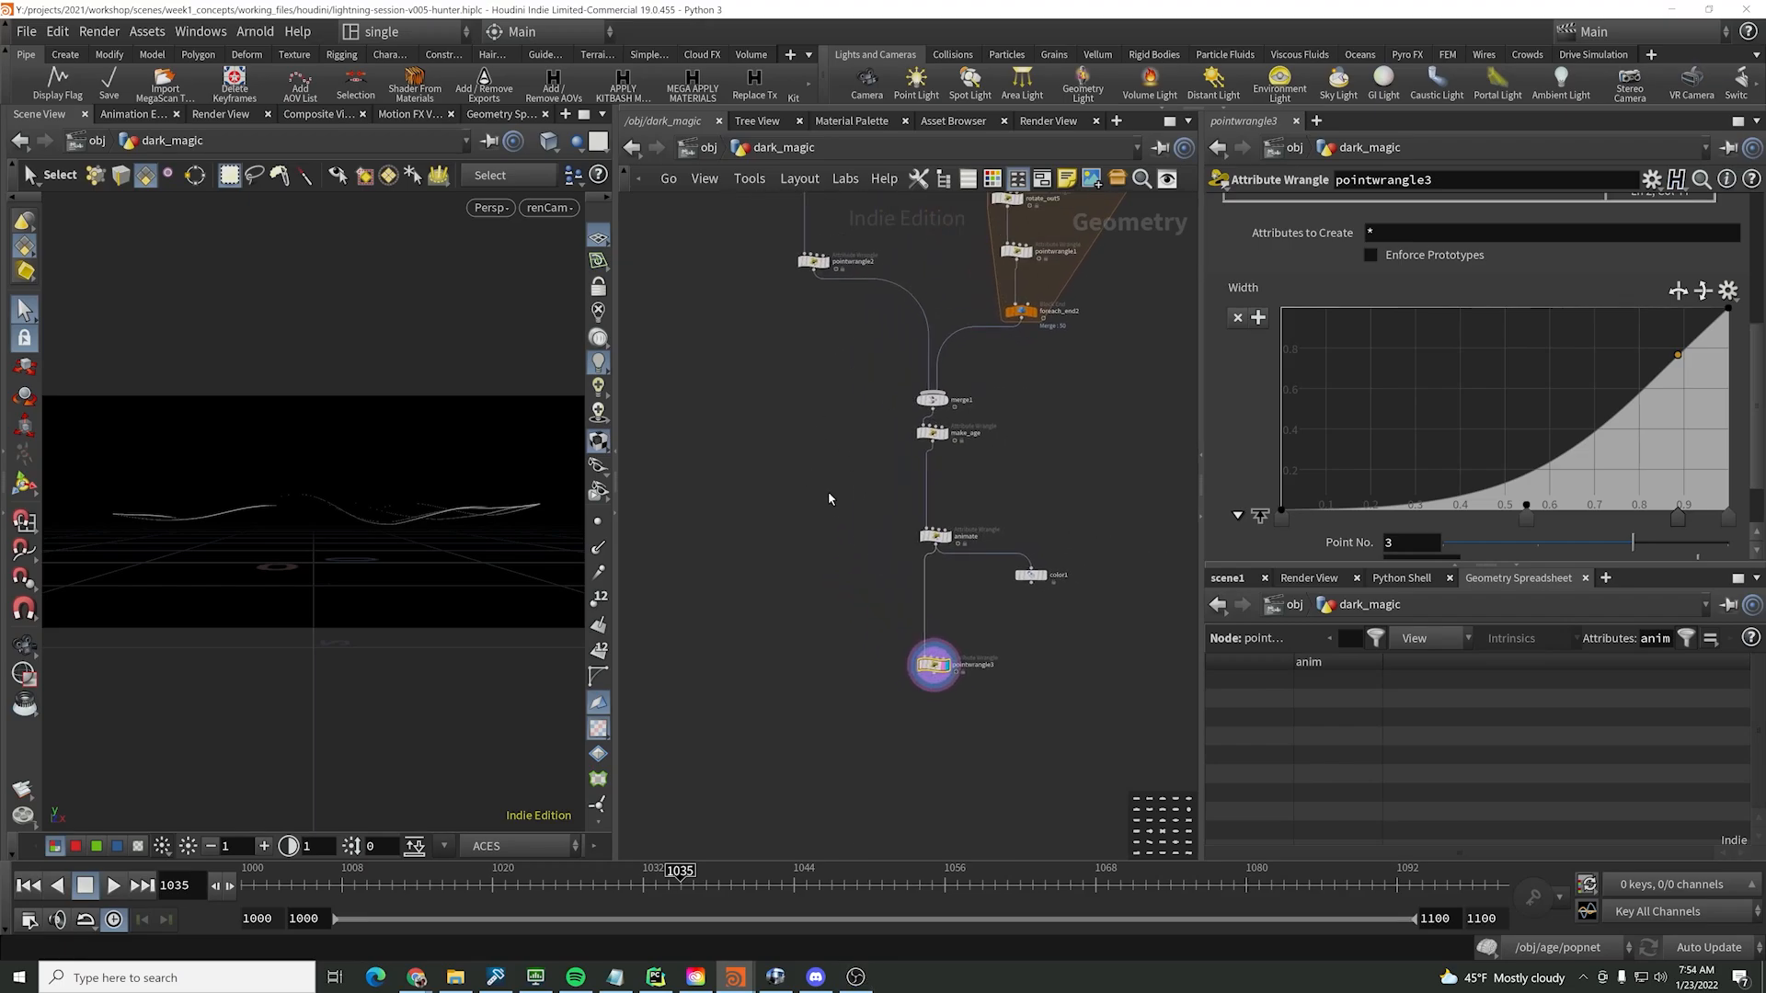
left_click(813, 262)
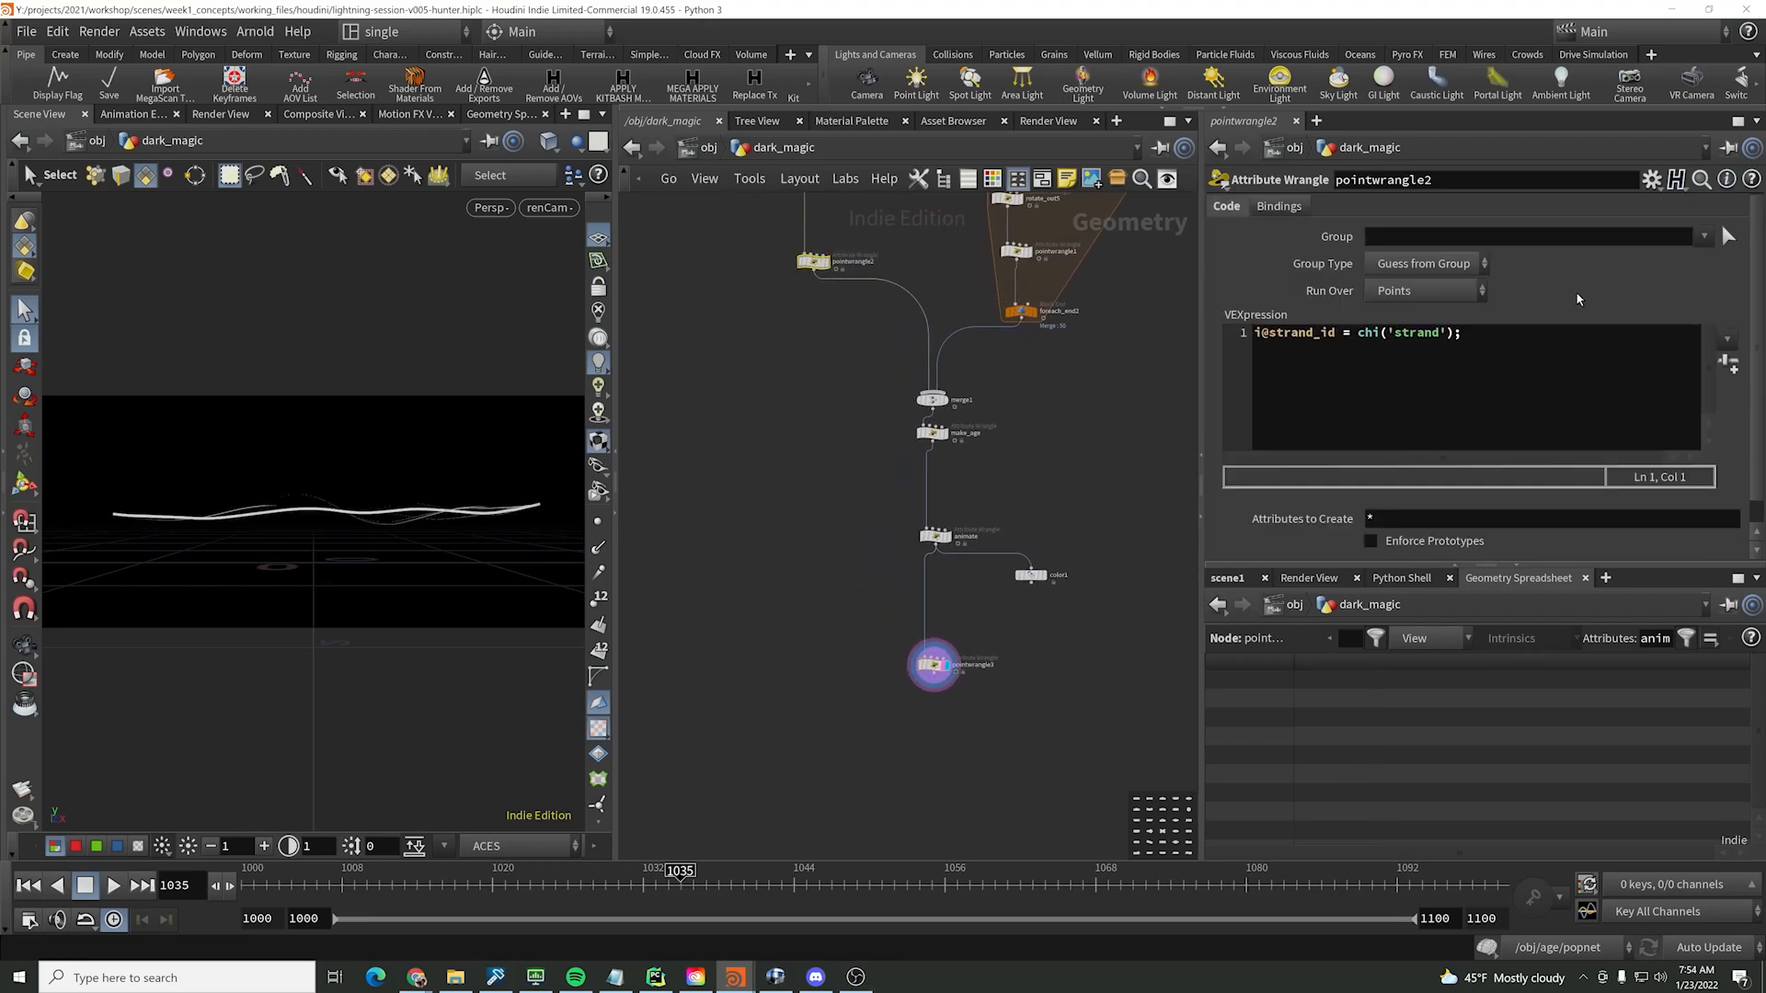
key("Return")
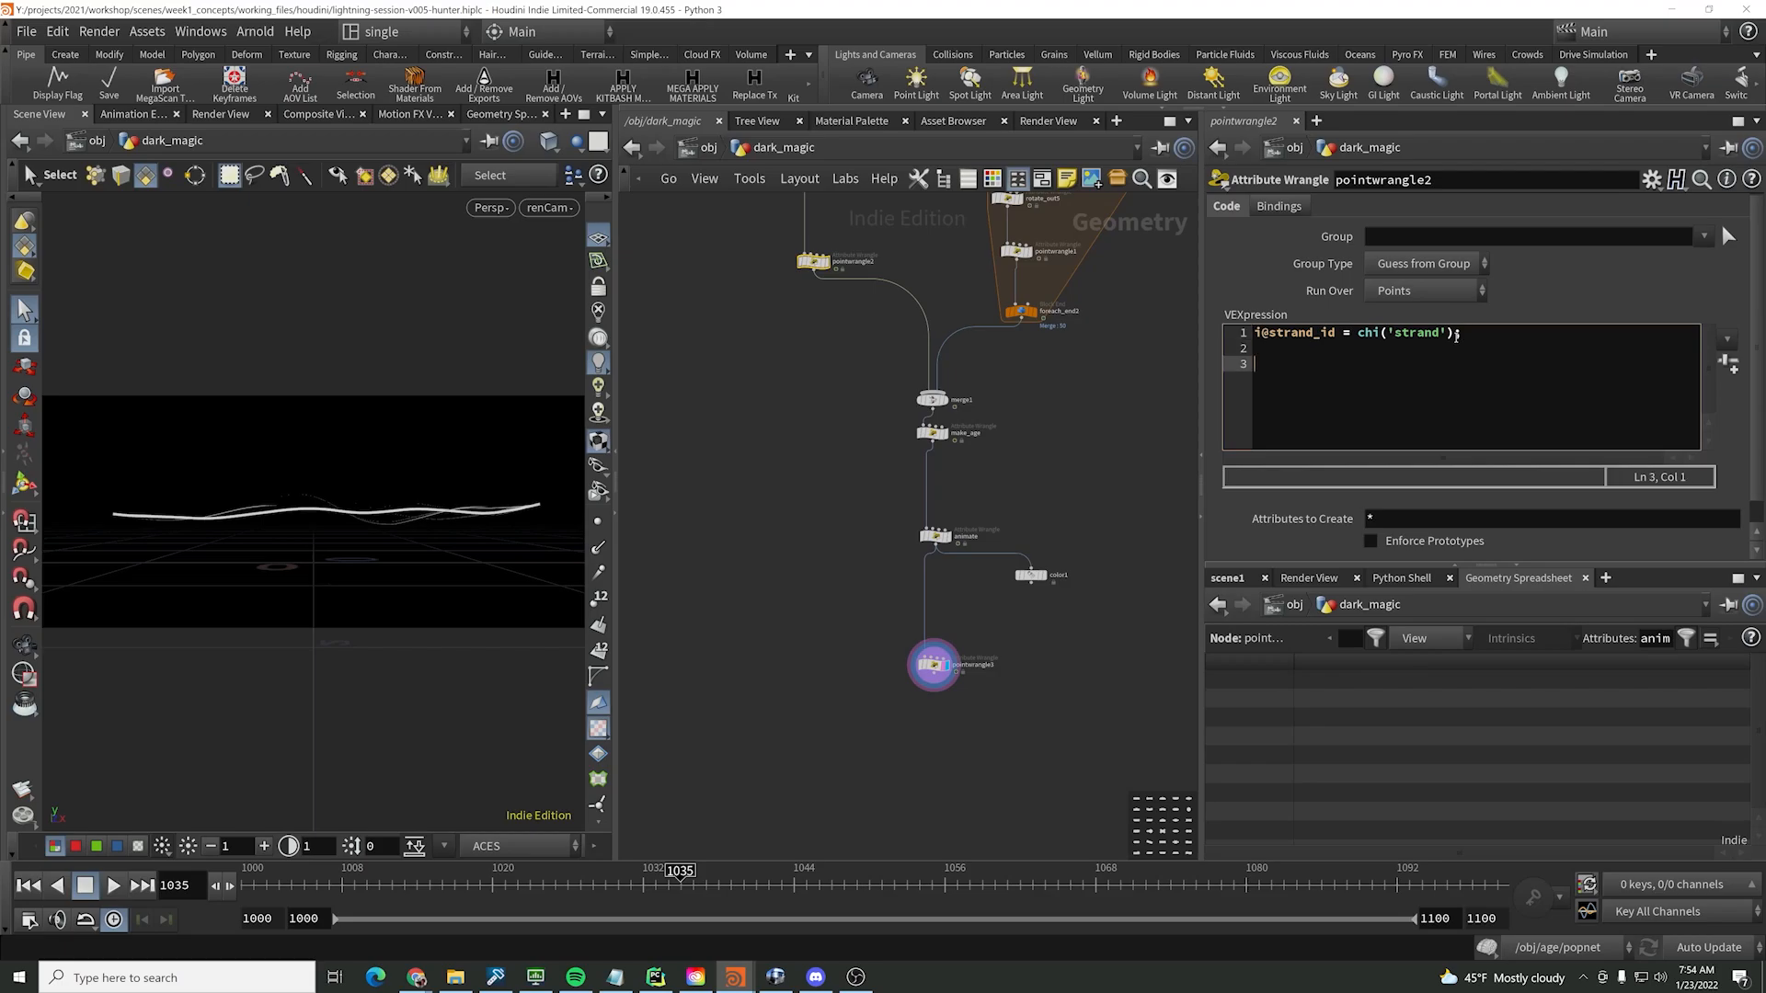
key("BackSpace")
- Branch a Null node off pointwrangle2's output and display it
scroll(1057, 401, "down", 2)
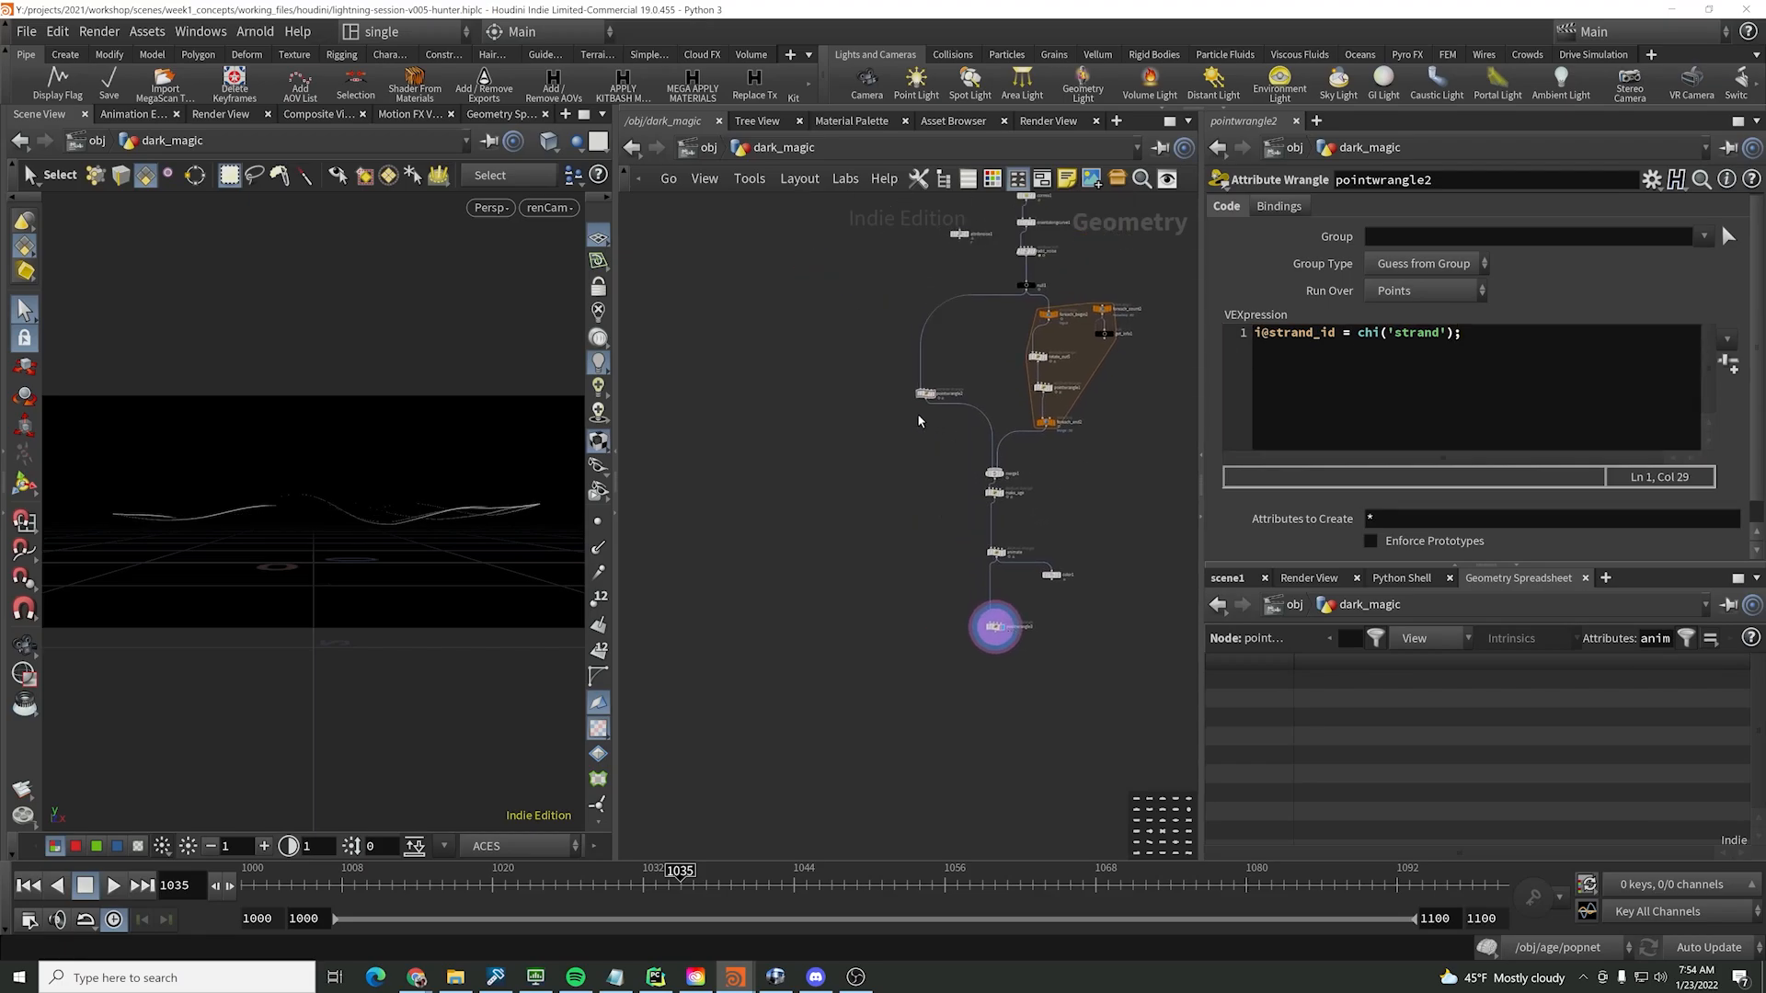
scroll(910, 377, "up", 3)
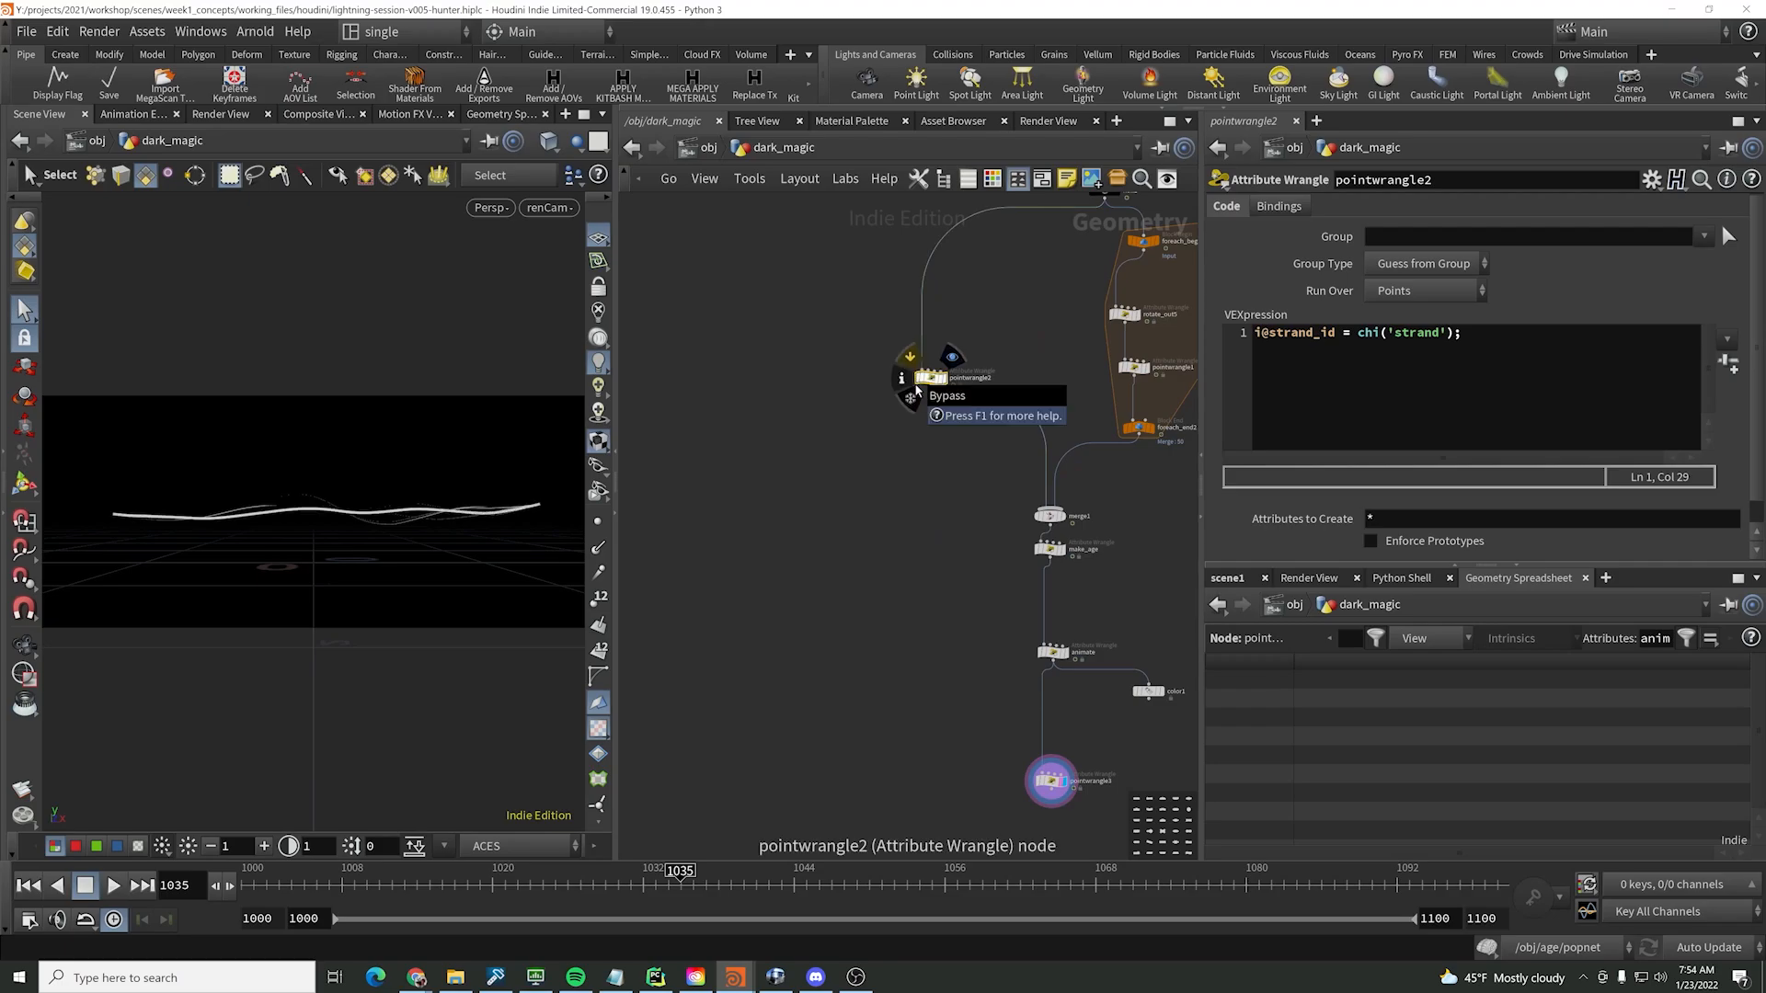
left_click_drag(979, 457, 903, 350)
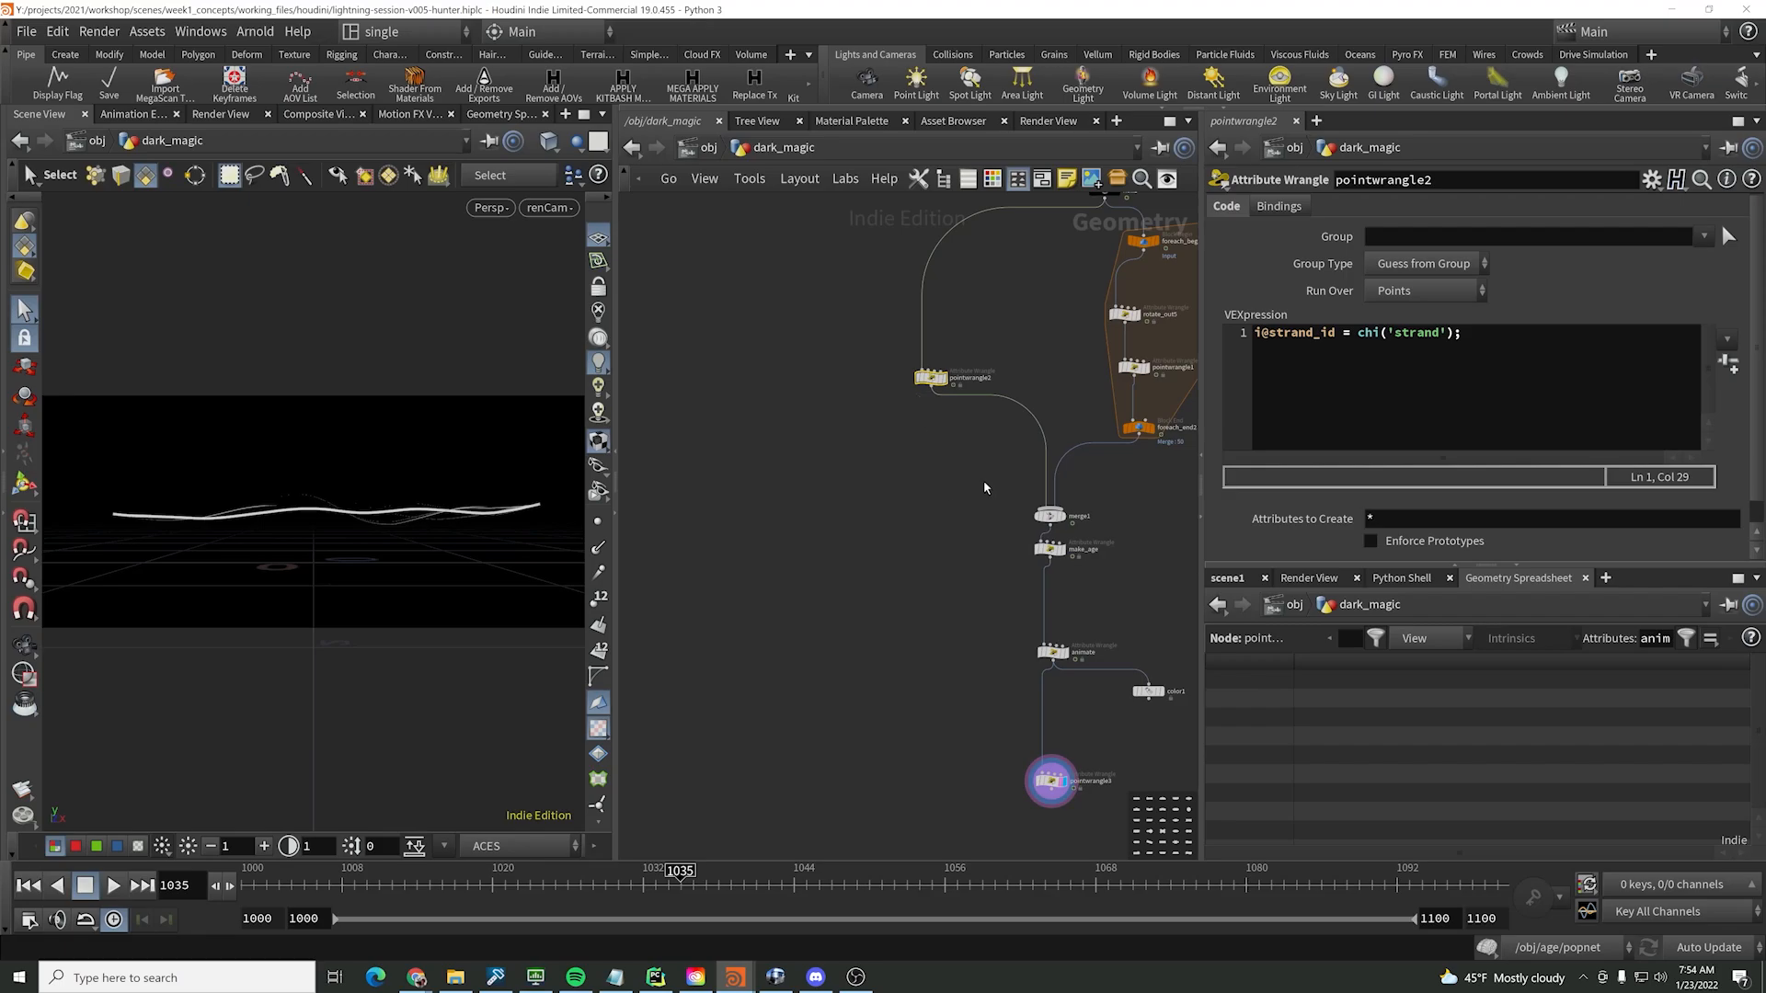
left_click(931, 388)
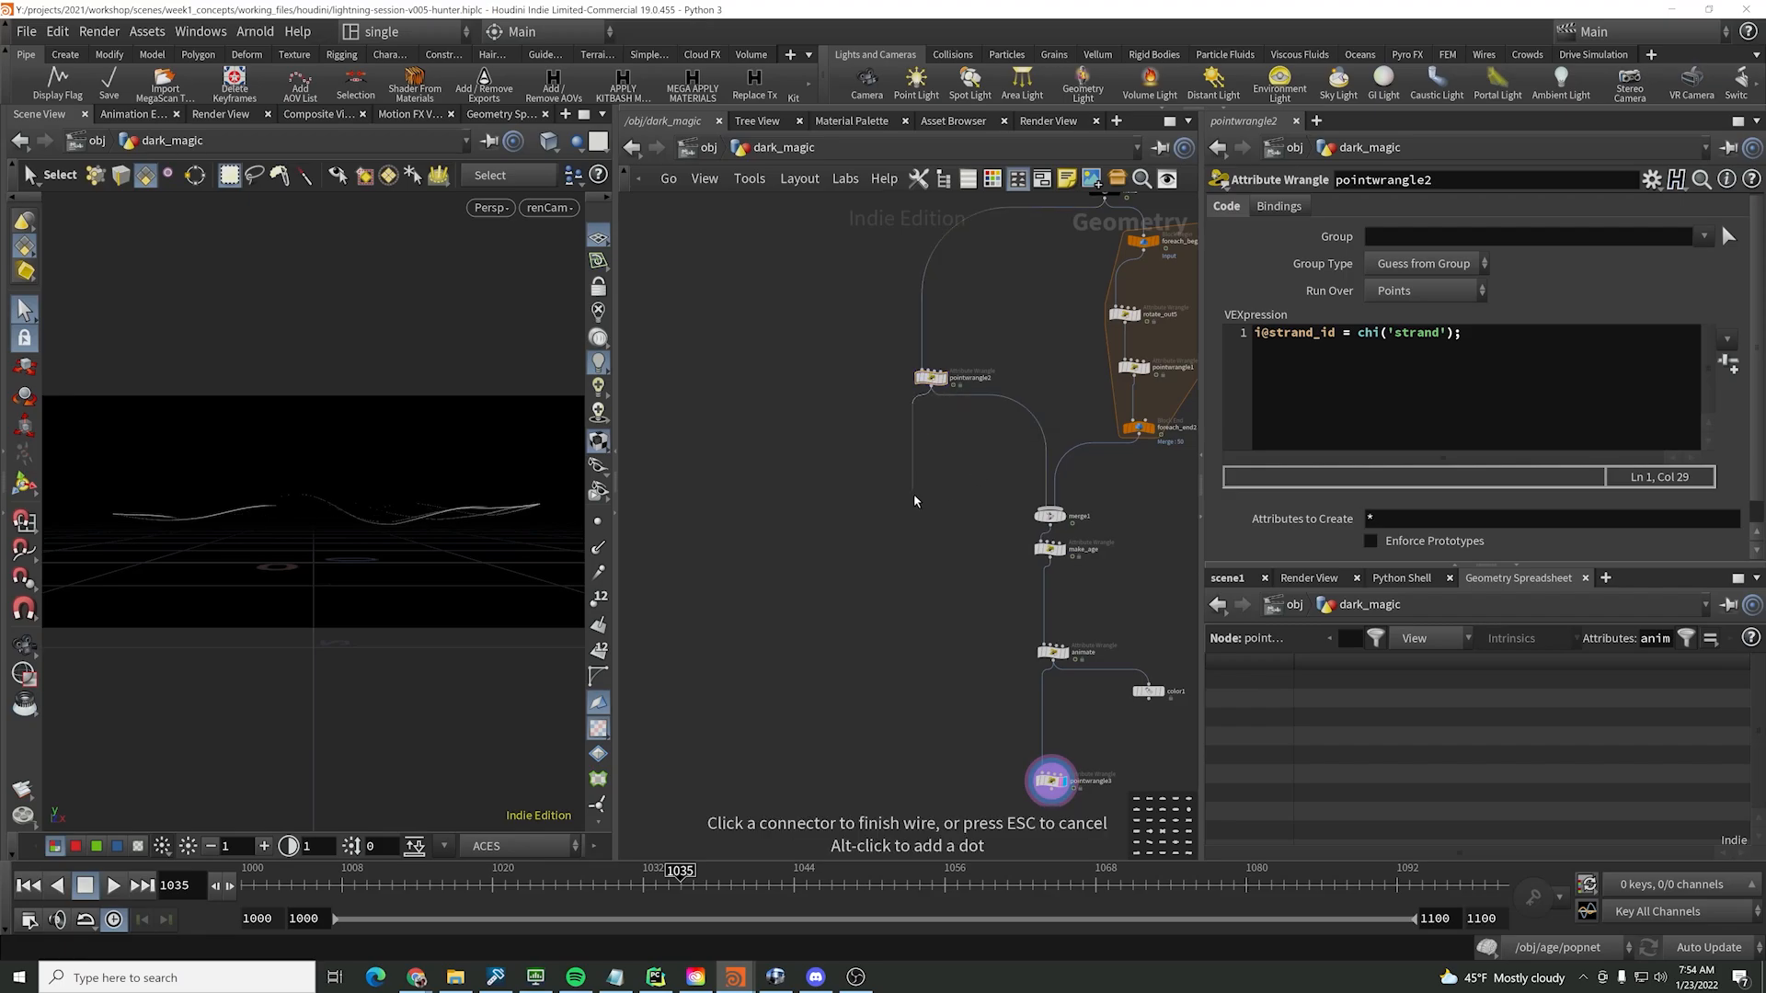
left_click(923, 667)
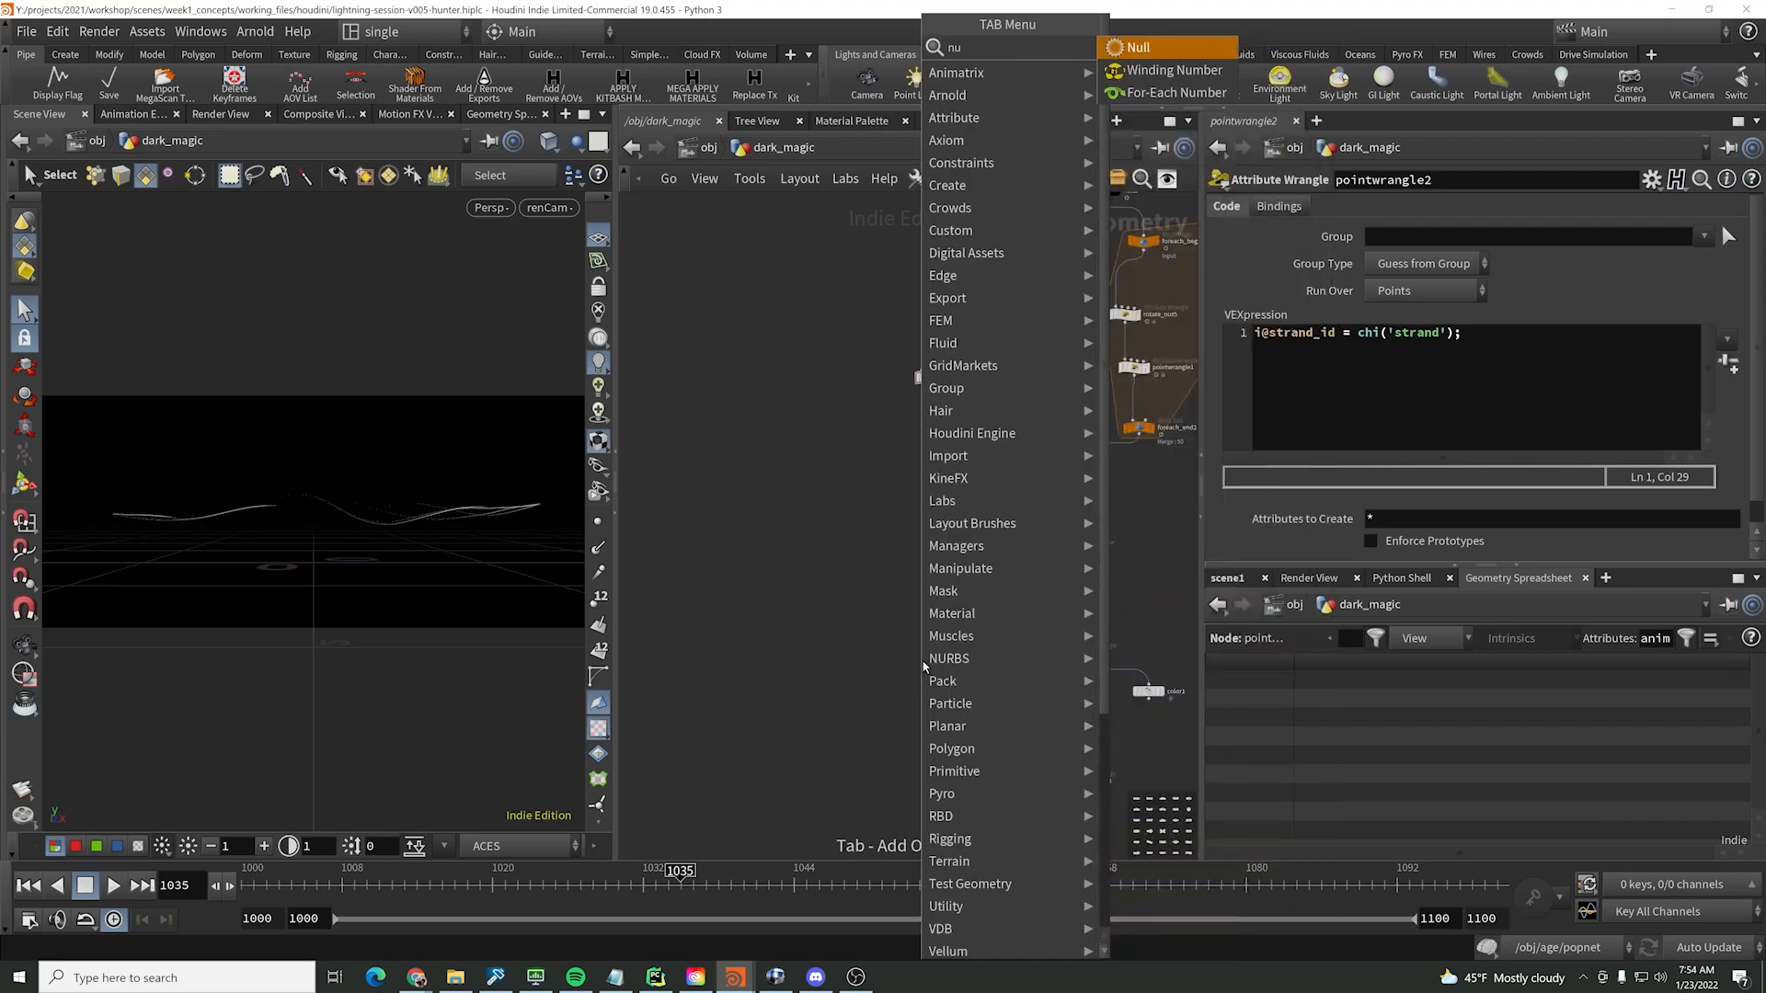
type("null")
key("Return")
key("shift+r")
middle_click_drag(935, 748, 847, 675)
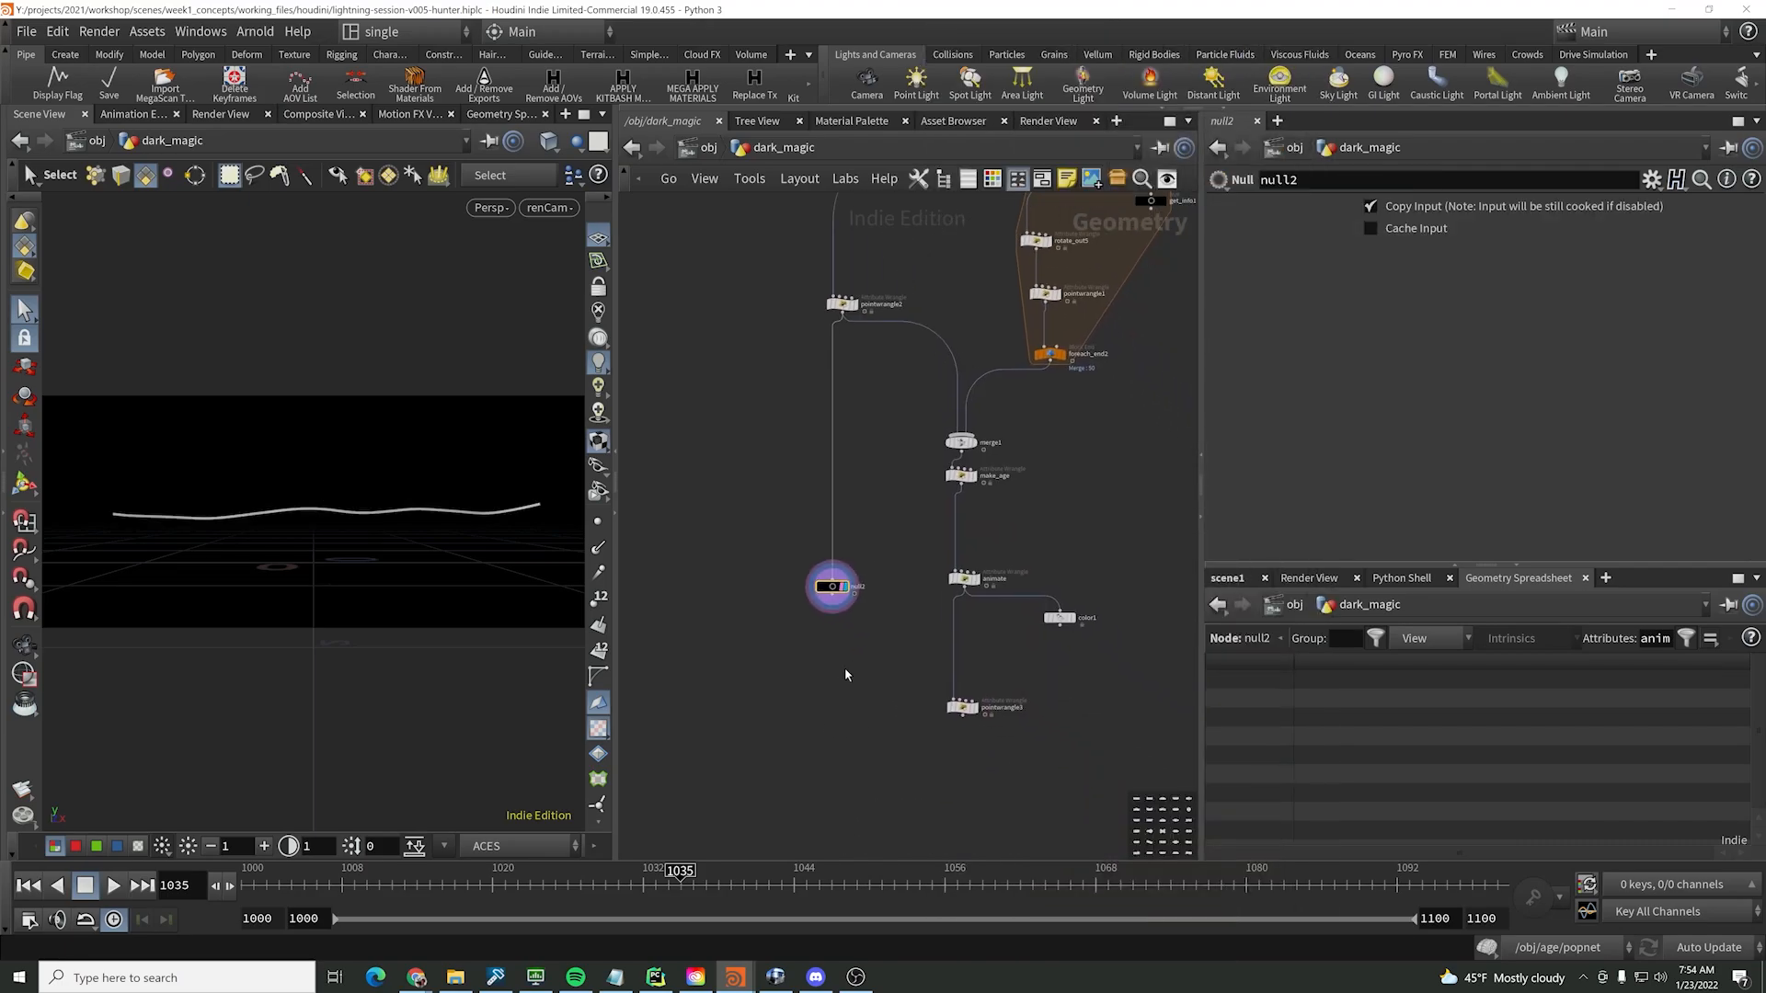
- Insert a Merge node between animate and pointwrangle3, wire the new null into it, and display pointwrangle3 at frame 1028
key("Tab")
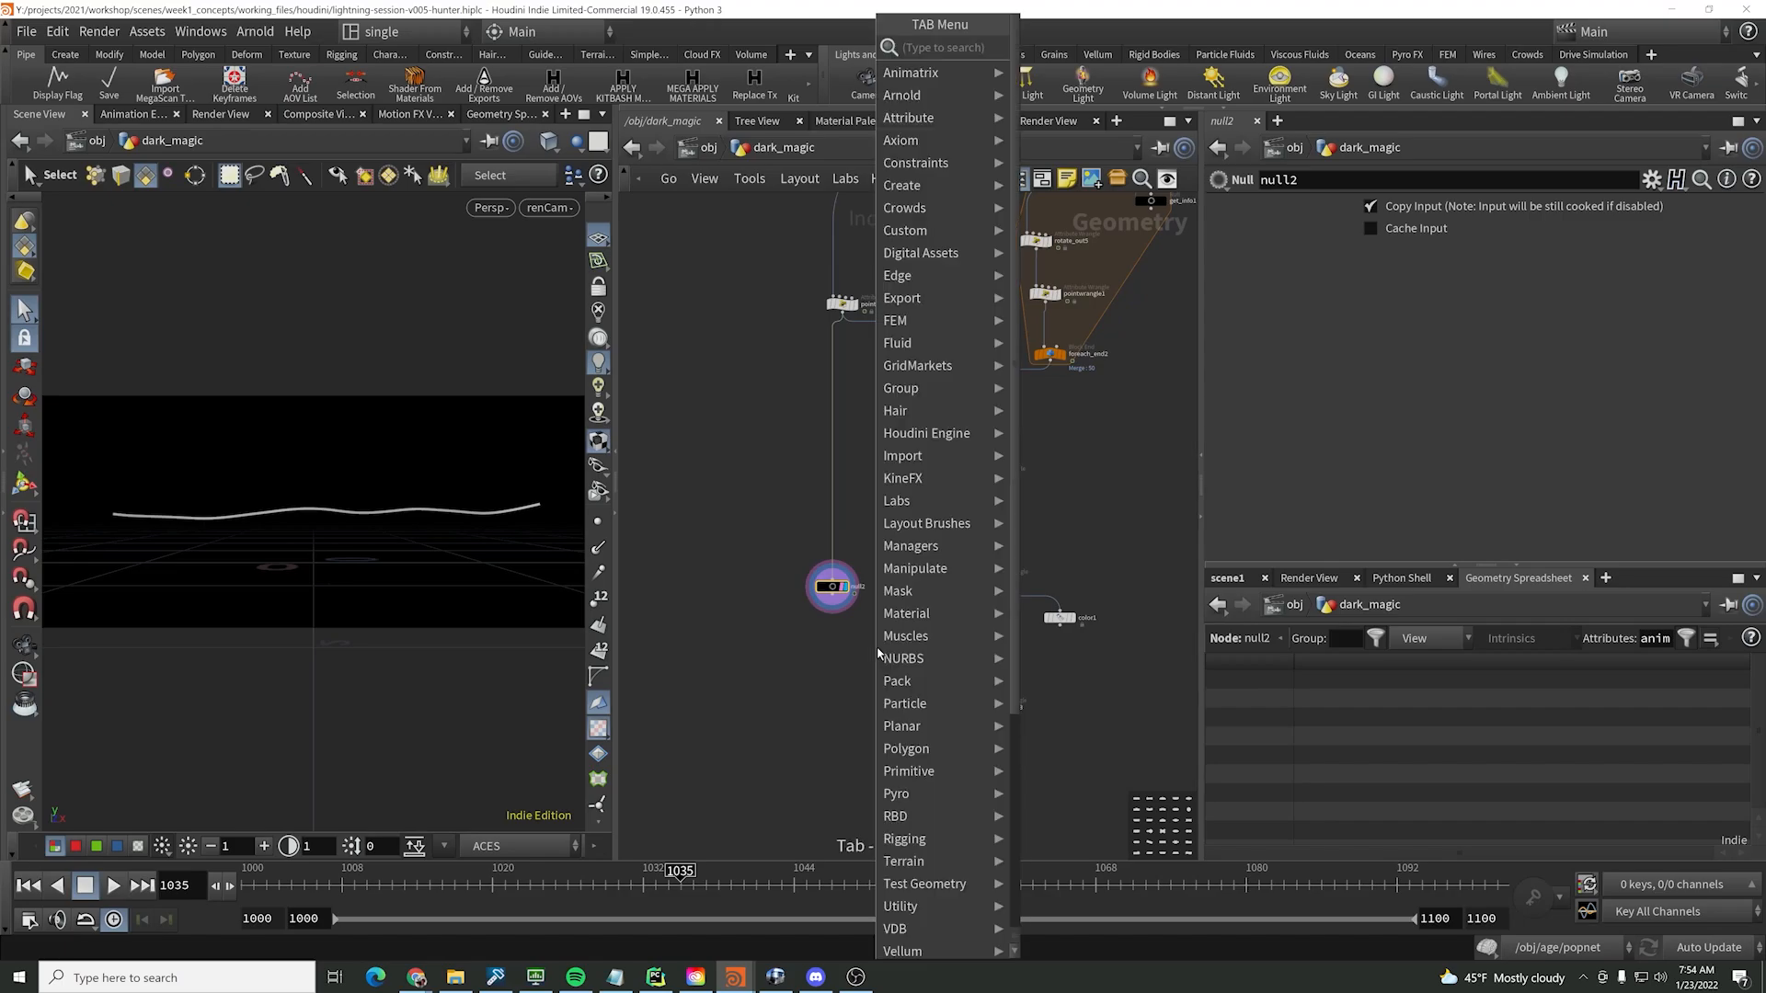
type("merge")
key("Return")
left_click(878, 653)
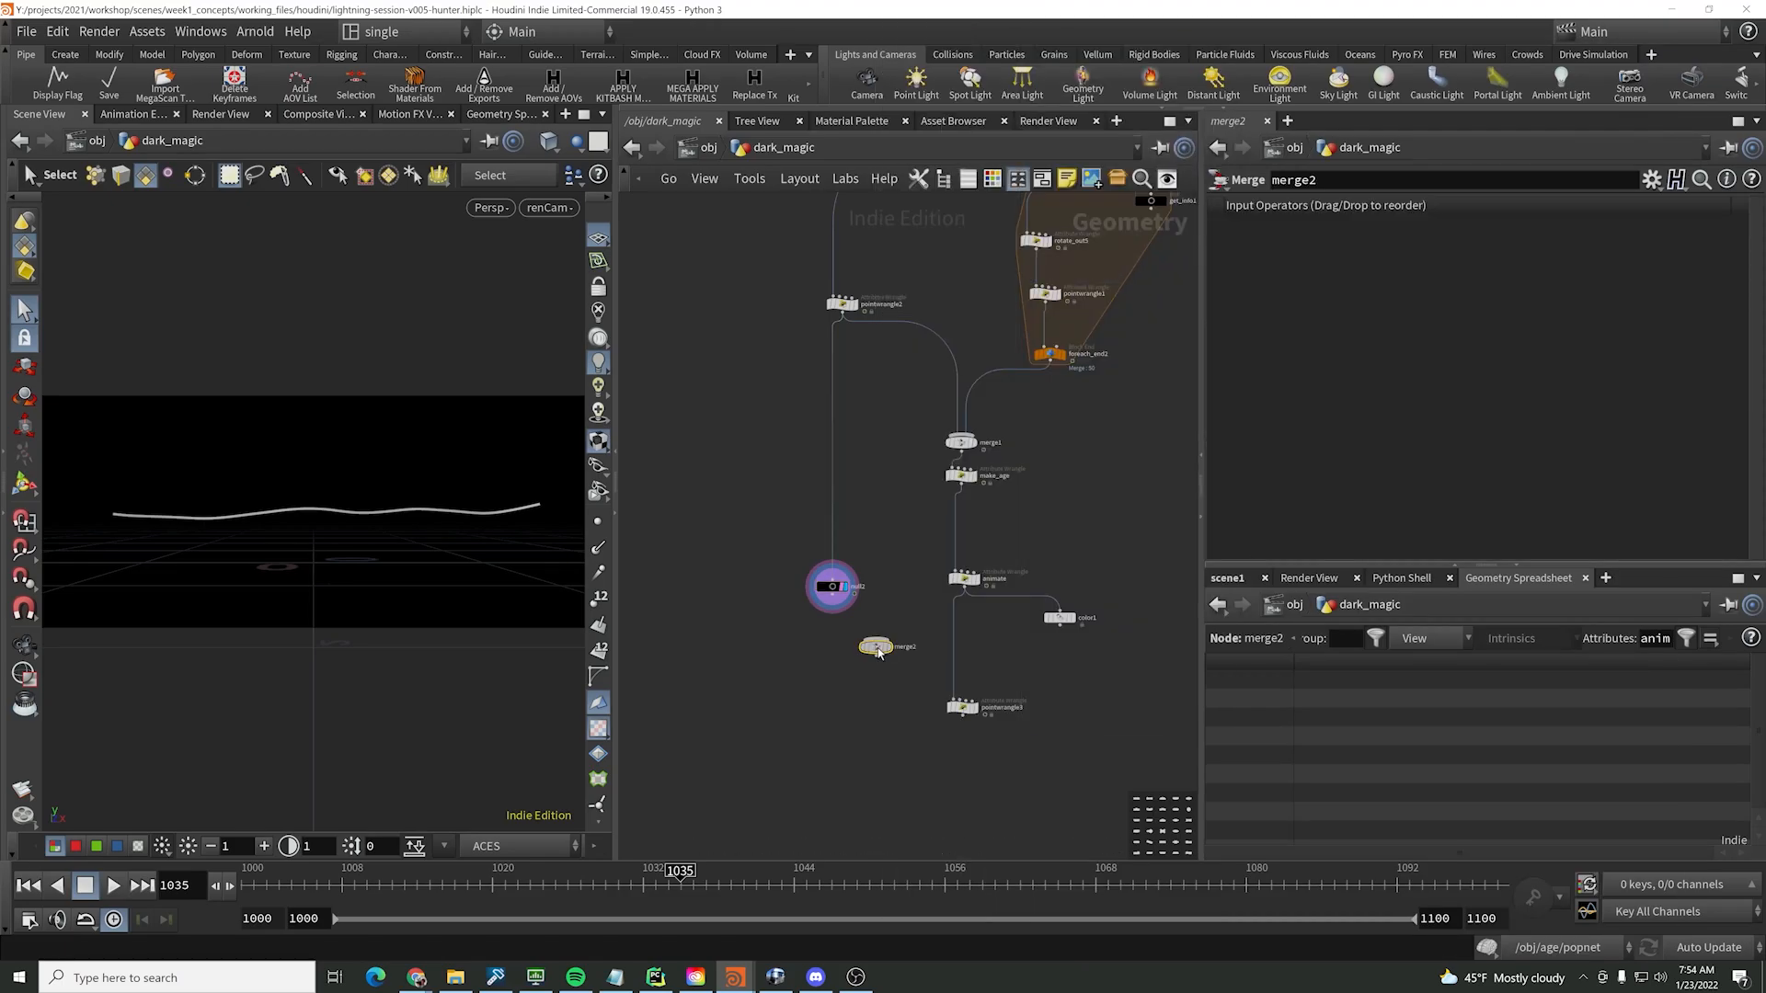
left_click_drag(873, 648, 915, 673)
left_click(836, 596)
left_click(961, 634)
key("shift+r")
left_click_drag(1046, 695, 842, 780)
key("shift+r")
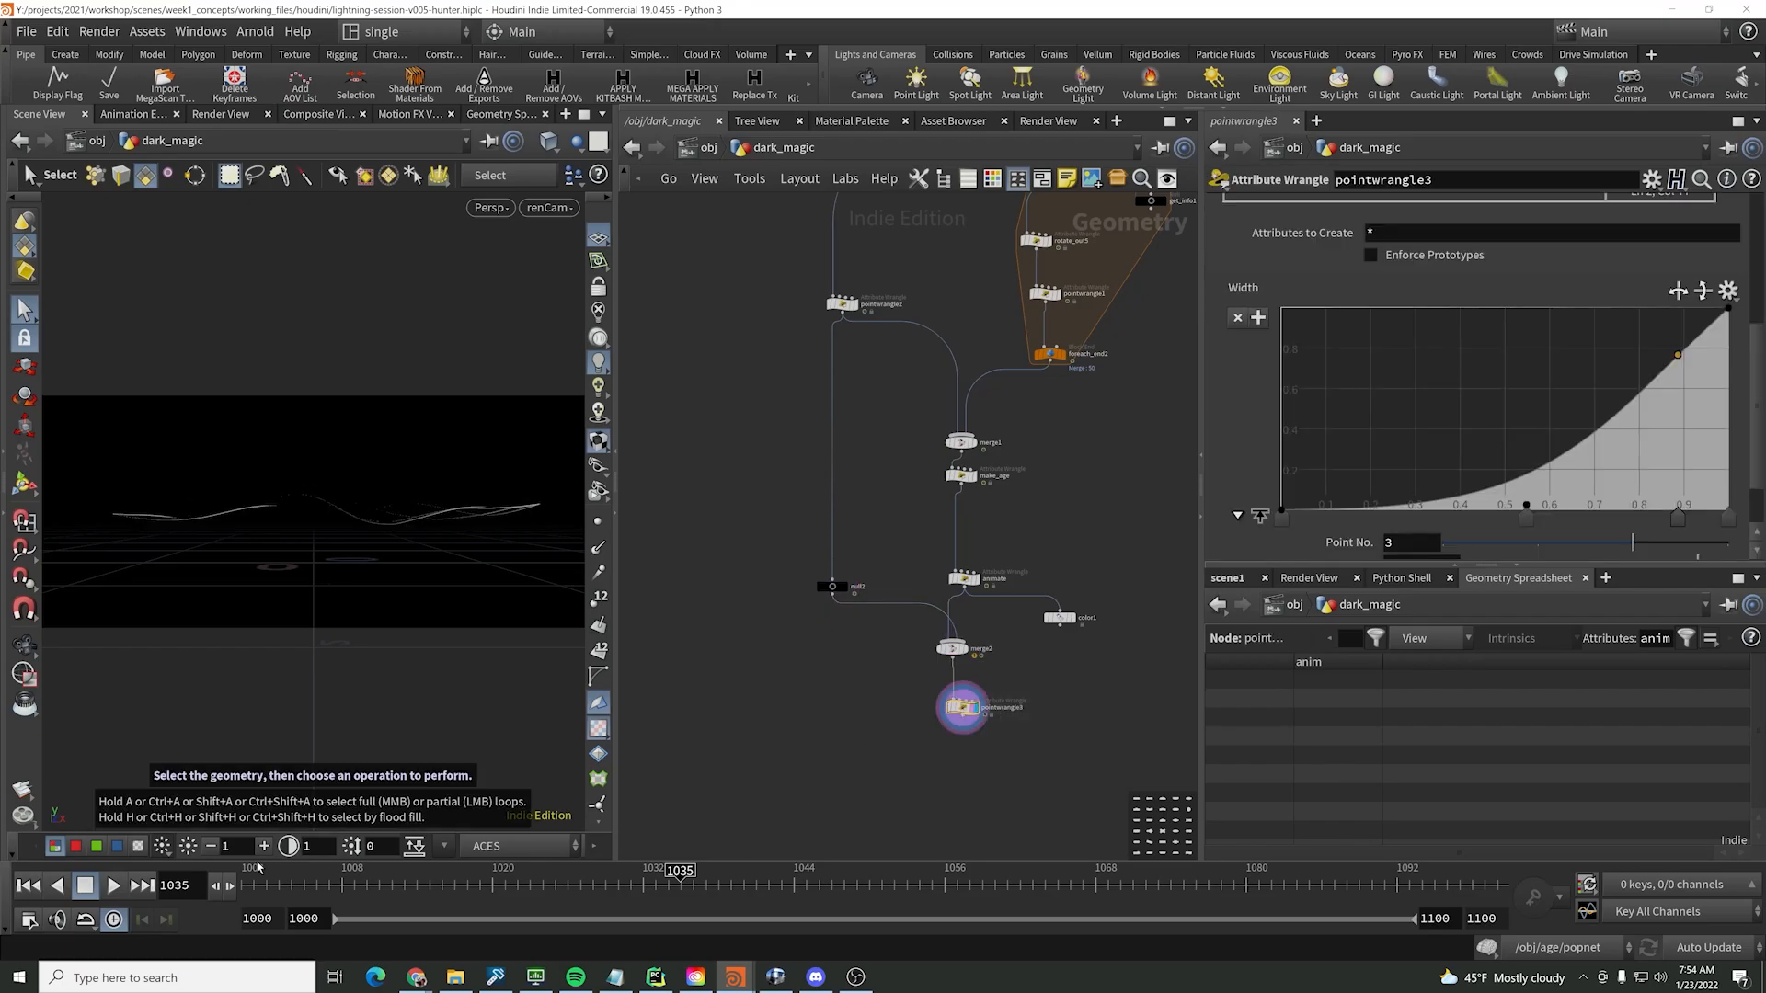
left_click(591, 882)
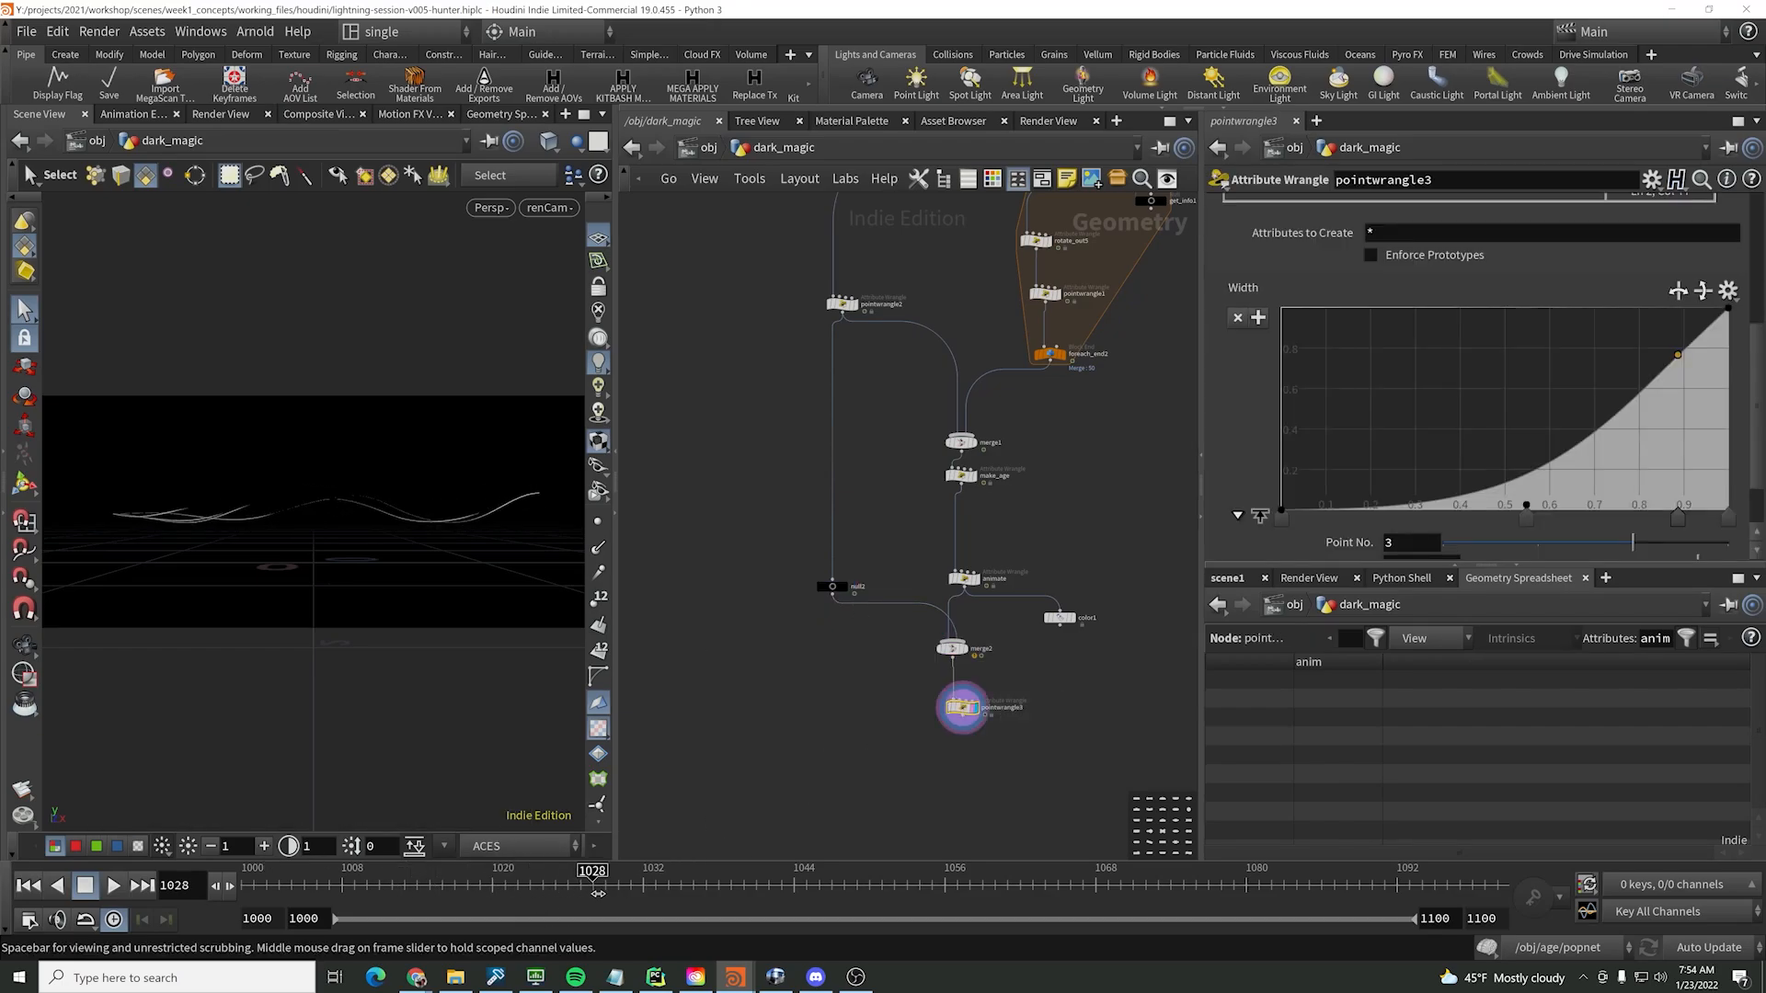
left_click(835, 587)
key("Tab")
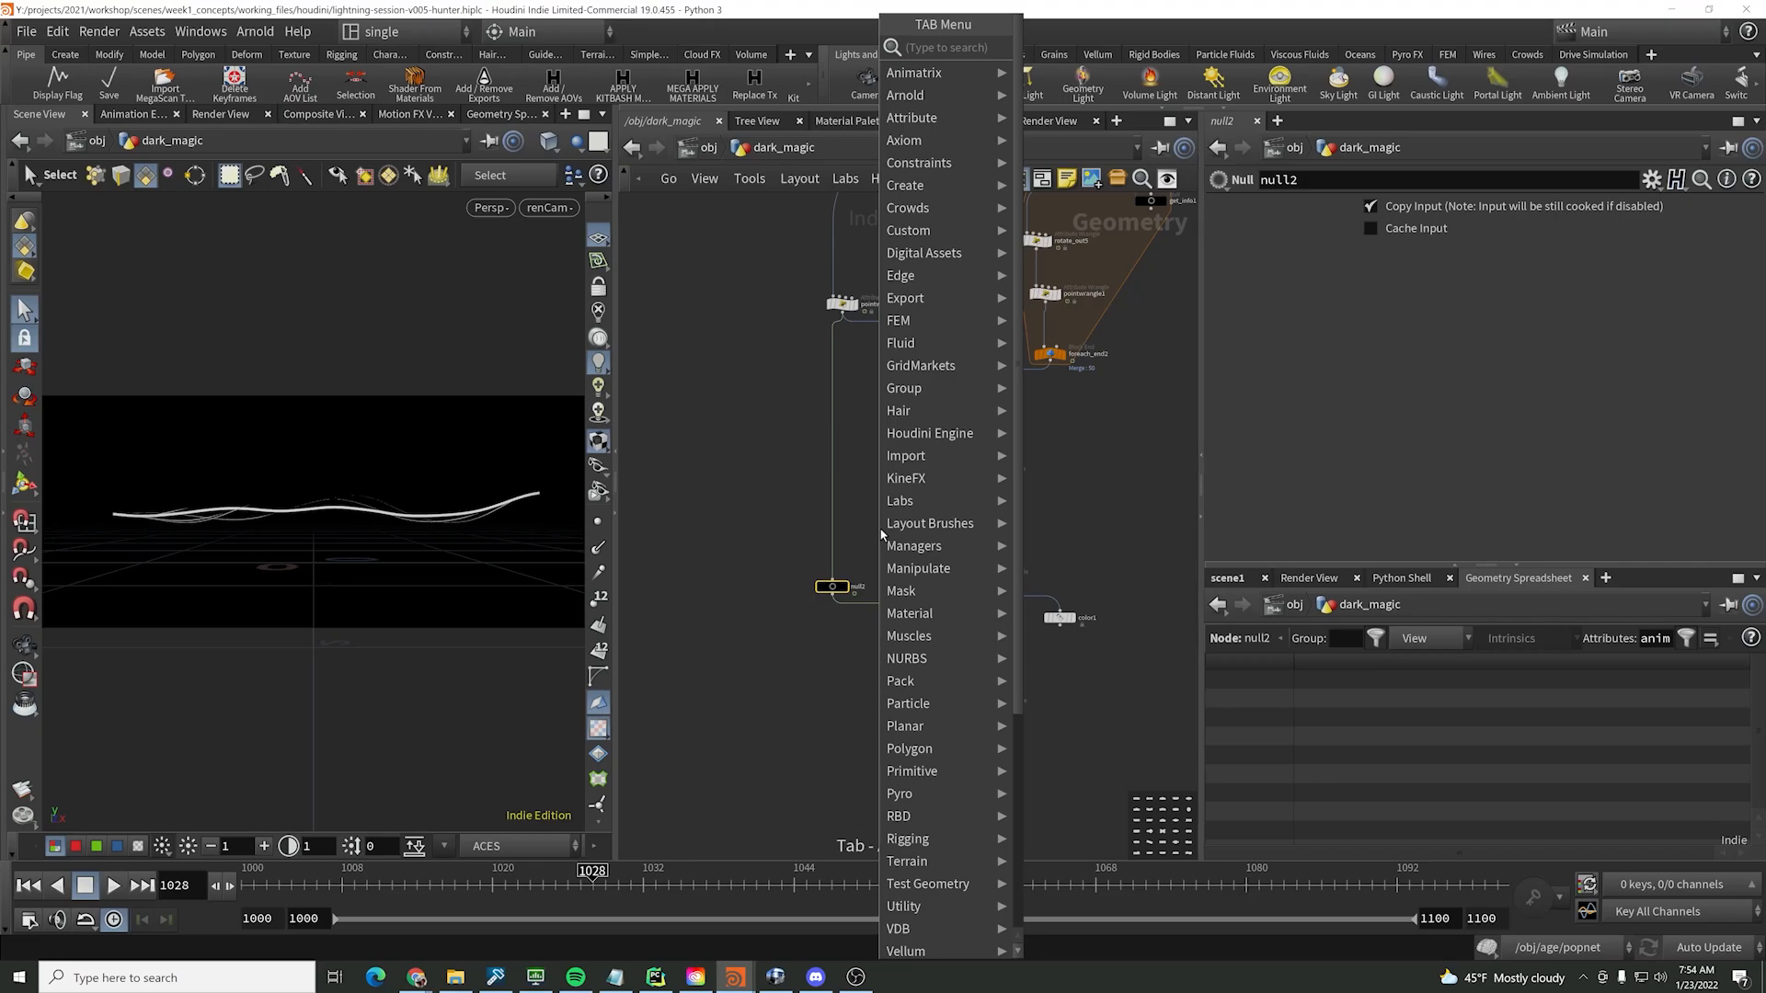
type("point wangl")
left_click(776, 651)
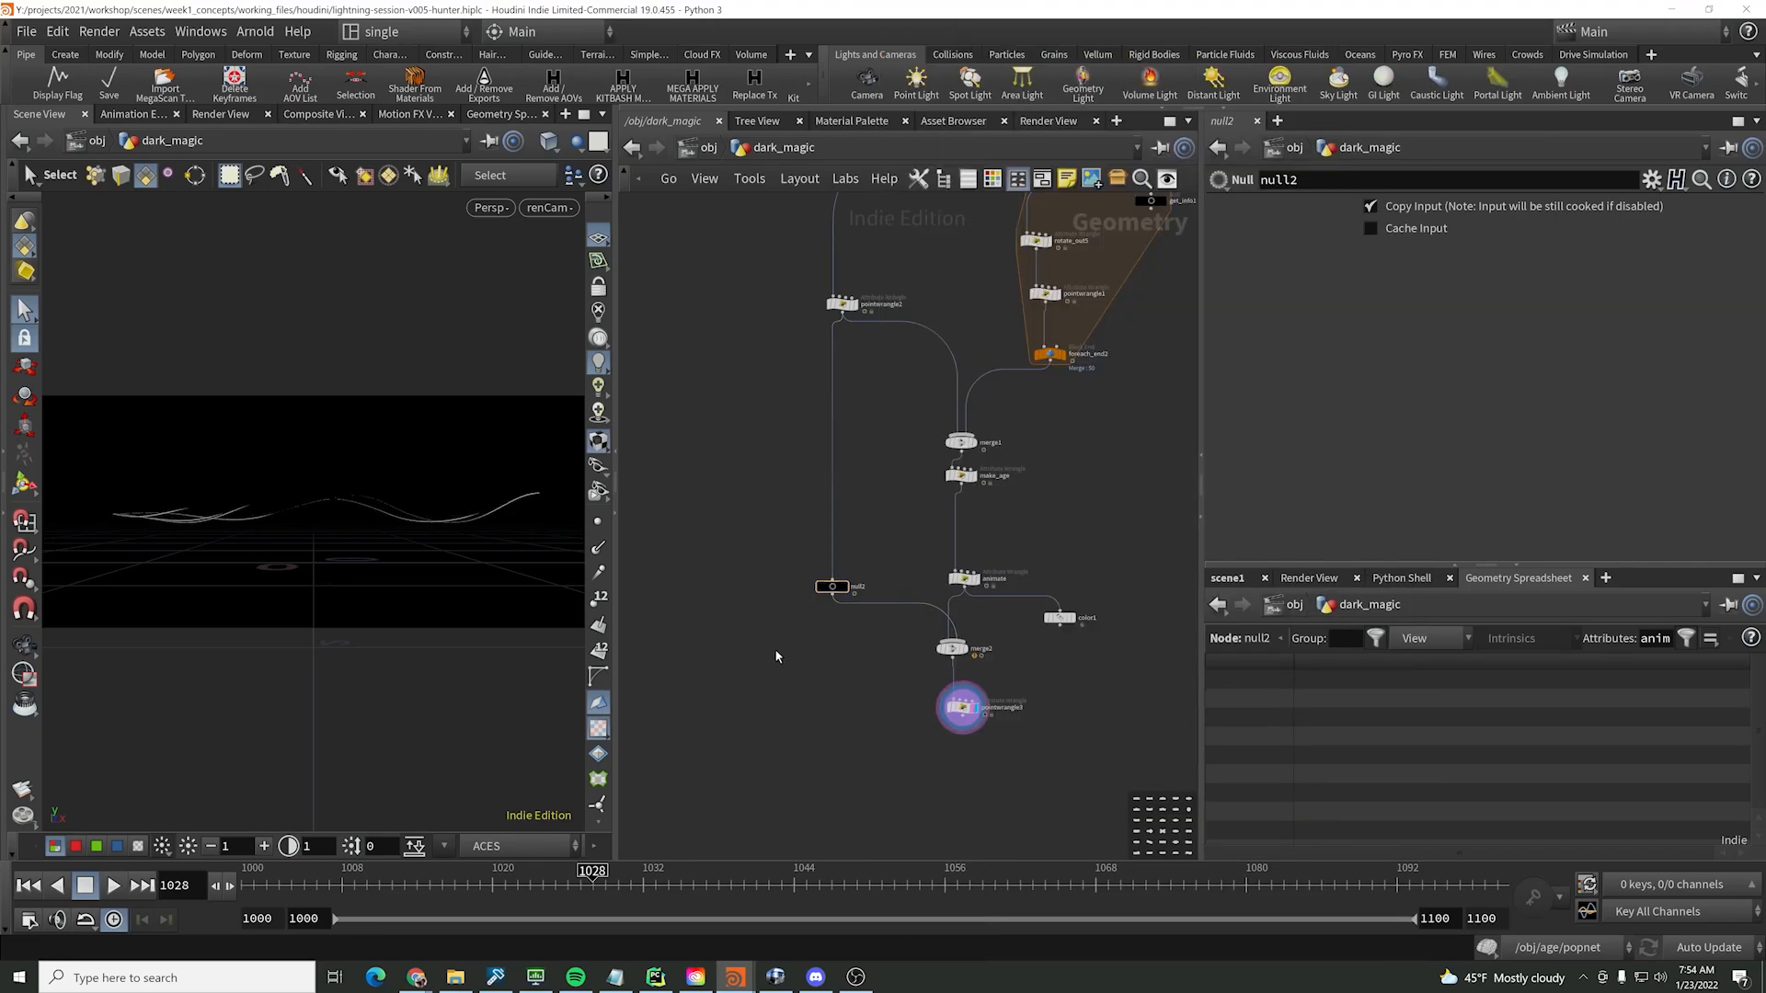
- Move merge2 out of the chain to below pointwrangle3, wire pointwrangle3 and null2 into it, and display it
left_click_drag(953, 649, 963, 802)
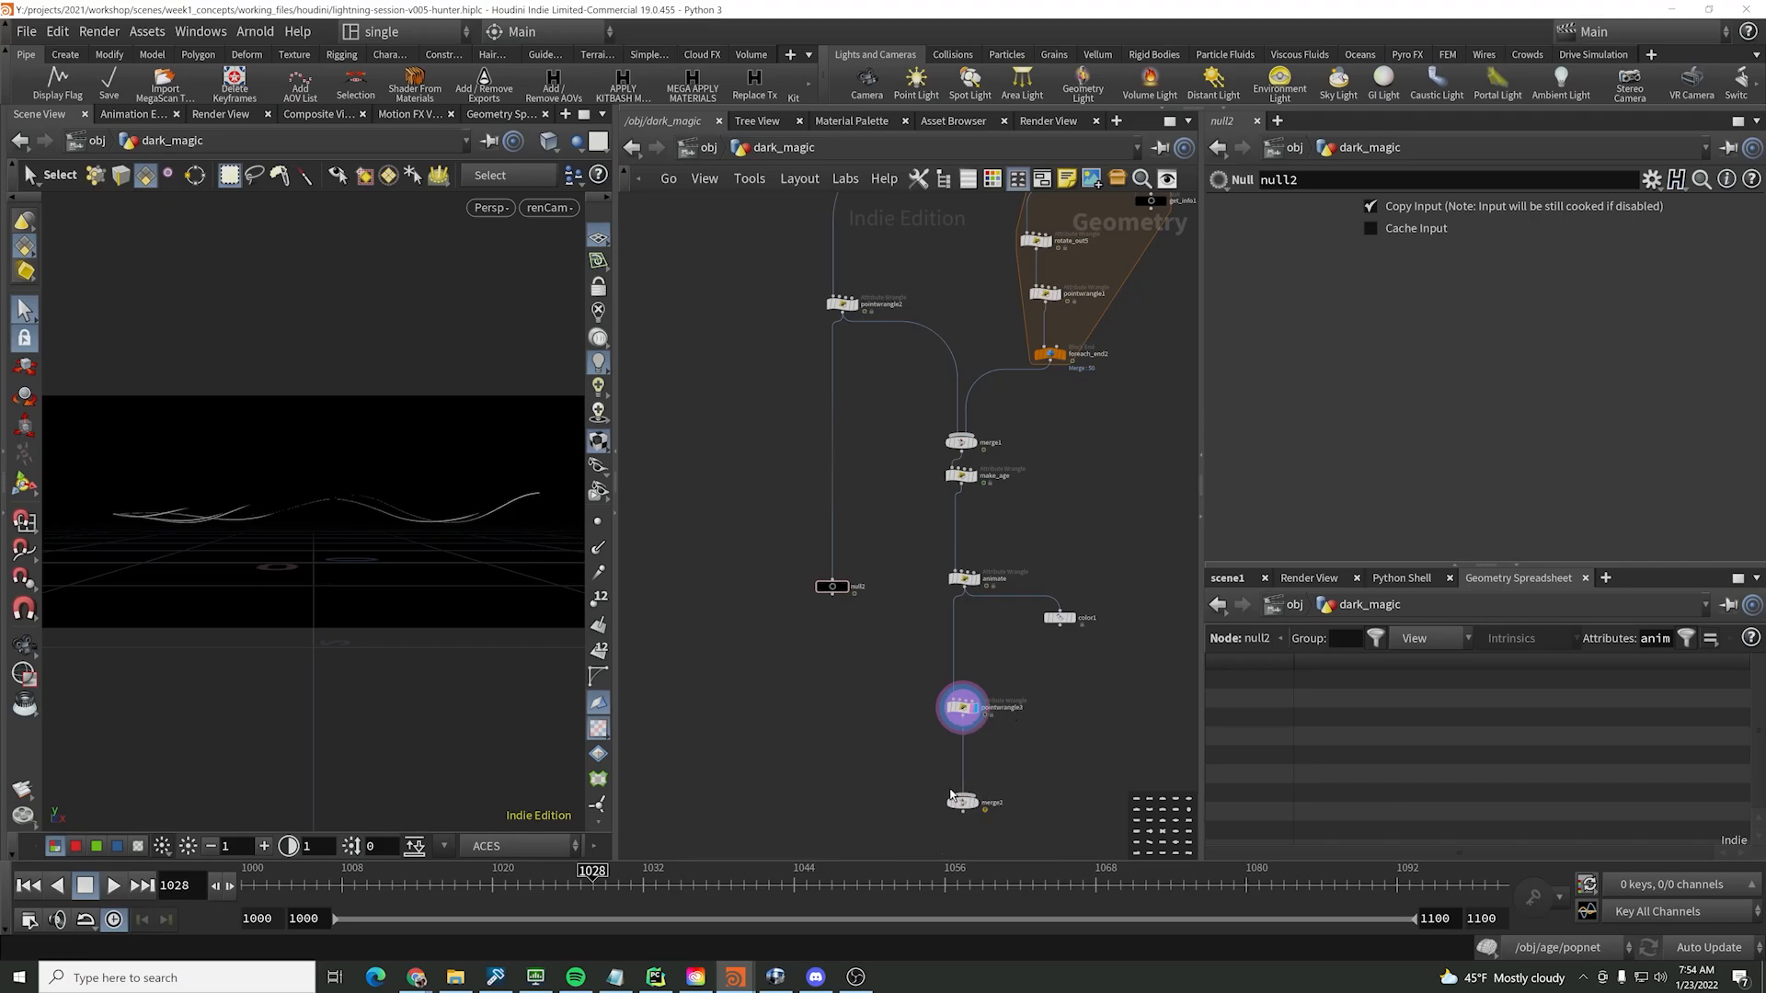
left_click(956, 792)
left_click(832, 594)
left_click(962, 802)
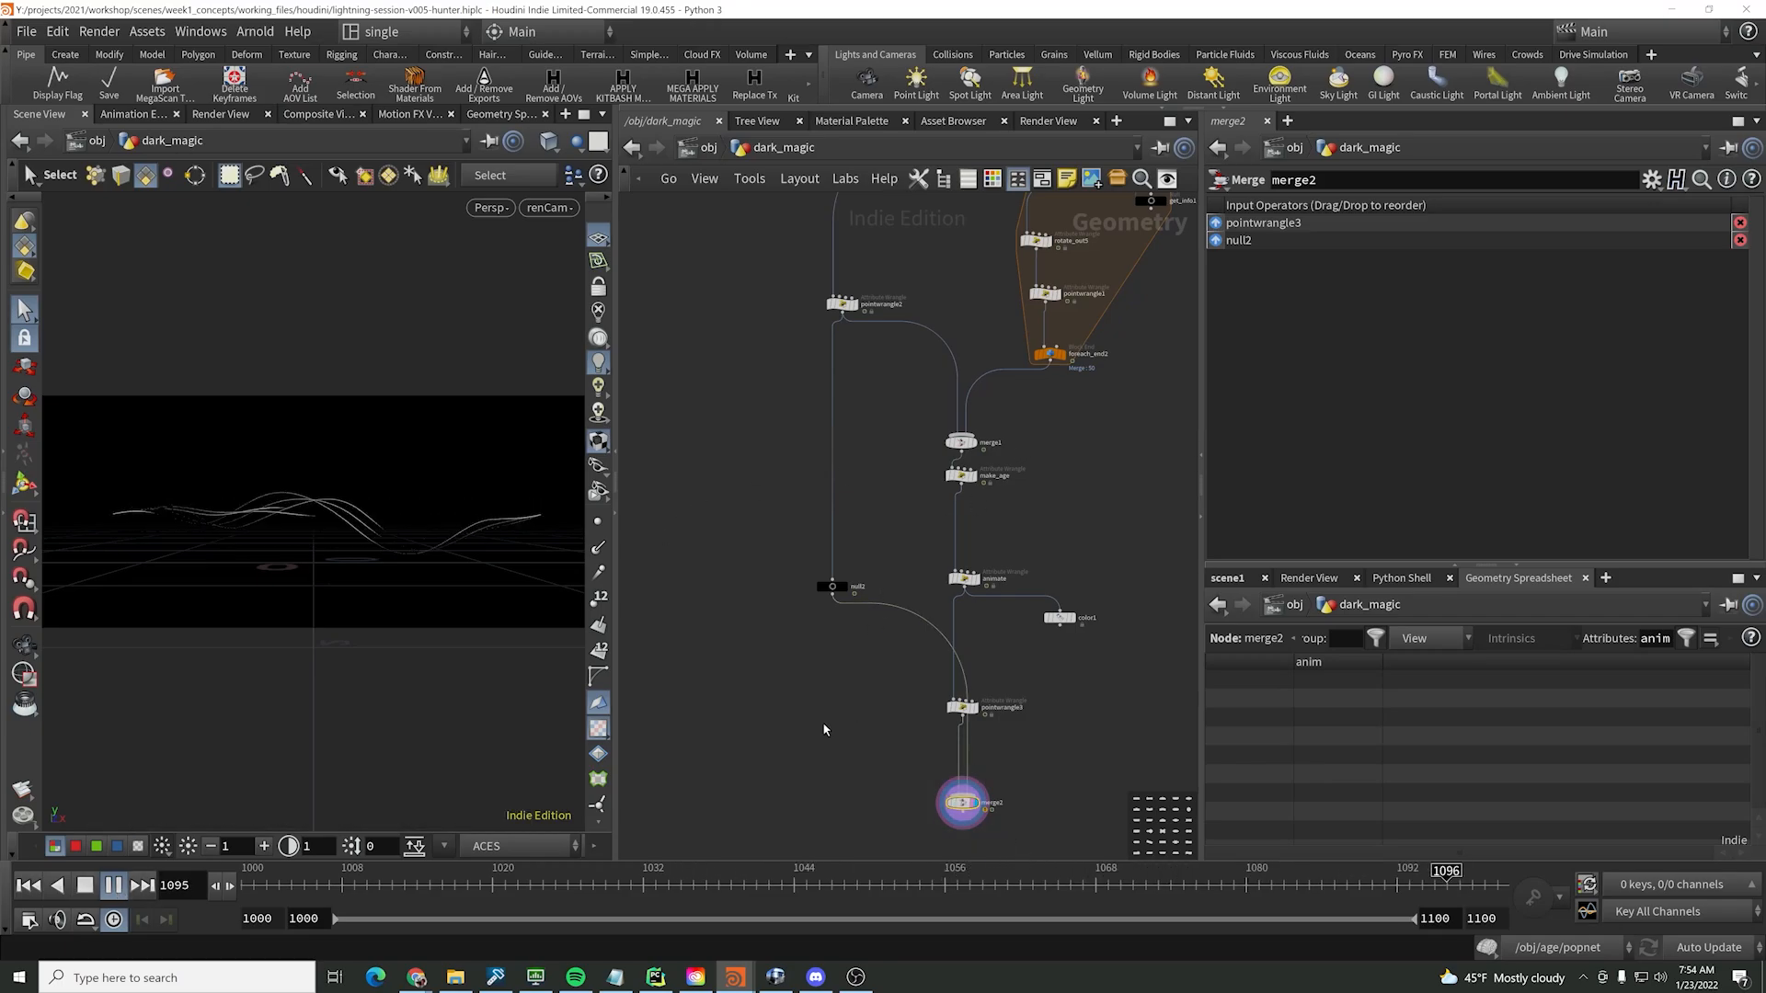
key("Tab")
type("point wangl")
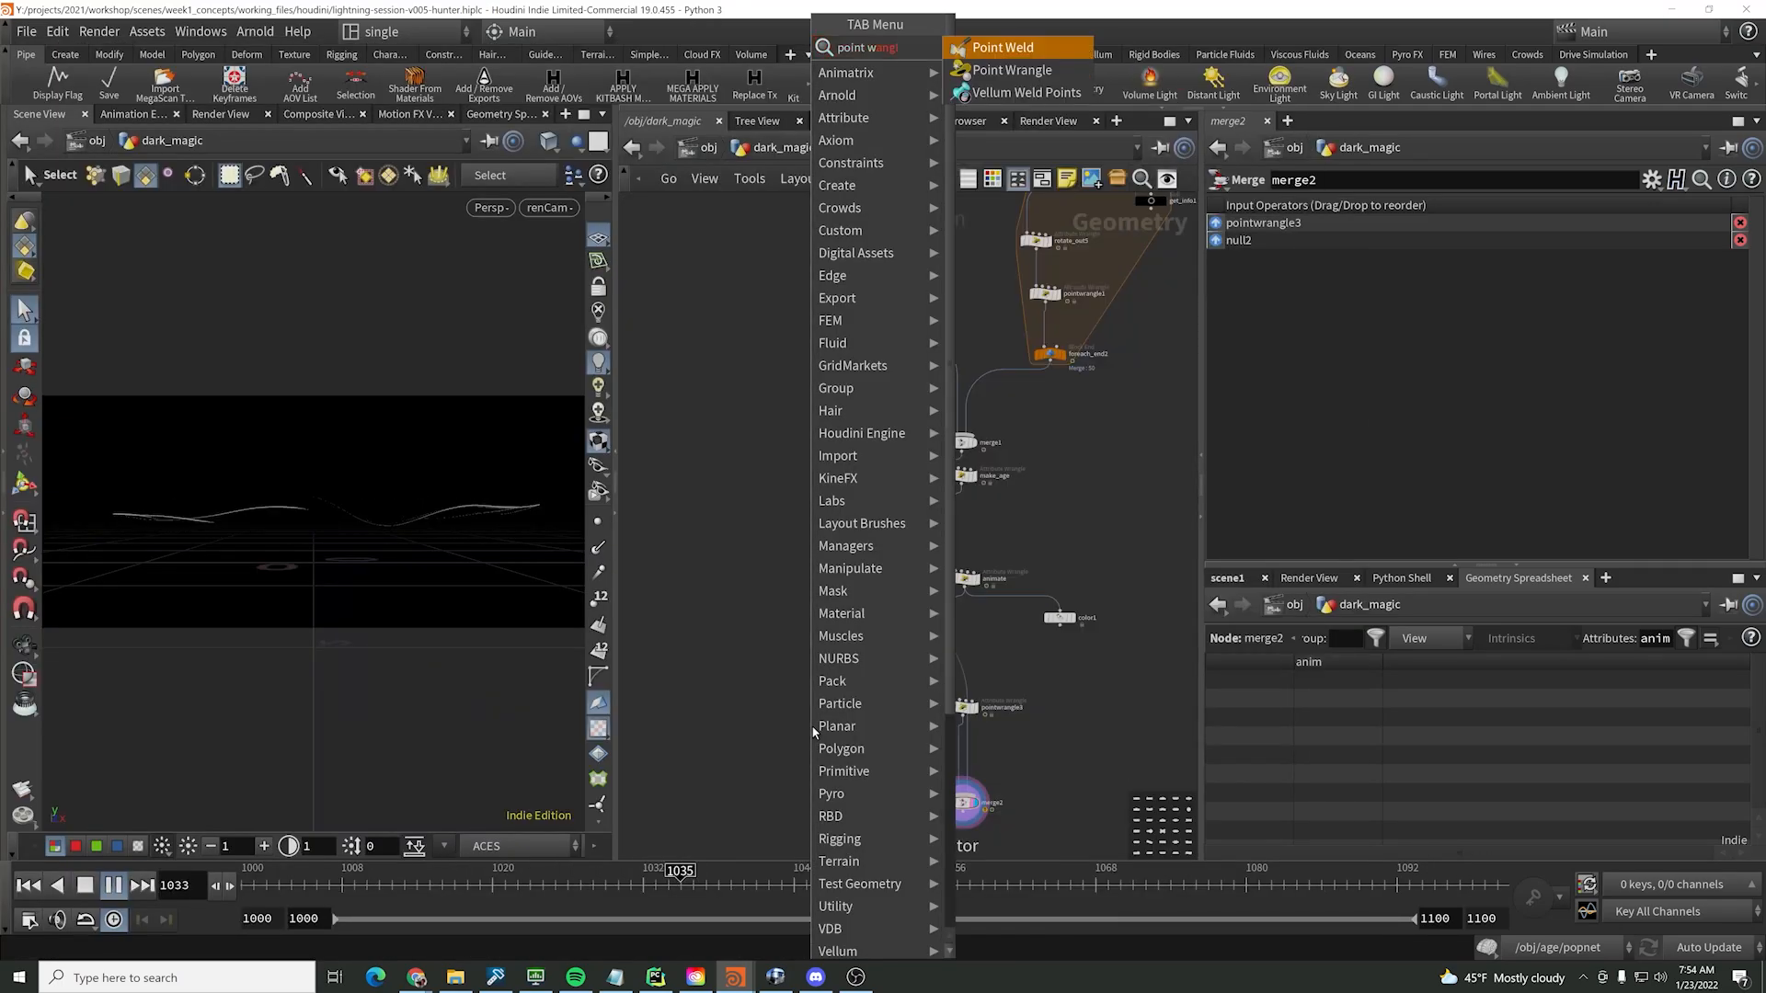
key("Escape")
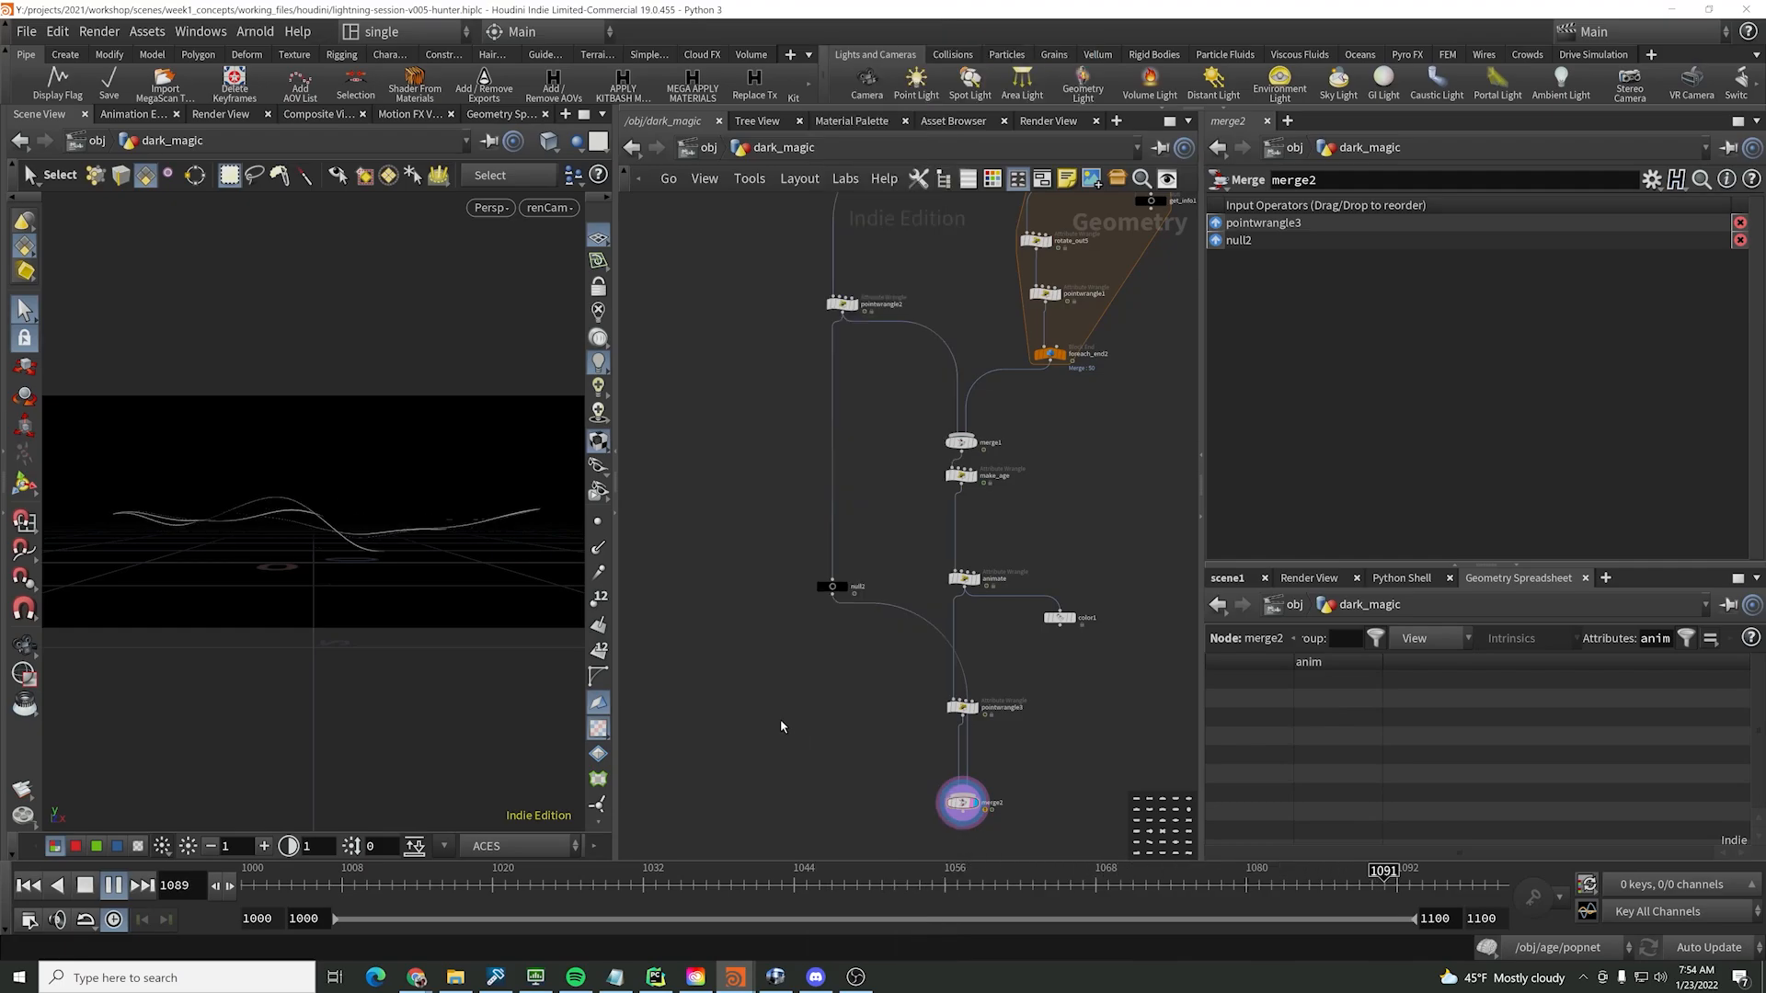
- Duplicate pointwrangle3, insert the copy between null2 and merge2, and stop playback
left_click_drag(783, 717, 999, 706)
key("ctrl+c")
key("ctrl+v")
mouse_move(840, 679)
left_mouse_down()
mouse_move(946, 619)
mouse_move(834, 710)
left_mouse_up()
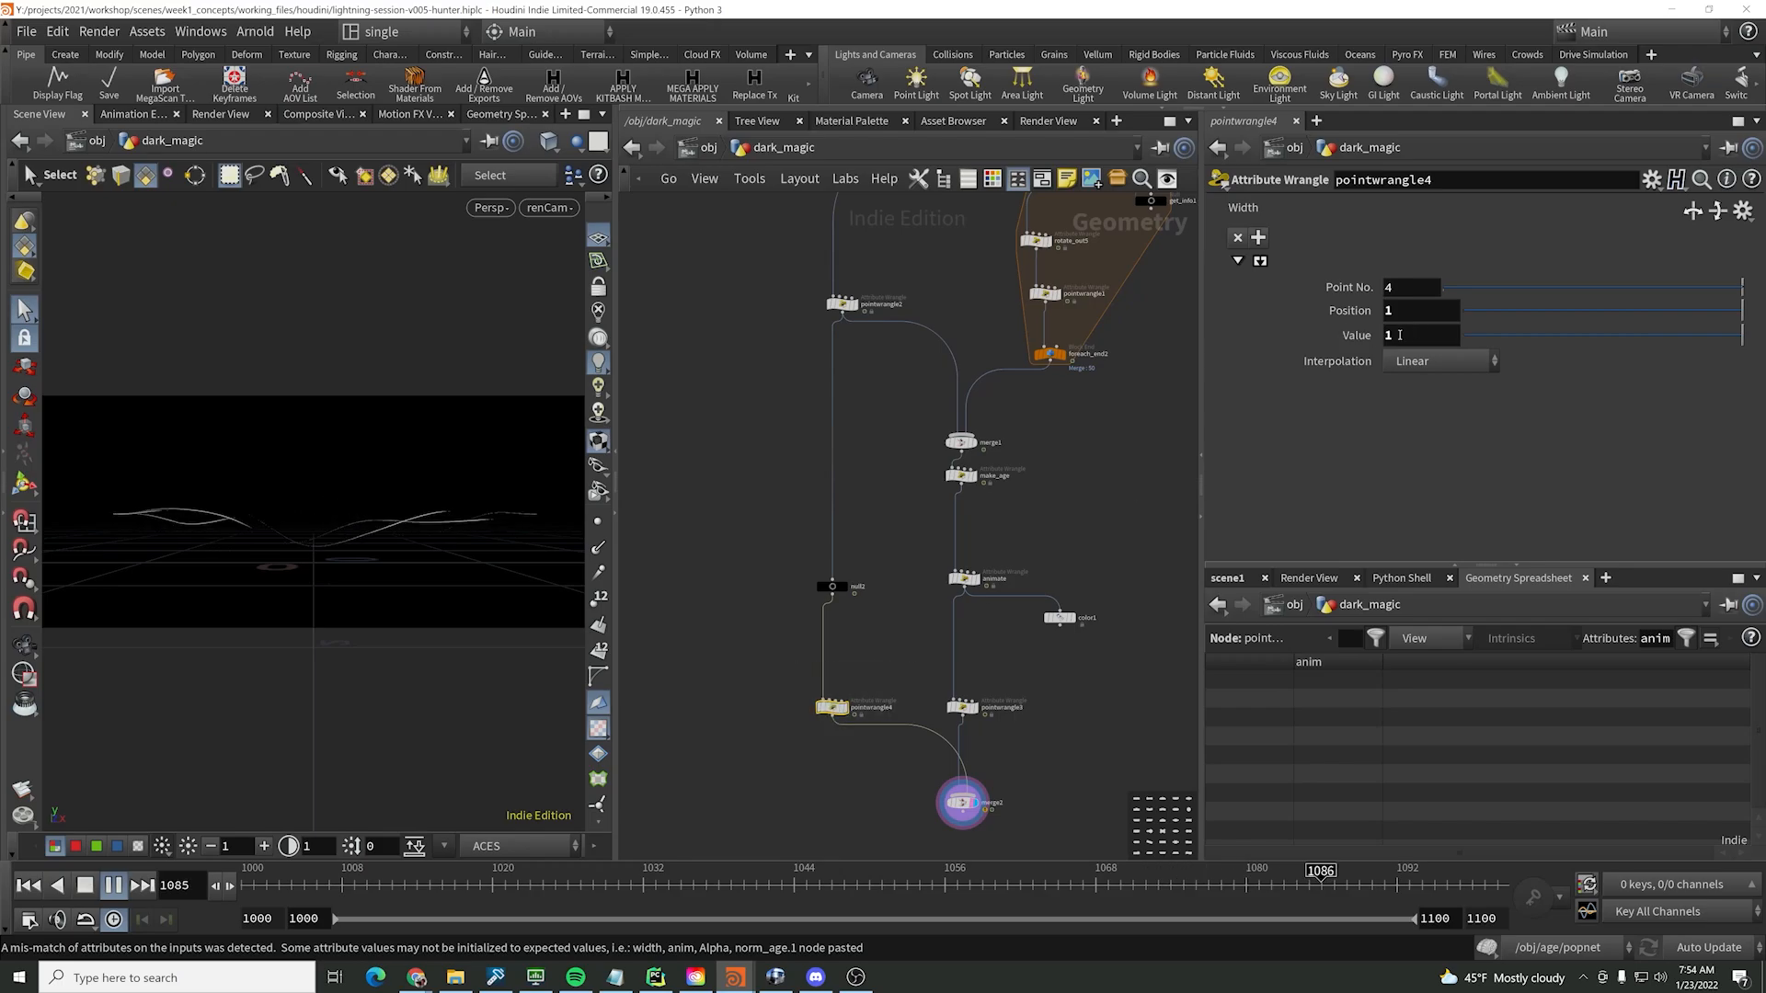
left_click(113, 886)
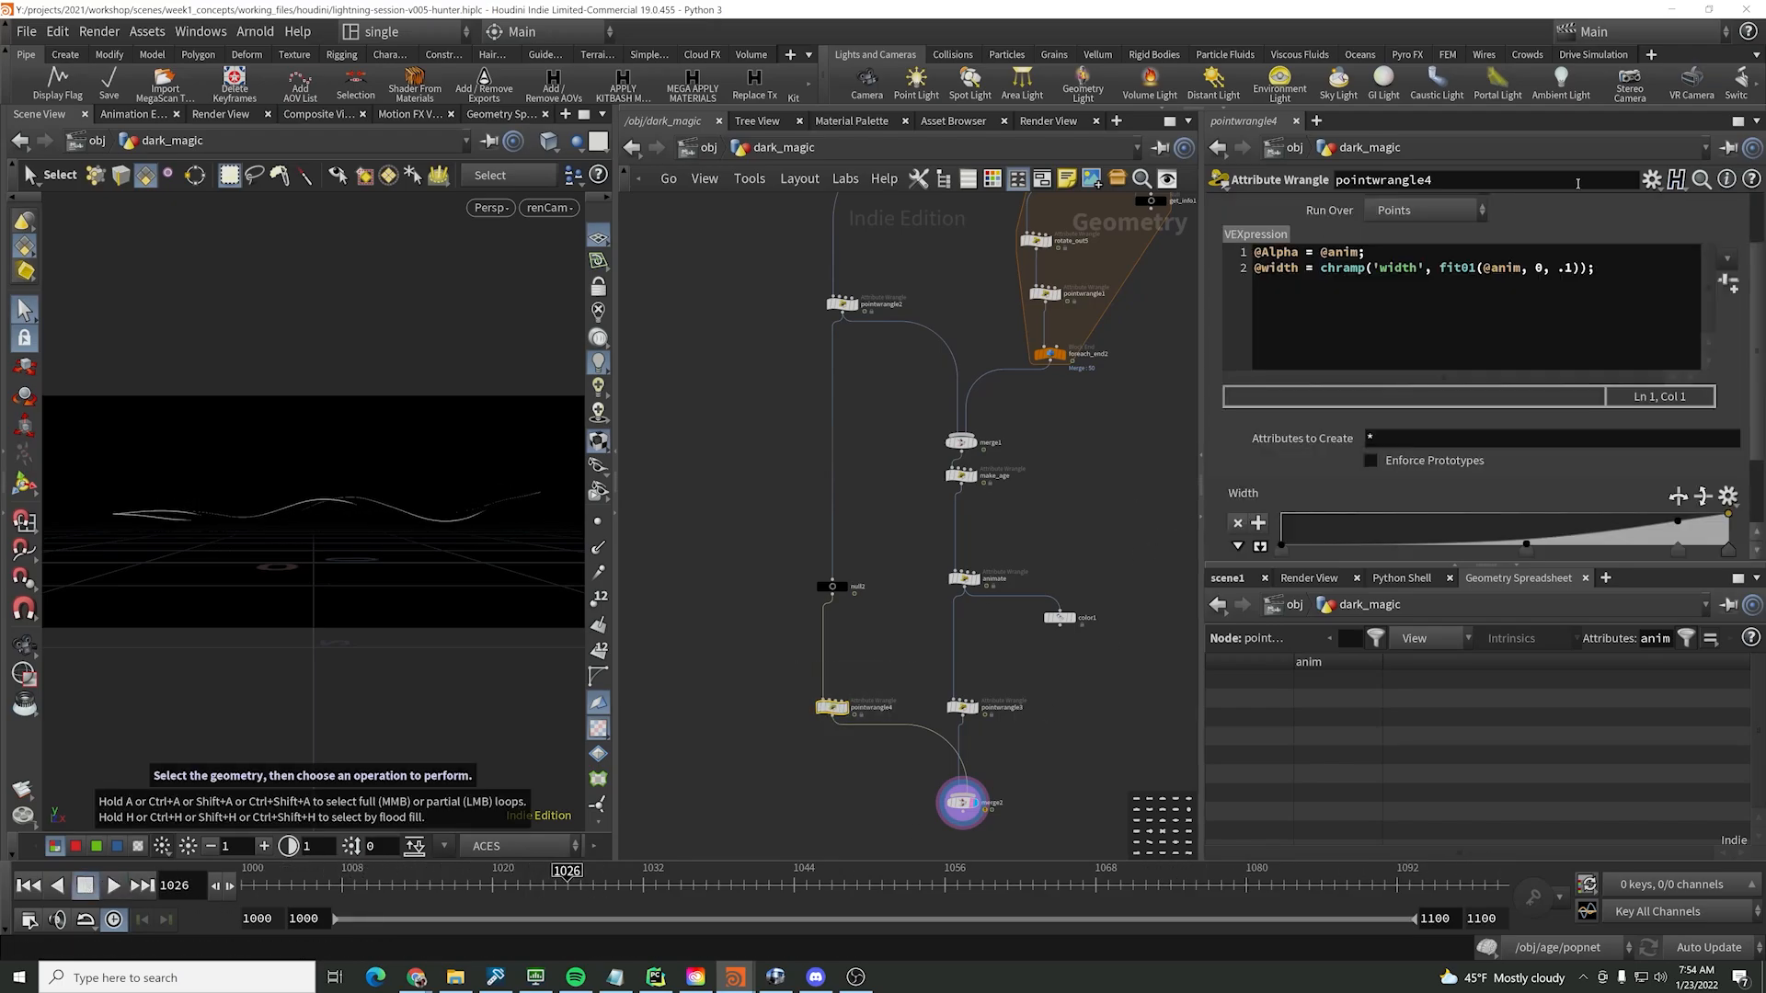
left_click_drag(1485, 268, 1518, 268)
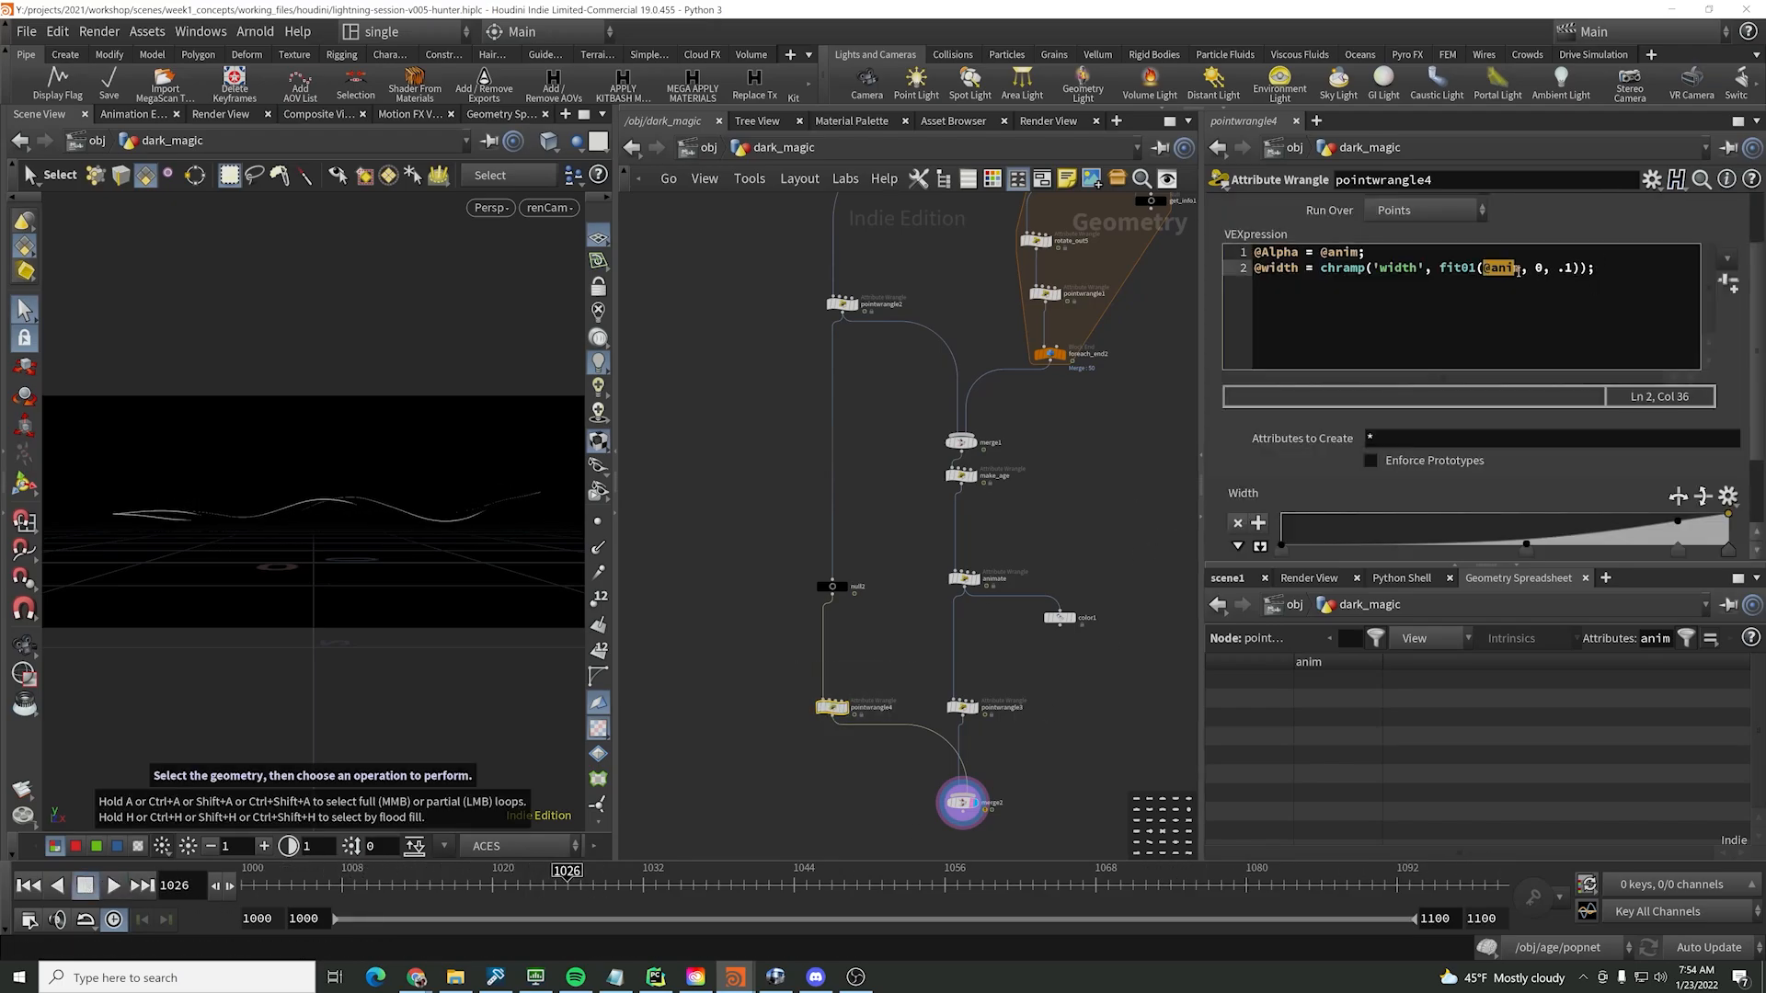
type("1")
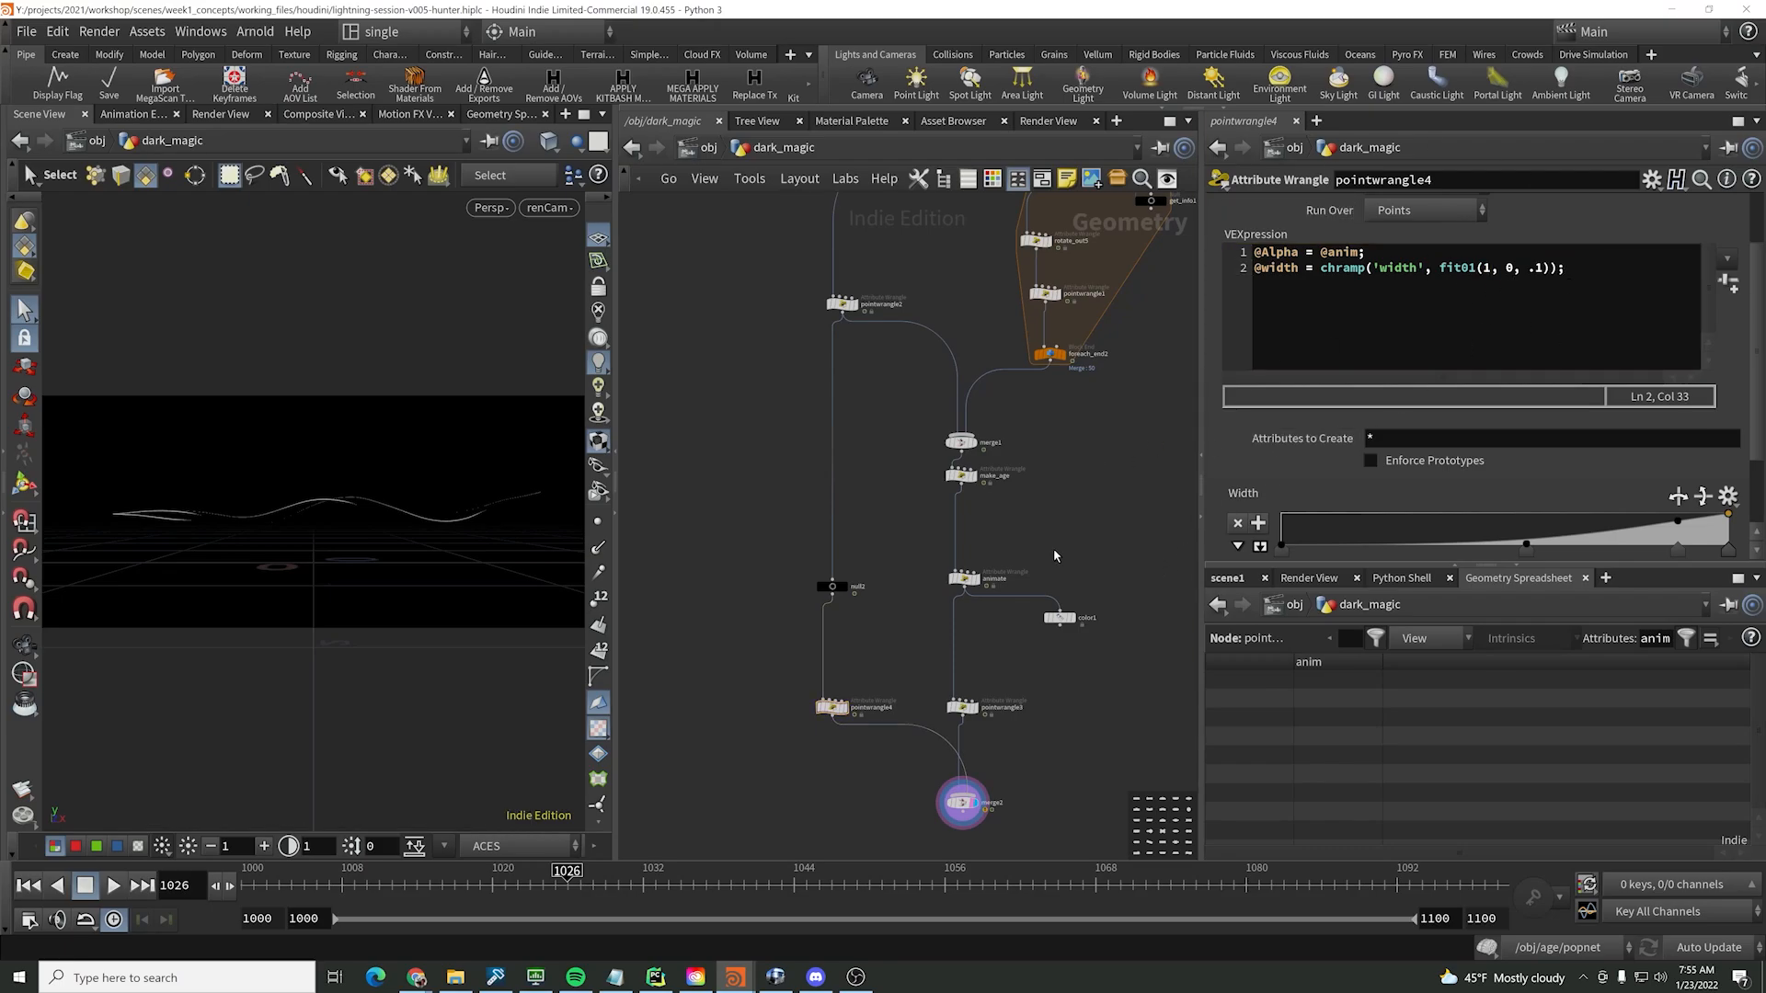
left_click_drag(1323, 253, 1348, 257)
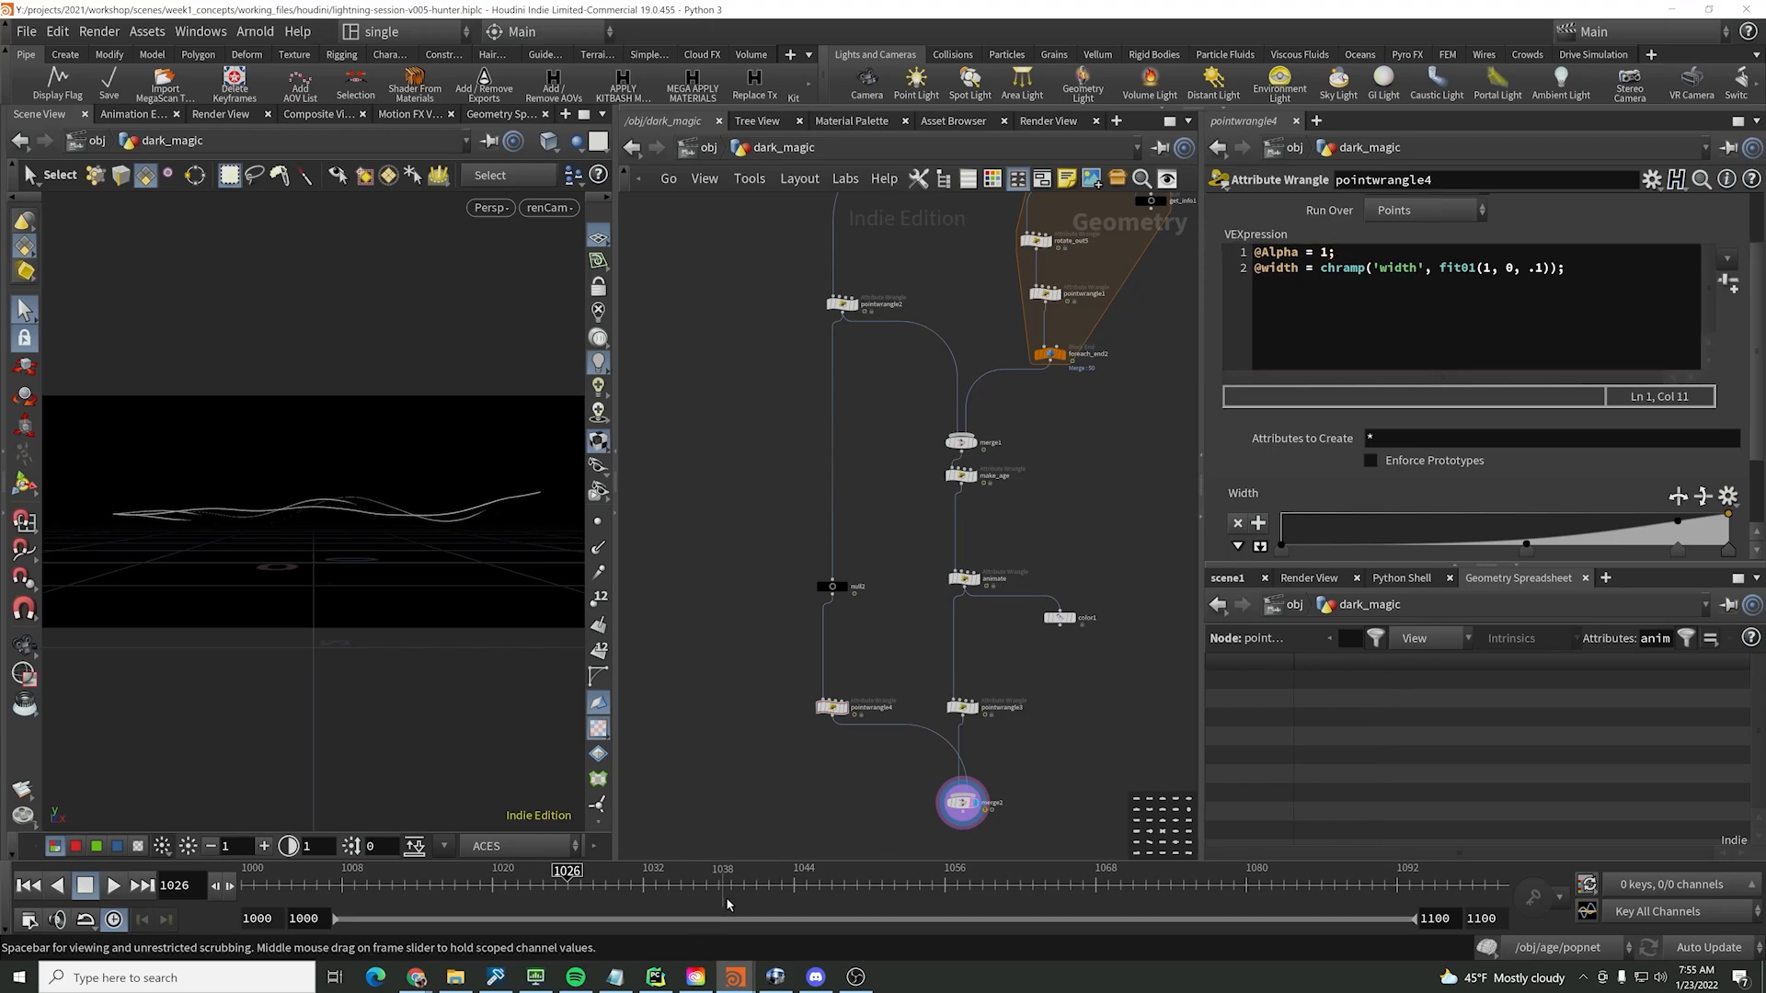
- Play the animation from frame 1000 to check the merged main strand, and stop playback
left_click_drag(410, 890, 241, 886)
left_click(119, 884)
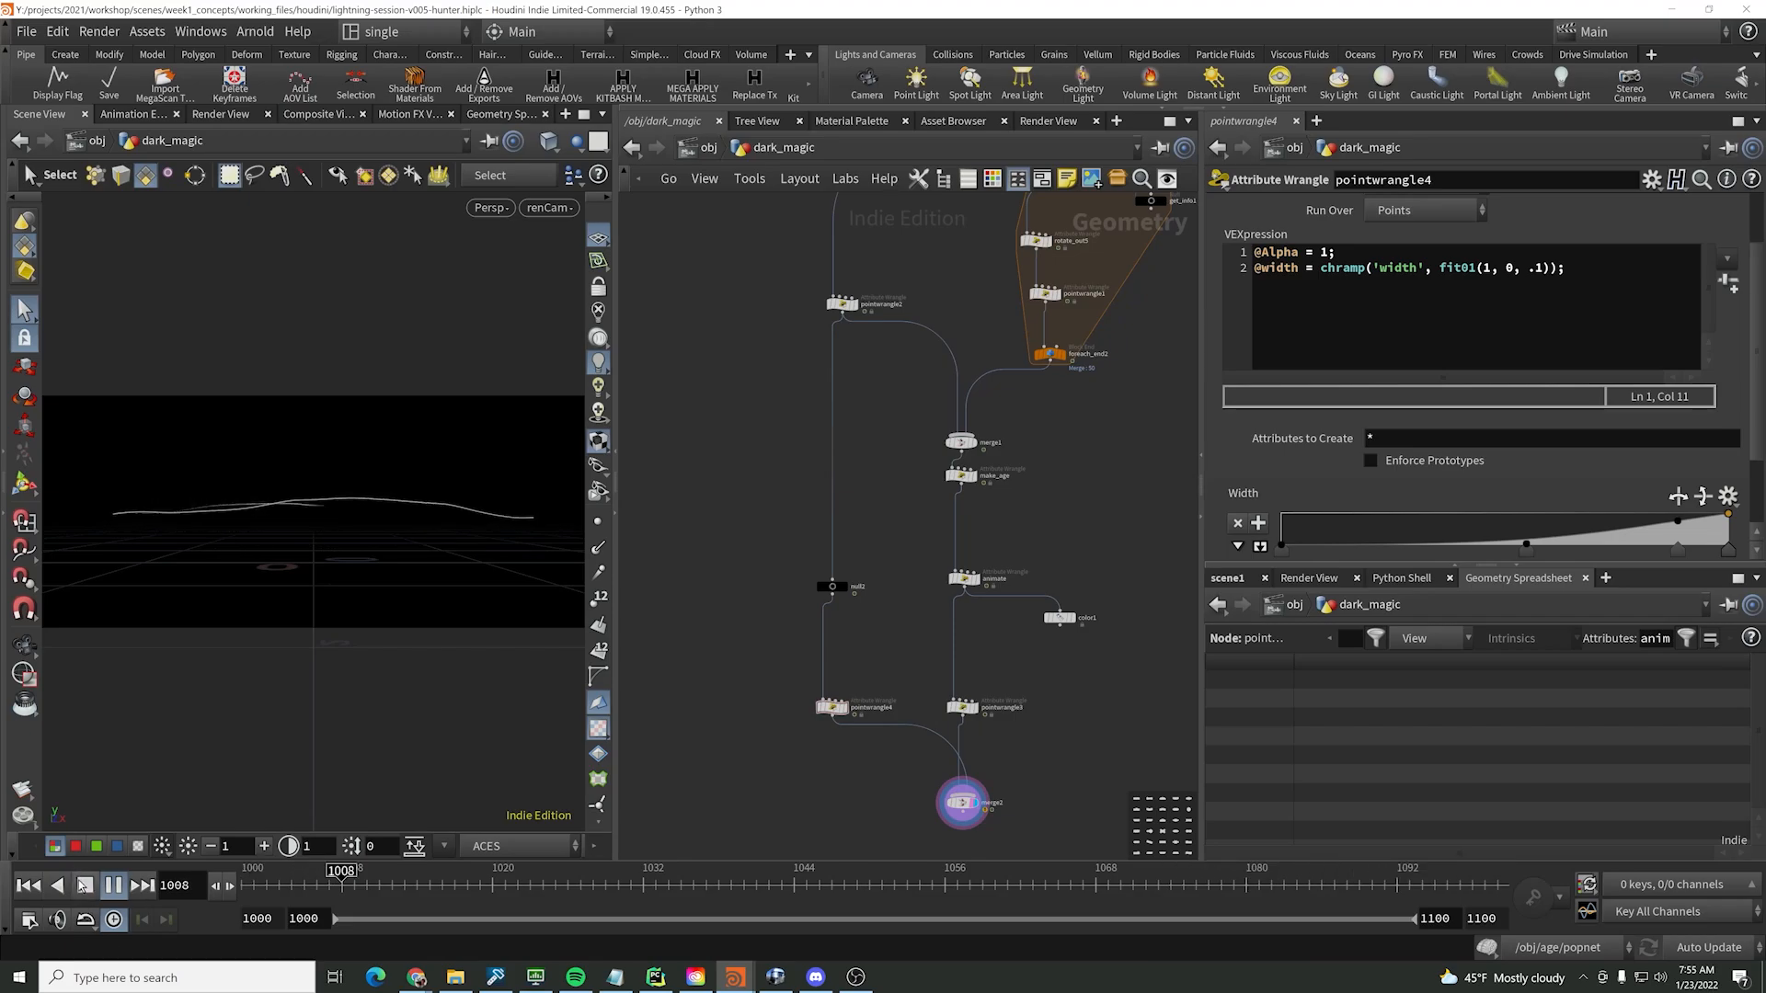
left_click(113, 885)
- Set the fit01 maximum in pointwrangle3's width line to .3, and play the animation briefly from the first frame
left_click(962, 706)
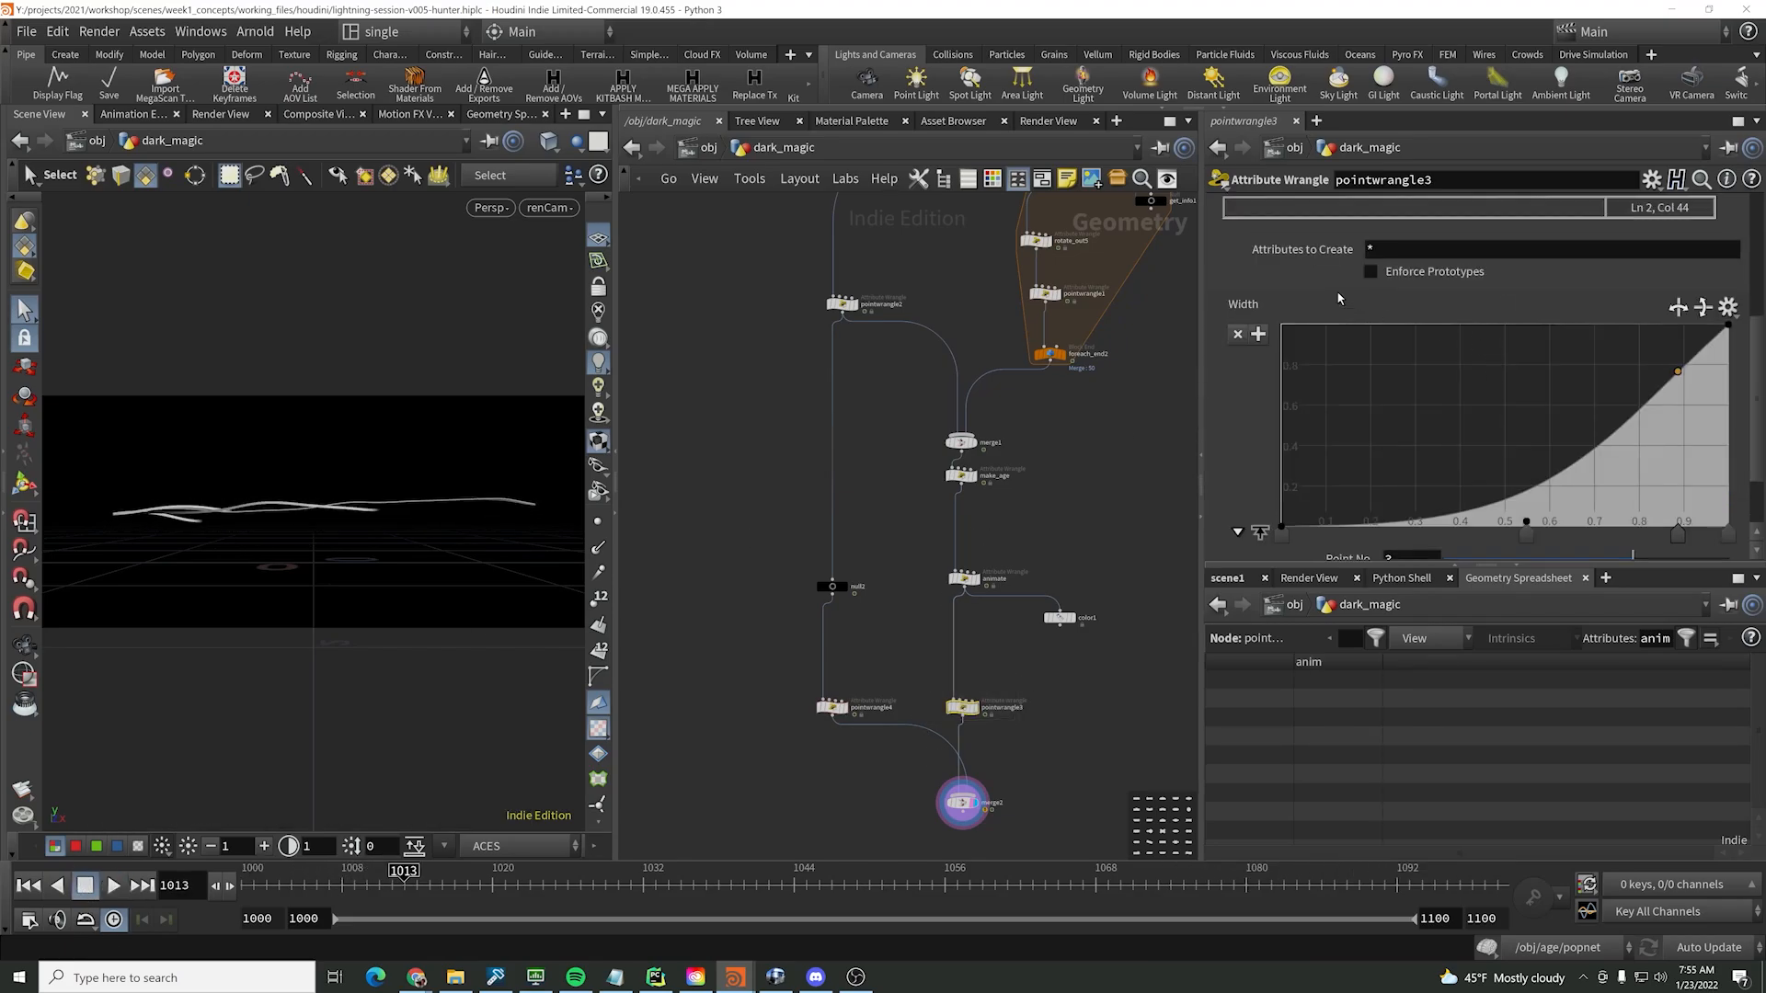
scroll(1563, 322, "up", 5)
double_click(1570, 283)
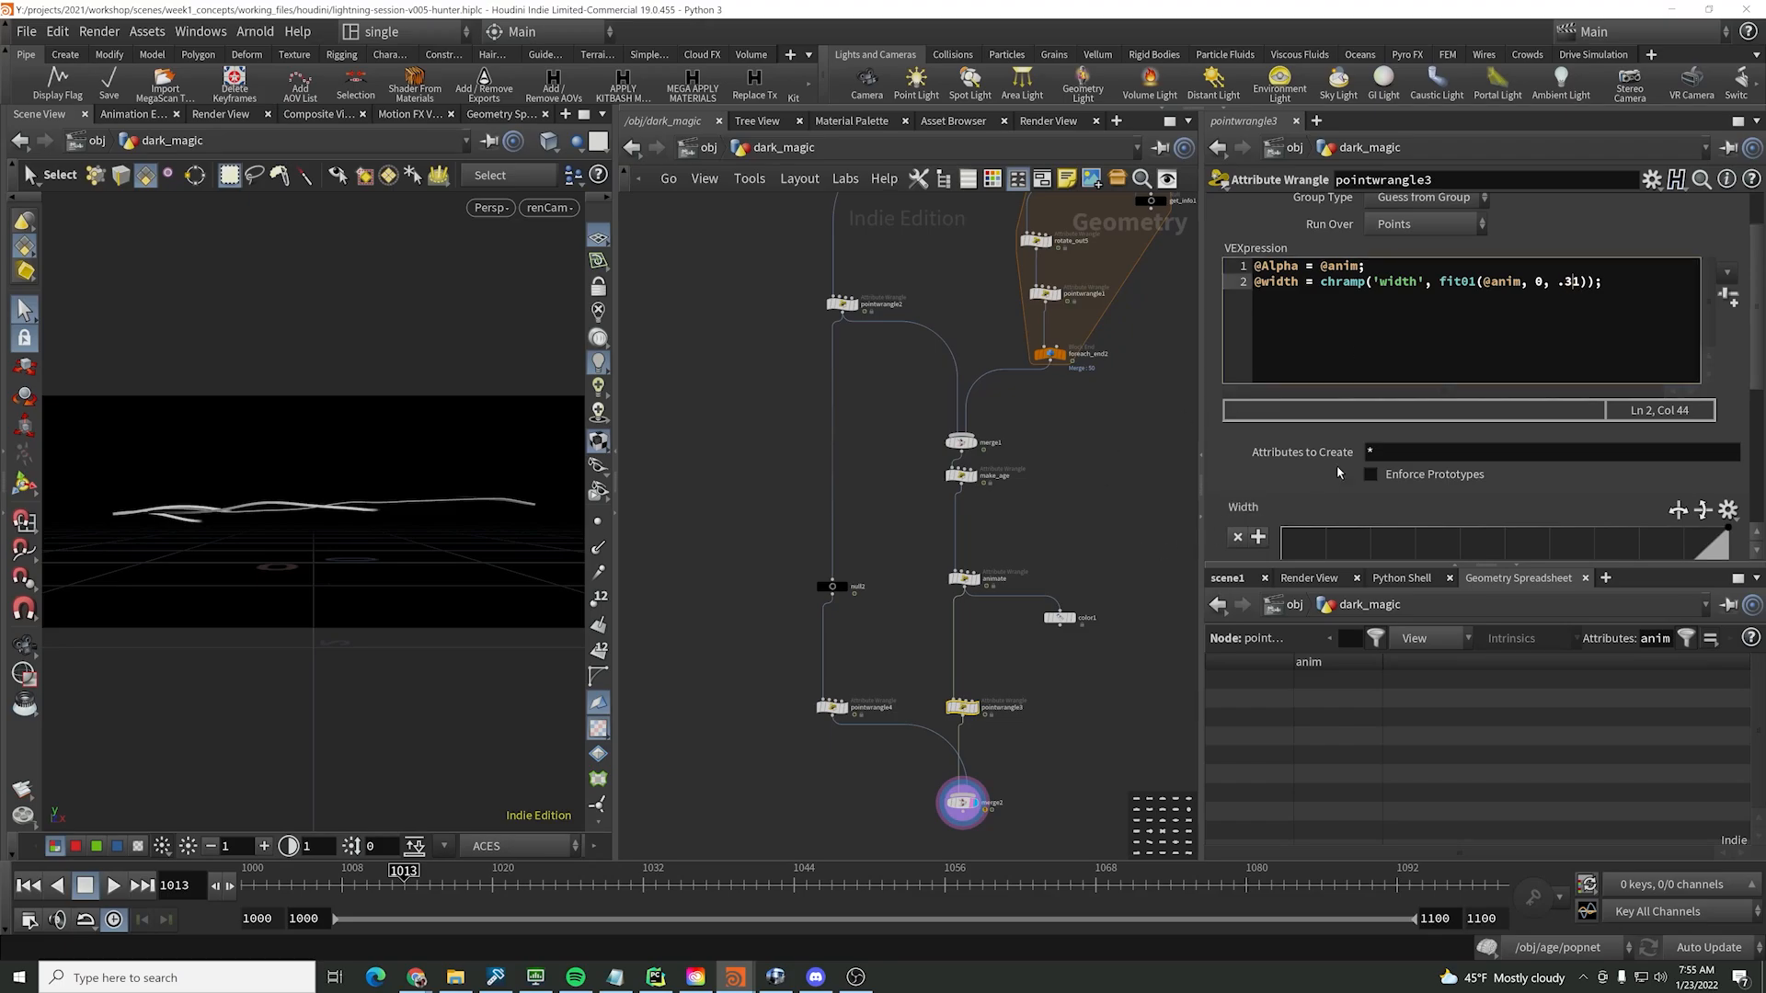
type("3")
left_click(1141, 523)
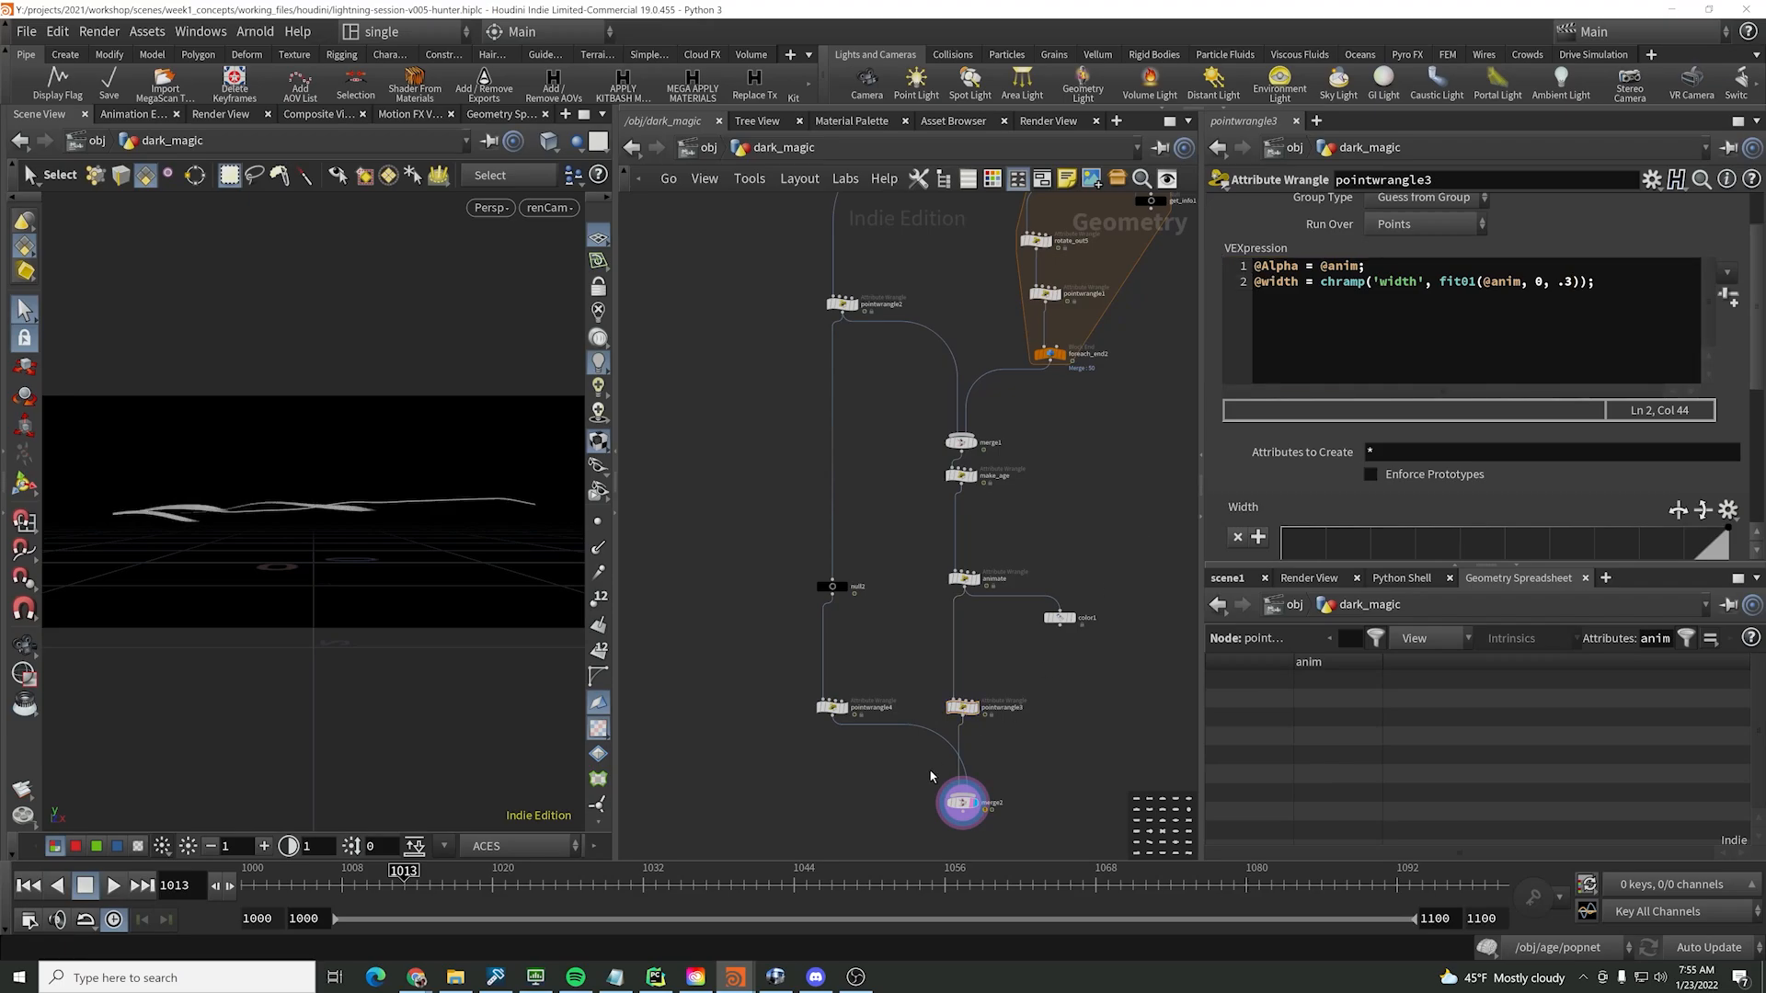
left_click(29, 884)
left_click(114, 885)
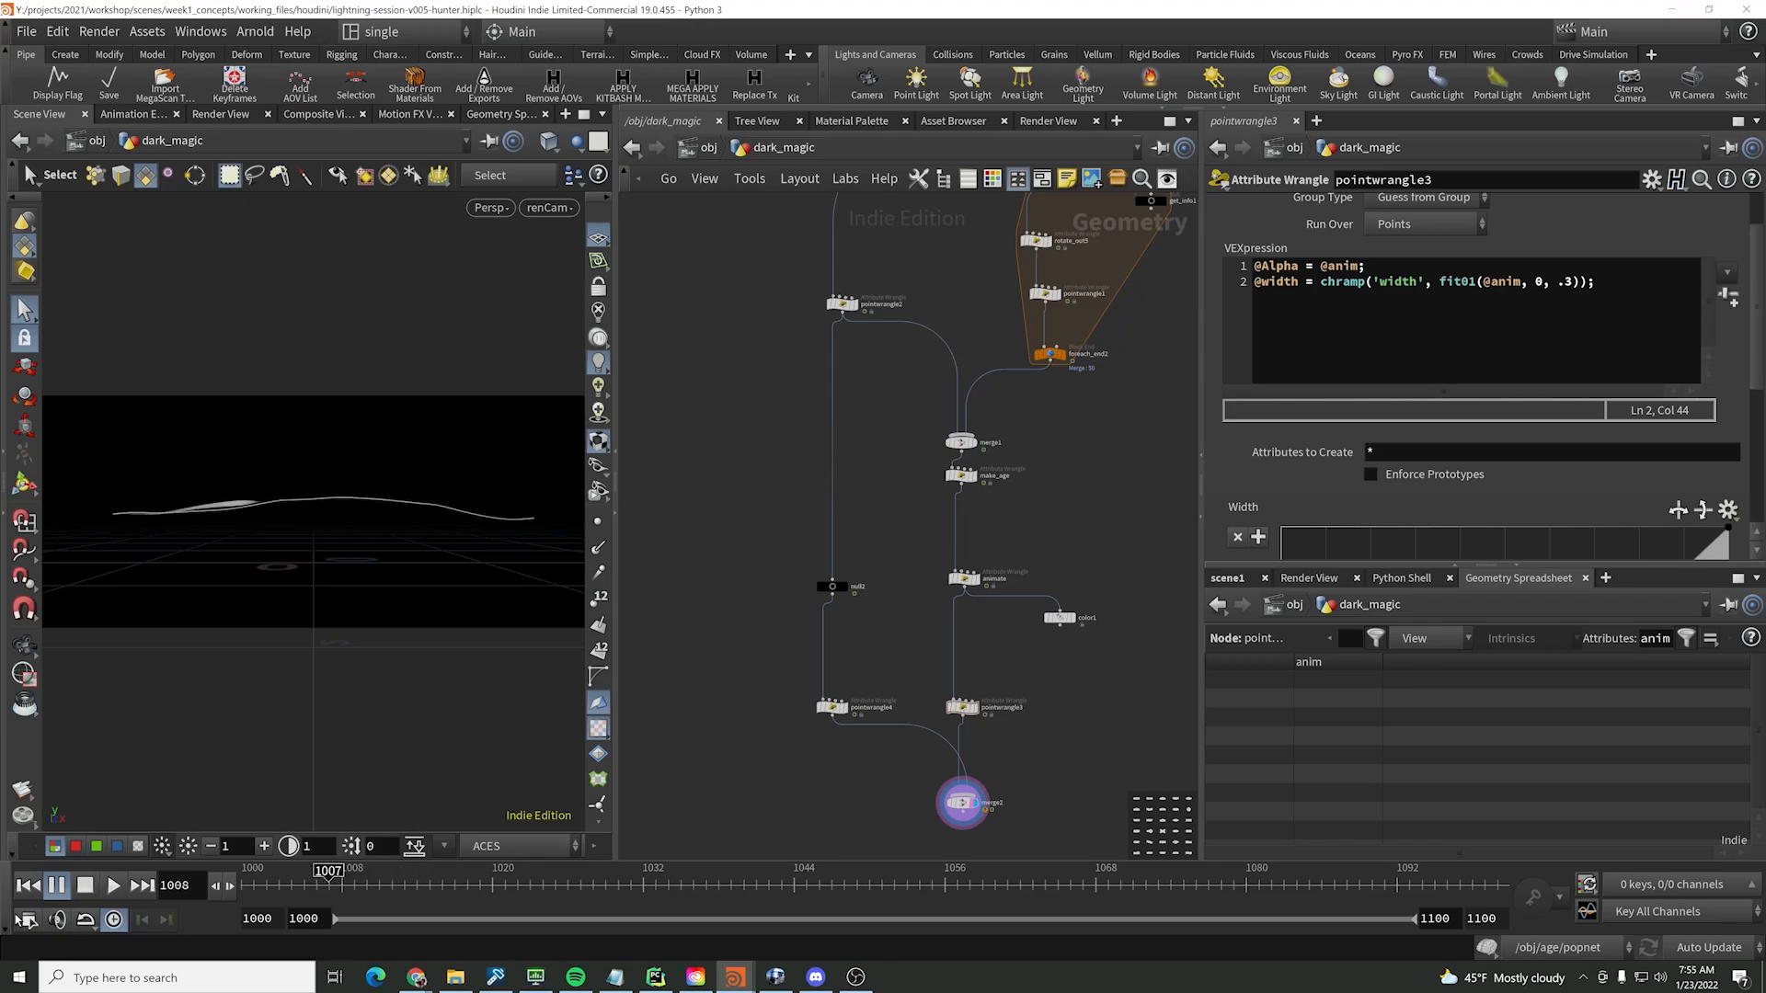
left_click(83, 885)
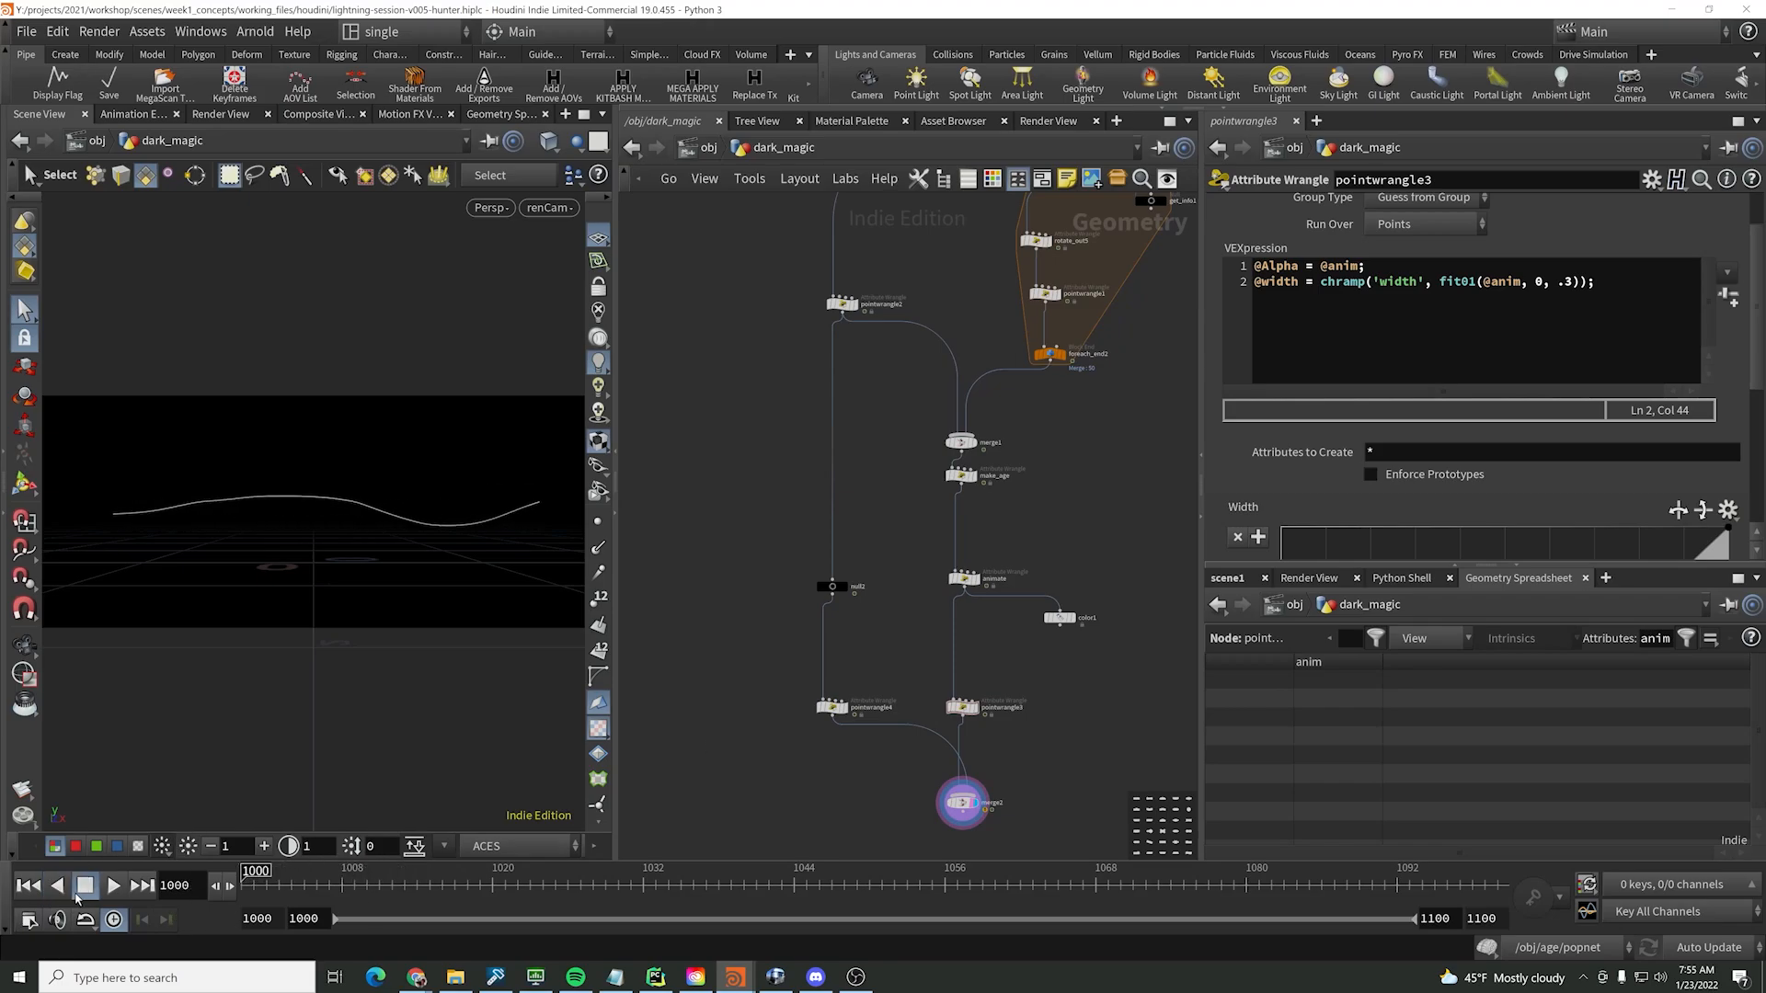
left_click_drag(1440, 282, 1256, 266)
left_click(1441, 281)
left_click_drag(1440, 283, 1578, 284)
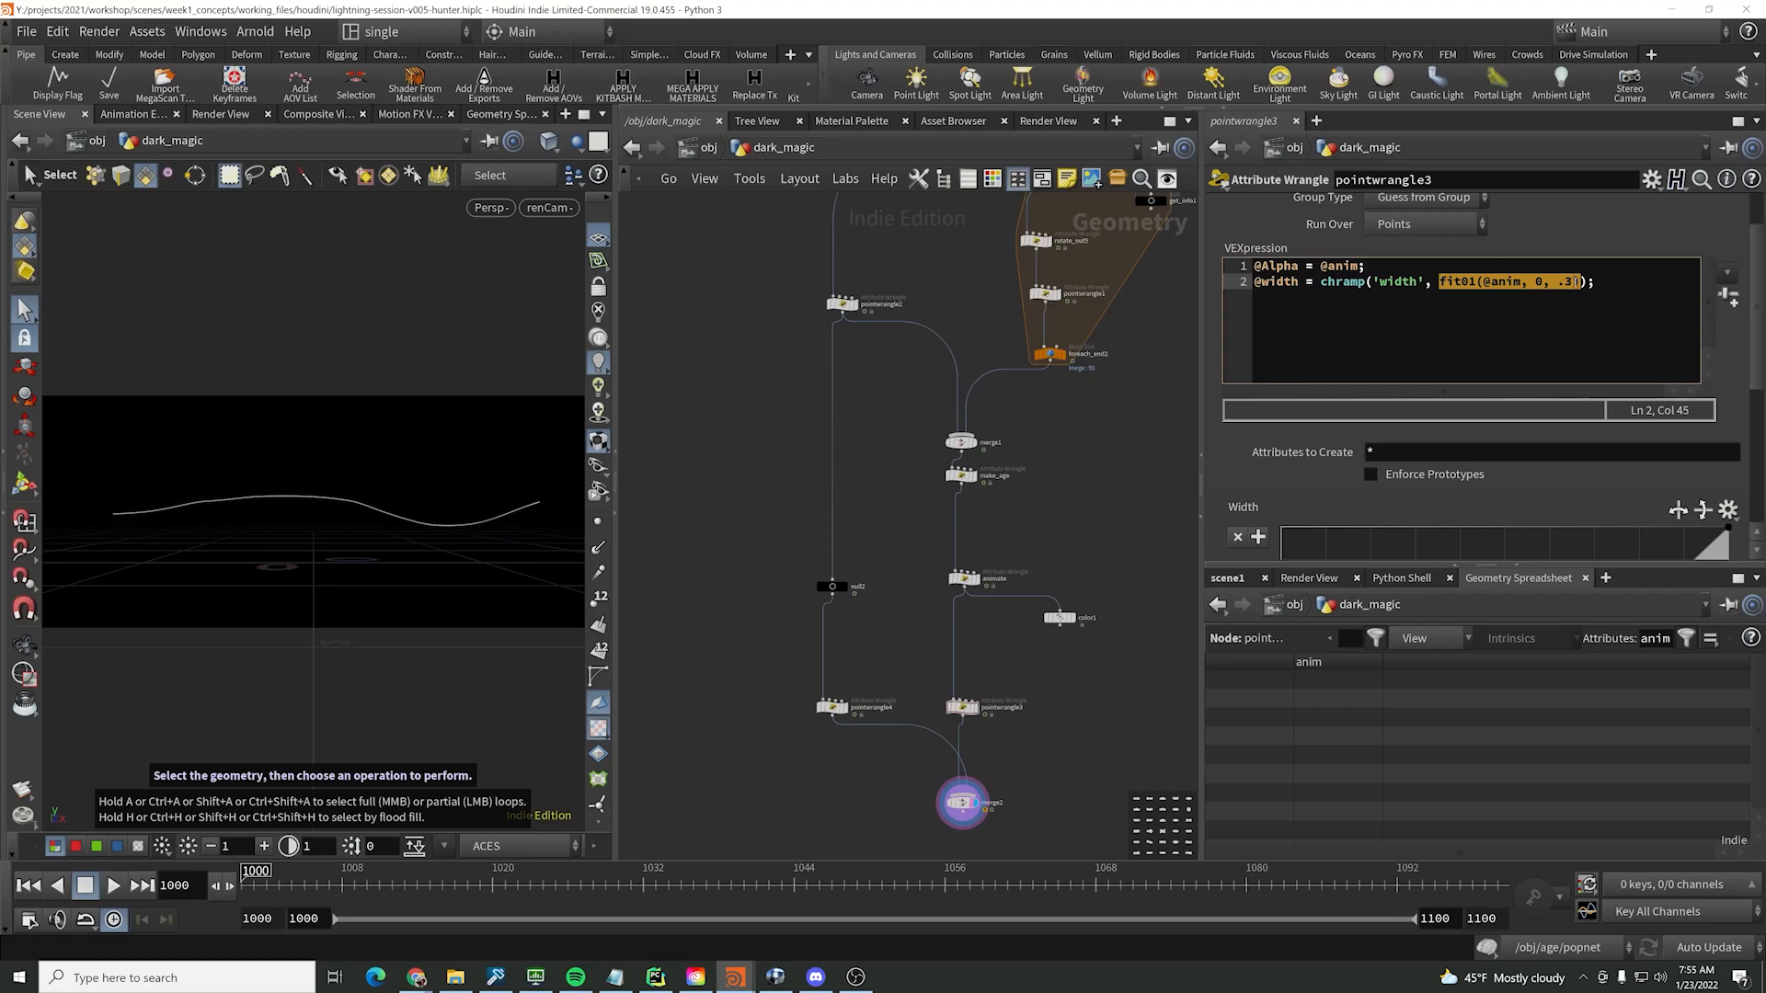
type("@")
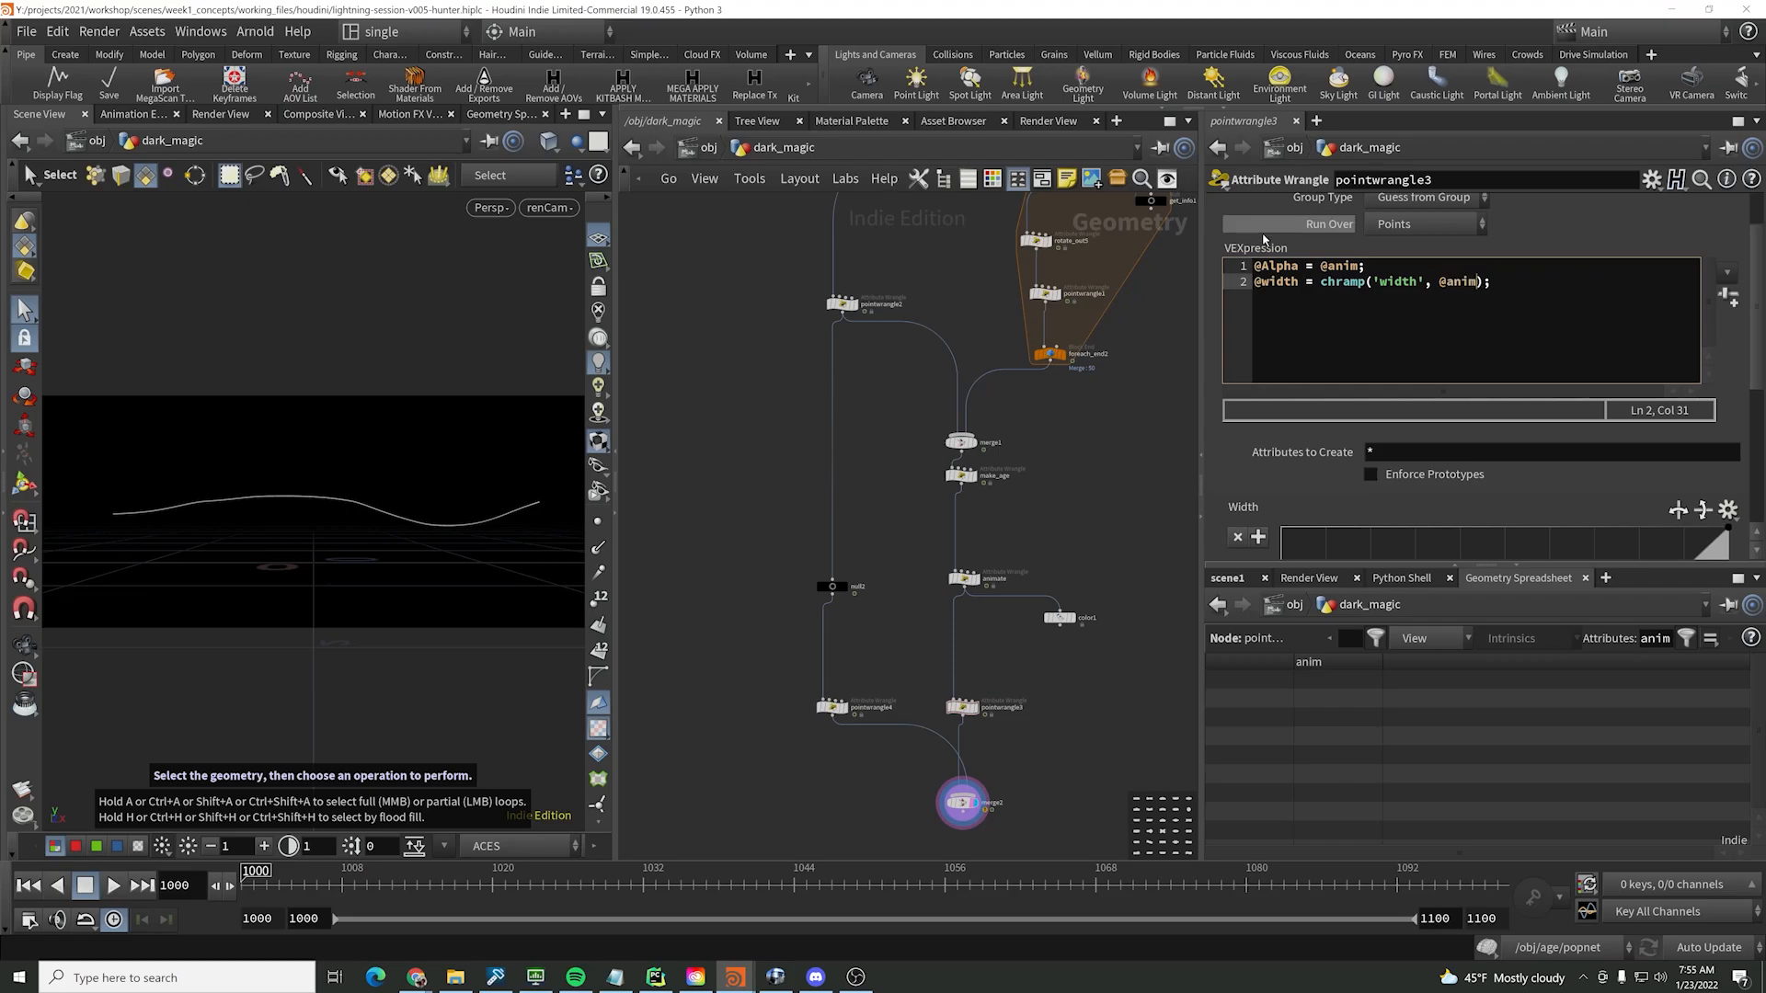
type("fit01(")
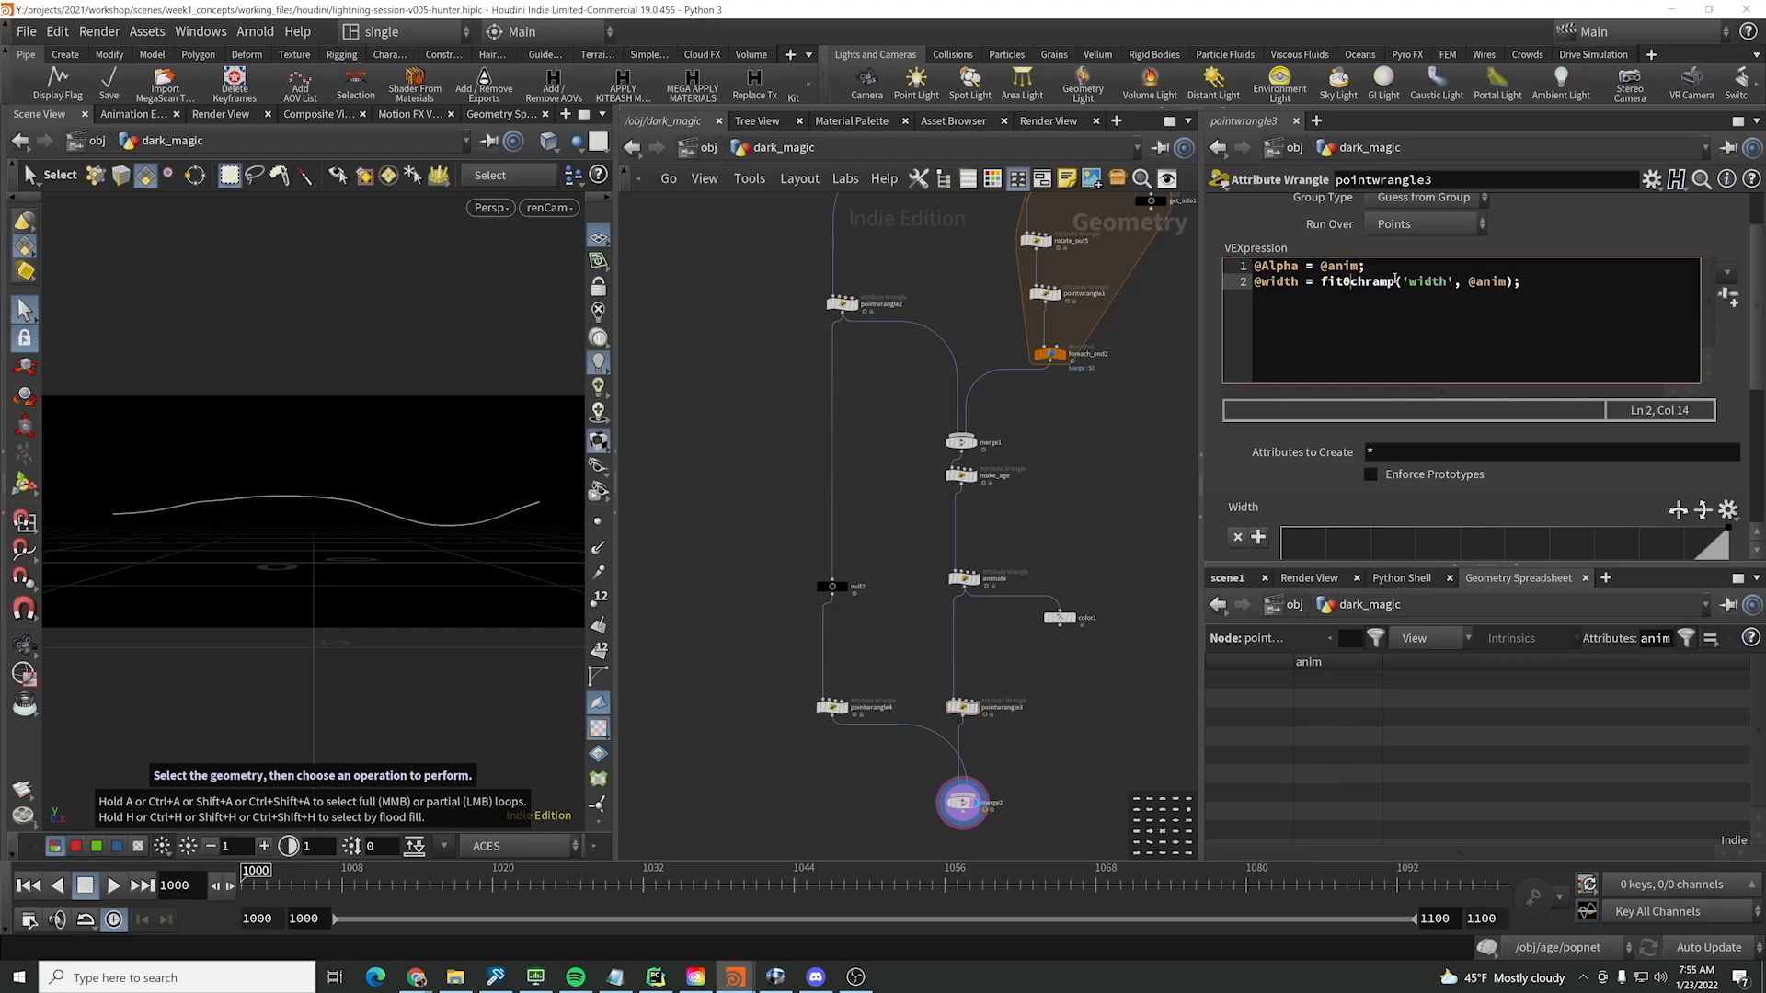
left_click(1567, 287)
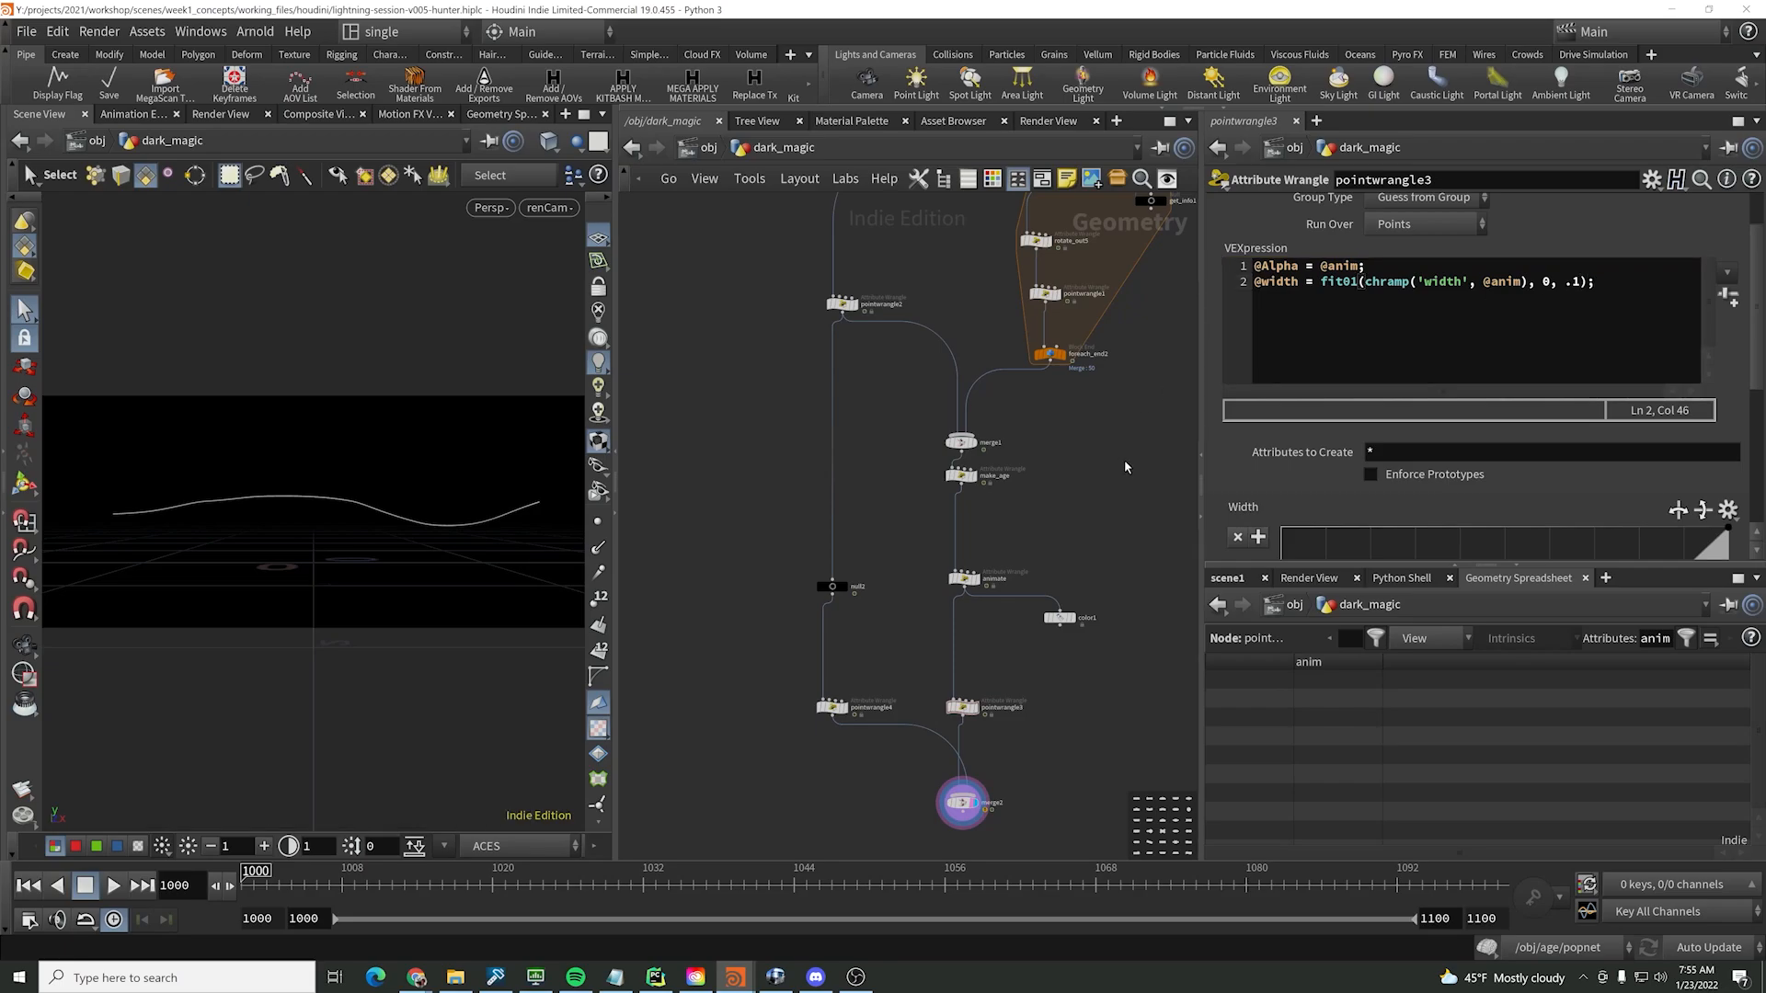
- At frame 1037, move the Width ramp's middle points to about 0.34 with value 0.15 and about 0.96 with value 0.38
left_click_drag(577, 886, 705, 879)
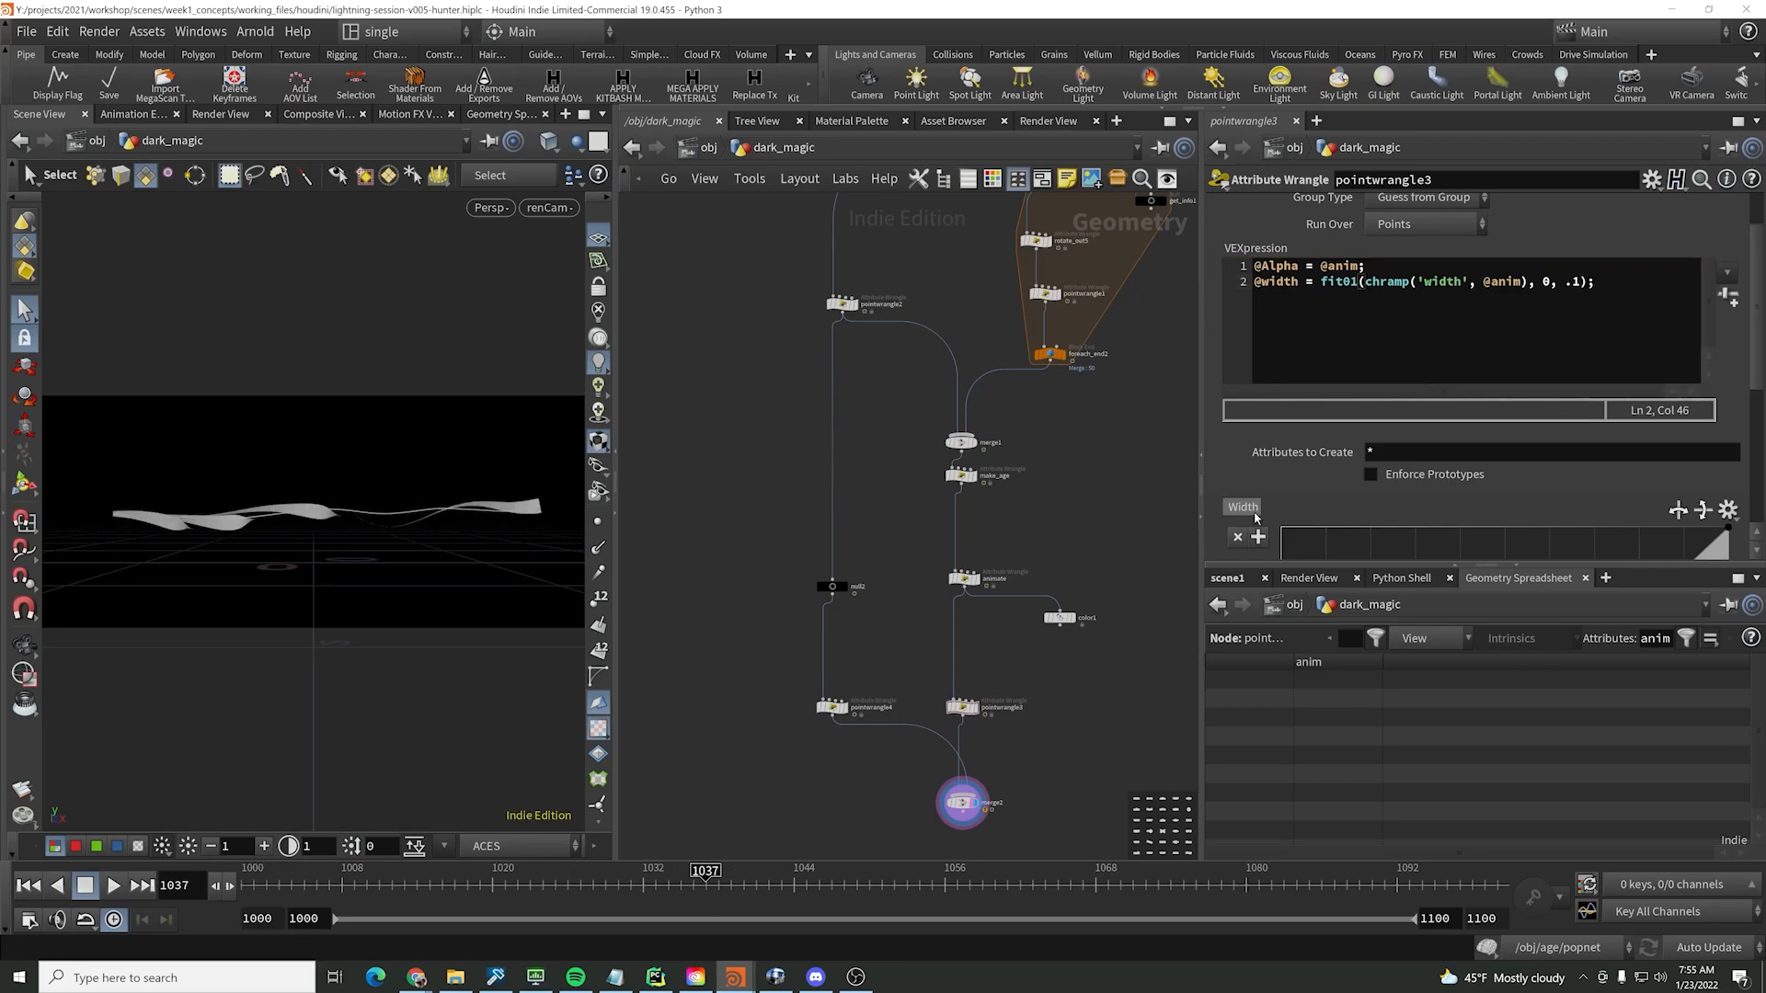
scroll(1261, 468, "down", 2)
scroll(1261, 467, "down", 3)
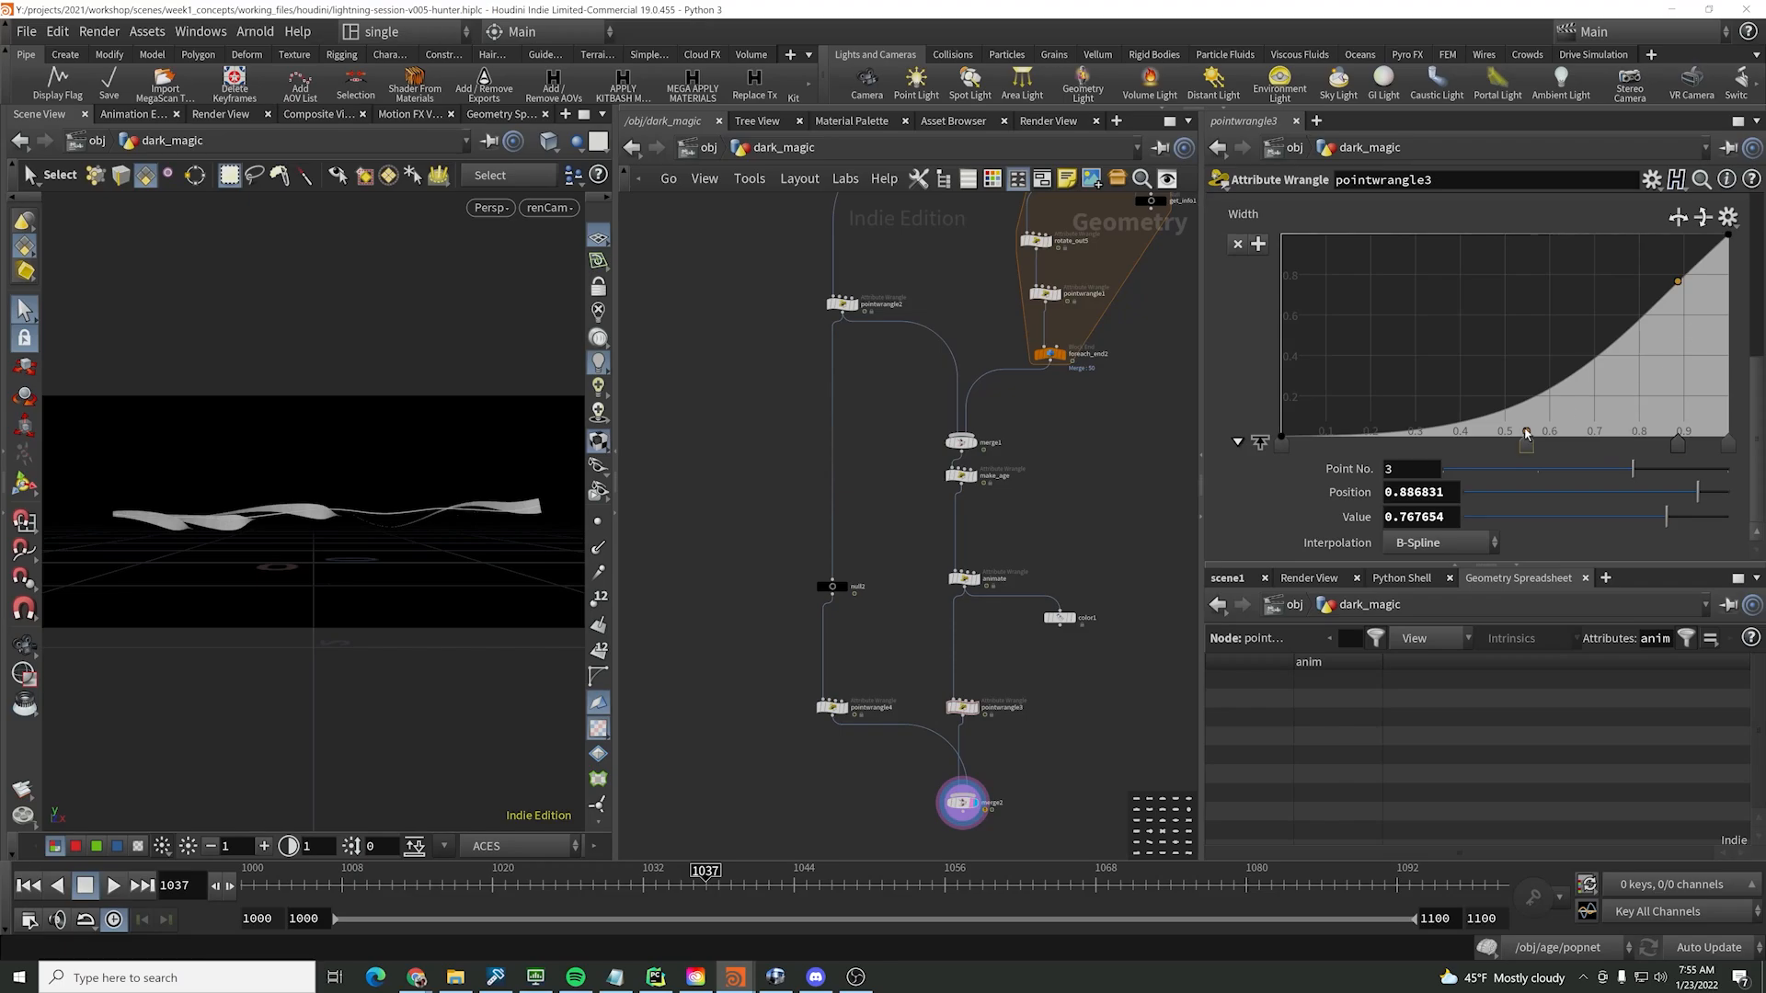
left_click_drag(1527, 436, 1438, 411)
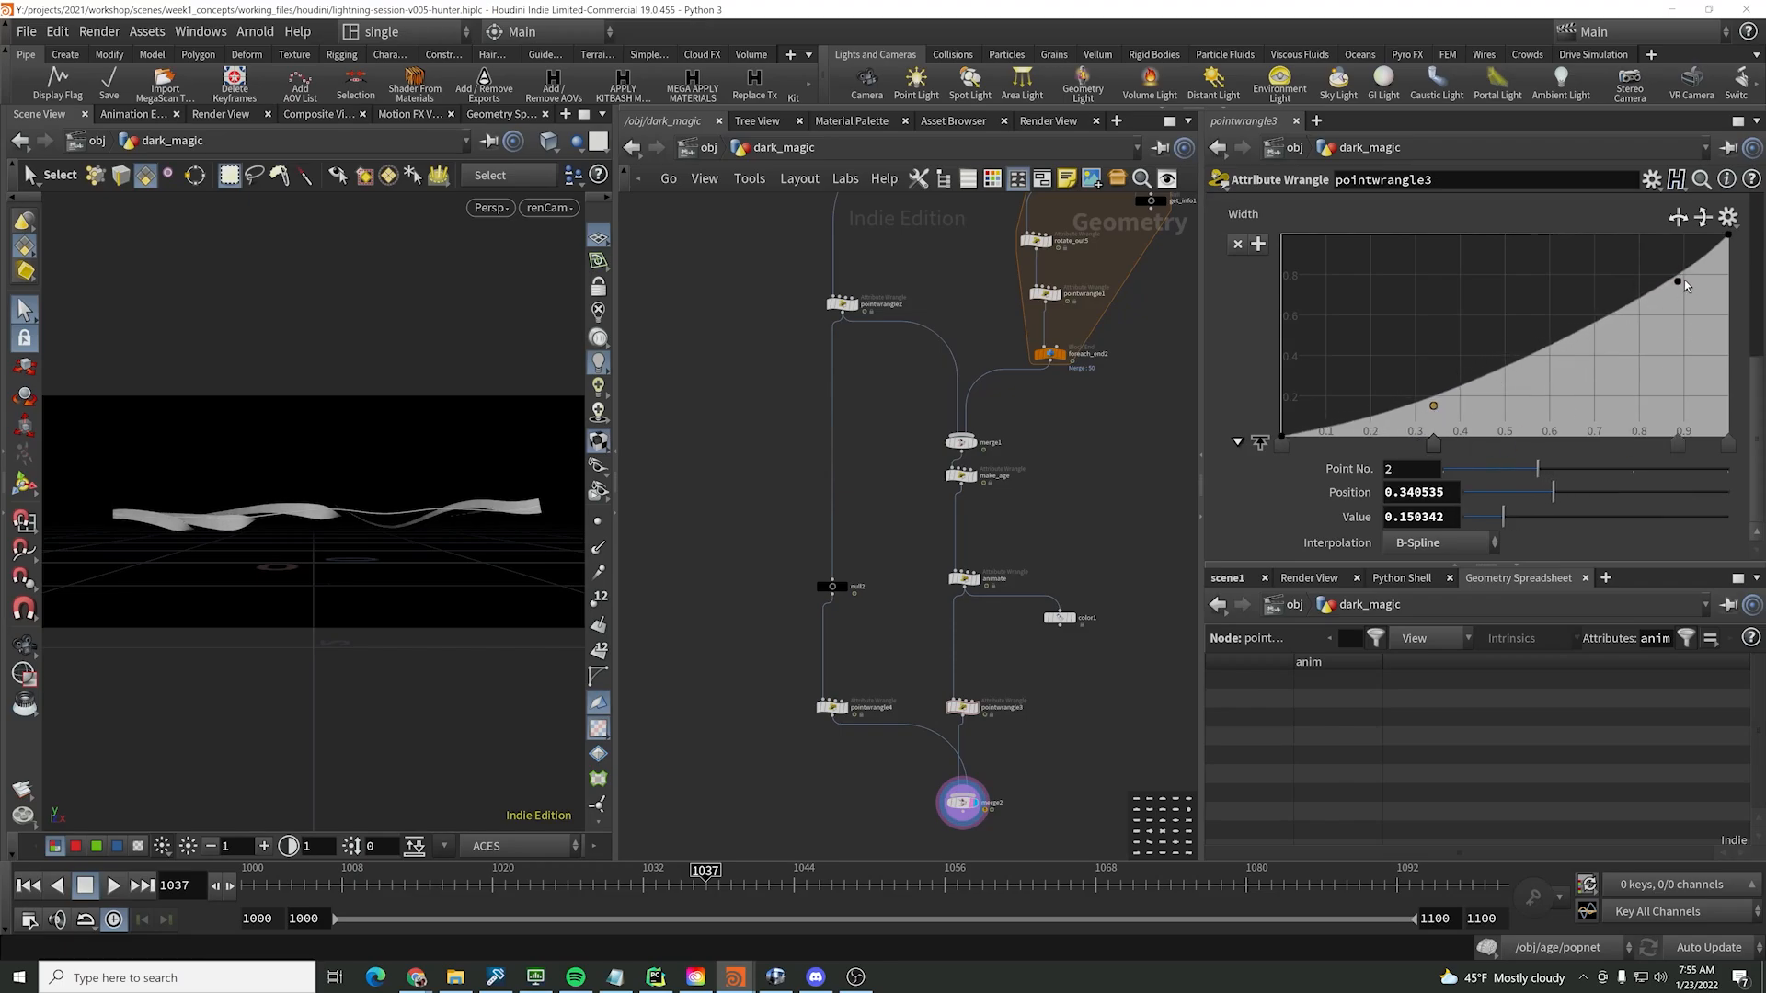
left_click_drag(1678, 282, 1711, 359)
- Reduce the fit01 maximum in pointwrangle3's width line to .05, .03 and finally .02, playing the animation to judge the thickness
scroll(1571, 250, "up", 5)
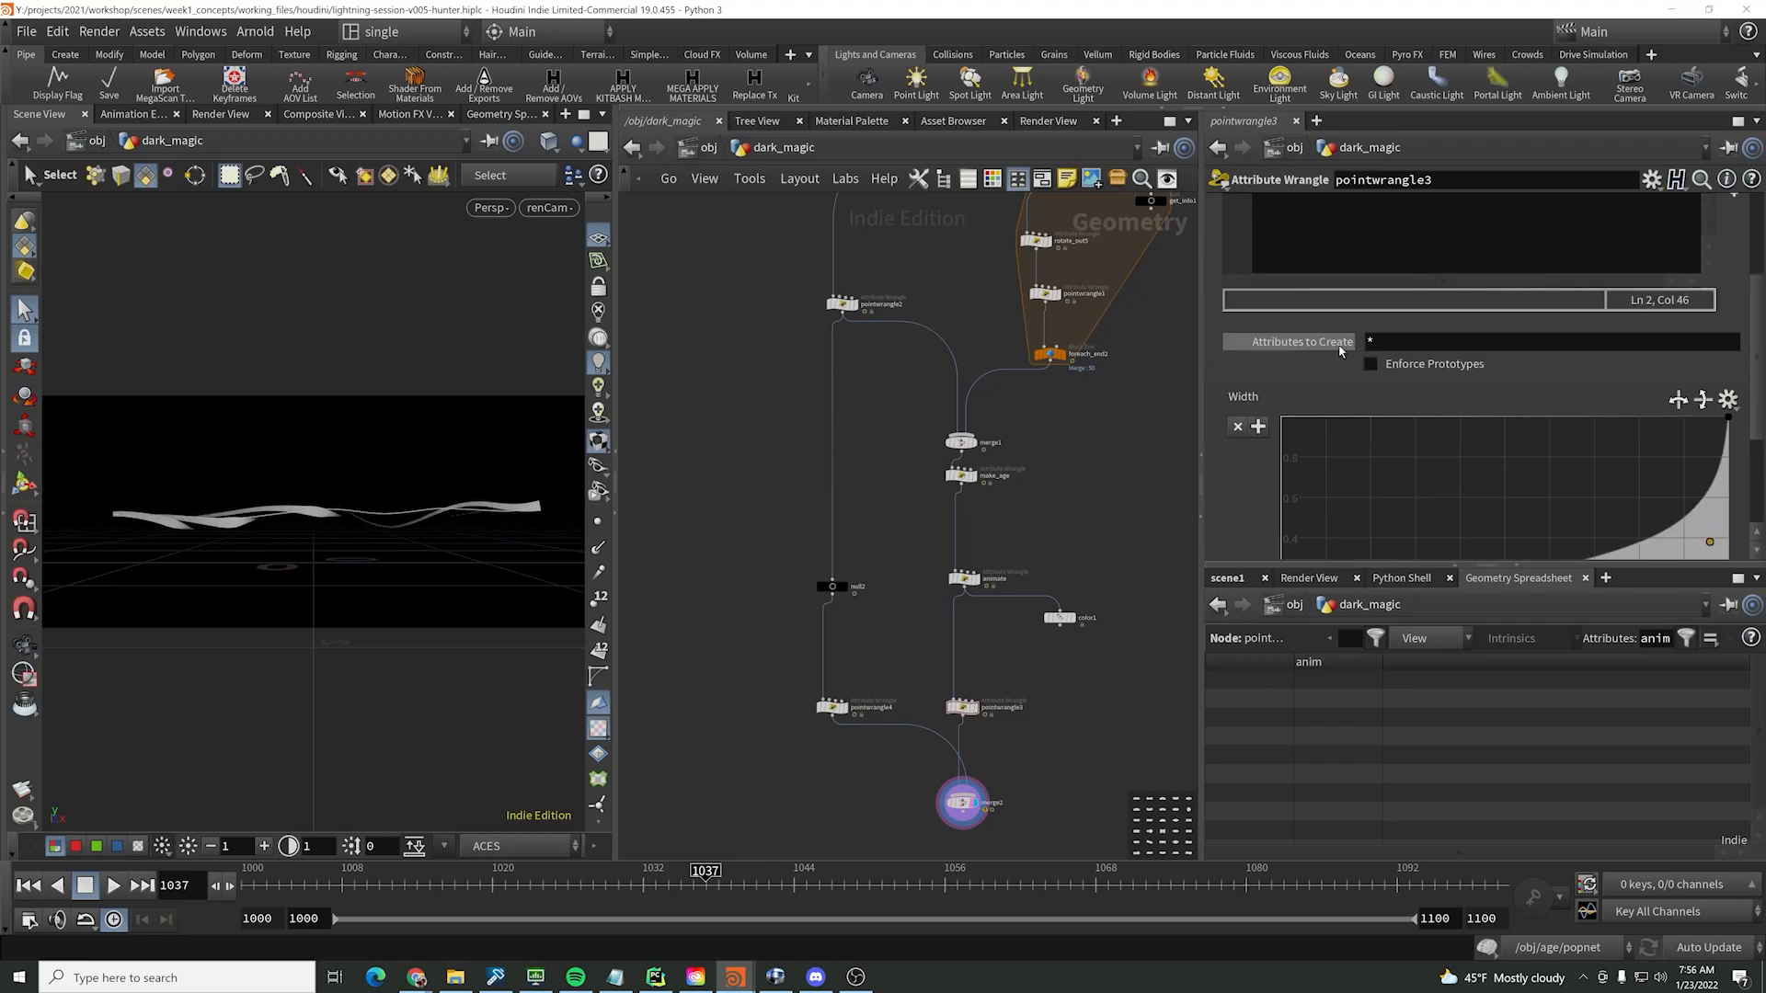
left_click(1591, 310)
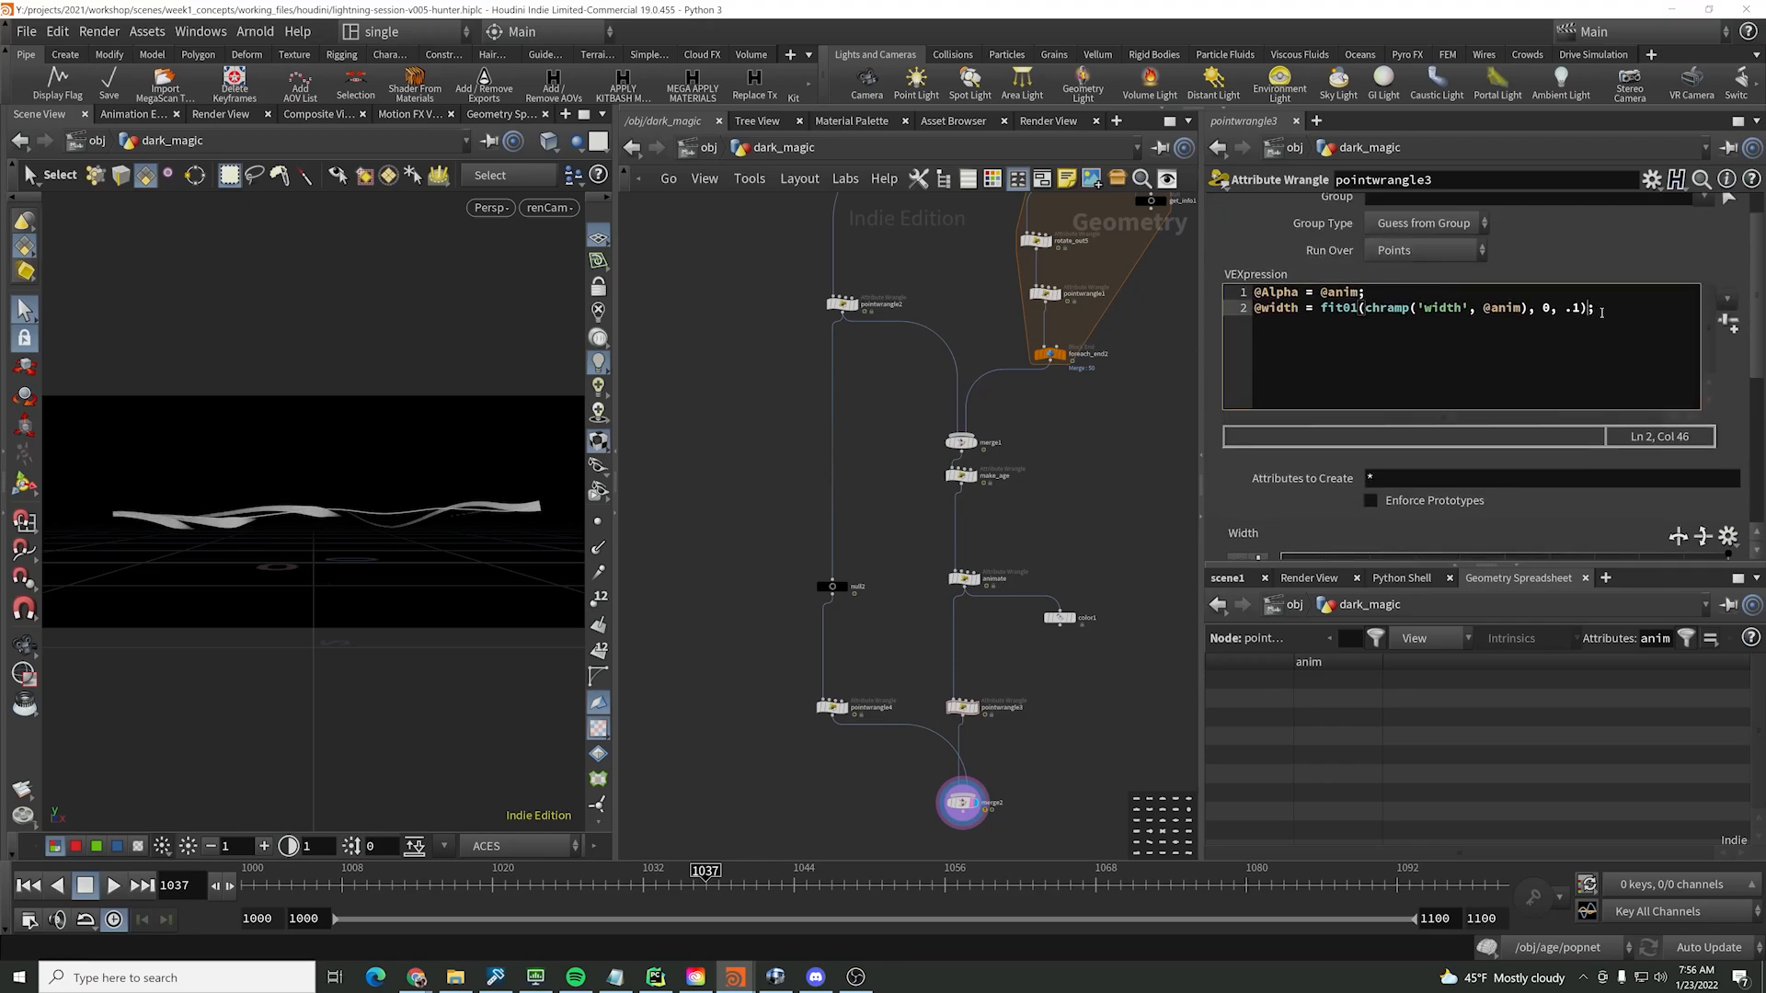
left_click(1044, 474)
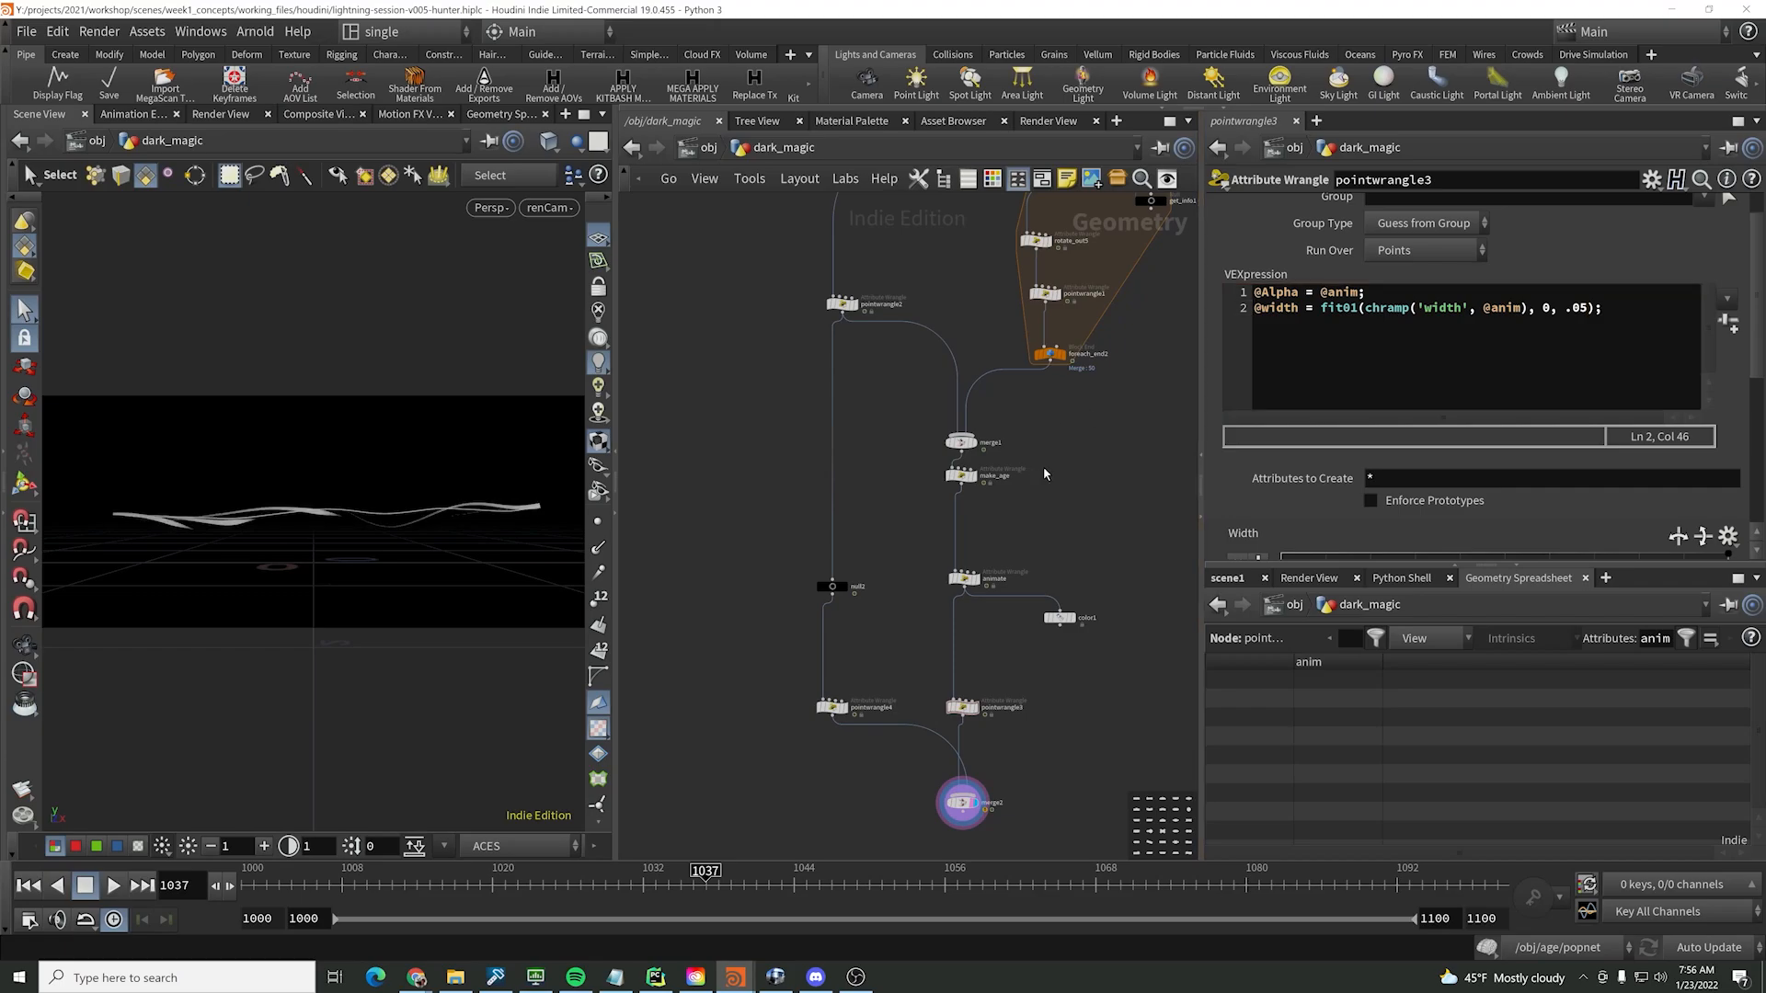
left_click(1583, 309)
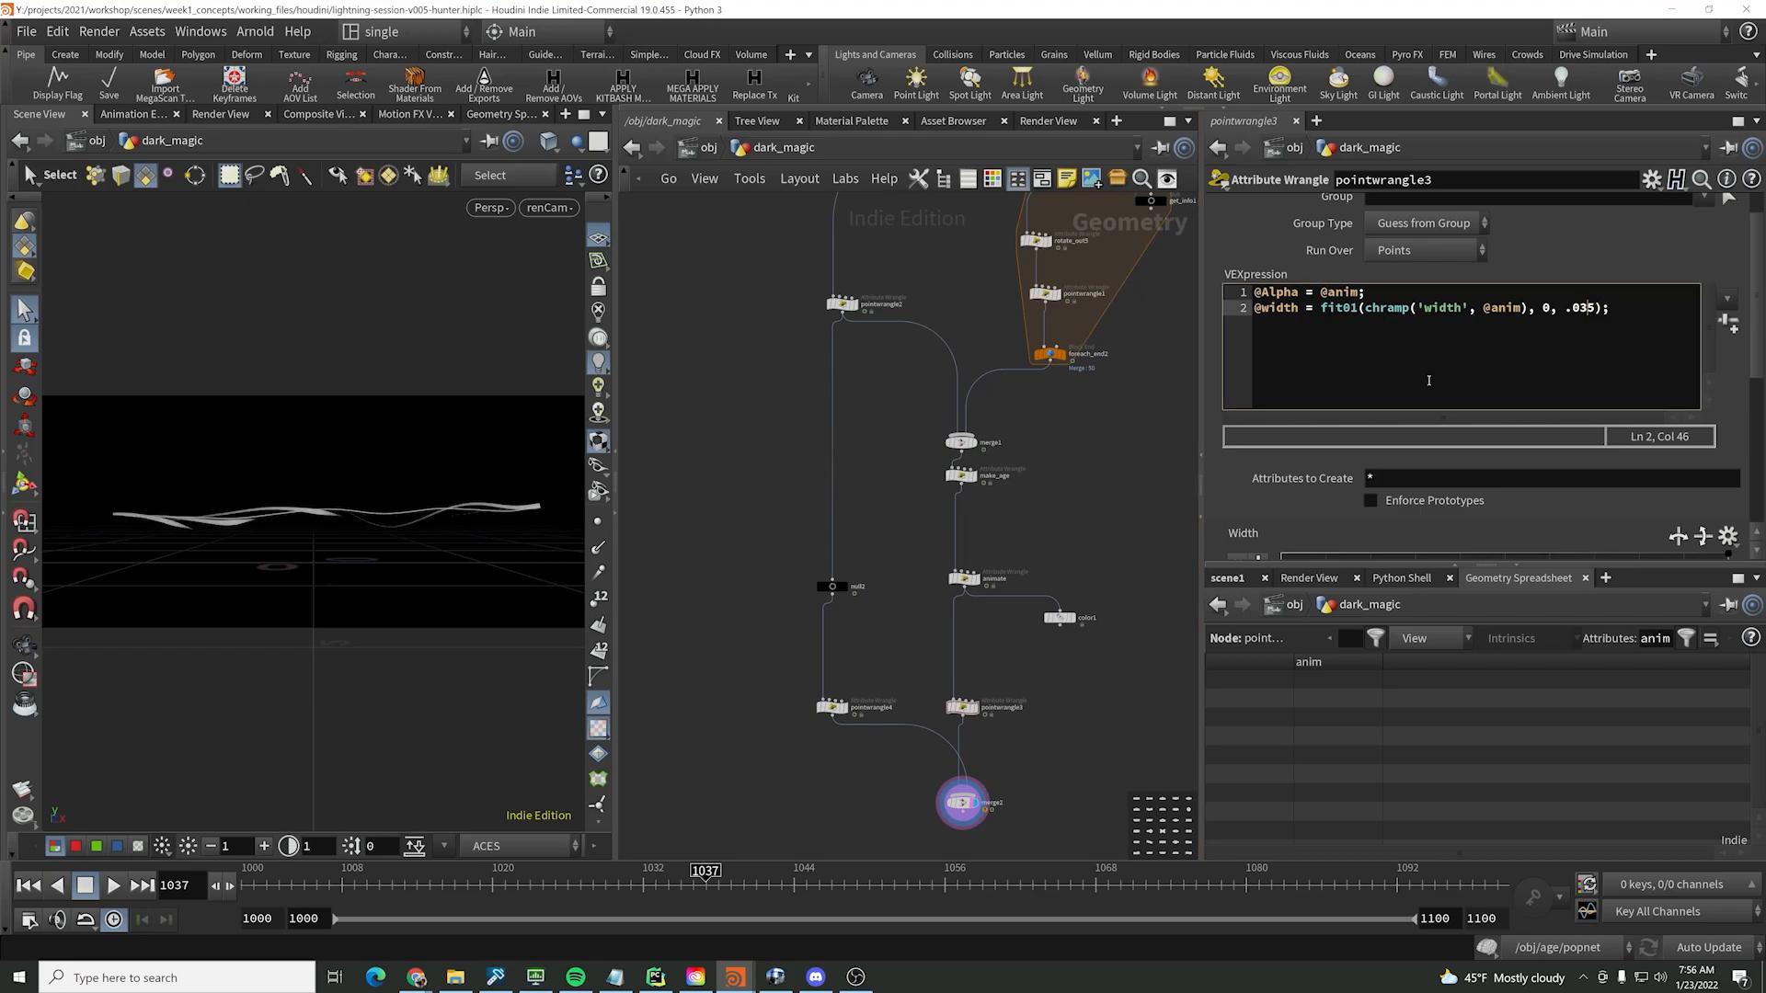
left_click(1127, 517)
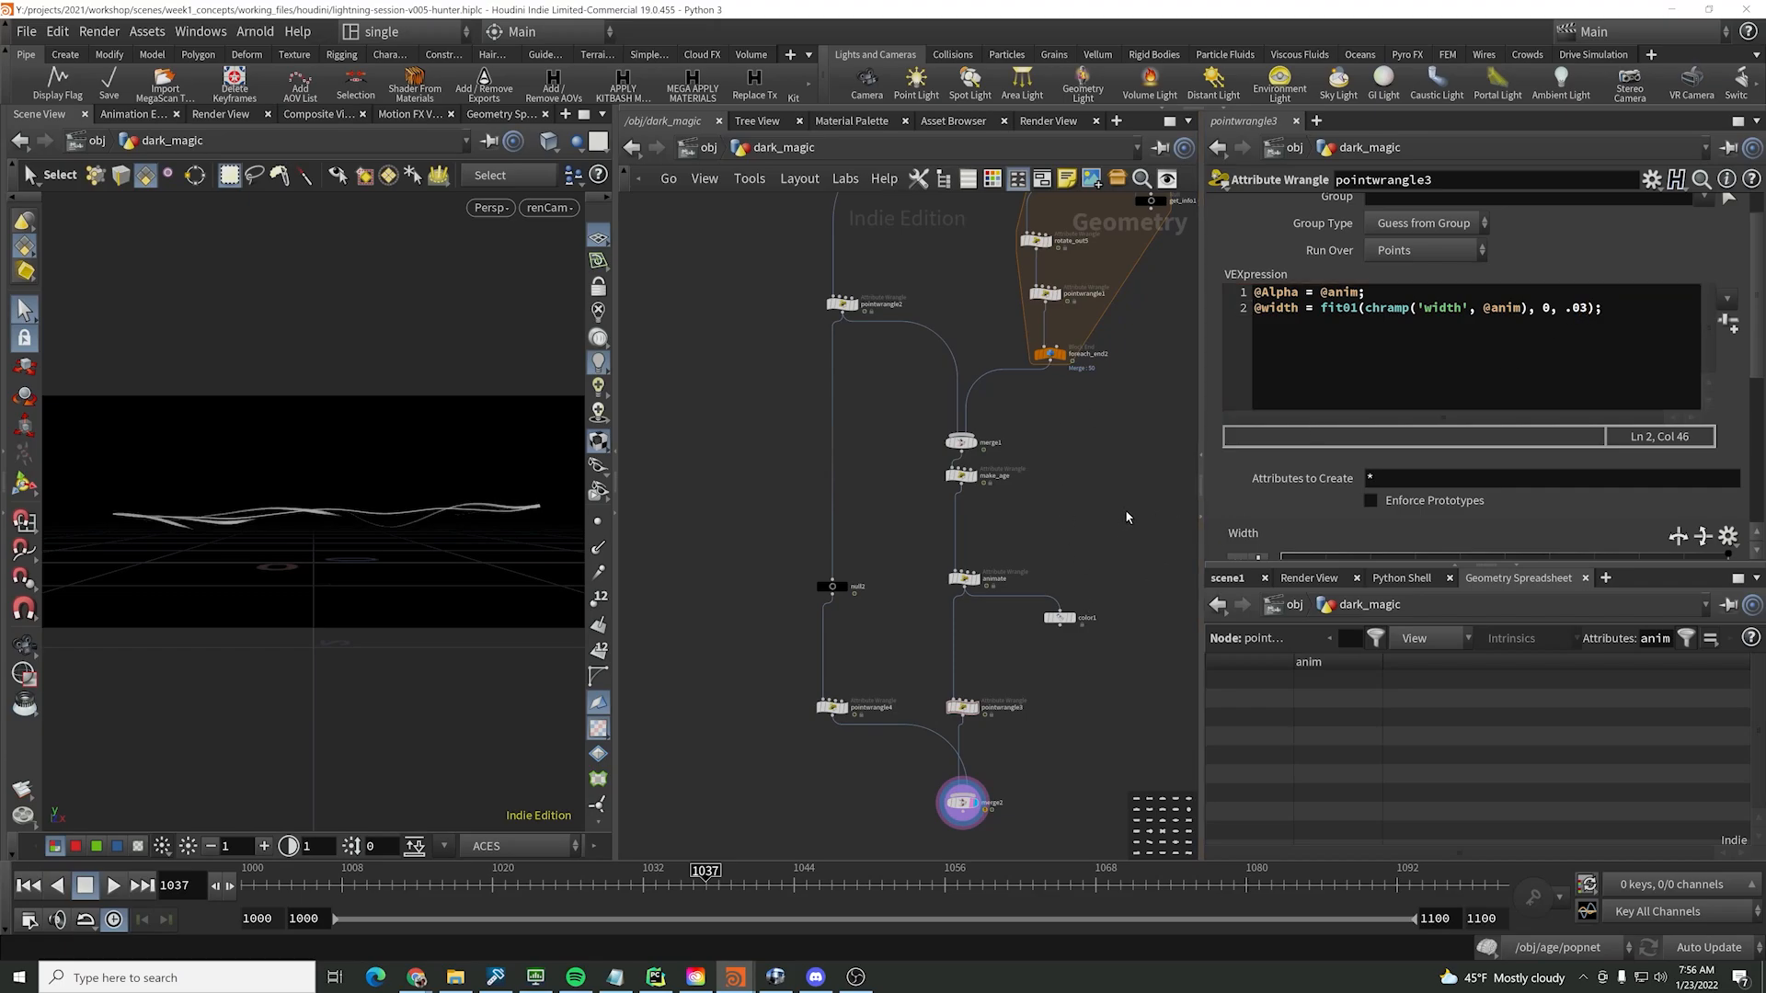
left_click(113, 885)
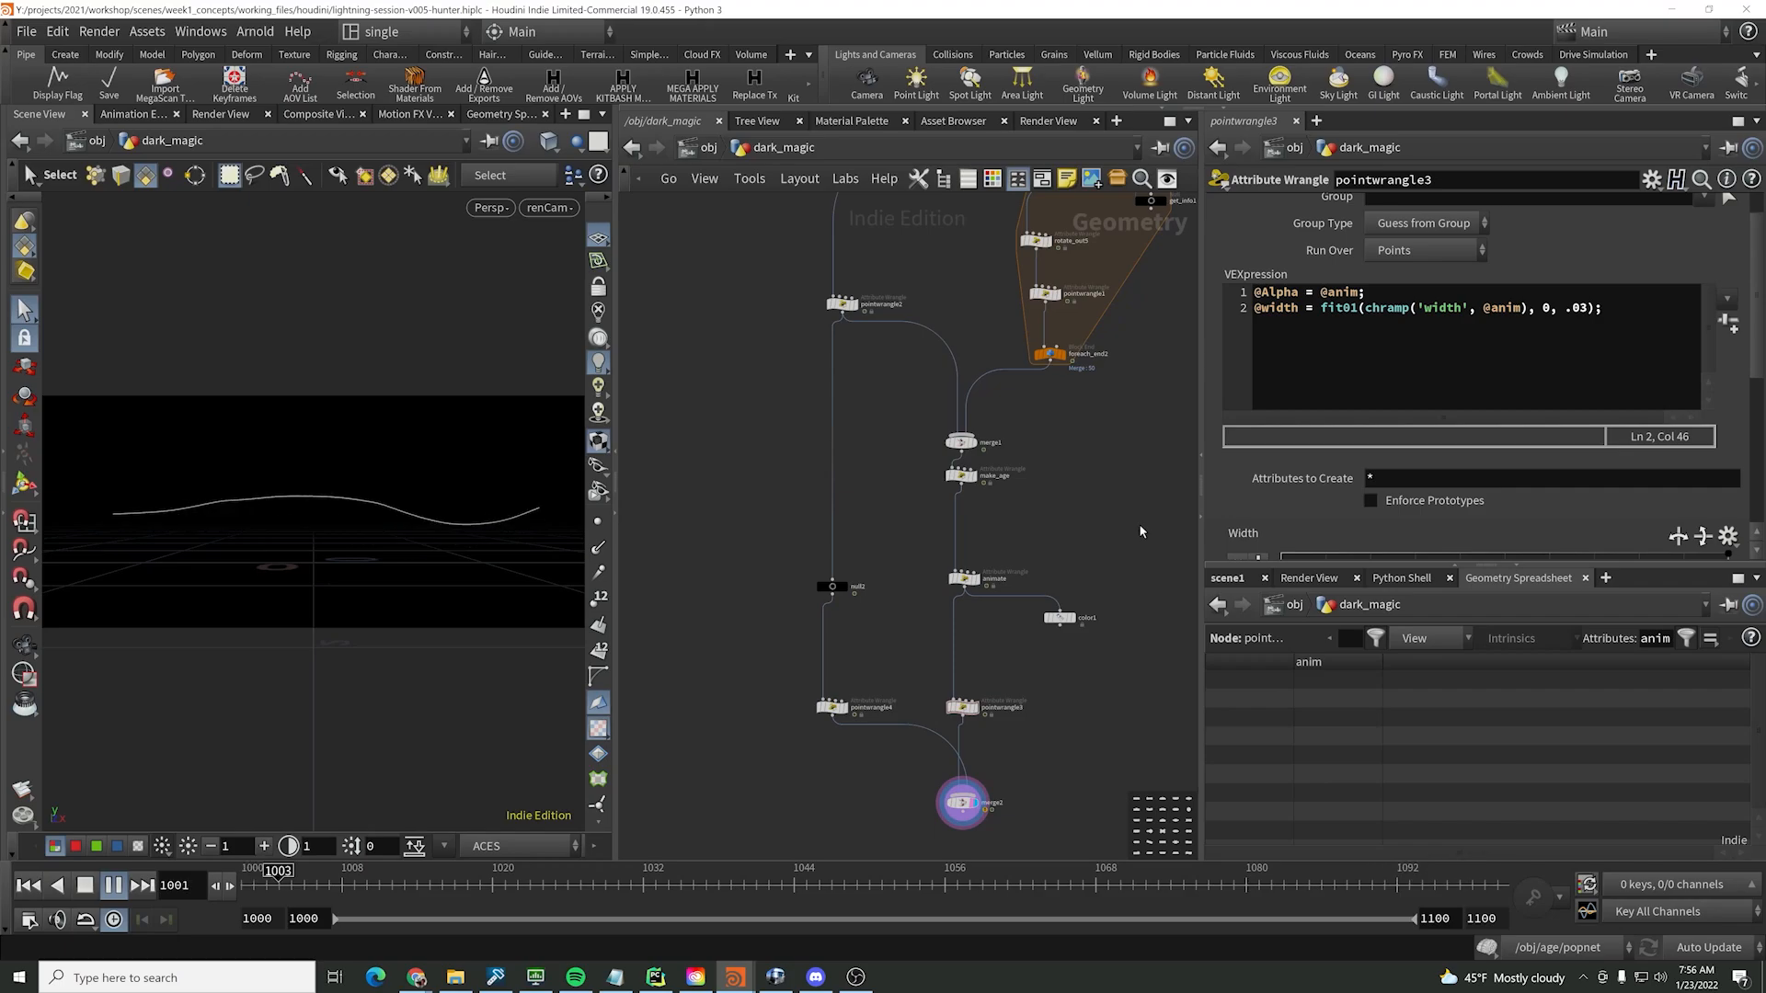
left_click(1586, 310)
key("Delete")
type("2")
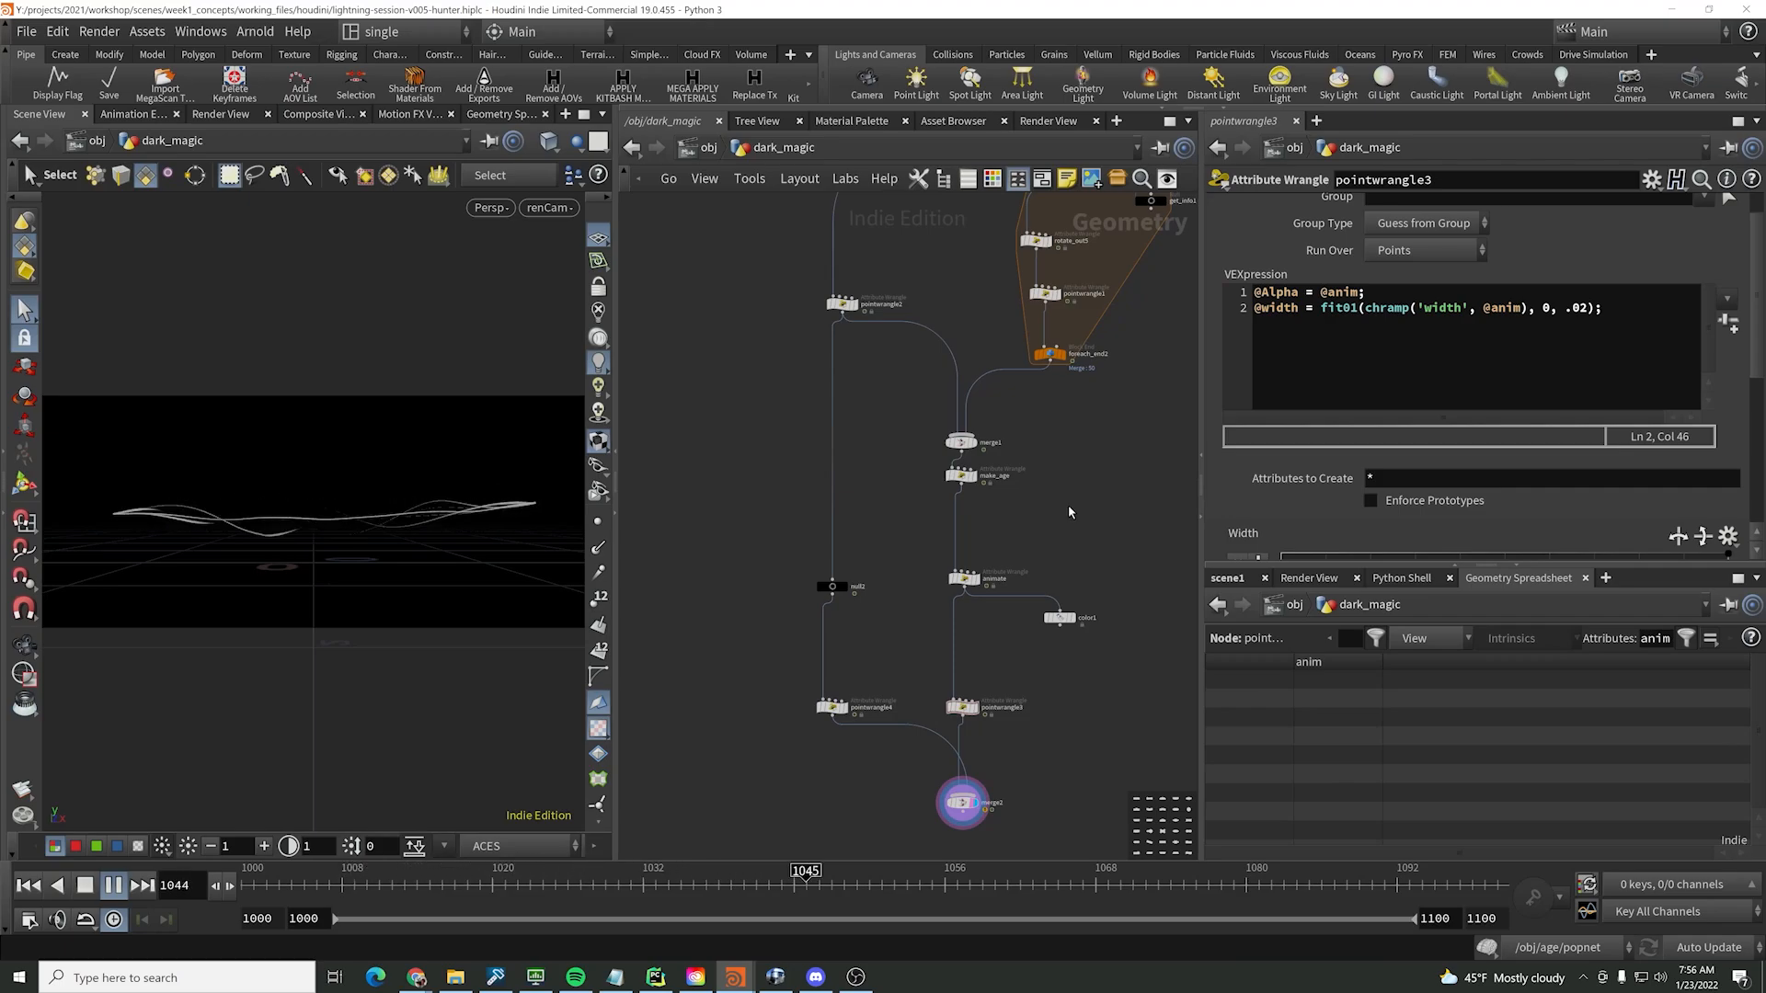
- Stop the playback and insert a blank line after the normAge ramp line in the animate wrangle's code
scroll(1167, 512, "up", 3)
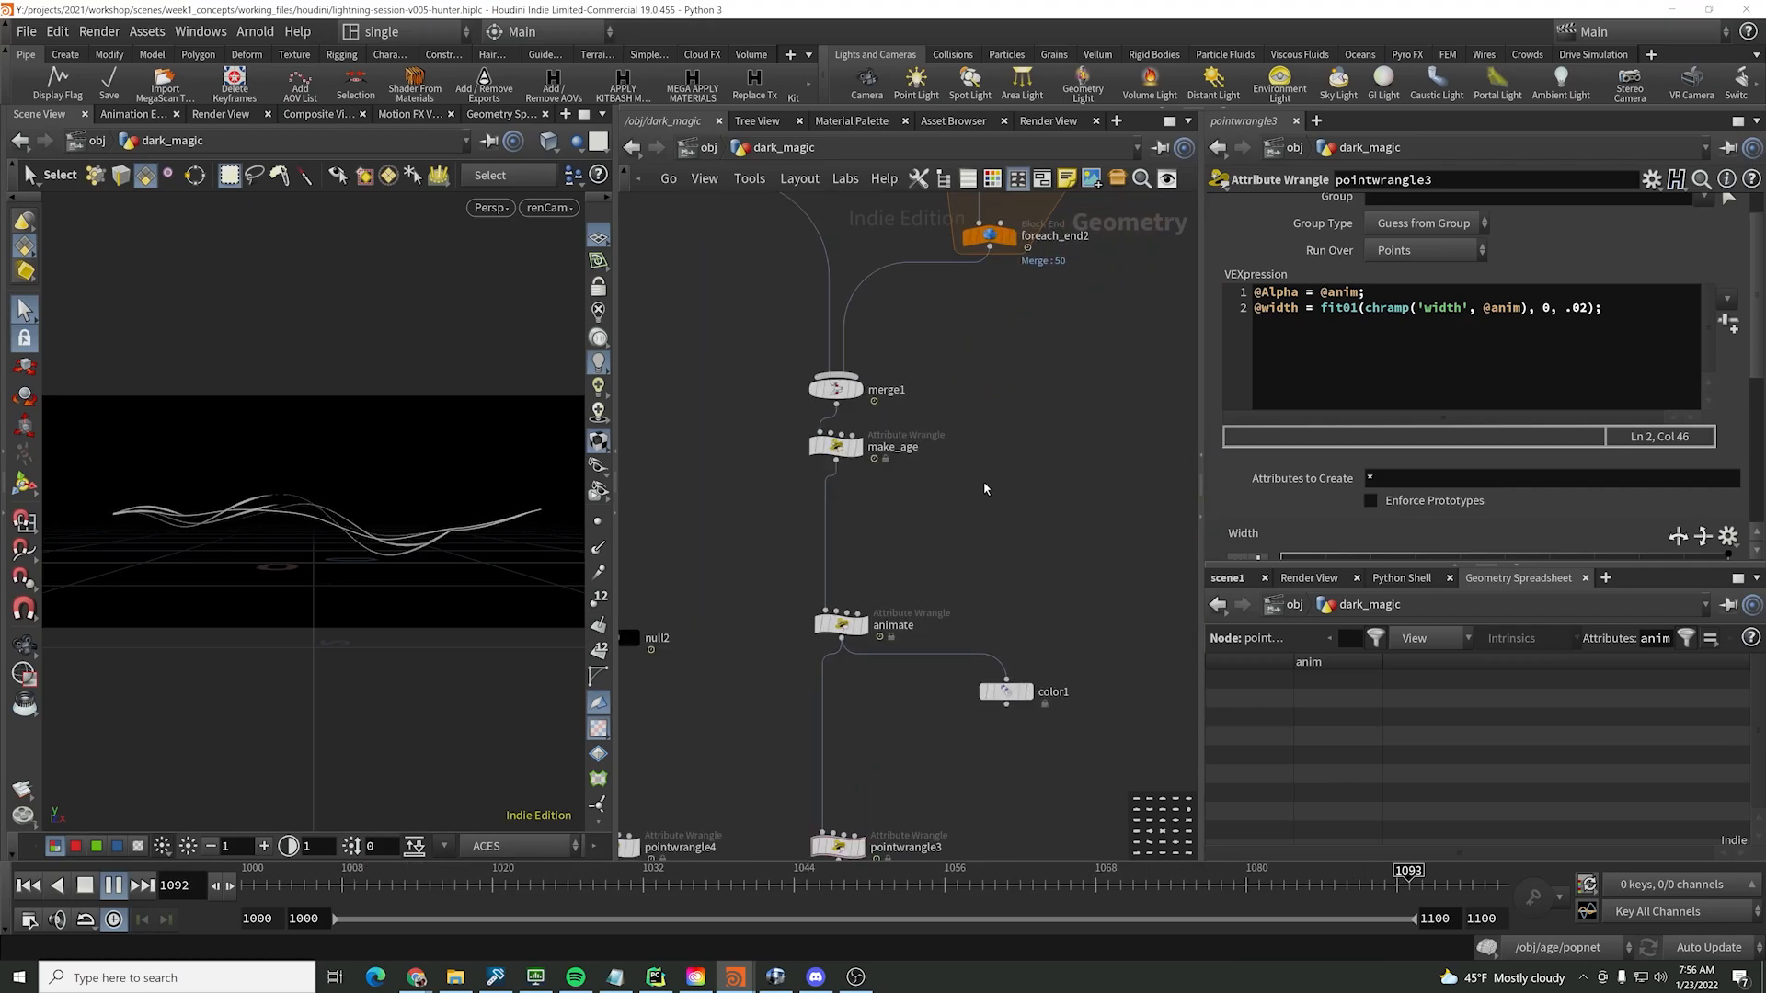
left_click_drag(950, 407, 786, 476)
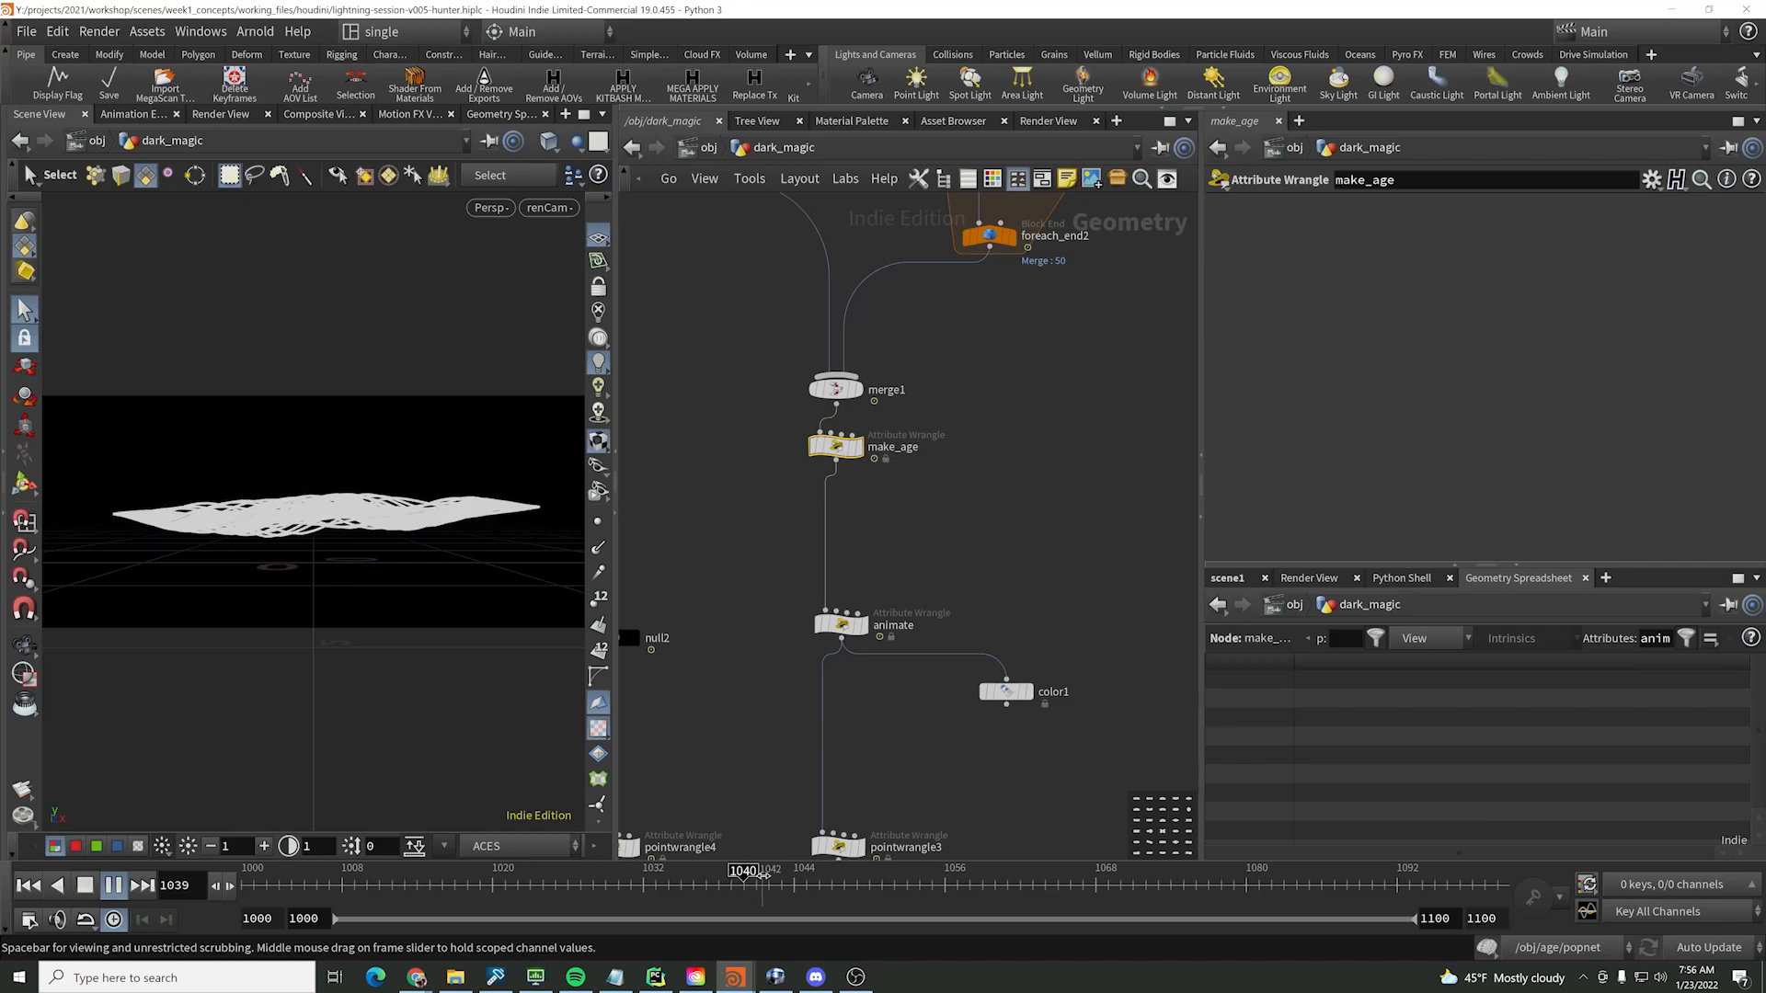
left_click(101, 878)
left_click(841, 623)
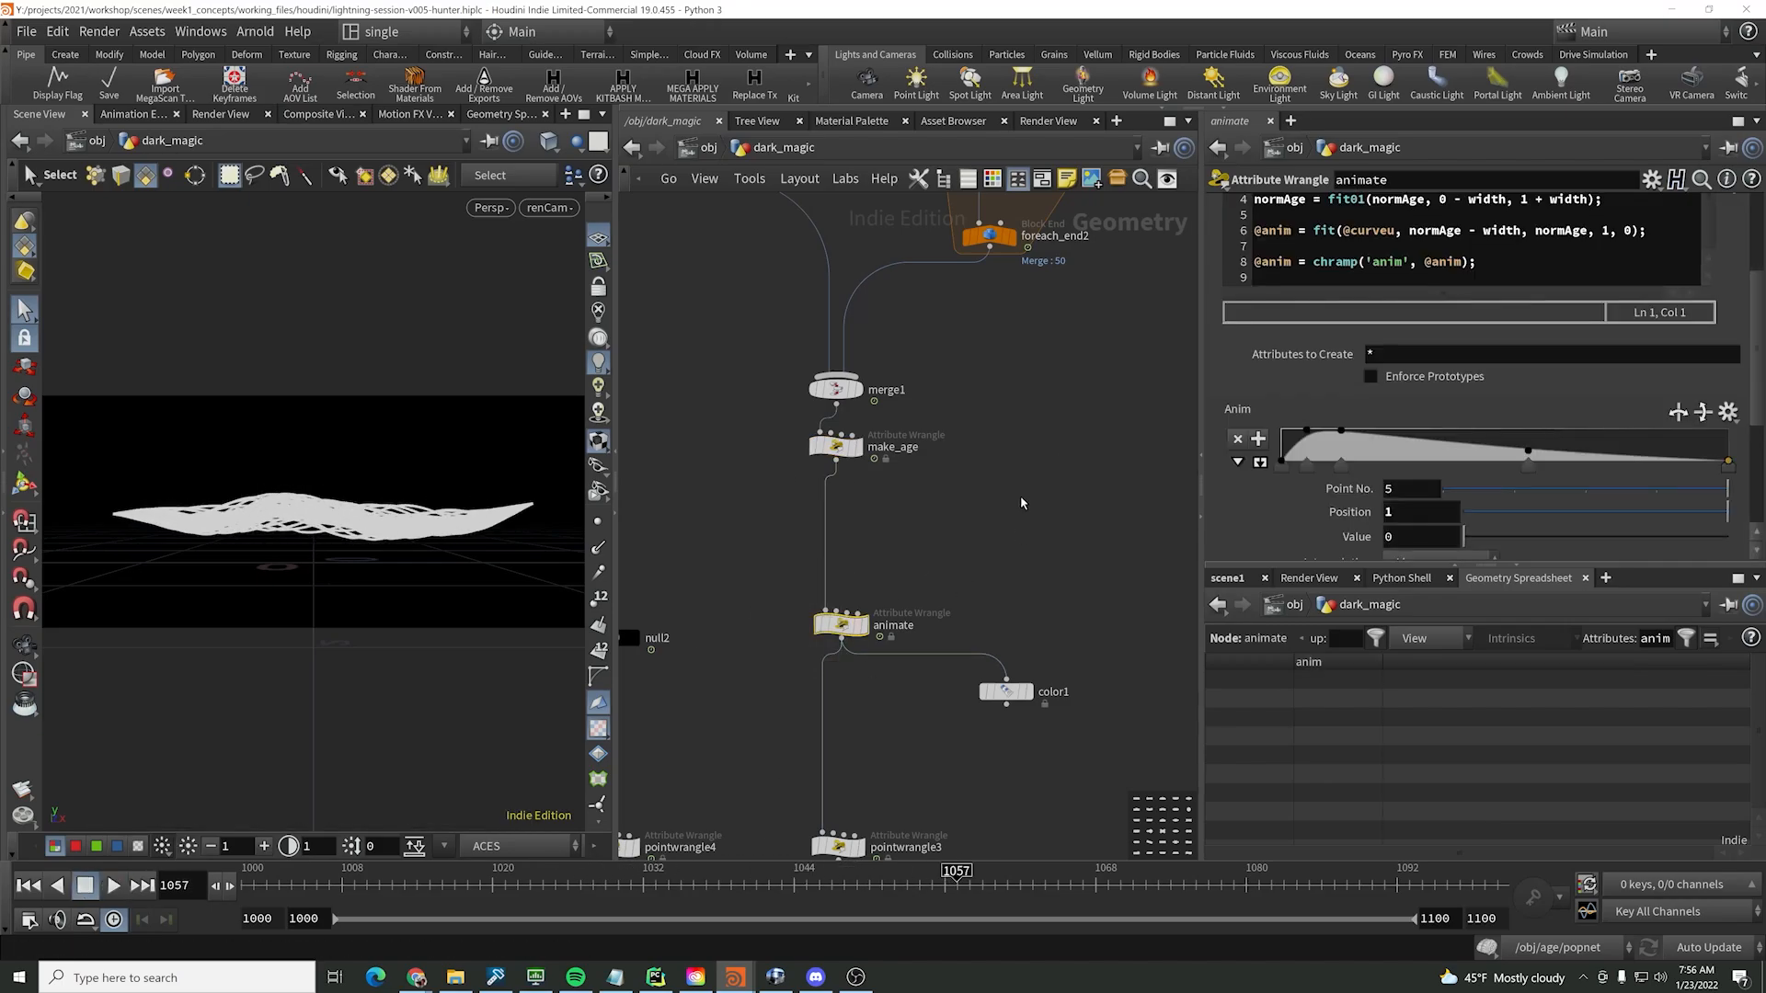
scroll(1286, 381, "up", 3)
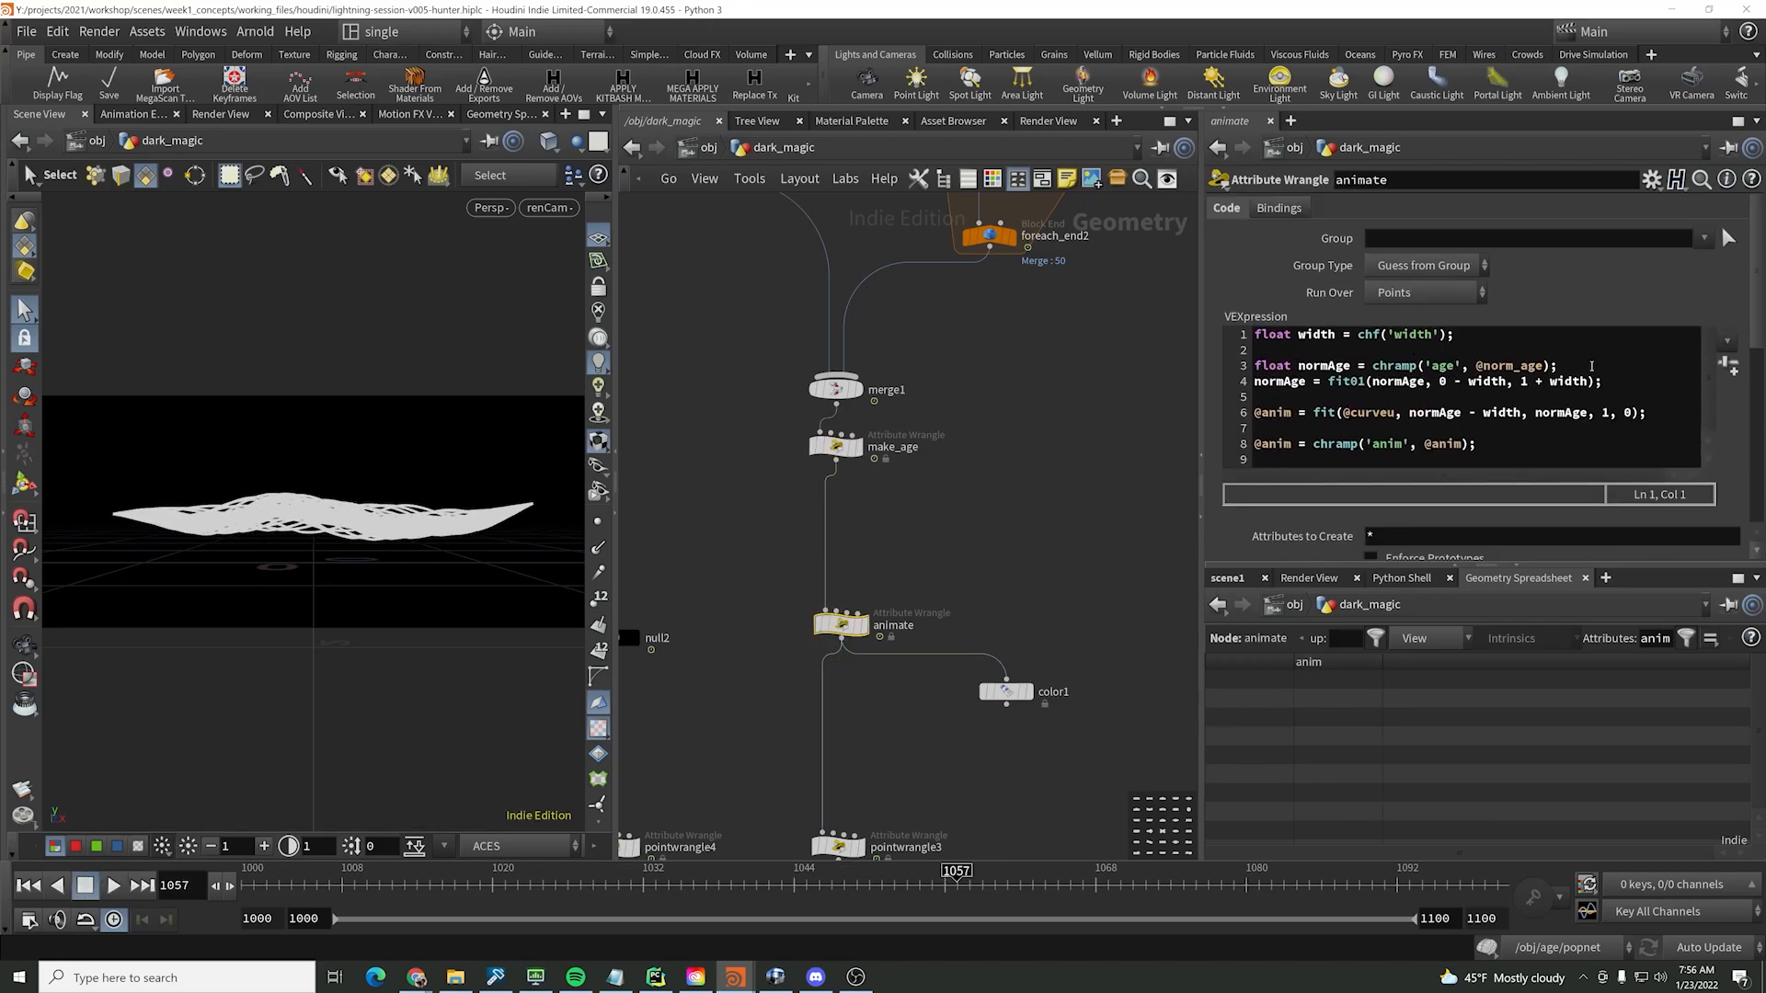
left_click(1591, 366)
key("Return")
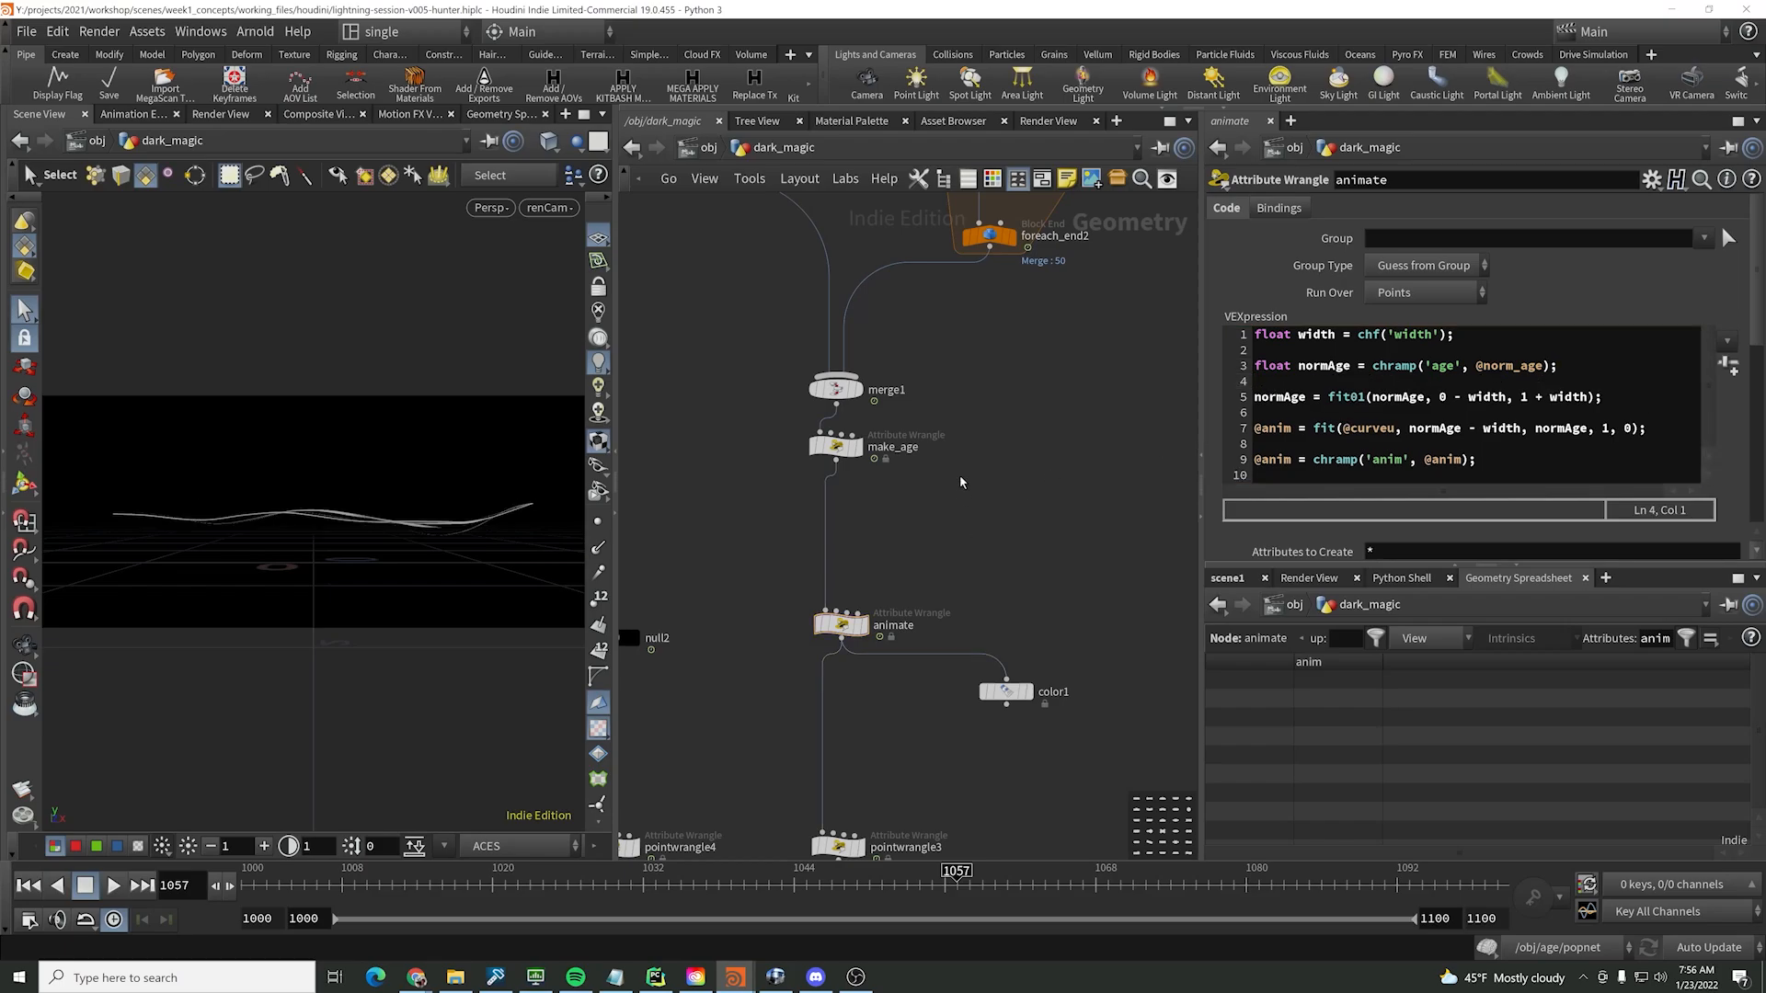
- Set the random life range in make_age to 20, 40 and play the animation briefly from the first frame
left_click(835, 445)
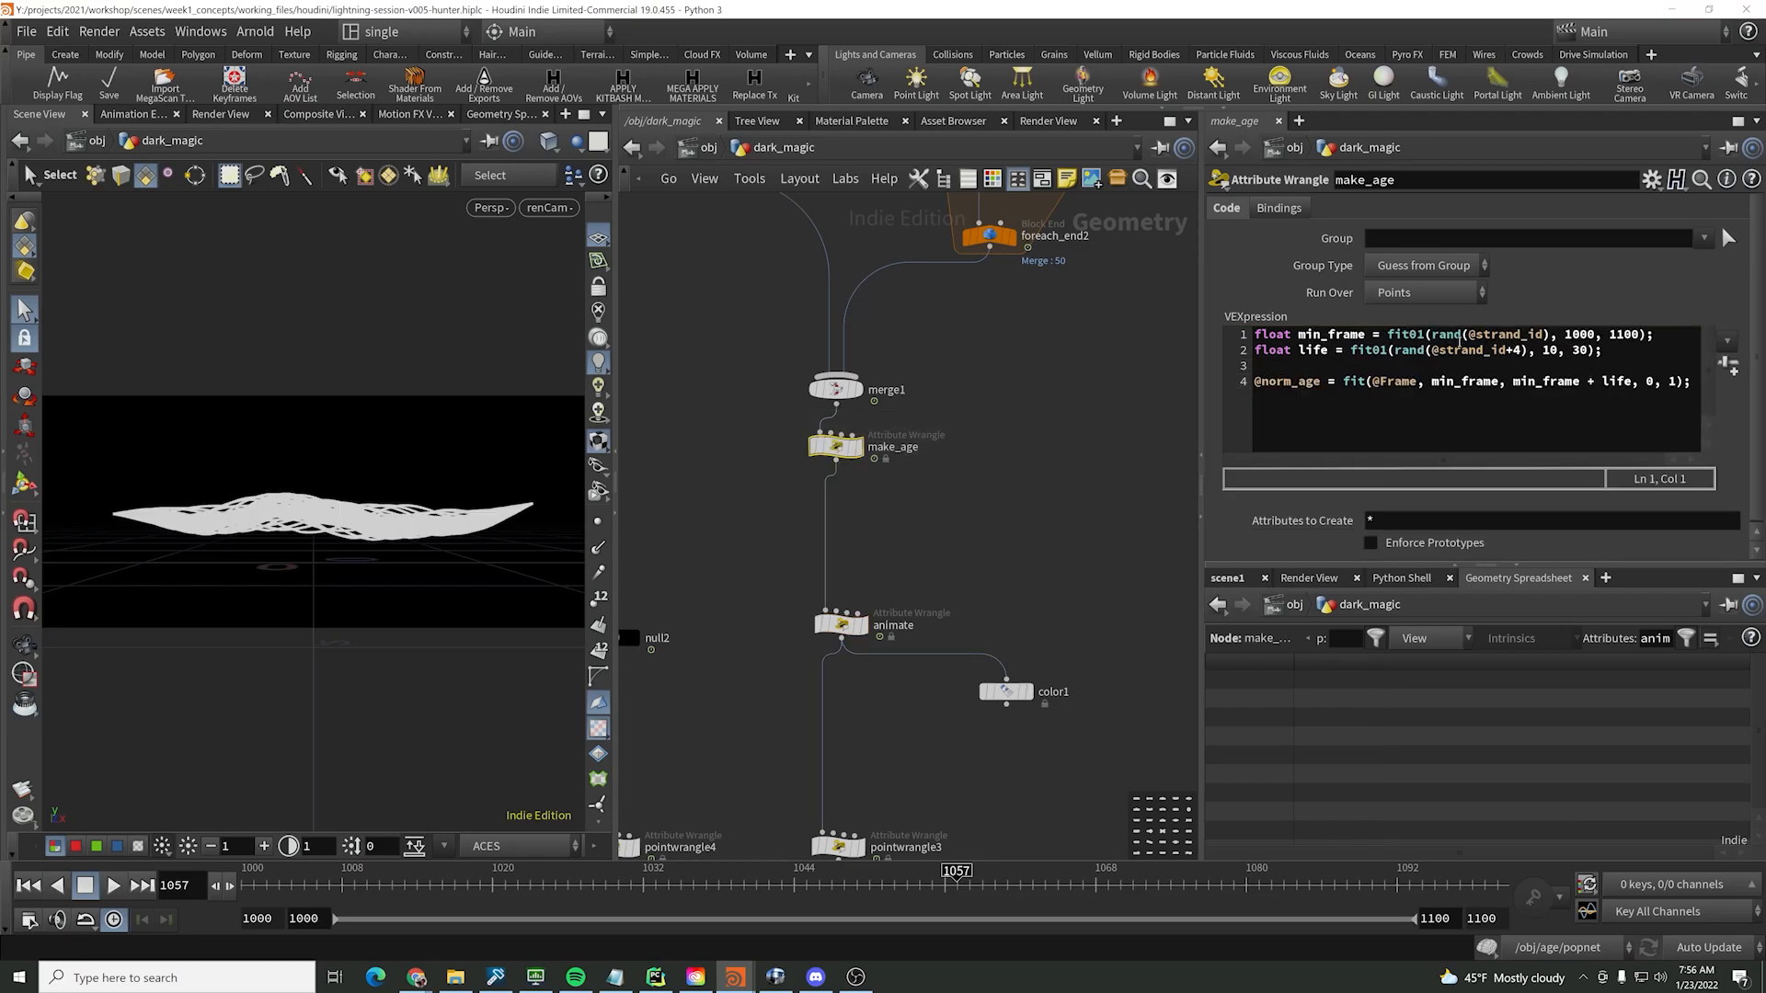
left_click(1543, 351)
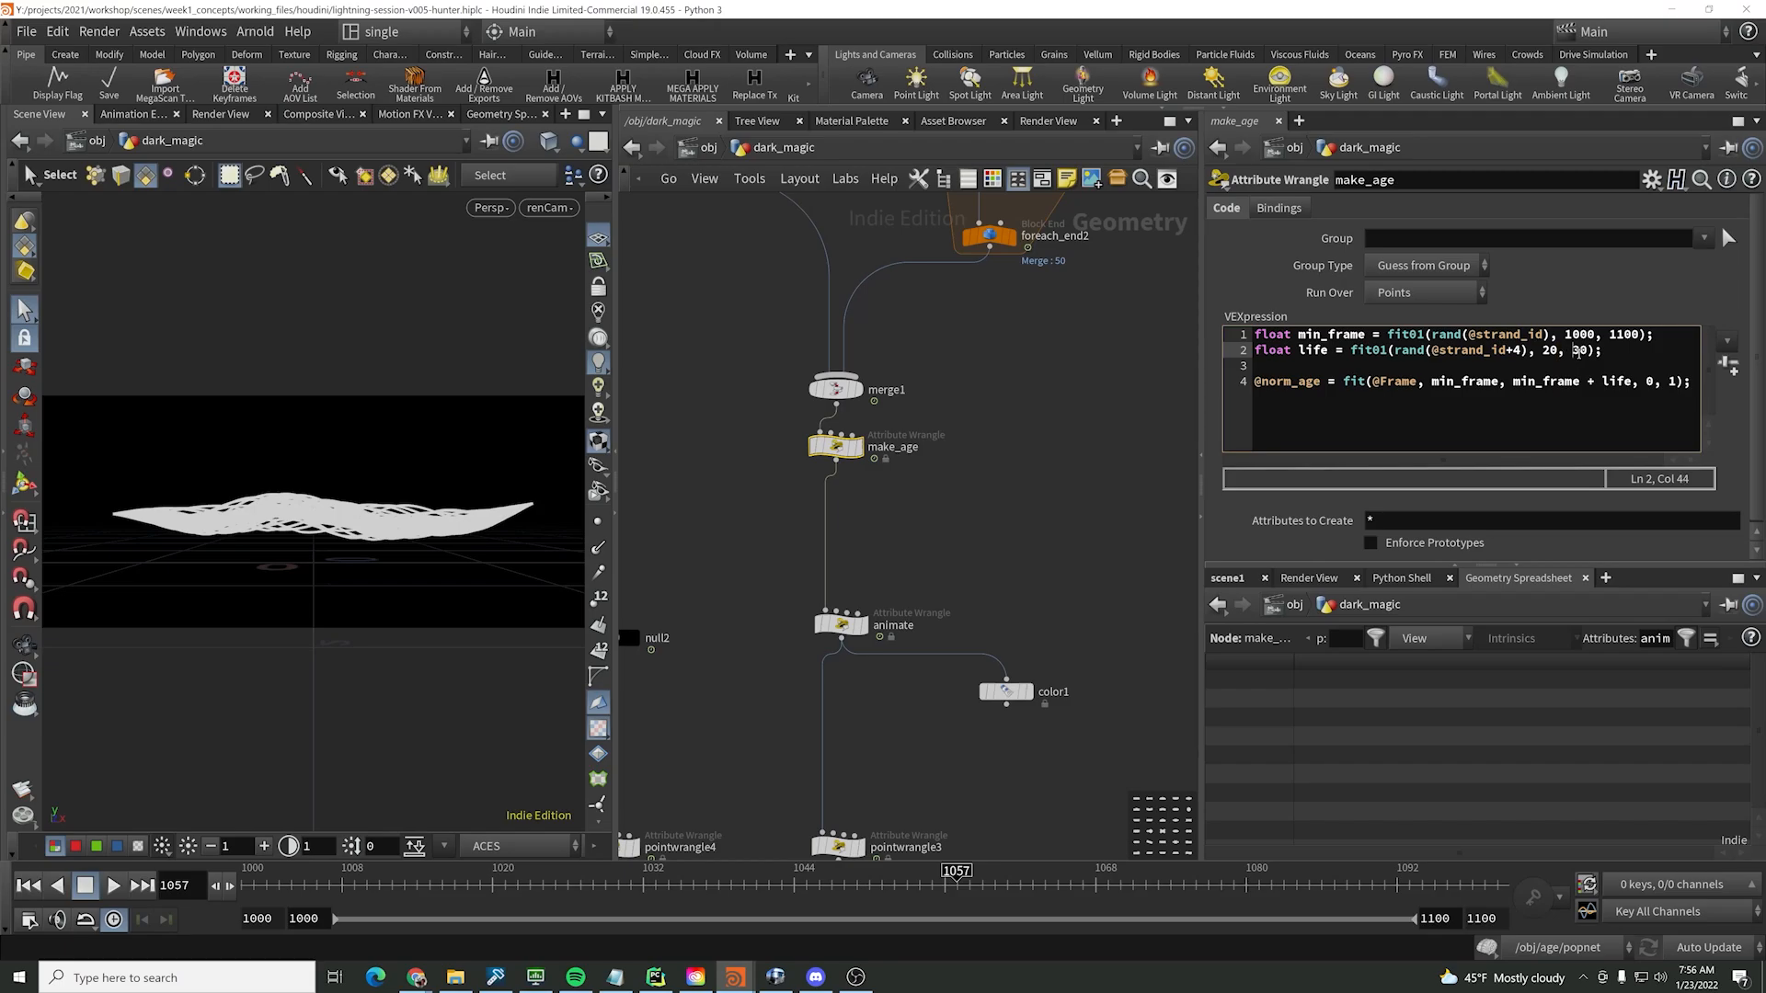
left_click(1010, 484)
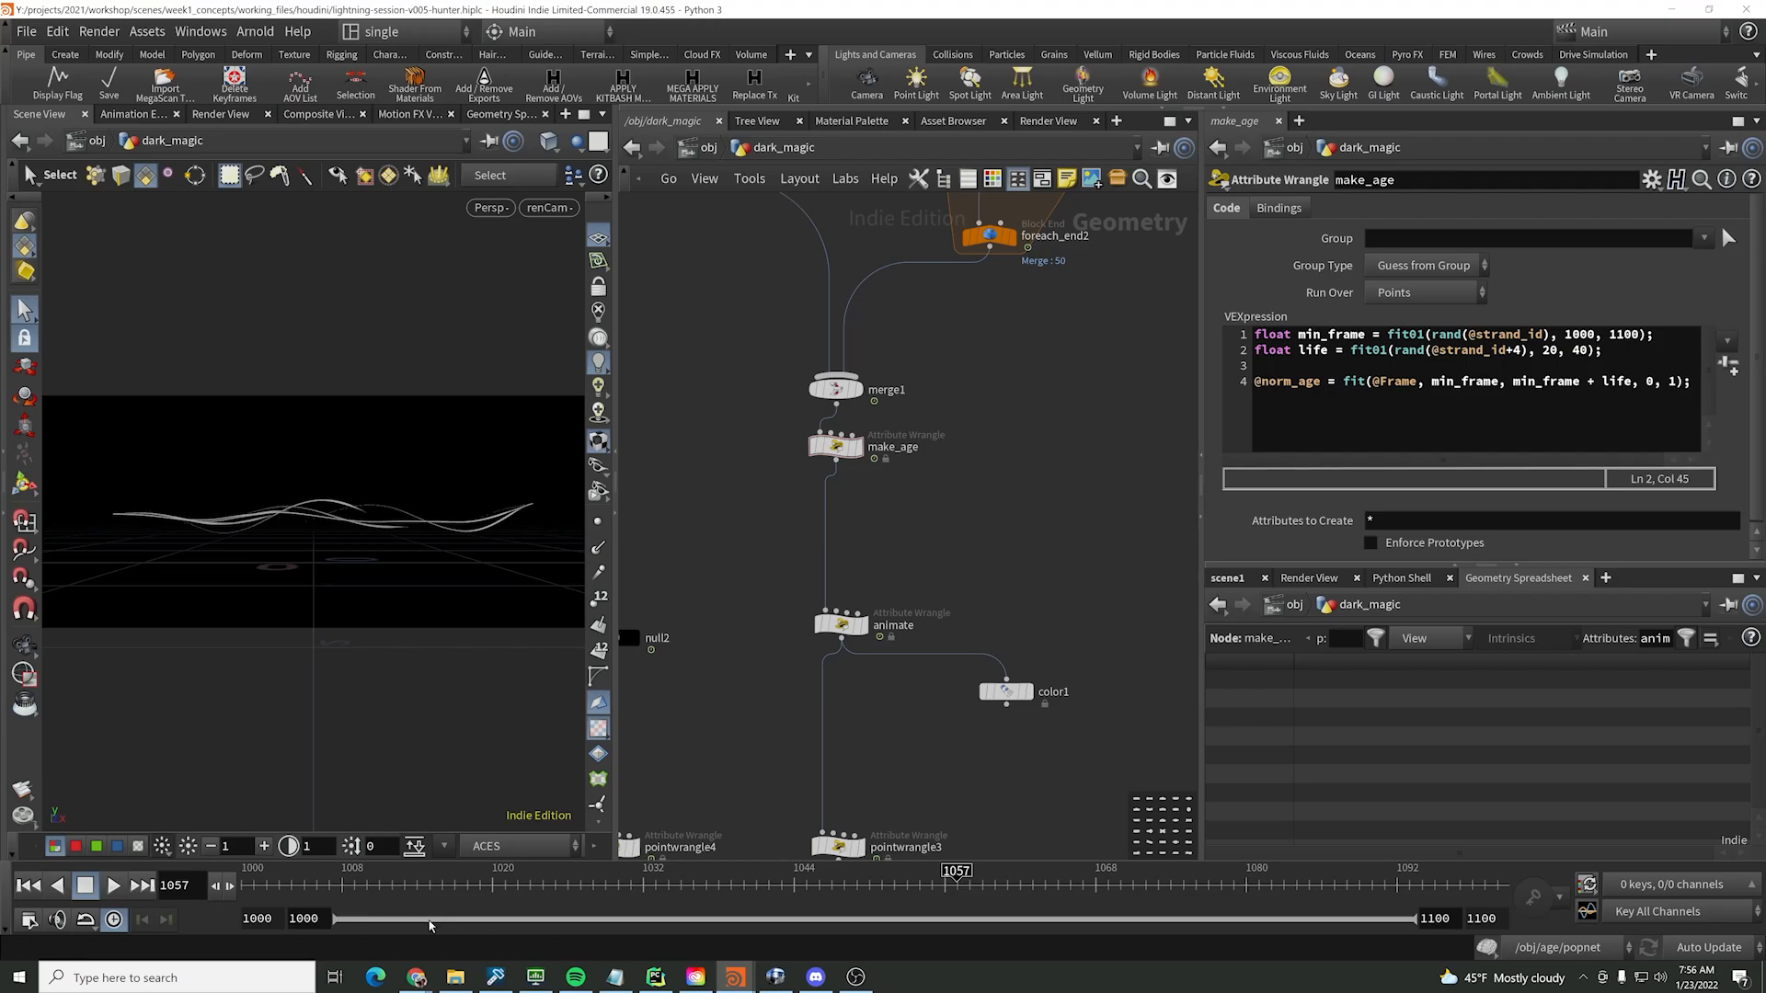
left_click(29, 886)
left_click(115, 886)
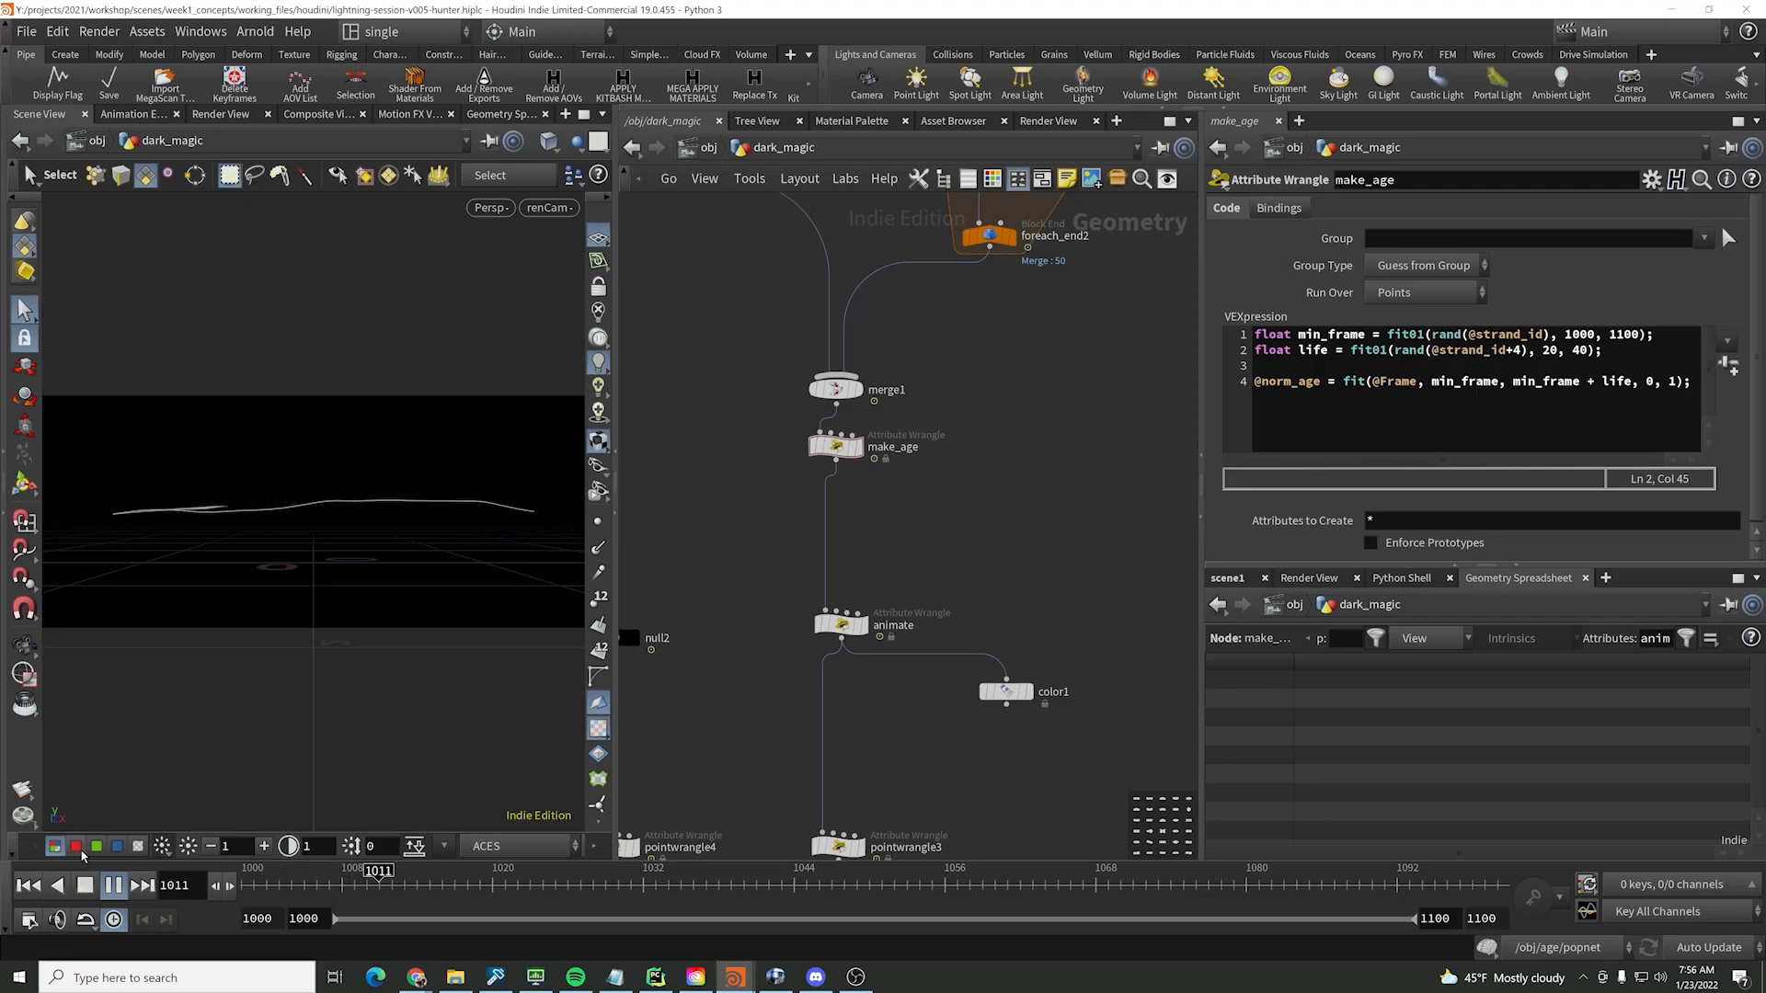
left_click(84, 884)
- Compare the strands with the magic-beam reference artwork in the browser and return to Houdini
scroll(954, 590, "down", 2)
scroll(955, 590, "down", 2)
middle_click_drag(954, 590, 924, 457)
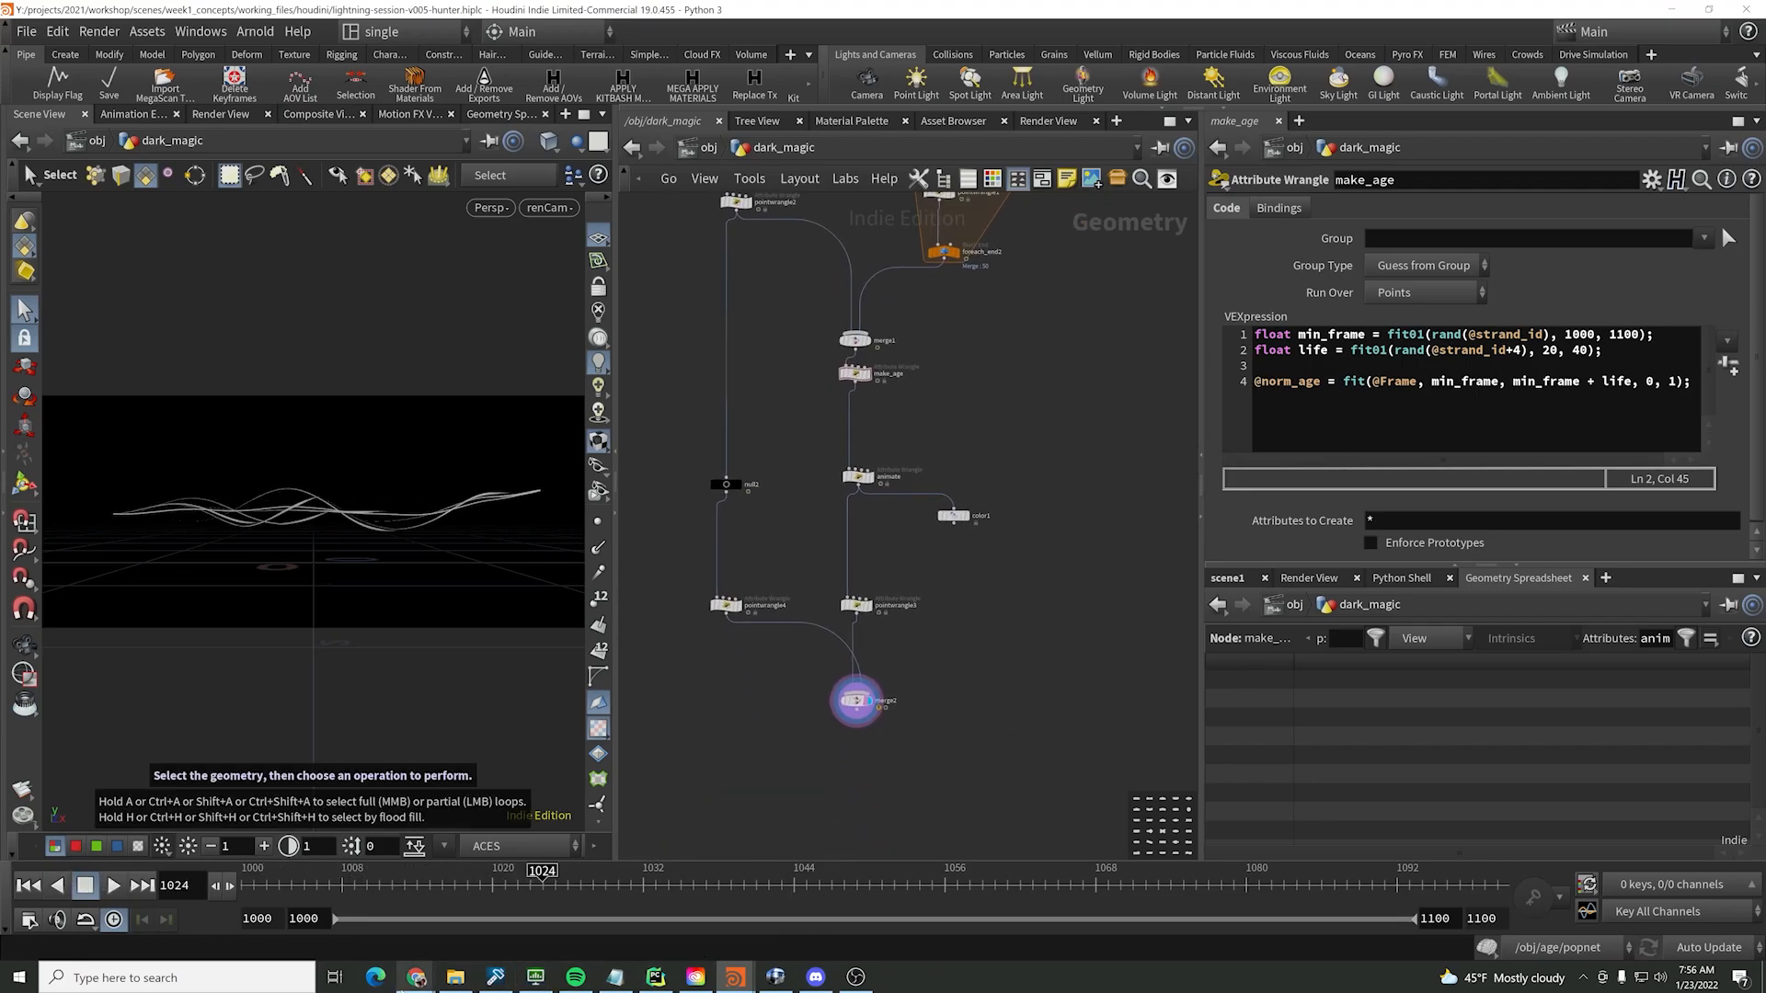
mouse_move(417, 977)
left_click(527, 922)
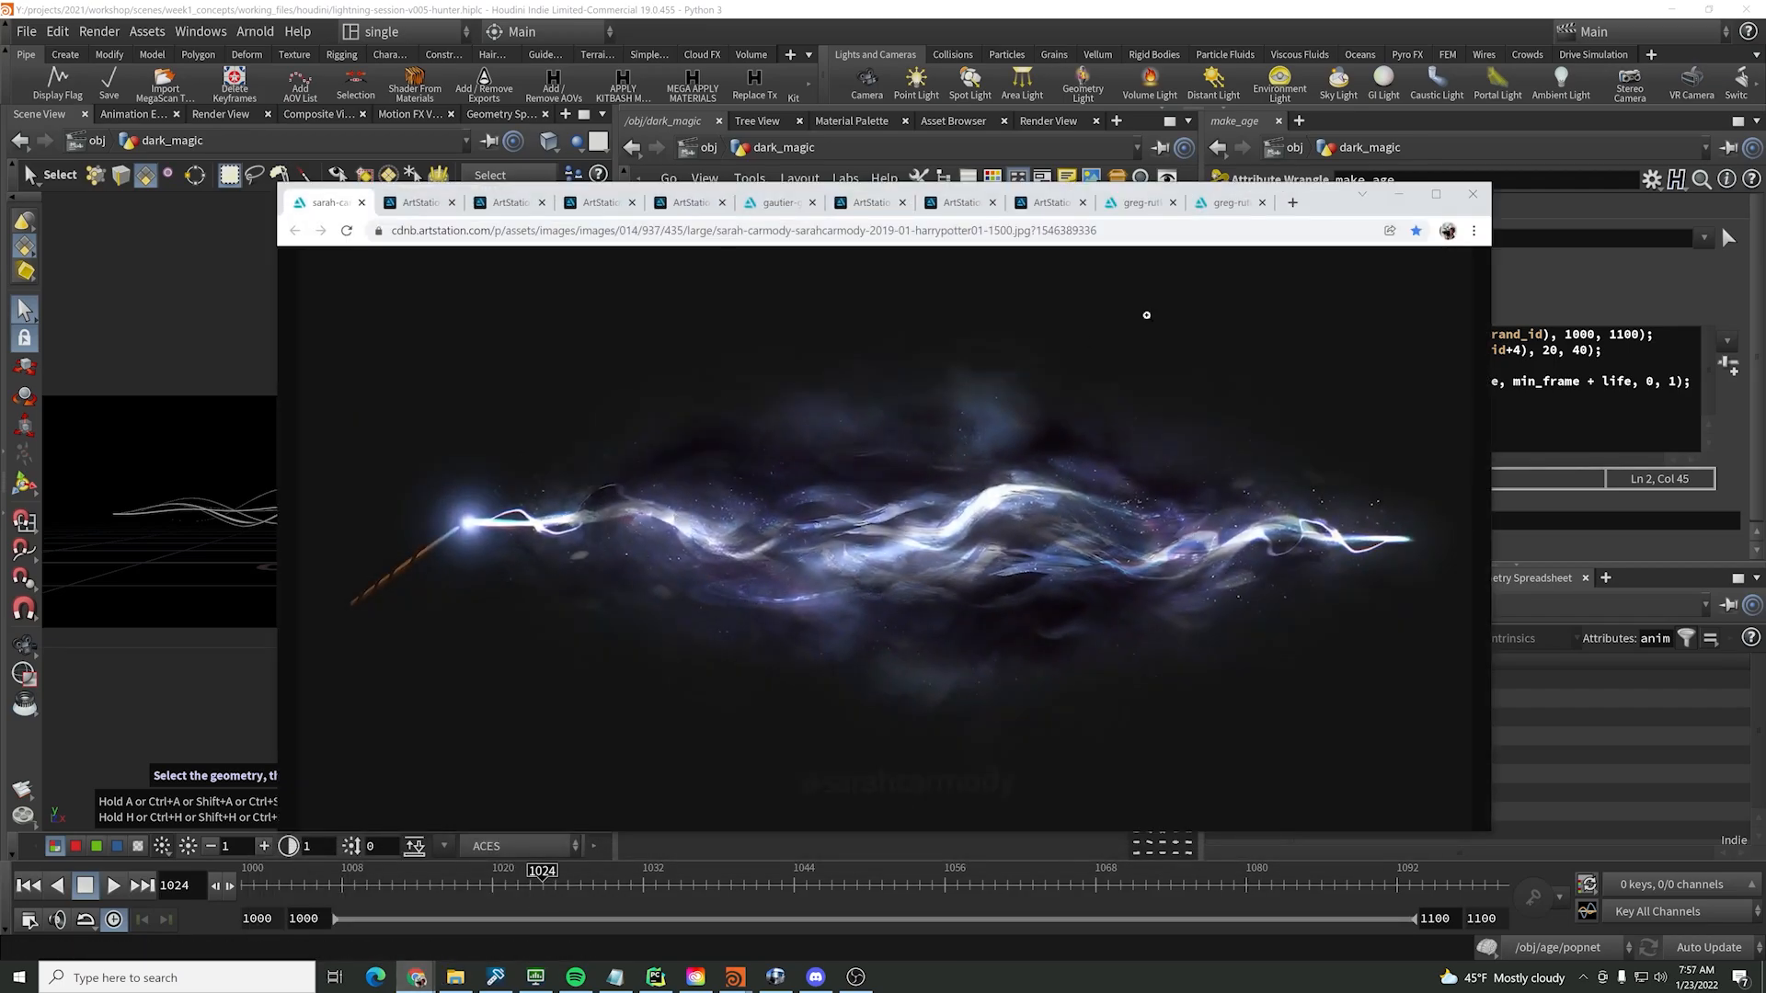
left_click(1399, 194)
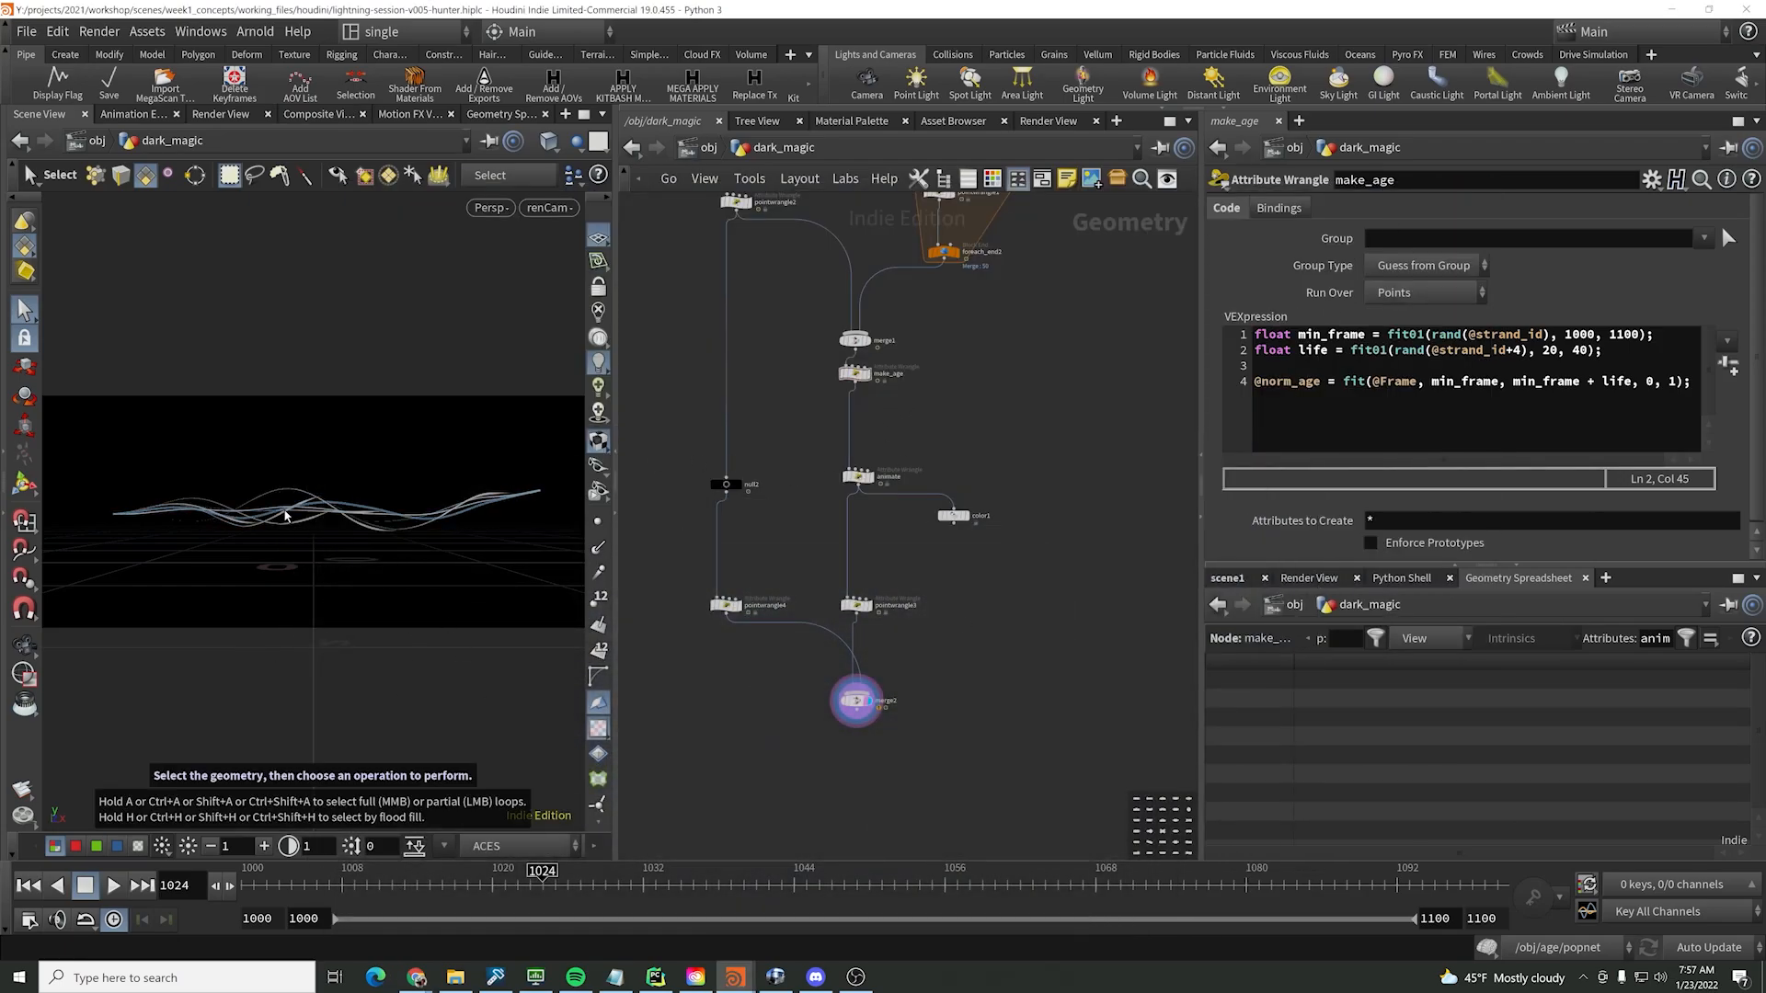
- Insert an Attribute Noise node between pointwrangle3 and merge2
middle_click_drag(989, 612, 1003, 568)
left_click_drag(988, 550, 825, 620)
left_click(920, 608)
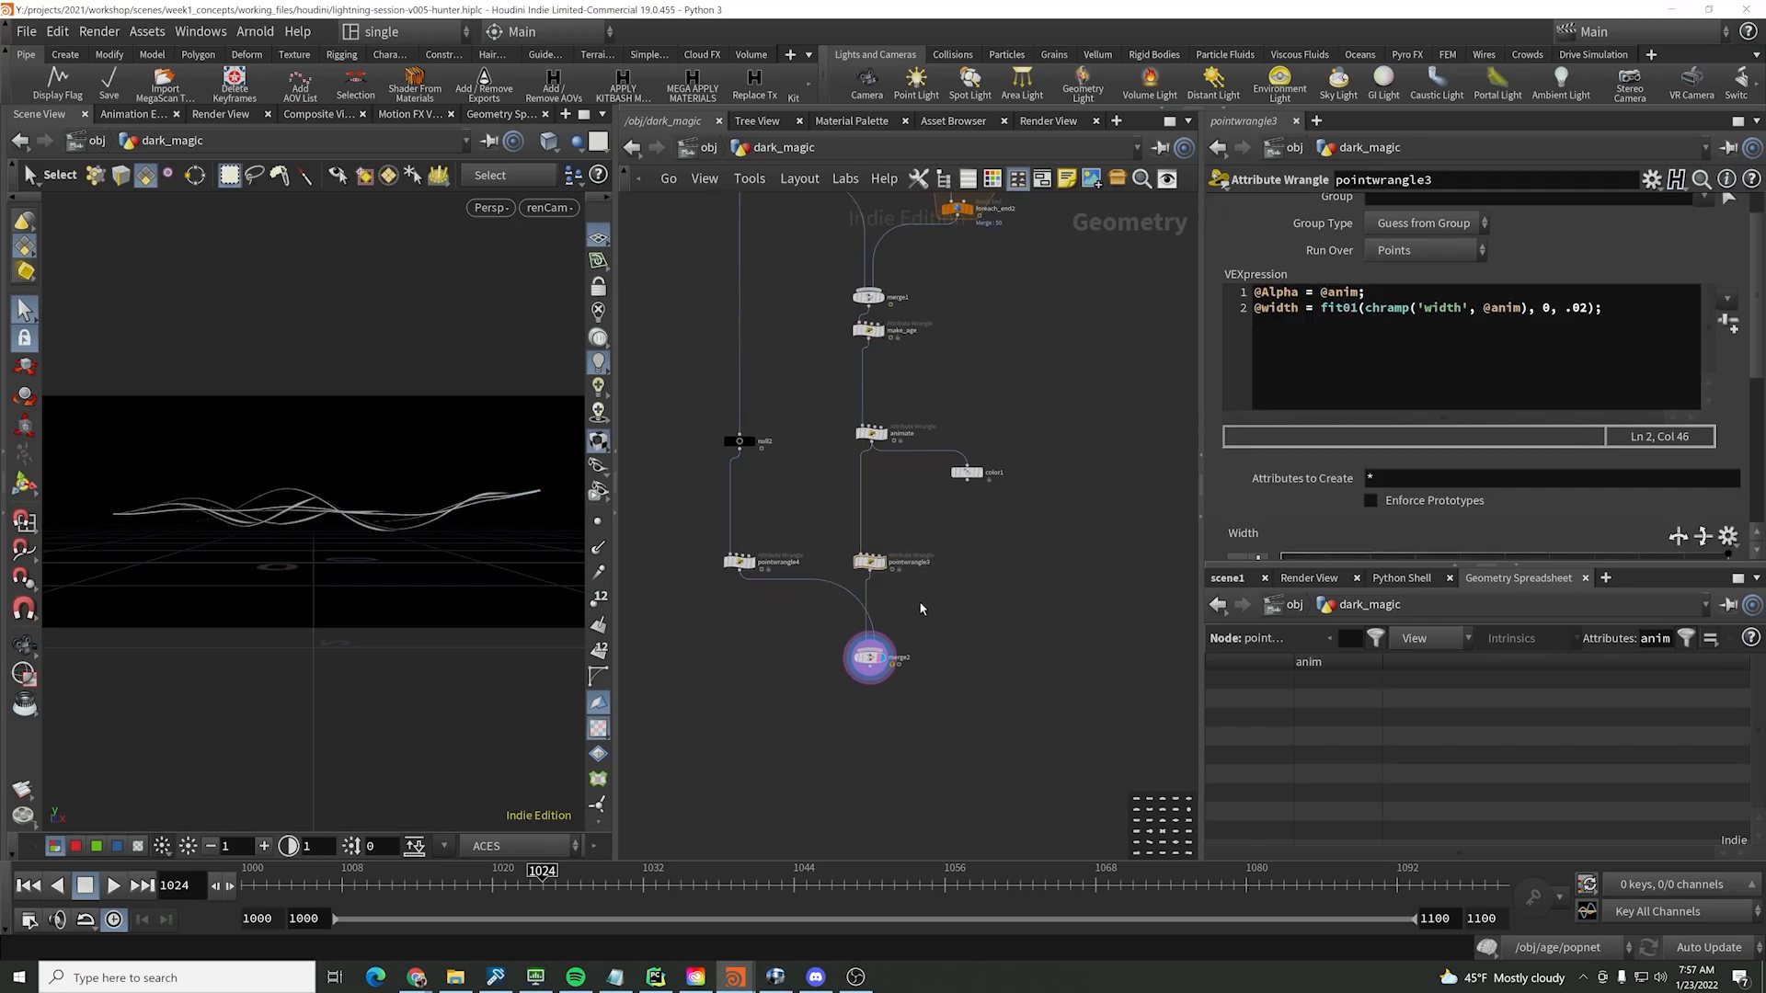
middle_click_drag(950, 518, 978, 584)
left_click_drag(958, 467, 860, 528)
left_click_drag(955, 585, 858, 664)
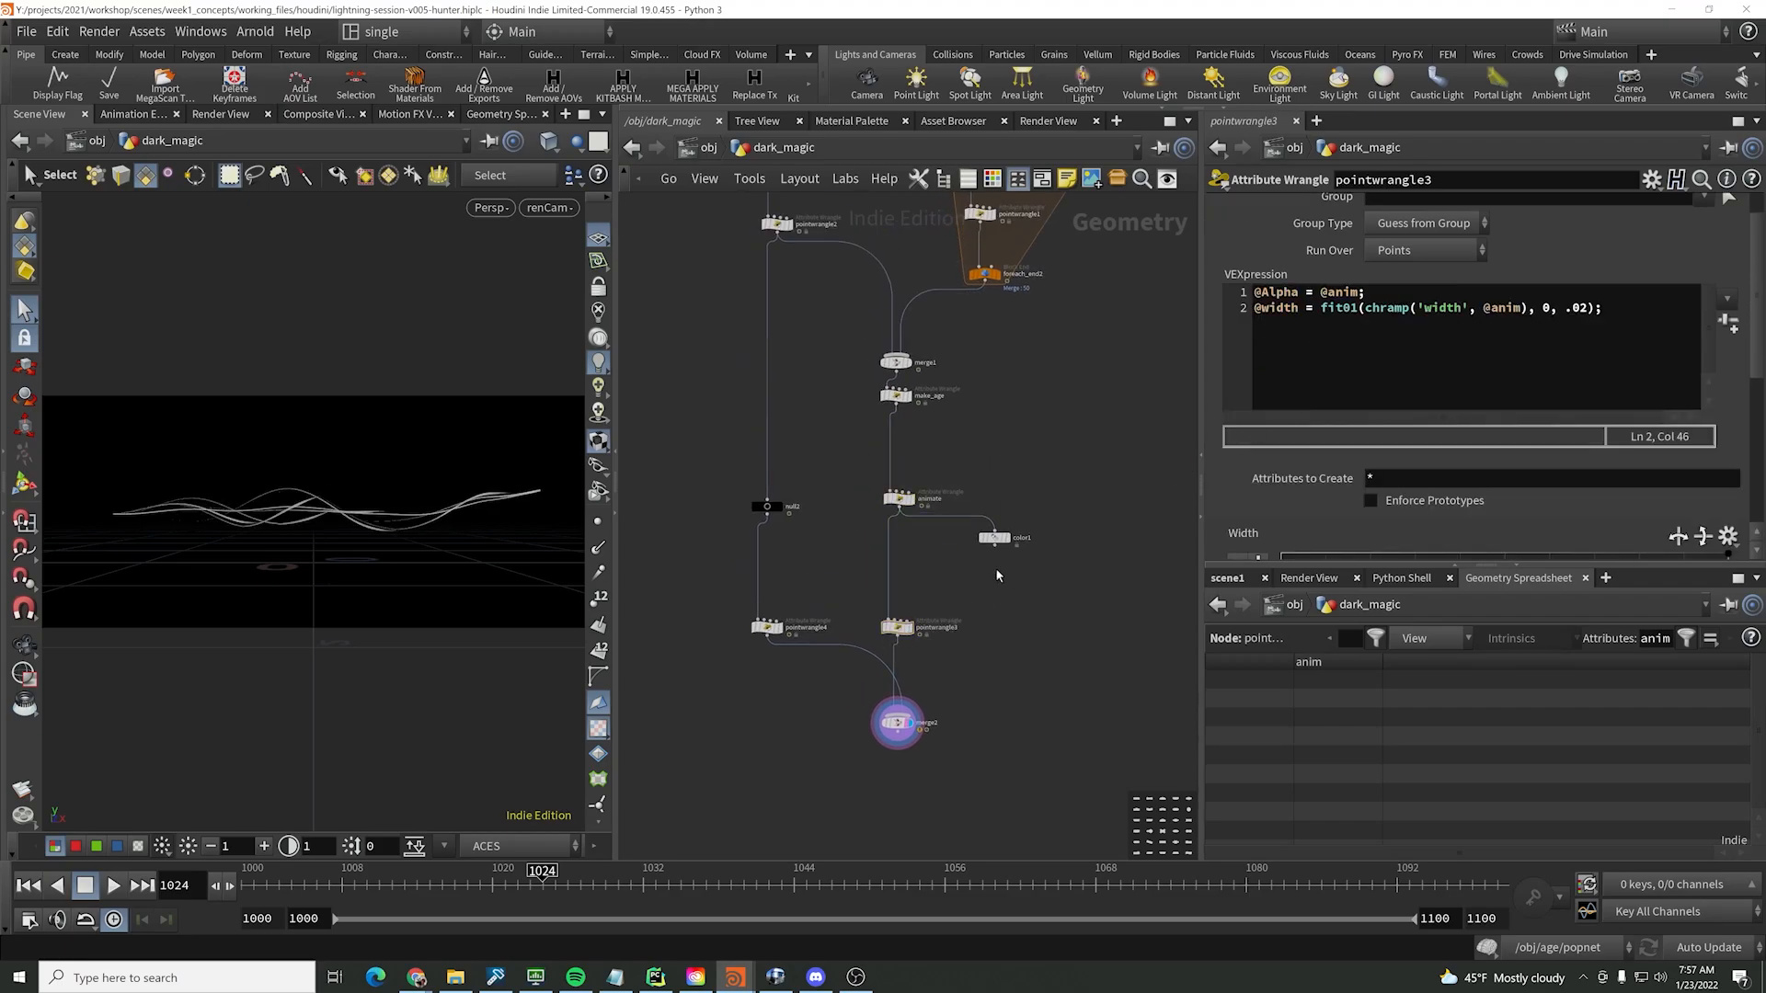
key("Tab")
type("attribute")
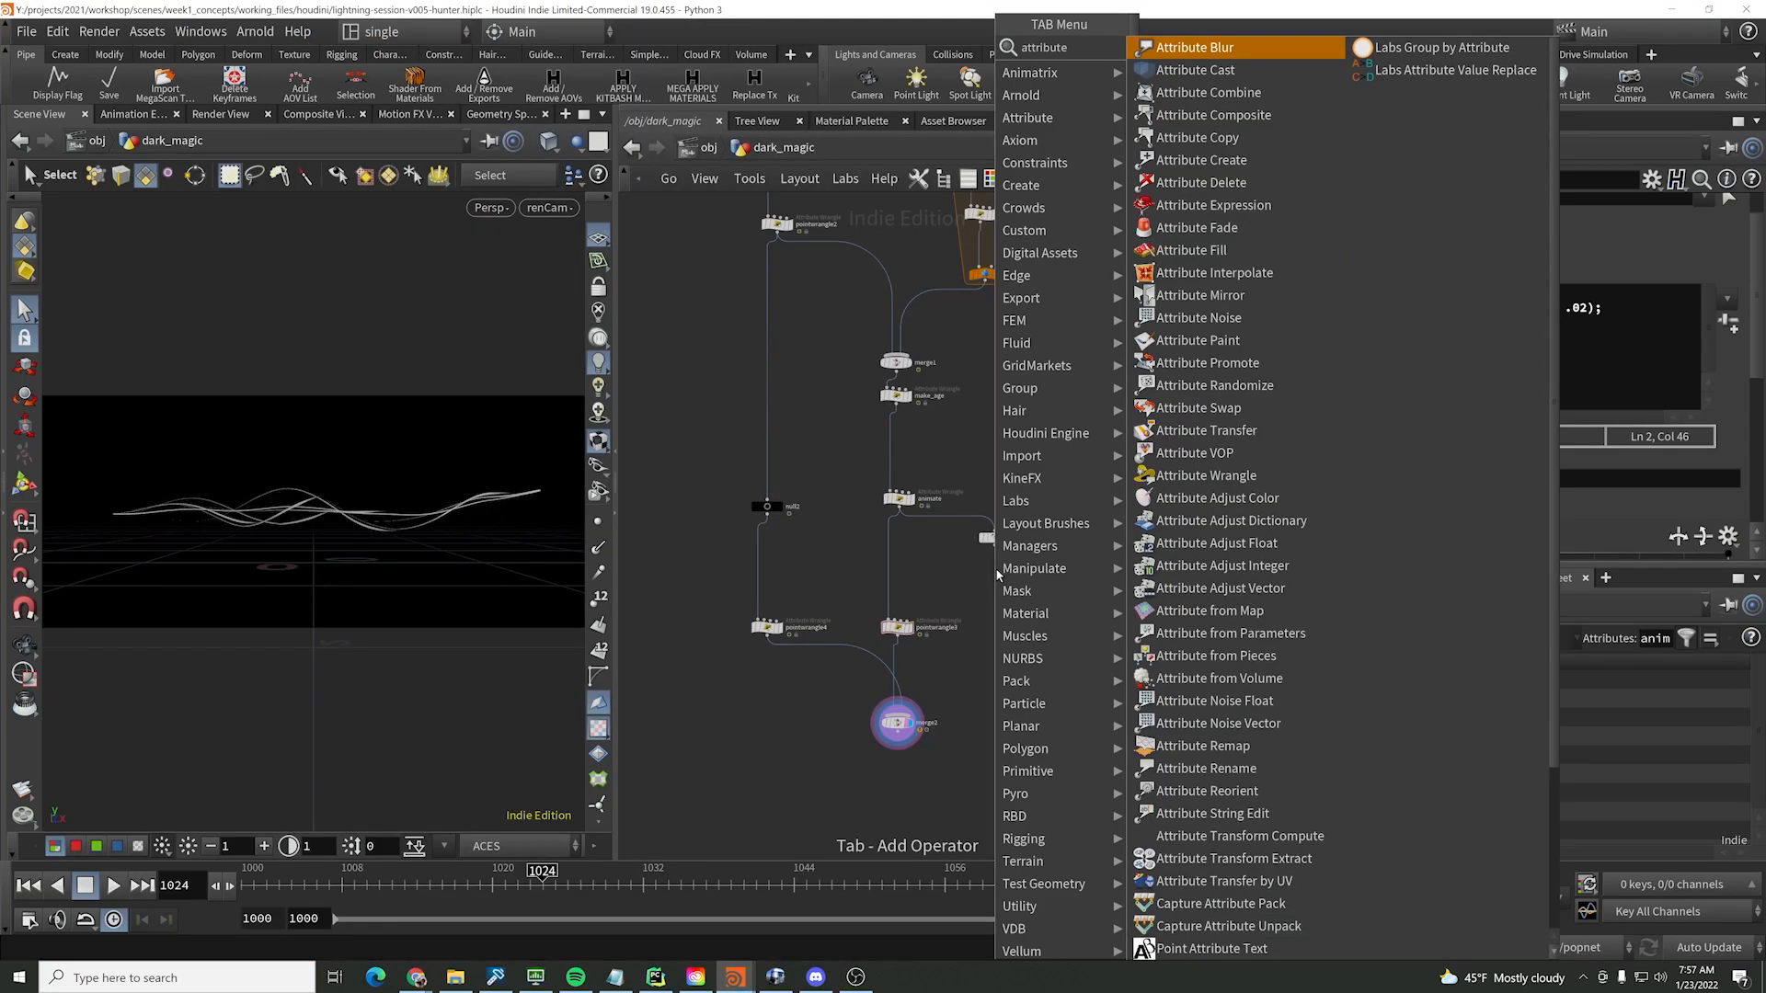
key("Return")
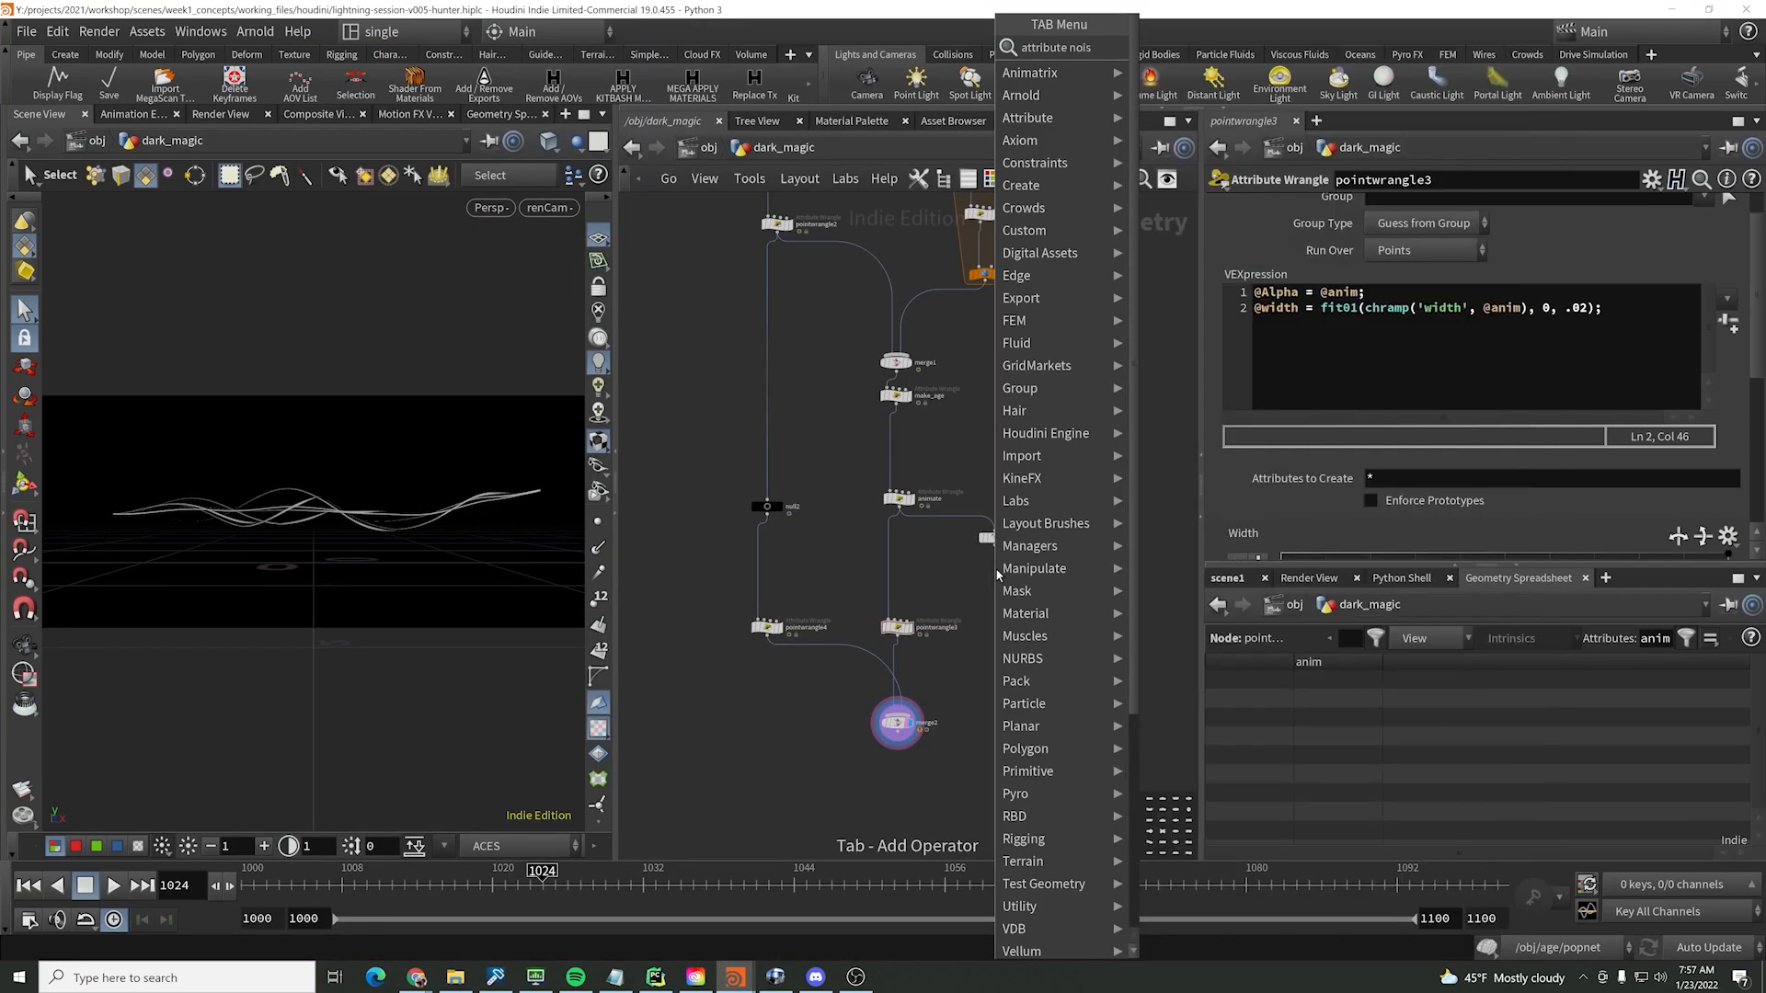
left_click(996, 570)
left_click_drag(996, 571, 899, 648)
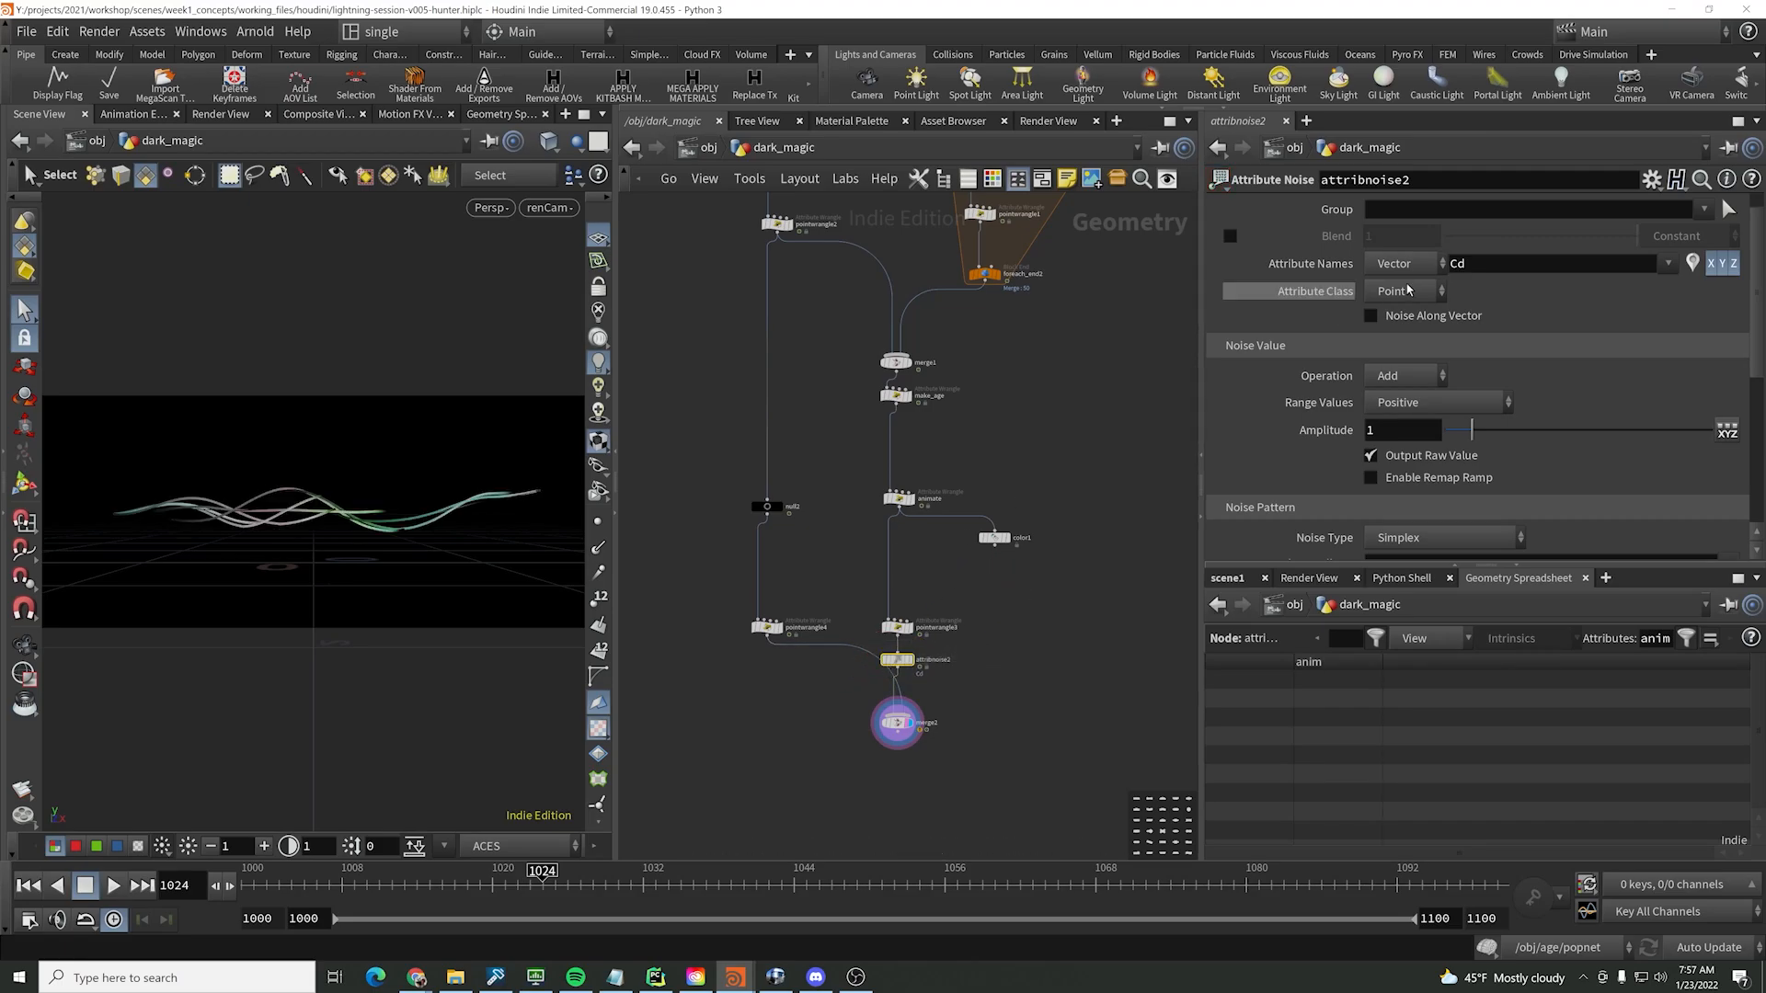
- Set the new noise node to Multiply on the width attribute, and move merge2 farther below it
left_click(1398, 377)
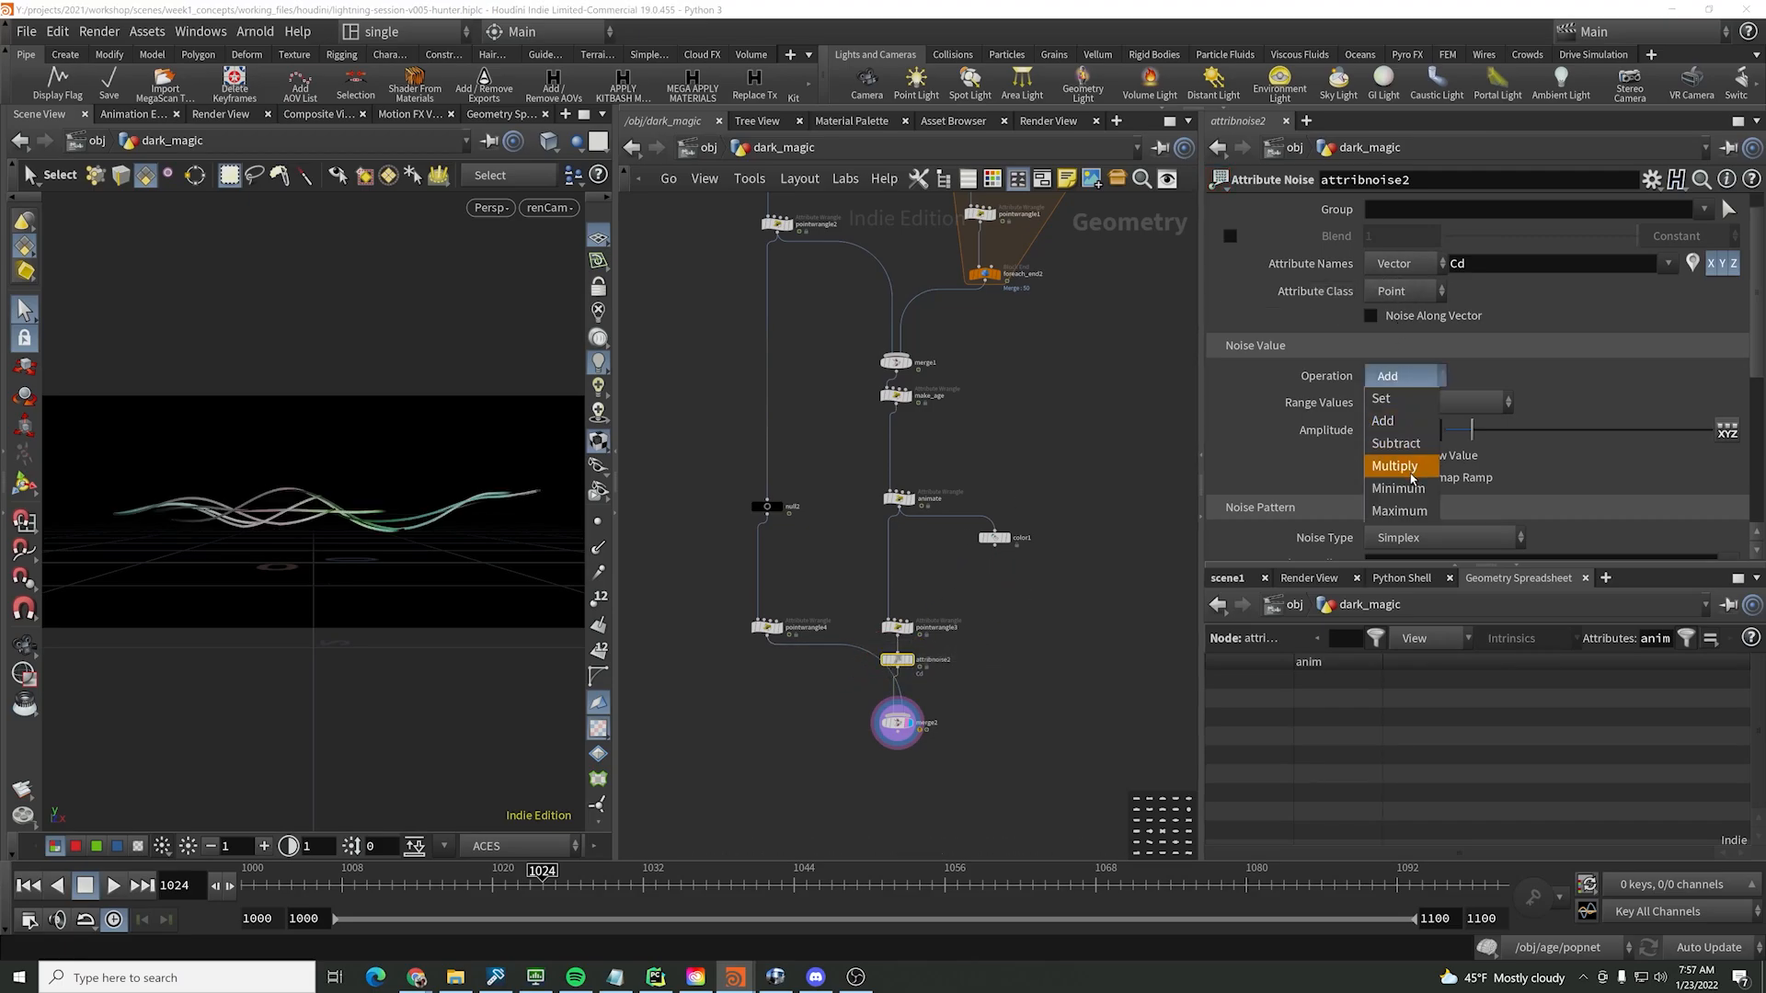
left_click(1396, 467)
scroll(1340, 402, "down", 3)
scroll(1340, 403, "up", 3)
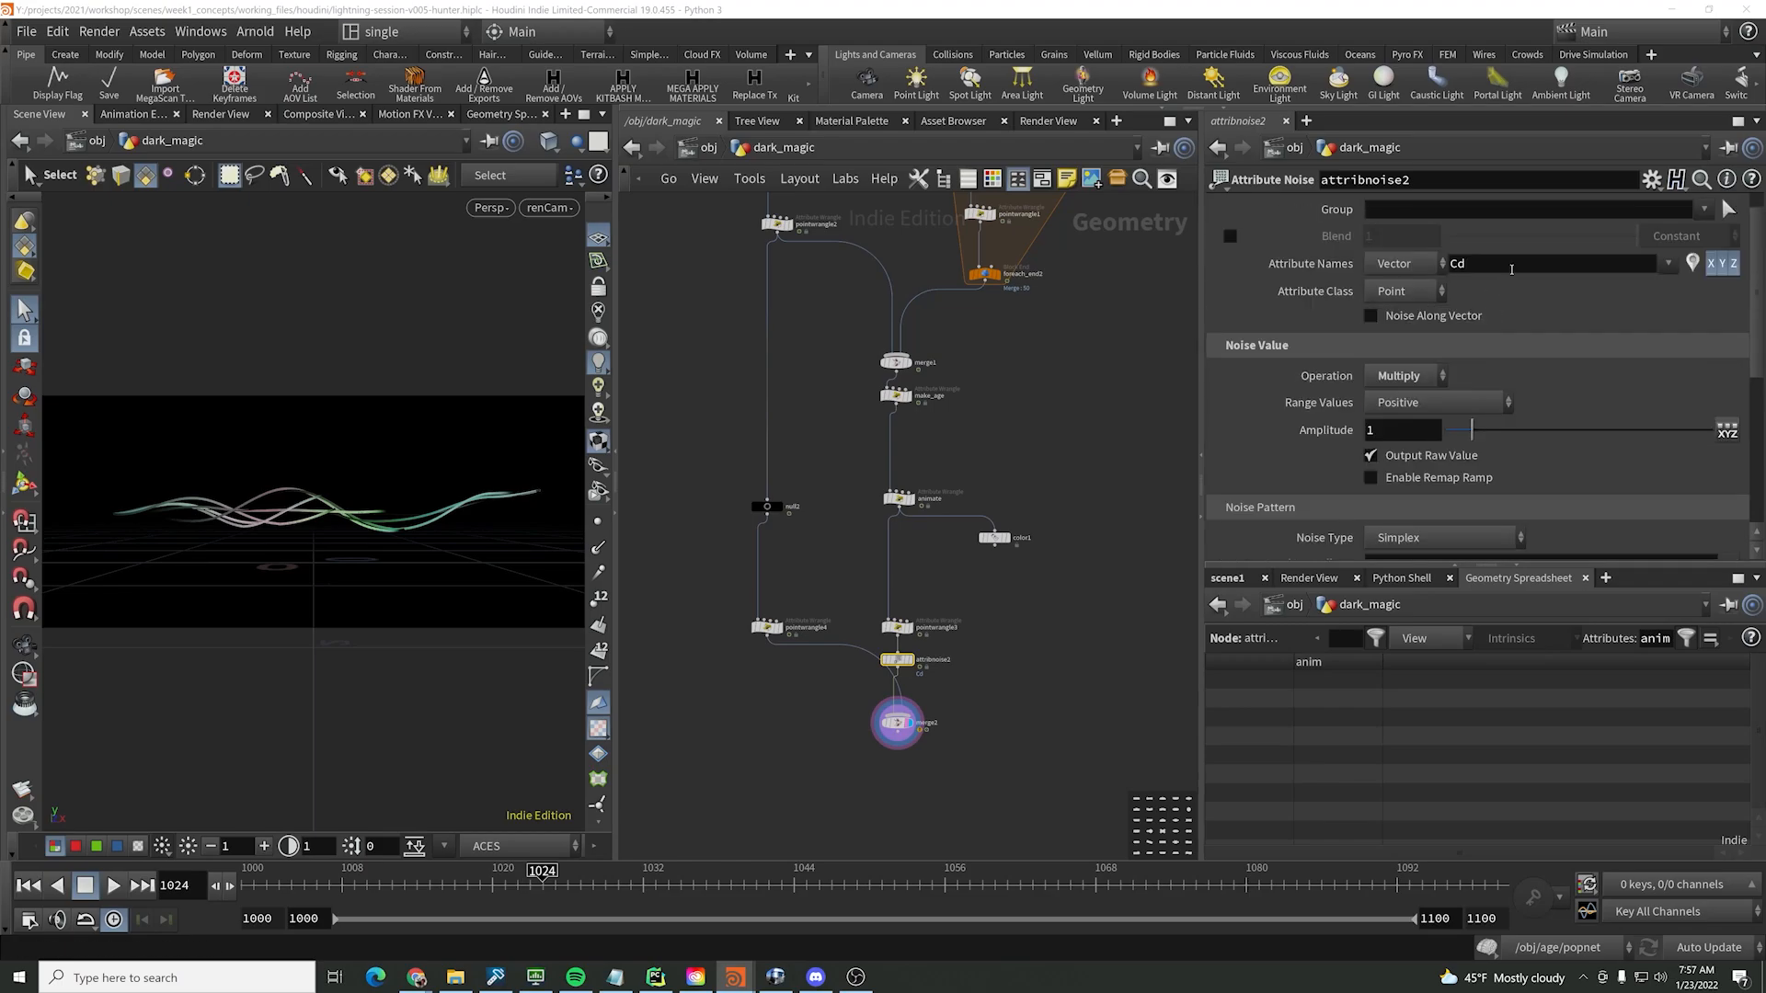
type("wi")
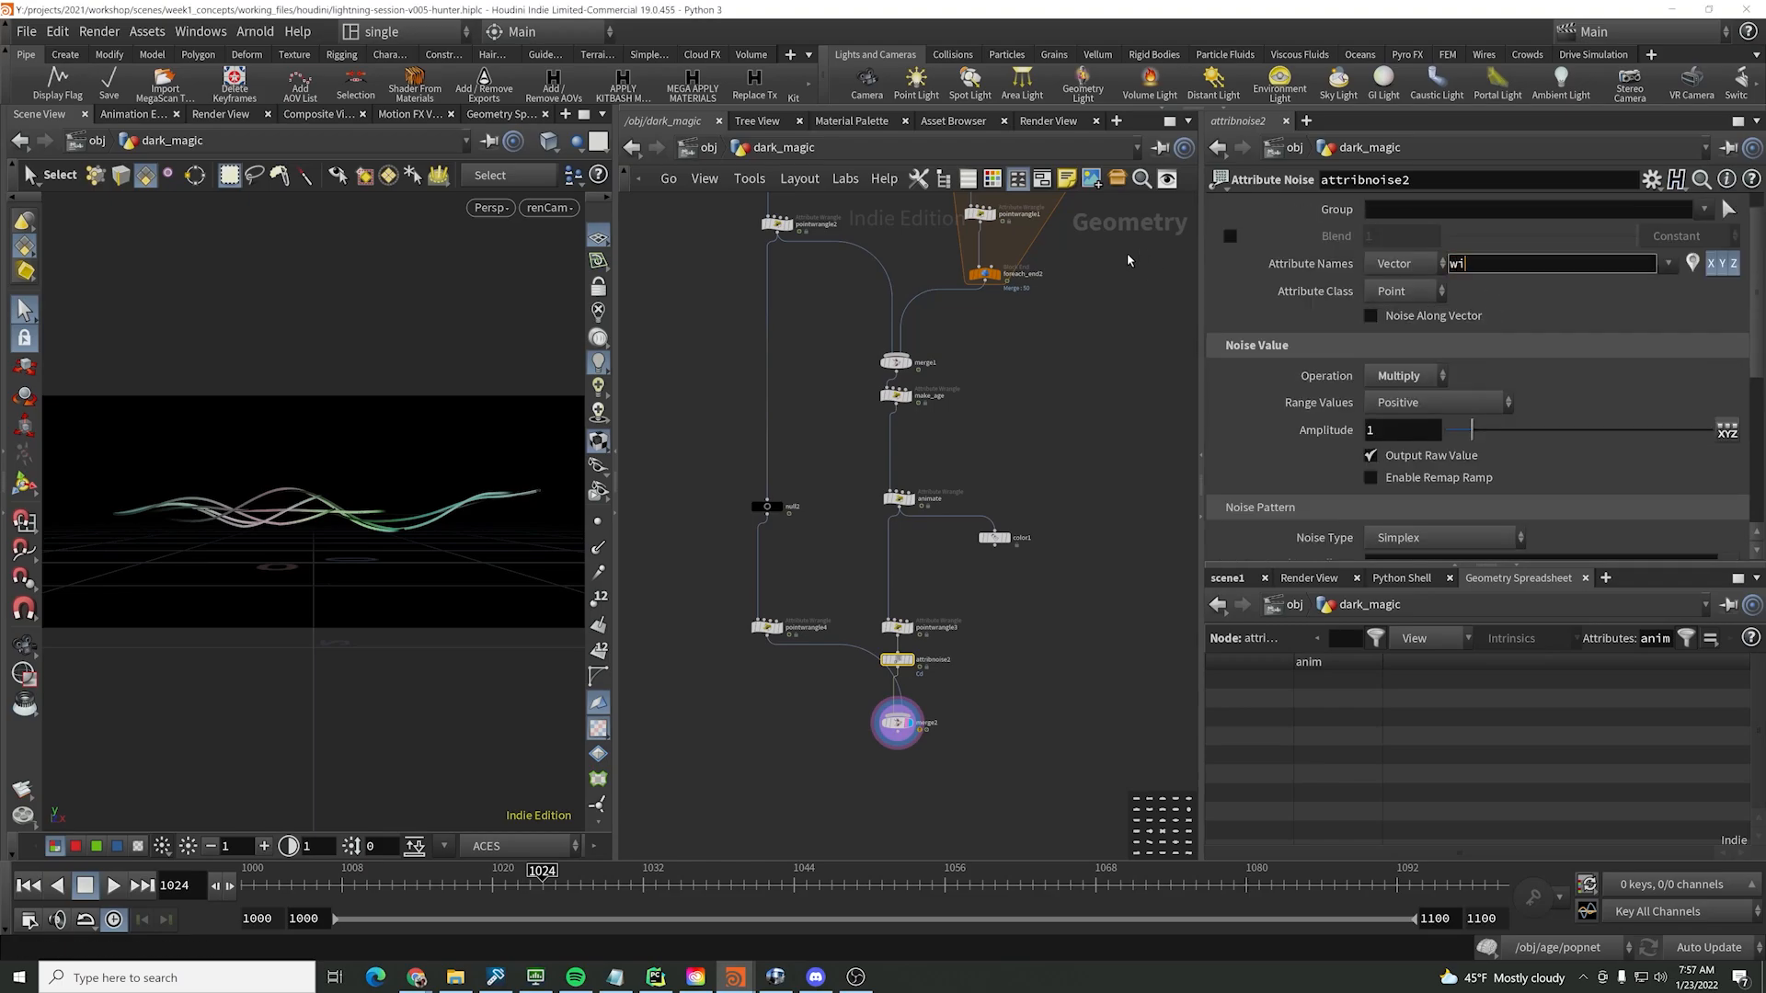
type("dth")
key("Return")
left_click(1051, 596)
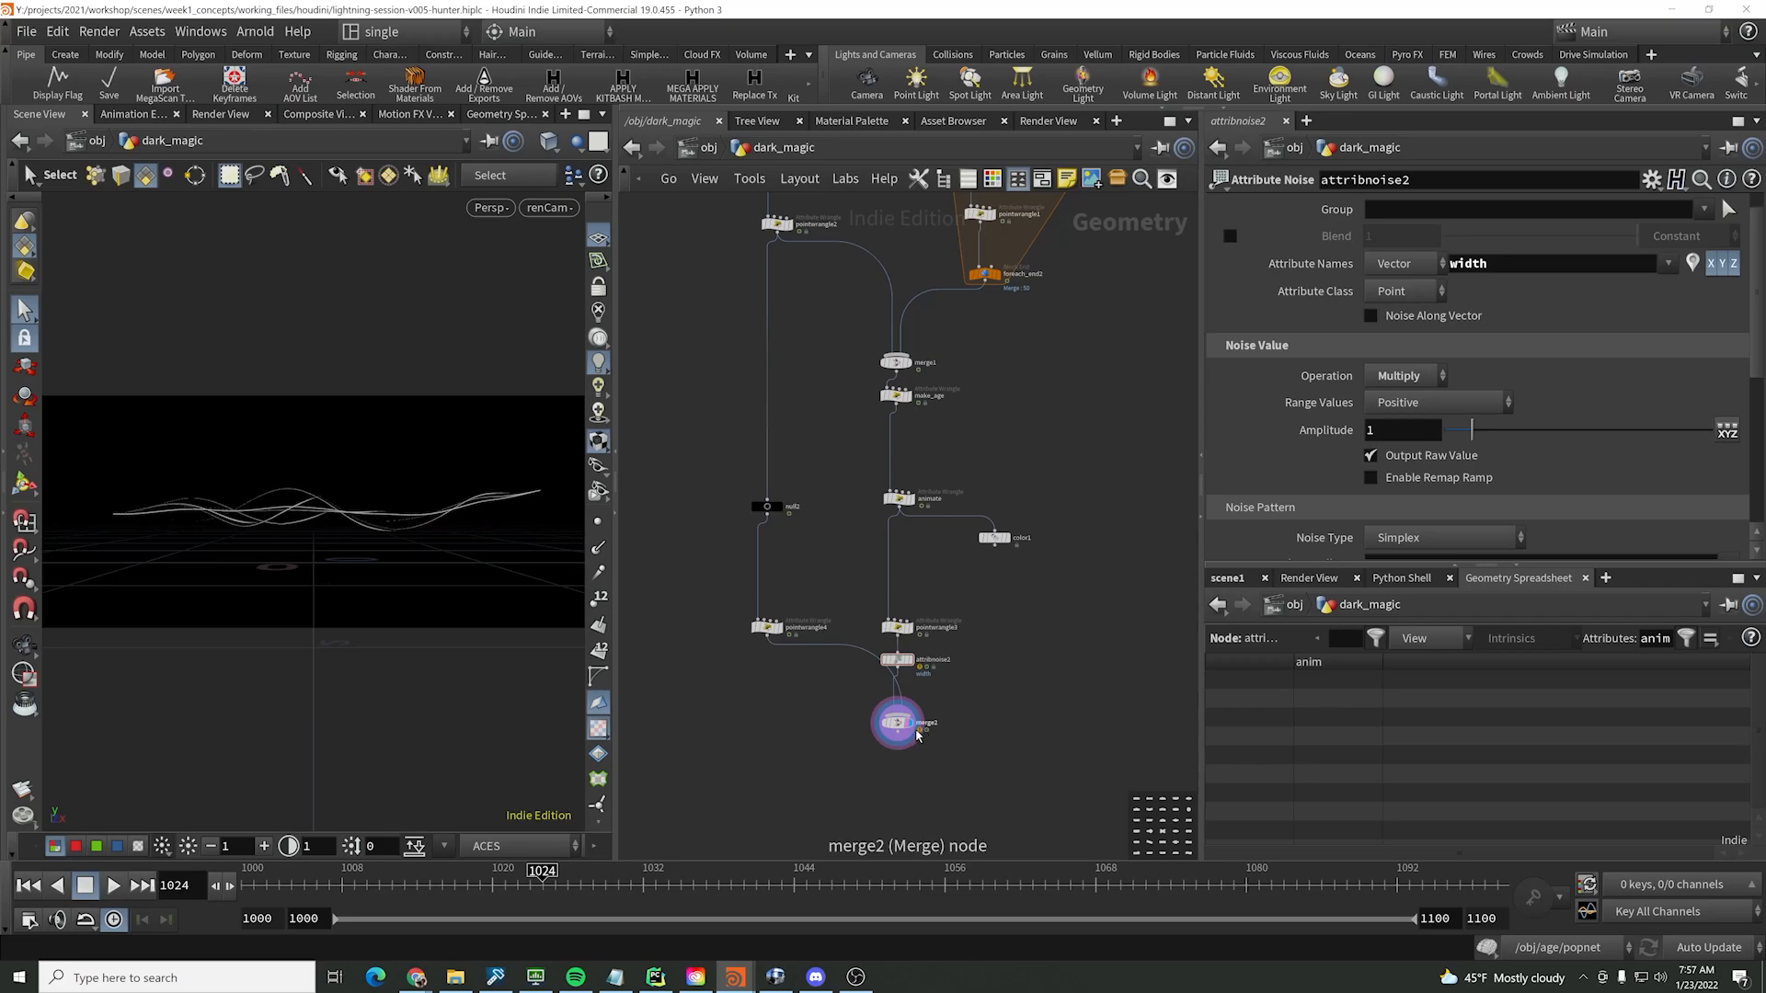
left_click_drag(917, 735, 862, 801)
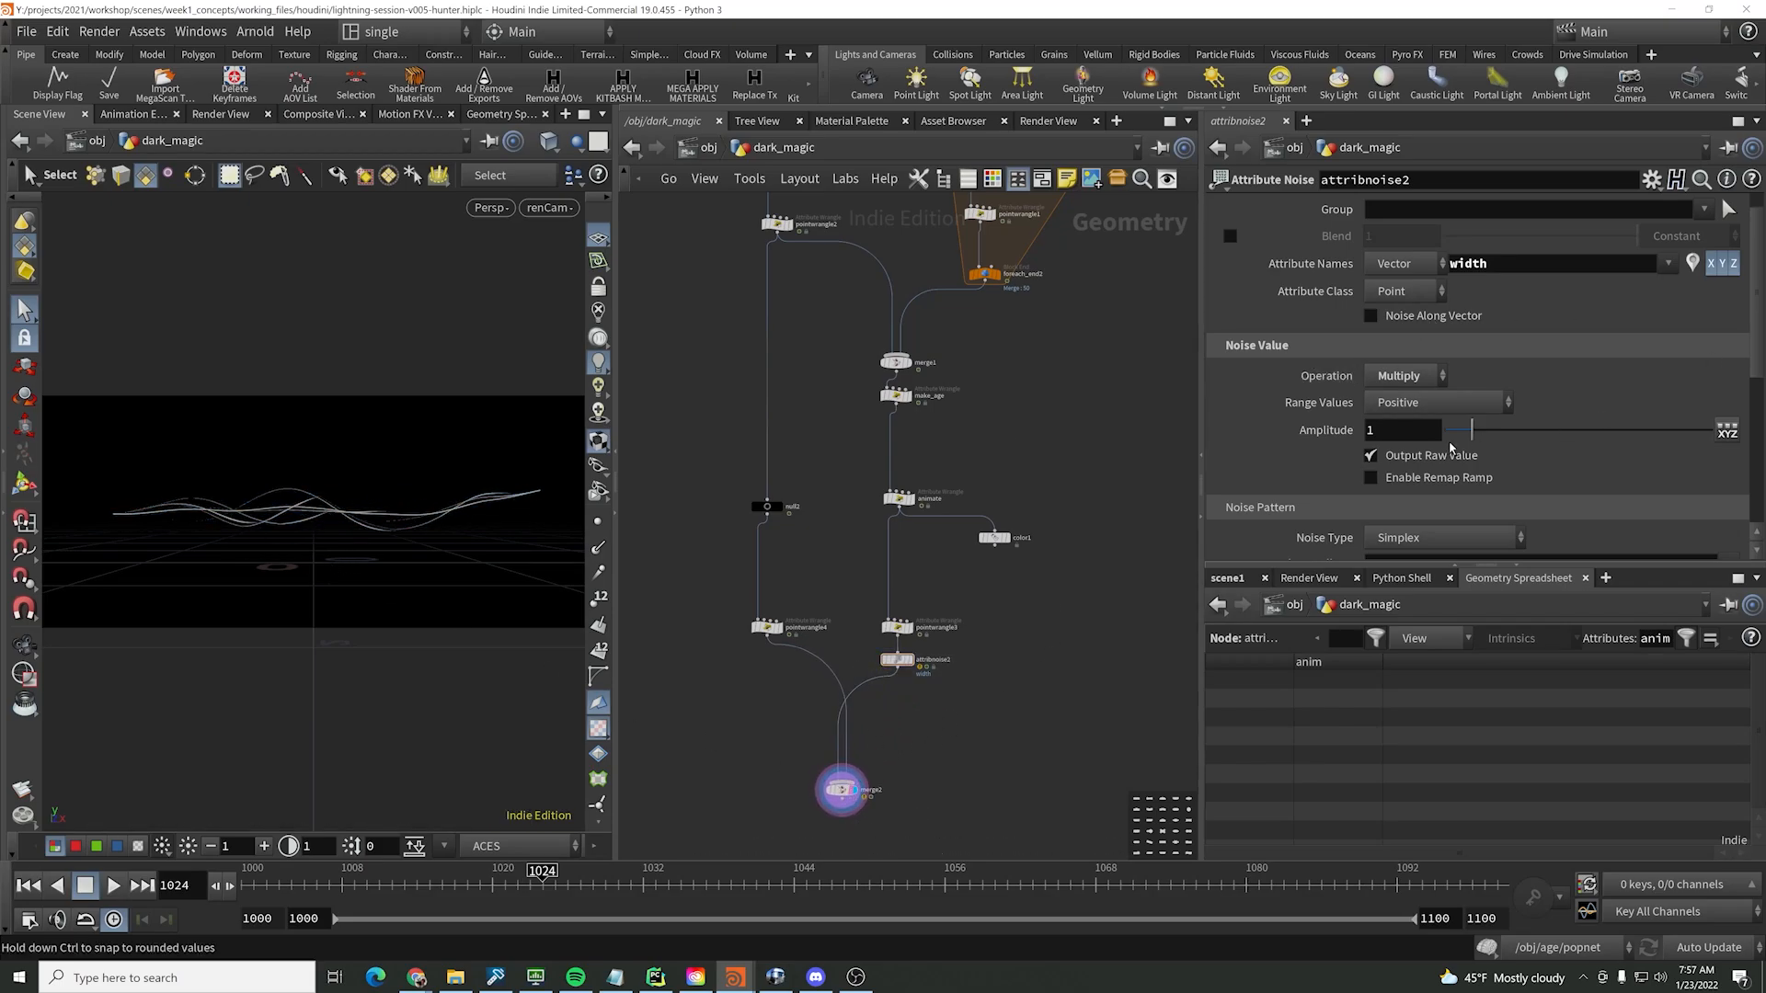
- Set the width noise's roughness to 0.757 and element size to 0.19, raising the amplitude to 2.97 and reducing it again
left_click_drag(1472, 431, 1524, 430)
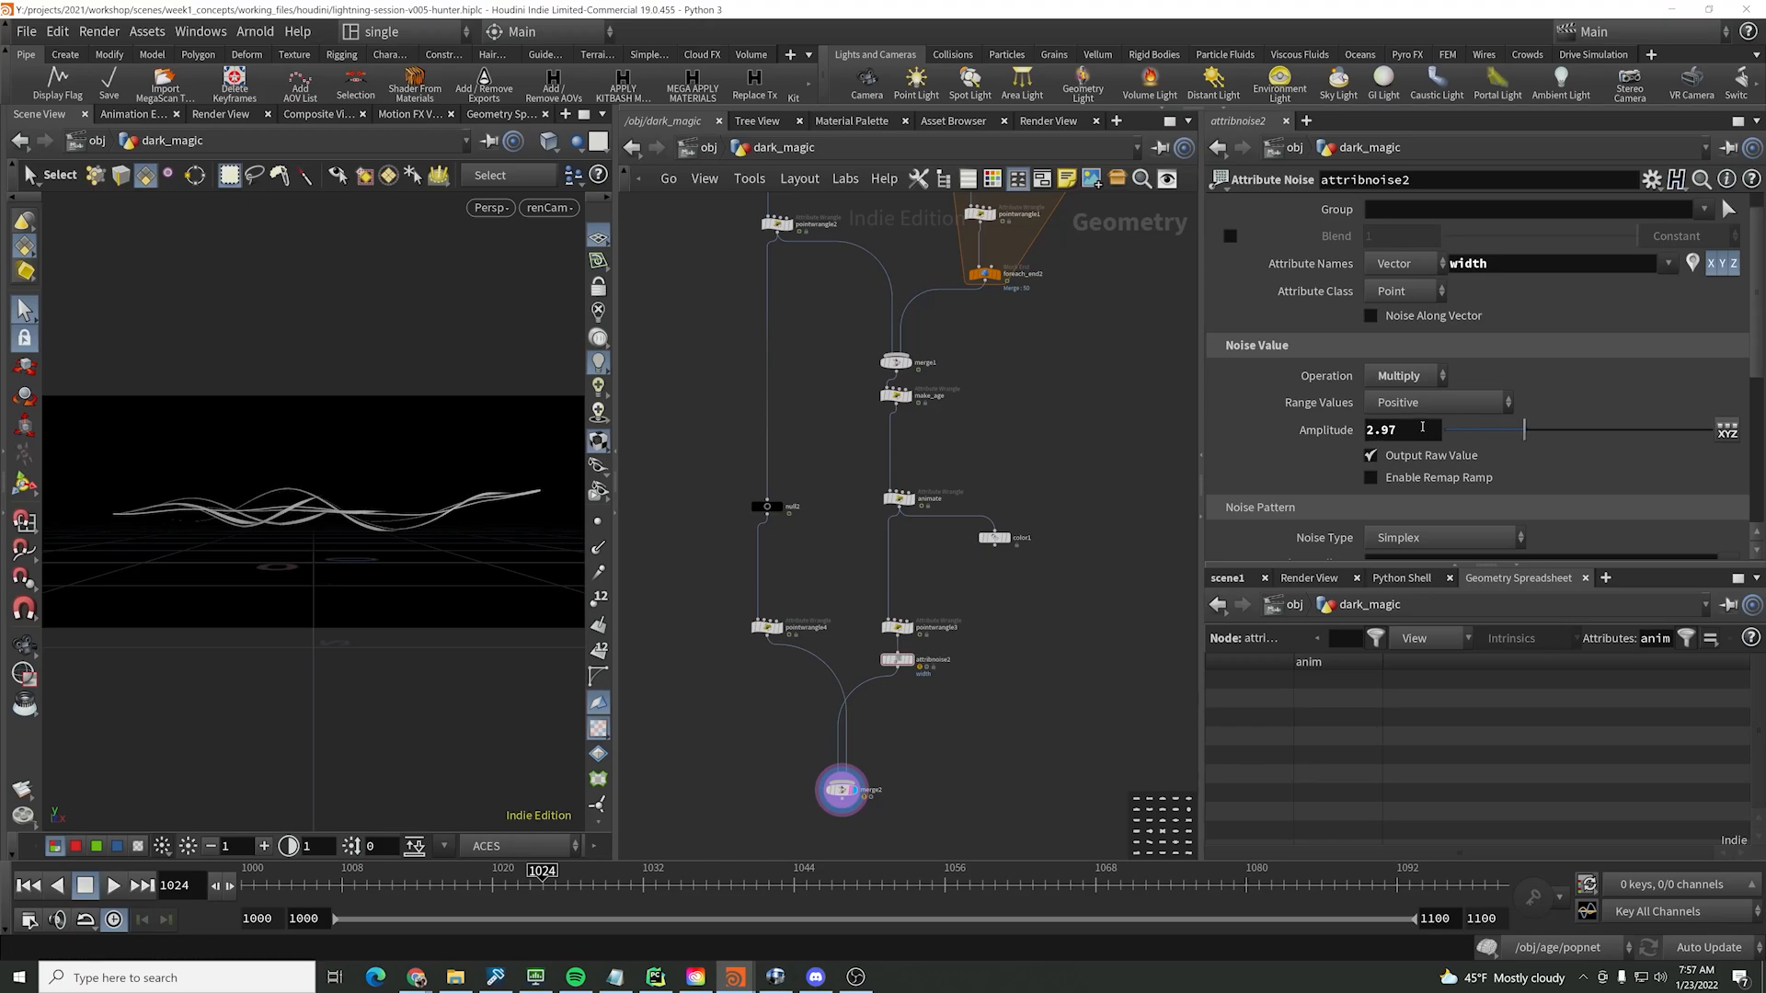
scroll(1422, 427, "down", 5)
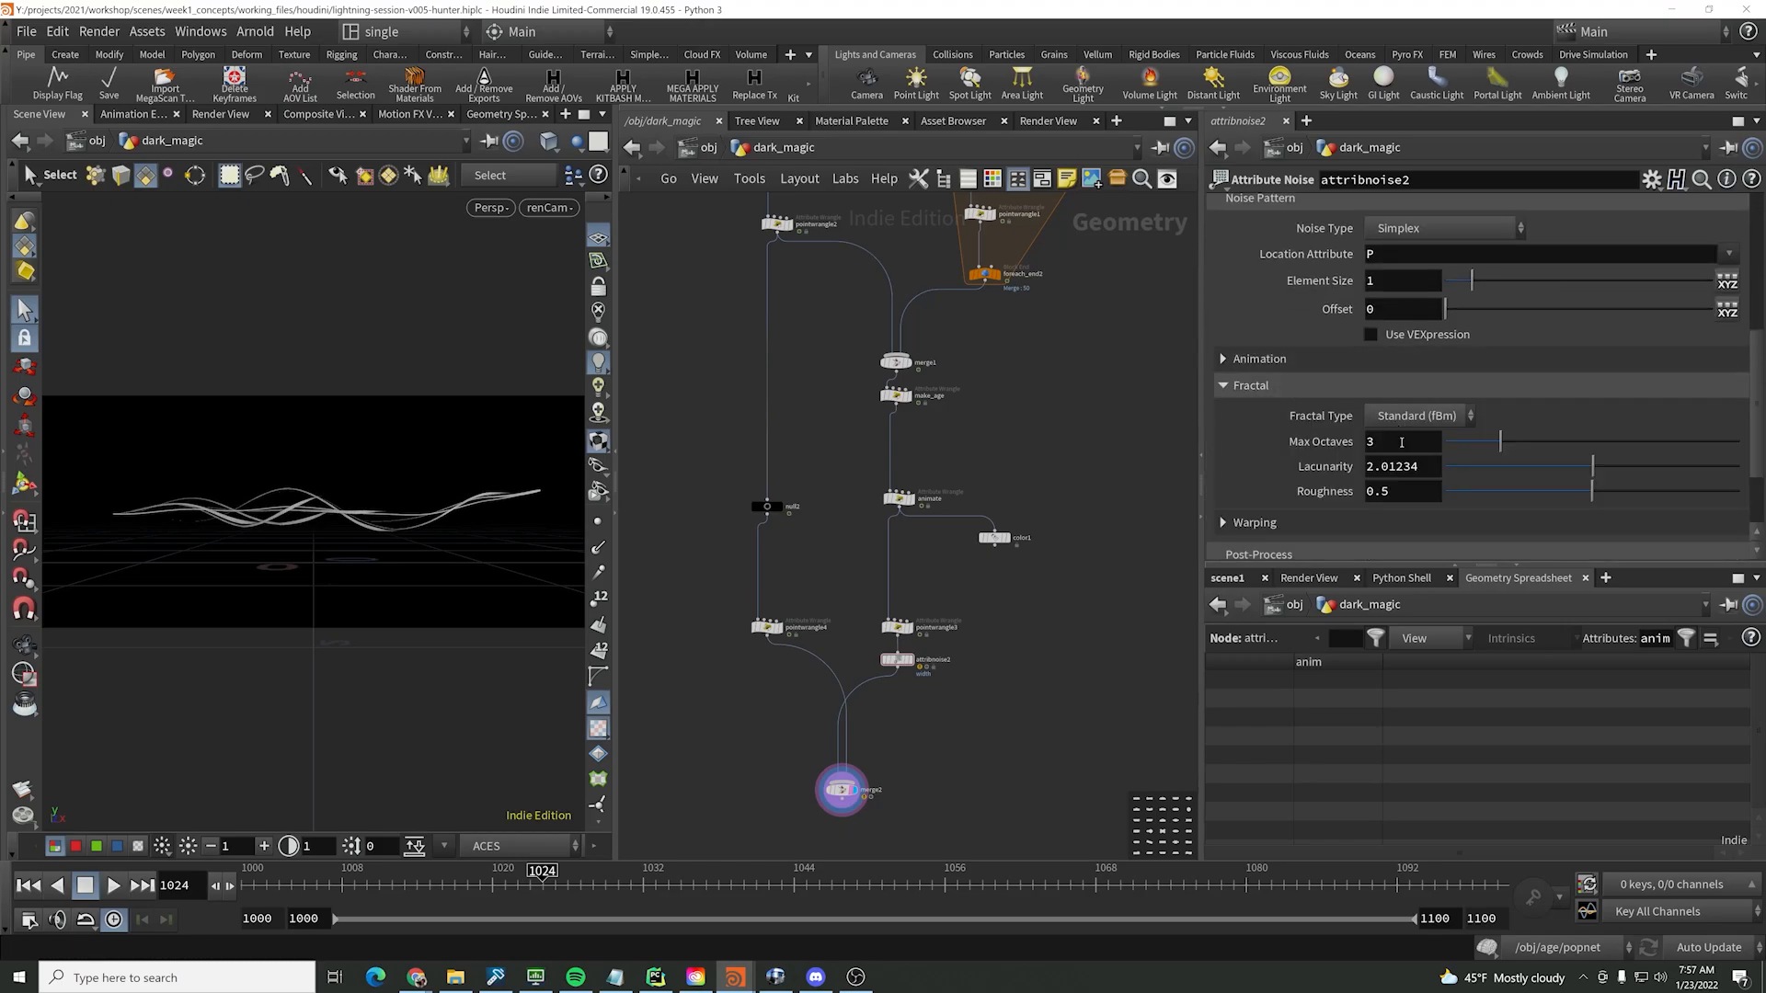
left_click_drag(1649, 498, 1738, 495)
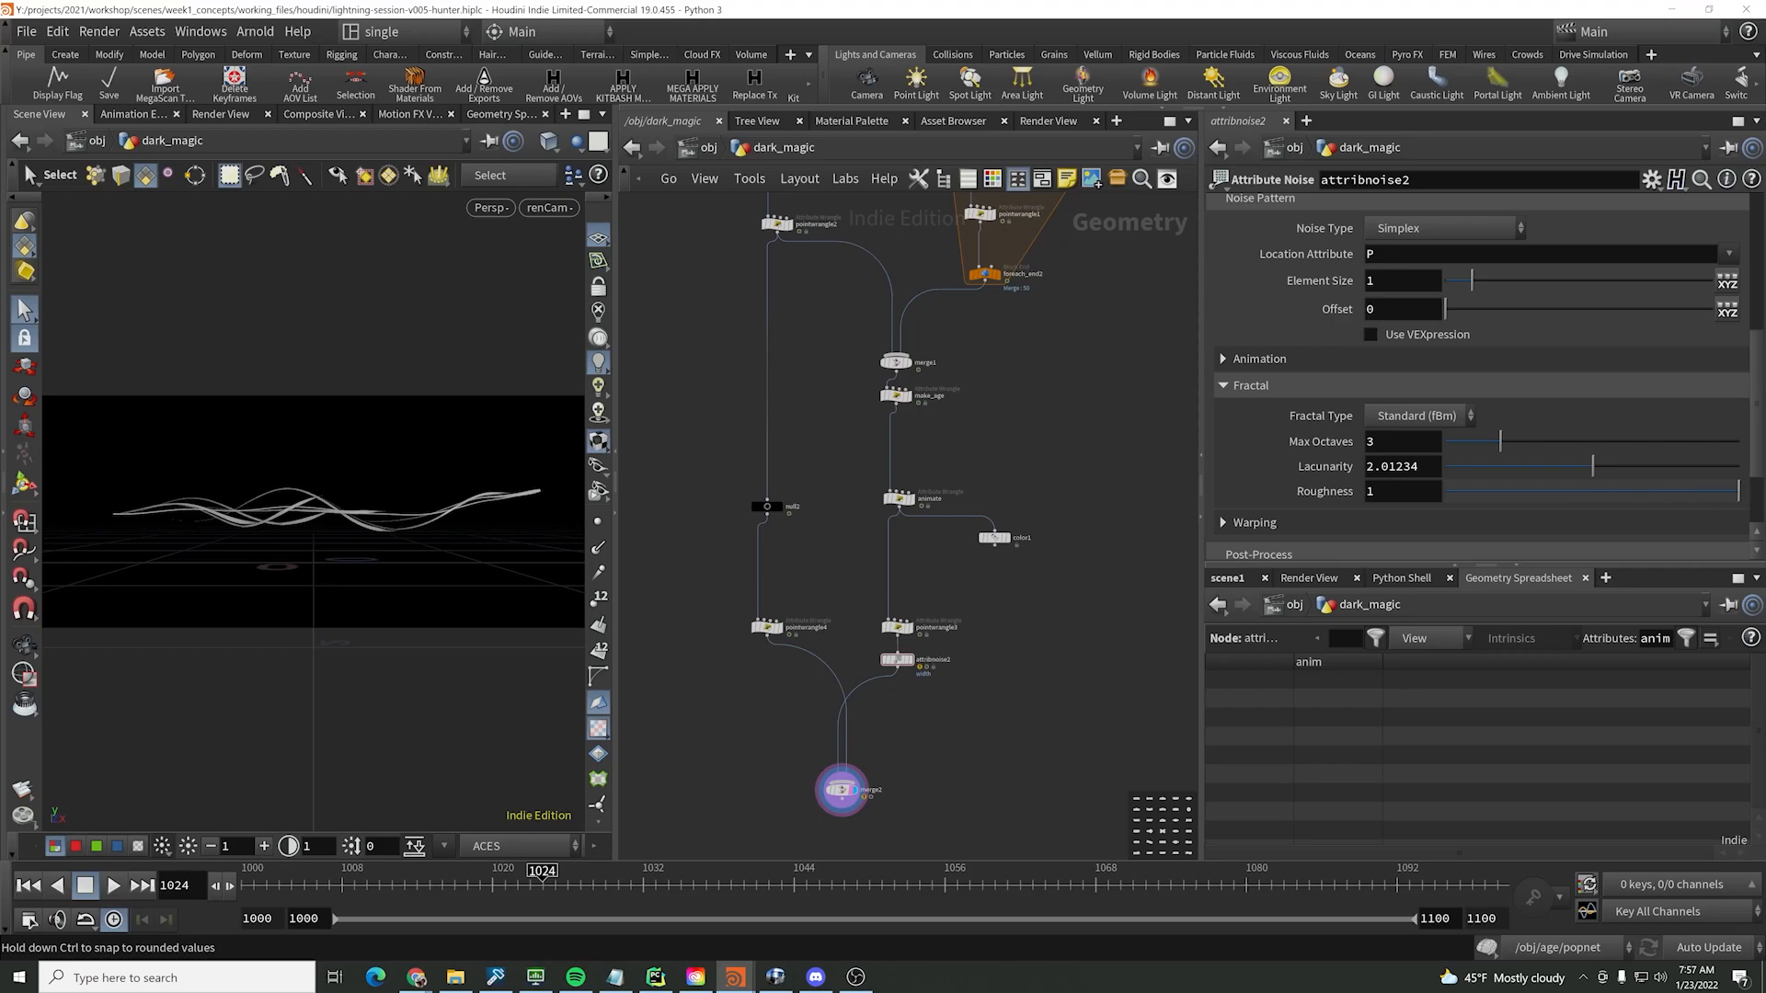
scroll(1458, 366, "up", 1)
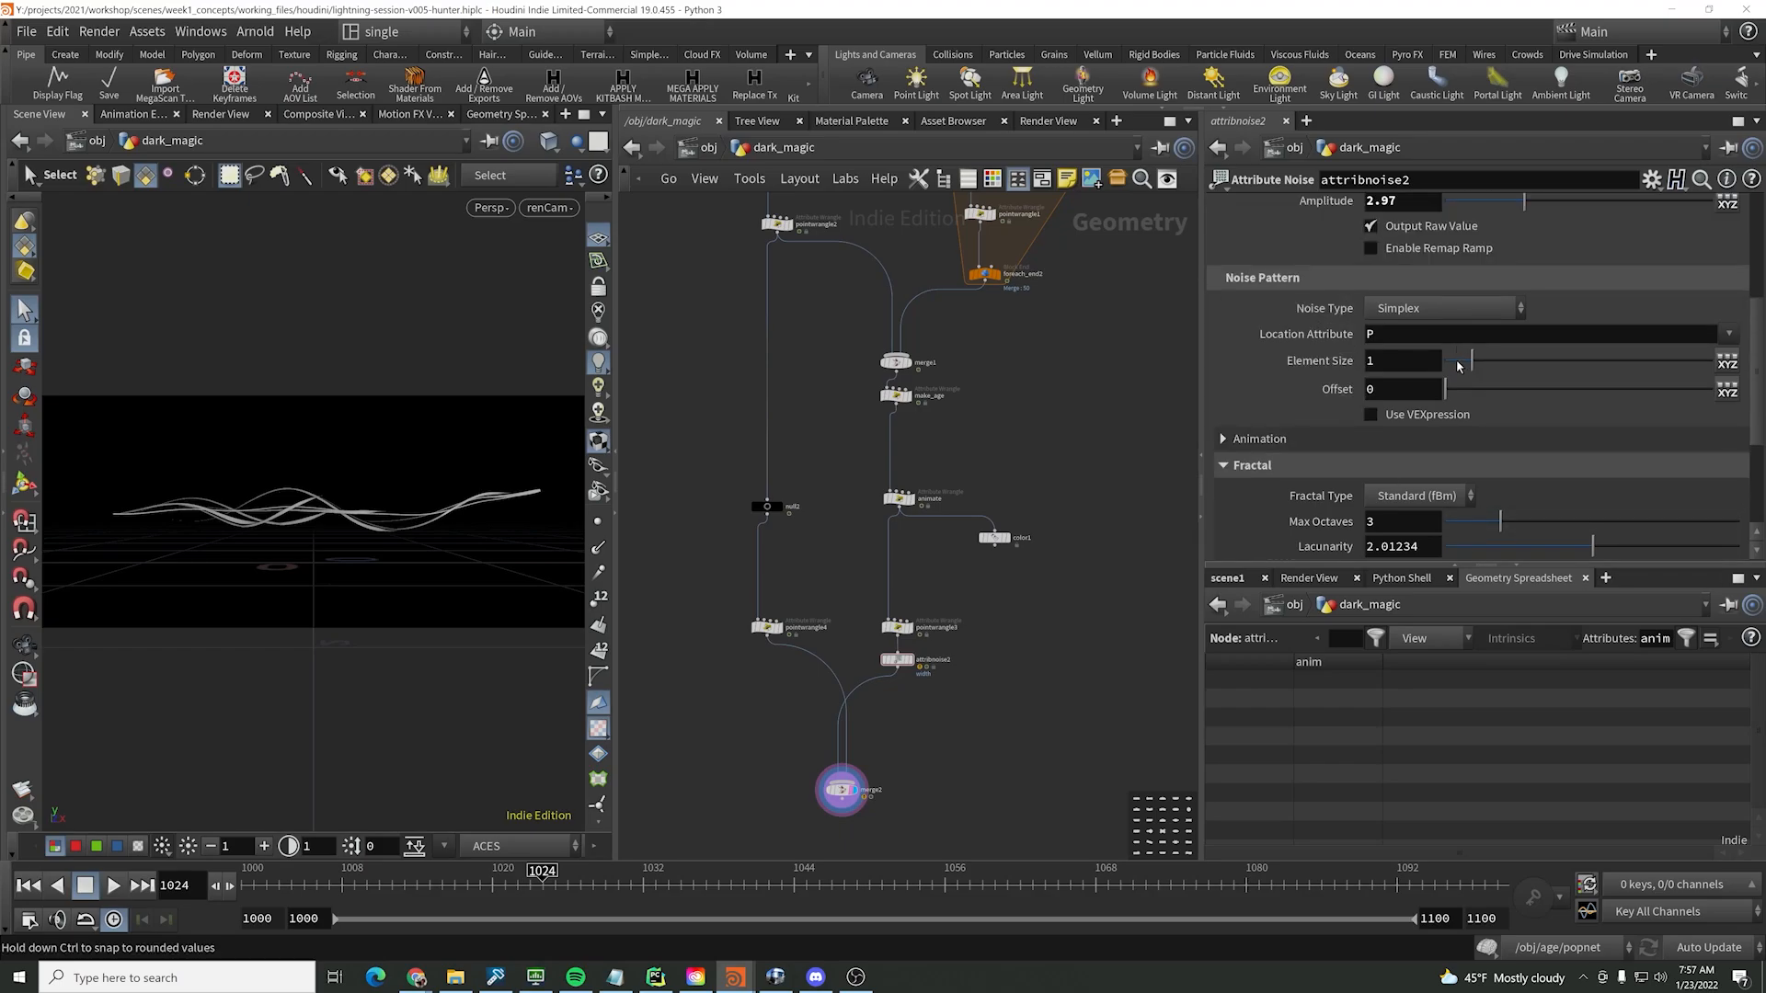
mouse_move(1489, 372)
left_mouse_down()
mouse_move(1421, 370)
mouse_move(1454, 376)
left_mouse_up()
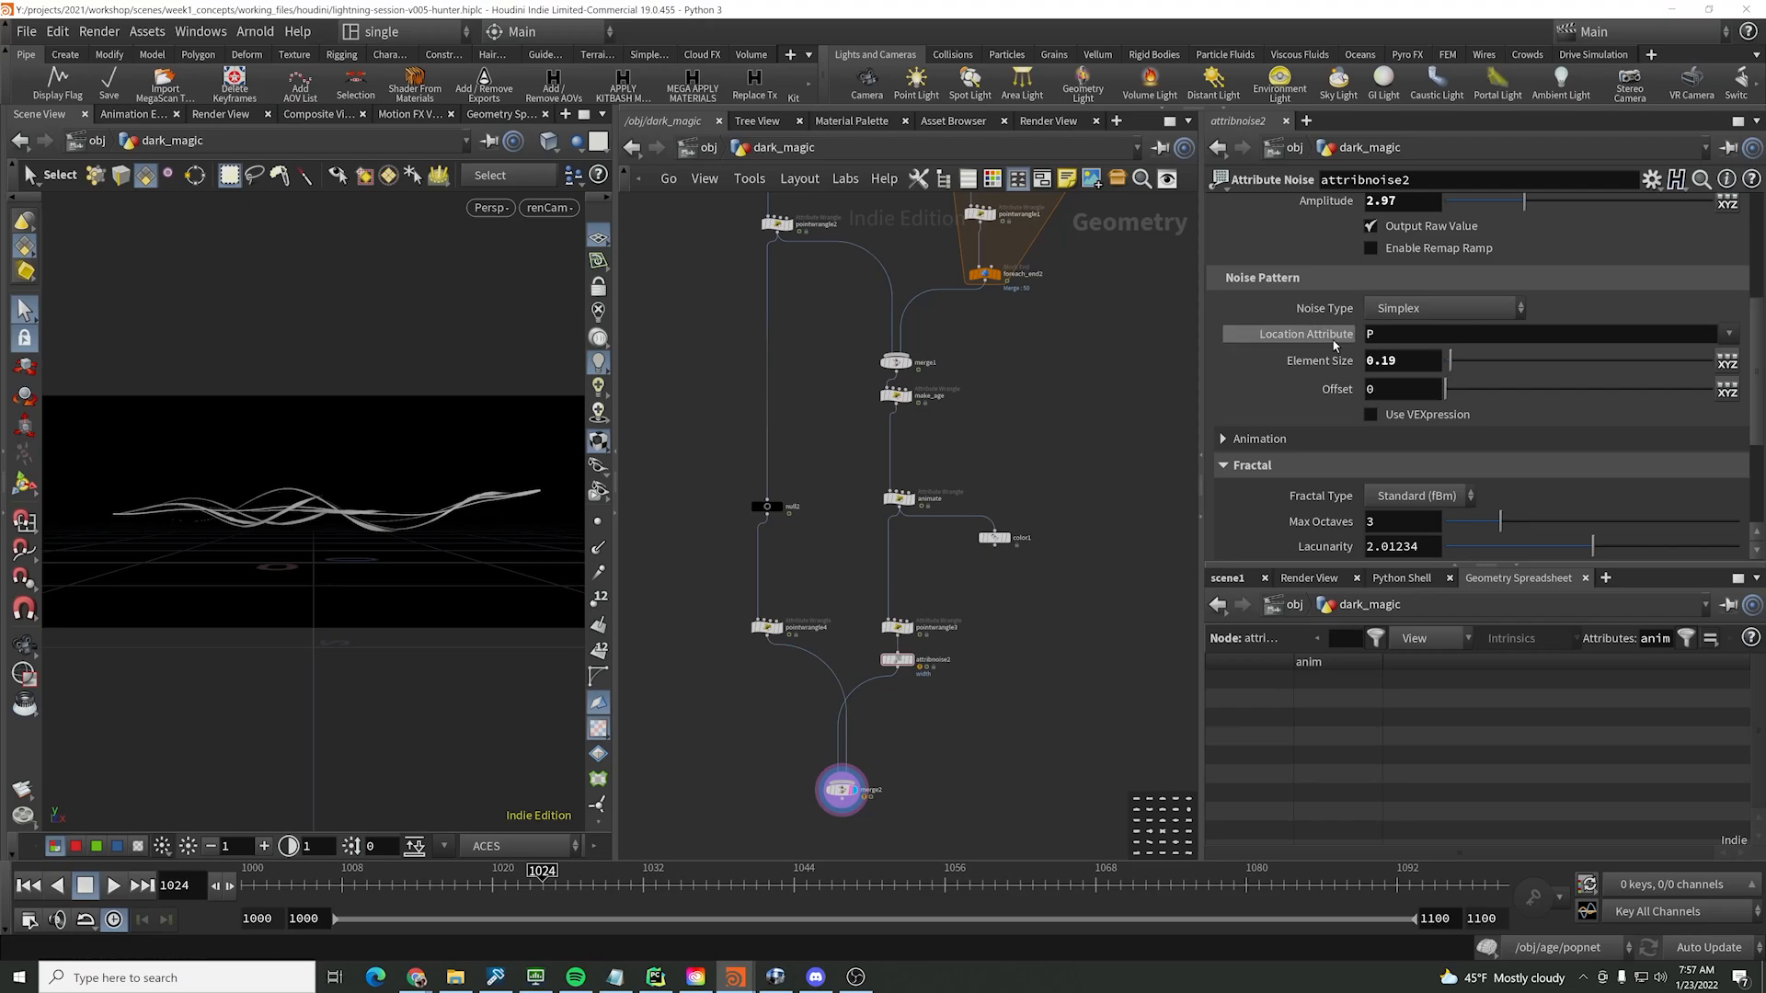
scroll(1453, 368, "up", 1)
left_click_drag(1527, 316, 1488, 321)
- Enable the noise's post-process limits with a minimum of 0 and a maximum of 17.5
scroll(1353, 503, "down", 3)
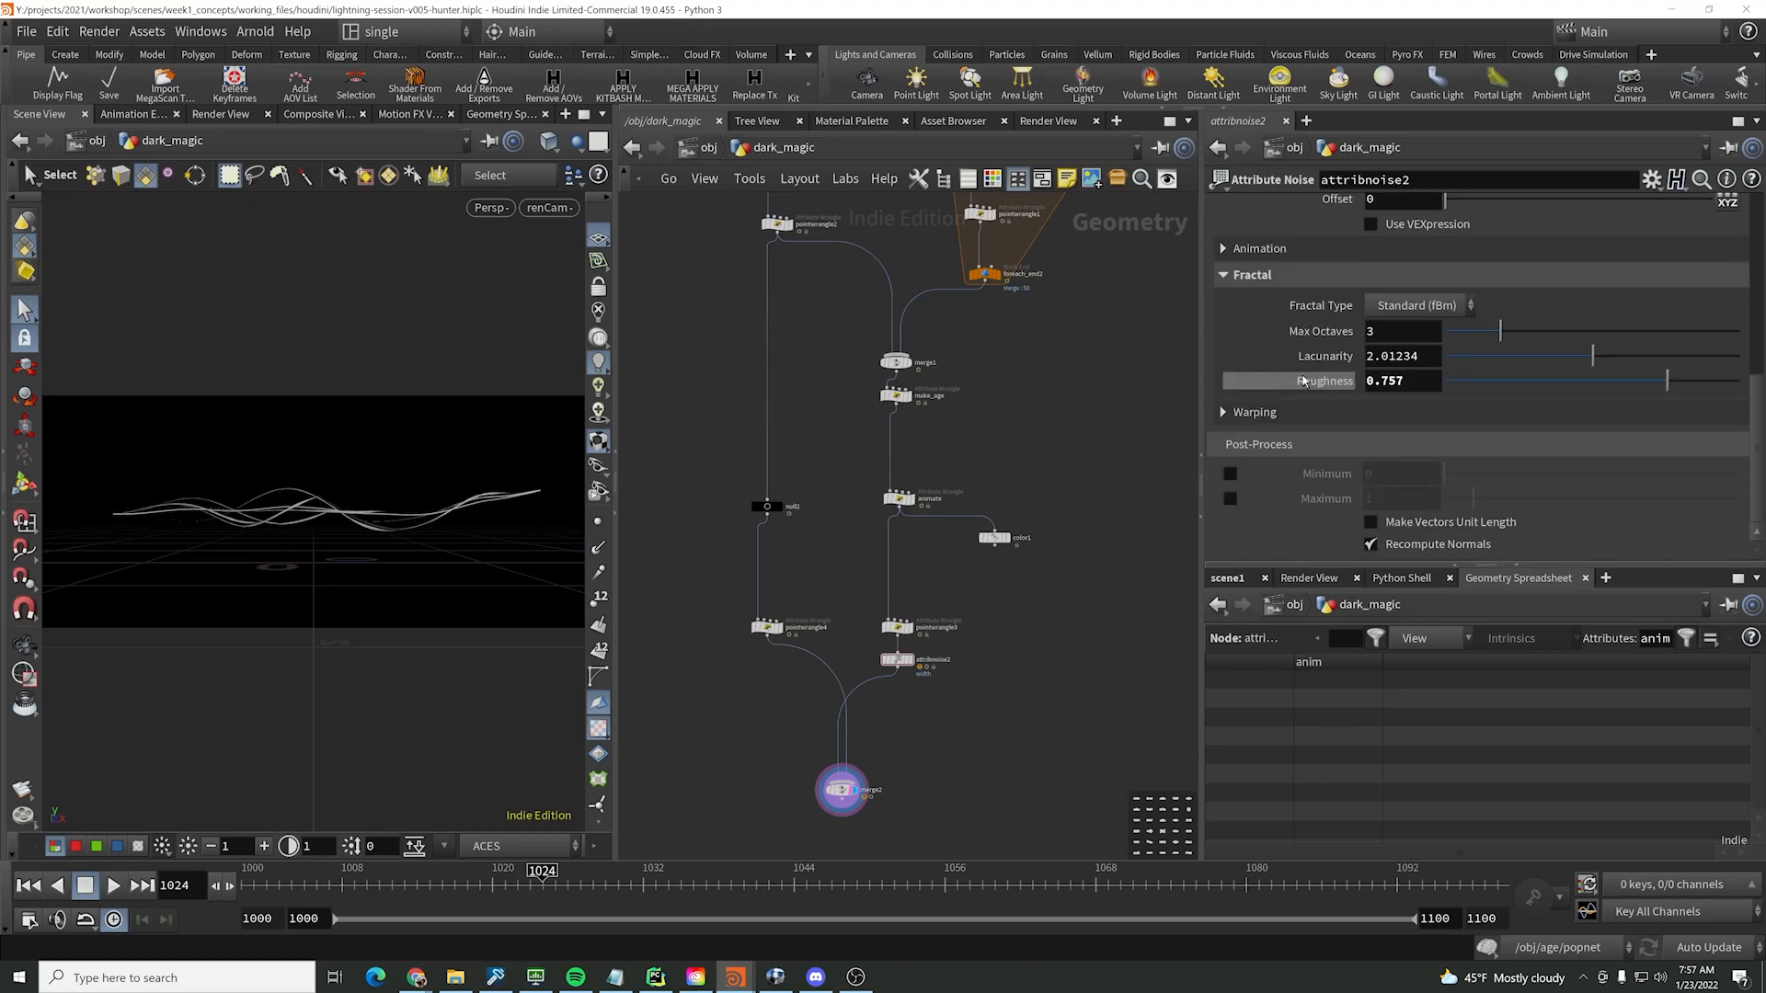
left_click(1230, 498)
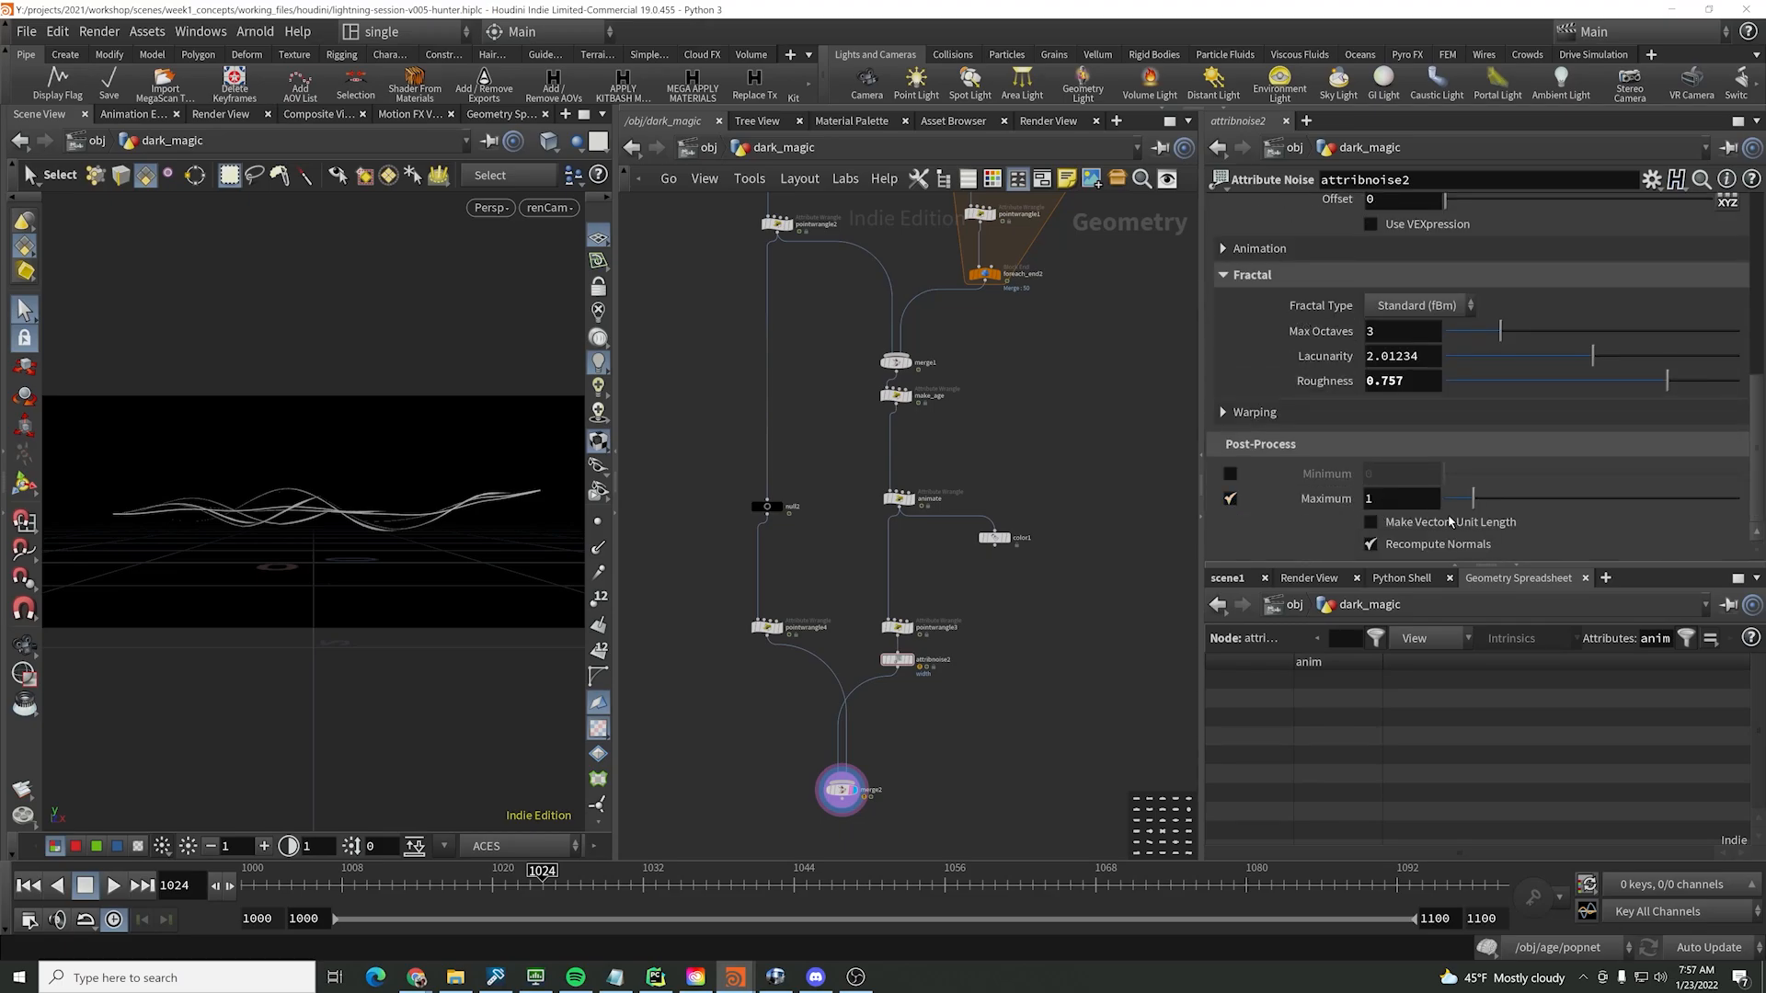
left_click_drag(1473, 499, 1494, 505)
mouse_move(1628, 505)
left_mouse_down()
mouse_move(1477, 501)
mouse_move(1659, 497)
mouse_move(1610, 504)
left_mouse_up()
left_click(1230, 476)
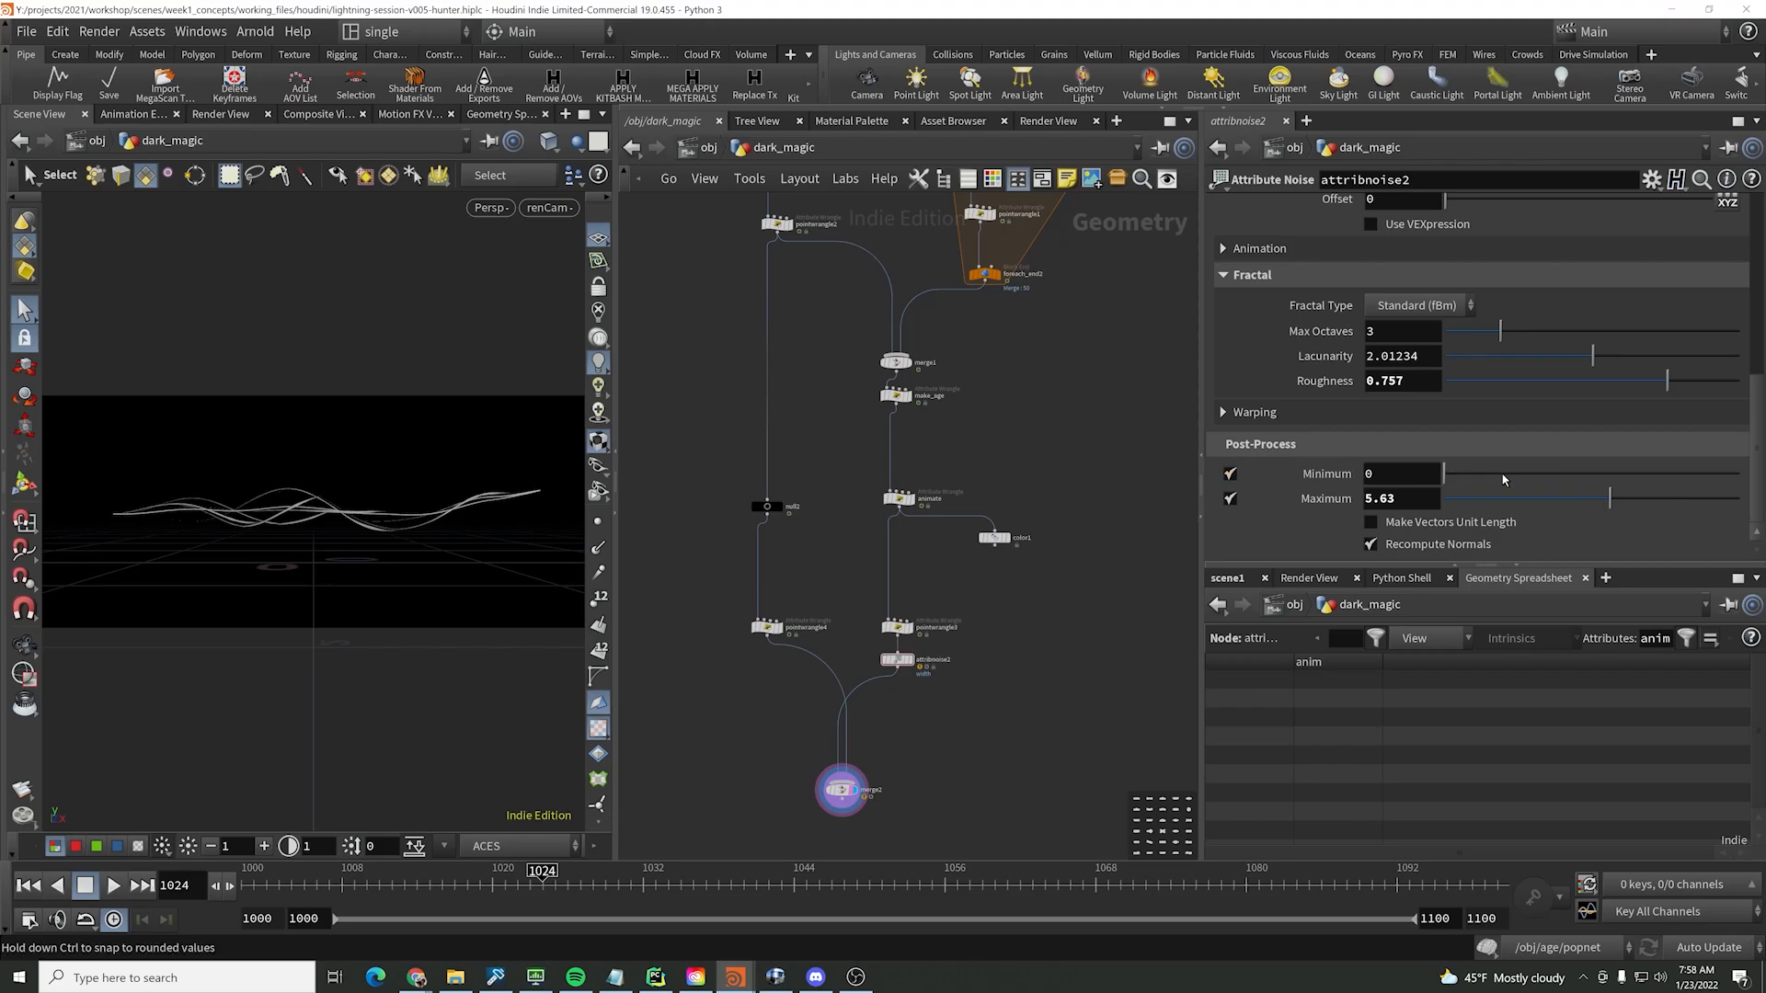
mouse_move(1476, 477)
left_mouse_down()
mouse_move(1554, 480)
mouse_move(1447, 474)
left_mouse_up()
left_click_drag(1520, 499, 1738, 498)
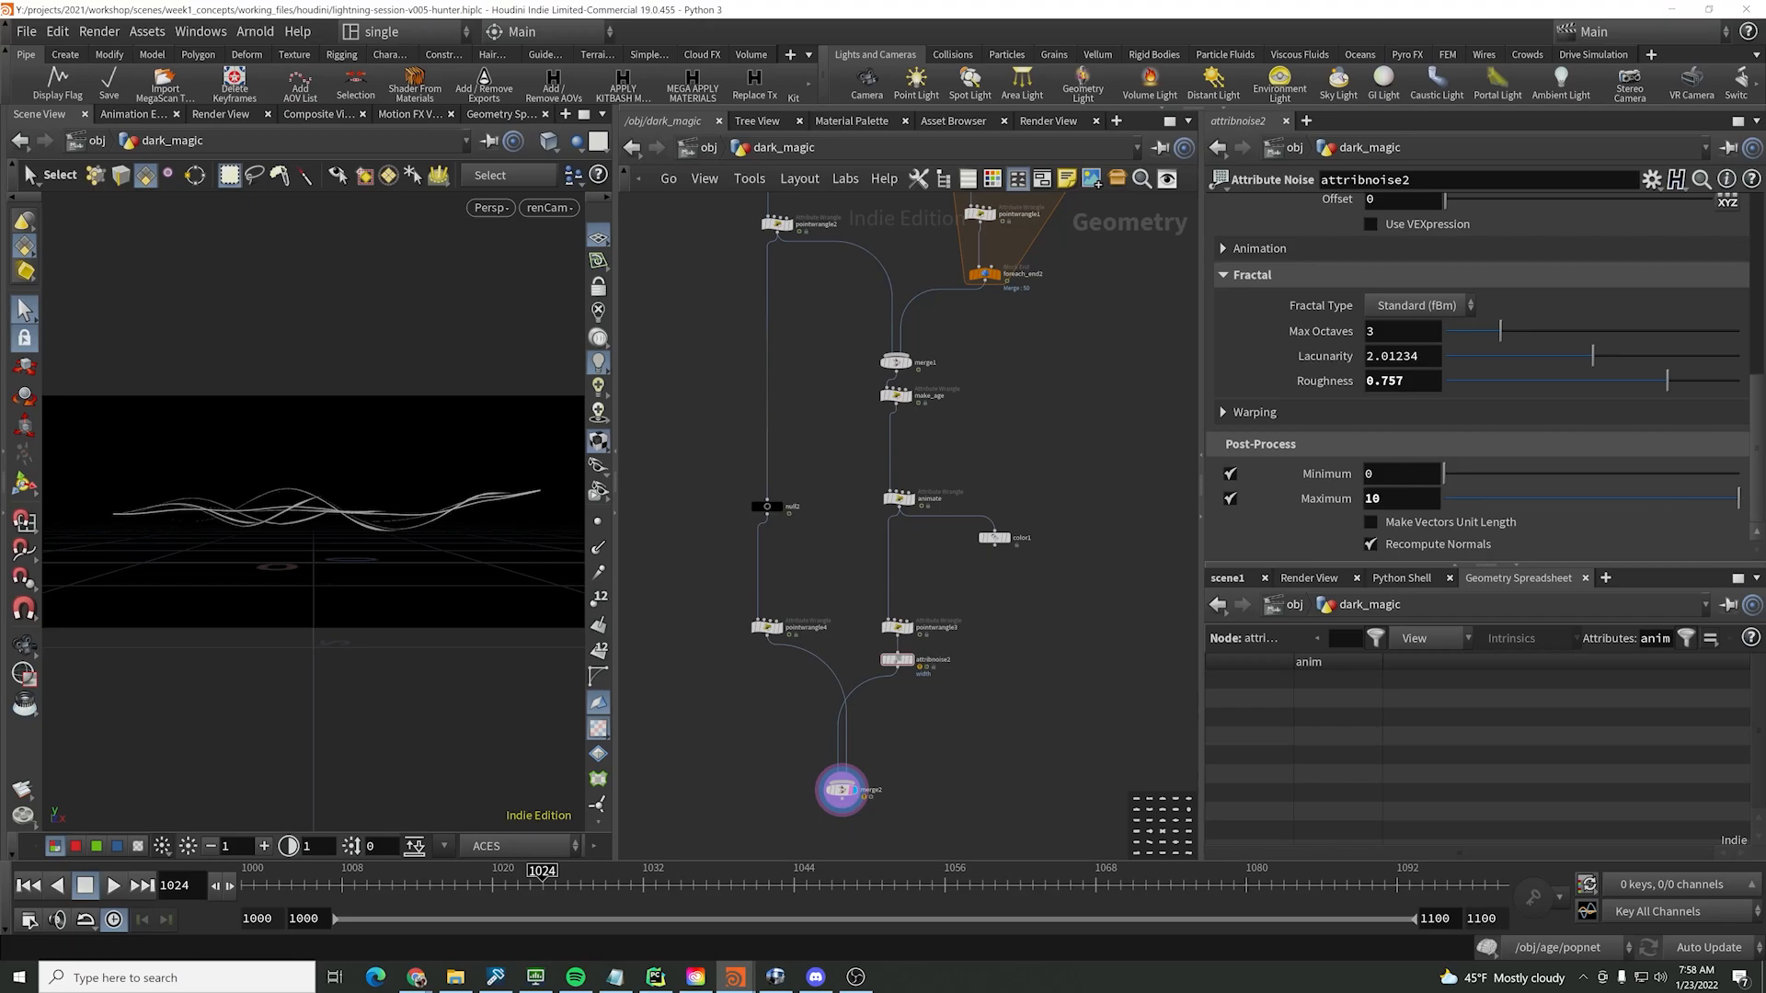
middle_click_drag(1416, 498, 1737, 497)
- Inspect the strands up close from a free view with point display turned on to judge their point density
scroll(337, 506, "up", 2, "alt")
scroll(337, 506, "up", 6, "alt")
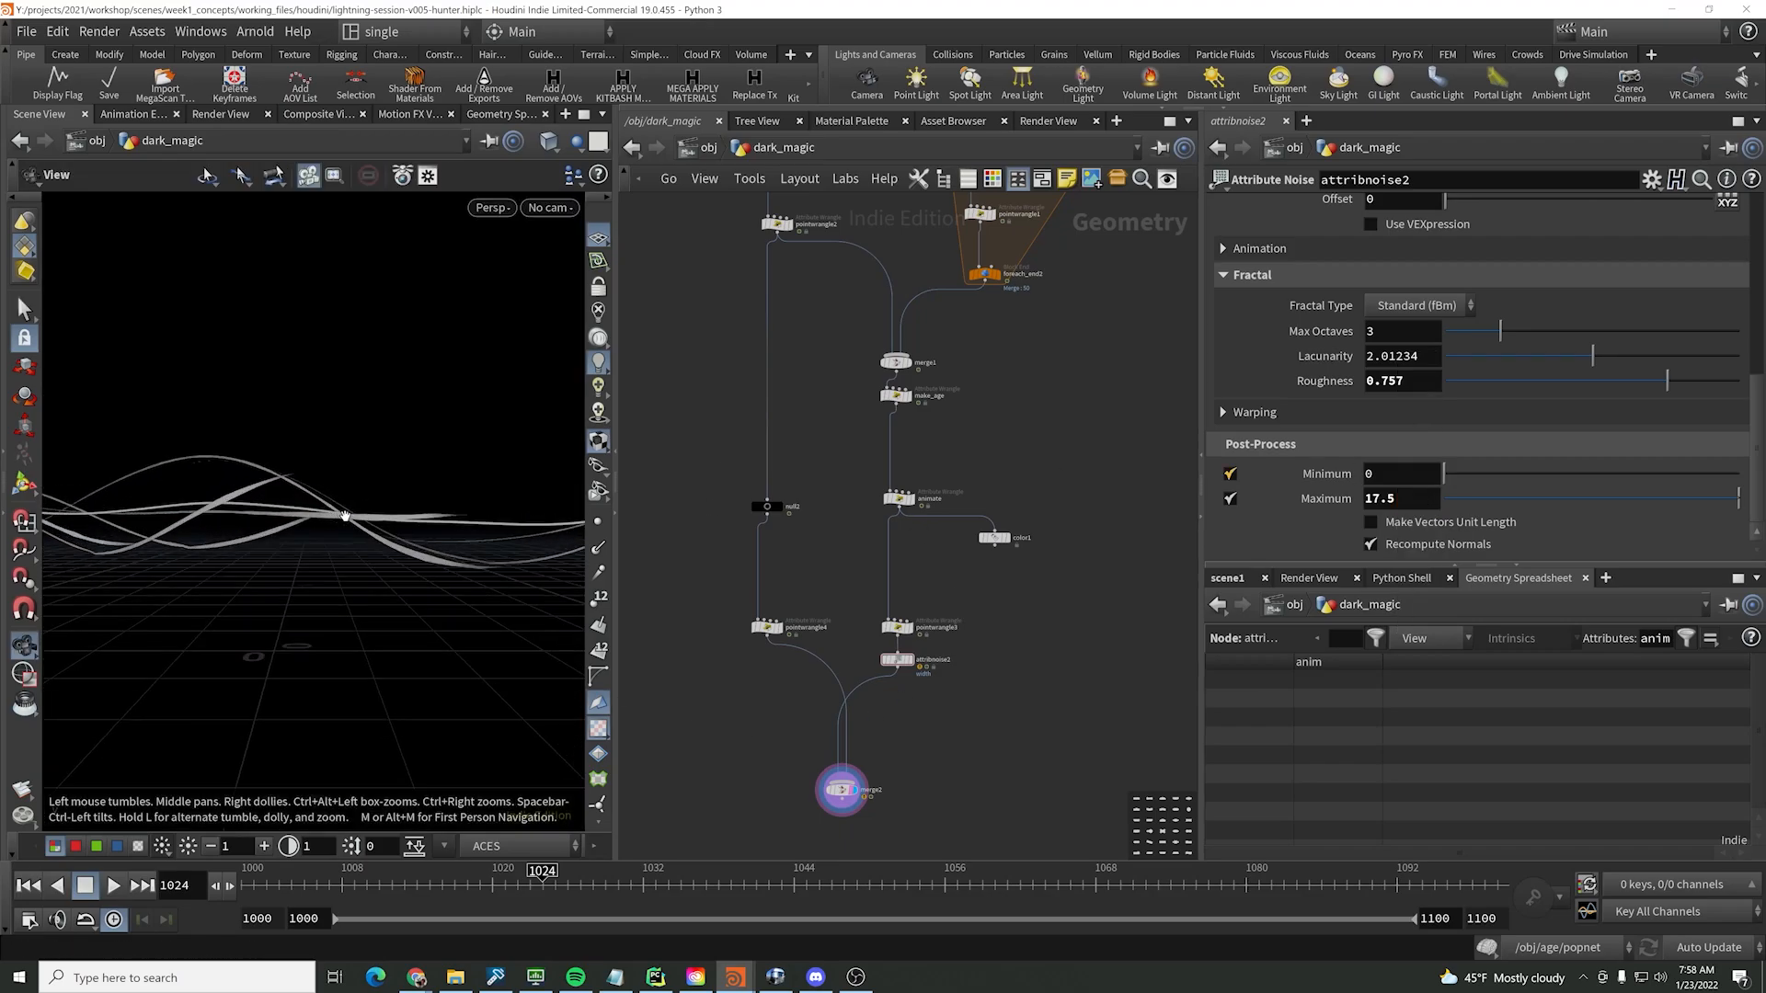
left_click_drag(341, 506, 410, 476, "alt")
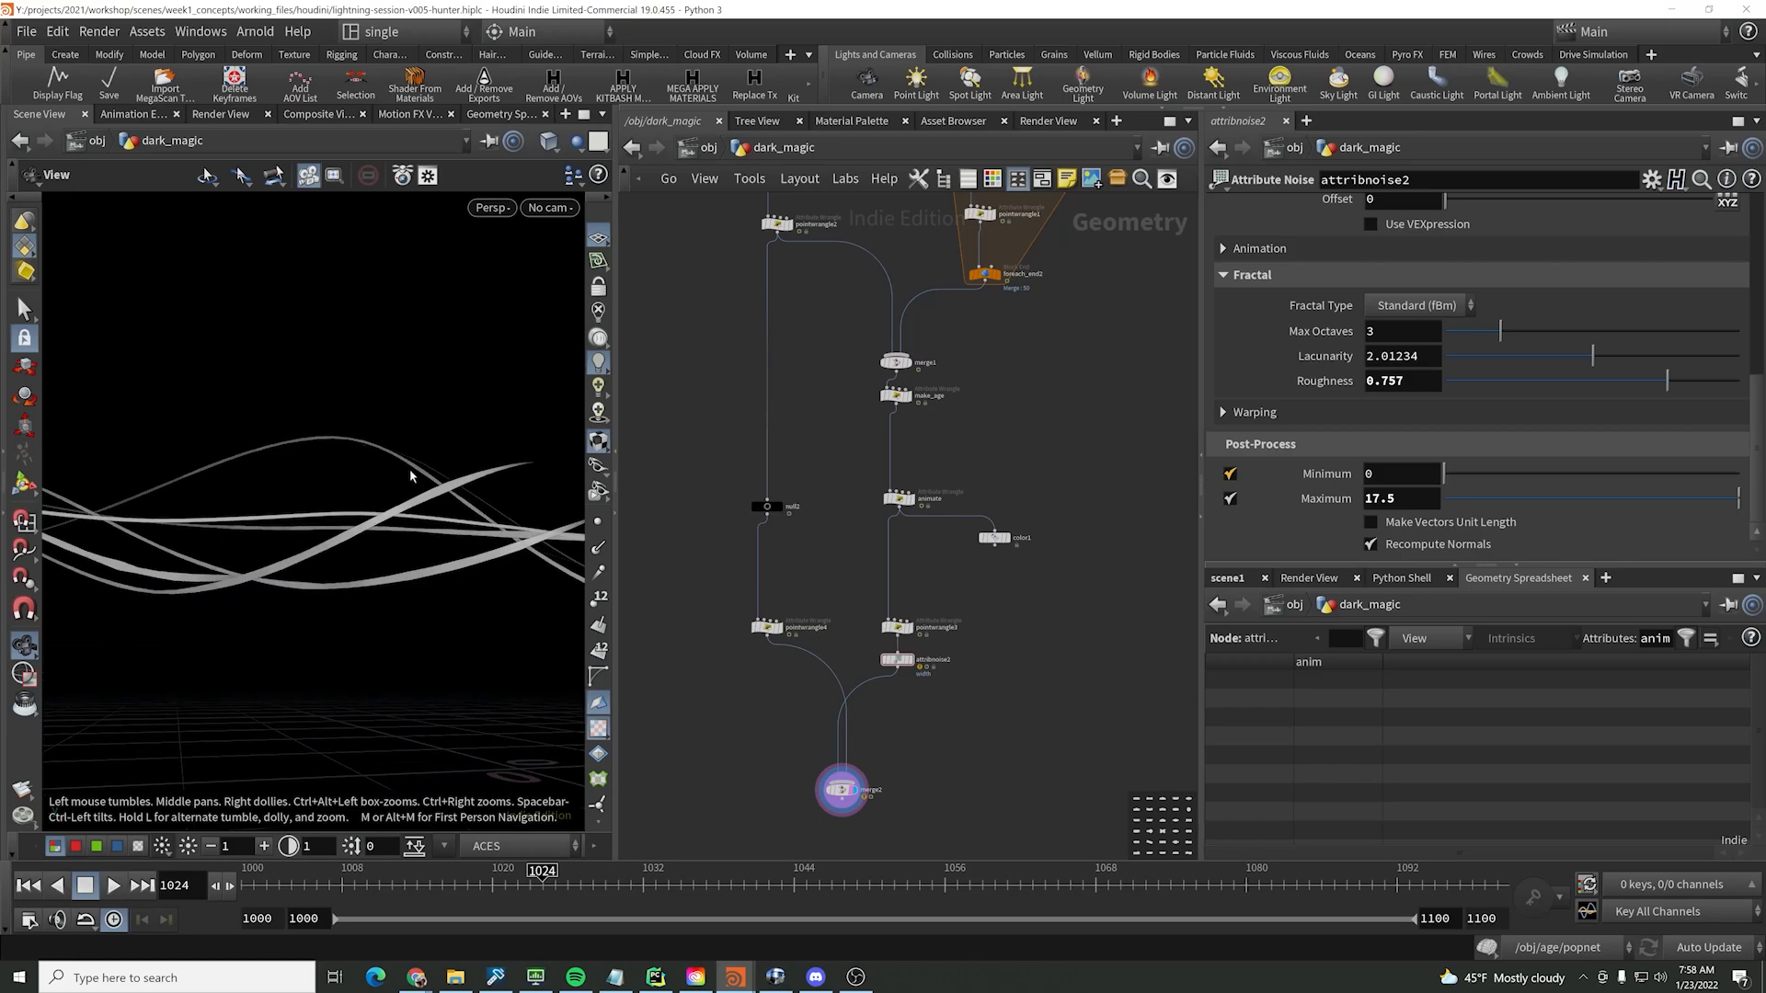
left_click(597, 522)
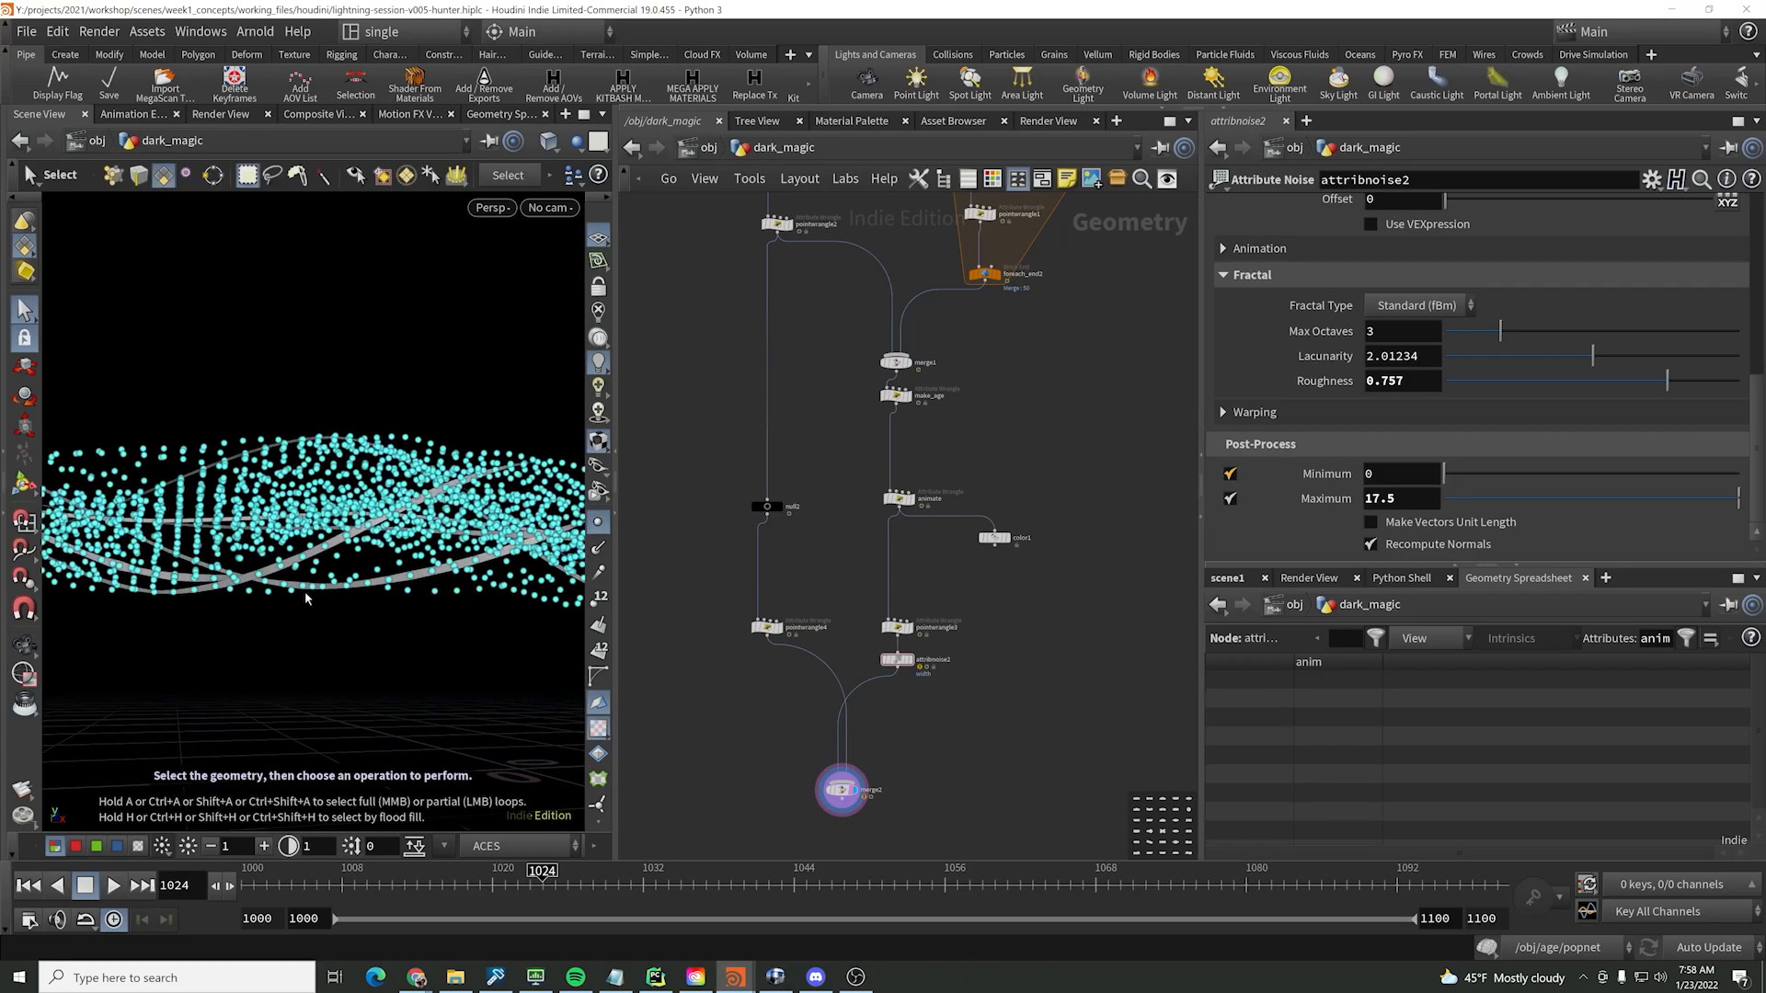
left_click_drag(386, 555, 337, 616, "alt")
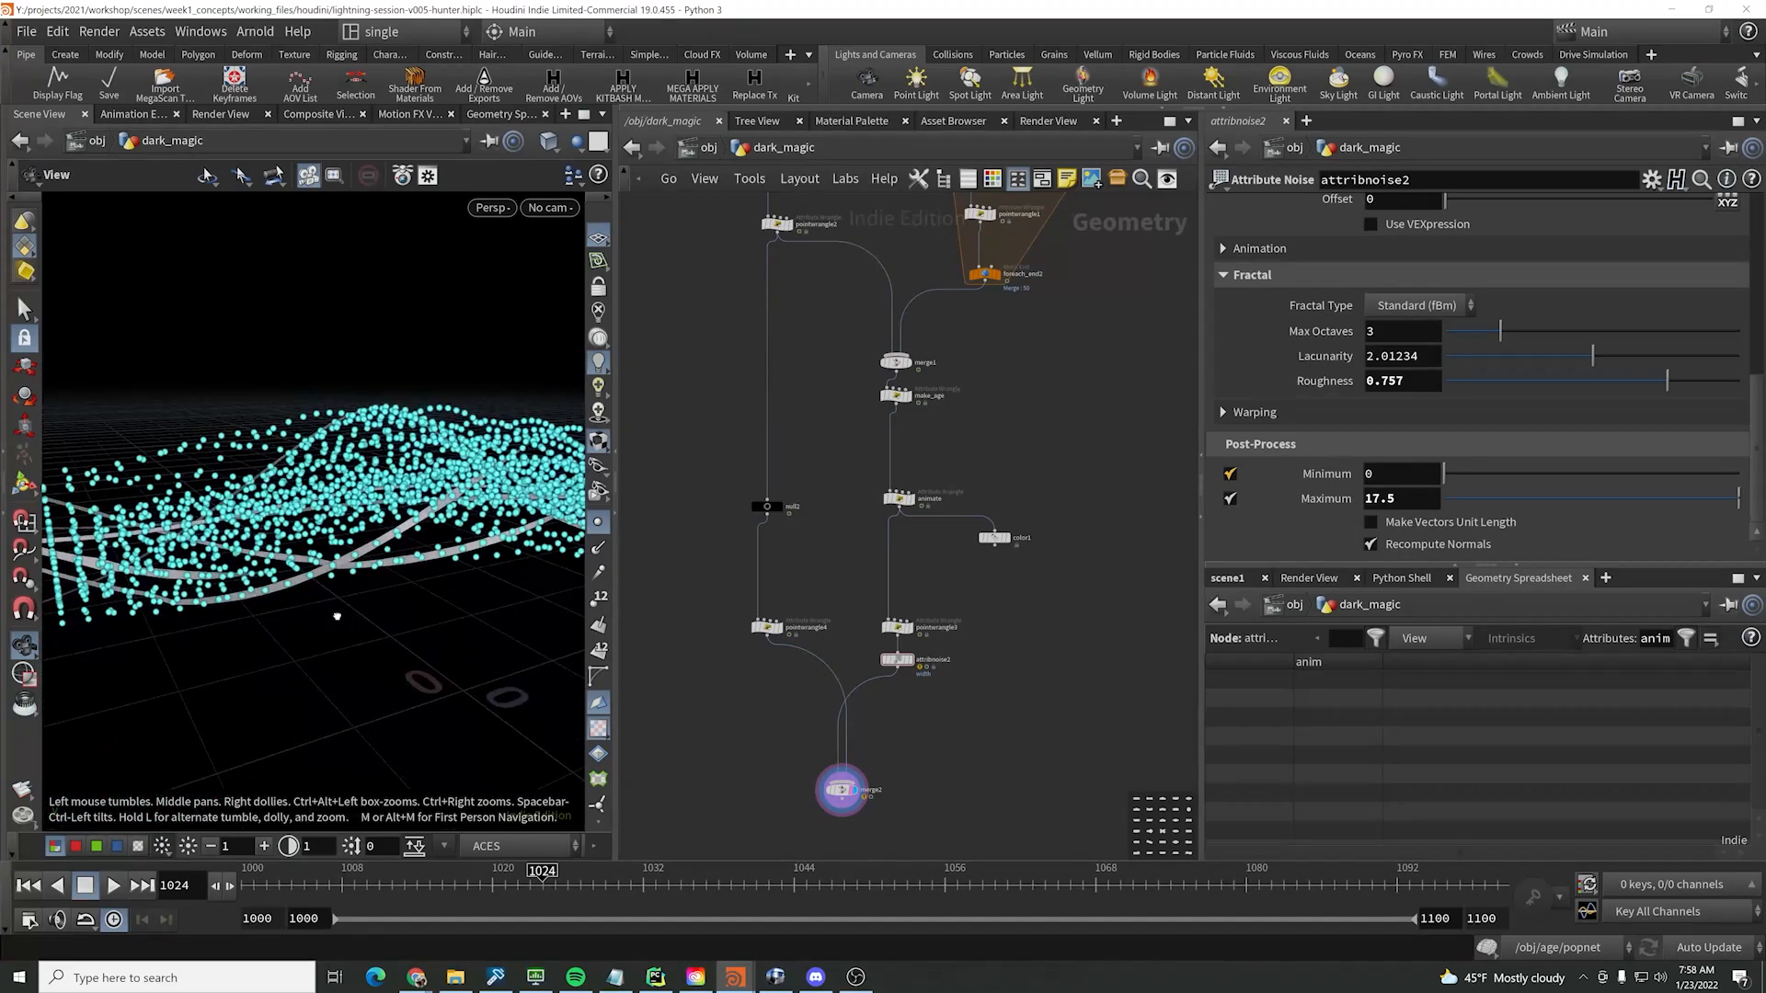
- Turn off point display and play back the strand animation, switching the view to the renCam camera
left_click(597, 523)
left_click_drag(358, 506, 520, 458, "alt")
left_click_drag(496, 885, 136, 882)
left_click(115, 885)
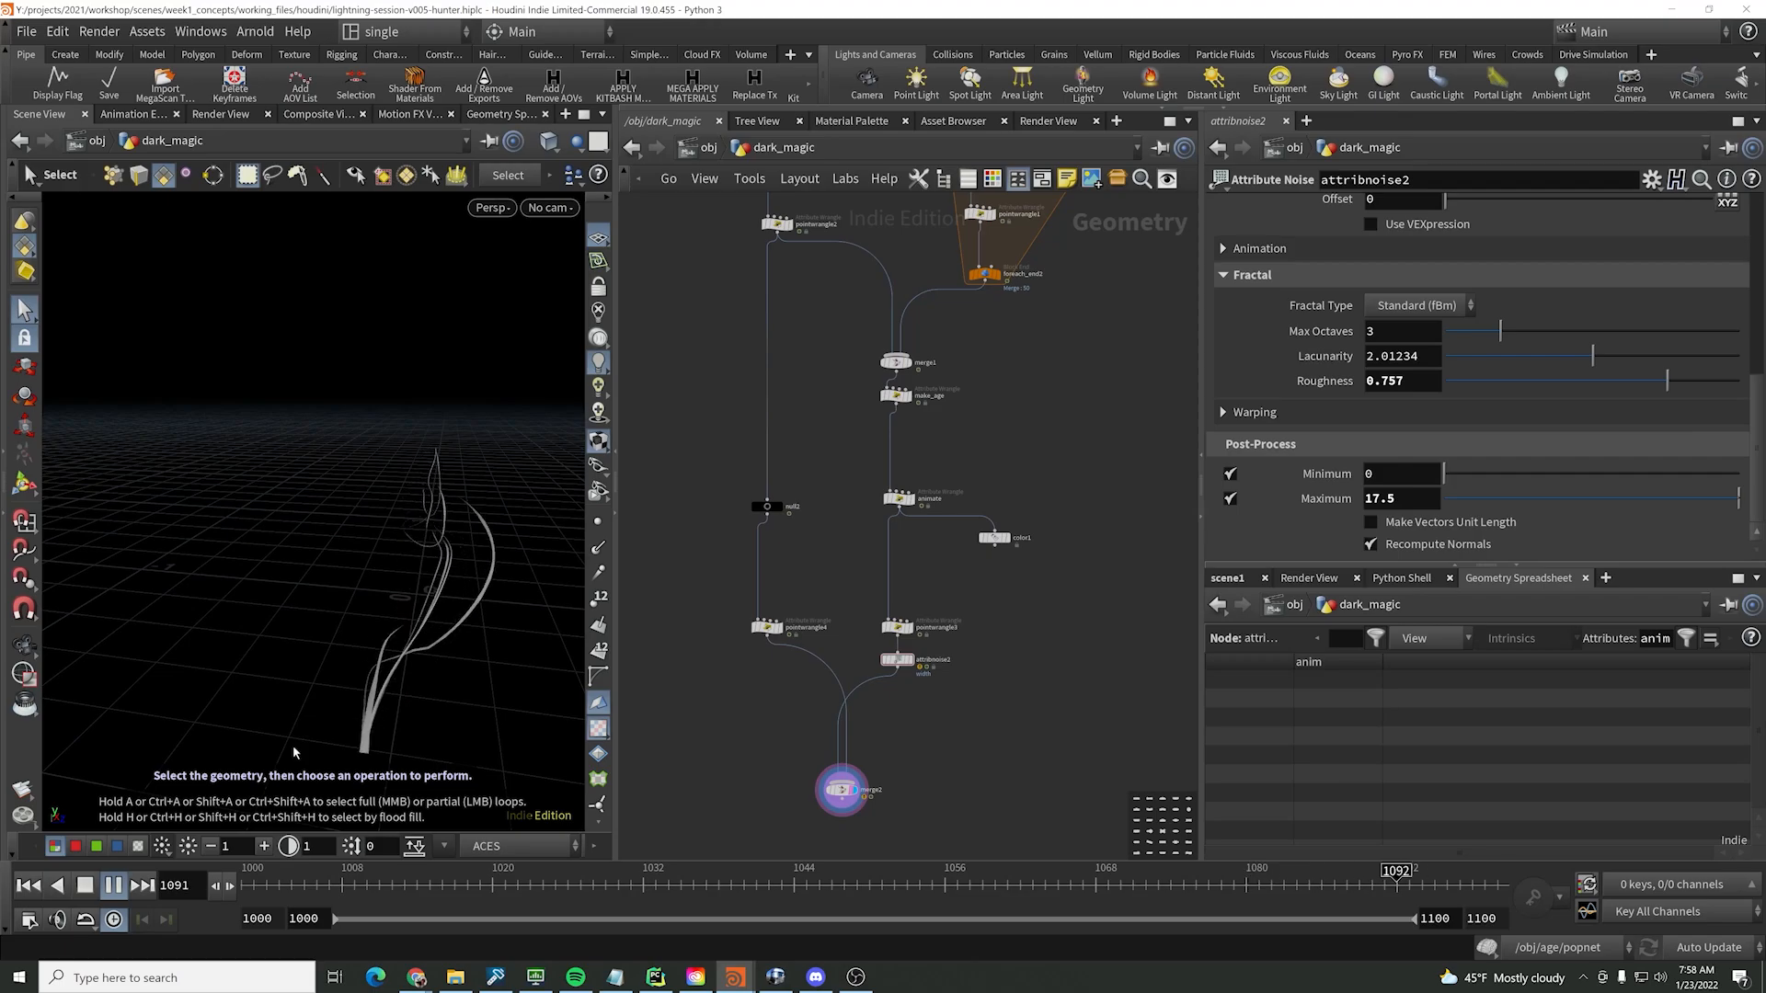
left_click_drag(413, 411, 174, 395, "alt")
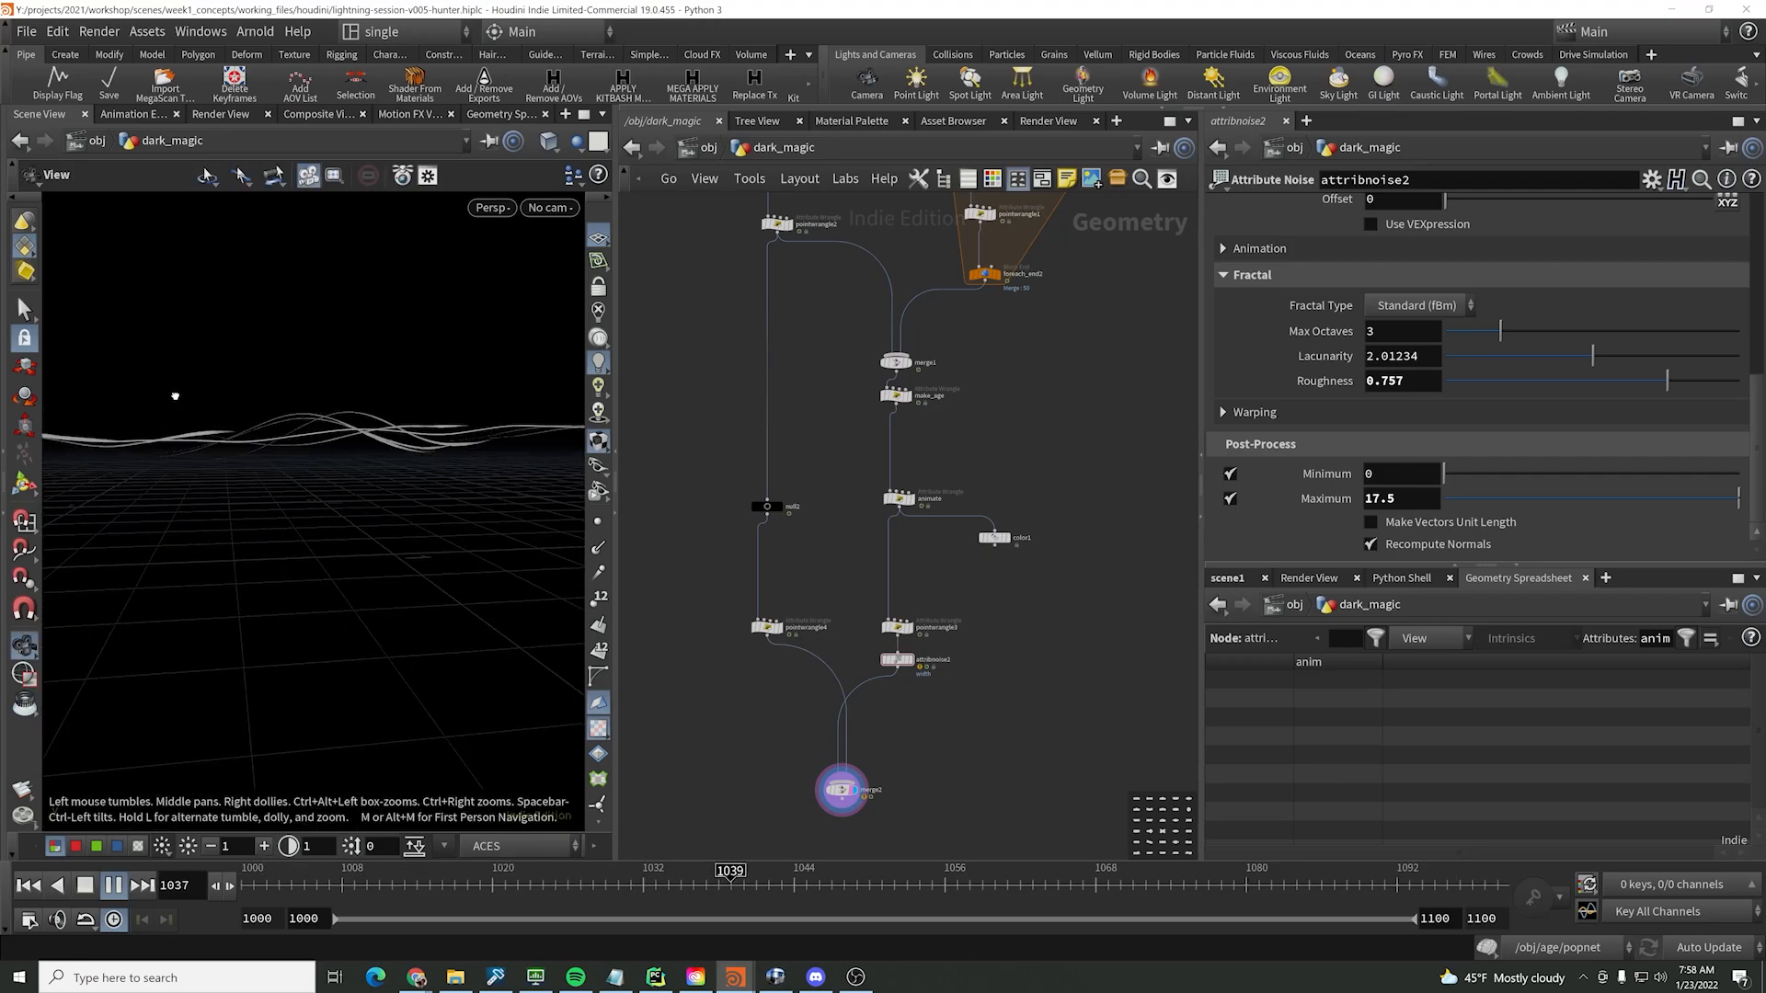
left_click(549, 207)
left_click(570, 309)
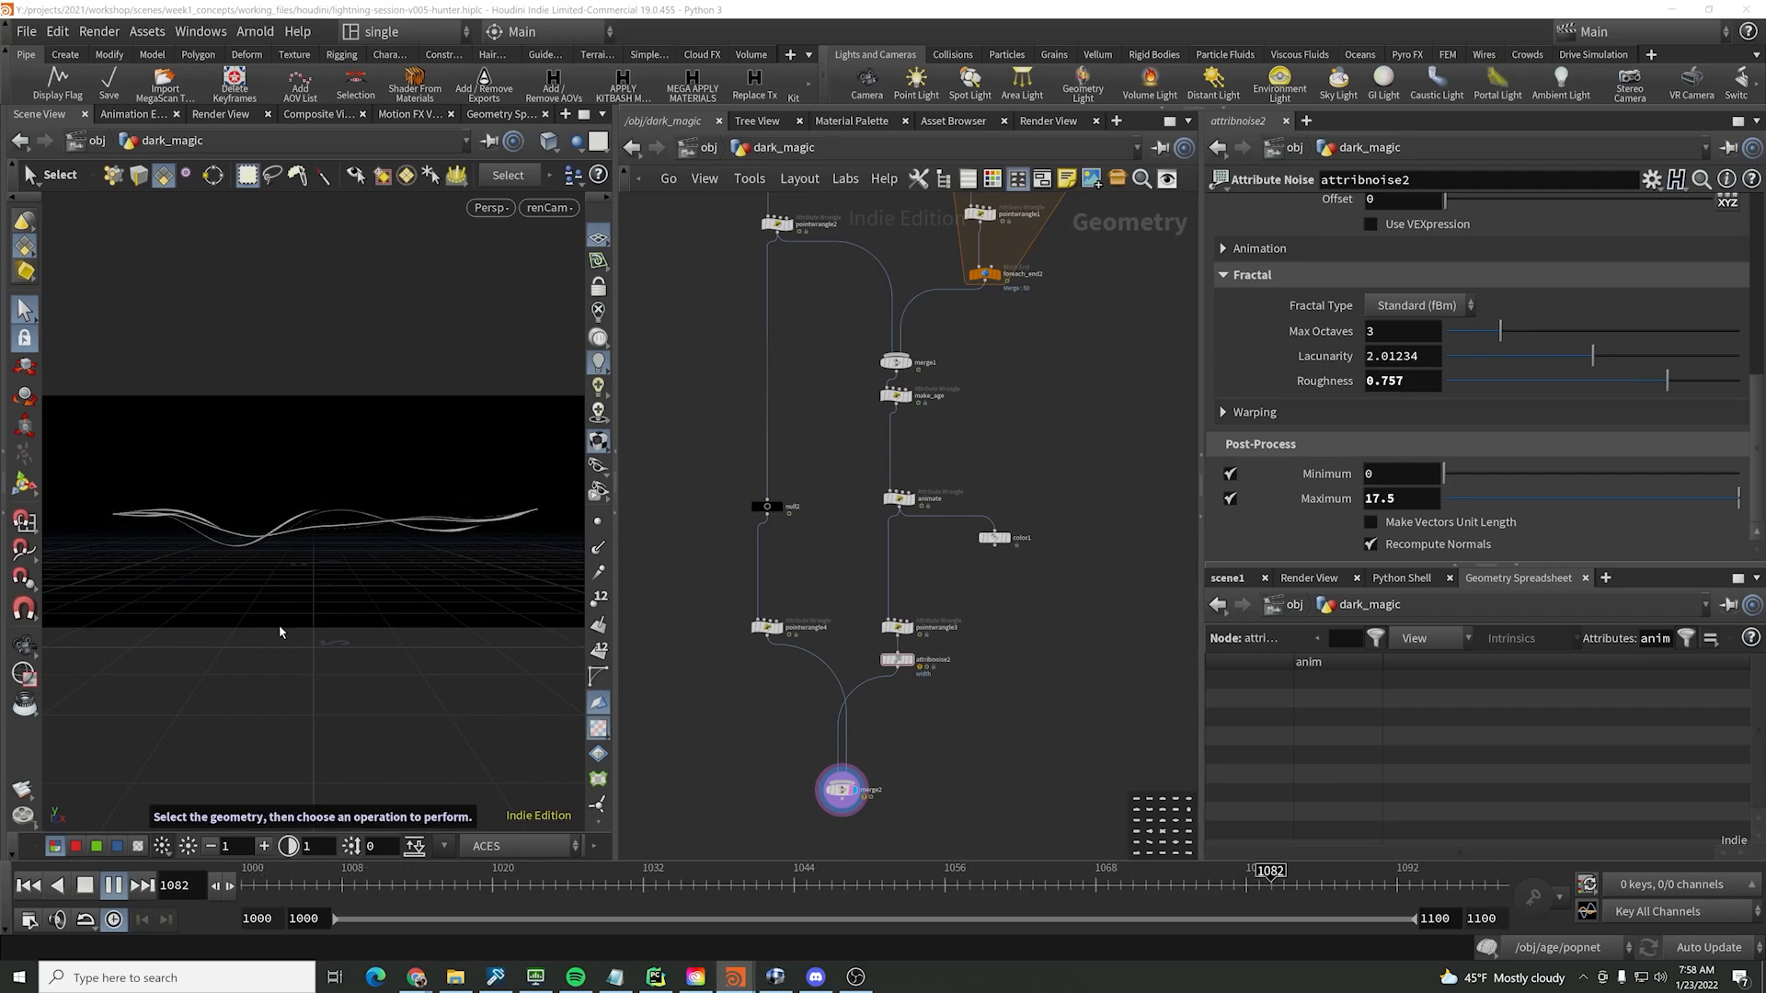
left_click(90, 888)
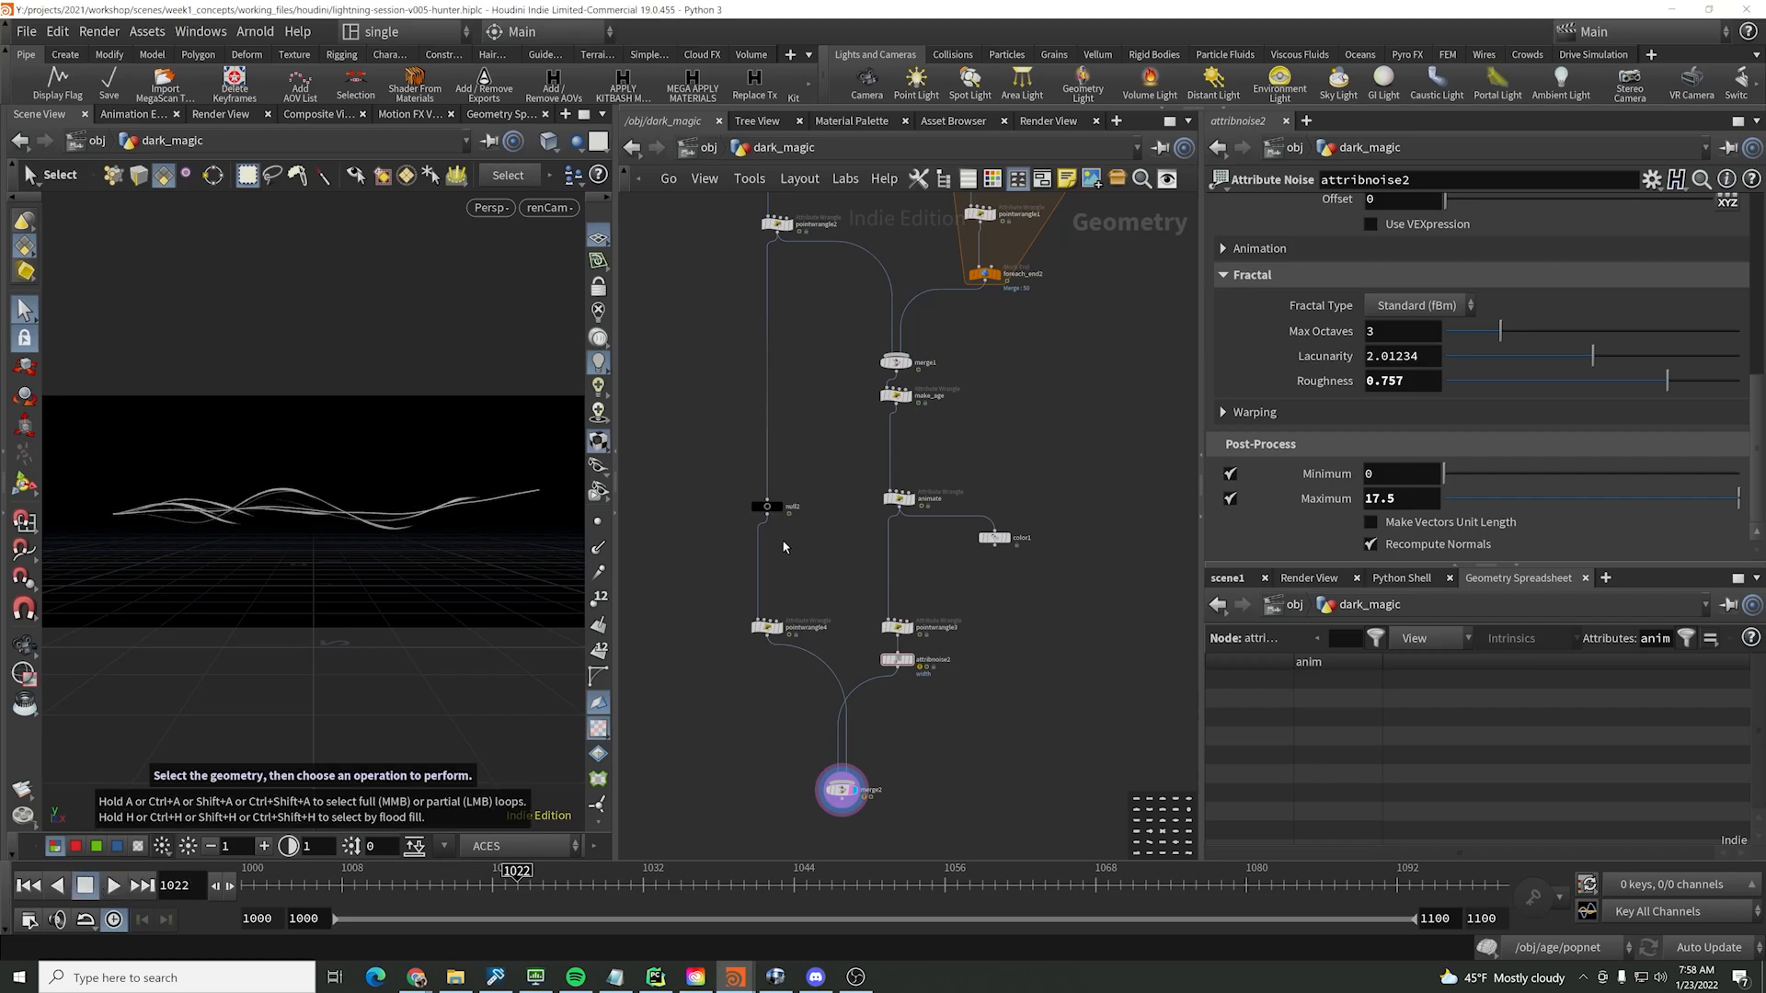
scroll(920, 561, "down", 2)
middle_click_drag(1034, 577, 1092, 468)
scroll(1028, 580, "up", 1)
left_click(913, 613)
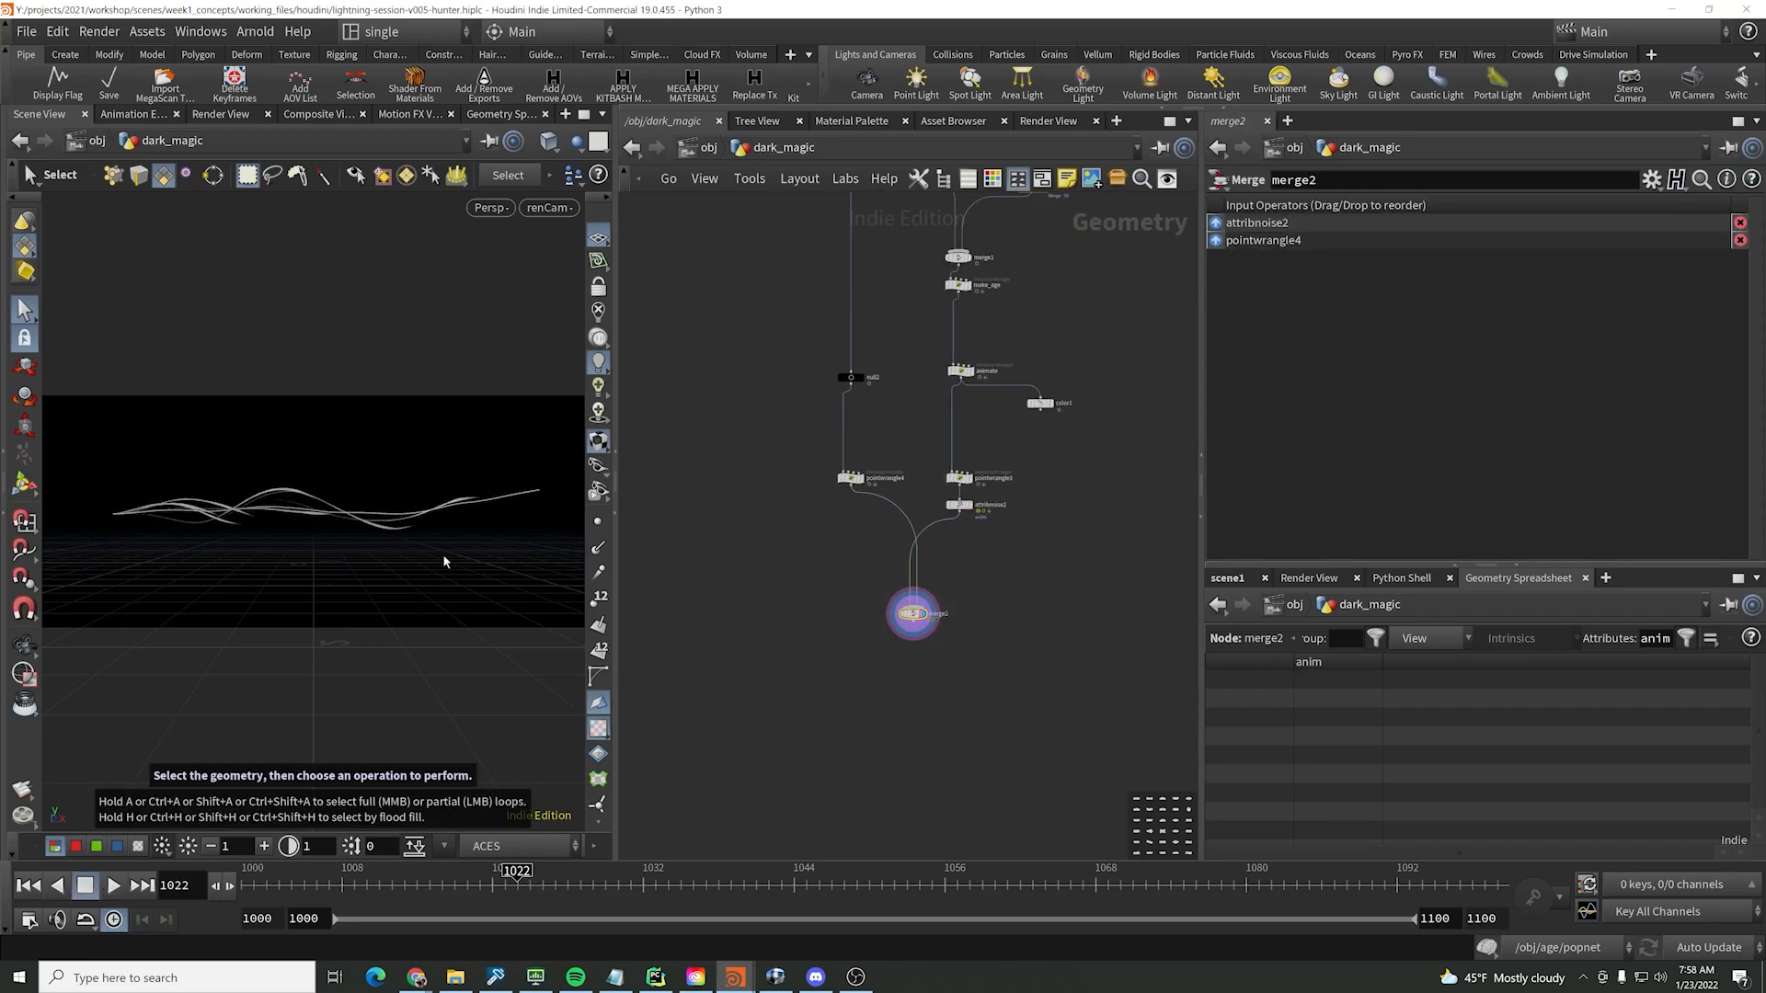
left_click(298, 494)
left_click(298, 494)
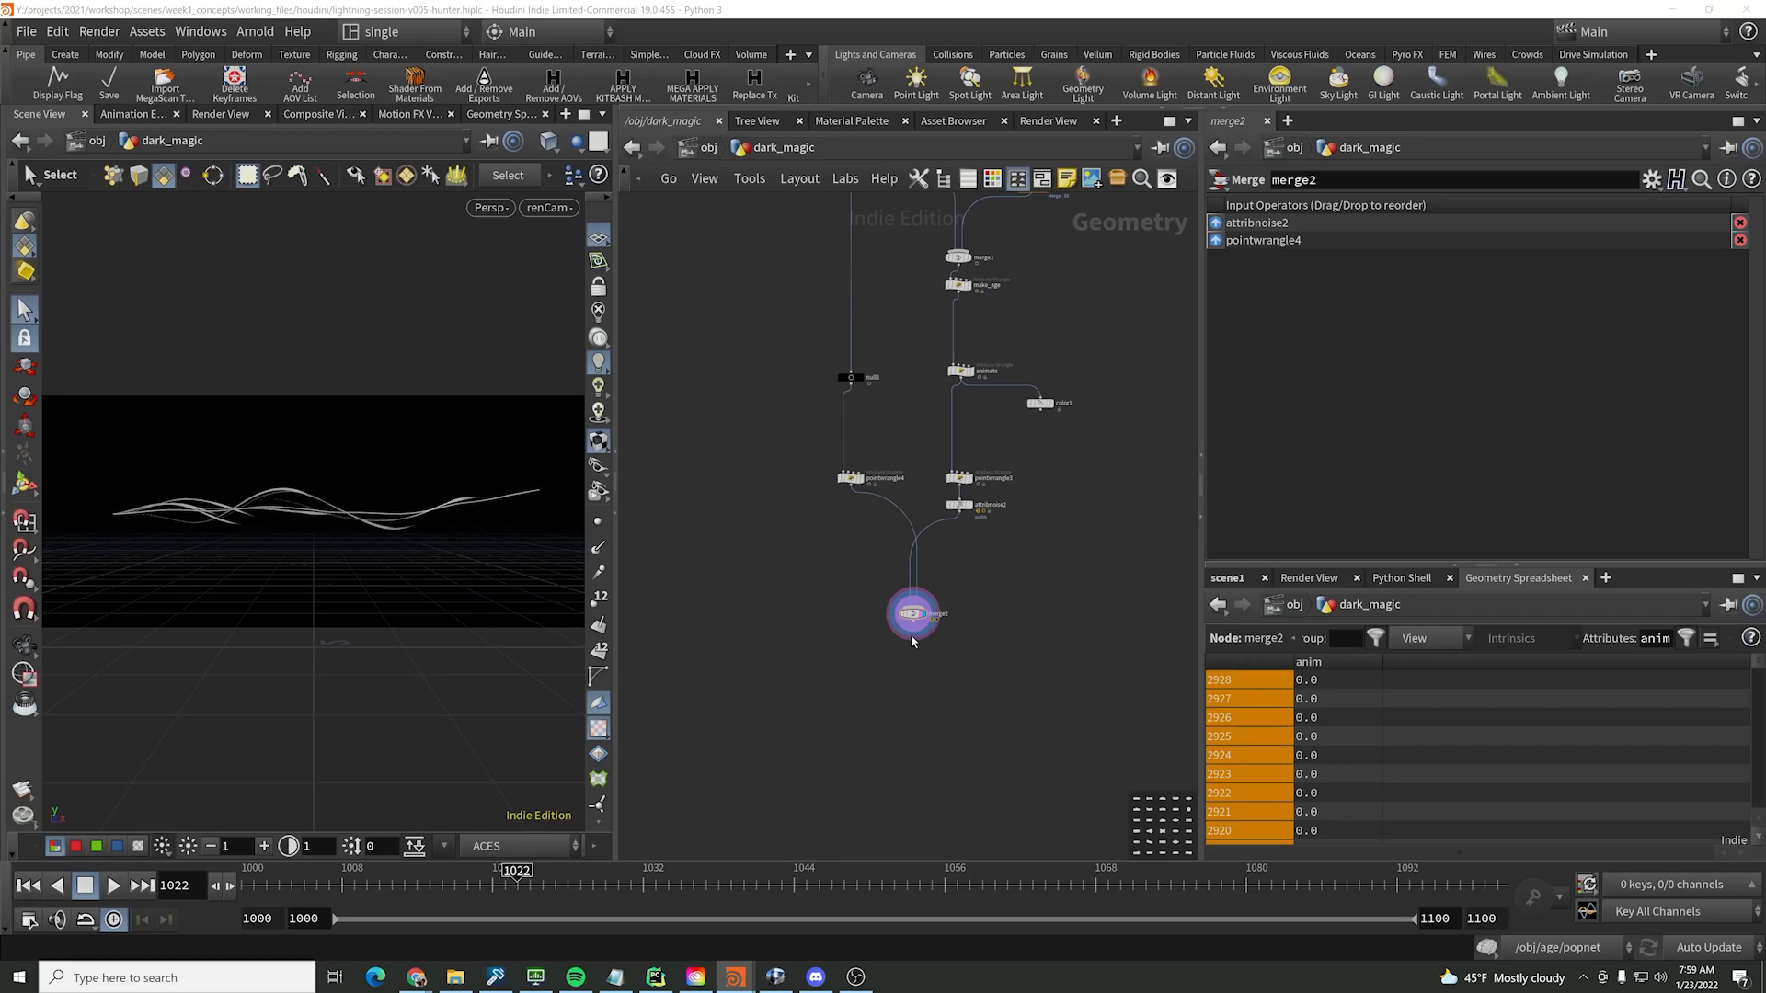
- Copy the pointwrangle1 node with the pulse code from the modulus object's network
key("u")
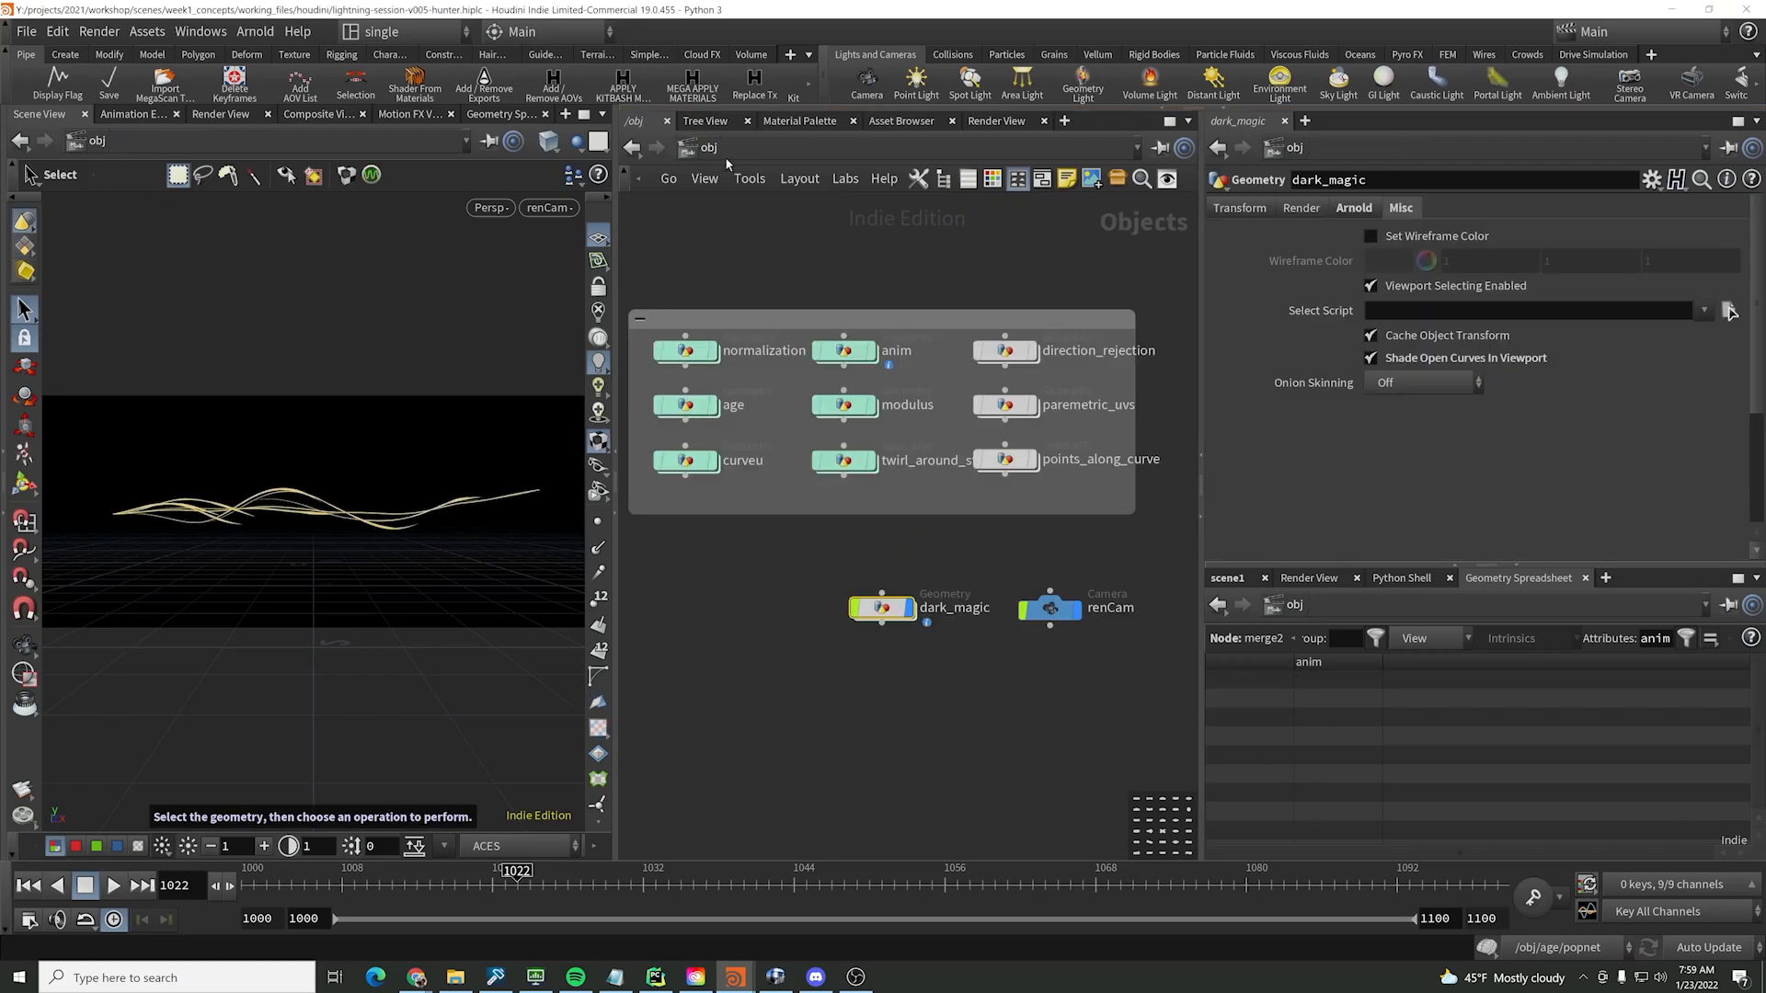
double_click(834, 405)
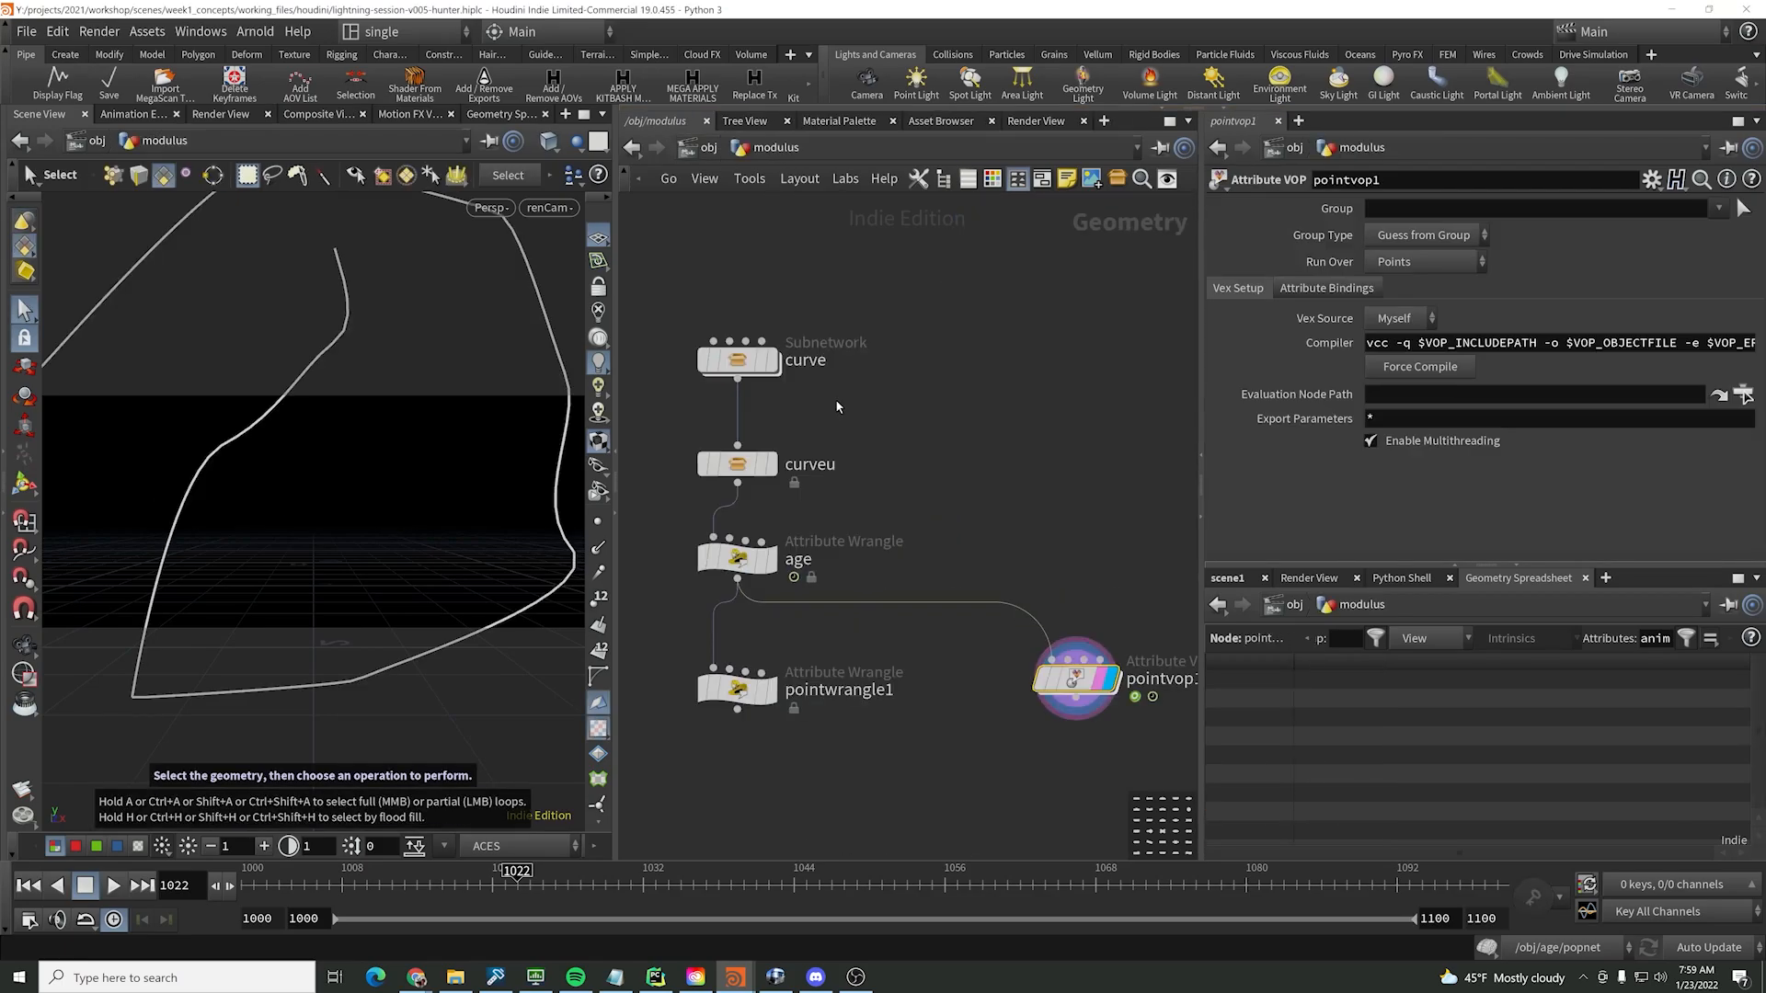
left_click_drag(940, 601, 675, 722)
key("r")
key("ctrl+c")
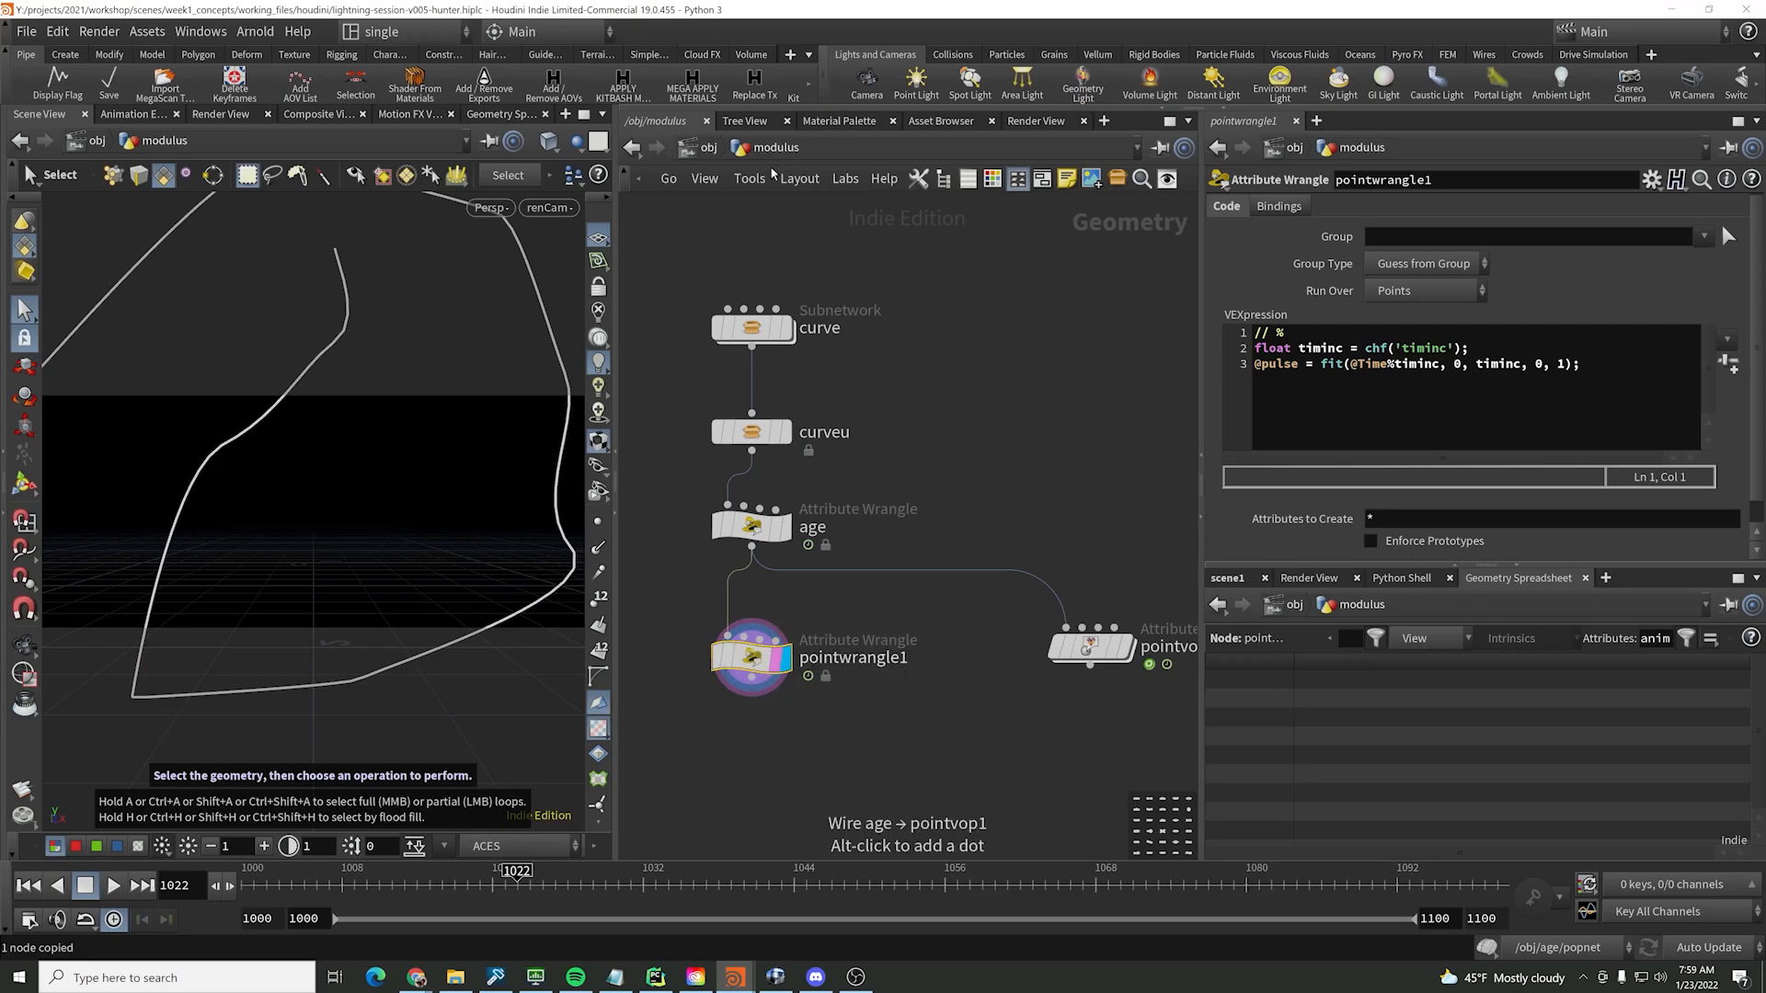
- Paste the copied pulse wrangle into the dark_magic network below merge2 and wire merge2 into its first input
key("u")
double_click(883, 608)
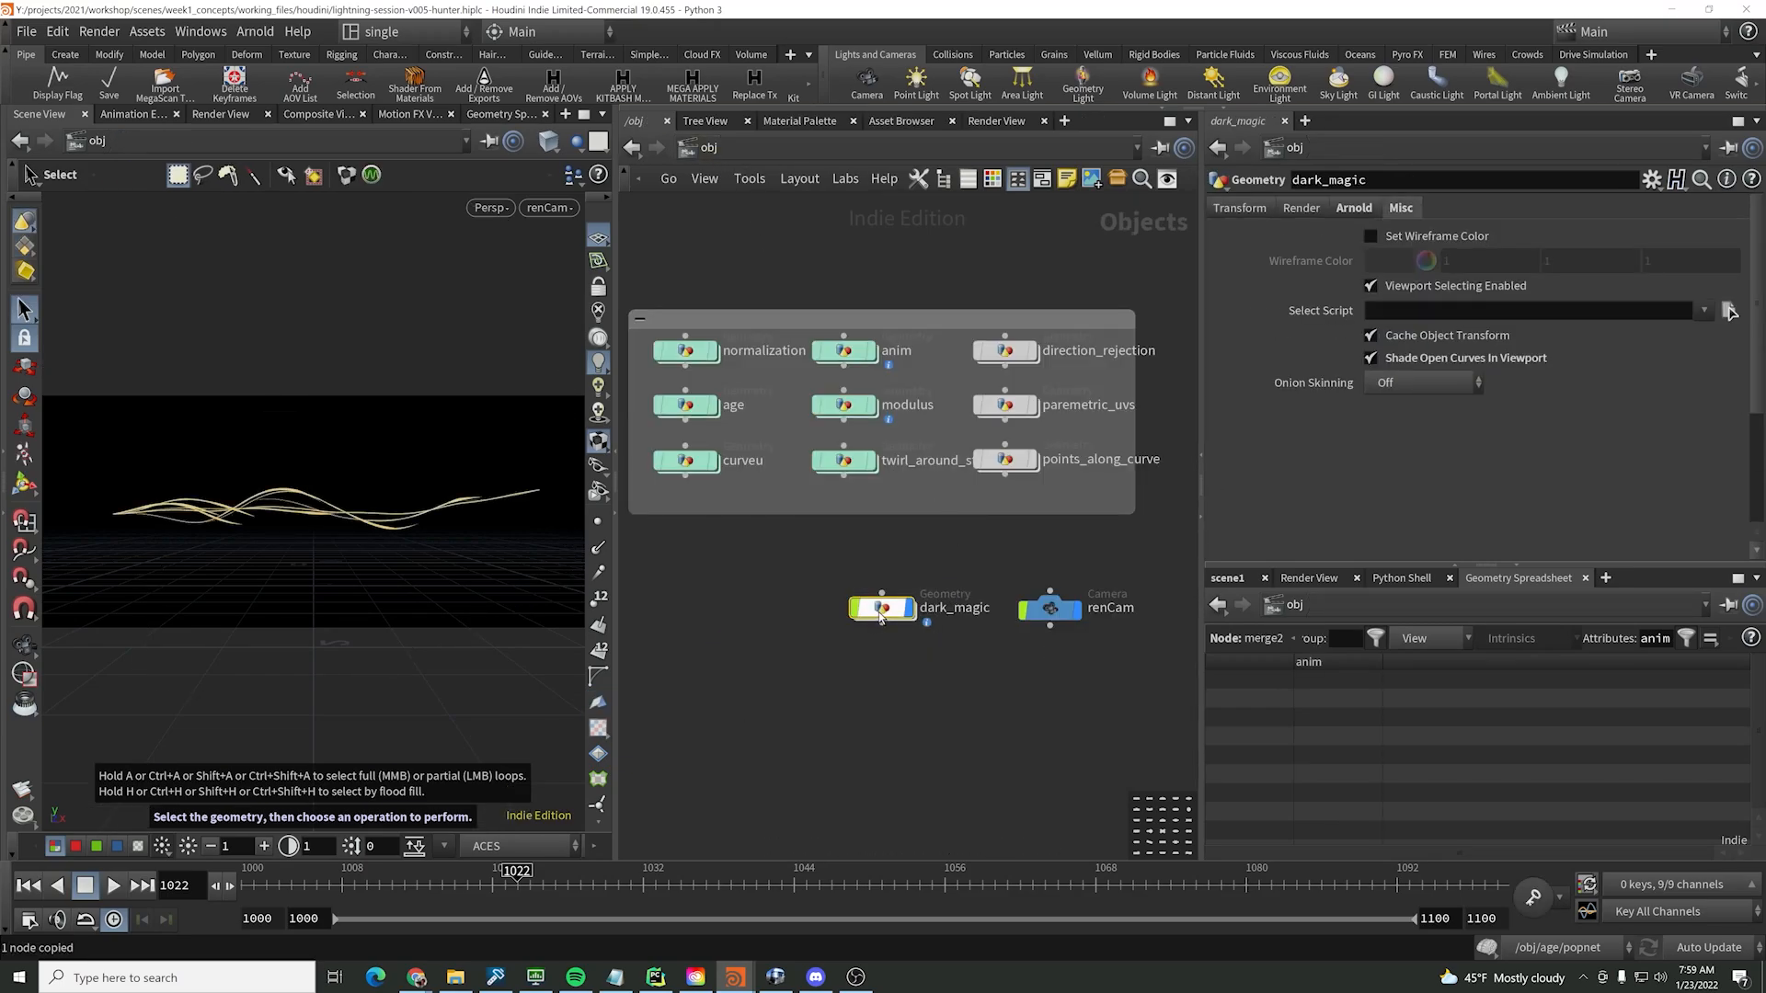
key("ctrl+v")
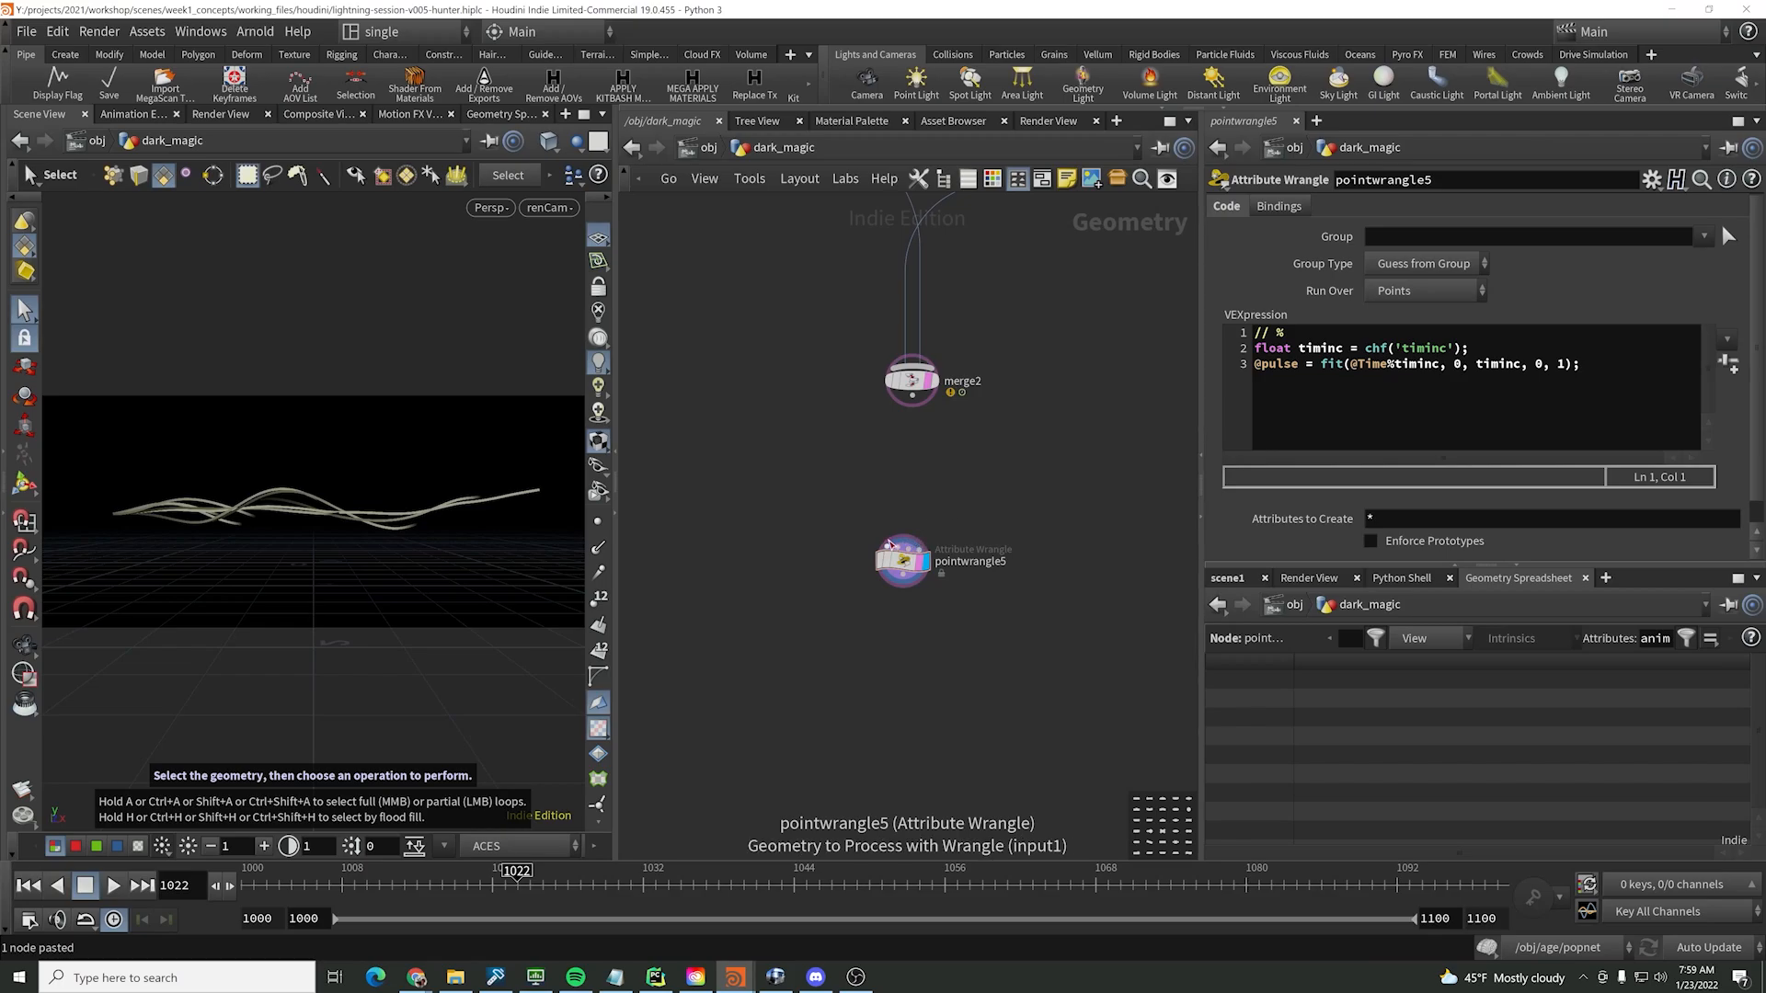
left_click_drag(887, 550, 911, 398)
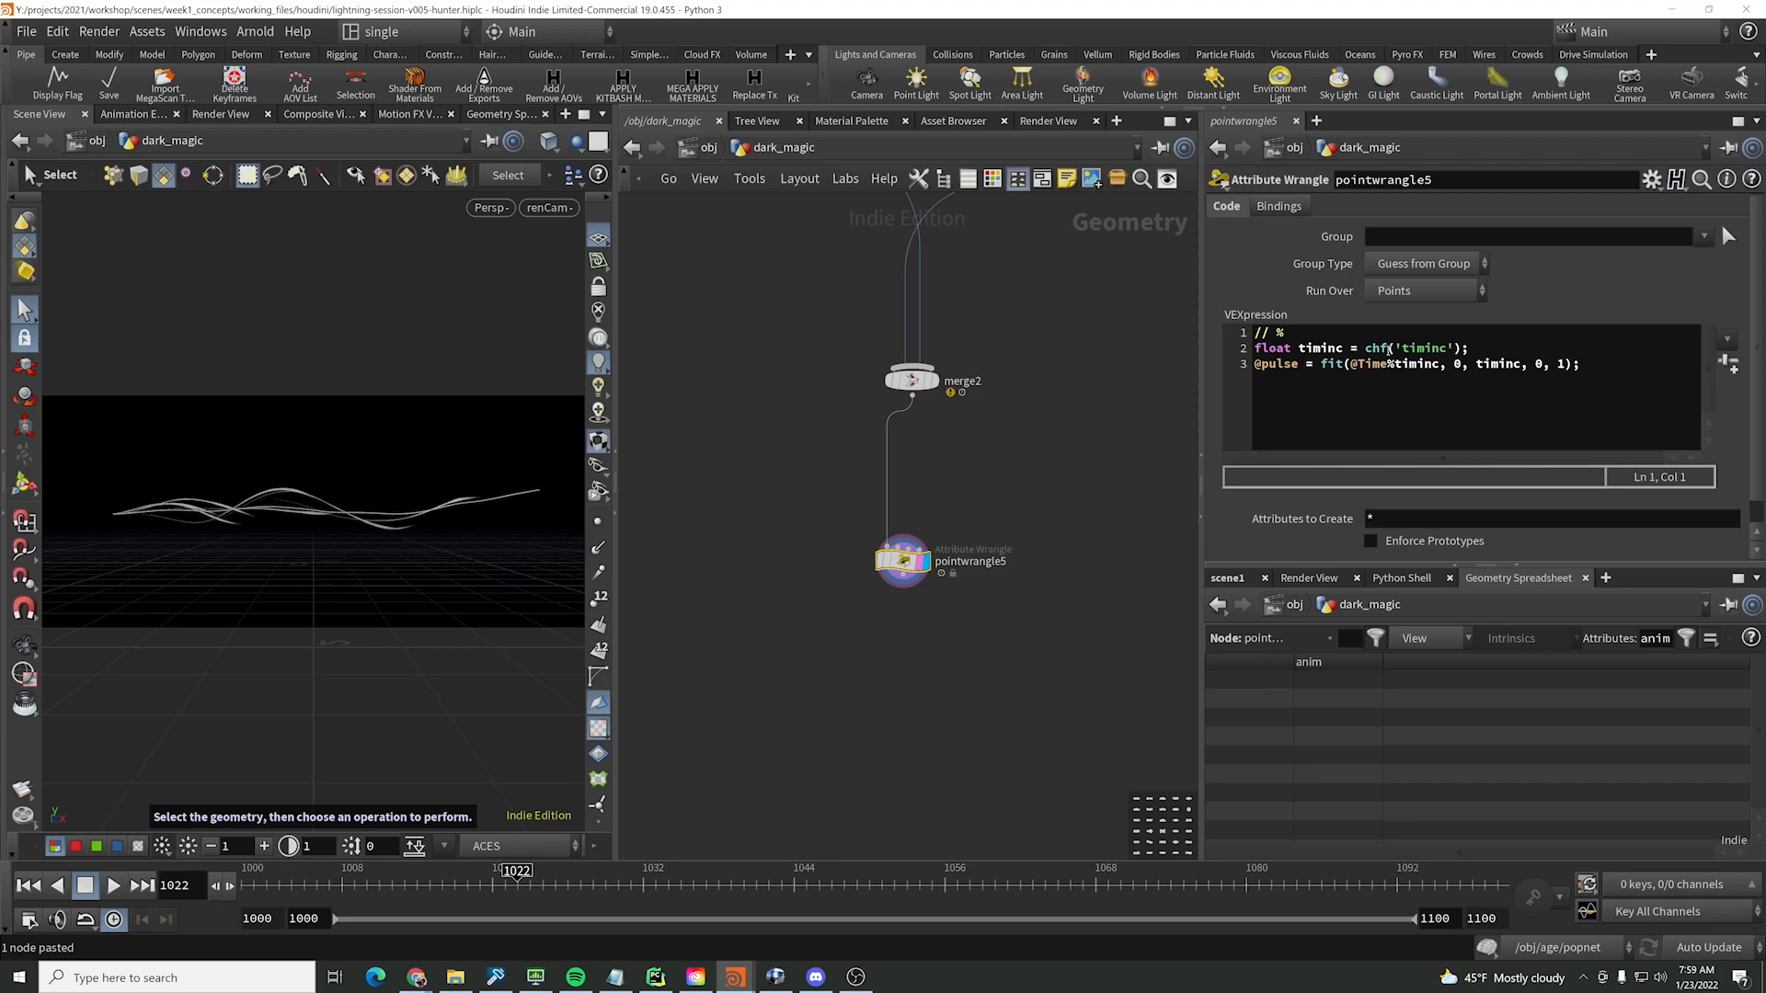
left_click_drag(1365, 349, 1465, 350)
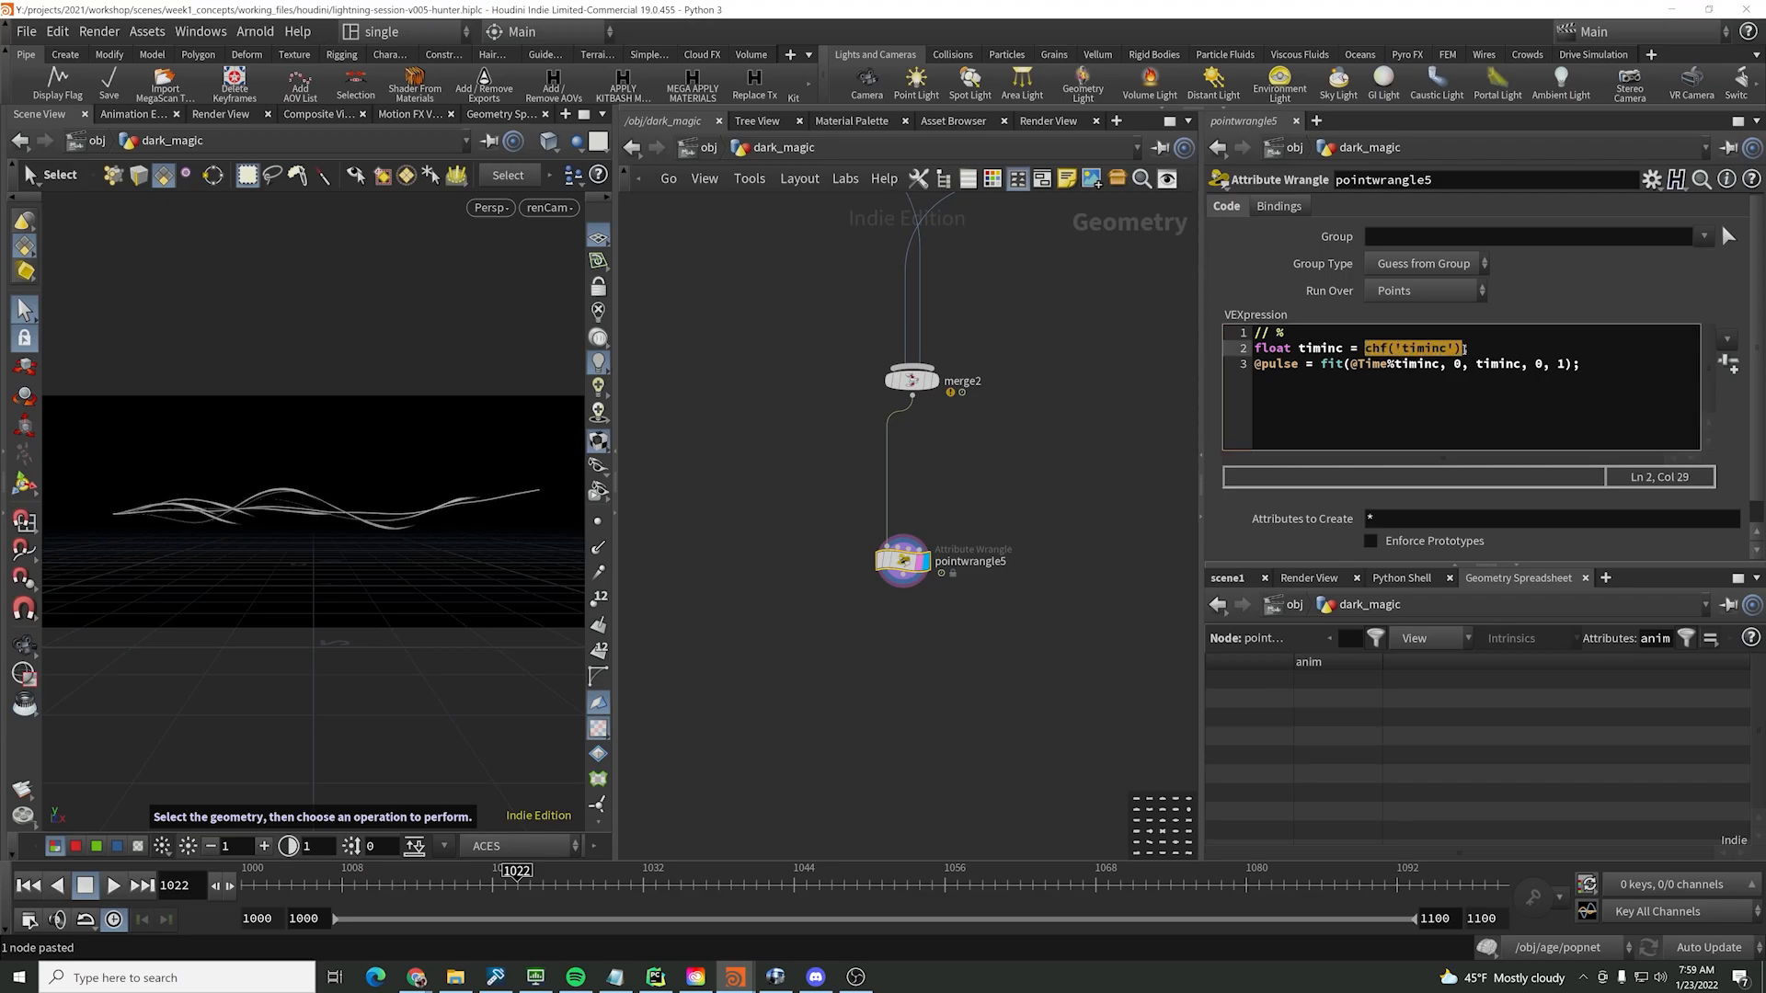
type("fit01(")
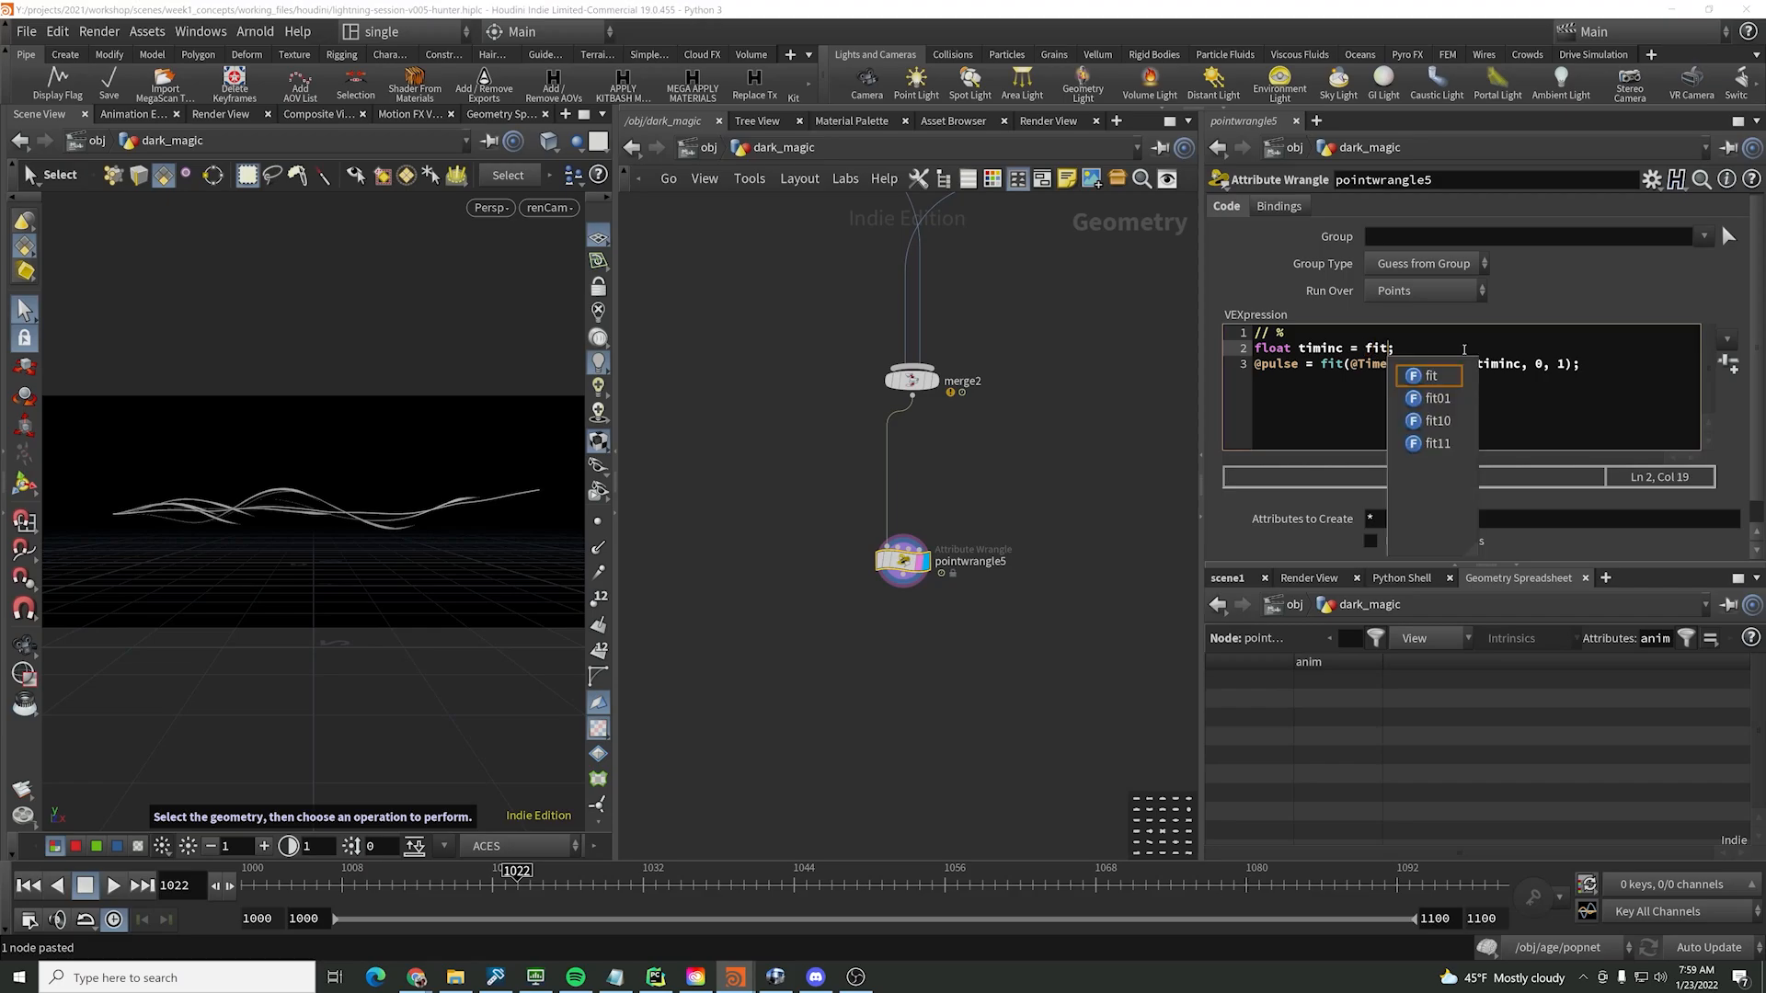
type("rand(@stra")
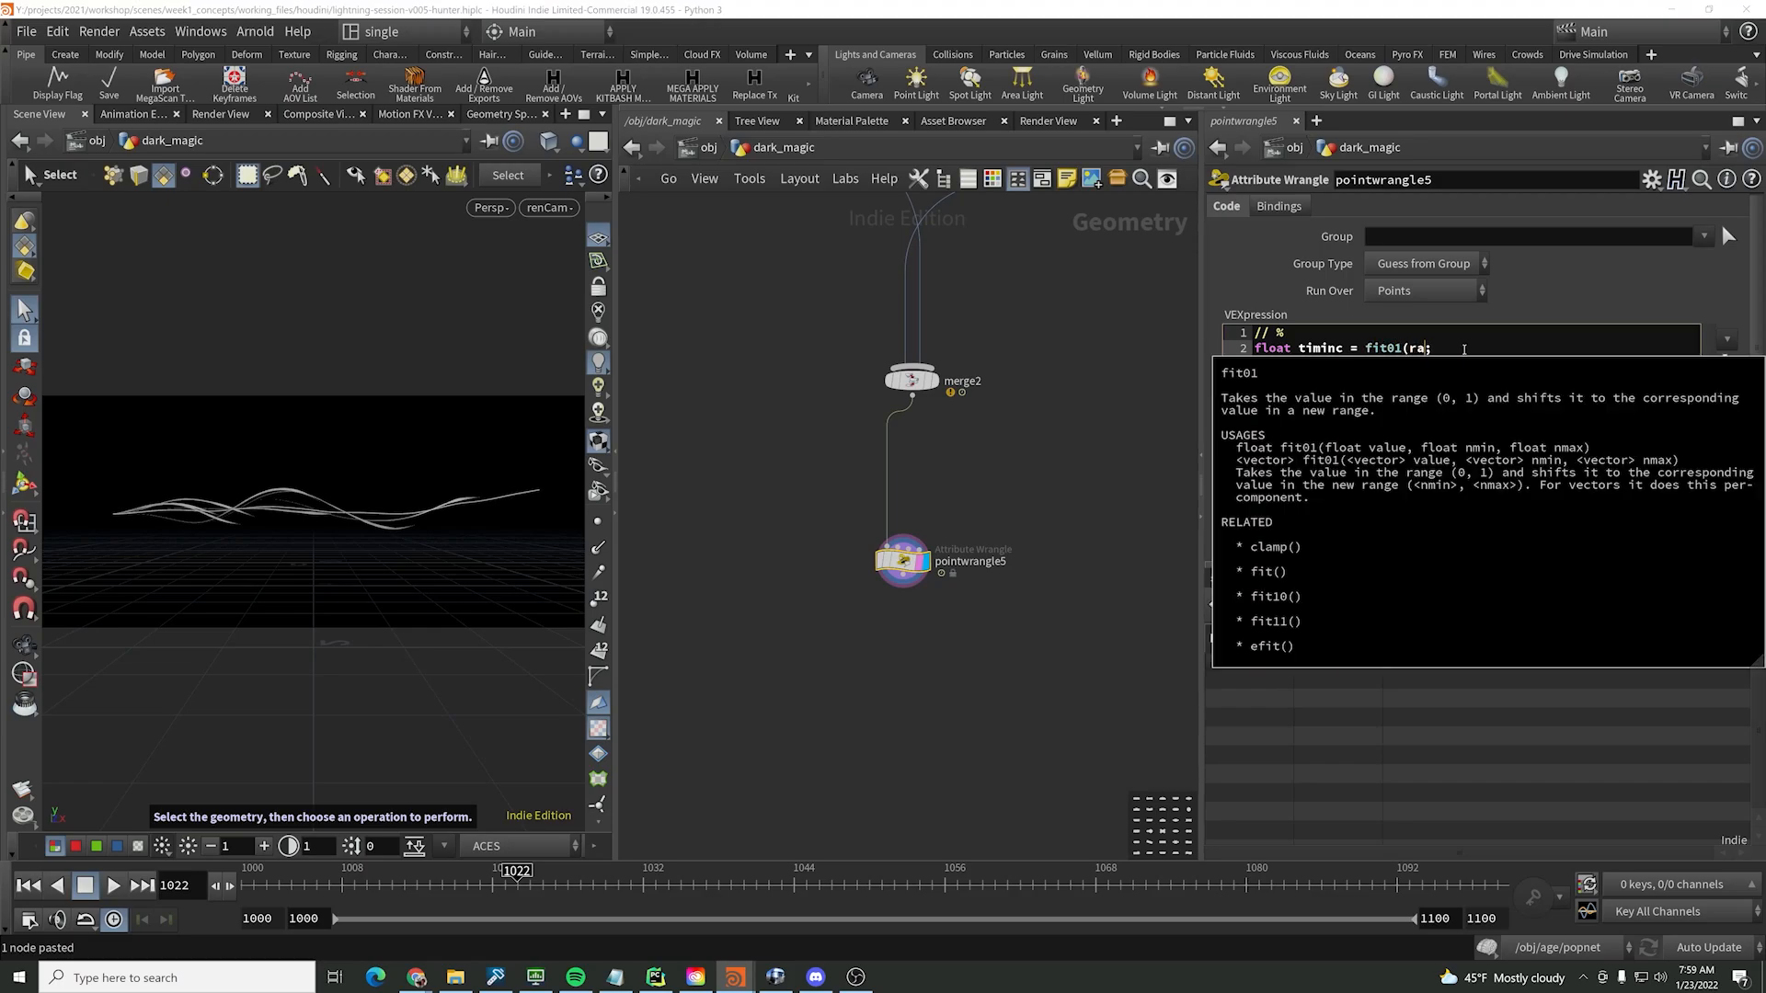
type("nd_id")
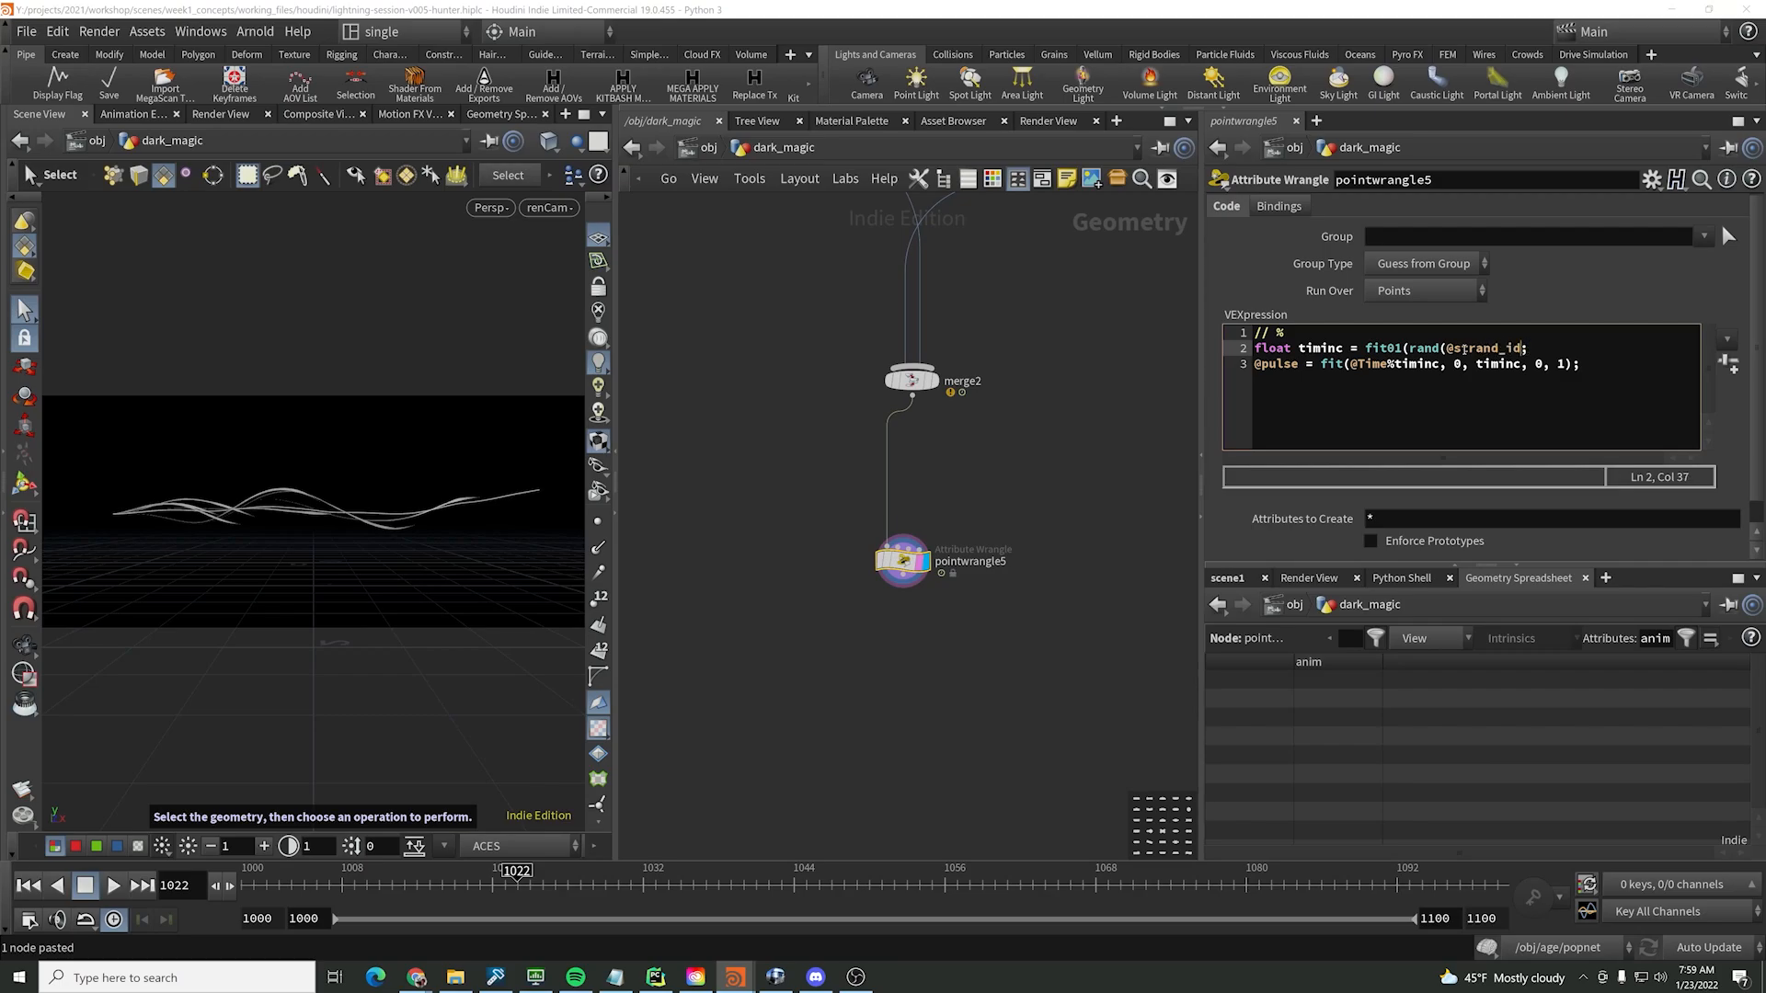
type("+30), 1.5, 4)")
left_click(1593, 368)
key("Return")
key("Return")
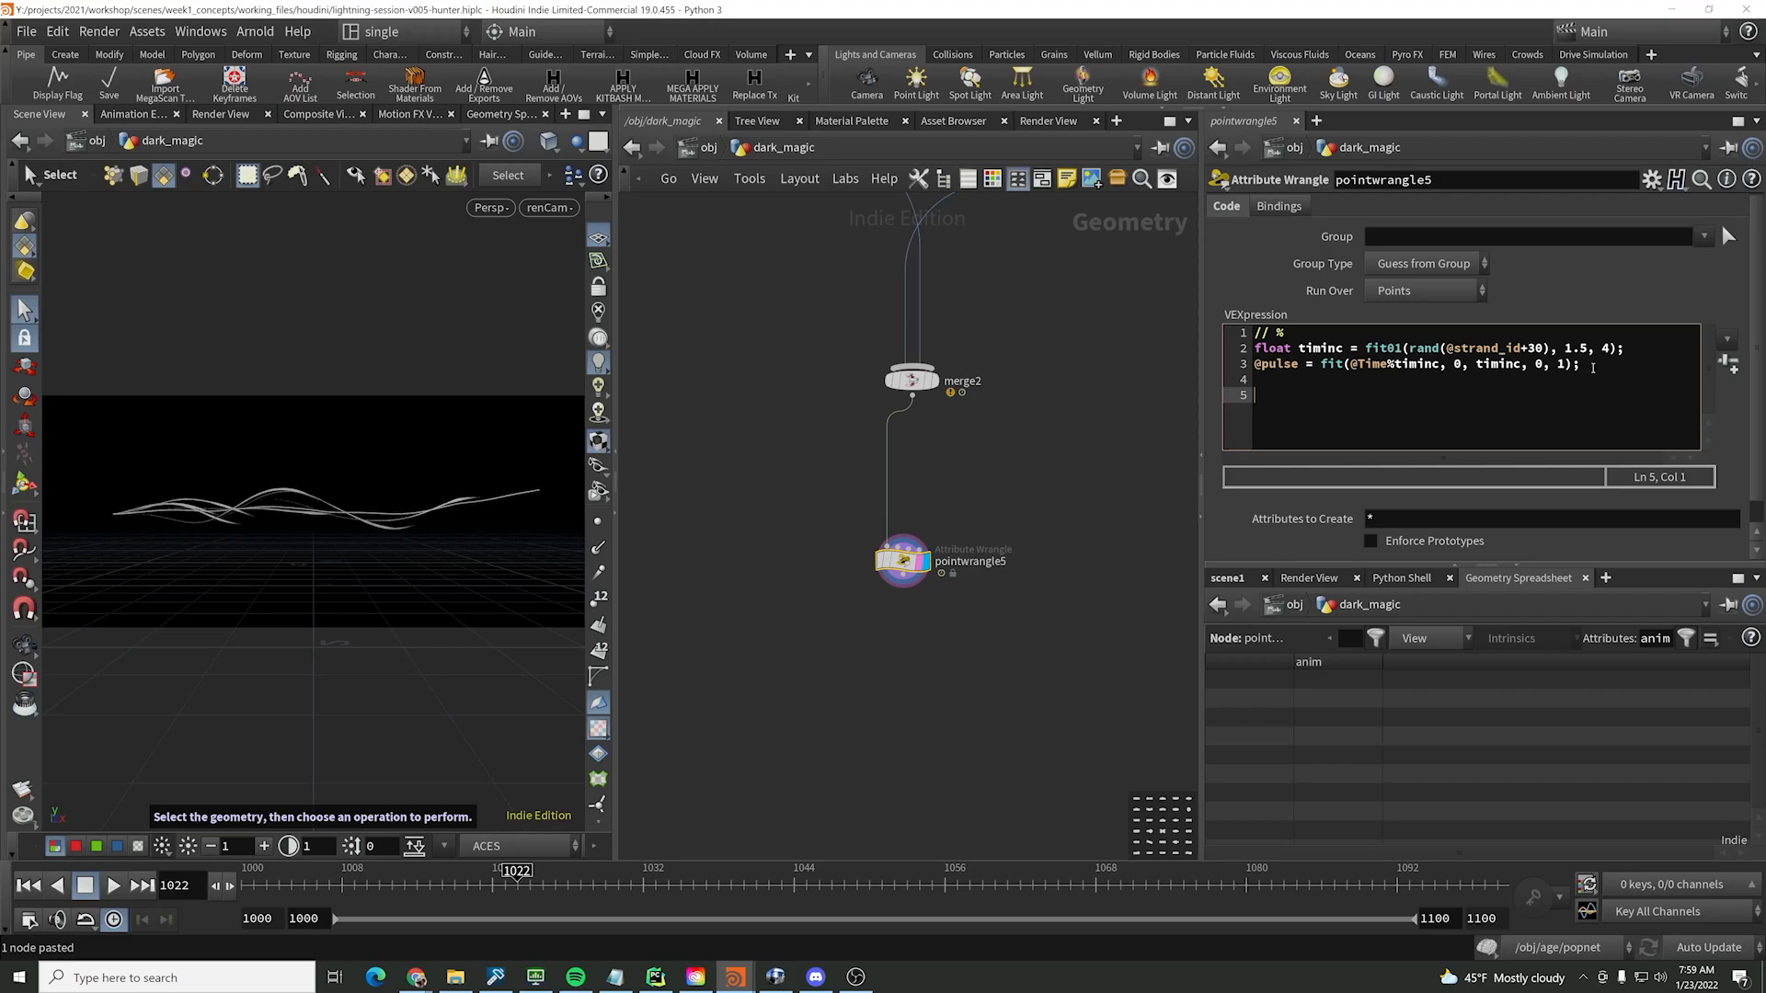
type("@Cd *")
type(" @pu")
key("BackSpace")
key("BackSpace")
key("BackSpace")
key("BackSpace")
type("p")
key("BackSpace")
type("@pulse ")
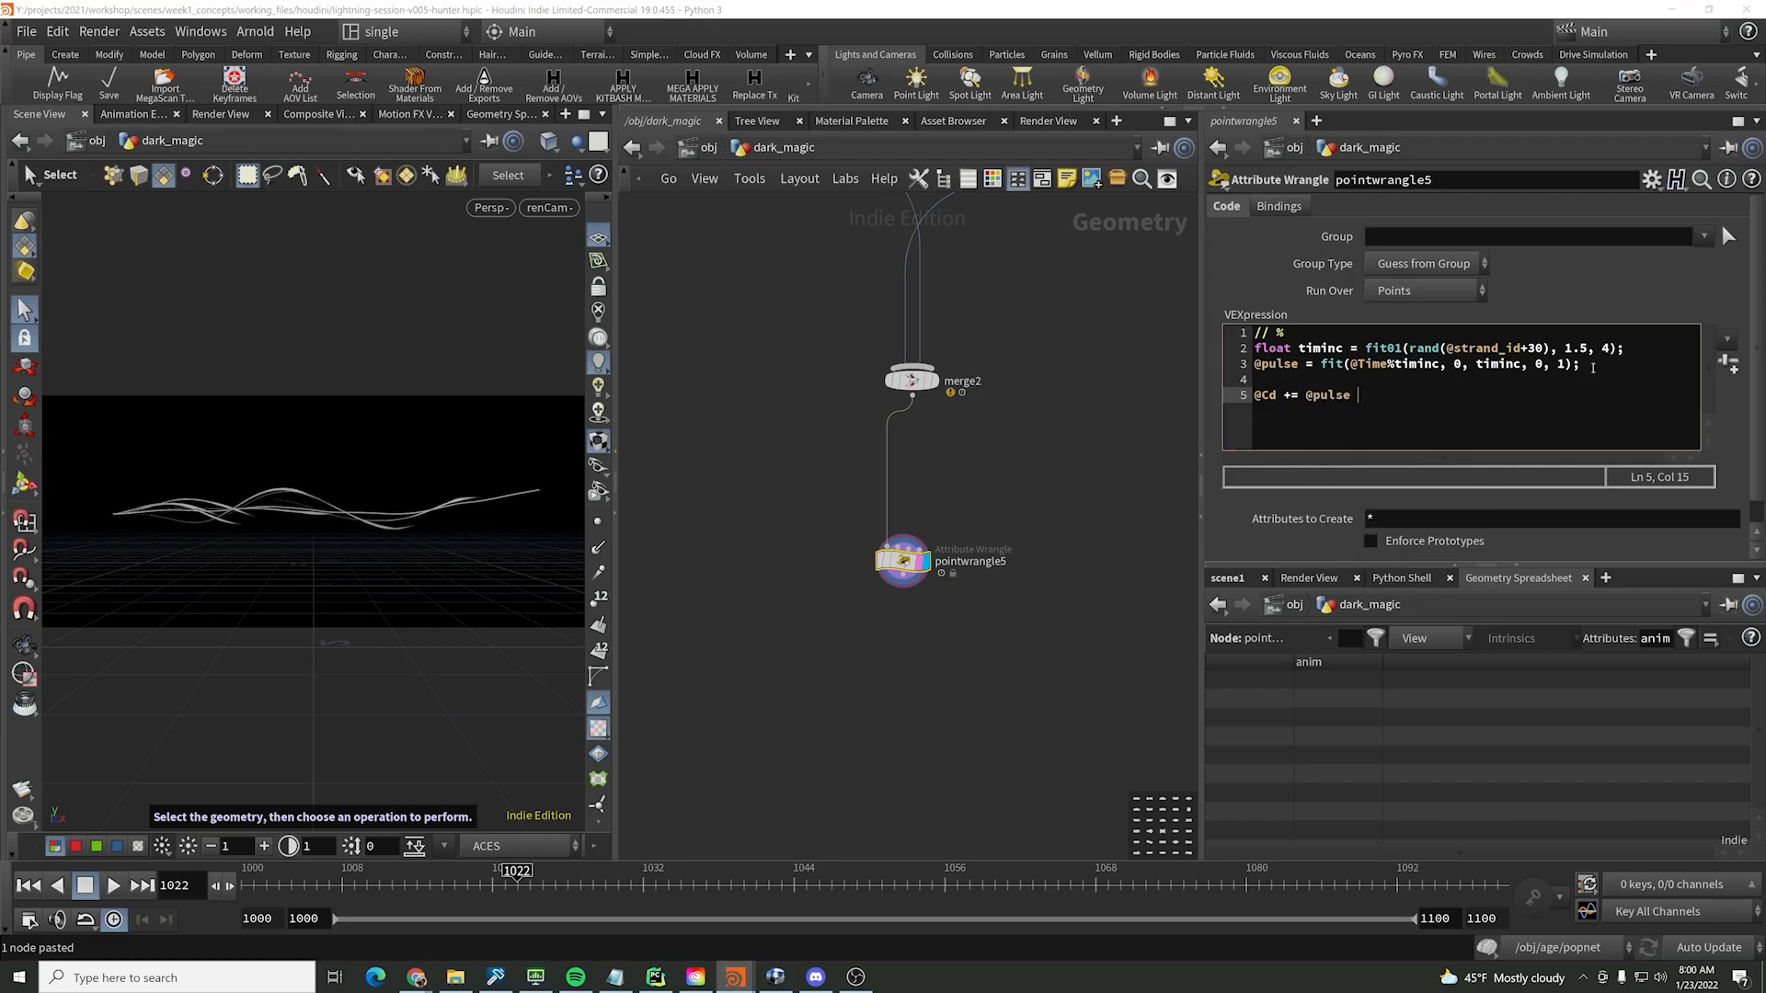
type("* .2;")
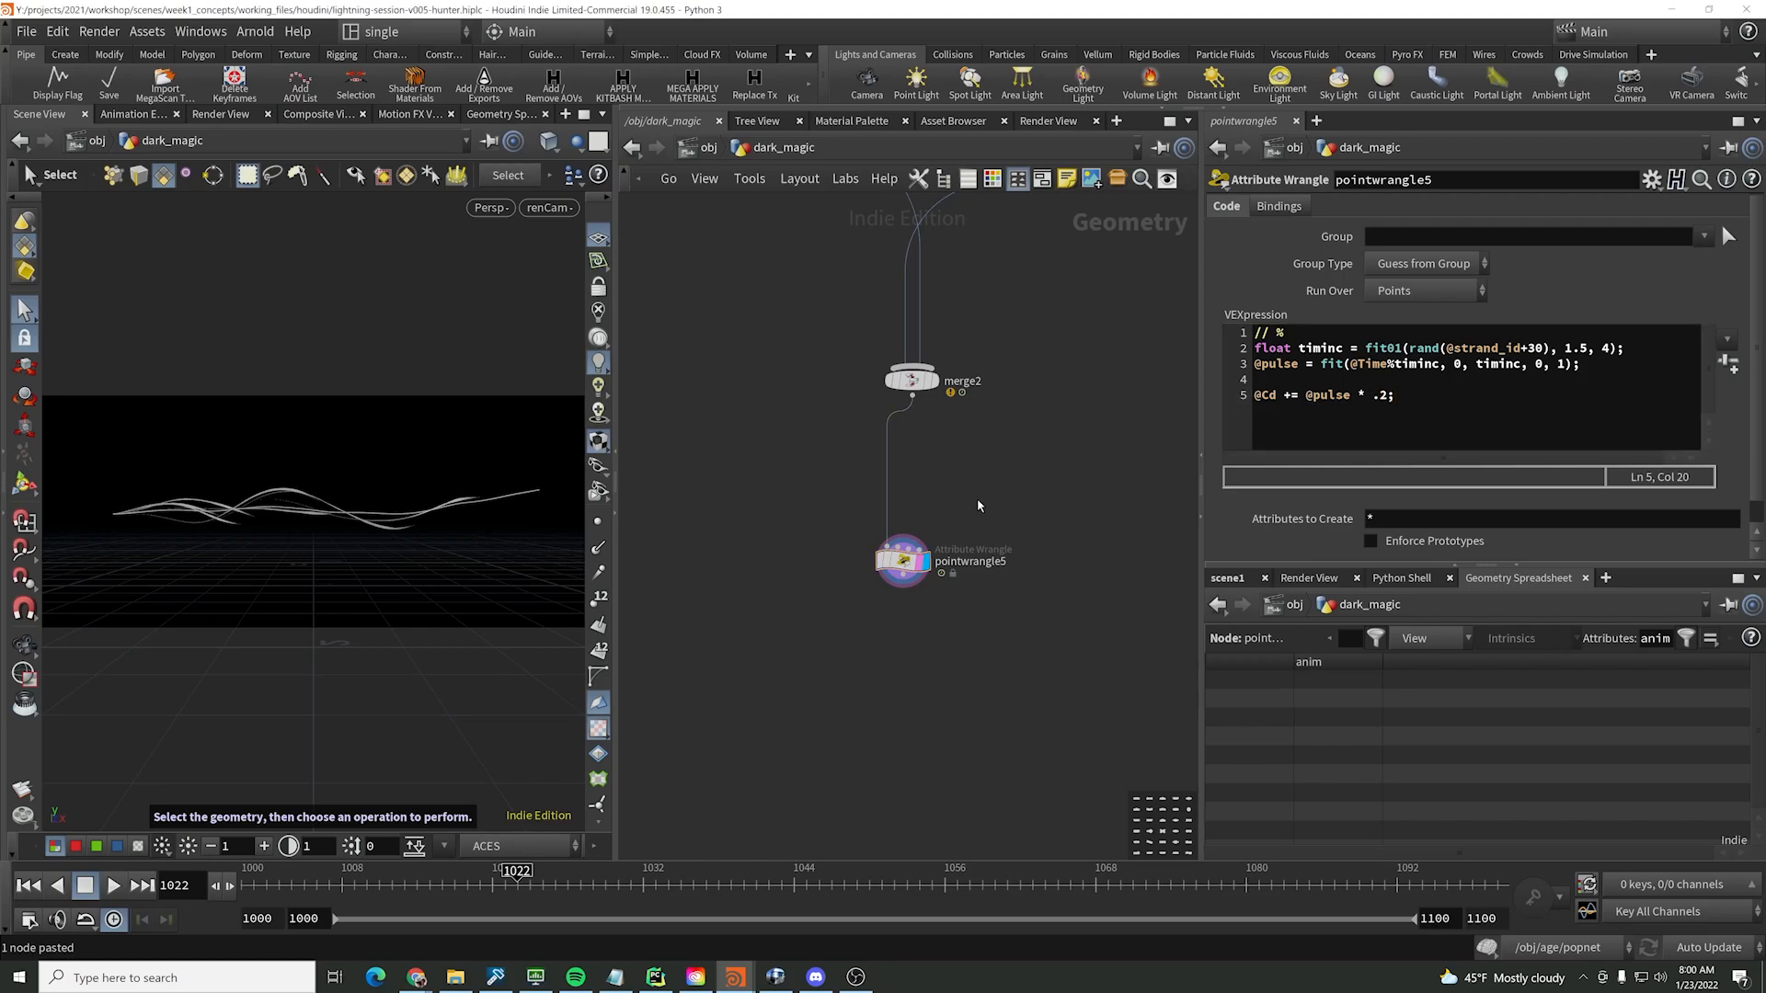
left_click_drag(989, 501, 850, 593)
left_click_drag(1279, 394, 1244, 394)
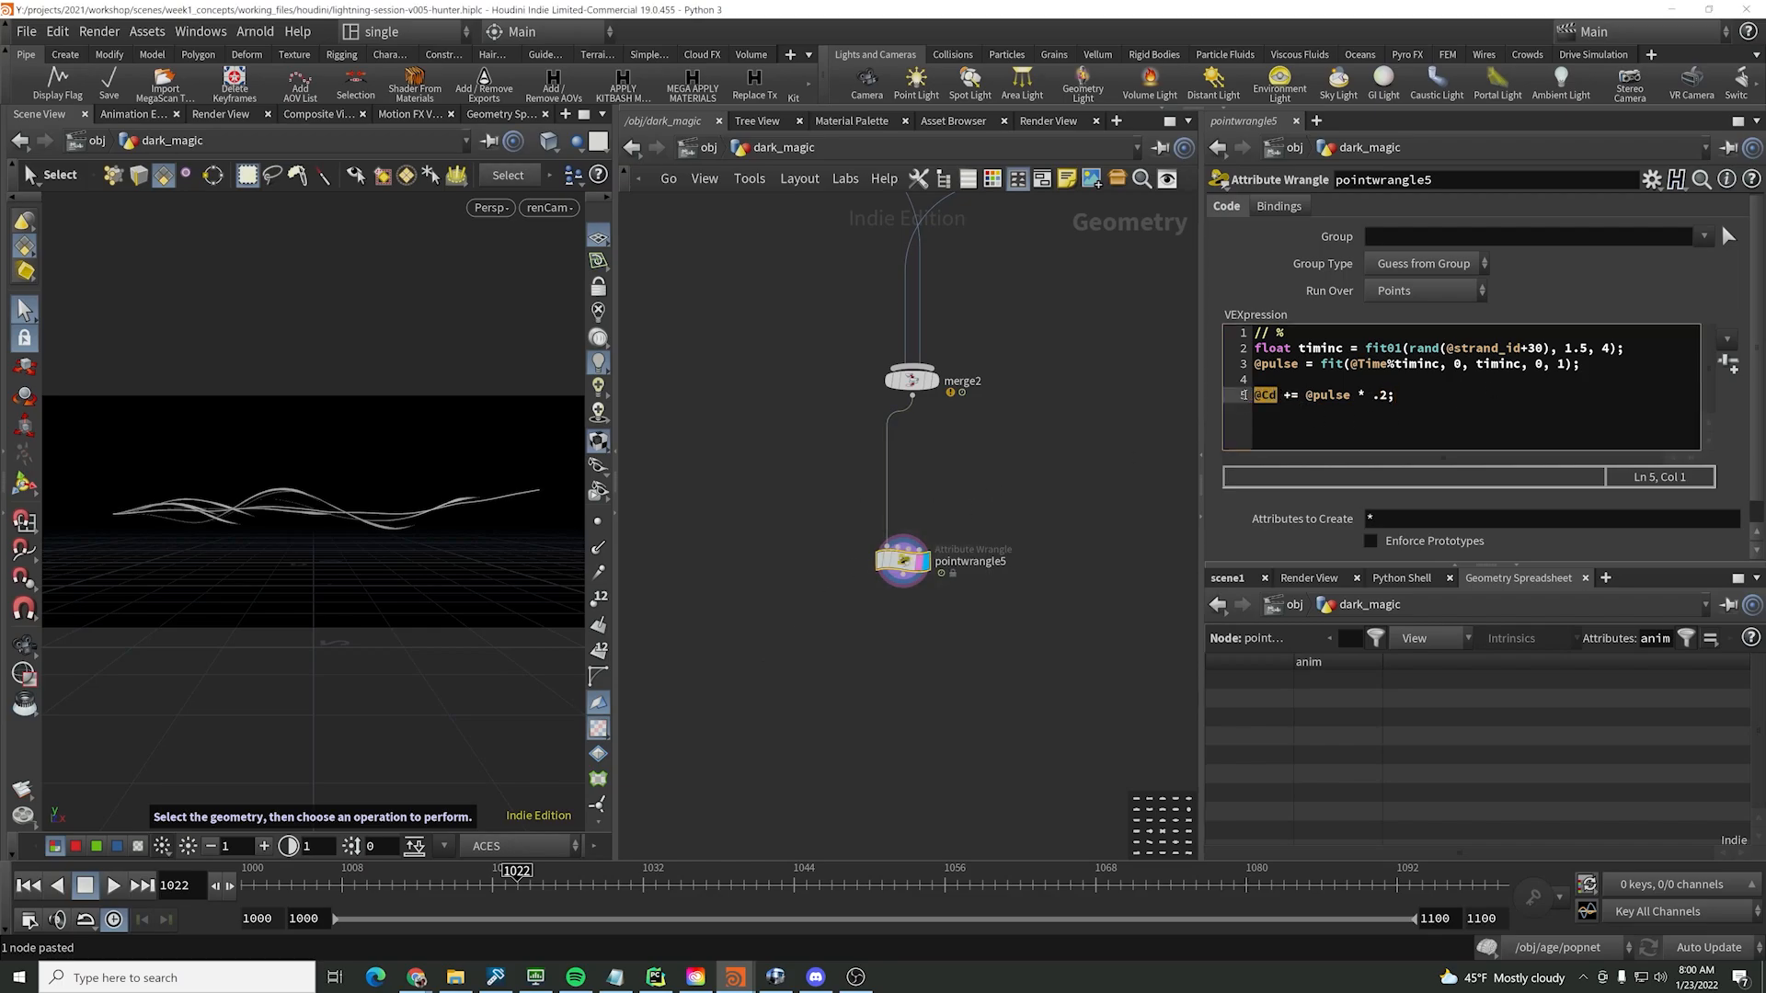
type("@Alpha")
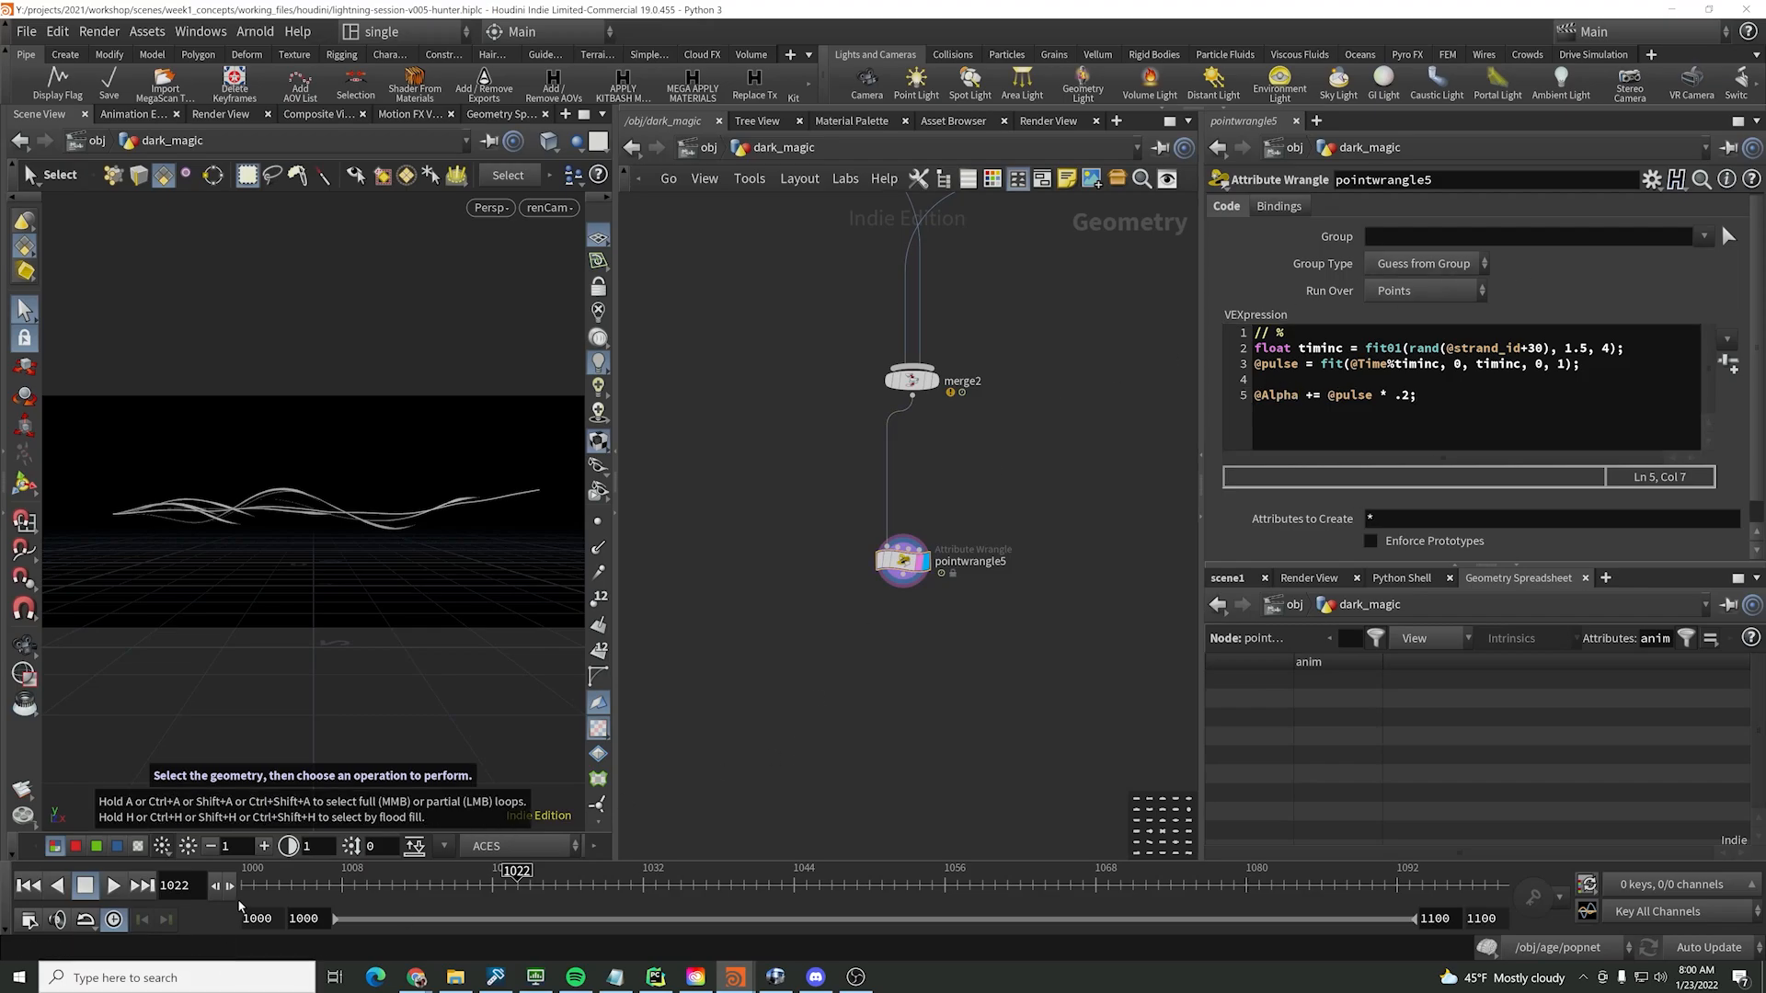
left_click_drag(299, 892, 856, 911)
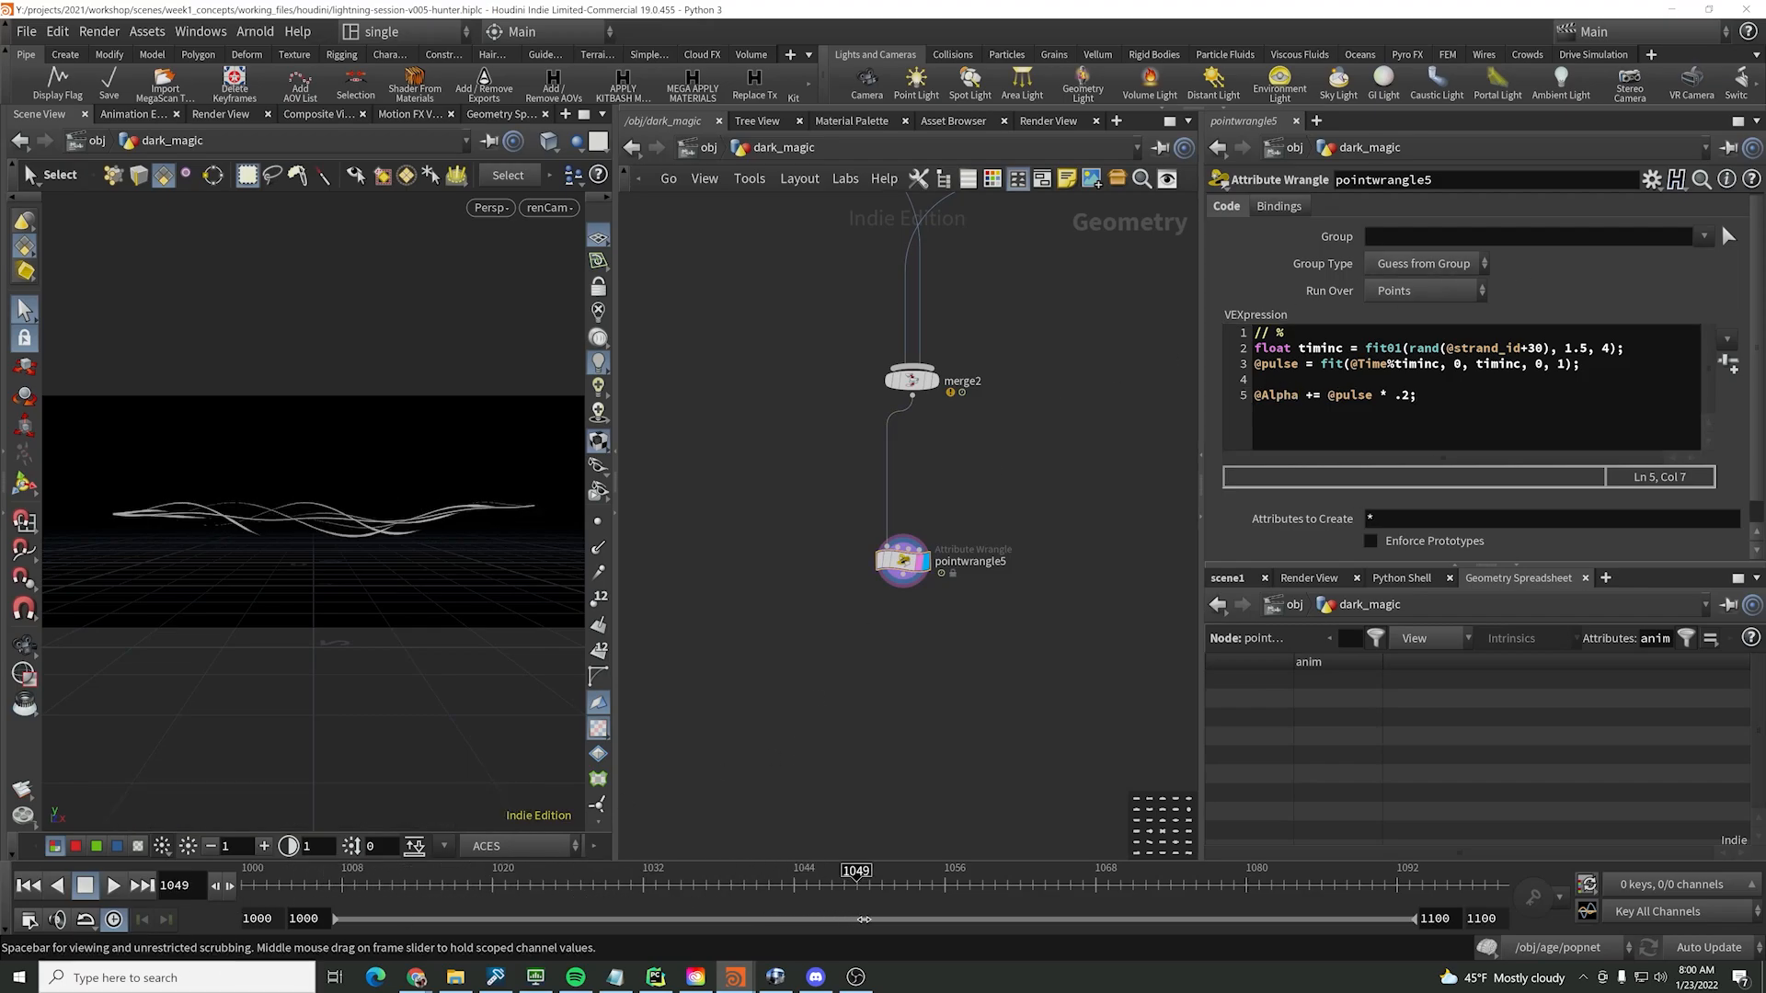
- Set the pulse multiplier on the Alpha line to 1 and scrub through the frames again
left_click(1412, 395)
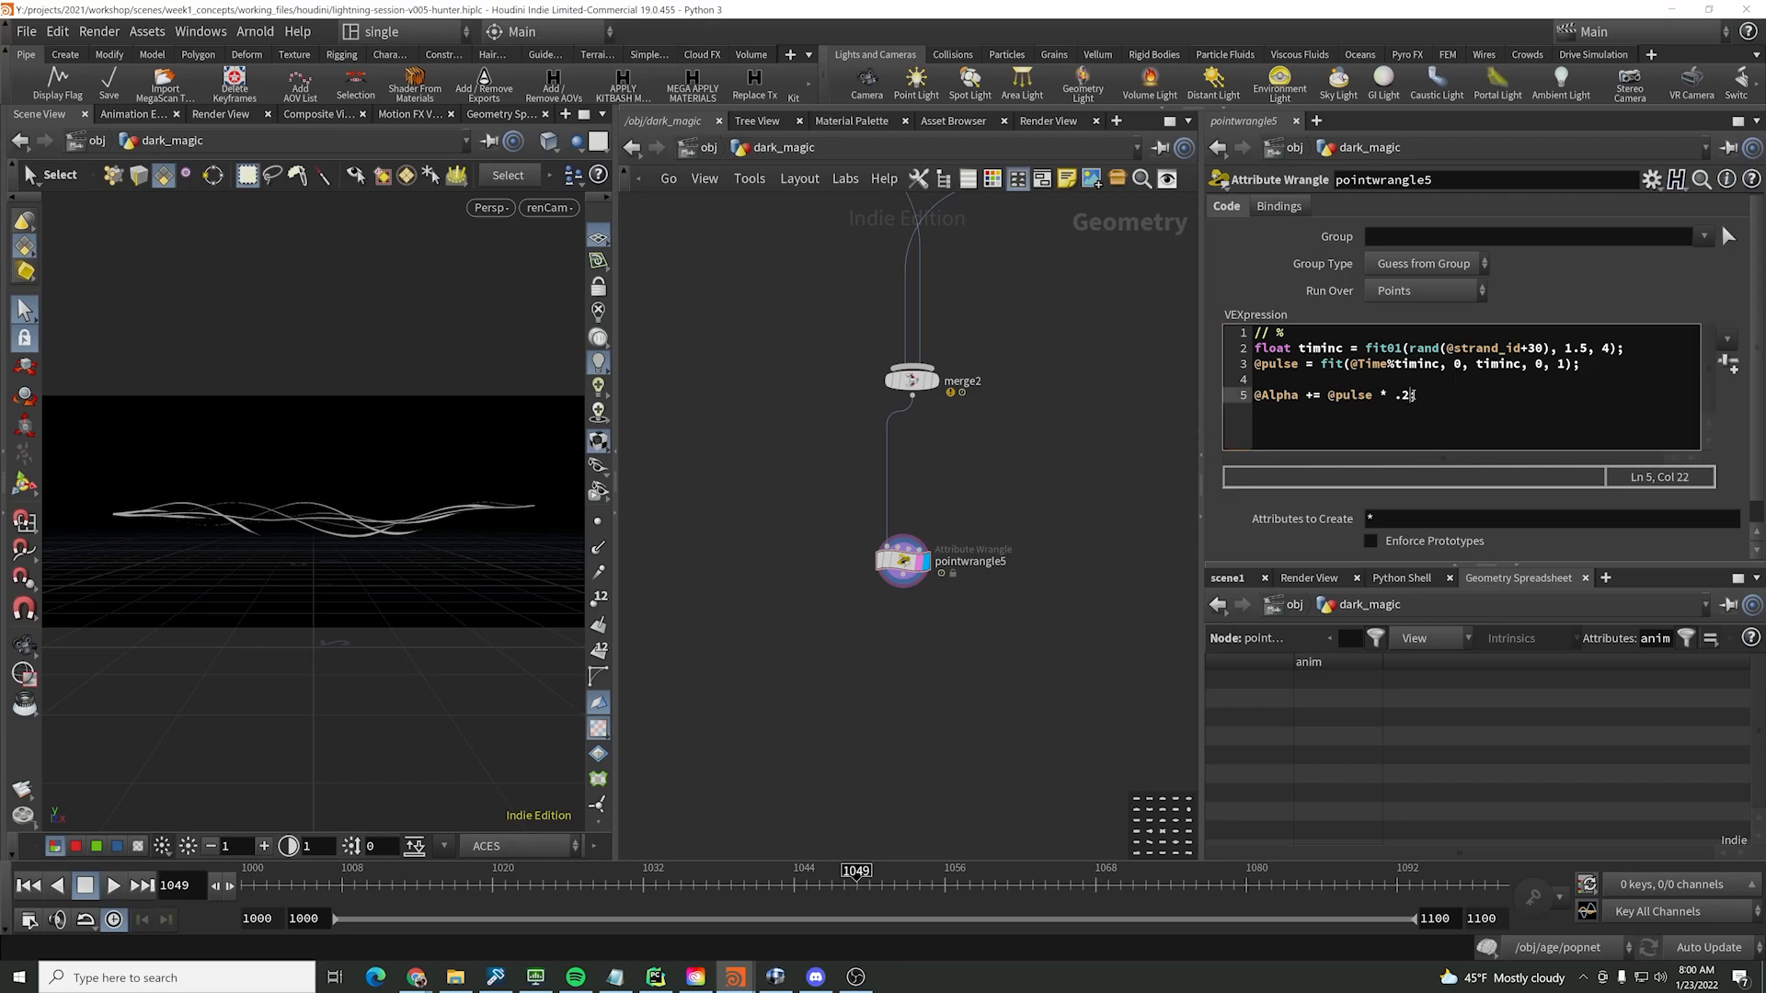
key("BackSpace")
key("BackSpace")
type("1")
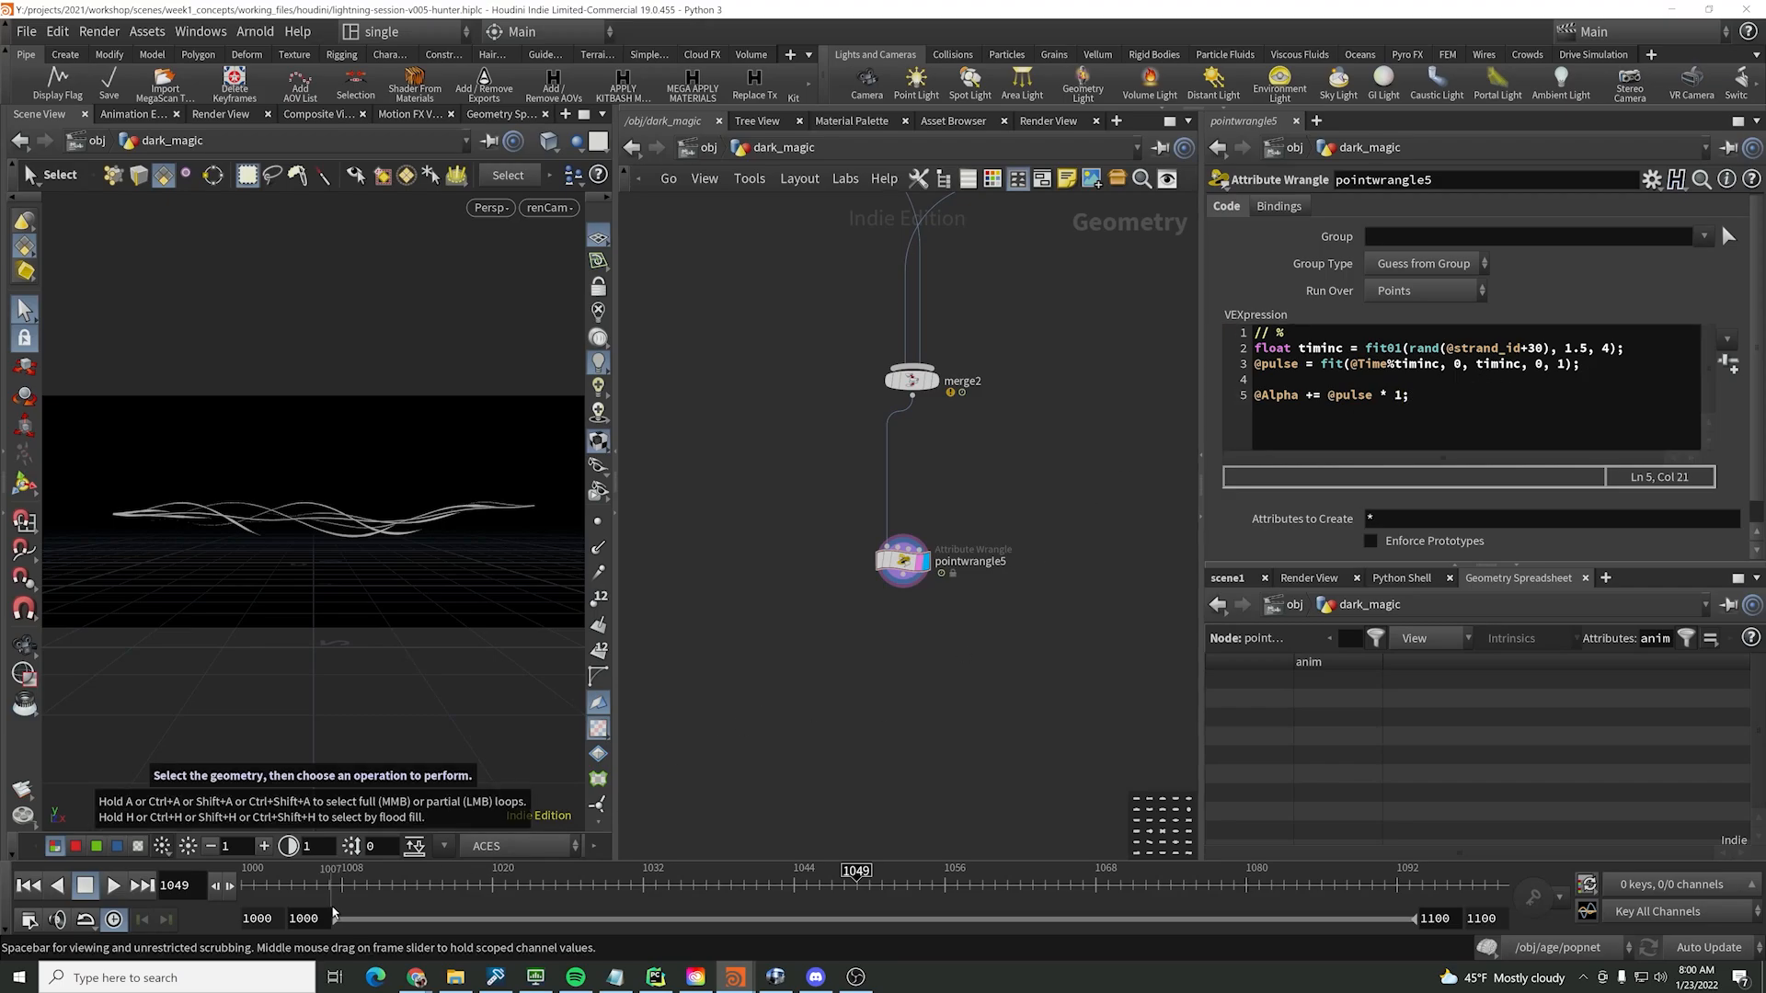
left_click_drag(335, 885, 1334, 911)
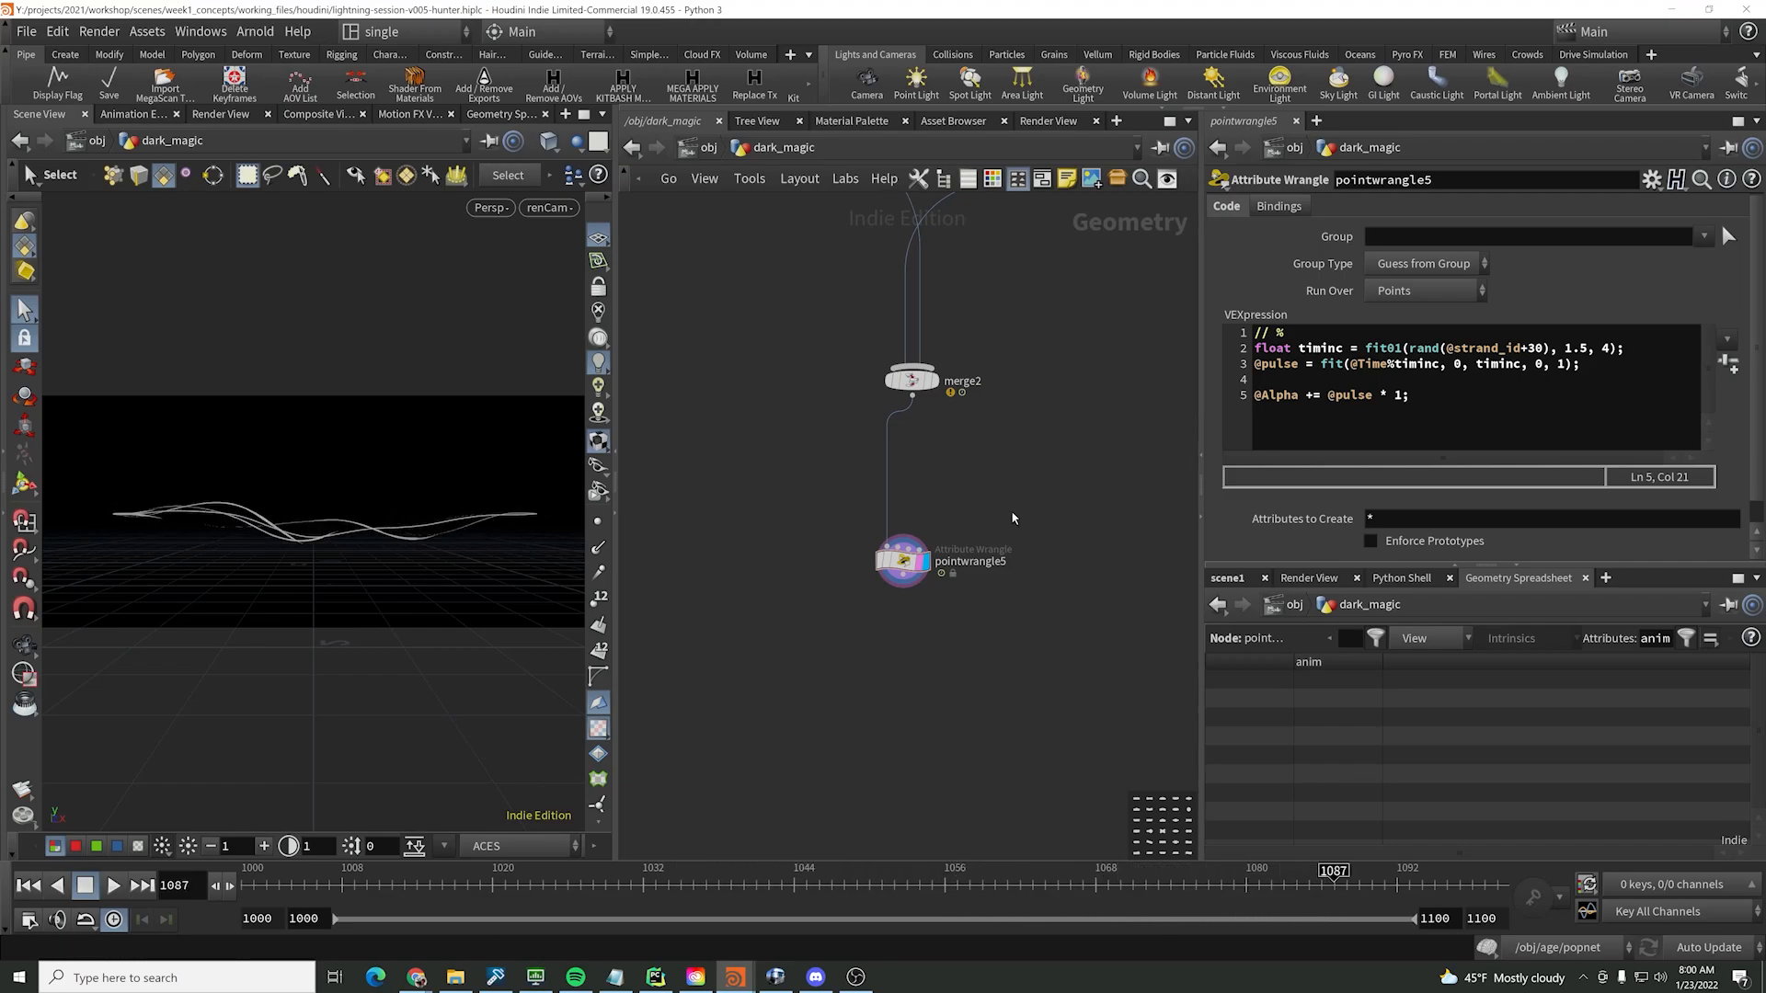
- Move pointwrangle5 to the side of merge2, rewire its input to the animate node's output, and scrub the result
middle_click_drag(930, 522, 899, 589)
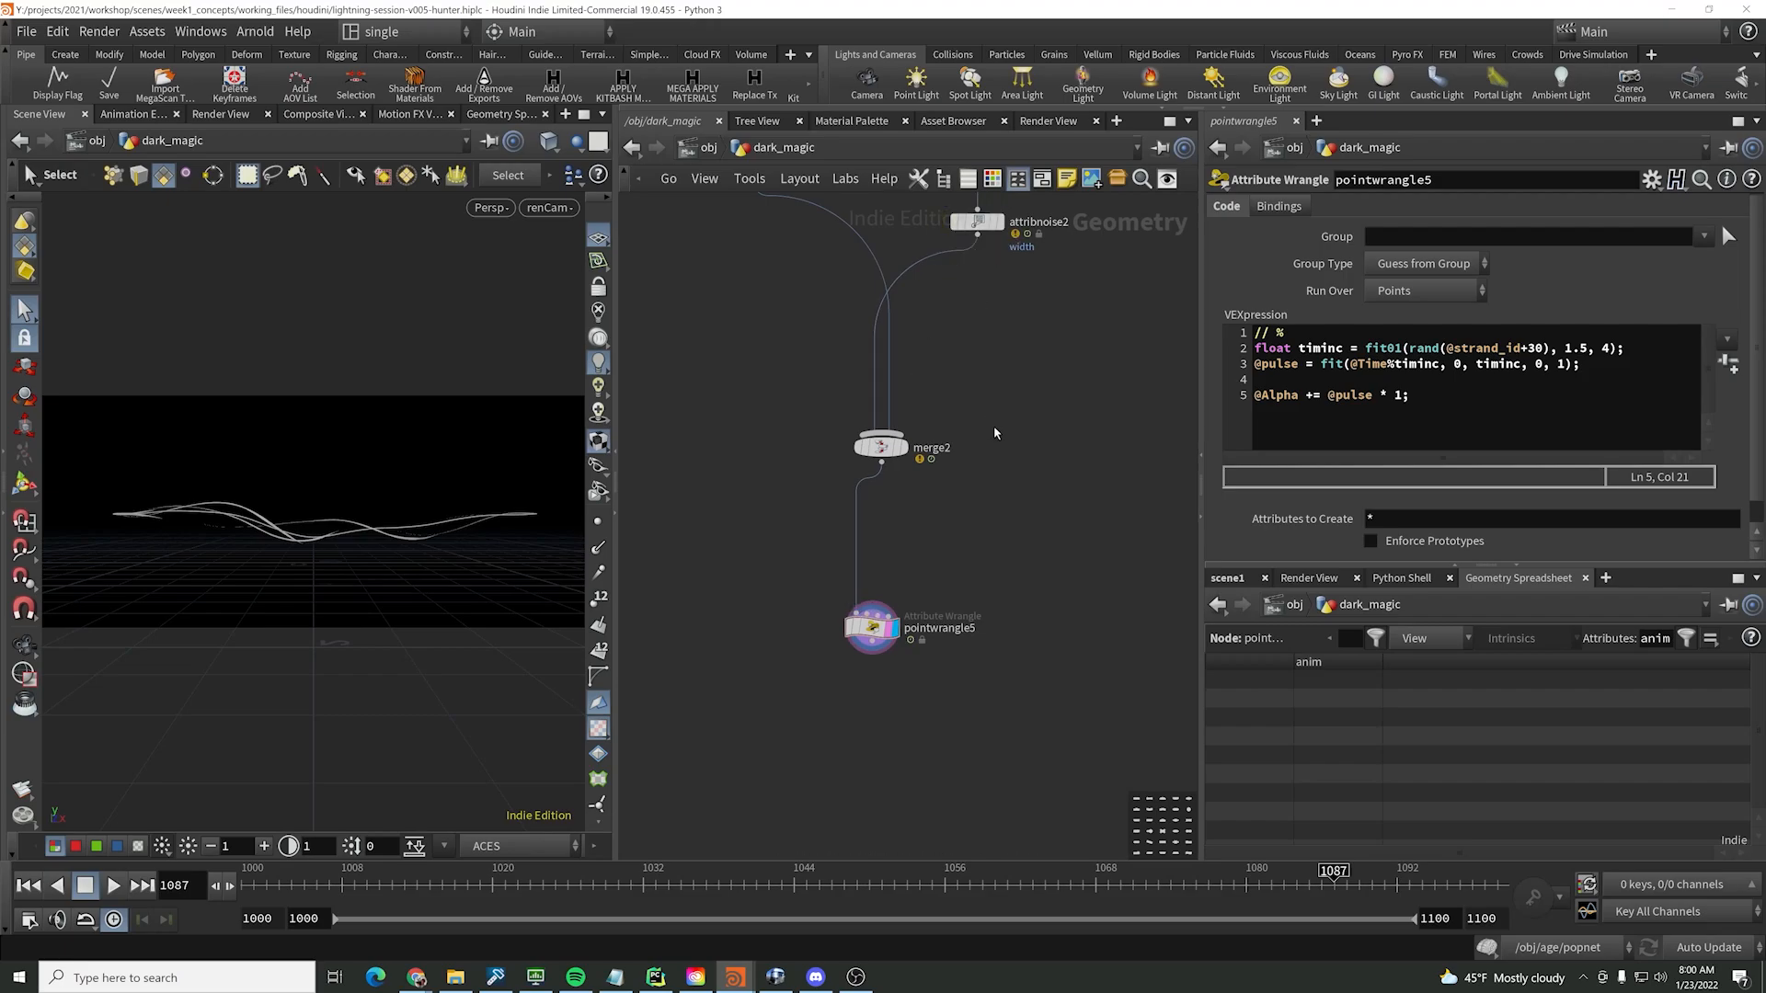
scroll(993, 425, "down", 3)
left_click_drag(900, 589, 1119, 581)
middle_click_drag(1125, 527, 1035, 623)
scroll(1030, 640, "up", 3)
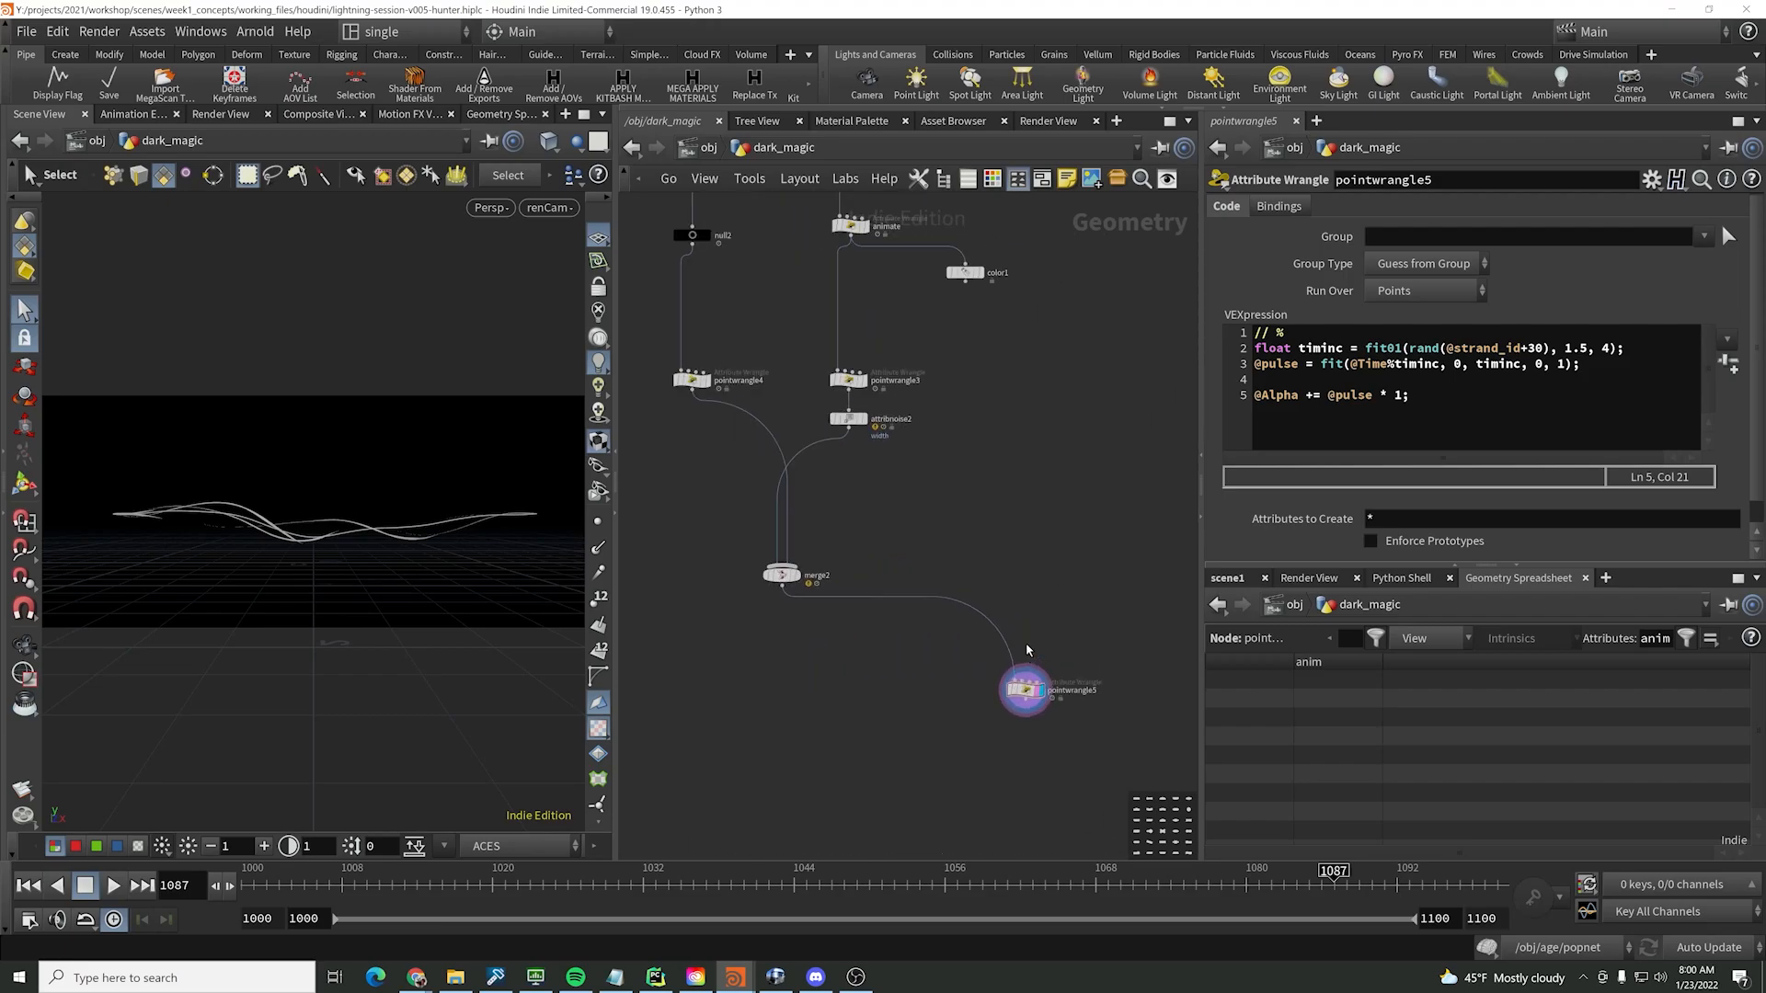
left_click(1012, 688)
middle_click_drag(929, 327, 918, 423)
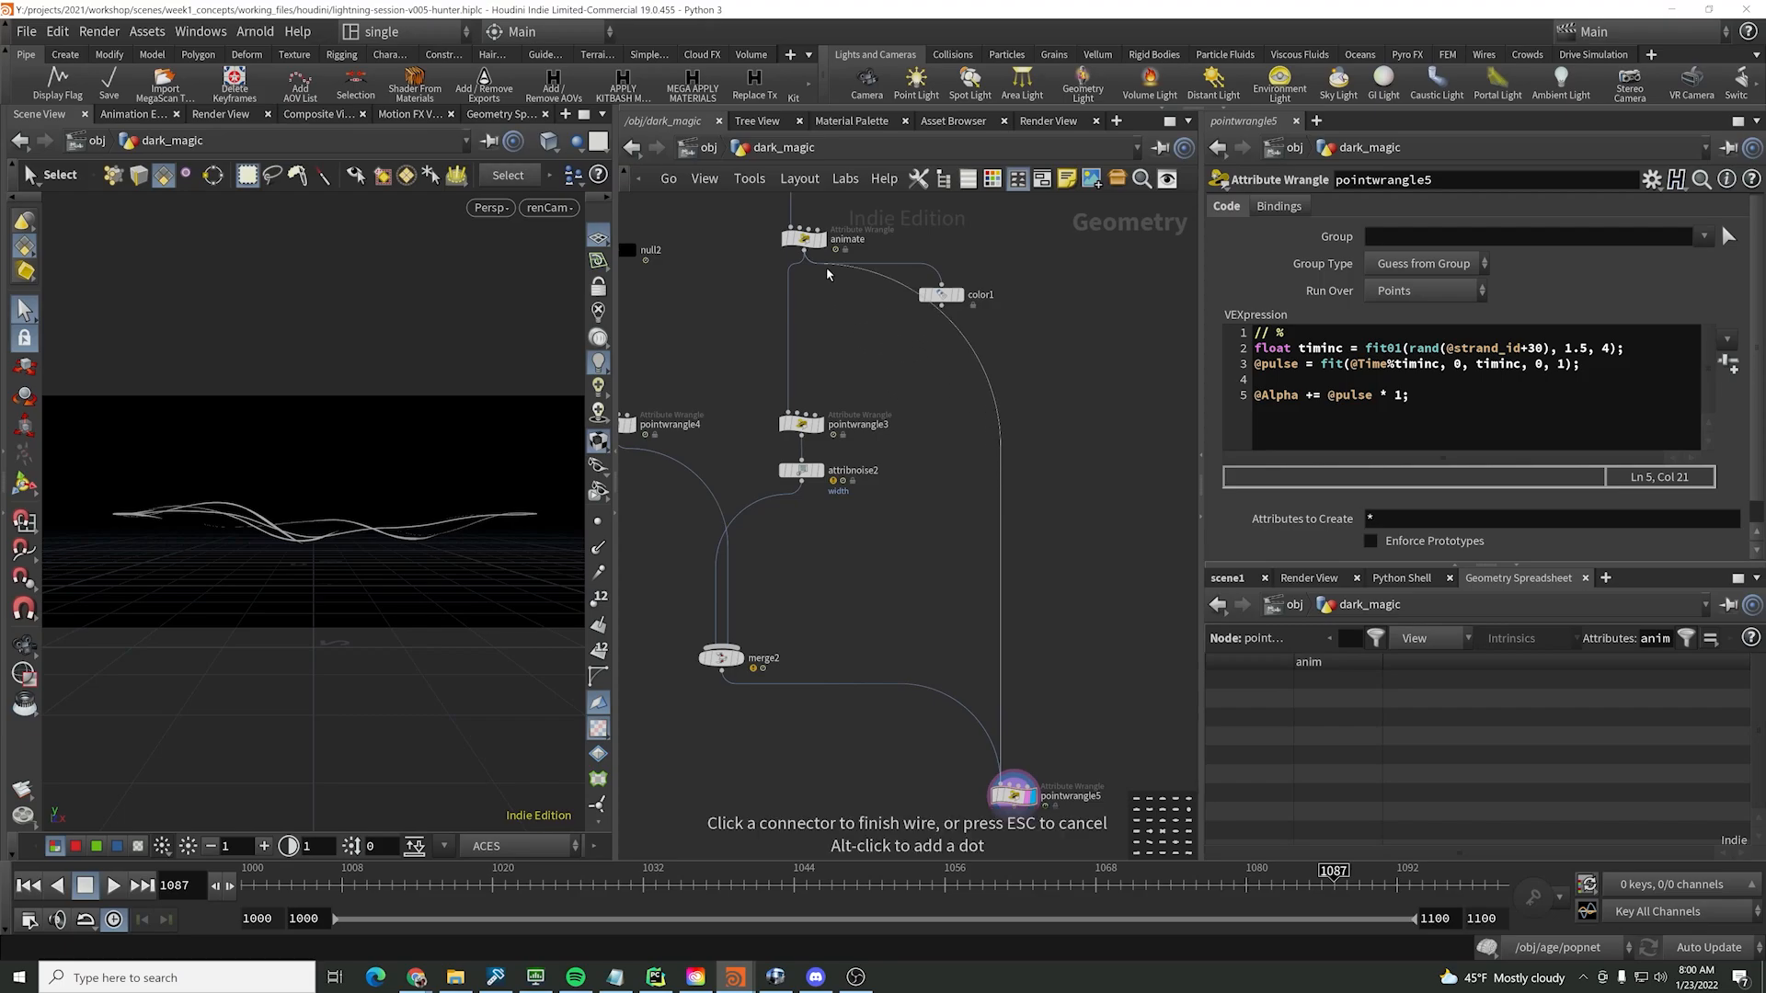
left_click(941, 306)
middle_click_drag(941, 313, 901, 238)
left_click_drag(407, 898, 1283, 927)
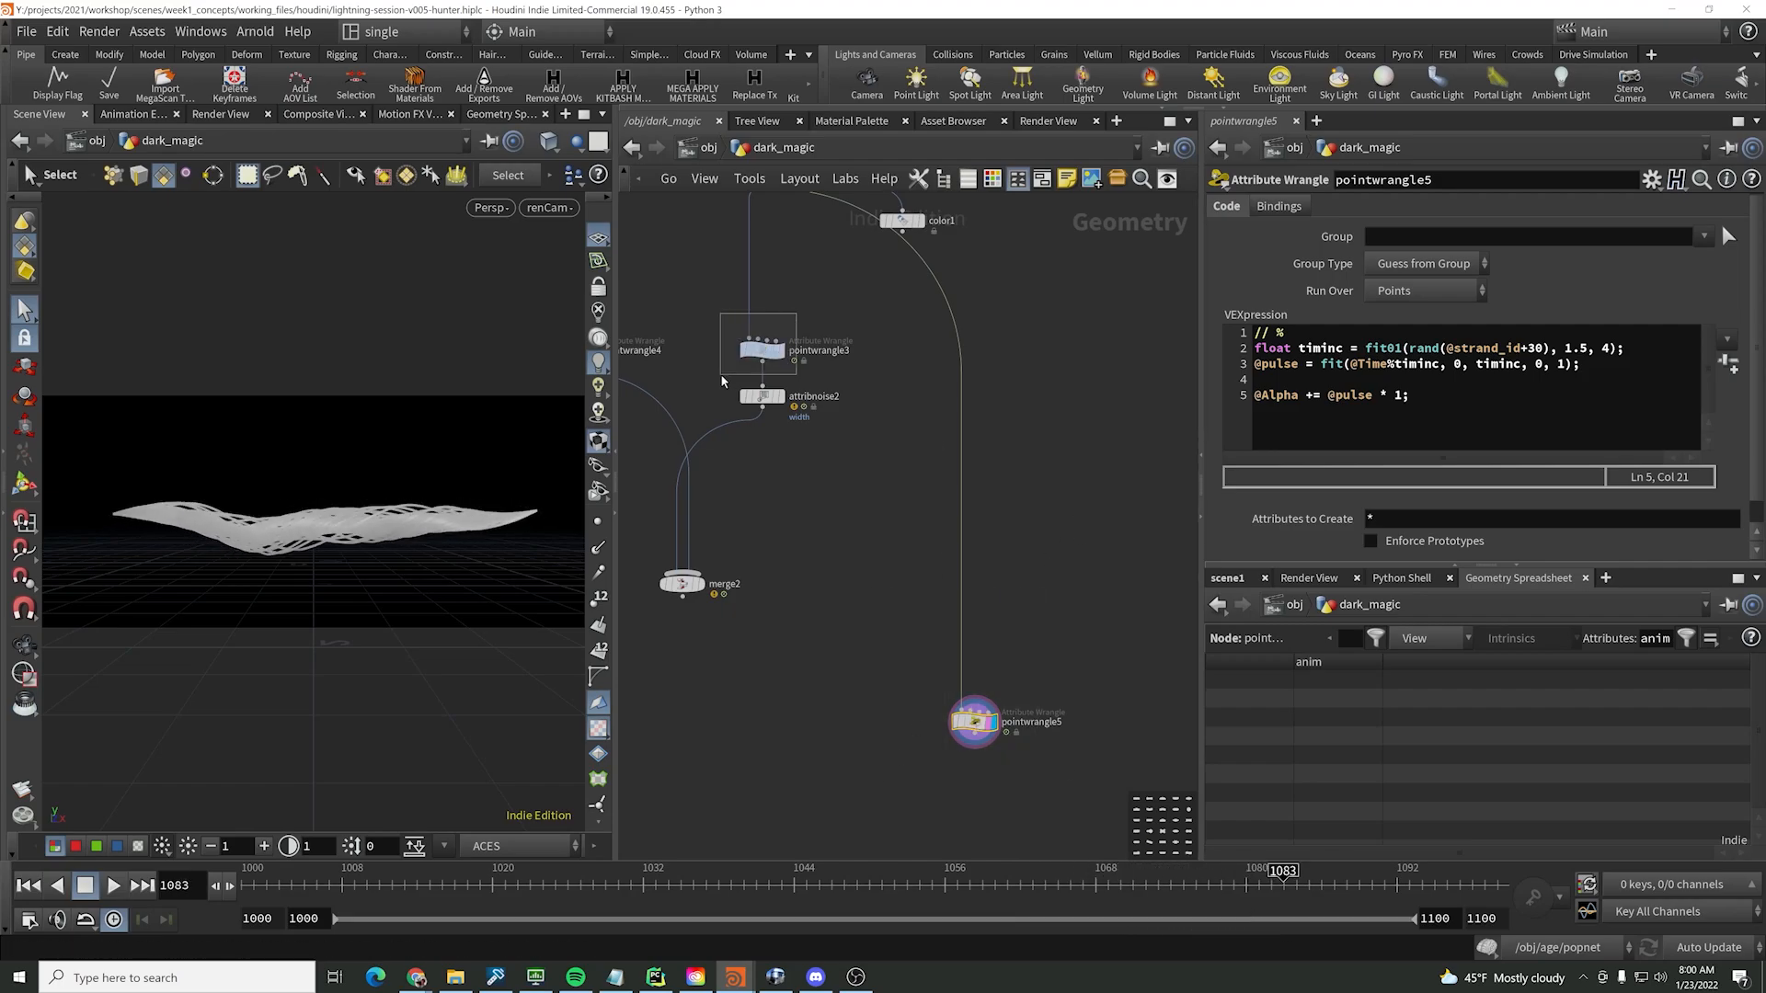
- Change the random timinc range in pointwrangle5 to a minimum of 1 and a maximum of 2
left_click_drag(721, 374, 721, 373)
left_click_drag(935, 685, 1000, 776)
double_click(1578, 349)
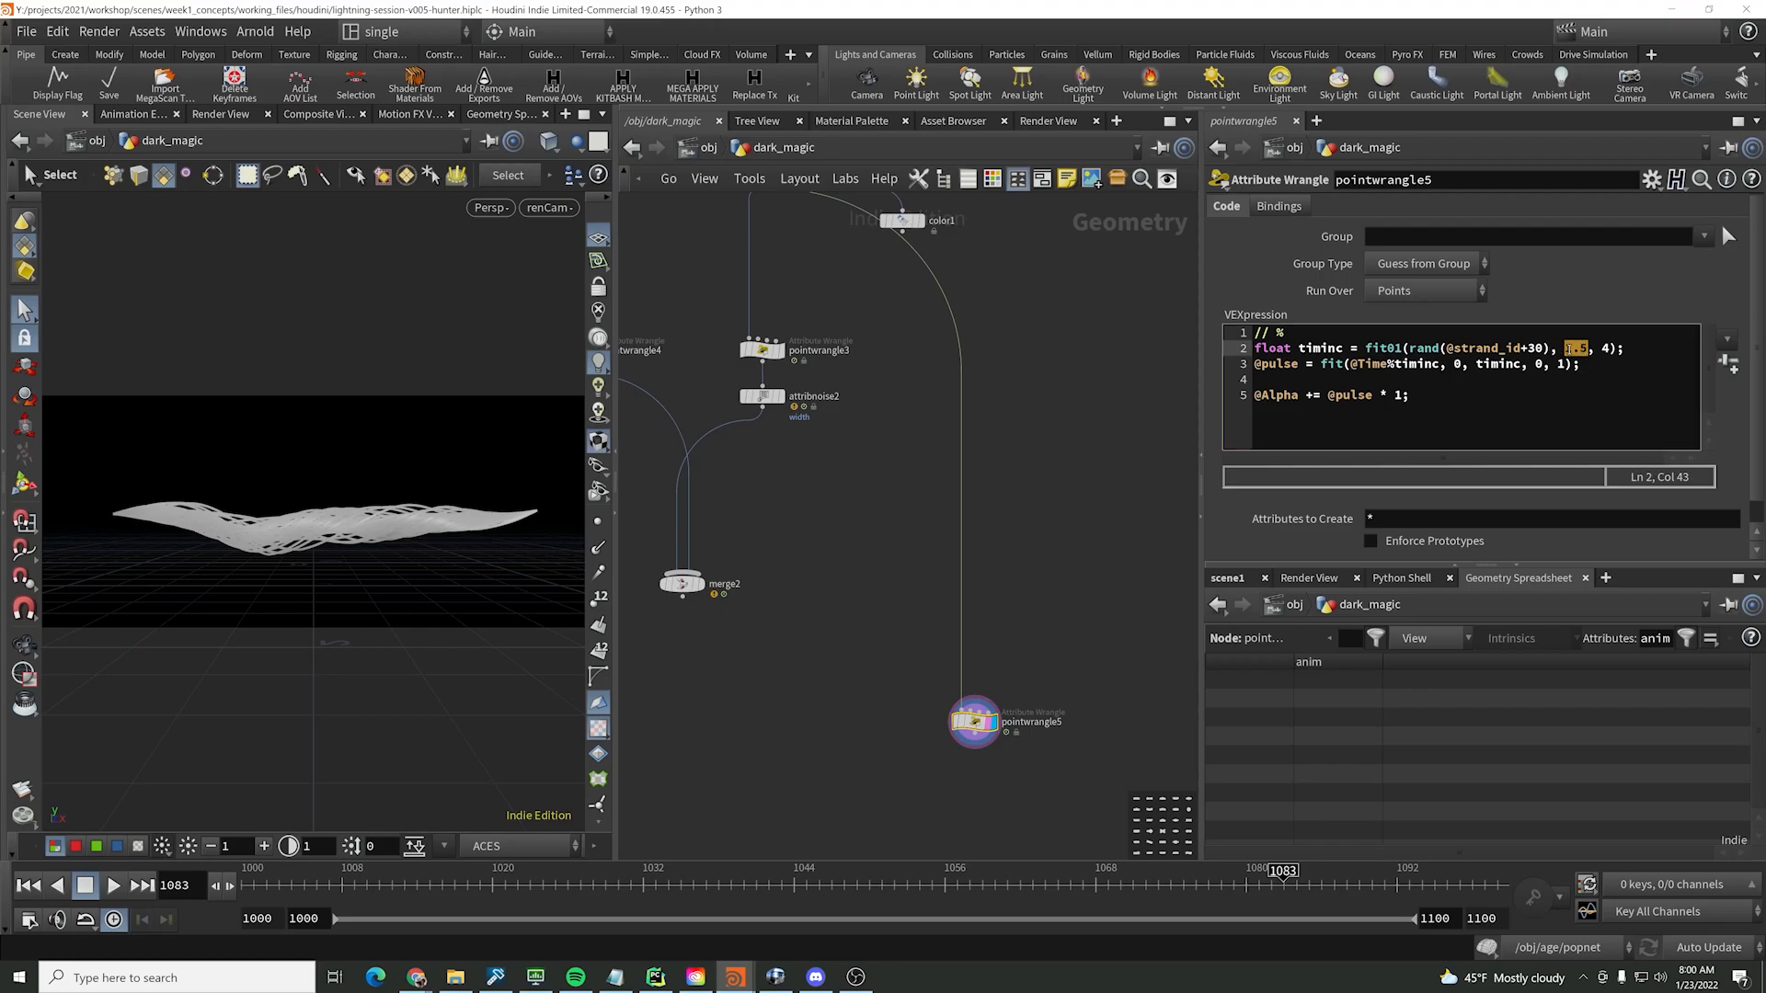
type("1")
key("Home")
key("BackSpace")
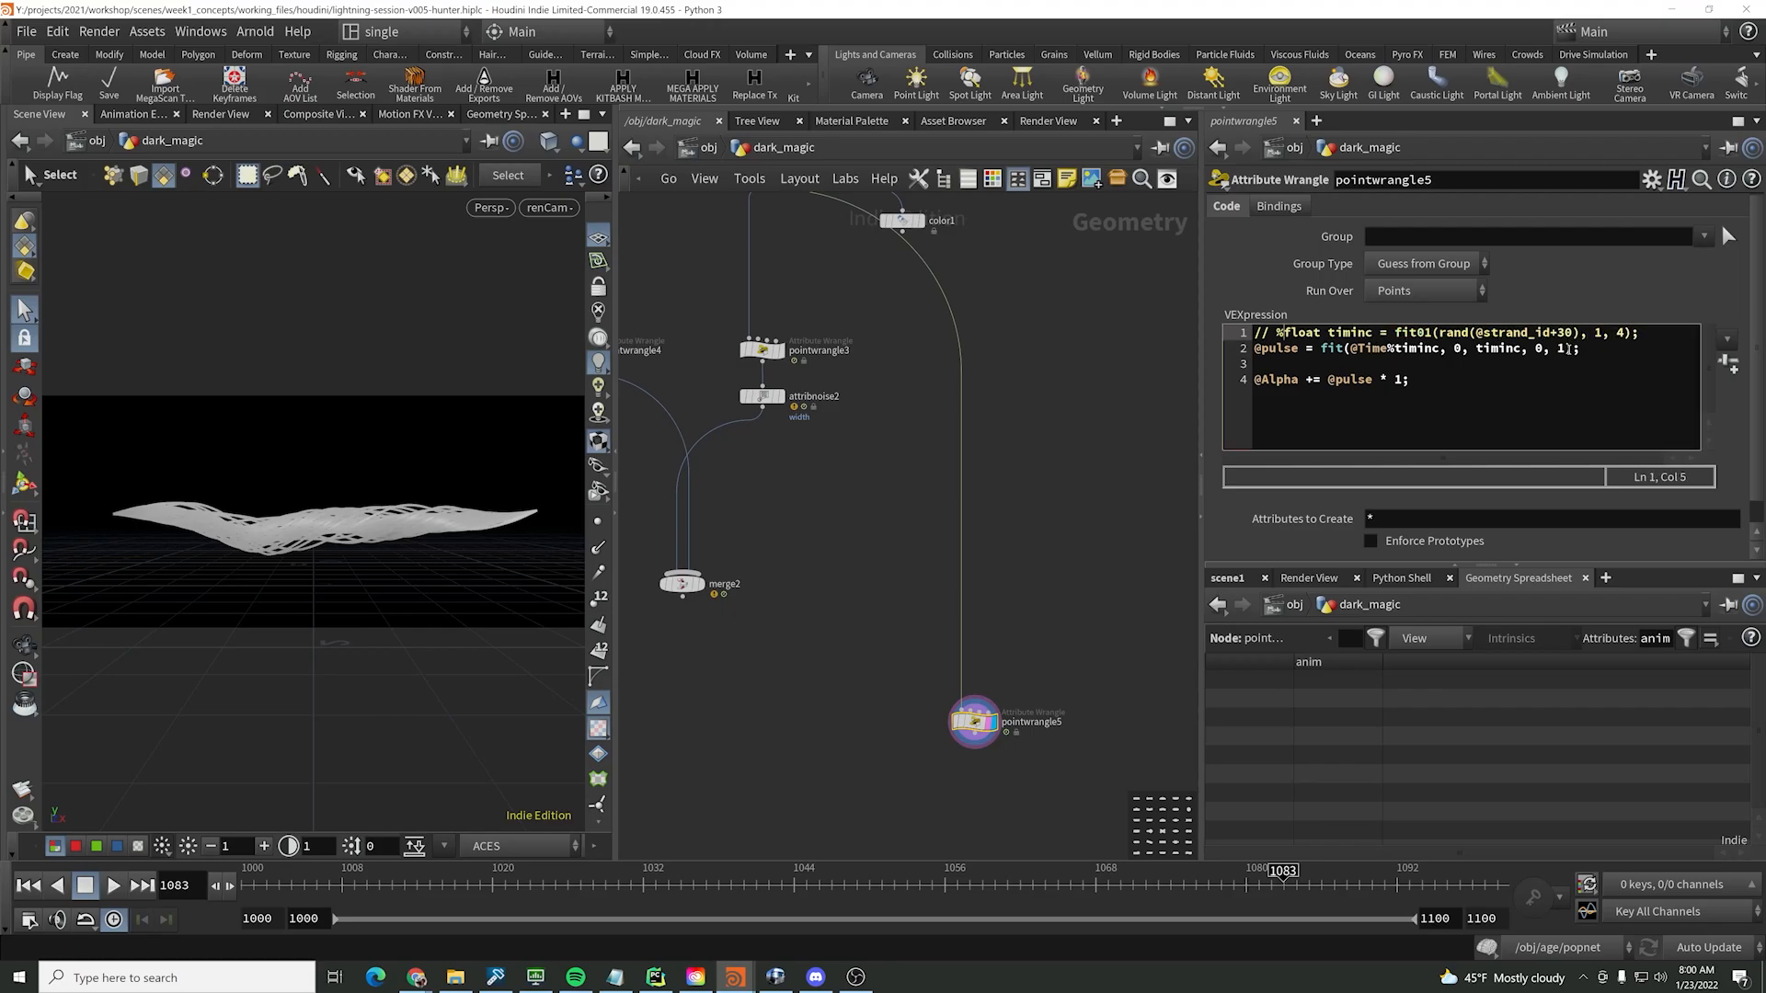
key("Return")
left_click(1588, 349)
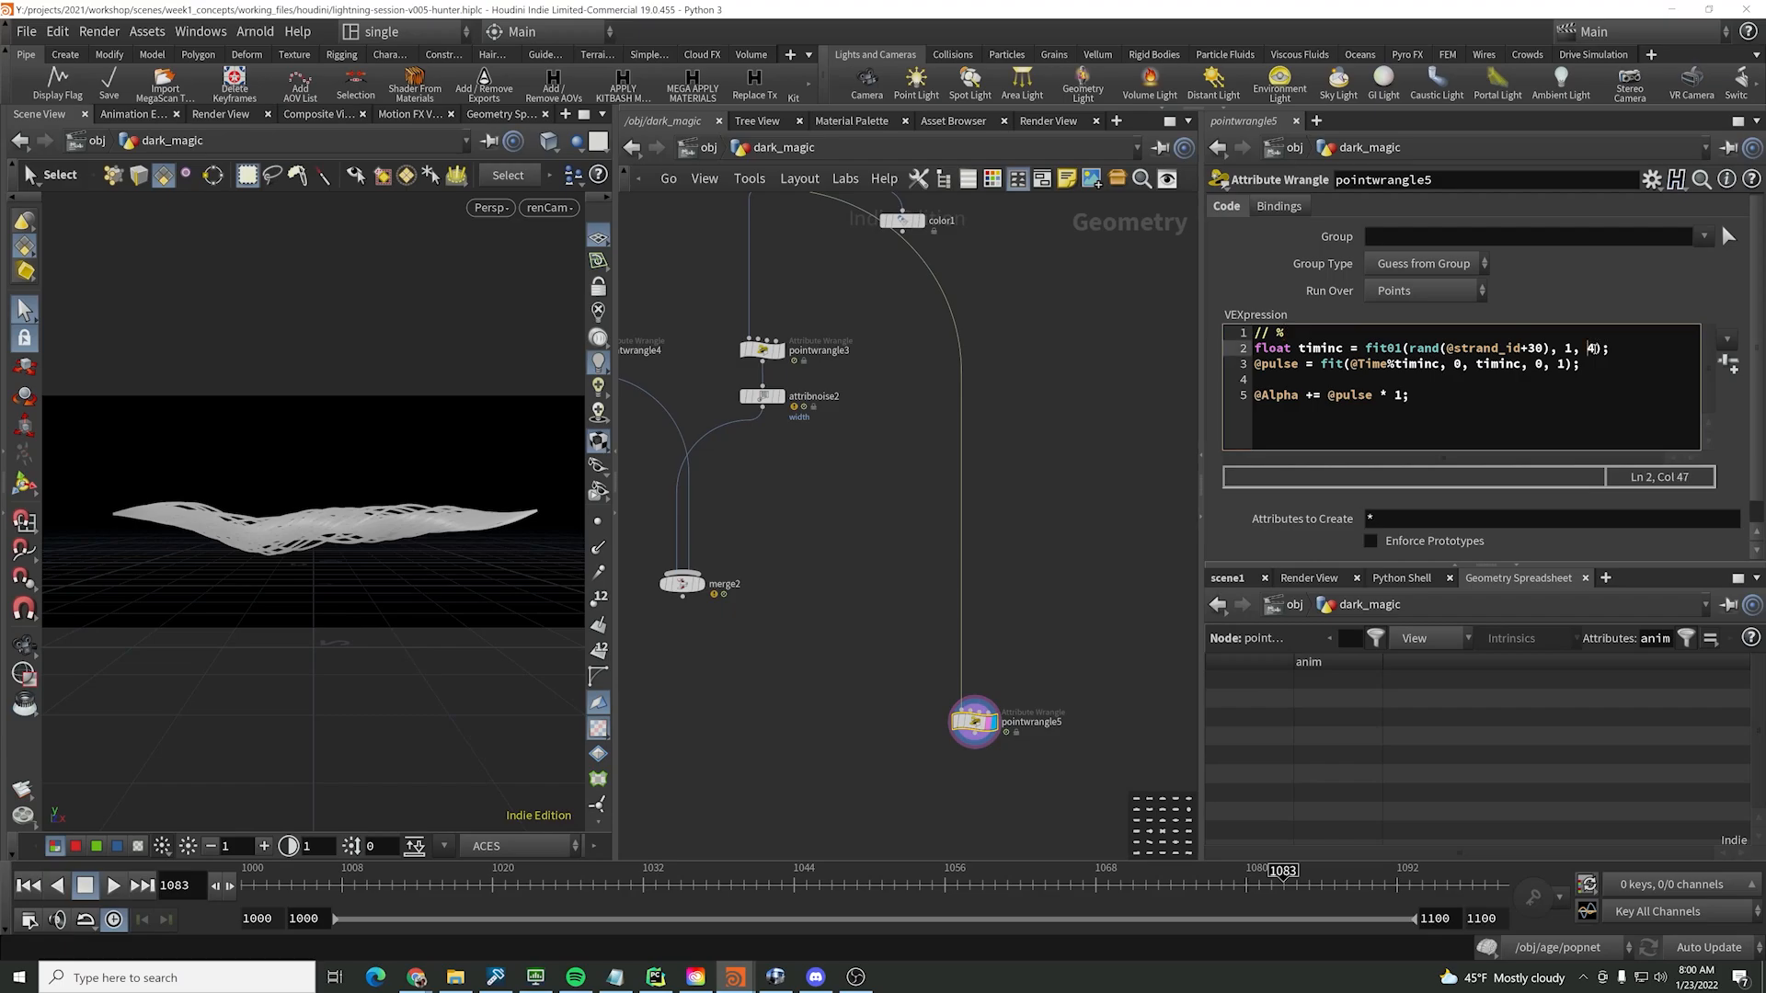
key("Delete")
type("2")
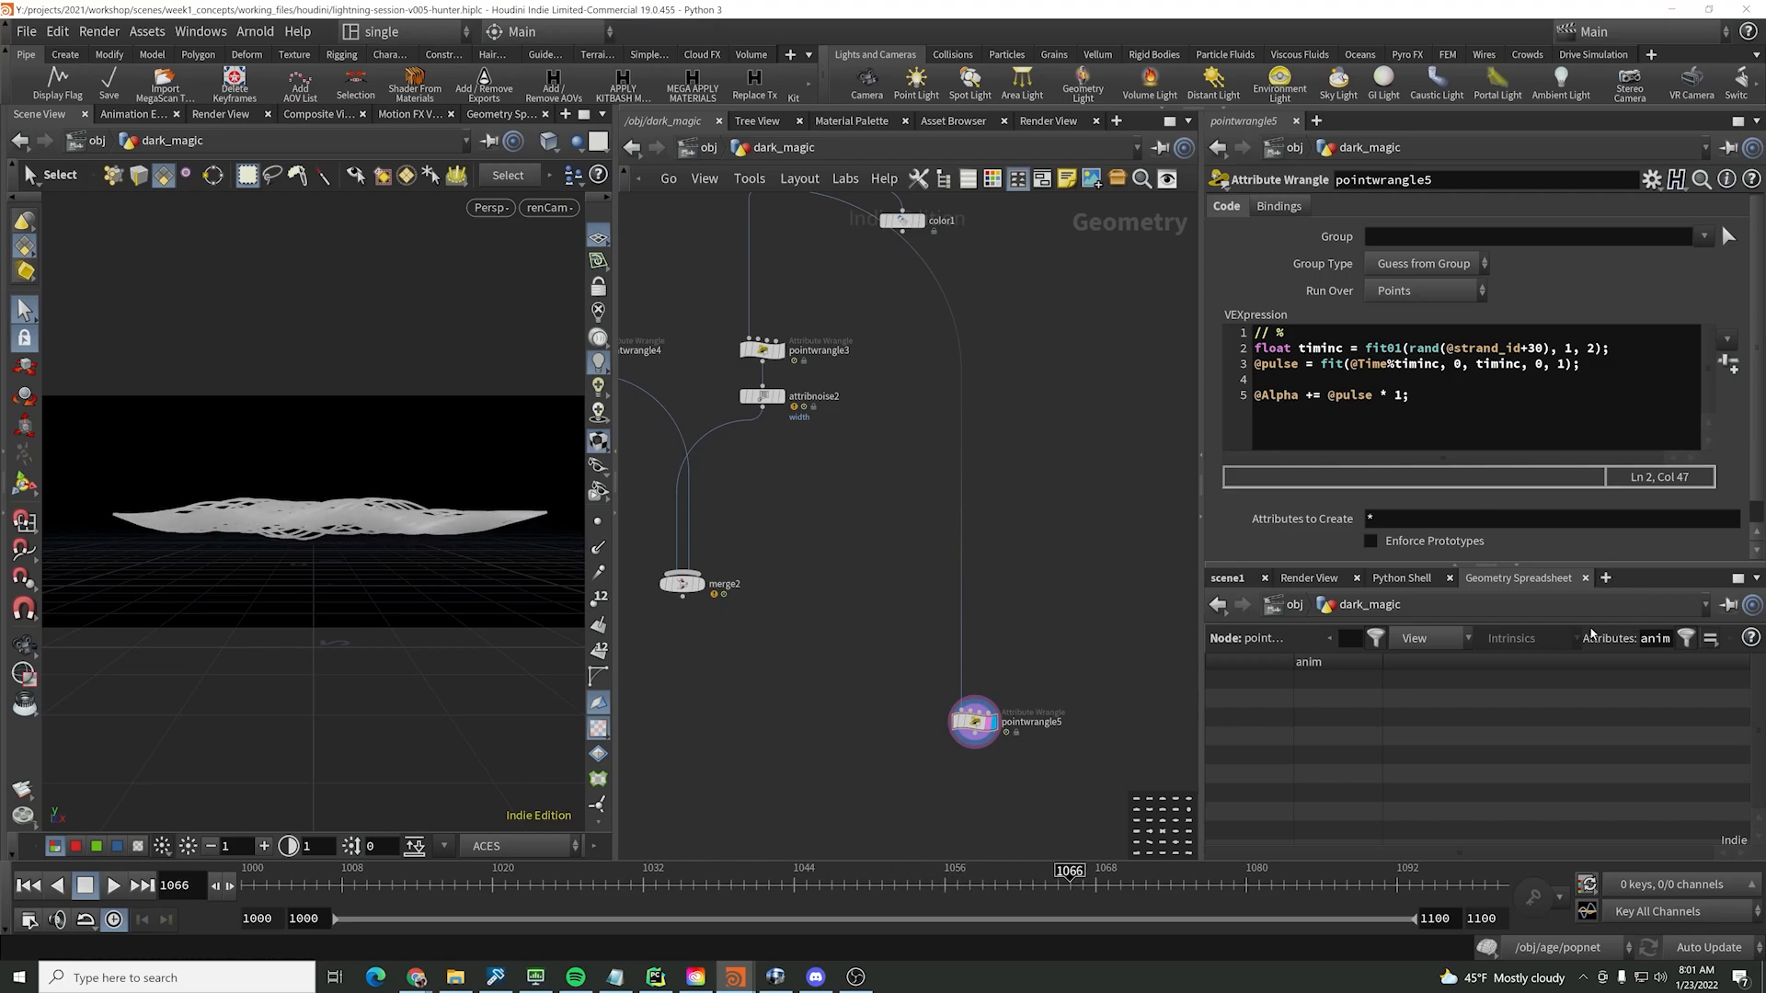
- Filter the geometry spreadsheet's attributes by "alpha" and turn off Only Show Selected to list all points
double_click(1655, 638)
type("alpha")
key("Return")
left_click(1425, 639)
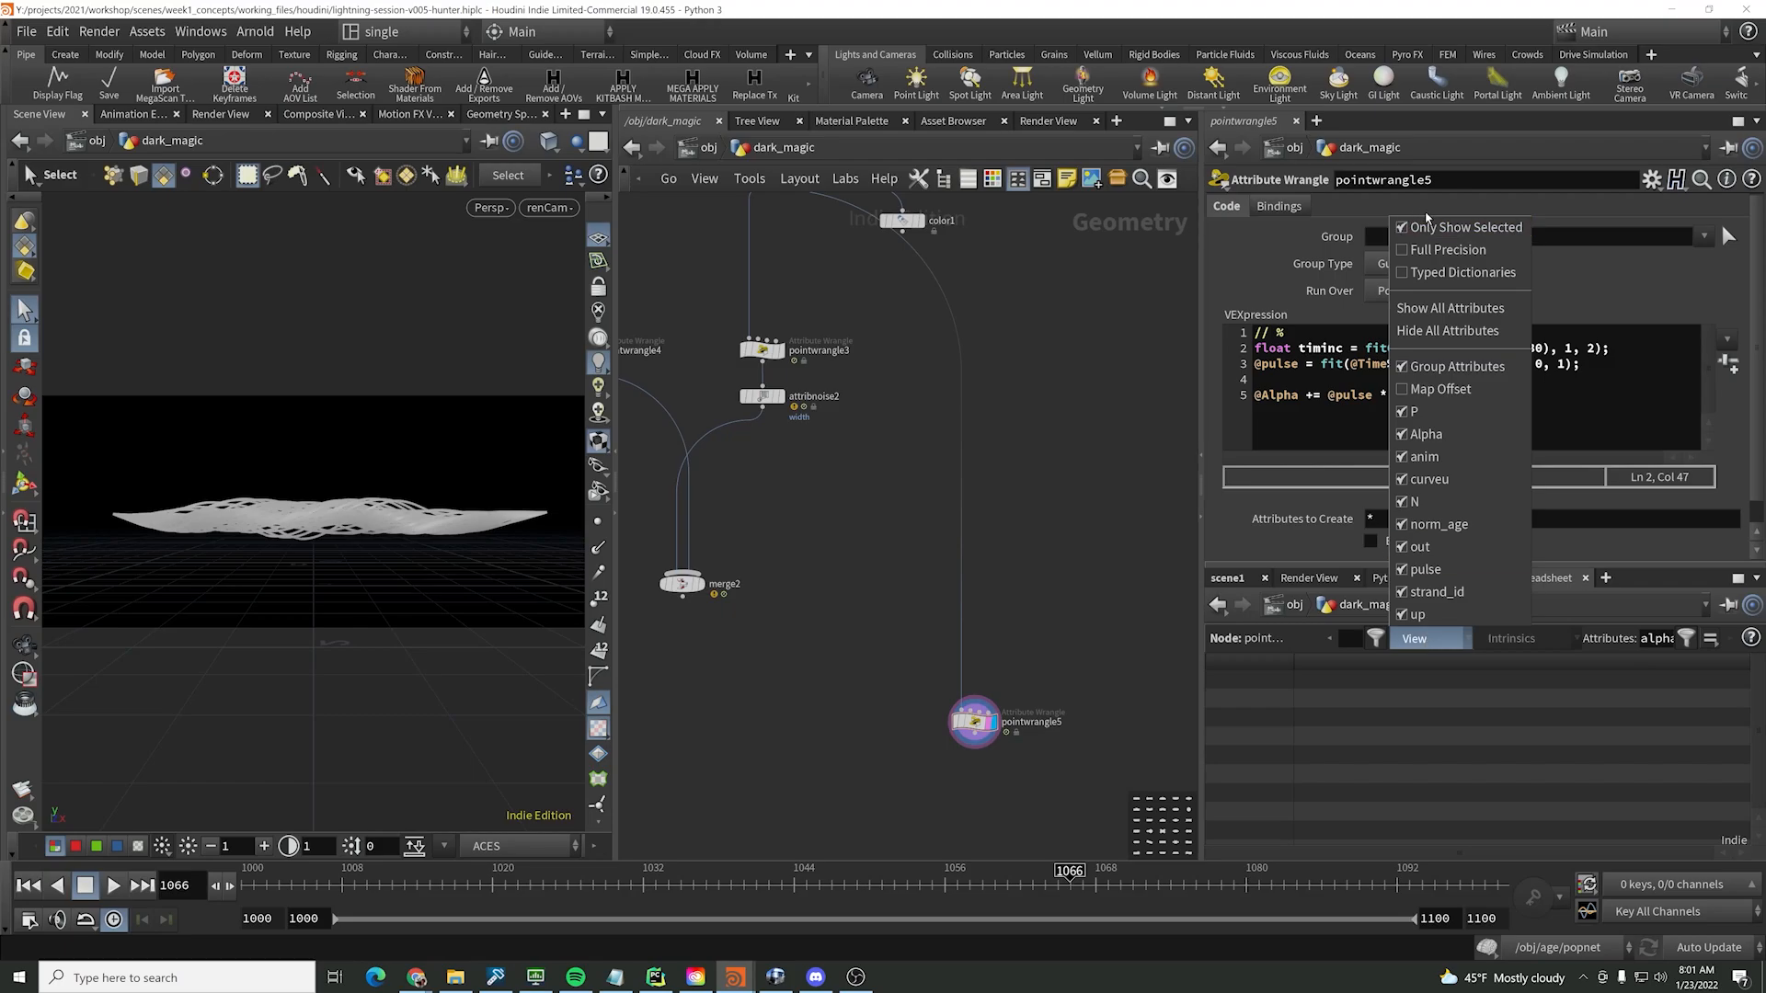
left_click(1434, 227)
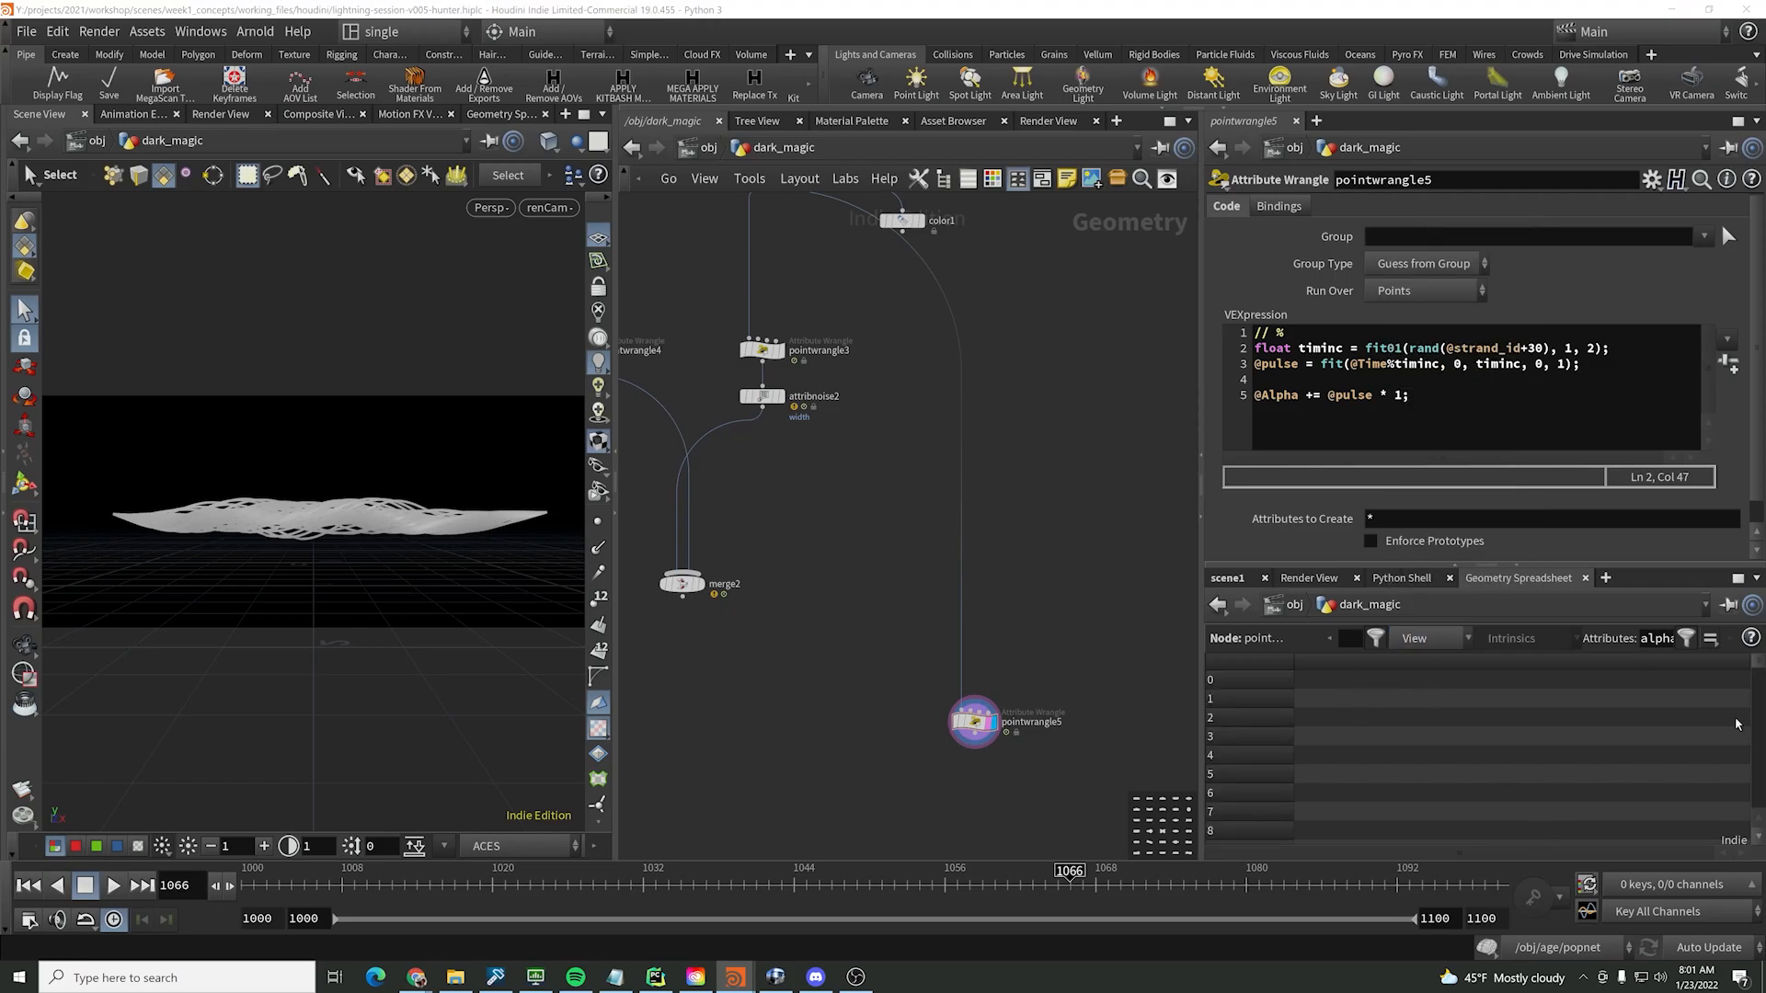
- Filter the spreadsheet attributes by "Alpha", sort the points by that column, and scrub the timeline to frame 1078
double_click(1652, 642)
type("Alpha")
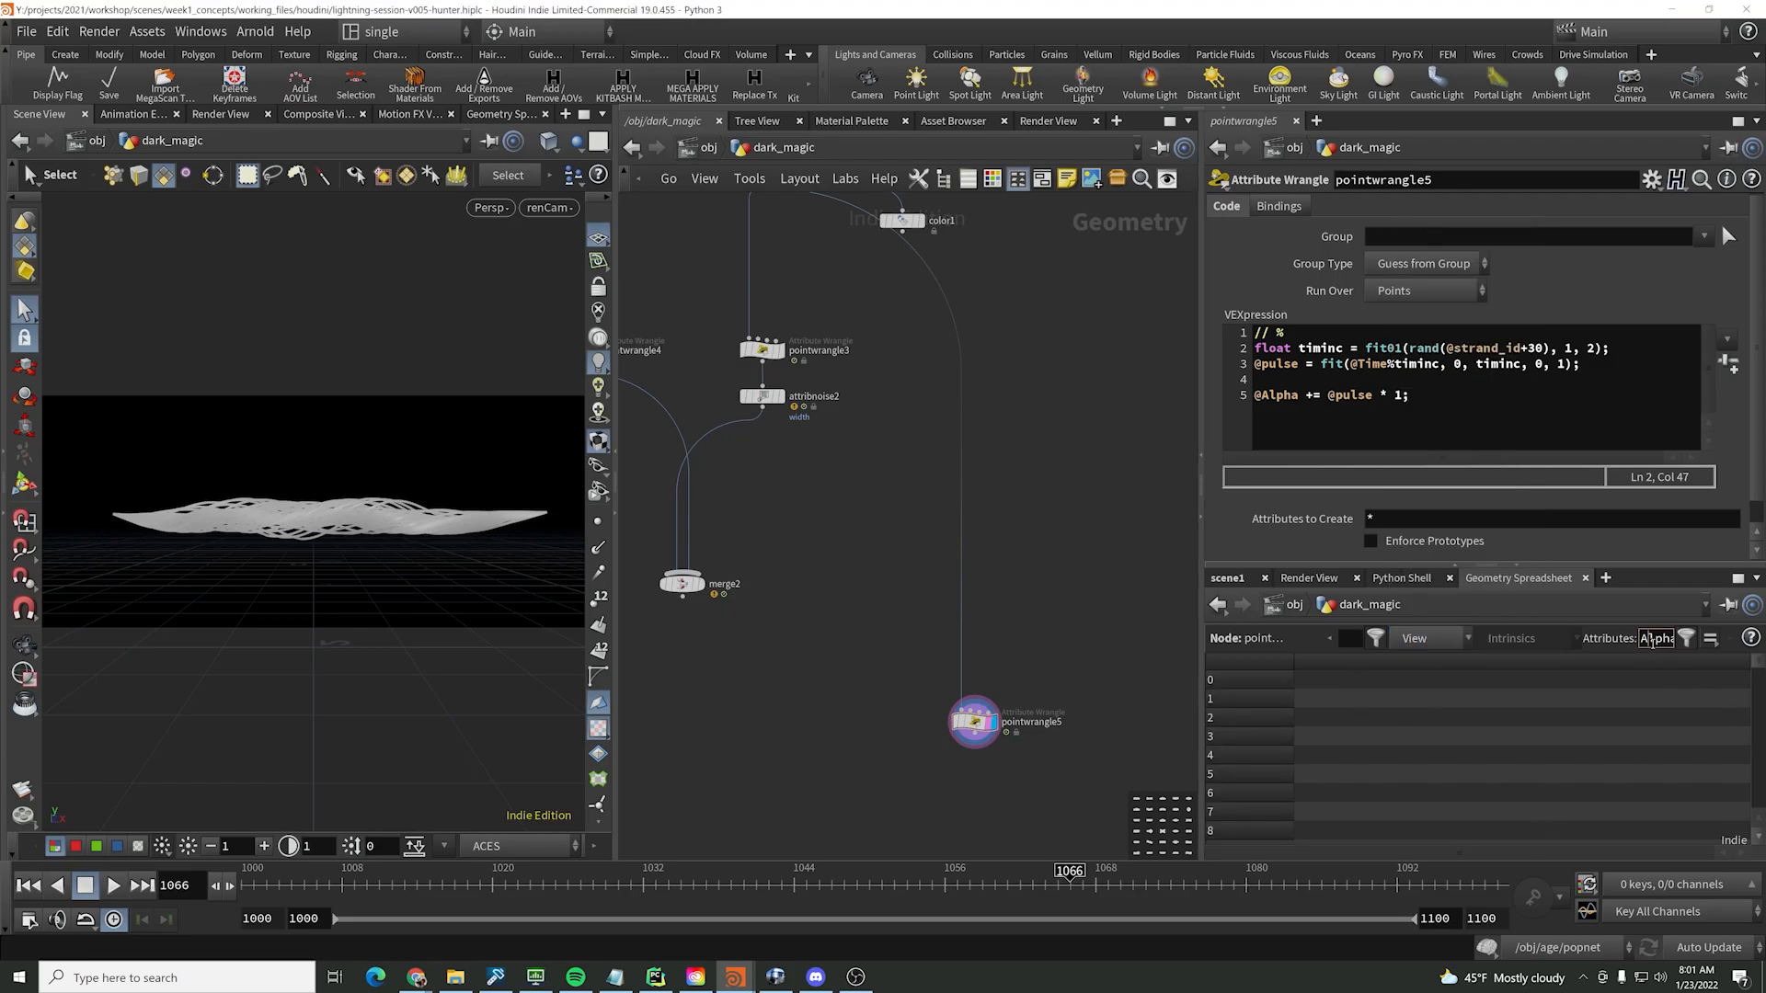
key("Return")
left_click(1372, 662)
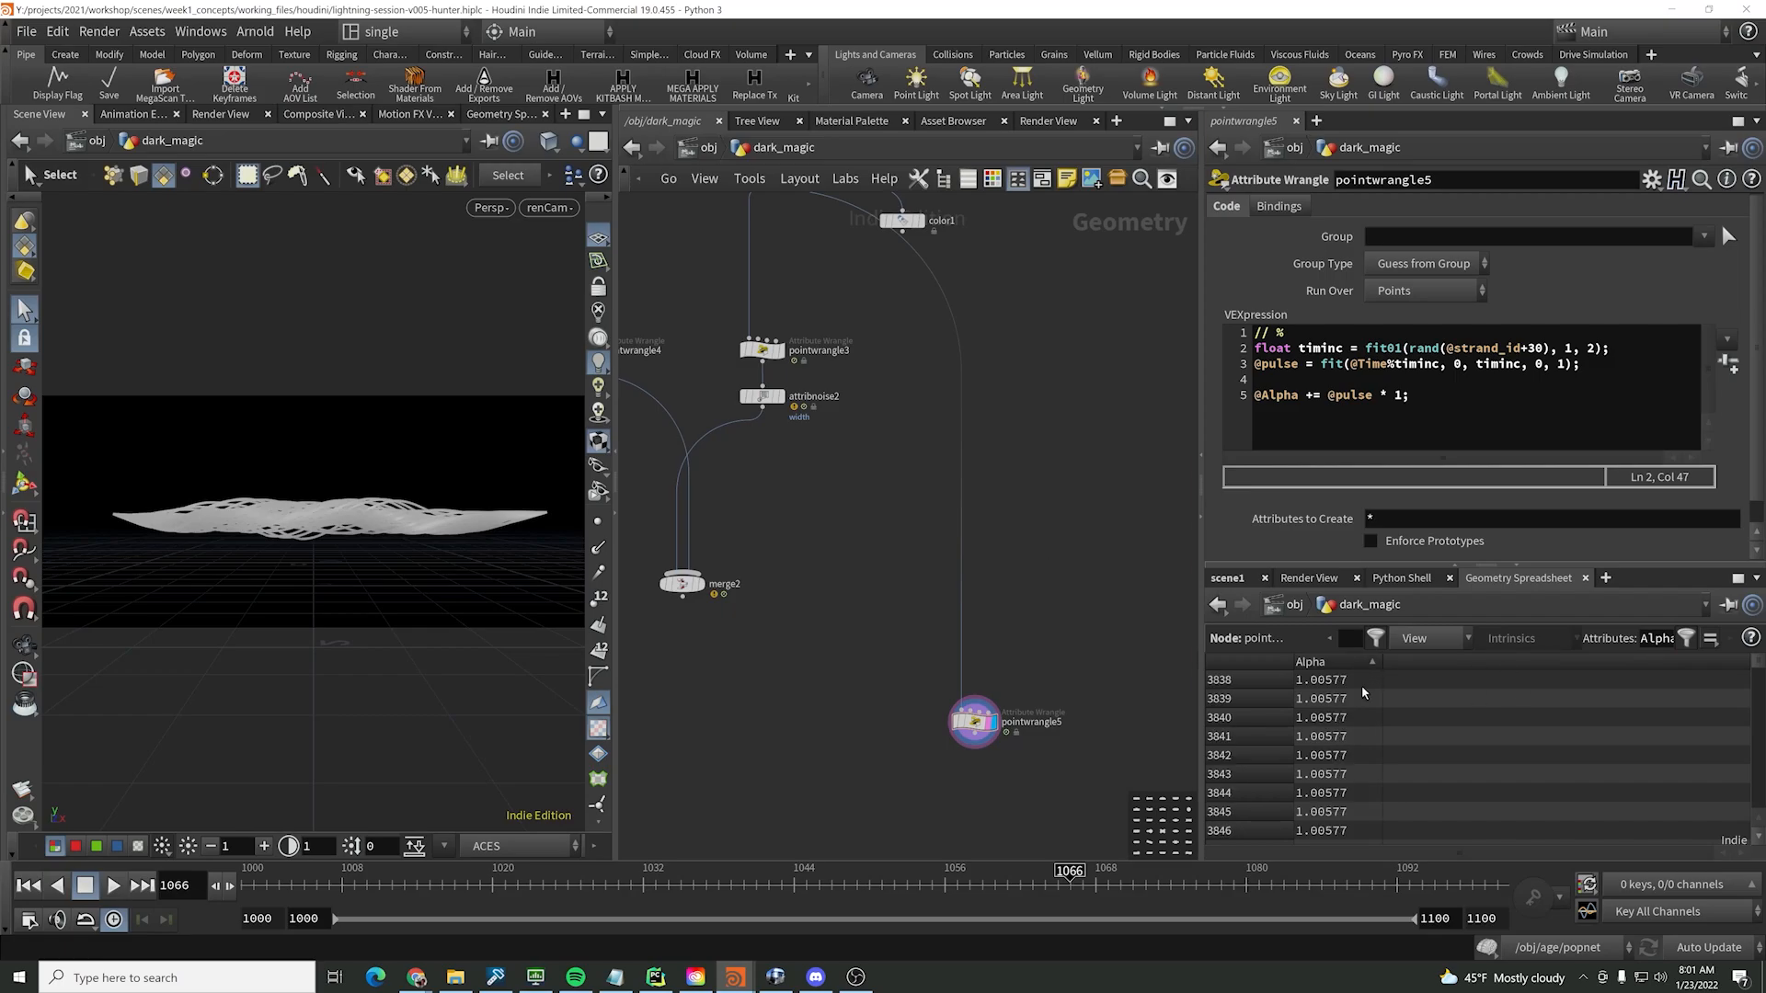
mouse_move(657, 885)
left_mouse_down()
mouse_move(495, 888)
mouse_move(1222, 912)
left_mouse_up()
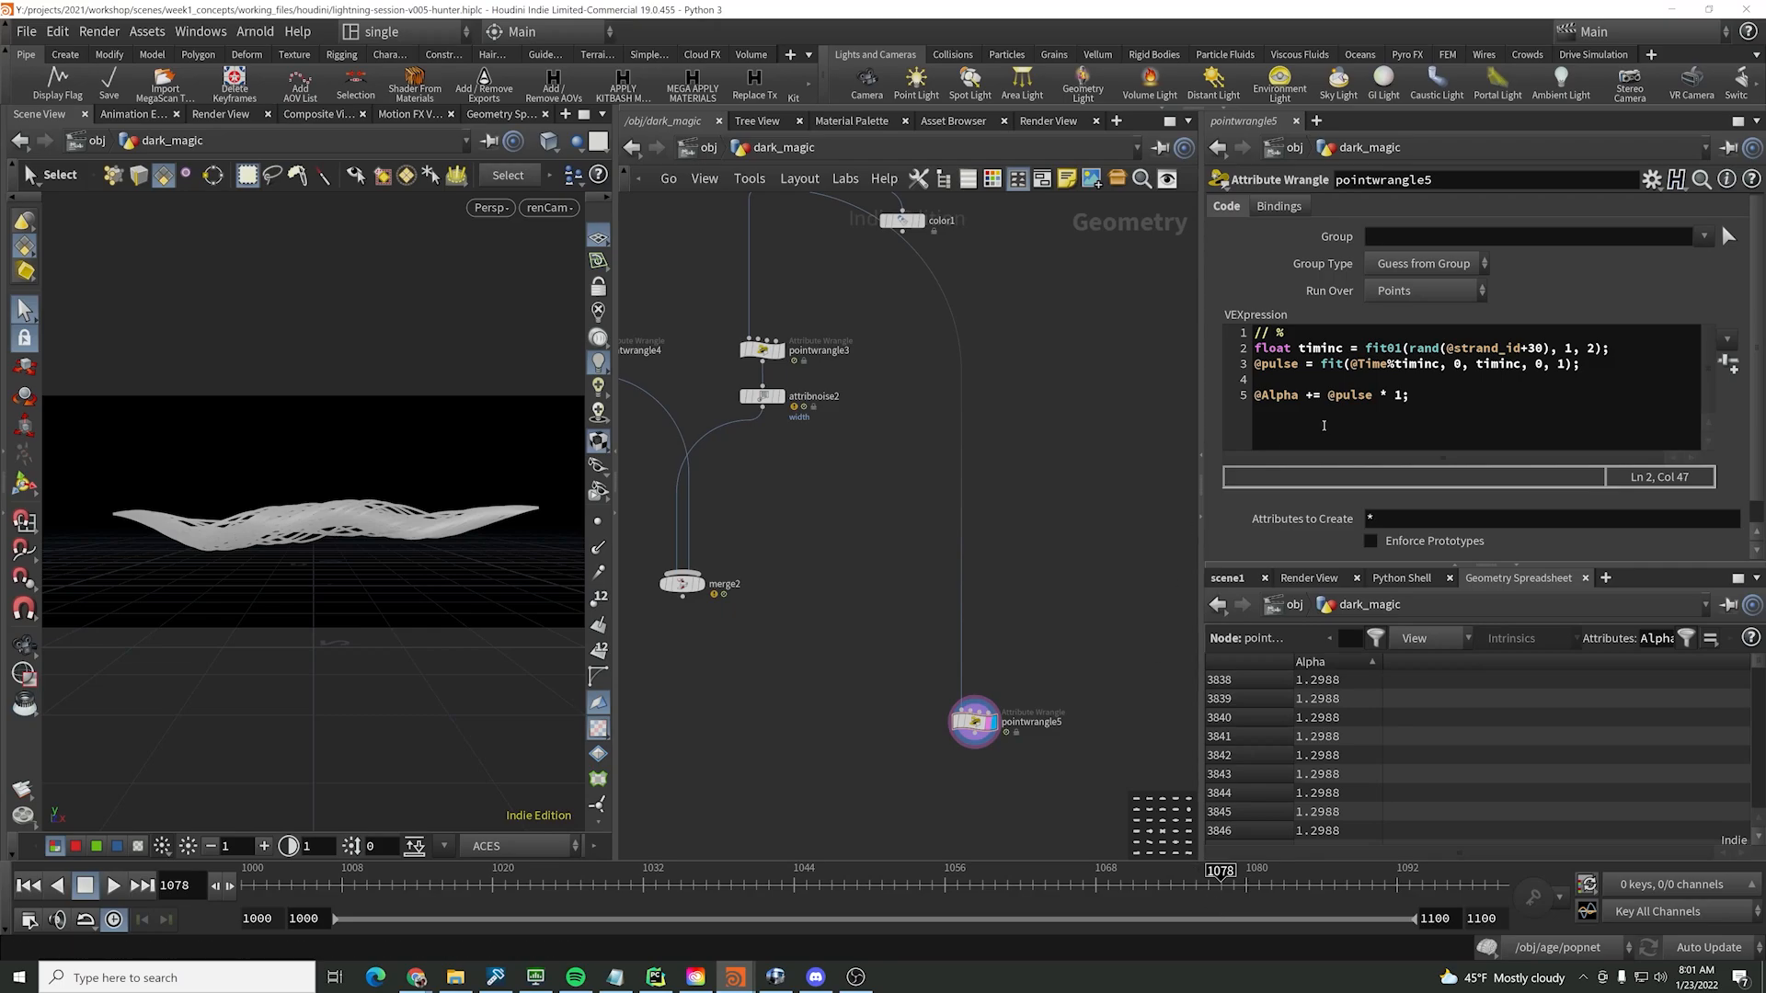
left_click(1313, 395)
key("BackSpace")
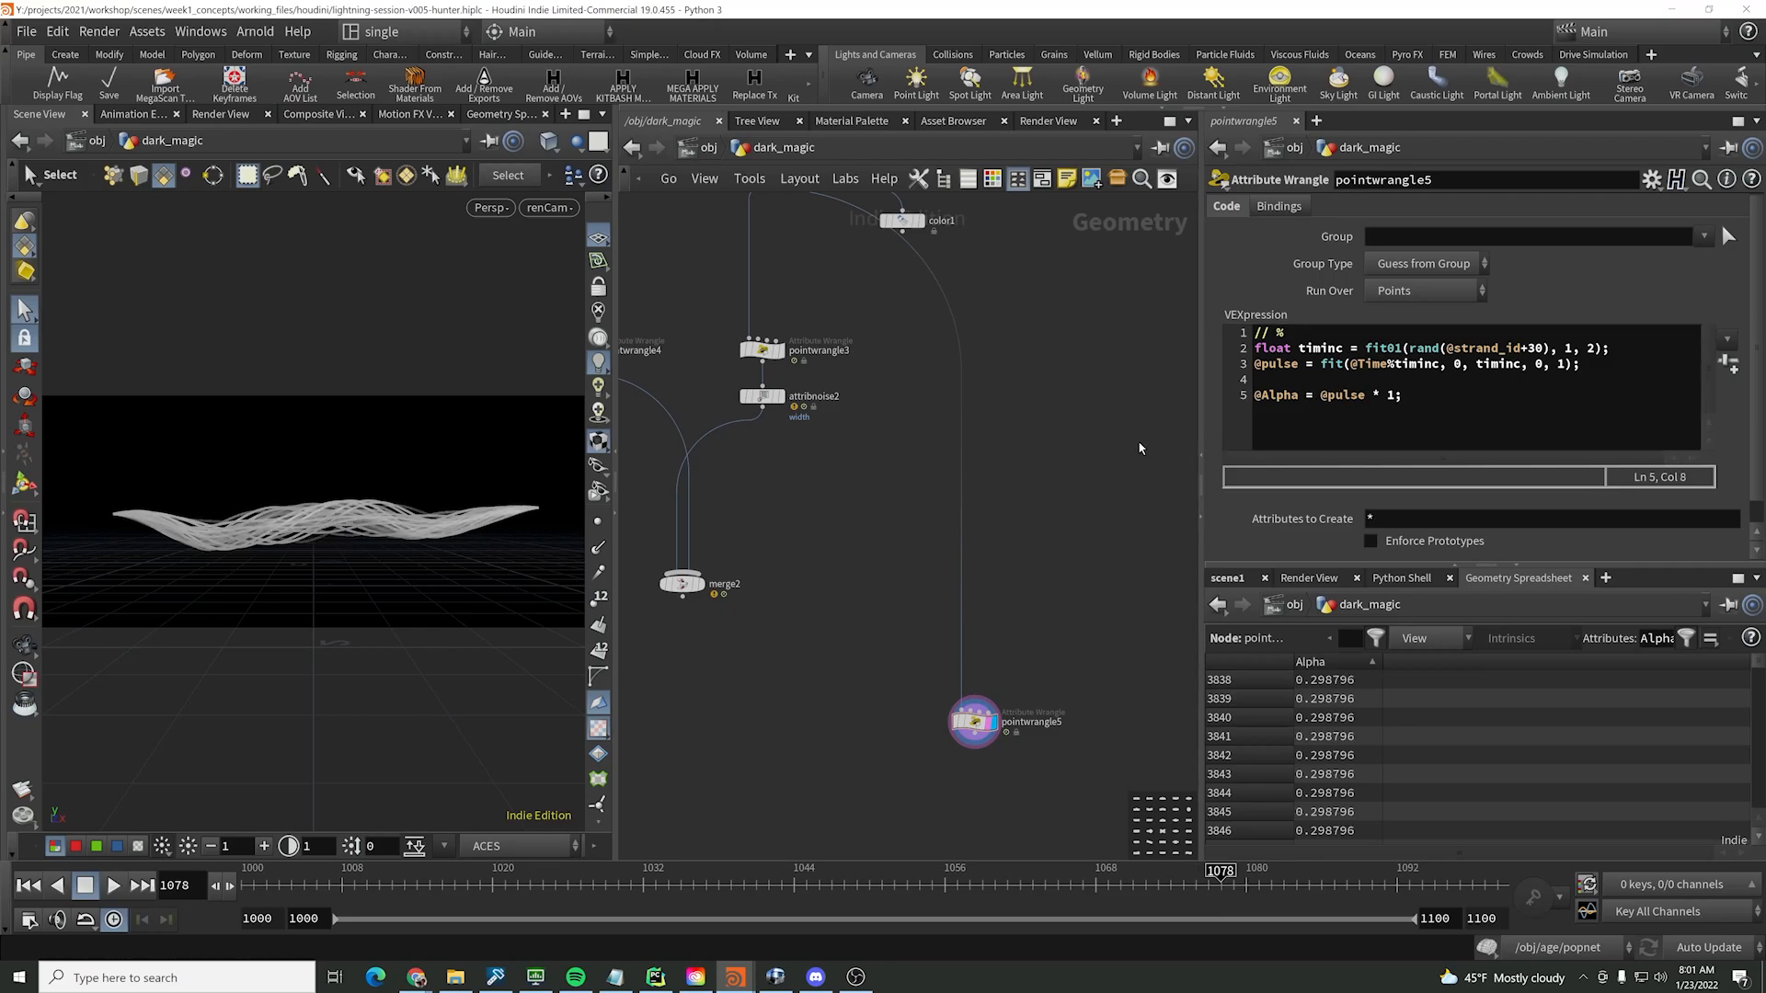
left_click(114, 885)
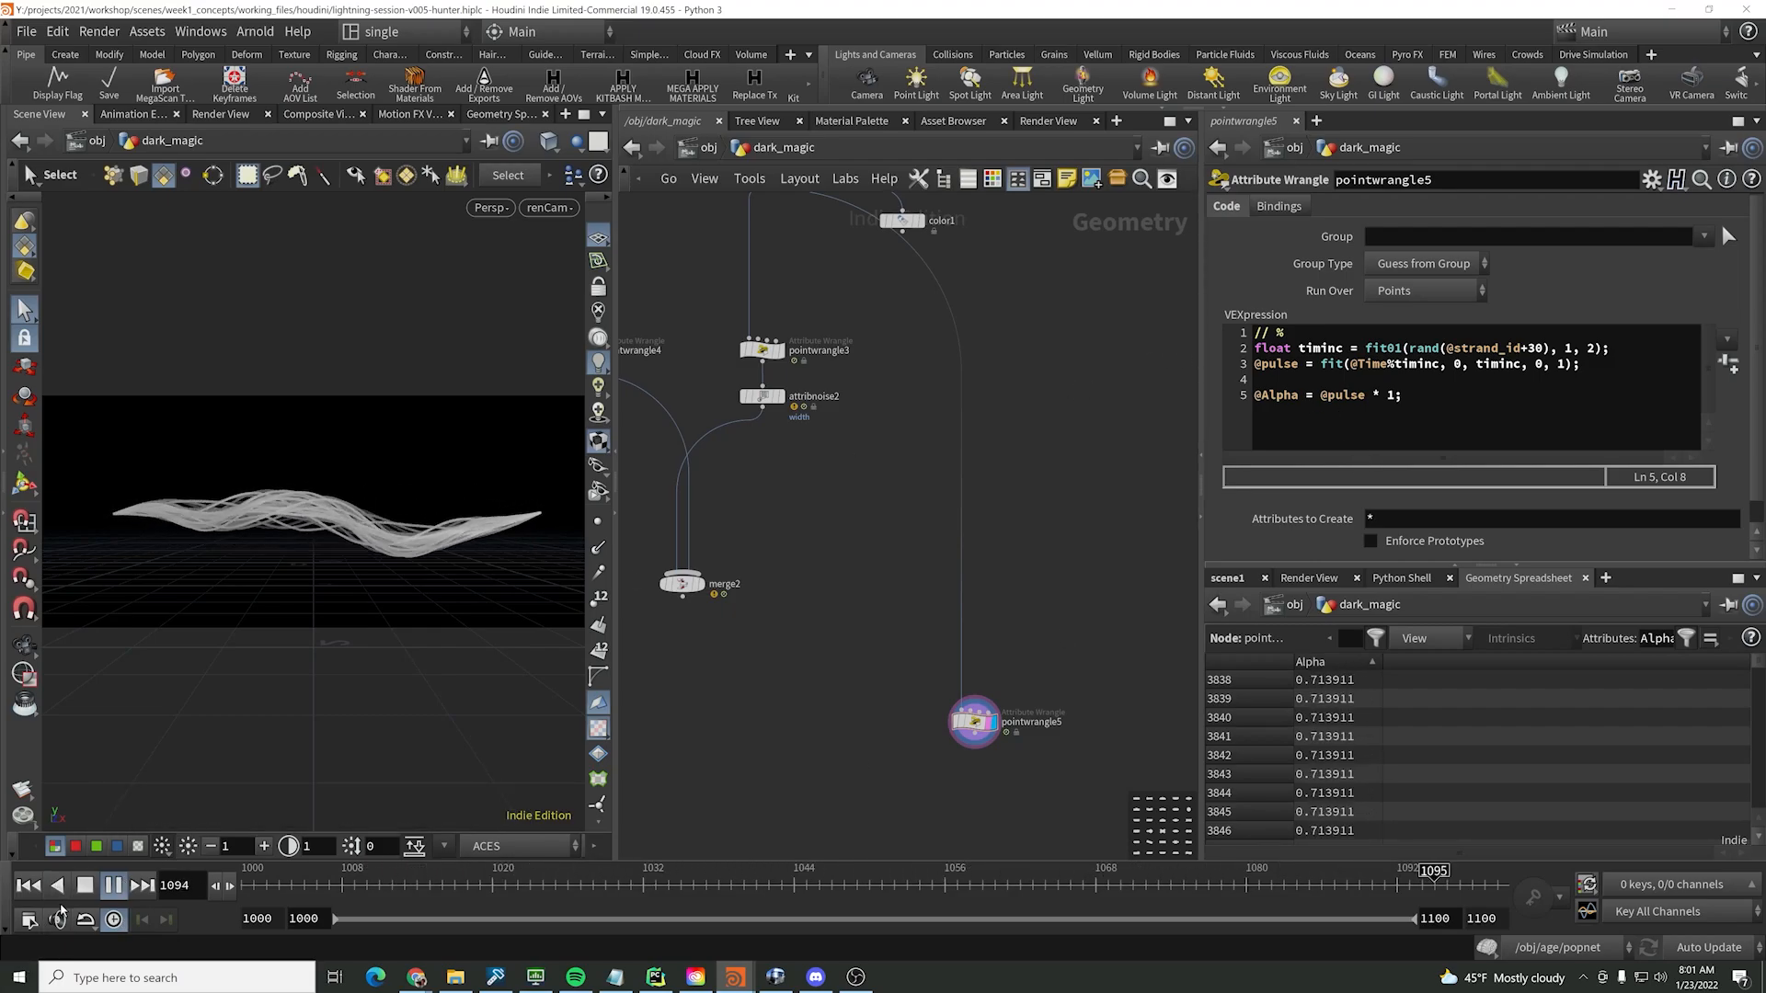
left_click(102, 883)
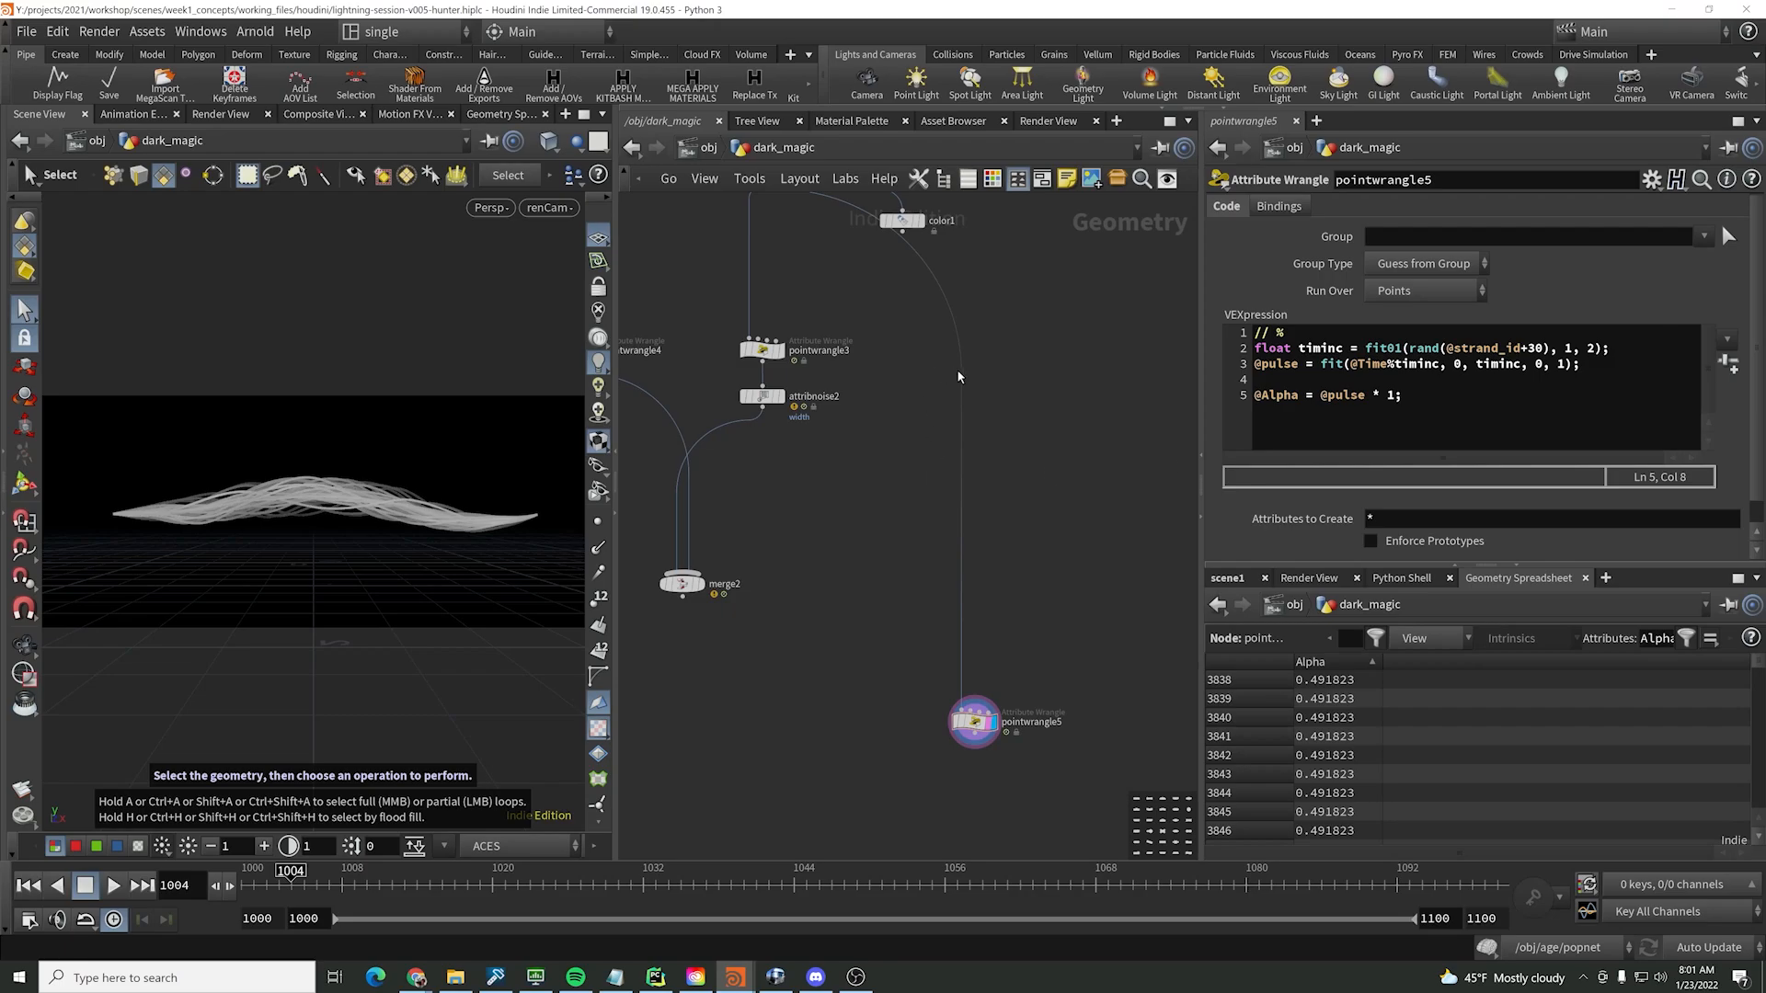
left_click(1634, 365)
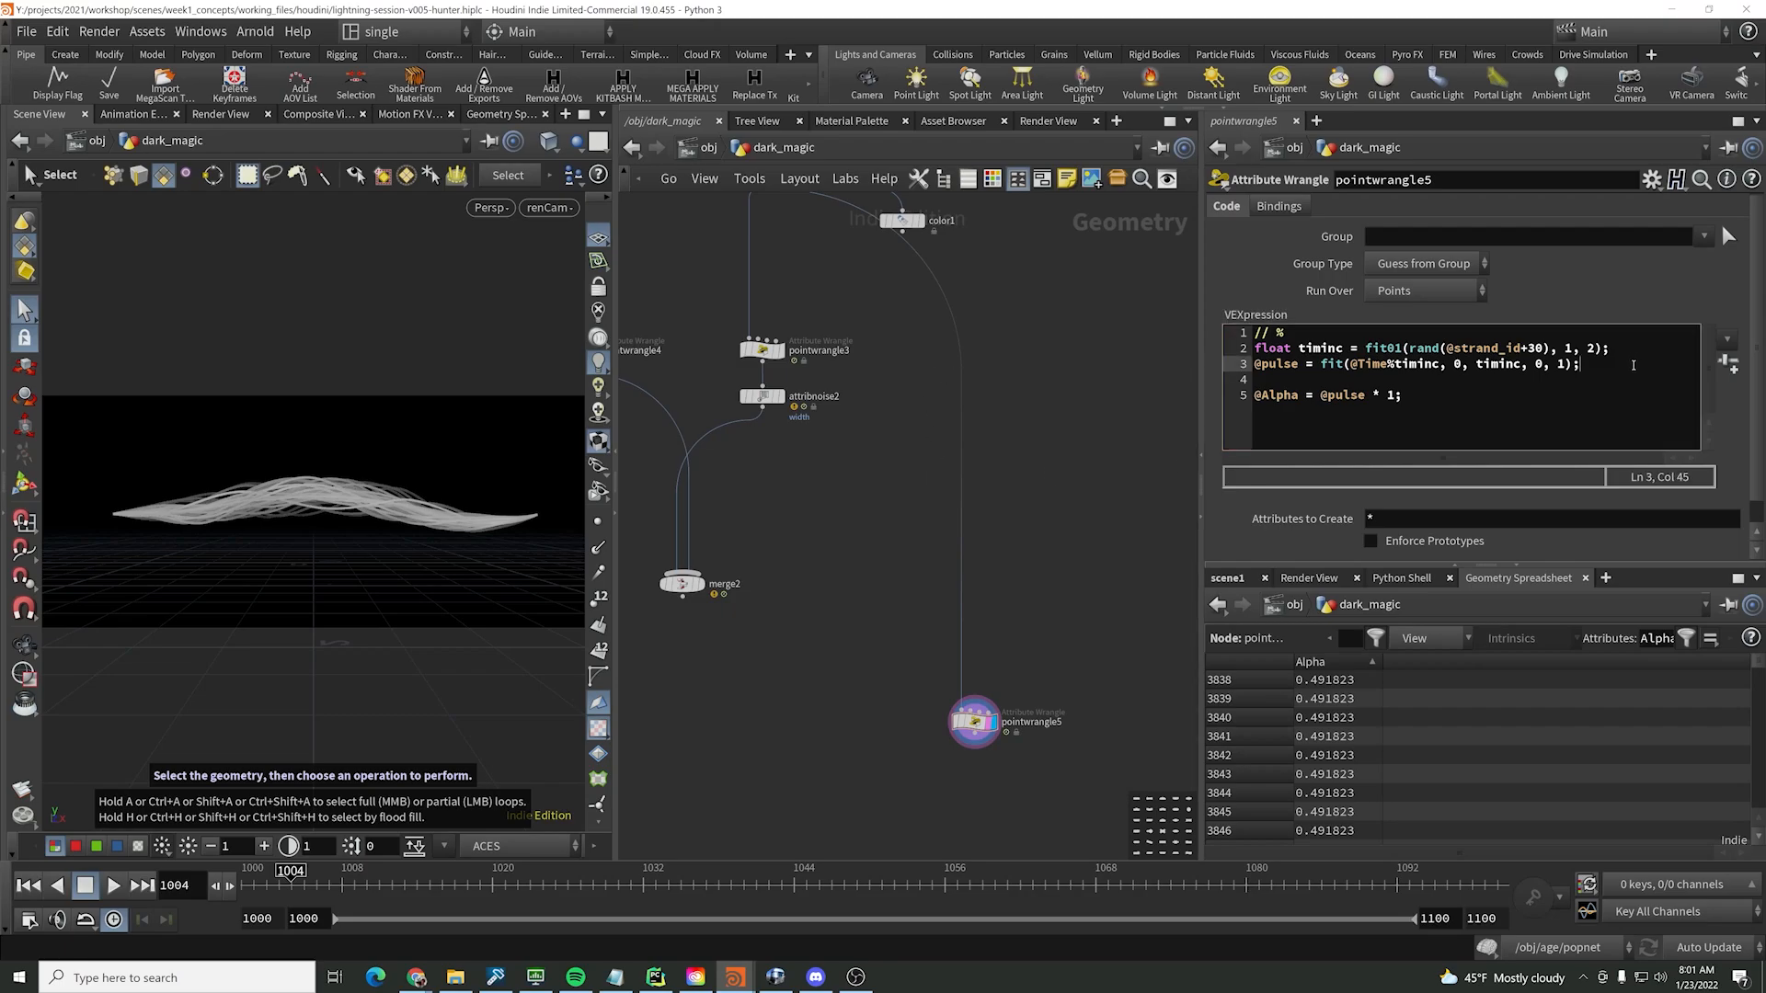
key("Return")
type("@")
key("Return")
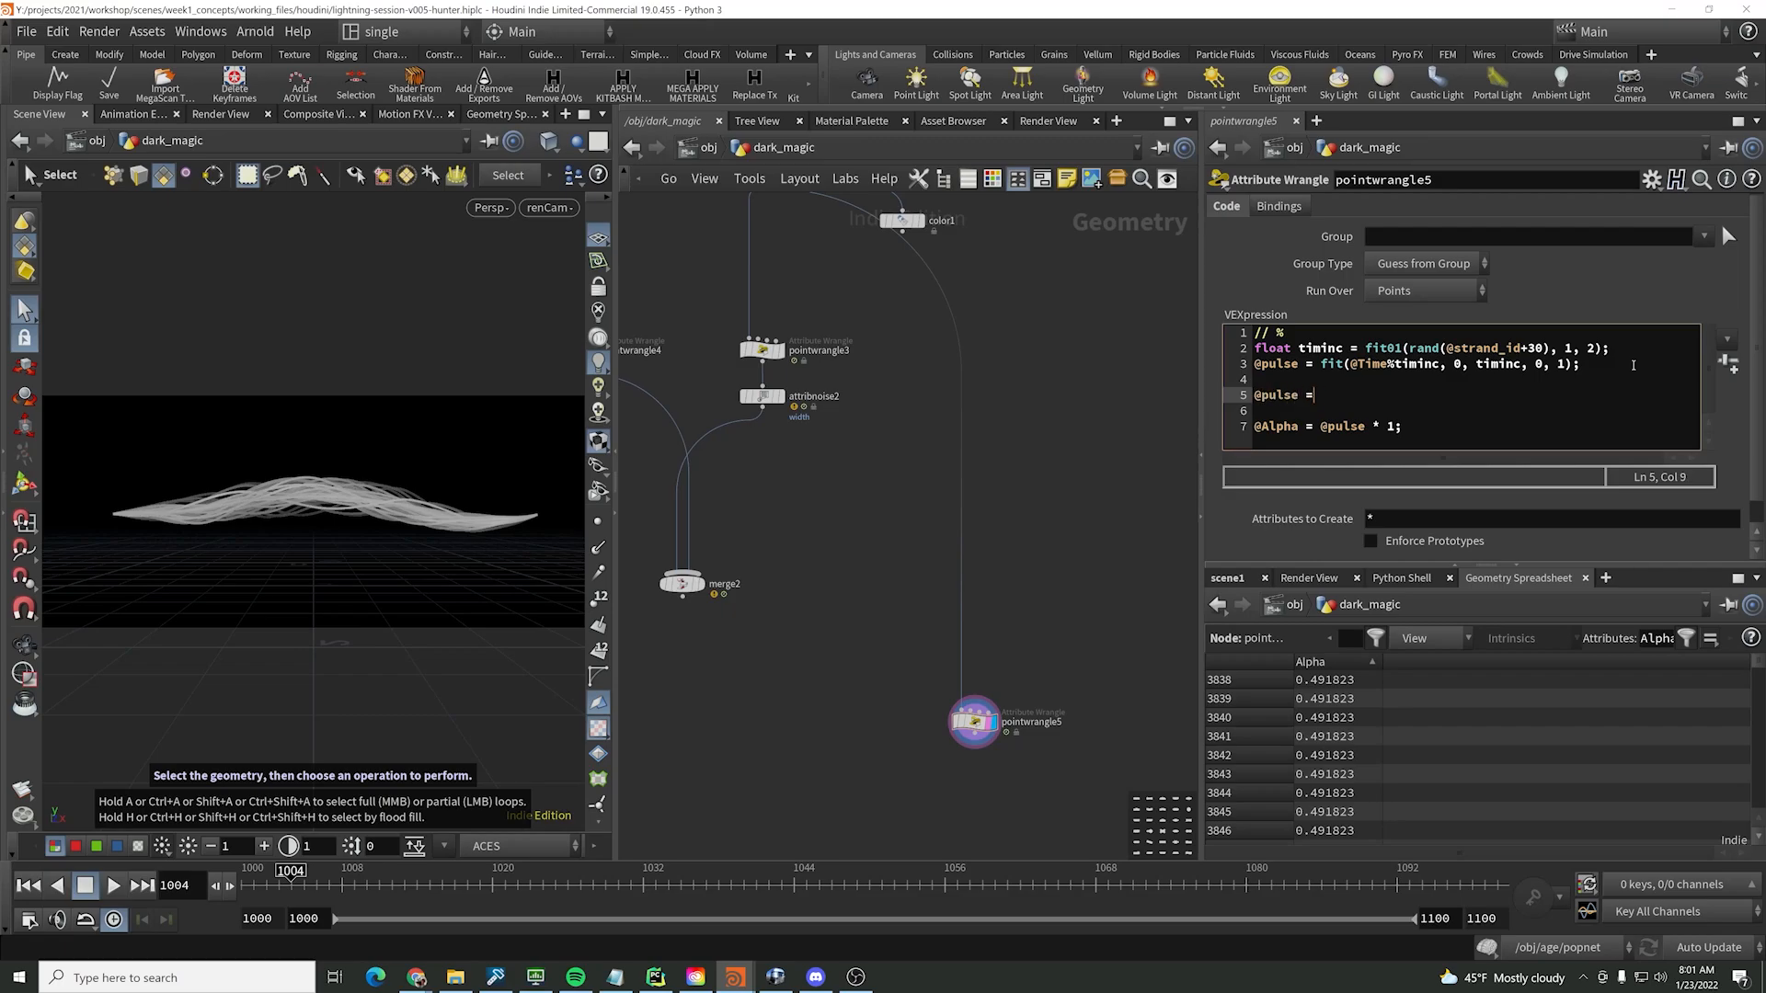
type("pulse = chramp(")
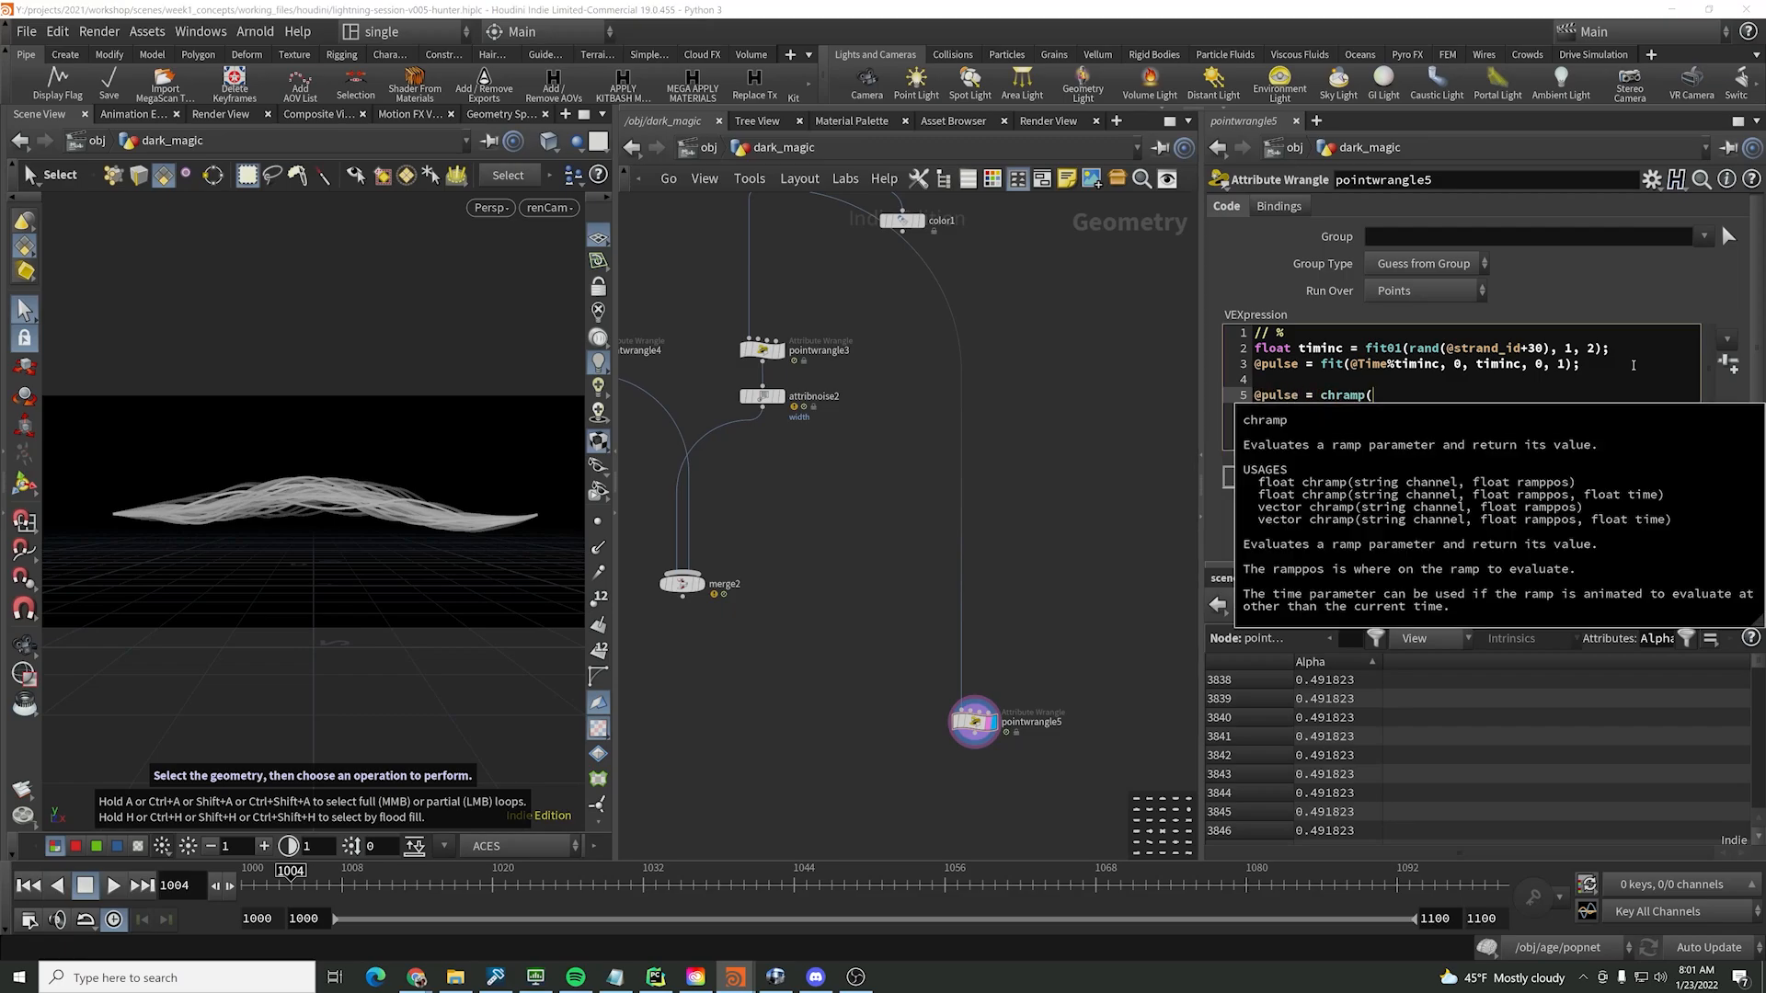
type("'remap', @pulse);")
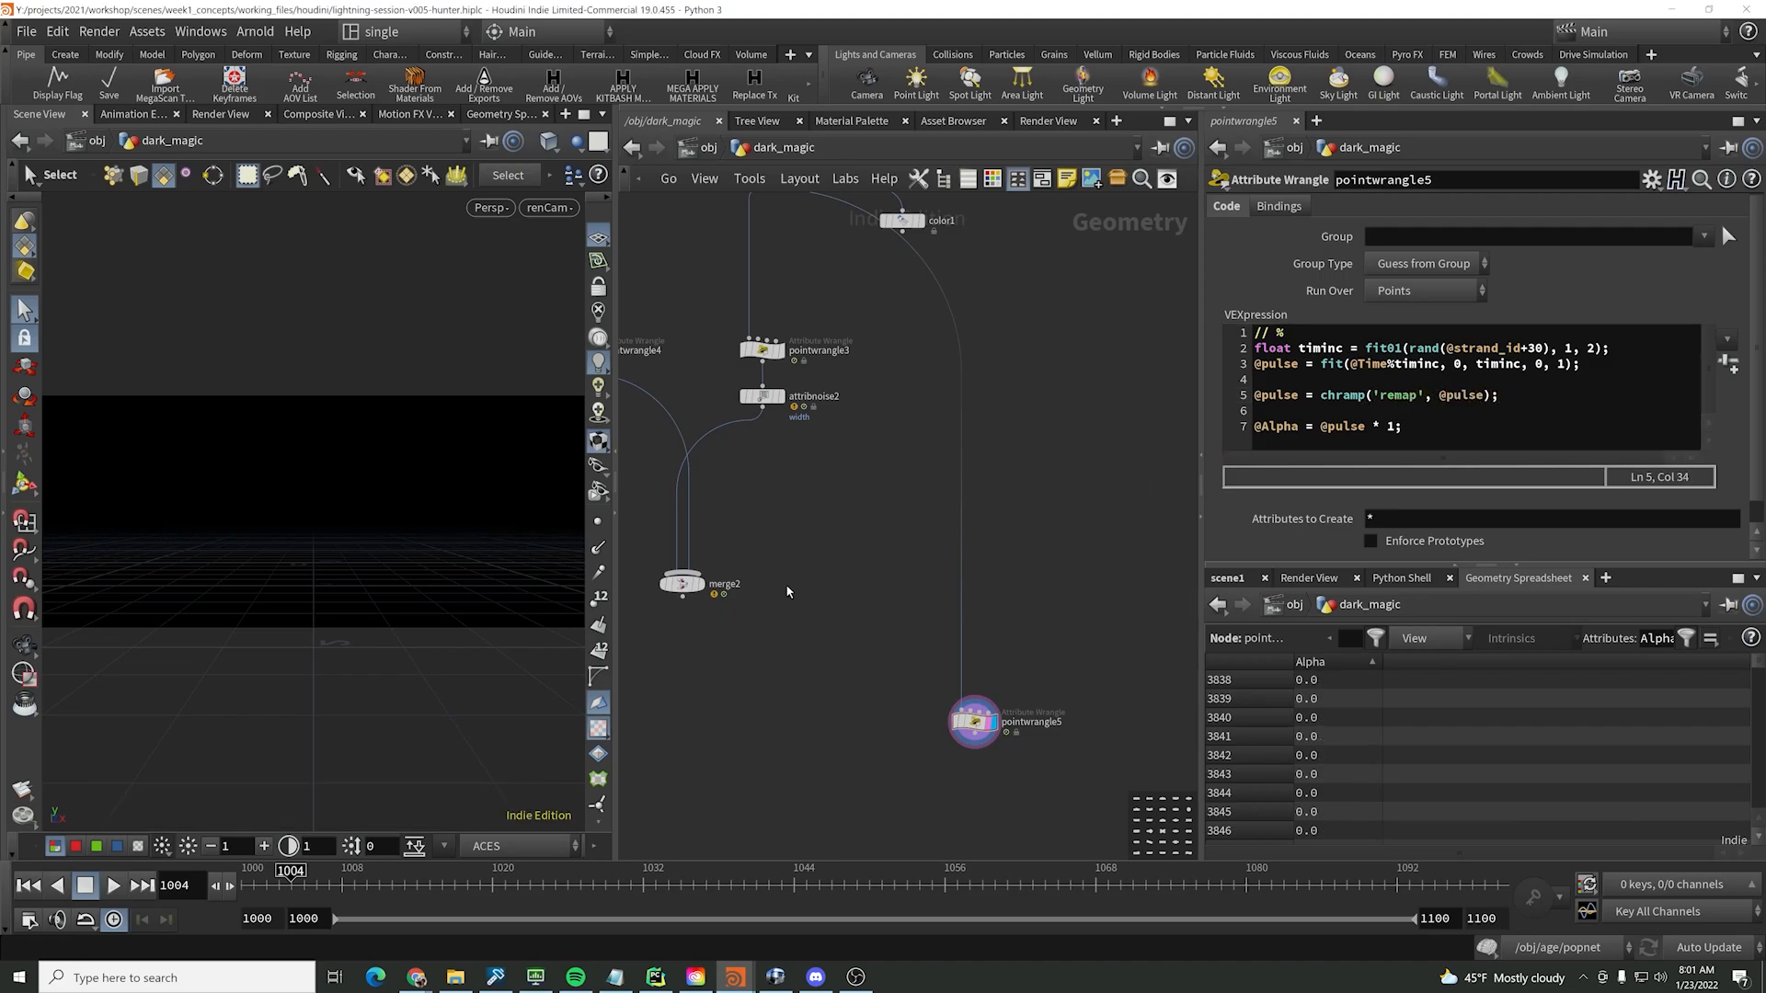
- Create the Remap ramp parameter from the wrangle code and set its first point's interpolation to B-Spline
left_click(1729, 363)
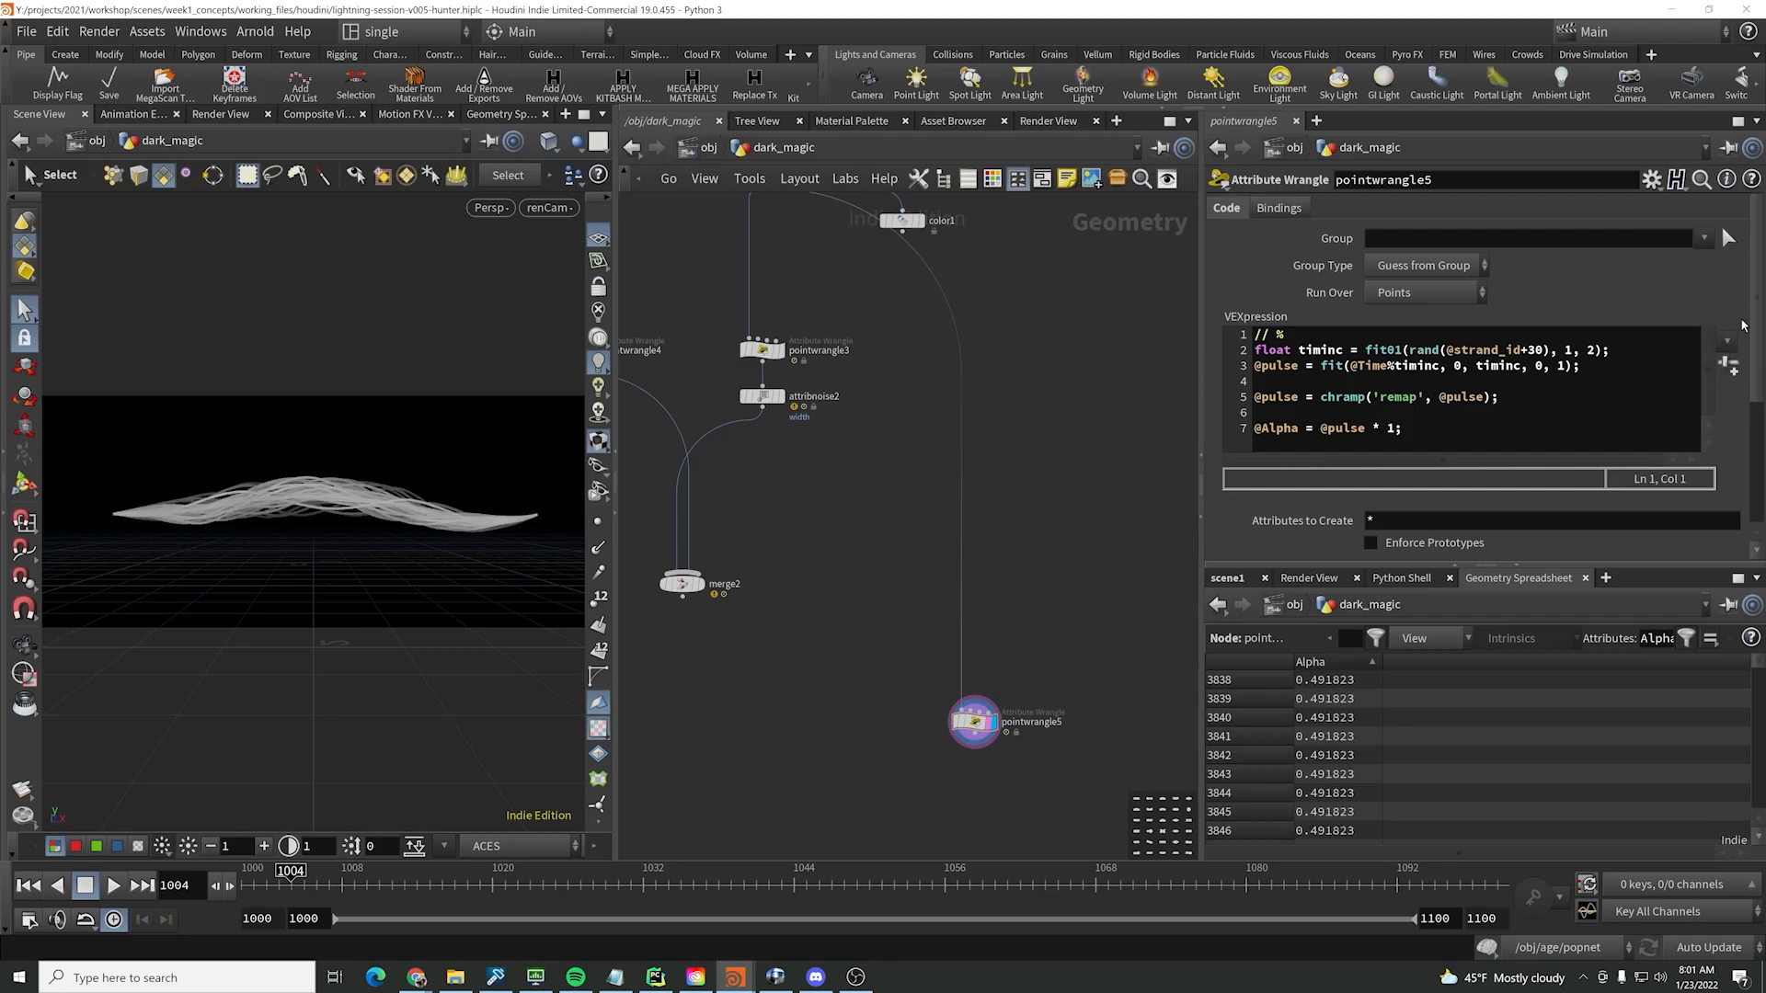
scroll(1568, 413, "down", 3)
left_click(1260, 443)
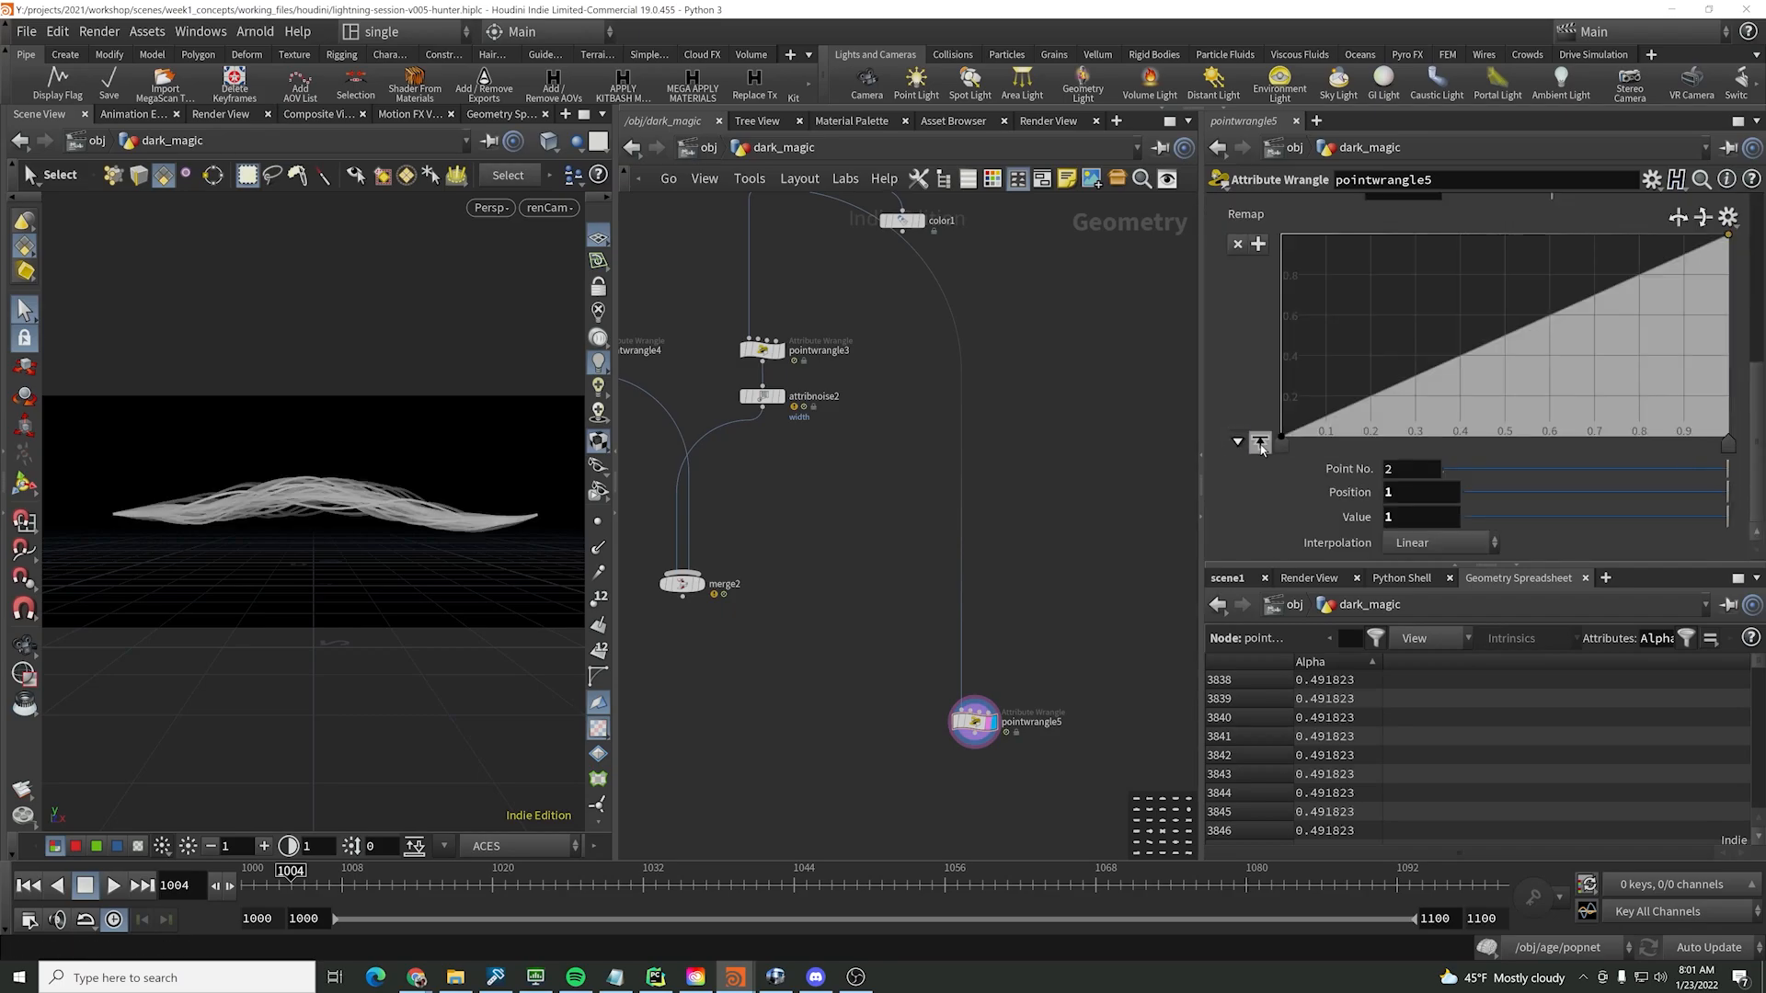
left_click(1280, 445)
left_click(1440, 542)
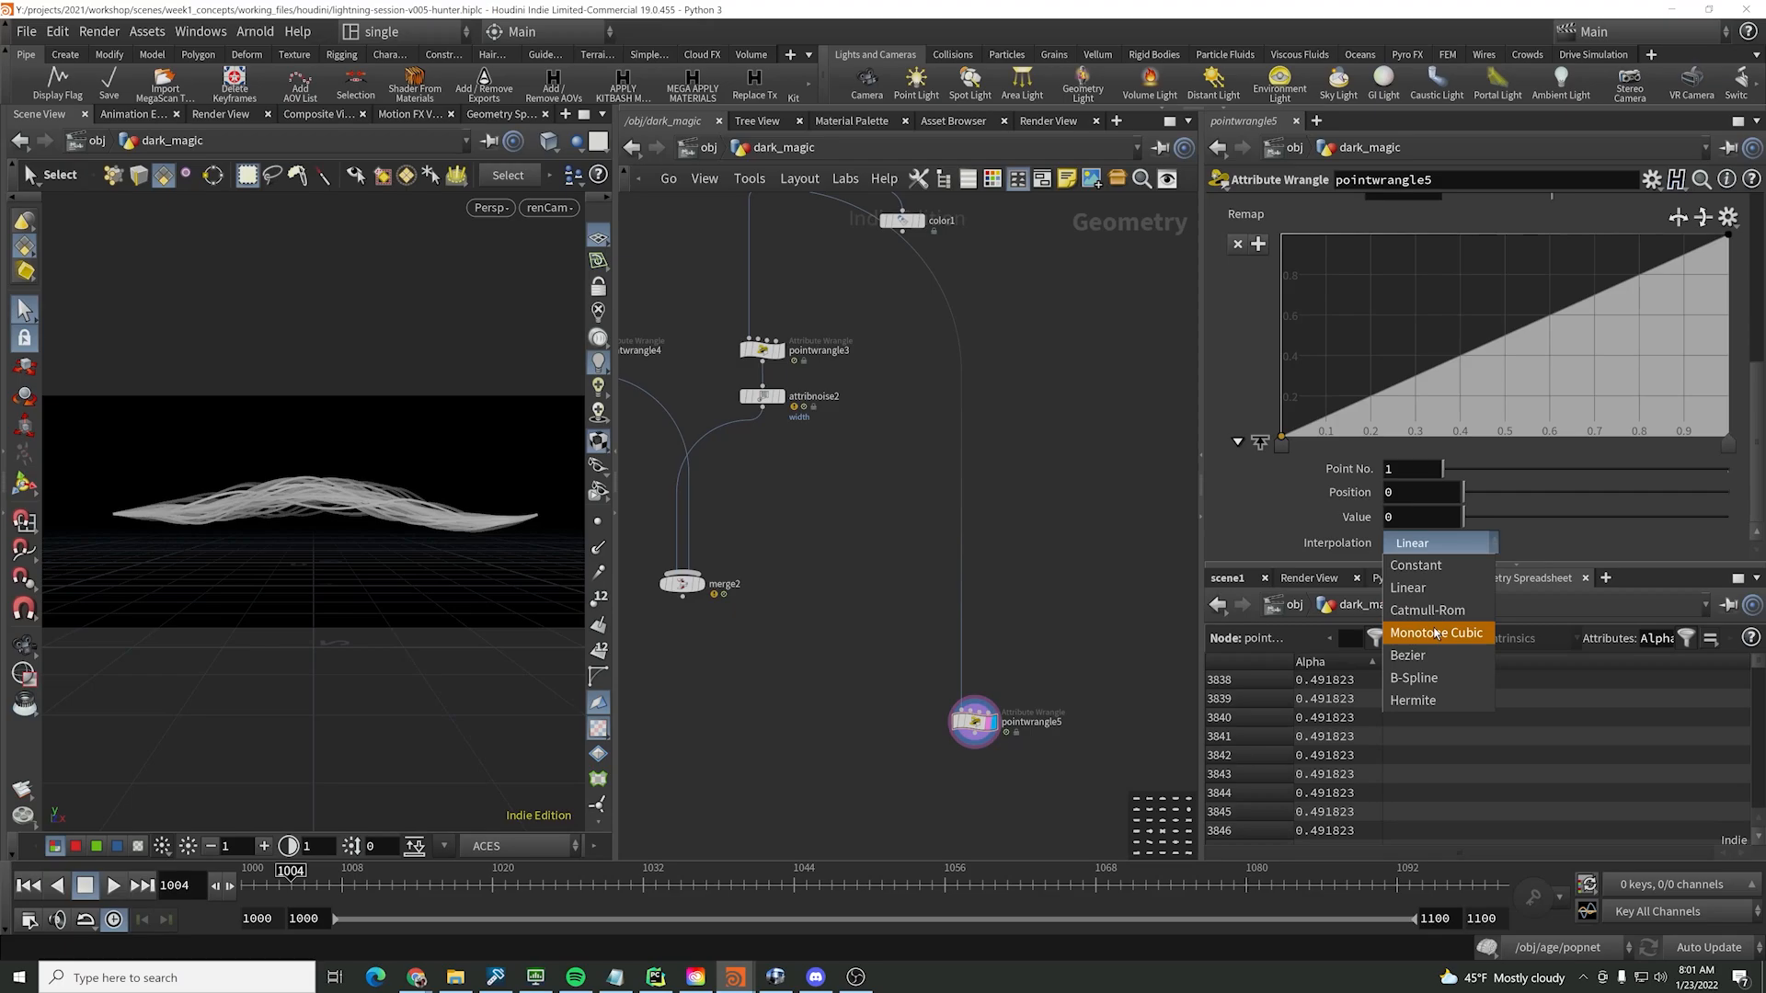
left_click(1435, 676)
- Shape the Remap ramp into an arch: drop its end point to 0 and place high points at about 0.25 and 0.81
left_click(1435, 246)
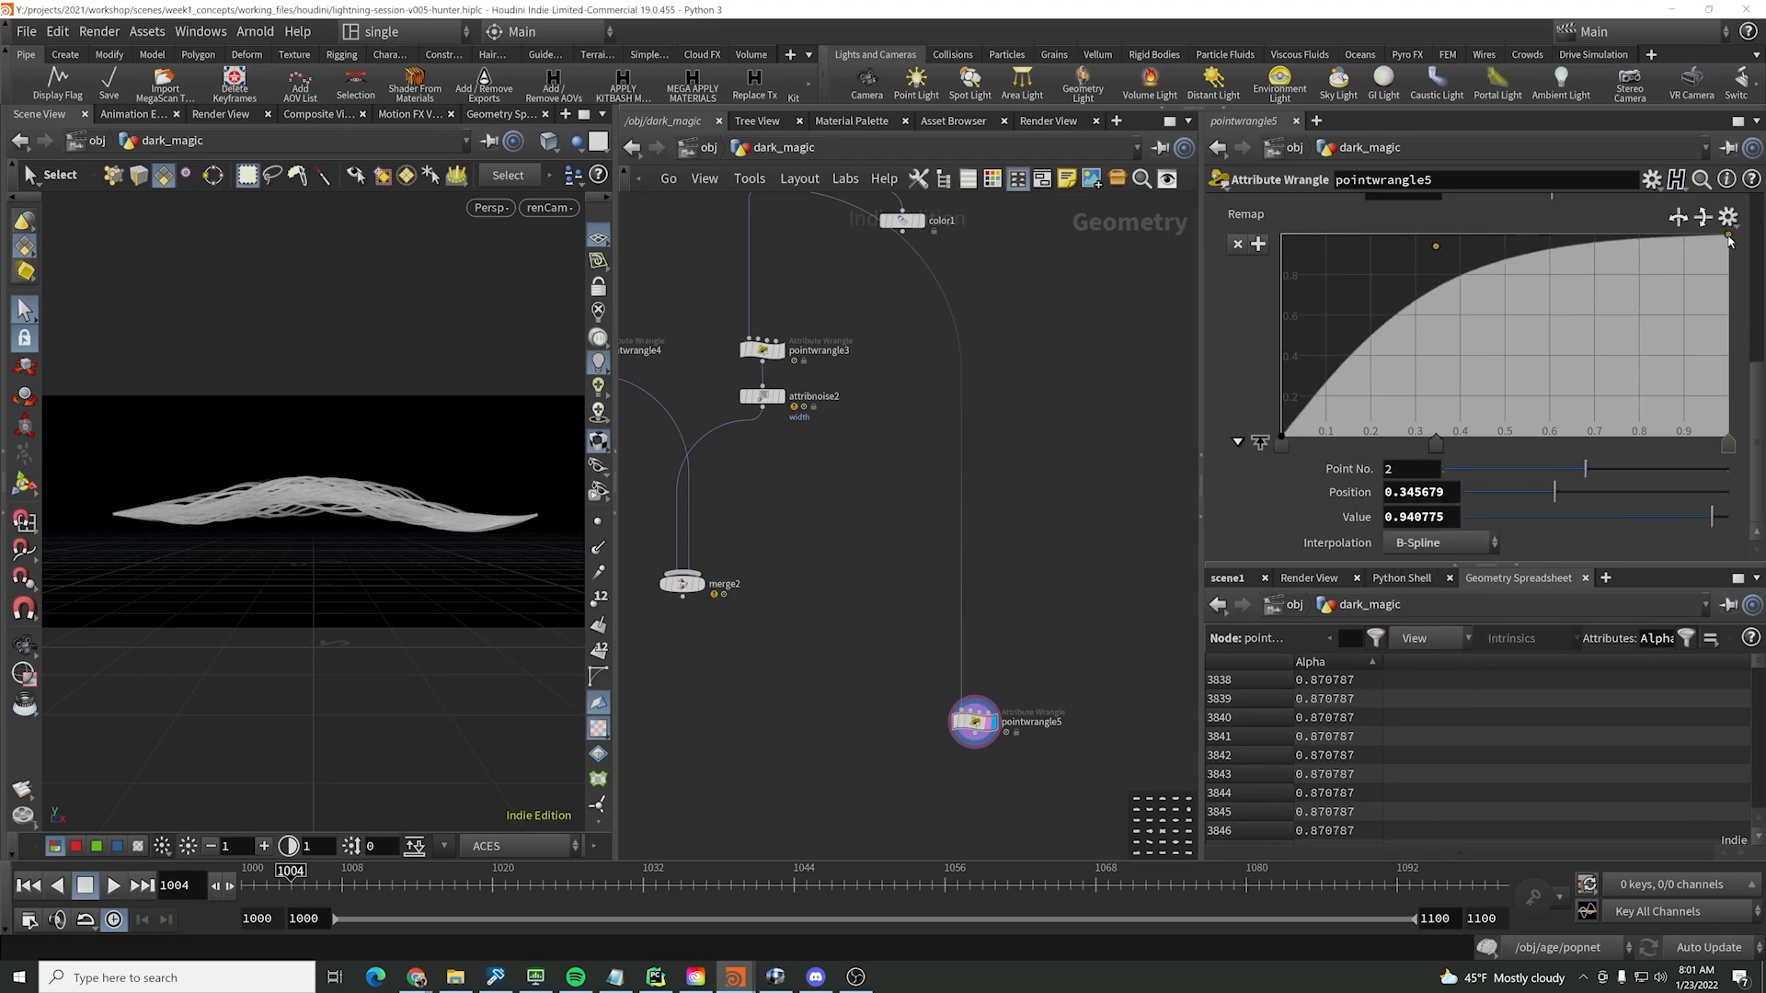
left_click_drag(1729, 241, 1728, 436)
left_click(1645, 247)
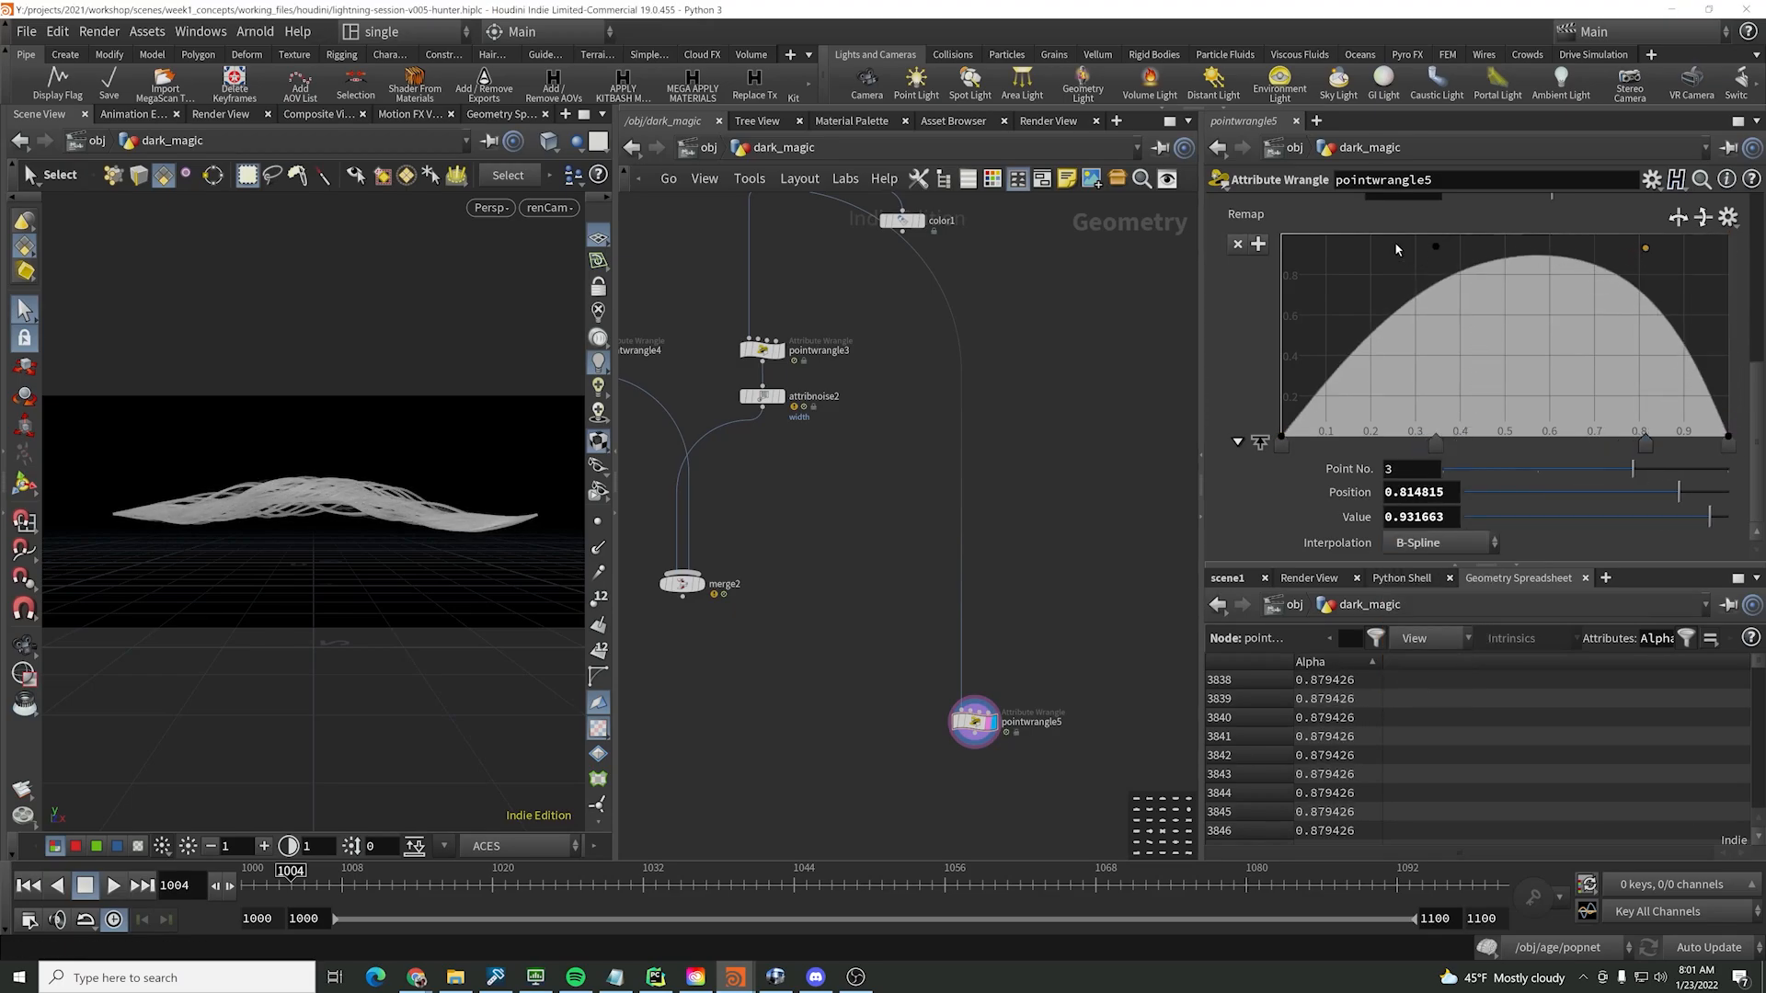
left_click_drag(1438, 252, 1394, 240)
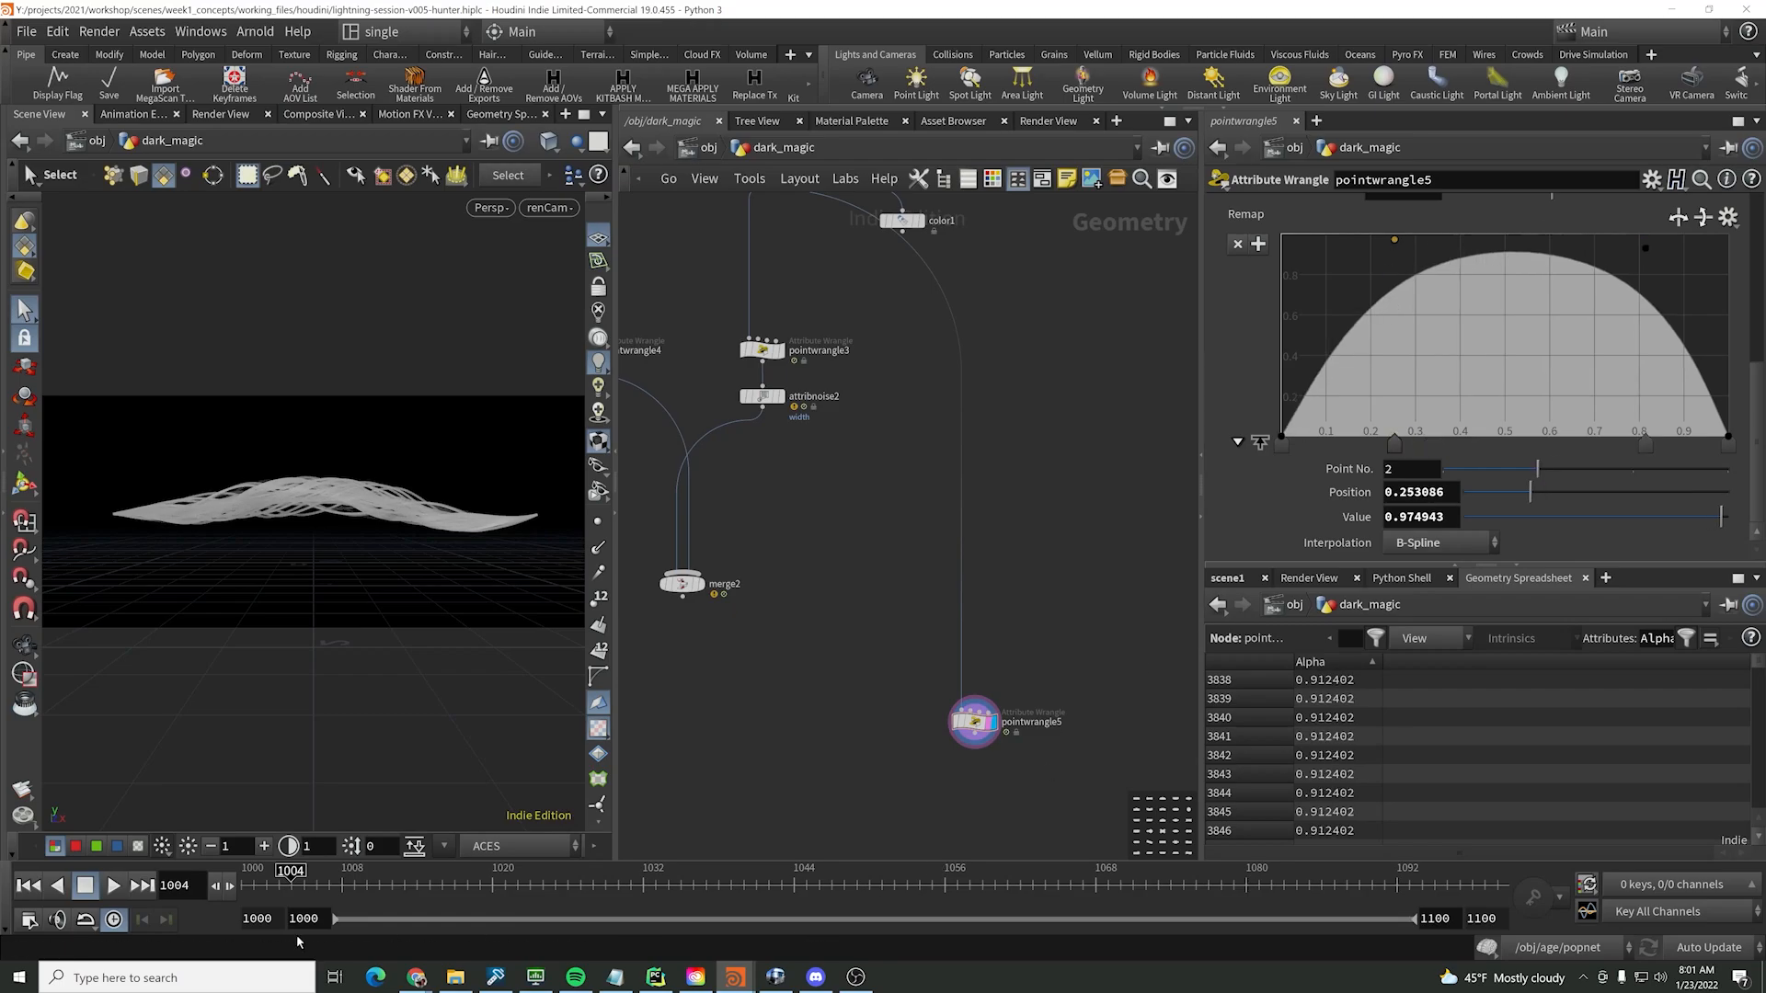
- During playback, narrow the Remap ramp into a bell with zero-value points near 0.21 and 0.78, lower its peak points, and stop playback
left_click(267, 882)
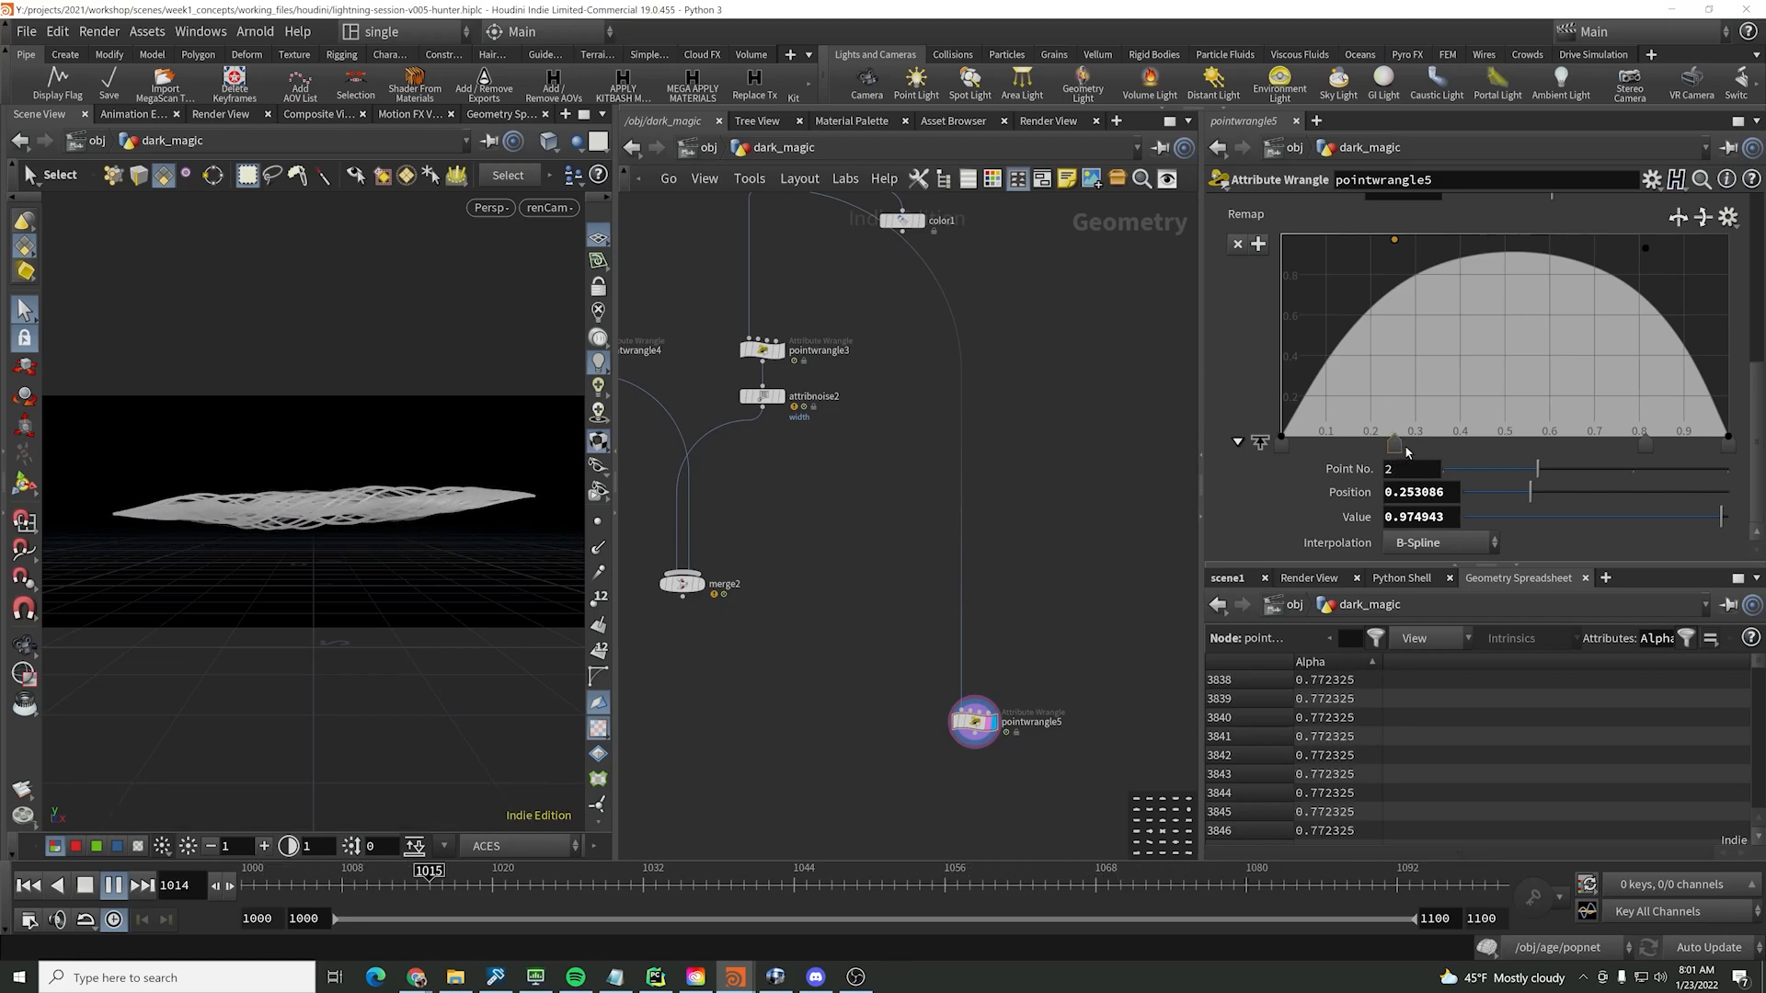
left_click_drag(1398, 444, 1450, 443)
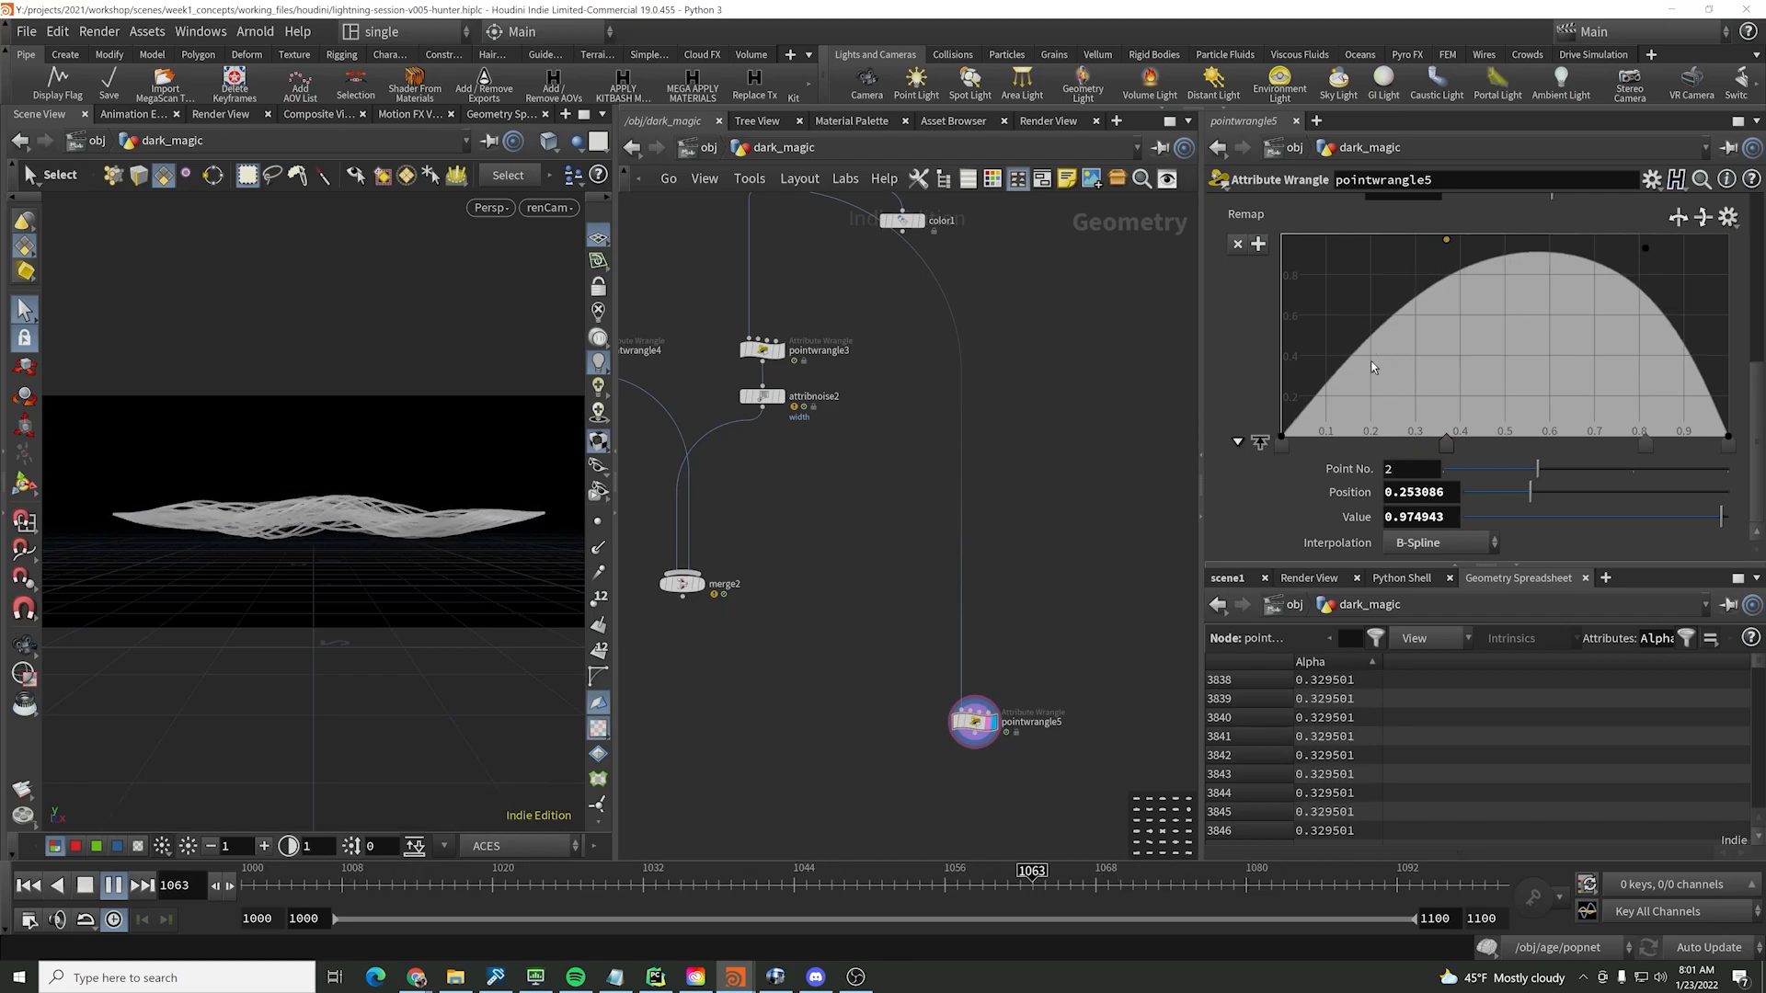
left_click_drag(1371, 354, 1377, 444)
left_click(1670, 342)
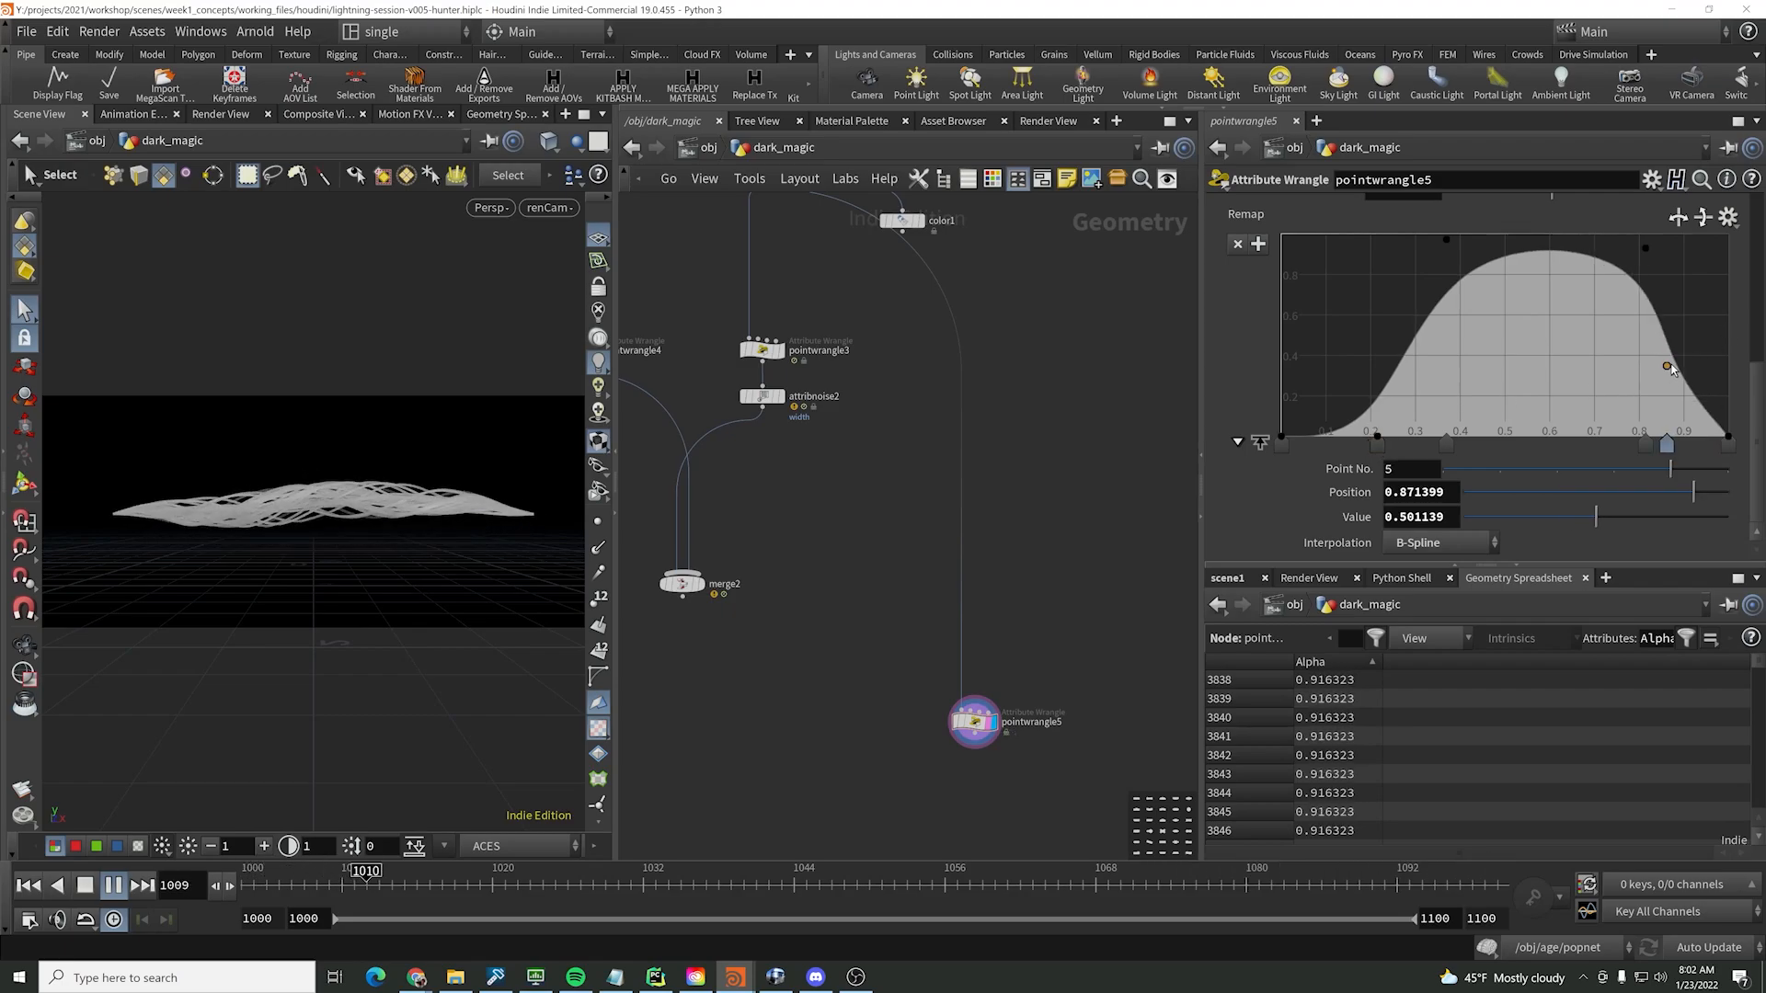
key("ctrl+z")
left_click_drag(1646, 255, 1583, 268)
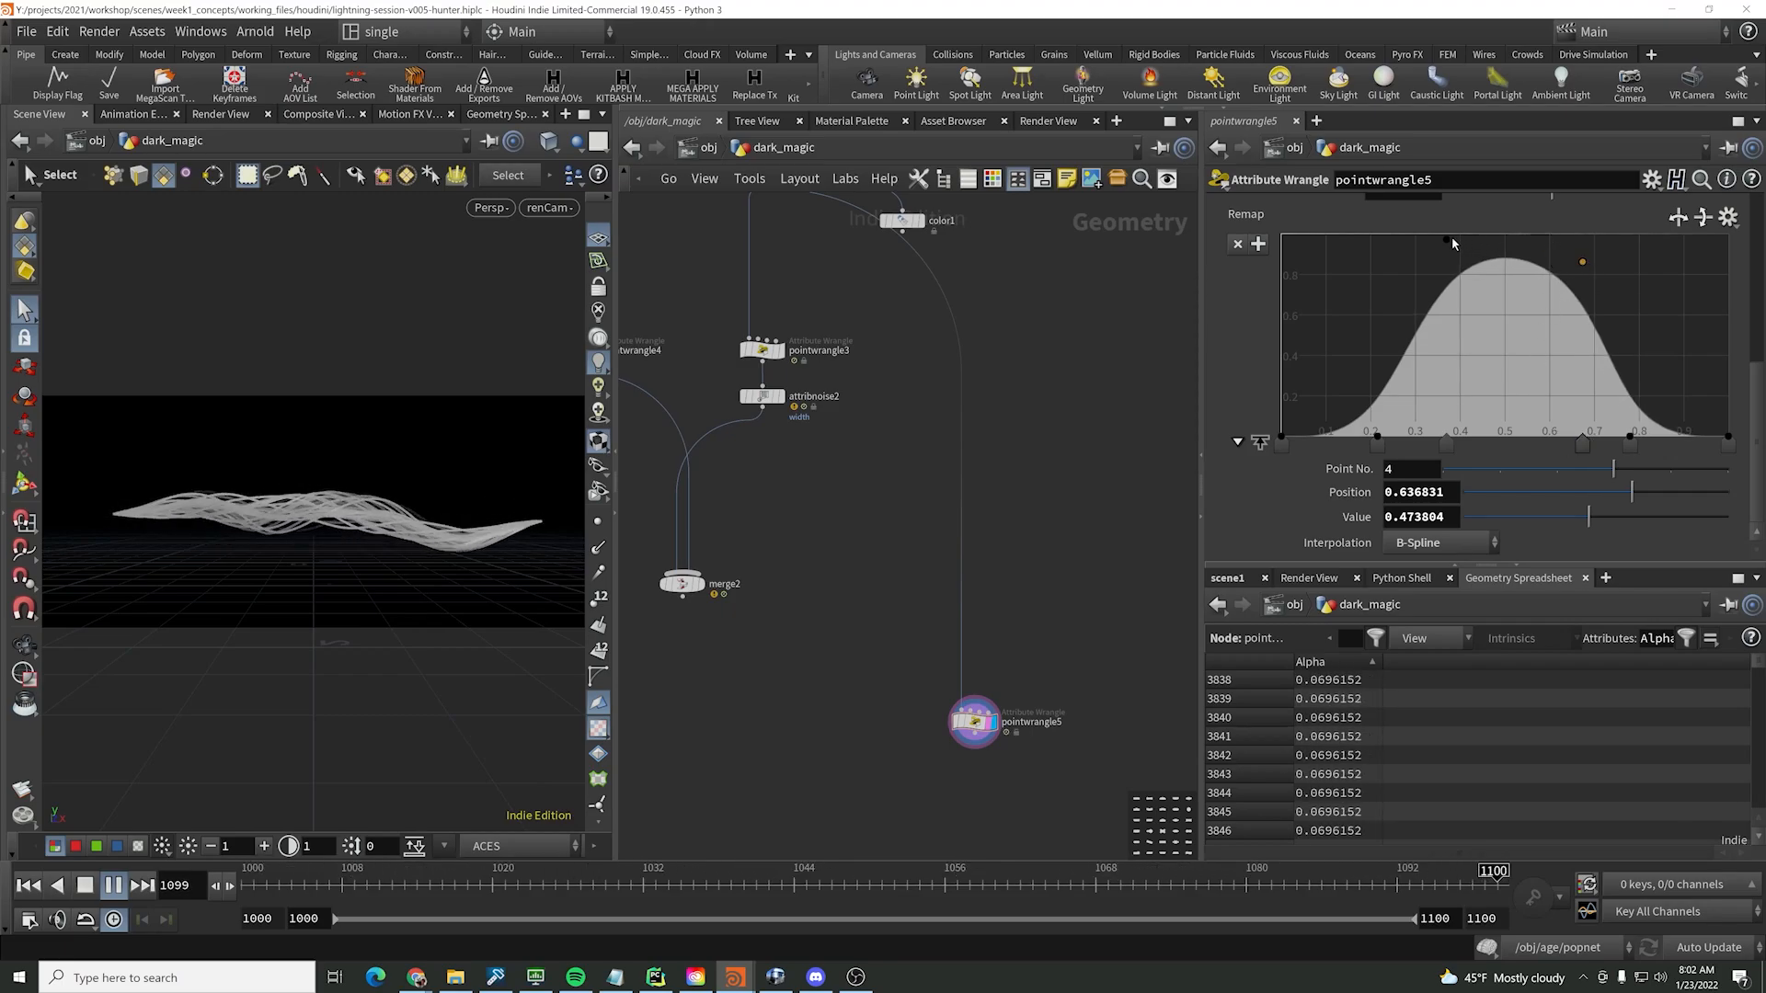
left_click_drag(1449, 242, 1440, 313)
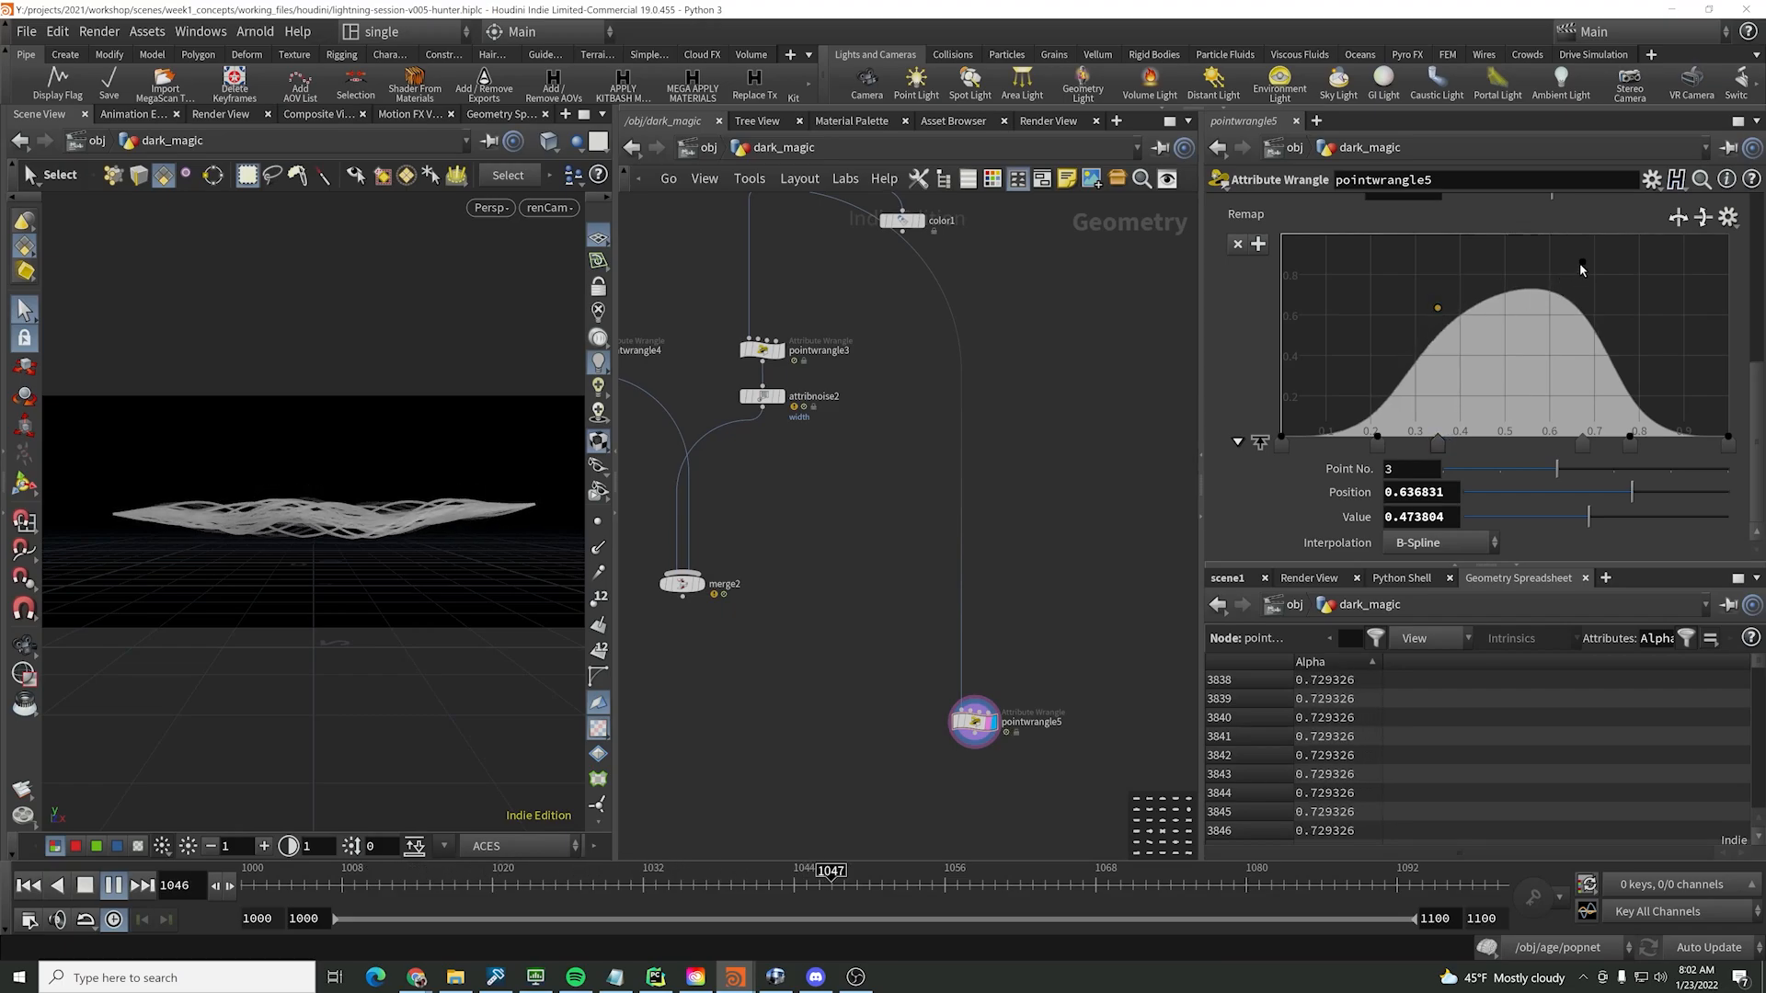
mouse_move(1582, 268)
left_mouse_down()
mouse_move(1567, 339)
mouse_move(1580, 284)
left_mouse_up()
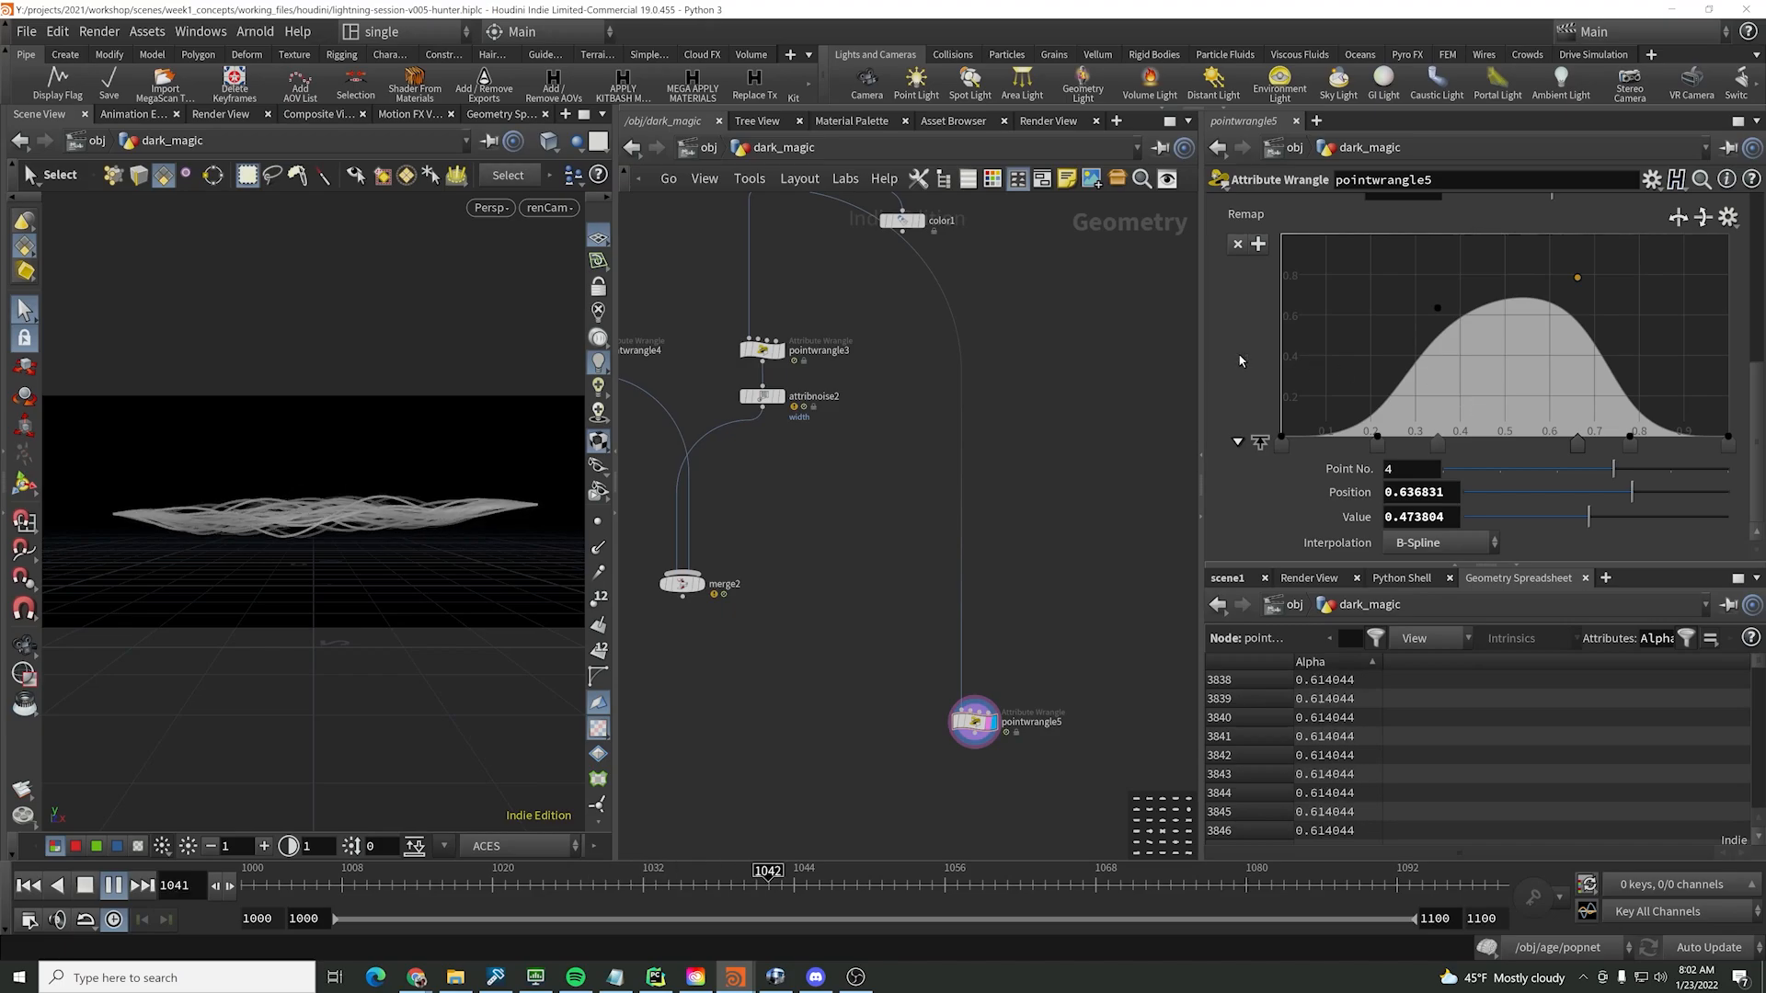
scroll(1239, 361, "up", 5)
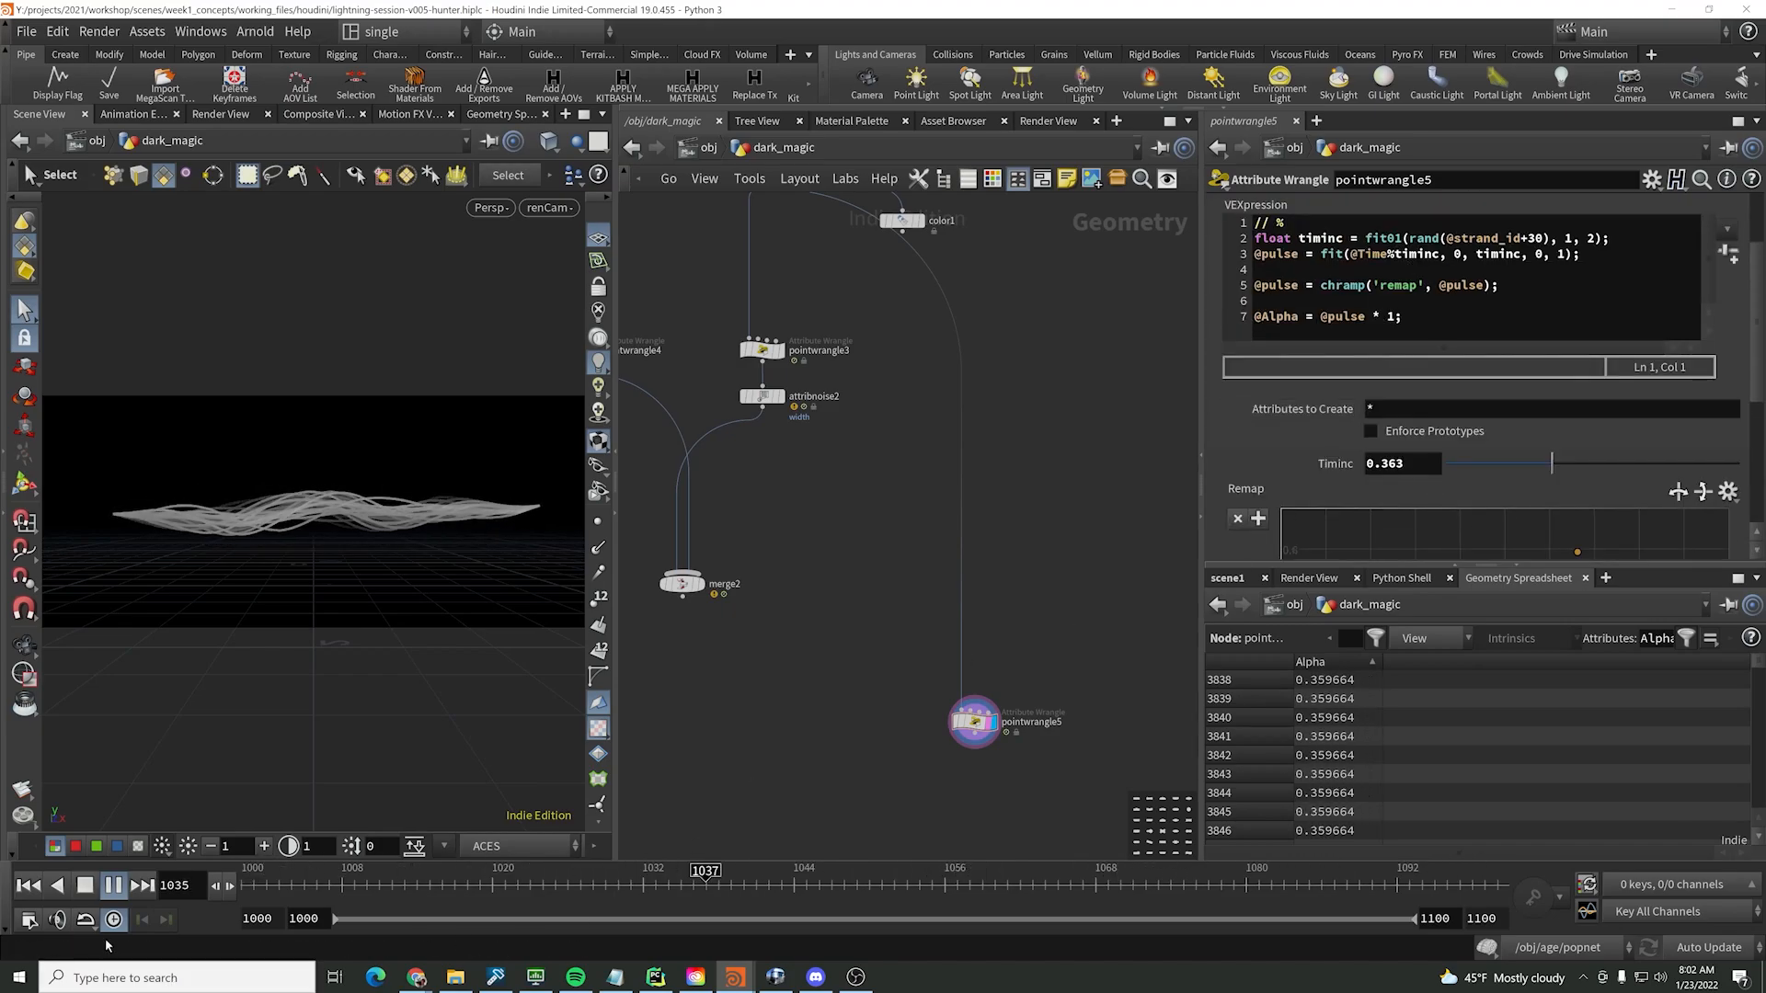
left_click(85, 885)
left_click_drag(1403, 316, 1063, 306)
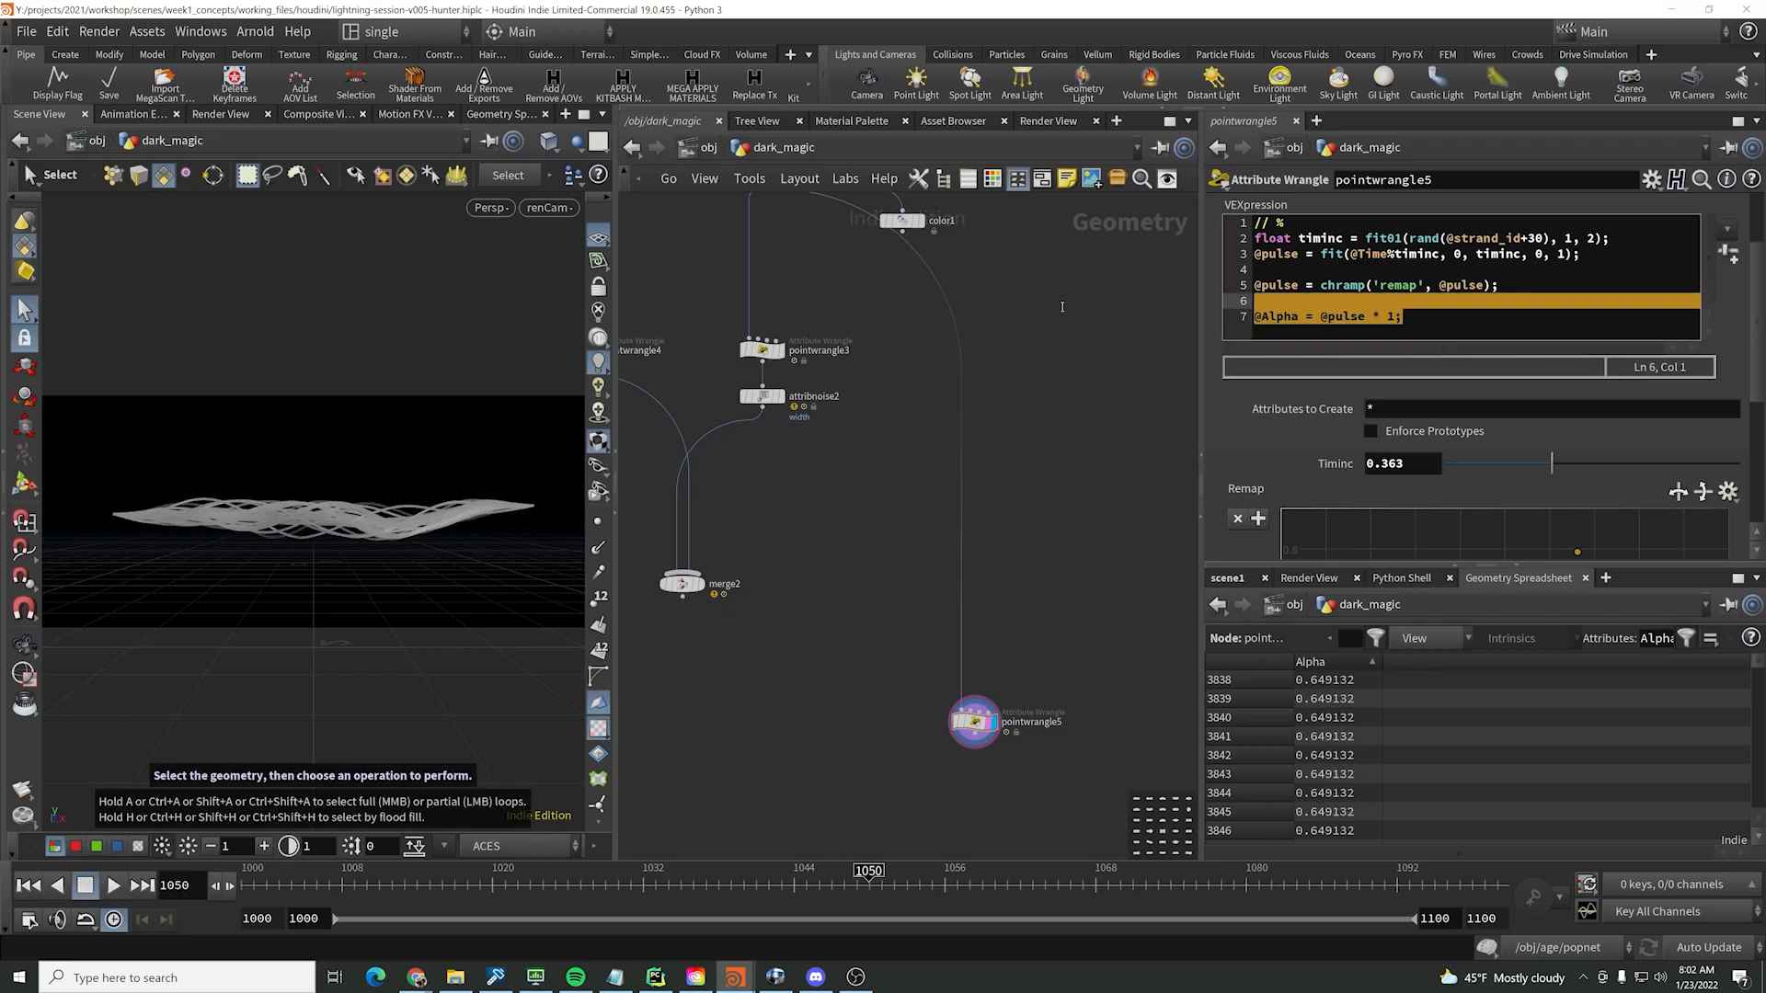
scroll(1094, 598, "down", 4)
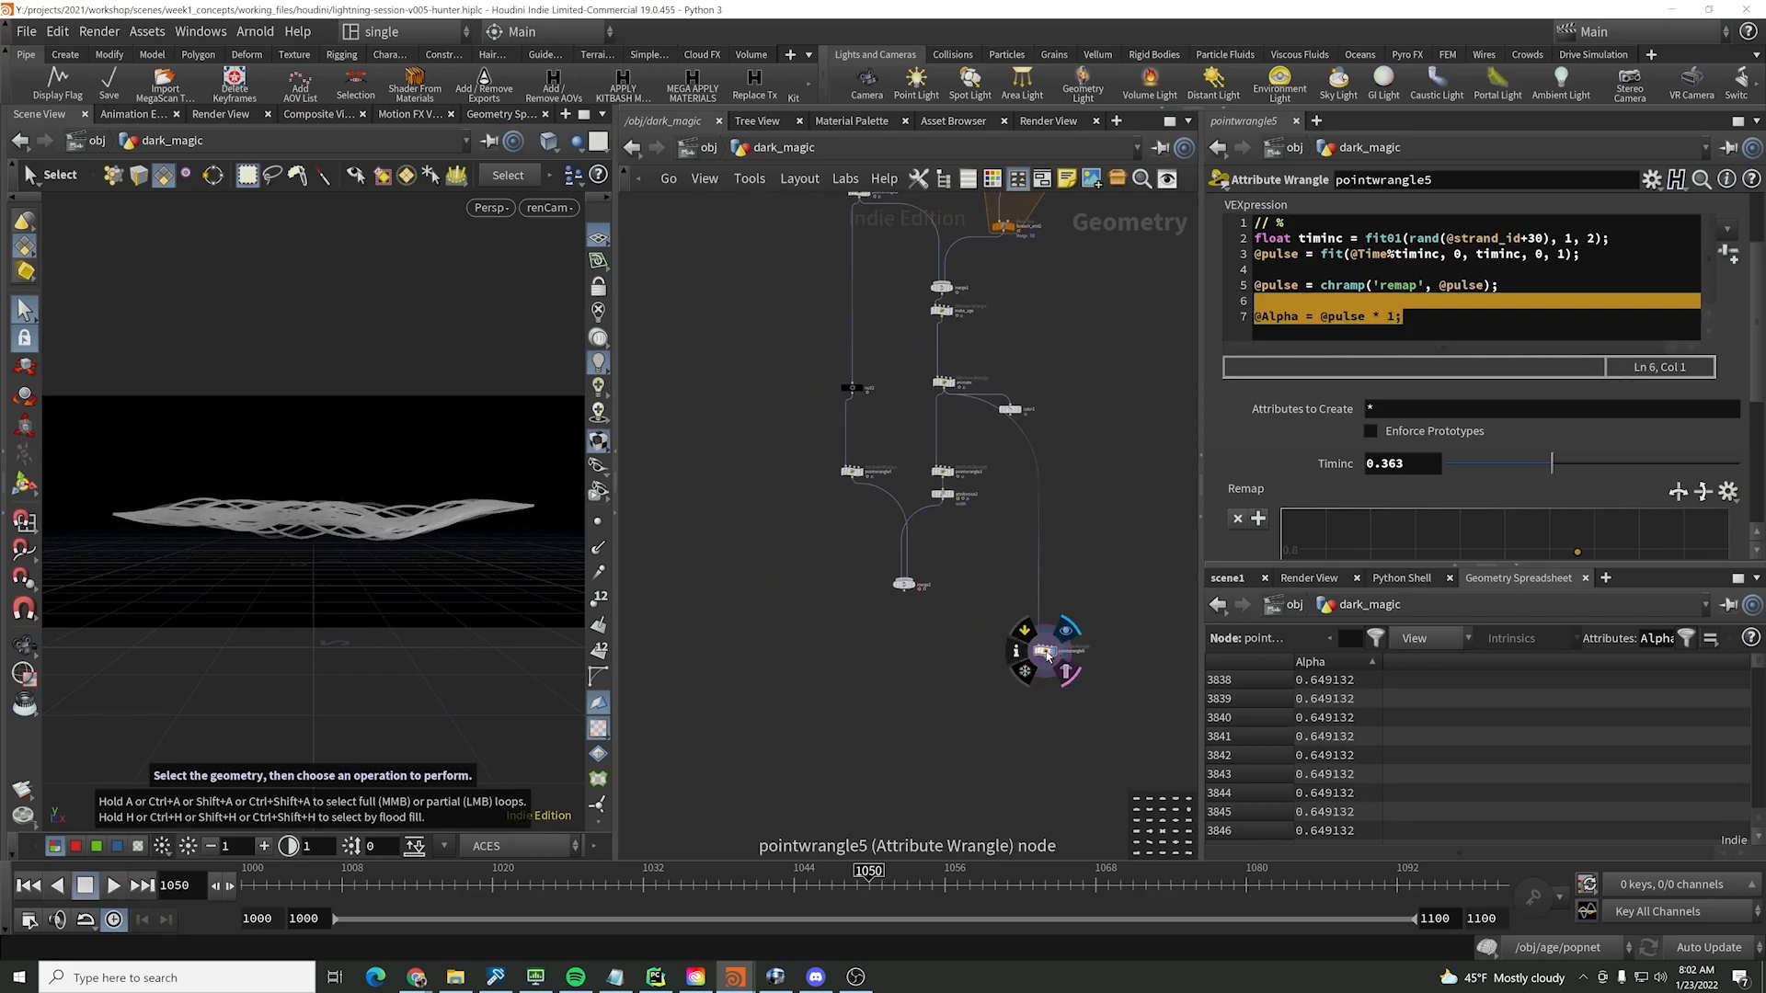
left_click_drag(1049, 646, 950, 682)
scroll(919, 650, "up", 3)
left_click(1331, 316)
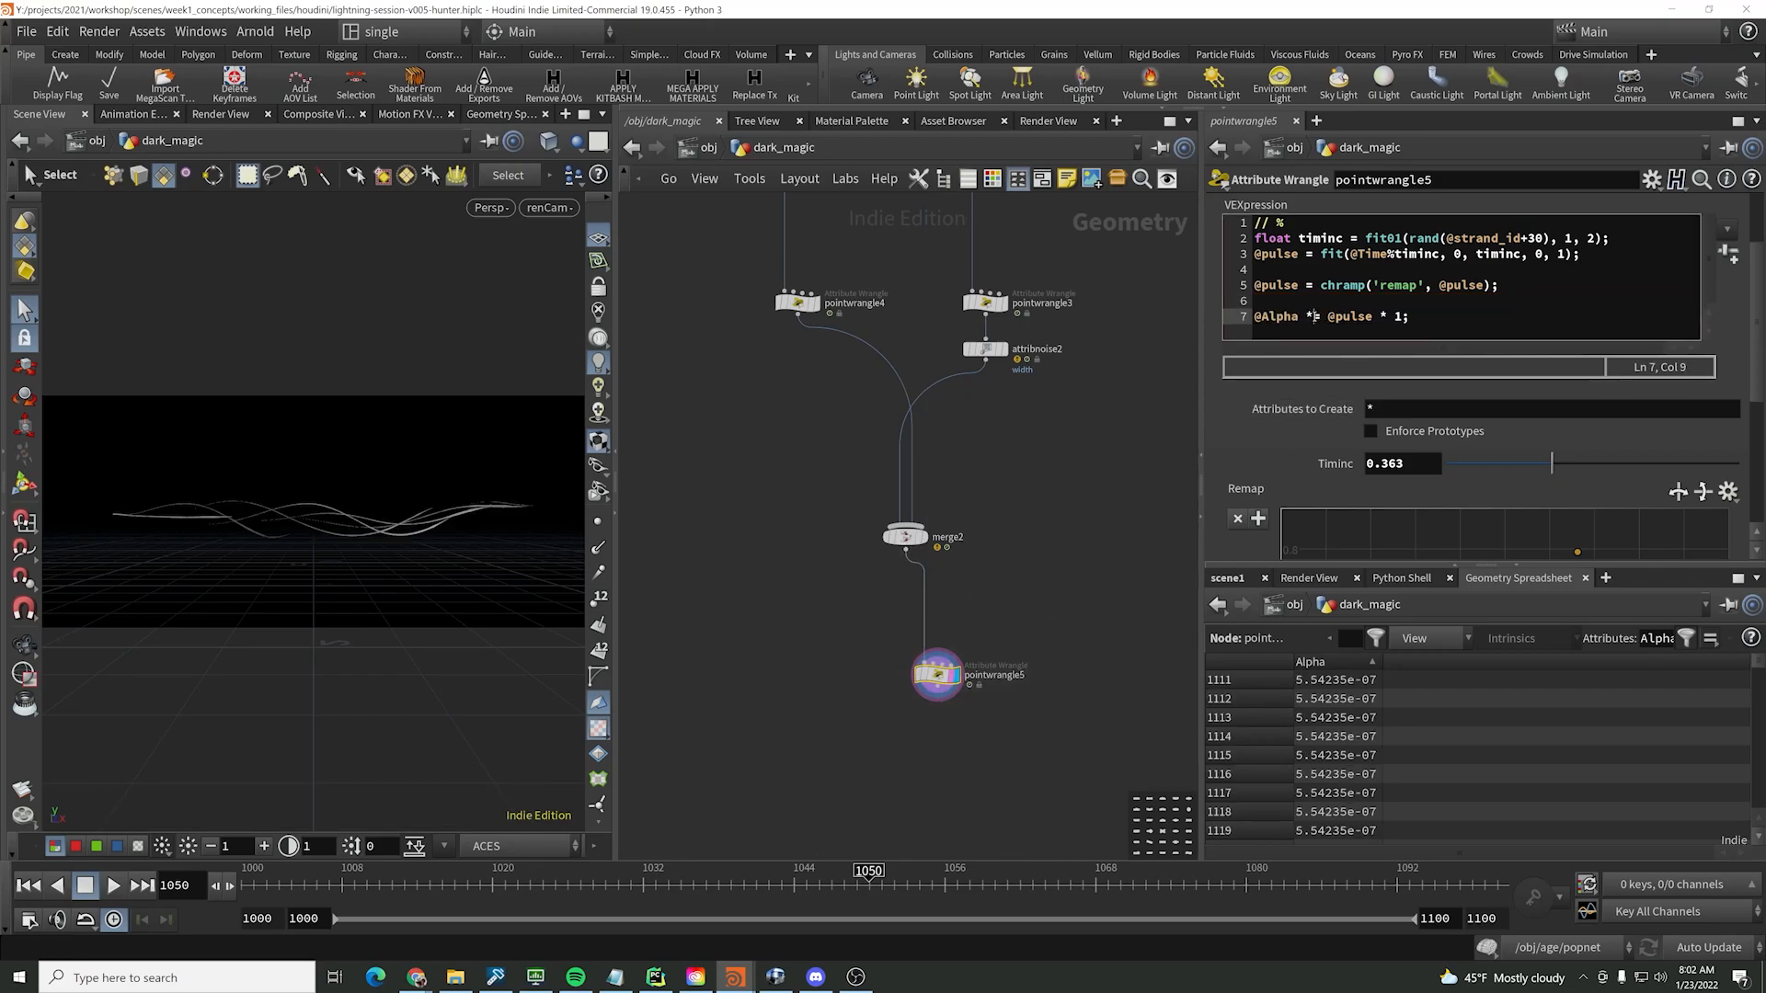
- Play back the multiplied pulse, align pointwrangle5 directly beneath merge2, and stop playback
left_click(1100, 481)
left_click_drag(309, 888, 148, 880)
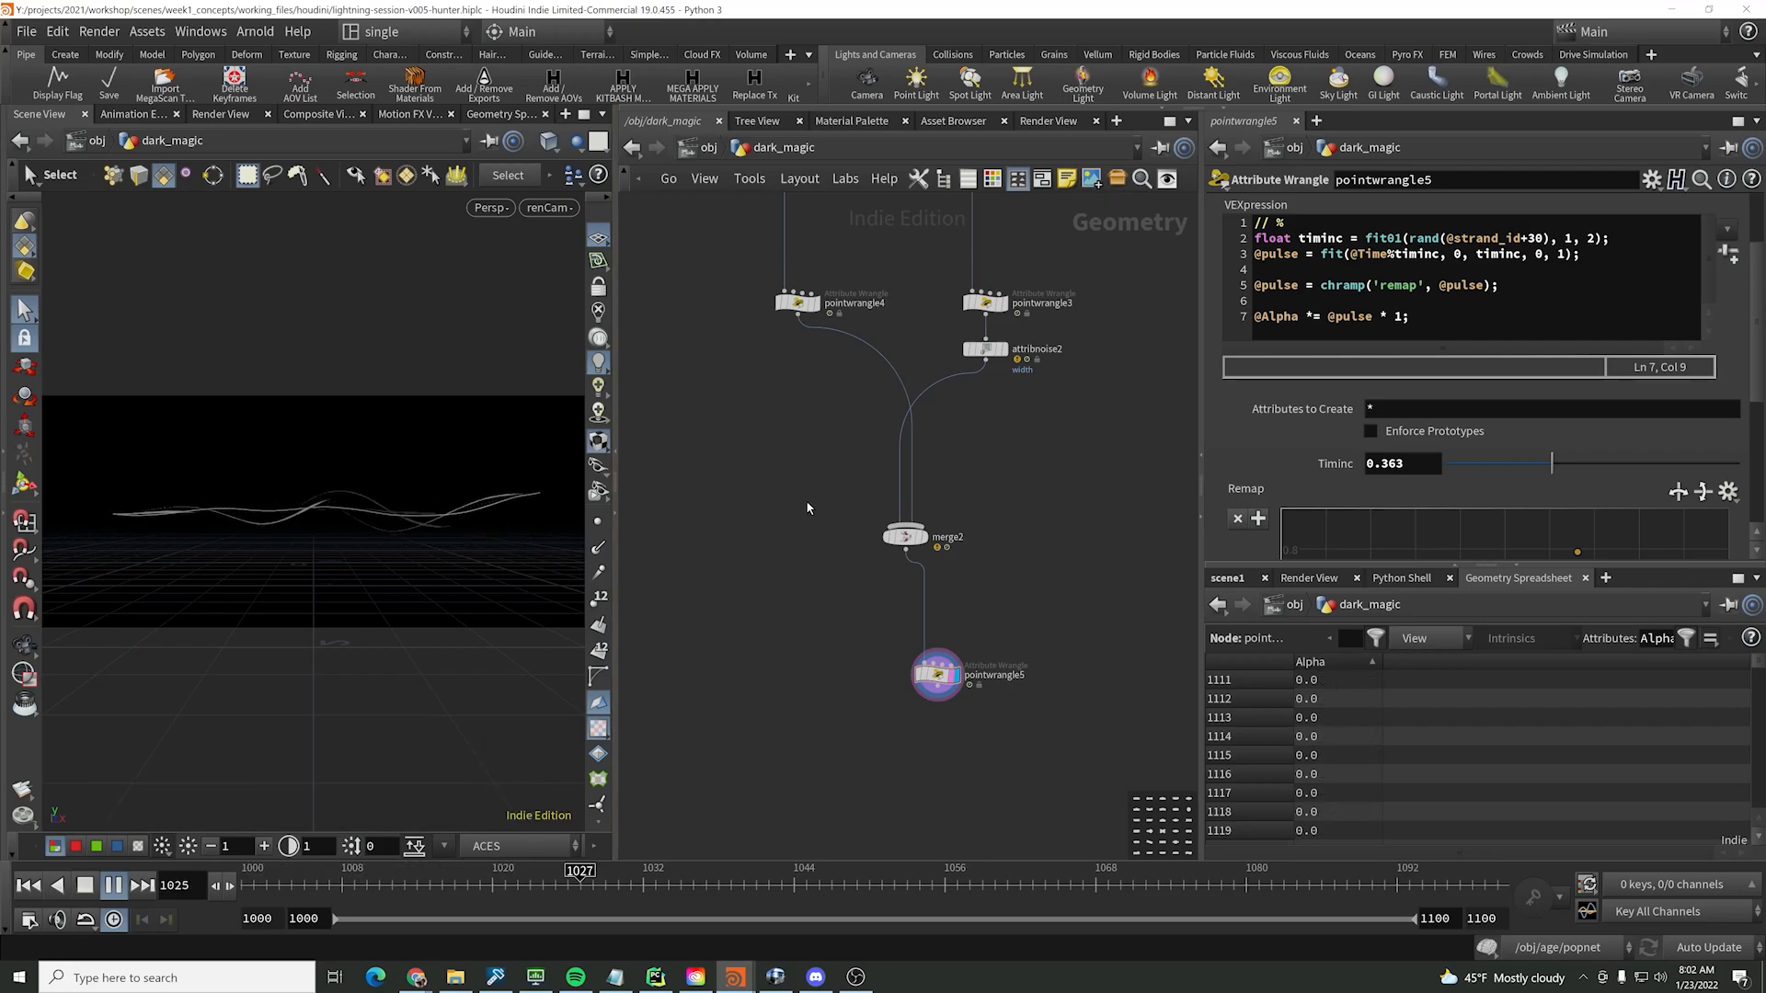
left_click_drag(937, 675, 905, 652)
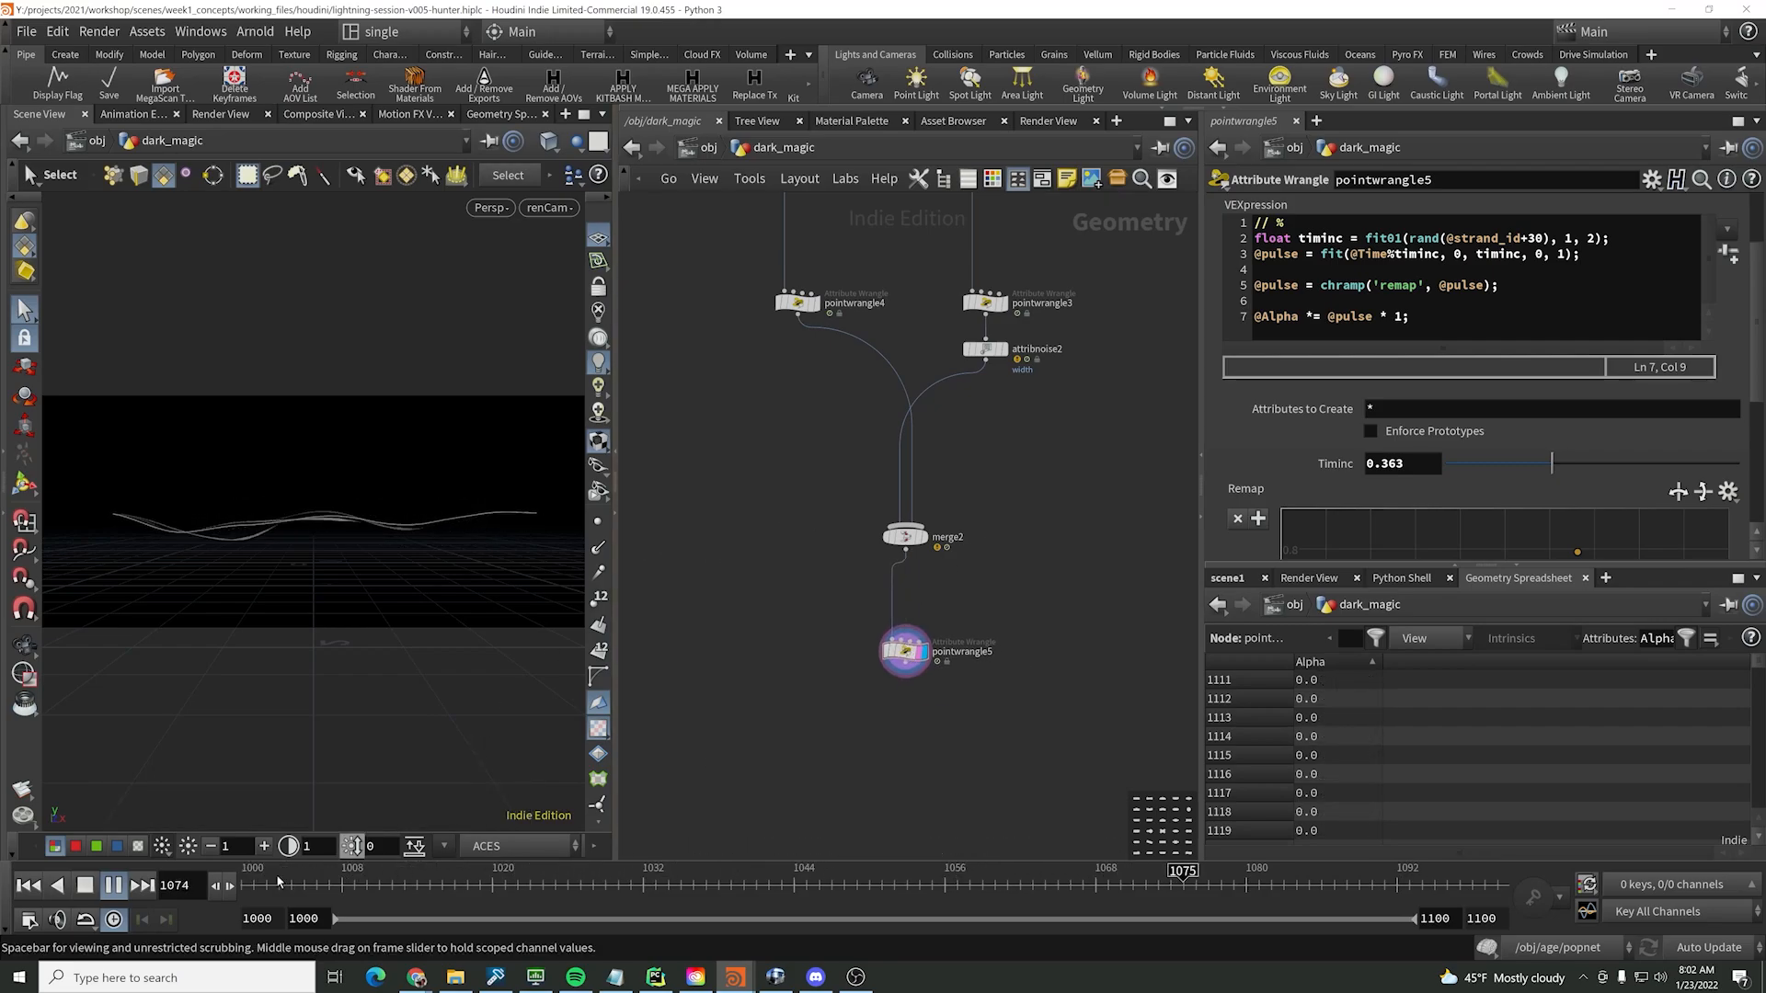
left_click(88, 885)
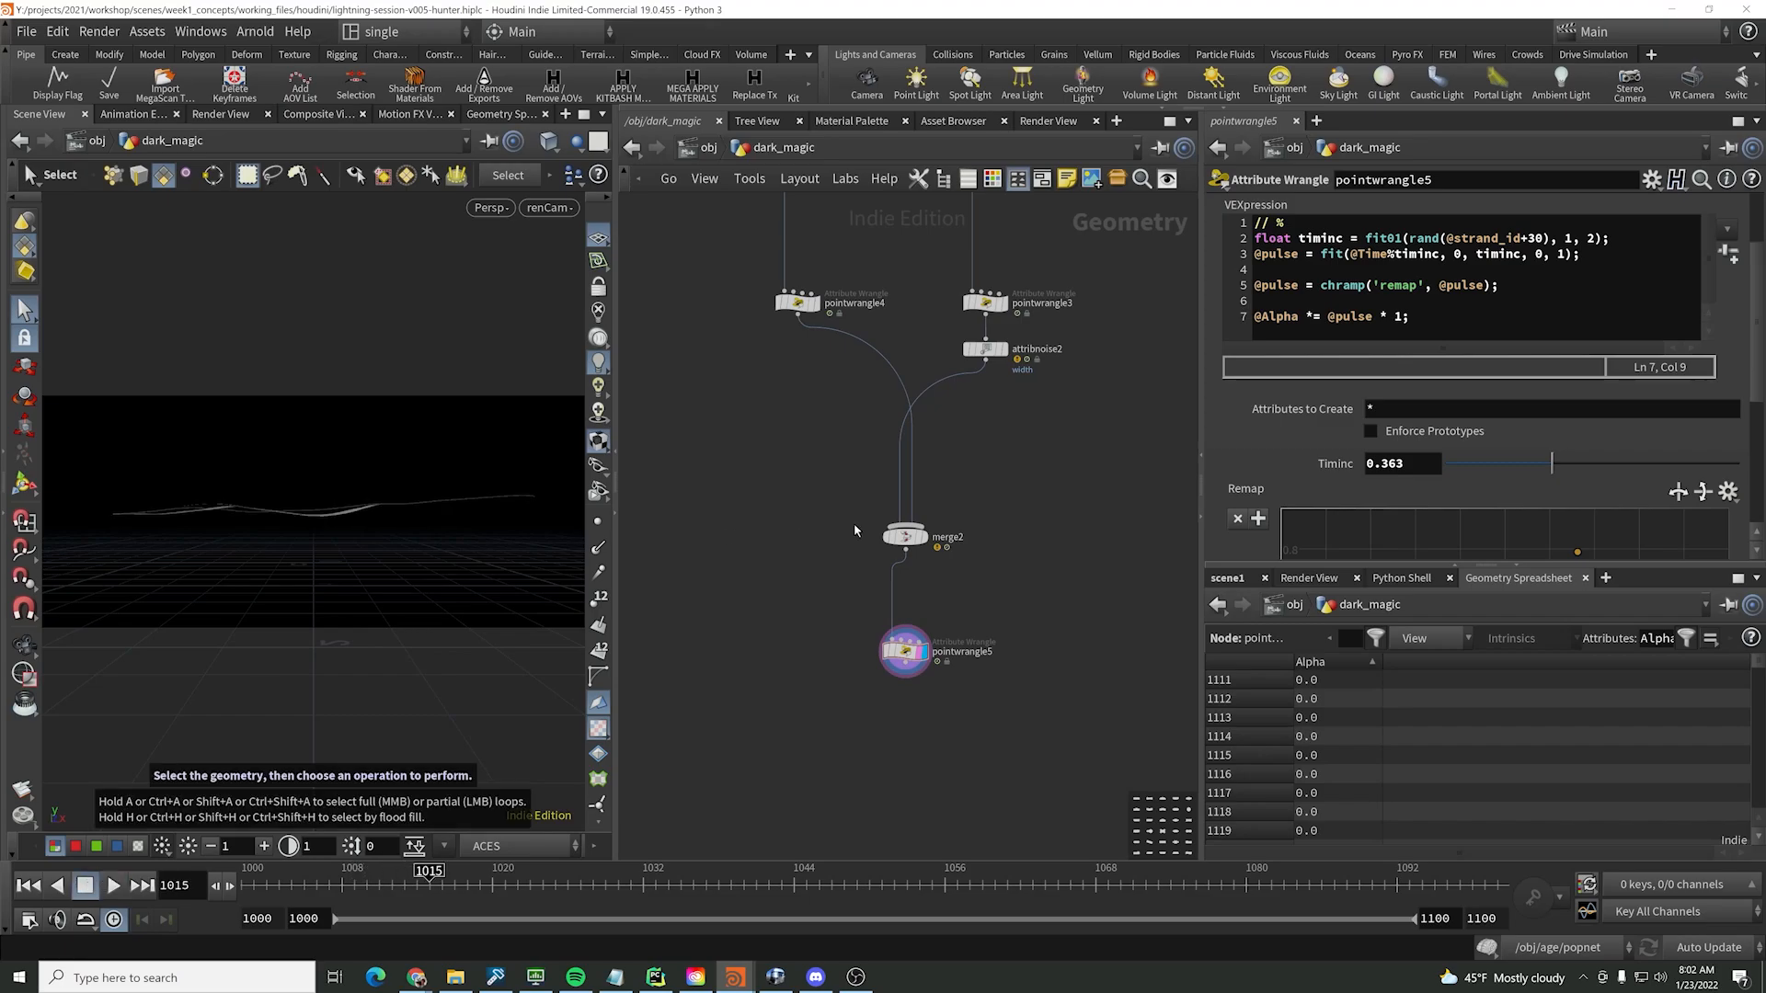
- Copy the add_noise Attribute VOP from the upper part of the network
scroll(855, 531, "down", 4)
middle_click_drag(958, 274, 946, 349)
scroll(945, 350, "up", 3)
scroll(945, 354, "down", 4)
middle_click_drag(967, 217, 916, 504)
scroll(916, 504, "up", 2)
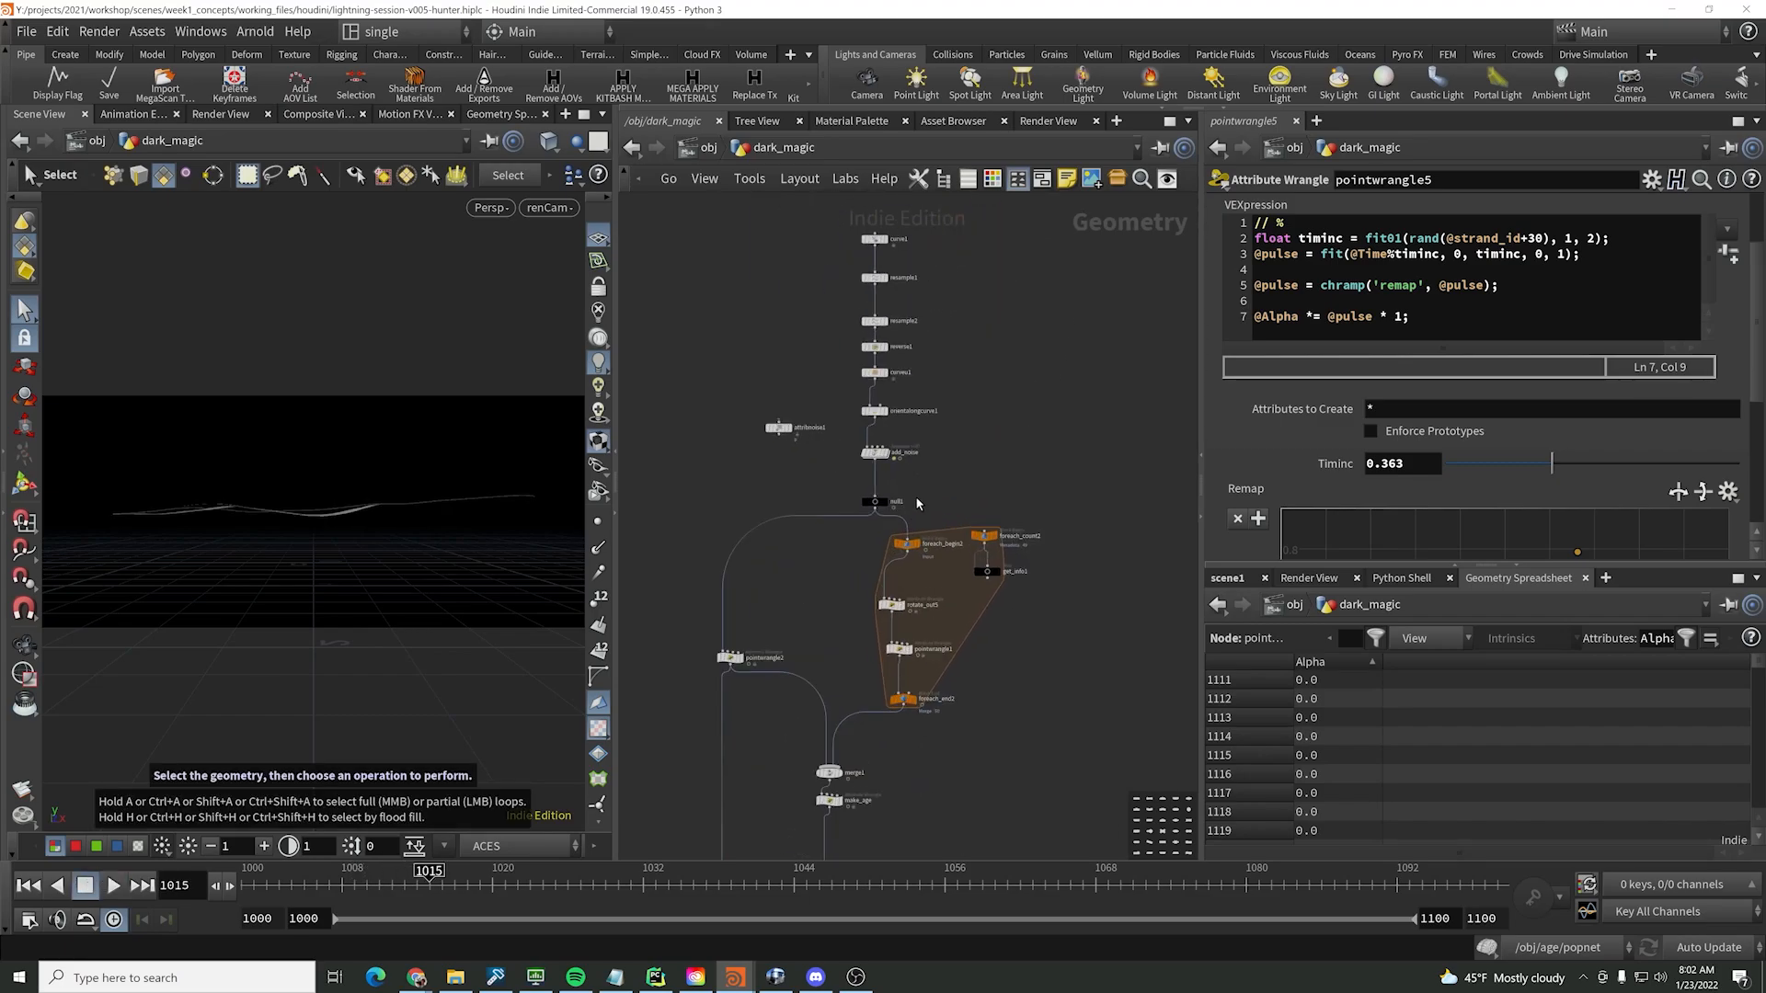
left_click(874, 453)
key("ctrl+c")
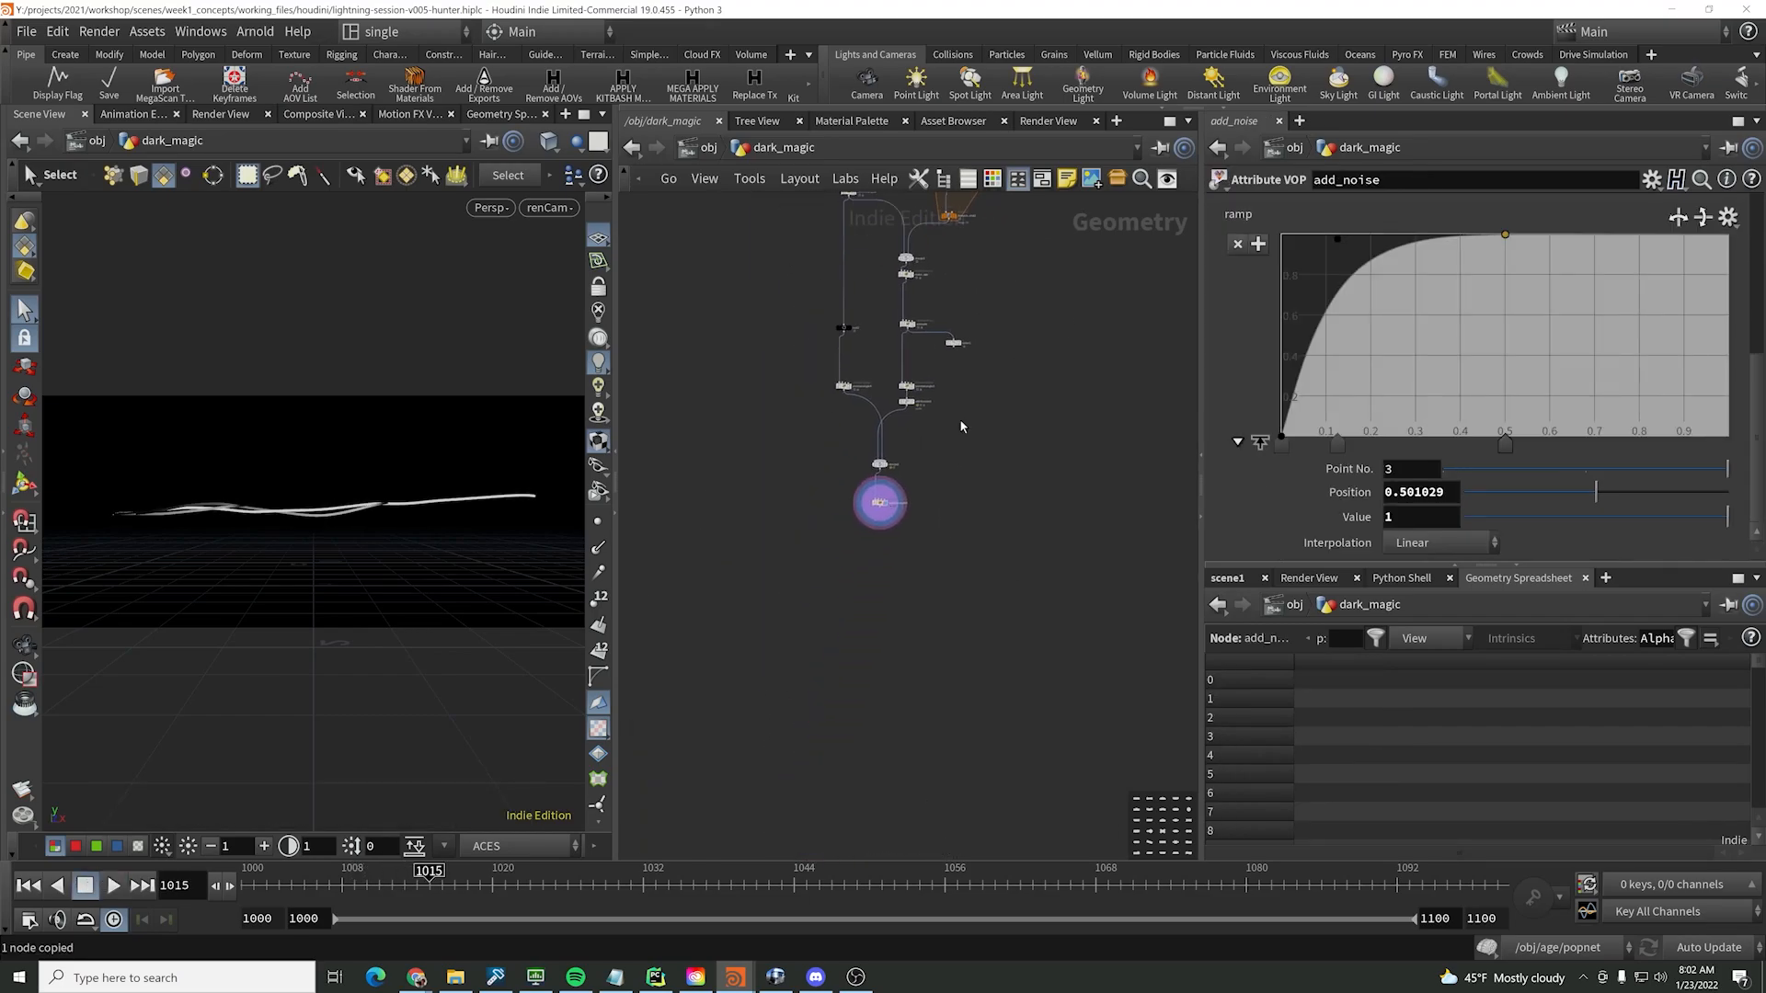
- Paste the add_noise copy below pointwrangle5, wire and display it, and look inside its VOP network
scroll(958, 417, "up", 3)
key("ctrl+v")
left_click_drag(899, 480, 879, 539)
left_click(863, 521)
left_click(872, 424)
left_click_drag(923, 475, 880, 537)
key("r")
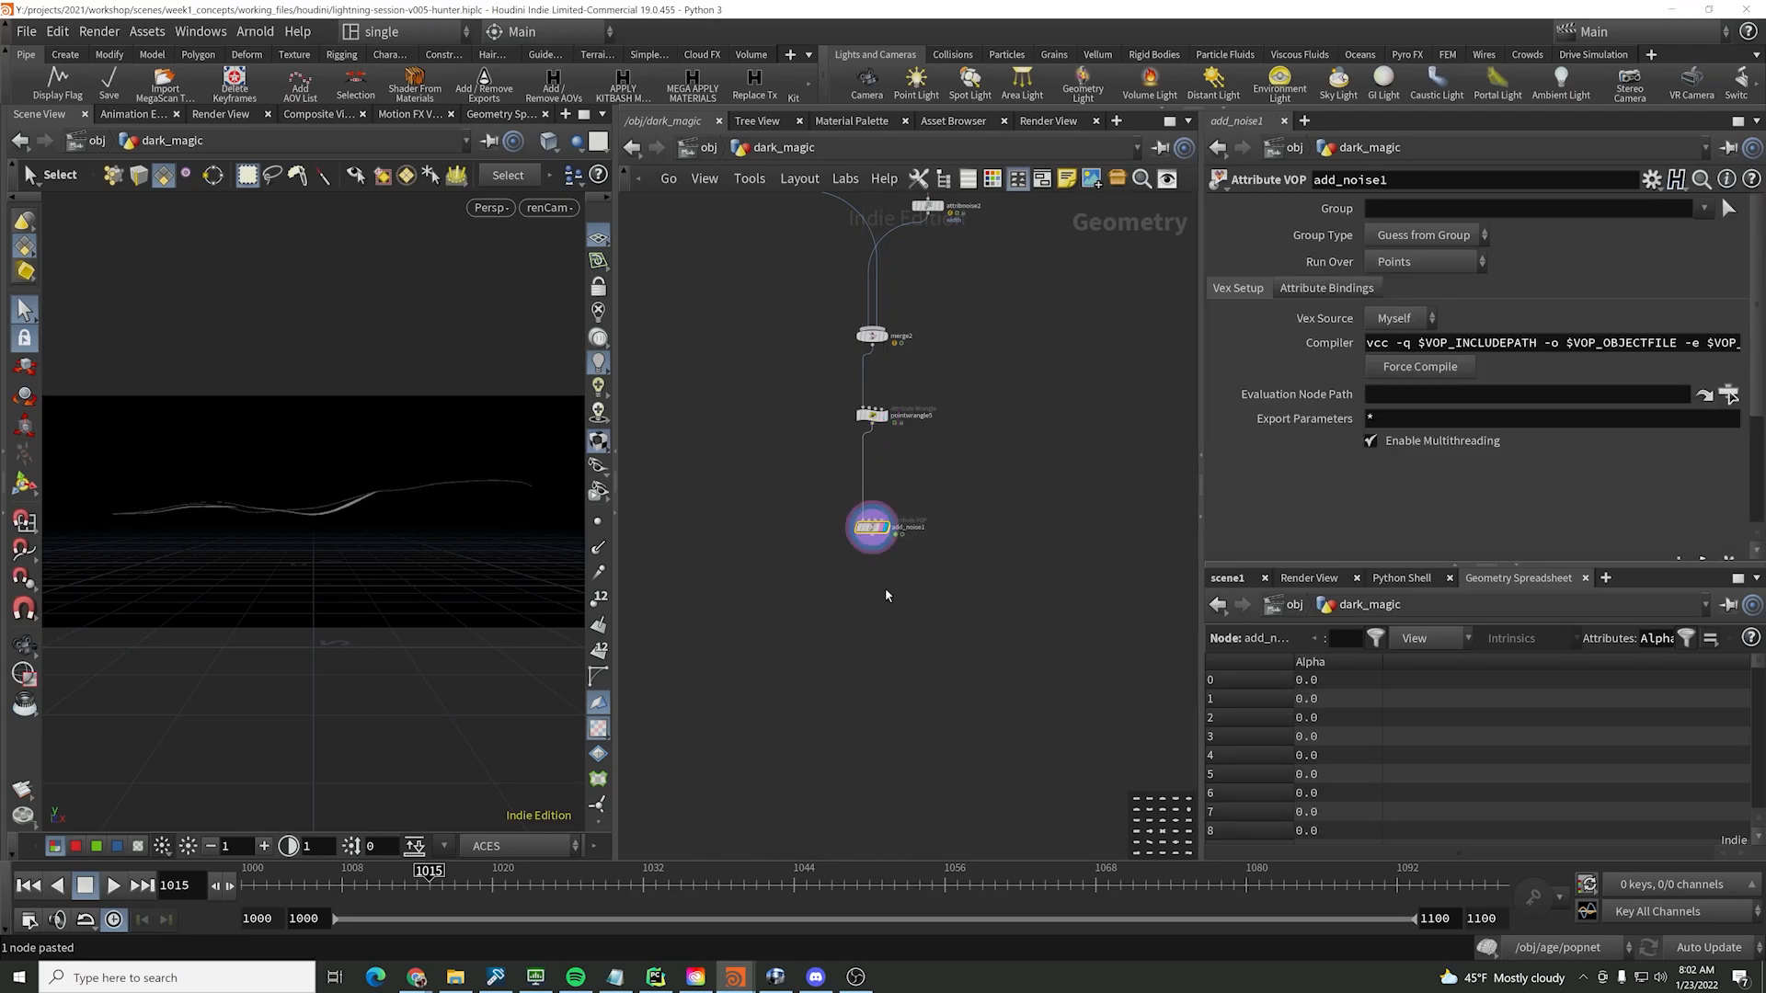
double_click(872, 526)
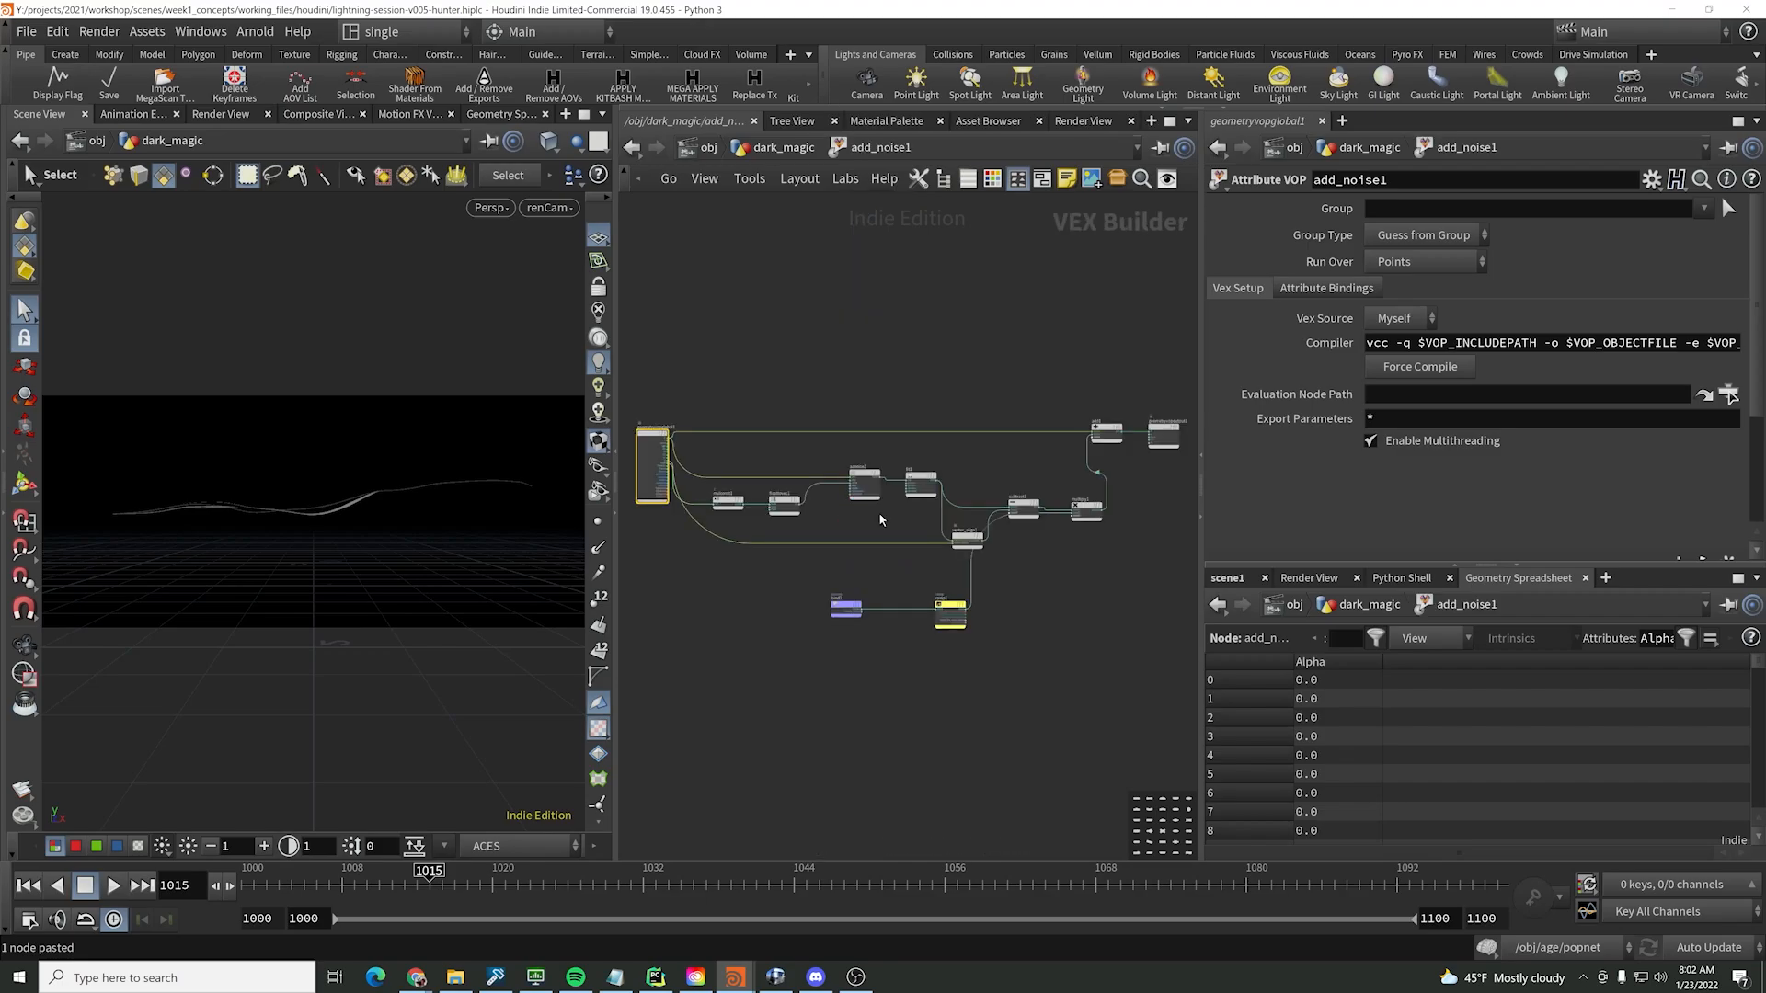
key("u")
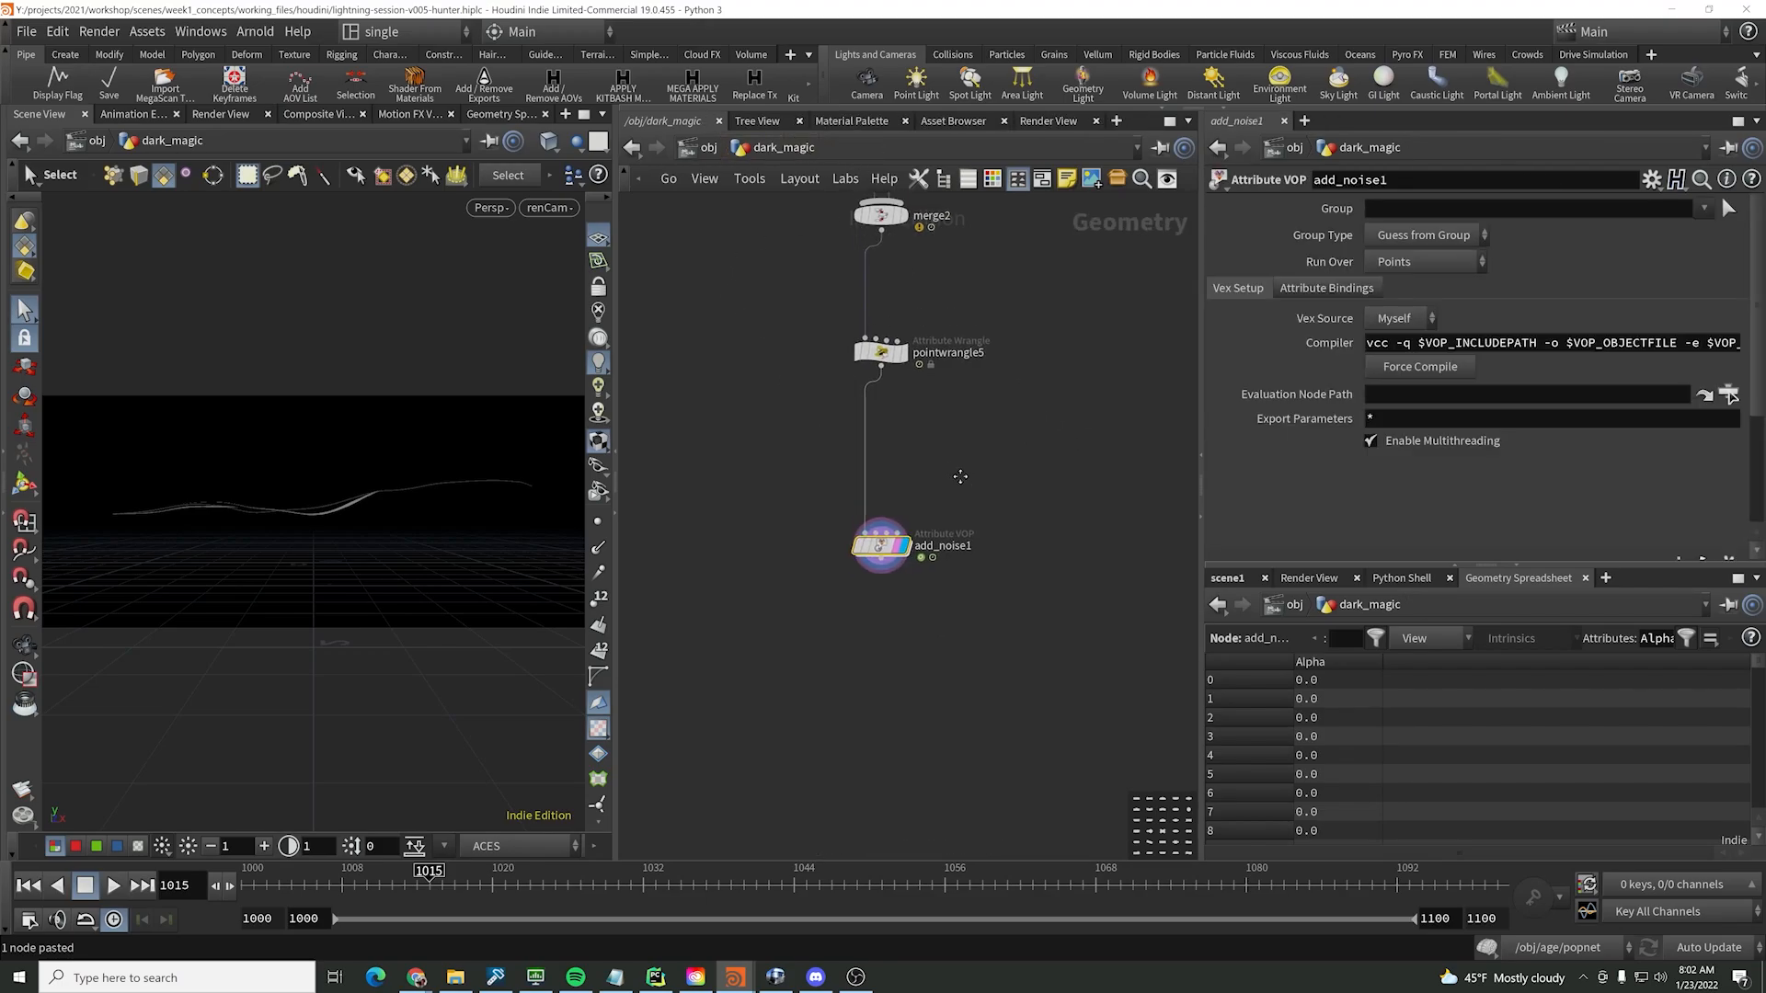
- Add an Orientation Along Curve node and insert it between pointwrangle5 and add_noise1
key("Tab")
type("orient")
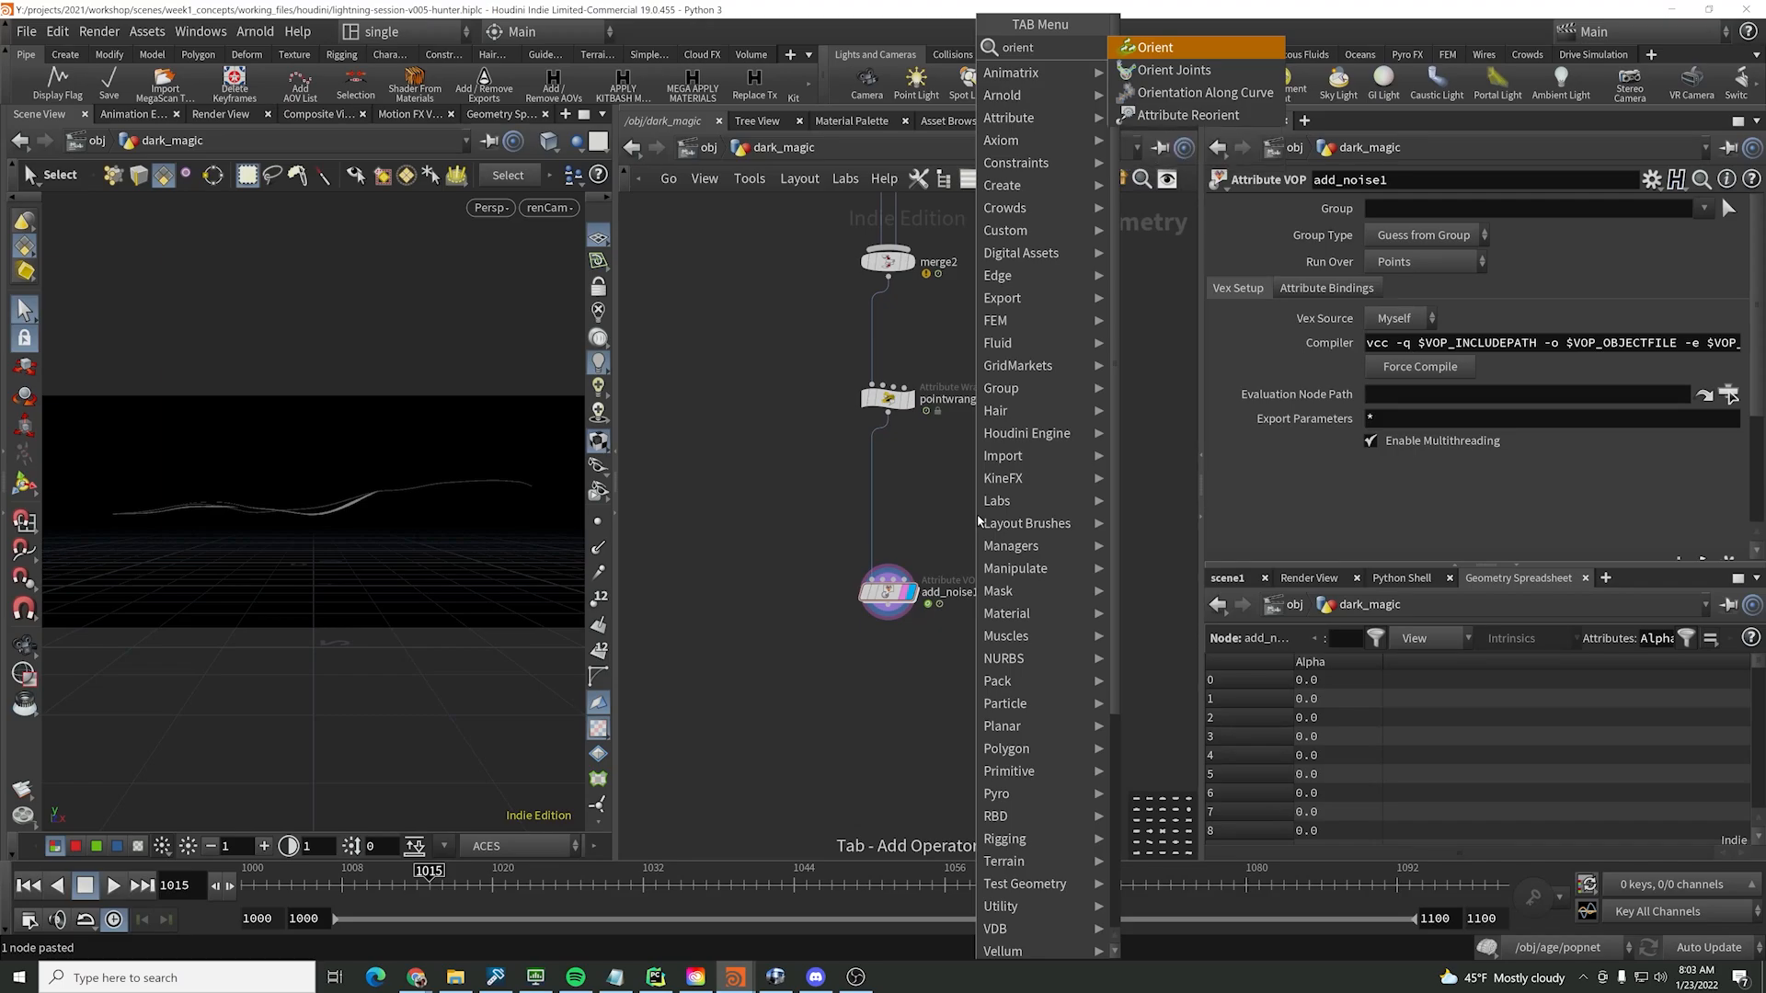
key("Down")
key("Down")
key("Return")
left_click(977, 515)
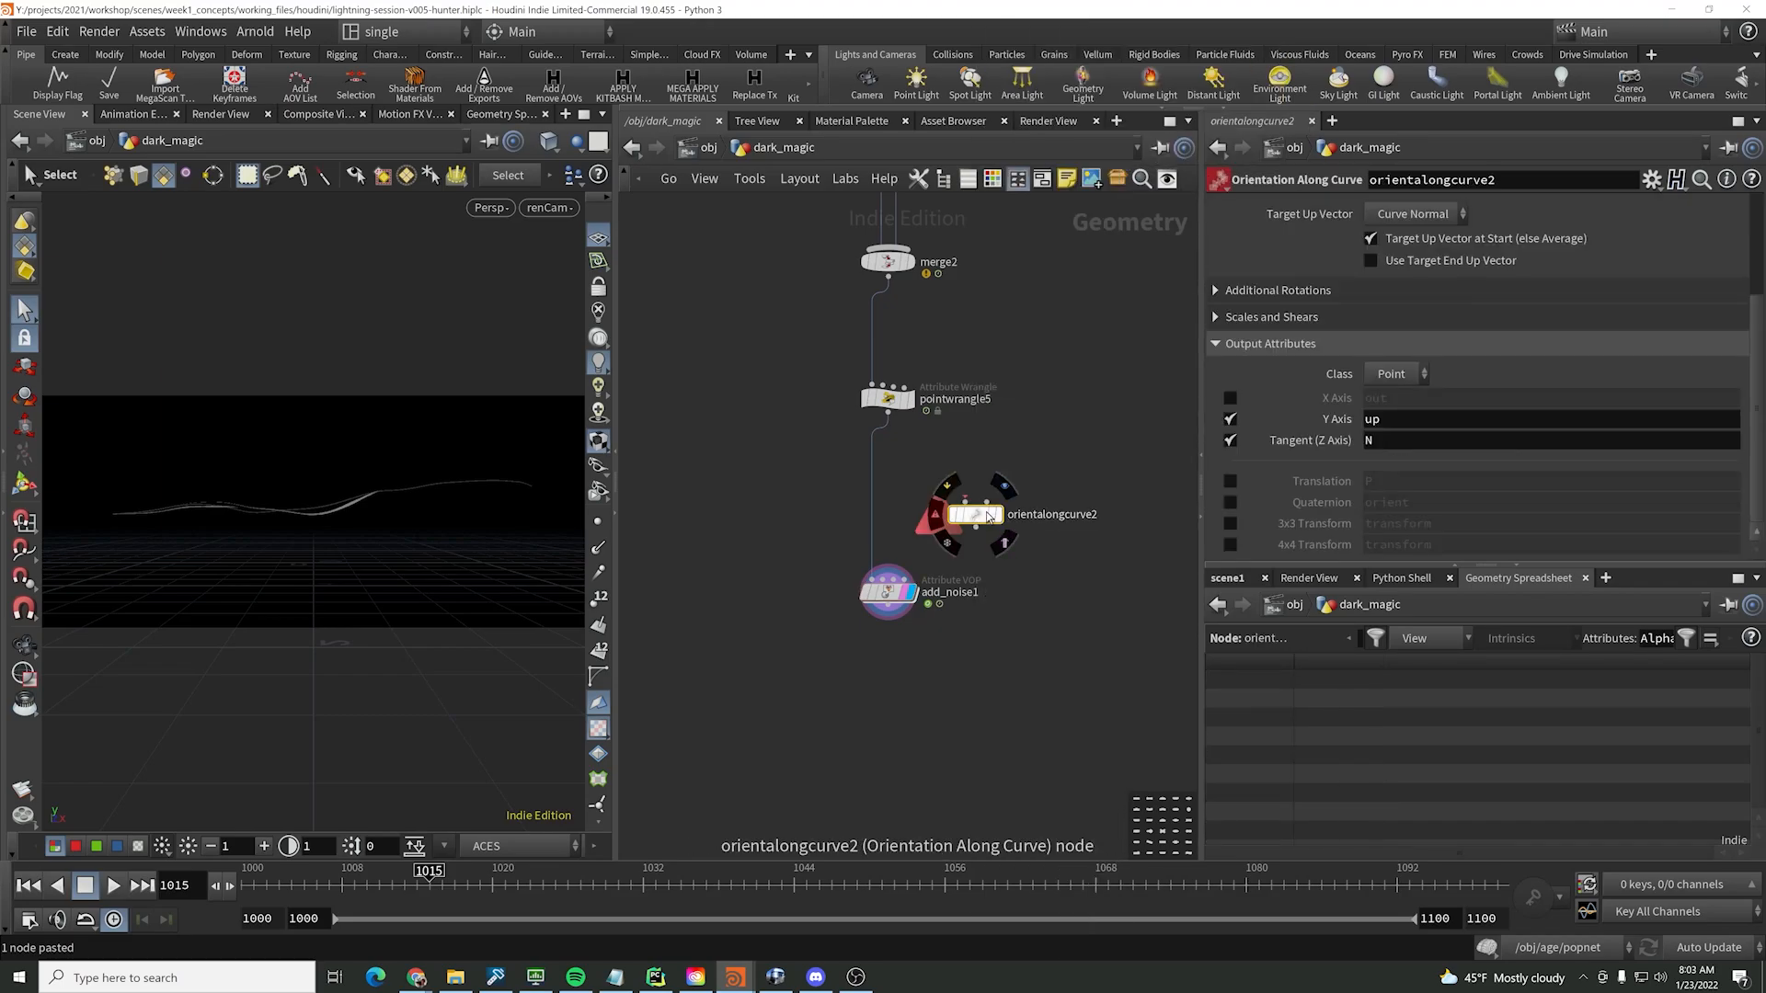
left_click_drag(986, 515, 892, 501)
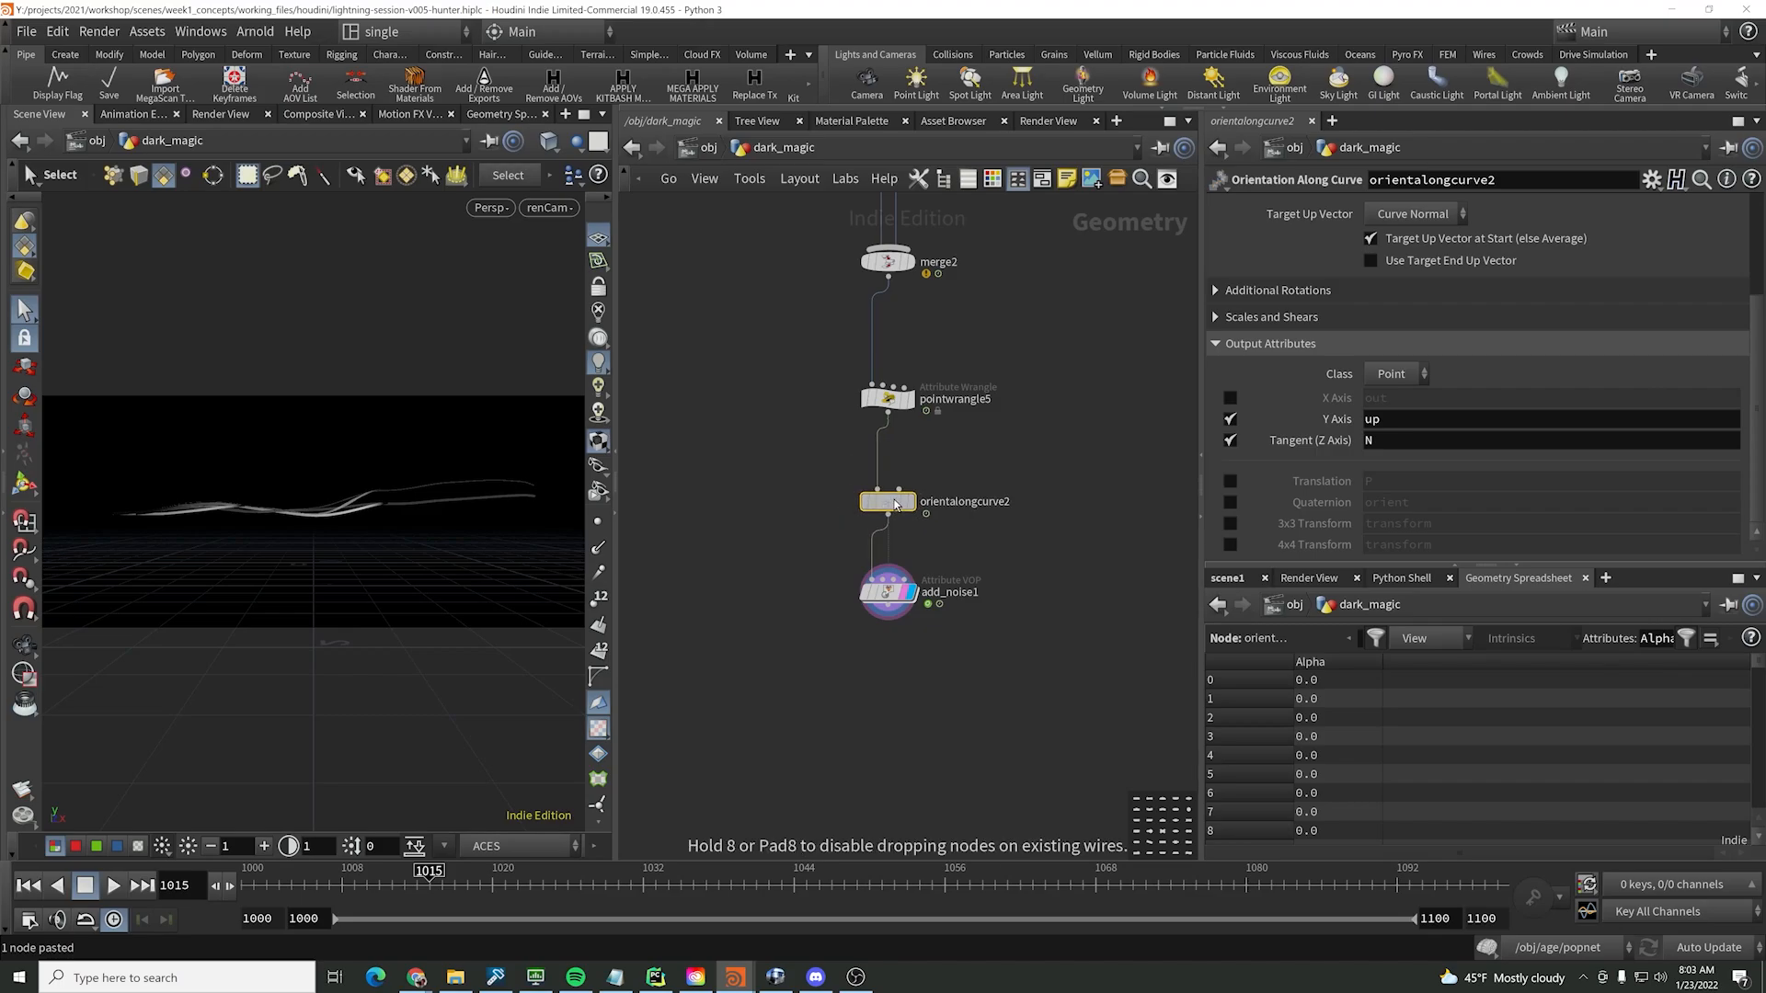
- Inside add_noise1, set the aanoise1 node's 3D Frequency to 10 and its Amplitude to 0.039
left_click_drag(1067, 553, 840, 663)
double_click(892, 600)
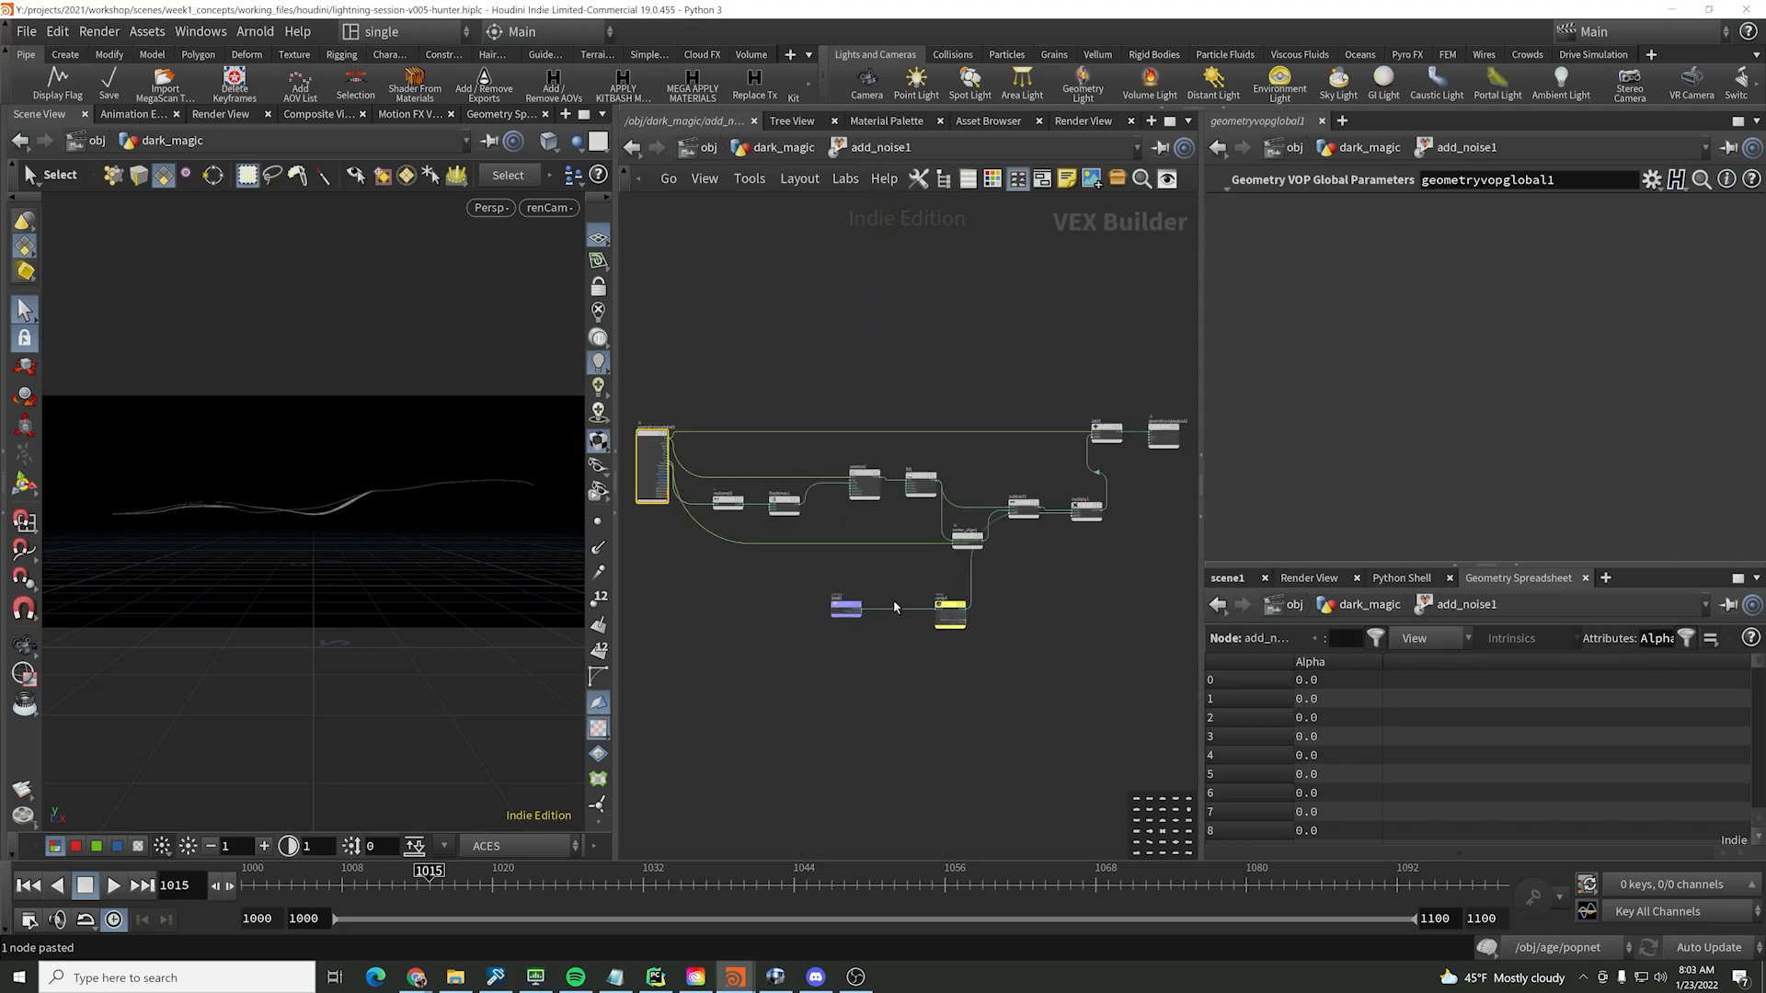
scroll(759, 457, "up", 5)
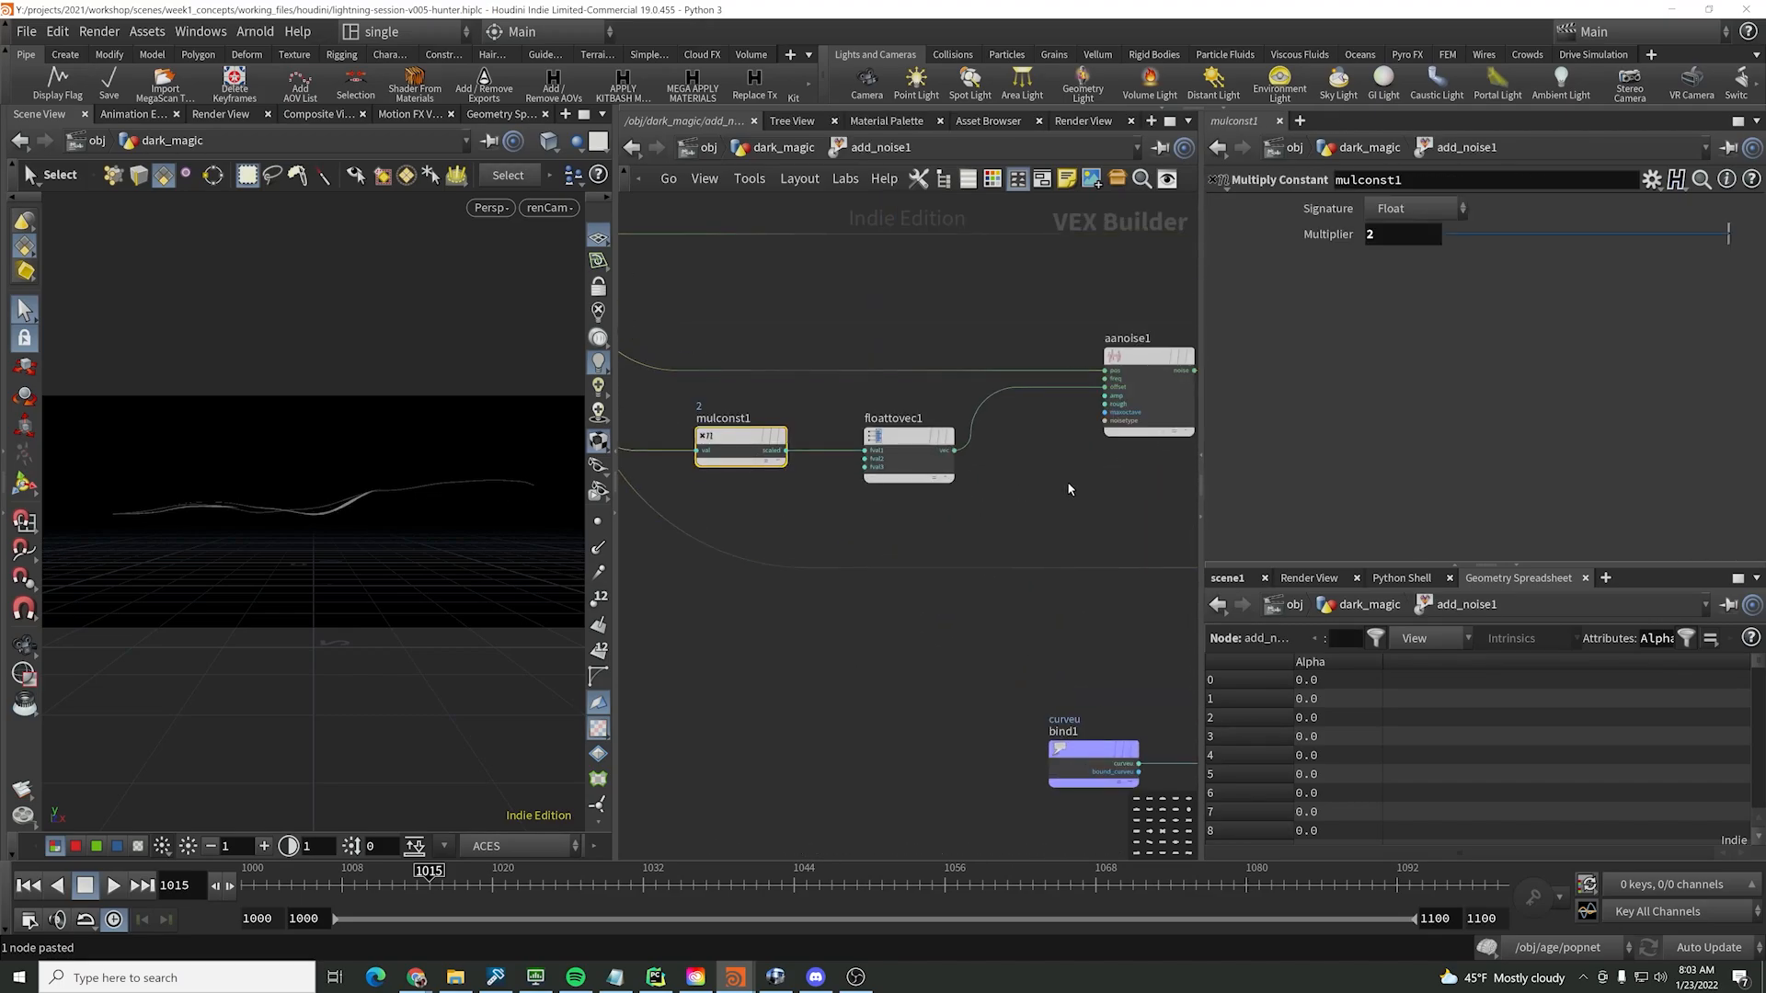
left_click(1155, 413)
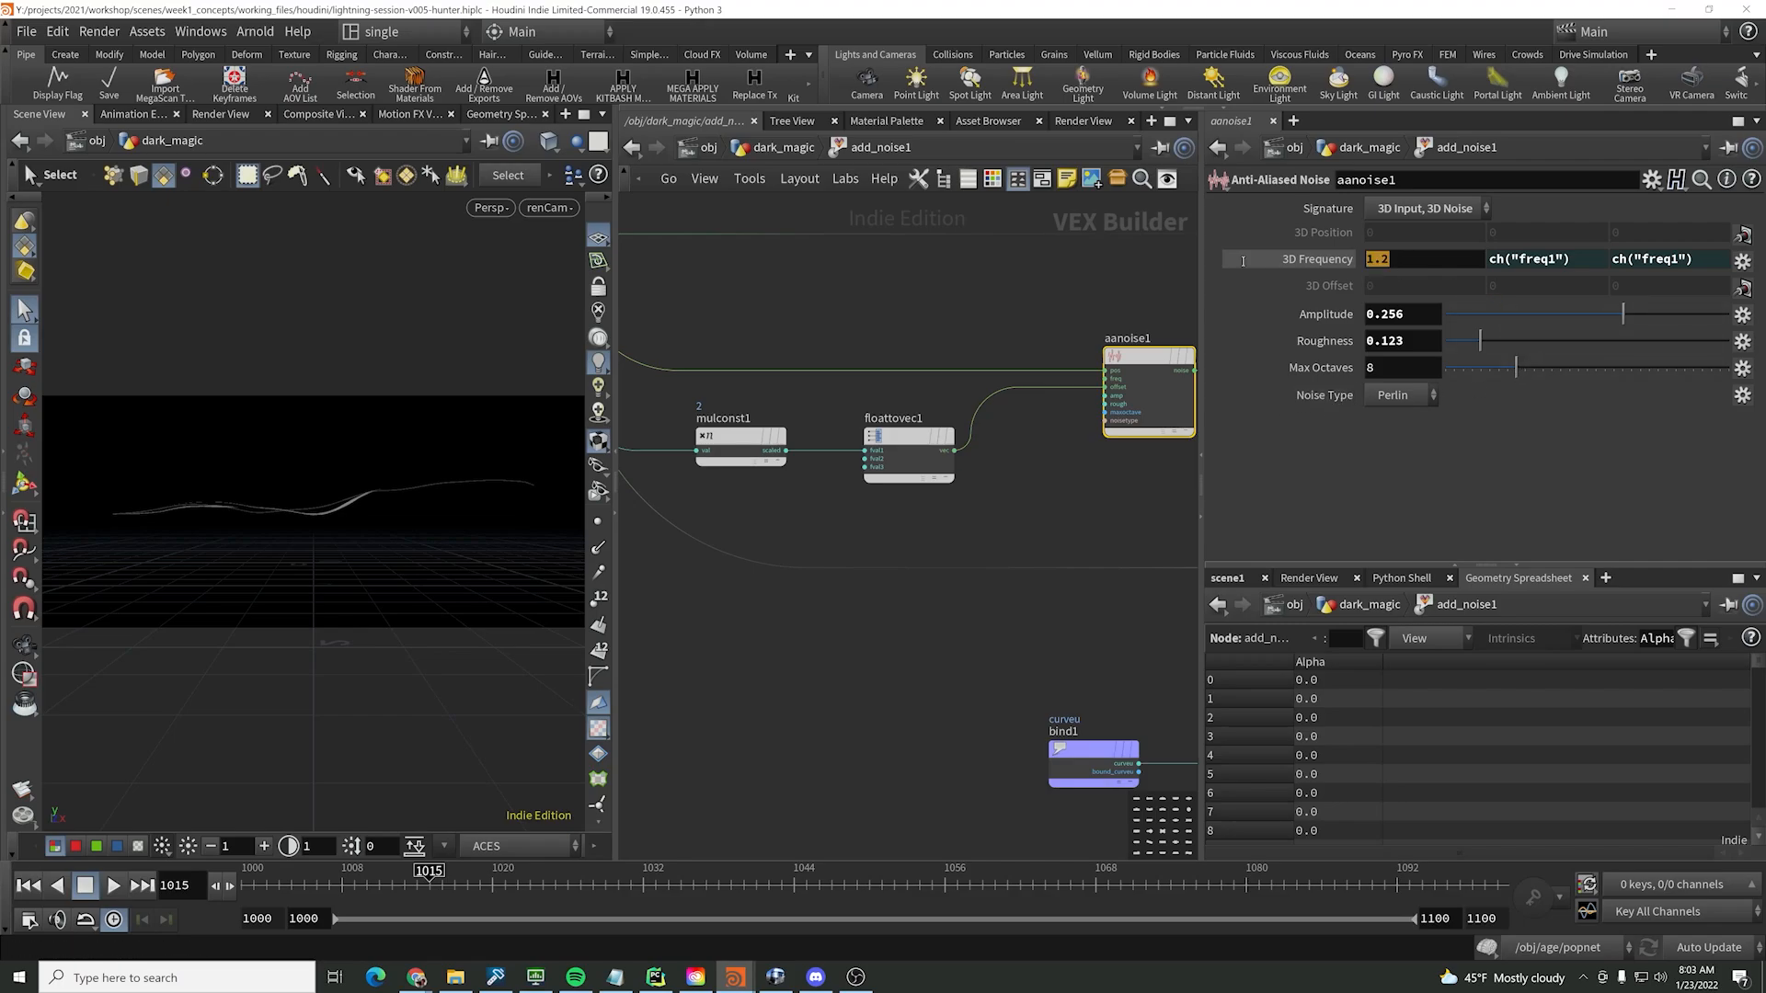
type("10")
key("Return")
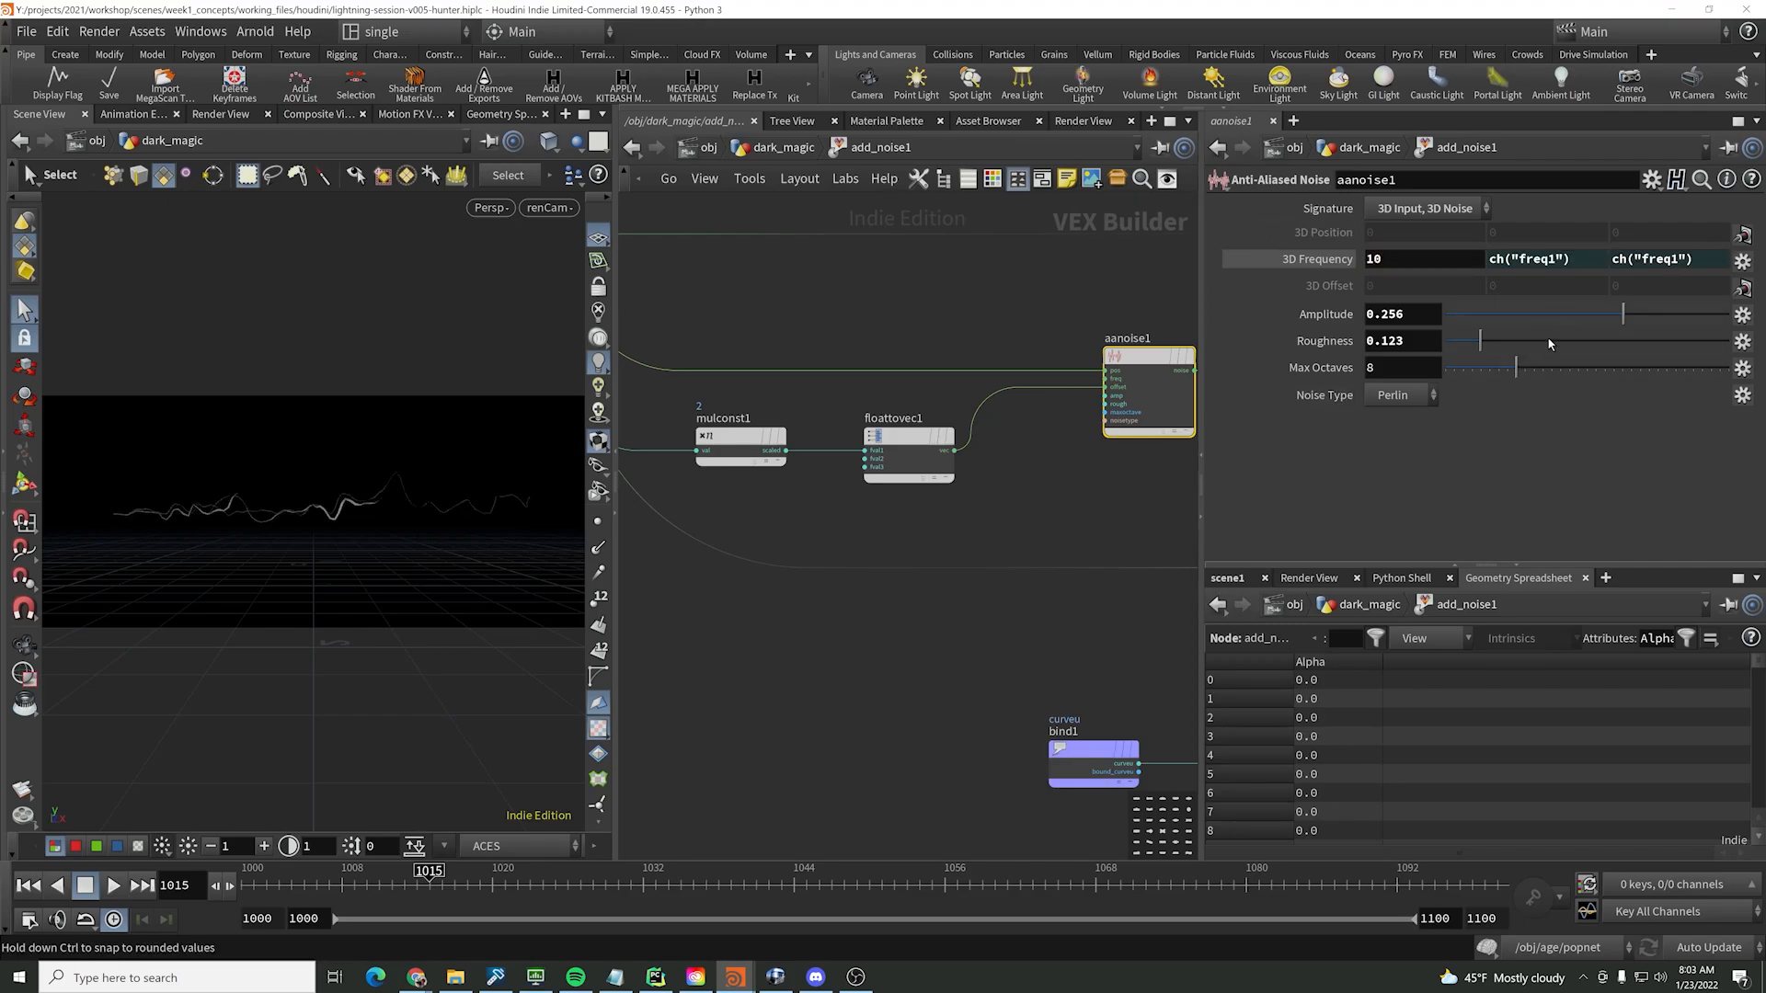
mouse_move(1577, 317)
left_mouse_down()
mouse_move(1527, 313)
mouse_move(1595, 311)
left_mouse_up()
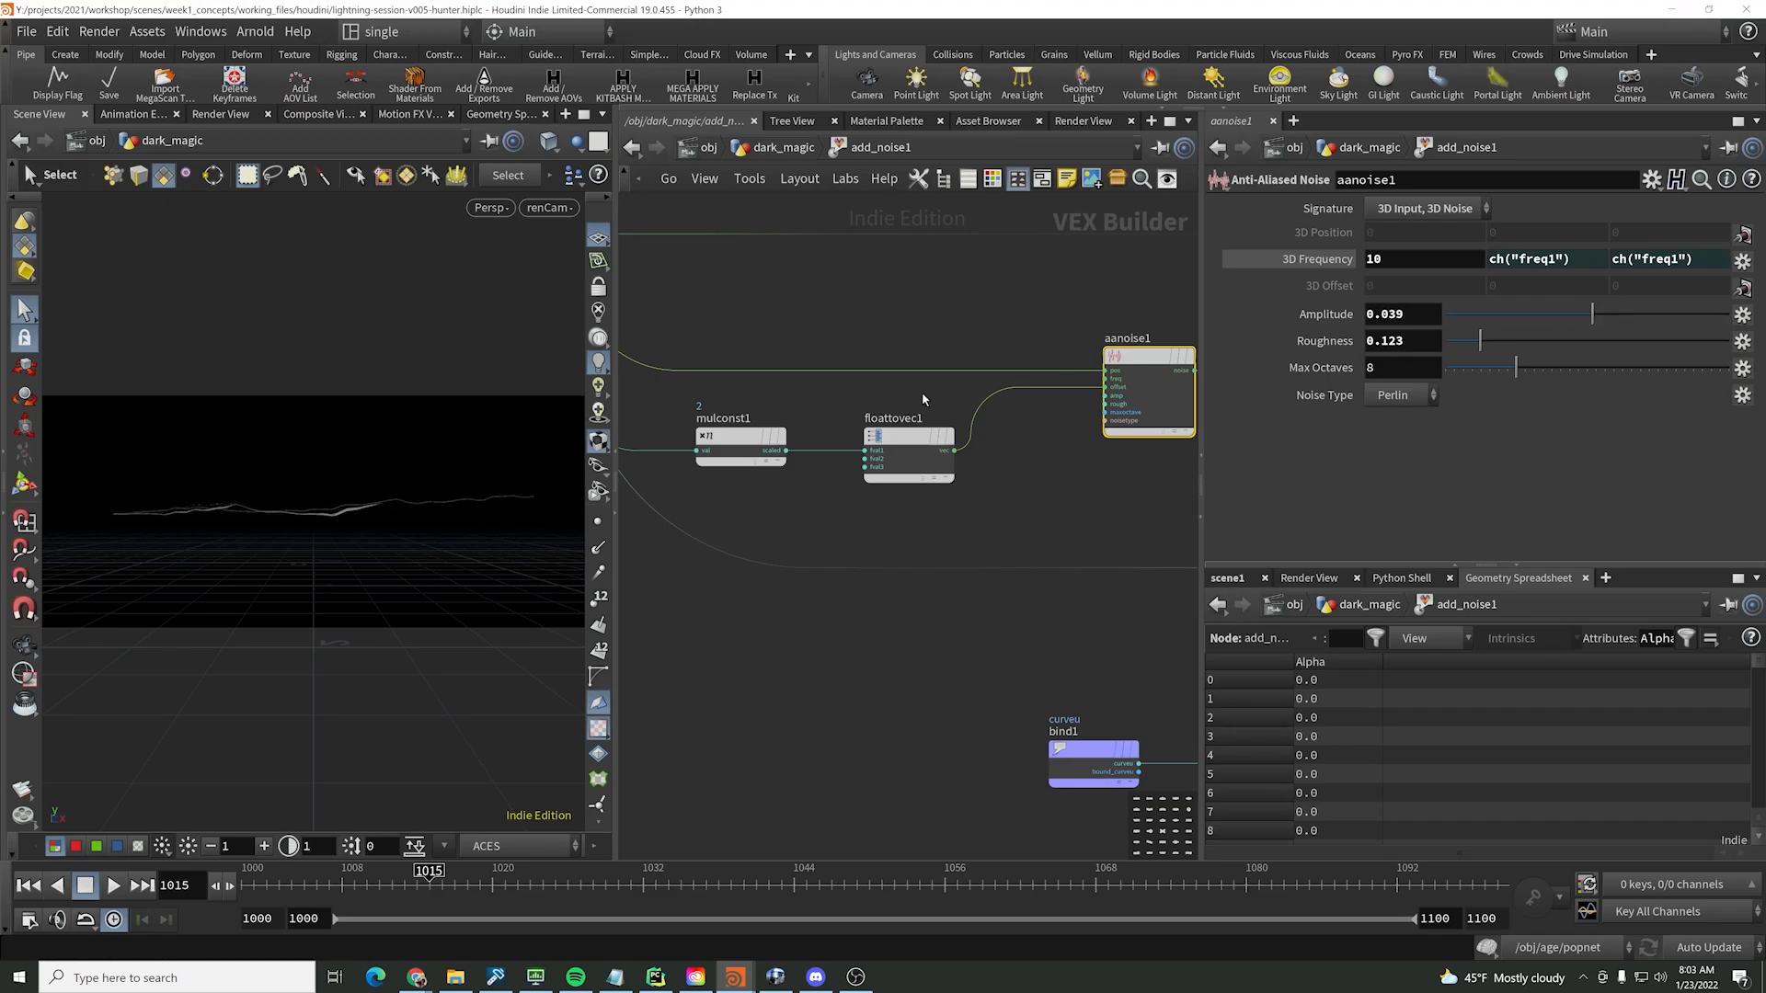
- Play back the animation while trying mulconst1 multipliers of 10 and 30
left_click(353, 883)
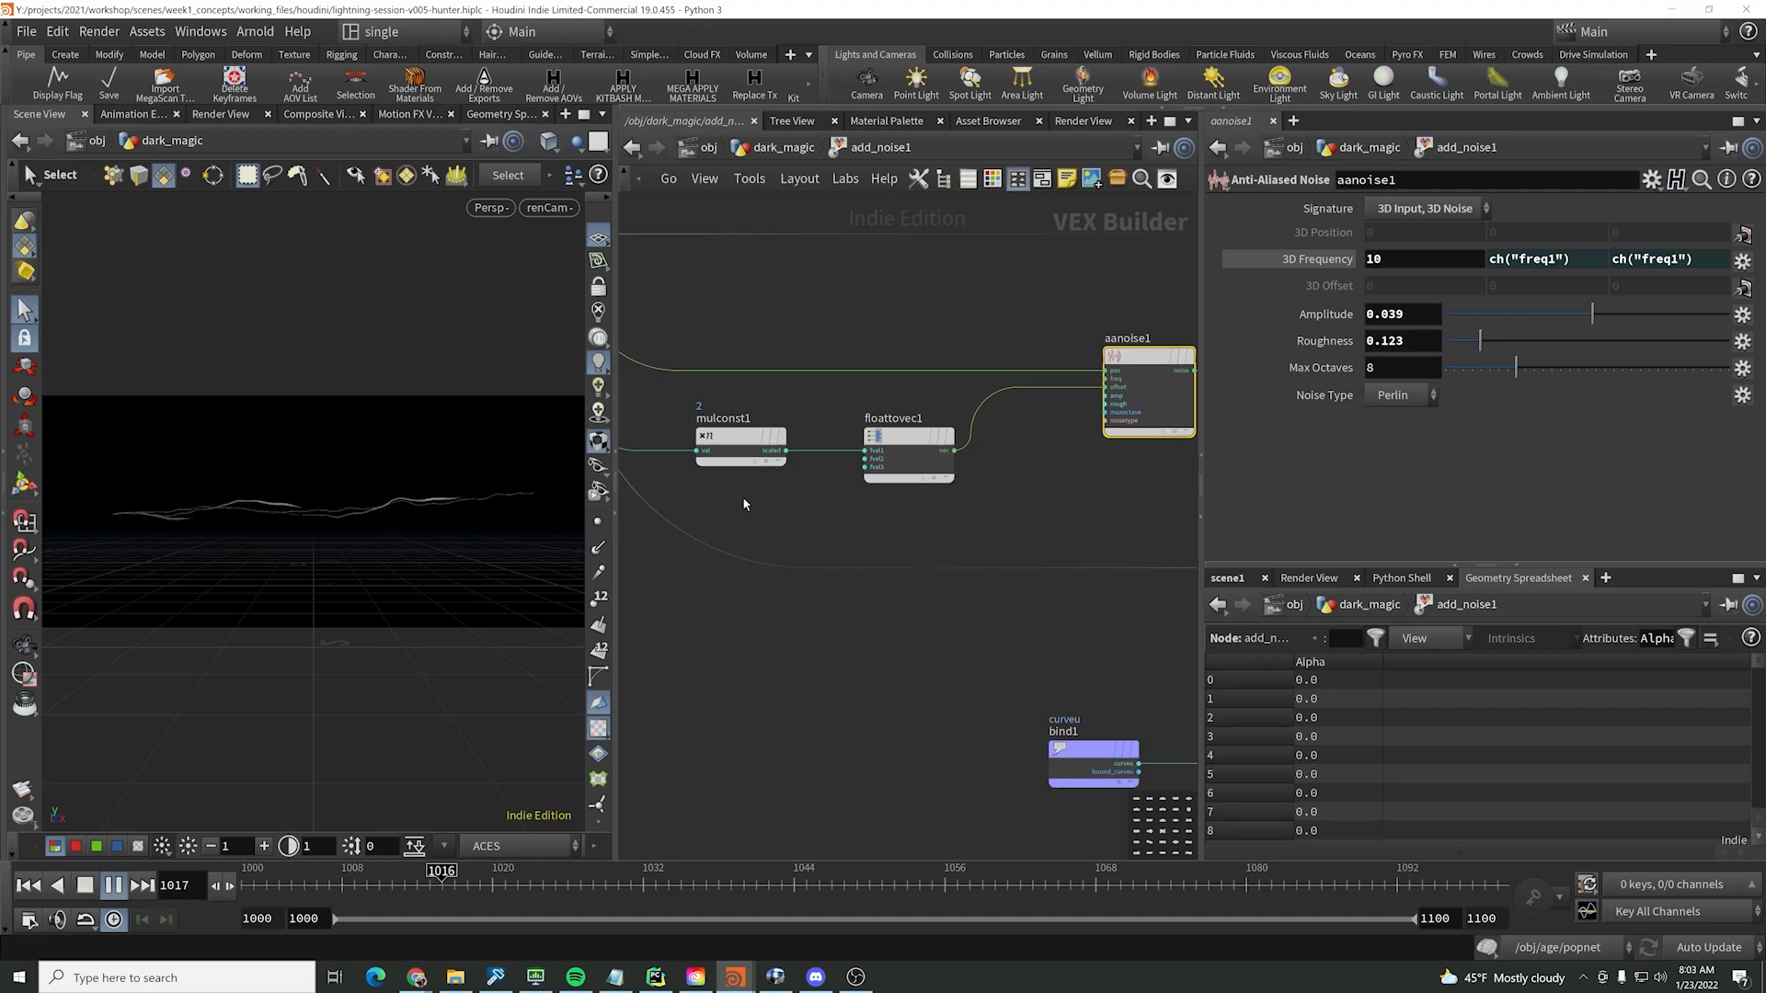
left_click(806, 442)
left_click(1399, 236)
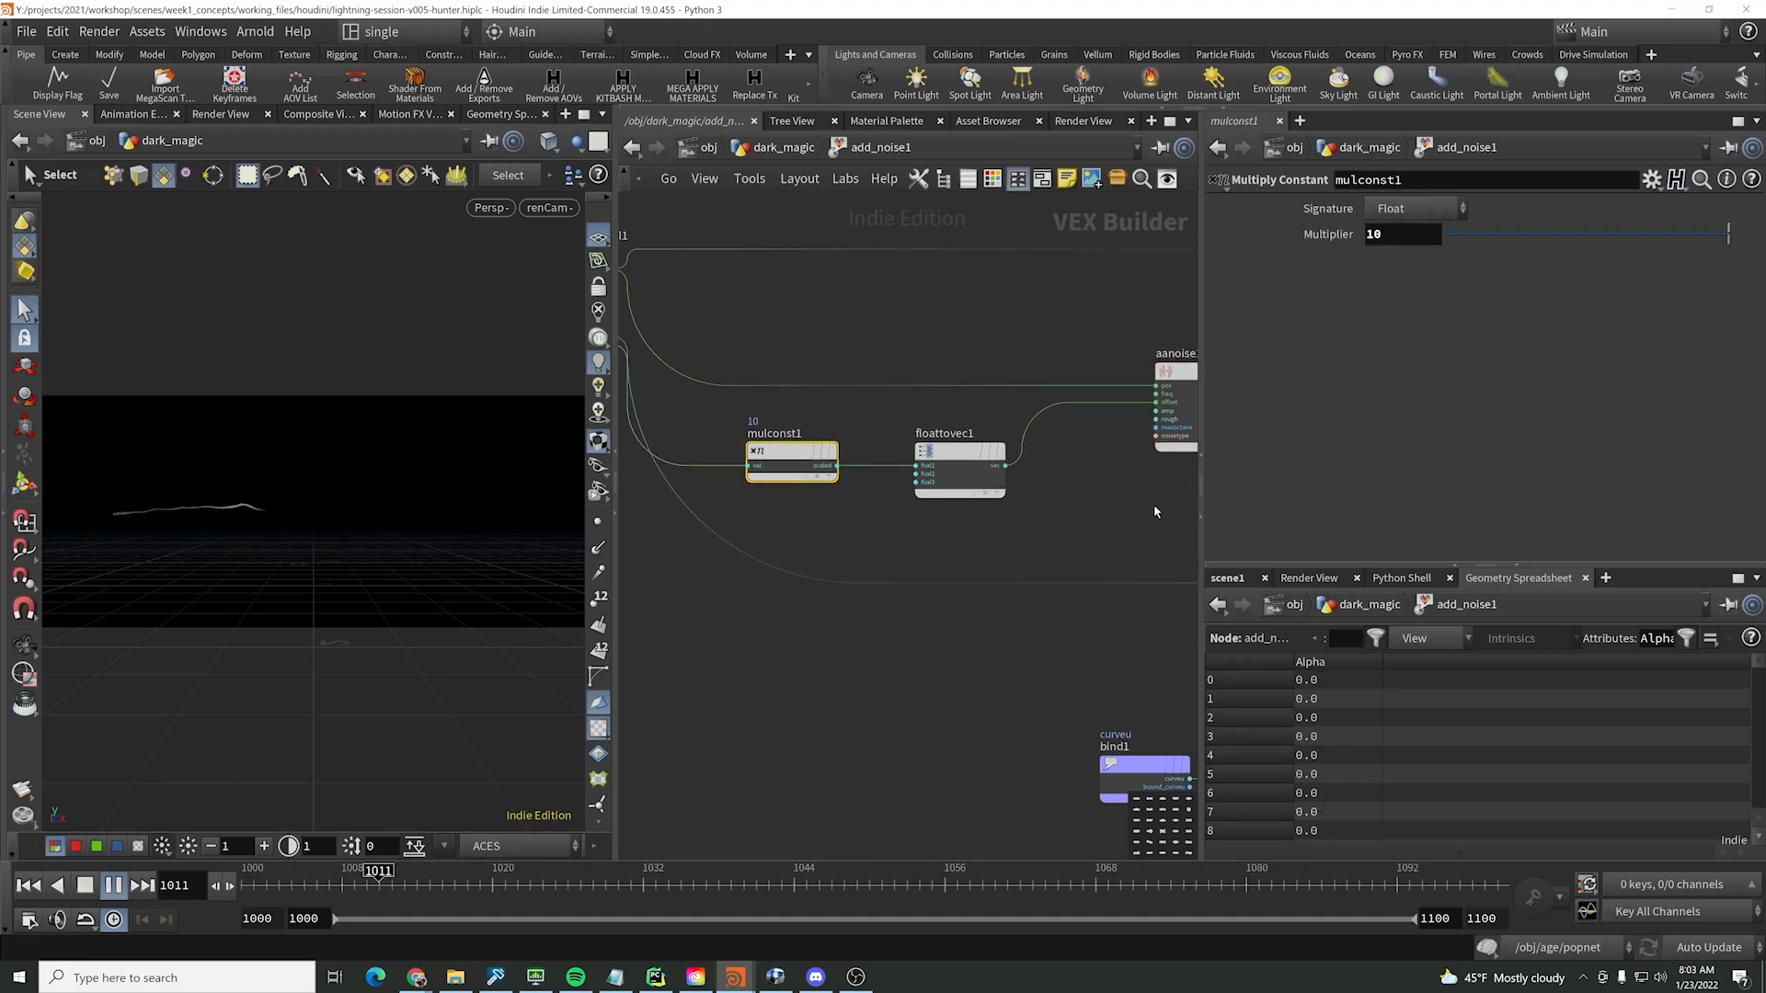
left_click(1398, 237)
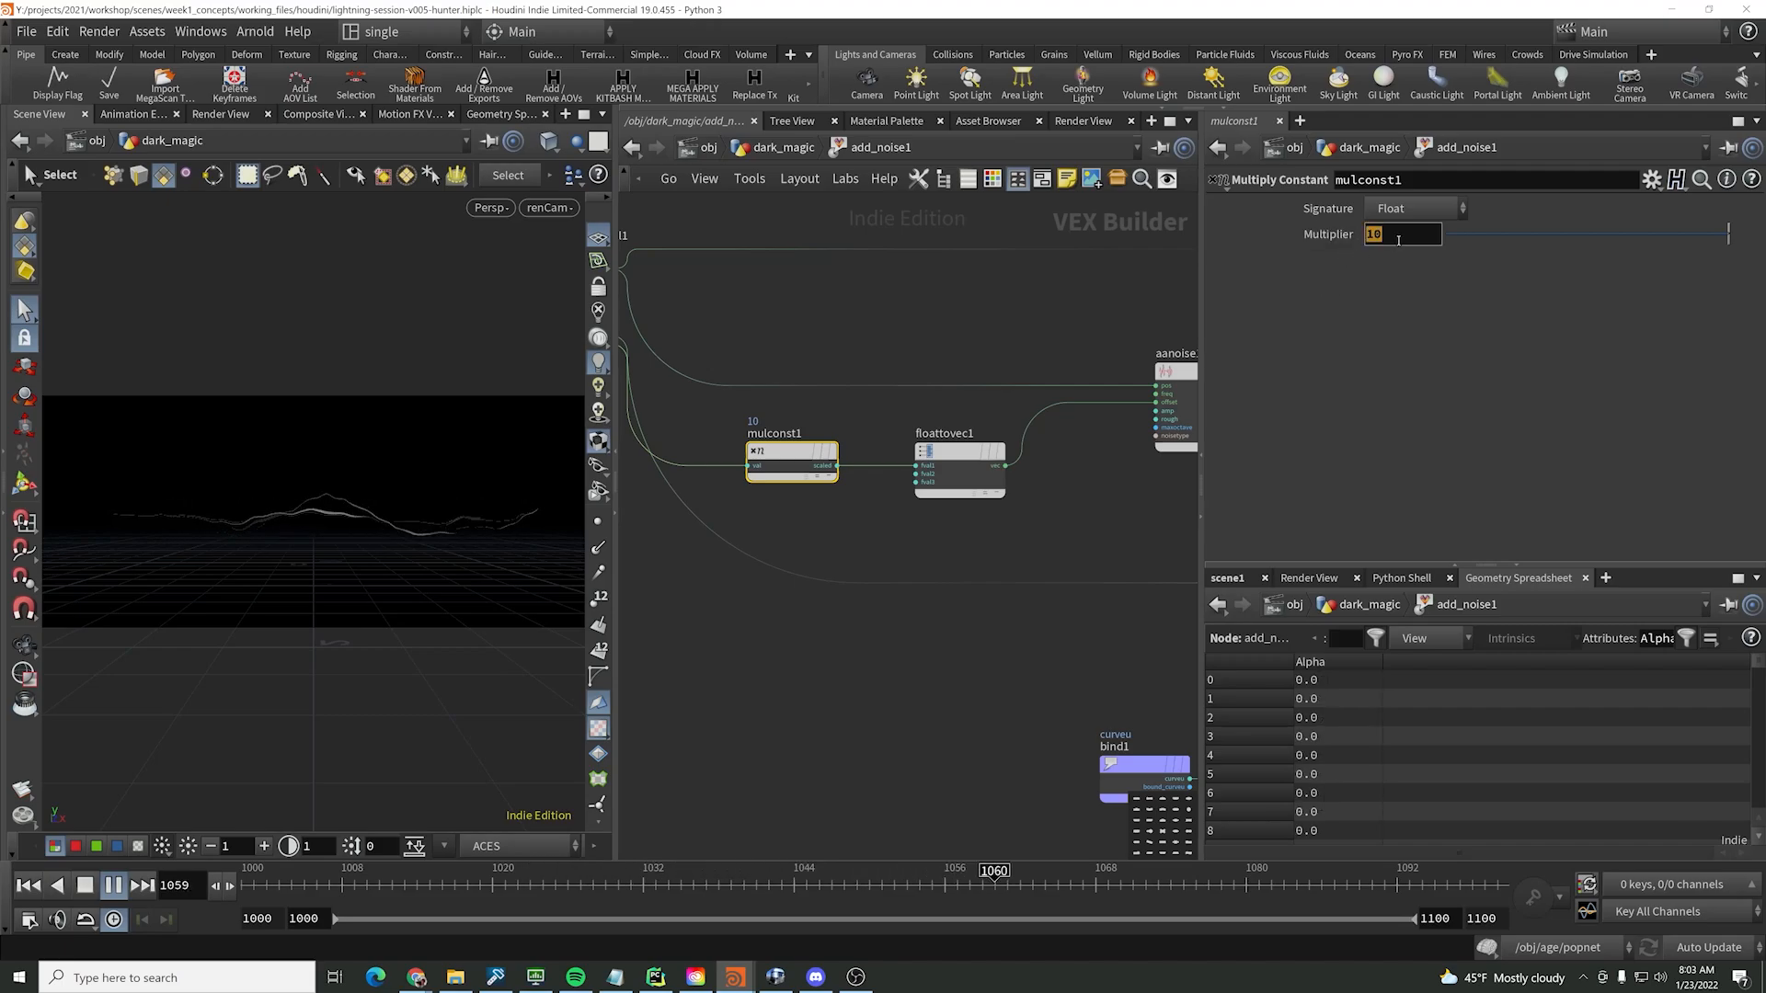
type("30")
key("Return")
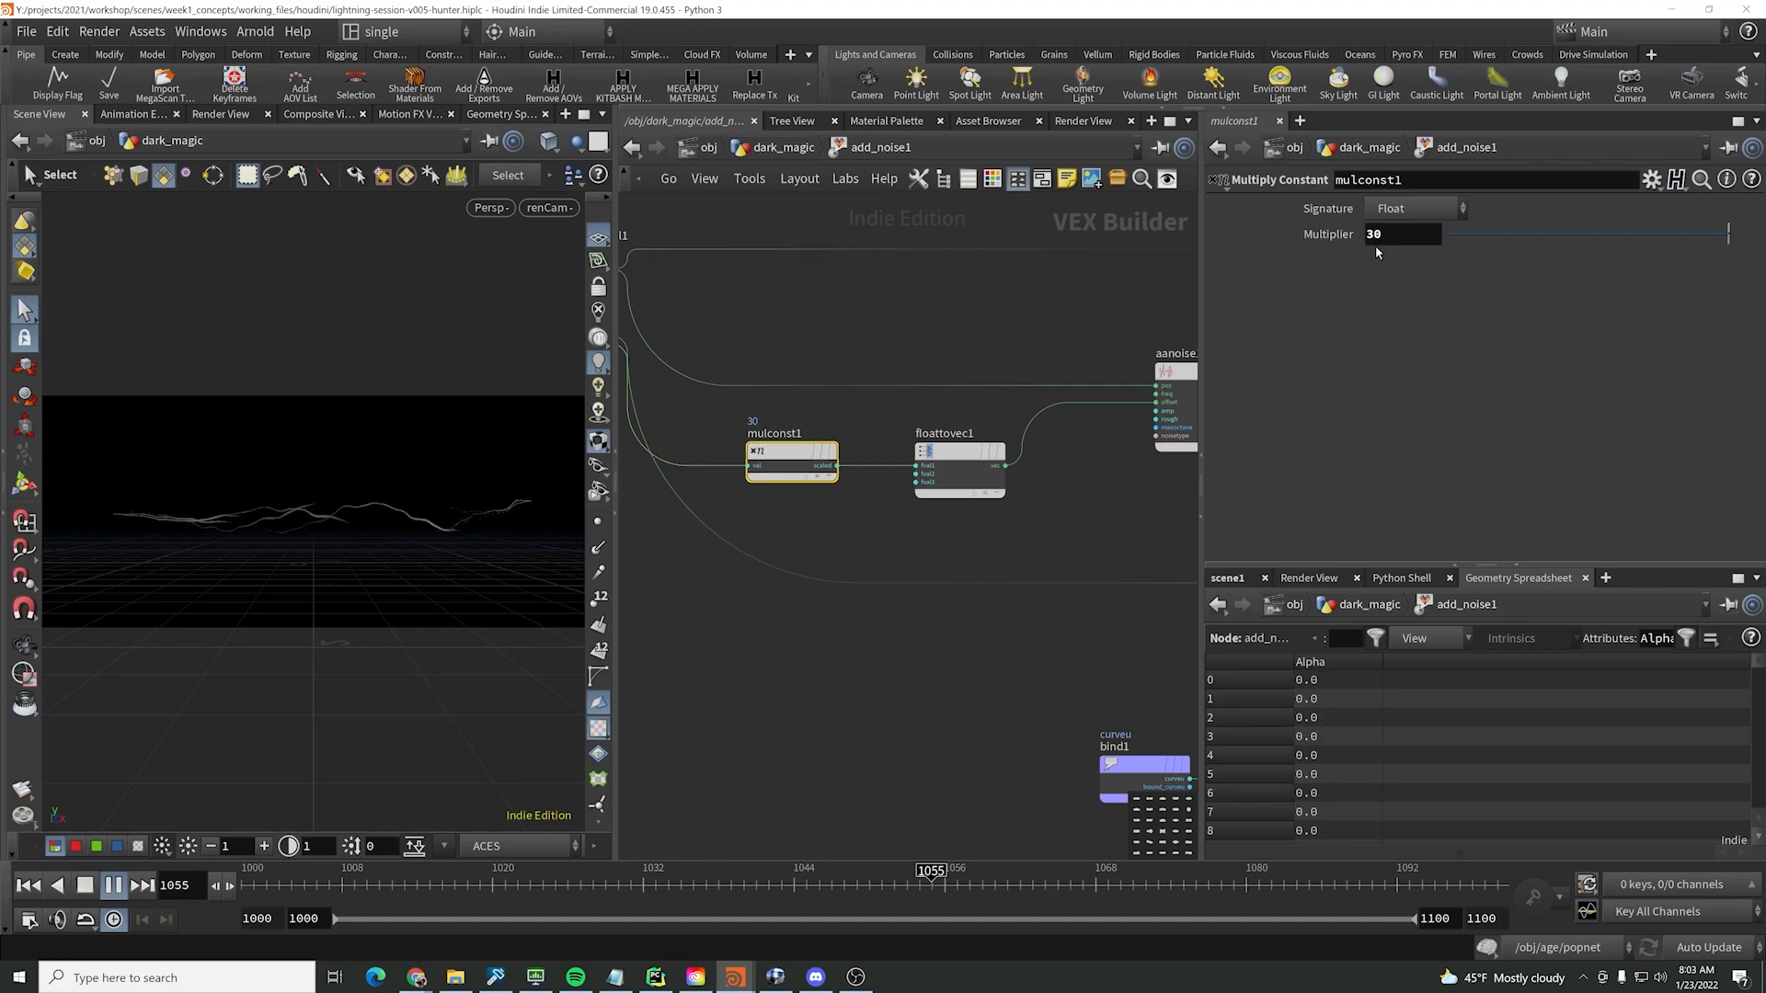
- Set the 3D Frequency of aanoise1 to 5 and view the strands from outside the render camera
left_click(1176, 372)
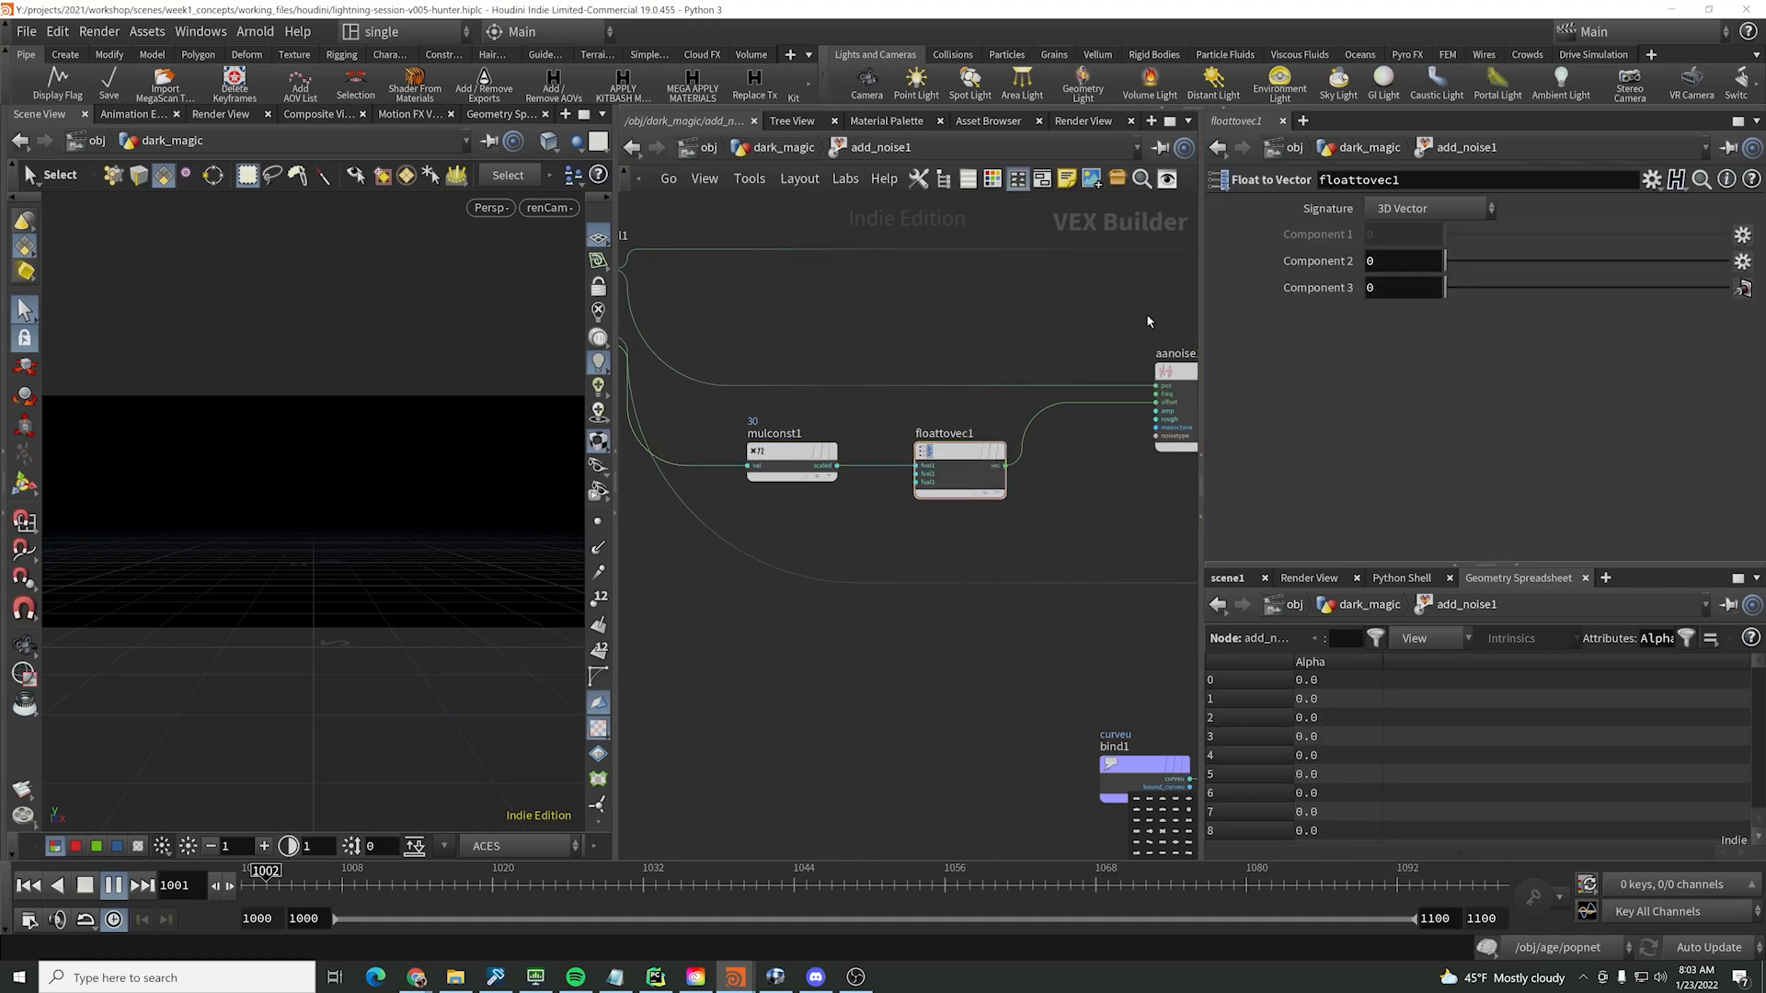
left_click_drag(1416, 259, 1090, 252)
type("5")
key("Return")
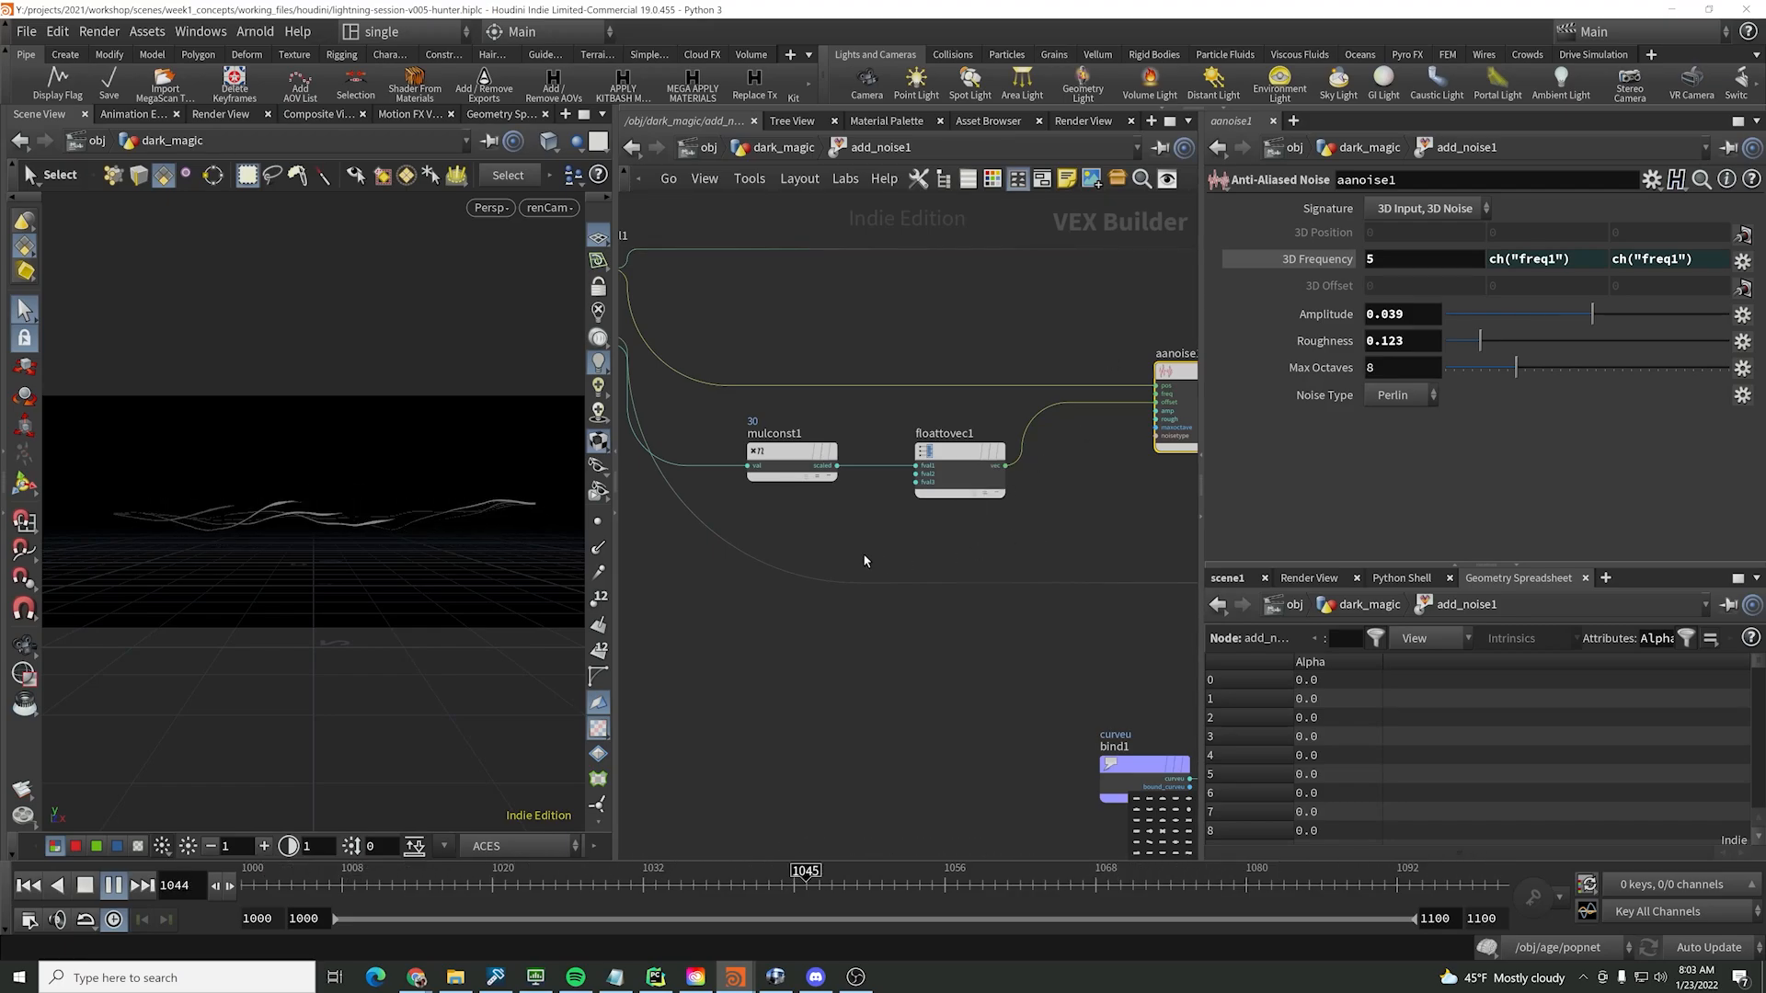
left_click_drag(240, 501, 375, 534, "alt")
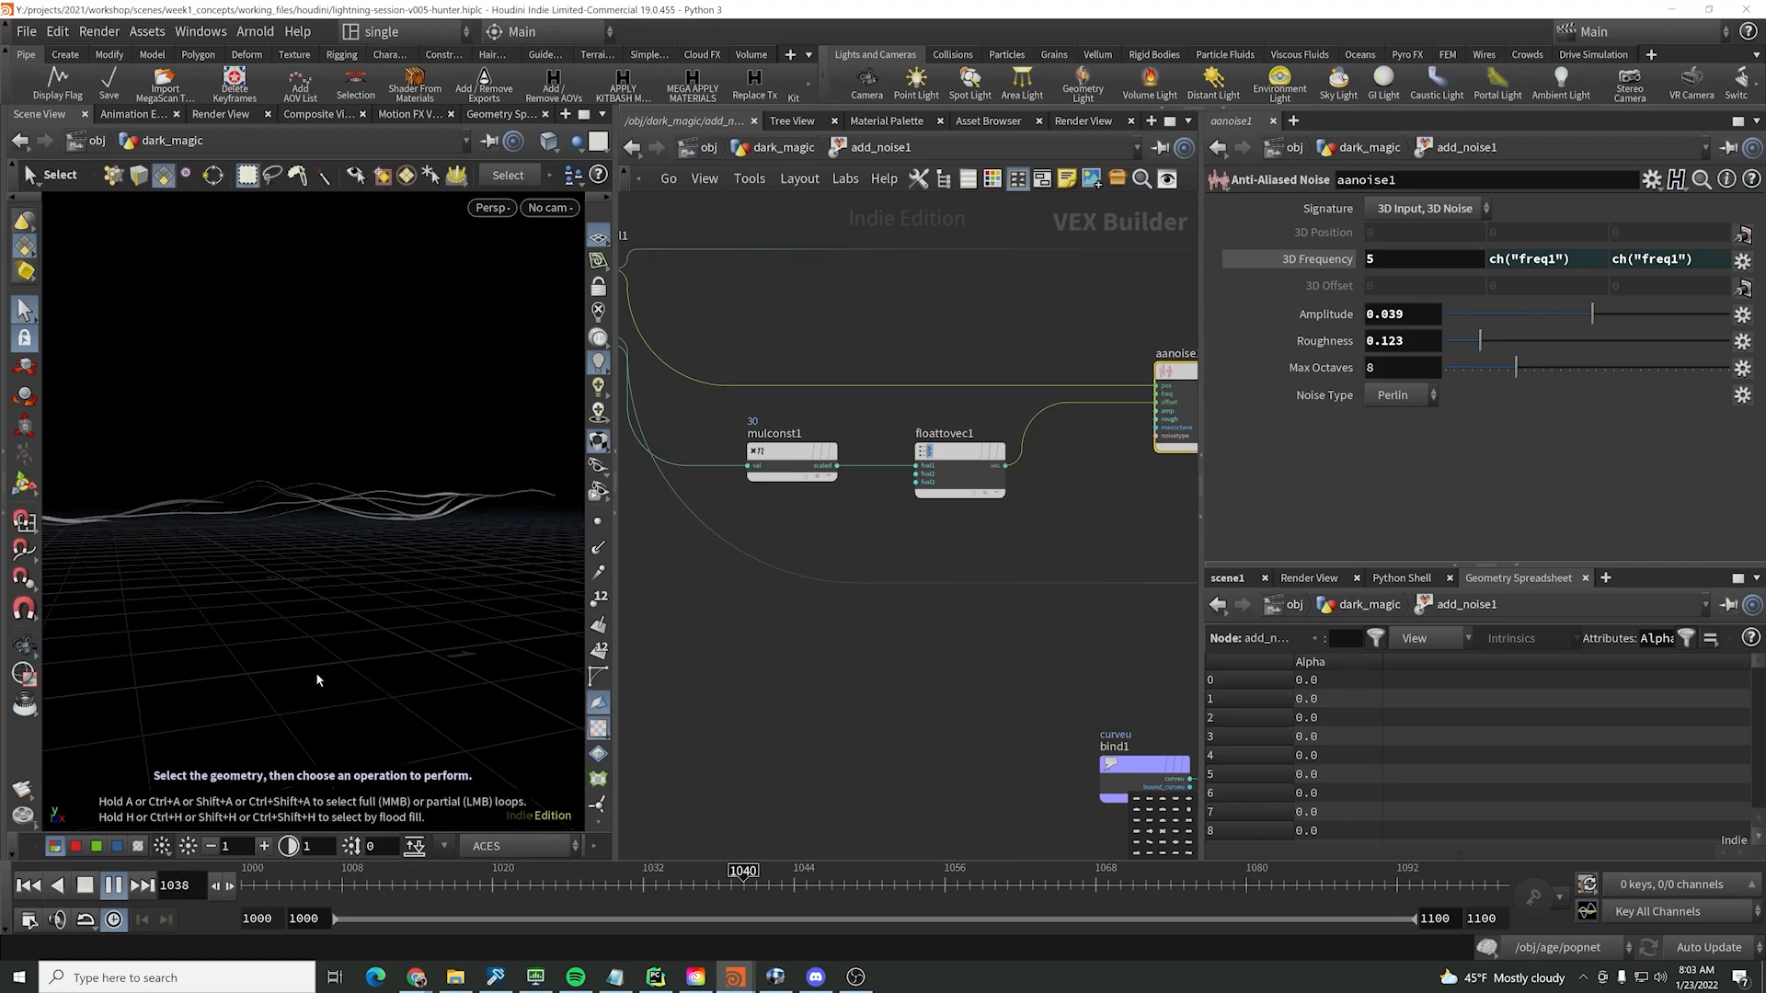
- Set the mulconst1 multiplier to 10 and check the slower noise motion on the strands
left_click(801, 464)
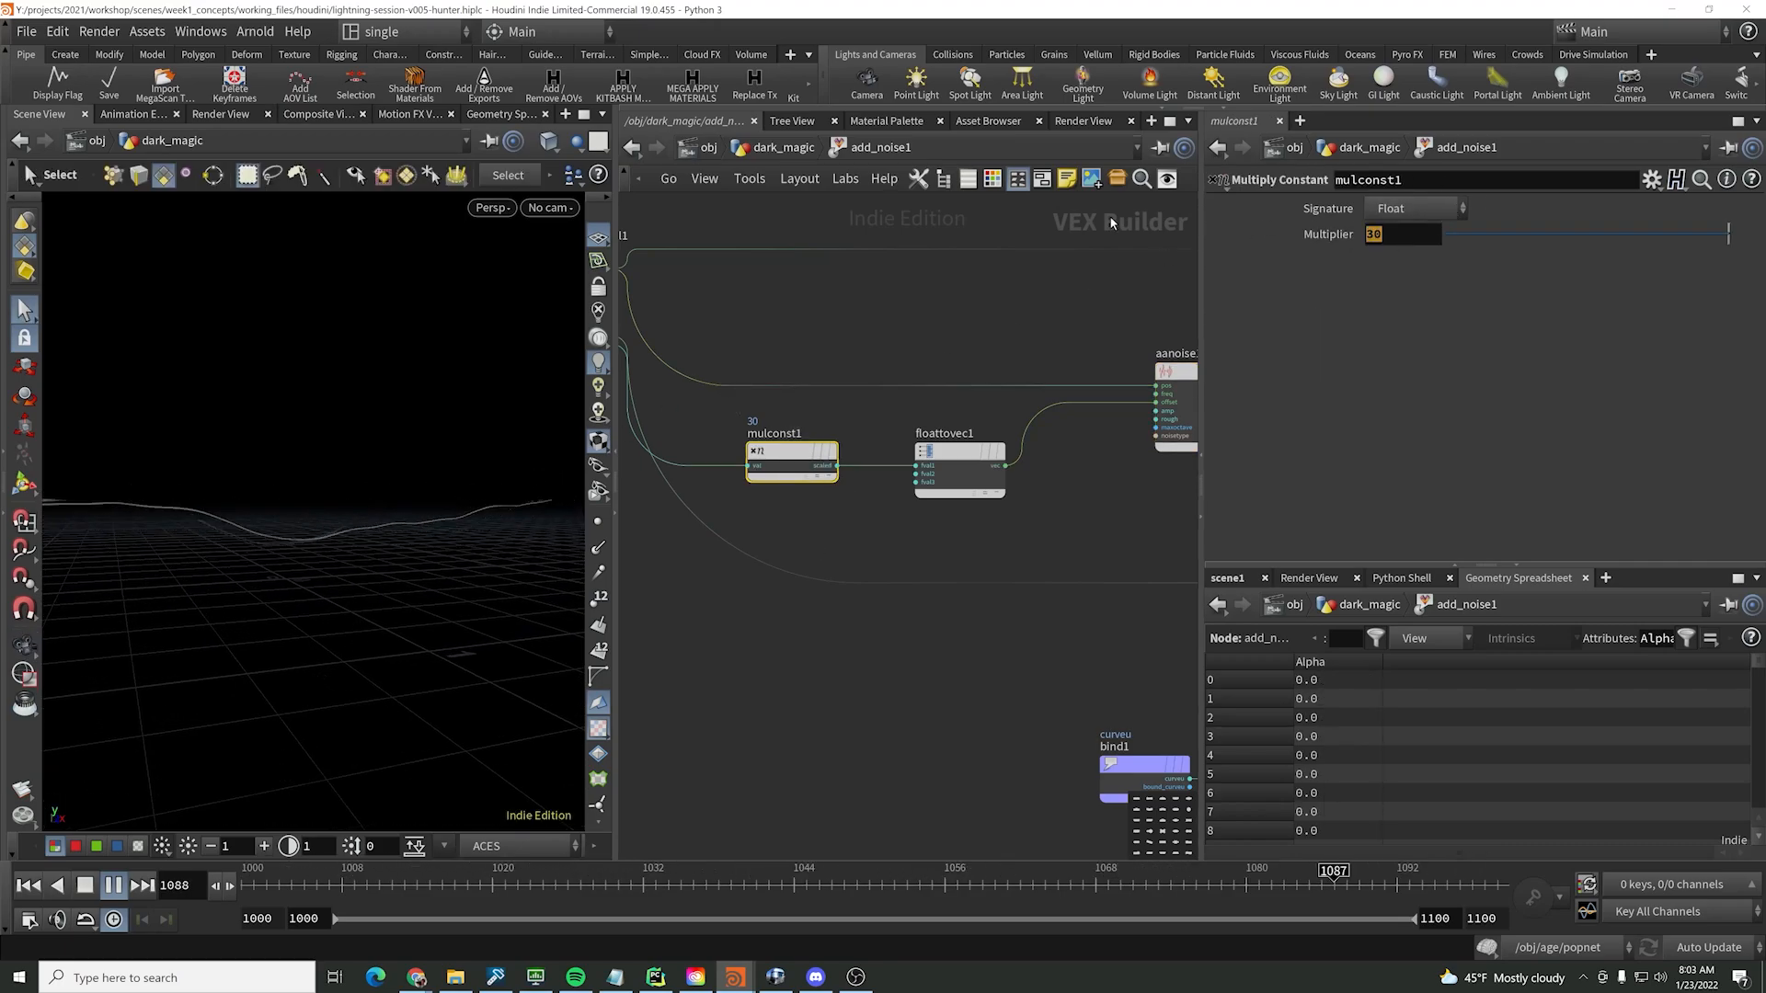
type("10")
key("Return")
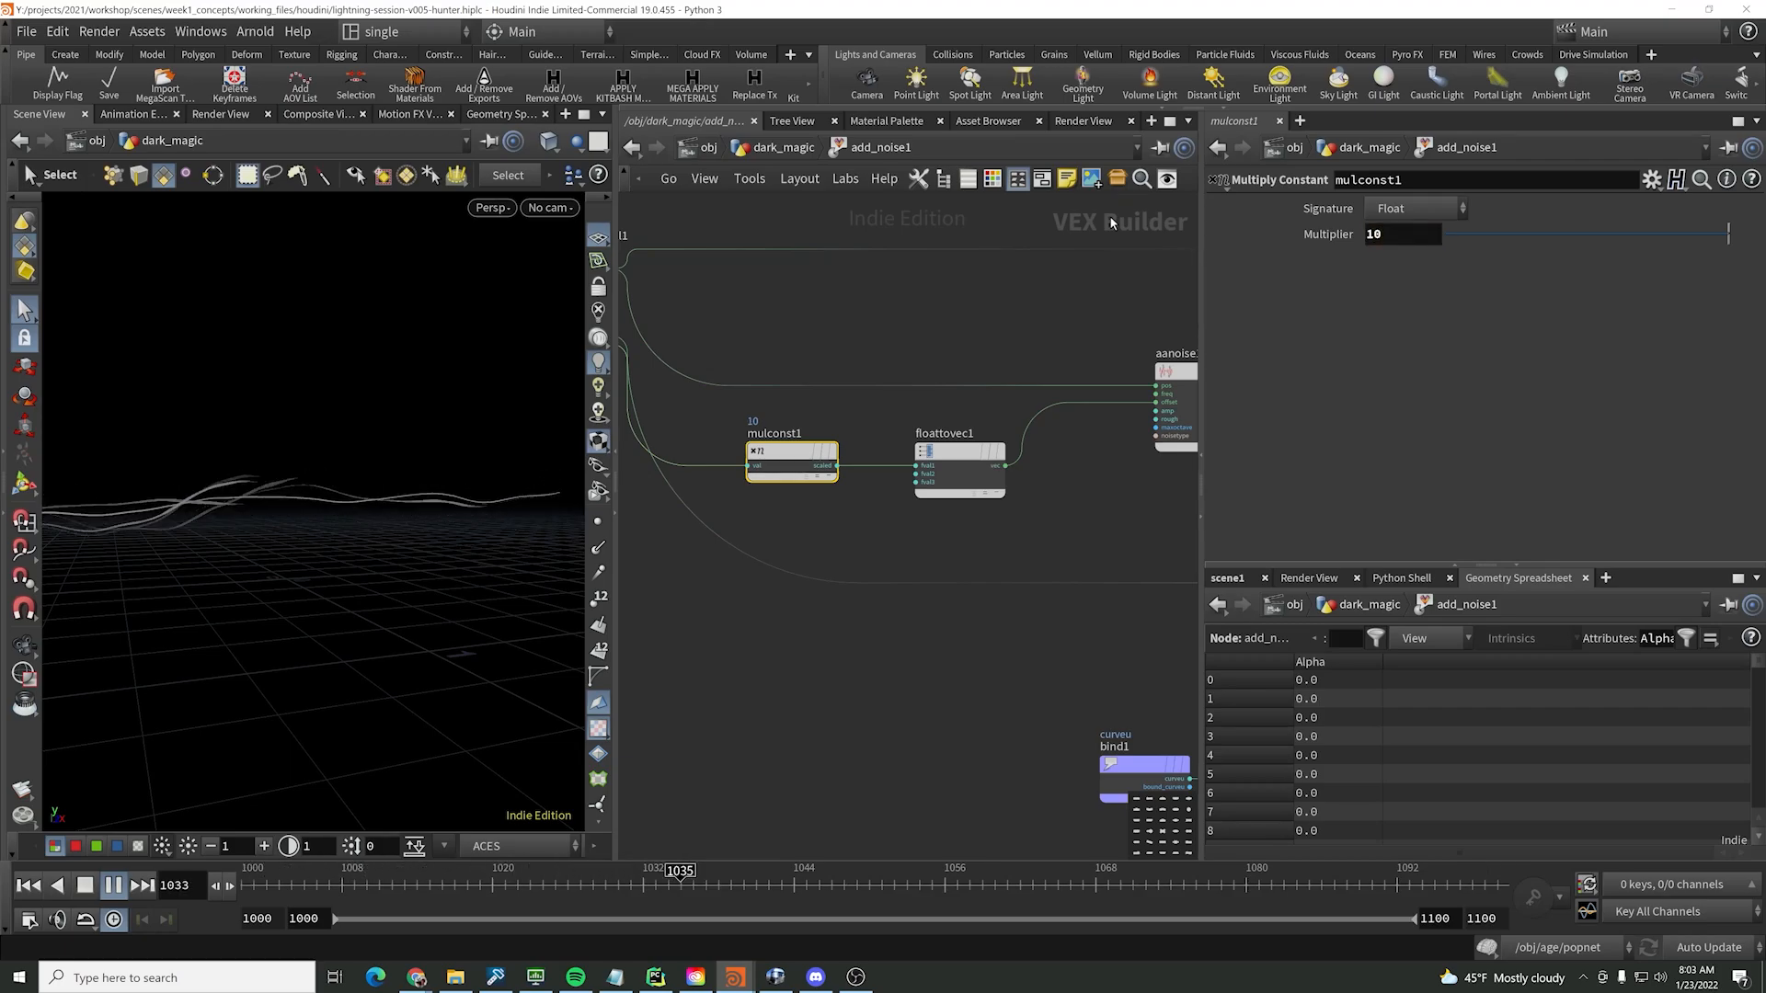
left_click_drag(304, 508, 398, 512, "alt")
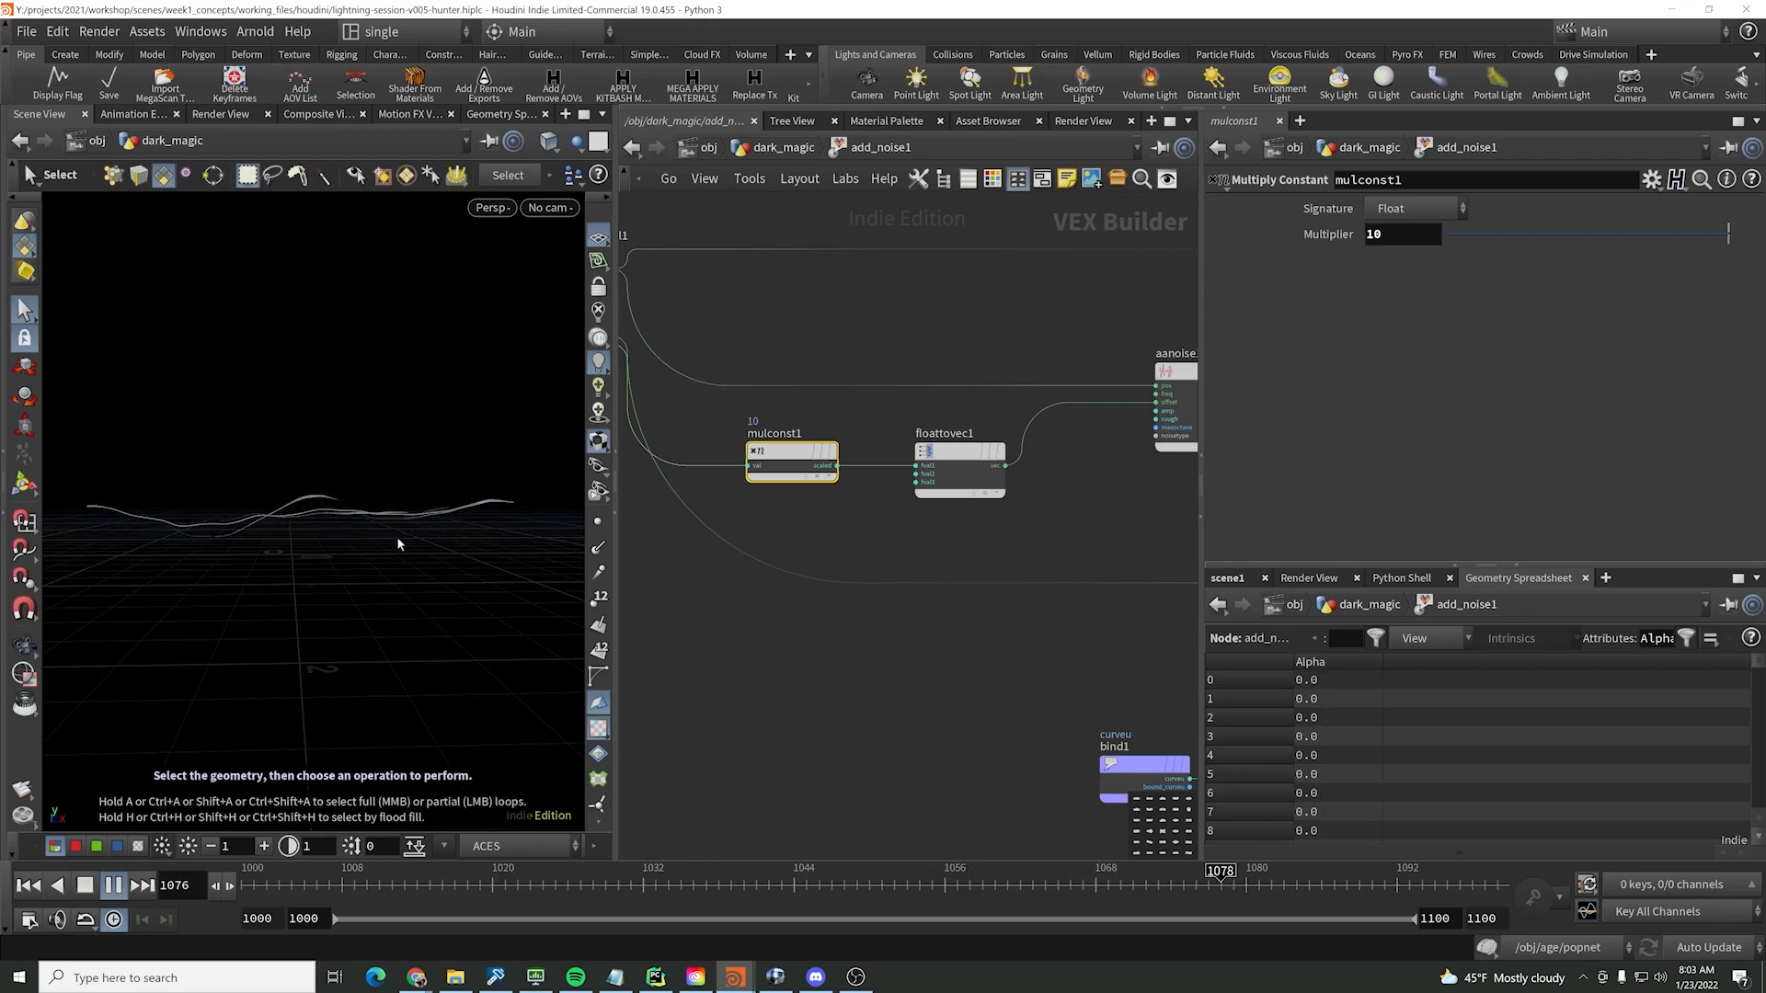
- Add a Bind node that reads the strand_id attribute as an Integer, and stop playback
middle_click_drag(637, 624, 780, 611)
key("Tab")
type("bind")
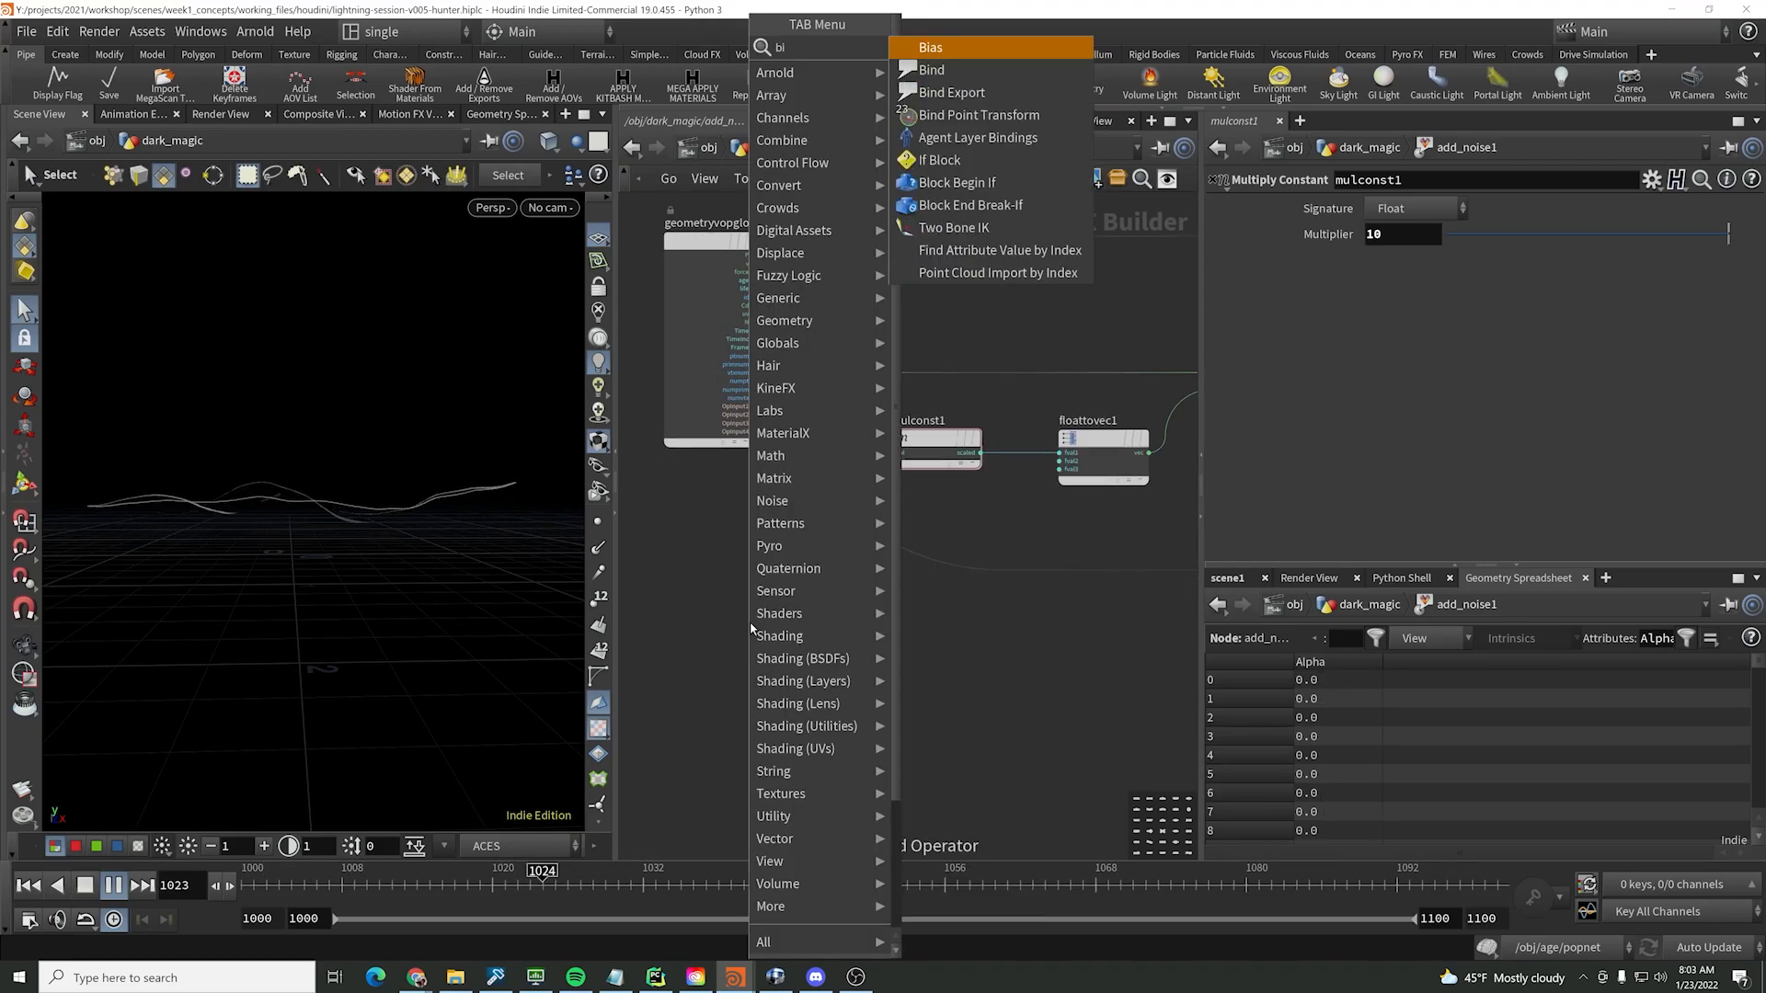
key("Return")
left_click(749, 622)
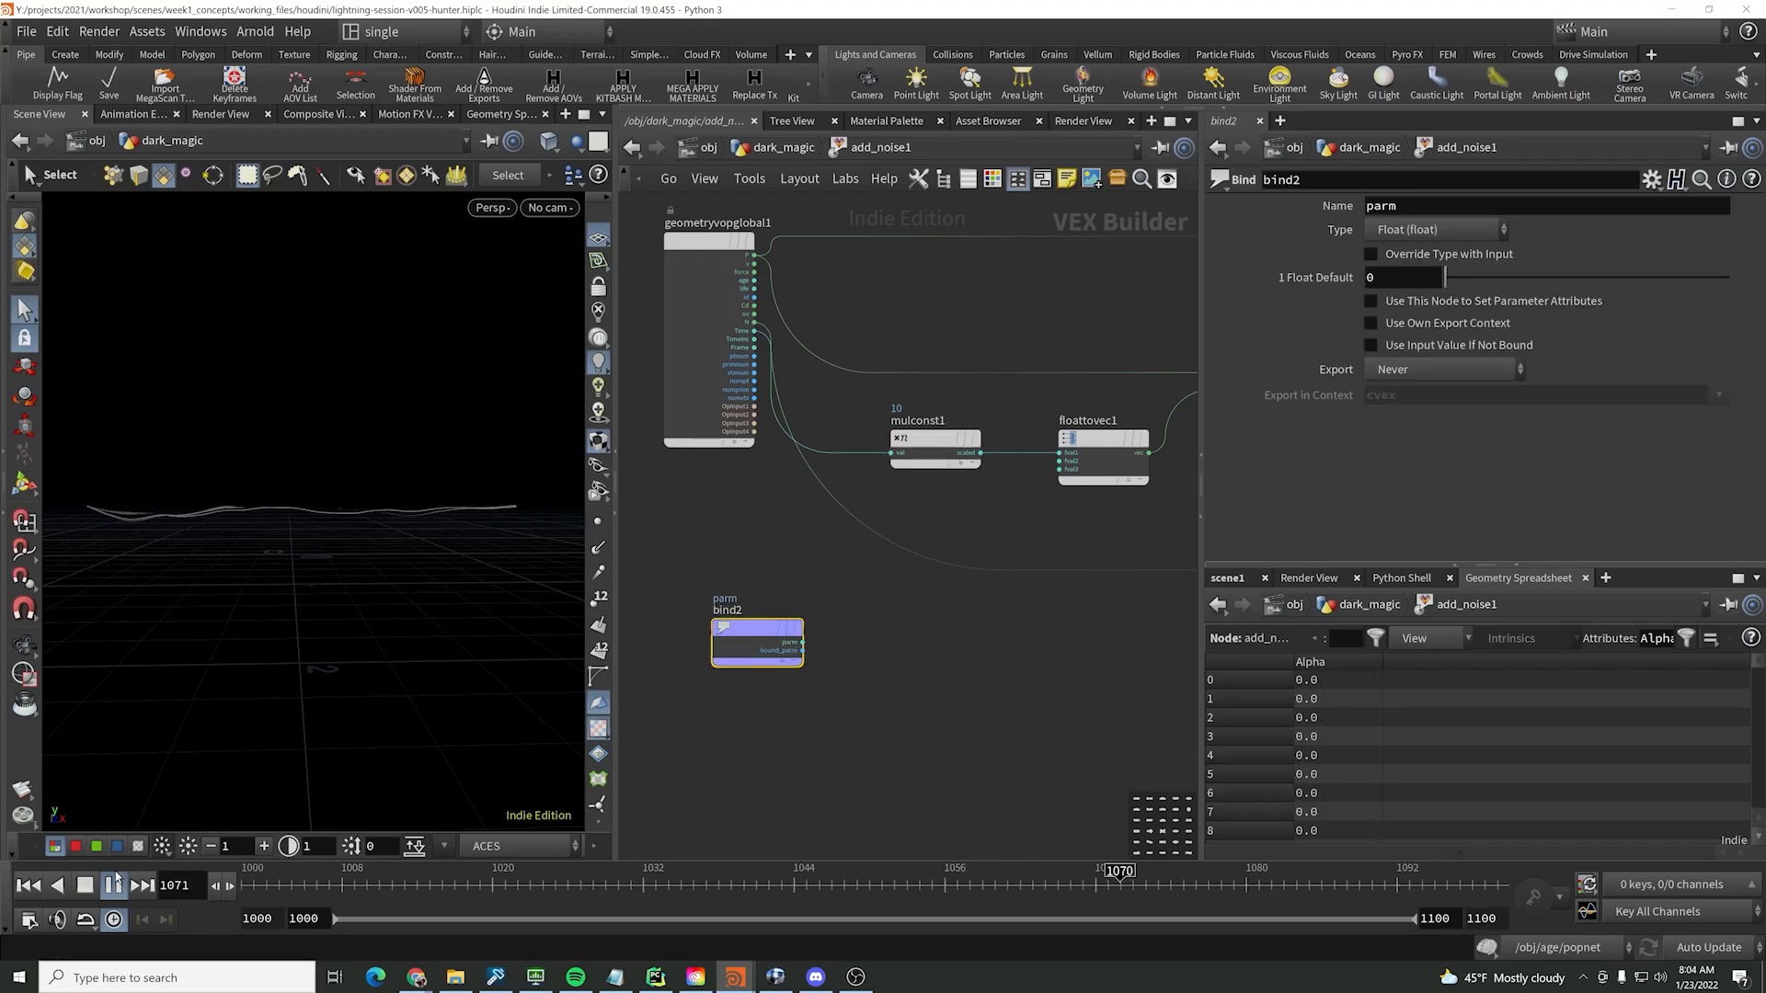
left_click(1449, 206)
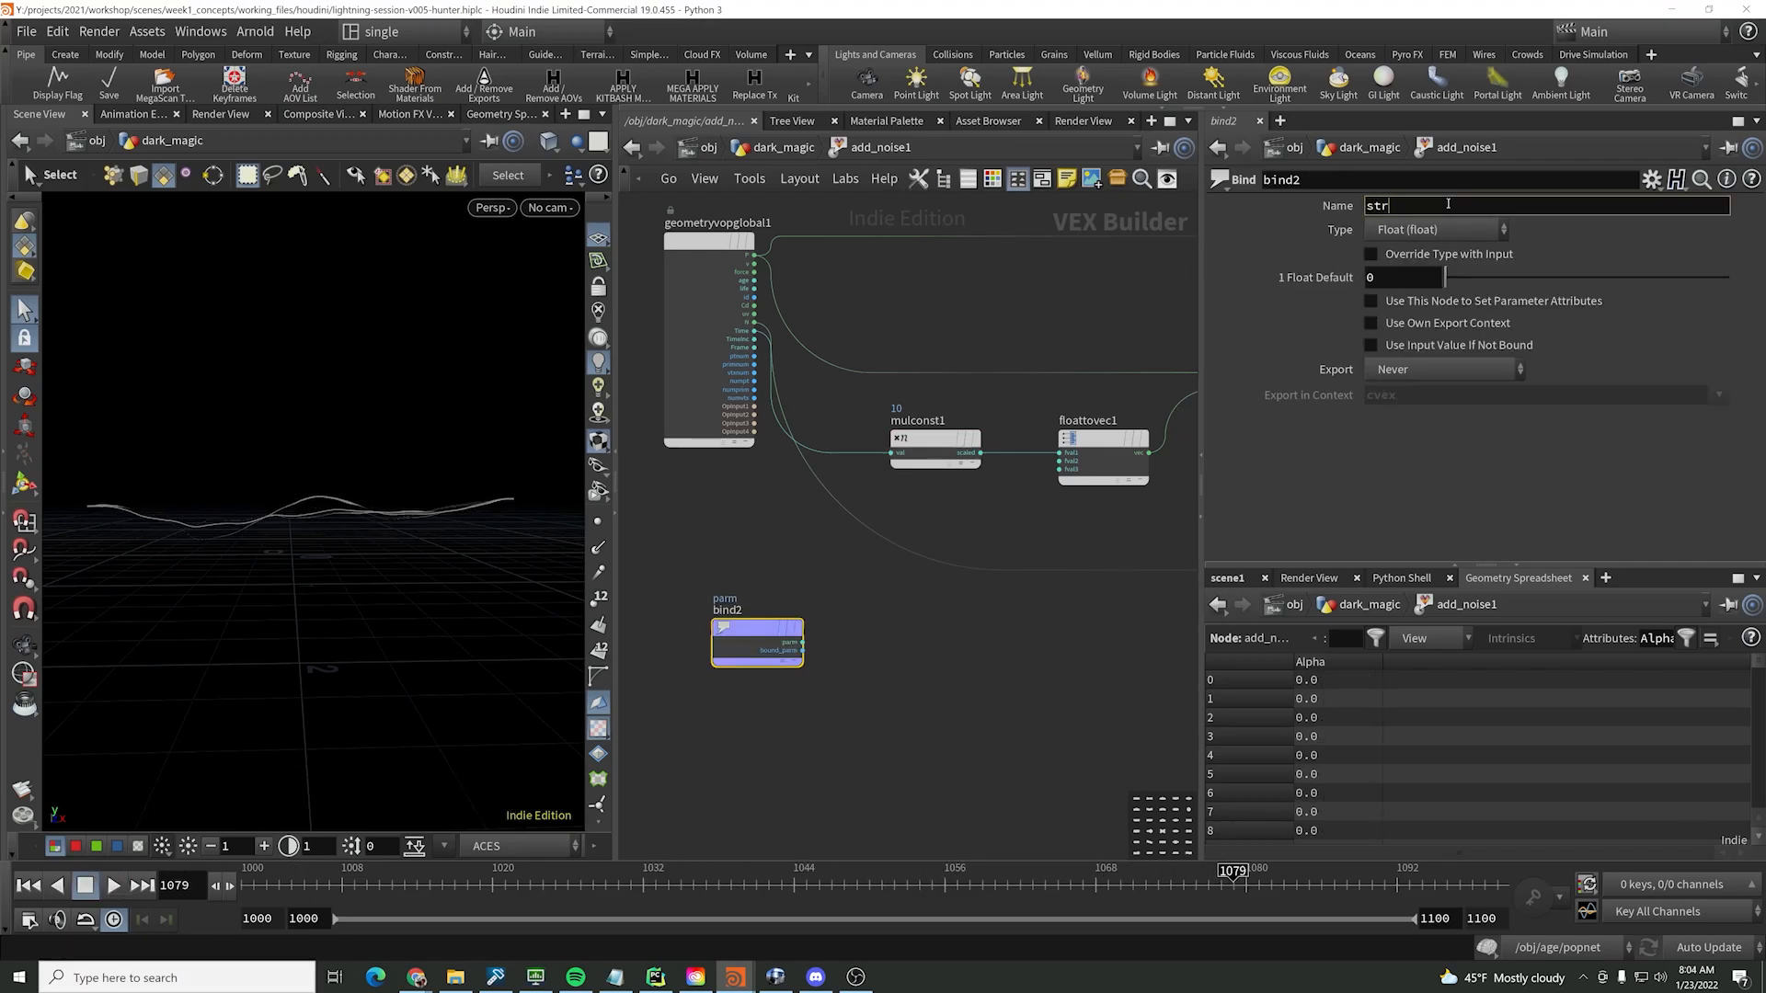
type("strand_id")
key("Return")
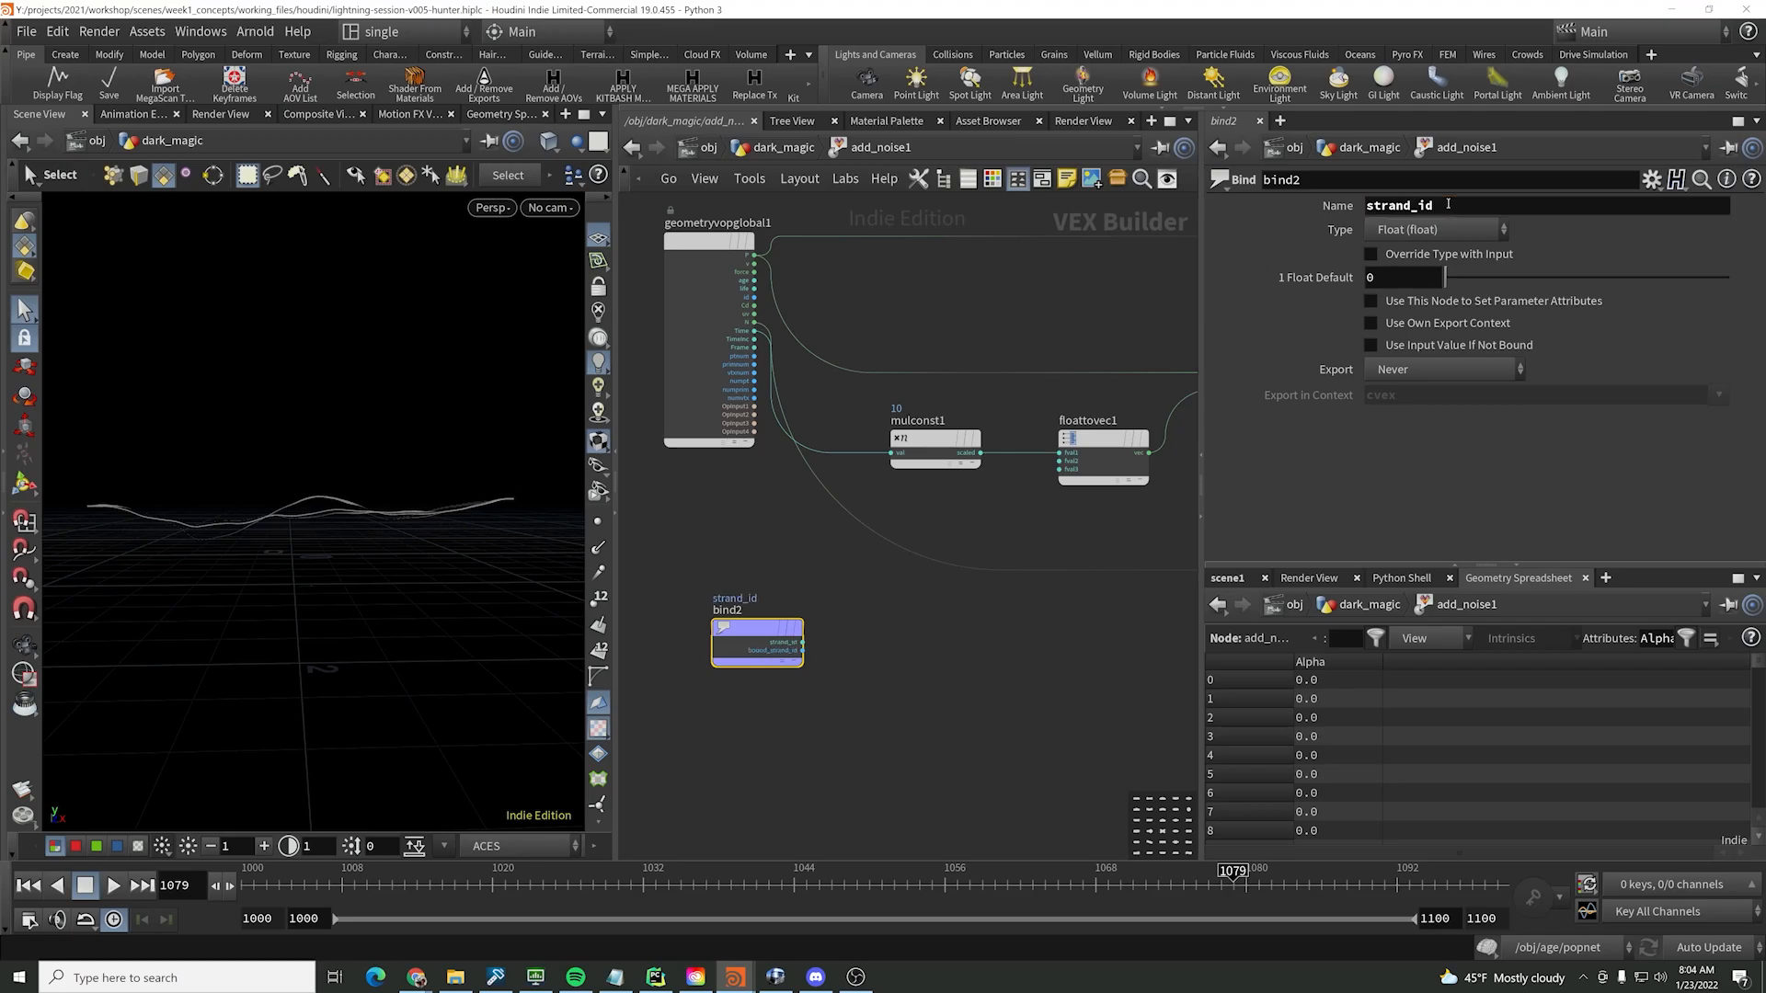
left_click(1440, 229)
left_click(1435, 251)
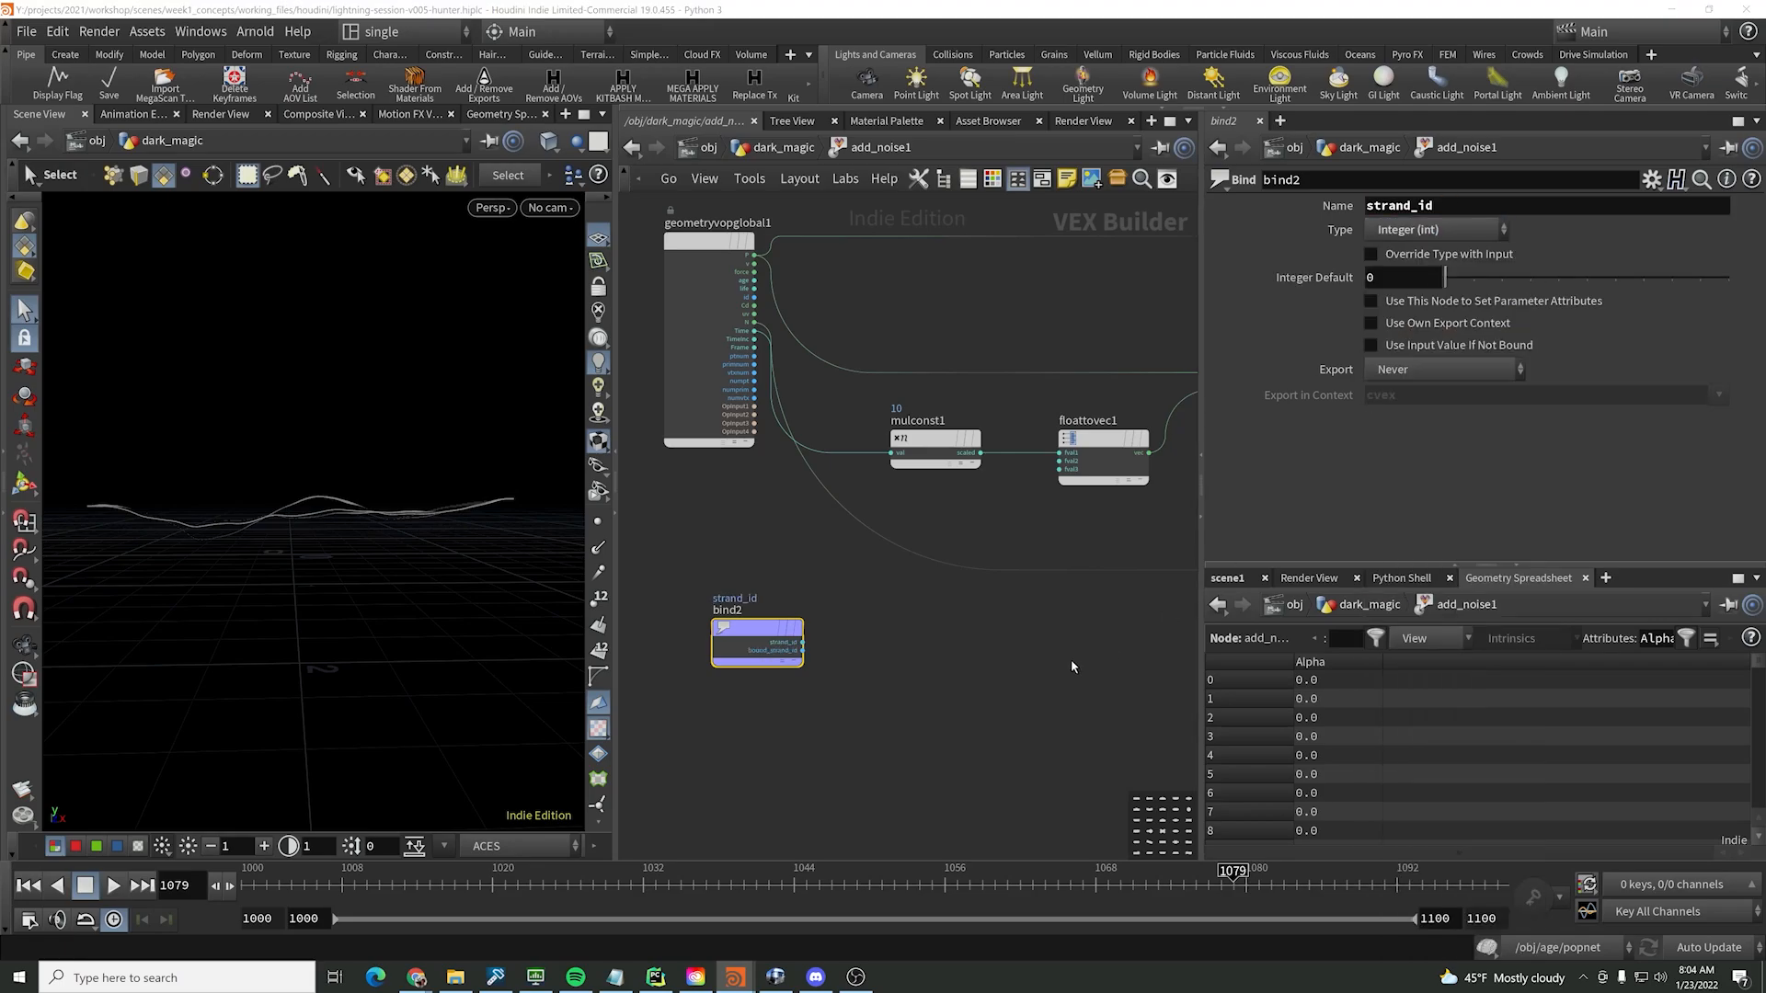
- Add a Random node fed by the strand_id output, with 1D Integer Input, 1D Output as its signature
left_click(849, 659)
key("Tab")
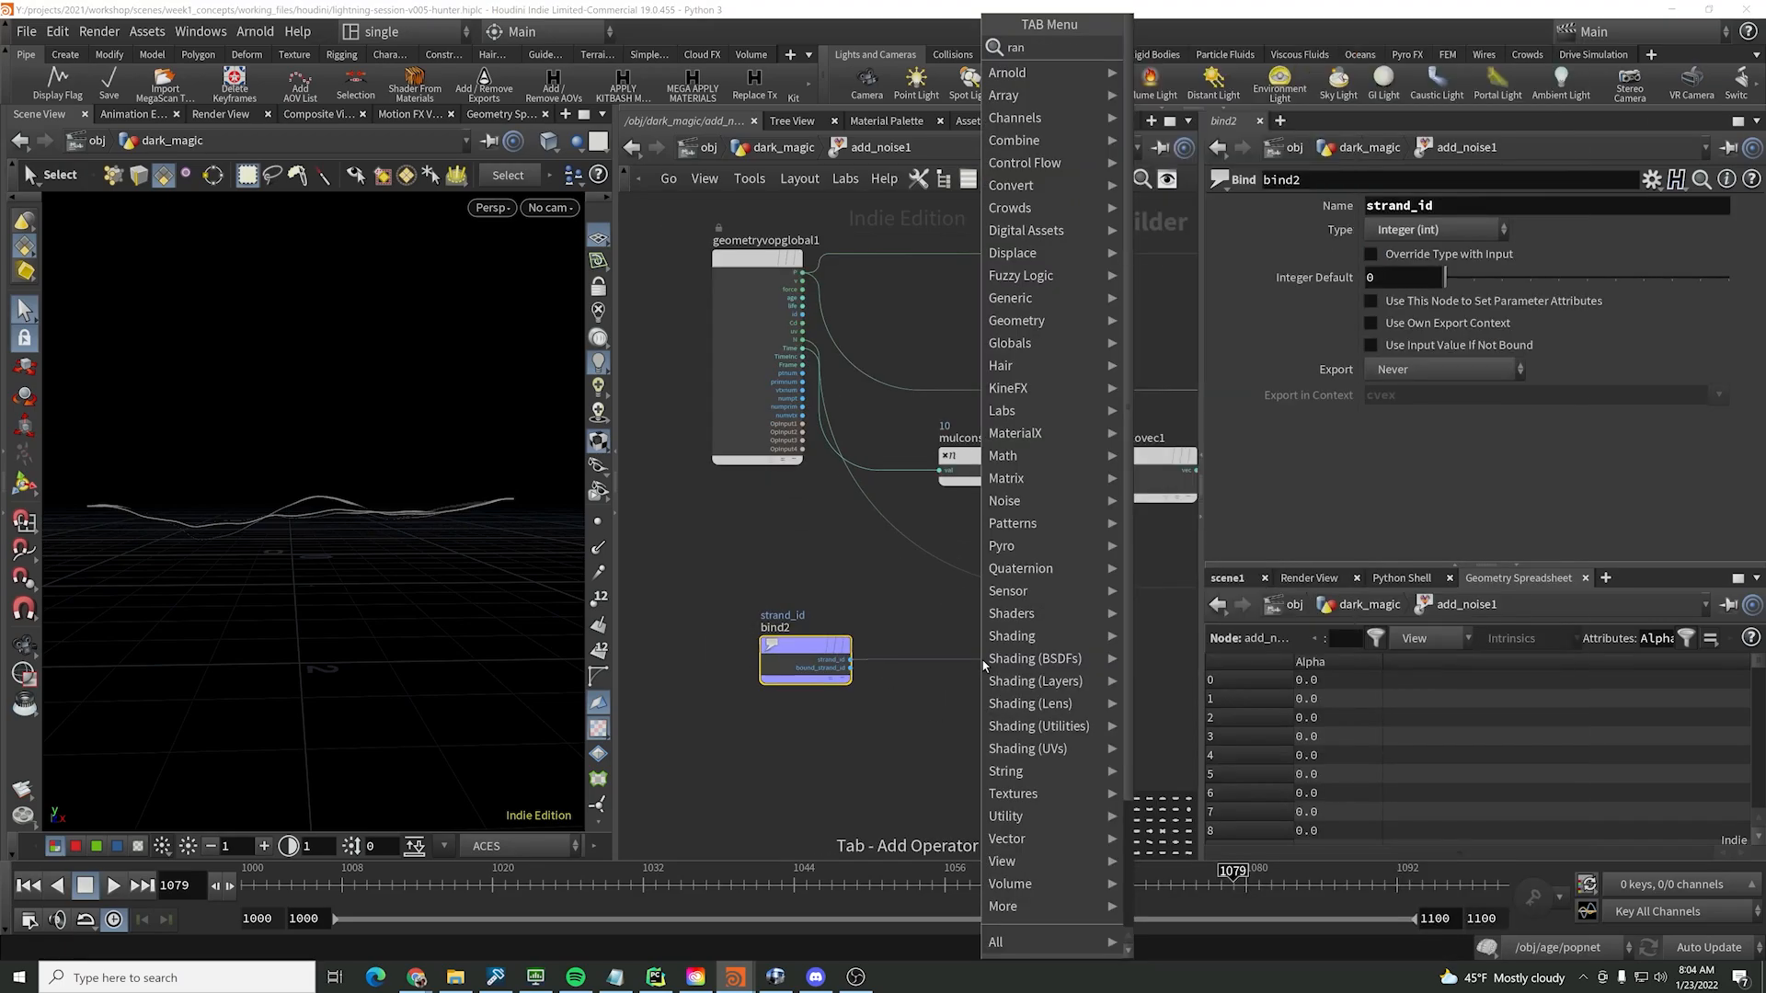
type("random")
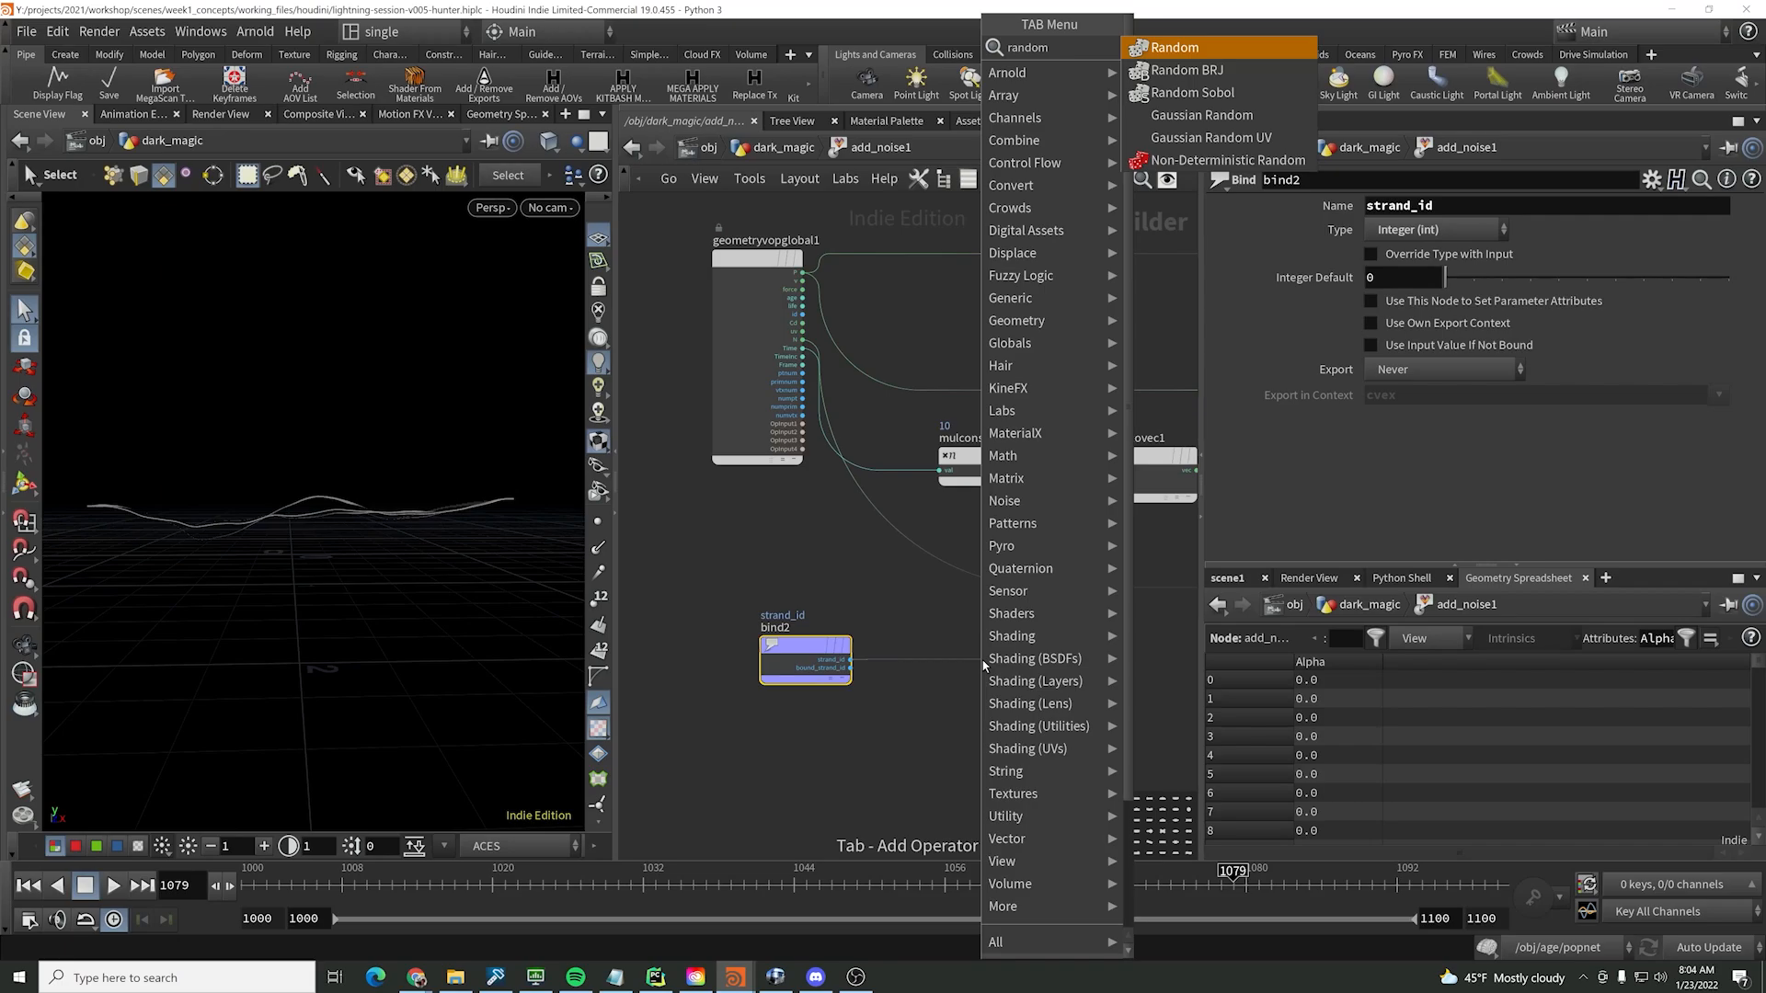
key("Return")
left_click(982, 666)
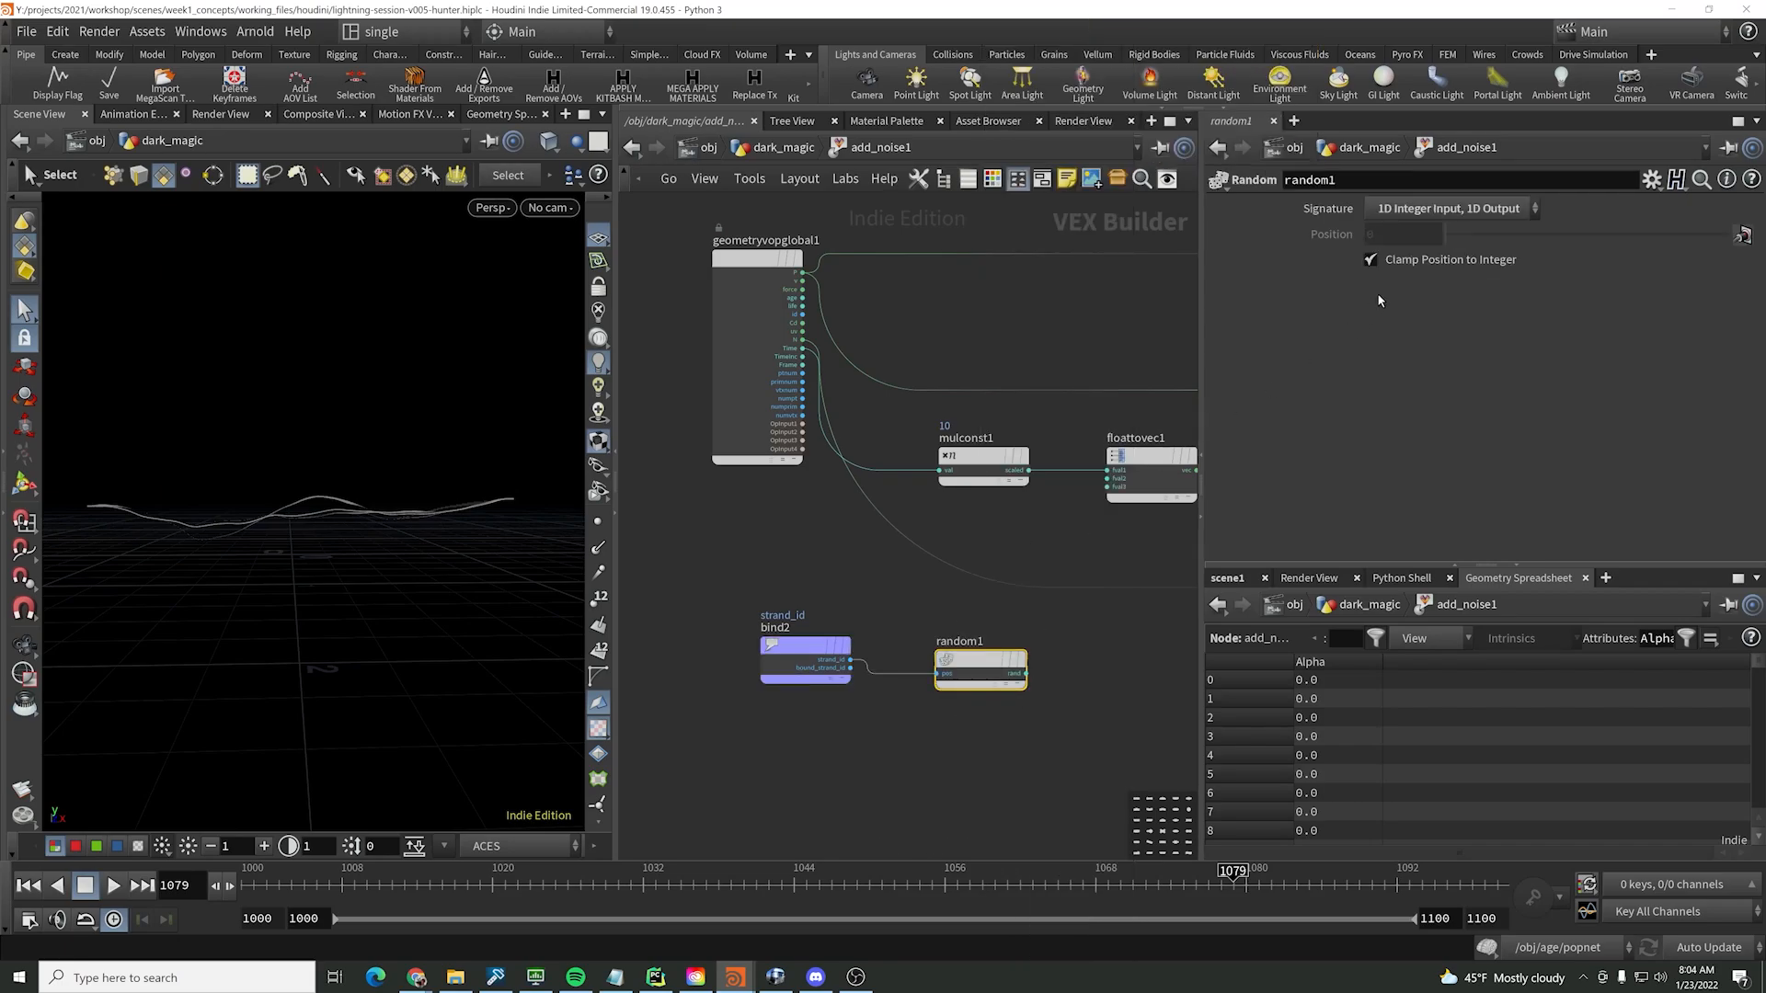
left_click(1420, 208)
left_click(983, 635)
- Align the strand_id Bind and Random nodes and move them together further down and left of mulconst1
left_click_drag(749, 583, 975, 692)
key("a")
left_click_drag(839, 594, 944, 592)
left_click(925, 589)
left_click_drag(714, 591, 965, 717)
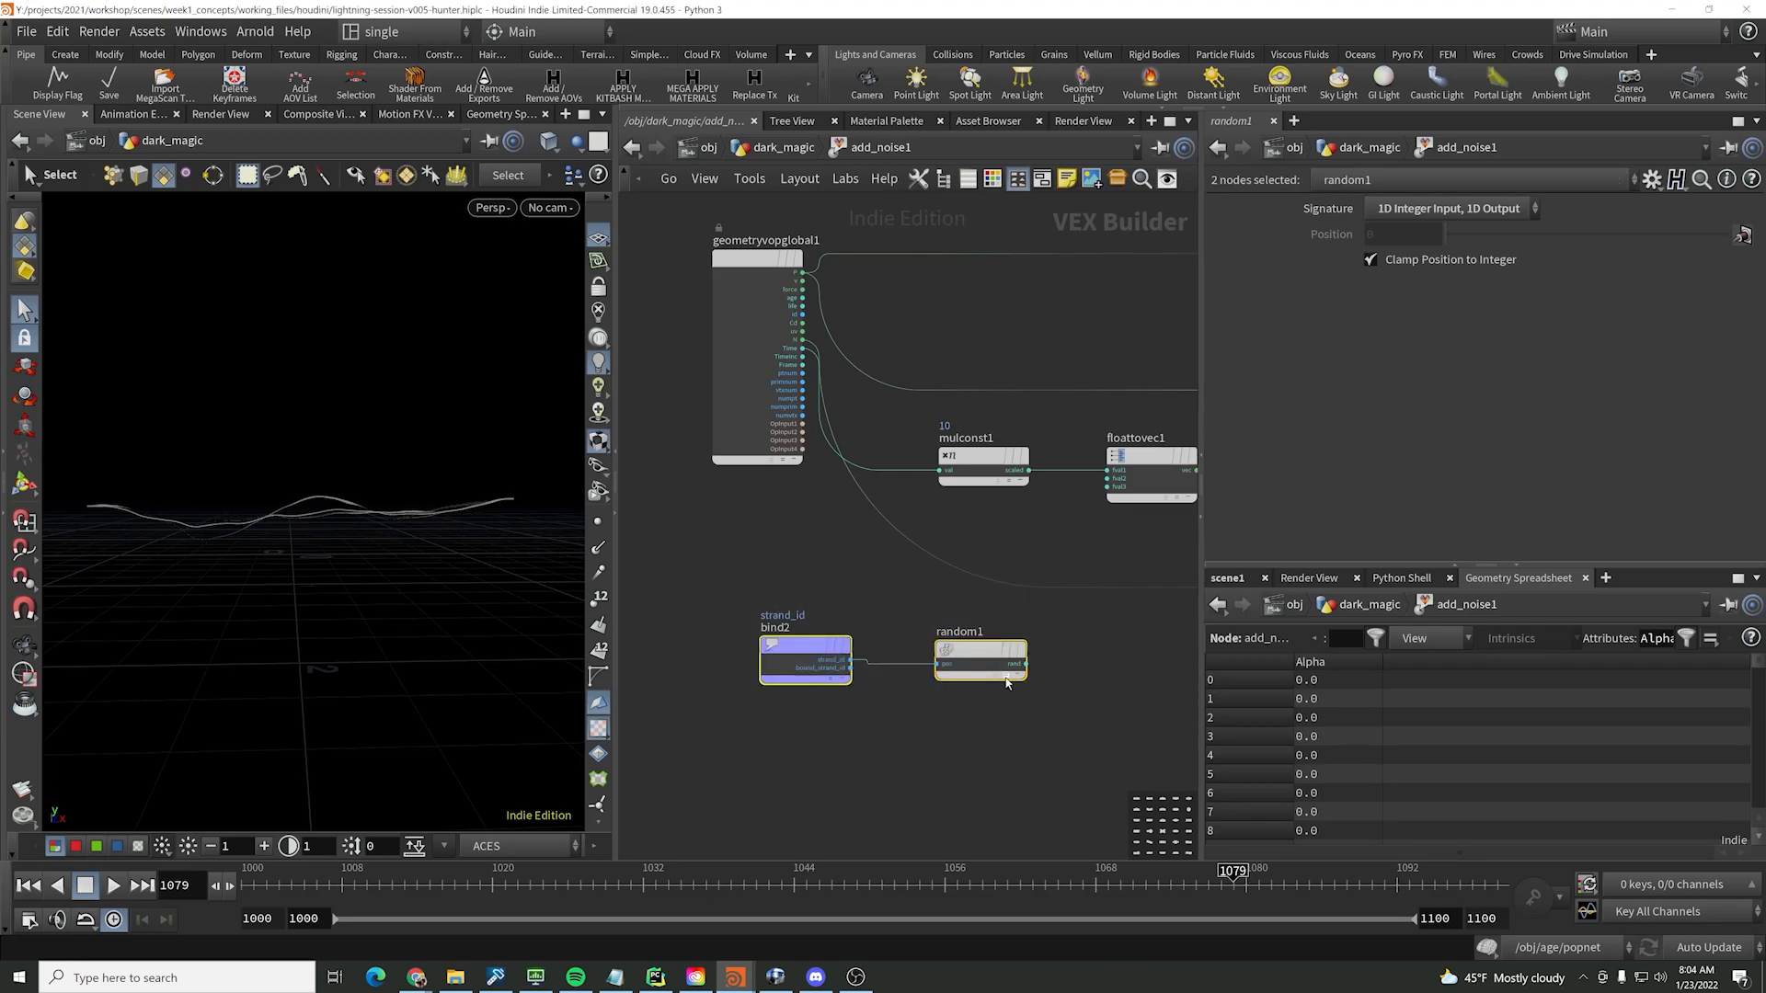
left_click_drag(964, 644, 798, 685)
- Add a Fit Range node after random1 and set its destination range to 5 through 15
middle_click_drag(927, 670, 1062, 671)
left_click(1058, 676)
key("Tab")
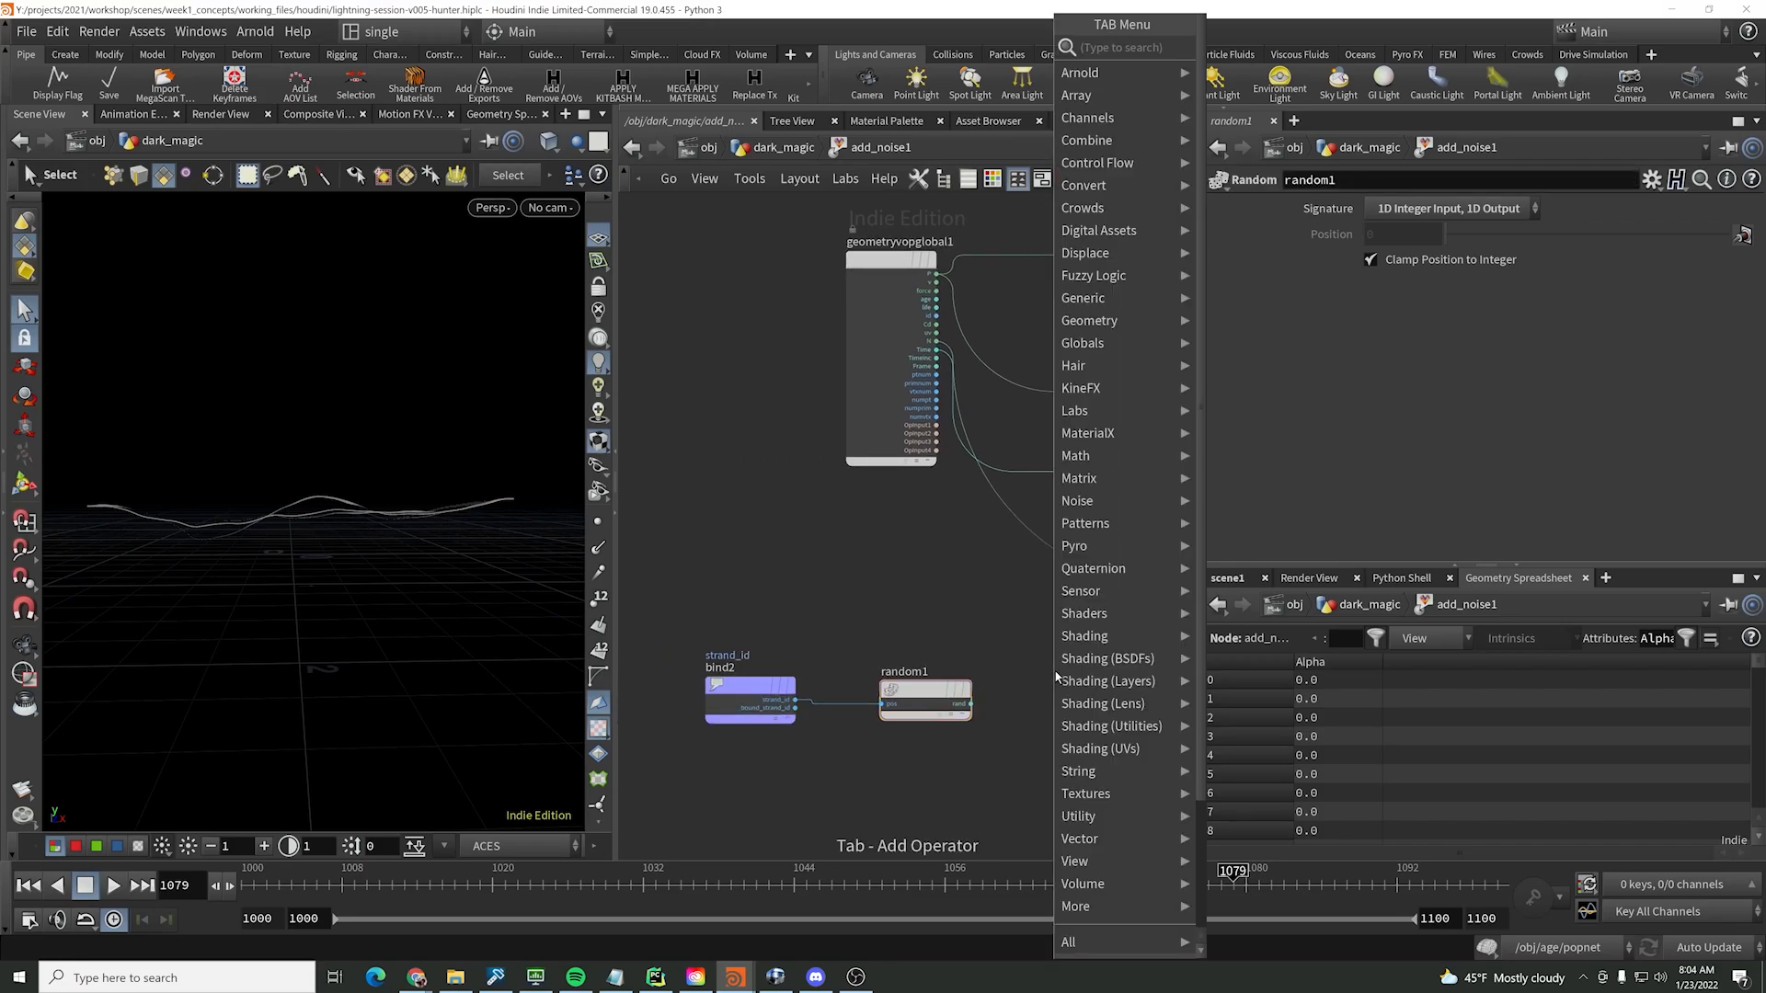
type("fit")
key("Return")
left_click(1021, 683)
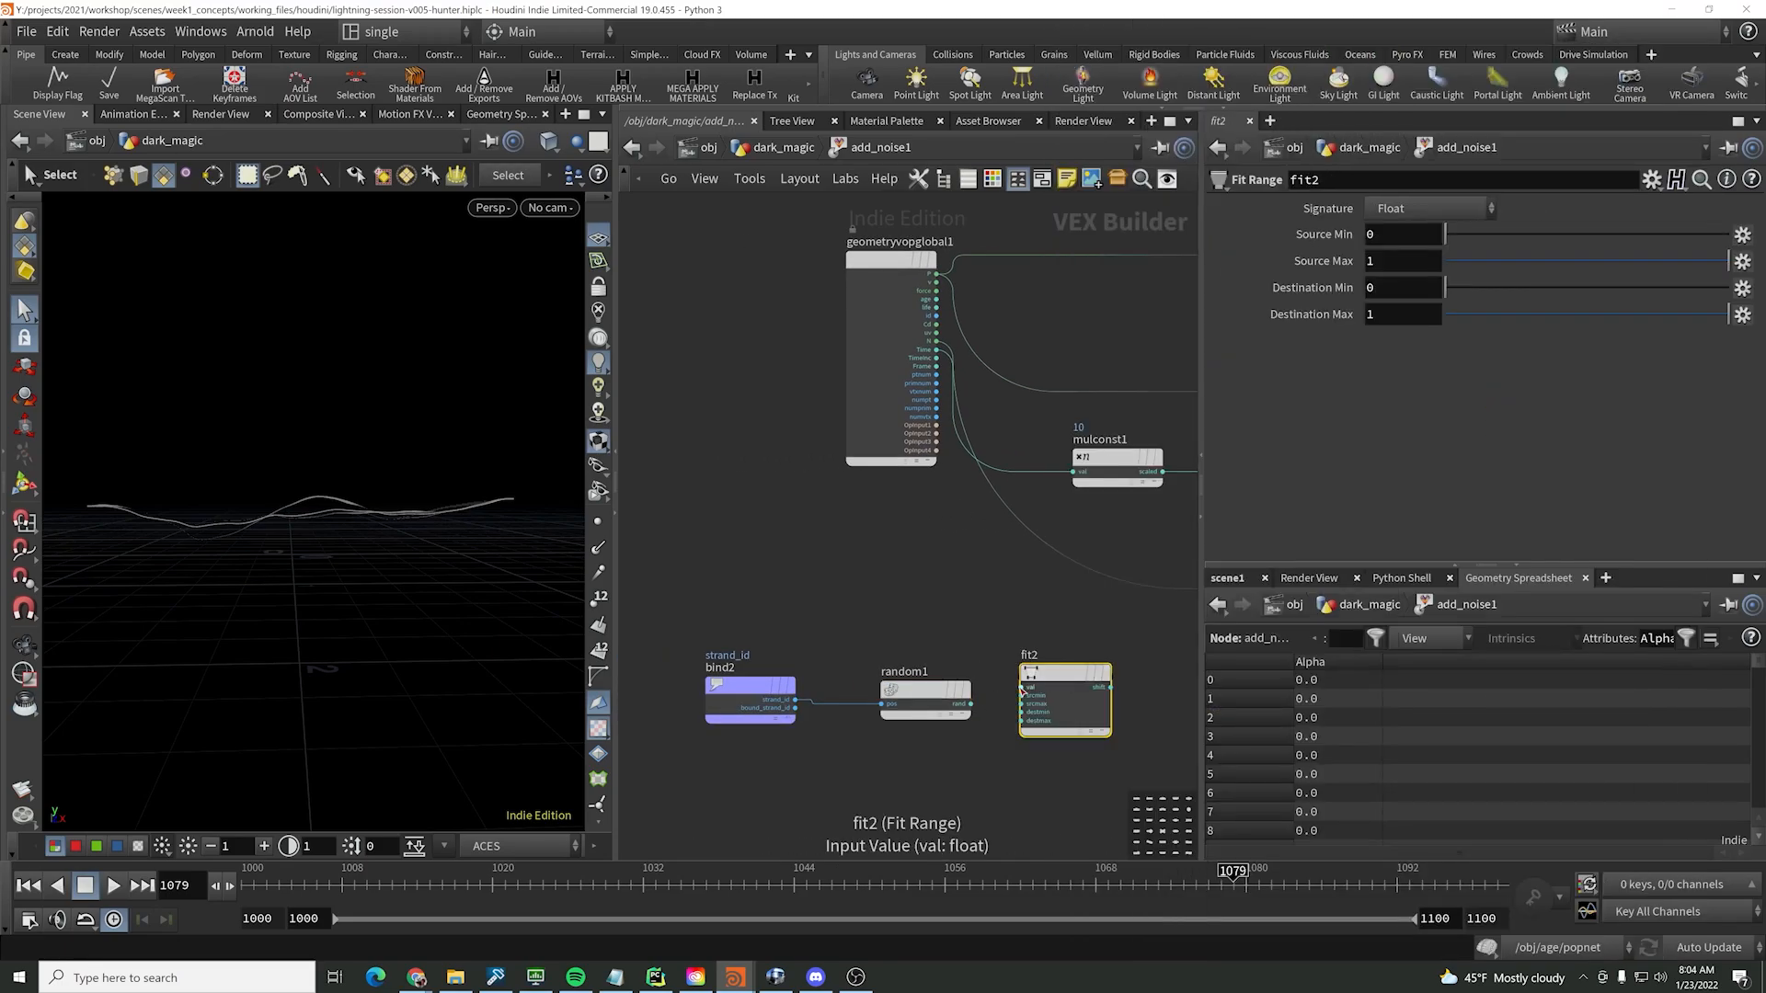
left_click_drag(1023, 688, 971, 703)
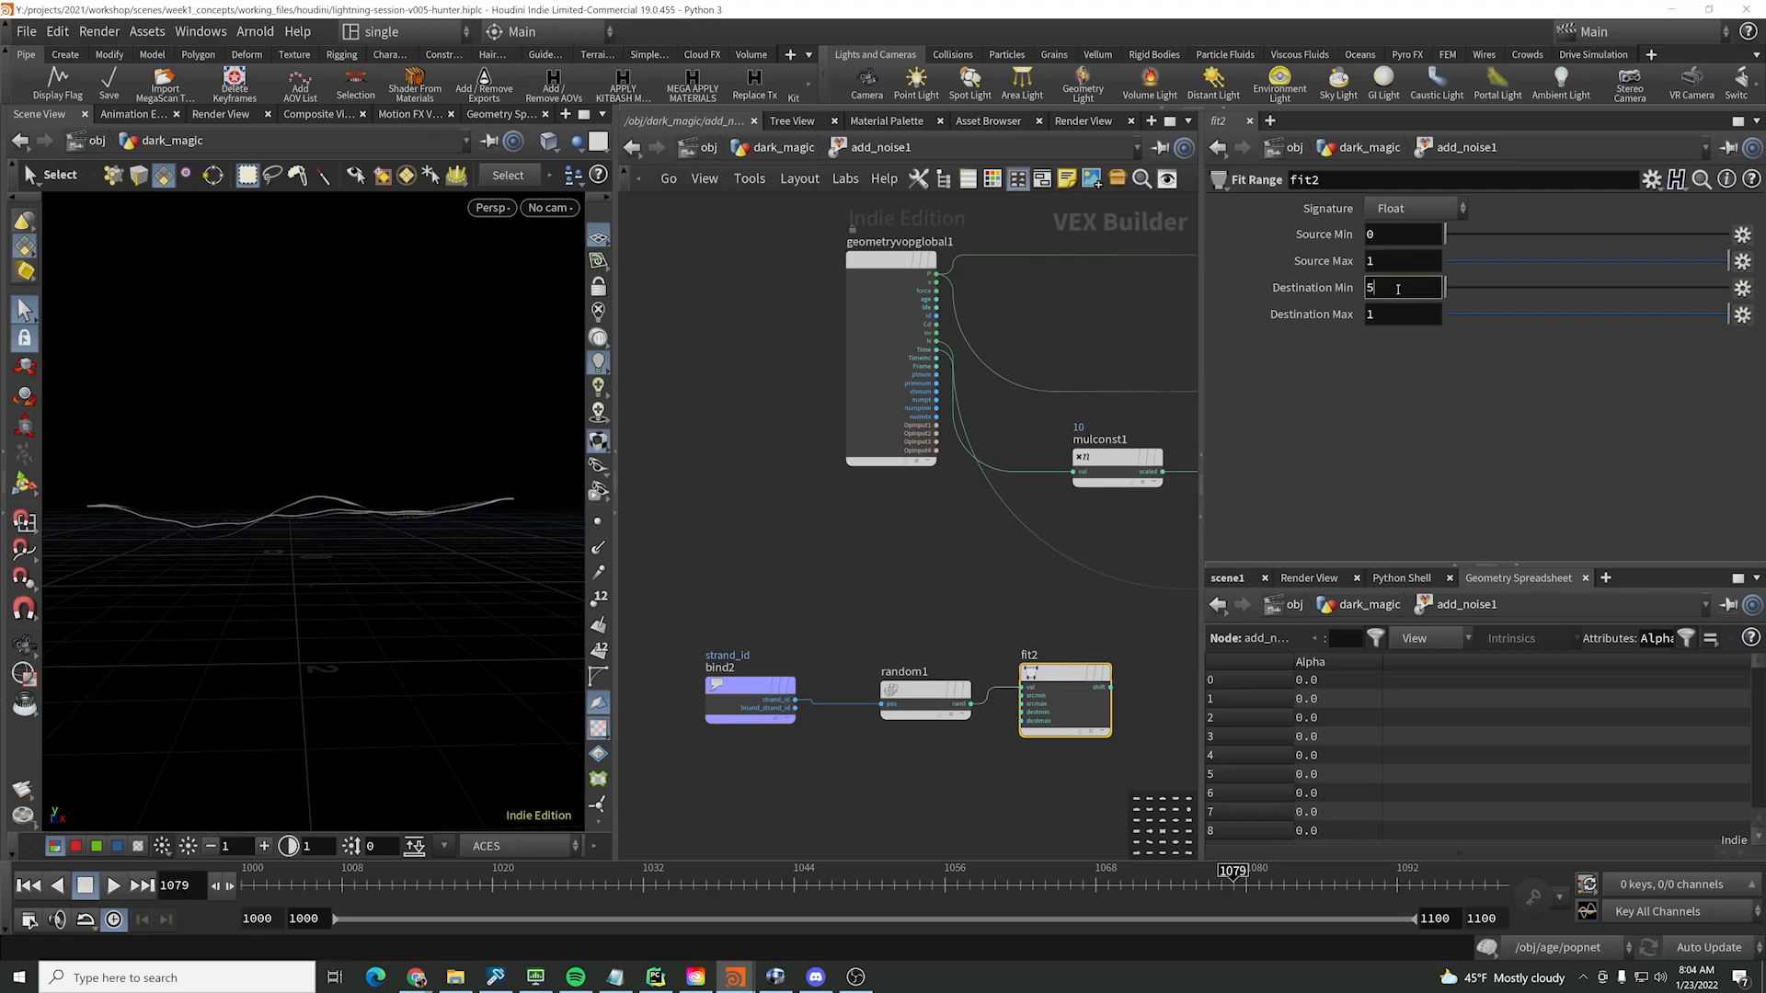
key("Tab")
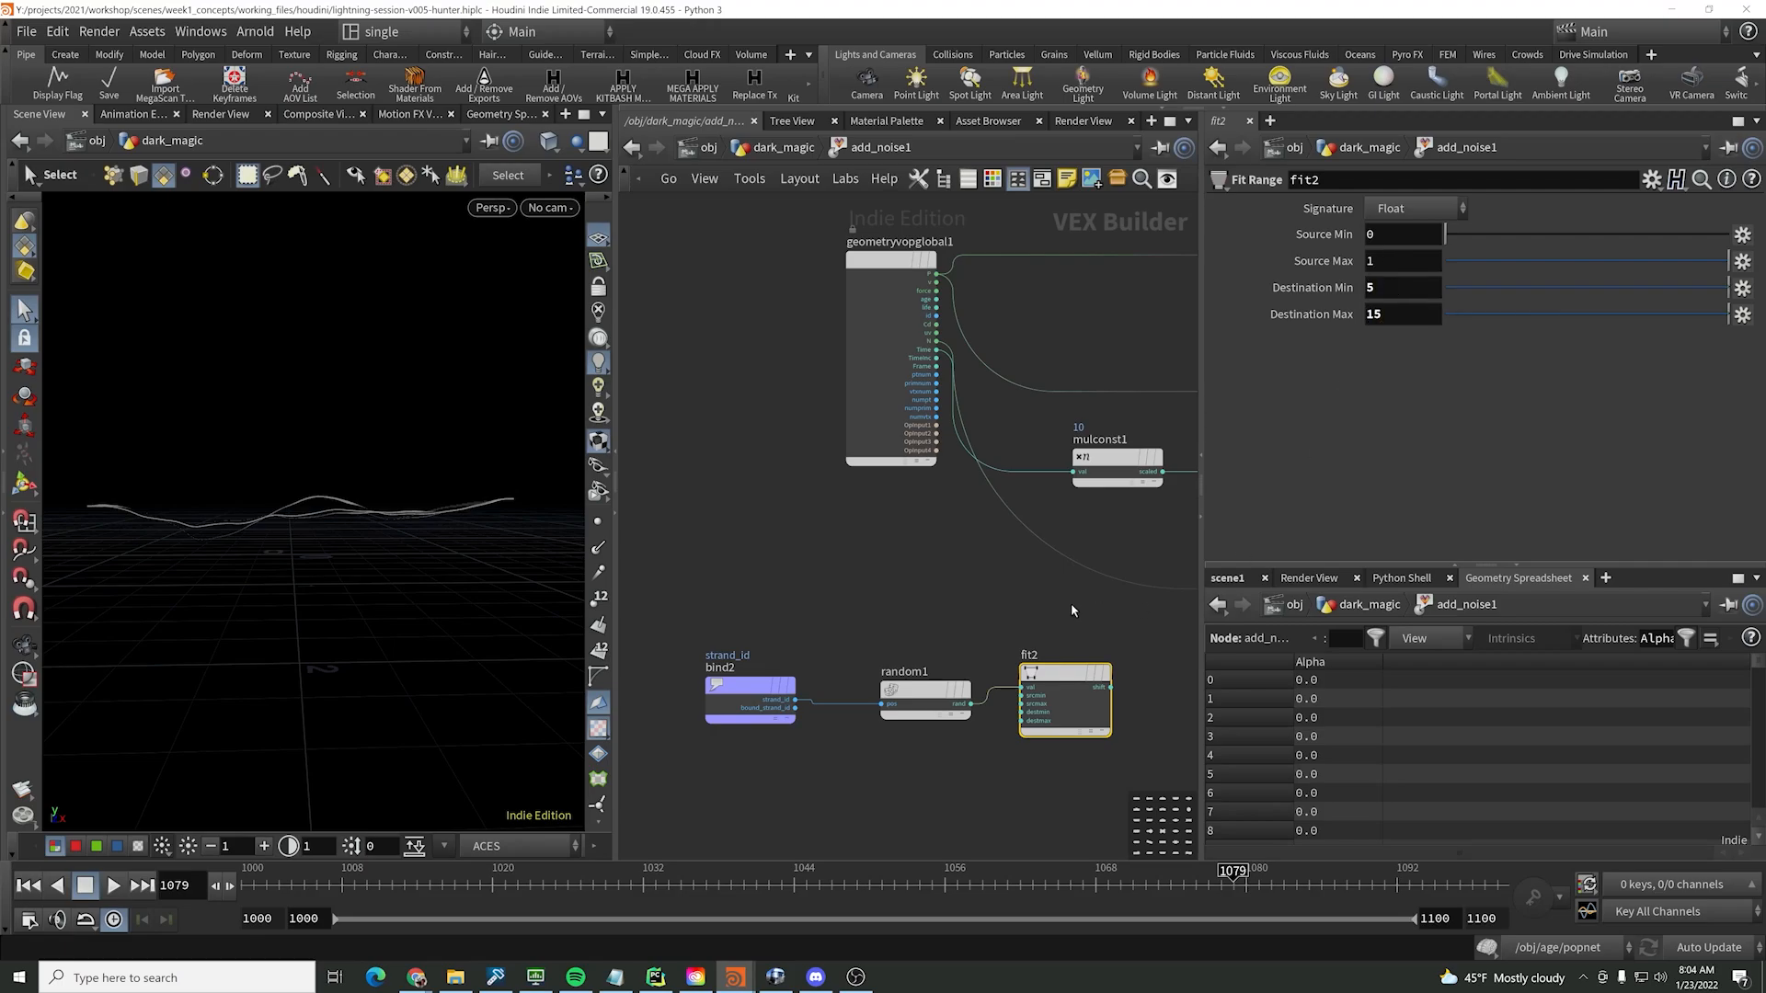
- Insert a Multiply node between mulconst1 and floattovec1 and wire the fit2 output into its second input
middle_click_drag(986, 602, 865, 593)
key("Tab")
type("mul")
key("Return")
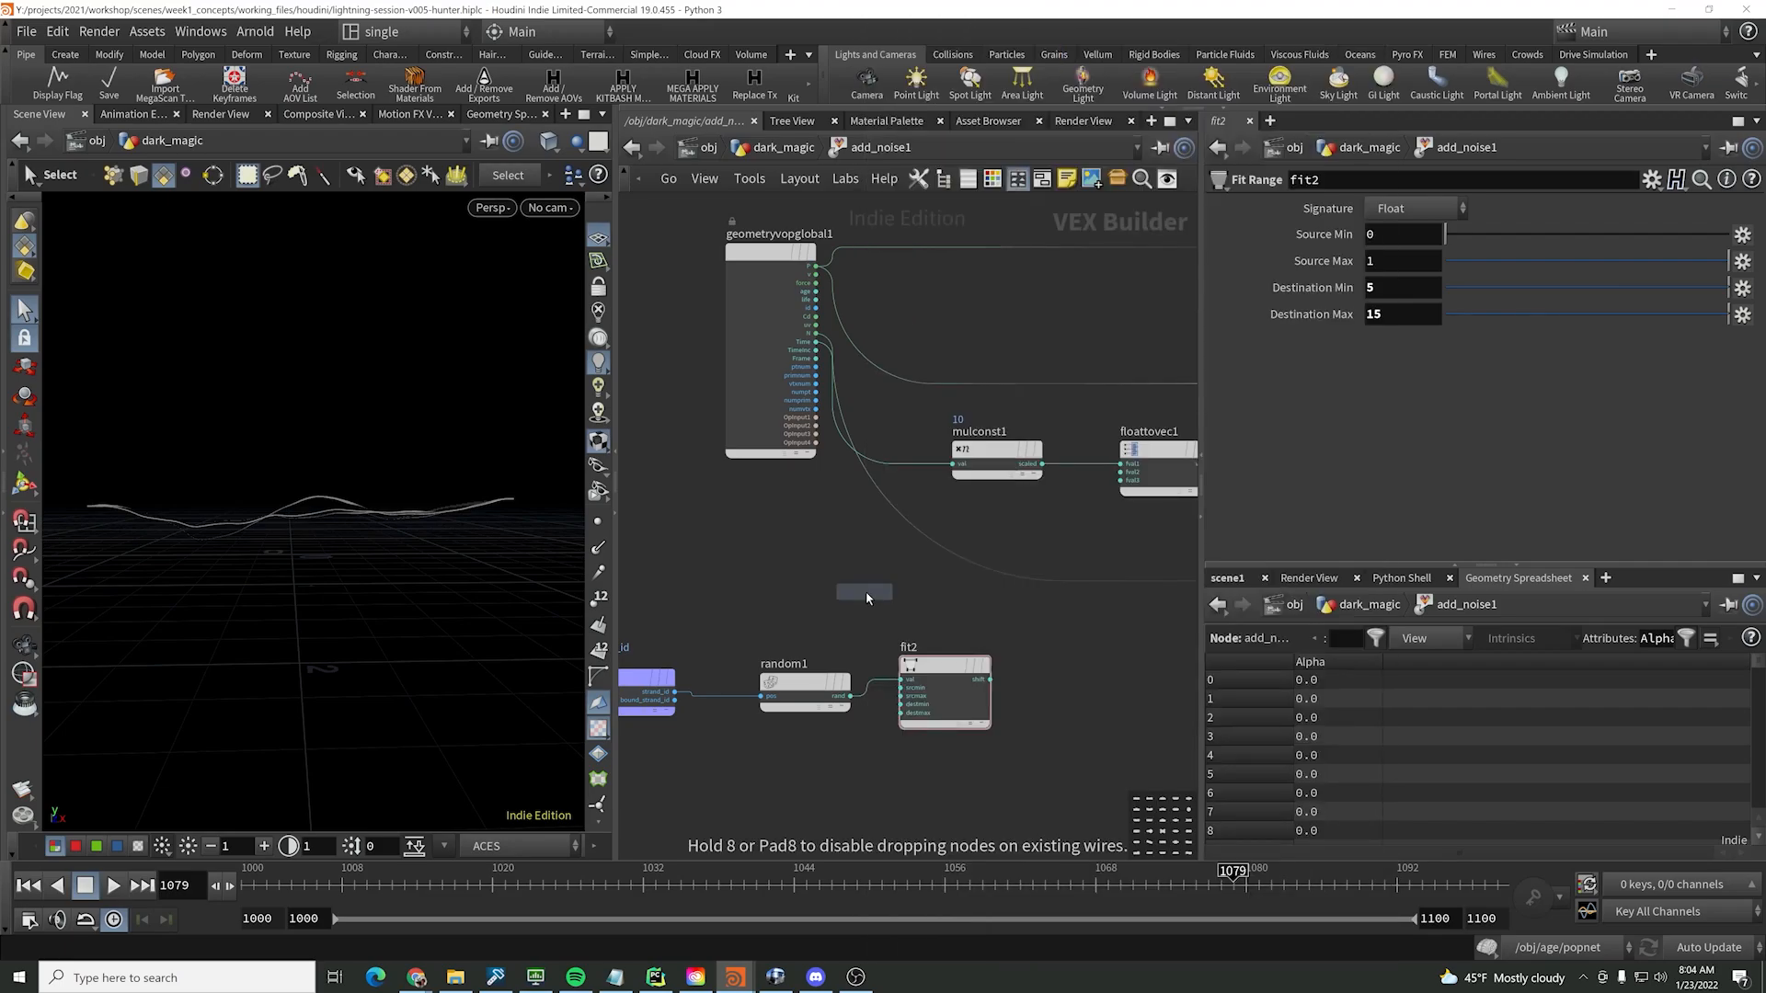
left_click(1088, 458)
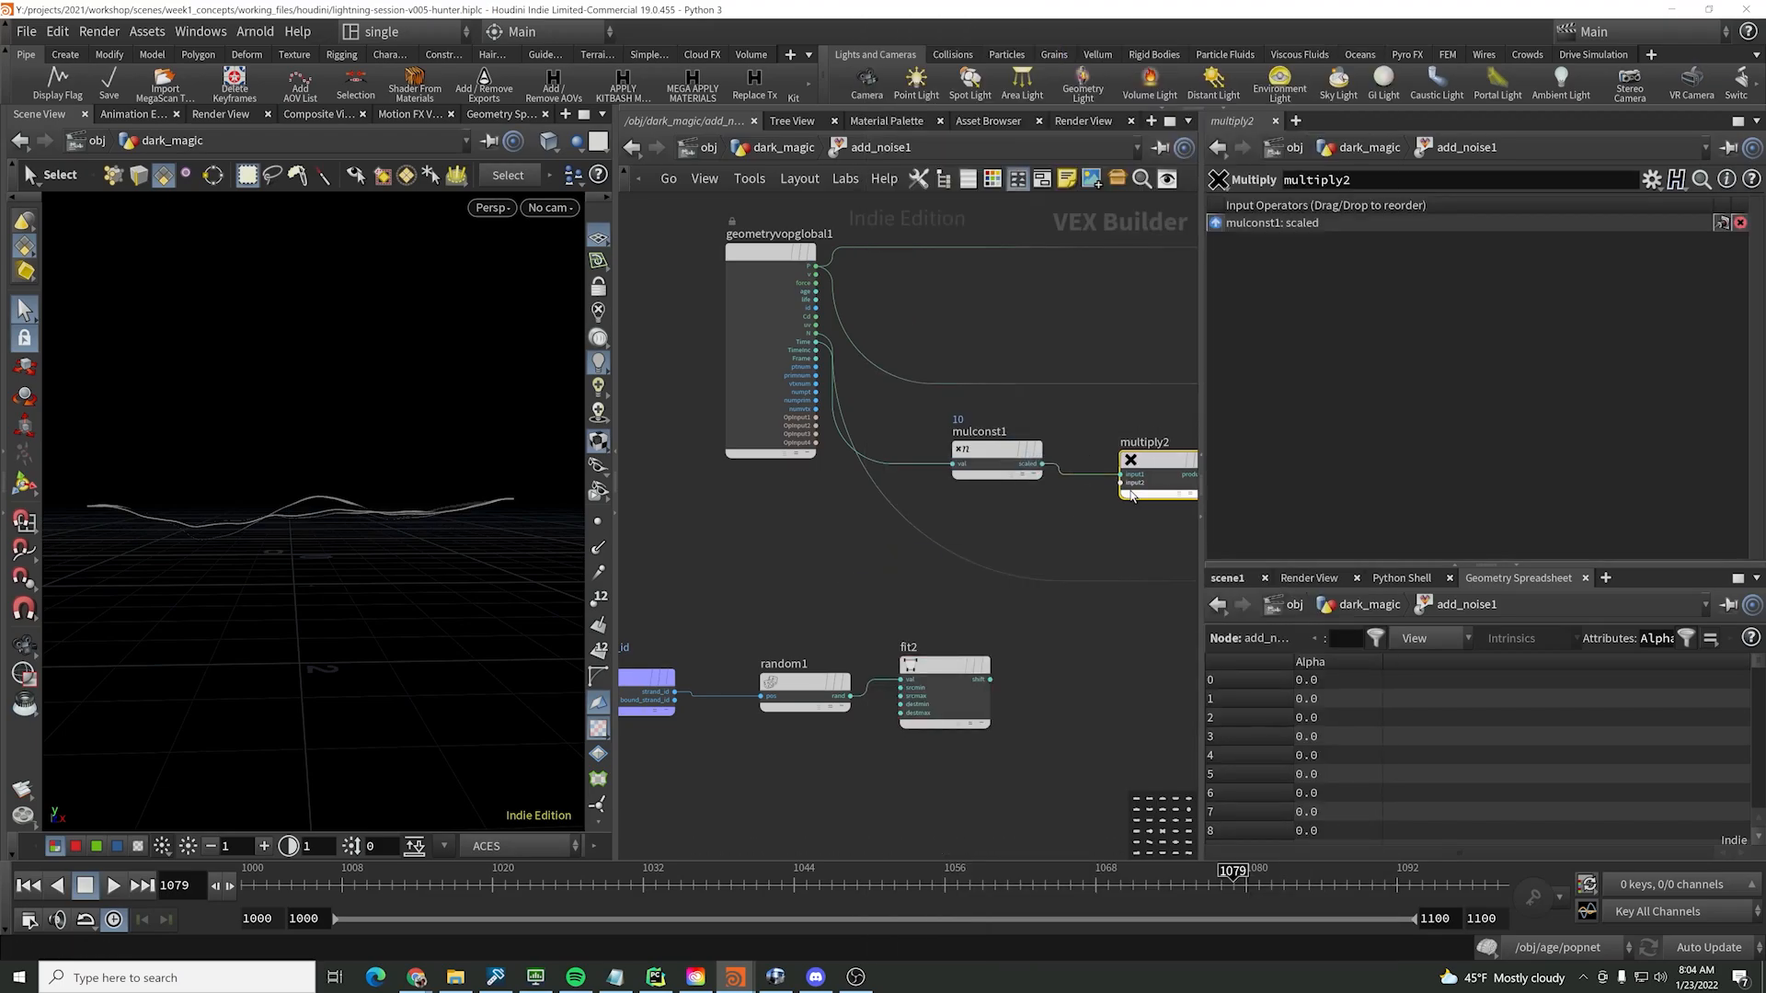
left_click_drag(1036, 584, 990, 680)
- Bypass mulconst1 and play back the animation with the per-strand noise speed
left_click_drag(1019, 366, 990, 484)
key("b")
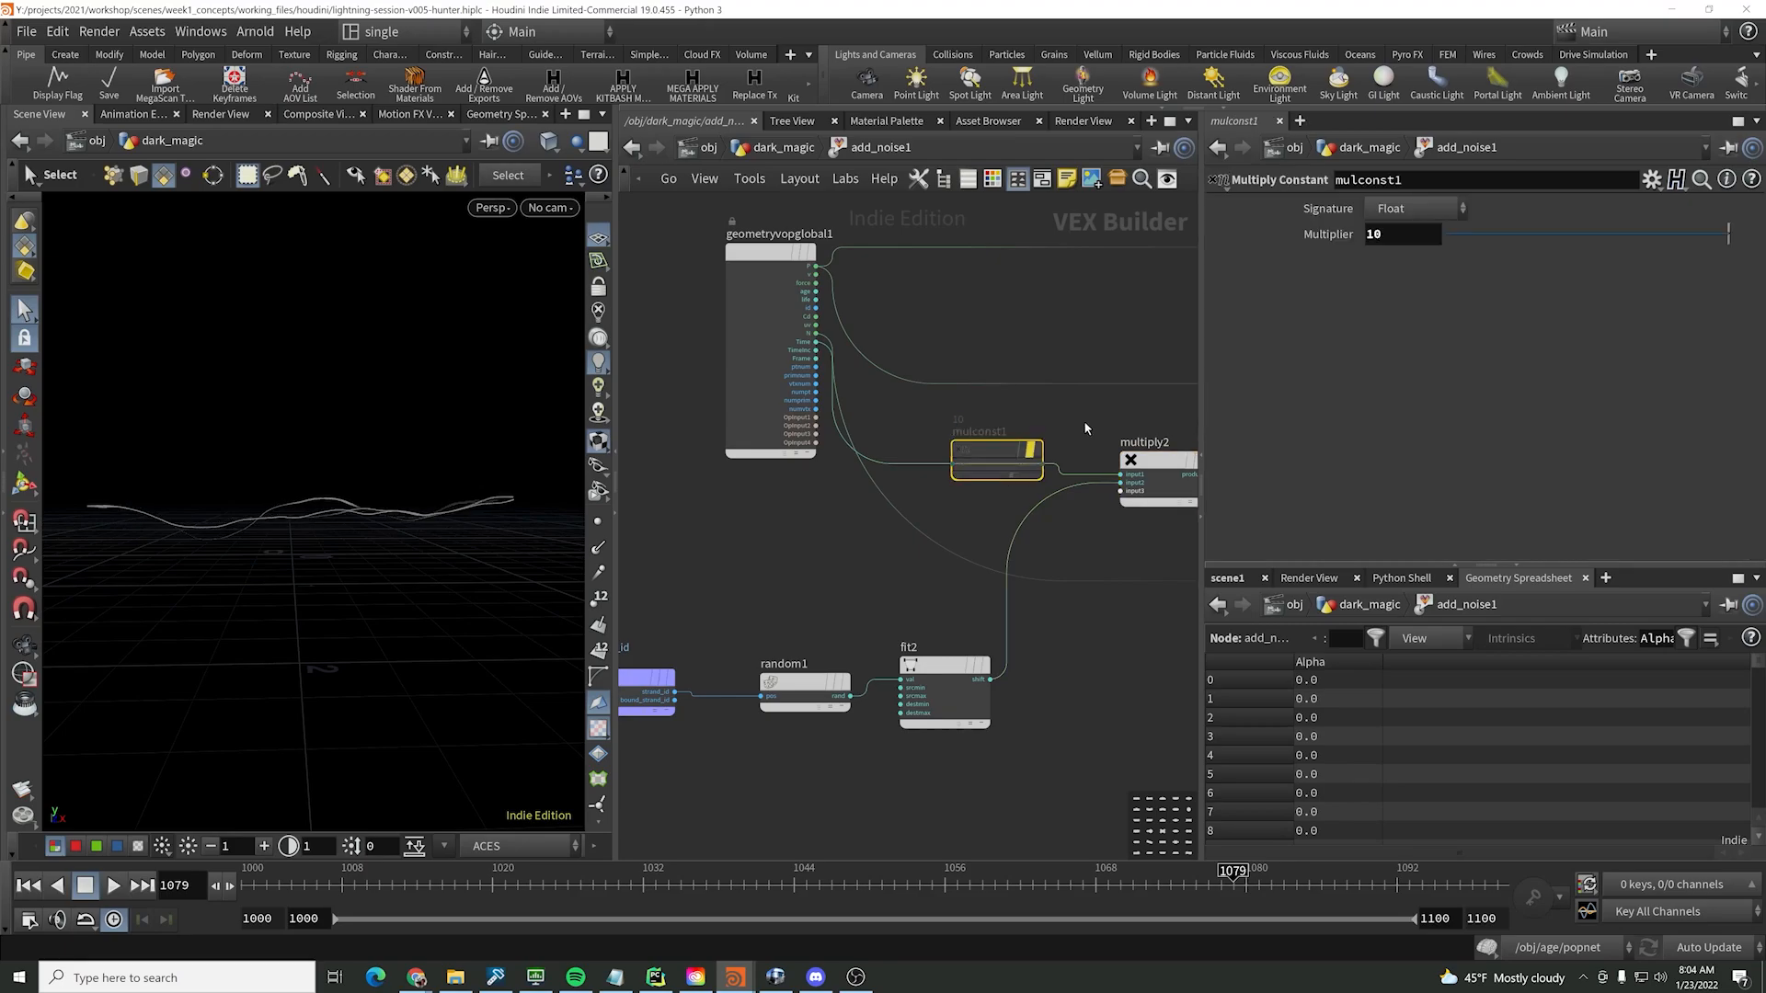
scroll(952, 553, "down", 2)
middle_click_drag(952, 553, 770, 533)
left_click(115, 886)
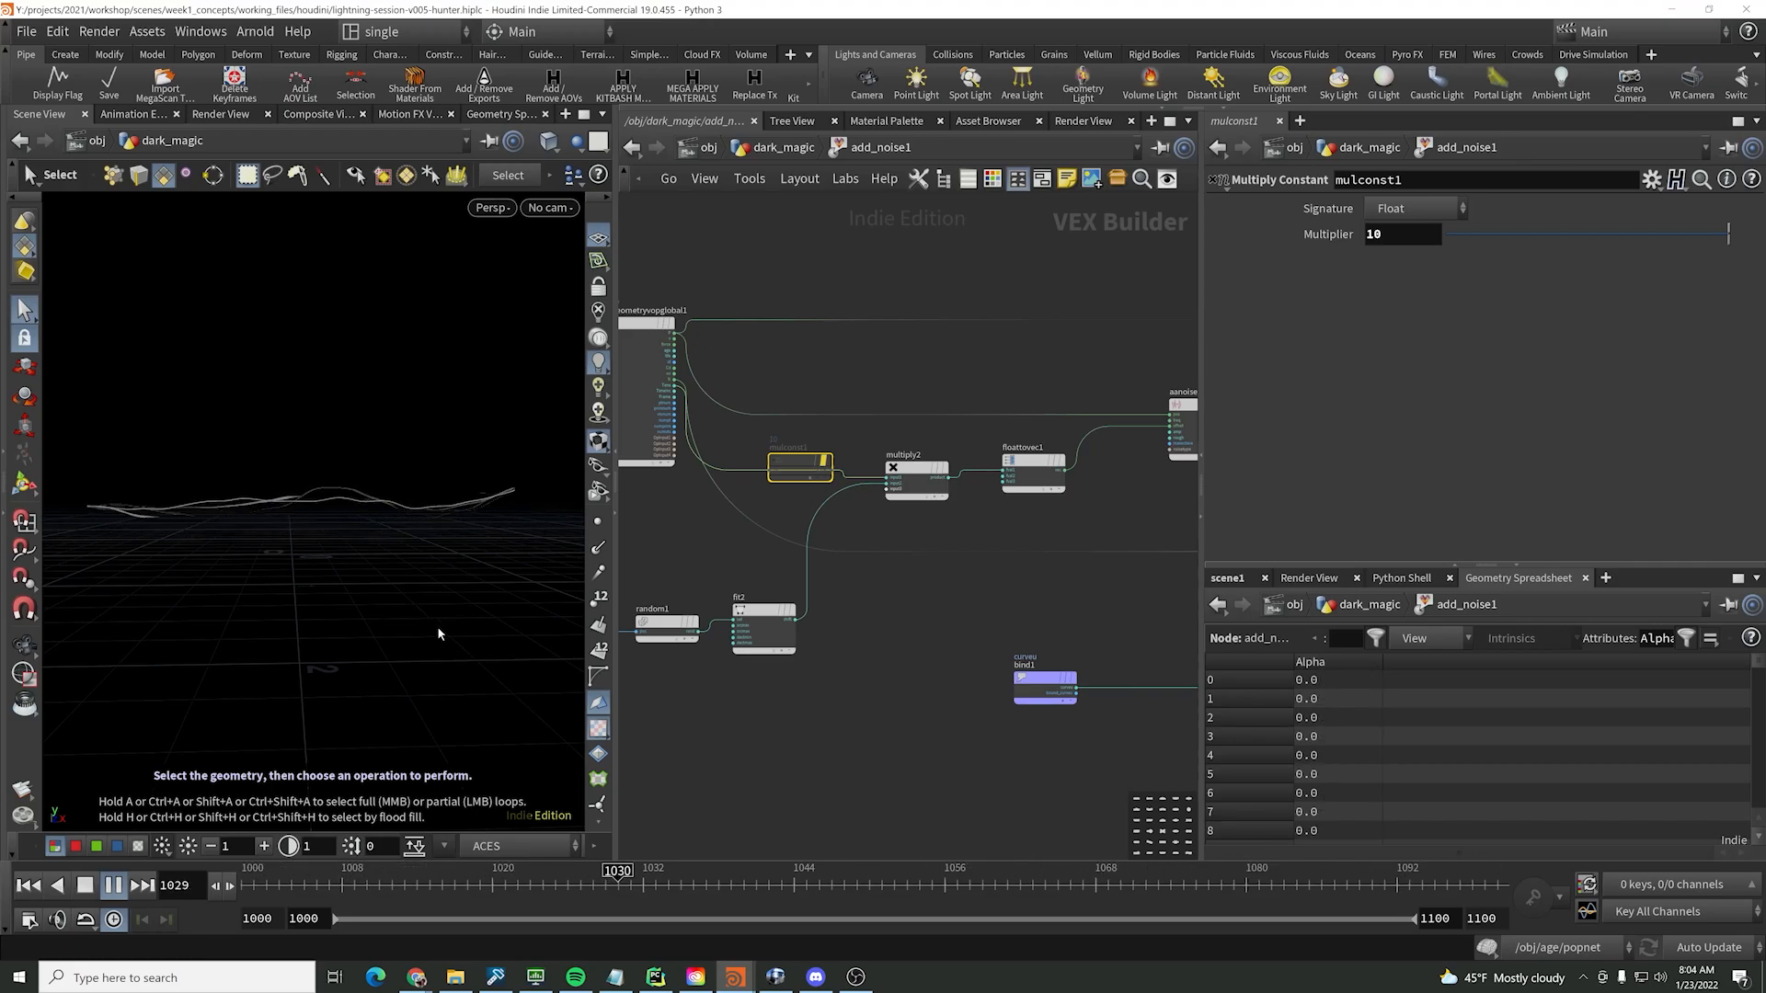
- Leave the add_noise1 VOP network for the dark_magic geometry network and stop the playback
left_click_drag(464, 505, 413, 525, "alt")
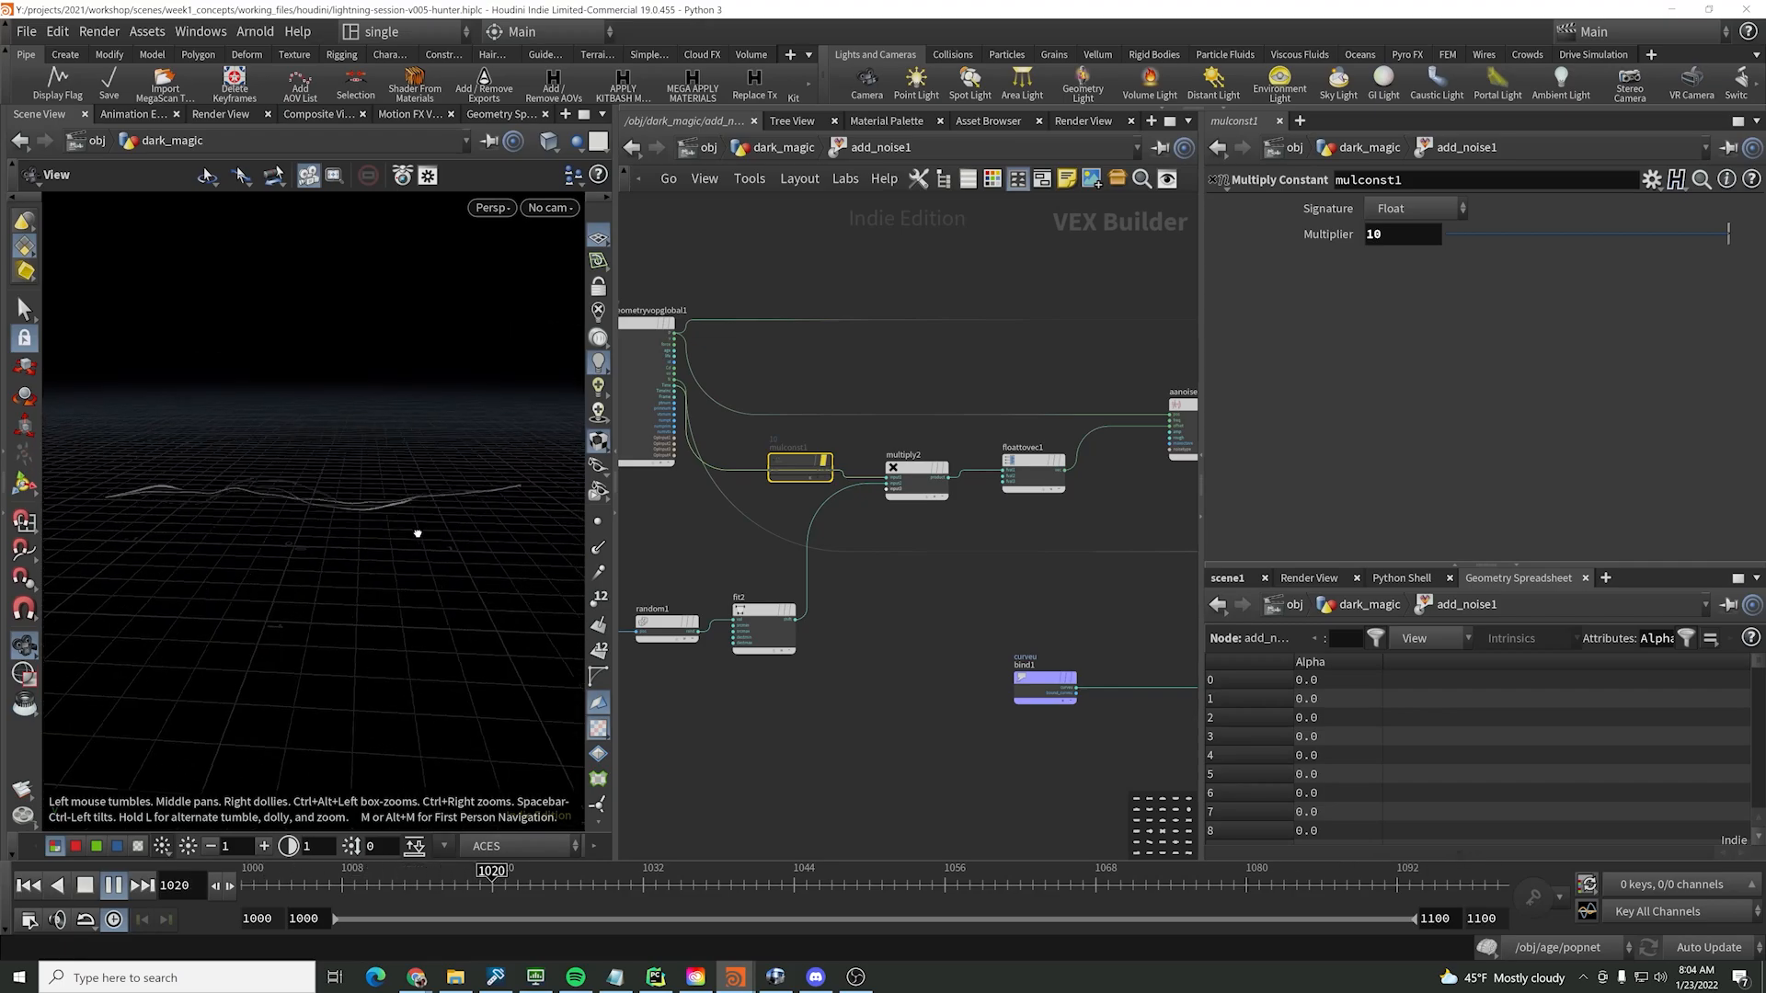
key("u")
left_click(709, 148)
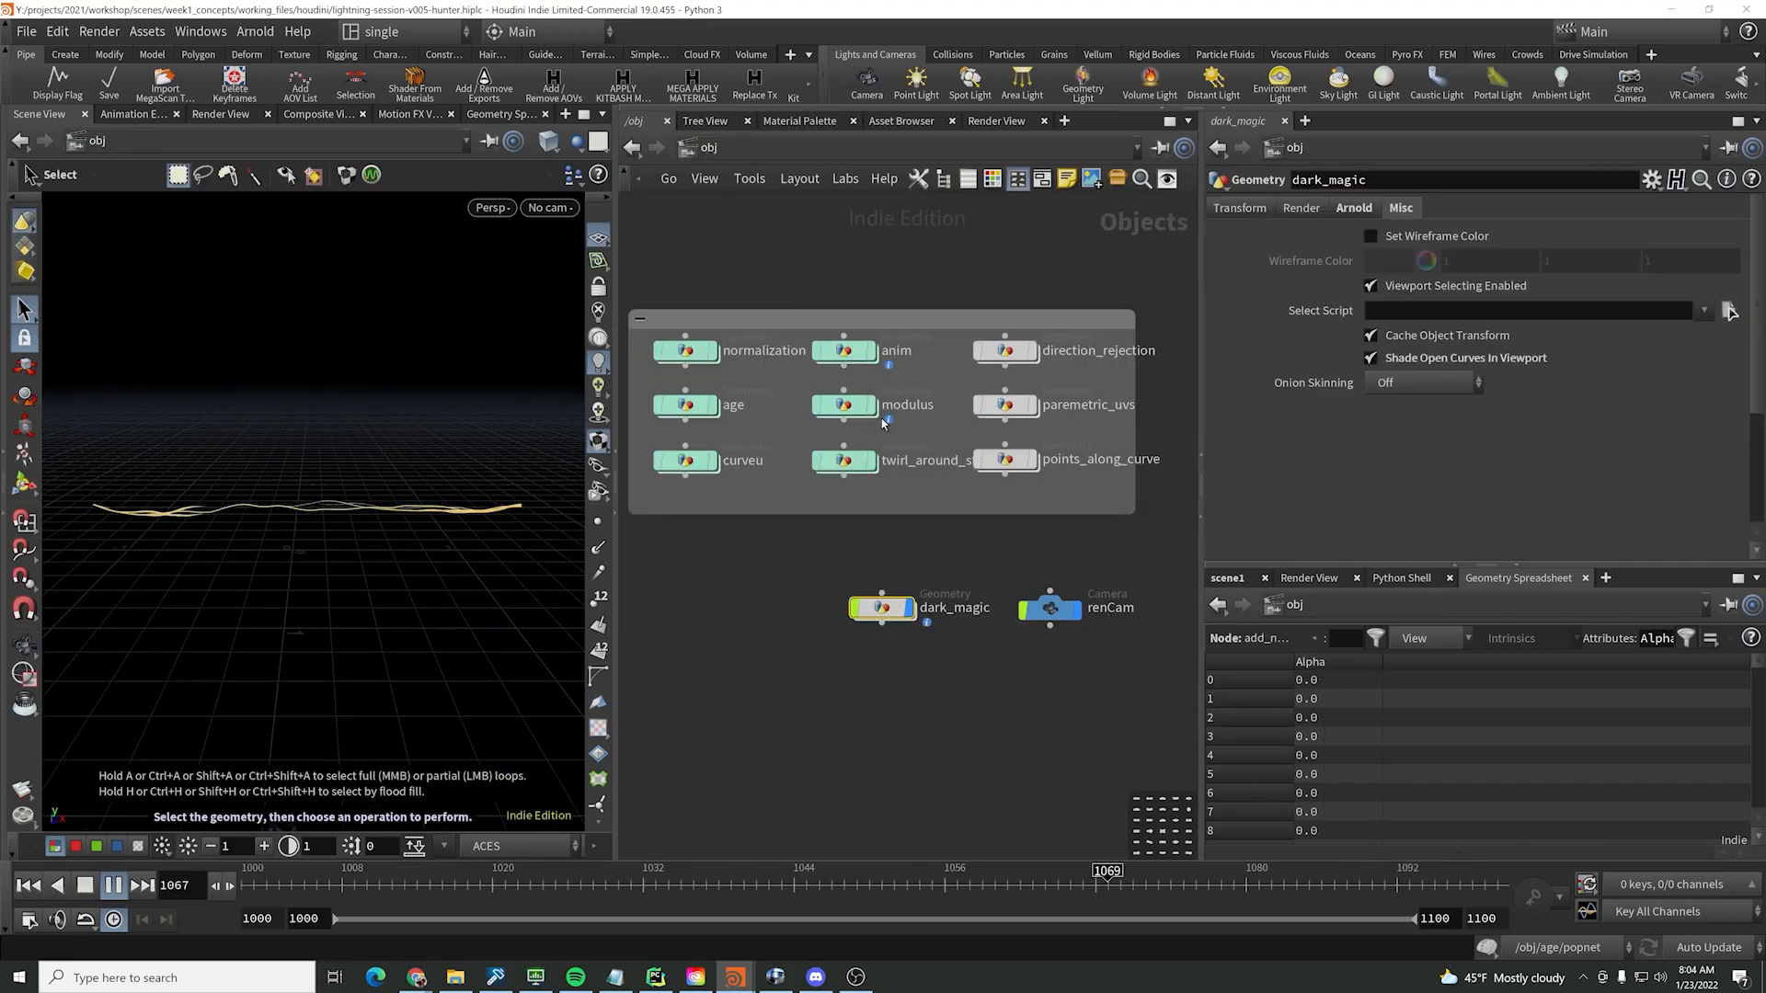
double_click(853, 600)
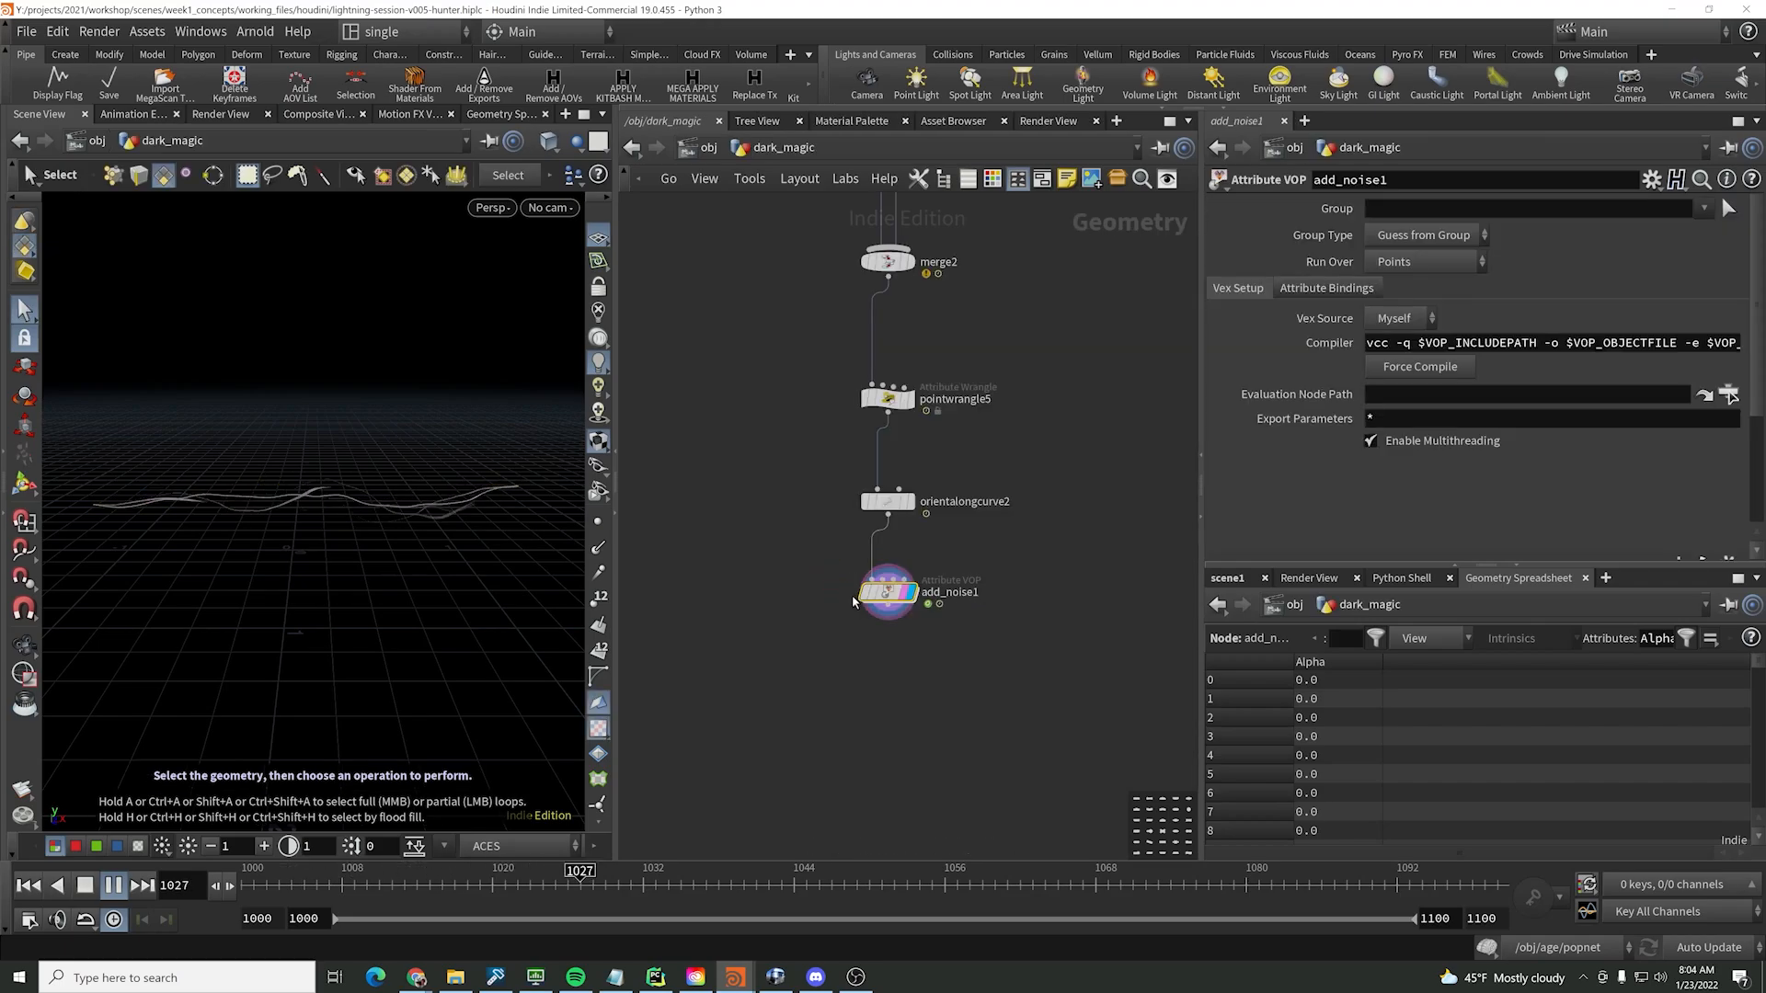
left_click(86, 894)
- Move pointwrangle5, orientalongcurve2 and add_noise1 together up closer beneath merge2
scroll(1179, 449, "down", 2)
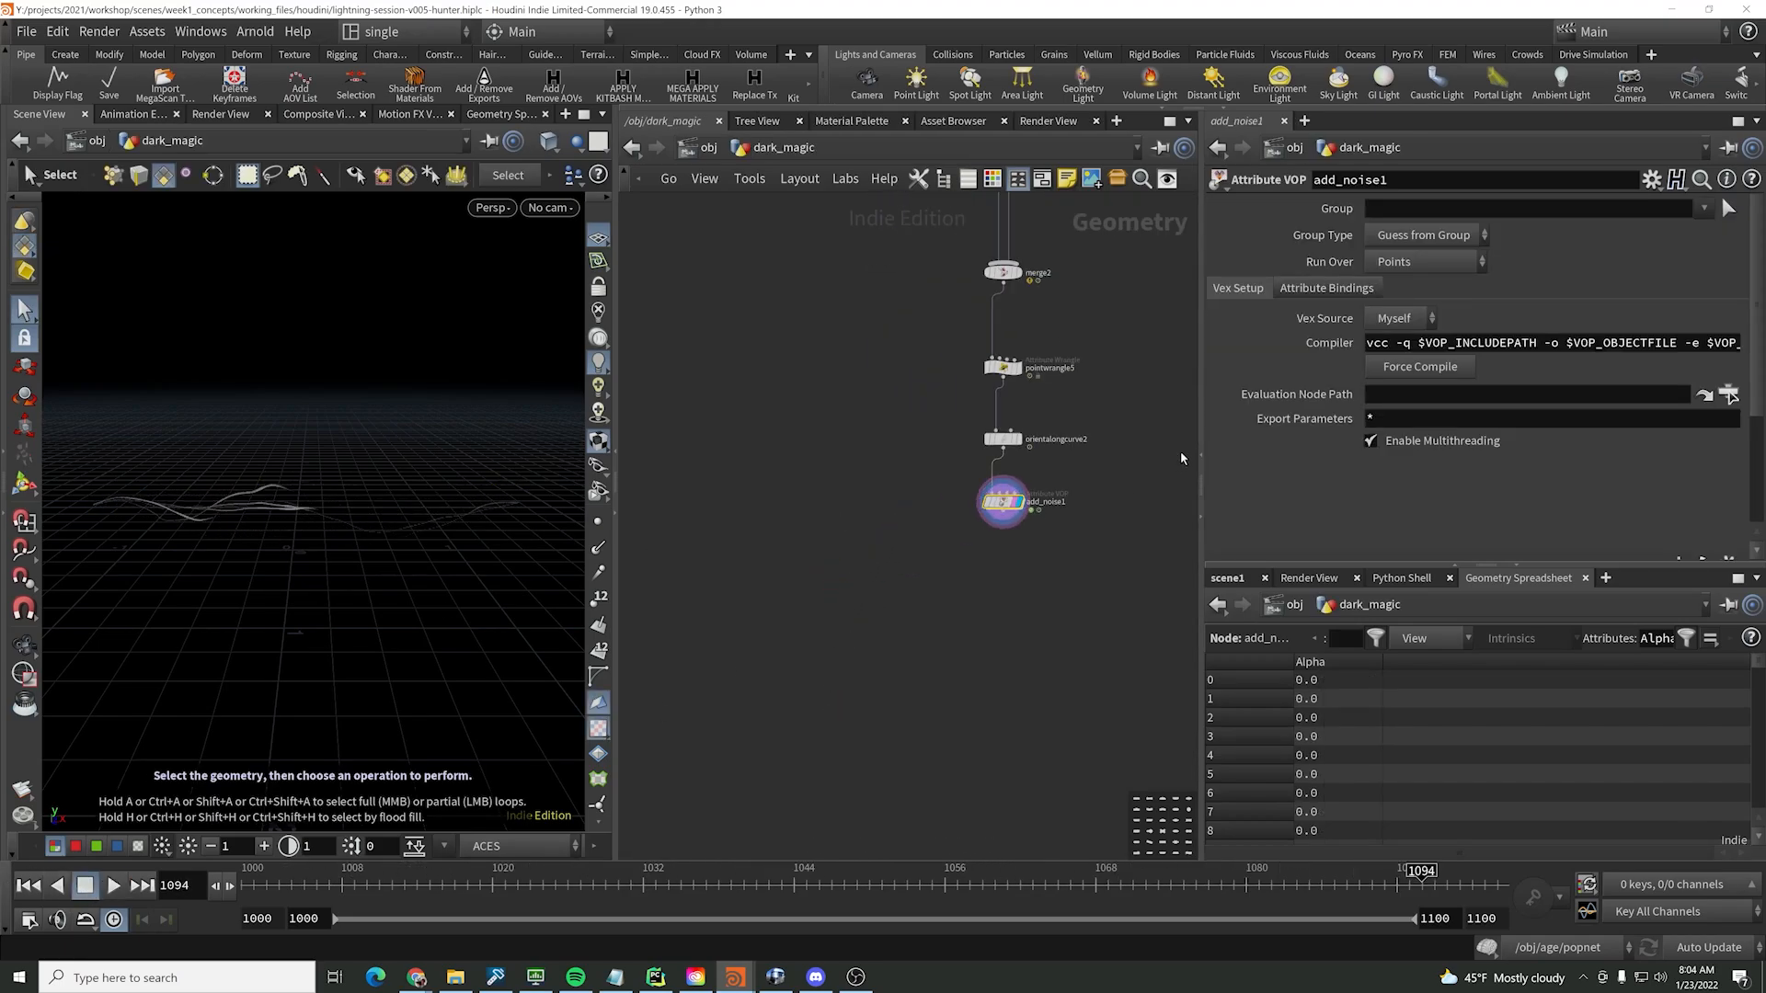
middle_click_drag(1179, 450, 1105, 484)
left_click_drag(981, 484, 895, 516)
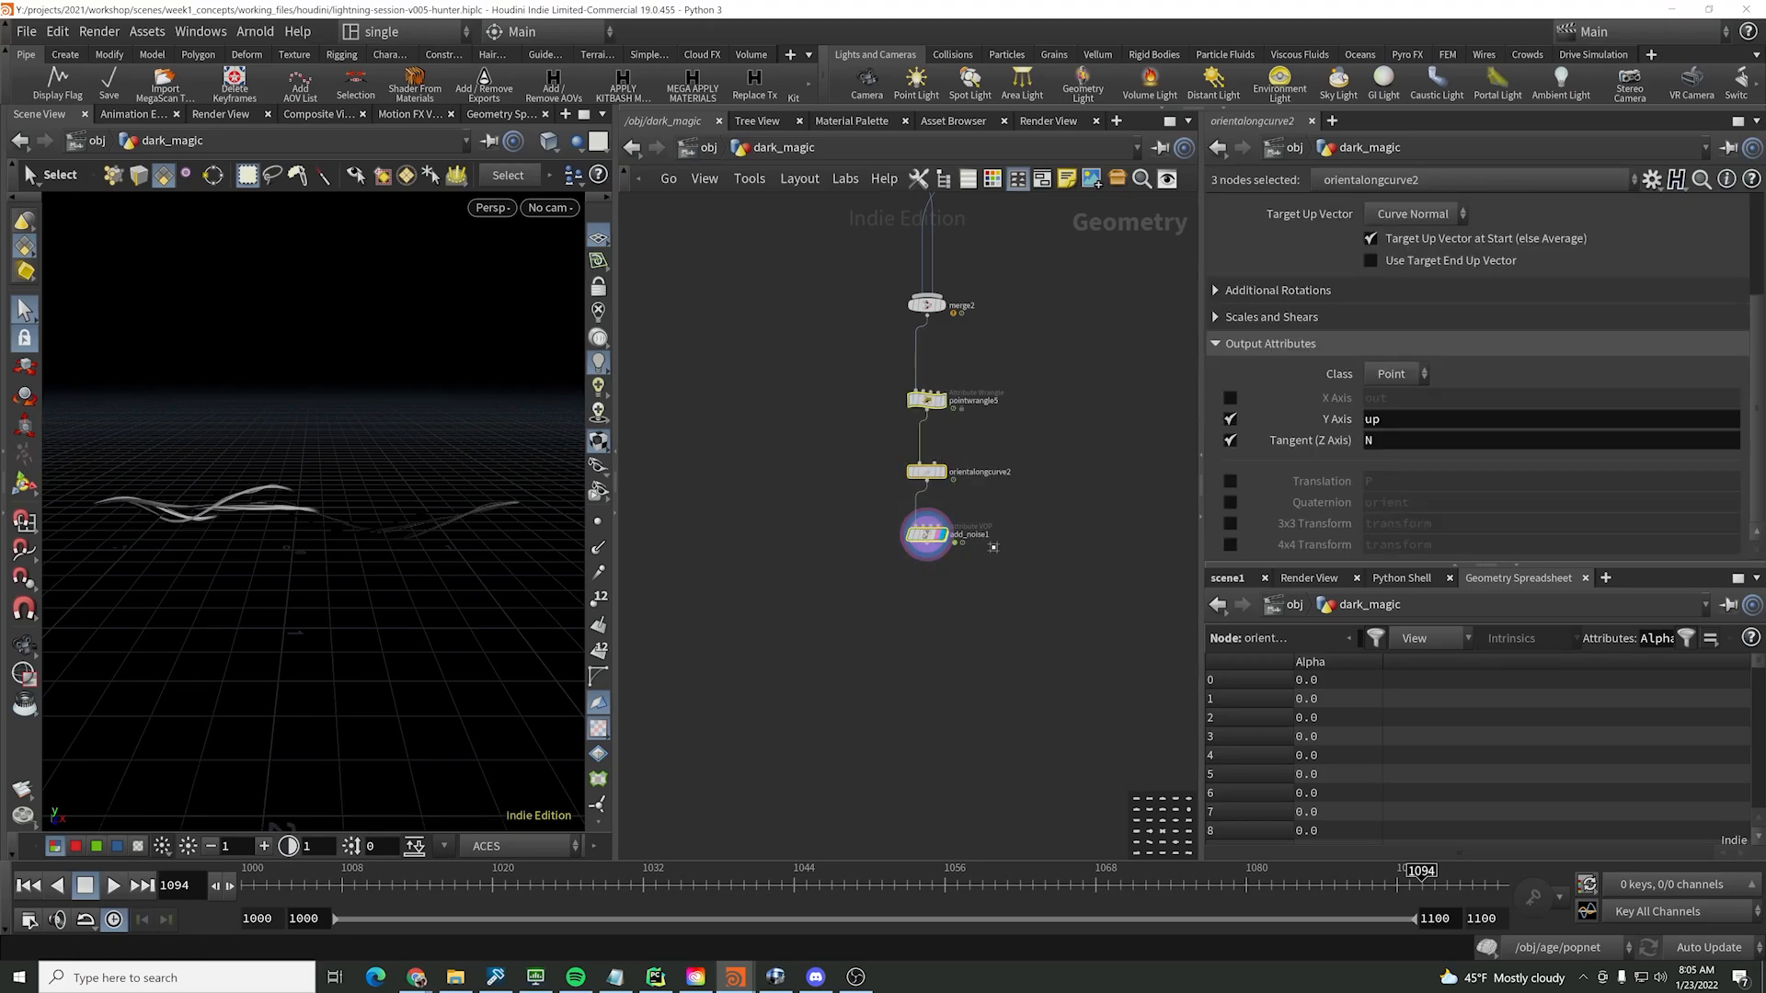
left_click_drag(927, 401, 926, 356)
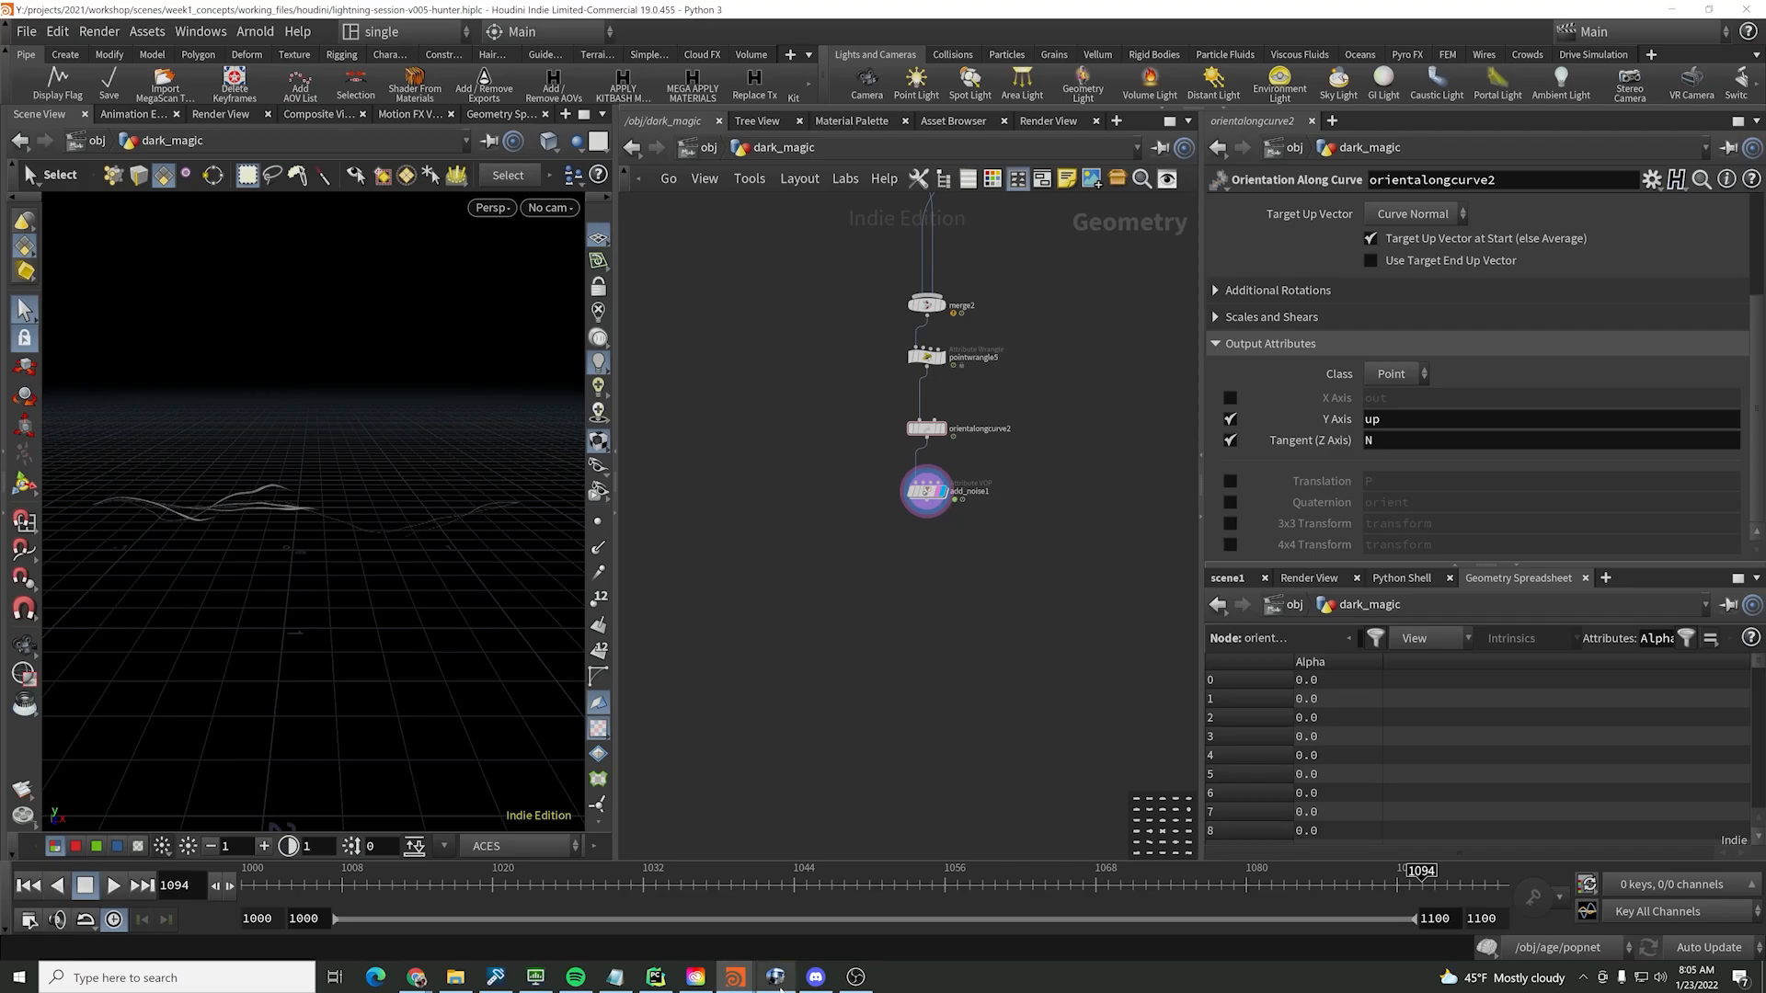
- Switch to Chrome to view the wand lightning reference image, and minimize the browser to return to Houdini
mouse_move(653, 982)
mouse_move(708, 986)
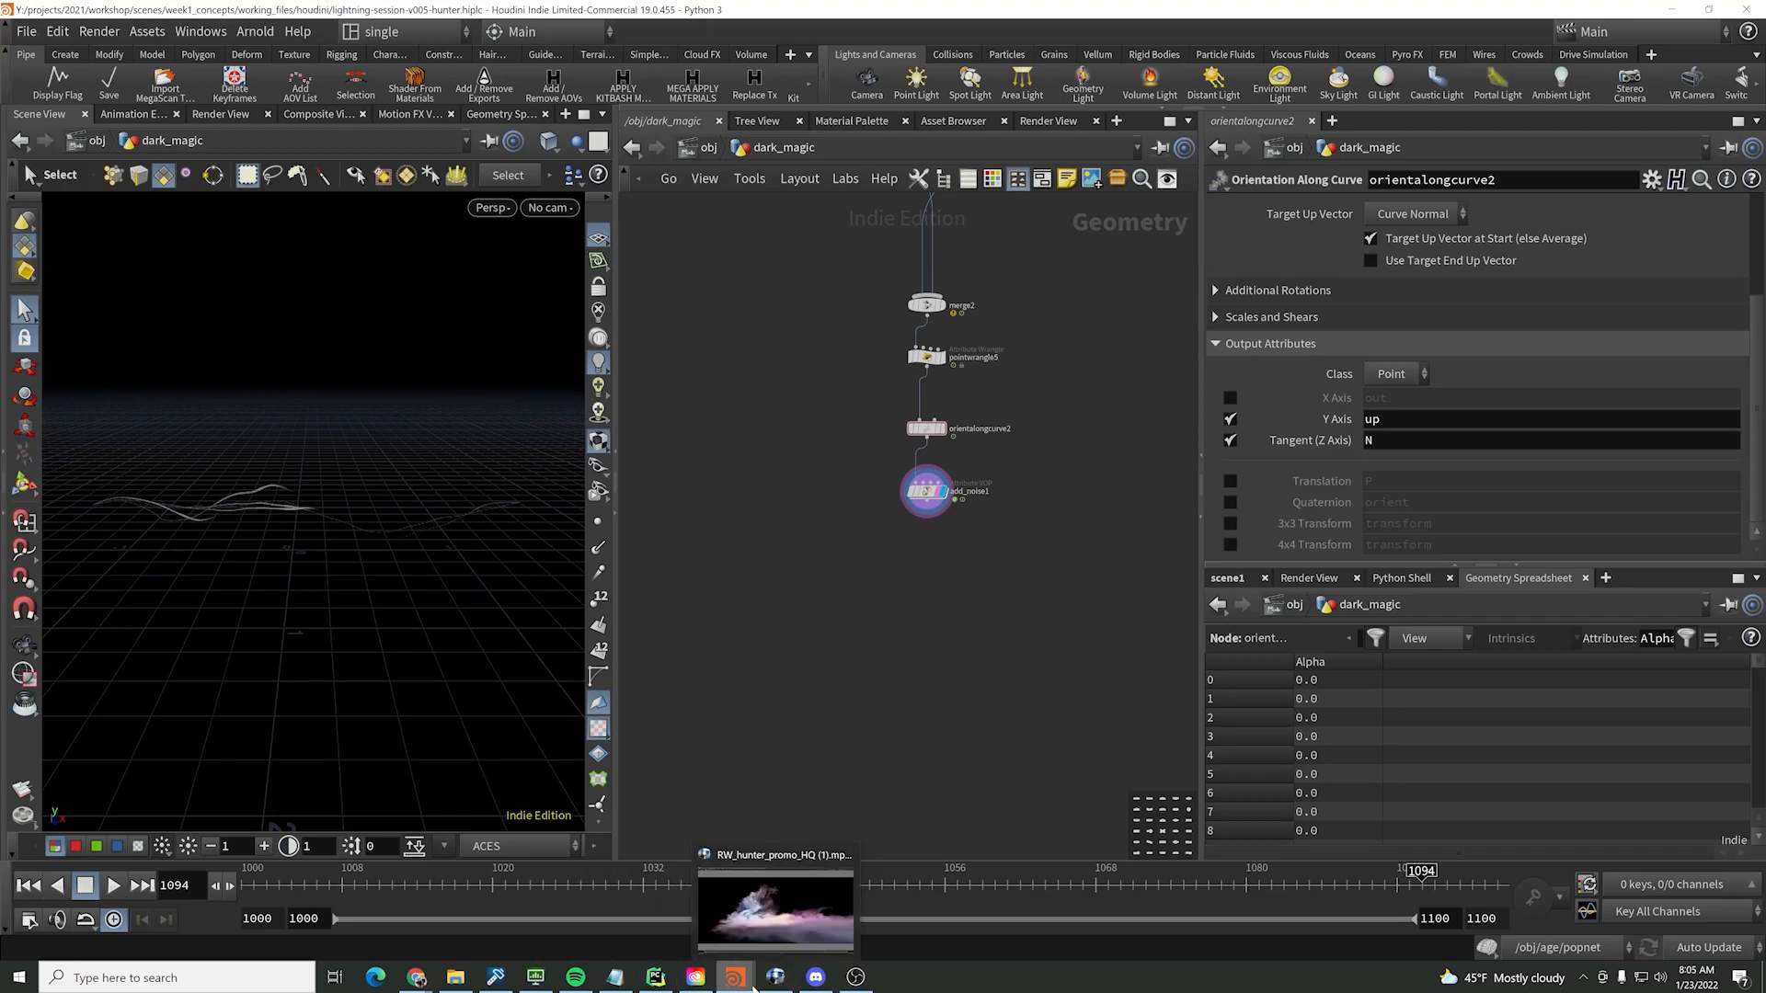
mouse_move(413, 982)
left_click(482, 919)
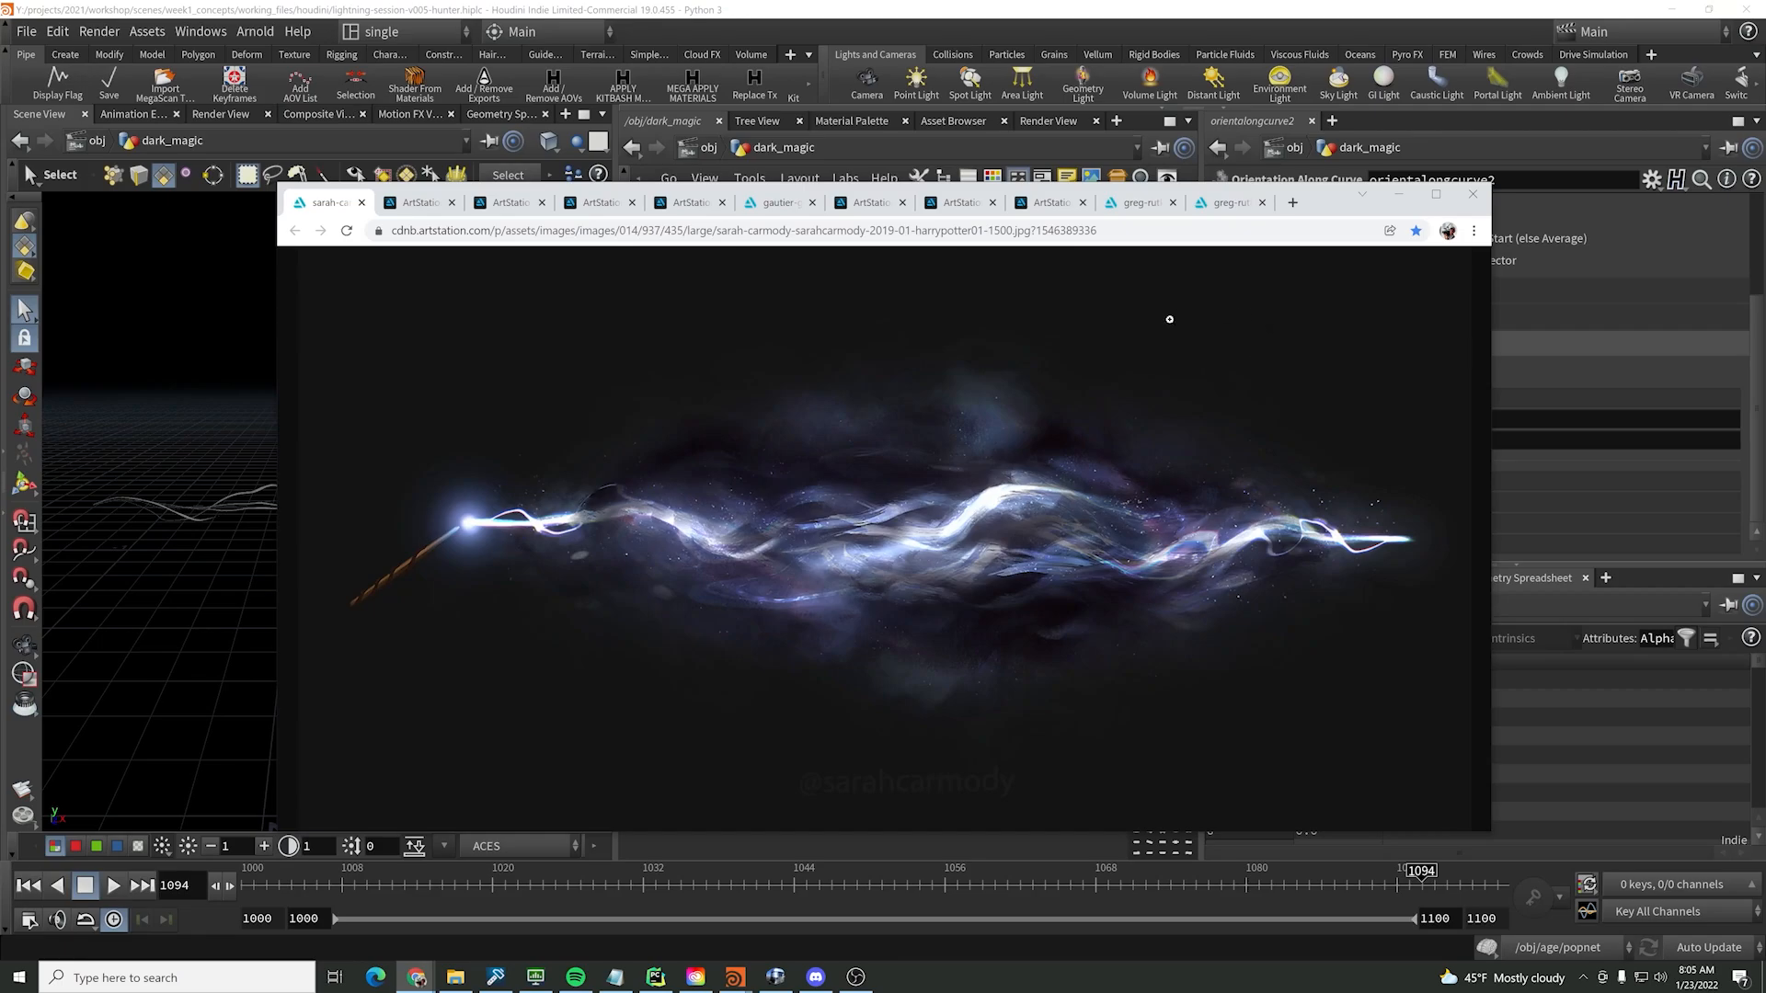
left_click(1400, 200)
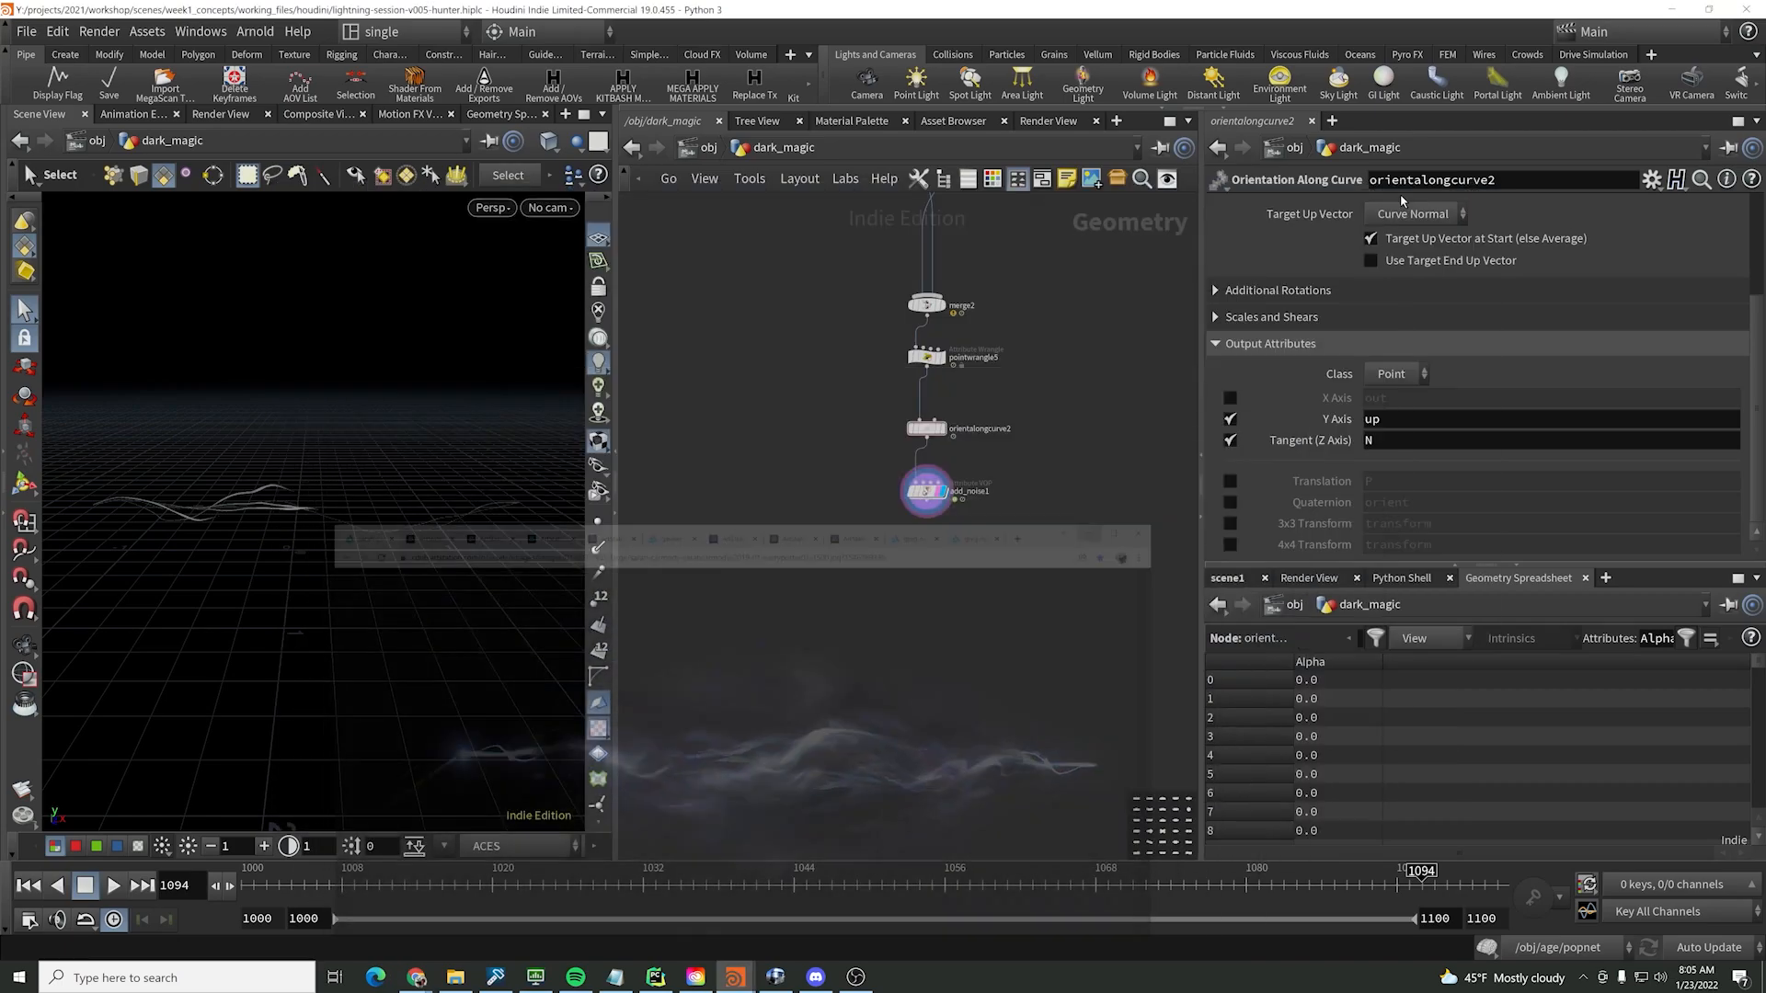
- Select pointwrangle5, and view the strands through renCam at frame 1045
middle_click_drag(1018, 394, 1008, 484)
left_click(881, 467)
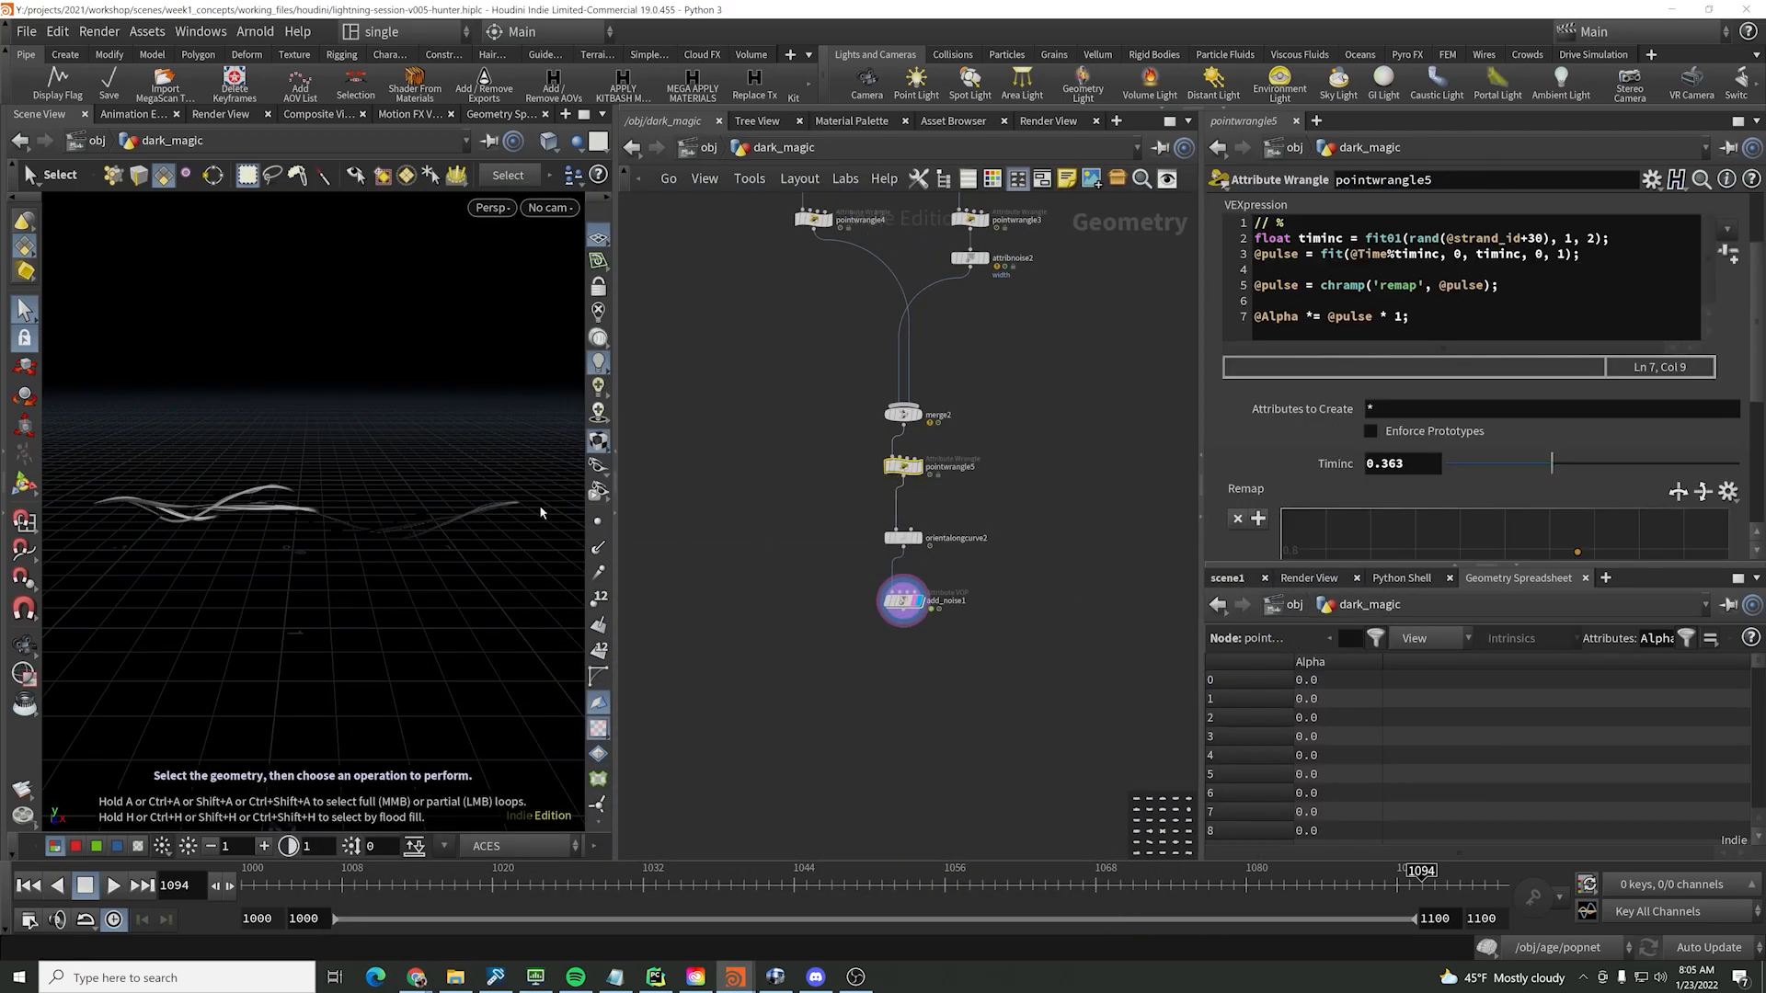
left_click_drag(540, 510, 415, 426, "alt")
left_click(550, 208)
left_click(572, 309)
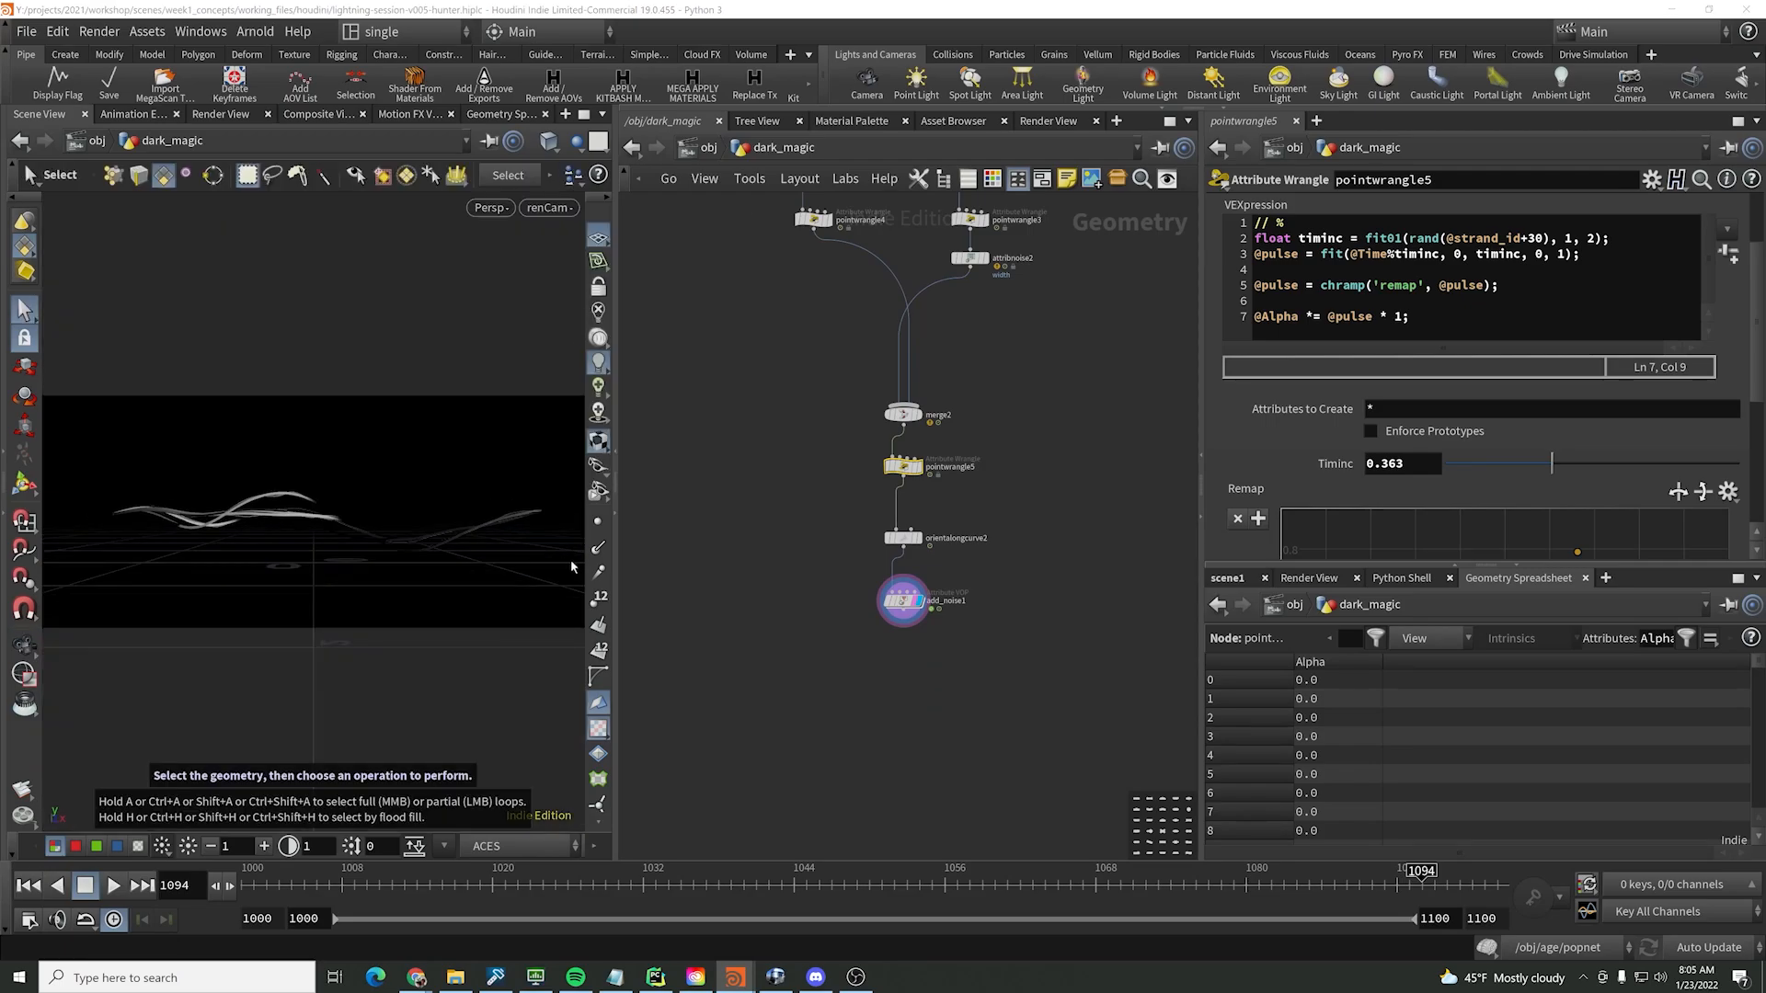
left_click_drag(345, 881, 804, 908)
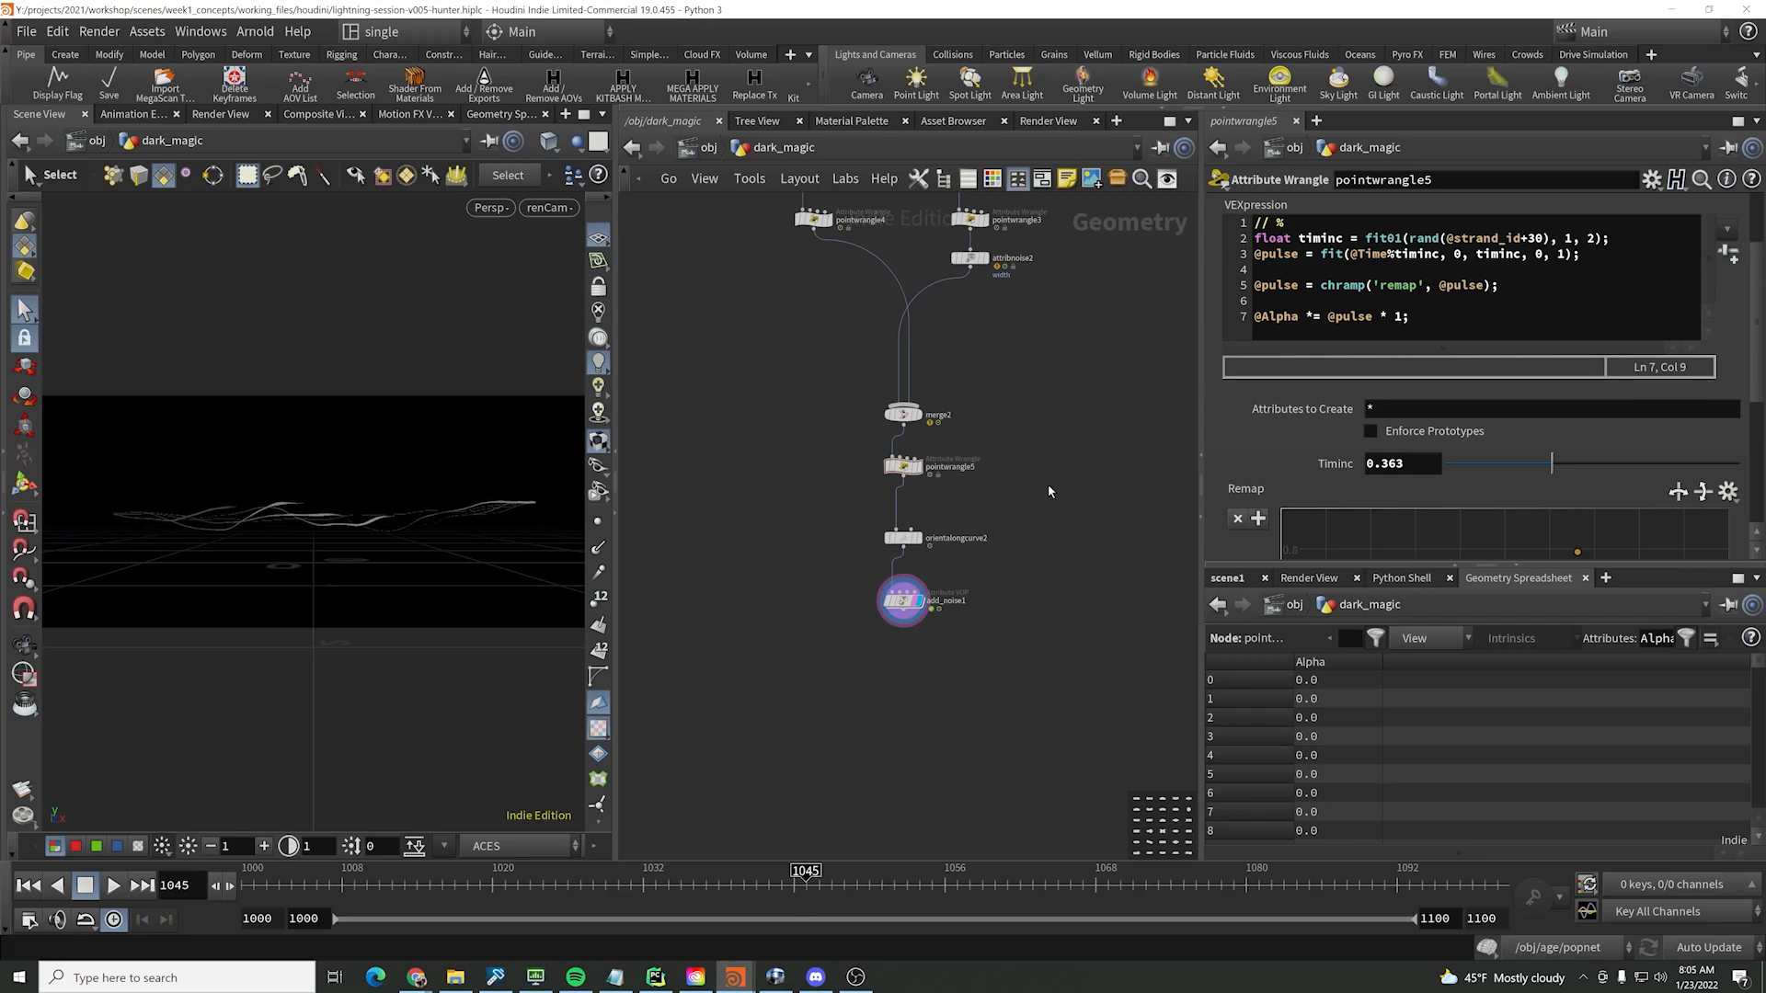
- Set the width fit's maximum to .04 in pointwrangle3 and play the animation to check the strands
left_click(902, 539)
middle_click_drag(1096, 401, 1107, 495)
left_click(980, 313)
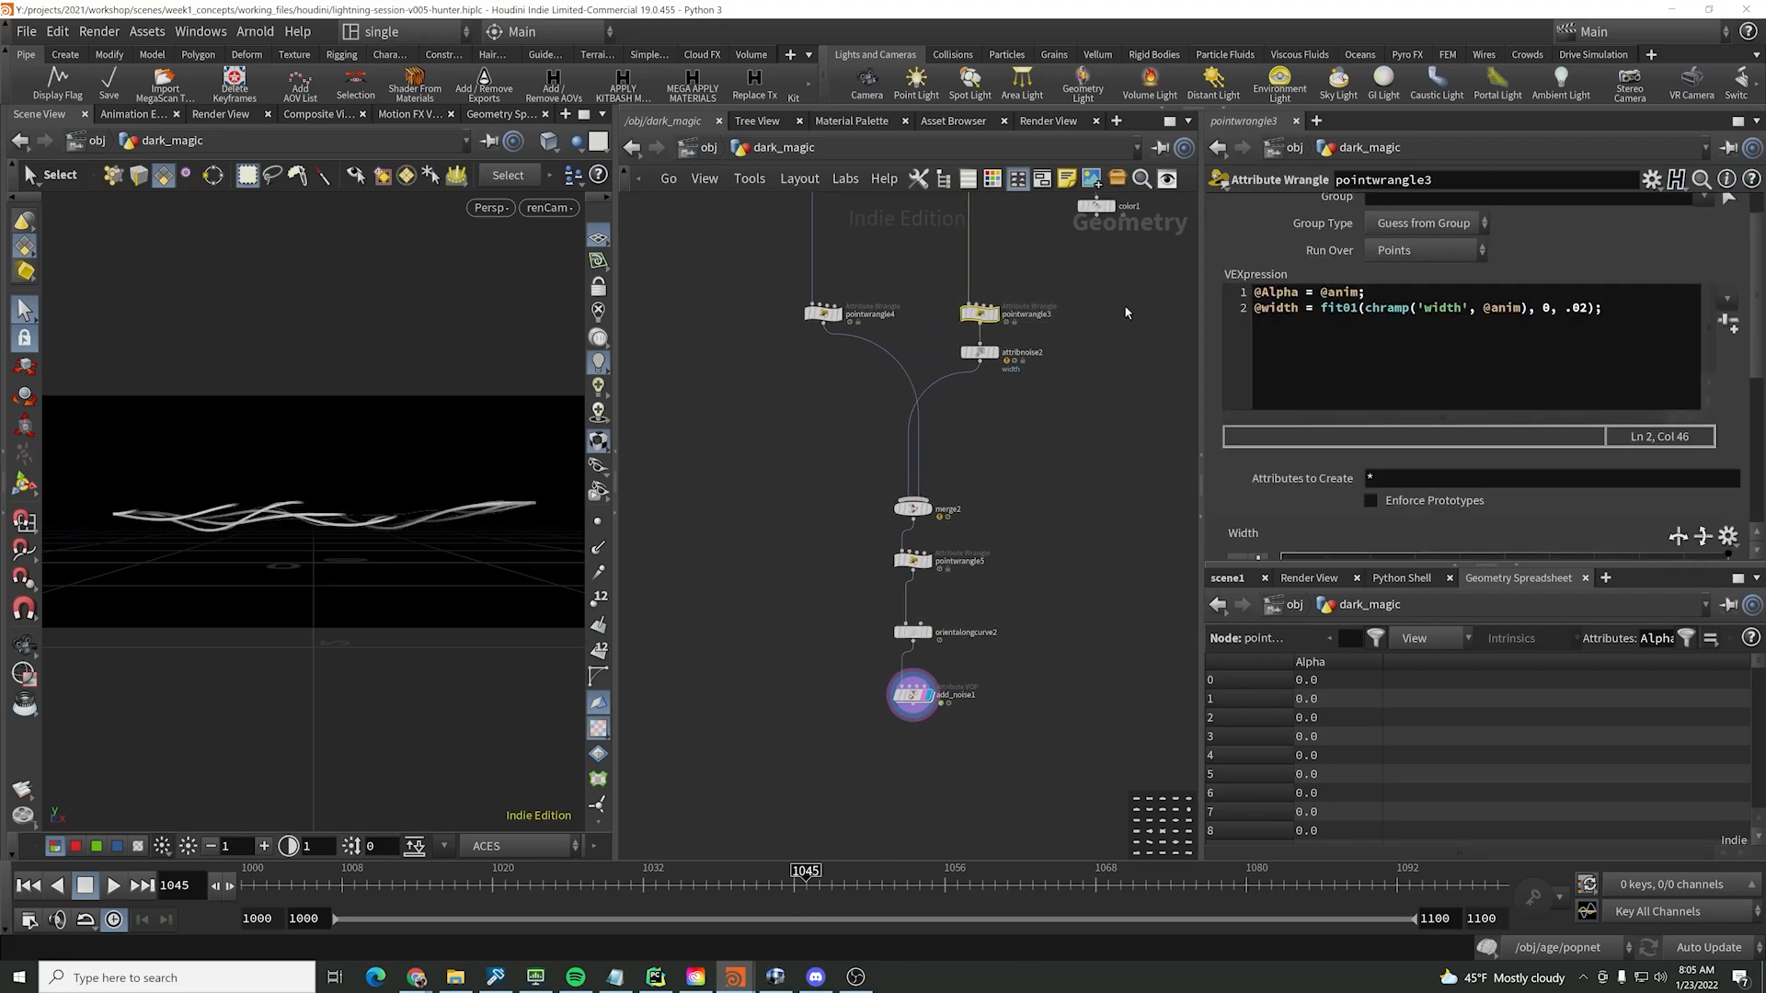
left_click(1580, 308)
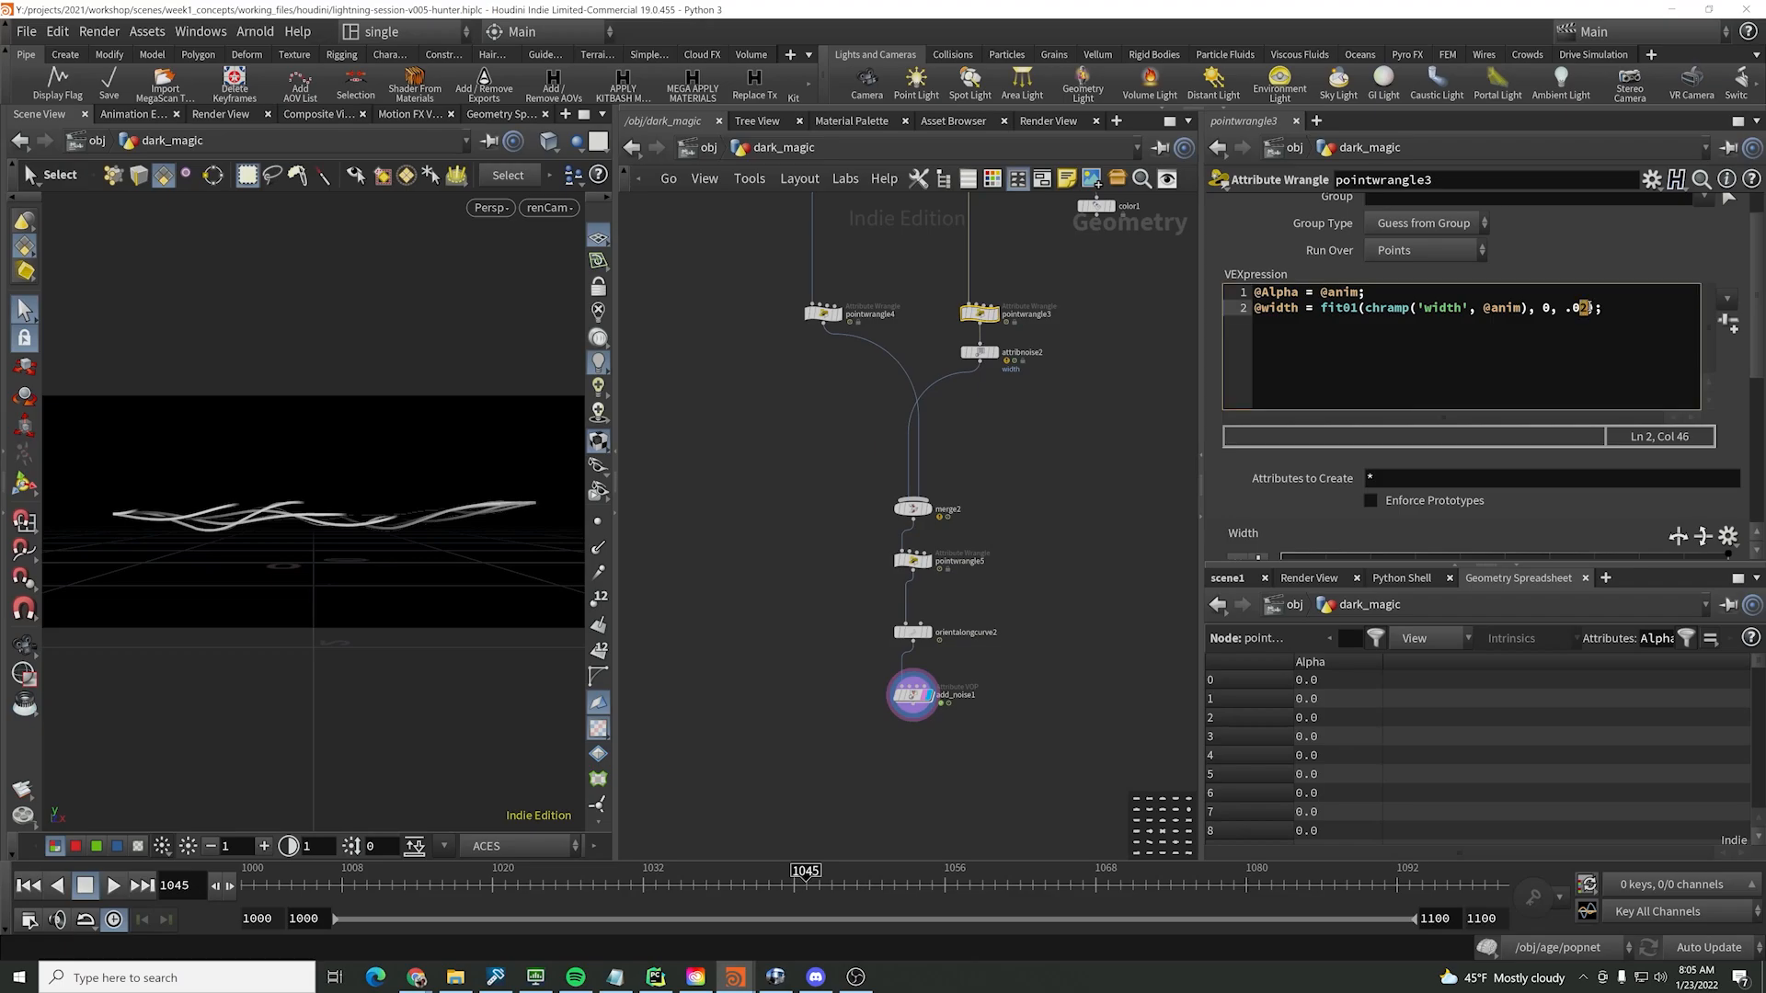
left_click(1131, 480)
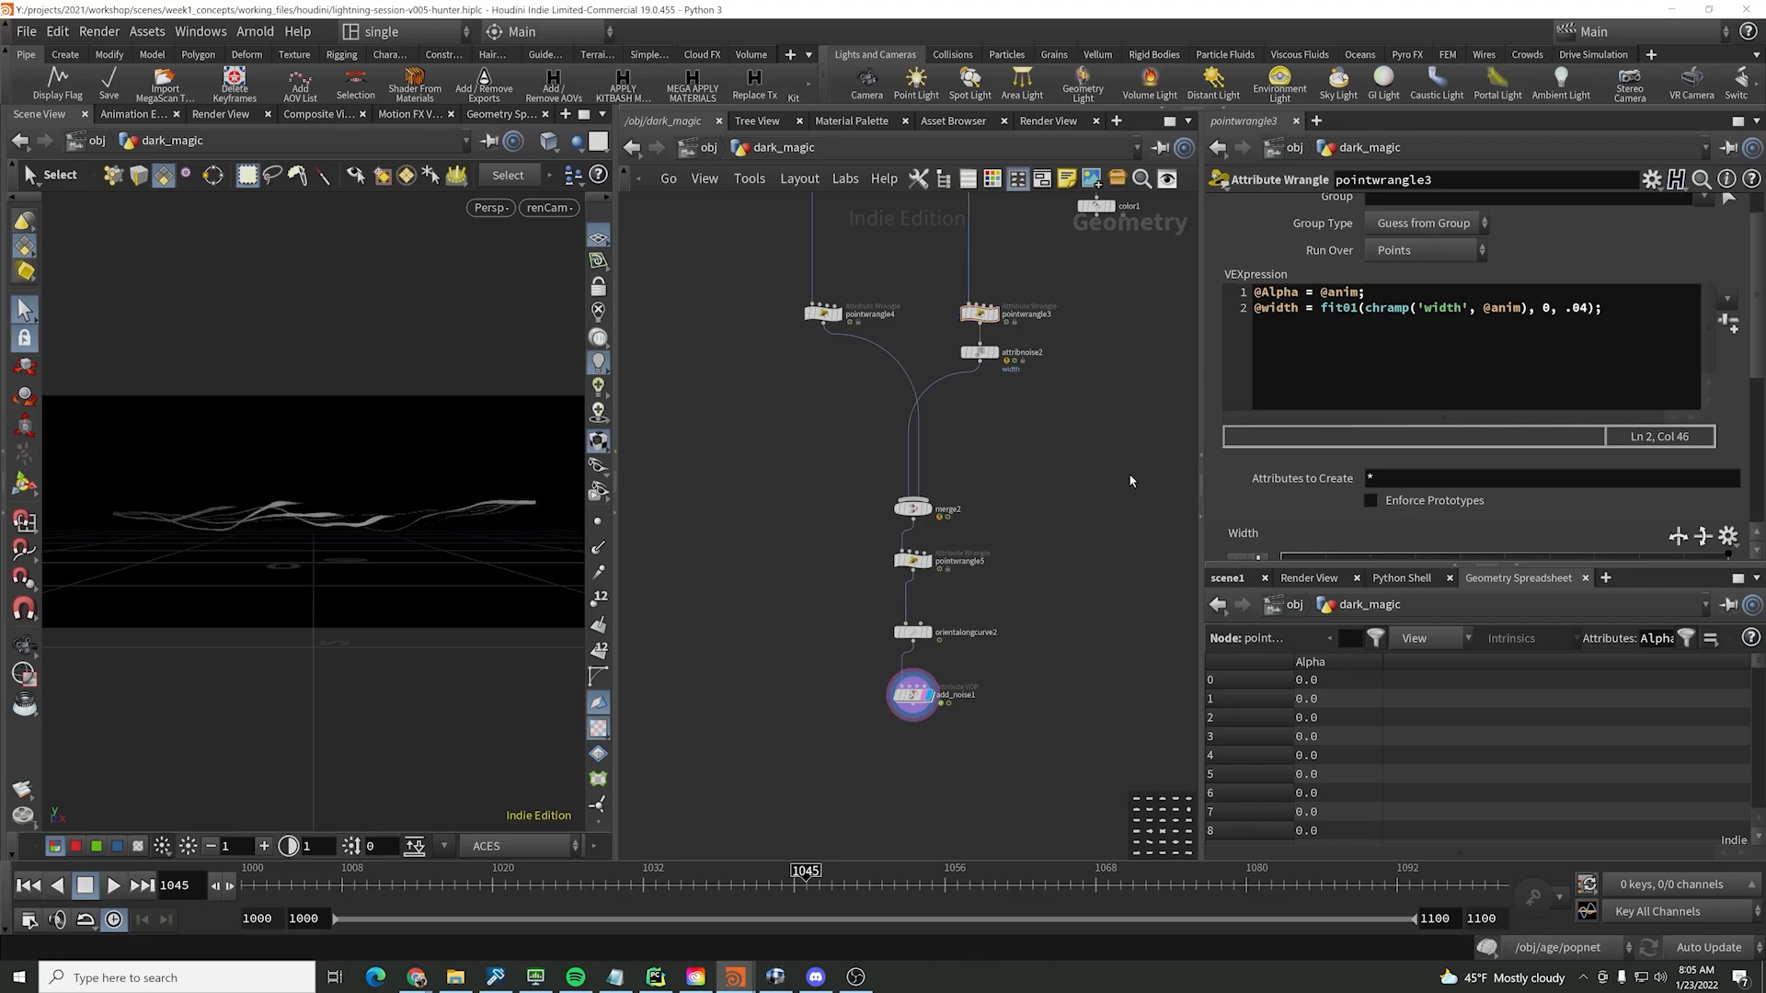
left_click(114, 885)
left_click(113, 886)
middle_click_drag(1096, 549, 1094, 282)
scroll(945, 457, "up", 2)
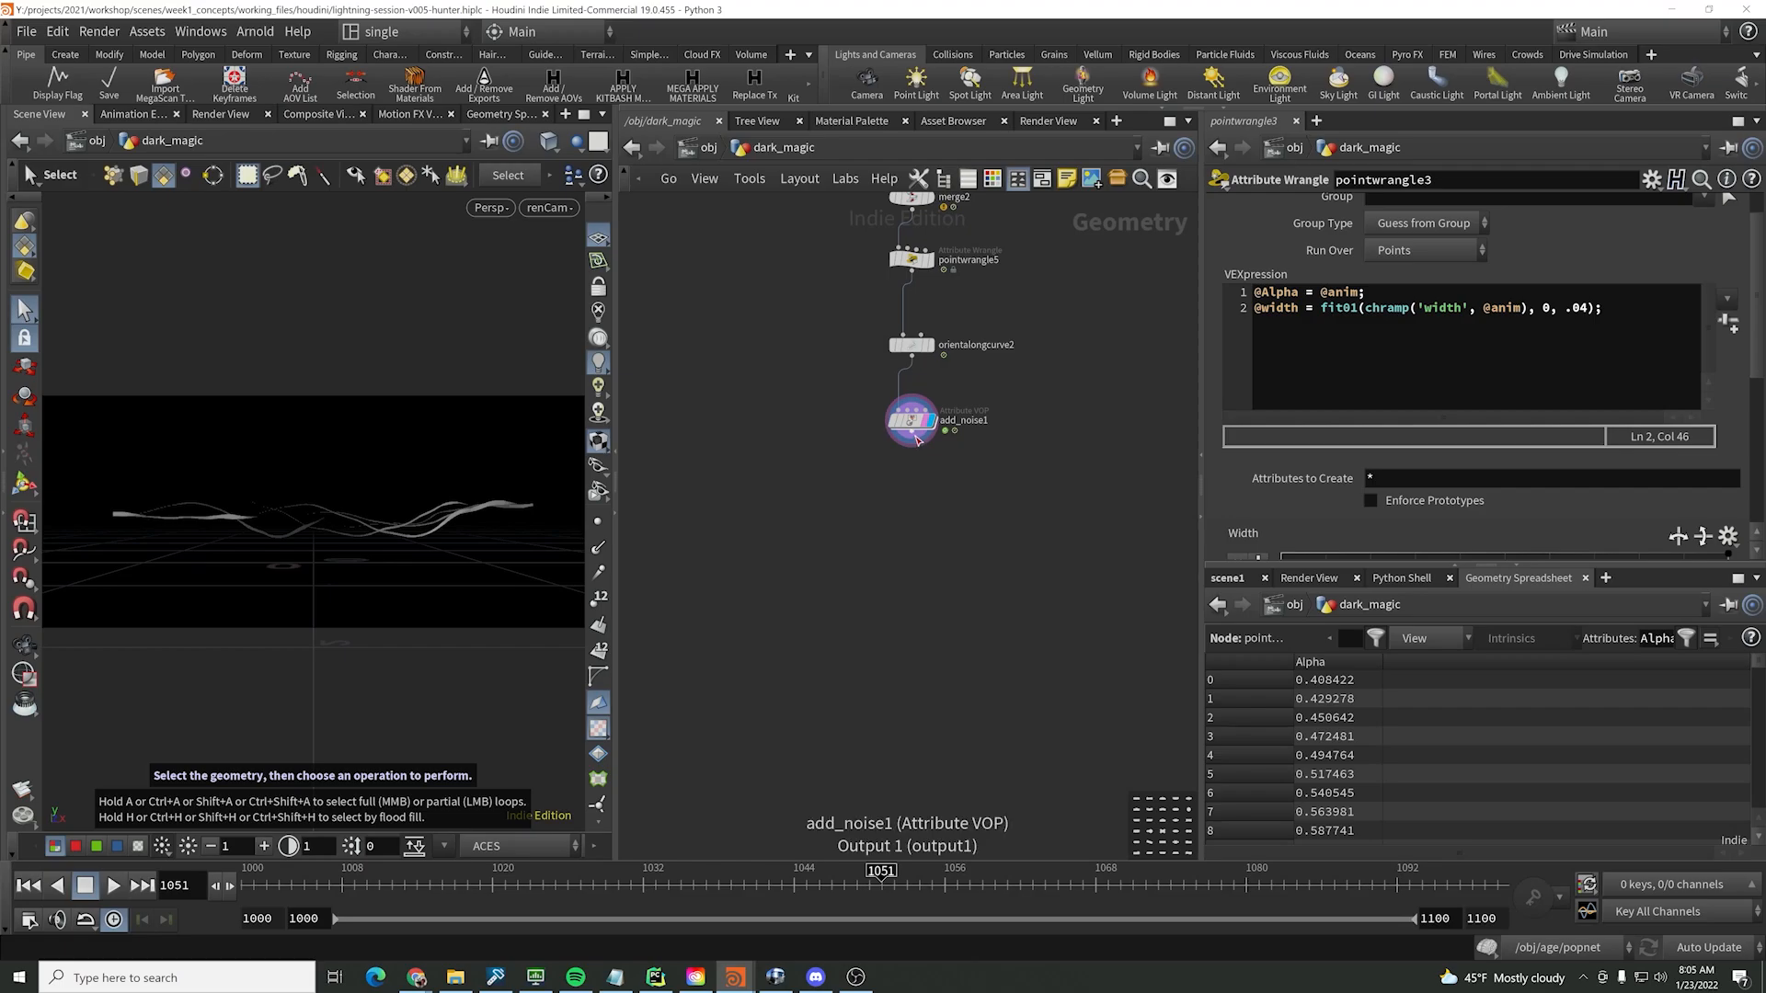
key("Tab")
type("color")
key("Return")
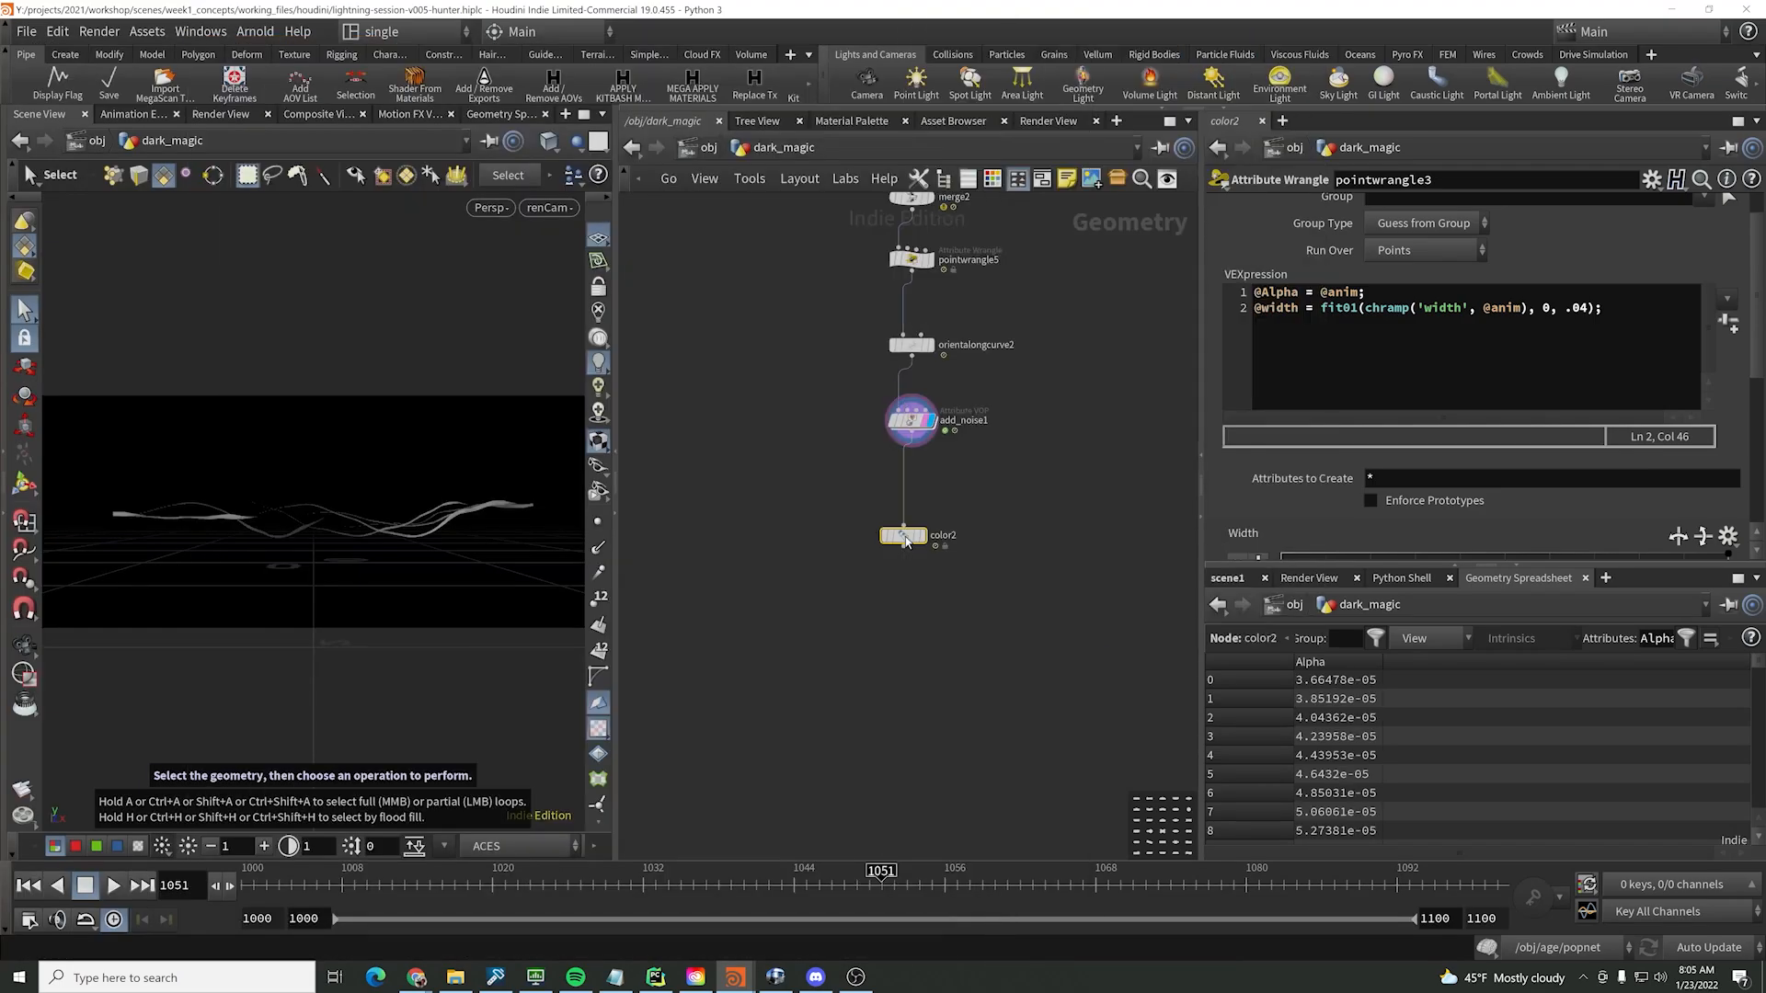
left_click(903, 536)
key("Delete")
- Add a Point VOP node, wire its first input to add_noise1's output, and display it
key("Tab")
type("point cop")
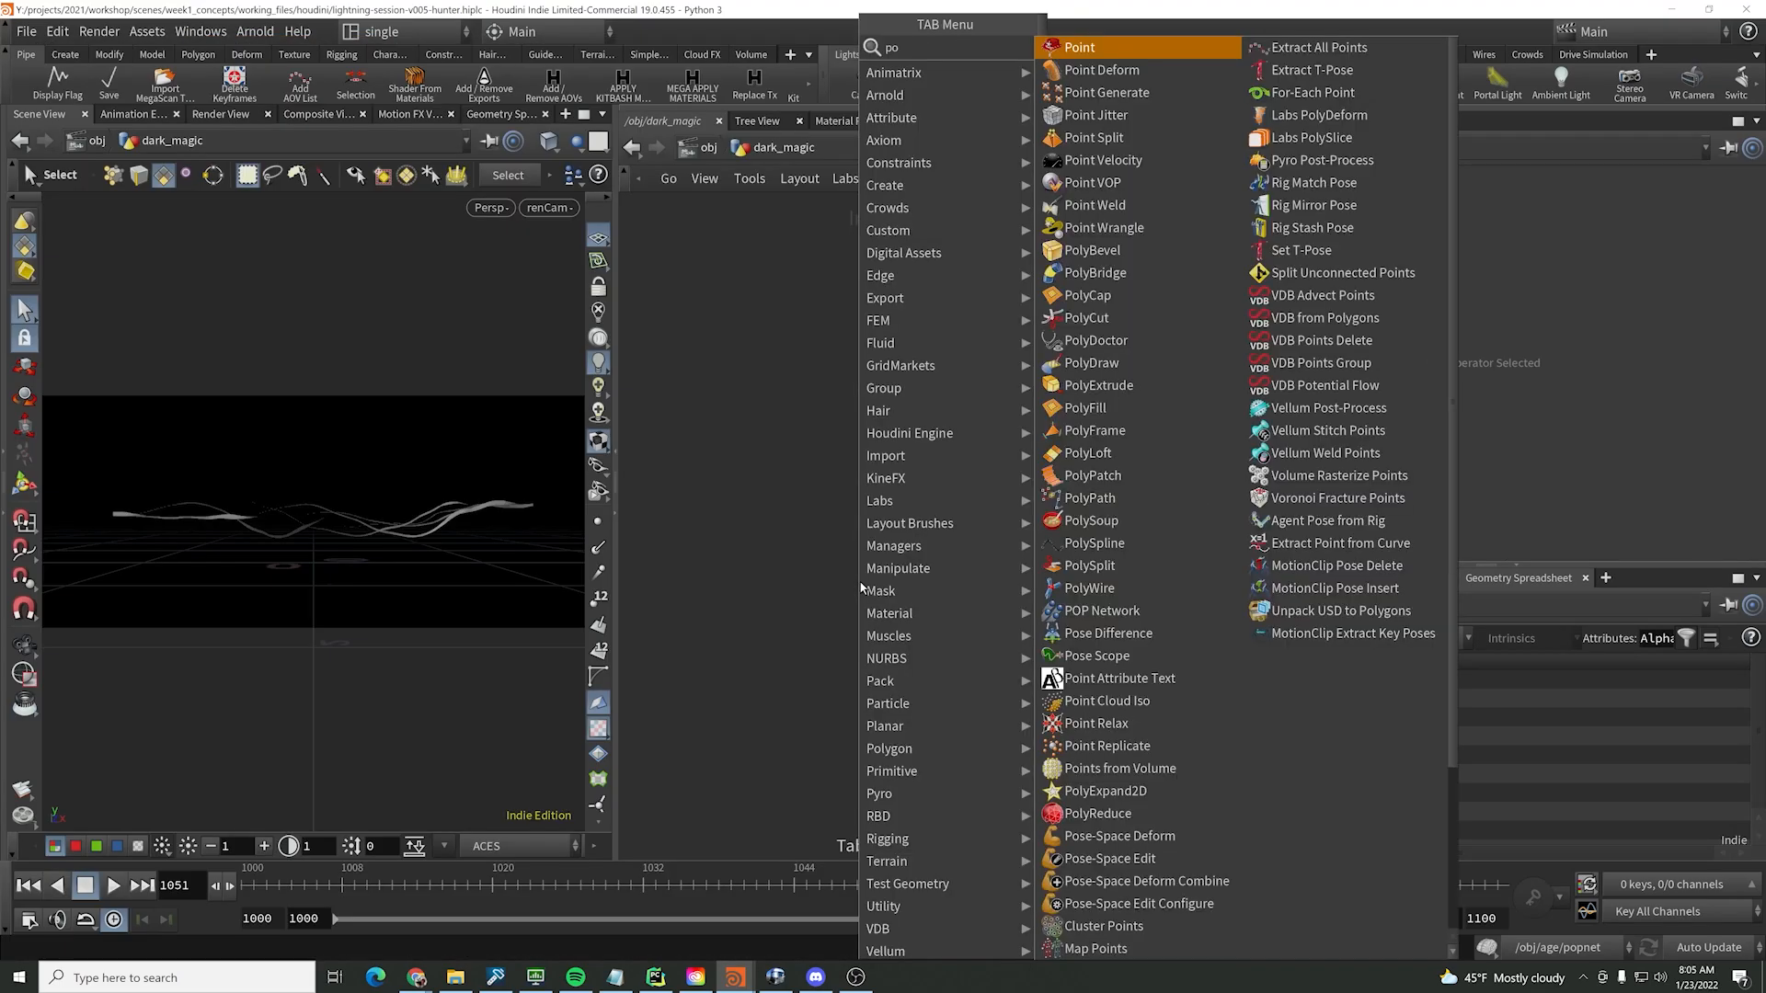
key("BackSpace")
key("BackSpace")
key("BackSpace")
type("vop")
key("Return")
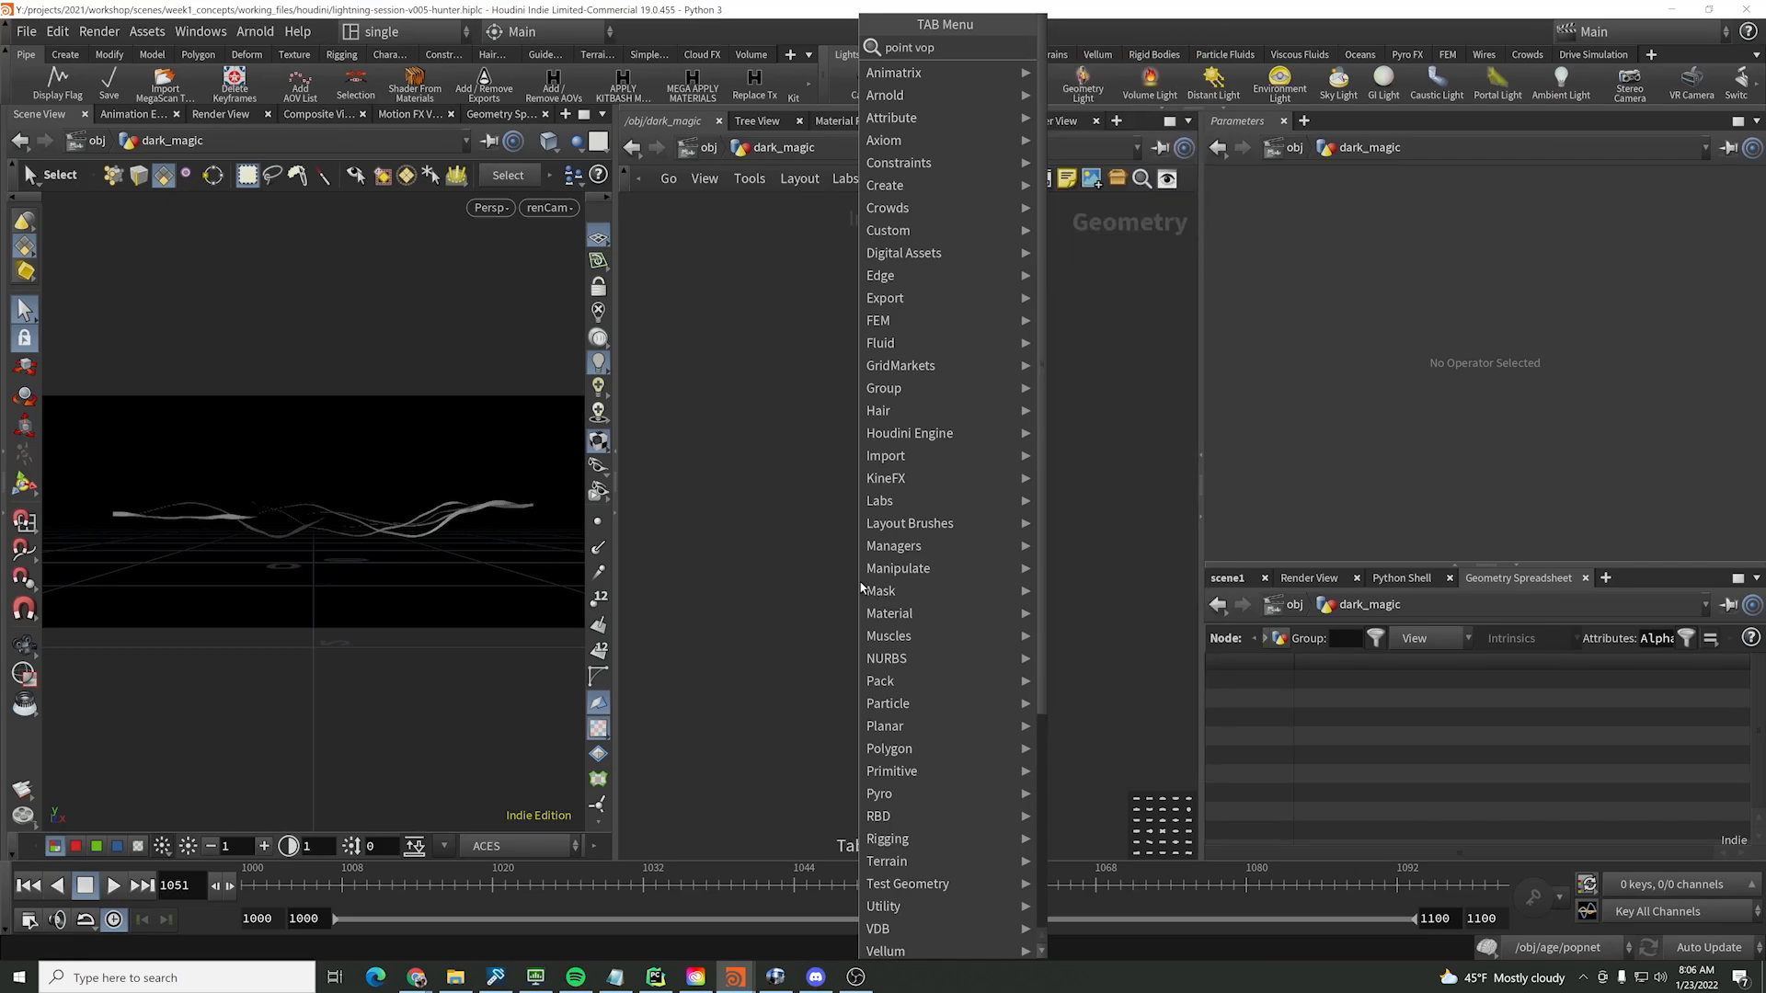
left_click(908, 560)
left_click(893, 551)
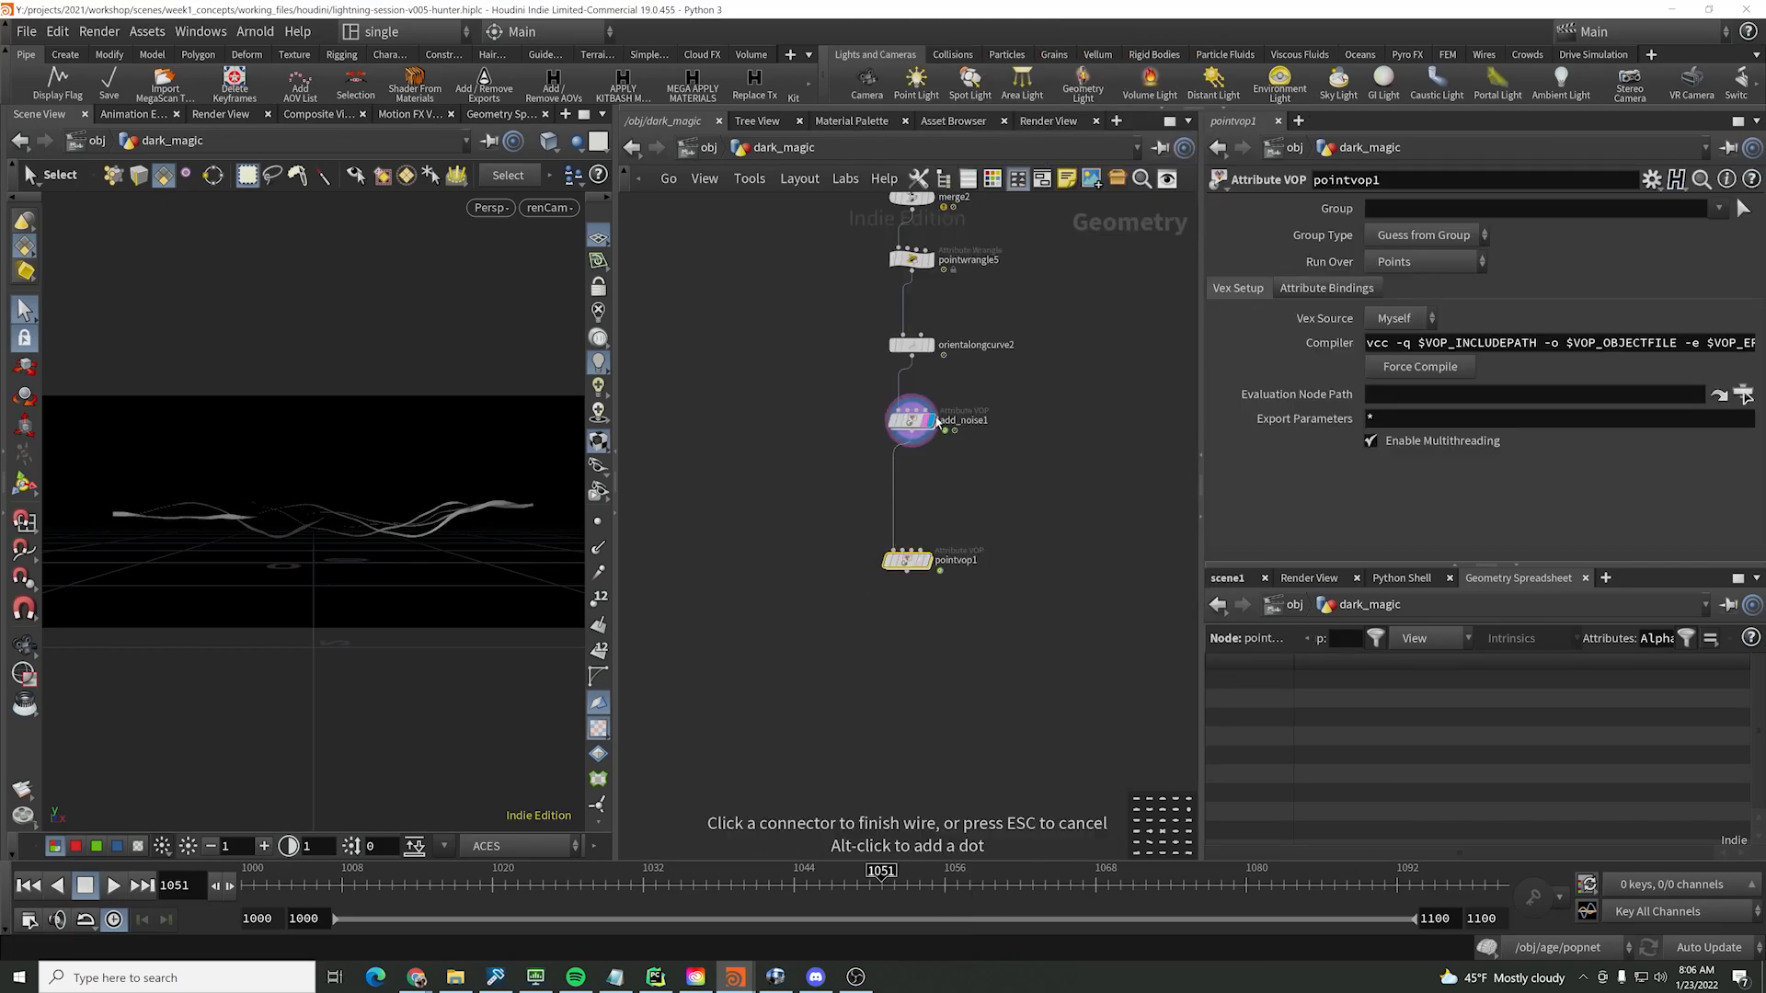
left_click(912, 431)
left_click(926, 561)
- Rename the new Point VOP node to color
left_click(952, 562)
type("col")
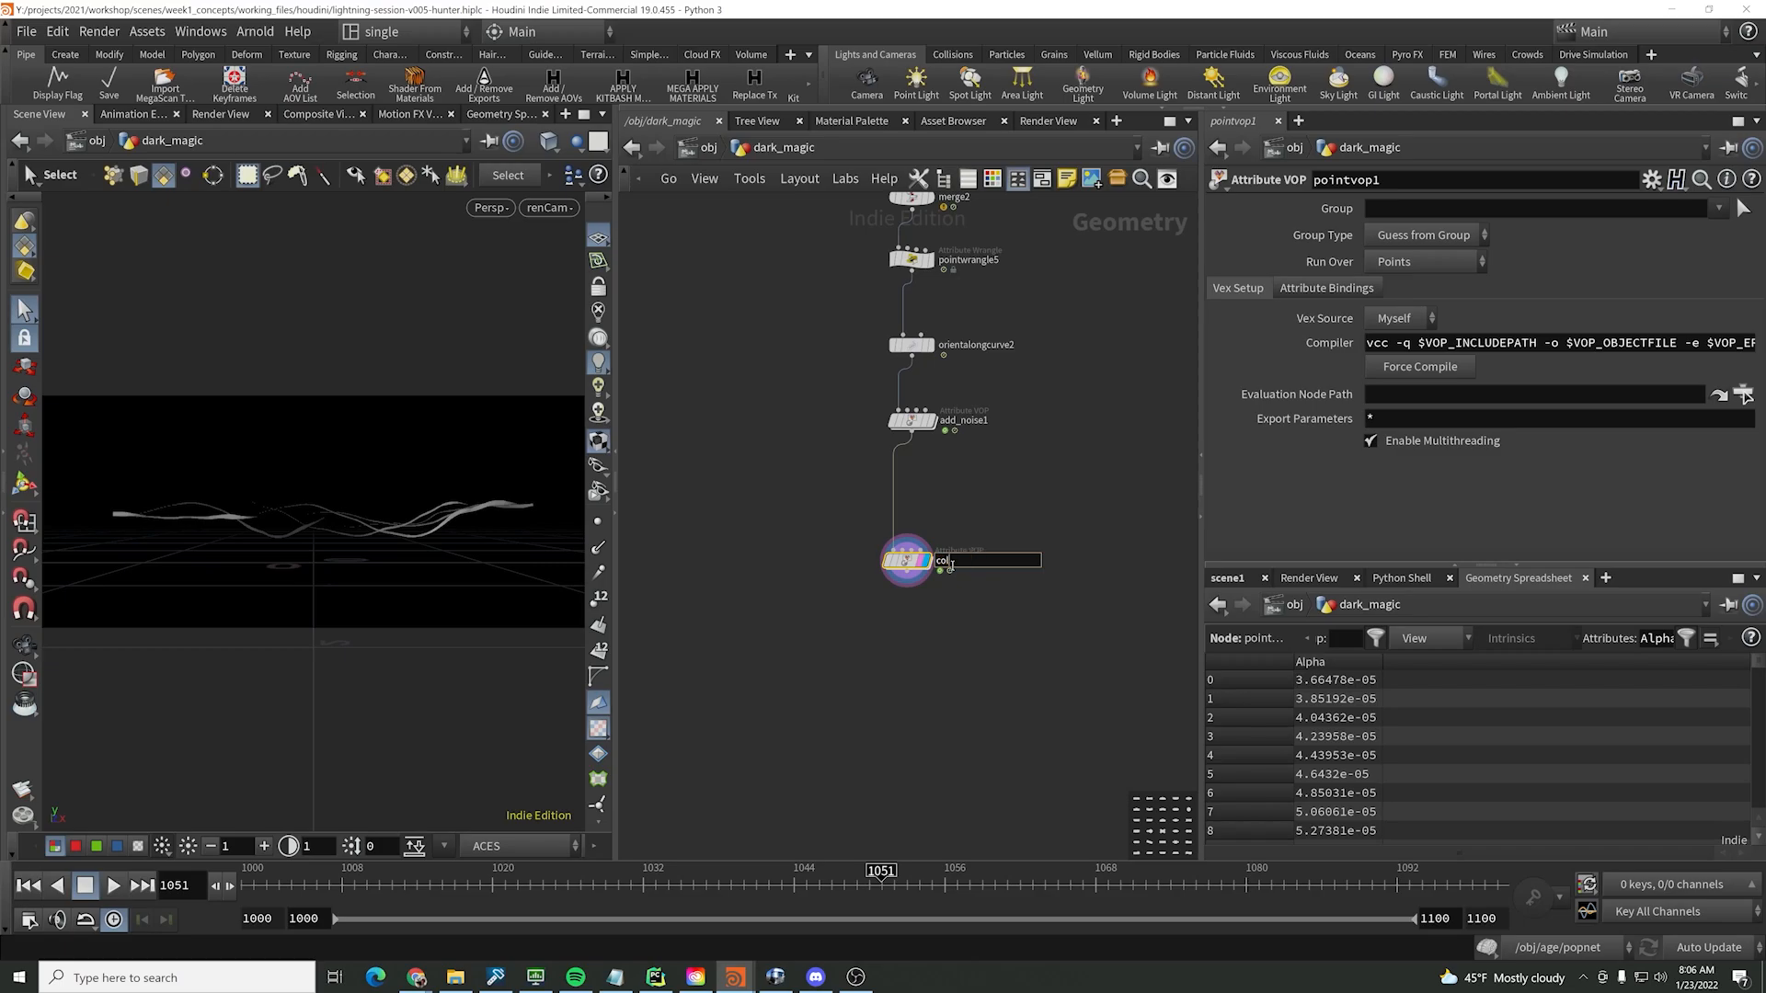
type("or")
key("Return")
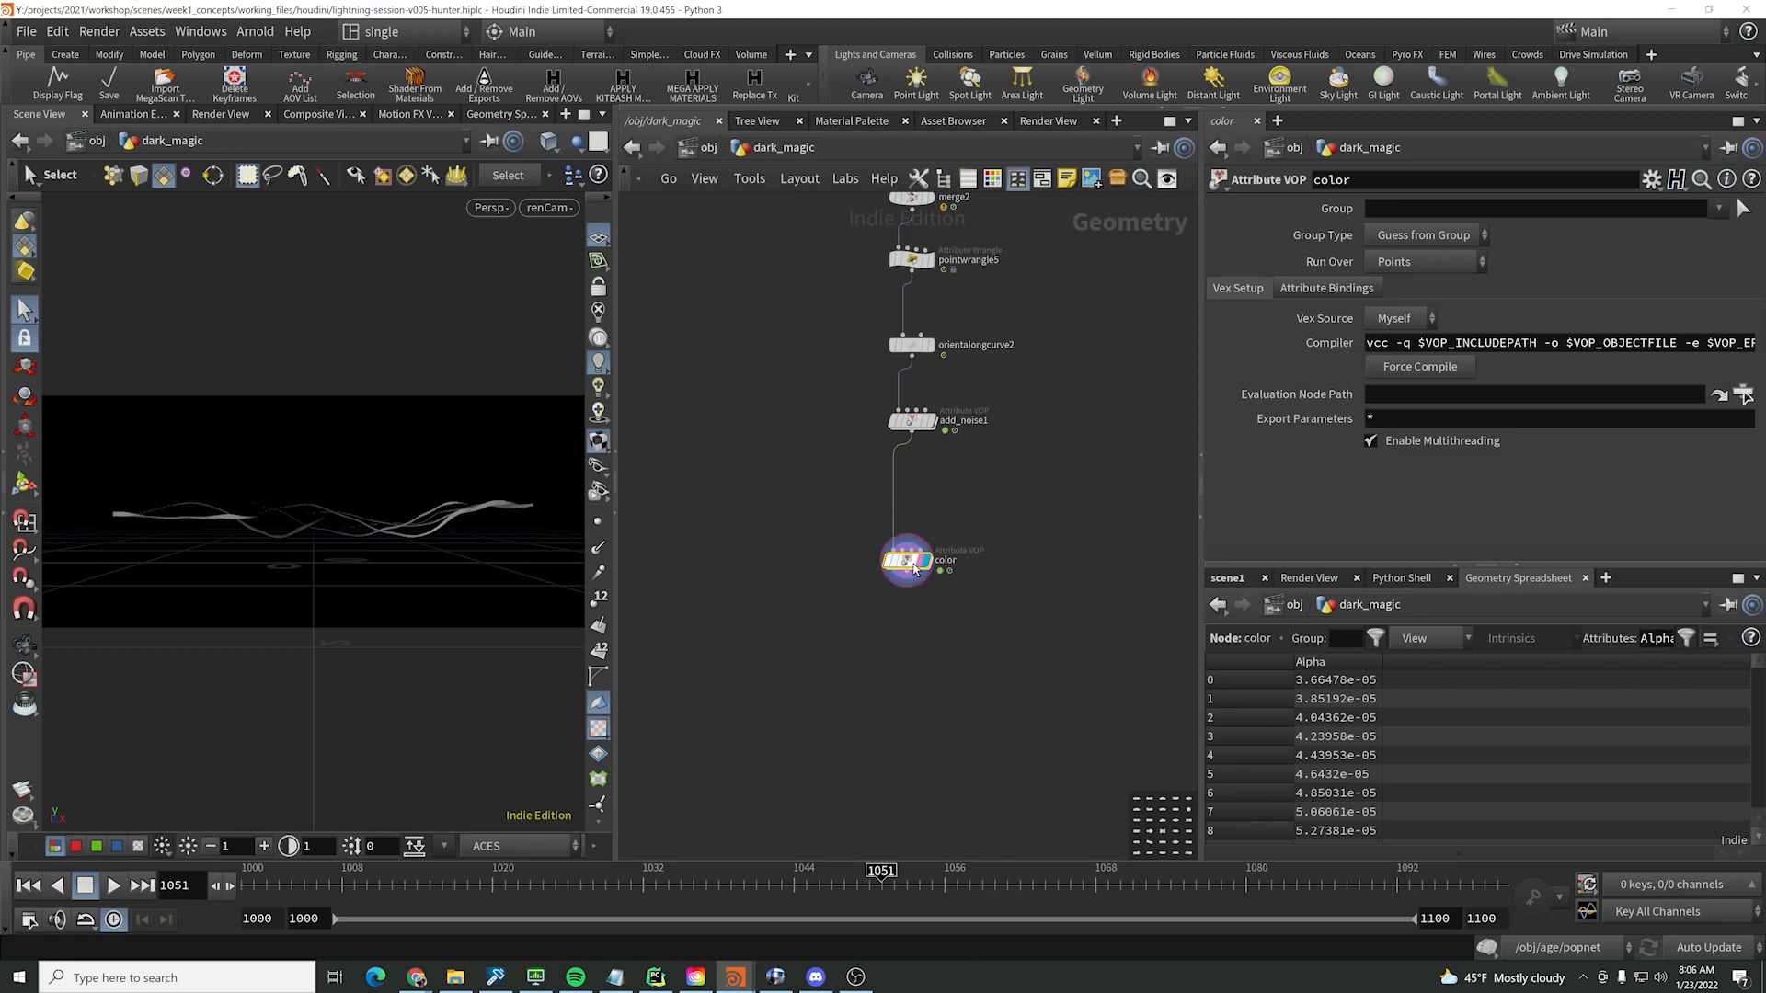
- Inside the color VOP, feed the global P output into a new Anti-Aliased Noise node
double_click(909, 559)
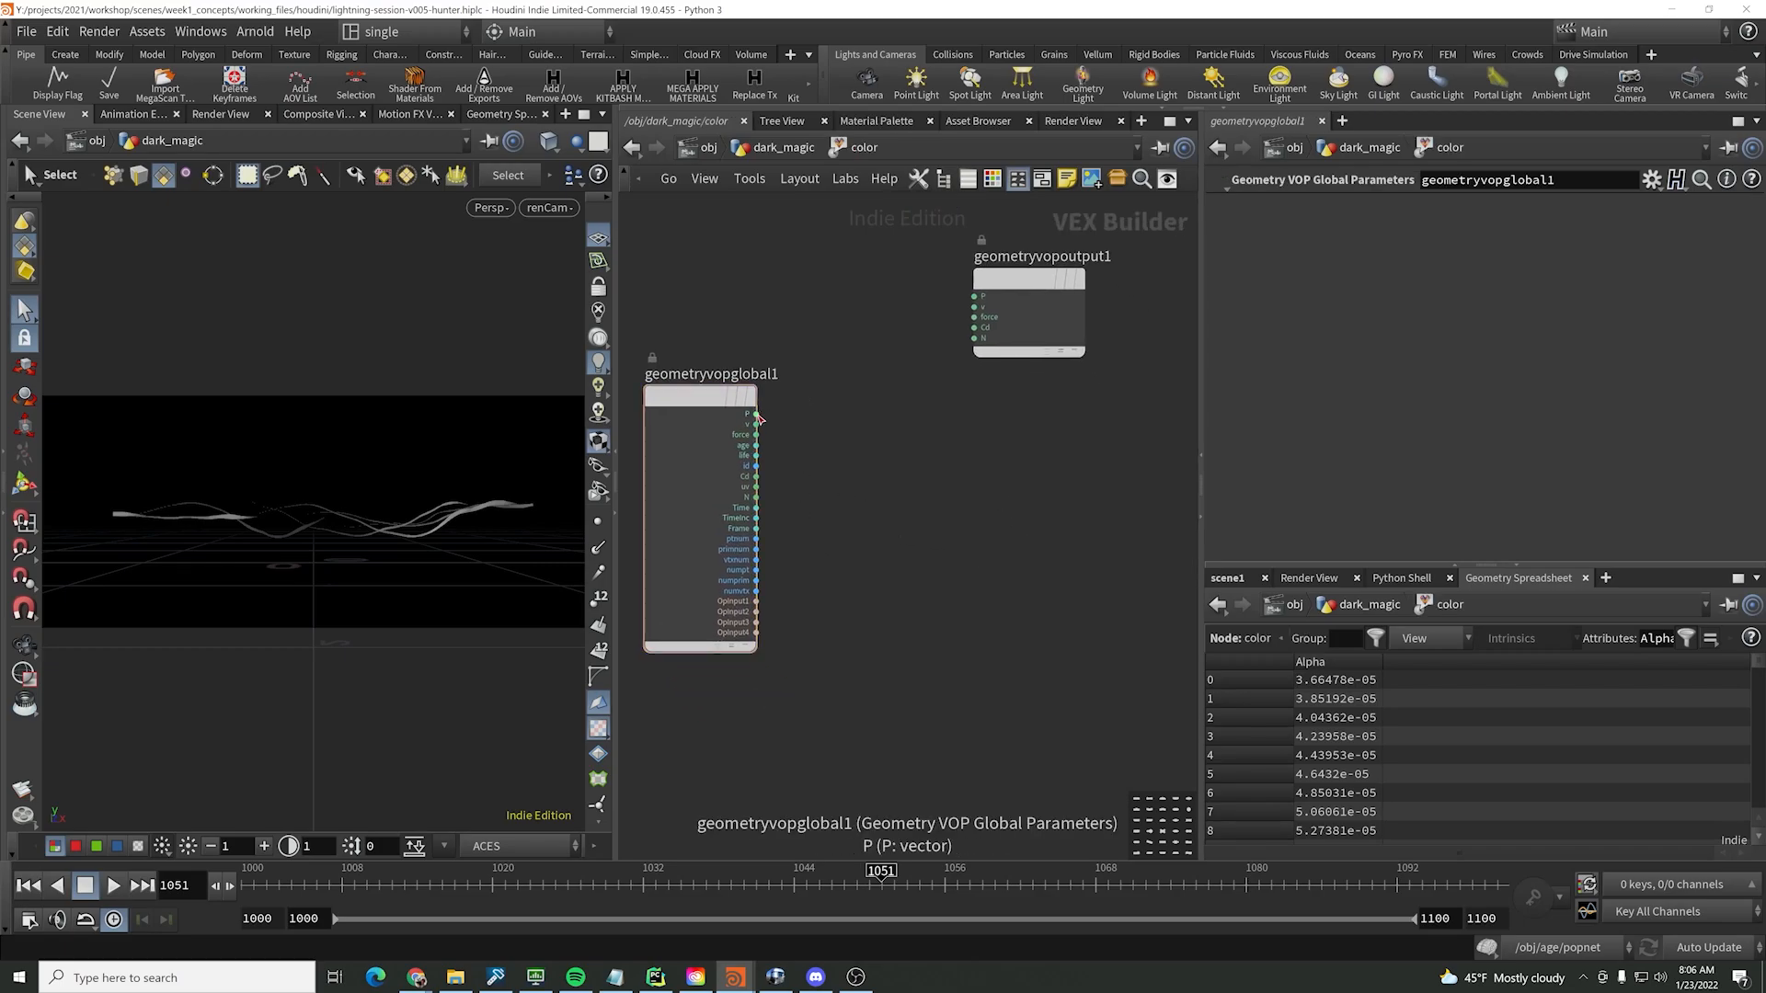
left_click_drag(756, 414, 965, 520)
type("aan")
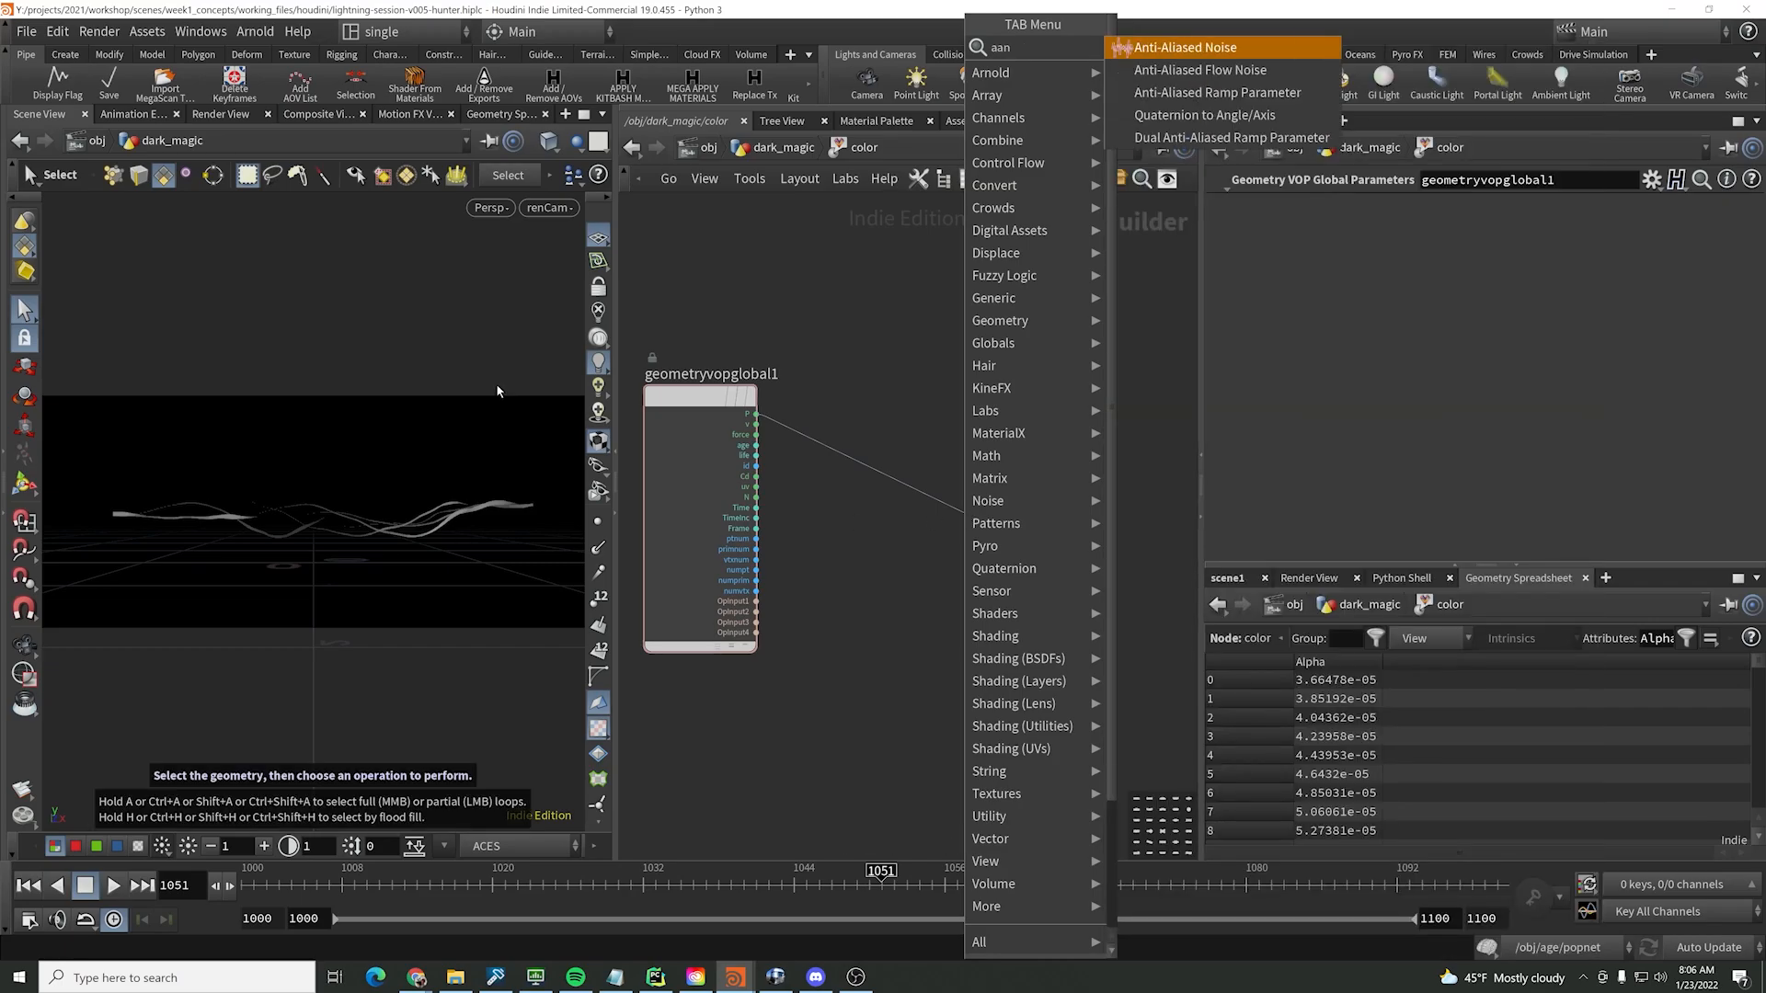
key("Return")
- Return to the dark_magic network and examine the noise setup inside add_noise1
left_click(781, 149)
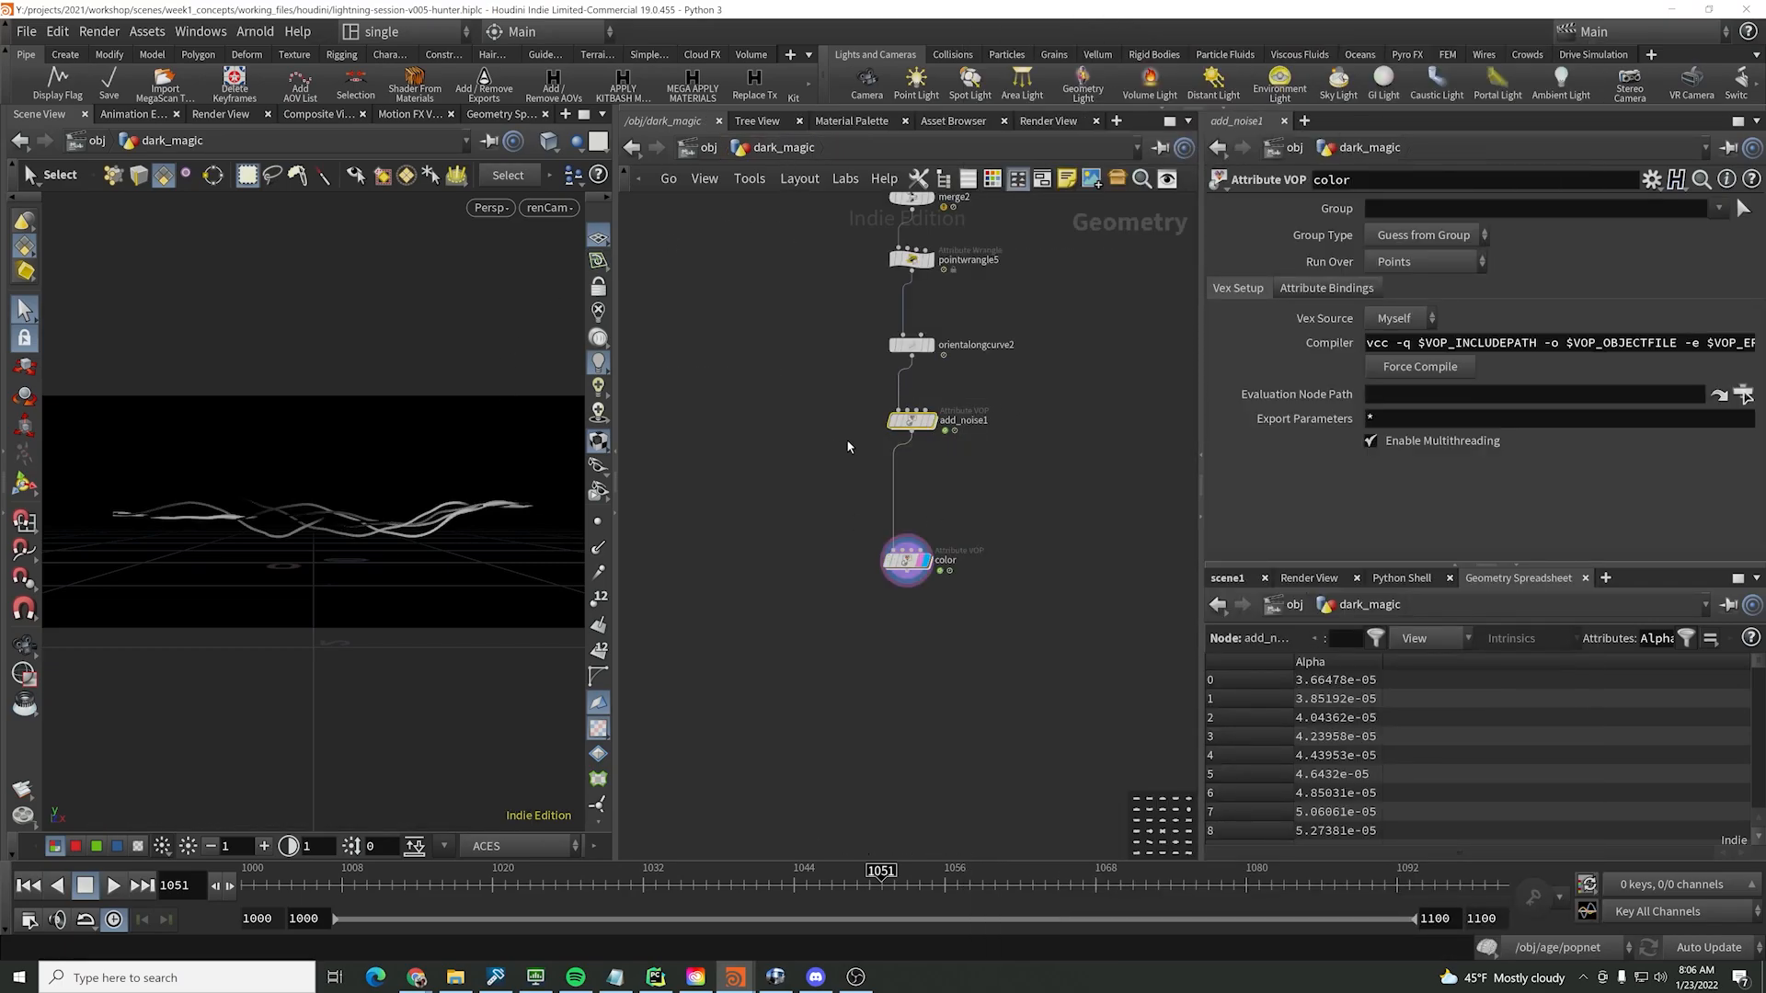
left_click(910, 421)
double_click(910, 422)
scroll(946, 426, "down", 5)
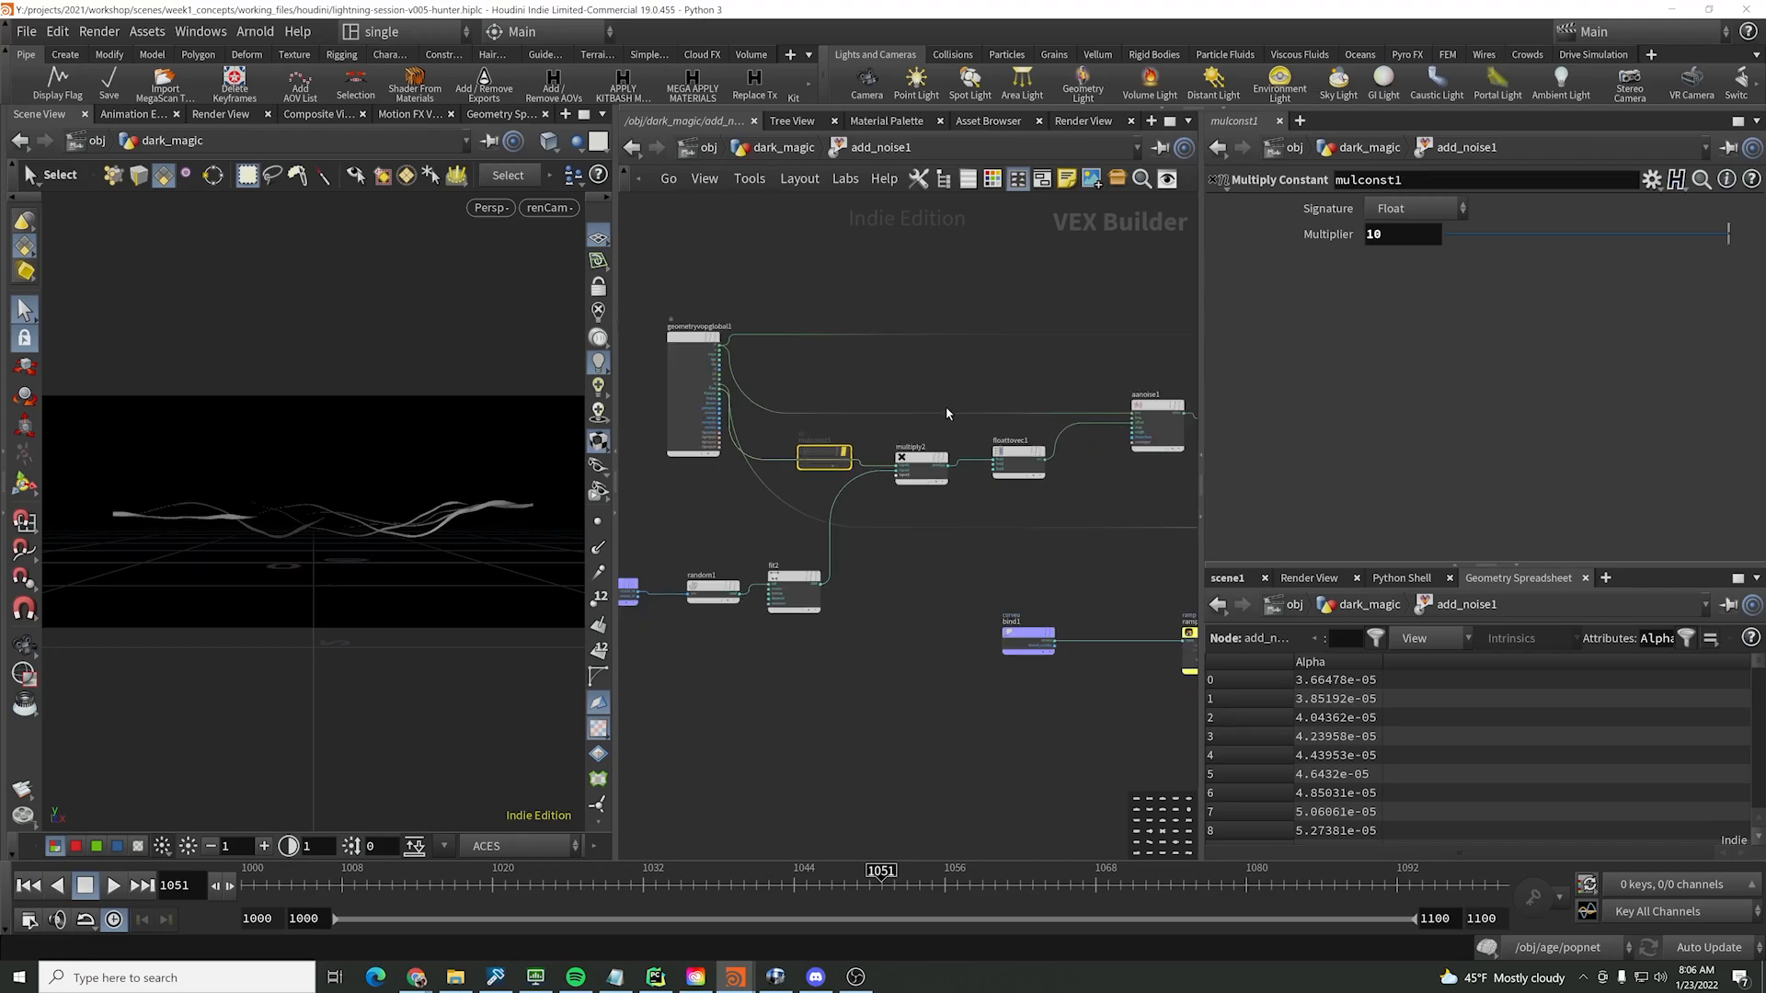
key("u")
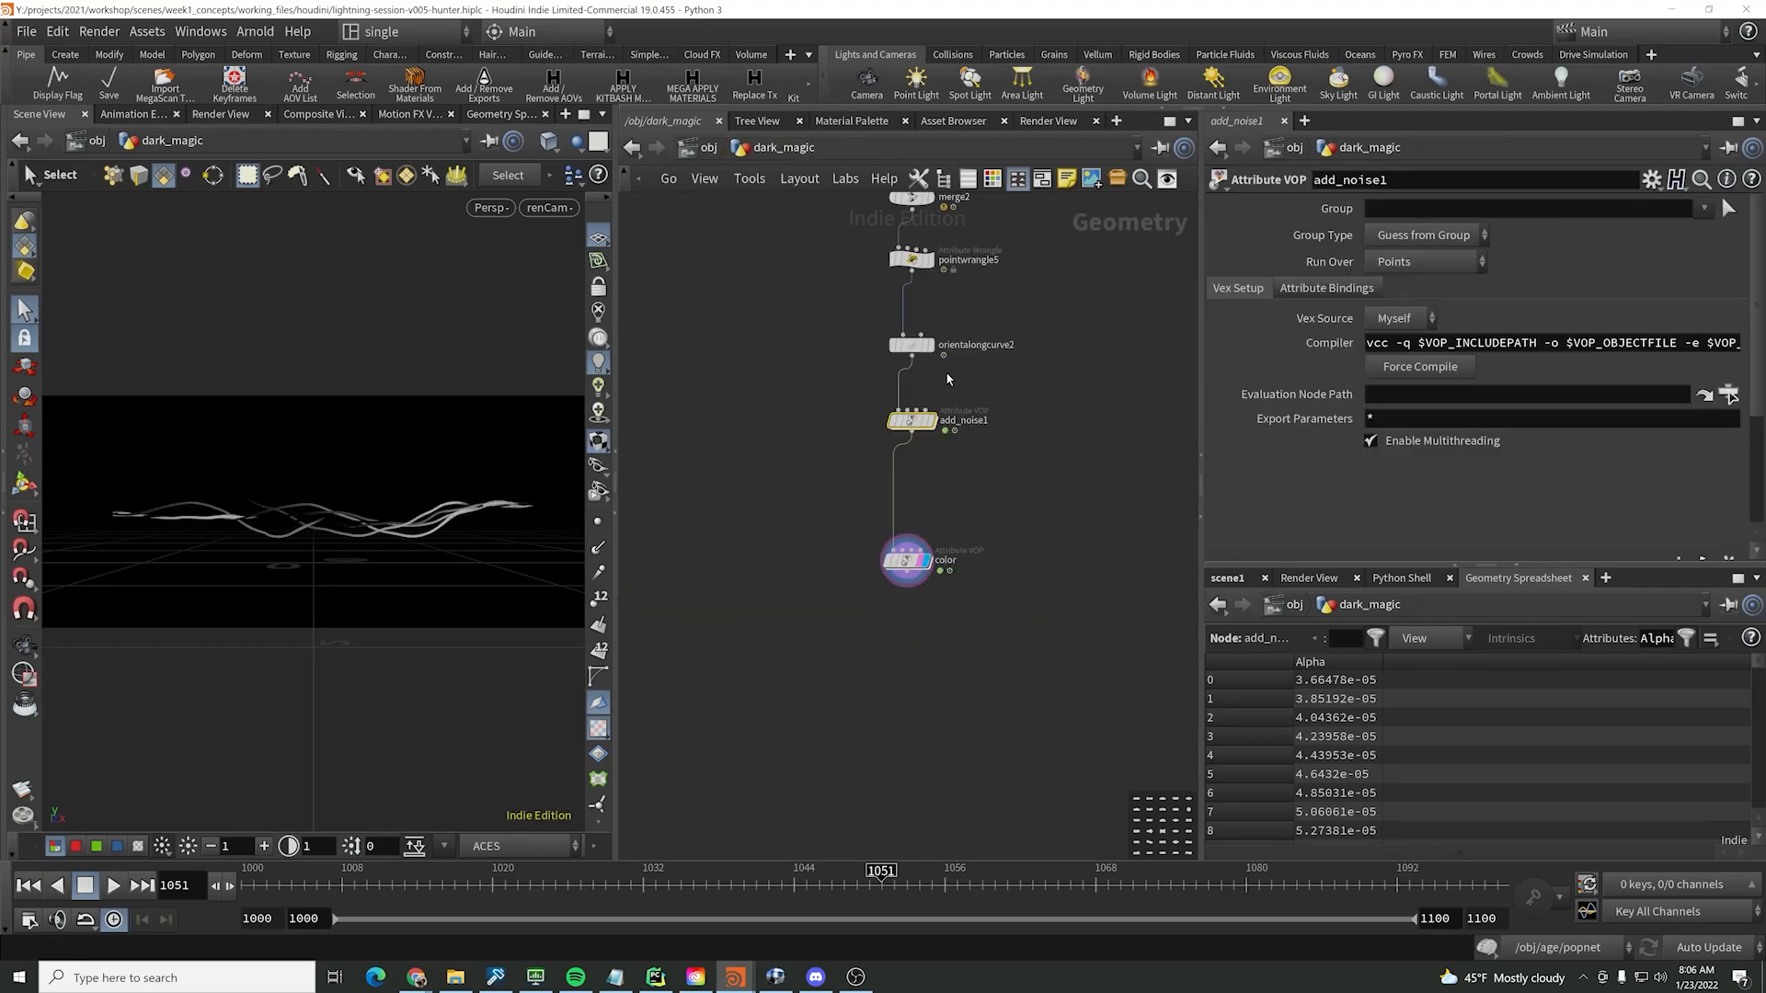
- Replace the color VOP with a pasted copy of add_noise1, wired to the original add_noise1's output
left_click(906, 560)
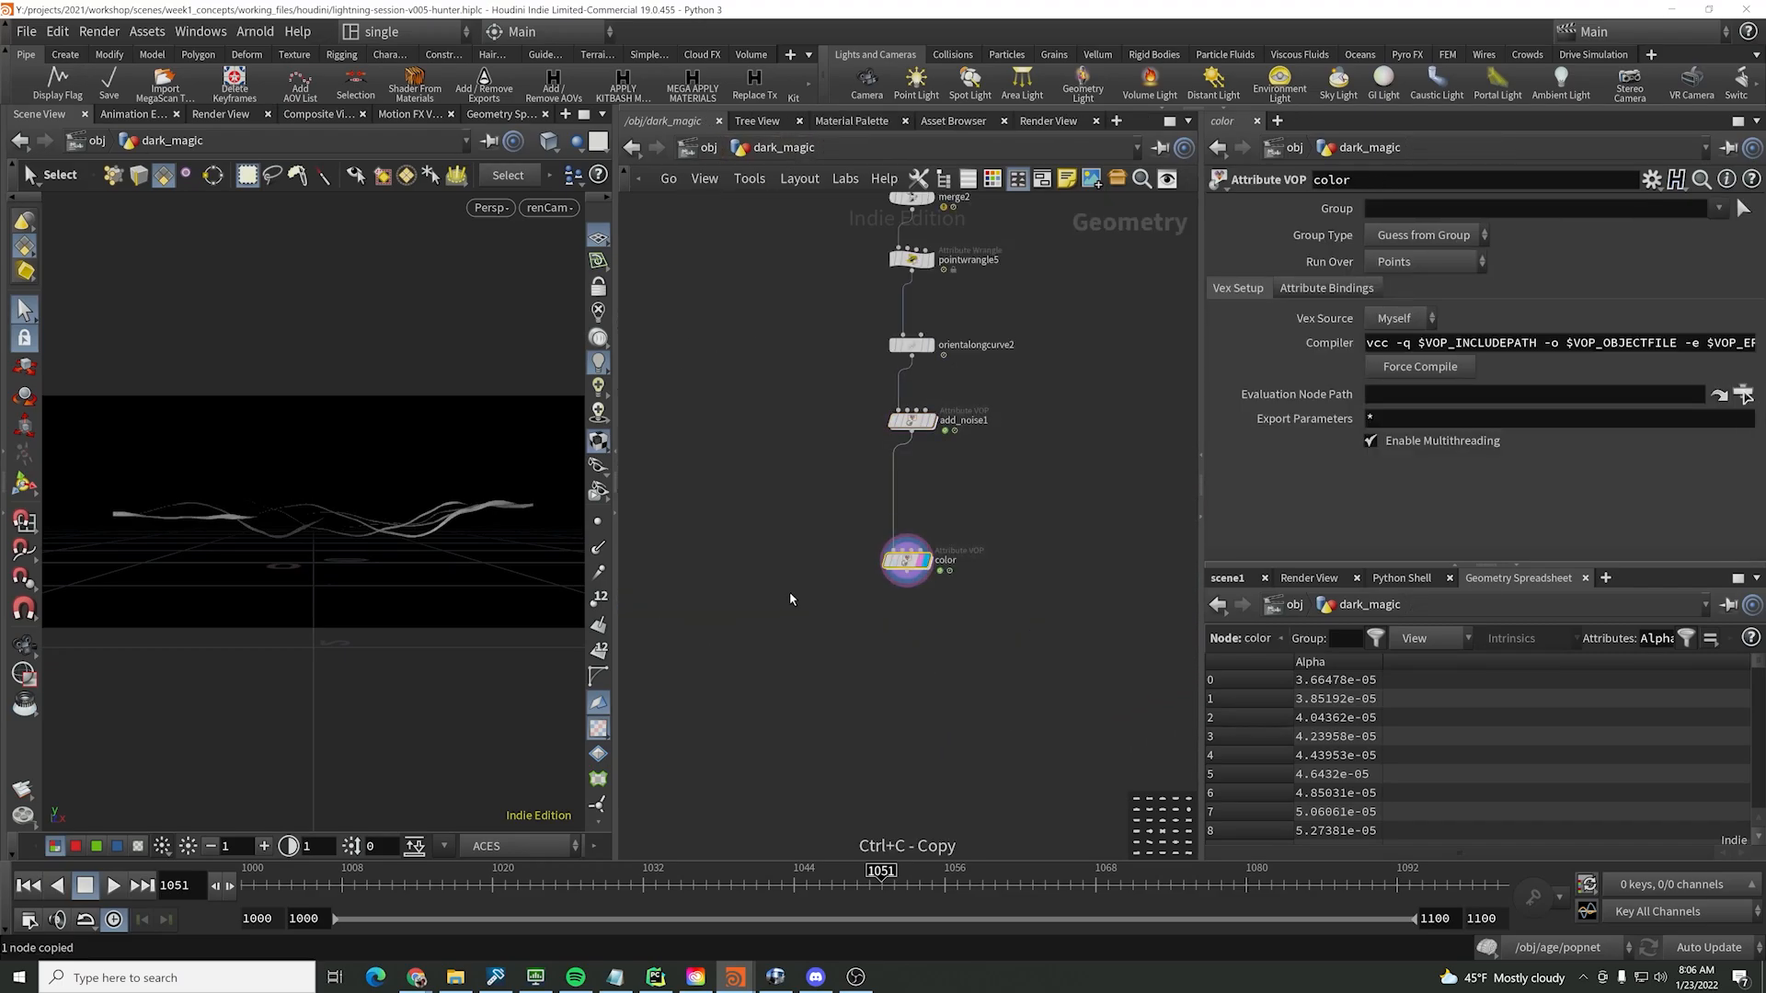
key("Delete")
key("ctrl+v")
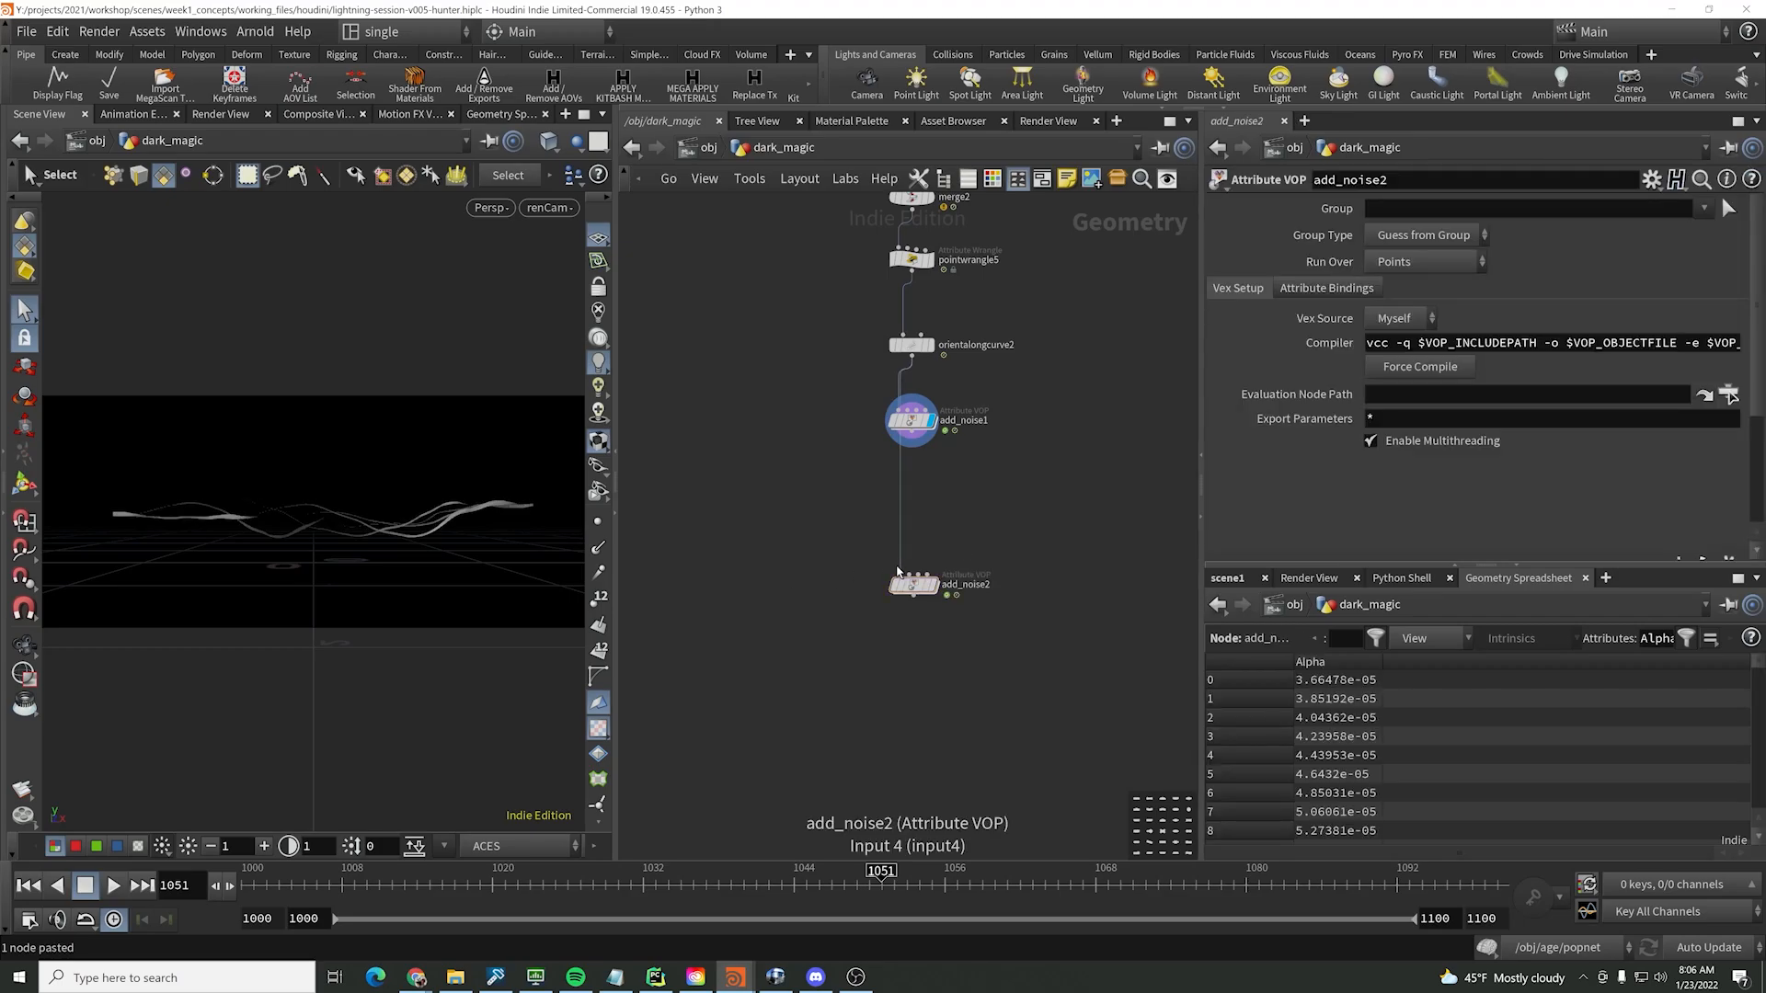
left_click(900, 574)
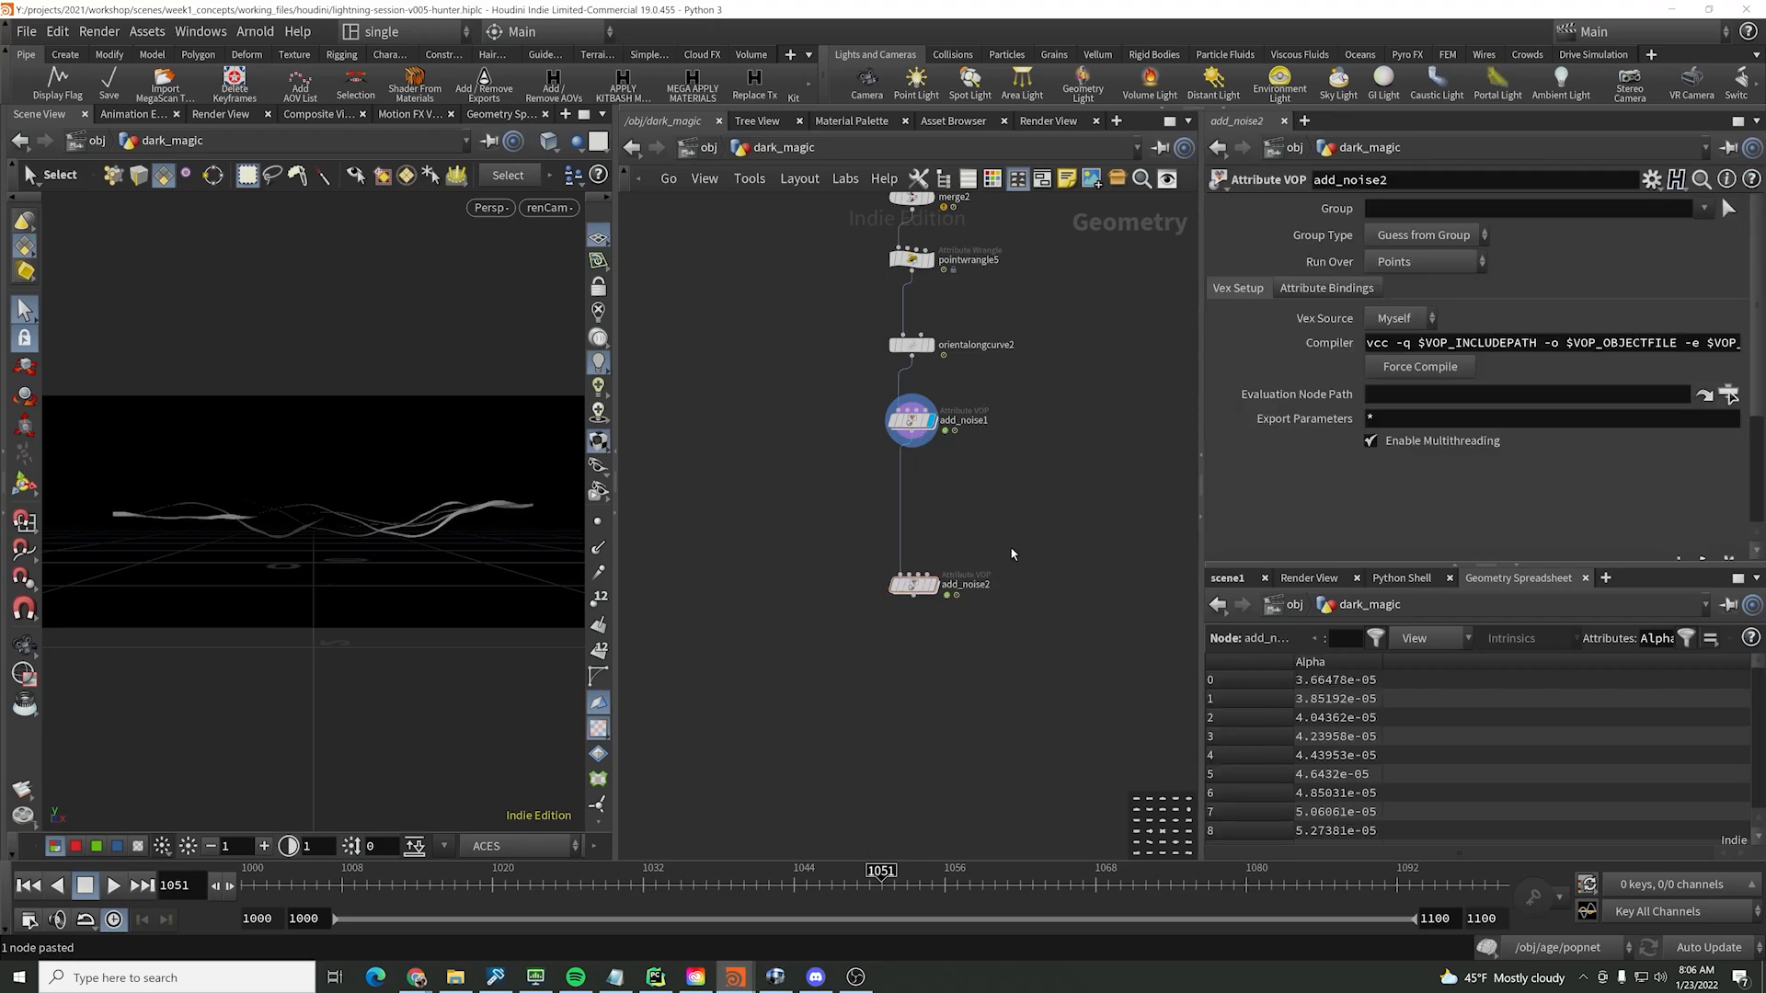
- Rename the pasted noise VOP to color and display it
double_click(946, 587)
type("color")
key("Return")
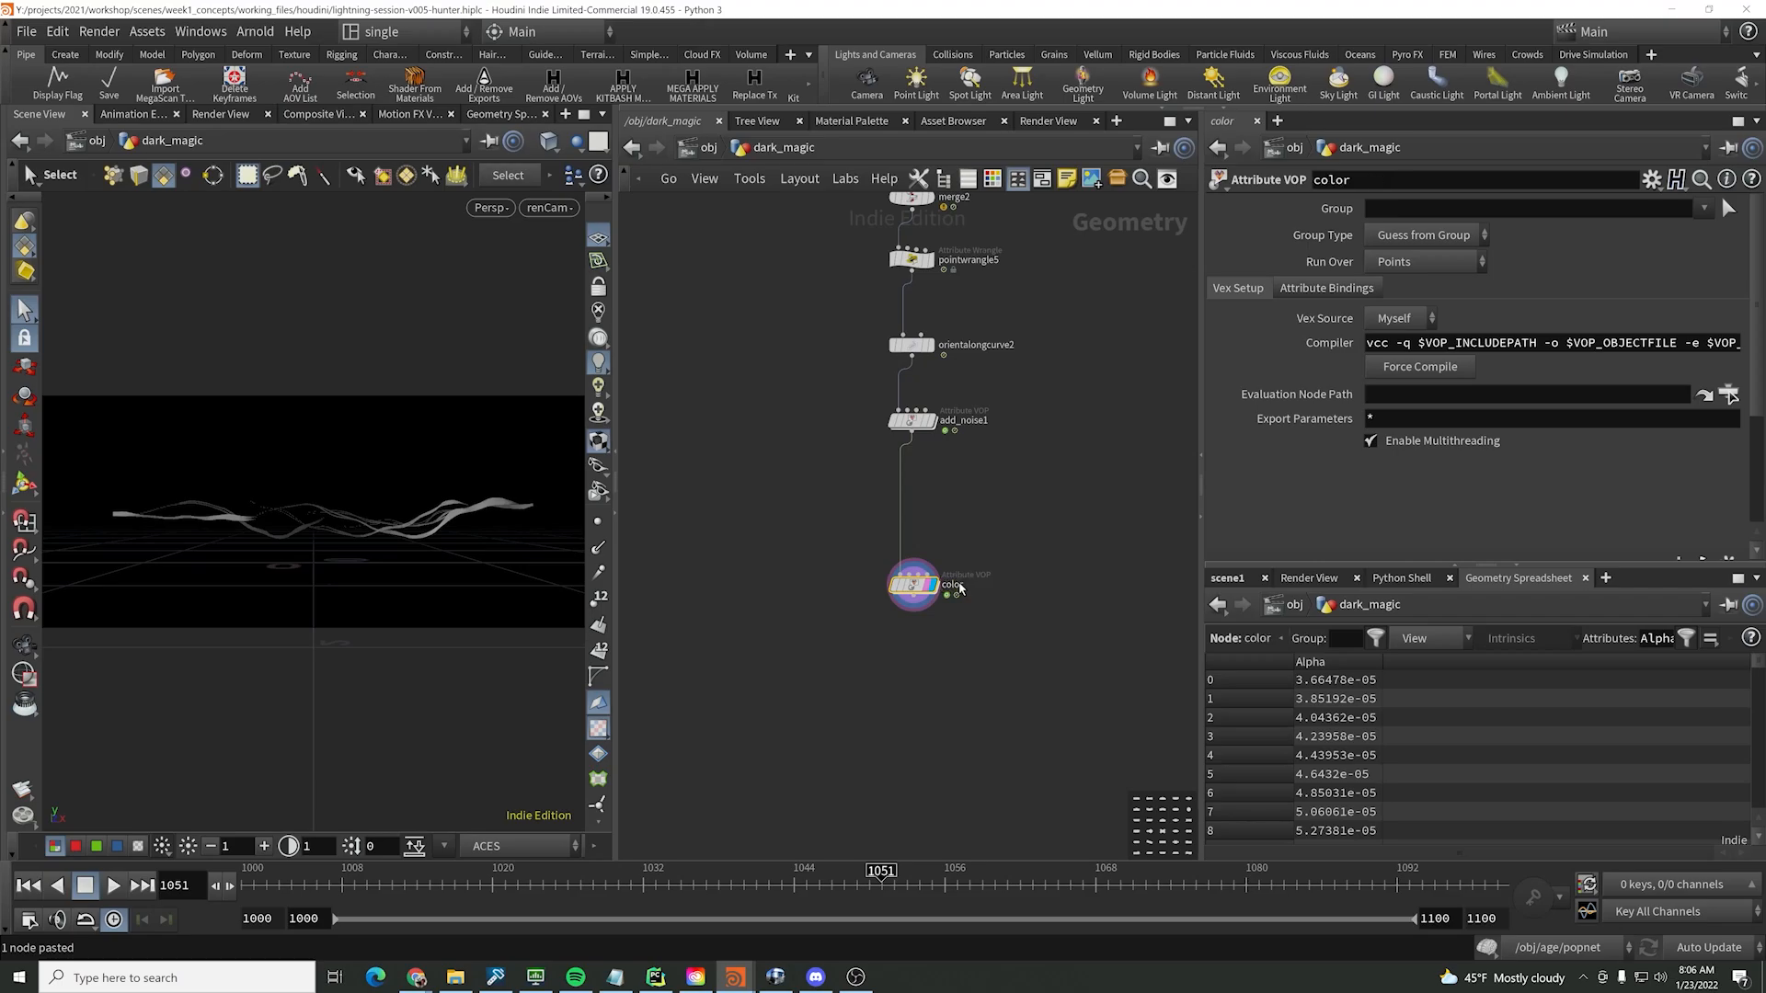
- Inside the color VOP, examine the aanoise1 node's parameters and signature options
double_click(910, 587)
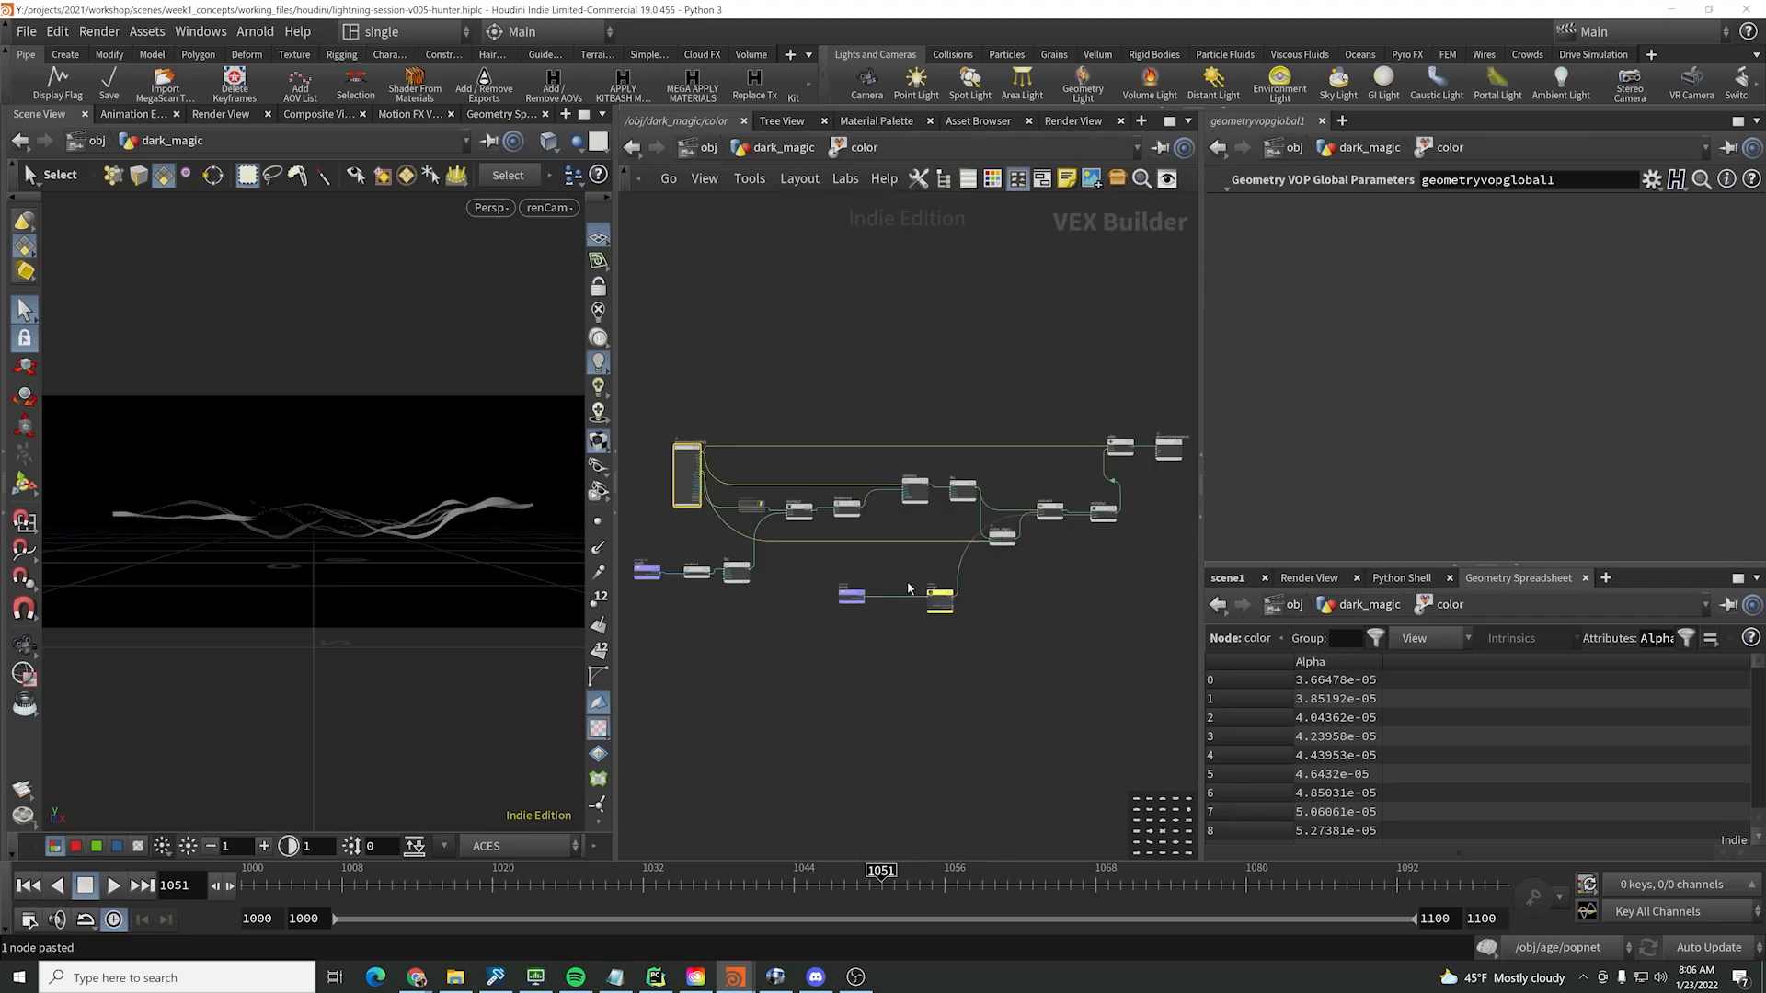
middle_click_drag(761, 567, 898, 547)
scroll(898, 546, "up", 4)
left_click_drag(1114, 469, 975, 403)
middle_click_drag(1111, 335, 908, 378)
left_click(1014, 439)
middle_click_drag(1034, 483, 884, 473)
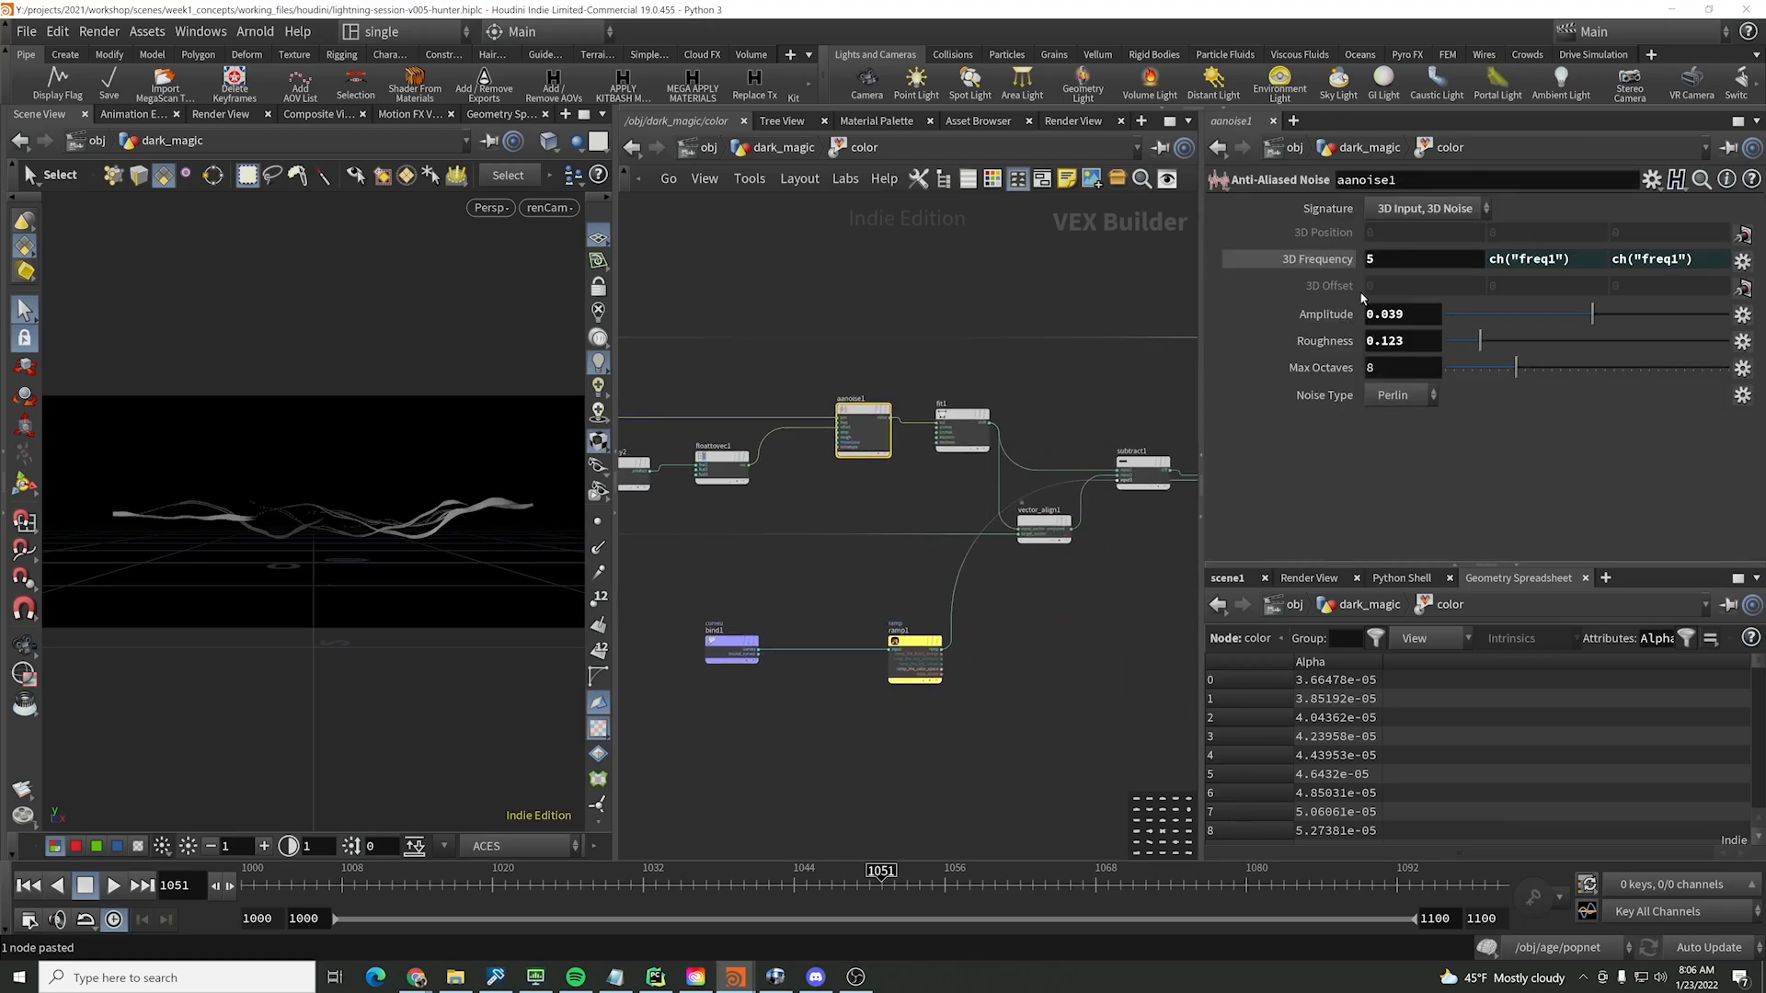
left_click(1421, 213)
left_click(1413, 254)
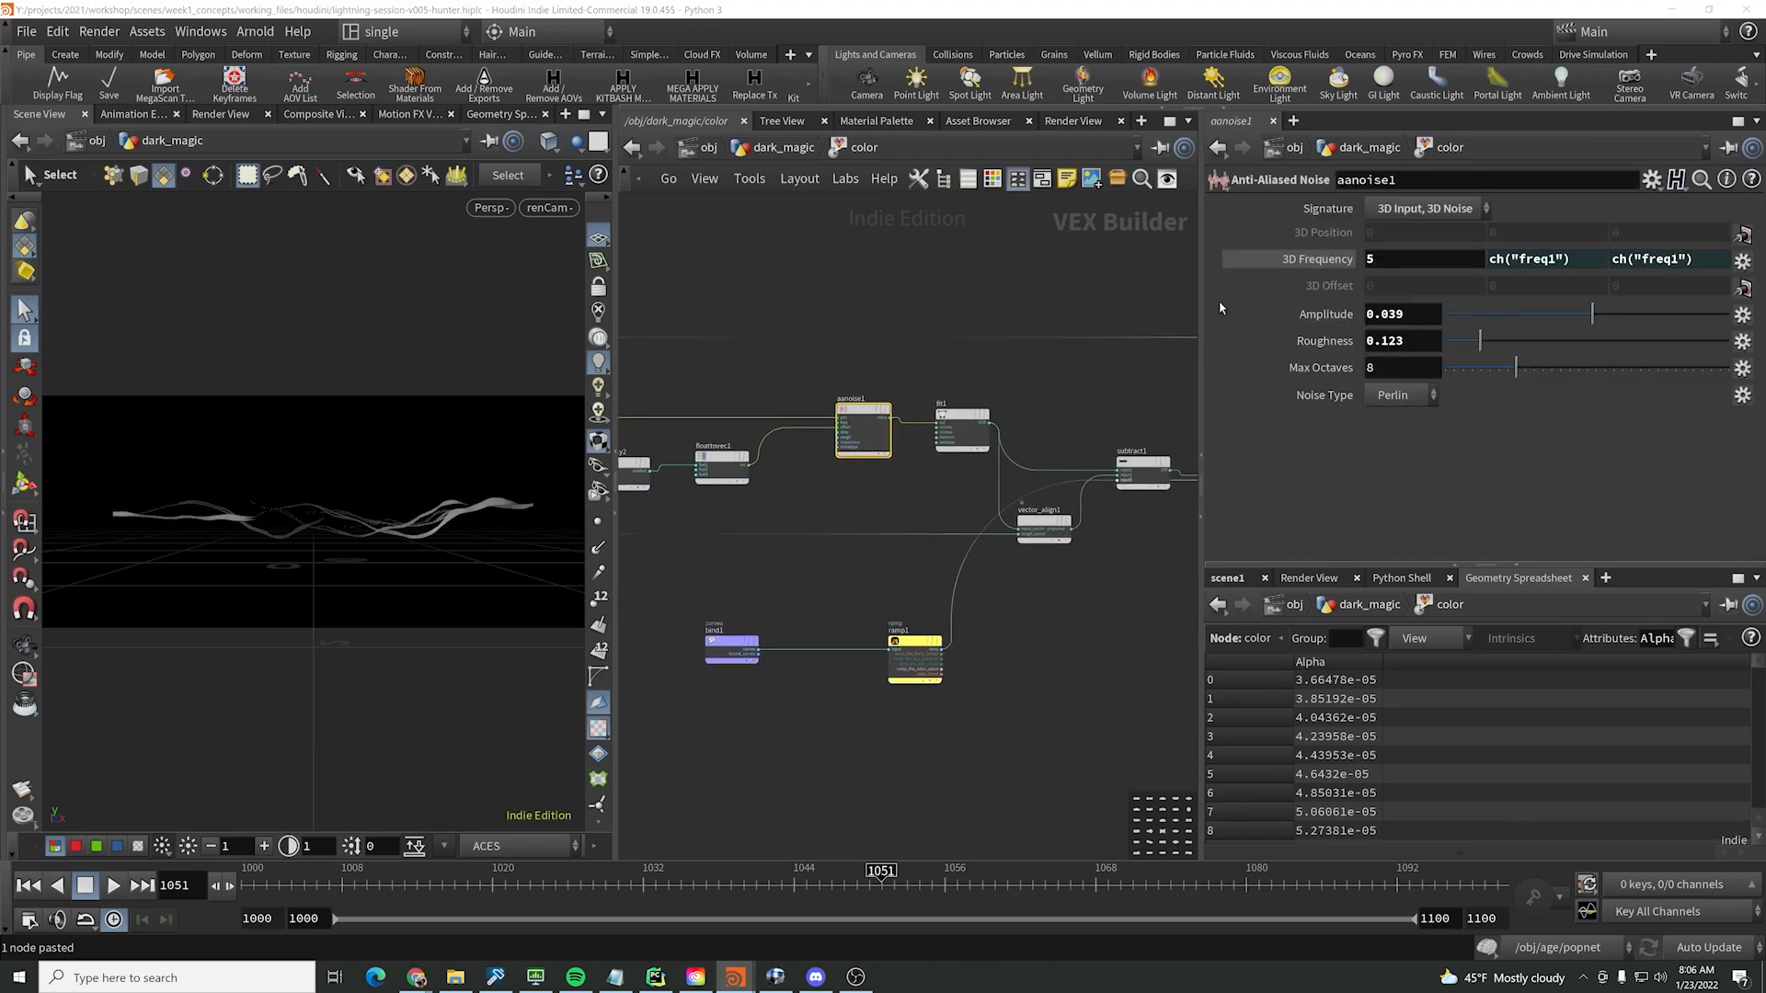
left_click(933, 368)
- Delete the subtract, multiply, vector_align and add nodes that follow fit1 in the color VOP
middle_click_drag(1011, 398, 869, 391)
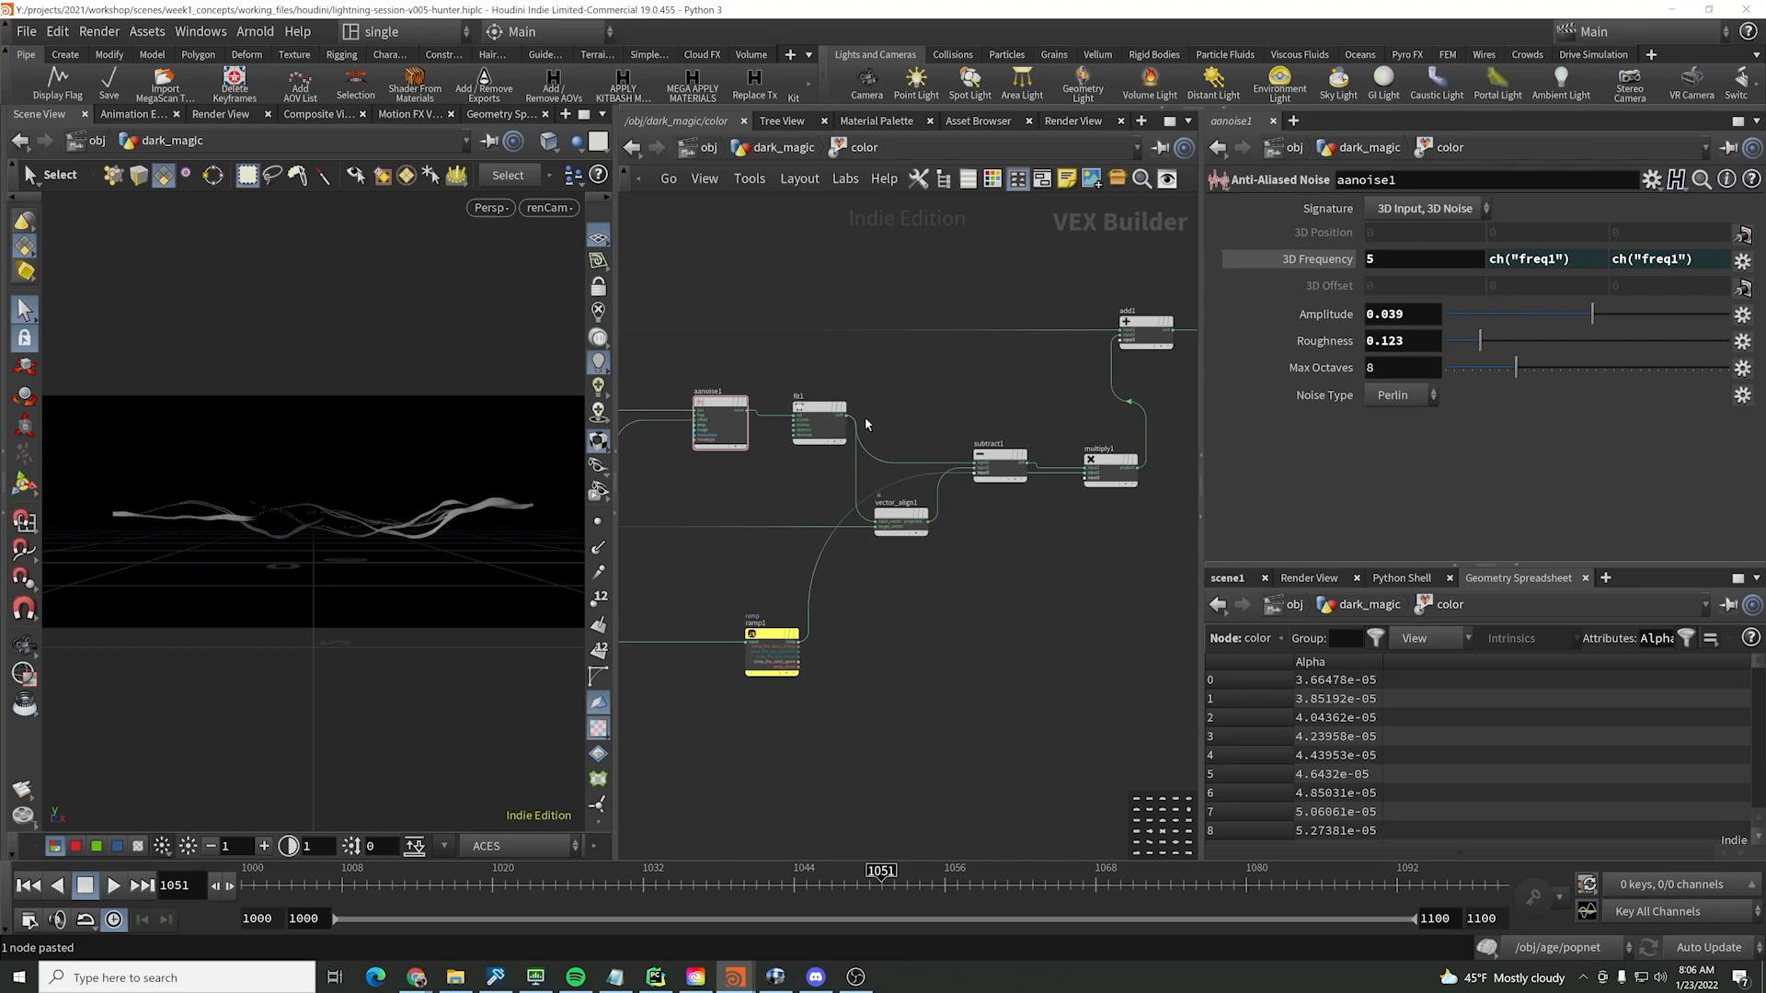
left_click_drag(944, 379, 1134, 566)
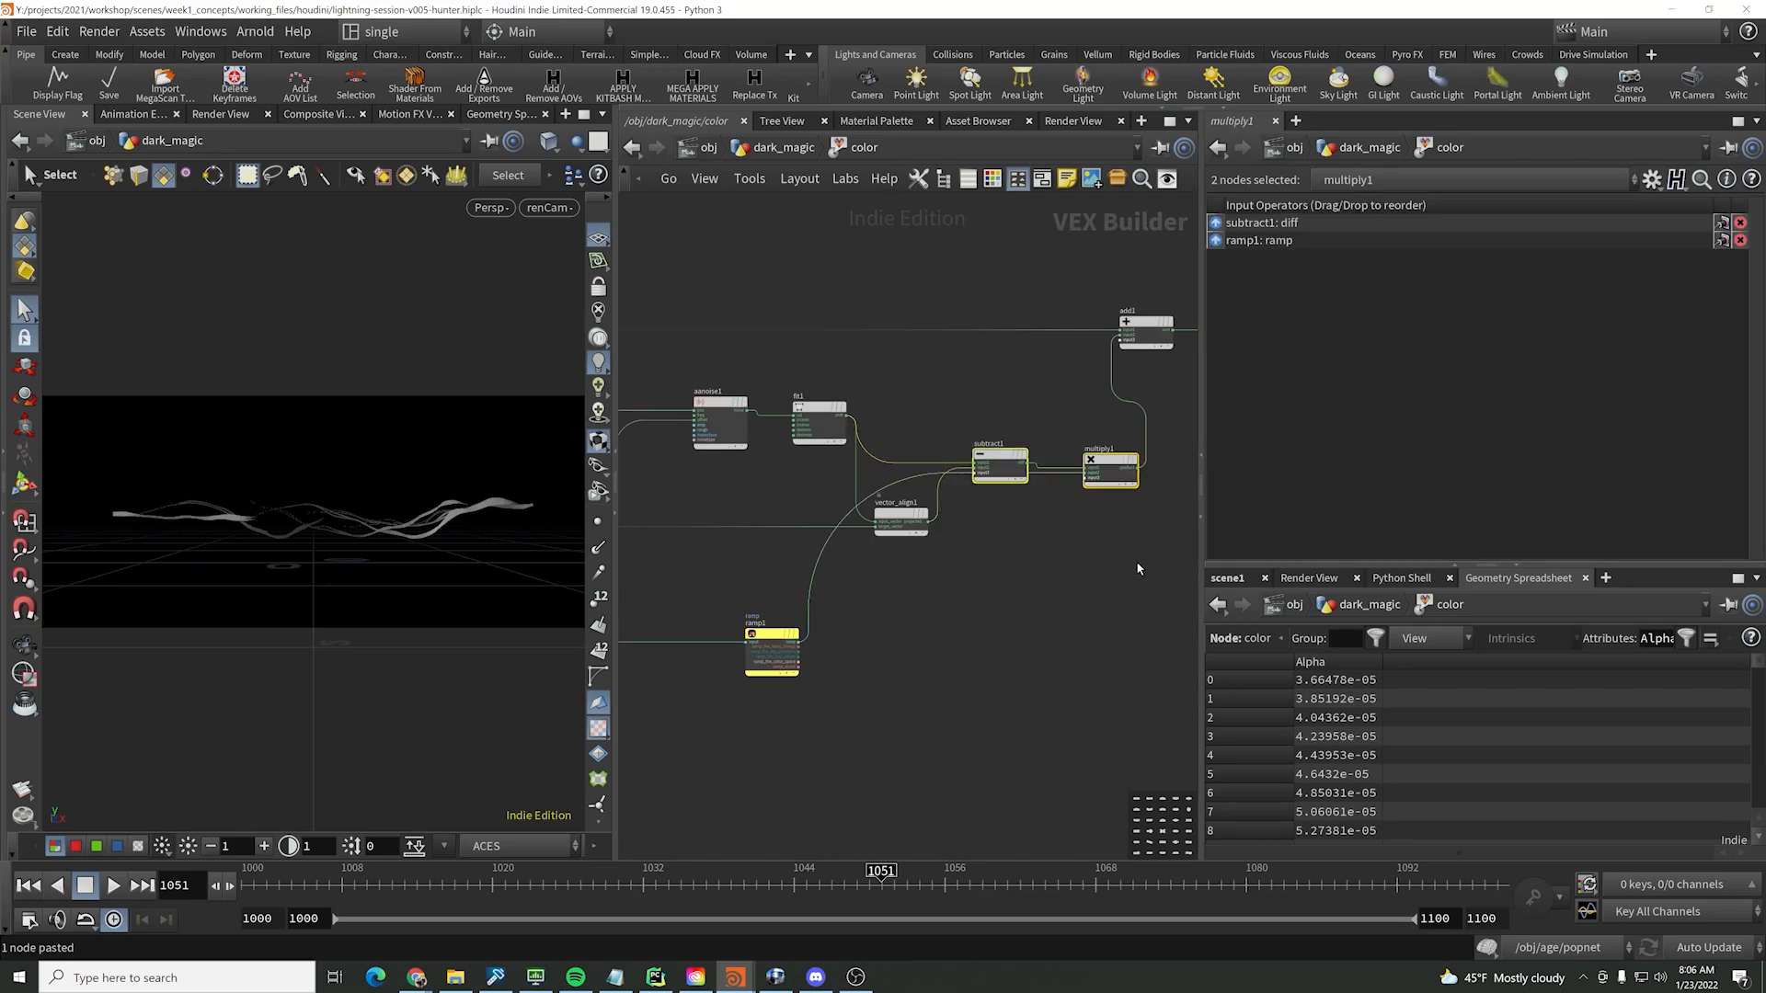
key("Delete")
left_click_drag(846, 565, 852, 559)
key("Delete")
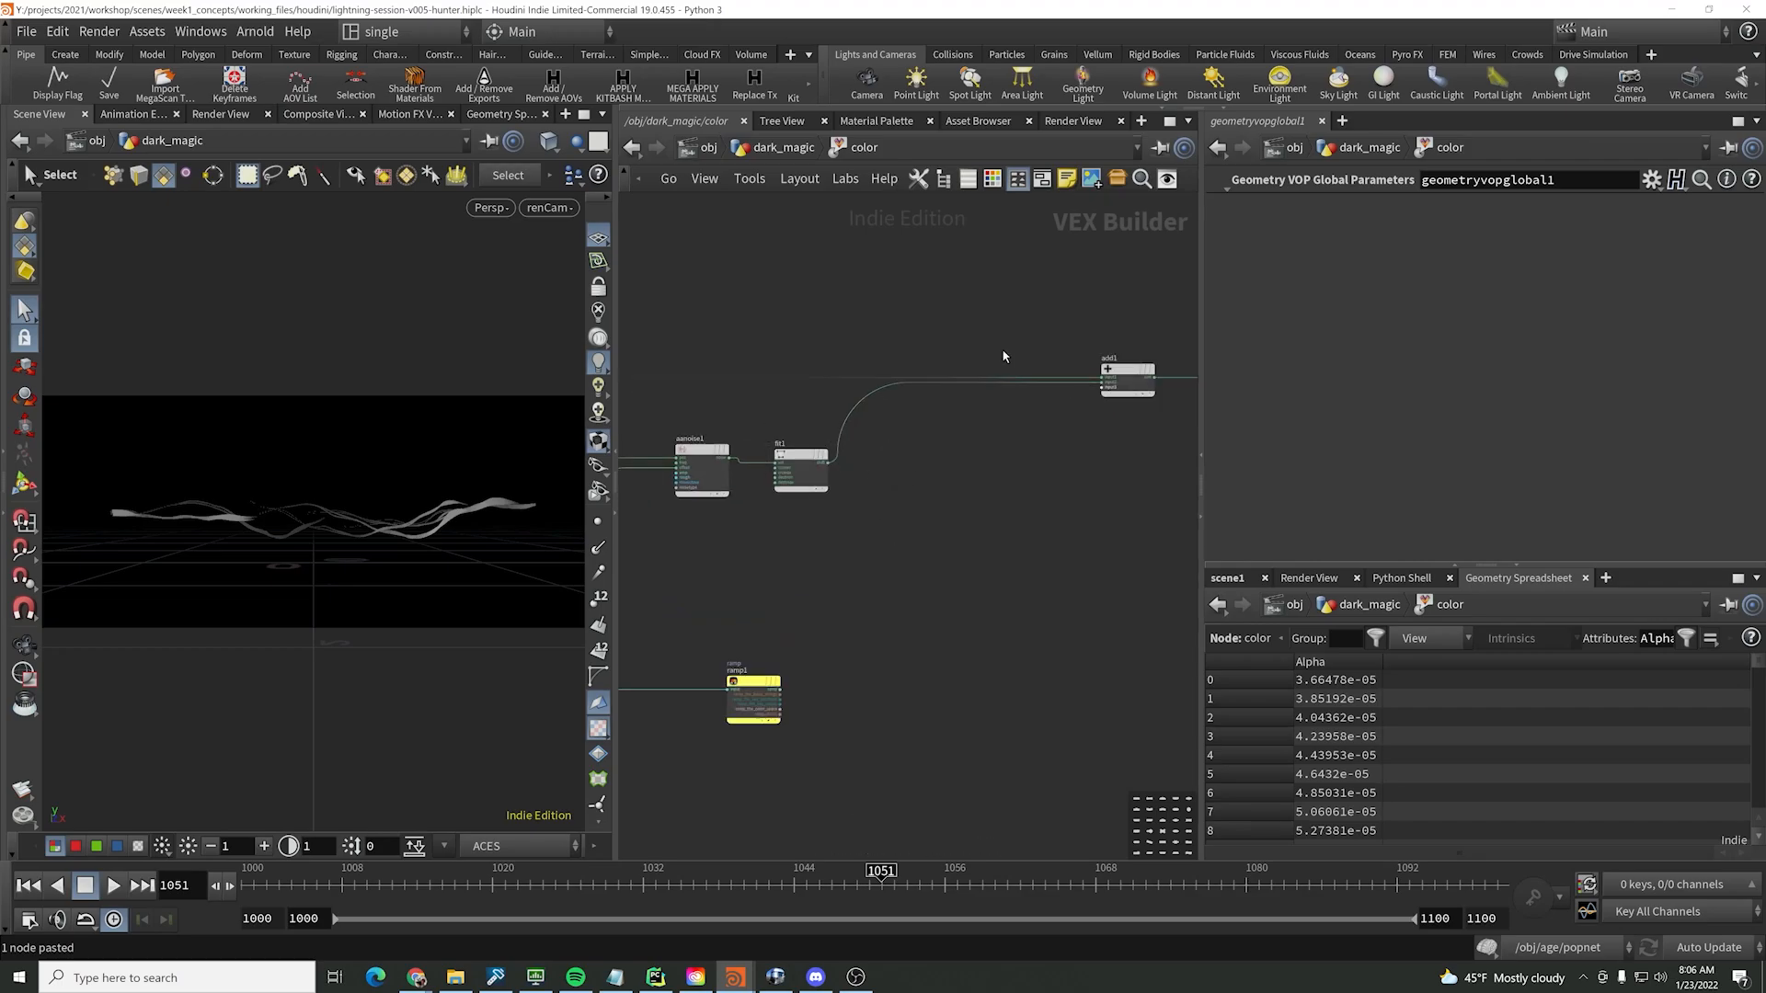
left_click(1130, 389)
key("Delete")
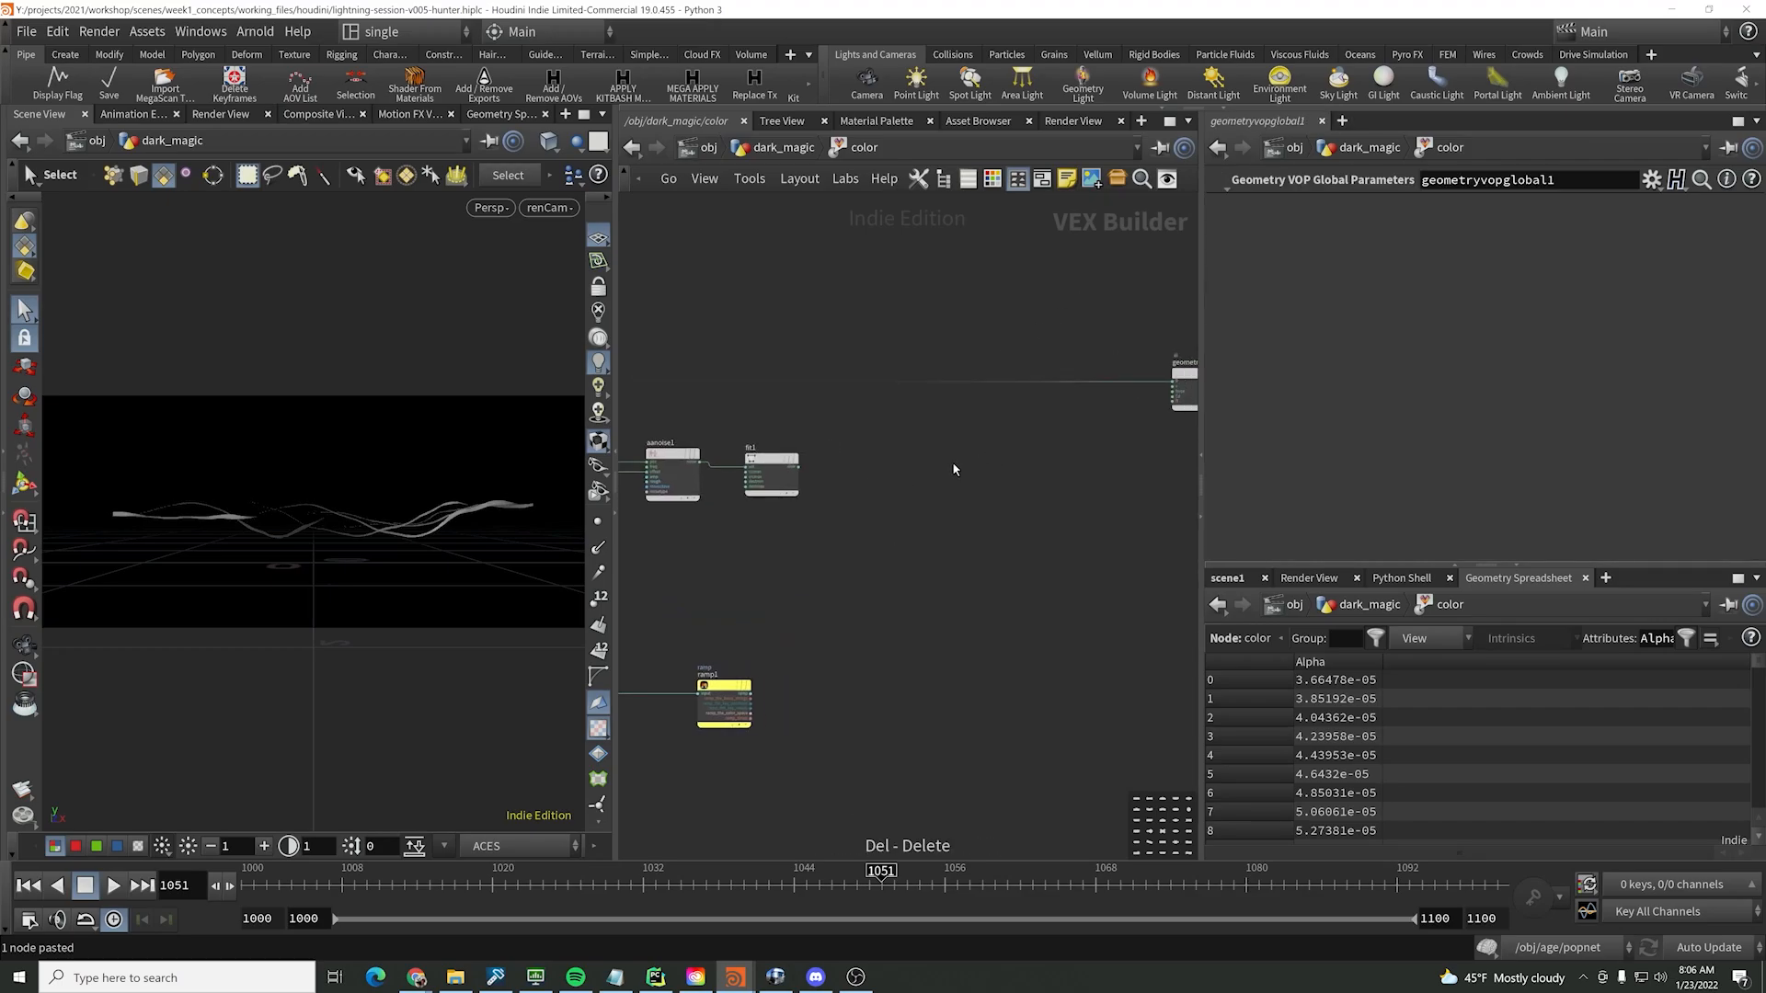
- Connect fit1's output to the Cd input of the geometry output node
left_click(797, 468)
scroll(1128, 404, "up", 3)
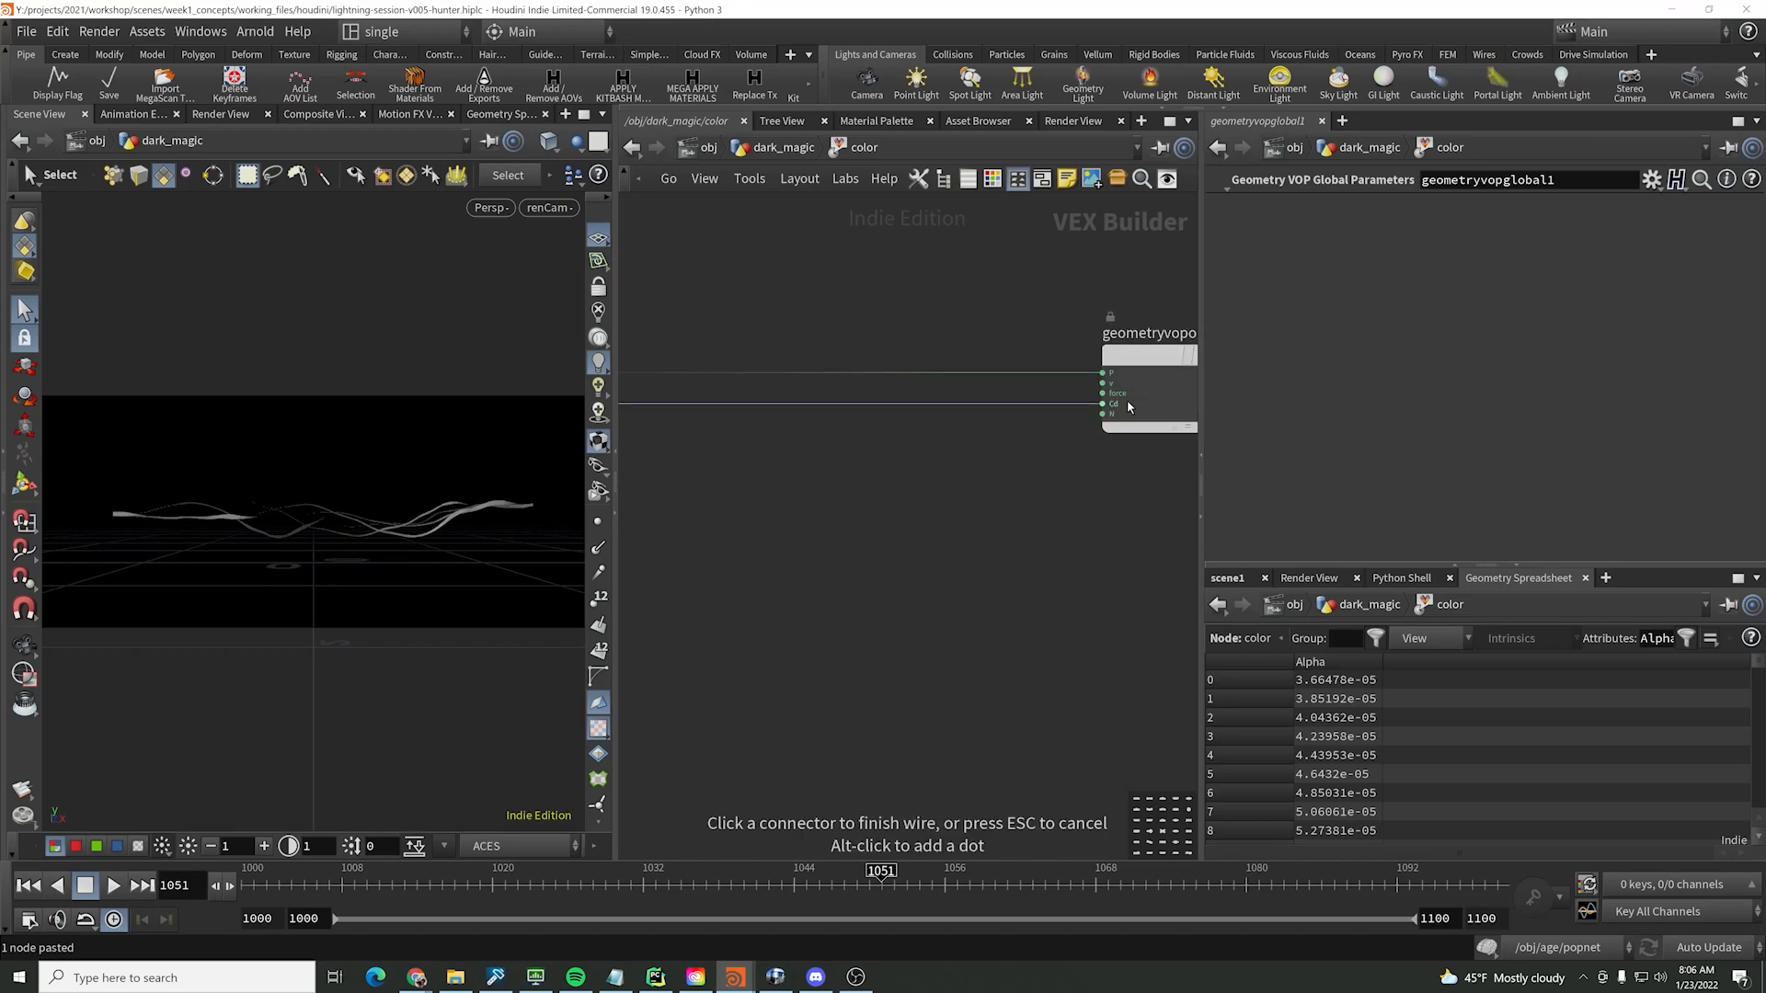
left_click(1115, 405)
- Check fit1's information and range settings, and move it into line with aanoise1
scroll(924, 537, "down", 3)
middle_click_drag(717, 540, 971, 483)
middle_click(745, 482)
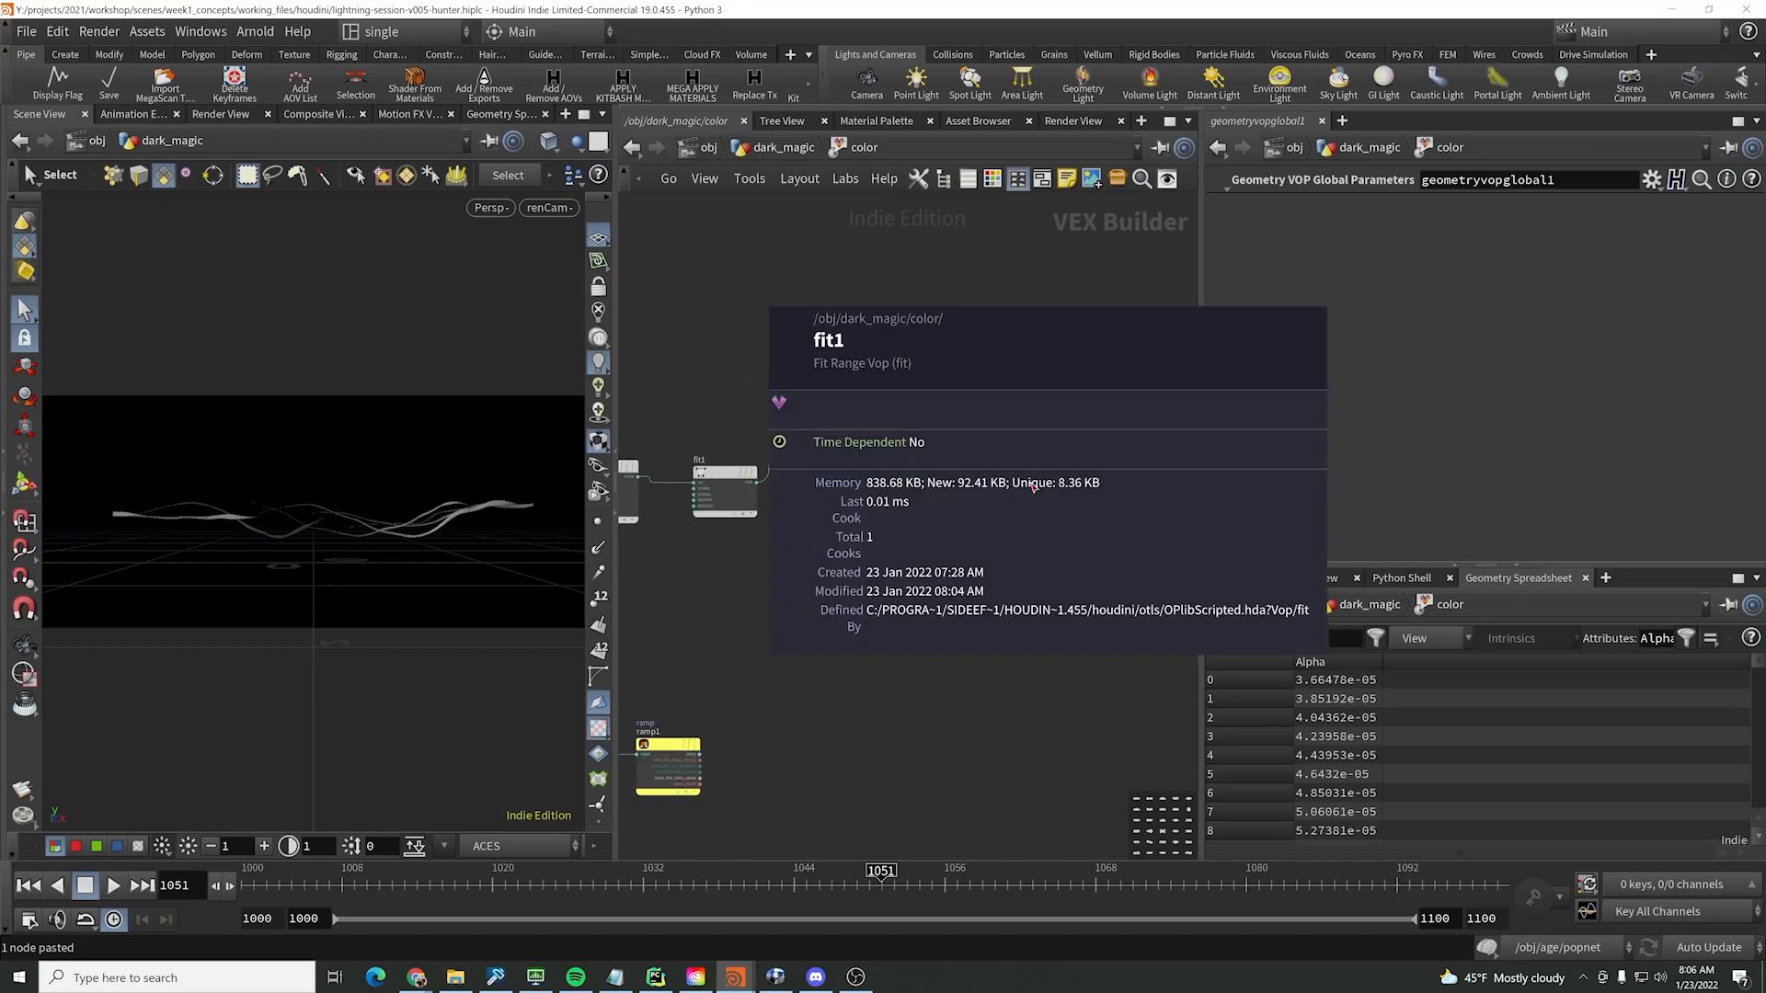
middle_click_drag(846, 550, 1057, 550)
left_click(956, 469)
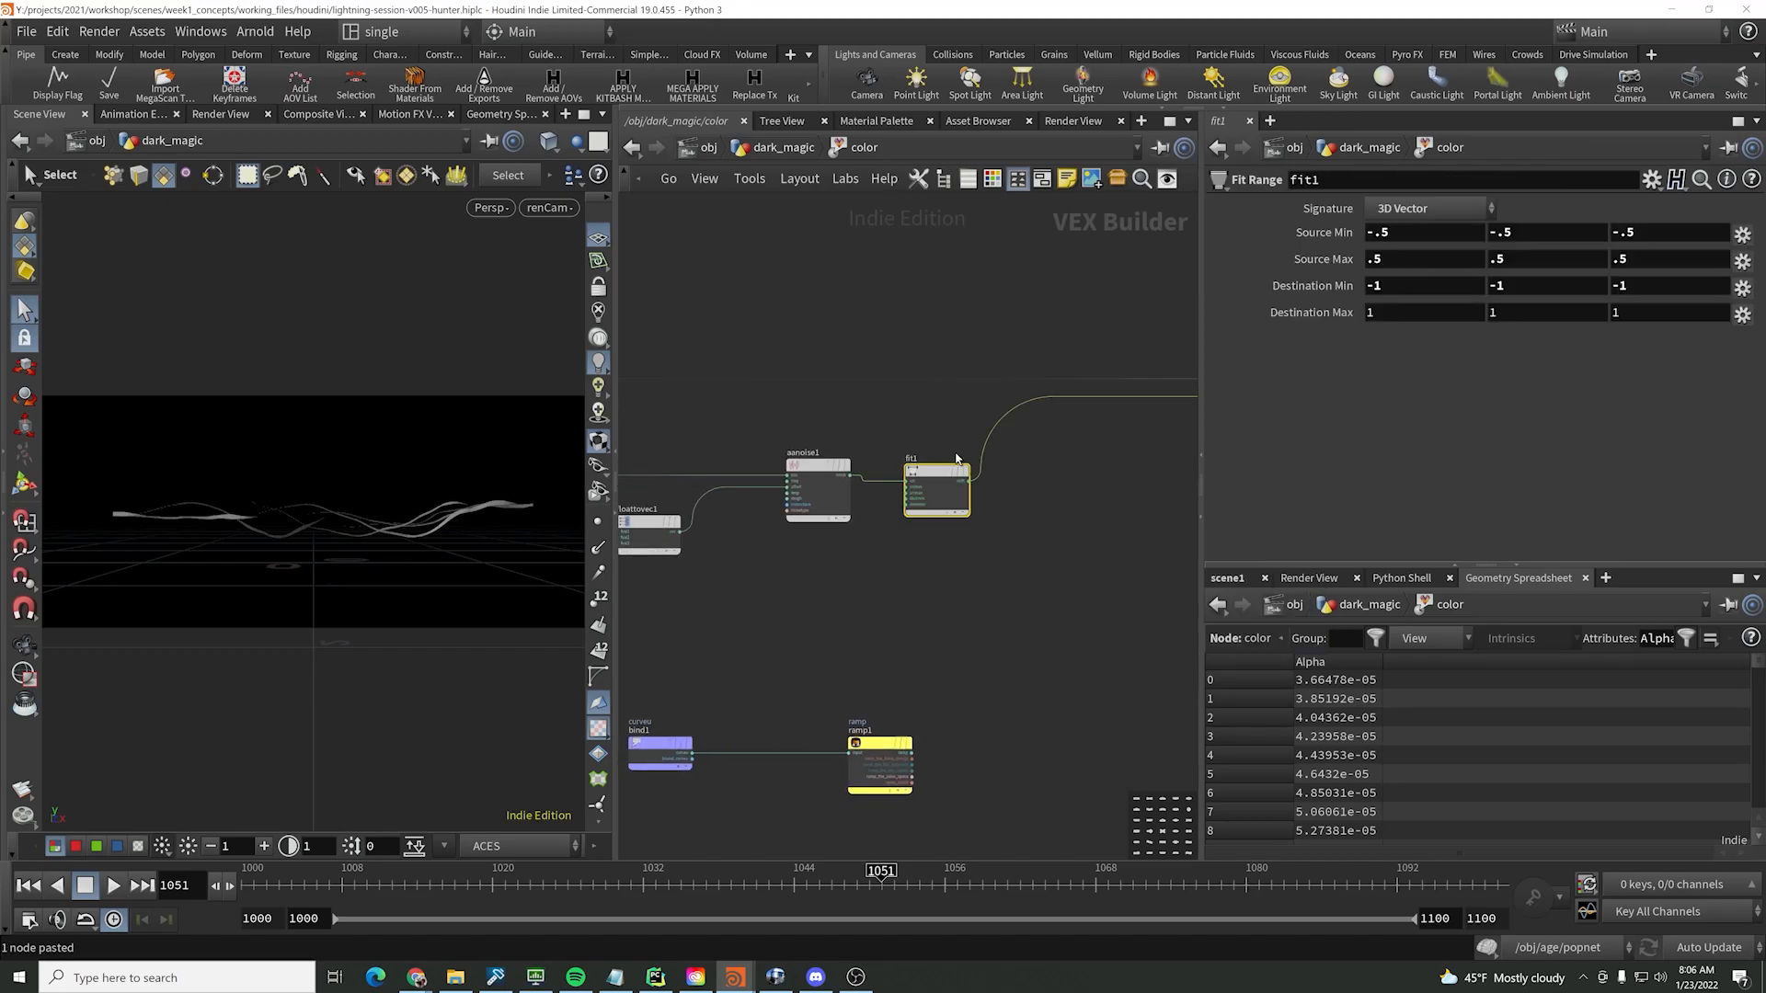
left_click_drag(935, 474, 920, 467)
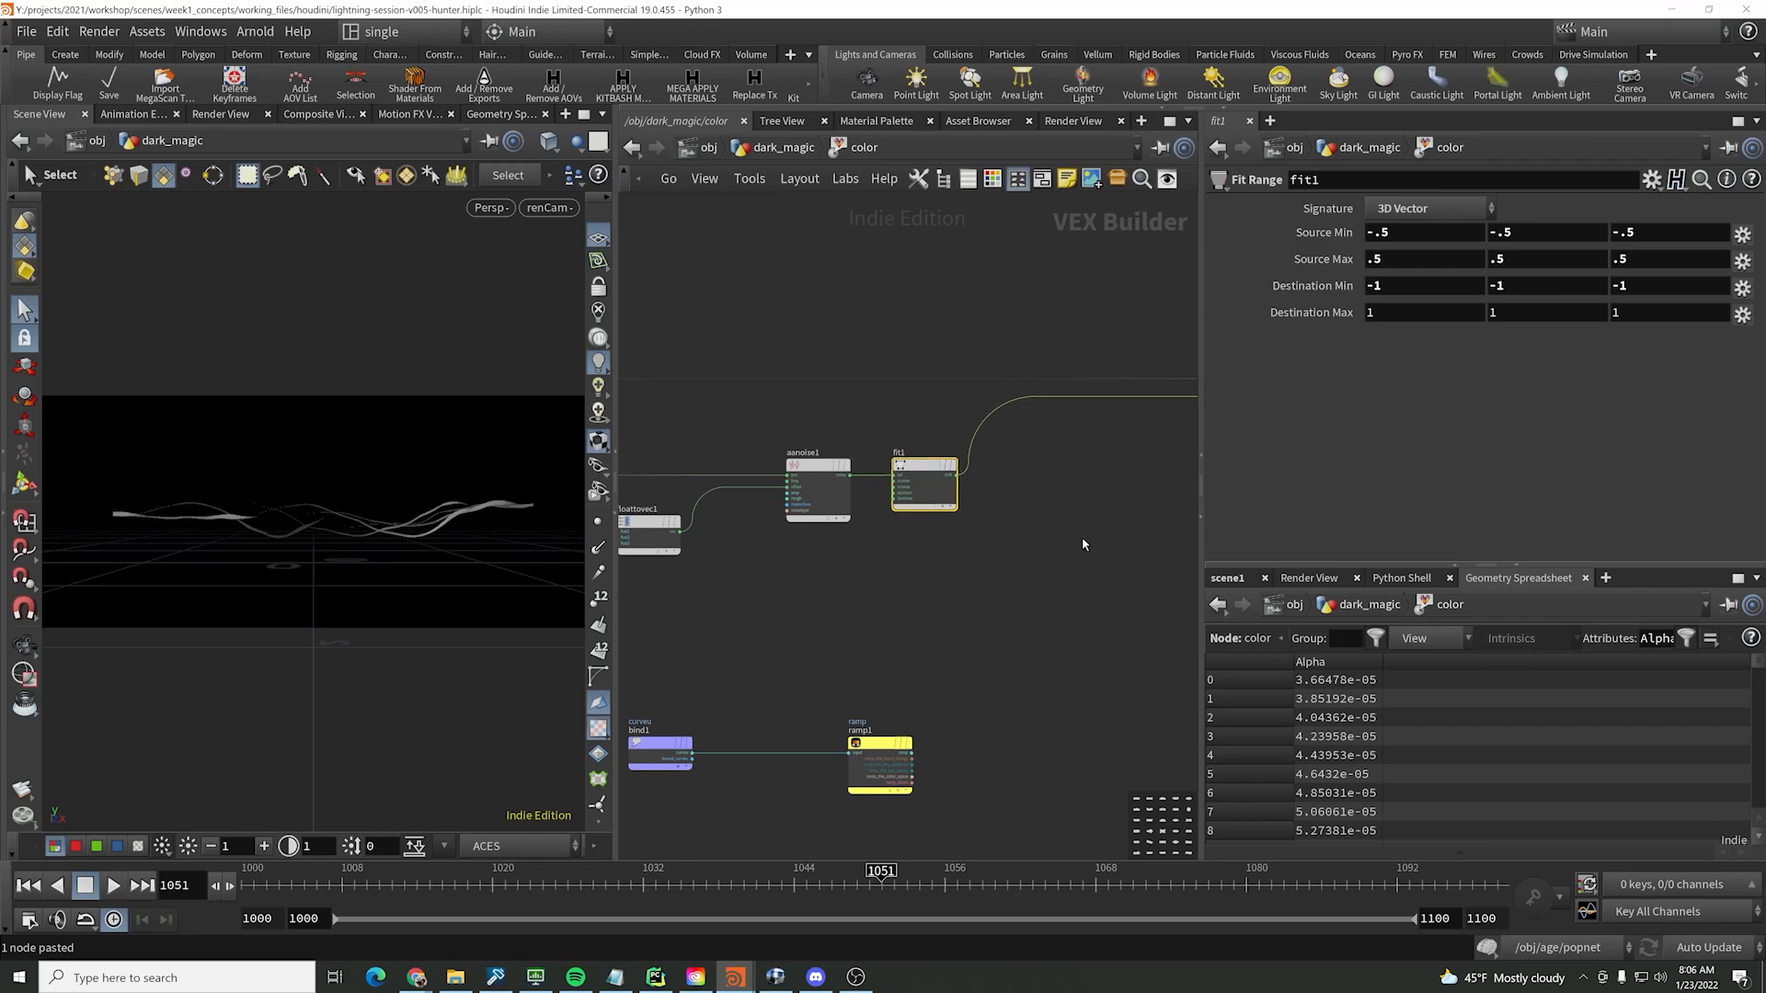
scroll(1086, 543, "down", 3)
left_click(784, 149)
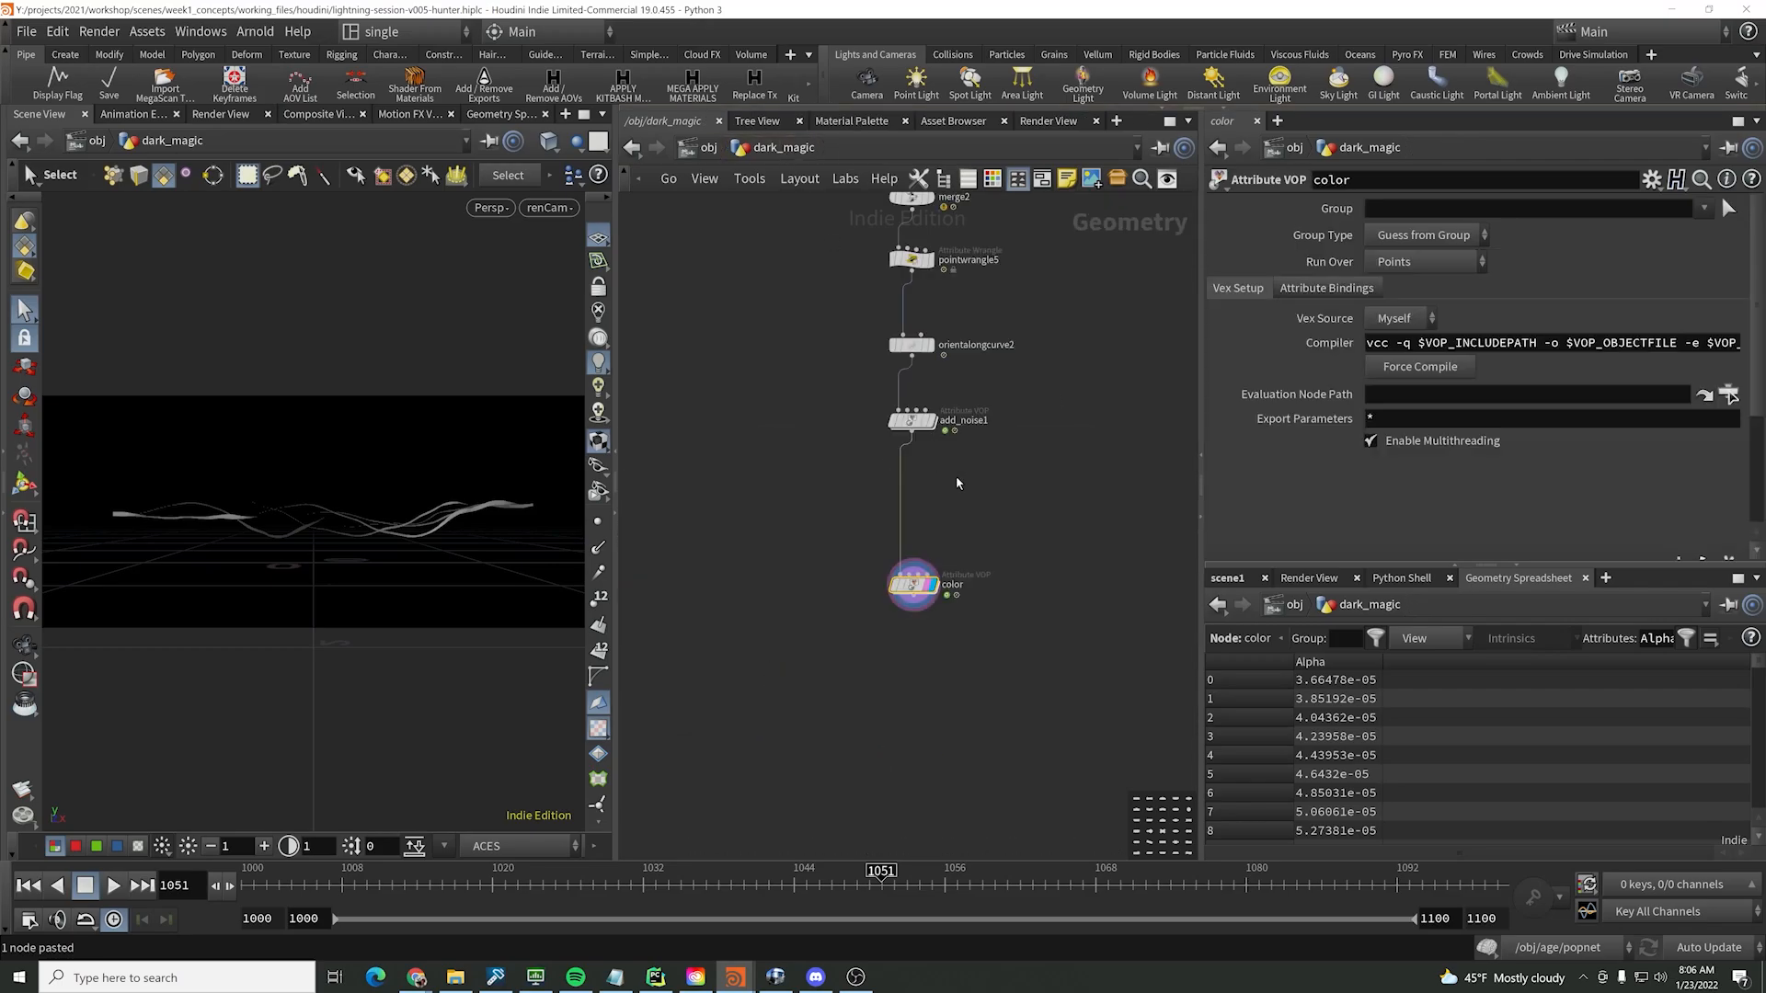
double_click(914, 579)
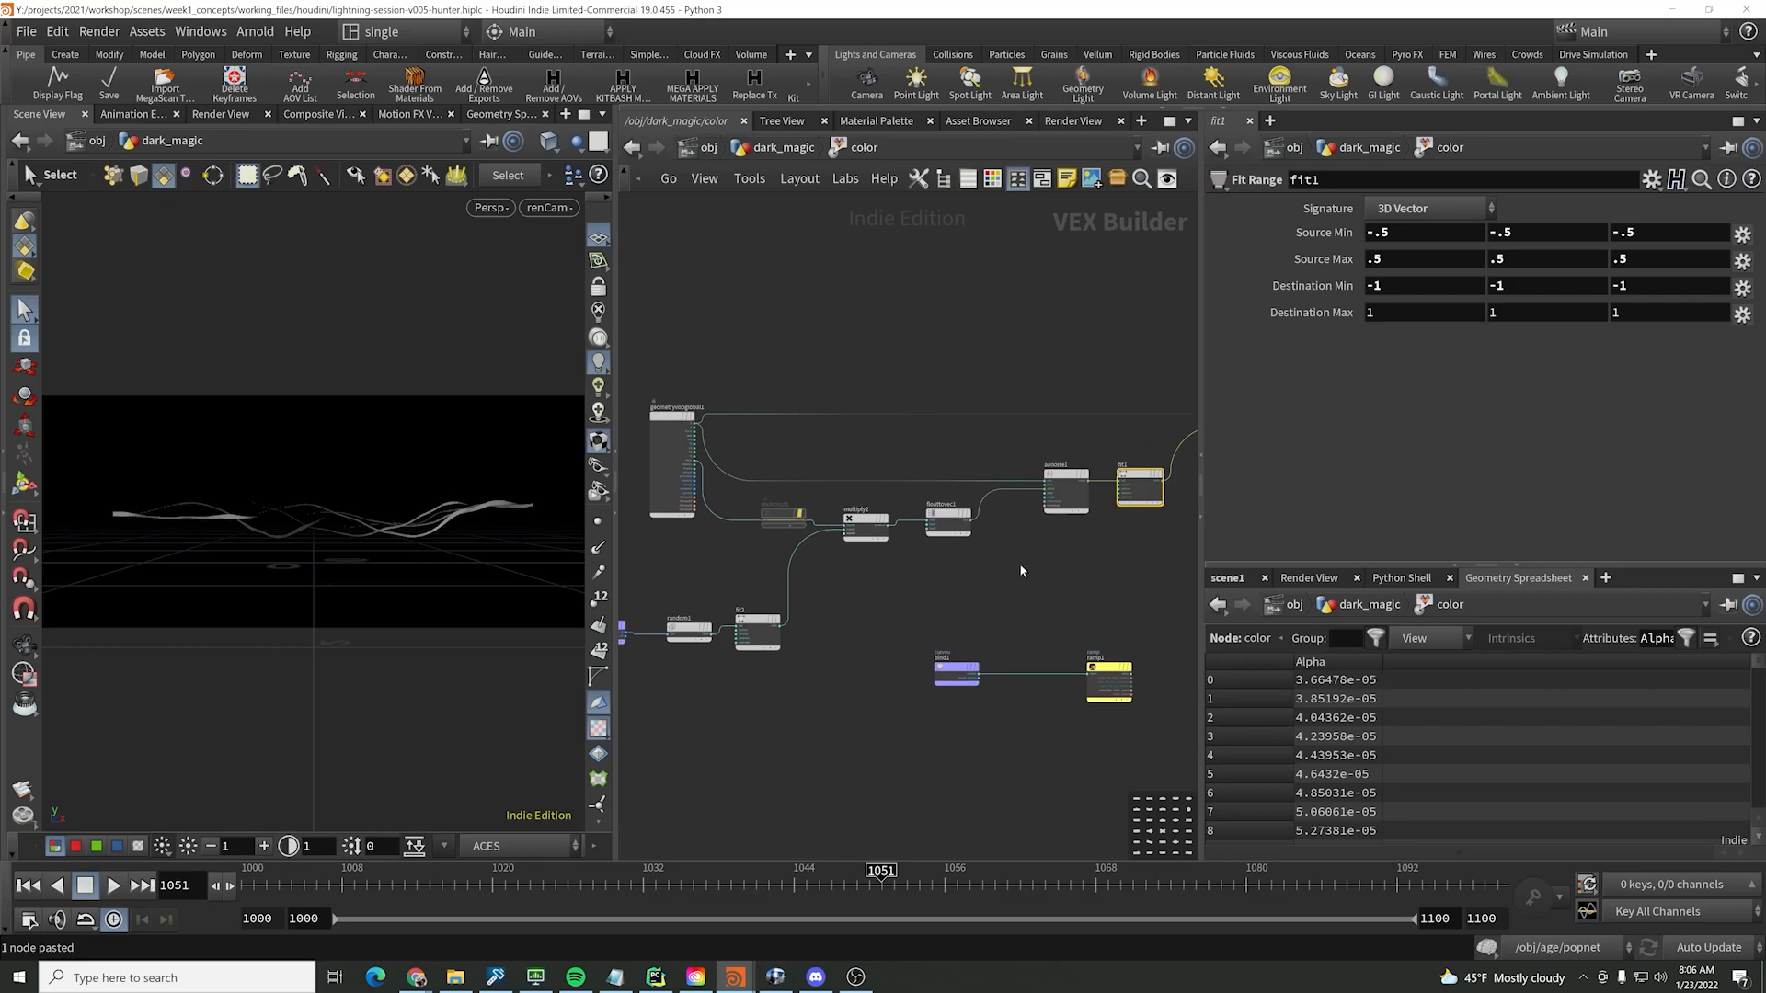
left_click_drag(732, 547, 896, 602)
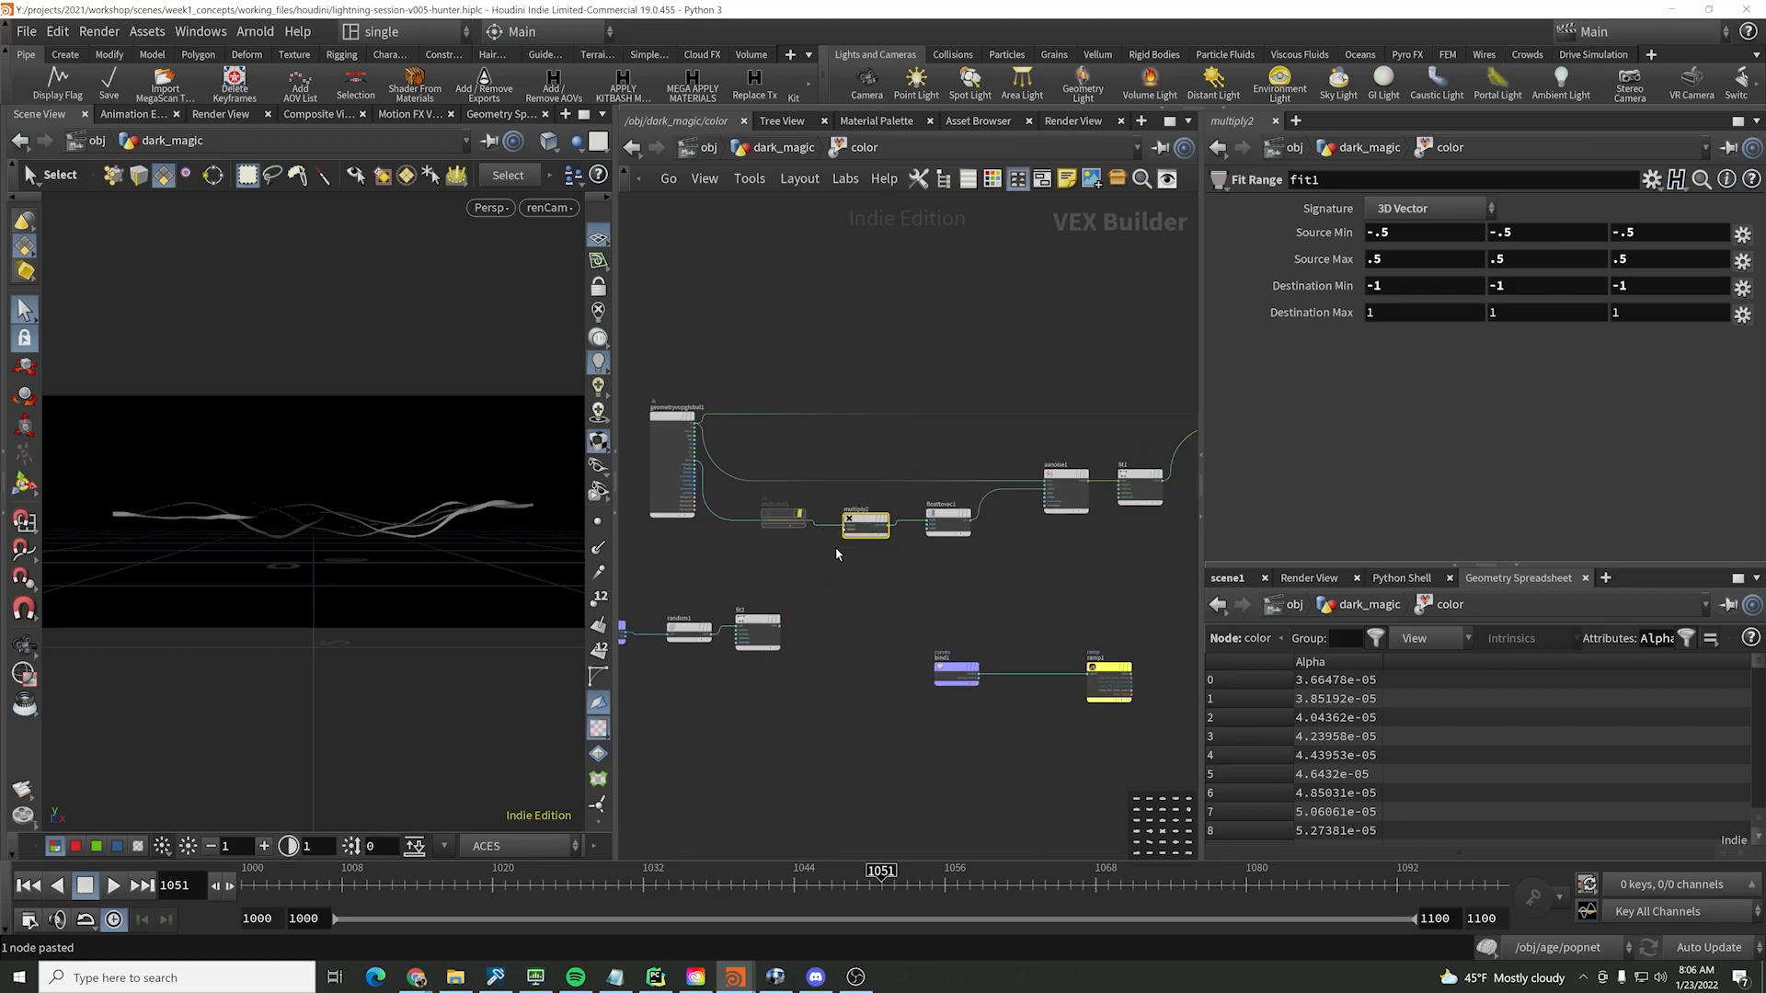
key("Delete")
key("ctrl+z")
key("ctrl+z")
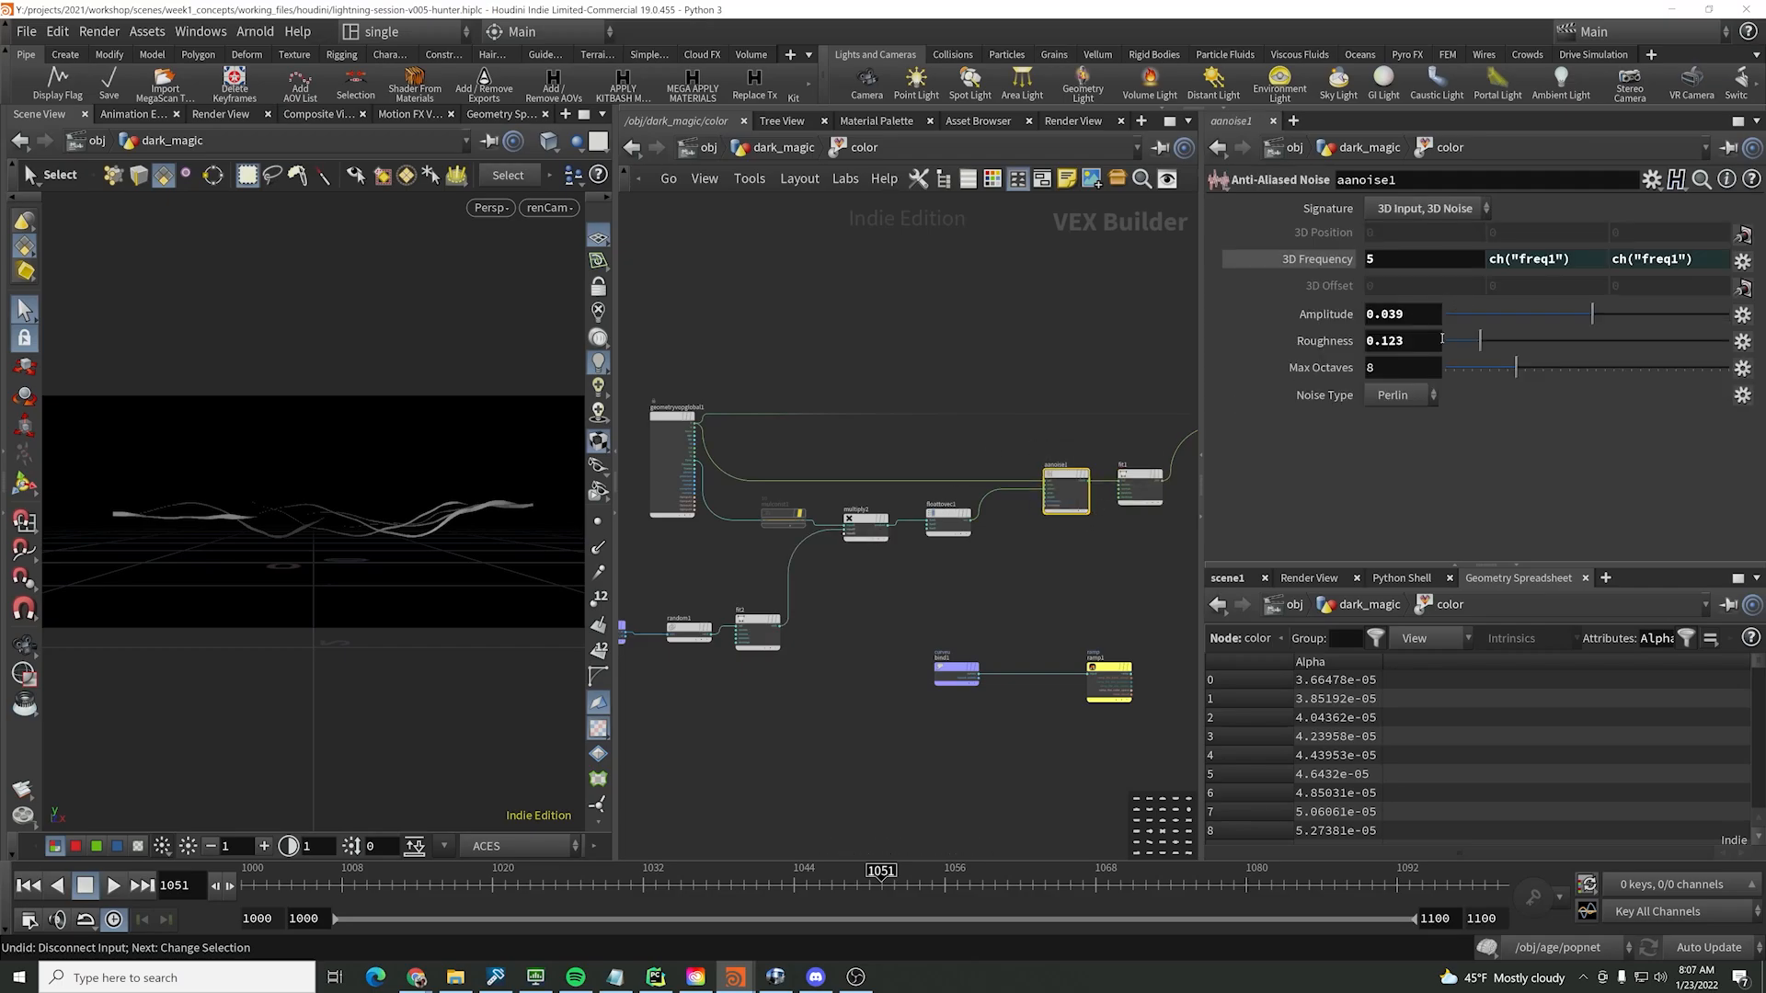
- Set the first 3D Frequency value of aanoise1 to 1
middle_click_drag(1384, 257, 1296, 265)
double_click(1383, 265)
type("1")
key("Return")
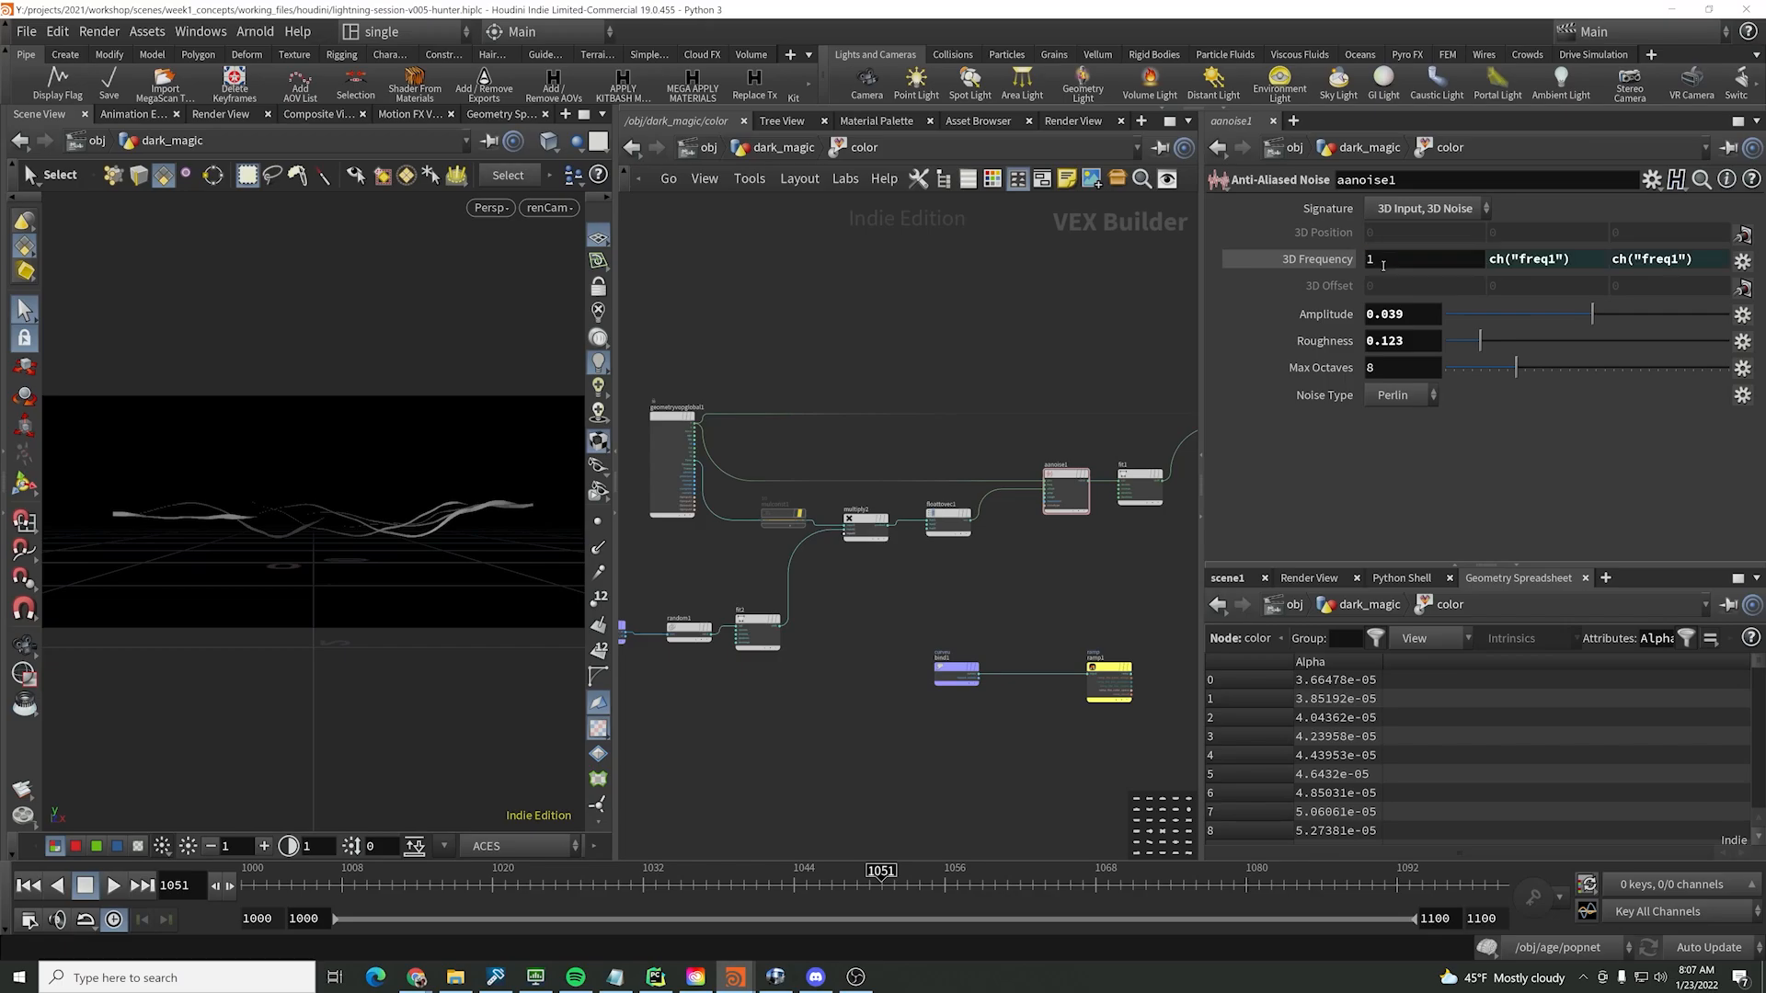
- Return to the dark_magic network and filter the geometry spreadsheet to the Cd attribute, sorted by its green component
middle_click_drag(1127, 325, 578, 341)
scroll(894, 426, "up", 6)
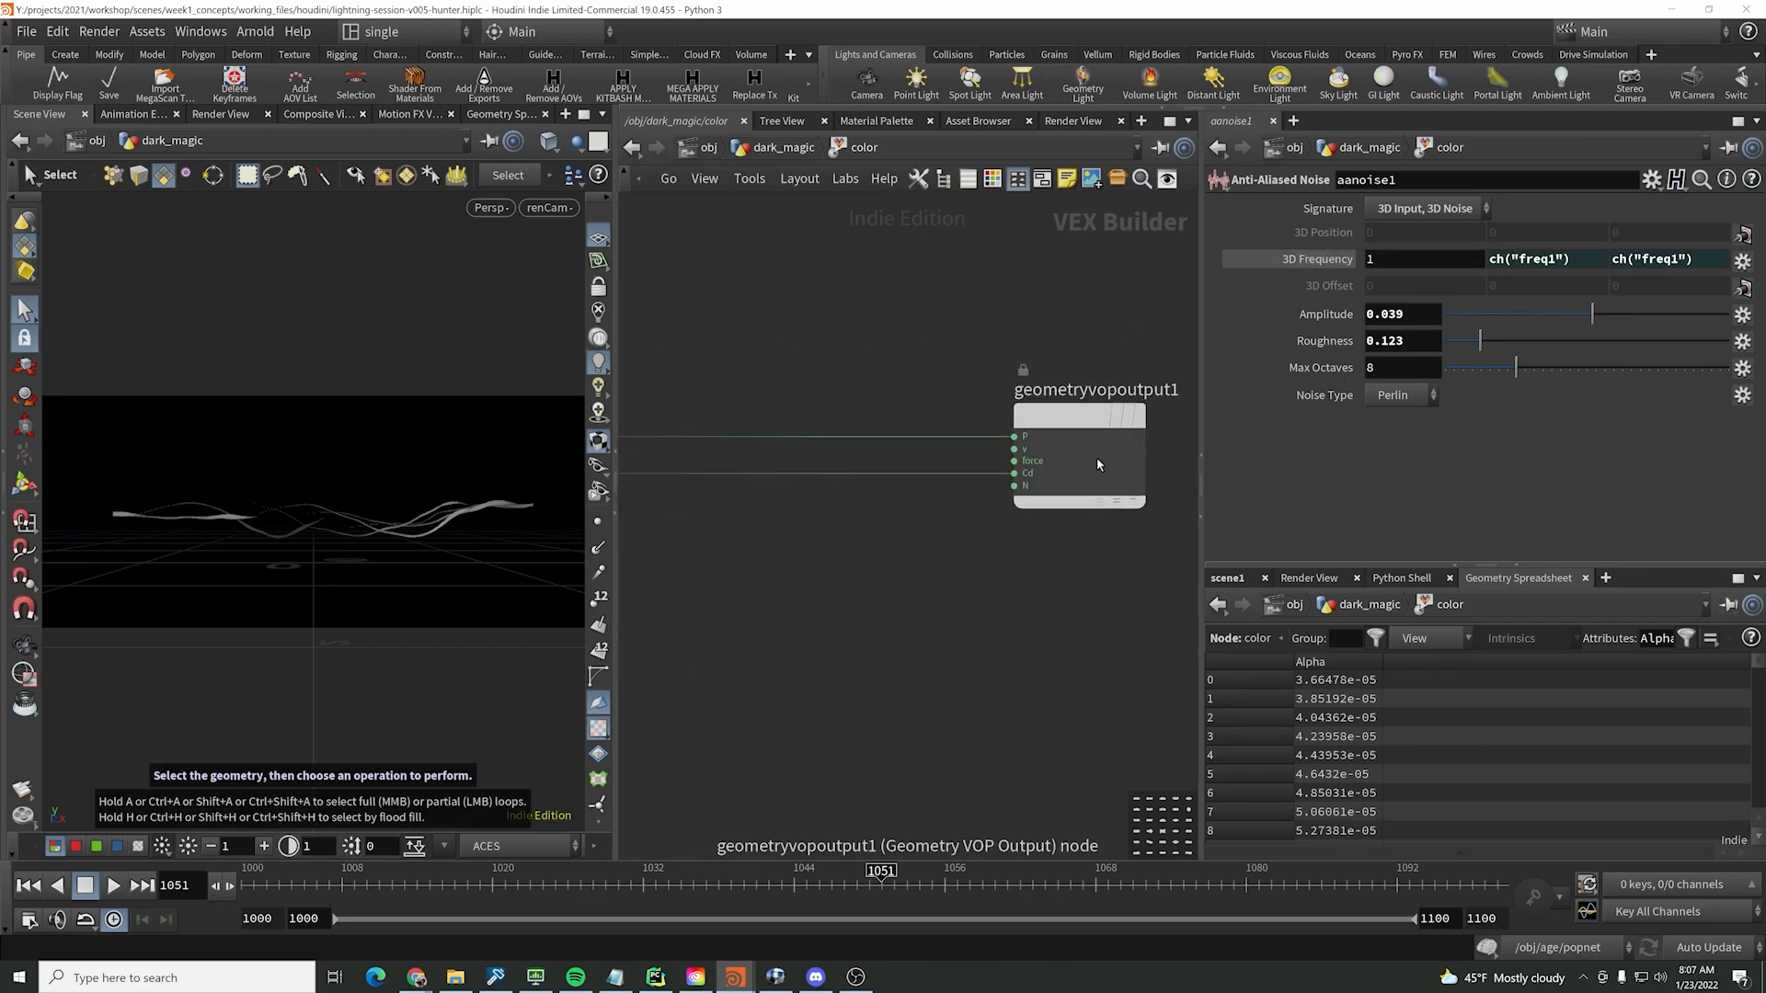
left_click(780, 149)
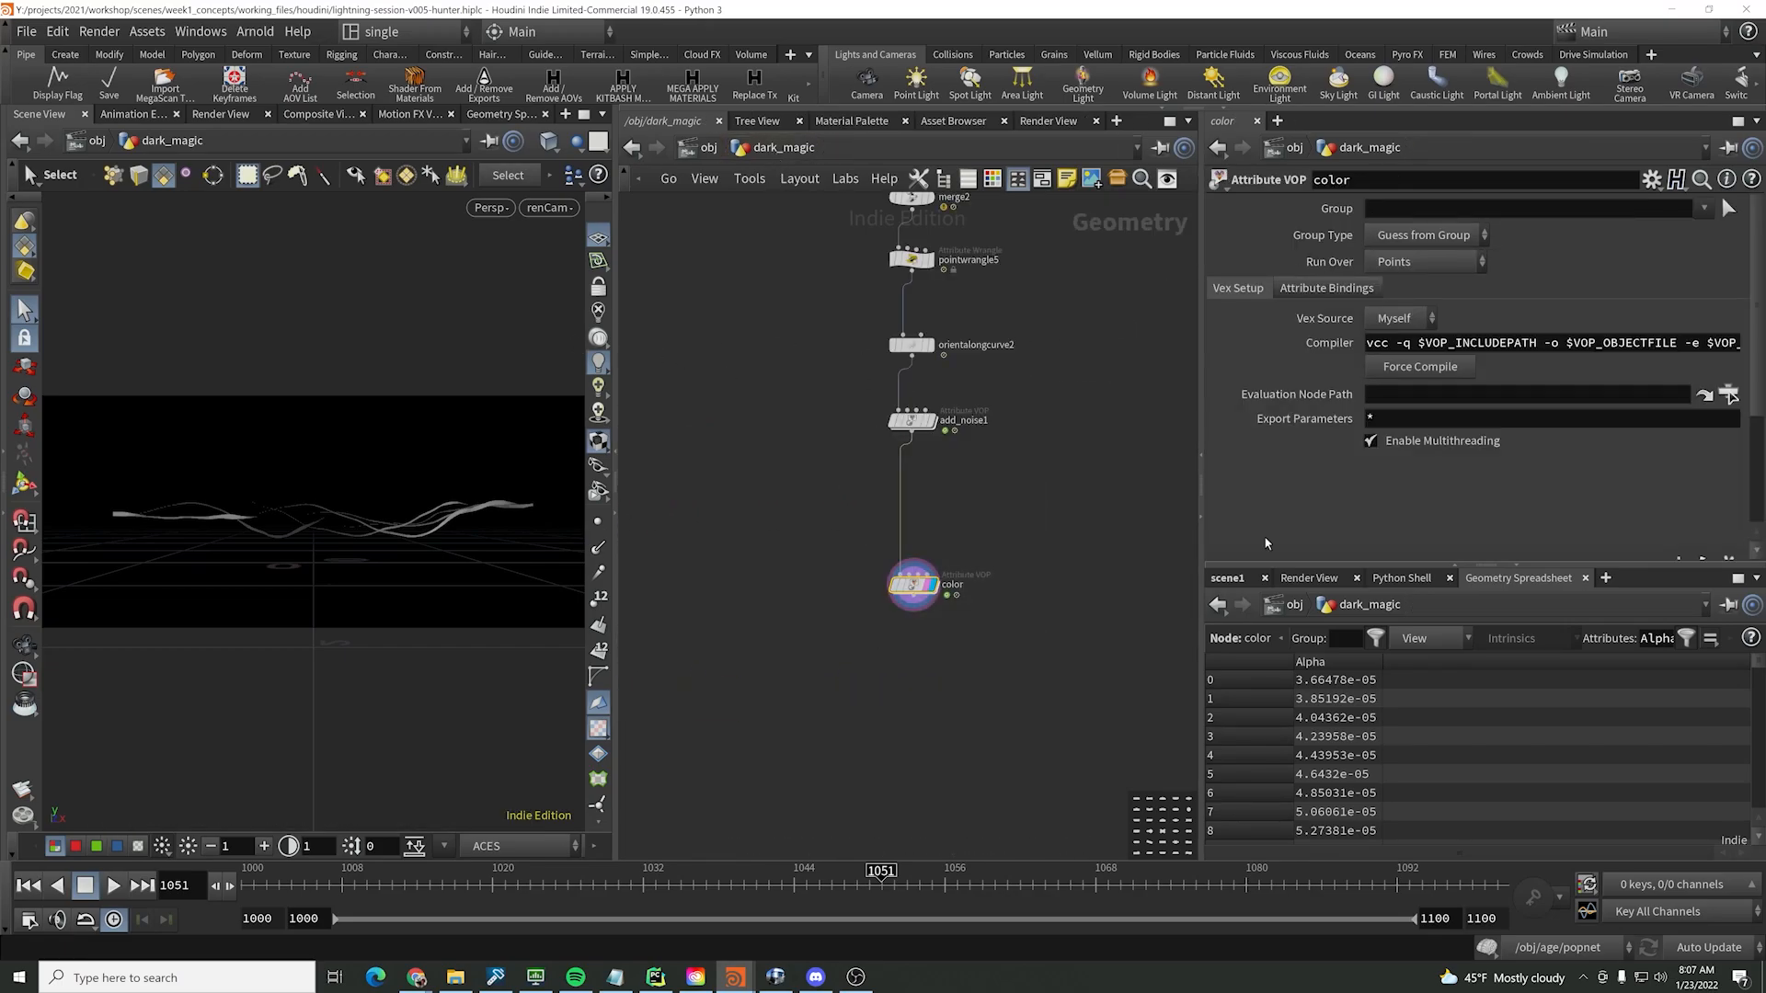
left_click(1660, 641)
type("Cd")
key("Return")
left_click(1424, 664)
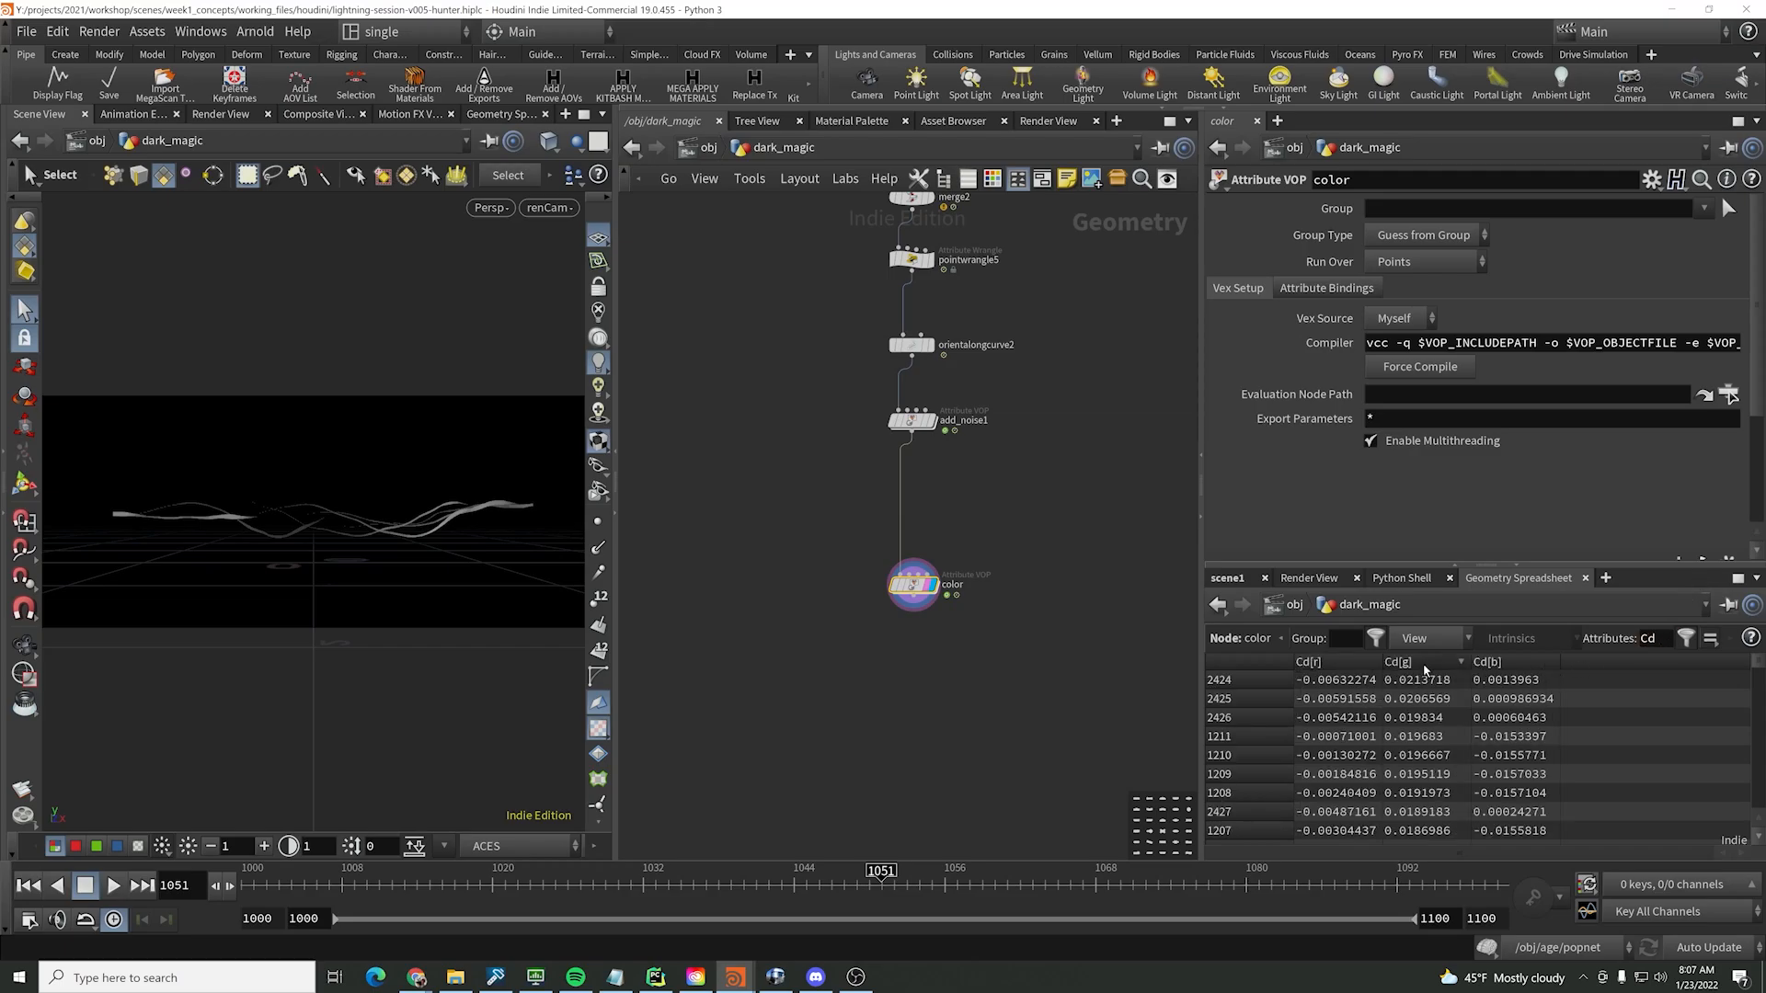
- Set the Amplitude of aanoise1 inside the color VOP to 1
double_click(912, 586)
middle_click_drag(903, 544, 1094, 545)
scroll(1095, 544, "down", 5)
middle_click_drag(851, 560, 1160, 543)
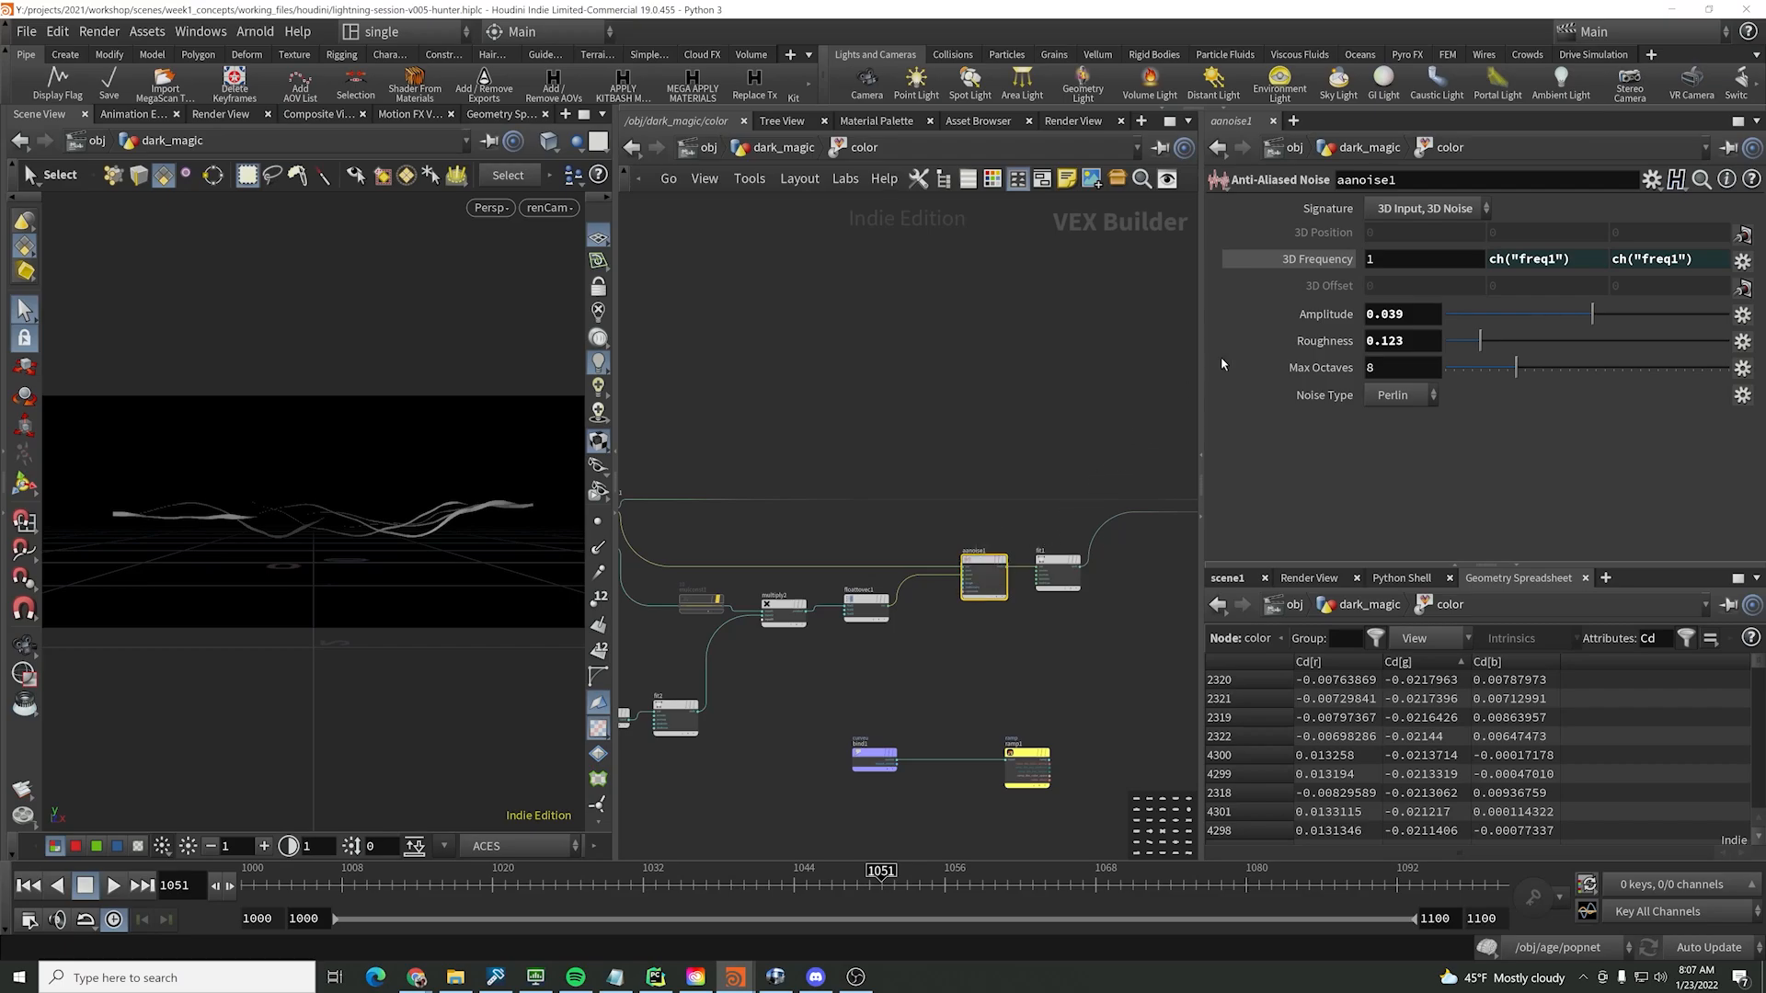
left_click_drag(1625, 317, 1731, 317)
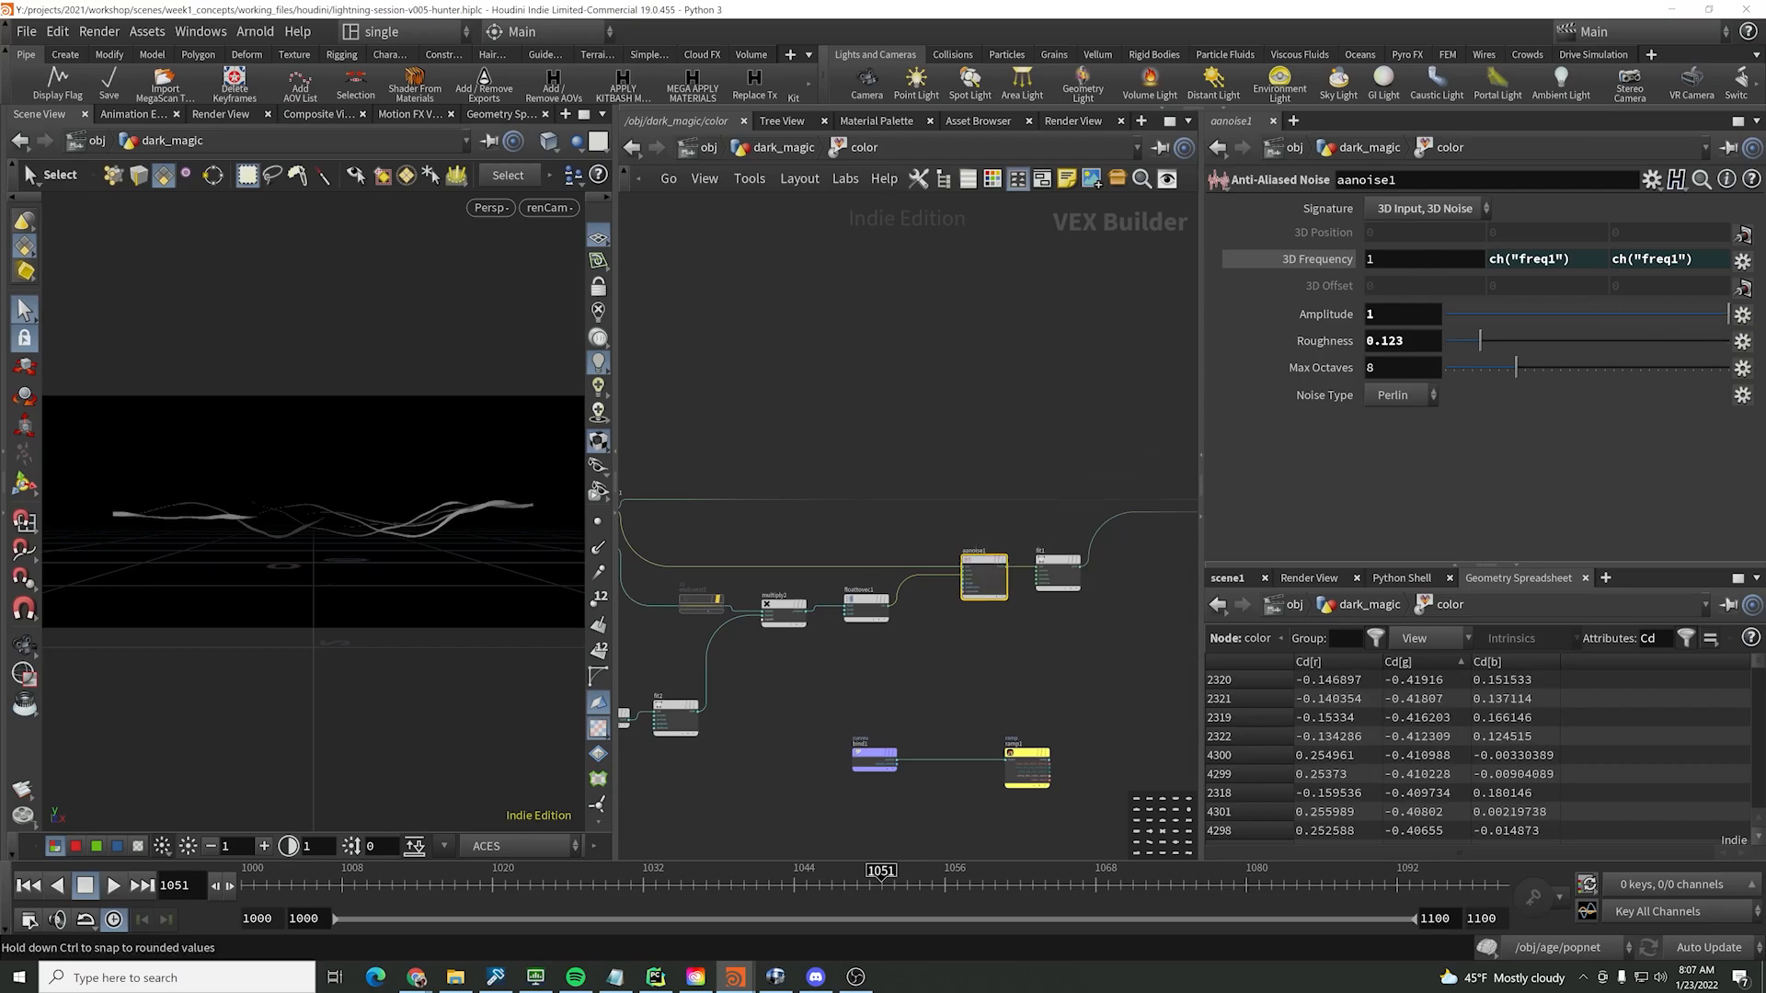
middle_click_drag(1021, 366, 771, 333)
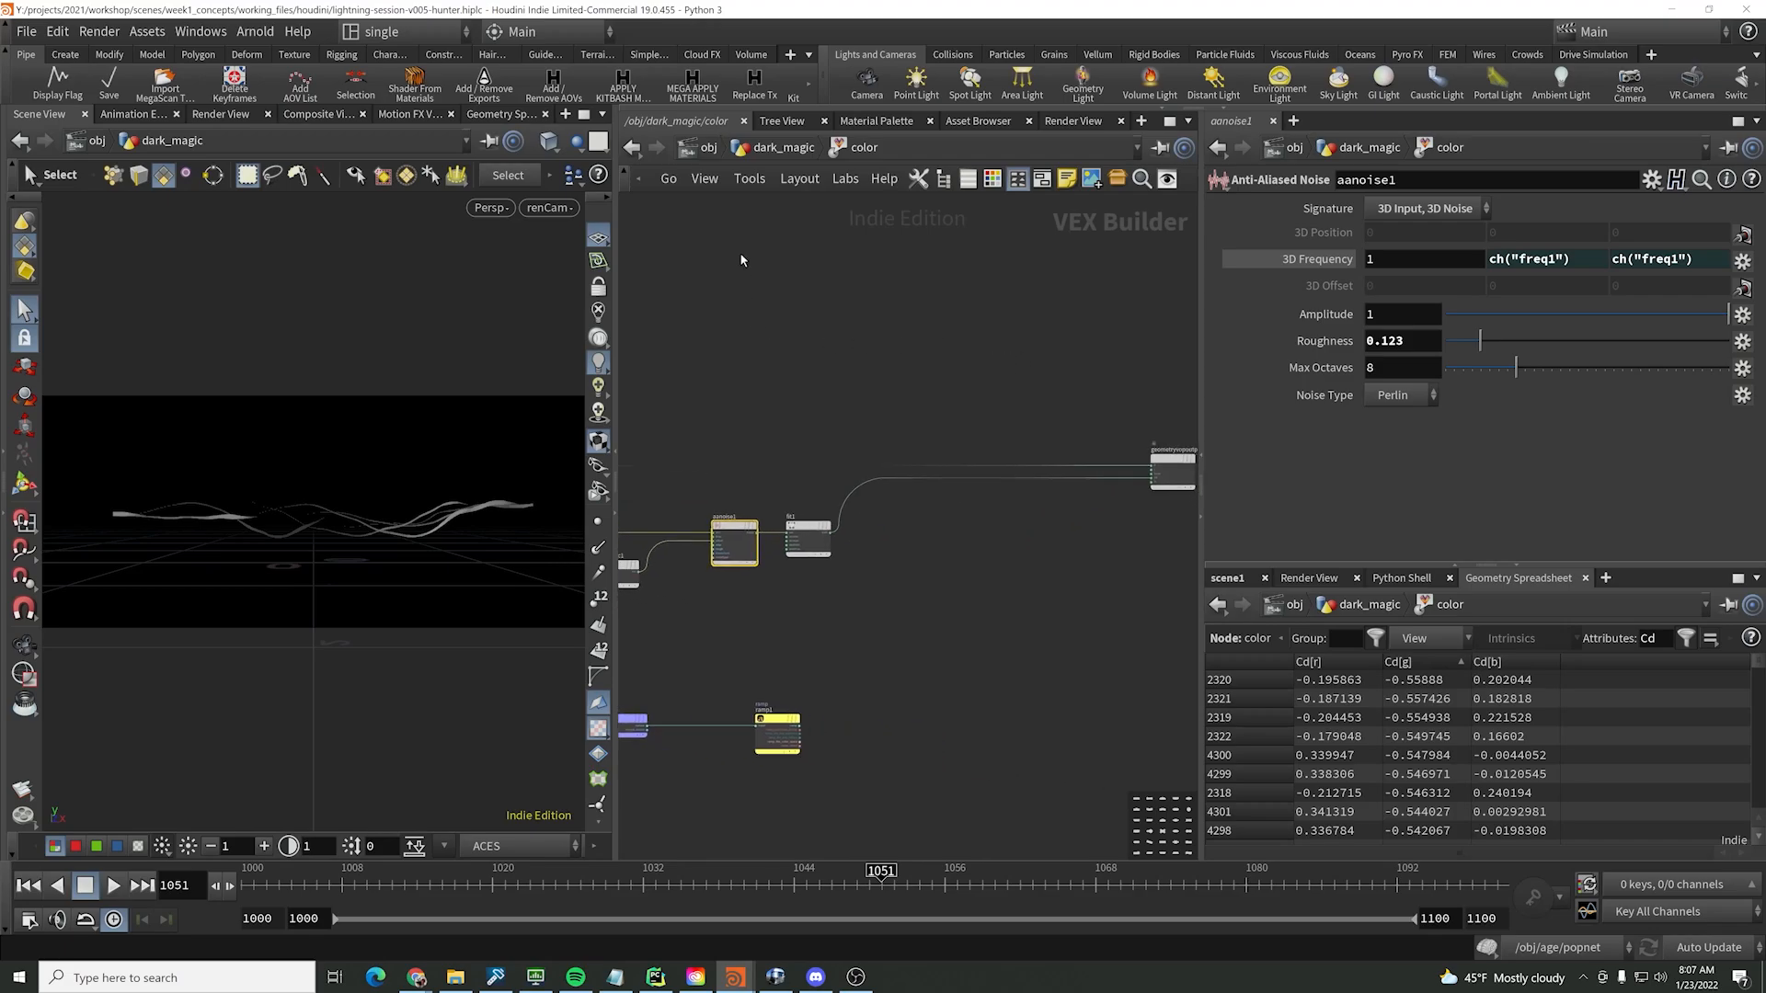
- Examine the strands' colour in the dark_magic viewport from outside the render camera, with lighting disabled
left_click(784, 149)
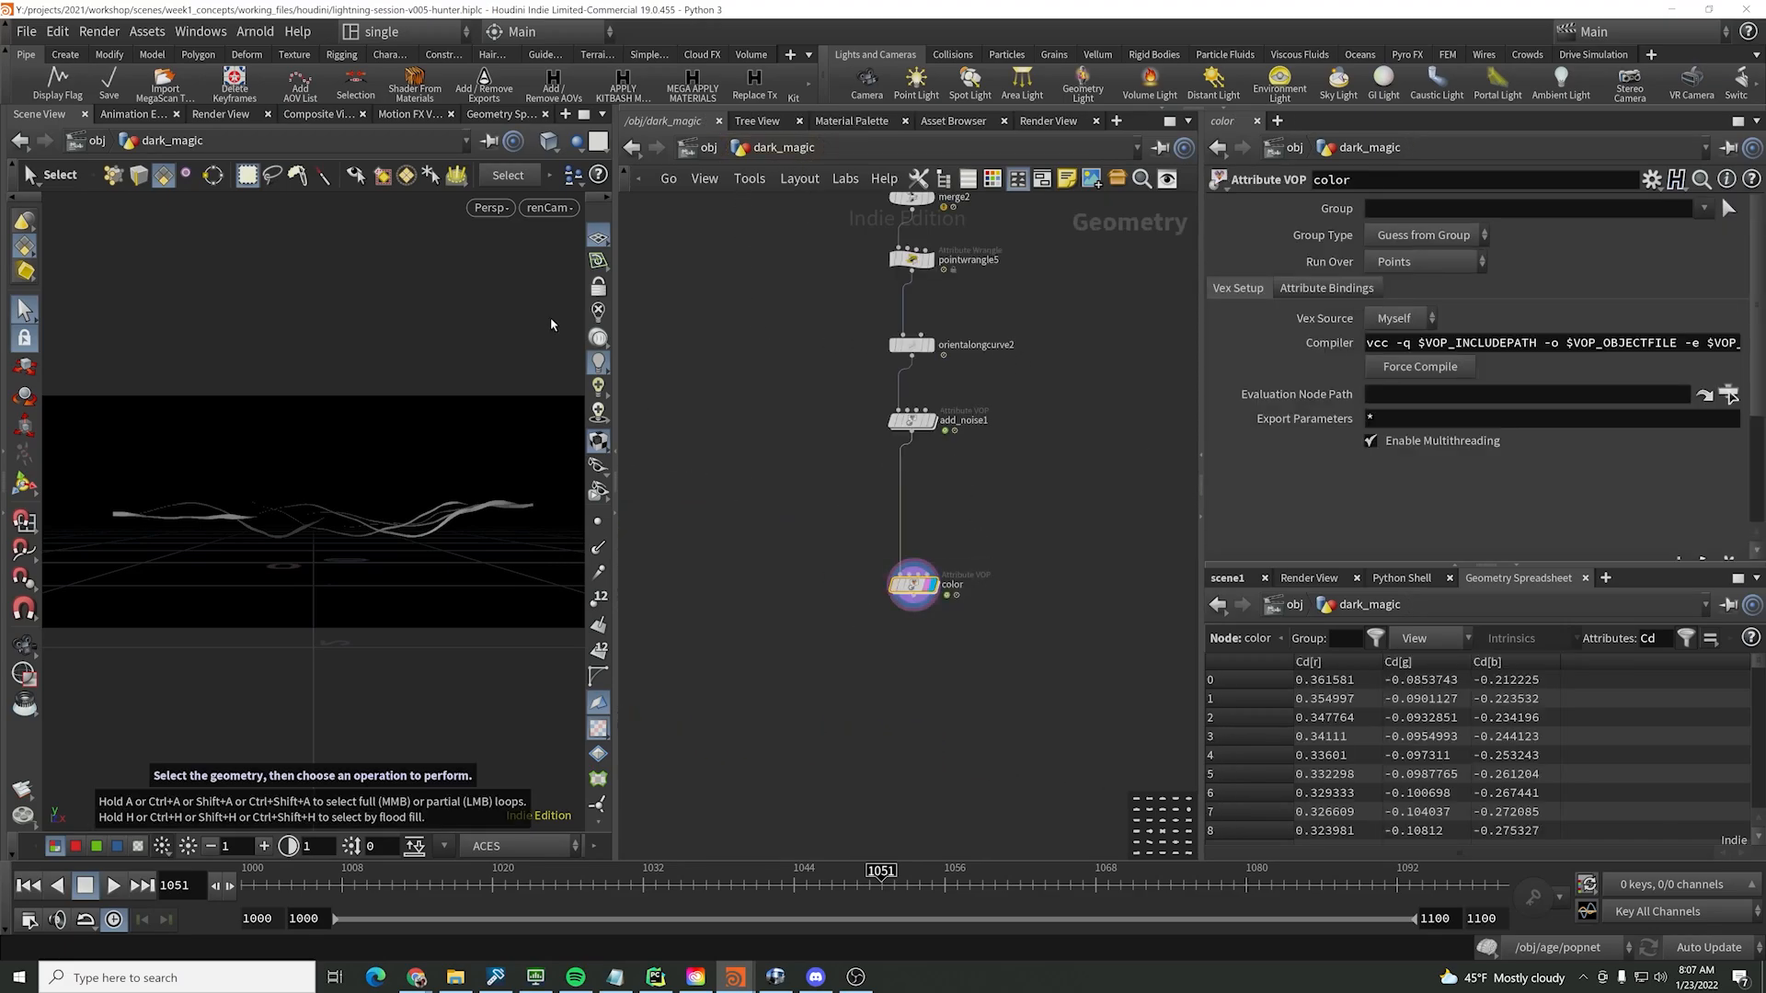
left_click(145, 120)
left_click(41, 116)
scroll(501, 523, "up", 2)
left_click_drag(502, 523, 370, 544)
left_click(602, 326)
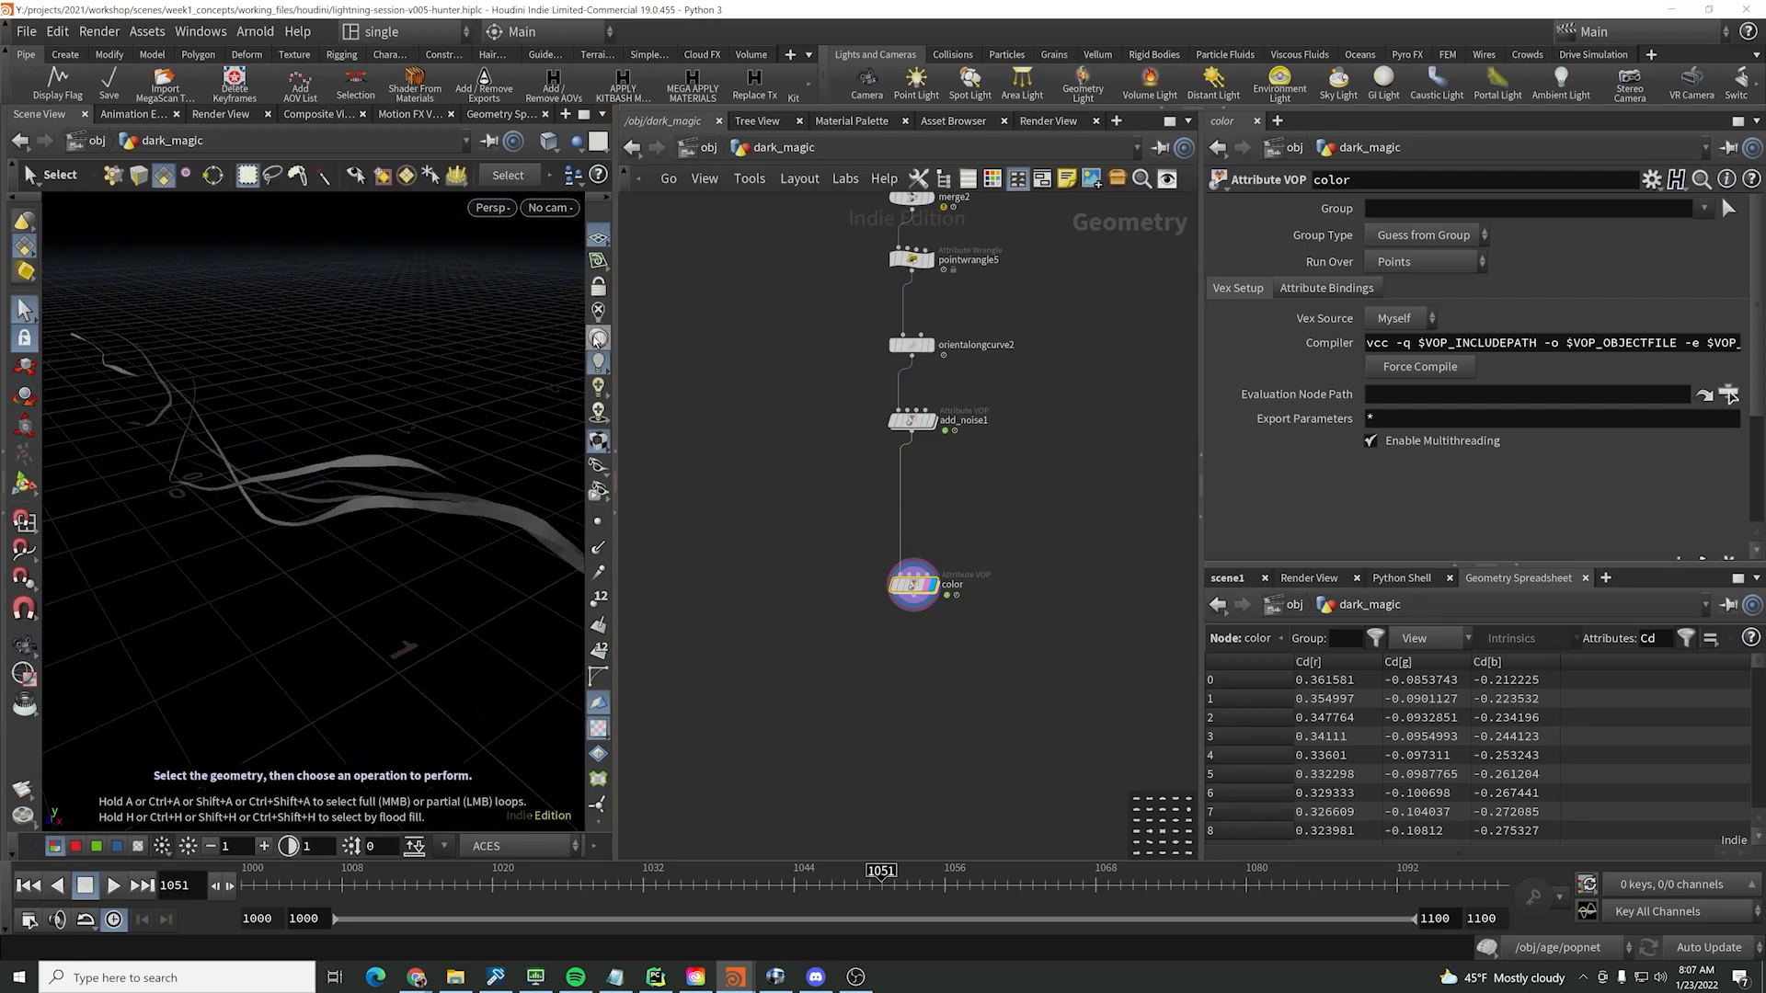
left_click_drag(340, 466, 517, 432, "alt")
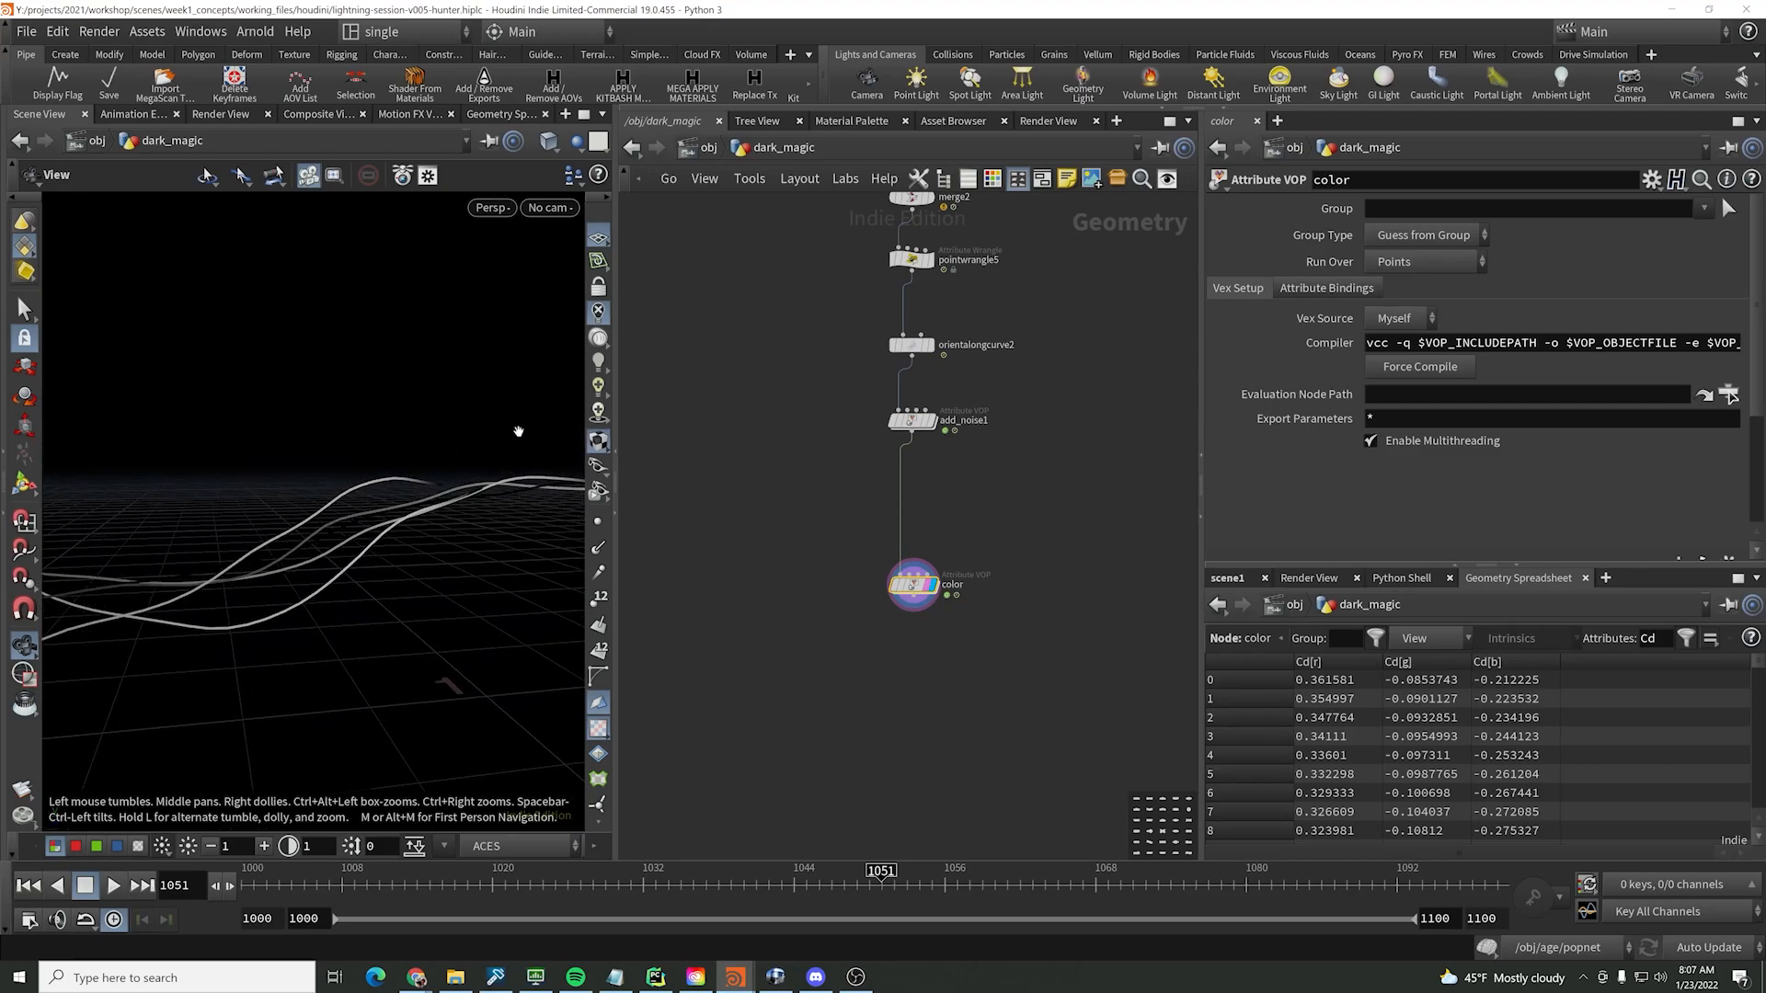
- Disconnect floattovec1 from the offset input of aanoise1 in the color VOP and re-sort the green Cd values
left_click_drag(996, 515, 814, 655)
double_click(915, 581)
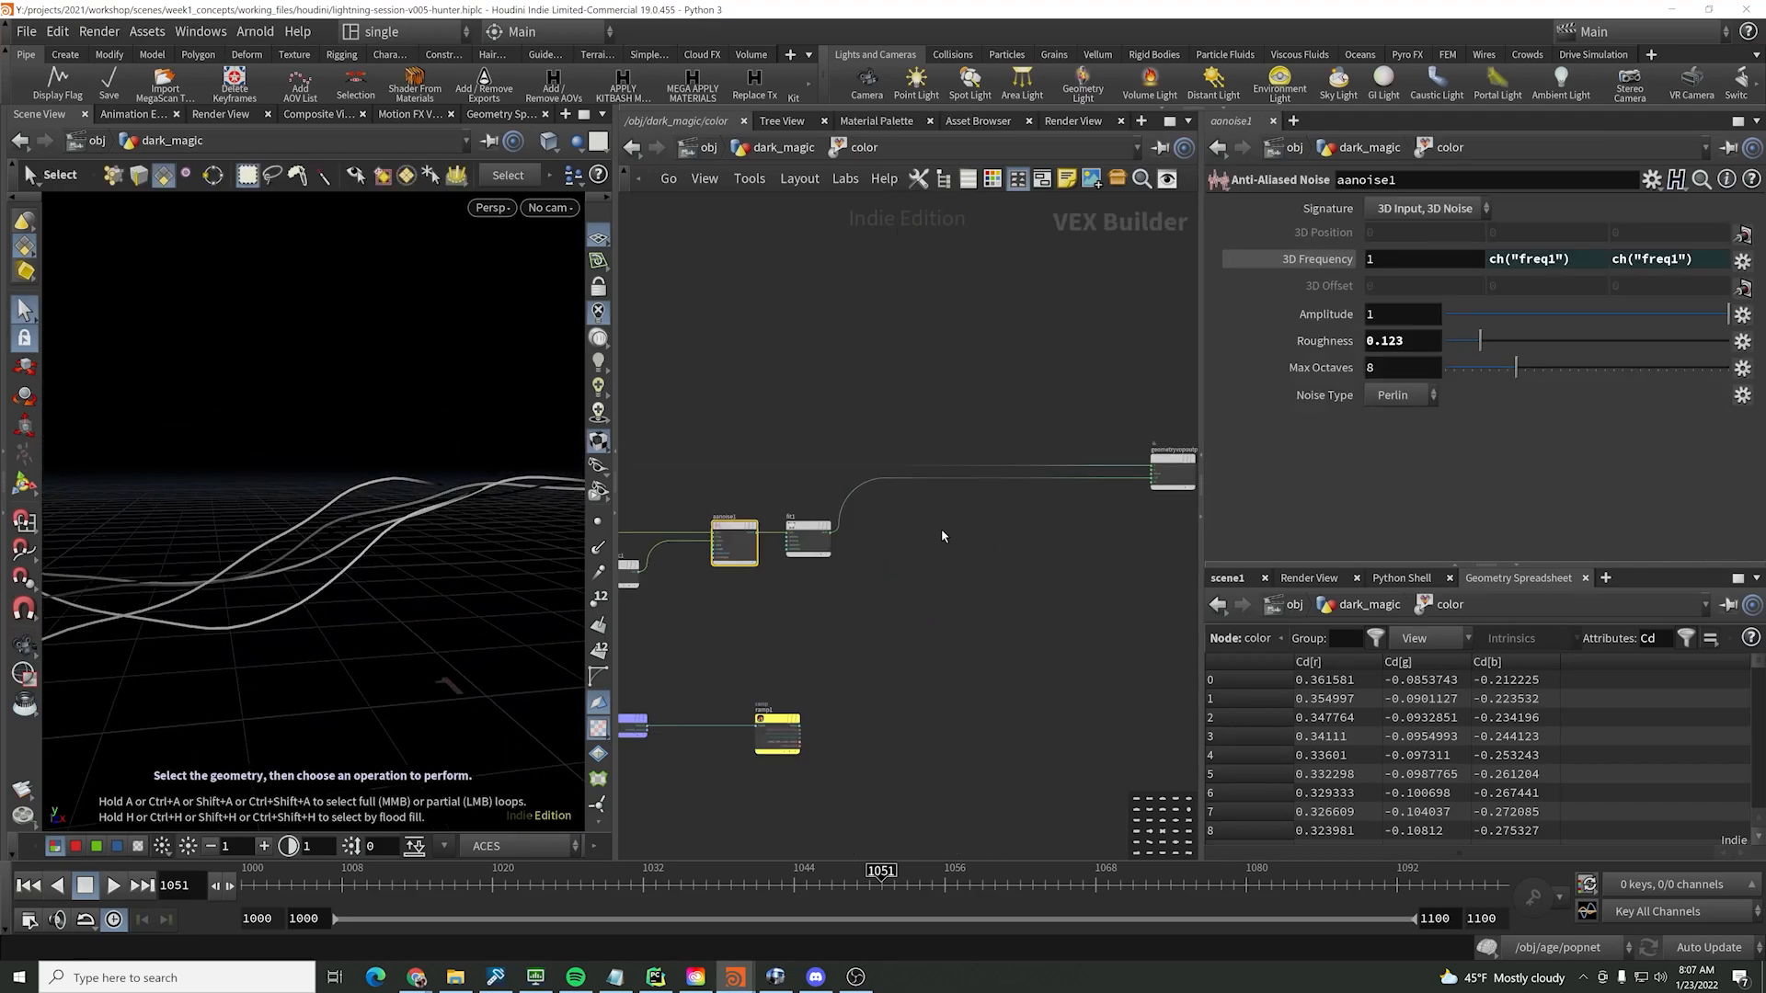
left_click(807, 541)
middle_click_drag(756, 409, 838, 393)
left_click_drag(817, 400, 806, 559)
middle_click_drag(910, 547, 1032, 555)
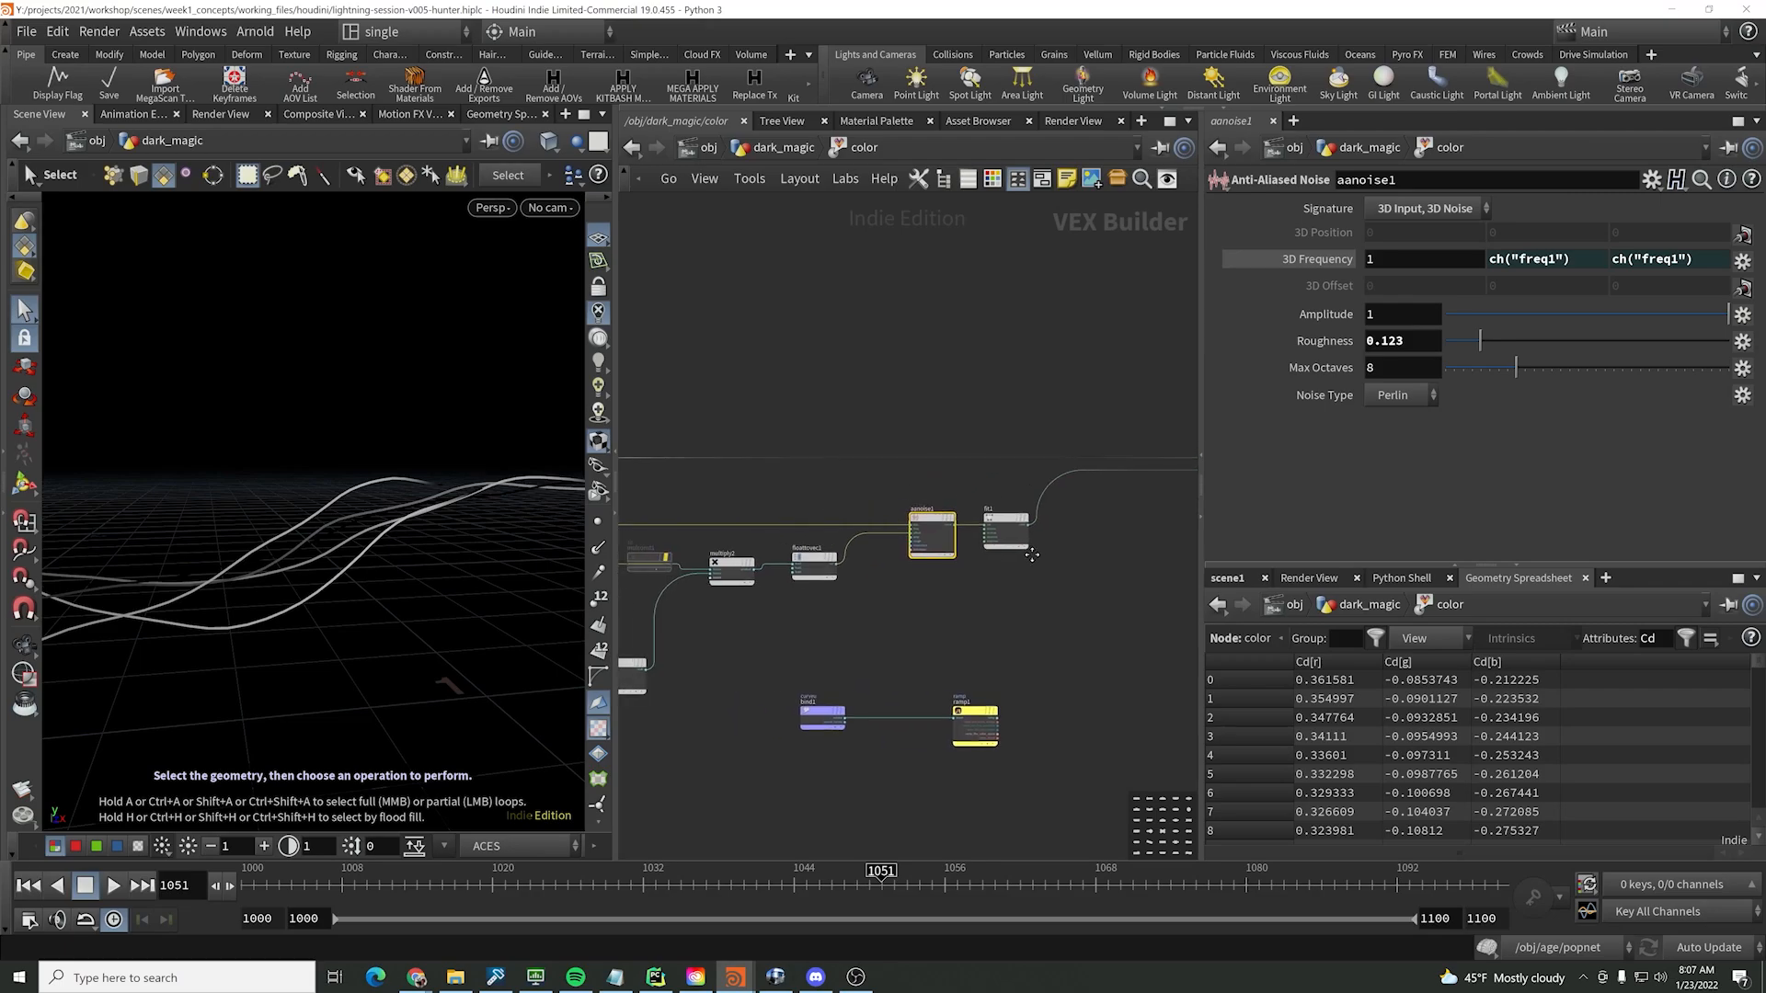
scroll(865, 561, "up", 3)
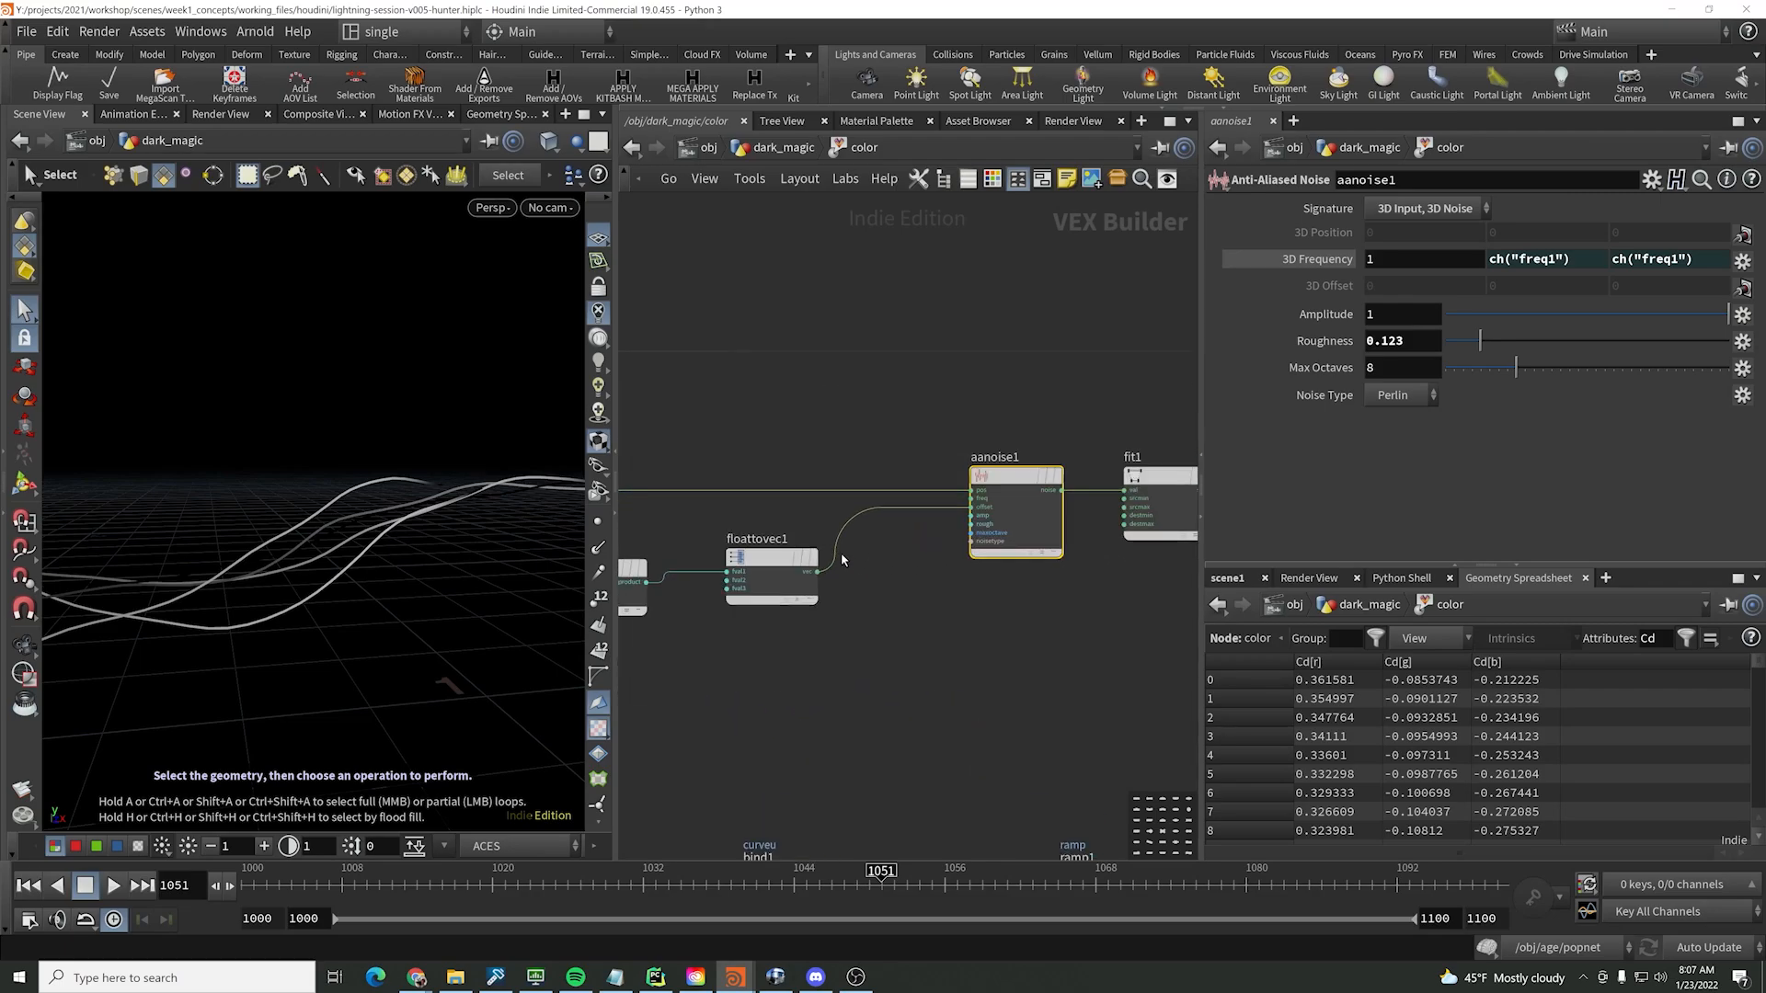
key("y")
left_click_drag(815, 536, 848, 555)
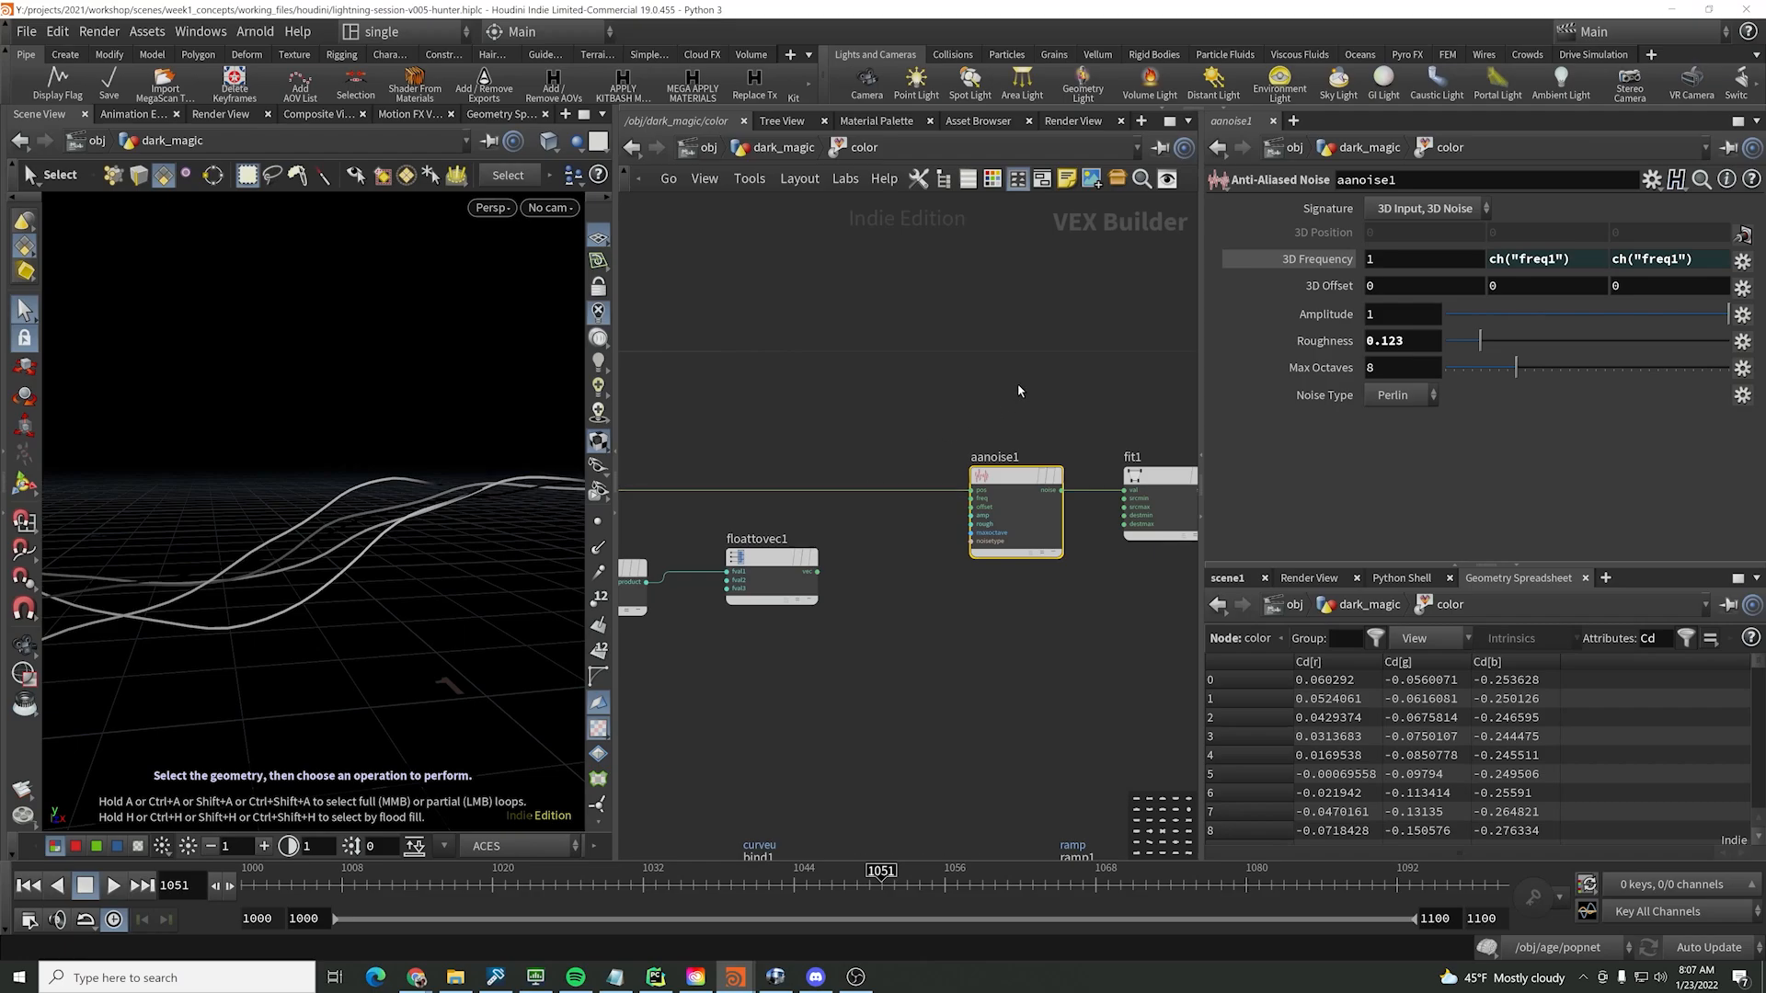
left_click(1409, 663)
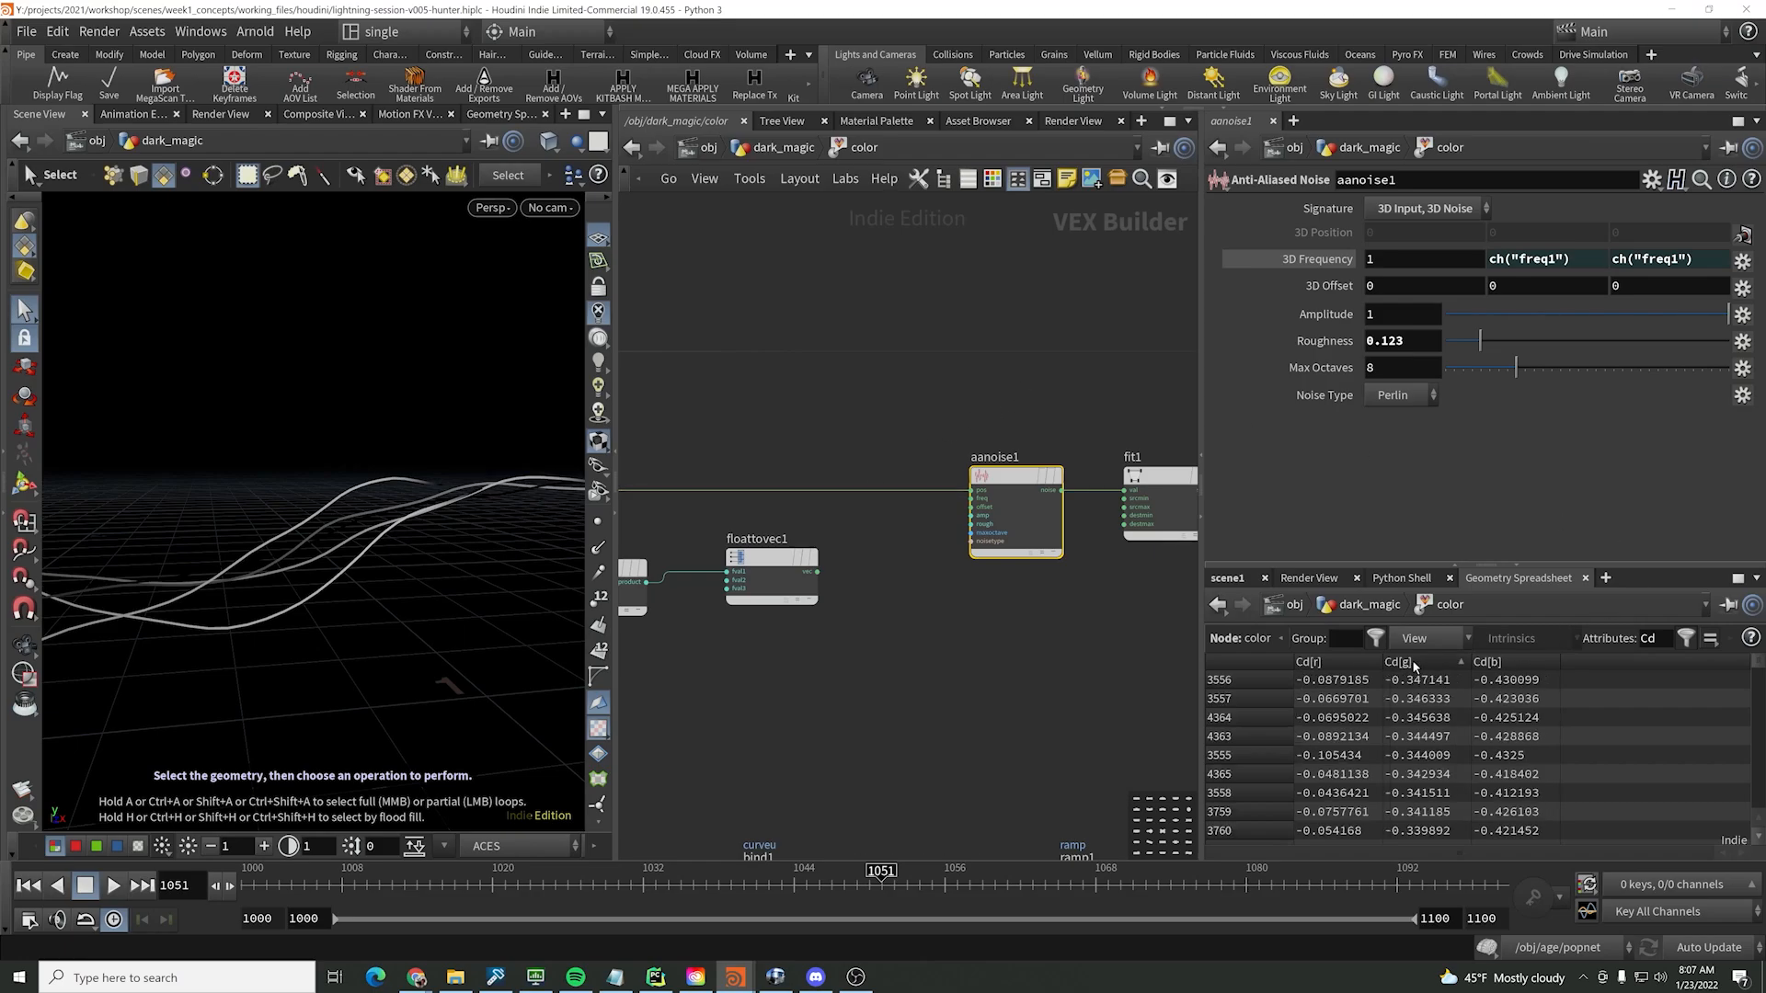
- Add a Color node after the color VOP in the dark_magic network and display it
key("u")
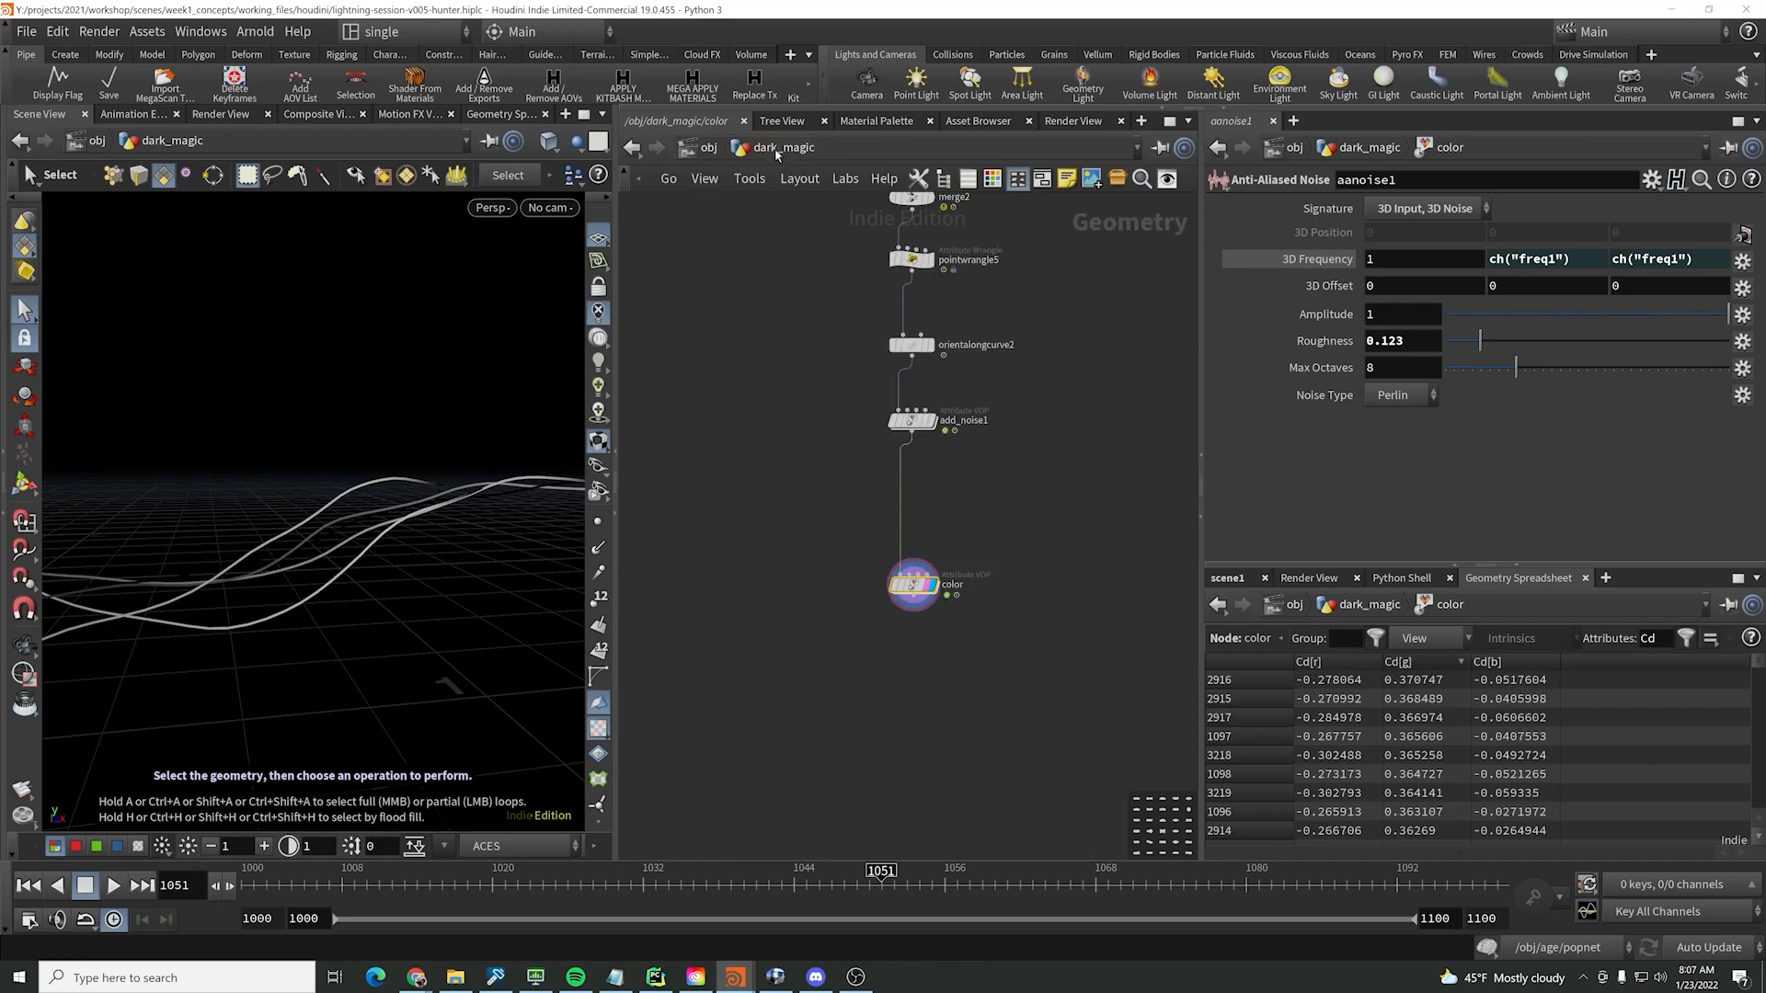
left_click(905, 439)
key("Tab")
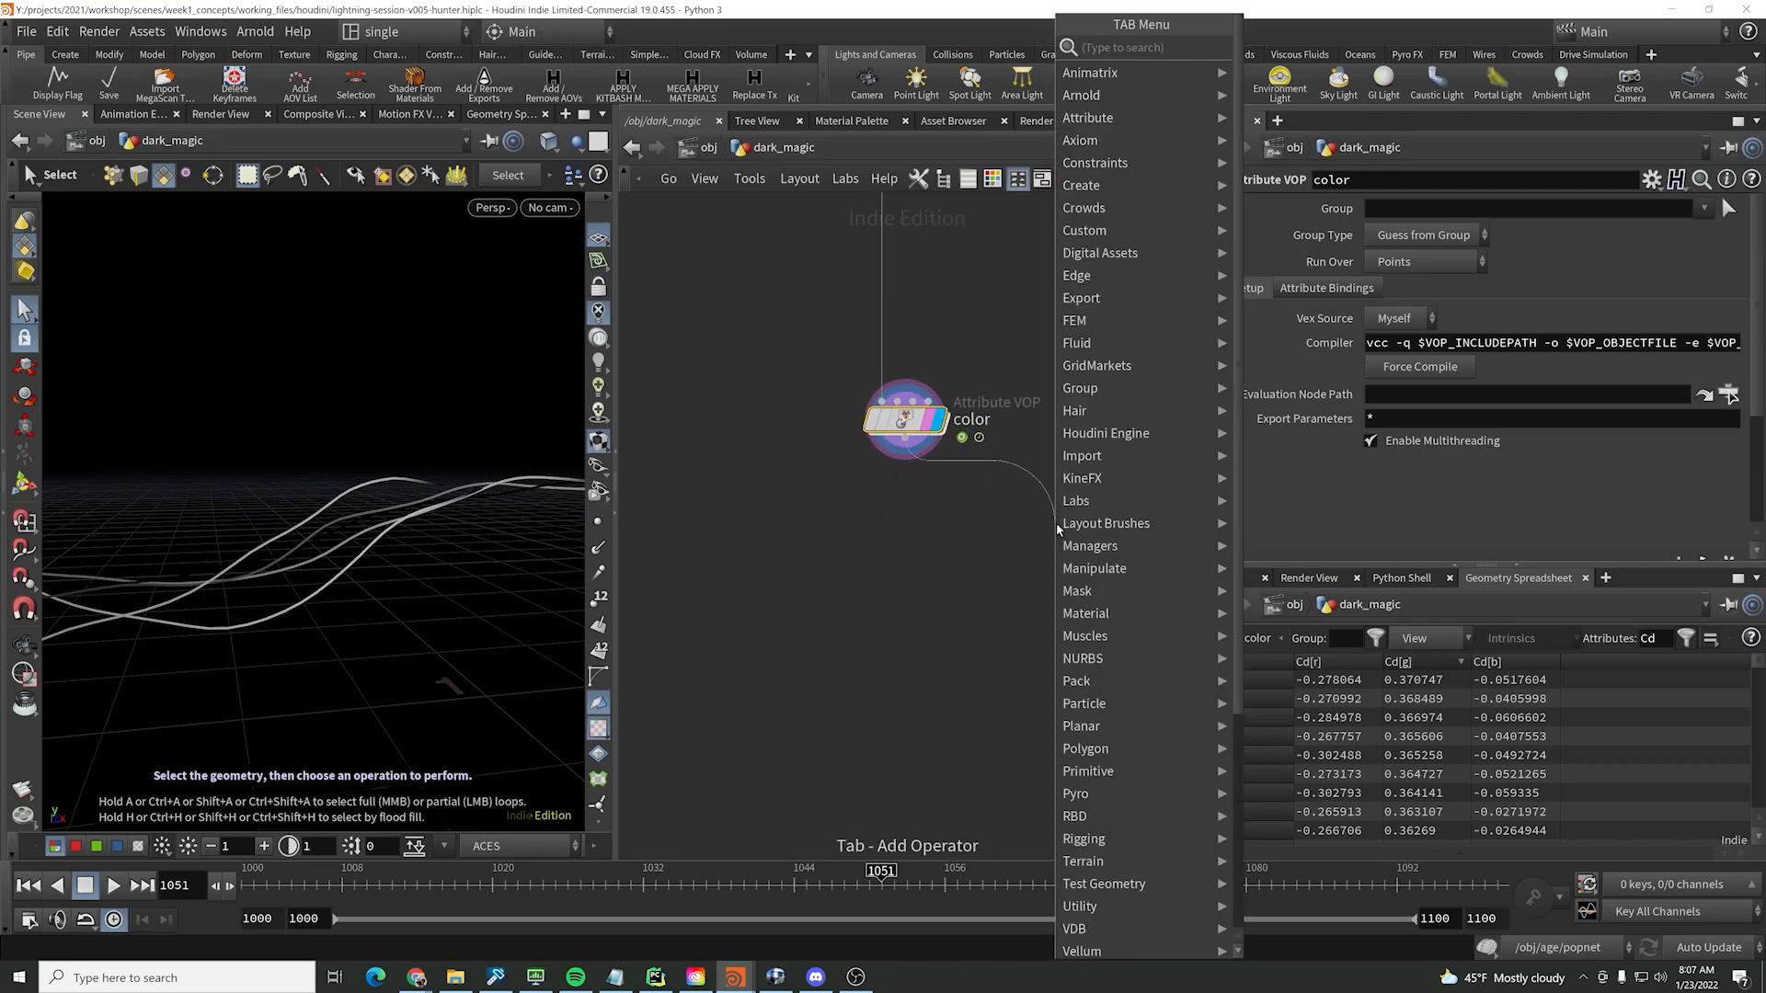
type("color")
key("Return")
key("Return")
left_click(1087, 523)
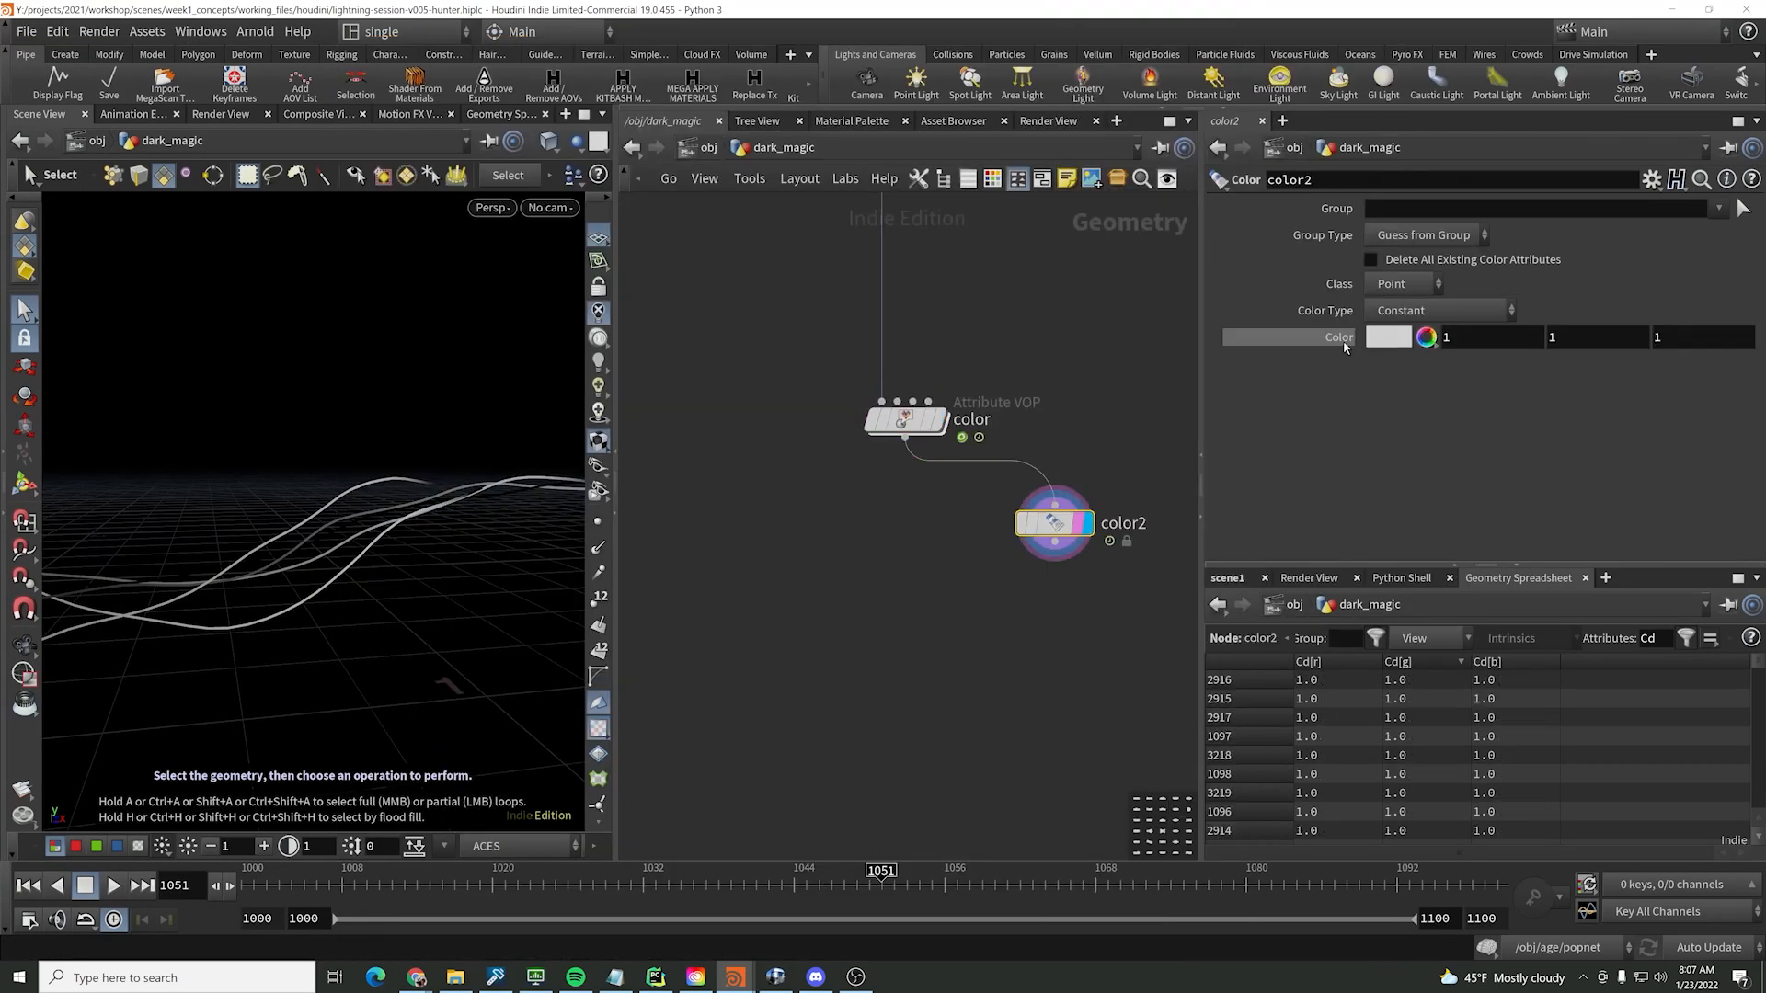
- Set the new Color node to a Constant cyan of 0, 1, 1
left_click(1440, 311)
left_click(1432, 402)
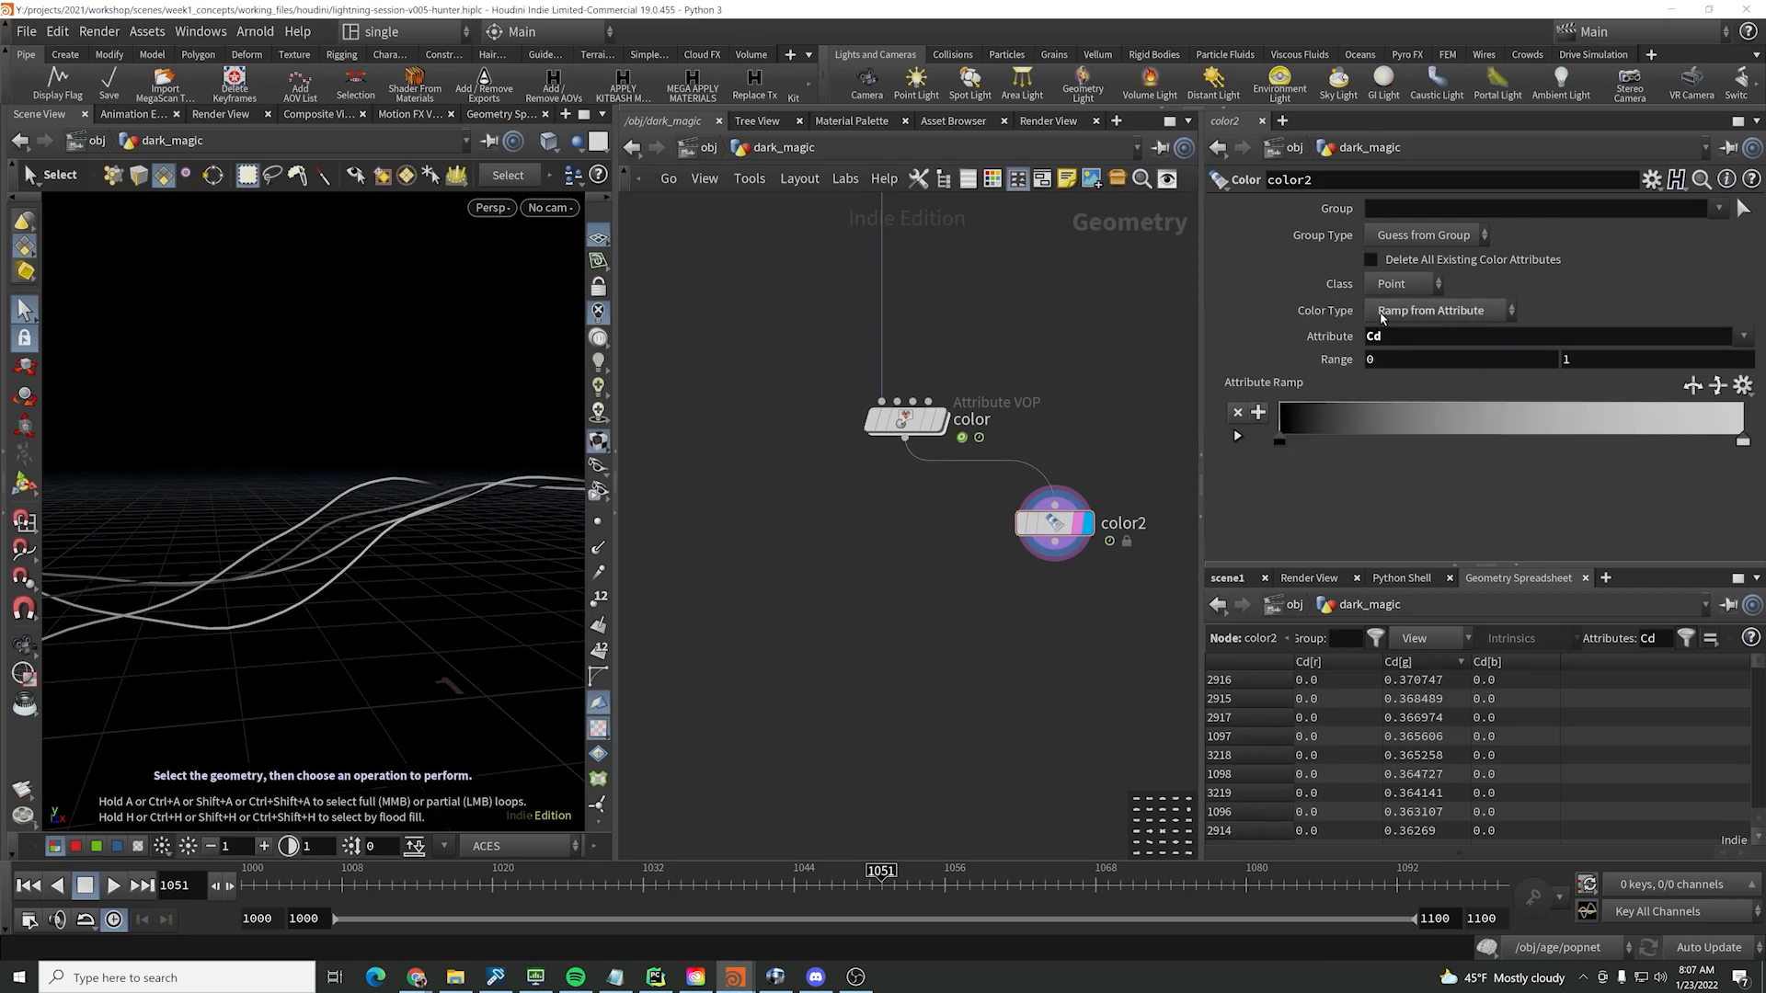
left_click(1440, 311)
left_click(1421, 335)
left_click(1375, 336)
left_click(1398, 301)
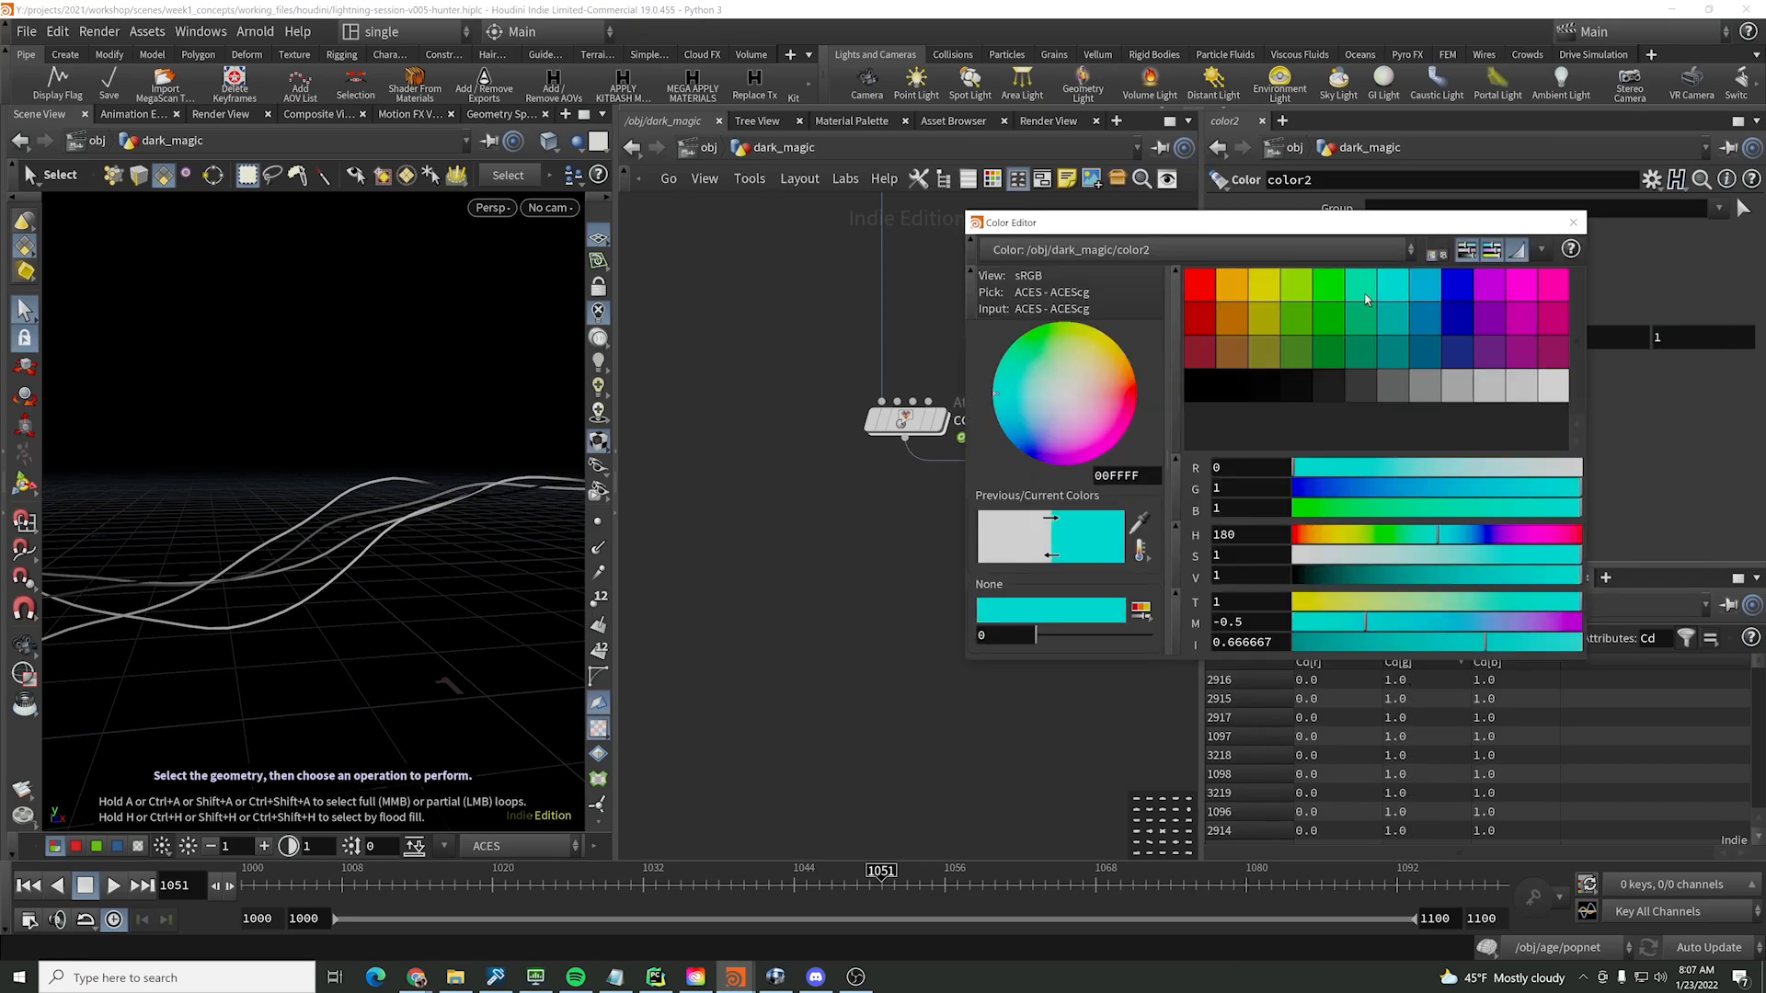
left_click(1572, 223)
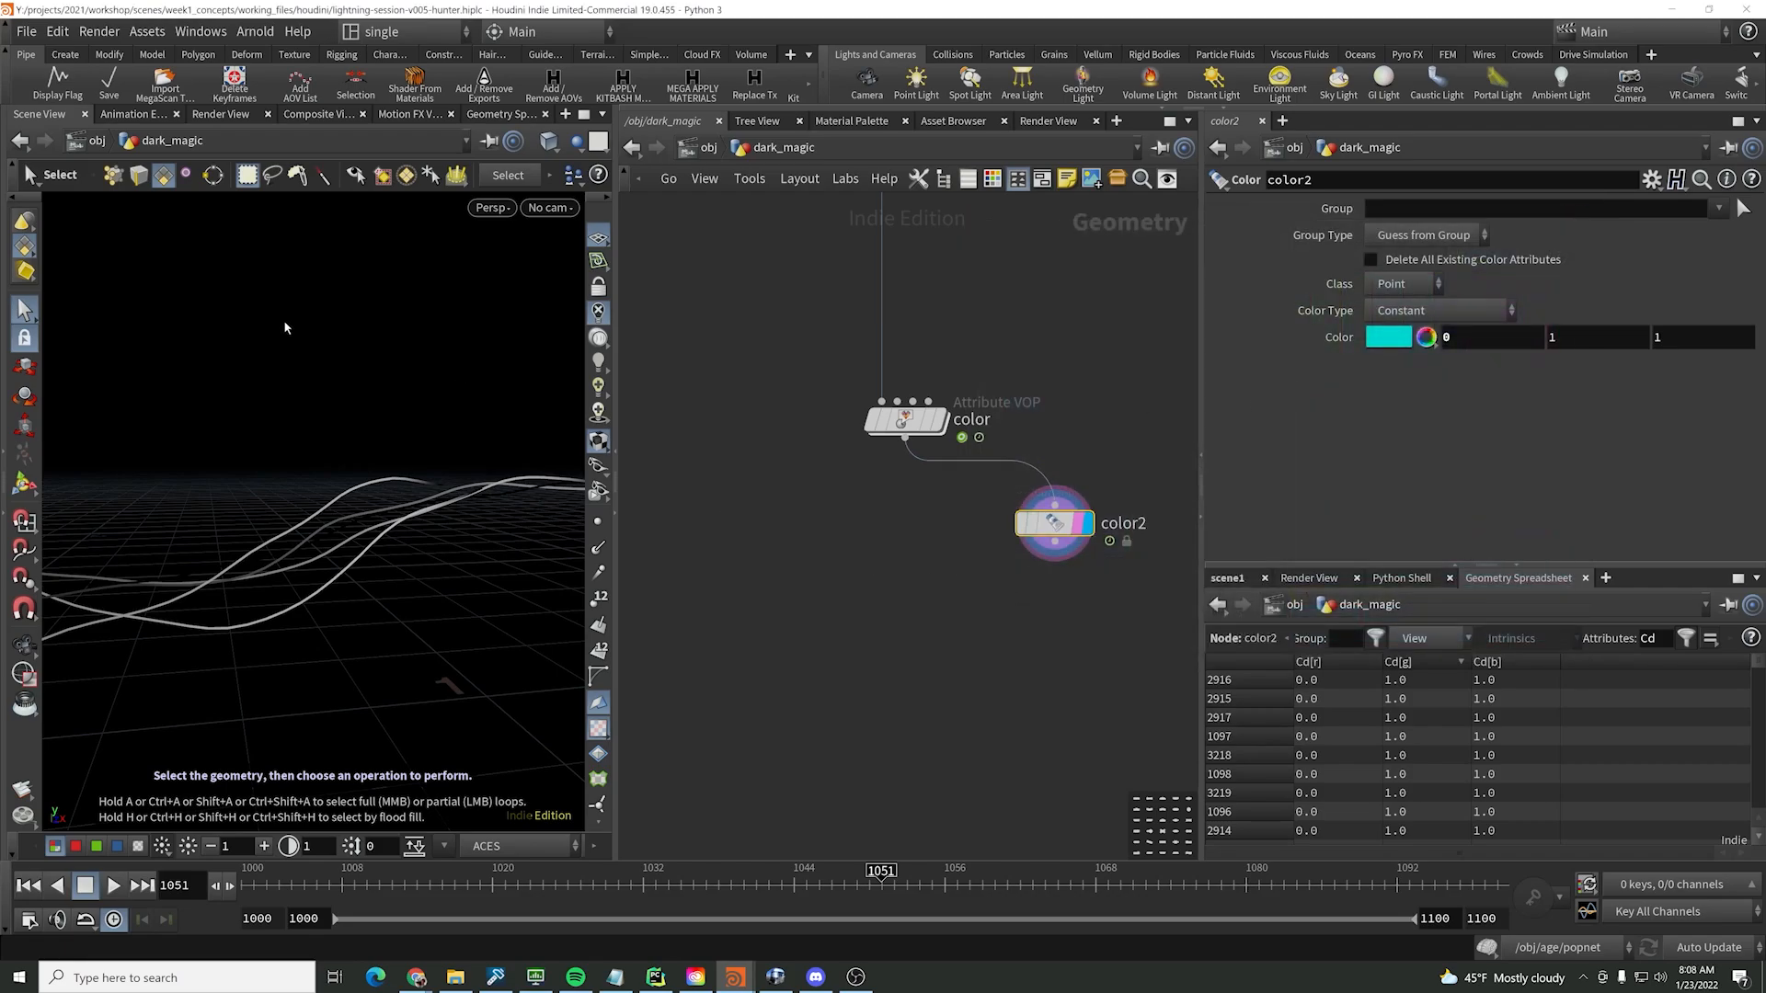
- Close the existing Scene View pane and turn the Animation Editor pane into a new Scene View
left_click(61, 118)
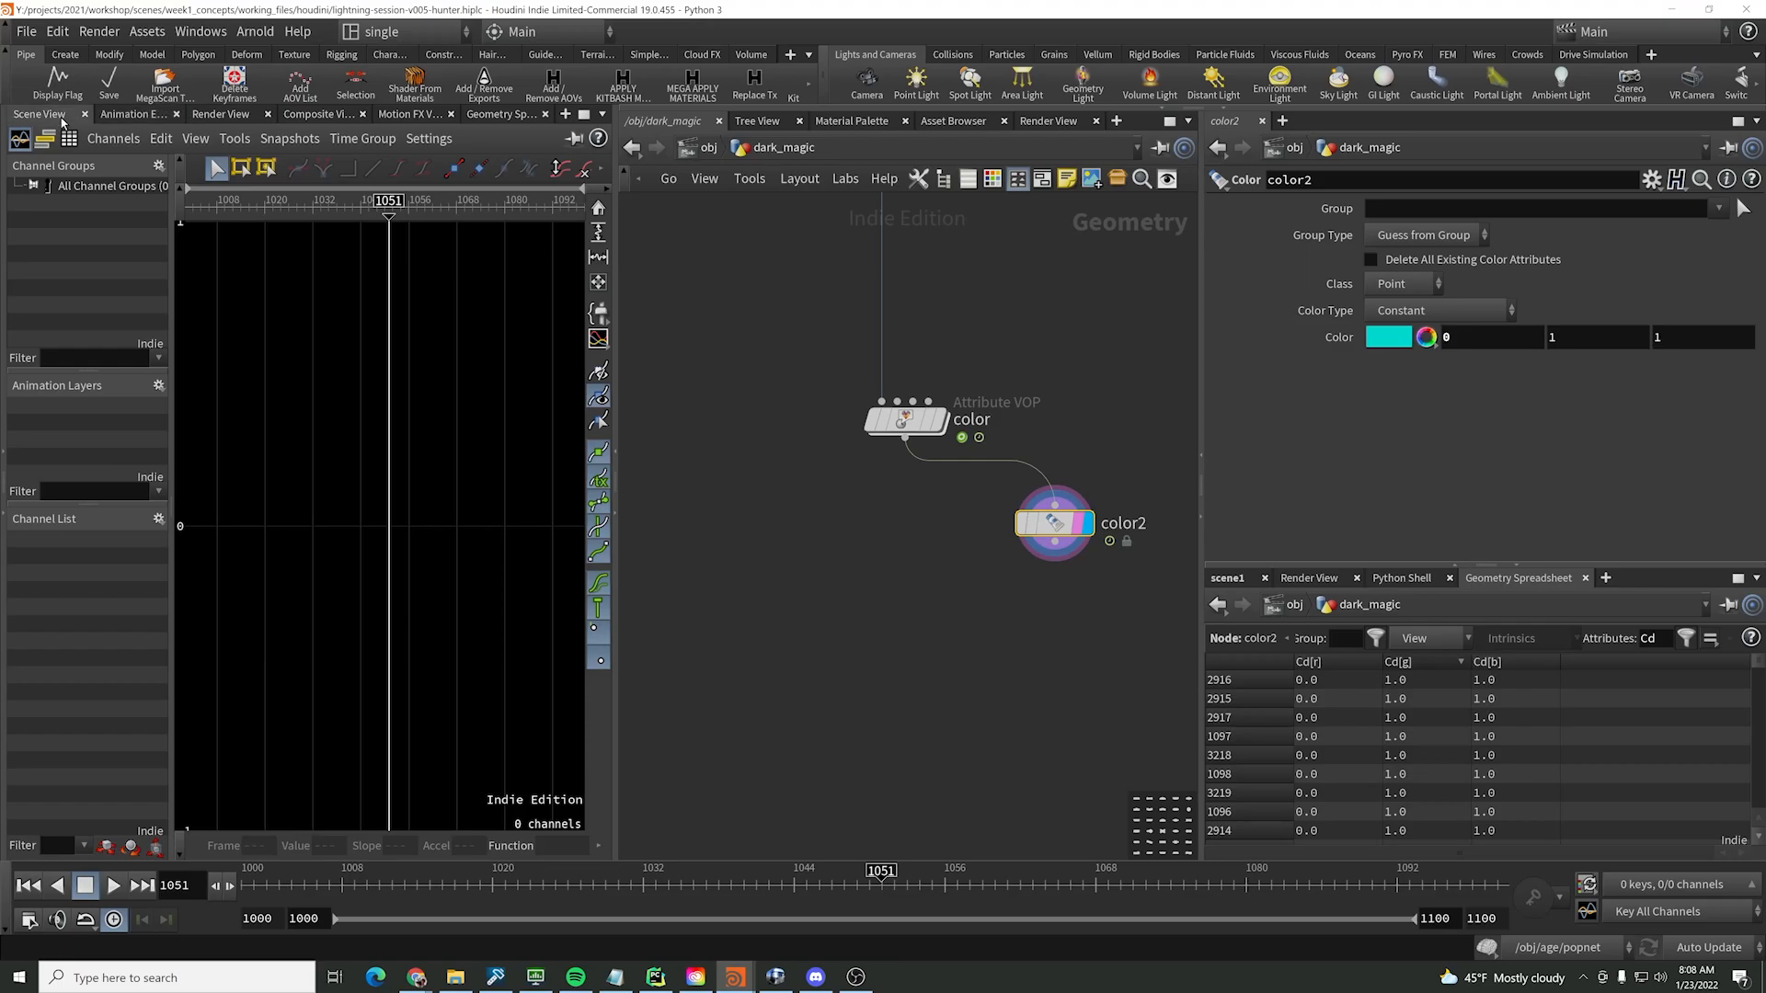
left_click(84, 114)
right_click(86, 118)
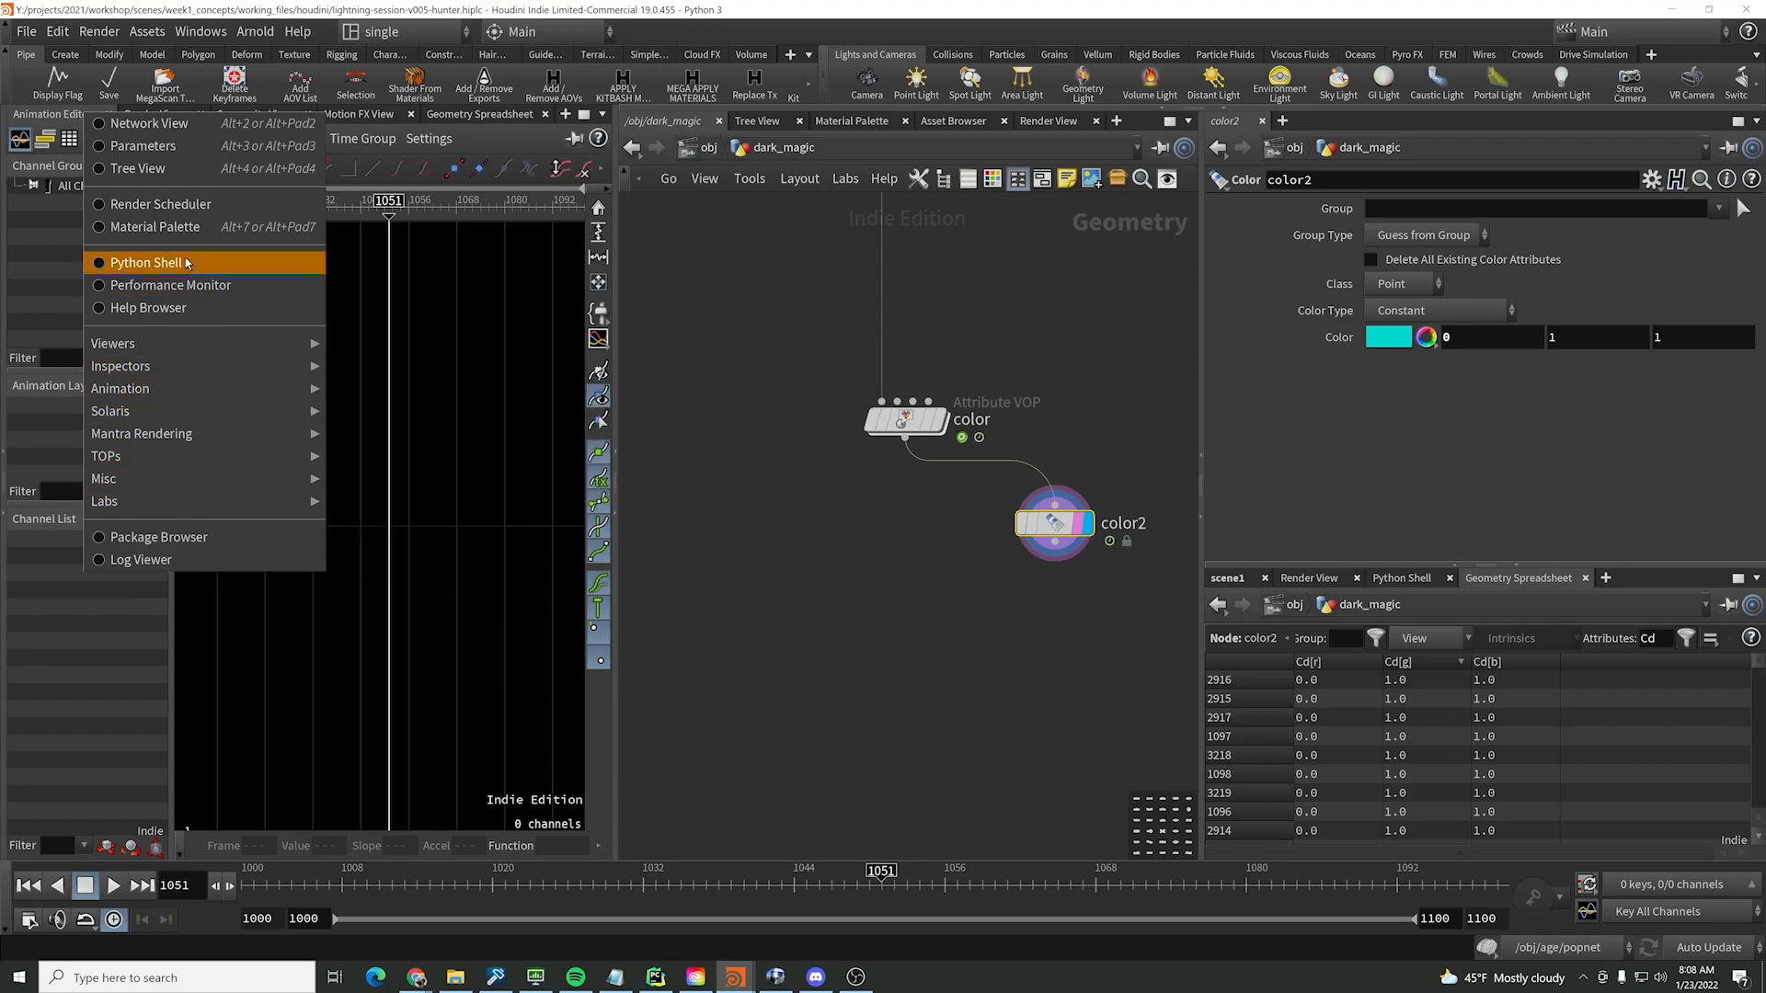
mouse_move(187, 353)
left_click(387, 411)
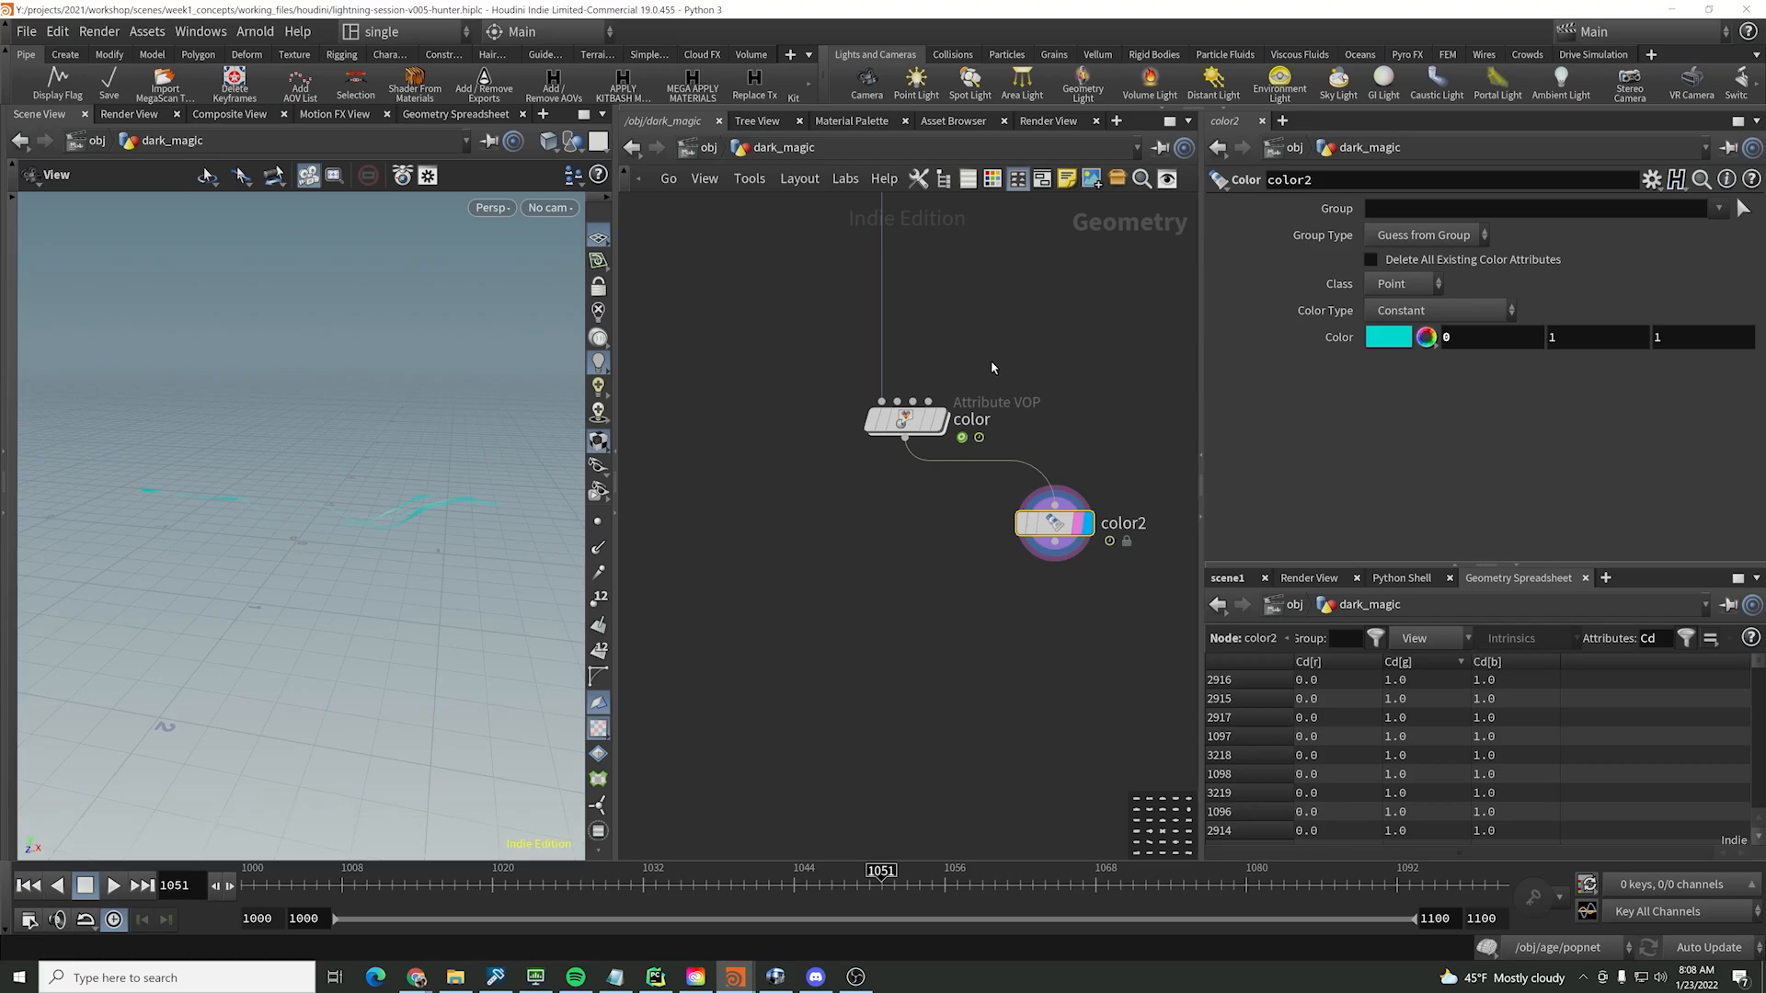
- Display the color VOP instead of color2 and set the viewport background's colour scheme to Dark
left_click(940, 420)
left_click_drag(331, 446, 365, 425)
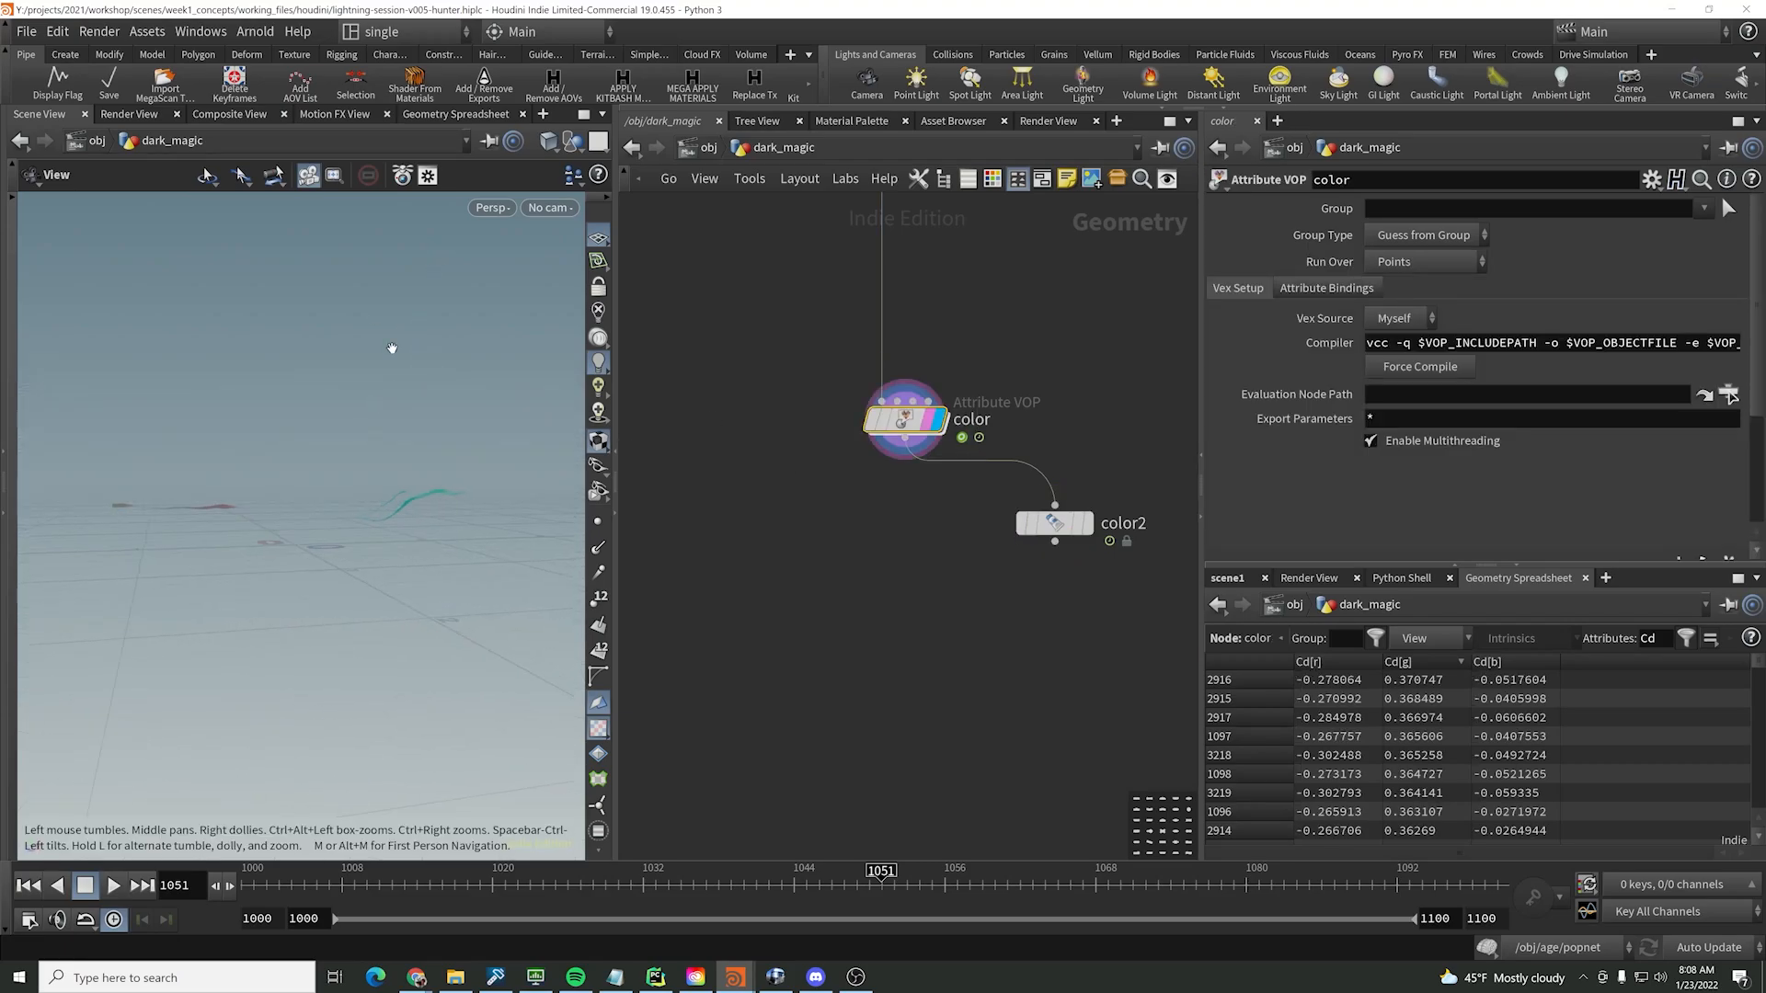
key("d")
left_click(563, 210)
left_click(163, 242)
left_click(164, 264)
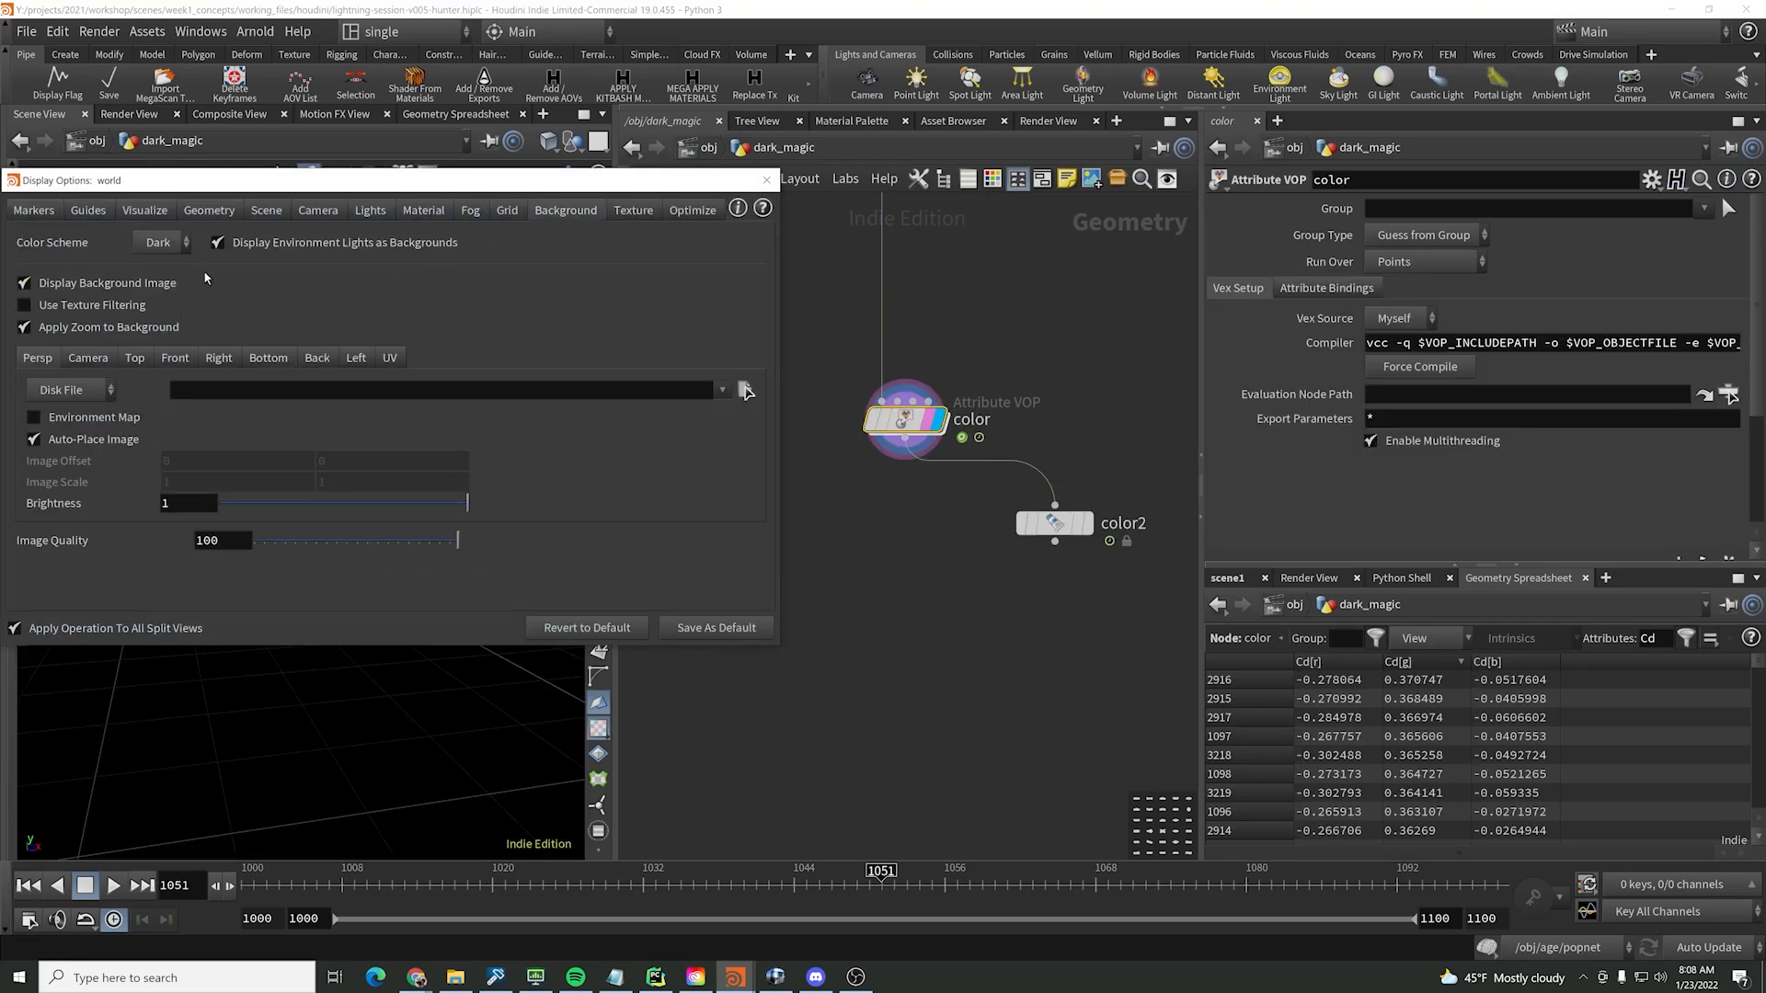
left_click(767, 181)
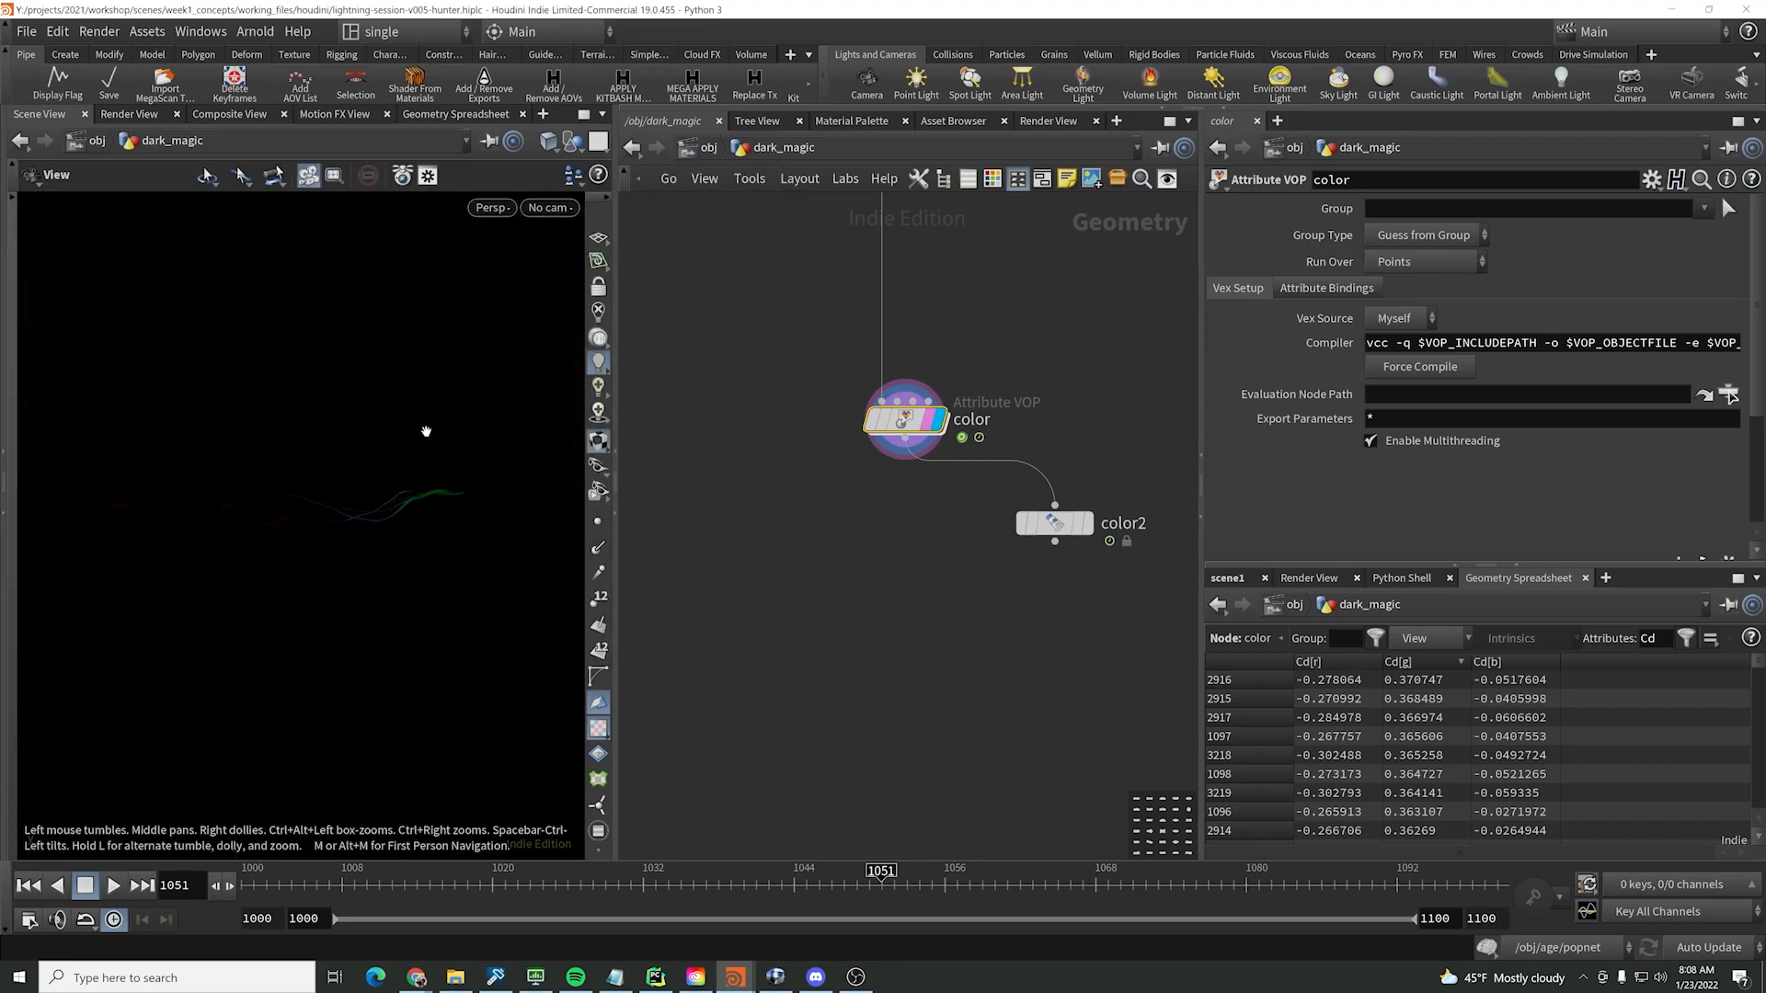
- Reconnect floattovec1's output to the offset input of aanoise1 in the color VOP
double_click(905, 421)
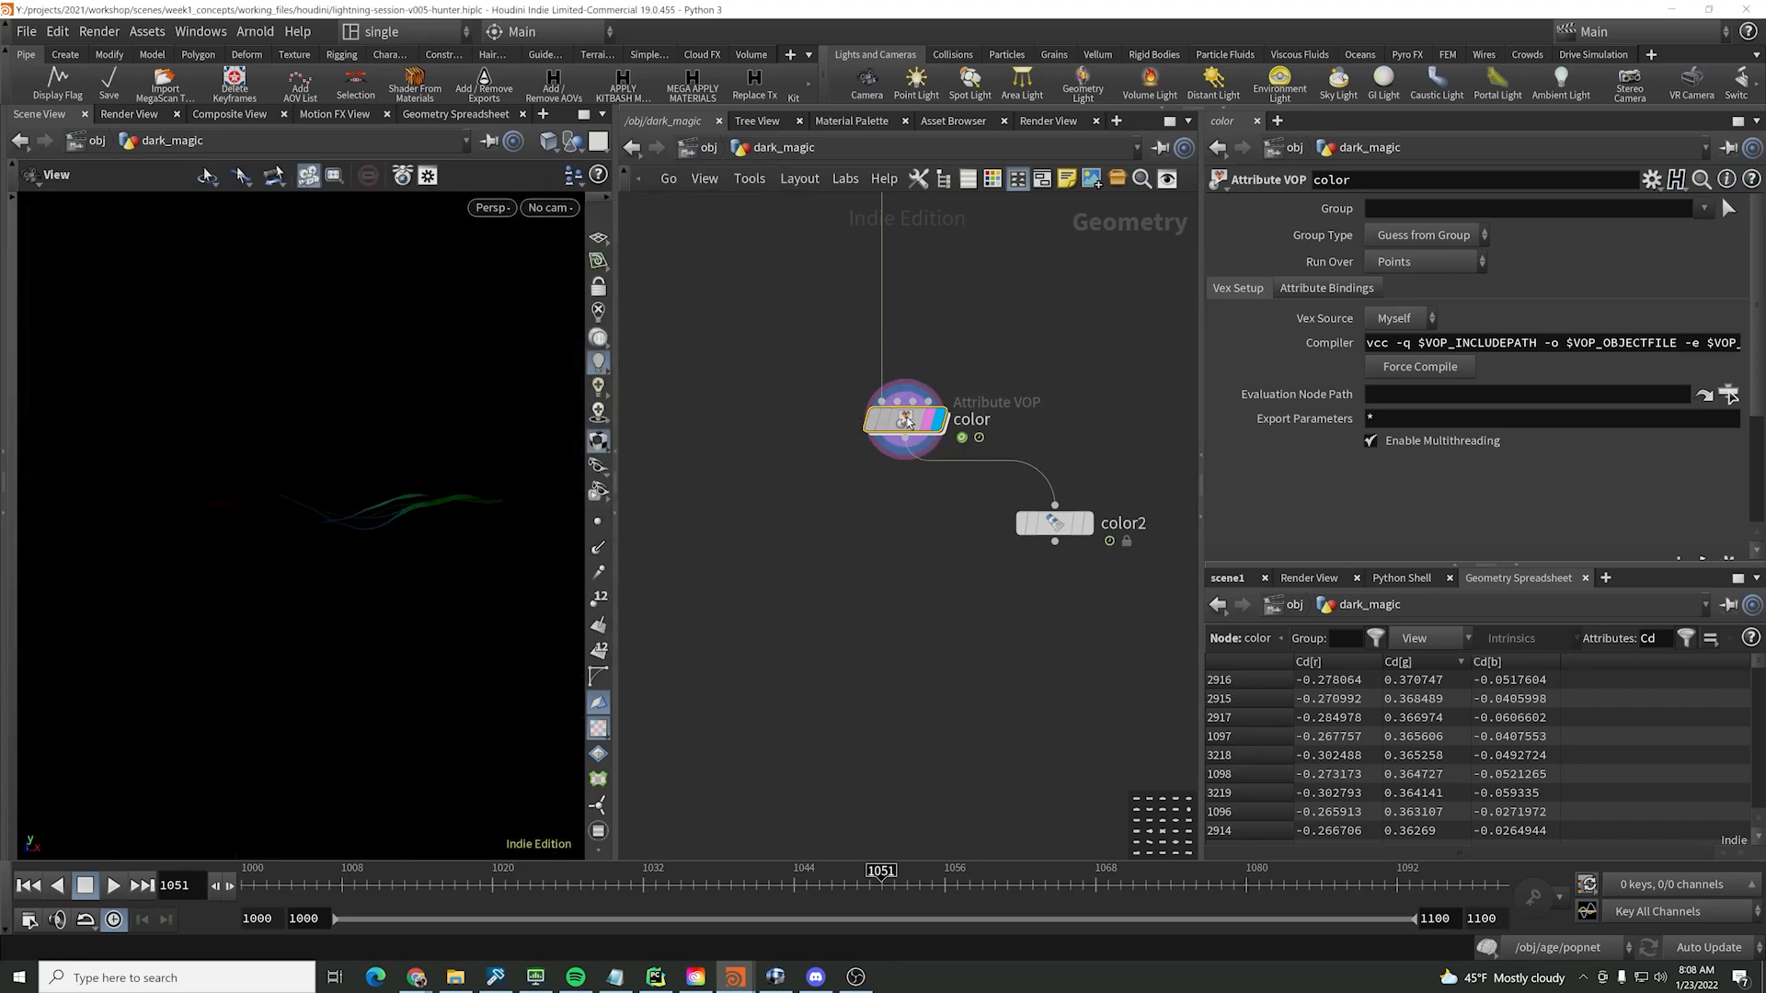
left_click(817, 571)
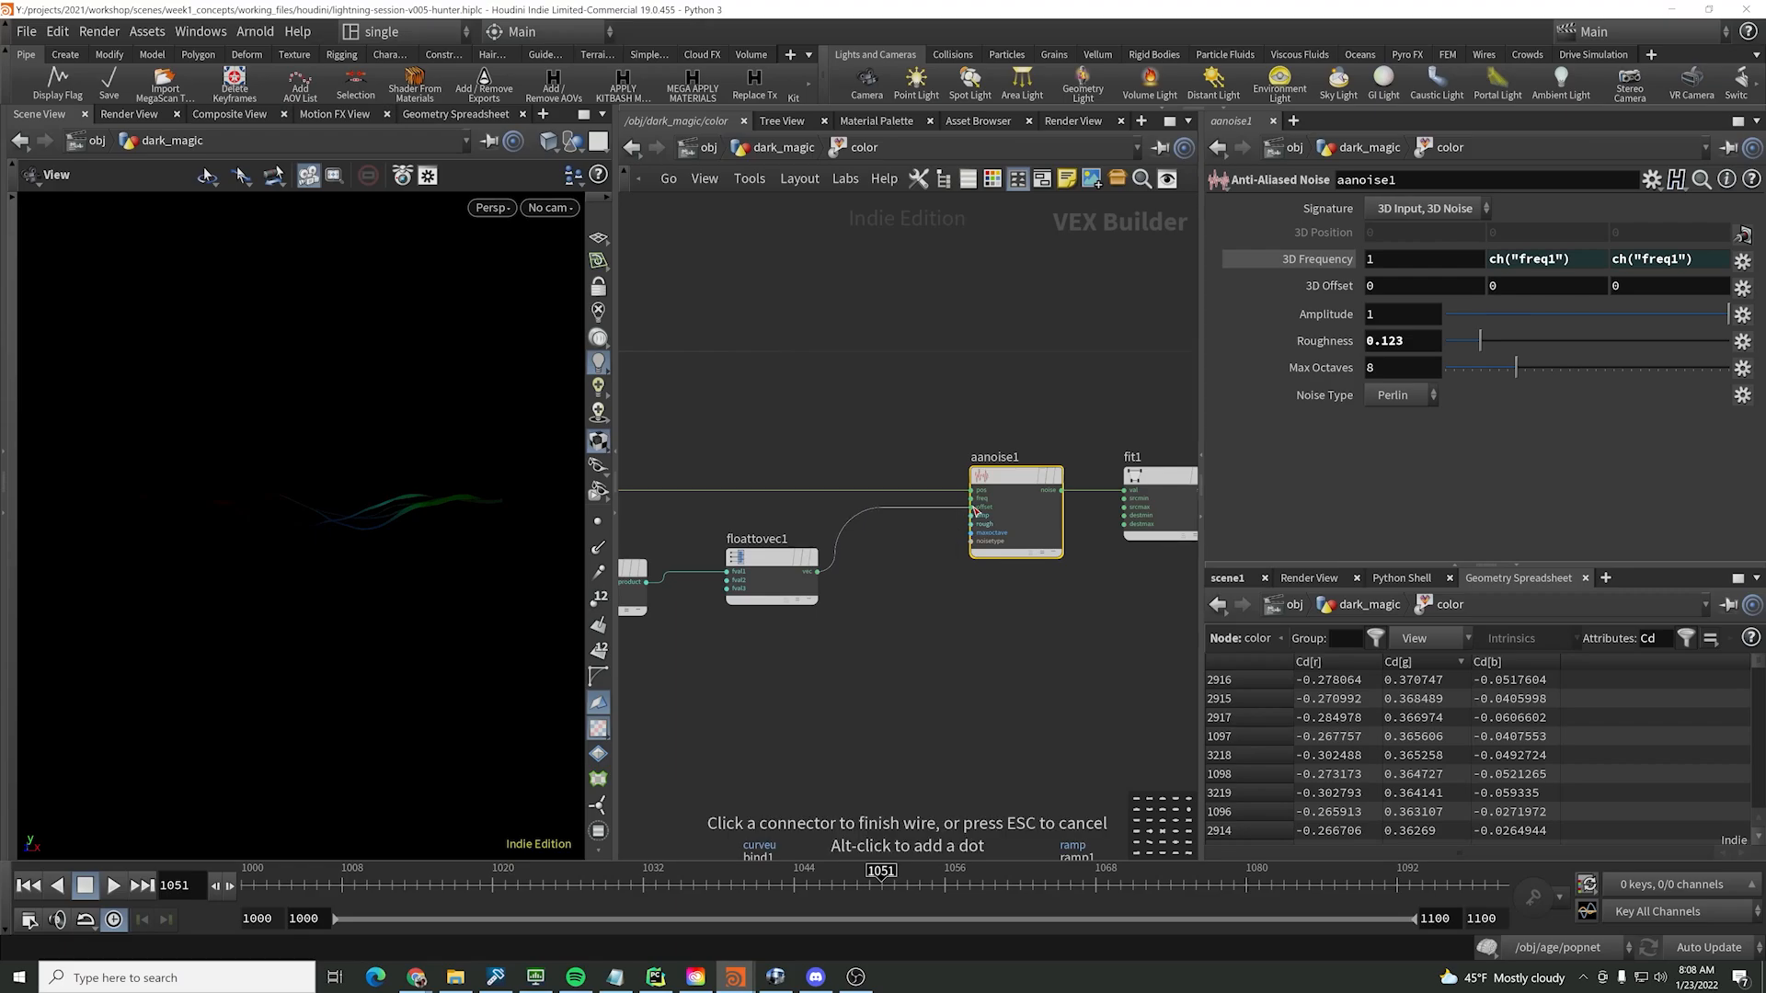
left_click(971, 507)
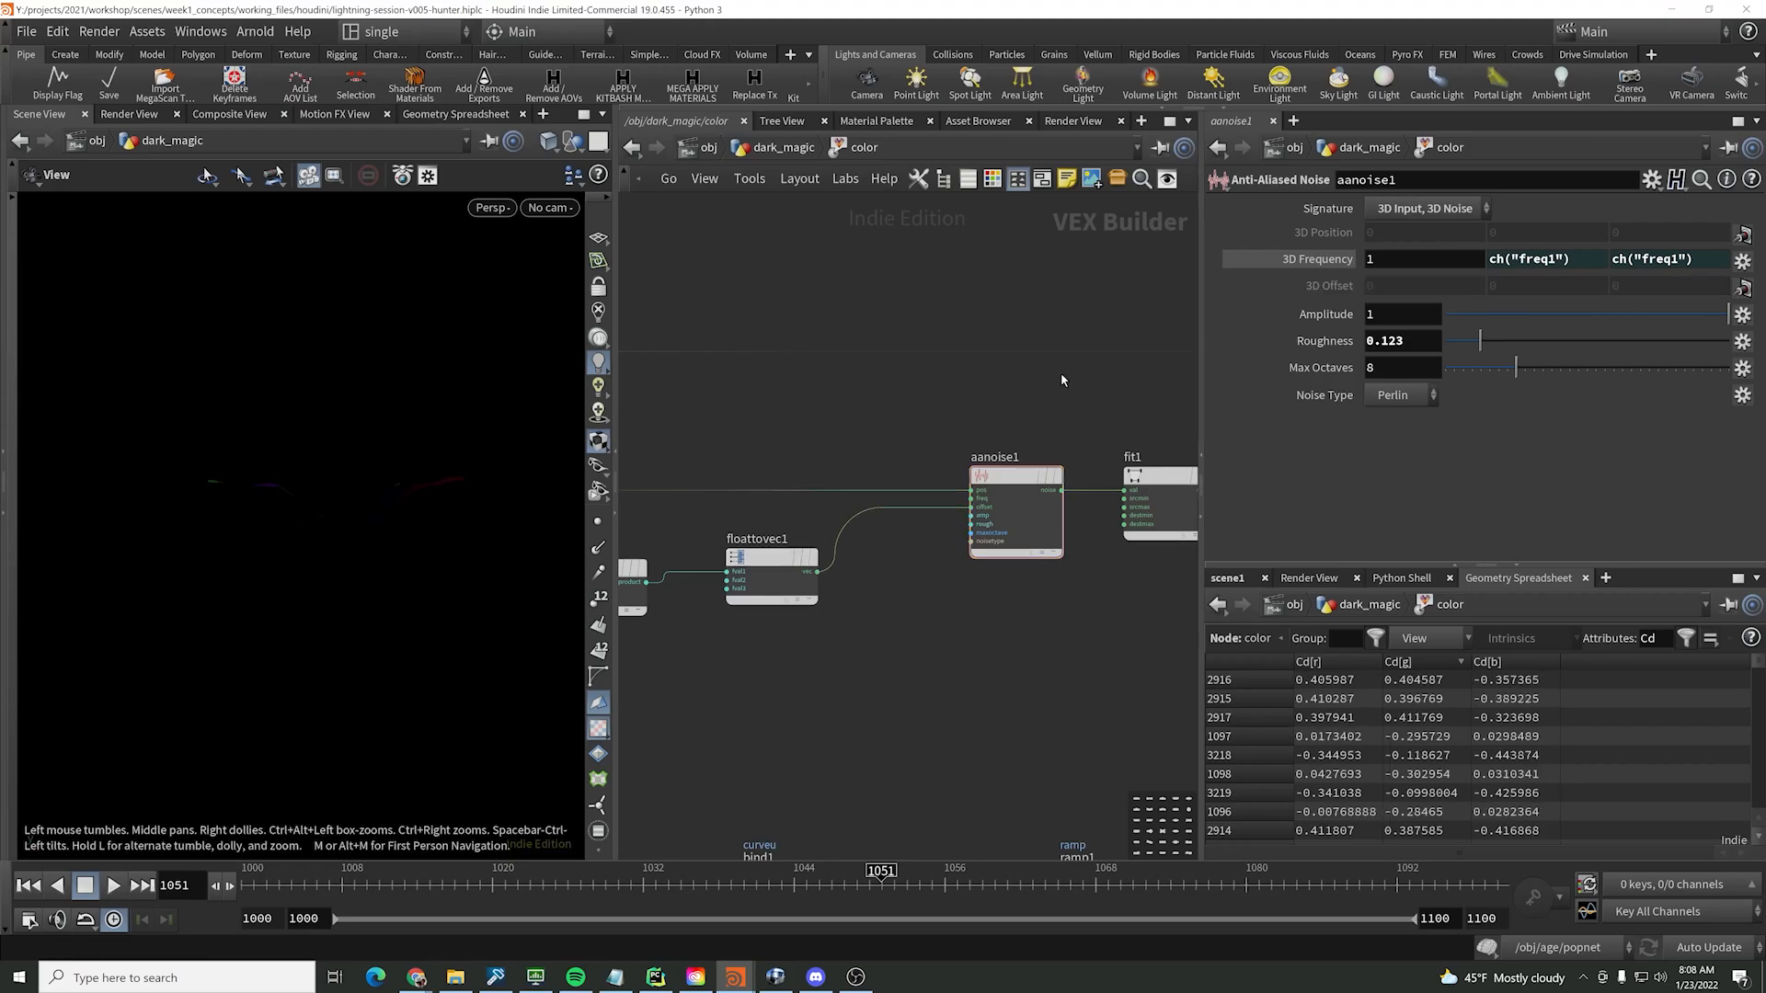
- Insert a Power node on the wire after fit1 and set its exponent to 2
middle_click_drag(1062, 374, 806, 347)
key("Tab")
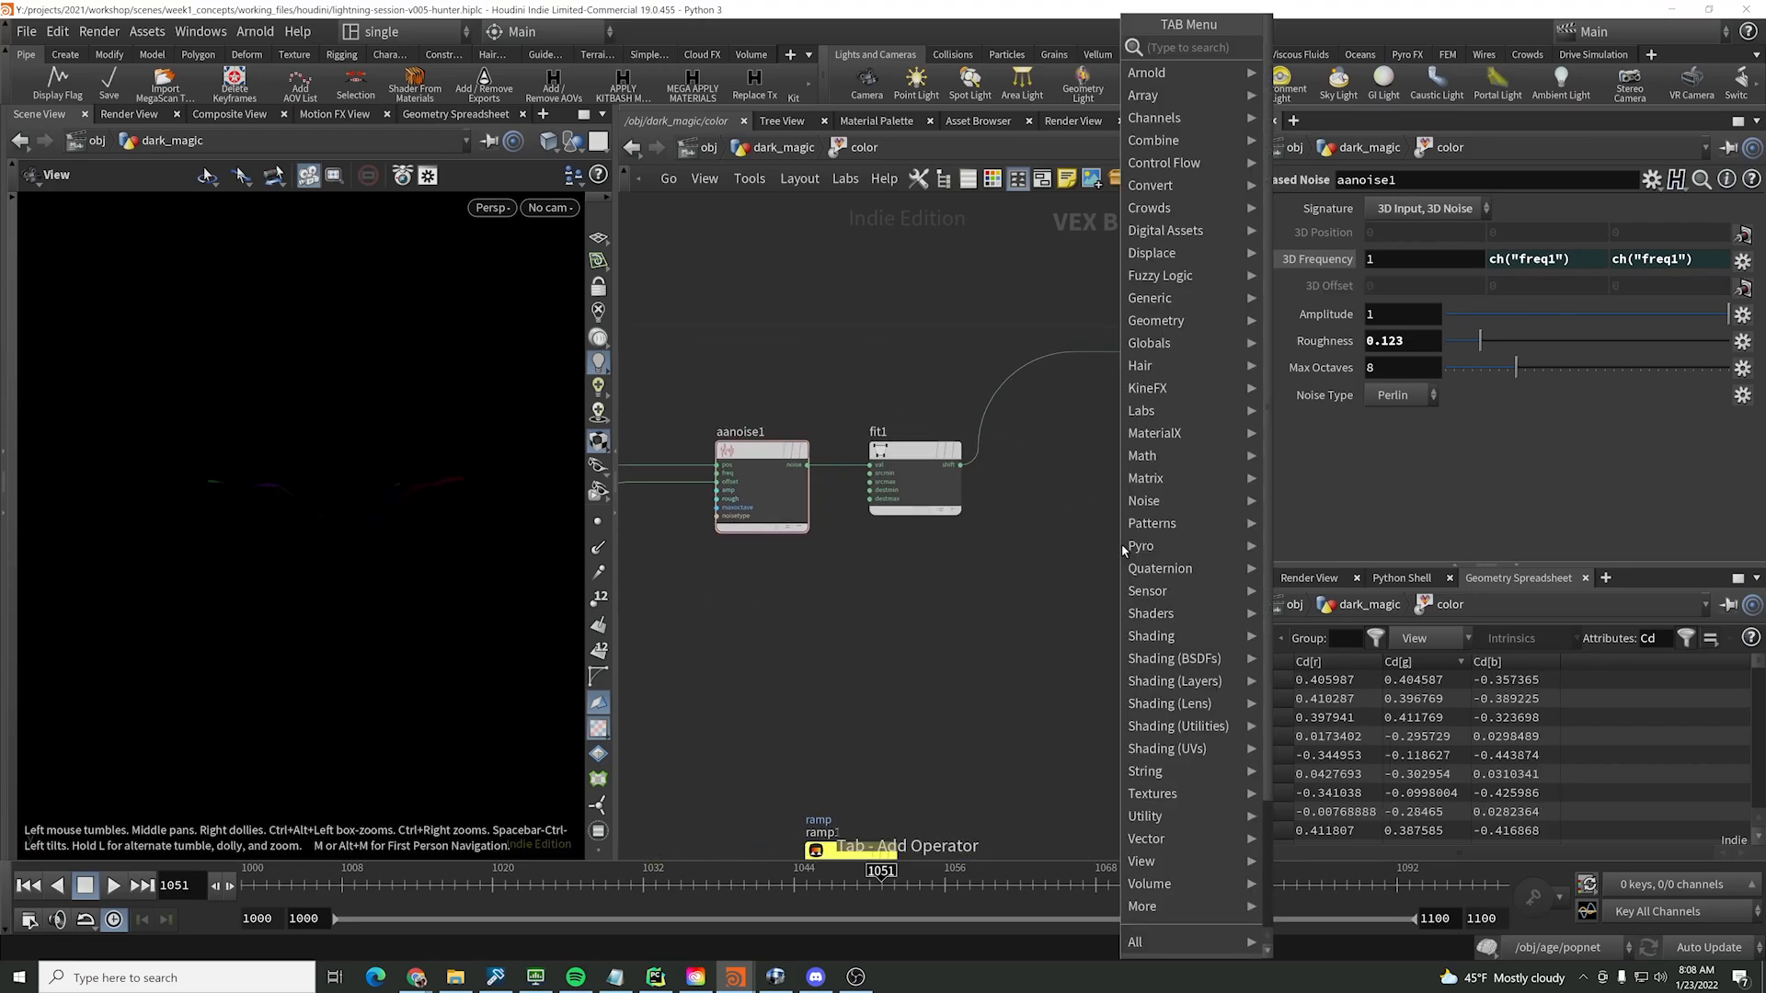
type("pow")
key("Return")
left_click(1122, 544)
left_click_drag(1122, 542, 1072, 405)
scroll(1072, 404, "down", 3)
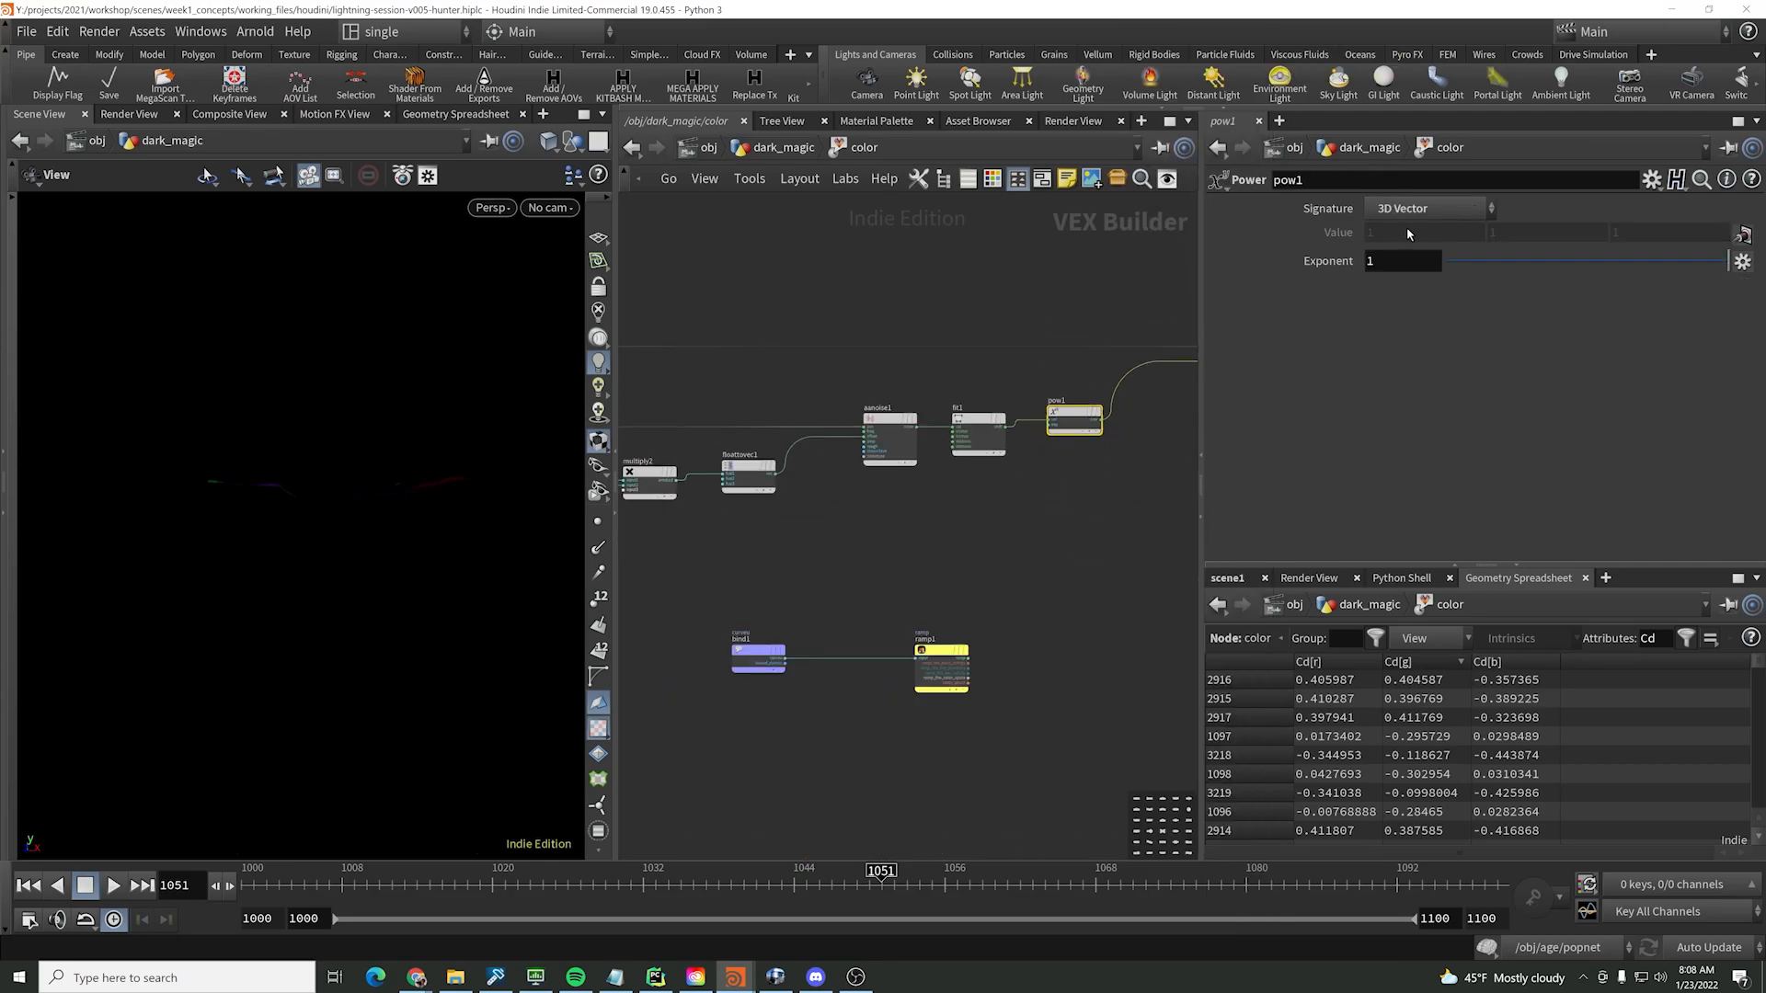
type("2")
key("Return")
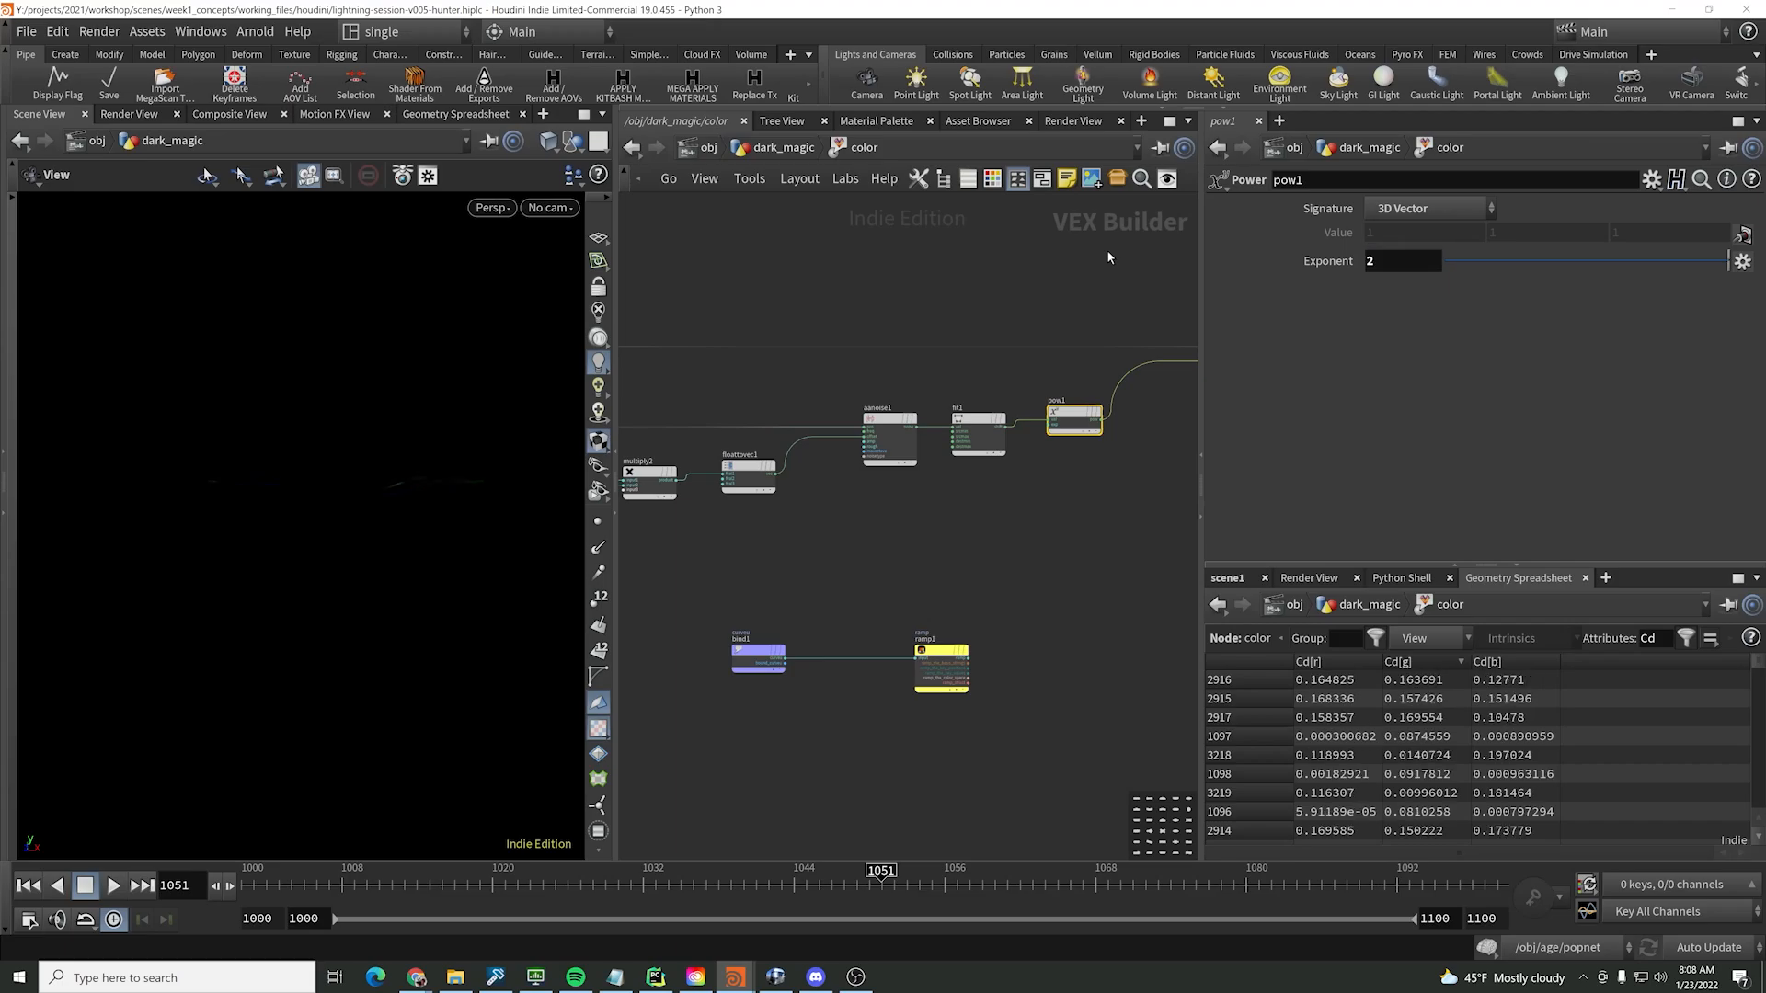
- Insert a Multiply Constant node on the wire between pow1 and the geometry output
middle_click_drag(1133, 502, 954, 500)
key("Tab")
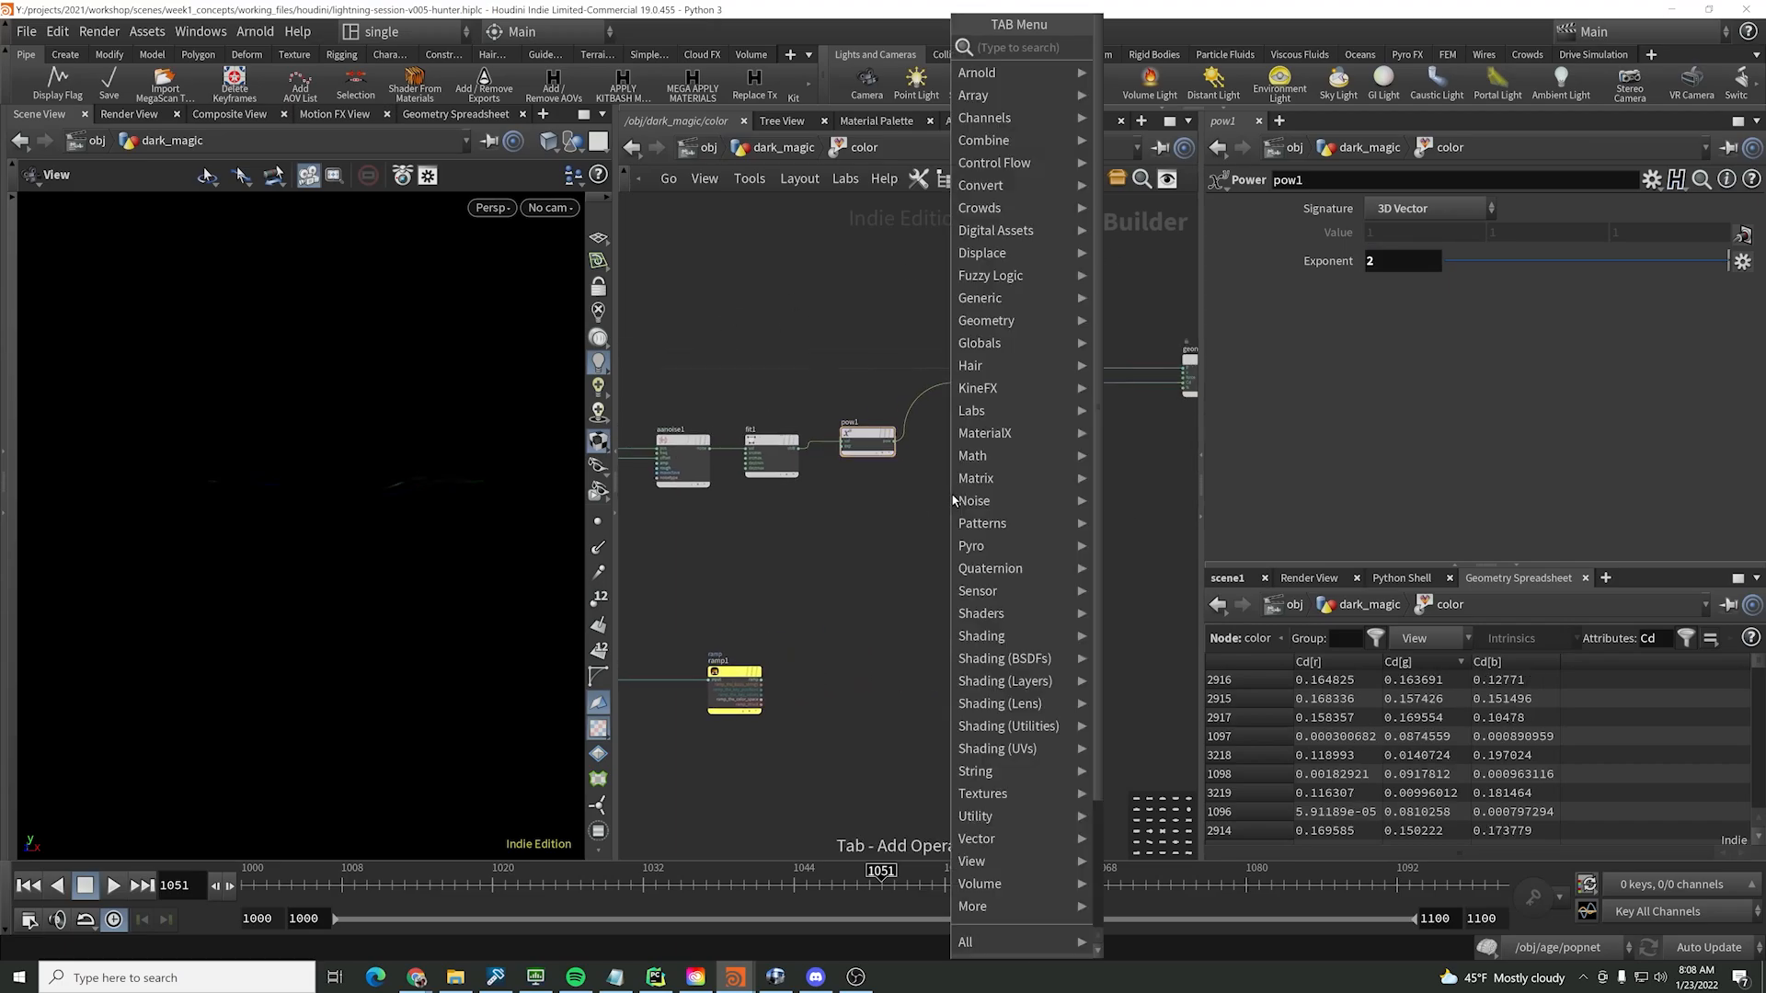
type("mult")
key("Down")
key("Return")
left_click(954, 501)
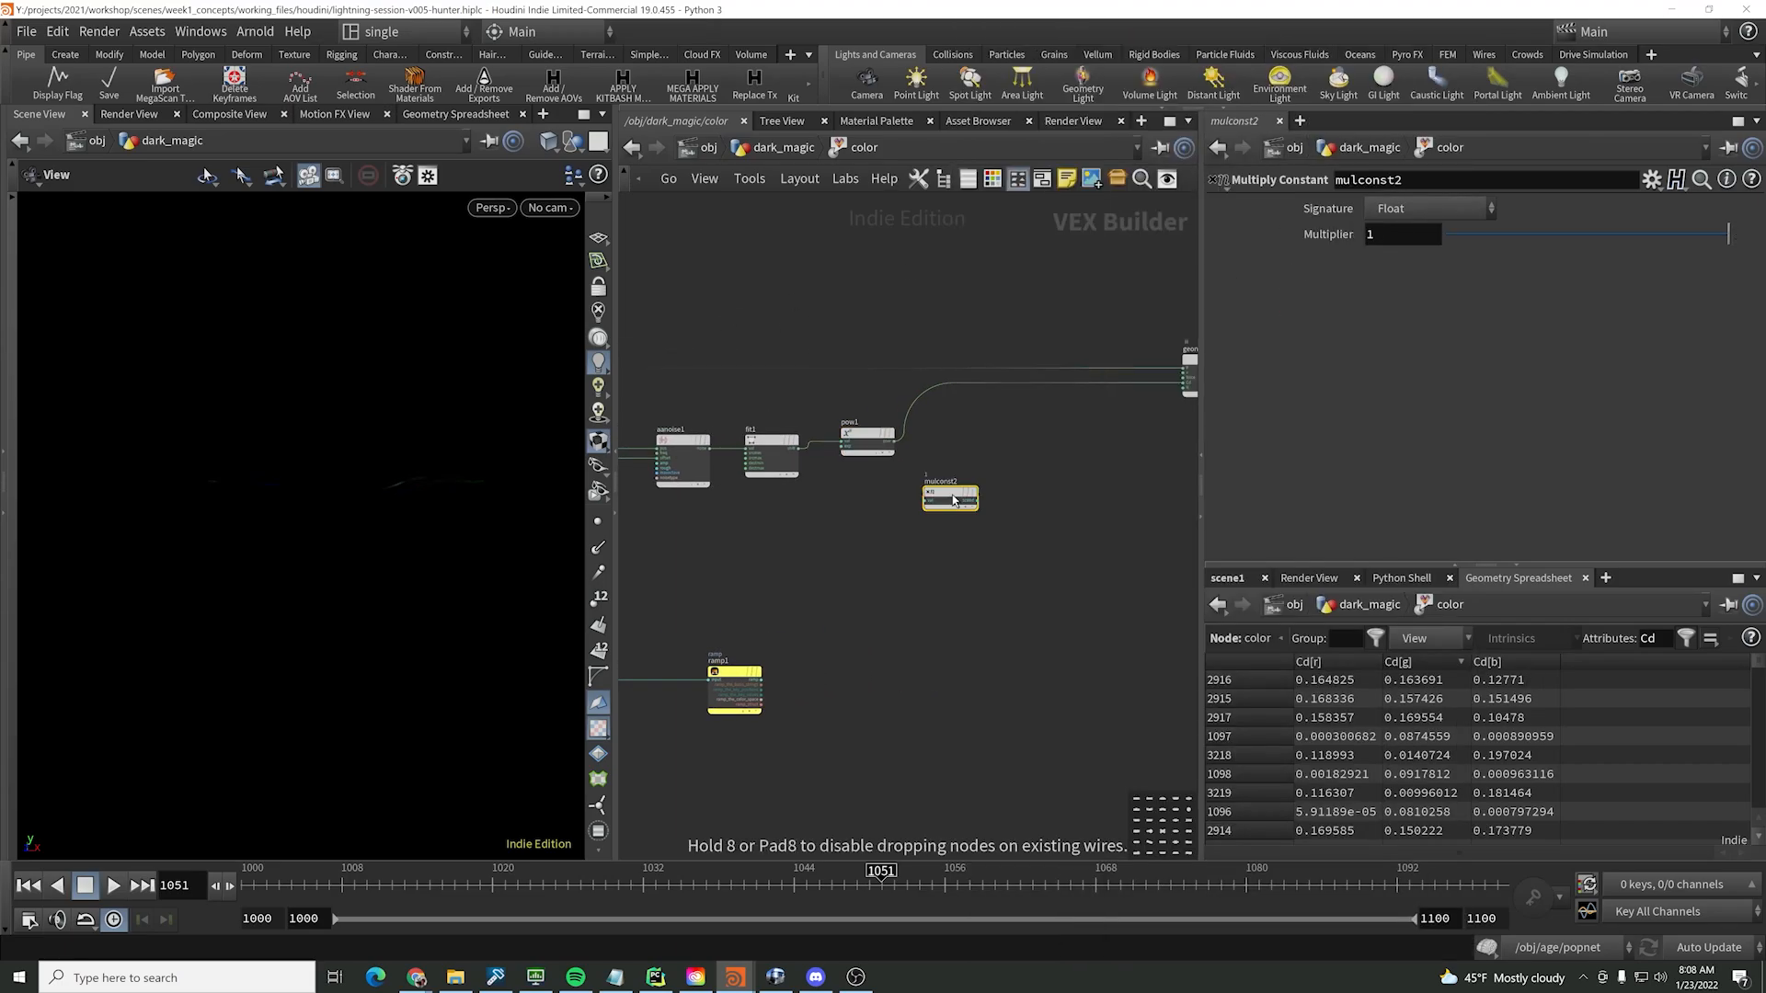
mouse_move(966, 490)
left_mouse_down()
mouse_move(919, 377)
mouse_move(929, 410)
mouse_move(956, 409)
mouse_move(926, 439)
left_mouse_up()
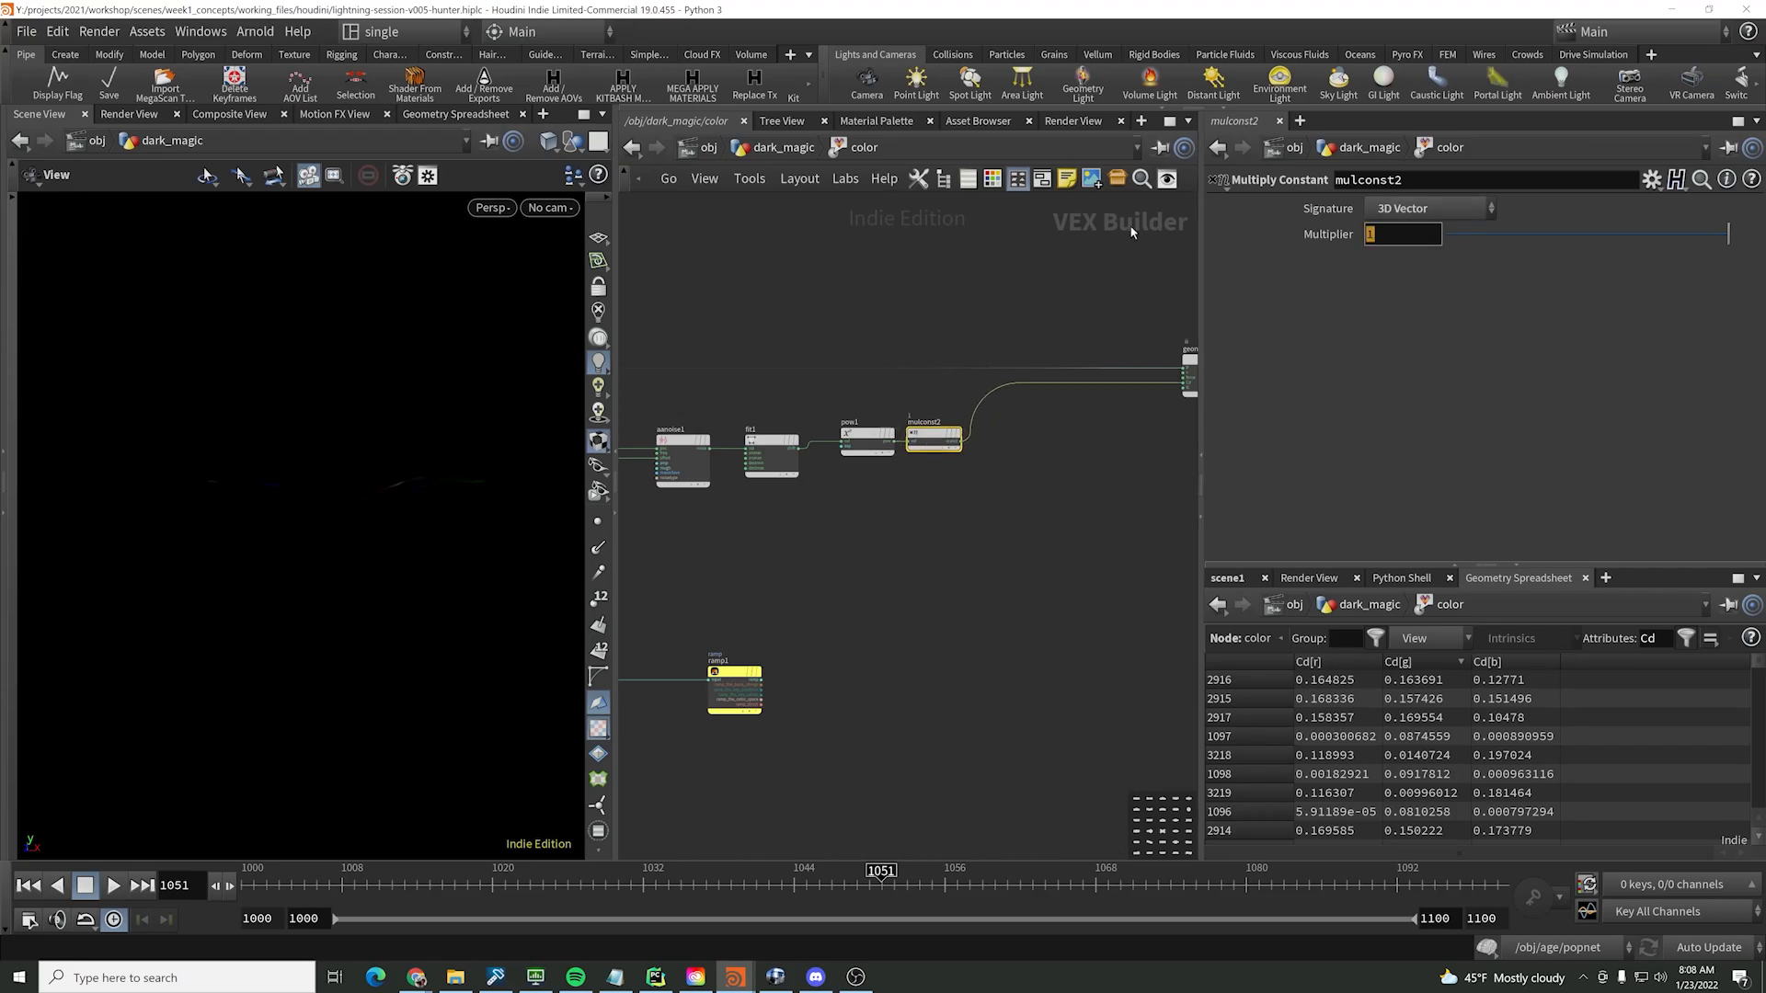
- Set the multiplier of the mulconst2 node to 20
key("Return")
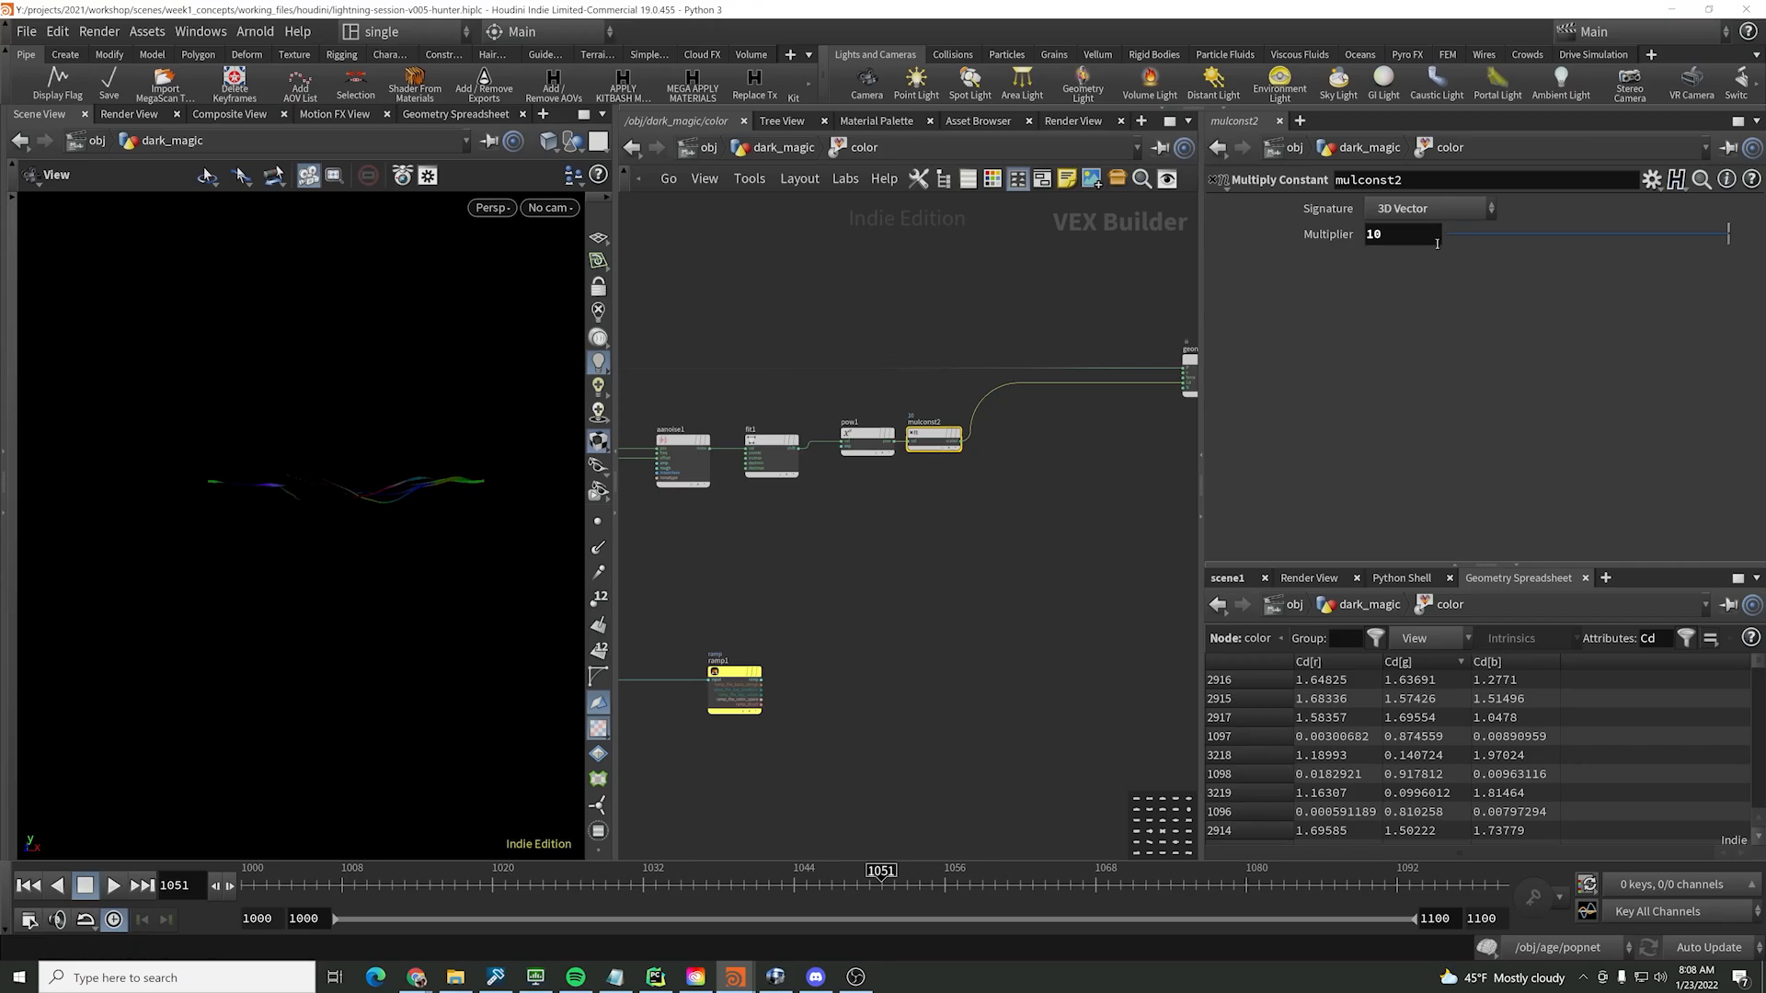
type("20")
key("Return")
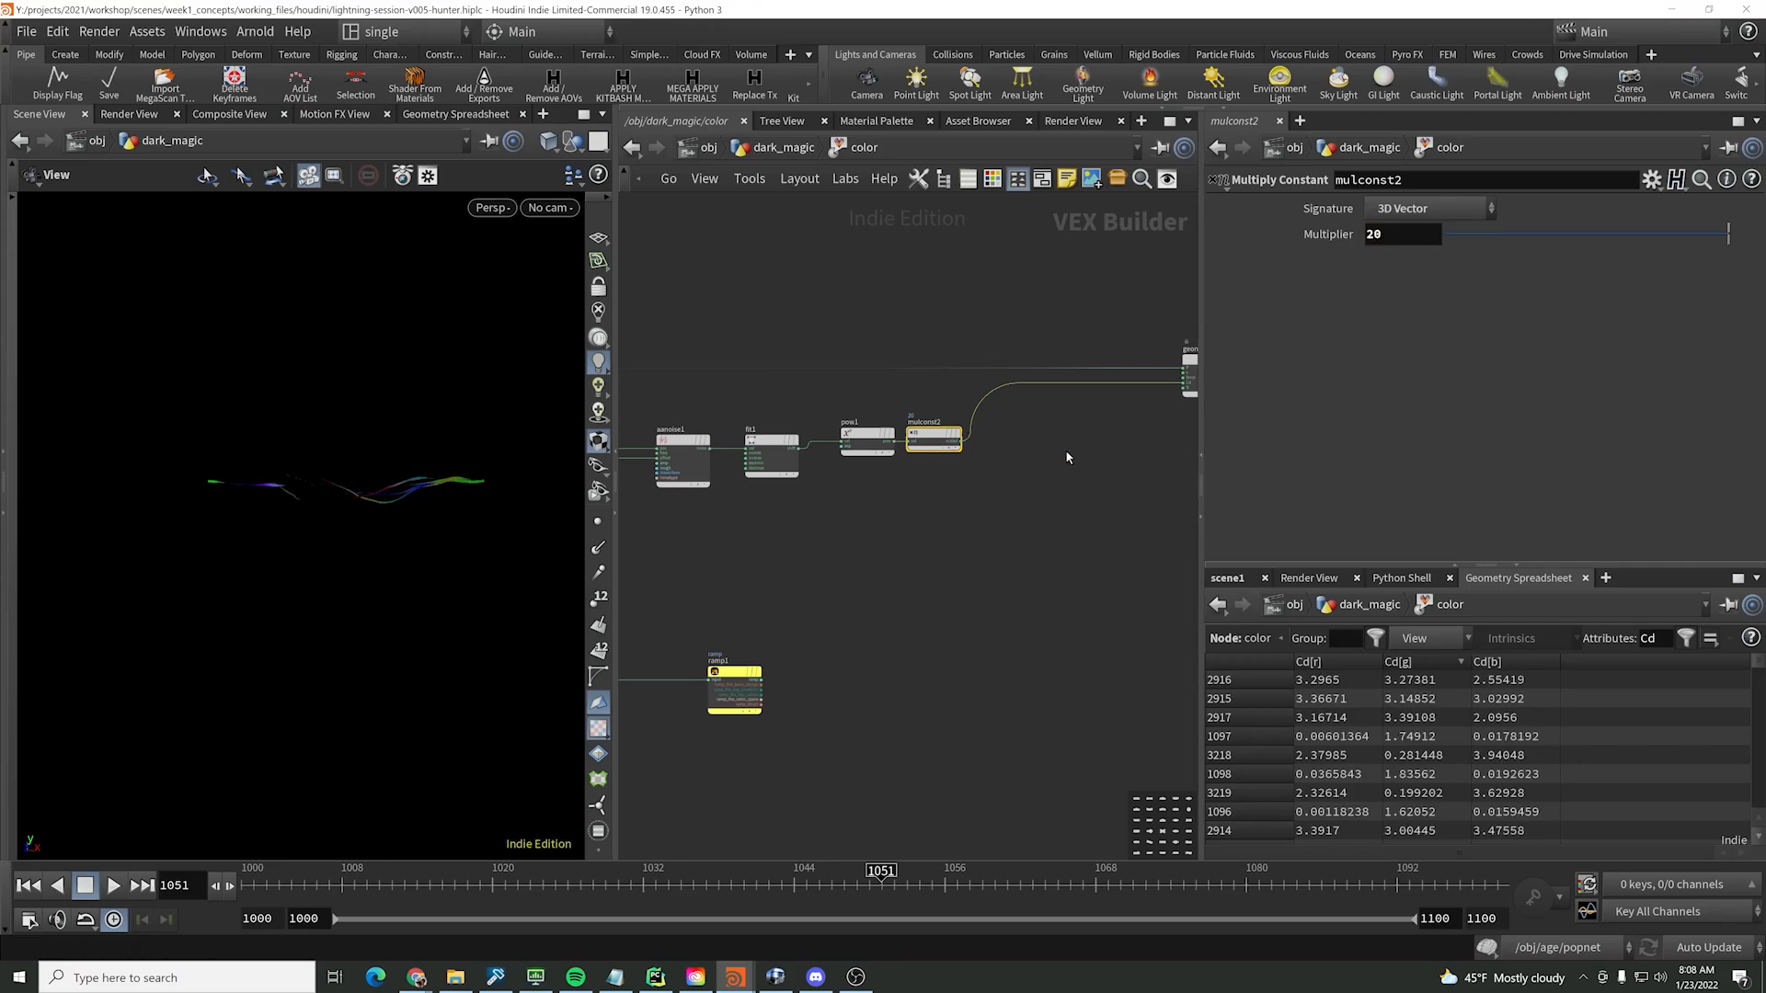
- Add an RGB color Ramp Parameter node between mulconst2 and the geometry output, without wiring it
scroll(1064, 453, "up", 3)
key("Tab")
type("c")
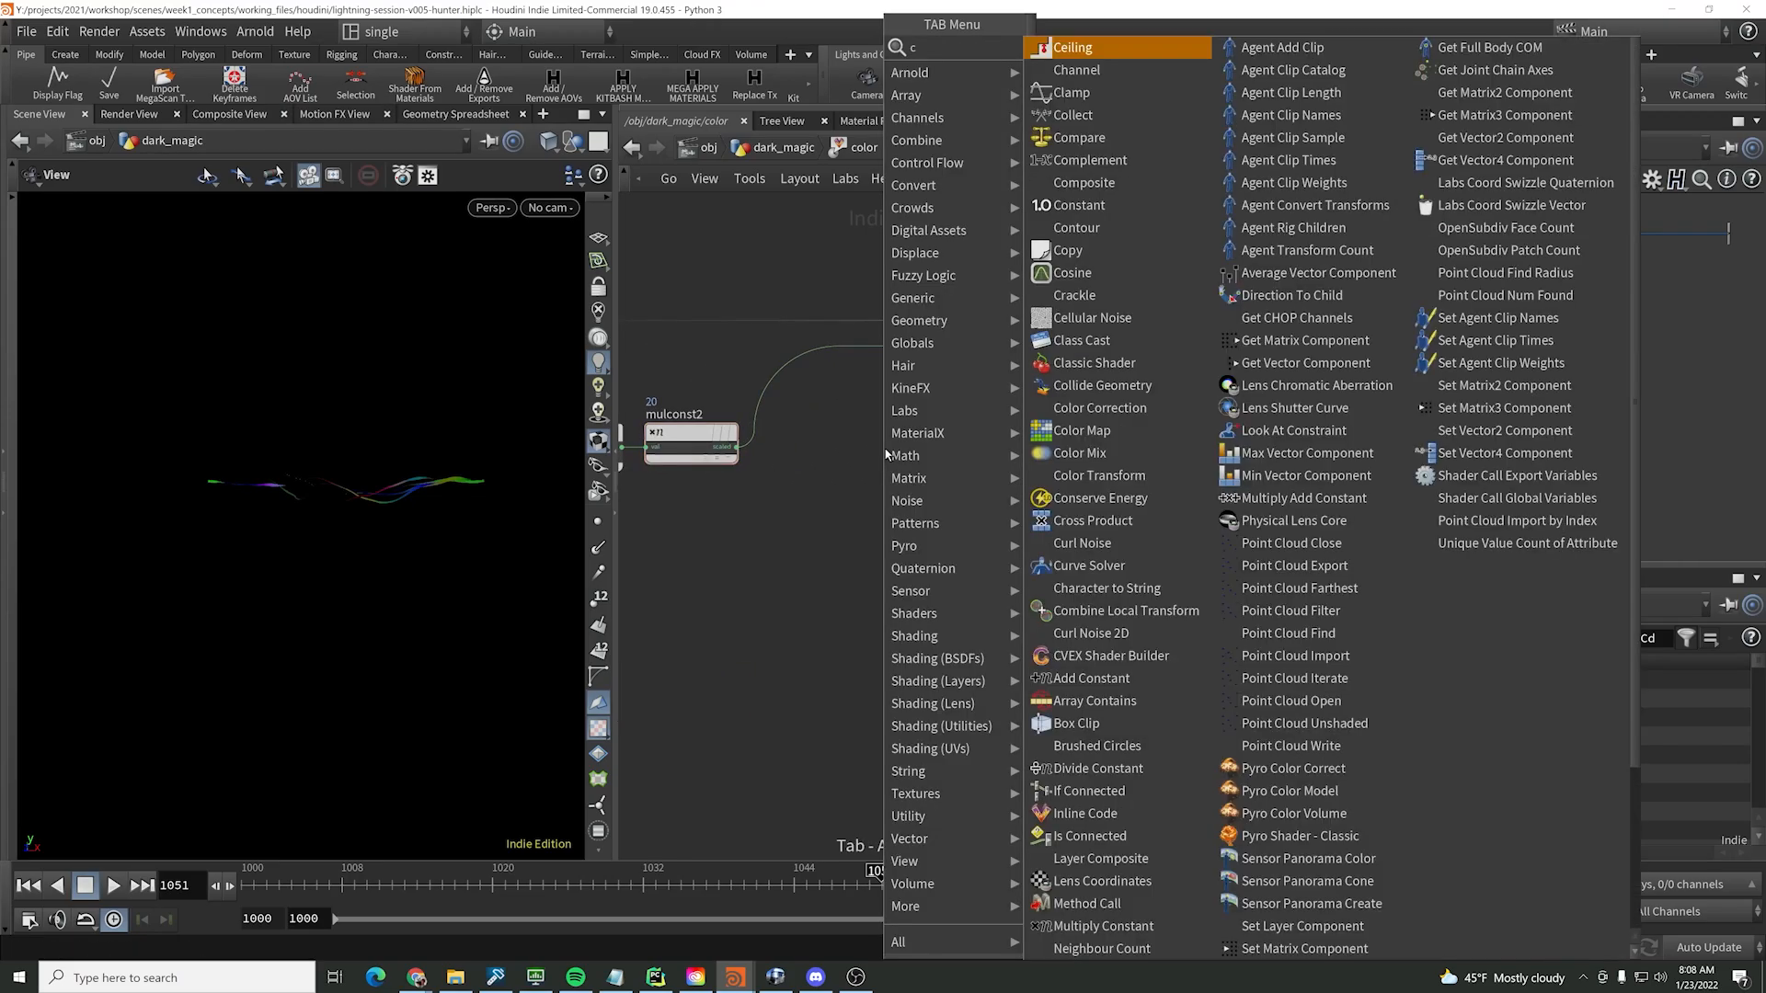
key("BackSpace")
type("ramp")
key("Down")
key("Down")
key("Return")
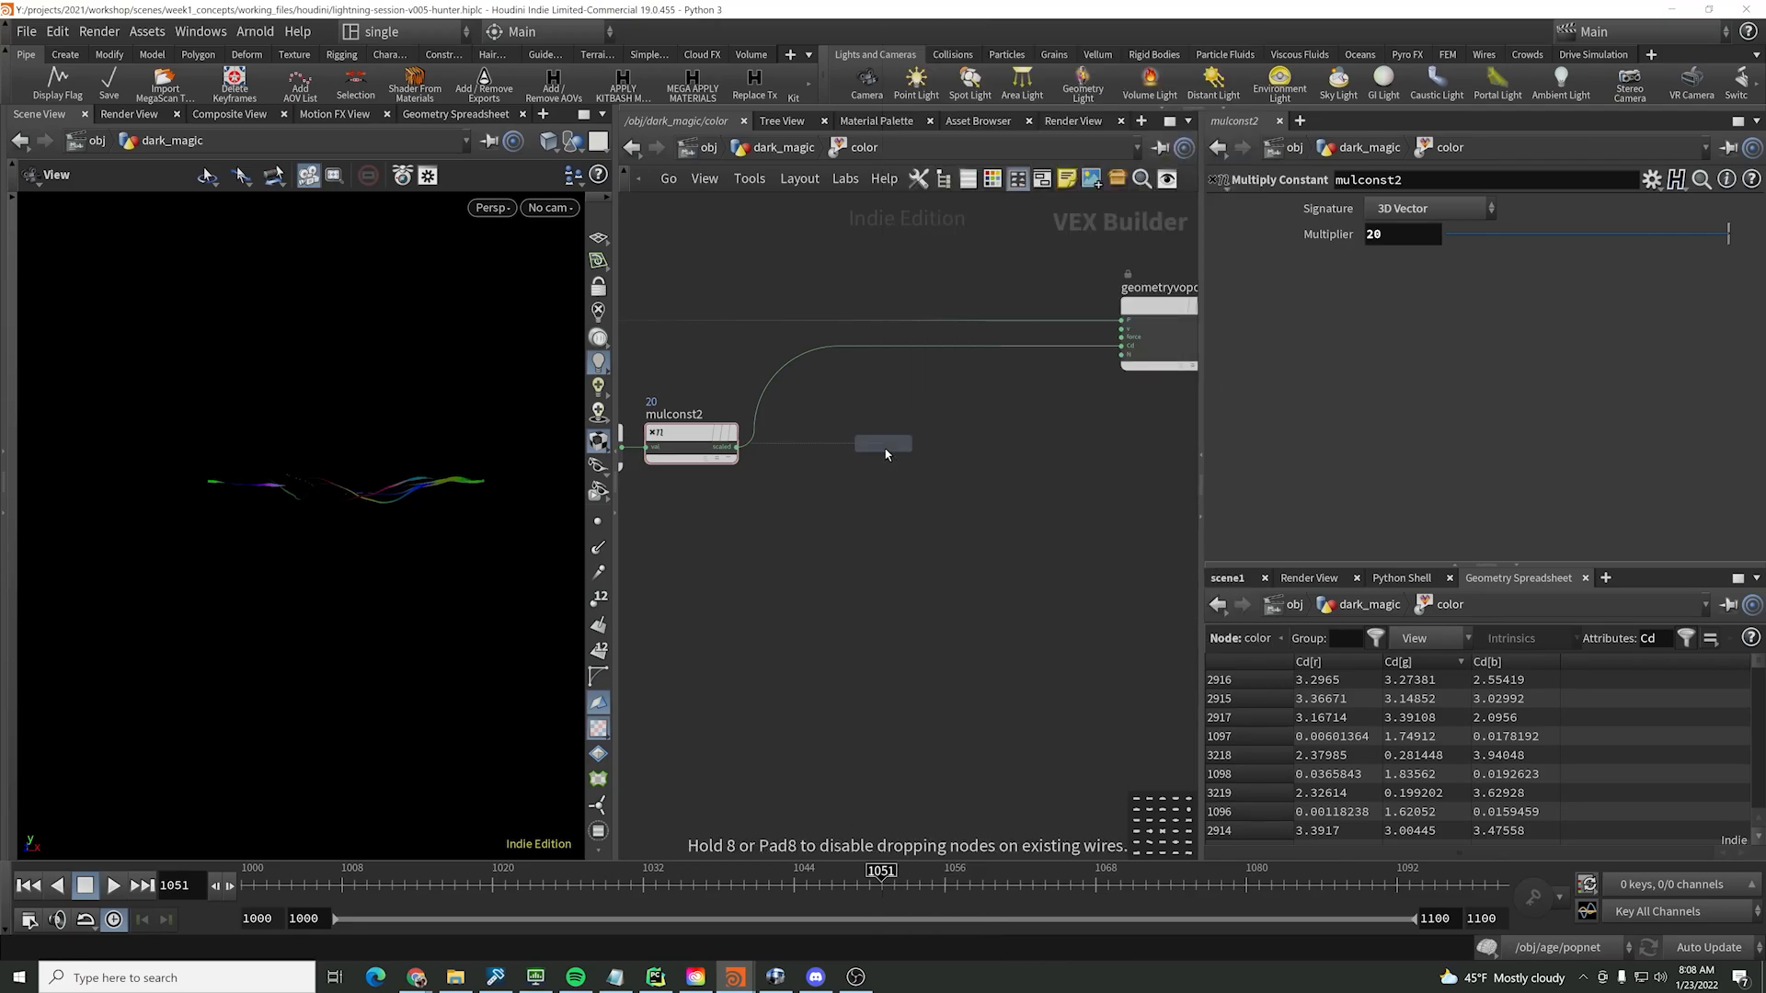
left_click(886, 453)
- Name the new ramp parameter ramp_color and insert its node on the wire between mulconst2 and the geometry output
left_click(1425, 211)
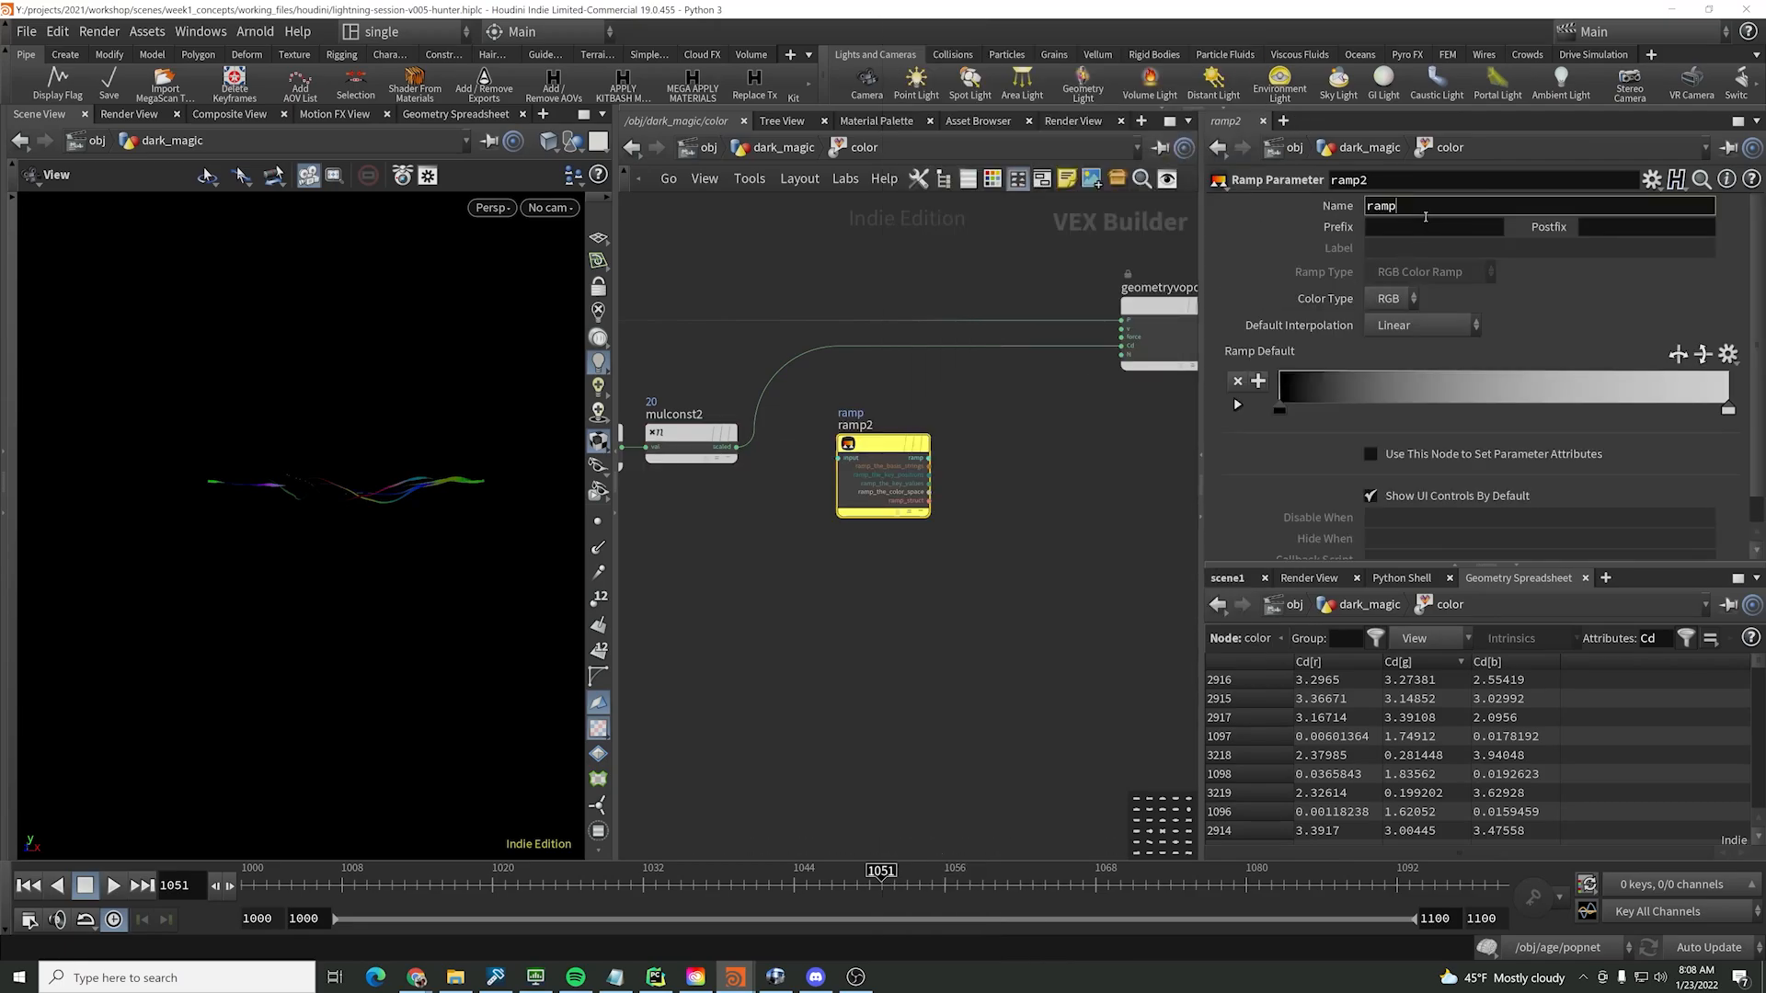
type("_color")
key("Return")
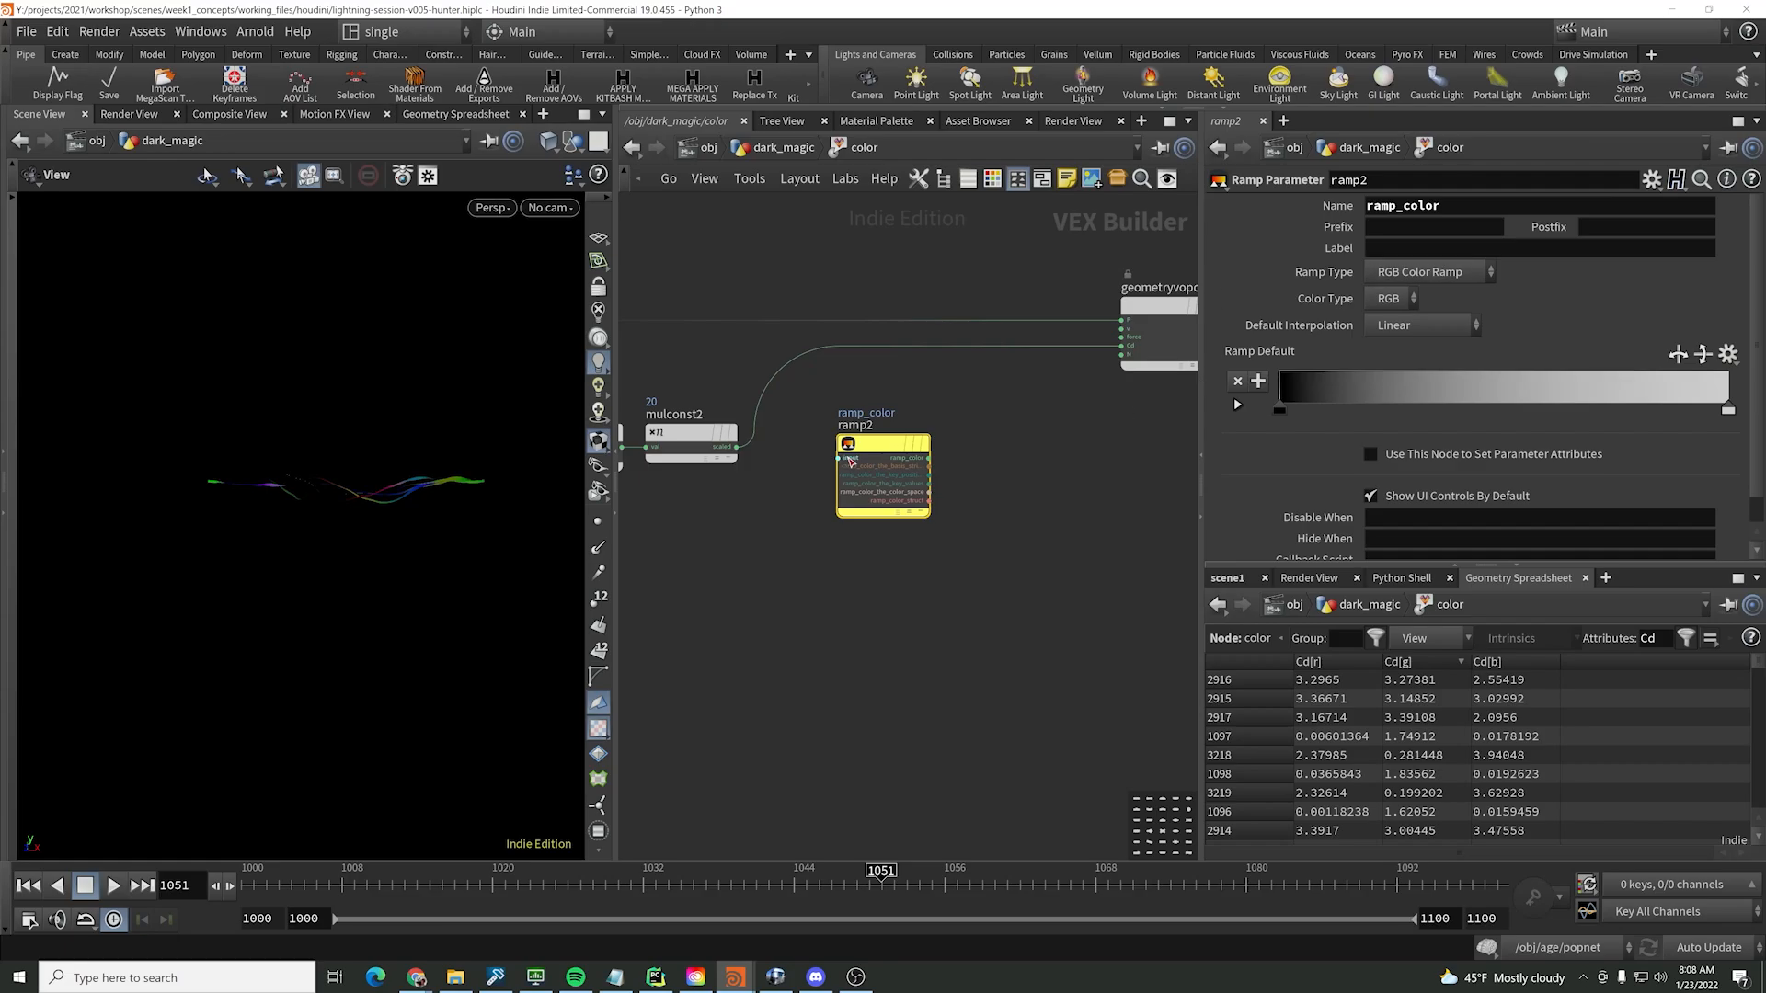
left_click_drag(850, 461, 824, 427)
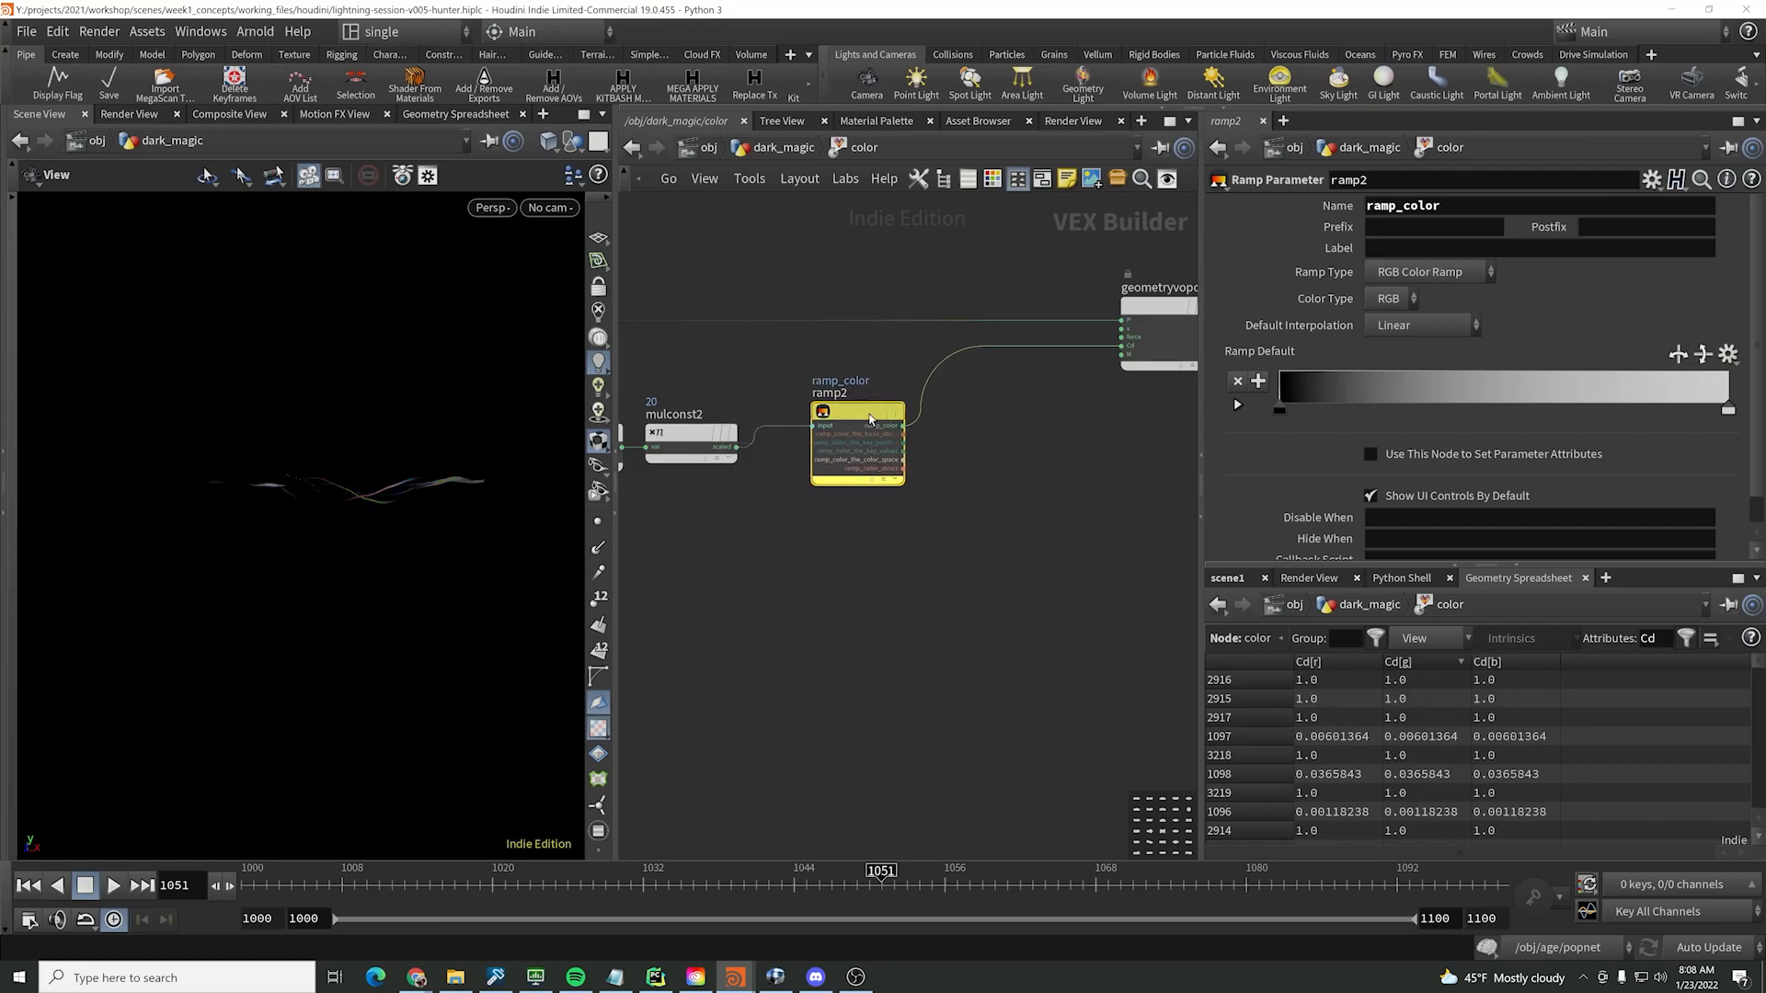
- Open the colour of ramp_color's first point on the color VOP and check the ArtStation wand-magic reference image in the browser
left_click(813, 156)
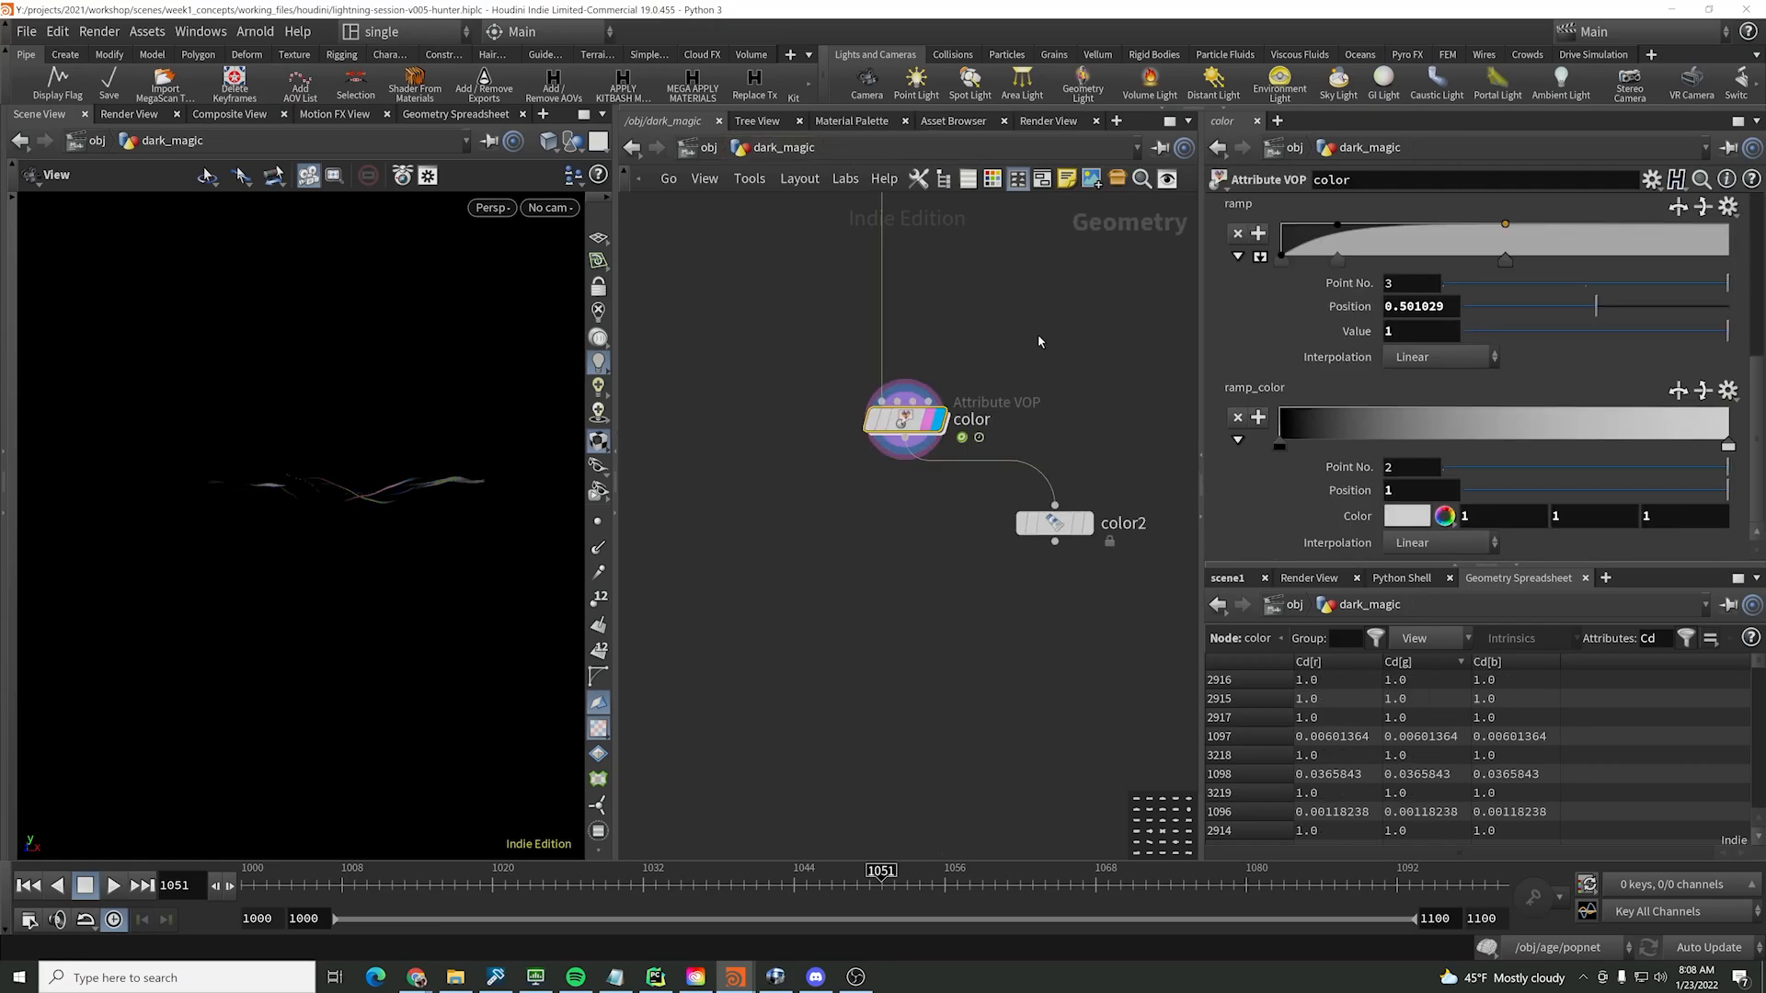
double_click(1277, 447)
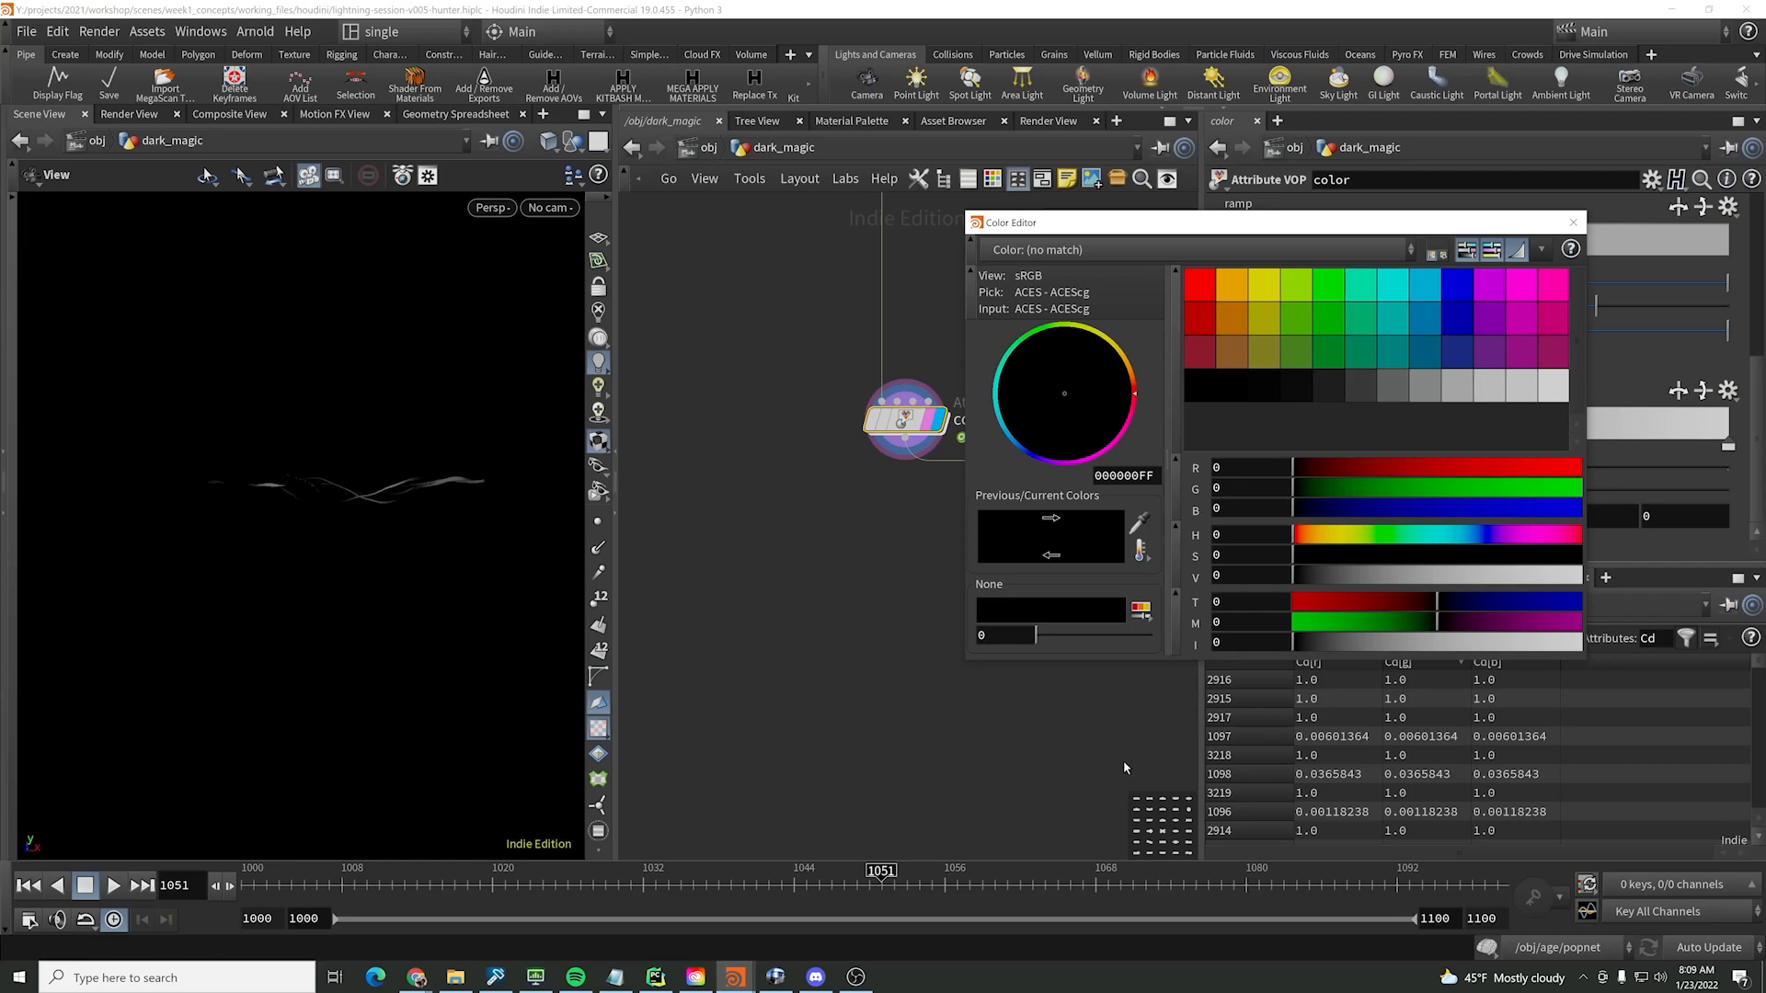
mouse_move(729, 989)
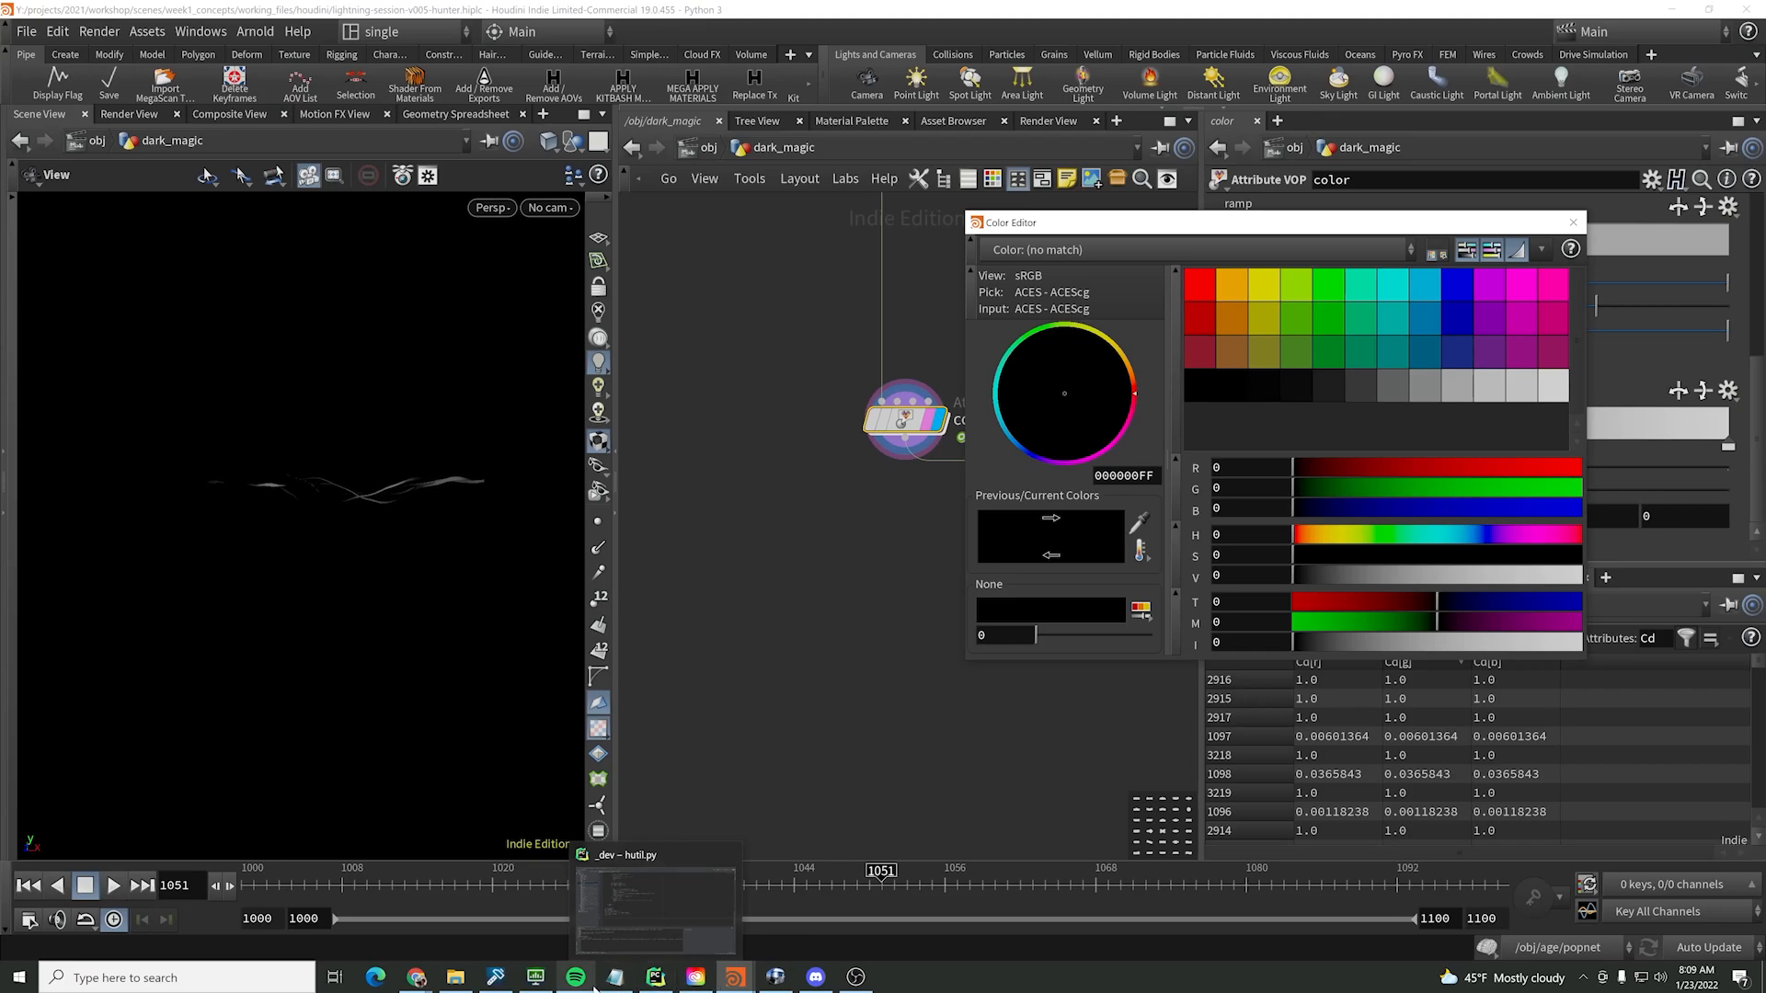
mouse_move(405, 986)
left_click(469, 919)
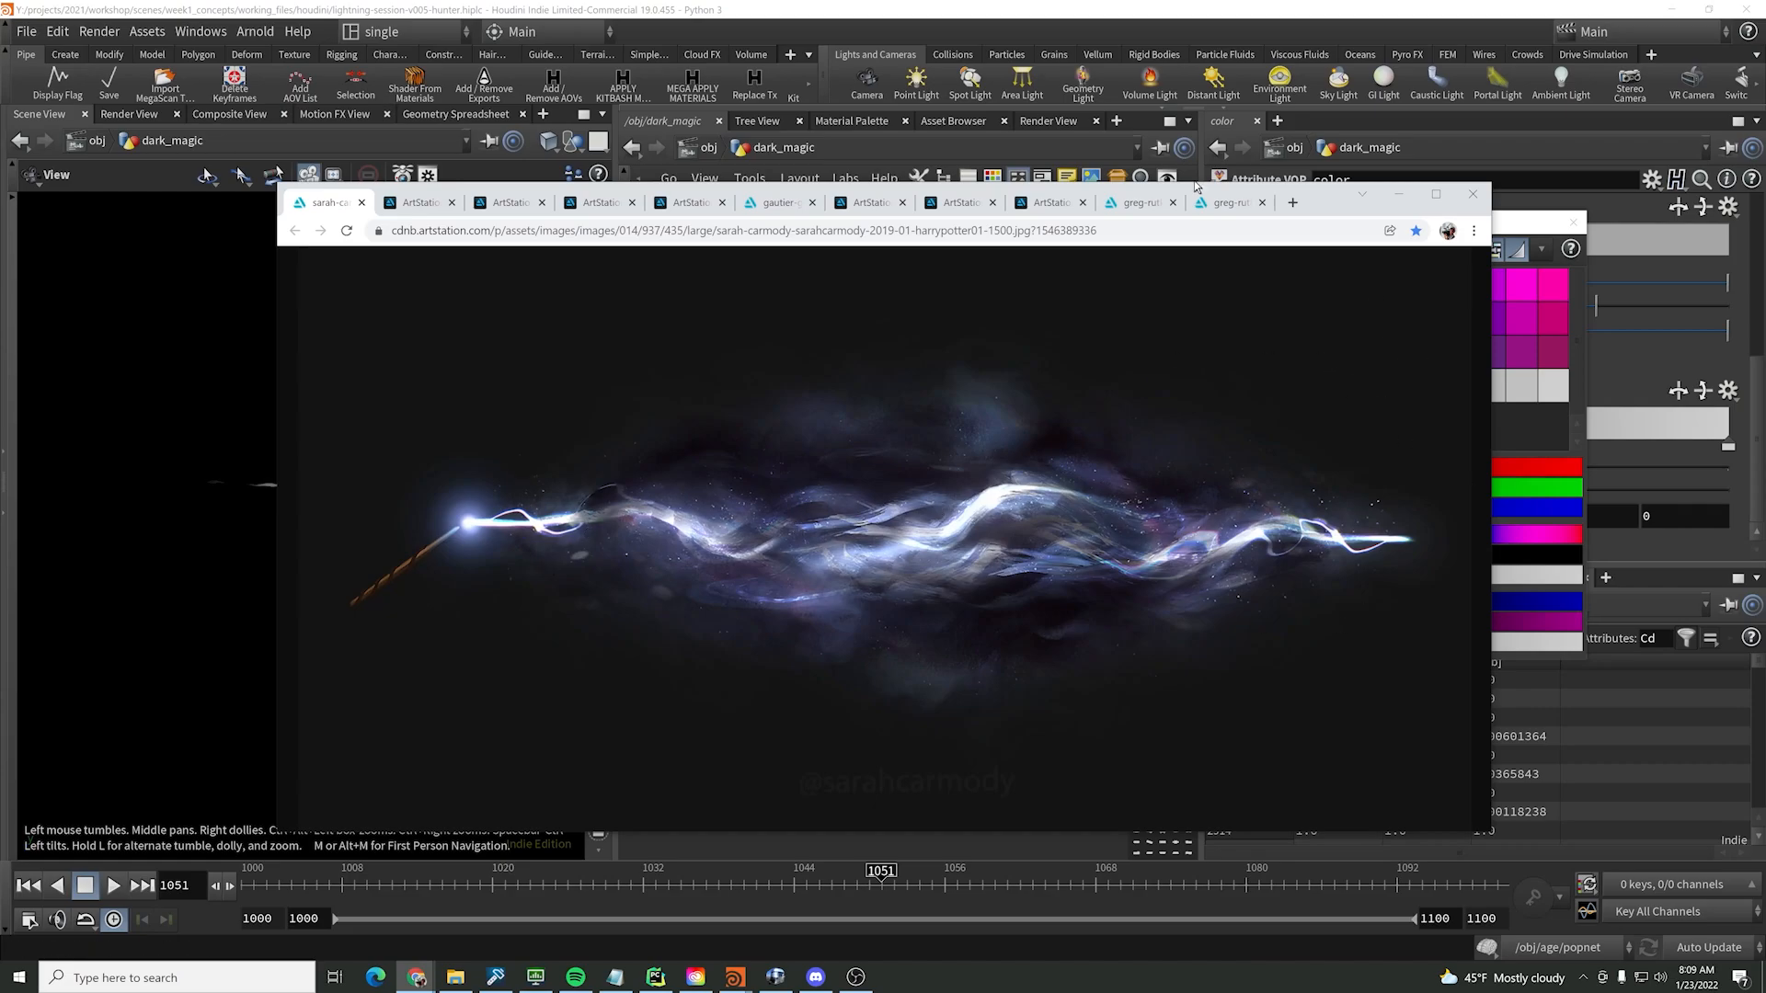
left_click(1398, 194)
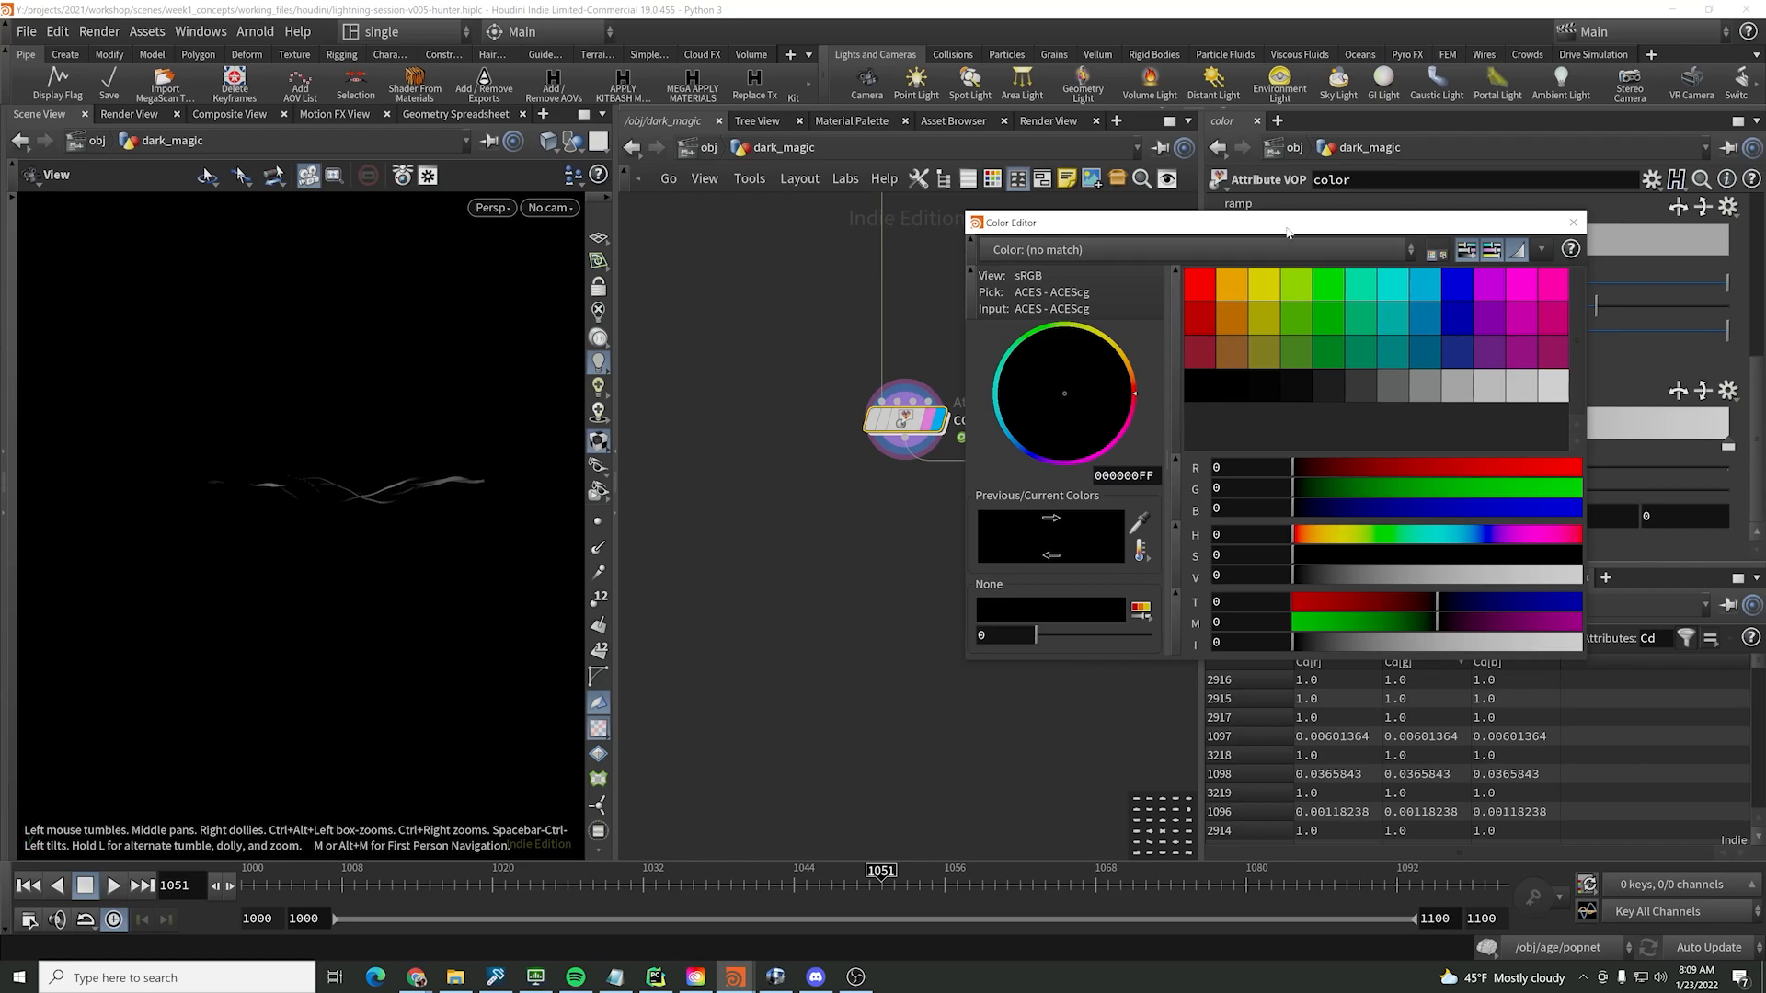
- Set the first ramp_color point to dark blue with RGB 0, 0.099, 0.322
left_click_drag(1286, 232, 1309, 279)
left_click(1433, 421)
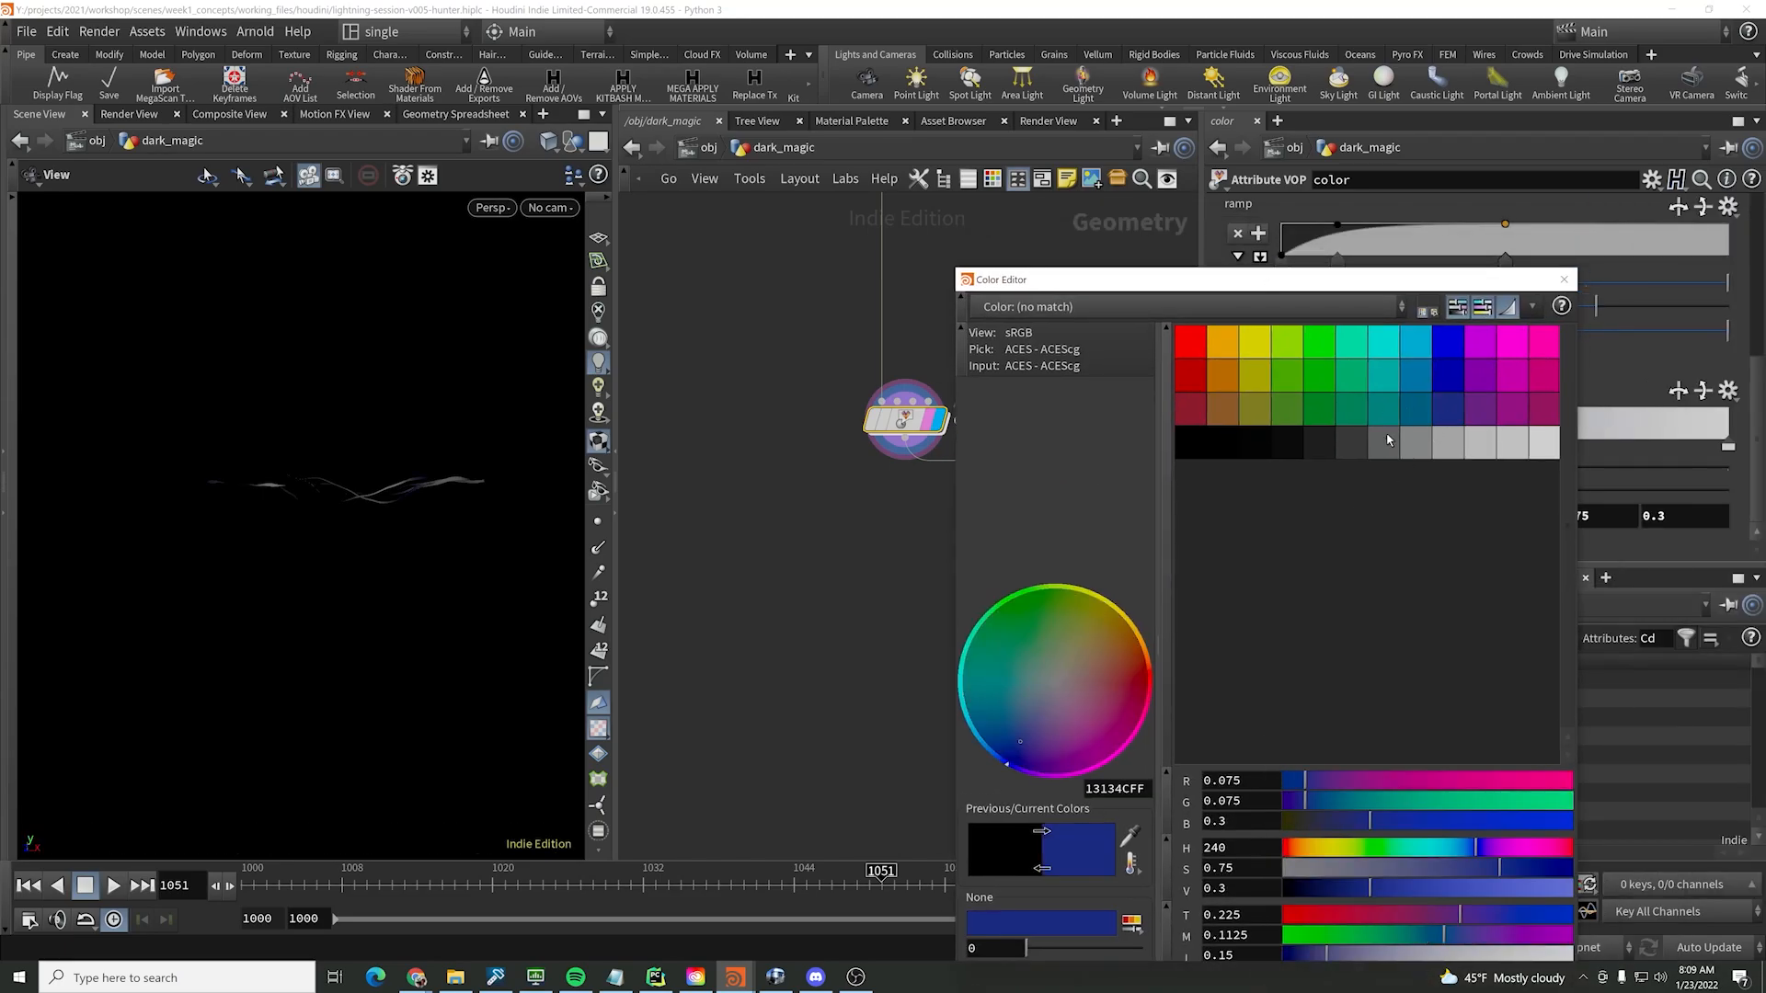
left_click(1415, 394)
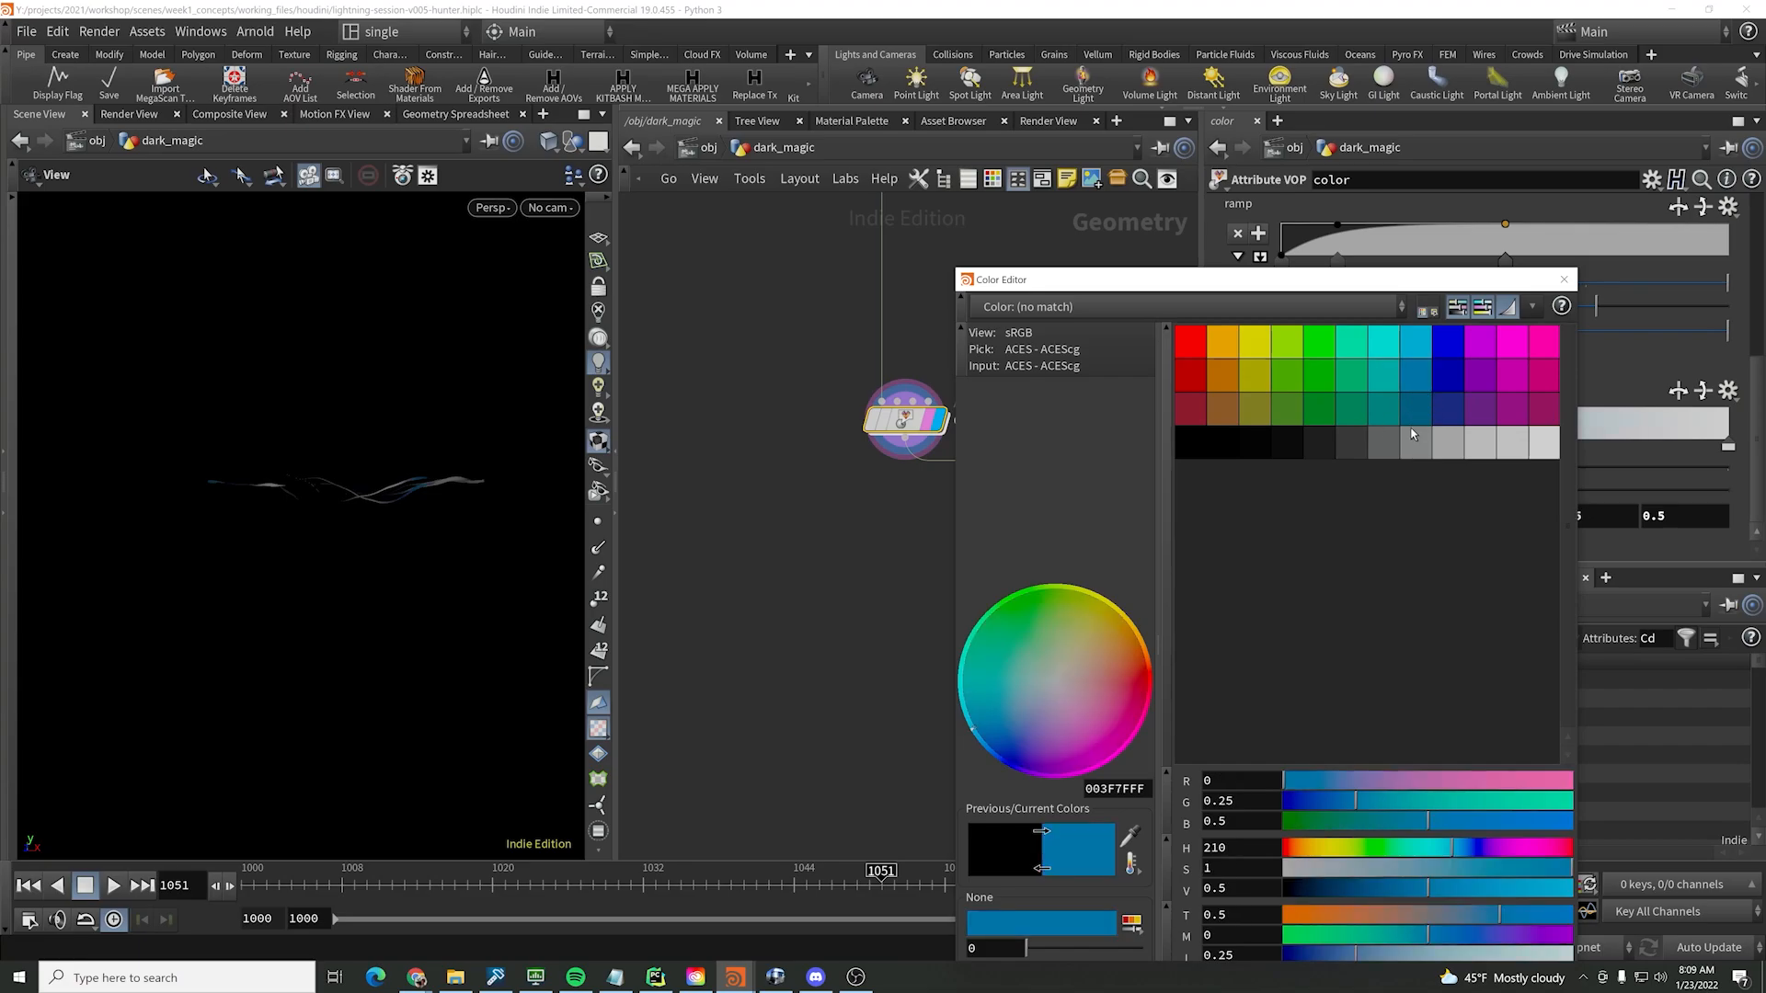
left_click(1456, 405)
left_click_drag(1292, 818, 1377, 821)
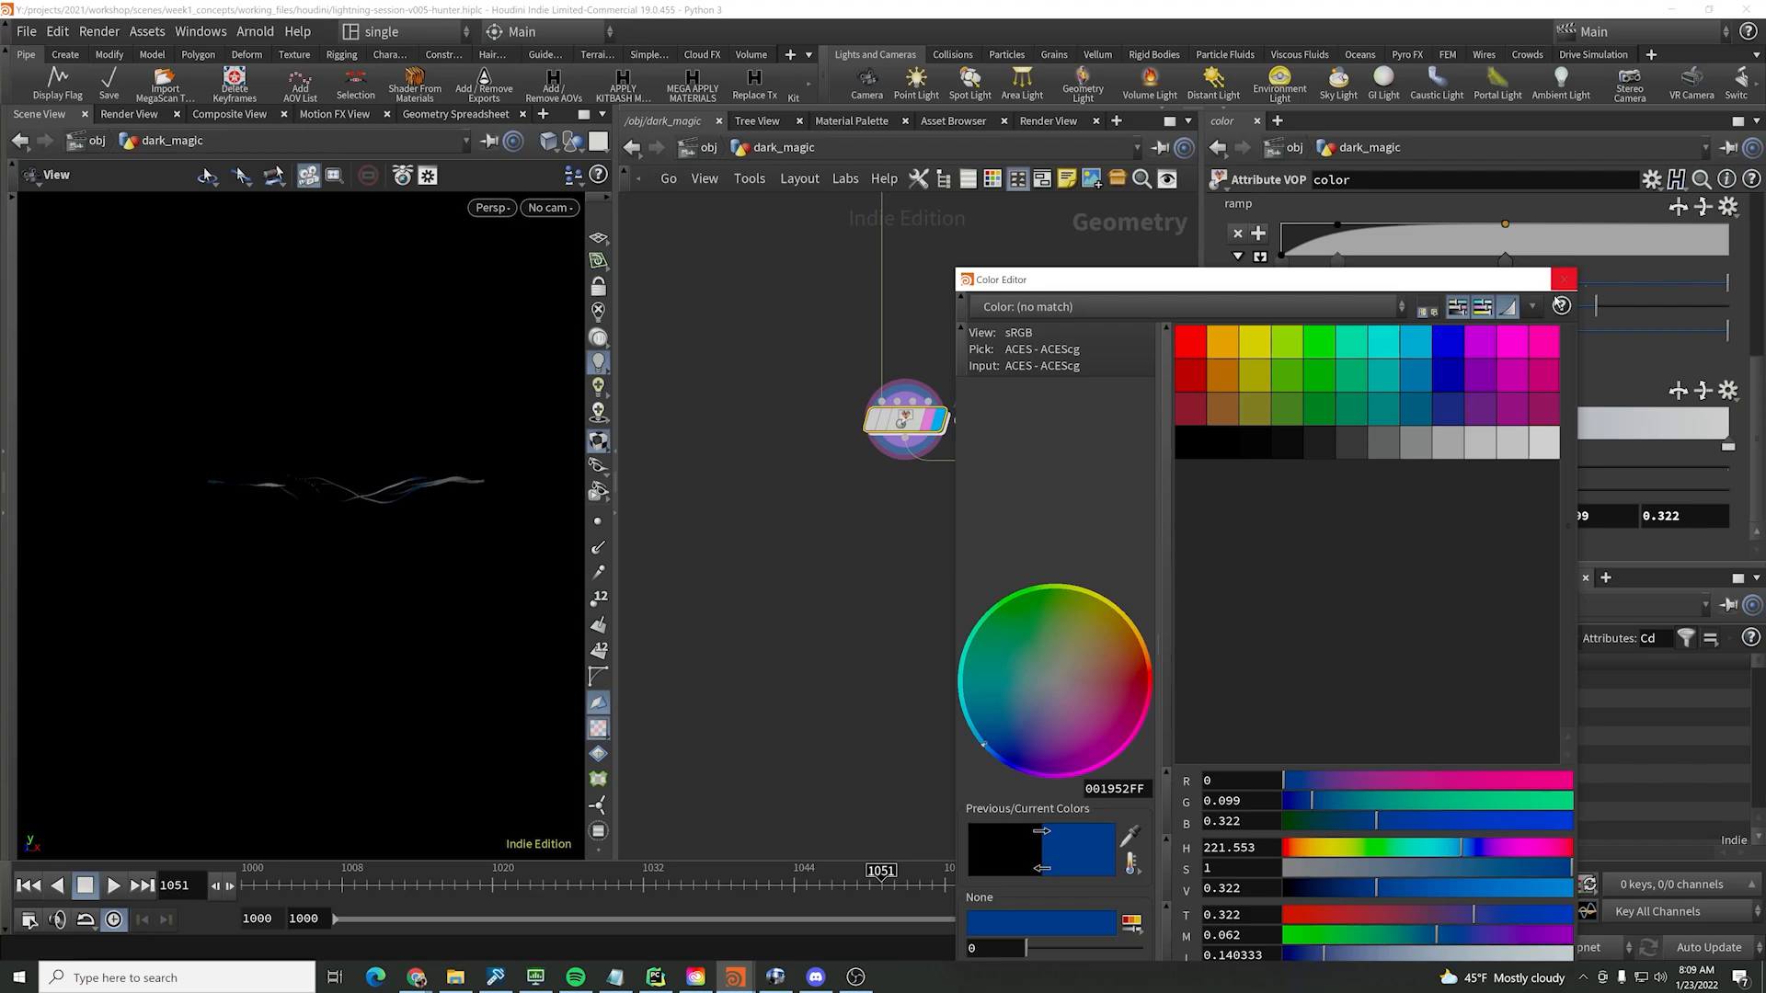
left_click(1563, 278)
- Add a ramp_color point at about position 0.507 and colour it purple with RGB 0.253, 0, 0.506
left_click_drag(1505, 446, 1509, 448)
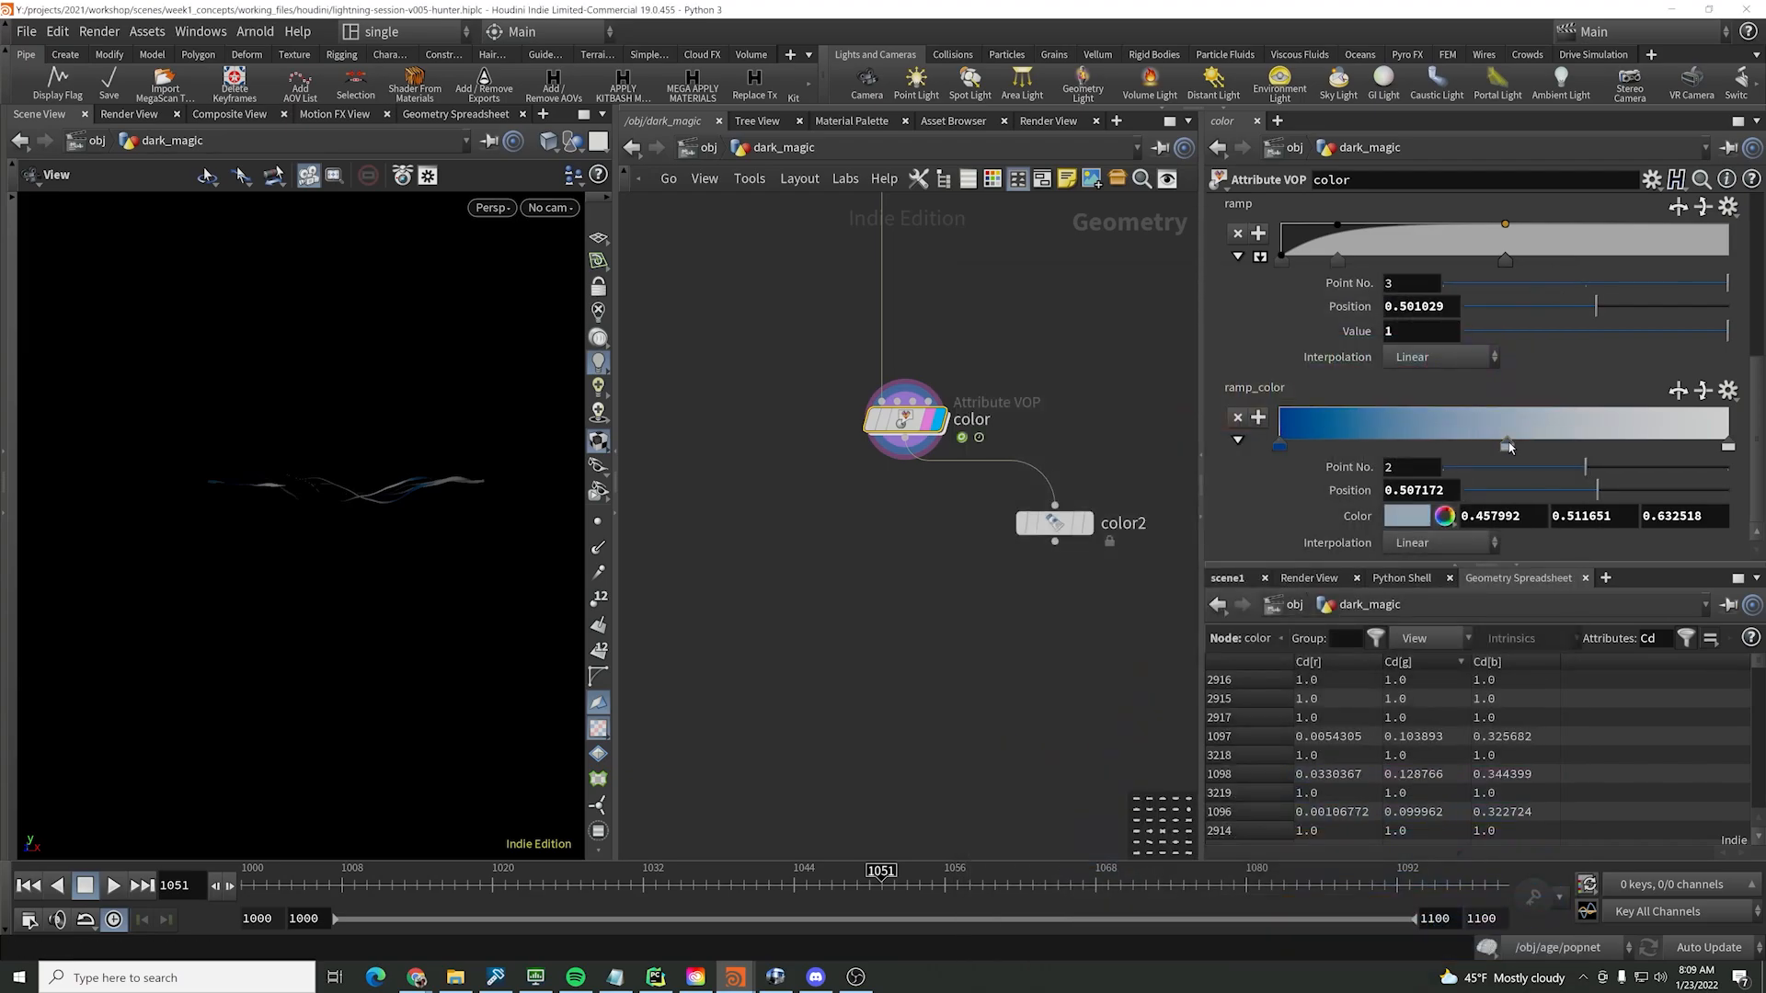
double_click(1508, 447)
left_click(1480, 346)
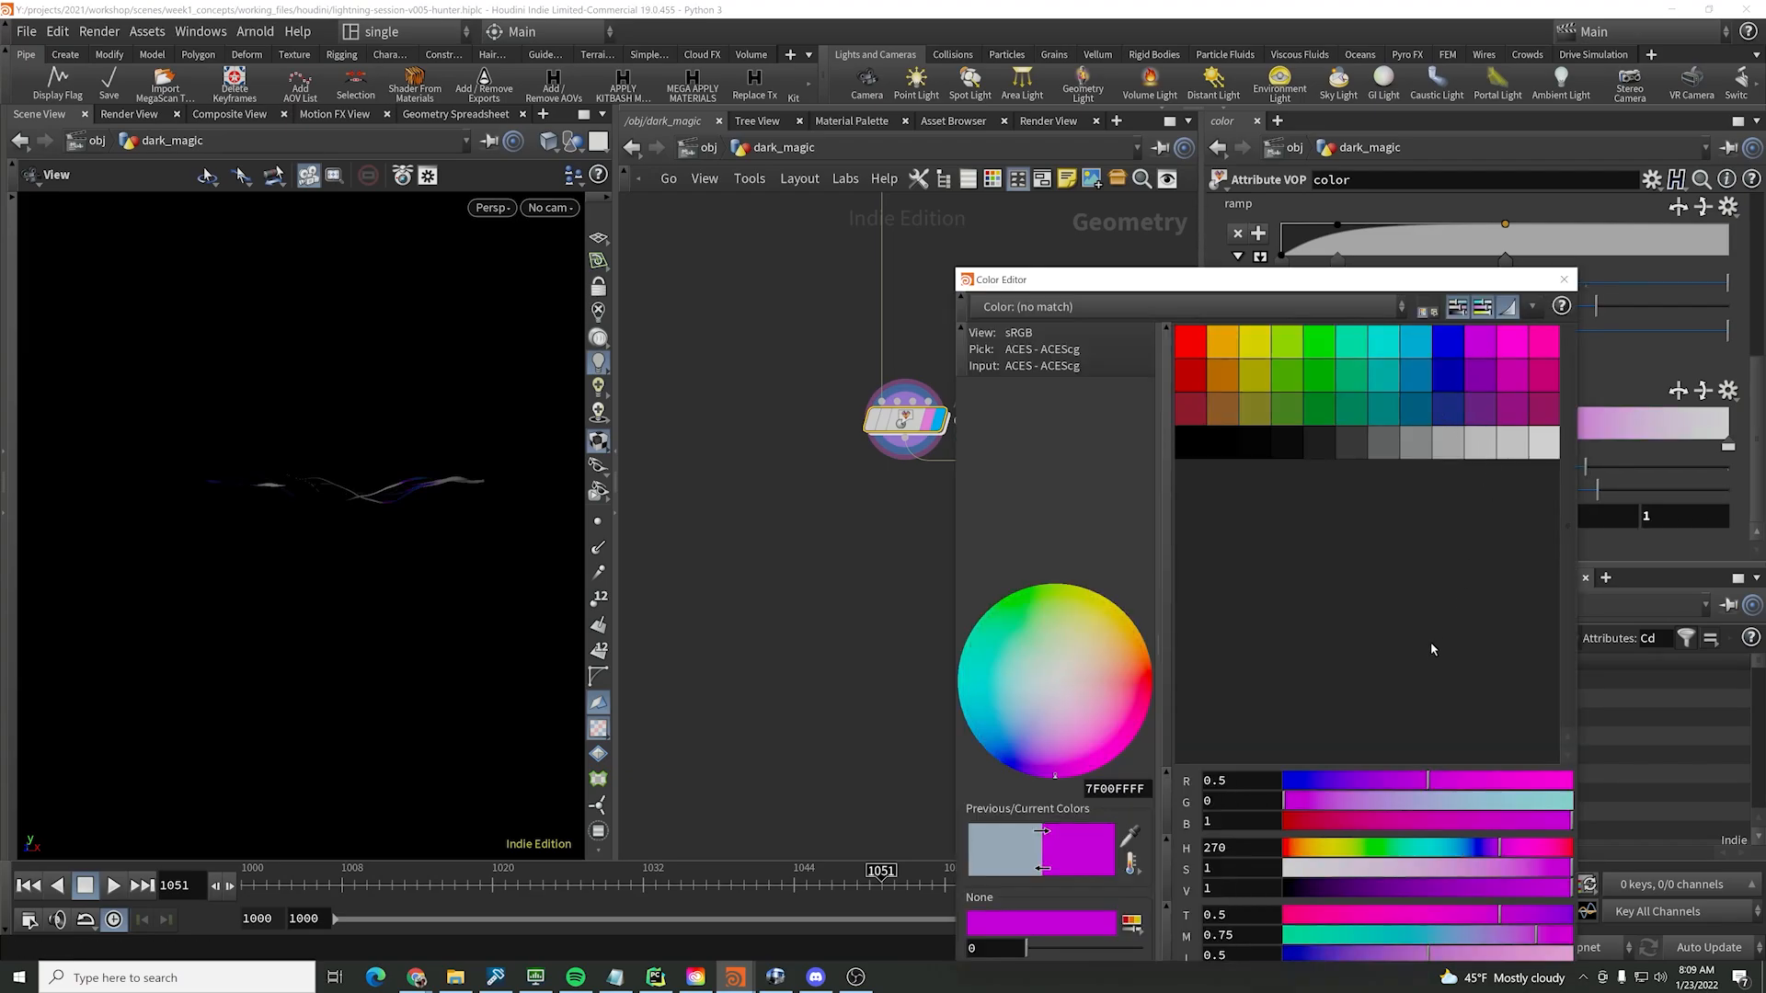
left_click(1430, 888)
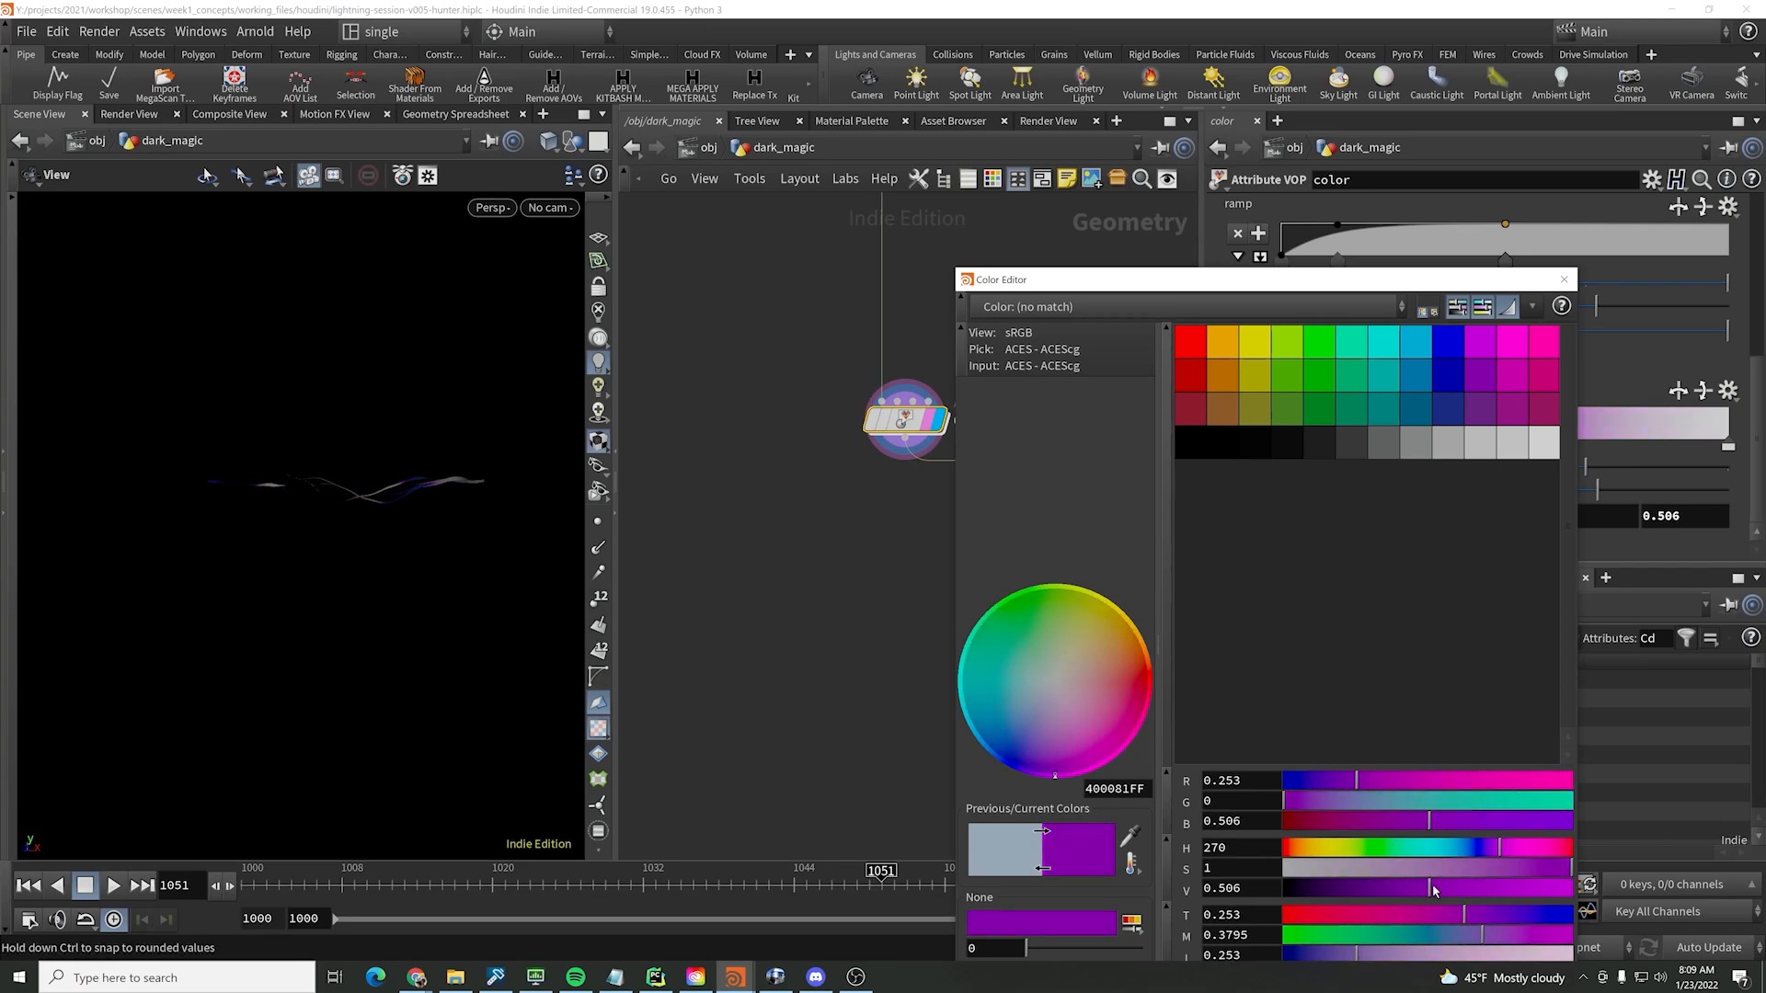
left_click(1566, 281)
- Add a cyan point with RGB 0, 1, 1 near the end of ramp_color and shift it away from the white end point
double_click(1725, 447)
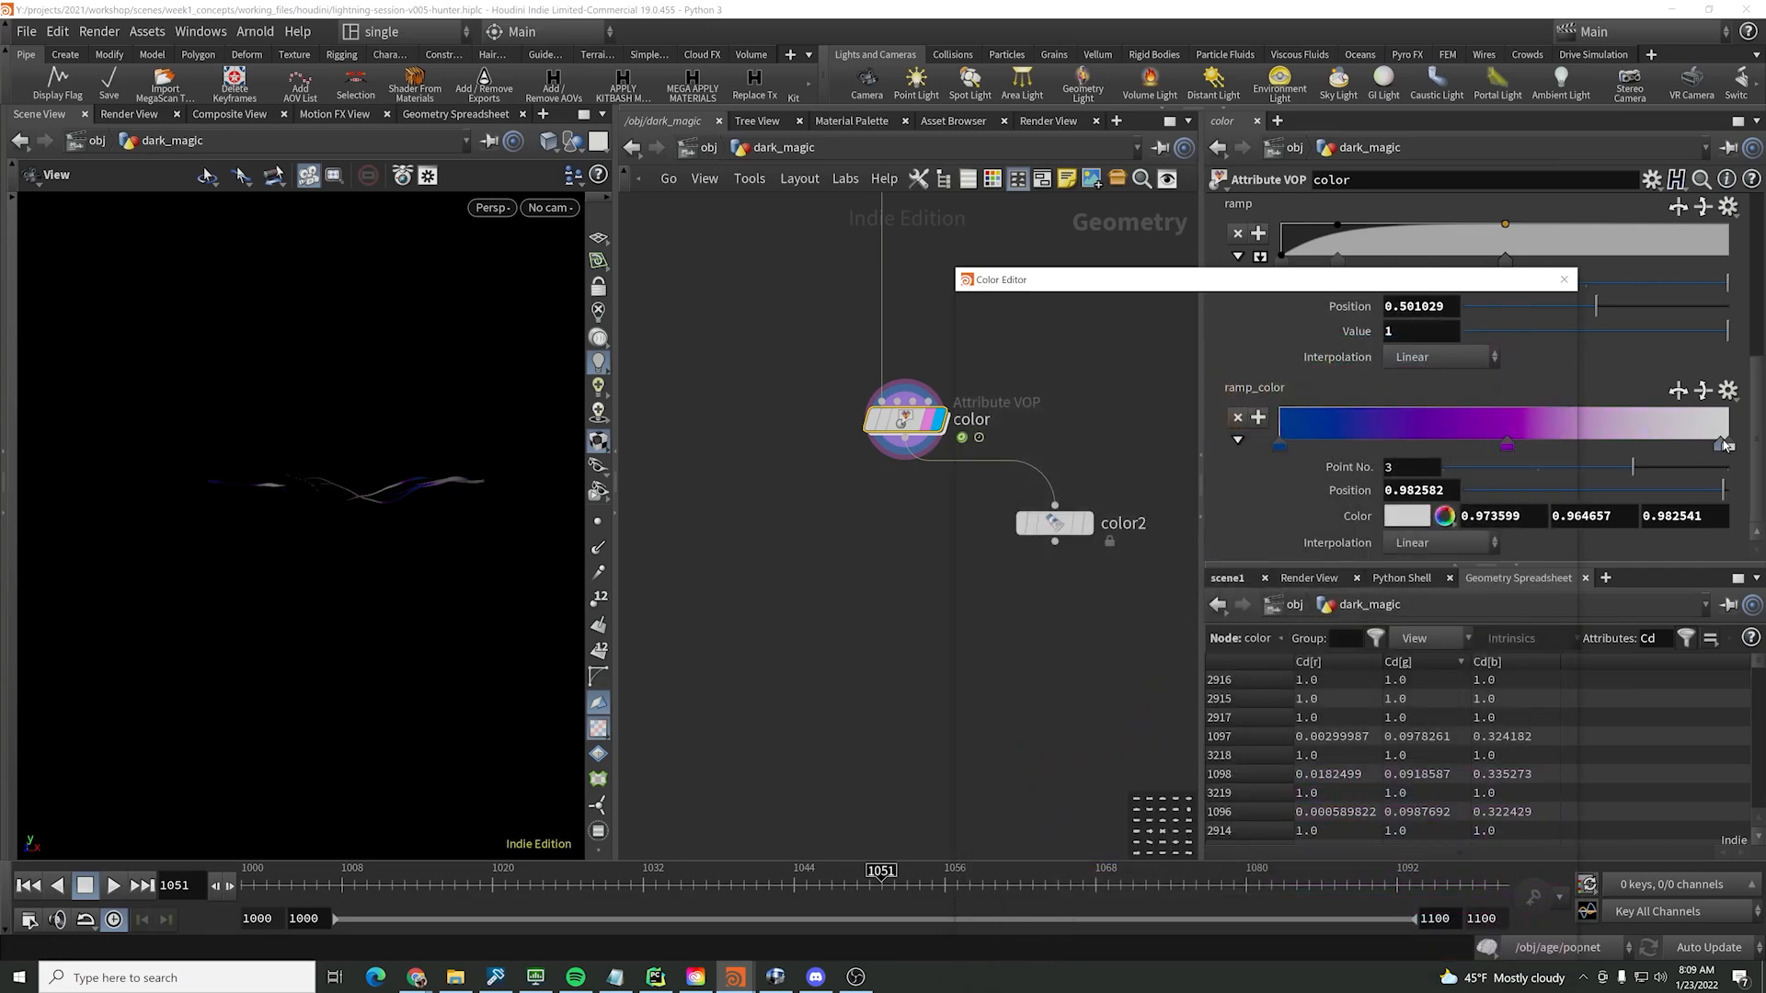
left_click(1382, 344)
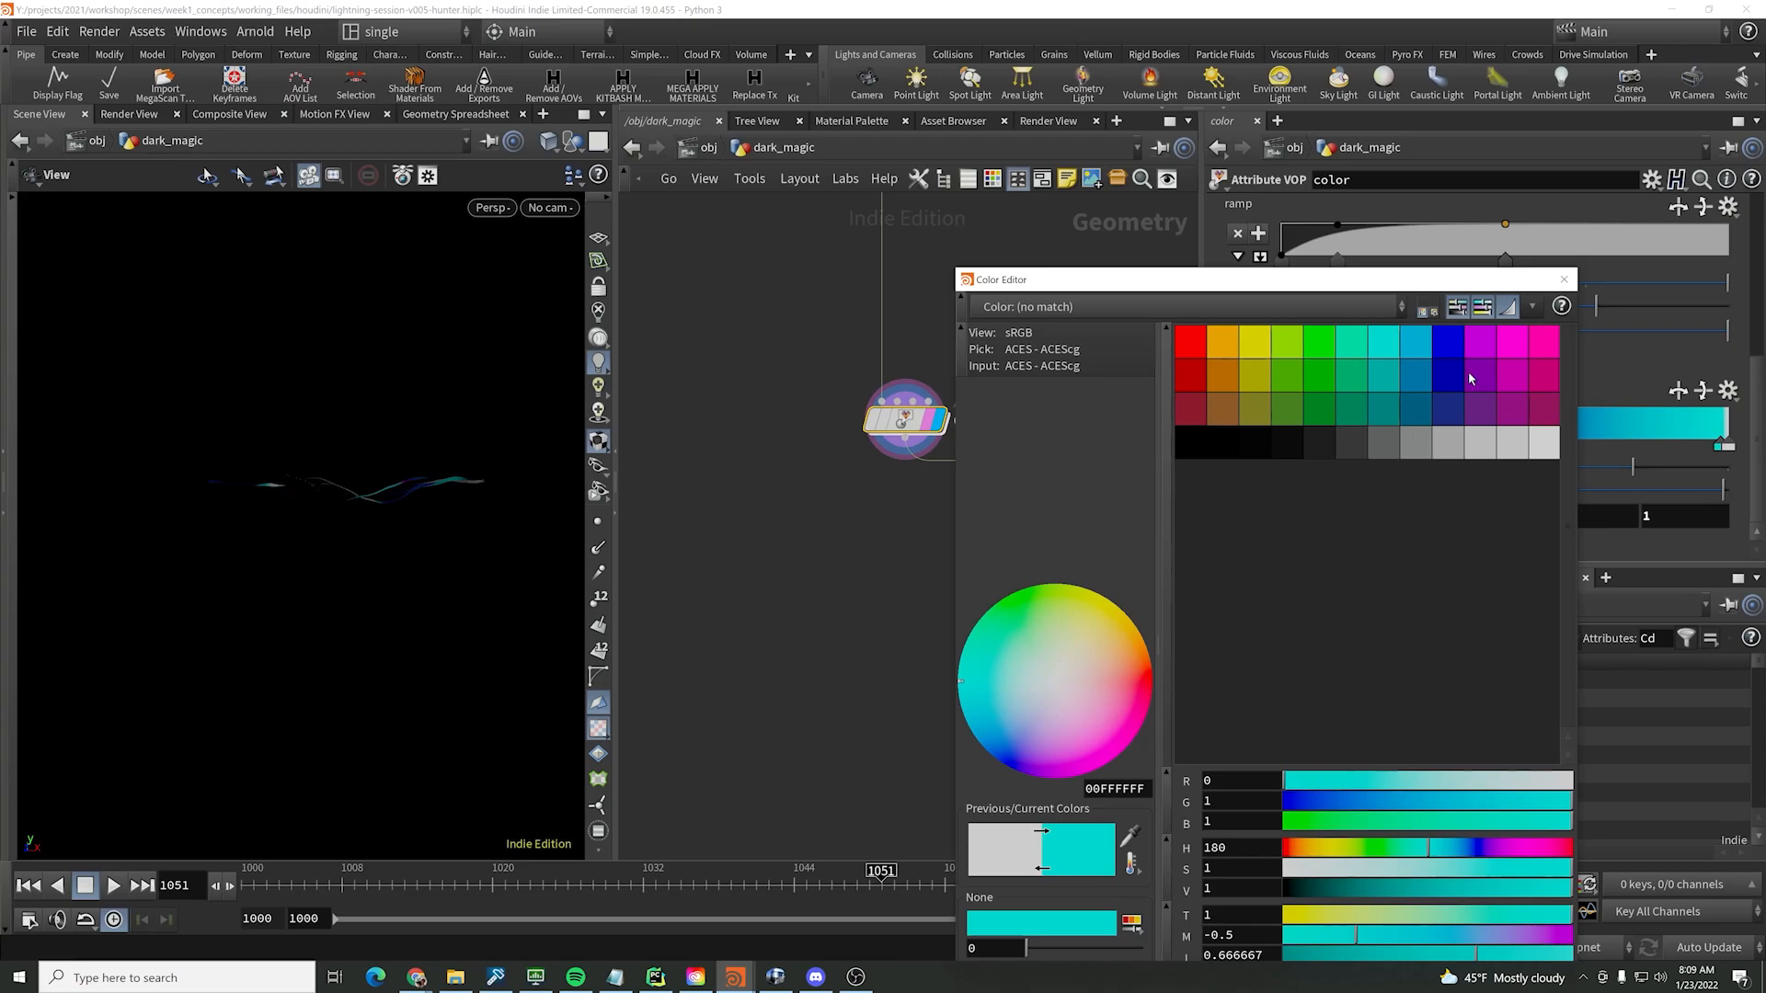
left_click(1560, 281)
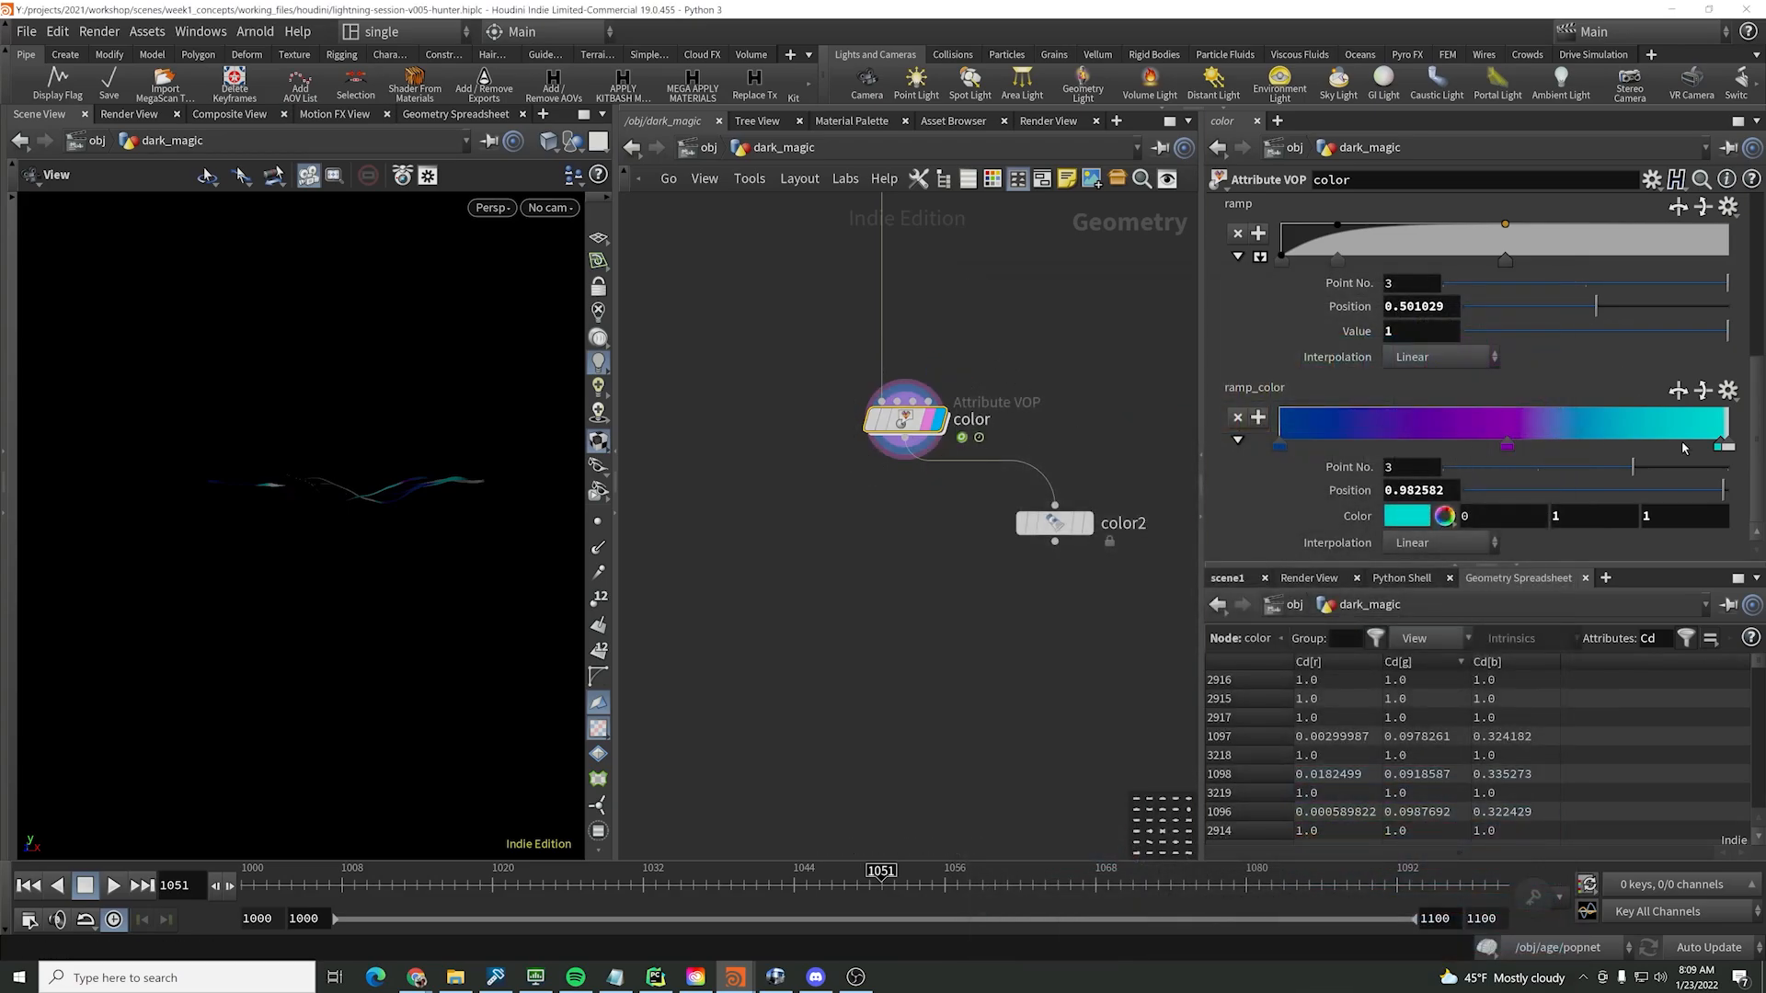
left_click_drag(1717, 448, 1669, 449)
left_click(1728, 448)
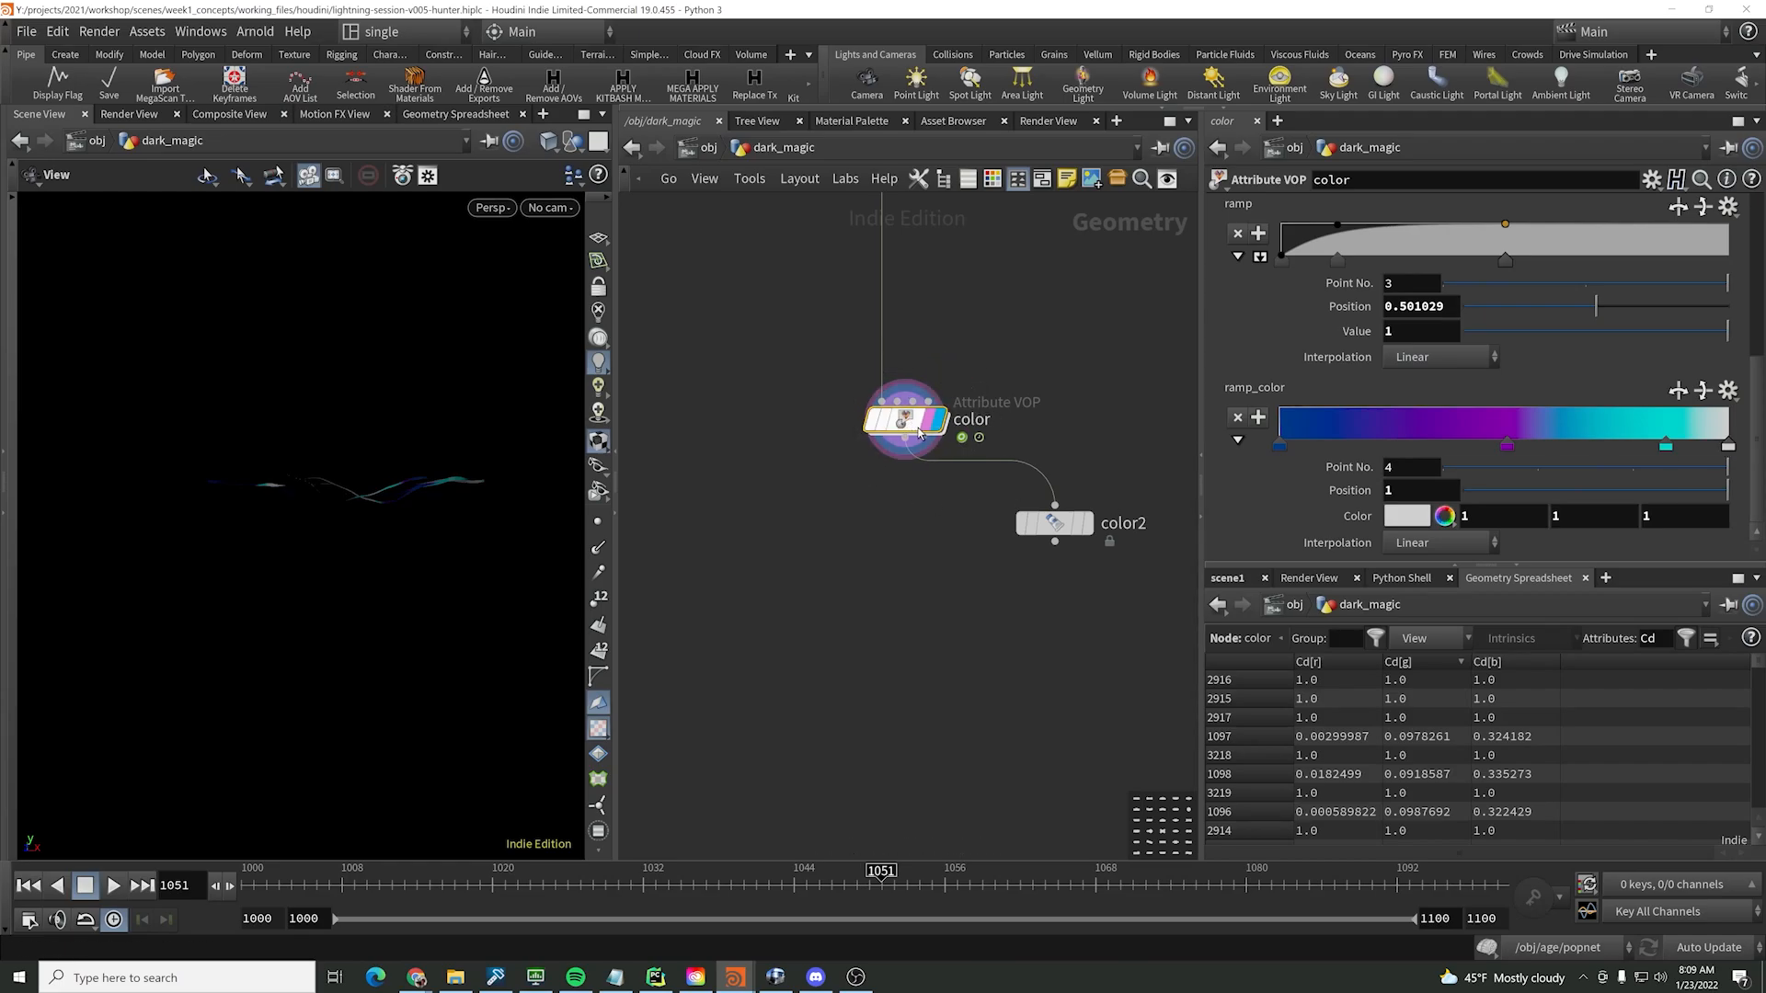
- Inside the color VOP, move the ramp_color node onto the wire between fit1 and pow1
double_click(919, 433)
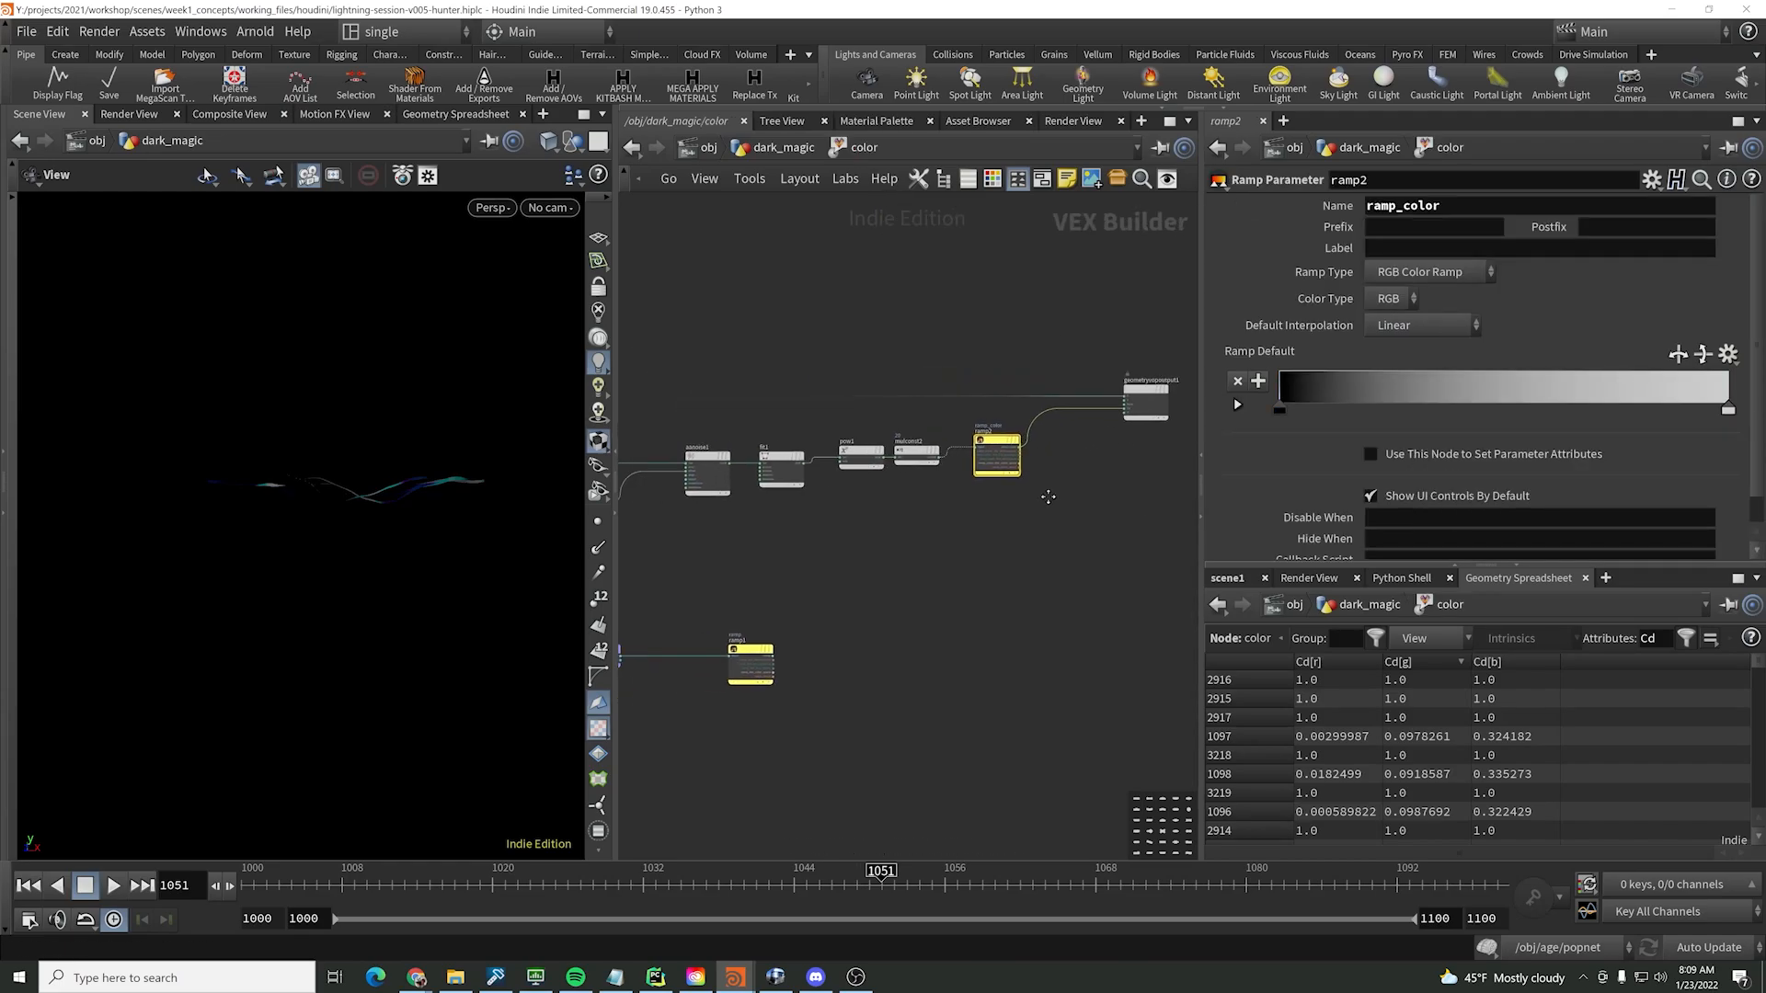
middle_click_drag(1048, 496, 1063, 495)
left_click_drag(845, 417, 872, 470)
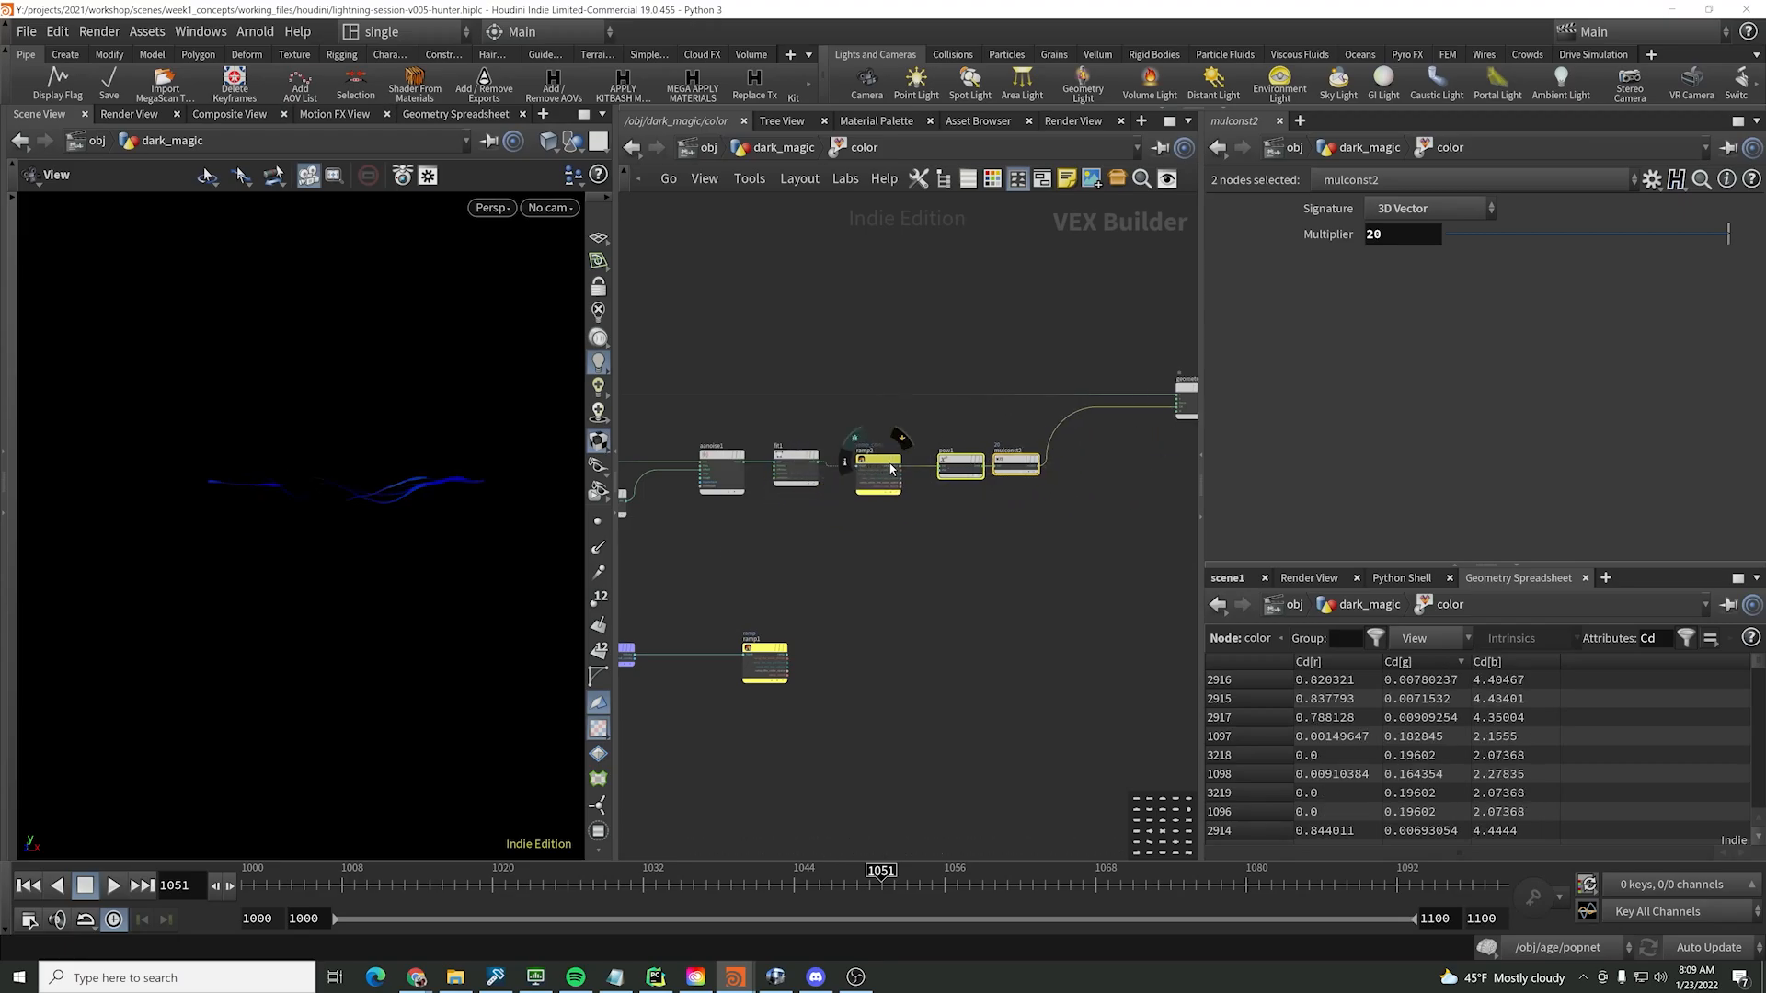
scroll(888, 487, "up", 3)
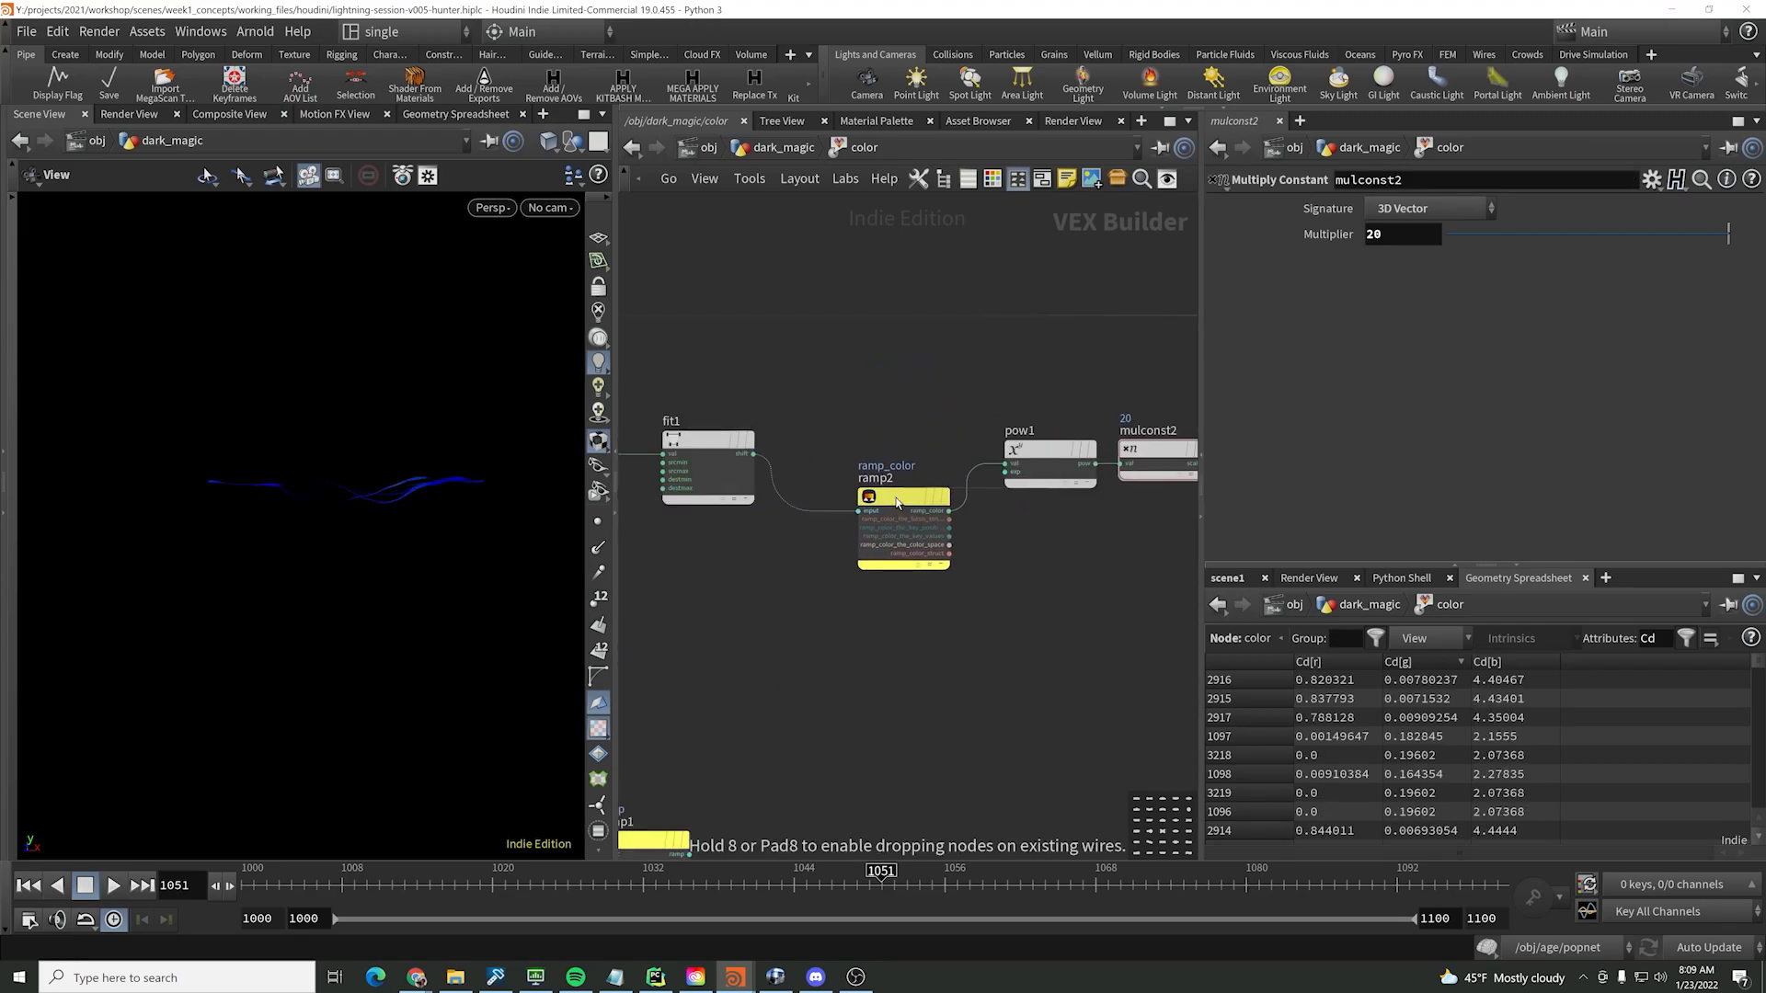
left_click(897, 501)
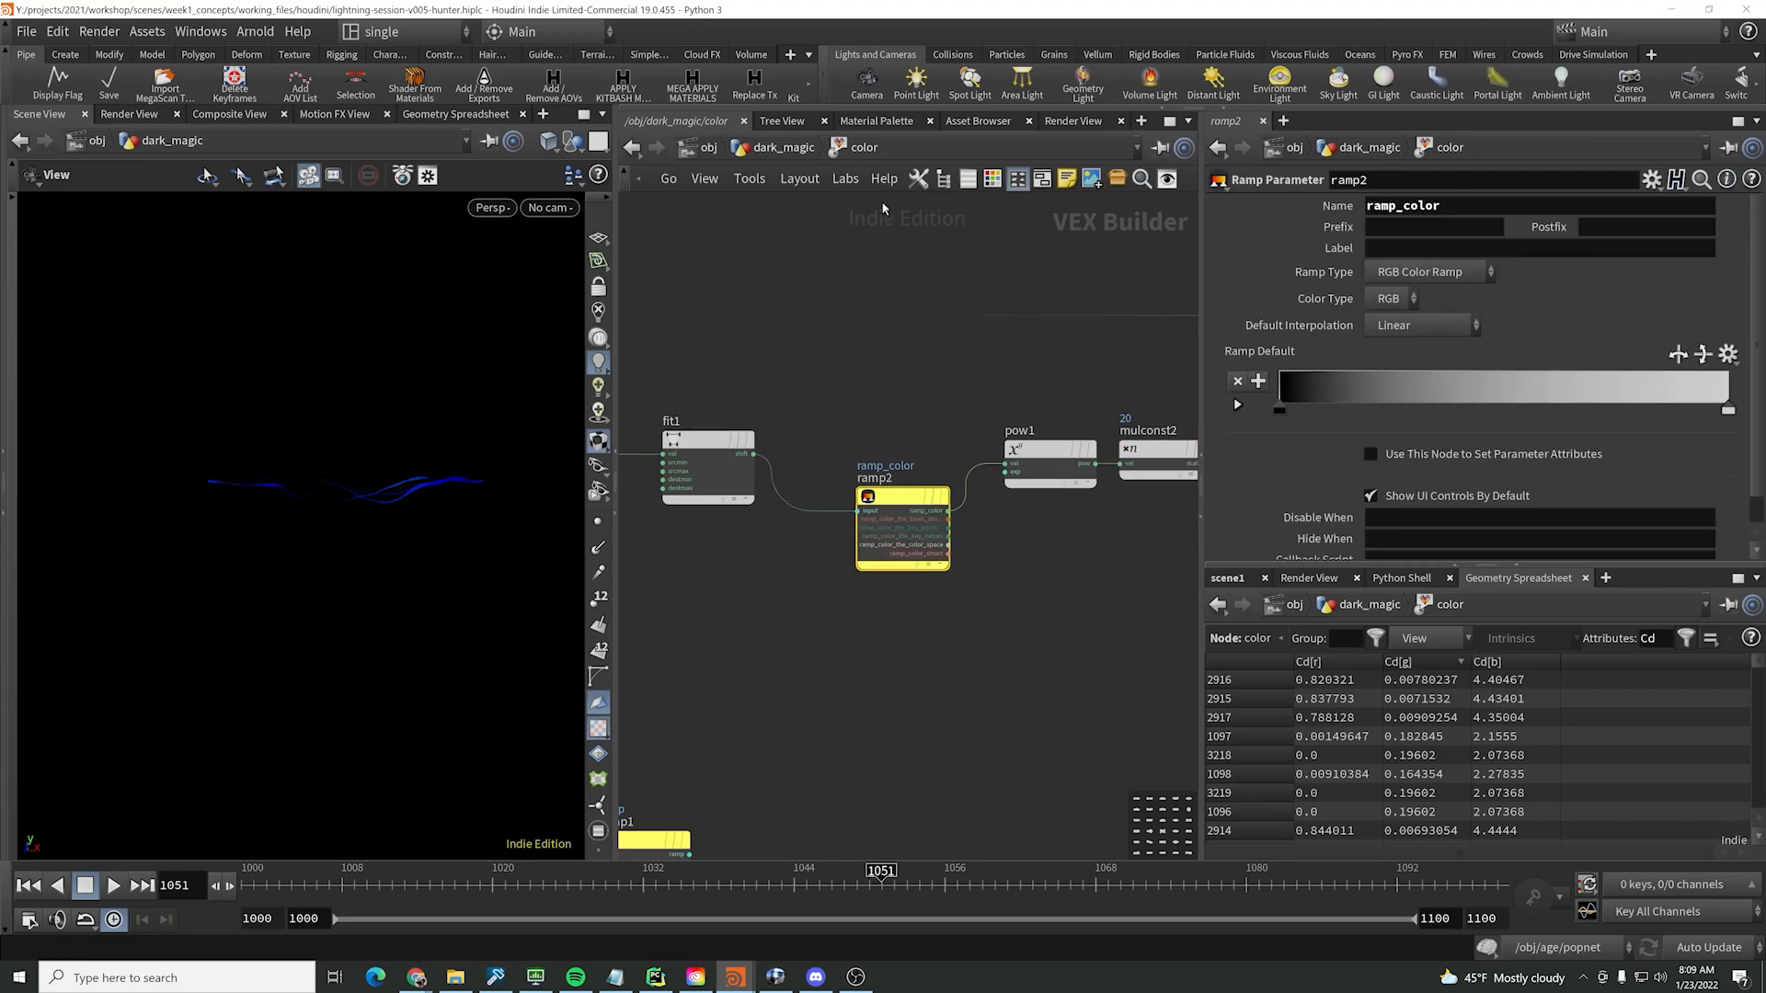
- Keep ramp_color's blue point at the start and move purple to about 0.131, cyan to about 0.503 and white to about 0.551
left_click(784, 147)
left_click(1320, 442)
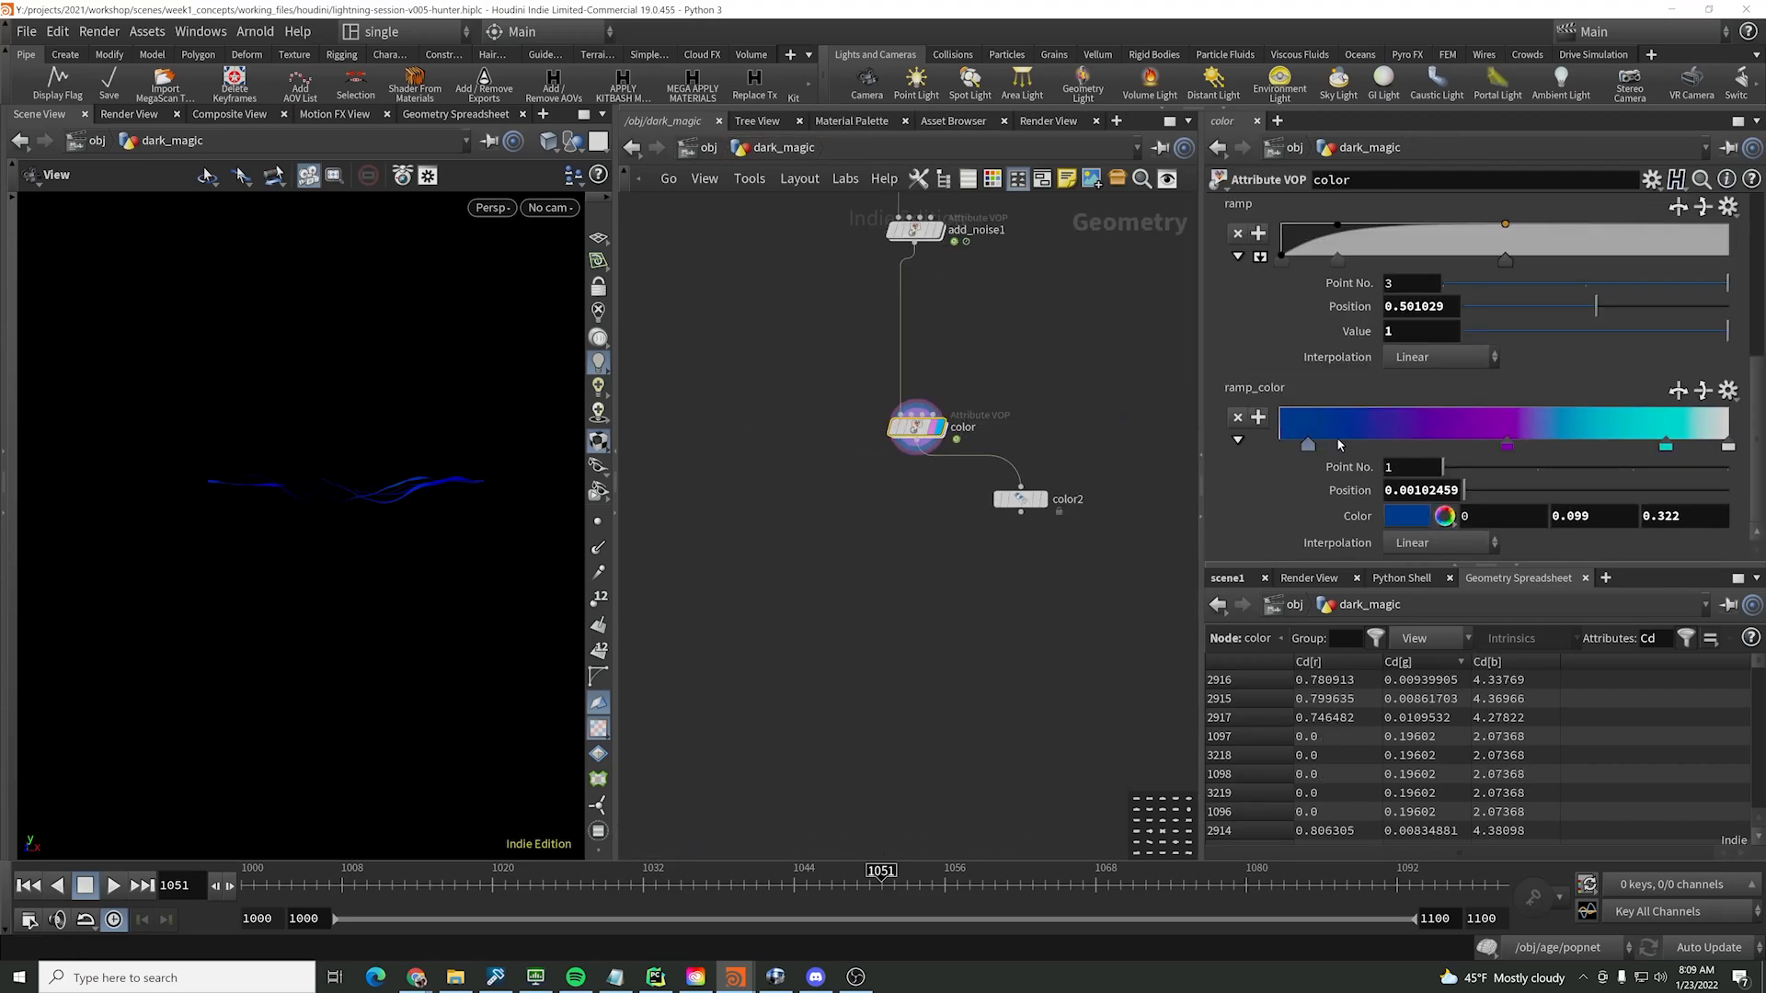
left_click_drag(1317, 440, 1278, 442)
left_click_drag(1512, 447, 1339, 447)
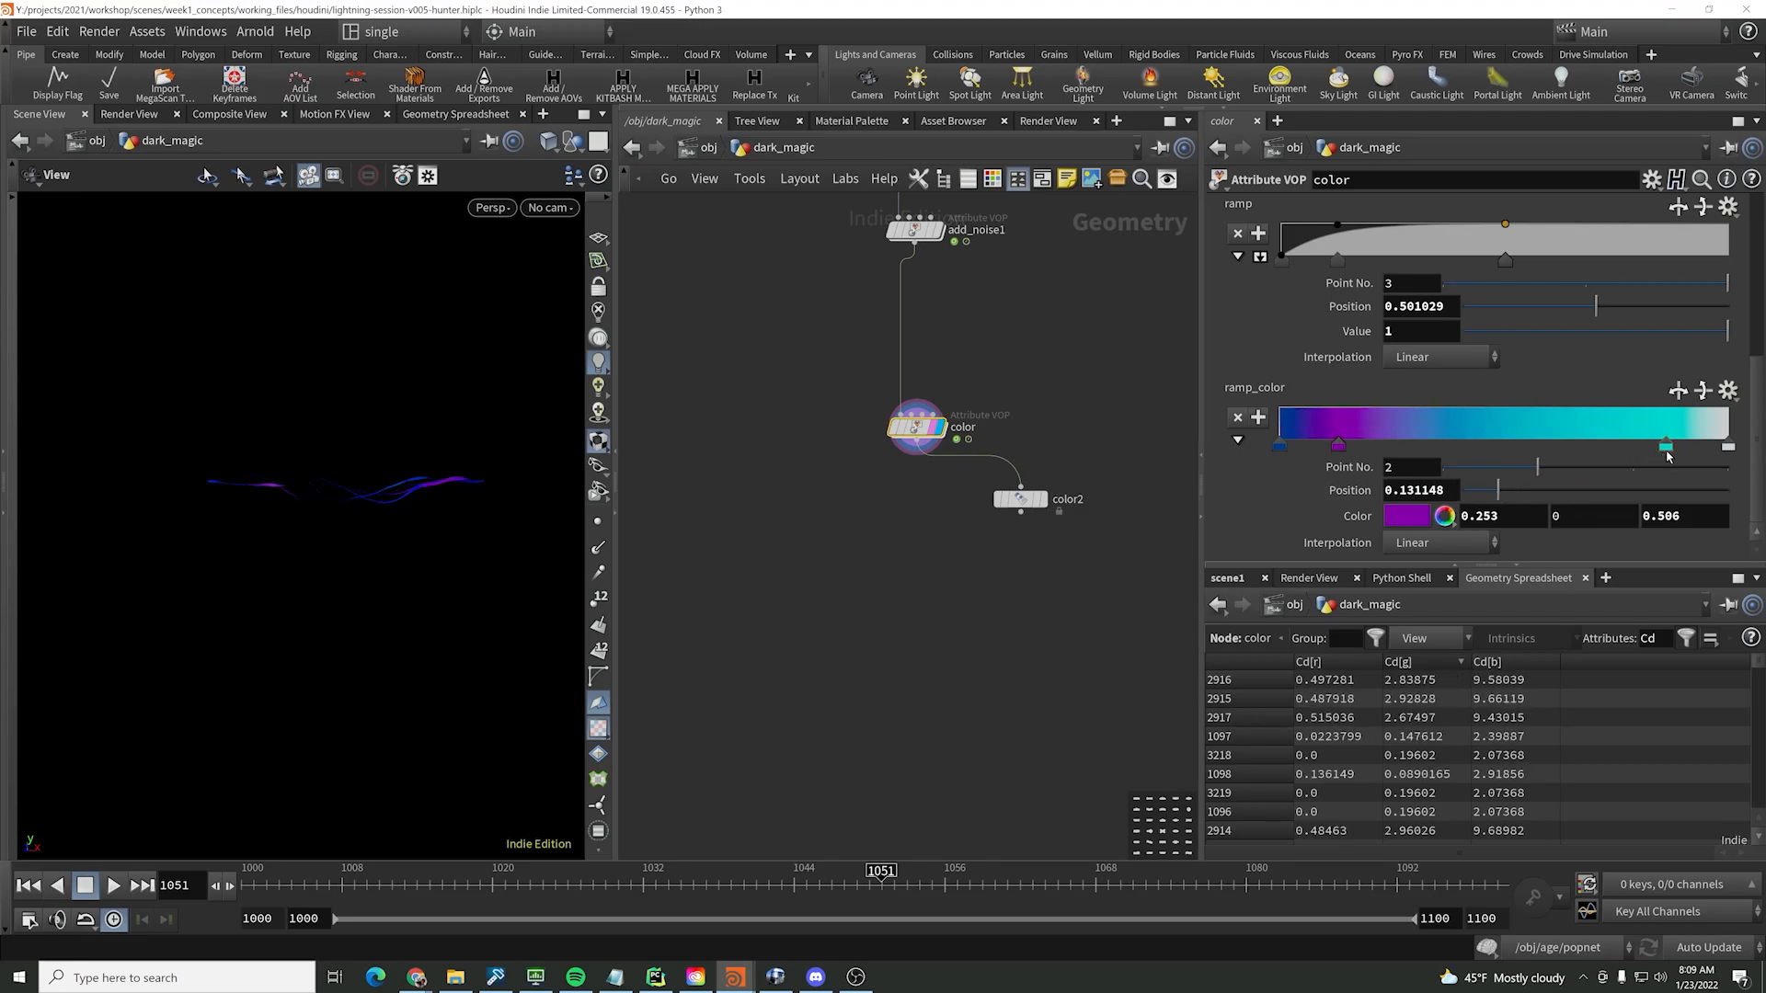
mouse_move(1667, 449)
left_mouse_down()
mouse_move(1311, 448)
mouse_move(1506, 446)
left_mouse_up()
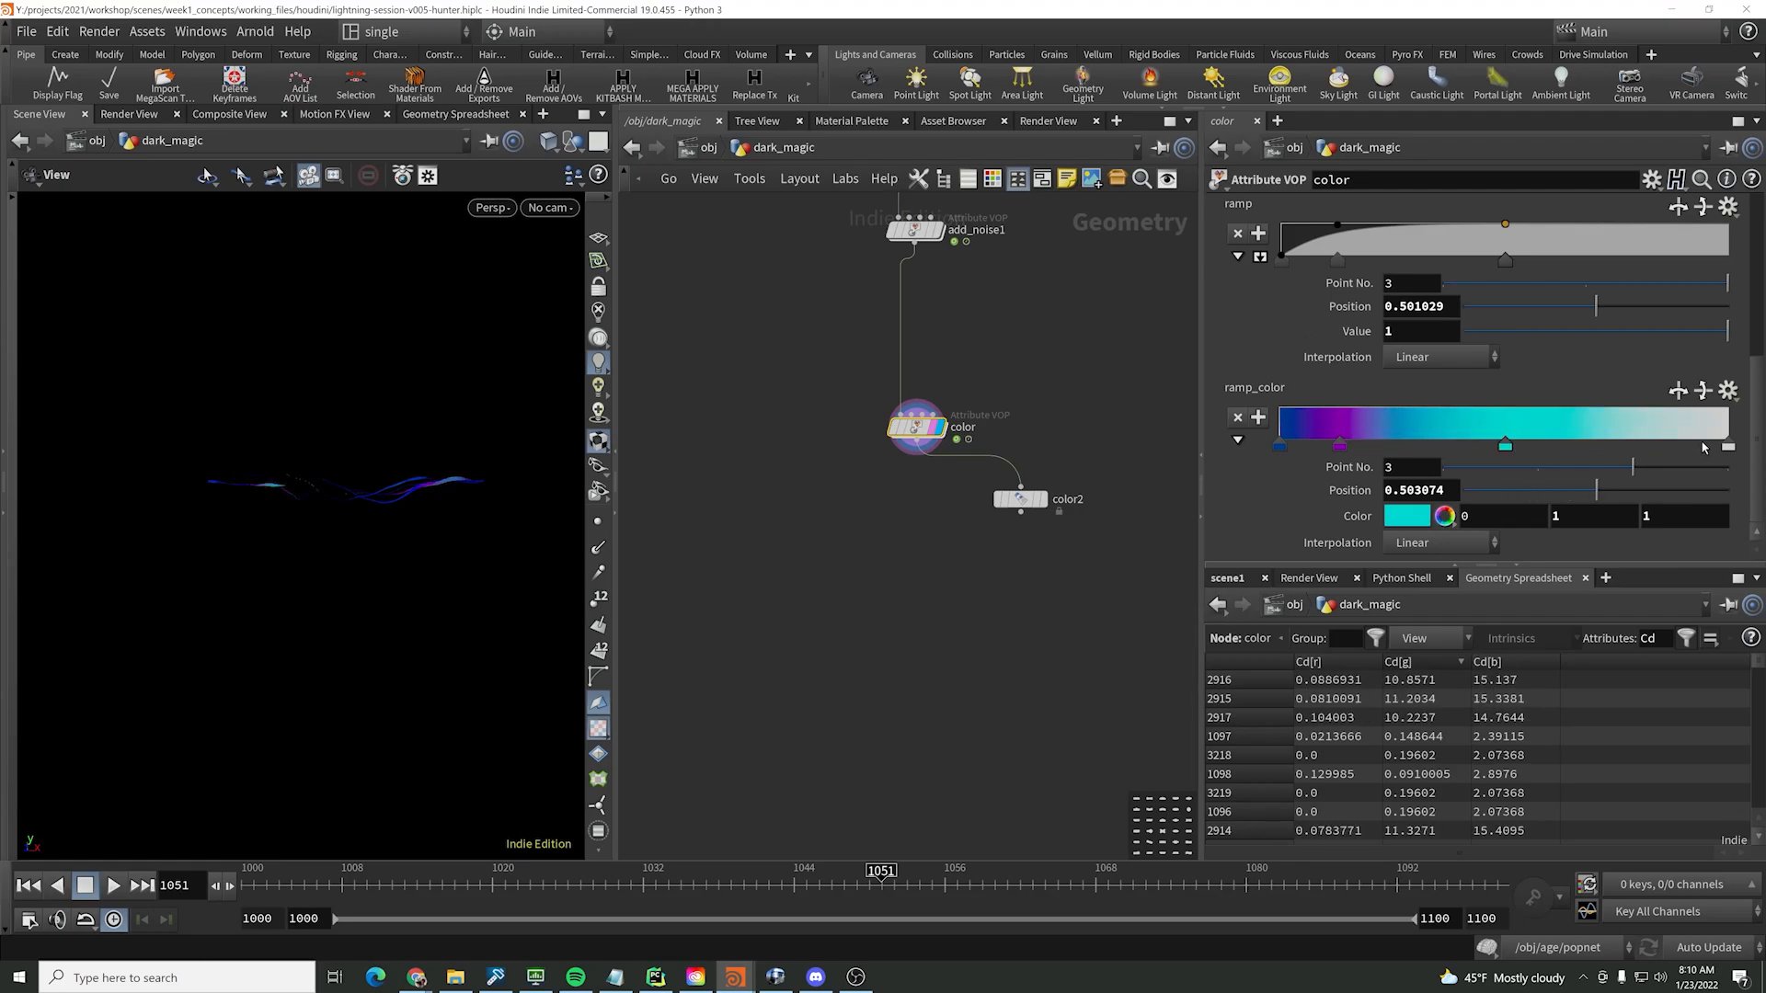
left_click_drag(1728, 449, 1516, 436)
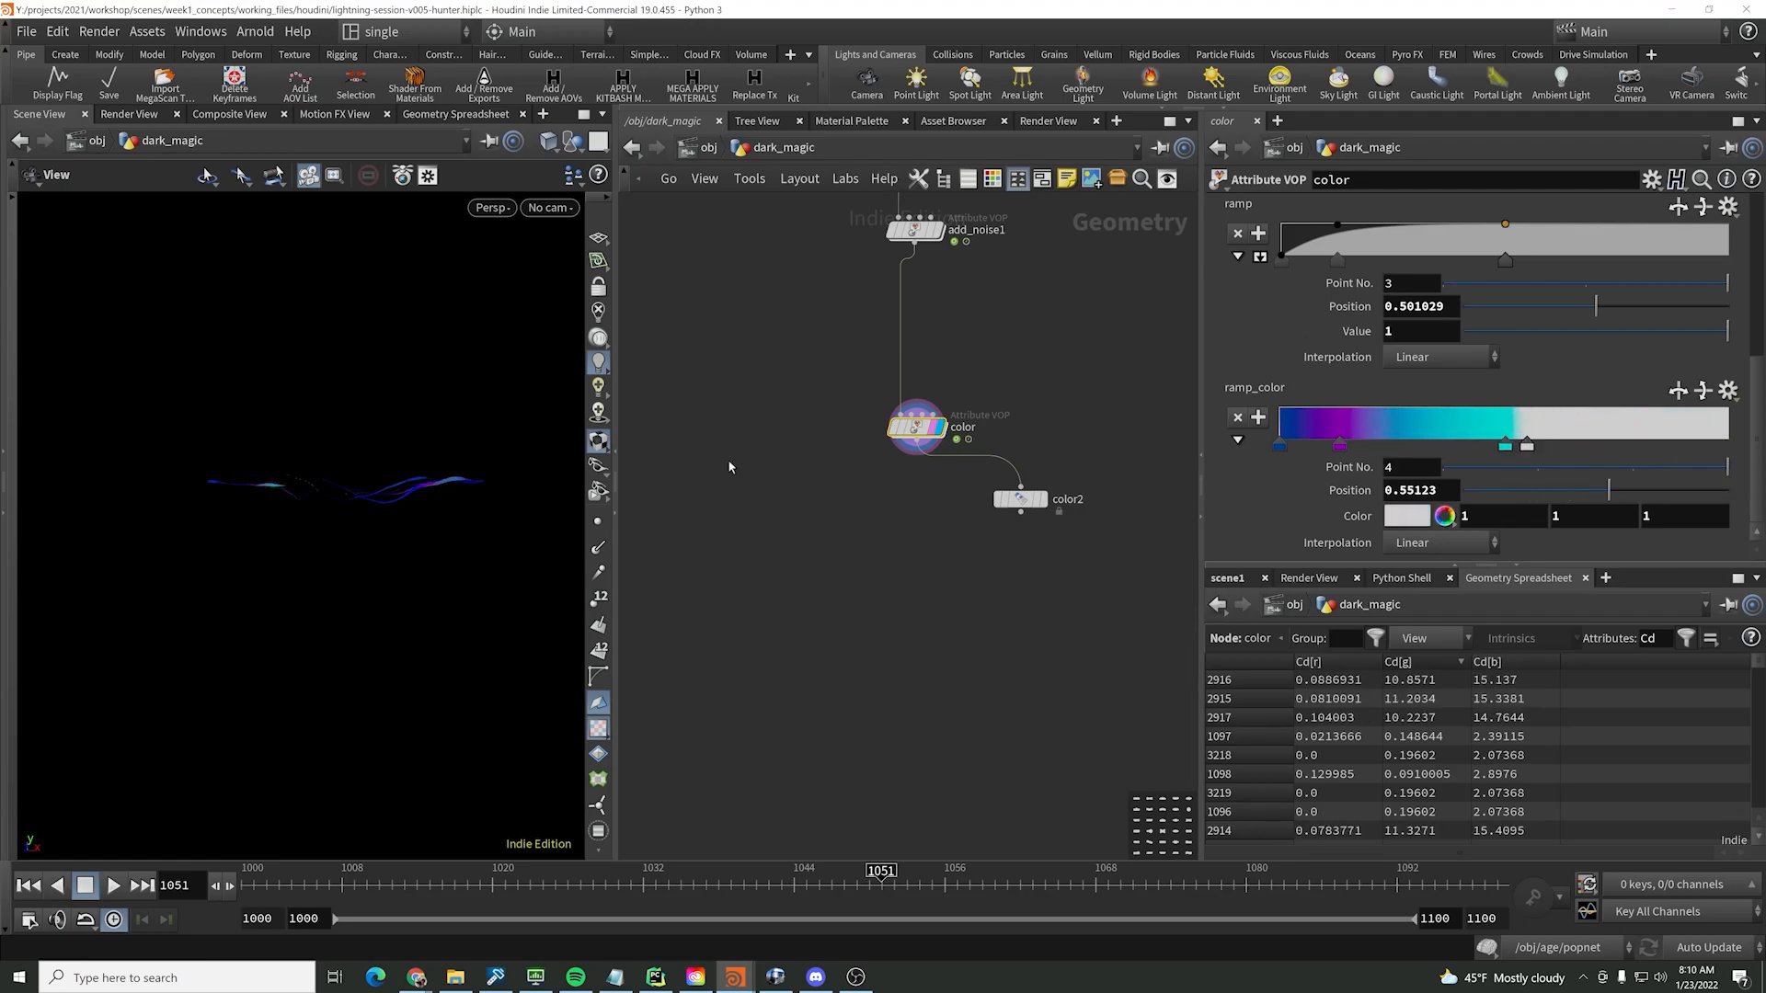
- Look through renCam in the viewport and play the animation
left_click_drag(319, 474, 390, 478)
left_click(554, 210)
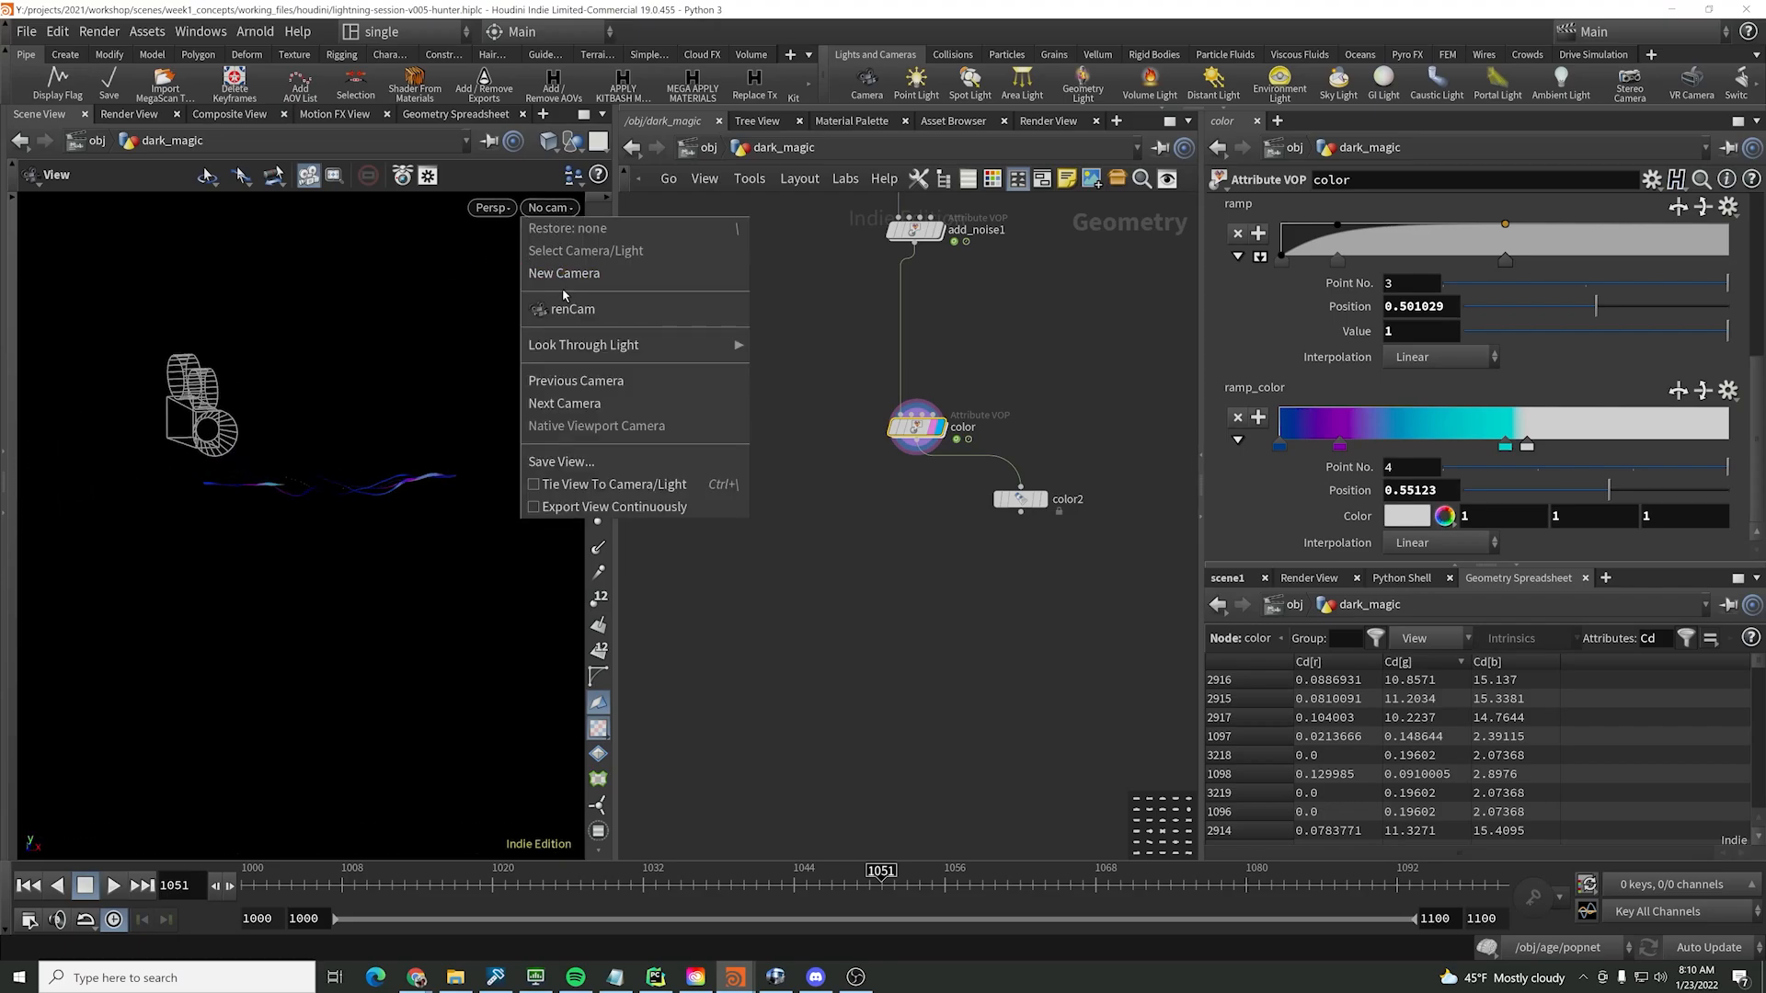
left_click(570, 309)
left_click(113, 886)
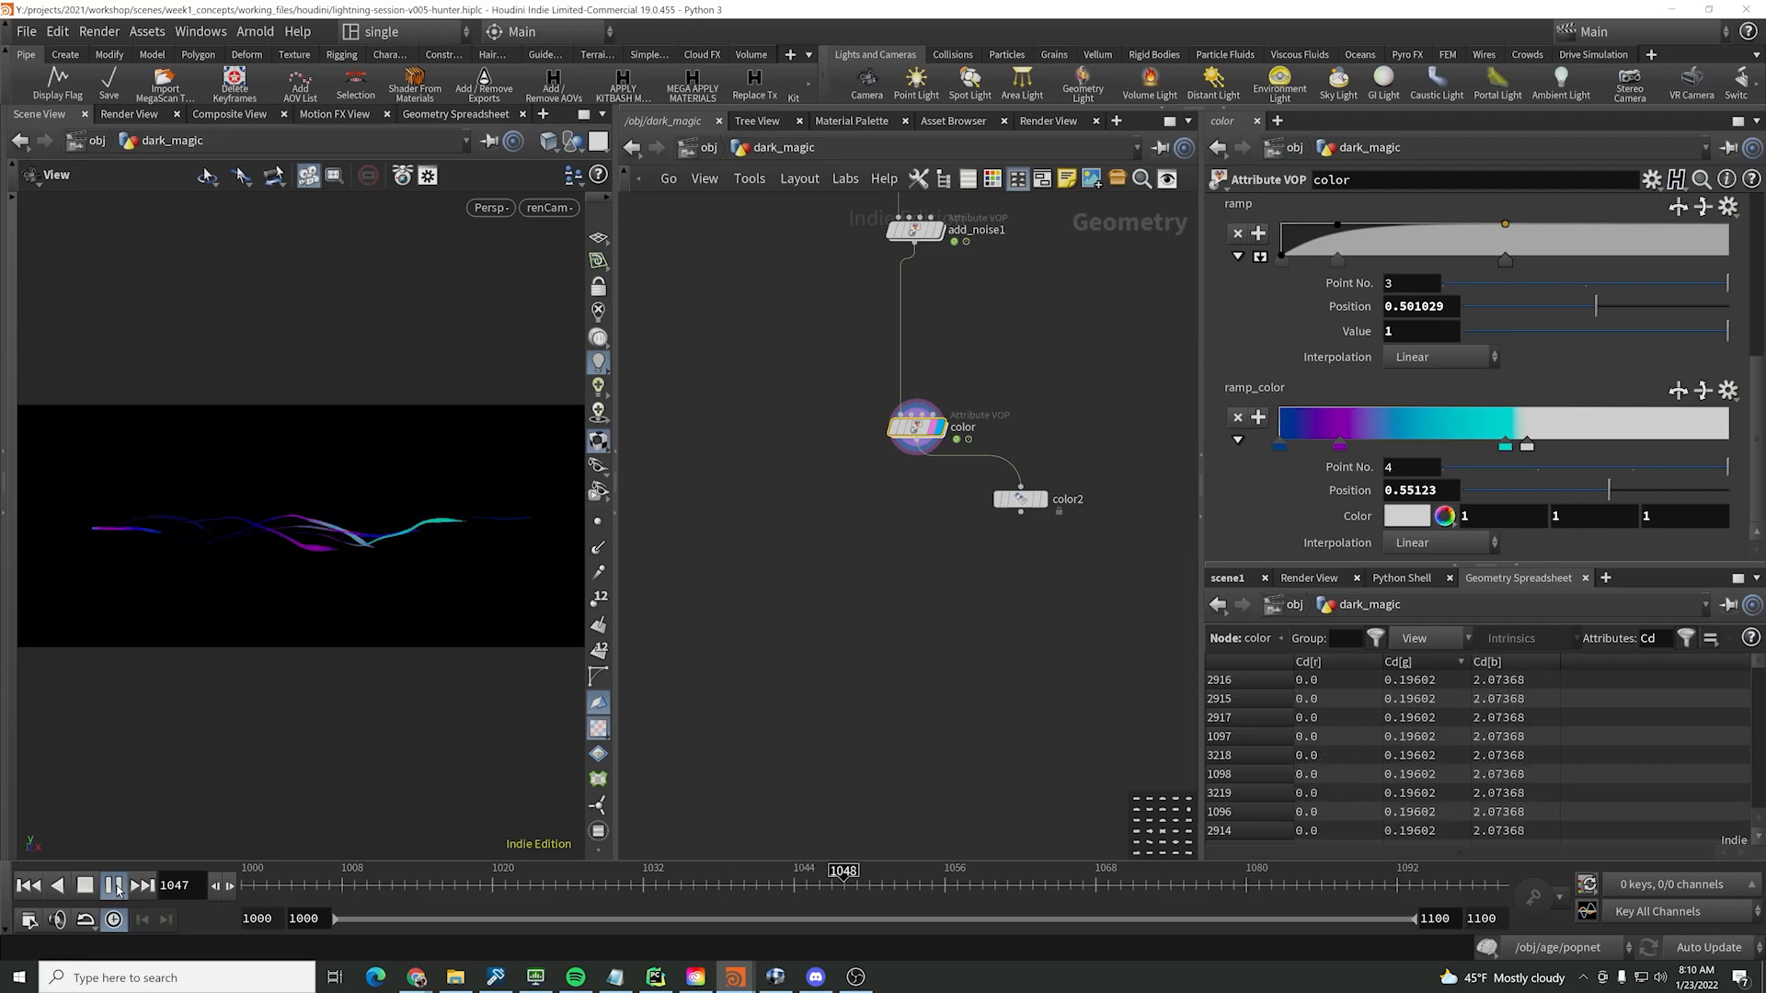
- Change the first ramp_color point from blue to purple with RGB of about 0.192, -0.290, 0.519
double_click(1276, 445)
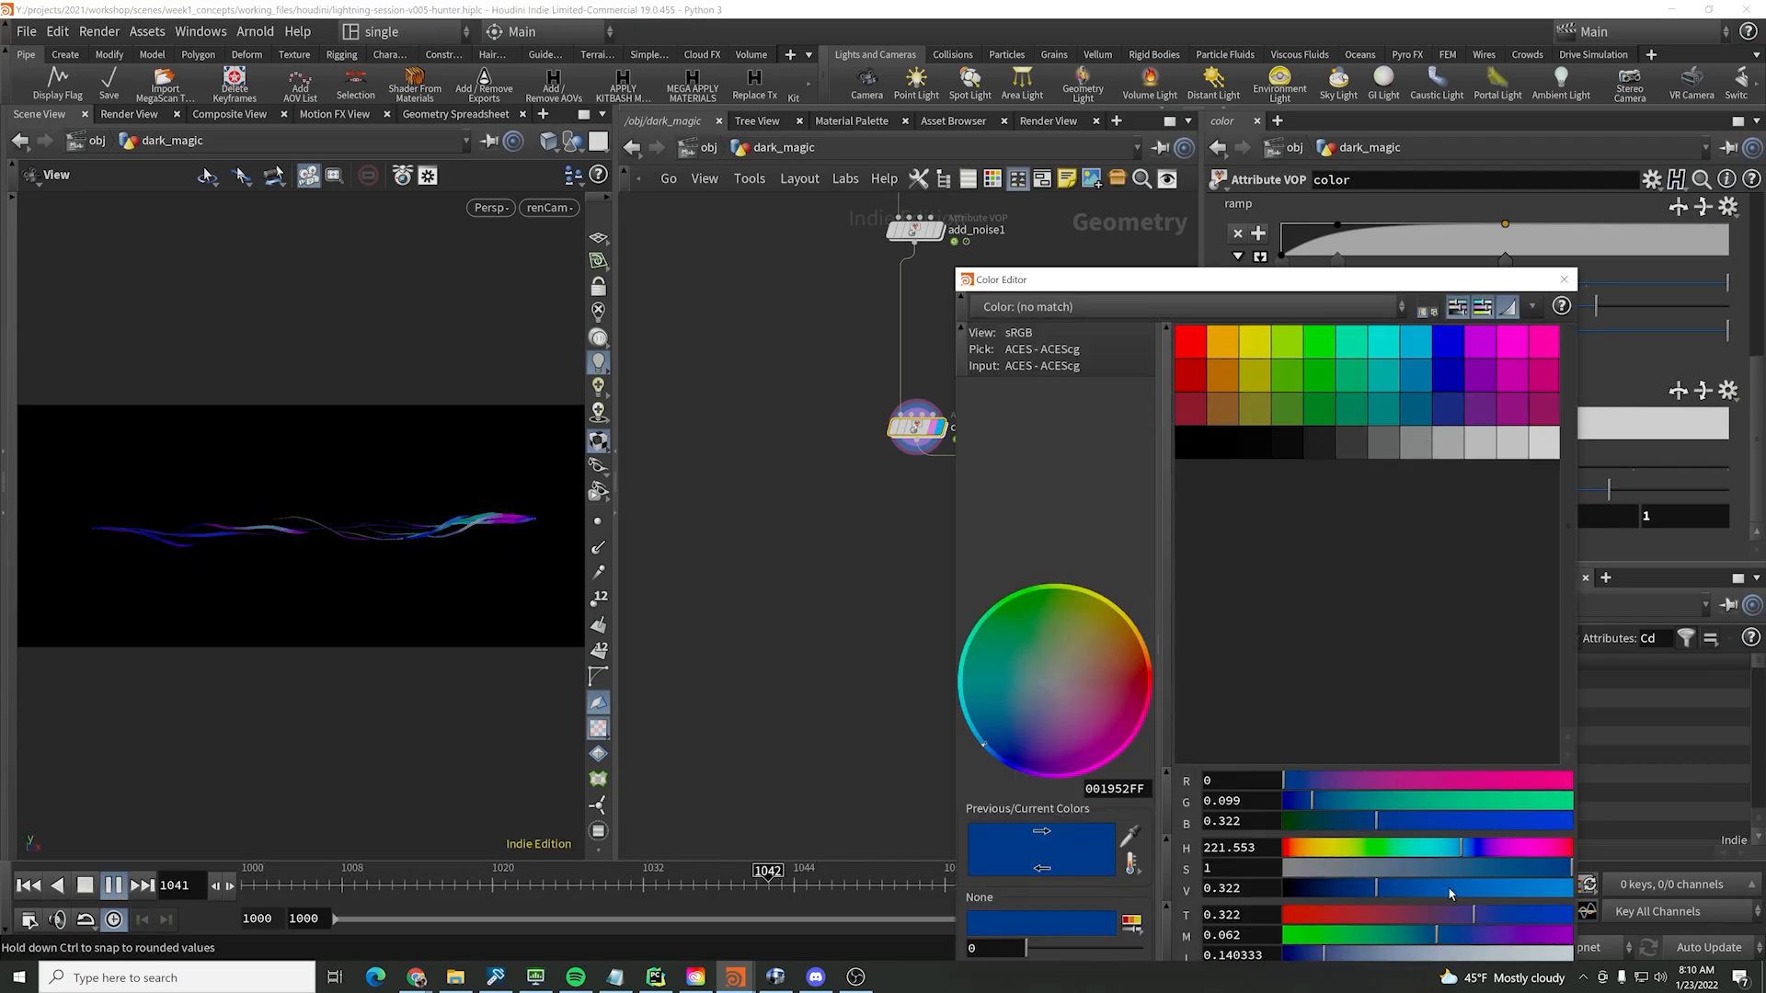
left_click_drag(1488, 934, 1523, 952)
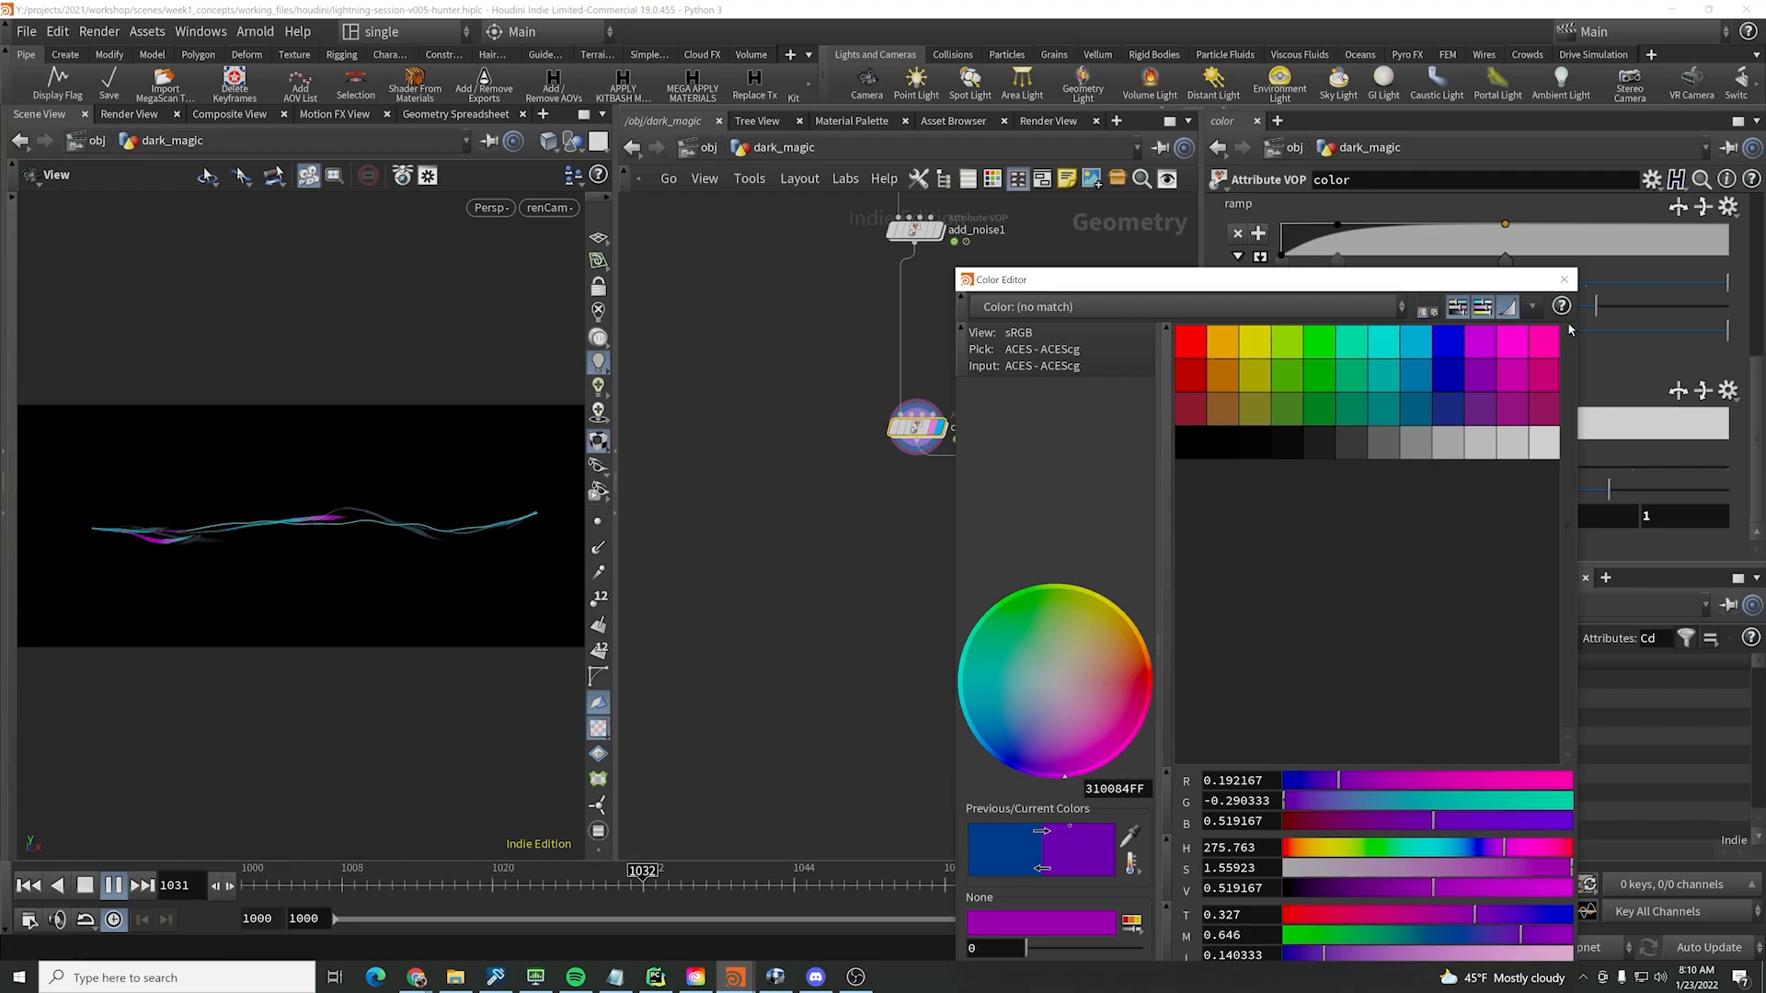
left_click(1564, 279)
- Change ramp_color's cyan point to blue with RGB of about 0, 0.130, 0.399 and close the color editor
double_click(1504, 448)
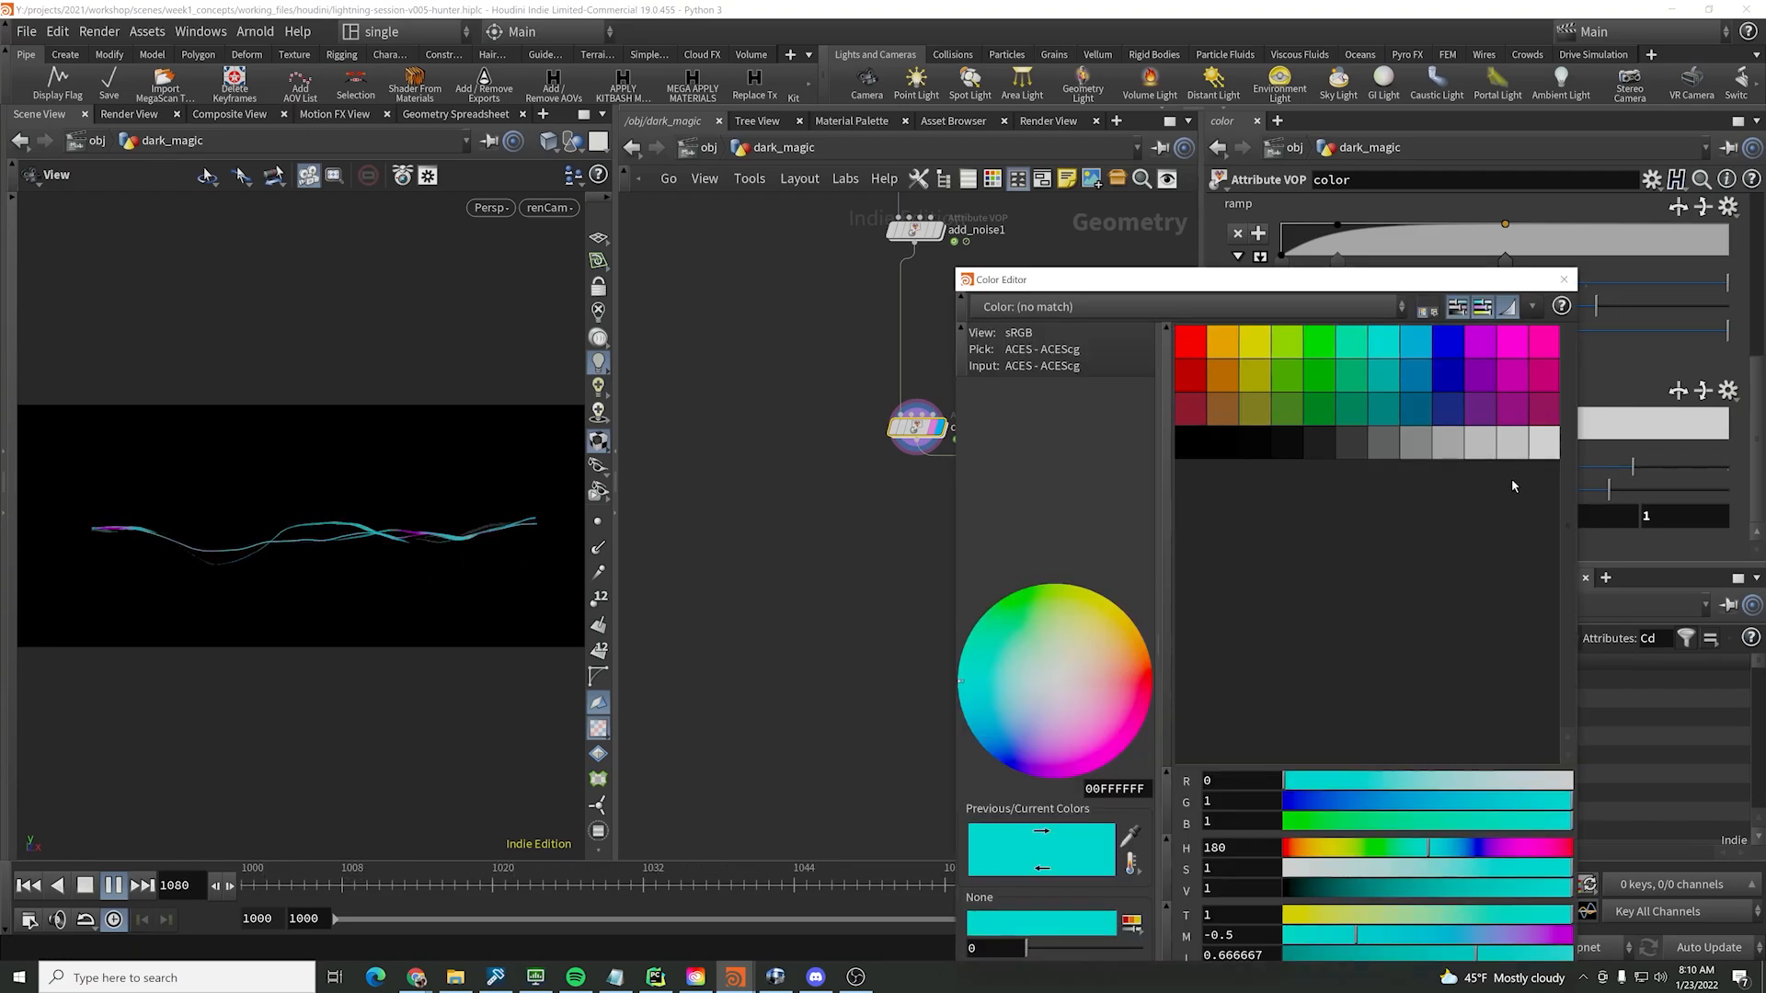
mouse_move(1431, 888)
left_mouse_down()
mouse_move(1392, 906)
mouse_move(1417, 891)
left_mouse_up()
left_click_drag(1430, 850, 1398, 888)
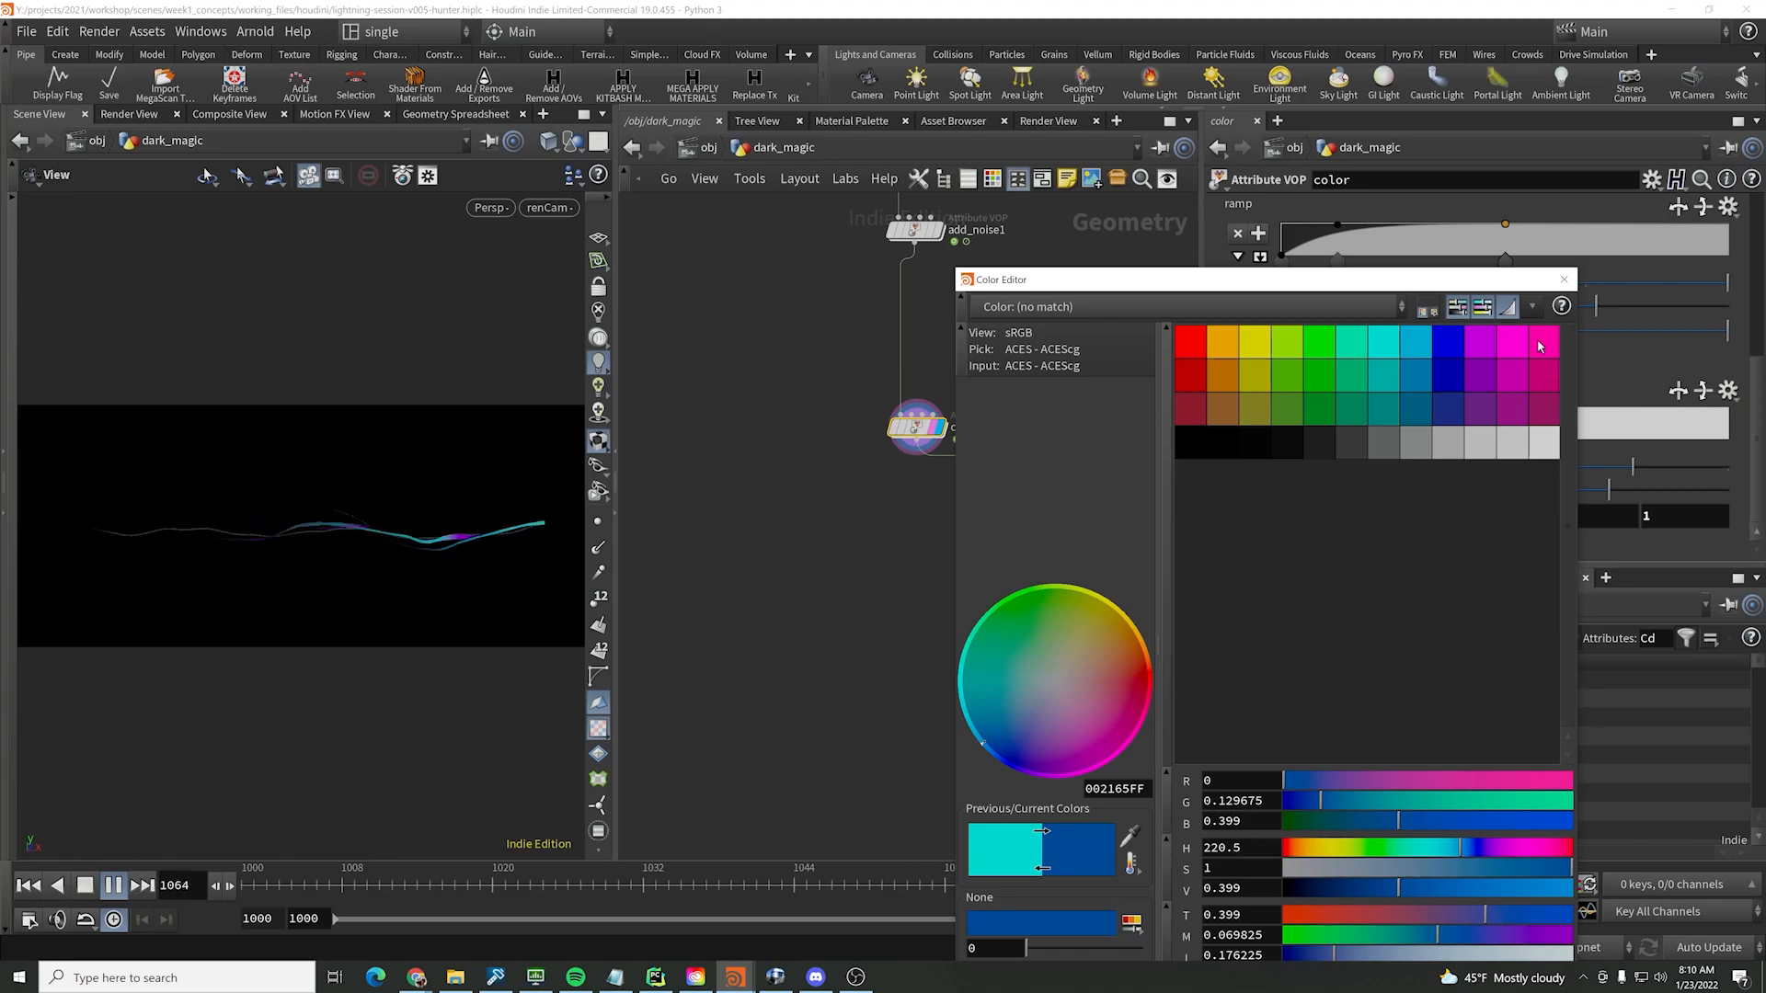
left_click(1563, 278)
- Show the reference grid in the viewport and return to the renCam view
left_click_drag(355, 552, 434, 558)
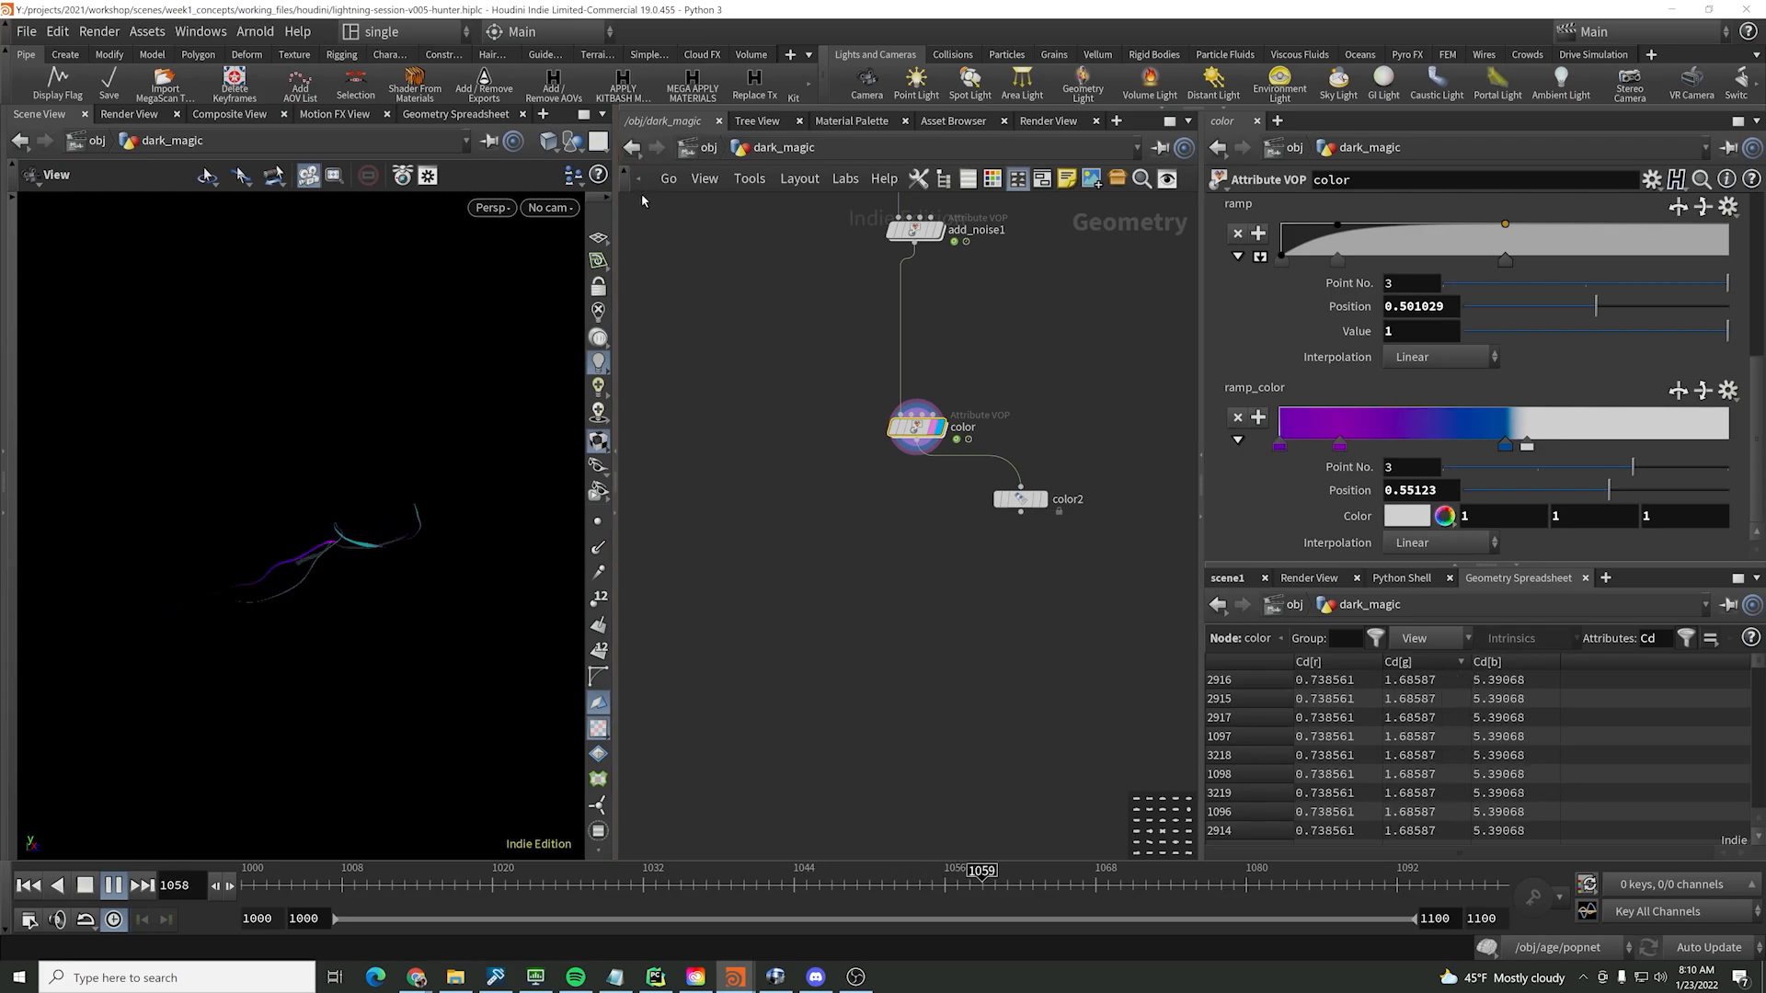
left_click(598, 238)
left_click_drag(339, 557, 273, 563)
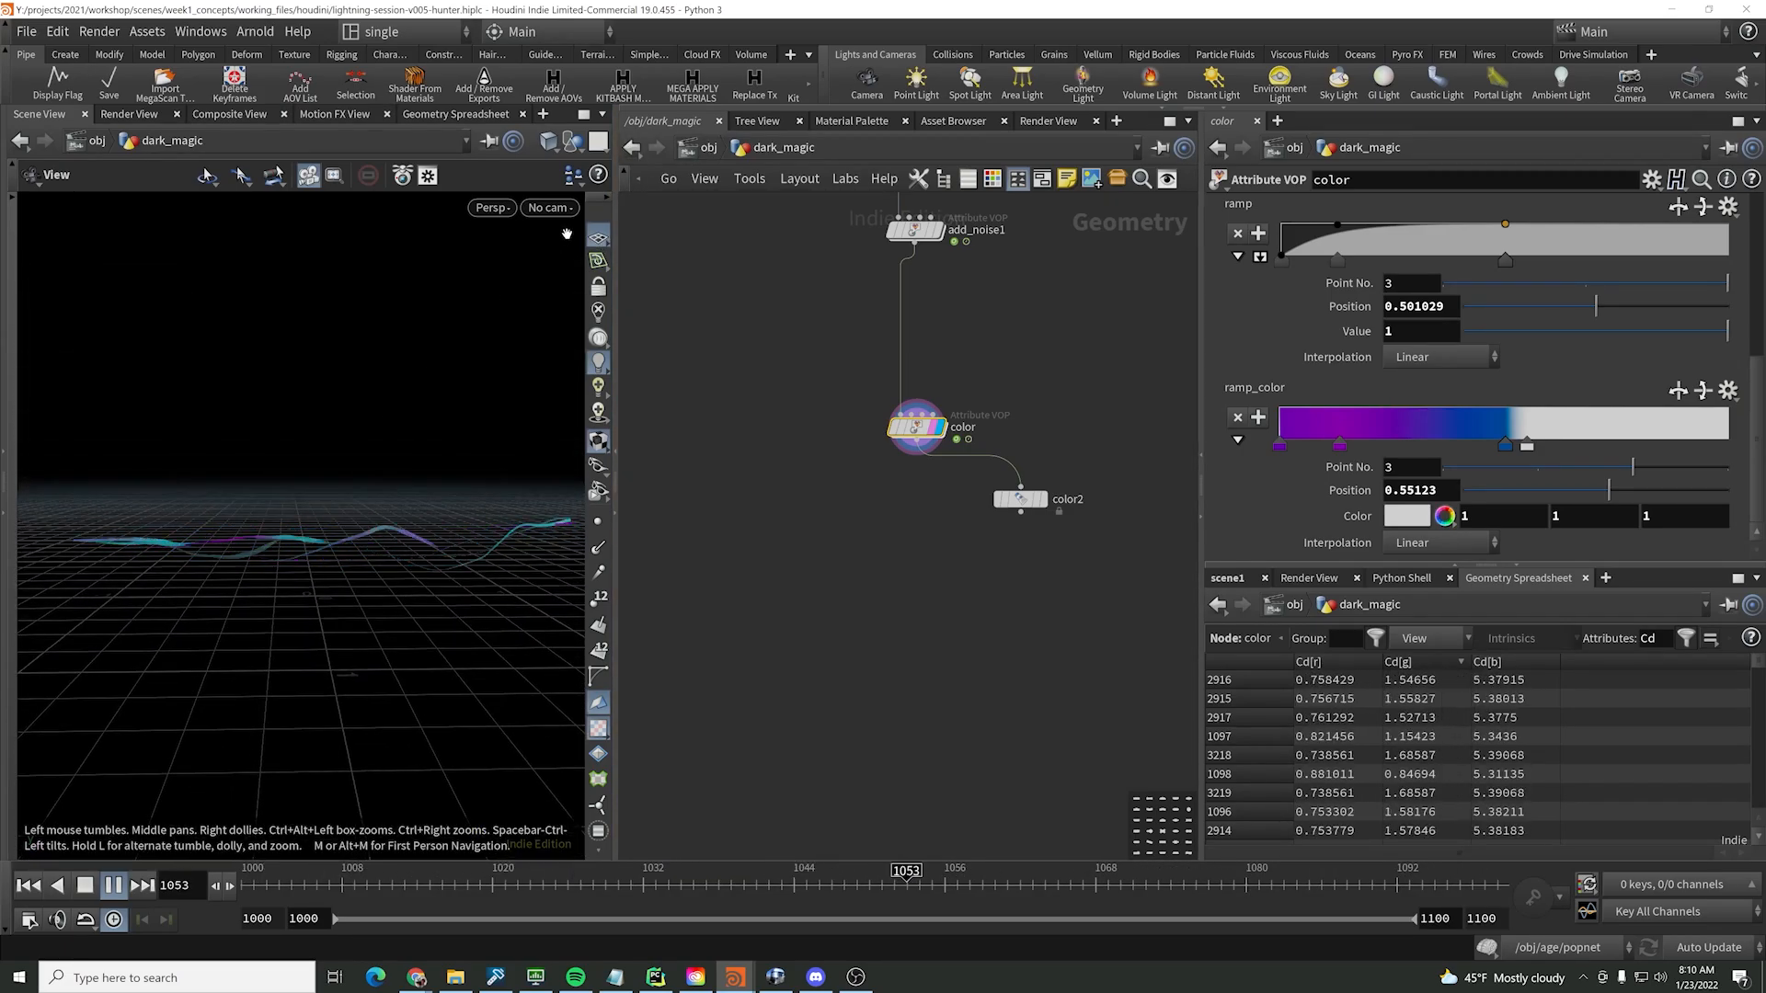
left_click(555, 209)
left_click(571, 309)
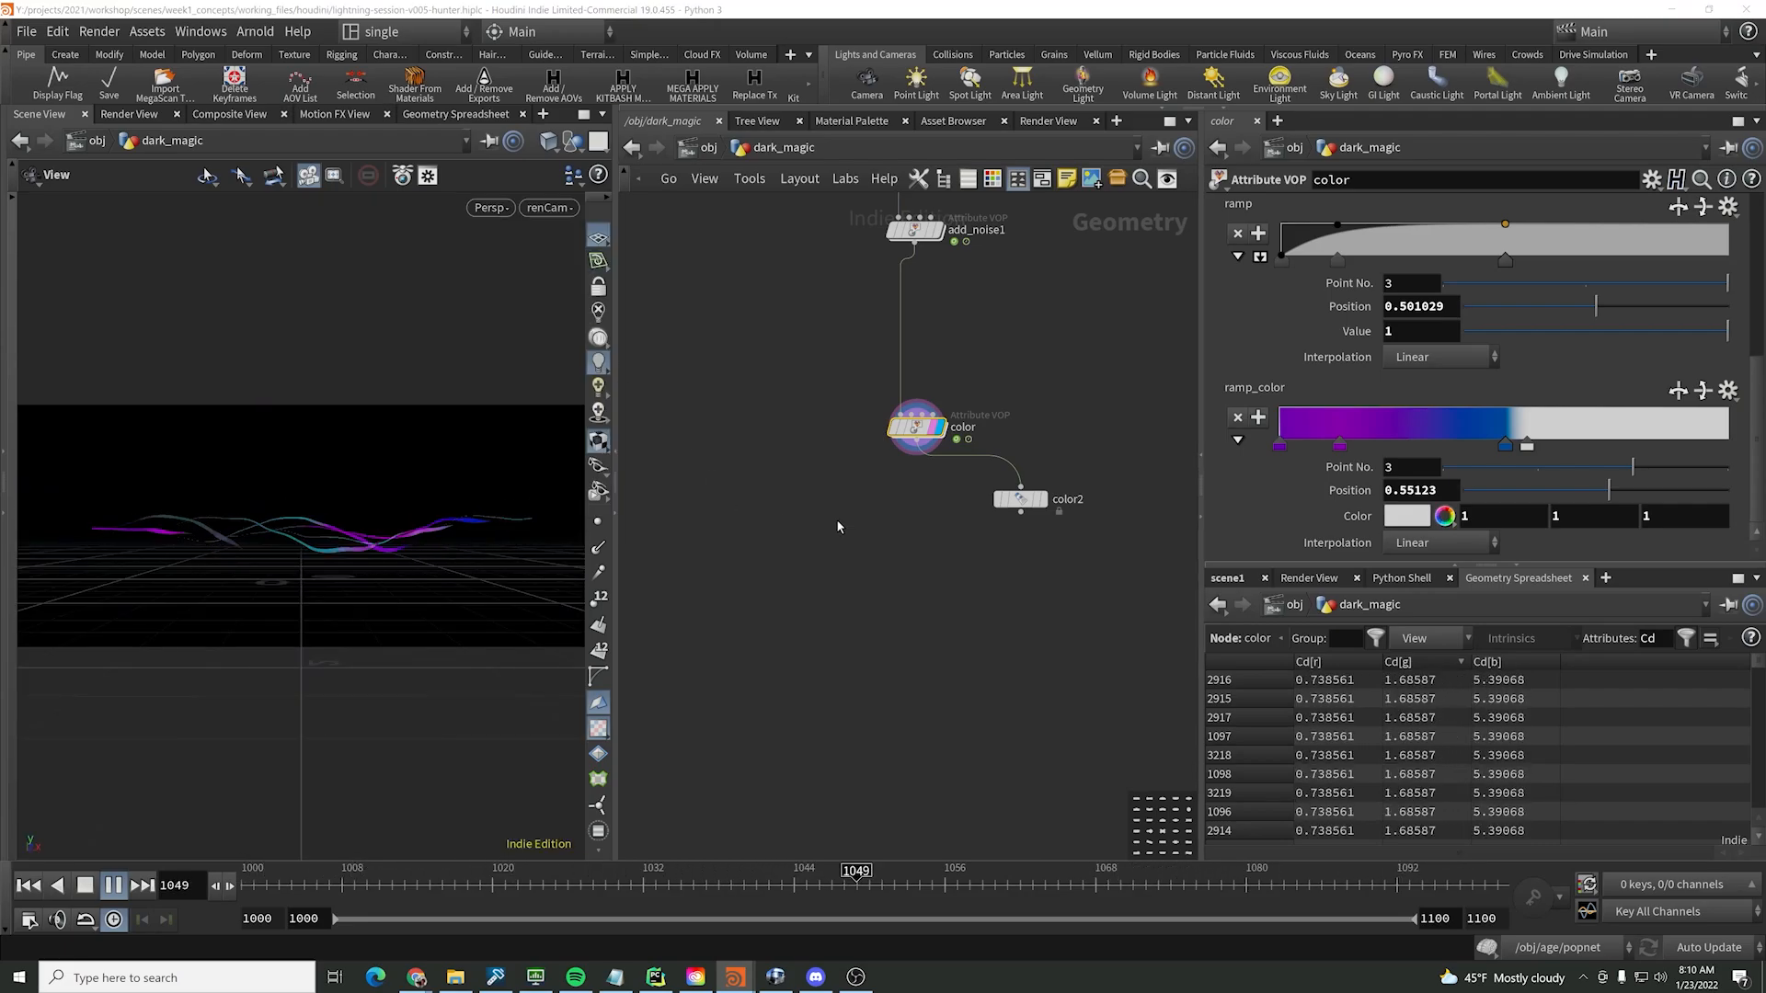
scroll(976, 346, "down", 5)
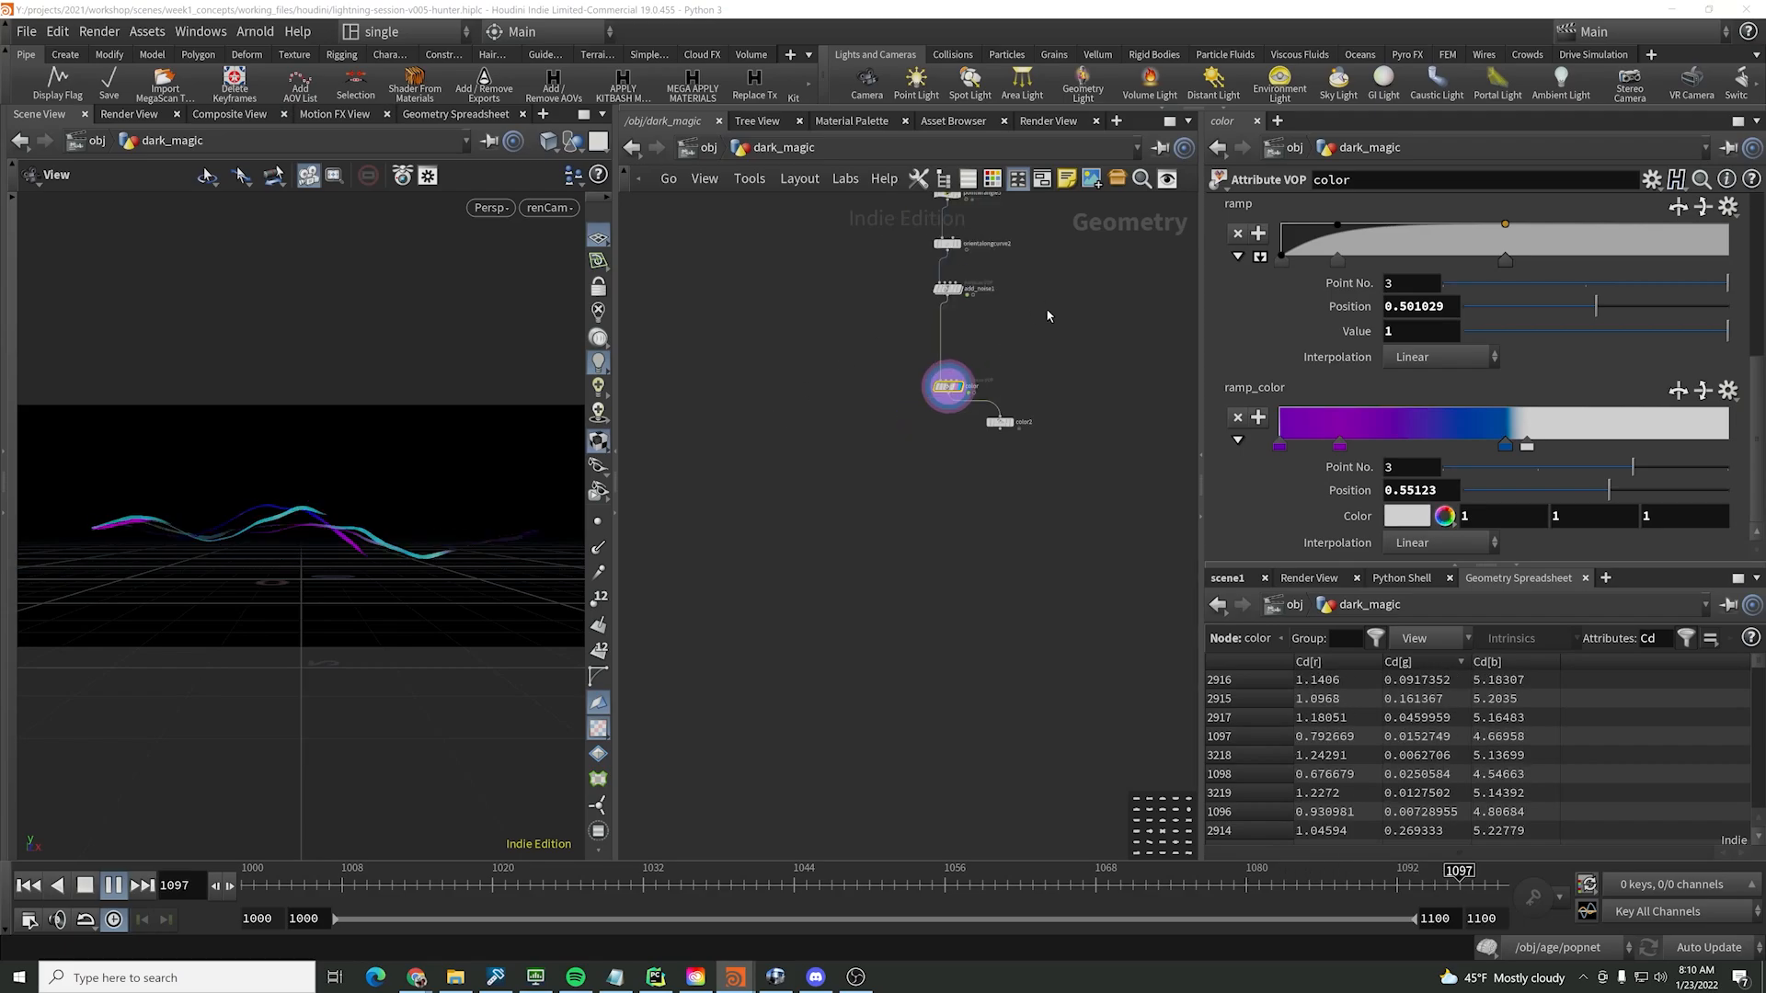
middle_click_drag(1049, 315, 1054, 537)
scroll(1054, 537, "down", 3)
scroll(1042, 308, "up", 6)
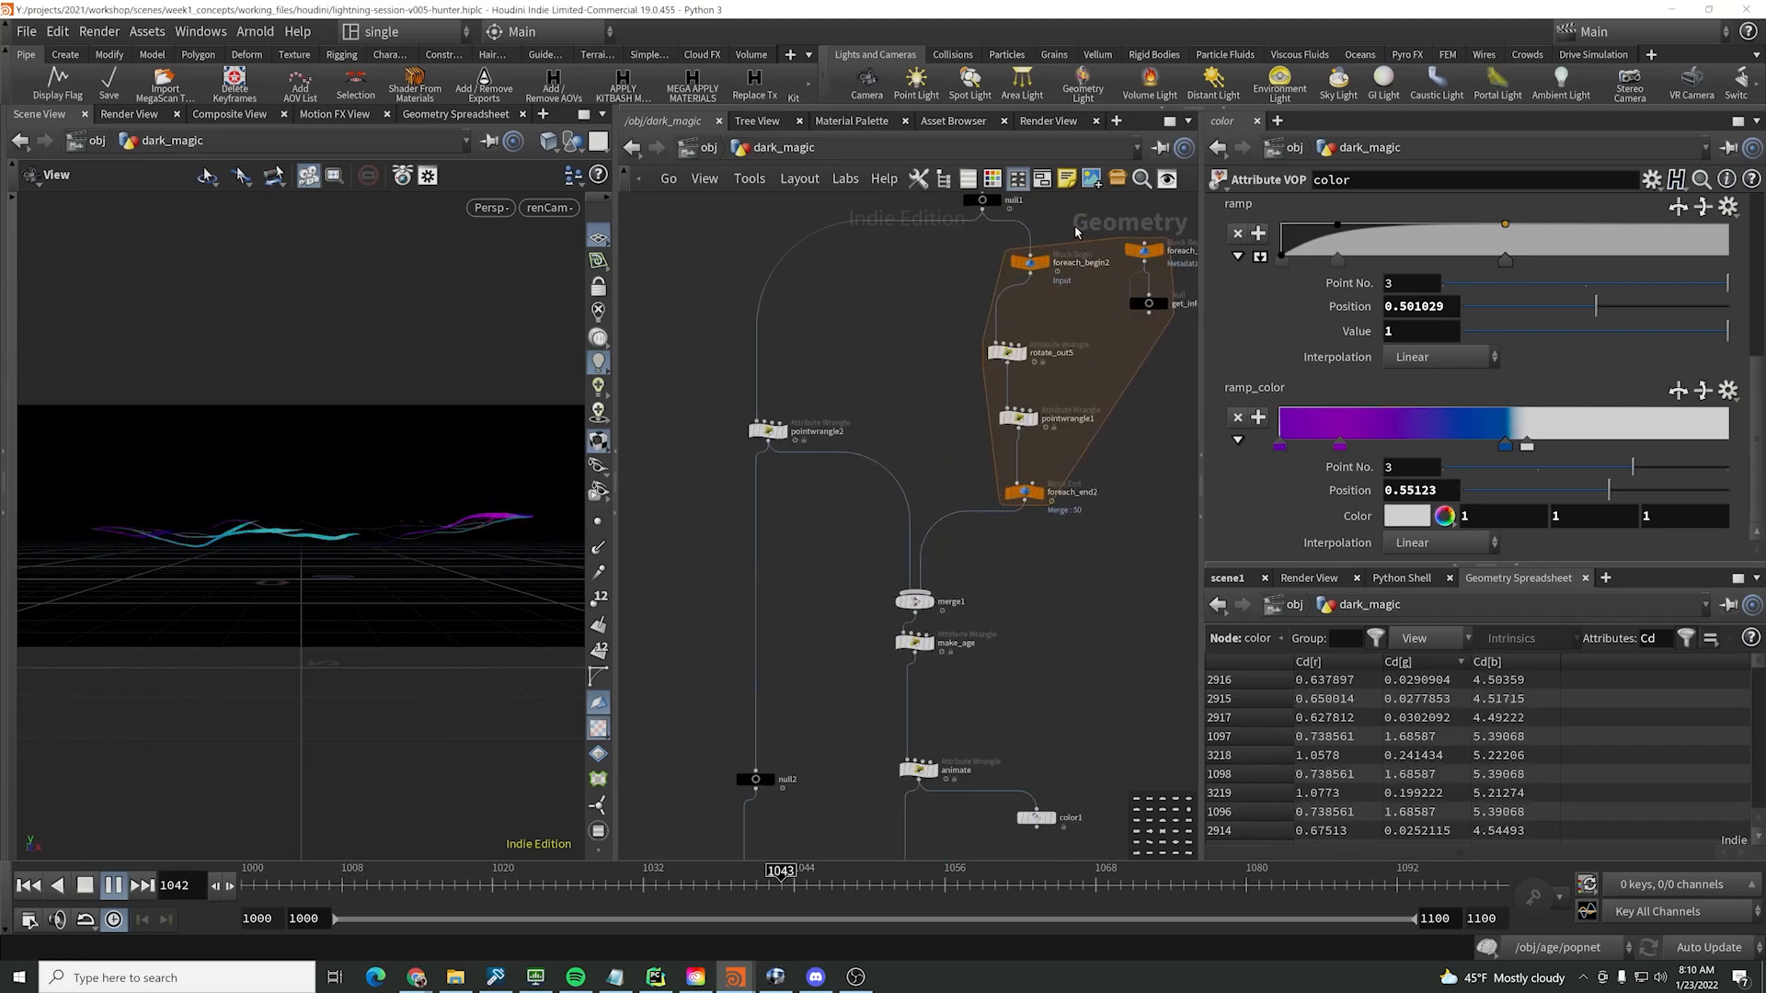
left_click_drag(1073, 225, 1007, 554)
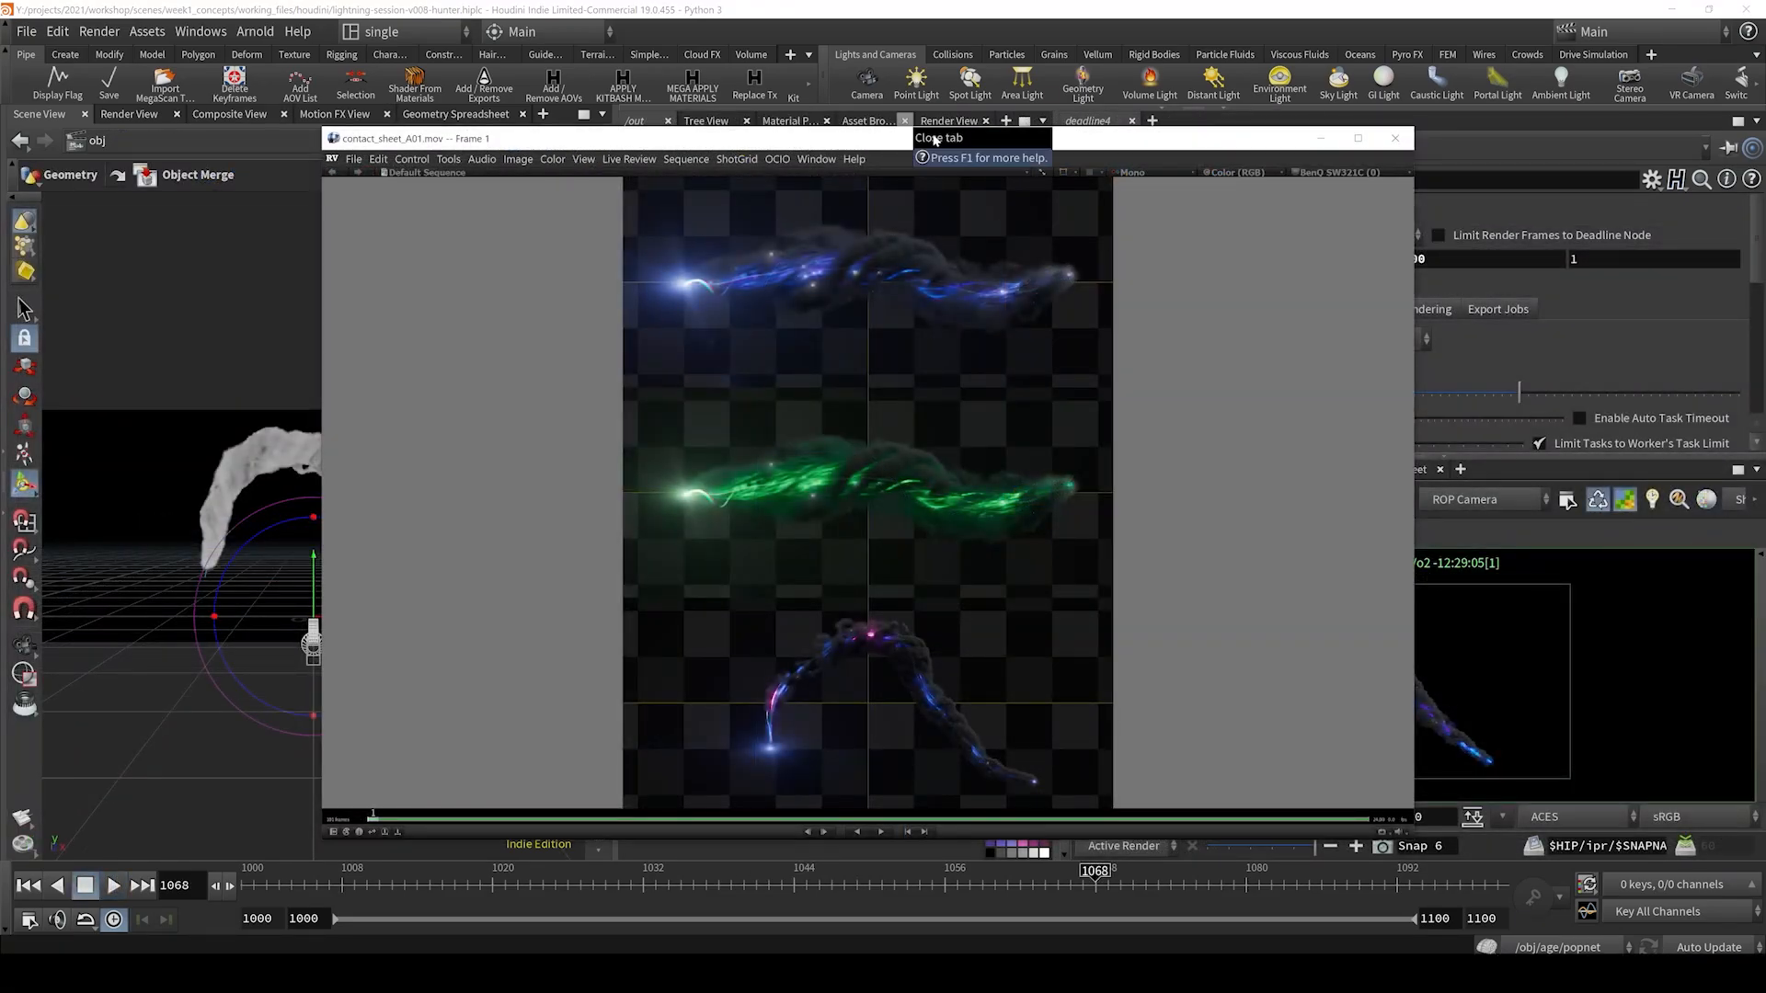
- Reposition the RV window, play and pause the contact_sheet_A01.mov preview, and return to Houdini
left_click_drag(880, 147, 930, 142)
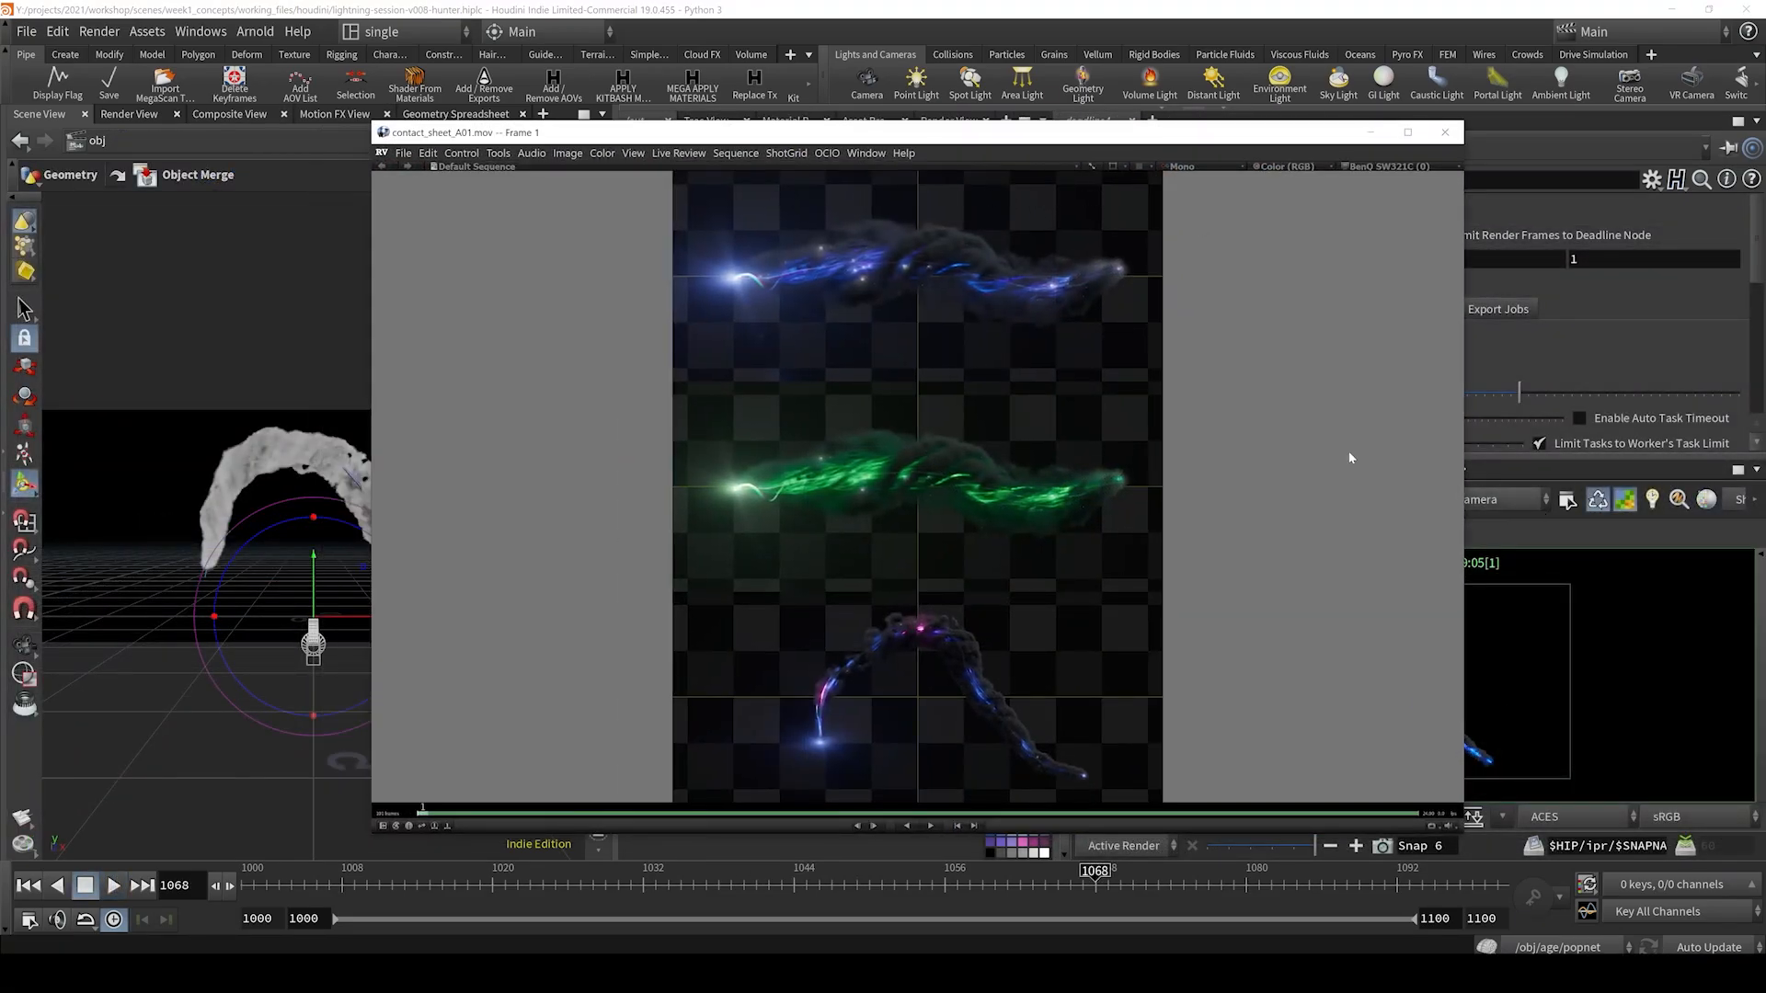
left_click(933, 825)
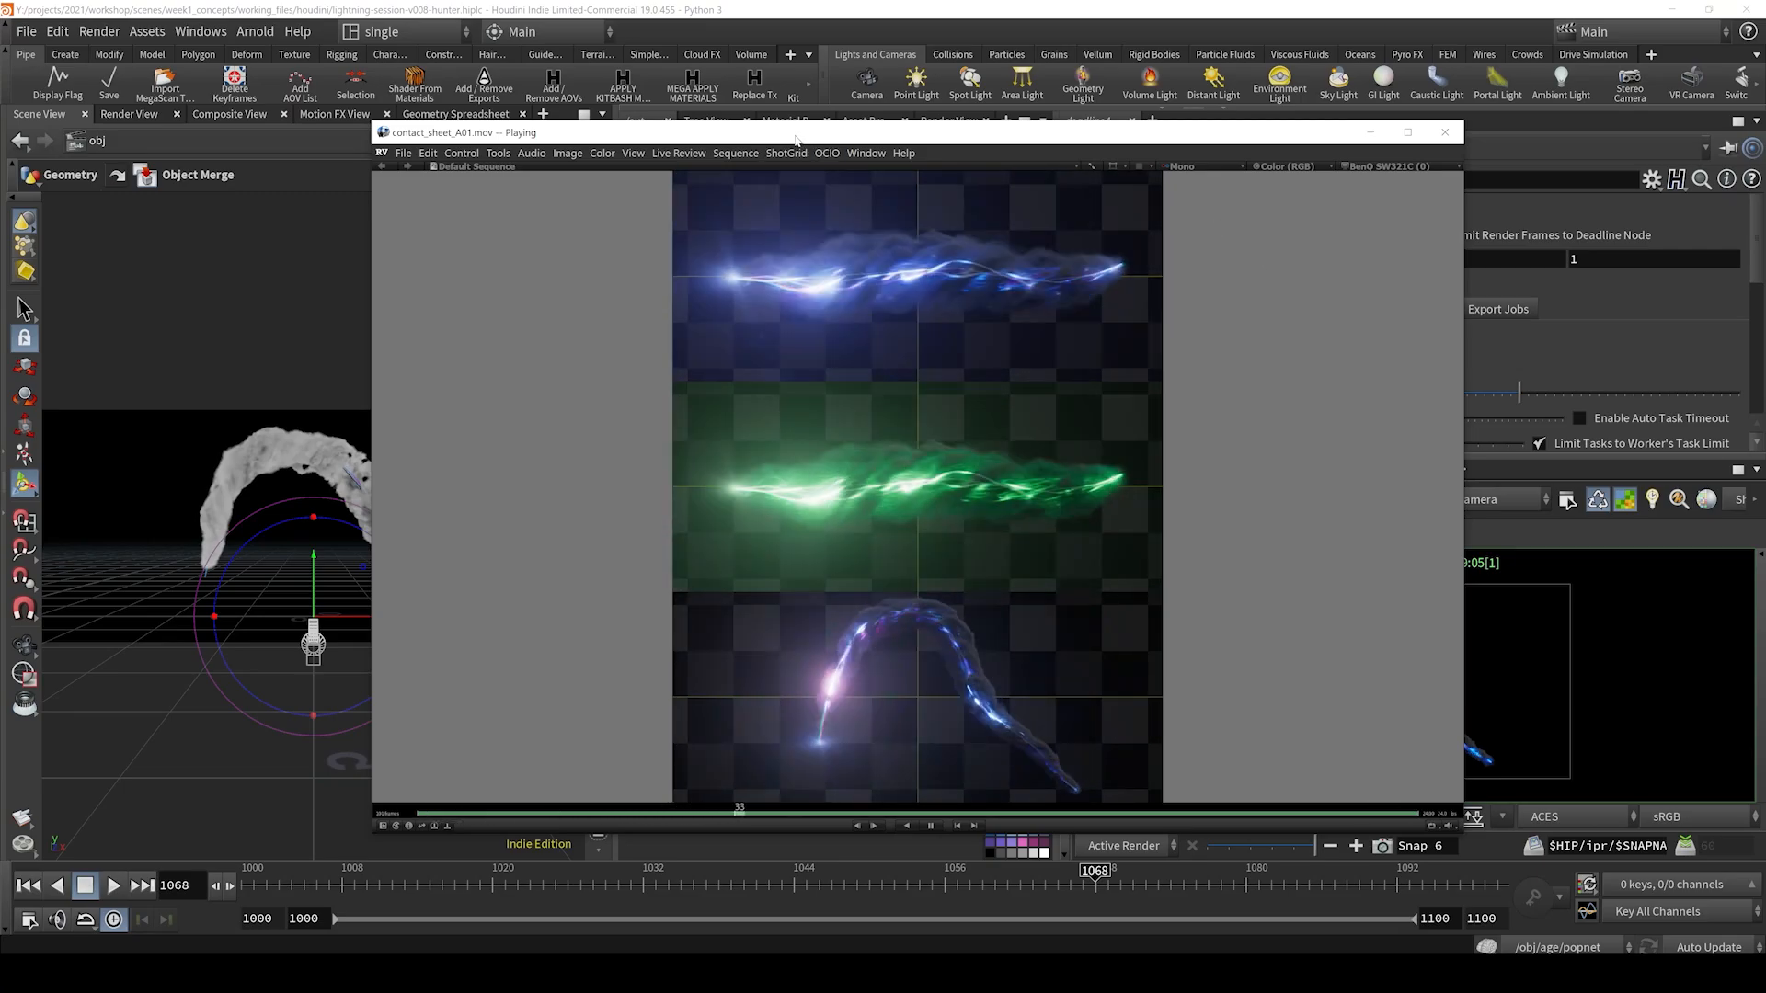
key("space")
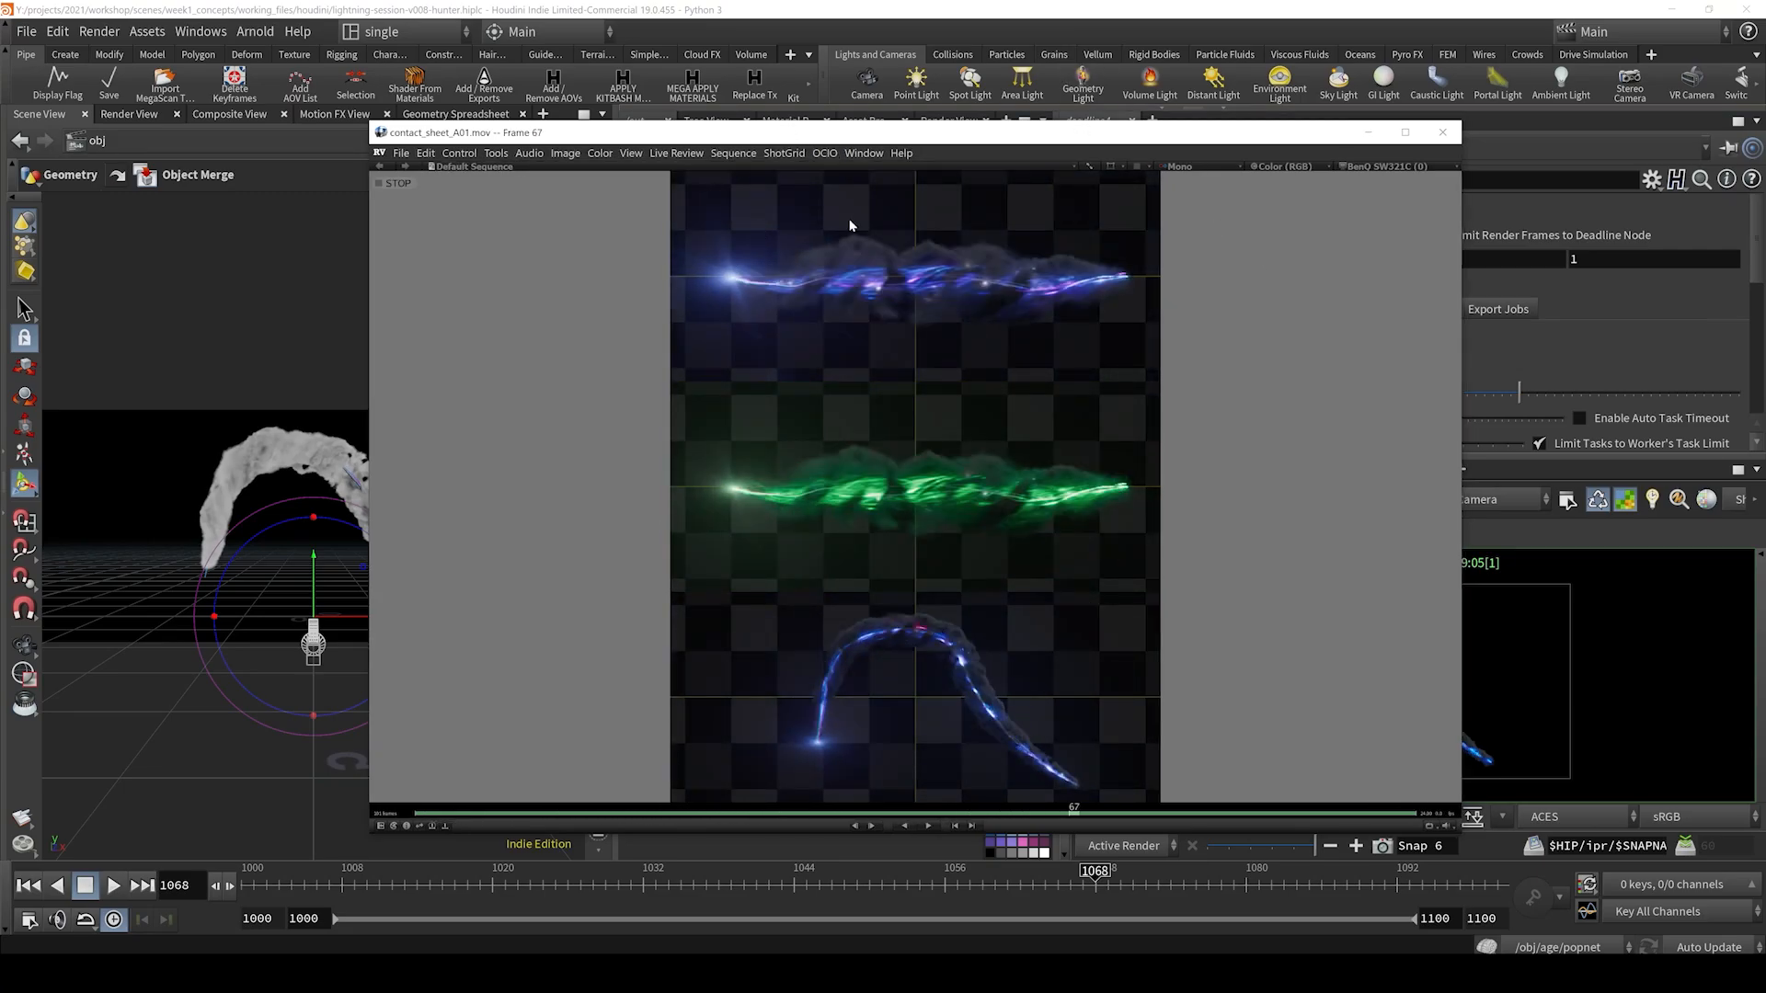
key("space")
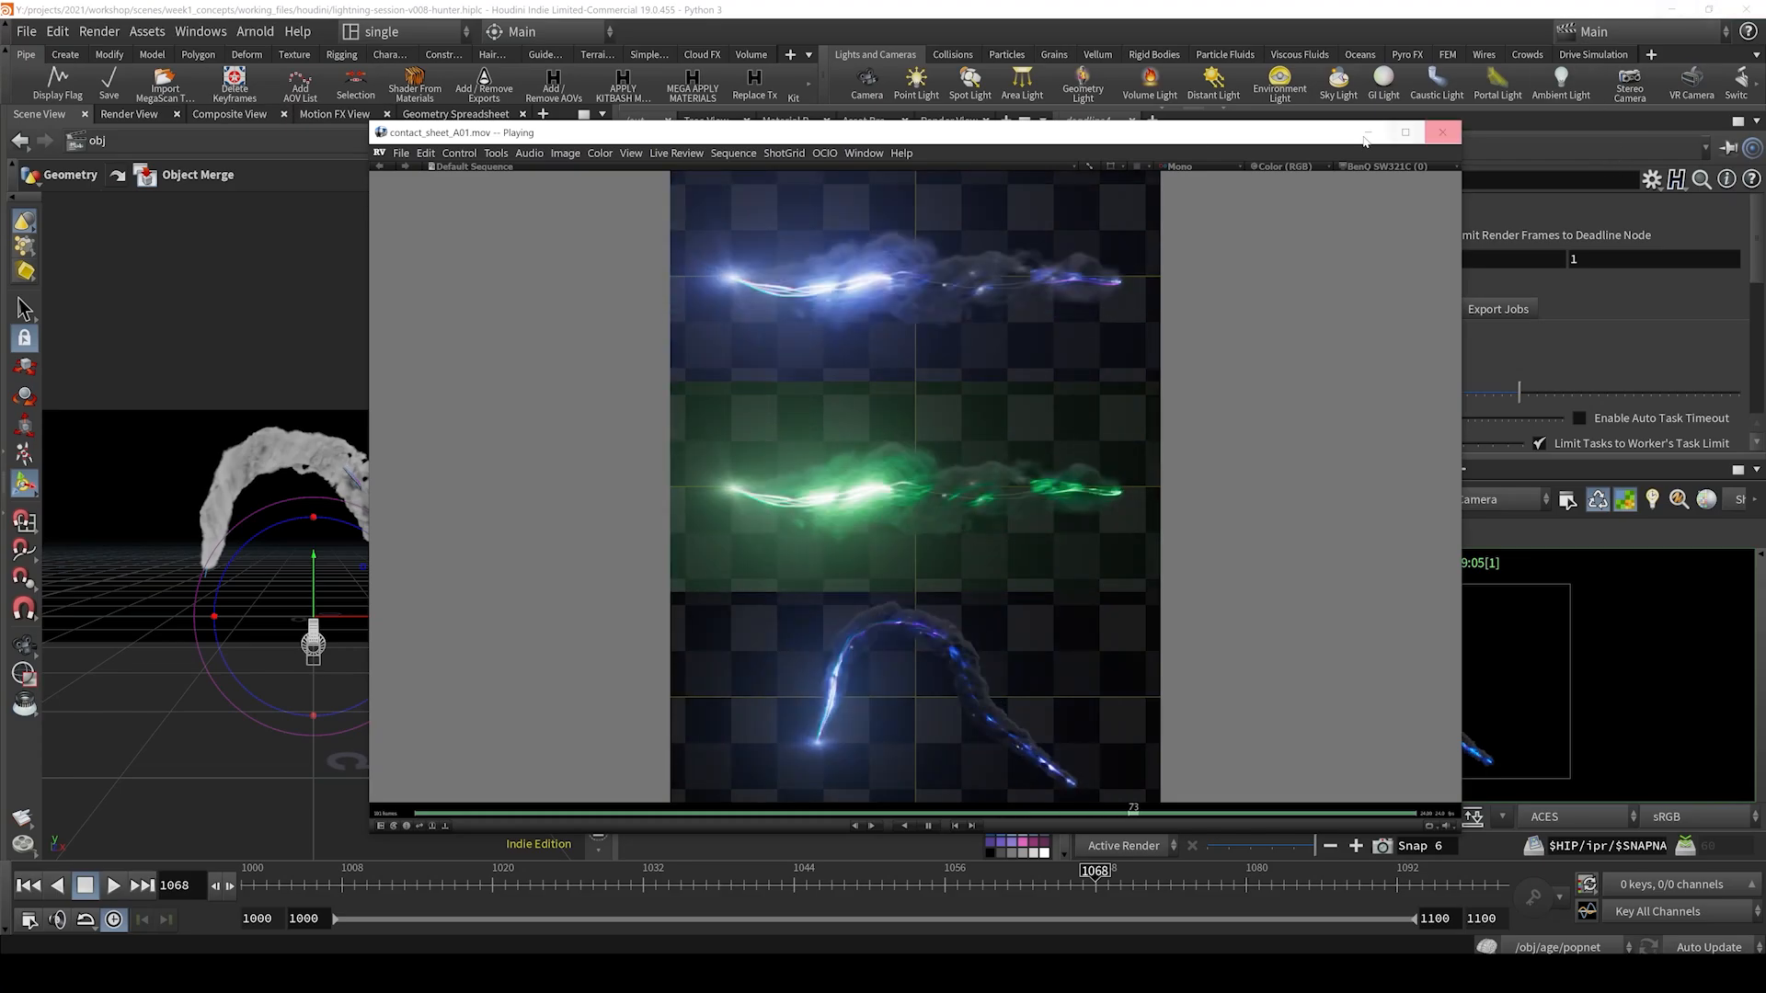
left_click(1442, 133)
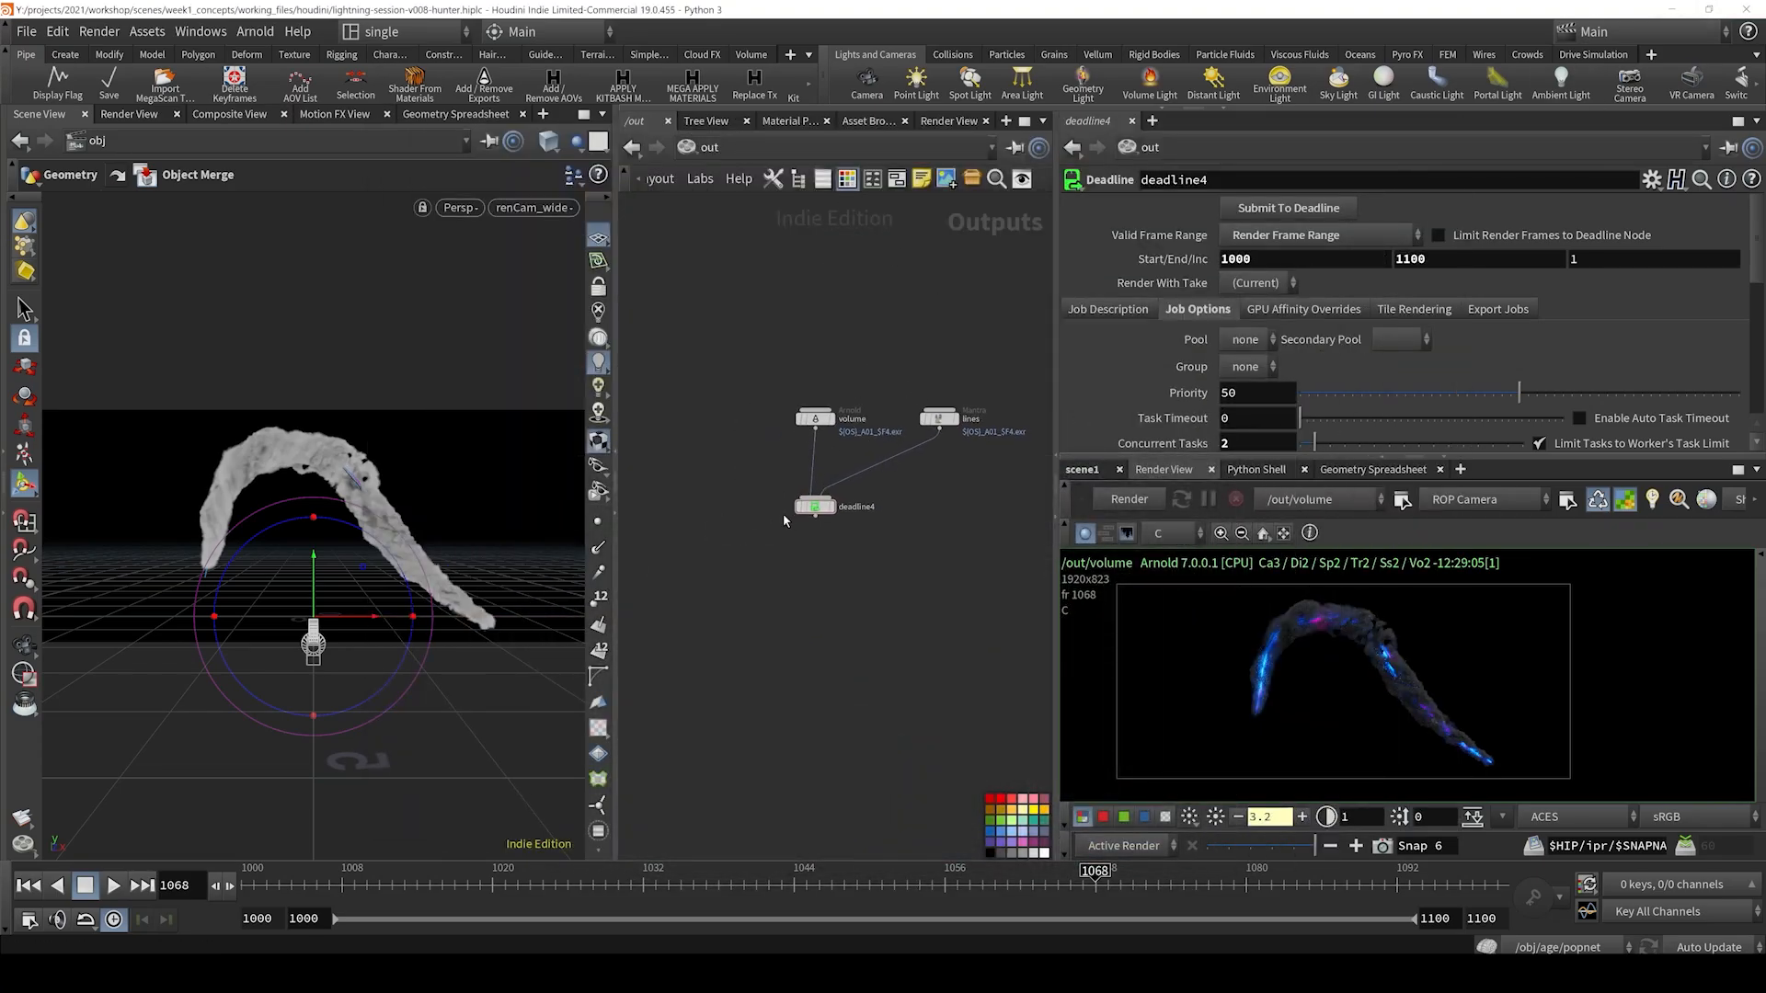
- Set the out network's wiring style to rounded and inspect the Arnold volume and Mantra lines render nodes
left_click(870, 522)
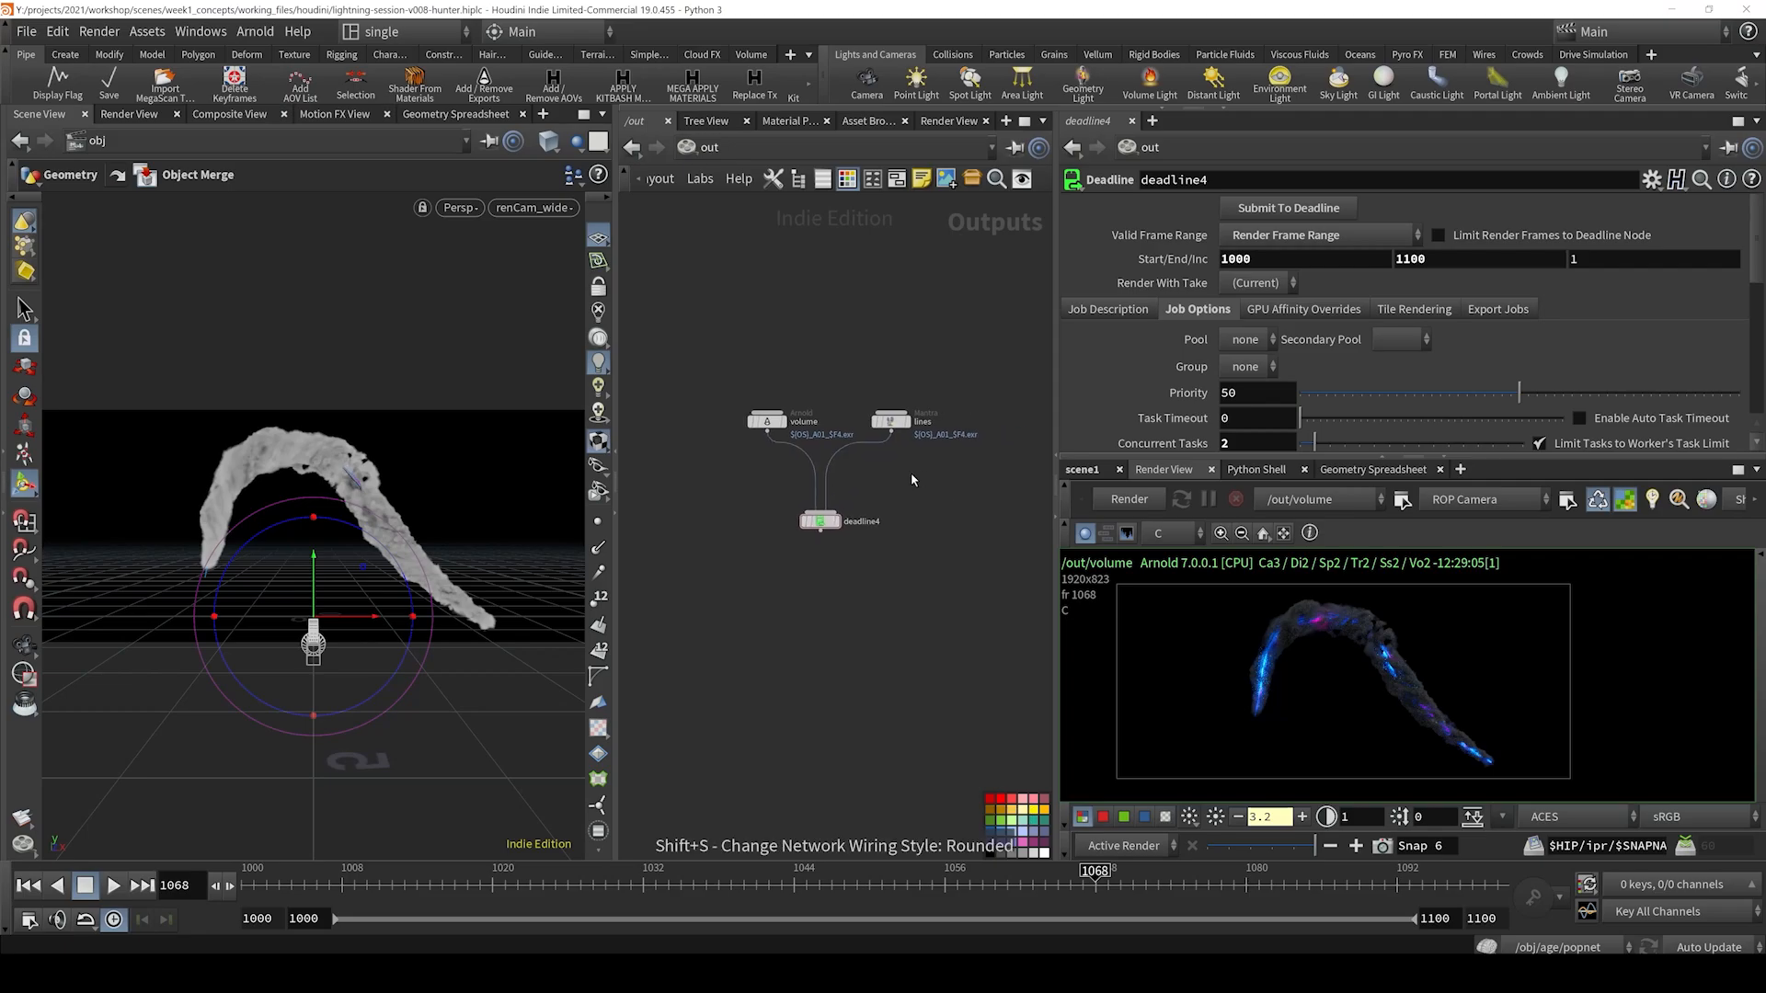
left_click_drag(929, 470, 702, 397)
left_click(742, 361)
left_click(767, 421)
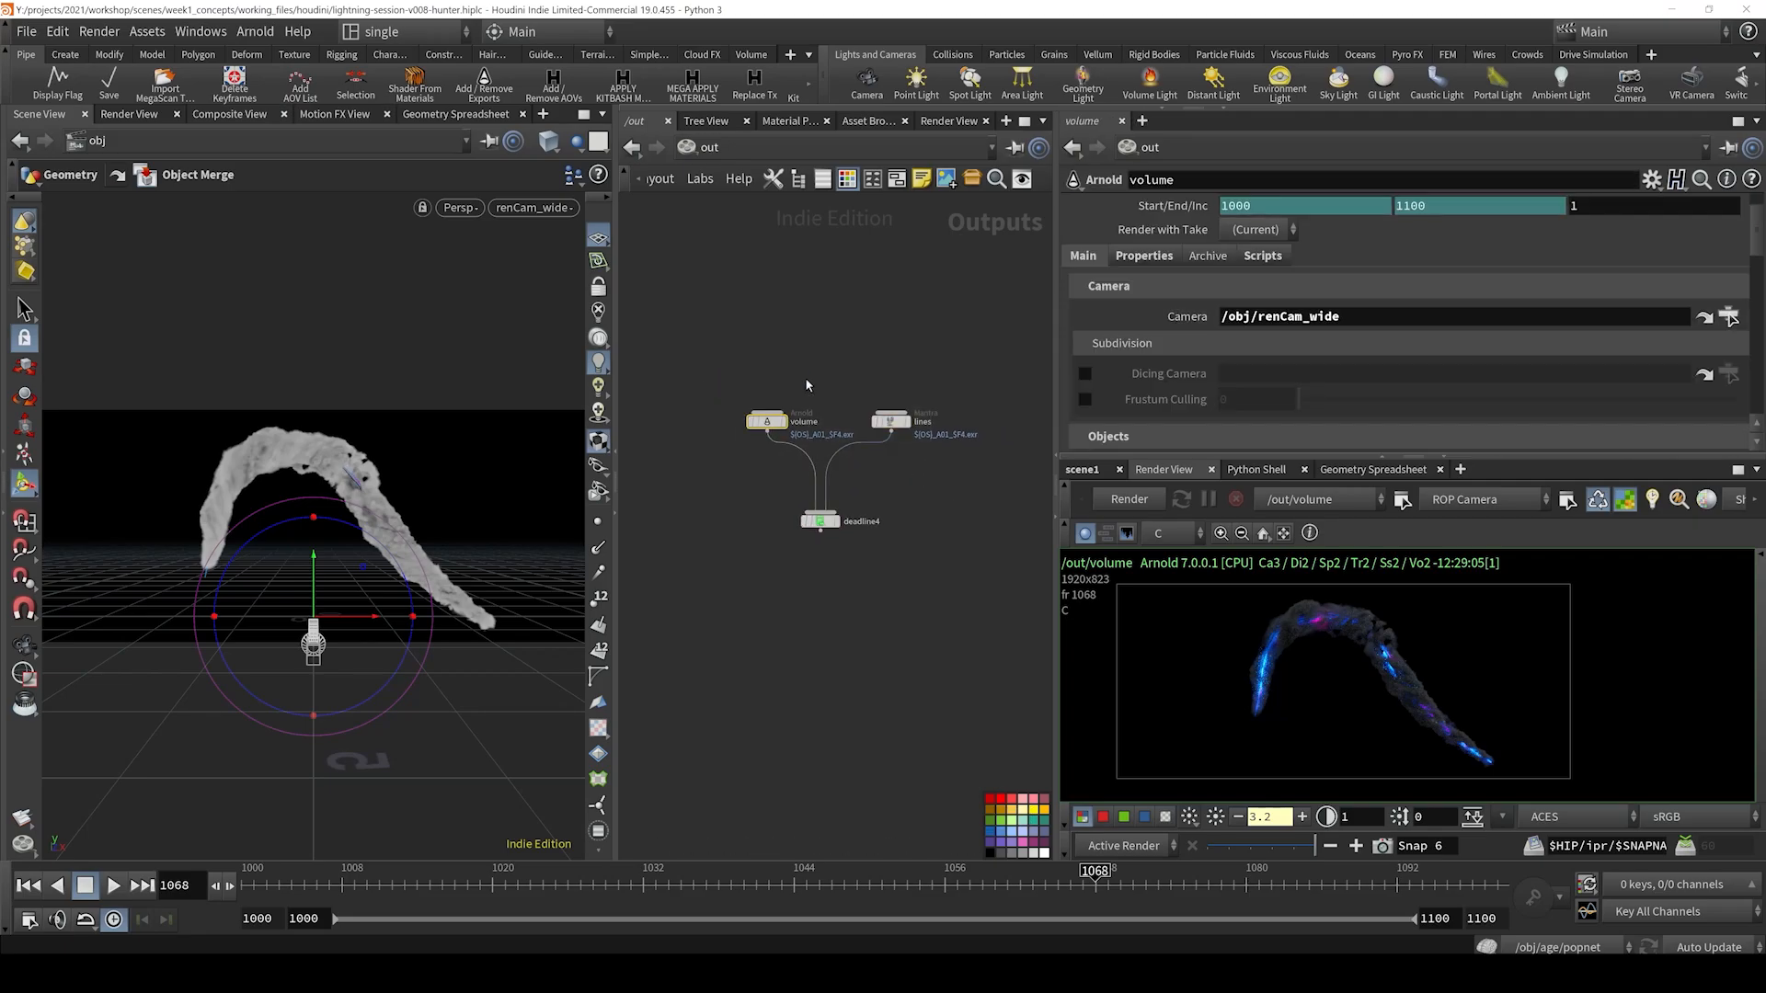
left_click_drag(950, 490, 957, 496)
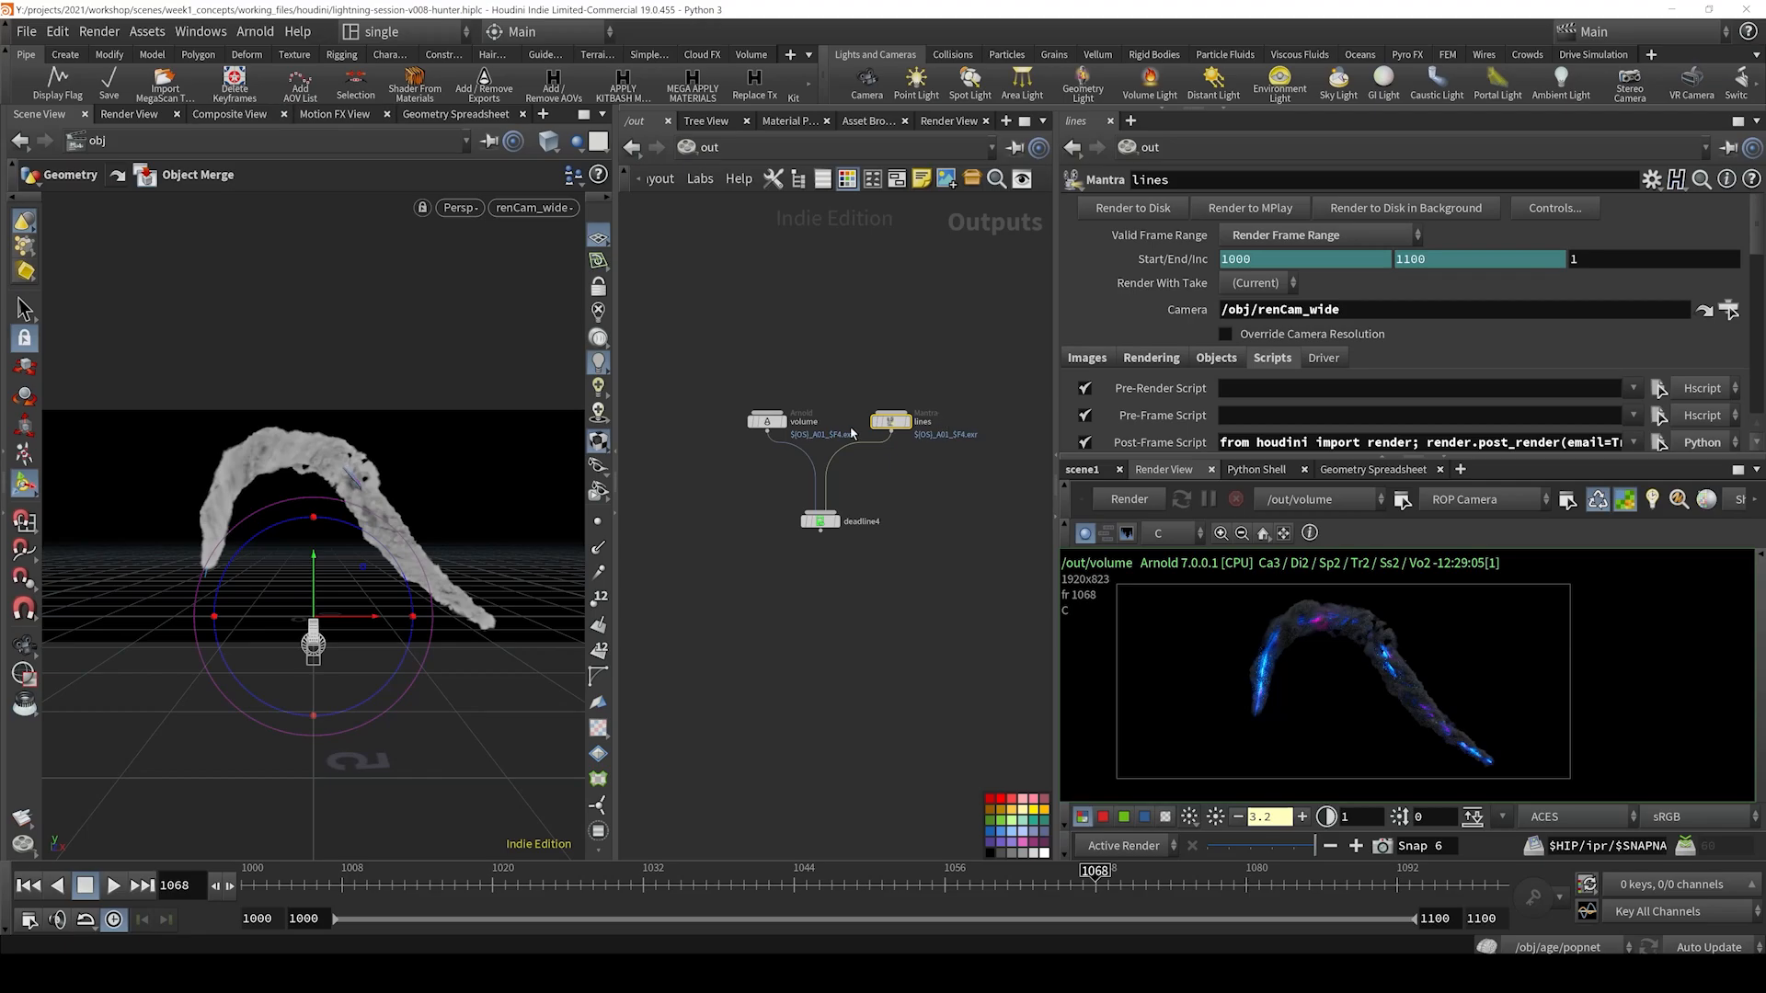
left_click(766, 421)
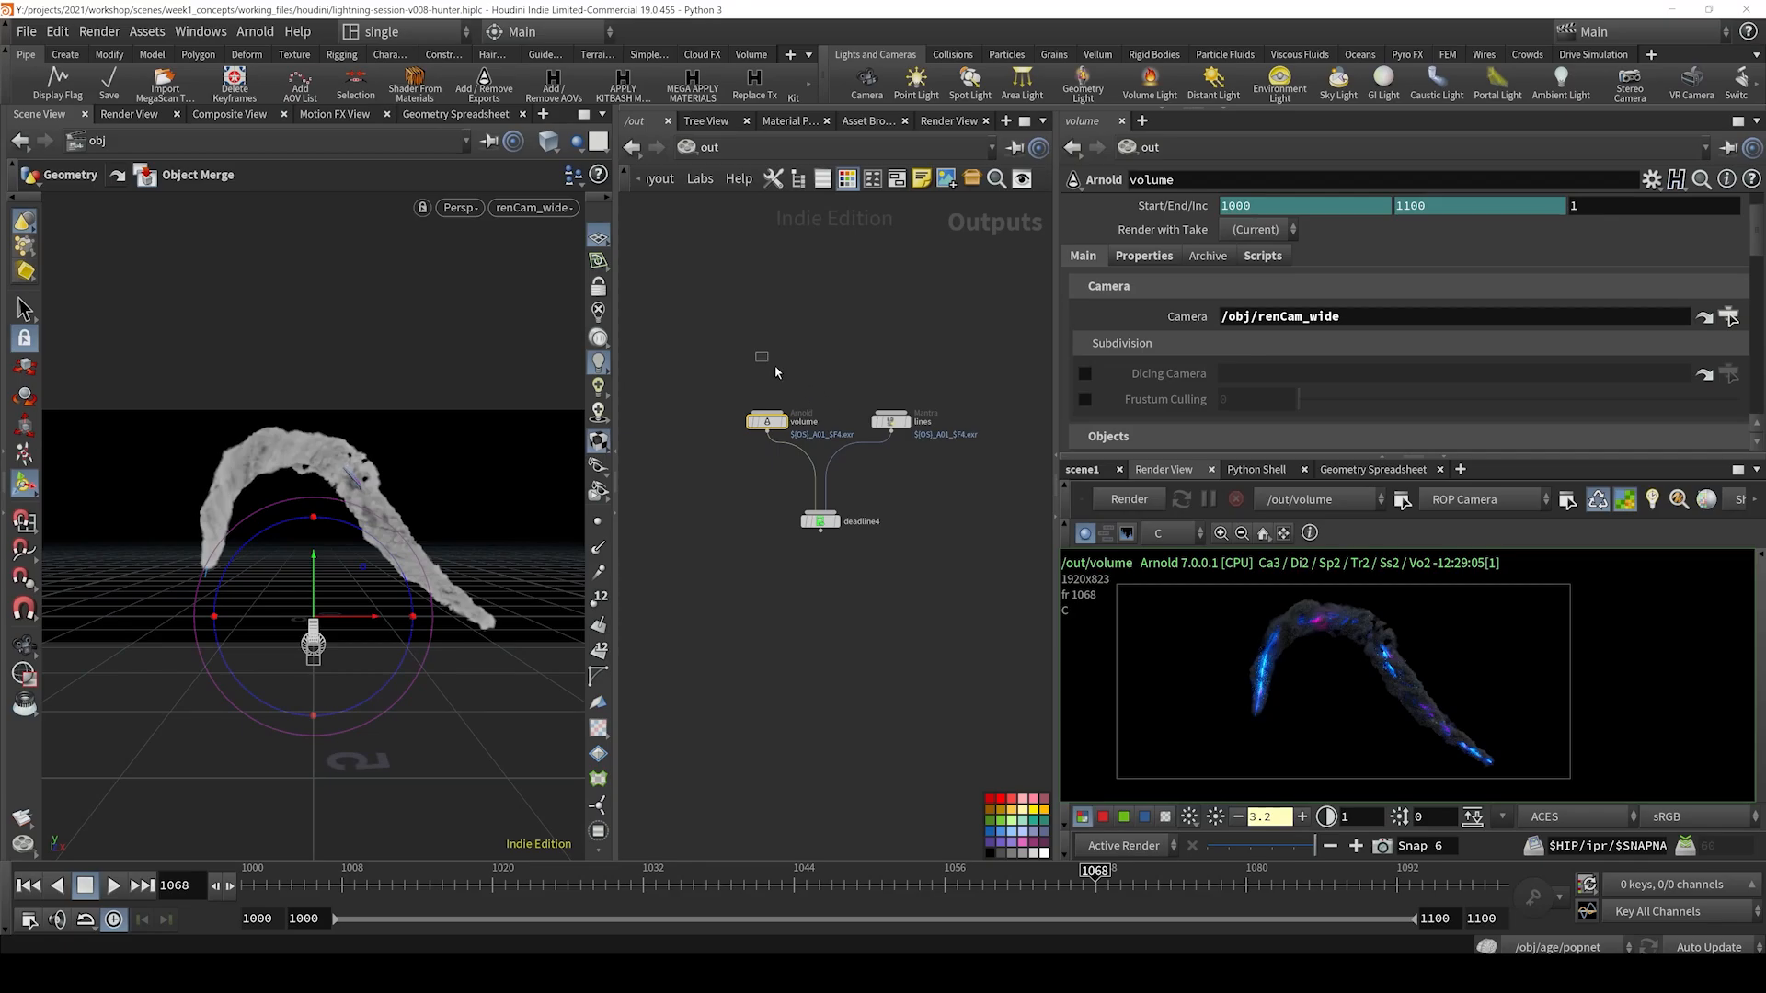
left_click_drag(775, 372, 976, 456)
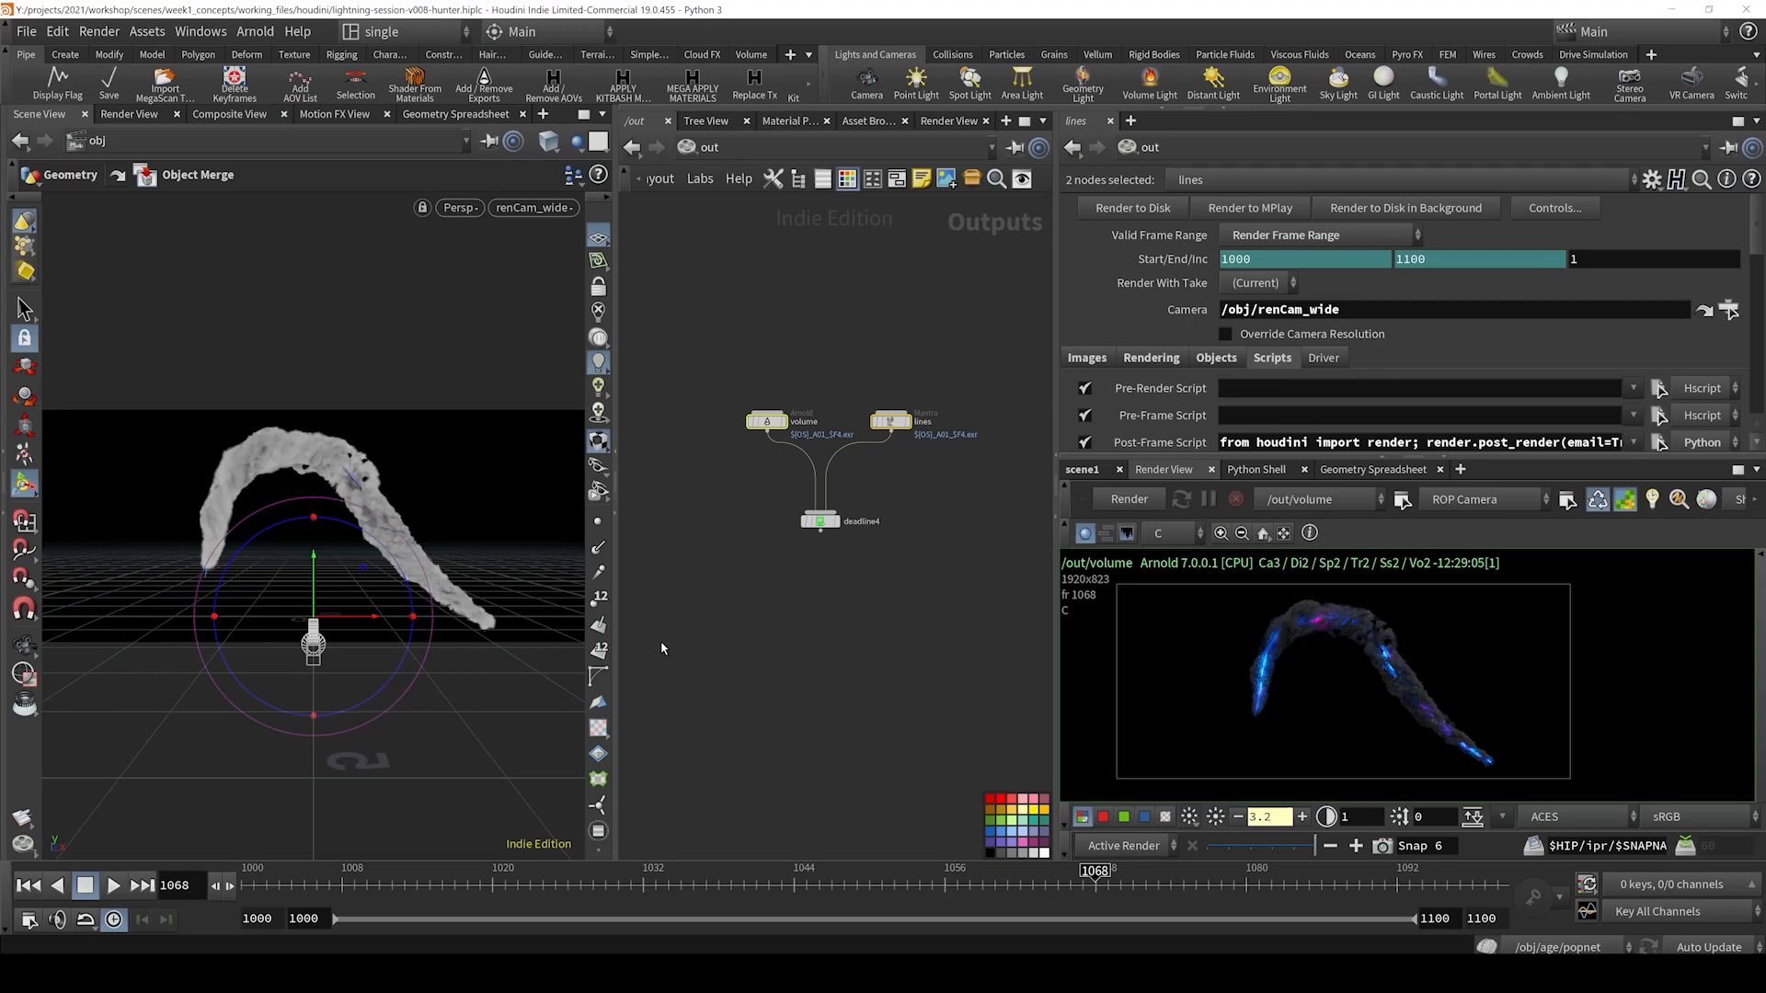
- Glance at the contact sheet video again, switch the network to obj and select the dark_magic object
left_click(951, 975)
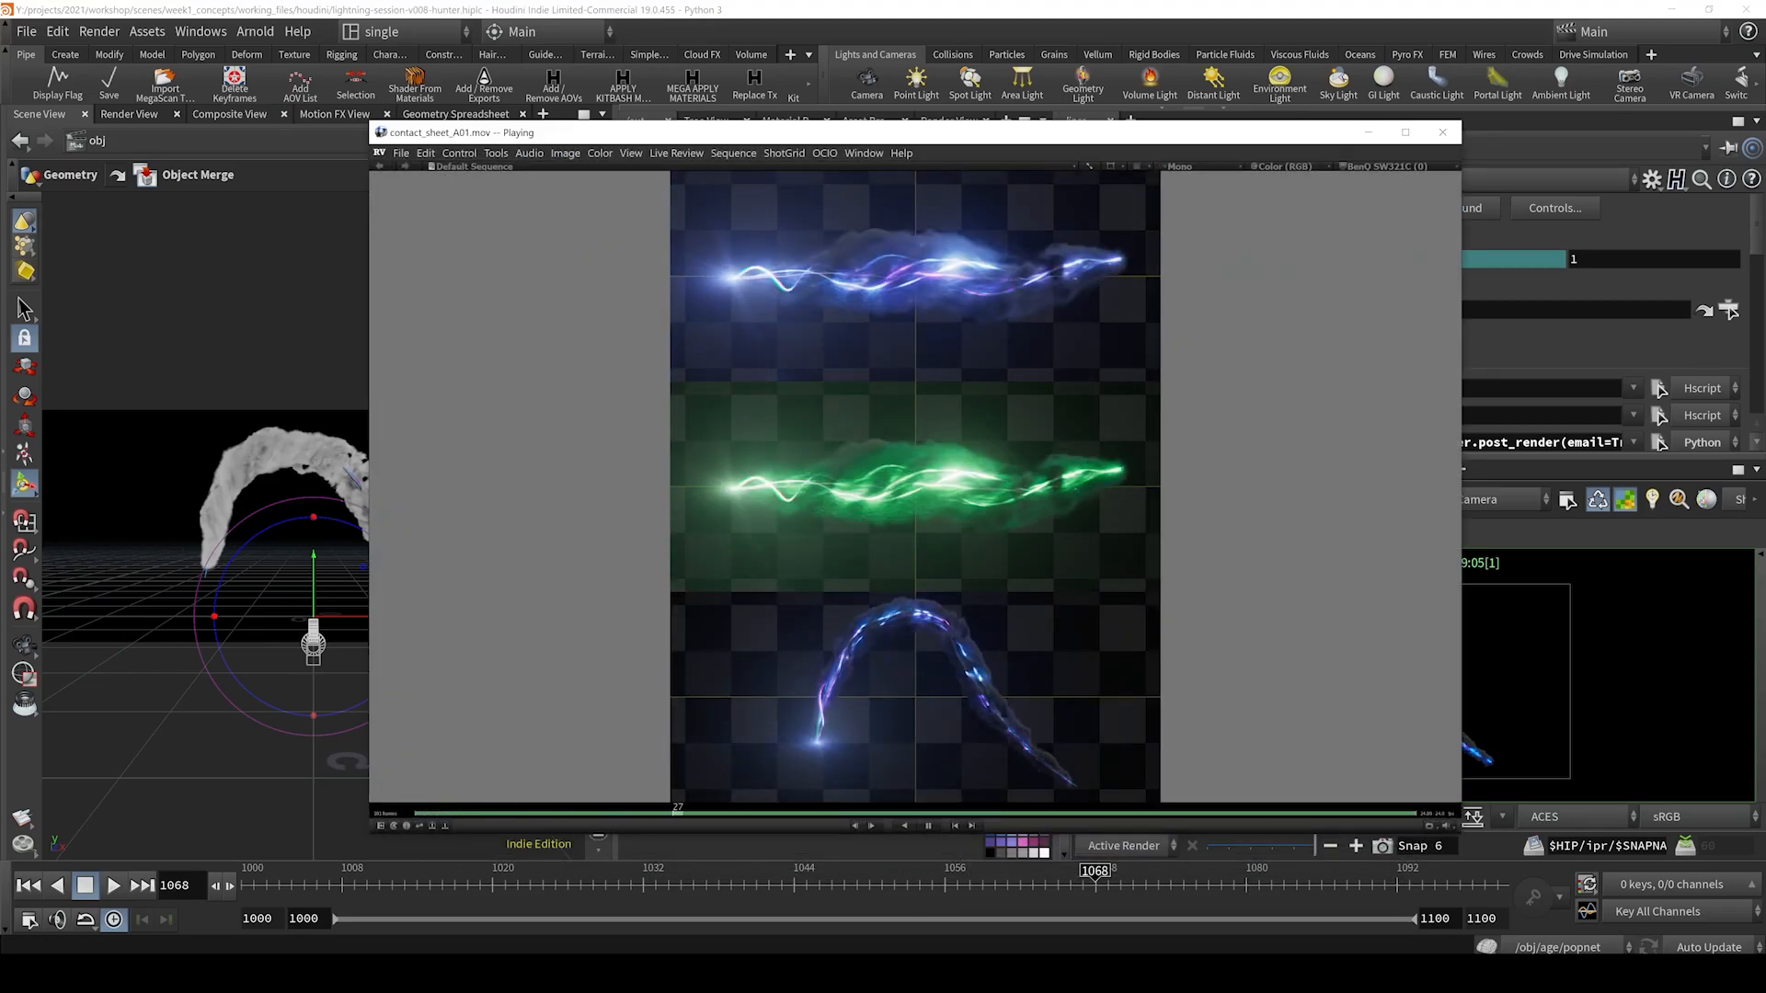
left_click(952, 974)
left_click(834, 152)
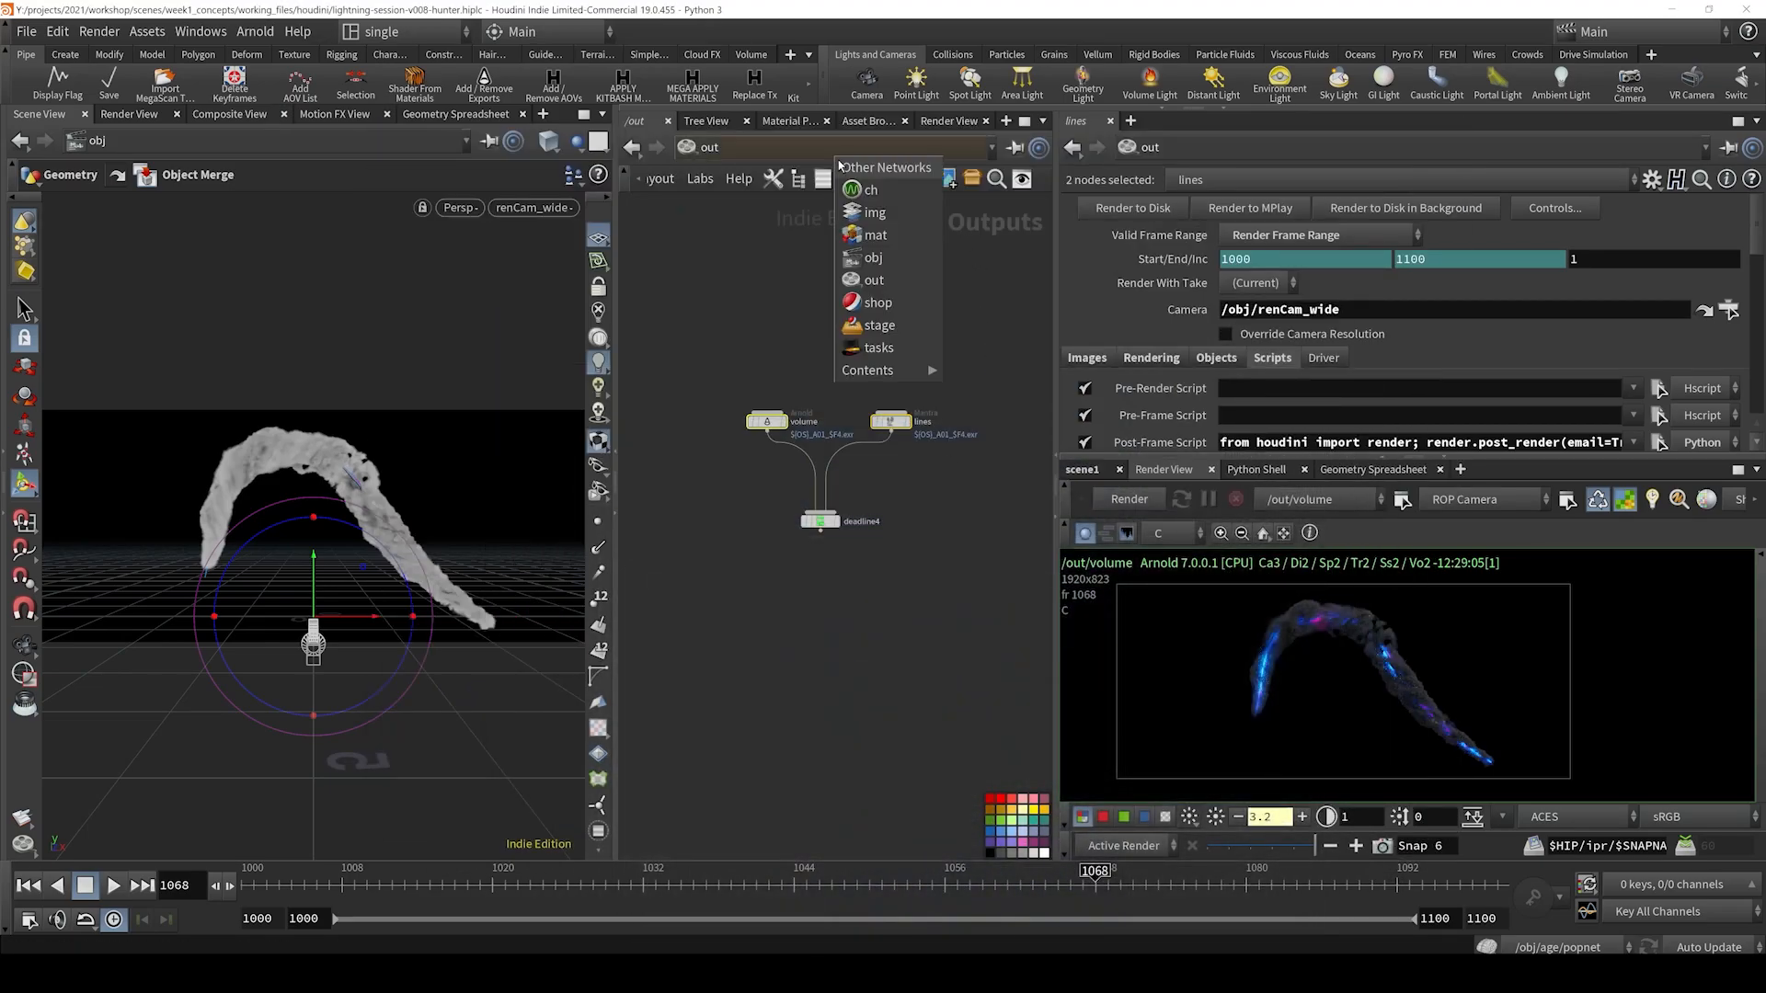
left_click(883, 260)
middle_click_drag(974, 444, 919, 415)
scroll(878, 438, "up", 3)
left_click_drag(870, 431, 783, 340)
scroll(885, 420, "down", 2)
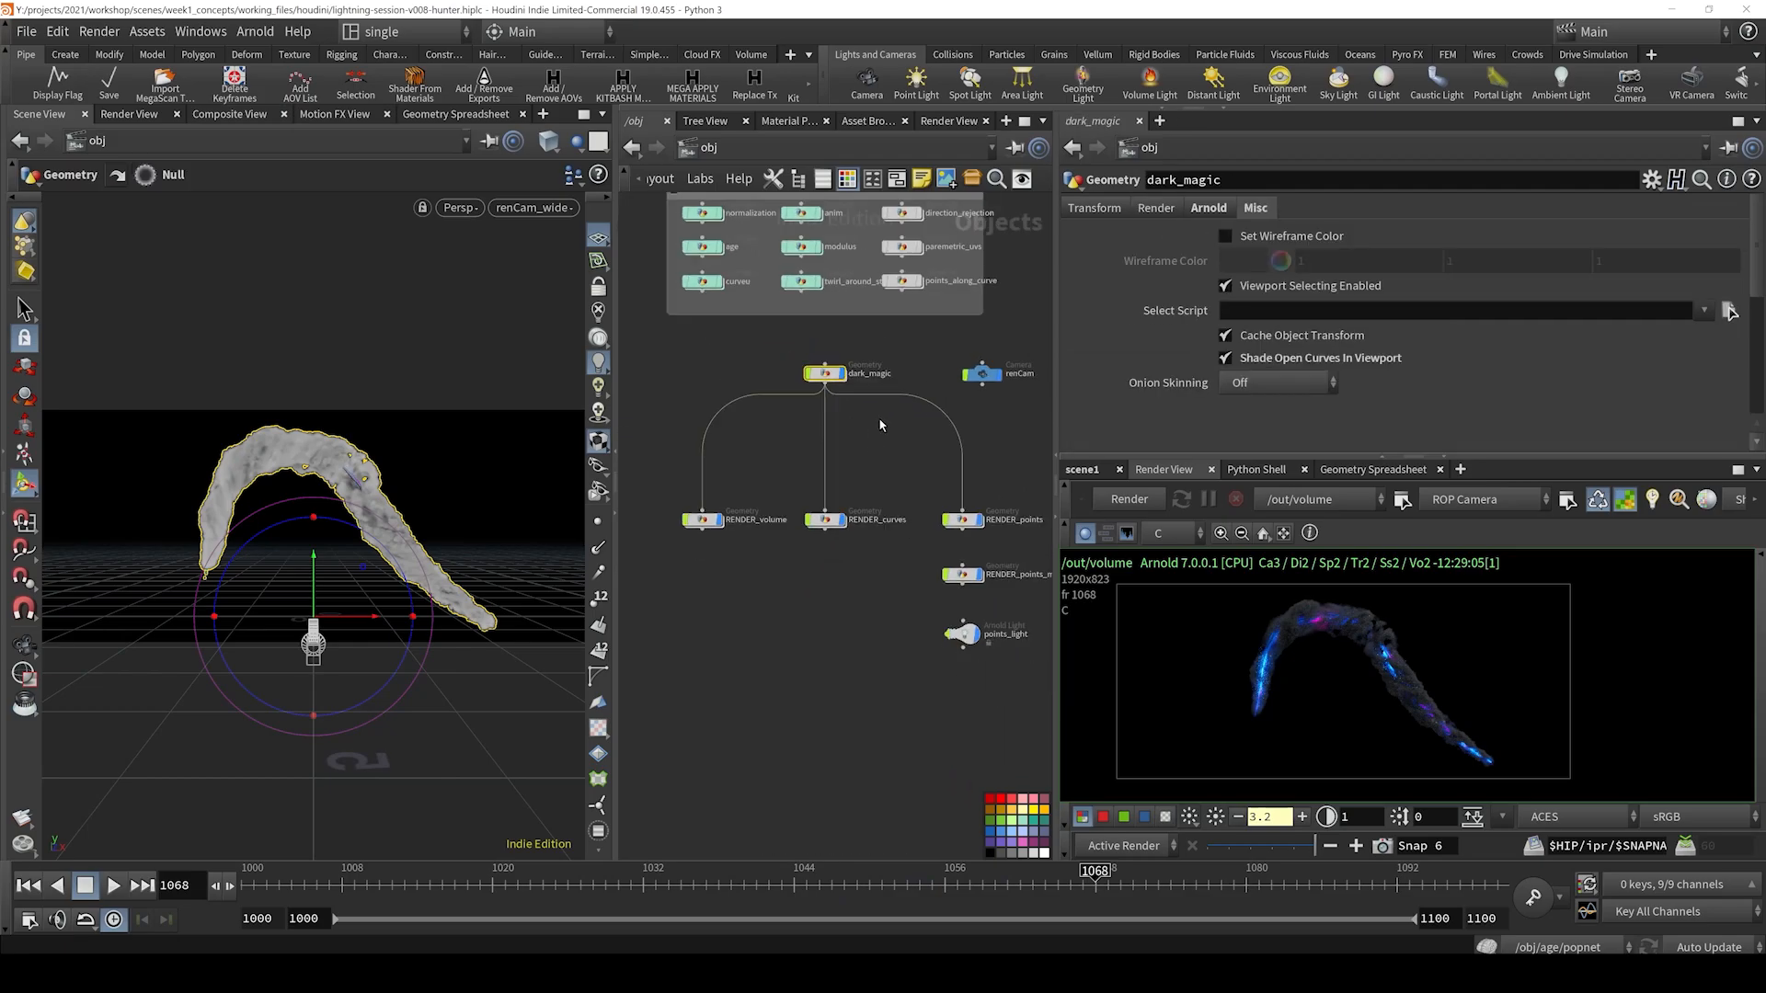
middle_click_drag(885, 427, 862, 460)
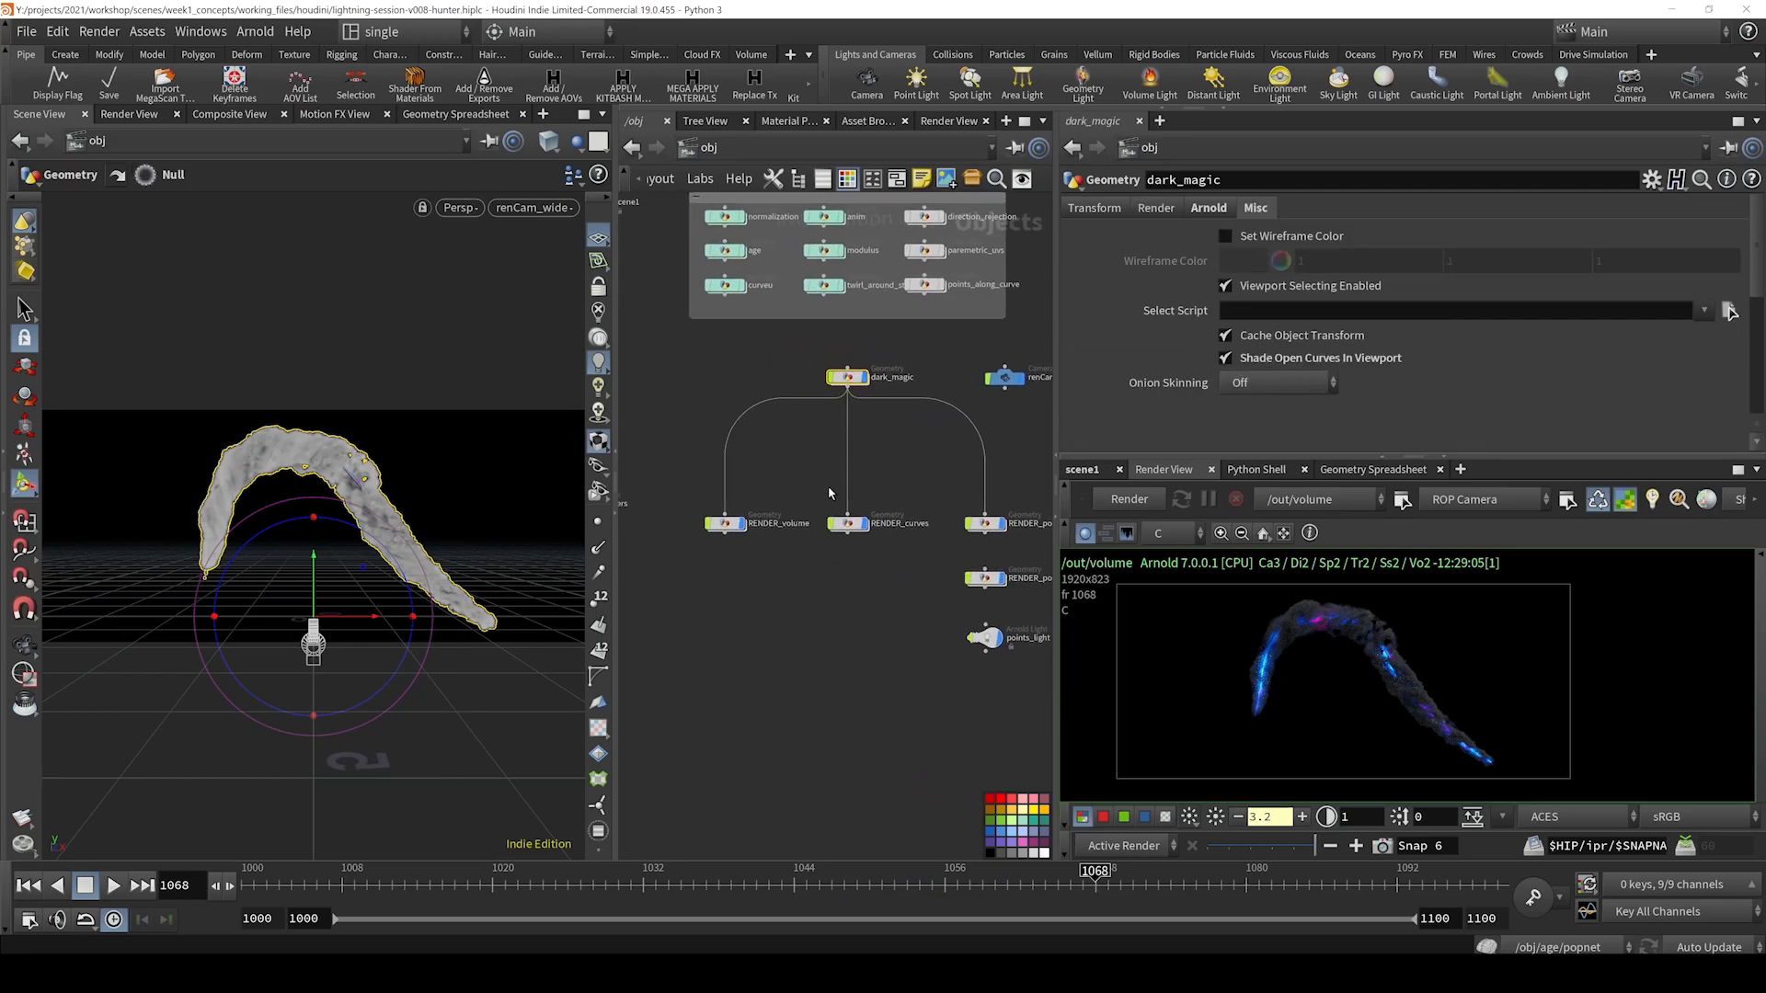
- Examine the RENDER_volume, RENDER_curves and RENDER_points objects and the dark_magic object wired above them
left_click(781, 515)
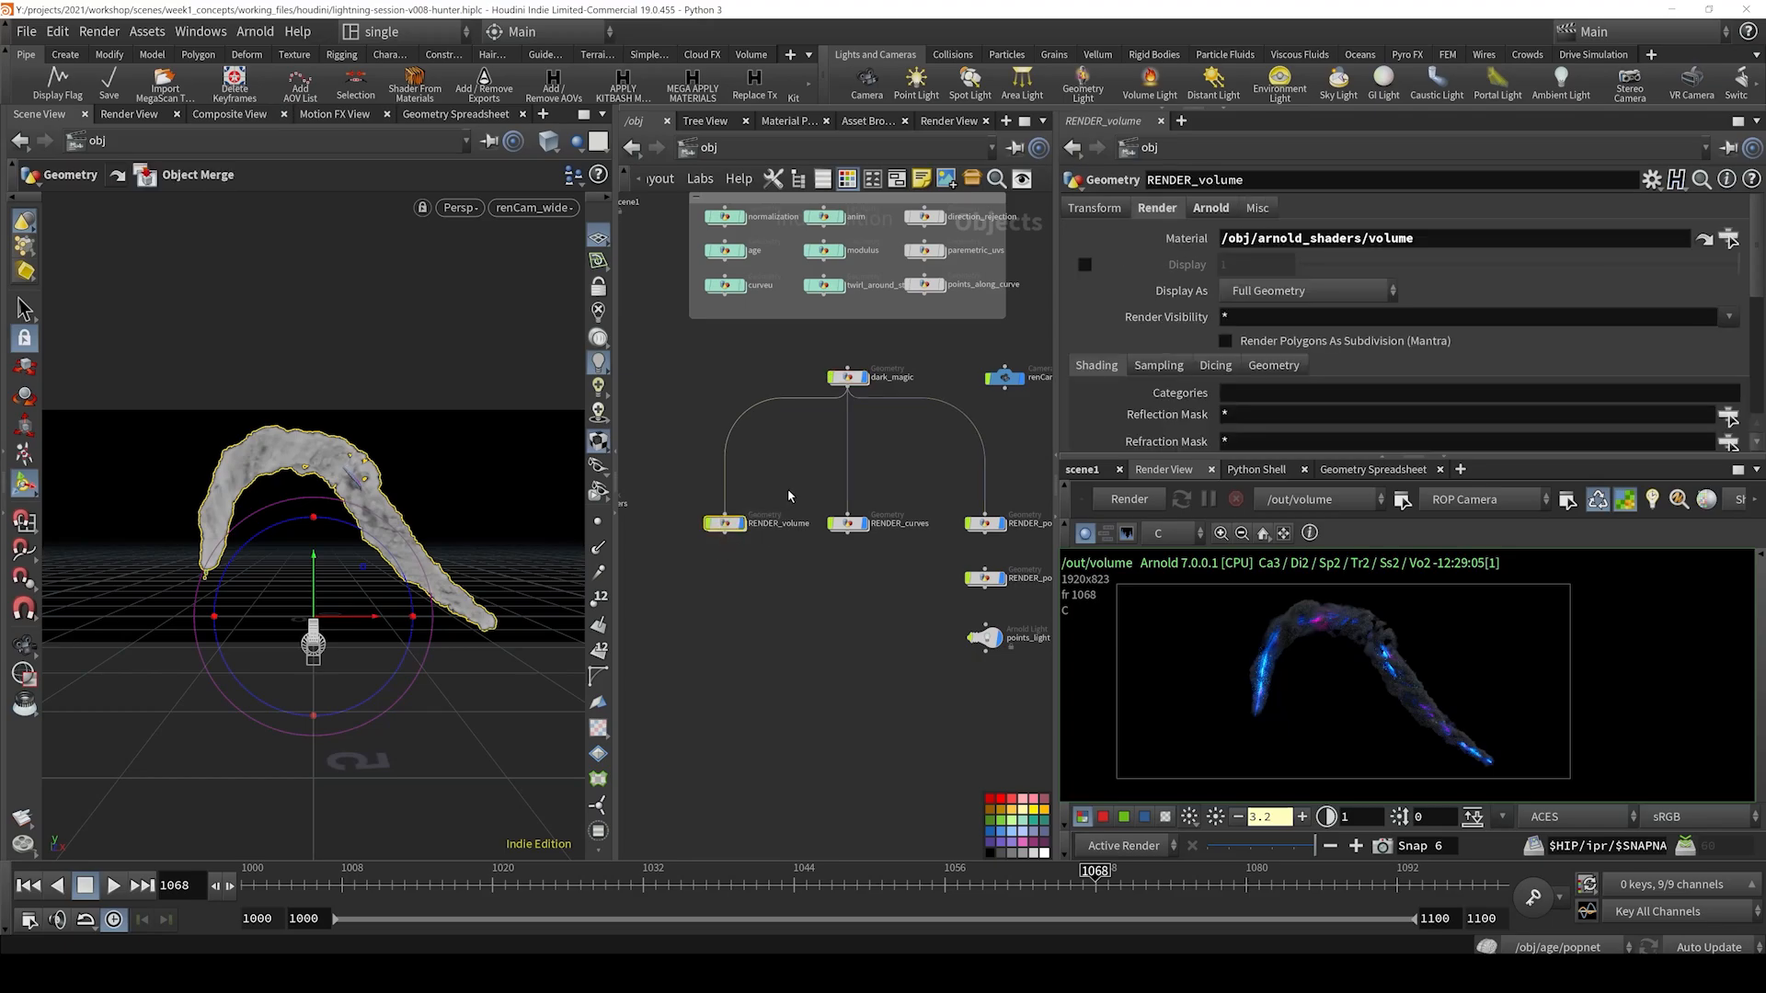
left_click_drag(809, 489, 863, 540)
middle_click_drag(939, 491, 868, 490)
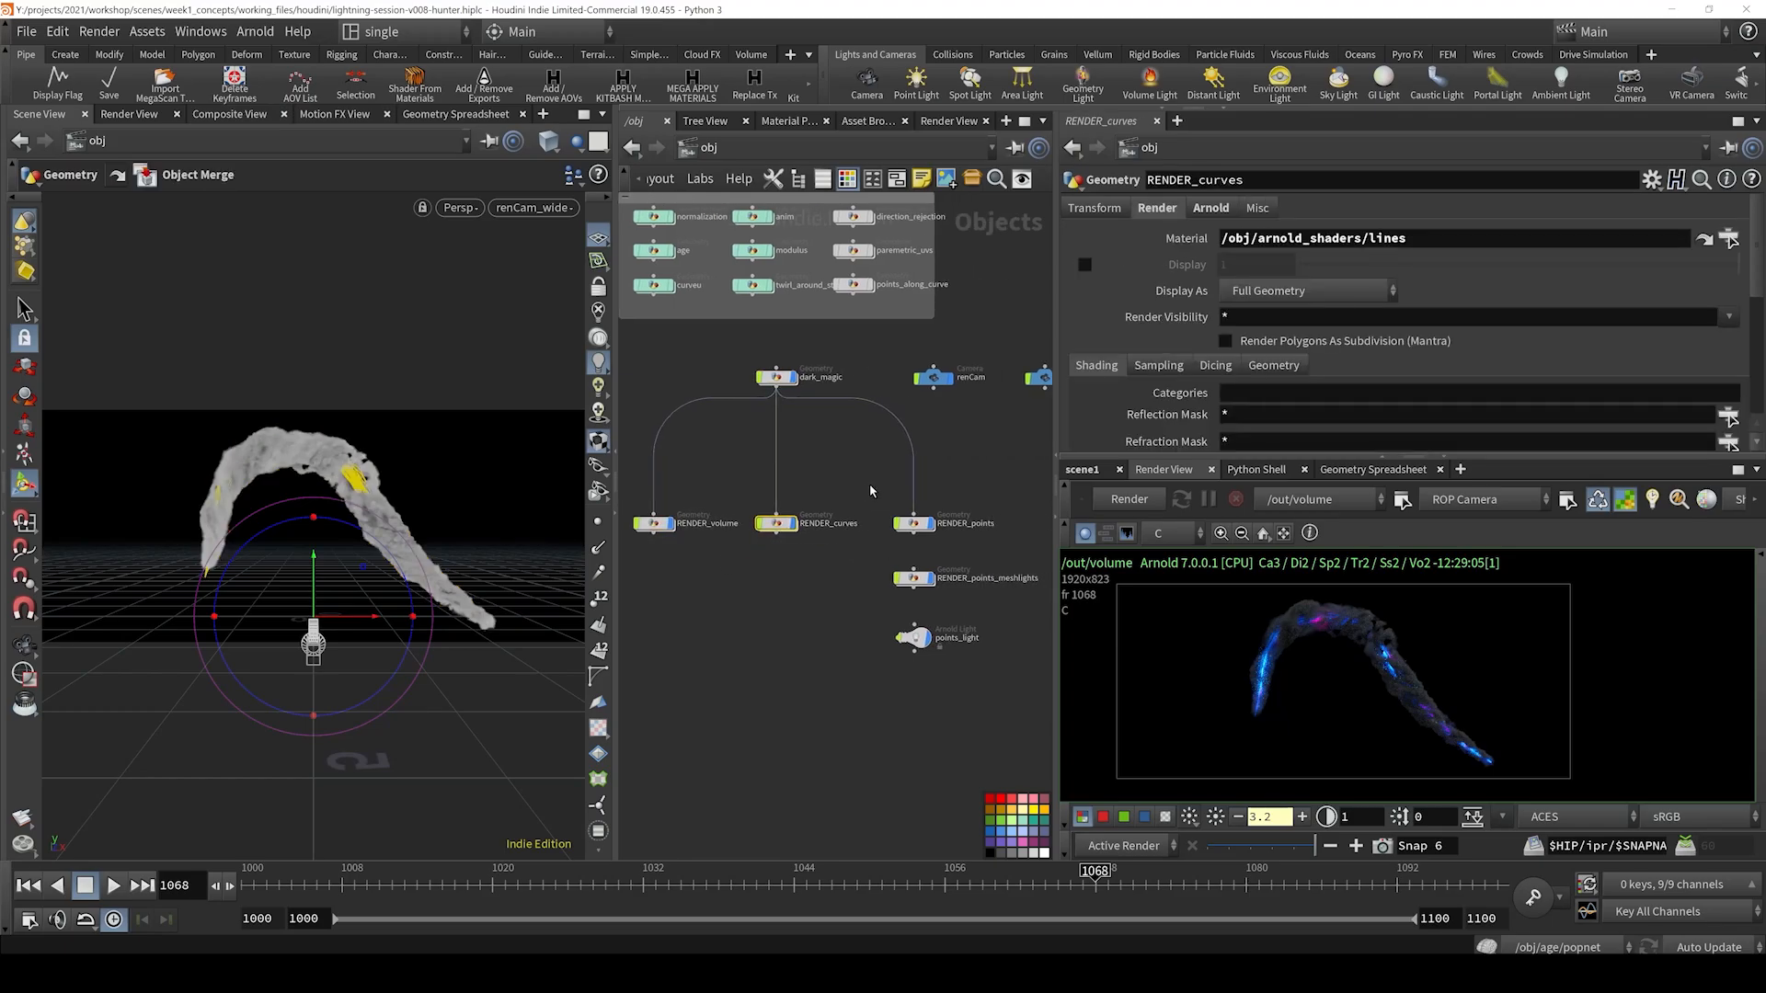
left_click_drag(883, 492, 930, 535)
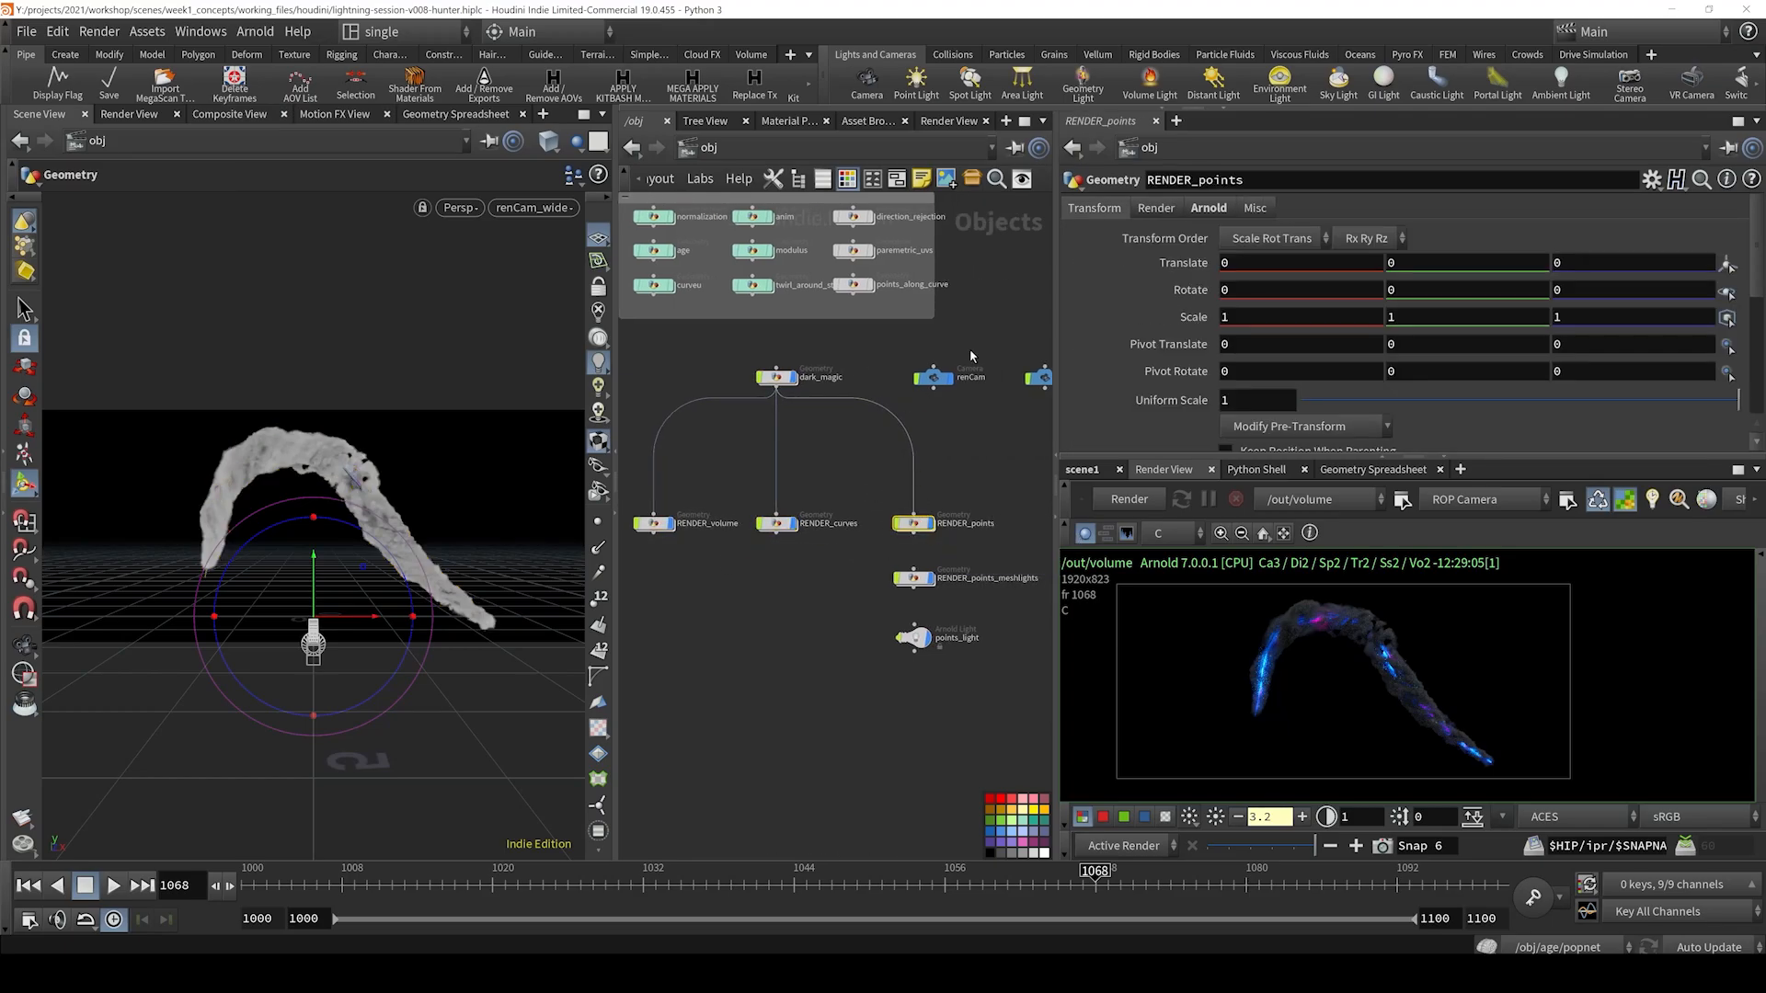
left_click(796, 377)
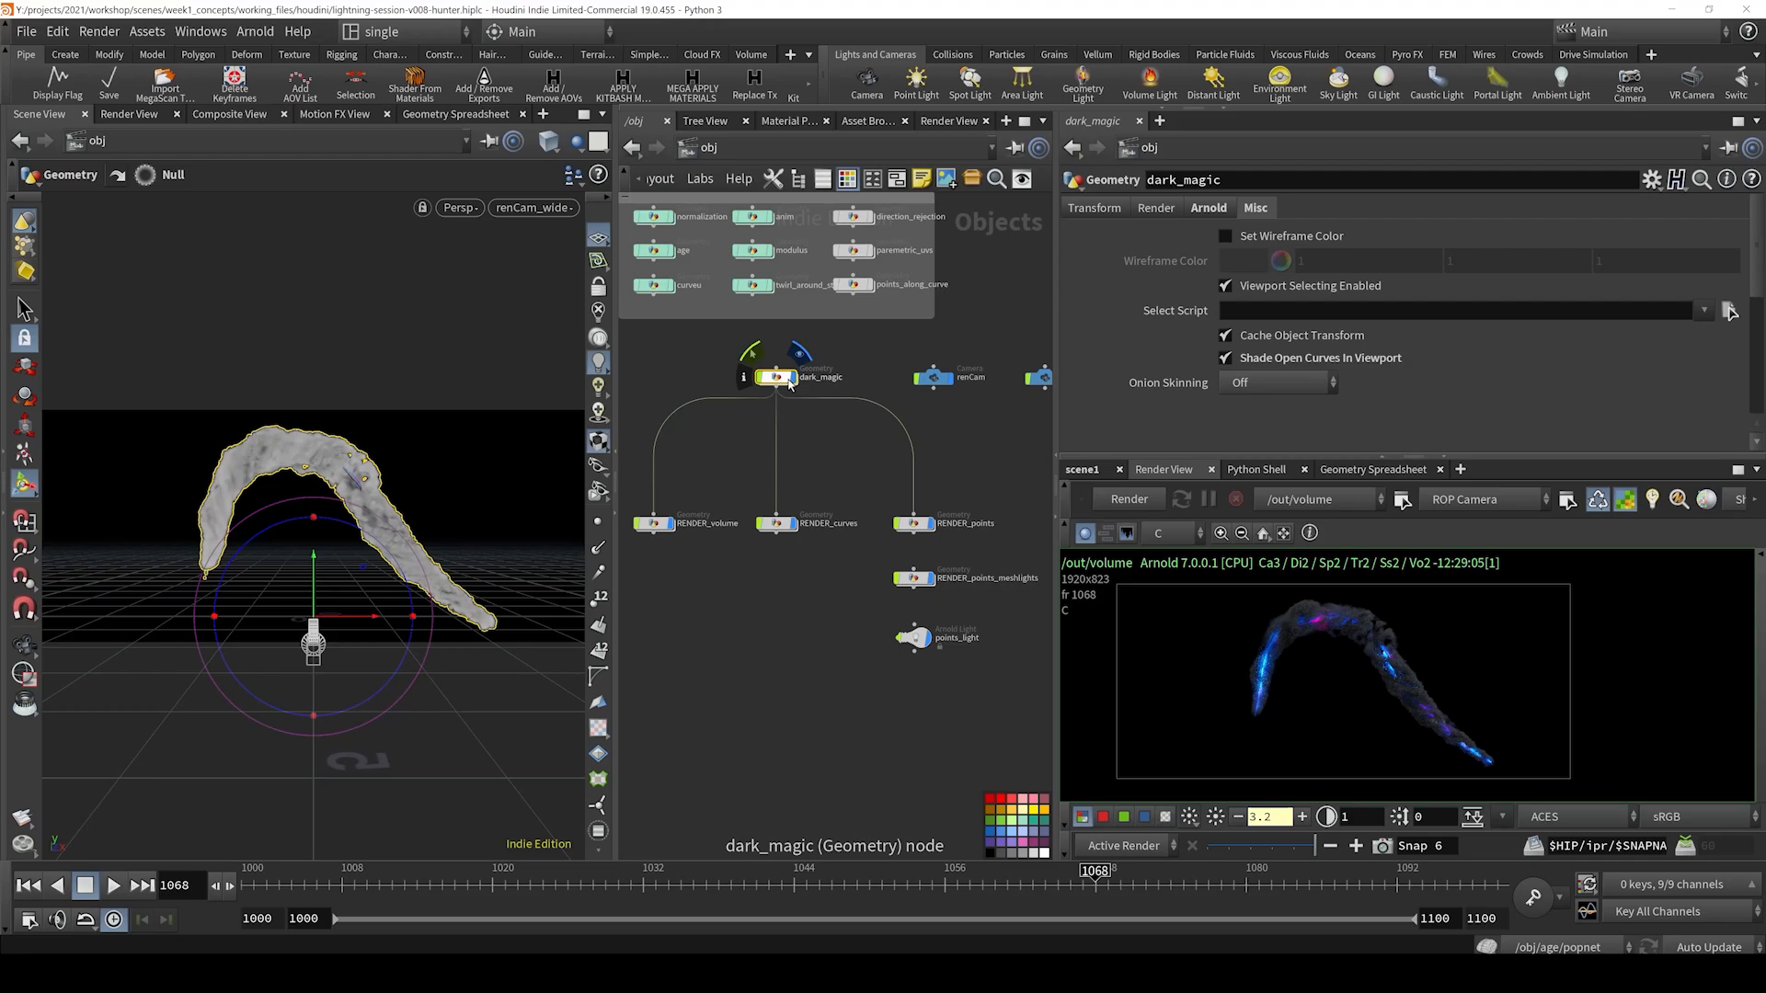
scroll(639, 479, "down", 3)
middle_click_drag(687, 477, 719, 474)
scroll(672, 470, "up", 3)
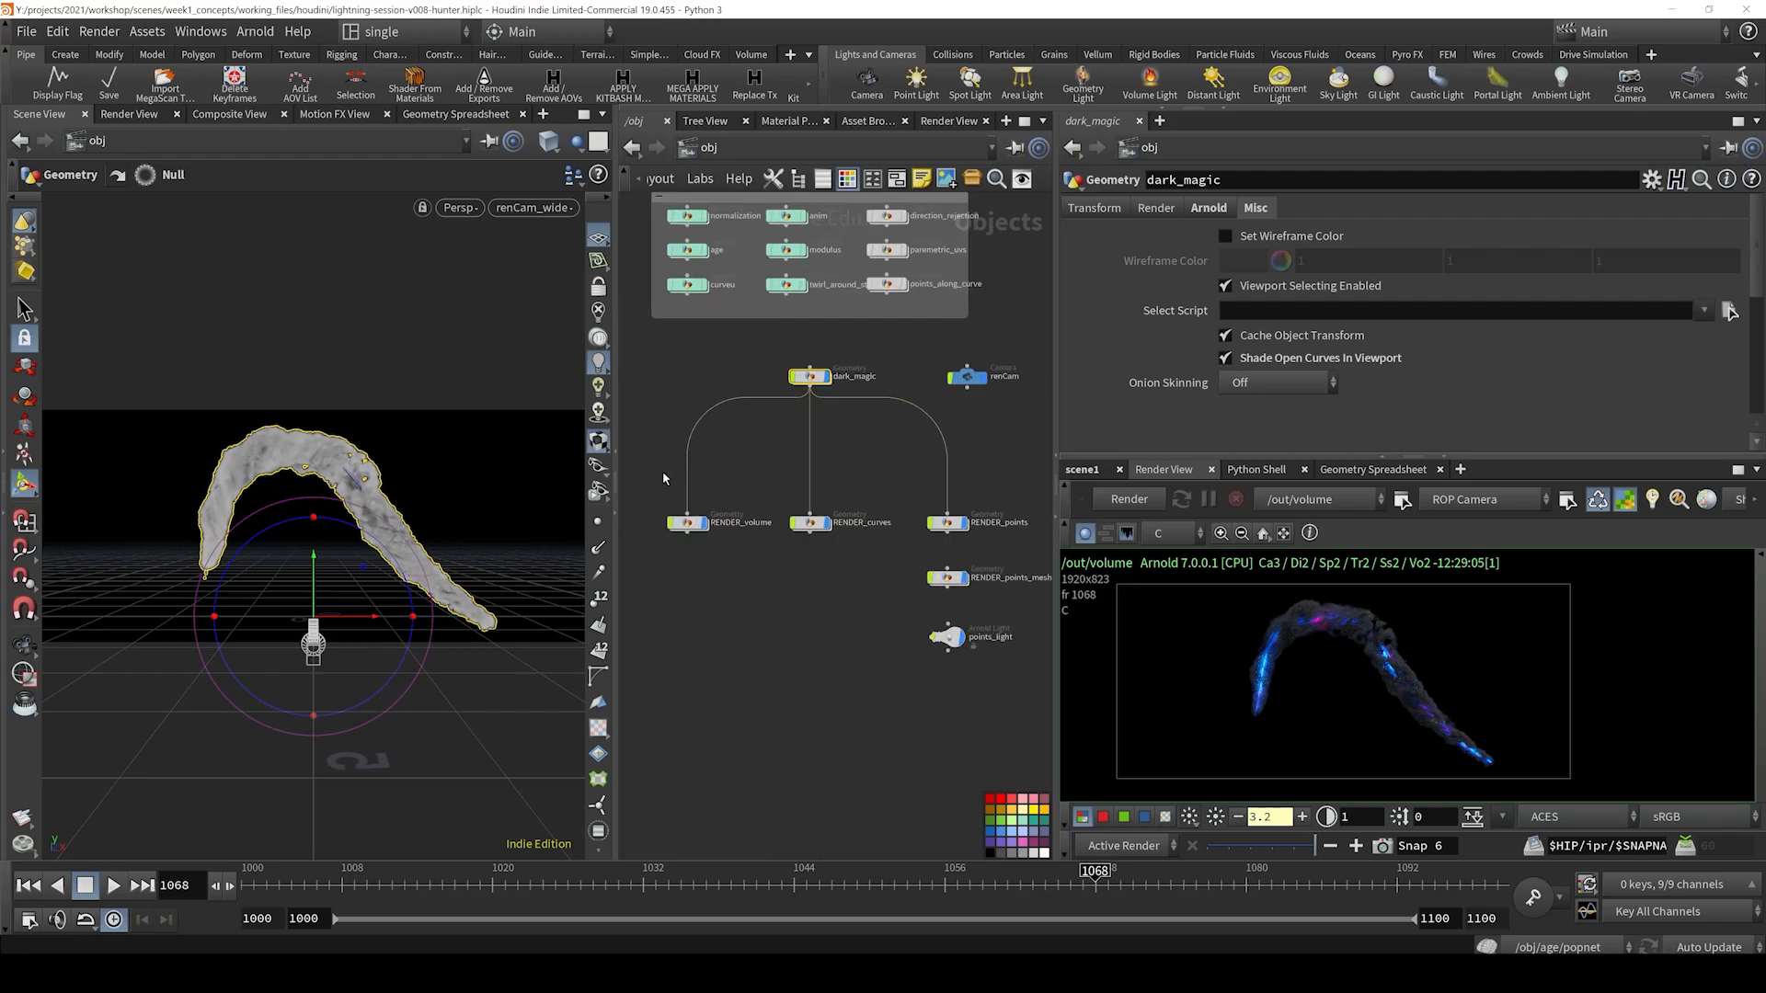
left_click_drag(650, 476, 993, 540)
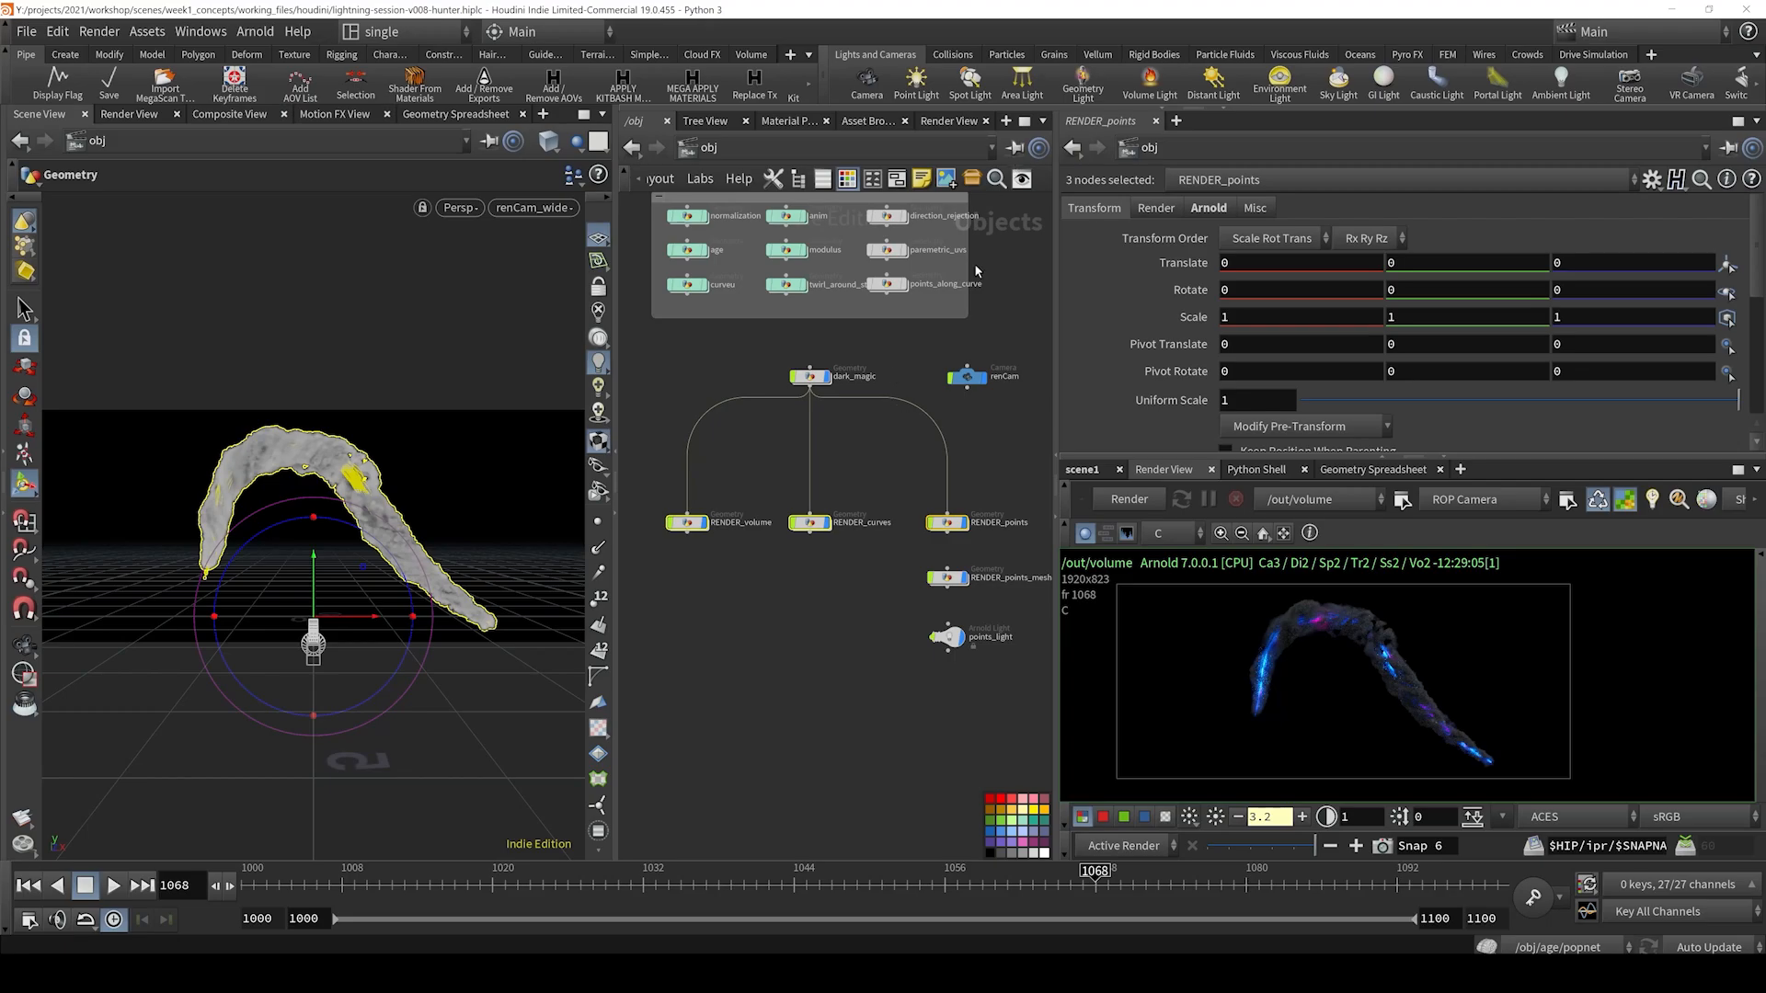
- Inspect the object merge inside RENDER_volume and return to the obj network
left_click(687, 522)
double_click(687, 523)
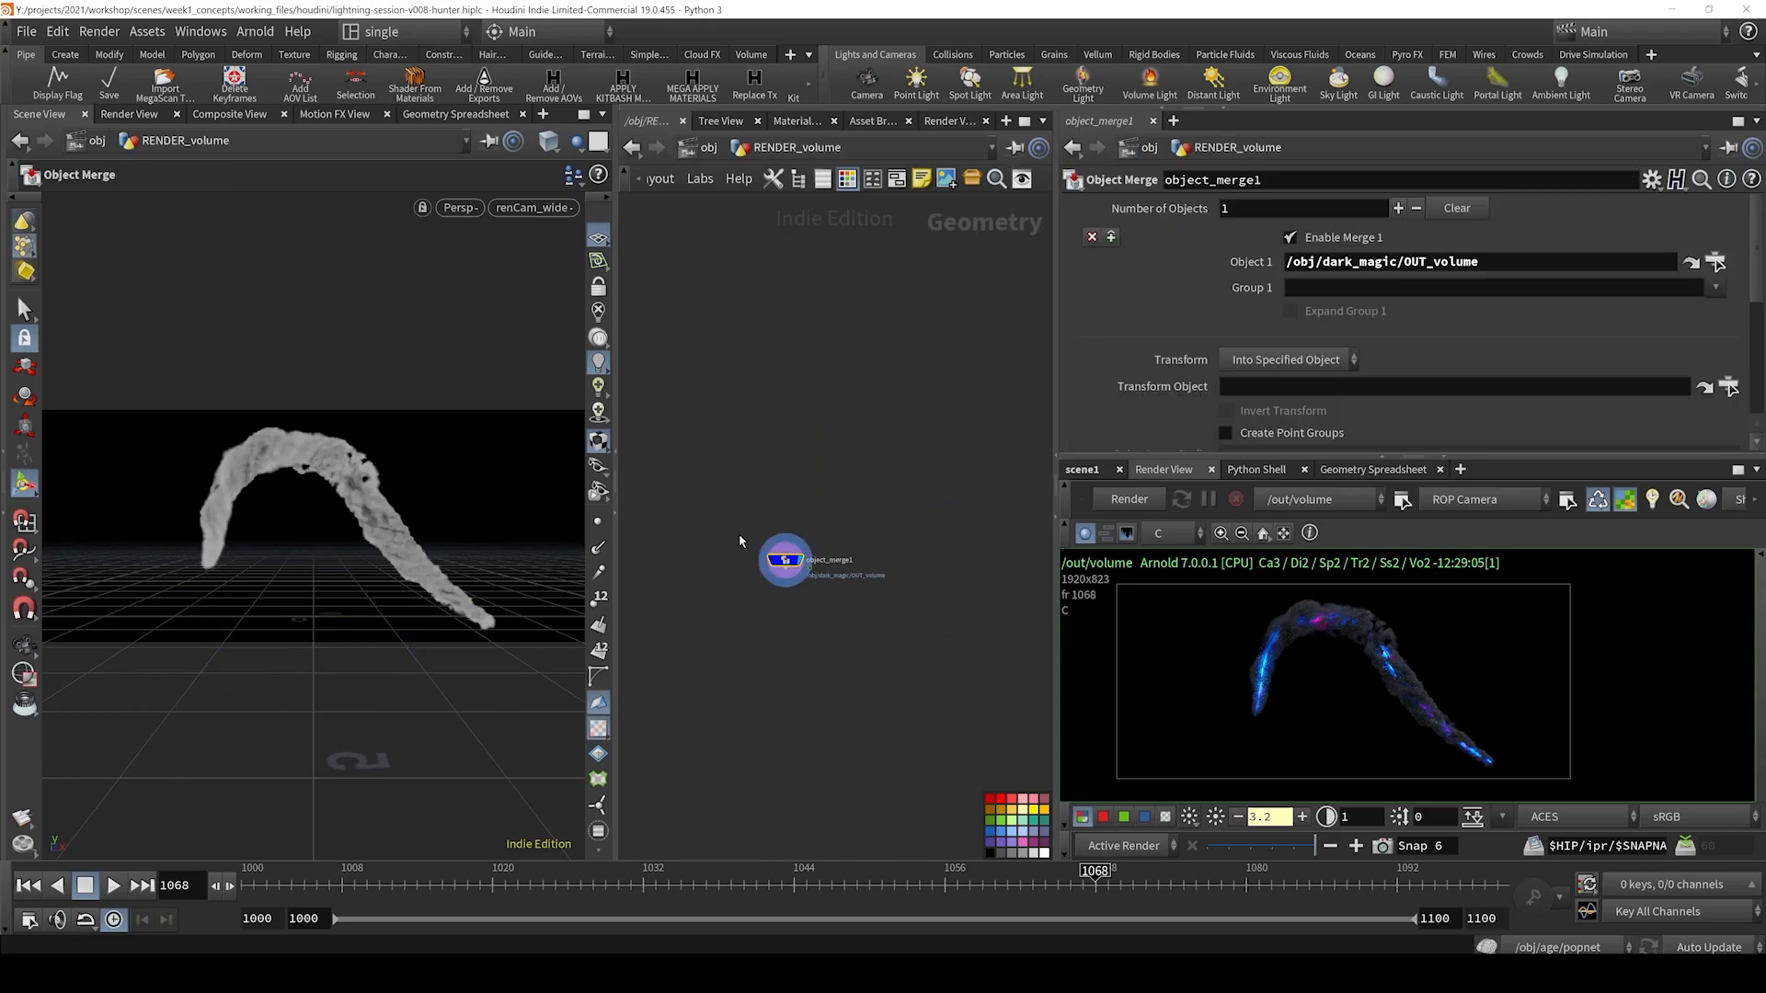
left_click(708, 148)
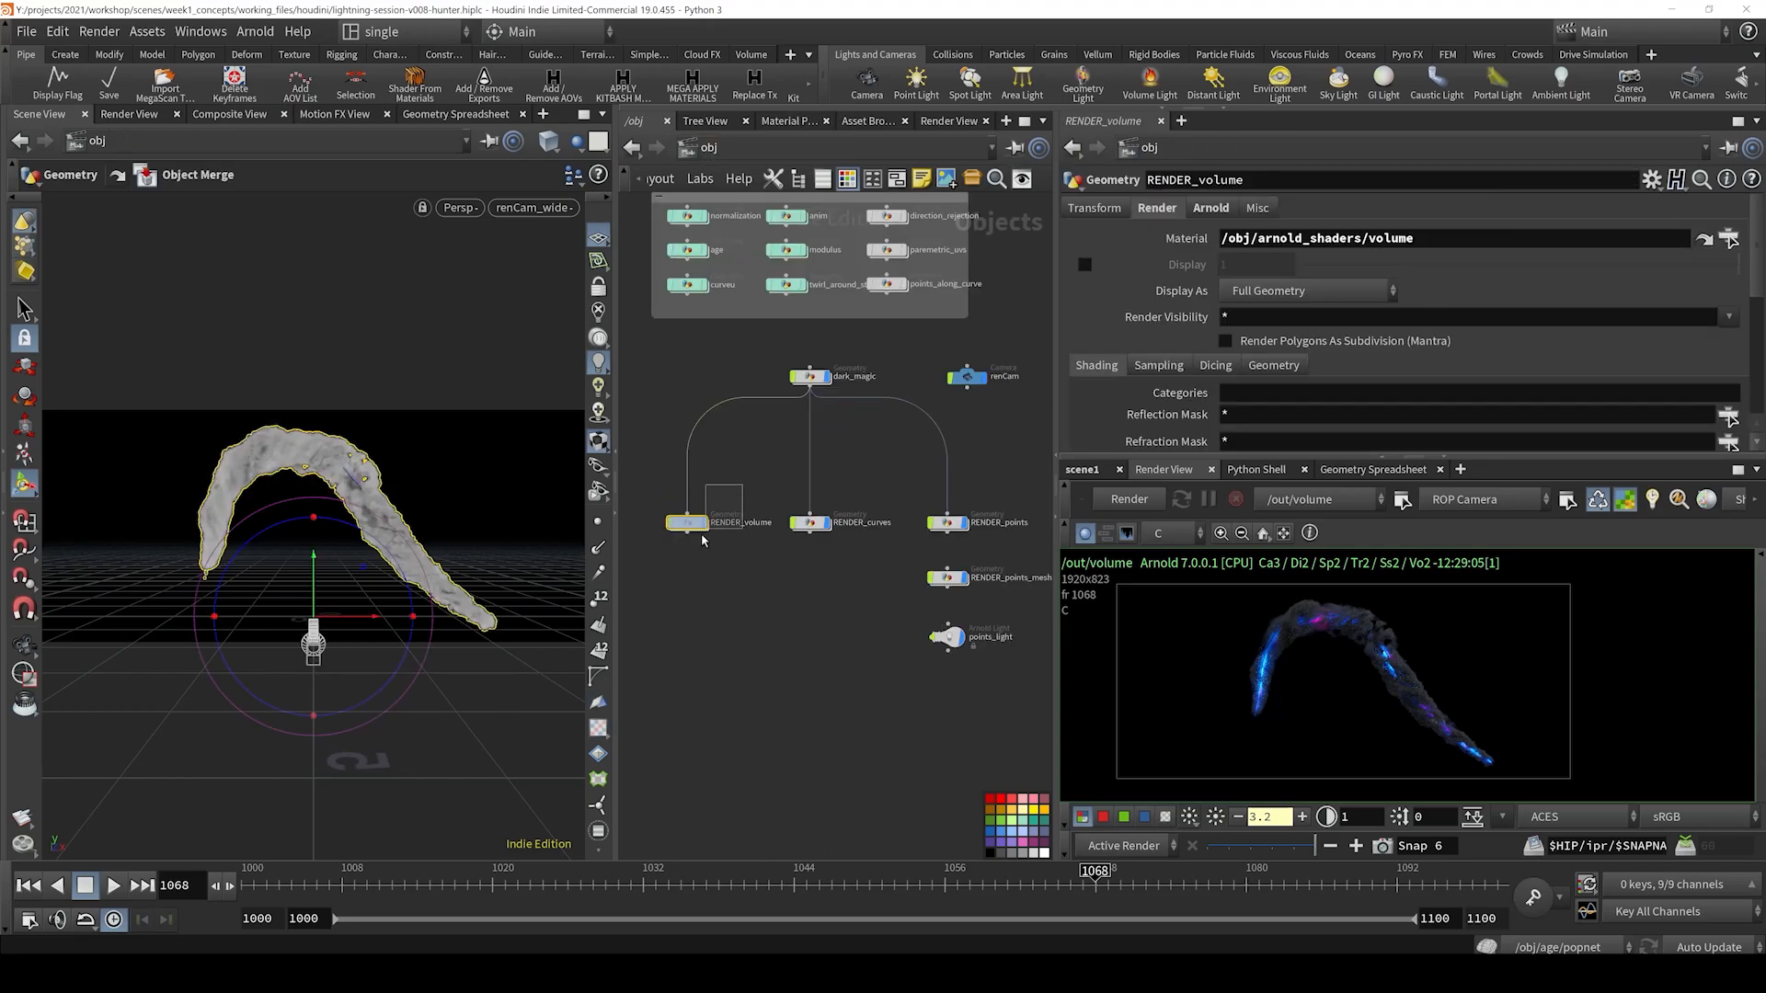
- Color the RENDER_volume, RENDER_curves and RENDER_points nodes red in the obj network
left_click_drag(655, 484, 1000, 551)
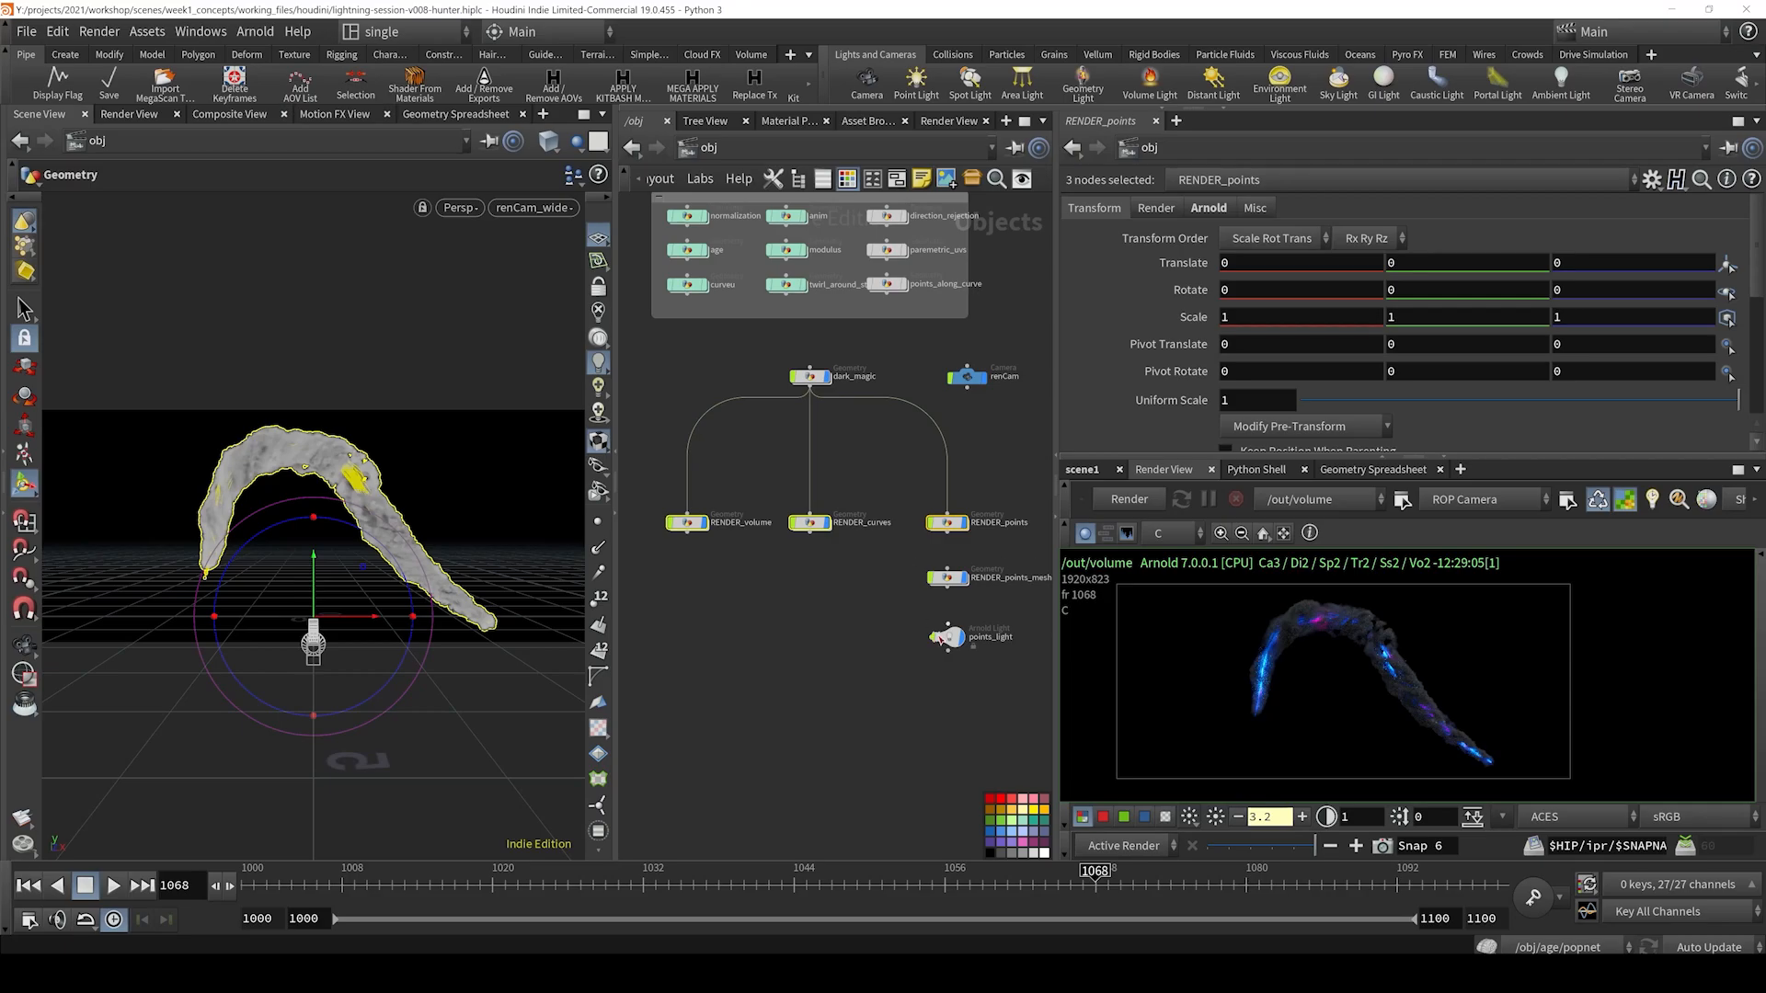
left_click(999, 799)
middle_click_drag(730, 577, 749, 576)
middle_click_drag(849, 480, 841, 520)
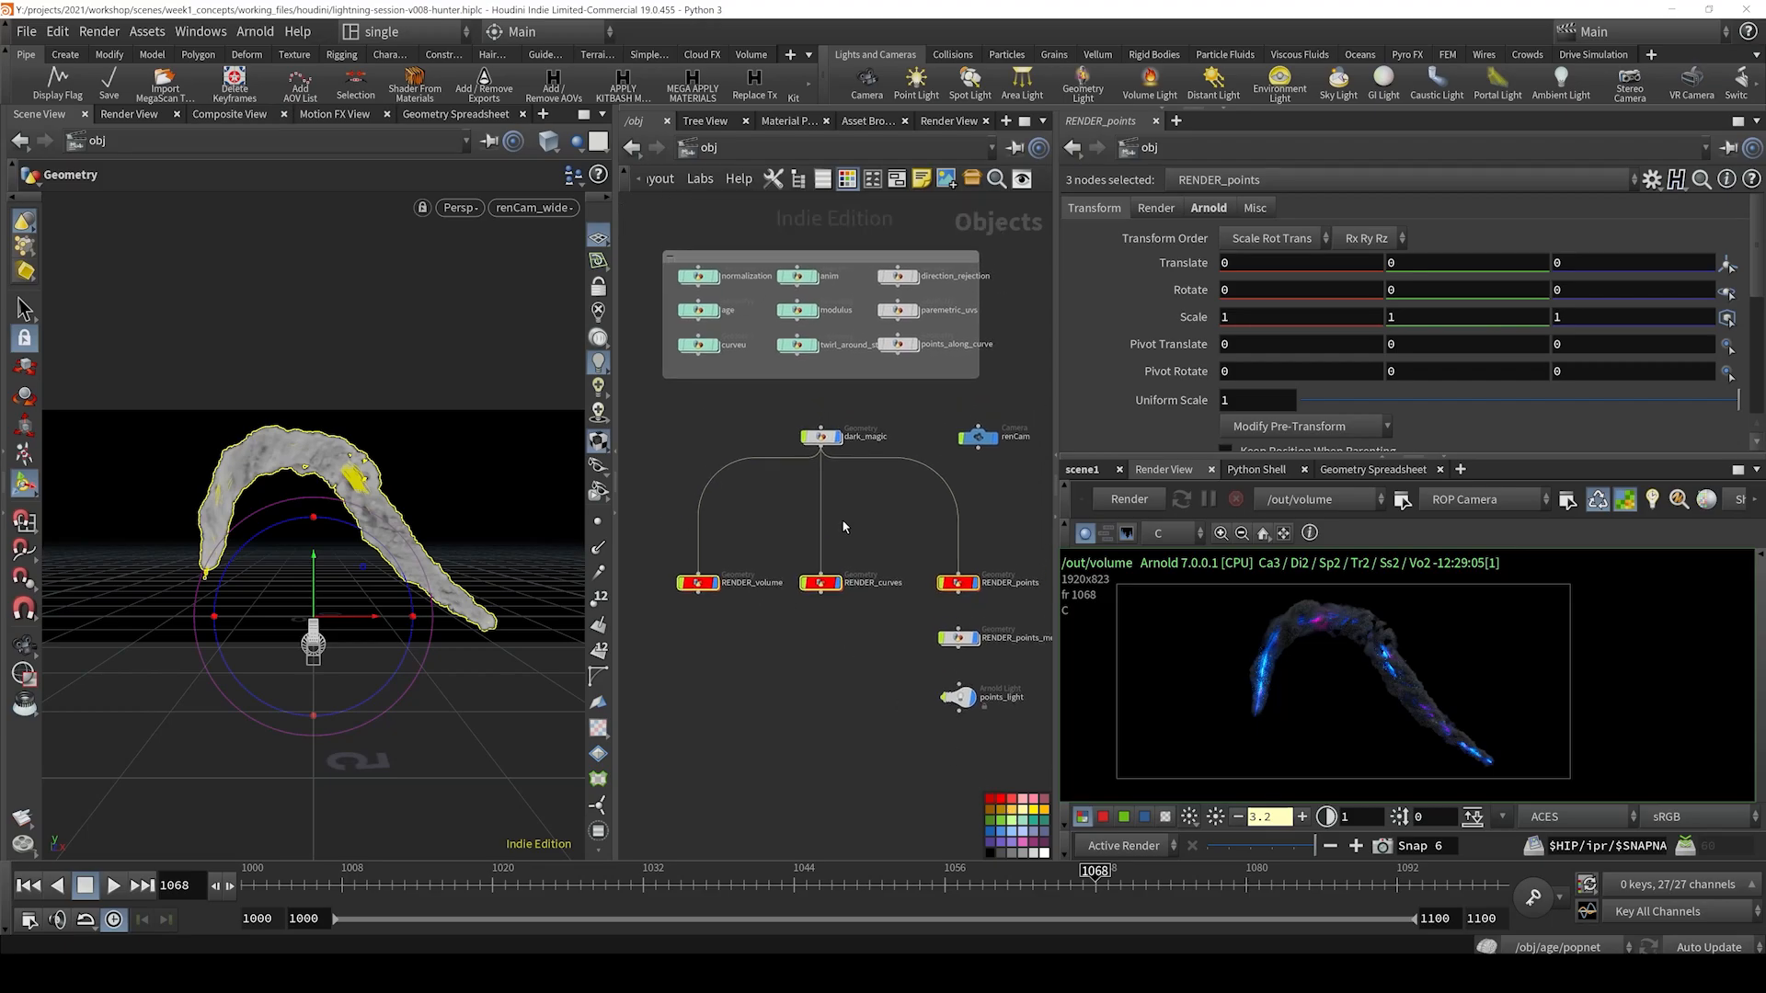
scroll(841, 518, "down", 3)
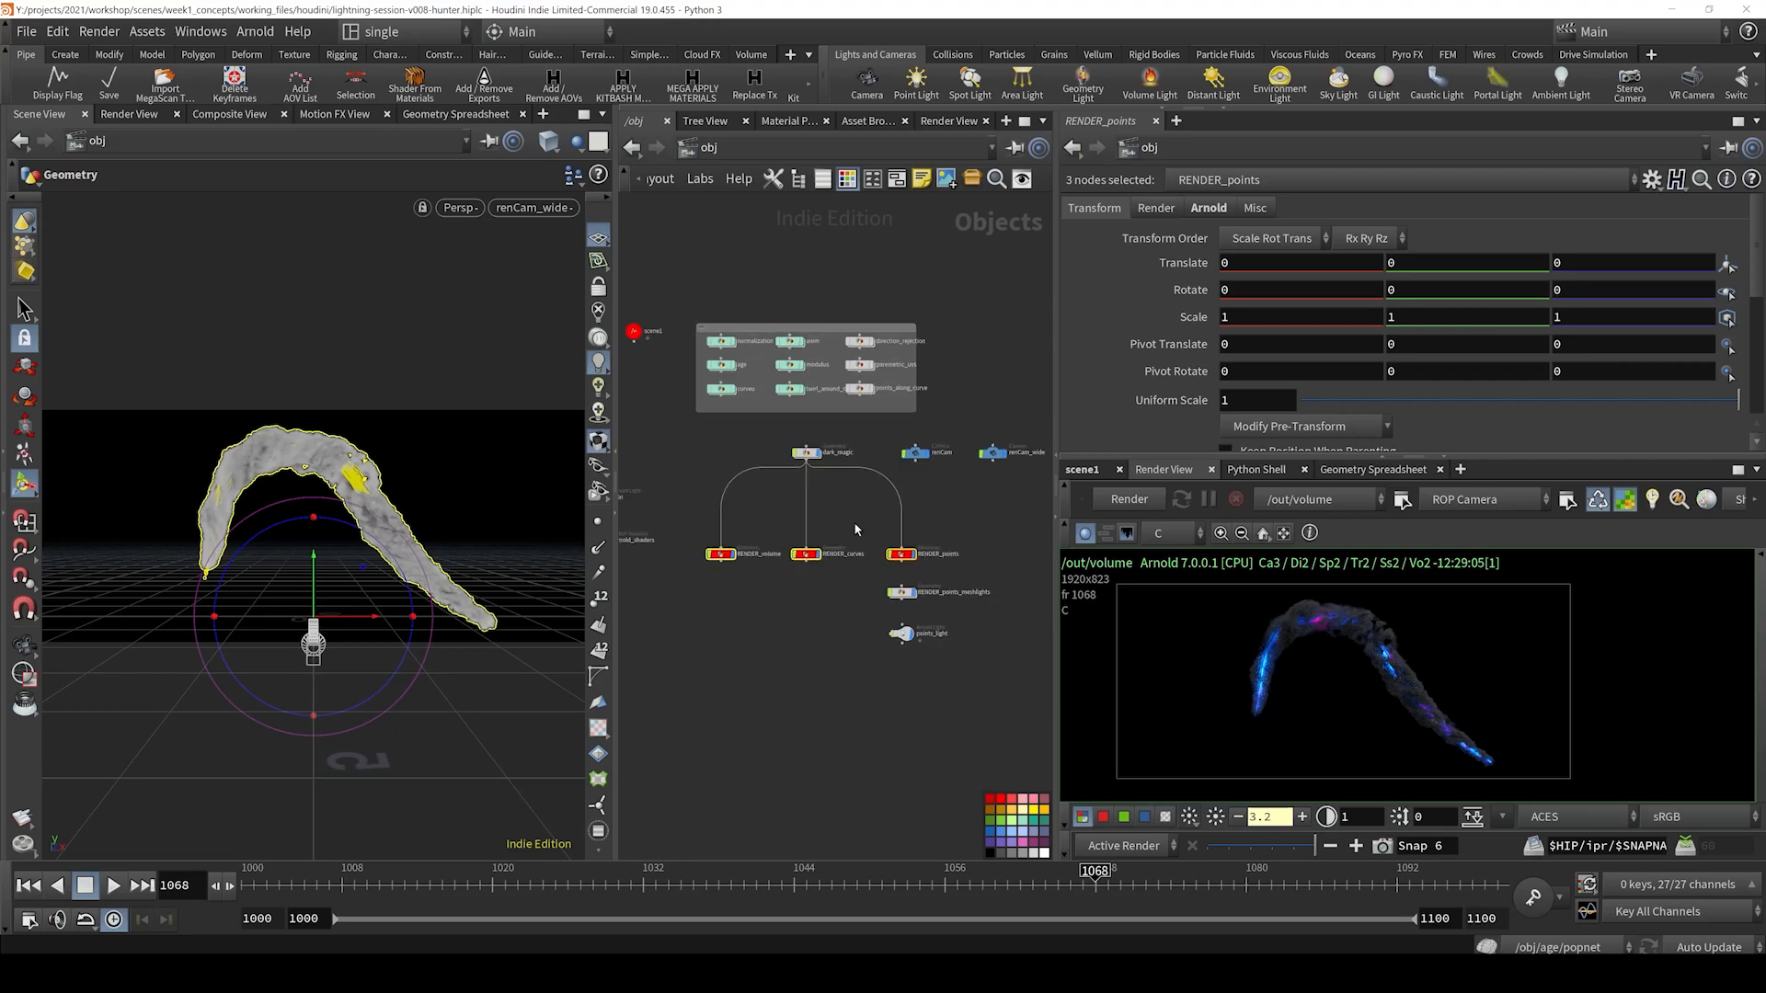
scroll(915, 513, "up", 2)
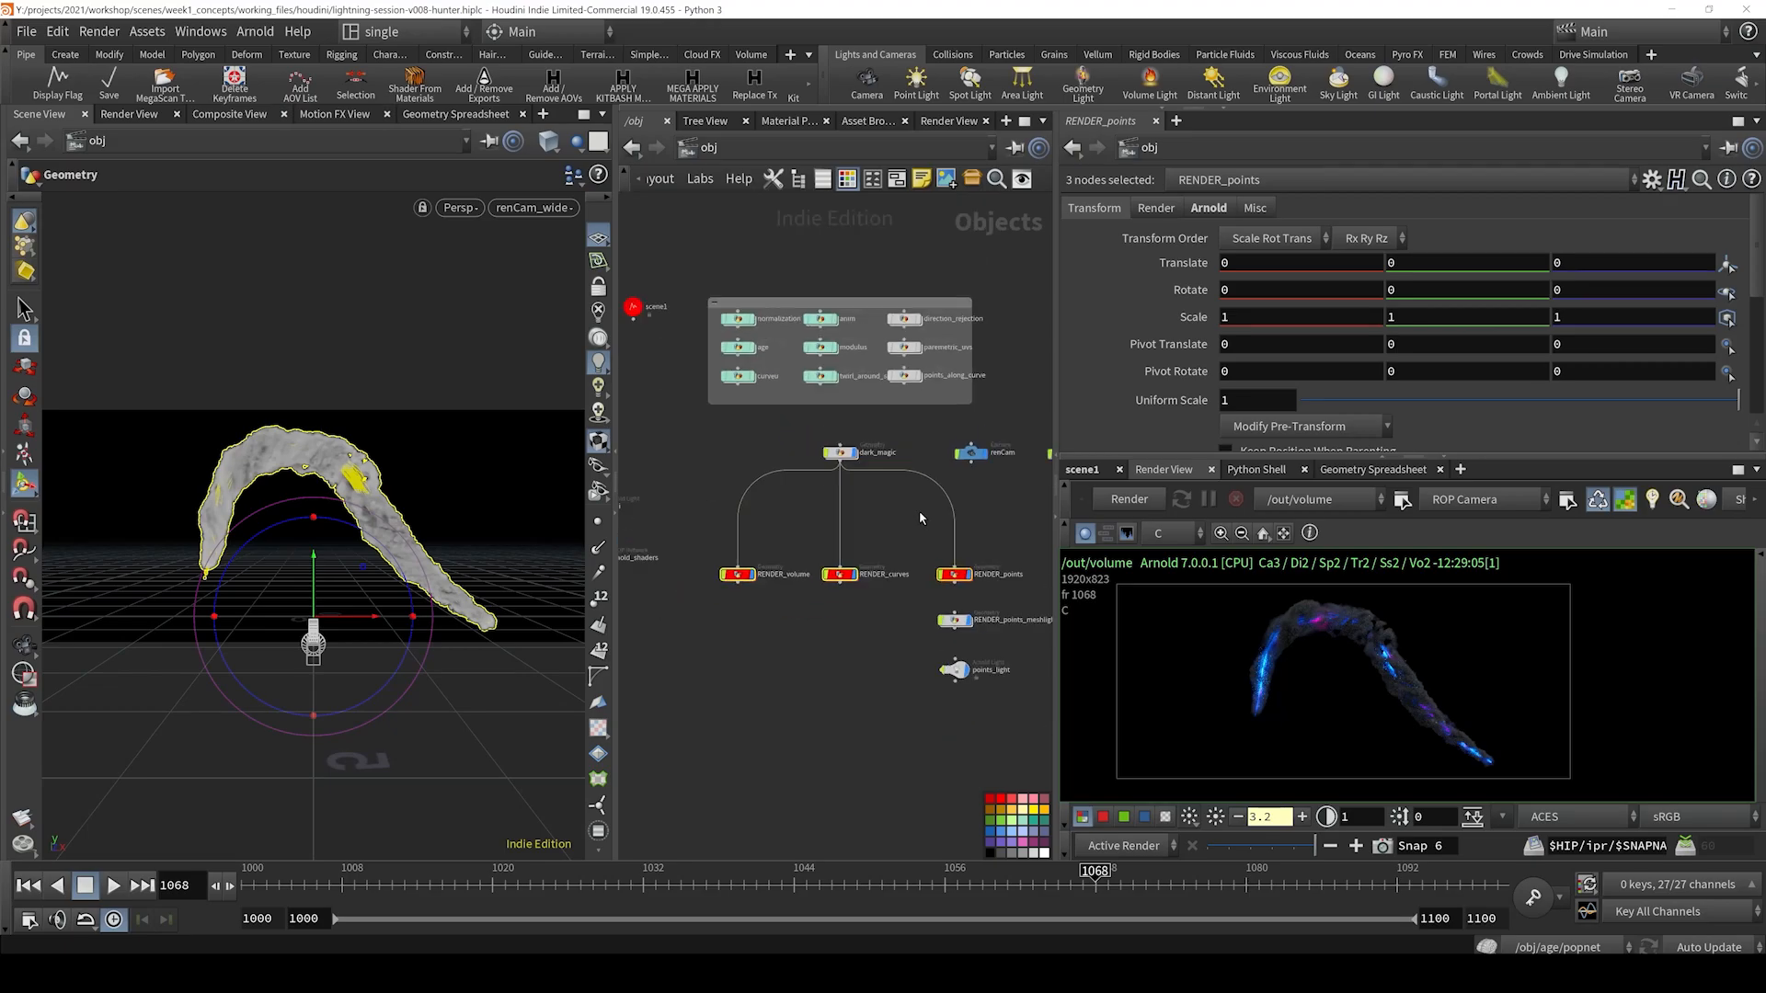
left_click_drag(992, 540, 717, 584)
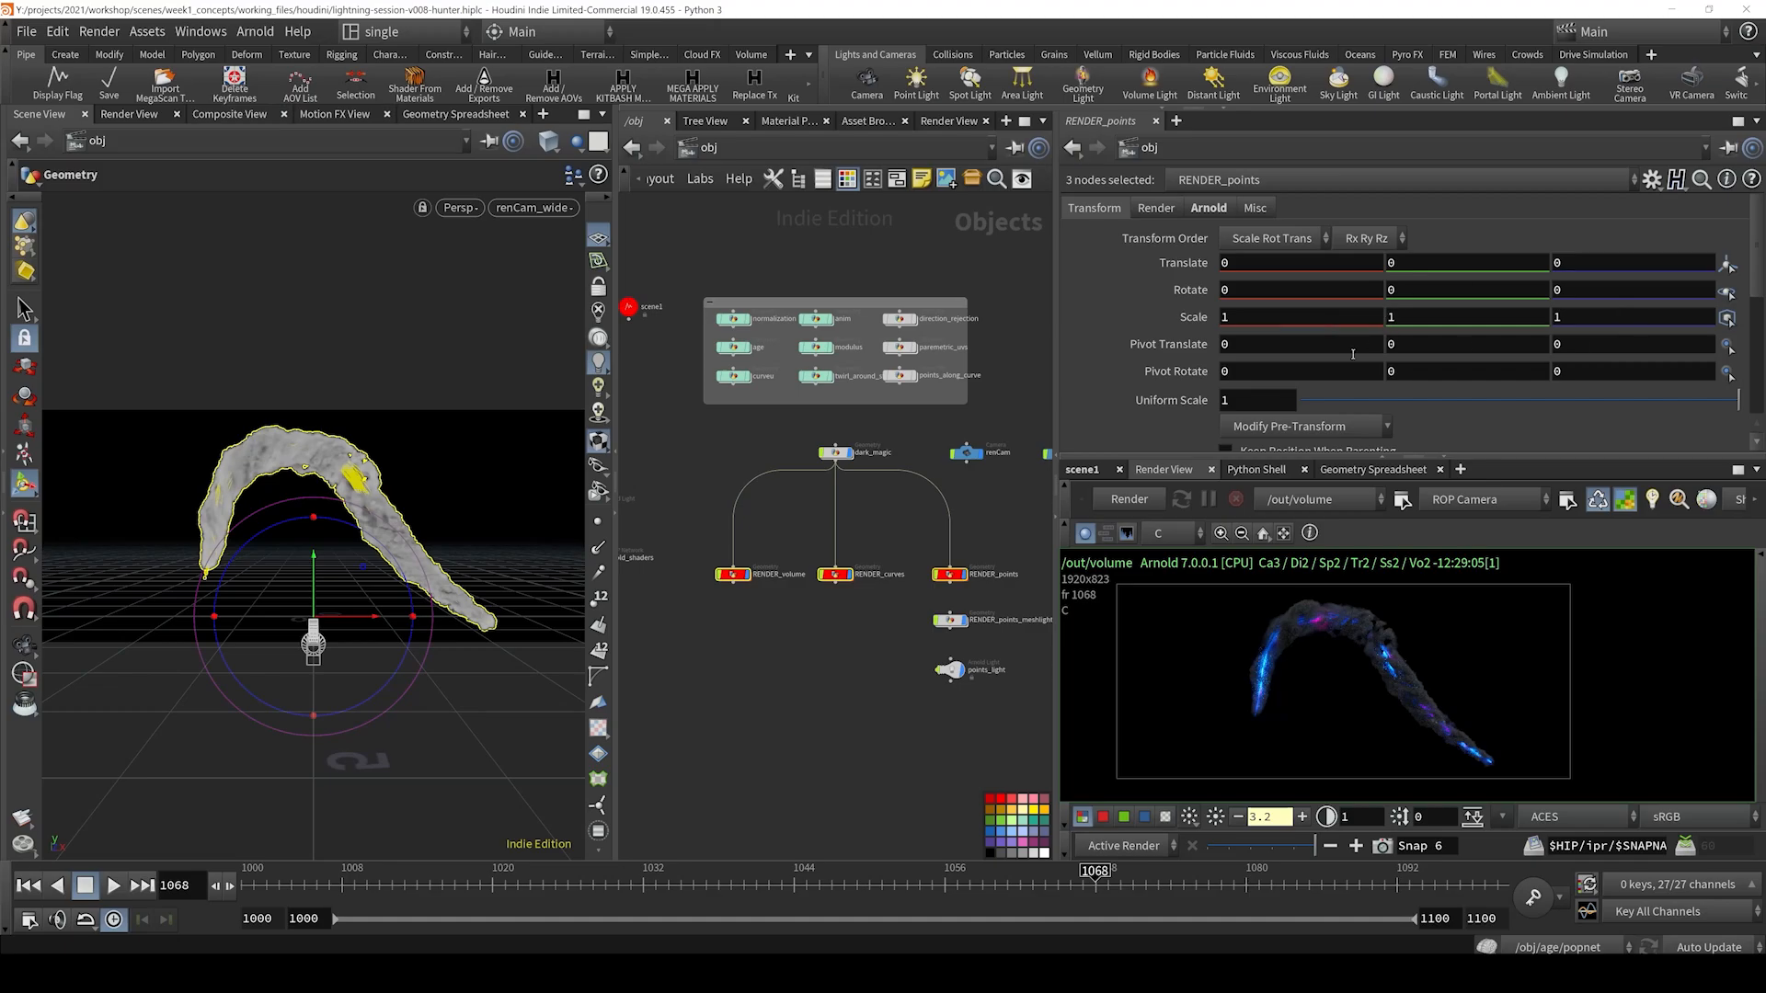
- Select the RENDER_volume, RENDER_curves and RENDER_points objects and move them together closer beneath dark_magic
middle_click_drag(915, 549, 924, 557)
left_click_drag(890, 542, 843, 458)
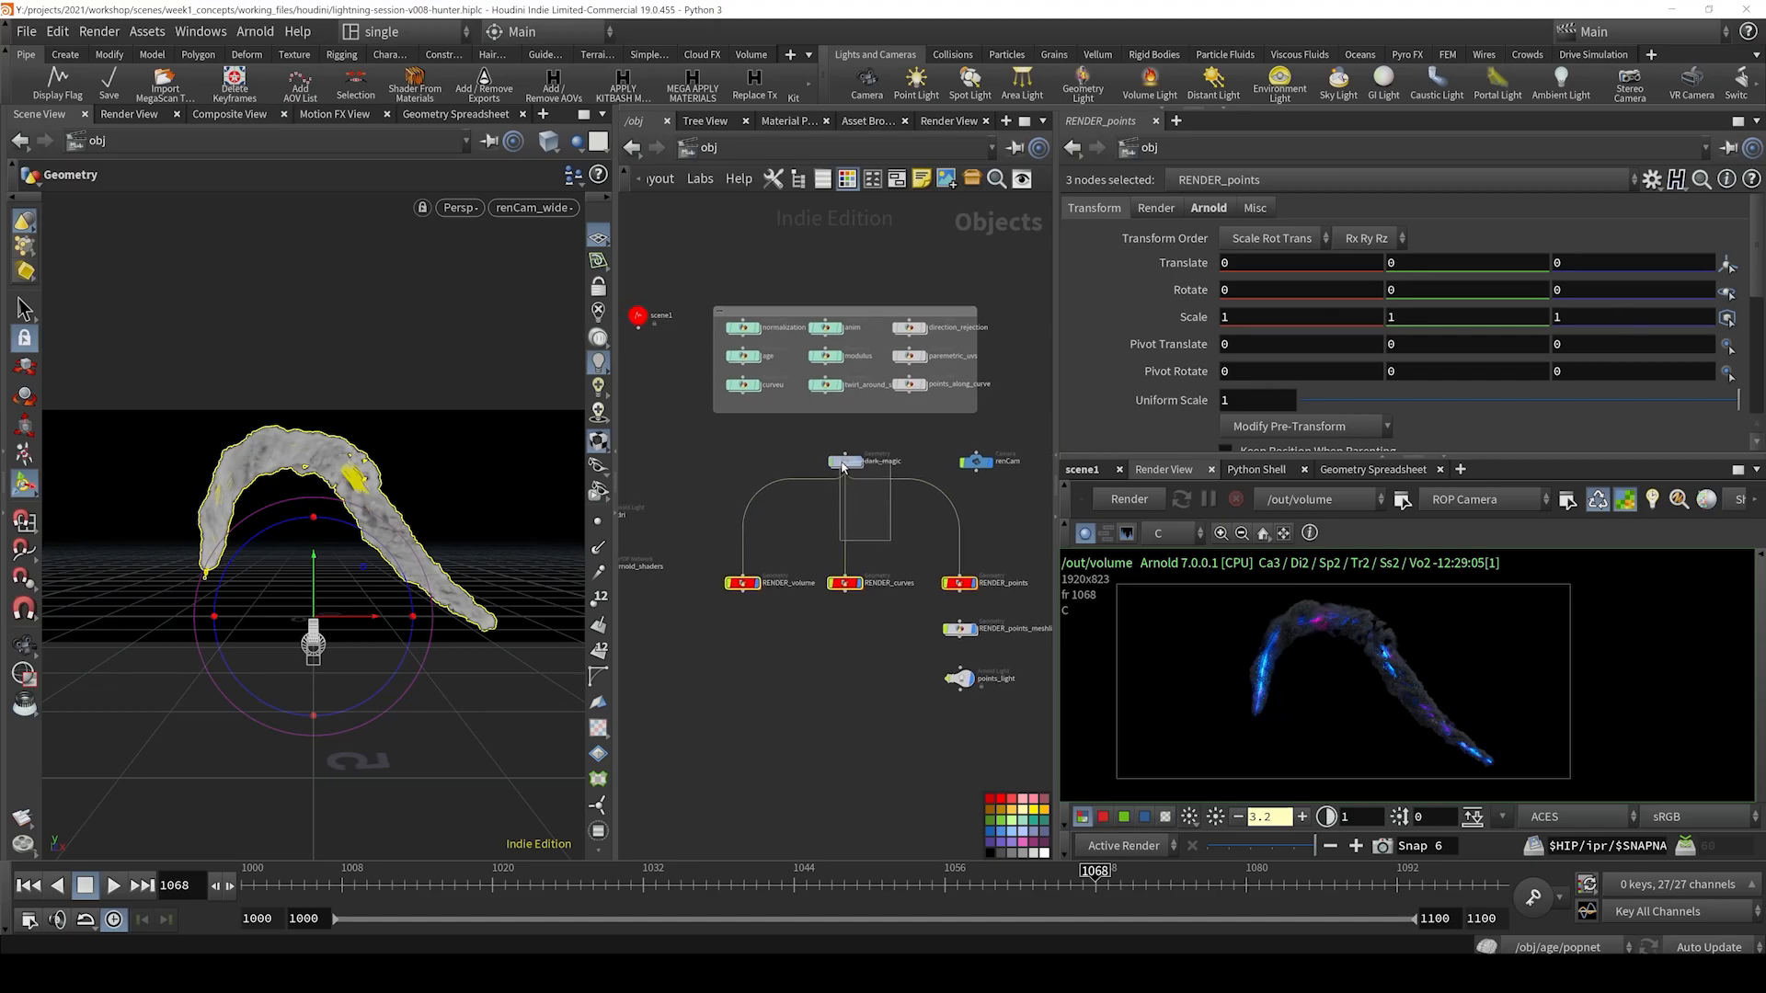
left_click(845, 582)
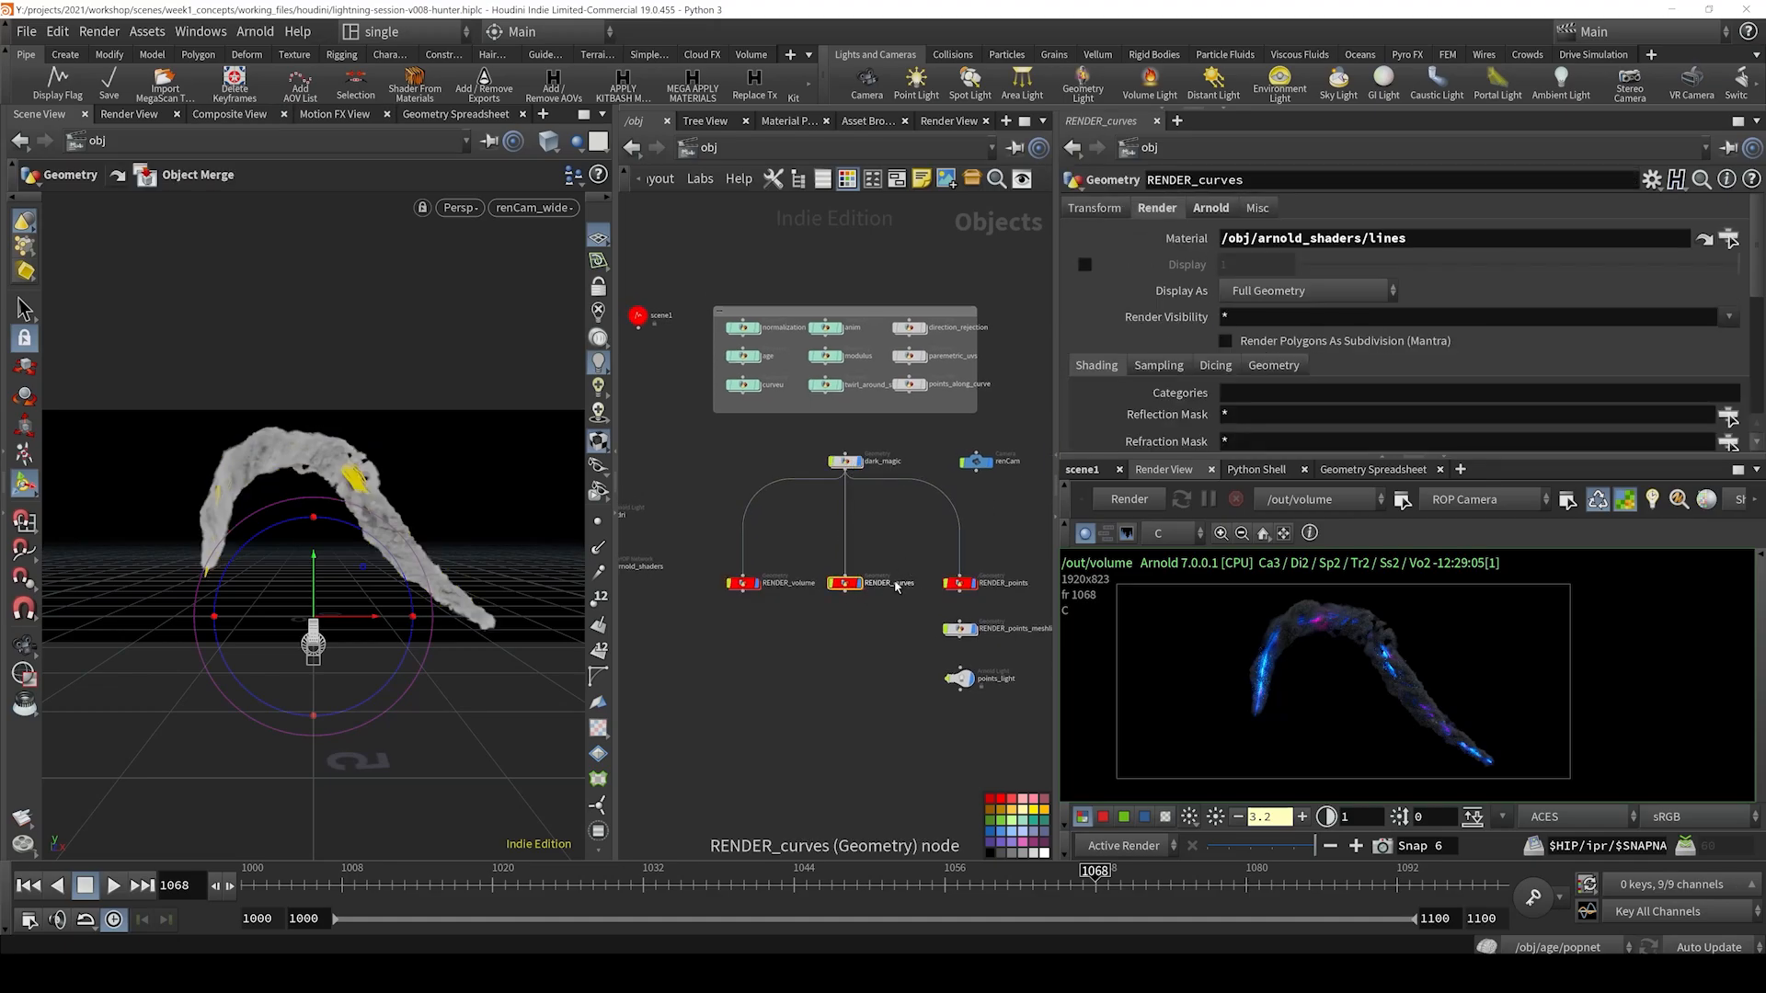
left_click_drag(709, 518, 754, 539)
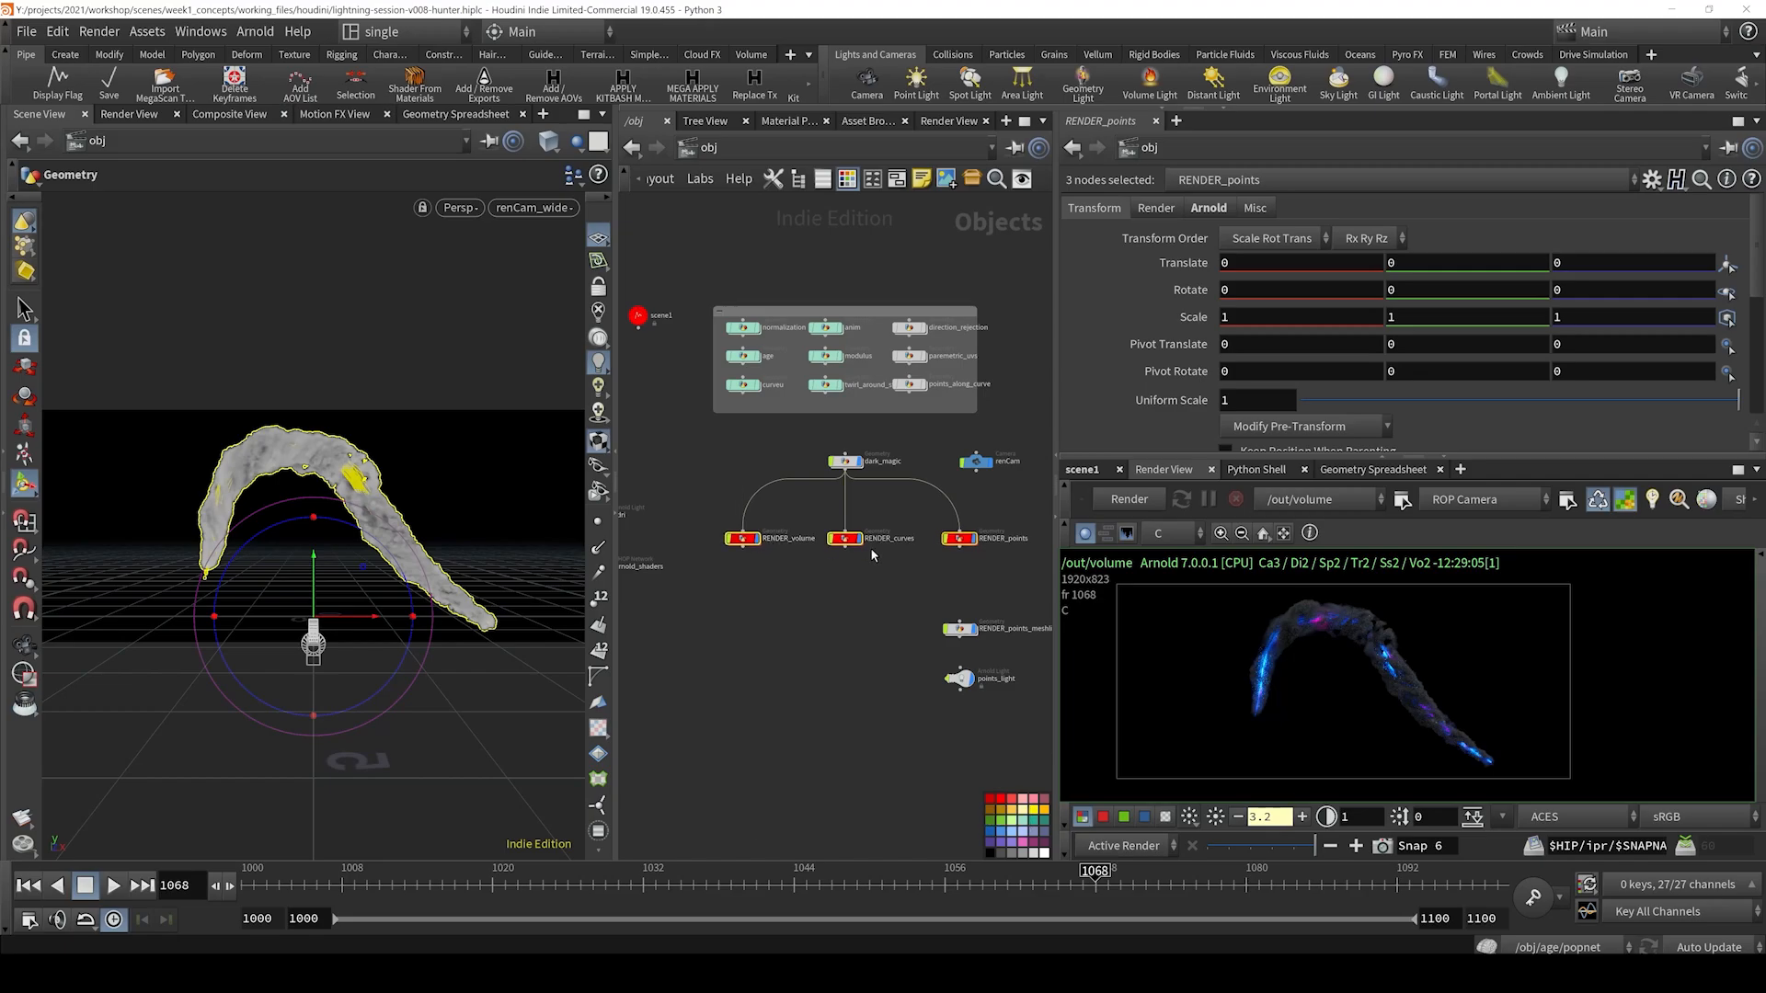
scroll(891, 566, "down", 4)
scroll(883, 515, "up", 4)
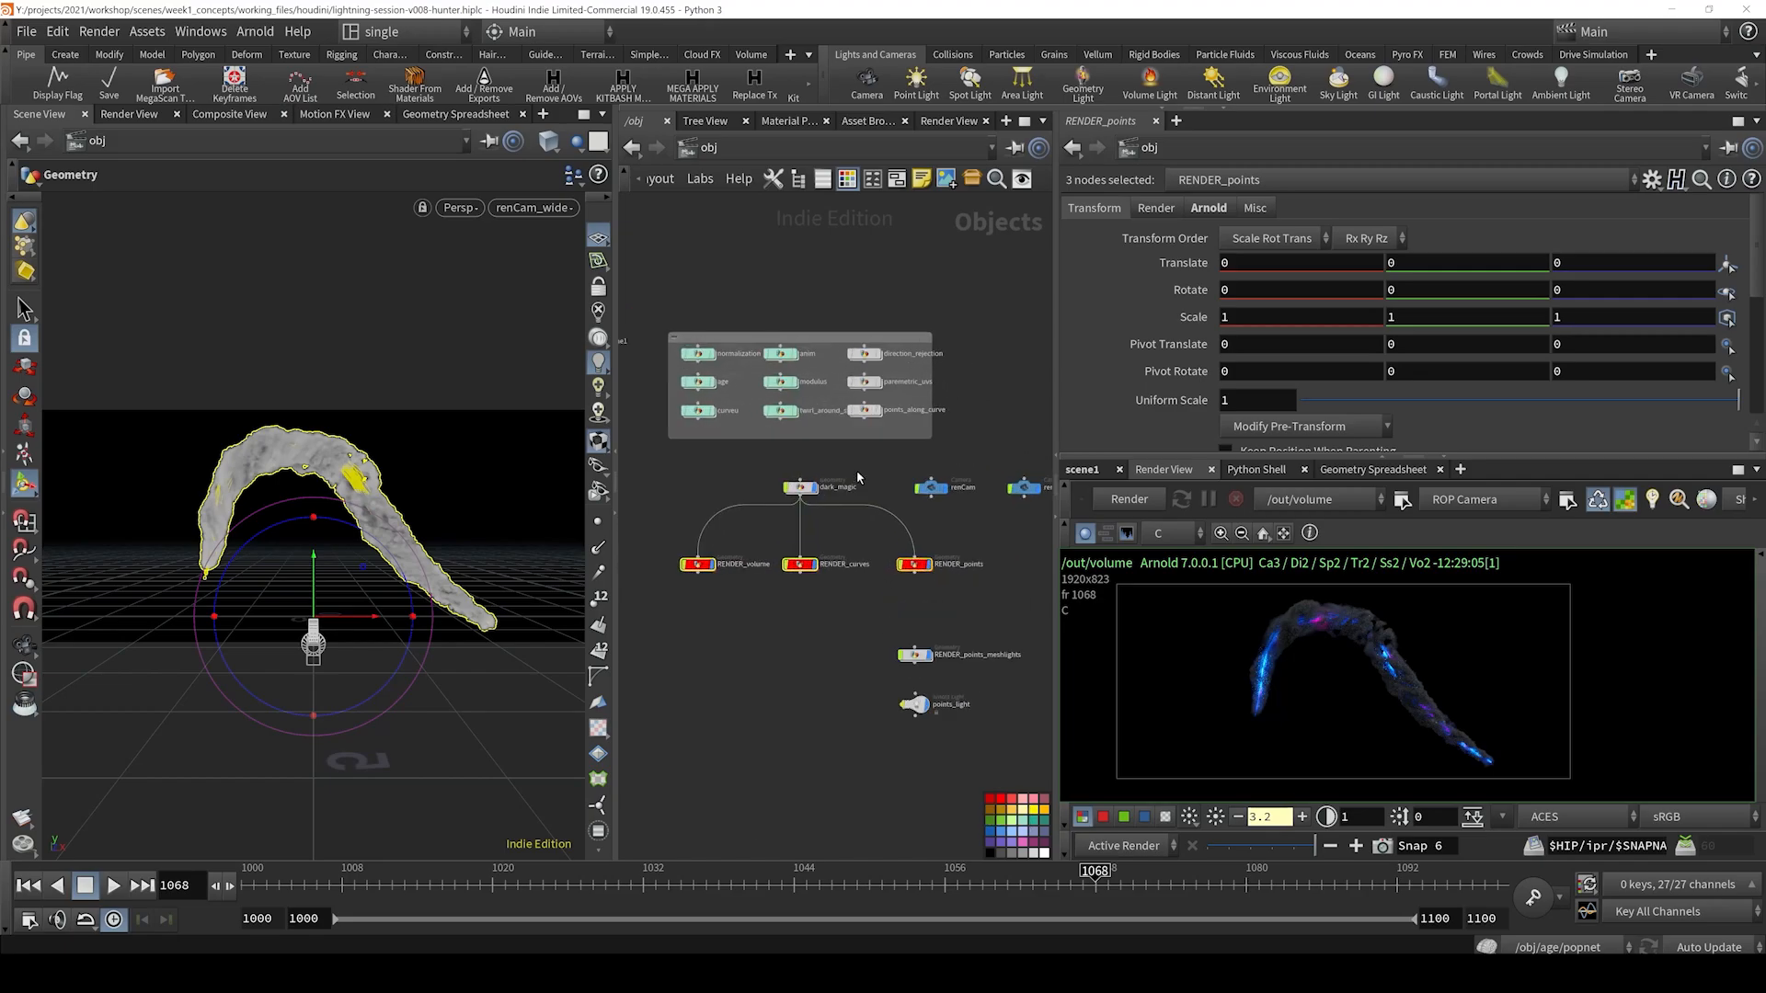
- Inspect dark_magic, RENDER_volume, RENDER_curves and RENDER_points one after another in the obj network
left_click(788, 490)
middle_click_drag(791, 538, 825, 499)
left_click(701, 544)
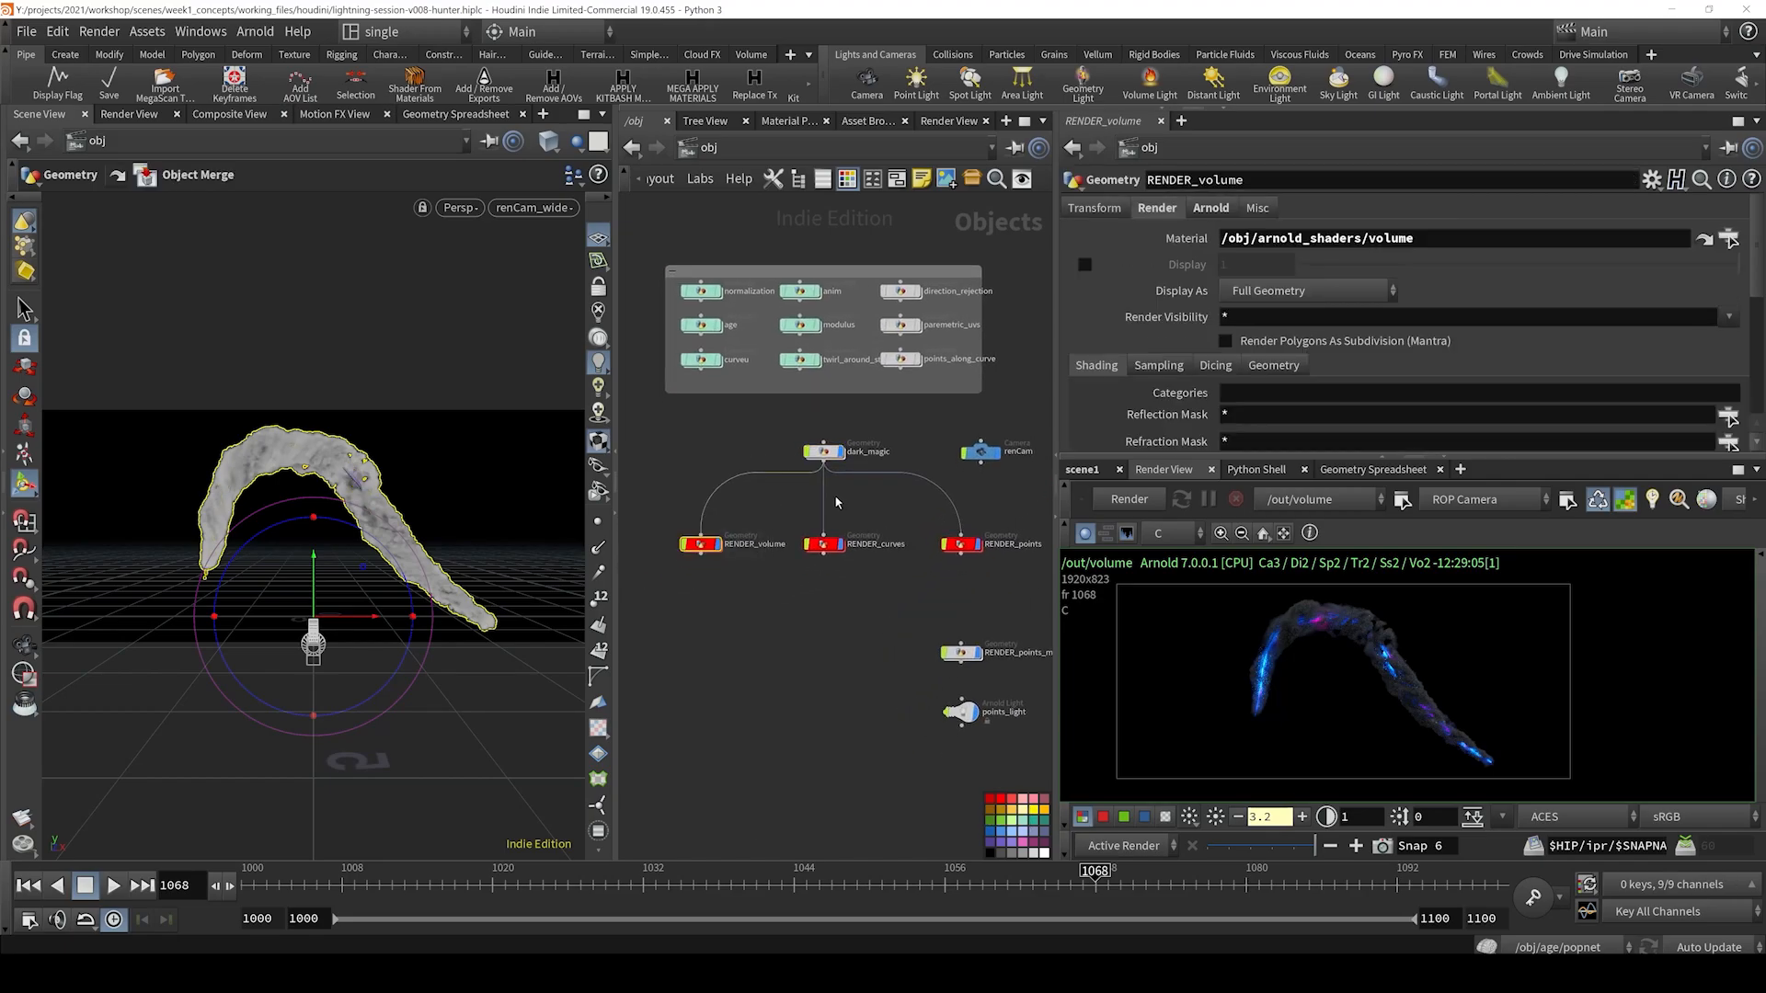
left_click(823, 544)
left_click(961, 543)
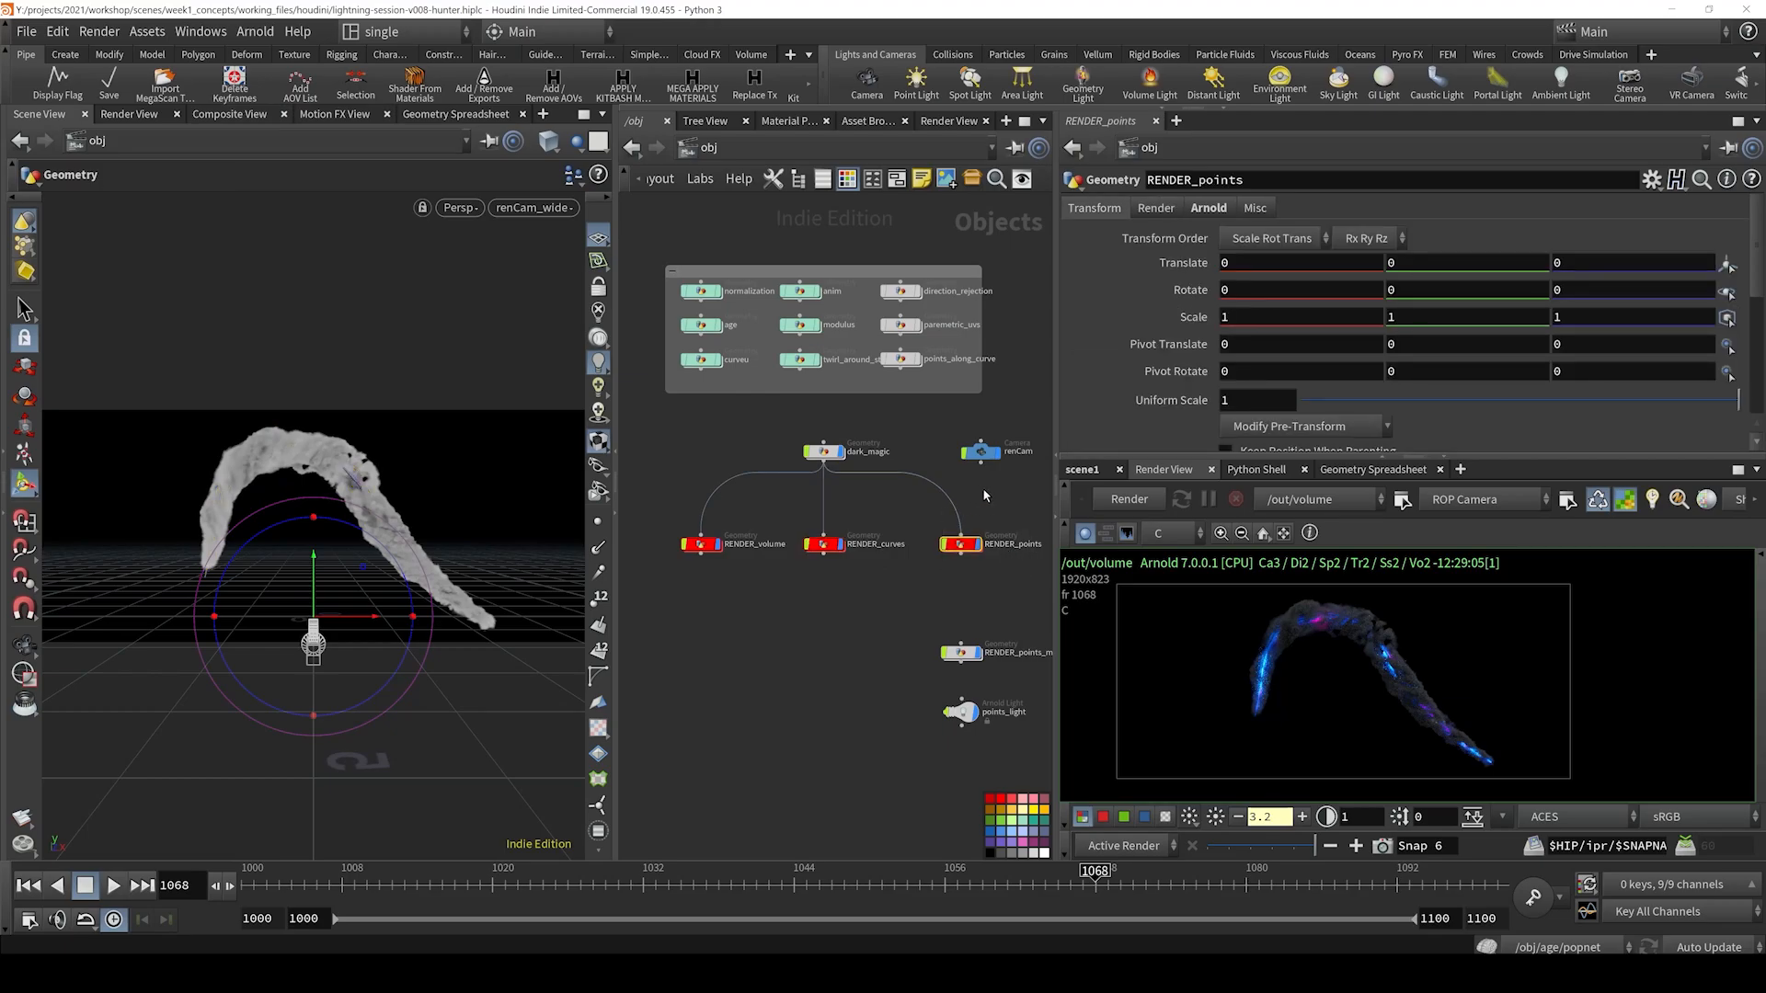
- Examine how dark_magic connects to the red render objects, selecting dark_magic and RENDER_points for comparison
left_click_drag(962, 548, 1014, 583)
scroll(1009, 587, "down", 3)
mouse_move(1009, 587)
middle_mouse_down()
mouse_move(940, 568)
mouse_move(1006, 571)
middle_mouse_up()
scroll(940, 562, "up", 2)
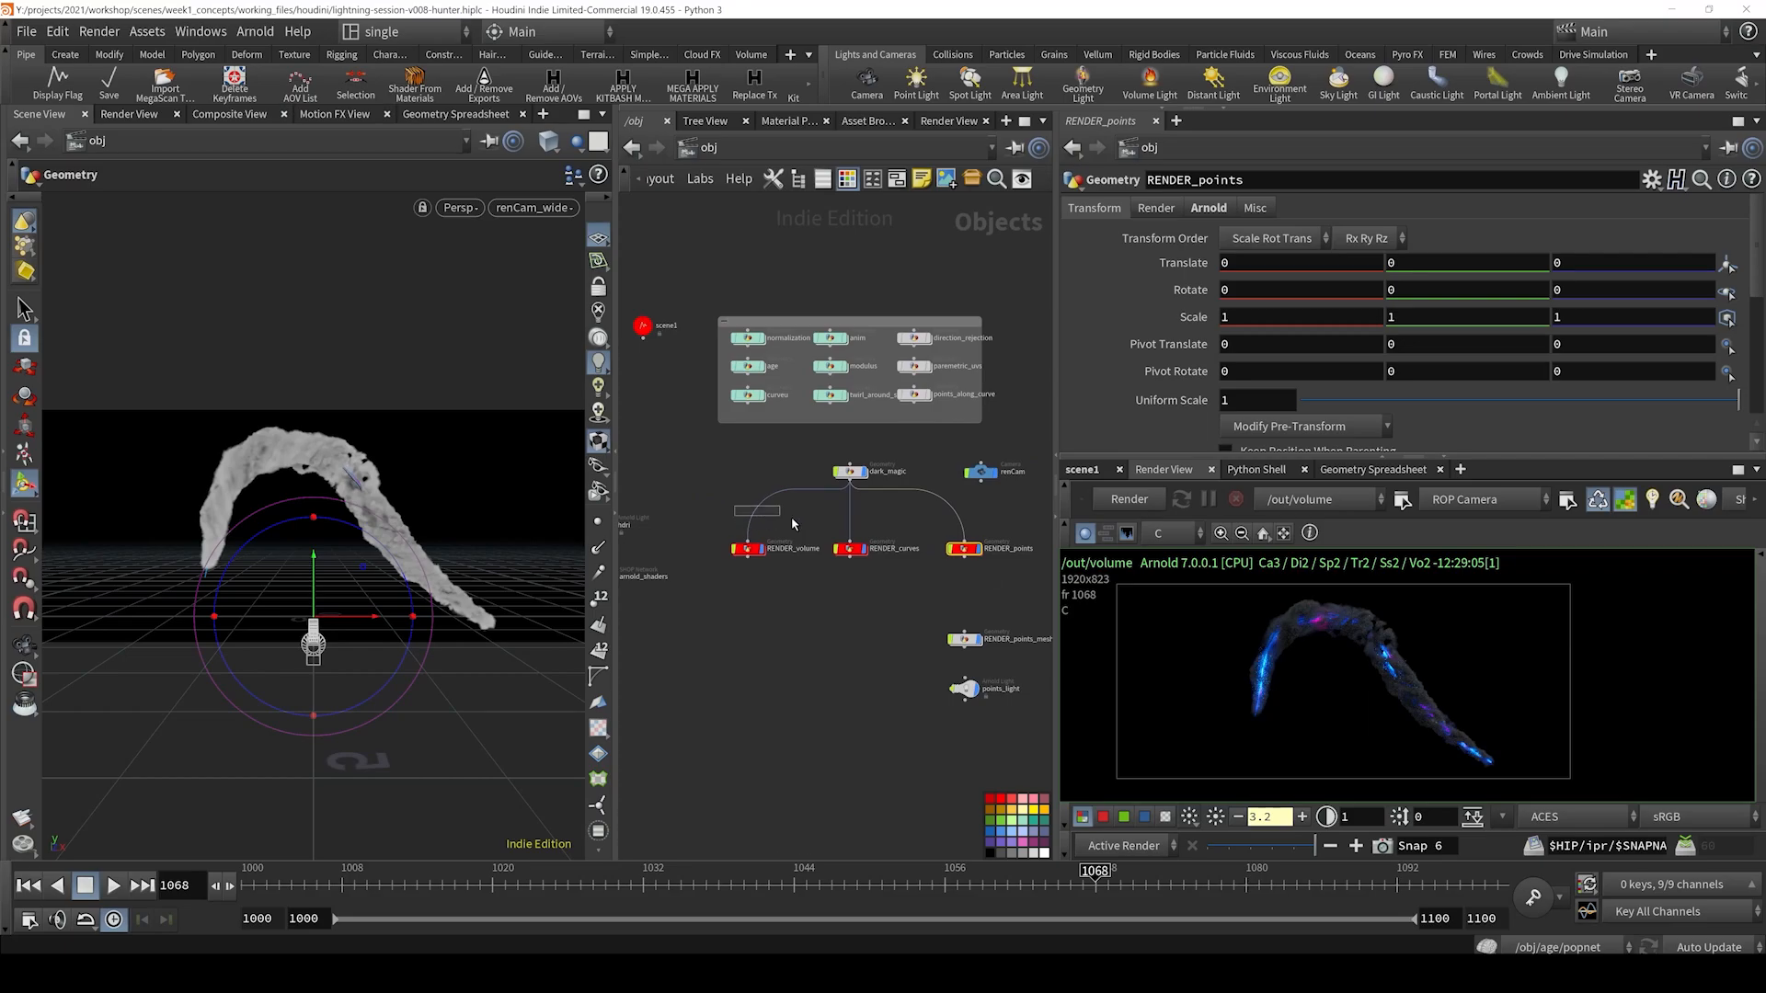
left_click_drag(793, 523, 879, 522)
scroll(911, 506, "down", 5)
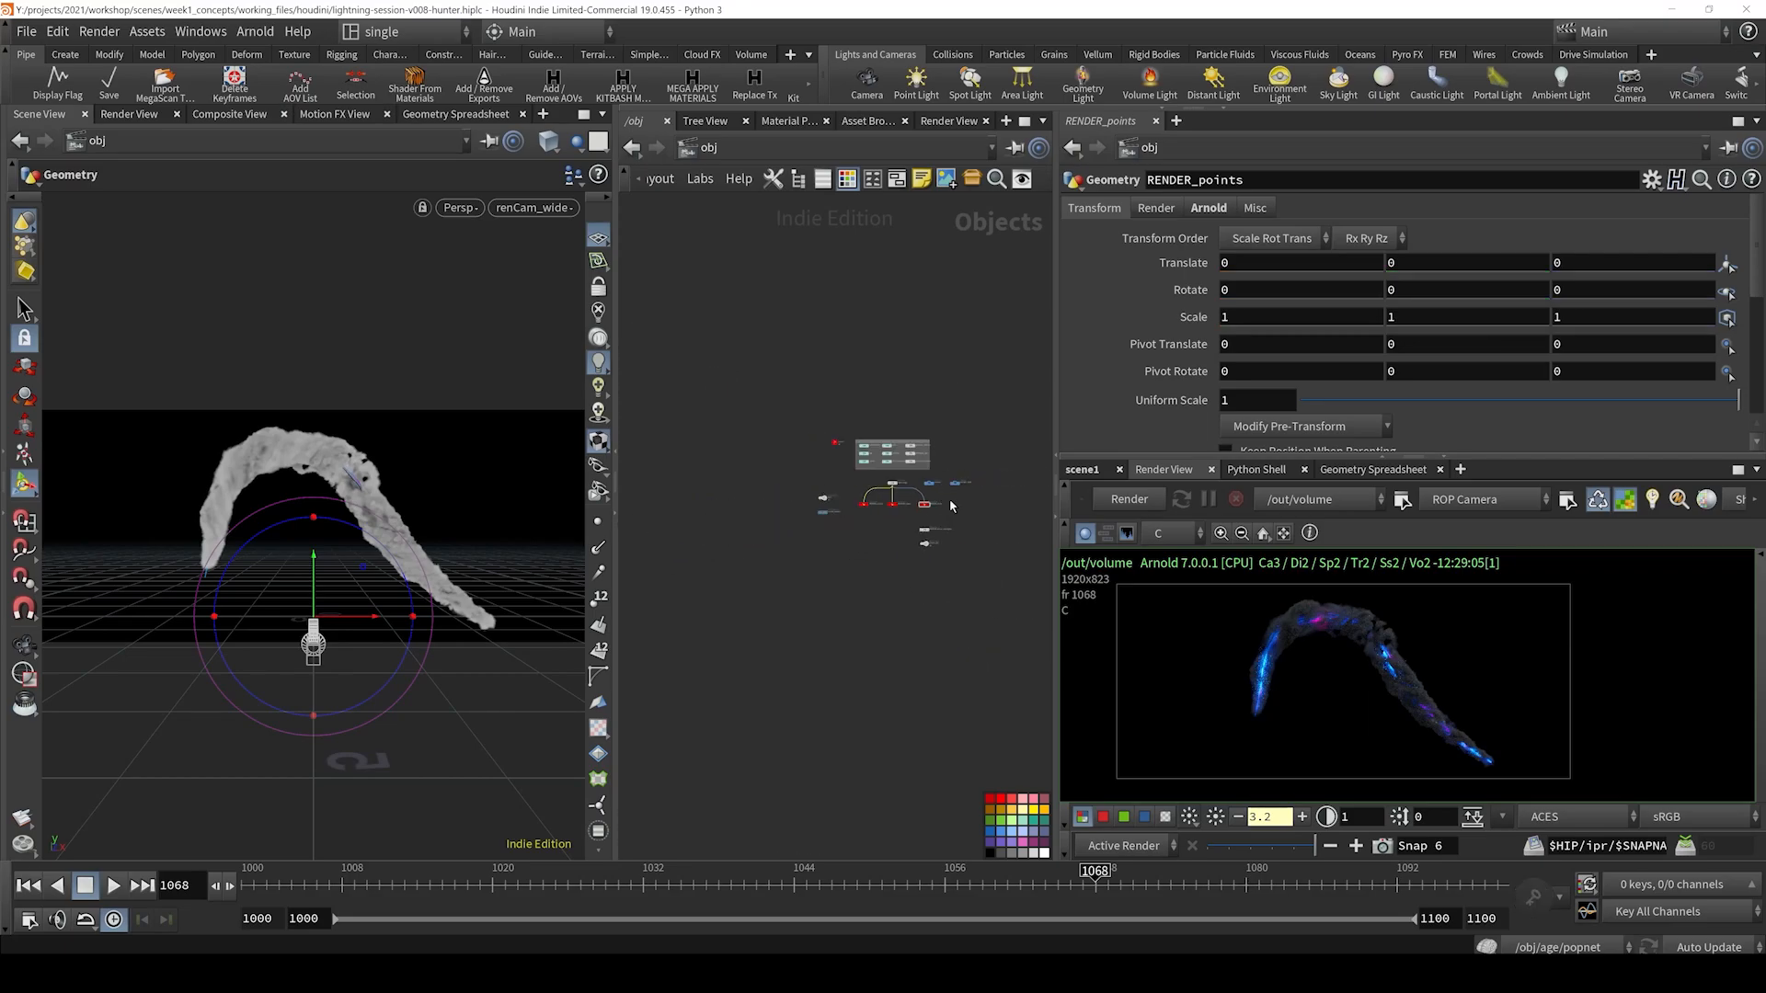
scroll(949, 498, "up", 5)
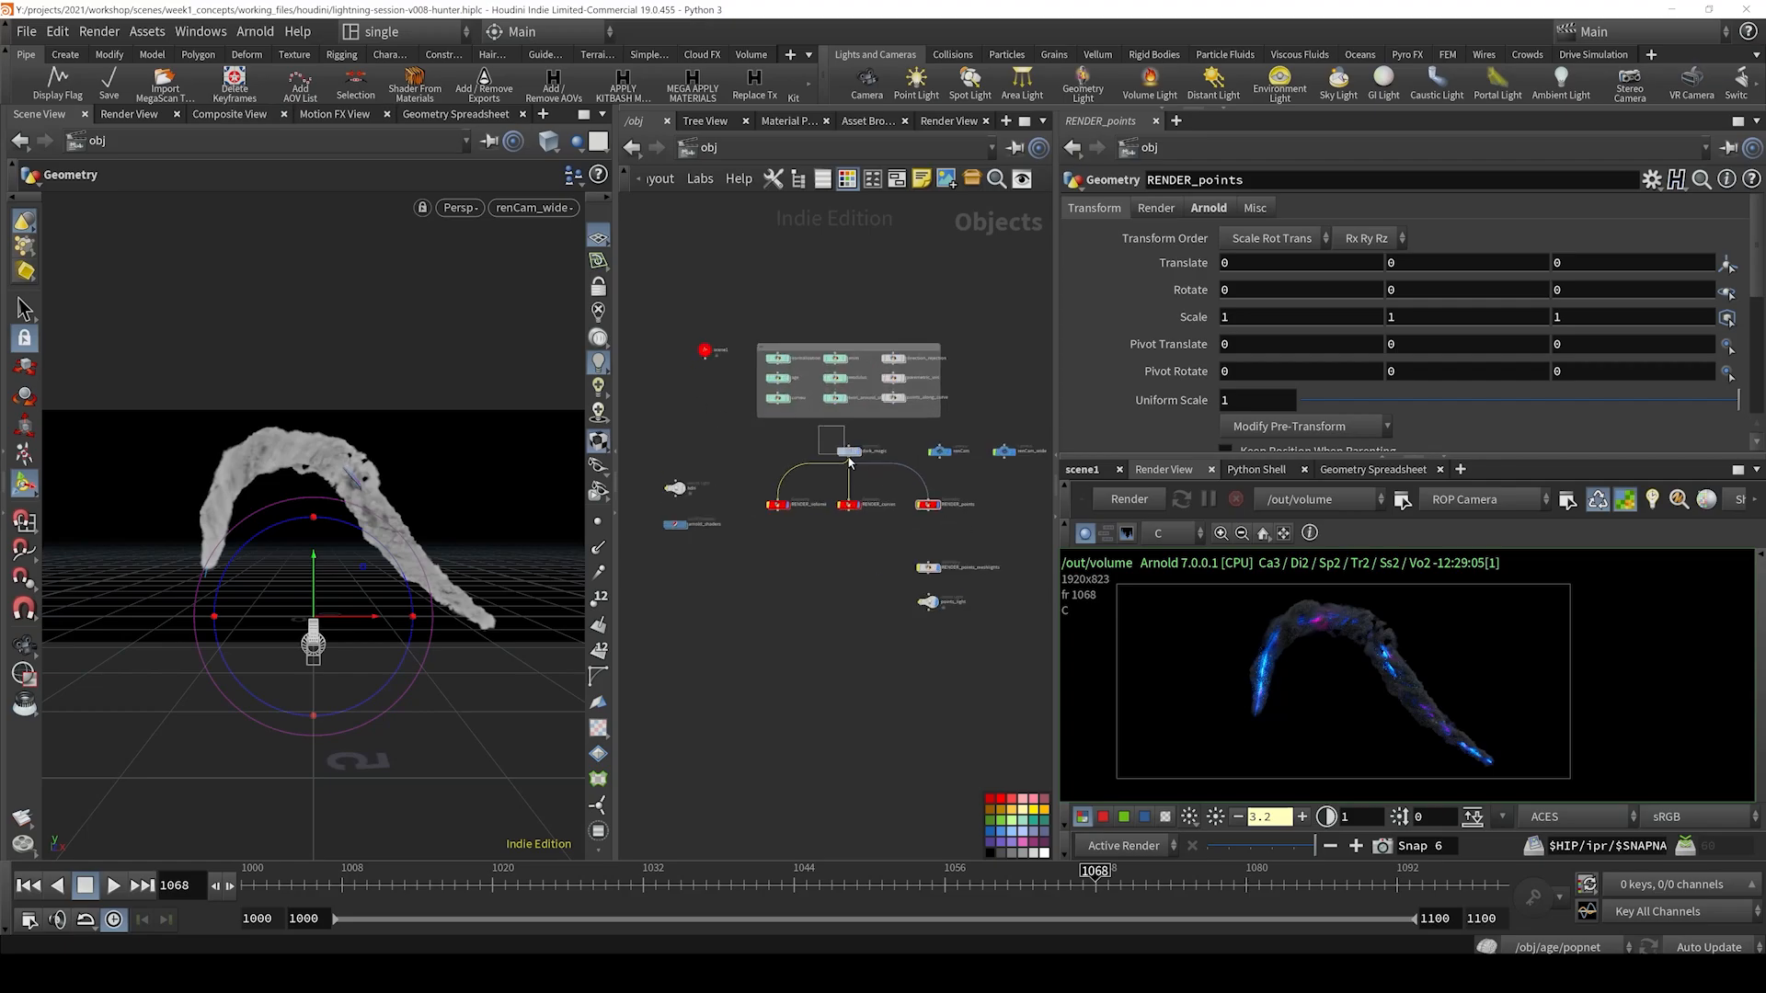
left_click(850, 460)
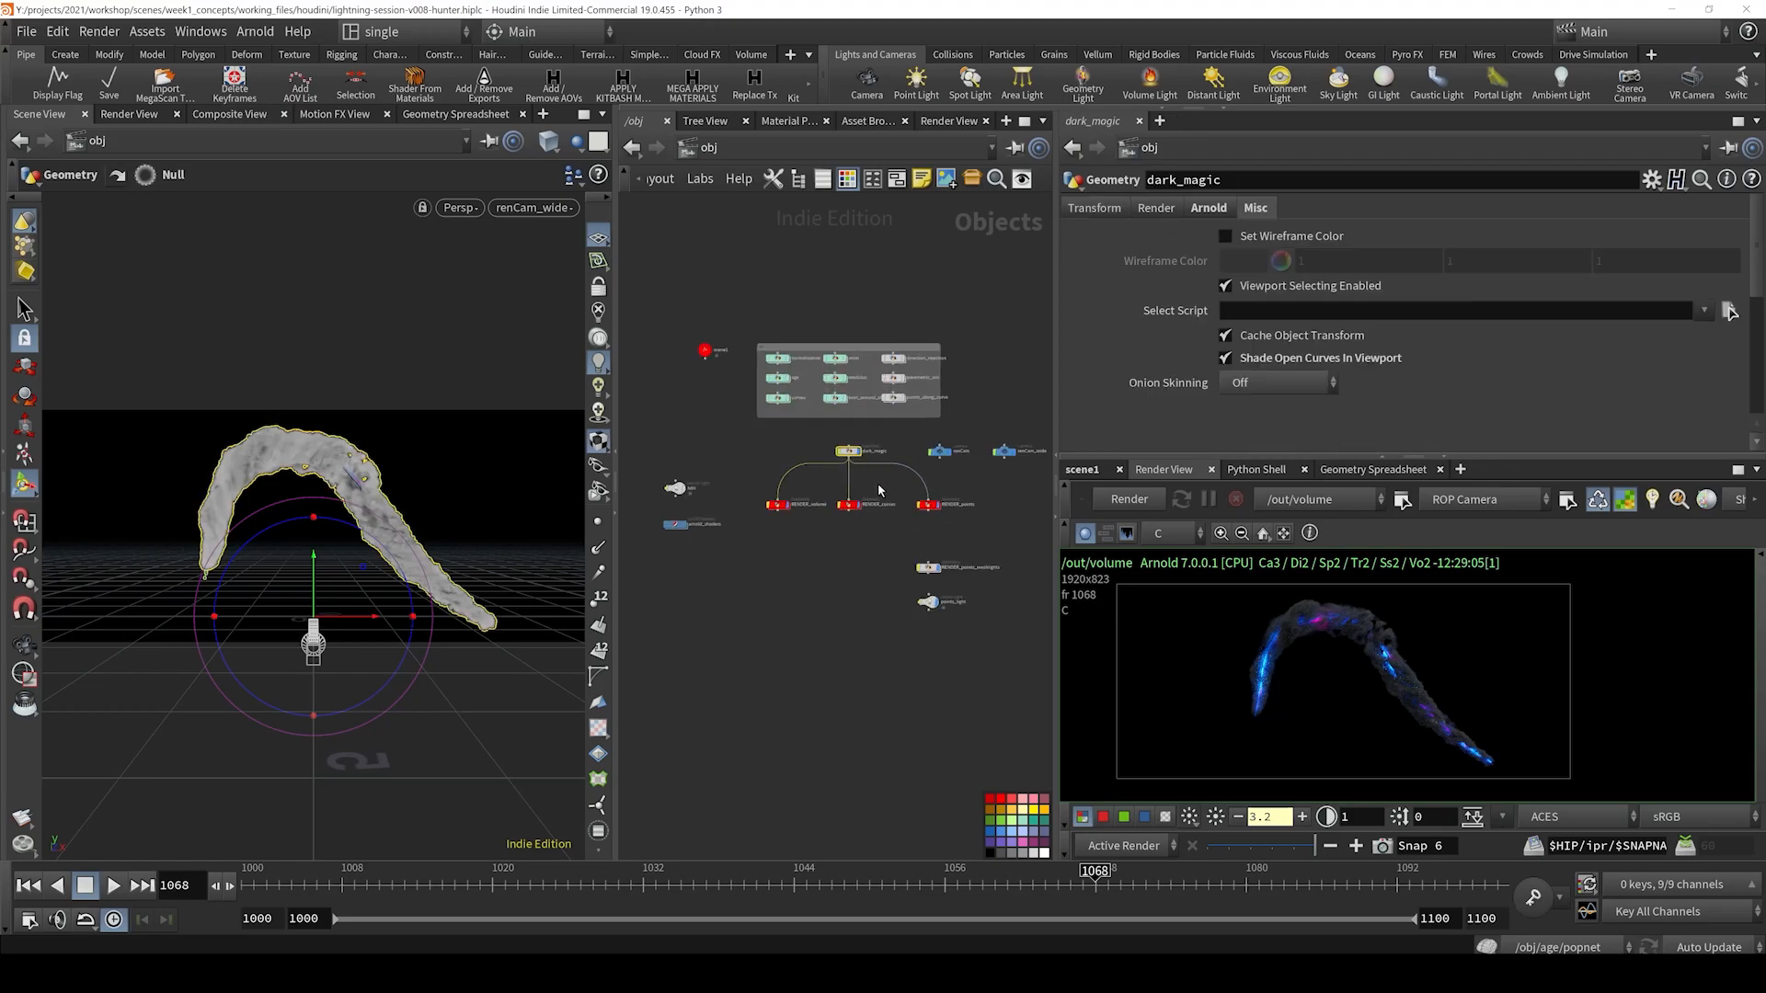
left_click(927, 502)
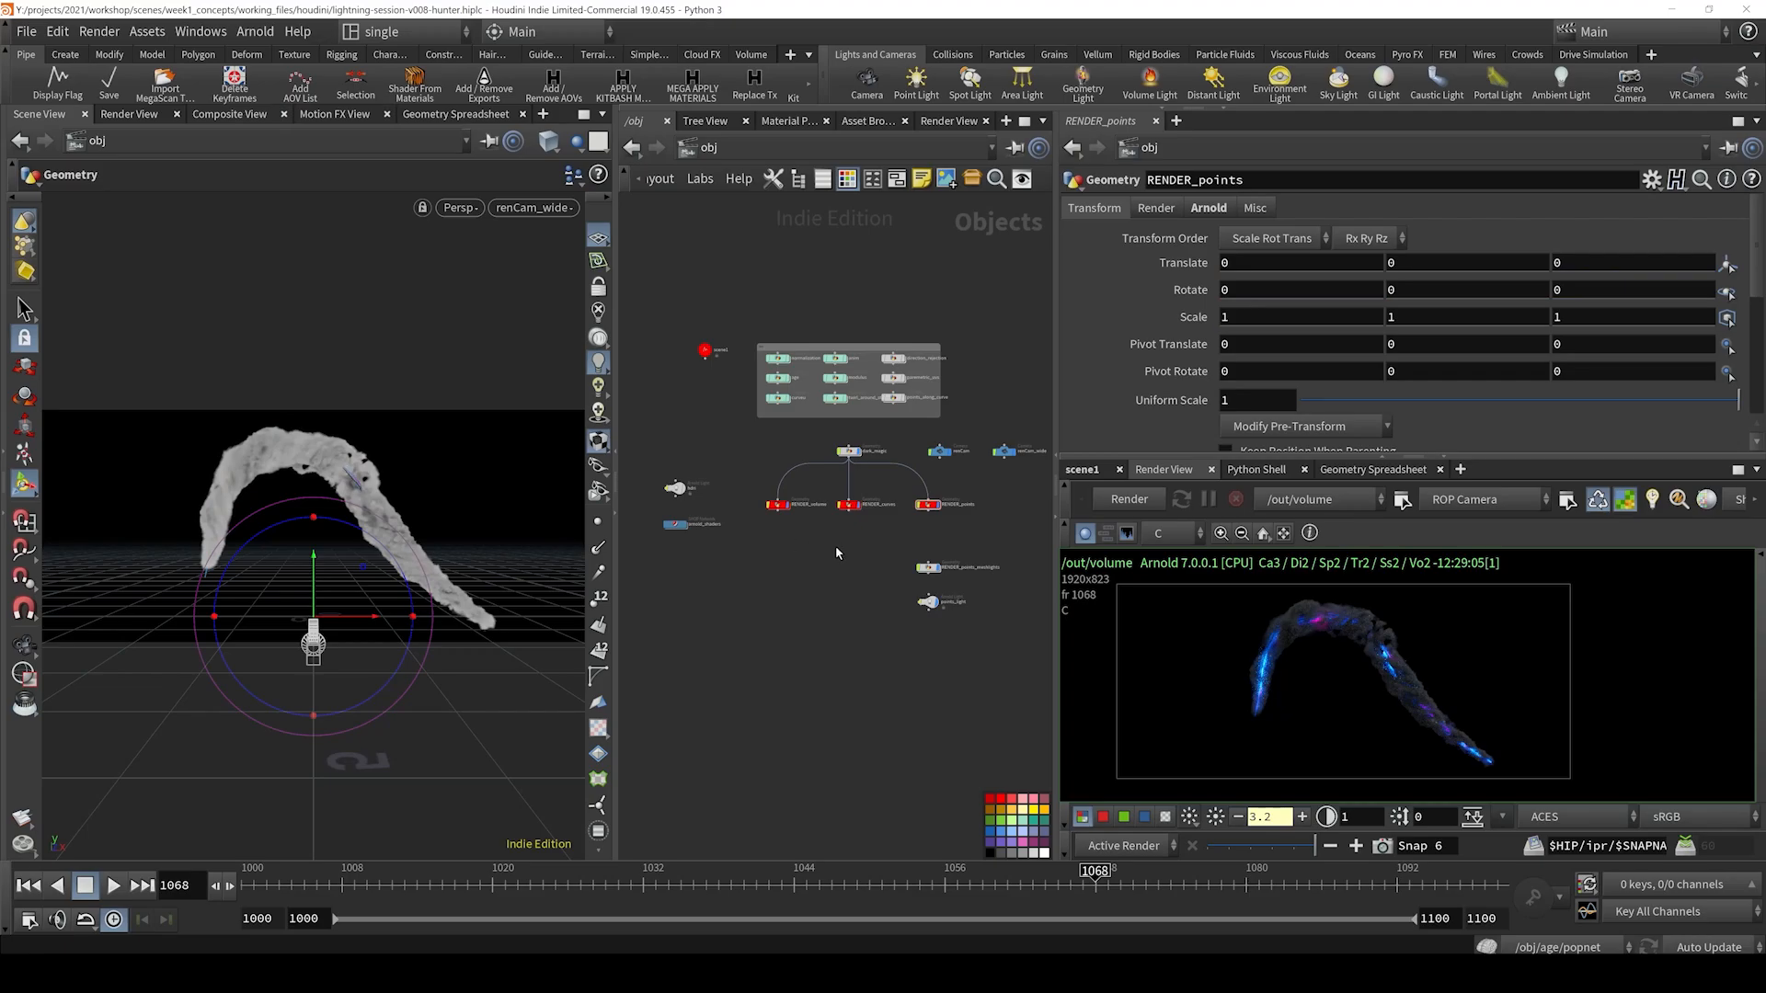
scroll(832, 528, "up", 5)
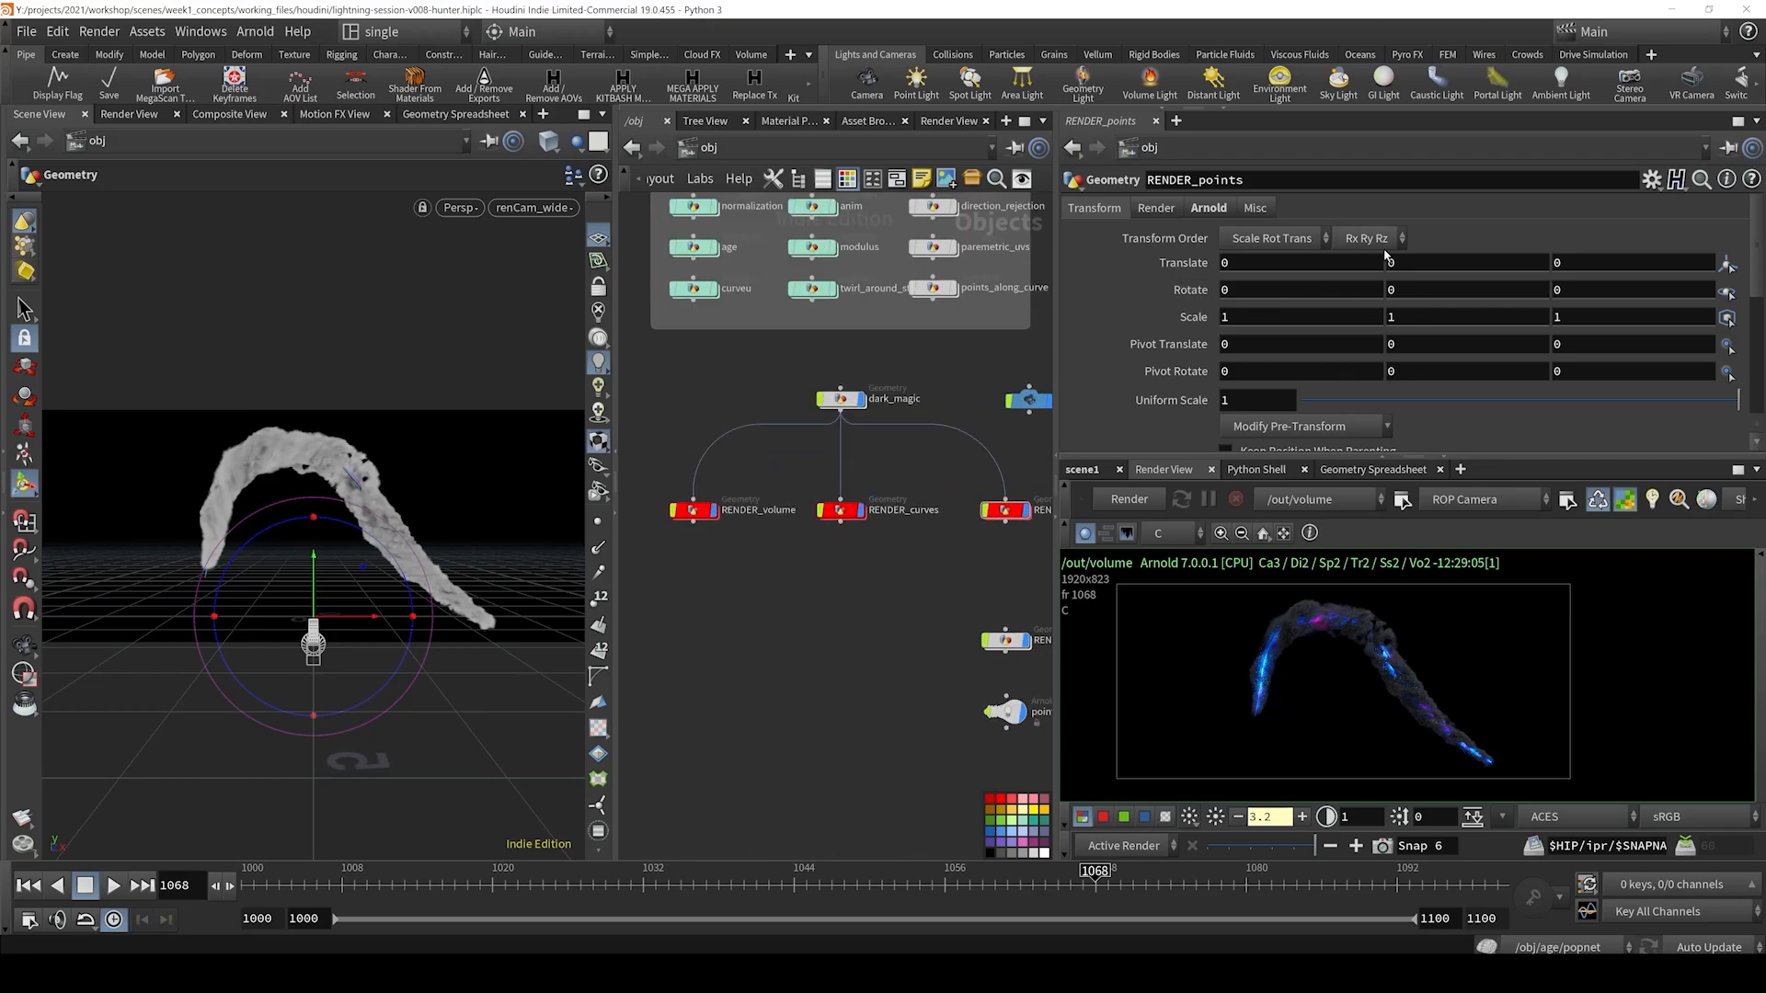
- Enter the dark_magic object and display its OUT_lines null
left_click(841, 400)
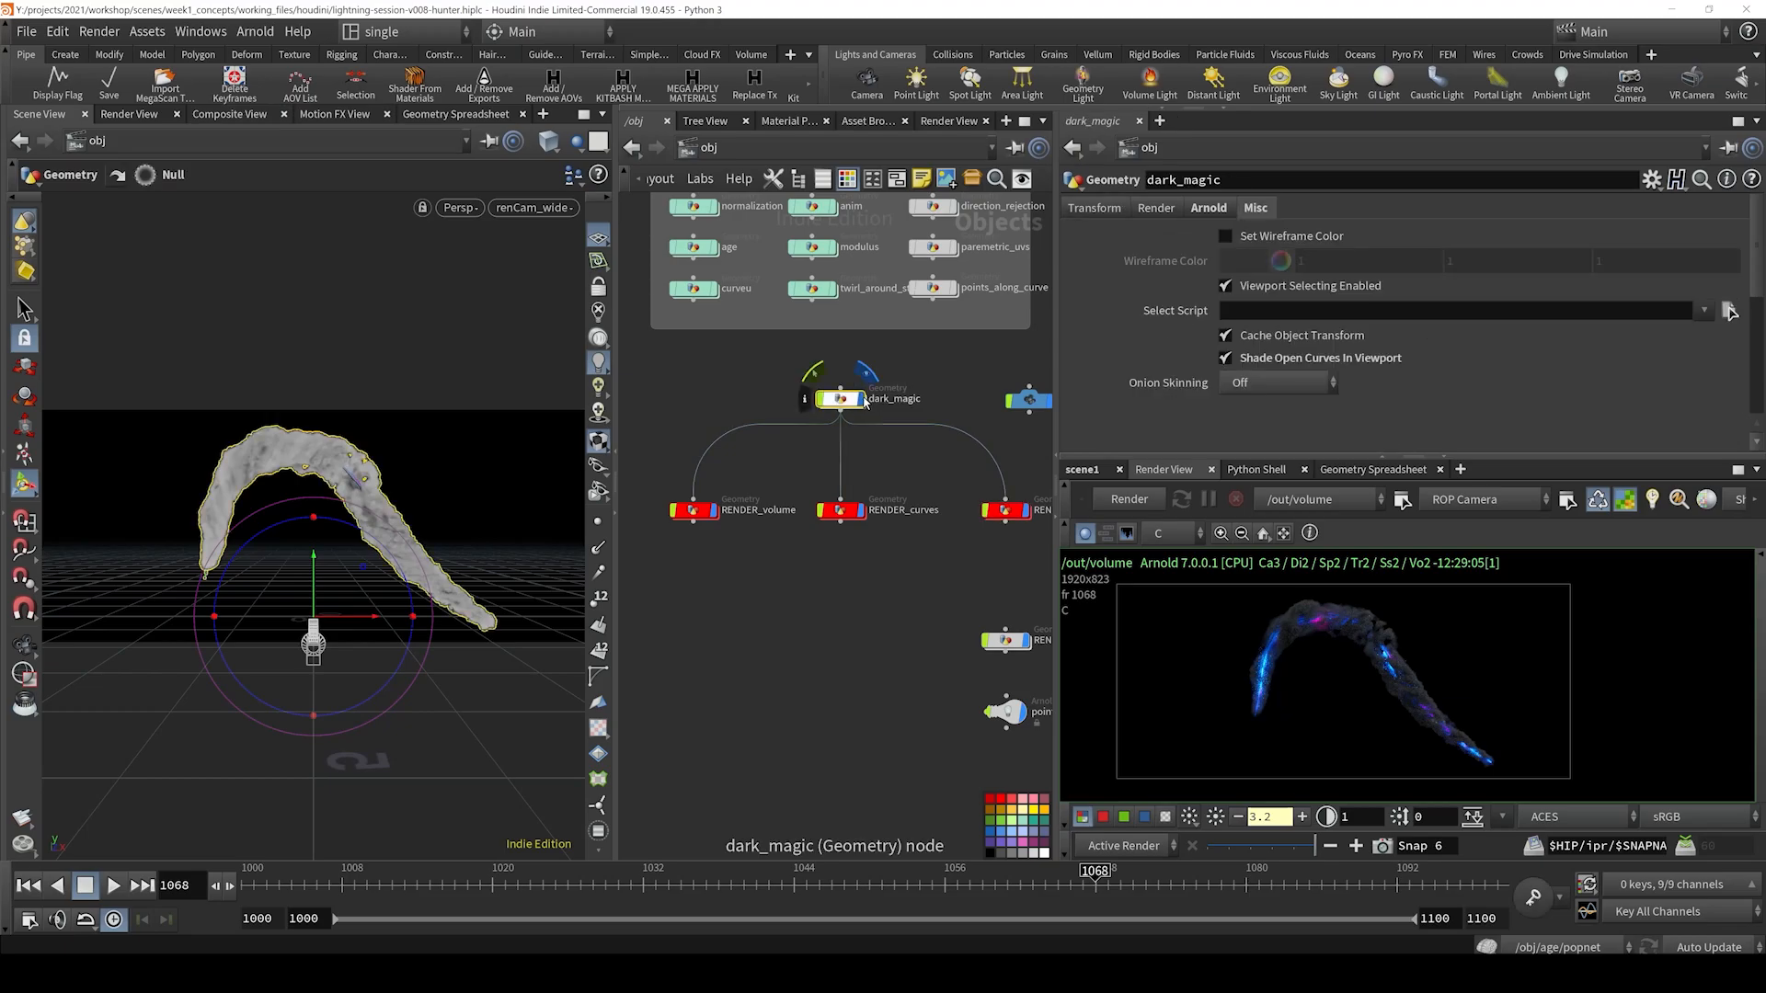
double_click(843, 403)
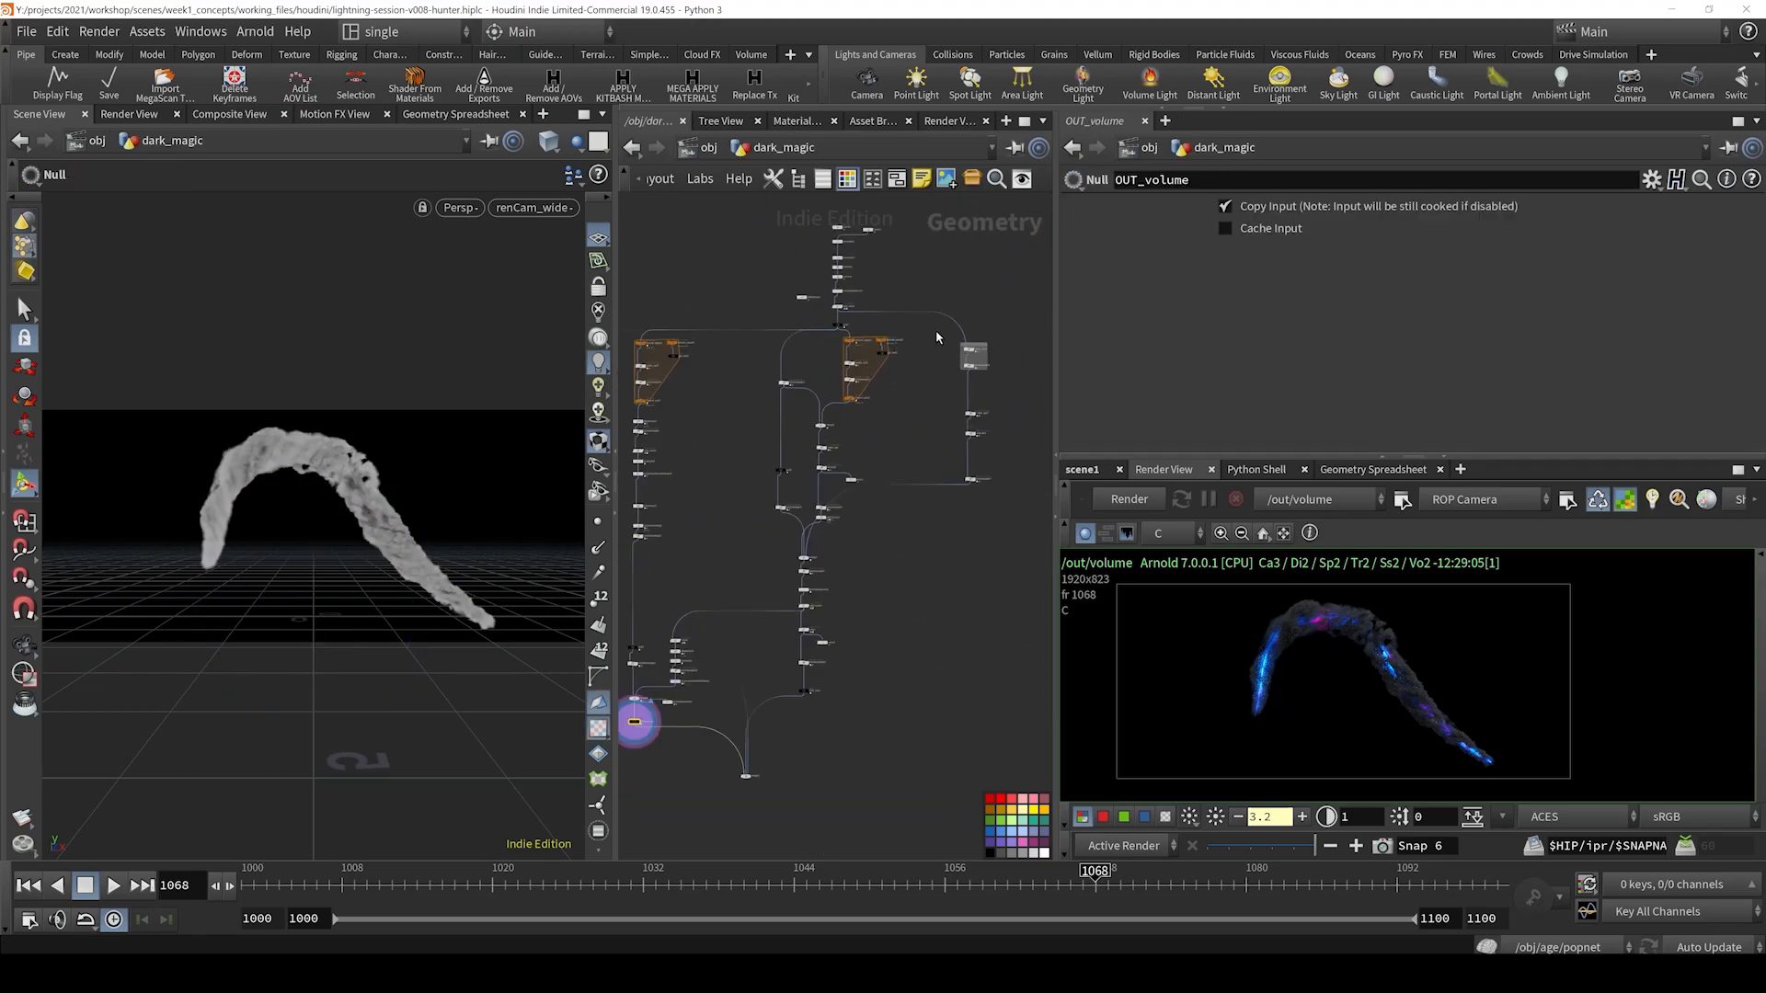
middle_click_drag(936, 332, 919, 301)
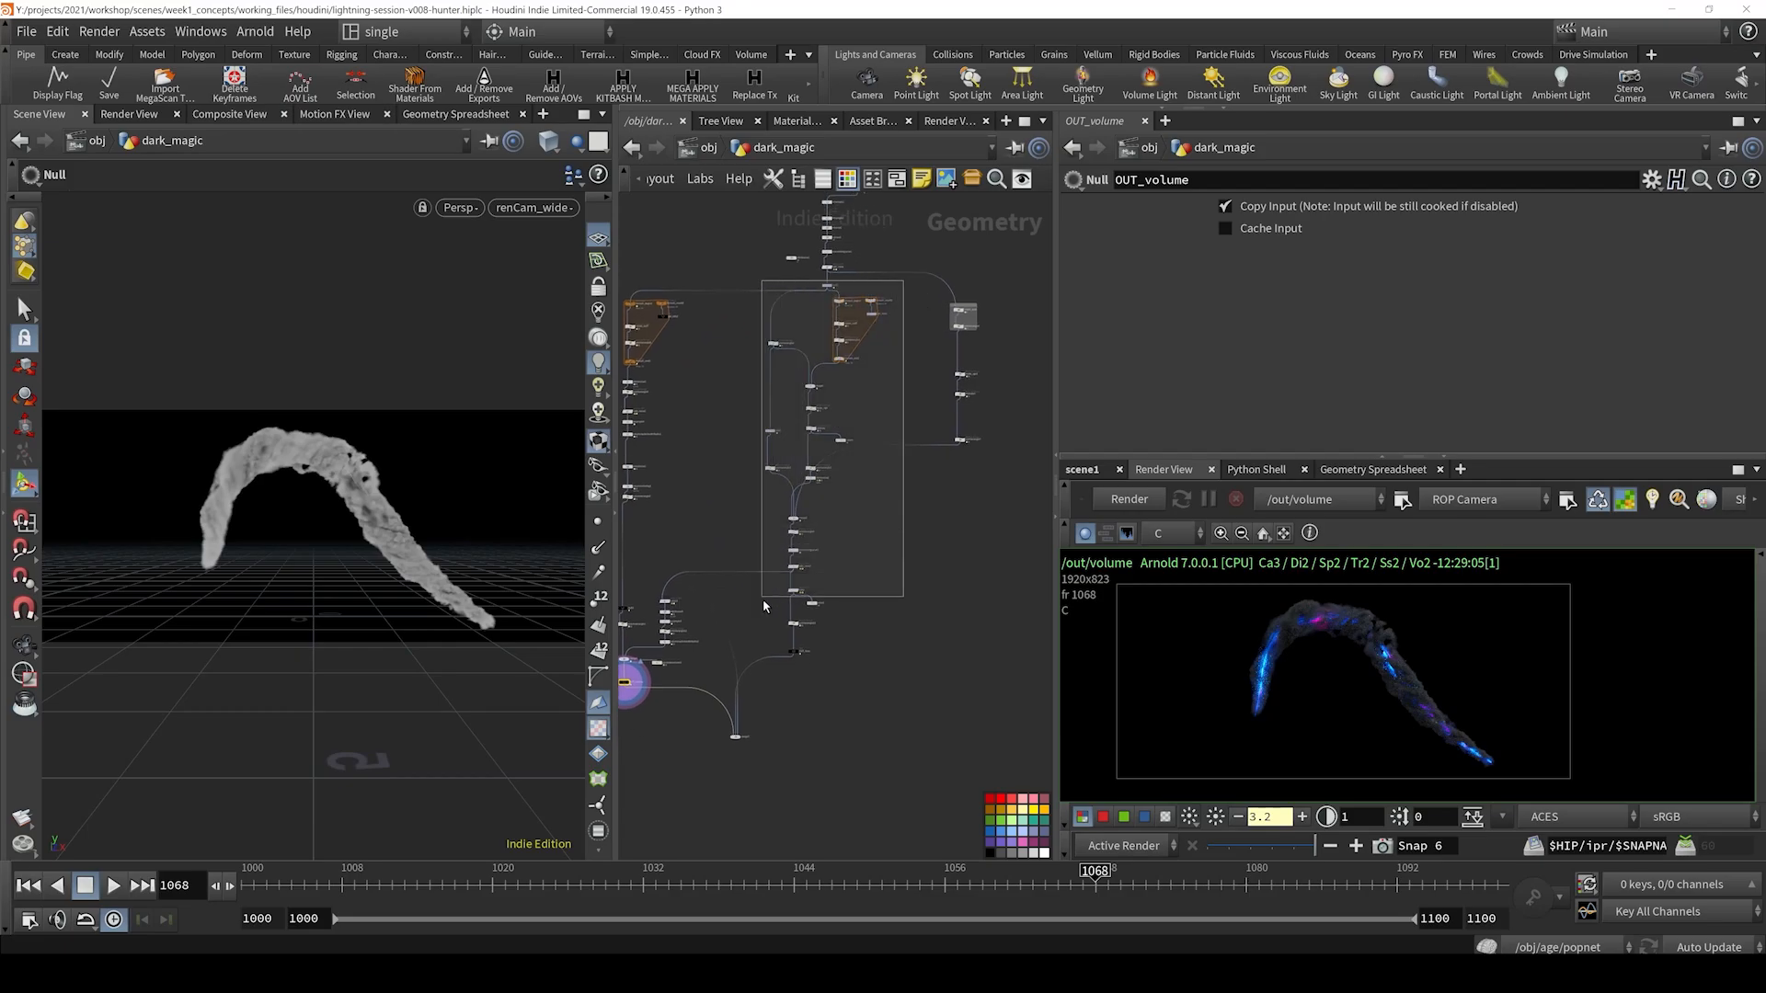
left_click(793, 651)
key("r")
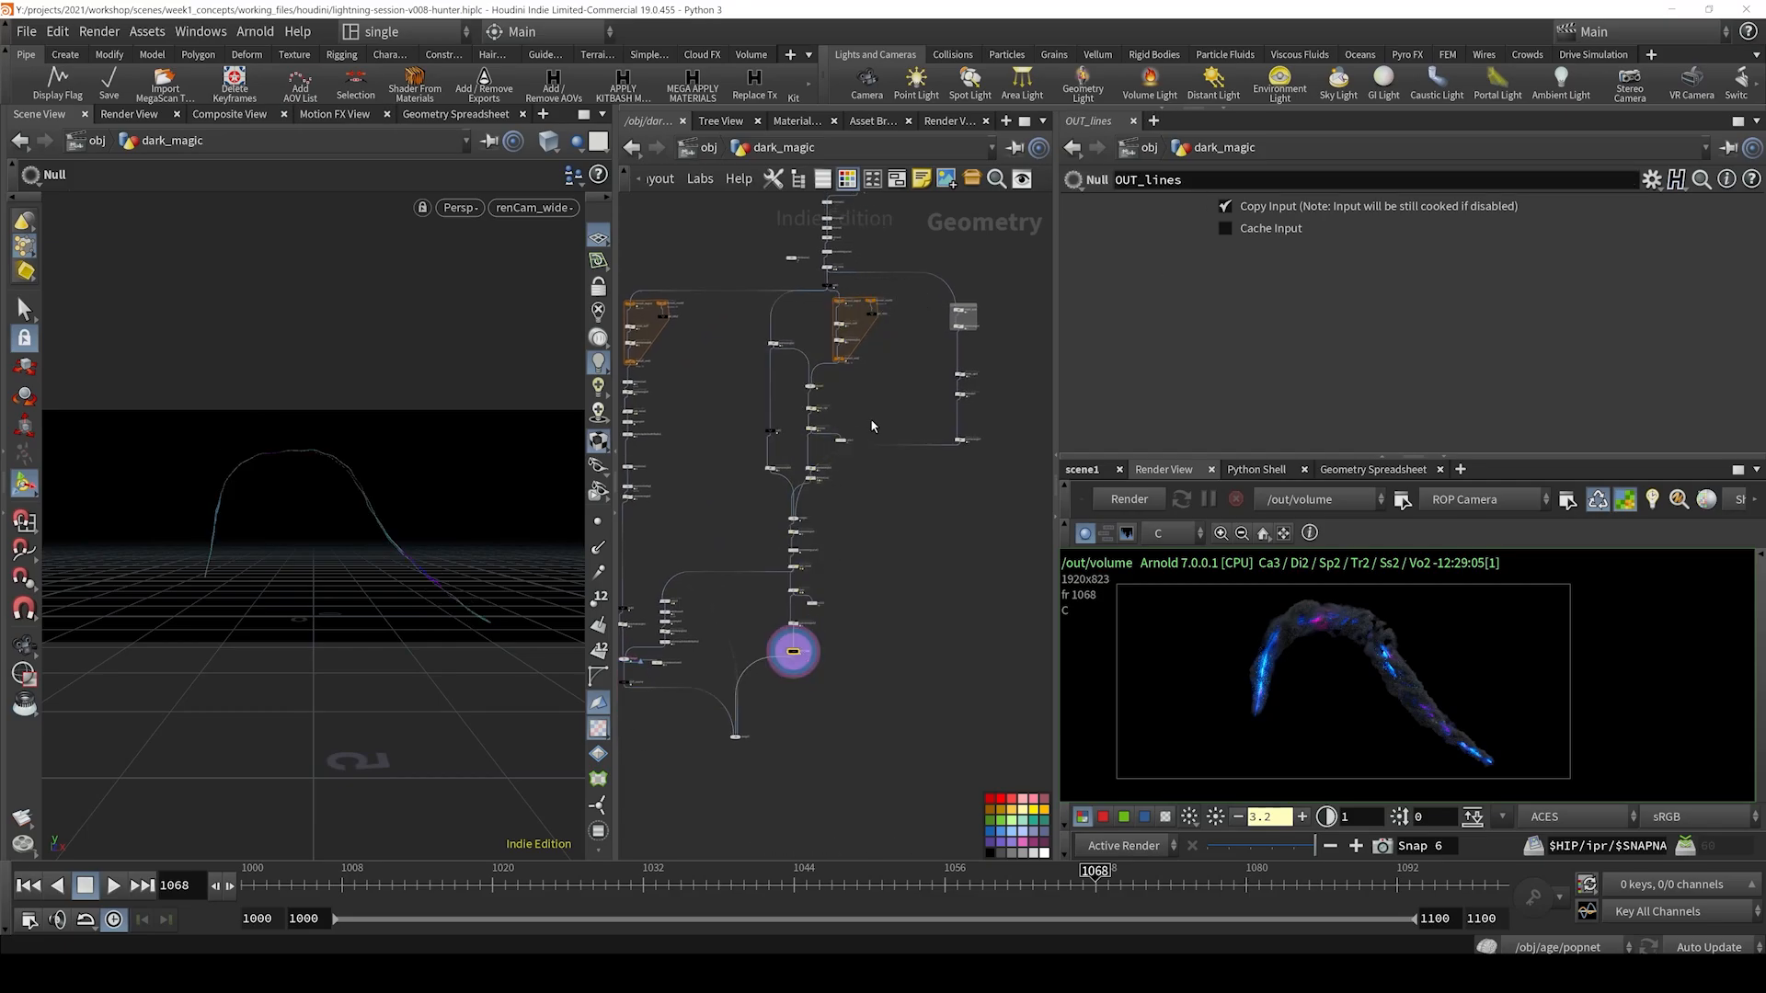
- Inspect the coloured strands up close and follow the node branches leading down to OUT_lines
mouse_move(878, 261)
middle_mouse_down()
mouse_move(881, 488)
mouse_move(894, 292)
middle_mouse_up()
scroll(844, 448, "up", 6)
left_click(797, 364)
left_click(798, 326)
scroll(897, 446, "down", 3)
left_click_drag(341, 601, 452, 530, "alt")
scroll(368, 593, "up", 5)
middle_click_drag(897, 720, 927, 458)
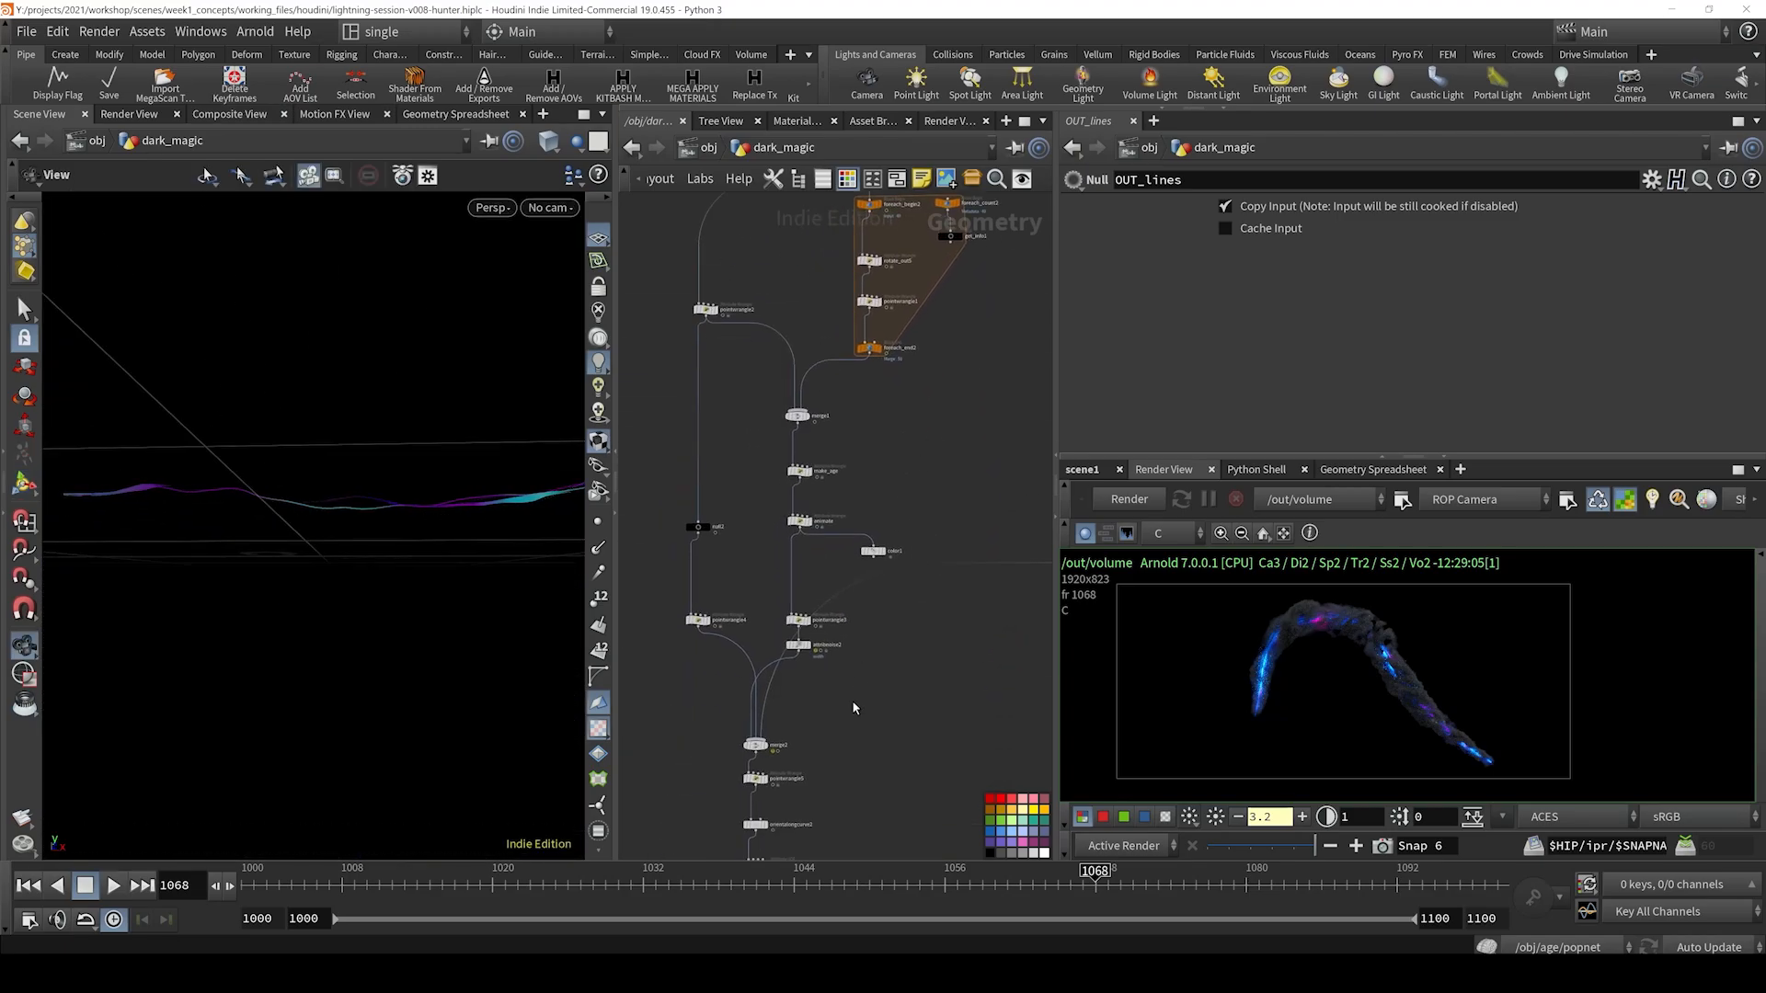
scroll(855, 709, "down", 5)
middle_click_drag(856, 685, 857, 510)
- Look through the renCam camera and play back the strand animation
left_click(290, 883)
left_click_drag(291, 883, 604, 881)
left_click(549, 207)
left_click(573, 308)
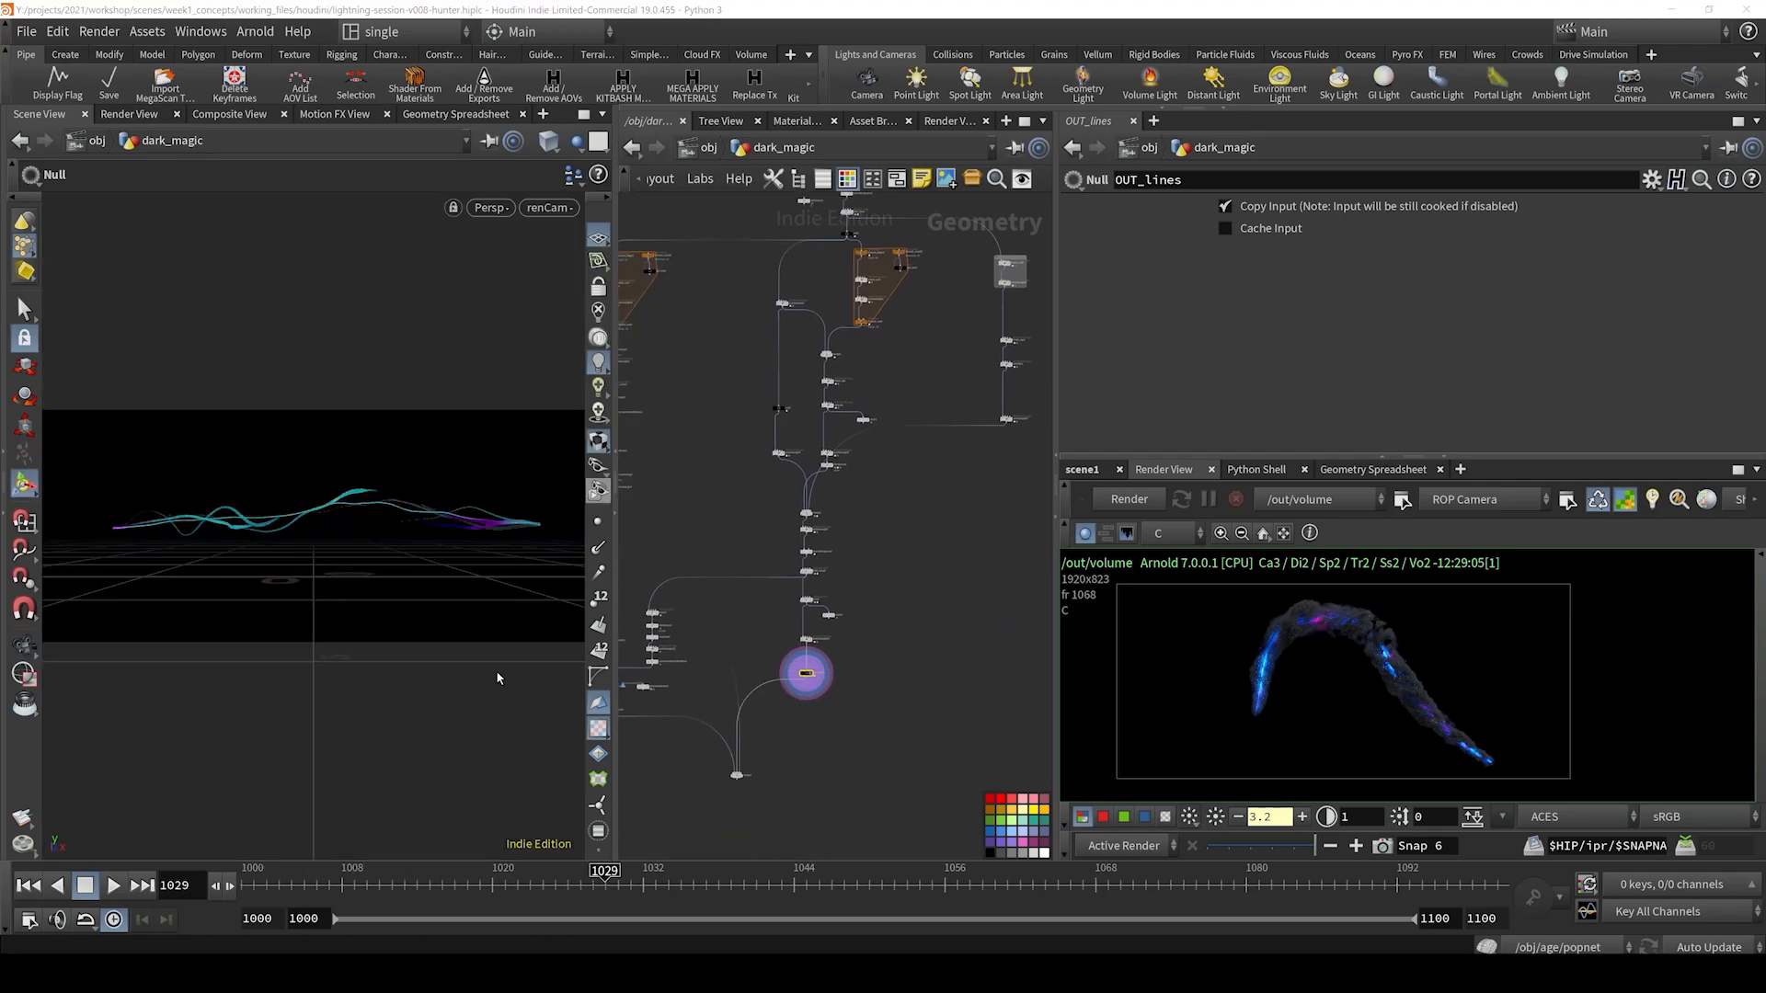
left_click(113, 884)
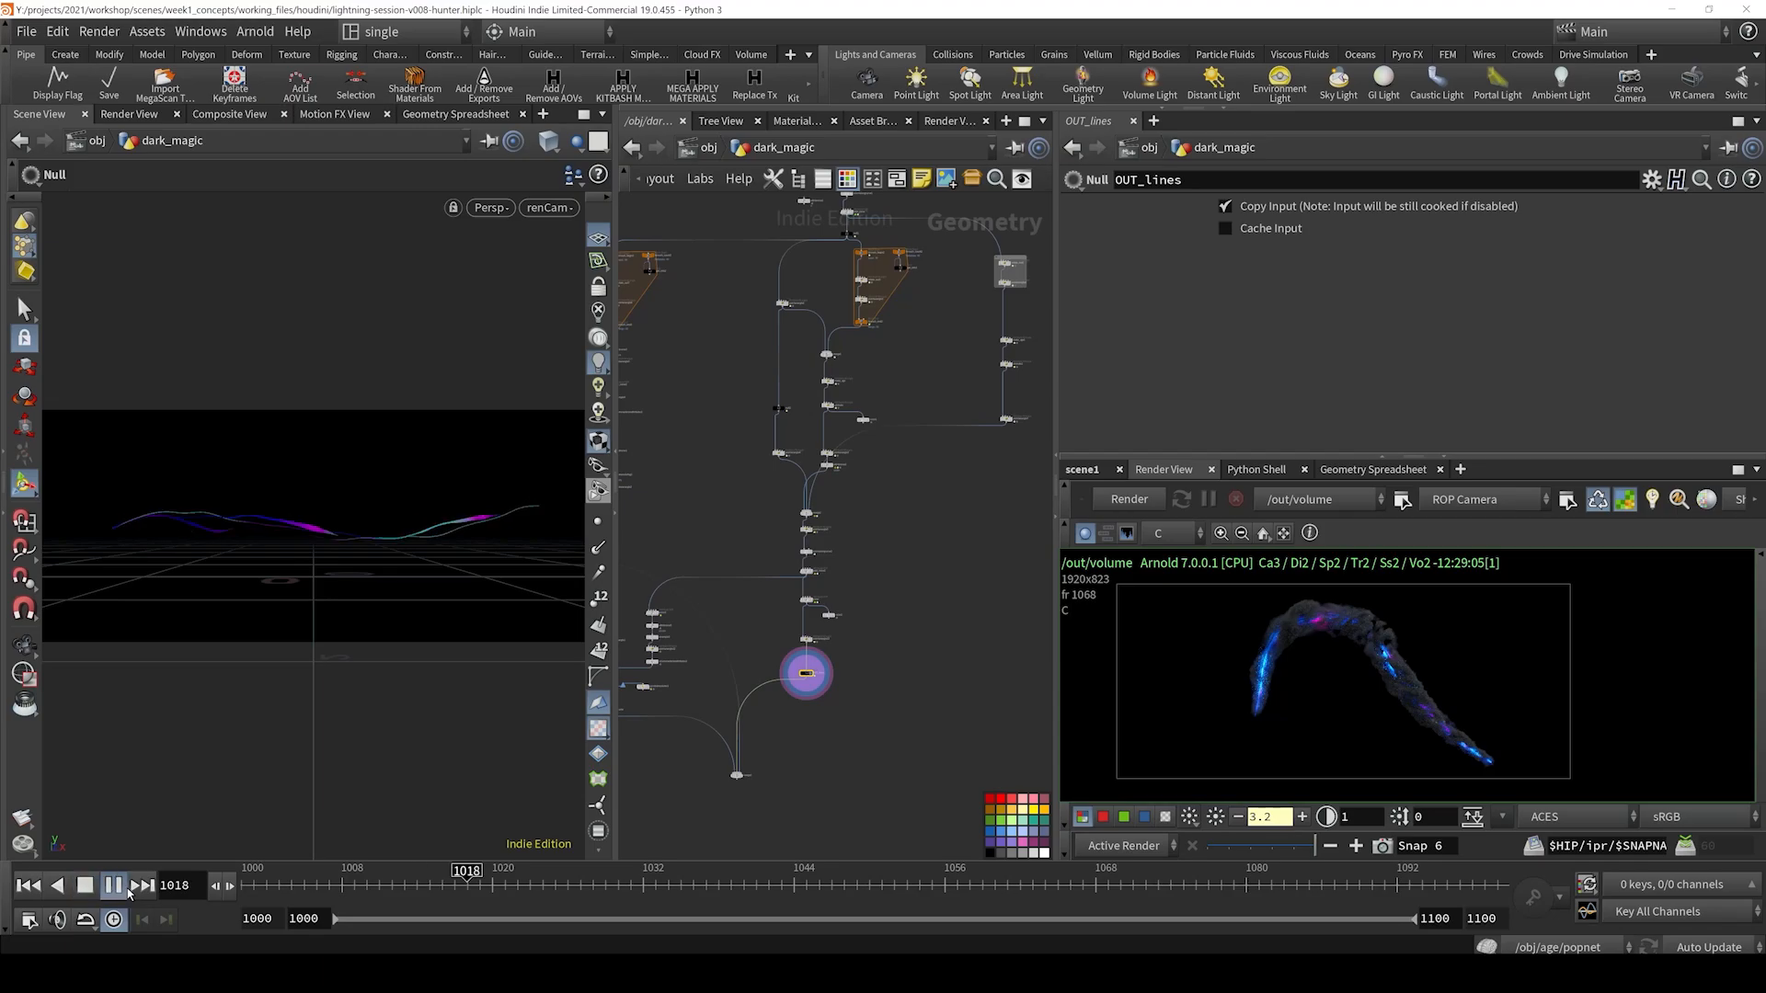
left_click(114, 884)
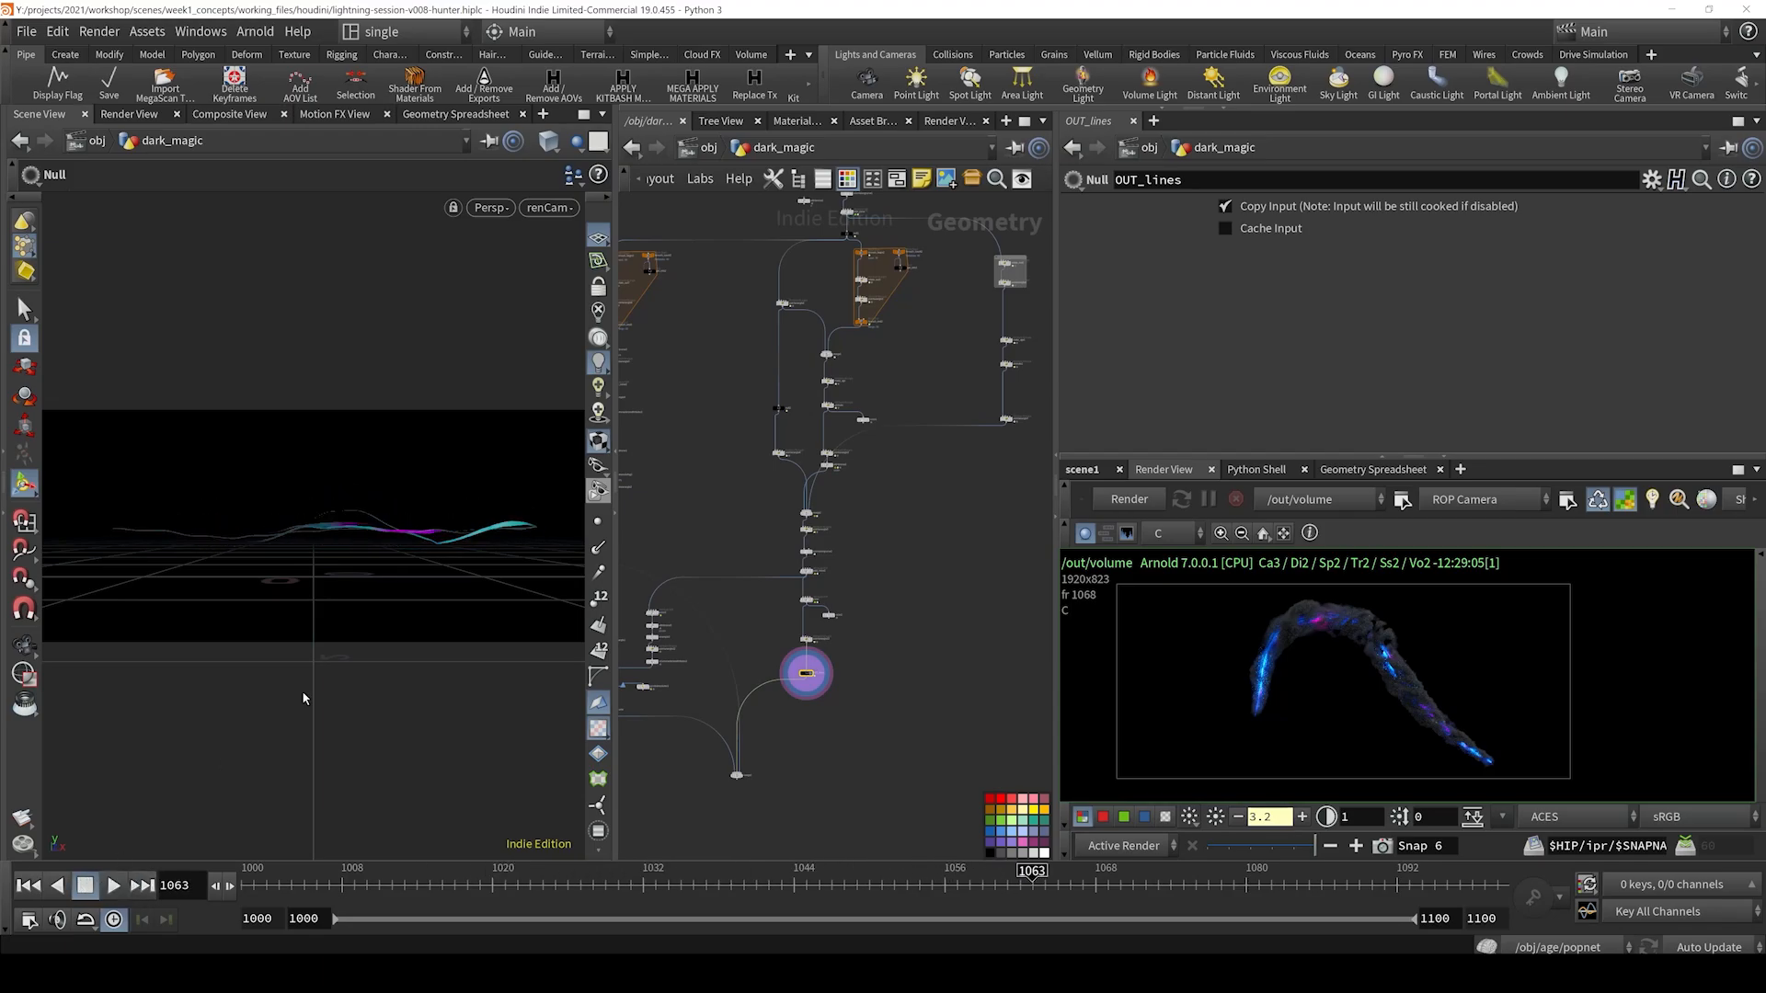
- Examine the strand branches around the orange loop block and the separate branch with the grey network box
scroll(767, 477, "down", 2)
middle_click_drag(767, 477, 828, 530)
scroll(876, 413, "up", 4)
scroll(794, 429, "down", 1)
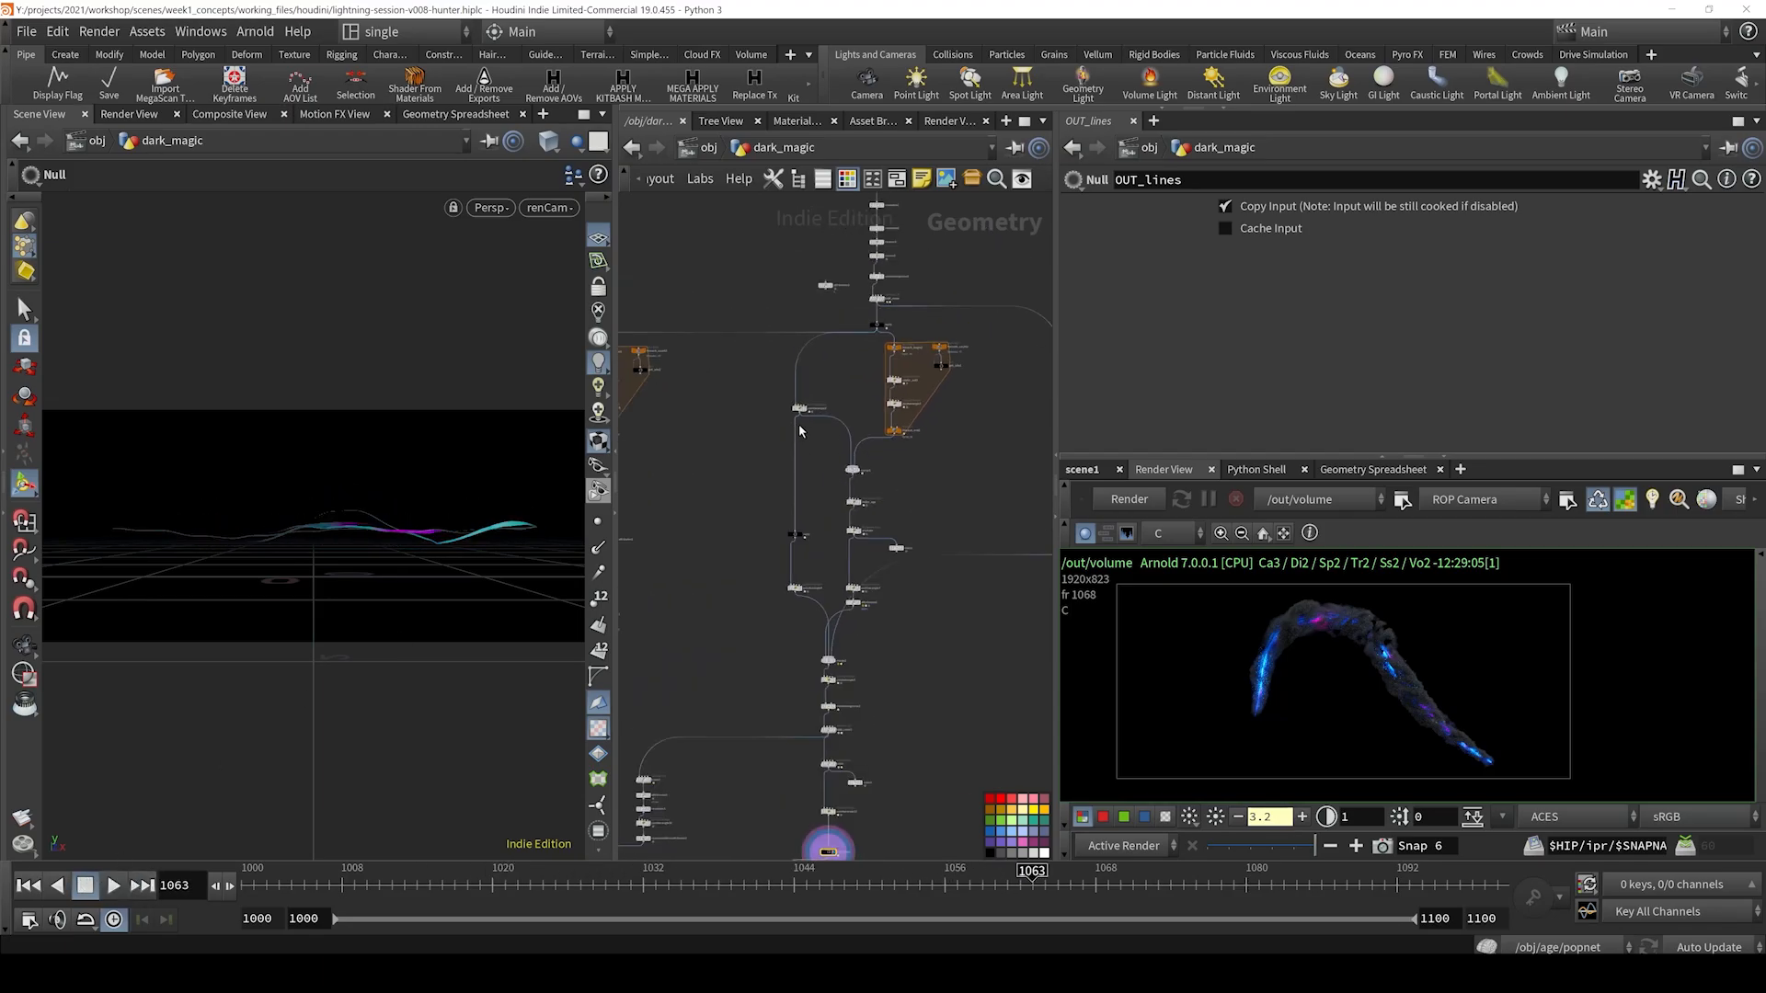
middle_click_drag(943, 431, 885, 405)
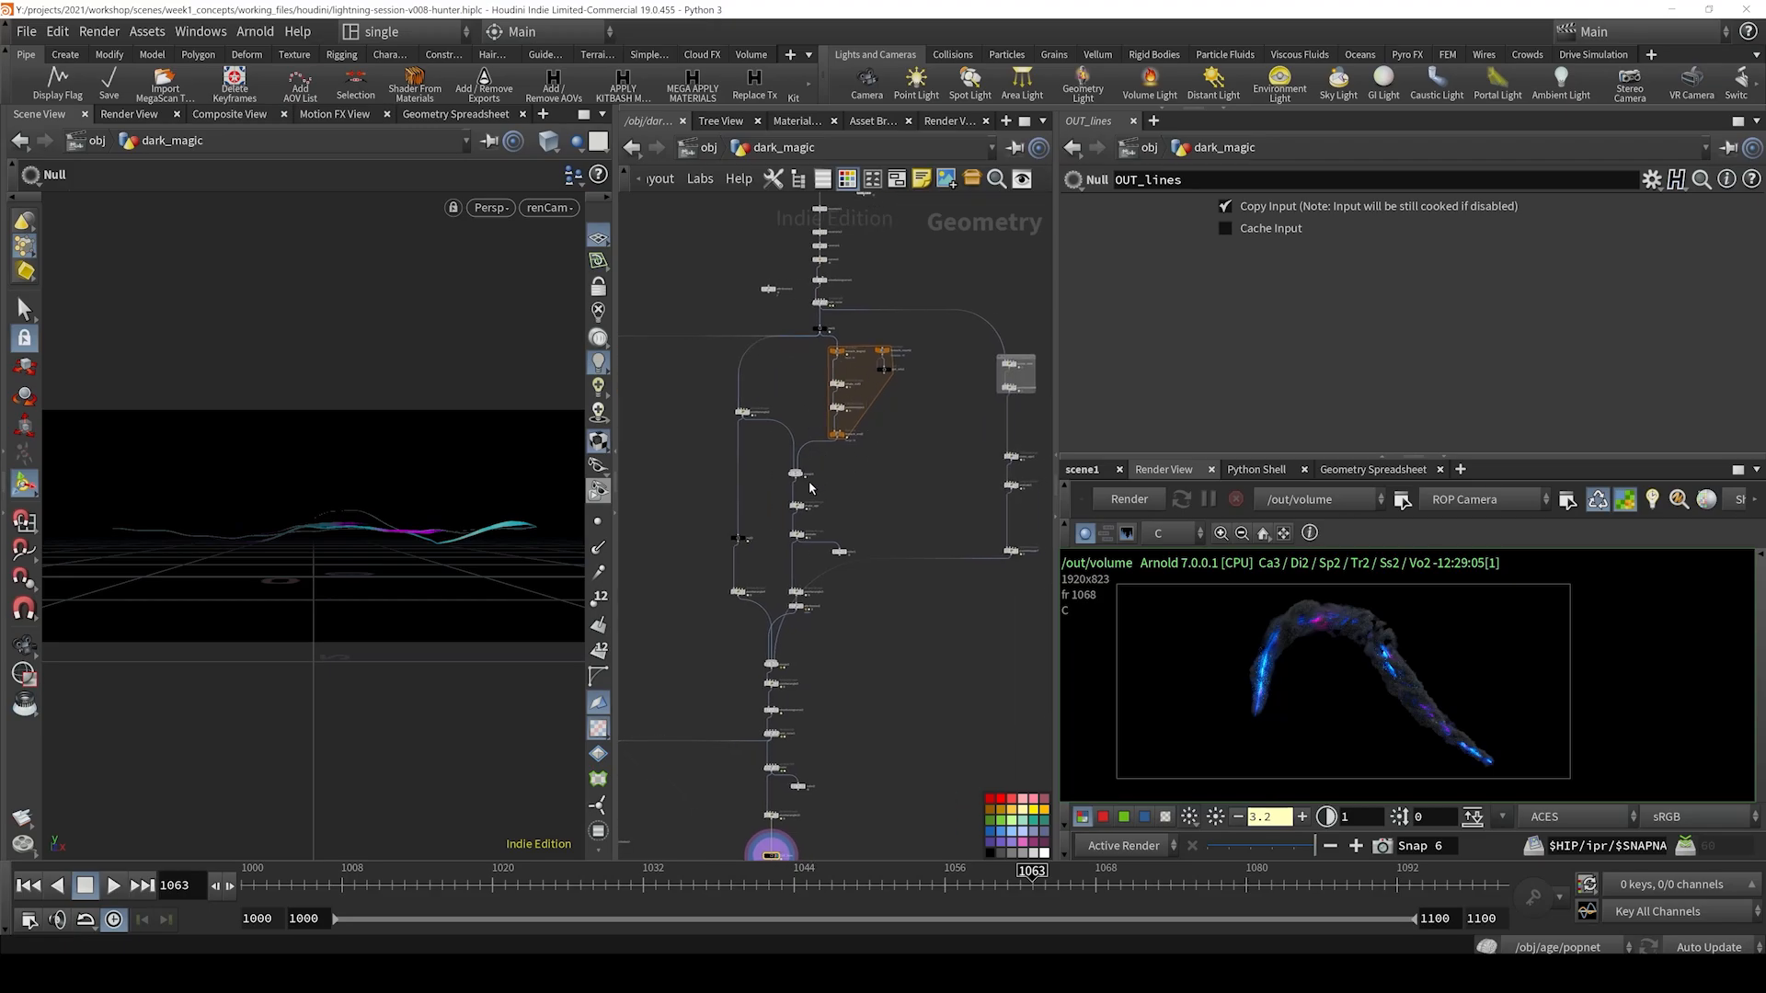
middle_click_drag(1048, 559, 968, 568)
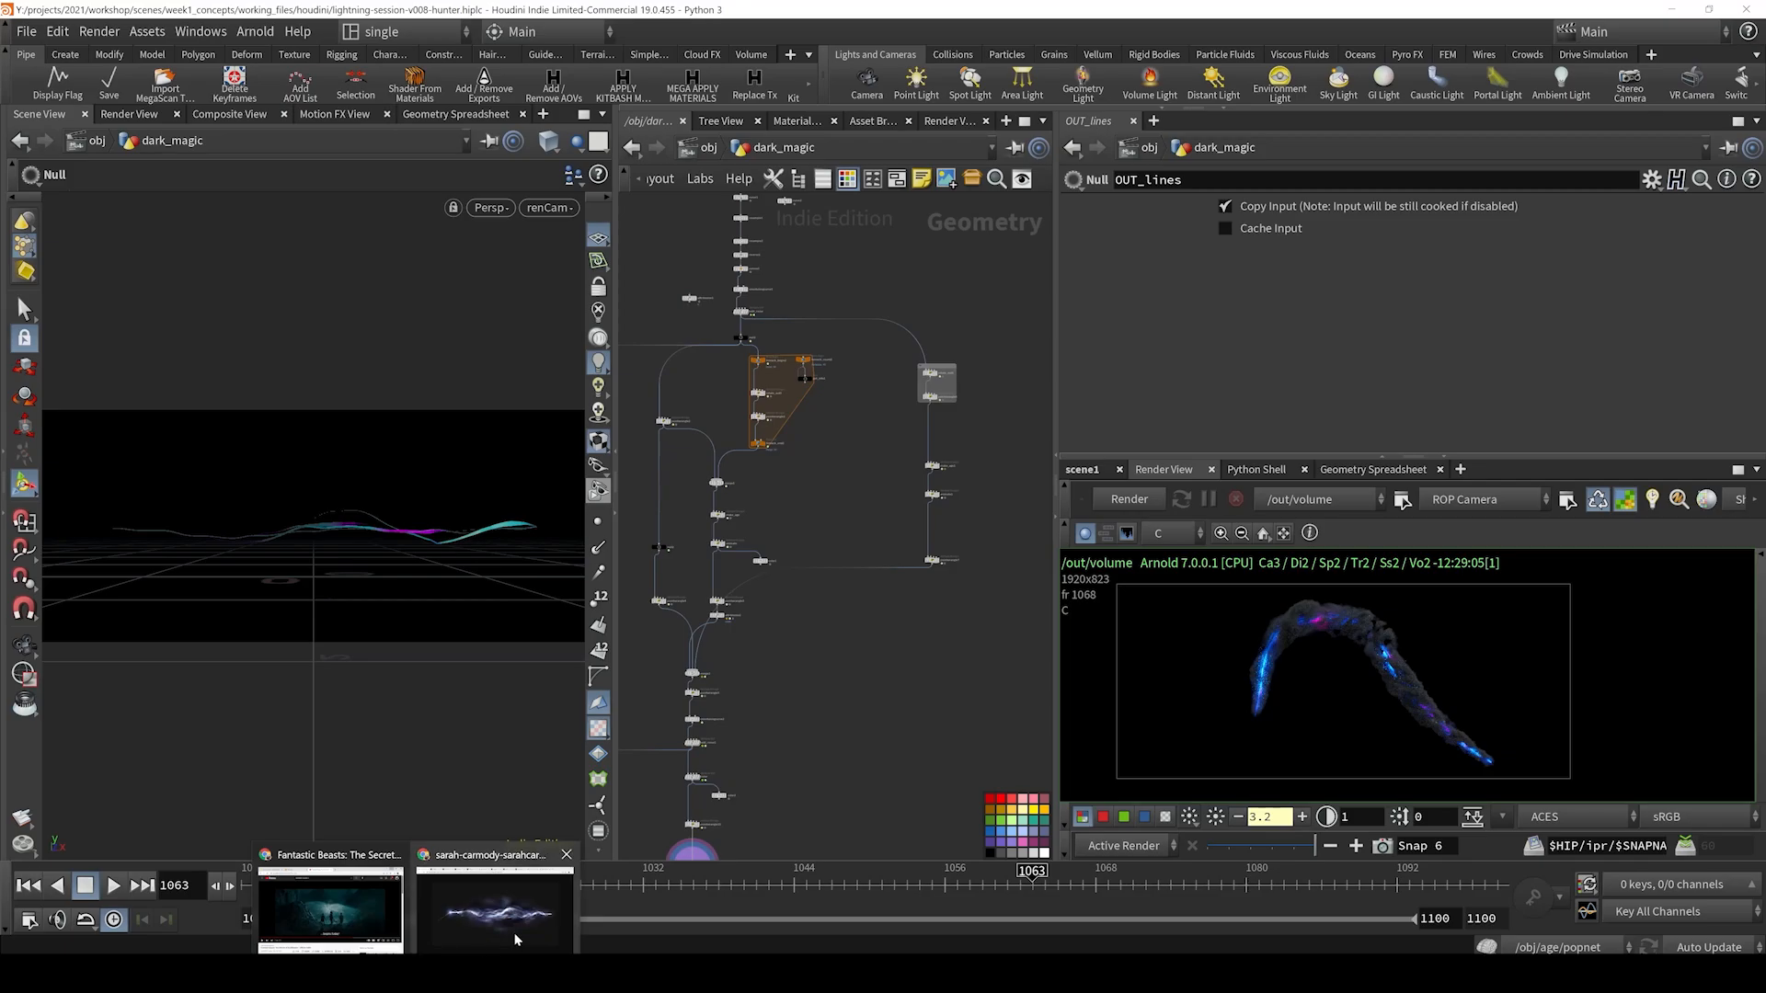
- Switch to the browser to view the lightning concept art reference, and return to the Houdini network
mouse_move(1765, 101)
left_mouse_down()
mouse_move(1379, 165)
mouse_move(1366, 146)
mouse_move(1765, 120)
left_mouse_up()
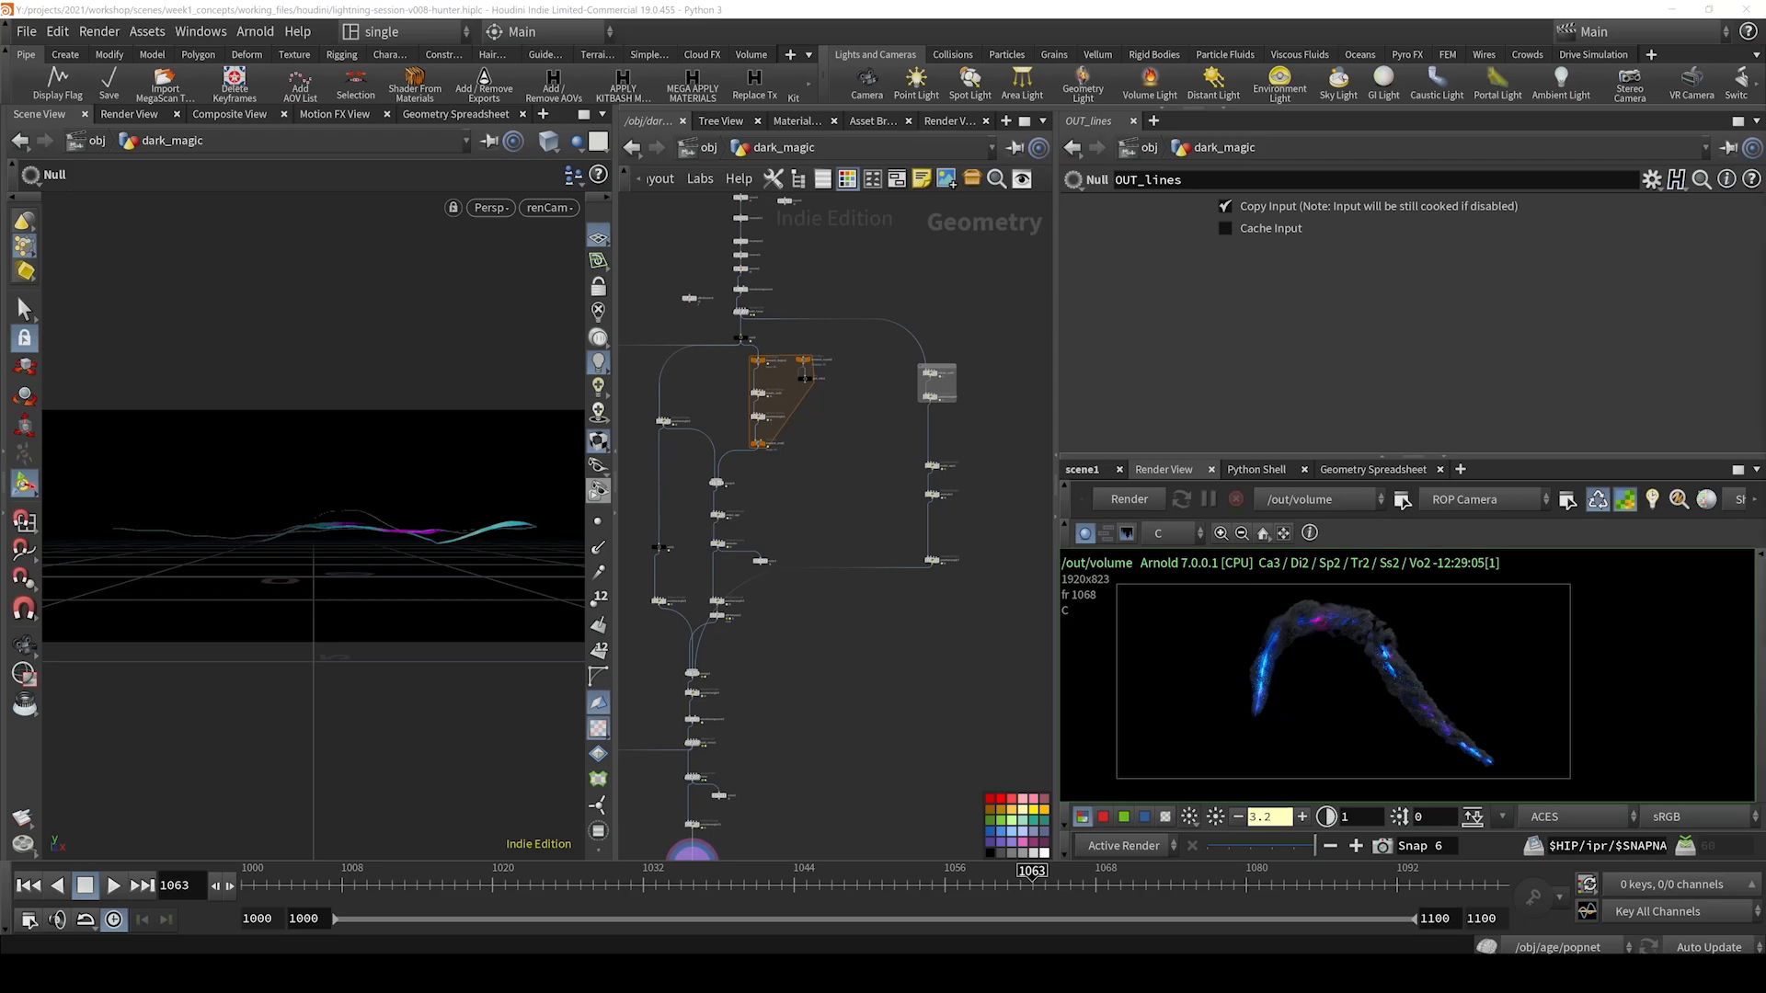
left_click_drag(0, 322, 1513, 101)
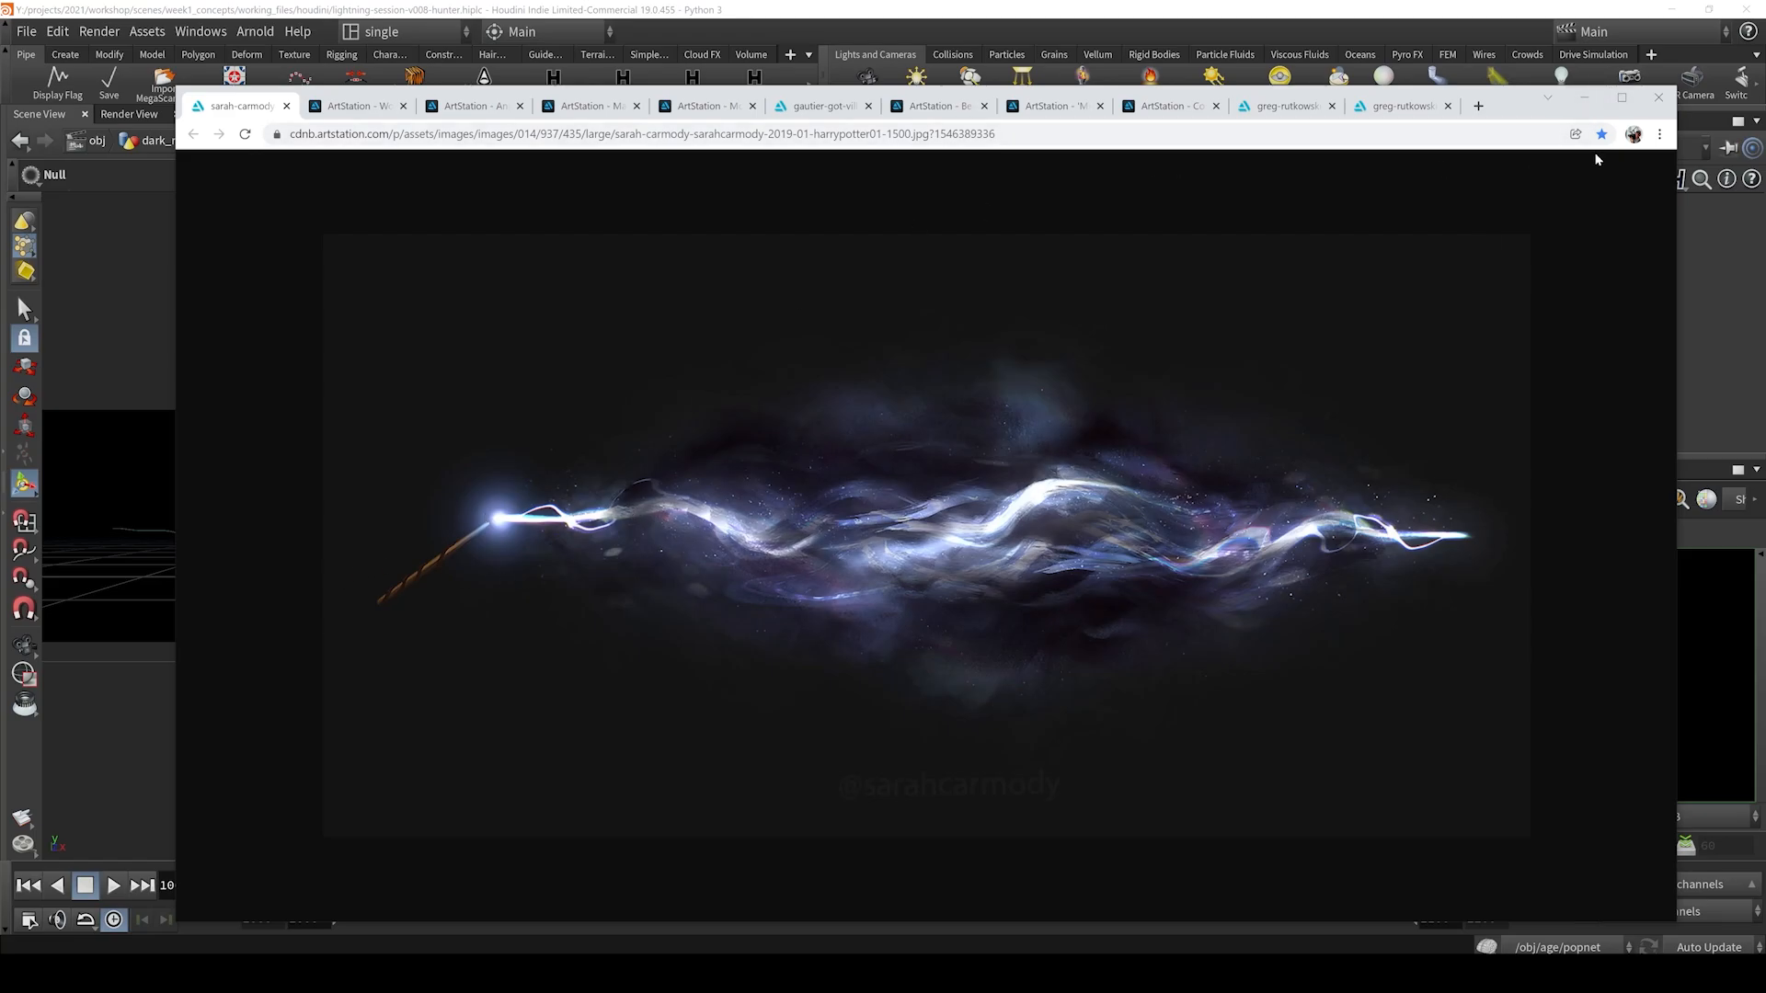
left_click(1584, 98)
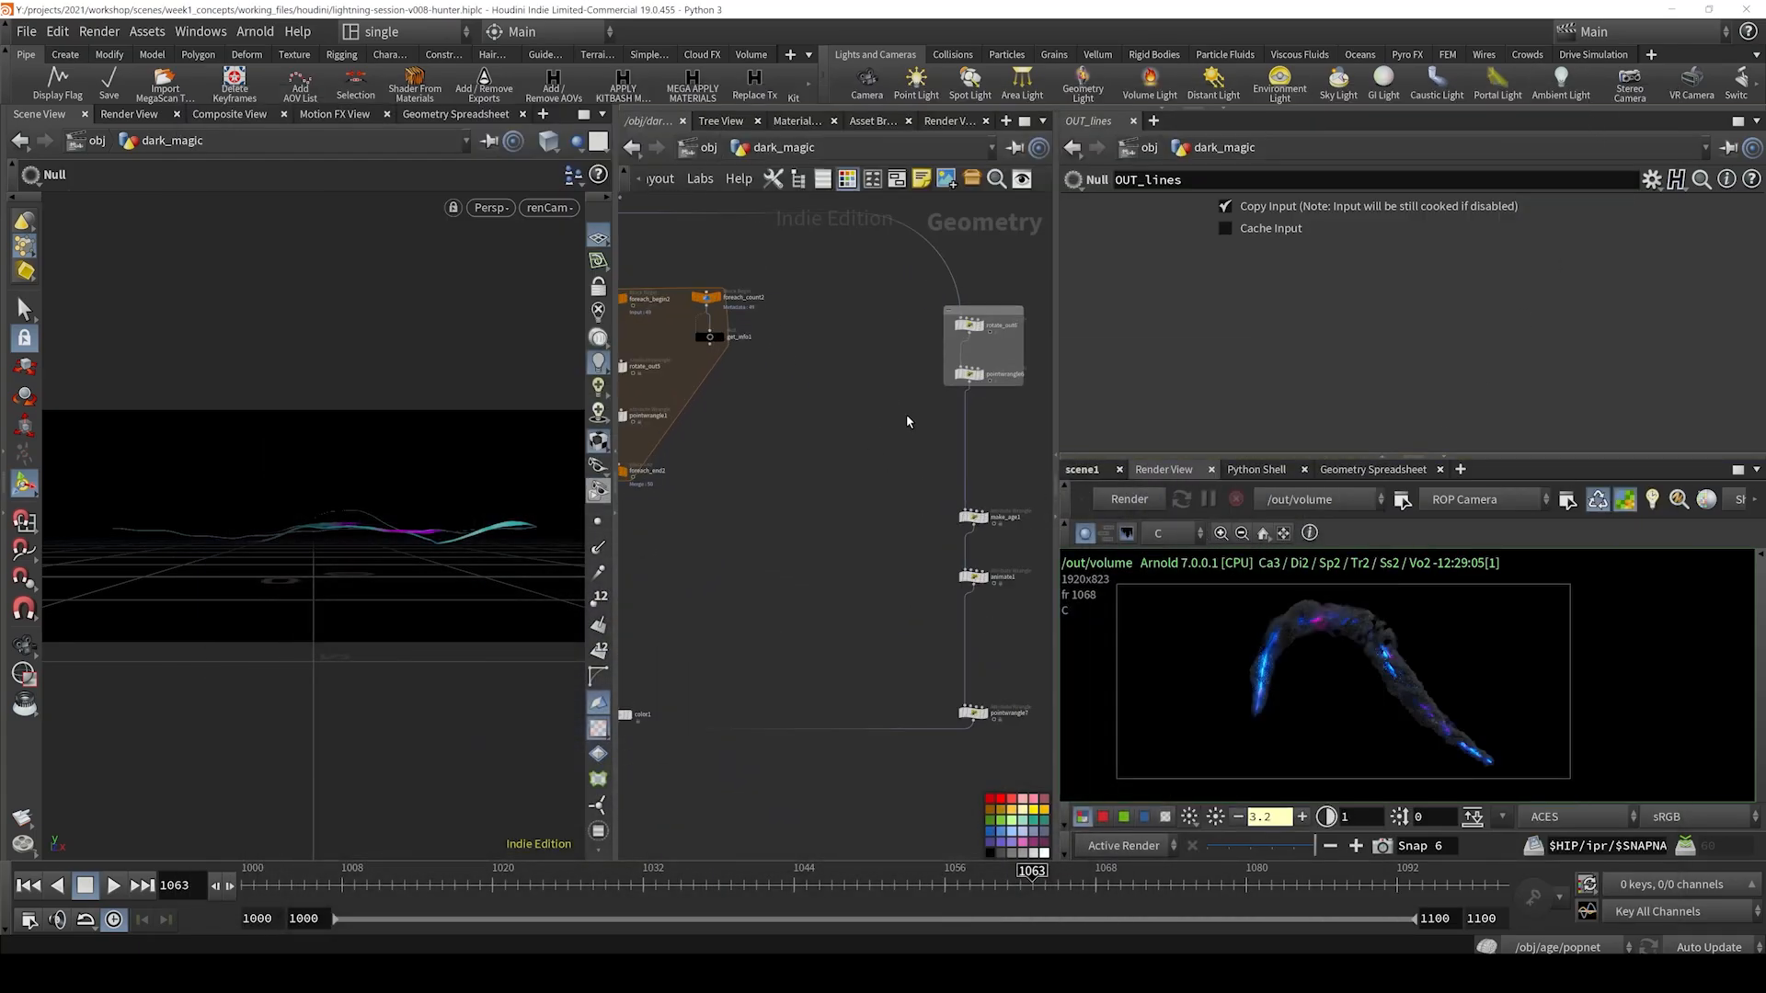
- Display pointwrangle6 in the grey network box and inspect its strand_id expression and Strand parameter
middle_click_drag(907, 416, 832, 446)
left_click_drag(1001, 416, 850, 387)
key("shift+r")
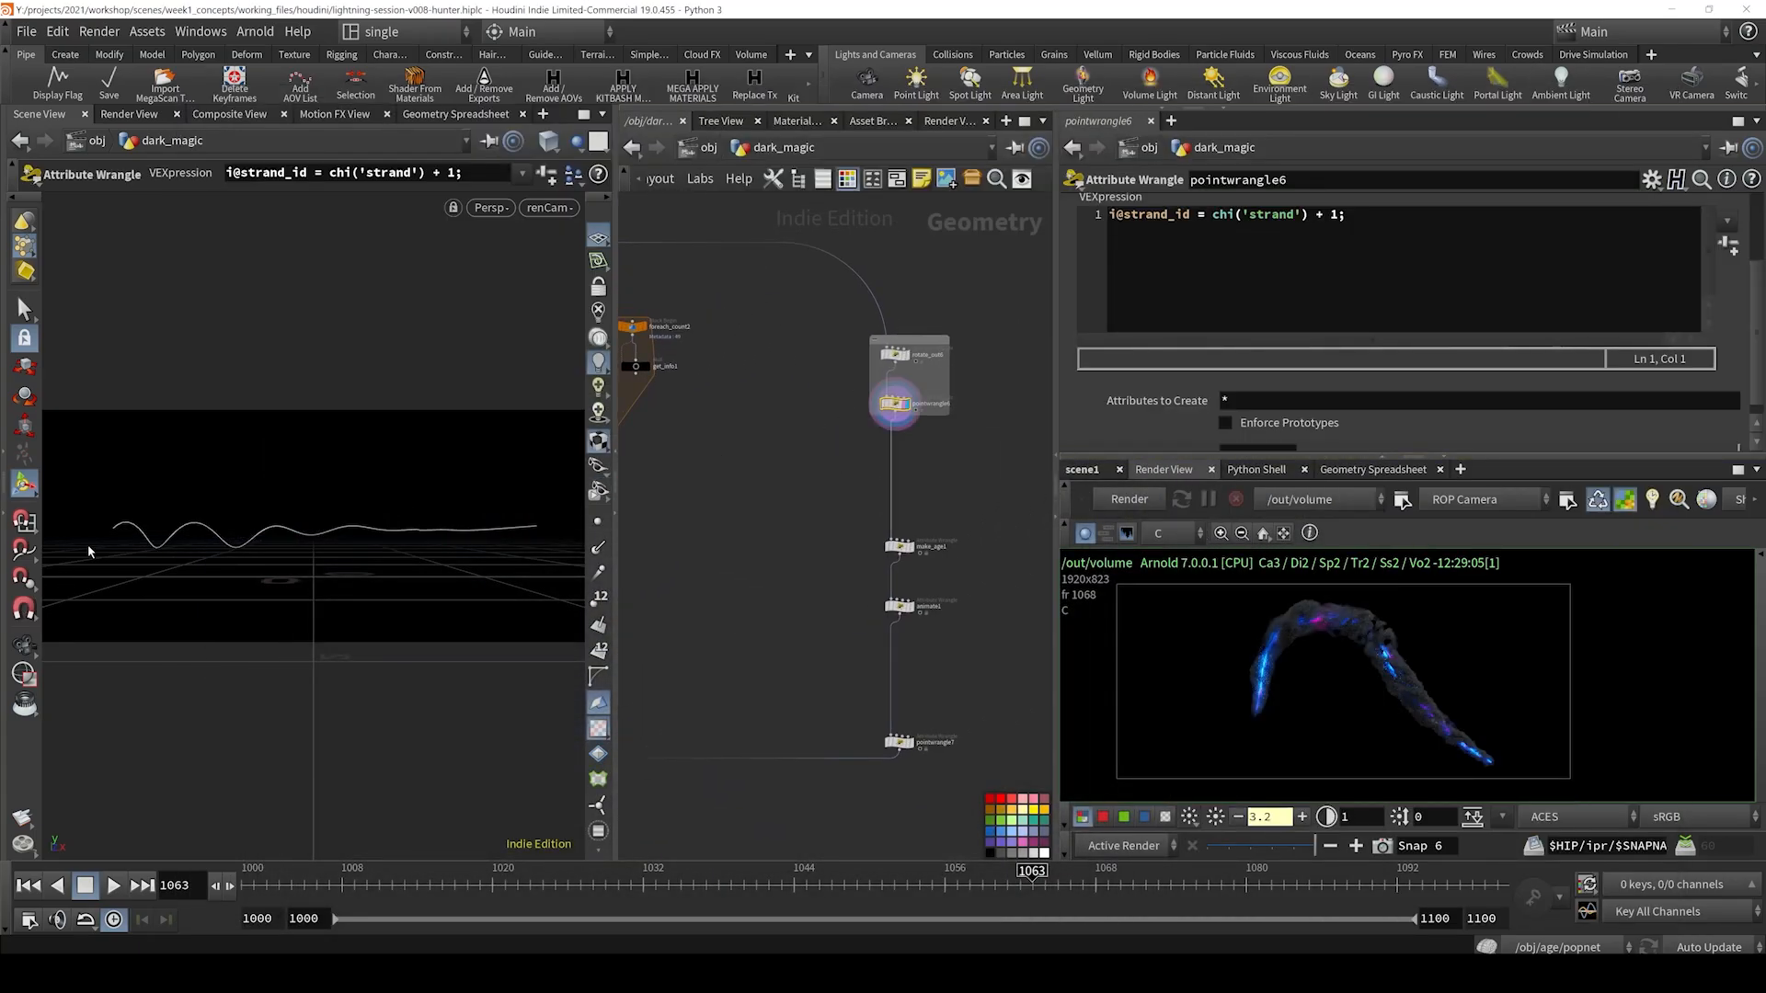
scroll(1129, 380, "down", 1)
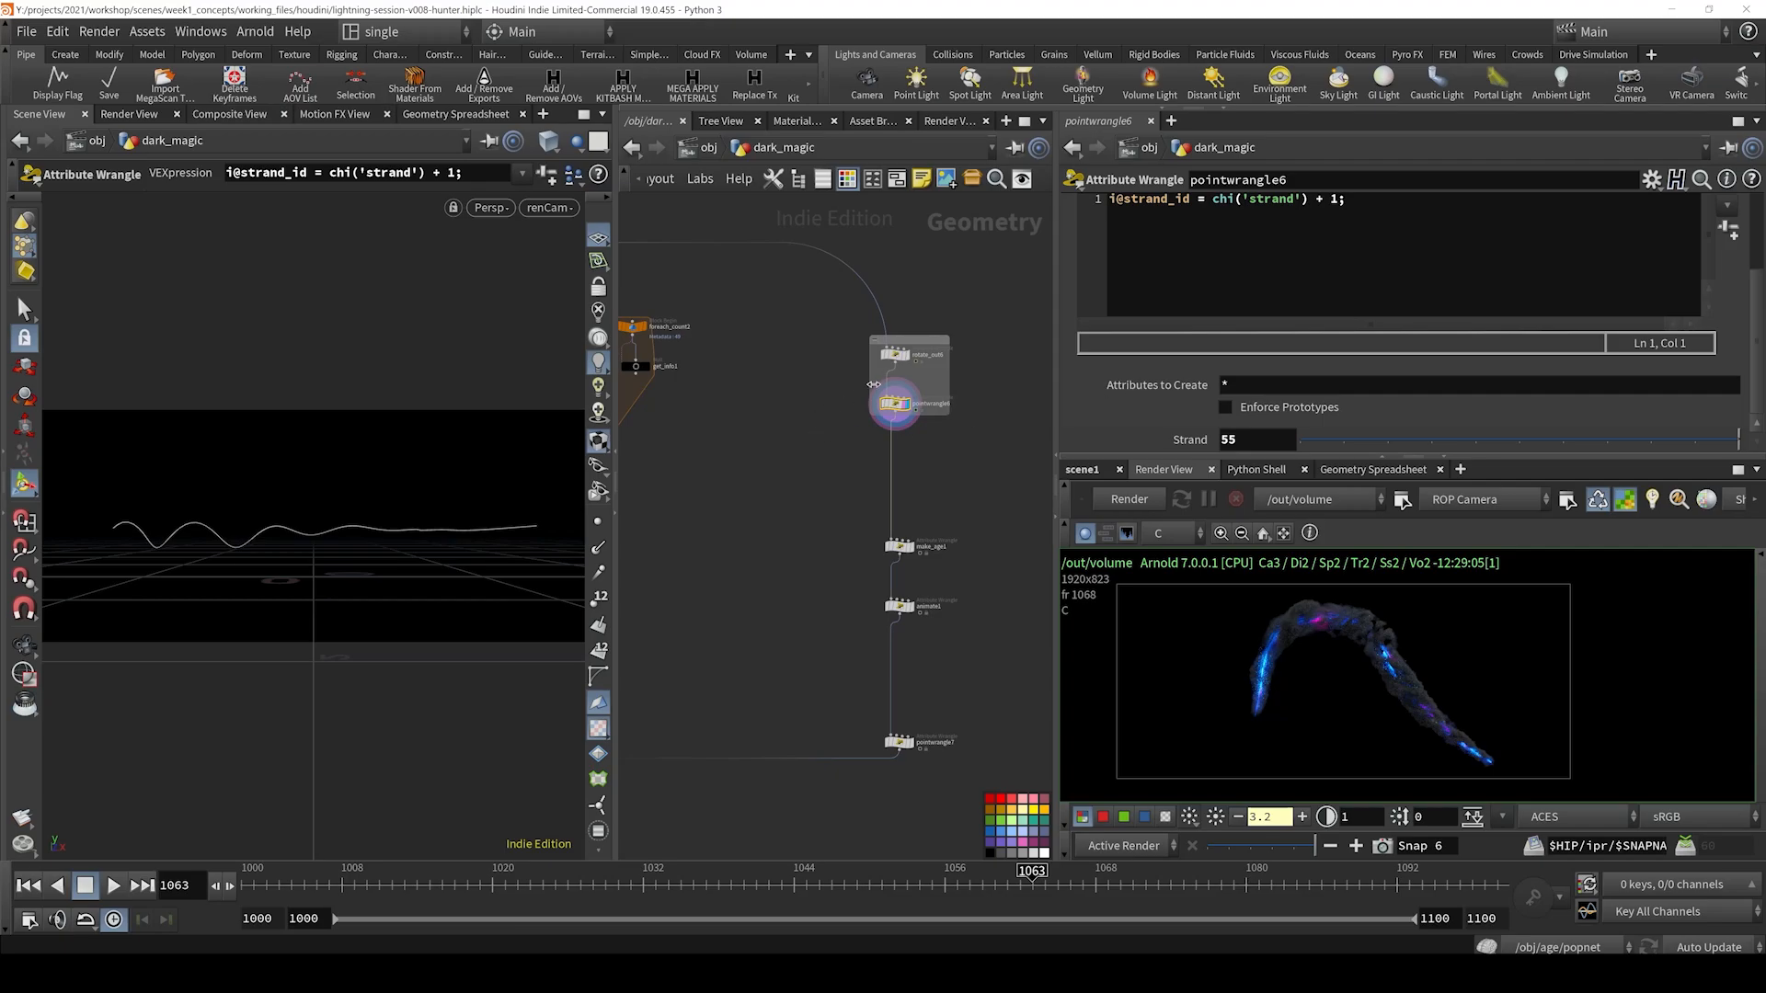
- Display rotate_out6, enlarge its Pinch ramp, raise the point near 0.13 and shift the far base point to about 0.4
left_click(892, 355)
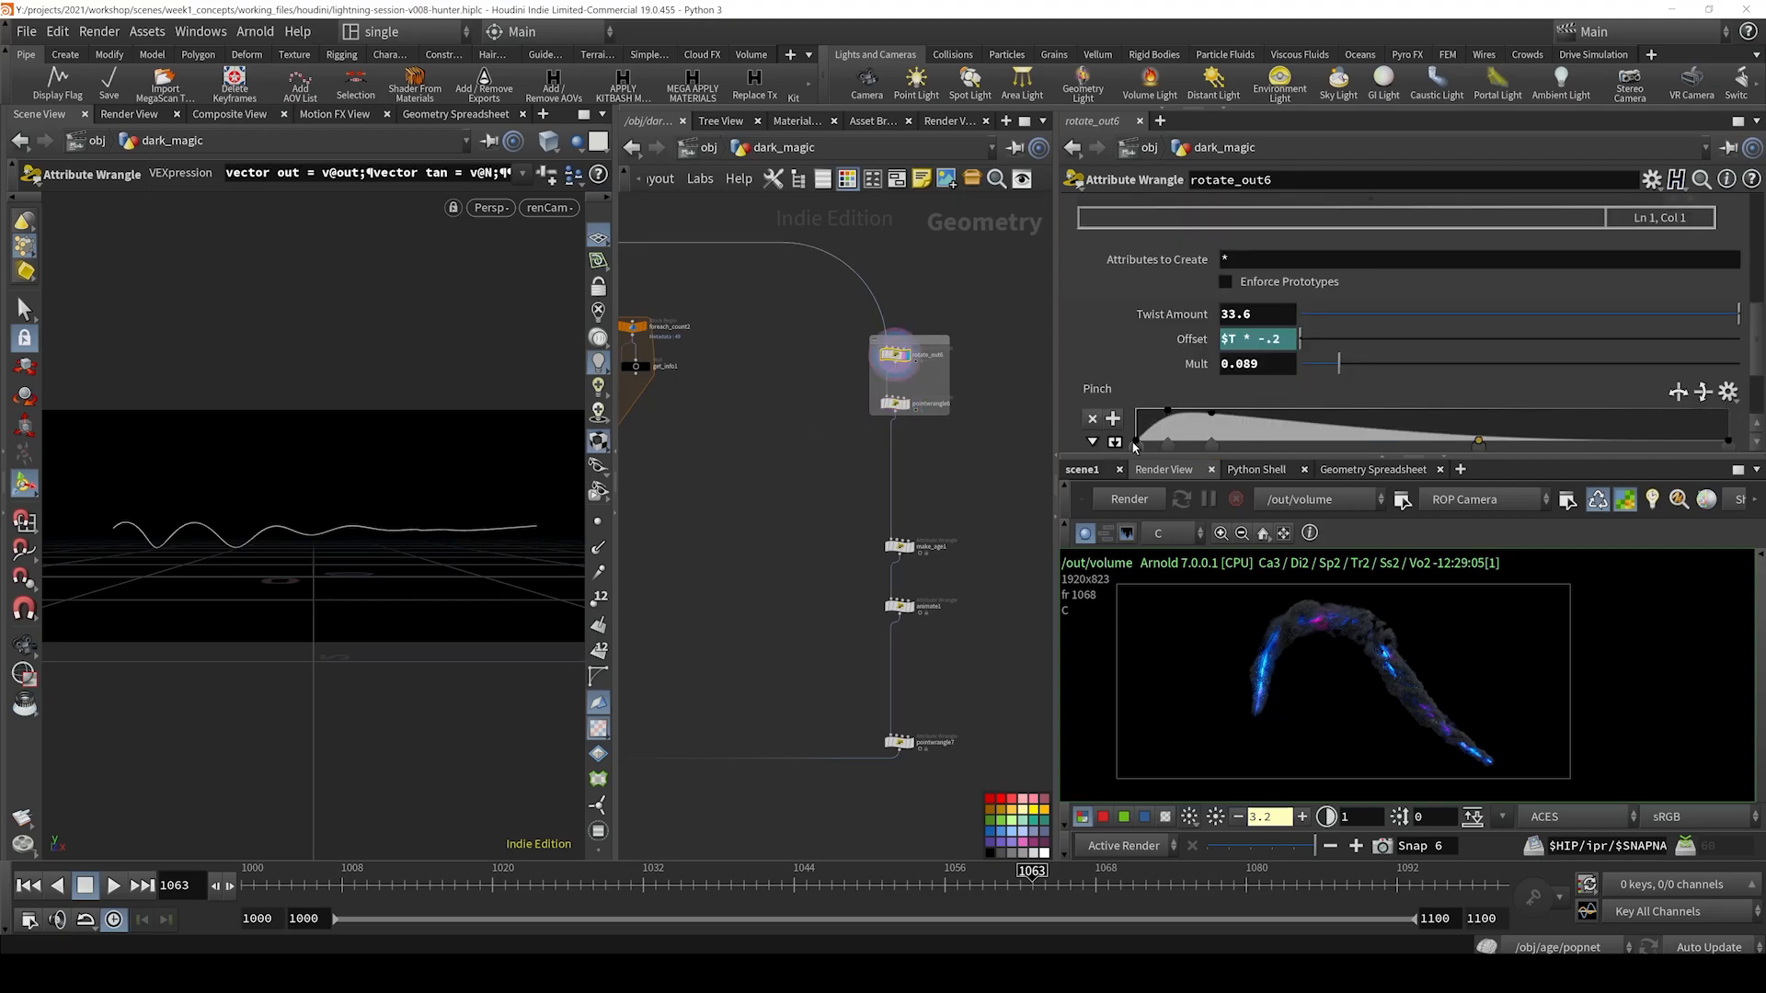
left_click(1116, 442)
scroll(1134, 297, "down", 5)
scroll(1139, 299, "up", 3)
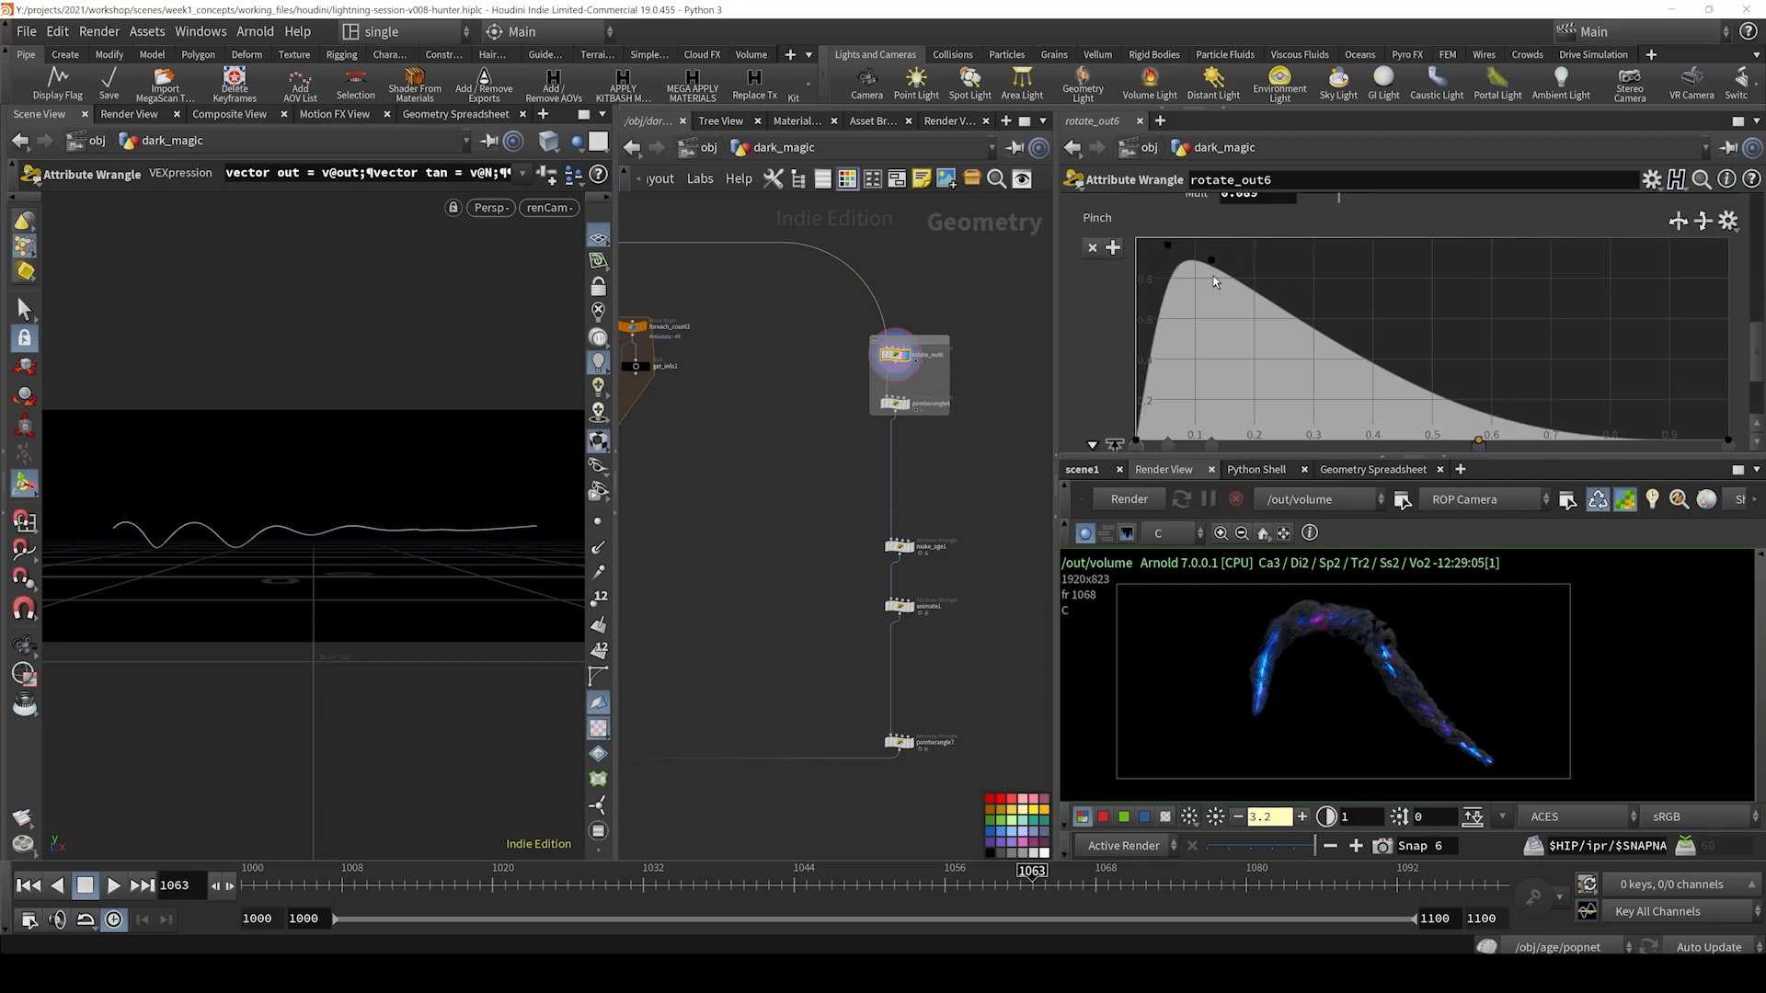
mouse_move(1210, 260)
left_mouse_down()
mouse_move(1368, 256)
mouse_move(1214, 249)
left_mouse_up()
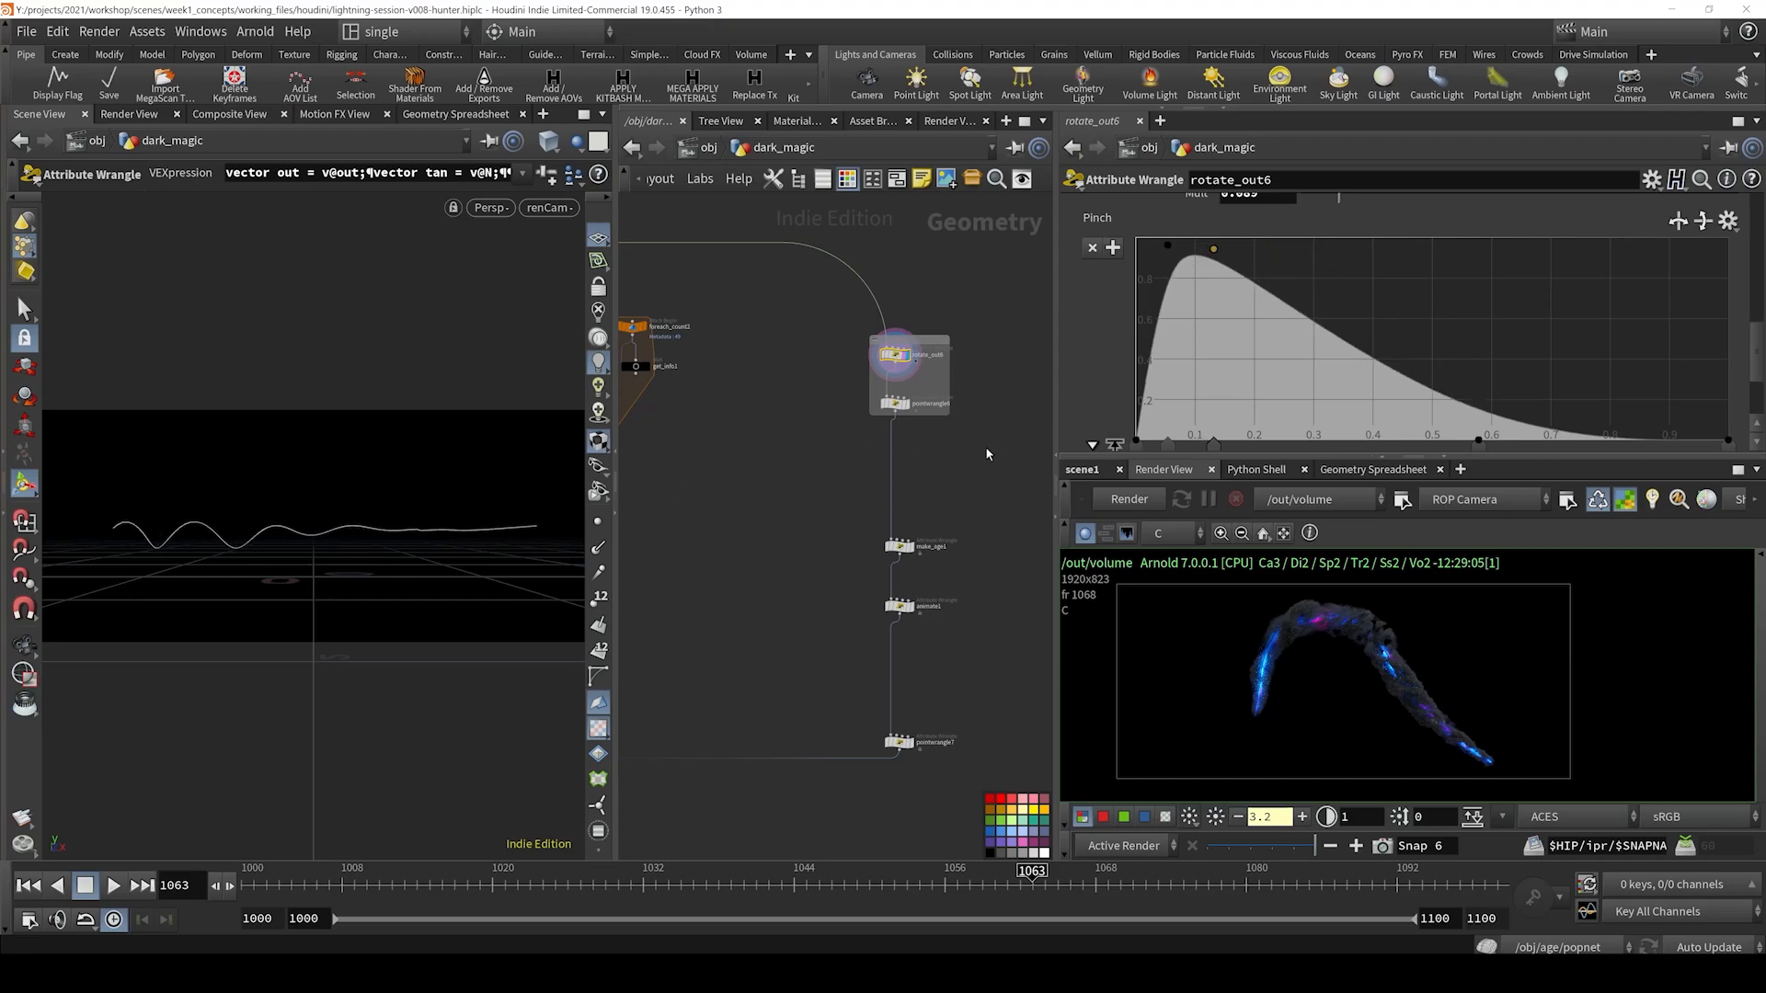
left_click_drag(1479, 442, 1380, 446)
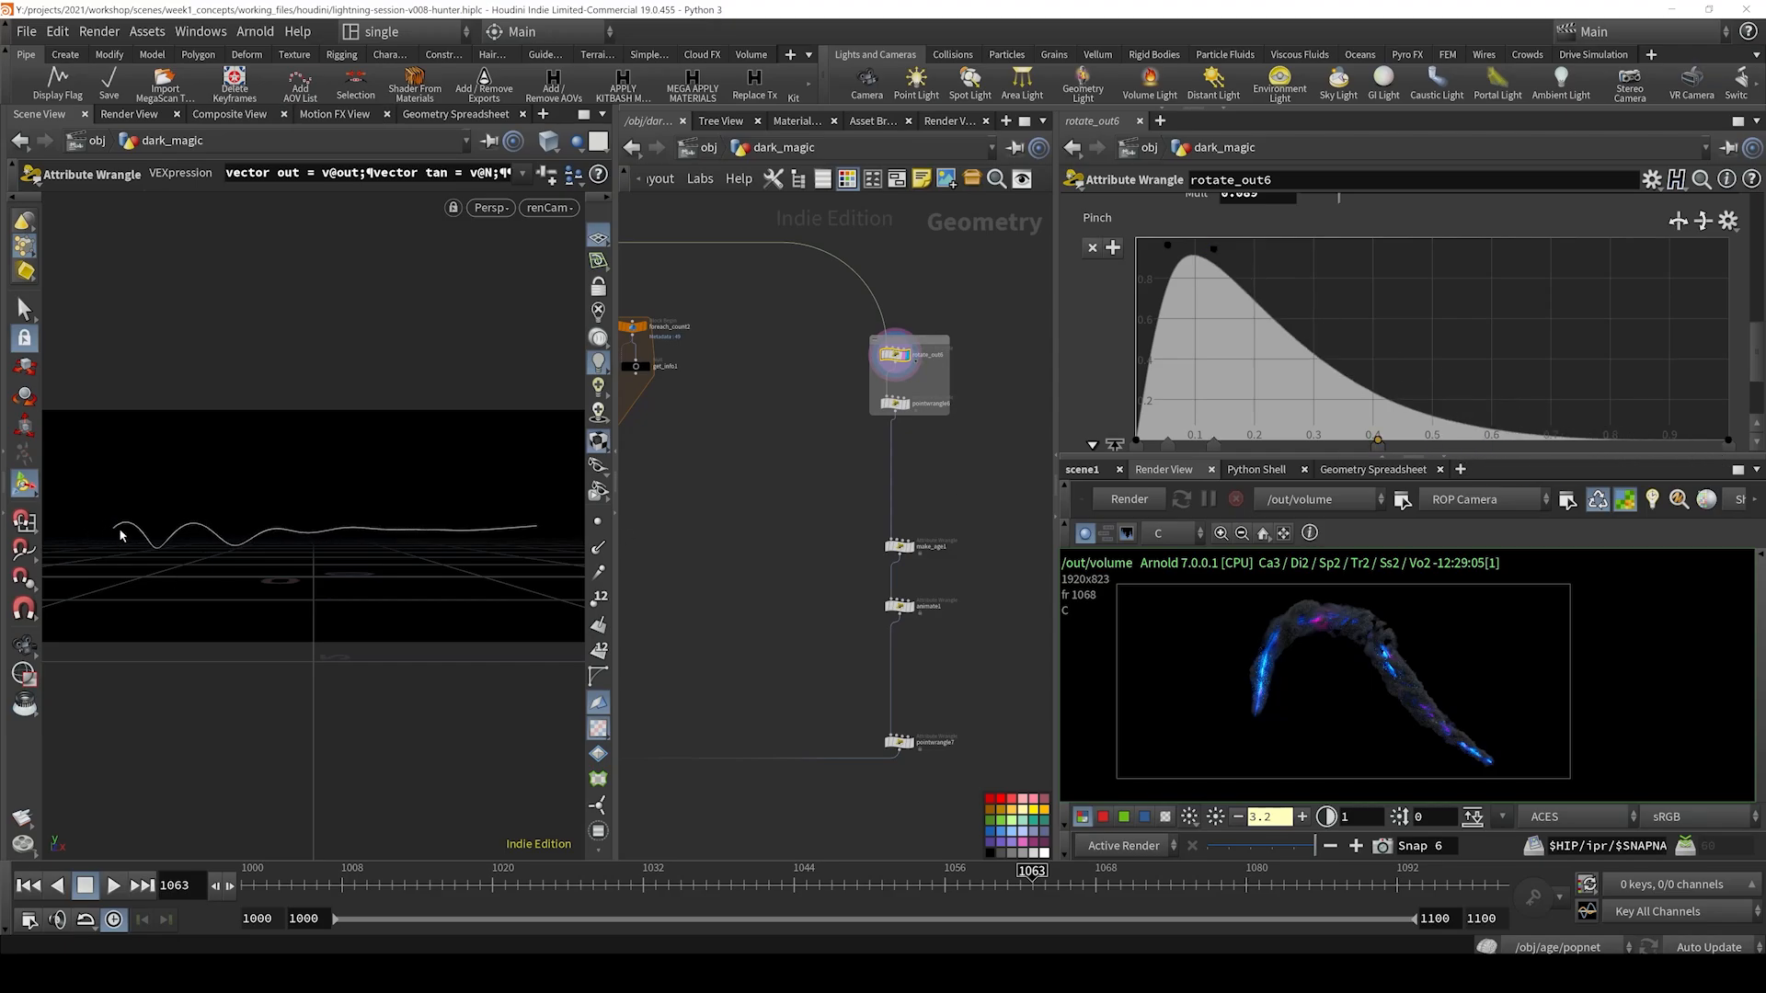
- Step down the single-strand branch from pointwrangle6, display pointwrangle7 and inspect its Width ramp and Alpha and width expressions
left_click_drag(946, 457, 867, 396)
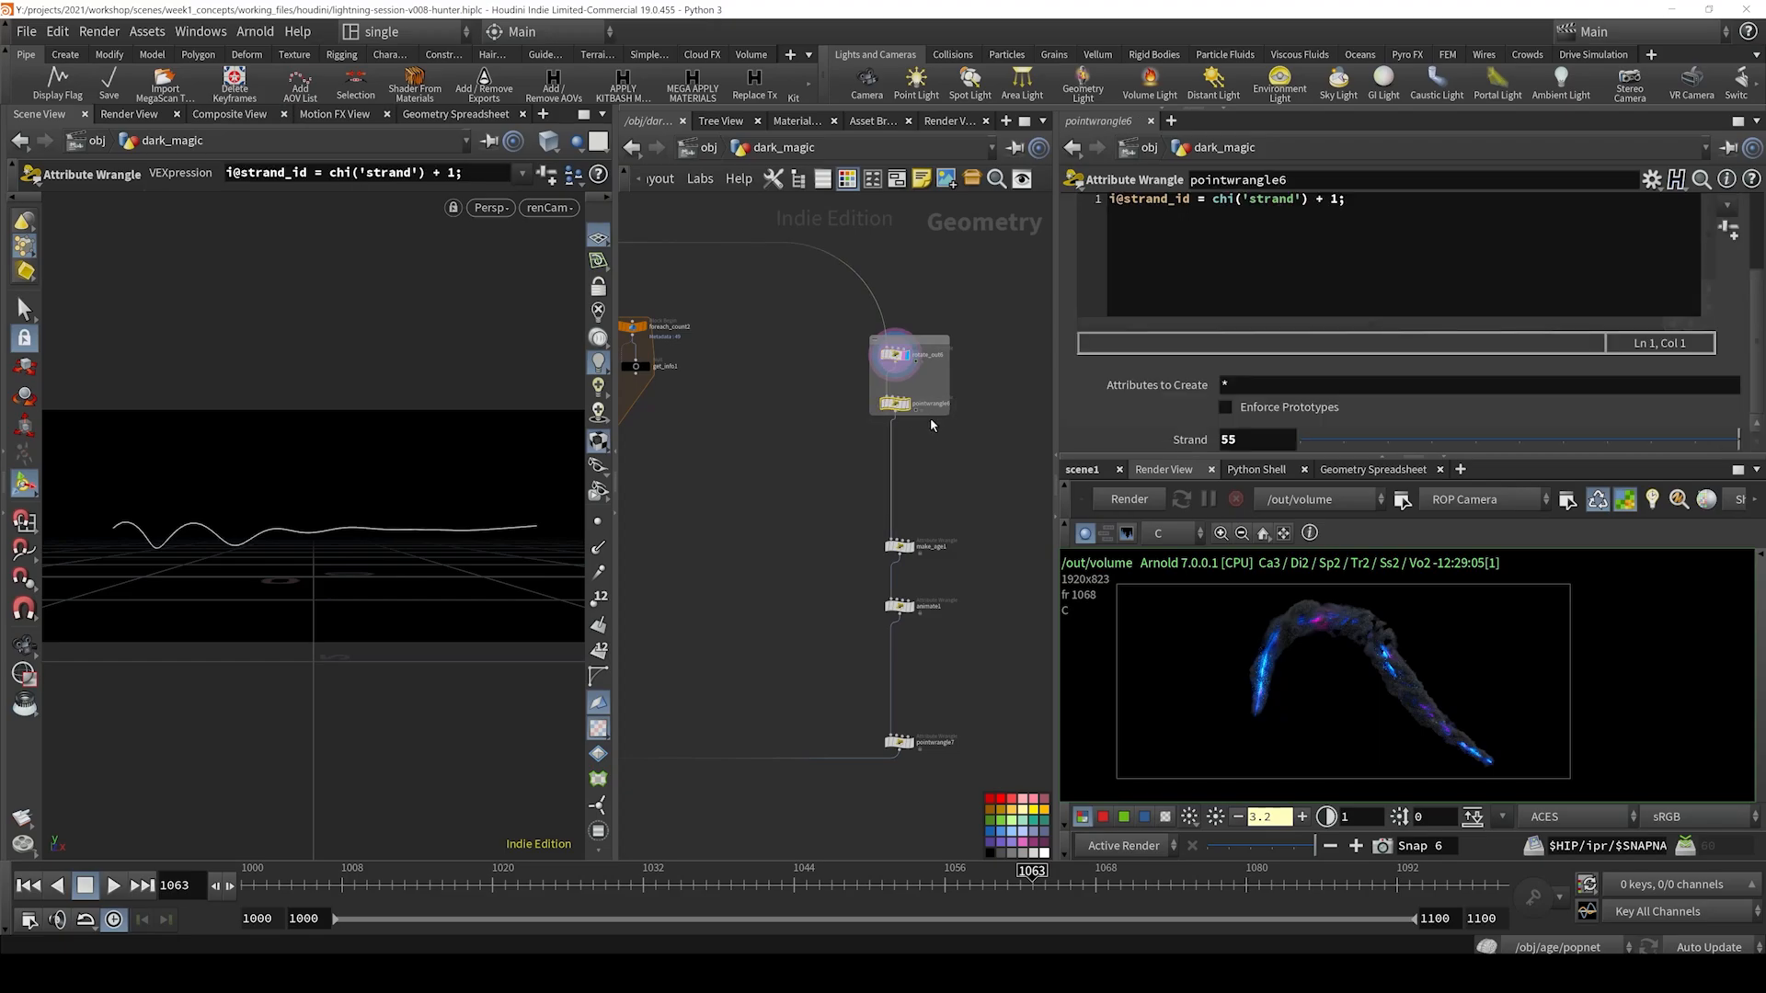
key("r")
scroll(970, 449, "down", 1)
left_click_drag(976, 477, 876, 539)
middle_click_drag(866, 537, 800, 537)
left_click_drag(914, 505, 889, 710)
key("r")
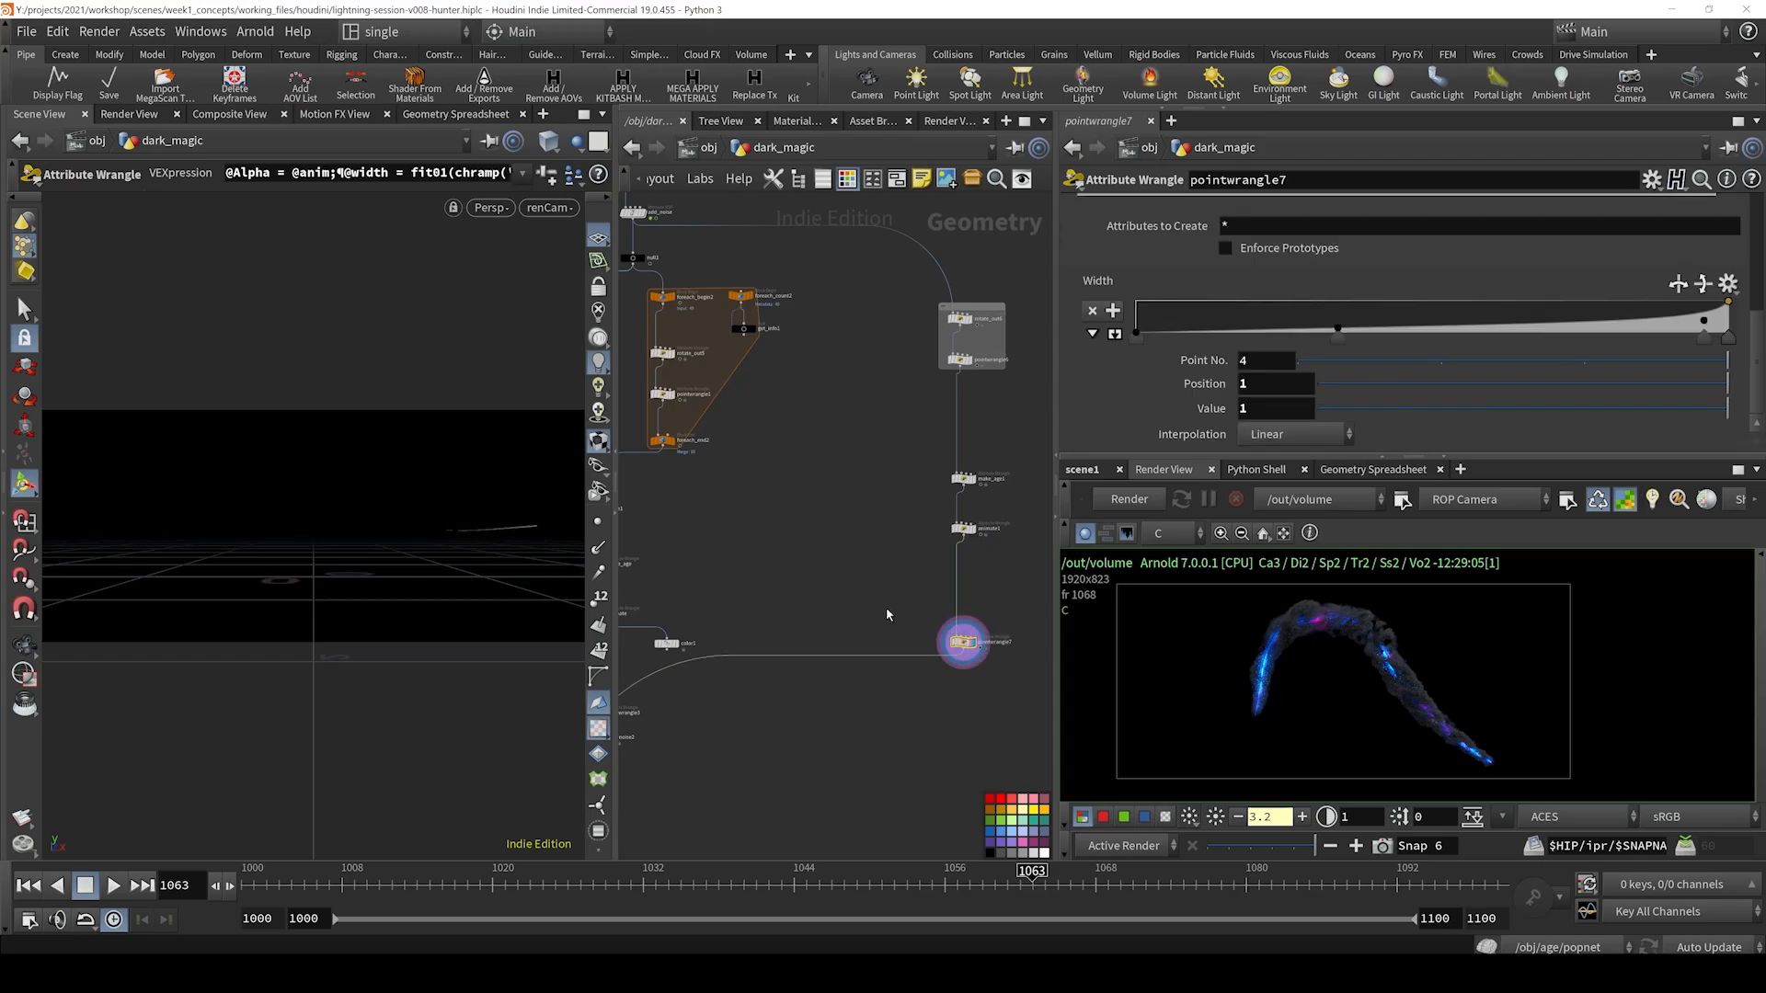
scroll(886, 607, "down", 2)
scroll(1097, 382, "down", 3)
scroll(1086, 355, "up", 3)
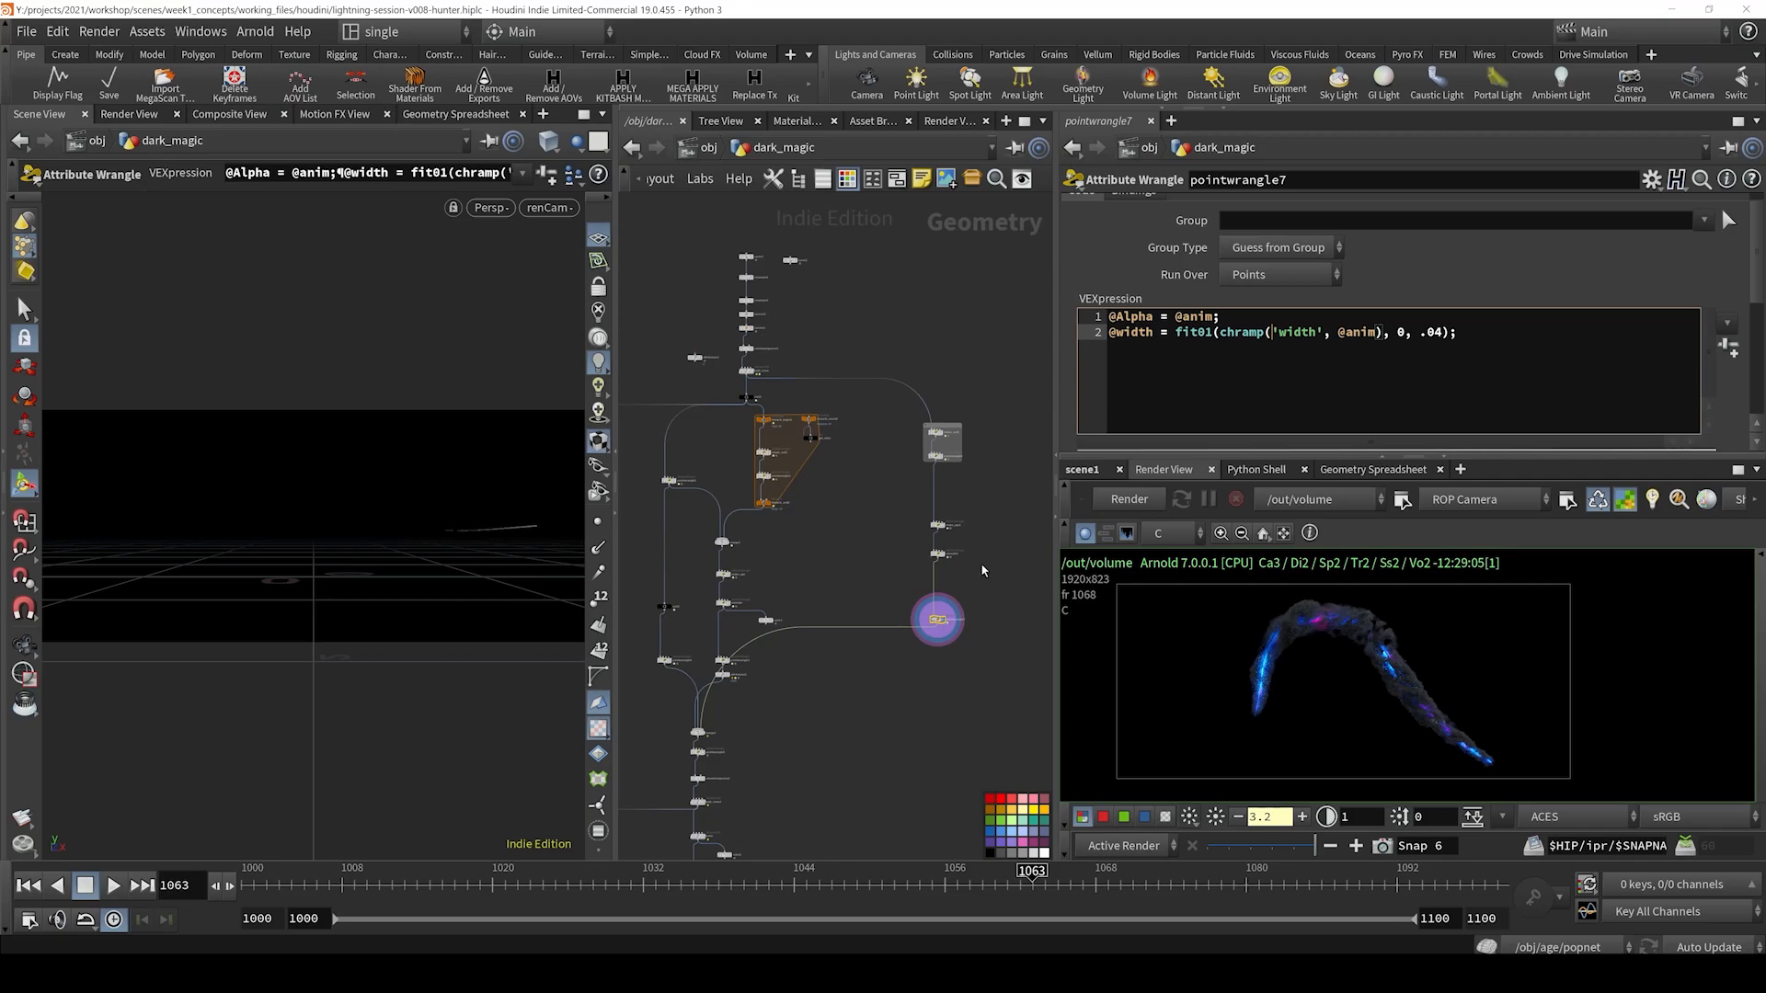
- Select animate1 in the single-strand branch and inspect its Anim ramp and VEX expression
scroll(1008, 539, "up", 3)
left_click_drag(957, 550, 777, 594)
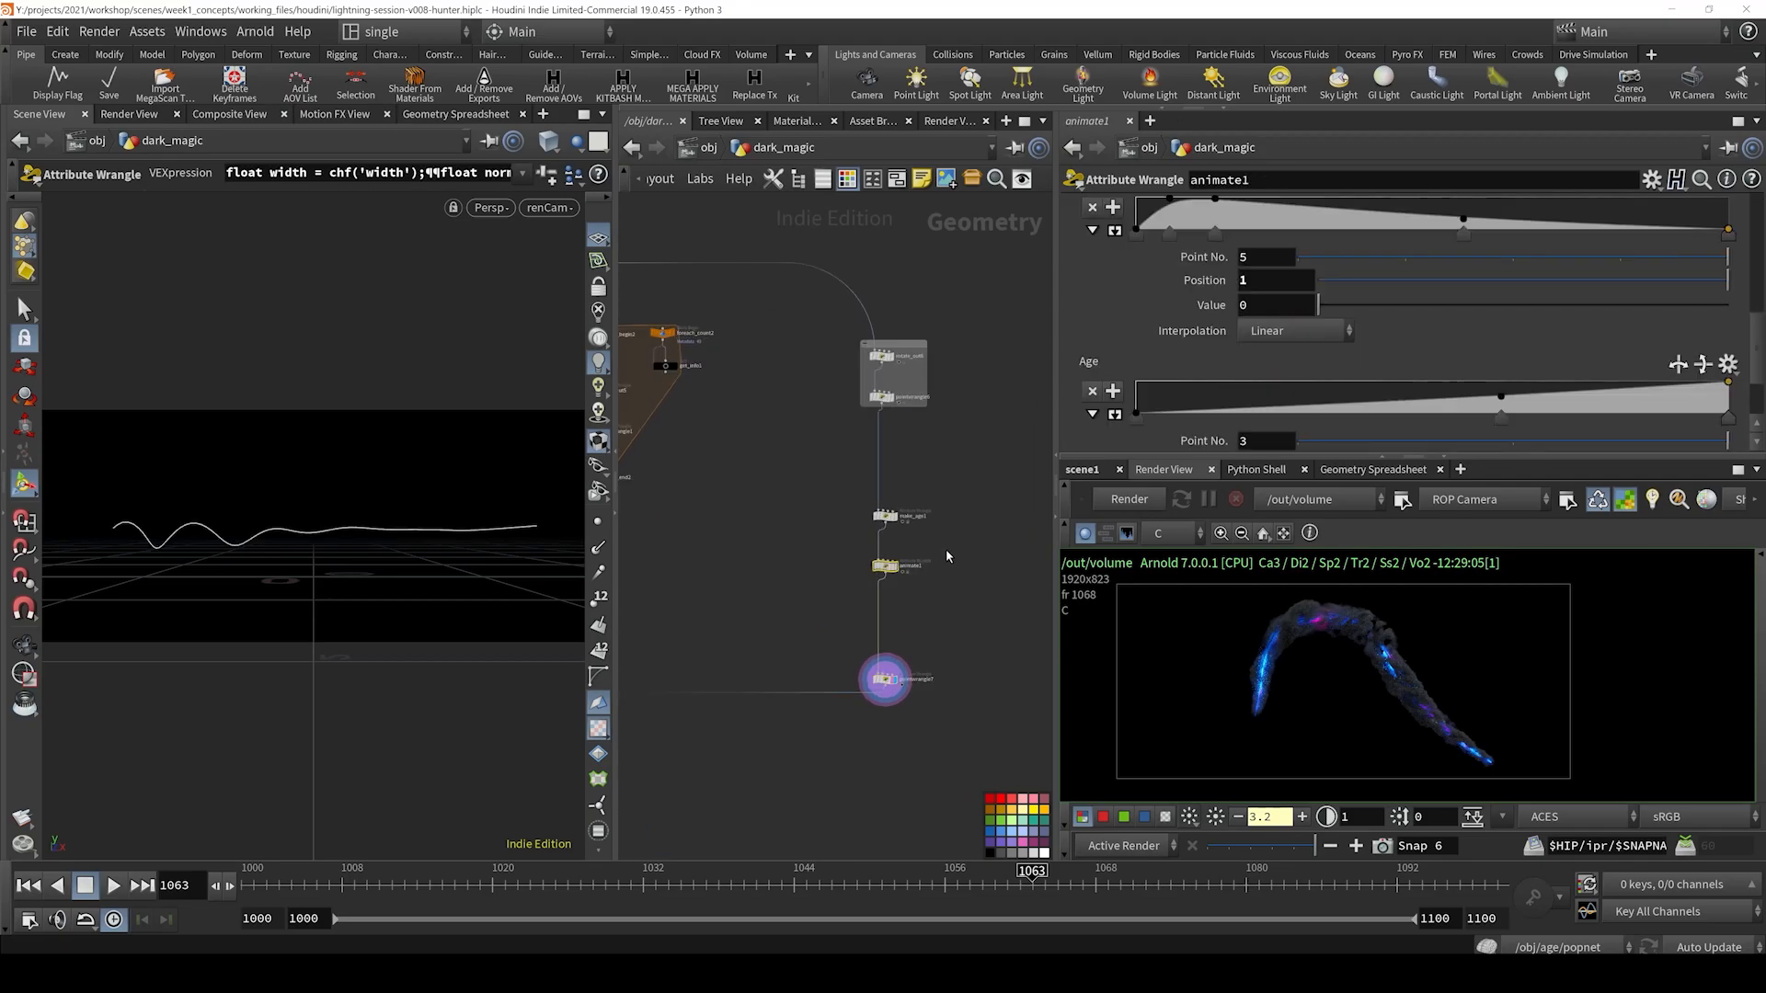
scroll(1078, 343, "up", 3)
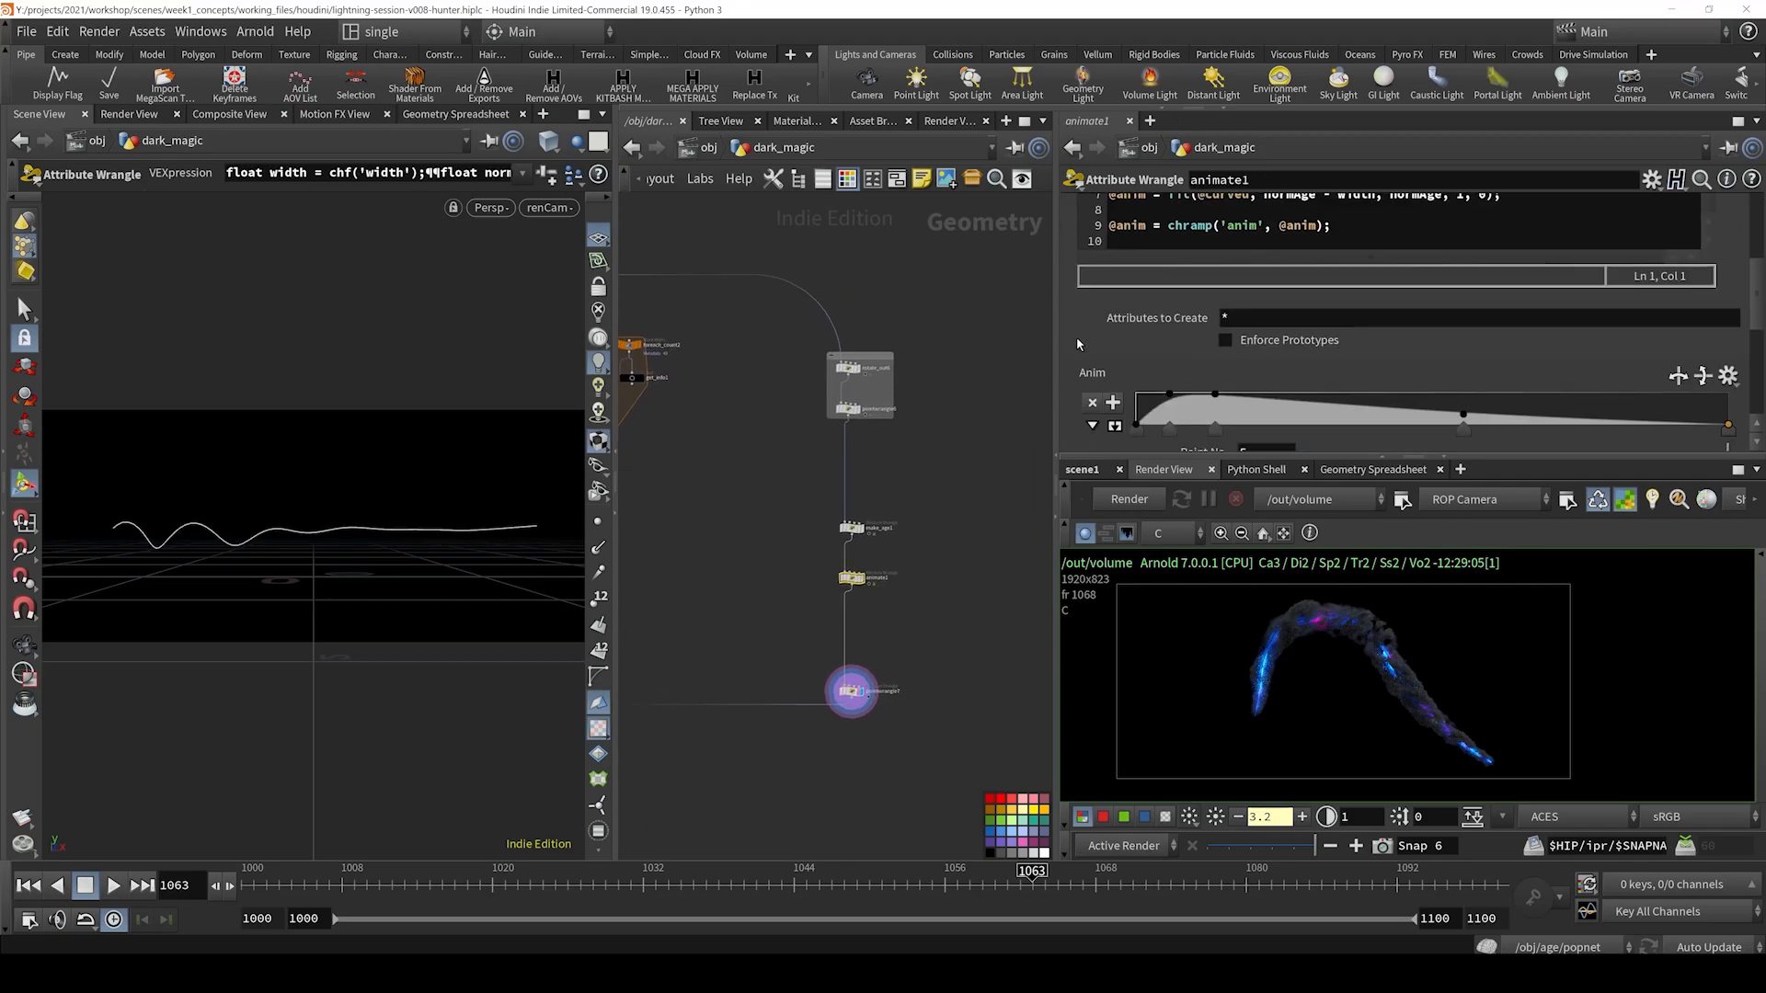
scroll(1078, 343, "up", 4)
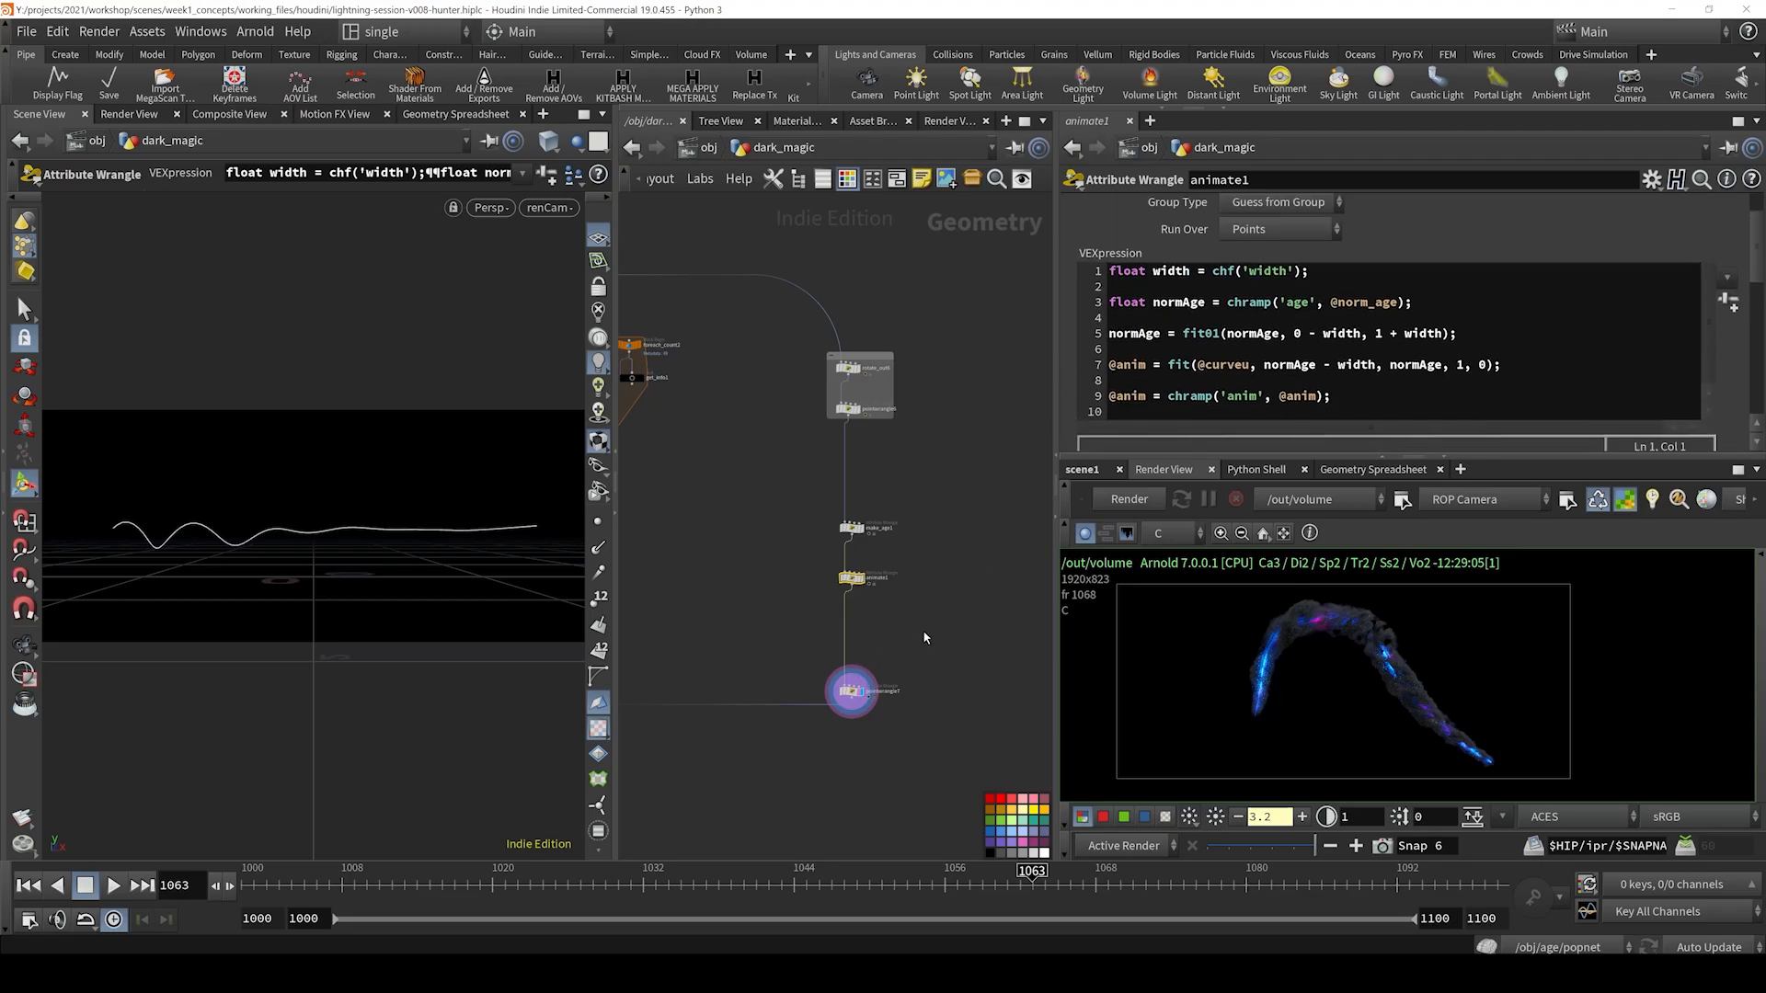
- Select make_age1 and examine how its expression builds timinc from the random strand_id and applies it to norm_age
left_click_drag(918, 527, 791, 508)
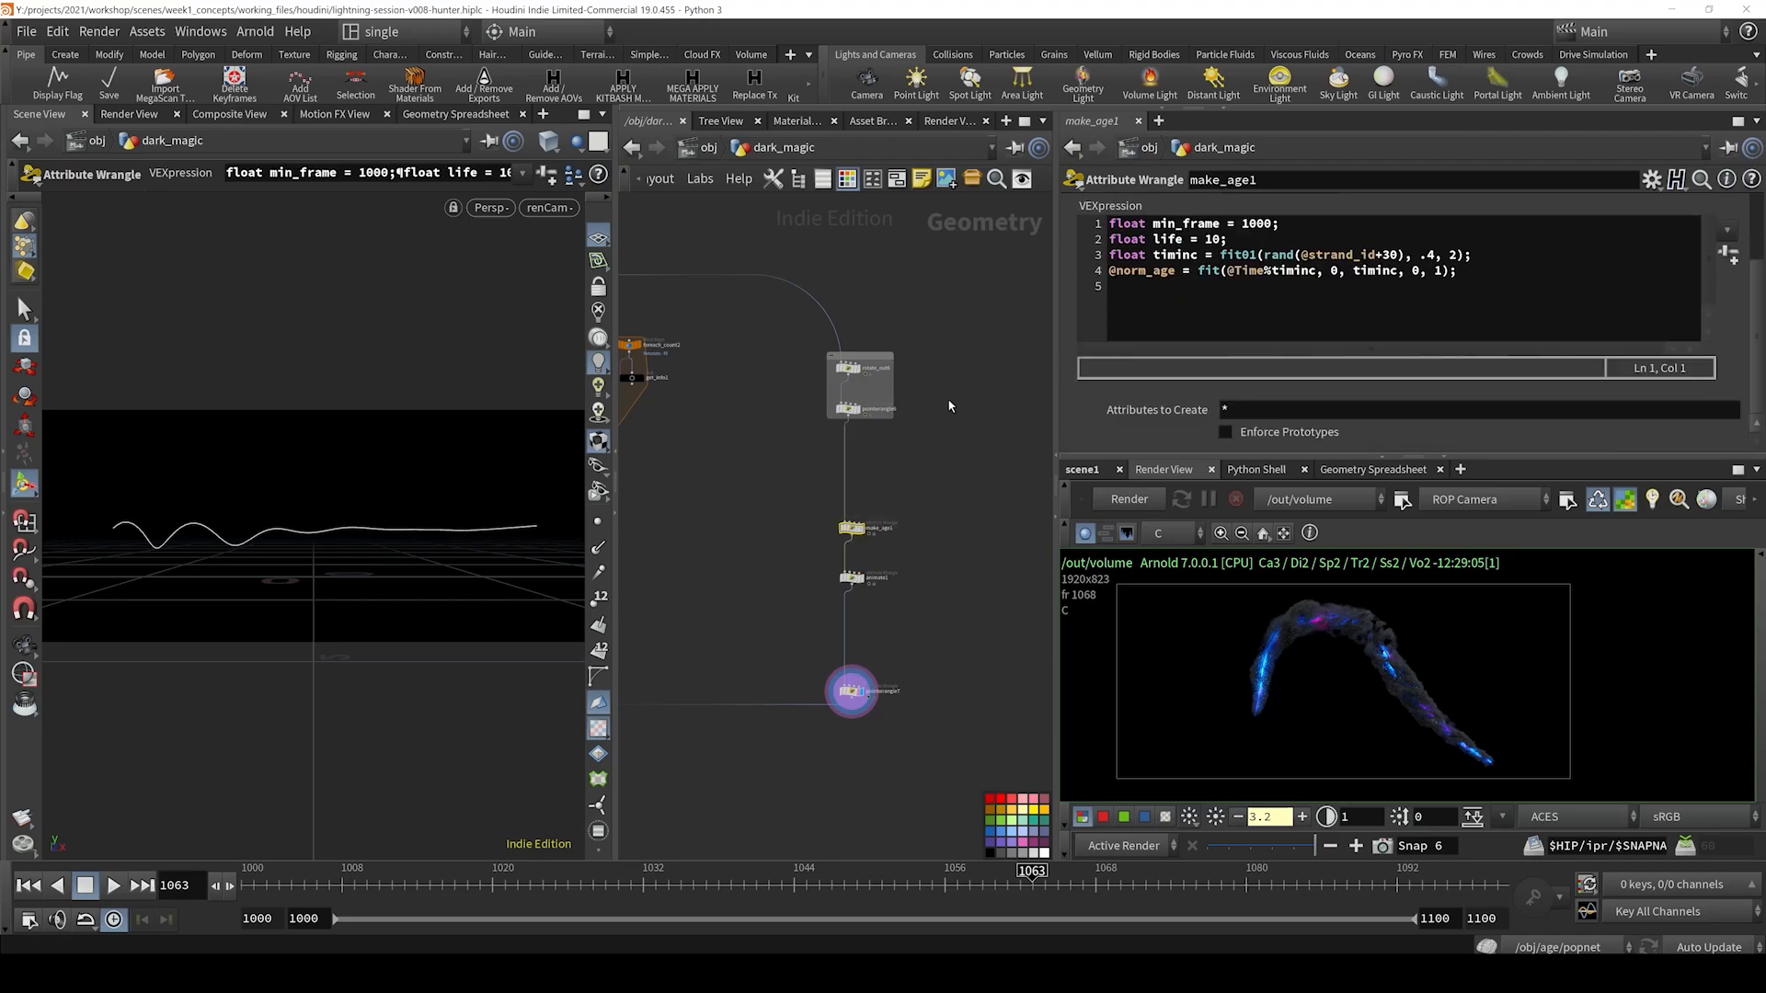
left_click(1179, 271)
left_click(1275, 271)
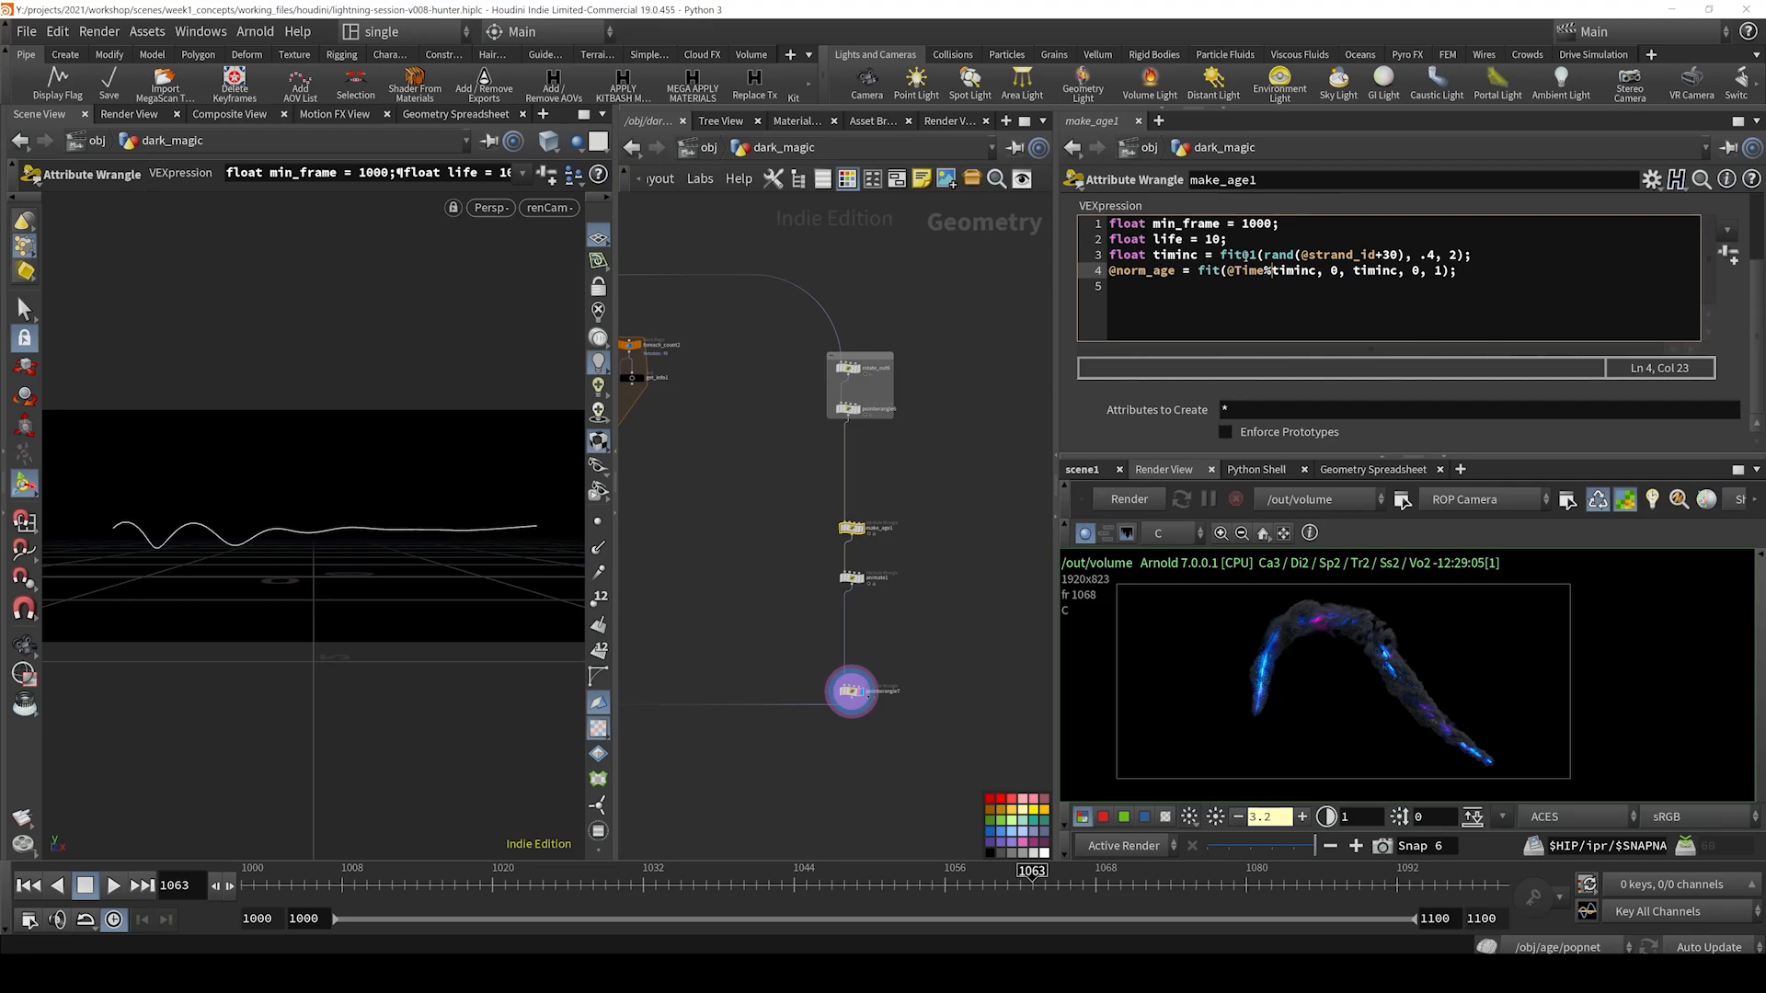
left_click(1302, 254)
left_click_drag(1219, 254, 1379, 256)
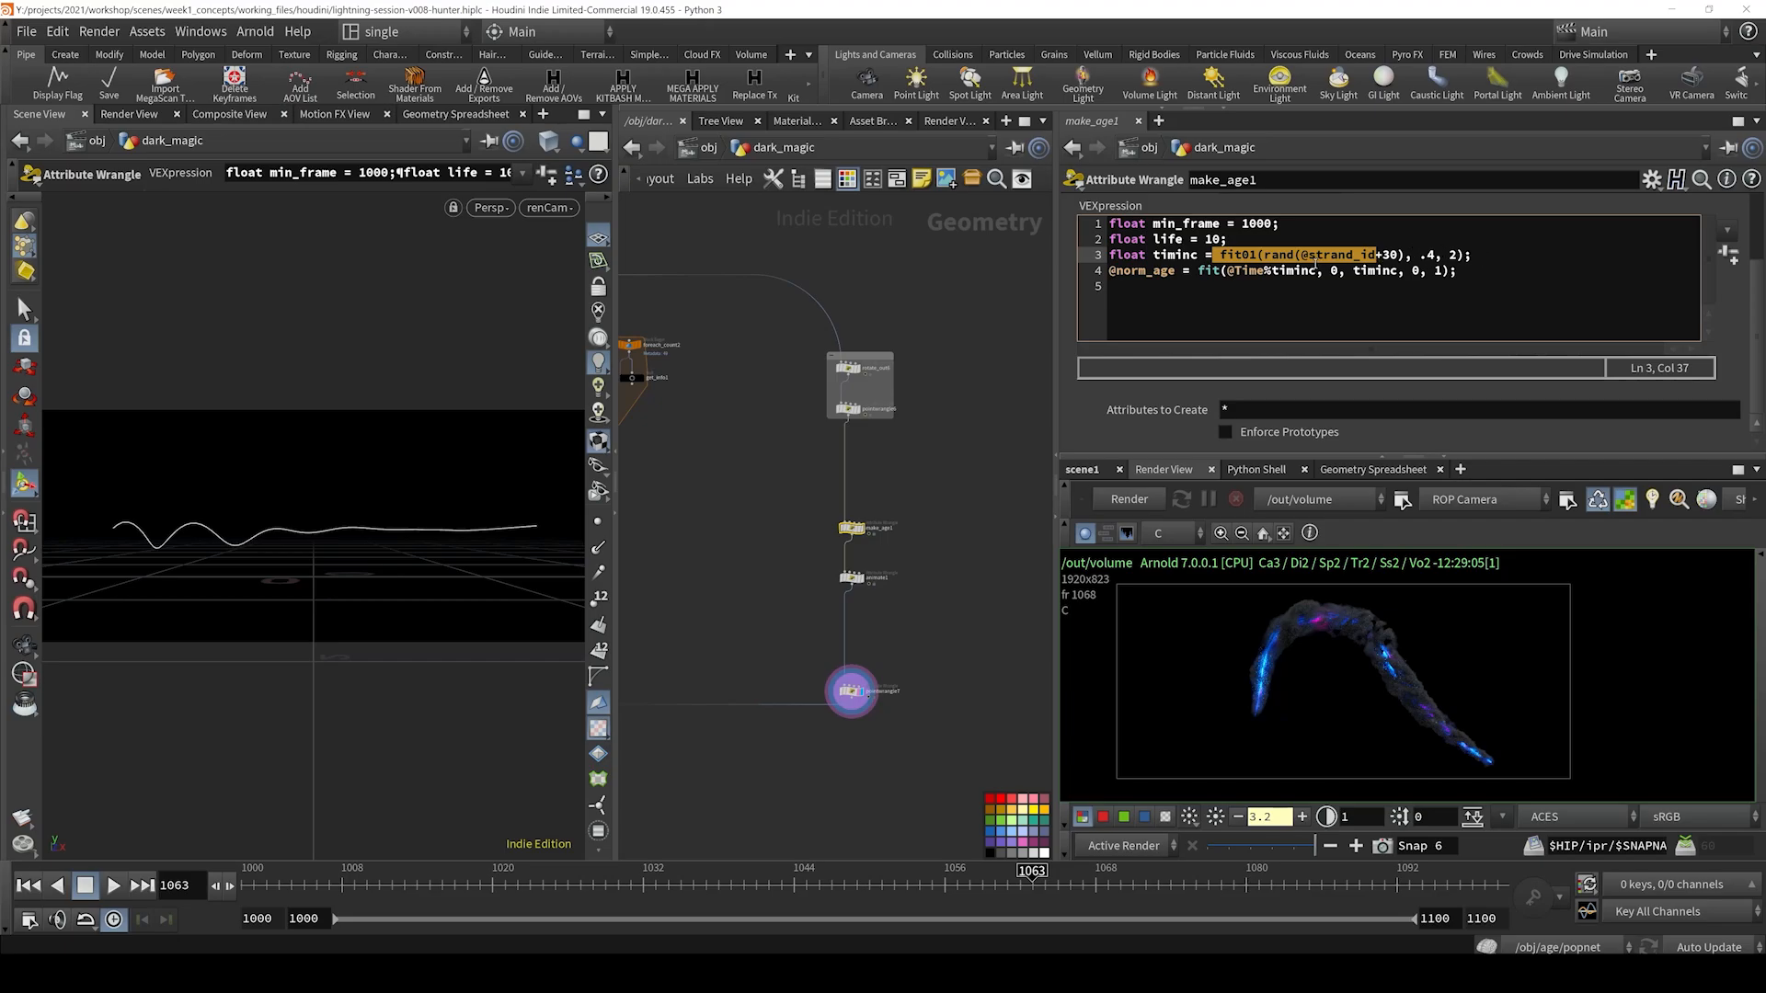
left_click(1365, 254)
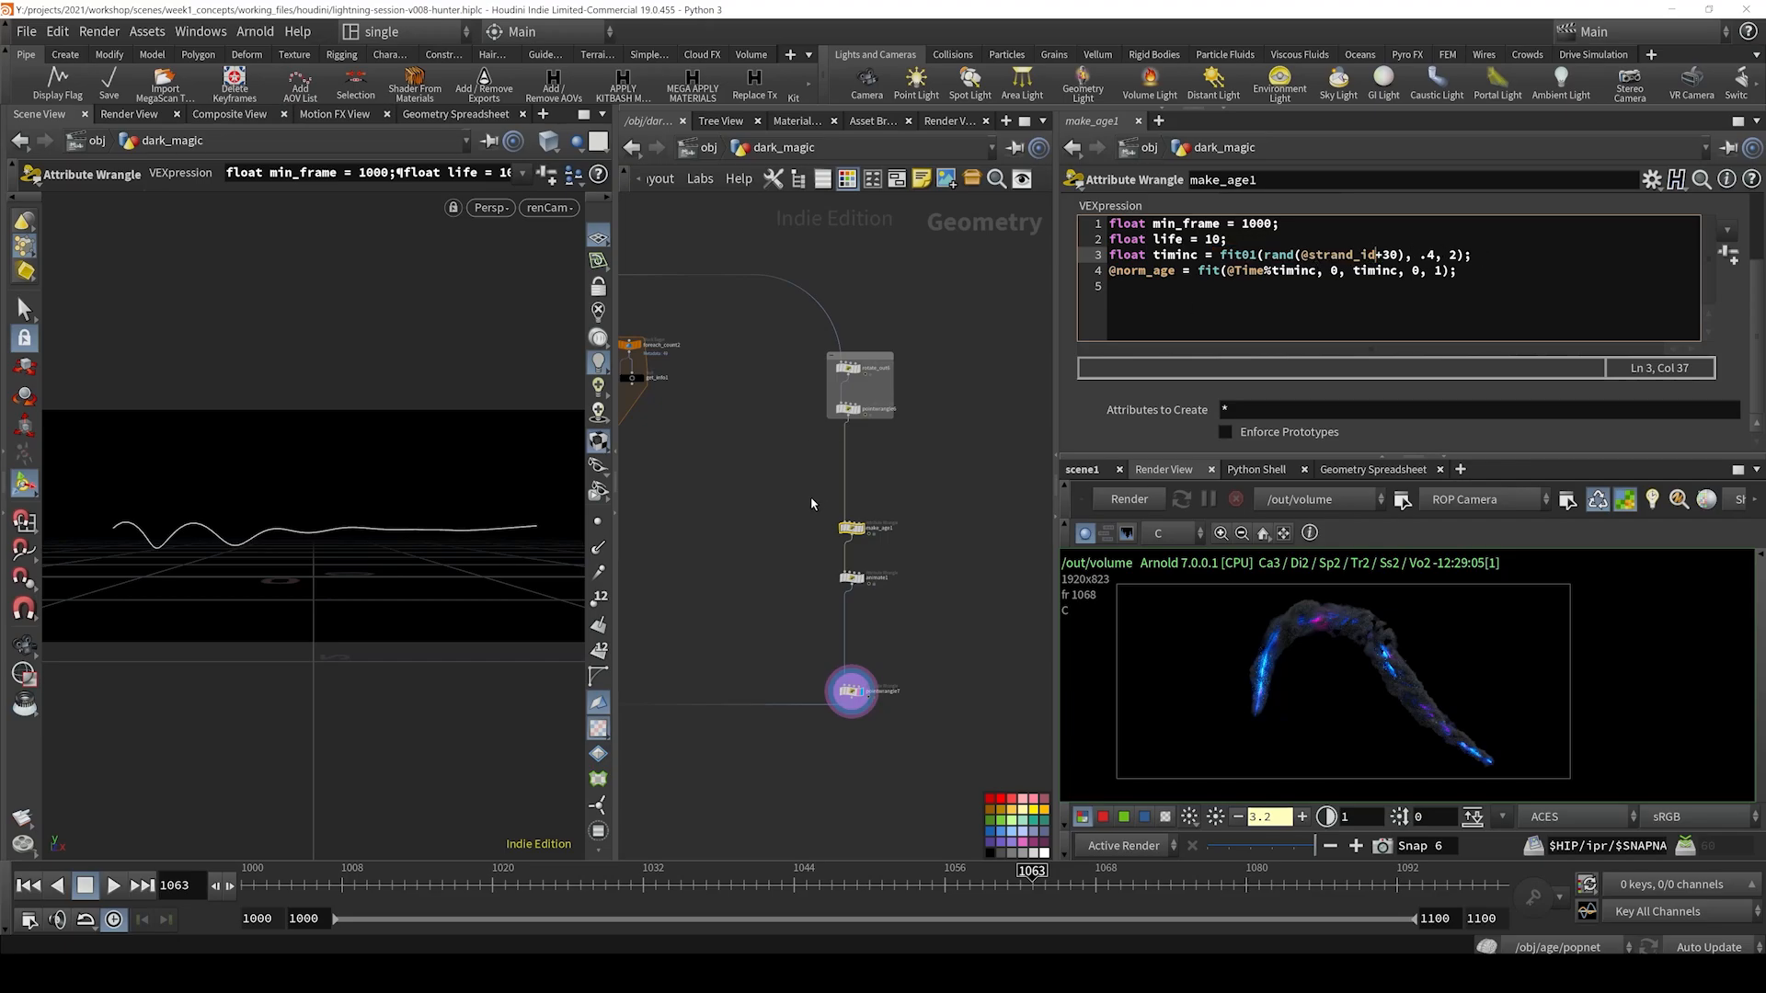
- Compare the expressions of rotate_out6 and pointwrangle6 in the grey network box, and return to make_age1
left_click(847, 408)
left_click(847, 367)
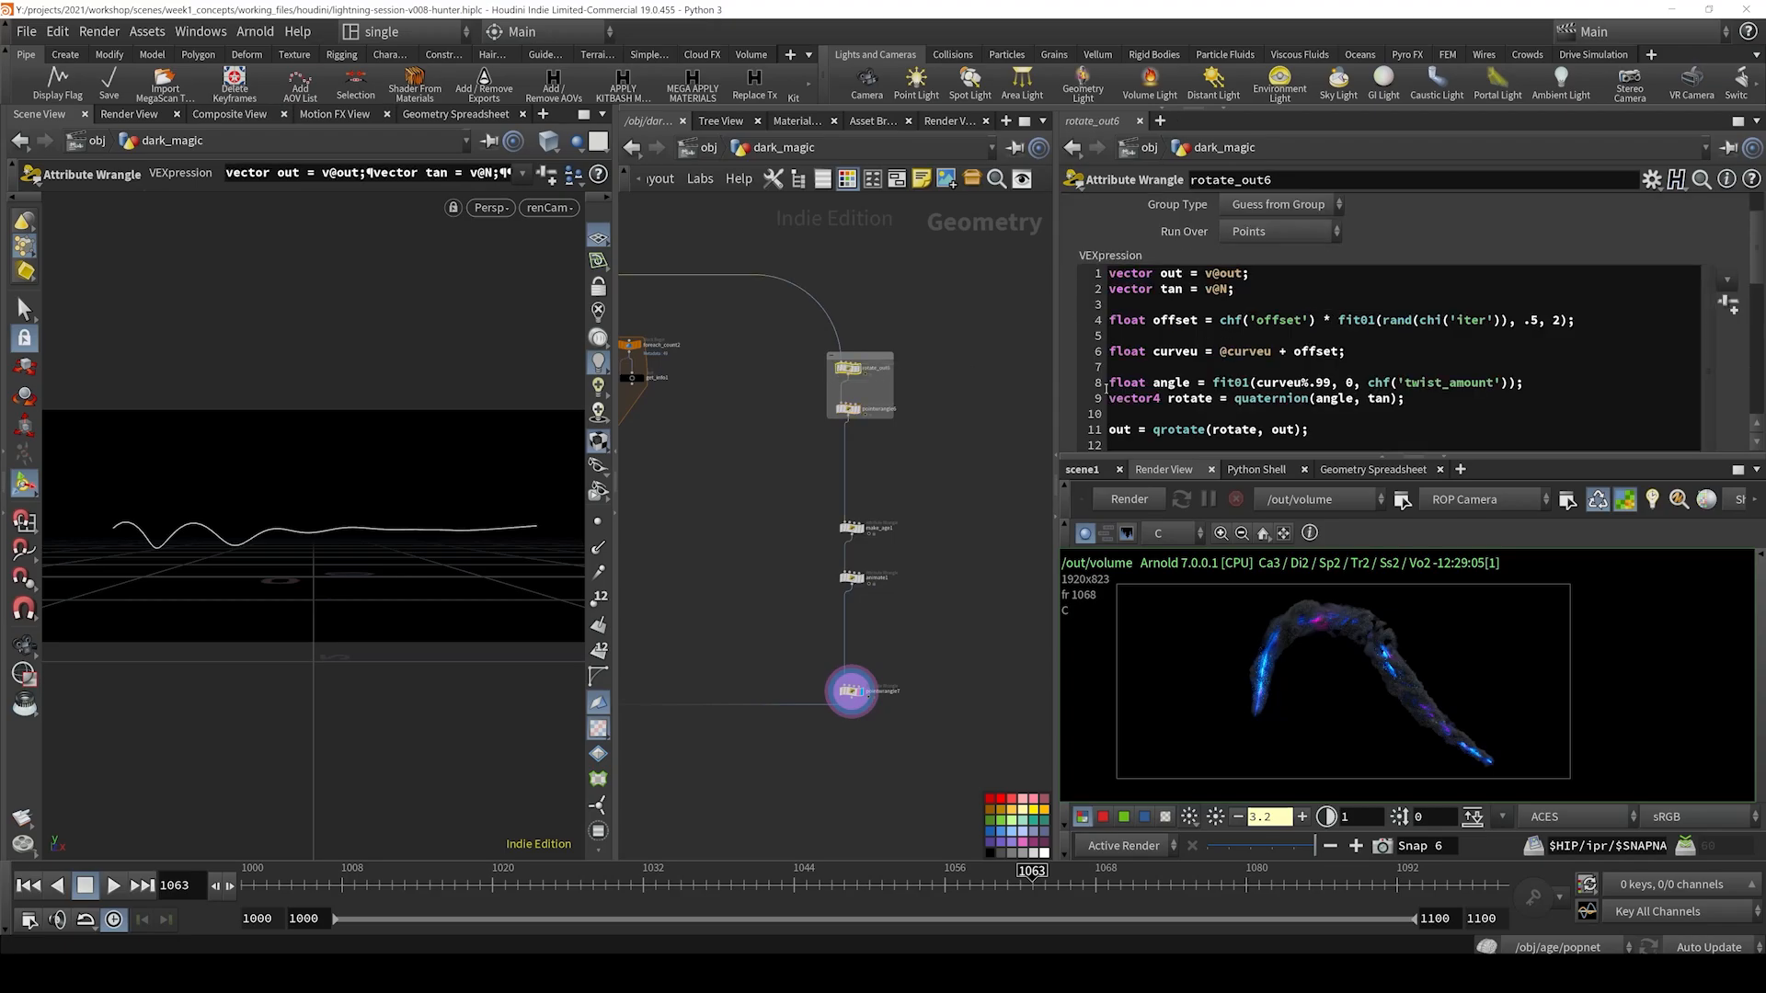
left_click(847, 408)
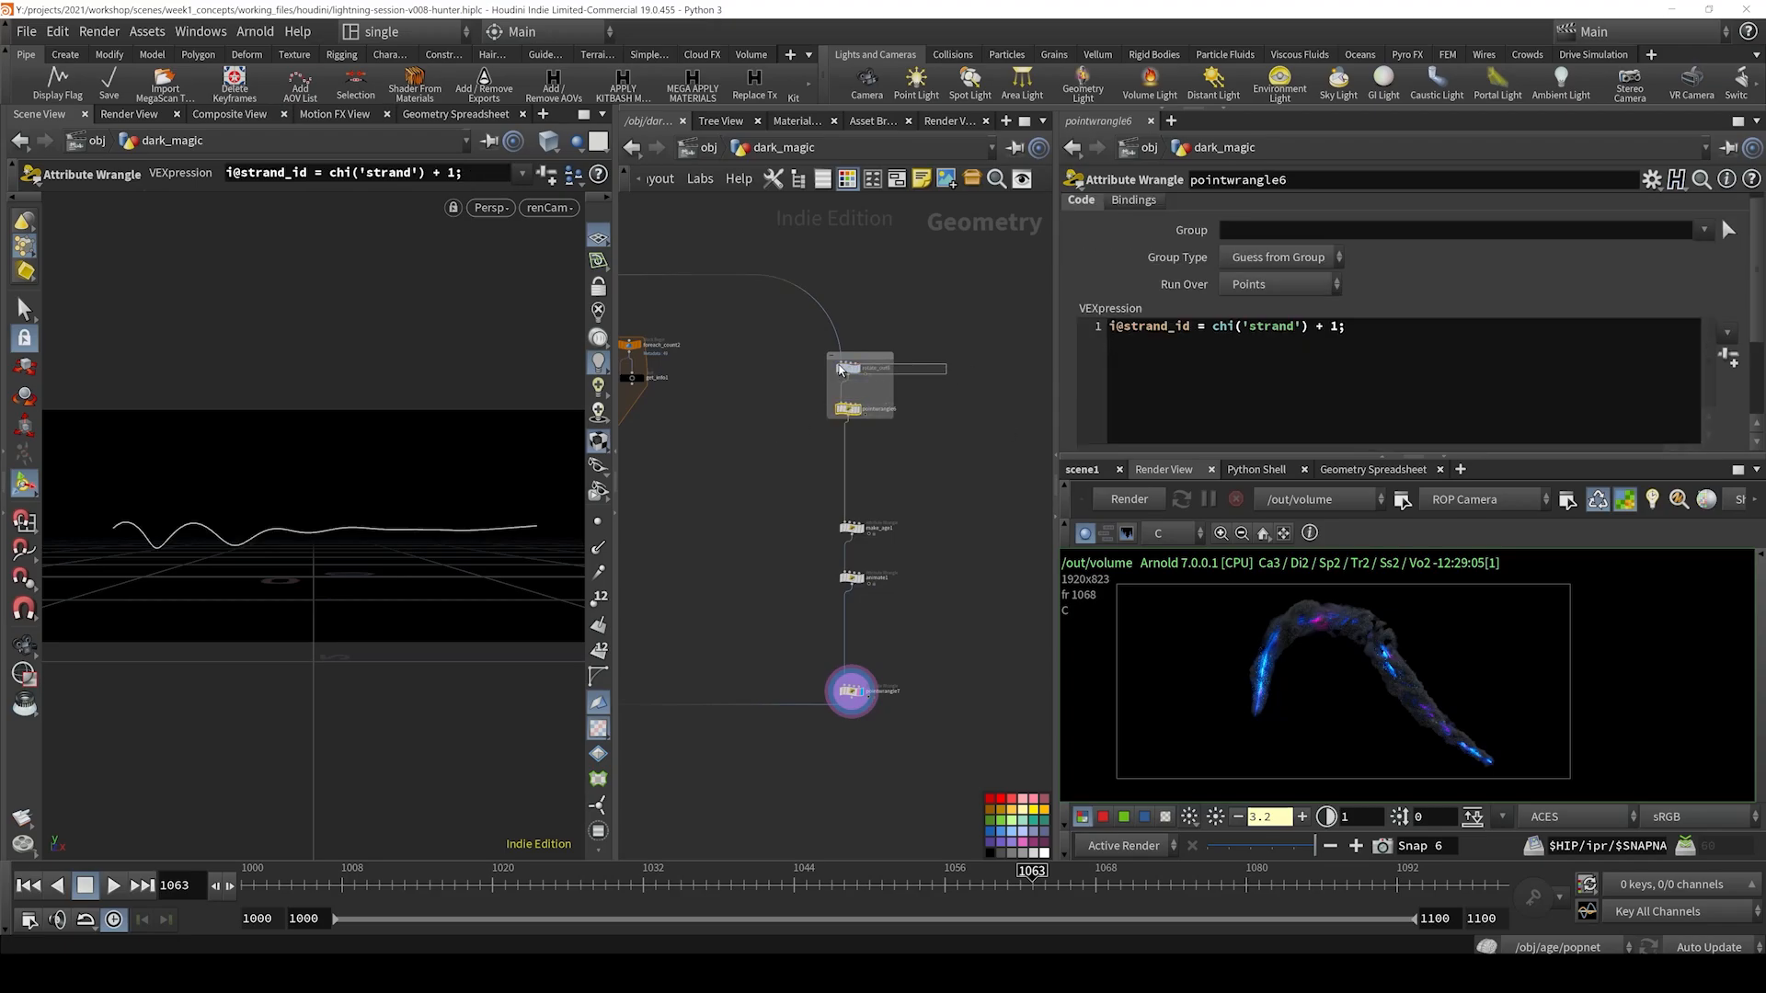
left_click(839, 369)
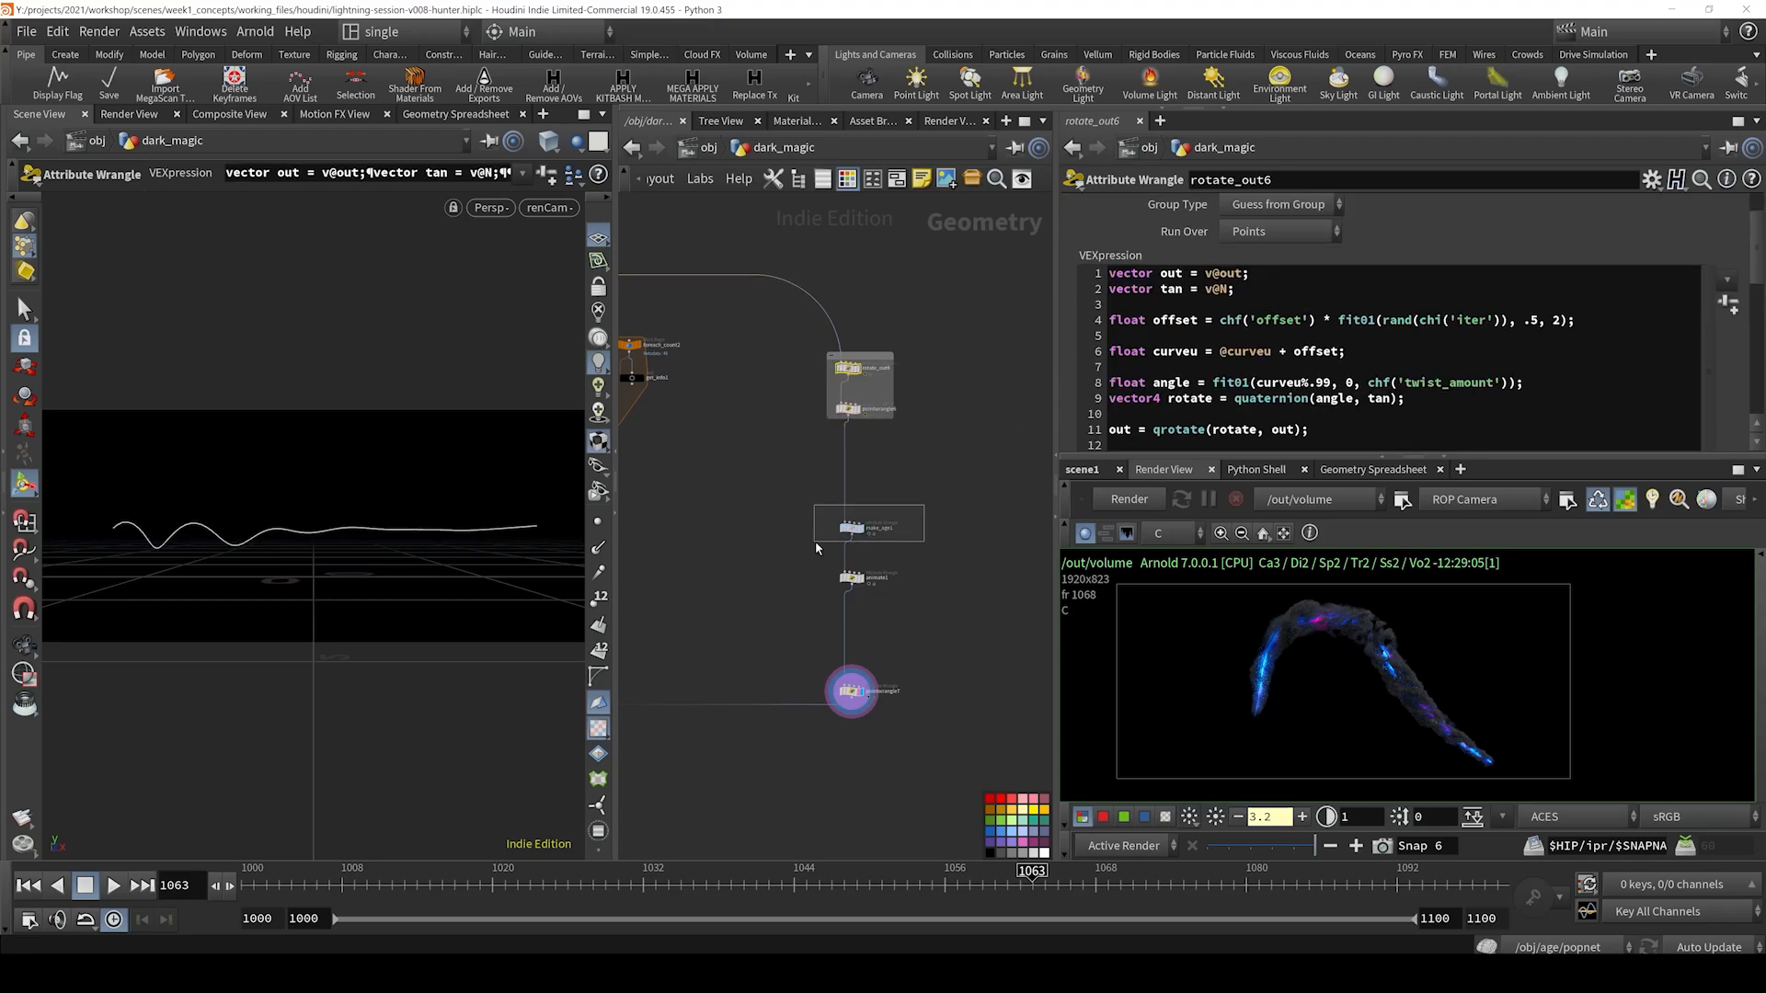
left_click(851, 527)
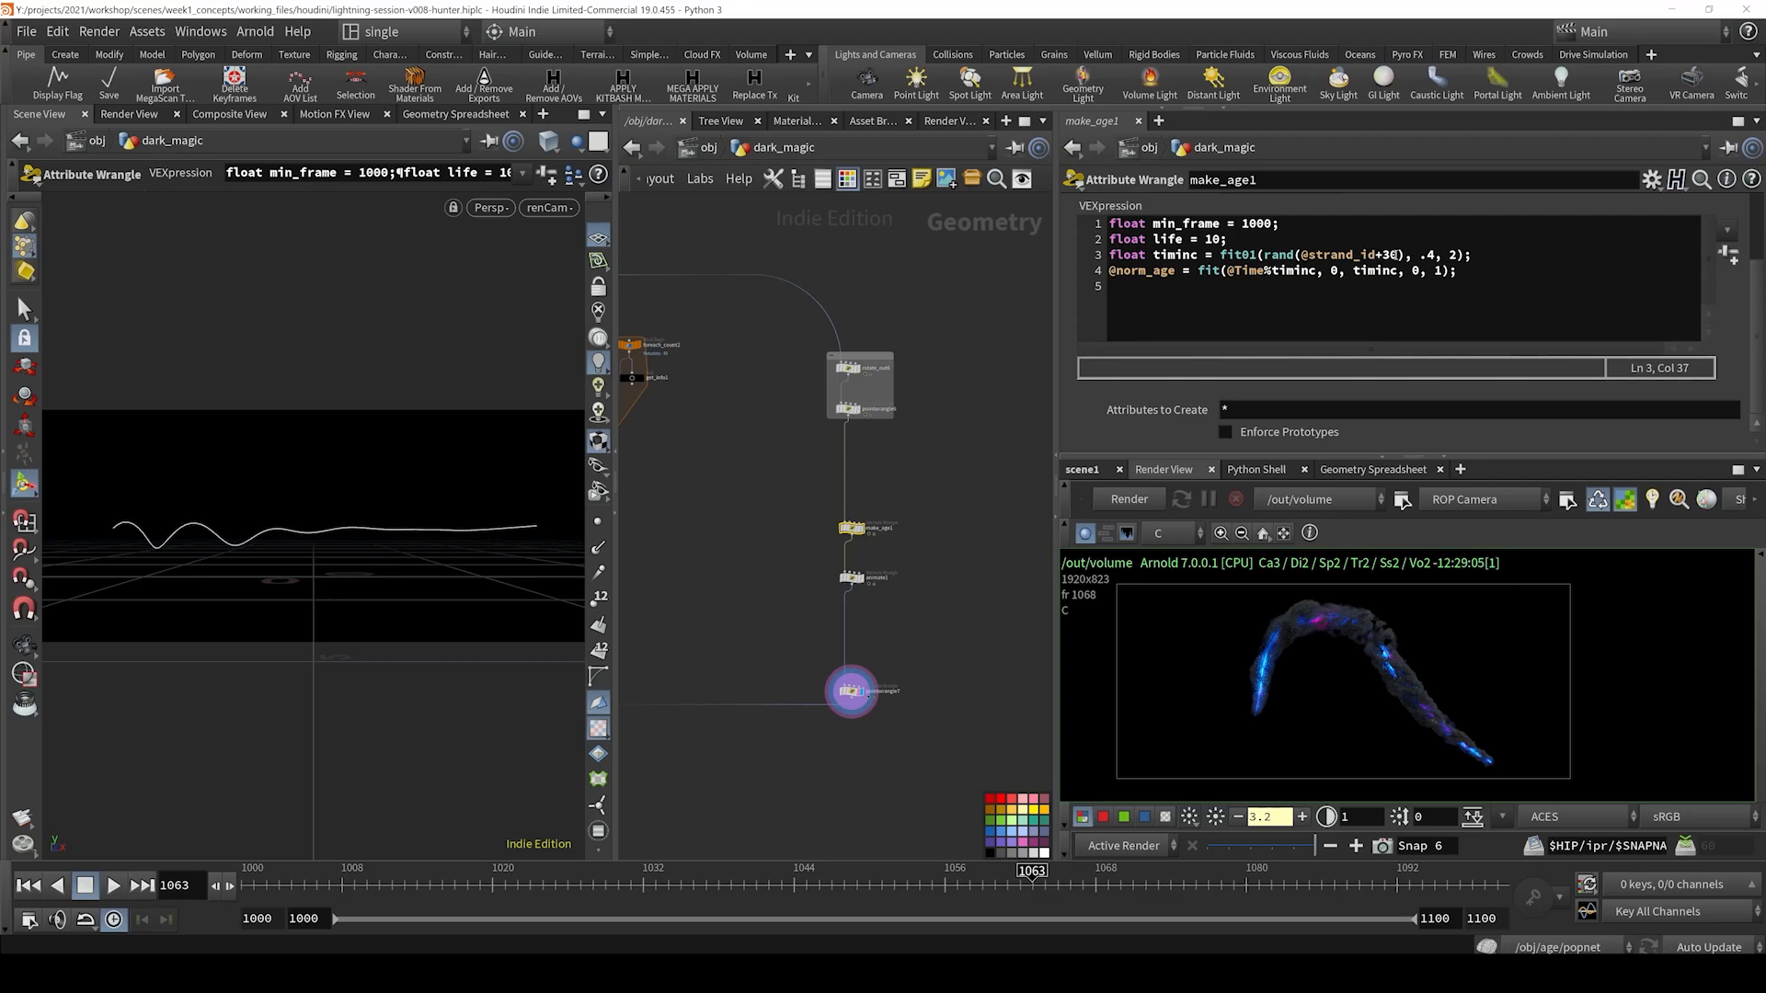
triple_click(1310, 270)
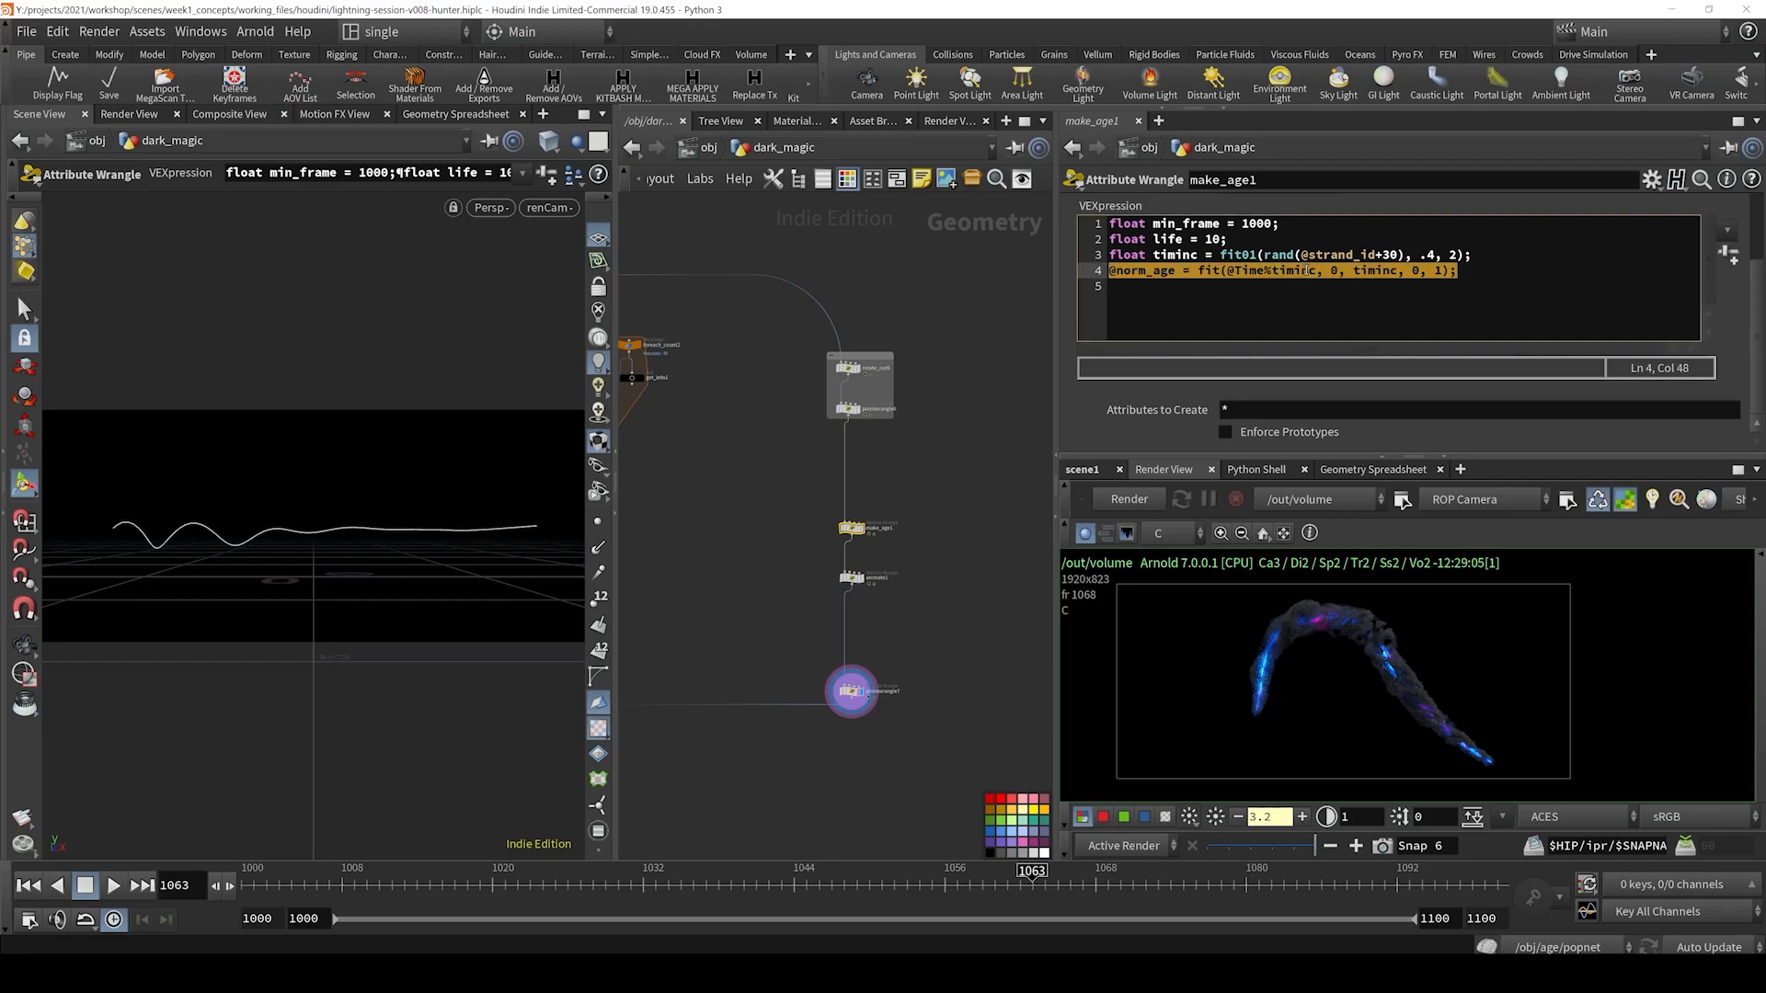
double_click(1285, 272)
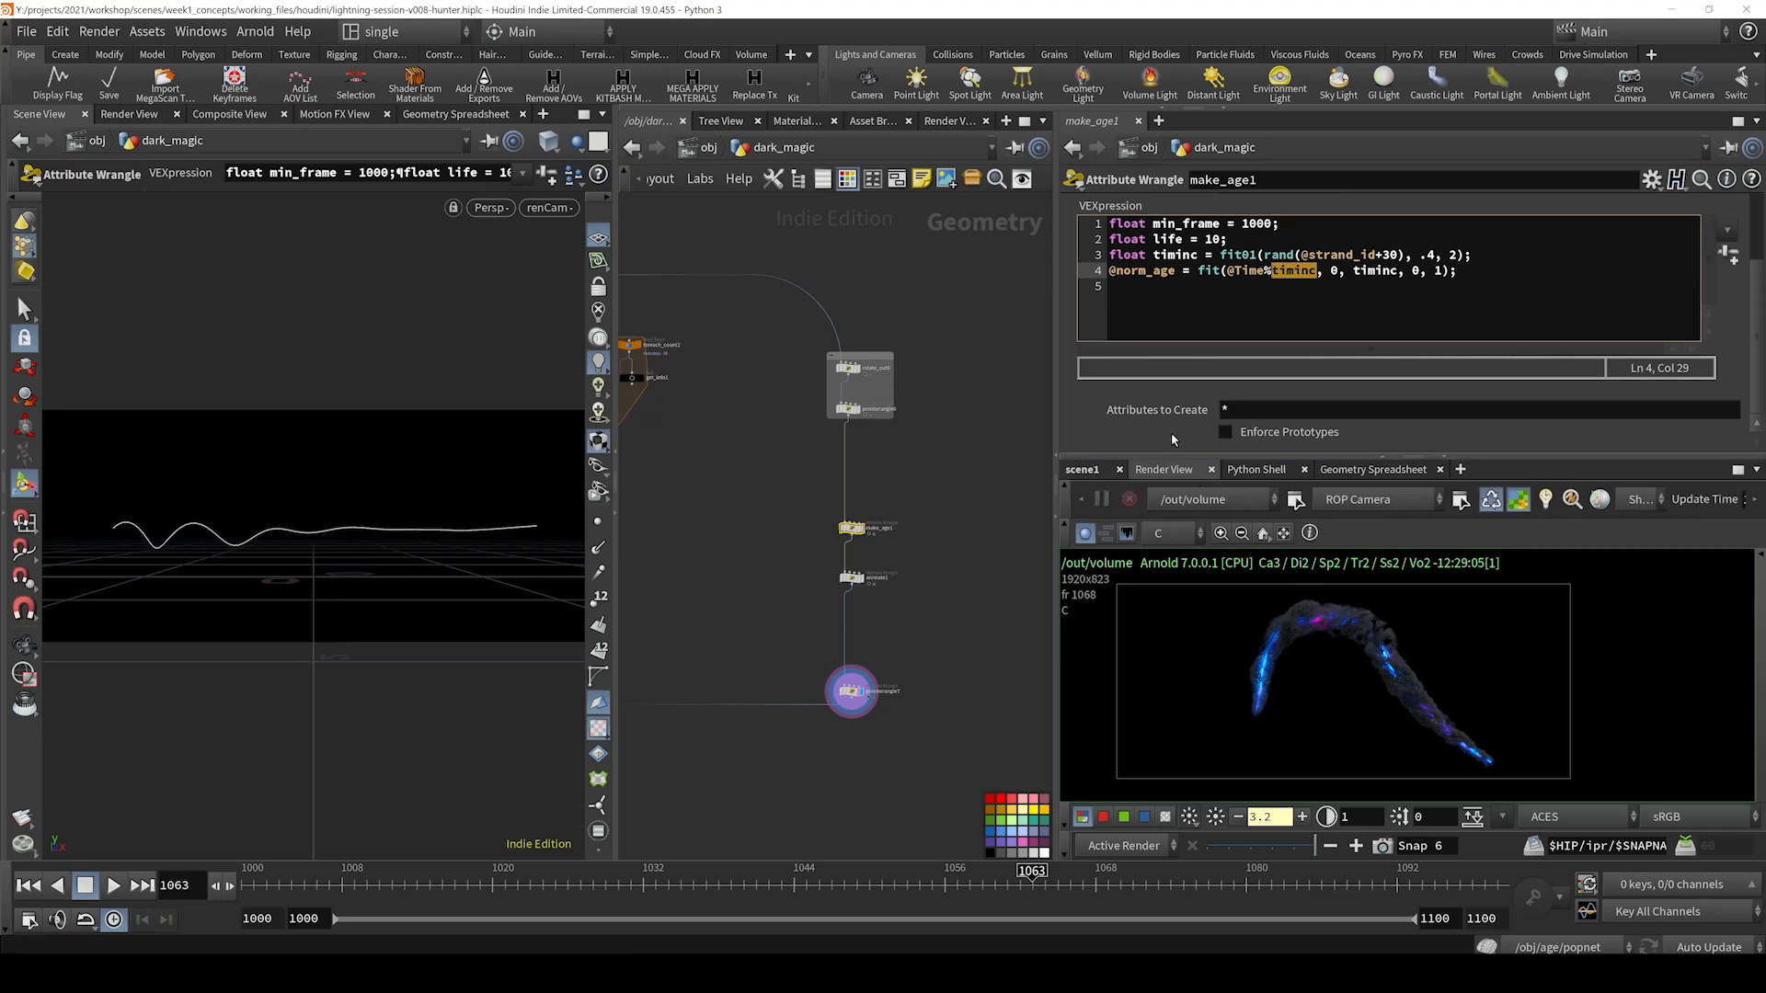
scroll(1761, 241, "up", 2)
scroll(1756, 275, "down", 2)
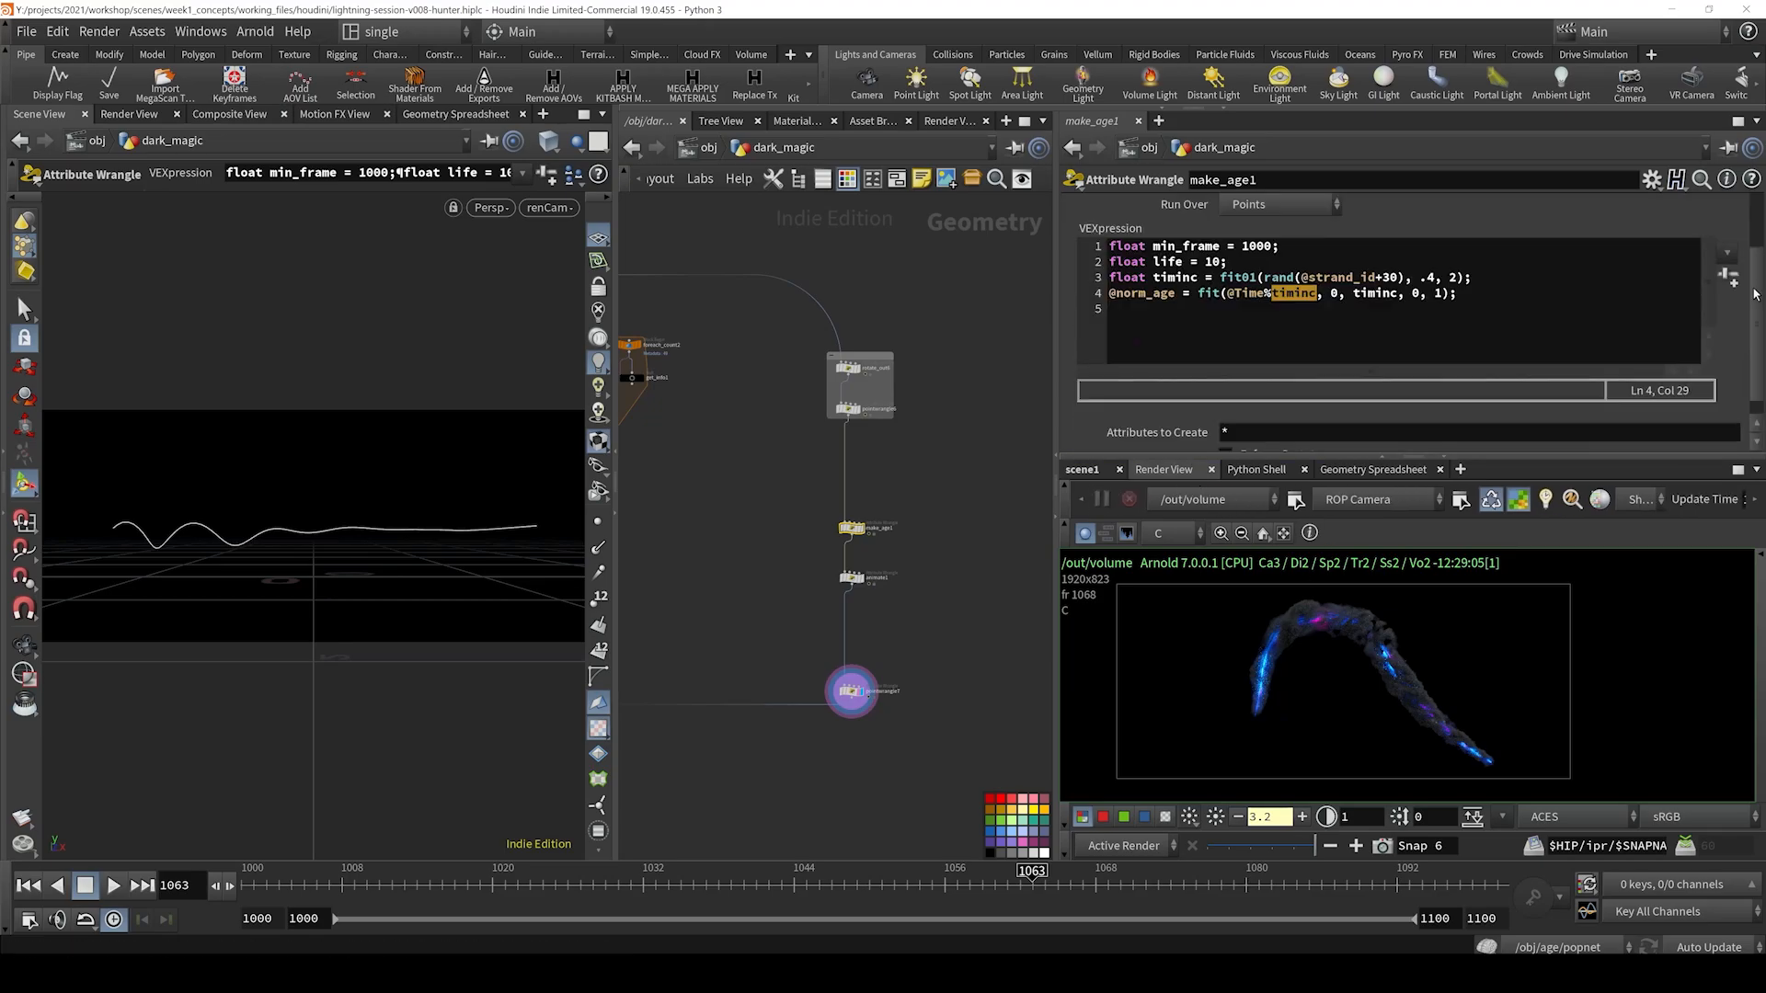
scroll(1148, 388, "up", 2)
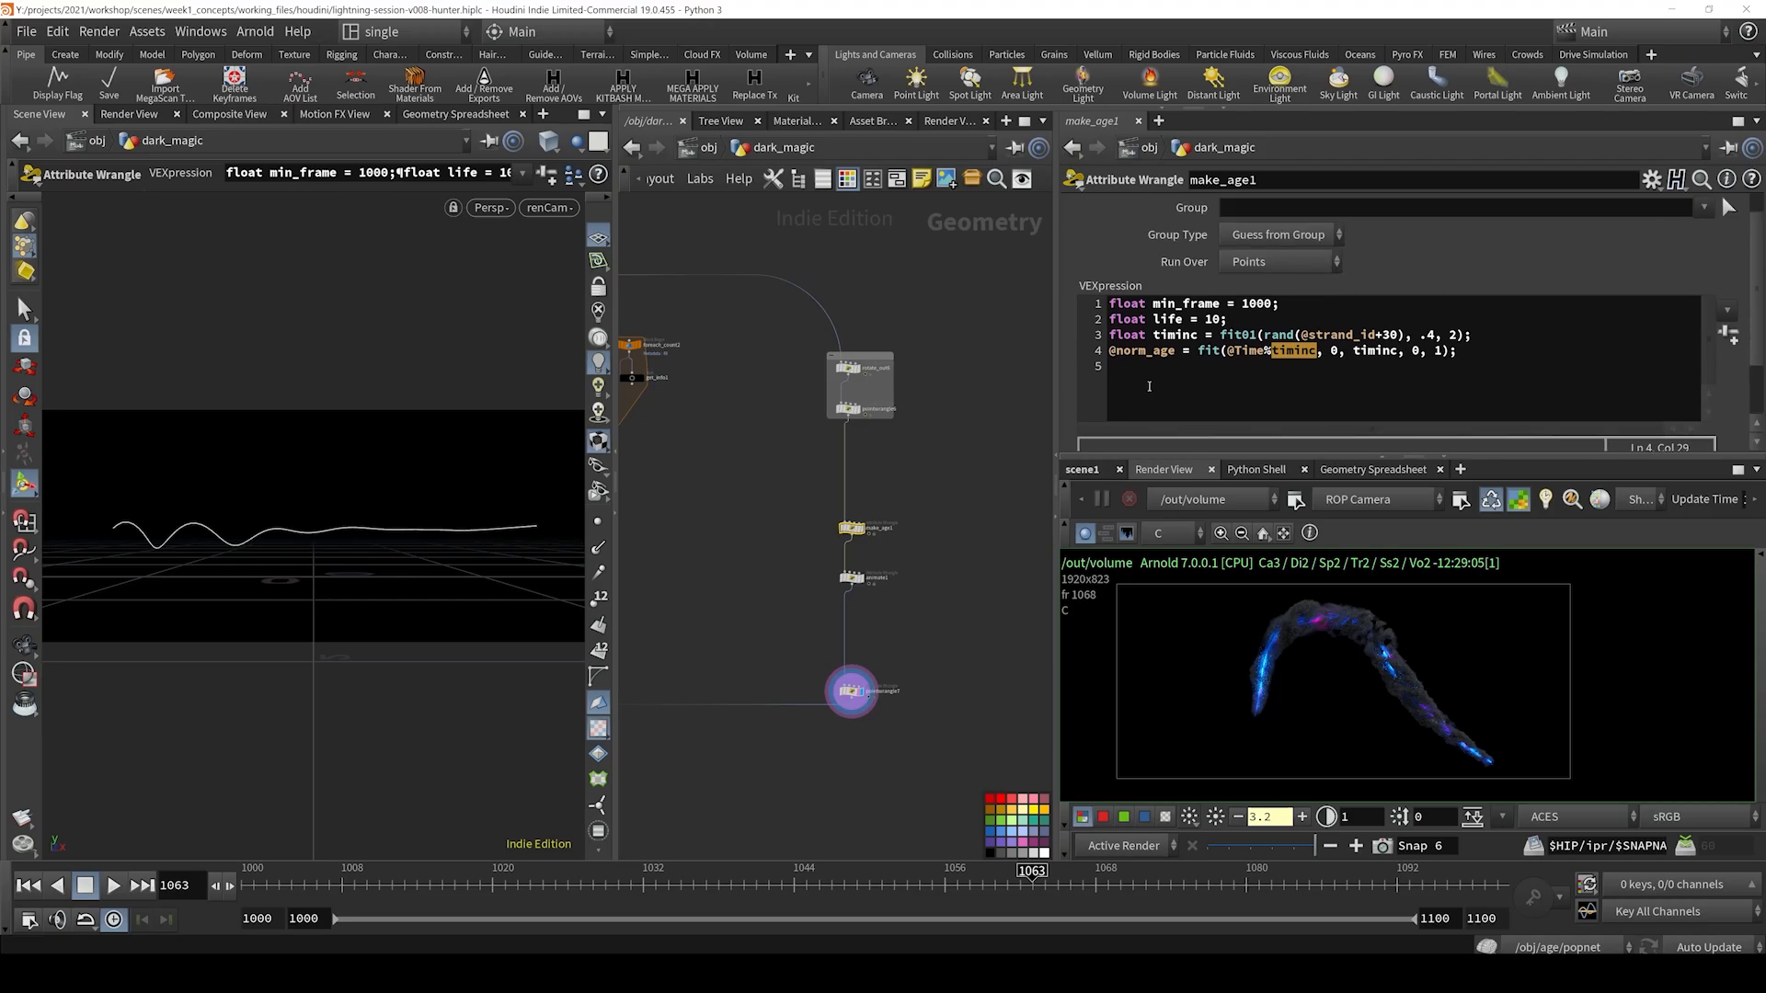
left_click_drag(1210, 337, 1382, 336)
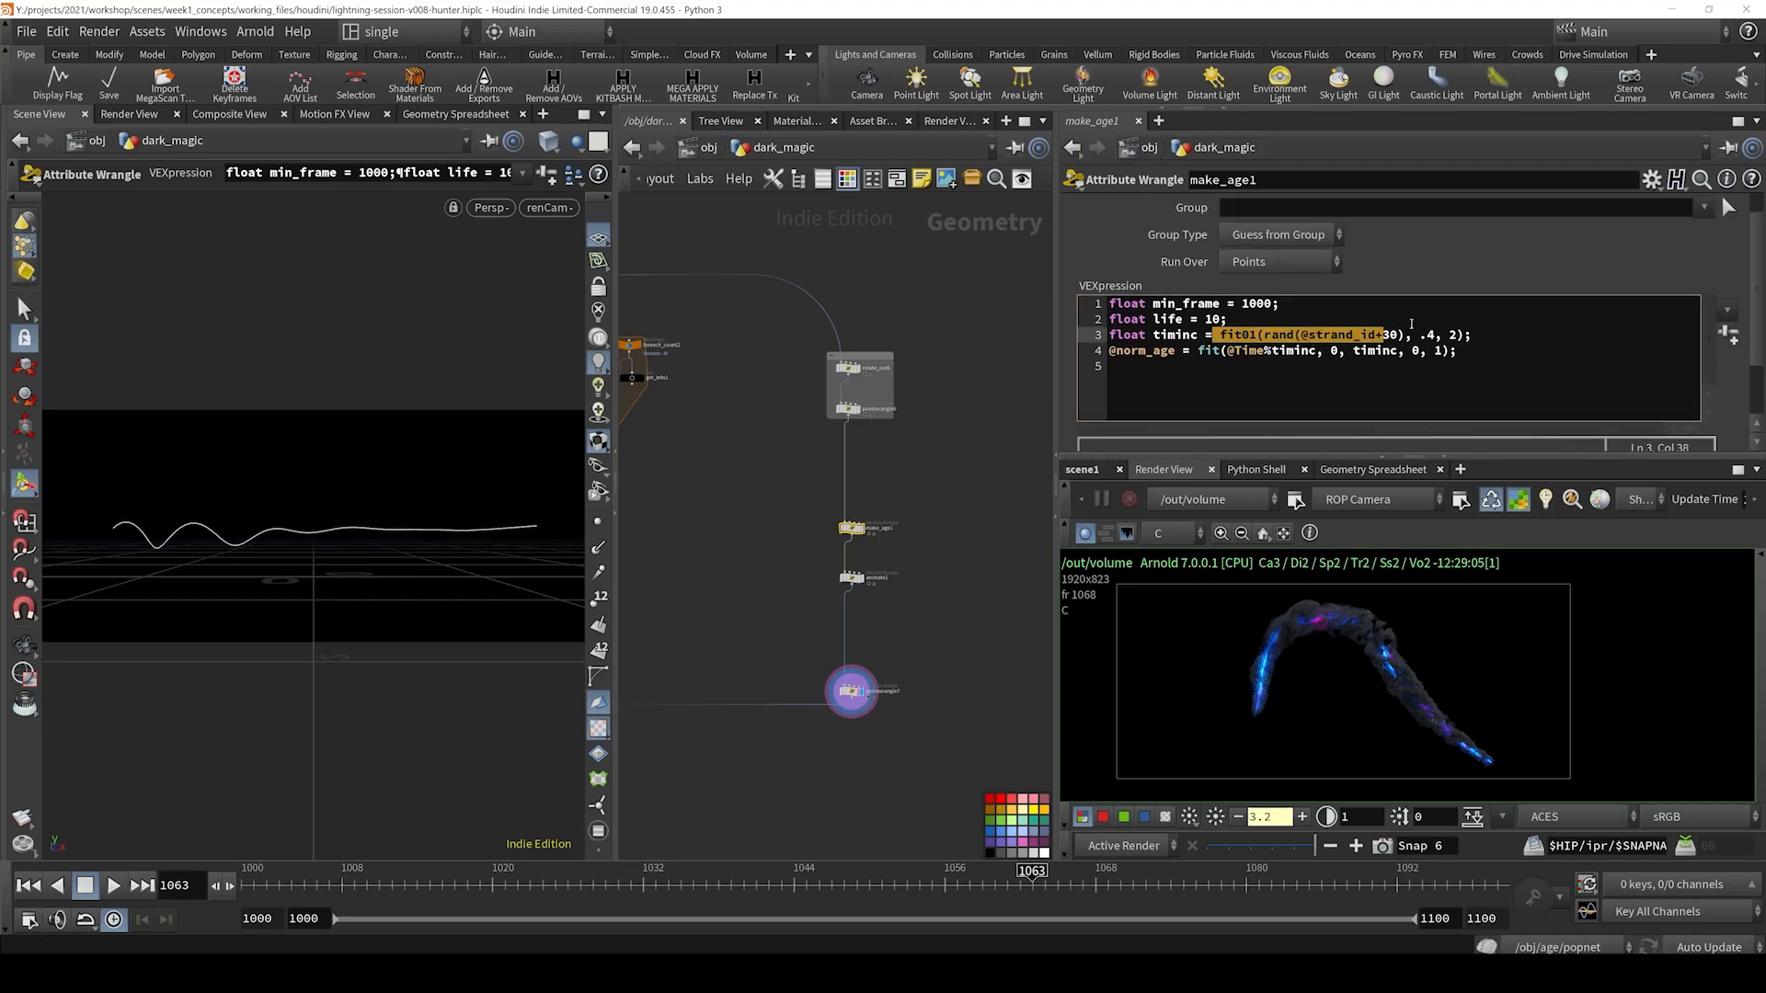
scroll(884, 552, "down", 1)
scroll(929, 629, "up", 1)
- Add a Color node after pointwrangle7 at the end of the single-strand branch and display it
middle_click_drag(929, 629, 924, 565)
left_click_drag(923, 566, 899, 582)
left_click(834, 614)
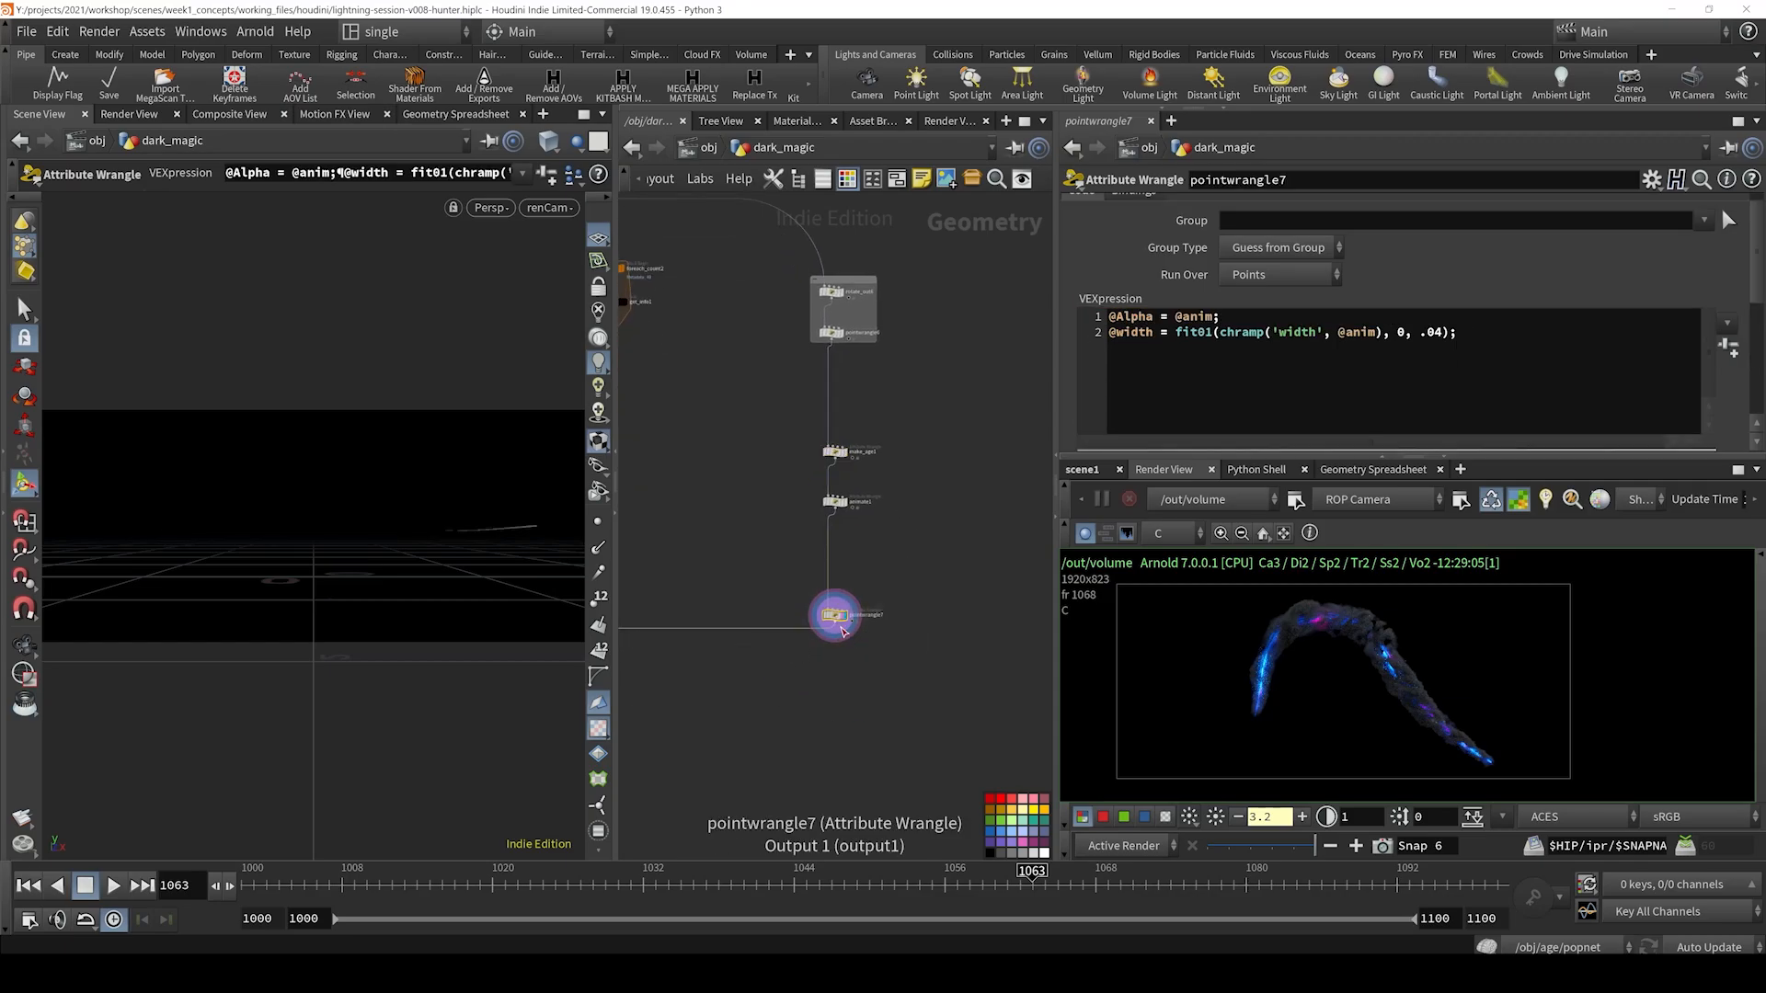
key("Tab")
type("color")
key("Return")
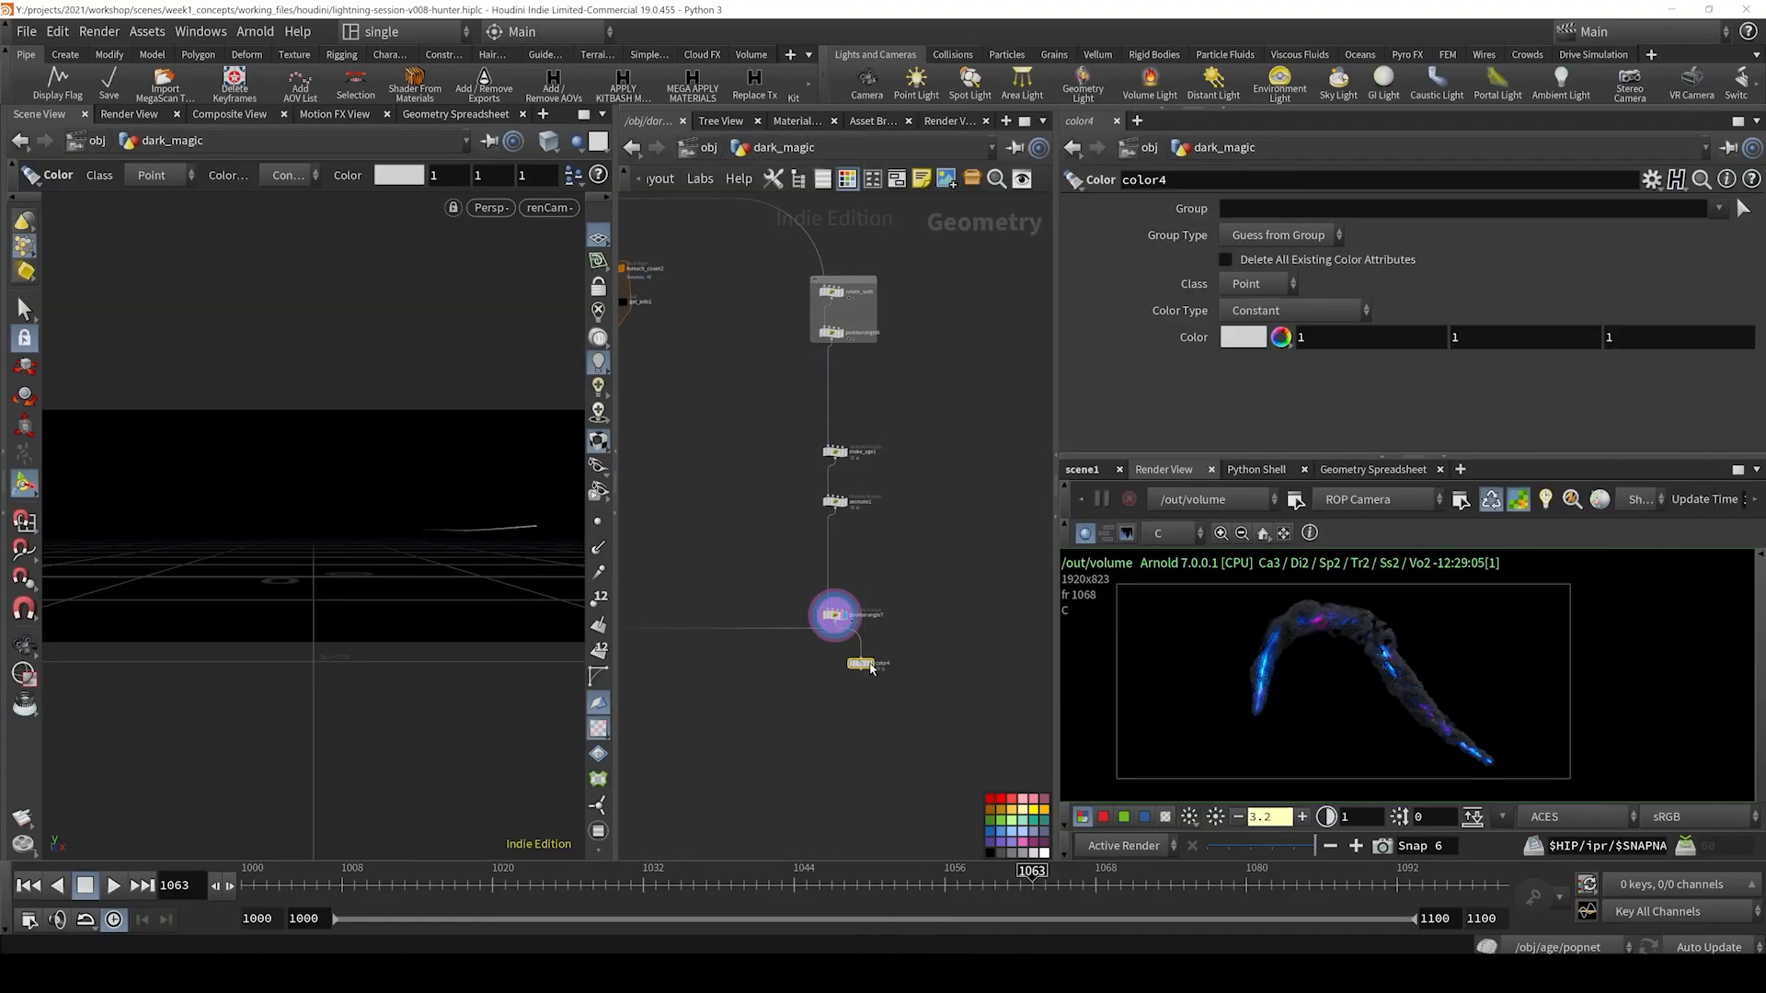
left_click(888, 659)
- Set the Color node's Color Type to Ramp from Attribute with anim as the attribute
left_click(1297, 310)
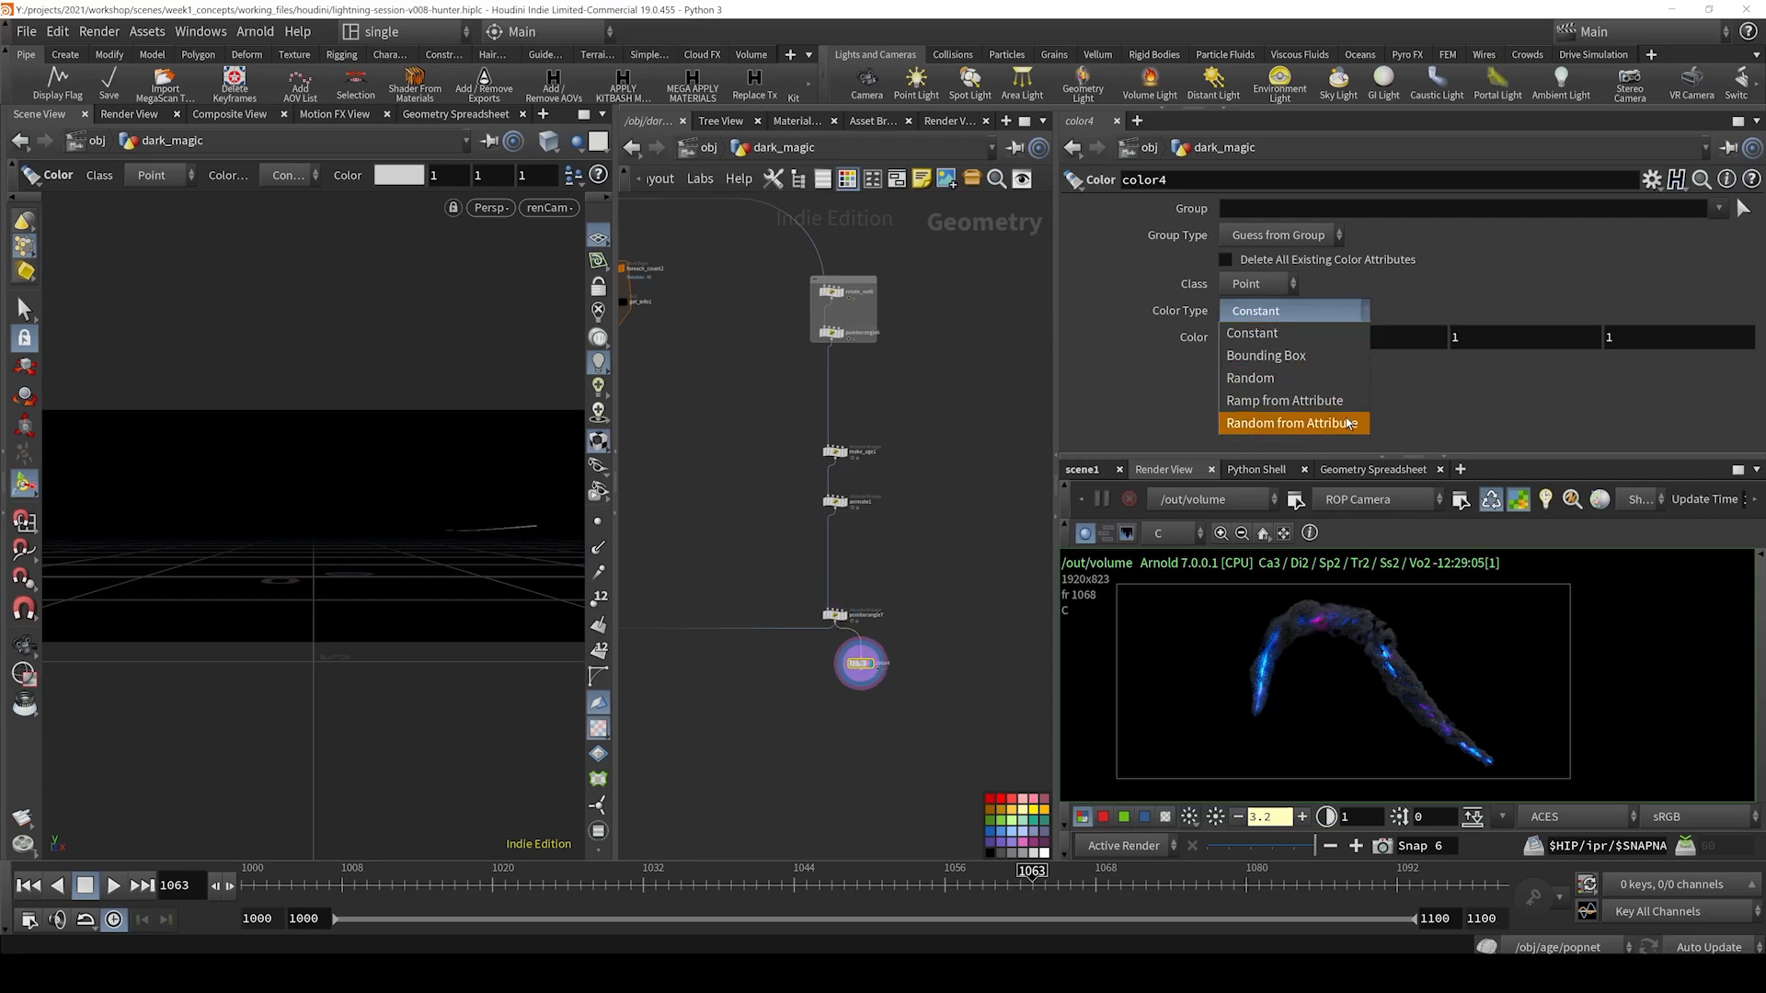
left_click(1306, 414)
left_click(1308, 342)
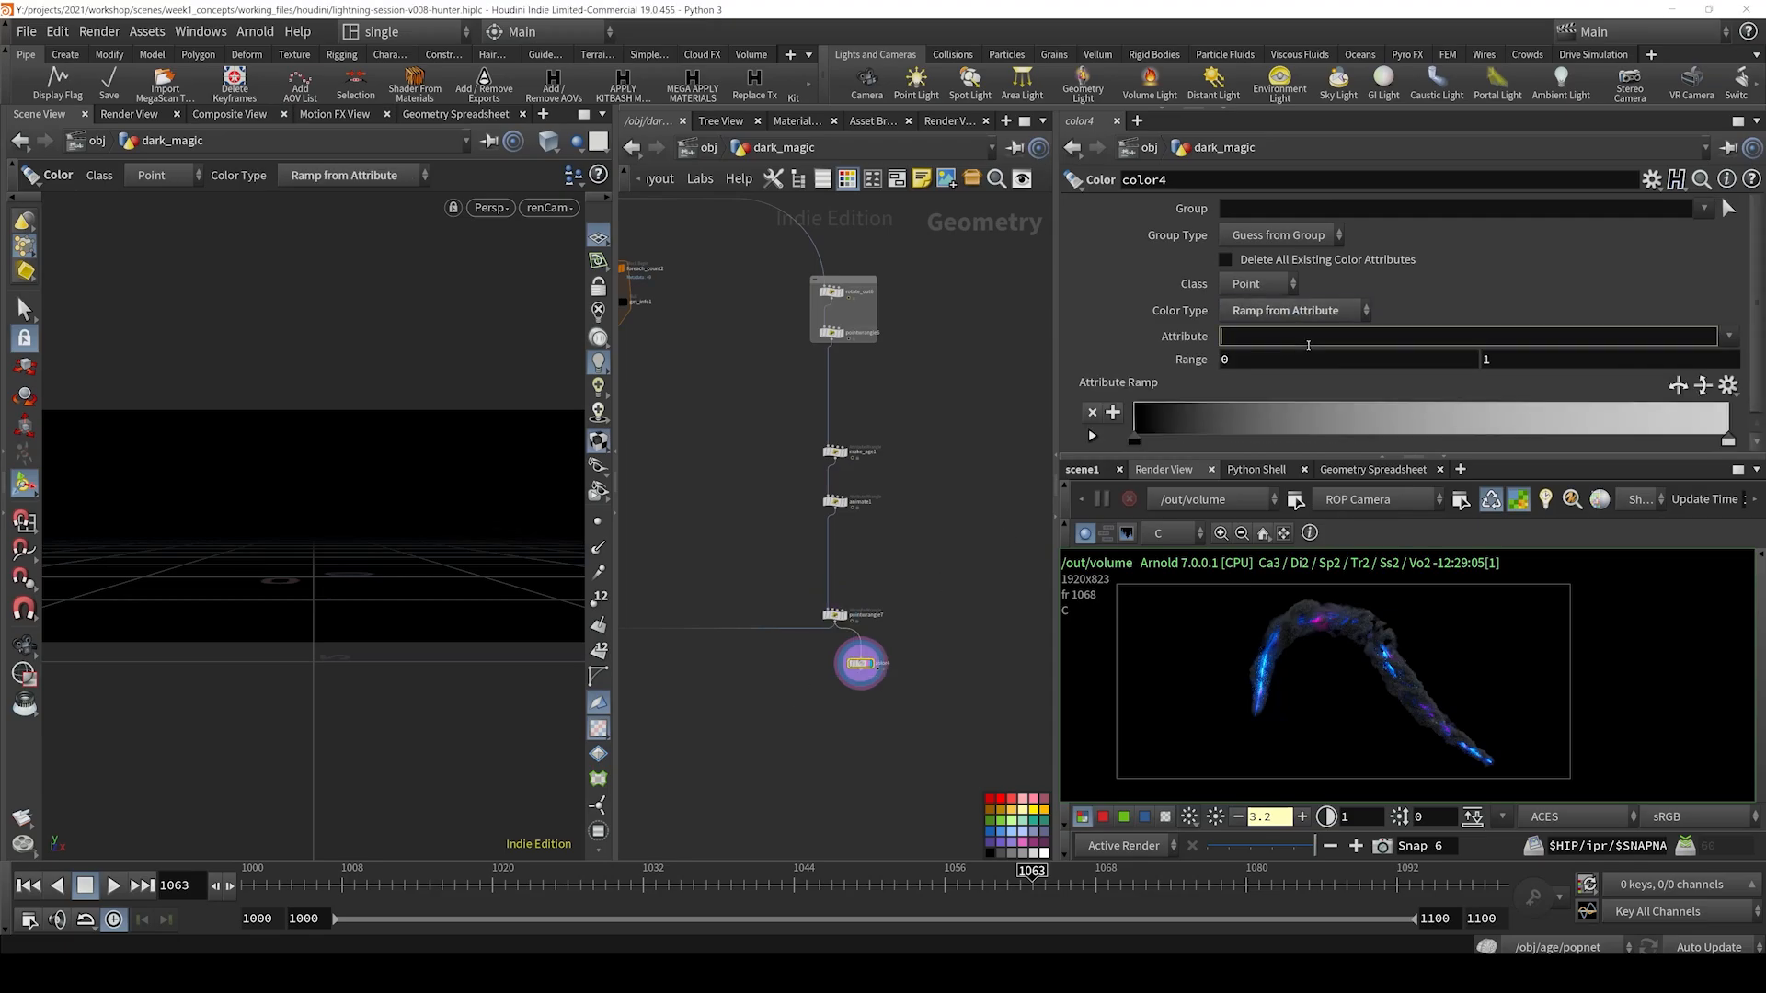
type("anim")
key("Return")
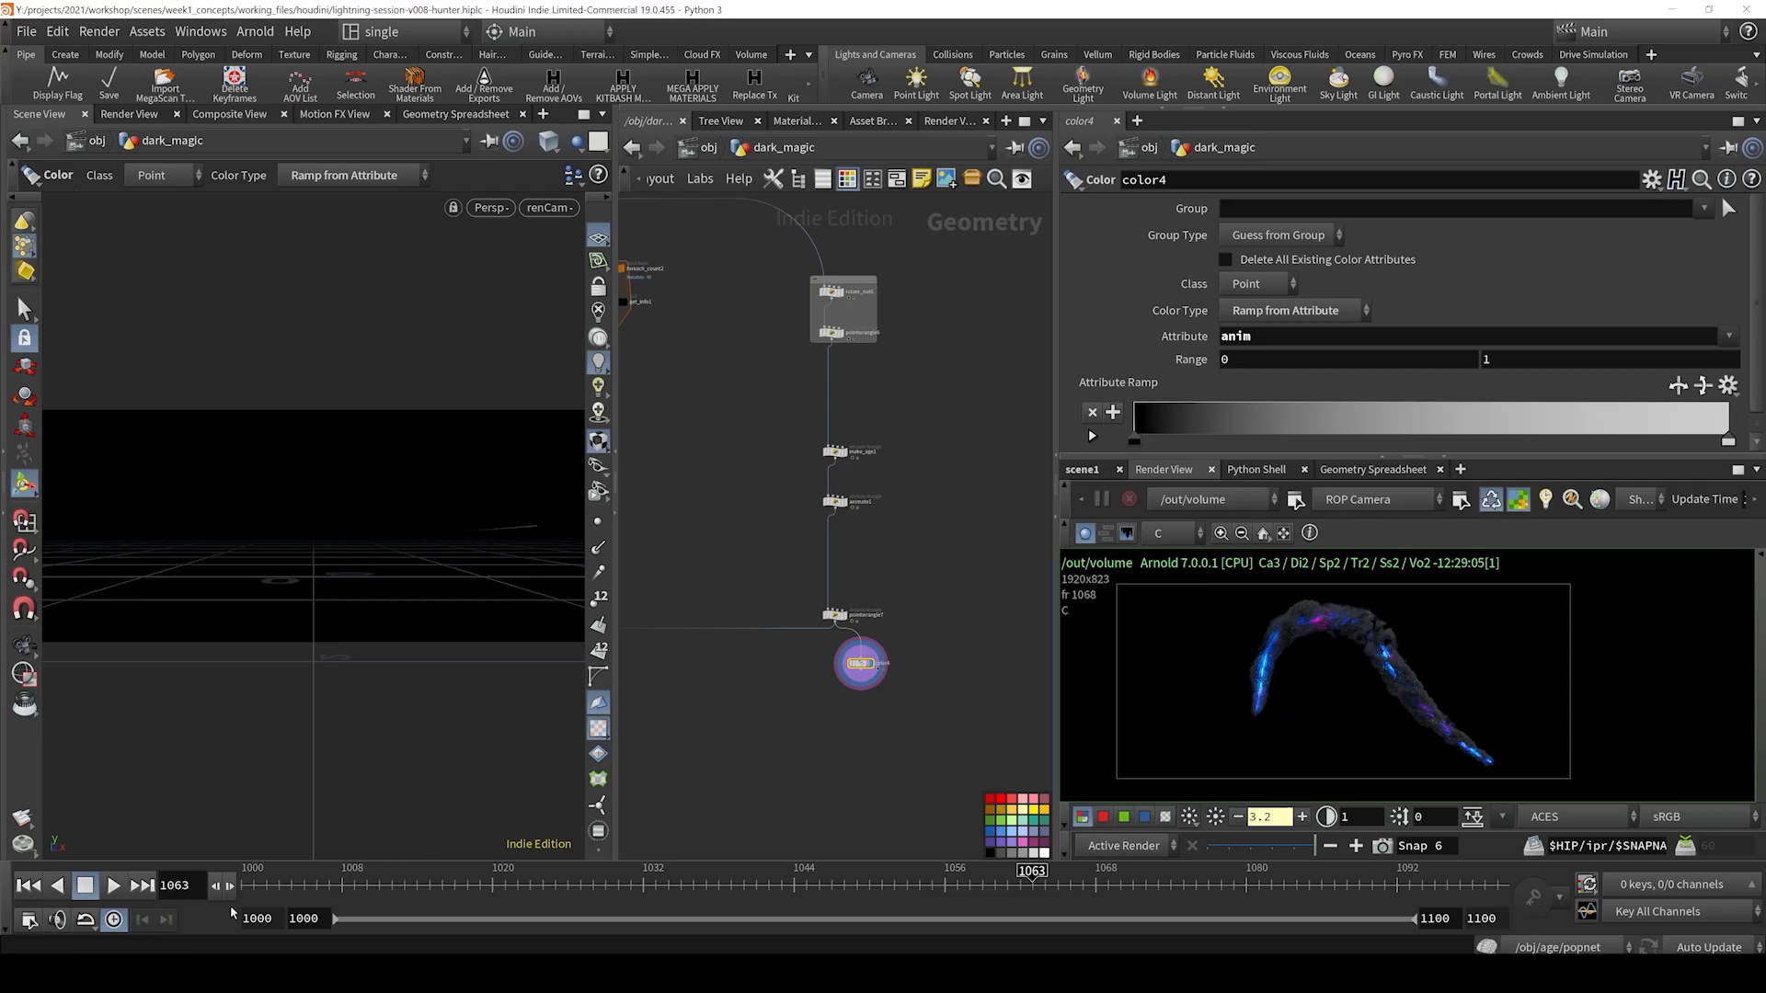
- Play the animation of the coloured strand, display merge2 to watch the combined strands, and stop playback
left_click(113, 885)
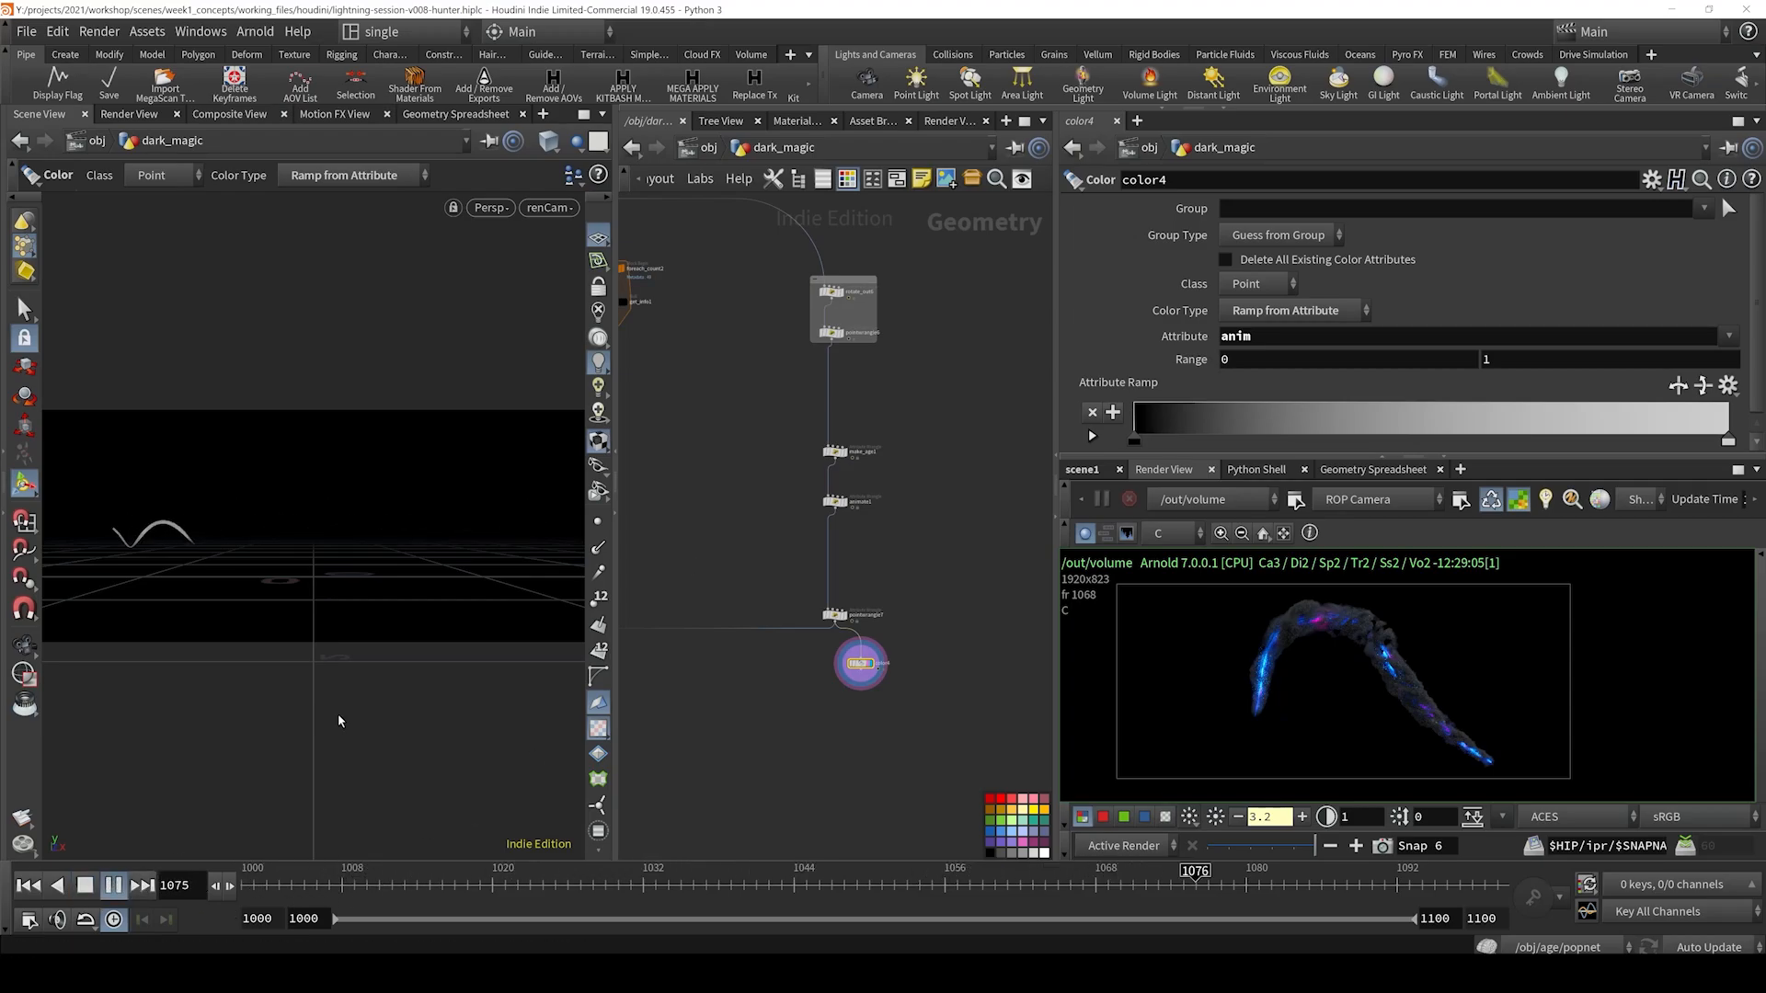
scroll(748, 607, "down", 3)
scroll(748, 607, "up", 5)
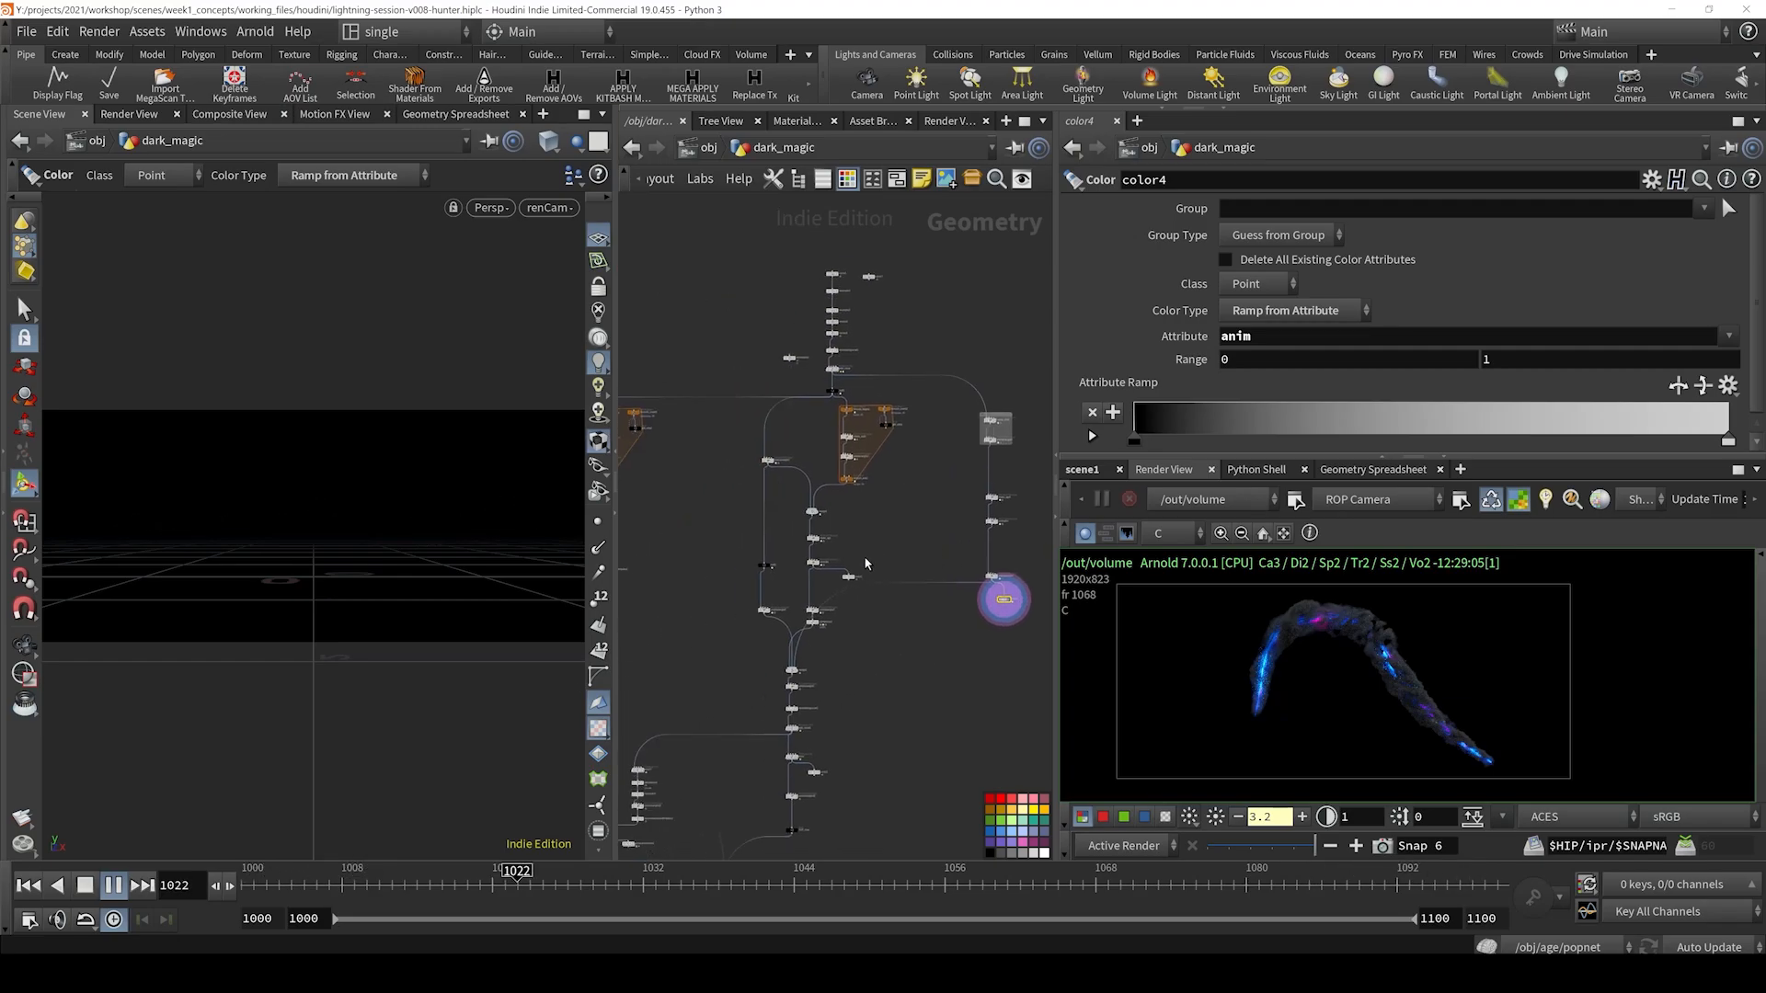
left_click(813, 634)
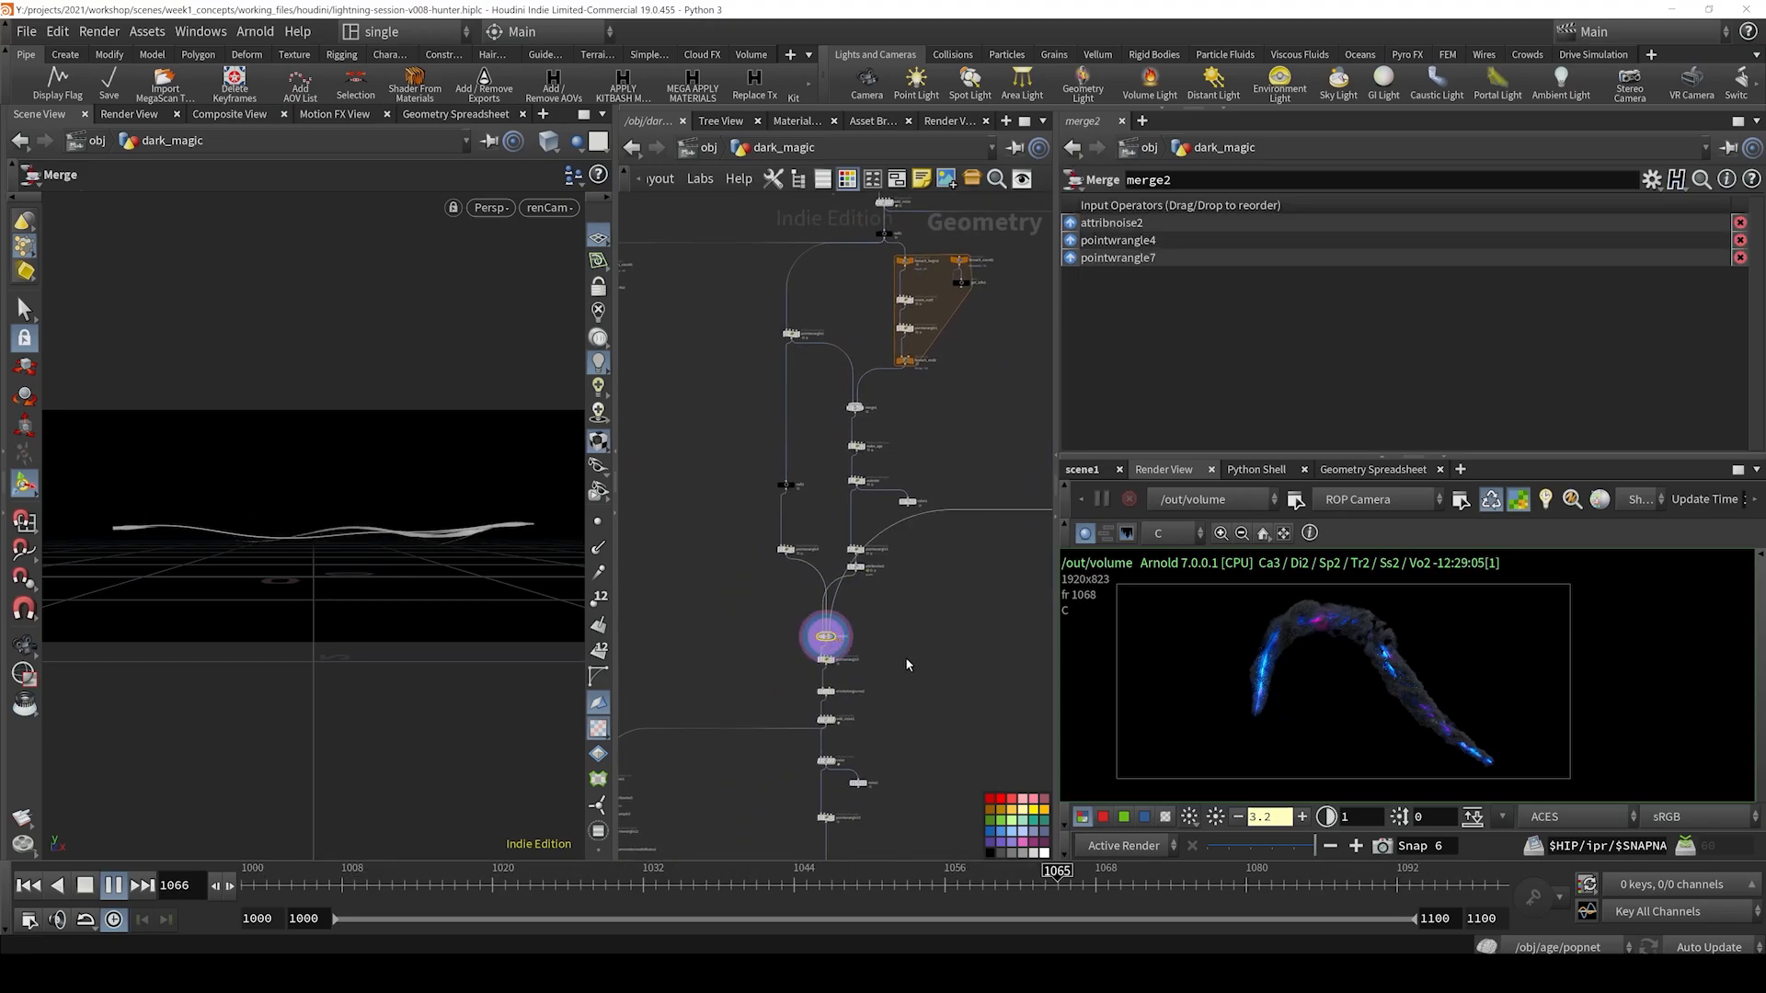
middle_click_drag(905, 662, 892, 596)
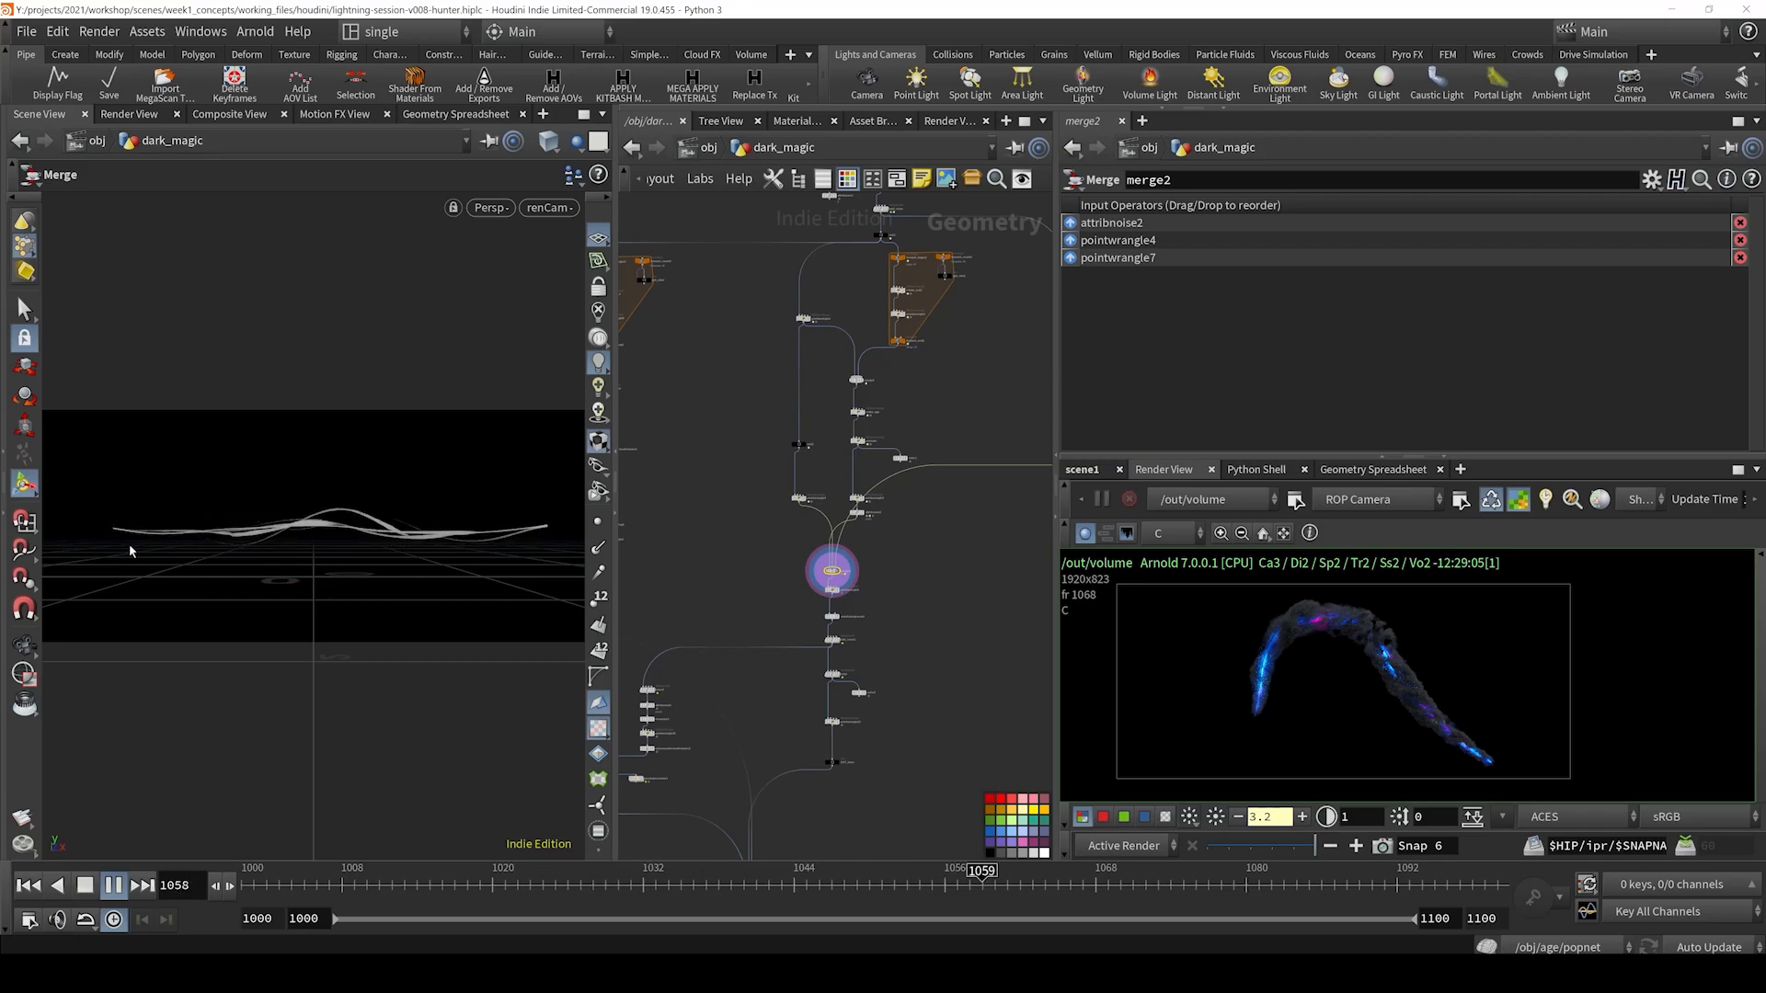
left_click(93, 888)
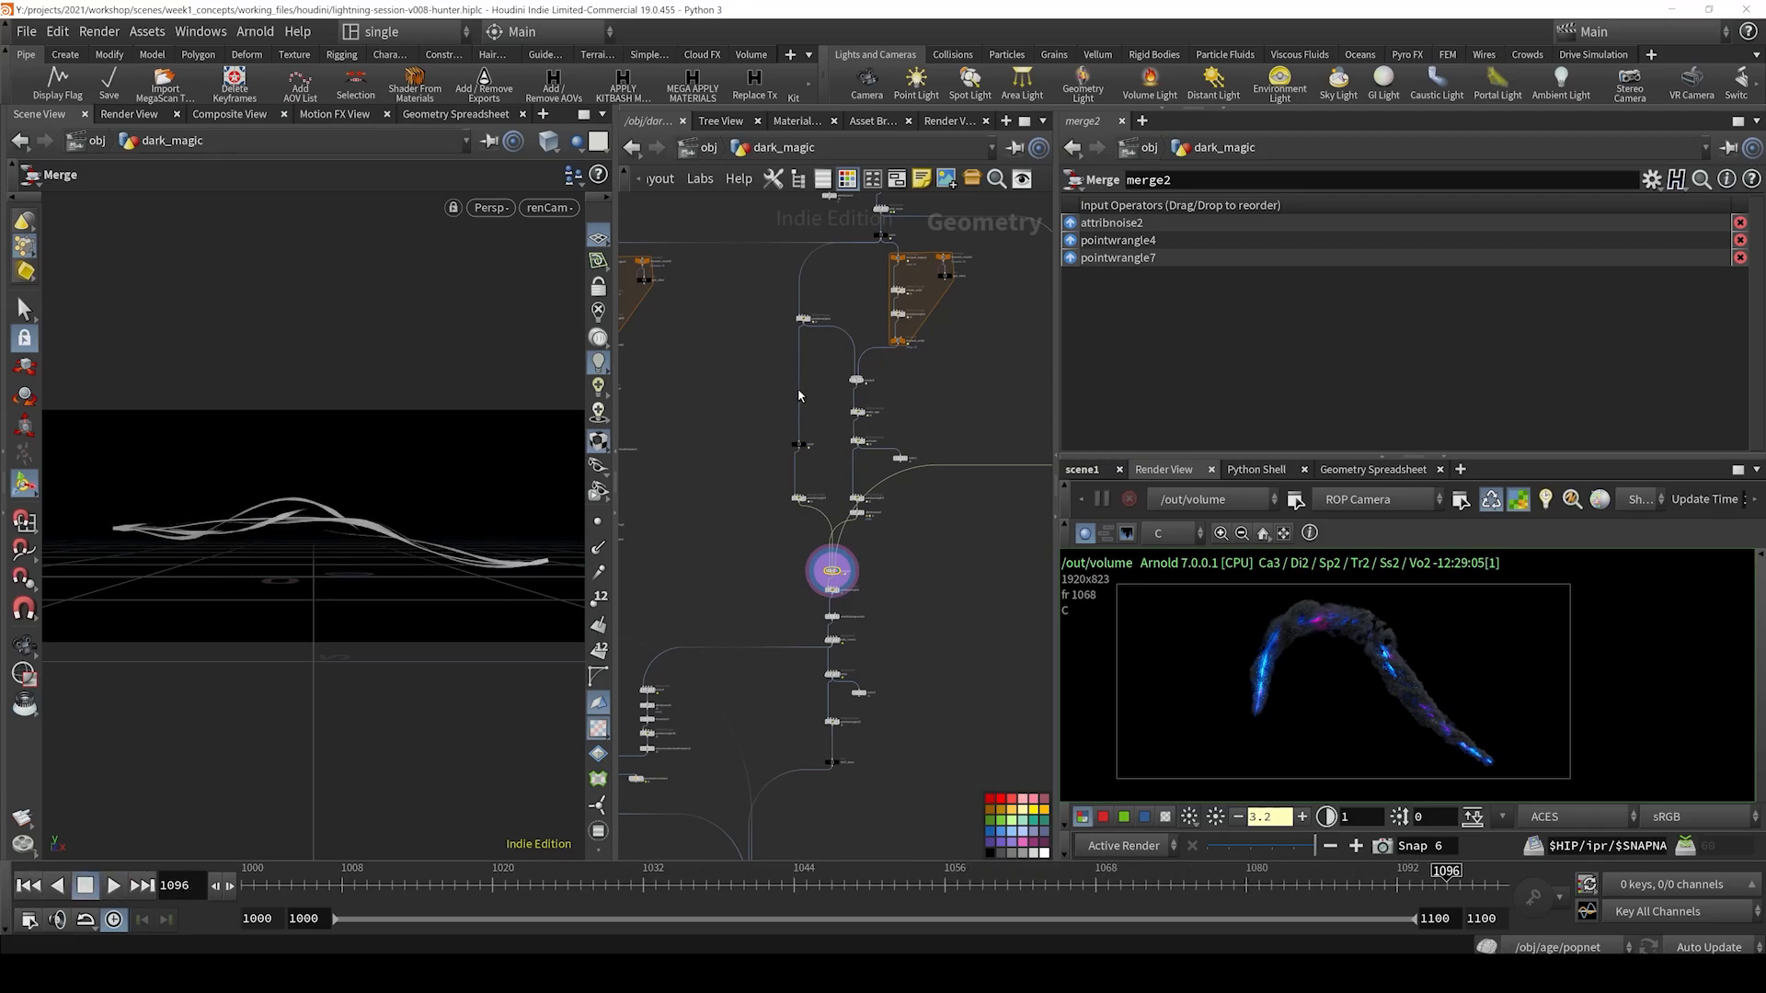
- Display foreach_end3 in the neighbouring volume branch to view its strands
scroll(798, 388, "down", 3)
middle_click_drag(654, 405, 906, 440)
scroll(890, 483, "up", 5)
scroll(836, 511, "up", 1)
scroll(745, 437, "down", 4)
scroll(905, 440, "up", 3)
left_click(802, 457)
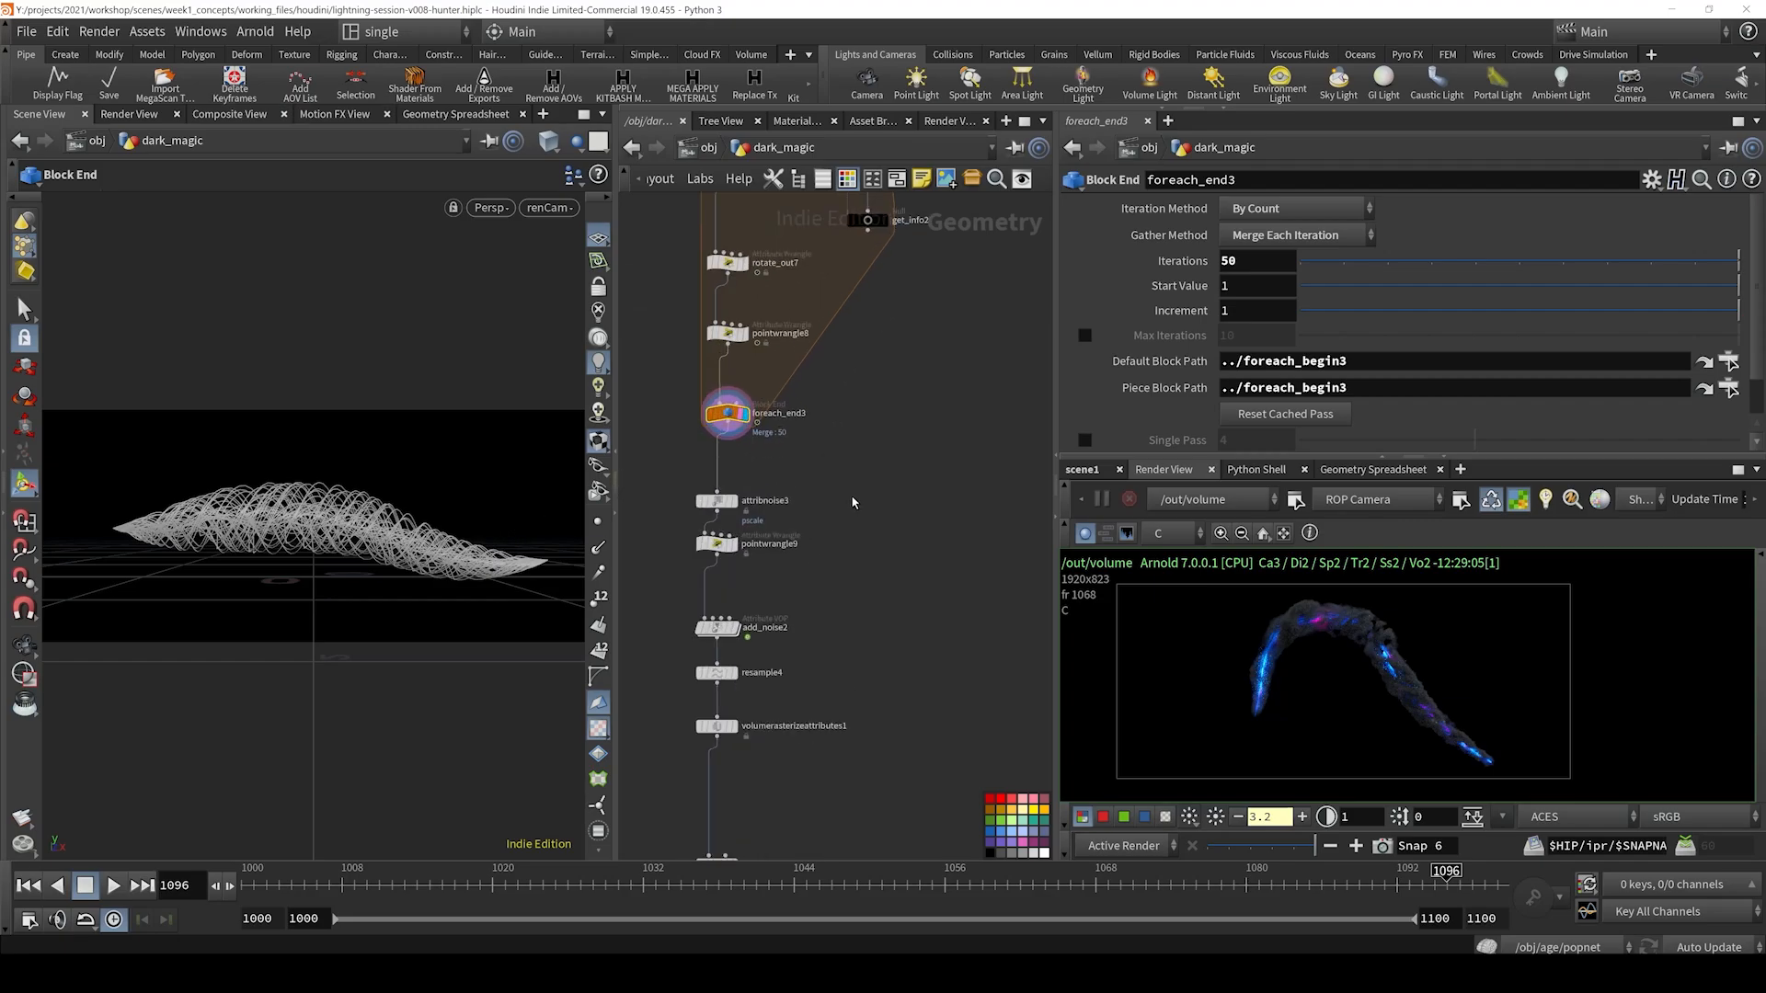
- Inspect the pscale noise settings of attribnoise3 below foreach_end3 and display the node
scroll(778, 502, "up", 3)
left_click_drag(888, 498, 763, 517)
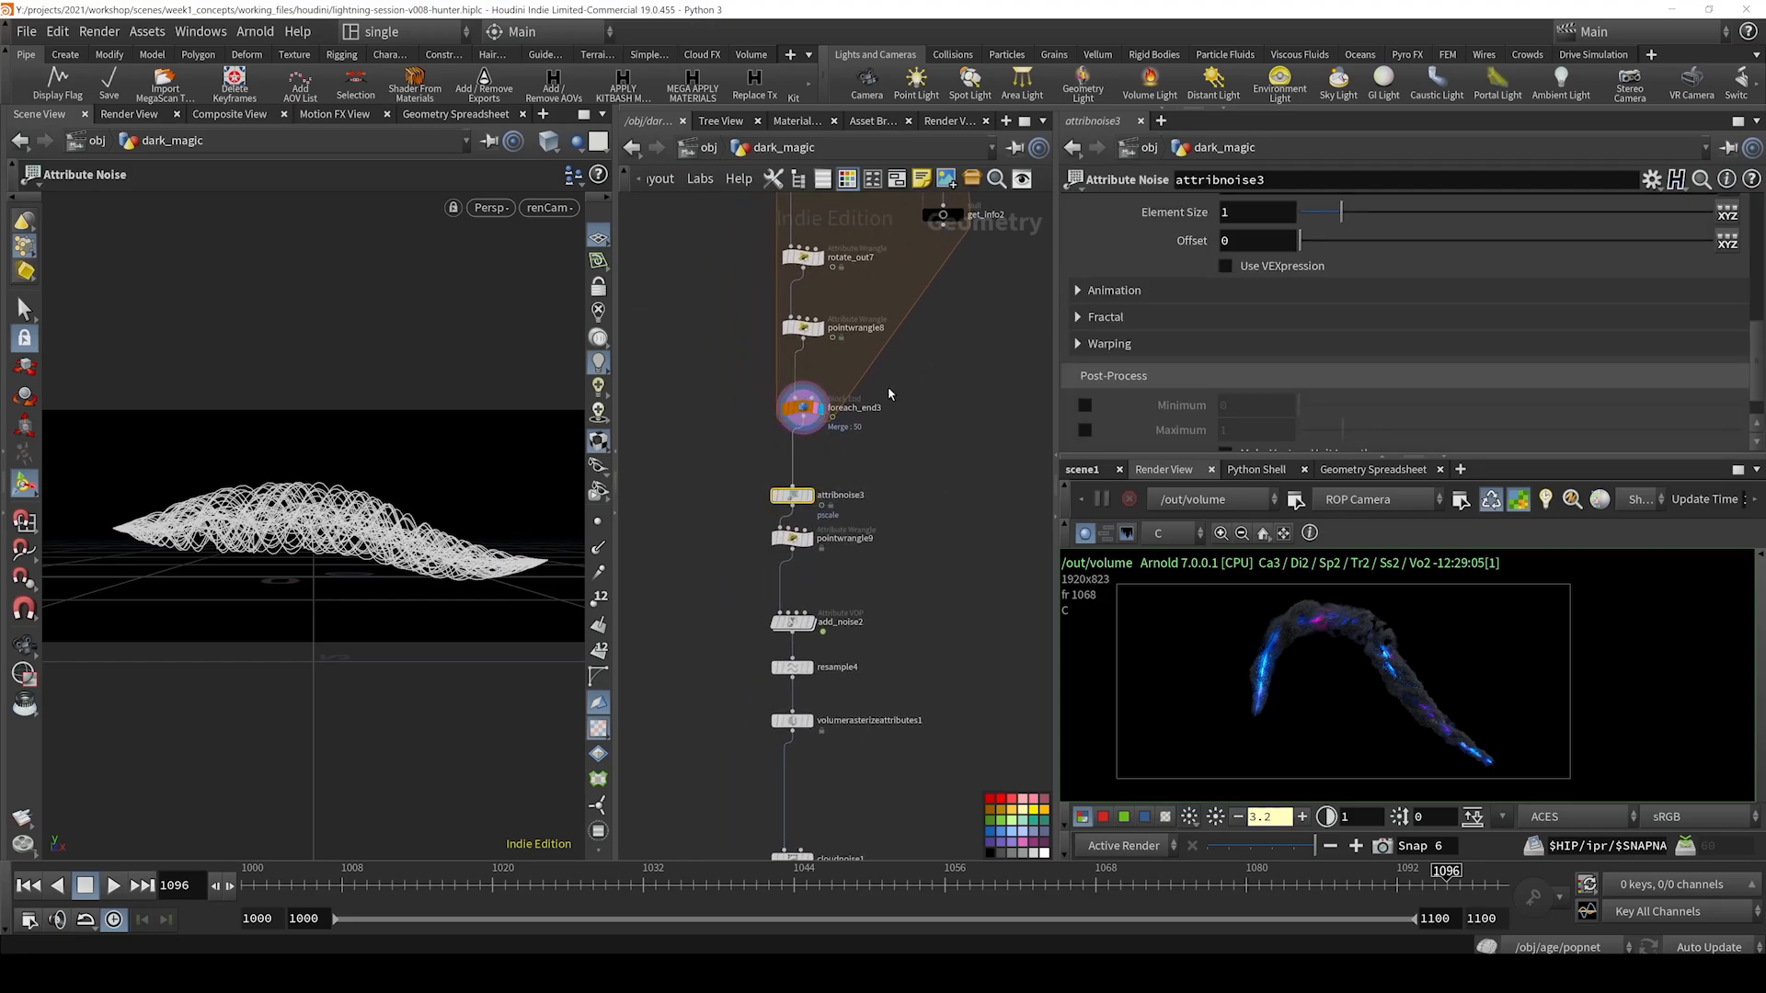
scroll(1226, 371, "up", 5)
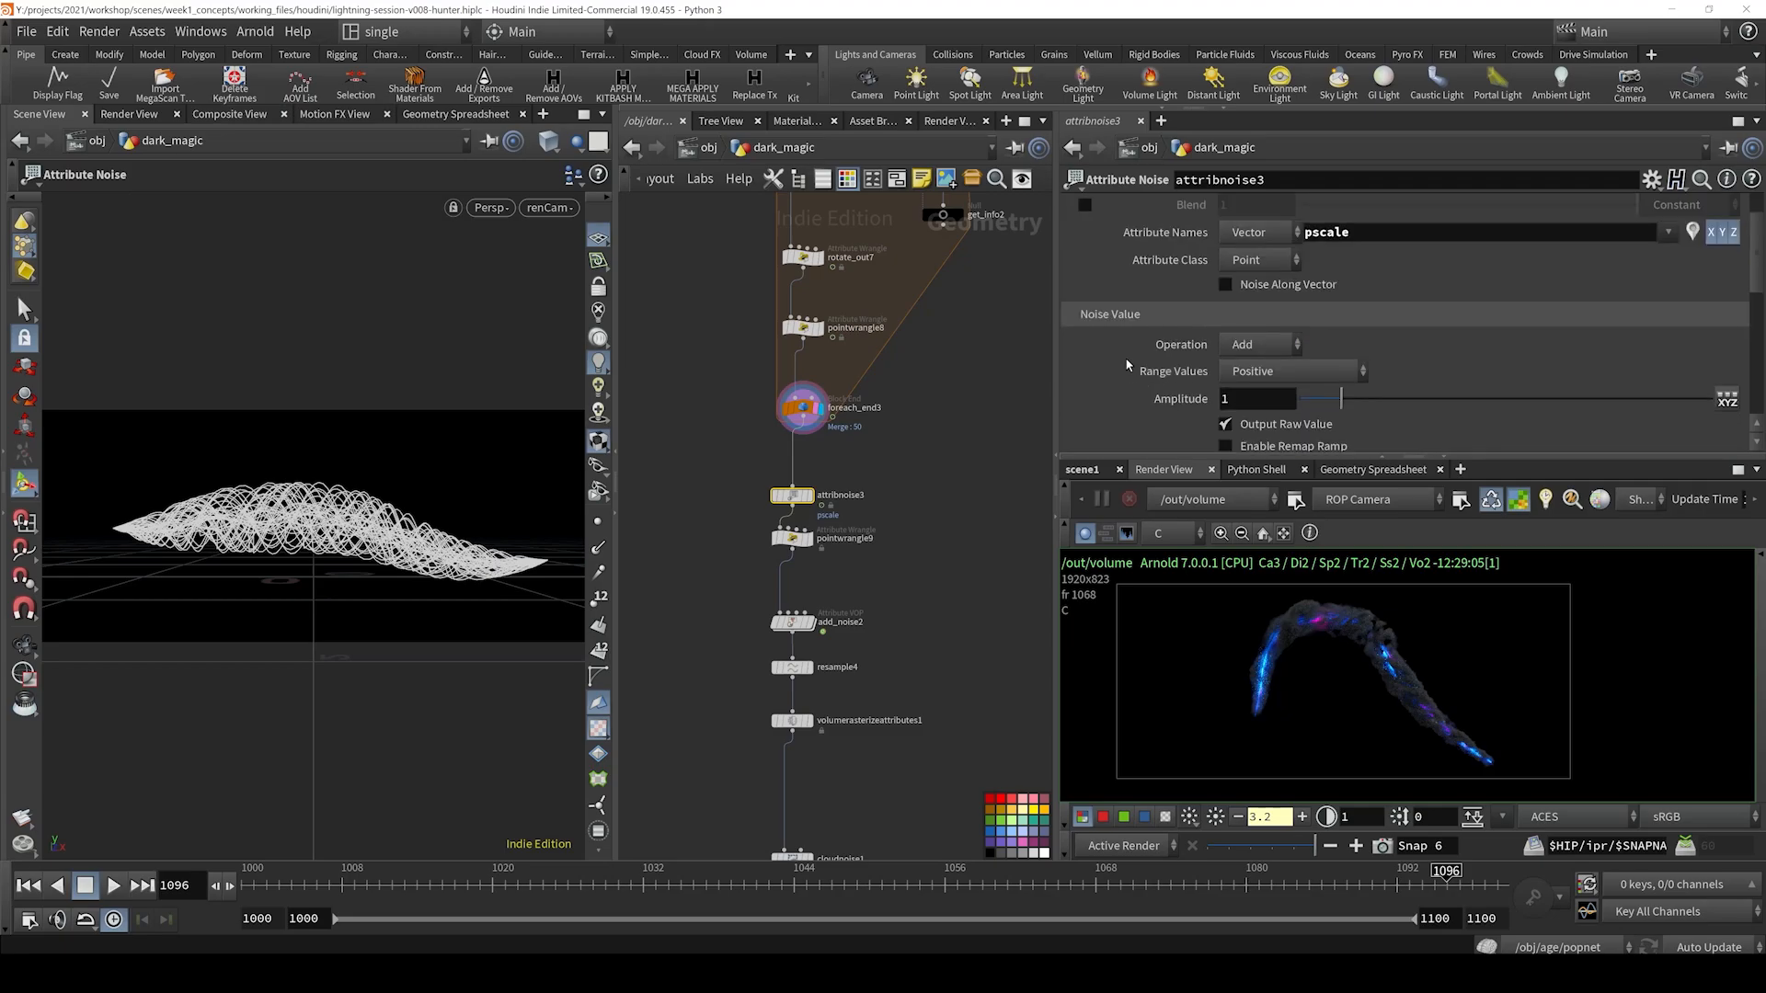
left_click(807, 496)
left_click(791, 538)
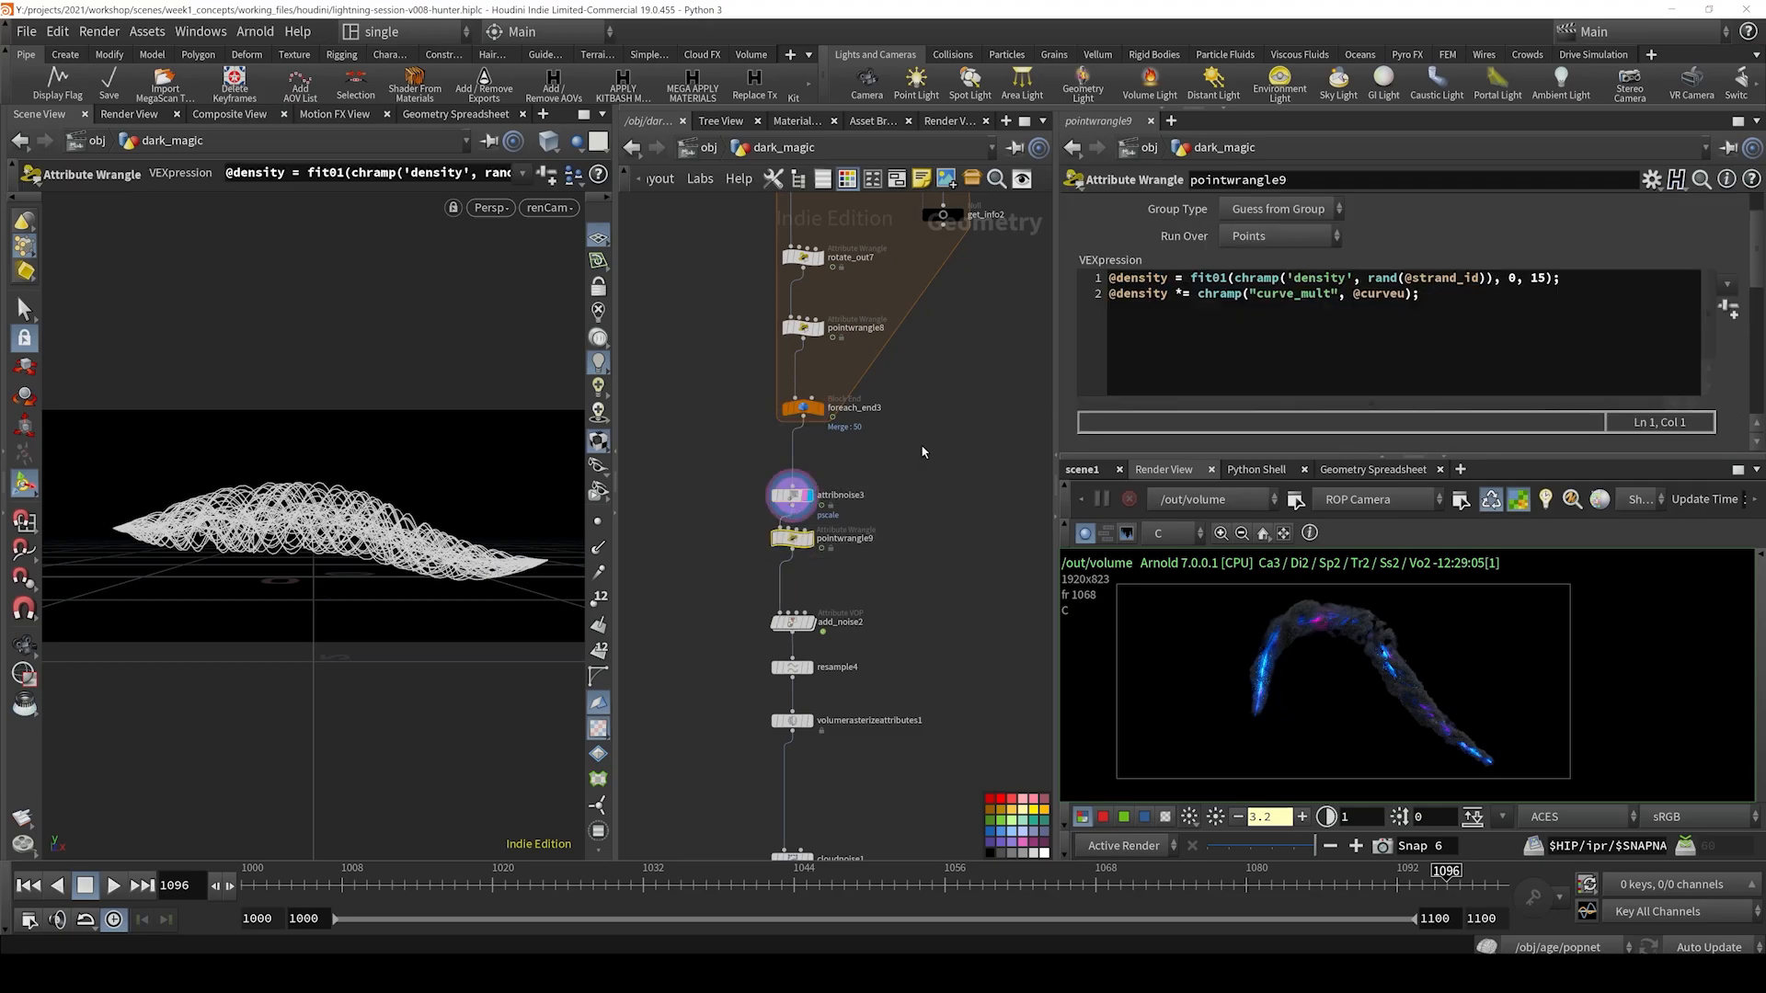
left_click(808, 538)
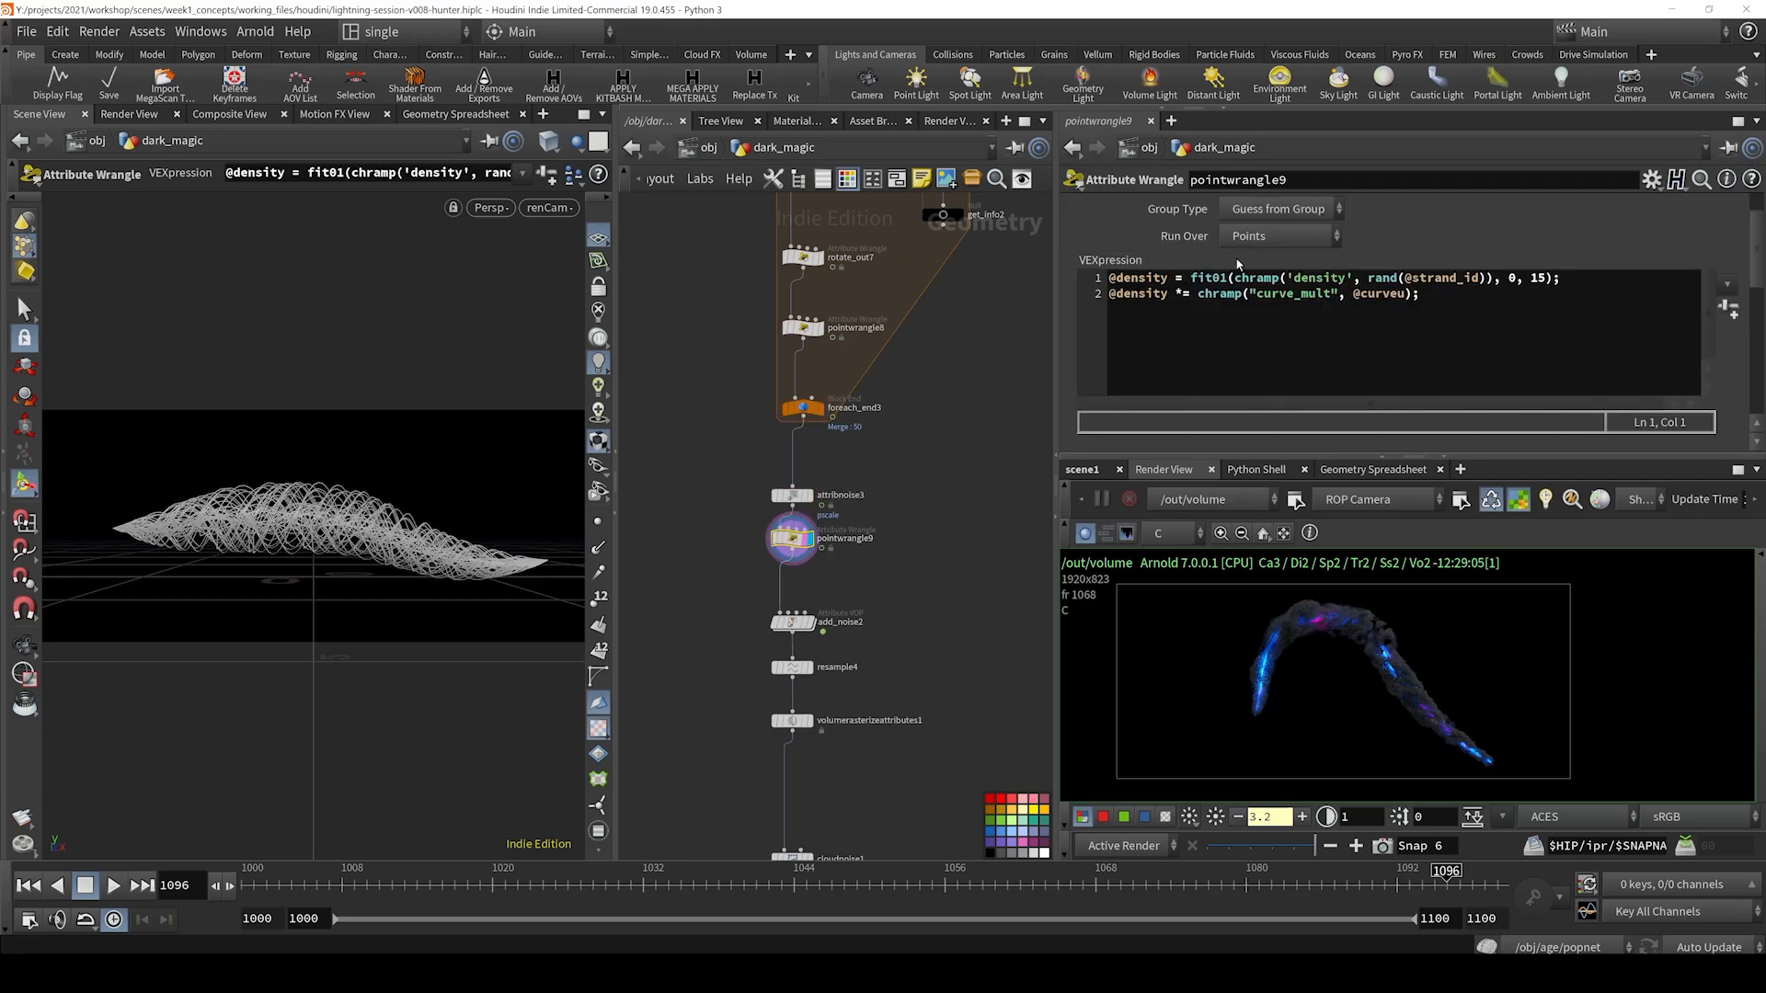
left_click_drag(1251, 280, 1490, 283)
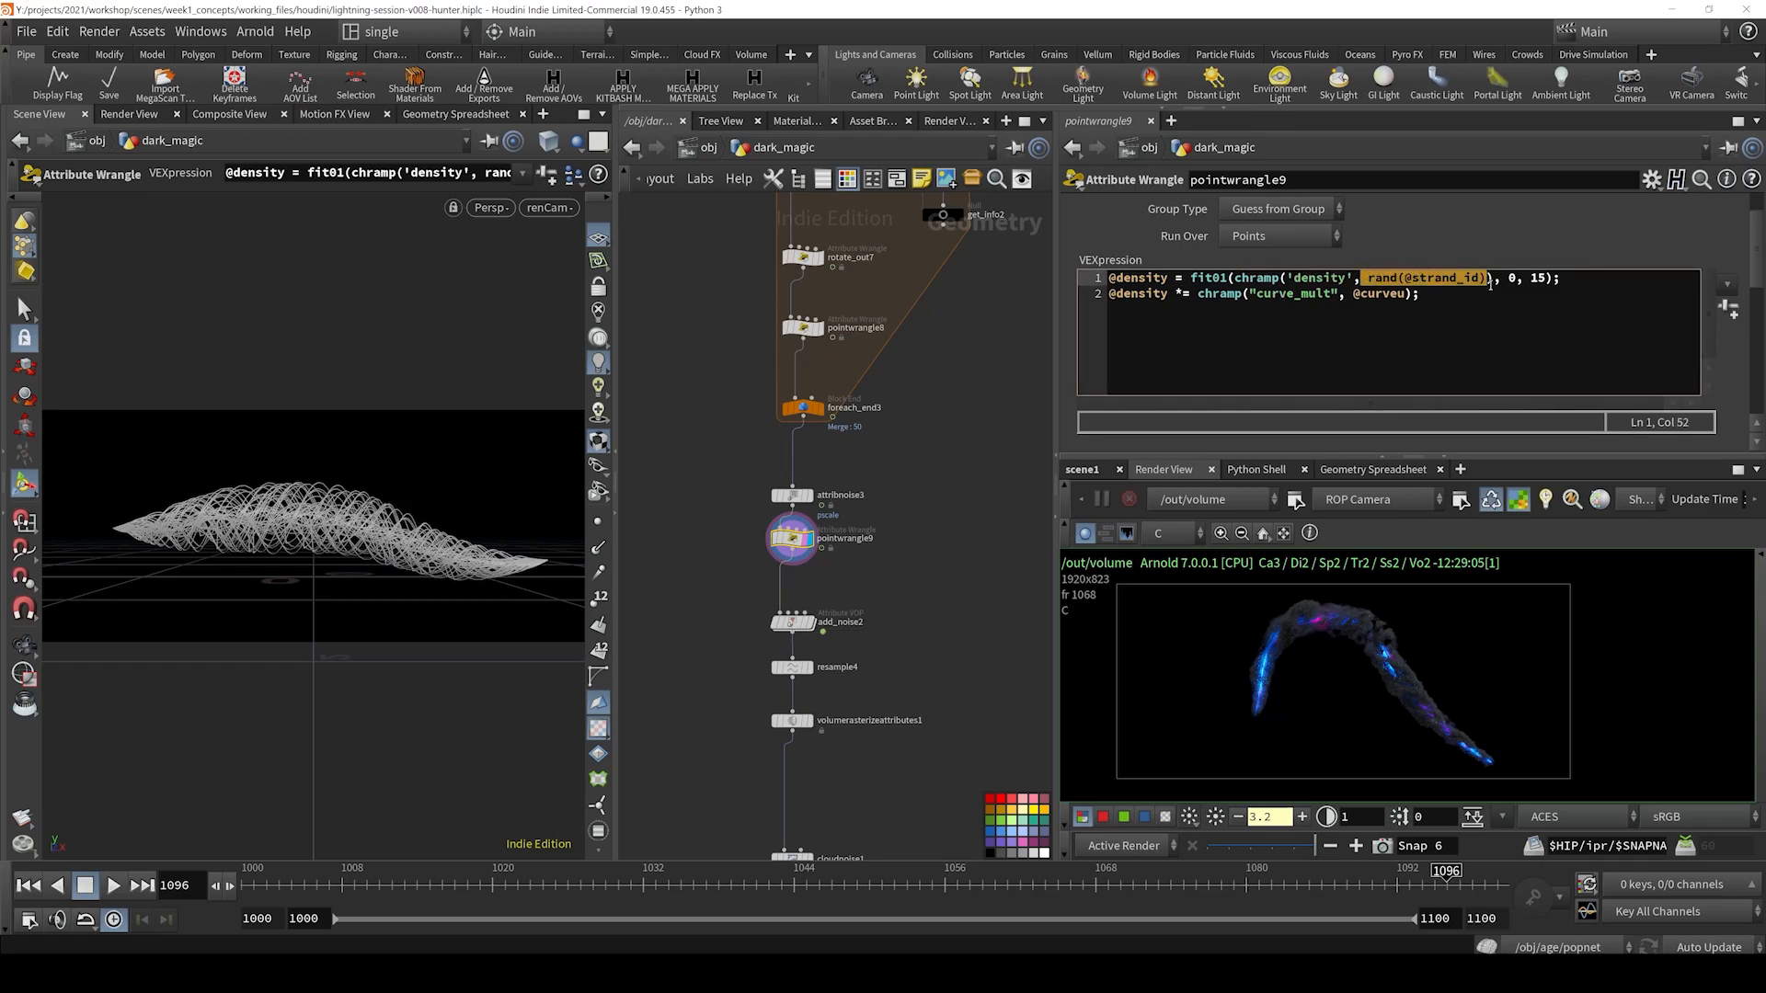
double_click(1450, 277)
left_click_drag(1237, 277, 1490, 283)
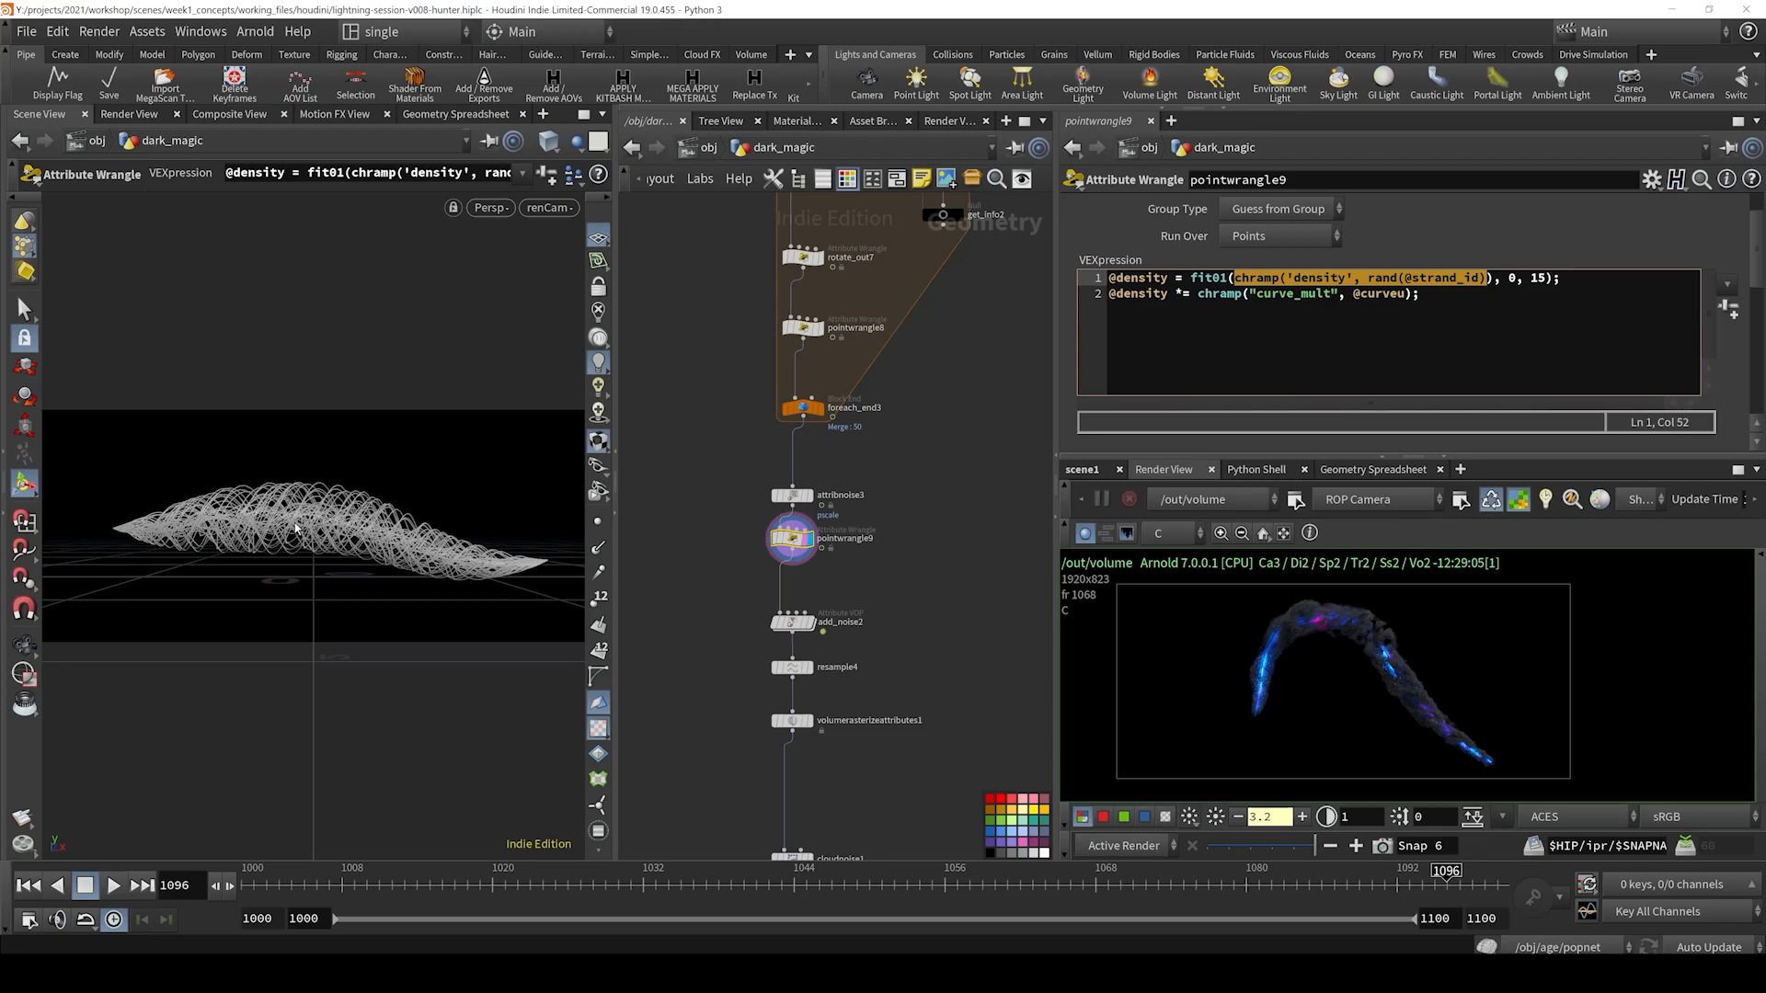
- Enlarge pointwrangle9's Density ramp and examine its curve
scroll(1563, 359, "down", 3)
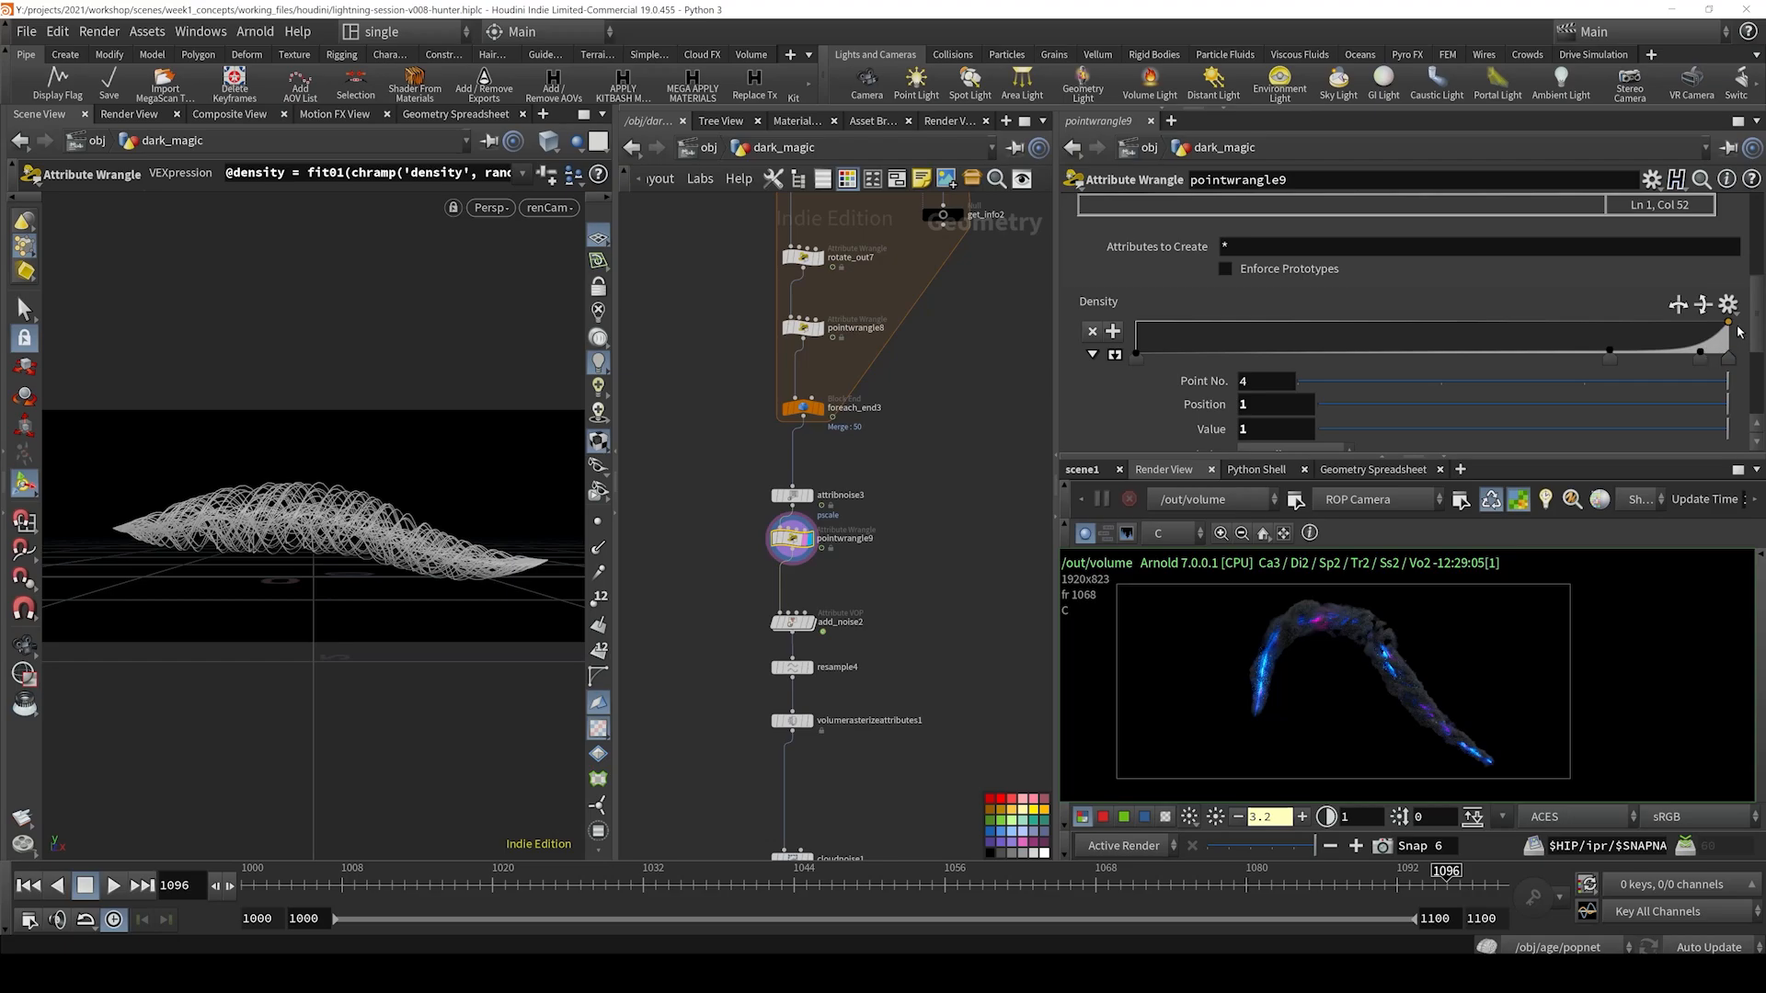
left_click(1114, 355)
scroll(1241, 348, "down", 5)
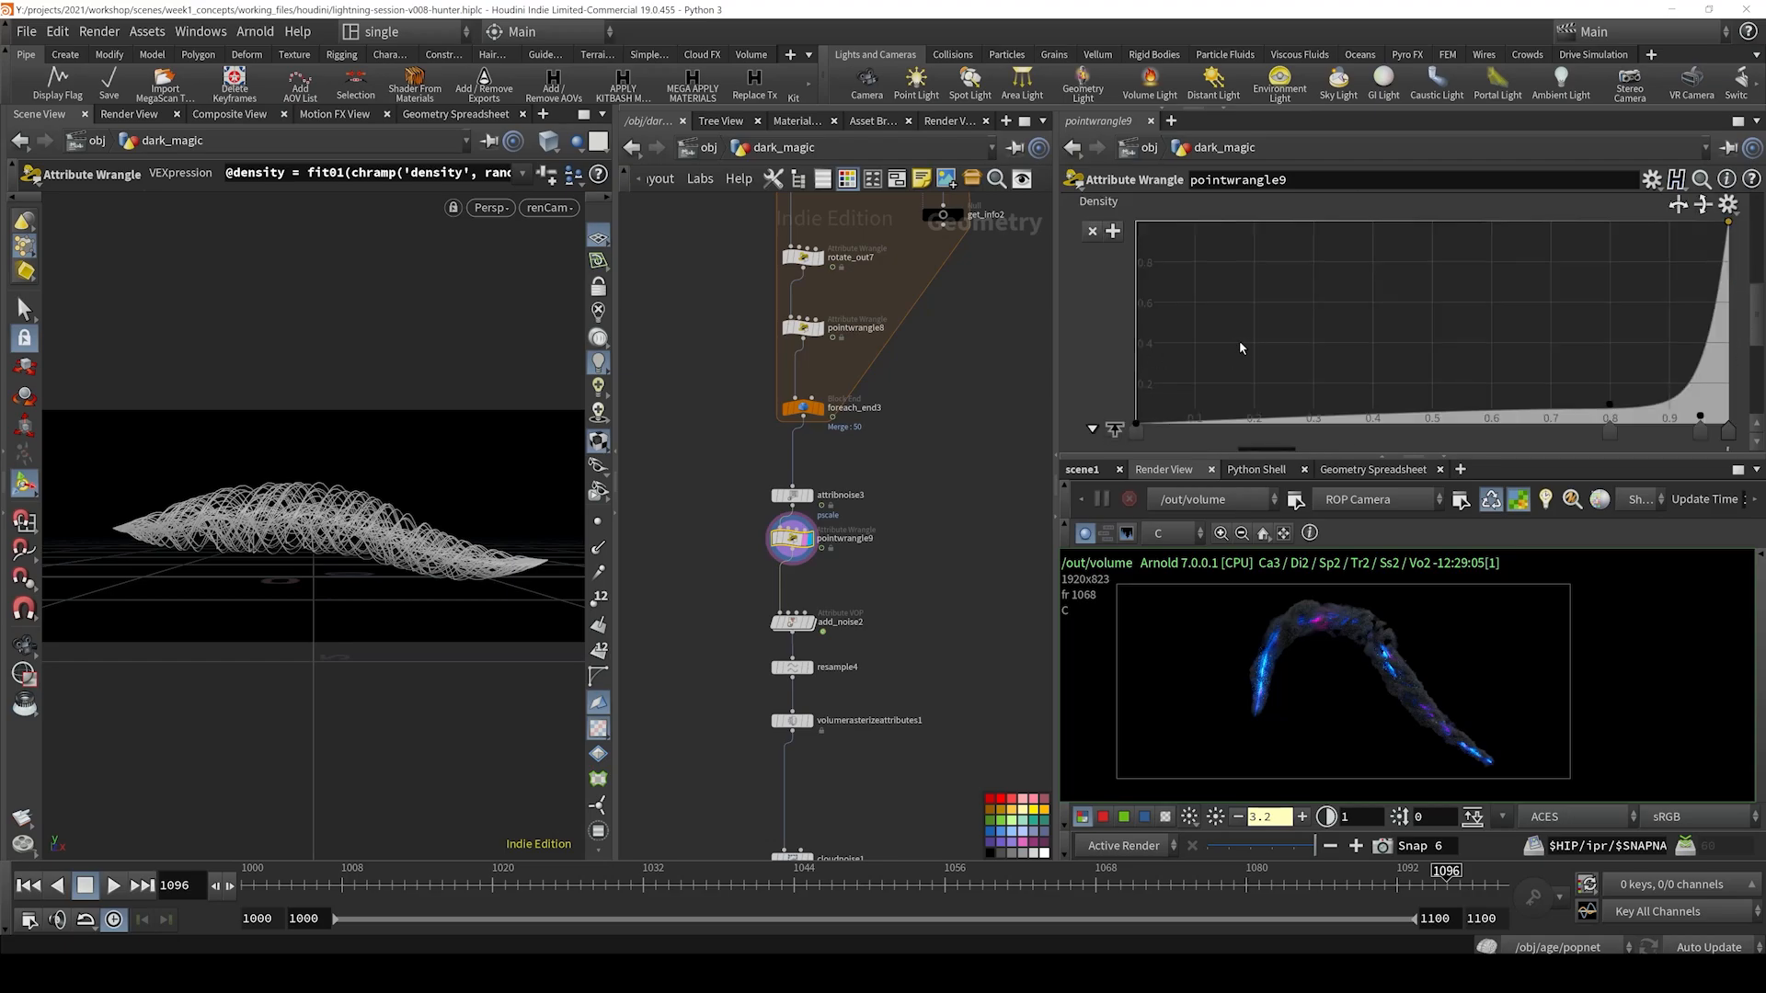
- Examine the fit01 output range in pointwrangle9's density expression alongside its Density ramp
scroll(1440, 388, "up", 5)
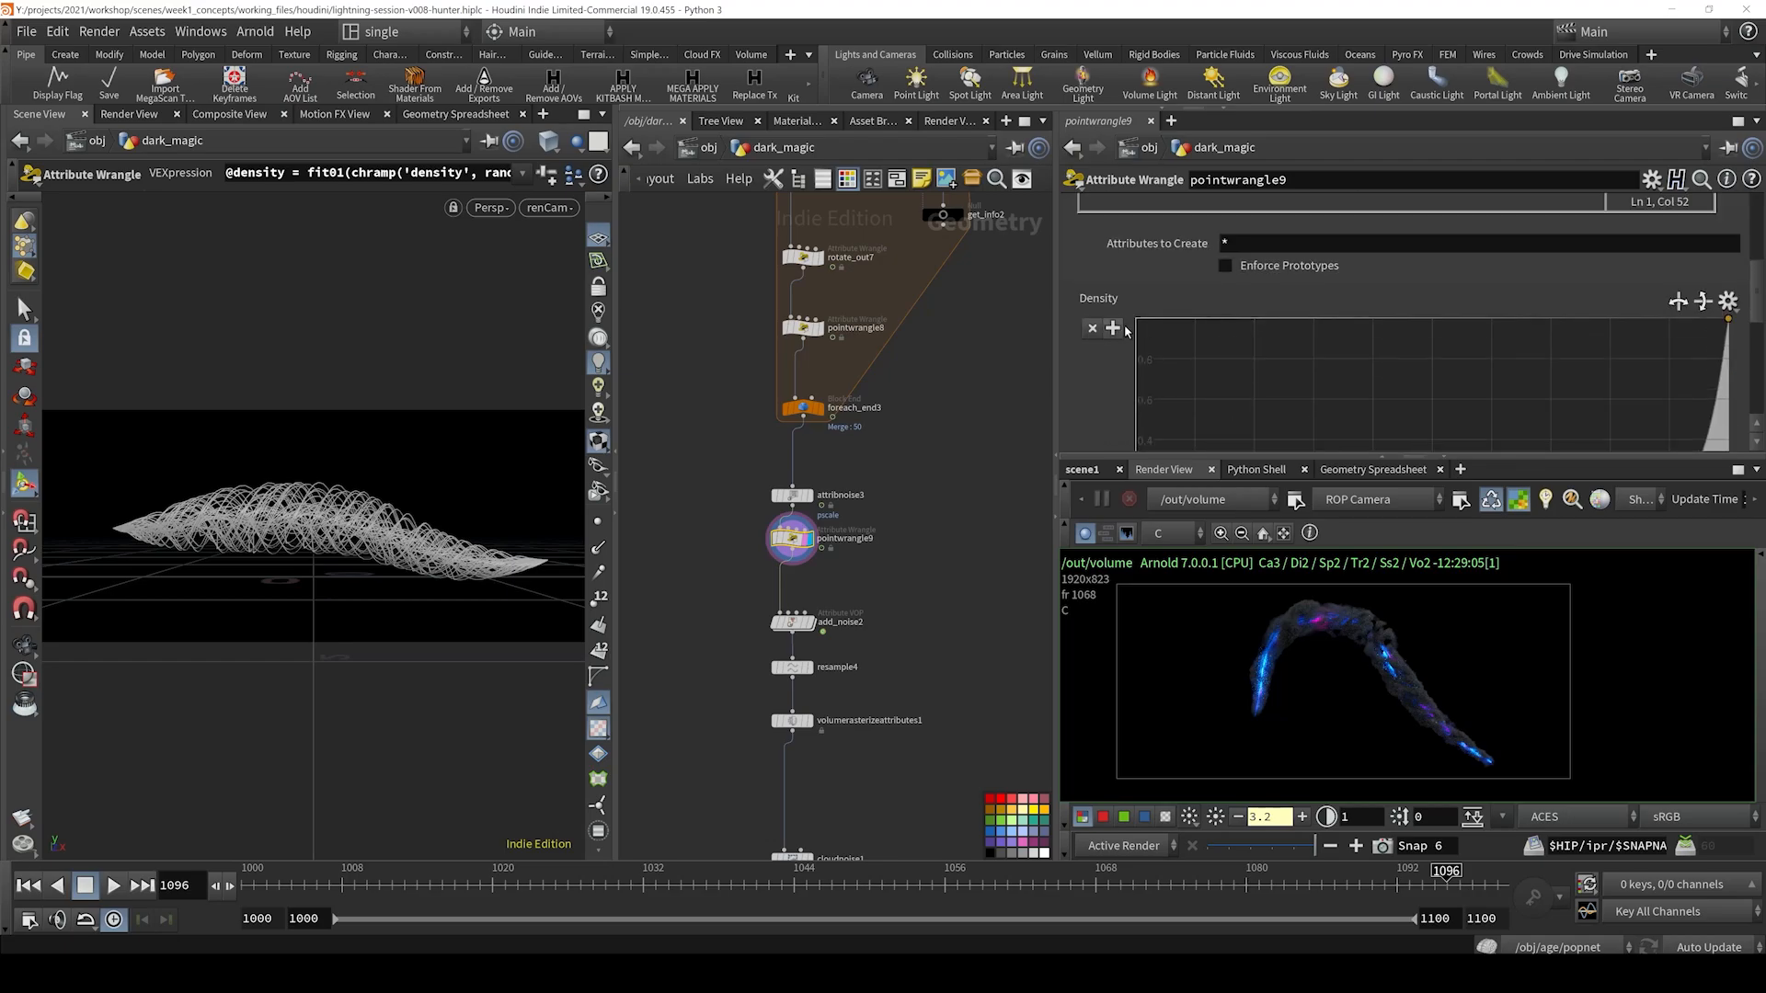
scroll(1454, 373, "down", 3)
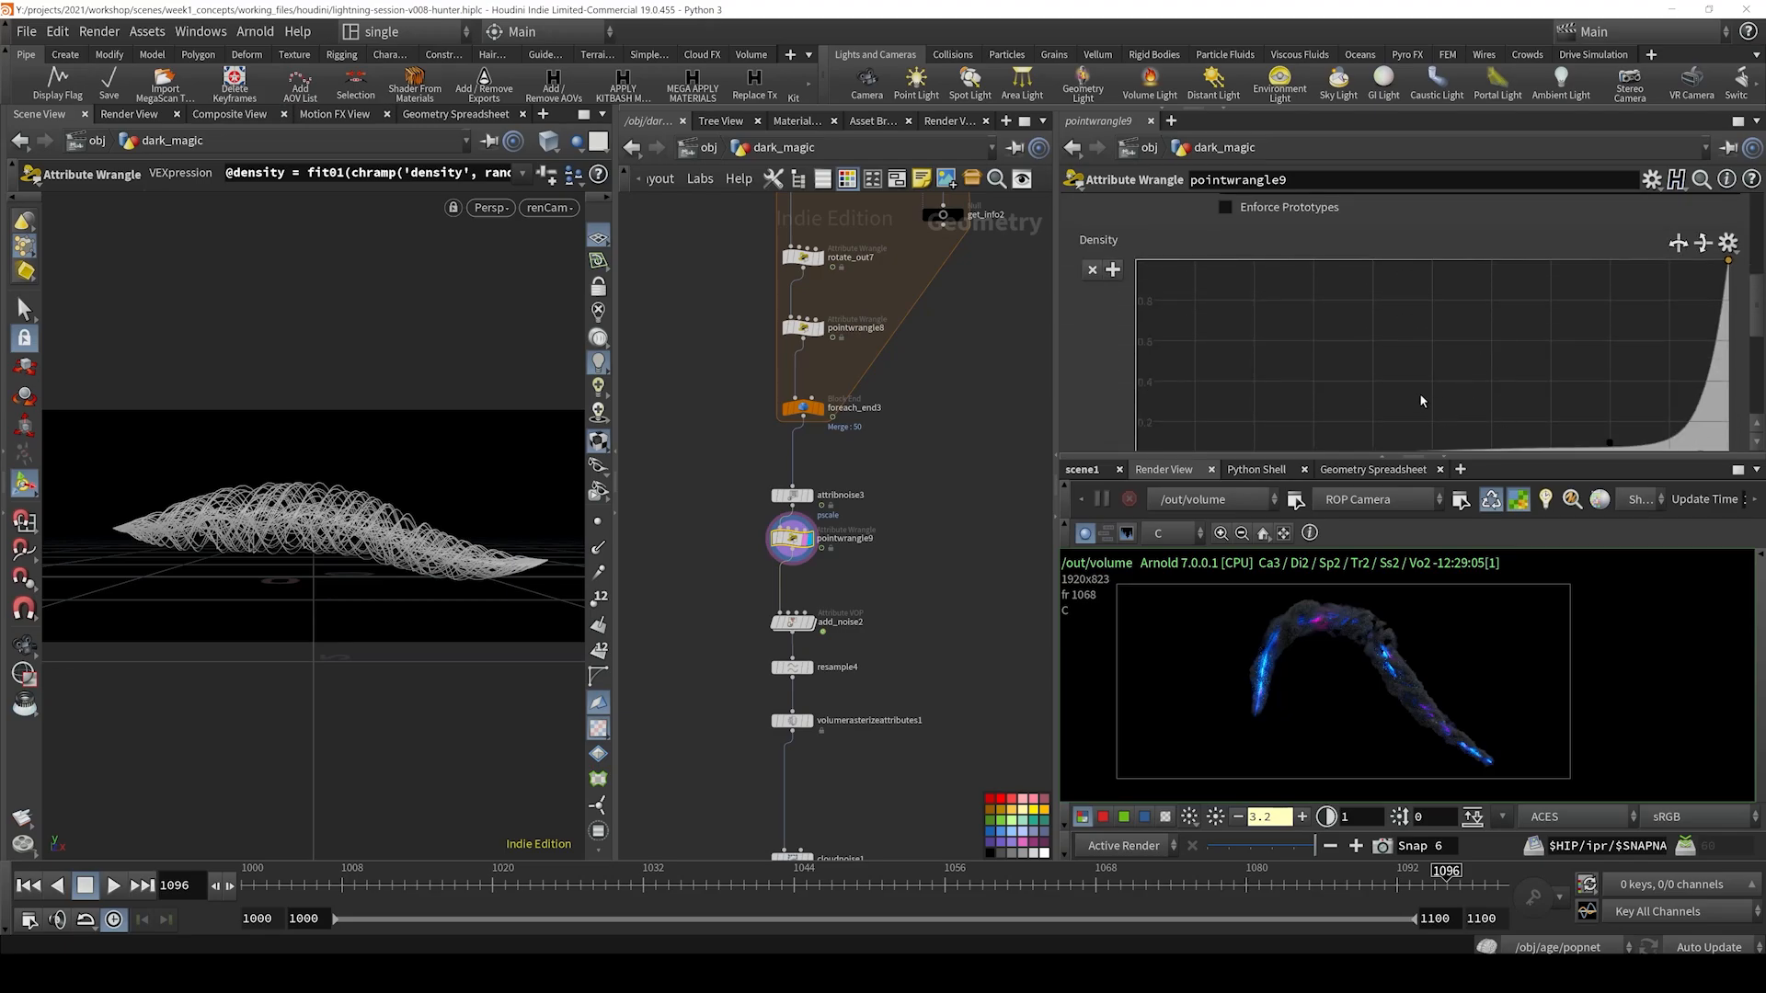
scroll(1468, 410, "up", 4)
scroll(1465, 382, "up", 3)
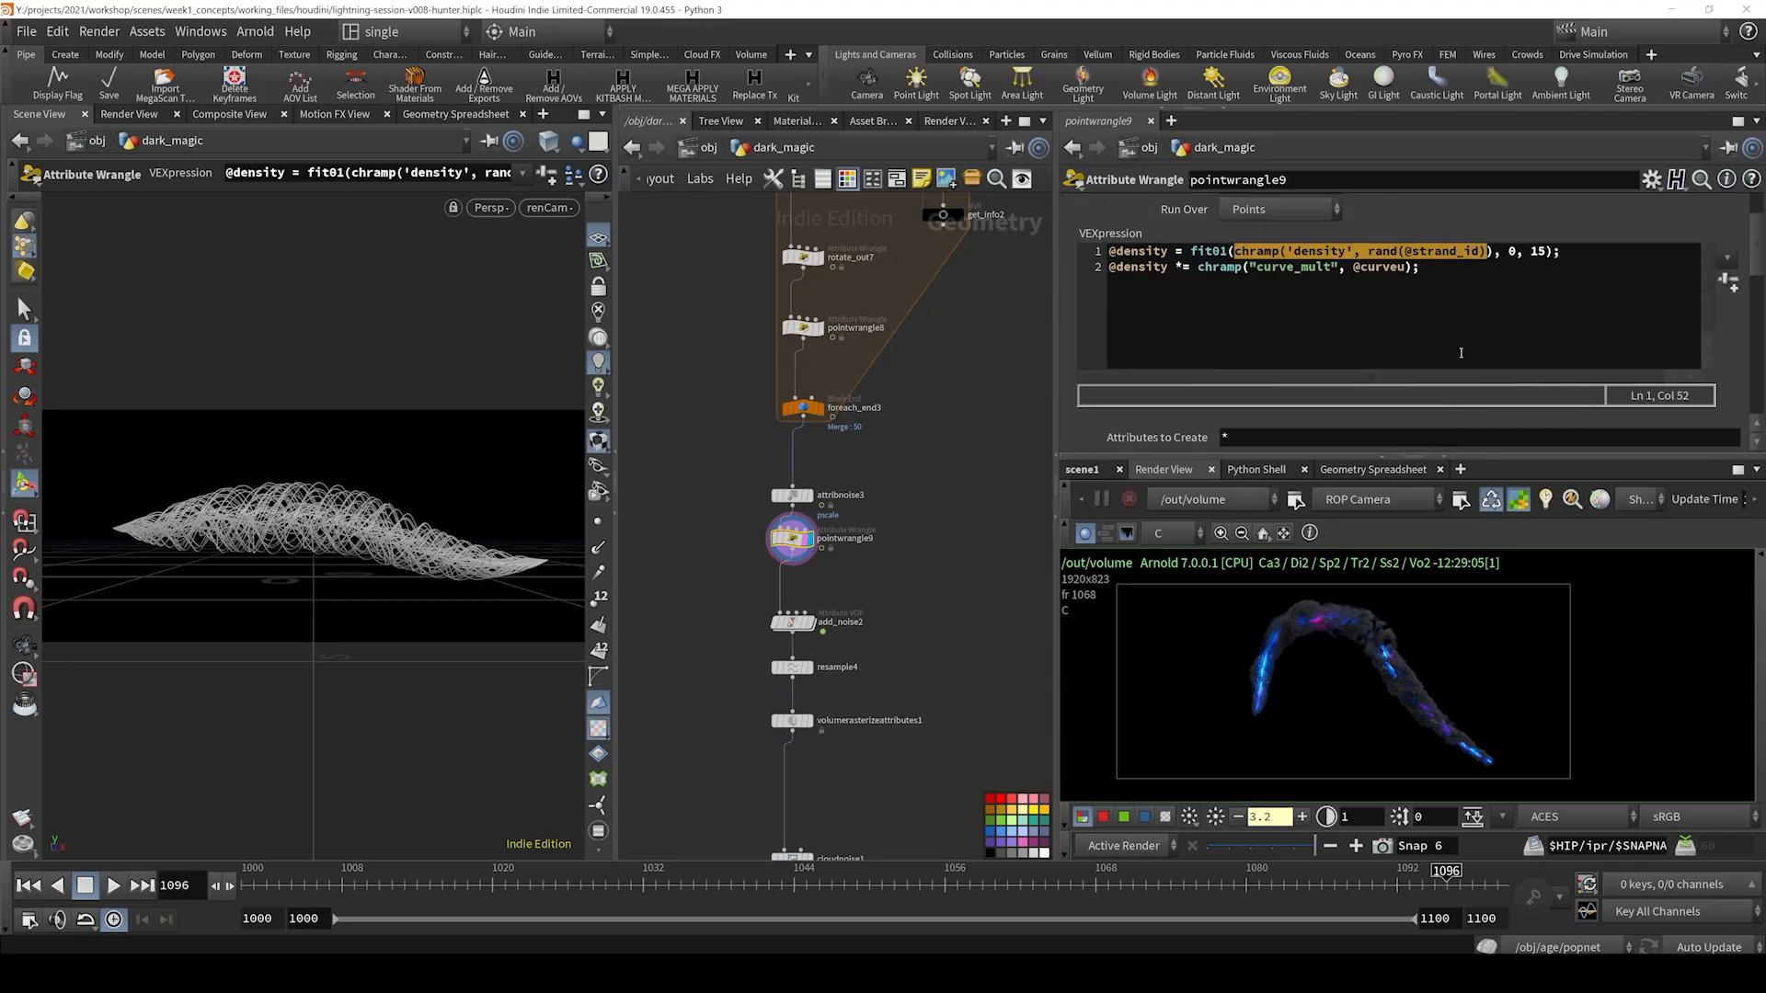
double_click(1513, 252)
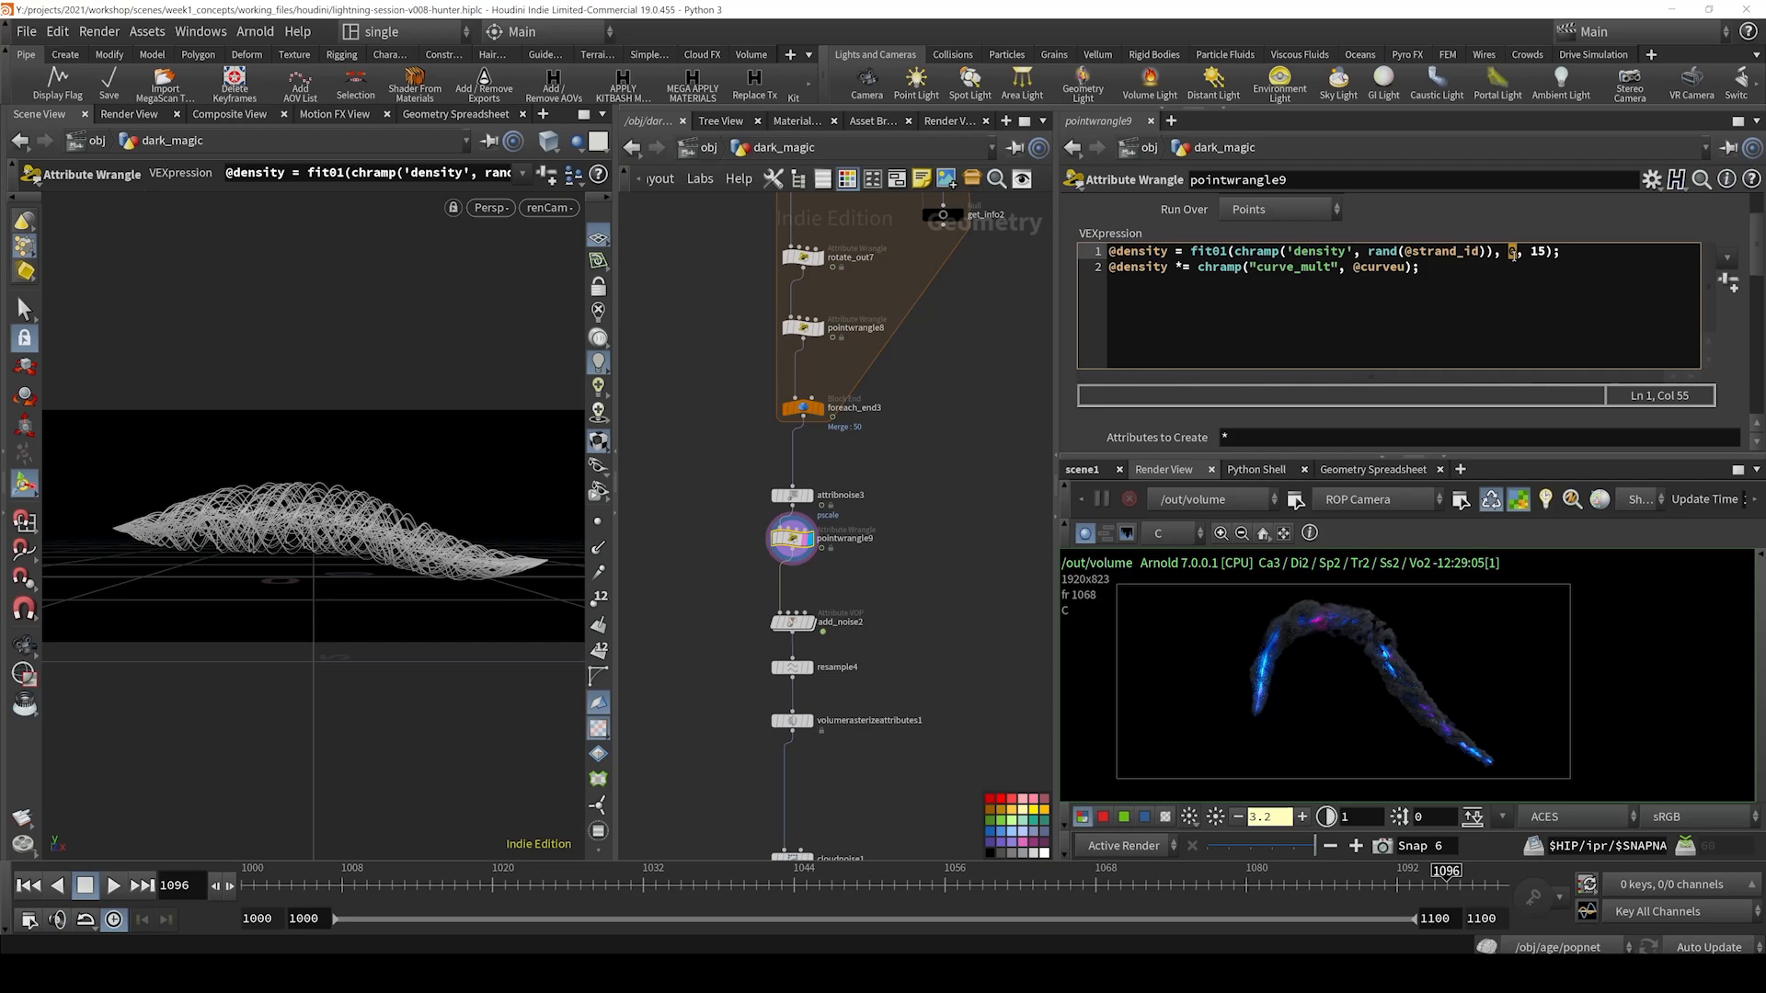
left_click_drag(1525, 252, 1550, 256)
left_click(1263, 267)
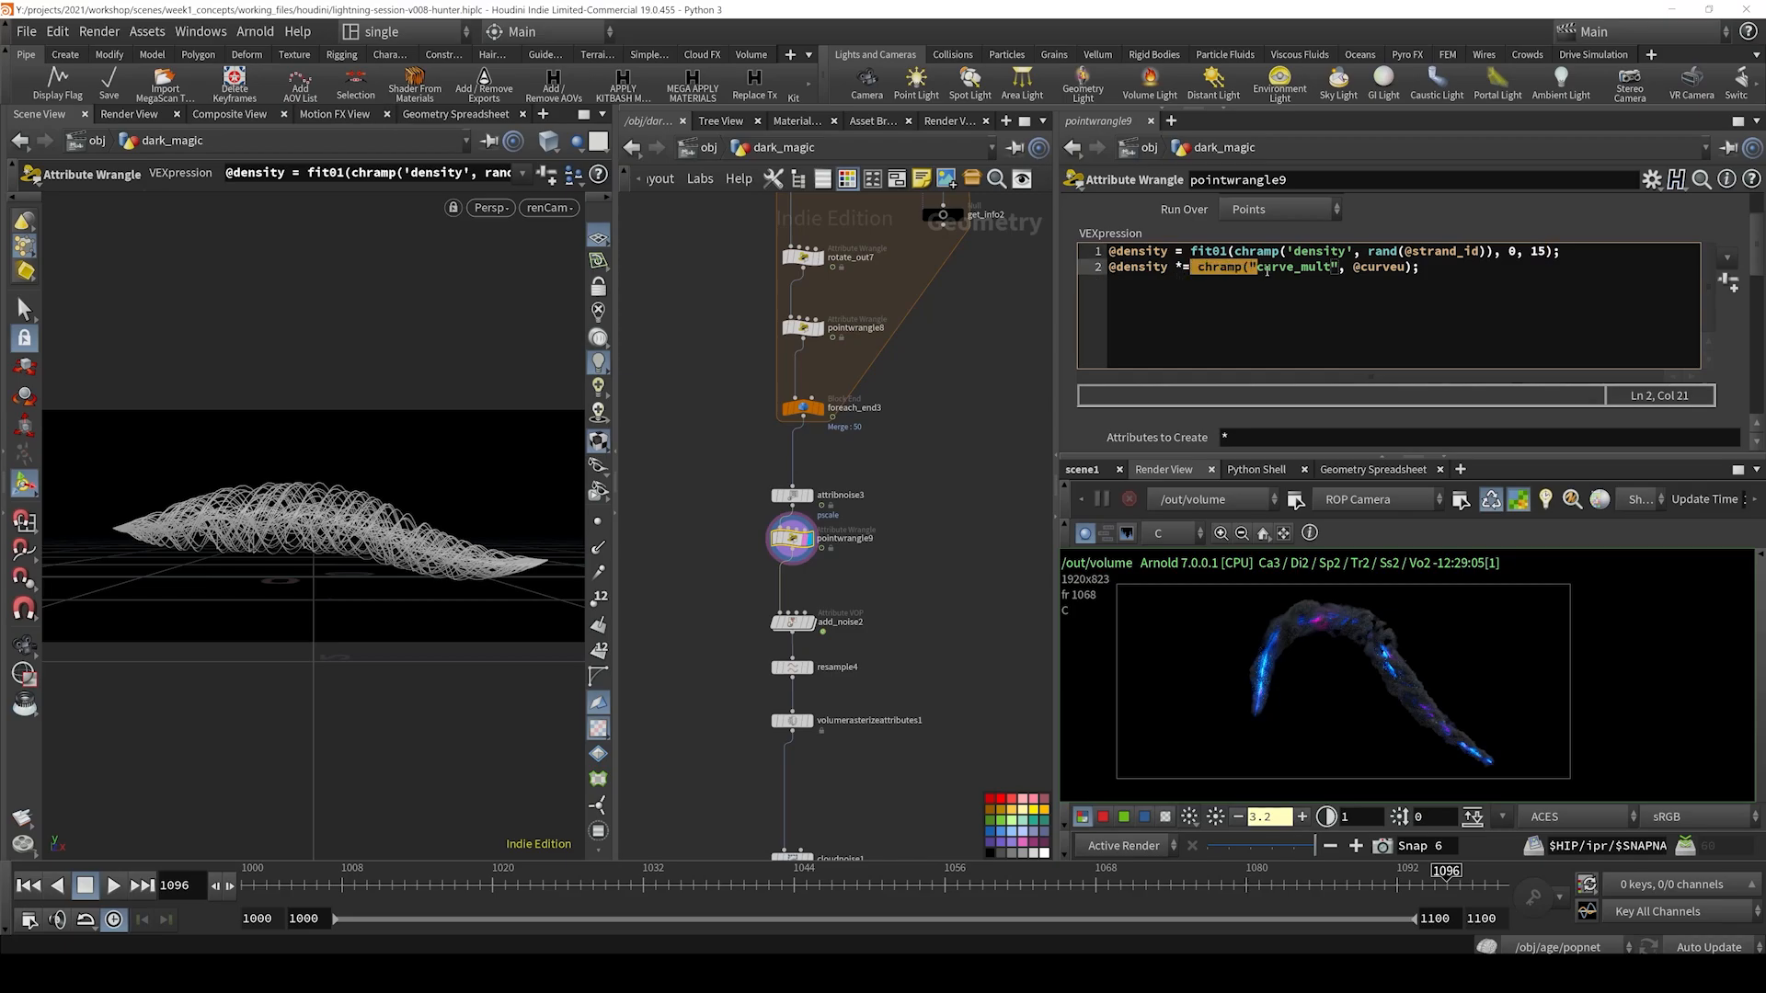
left_click(1400, 268)
left_click(1264, 269)
left_click(1289, 271)
left_click_drag(1174, 267, 1186, 267)
left_click_drag(1752, 256, 1752, 409)
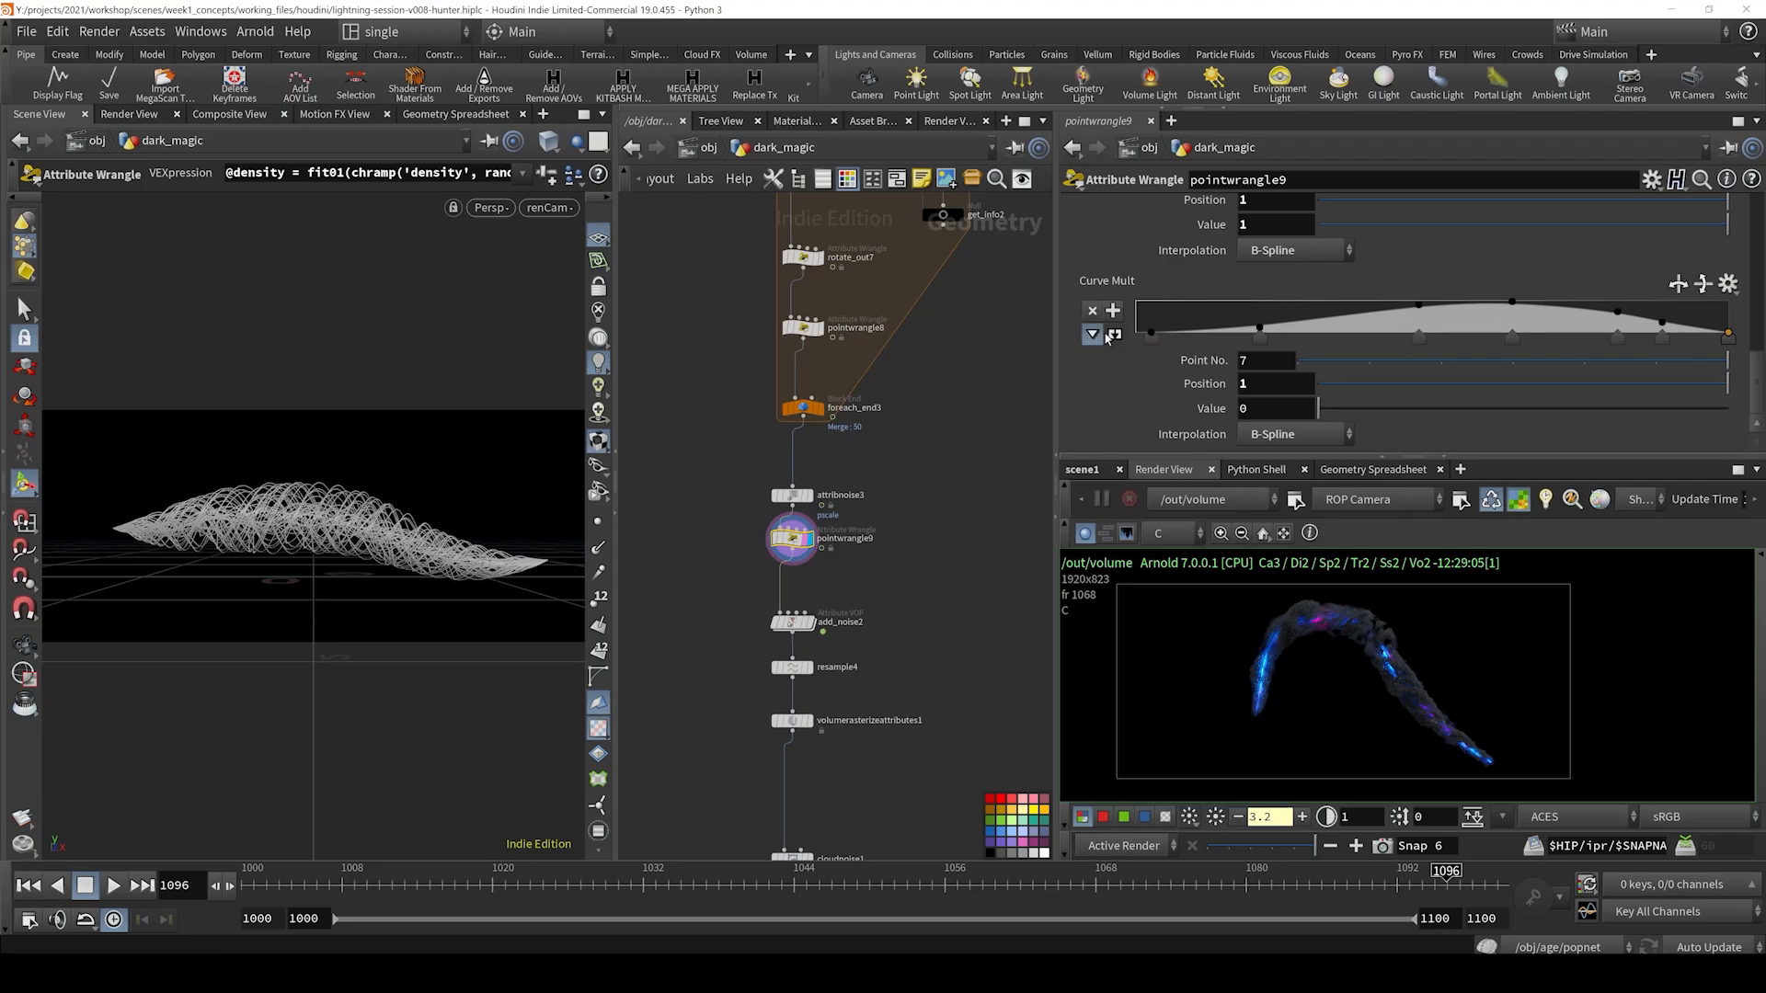
scroll(1103, 368, "up", 3)
left_click(1114, 433)
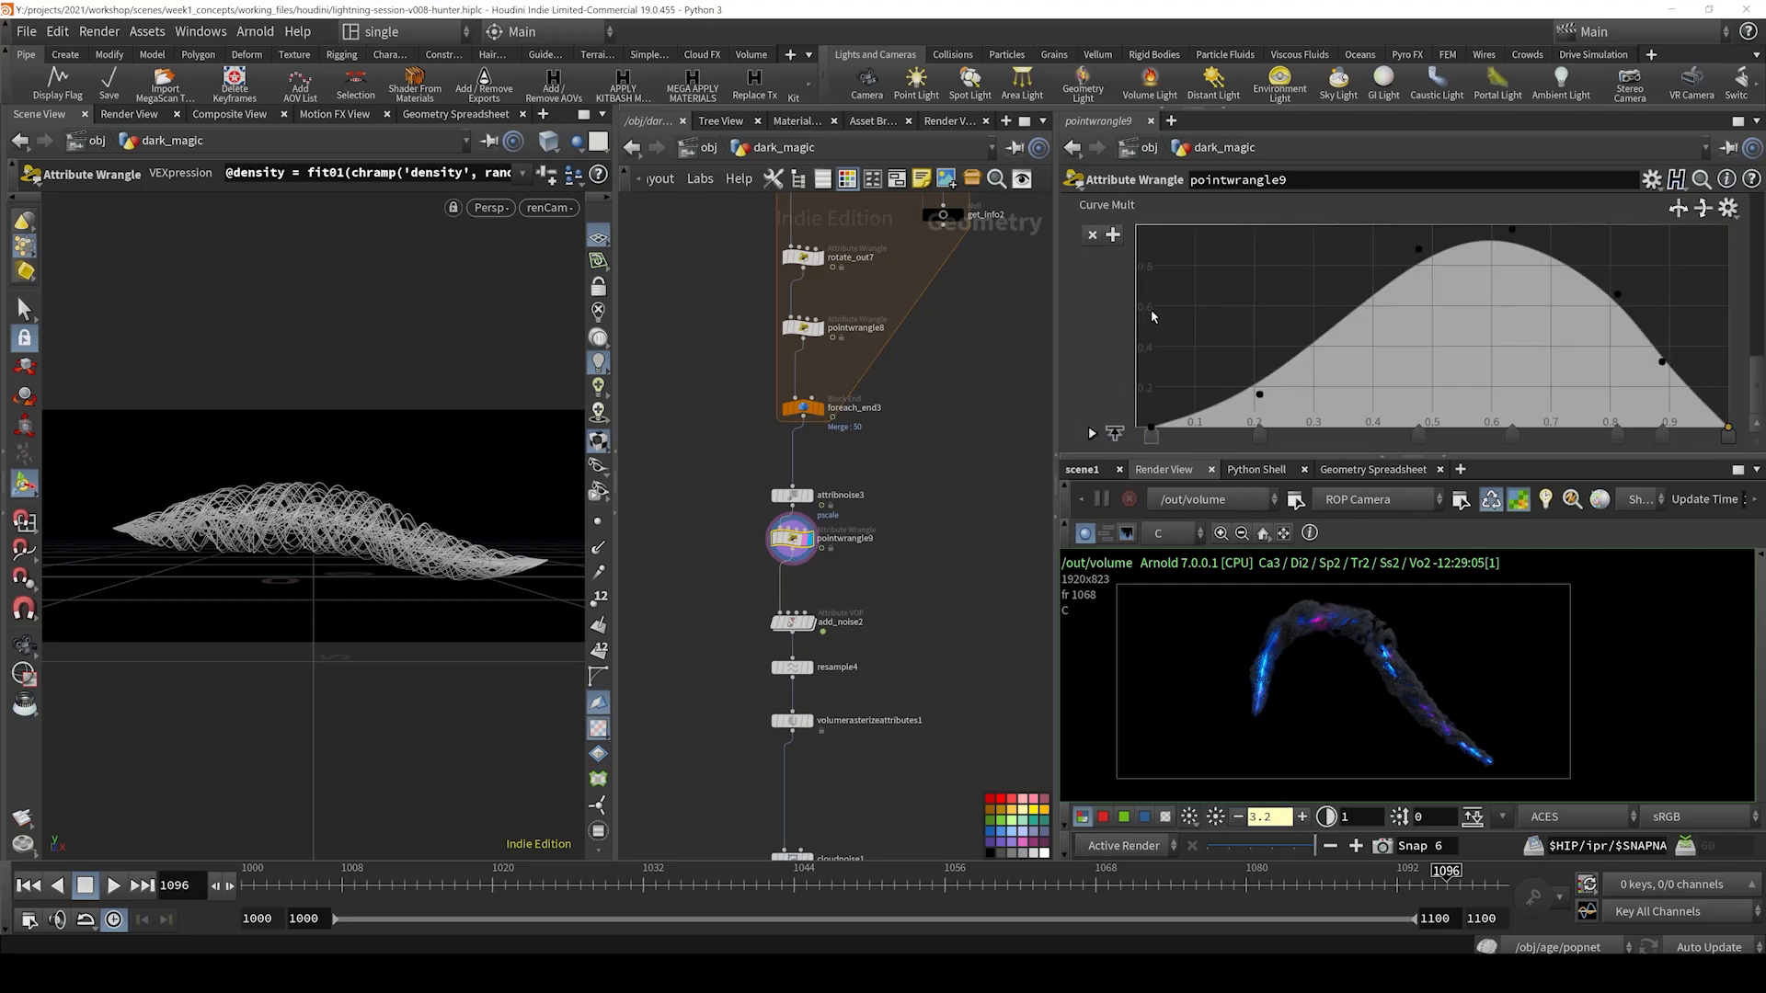
- Display add_noise2 and compare its ramp settings with those of the upstream add_noise node
middle_click_drag(903, 554, 840, 483)
left_click(825, 515)
left_click(842, 515)
scroll(989, 465, "down", 5)
scroll(961, 520, "up", 4)
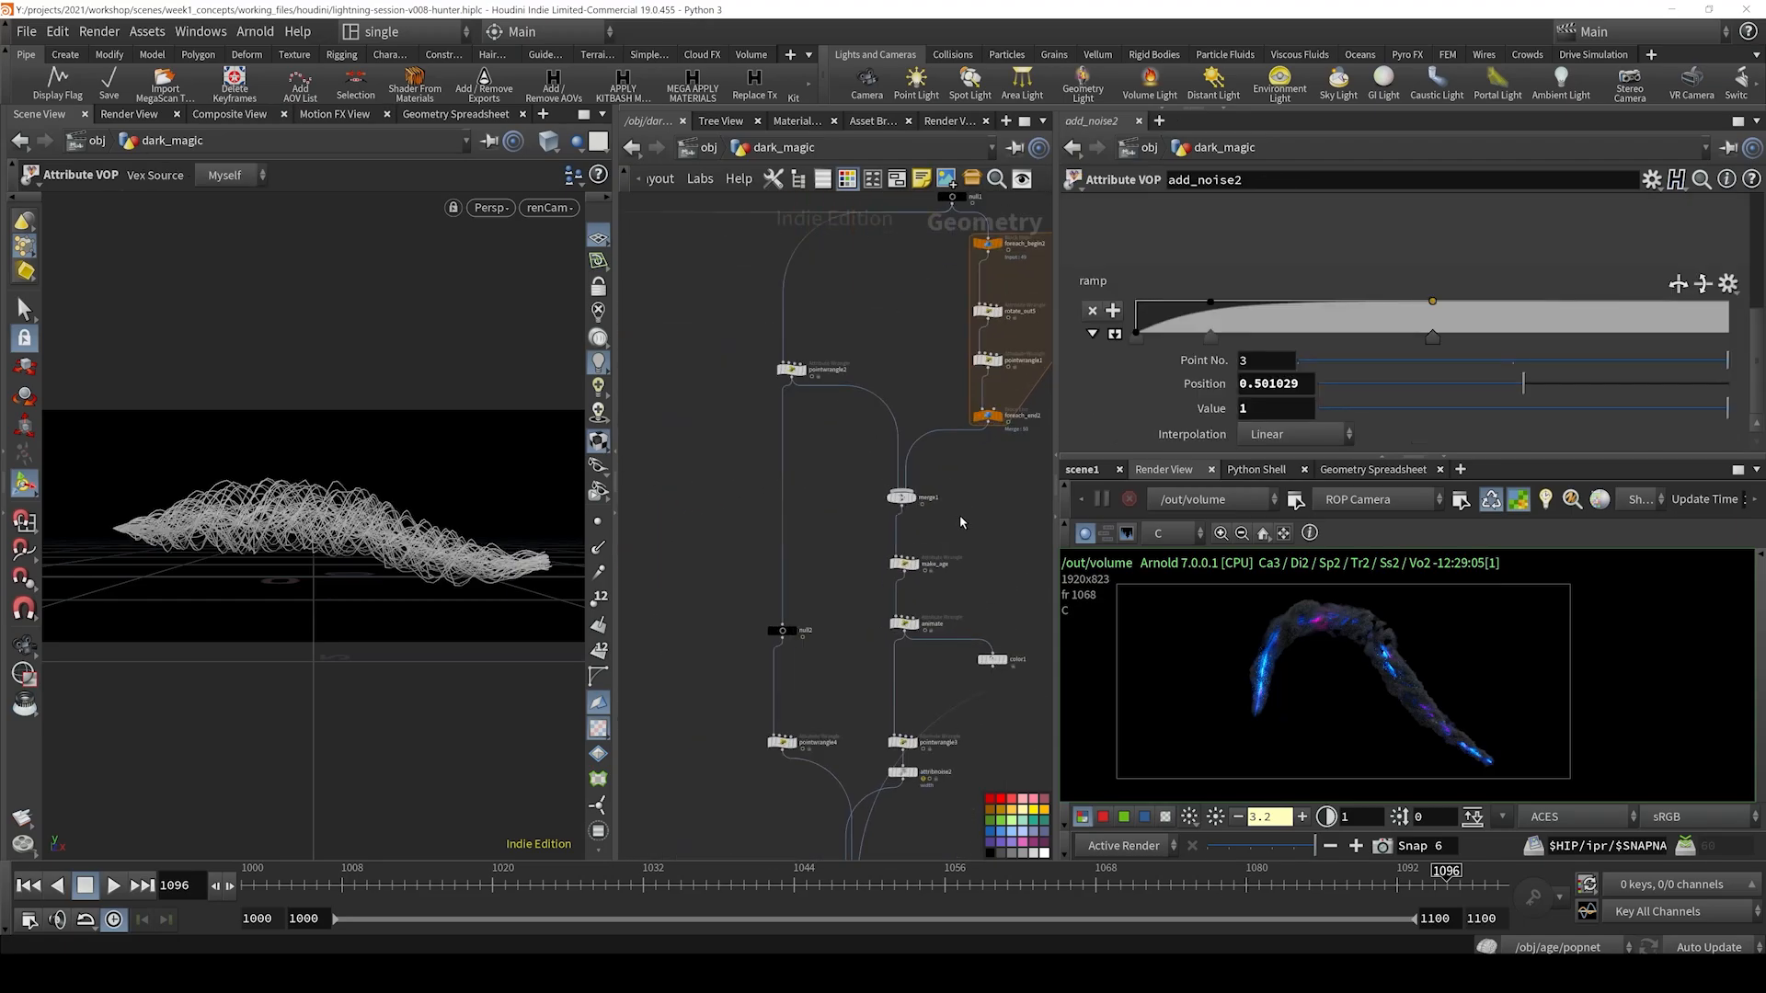
middle_click_drag(920, 344, 904, 546)
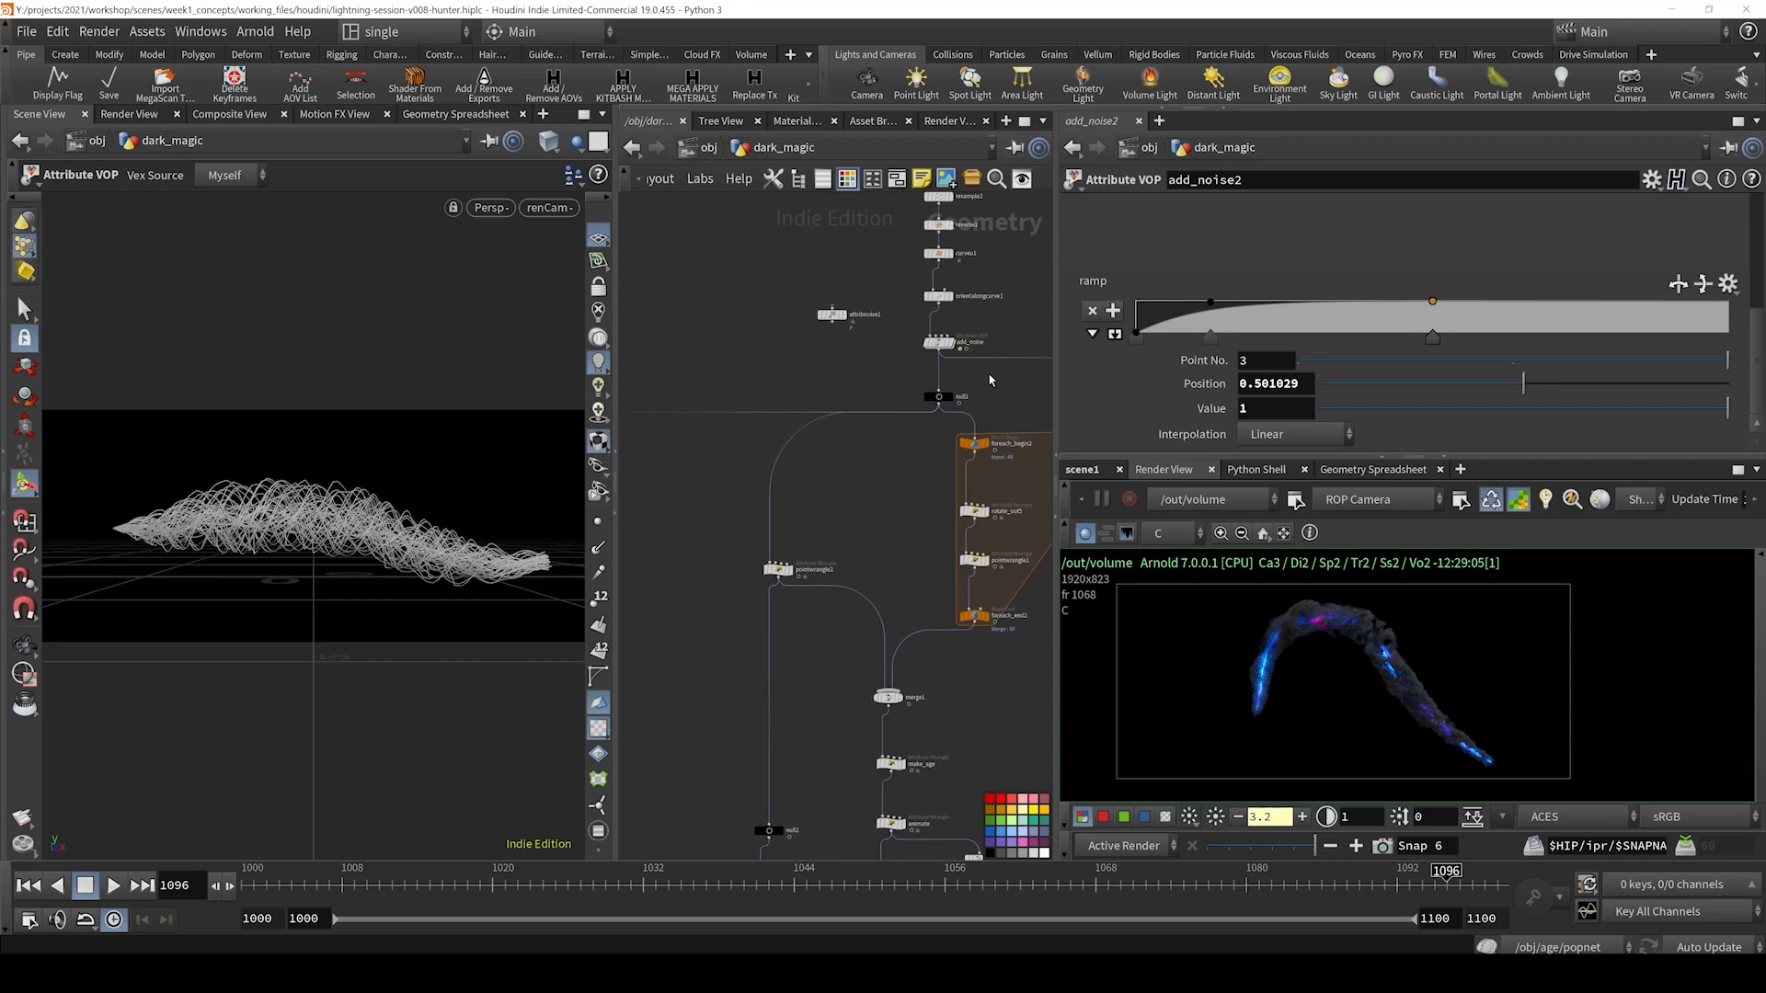
left_click_drag(979, 360, 915, 337)
scroll(895, 358, "down", 3)
middle_click_drag(865, 377, 1002, 379)
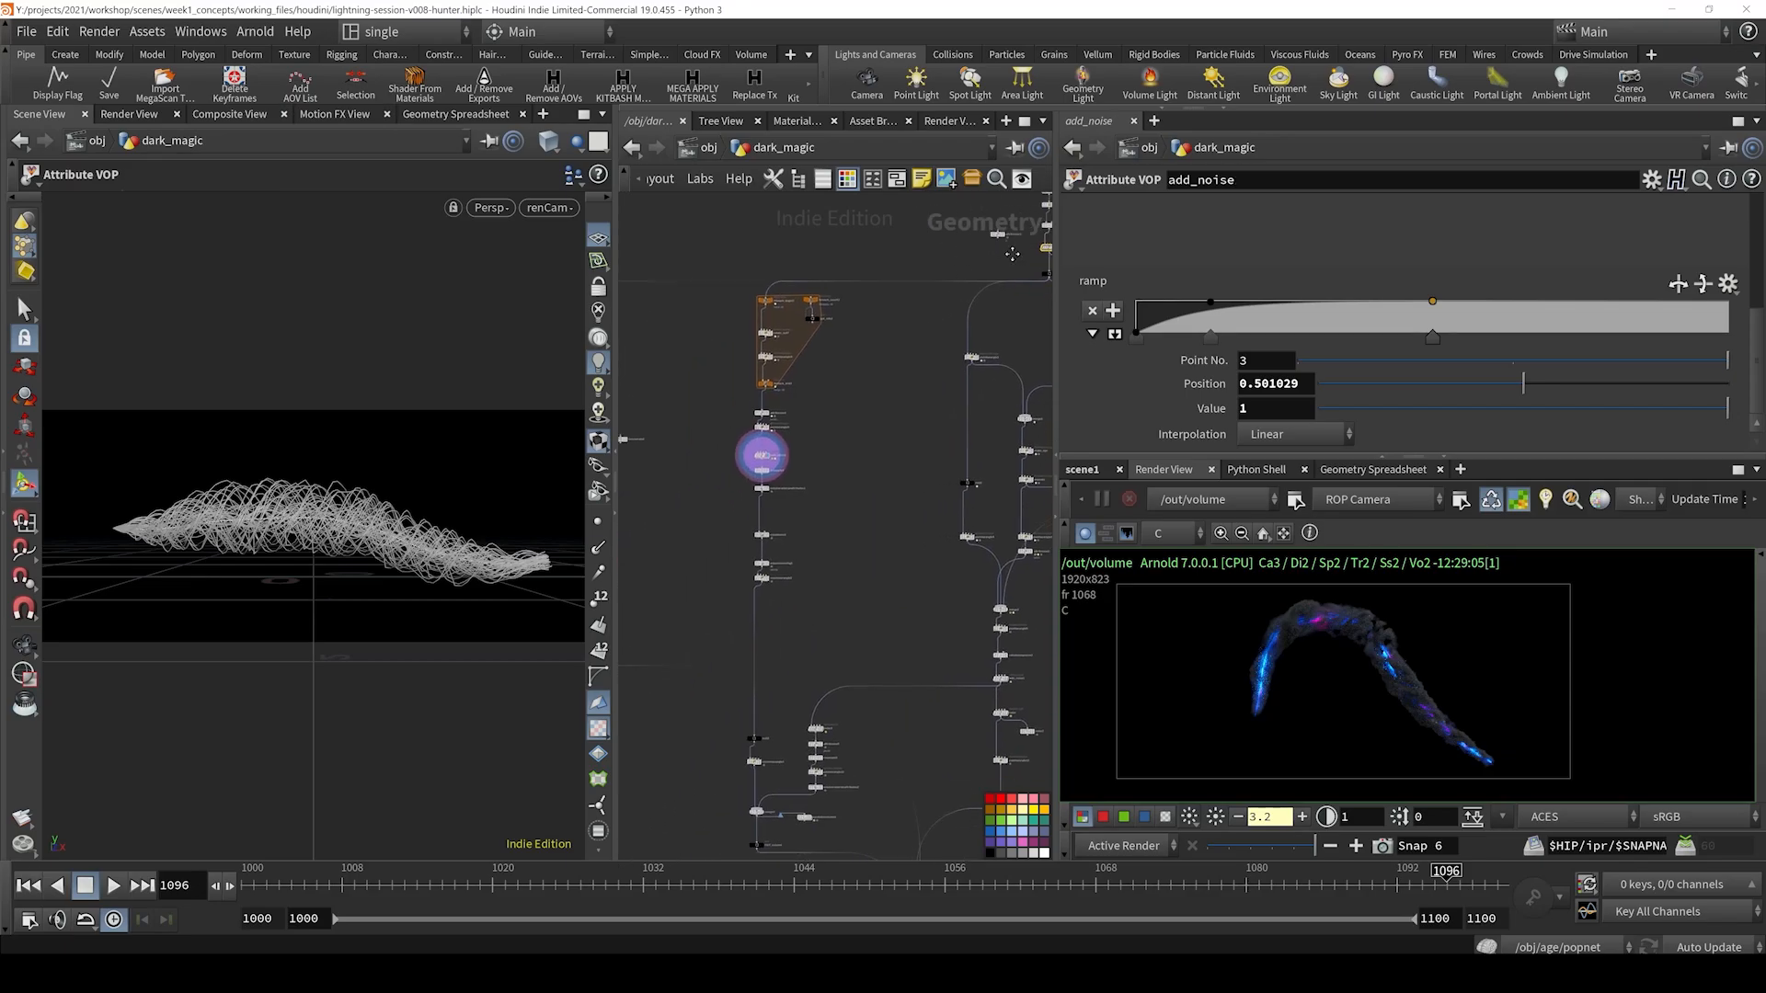
scroll(789, 497, "up", 3)
- Display resample4 and volumerasterizeattributes1 in turn to compare the strands with the rasterized density volume
left_click_drag(824, 466, 719, 512)
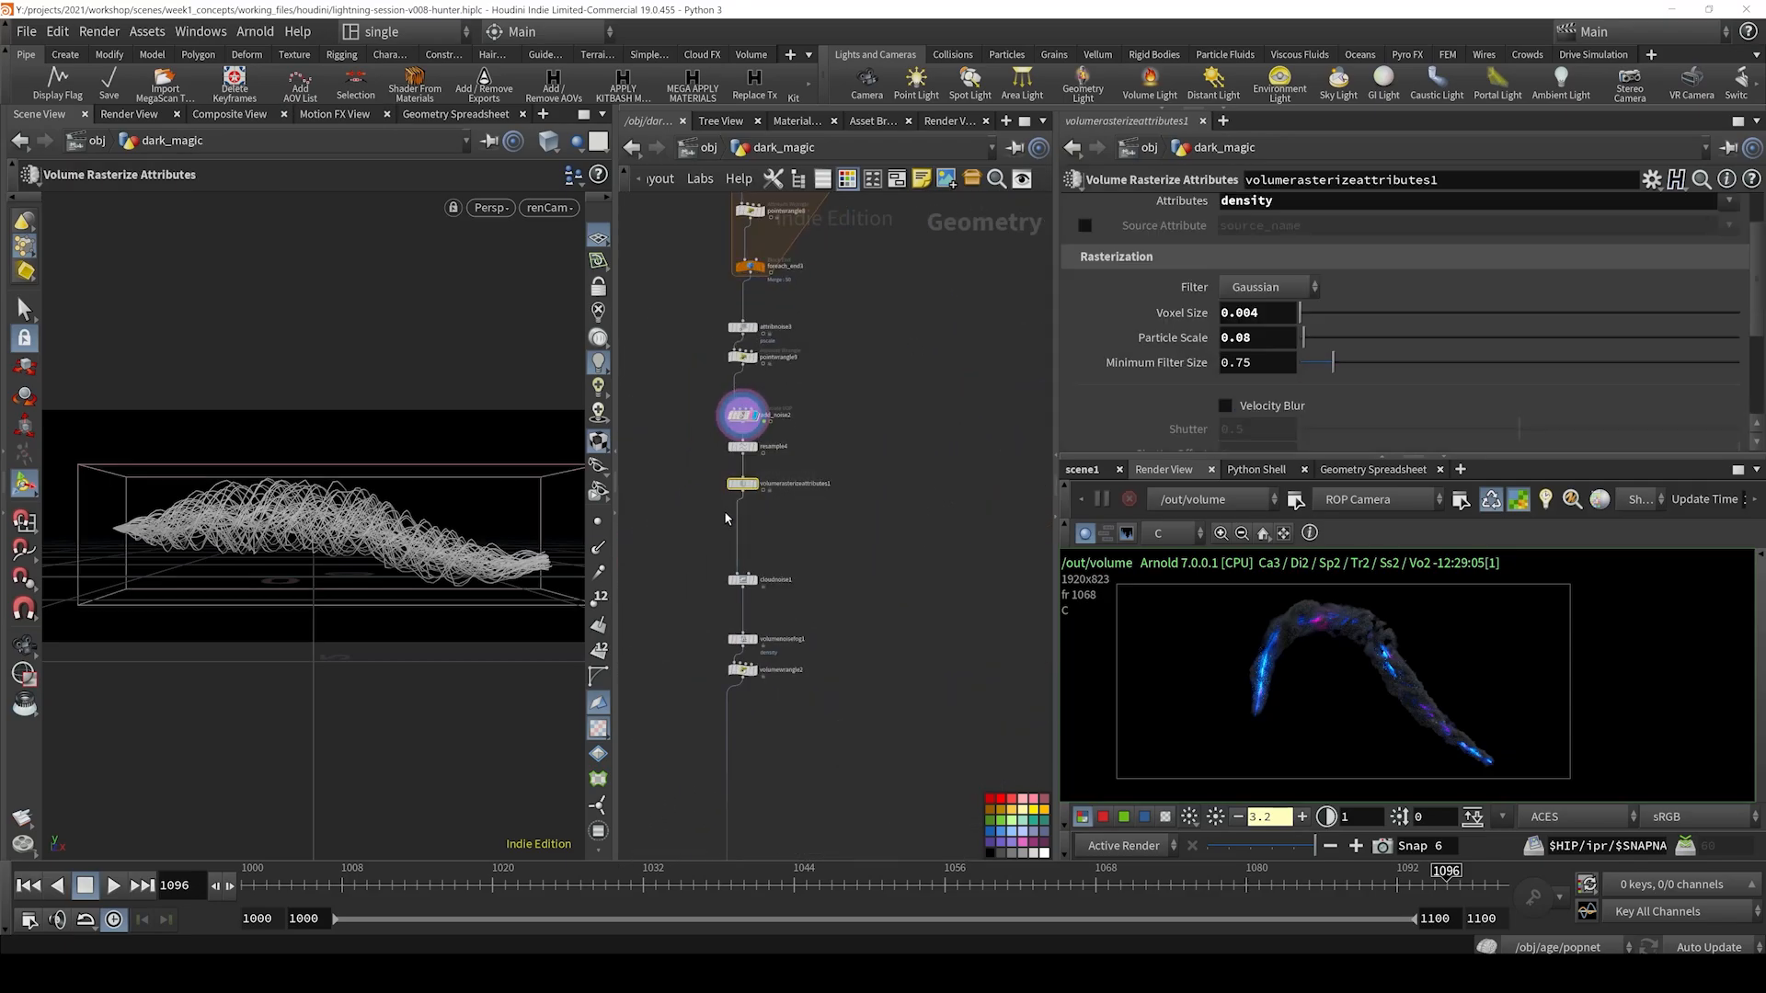
left_click(769, 457)
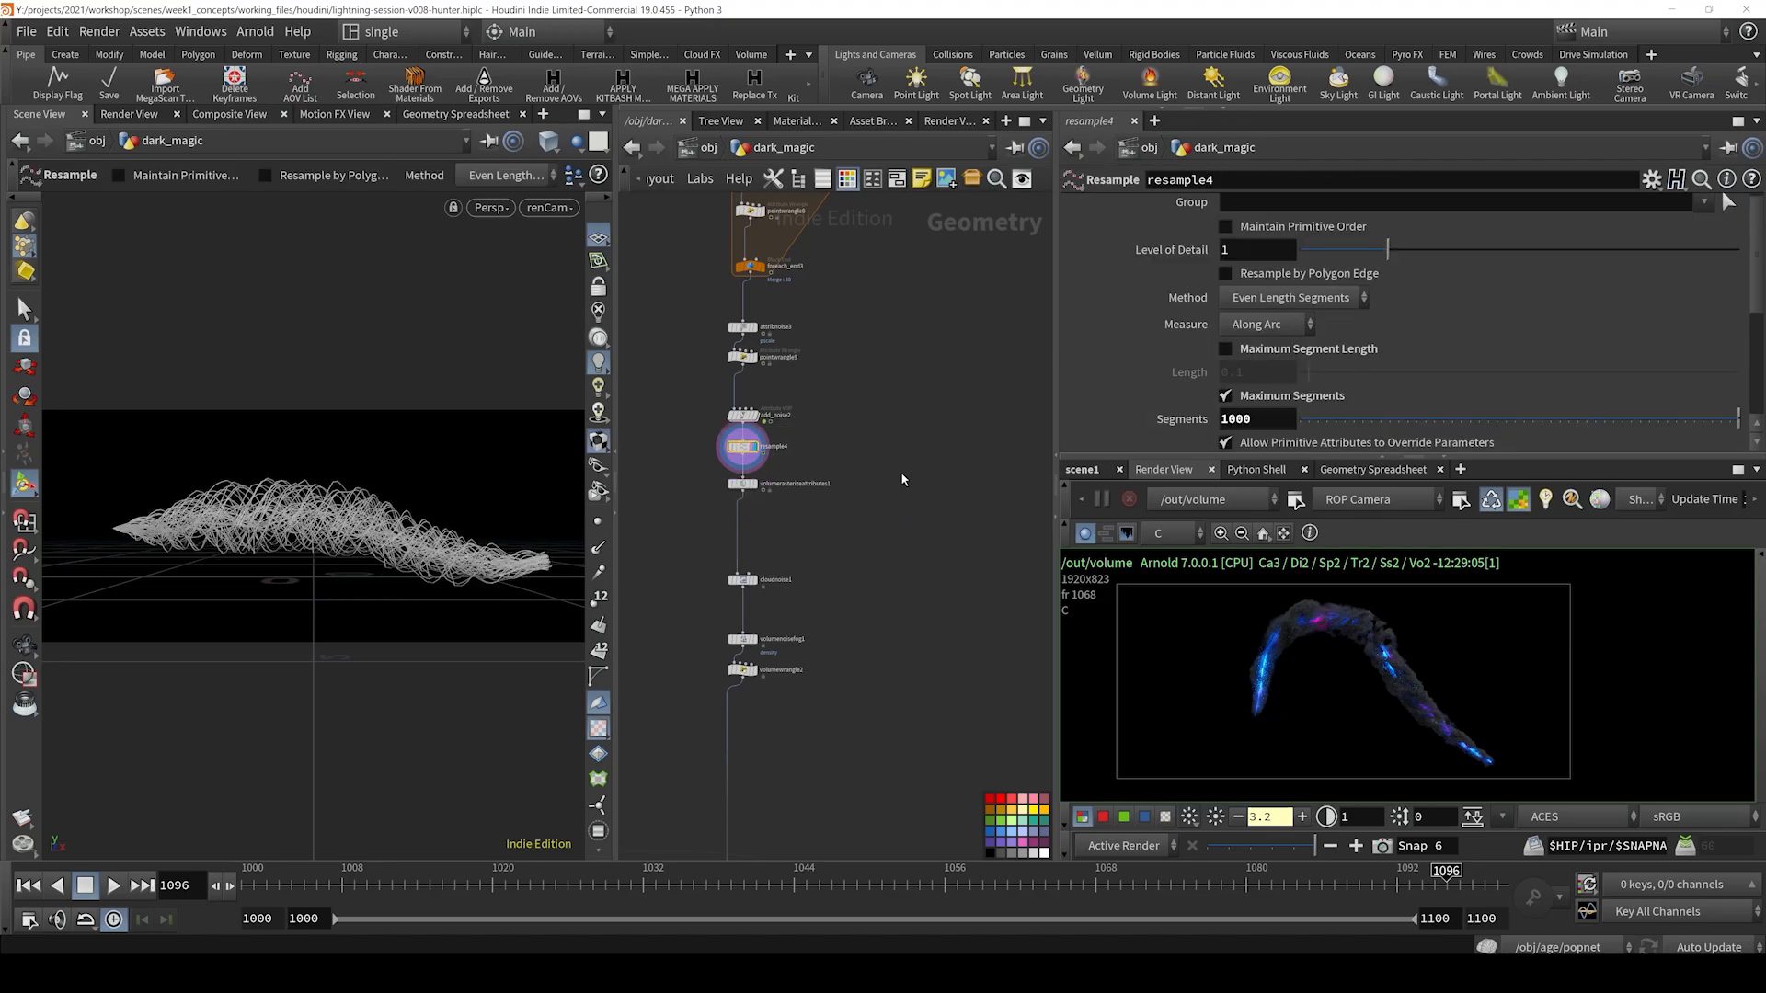
left_click(743, 484)
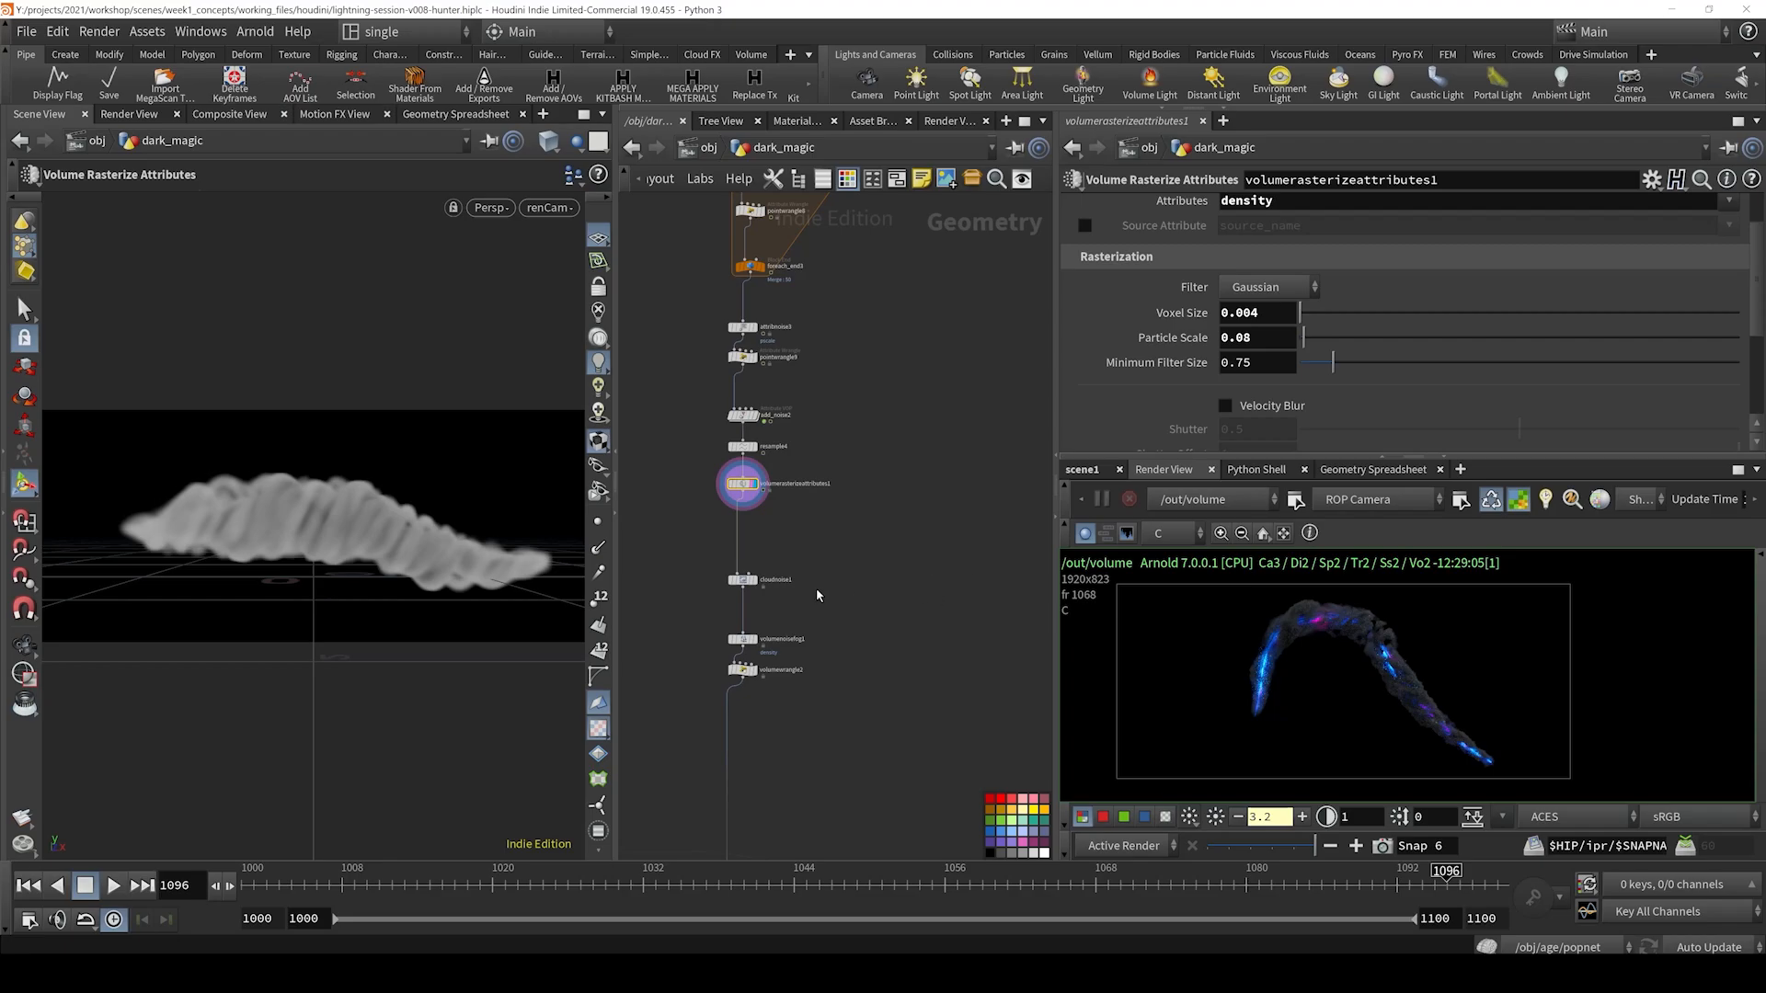
- Leave the render camera view and display cloudnoise1 to examine the noise it adds to the volume
key("Escape")
left_click_drag(423, 555, 397, 525)
left_click_drag(836, 553, 742, 602)
key("r")
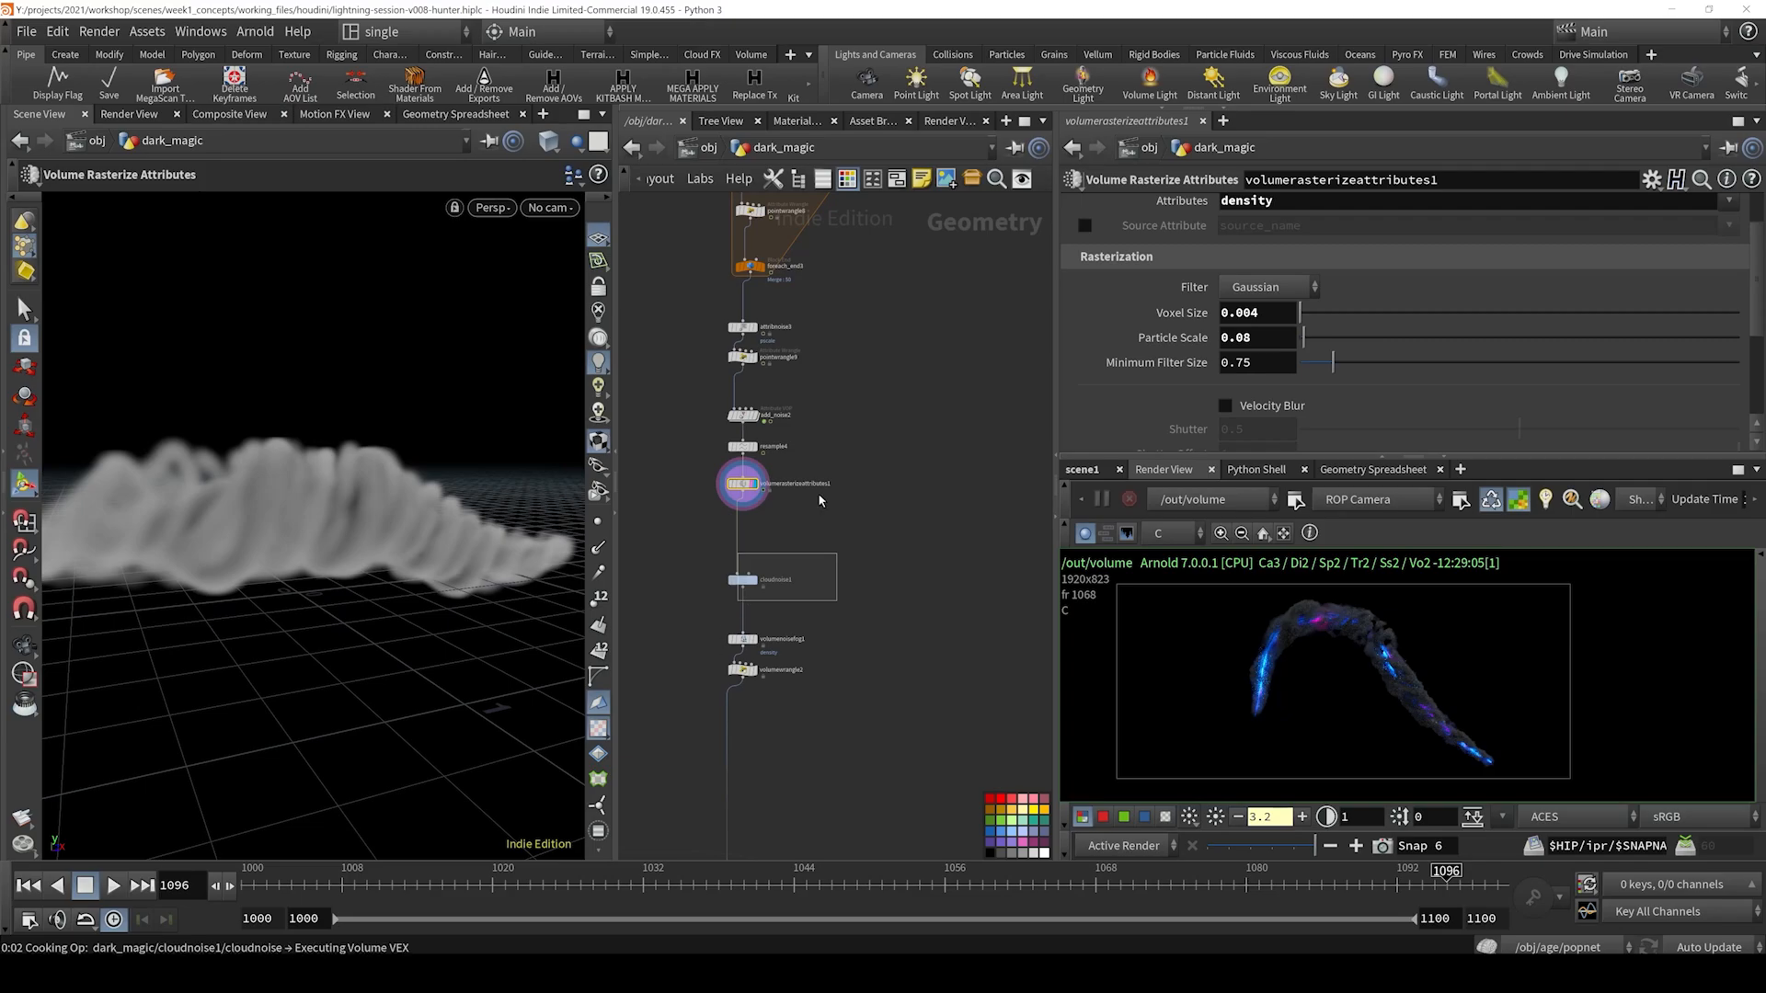
mouse_move(288, 516)
left_mouse_down("alt")
mouse_move(257, 525)
mouse_move(315, 556)
mouse_move(297, 520)
left_mouse_up("alt")
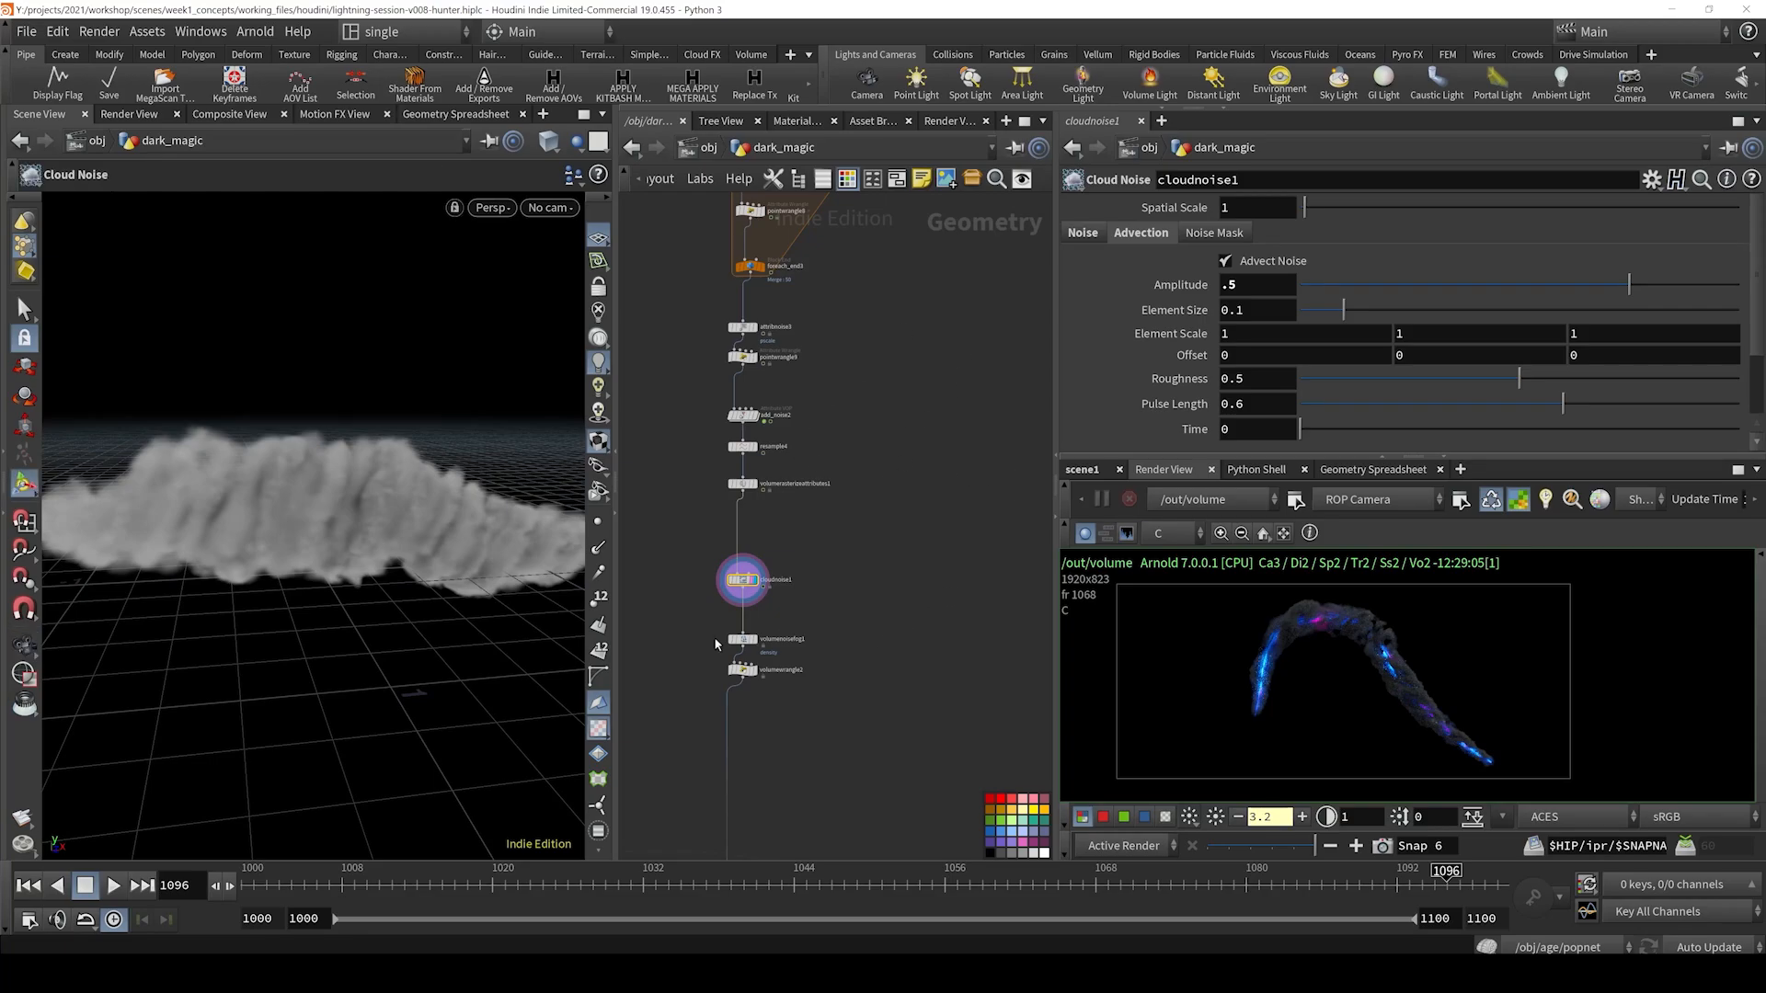
- Display volumenoisefog1 to view how it breaks up the density volume
scroll(682, 719, "up", 4)
left_click_drag(851, 536, 732, 600)
key("r")
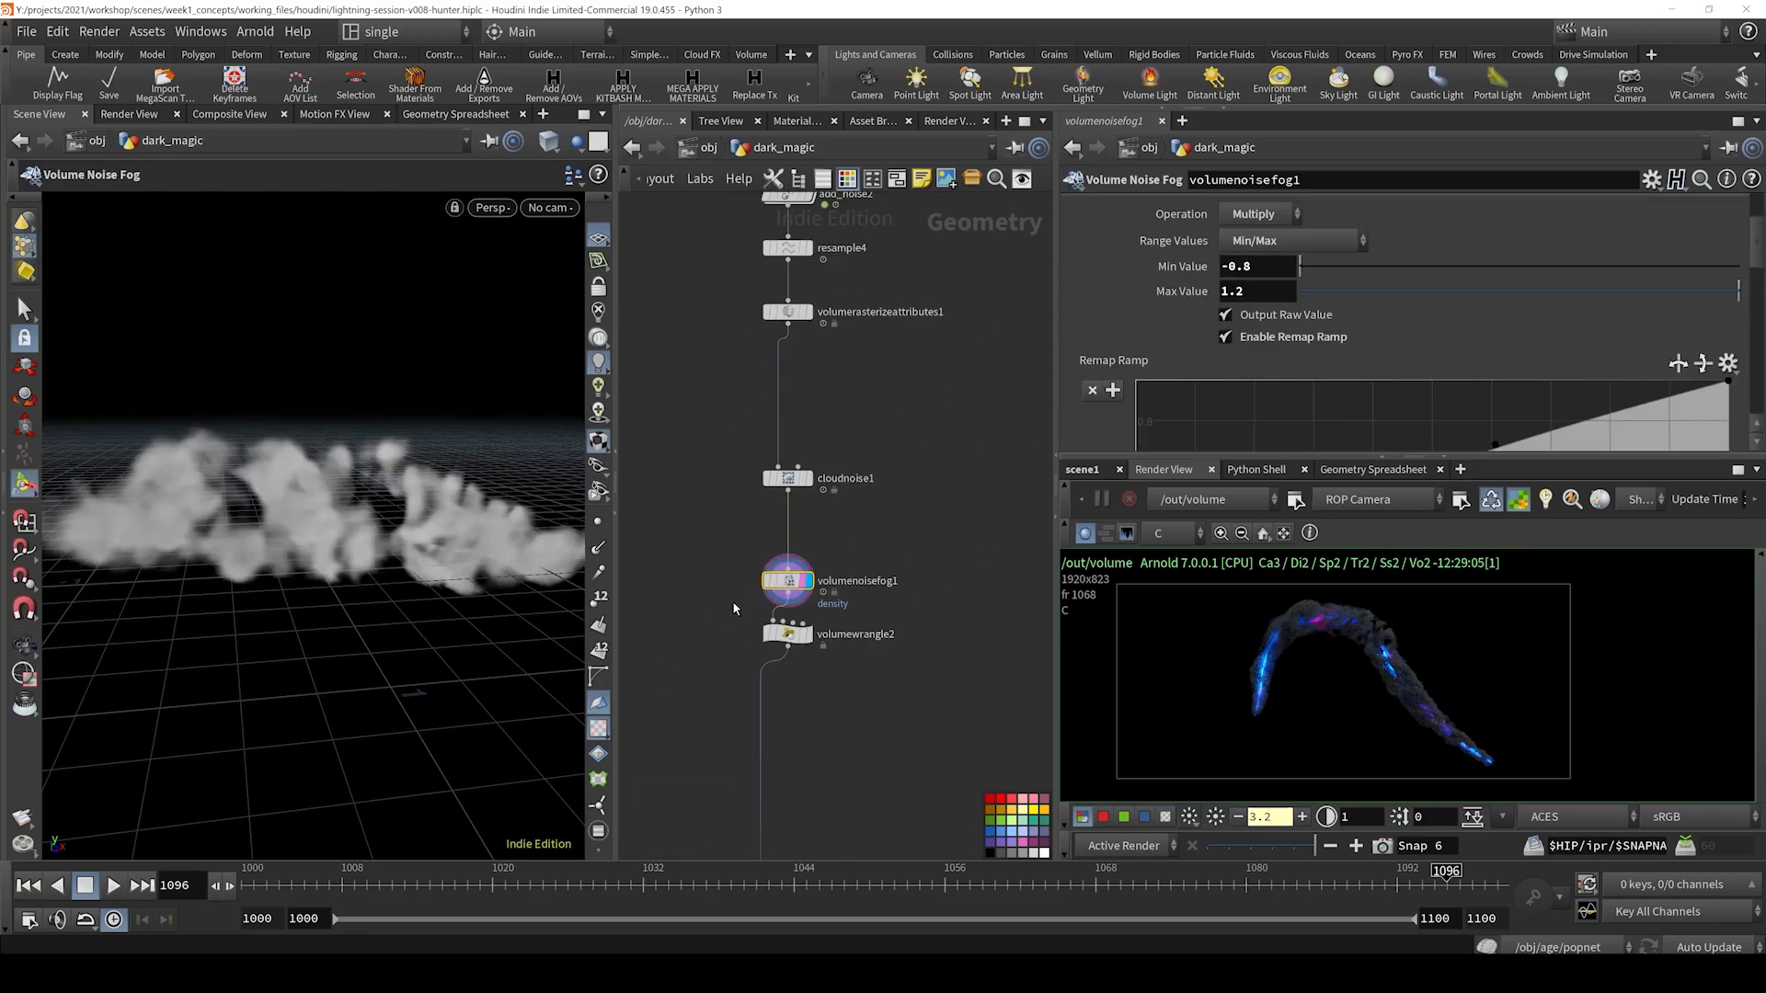
middle_click_drag(962, 505, 928, 409)
key("Tab")
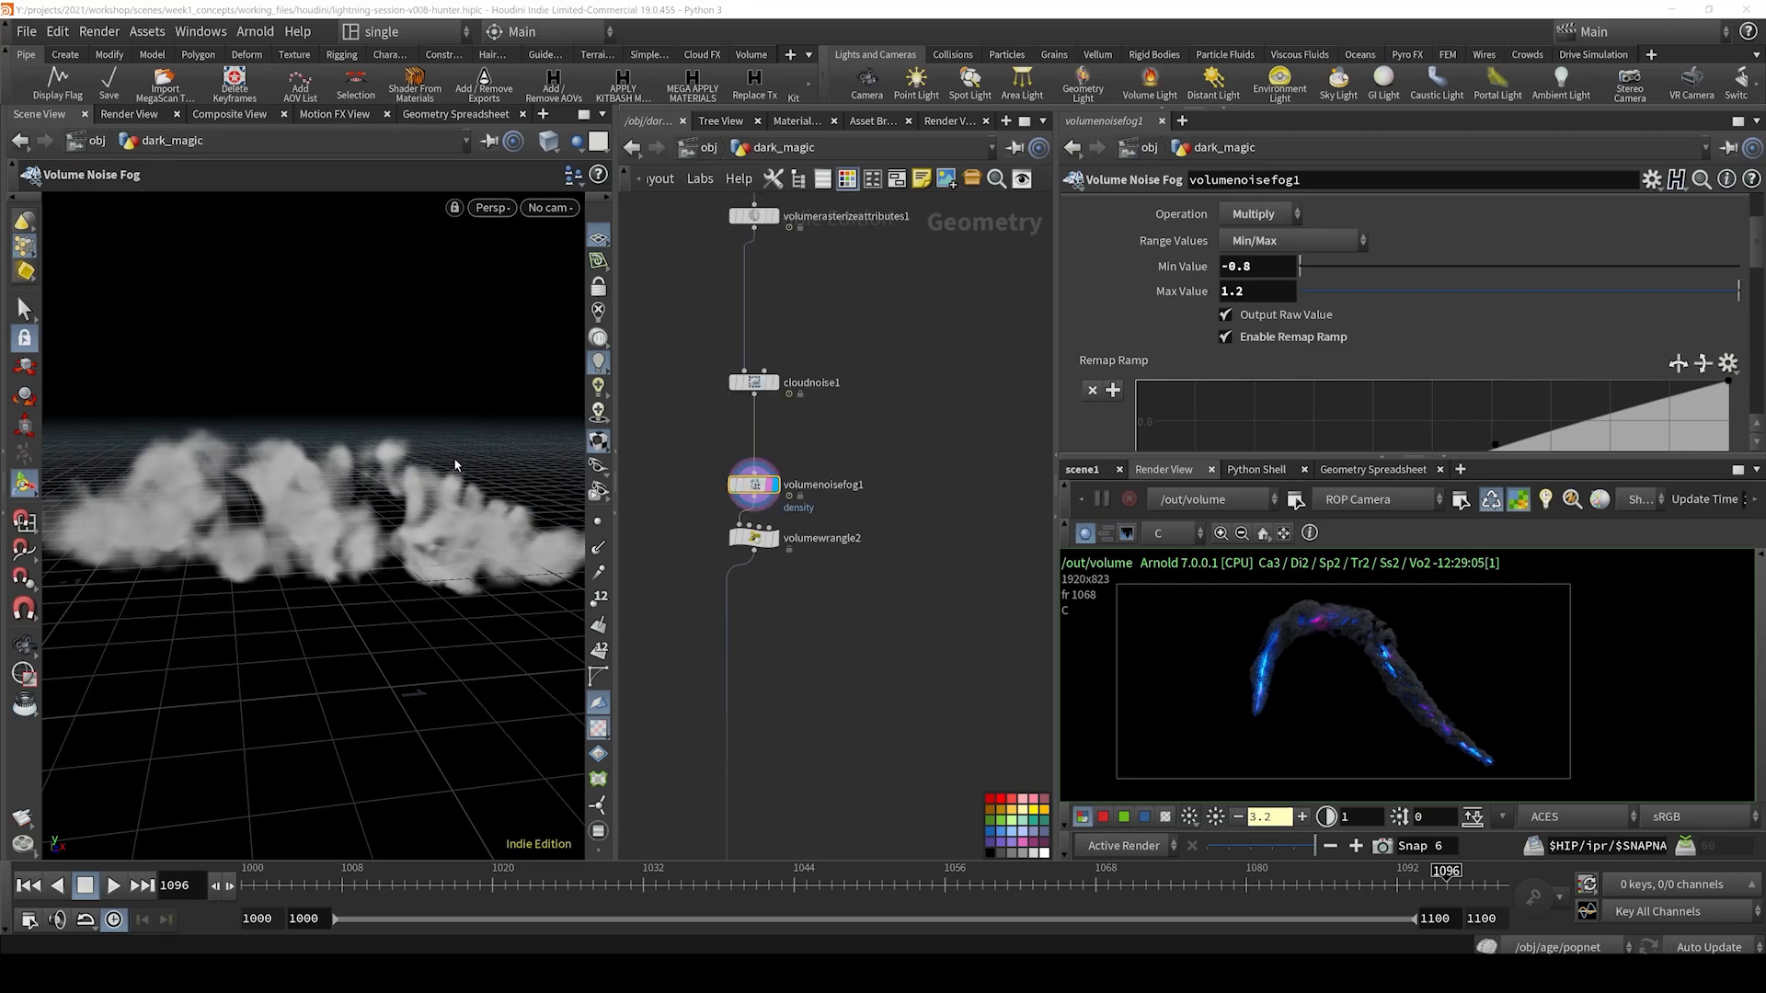
- Display cloudnoise1 again and inspect its Noise settings
middle_click_drag(864, 425, 951, 409)
left_click_drag(929, 322, 811, 384)
key("r")
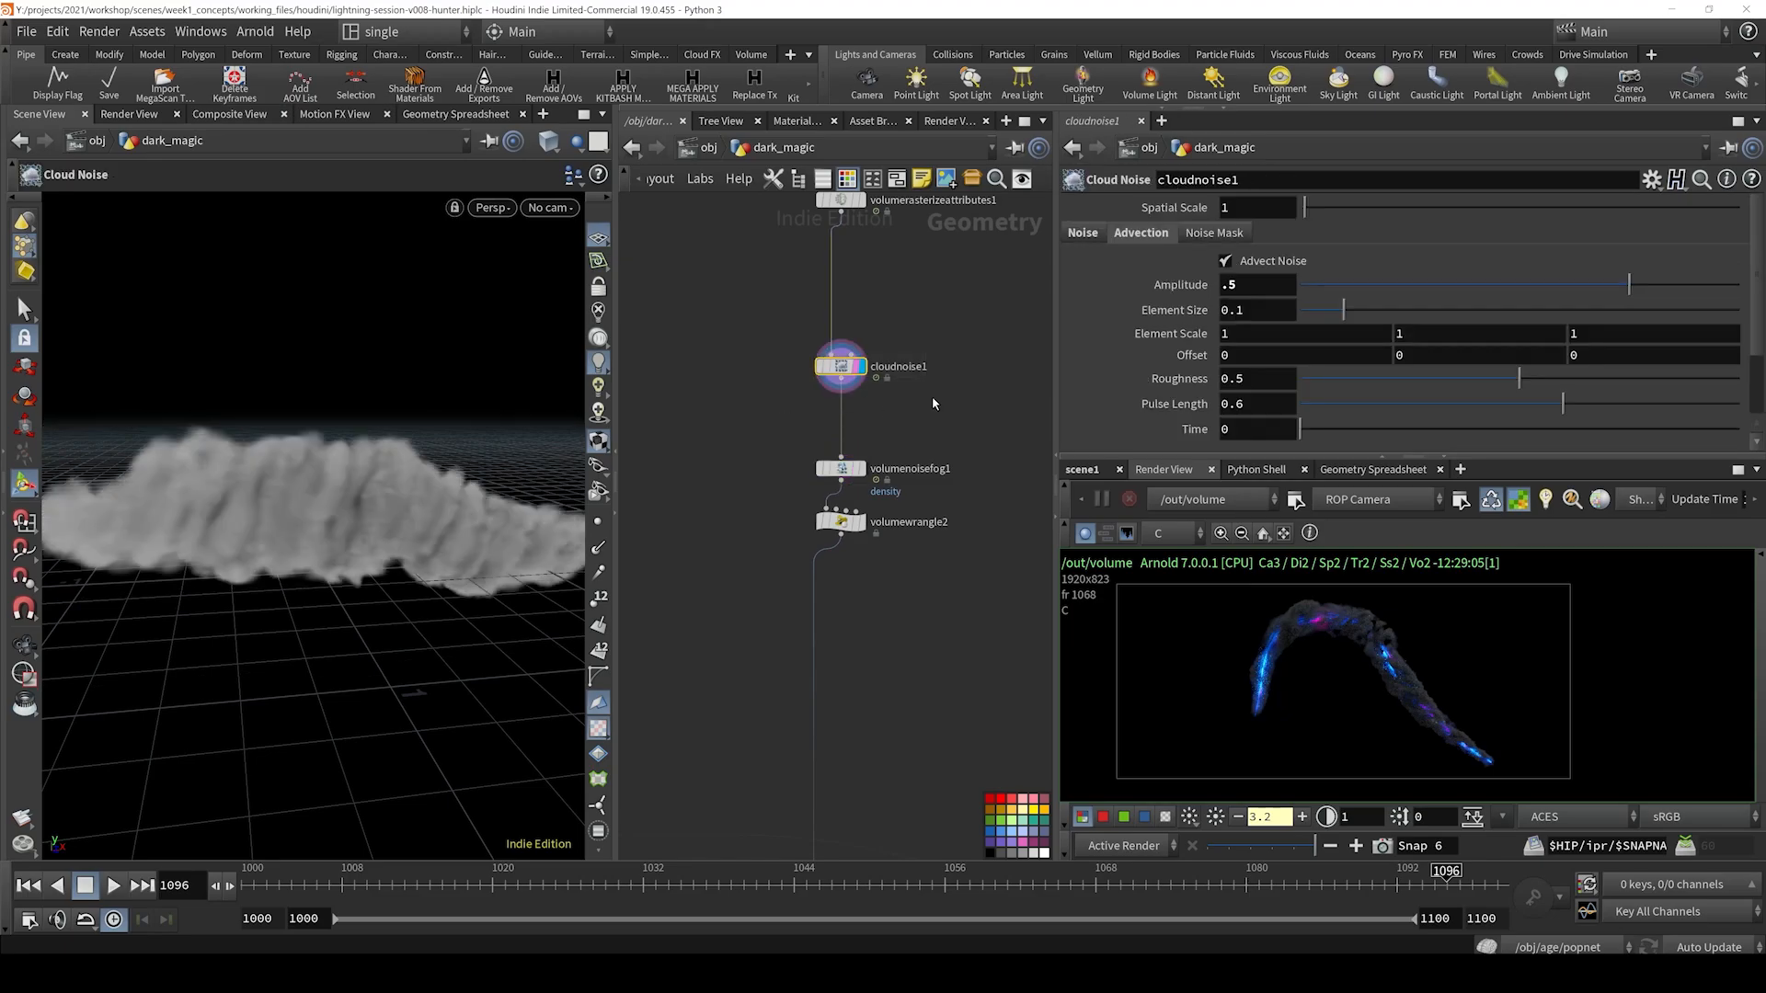
scroll(933, 403, "down", 1)
left_click(1082, 233)
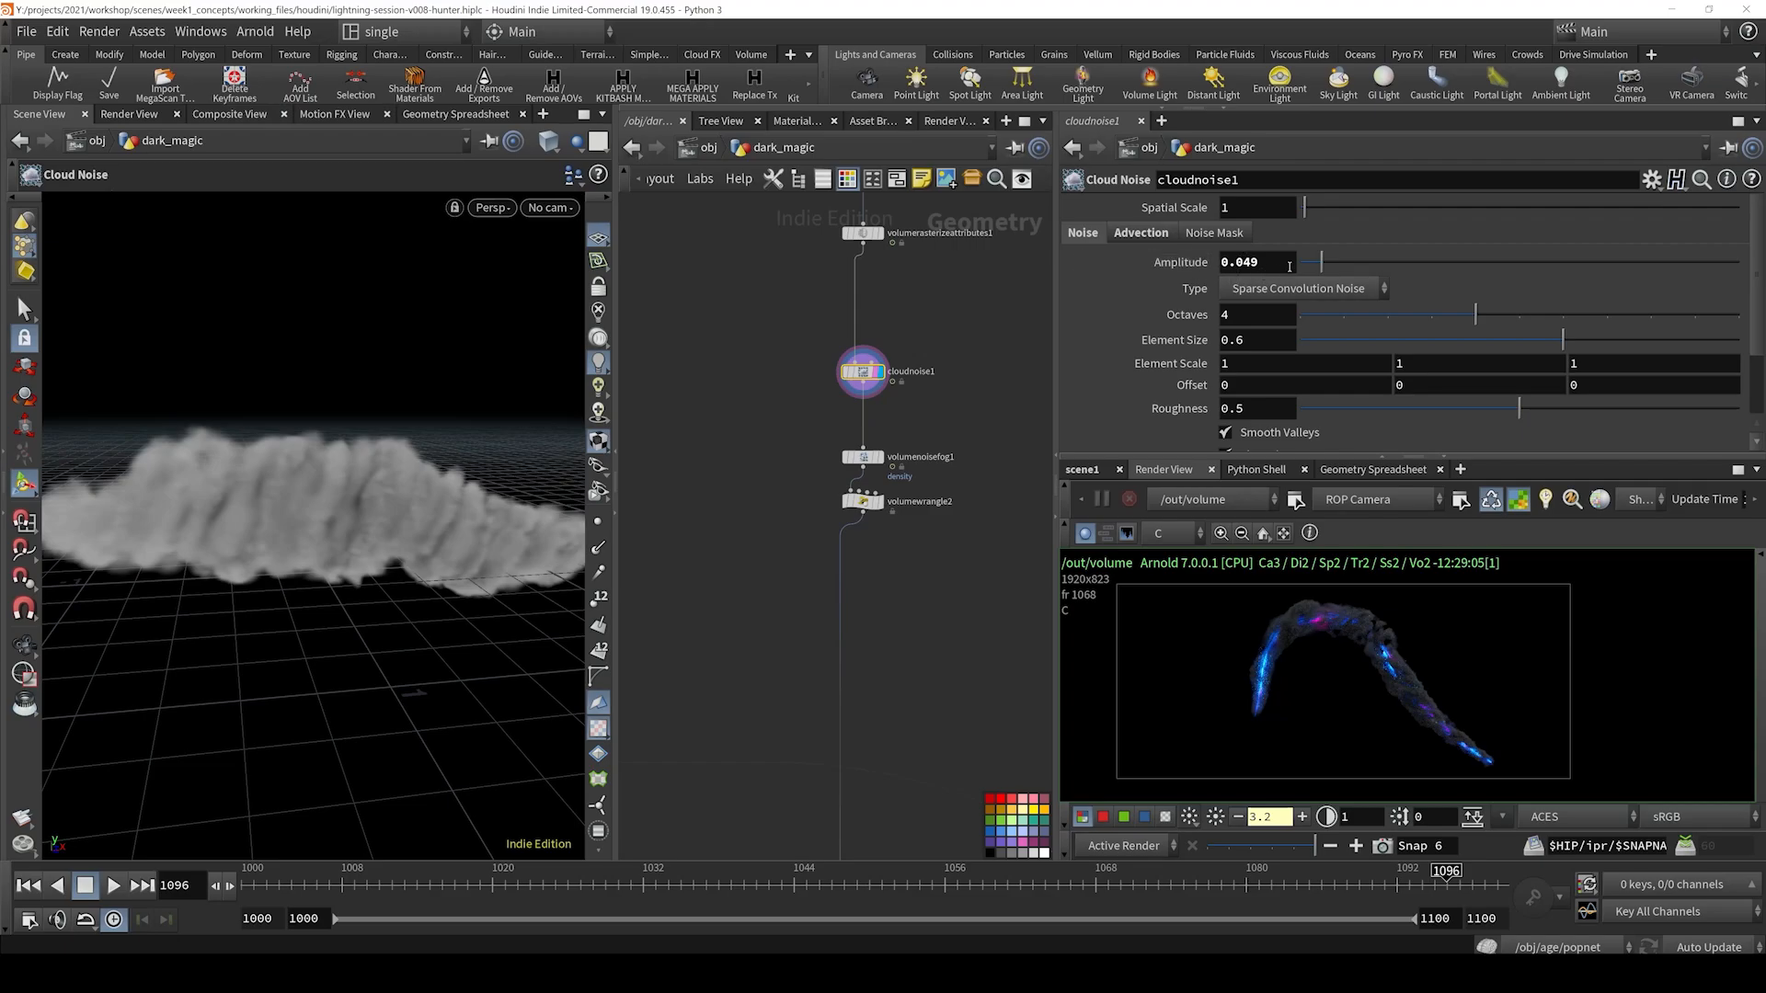
- Display volumenoisefog1 again and examine the broken-up volume from several angles
left_click(879, 457)
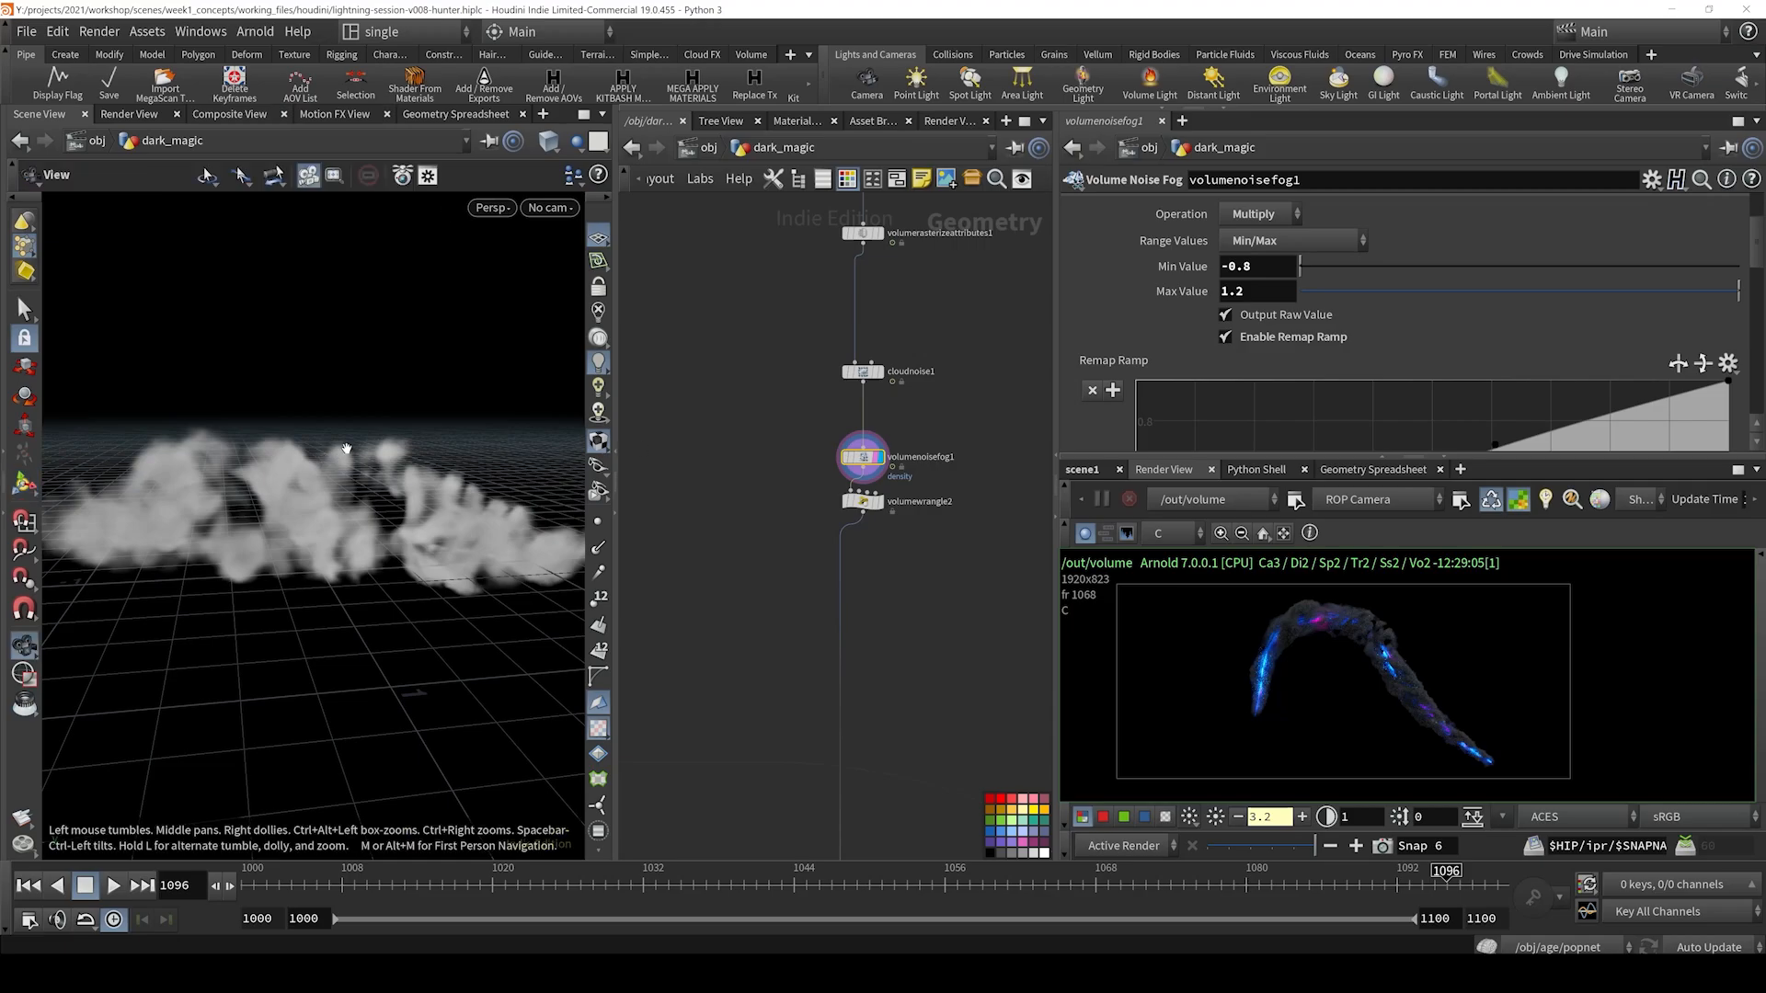
right_click_drag(341, 457, 311, 486, "alt")
mouse_move(311, 486)
left_mouse_down("alt")
mouse_move(276, 517)
mouse_move(294, 504)
left_mouse_up("alt")
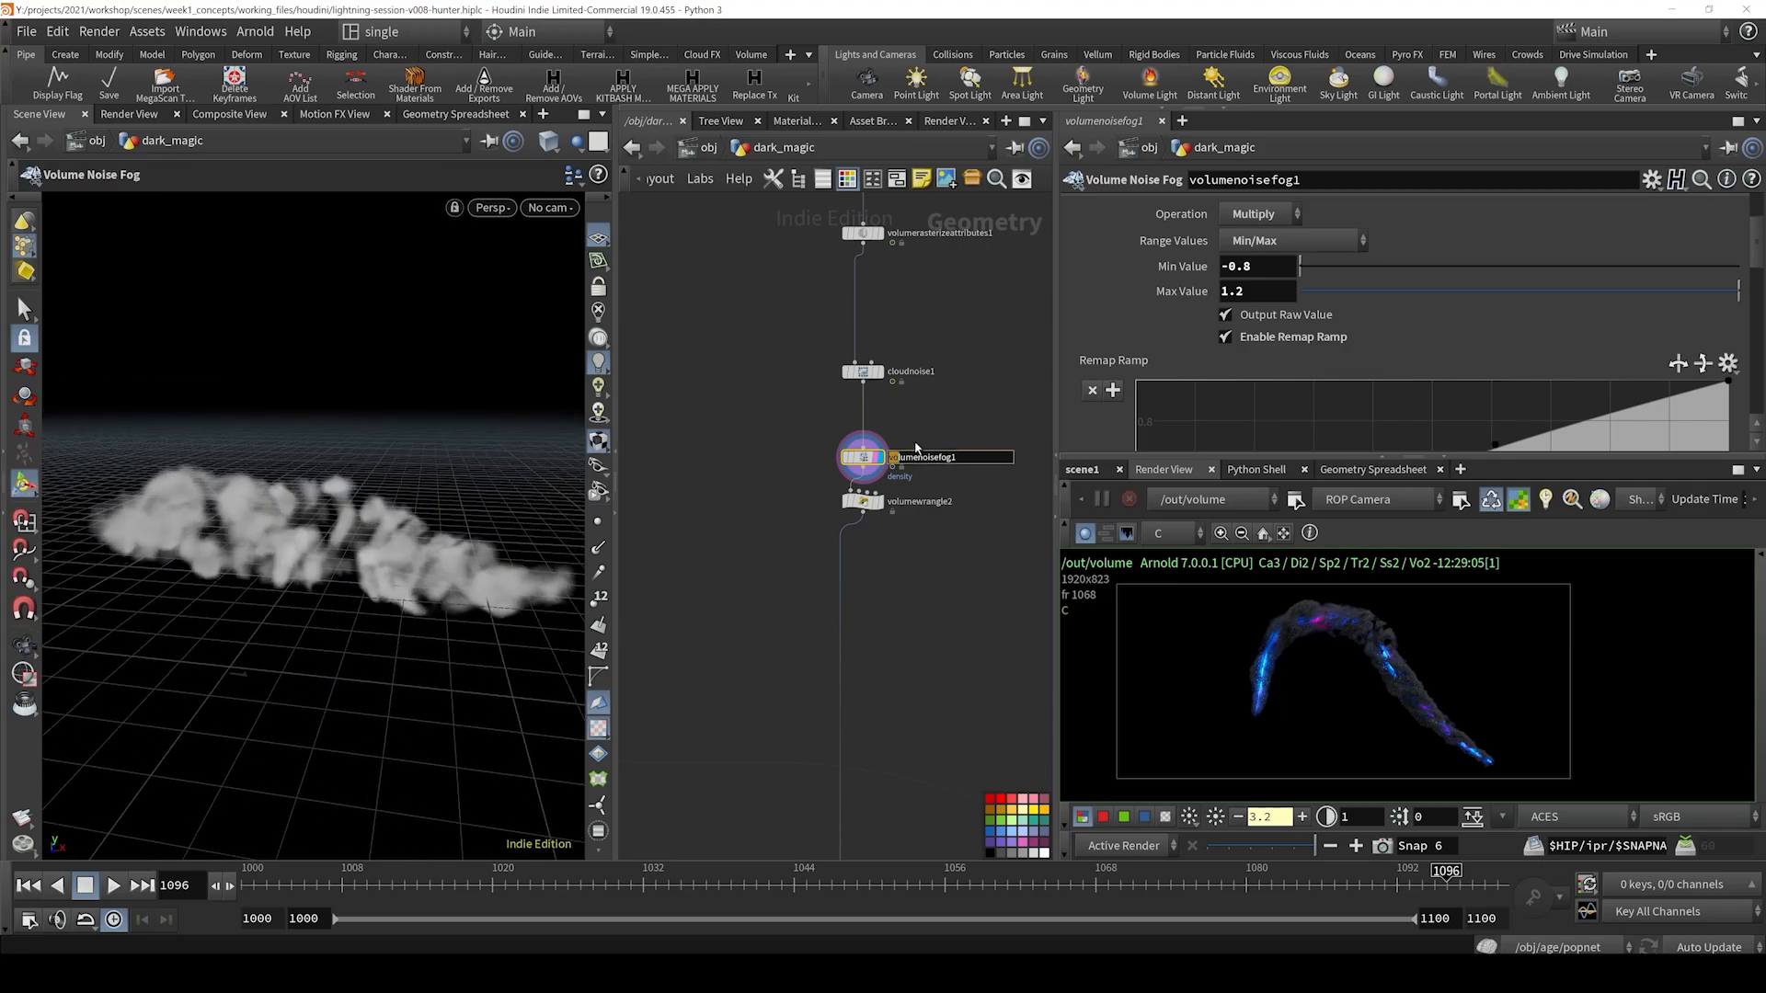
left_click_drag(387, 471, 339, 528, "alt")
right_click_drag(340, 528, 264, 521, "alt")
left_click_drag(264, 521, 452, 521, "alt")
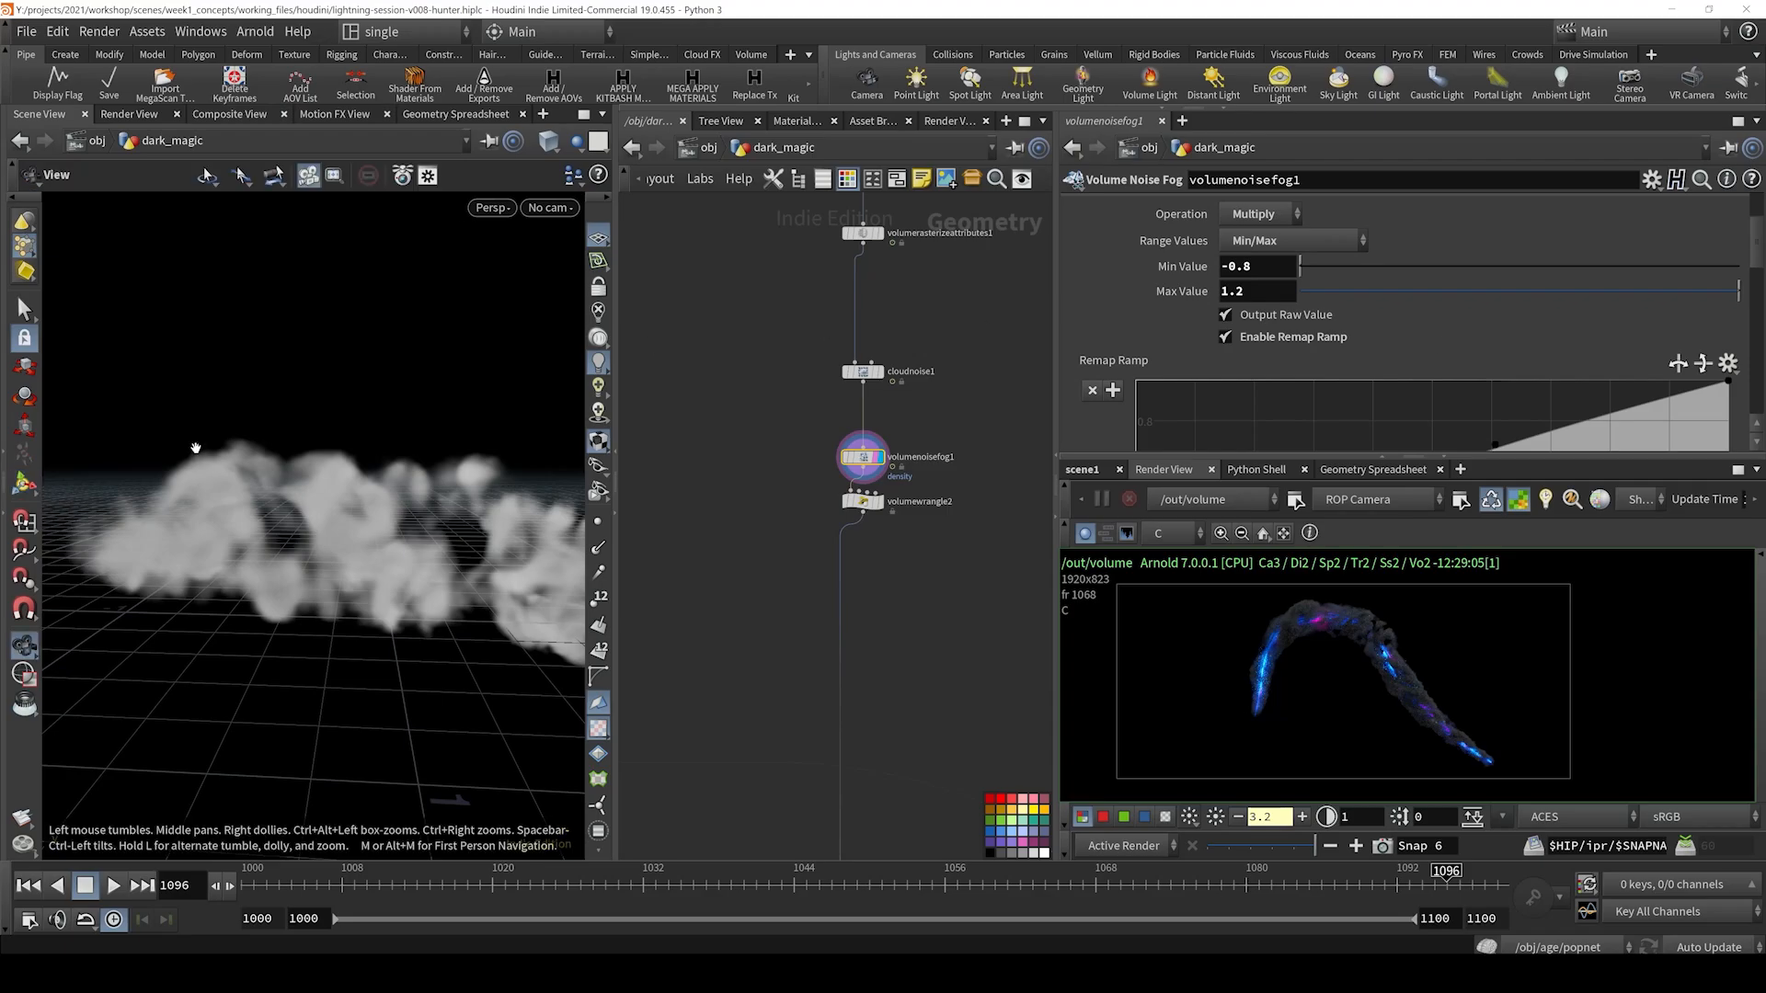
left_click_drag(197, 446, 383, 438, "alt")
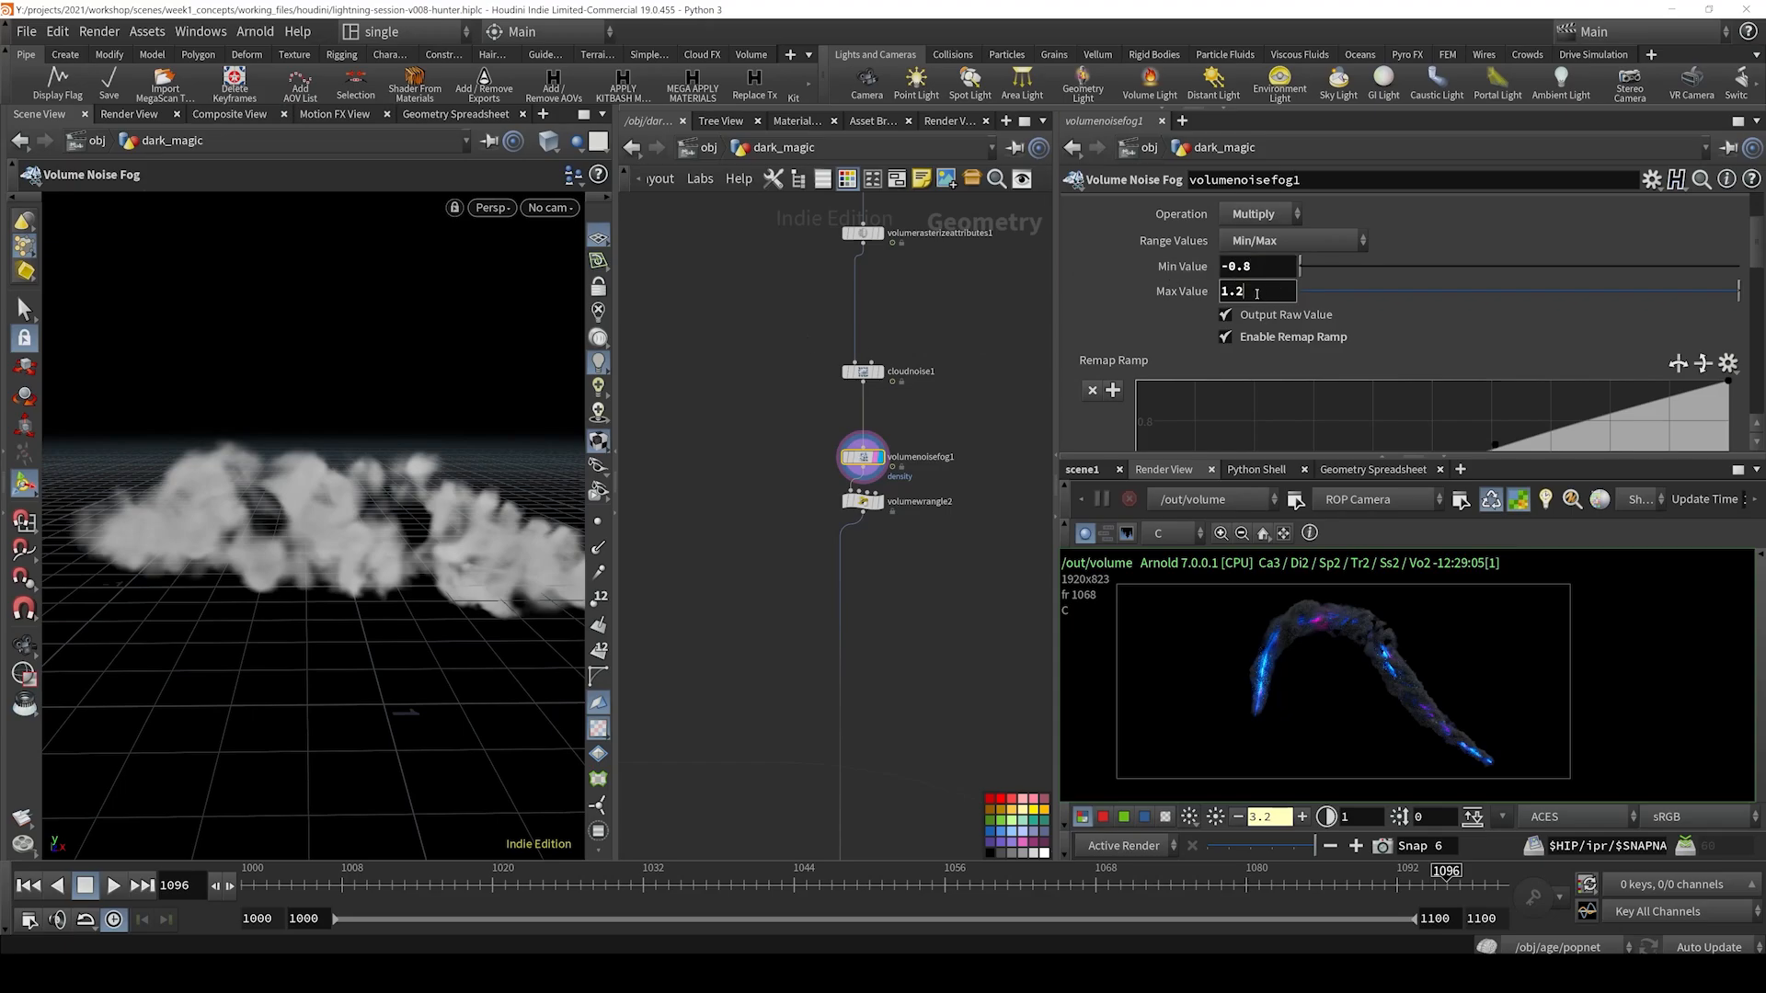
- Inspect volumenoisefog1's remap ramp, noise pattern, Offset expression, animation and fractal settings
scroll(1181, 291, "down", 3)
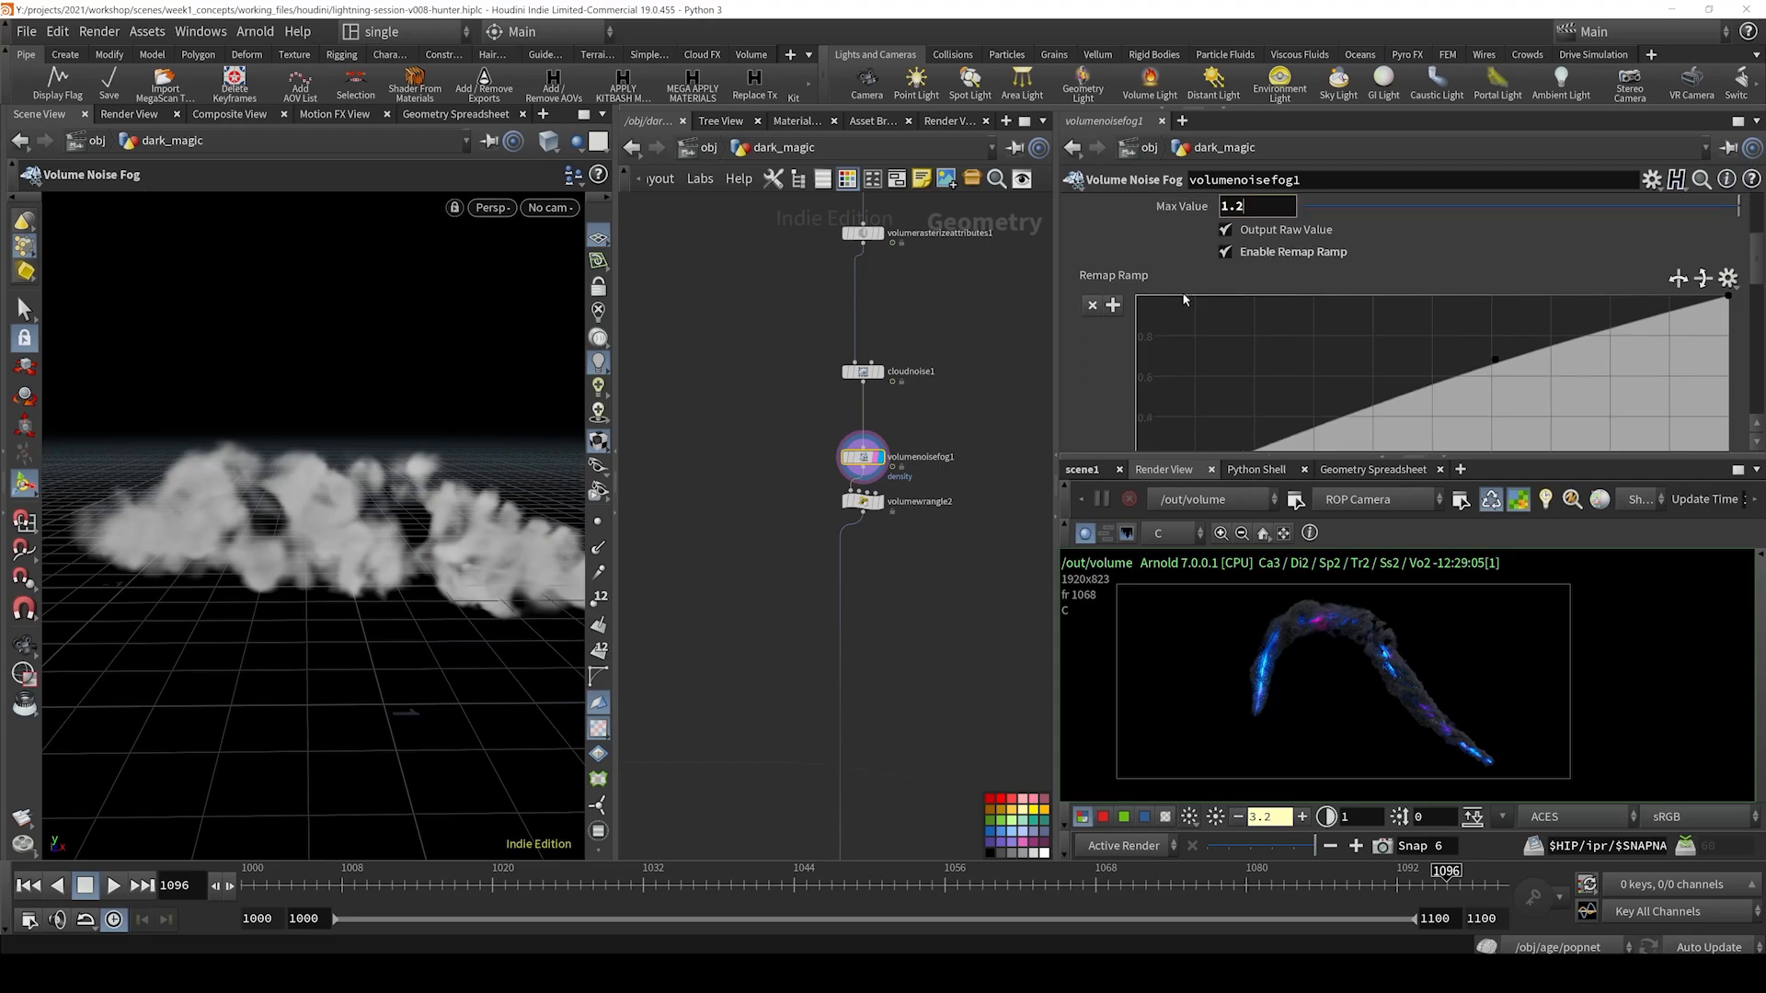
scroll(1179, 293, "down", 5)
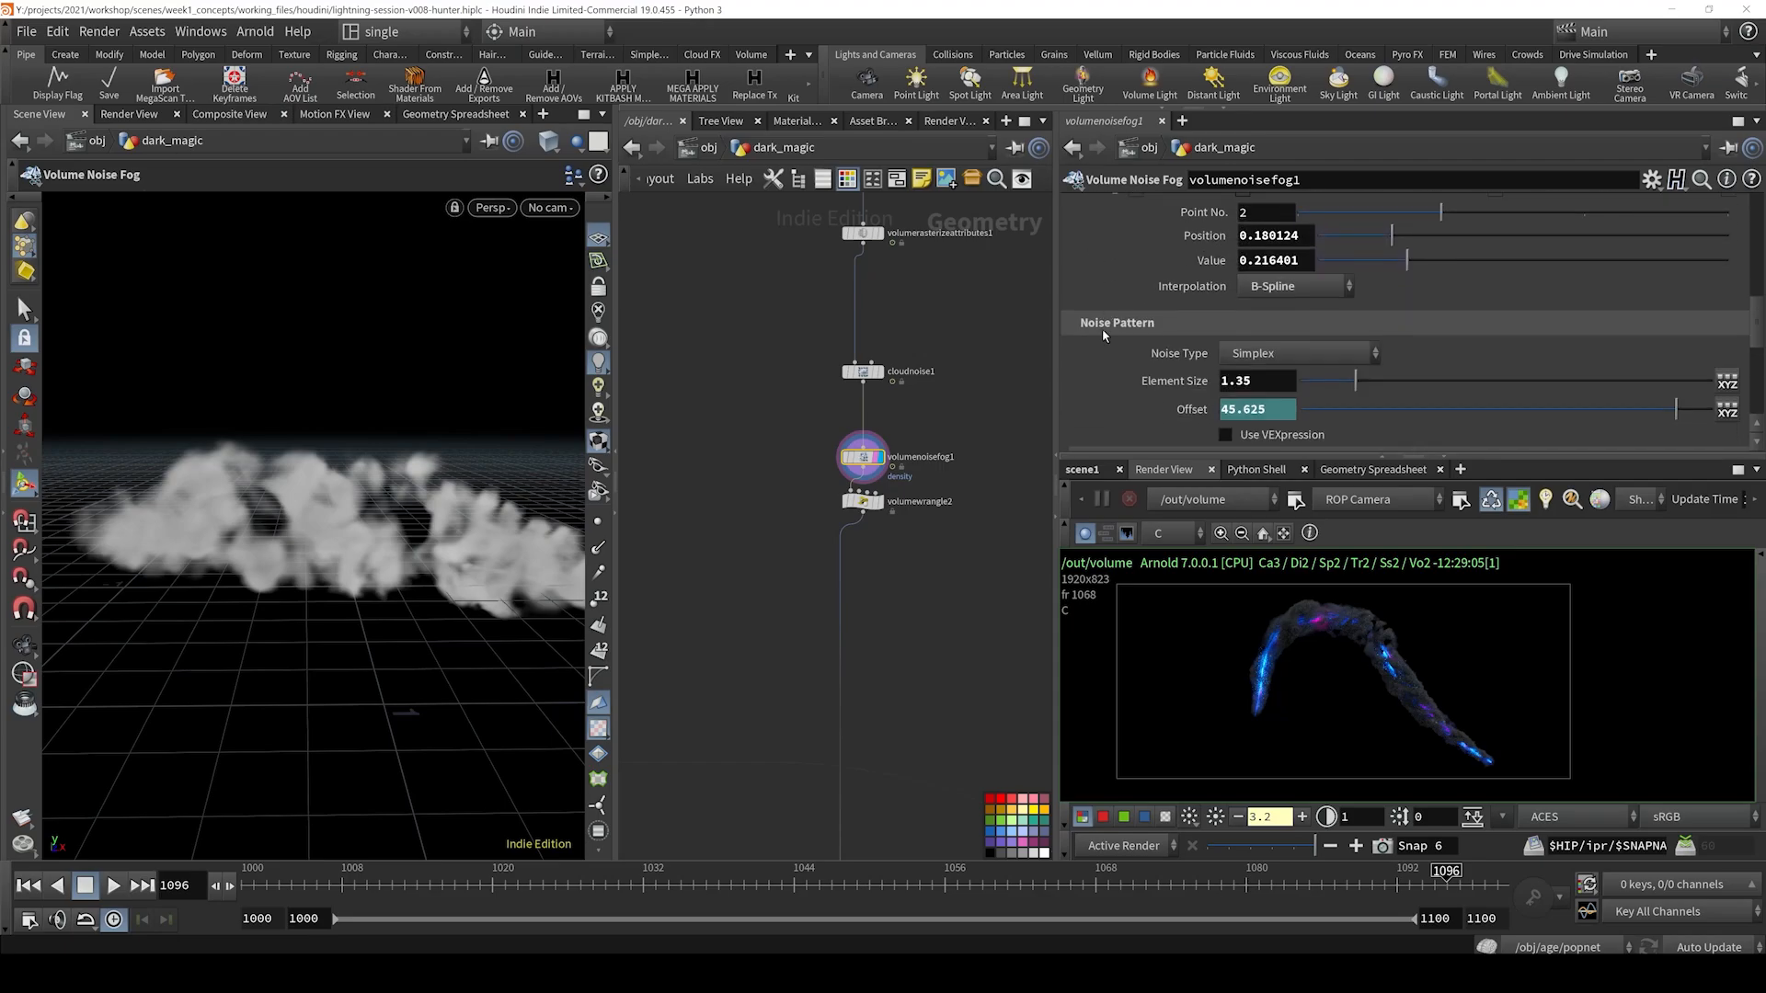
left_click(1155, 327)
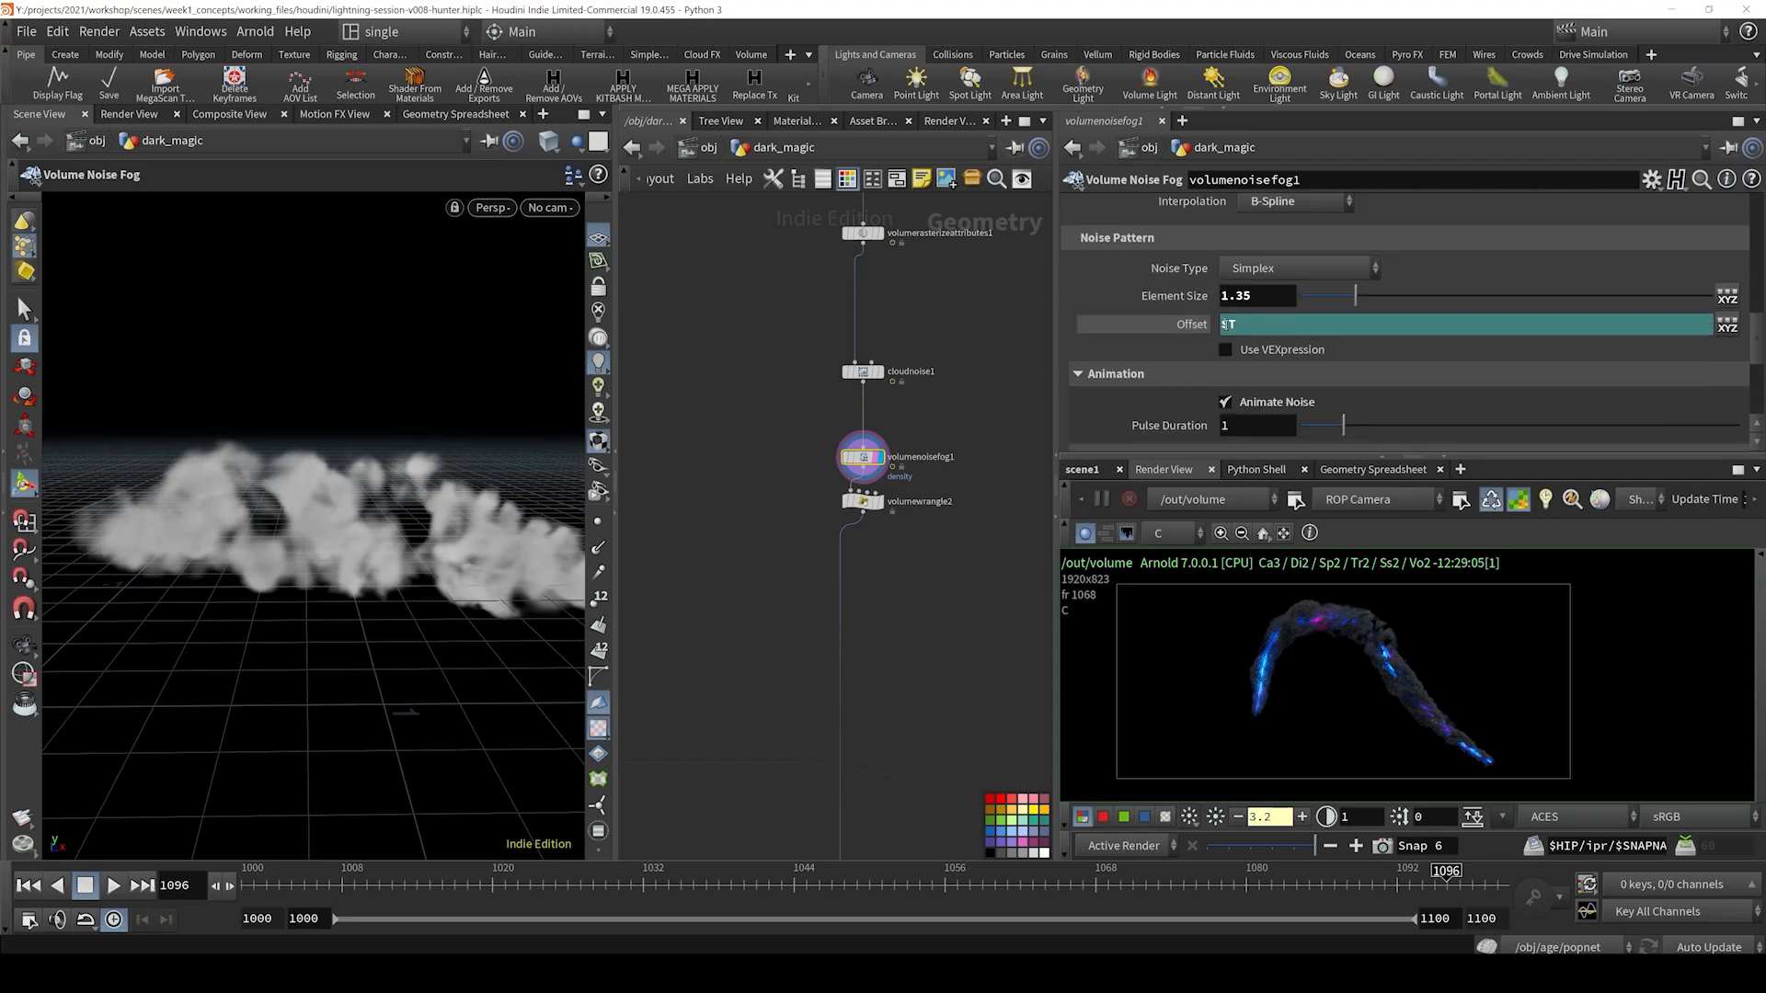
left_click(1187, 326)
scroll(1168, 326, "down", 3)
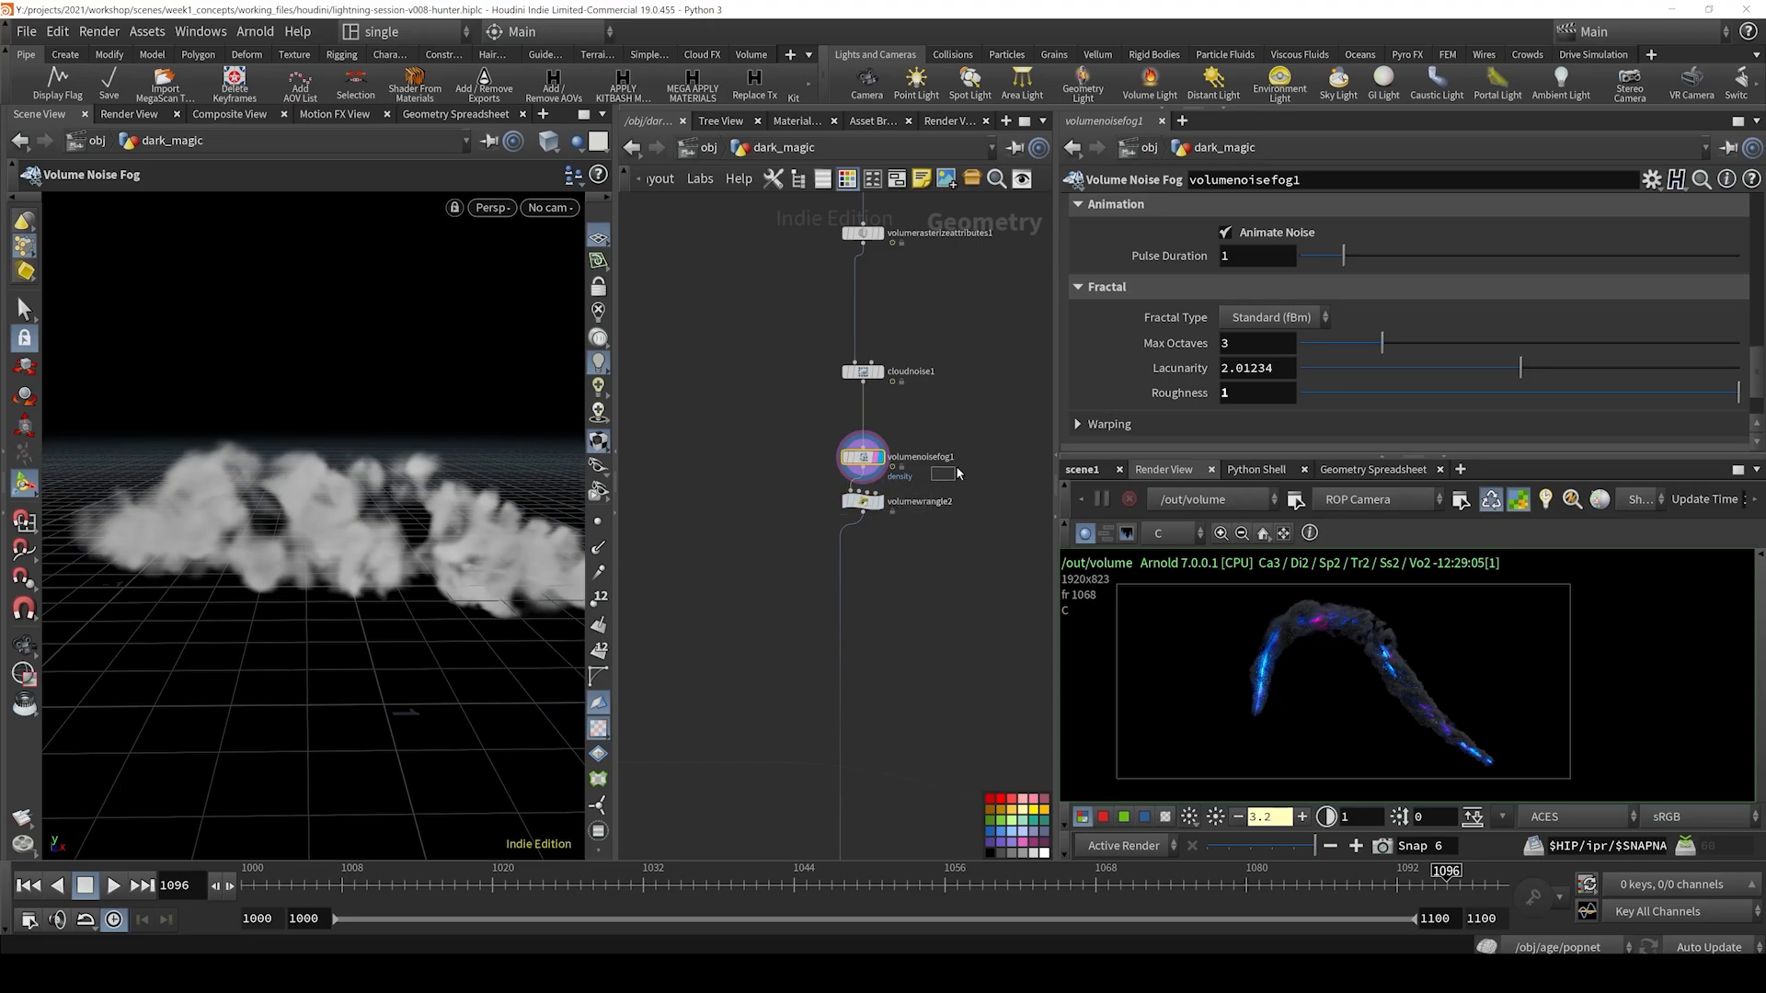
scroll(1256, 251, "down", 2)
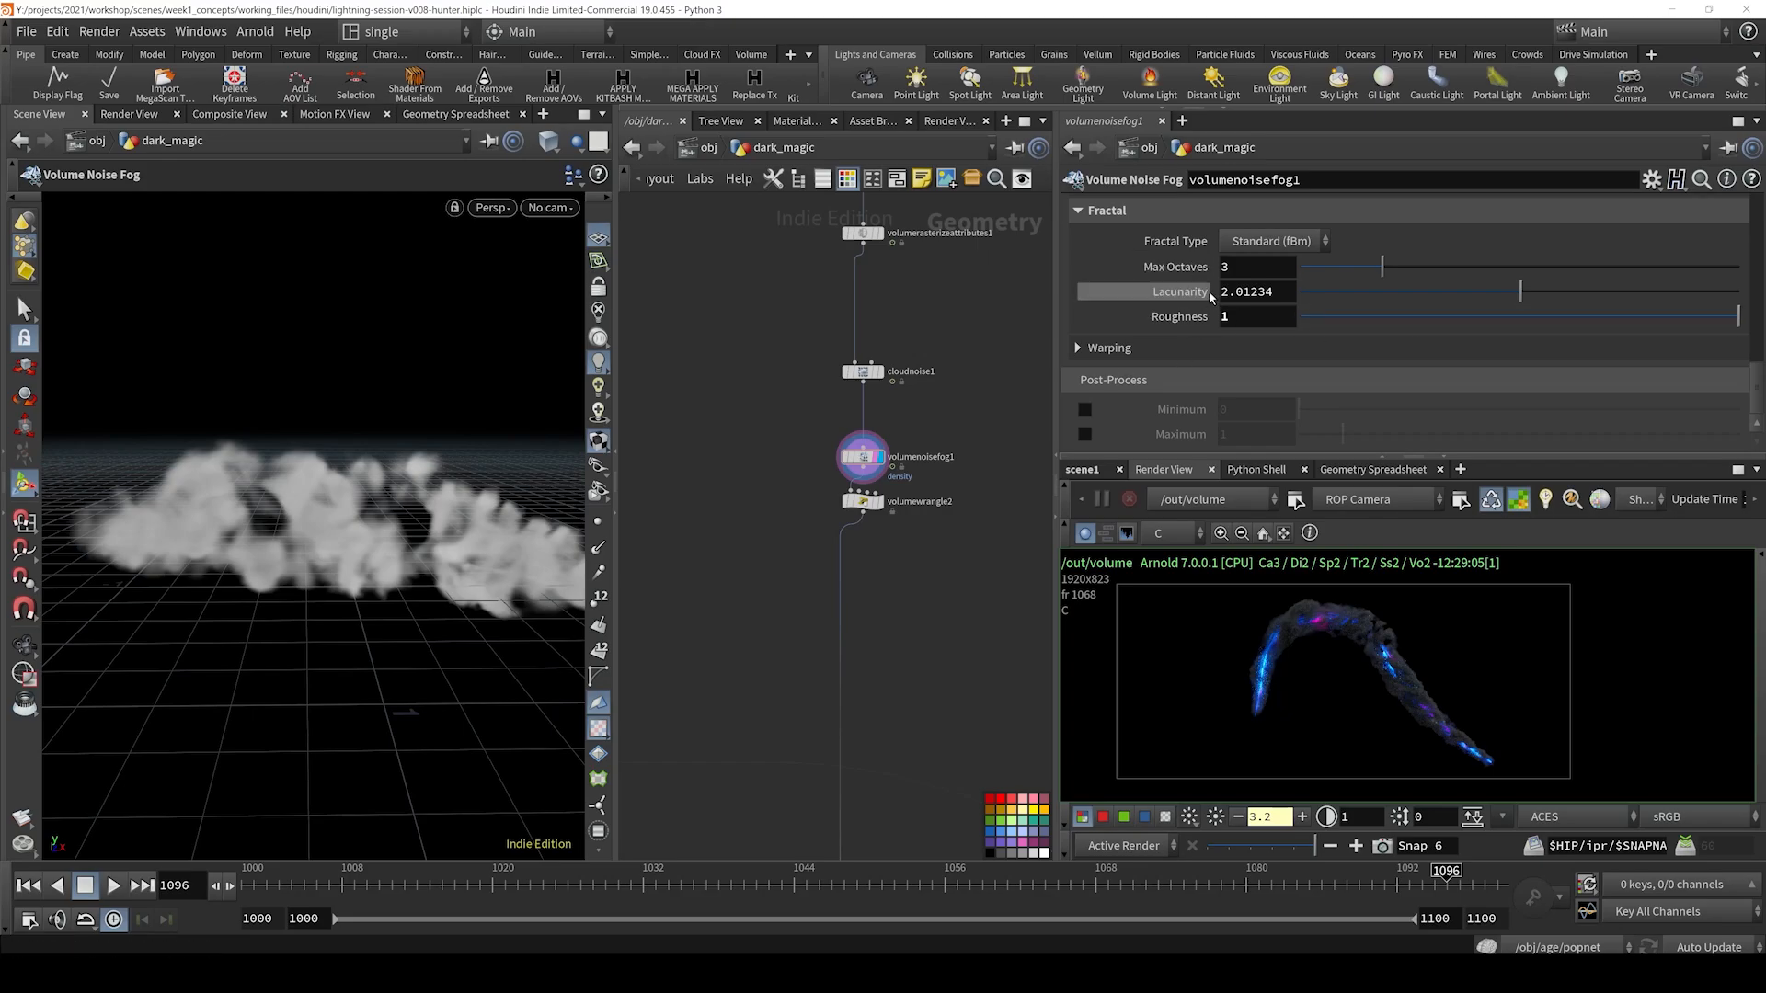
- Try a fractal Roughness of 0.499 on volumenoisefog1 for comparison and restore it to 1
scroll(1237, 296, "up", 2)
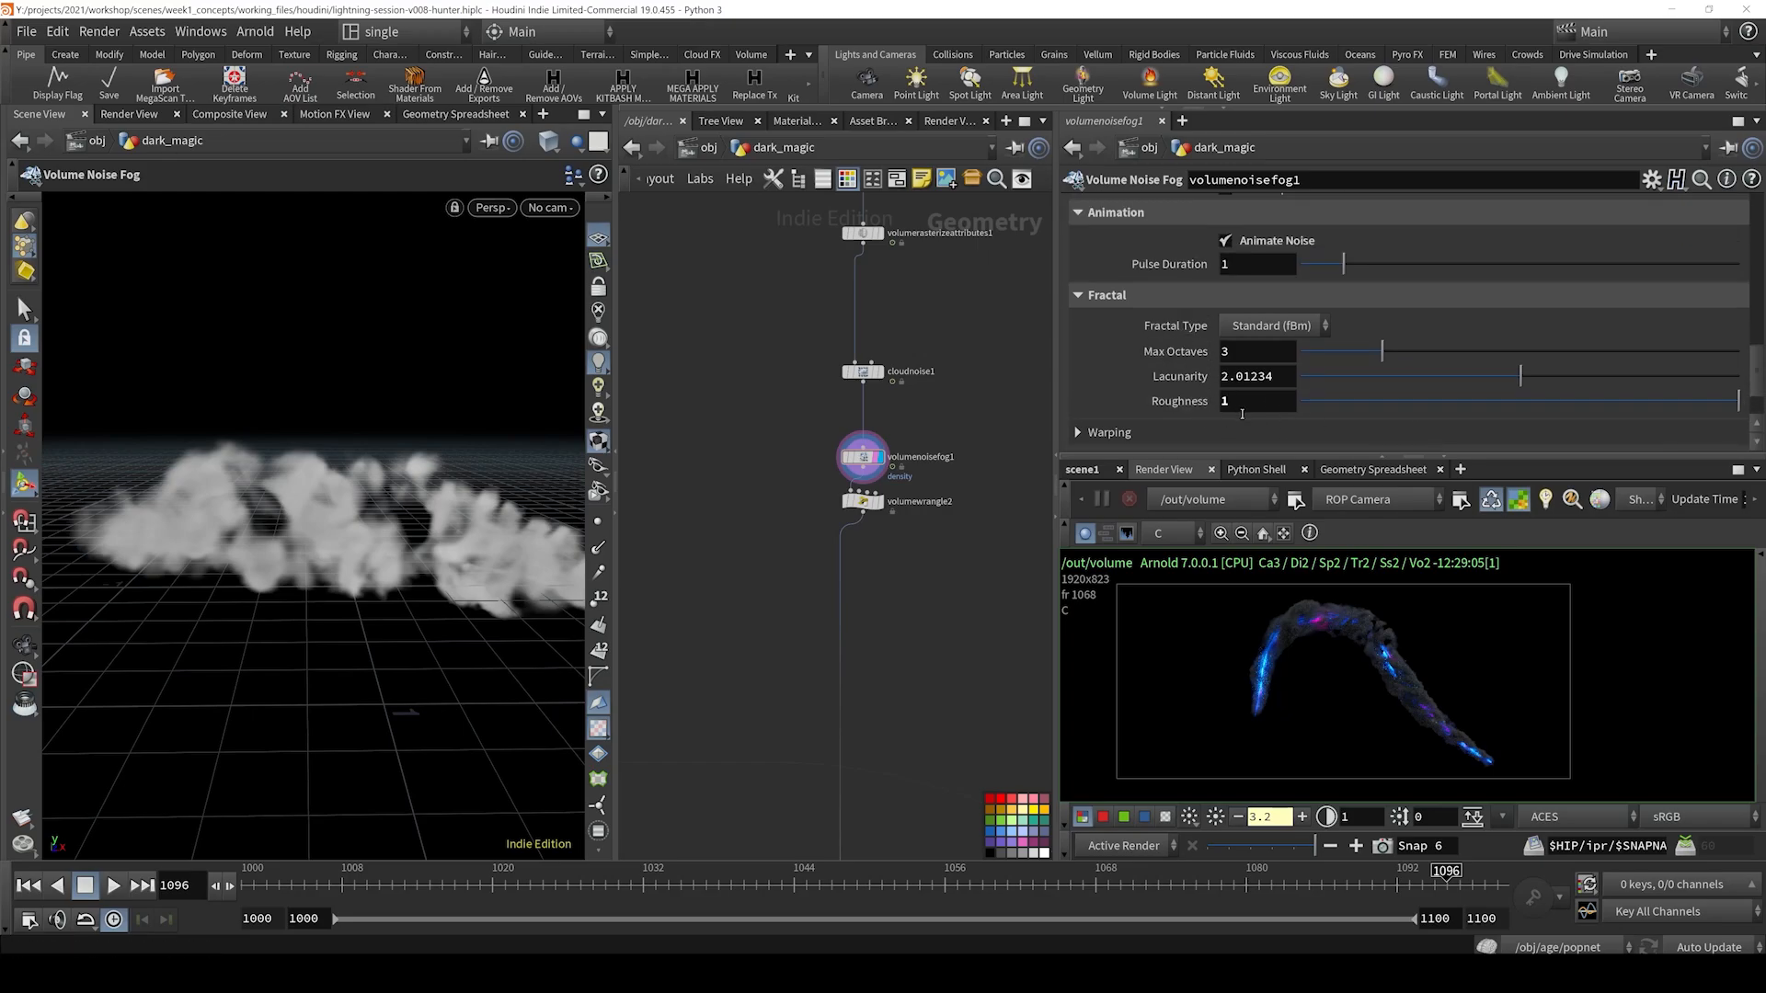
left_click_drag(1566, 409, 1519, 408)
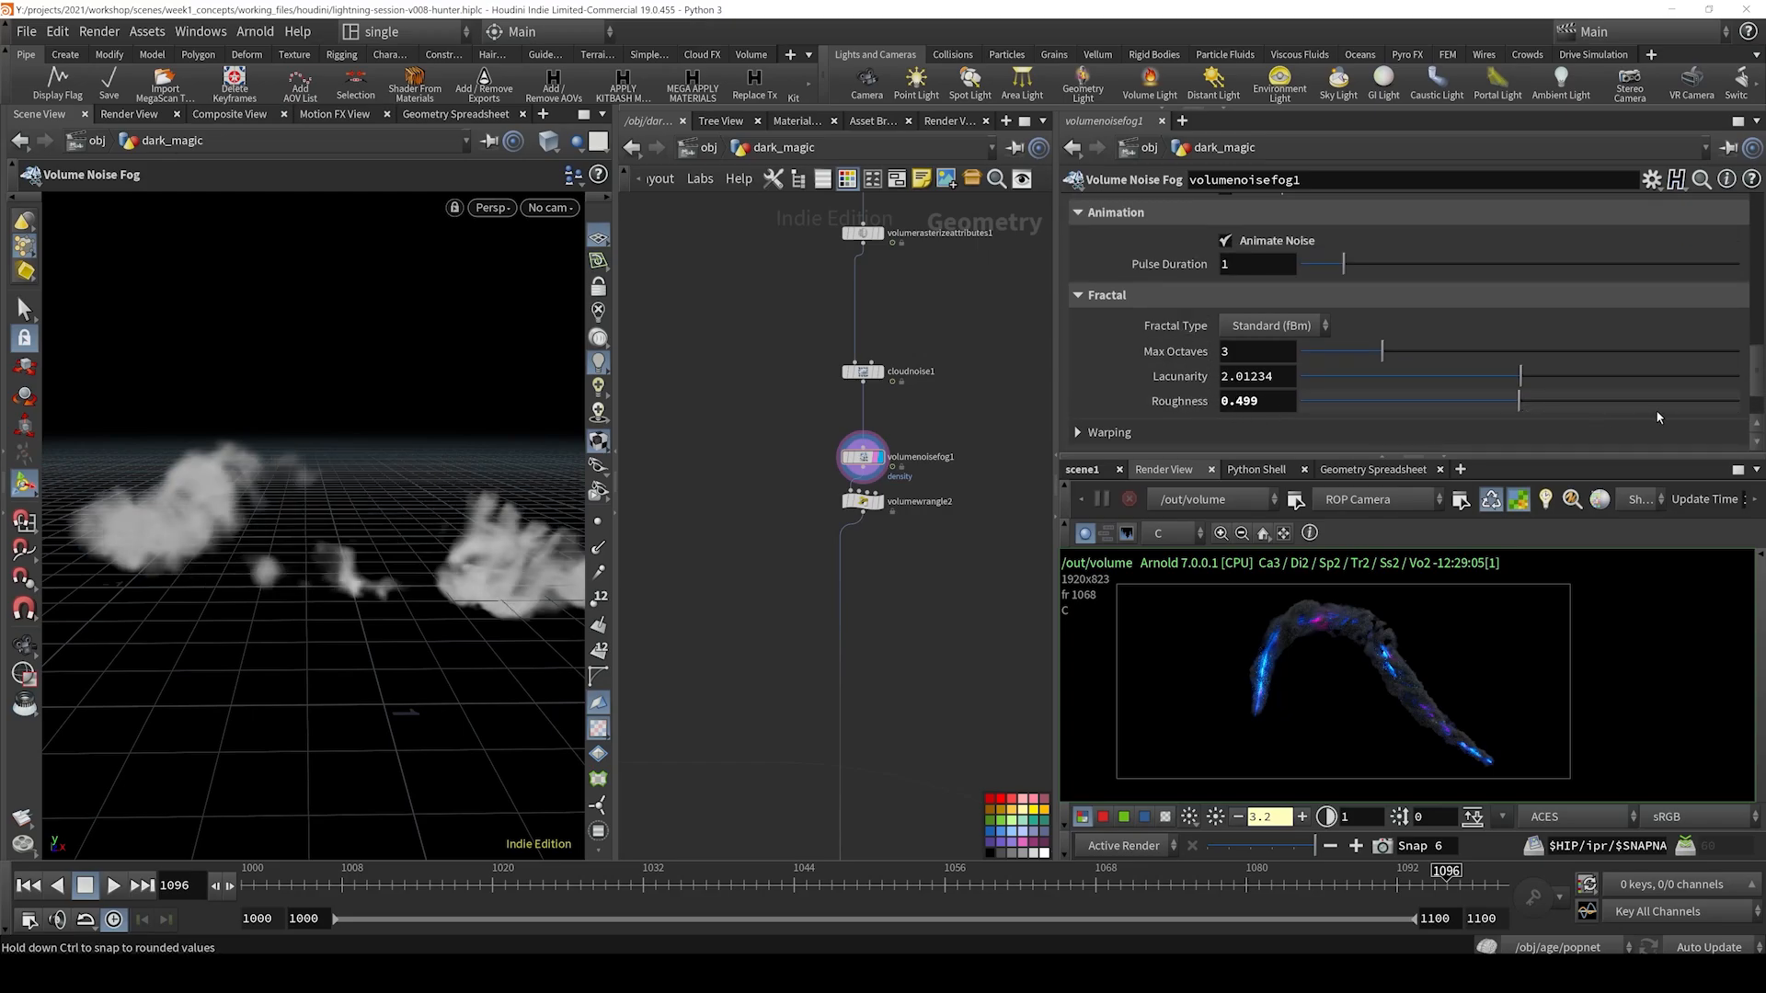
left_click_drag(1691, 412, 1748, 413)
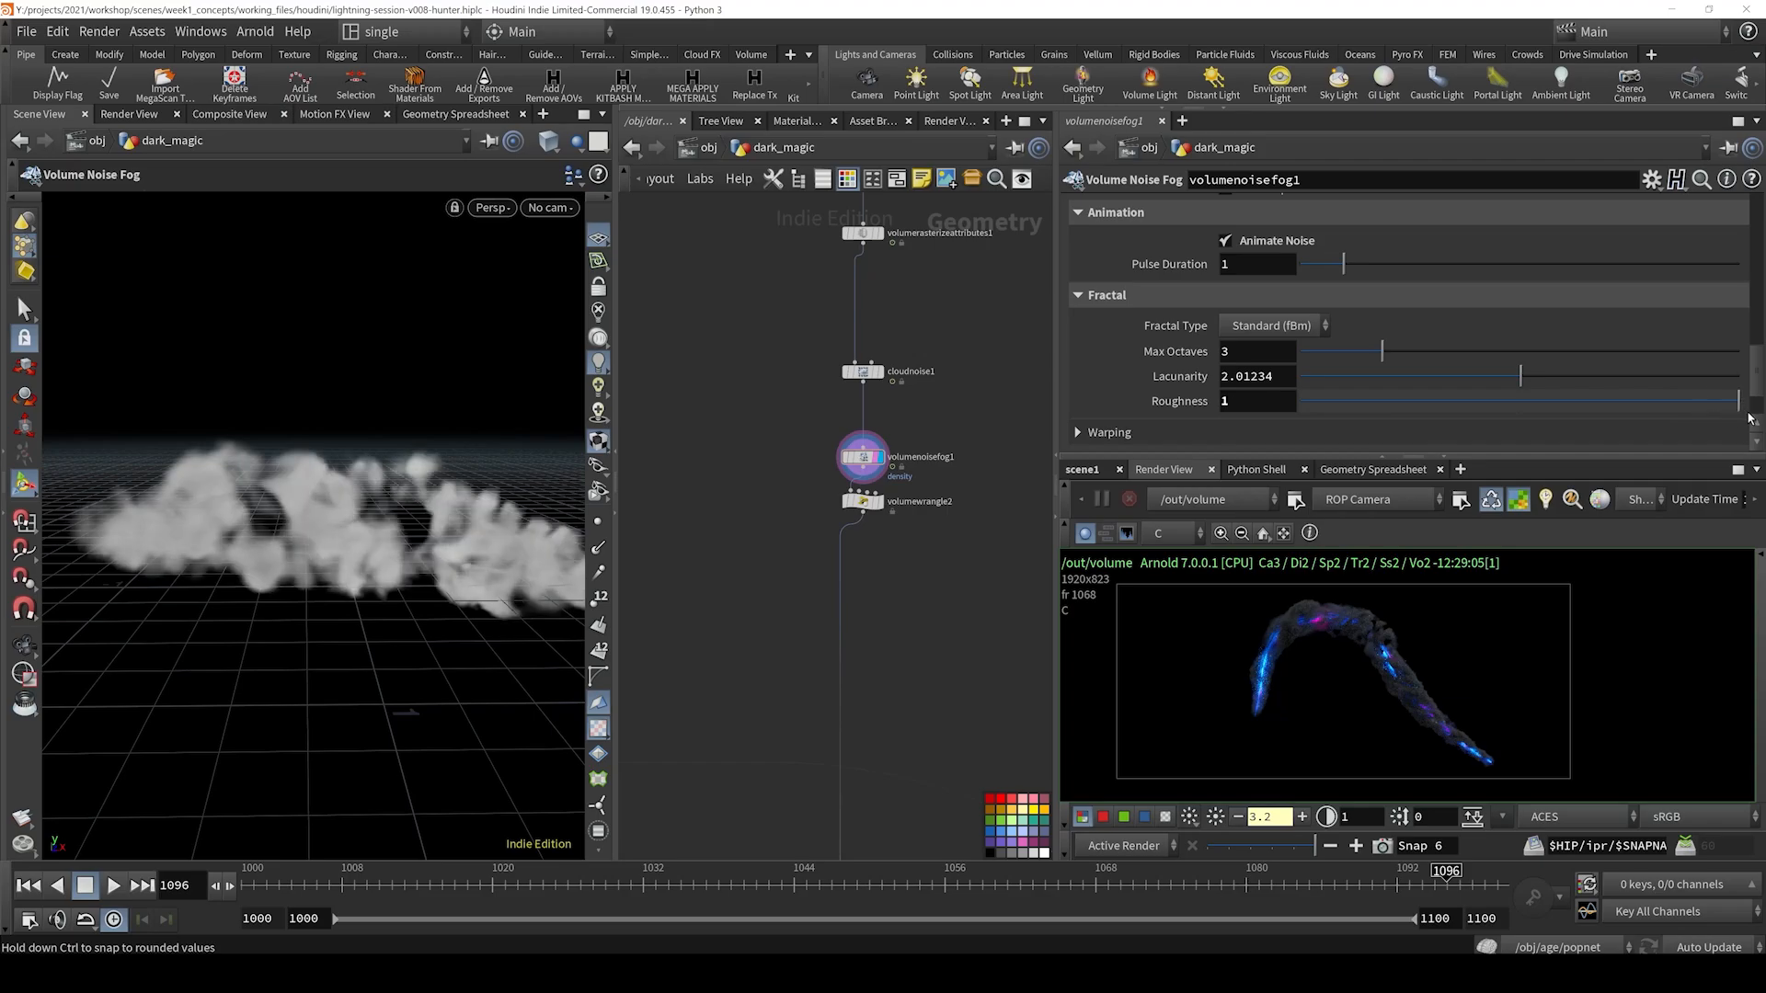
scroll(1159, 355, "down", 2)
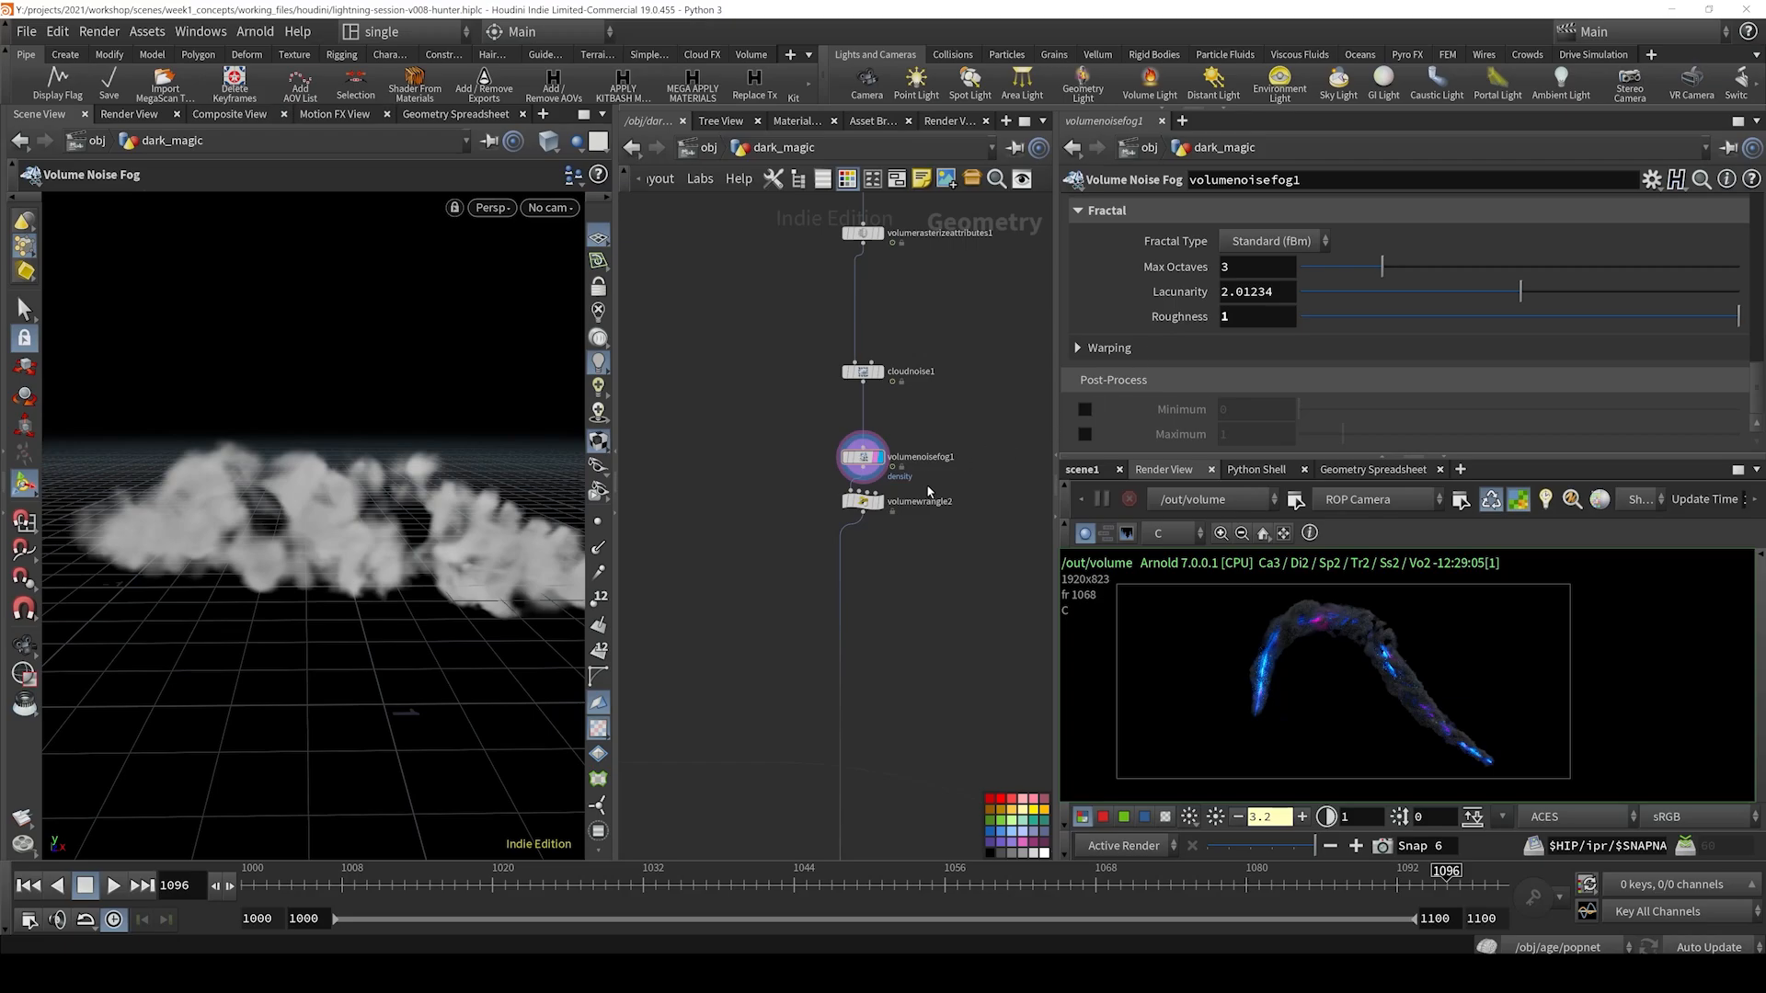
- Recheck volumenoisefog1's animation, remap ramp and Min/Max noise value settings
left_click(862, 501)
left_click(862, 457)
scroll(1156, 328, "up", 3)
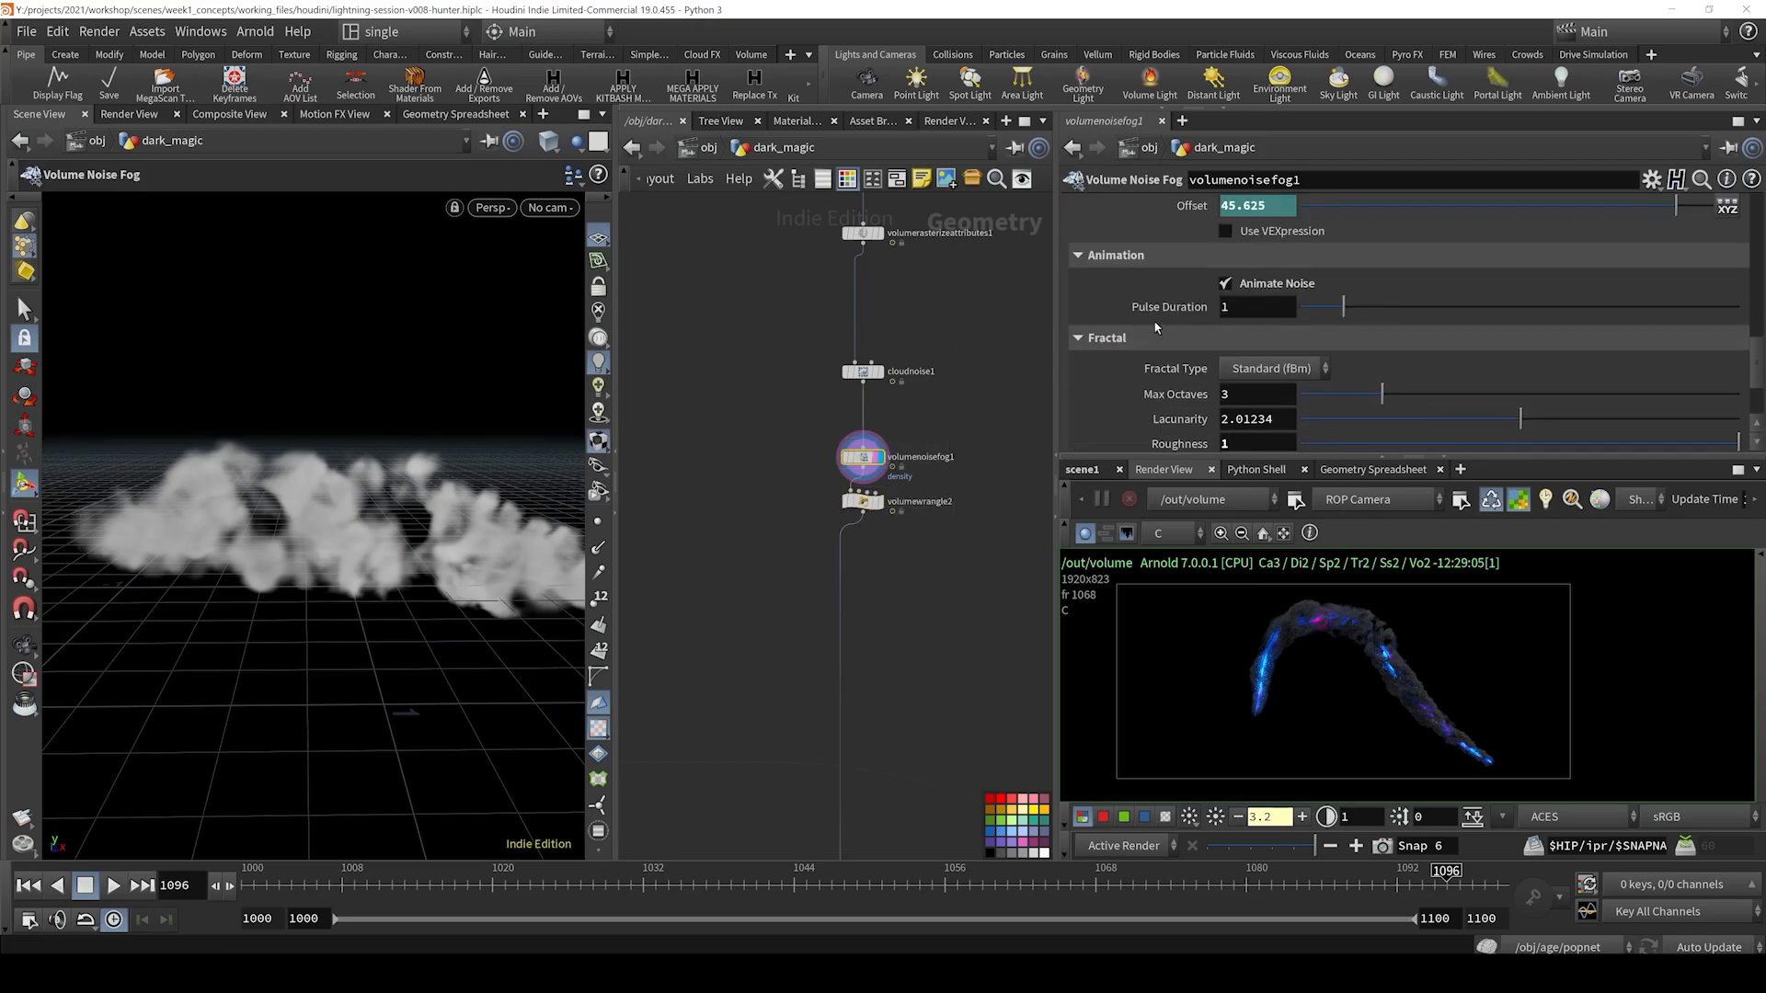
scroll(1158, 329, "down", 6)
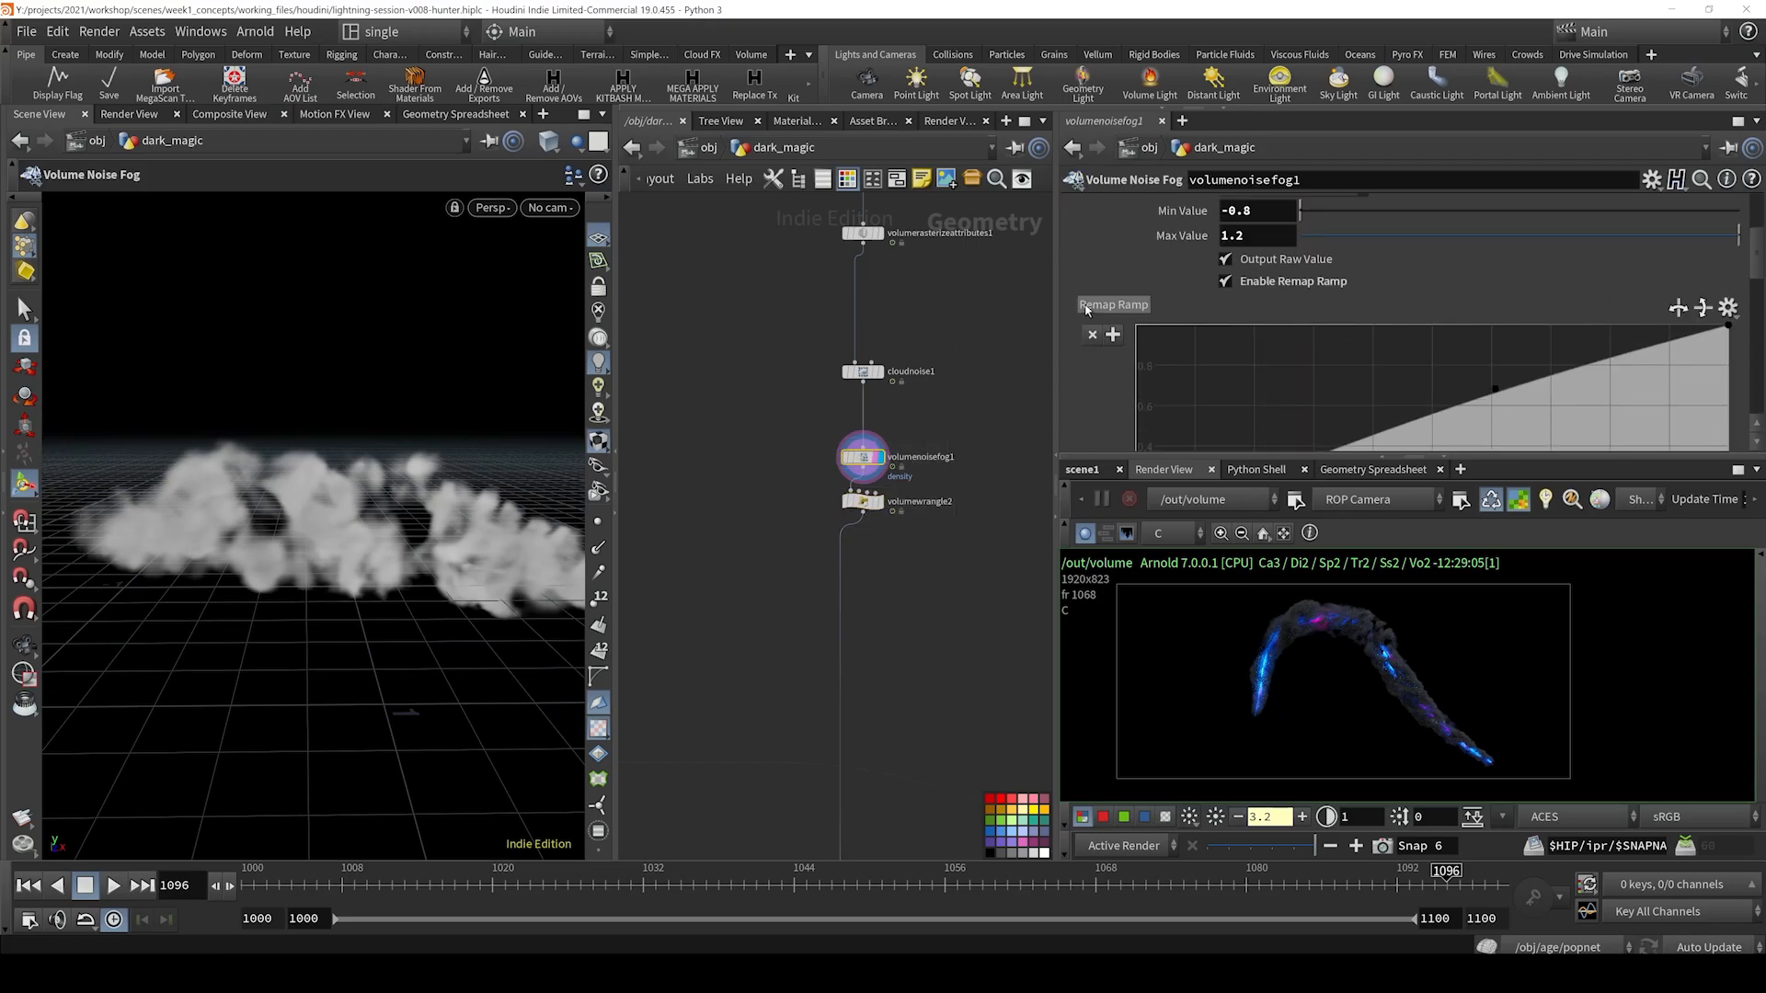
scroll(1087, 308, "up", 2)
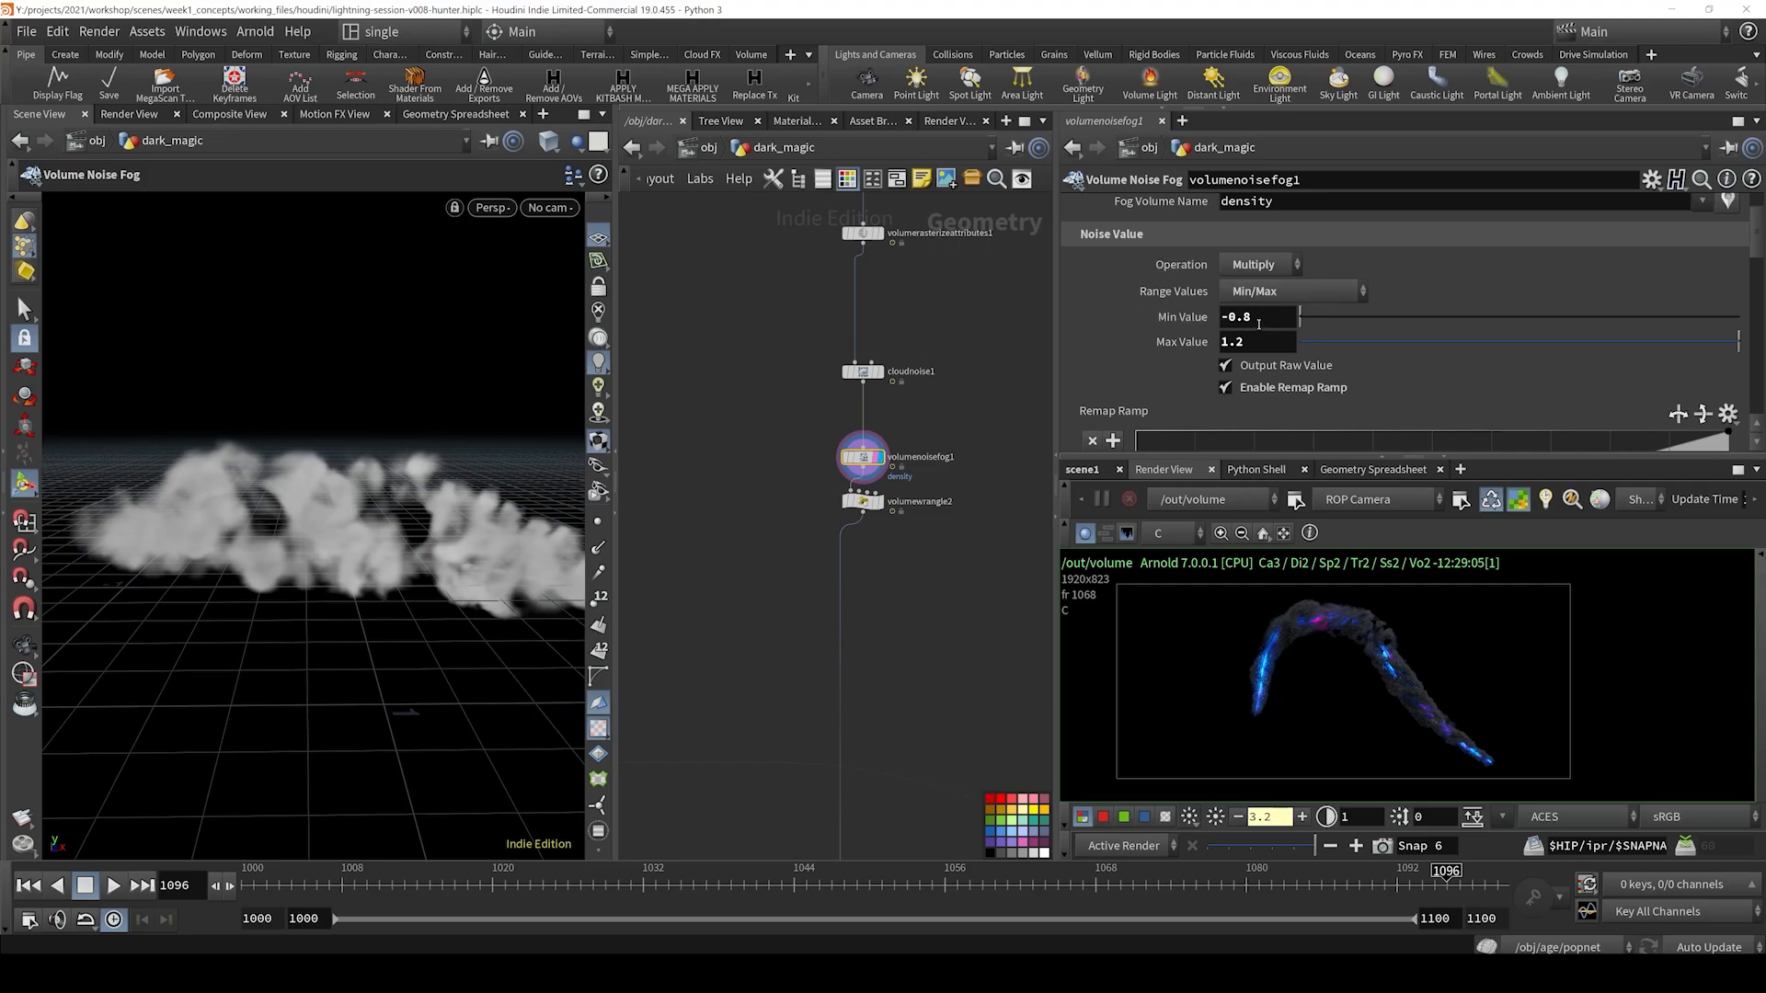
- Display volumewrangle2 and inspect its density clamp expression
left_click(862, 502)
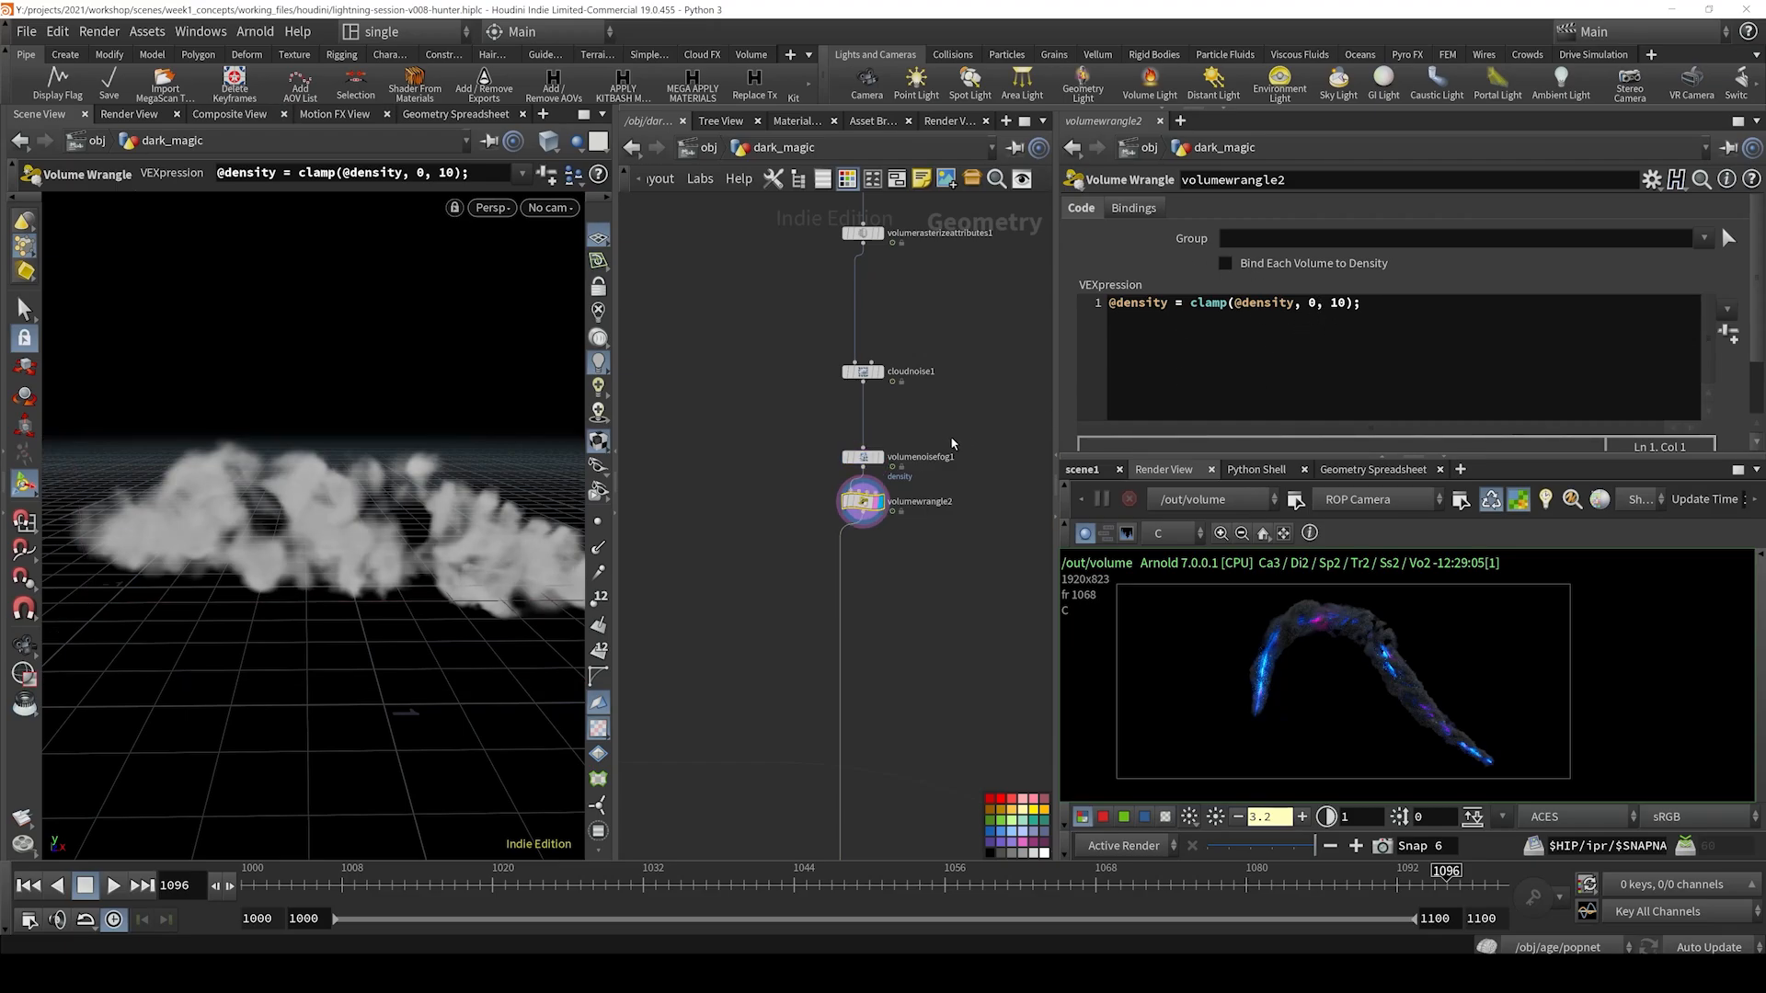
left_click(863, 457)
left_click_drag(966, 485, 714, 549)
scroll(947, 577, "down", 2)
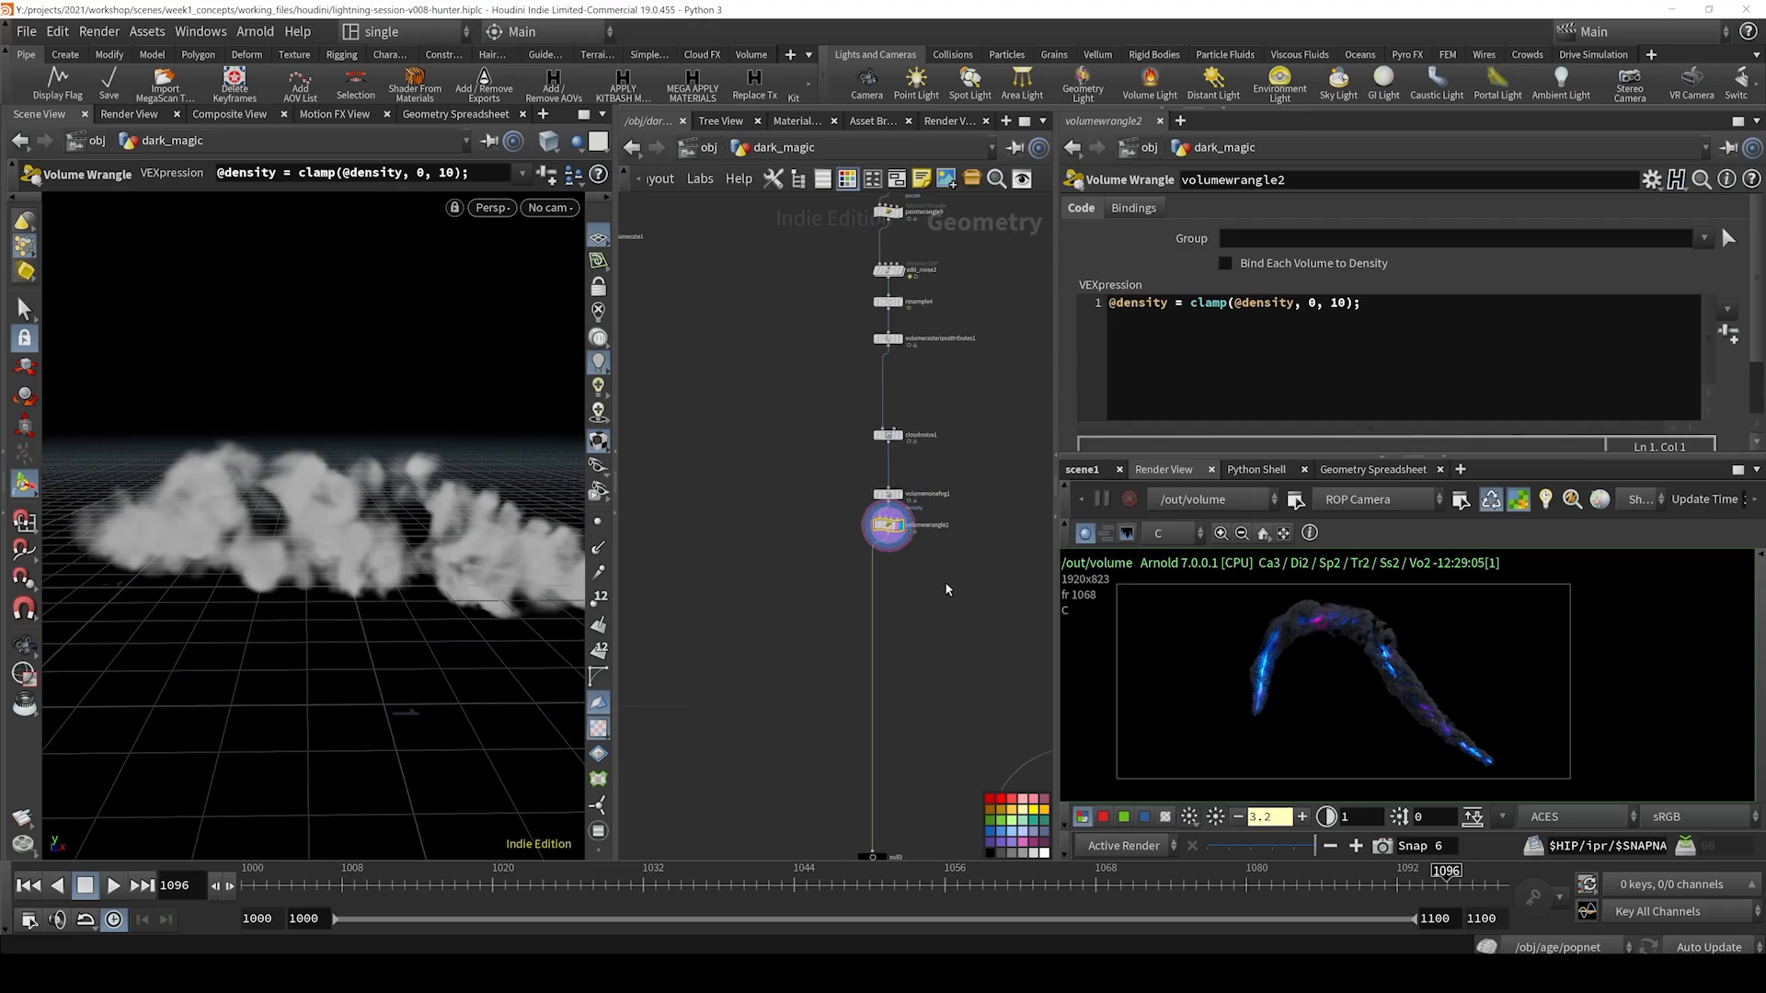
- Follow the network past null3, display volumewrangle1 and inspect its density multiplier expression
middle_click_drag(947, 583, 929, 355)
middle_click_drag(940, 488, 970, 333)
left_click(883, 464)
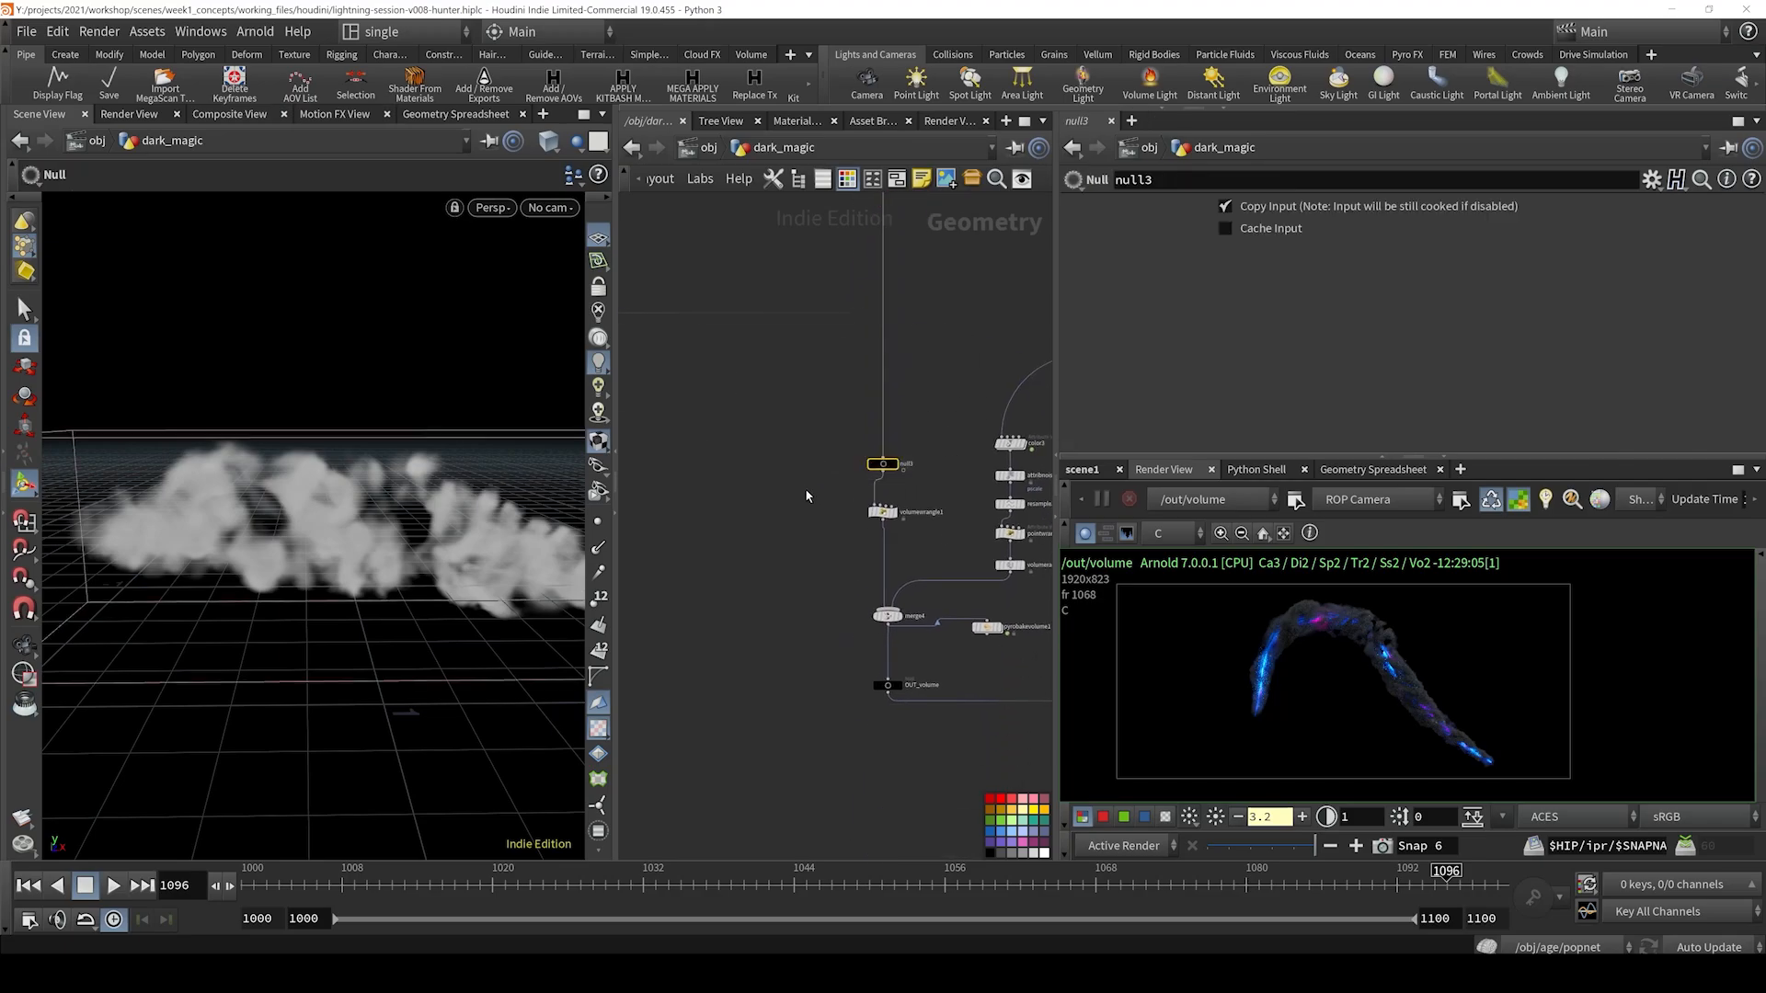
left_click(883, 513)
left_click(895, 512)
middle_click_drag(905, 528, 841, 509)
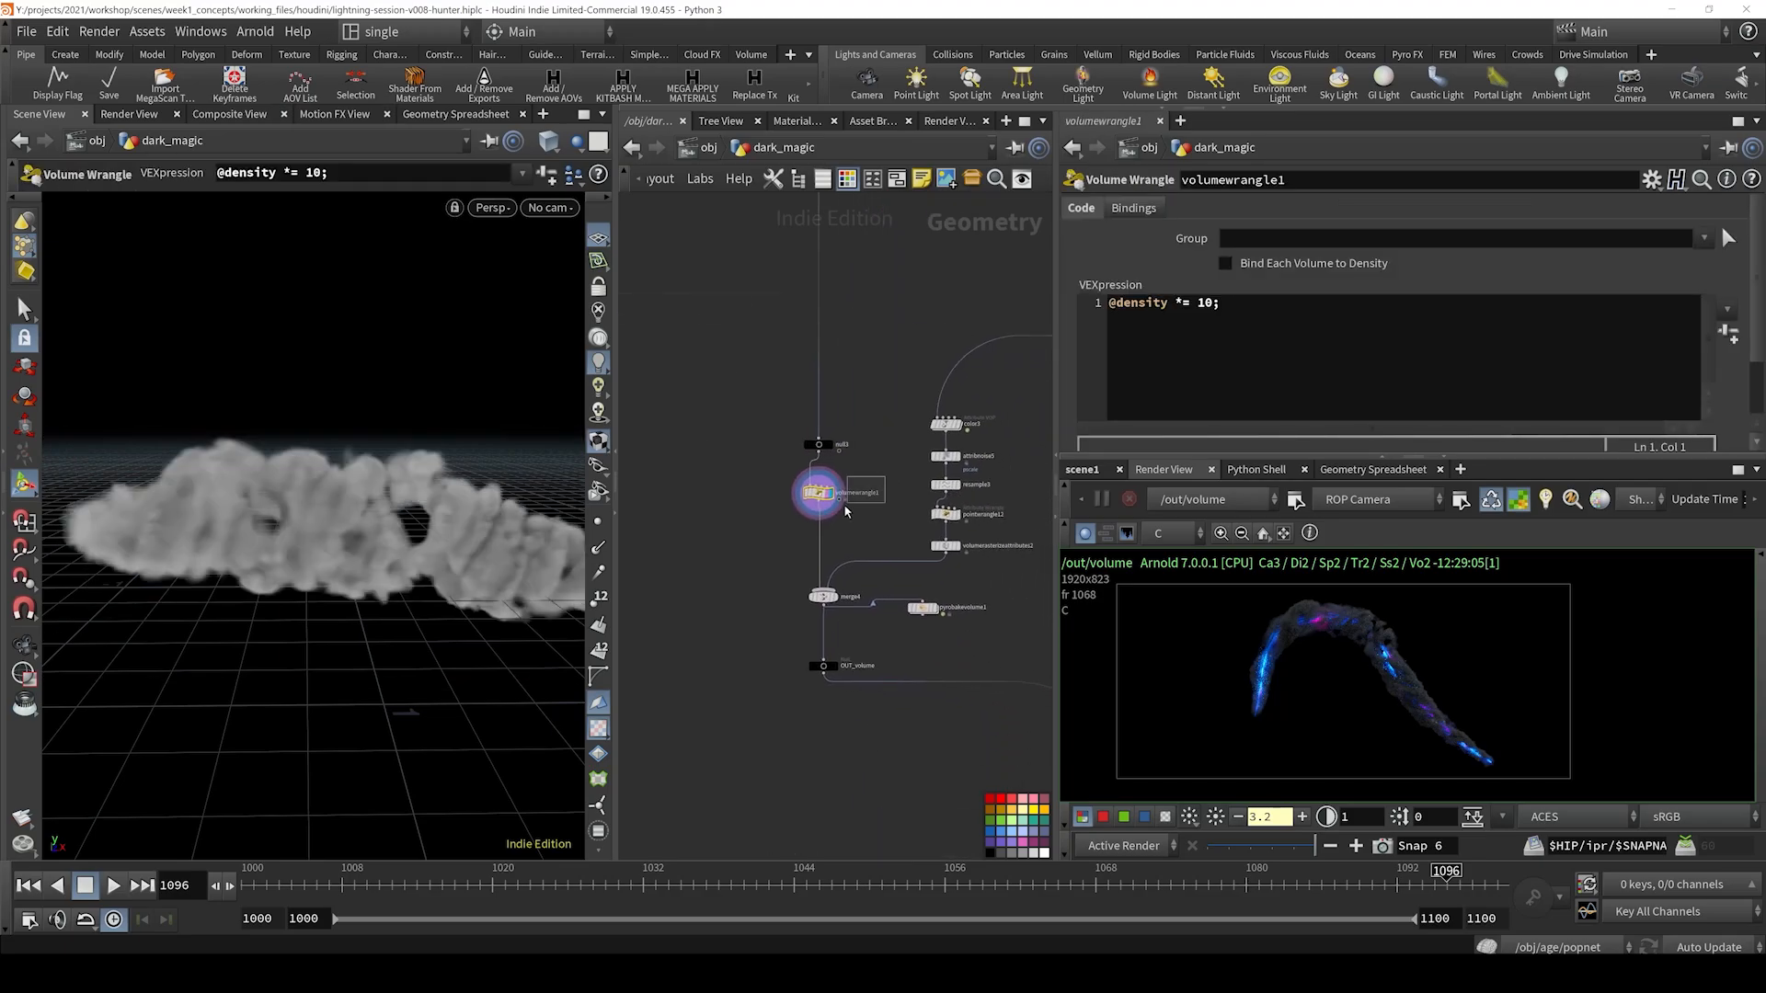
left_click_drag(1214, 306, 1104, 304)
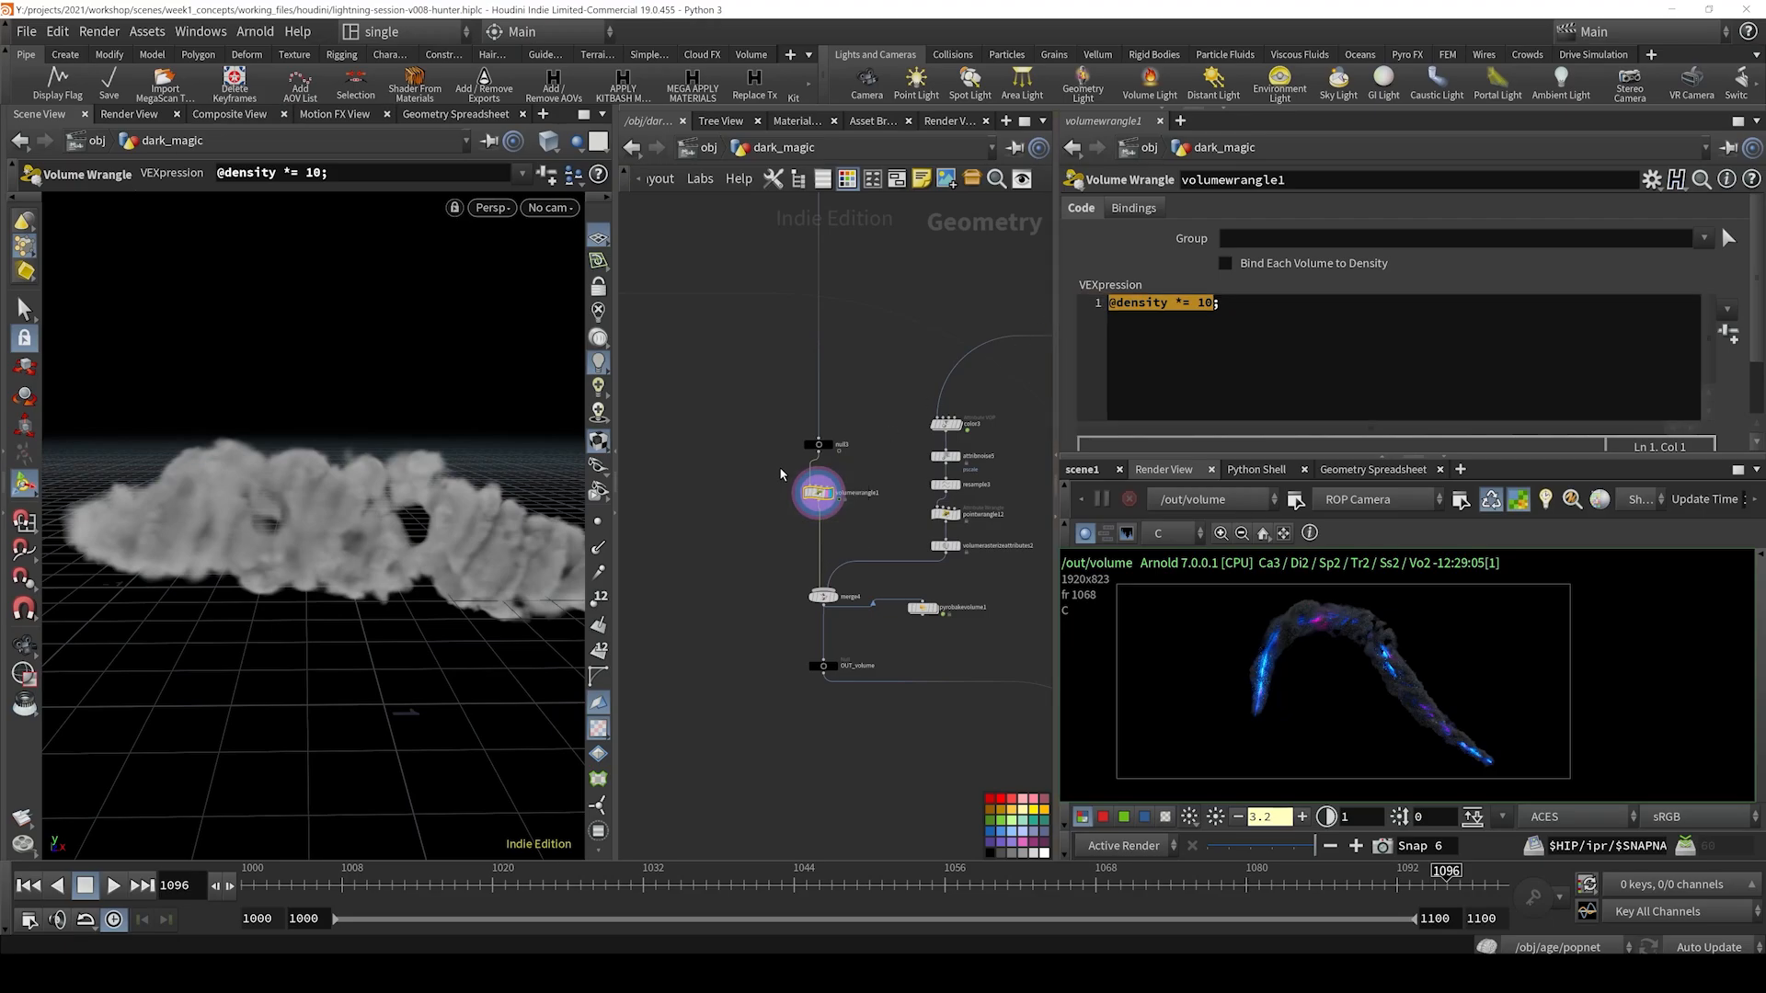
left_click(1149, 396)
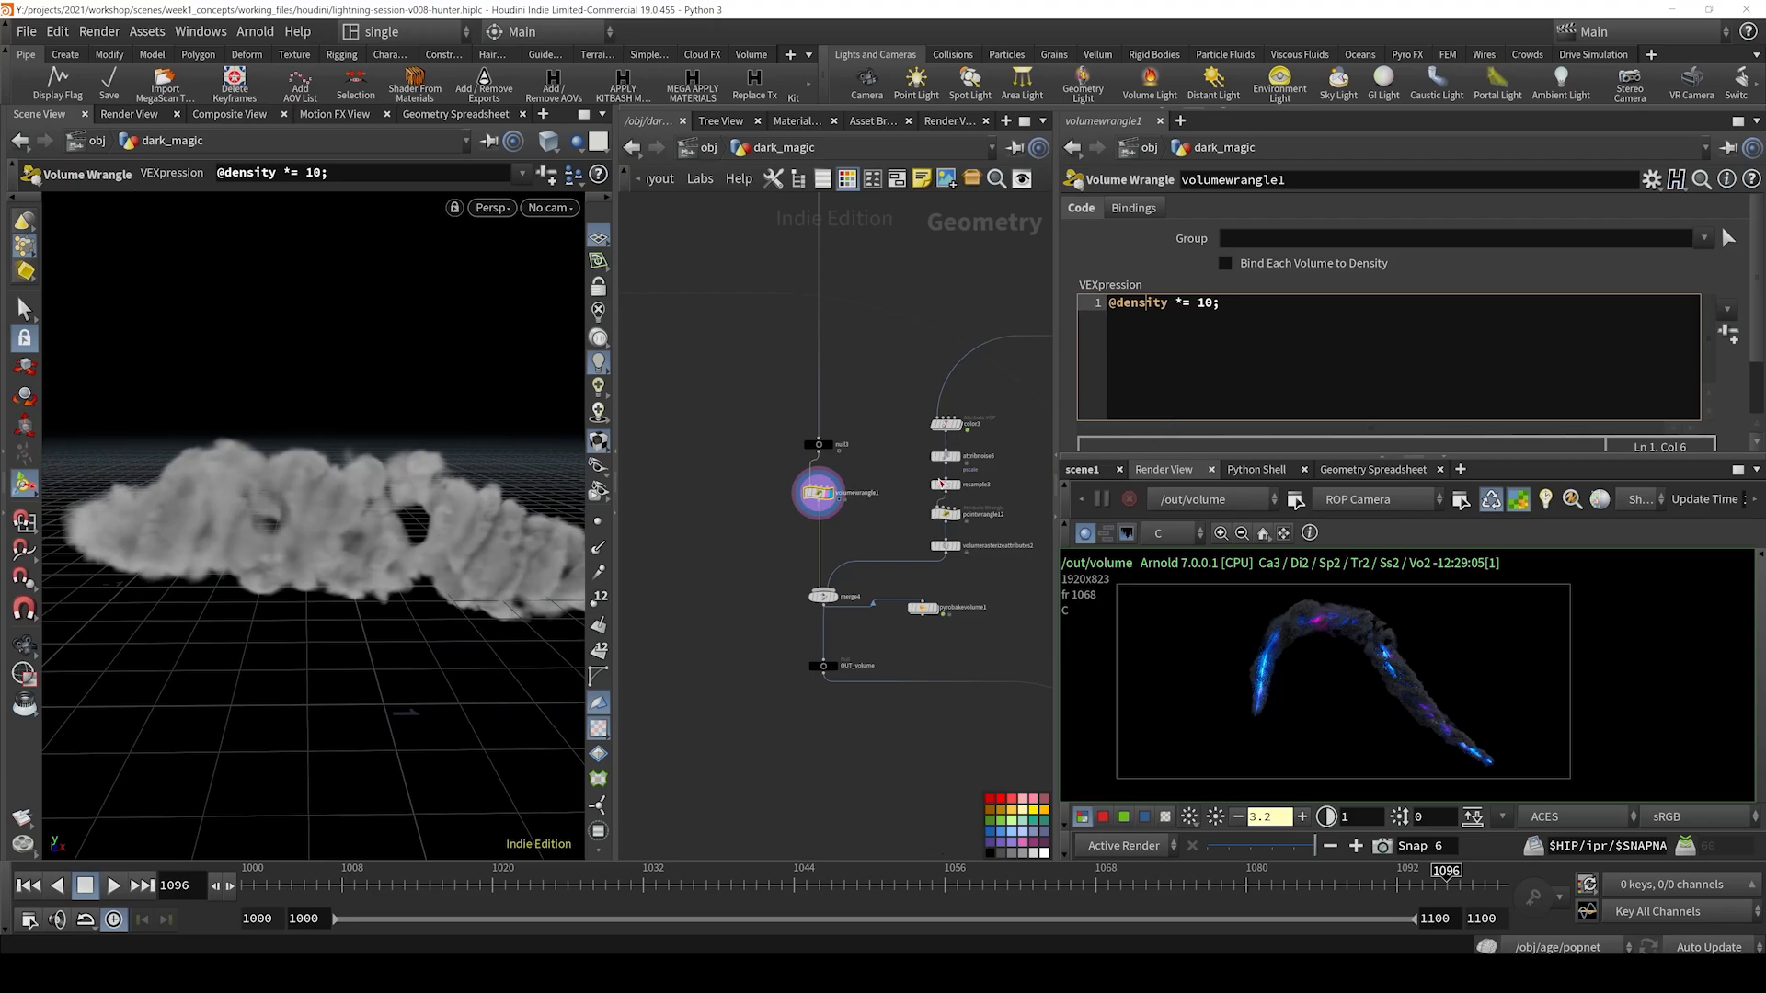
- Trace the emission branch feeding merge4 back to its source and display add_noise1's strands
scroll(803, 532, "down", 3)
middle_click_drag(803, 541, 738, 548)
scroll(826, 508, "up", 6)
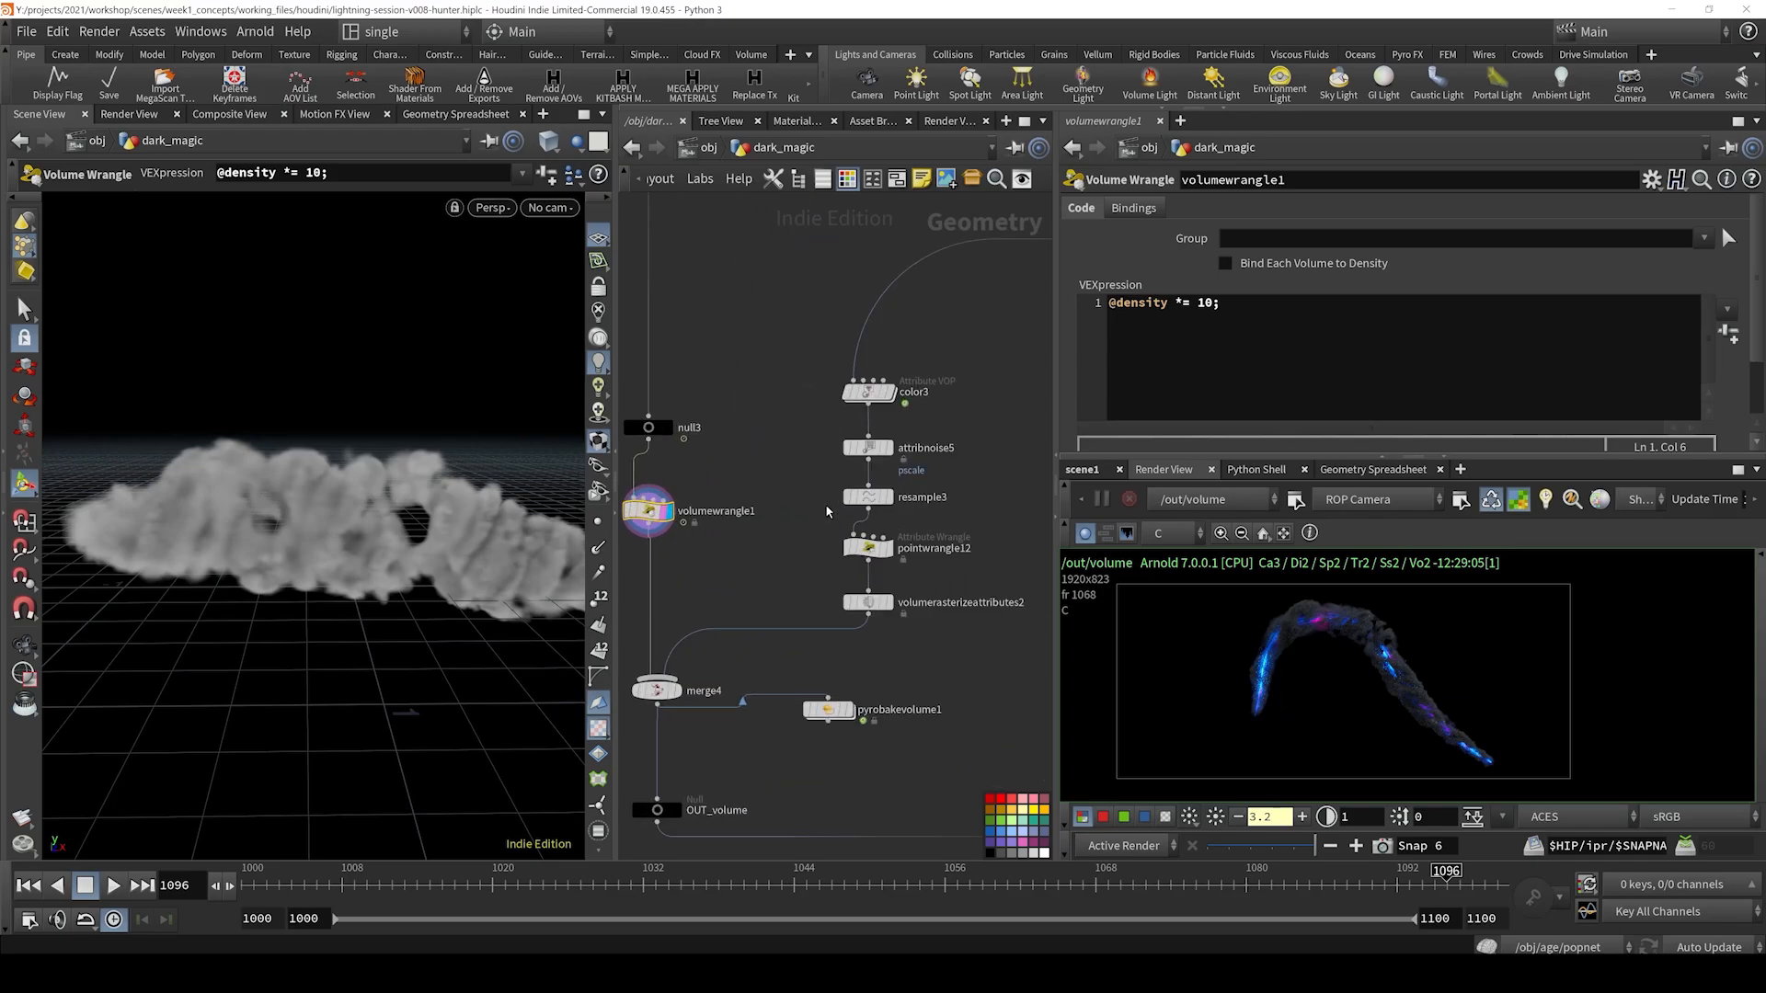
middle_click_drag(801, 493, 758, 519)
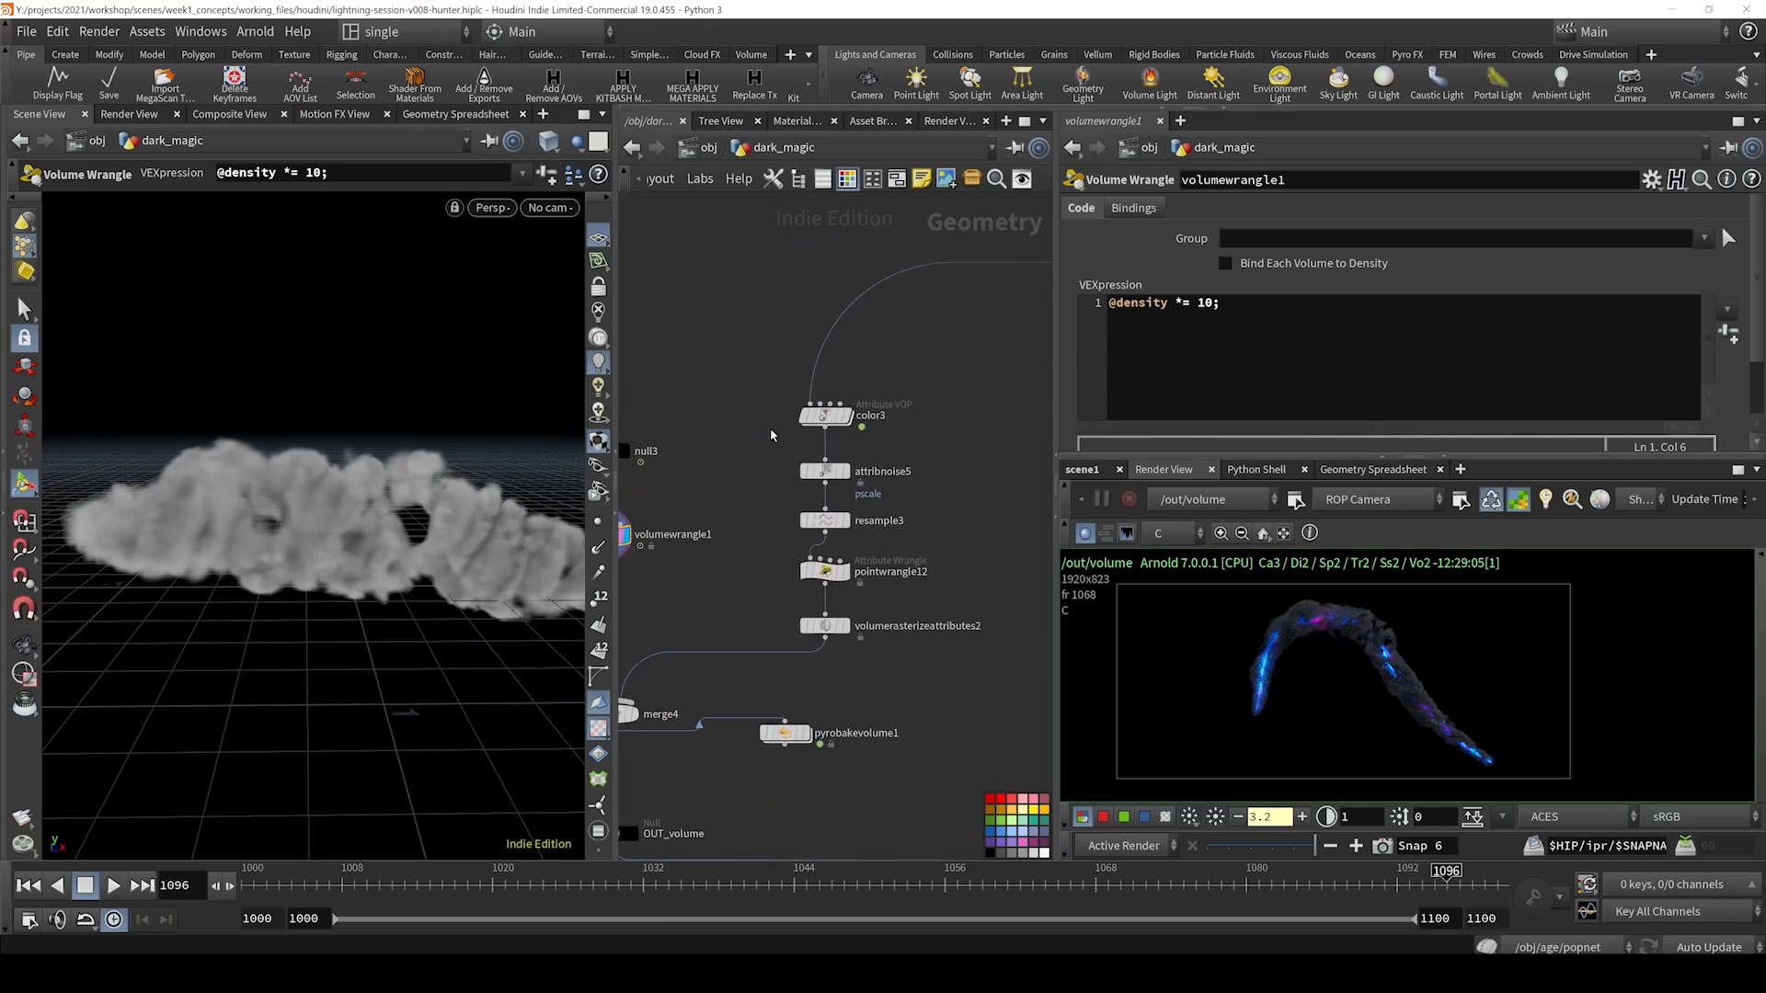
scroll(766, 425, "down", 4)
middle_click_drag(766, 427, 732, 469)
scroll(969, 437, "down", 4)
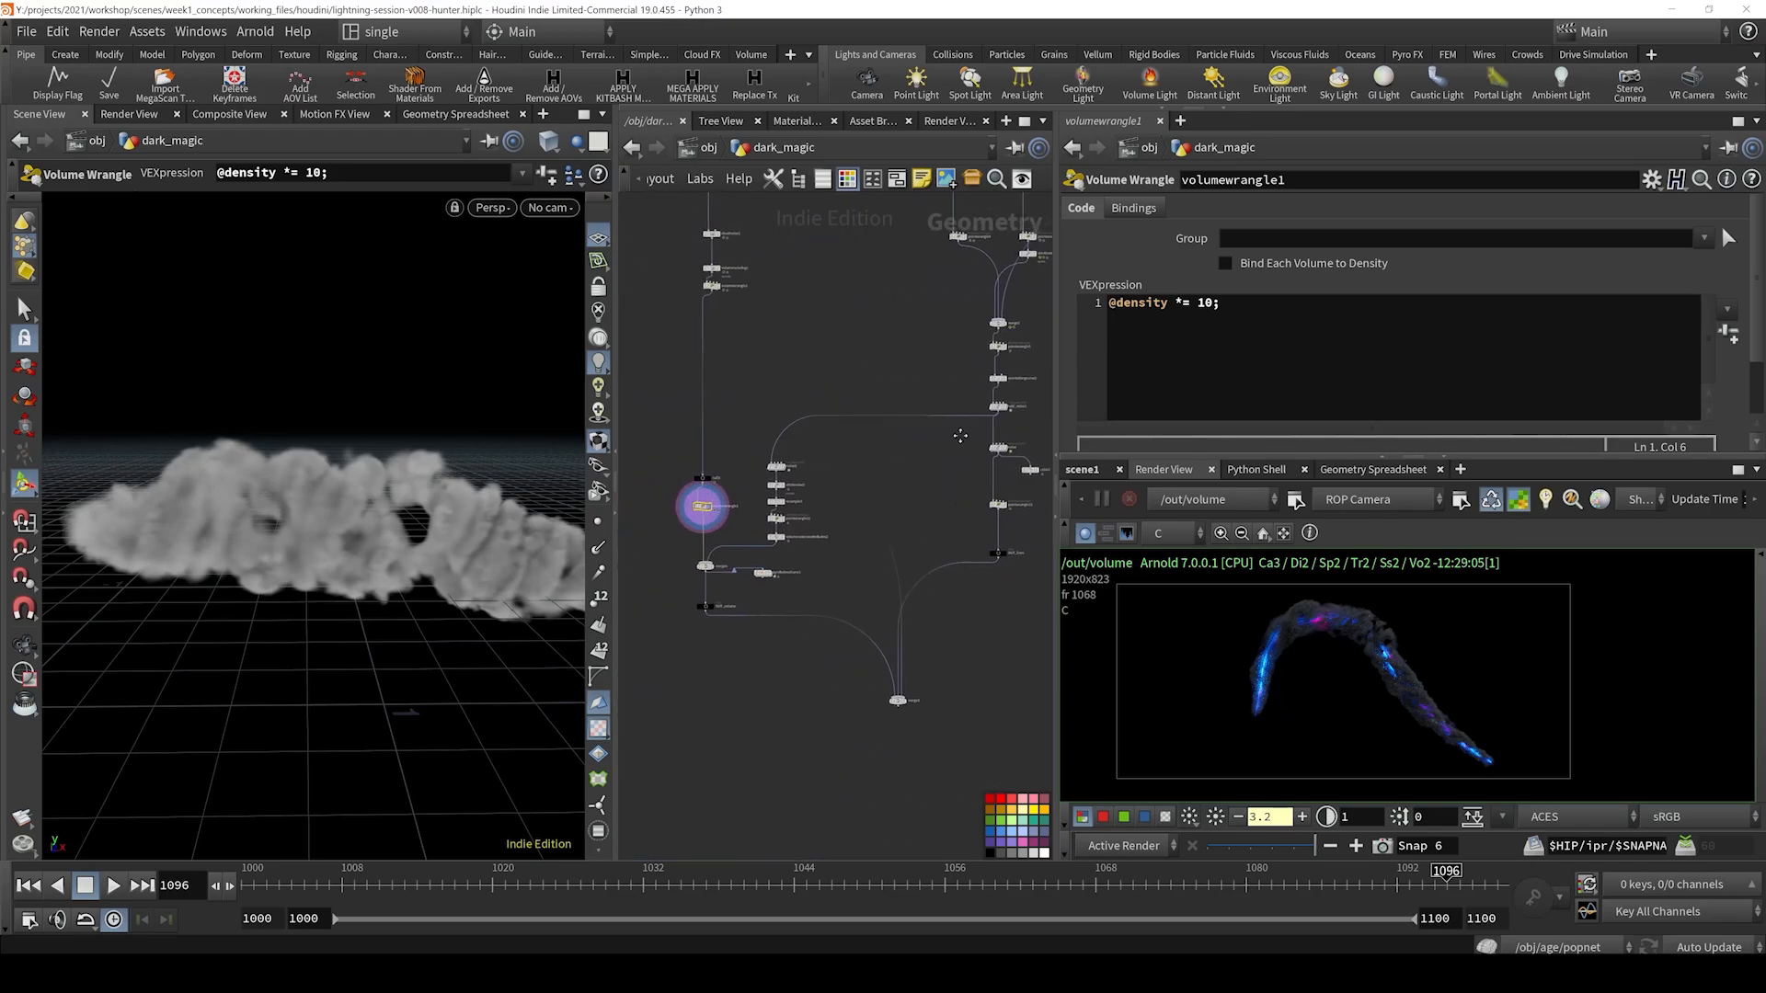
middle_click_drag(941, 382, 837, 385)
left_click_drag(933, 394, 1026, 423)
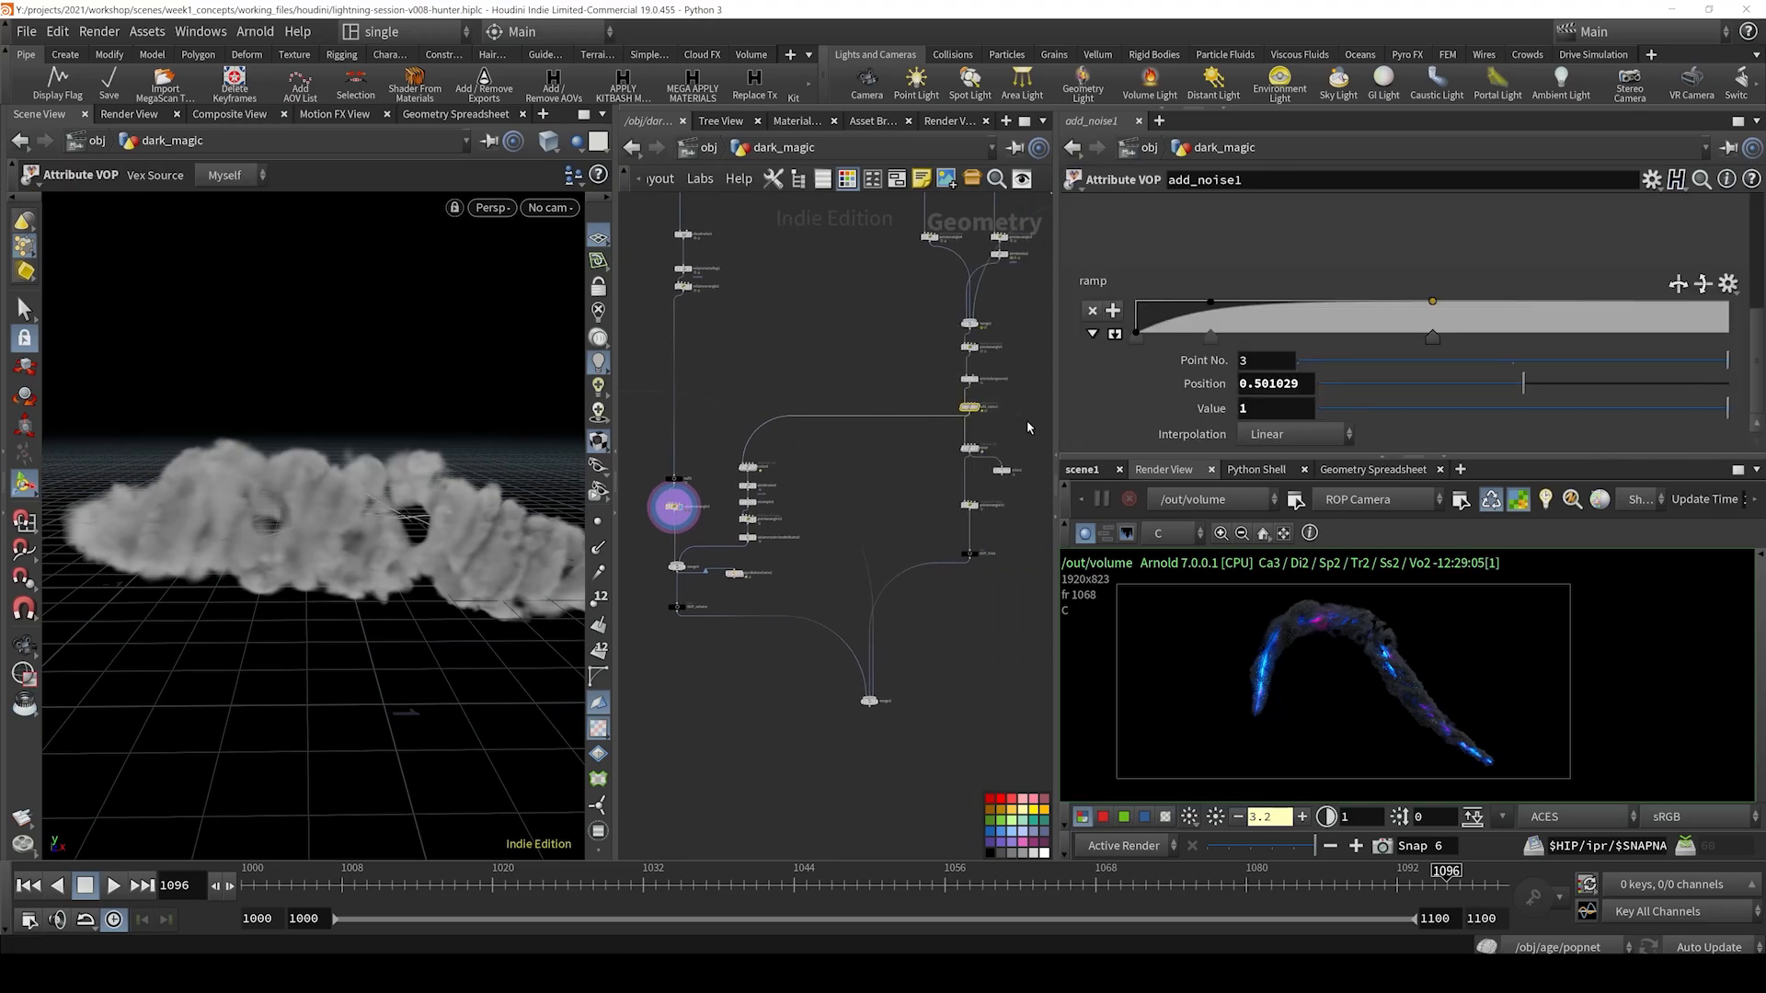
key("r")
key("Escape")
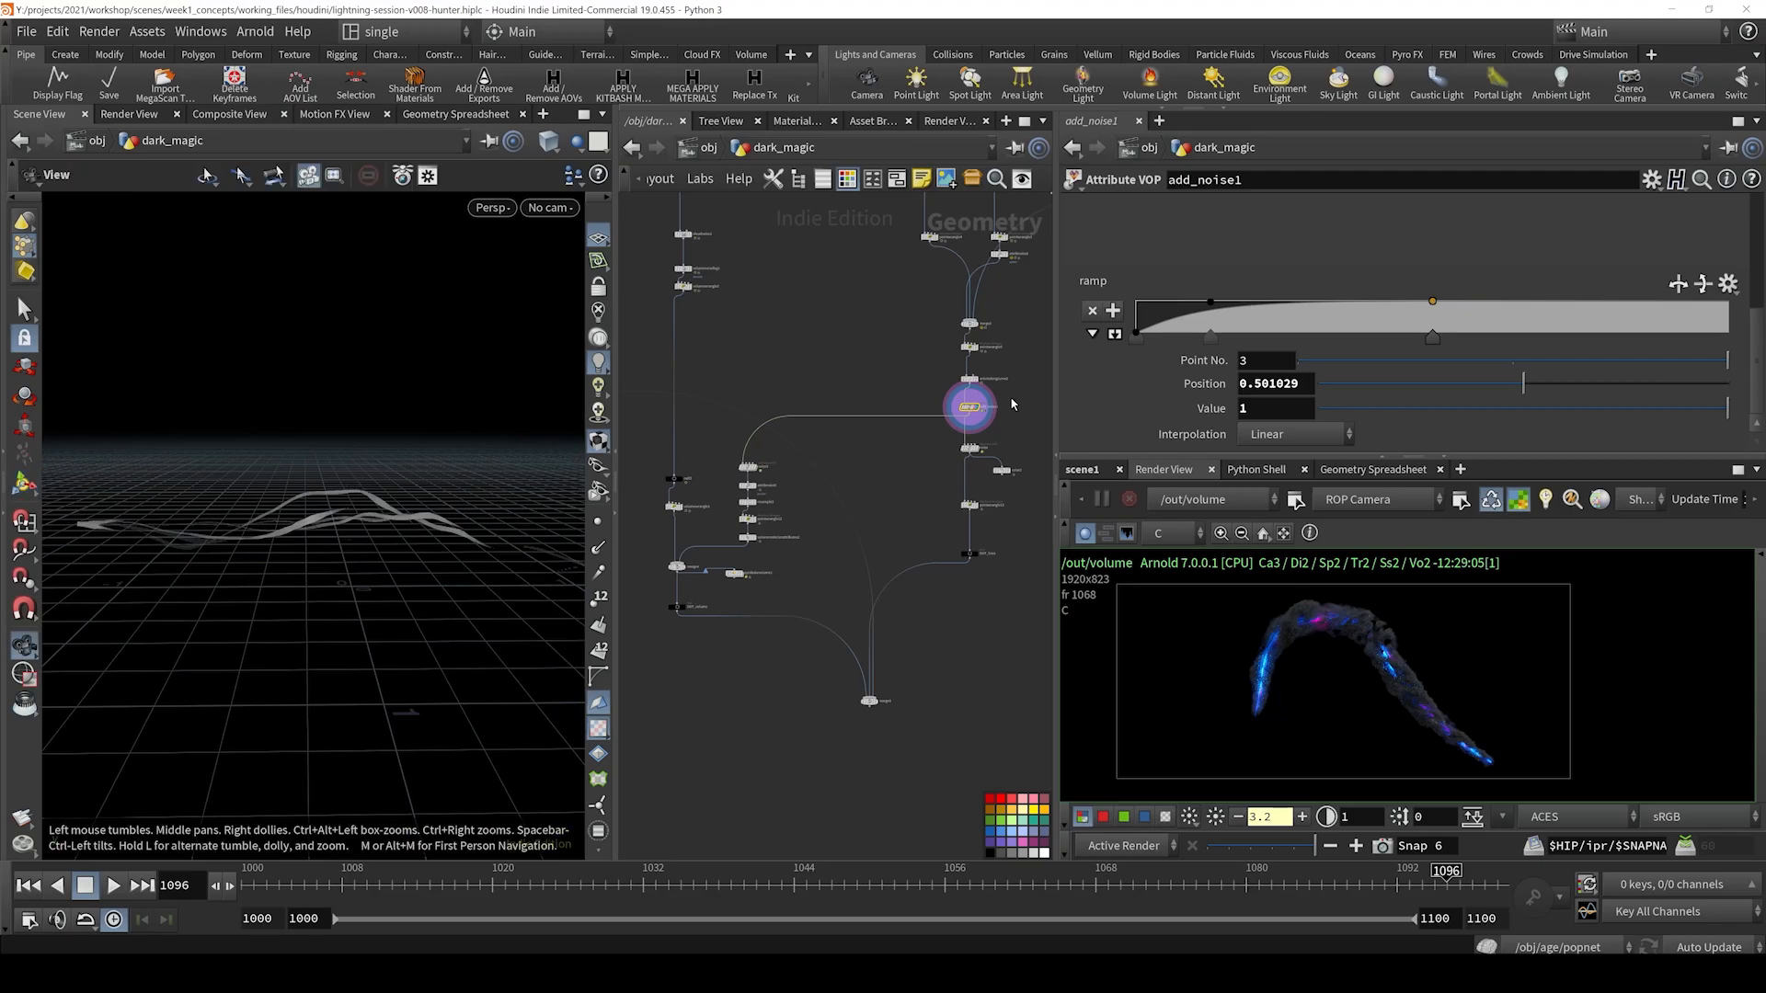
- Display color3 and examine the colored strands from another angle alongside its ramp_color gradient
scroll(999, 421, "up", 4)
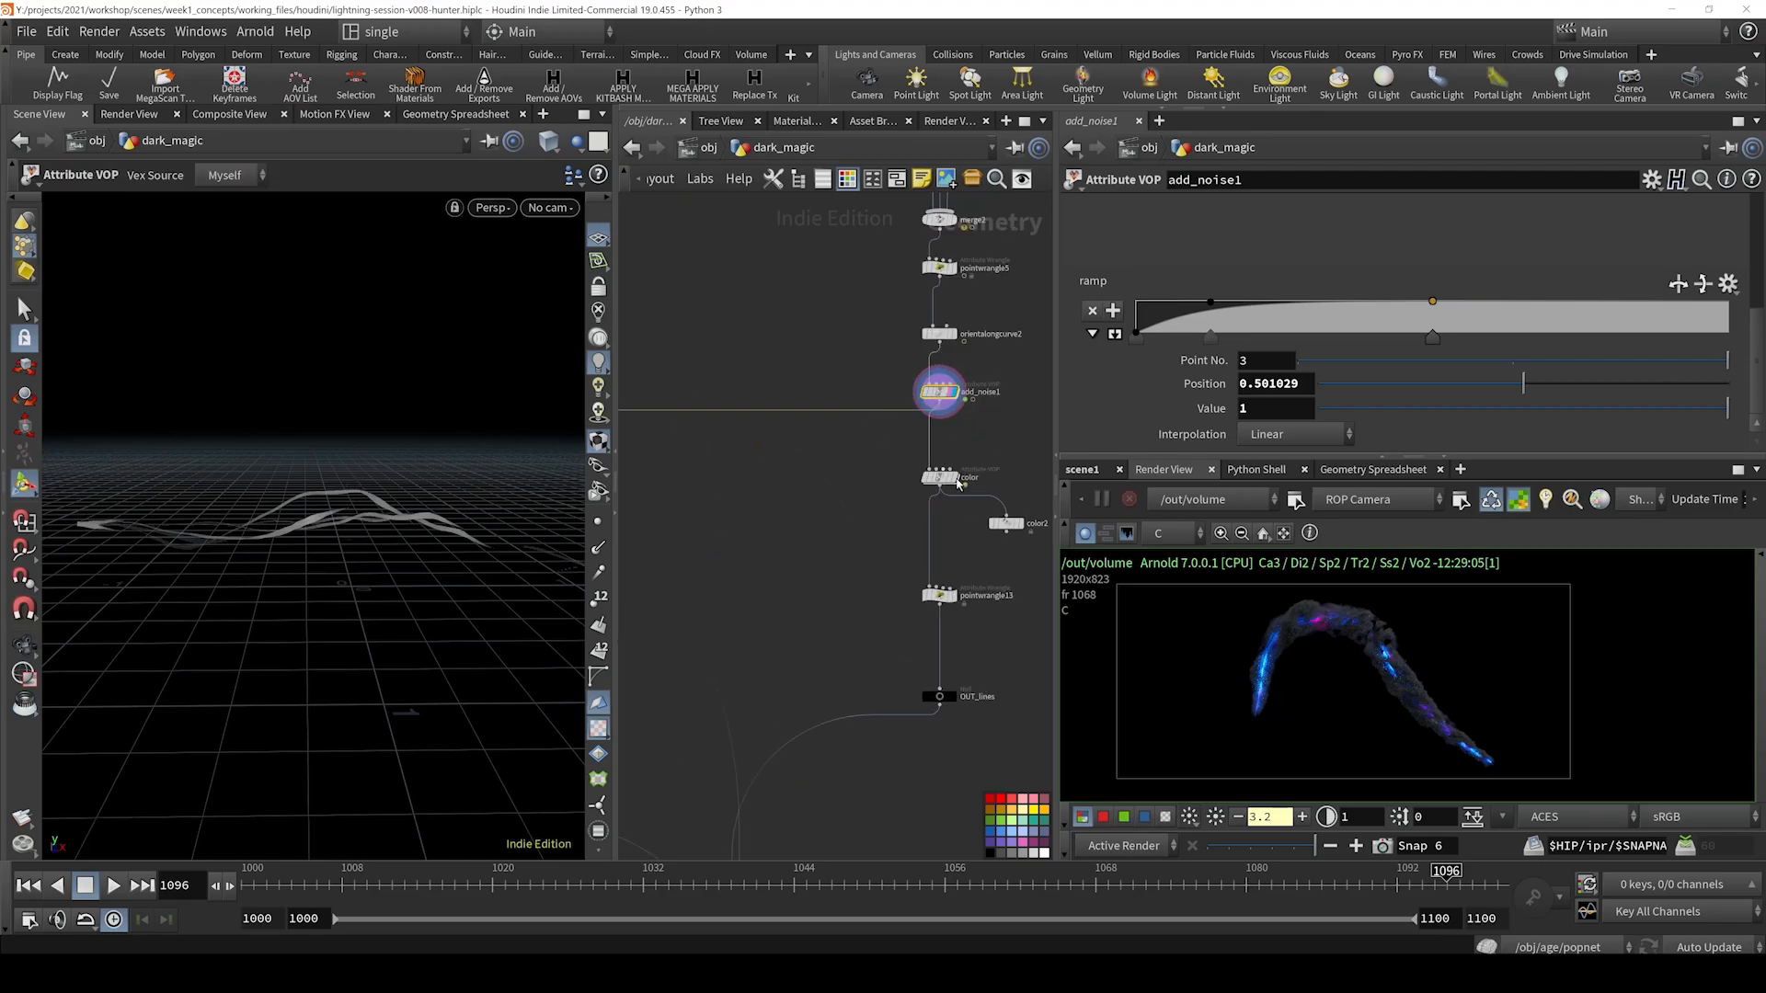
scroll(866, 442, "down", 2)
middle_click_drag(621, 481, 761, 465)
scroll(762, 466, "up", 2)
left_click(738, 480)
left_click_drag(294, 511, 461, 512, "alt")
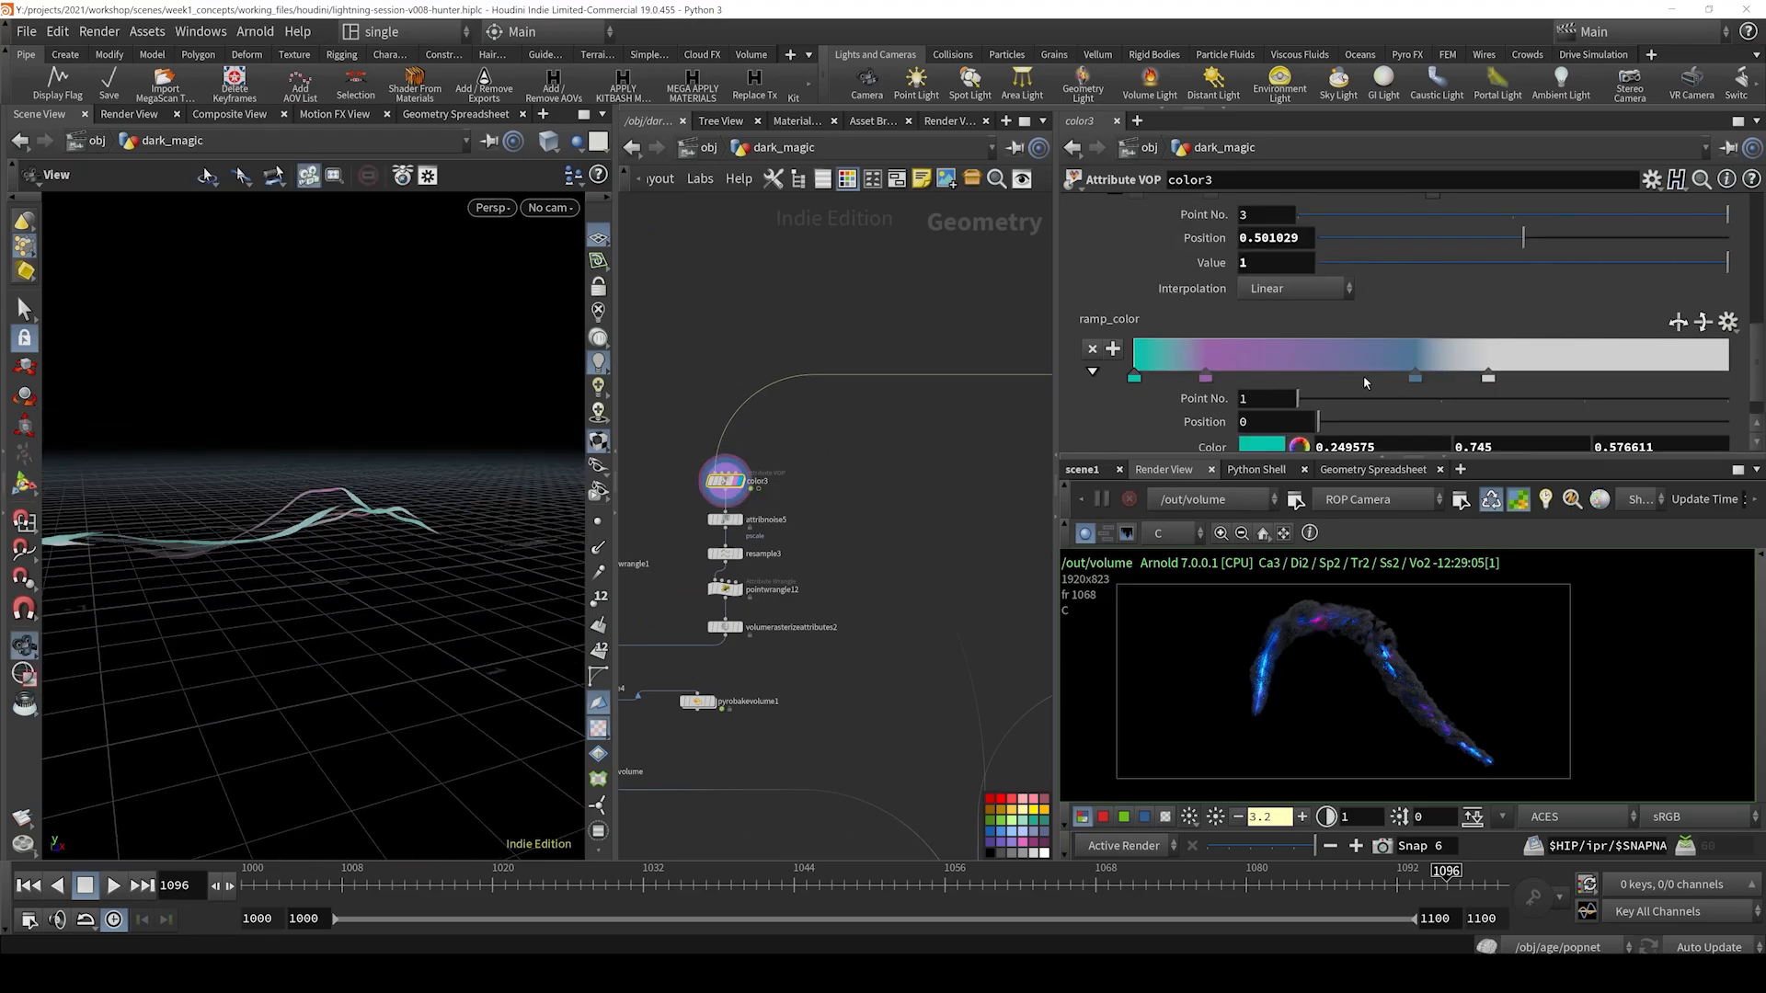
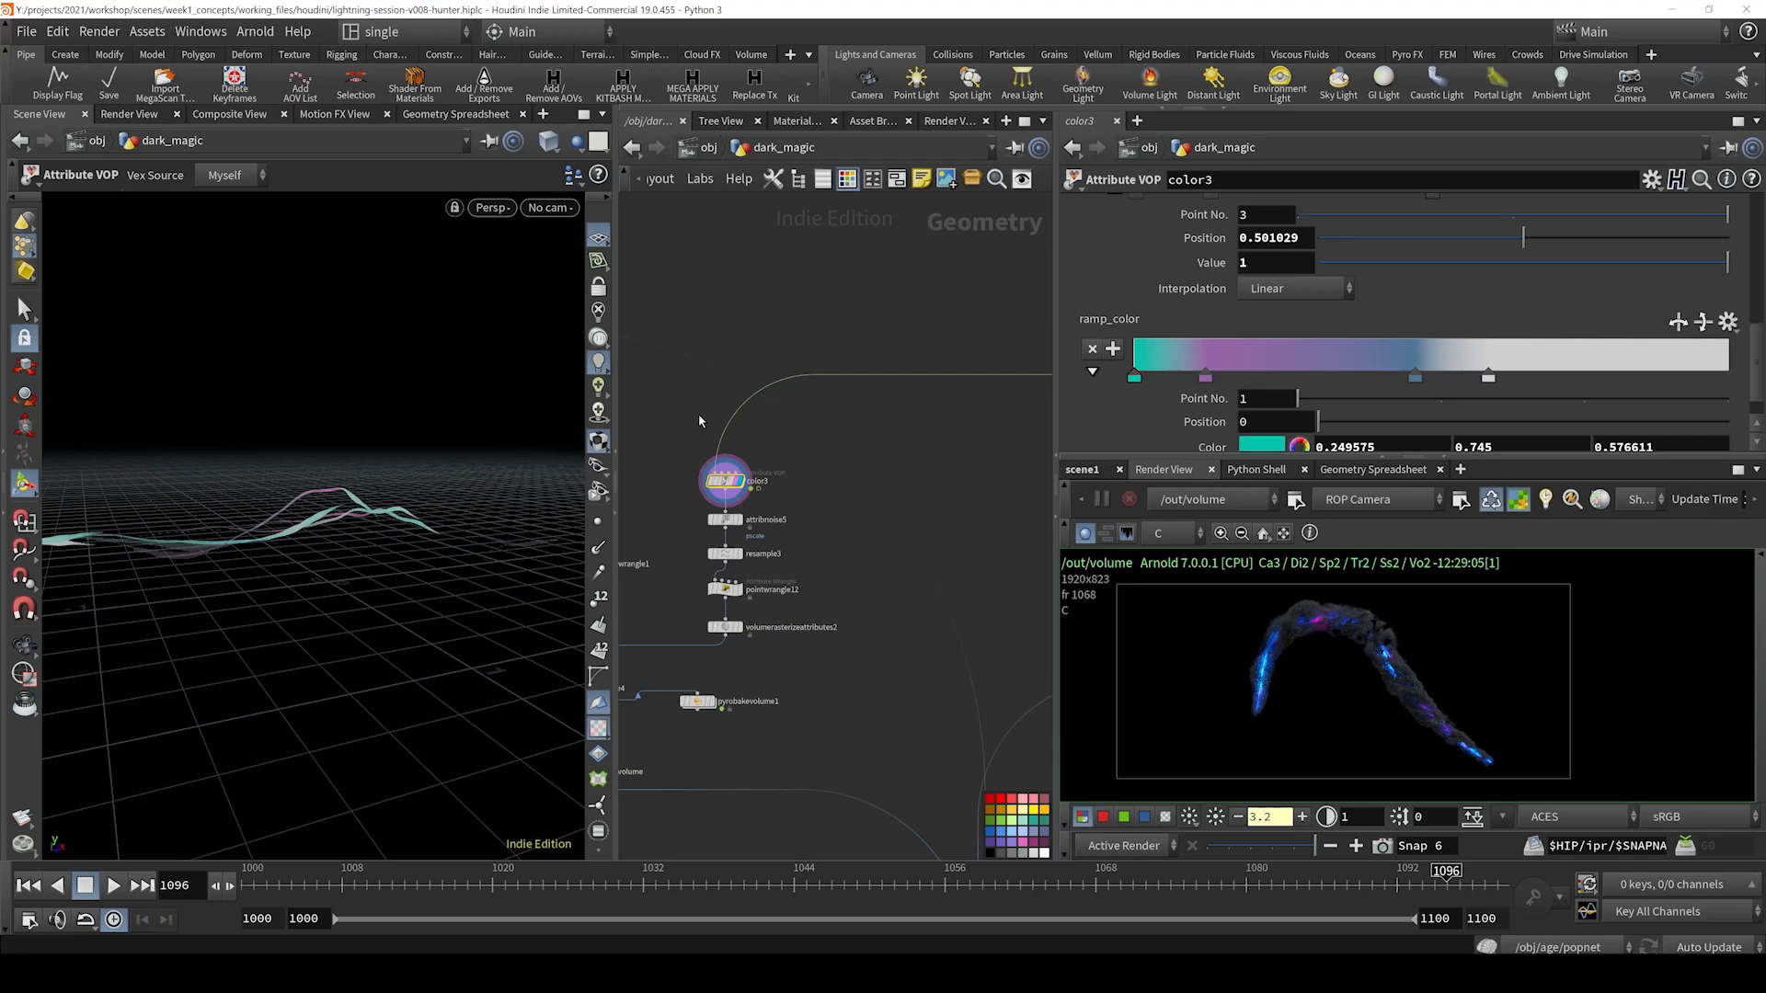
- Slightly desaturate the first color point of color3's ramp_color to 0.27714, 0.745, 0.58598
double_click(1136, 379)
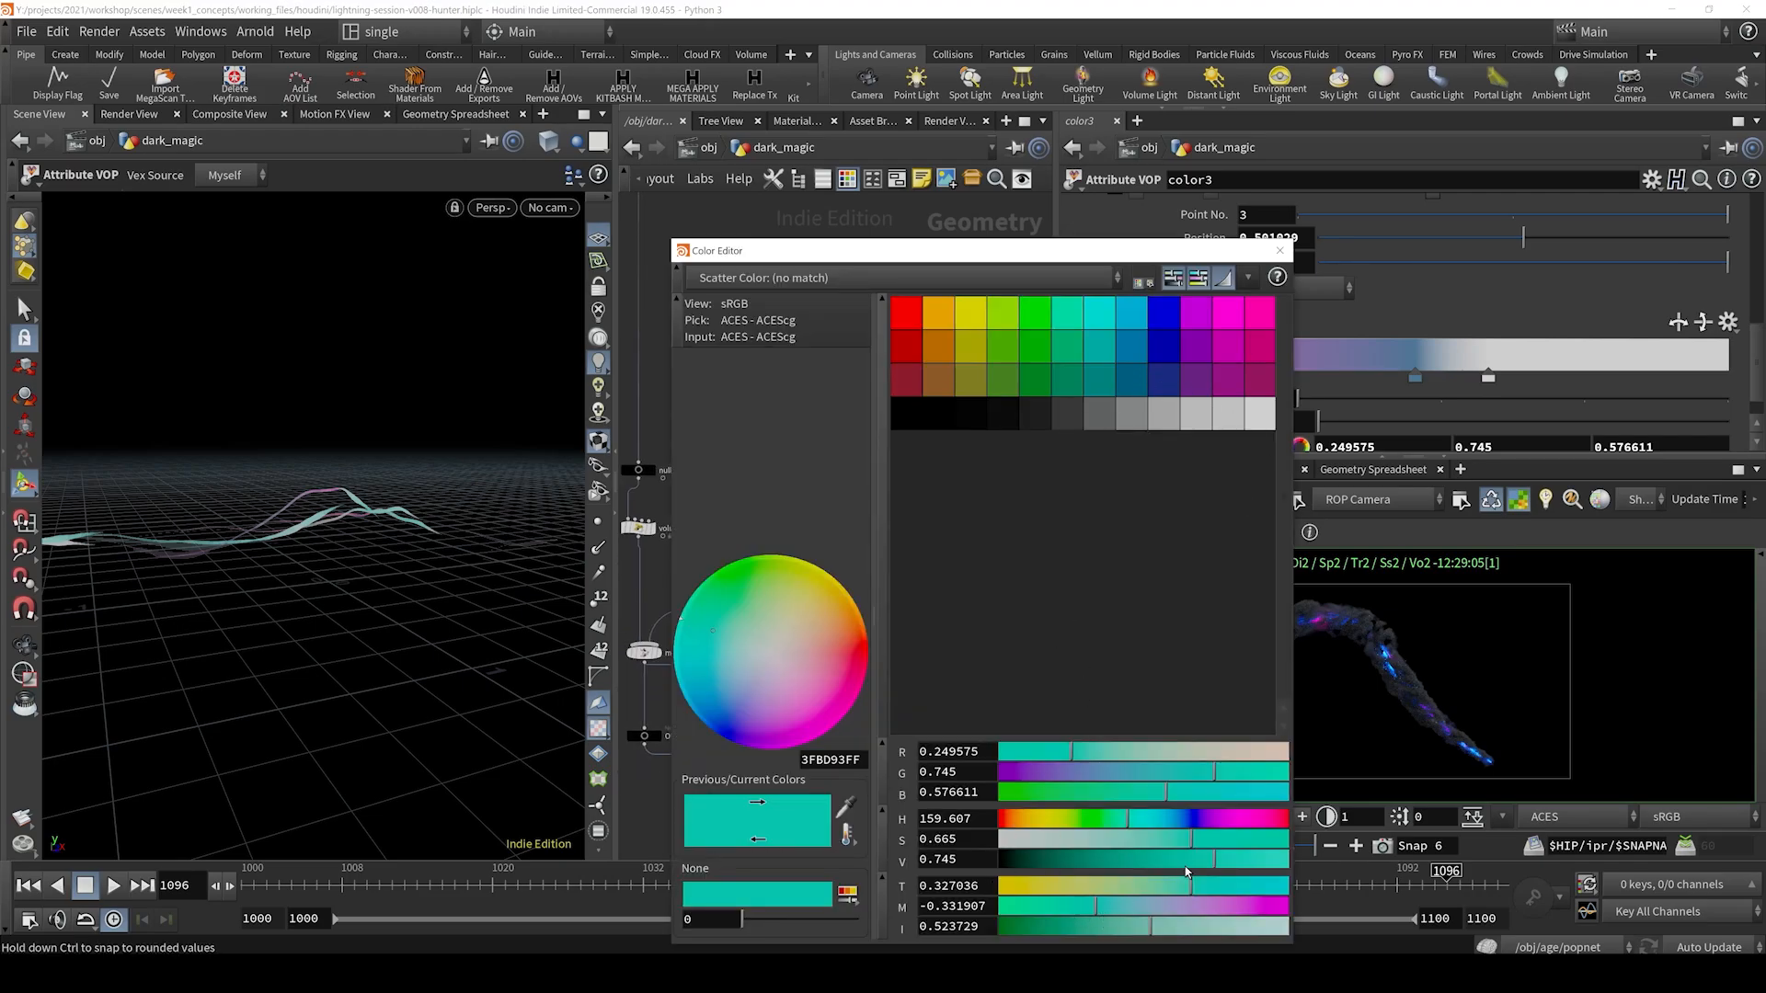
mouse_move(1201, 840)
left_mouse_down()
mouse_move(1104, 848)
mouse_move(1178, 844)
left_mouse_up()
left_click(1279, 250)
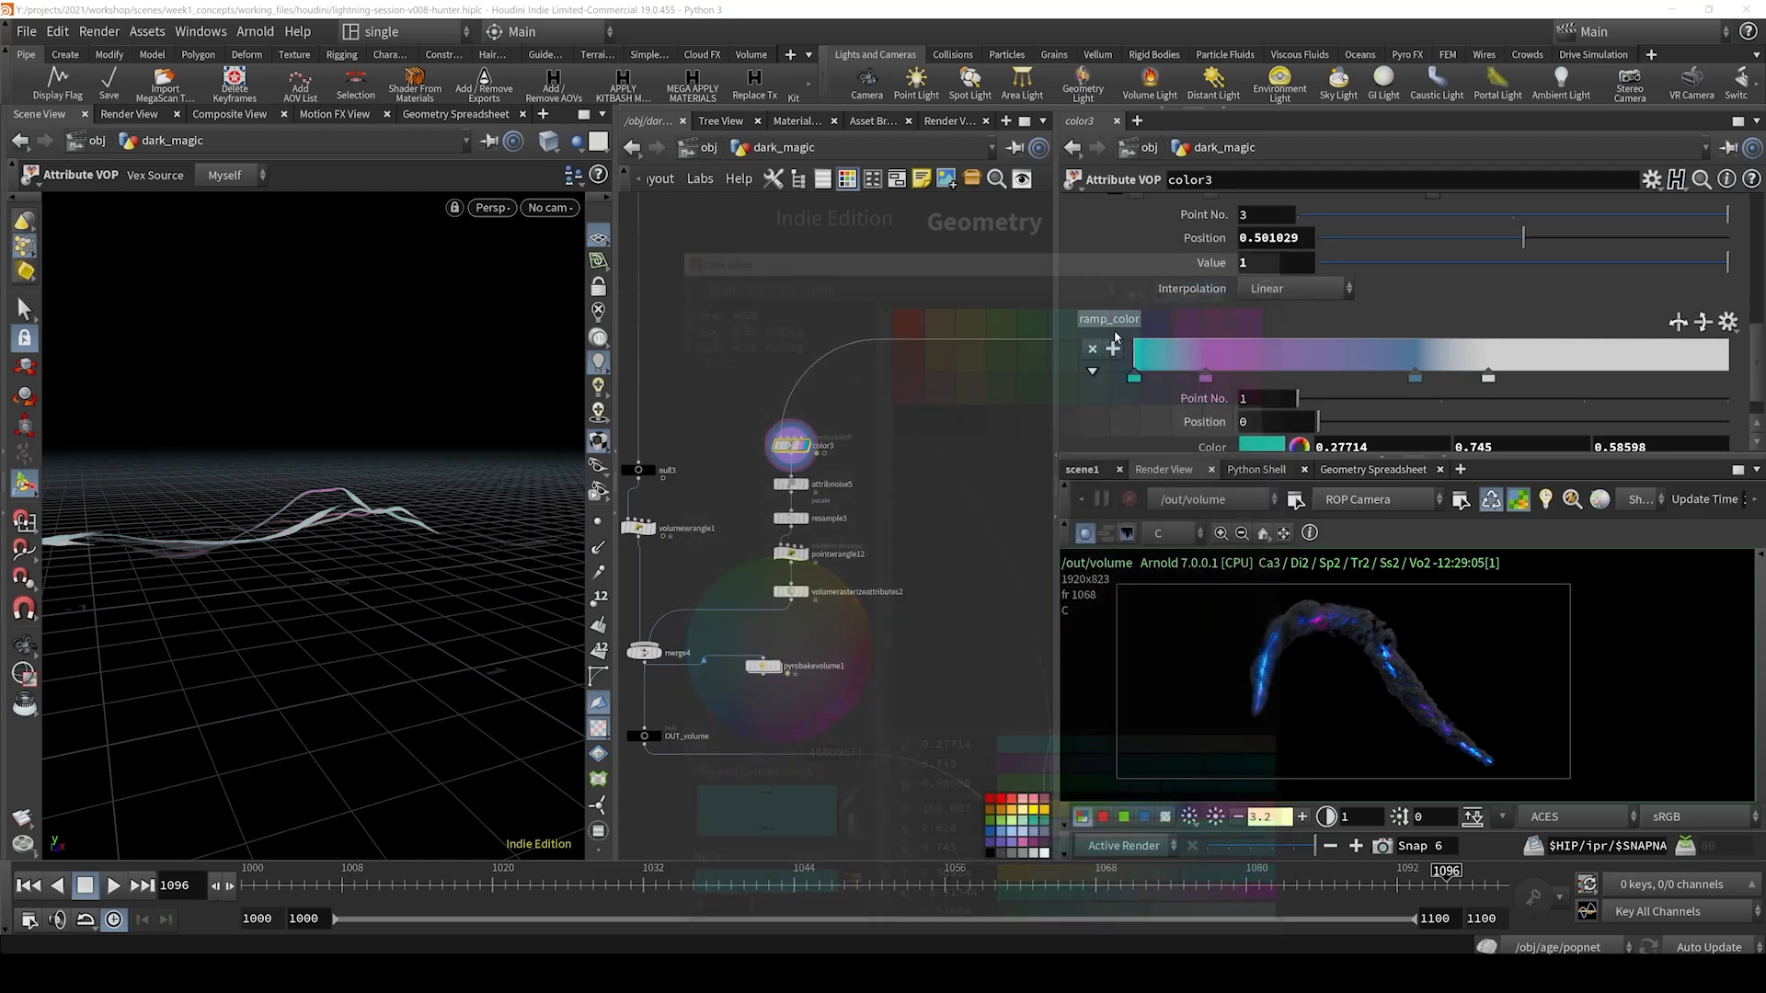
- Inspect attribnoise5's pscale noise settings and display resample3 to check its segment settings
scroll(778, 589, "up", 3)
left_click(797, 406)
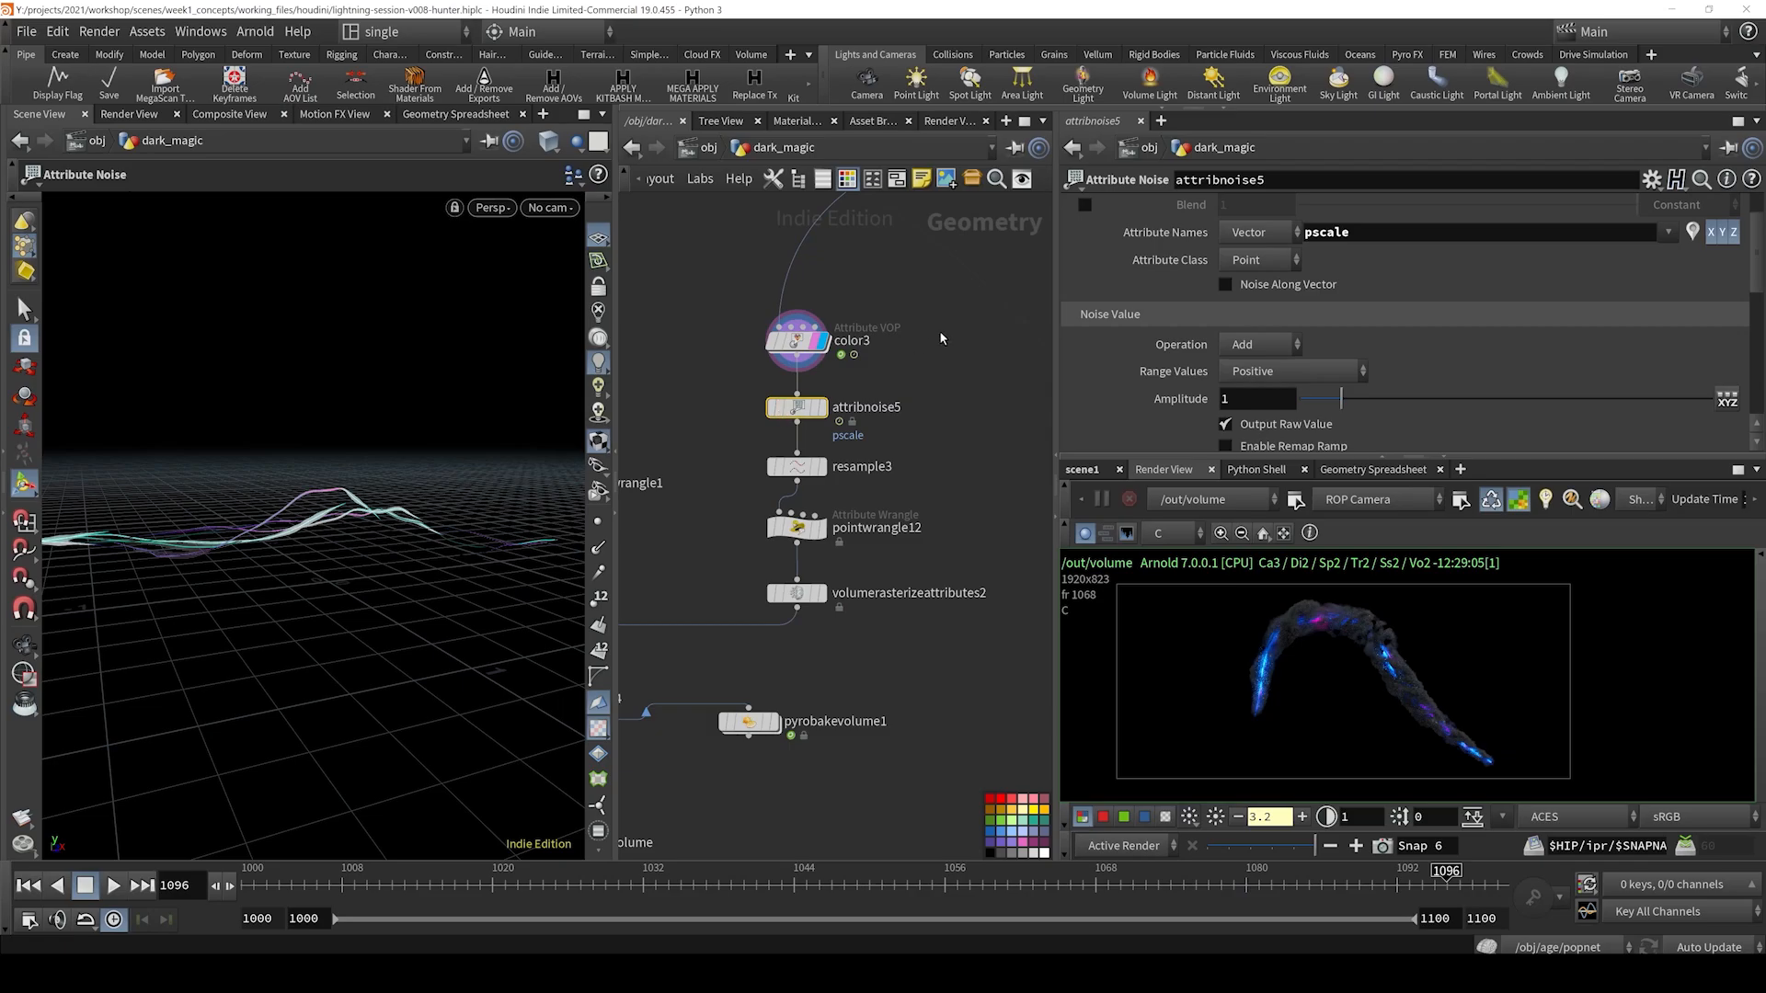
scroll(1172, 284, "down", 3)
scroll(1172, 283, "up", 5)
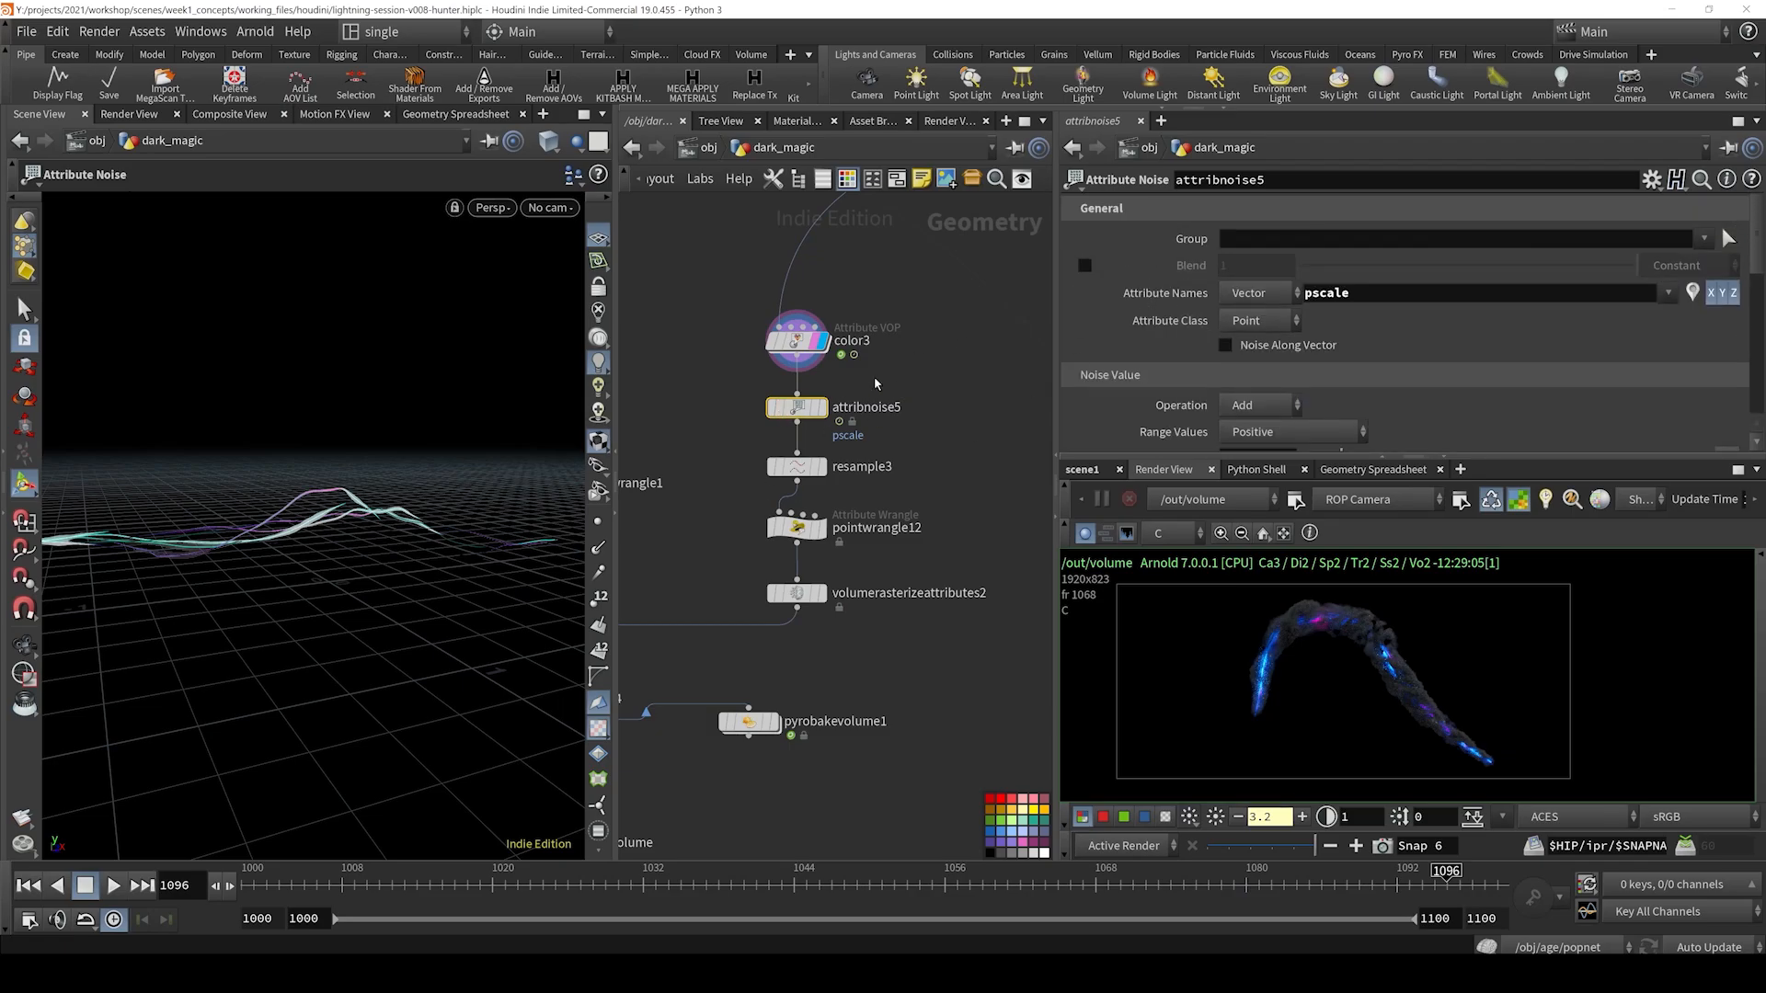
left_click(822, 408)
left_click_drag(280, 554, 327, 542, "alt")
left_click(822, 468)
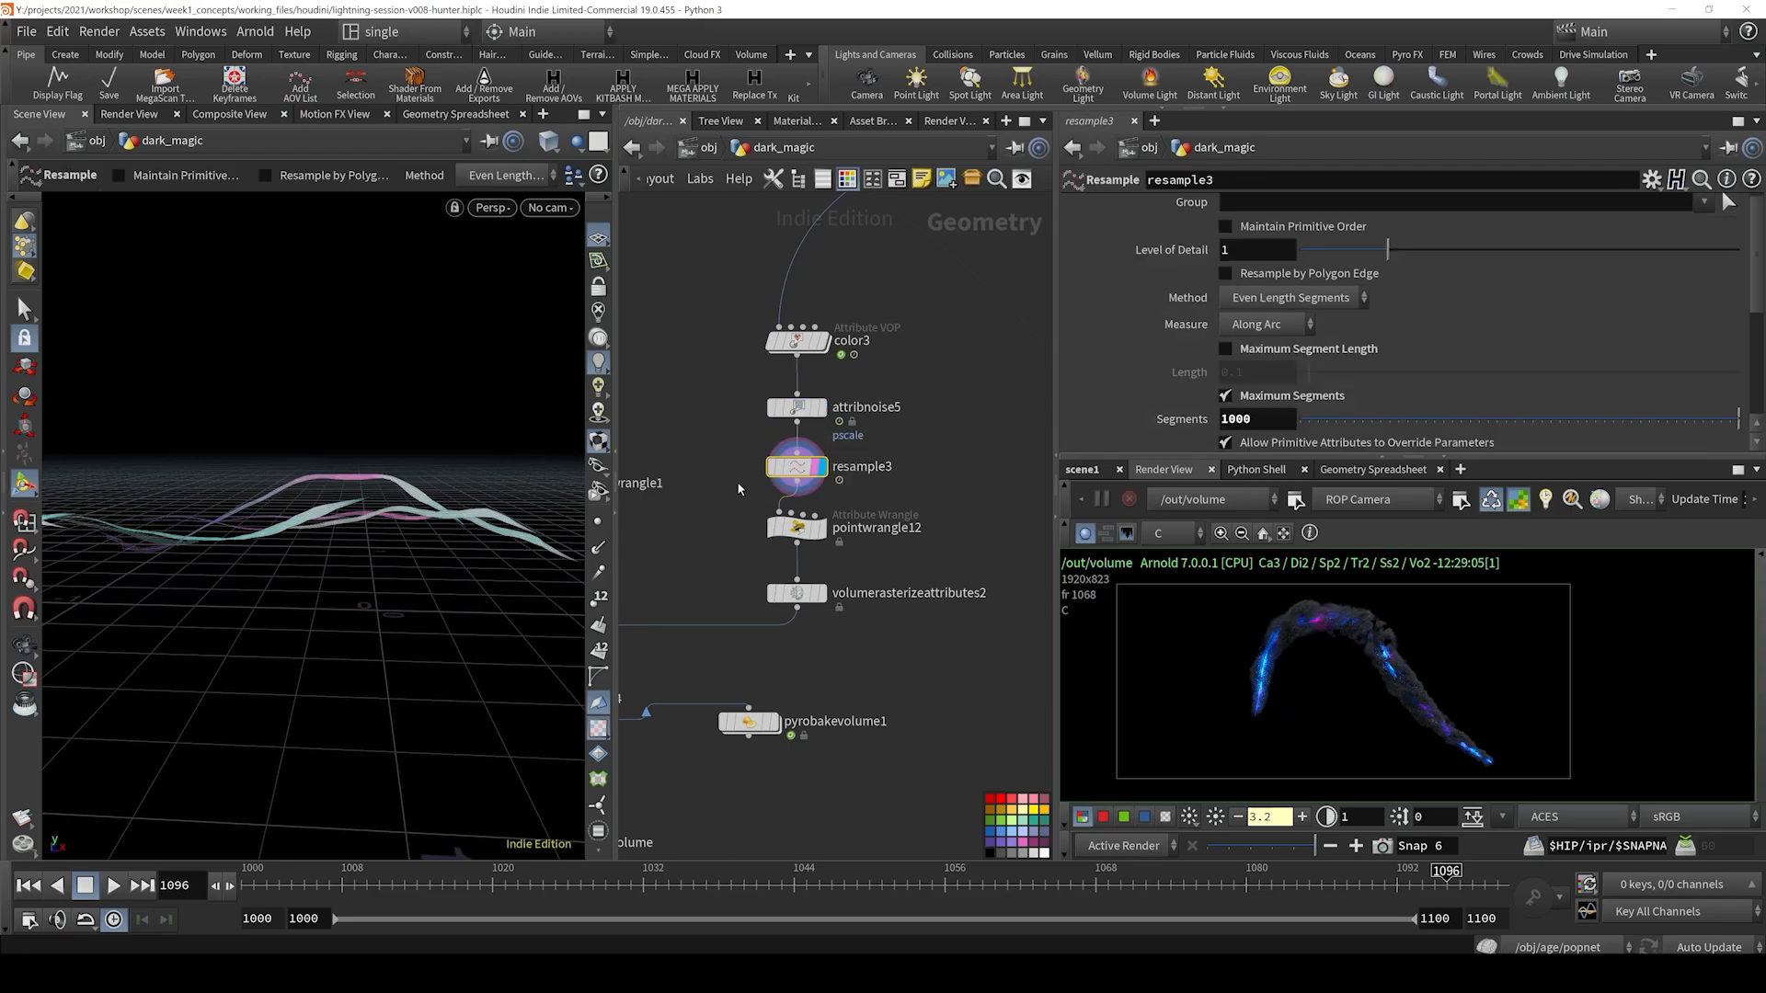
scroll(713, 393, "down", 2)
middle_click_drag(712, 394, 774, 331)
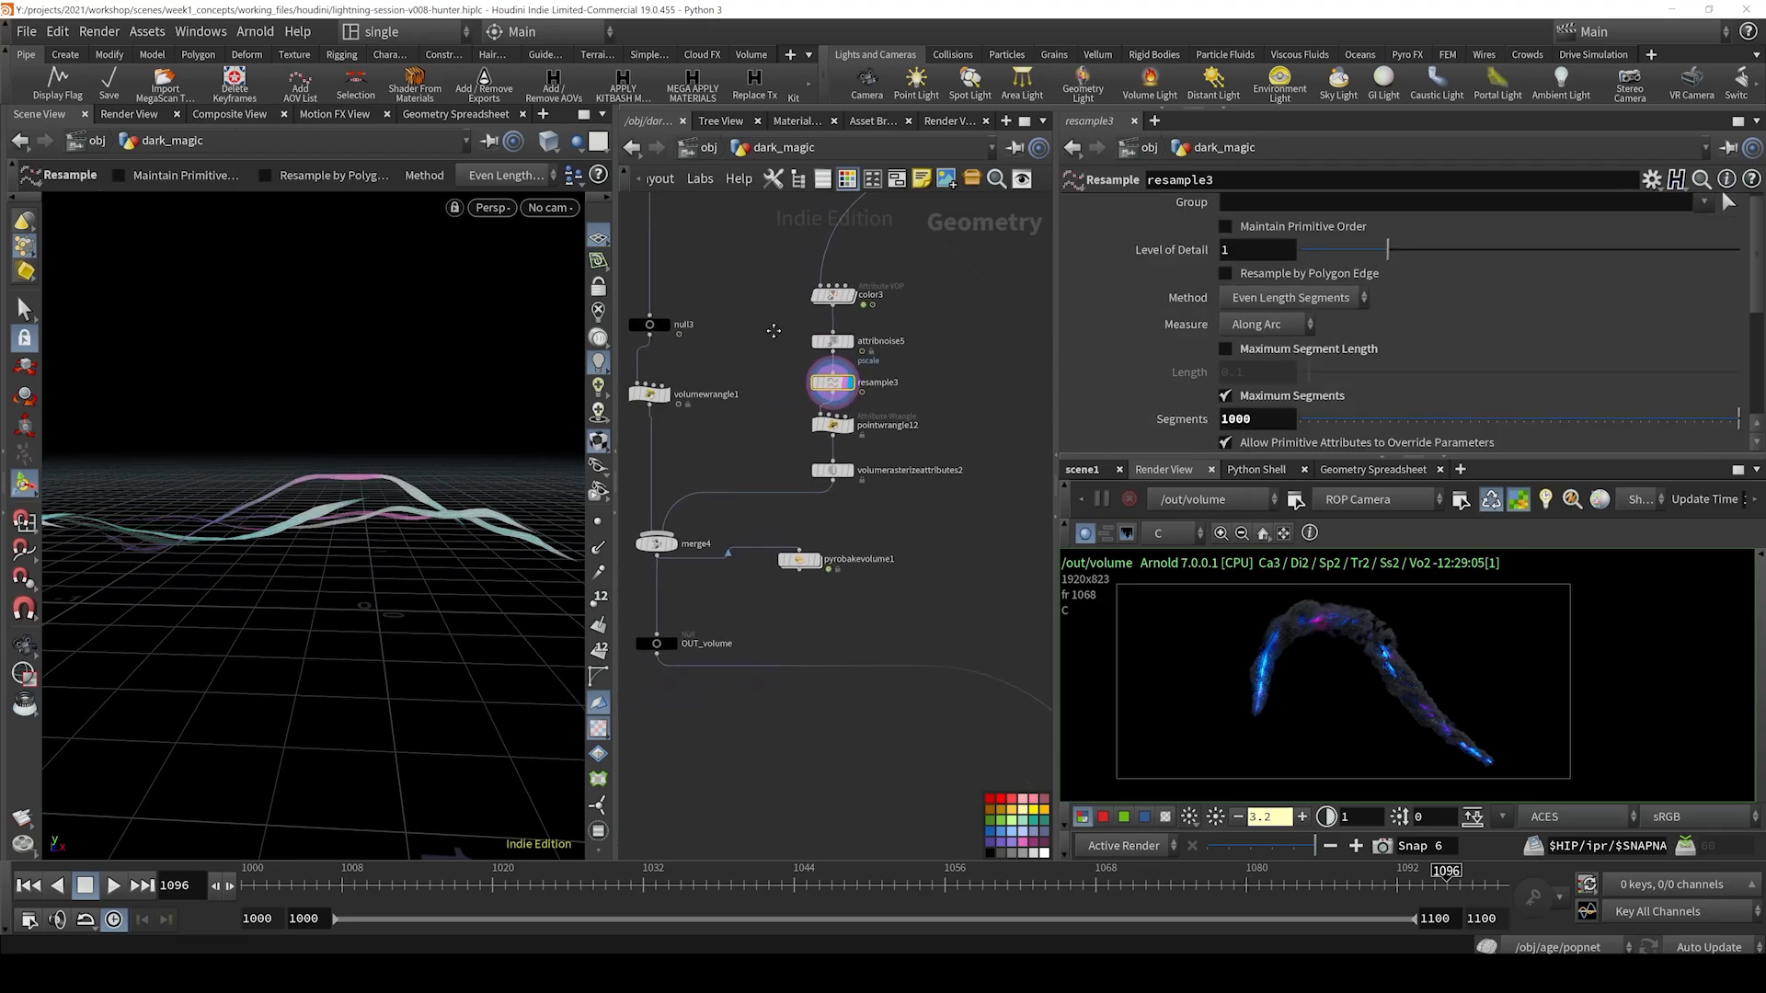
scroll(773, 331, "up", 2)
left_click(844, 419)
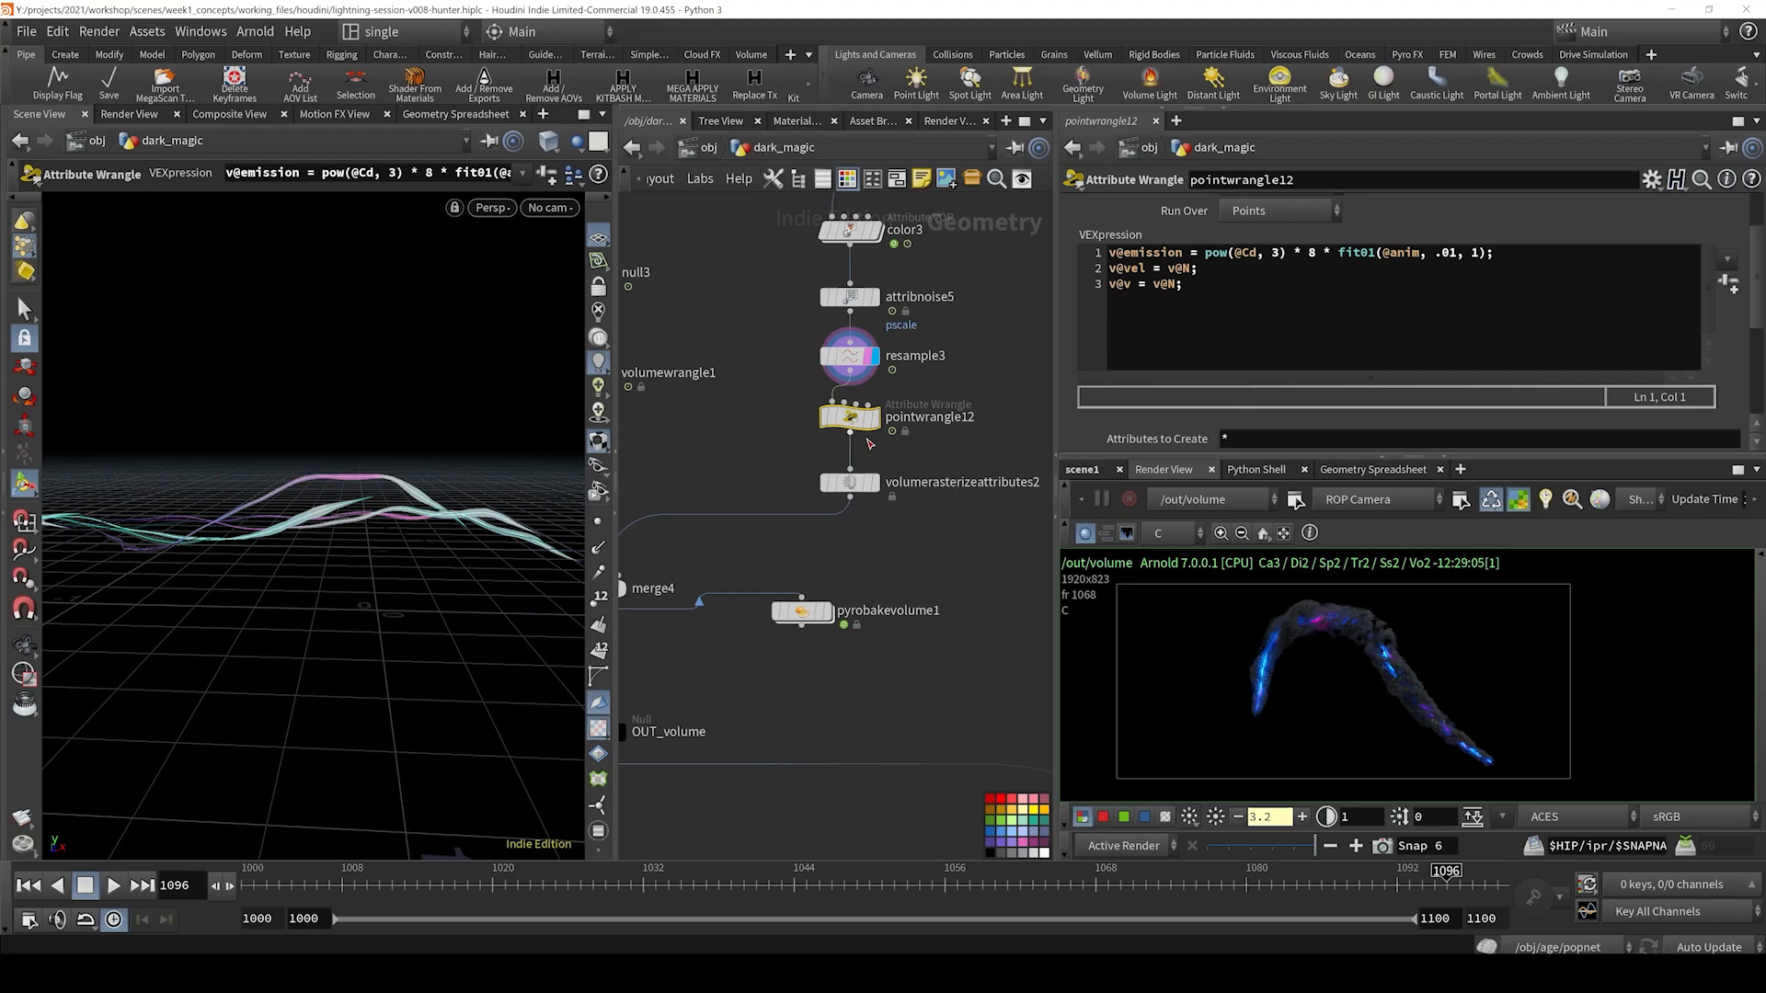
key("r")
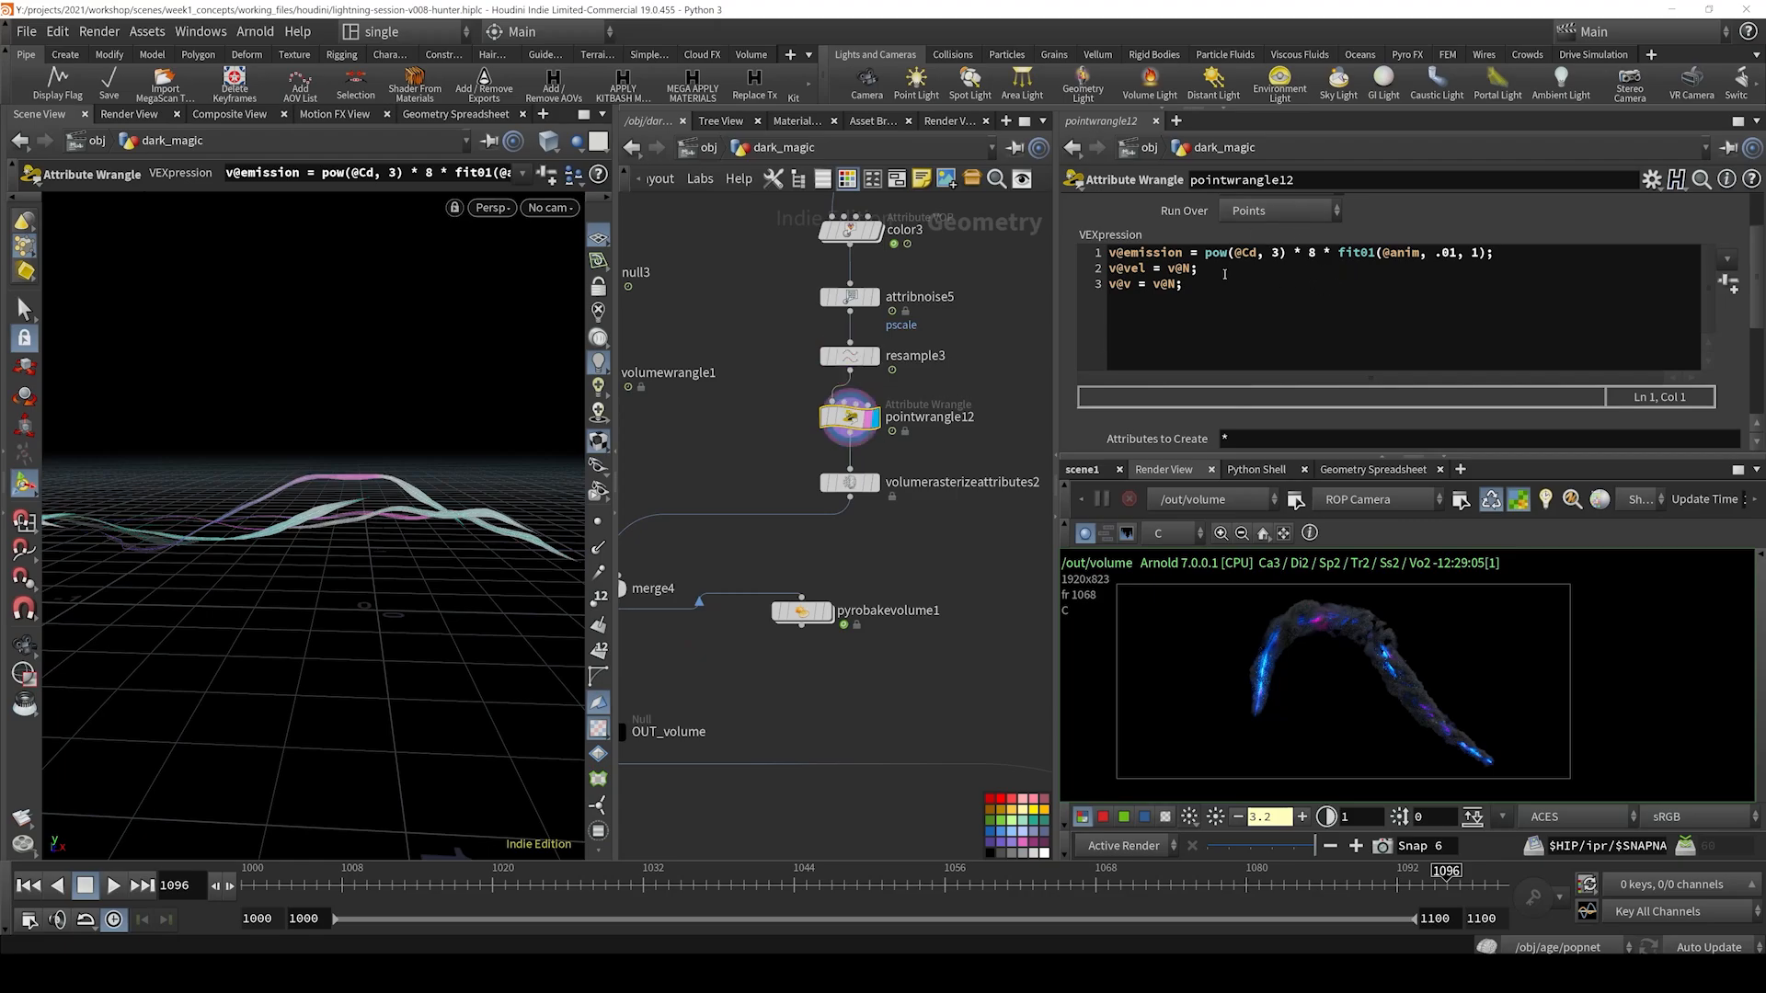
mouse_move(1206, 254)
left_mouse_down()
mouse_move(1269, 256)
mouse_move(1150, 269)
mouse_move(1288, 259)
mouse_move(1200, 255)
left_mouse_up()
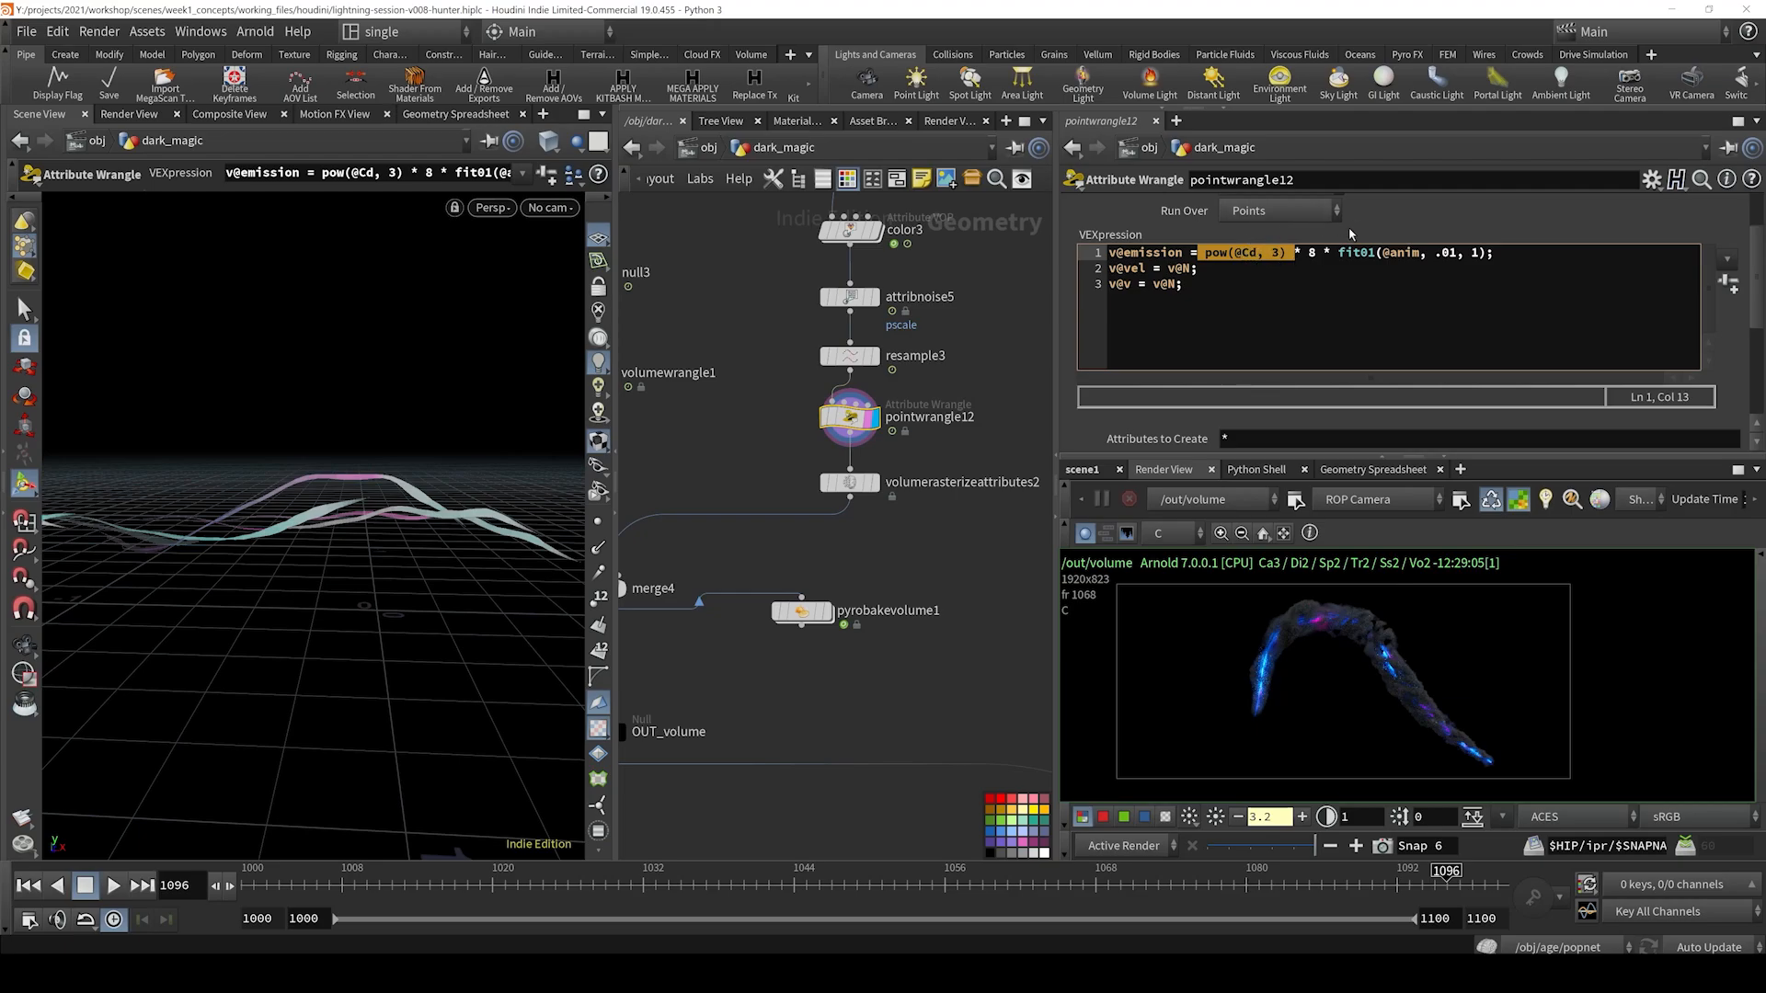
left_click(1296, 258)
left_click_drag(1294, 255, 1333, 254)
left_click(1319, 255)
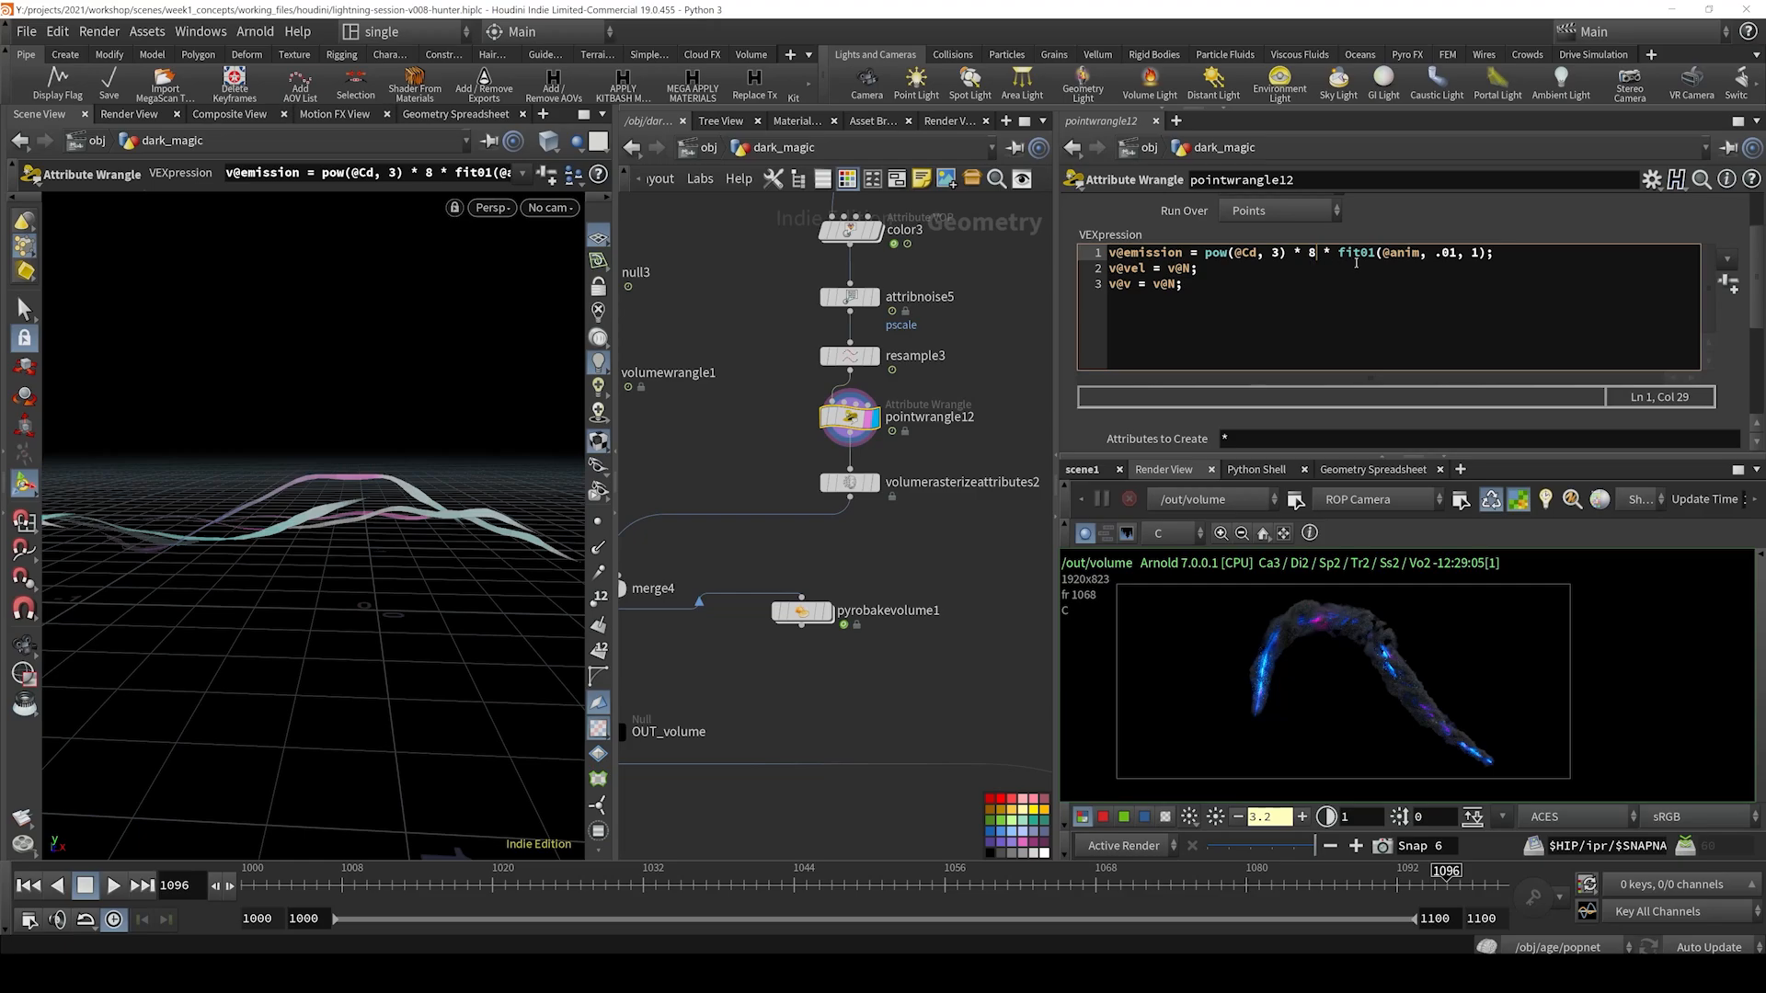
left_click_drag(1338, 255, 1393, 260)
left_click(1407, 254)
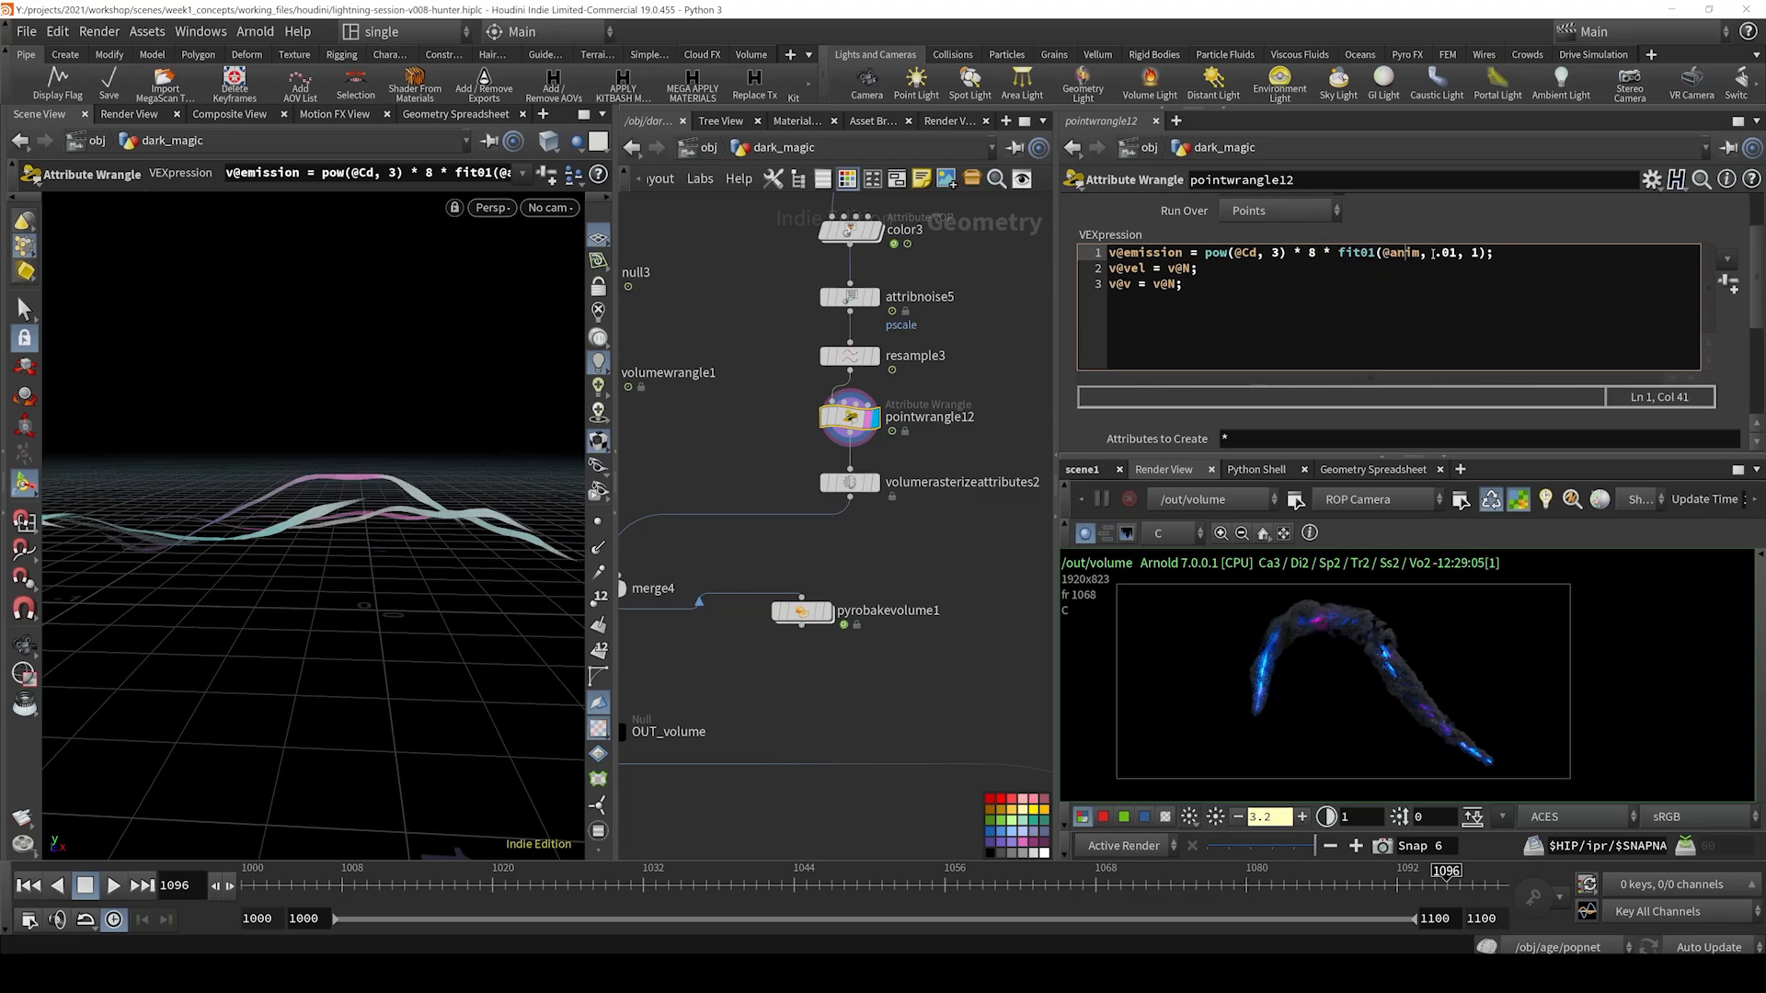
left_click(1496, 255)
double_click(1124, 253)
left_click(1330, 253)
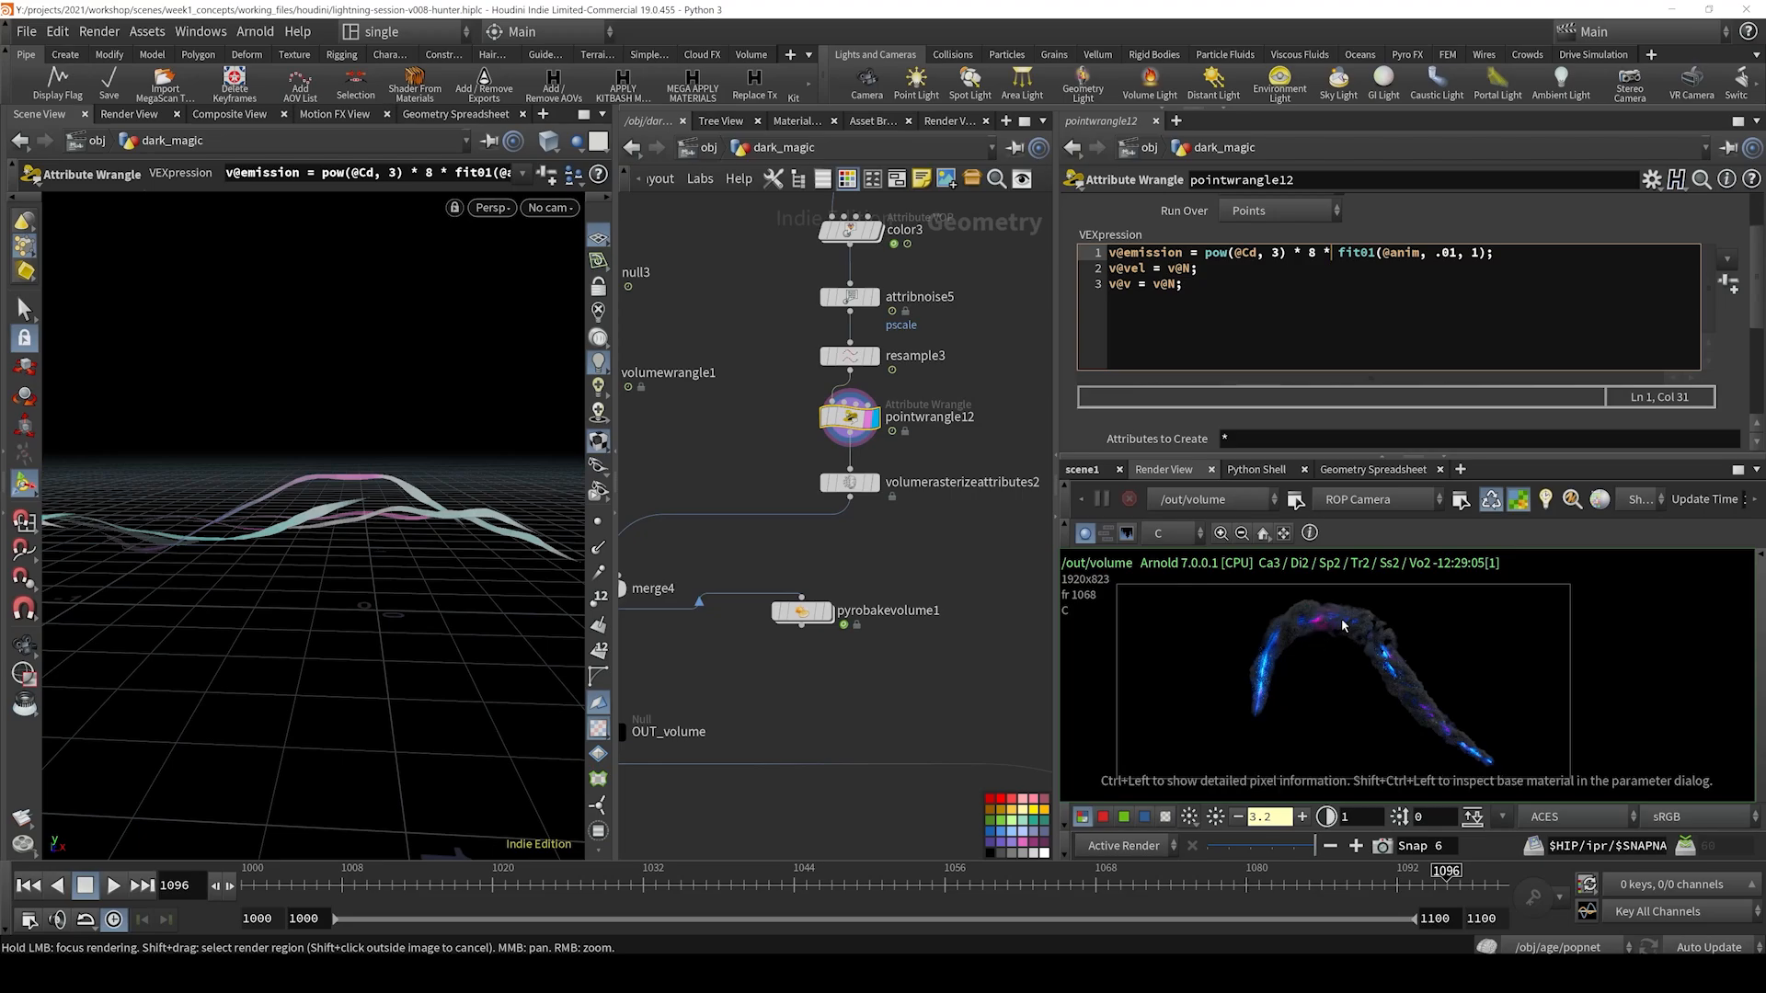
left_click(1458, 253)
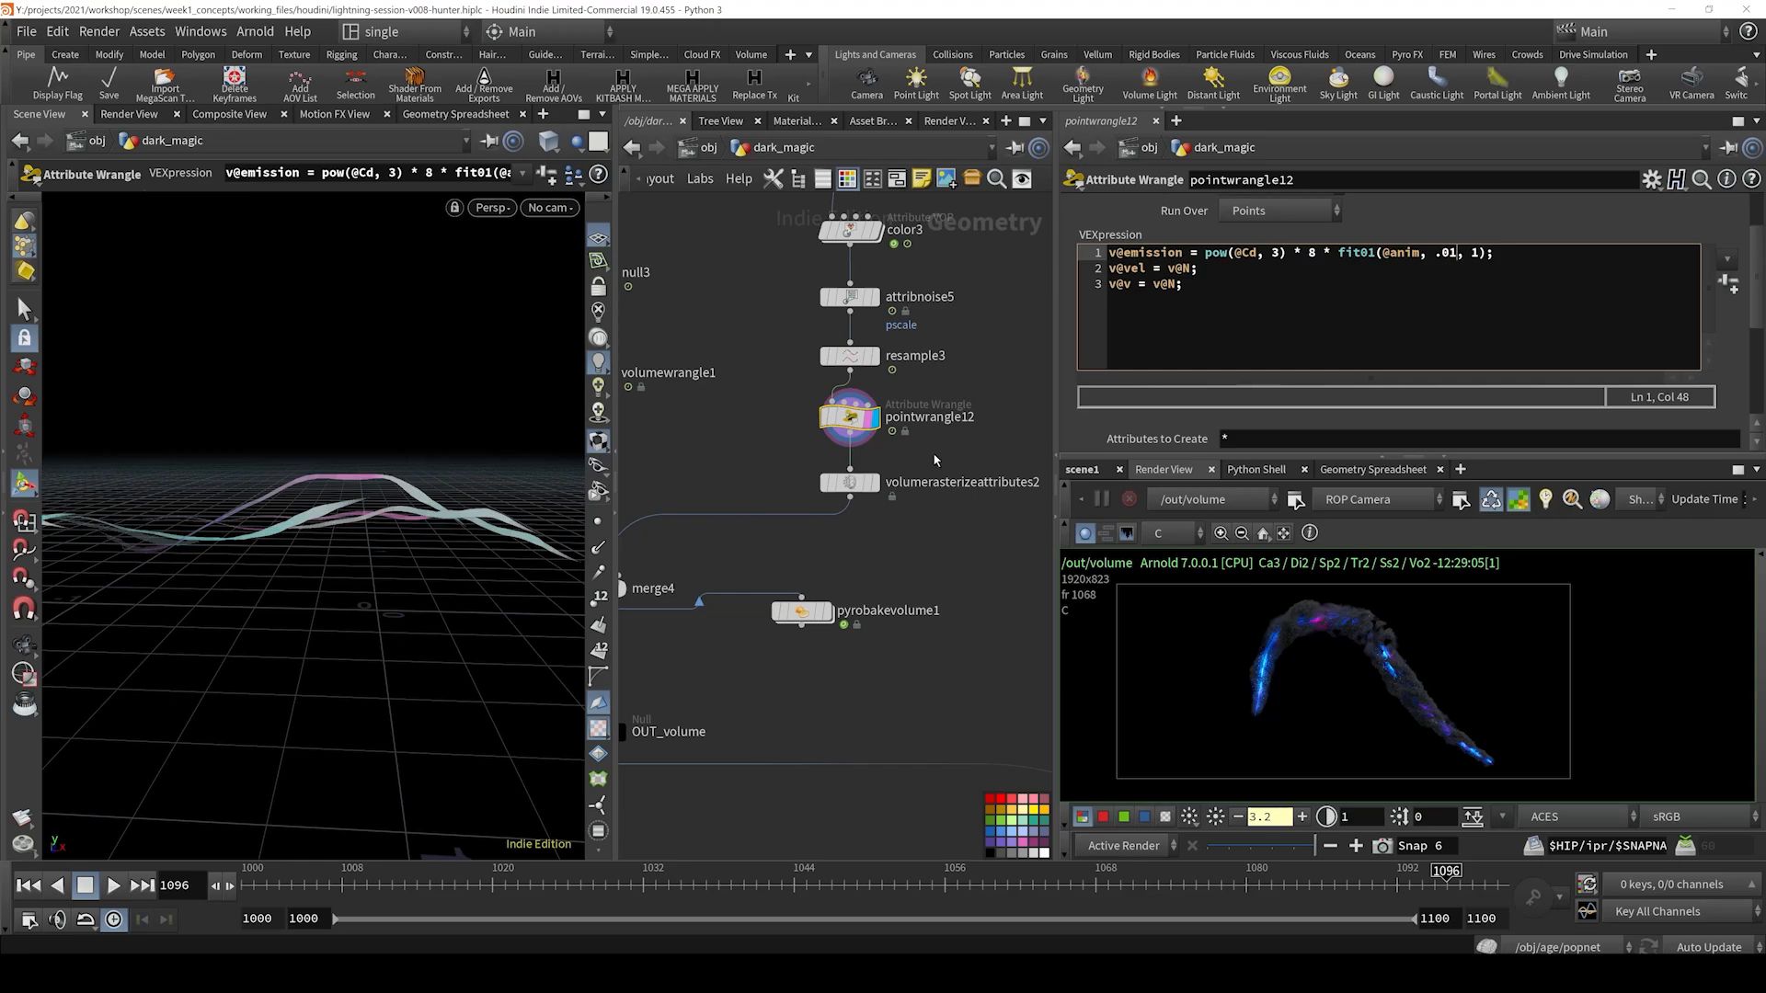
- Display volumerasterizeattributes2 and check its node information and the attributes it rasterizes
left_click(855, 482)
middle_click(855, 482)
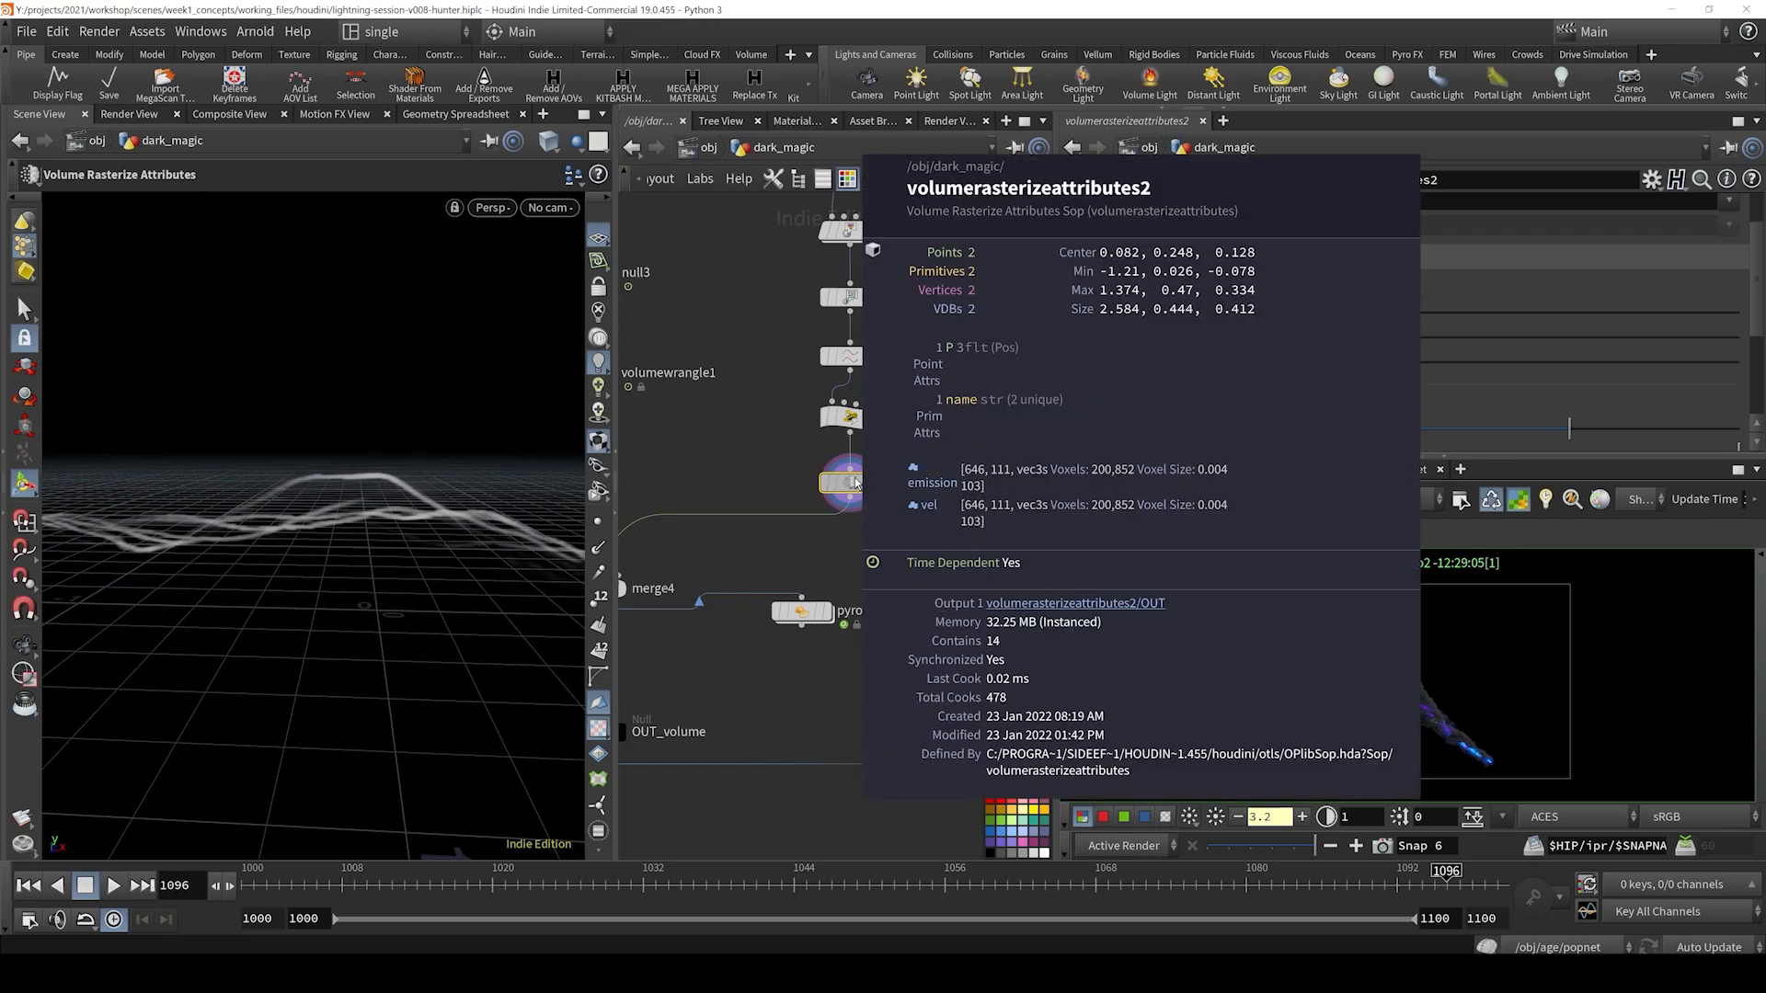
left_click(1313, 265)
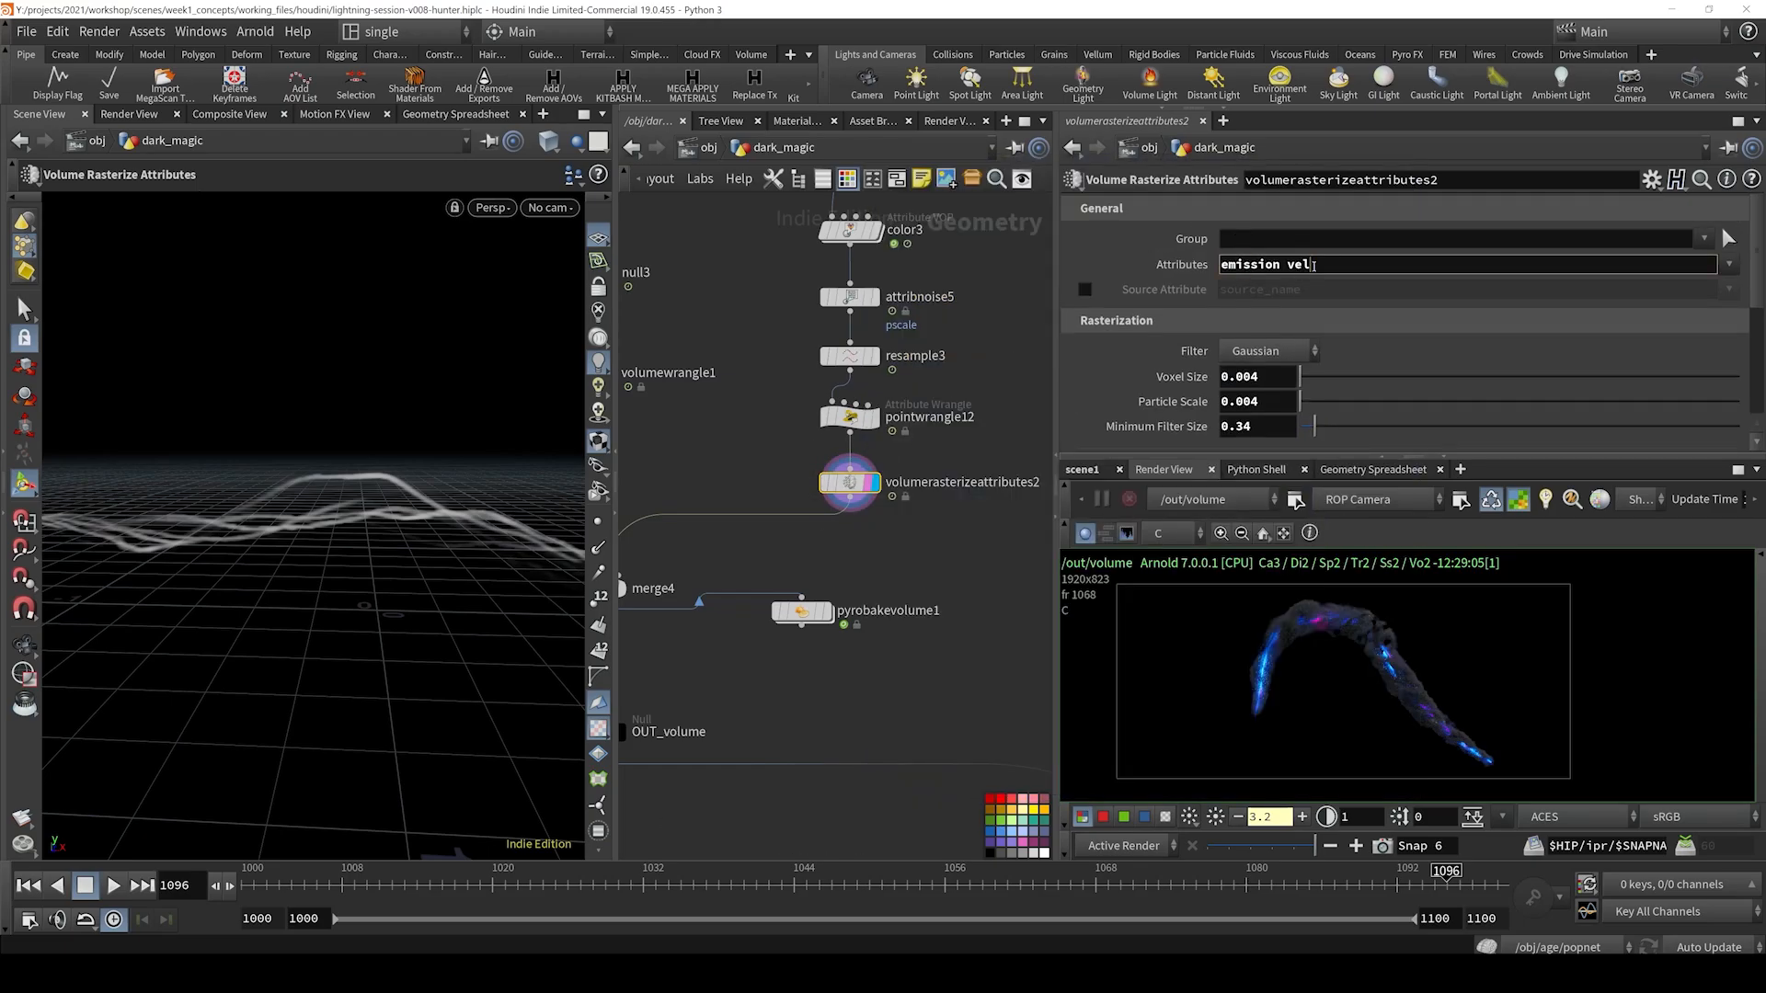
left_click_drag(1313, 266, 1091, 276)
- Review the v@vel and v@v assignments in pointwrangle12's code
left_click(865, 417)
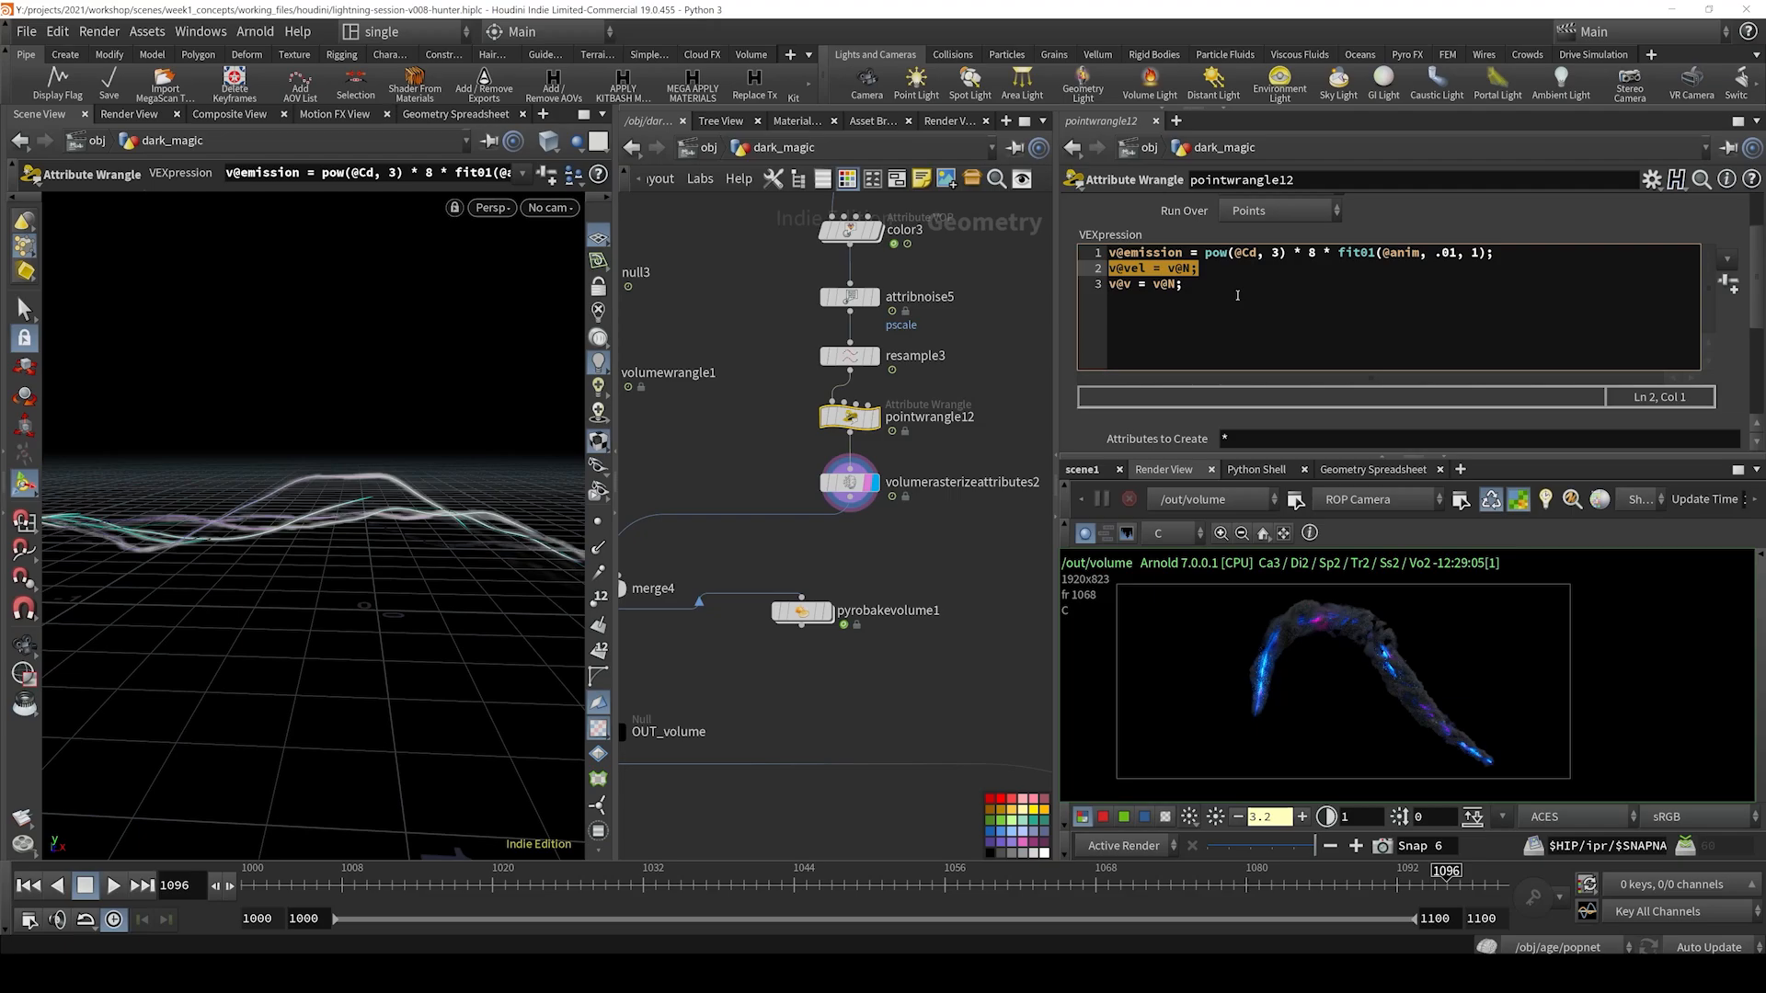
left_click_drag(1188, 284, 1045, 314)
left_click(1137, 286)
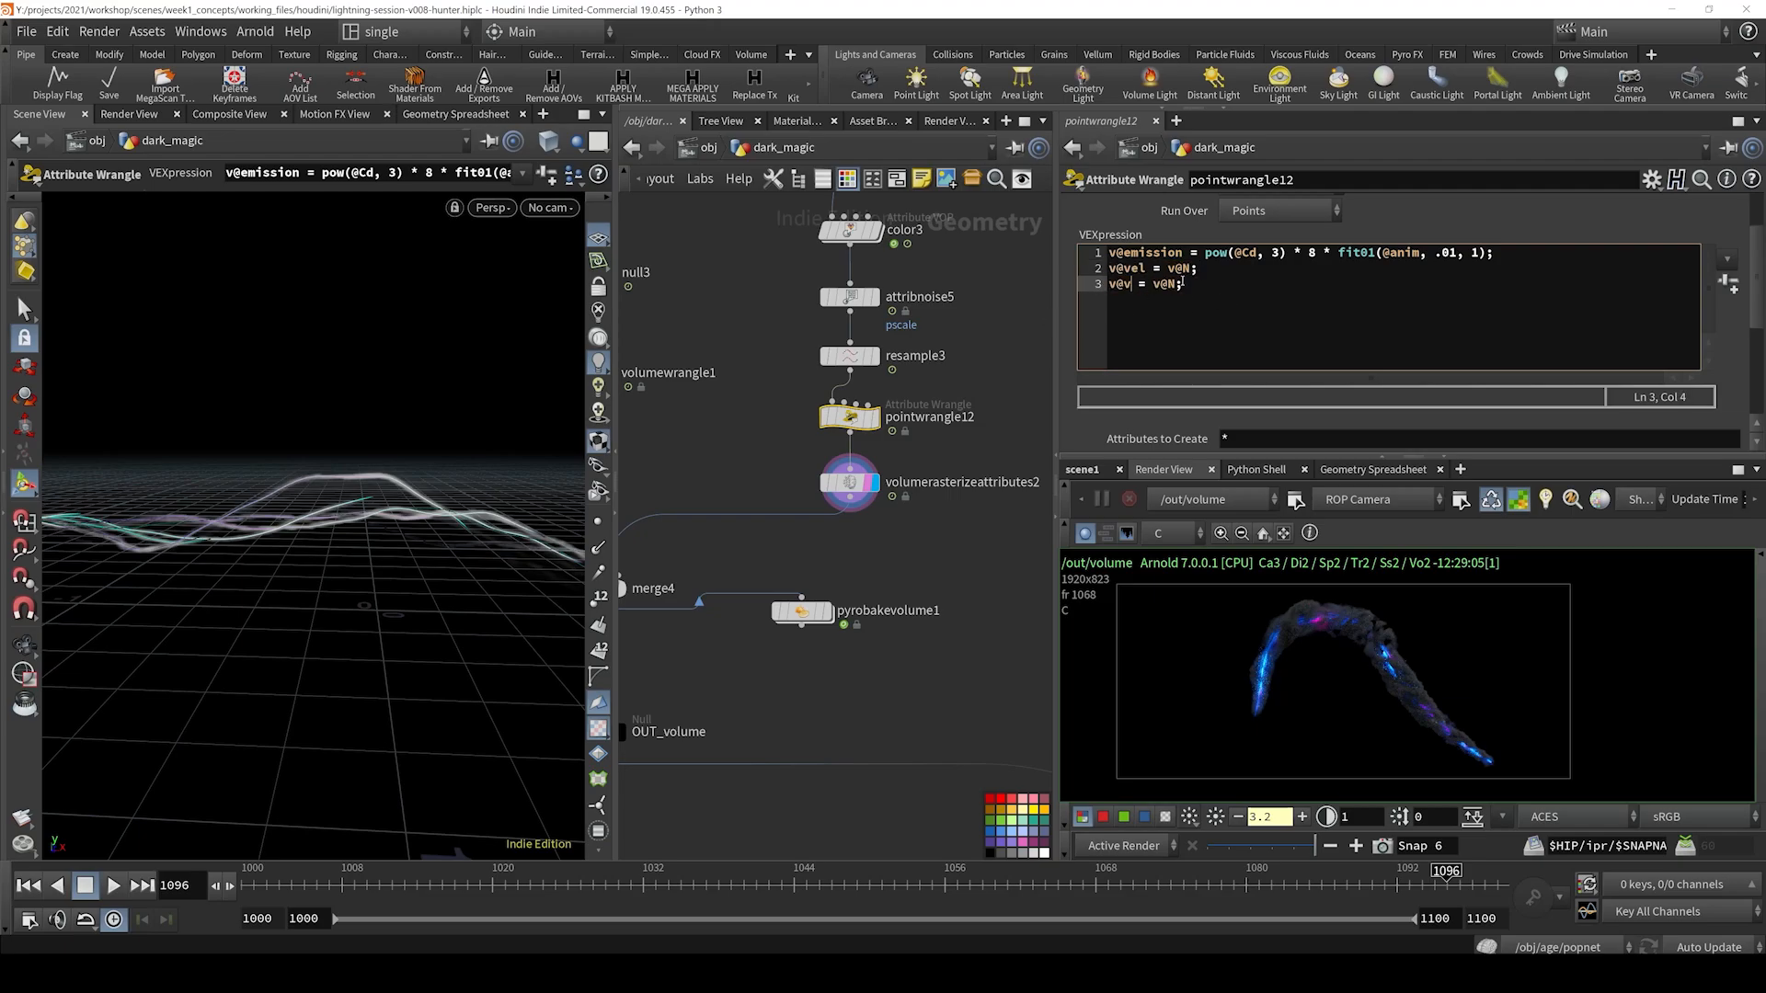
- Inspect the Velocity Blur settings on volumerasterizeattributes2
left_click(849, 482)
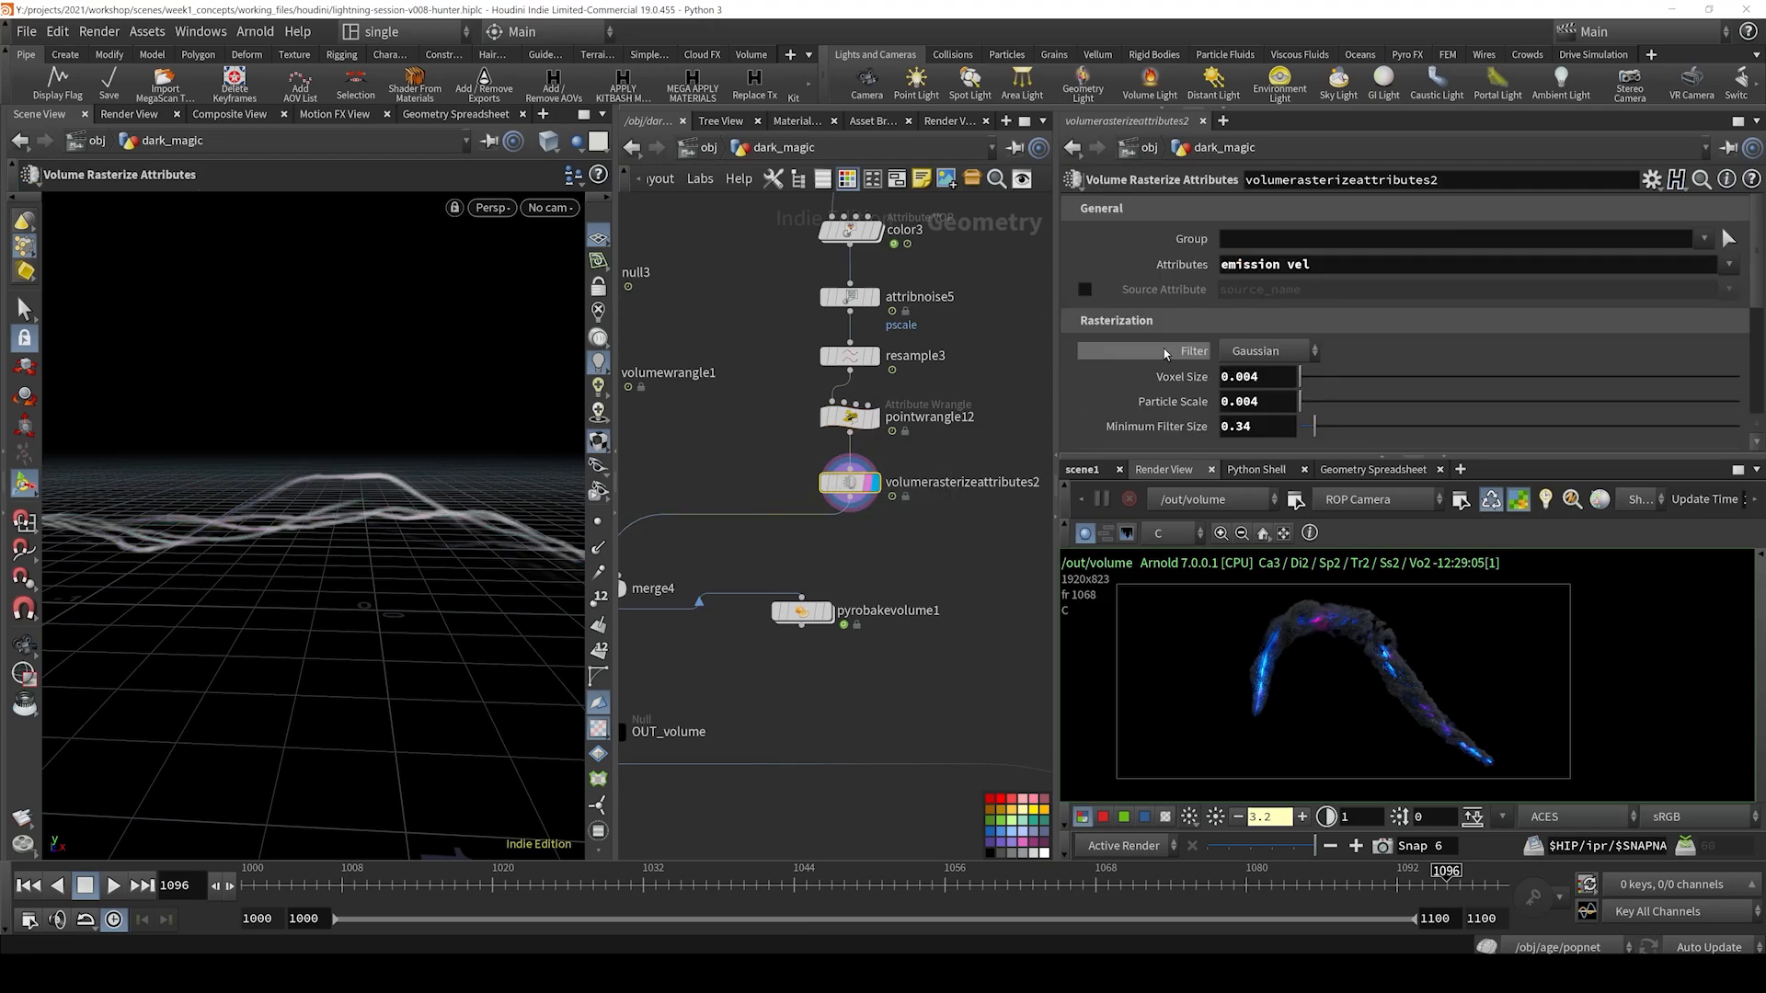
scroll(1273, 246, "down", 3)
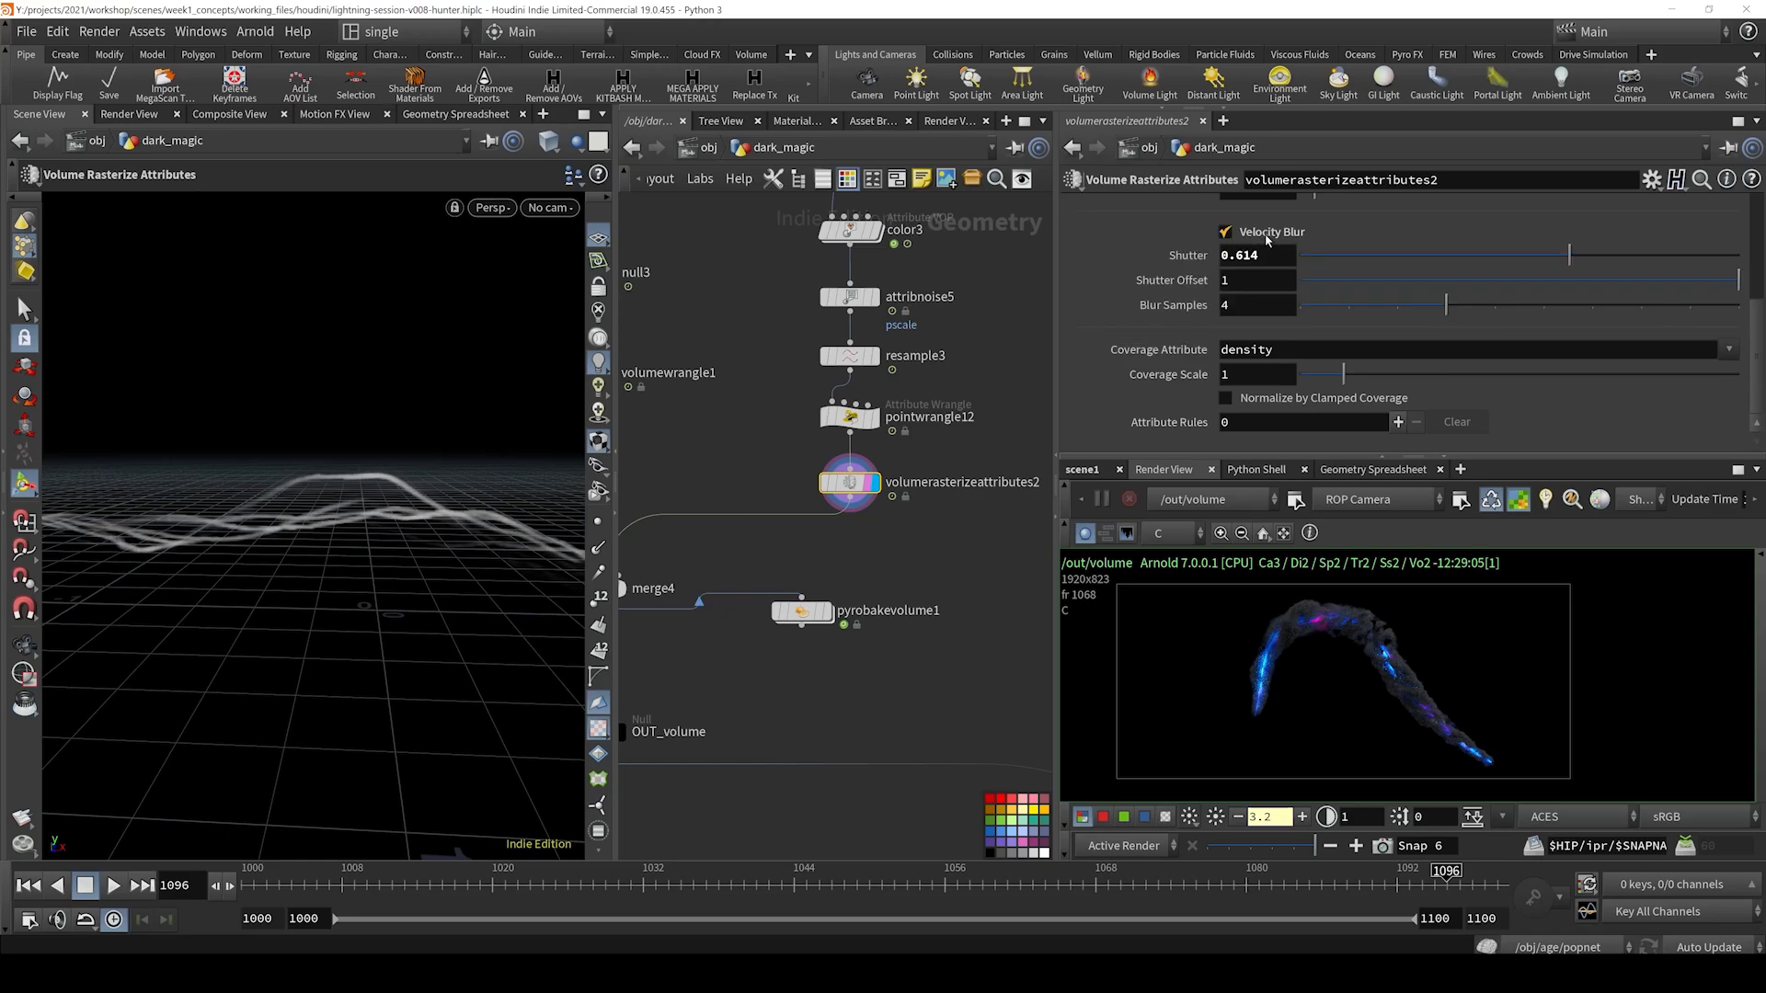
mouse_move(1267, 238)
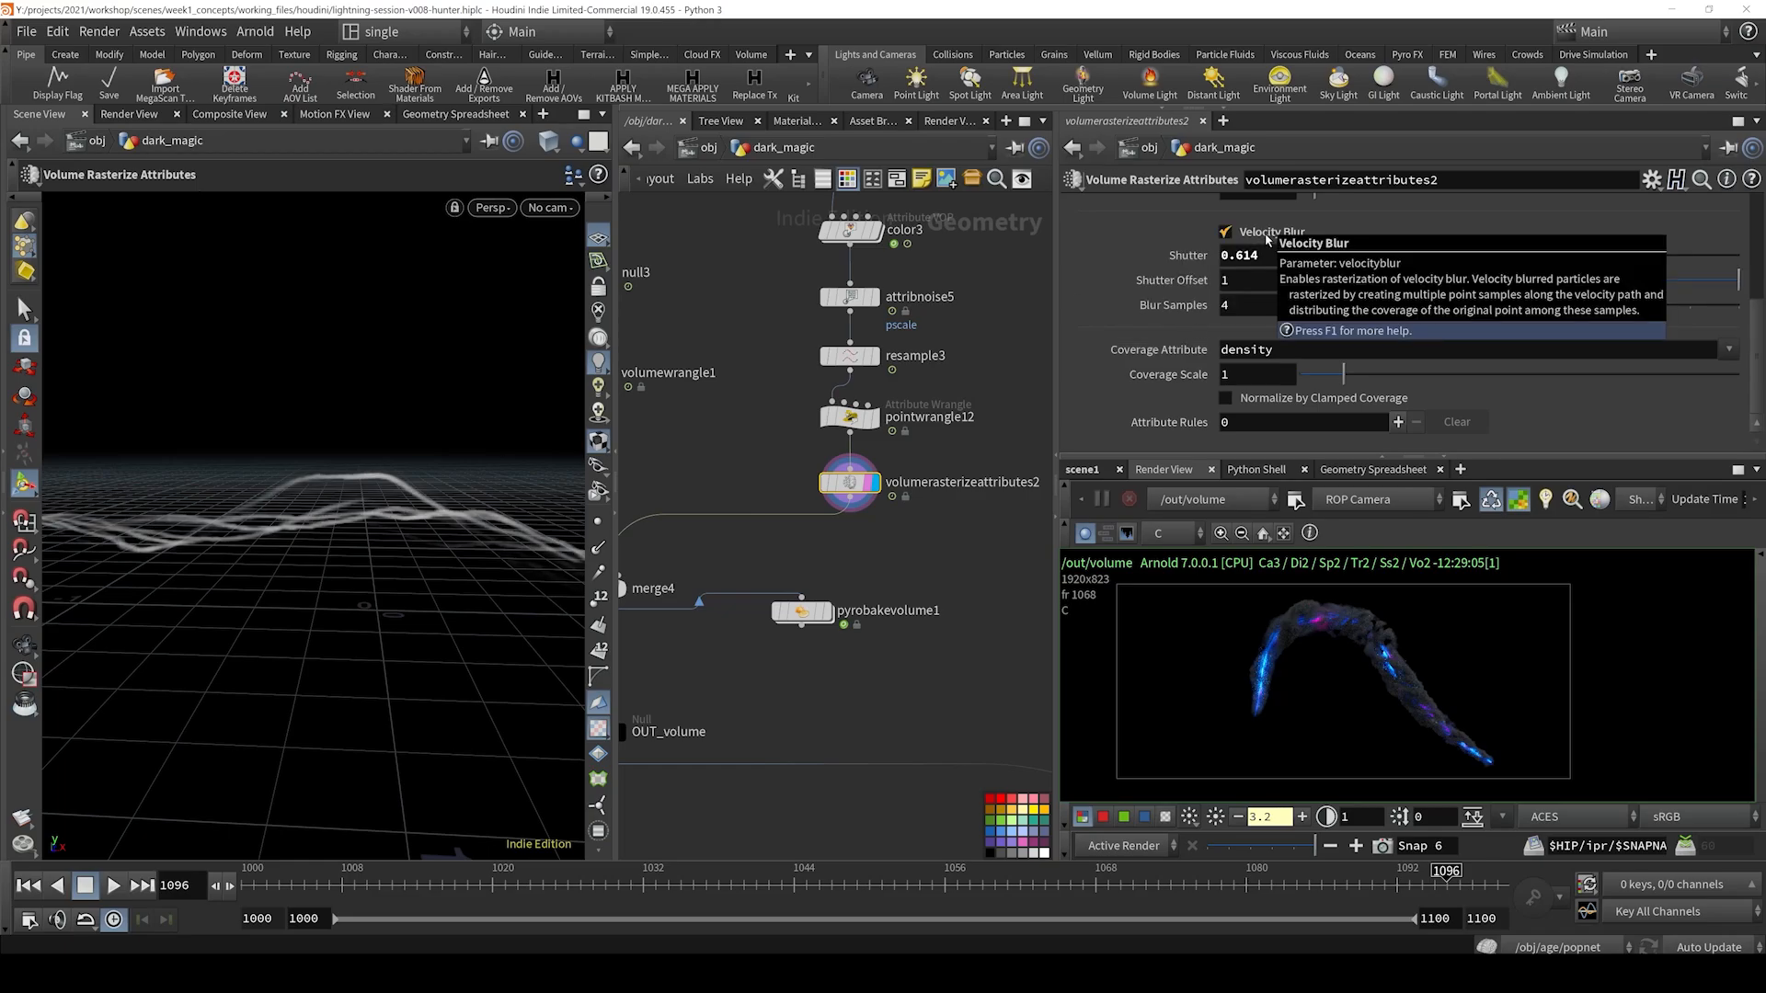
- Display merge4 to view the density volume combined with the rasterized emission strands
scroll(963, 526, "down", 3)
middle_click_drag(963, 527, 1046, 426)
left_click_drag(855, 439, 771, 512)
key("r")
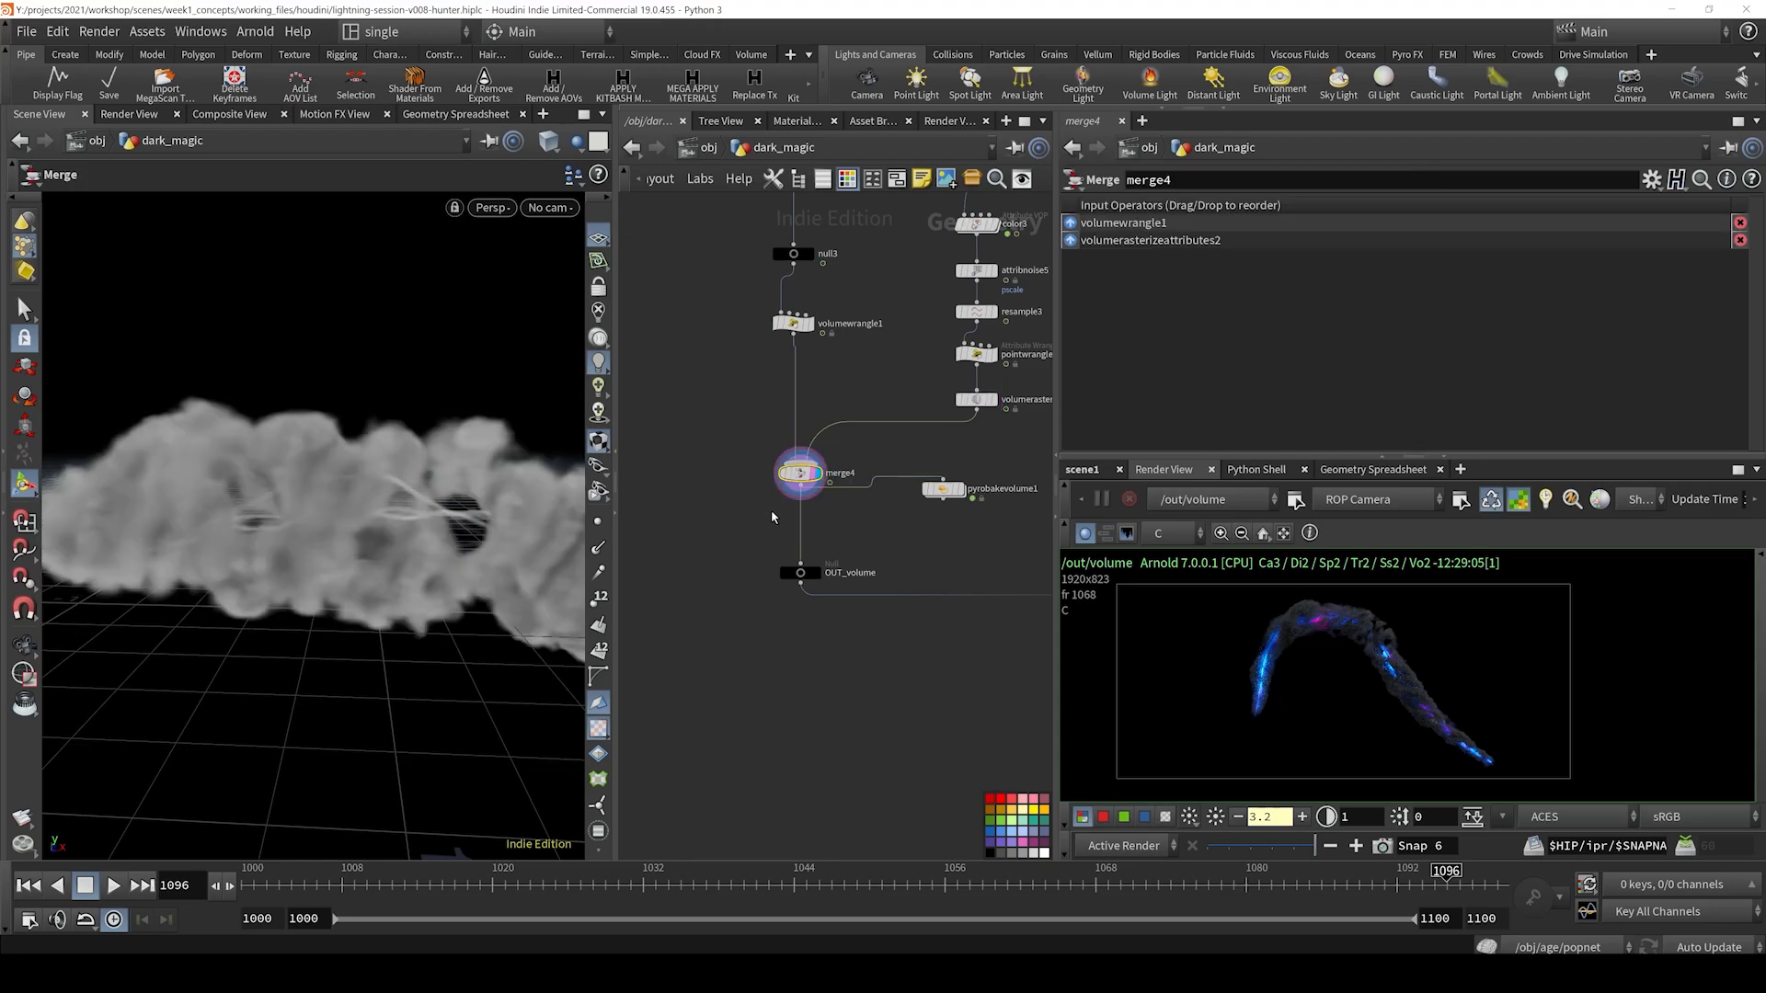
- Display pyrobakevolume1 and examine the shaded preview of the merged volume from several angles
key("Escape")
left_click_drag(315, 524, 466, 500)
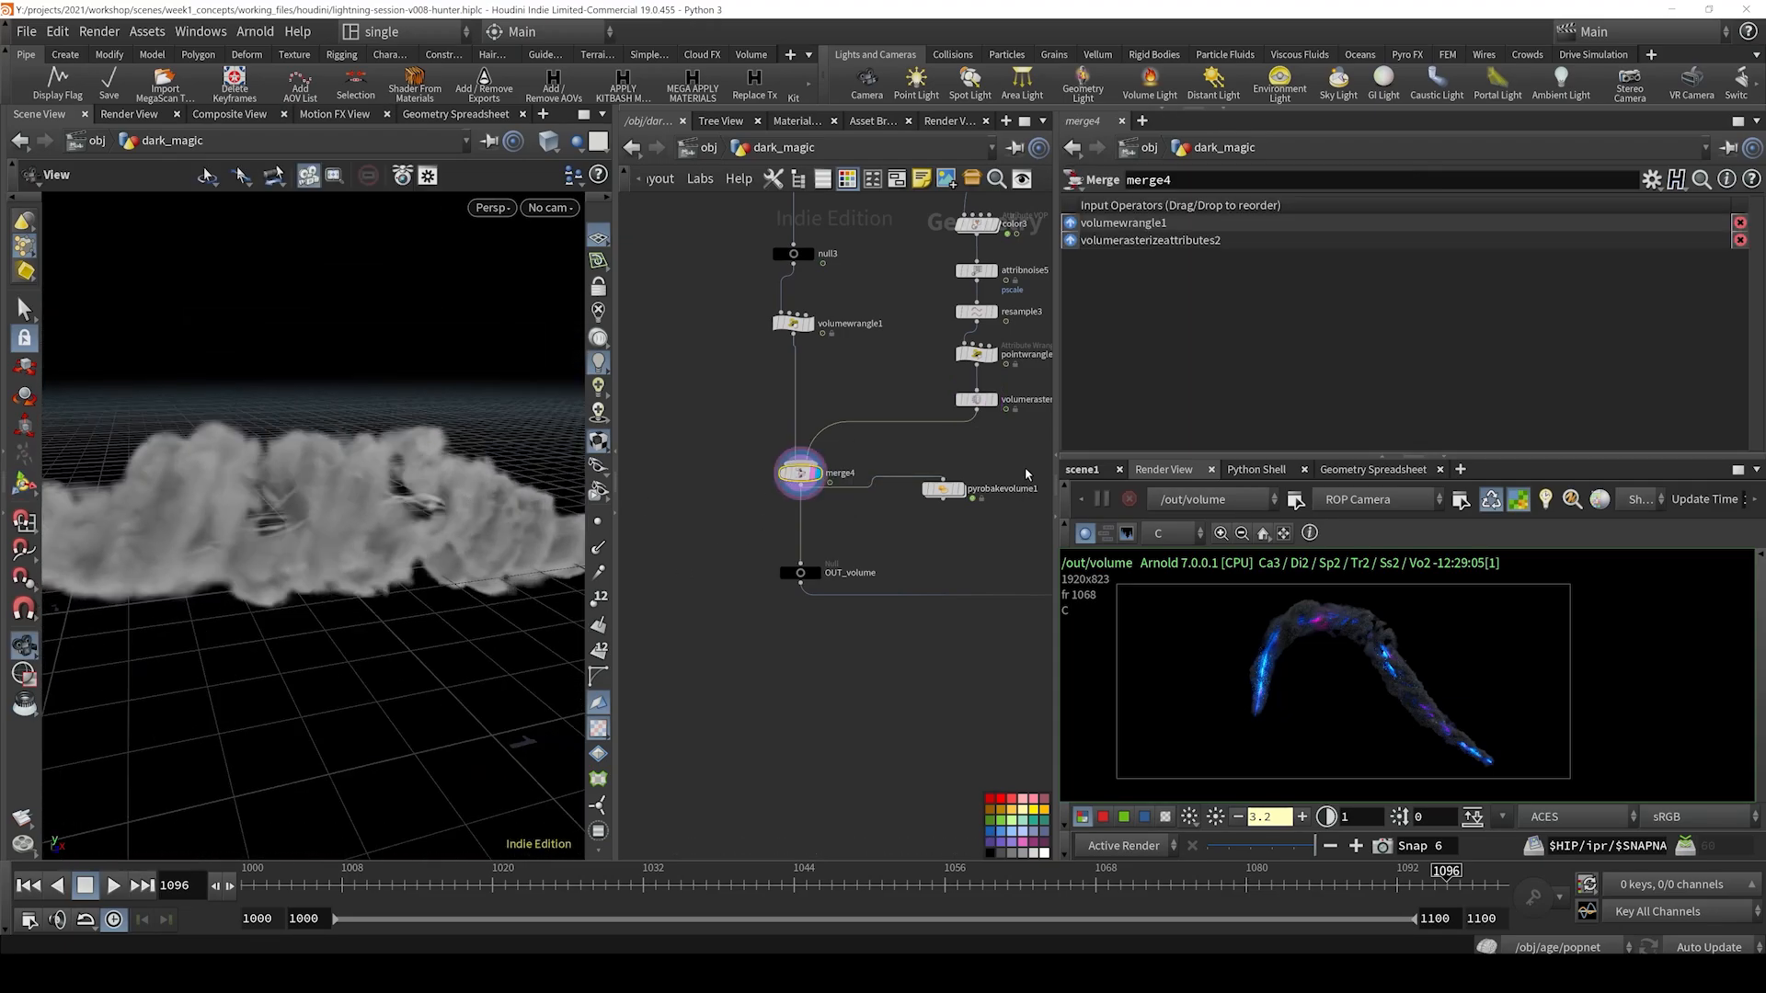
key("Return")
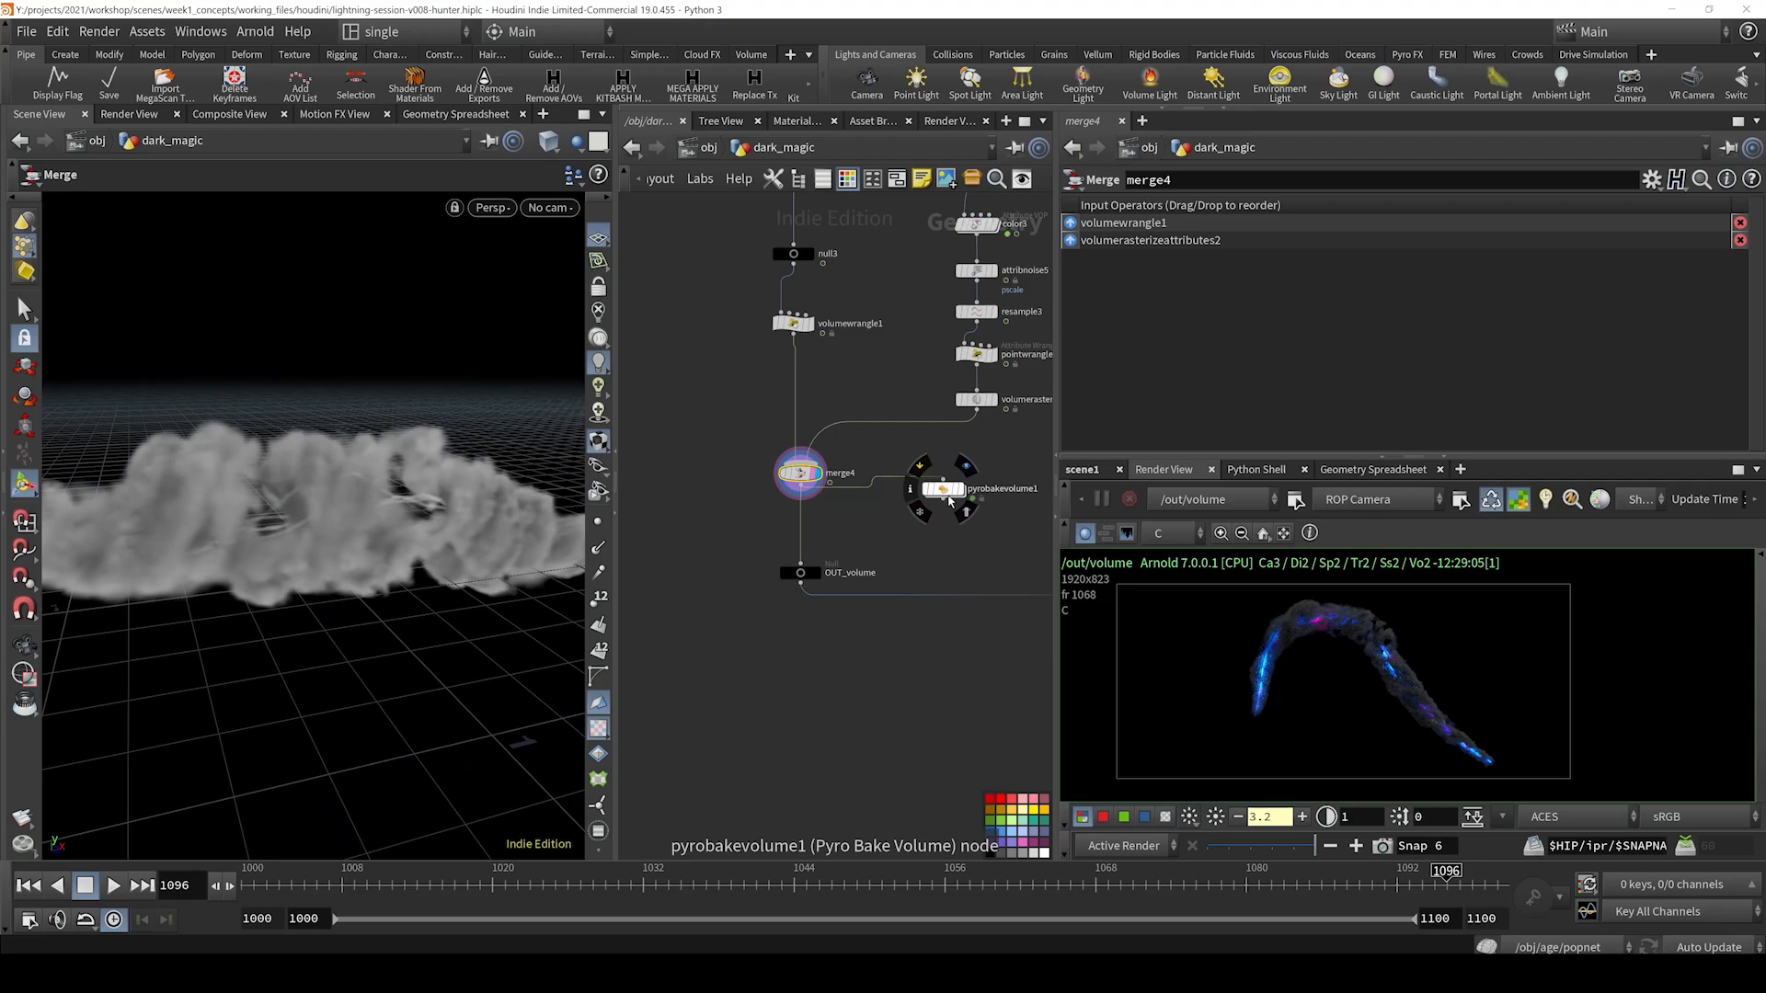
left_click(950, 499)
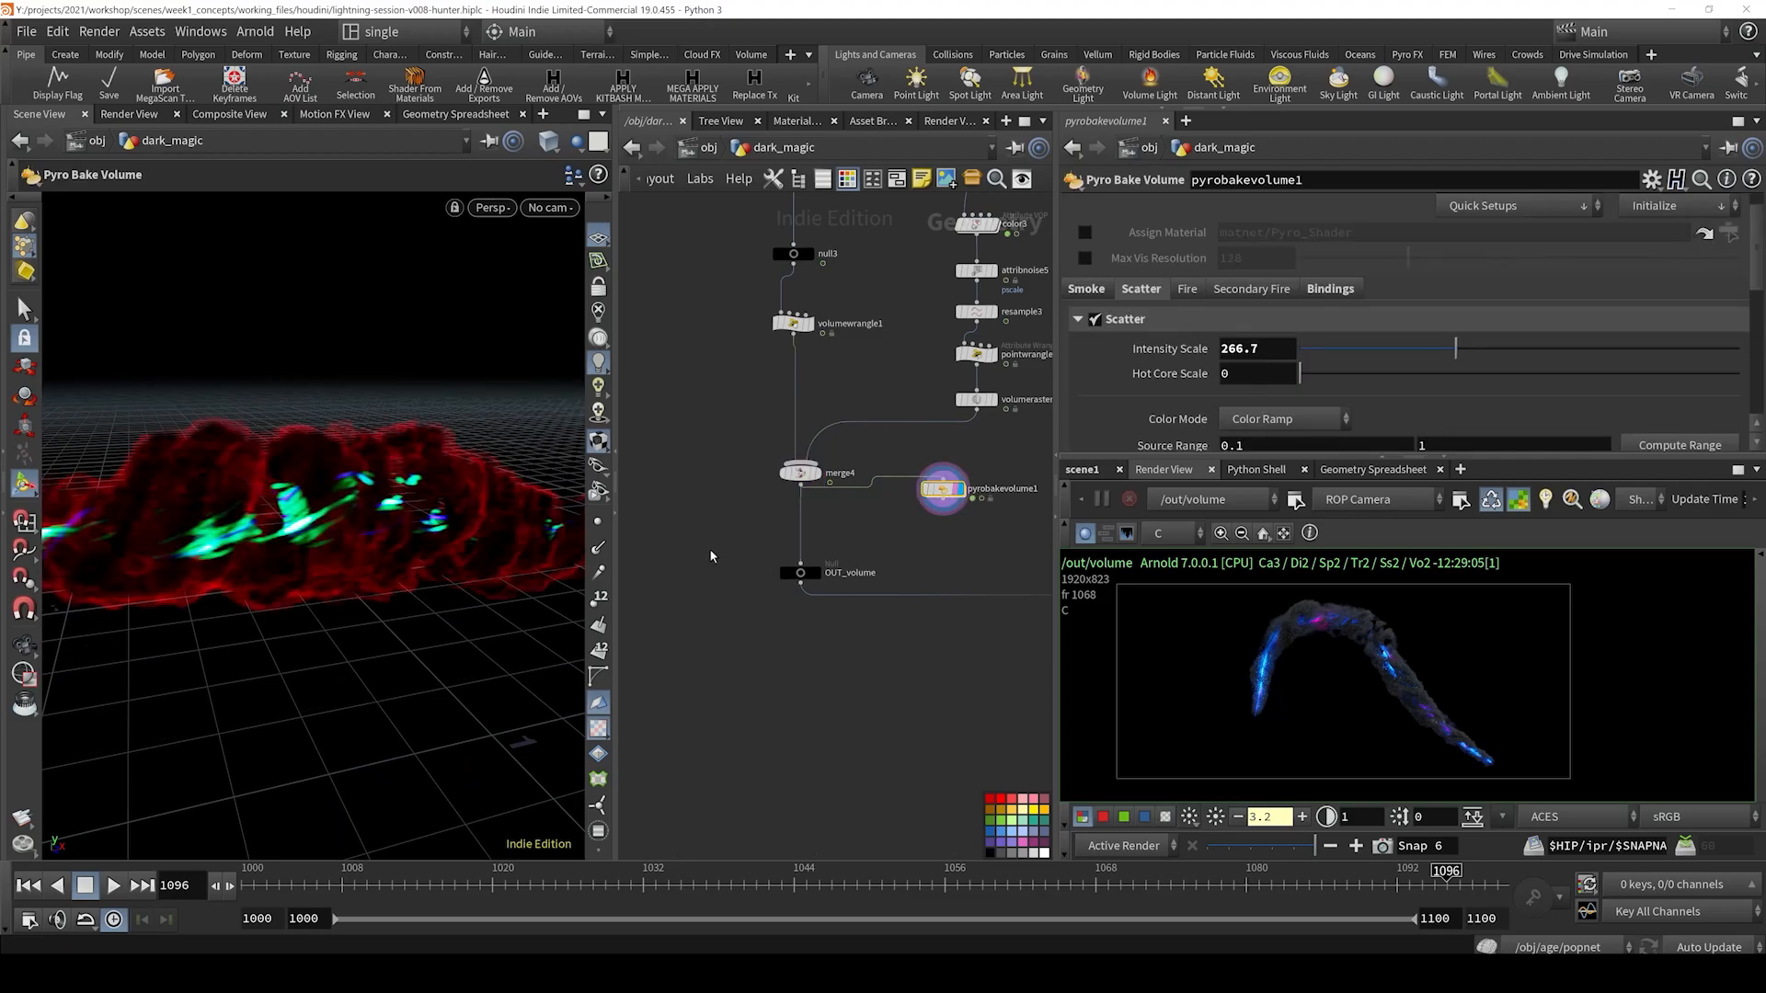
left_click_drag(277, 530, 369, 502)
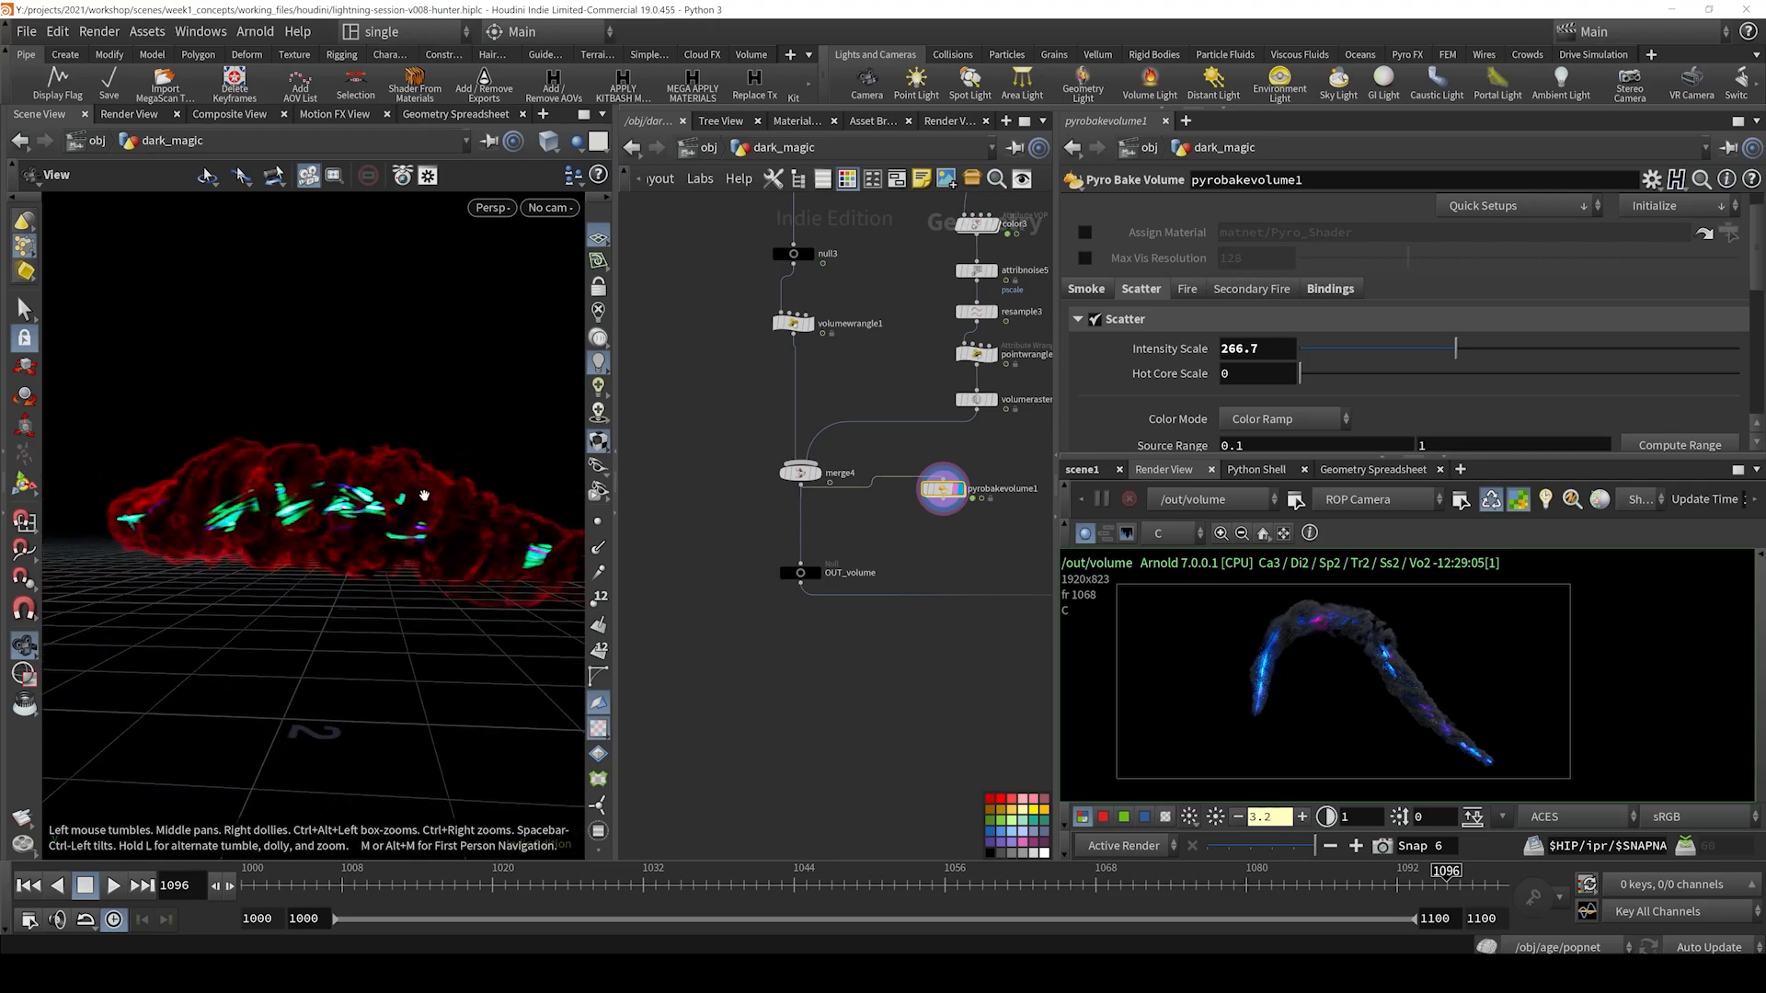
- Set pyrobakevolume1's scatter intensity scale to 277.5 and its smoke density scale to 0.79, and check its fire settings
left_click(1375, 358)
left_click(1465, 357)
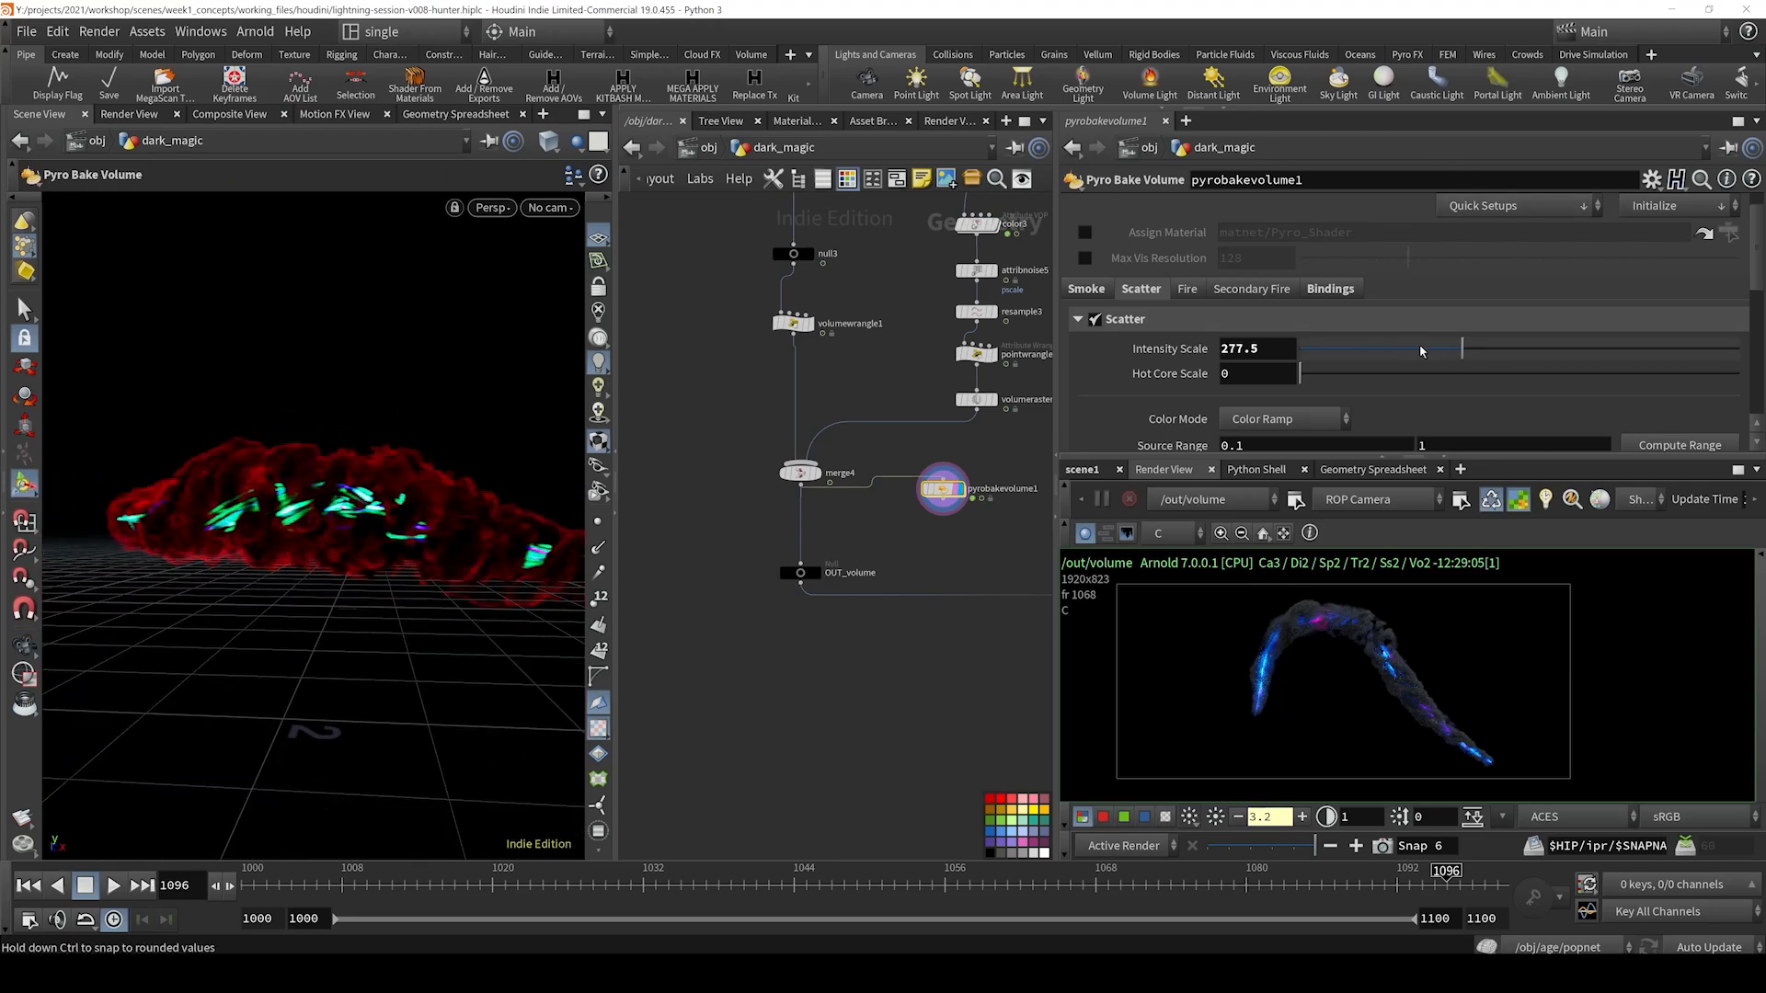
left_click(1087, 289)
left_click(1327, 350)
left_click(1359, 351)
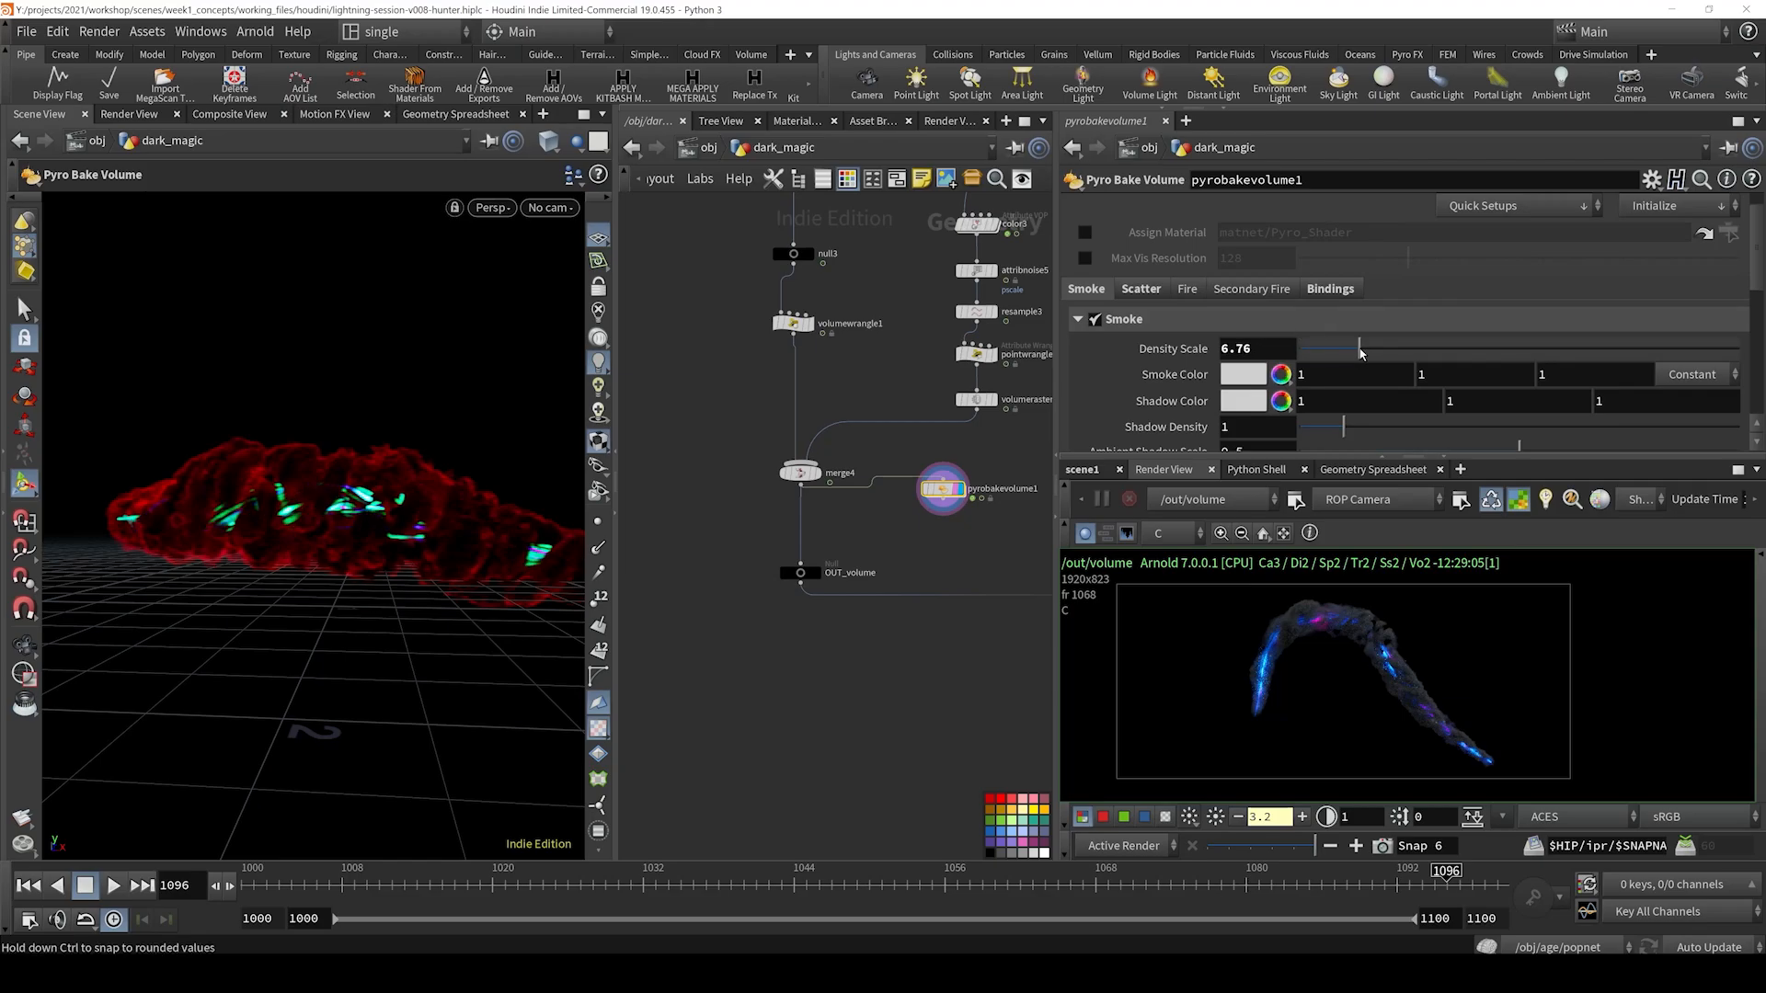
left_click(1309, 349)
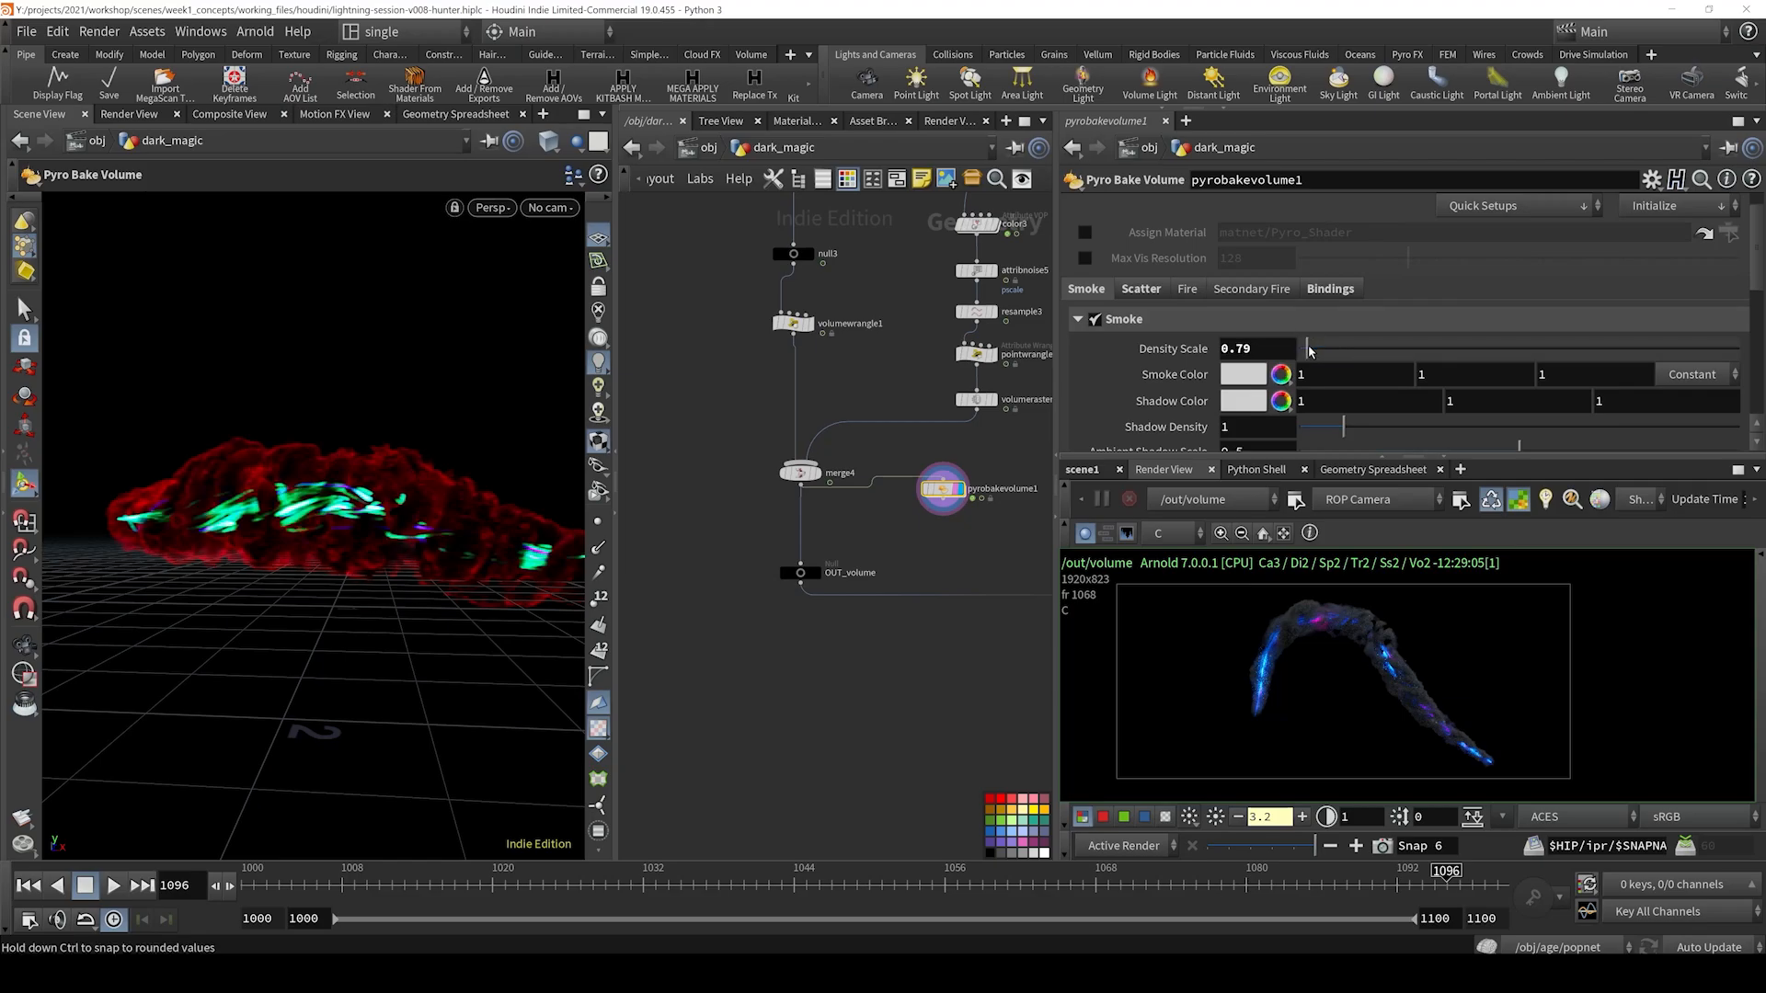
left_click(1224, 293)
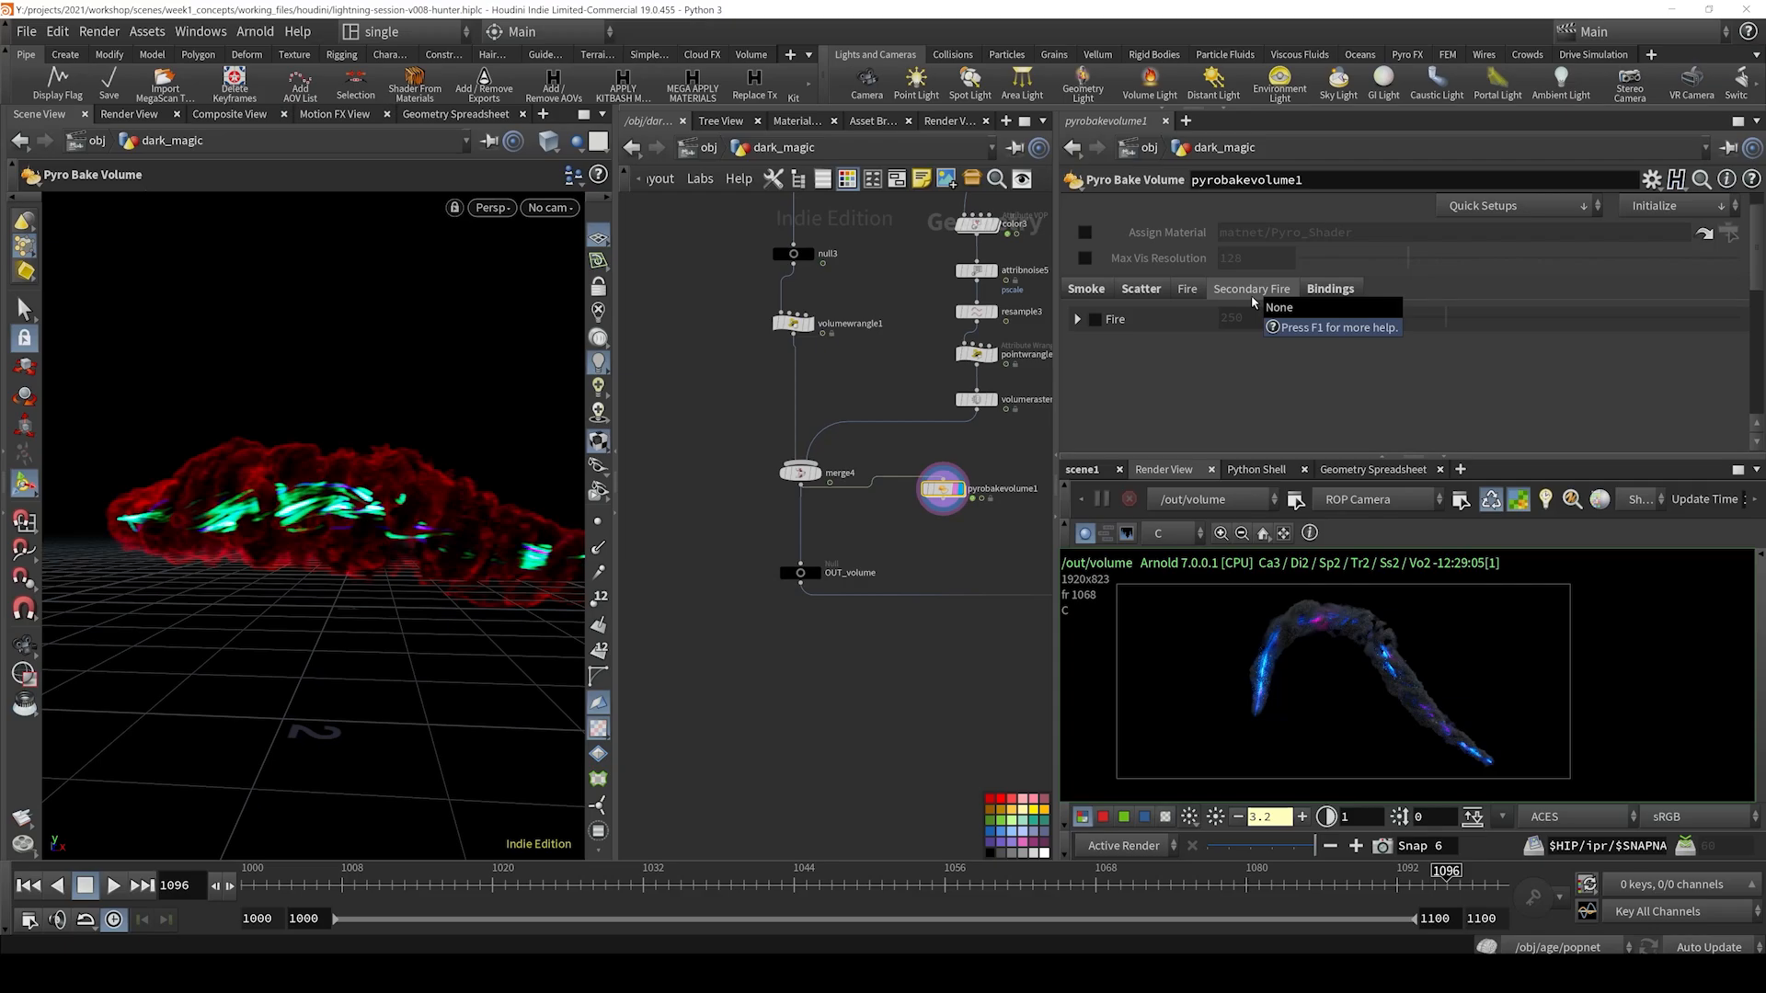
- Display the OUT_volume null and inspect the final merged volume and its node information
scroll(947, 458, "down", 3)
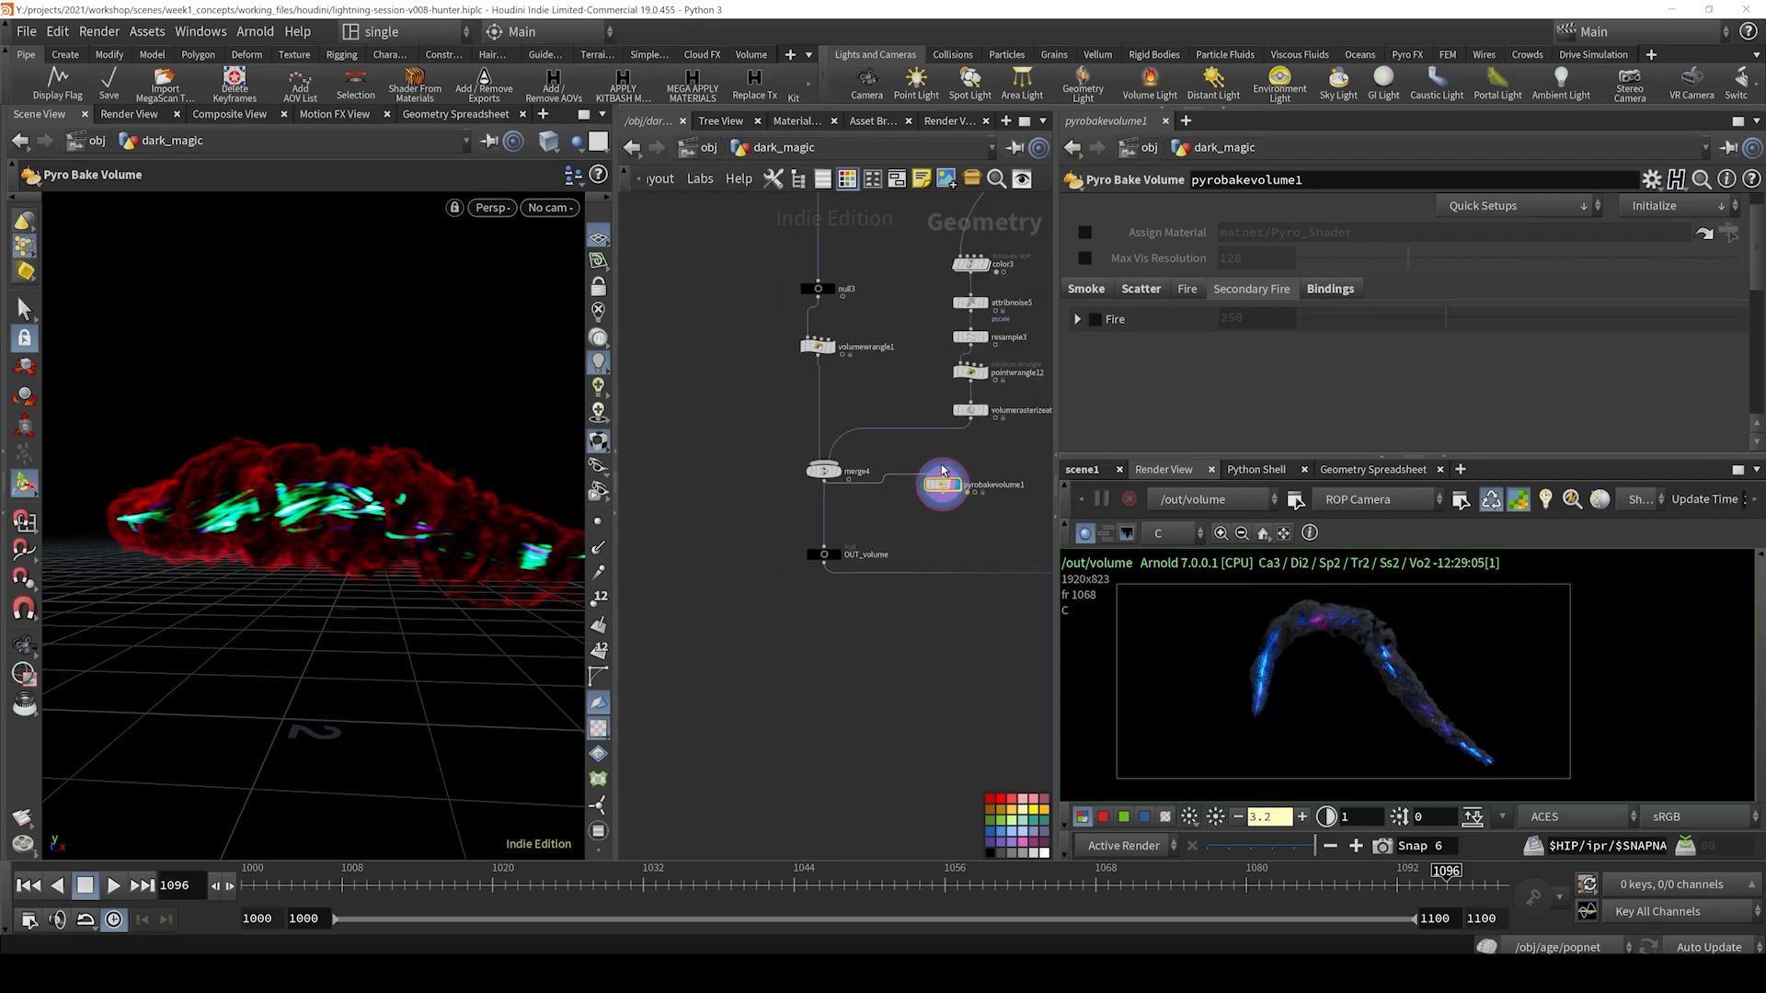
mouse_move(946, 450)
middle_mouse_down()
mouse_move(769, 426)
mouse_move(947, 425)
middle_mouse_up()
scroll(798, 425, "down", 3)
scroll(875, 473, "up", 5)
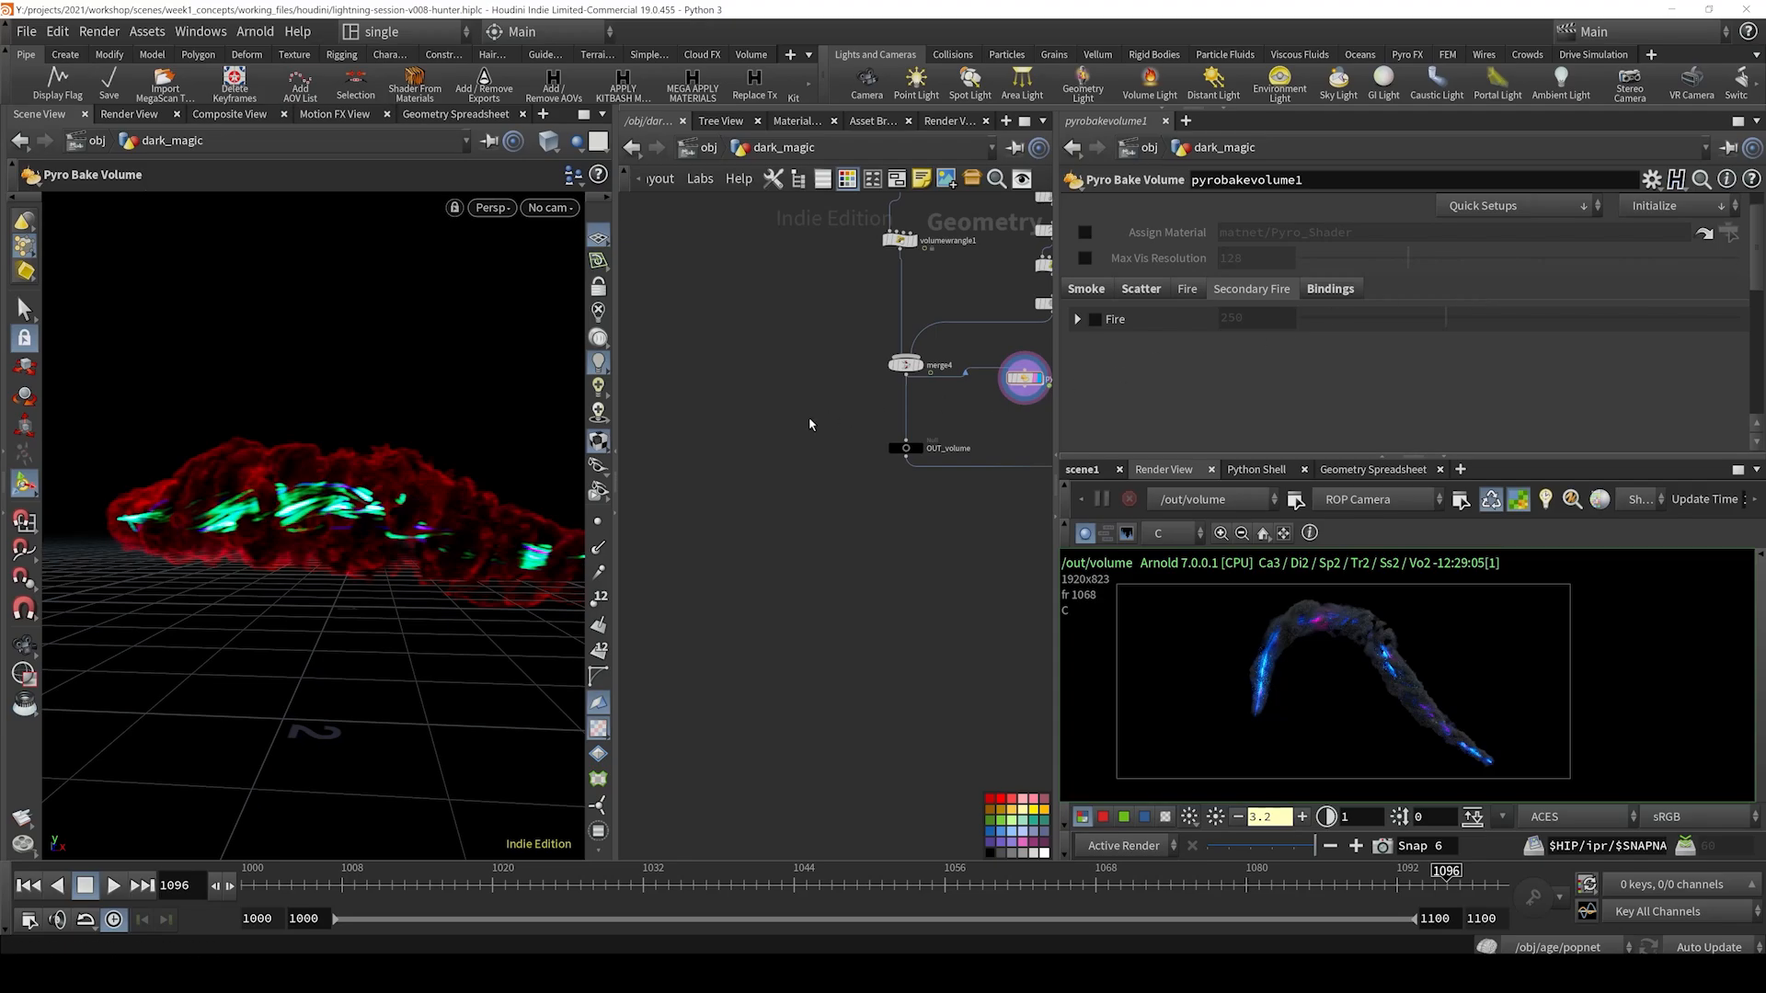
scroll(798, 426, "down", 3)
left_click(827, 448)
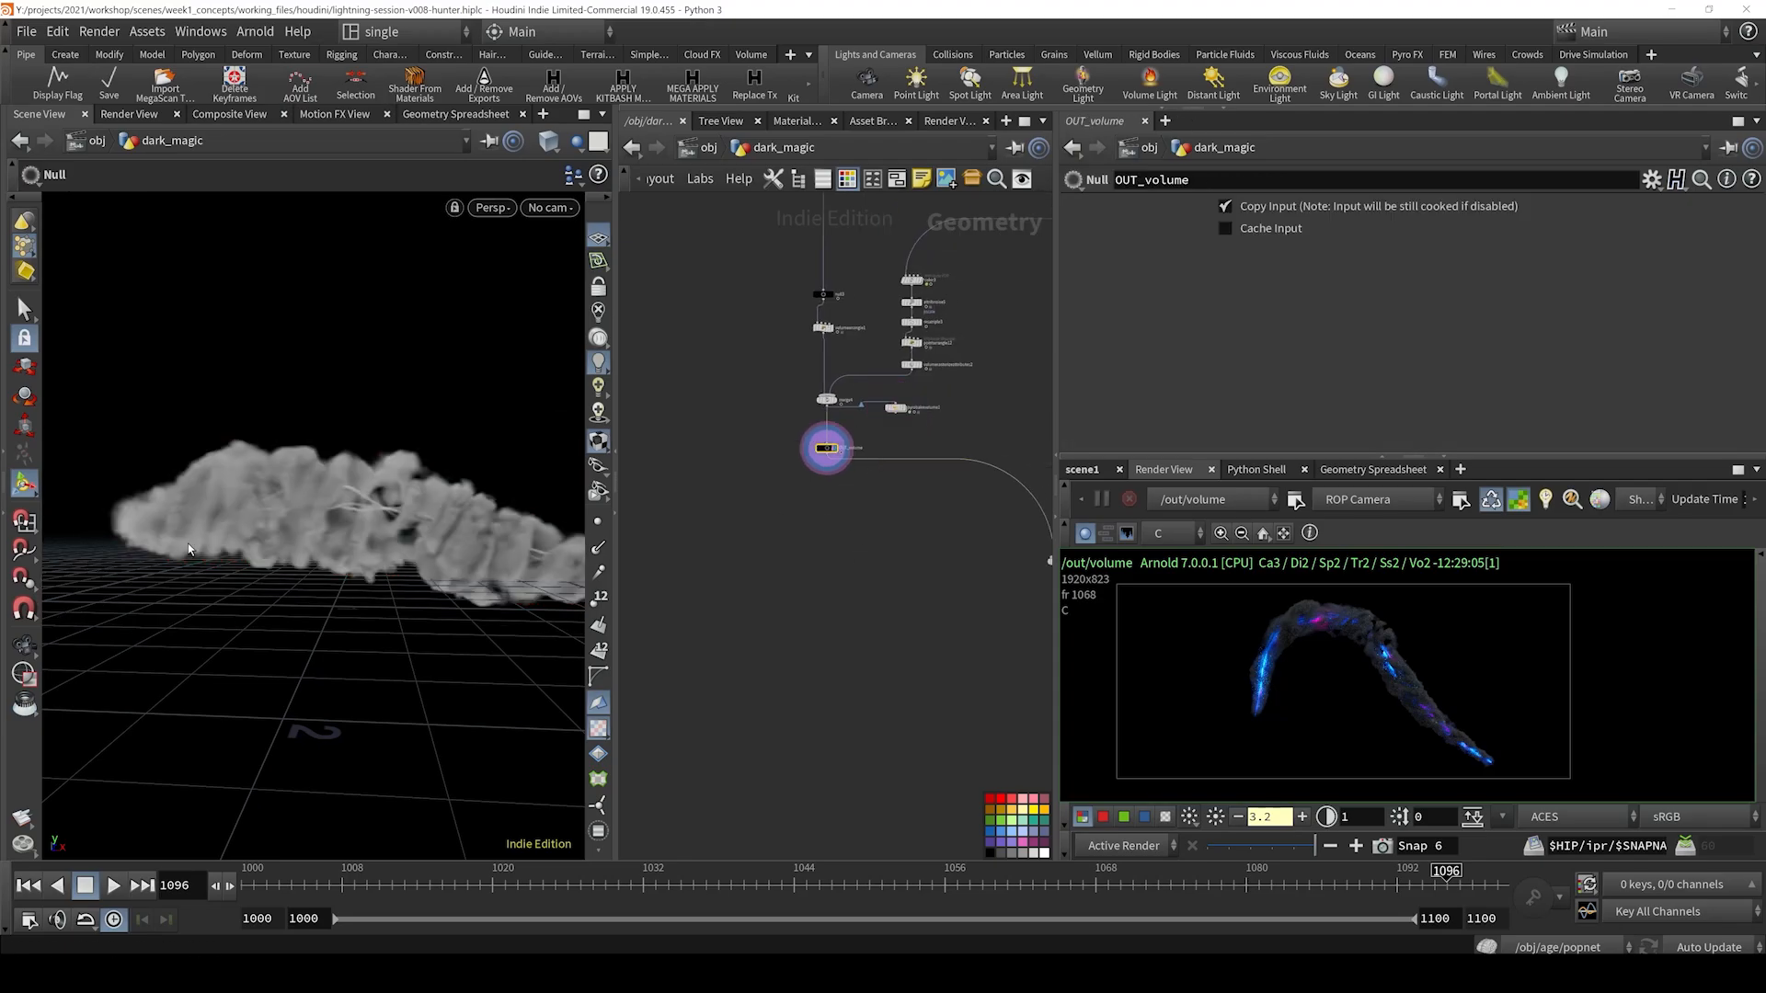
left_click_drag(187, 550, 442, 515, "alt")
middle_click(835, 451)
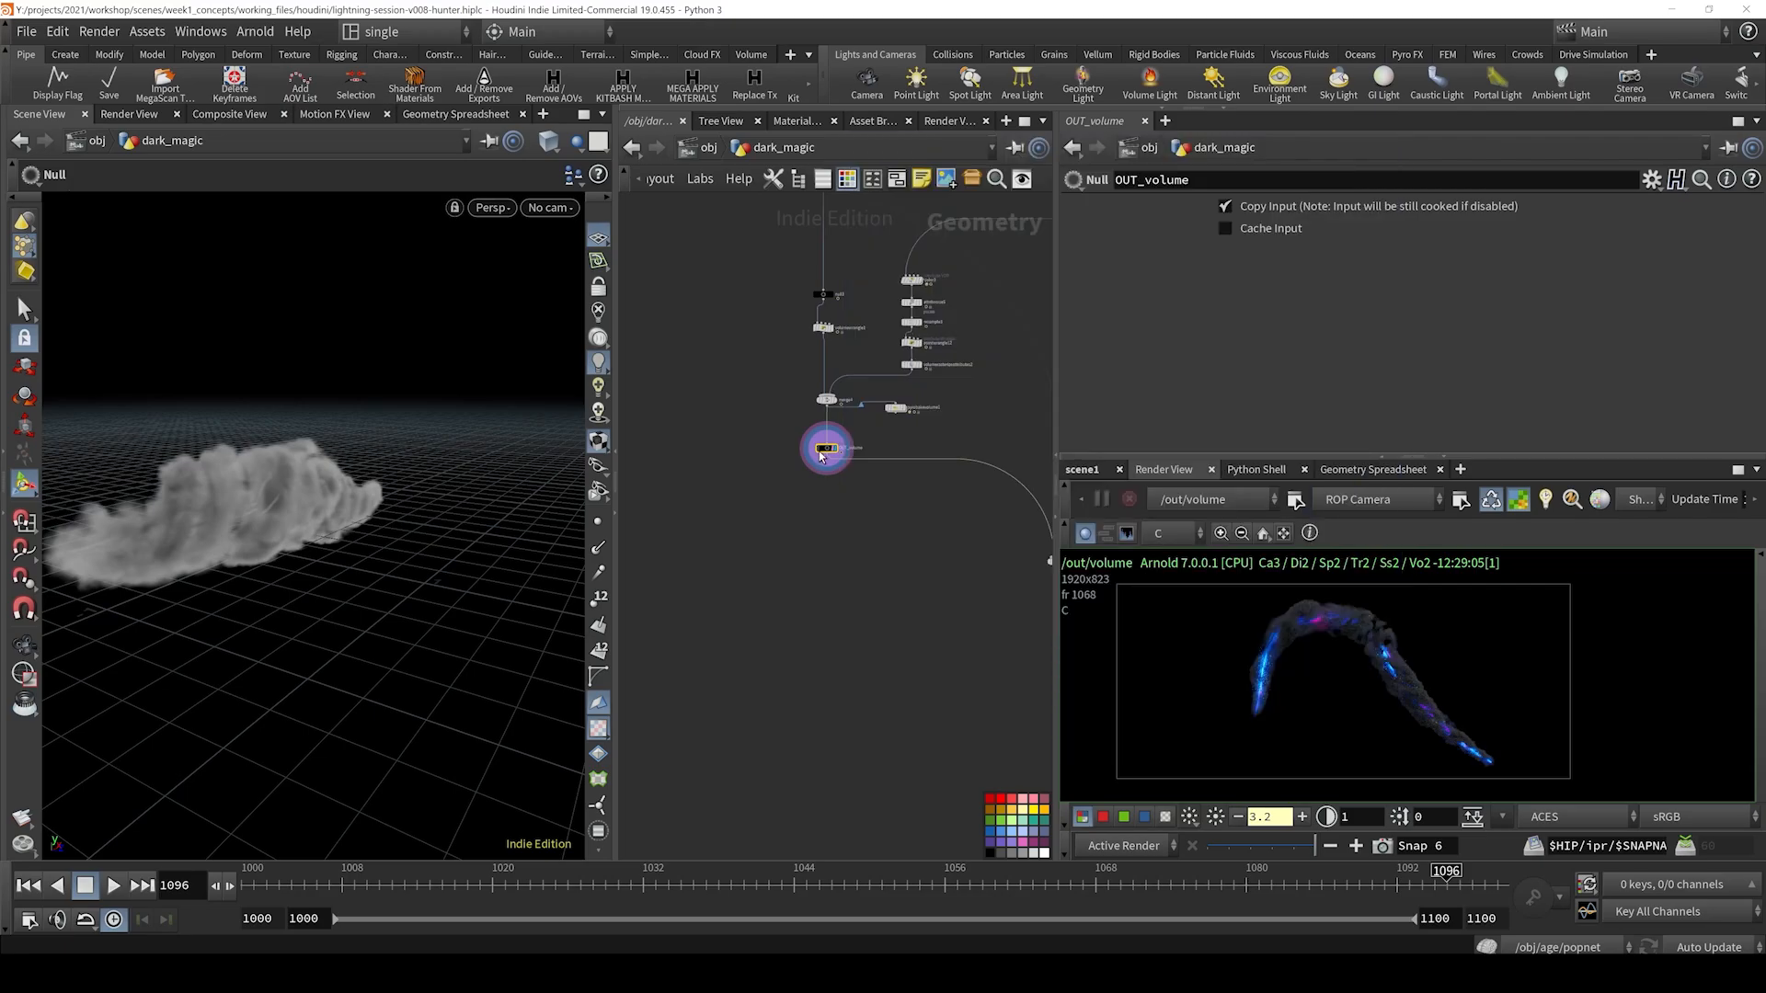
middle_click(825, 450)
key("Tab")
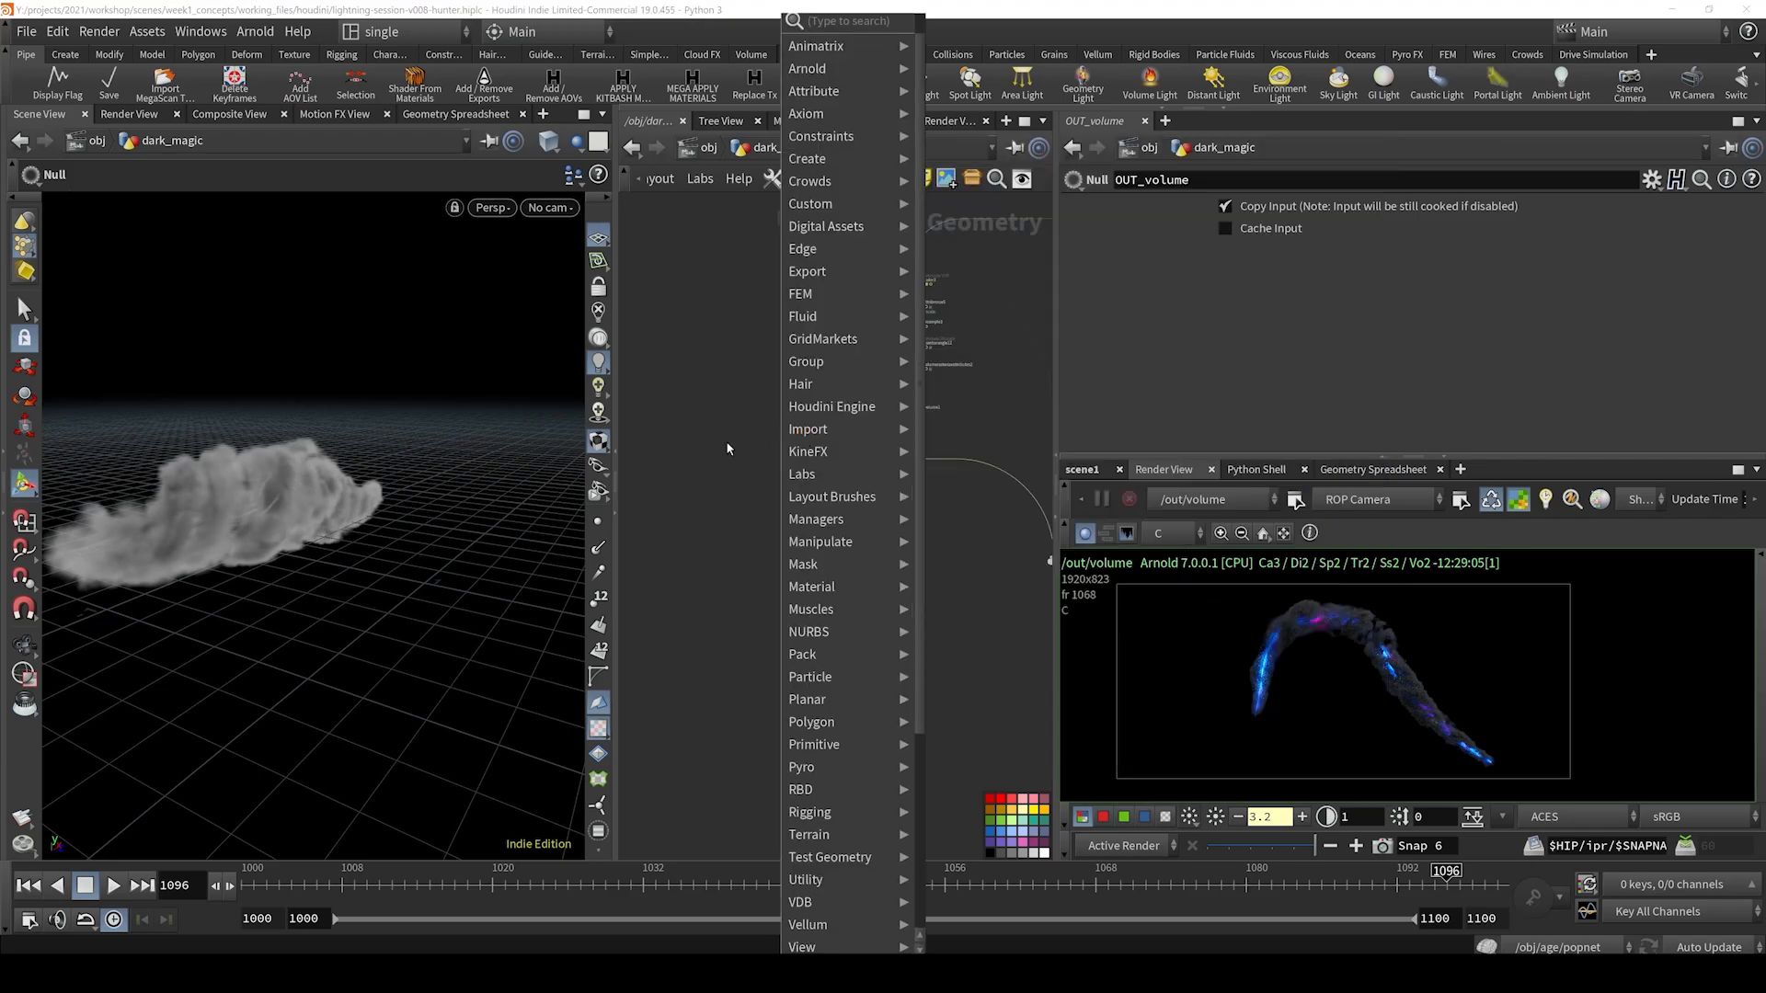
key("Escape")
- Display the strands from foreach_end4 at the start of the volume branch and scrub to frame 1056
middle_click_drag(878, 451, 871, 511)
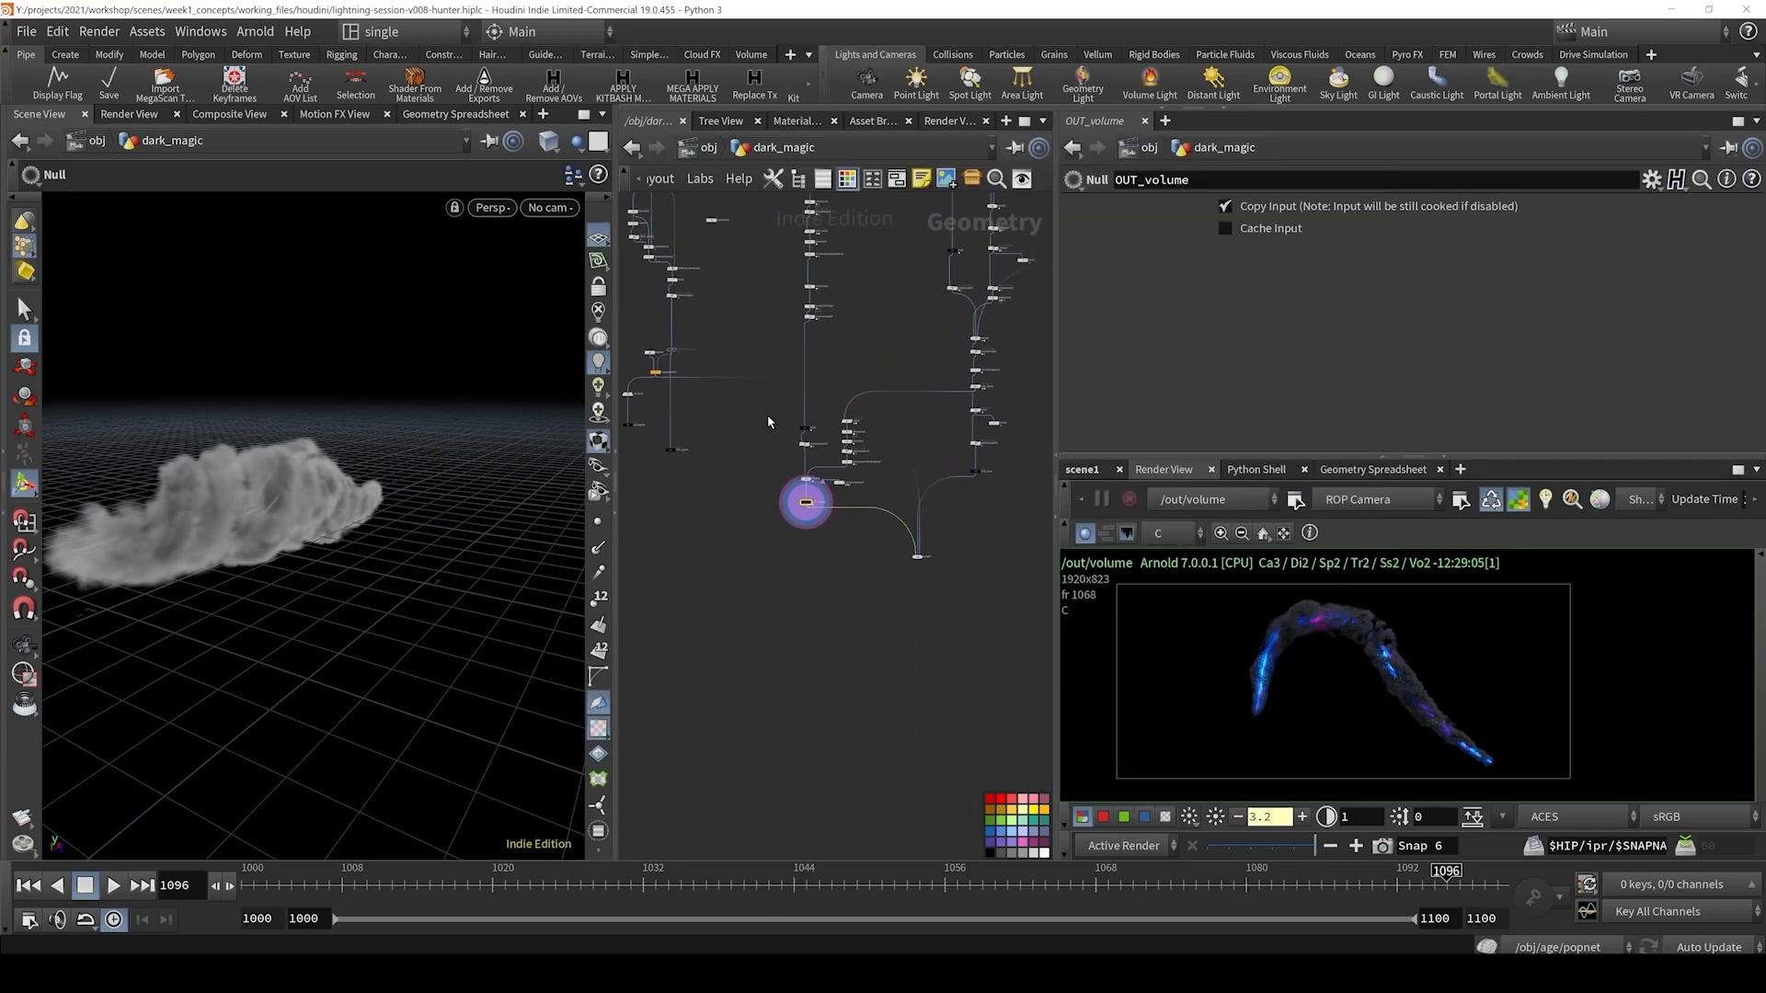
middle_click_drag(780, 419, 788, 641)
middle_click_drag(822, 349, 867, 379)
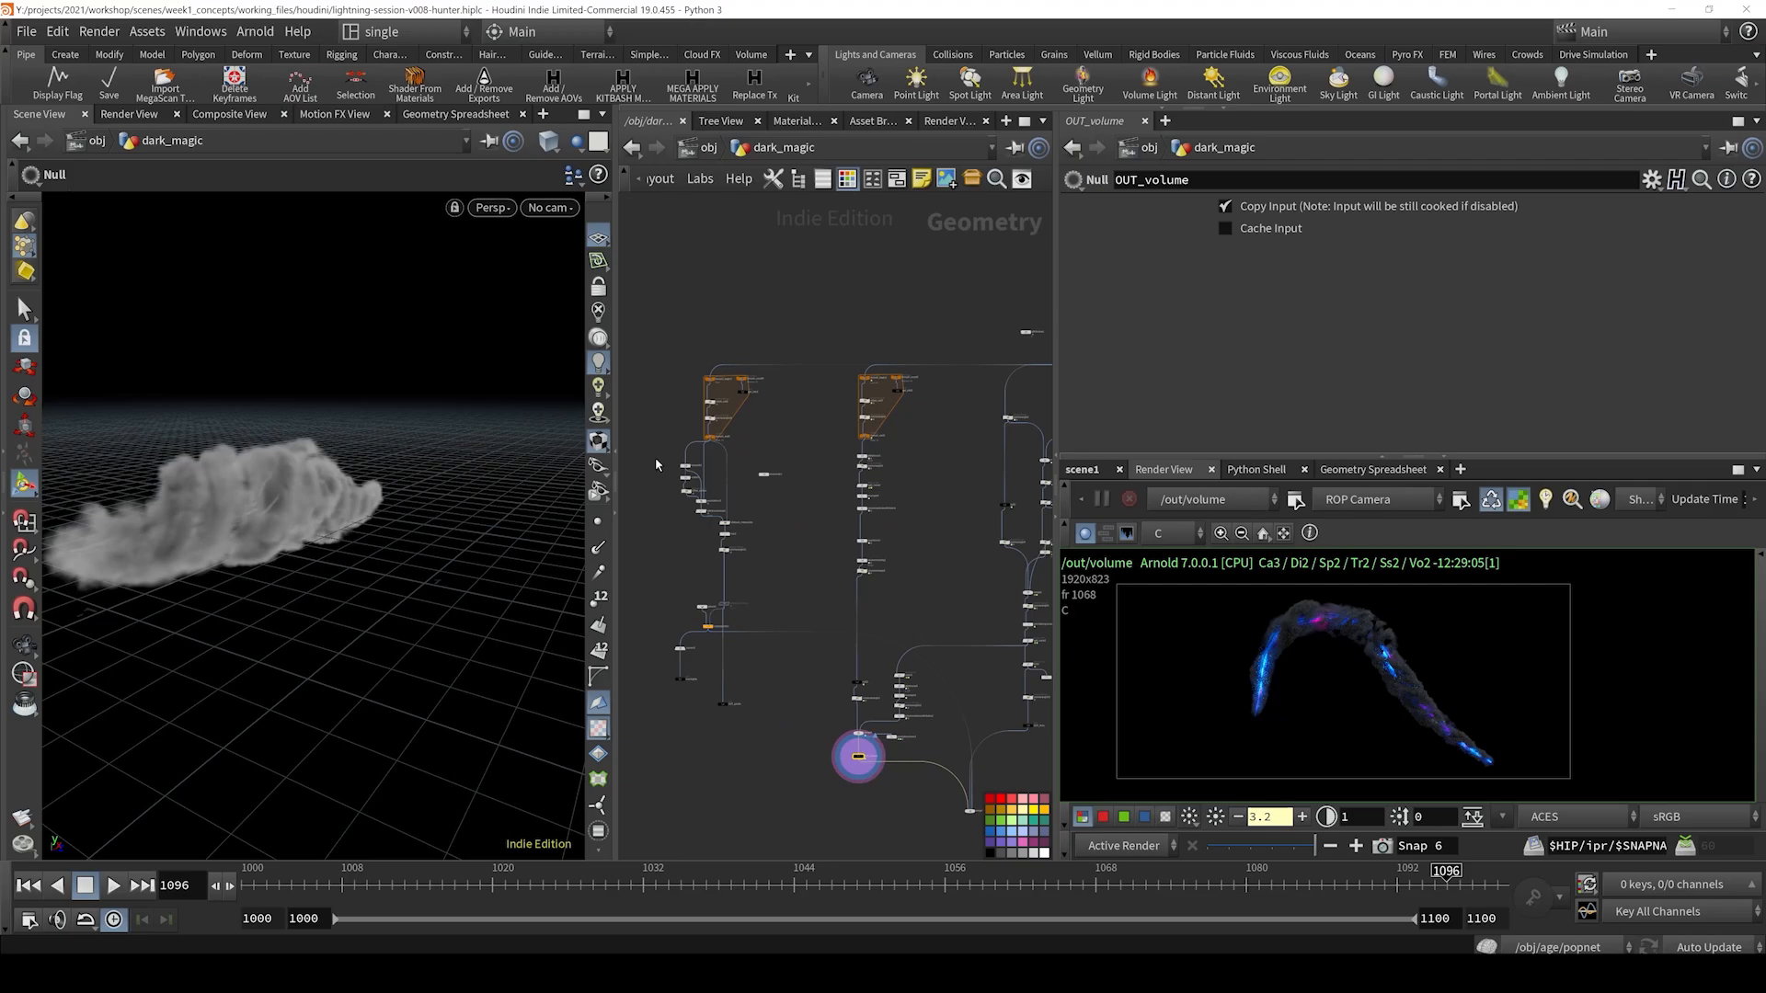
scroll(657, 465, "up", 8)
left_click(823, 429)
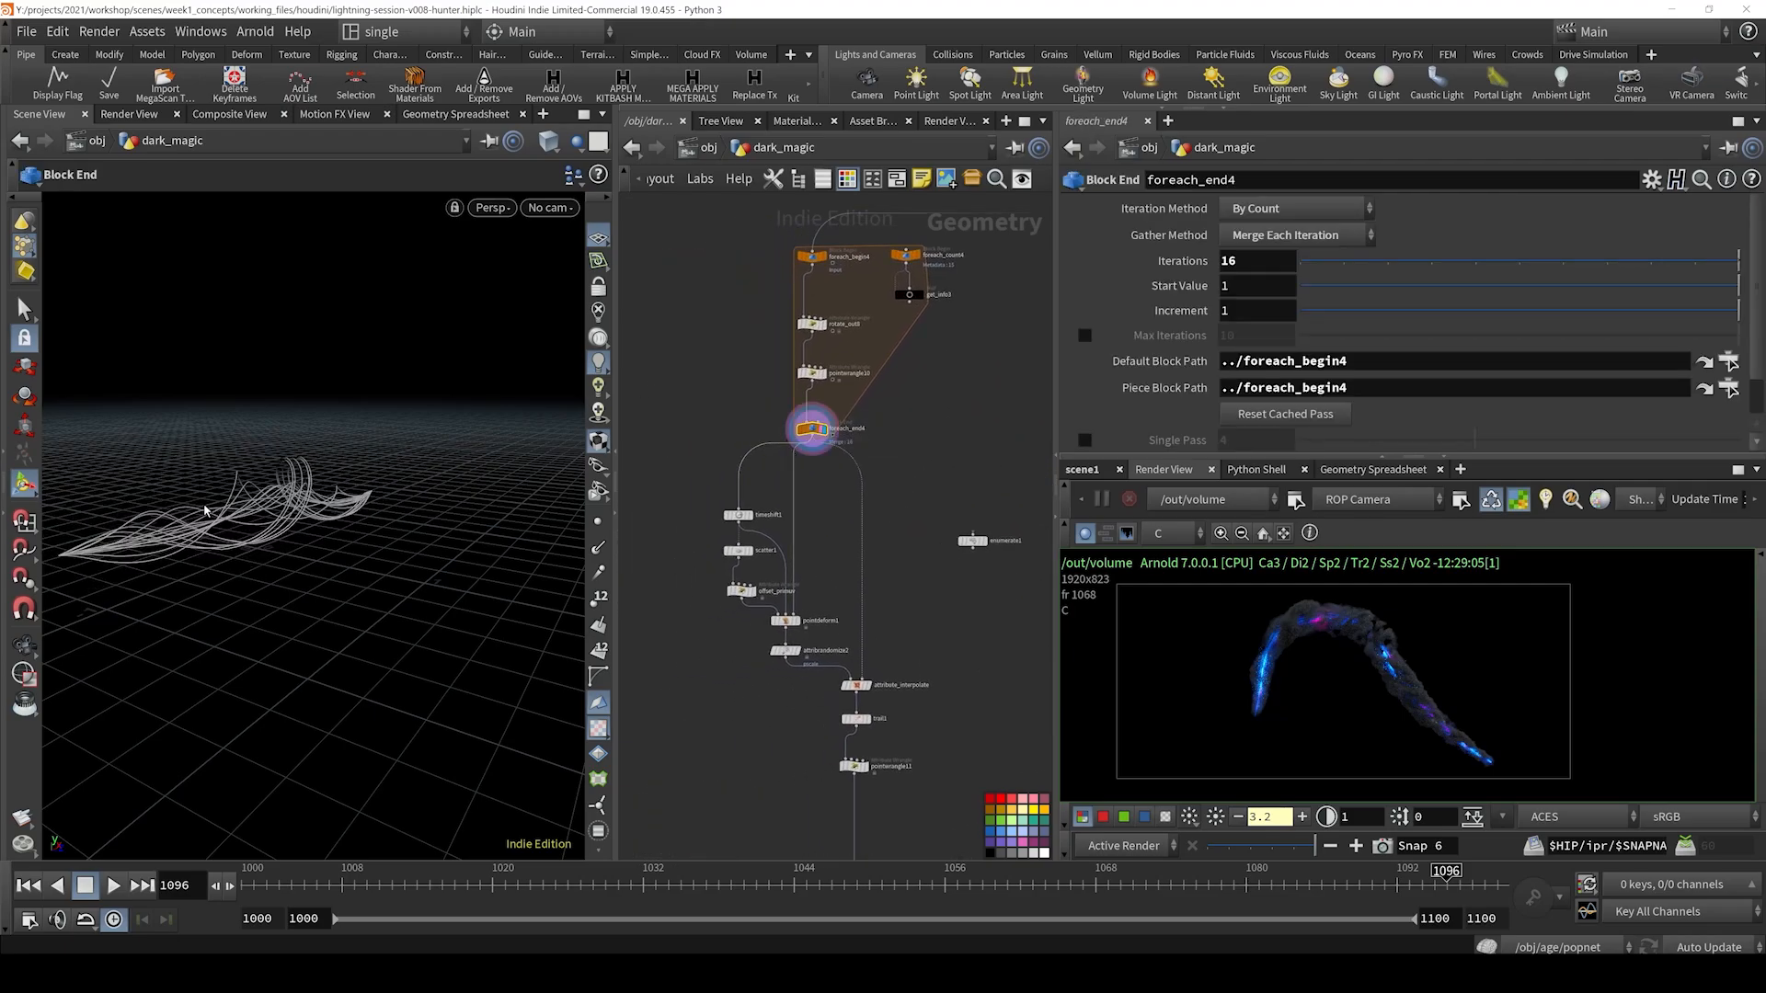
left_click_drag(204, 510, 237, 828)
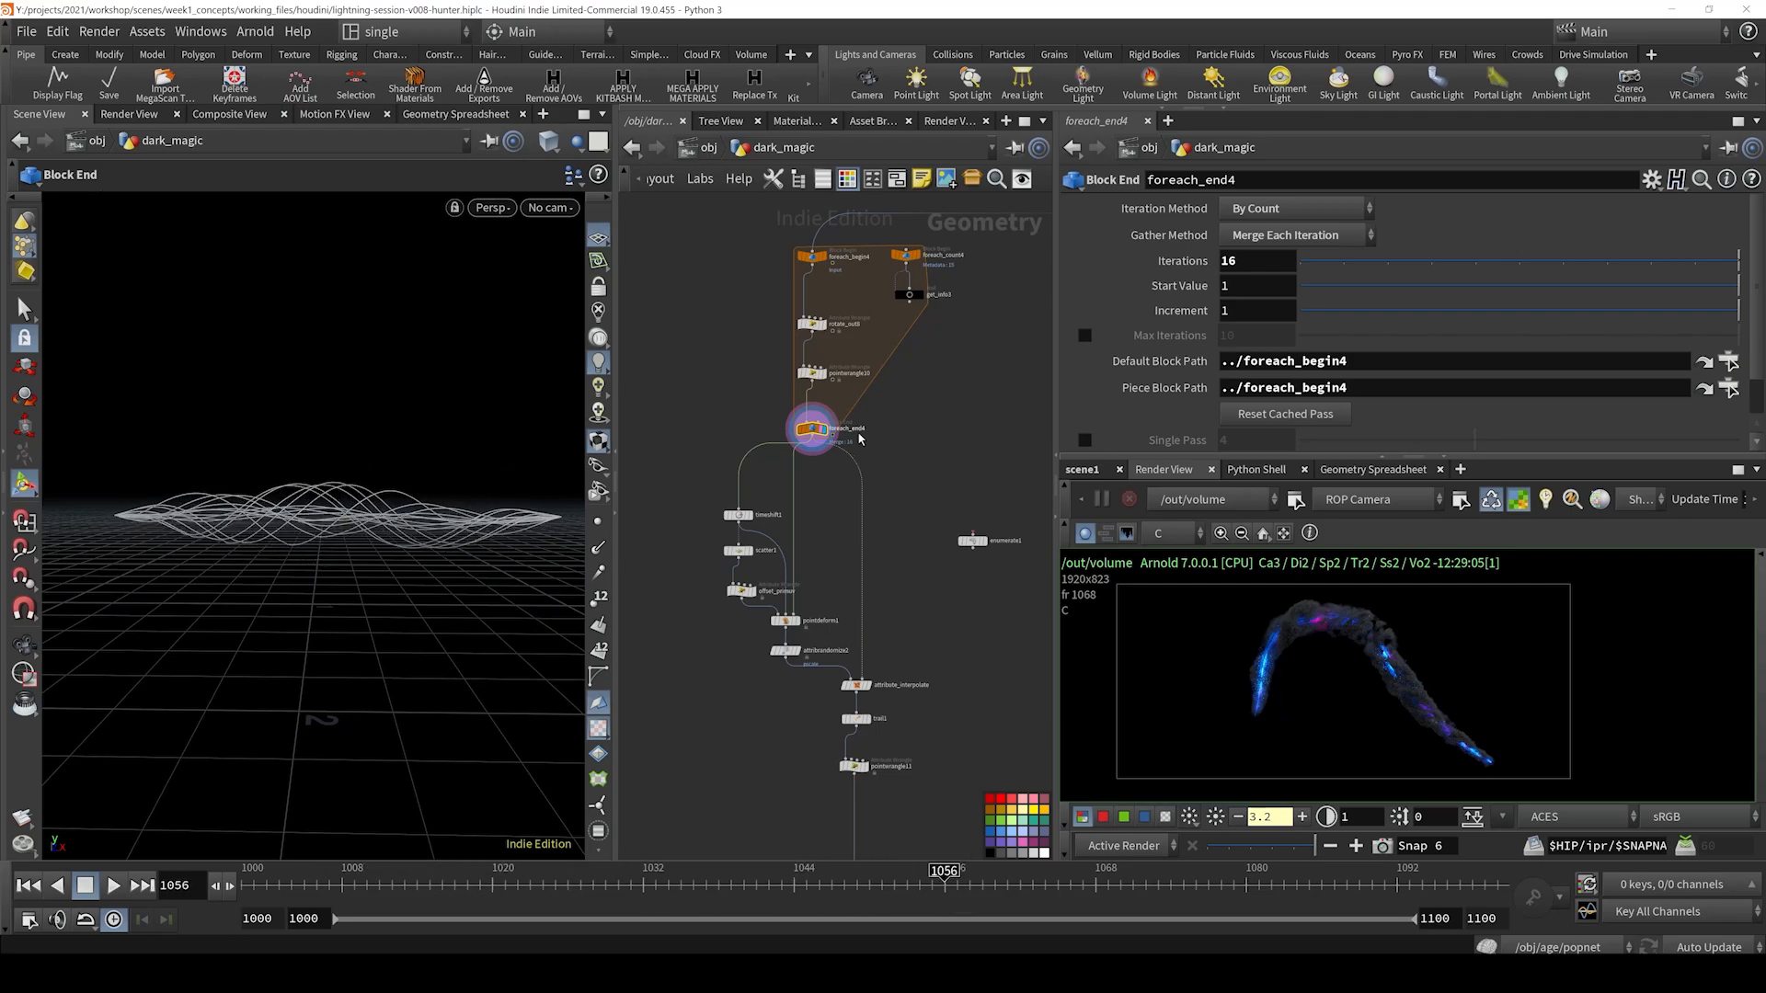
- Display foreach_end3 and compare its denser strands with those of foreach_end4
scroll(861, 440, "down", 5)
middle_click_drag(938, 439, 701, 429)
left_click_drag(744, 423, 800, 435)
key("r")
middle_click_drag(702, 442, 982, 449)
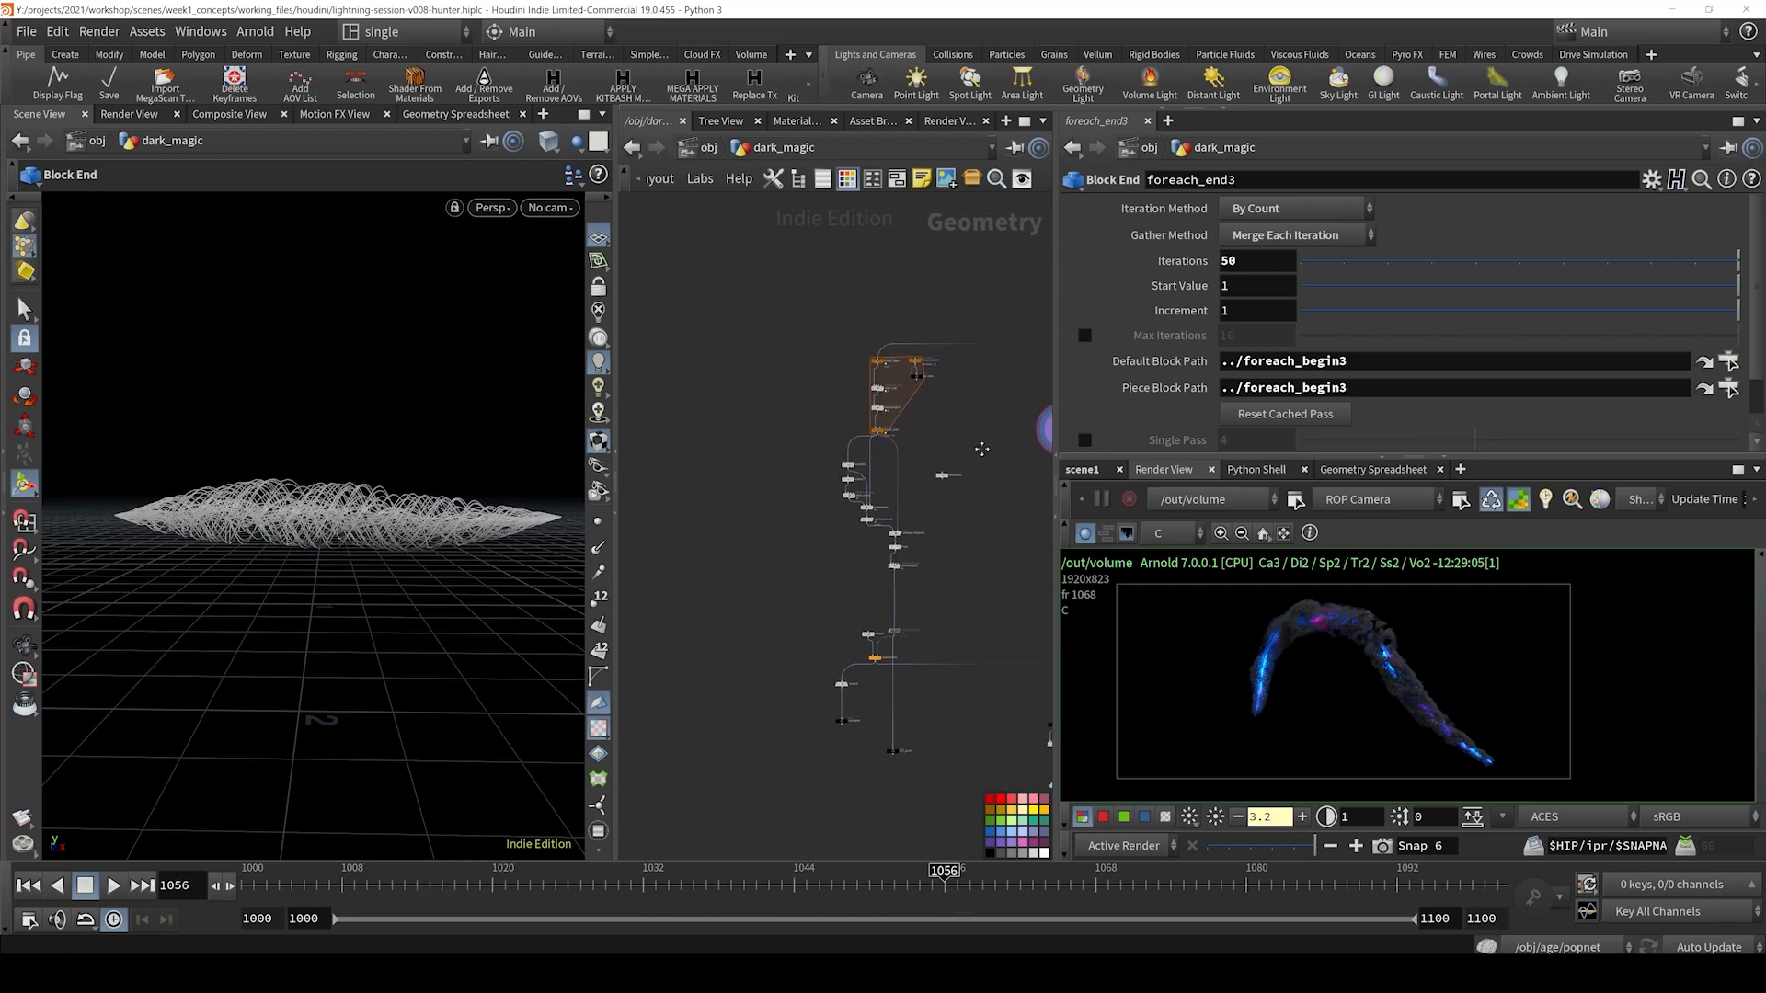
scroll(885, 425, "up", 3)
left_click(878, 437)
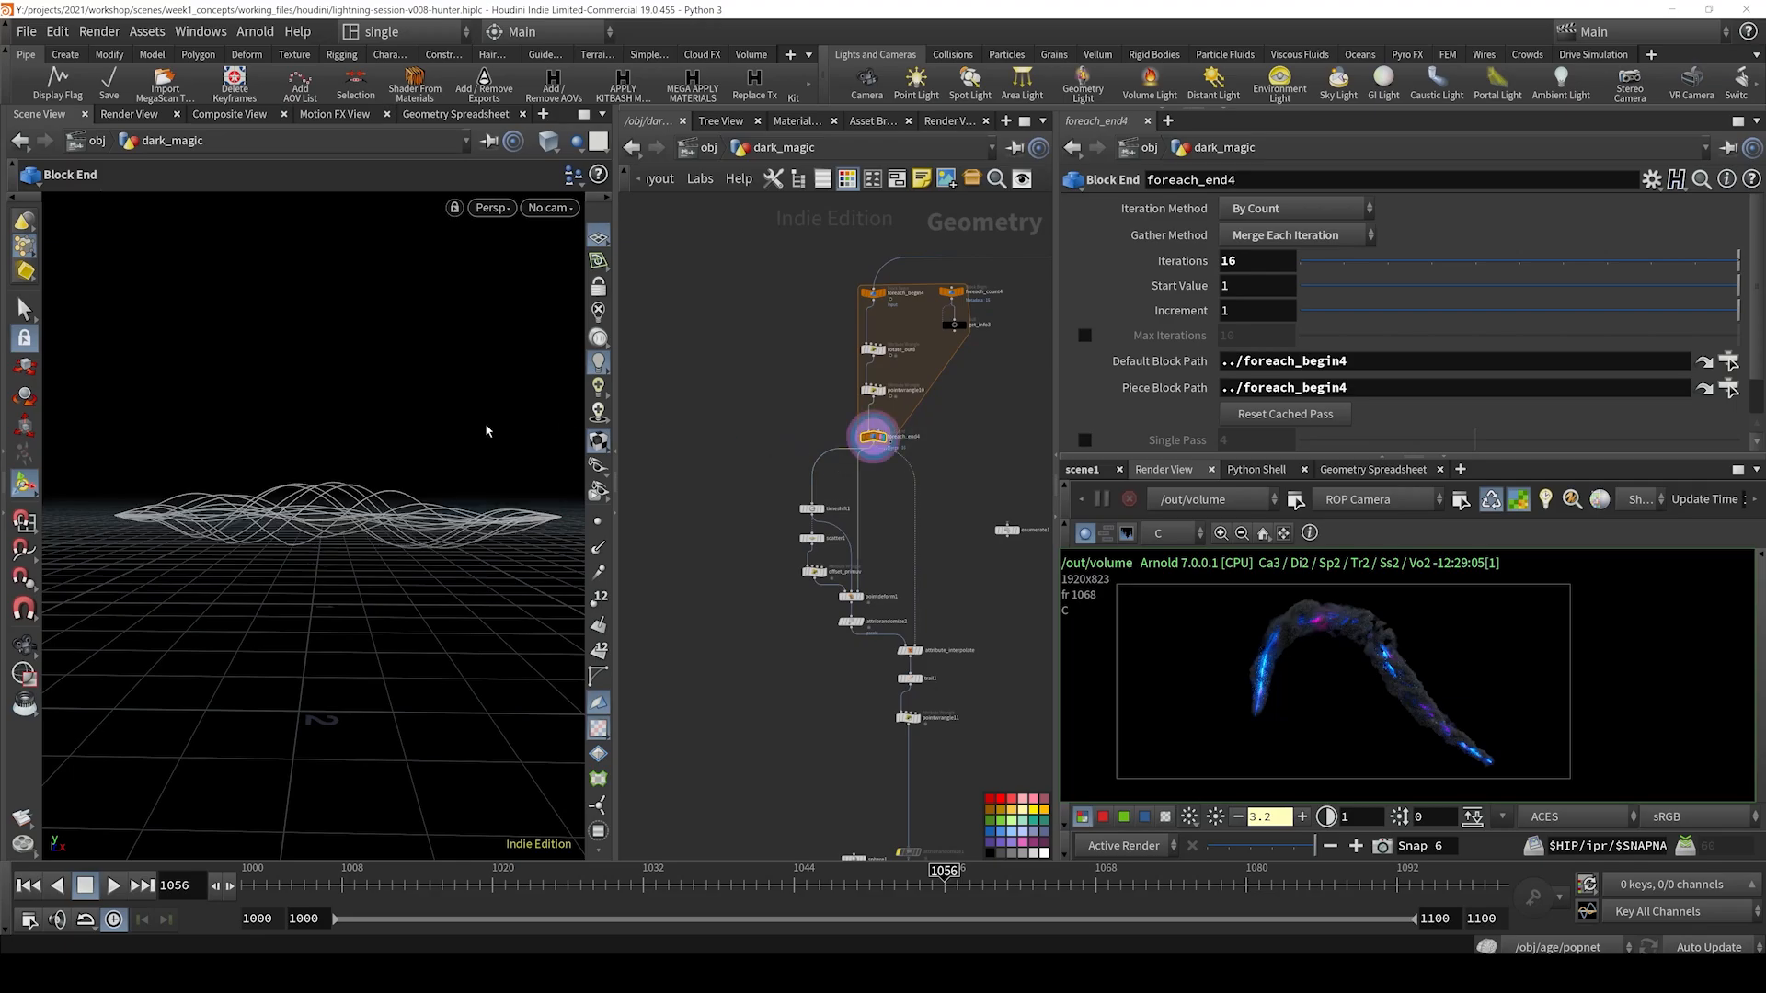
- Check timeshift1's frame setting and display the points that scatter1 places on the strands
scroll(846, 517, "up", 2)
middle_click_drag(841, 518, 911, 488)
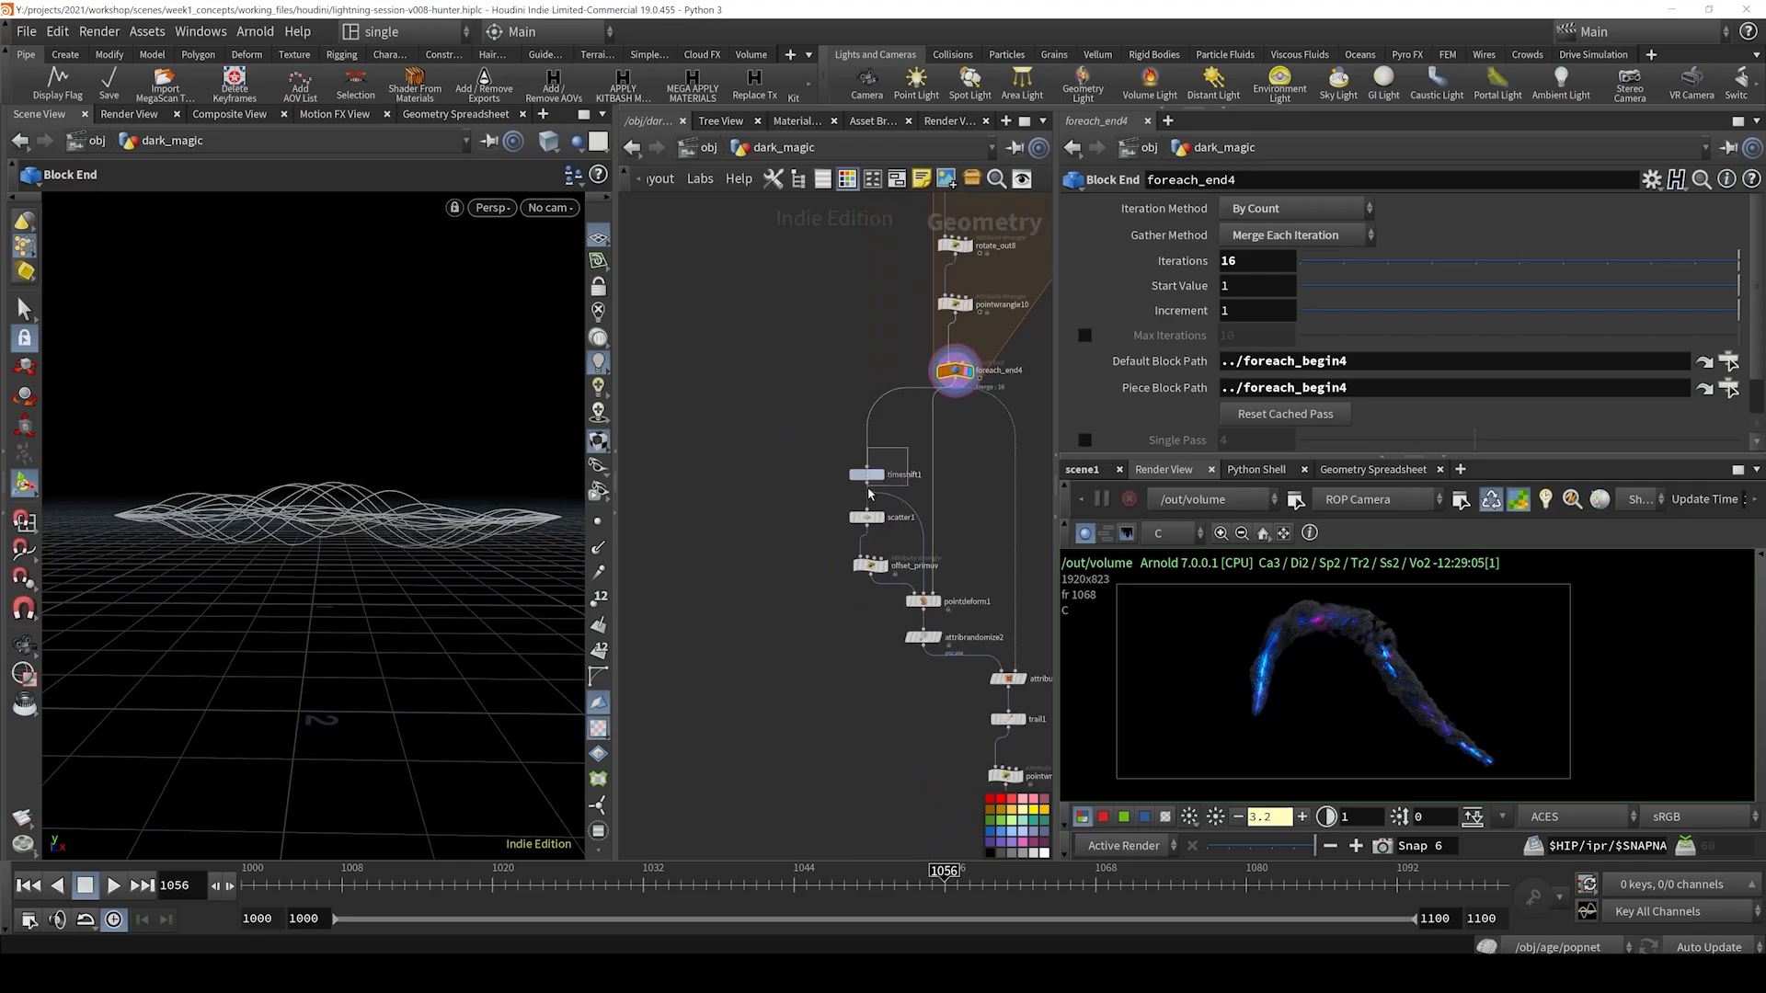
left_click(878, 477)
middle_click_drag(817, 520, 772, 499)
left_click(822, 496)
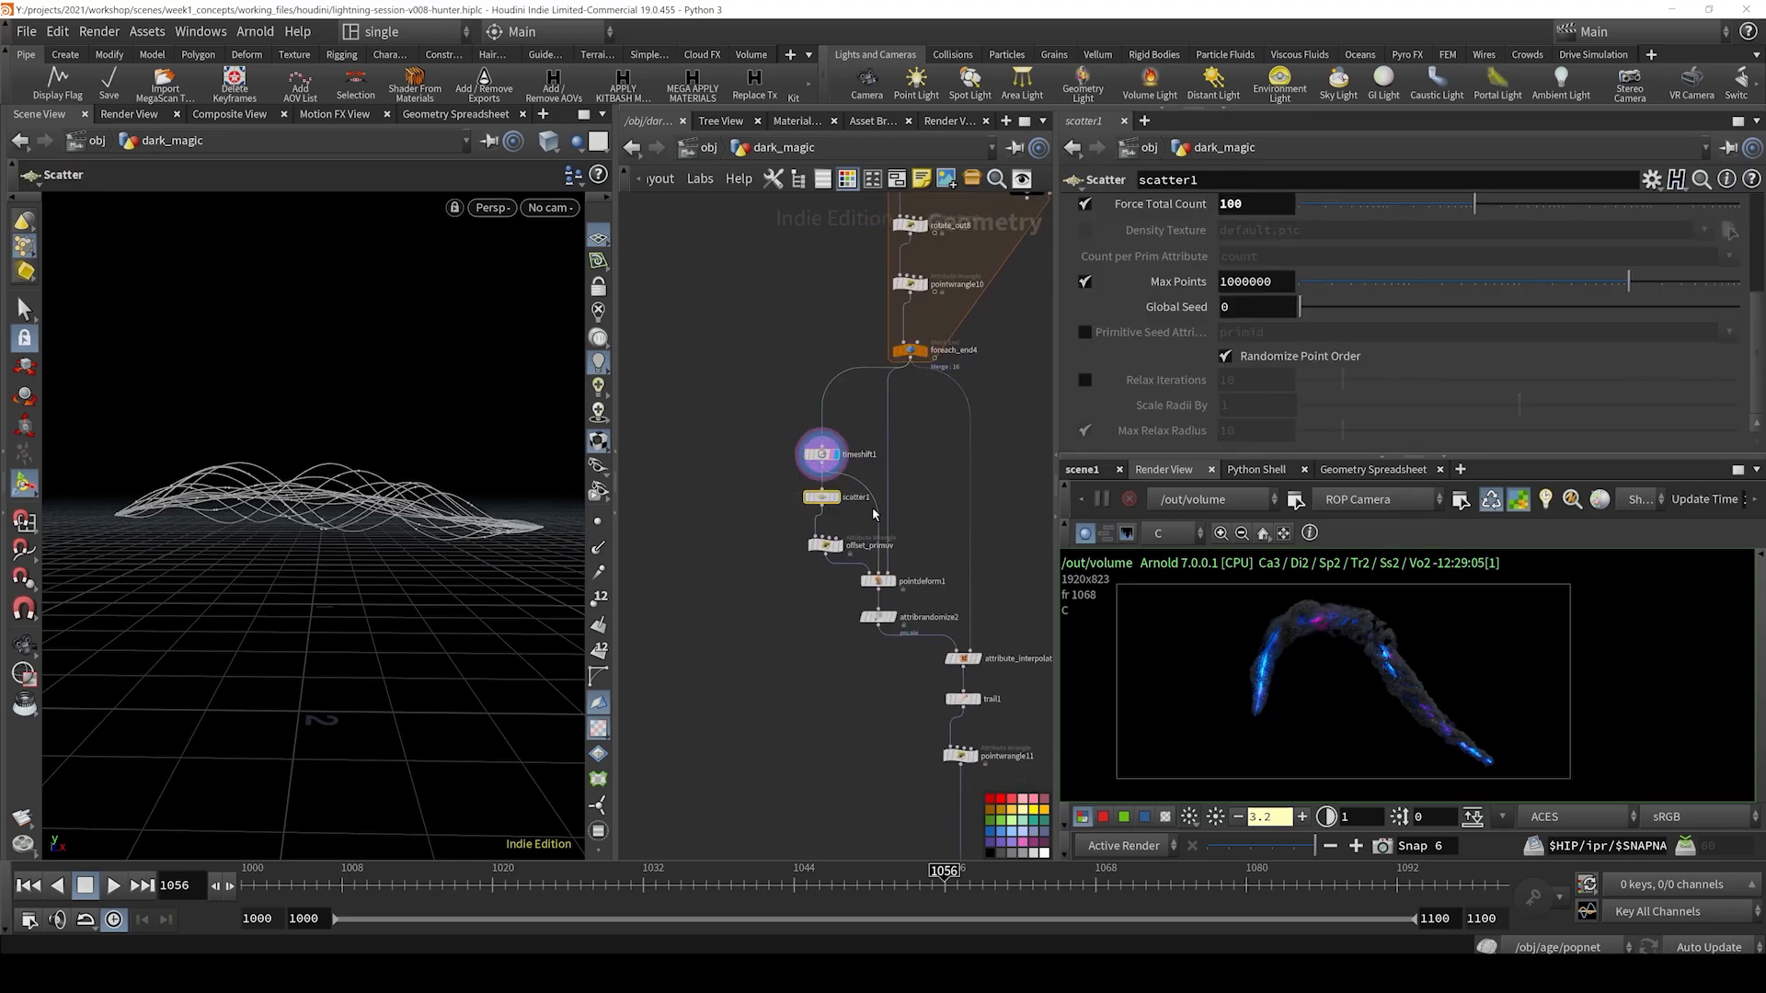
left_click(821, 455)
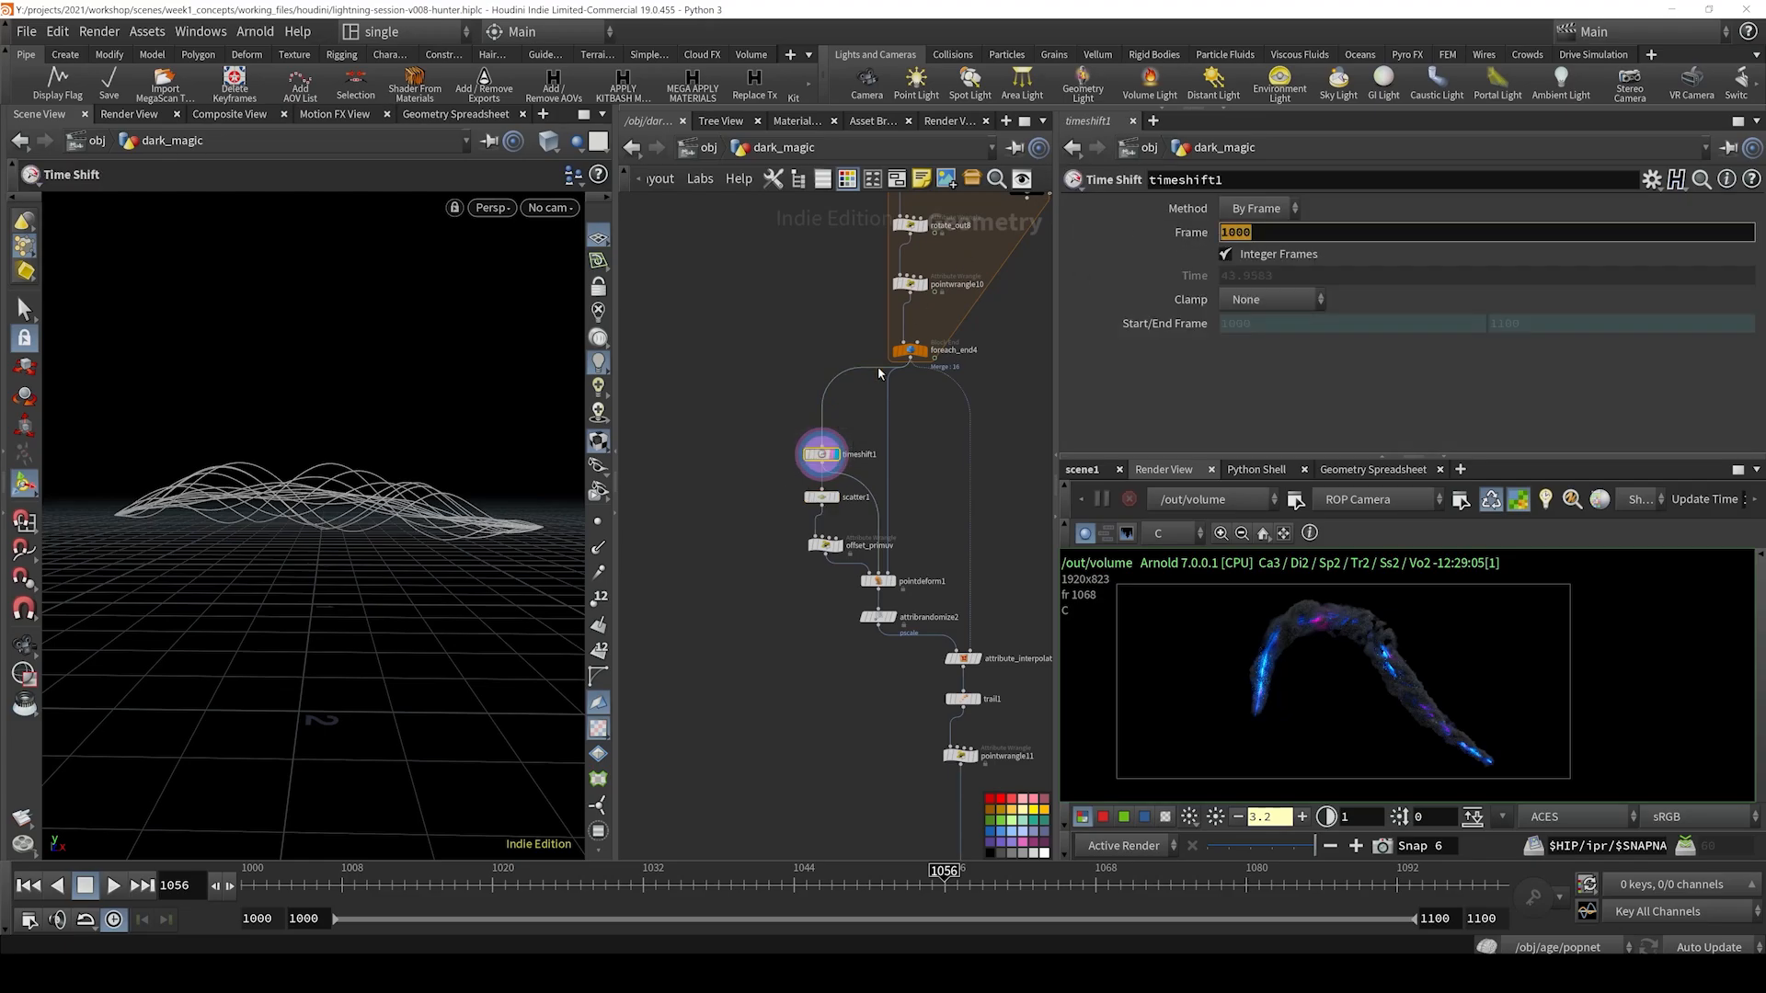
left_click(822, 497)
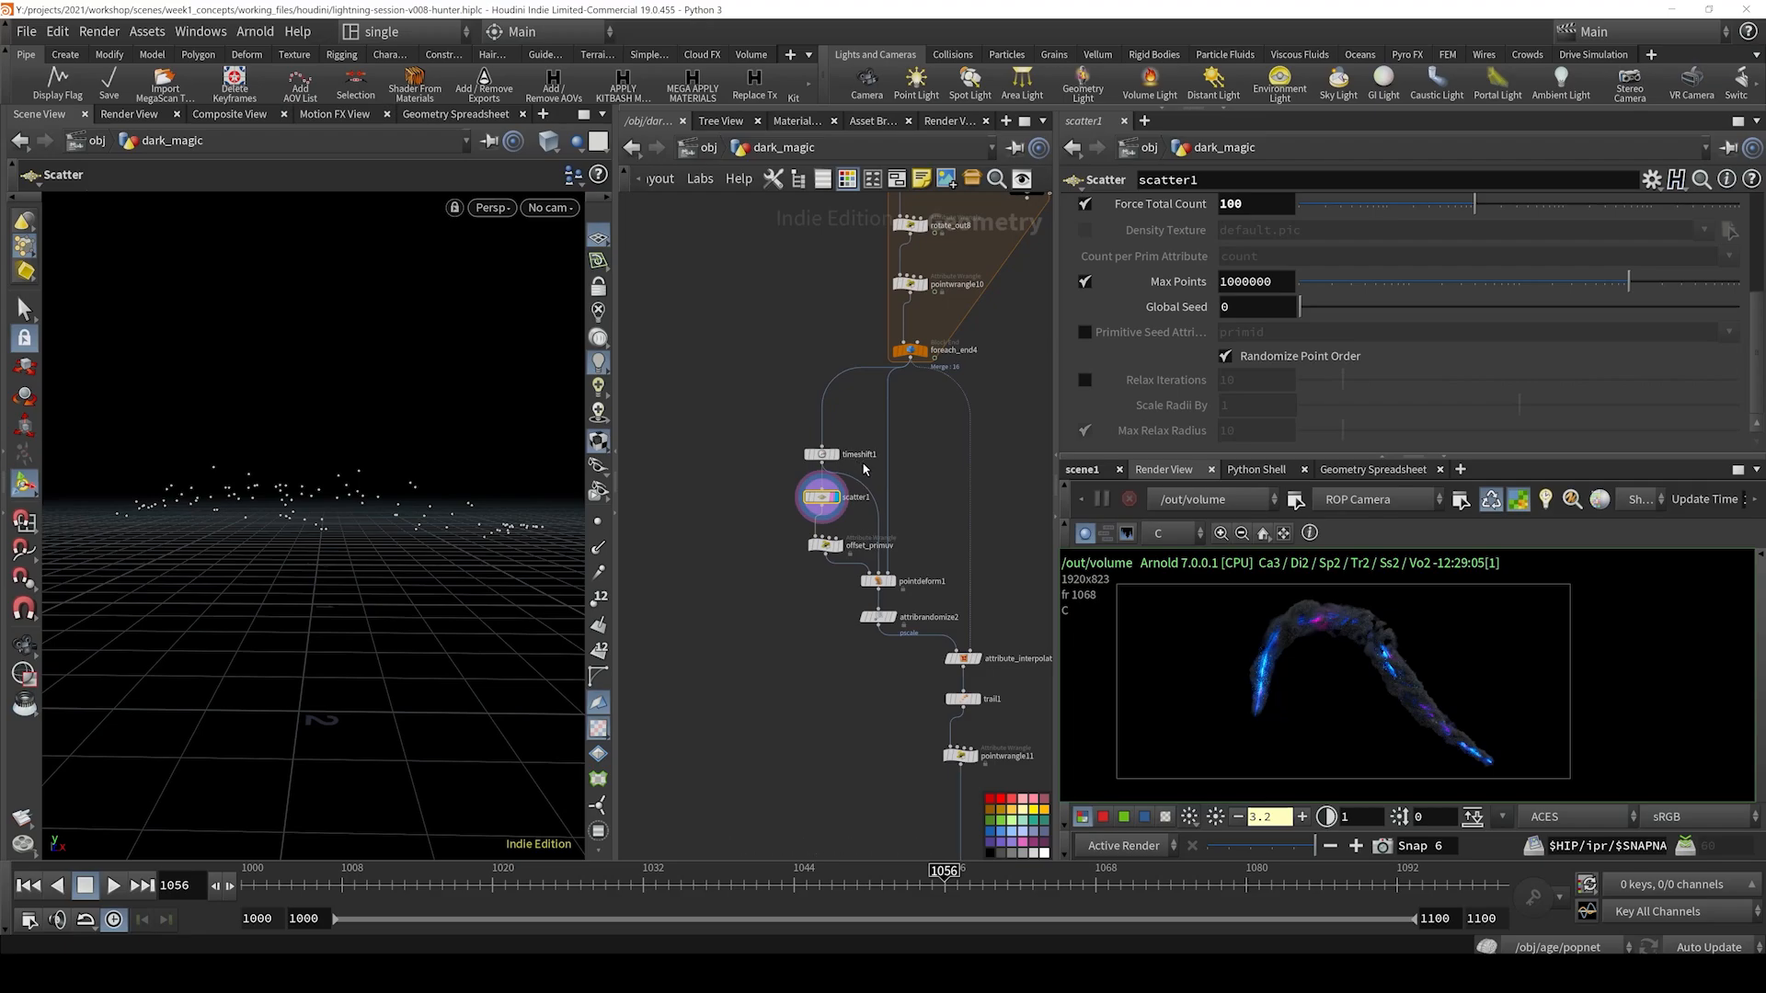
mouse_move(879, 618)
scroll(763, 542, "up", 4)
left_click(773, 529)
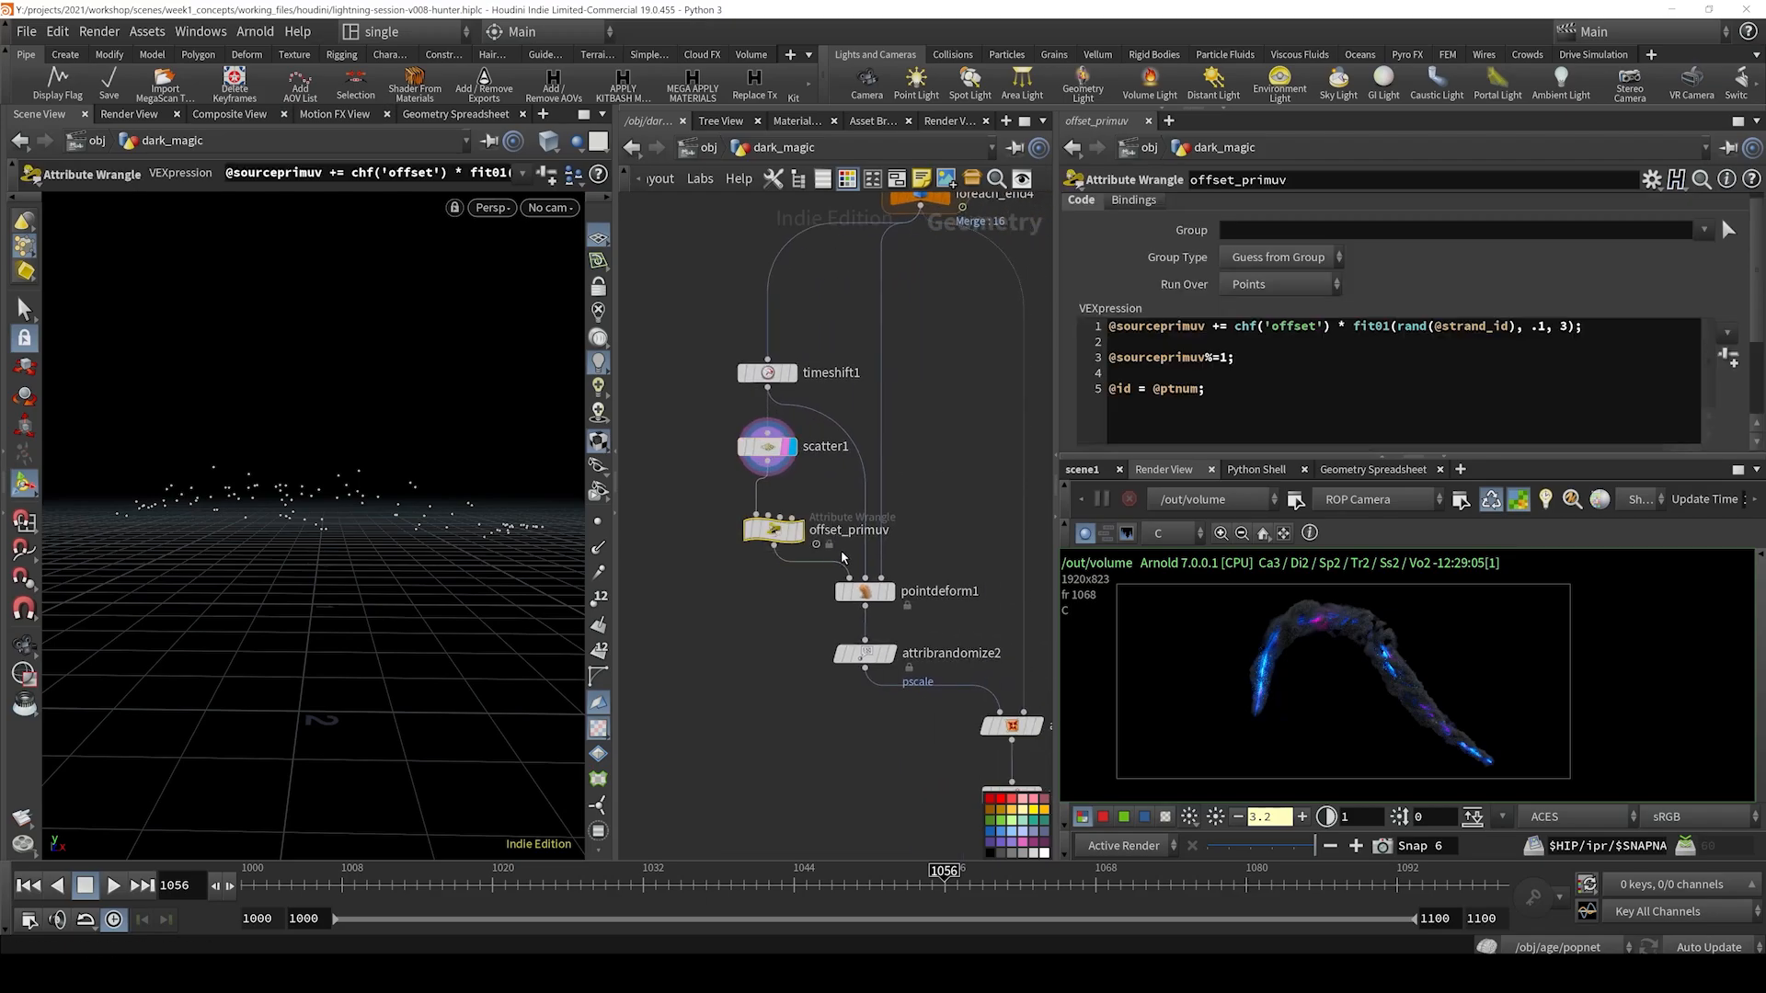
middle_click_drag(842, 557, 802, 513)
left_click(824, 548)
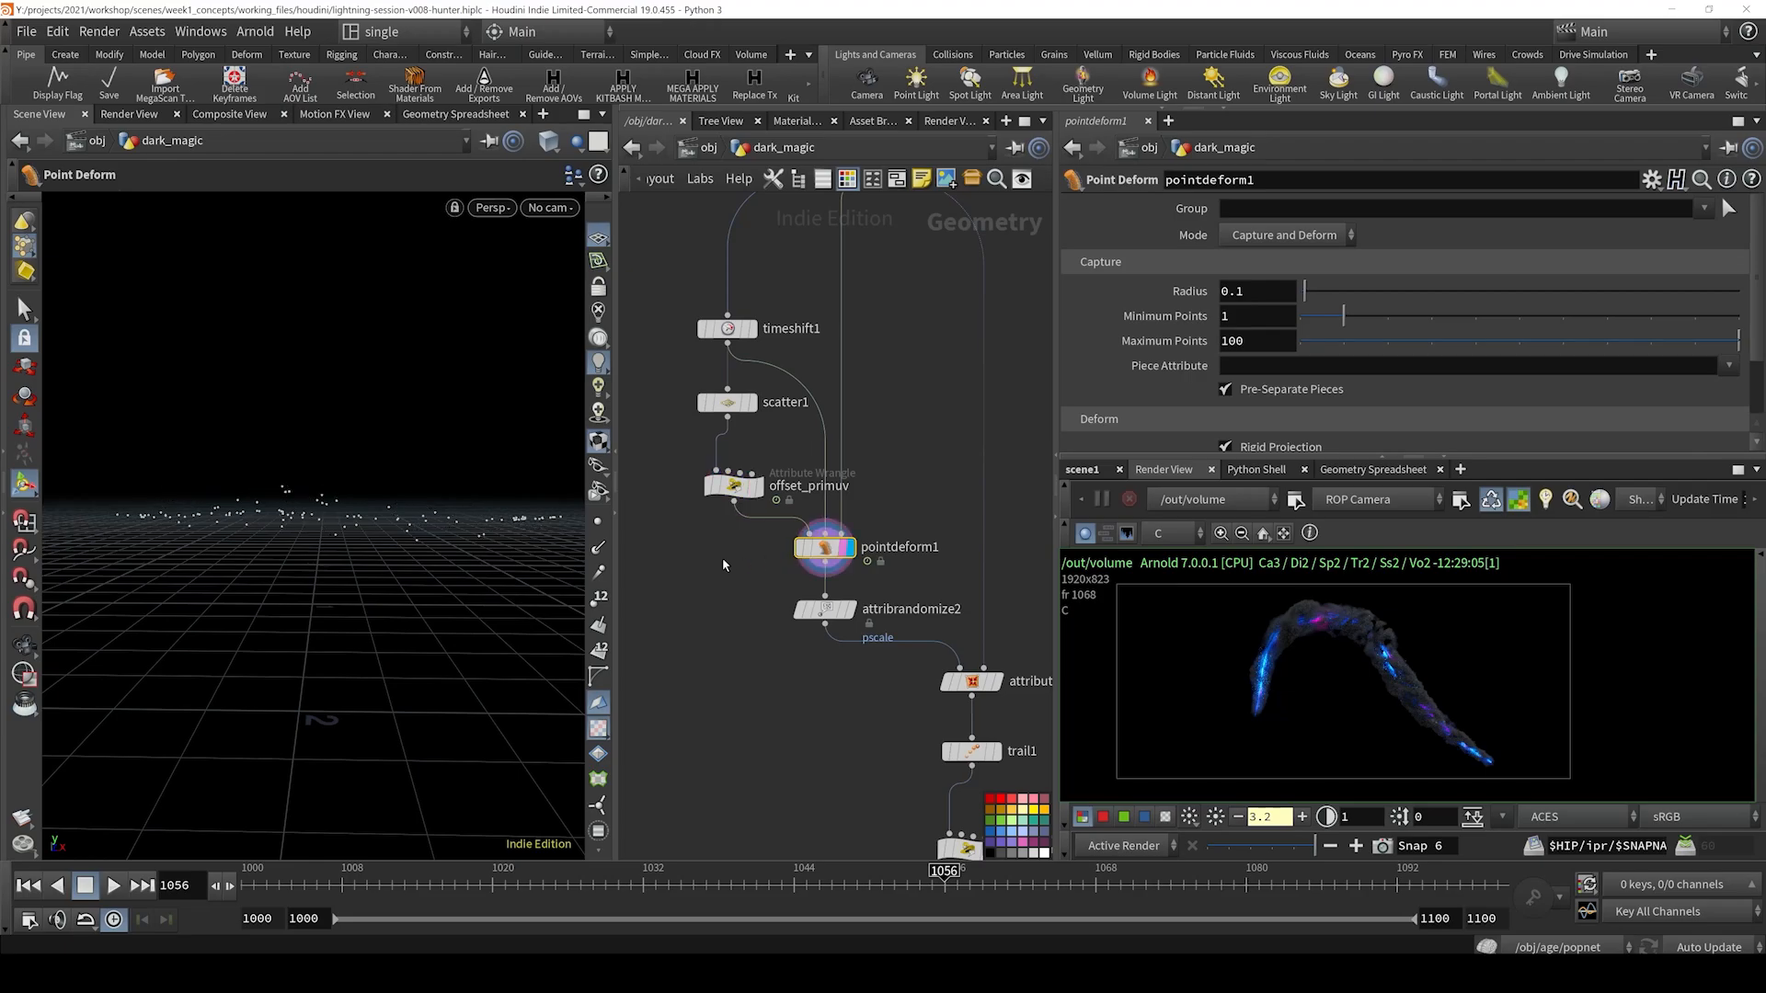
- Examine how foreach_end4 and the timeshift1, scatter1 and offset_primuv nodes feed pointdeform1
middle_click_drag(903, 308, 888, 414)
left_click(919, 395)
left_click(842, 655)
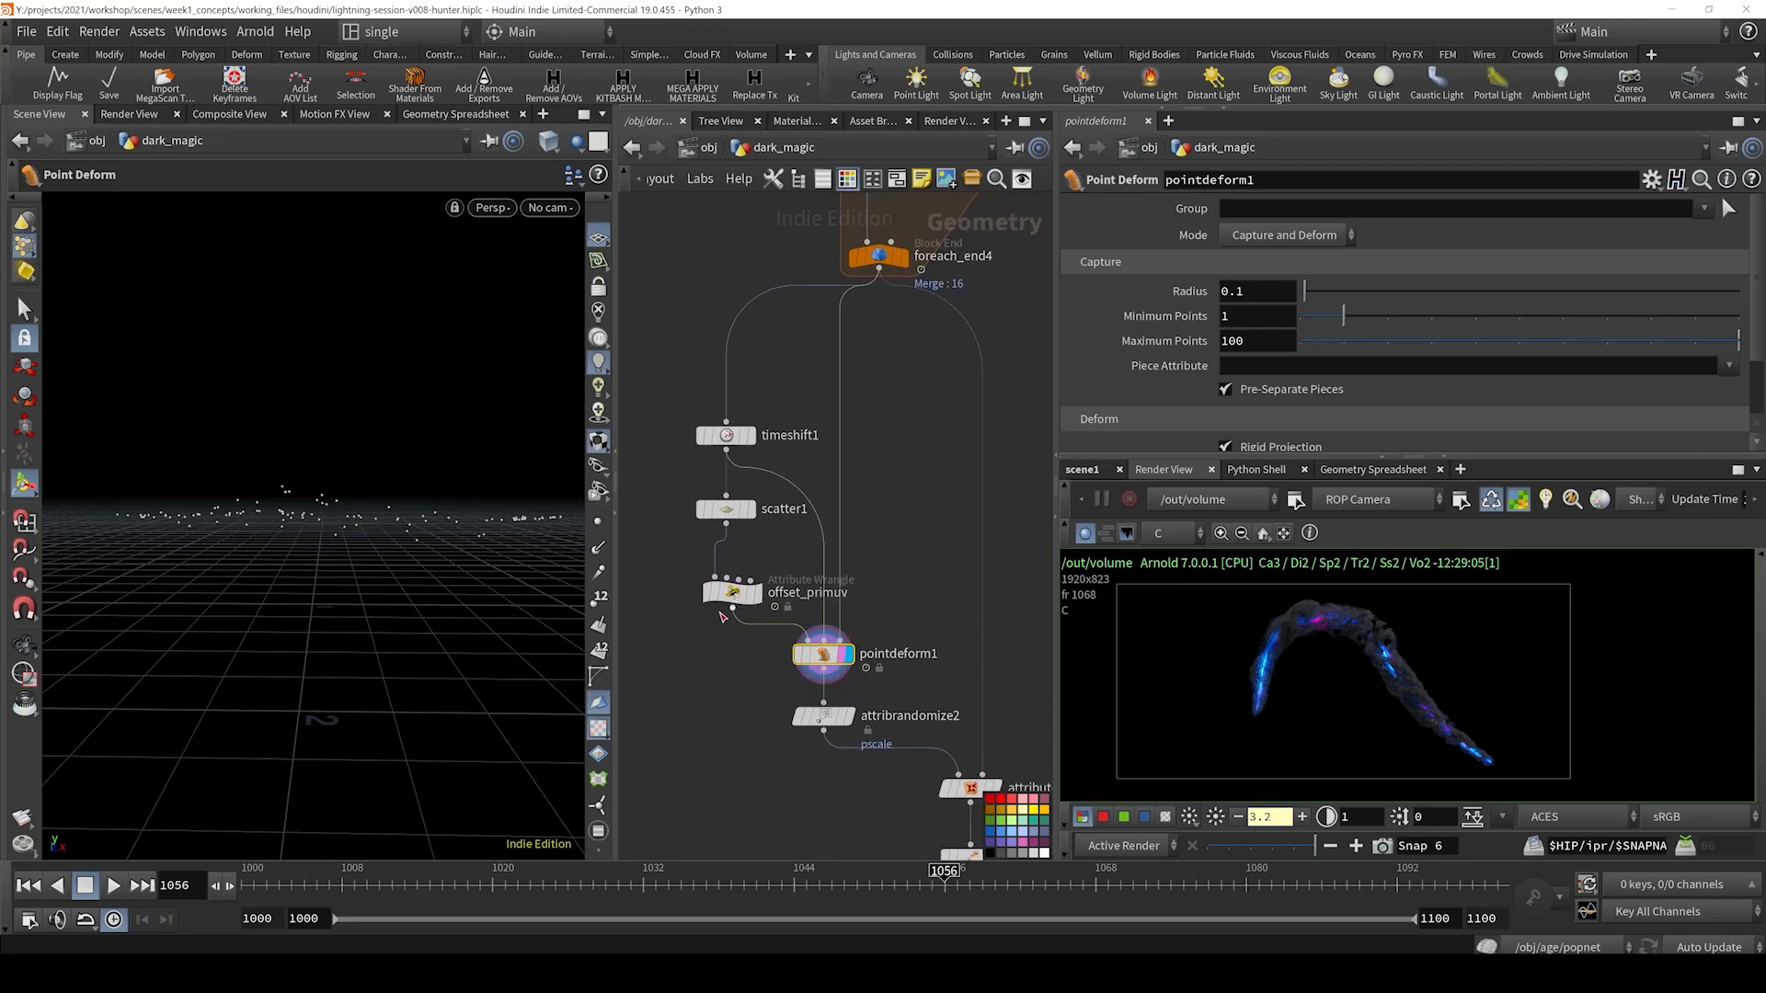
left_click_drag(664, 374, 765, 638)
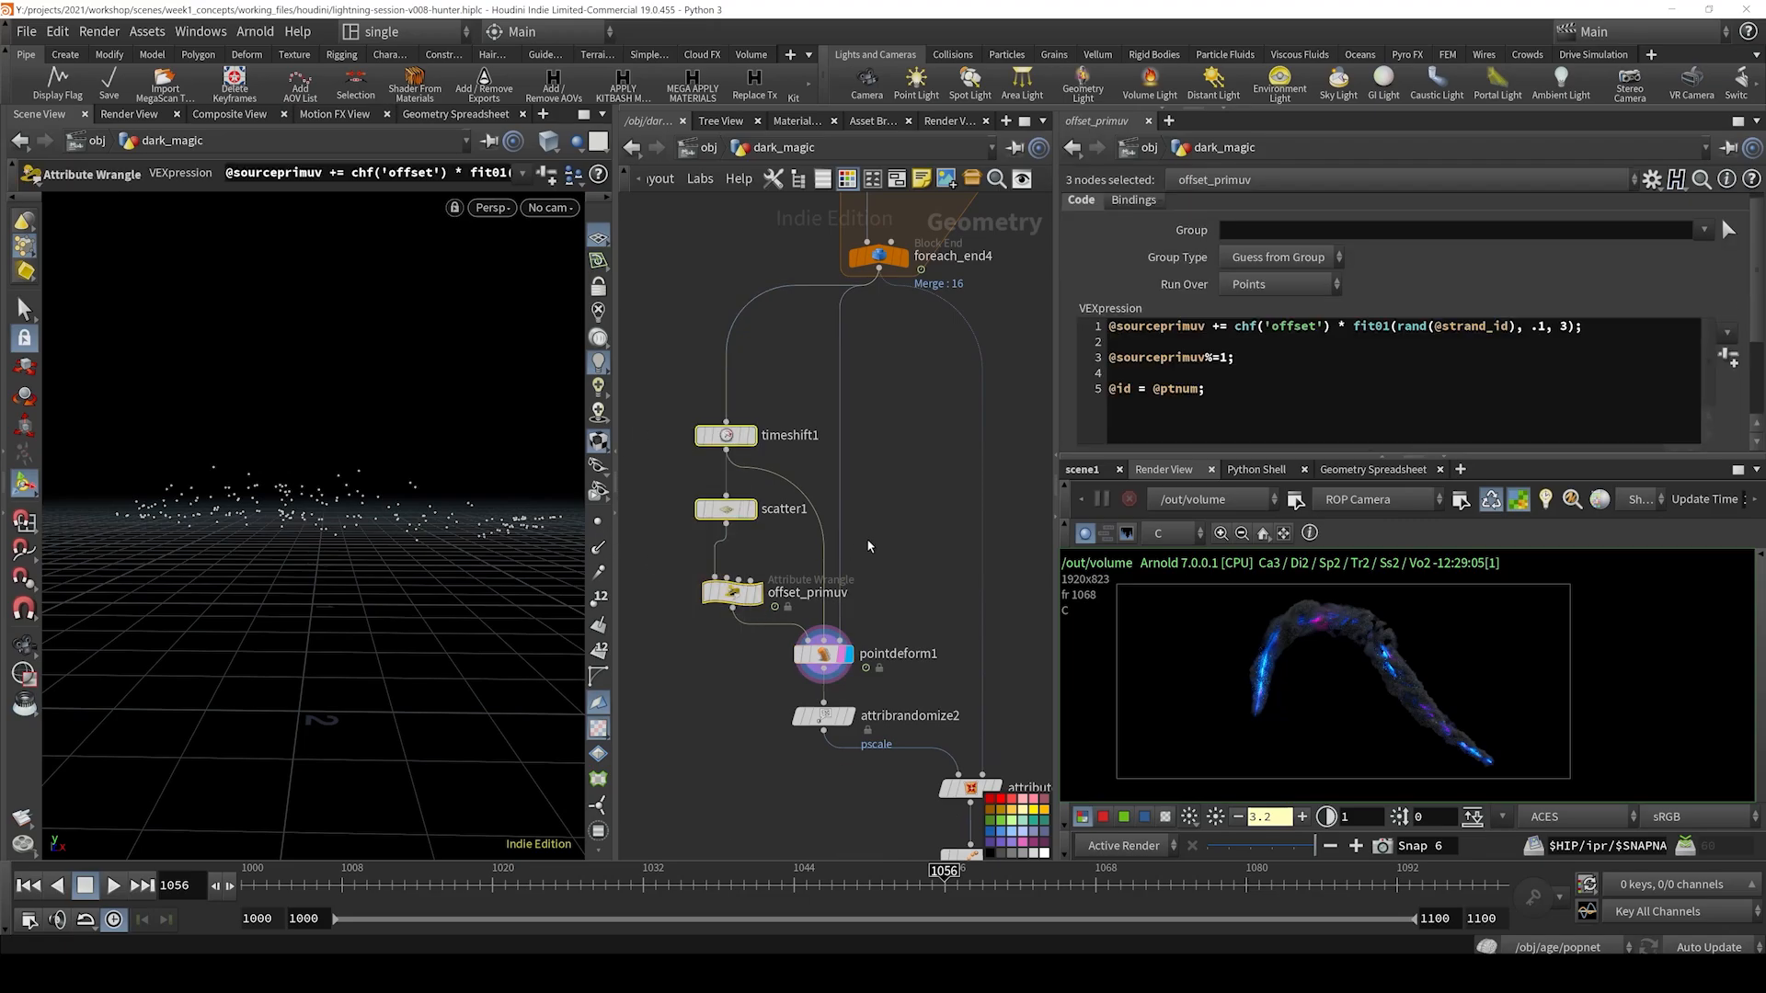
left_click(864, 540)
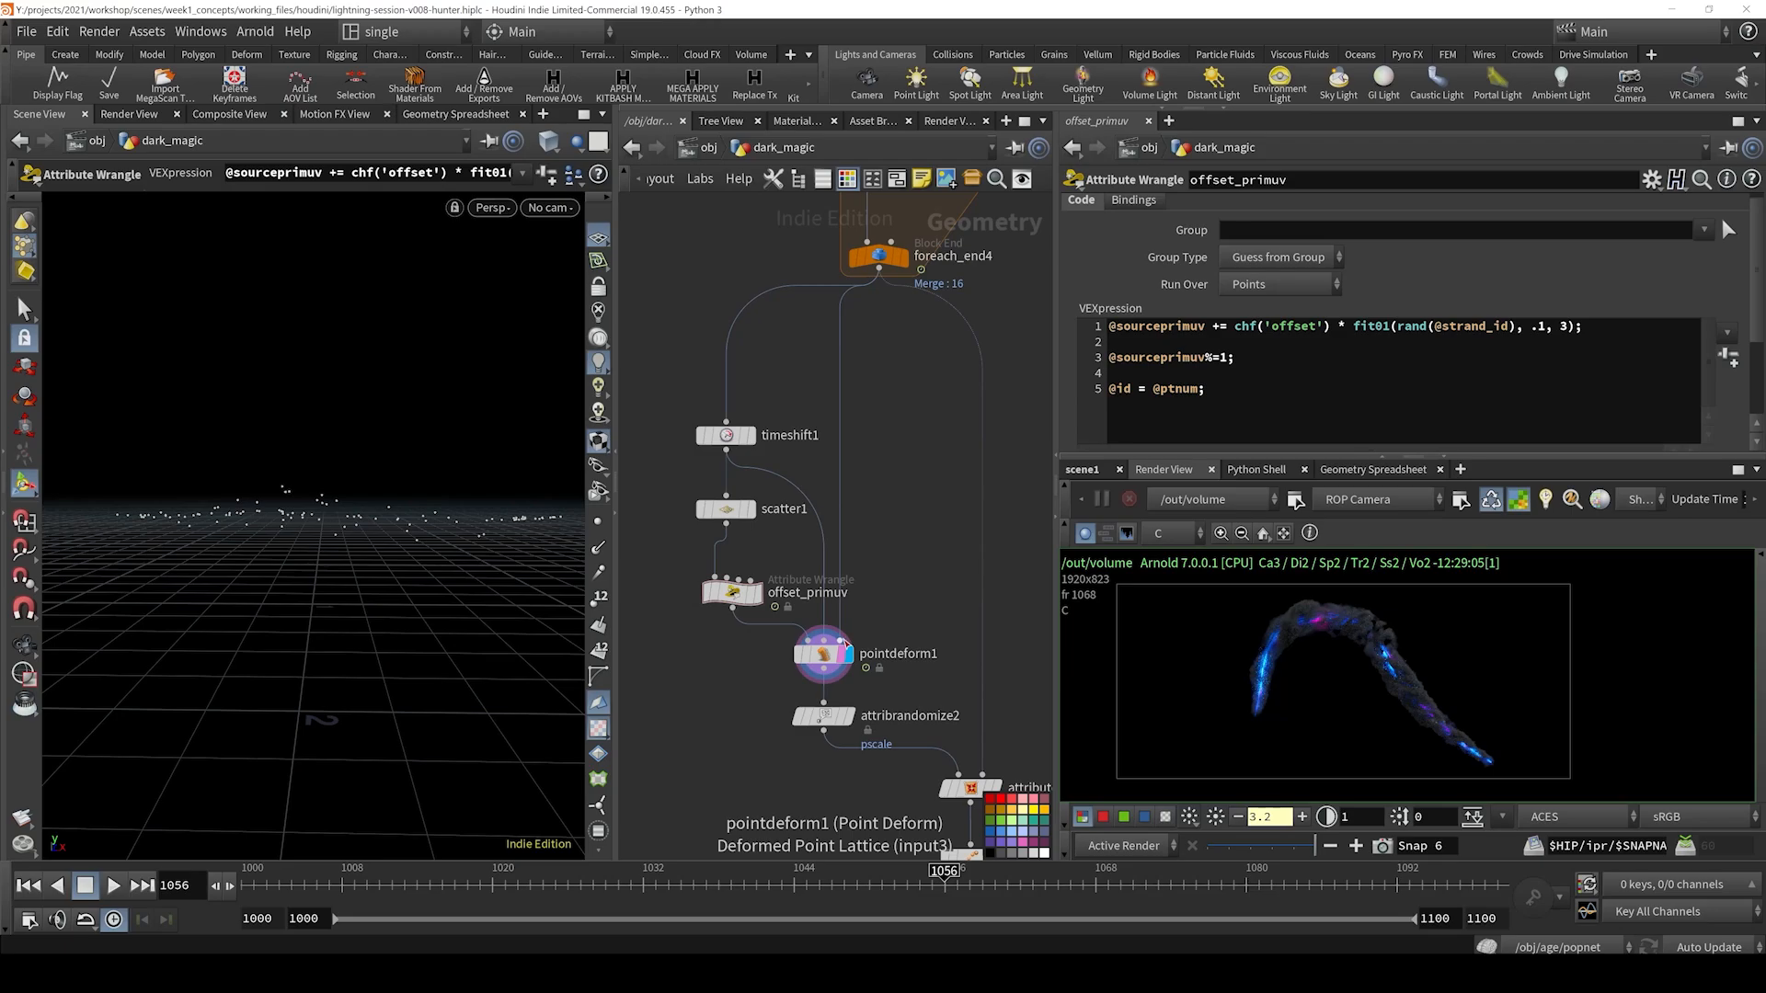
- Template foreach_end4's strands over the displayed pointdeform1 points and scrub the timeline to frame 1100
left_click(901, 256)
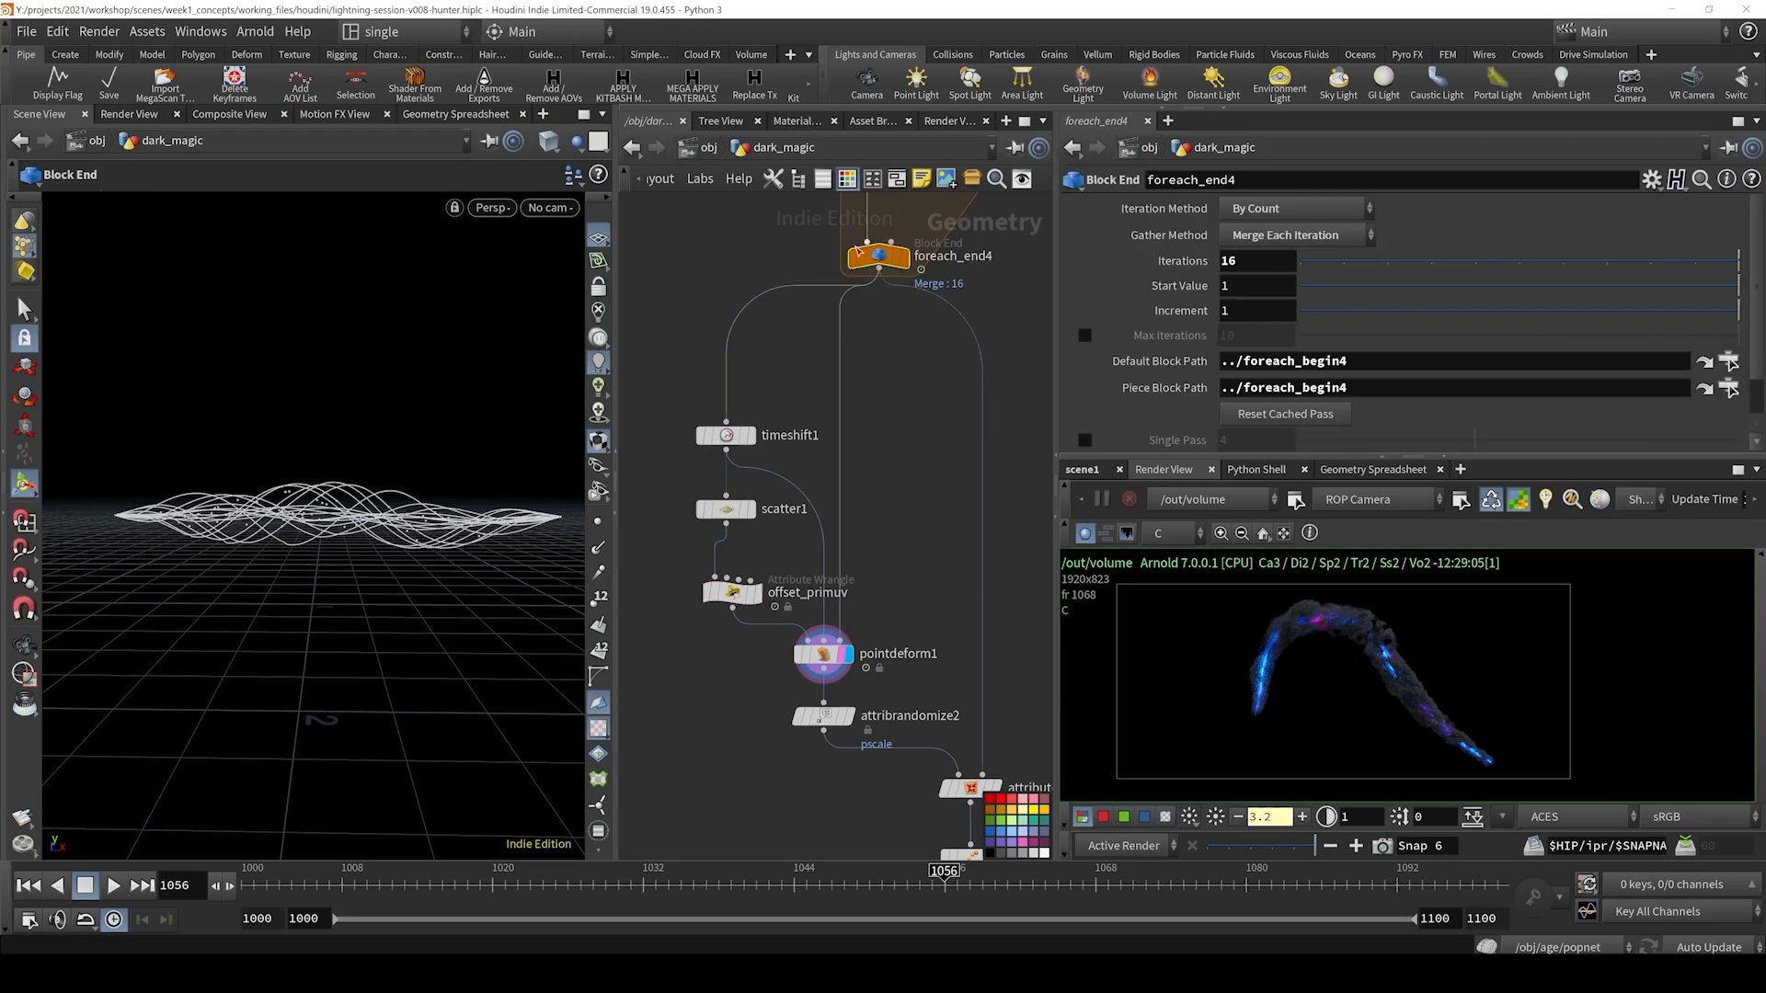
middle_click_drag(953, 480, 929, 357)
left_click(825, 532)
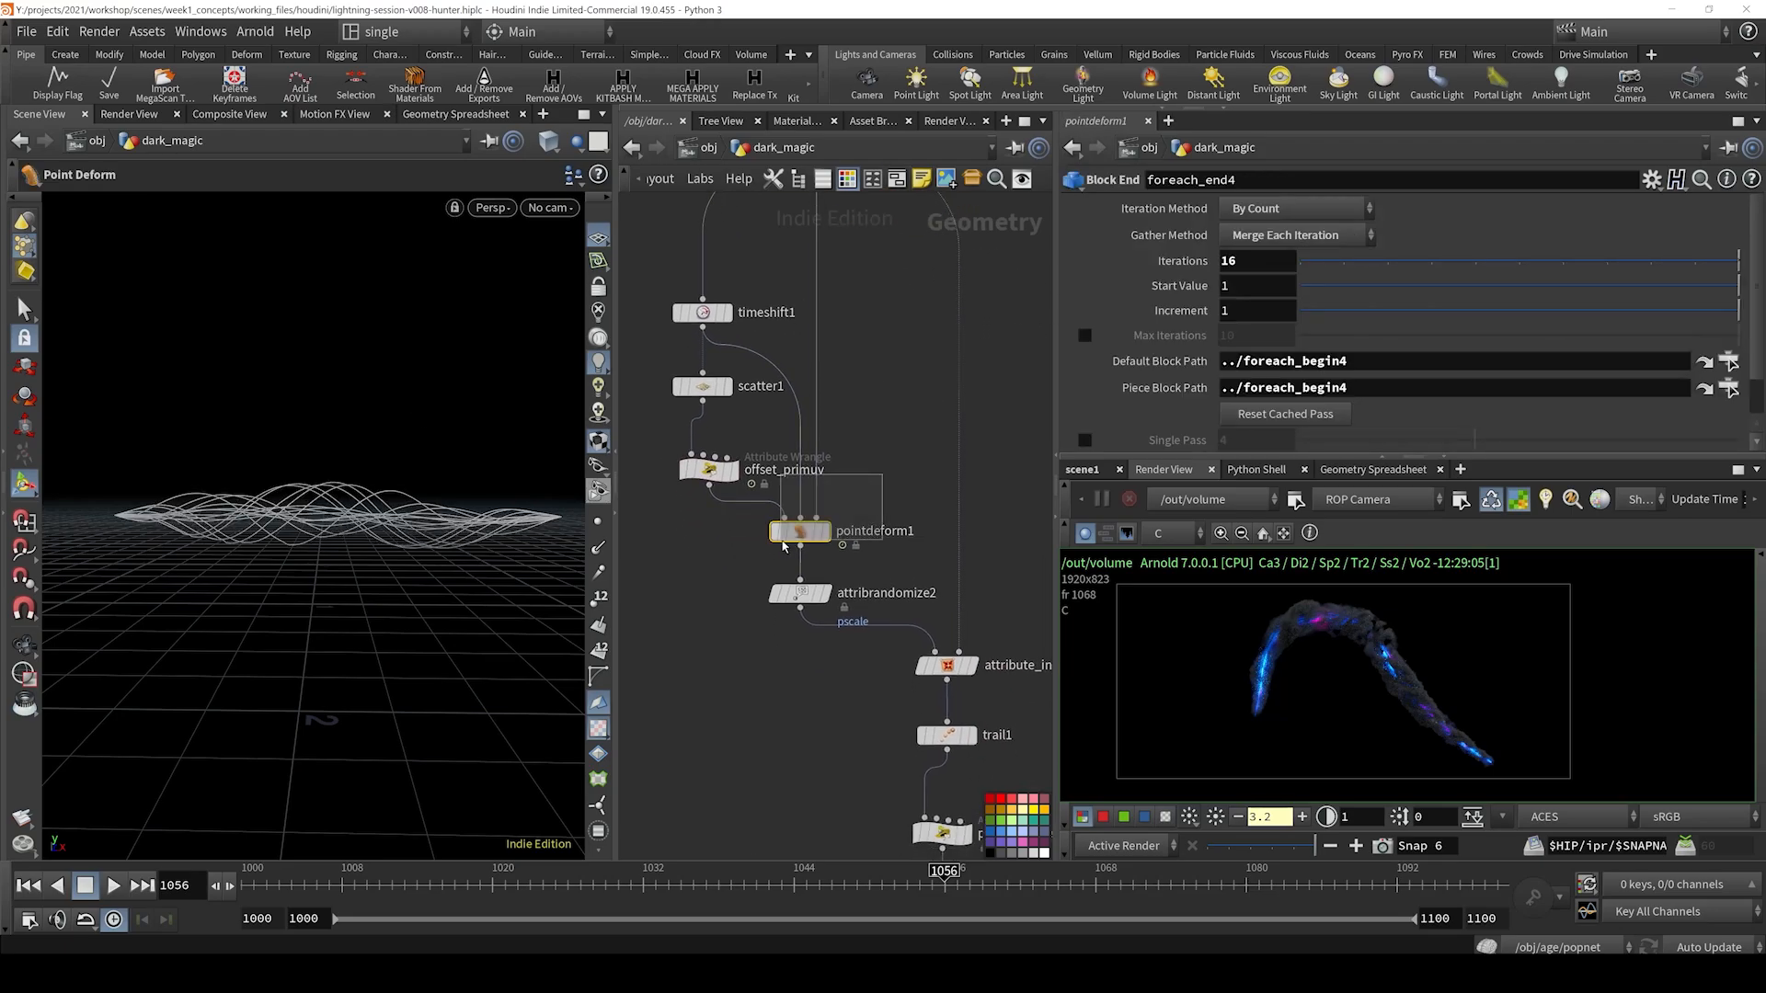
middle_click_drag(920, 462, 949, 555)
mouse_move(890, 222)
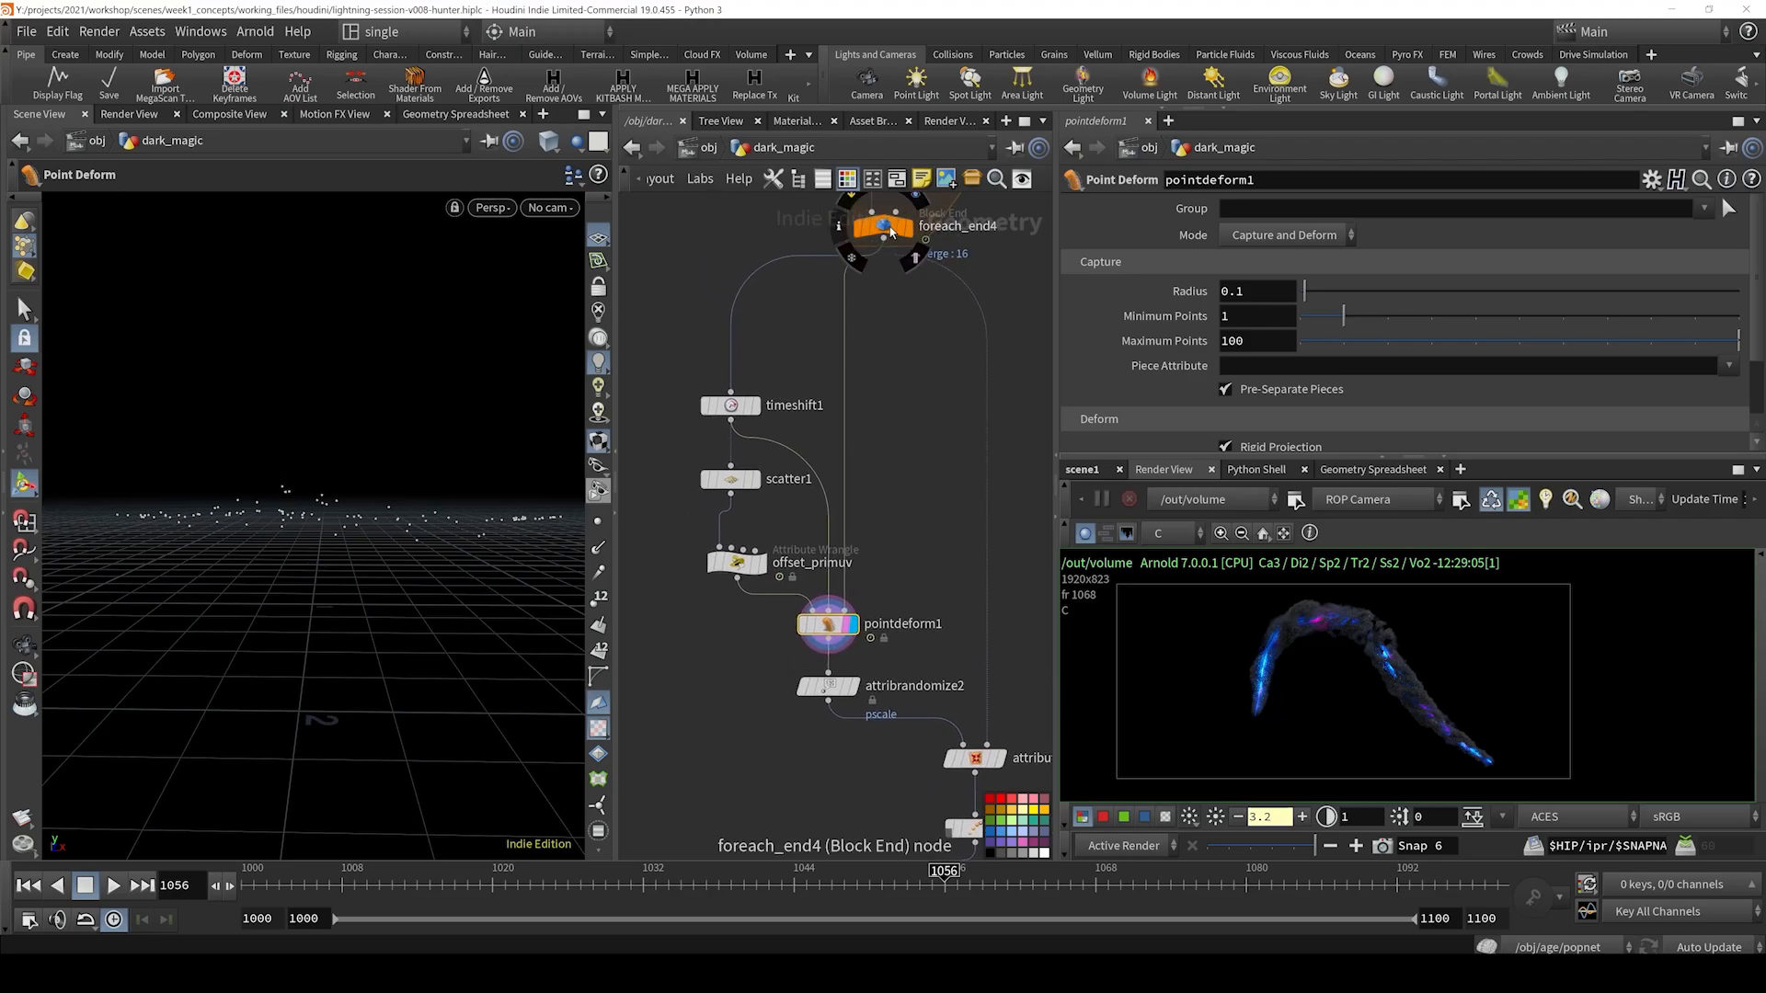
left_click(911, 253)
left_click_drag(377, 888, 1494, 875)
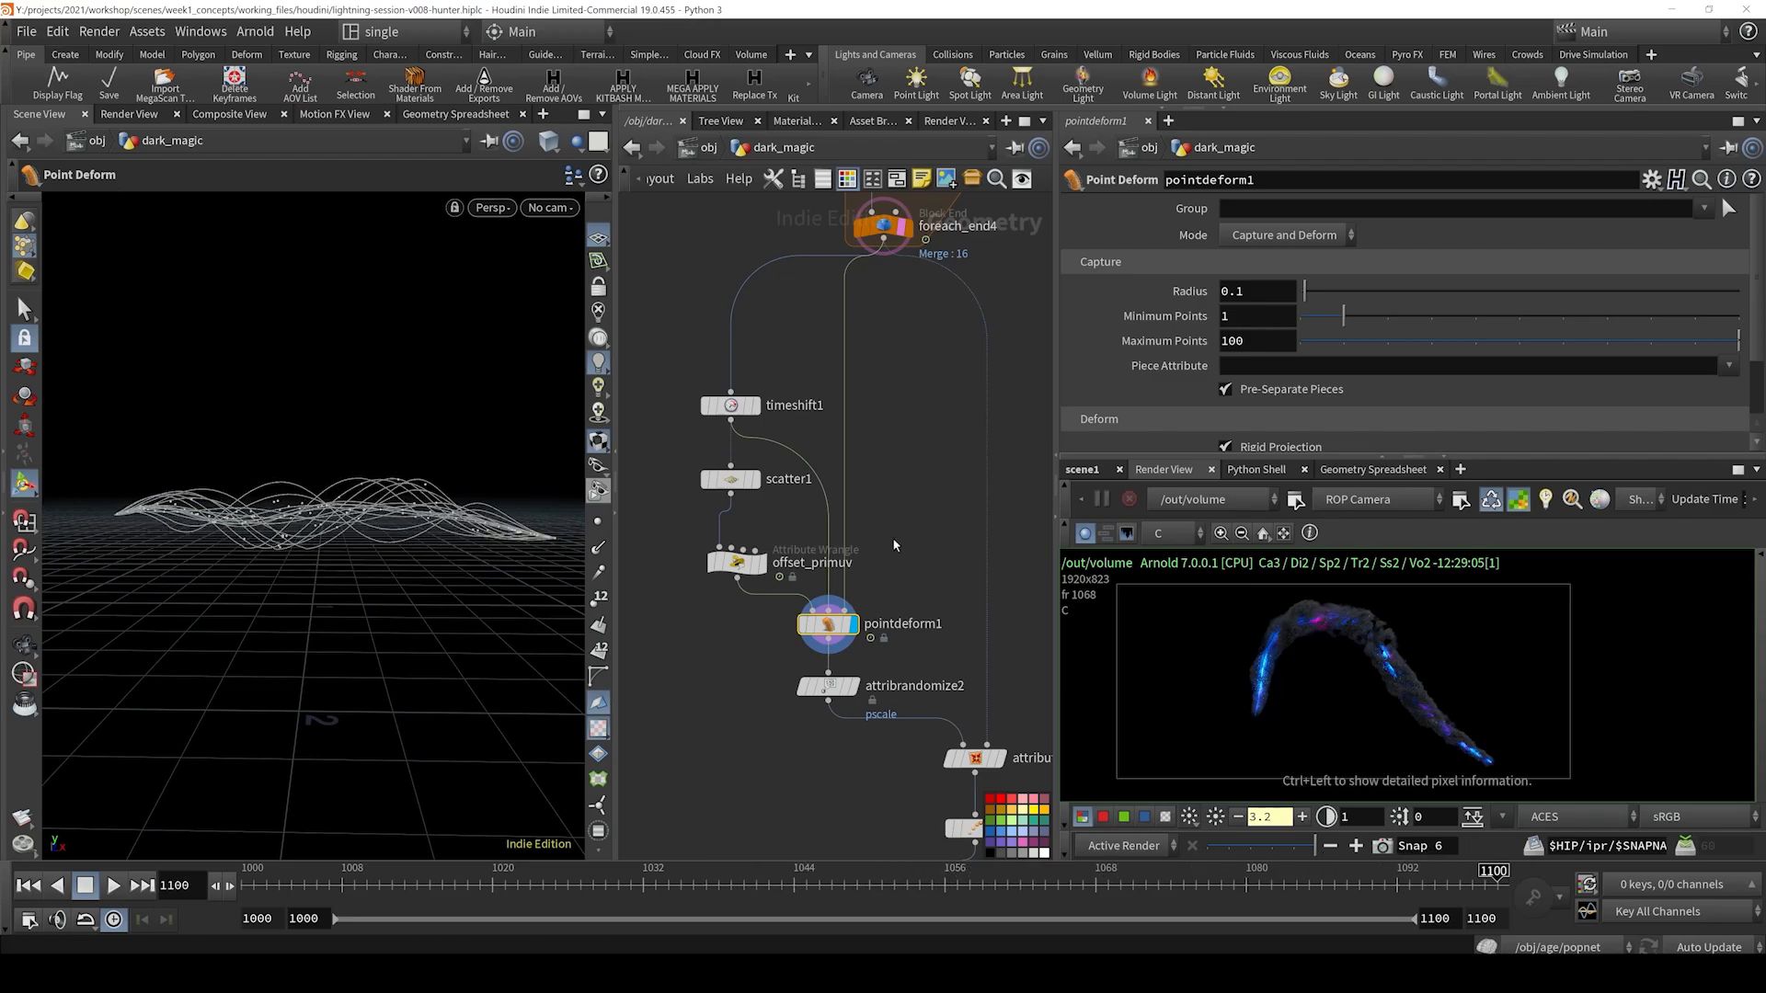
- Display attribute_interpolate and examine its sourceprim and sourceprimuv settings and incoming connections
scroll(892, 537, "down", 3)
left_click_drag(838, 565, 731, 600)
left_click(871, 625)
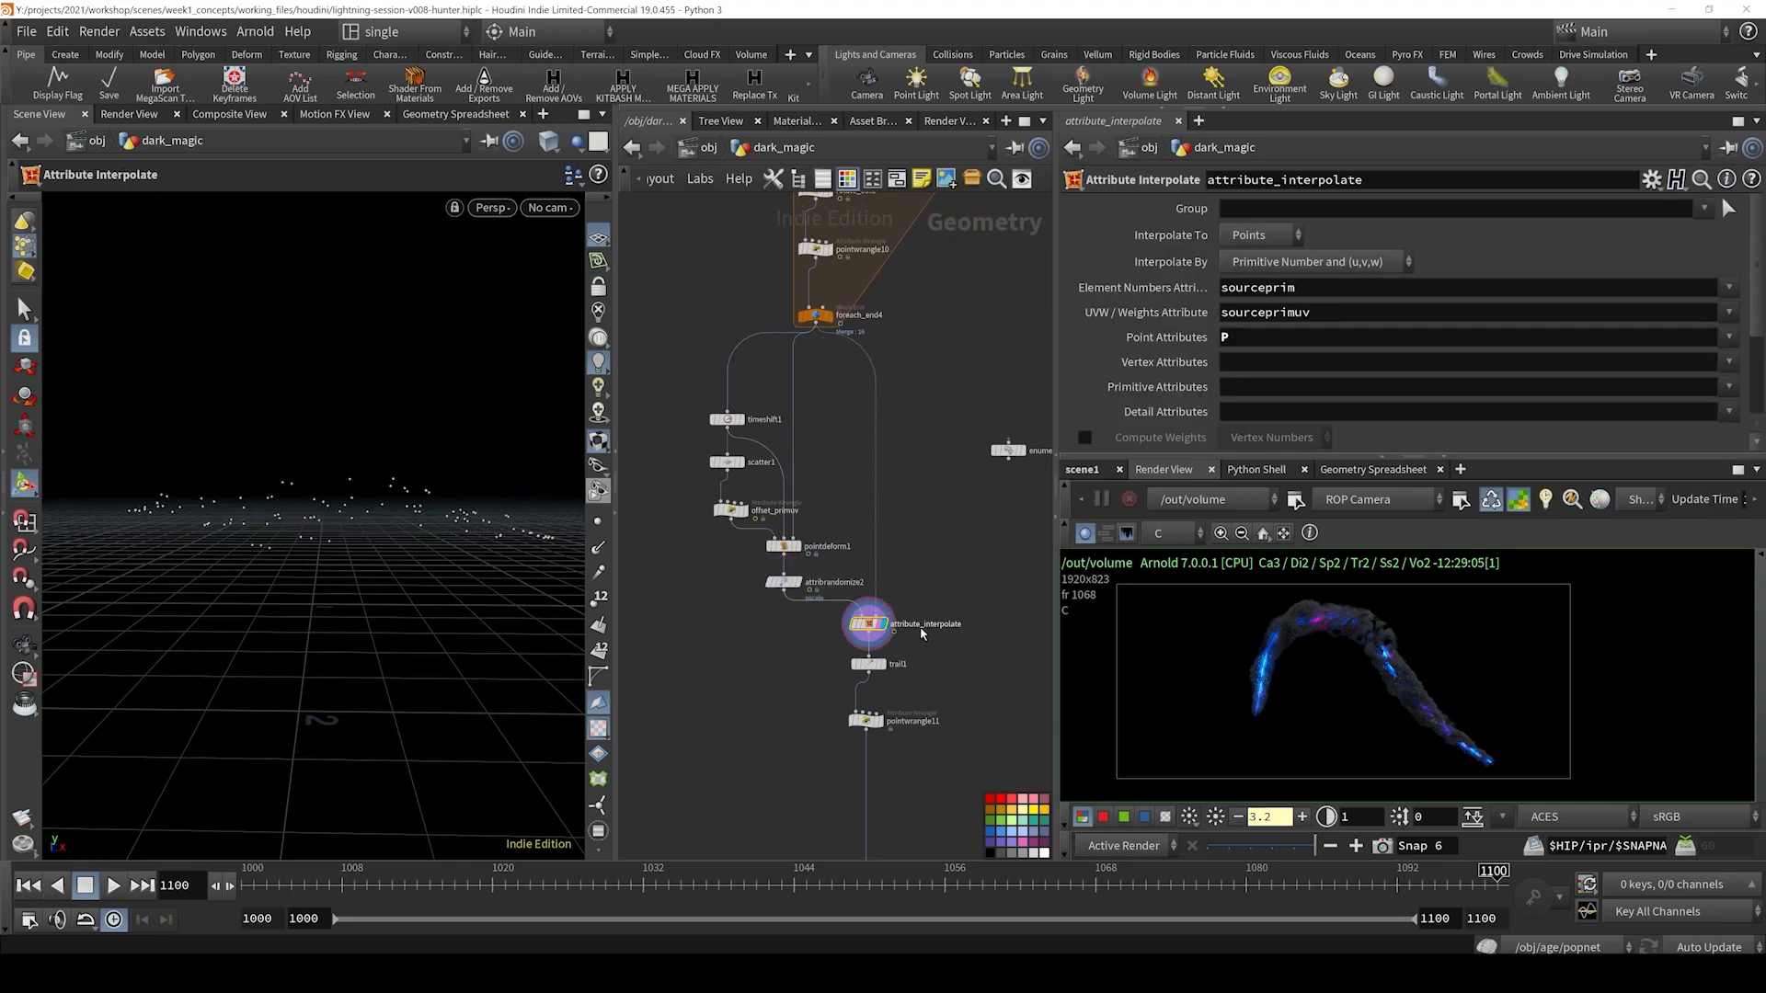
left_click_drag(926, 356, 664, 704)
left_click(669, 568)
- Return to the object level and open the points_along_curve geometry network
left_click(716, 148)
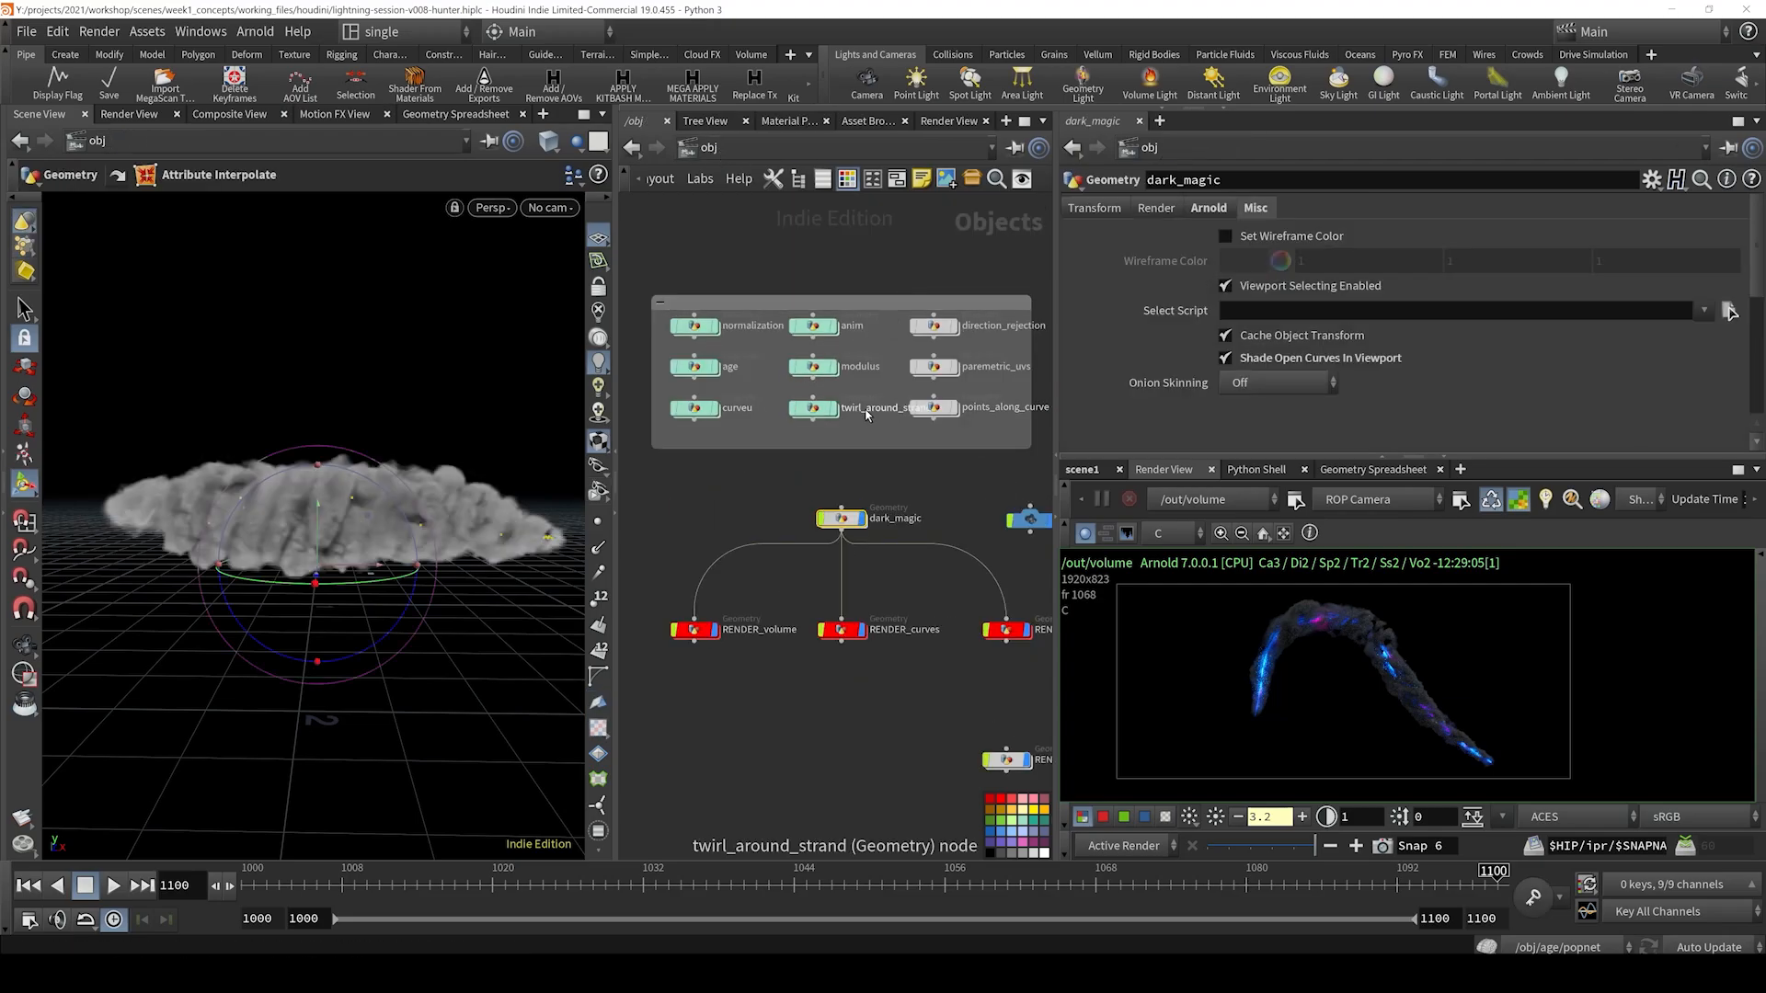
left_click(936, 408)
double_click(936, 410)
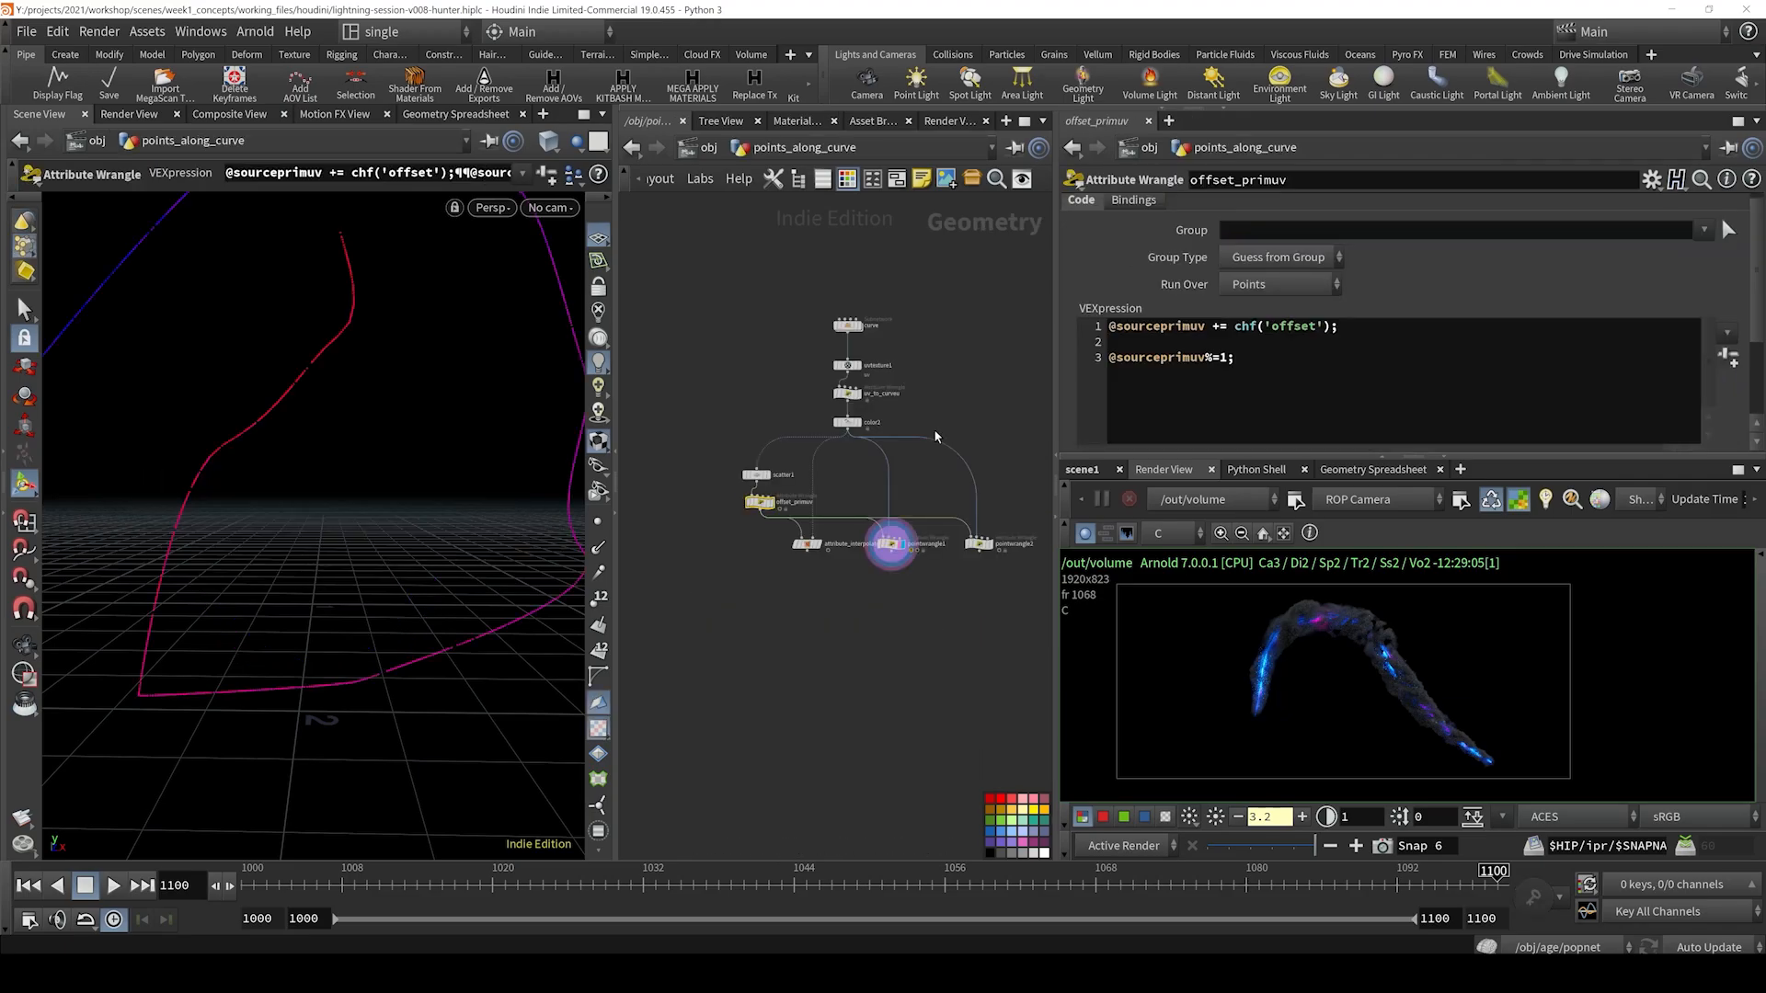
- Enclose scatter1, offset_primuv and attribute_interpolate in a network box and display attribute_interpolate
left_click_drag(862, 482, 750, 611)
left_click_drag(723, 432, 840, 577)
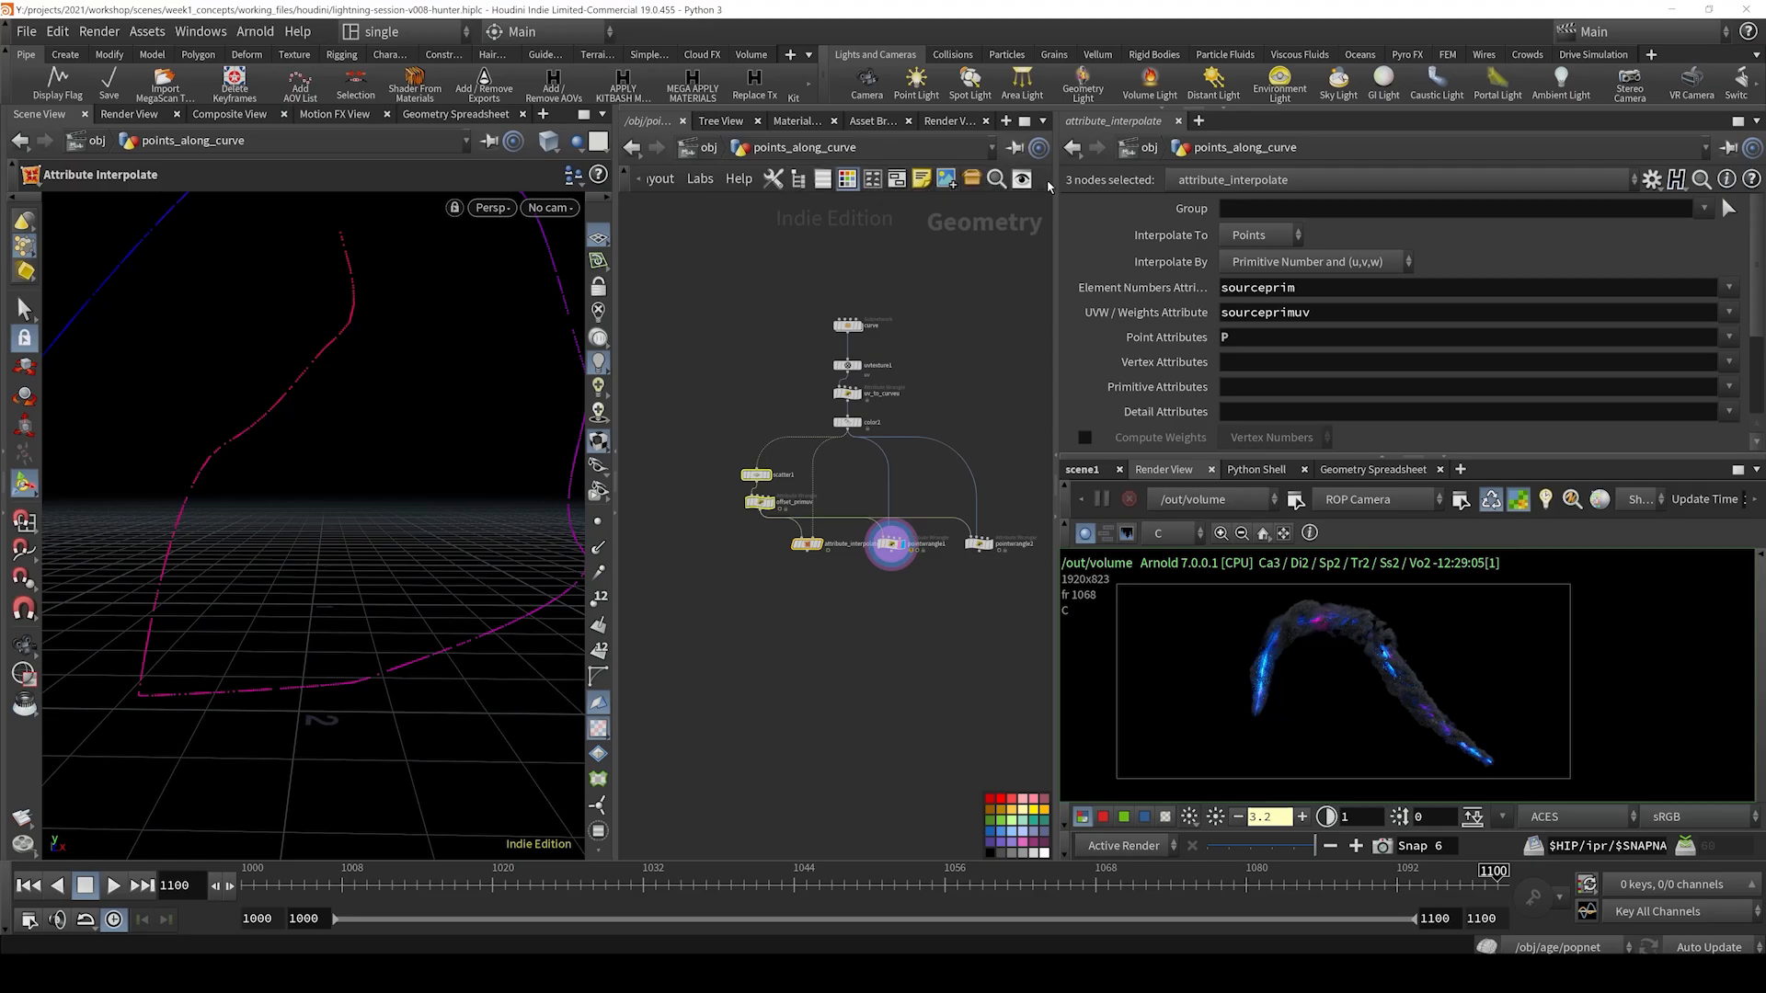
left_click(906, 180)
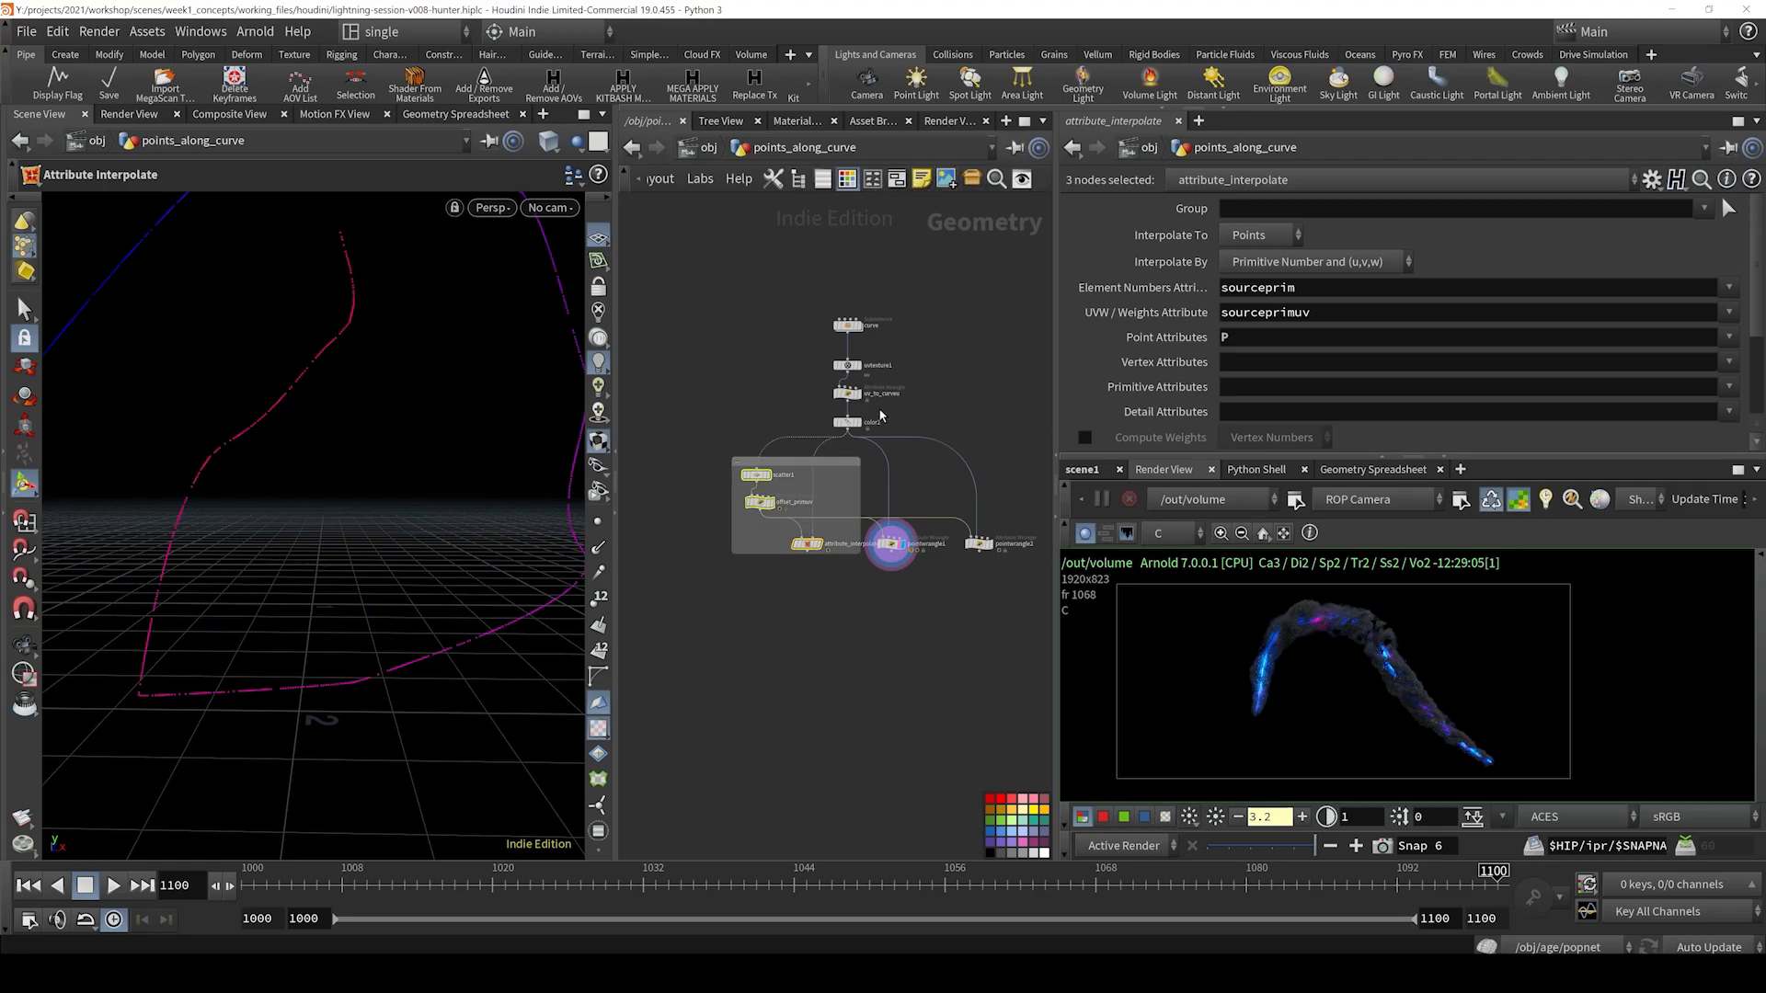
left_click(806, 543)
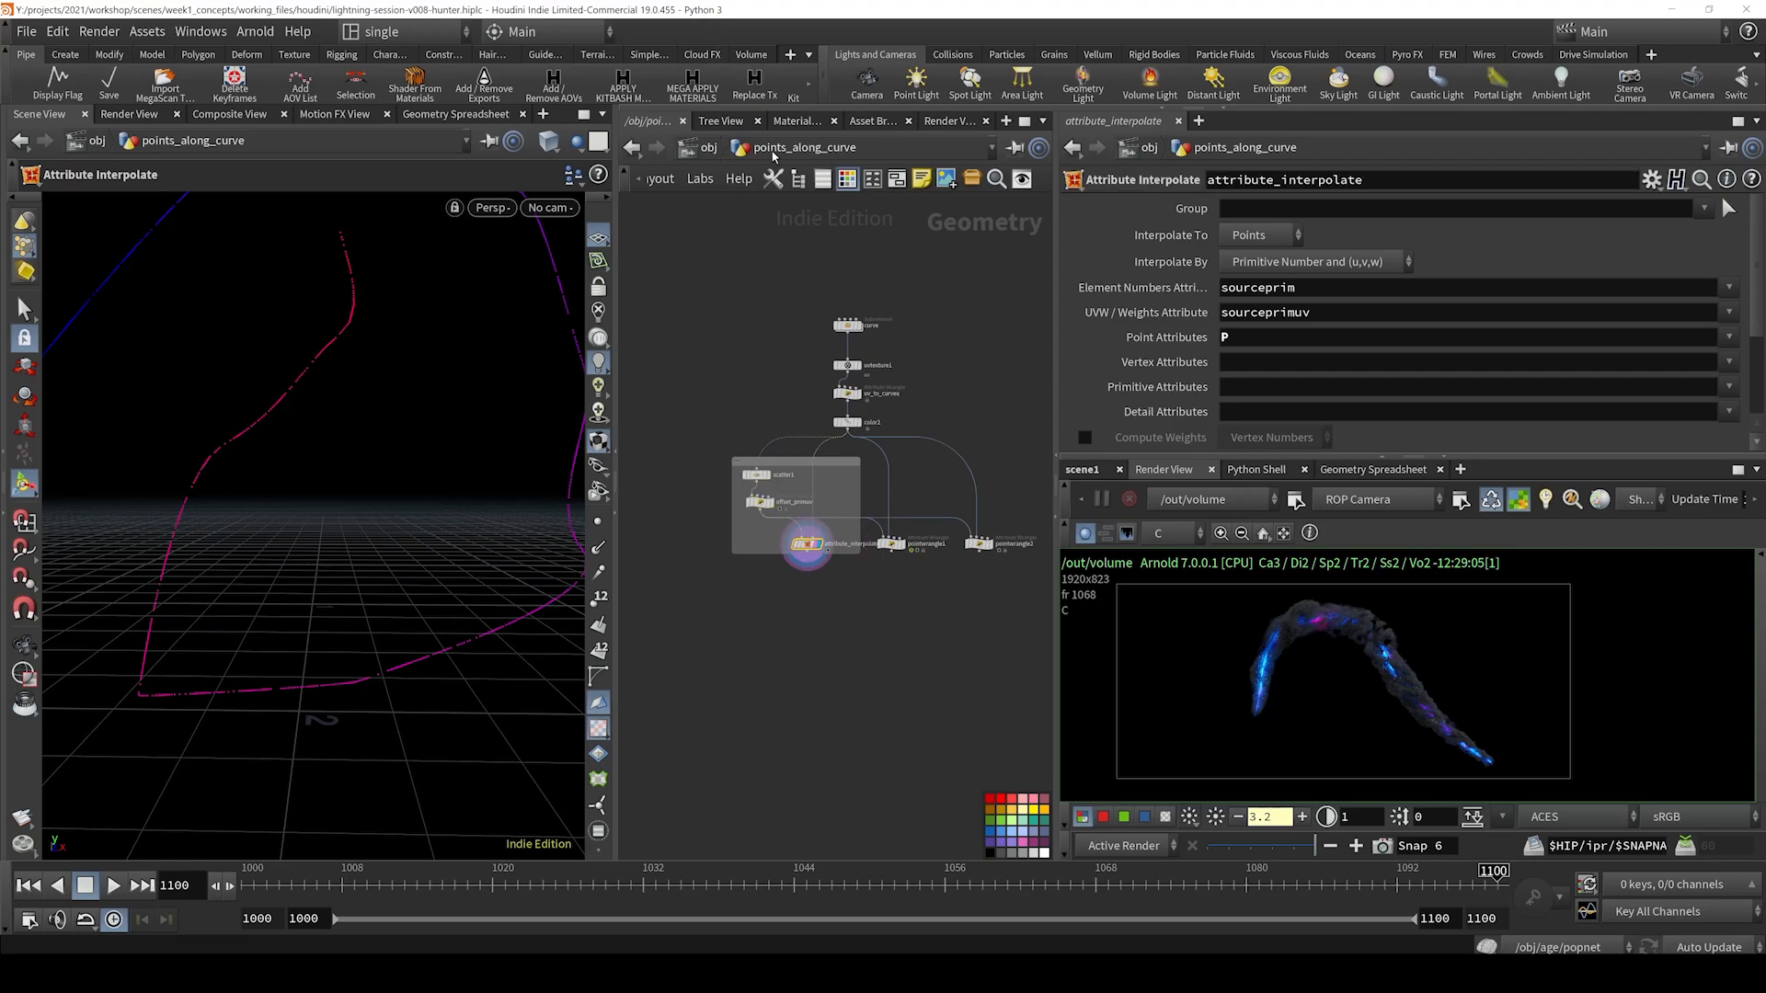
- Return to the object level and open the dark_magic geometry network
left_click(709, 148)
left_click(840, 519)
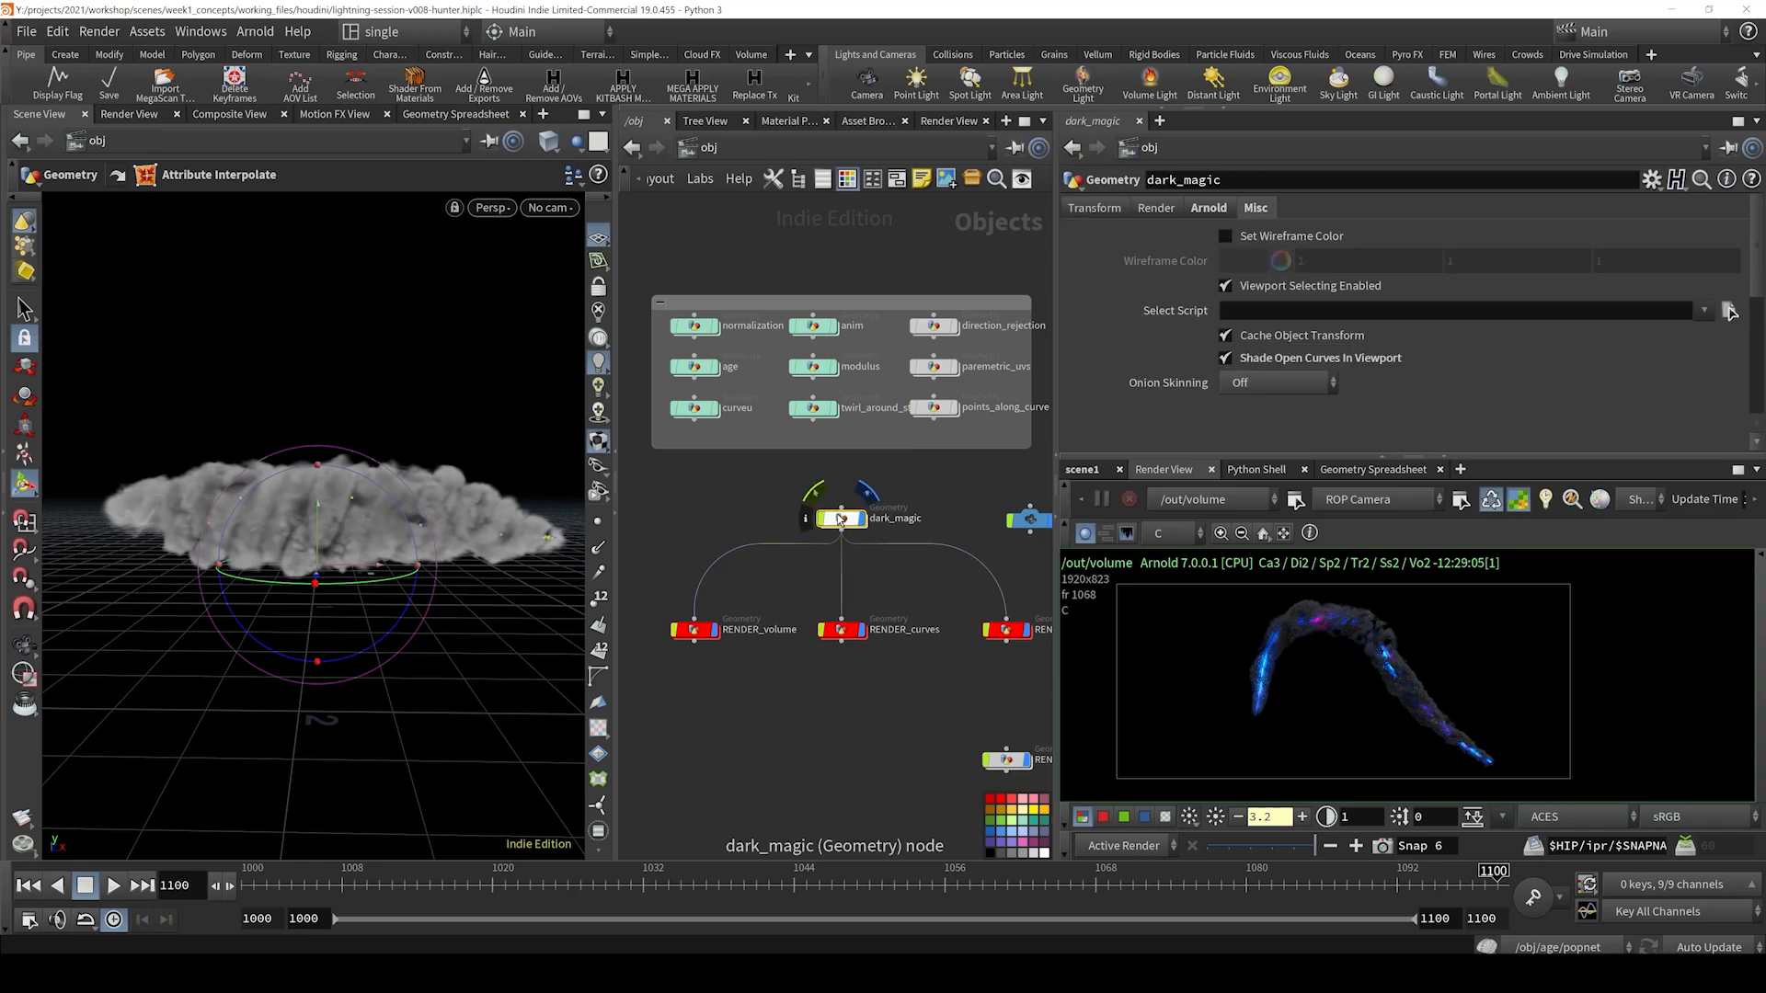
double_click(840, 520)
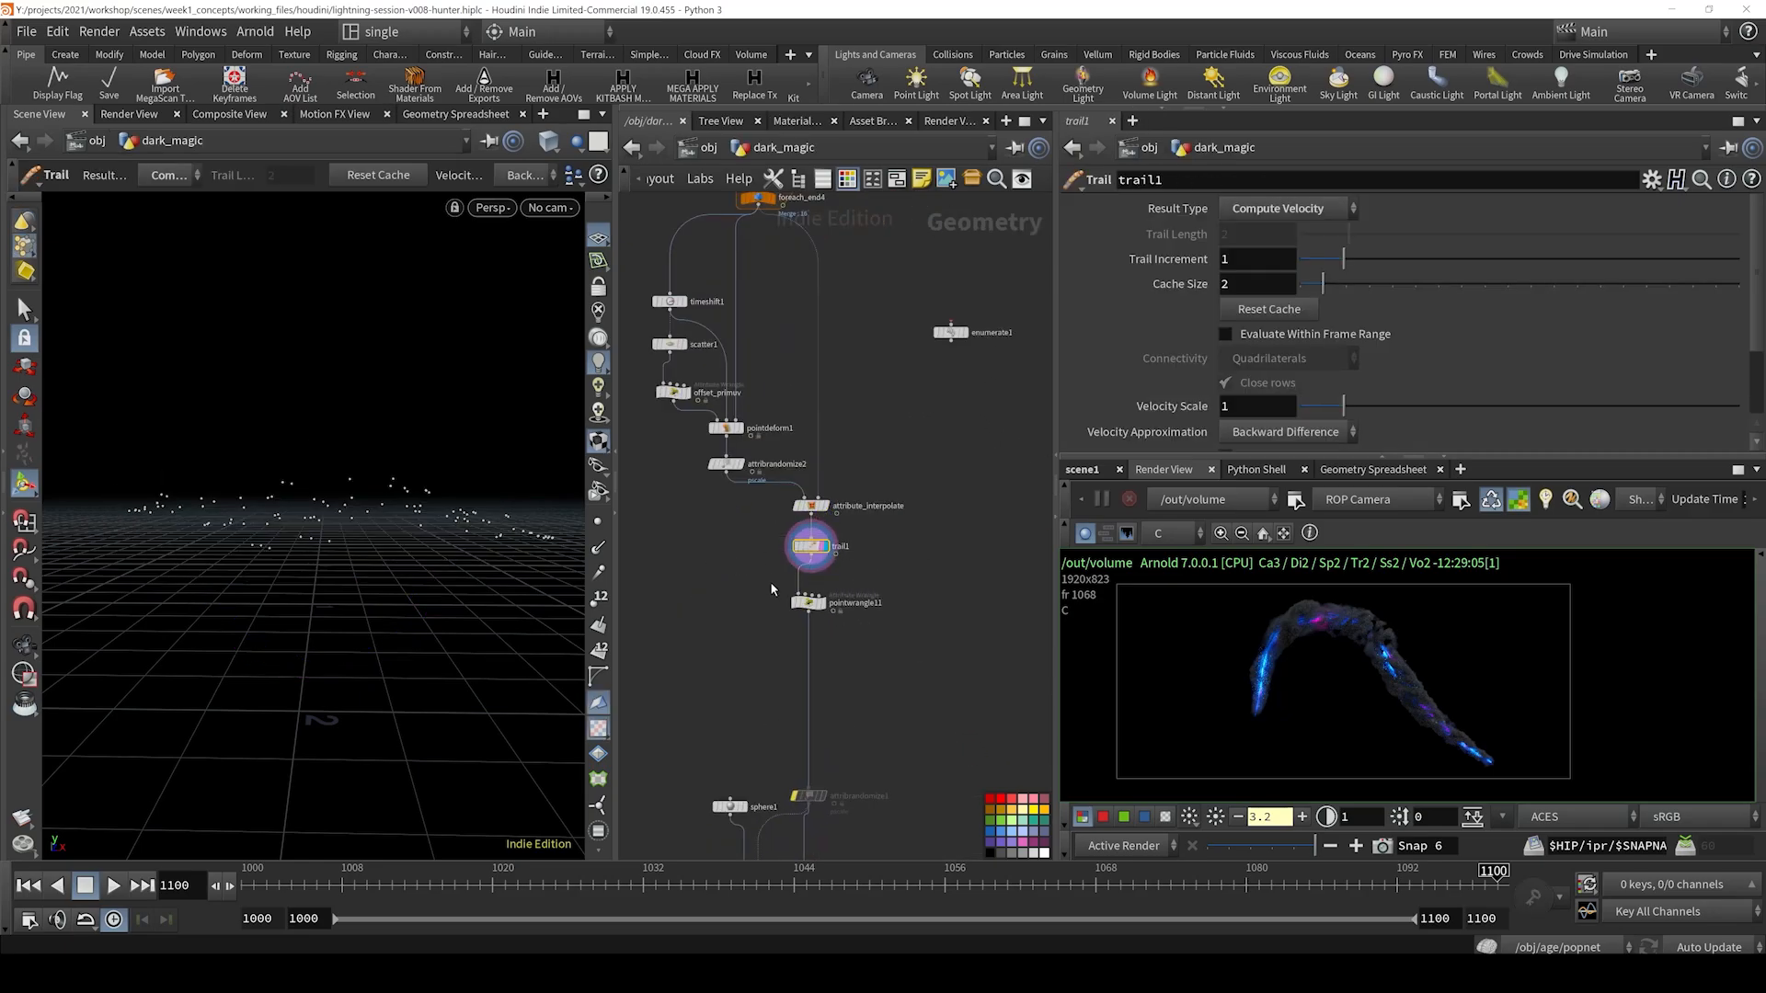
- Show point trails in the viewport for trail1 and scrub the timeline to frame 1035
left_click(598, 572)
left_click_drag(445, 896, 681, 897)
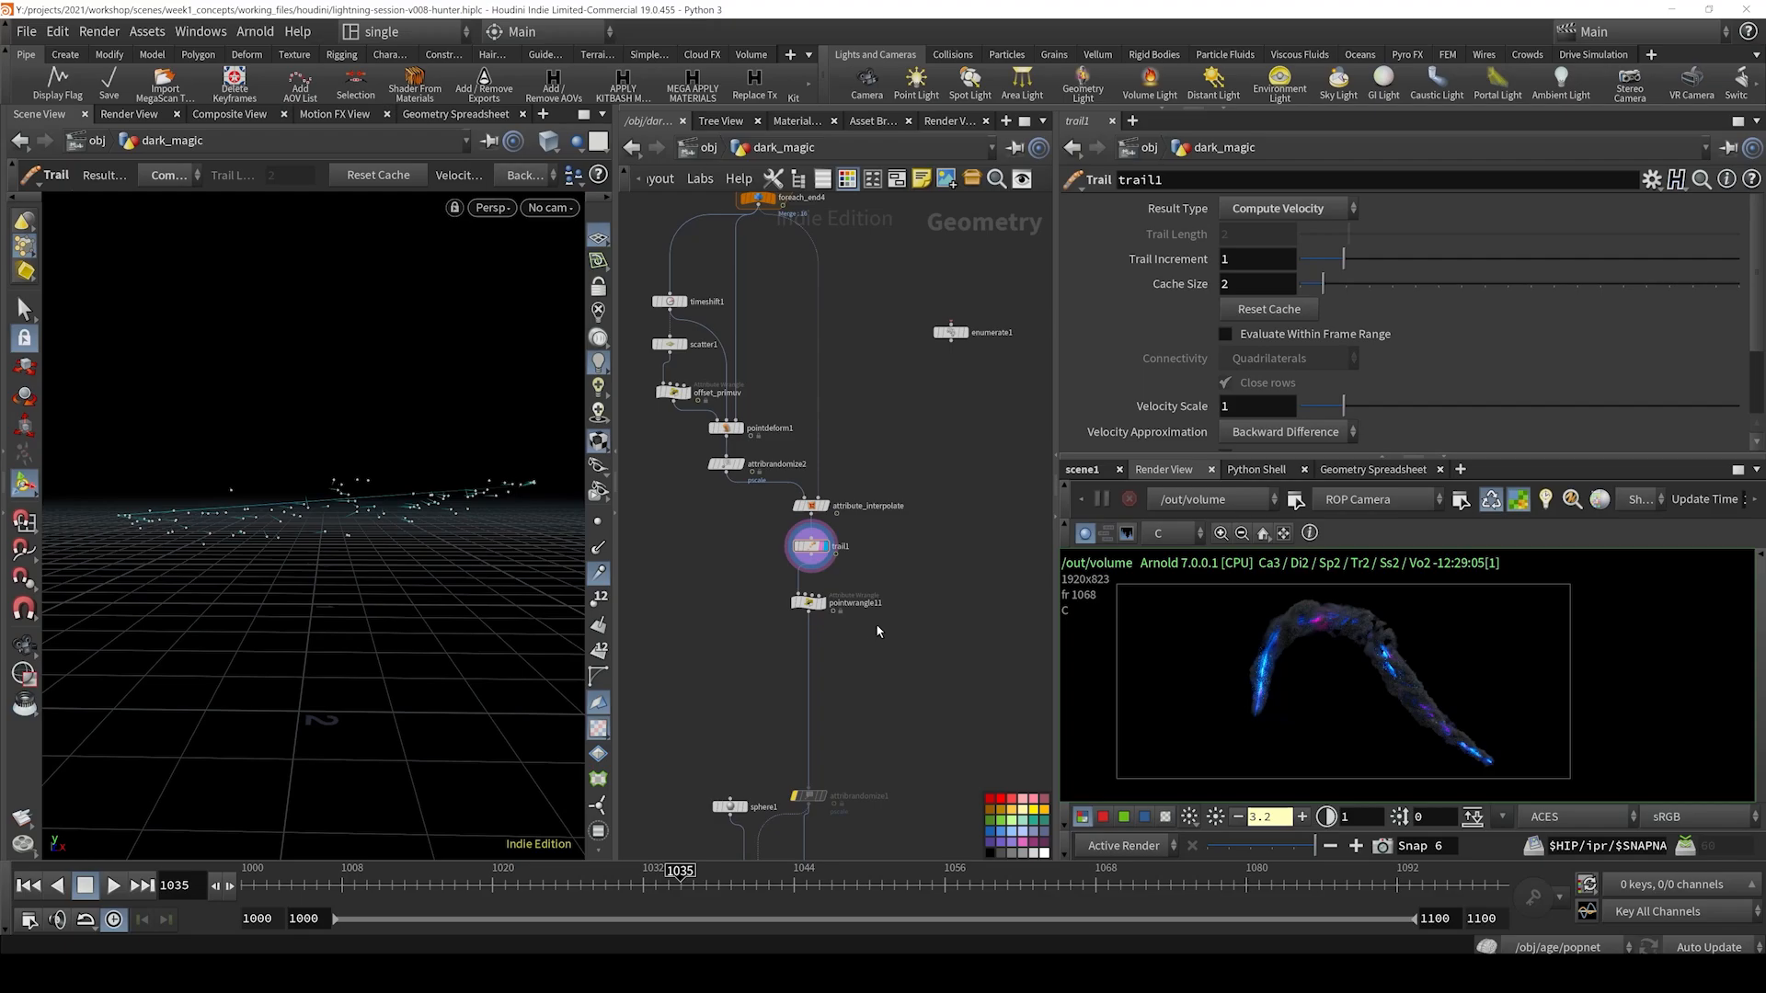
- Examine pointwrangle11's velocity-based point removal code, display its result and scrub the timeline to frame 1100
left_click(808, 603)
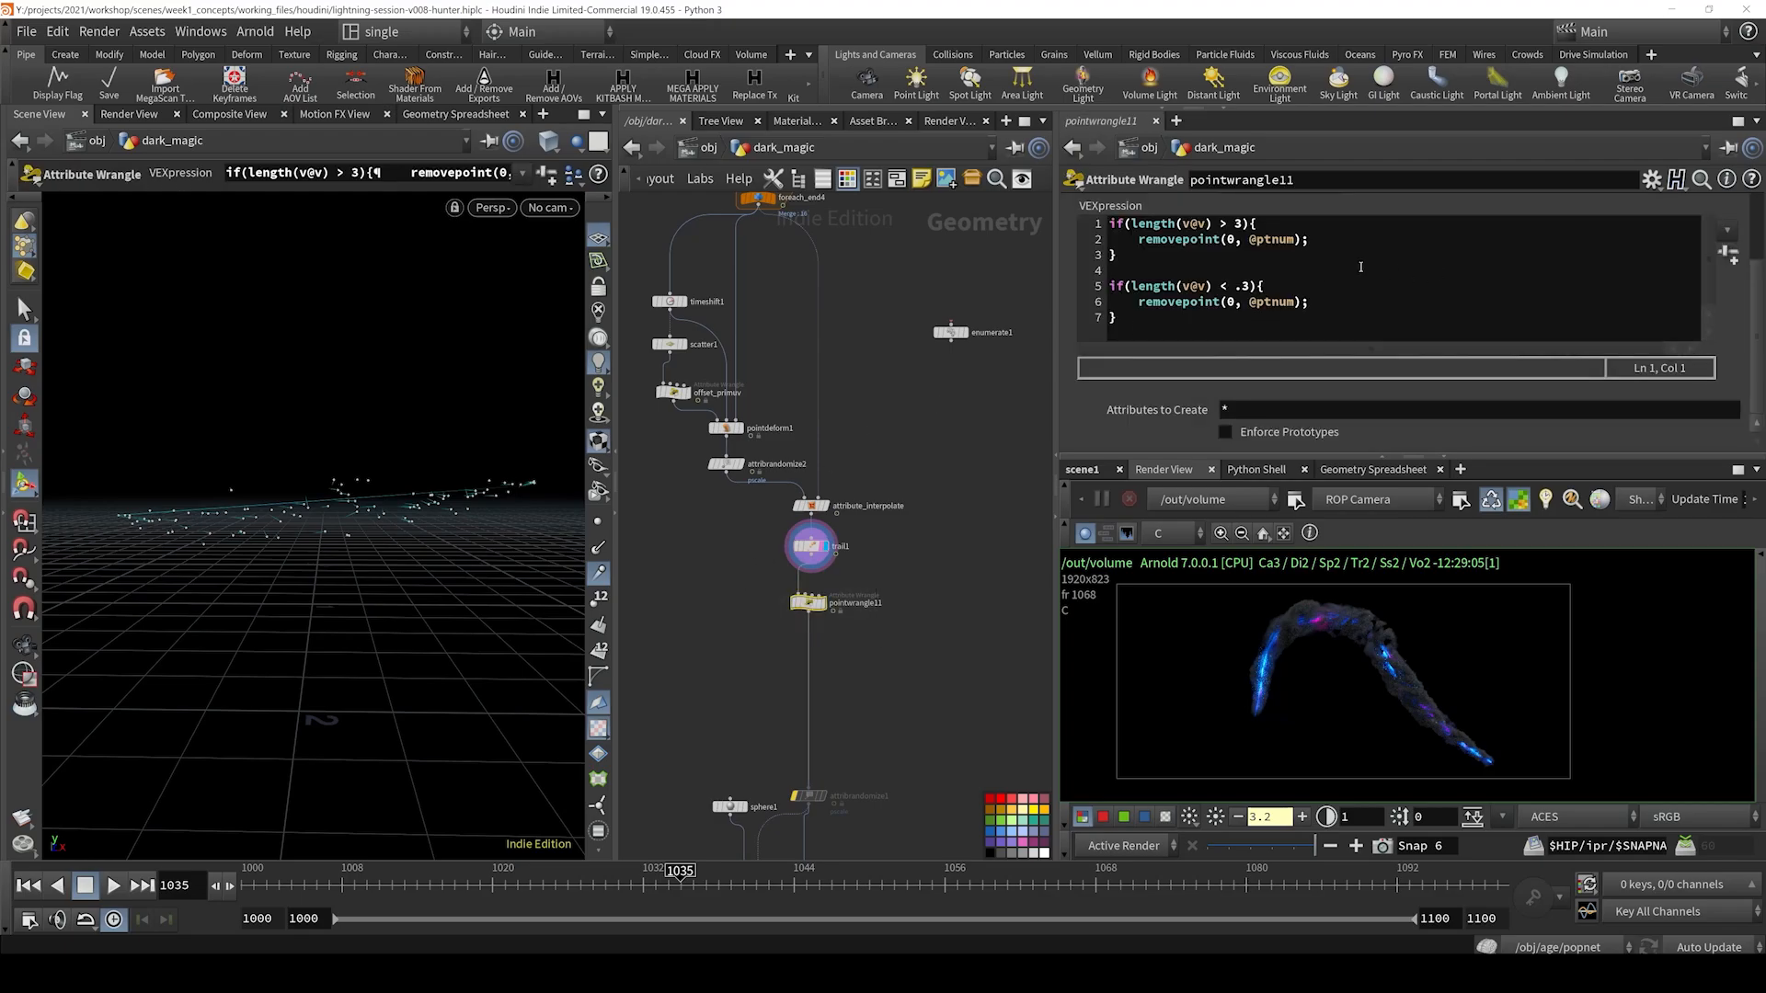
left_click(1236, 266)
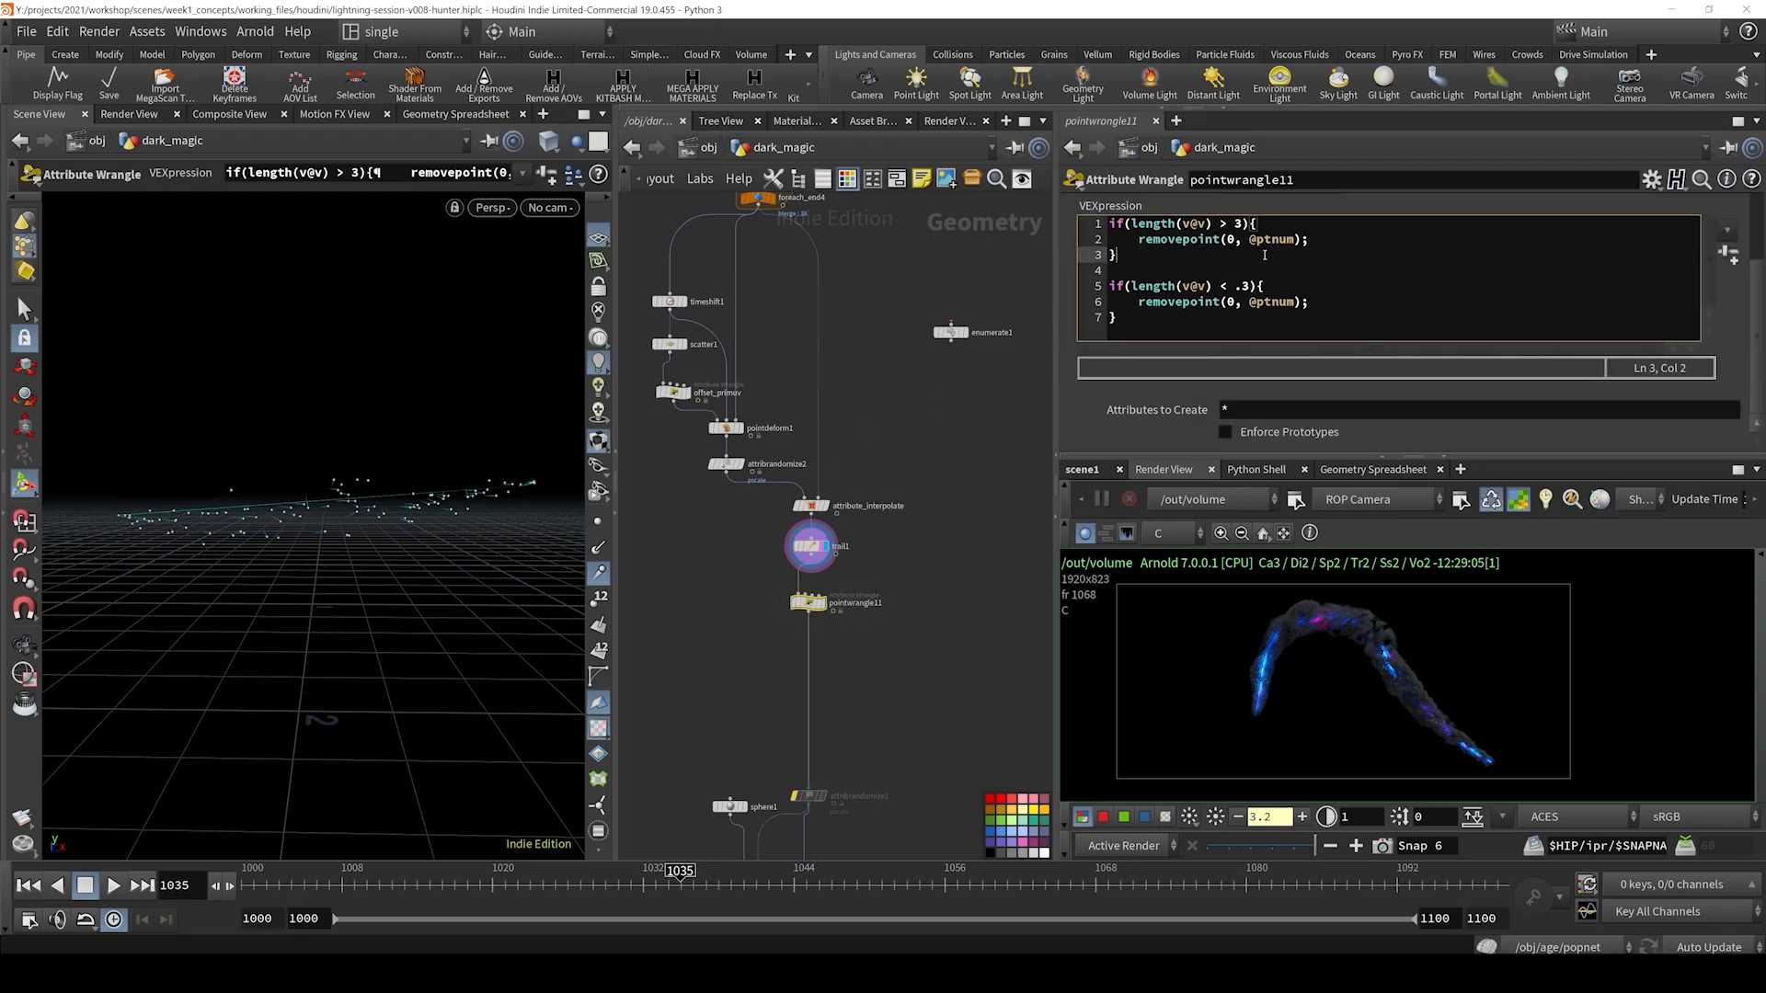
left_click_drag(1261, 317, 1072, 292)
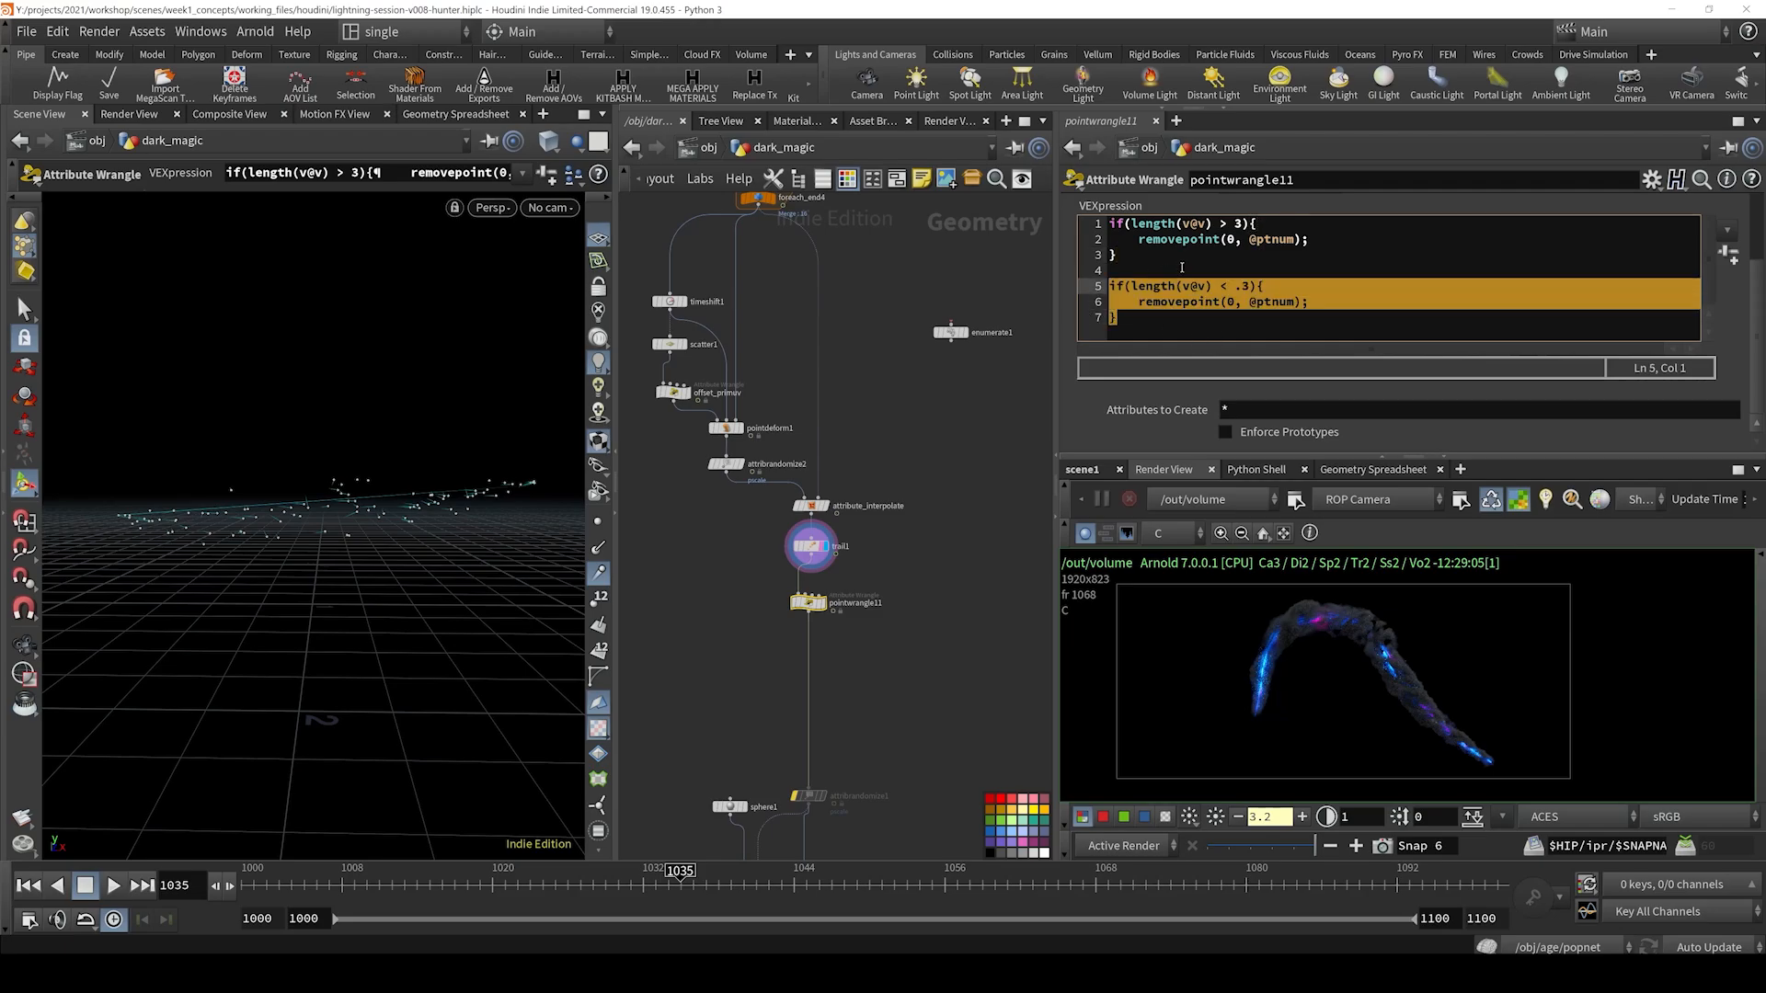
left_click_drag(1198, 257, 1110, 224)
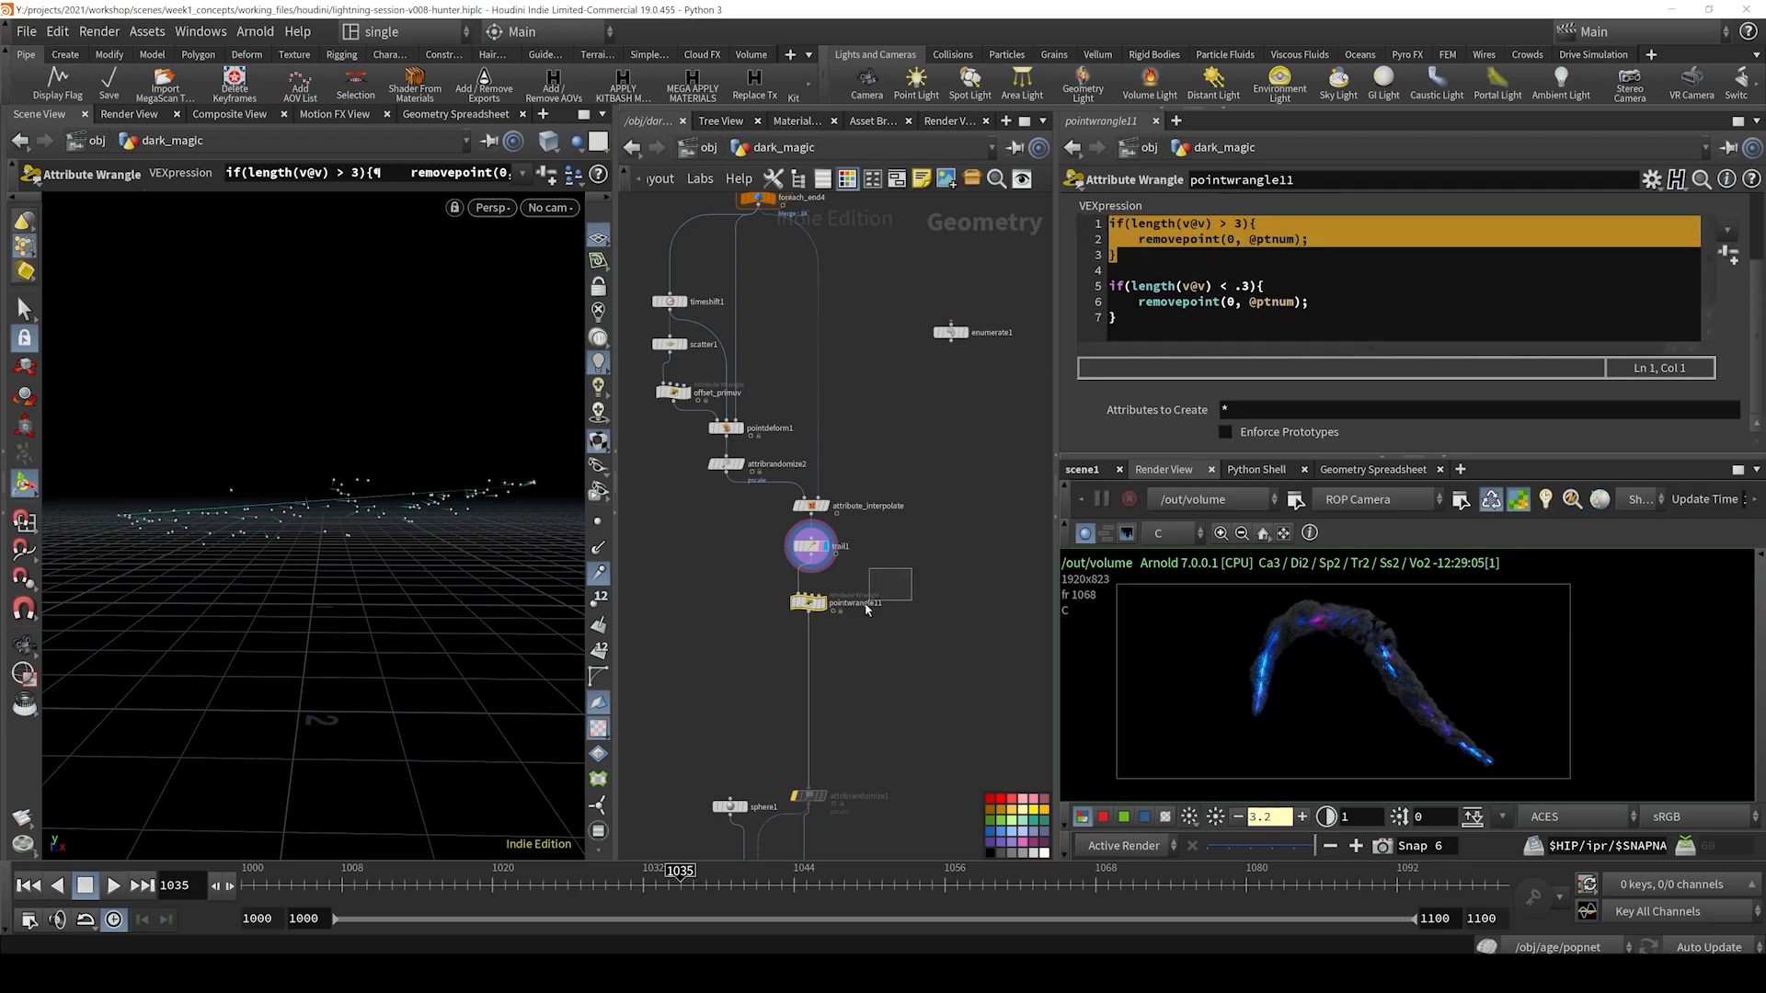
left_click_drag(340, 901, 1517, 907)
scroll(883, 637, "down", 2)
middle_click_drag(882, 637, 832, 402)
scroll(831, 403, "down", 2)
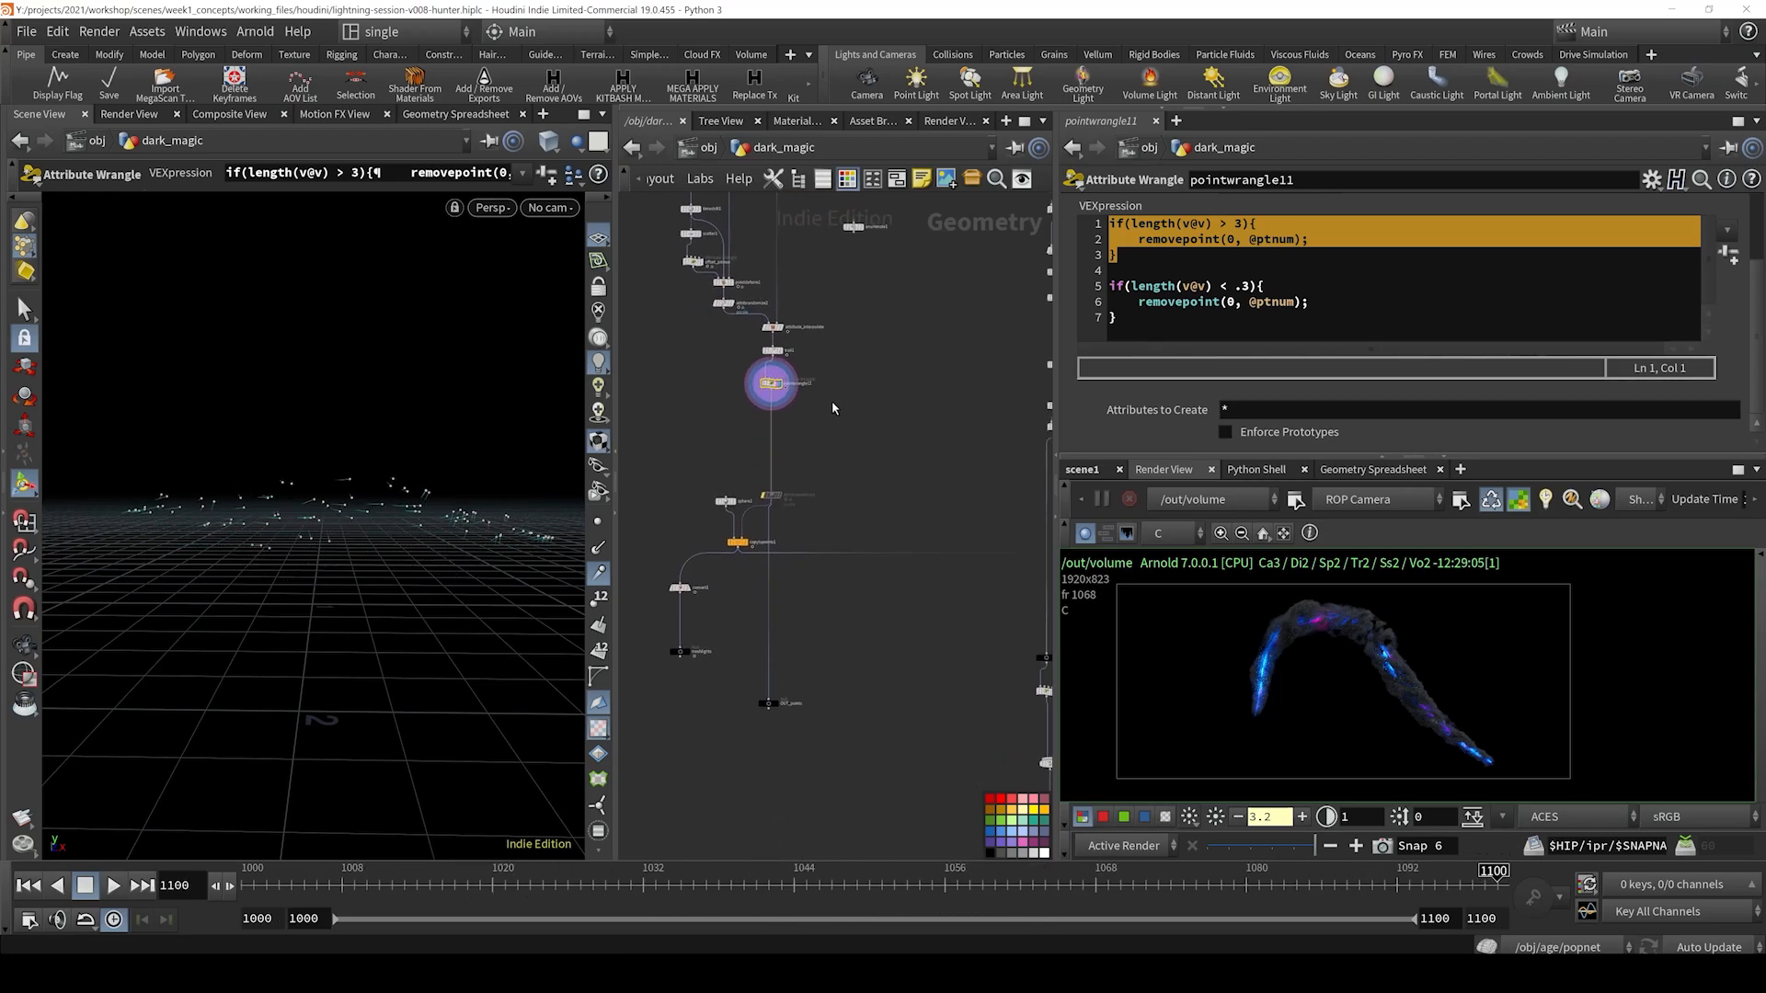
- Examine attribrandomize2's pscale settings, including its distribution options, middle value and limits
scroll(839, 481, "up", 3)
middle_click_drag(847, 504, 890, 686)
scroll(879, 395, "down", 4)
scroll(810, 440, "up", 4)
scroll(736, 651, "up", 2)
left_click(816, 630)
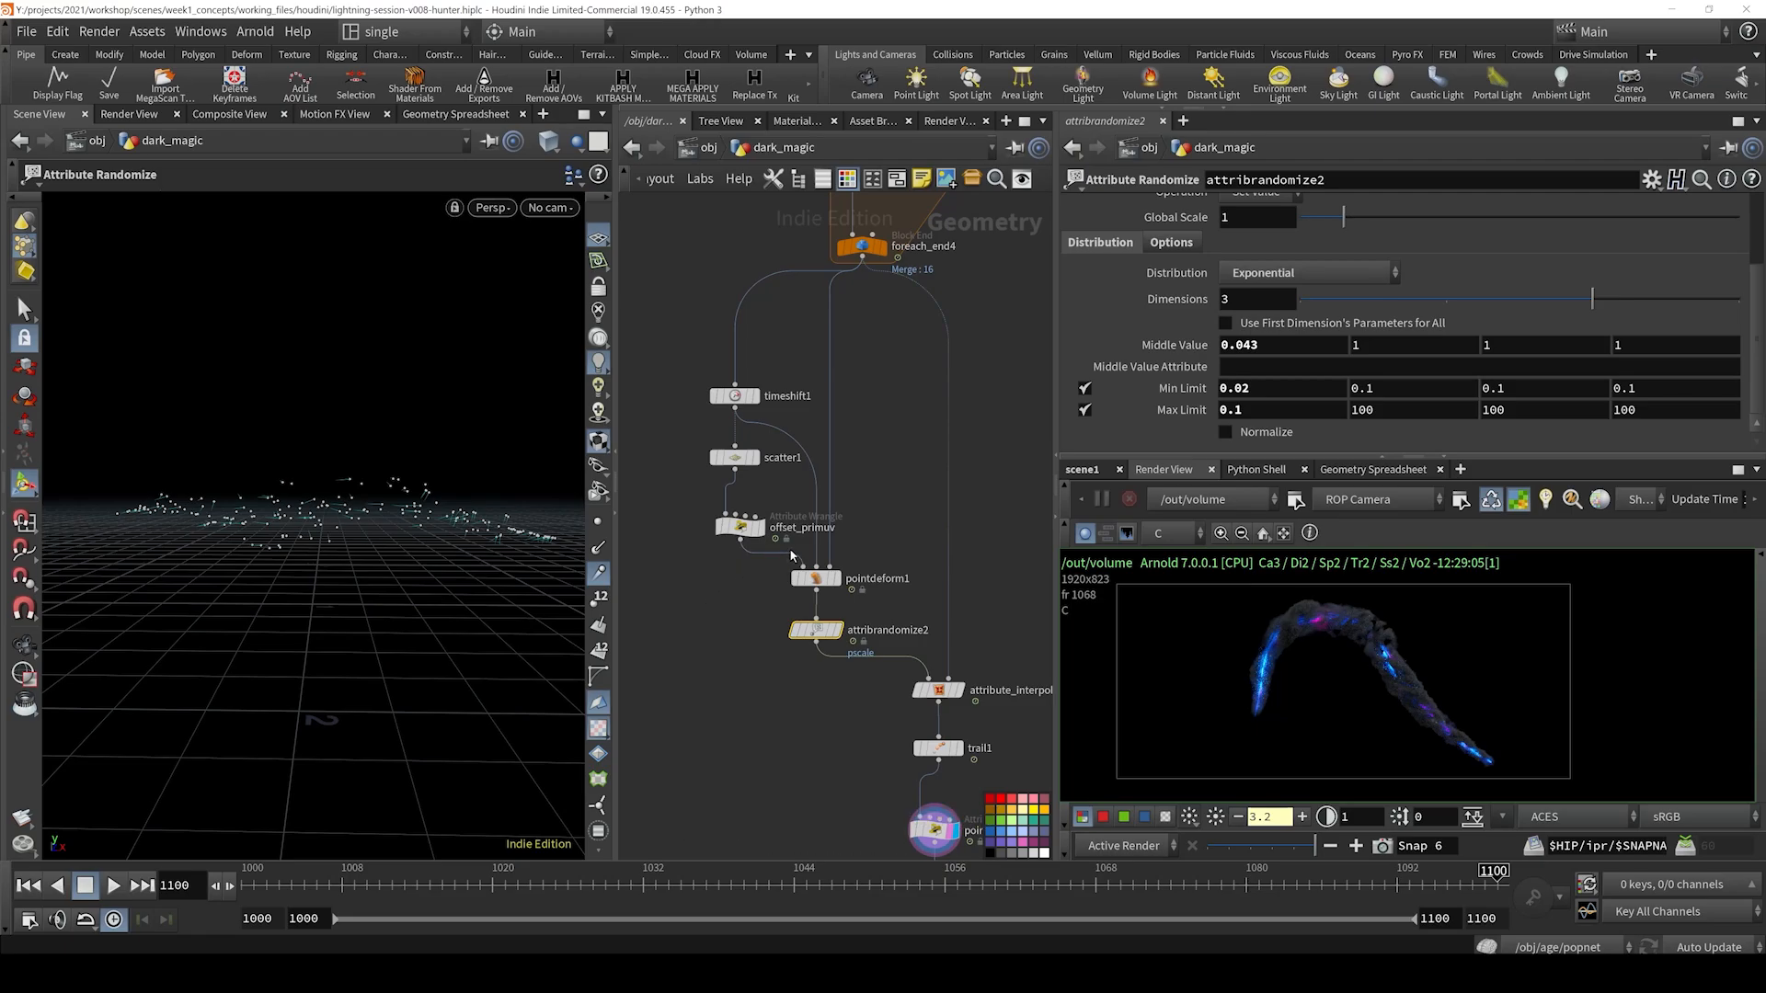
left_click(1326, 273)
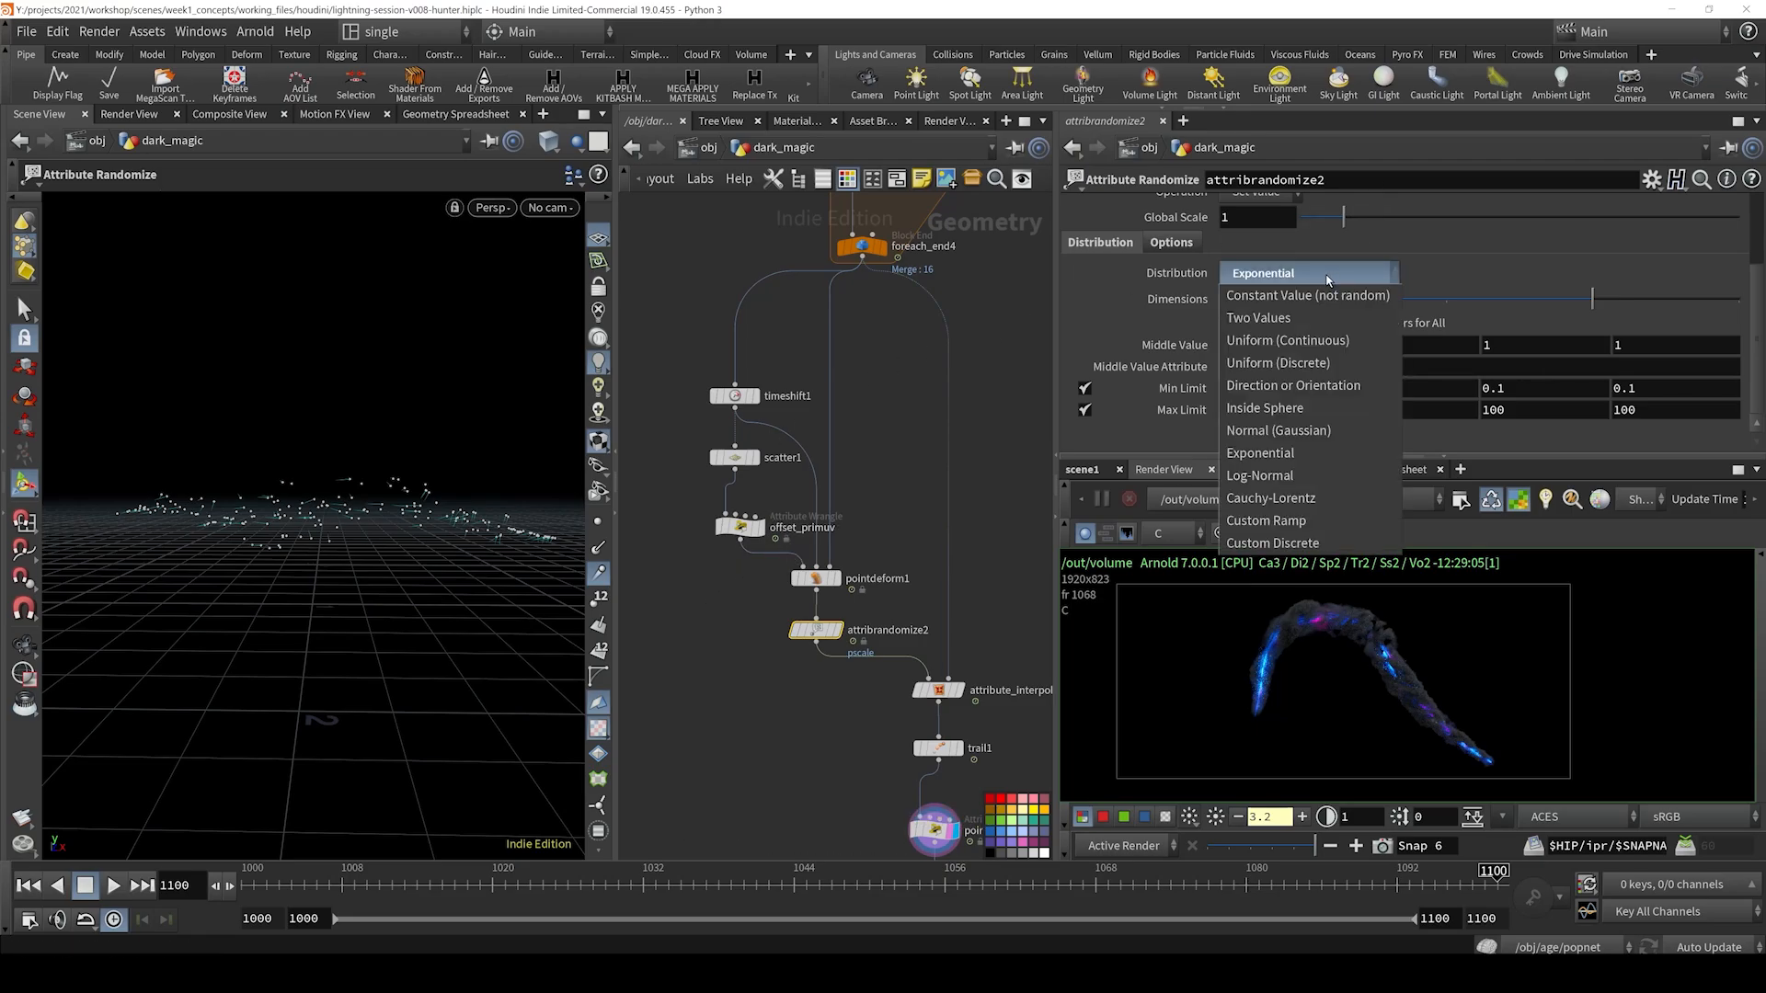
left_click(1327, 273)
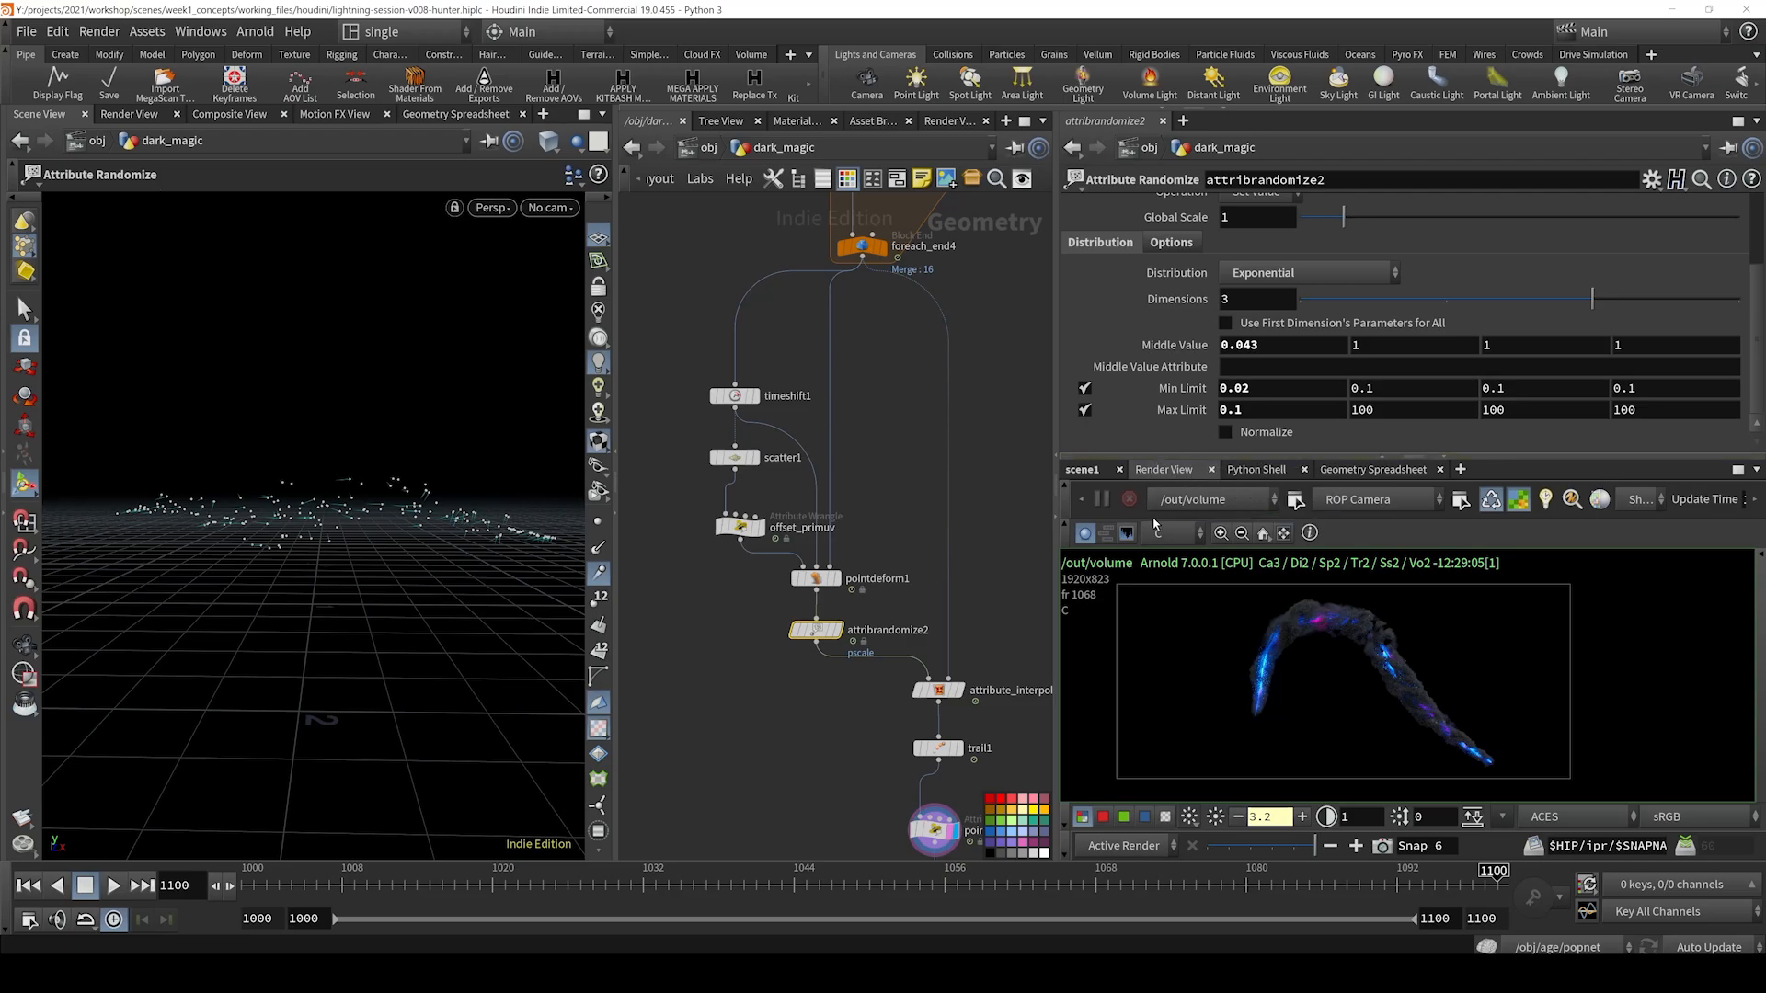
- Display copytopoints1 and scrub the timeline to frame 1048 to check the spheres copied onto the points
scroll(848, 598, "down", 3)
middle_click_drag(862, 589, 853, 432)
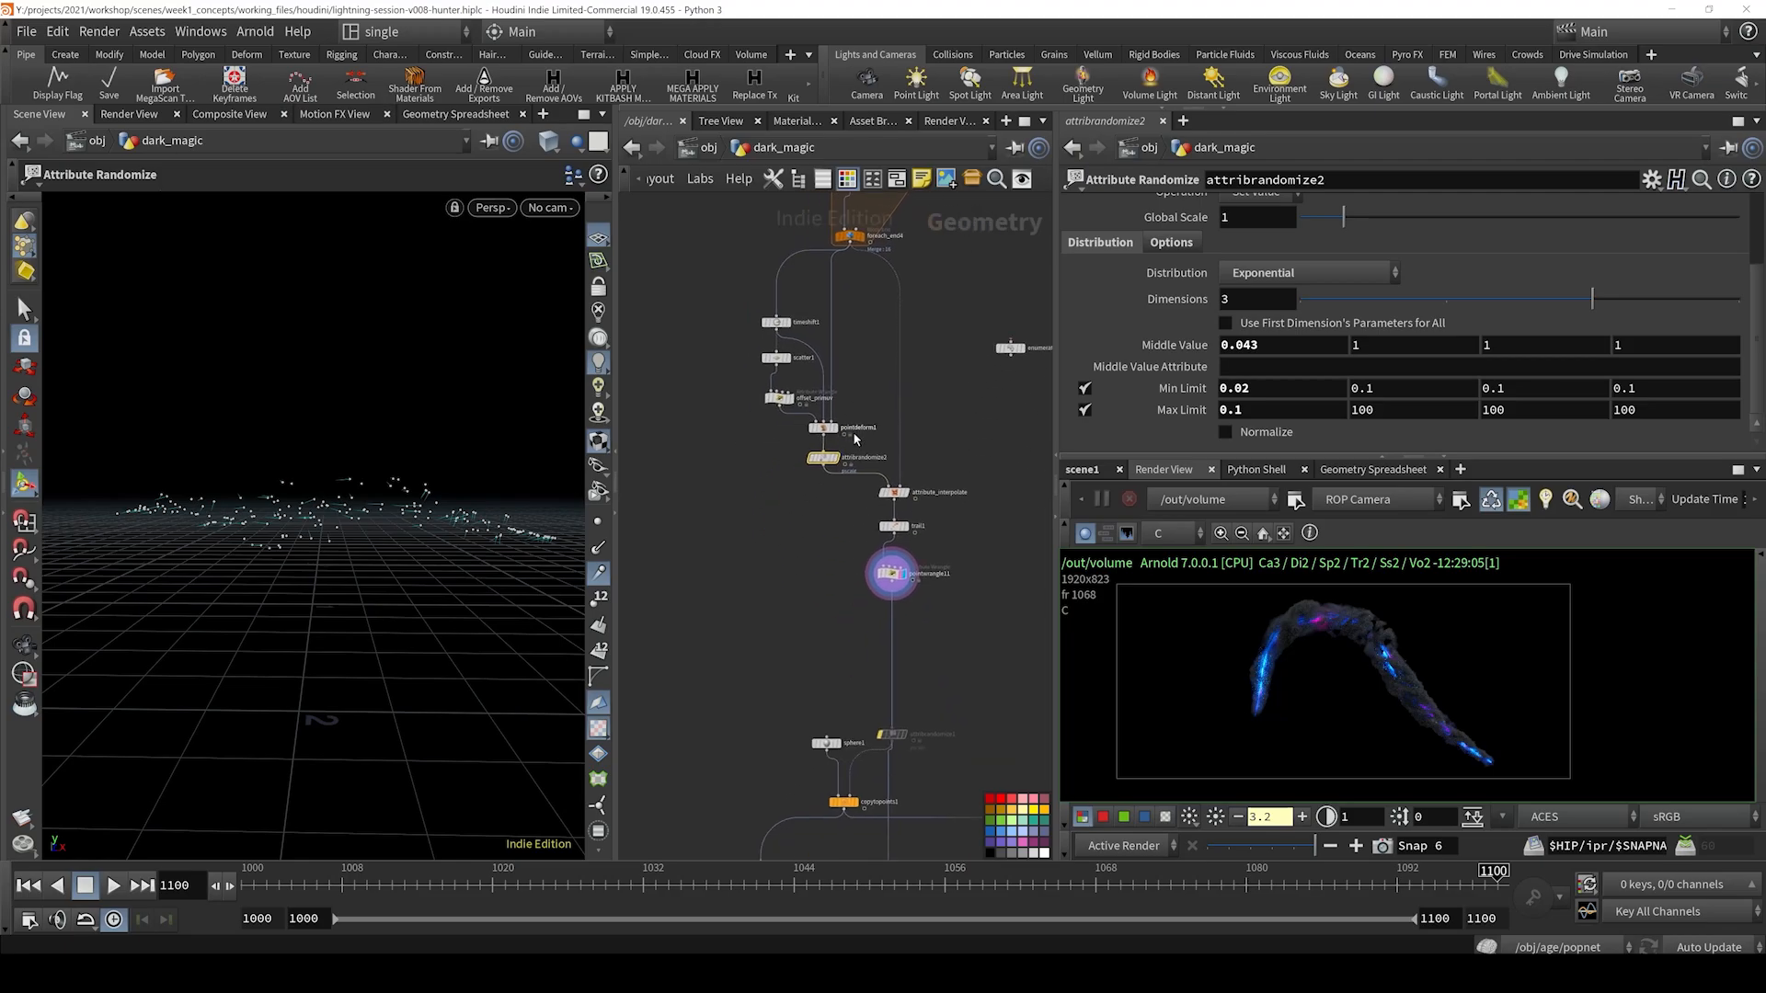
middle_click_drag(789, 579, 779, 413)
middle_click_drag(688, 629, 710, 514)
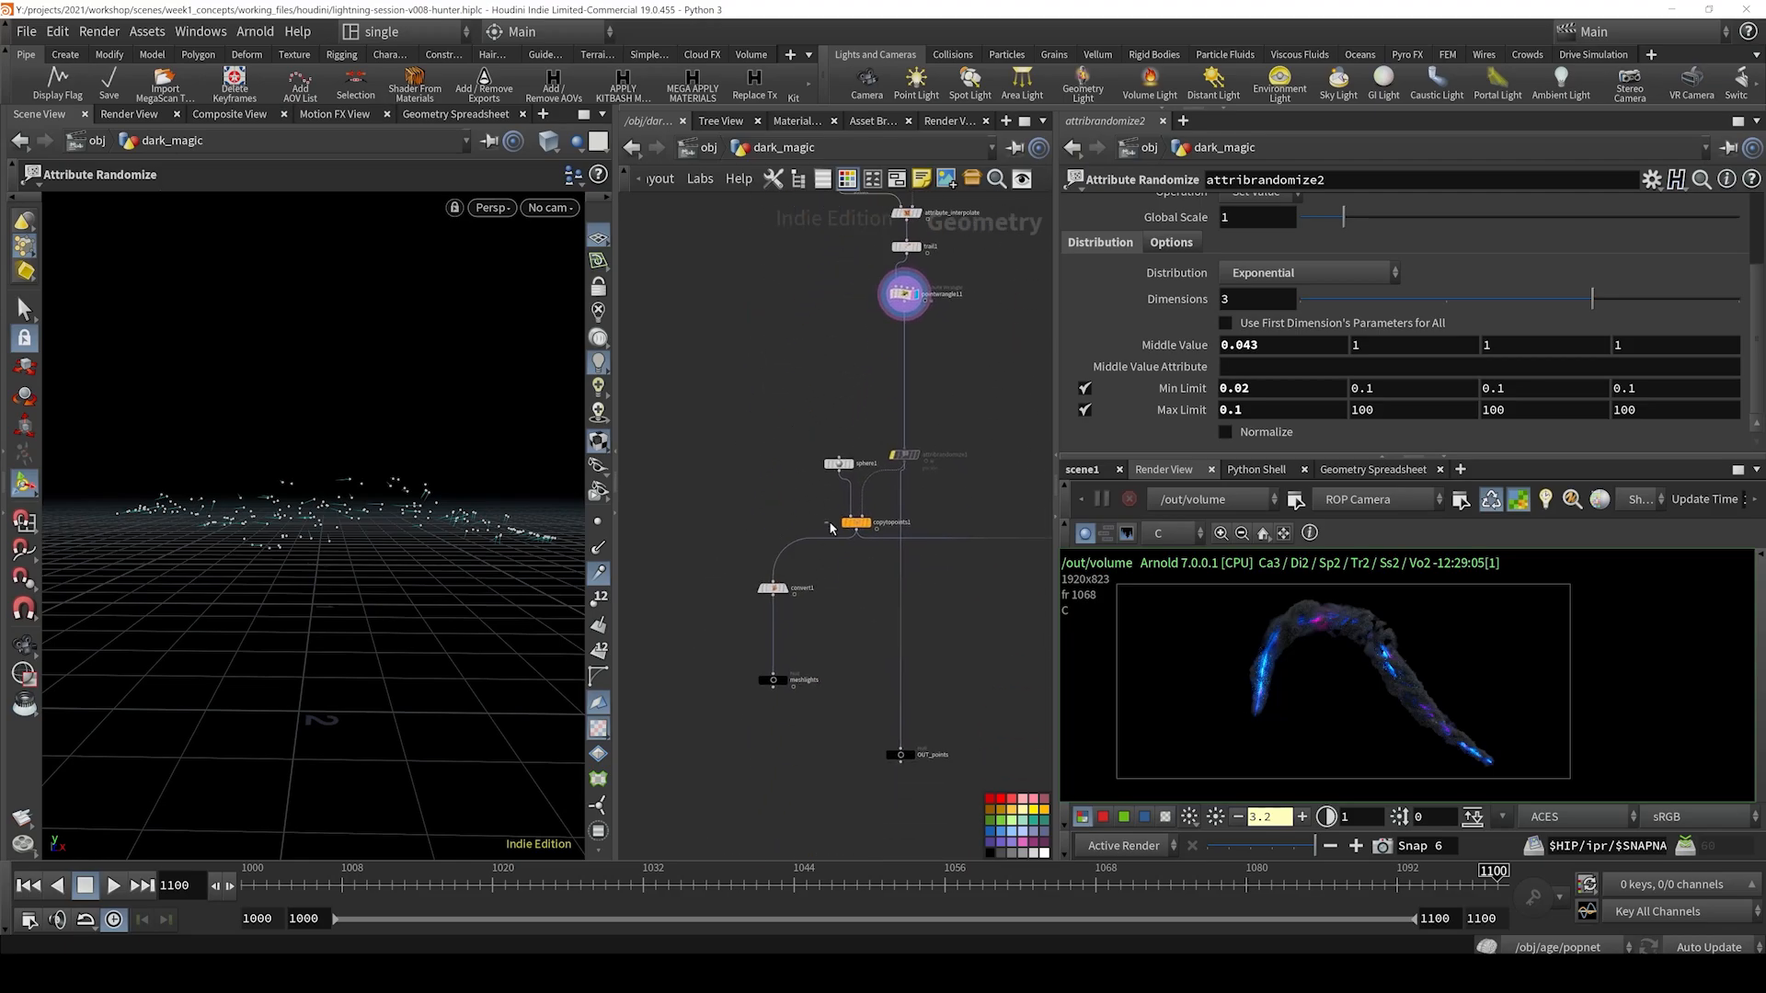
left_click(865, 523)
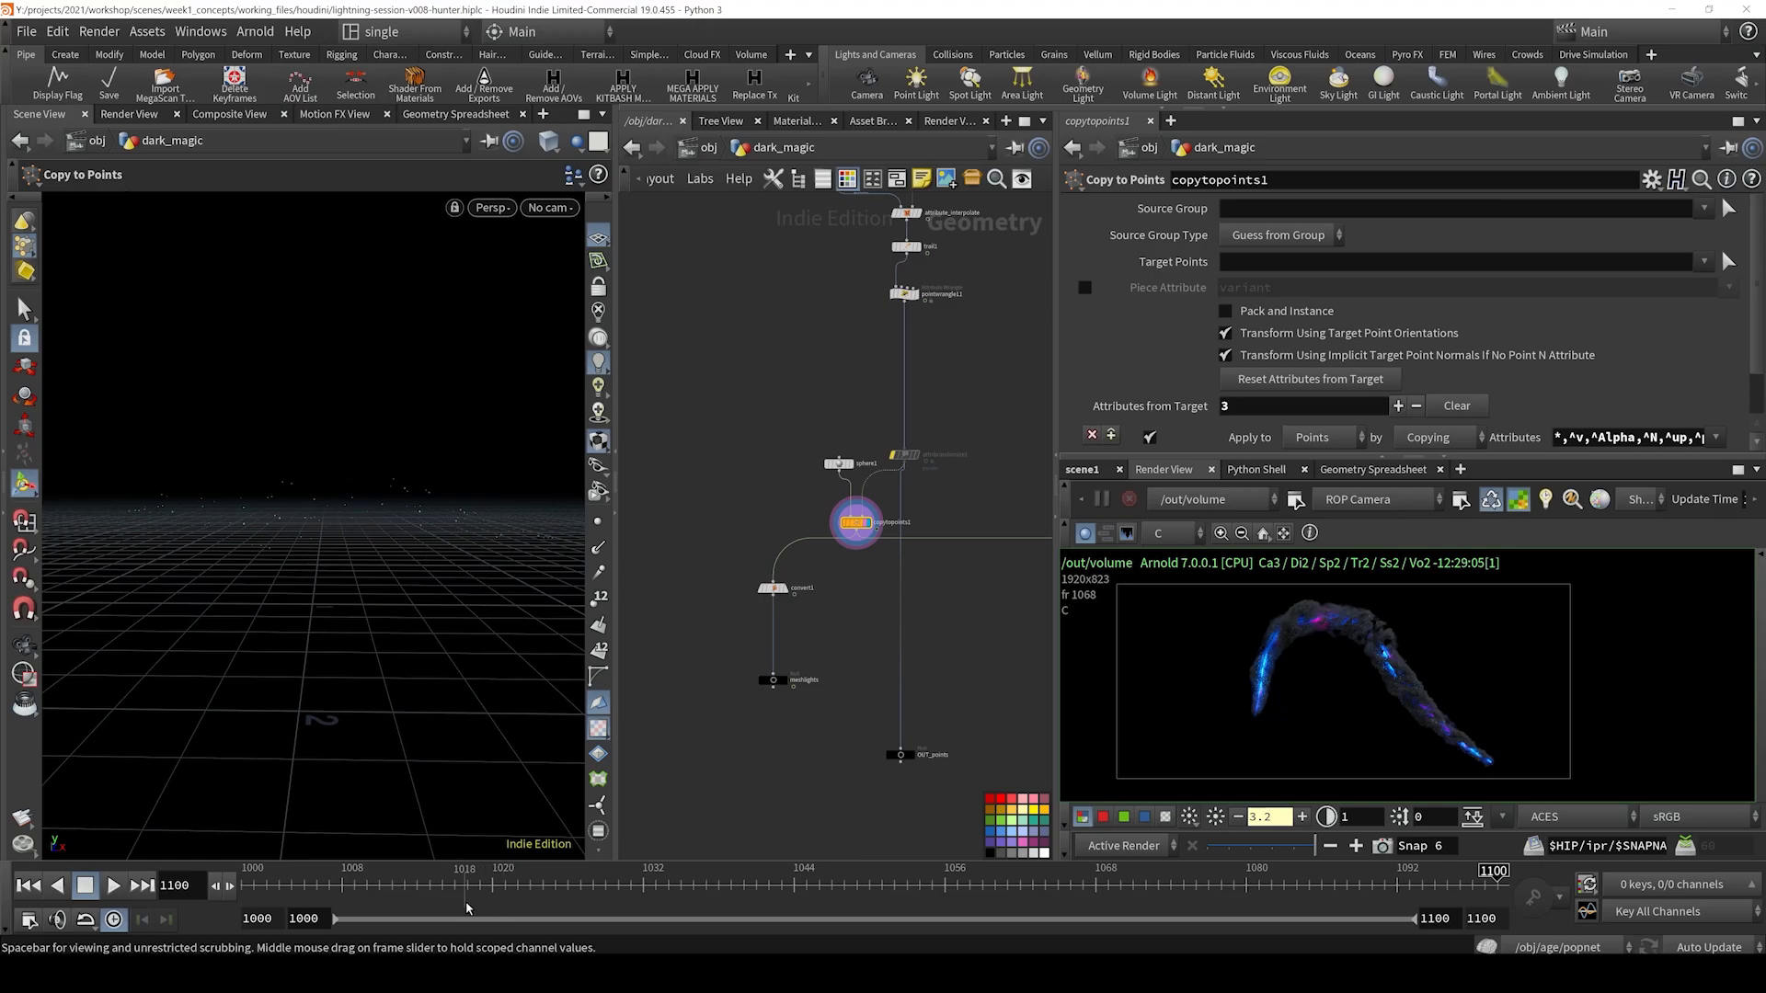
left_click_drag(464, 899, 844, 900)
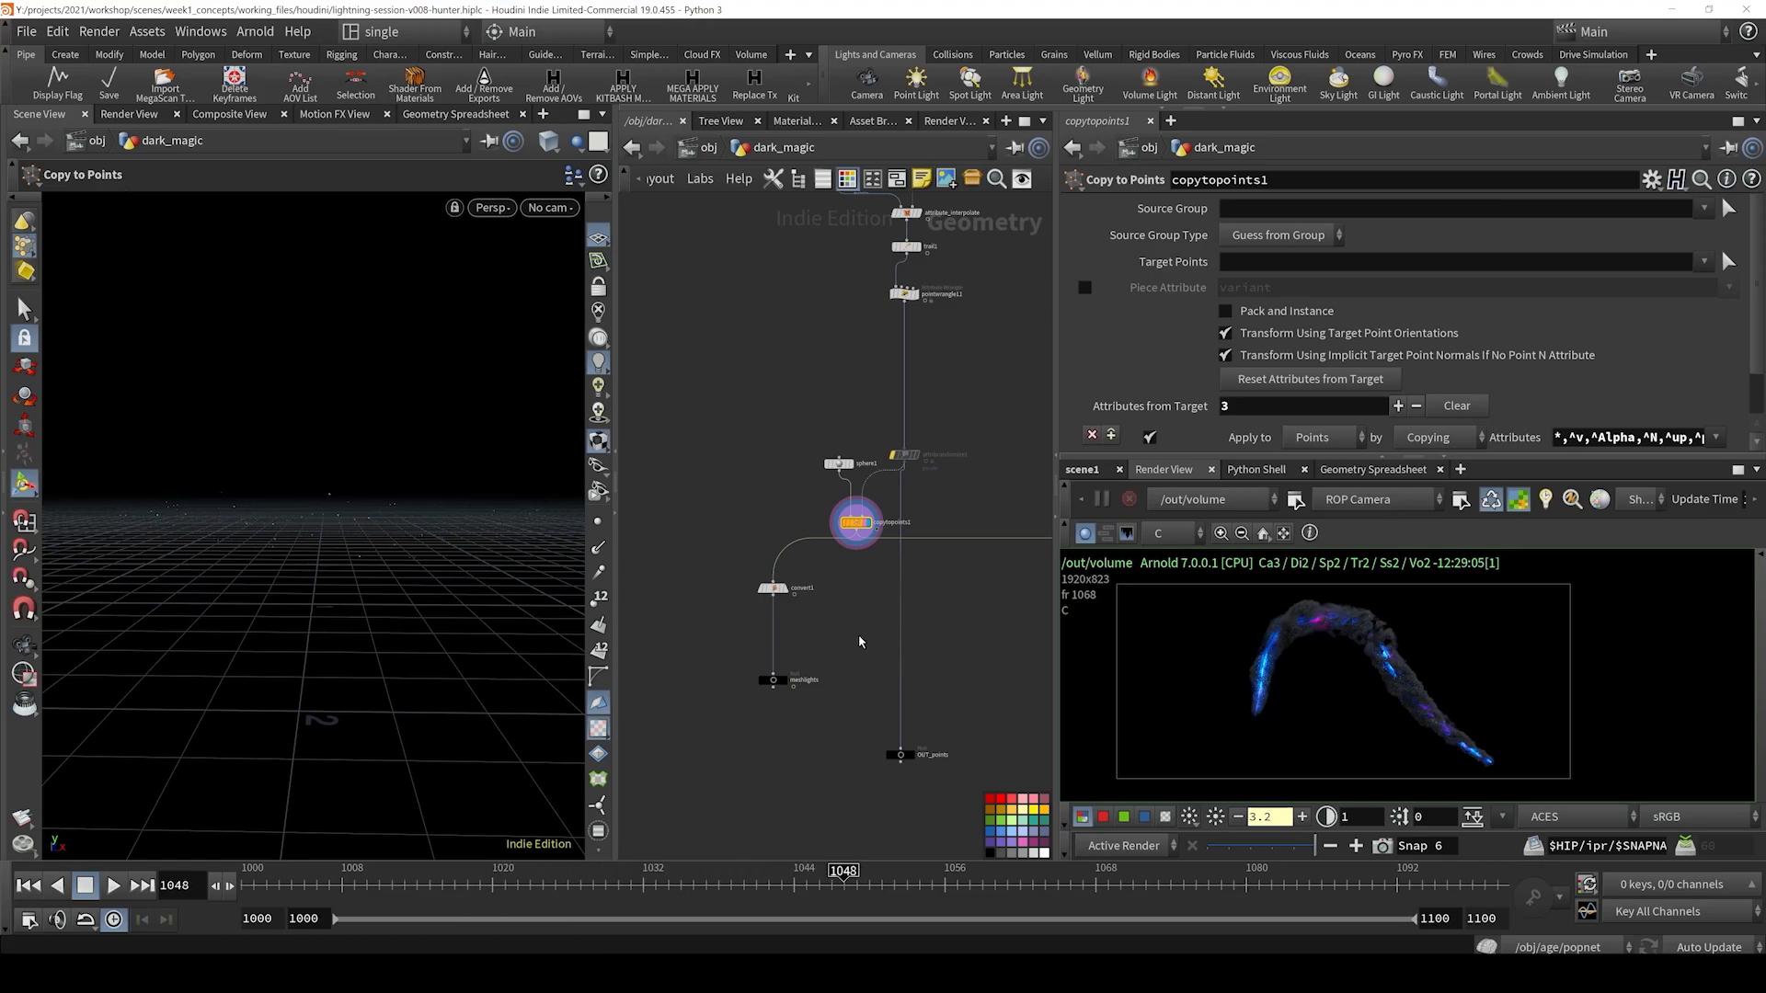
- Display the meshlights null below copytopoints1 and review the surrounding node chains
left_click_drag(829, 622, 743, 558)
scroll(829, 631, "down", 3)
middle_click_drag(831, 631, 757, 552)
left_click_drag(756, 550, 711, 596)
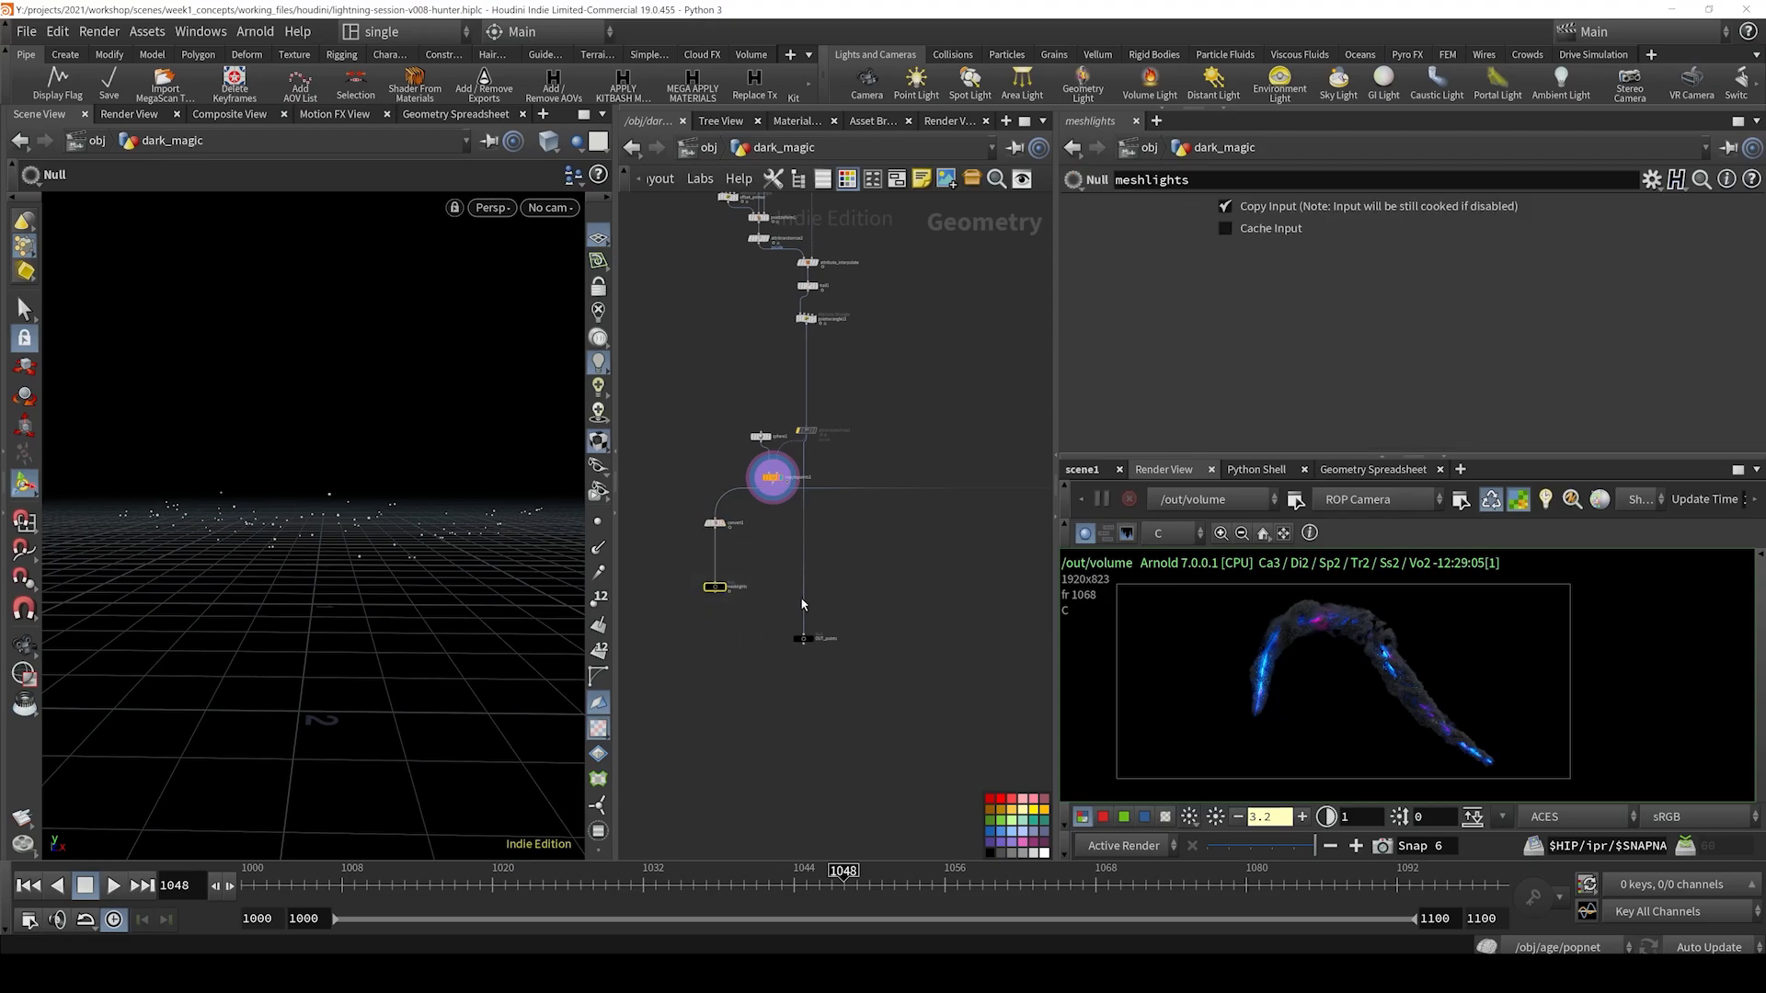
key("r")
scroll(758, 544, "down", 3)
middle_click_drag(861, 600, 847, 761)
scroll(773, 700, "down", 3)
scroll(774, 692, "up", 6)
scroll(806, 726, "down", 3)
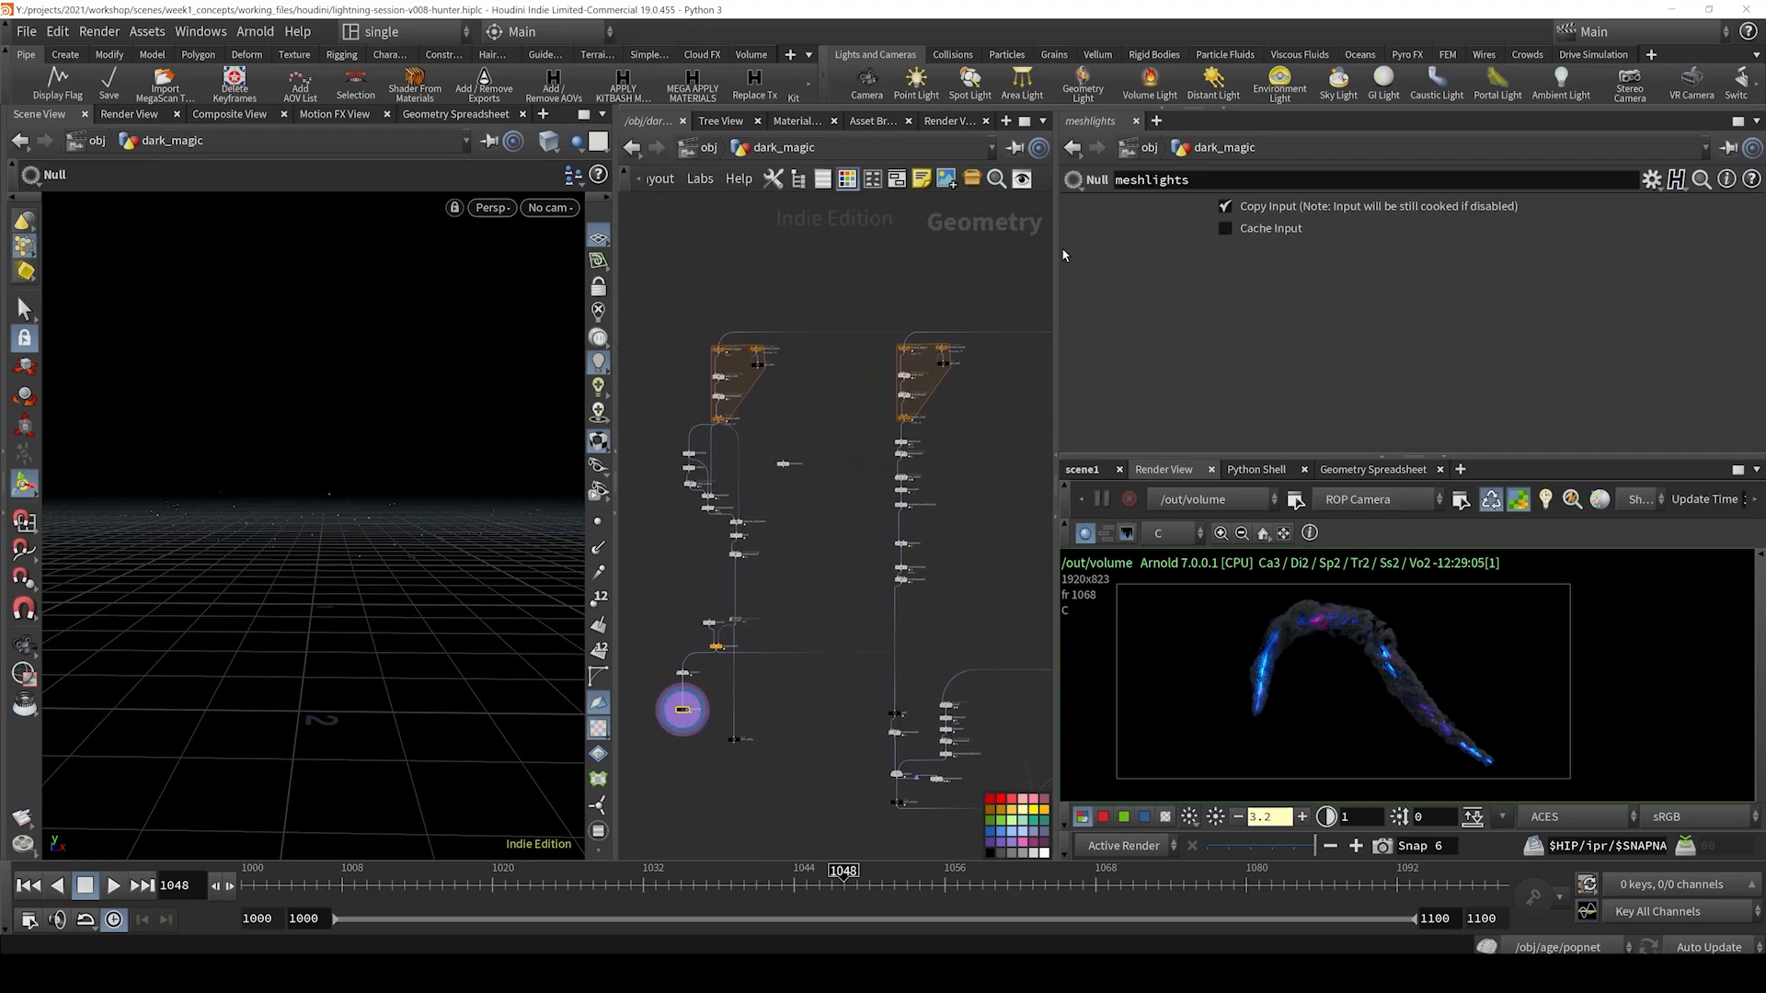
- Return to the object level and select RENDER_volume to check its assigned material
key("u")
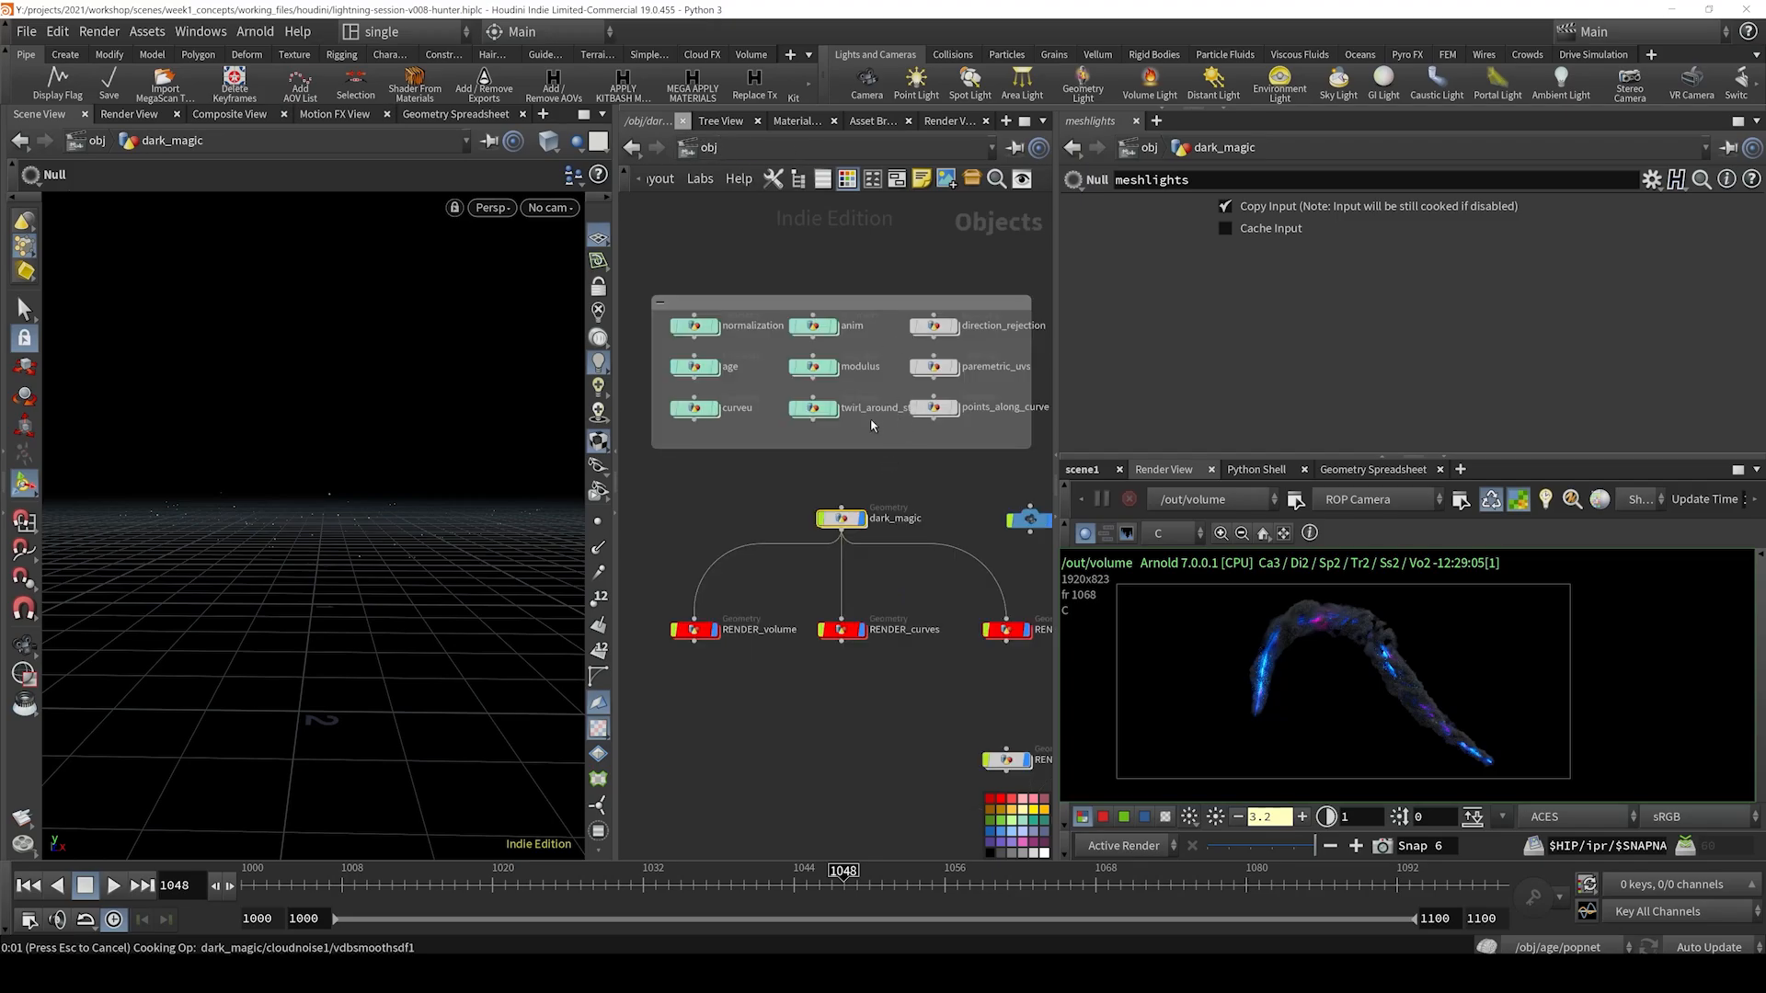
middle_click_drag(860, 439, 878, 374)
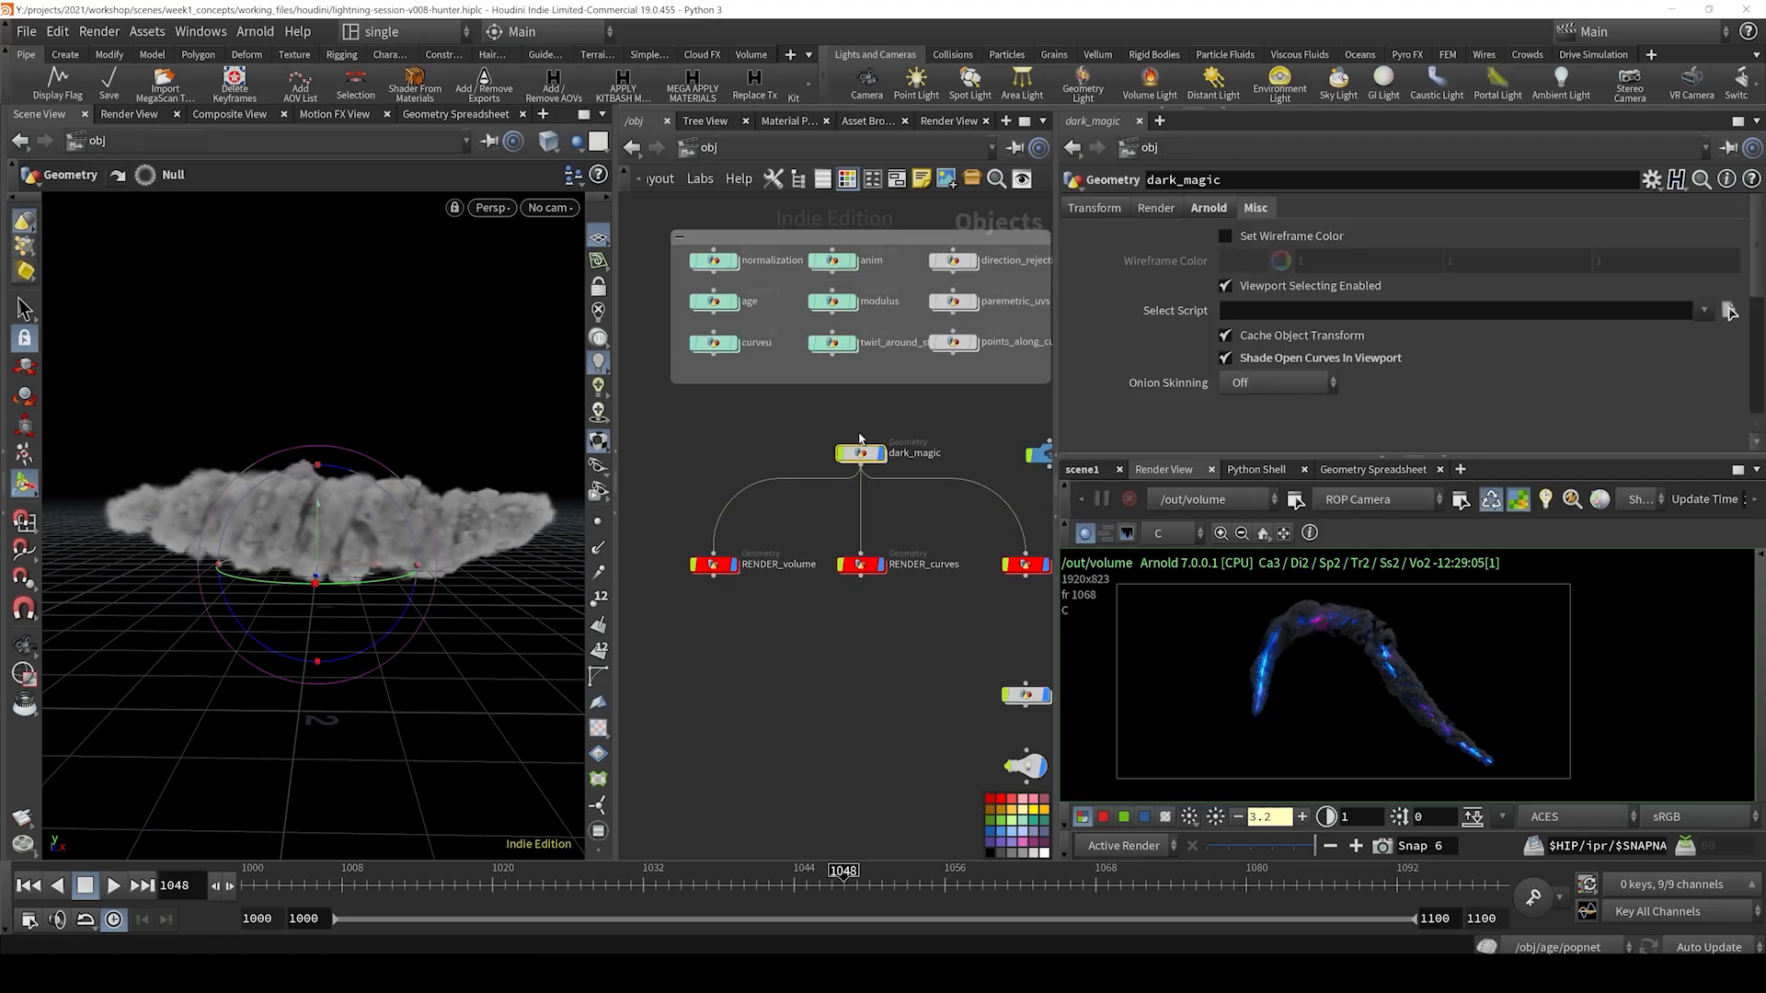
scroll(766, 482, "down", 3)
middle_click_drag(747, 474, 825, 478)
left_click_drag(796, 479, 848, 555)
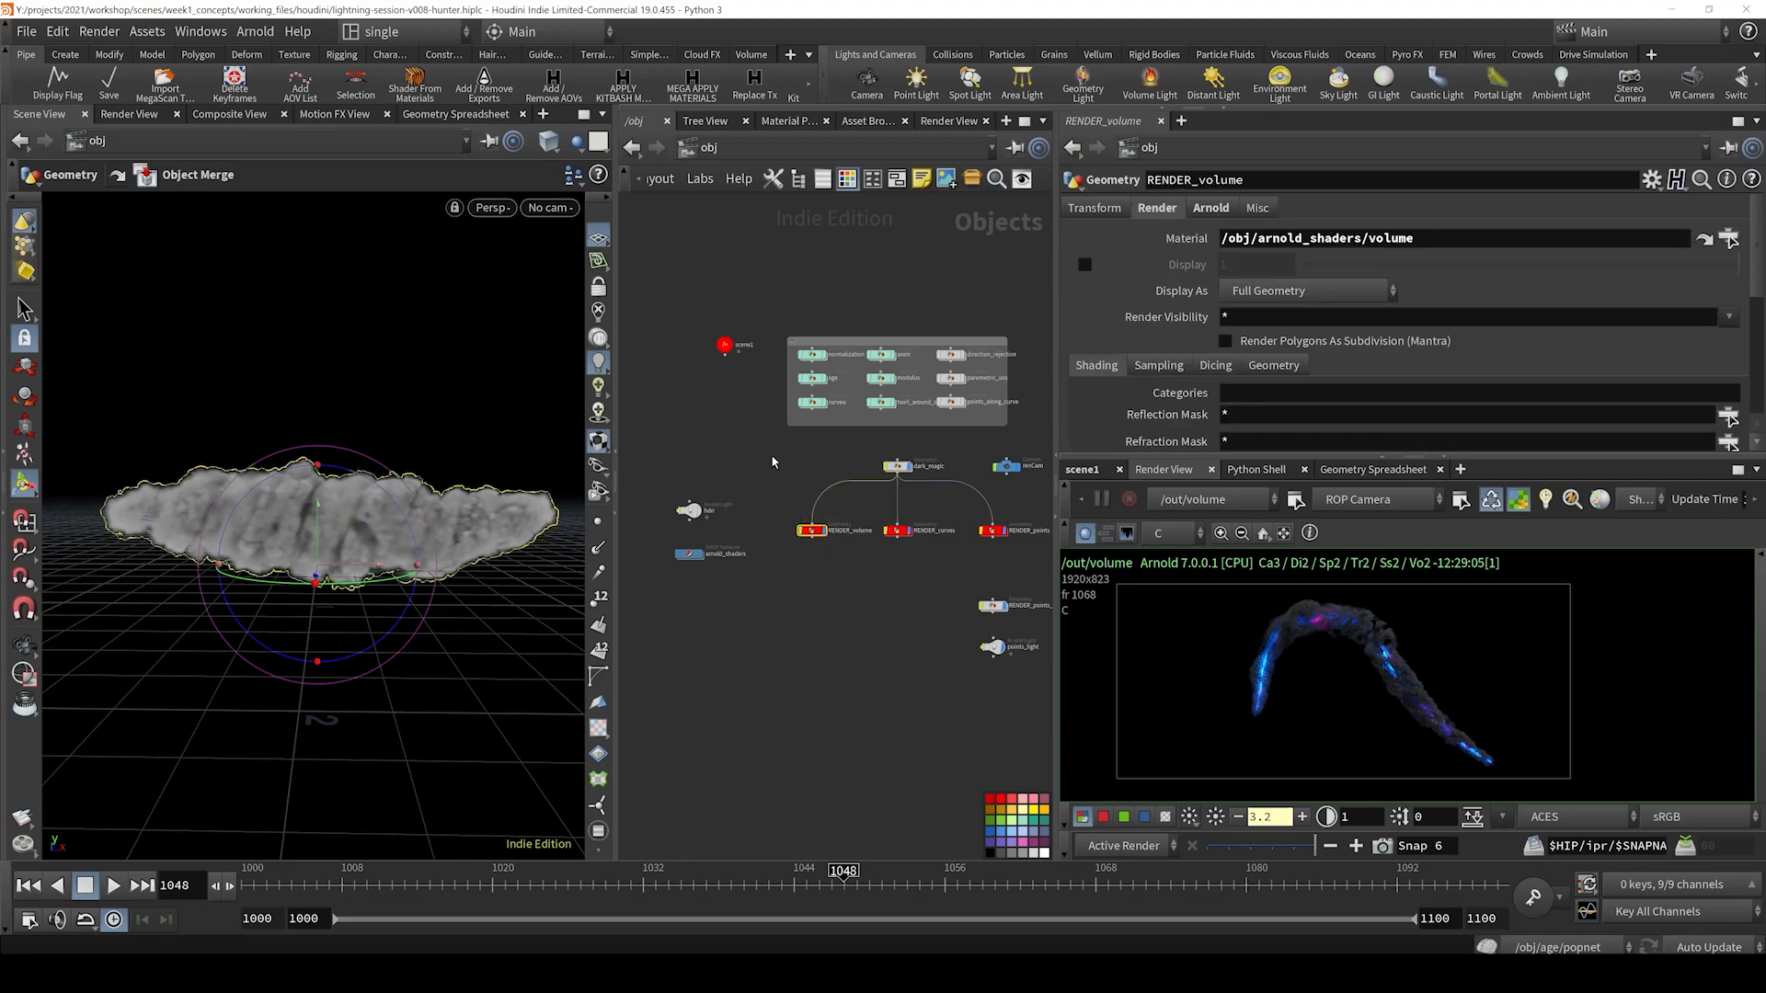
- Open the volume shader in arnold_shaders and examine standard_volume1's density, scatter, transparency and emission settings
double_click(689, 553)
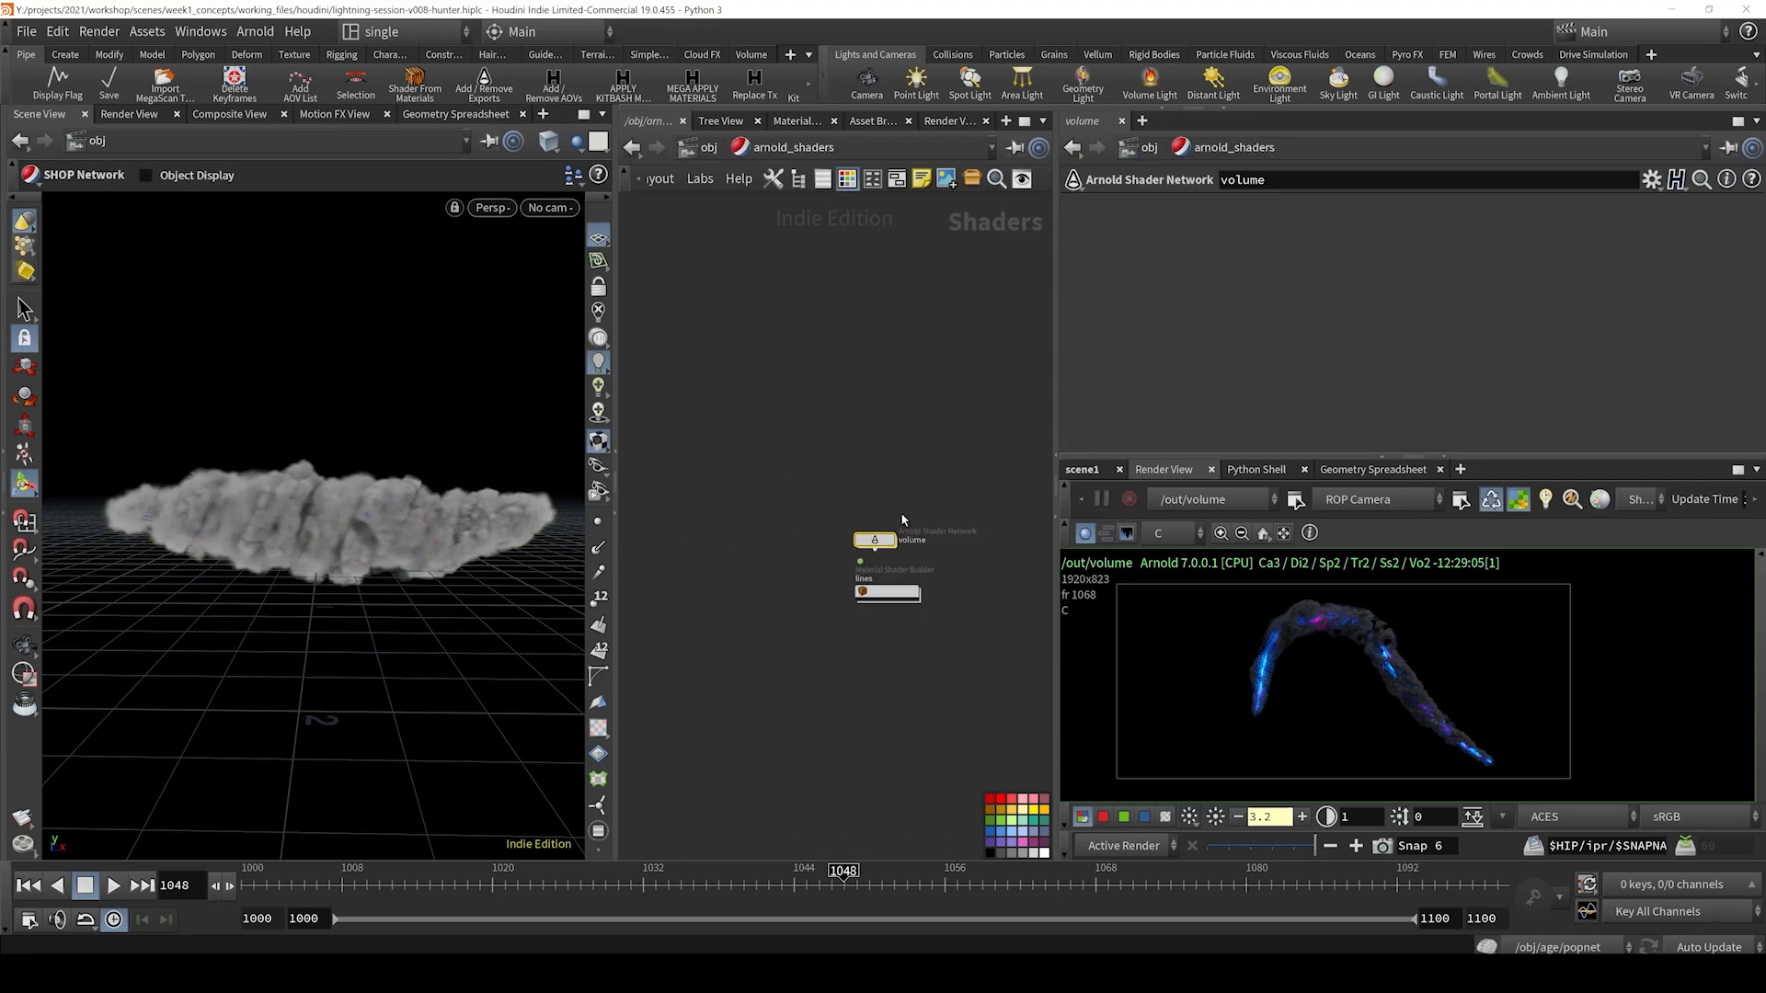
key("i")
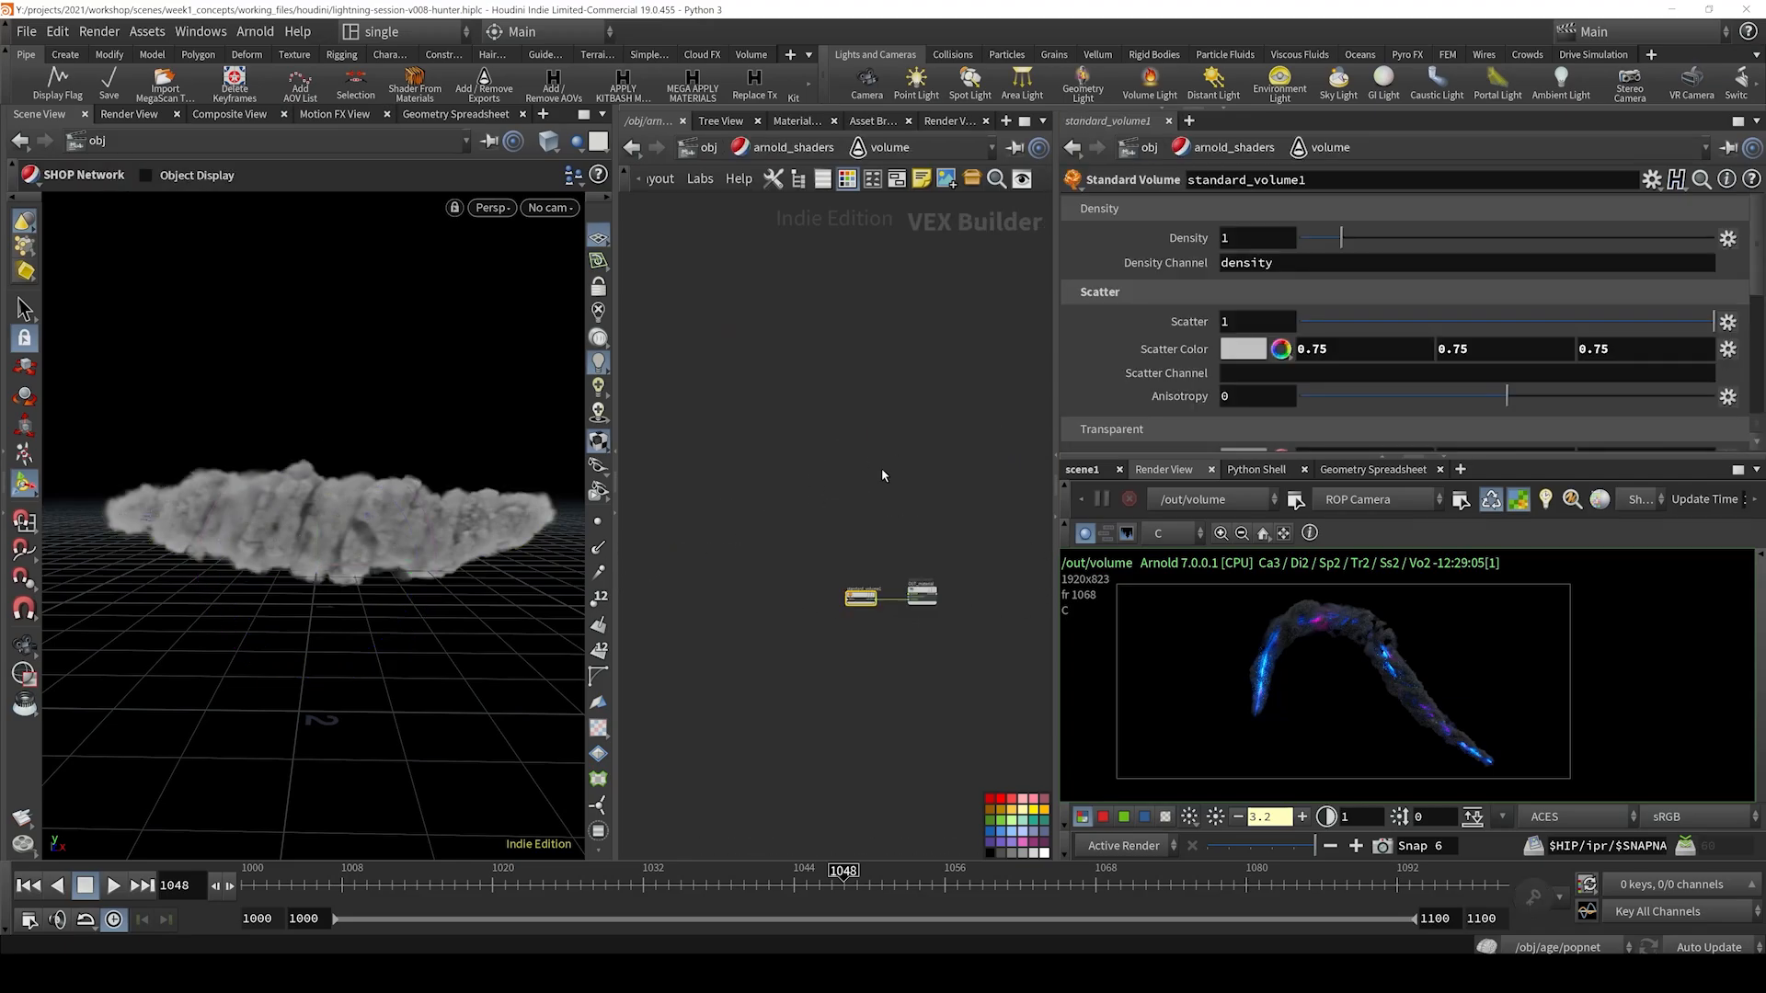
key("h")
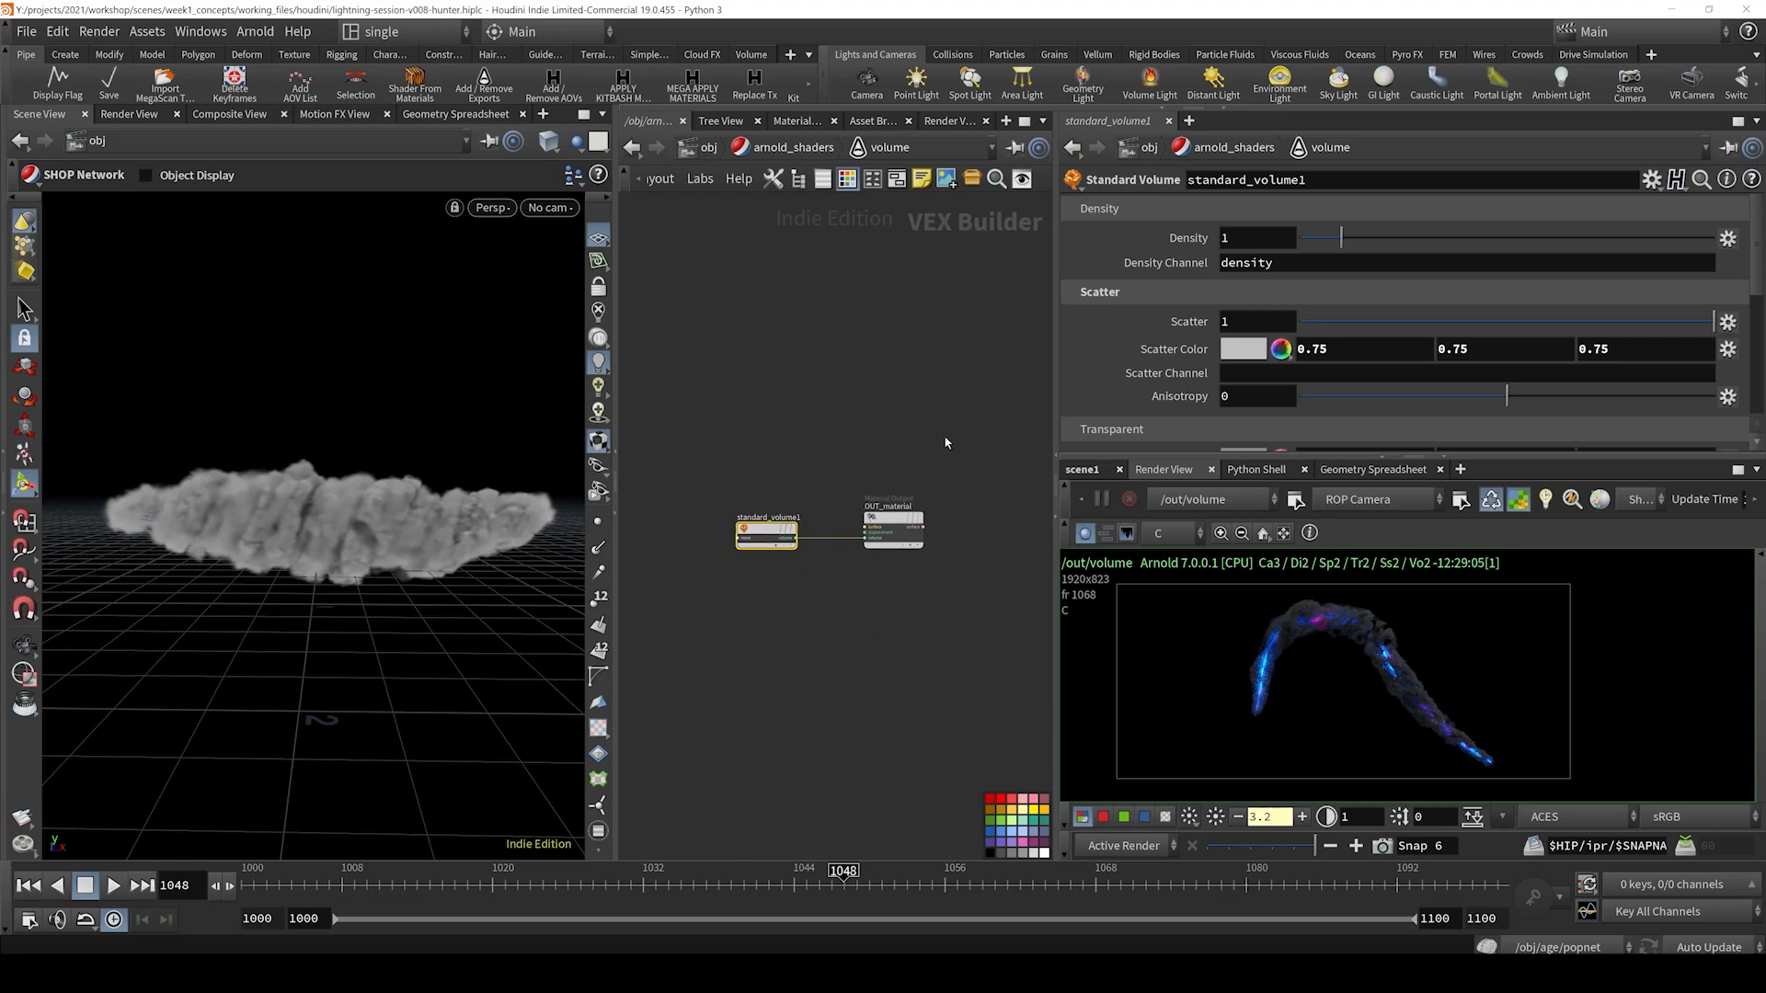
scroll(1137, 315, "down", 3)
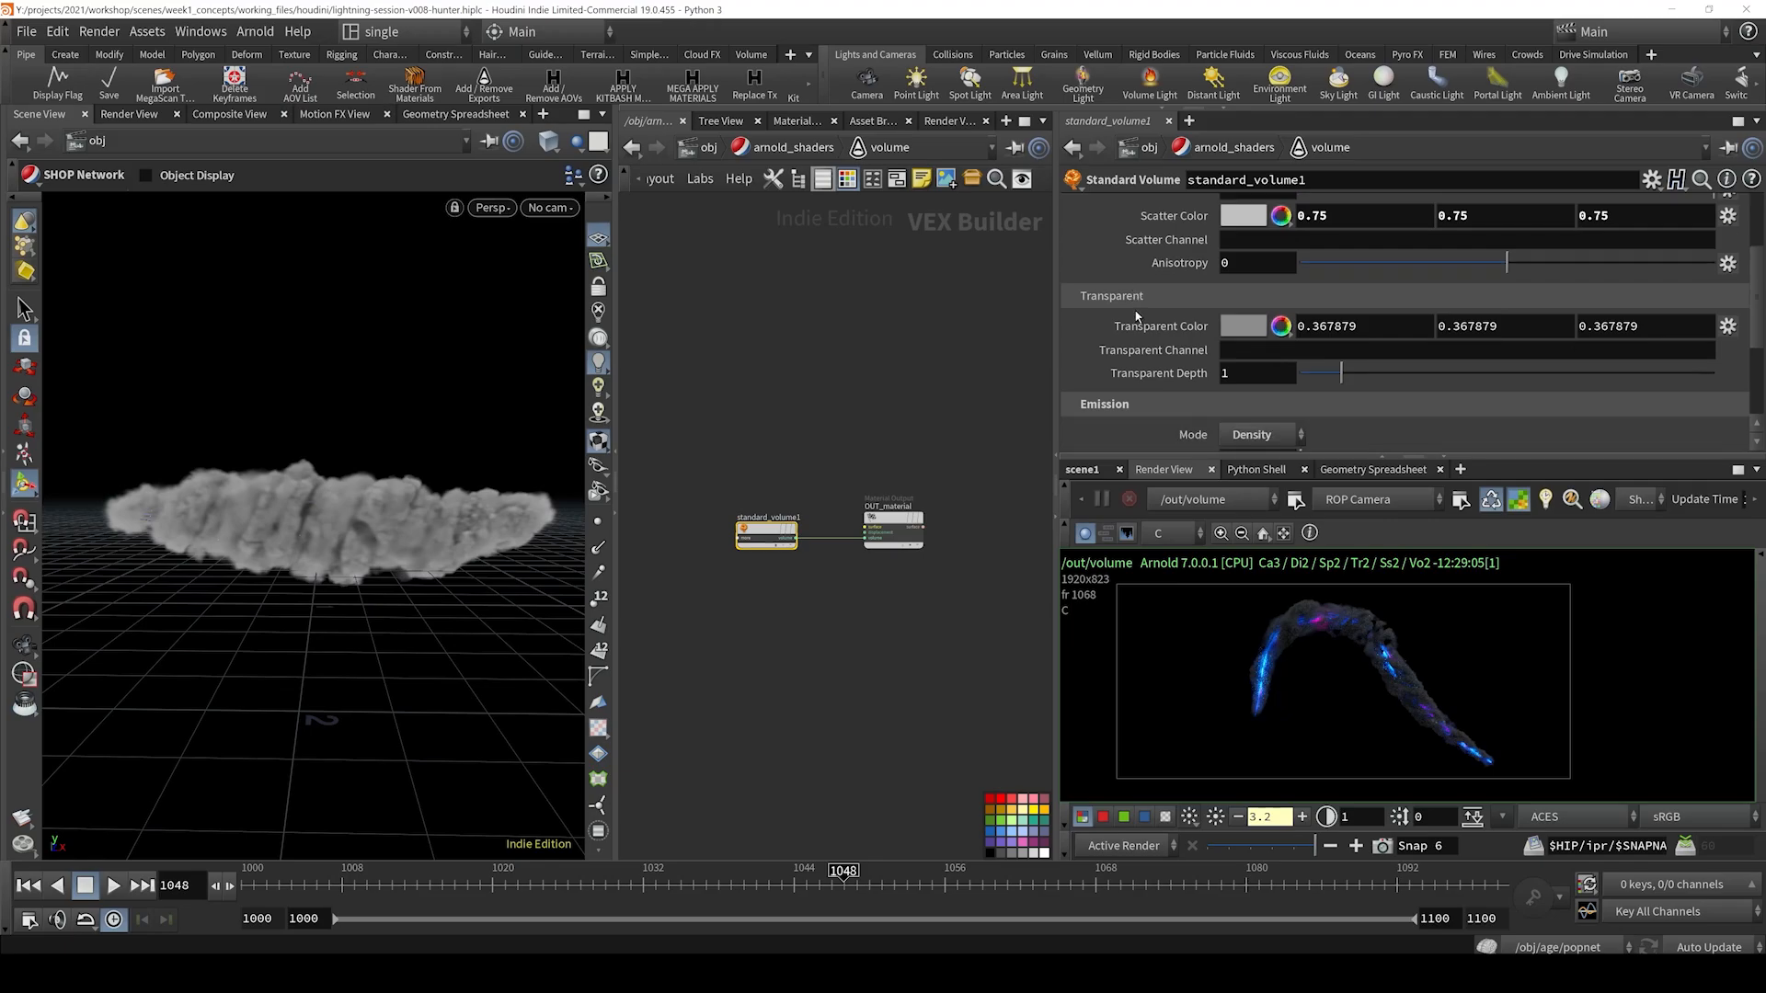
scroll(1139, 316, "down", 2)
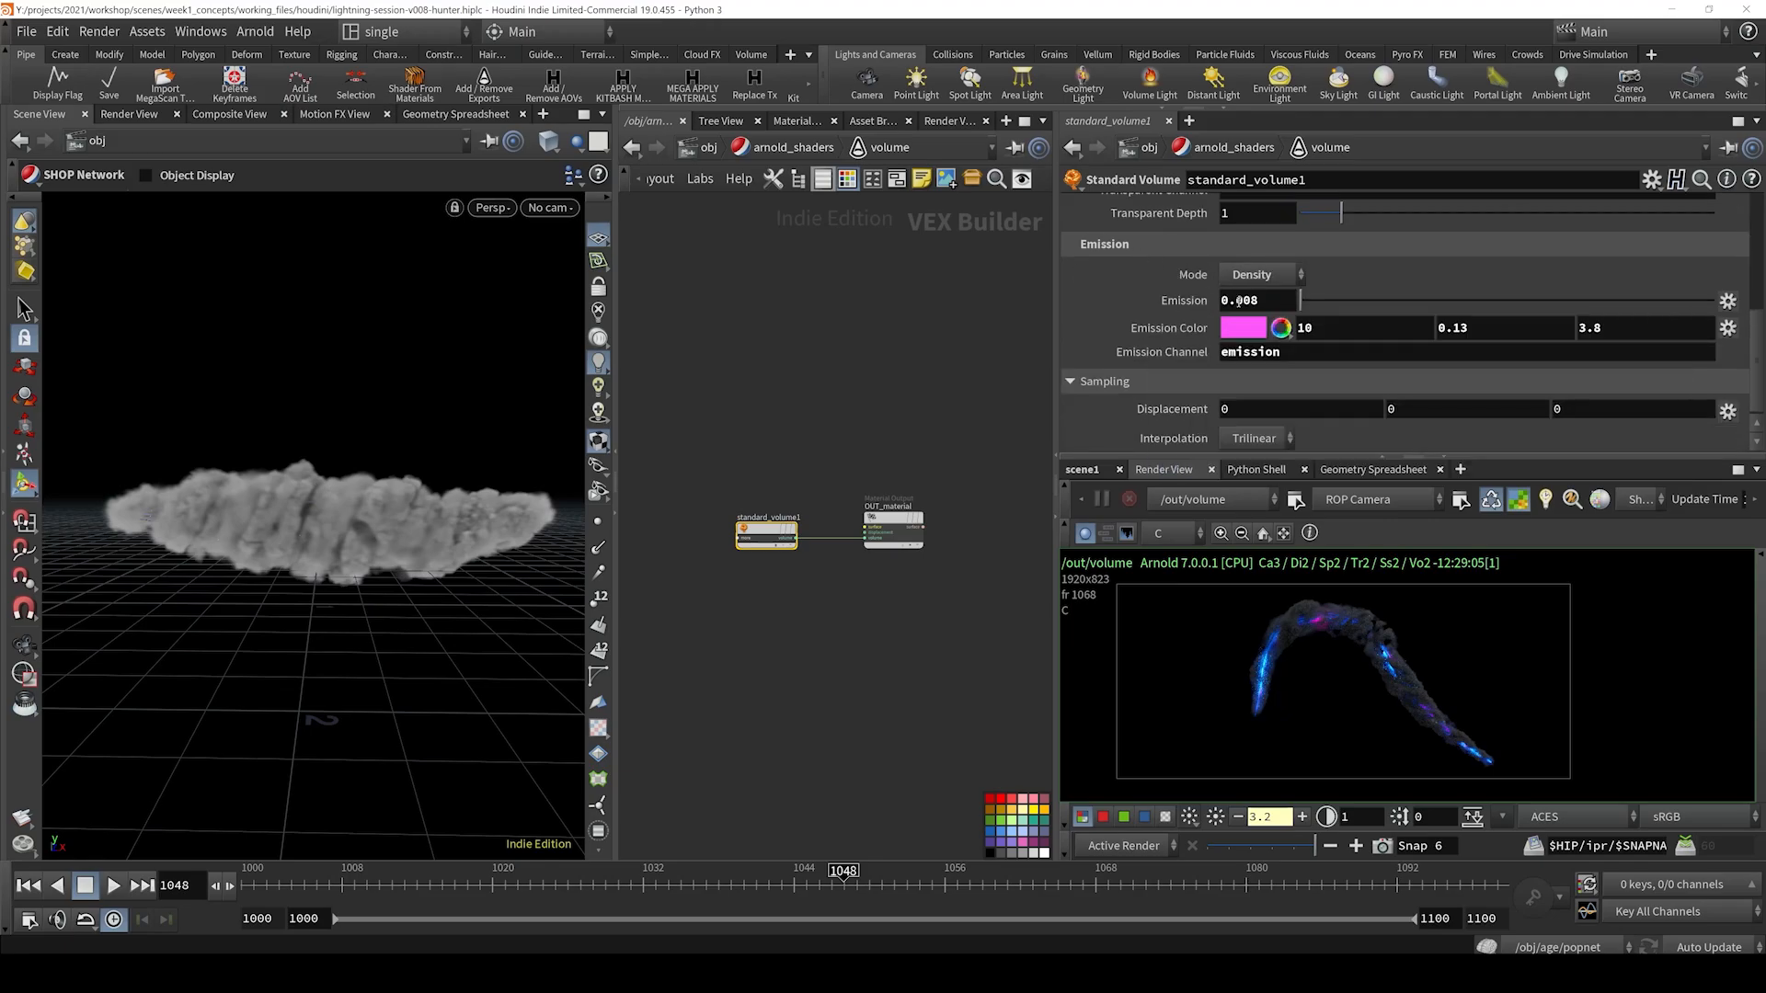
double_click(1231, 359)
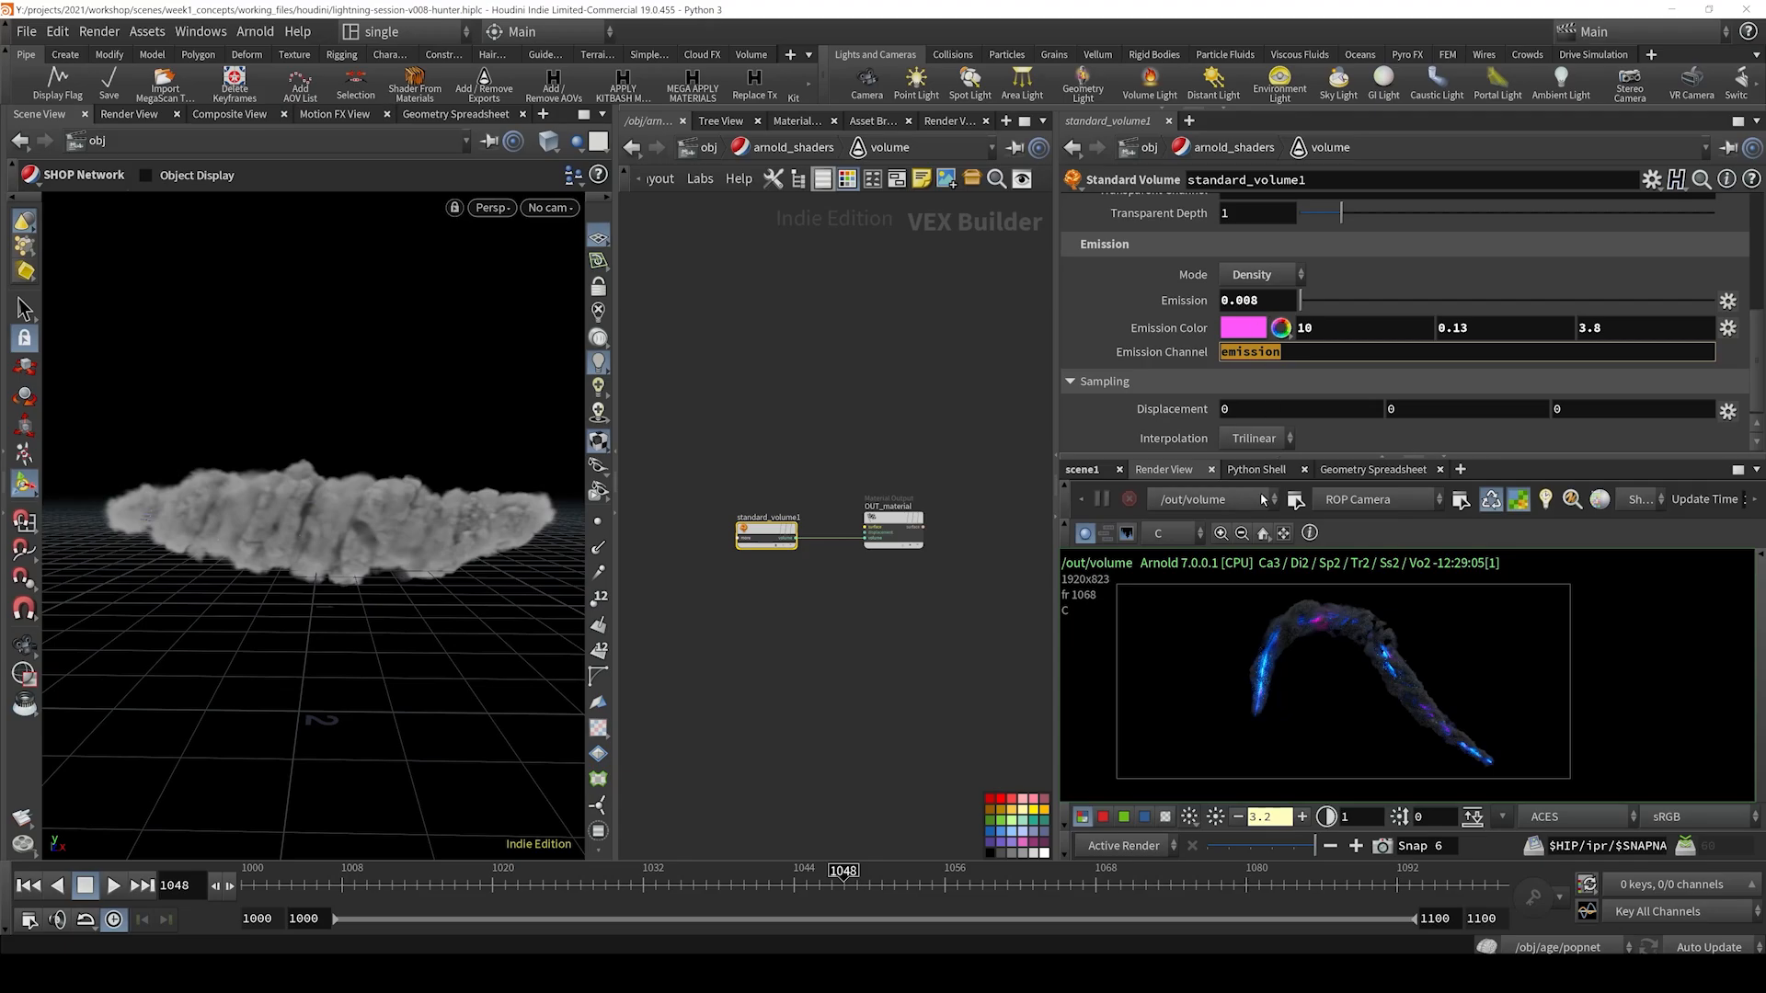
scroll(1147, 384, "up", 3)
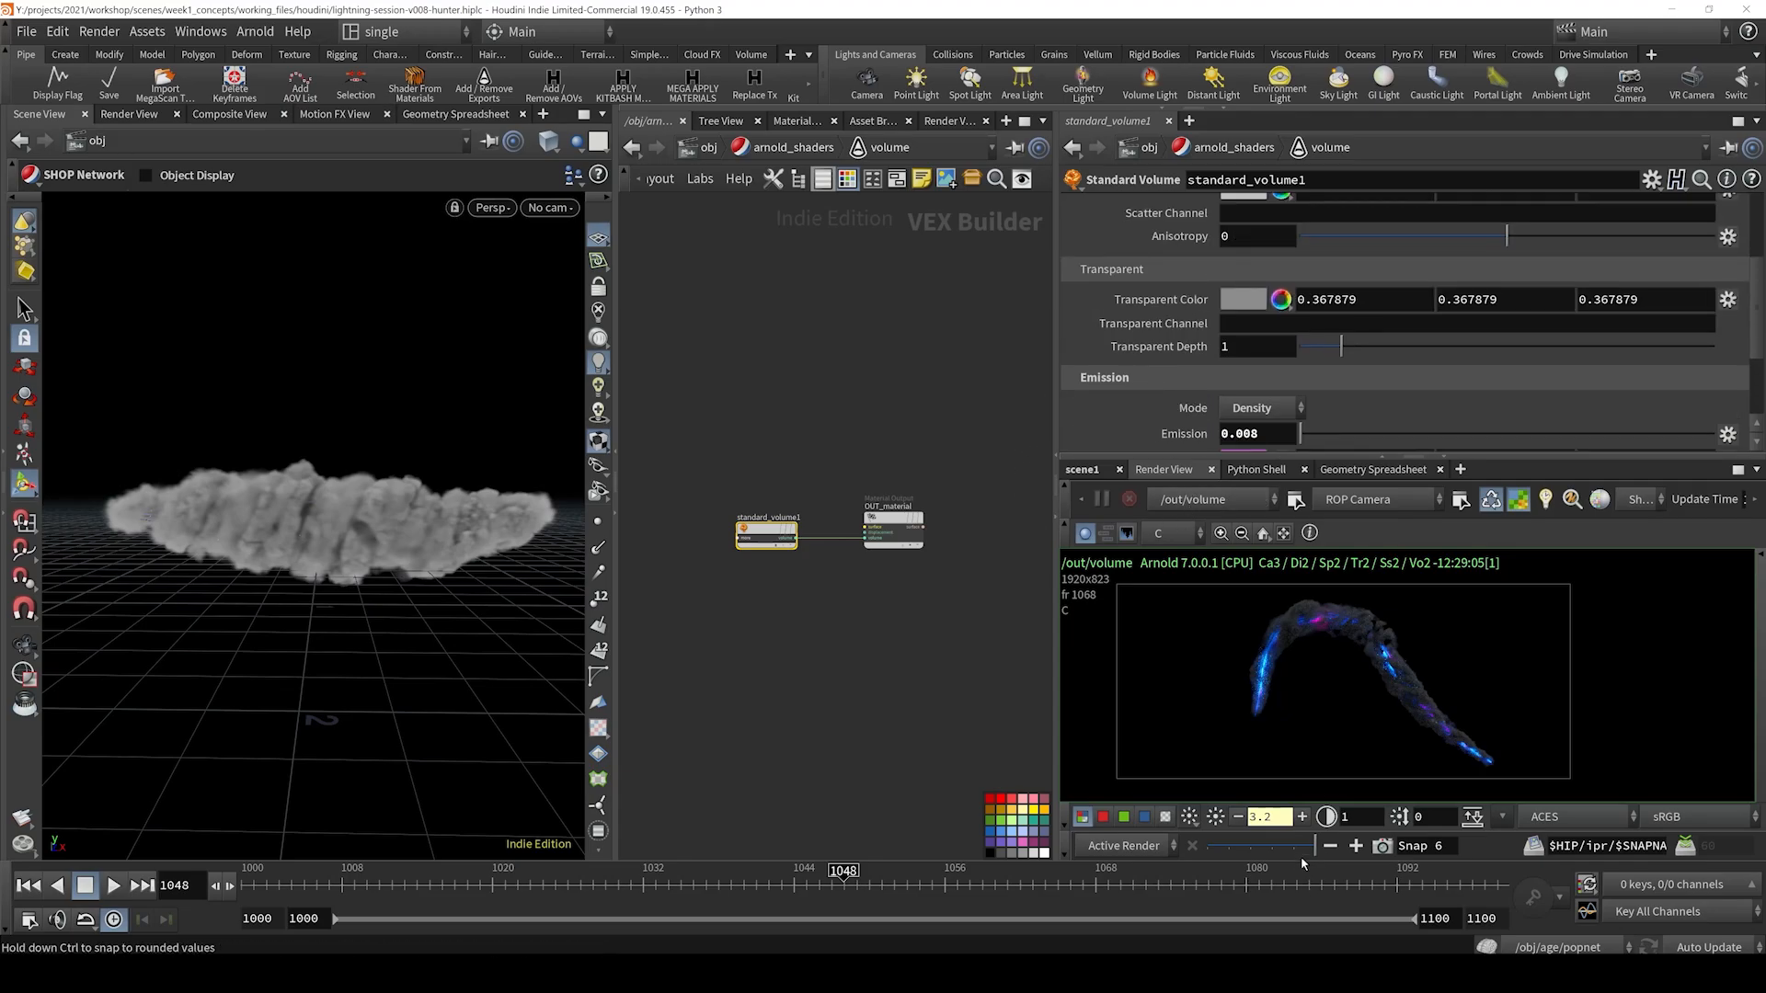
- Compare the active render with the Snap 4 snapshot in the render view
mouse_move(1304, 848)
left_mouse_down()
mouse_move(1257, 850)
mouse_move(1274, 850)
left_mouse_up()
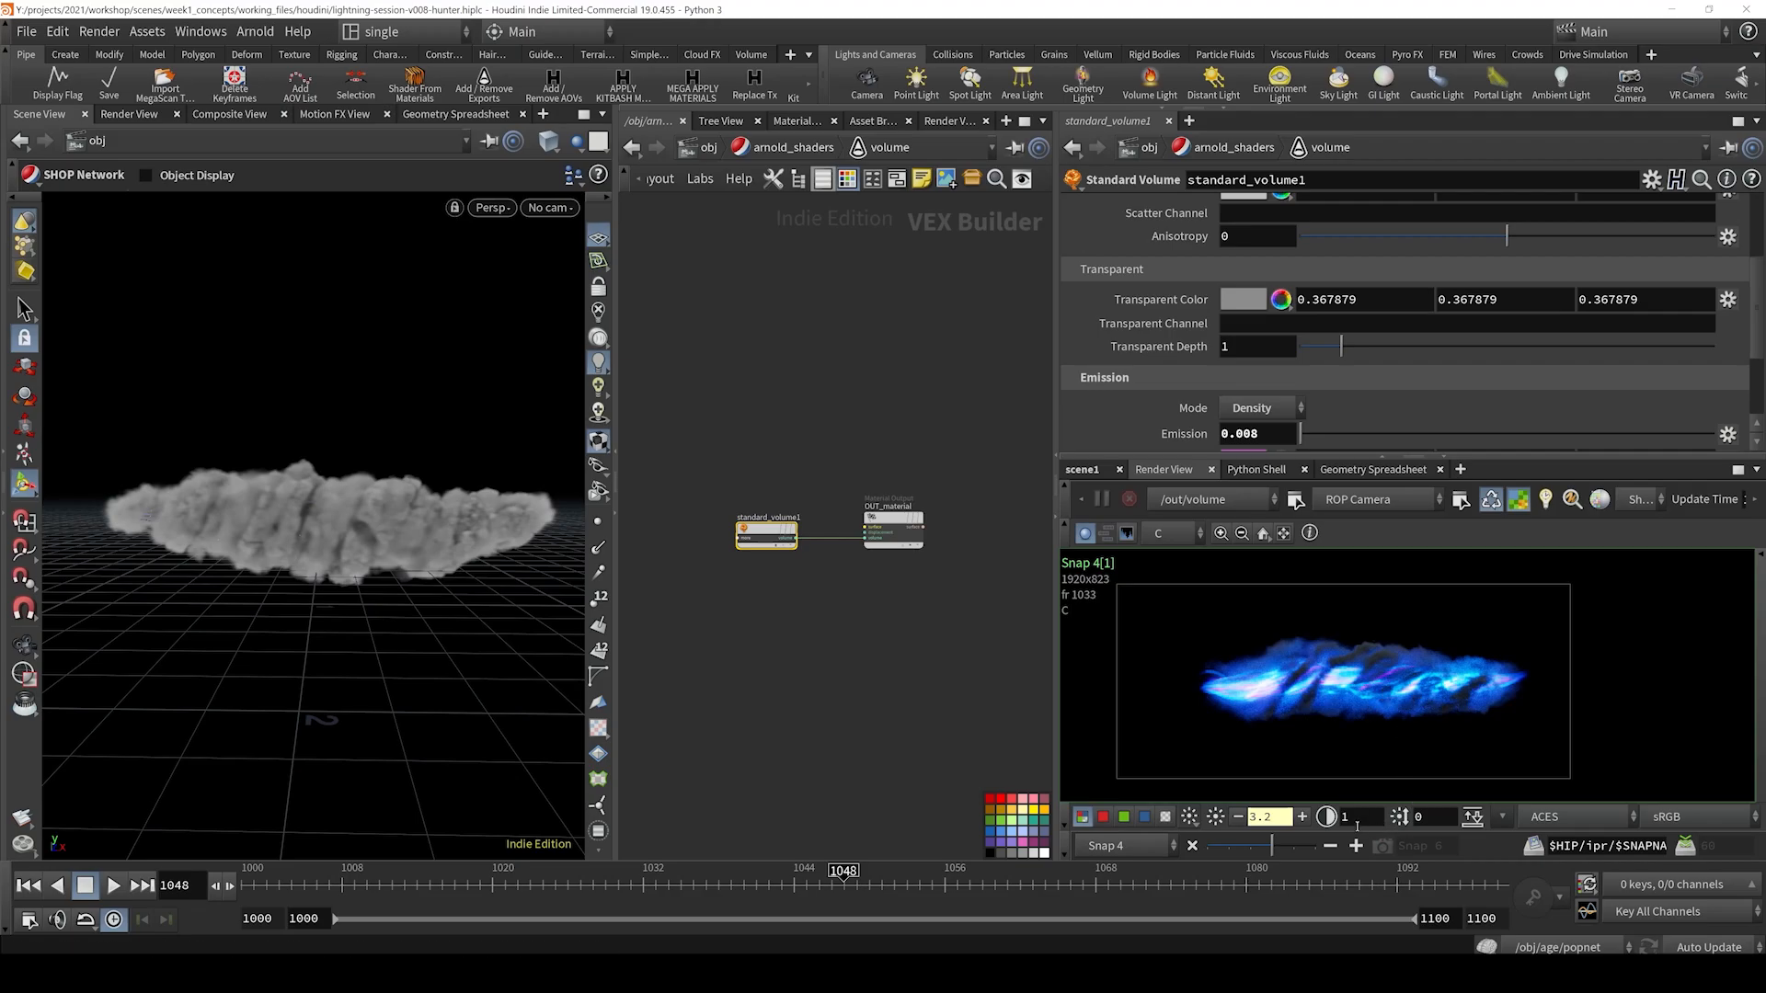
left_click_drag(1289, 848, 1348, 885)
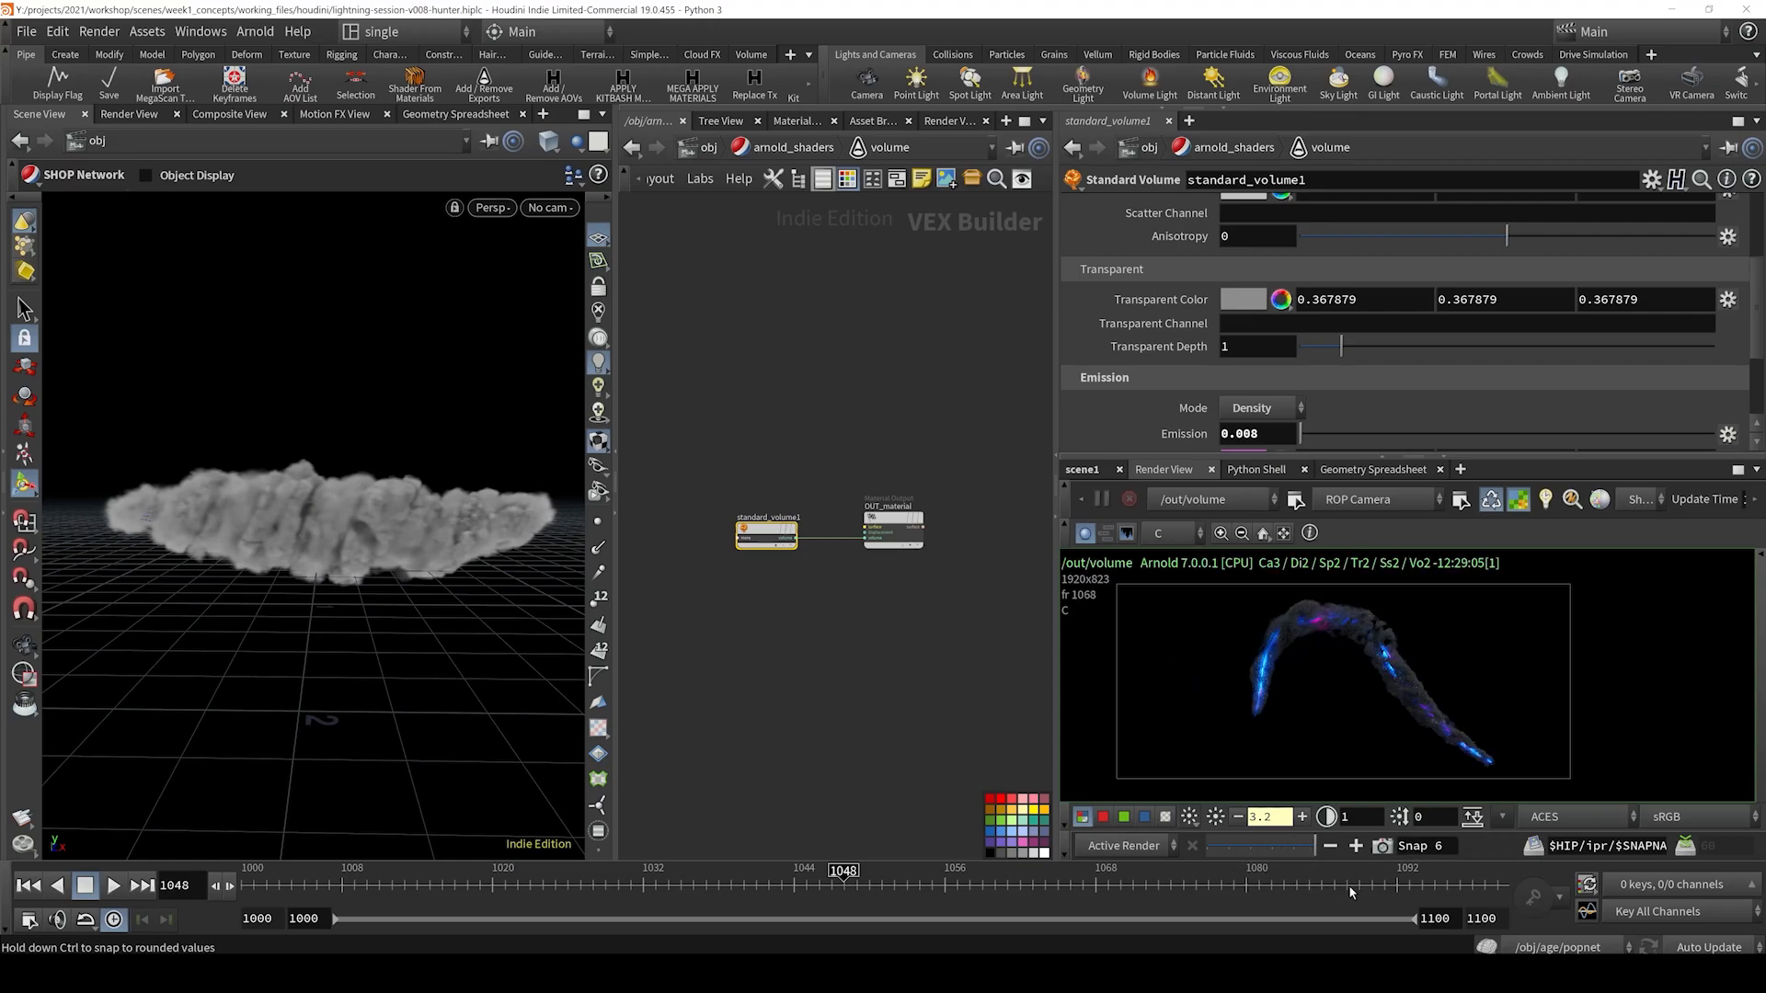
scroll(941, 433, "down", 3)
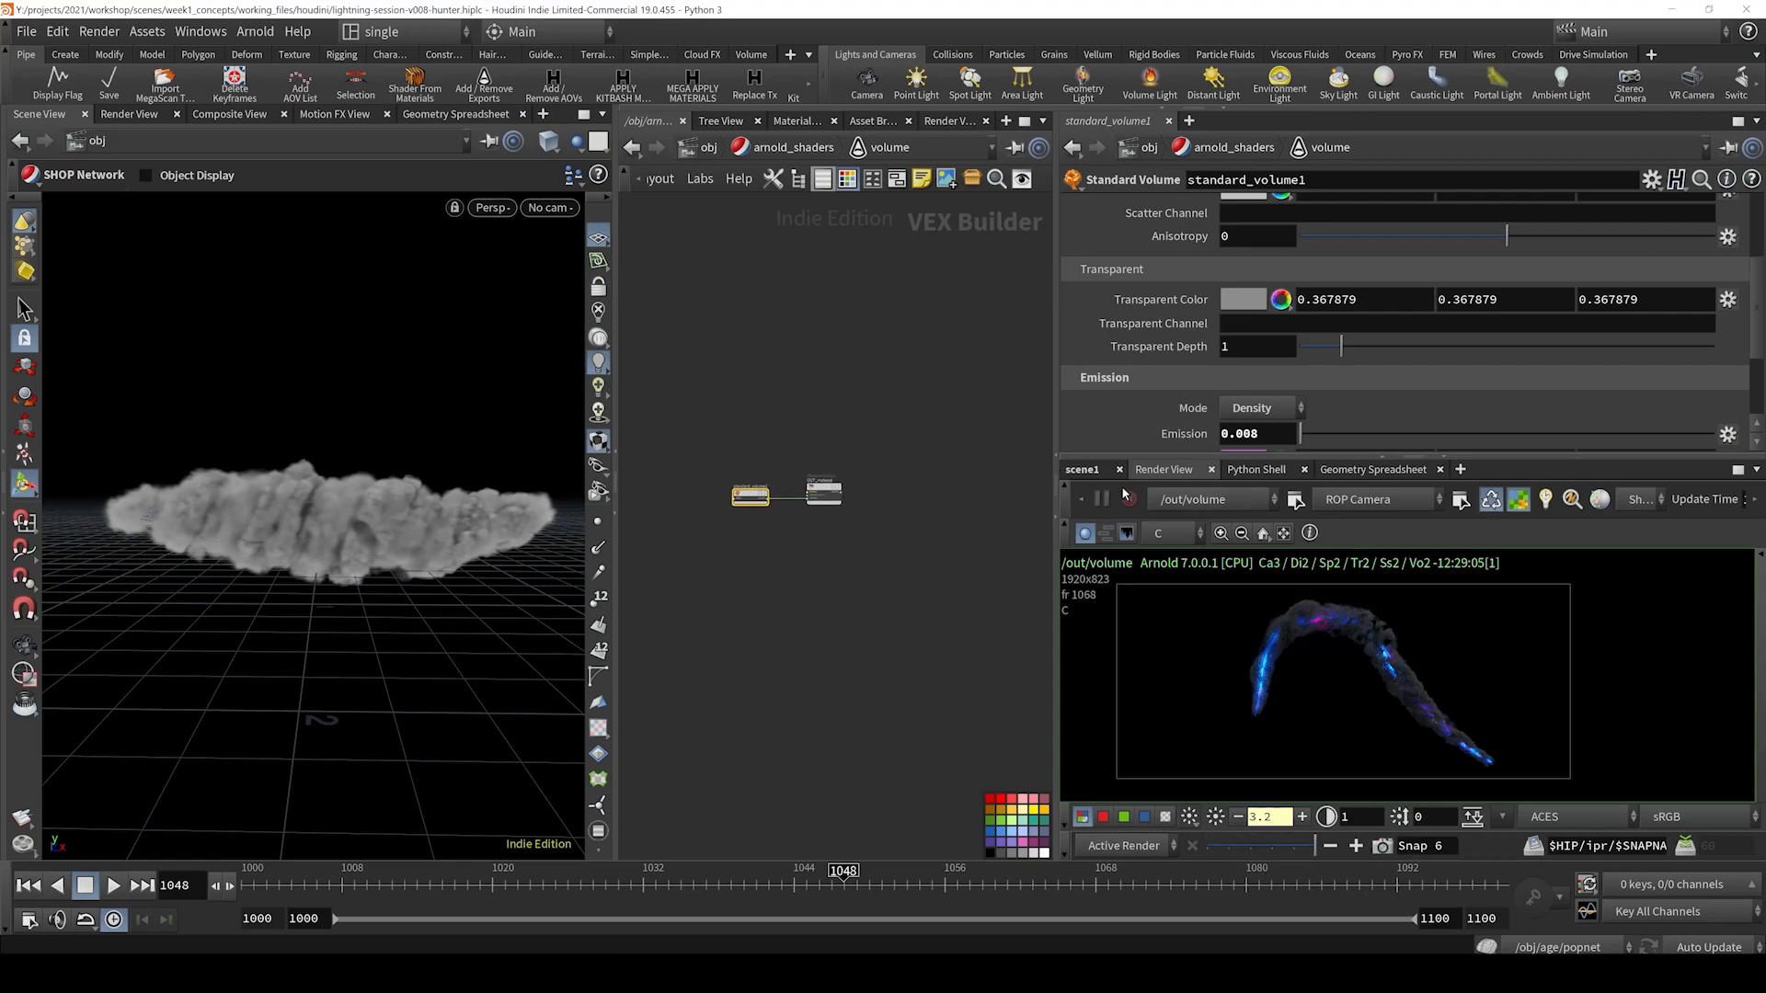
scroll(708, 367, "down", 3)
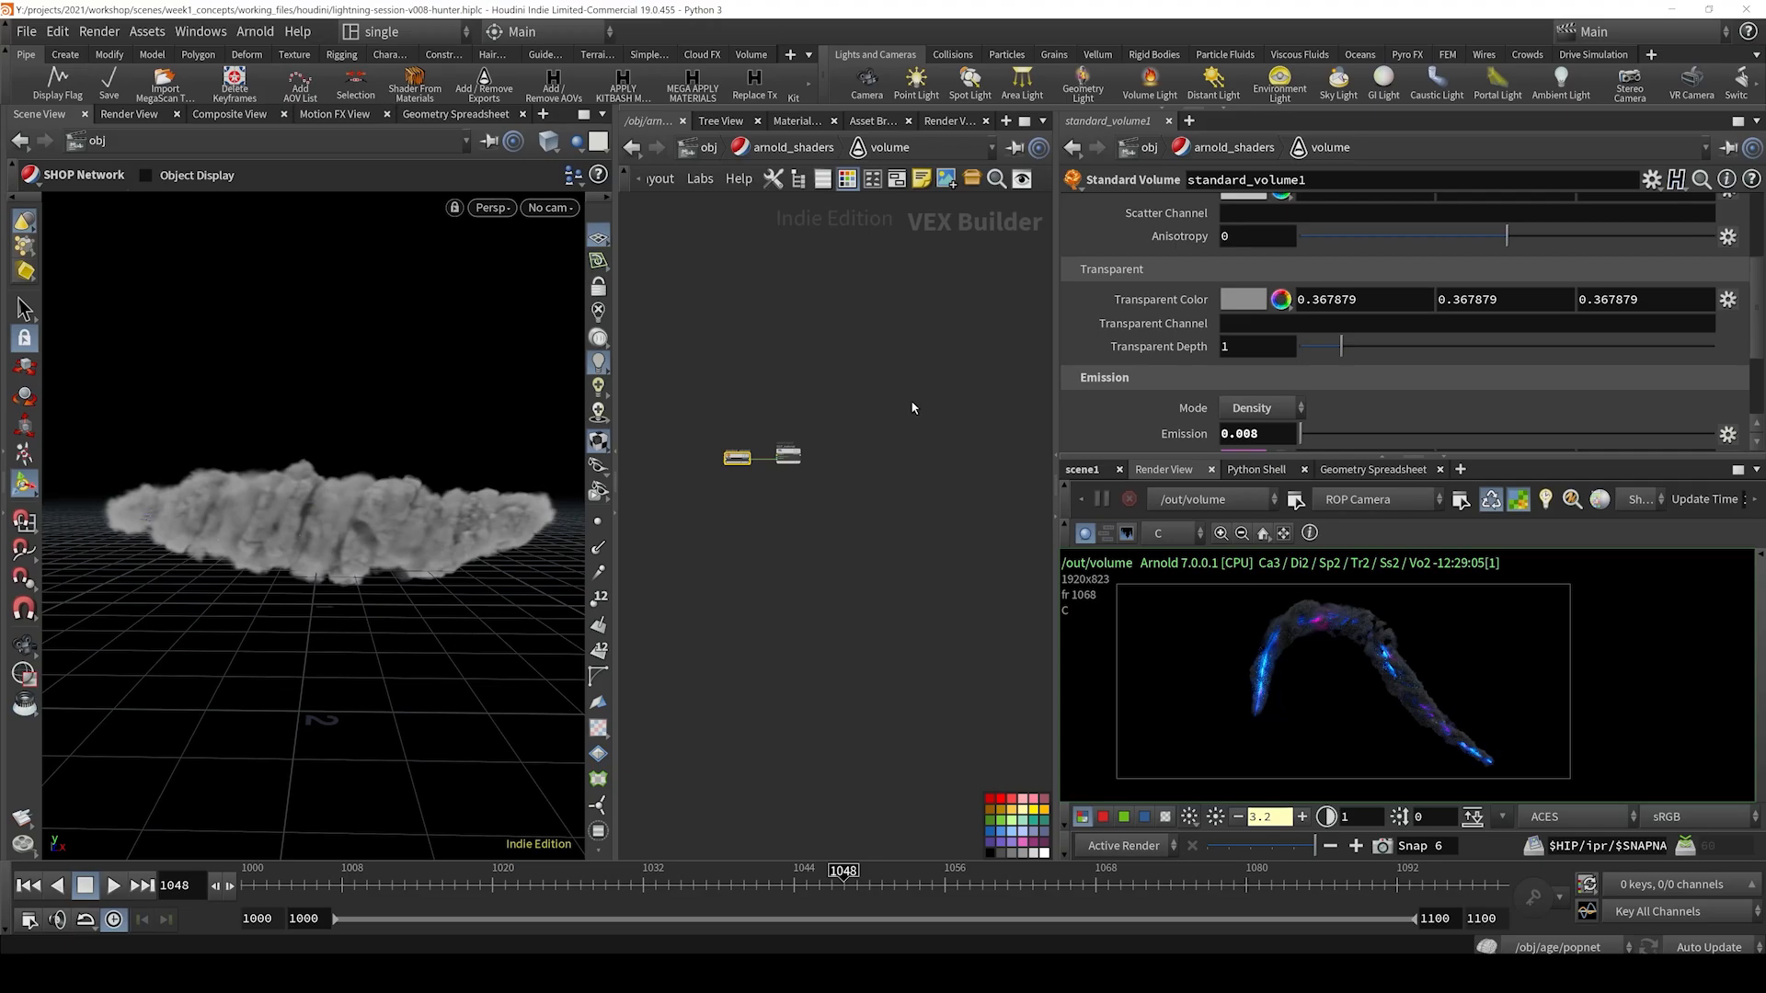
- Leave the volume shader network and return to the object level
key("u")
key("u")
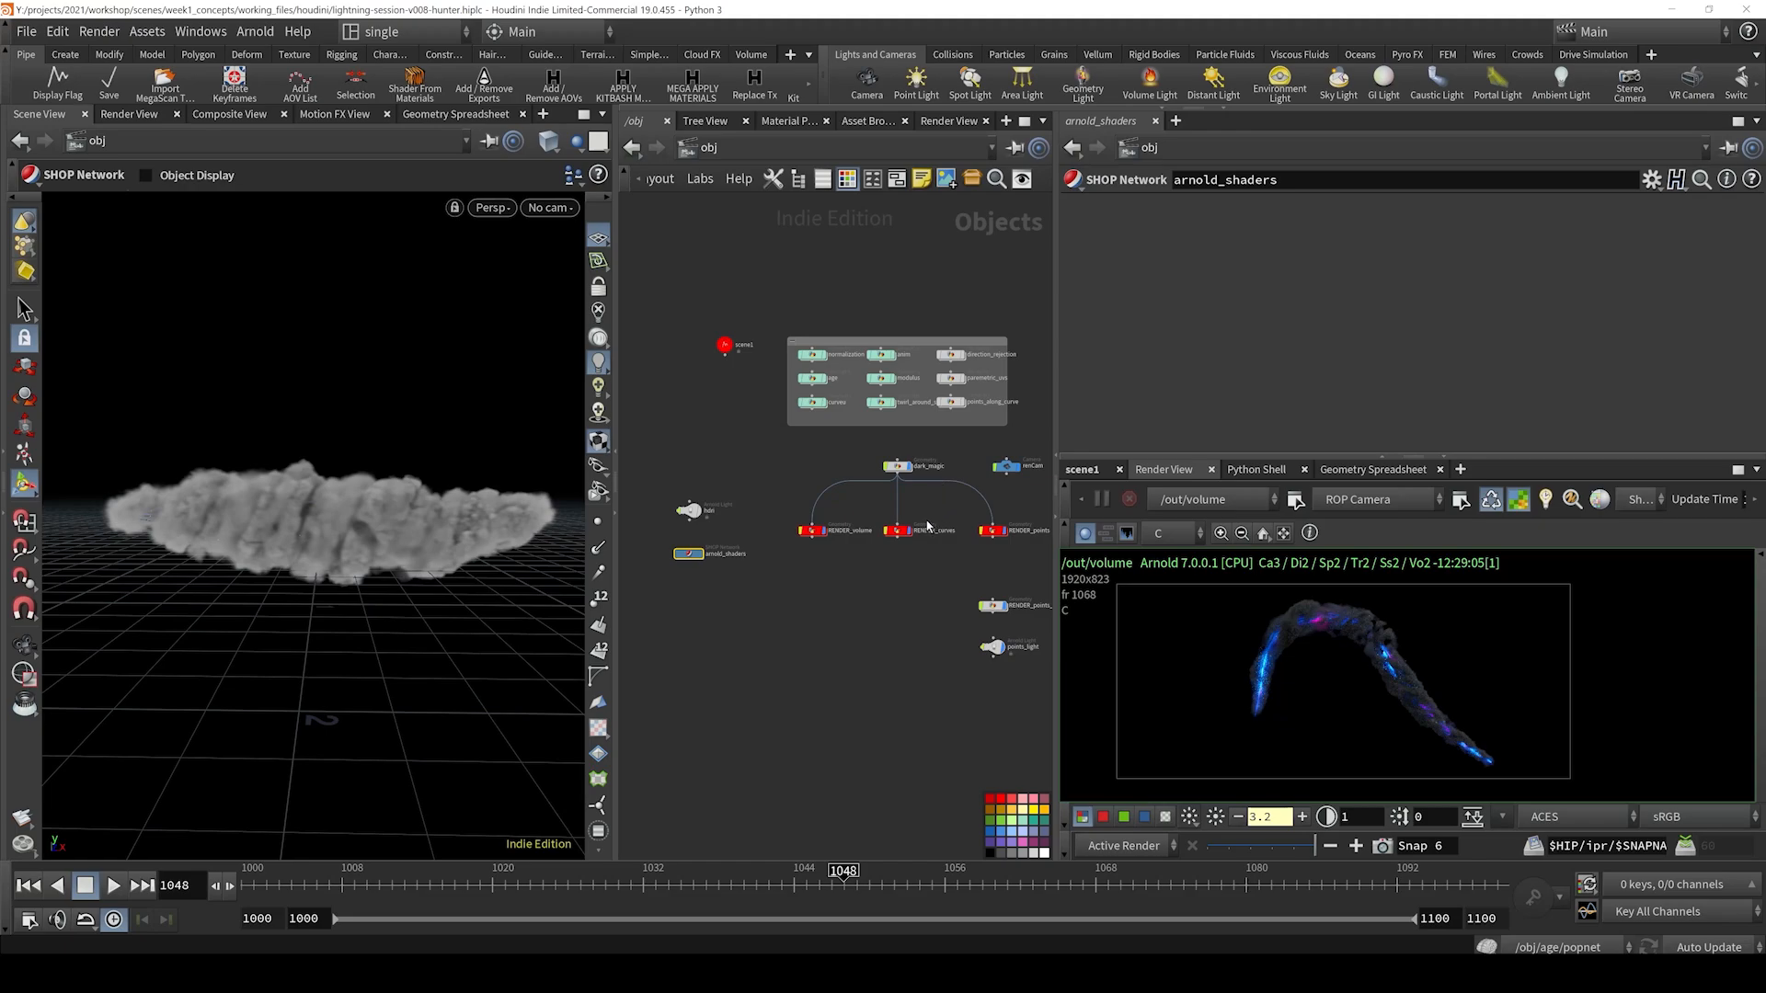
middle_click_drag(925, 518, 875, 511)
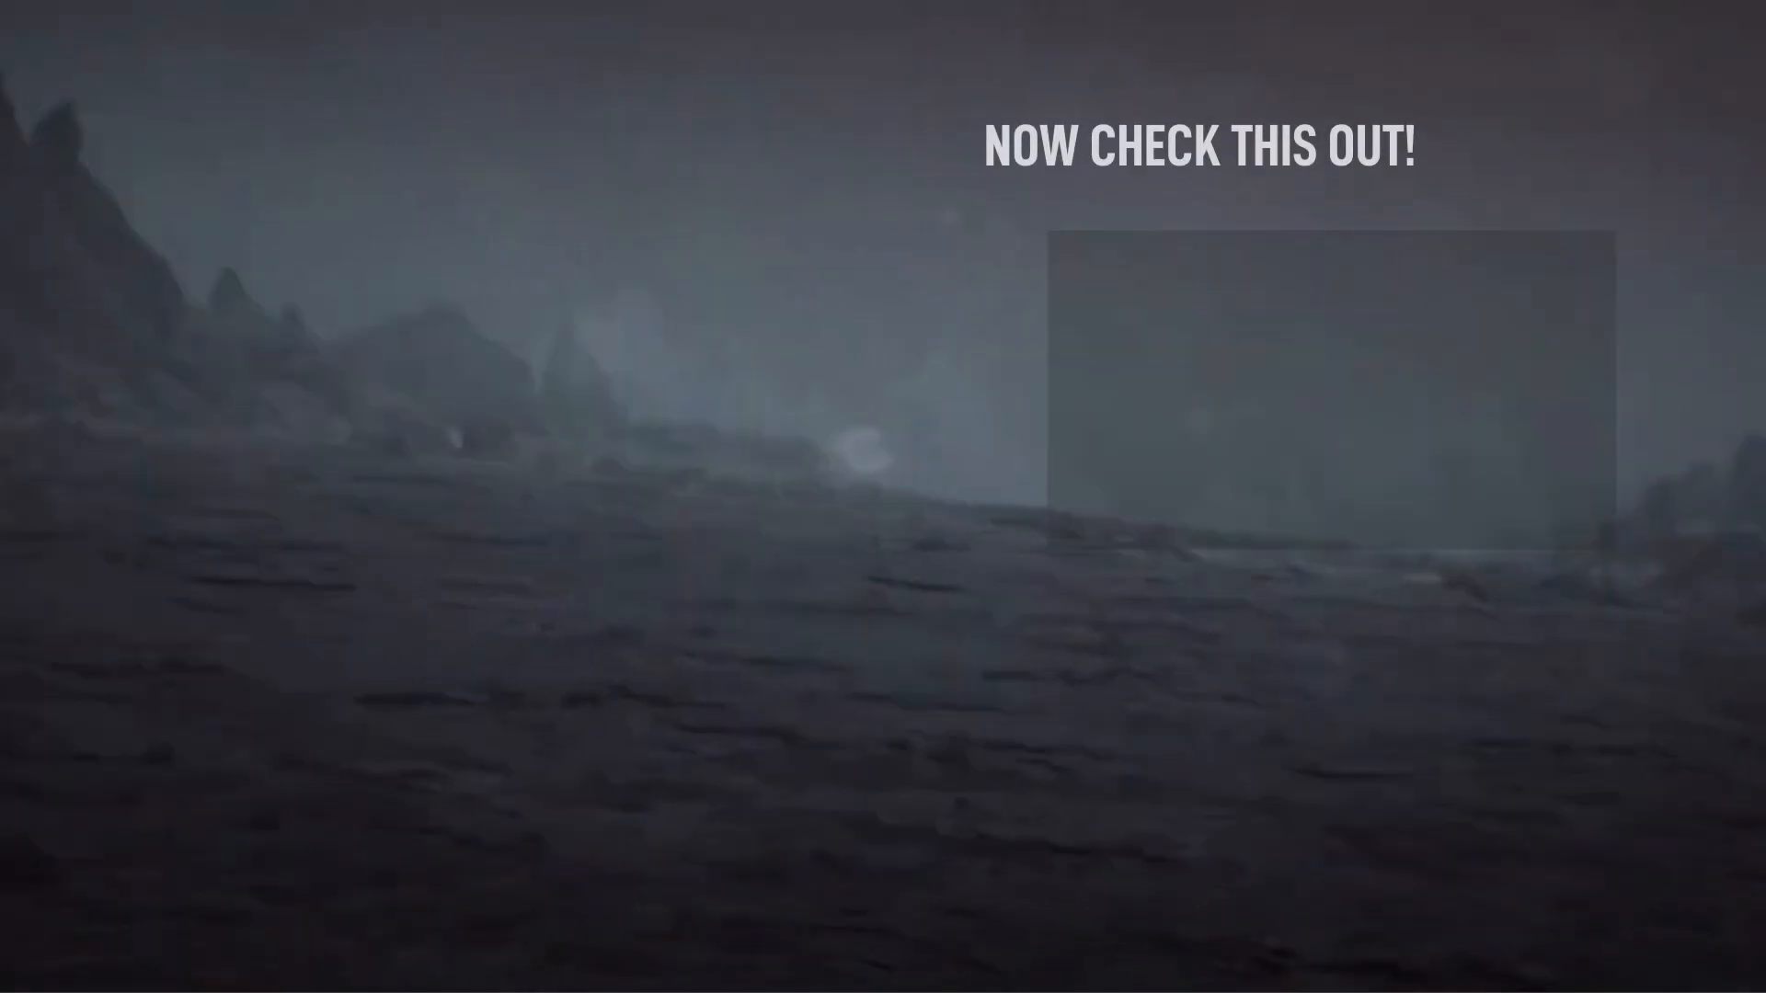